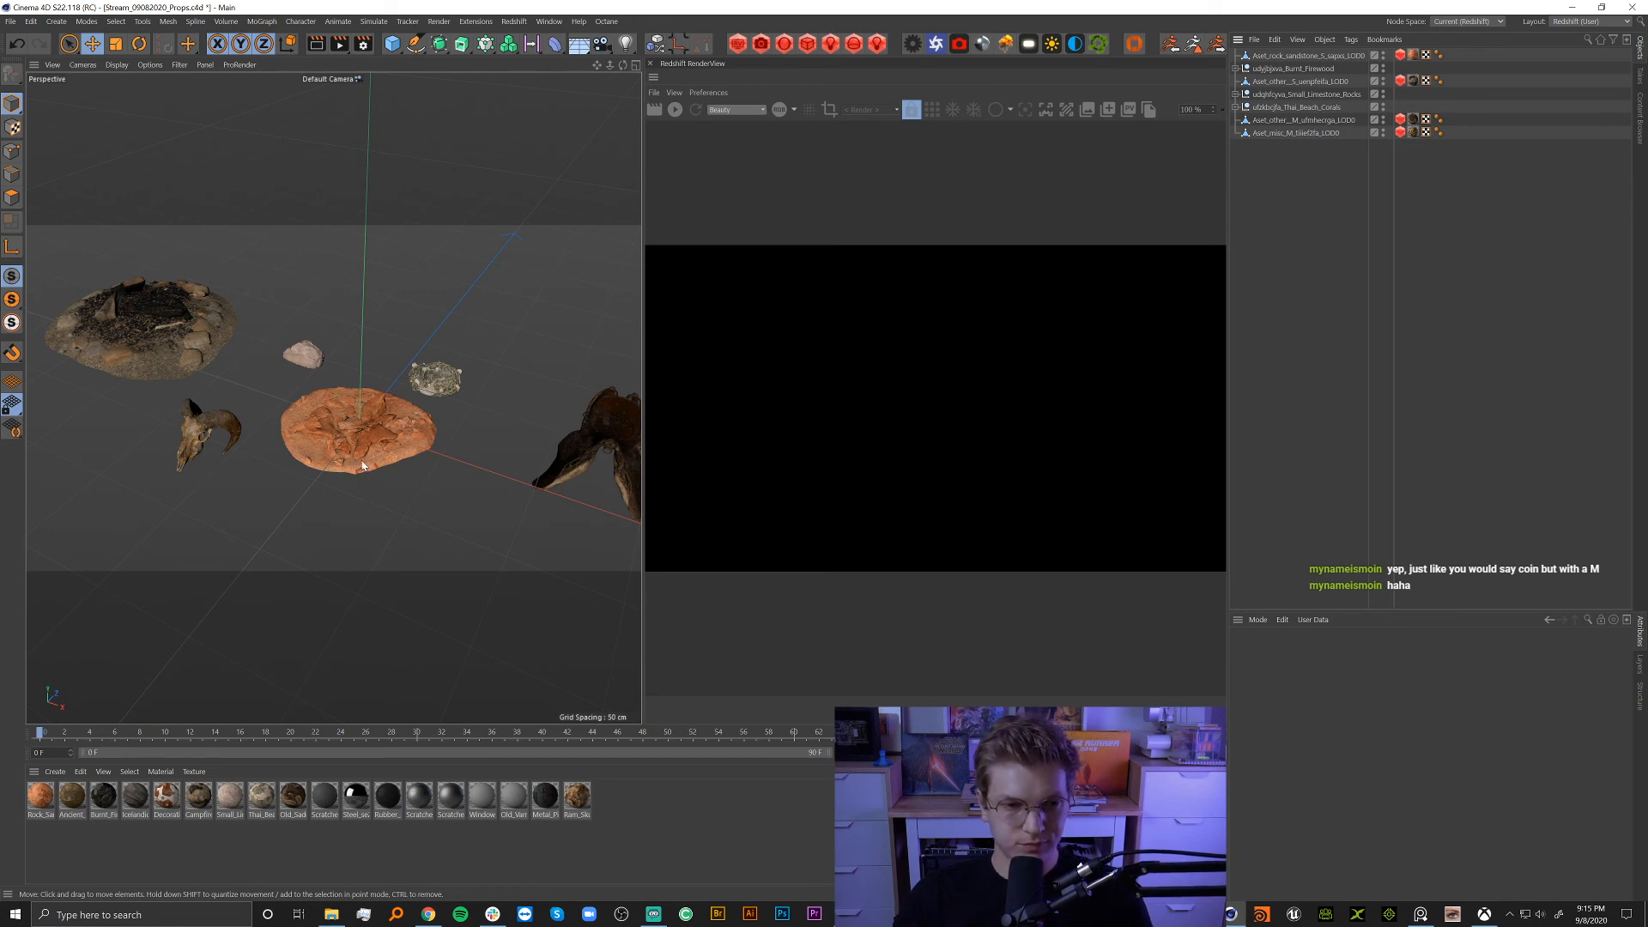
# Inspect the scanned props in the scene, finishing with a close look at the horned ram skull.
pyautogui.keyDown('alt'); pyautogui.moveTo(351, 445); pyautogui.dragTo(116, 414); pyautogui.keyUp('alt')
pyautogui.keyDown('alt'); pyautogui.moveTo(116, 413); pyautogui.dragTo(260, 436, button='middle'); pyautogui.keyUp('alt')
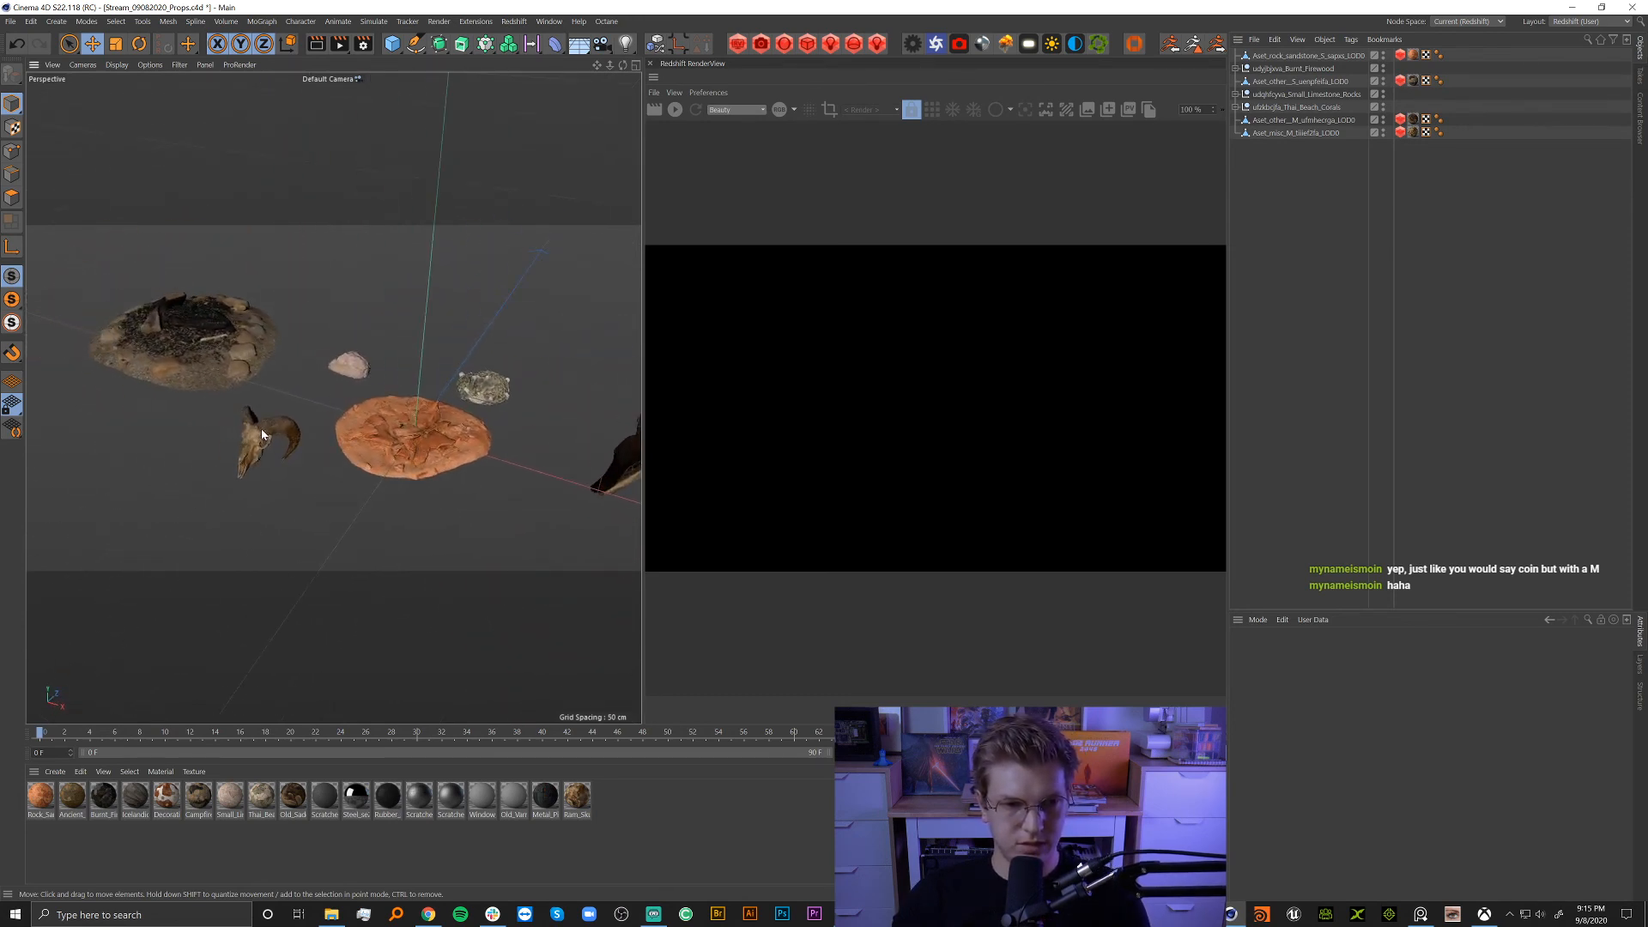
pyautogui.keyDown('alt'); pyautogui.moveTo(261, 437); pyautogui.dragTo(351, 413, button='right'); pyautogui.keyUp('alt')
pyautogui.keyDown('alt'); pyautogui.moveTo(206, 477); pyautogui.dragTo(244, 449); pyautogui.keyUp('alt')
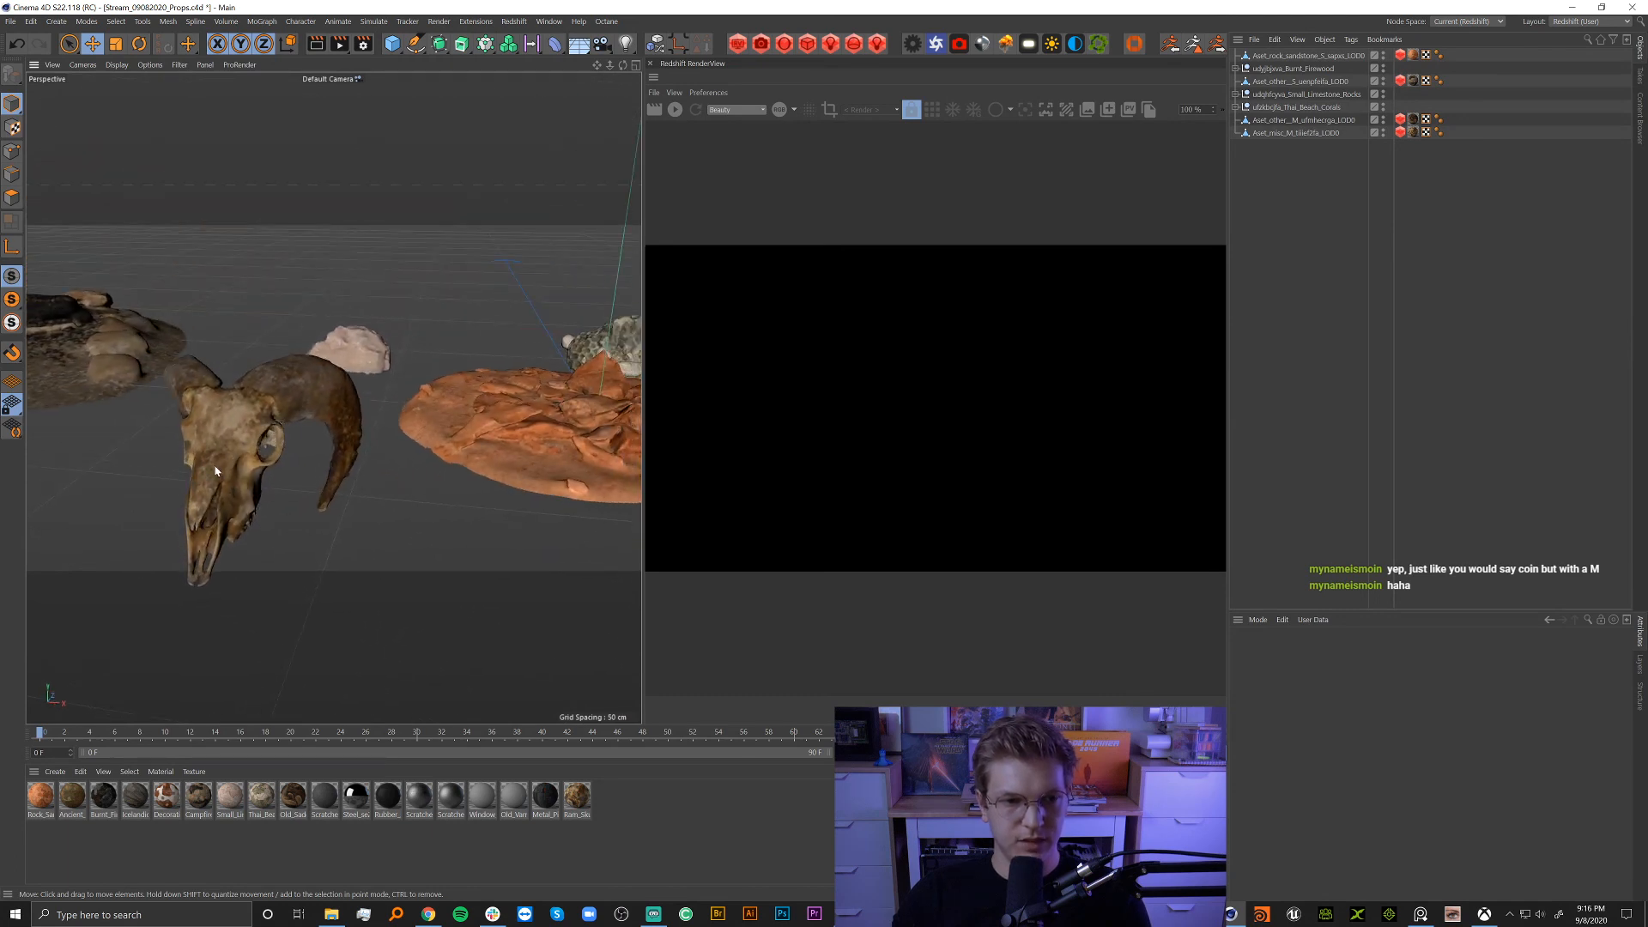
pyautogui.keyDown('alt'); pyautogui.moveTo(244, 449); pyautogui.dragTo(343, 406, button='middle'); pyautogui.keyUp('alt')
pyautogui.keyDown('alt'); pyautogui.moveTo(342, 410); pyautogui.dragTo(336, 424); pyautogui.keyUp('alt')
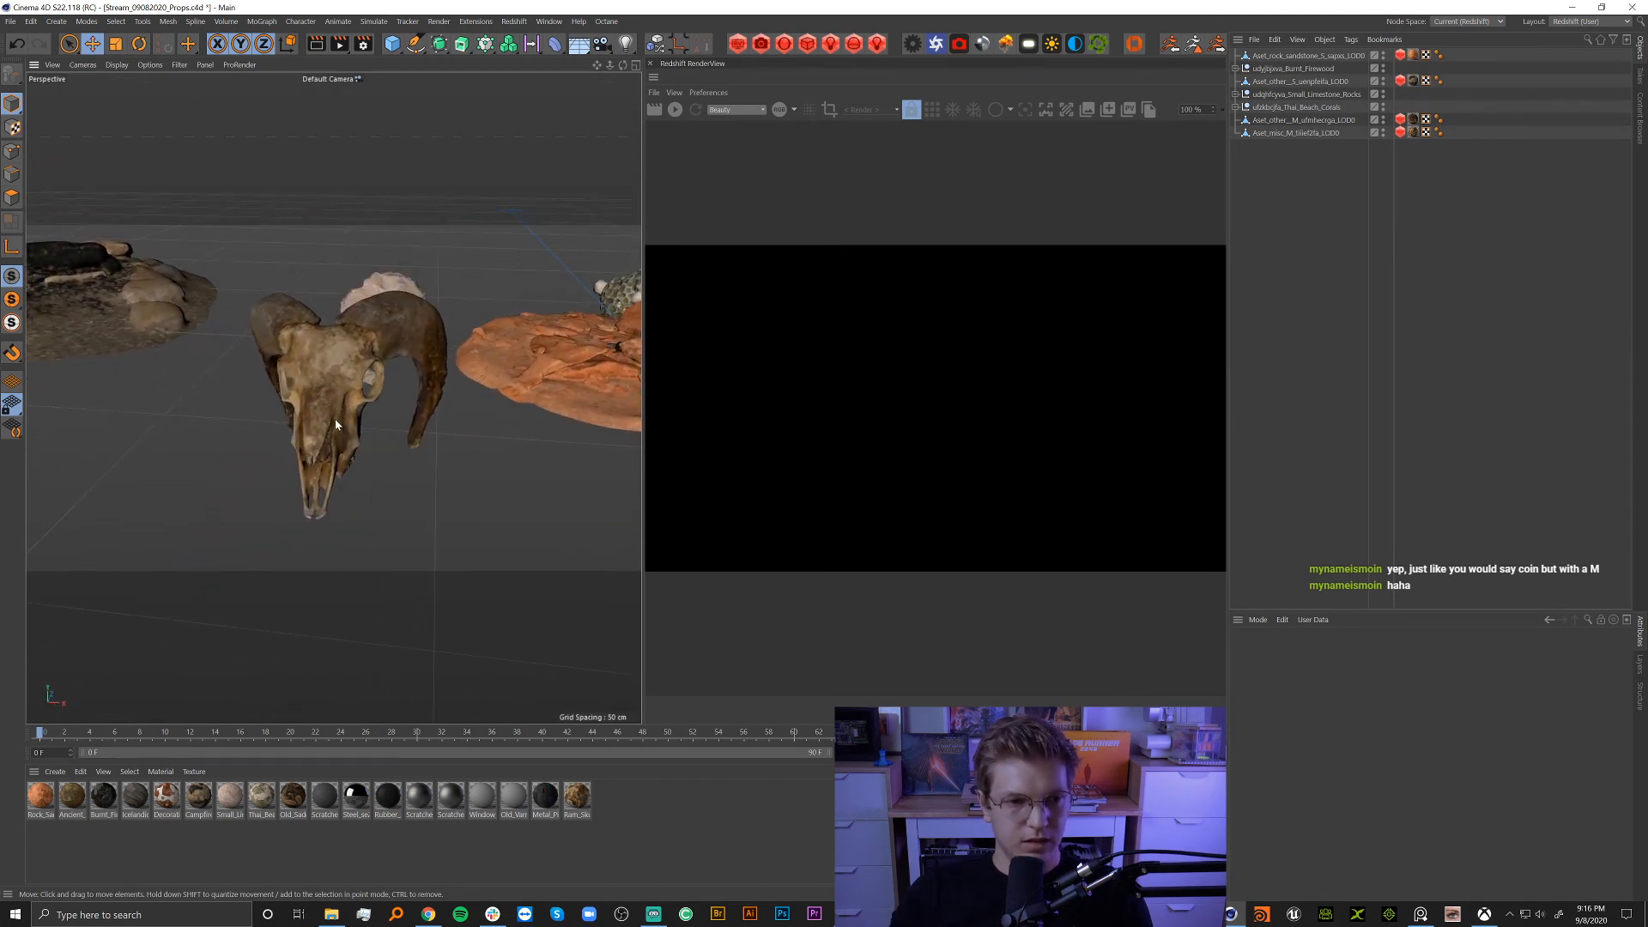
# Switch to the PureRef reference board, place it over the Cinema 4D workspace and widen its window.
pyautogui.click(1421, 914)
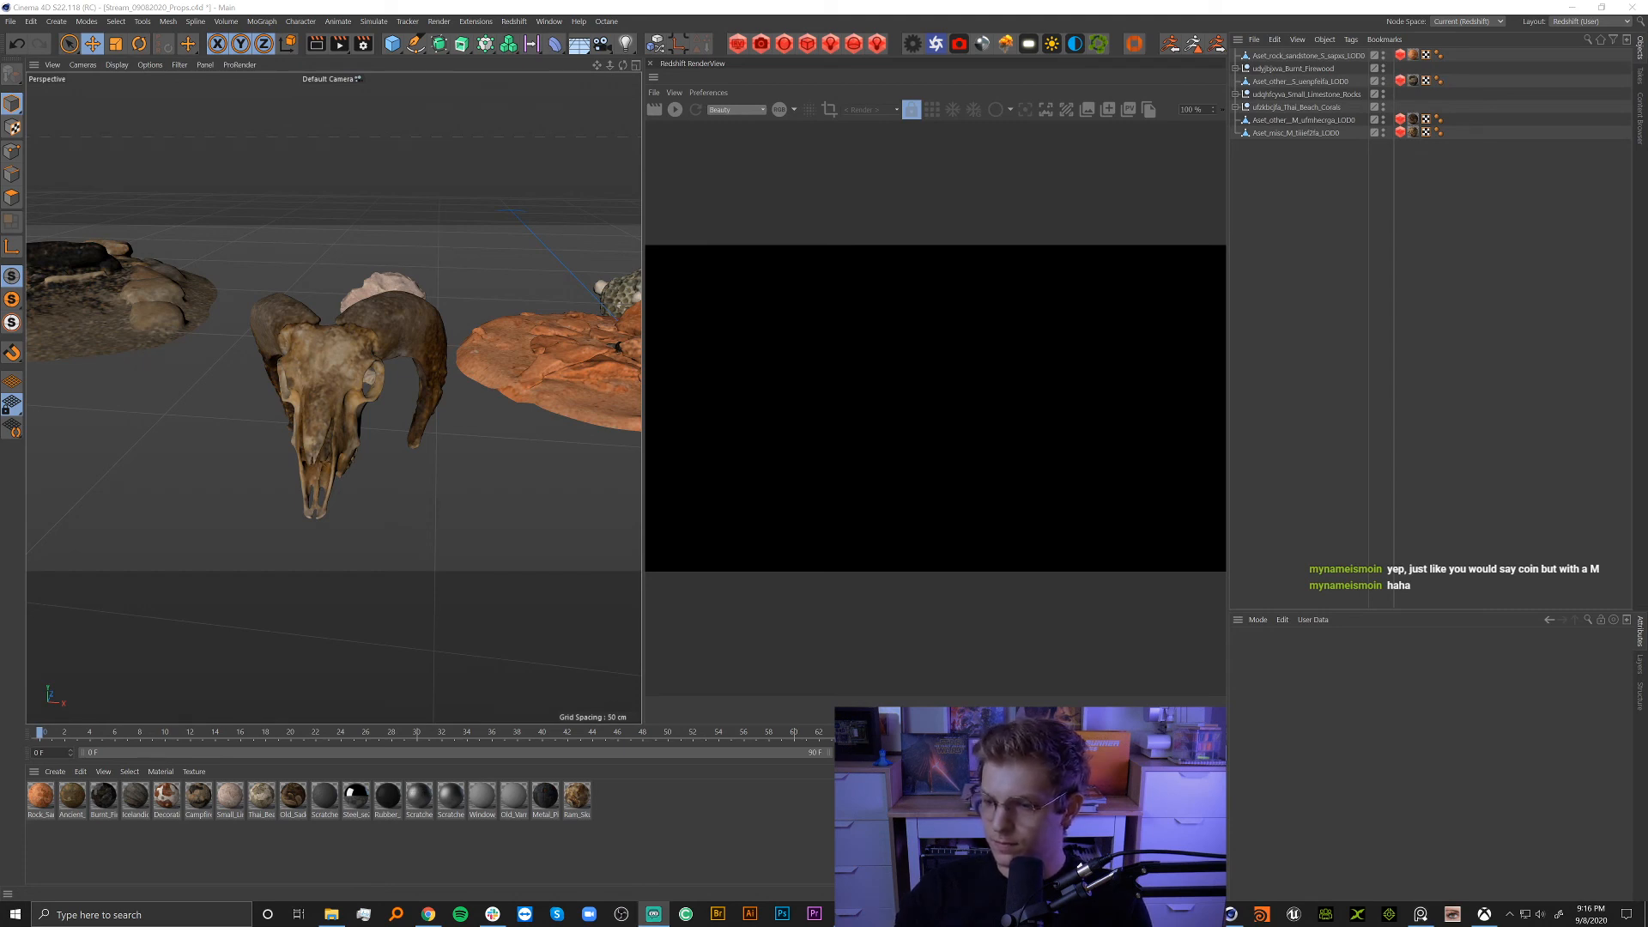
pyautogui.click(1422, 914)
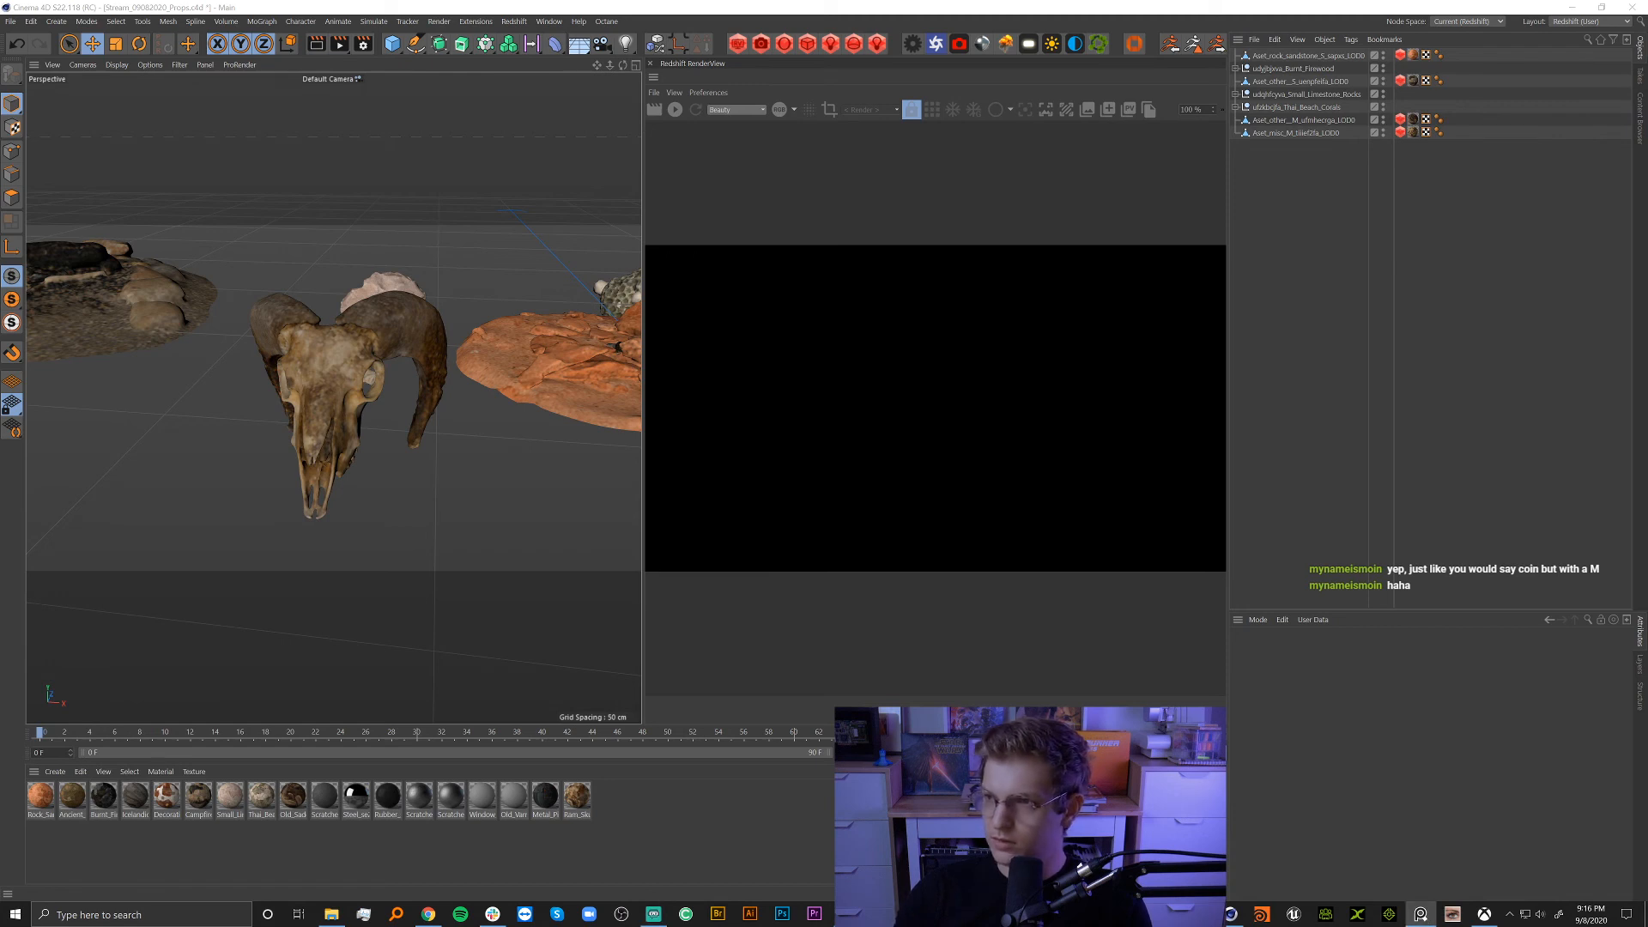
pyautogui.click(1421, 914)
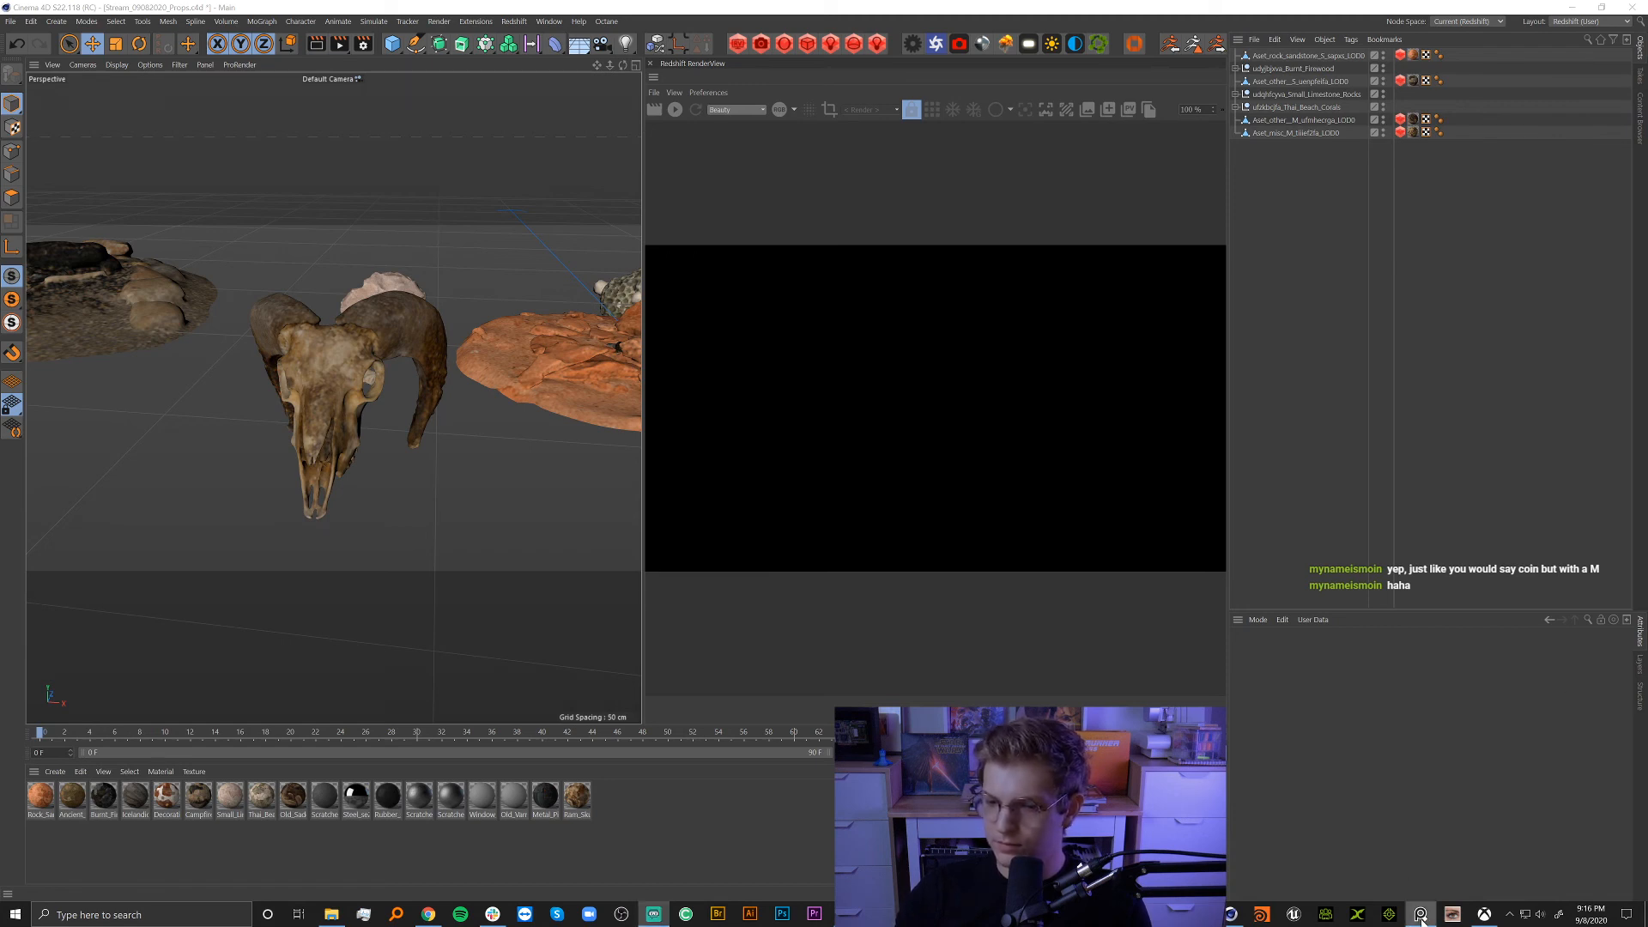
pyautogui.moveTo(1647, 180); pyautogui.dragTo(645, 168)
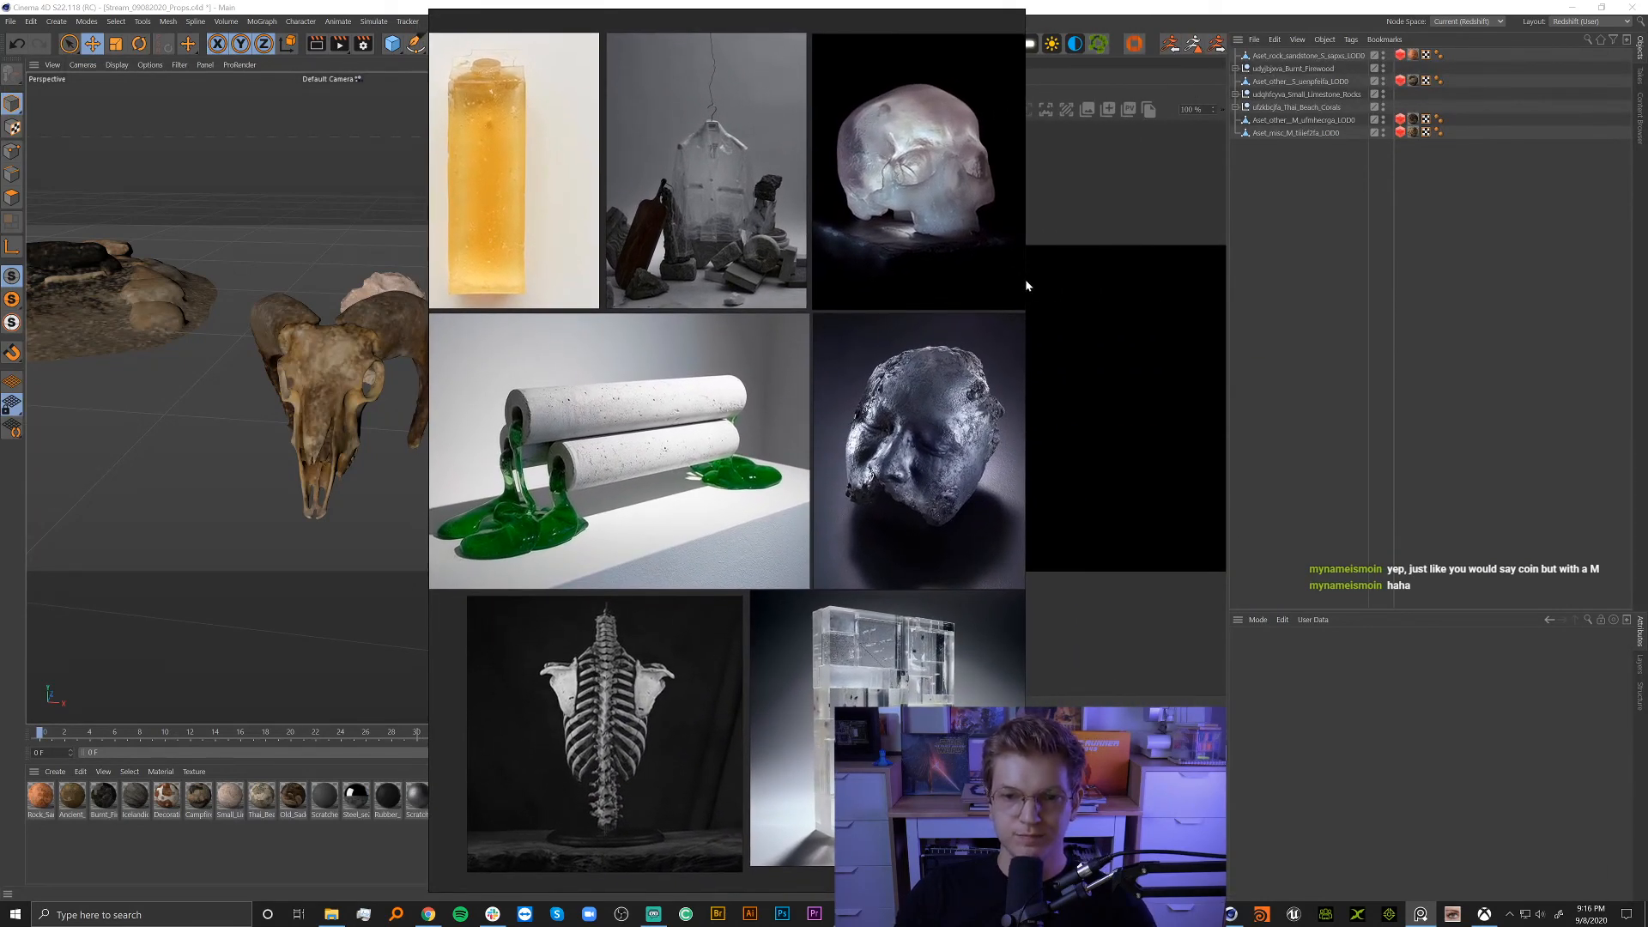
pyautogui.moveTo(1021, 280); pyautogui.dragTo(1059, 280)
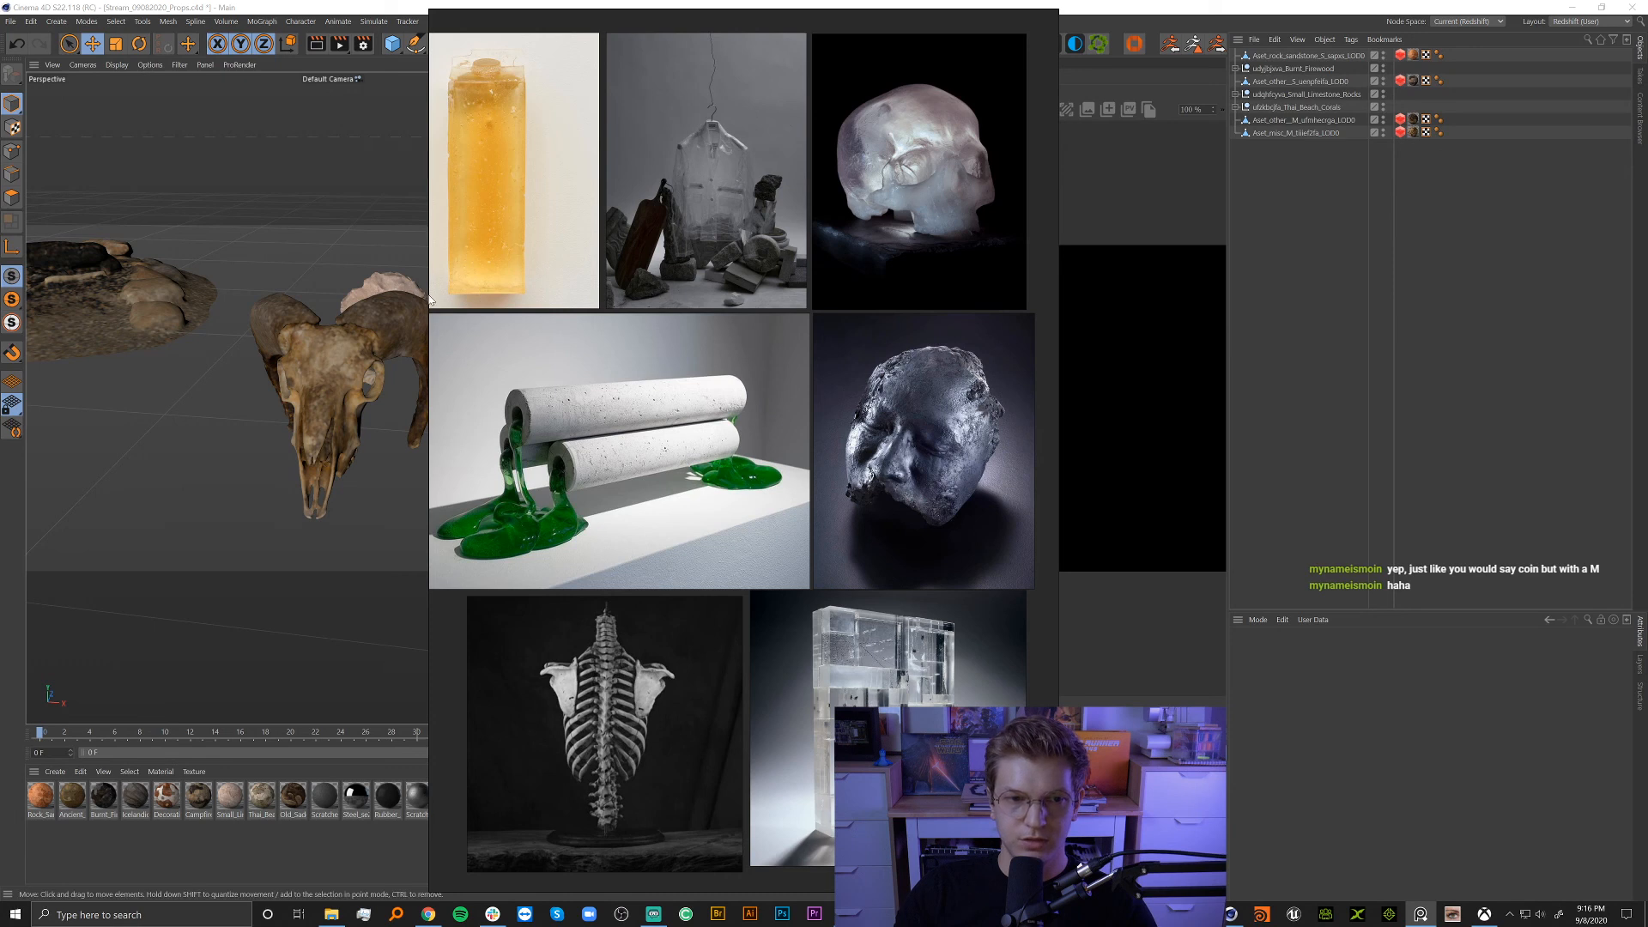
pyautogui.moveTo(432, 295); pyautogui.dragTo(403, 295)
pyautogui.scroll(1, 608, 329)
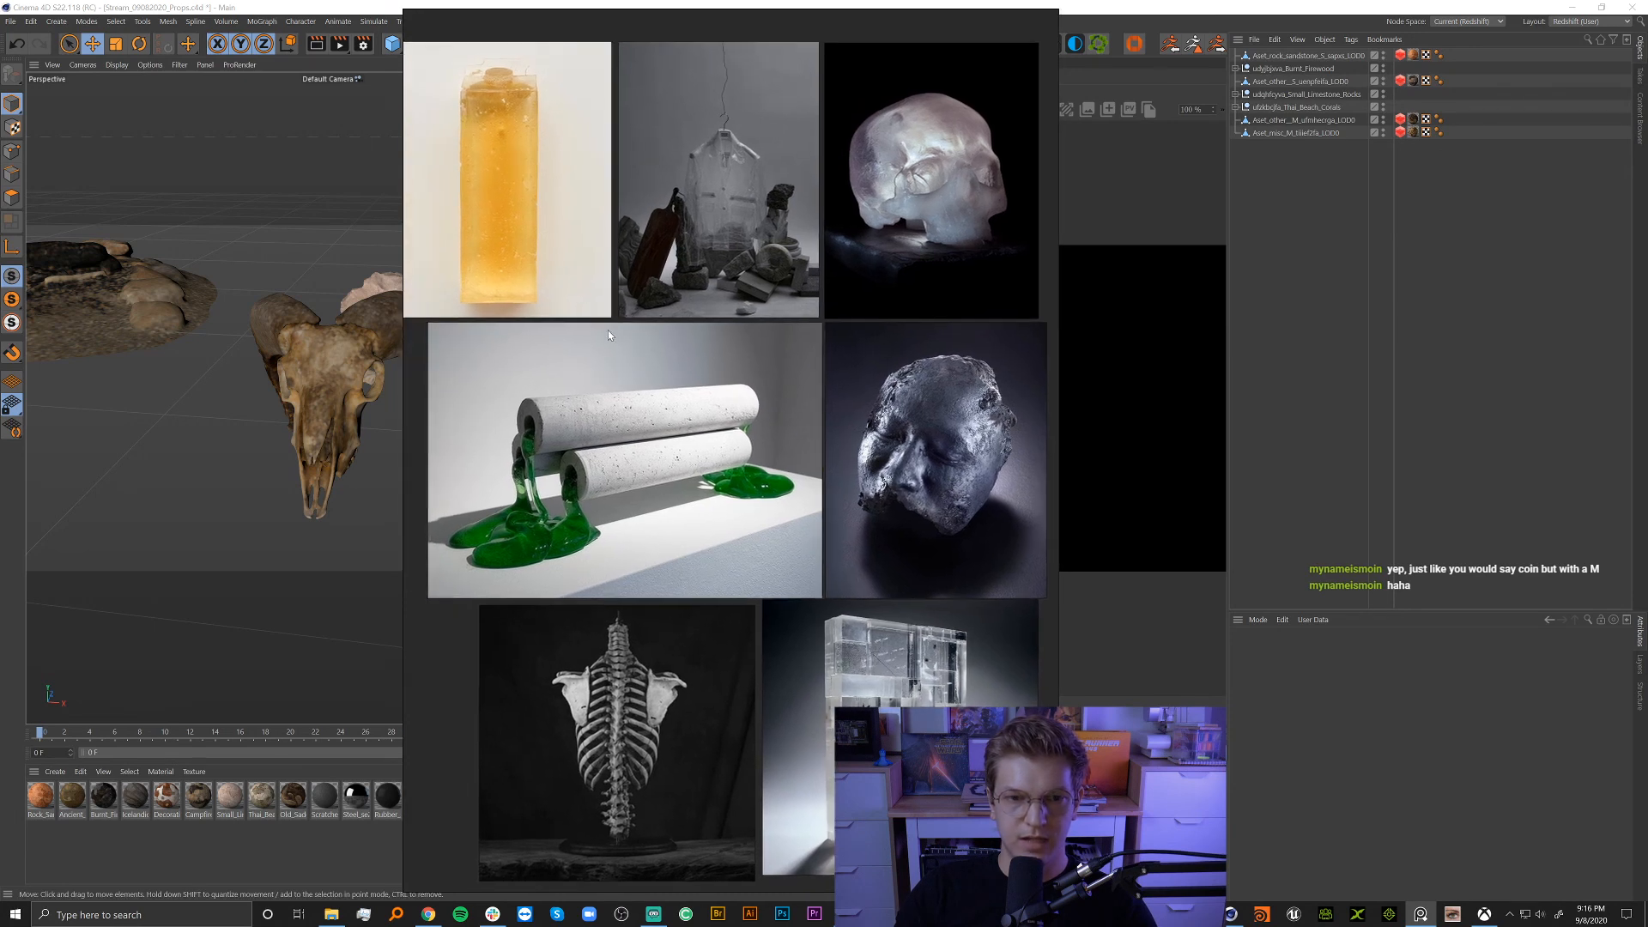
# Try to keep the reference board in front of the Cinema 4D scene by locking its window.
pyautogui.rightClick(760, 221)
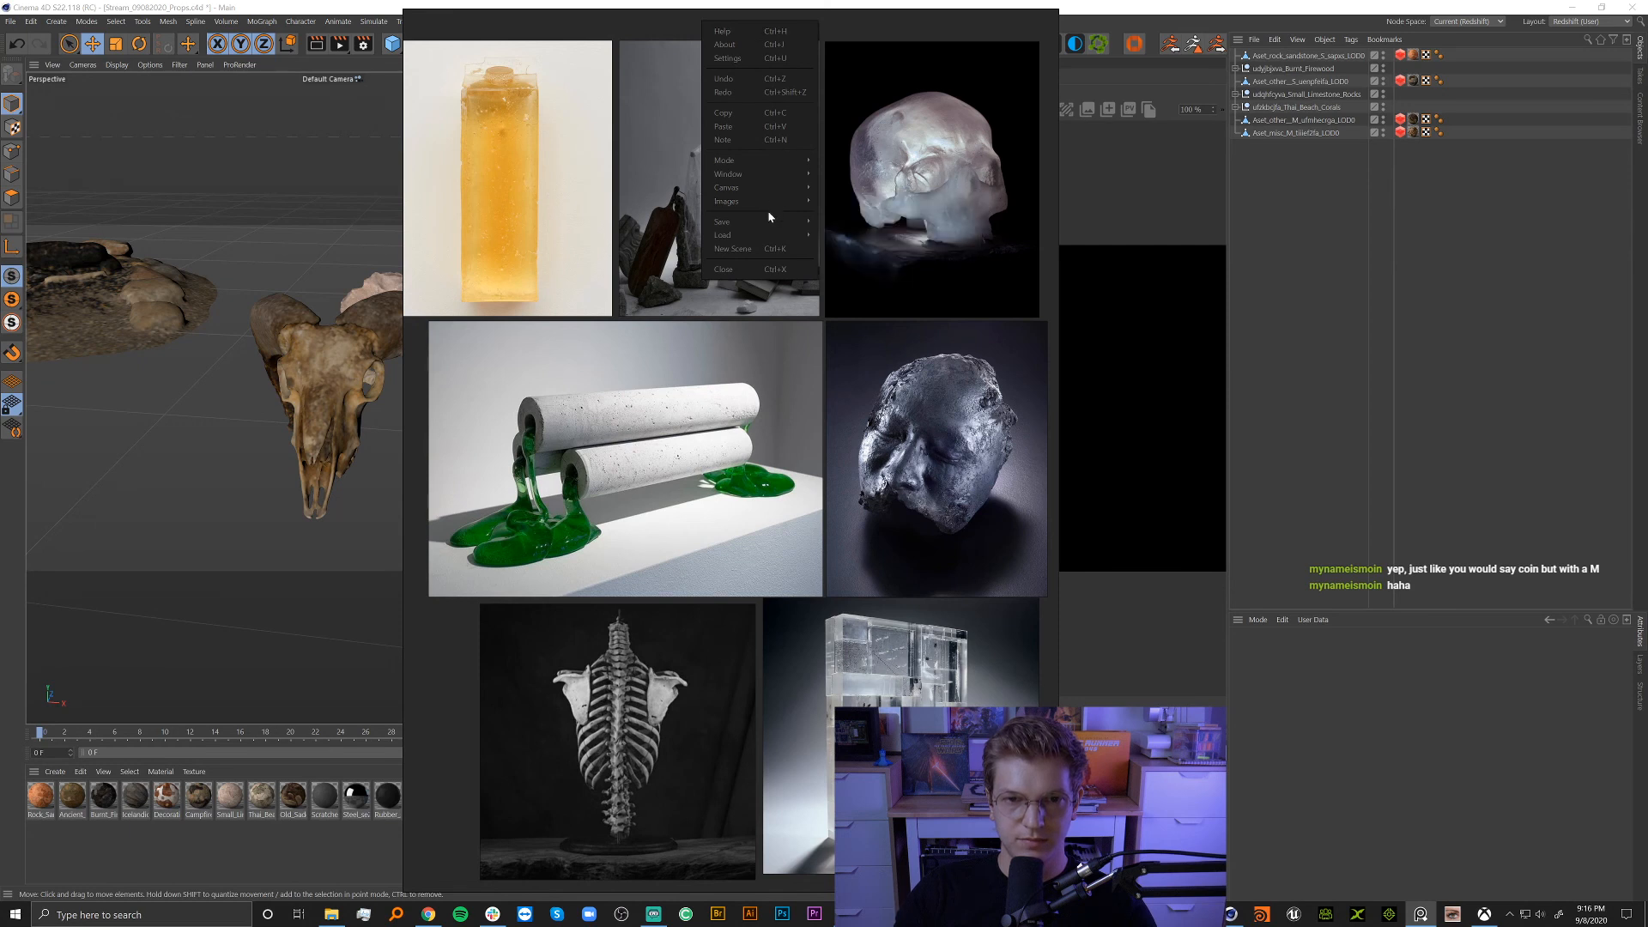
pyautogui.moveTo(773, 174)
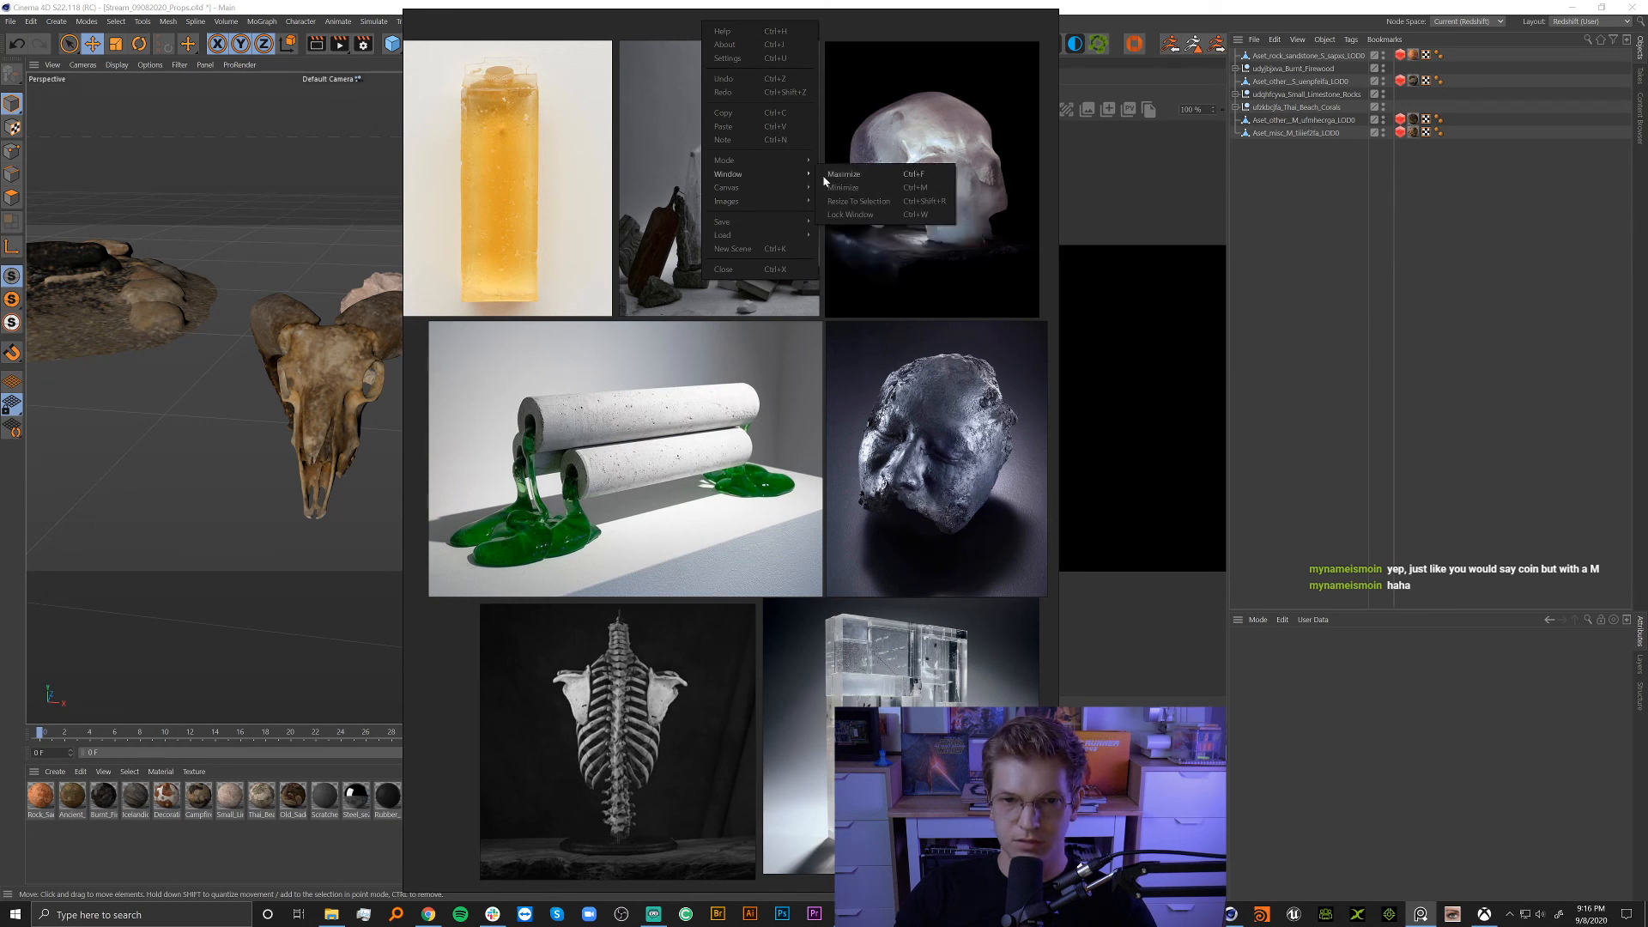
pyautogui.click(859, 215)
pyautogui.click(1292, 305)
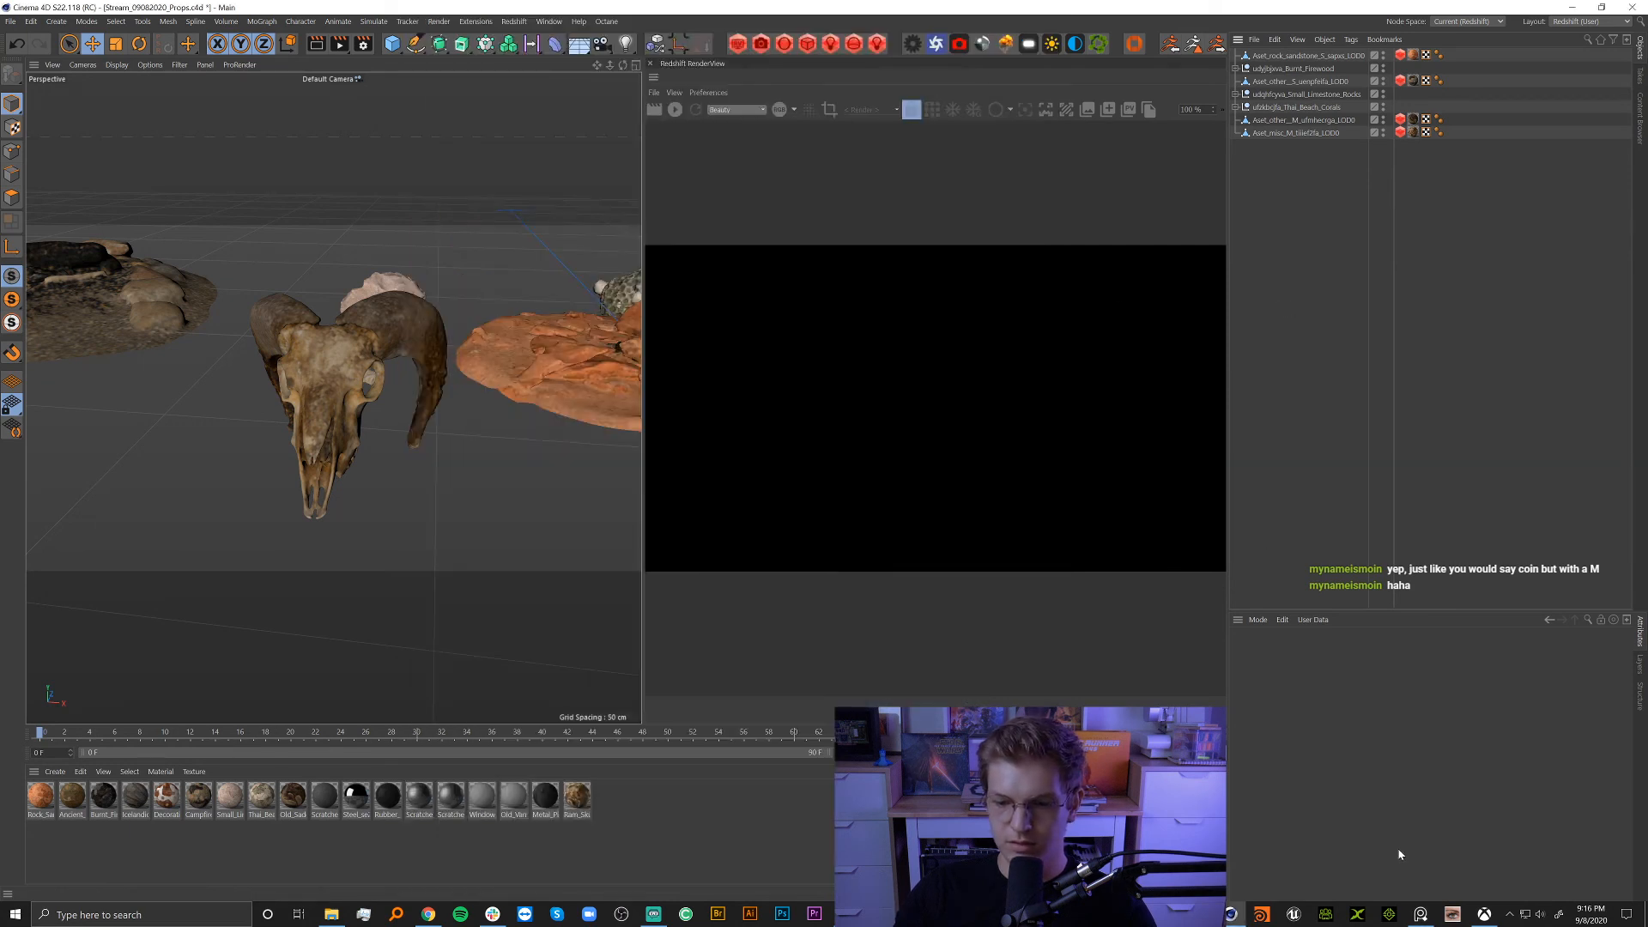
# Bring the PureRef reference board back and turn off its window lock.
pyautogui.click(1421, 914)
pyautogui.rightClick(605, 23)
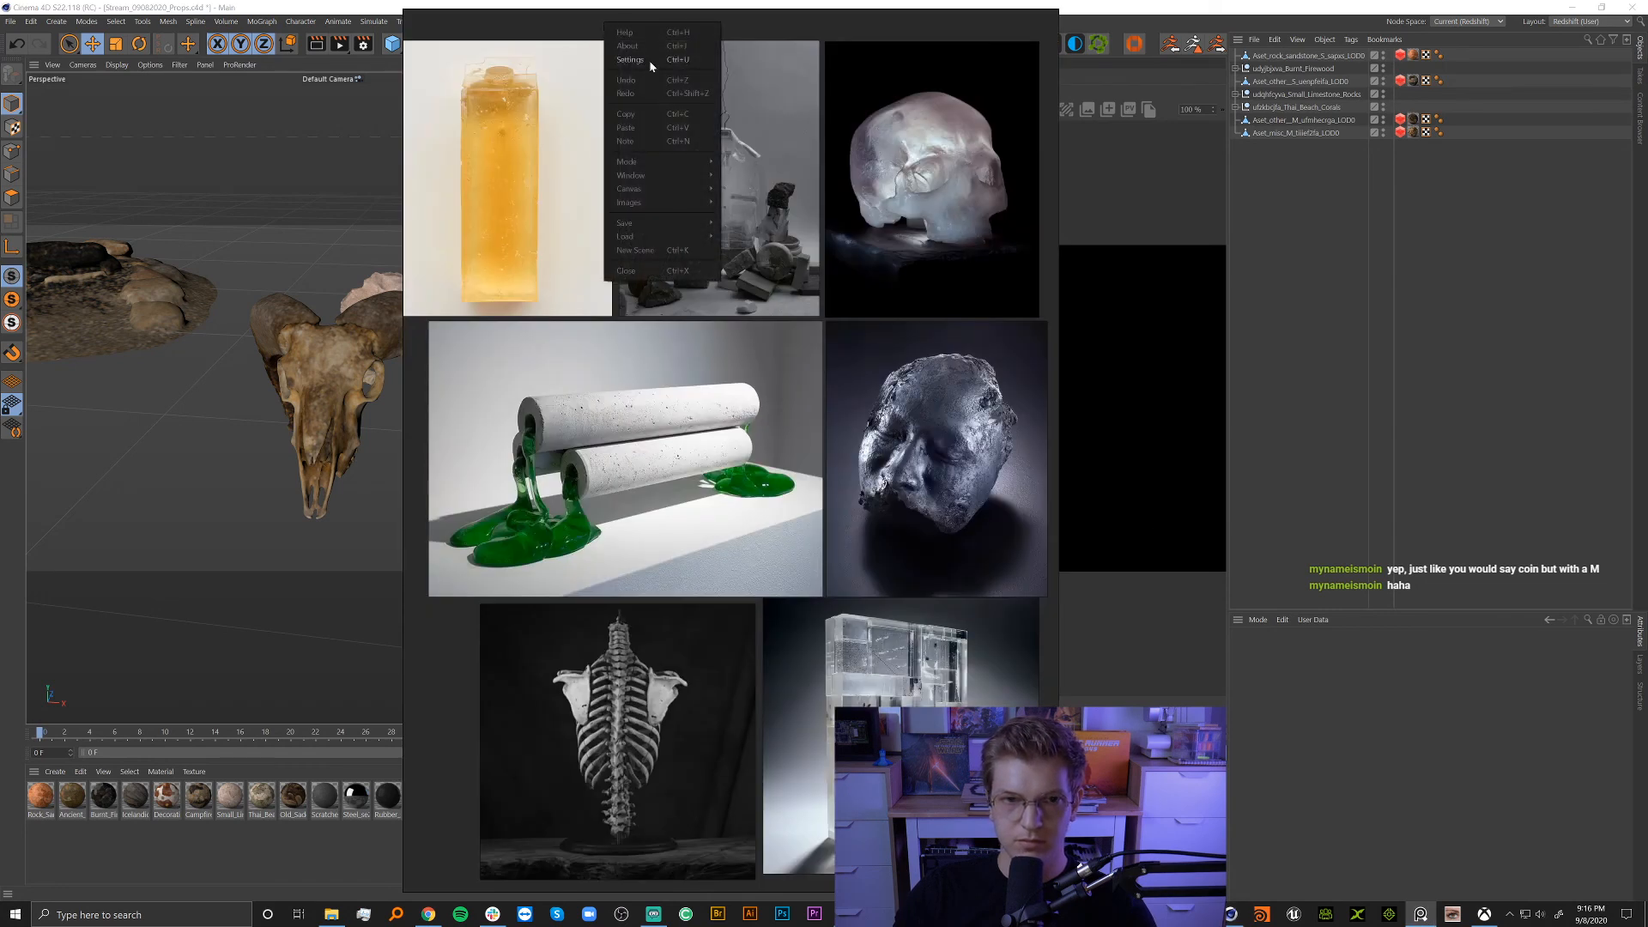
pyautogui.moveTo(667, 174)
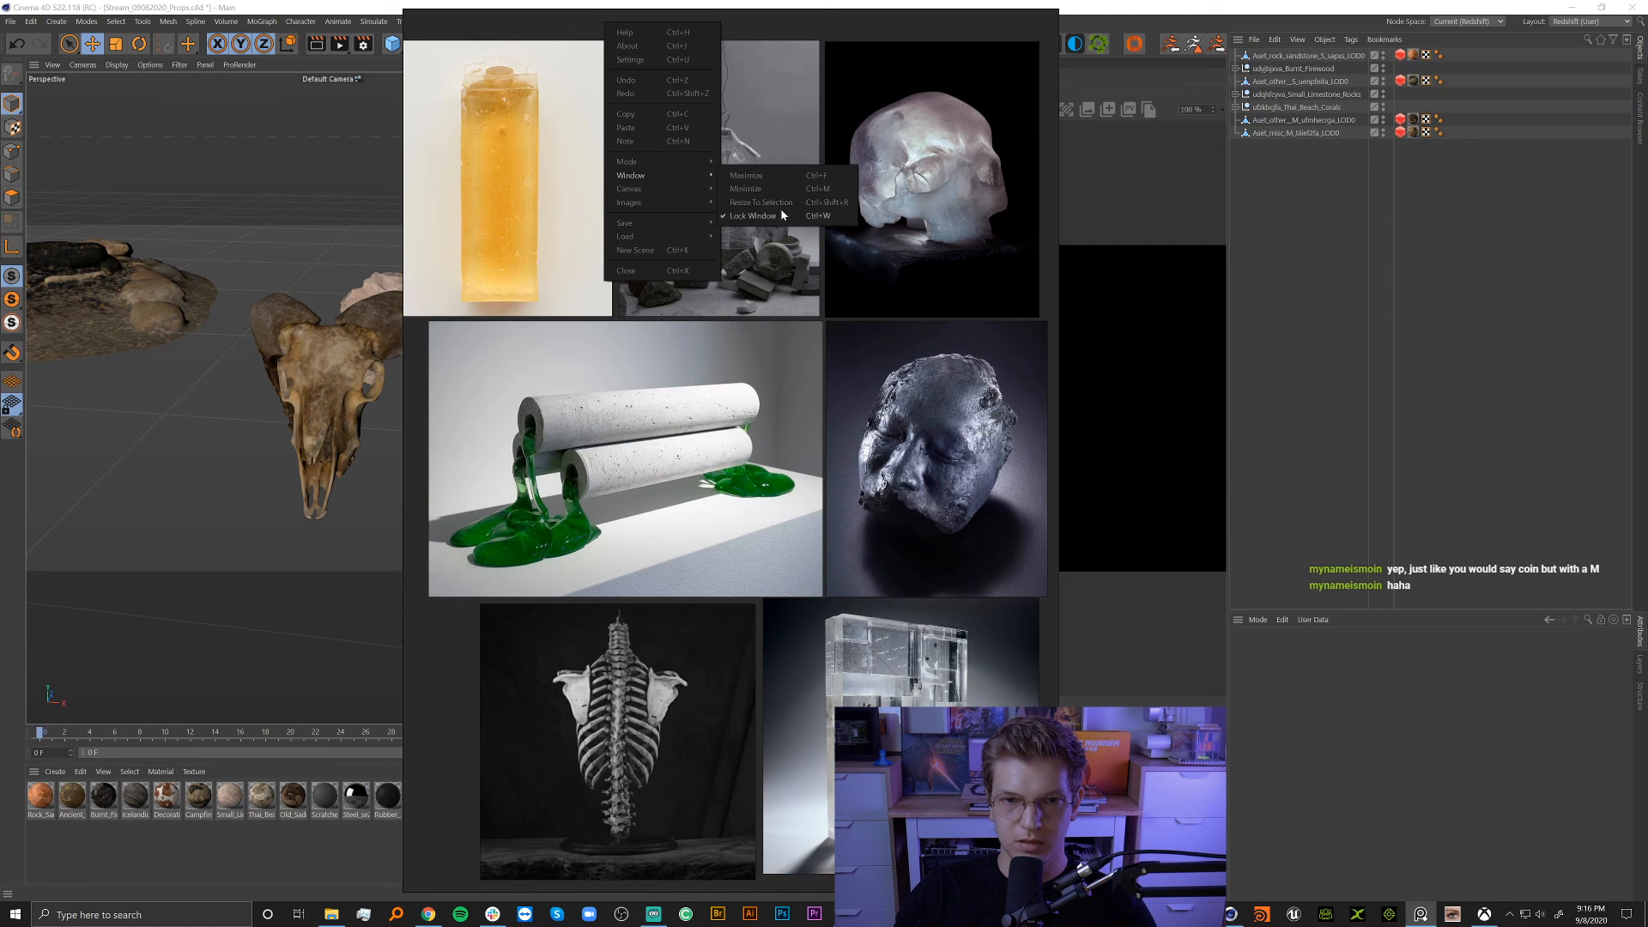
pyautogui.click(769, 32)
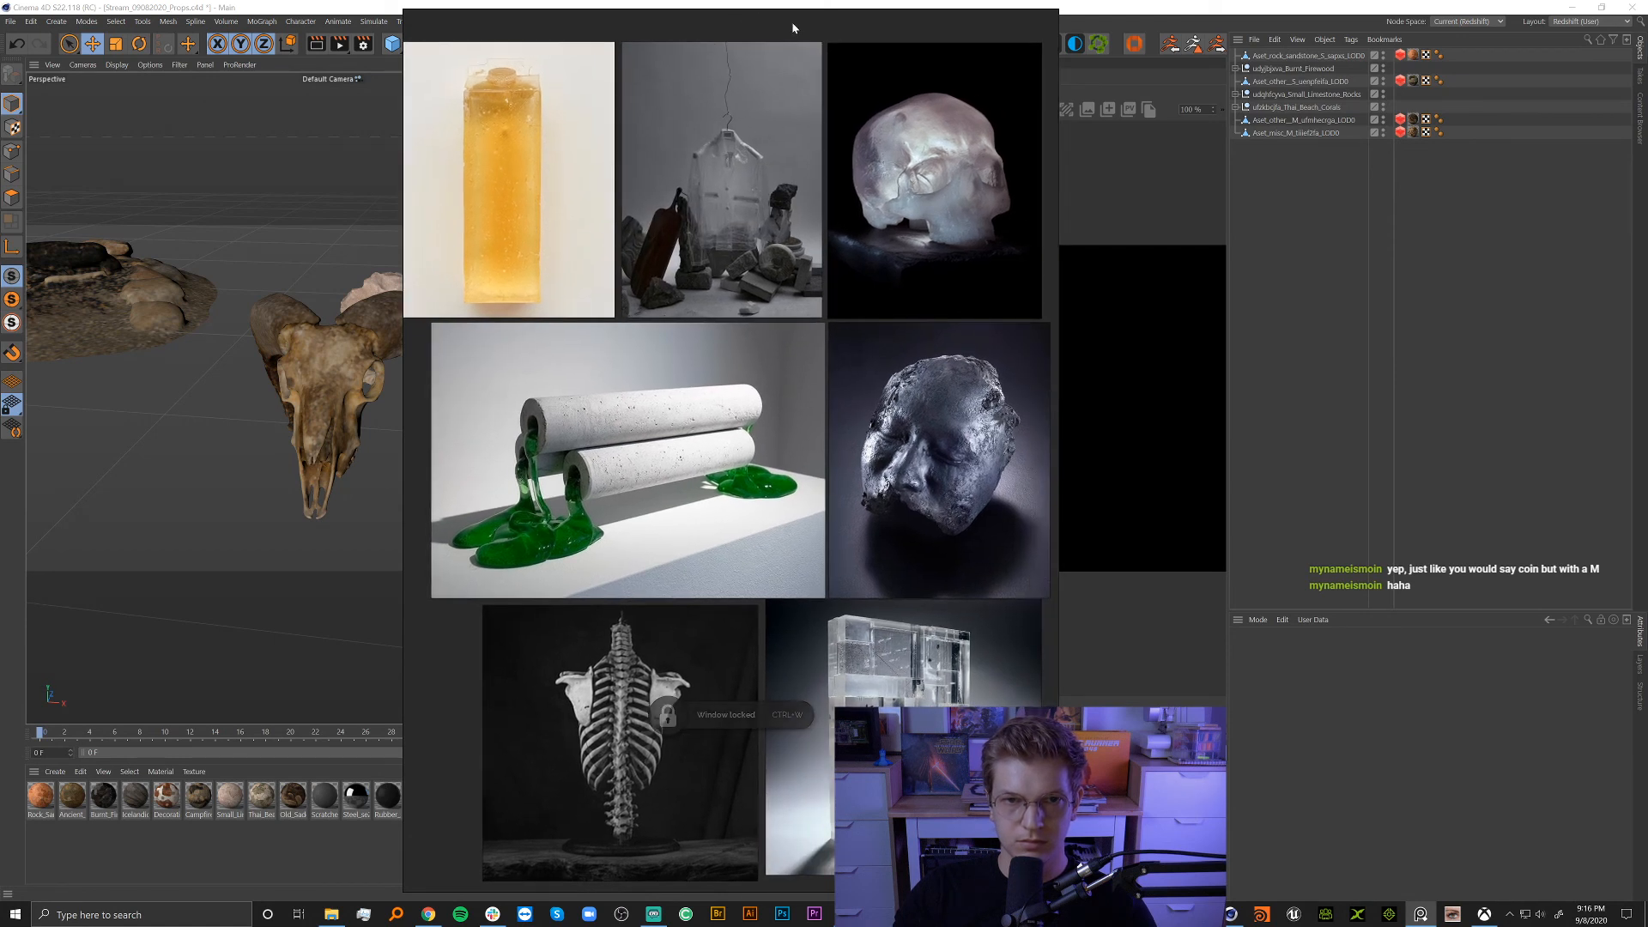
pyautogui.rightClick(789, 23)
pyautogui.moveTo(864, 183)
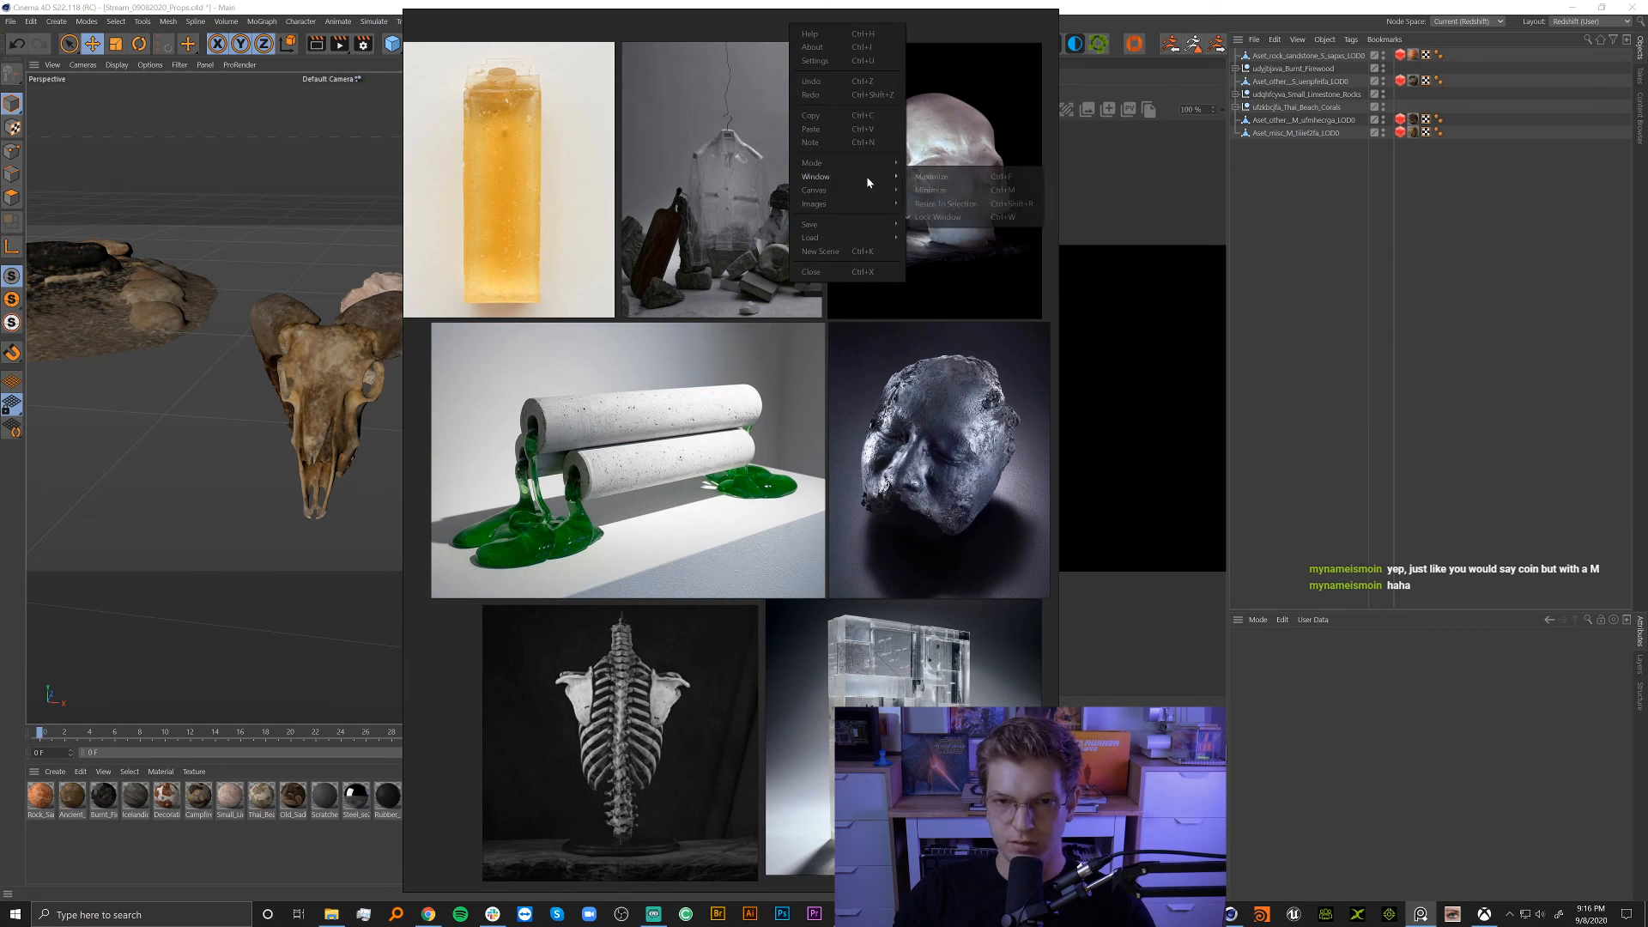
pyautogui.click(952, 216)
# Make the reference board stay always on top and shift it over the render view, clear of the skull.
pyautogui.rightClick(836, 32)
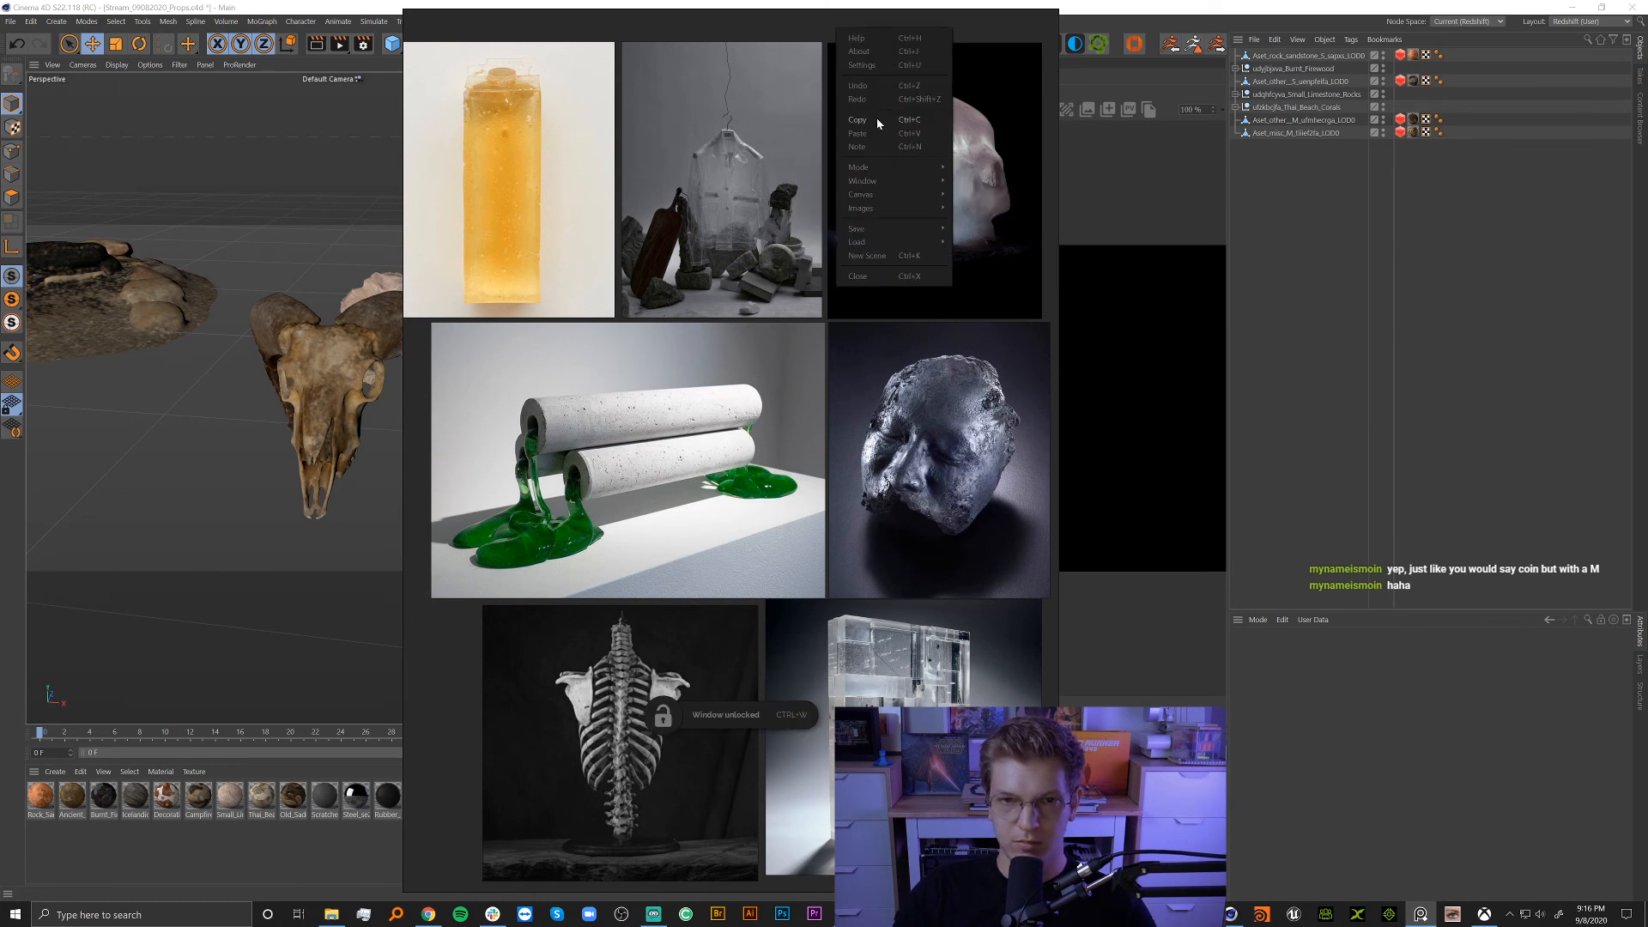
pyautogui.moveTo(891, 175)
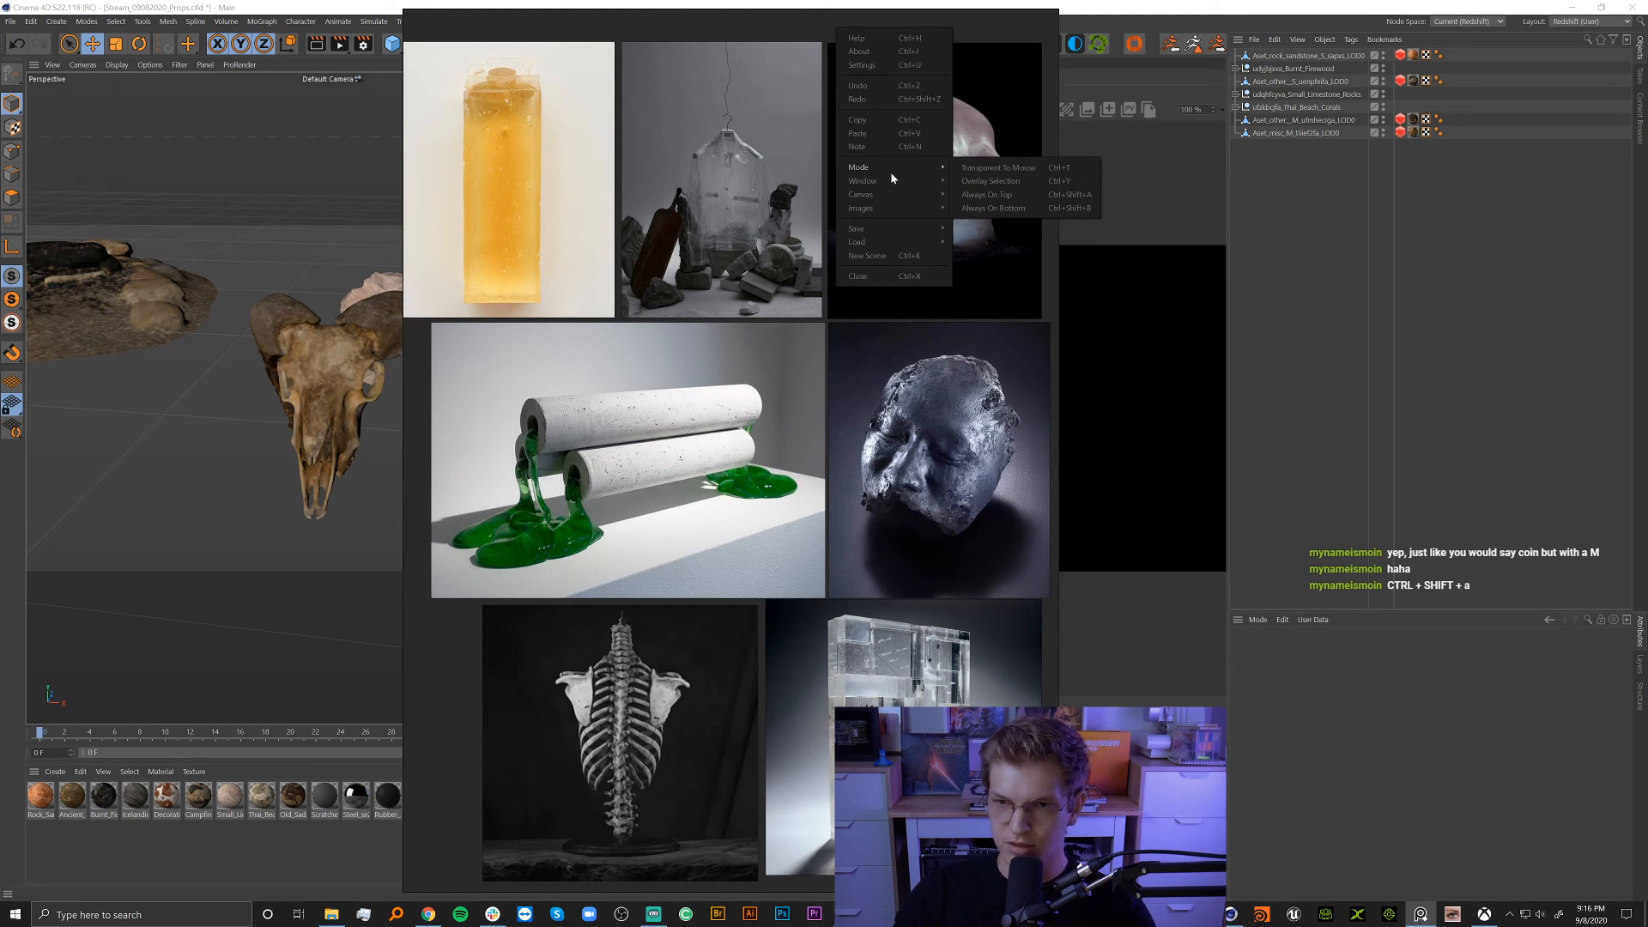
pyautogui.click(975, 33)
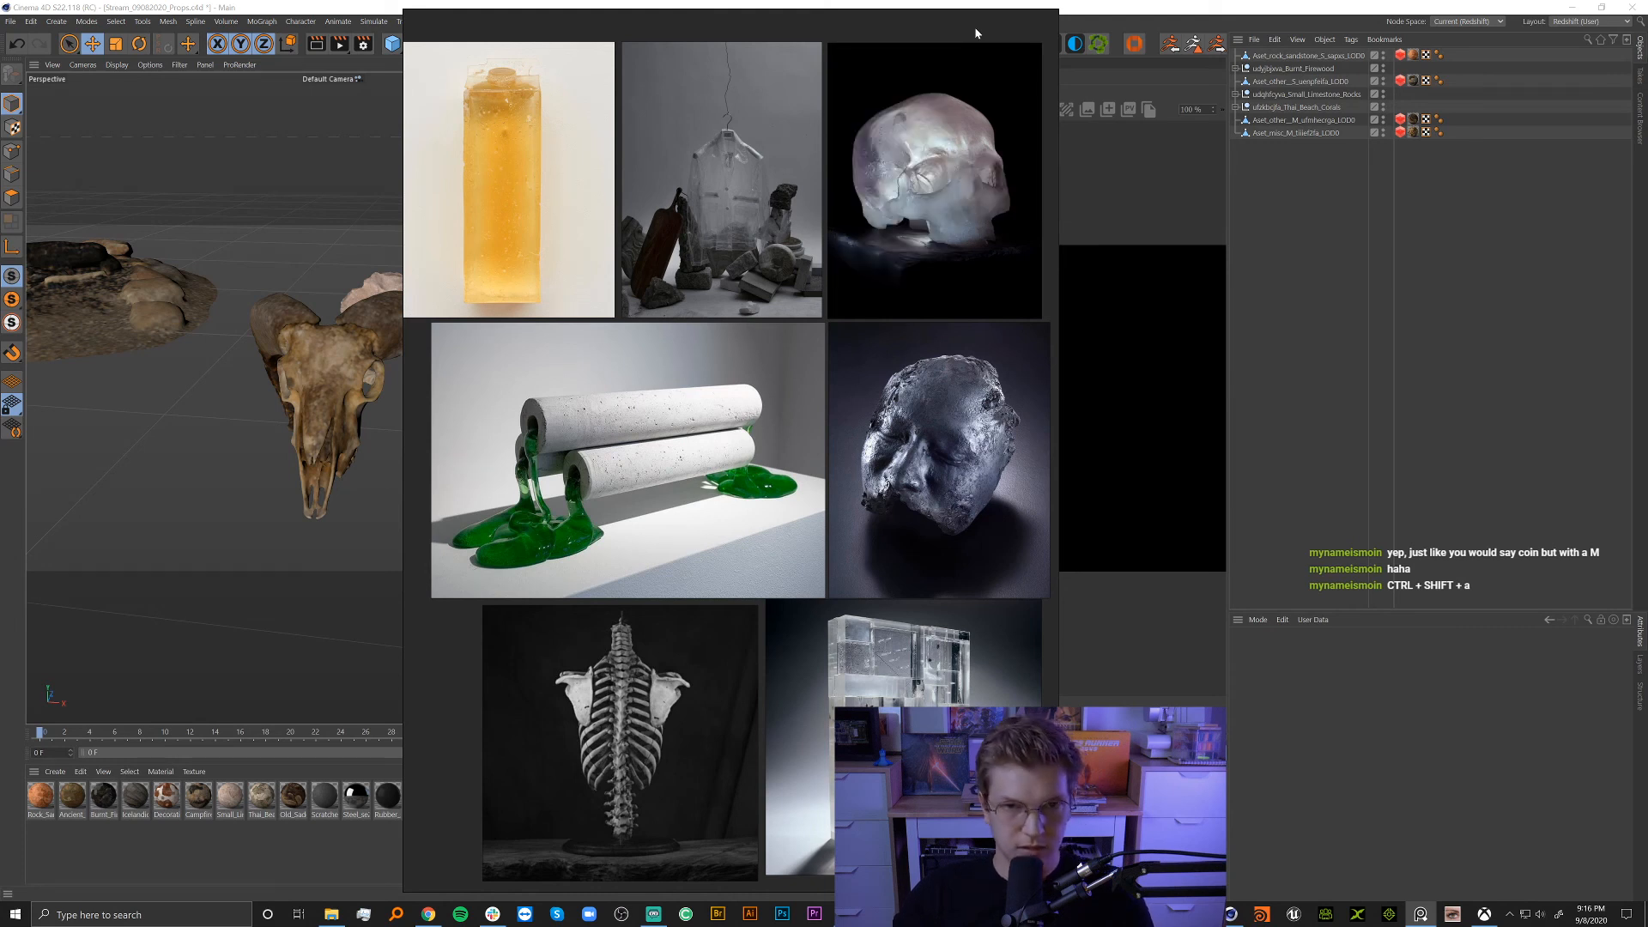
pyautogui.hotkey('ctrl', 'shift', 'a')
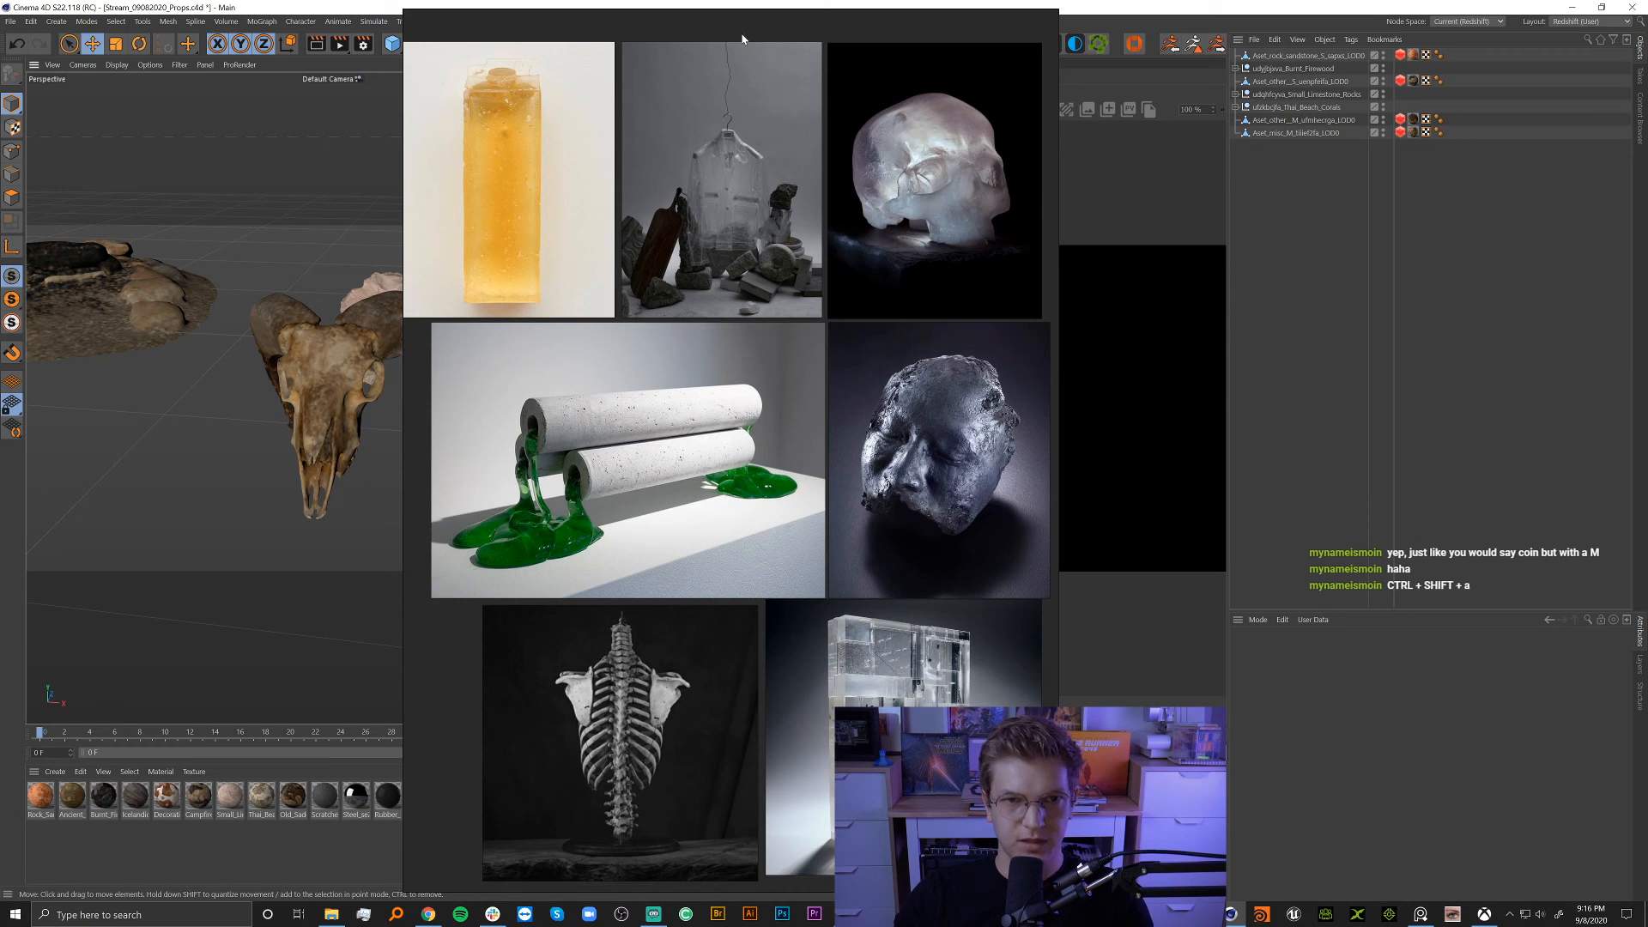
pyautogui.moveTo(723, 24); pyautogui.dragTo(947, 28)
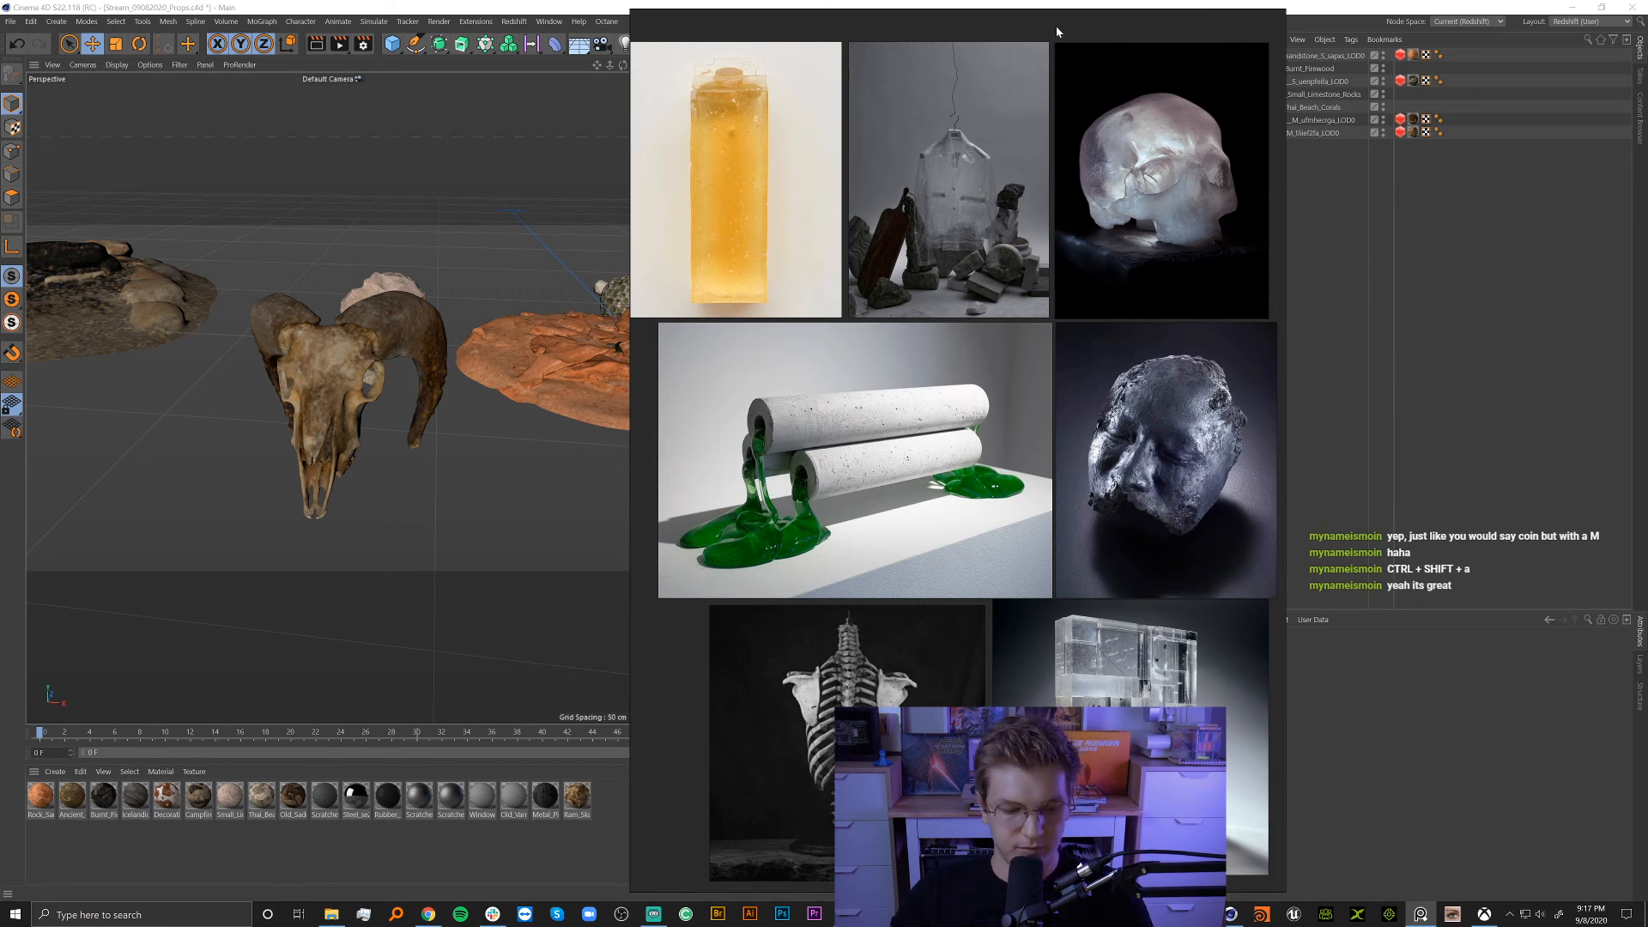
pyautogui.click(1393, 314)
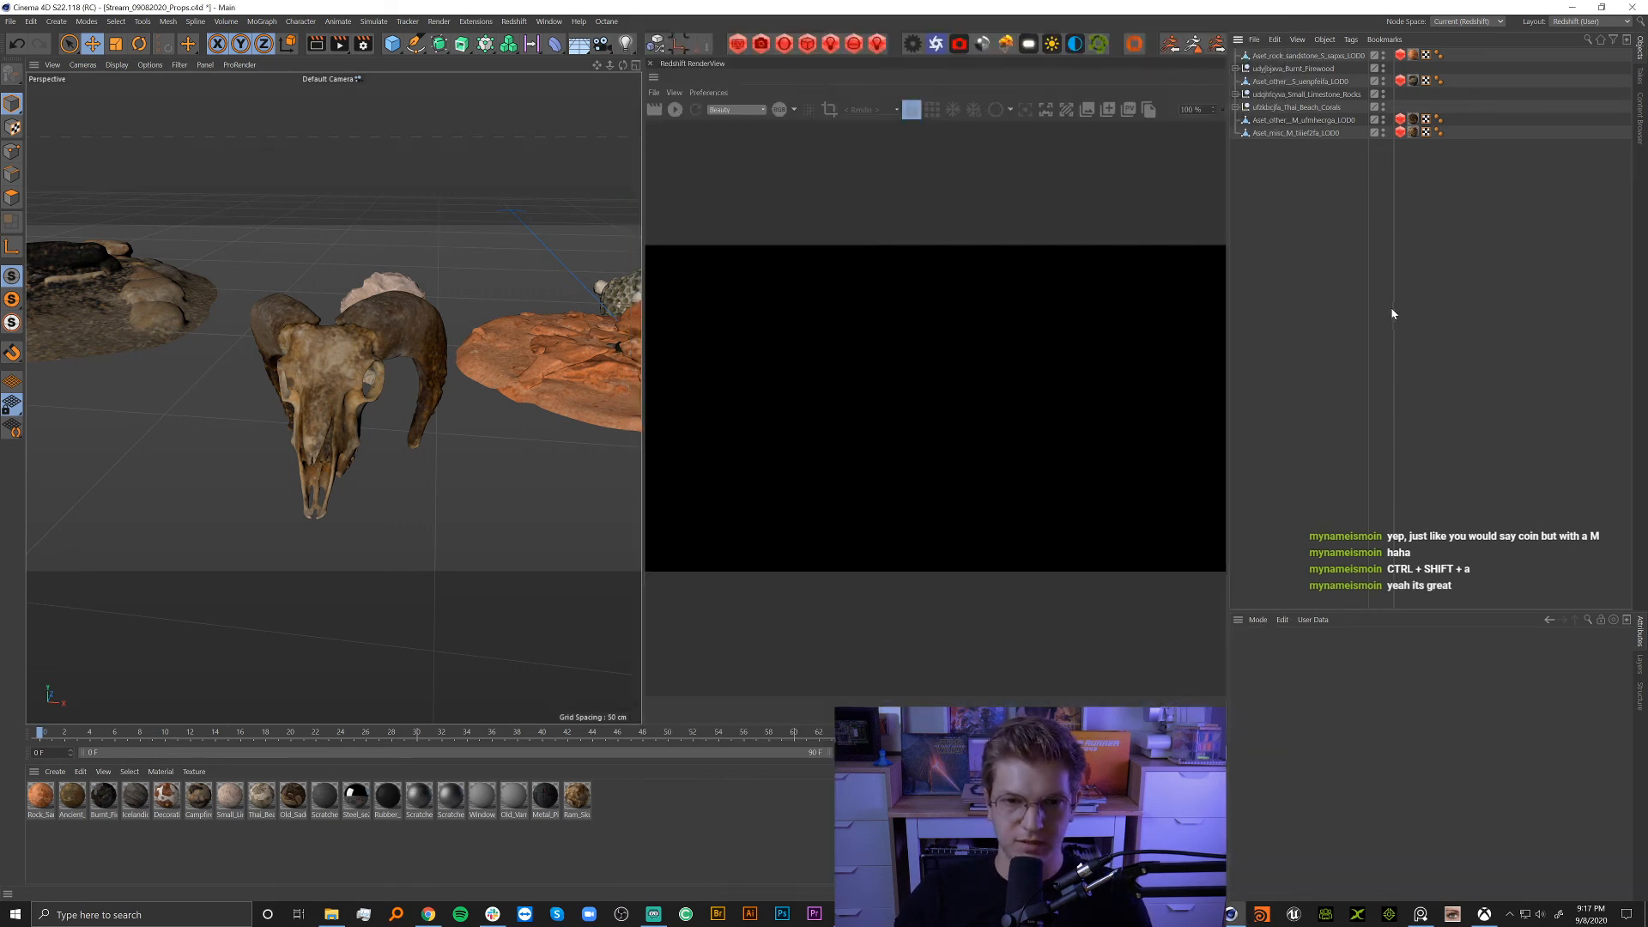
pyautogui.click(1420, 914)
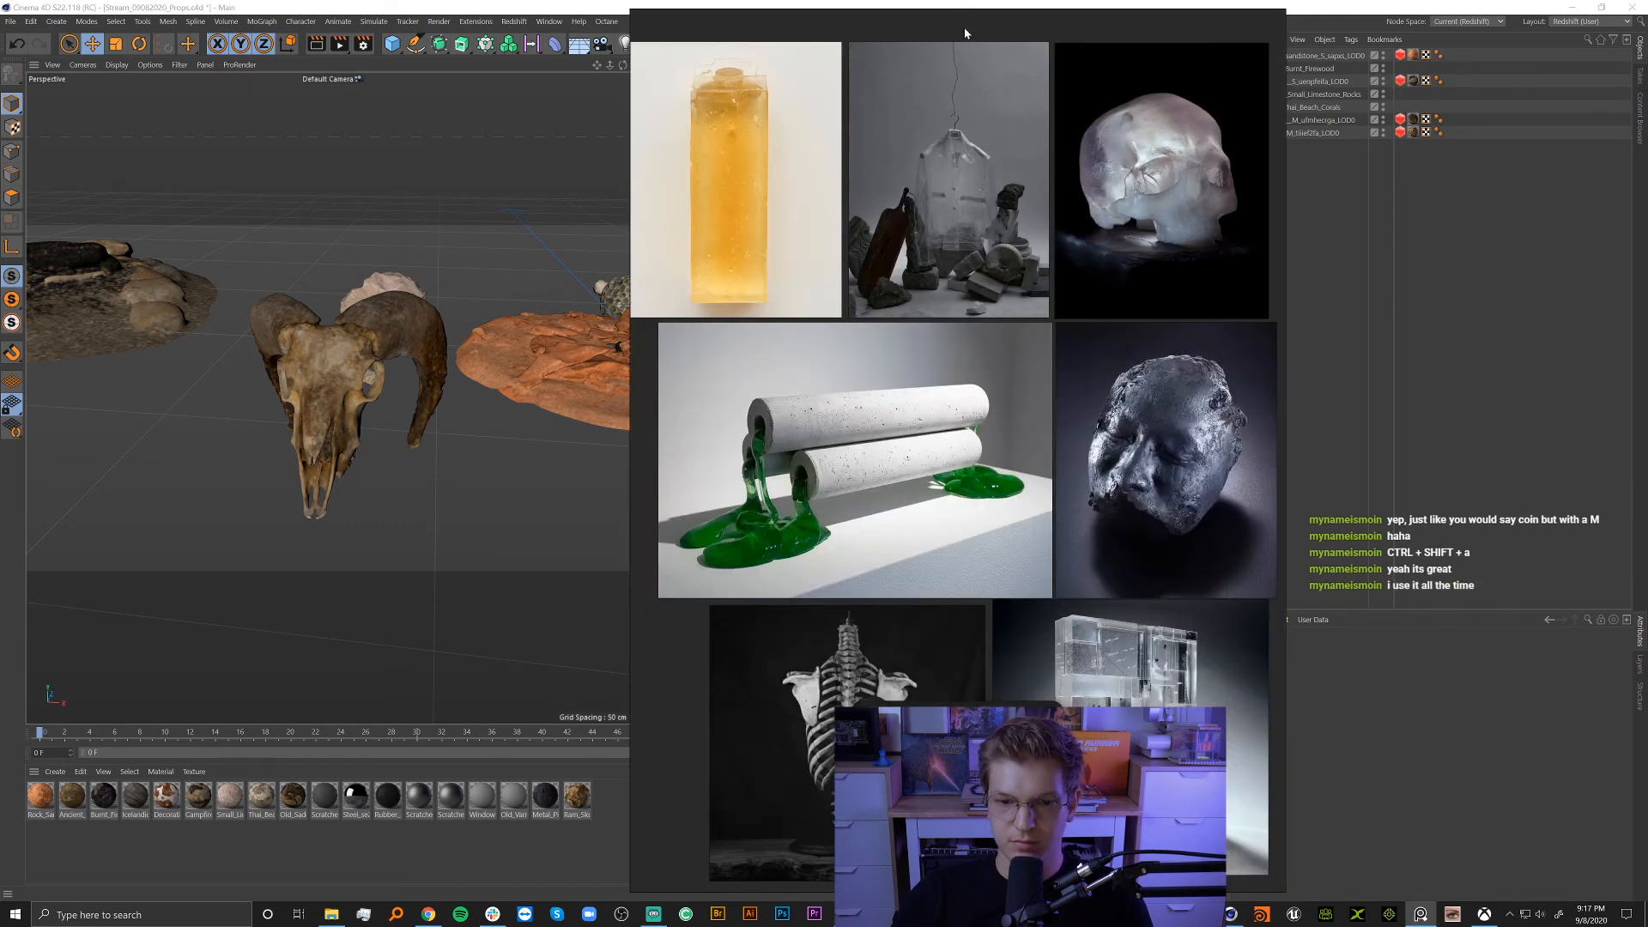
pyautogui.click(1463, 281)
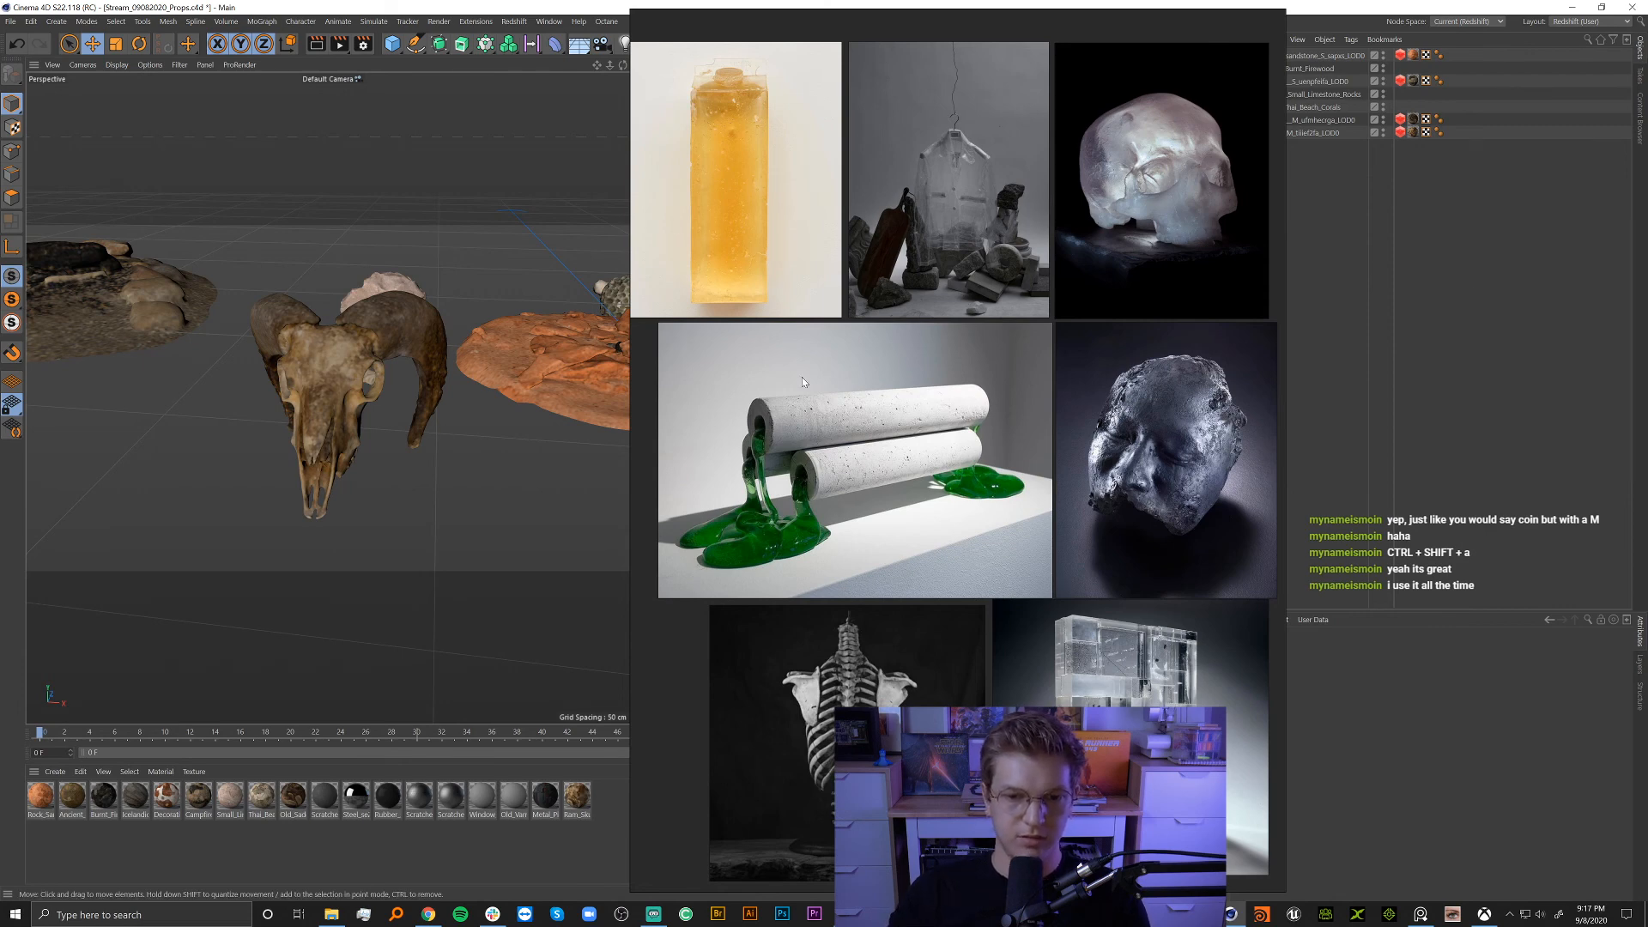
# Examine the green slime pipes and amber block references up close, then return to the whole board.
pyautogui.click(798, 435)
pyautogui.doubleClick(791, 122)
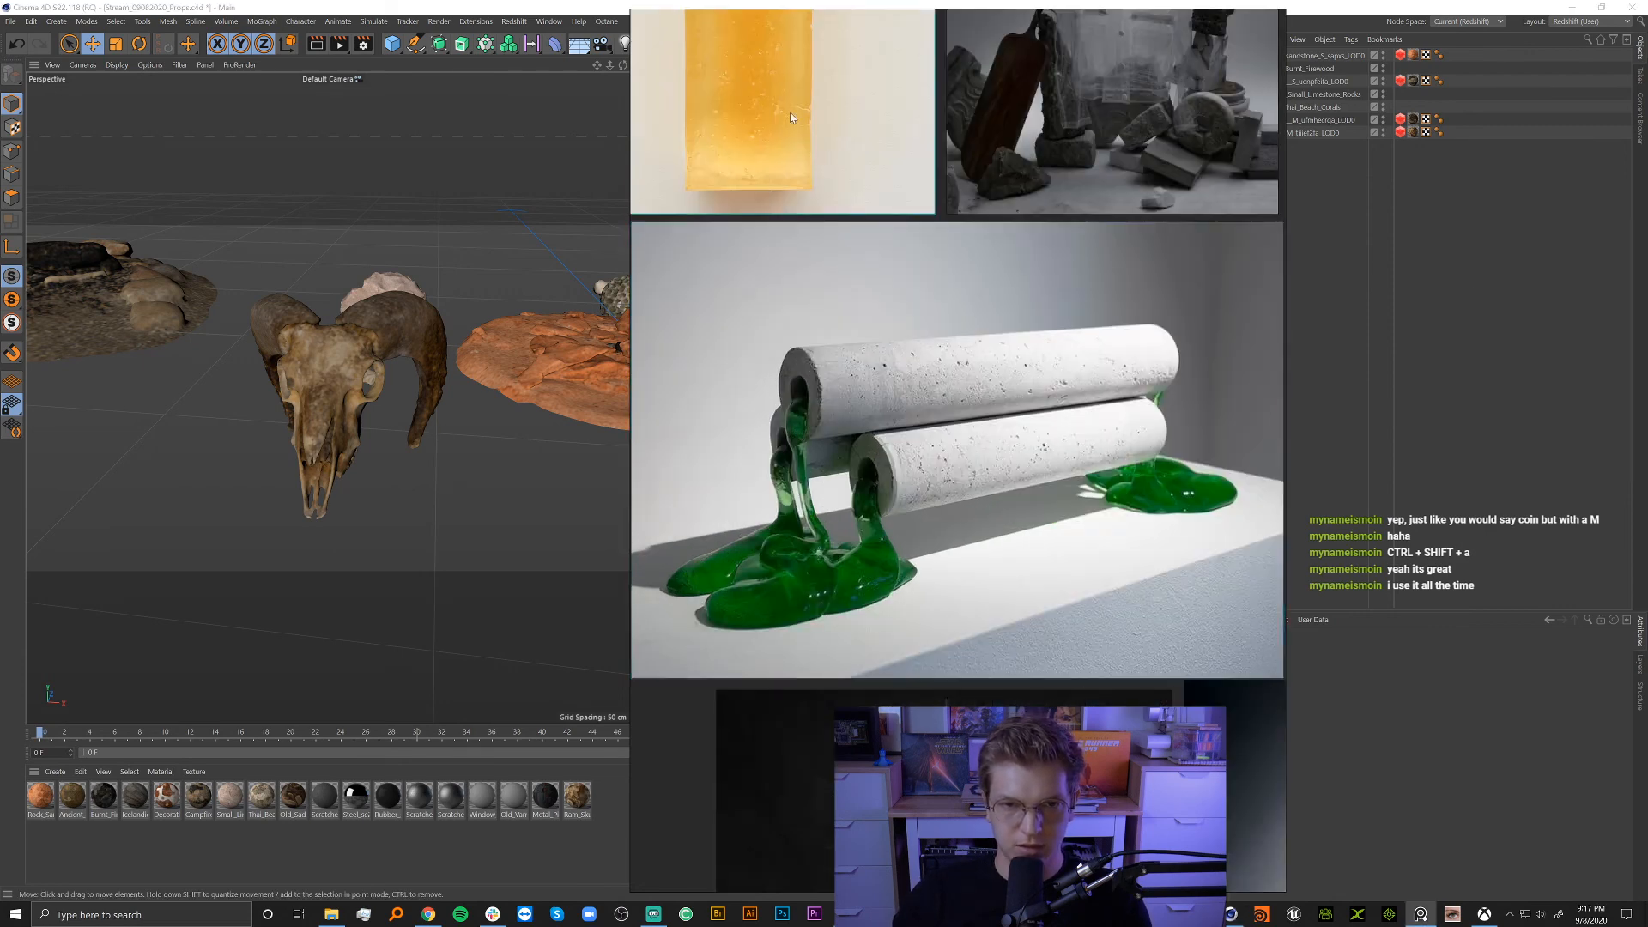
pyautogui.click(877, 421)
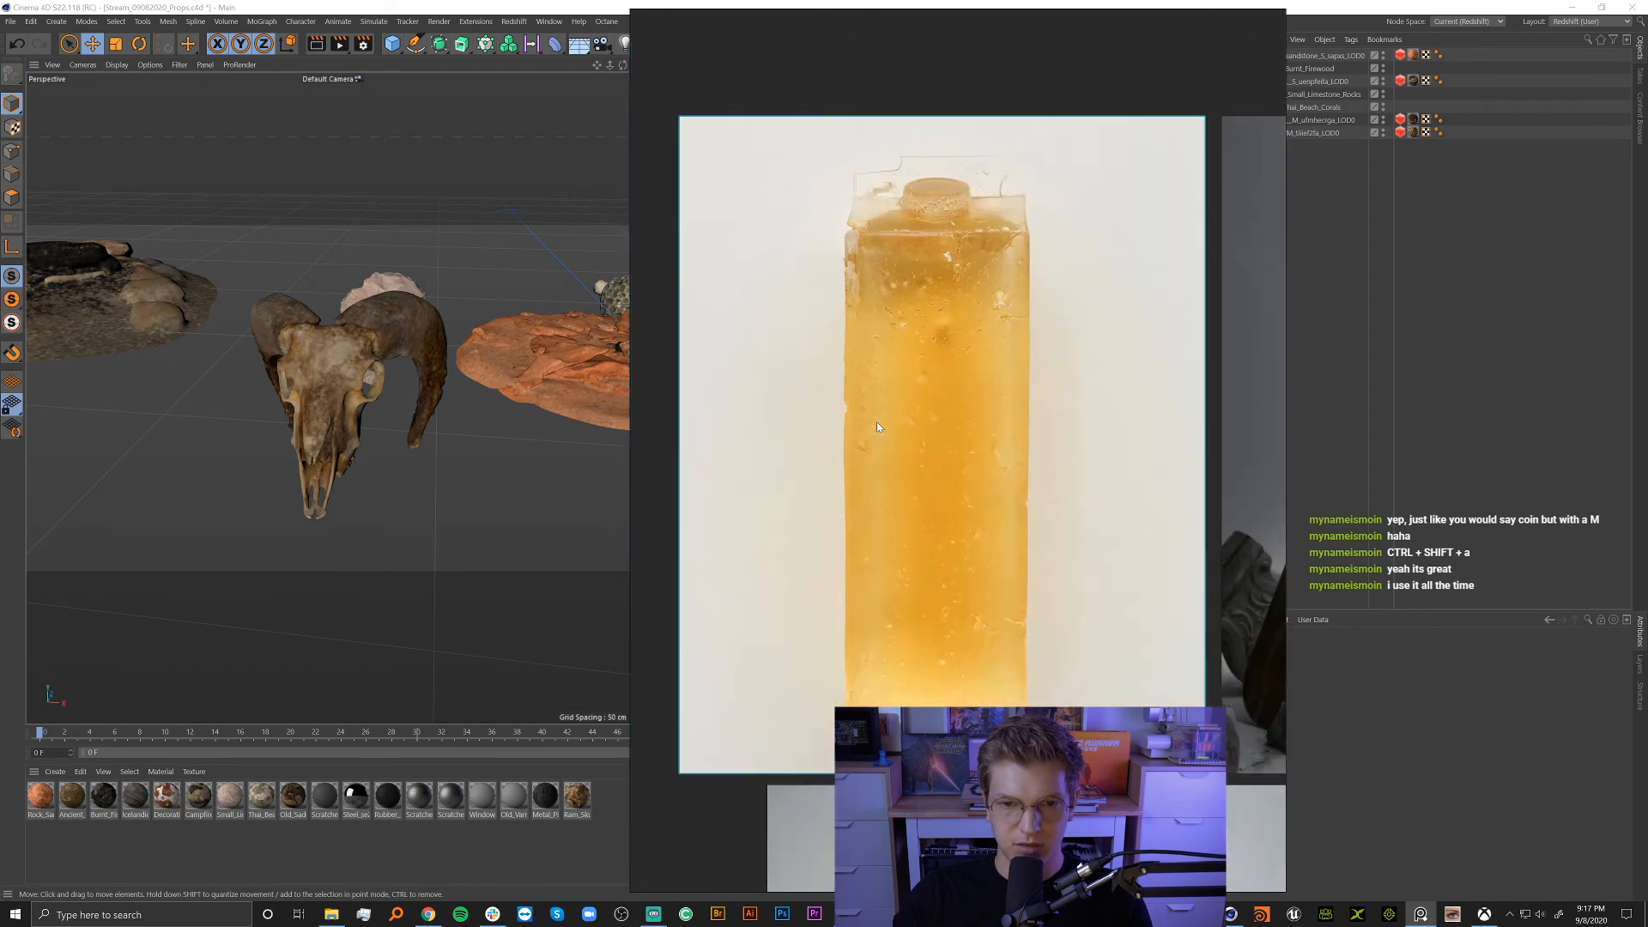
pyautogui.moveTo(943, 404); pyautogui.dragTo(1049, 462)
pyautogui.moveTo(1093, 263); pyautogui.dragTo(959, 43, button='middle')
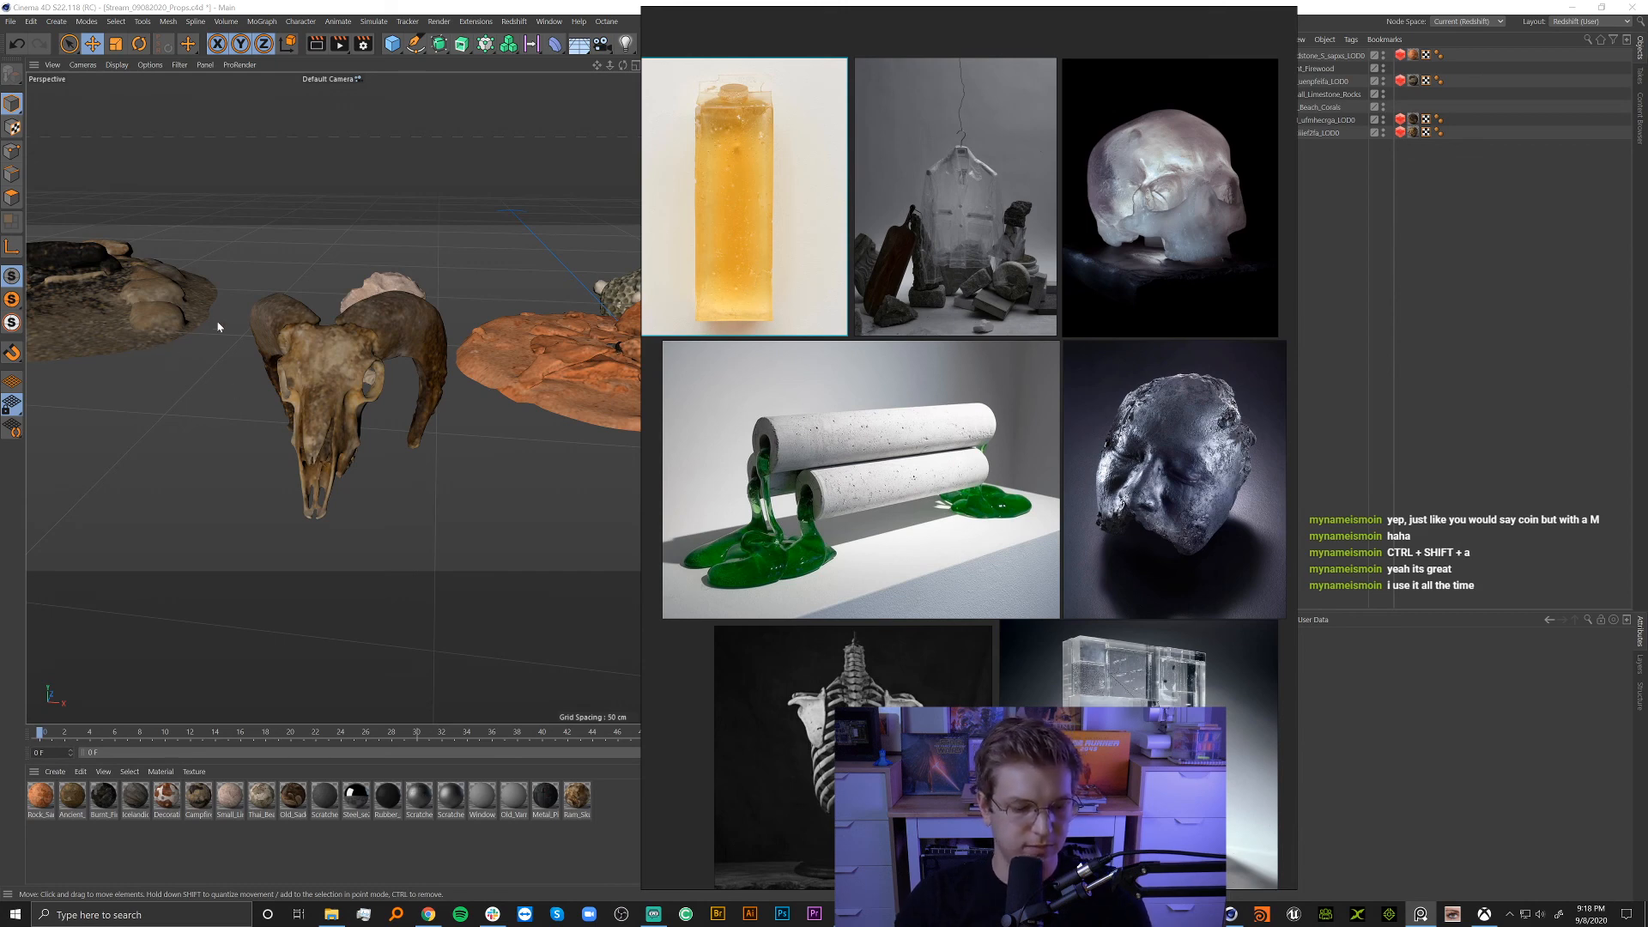
# Move the ram skull from its spot behind the other props onto the burnt campfire pit.
pyautogui.keyDown('alt'); pyautogui.moveTo(218, 327); pyautogui.dragTo(268, 412); pyautogui.keyUp('alt')
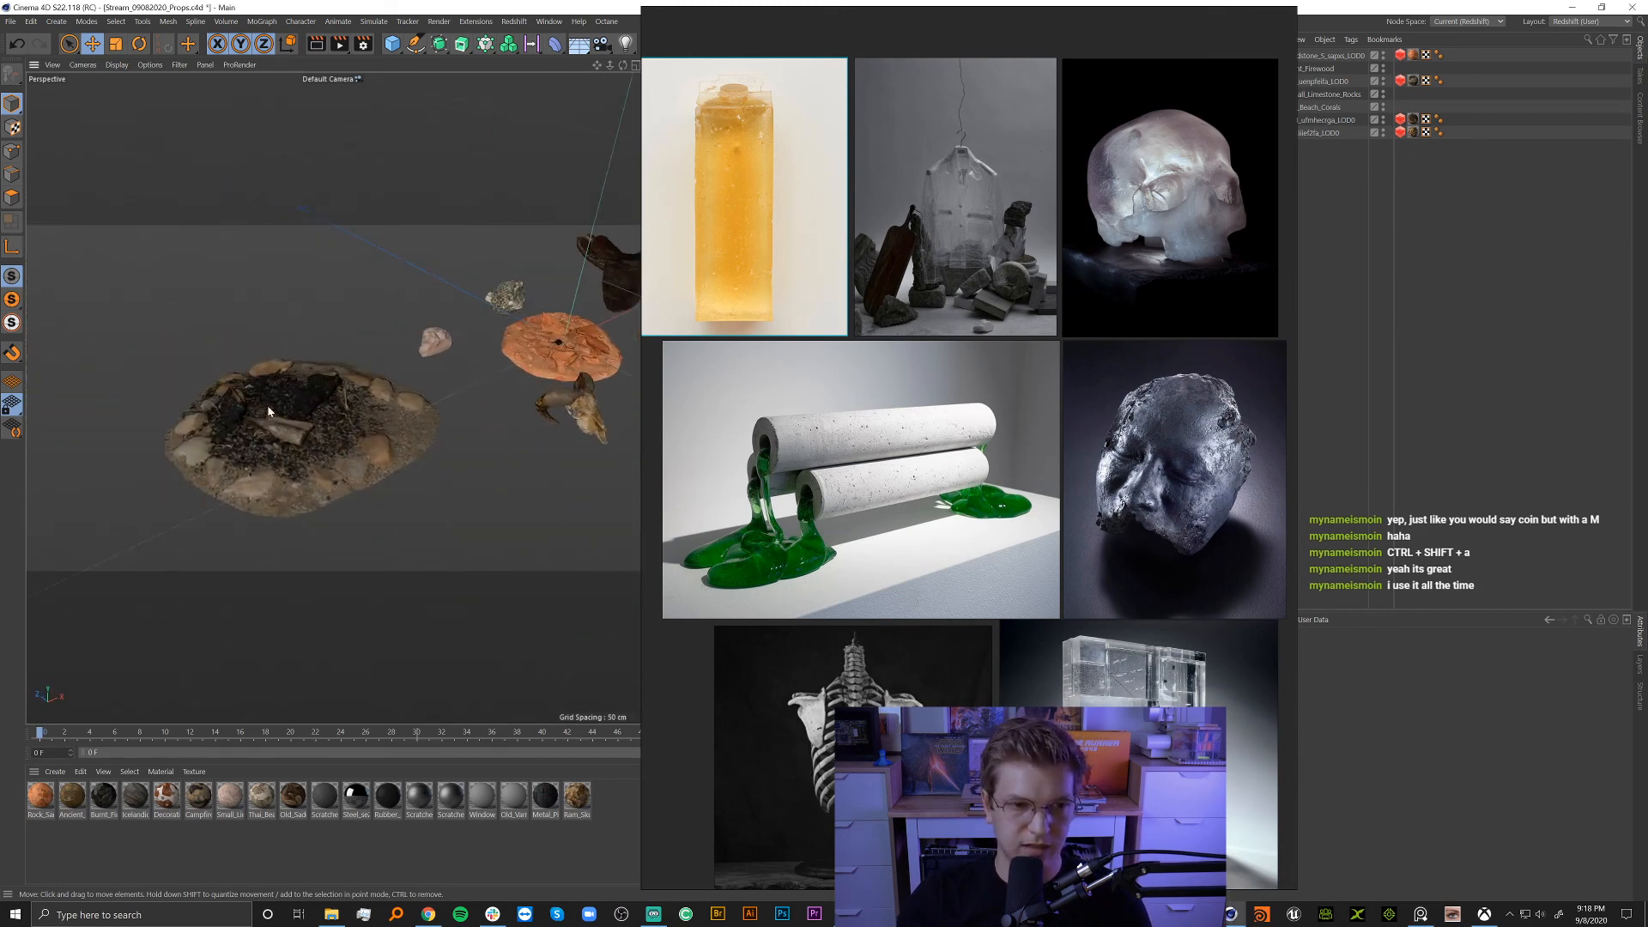
pyautogui.keyDown('alt'); pyautogui.moveTo(268, 412); pyautogui.dragTo(535, 442, button='right'); pyautogui.keyUp('alt')
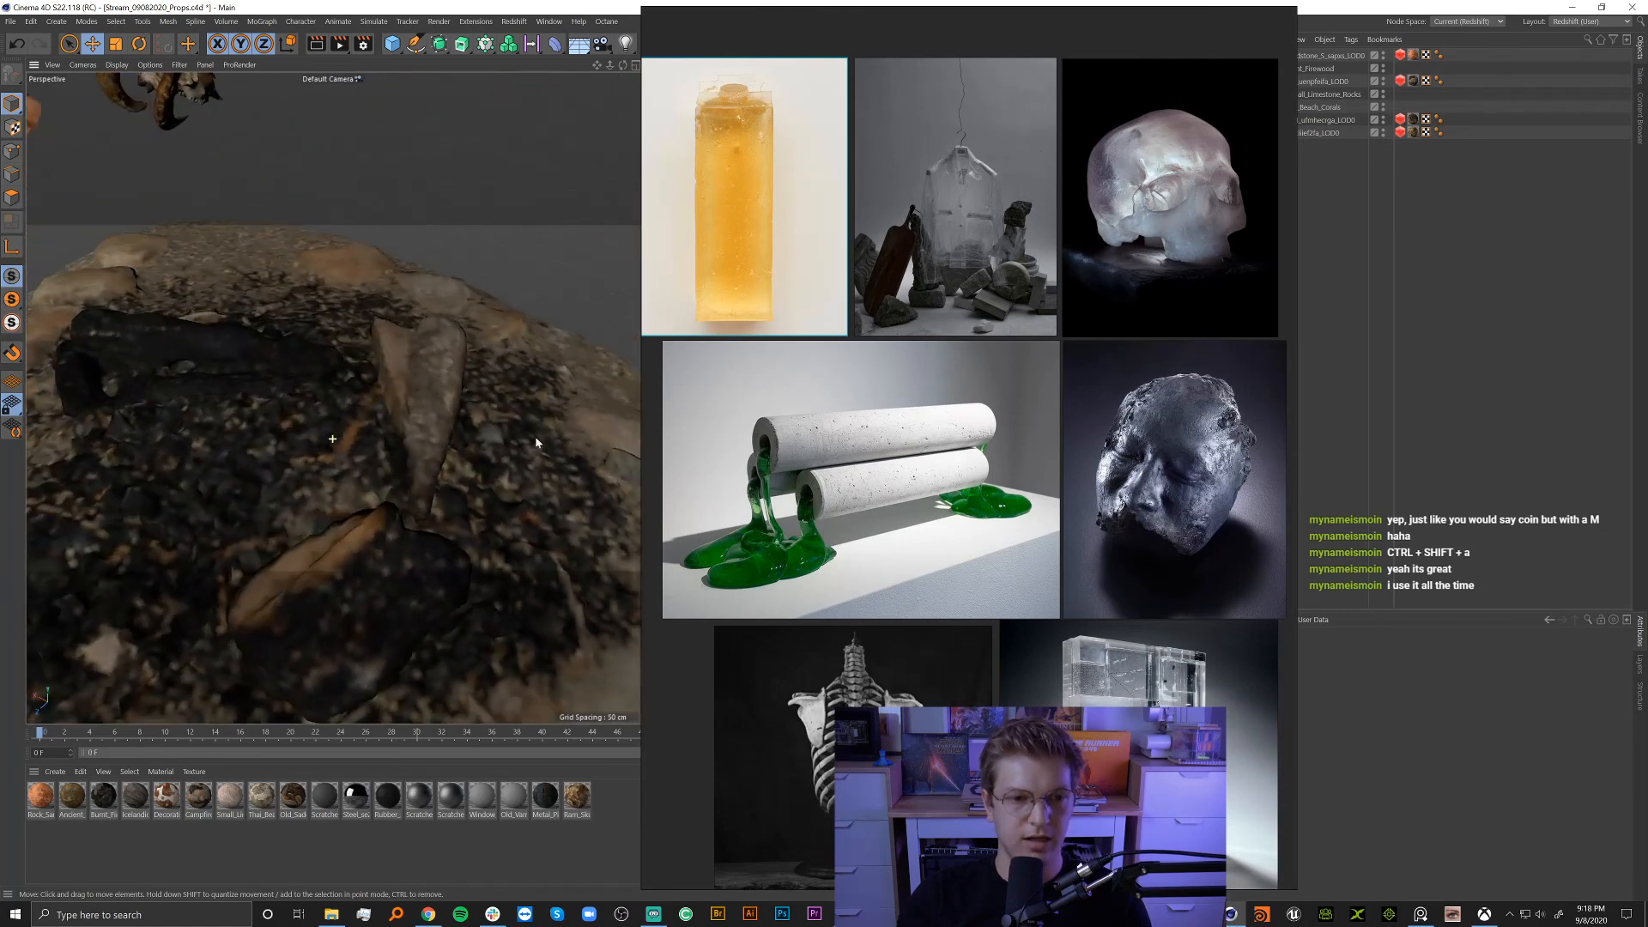
pyautogui.keyDown('alt'); pyautogui.moveTo(535, 442); pyautogui.dragTo(421, 402); pyautogui.keyUp('alt')
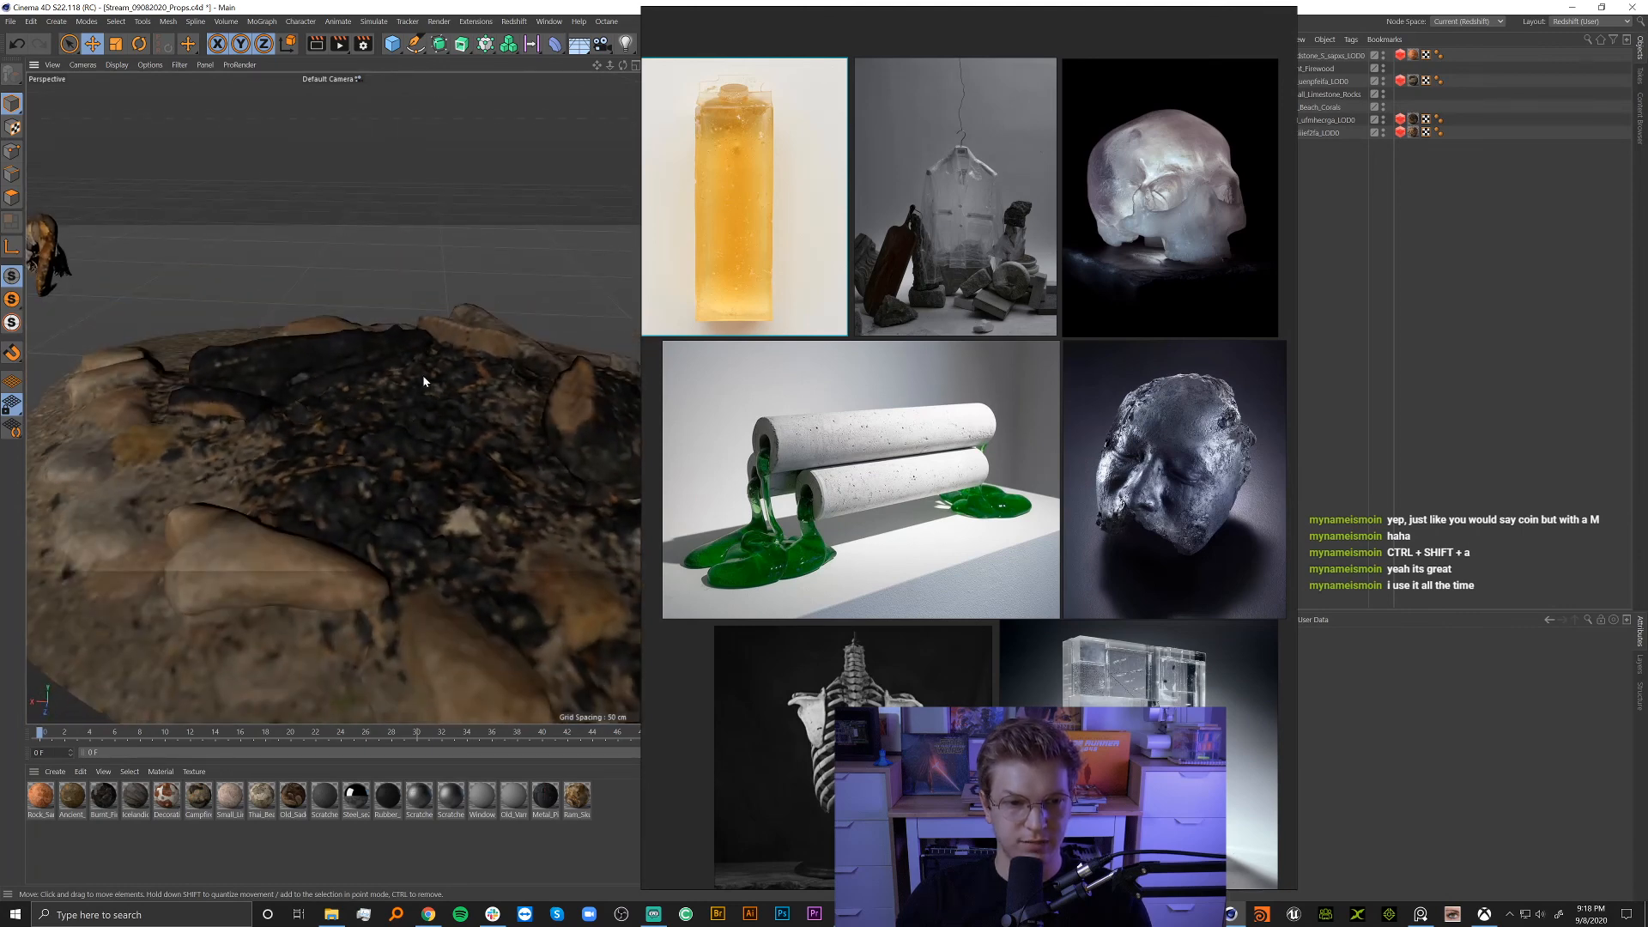
pyautogui.scroll(-6, 424, 382)
pyautogui.click(170, 319)
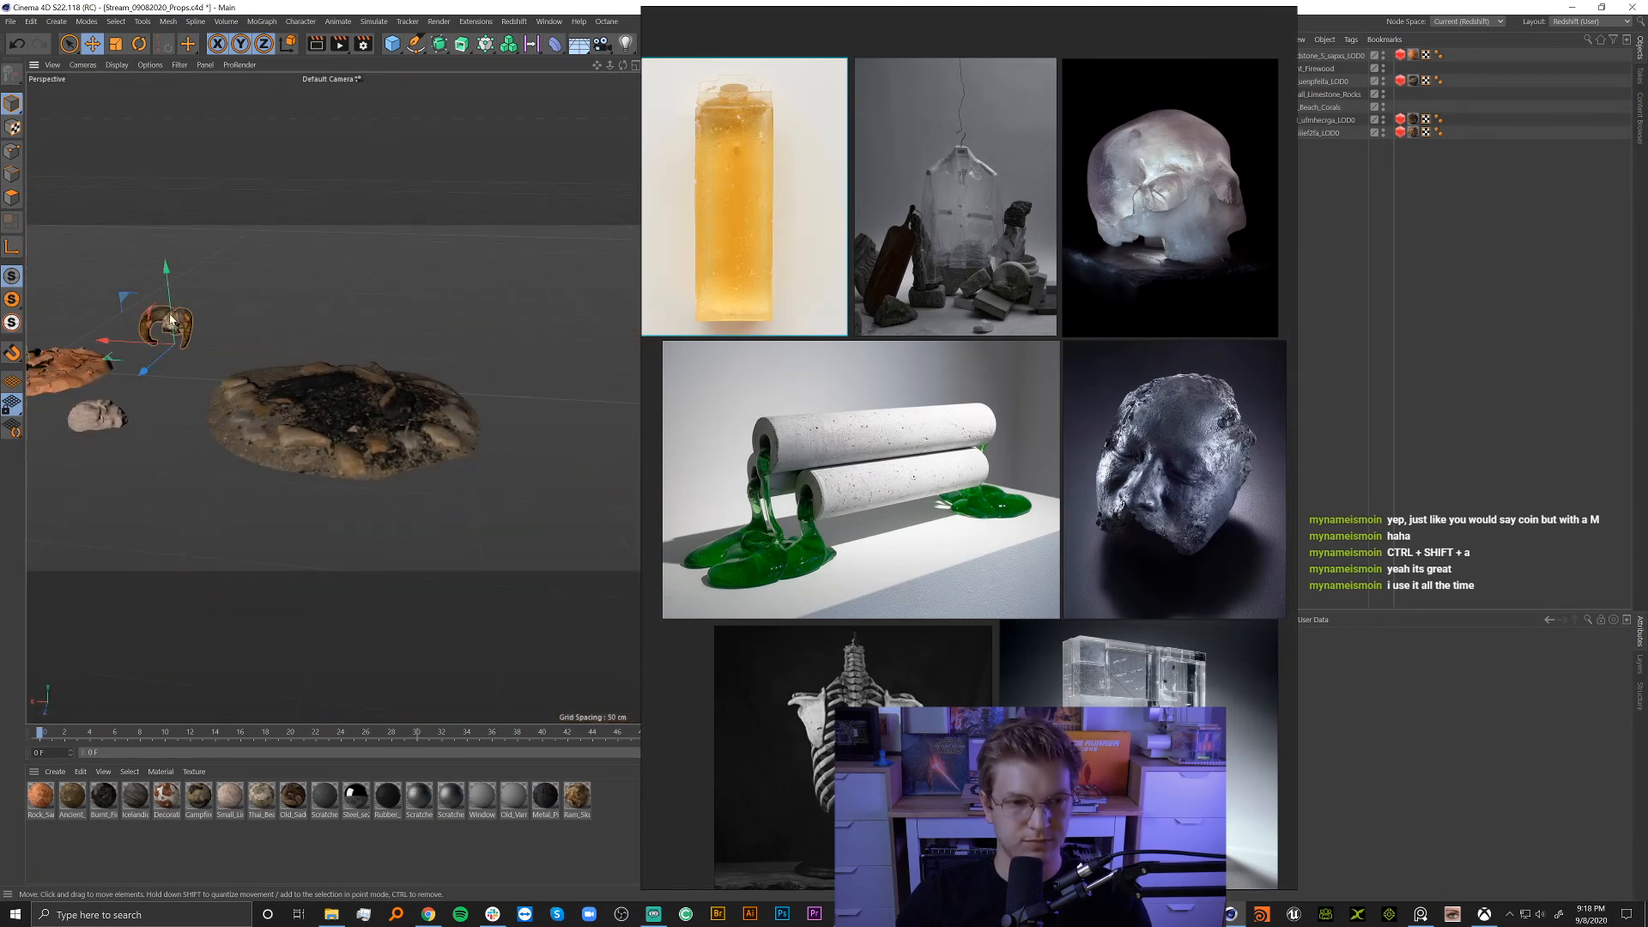
pyautogui.moveTo(170, 319); pyautogui.dragTo(317, 445)
# Rotate the ram skull and raise it so it rests on top of the charred ground.
pyautogui.press('r')
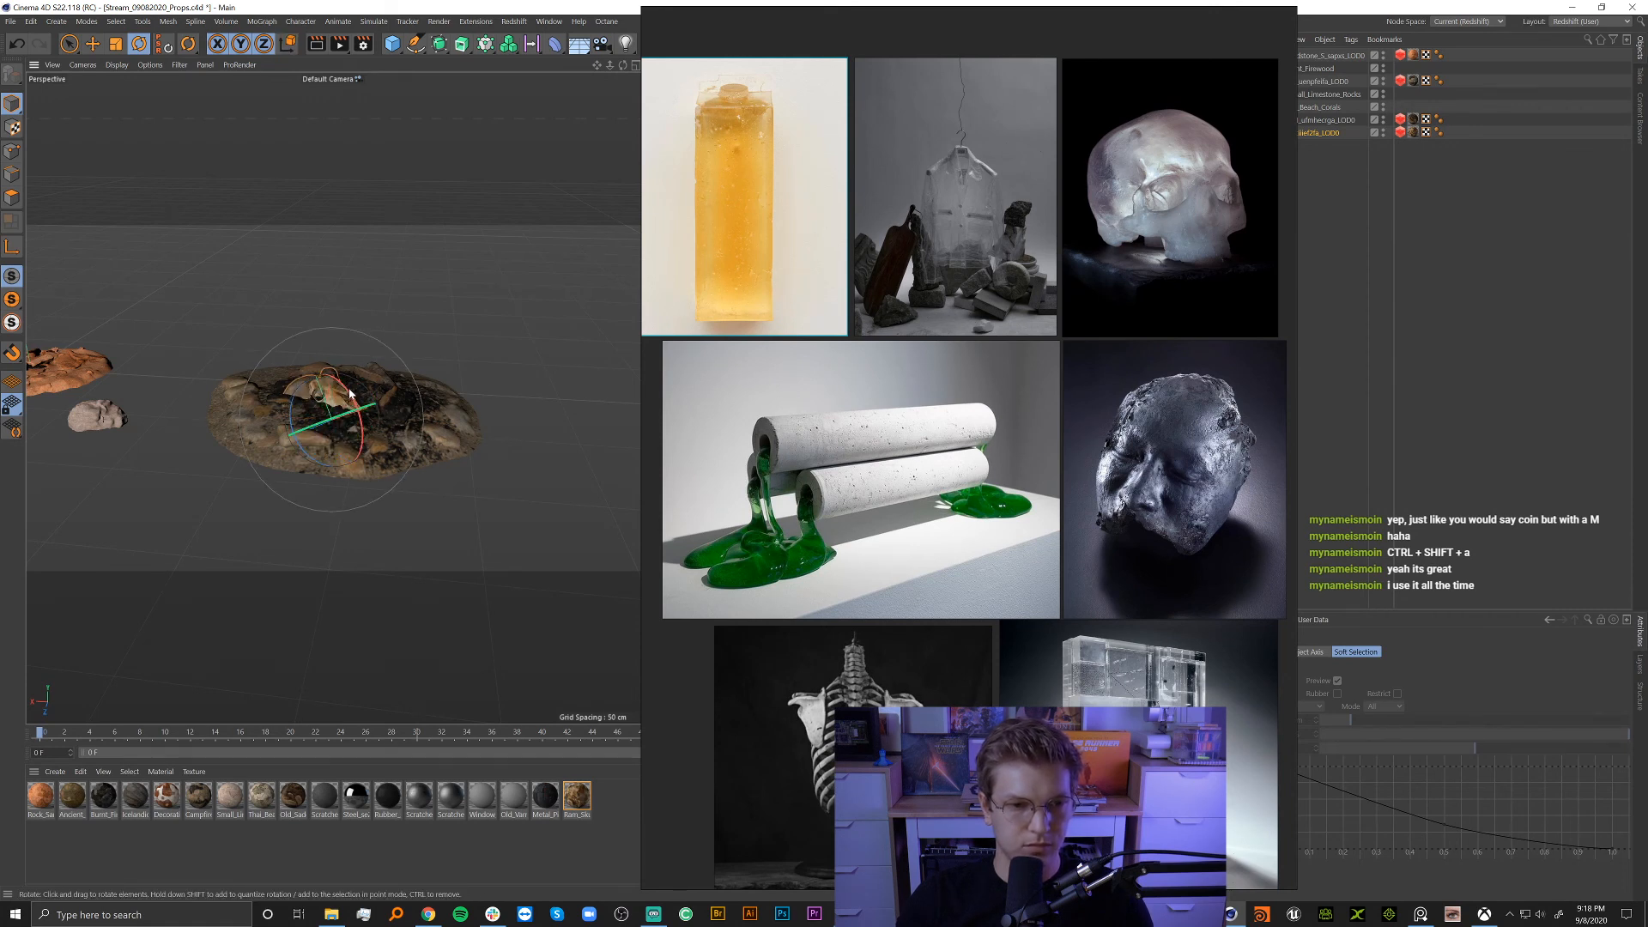
pyautogui.press('e')
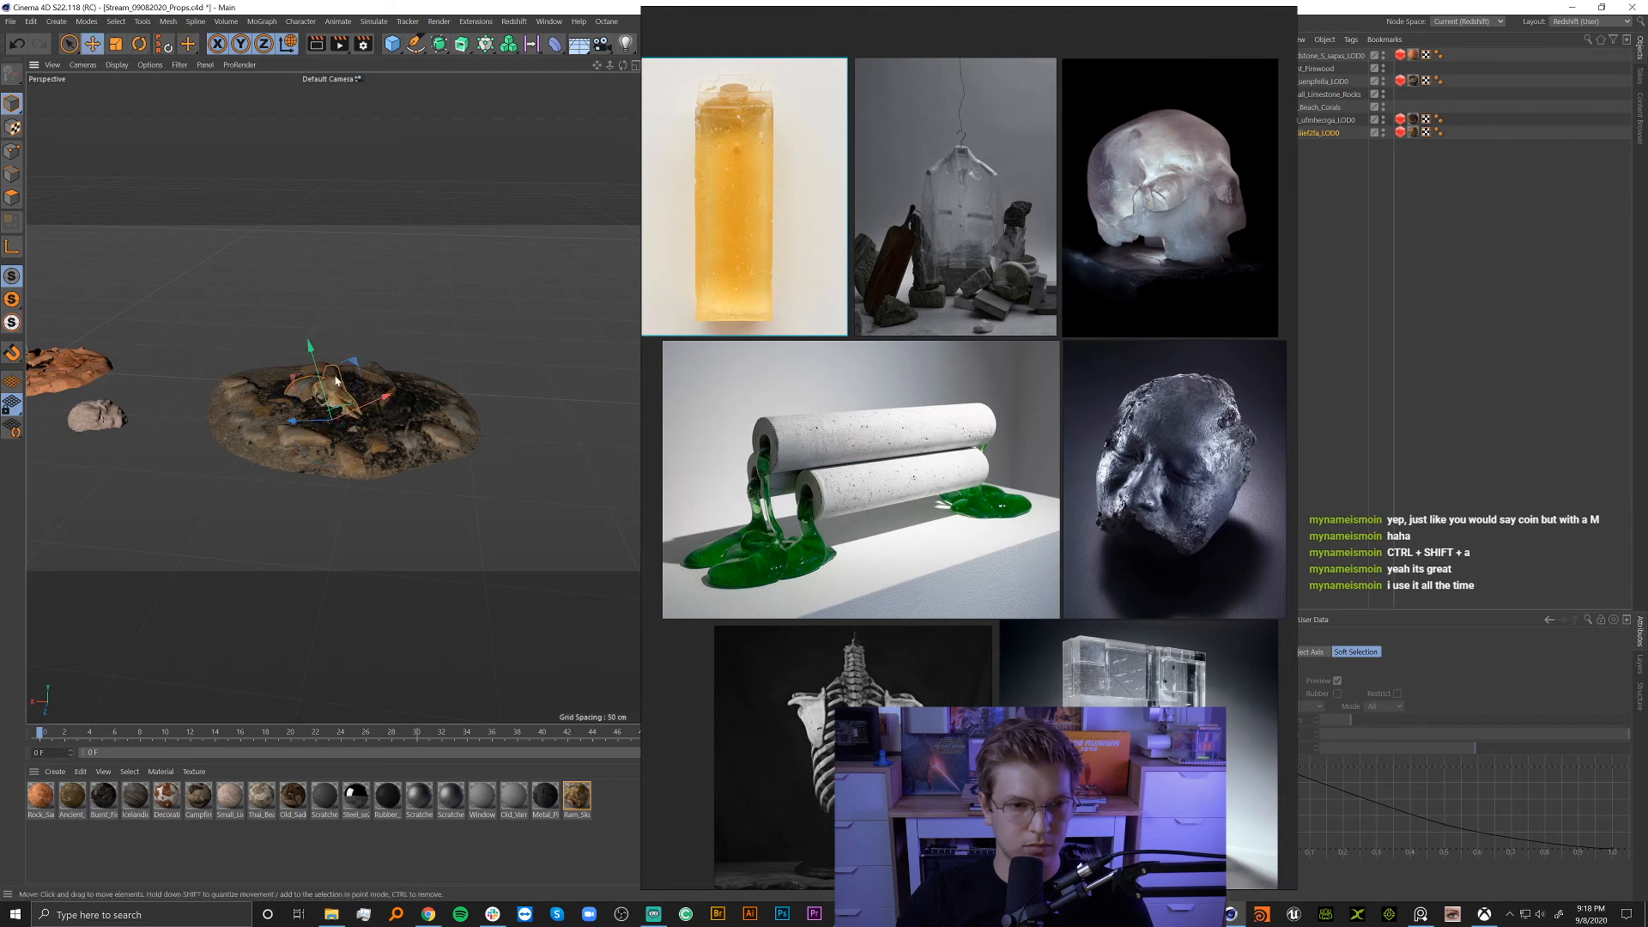
pyautogui.moveTo(336, 382); pyautogui.dragTo(332, 344)
pyautogui.scroll(6, 394, 371)
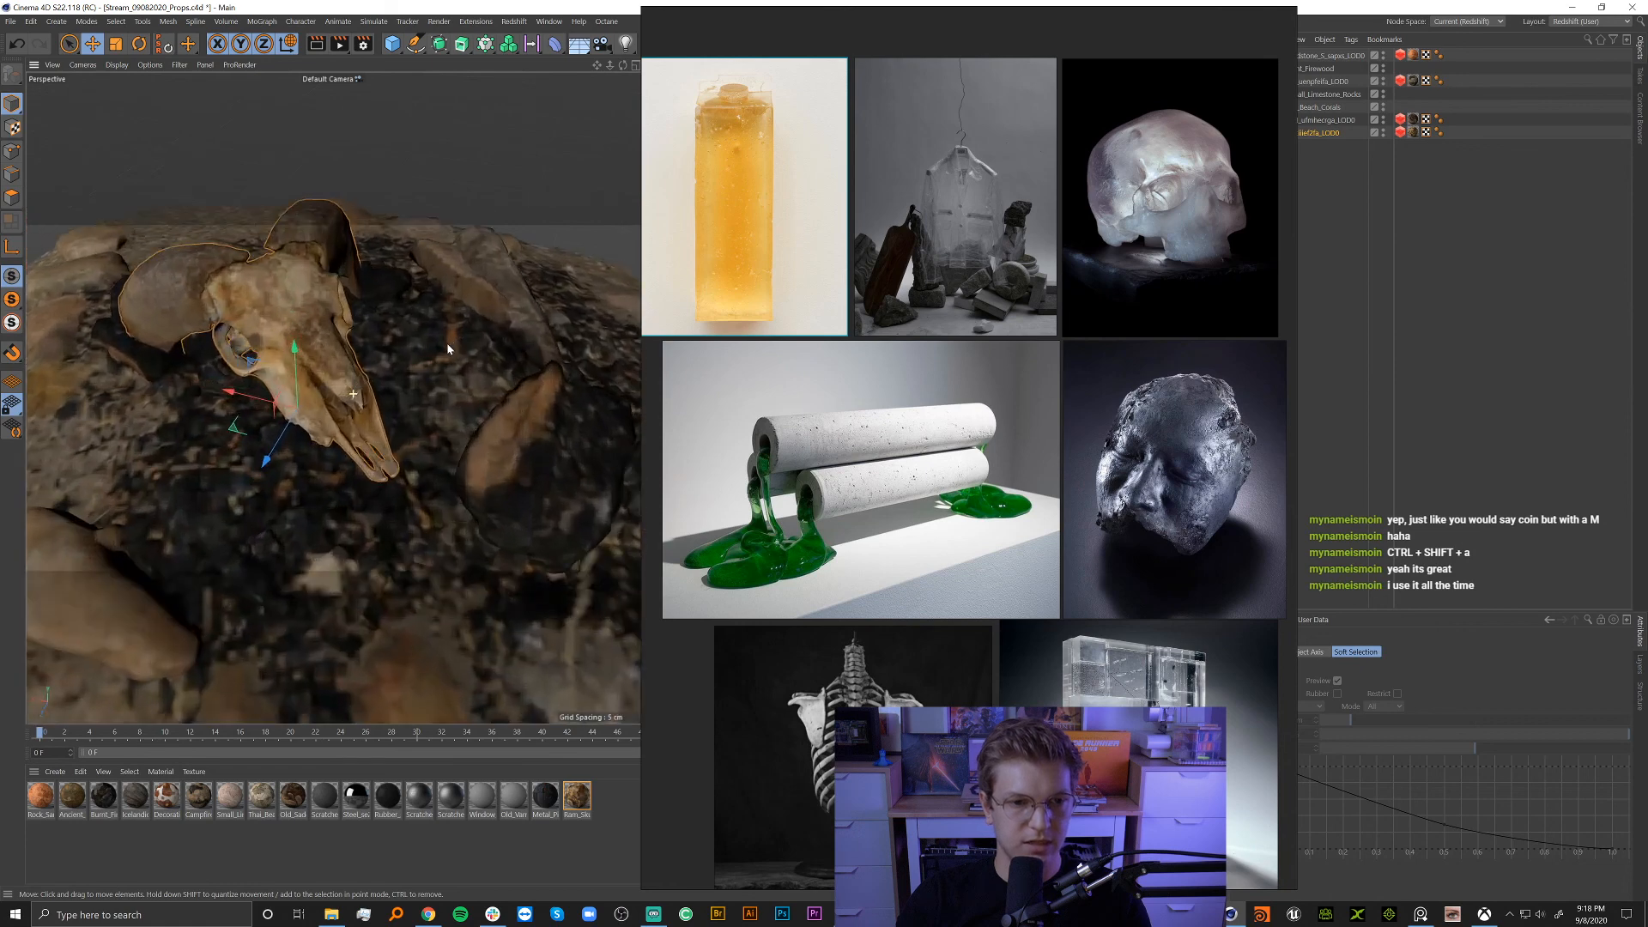
pyautogui.scroll(-5, 295, 447)
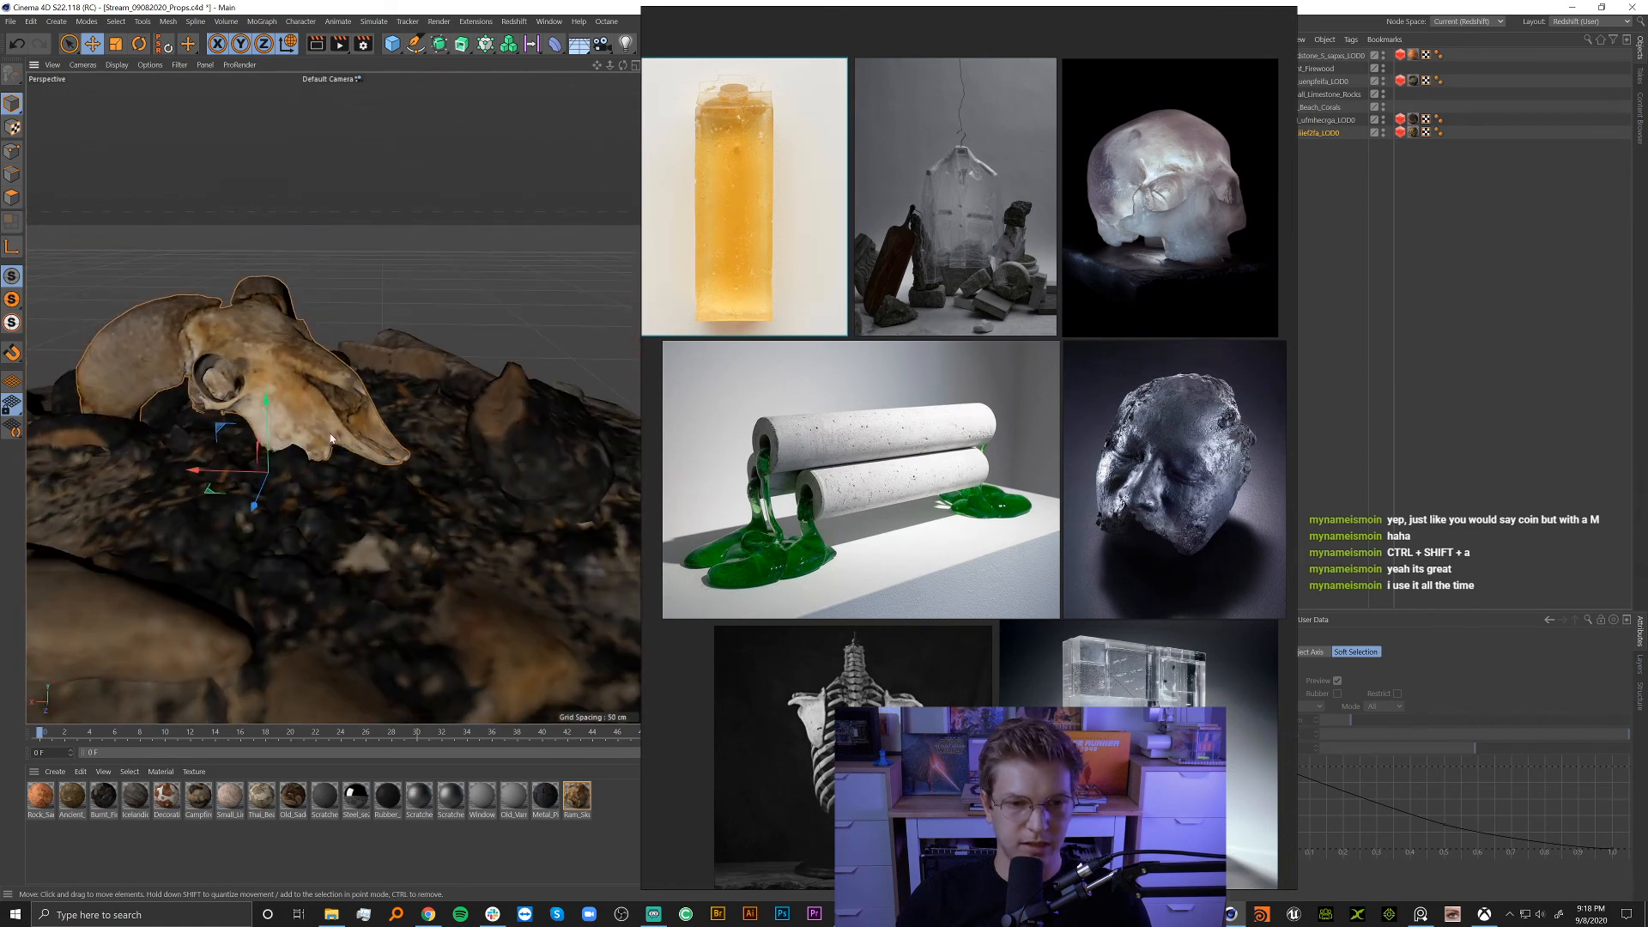
# Scale up the orange sandstone rock formation until it is far larger than the burnt campfire and the other props.
pyautogui.keyDown('alt'); pyautogui.moveTo(347, 401); pyautogui.dragTo(258, 428); pyautogui.keyUp('alt')
pyautogui.scroll(-6, 258, 428)
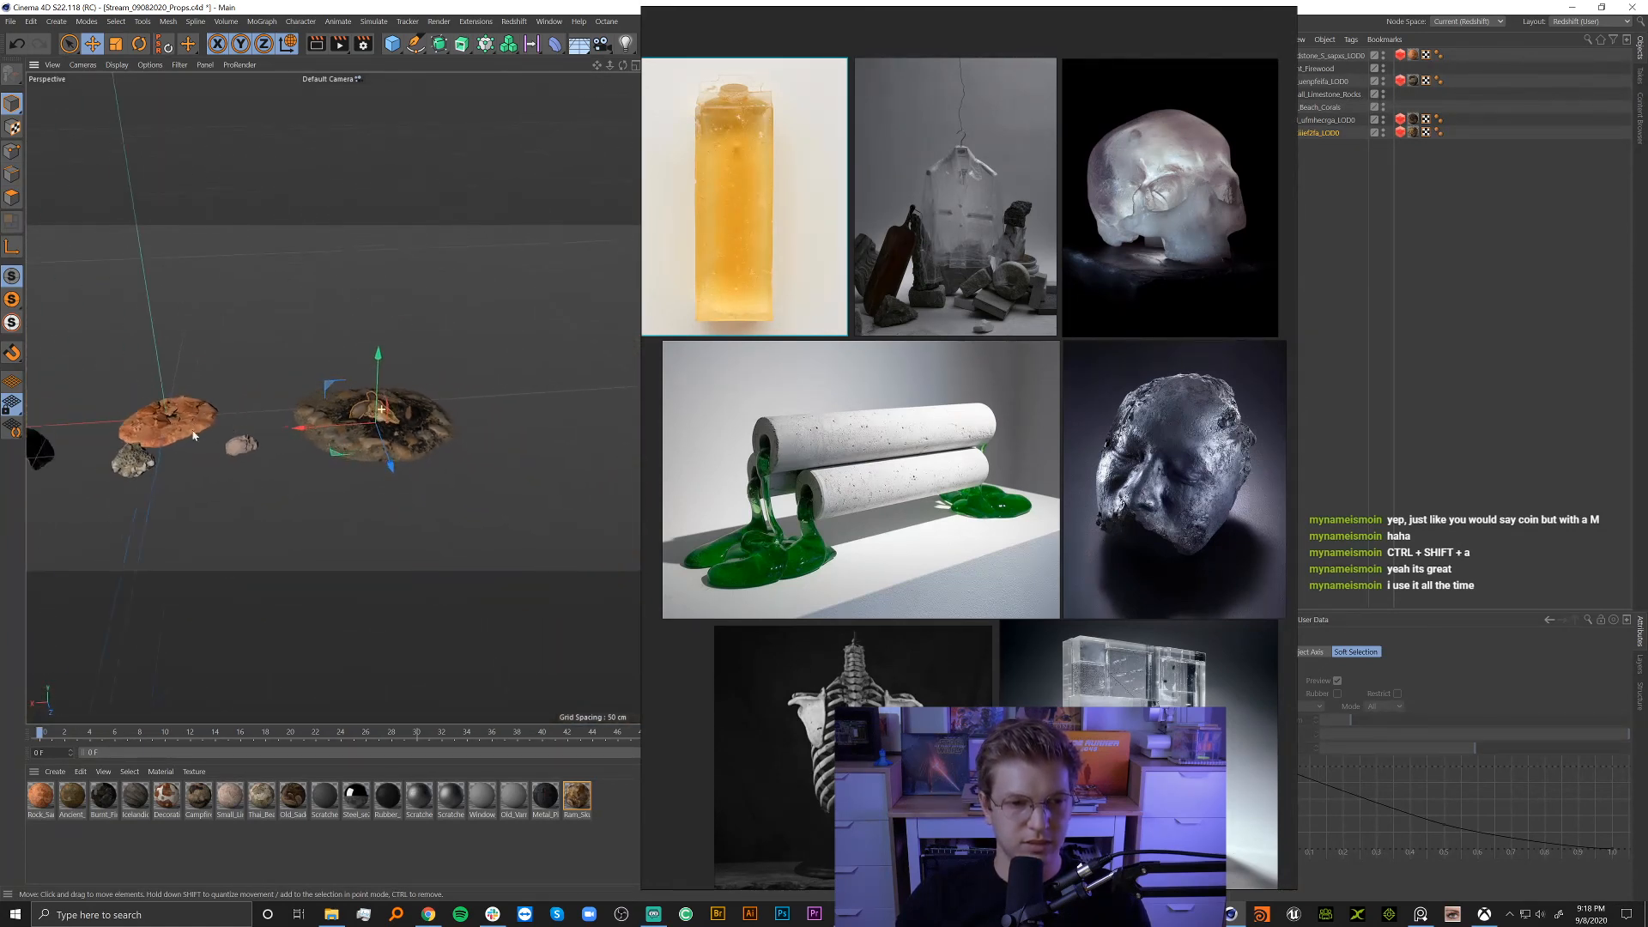
pyautogui.scroll(8, 258, 428)
pyautogui.keyDown('alt'); pyautogui.moveTo(257, 429); pyautogui.dragTo(306, 429); pyautogui.keyUp('alt')
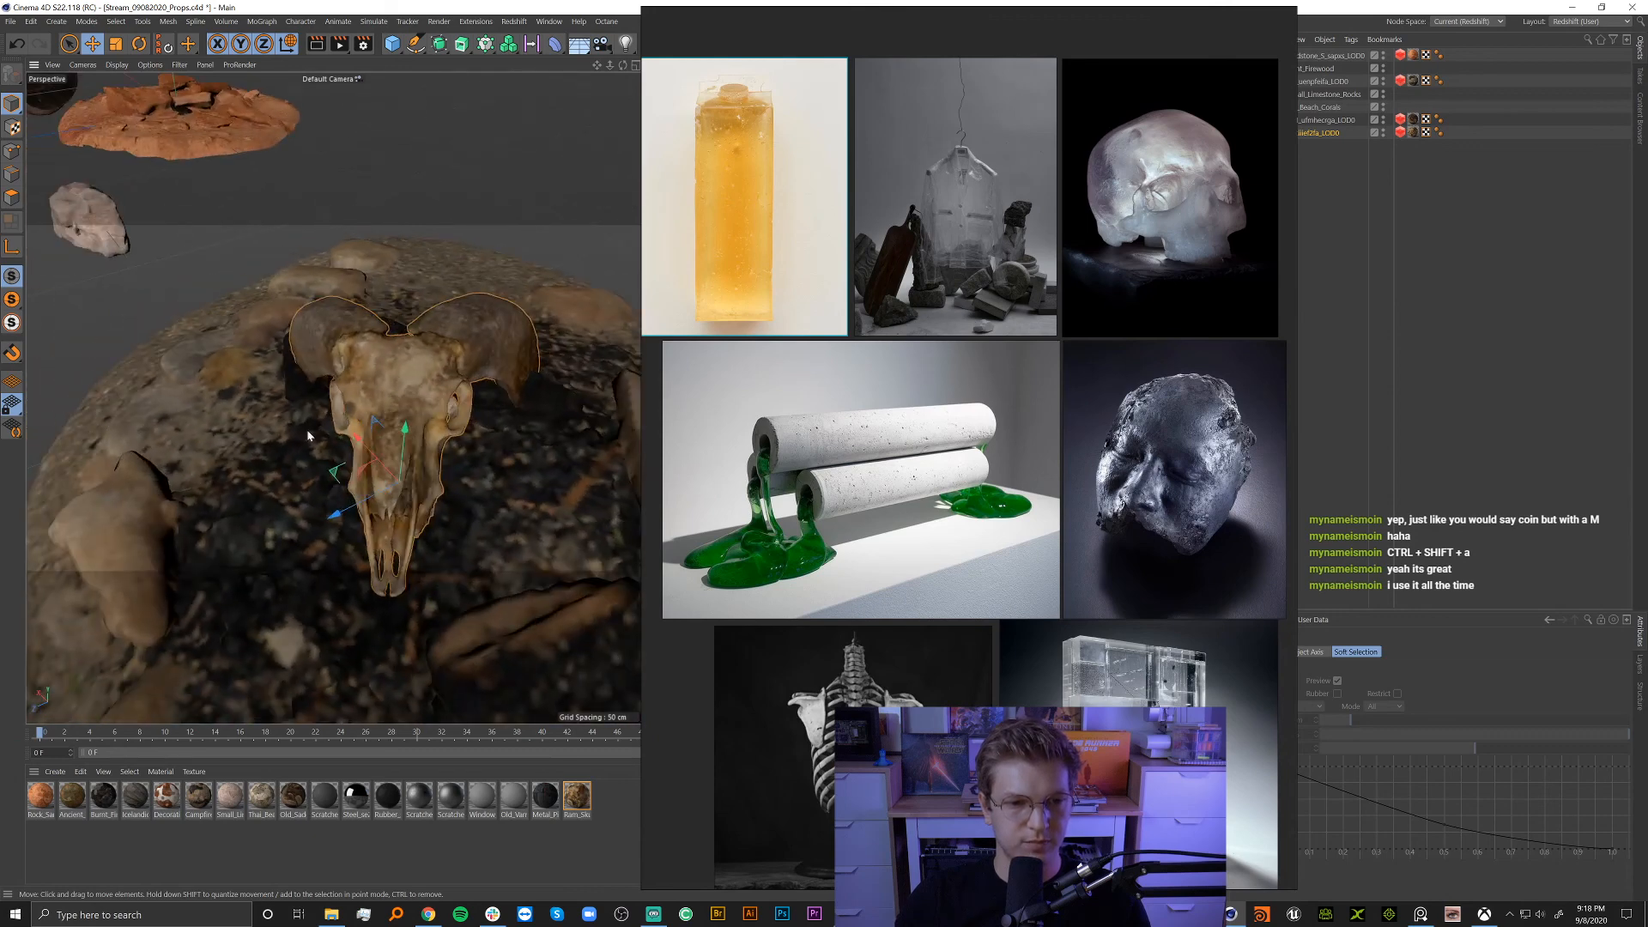
pyautogui.scroll(-5, 249, 451)
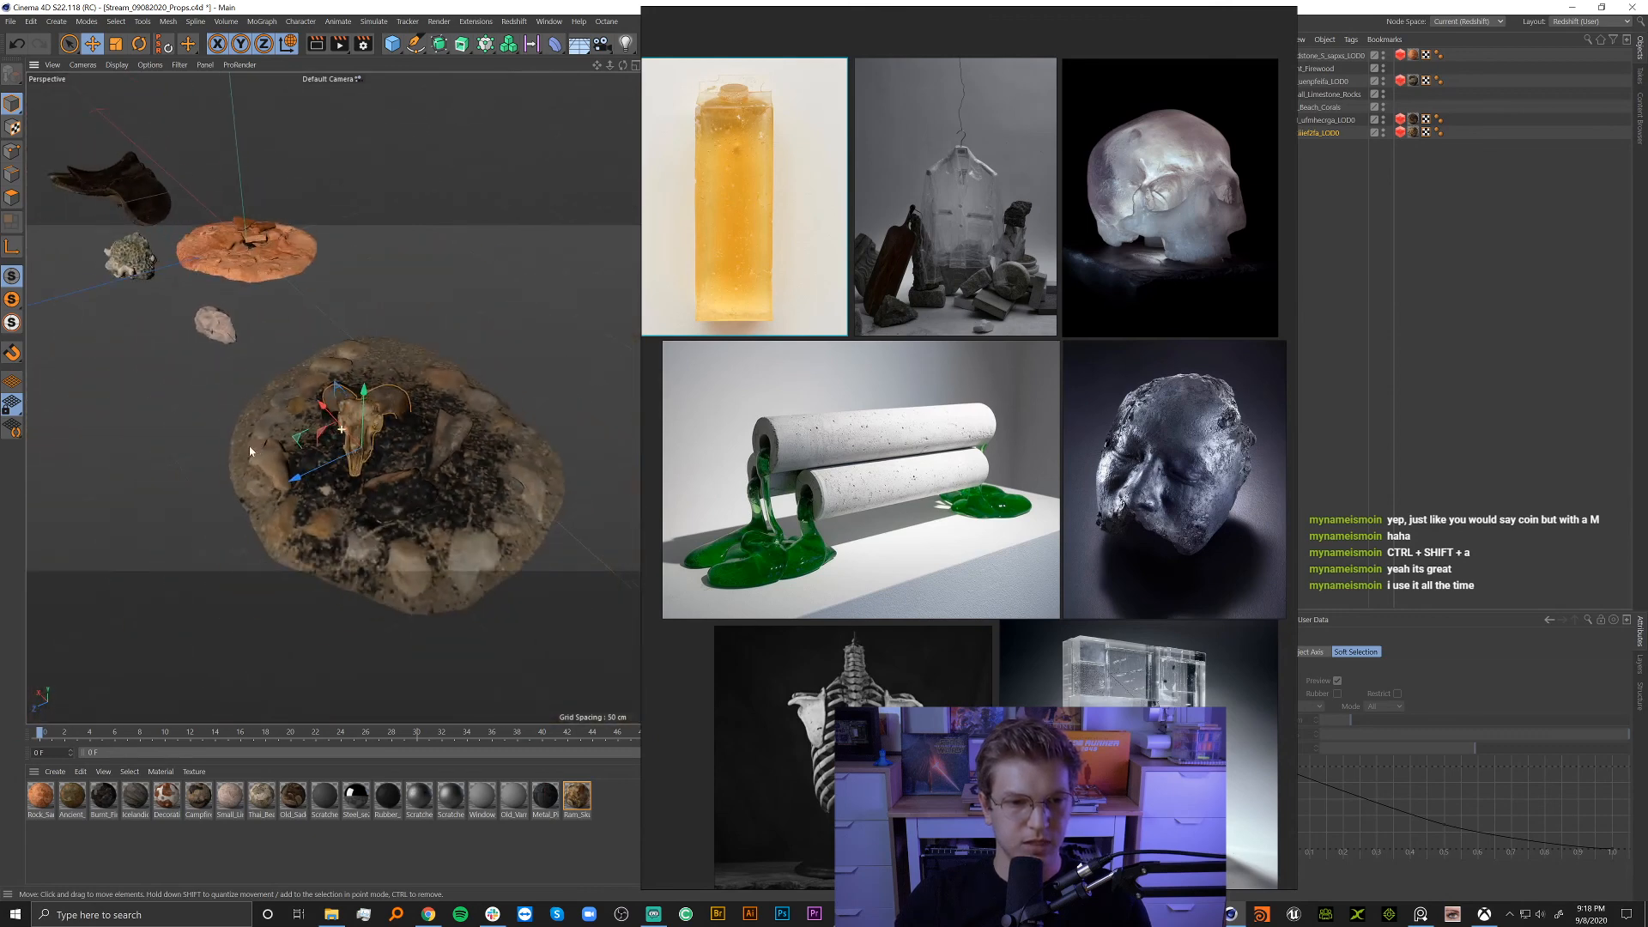
pyautogui.click(280, 257)
pyautogui.press('t')
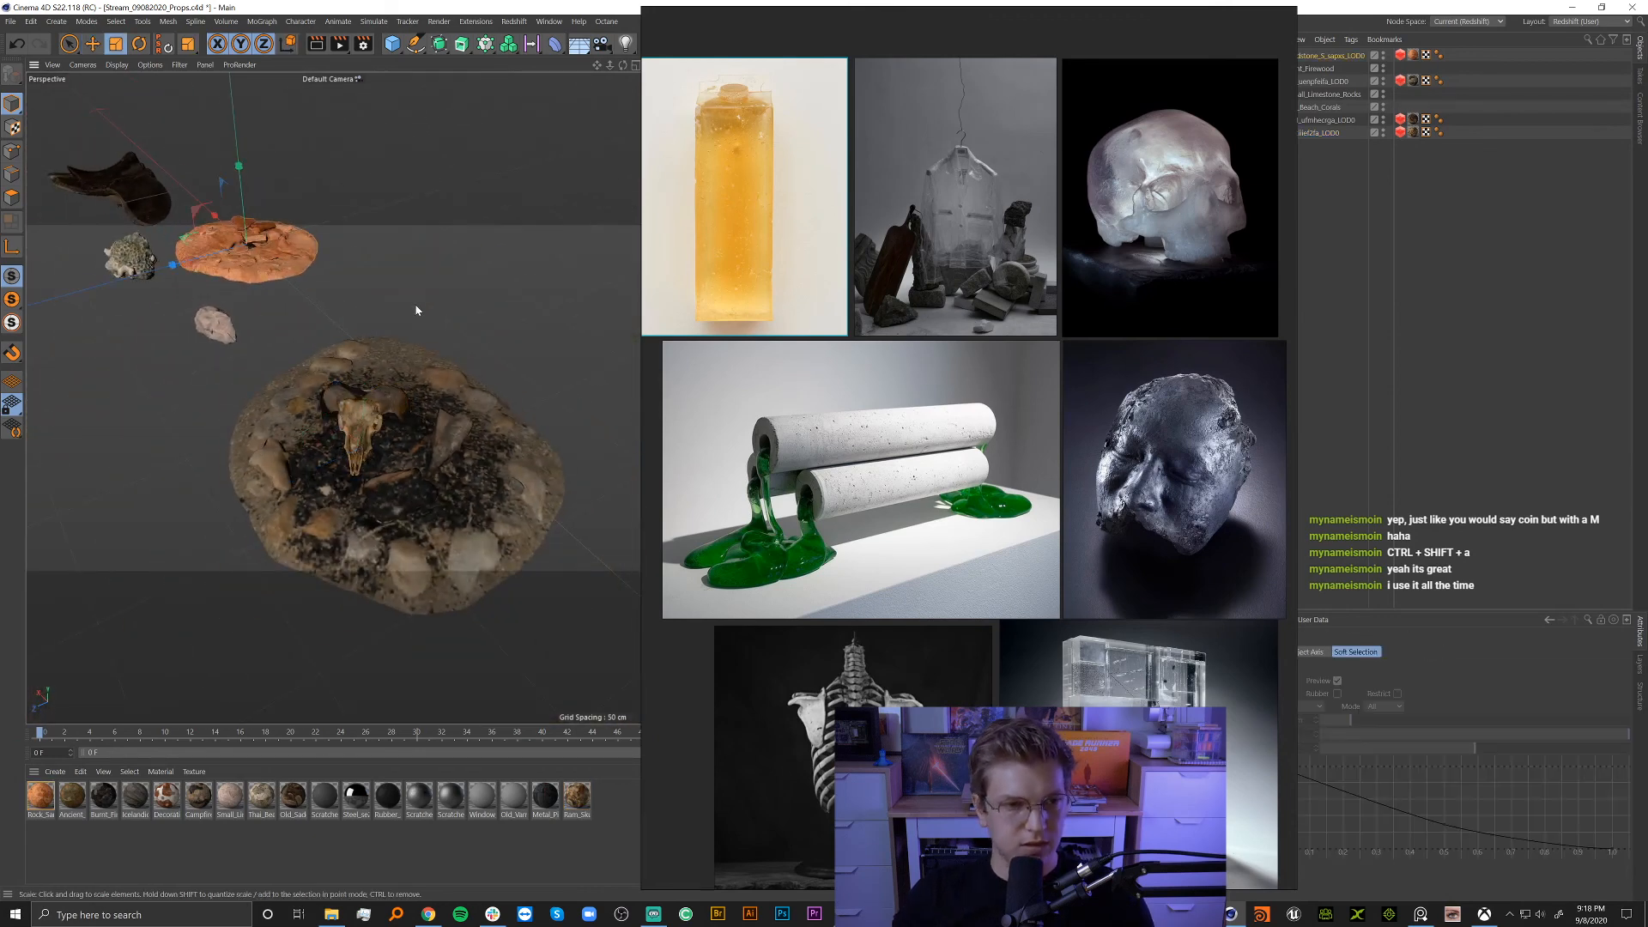
pyautogui.moveTo(334, 307); pyautogui.dragTo(114, 127)
pyautogui.moveTo(412, 313); pyautogui.dragTo(460, 301)
pyautogui.keyDown('alt'); pyautogui.moveTo(460, 301); pyautogui.dragTo(352, 319, button='right'); pyautogui.keyUp('alt')
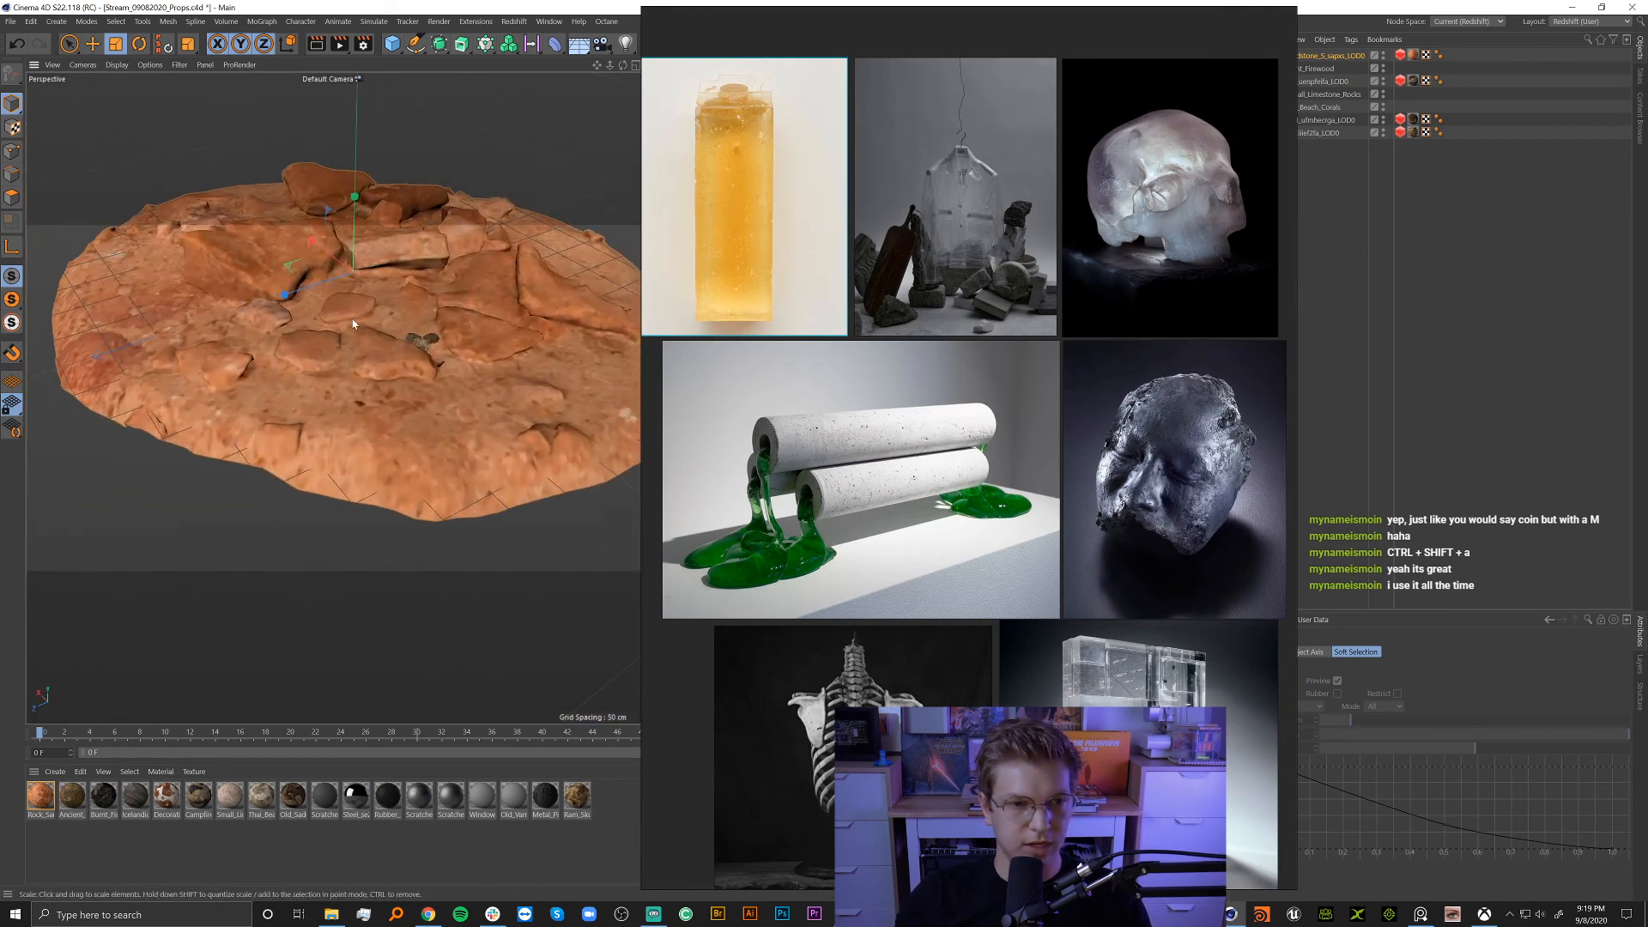
# Move the enlarged sandstone beneath the campfire and lower it so the whole fire pit sits on the orange ground.
pyautogui.keyDown('alt'); pyautogui.moveTo(352, 319); pyautogui.dragTo(499, 315); pyautogui.keyUp('alt')
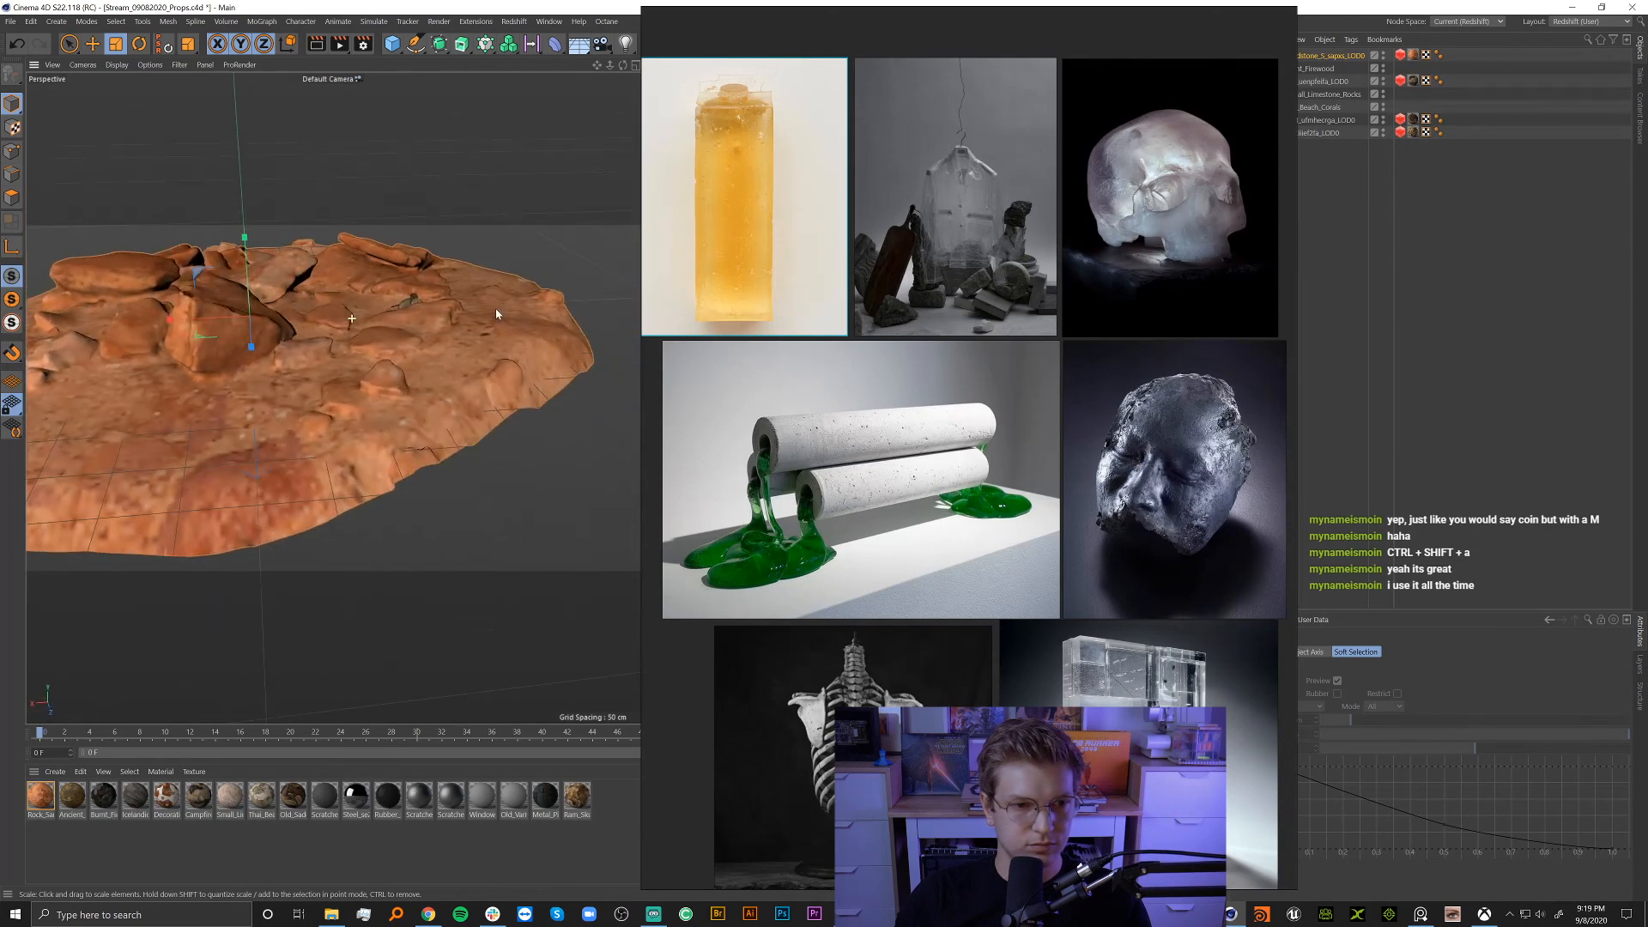
pyautogui.press('e')
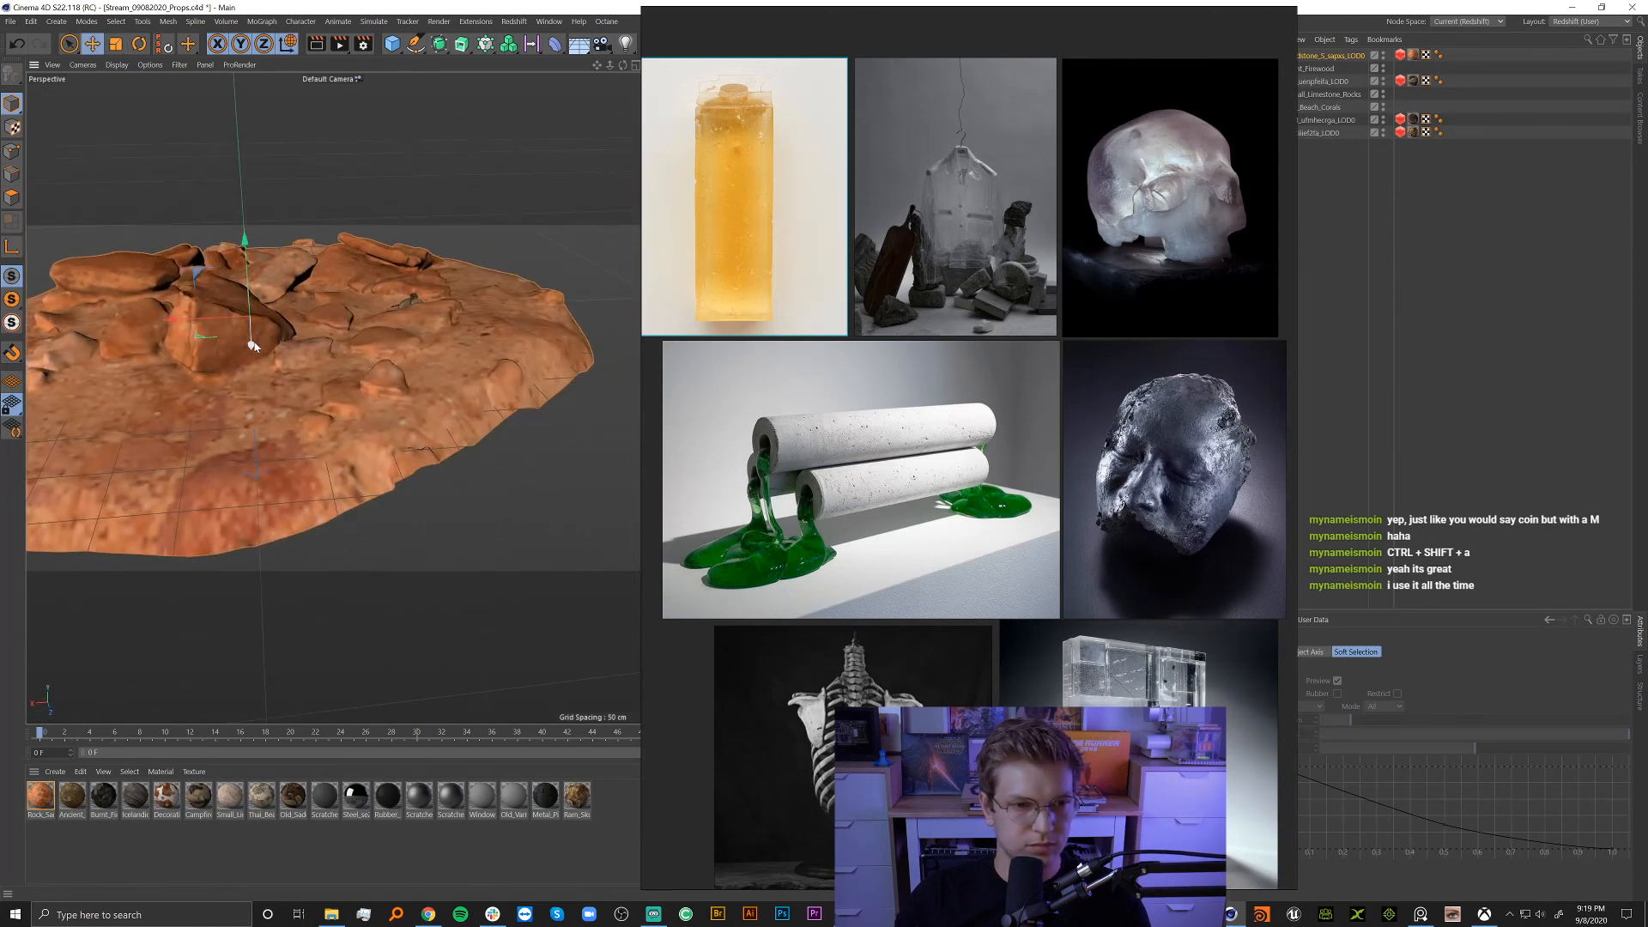
pyautogui.moveTo(251, 346); pyautogui.dragTo(432, 197)
pyautogui.scroll(10, 373, 313)
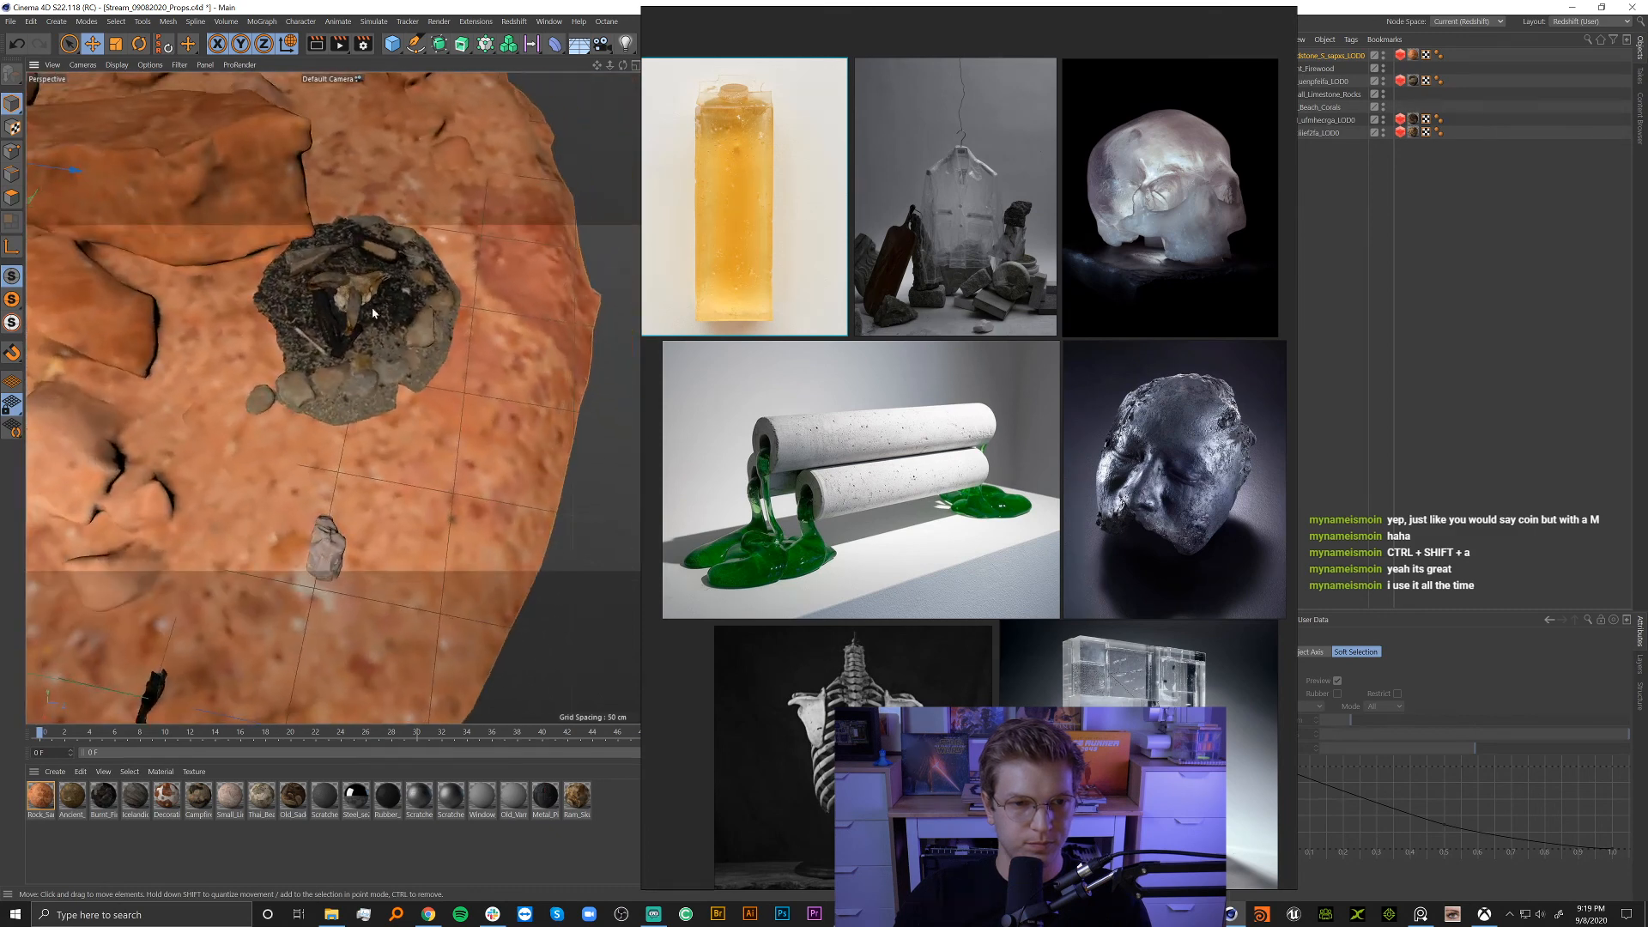
pyautogui.keyDown('alt'); pyautogui.moveTo(373, 314); pyautogui.dragTo(518, 359, button='middle'); pyautogui.keyUp('alt')
pyautogui.keyDown('alt'); pyautogui.moveTo(456, 369); pyautogui.dragTo(361, 348); pyautogui.keyUp('alt')
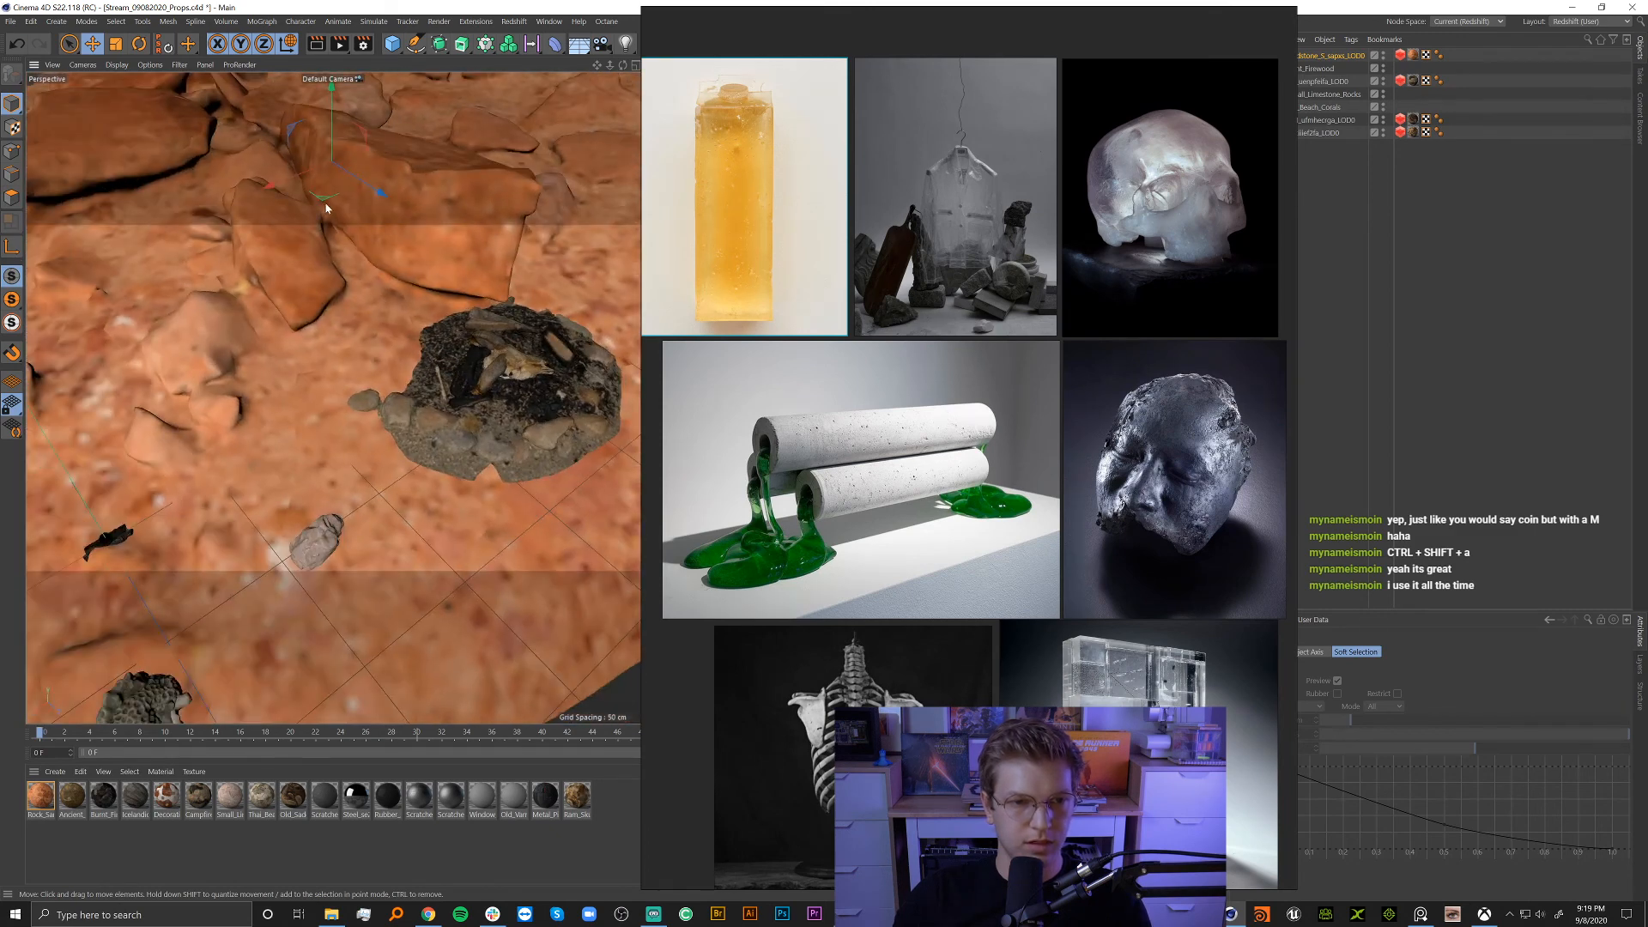
pyautogui.keyDown('alt'); pyautogui.moveTo(326, 208); pyautogui.dragTo(365, 168); pyautogui.keyUp('alt')
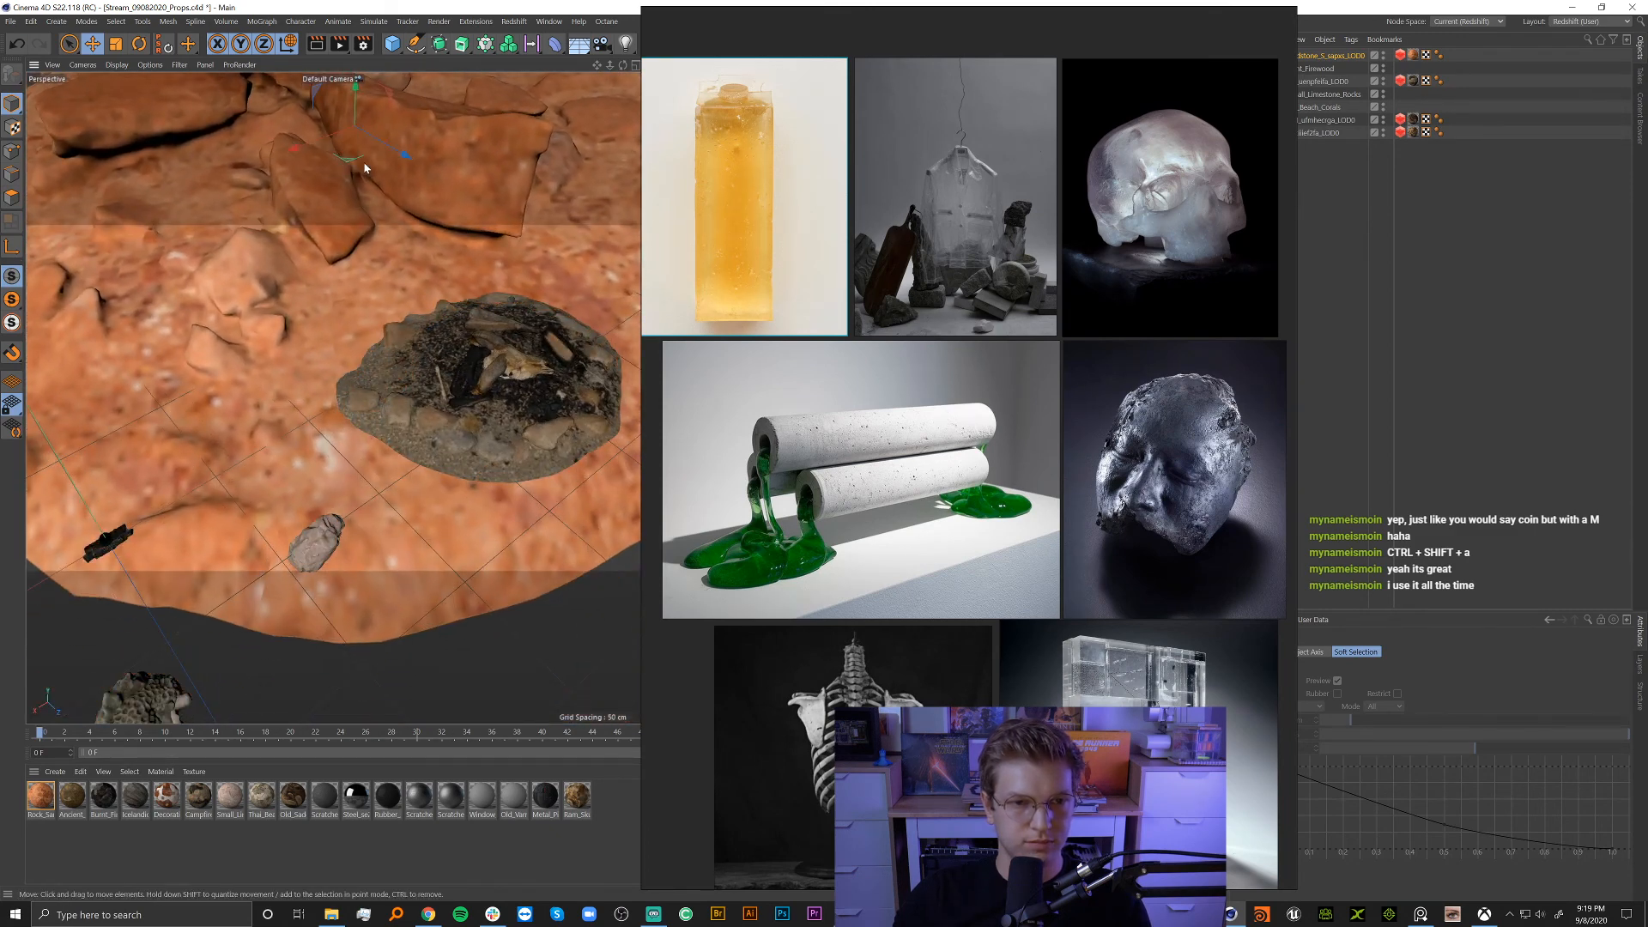
# Frame a low close-up of the ram skull on the charred ground with the sandstone rocks behind it.
pyautogui.keyDown('alt'); pyautogui.moveTo(468, 430); pyautogui.dragTo(491, 395); pyautogui.keyUp('alt')
pyautogui.keyDown('alt'); pyautogui.moveTo(485, 352); pyautogui.dragTo(355, 394, button='middle'); pyautogui.keyUp('alt')
pyautogui.moveTo(399, 380)
pyautogui.keyDown('alt'); pyautogui.mouseDown()
pyautogui.moveTo(431, 351)
pyautogui.moveTo(388, 342)
pyautogui.moveTo(377, 359)
pyautogui.mouseUp(); pyautogui.keyUp('alt')
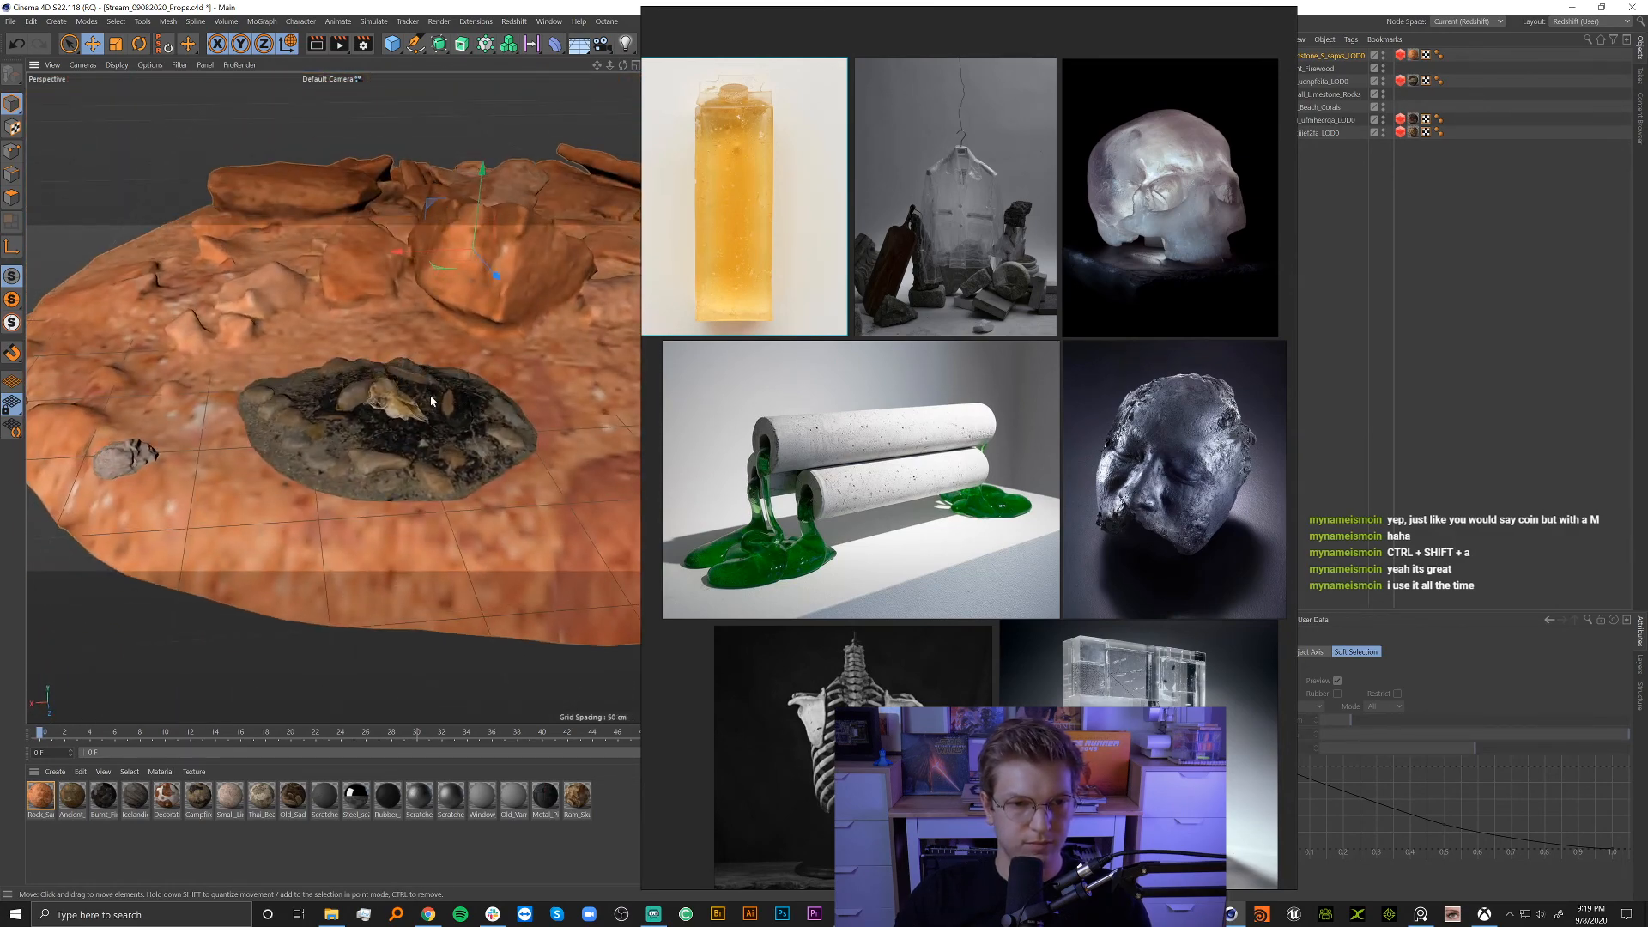
pyautogui.keyDown('alt'); pyautogui.moveTo(431, 401); pyautogui.dragTo(493, 369, button='right'); pyautogui.keyUp('alt')
pyautogui.keyDown('alt'); pyautogui.moveTo(419, 410); pyautogui.dragTo(418, 385); pyautogui.keyUp('alt')
pyautogui.keyDown('alt'); pyautogui.moveTo(349, 432); pyautogui.dragTo(360, 433, button='right'); pyautogui.keyUp('alt')
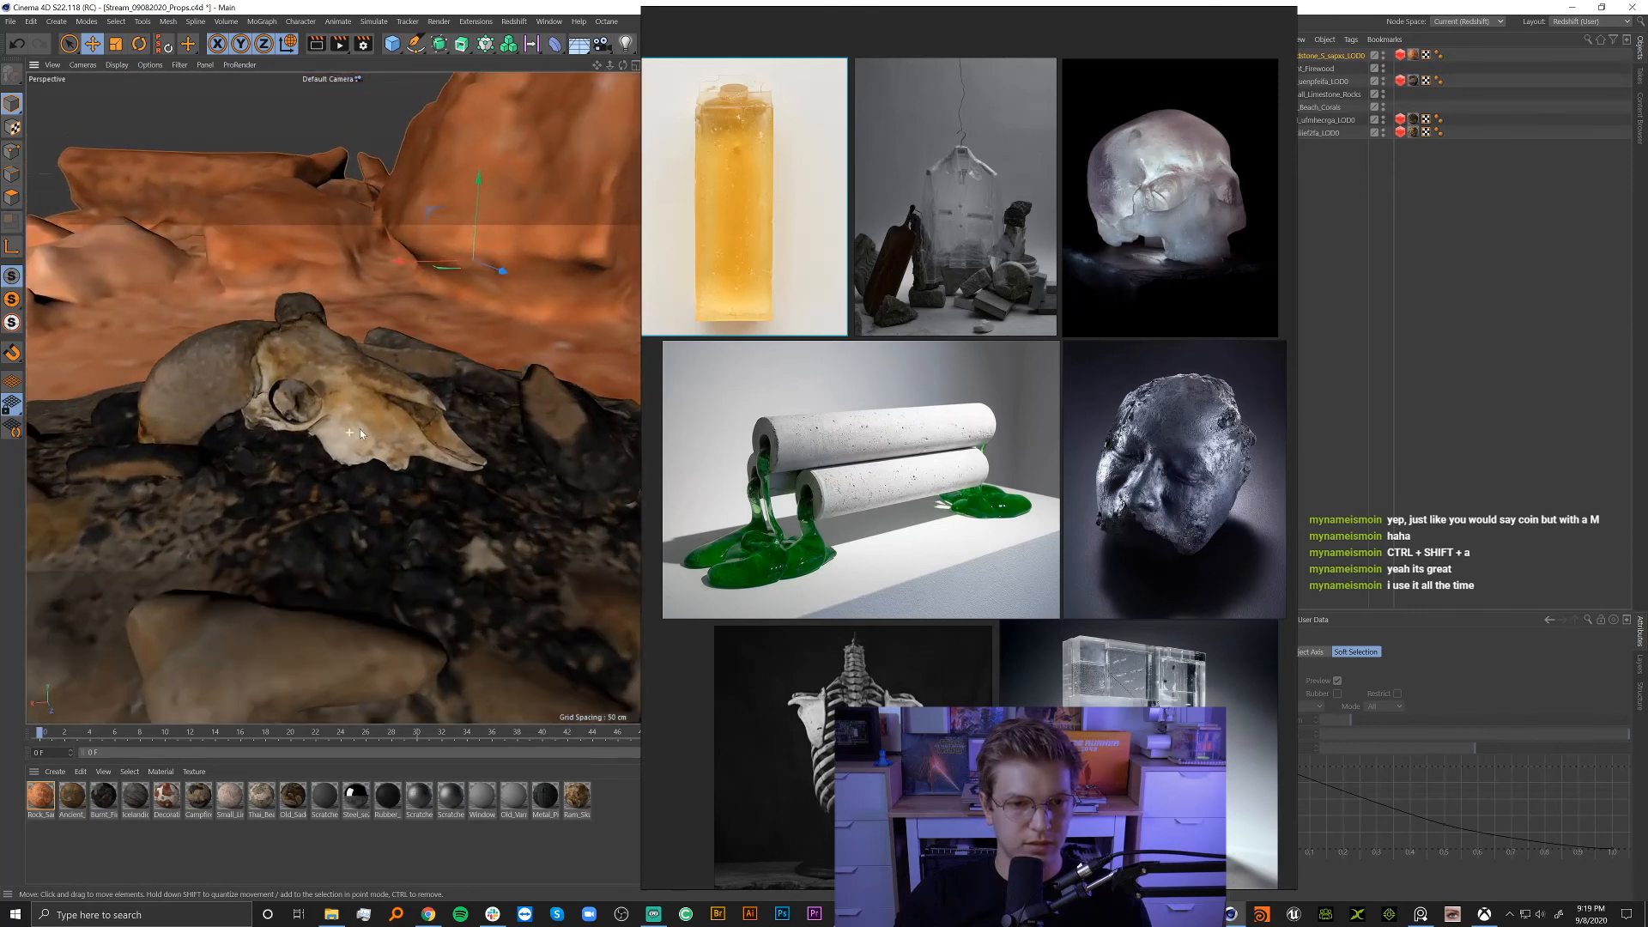
pyautogui.keyDown('alt'); pyautogui.moveTo(358, 434); pyautogui.dragTo(389, 438); pyautogui.keyUp('alt')
# Set the render output to a square 1280 x 1280 pixels.
pyautogui.click(363, 43)
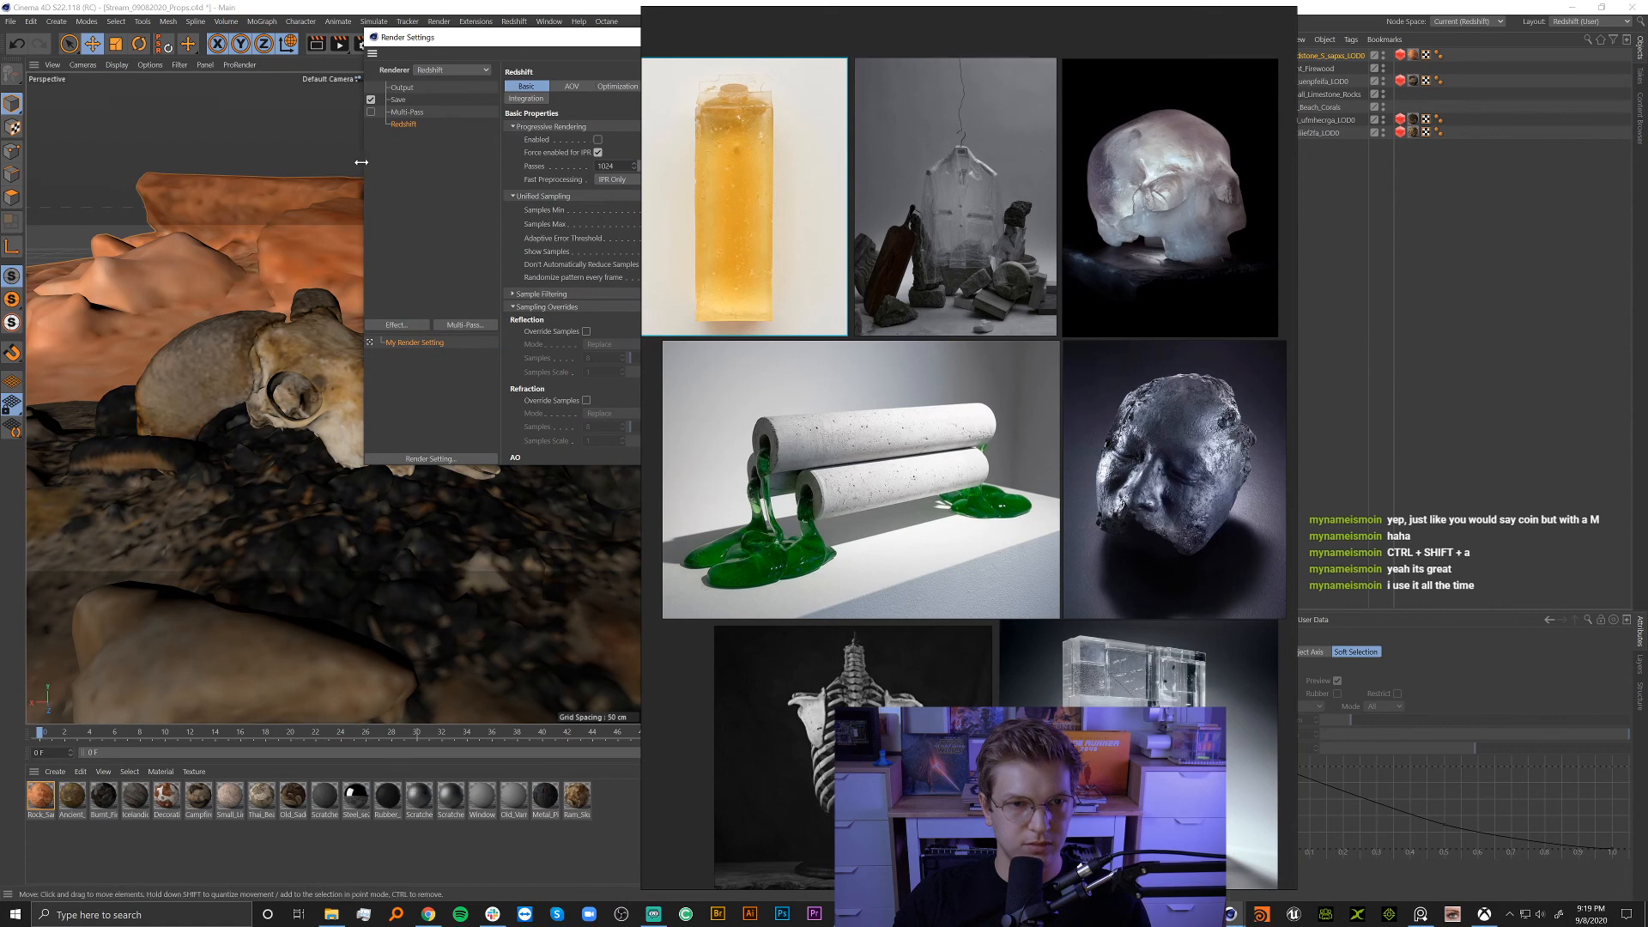
pyautogui.moveTo(496, 43); pyautogui.dragTo(159, 159)
pyautogui.click(65, 207)
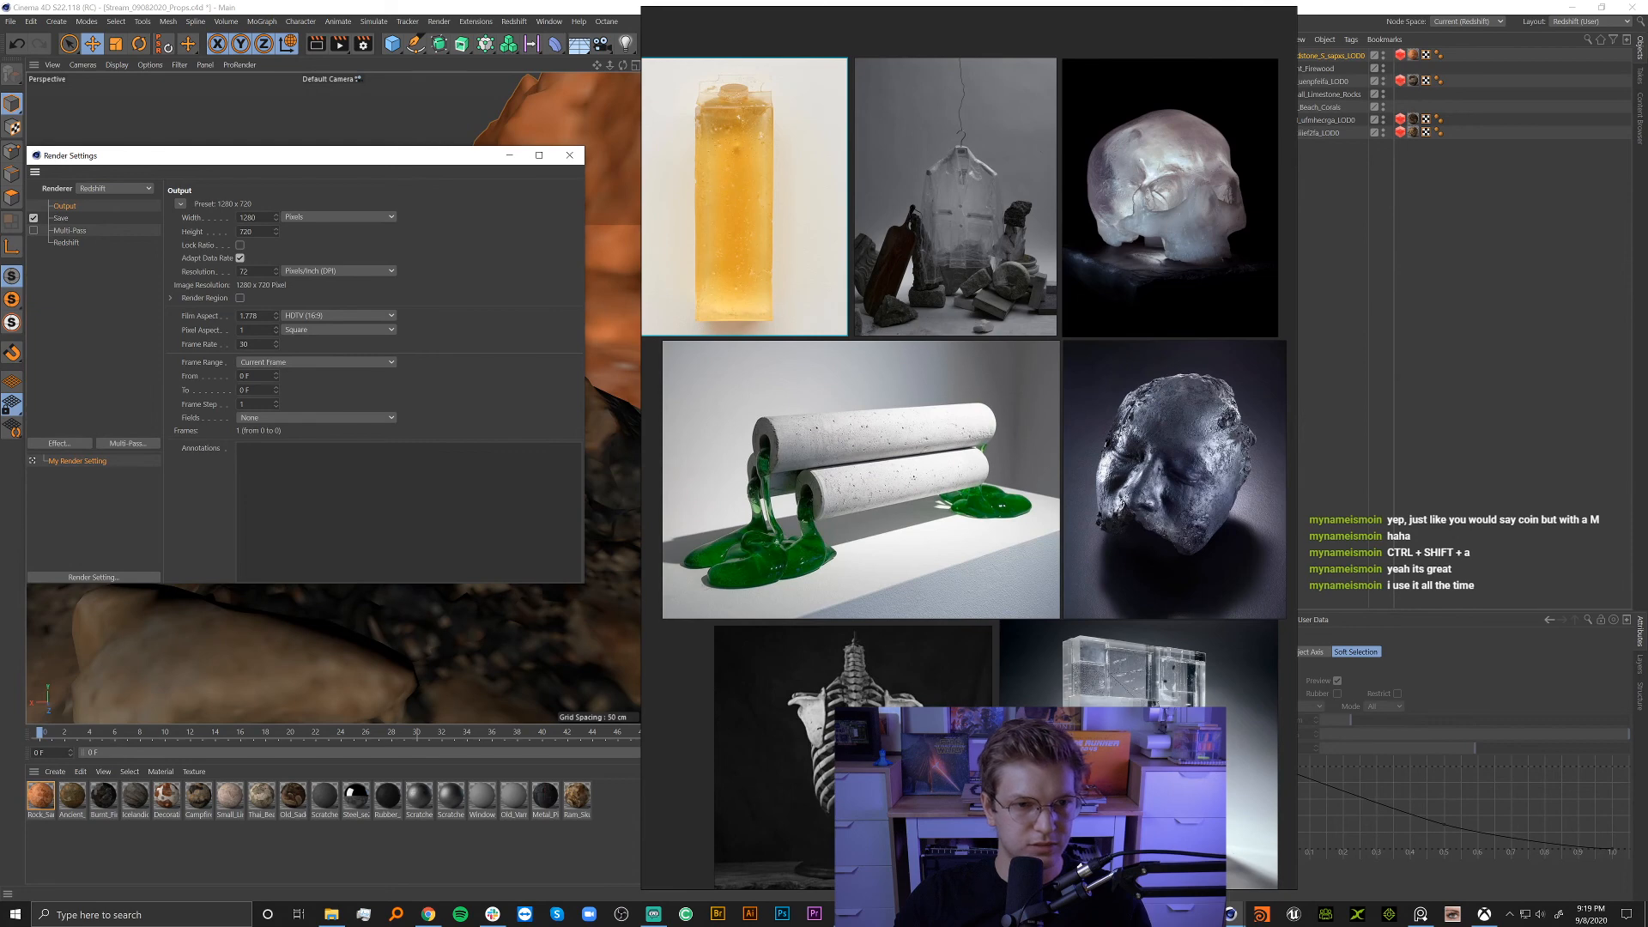
pyautogui.write('1280')
pyautogui.press('Return')
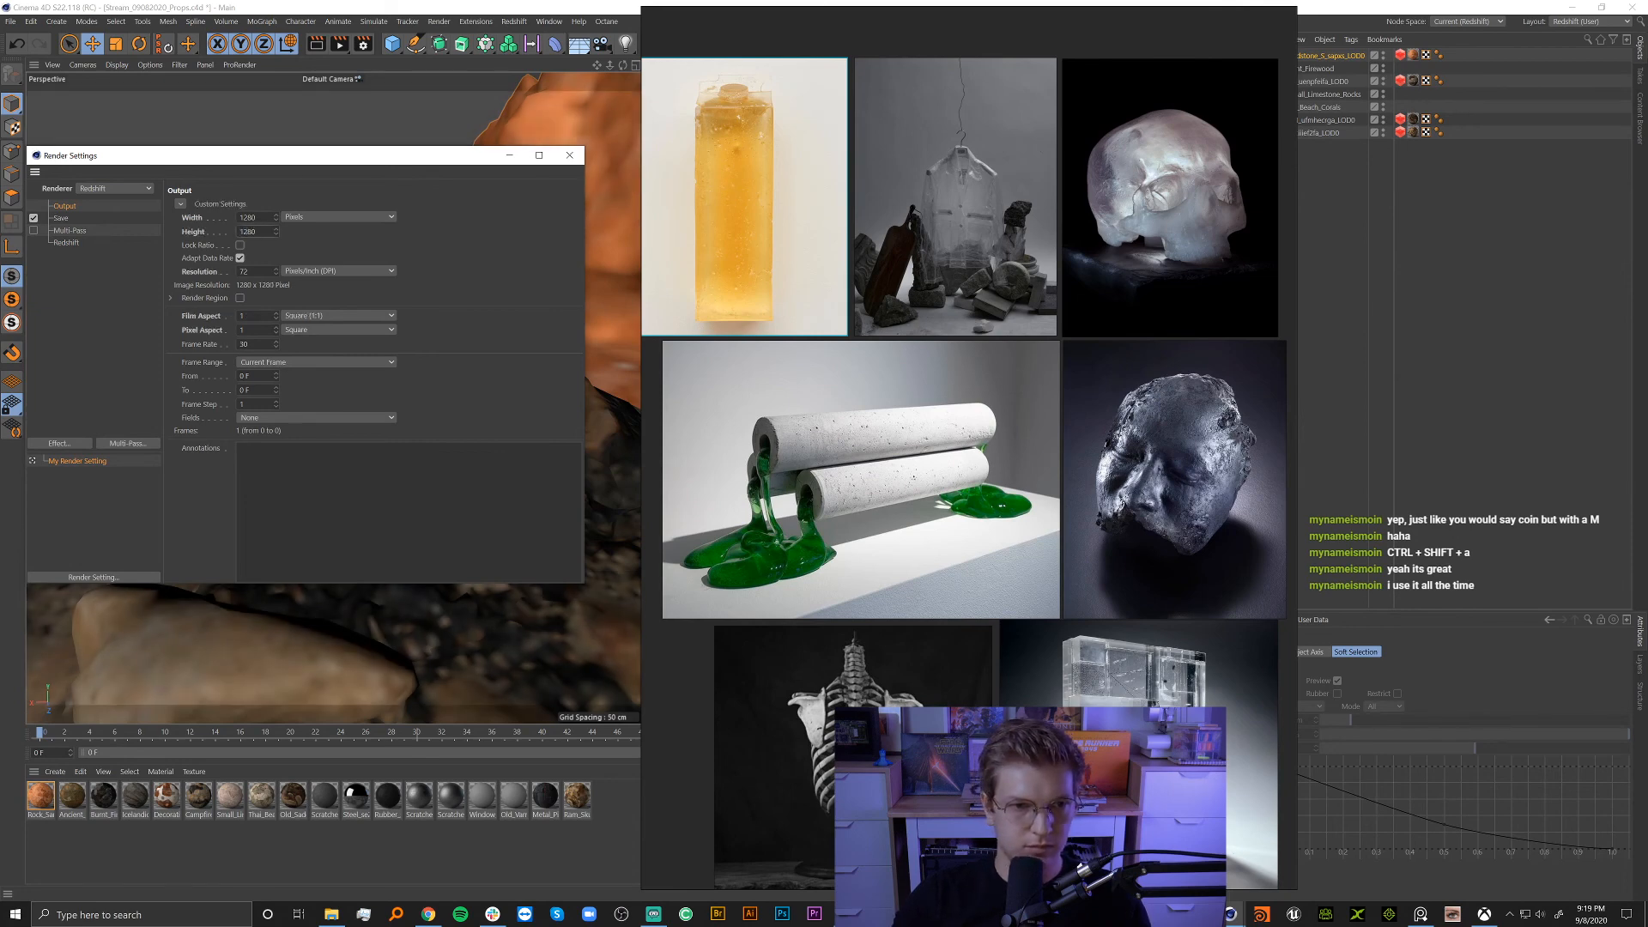
pyautogui.click(571, 156)
# Reframe the skull from slightly closer and set the render output to 1920 x 804 pixels.
pyautogui.scroll(3, 347, 402)
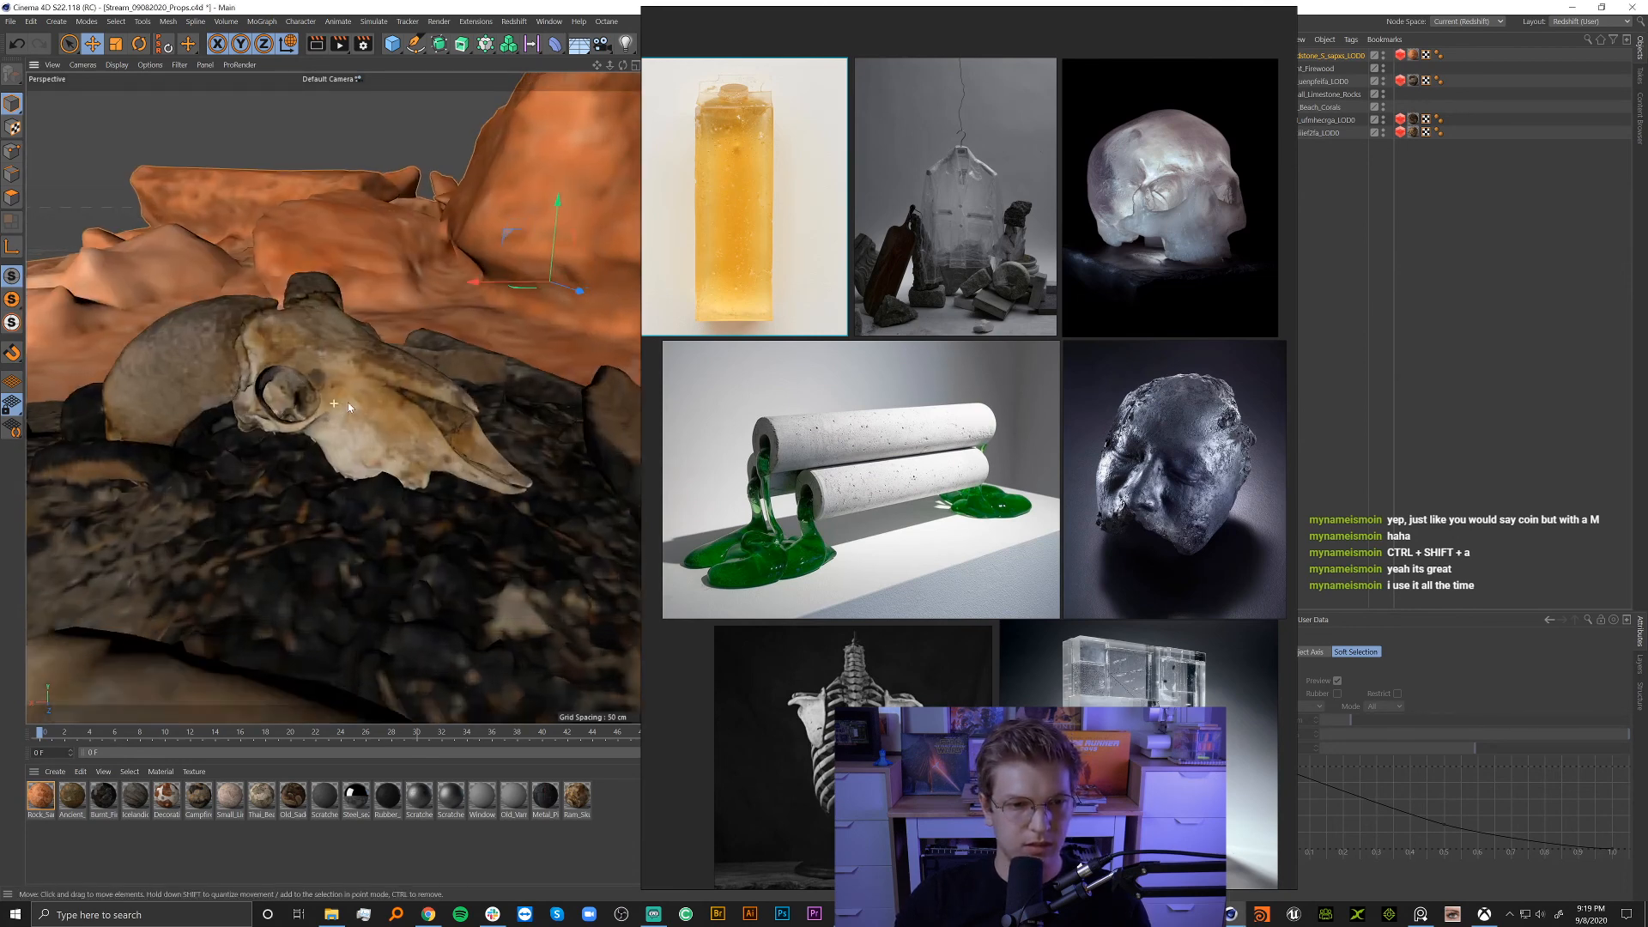
pyautogui.moveTo(368, 398)
pyautogui.keyDown('alt'); pyautogui.mouseDown()
pyautogui.moveTo(326, 382)
pyautogui.moveTo(389, 408)
pyautogui.mouseUp(); pyautogui.keyUp('alt')
pyautogui.keyDown('alt'); pyautogui.moveTo(389, 409); pyautogui.dragTo(403, 407, button='right'); pyautogui.keyUp('alt')
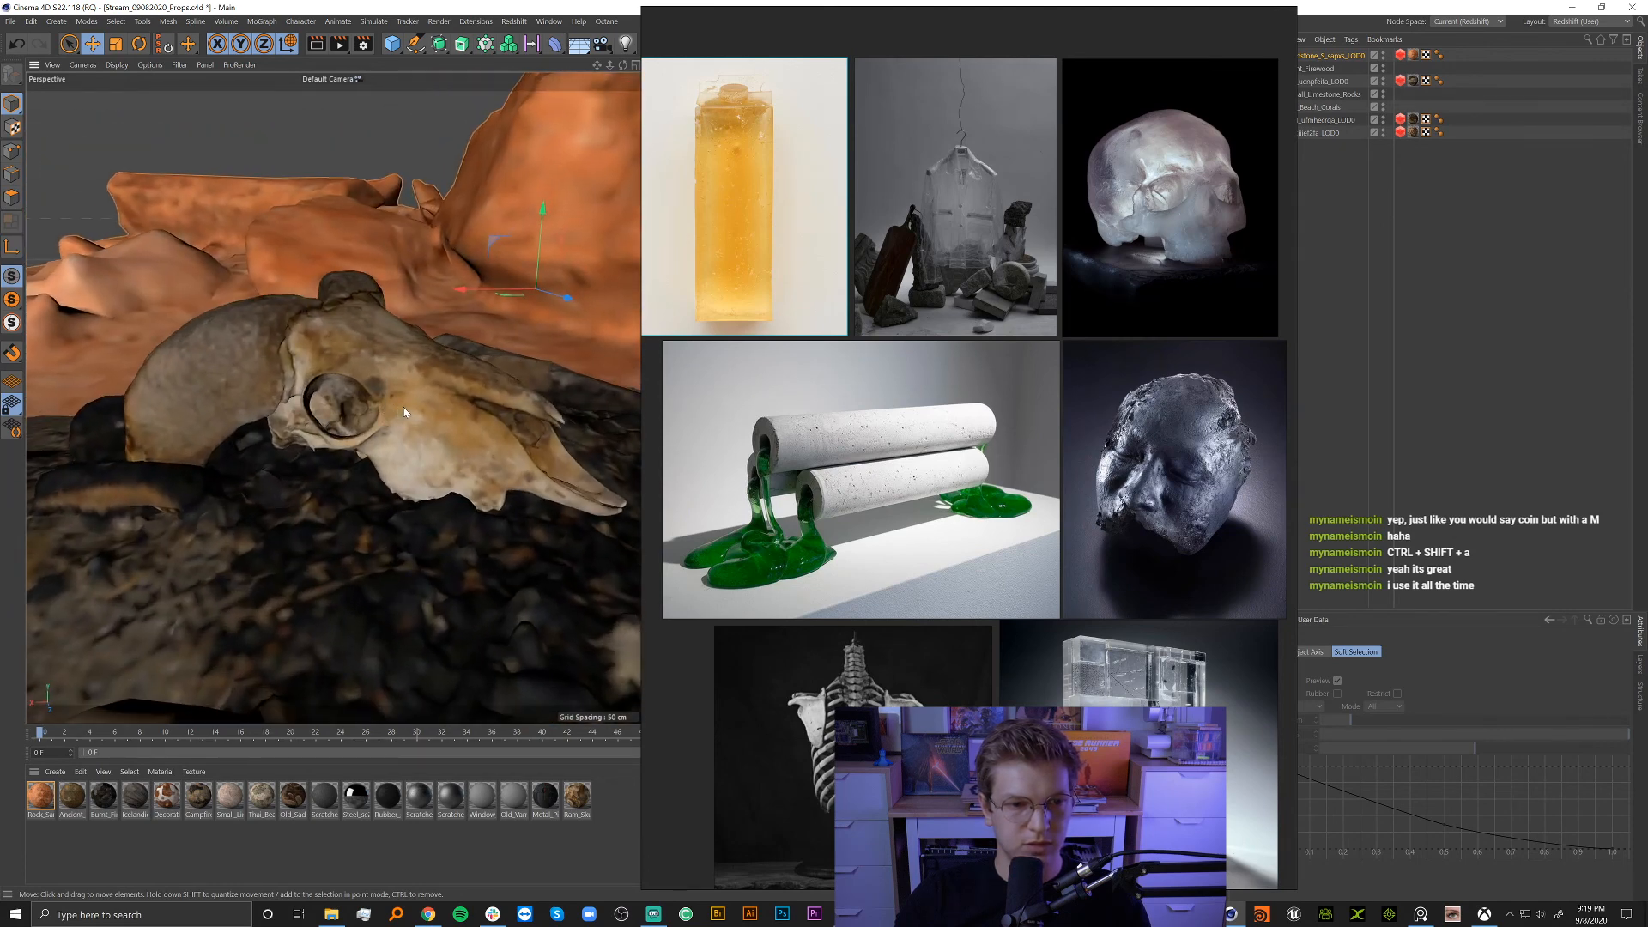
pyautogui.moveTo(404, 407)
pyautogui.keyDown('alt'); pyautogui.mouseDown(button='middle')
pyautogui.moveTo(377, 326)
pyautogui.moveTo(379, 391)
pyautogui.mouseUp(button='middle'); pyautogui.keyUp('alt')
pyautogui.moveTo(380, 391)
pyautogui.keyDown('alt'); pyautogui.mouseDown()
pyautogui.moveTo(371, 405)
pyautogui.moveTo(388, 395)
pyautogui.moveTo(405, 426)
pyautogui.moveTo(359, 402)
pyautogui.mouseUp(); pyautogui.keyUp('alt')
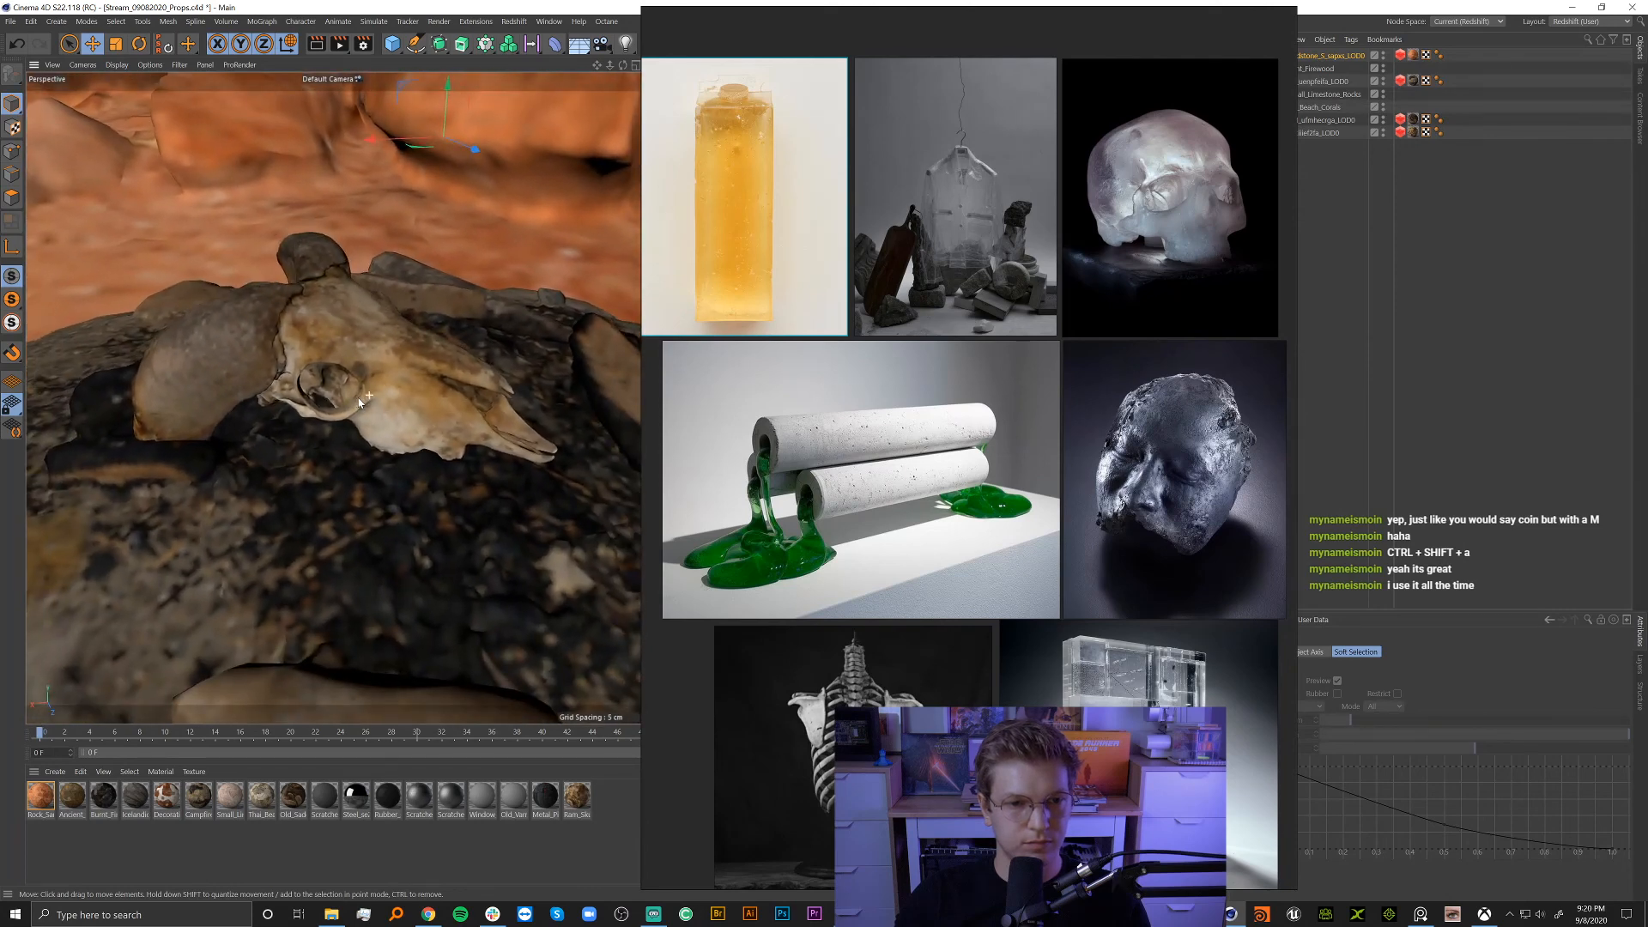
pyautogui.click(364, 44)
pyautogui.moveTo(487, 40); pyautogui.dragTo(152, 283)
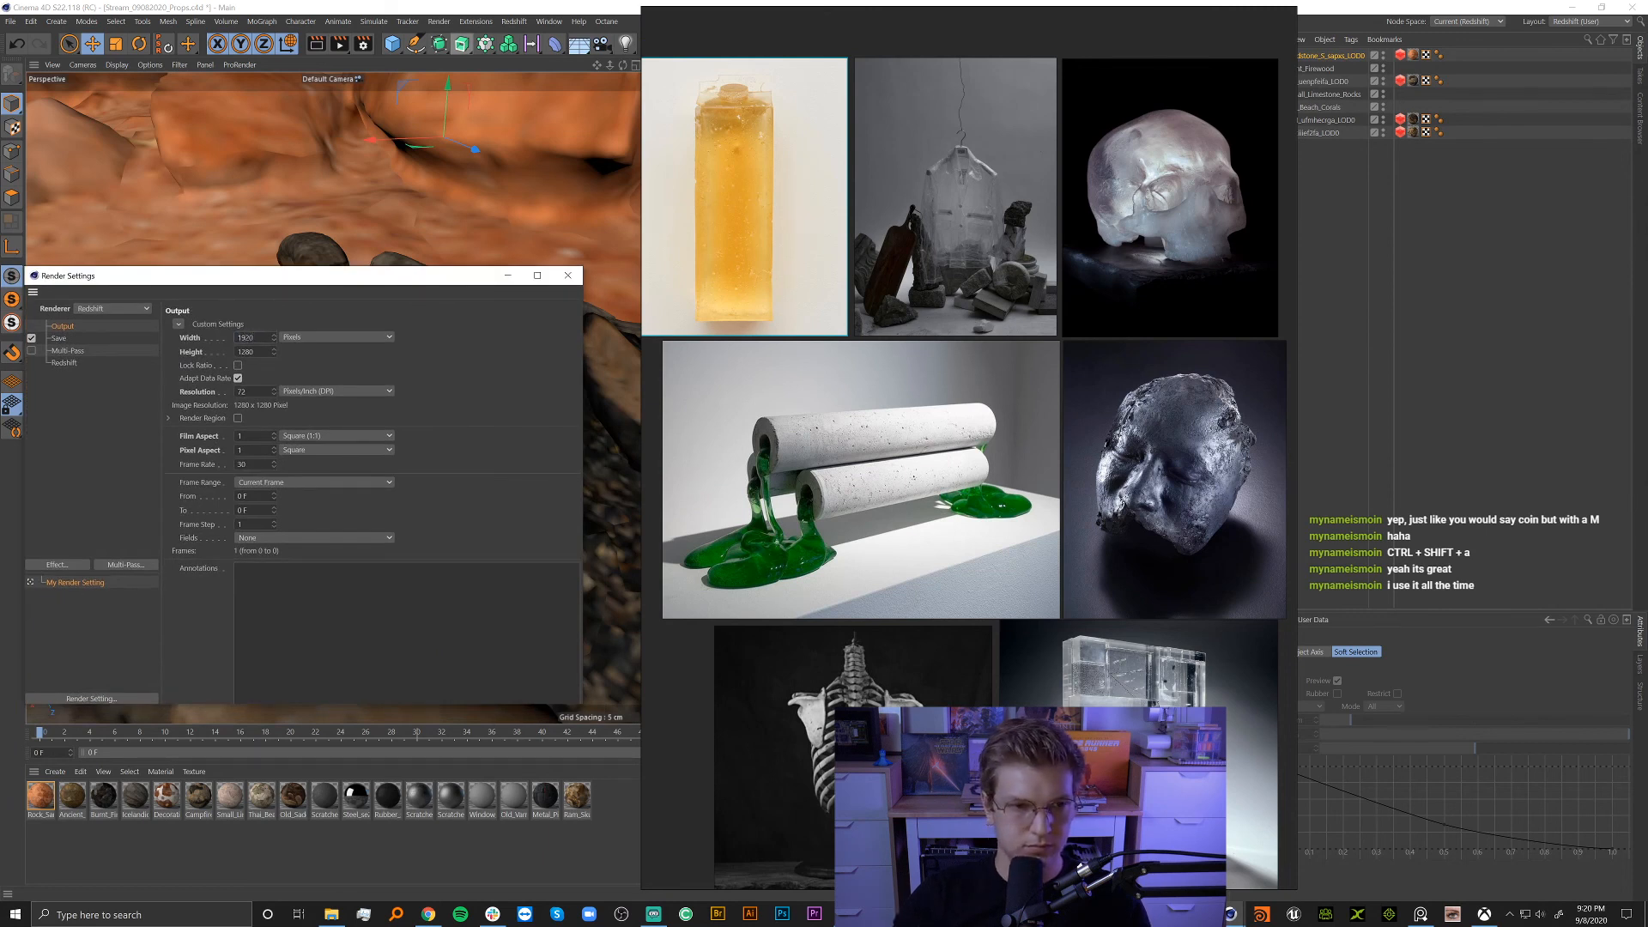
pyautogui.write('1920')
pyautogui.press('Tab')
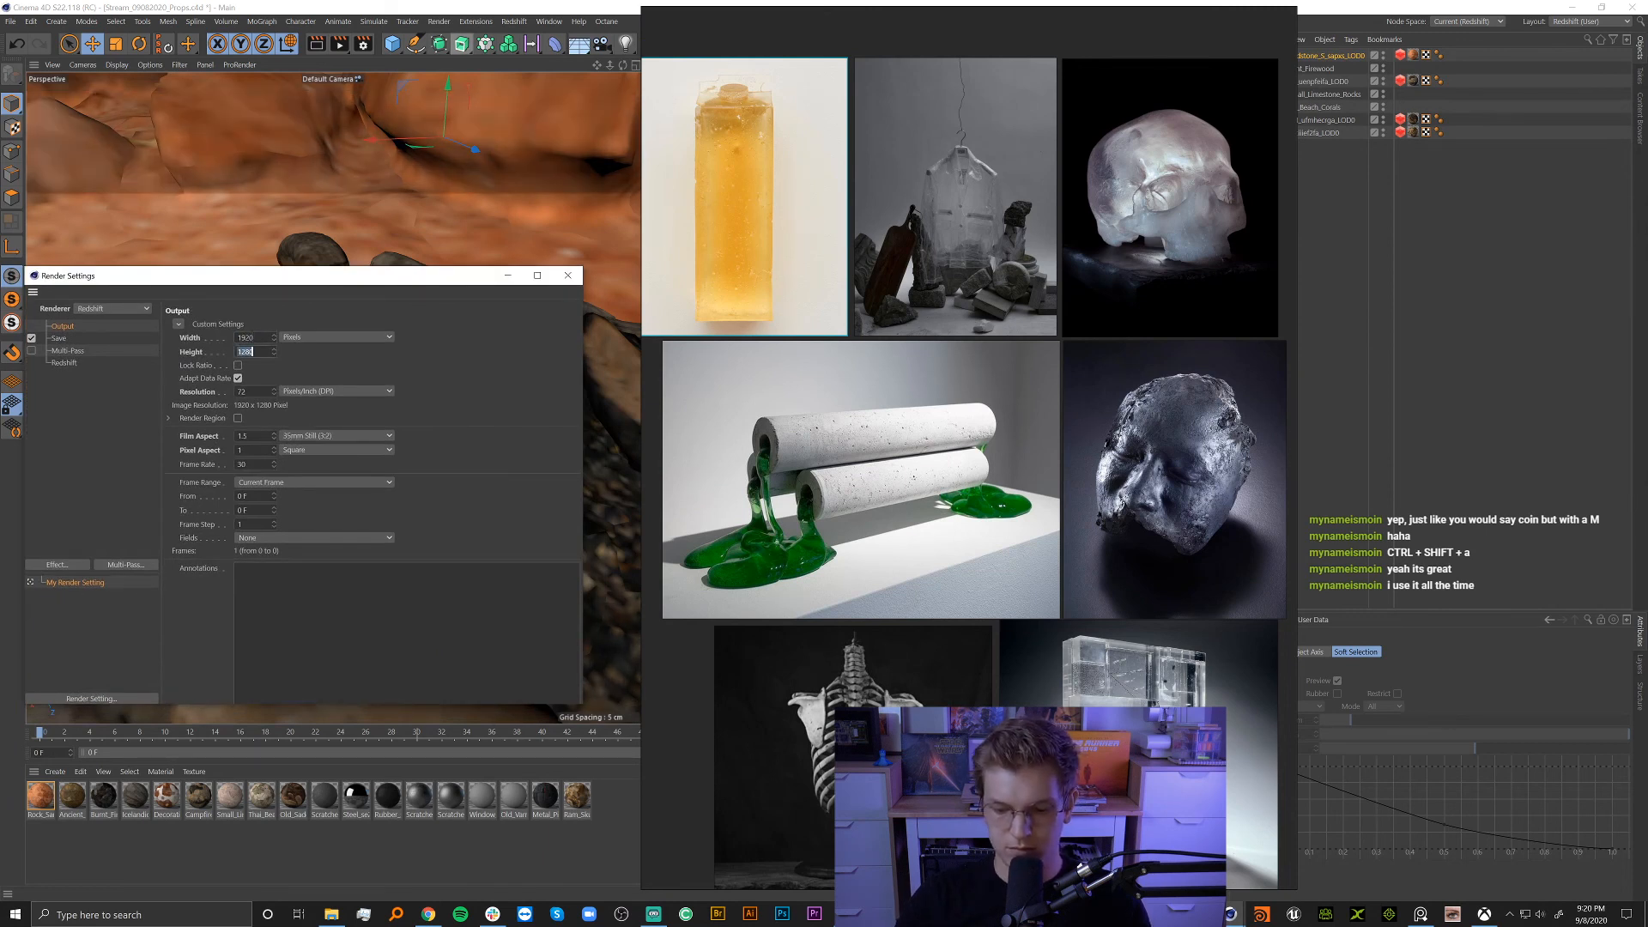
pyautogui.write('804')
pyautogui.press('Return')
# Set the render output height to 1080 pixels and close the render settings.
pyautogui.moveTo(297, 277); pyautogui.dragTo(440, 348)
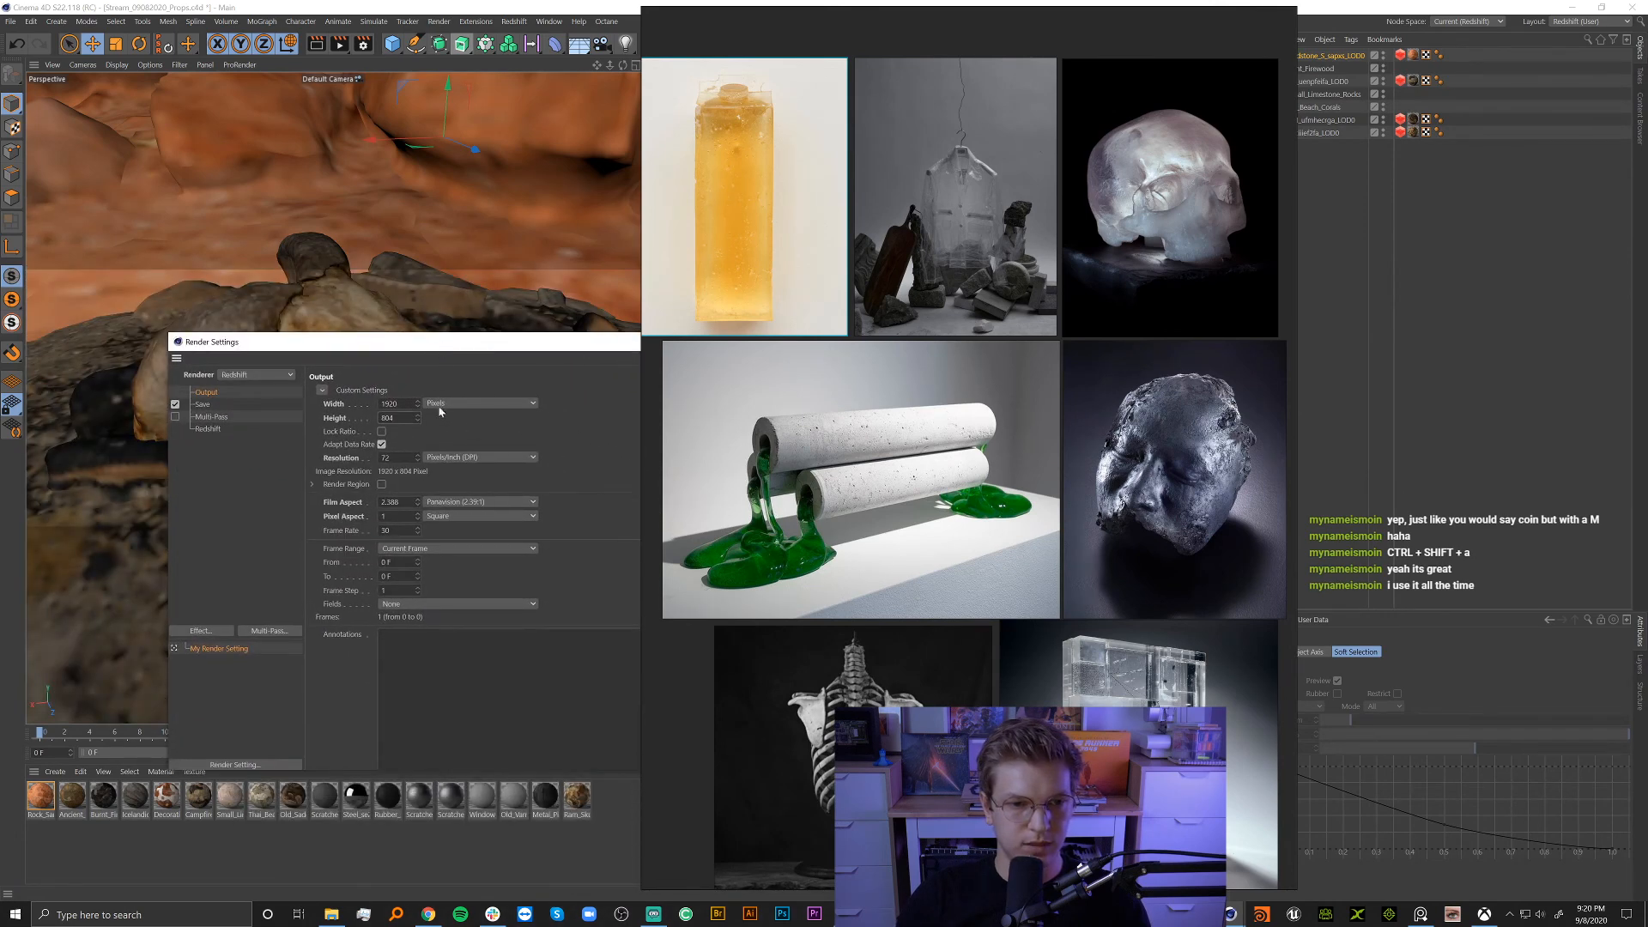
pyautogui.press('Return')
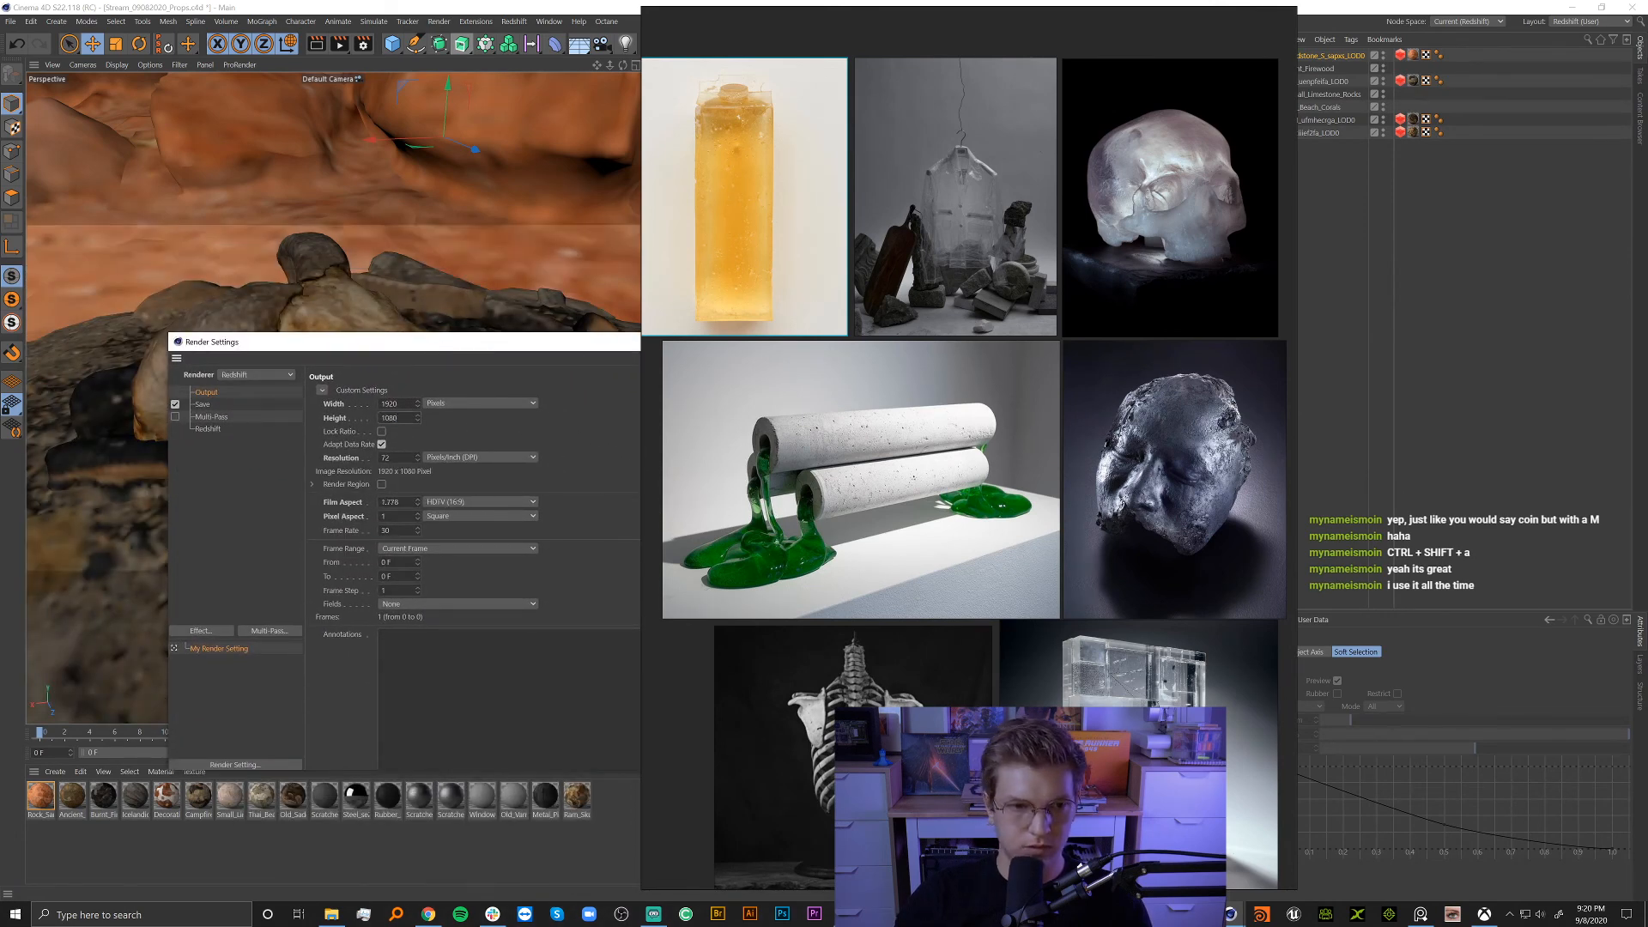
pyautogui.moveTo(568, 348); pyautogui.dragTo(411, 420)
pyautogui.click(588, 346)
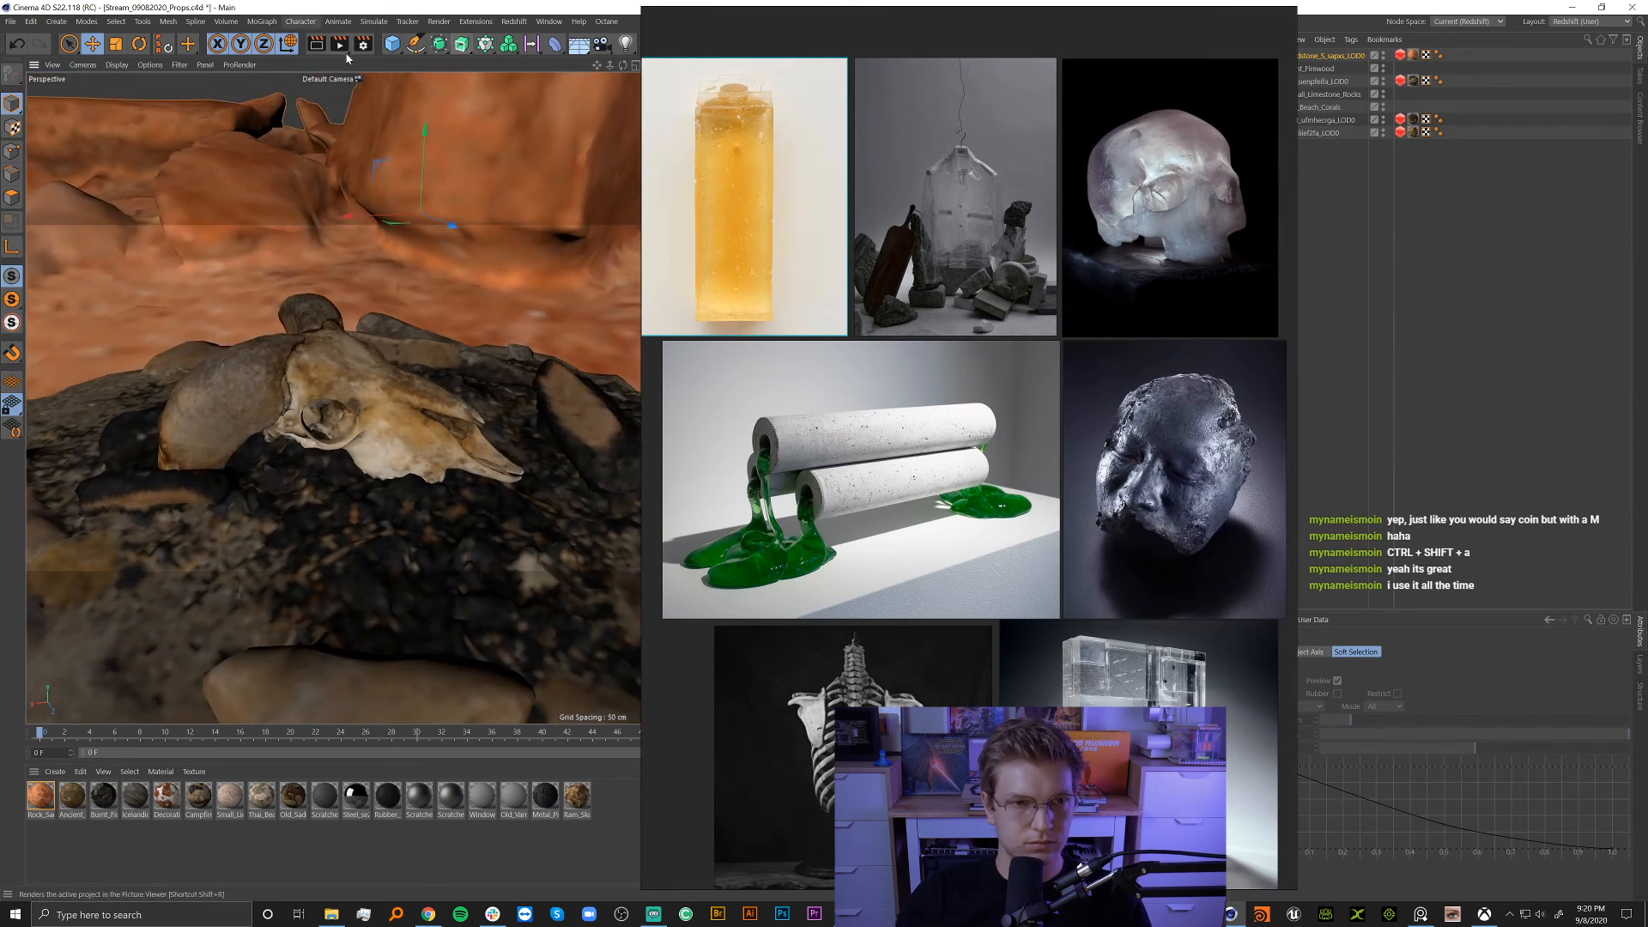
# Stop keeping the reference board always on top and bring Cinema 4D in front of it.
pyautogui.moveTo(373, 394)
pyautogui.keyDown('alt'); pyautogui.mouseDown()
pyautogui.moveTo(380, 453)
pyautogui.moveTo(409, 425)
pyautogui.moveTo(381, 416)
pyautogui.moveTo(386, 396)
pyautogui.mouseUp(); pyautogui.keyUp('alt')
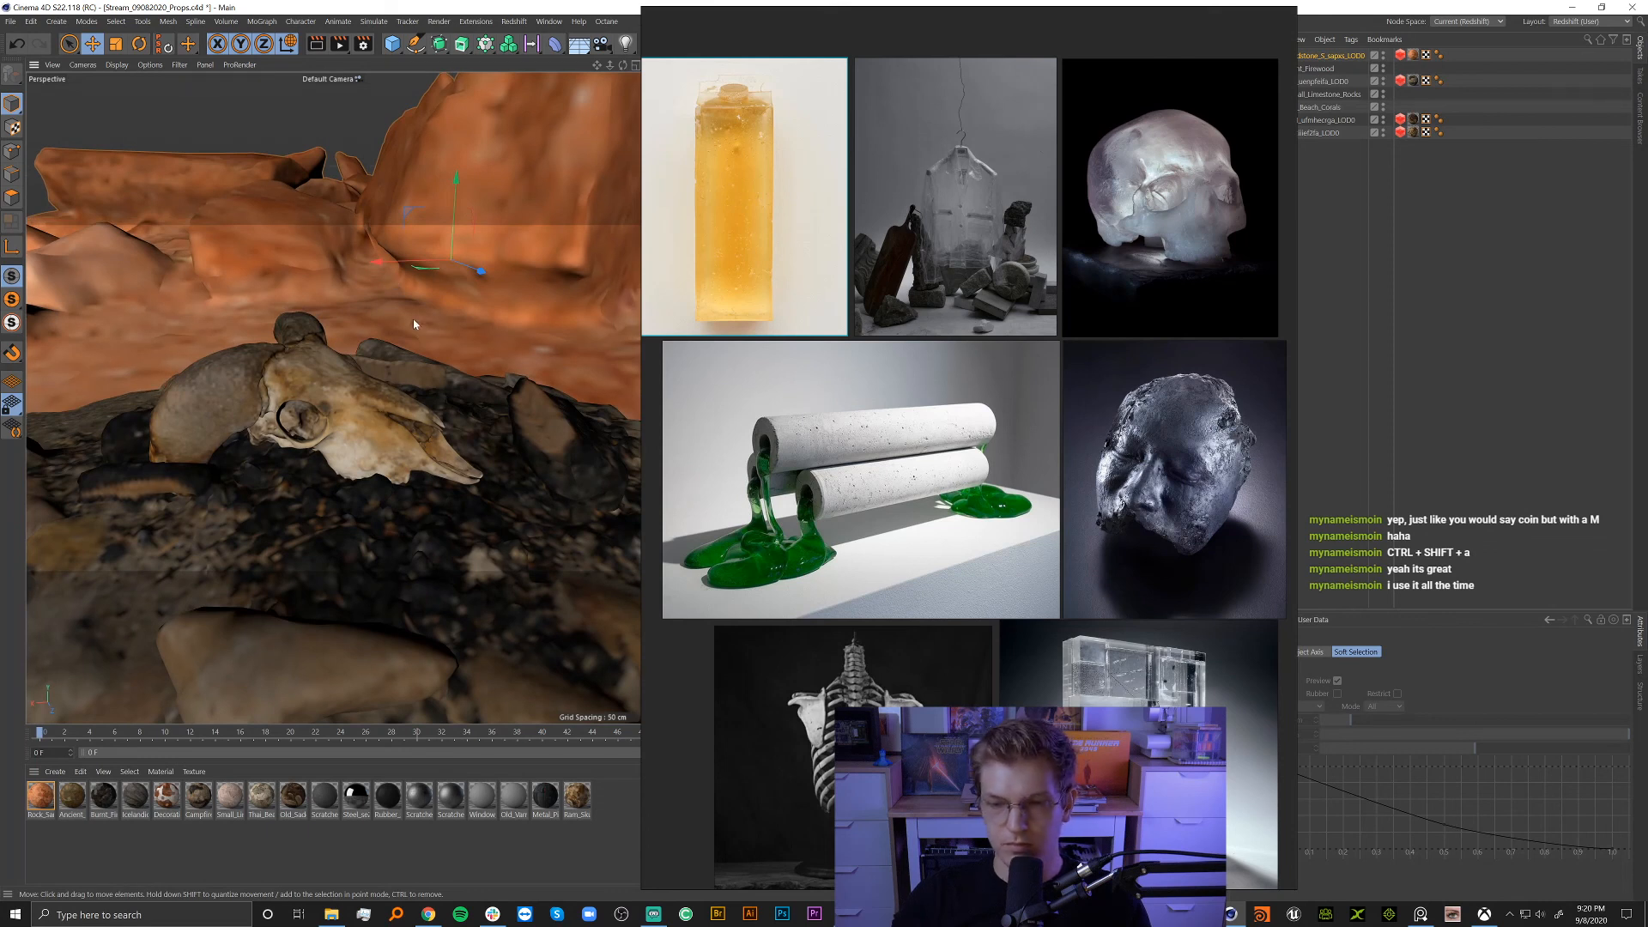
pyautogui.rightClick(961, 34)
pyautogui.click(943, 32)
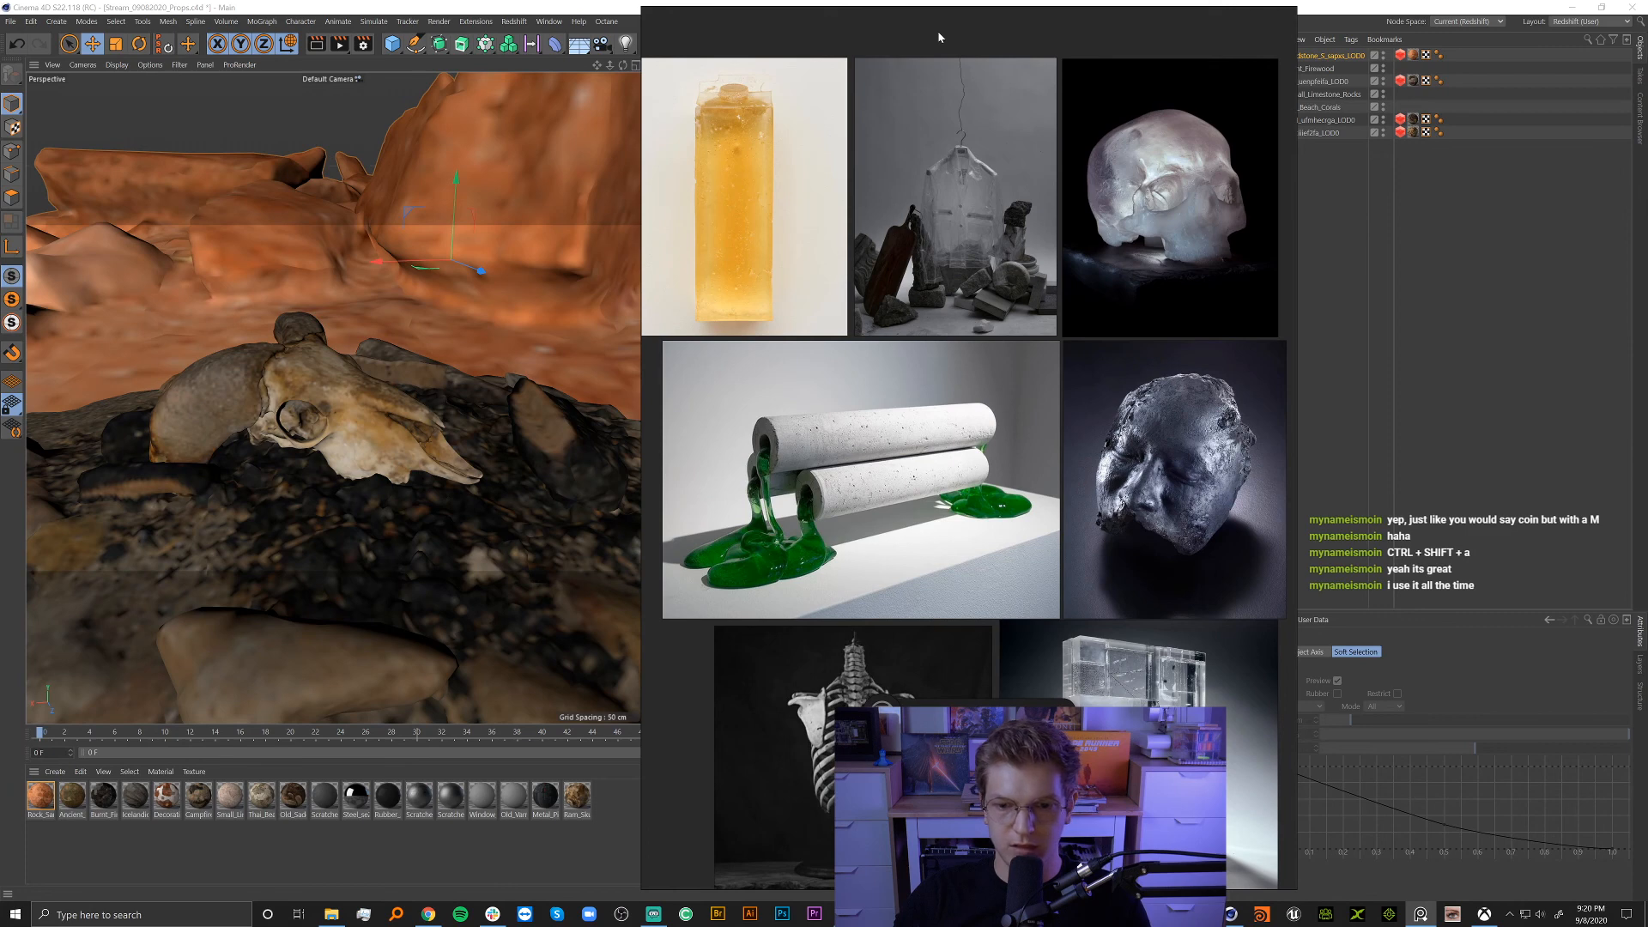
pyautogui.click(1549, 265)
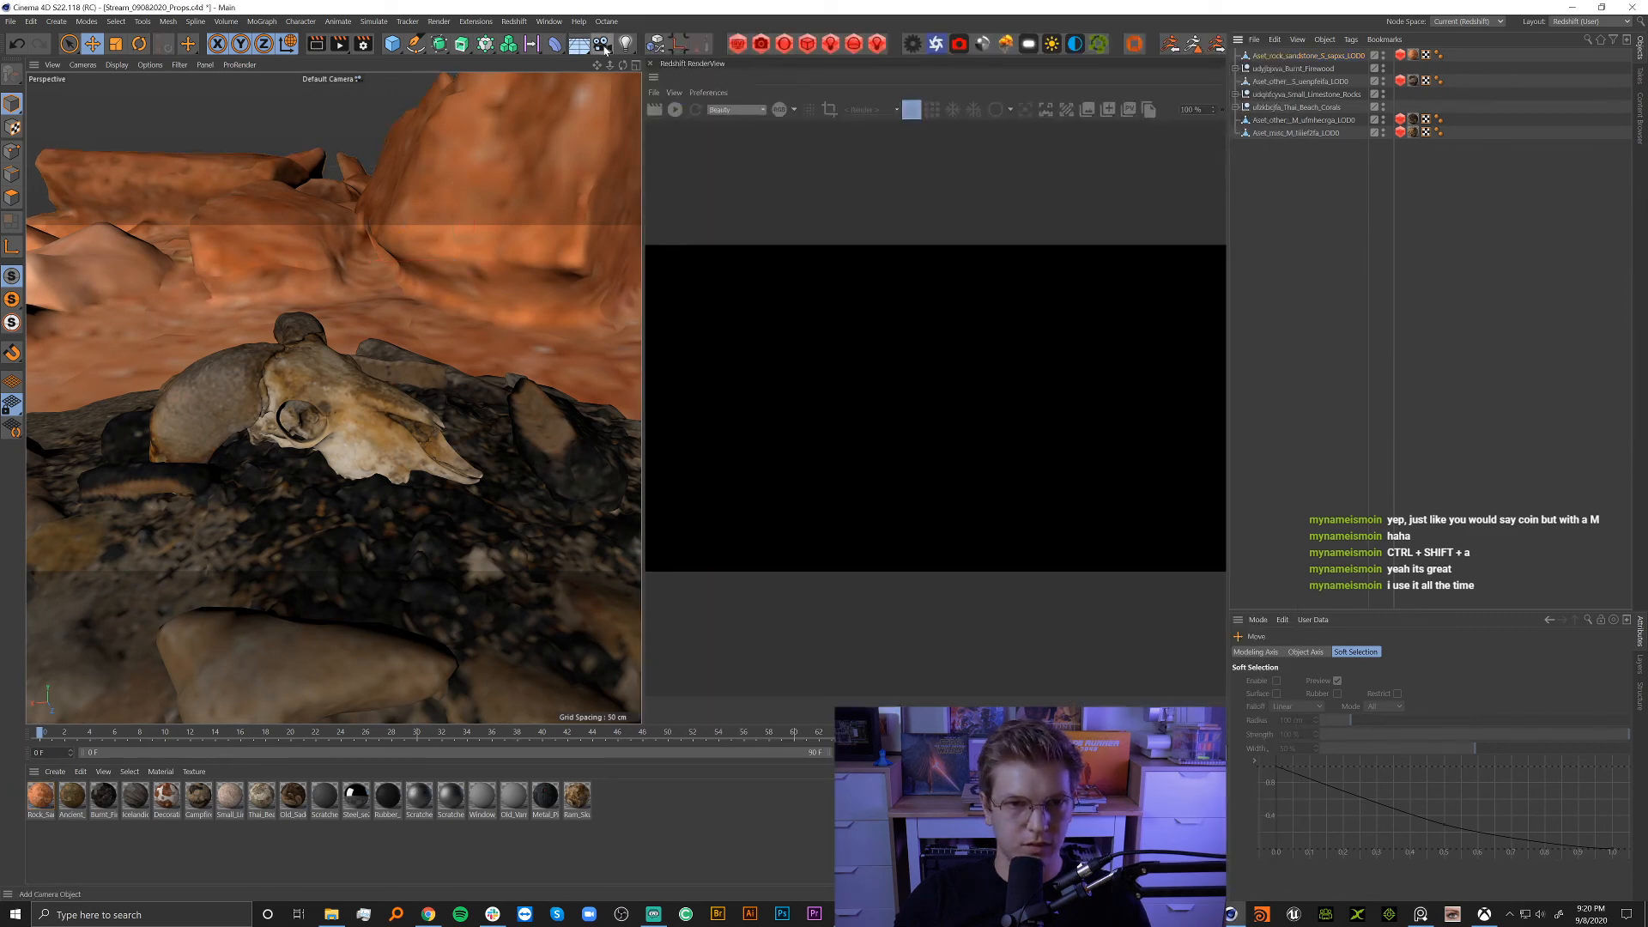
# Add a Redshift camera with the Portrait (80 mm) focal length and reframe the skull against the sandstone rocks.
pyautogui.click(761, 44)
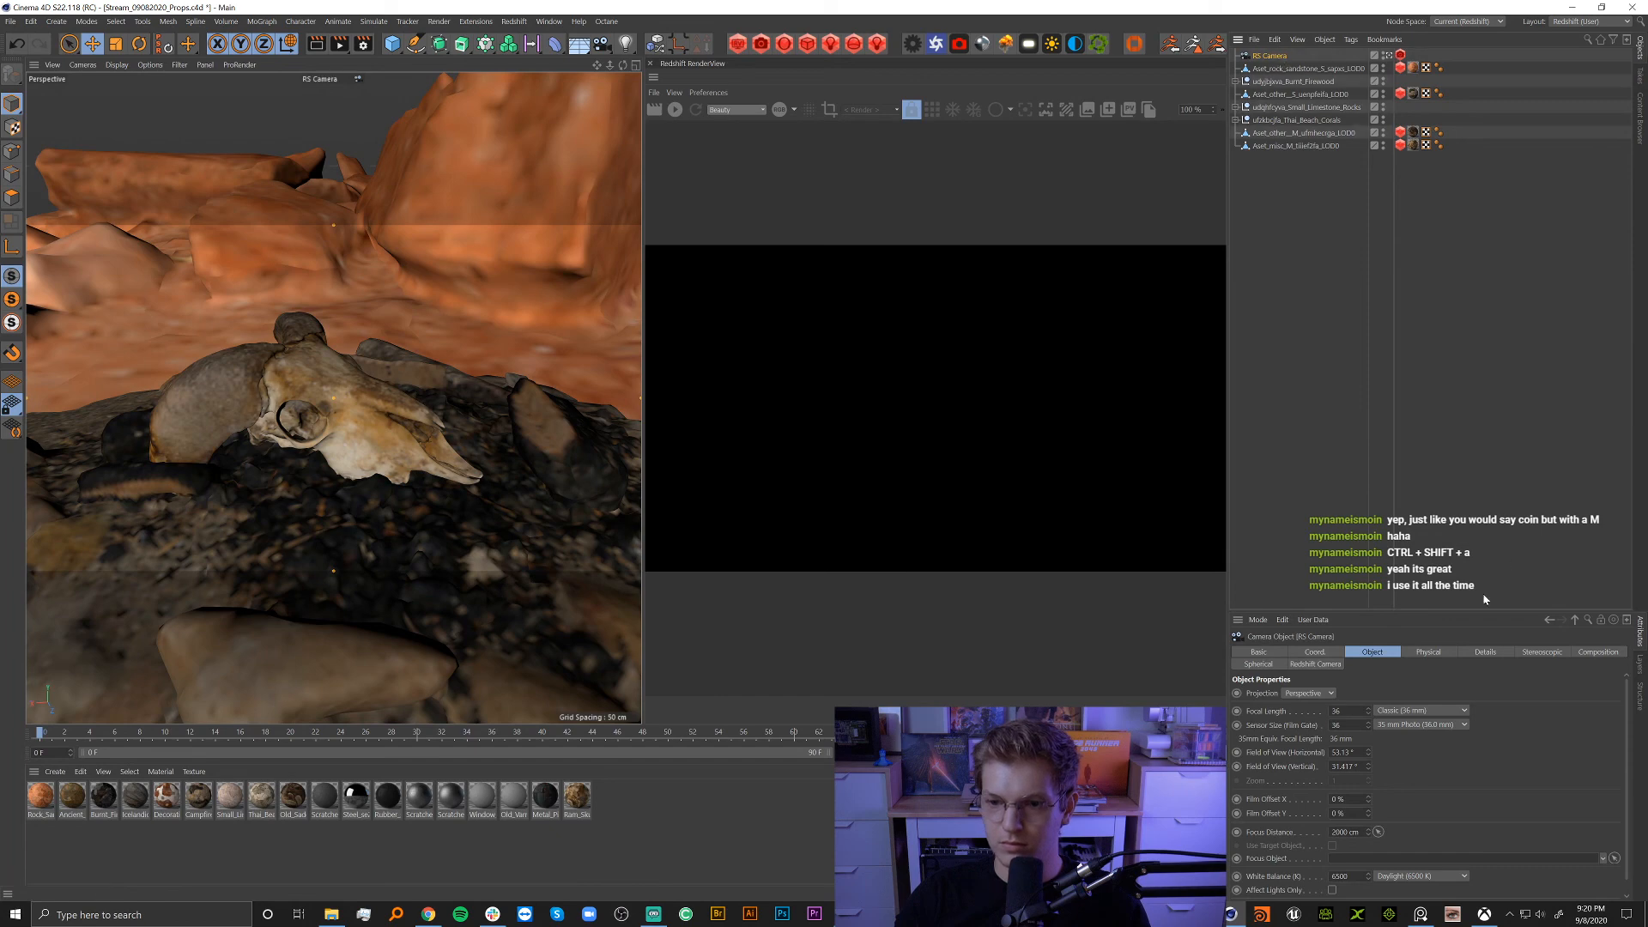
pyautogui.click(1381, 711)
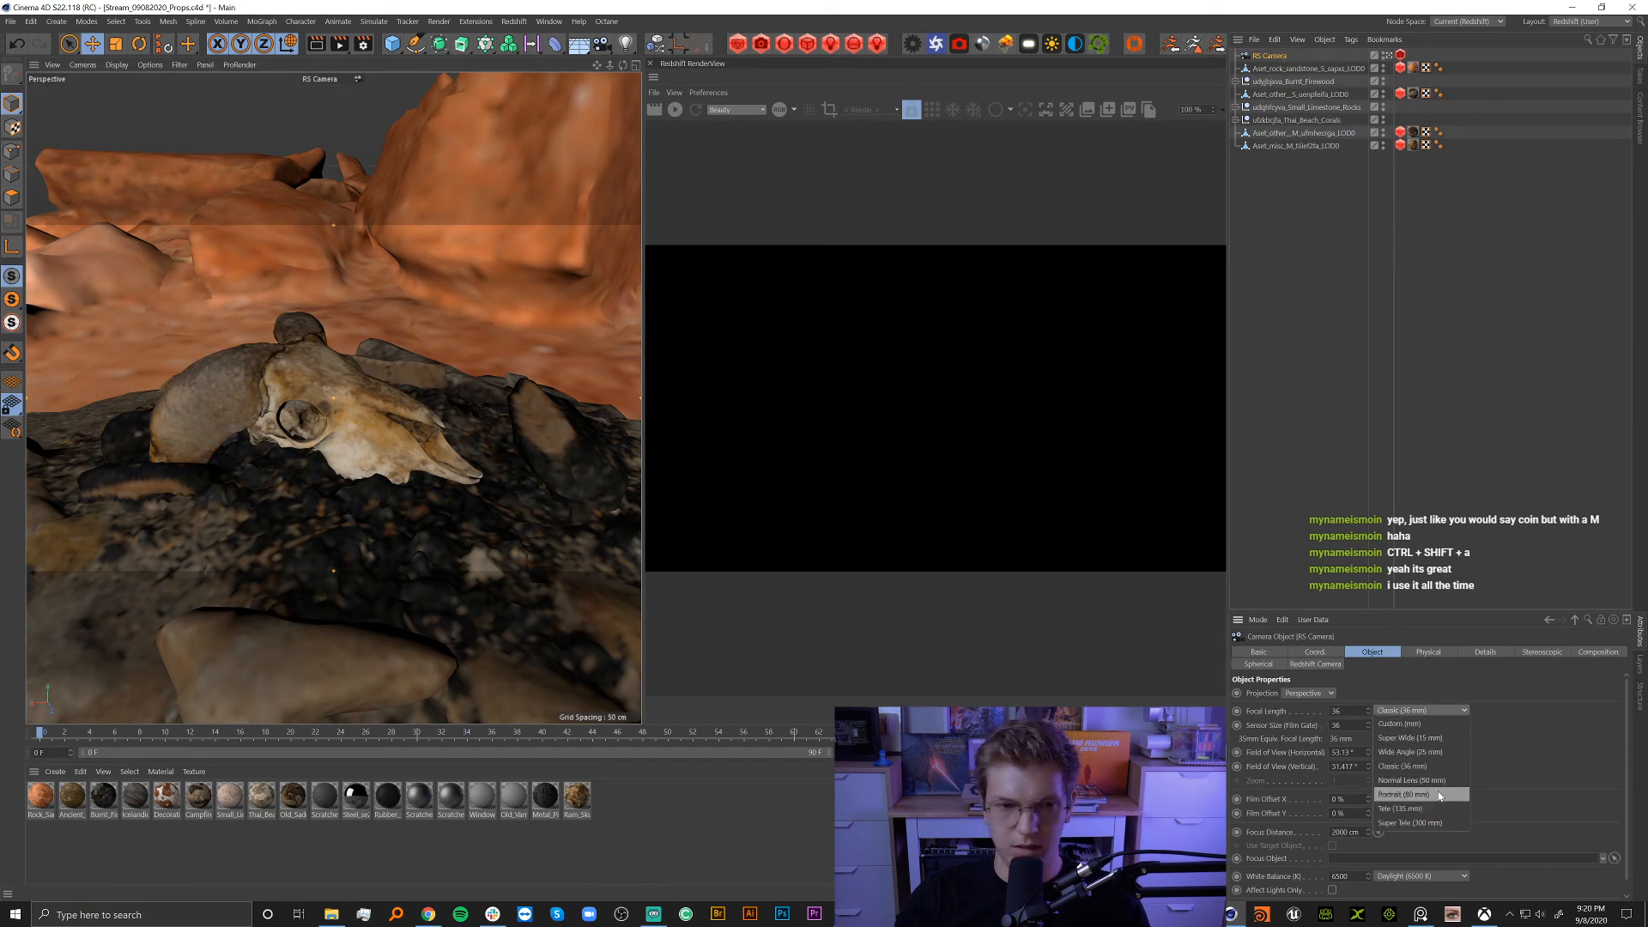
pyautogui.click(1440, 795)
pyautogui.keyDown('alt'); pyautogui.moveTo(345, 431); pyautogui.dragTo(224, 450, button='right'); pyautogui.keyUp('alt')
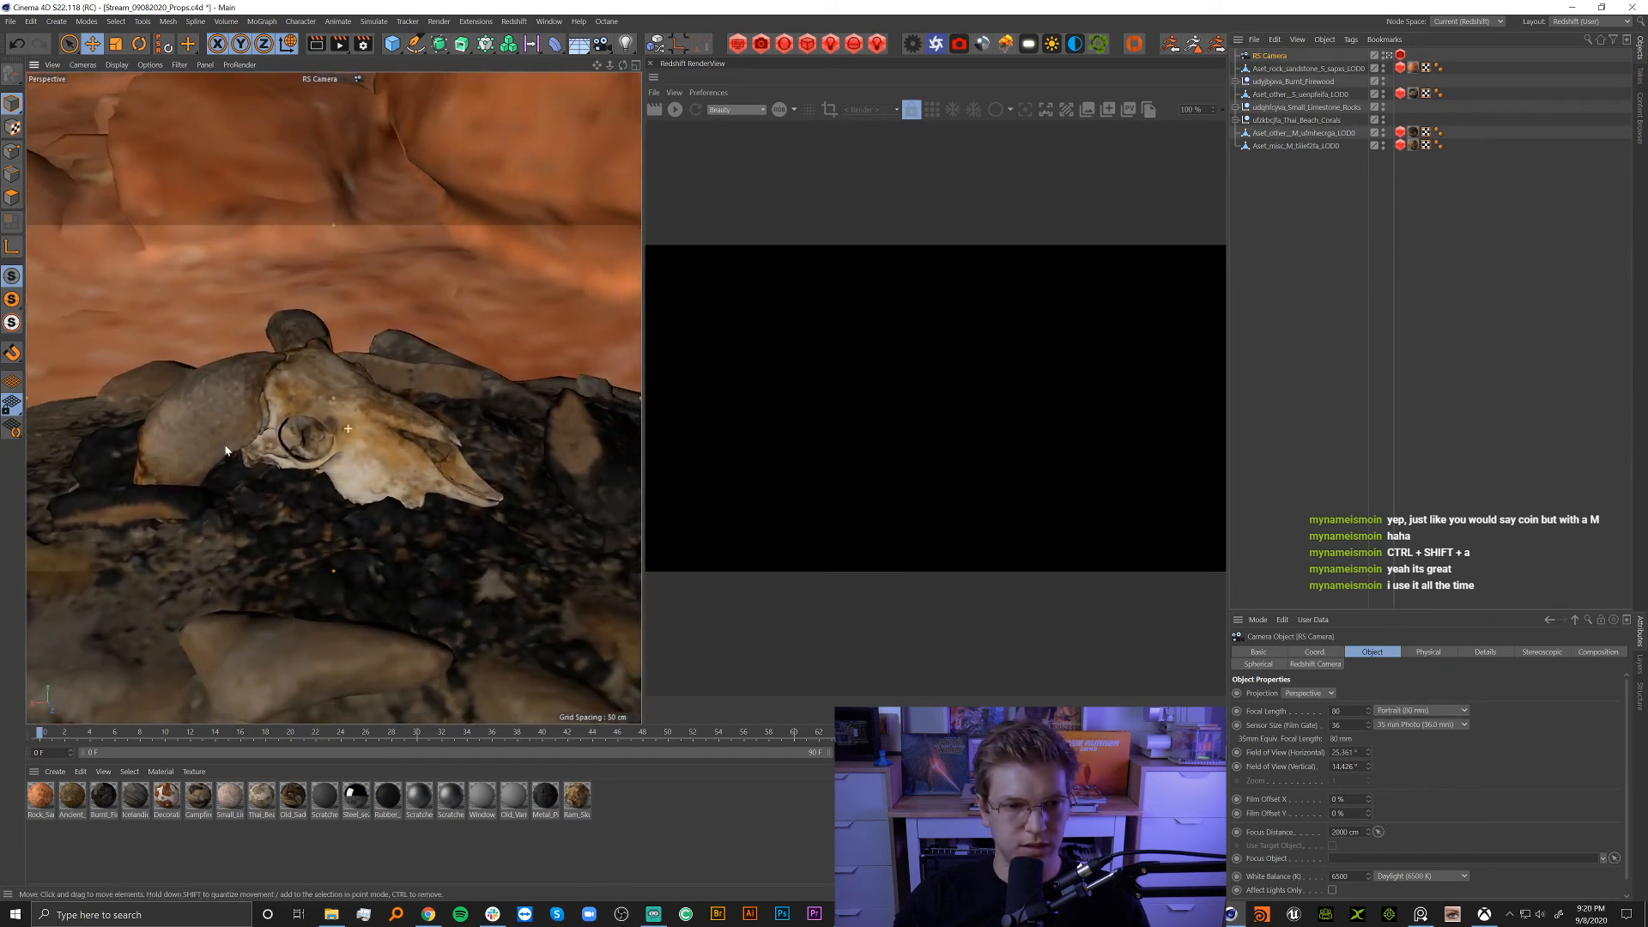
pyautogui.moveTo(320, 435)
pyautogui.keyDown('alt'); pyautogui.mouseDown()
pyautogui.moveTo(315, 399)
pyautogui.moveTo(346, 444)
pyautogui.moveTo(332, 419)
pyautogui.mouseUp(); pyautogui.keyUp('alt')
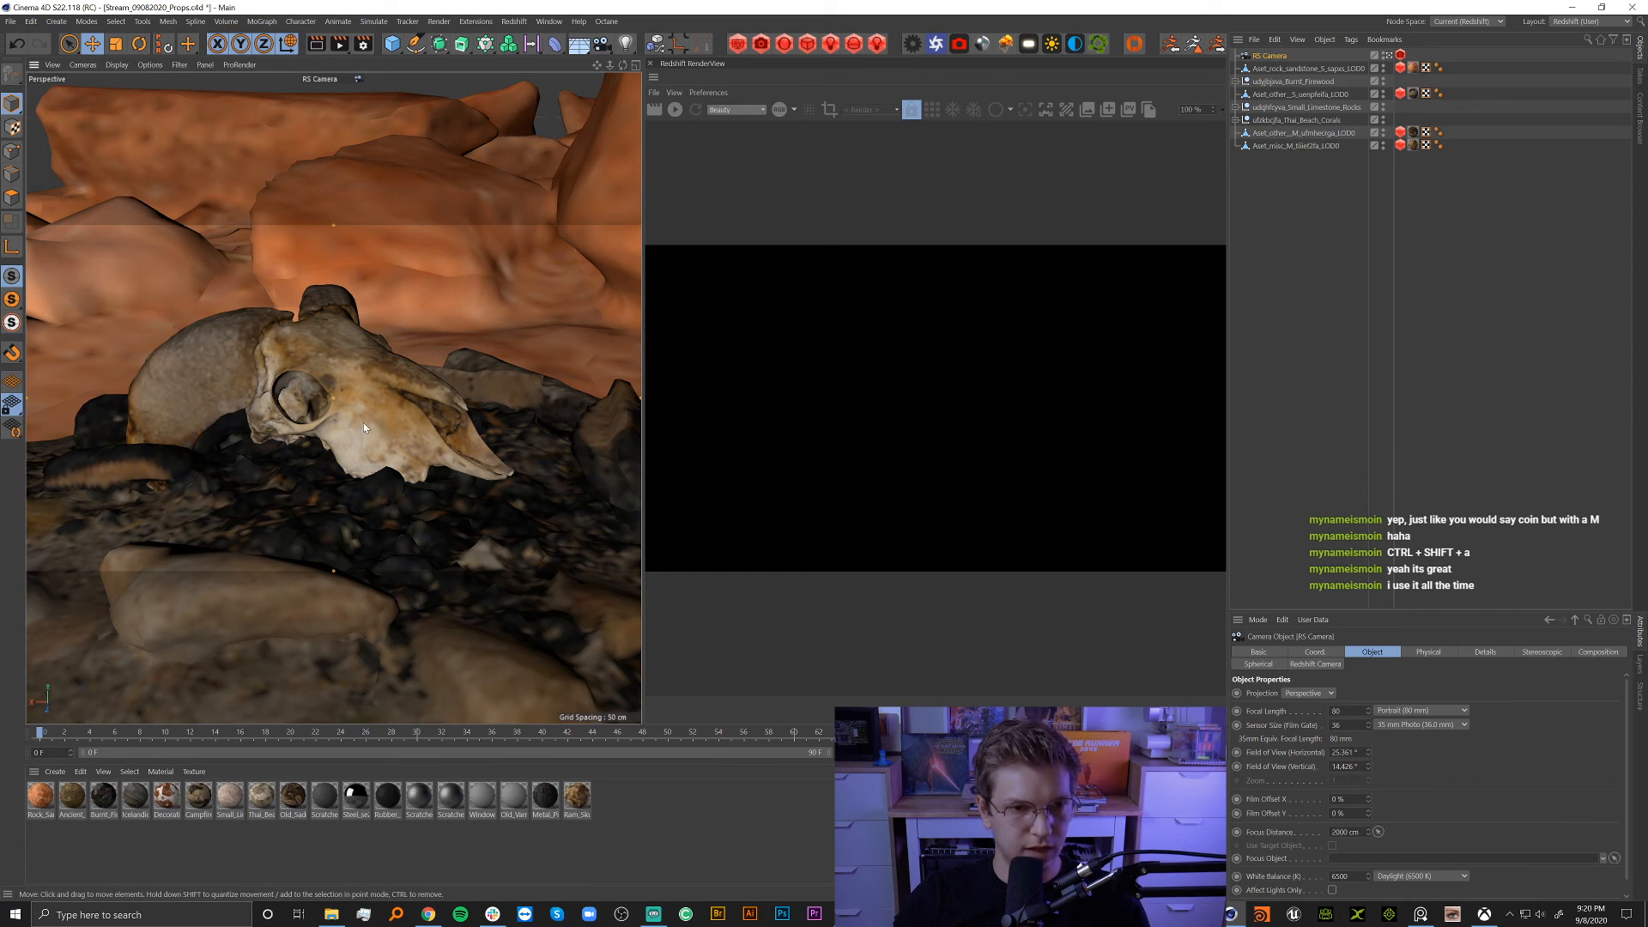
# Leave the Redshift camera view and select the Burnt_Firewood group lying at the edge of the sandstone ground.
pyautogui.click(1390, 57)
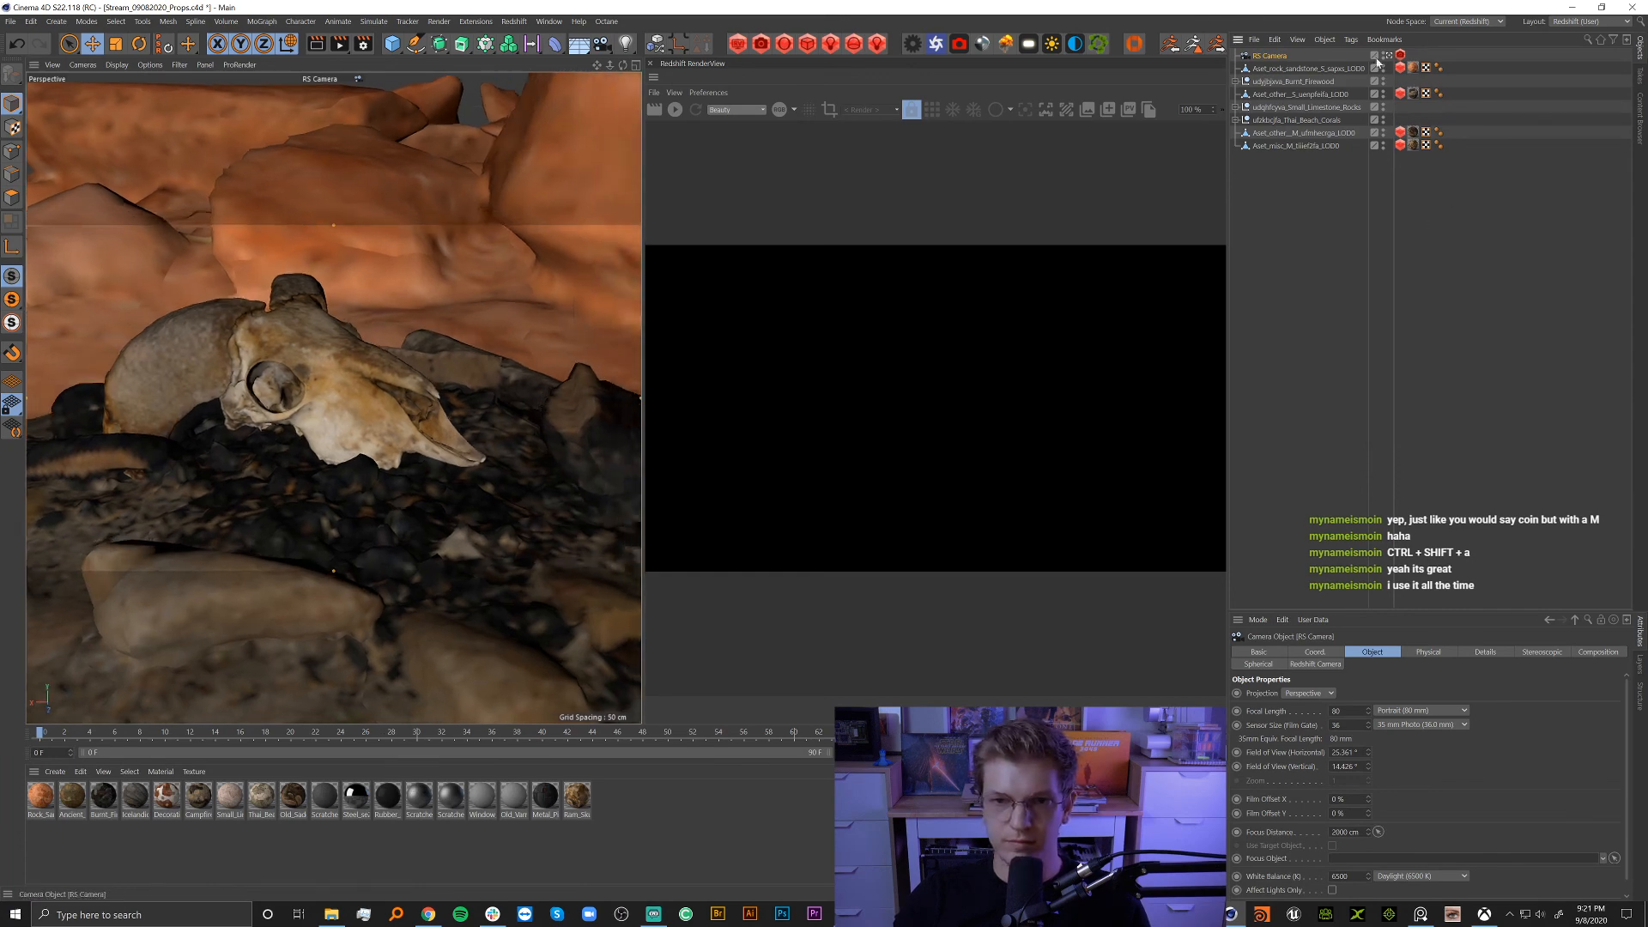
pyautogui.keyDown('alt'); pyautogui.moveTo(378, 476); pyautogui.dragTo(427, 504); pyautogui.keyUp('alt')
pyautogui.keyDown('alt'); pyautogui.moveTo(506, 467); pyautogui.dragTo(419, 424); pyautogui.keyUp('alt')
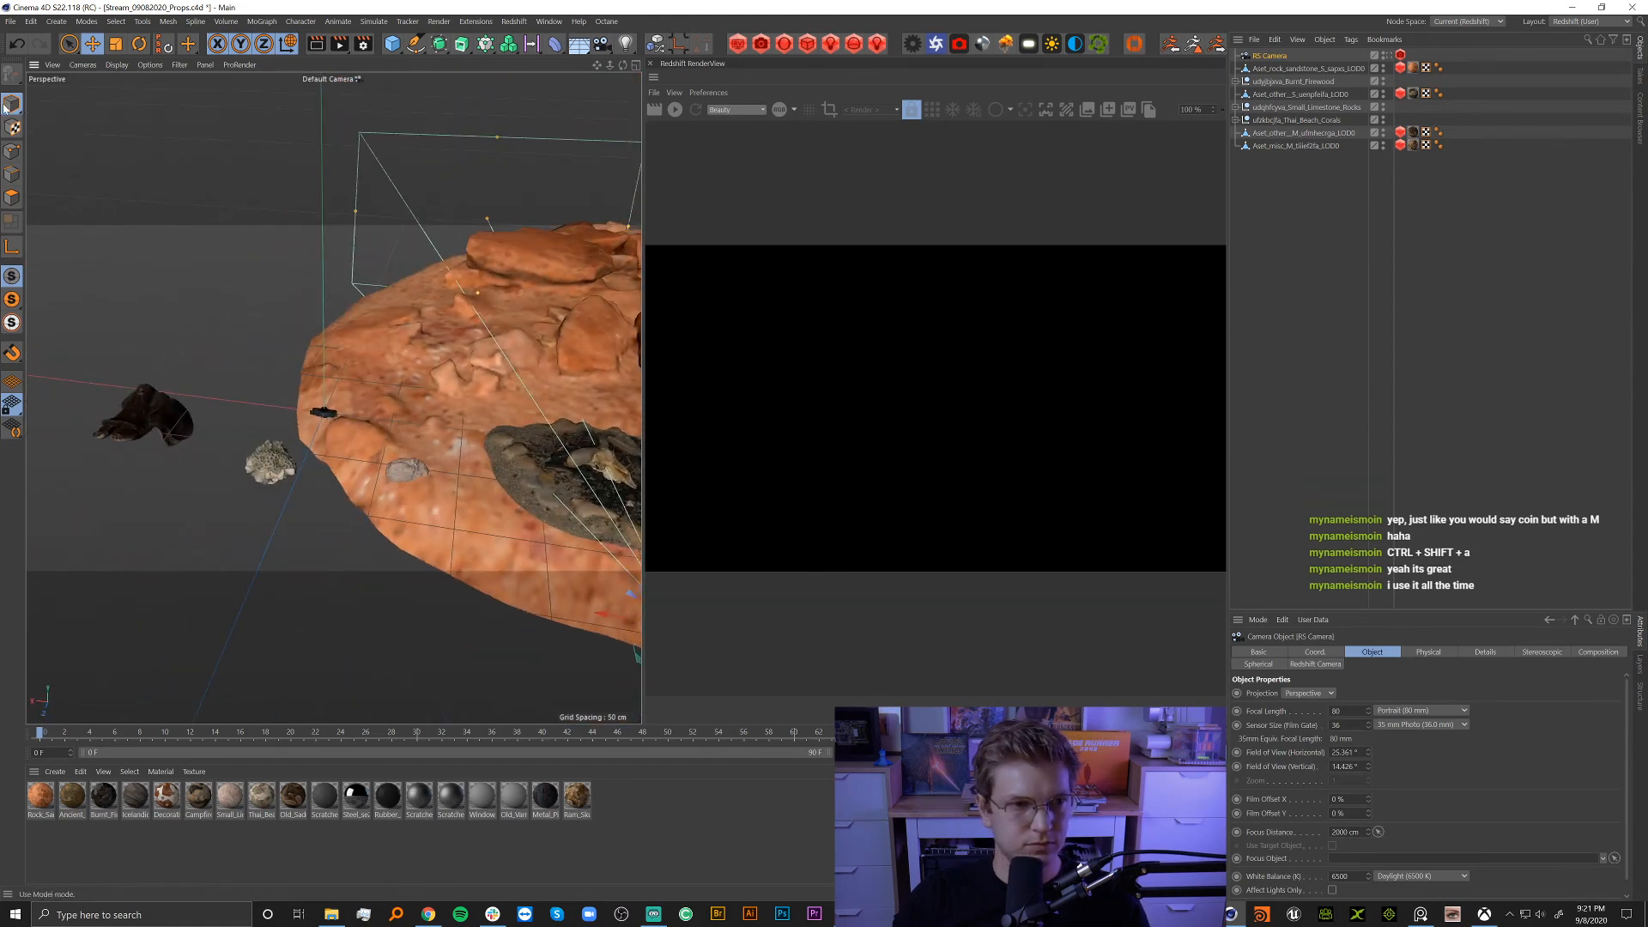
pyautogui.click(323, 411)
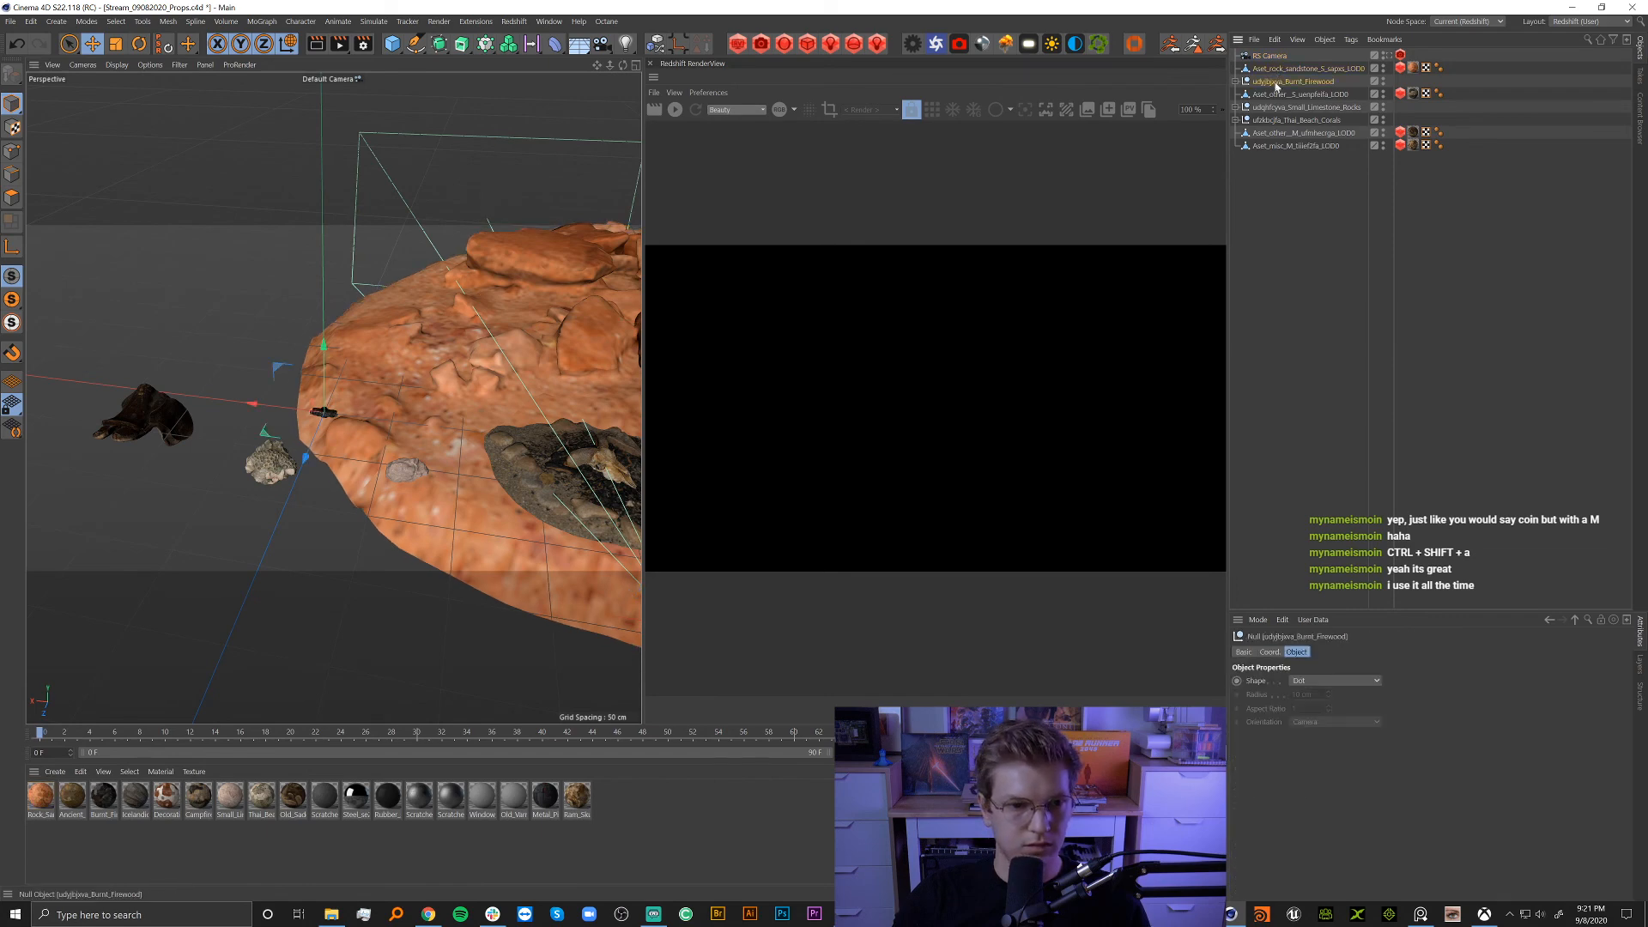
# Examine the loose props beside the sandstone ground and the ram skull on the campfire from several angles.
pyautogui.scroll(8, 343, 382)
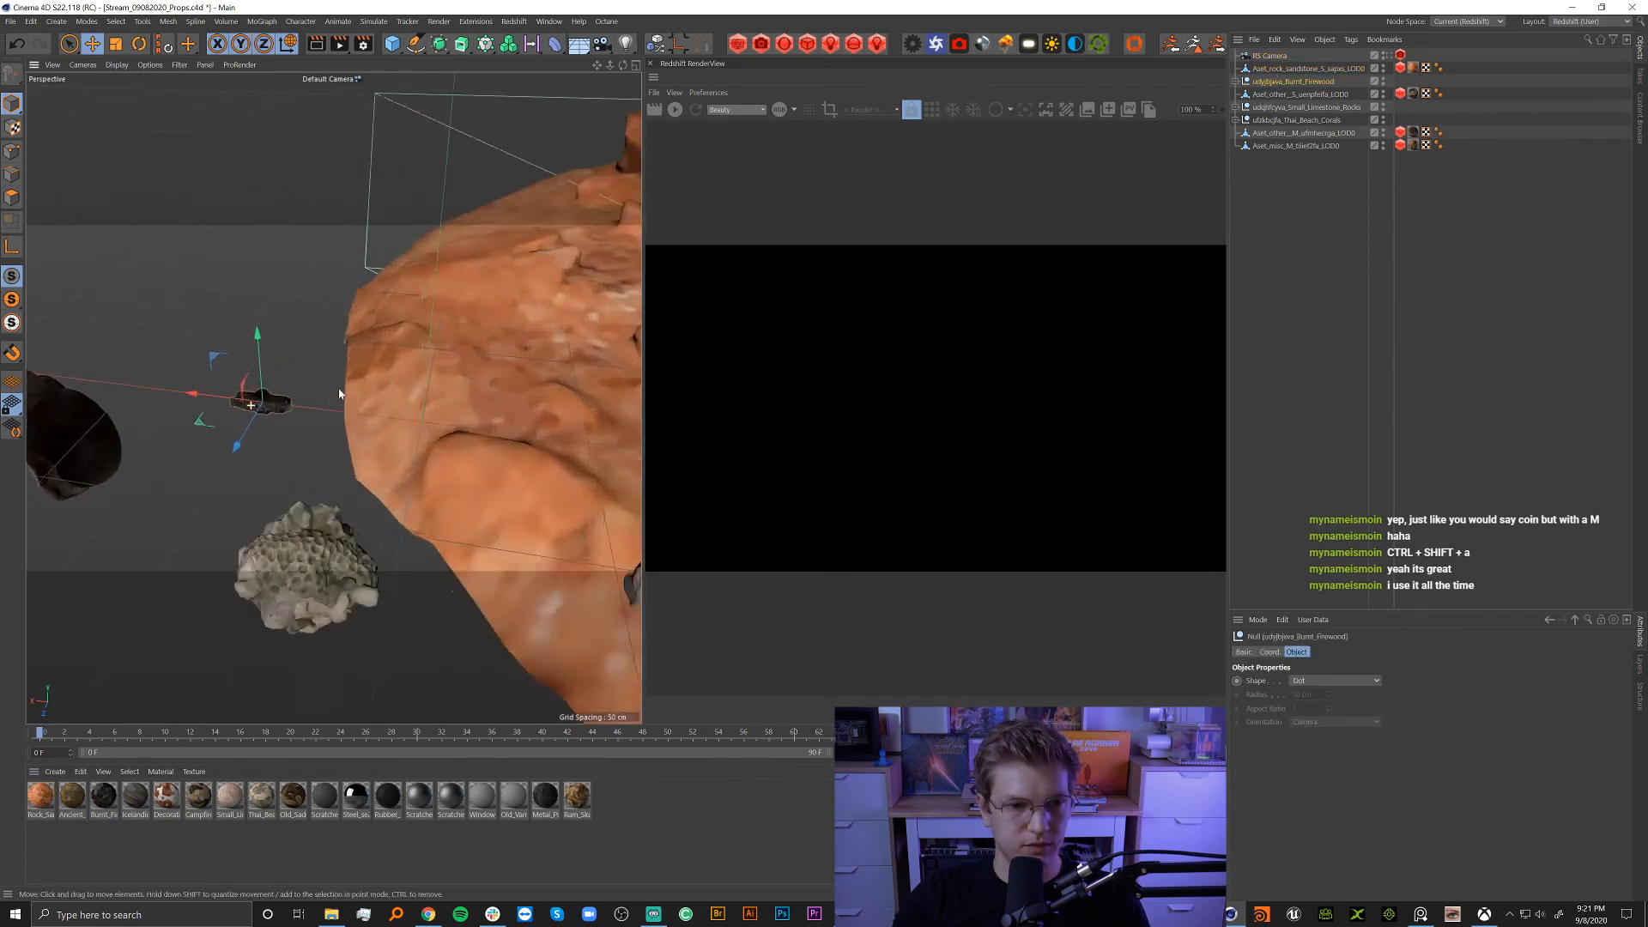
pyautogui.moveTo(434, 362)
pyautogui.keyDown('alt'); pyautogui.mouseDown()
pyautogui.moveTo(403, 403)
pyautogui.moveTo(343, 421)
pyautogui.moveTo(465, 361)
pyautogui.mouseUp(); pyautogui.keyUp('alt')
pyautogui.scroll(-8, 343, 420)
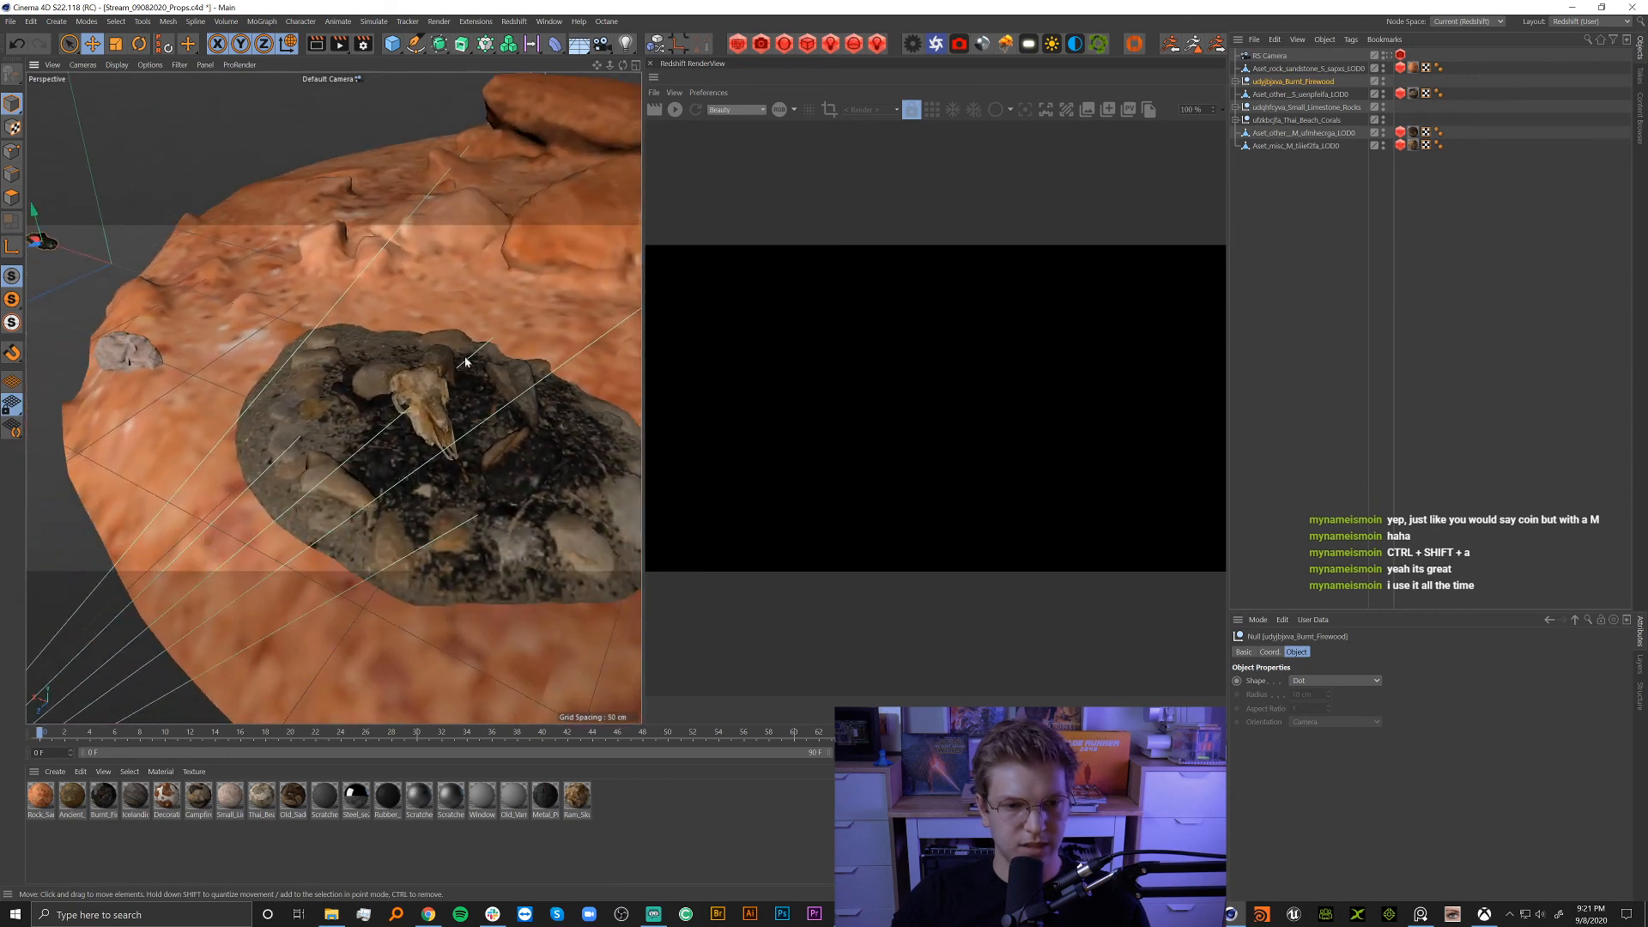
pyautogui.keyDown('alt'); pyautogui.moveTo(424, 427); pyautogui.dragTo(512, 406); pyautogui.keyUp('alt')
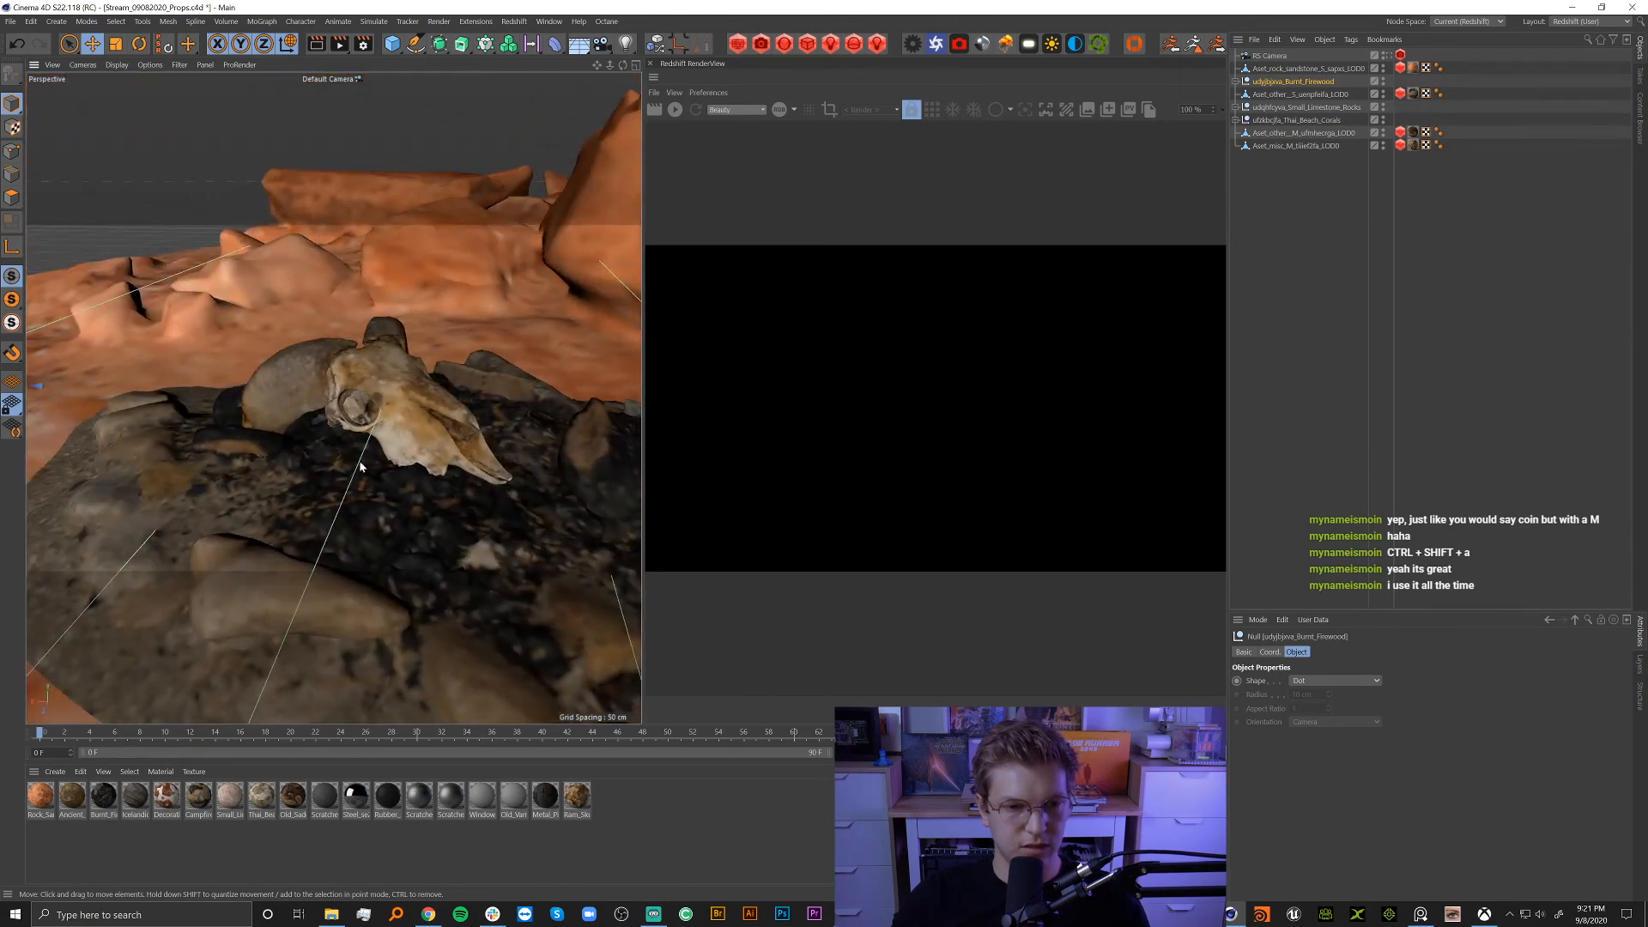
pyautogui.keyDown('alt'); pyautogui.moveTo(448, 477); pyautogui.dragTo(307, 426); pyautogui.keyUp('alt')
pyautogui.scroll(-5, 455, 457)
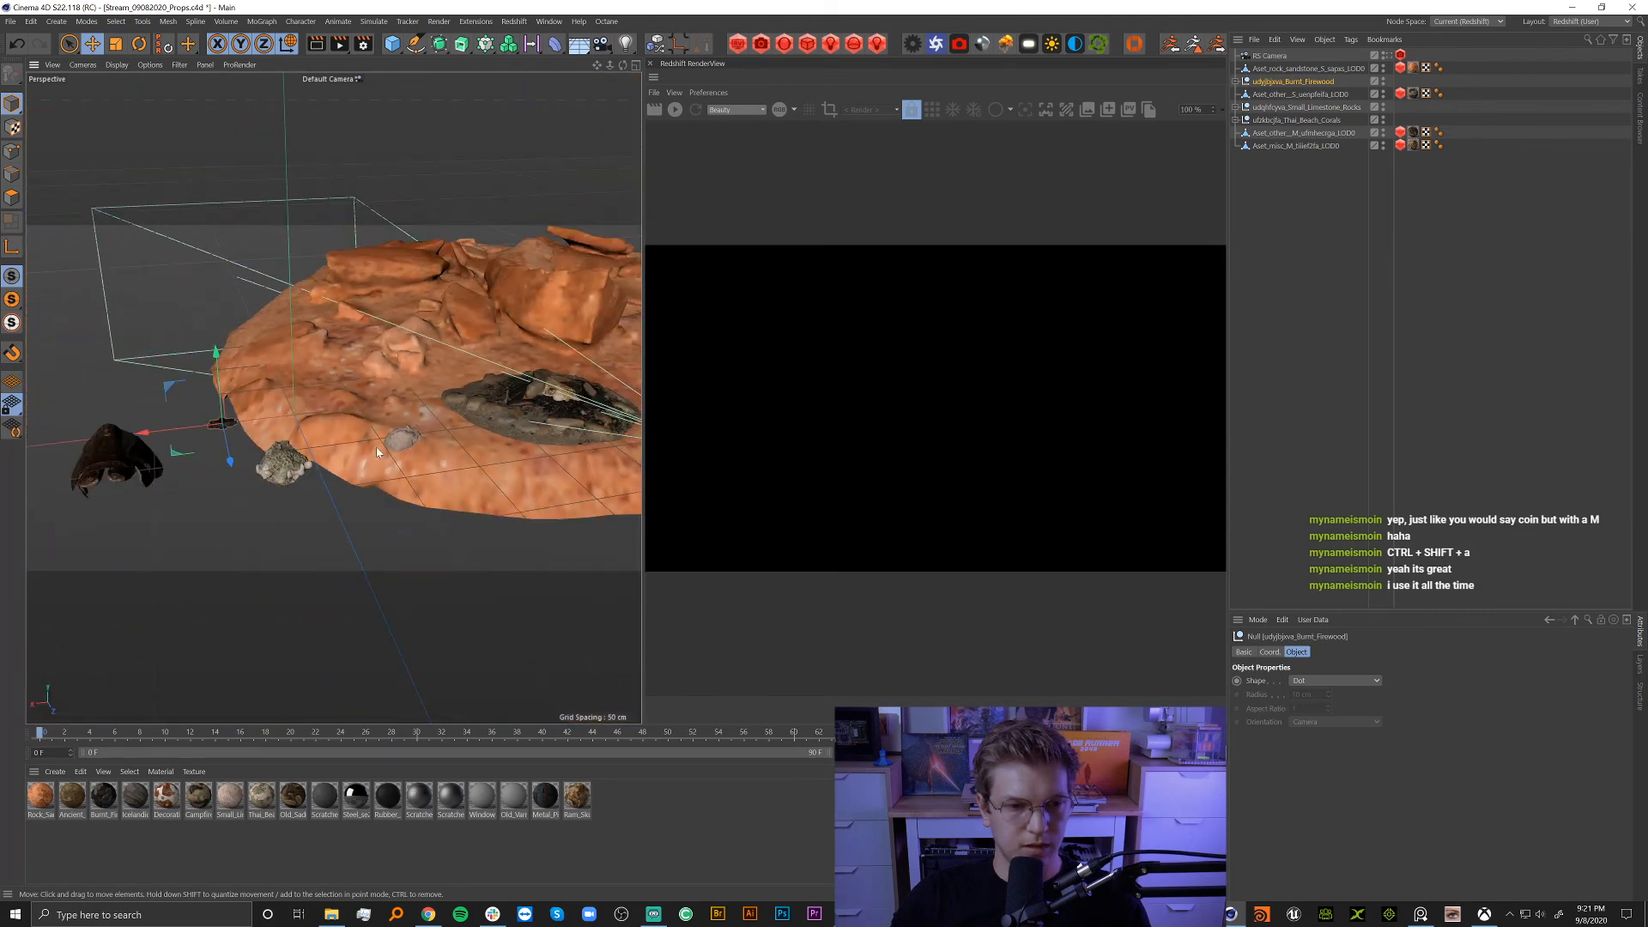
pyautogui.scroll(5, 377, 452)
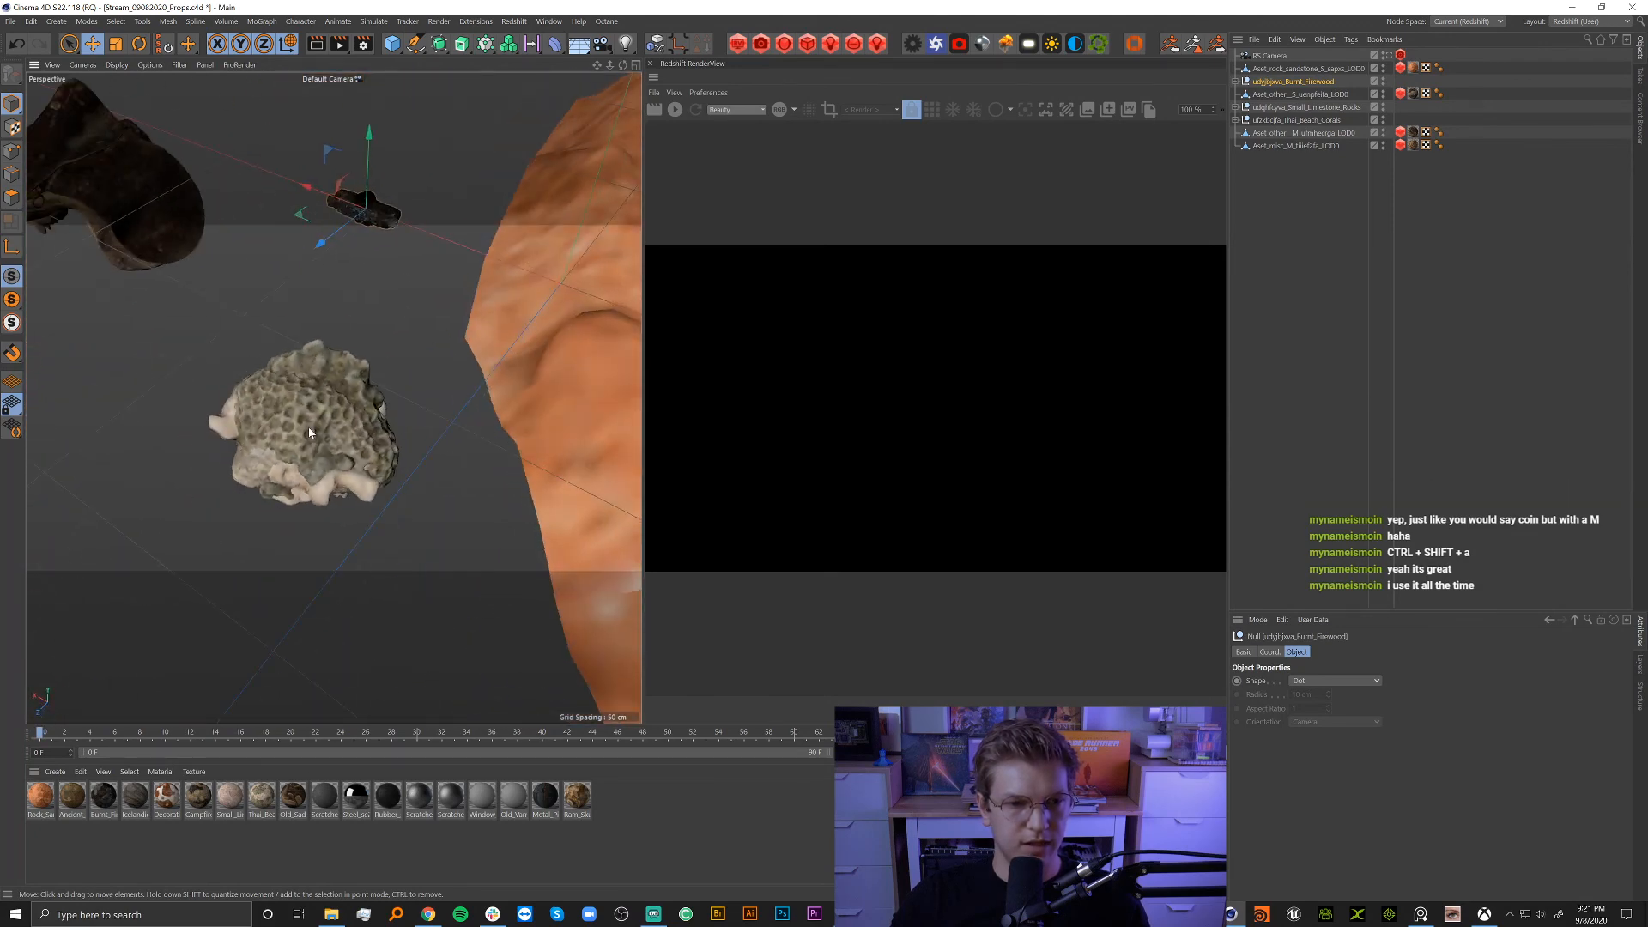
pyautogui.scroll(-7, 309, 433)
pyautogui.keyDown('alt'); pyautogui.moveTo(309, 433); pyautogui.dragTo(163, 325, button='middle'); pyautogui.keyUp('alt')
pyautogui.scroll(7, 468, 429)
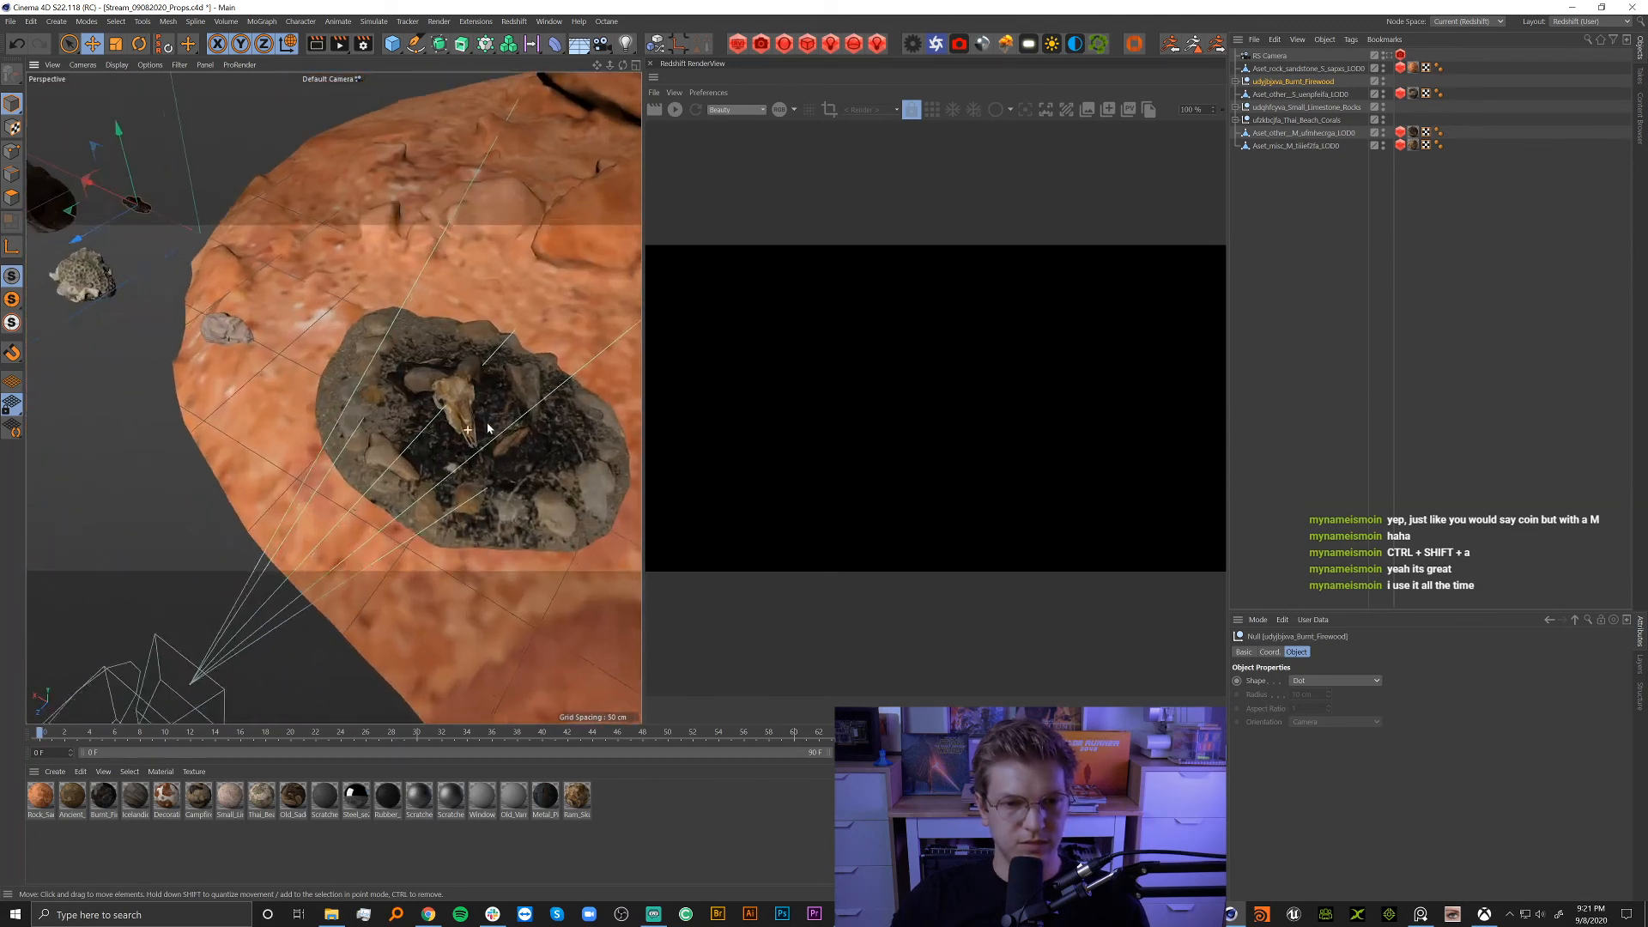
pyautogui.keyDown('alt'); pyautogui.moveTo(467, 429); pyautogui.dragTo(393, 437); pyautogui.keyUp('alt')
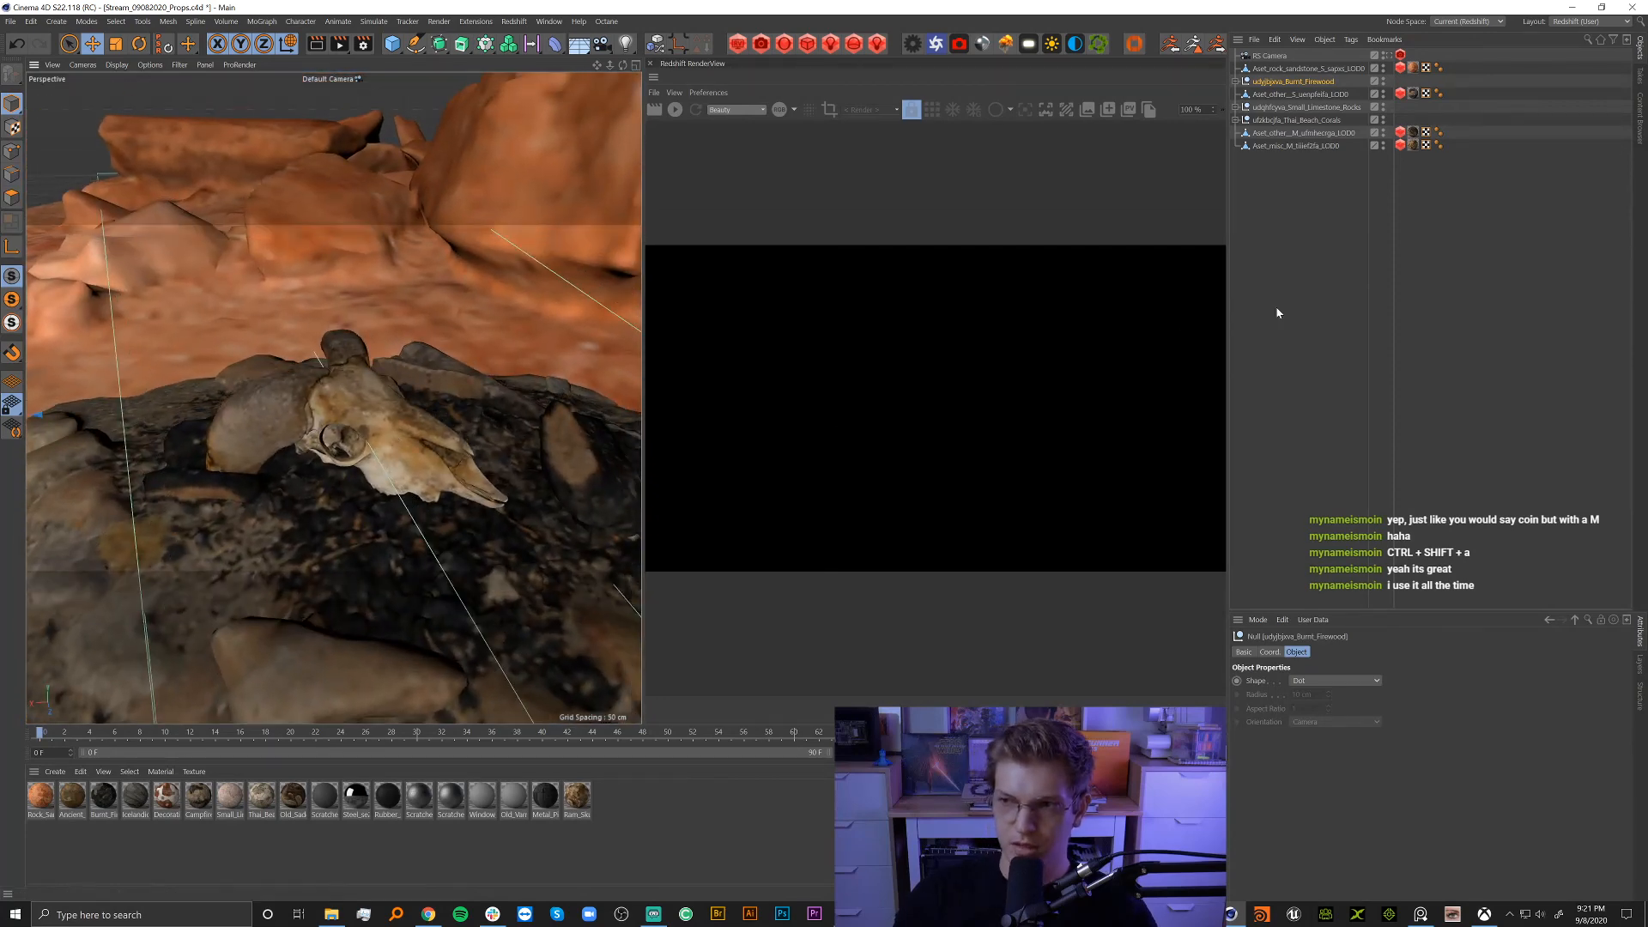
# Consult the reference board, return to Cinema 4D with nothing selected, and inspect the ram skull closely from different sides.
pyautogui.click(1411, 921)
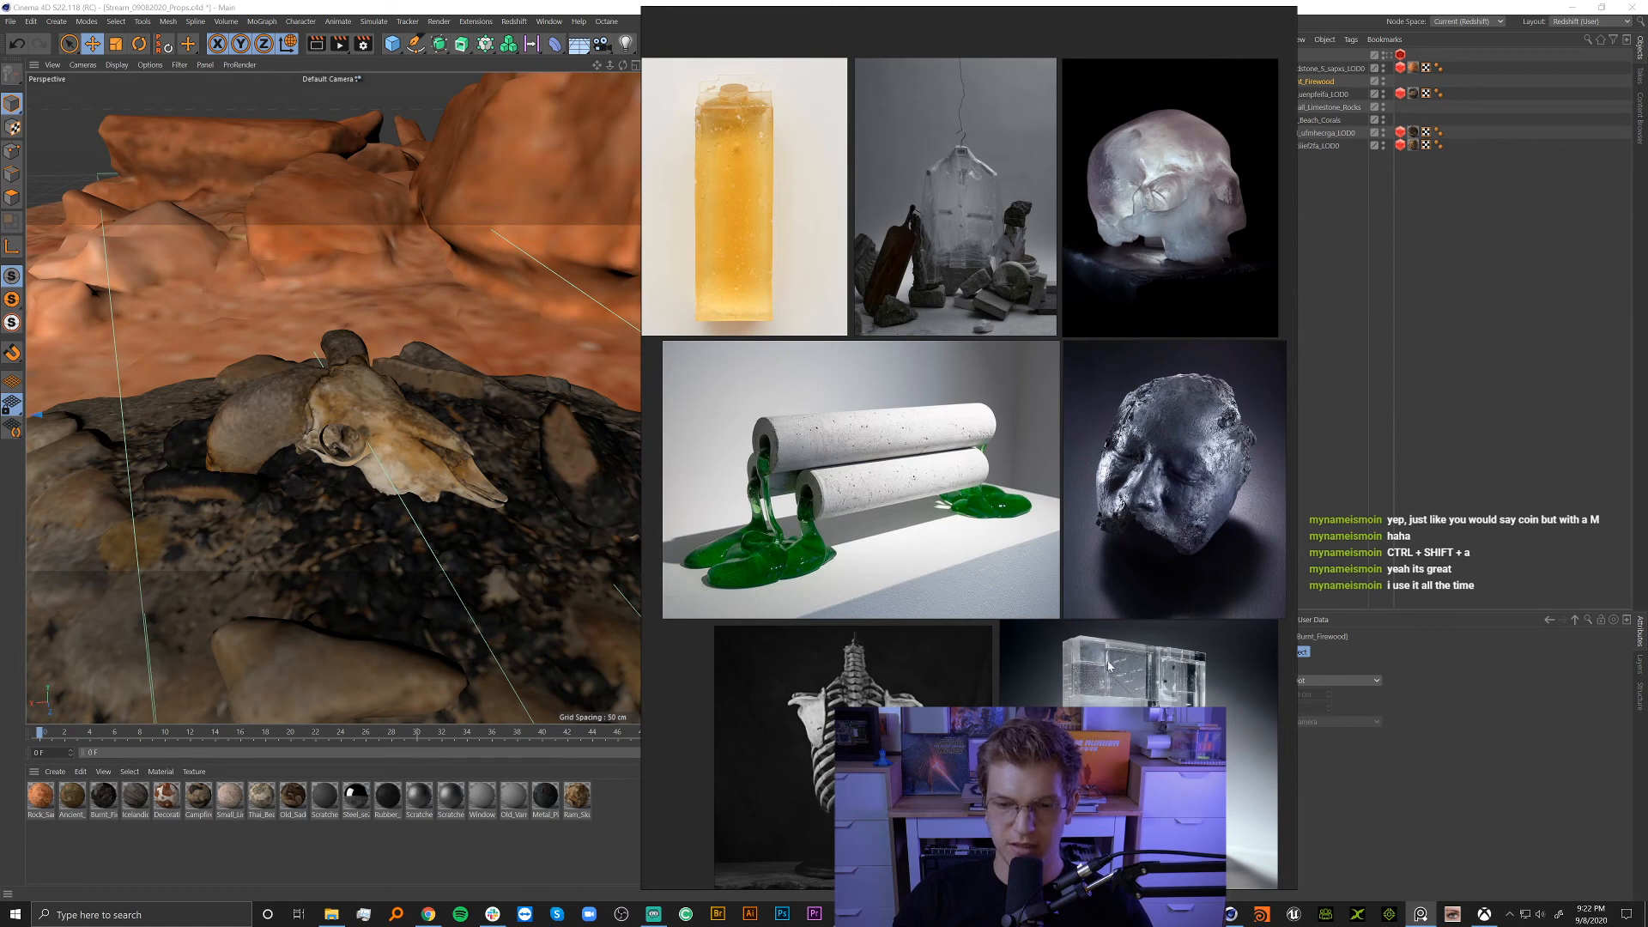
pyautogui.click(1488, 350)
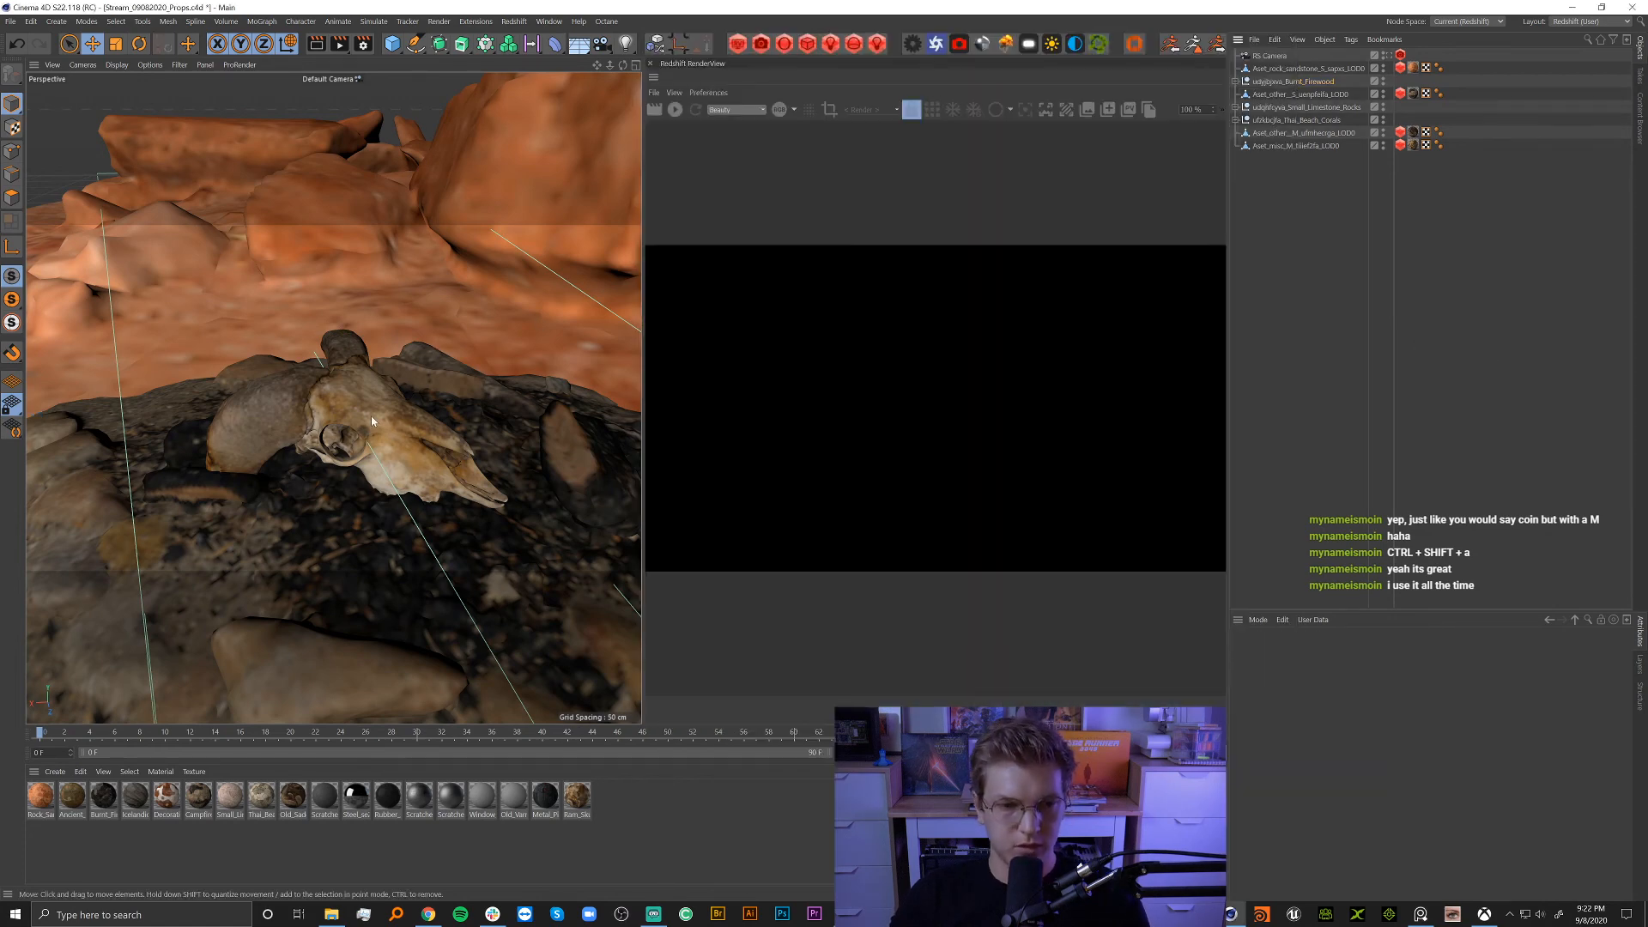
pyautogui.moveTo(348, 409)
pyautogui.keyDown('alt'); pyautogui.mouseDown()
pyautogui.moveTo(257, 451)
pyautogui.moveTo(169, 435)
pyautogui.moveTo(206, 391)
pyautogui.moveTo(350, 417)
pyautogui.mouseUp(); pyautogui.keyUp('alt')
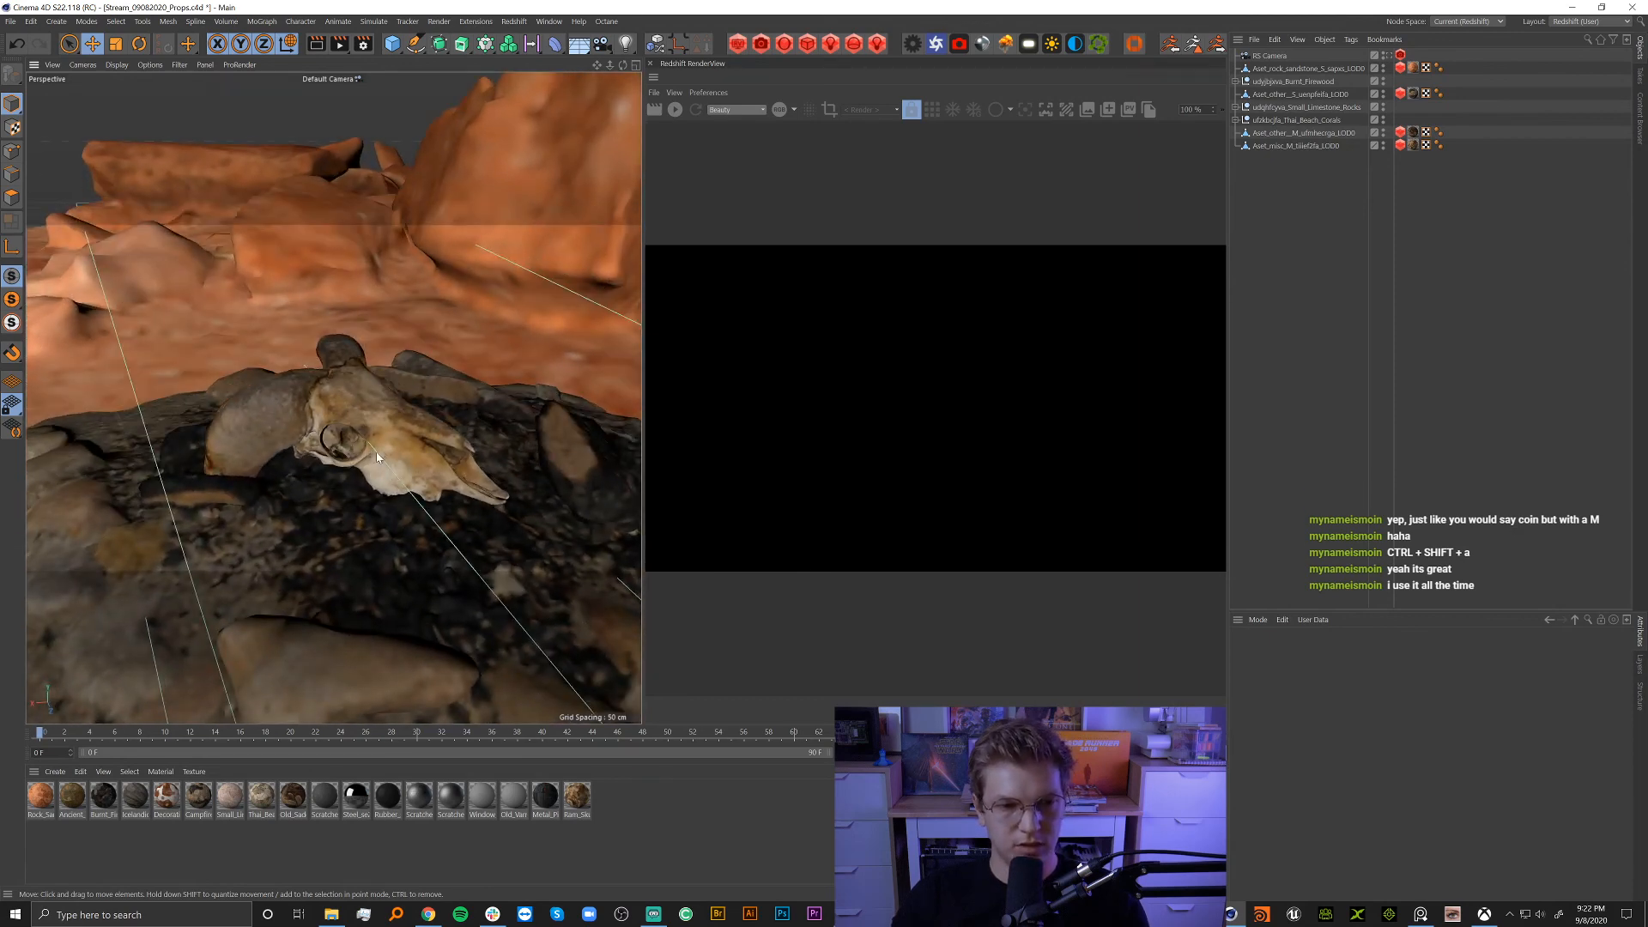
pyautogui.scroll(5, 419, 439)
pyautogui.keyDown('alt'); pyautogui.moveTo(419, 440); pyautogui.dragTo(320, 499); pyautogui.keyUp('alt')
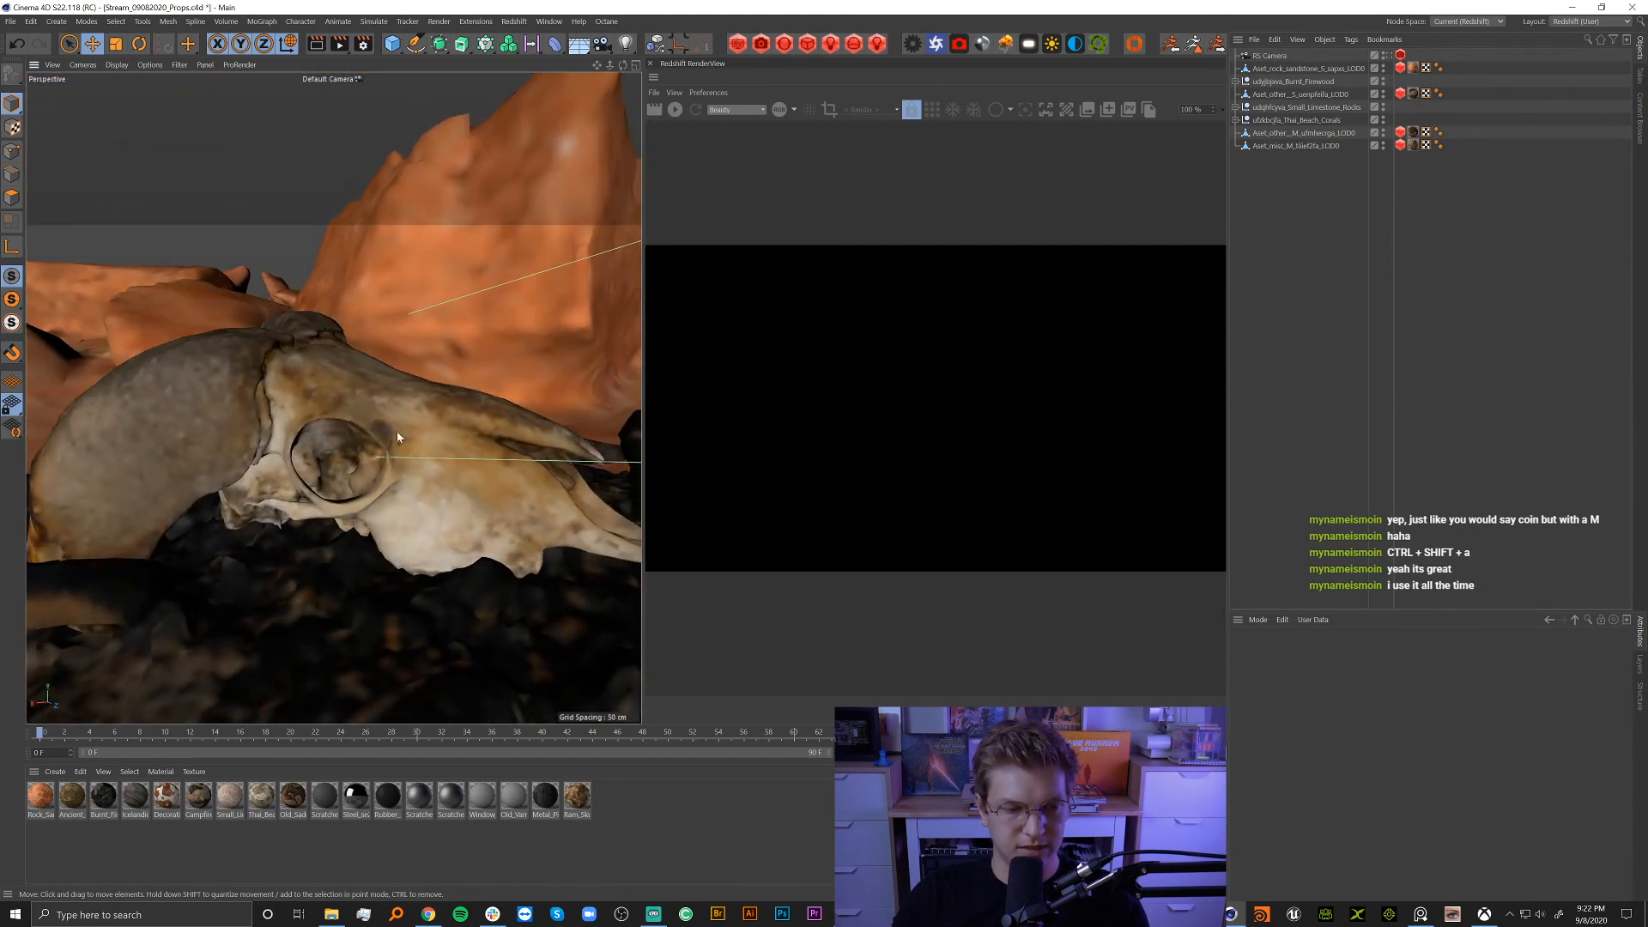
pyautogui.keyDown('alt'); pyautogui.moveTo(396, 436); pyautogui.dragTo(339, 421); pyautogui.keyUp('alt')
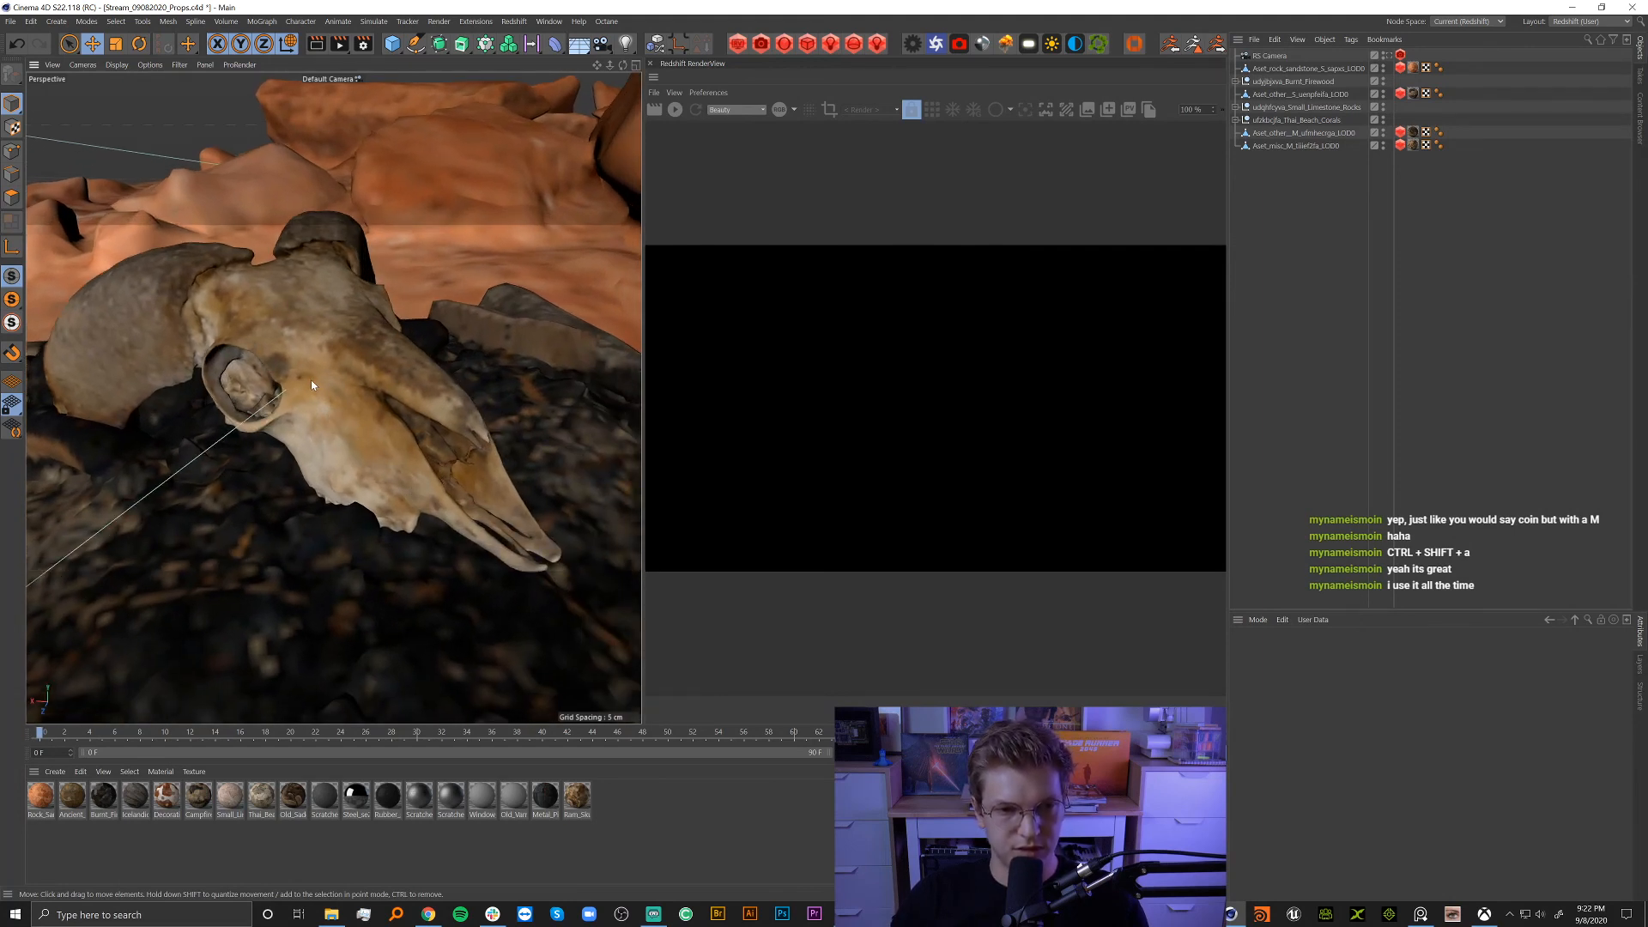
pyautogui.keyDown('alt'); pyautogui.moveTo(288, 332); pyautogui.dragTo(416, 370); pyautogui.keyUp('alt')
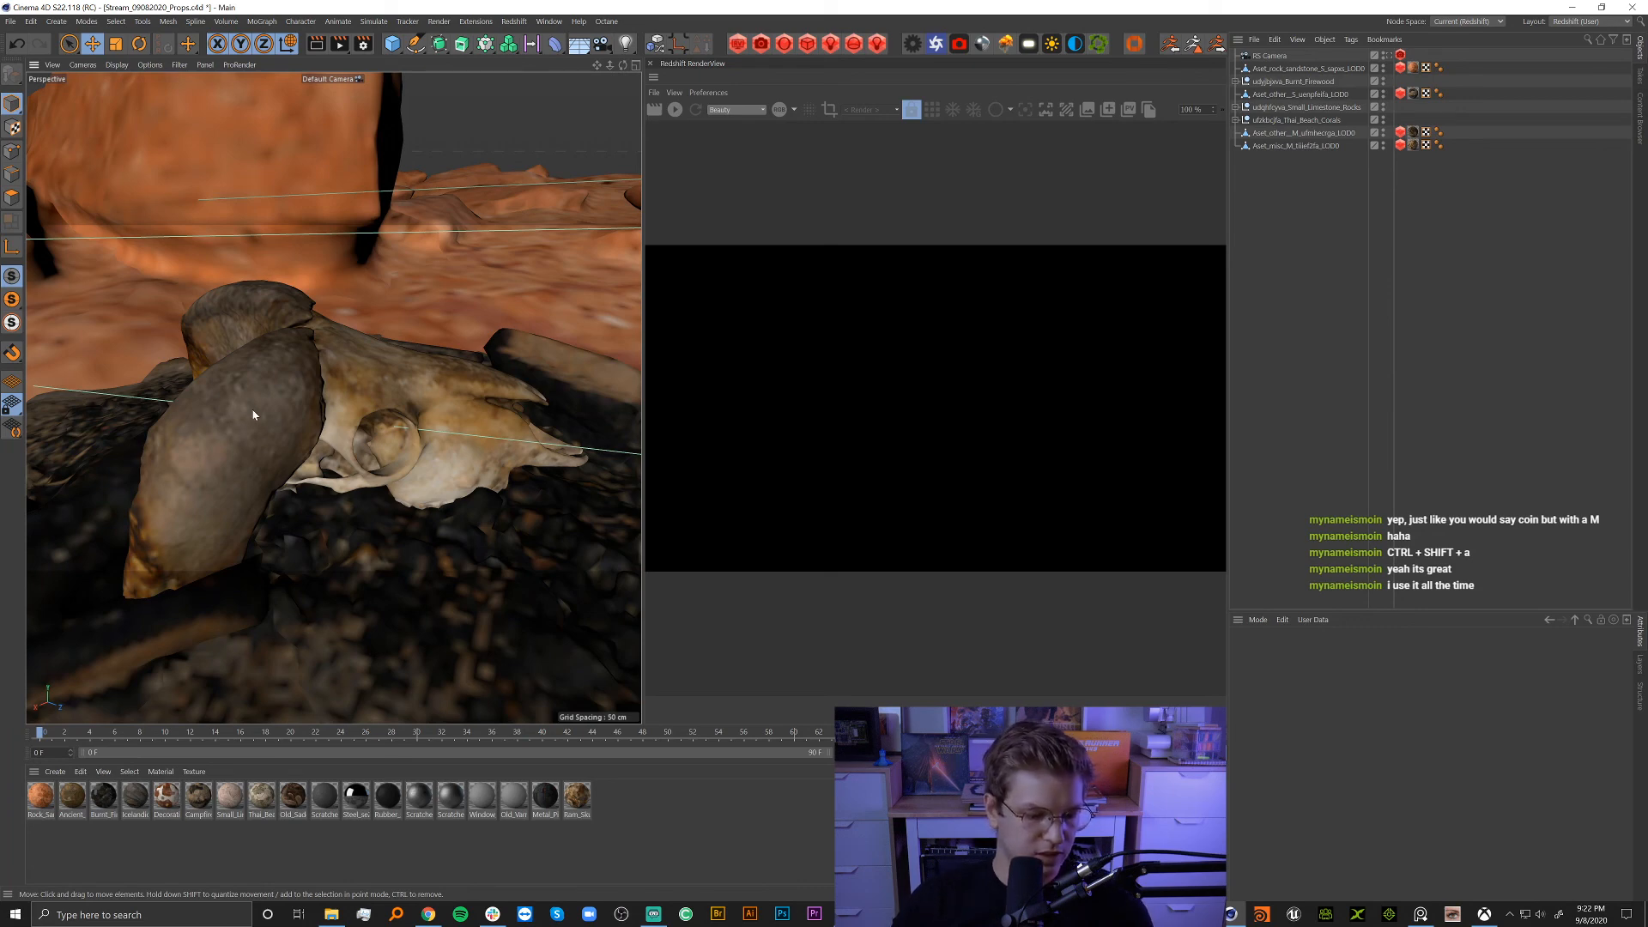
pyautogui.moveTo(311, 426)
pyautogui.keyDown('alt'); pyautogui.mouseDown()
pyautogui.moveTo(139, 436)
pyautogui.moveTo(229, 453)
pyautogui.moveTo(144, 477)
pyautogui.moveTo(258, 446)
pyautogui.moveTo(321, 385)
pyautogui.moveTo(290, 393)
pyautogui.mouseUp(); pyautogui.keyUp('alt')
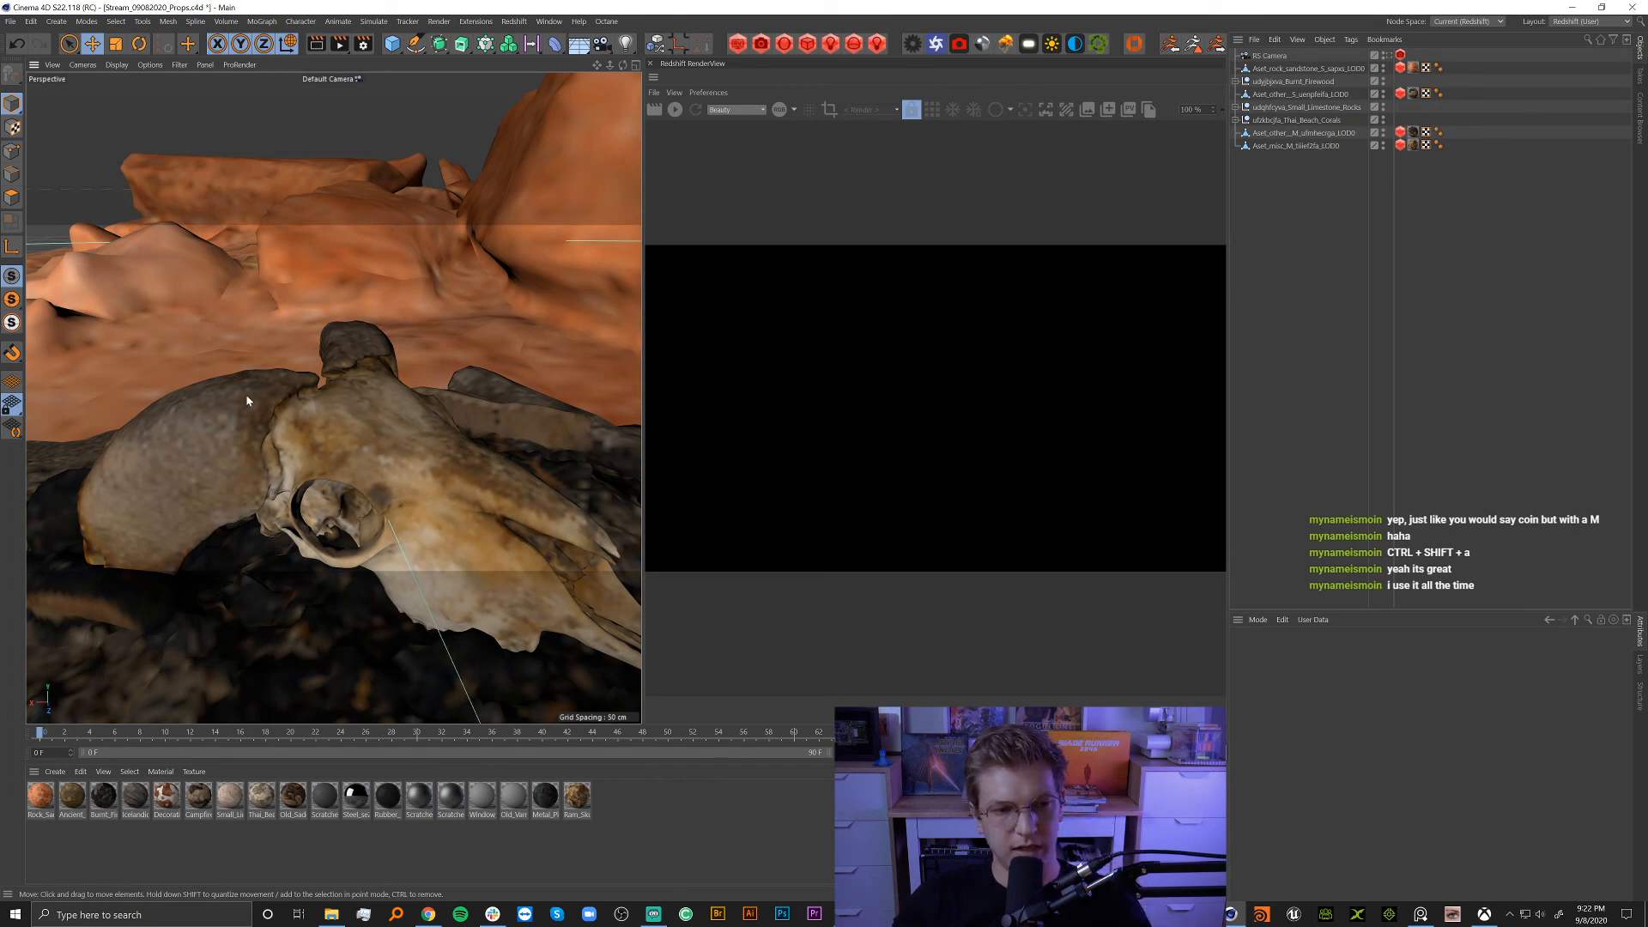
pyautogui.keyDown('alt'); pyautogui.moveTo(224, 475); pyautogui.dragTo(394, 444); pyautogui.keyUp('alt')
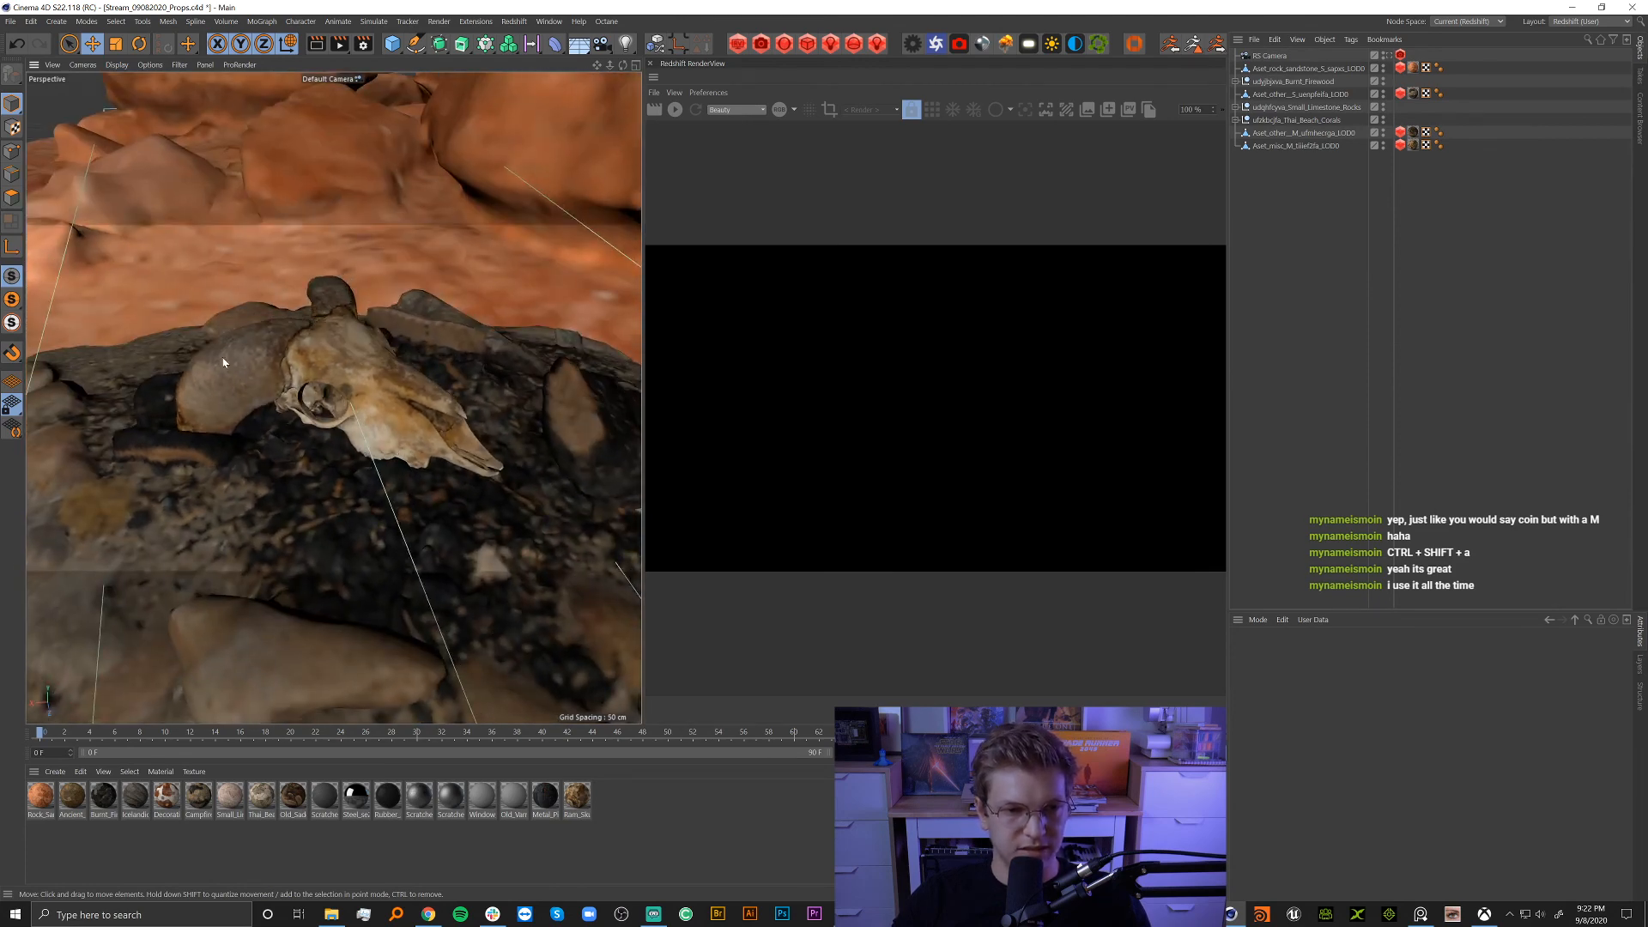
# Pull pieces out of the stacked Thai_Beach_Corals group and lay them in a row beside the sandstone ground.
pyautogui.keyDown('alt'); pyautogui.moveTo(392, 450); pyautogui.dragTo(300, 458, button='right'); pyautogui.keyUp('alt')
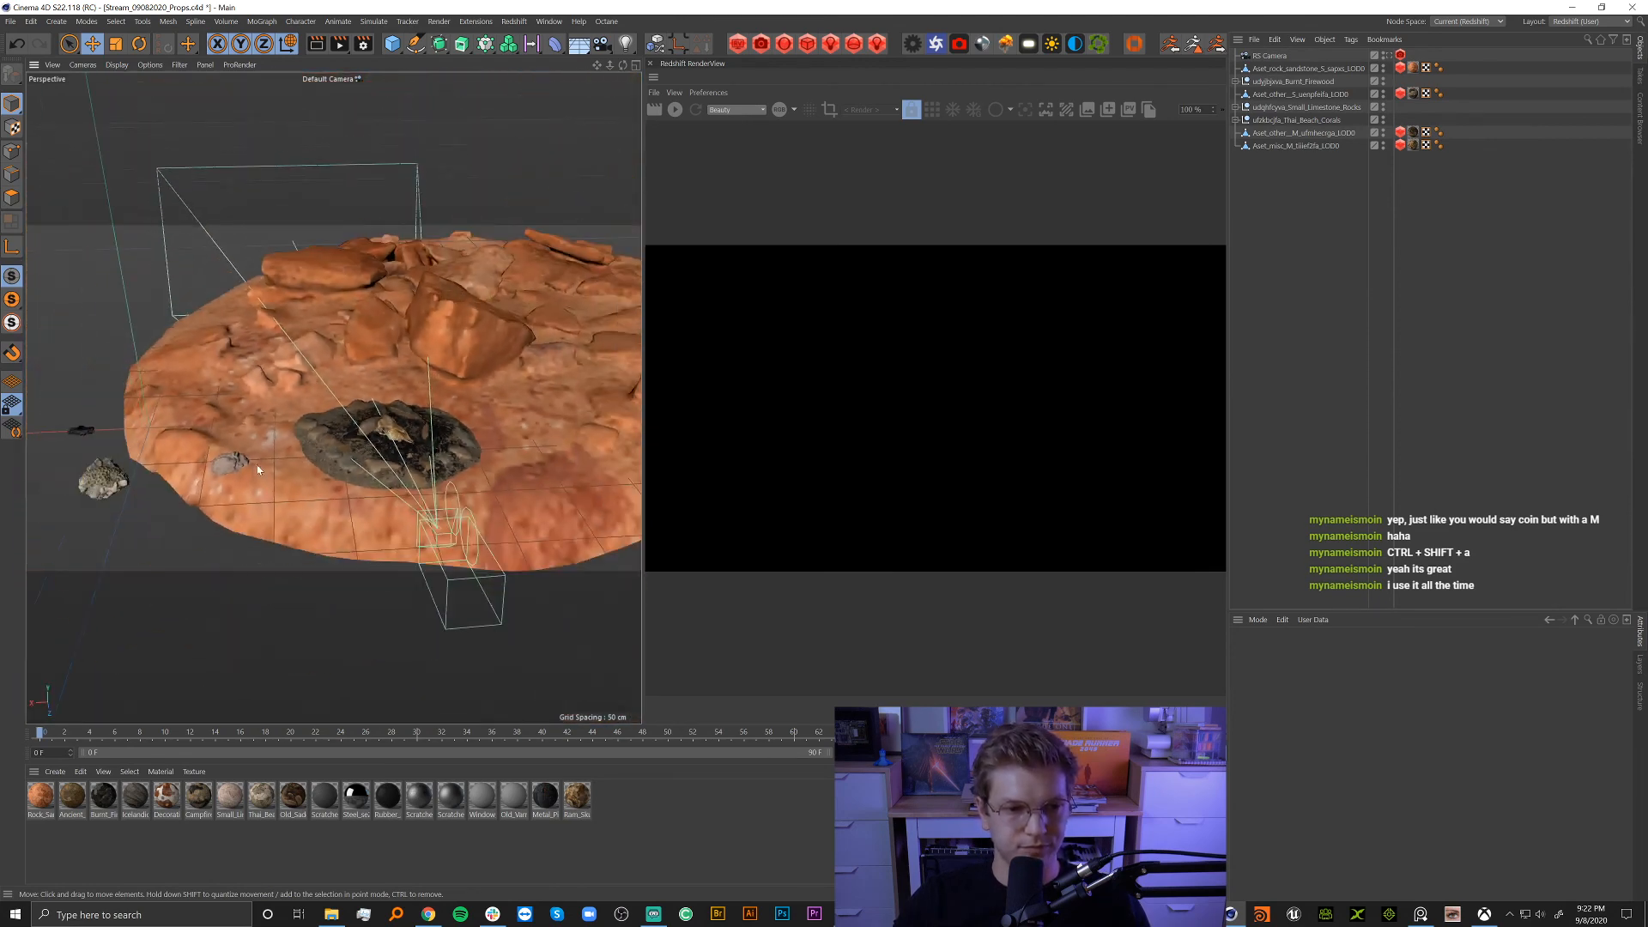
pyautogui.keyDown('alt'); pyautogui.moveTo(300, 458); pyautogui.dragTo(163, 493); pyautogui.keyUp('alt')
pyautogui.click(138, 475)
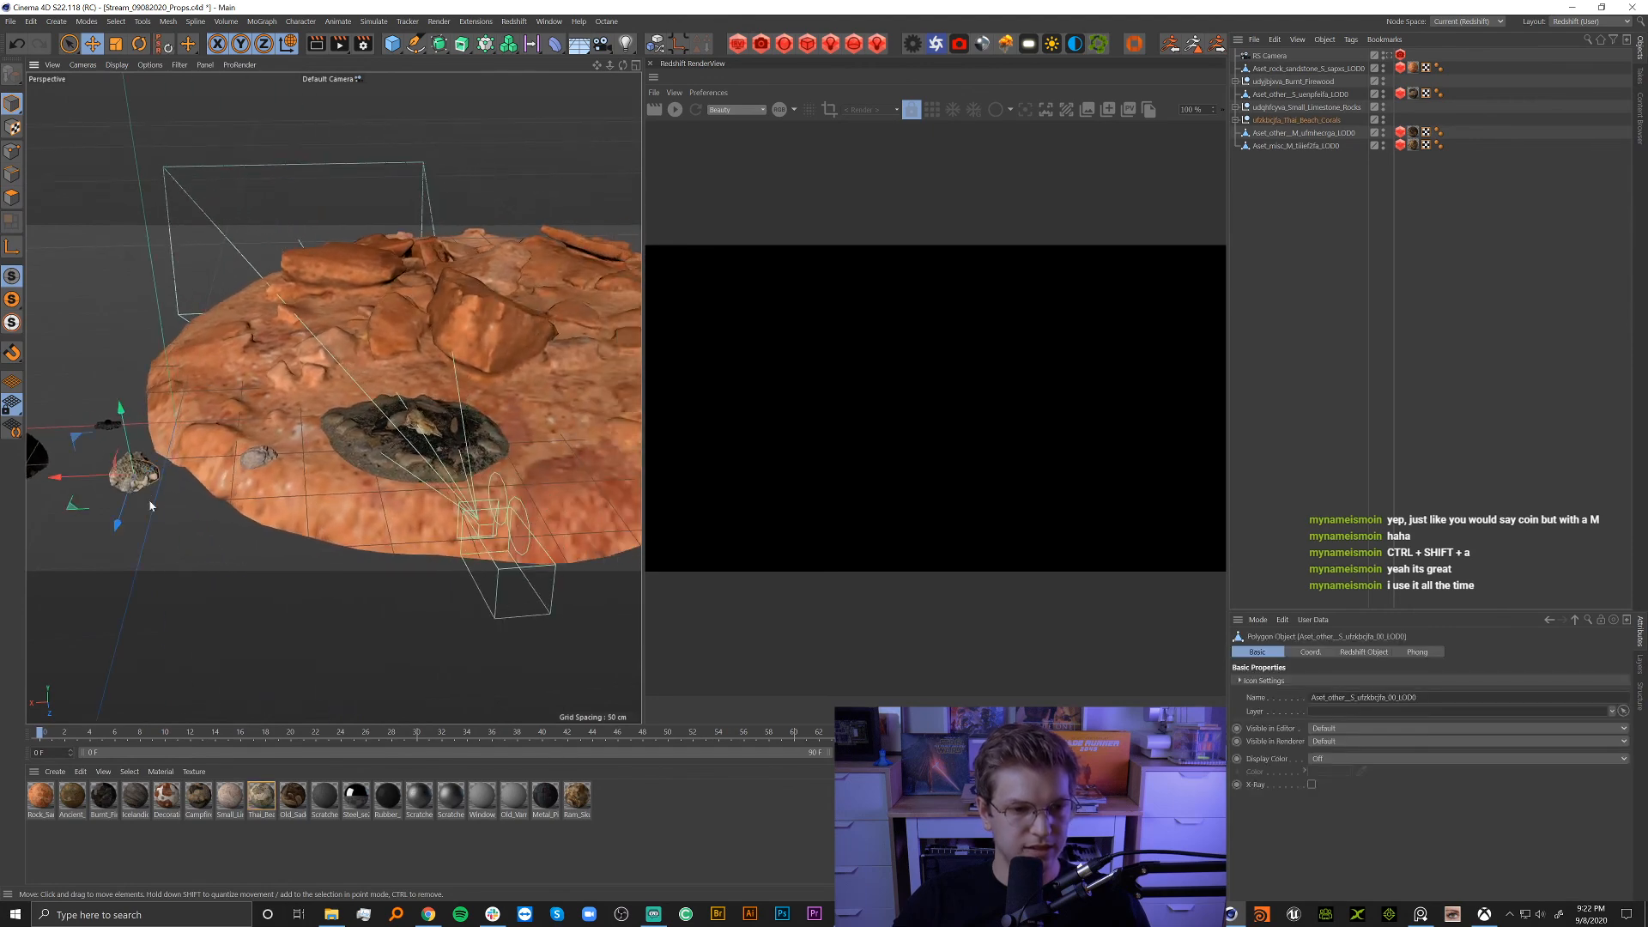
pyautogui.click(1280, 121)
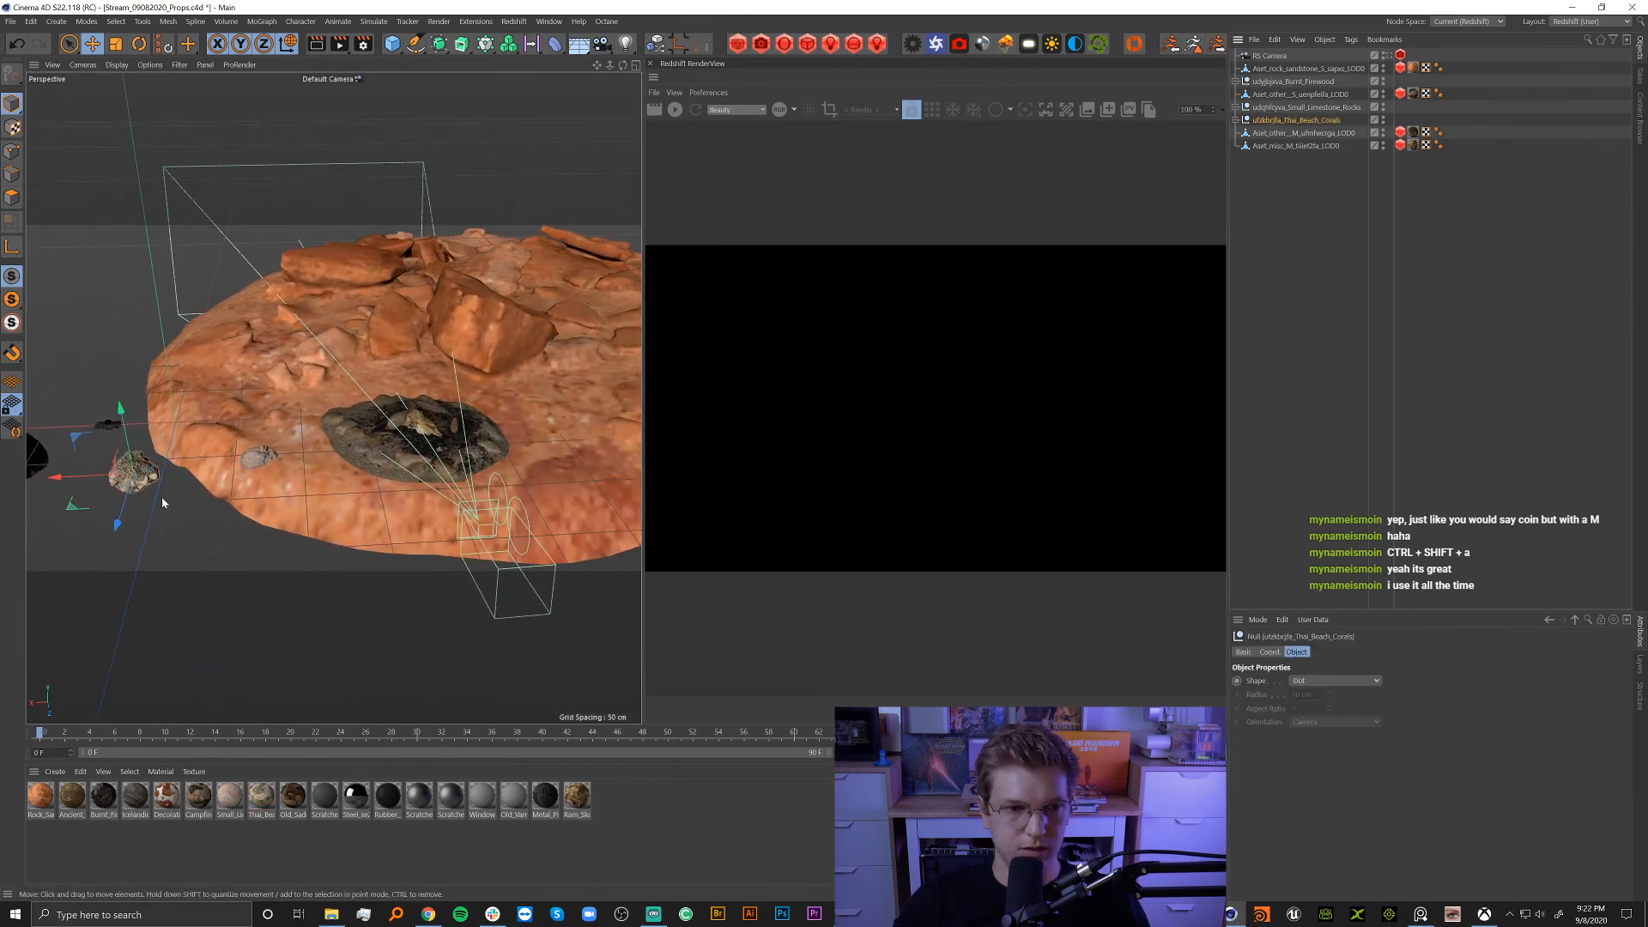
pyautogui.keyDown('alt'); pyautogui.moveTo(113, 480); pyautogui.dragTo(167, 472, button='right'); pyautogui.keyUp('alt')
pyautogui.keyDown('alt'); pyautogui.moveTo(167, 471); pyautogui.dragTo(256, 434, button='middle'); pyautogui.keyUp('alt')
pyautogui.keyDown('alt'); pyautogui.moveTo(257, 434); pyautogui.dragTo(457, 483); pyautogui.keyUp('alt')
pyautogui.click(243, 453)
pyautogui.click(228, 432)
pyautogui.moveTo(298, 445); pyautogui.dragTo(581, 520)
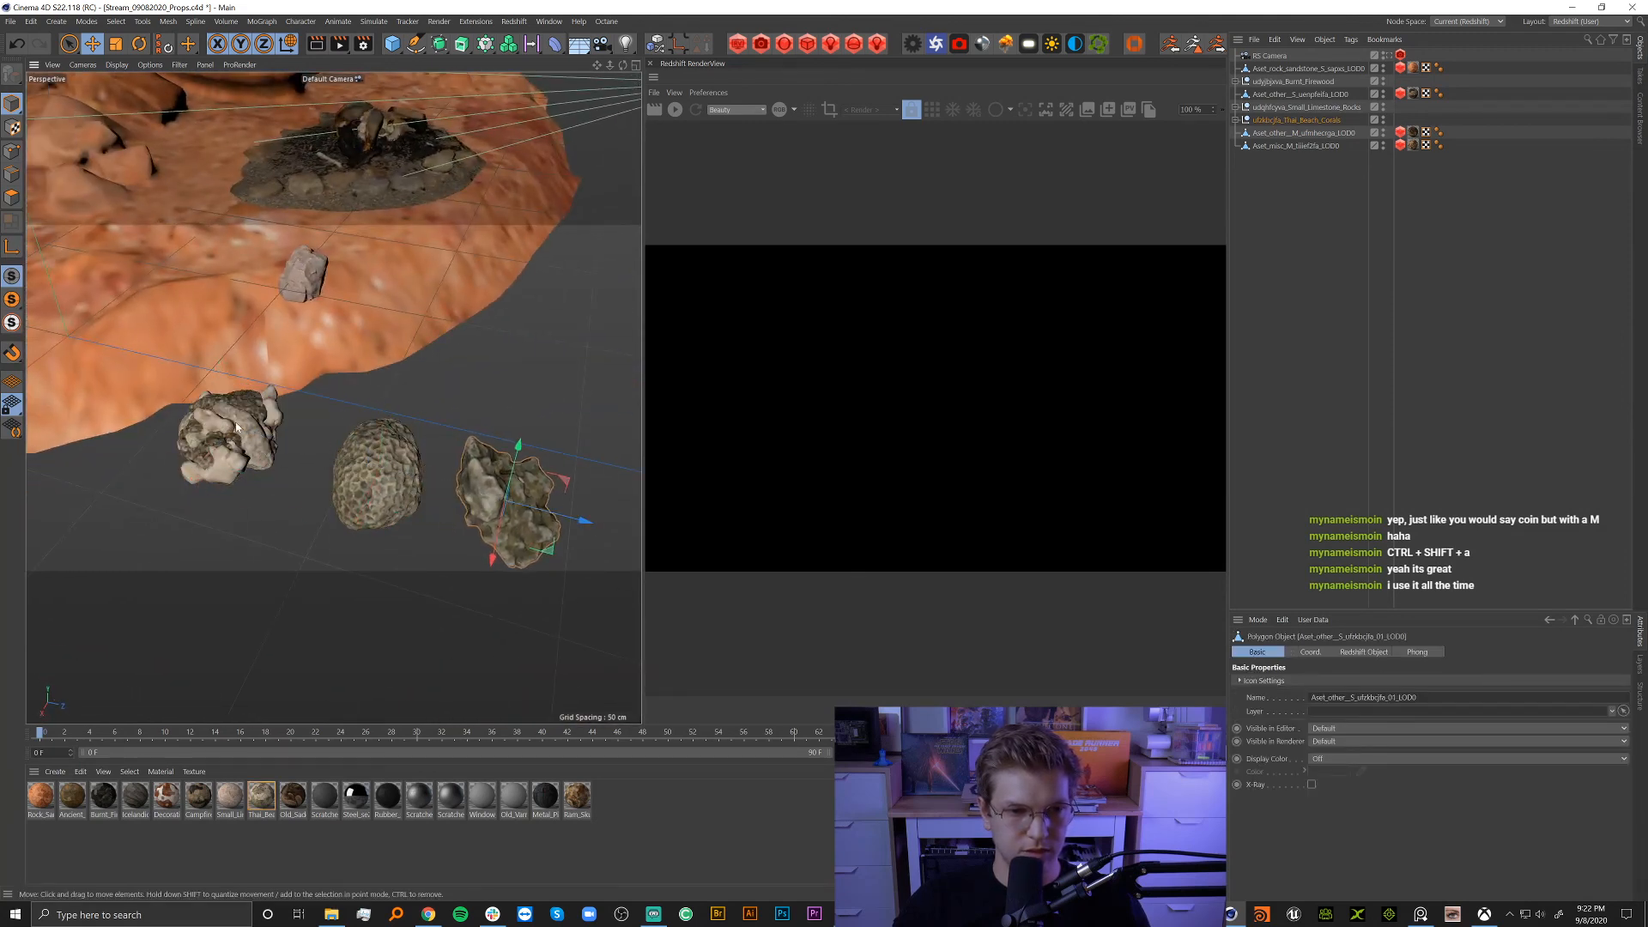
# Move two more corals off the pile, the pale one to the row's far end and the round one in front.
pyautogui.click(234, 434)
pyautogui.moveTo(297, 445); pyautogui.dragTo(661, 549)
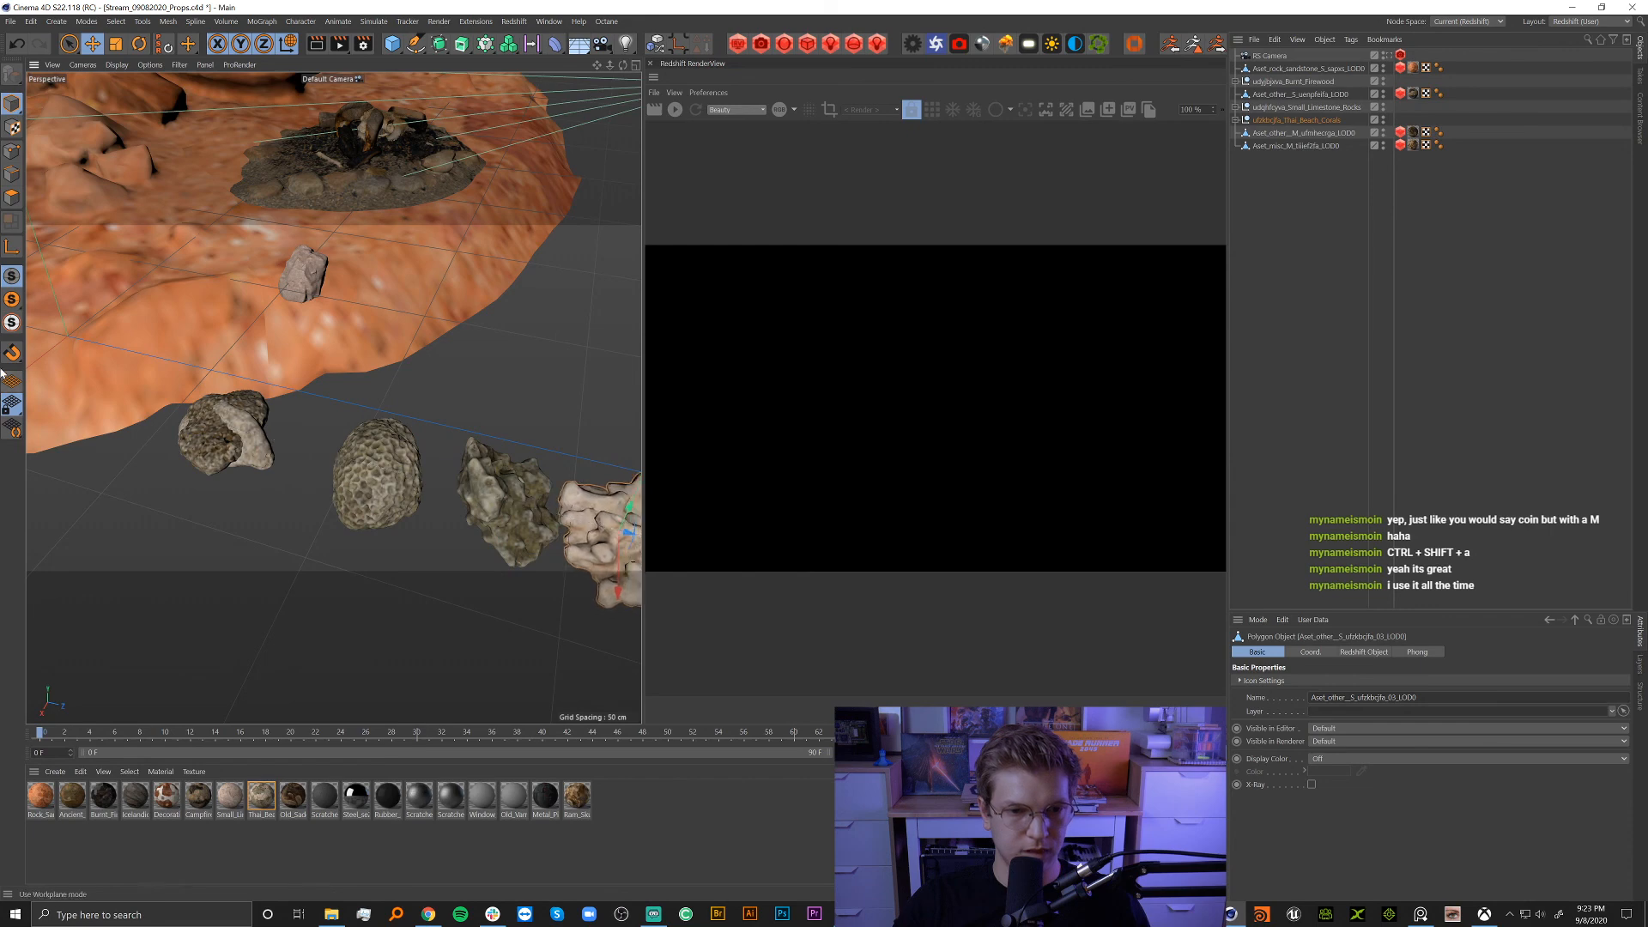
pyautogui.click(216, 443)
pyautogui.moveTo(262, 475); pyautogui.dragTo(279, 581)
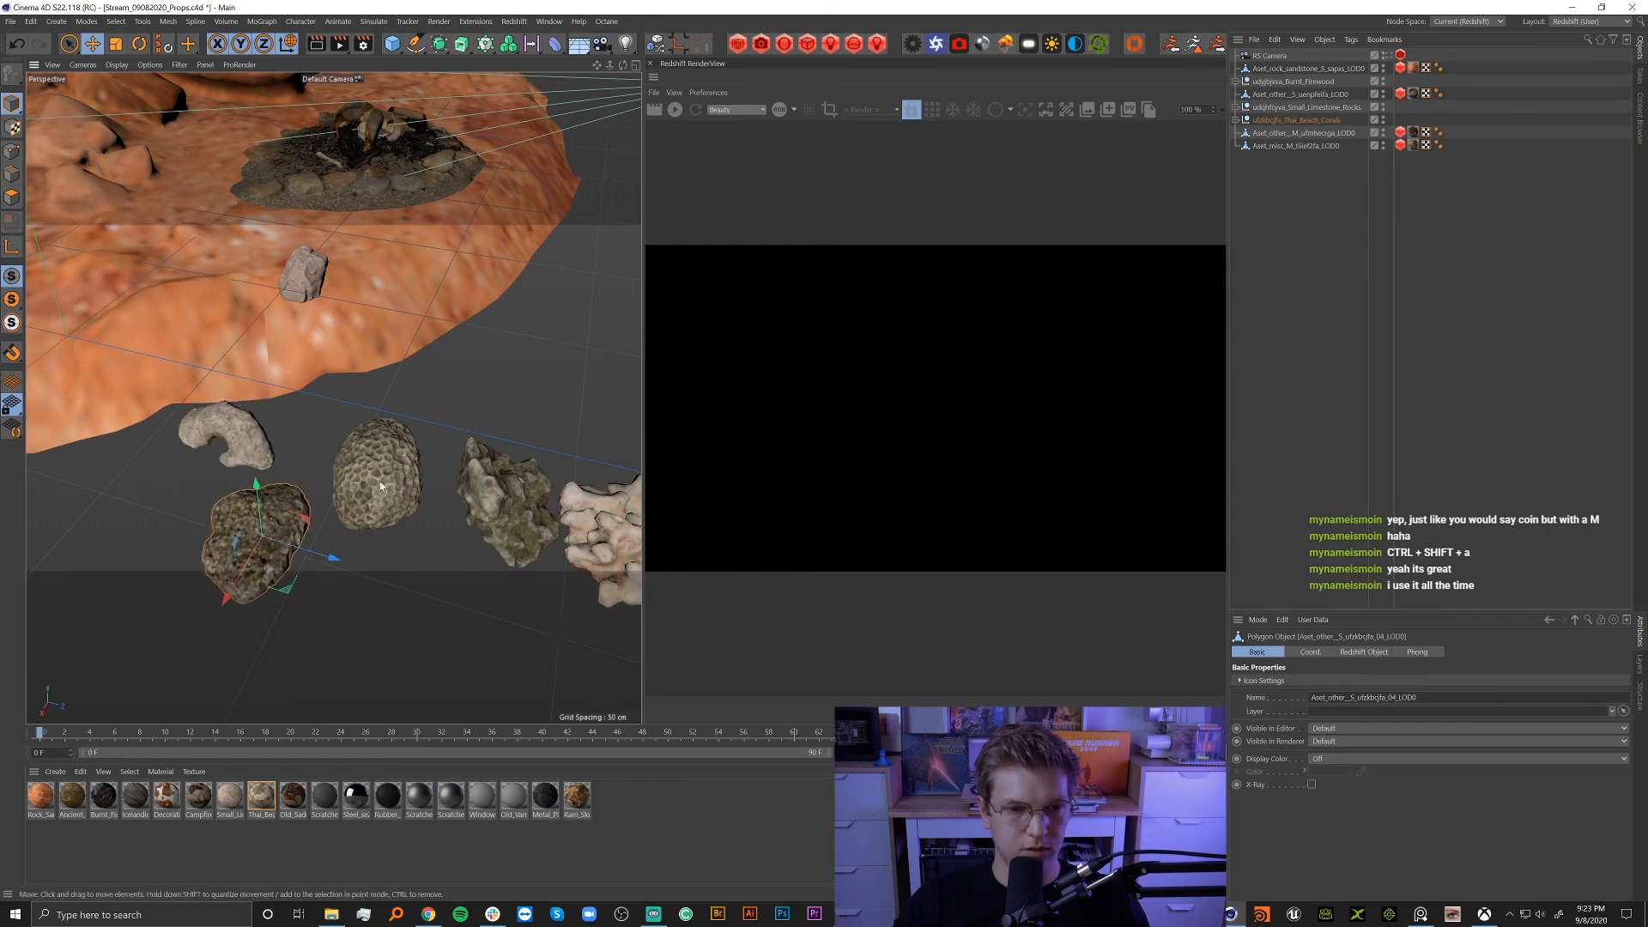
# Study the skull and campfire composition from near and far, and compare it with the framing through the Redshift camera.
pyautogui.keyDown('alt'); pyautogui.moveTo(382, 483); pyautogui.dragTo(320, 359, button='middle'); pyautogui.keyUp('alt')
pyautogui.keyDown('alt'); pyautogui.moveTo(319, 358); pyautogui.dragTo(176, 333); pyautogui.keyUp('alt')
pyautogui.keyDown('alt'); pyautogui.moveTo(463, 330); pyautogui.dragTo(273, 357, button='middle'); pyautogui.keyUp('alt')
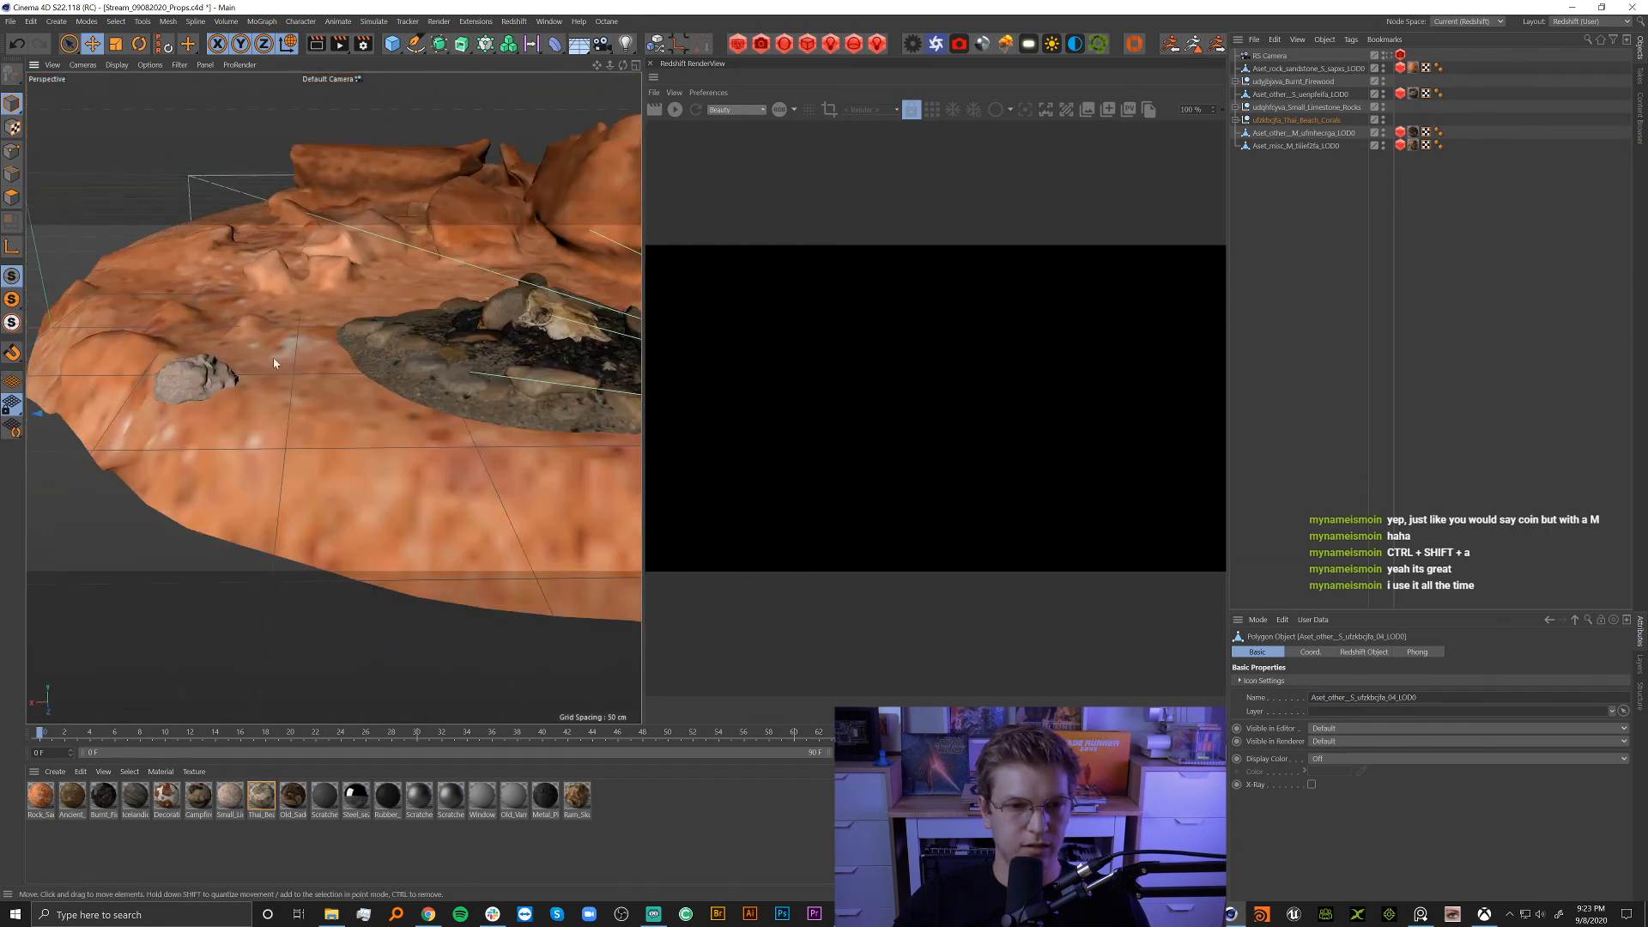
pyautogui.keyDown('alt'); pyautogui.moveTo(273, 357); pyautogui.dragTo(222, 367); pyautogui.keyUp('alt')
pyautogui.keyDown('alt'); pyautogui.moveTo(221, 367); pyautogui.dragTo(286, 375, button='right'); pyautogui.keyUp('alt')
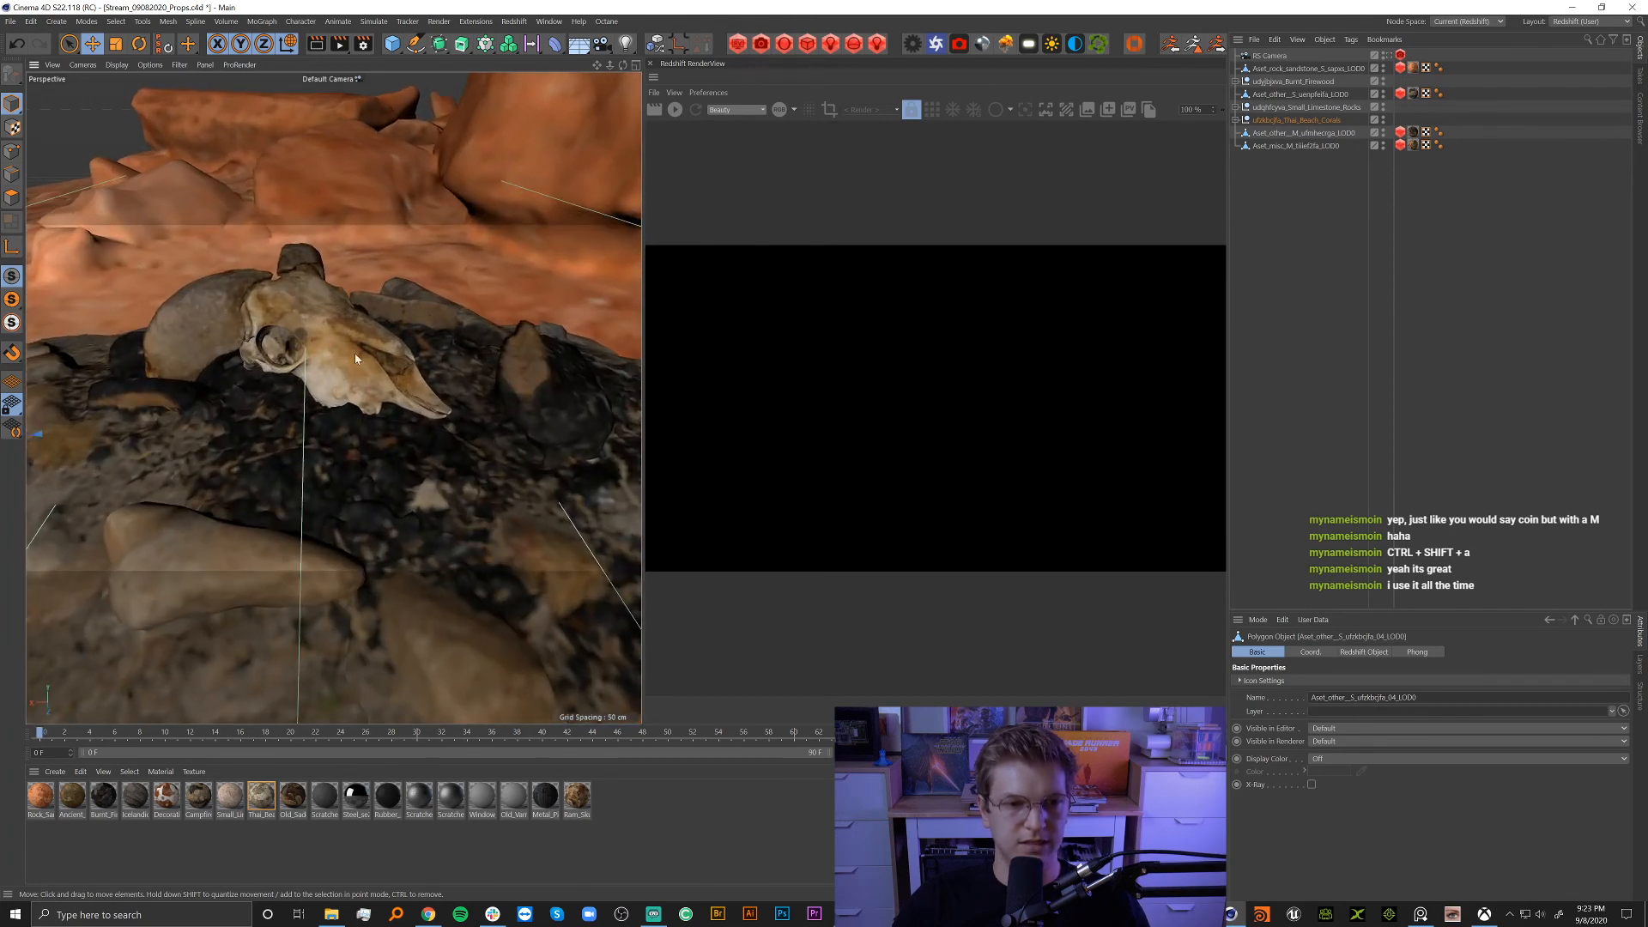
pyautogui.keyDown('alt'); pyautogui.moveTo(317, 347); pyautogui.dragTo(294, 416); pyautogui.keyUp('alt')
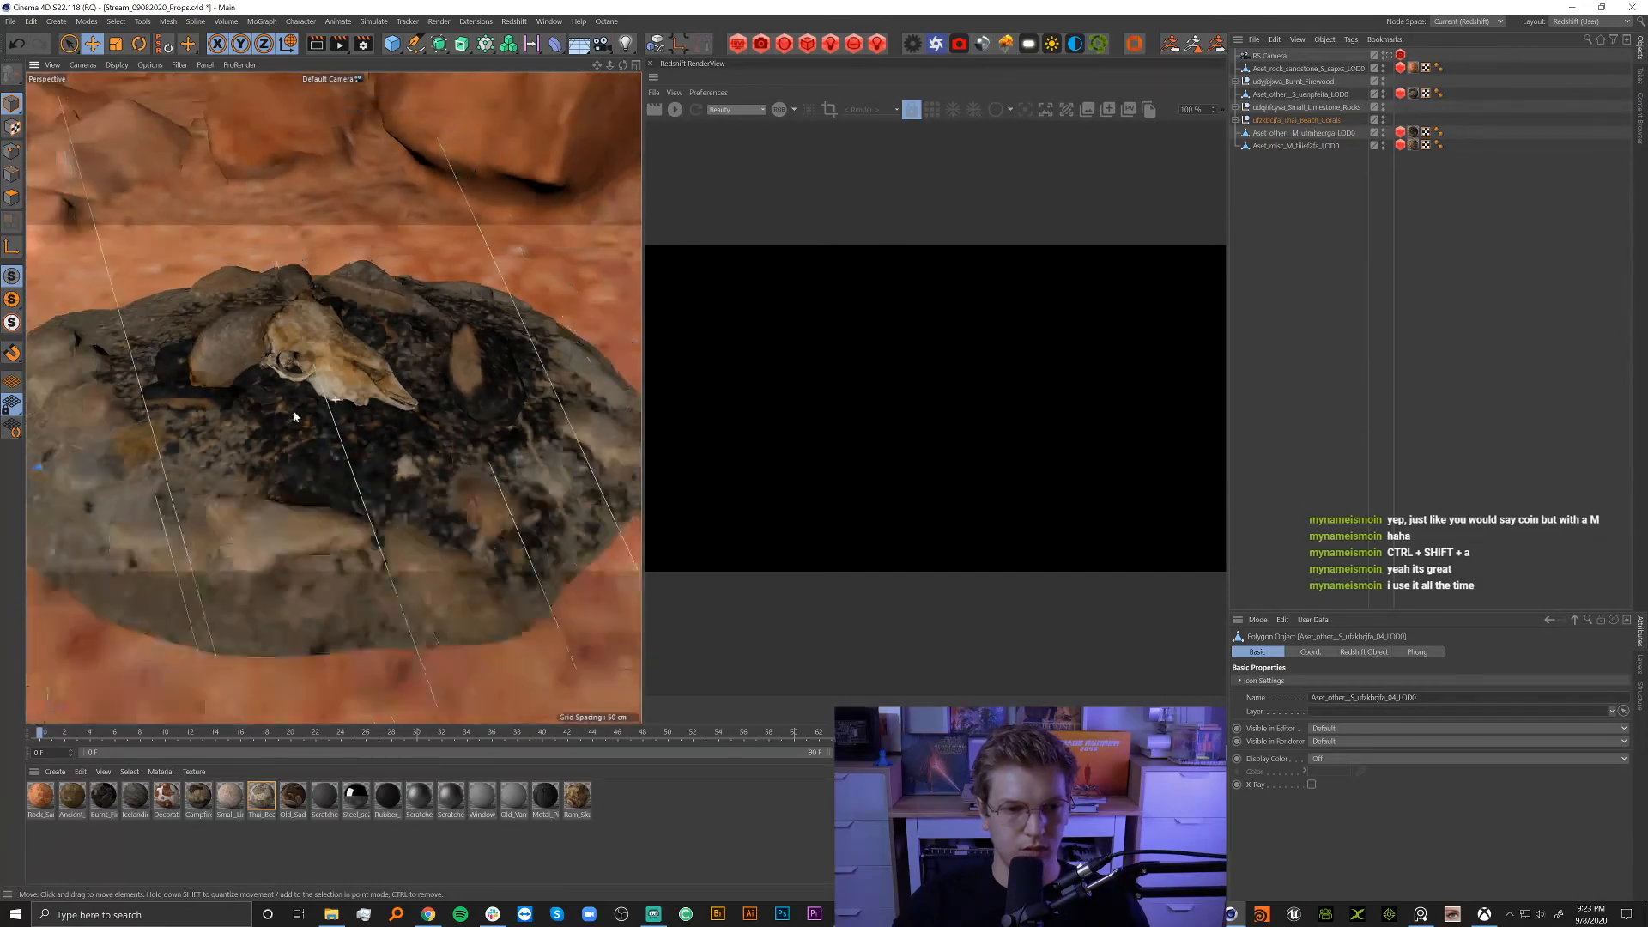
pyautogui.keyDown('alt'); pyautogui.moveTo(294, 416); pyautogui.dragTo(231, 412, button='right'); pyautogui.keyUp('alt')
pyautogui.moveTo(232, 412)
pyautogui.keyDown('alt'); pyautogui.mouseDown(button='middle')
pyautogui.moveTo(493, 387)
pyautogui.moveTo(424, 367)
pyautogui.moveTo(248, 388)
pyautogui.mouseUp(button='middle'); pyautogui.keyUp('alt')
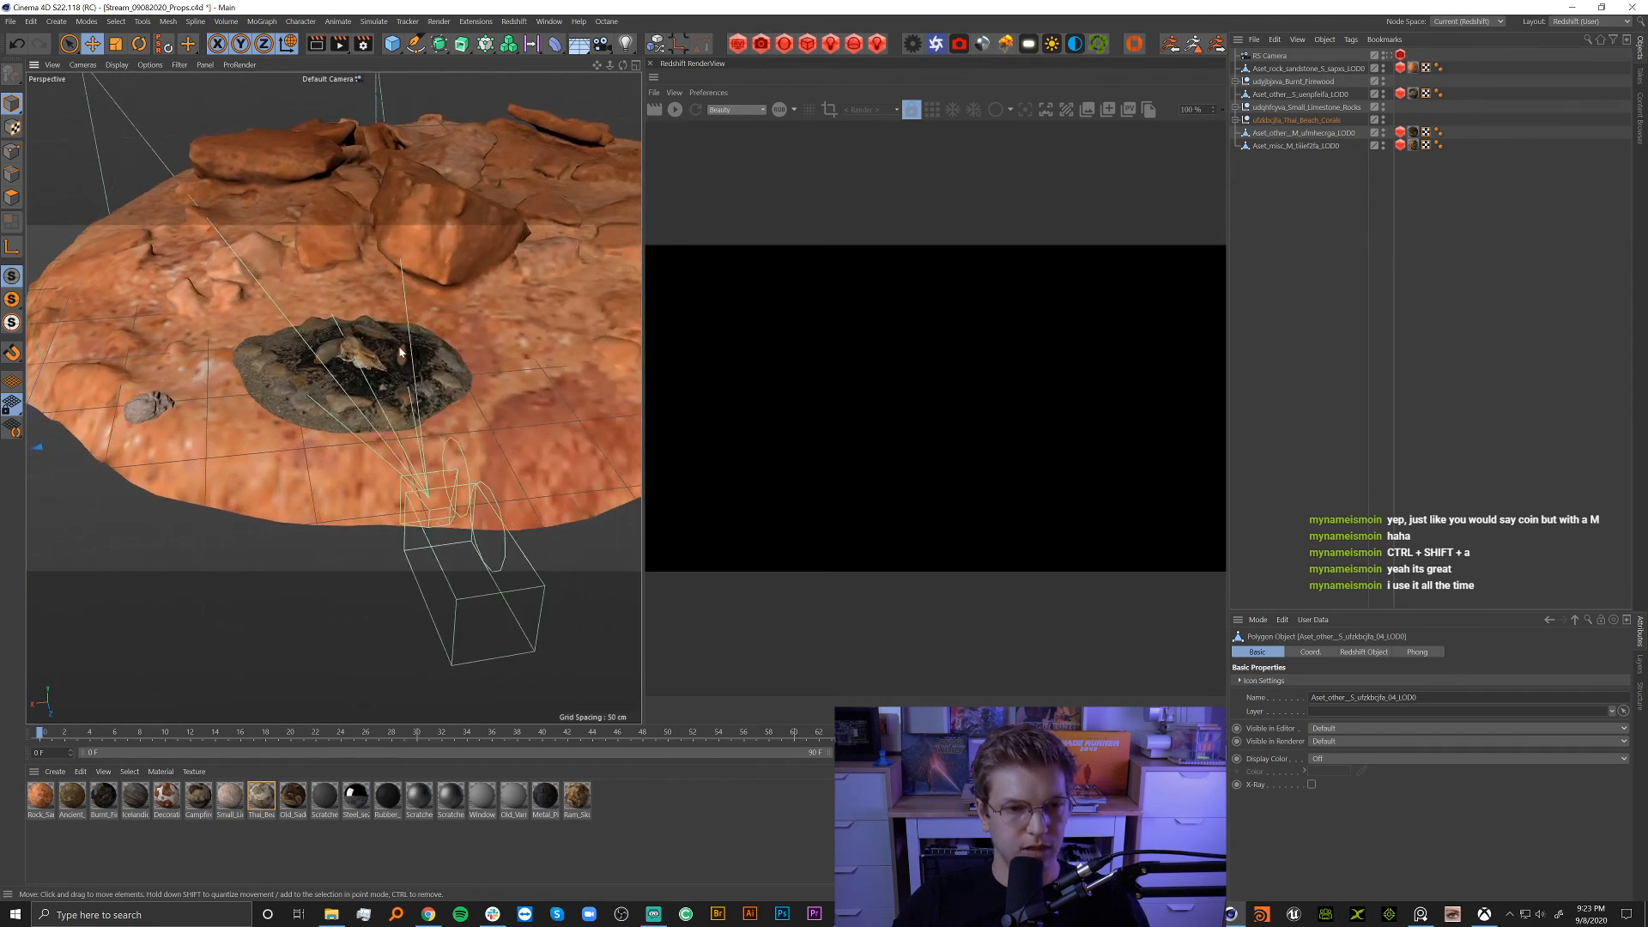
pyautogui.scroll(10, 399, 352)
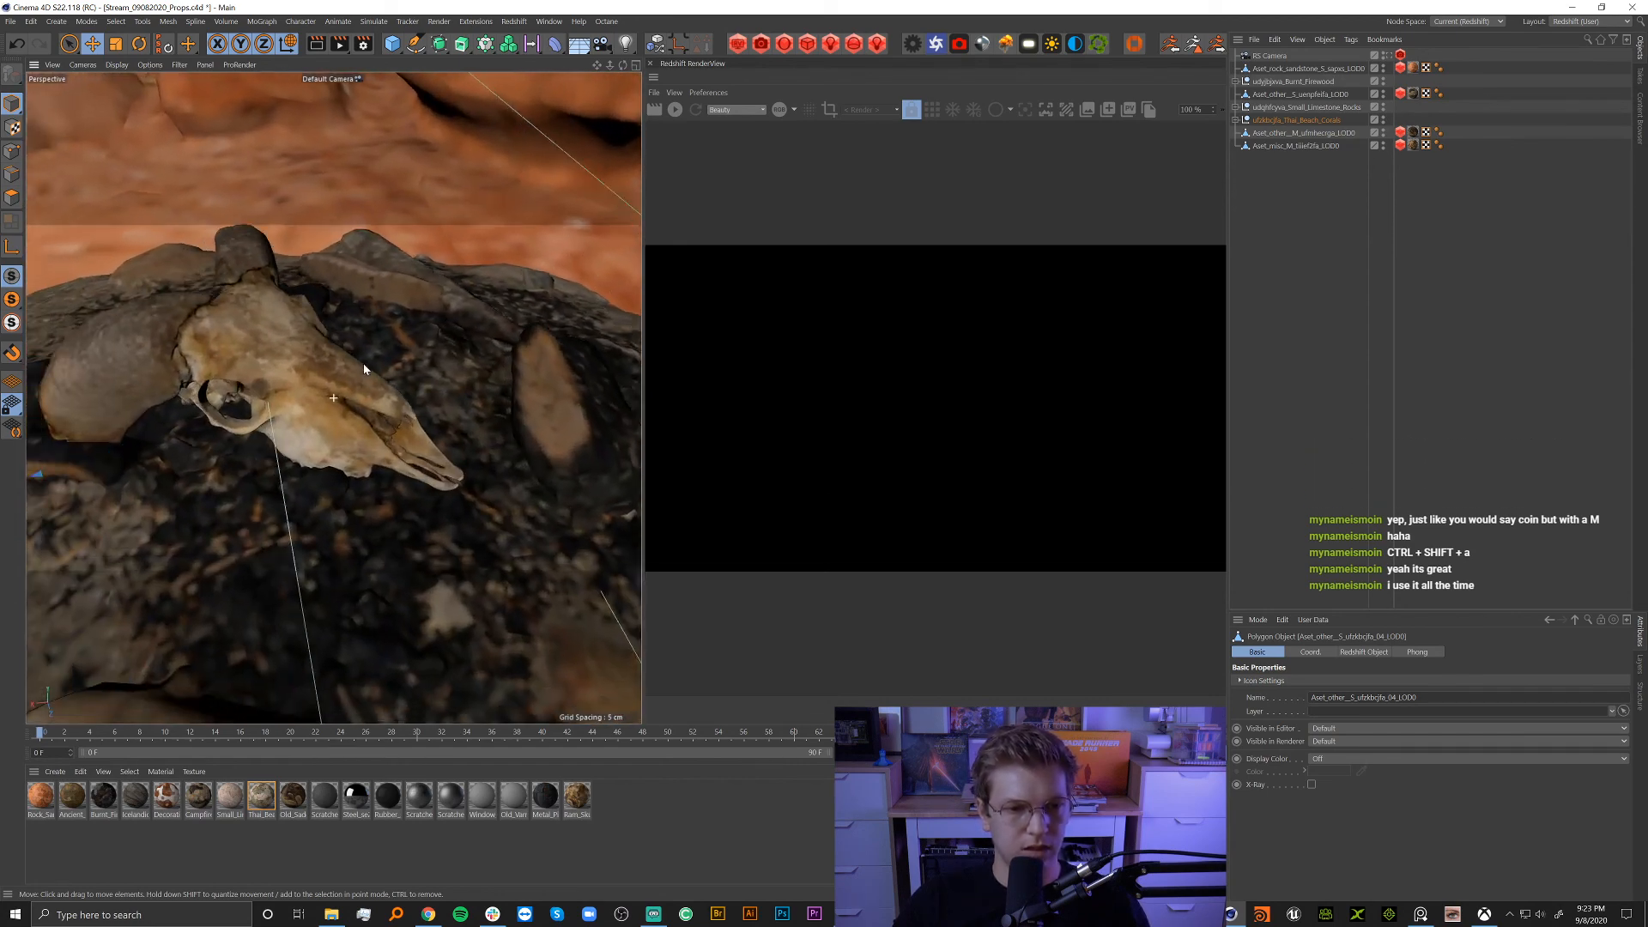
pyautogui.keyDown('alt'); pyautogui.moveTo(363, 363); pyautogui.dragTo(313, 355); pyautogui.keyUp('alt')
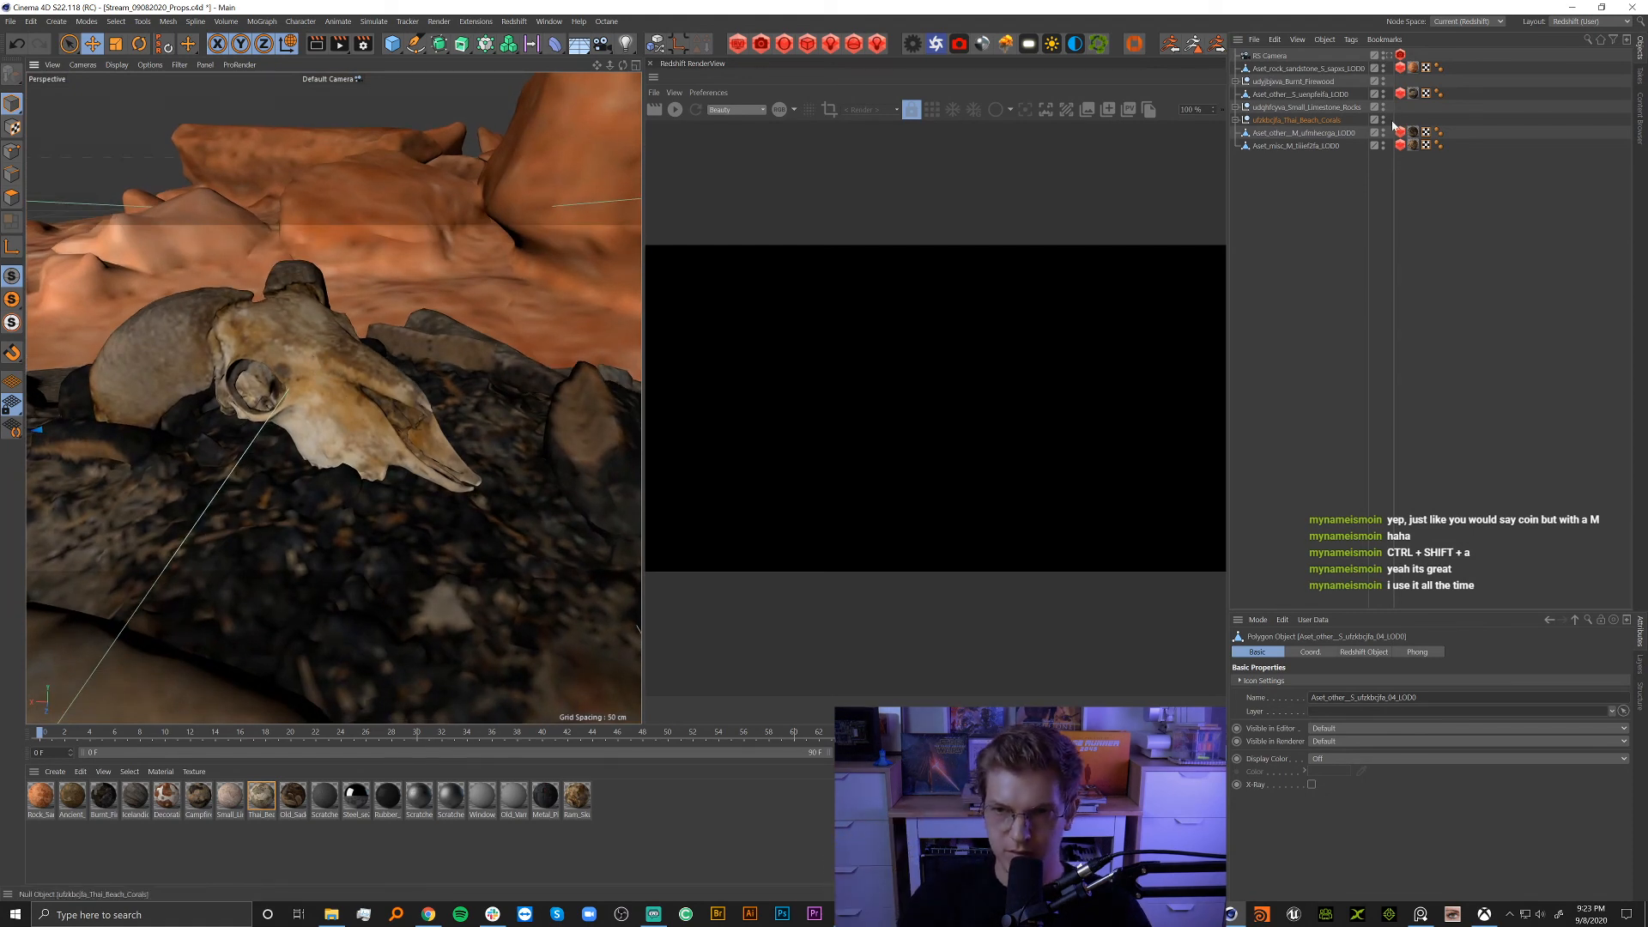
pyautogui.click(1387, 55)
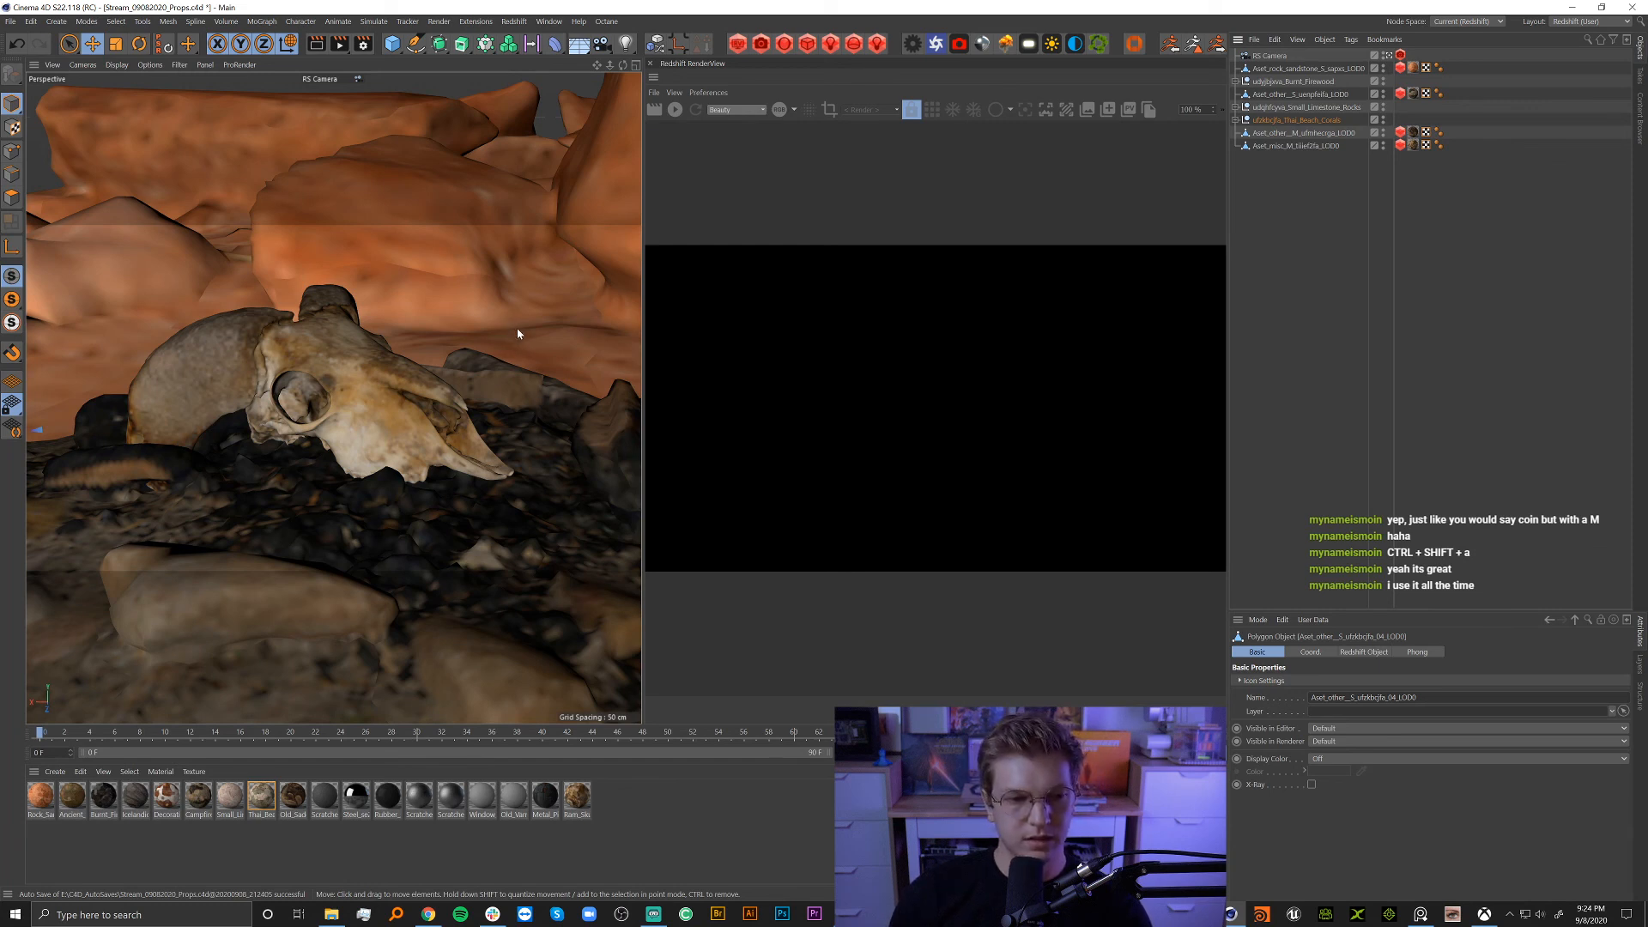
pyautogui.click(1388, 55)
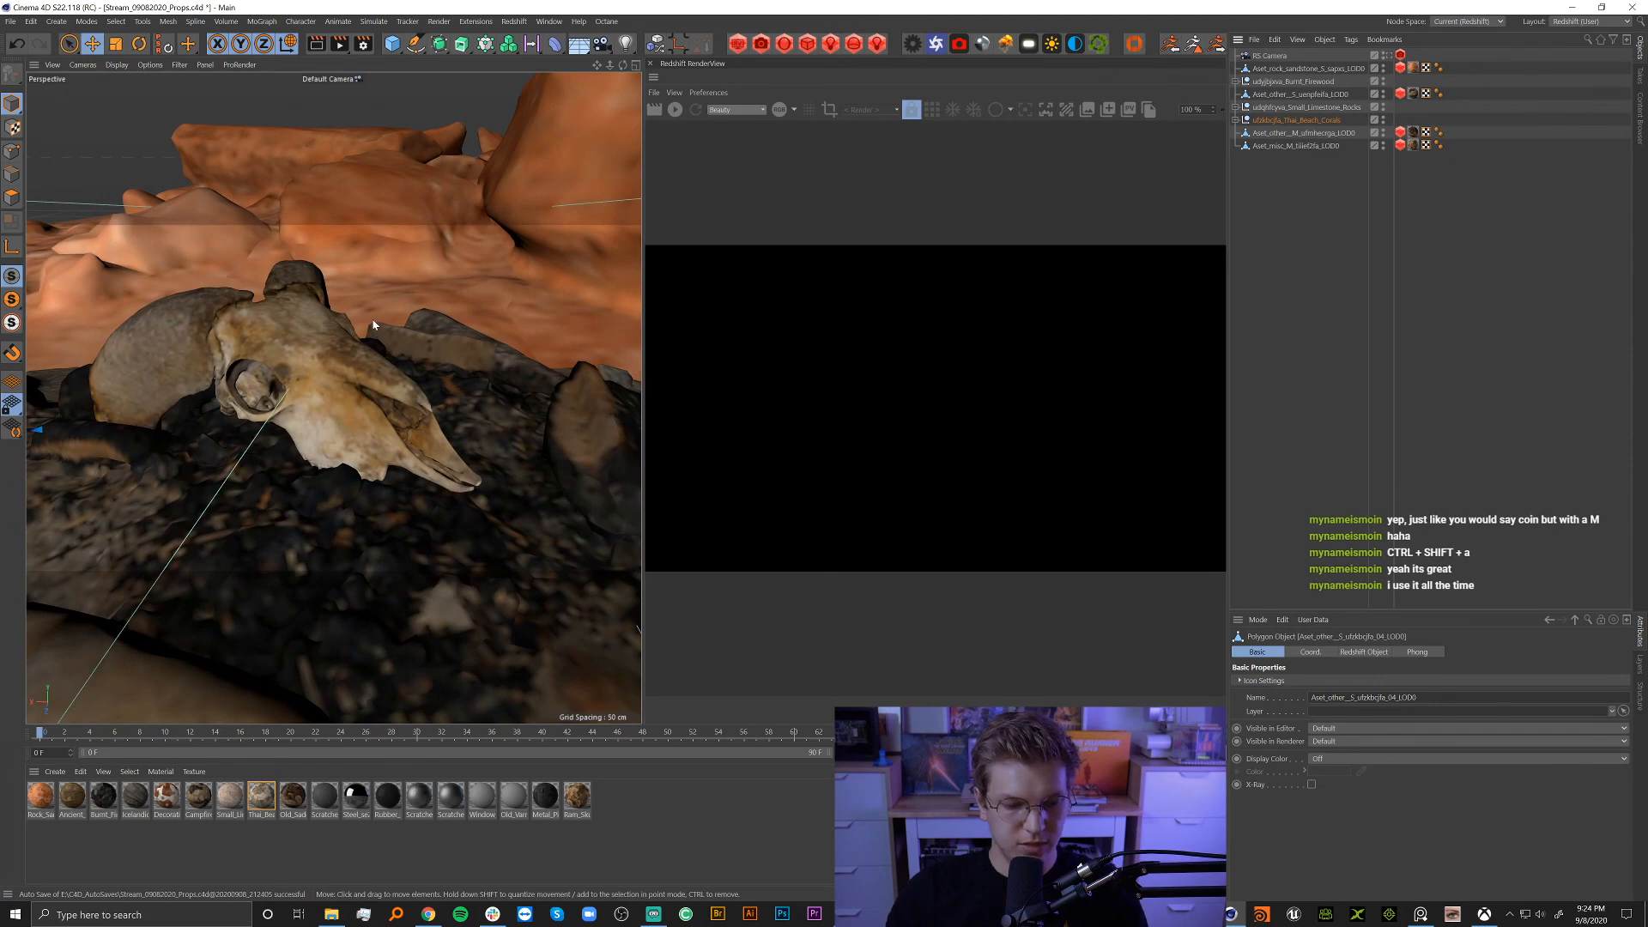
# Separate one rock from the Small_Limestone_Rocks pile and place it nearer the edge of the sandstone ground.
pyautogui.keyDown('alt'); pyautogui.moveTo(373, 325); pyautogui.dragTo(364, 348); pyautogui.keyUp('alt')
pyautogui.keyDown('alt'); pyautogui.moveTo(364, 347); pyautogui.dragTo(328, 398, button='right'); pyautogui.keyUp('alt')
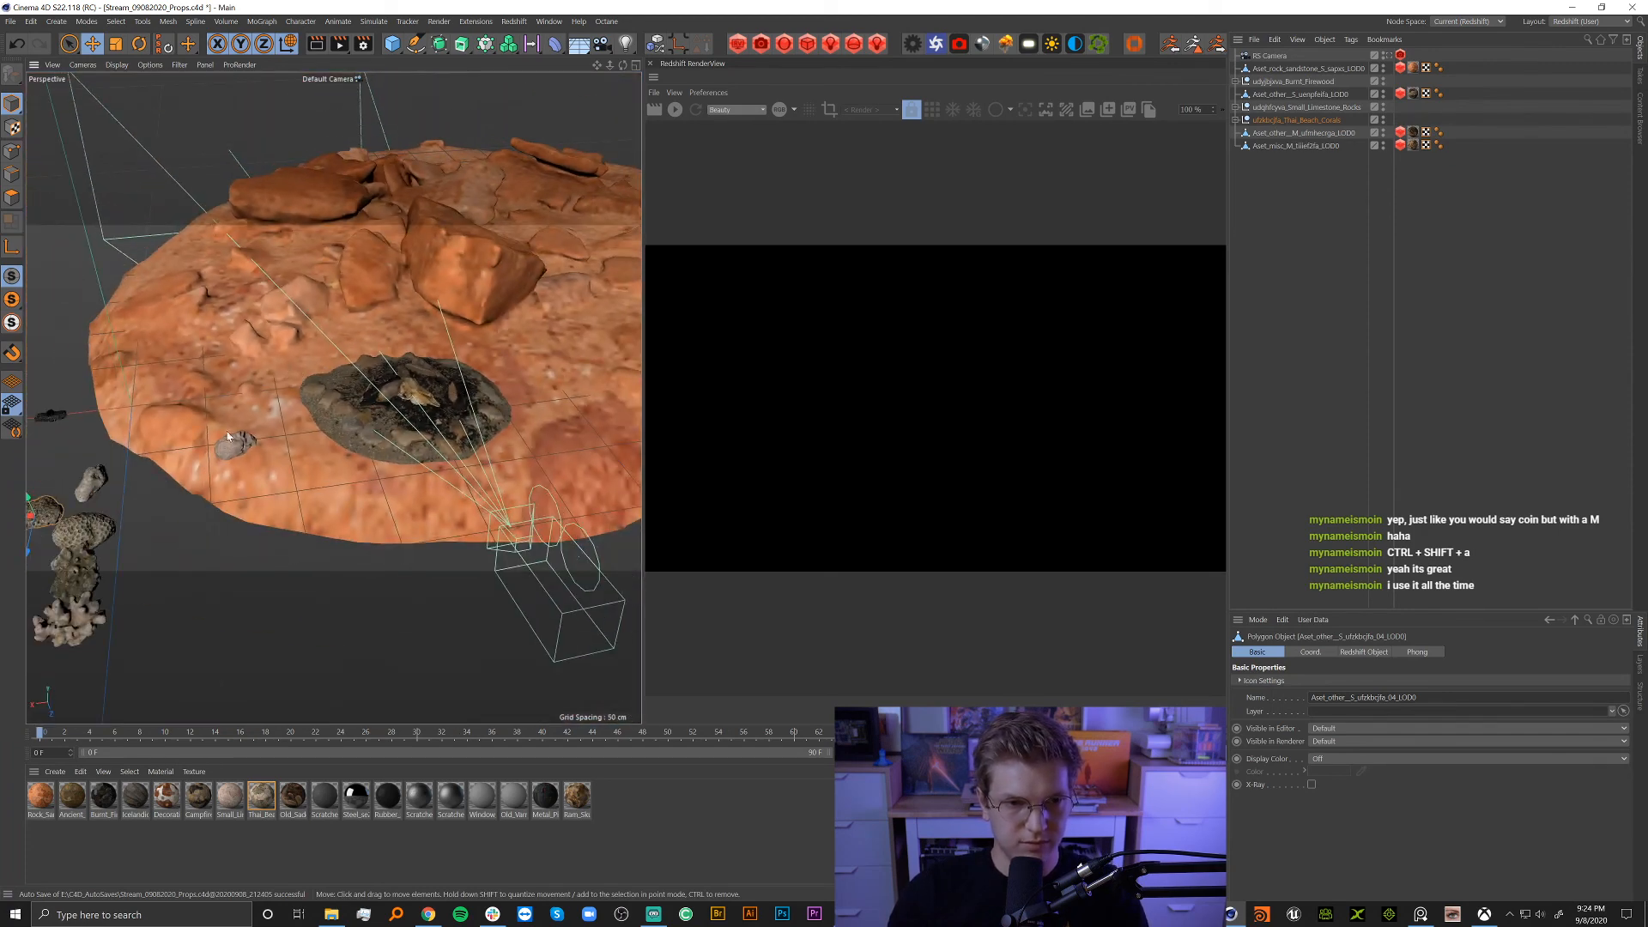
pyautogui.keyDown('alt'); pyautogui.moveTo(384, 377); pyautogui.dragTo(507, 318, button='middle'); pyautogui.keyUp('alt')
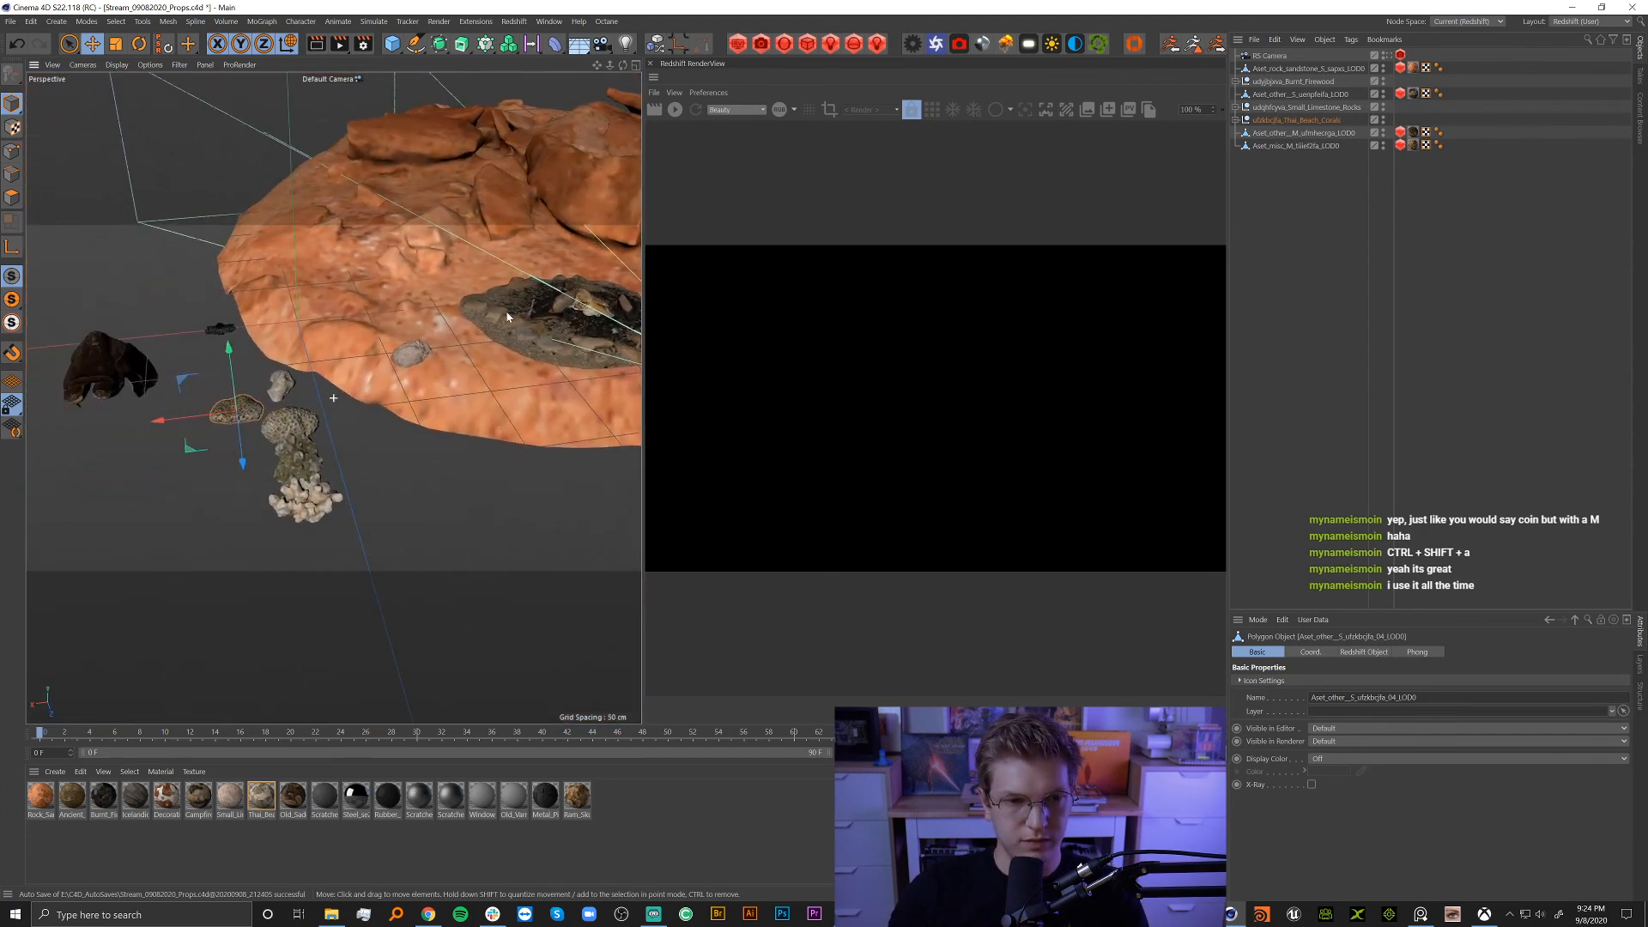
pyautogui.click(409, 361)
pyautogui.keyDown('alt'); pyautogui.moveTo(410, 360); pyautogui.dragTo(440, 352, button='right'); pyautogui.keyUp('alt')
pyautogui.keyDown('alt'); pyautogui.moveTo(440, 351); pyautogui.dragTo(570, 436); pyautogui.keyUp('alt')
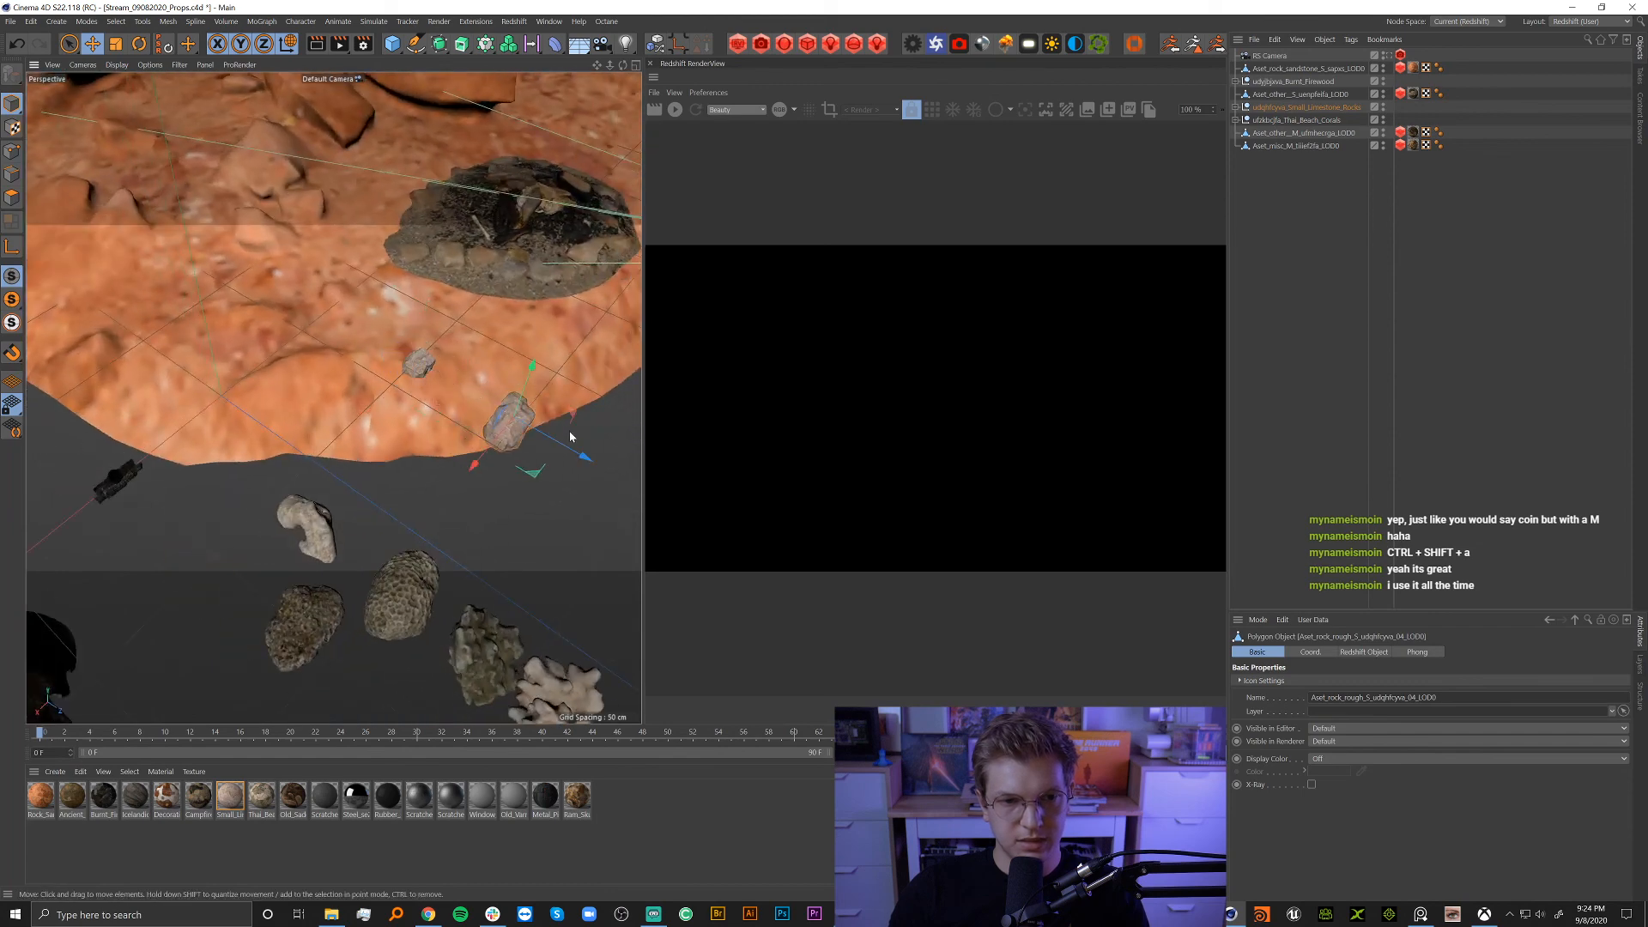
# Pull the remaining rocks off the Small_Limestone_Rocks pile and line them up in a row beyond the sandstone ground's edge.
pyautogui.click(414, 367)
pyautogui.moveTo(464, 386); pyautogui.dragTo(637, 489)
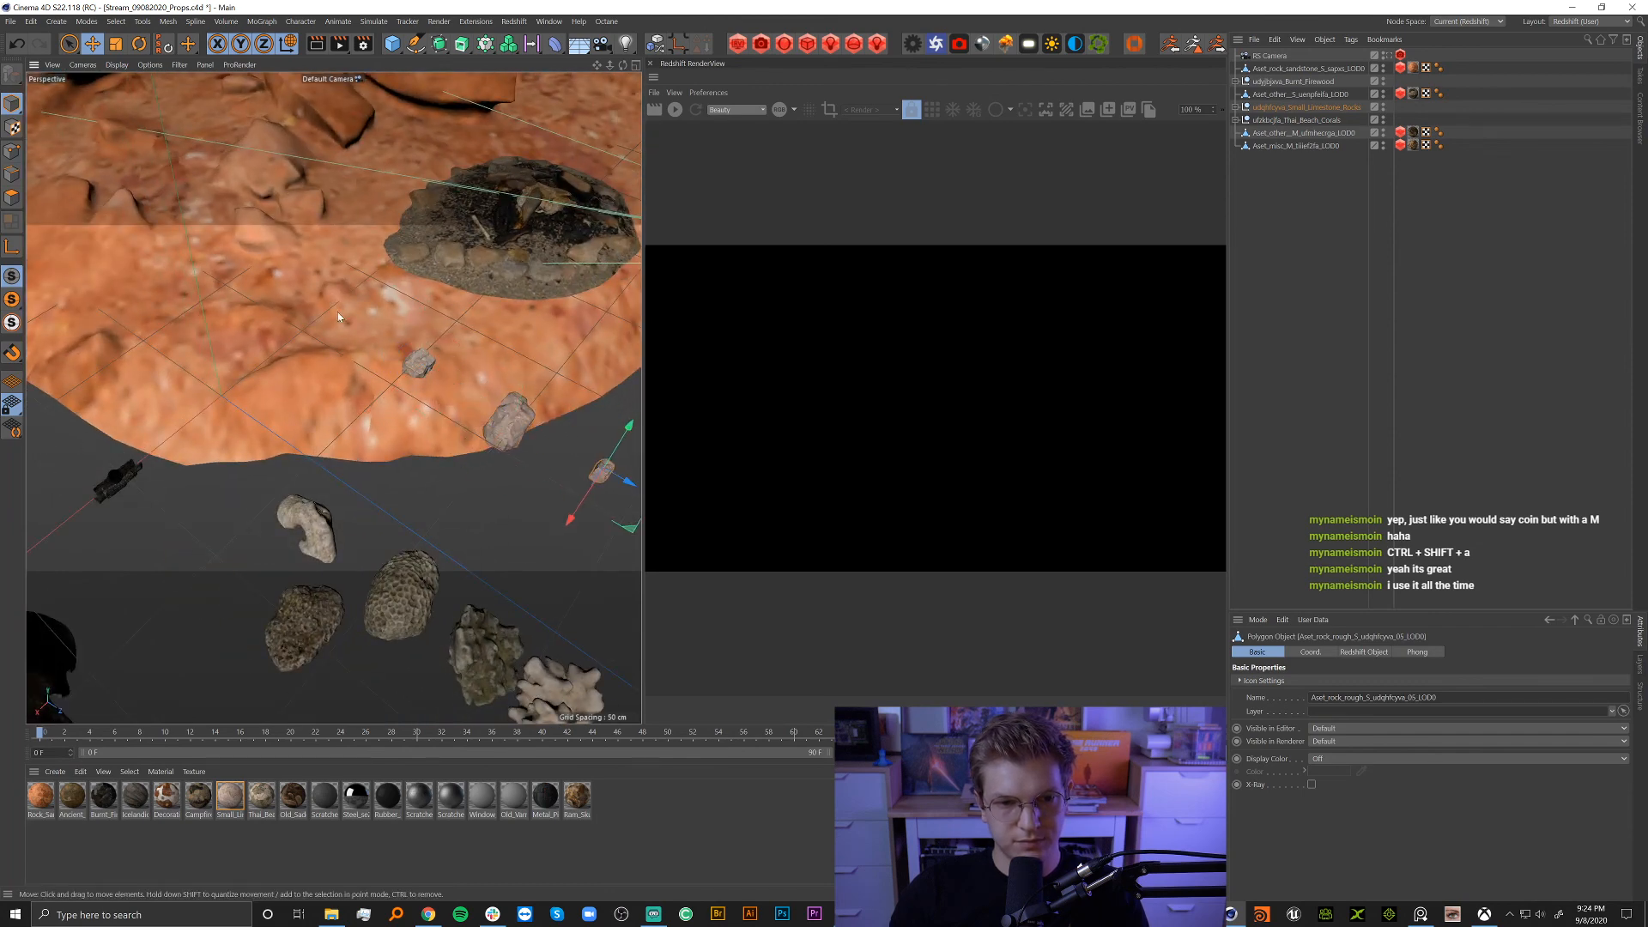
pyautogui.click(420, 364)
pyautogui.keyDown('alt'); pyautogui.moveTo(429, 364); pyautogui.dragTo(267, 298, button='middle'); pyautogui.keyUp('alt')
pyautogui.moveTo(320, 332); pyautogui.dragTo(545, 469)
pyautogui.click(268, 299)
pyautogui.keyDown('ctrl'); pyautogui.moveTo(272, 313); pyautogui.dragTo(548, 469); pyautogui.keyUp('ctrl')
pyautogui.click(262, 301)
pyautogui.keyDown('ctrl'); pyautogui.moveTo(266, 305); pyautogui.dragTo(571, 482); pyautogui.keyUp('ctrl')
pyautogui.click(257, 301)
pyautogui.moveTo(257, 305); pyautogui.dragTo(309, 349)
# Inspect the ram skull on the campfire up close and the whole prop layout from farther away.
pyautogui.scroll(1, 557, 482)
pyautogui.scroll(5, 556, 482)
pyautogui.scroll(10, 309, 348)
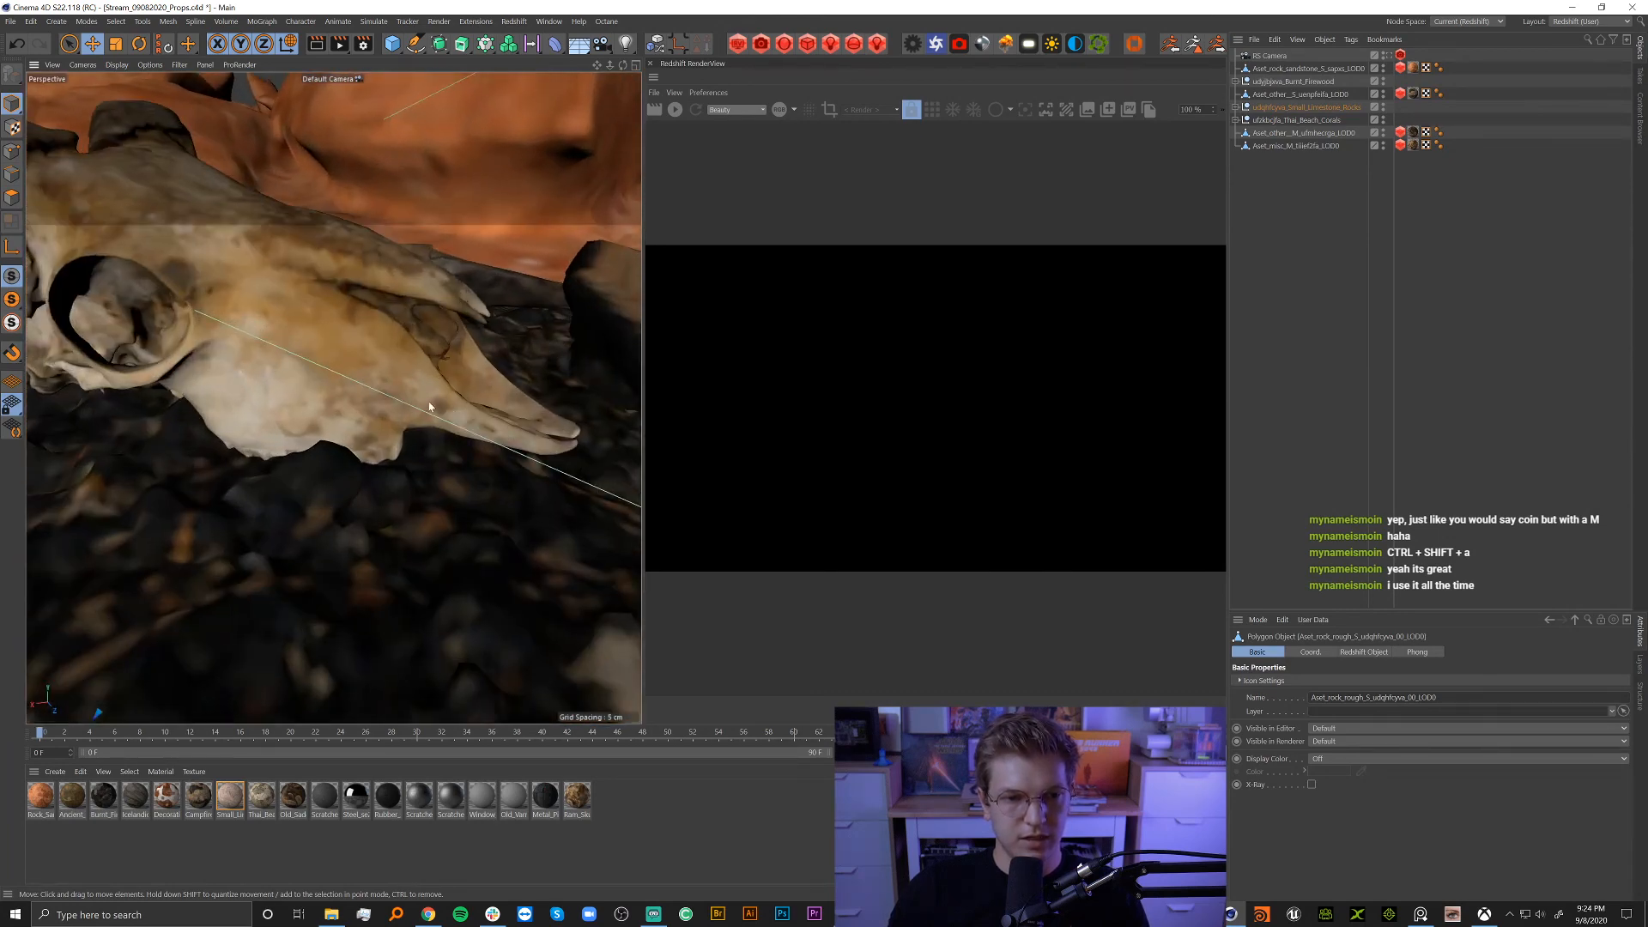
pyautogui.keyDown('alt'); pyautogui.moveTo(429, 407); pyautogui.dragTo(349, 412); pyautogui.keyUp('alt')
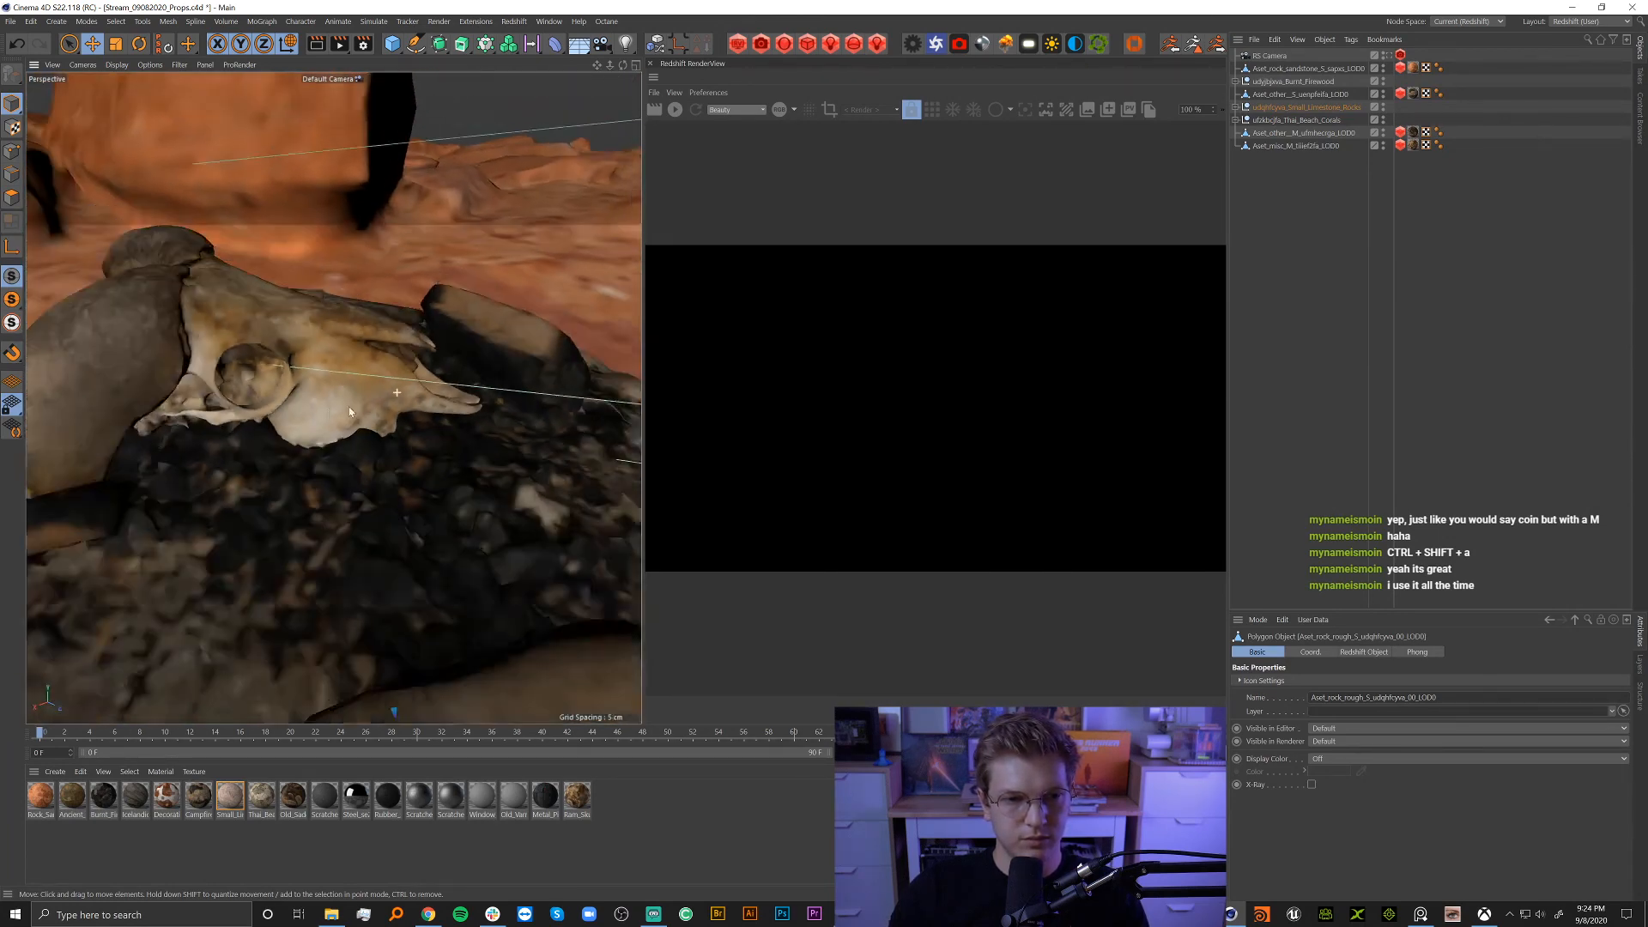
pyautogui.scroll(-10, 349, 412)
pyautogui.keyDown('alt'); pyautogui.moveTo(199, 424); pyautogui.dragTo(330, 396); pyautogui.keyUp('alt')
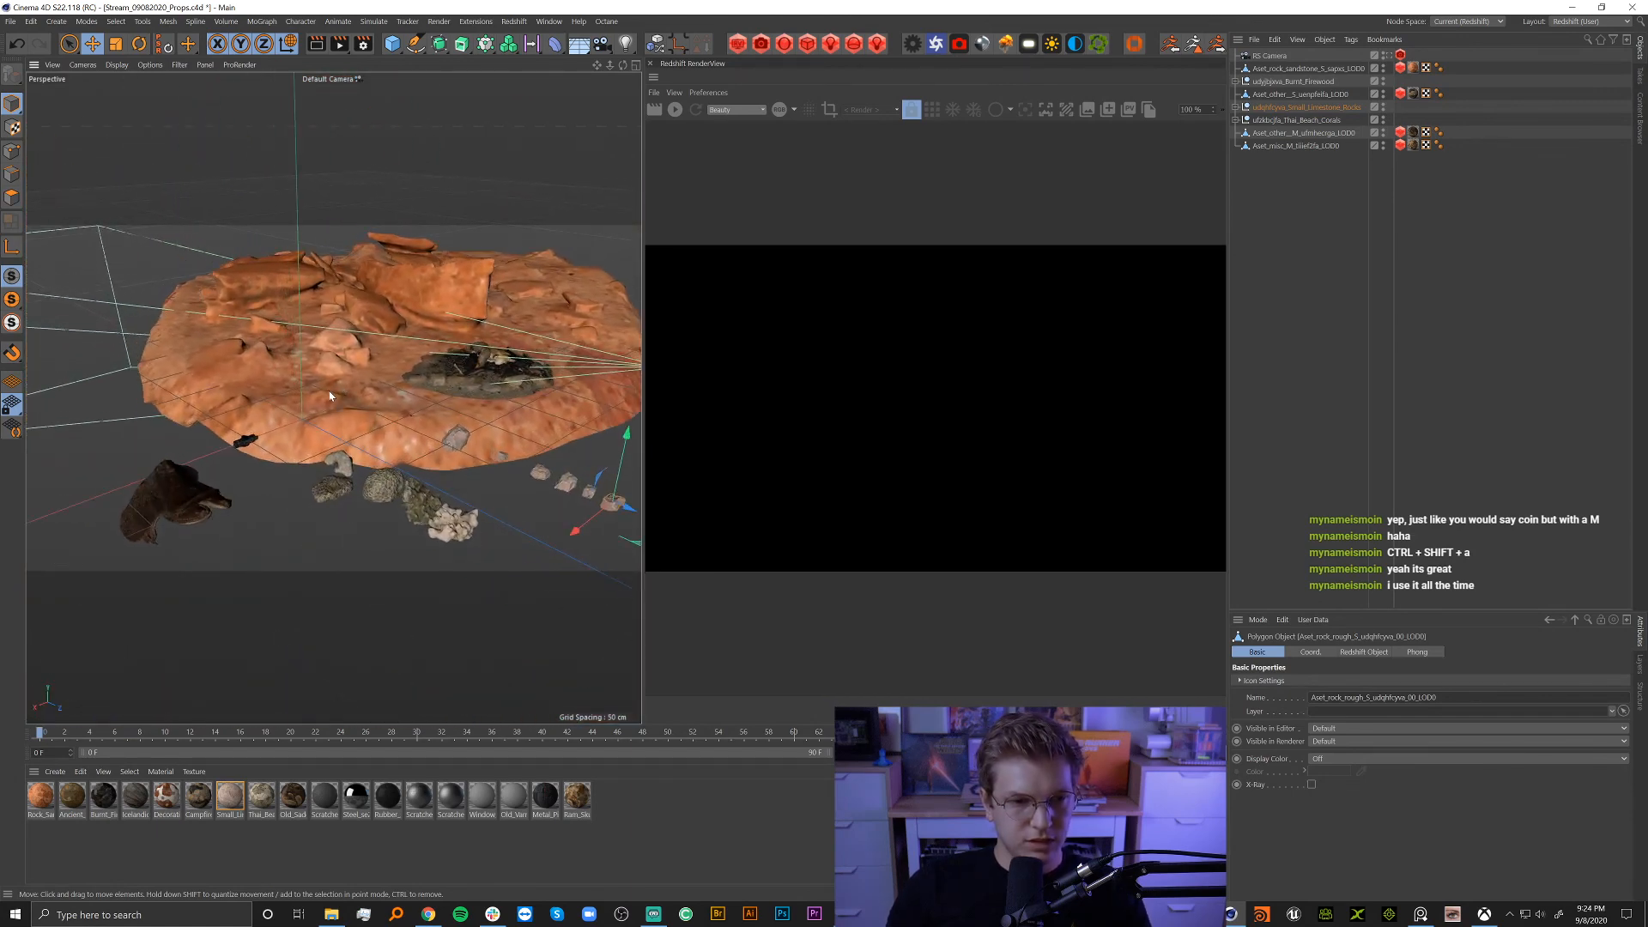
# Separate the stacked Burnt_Firewood pieces and spread them beside the sandstone ground.
pyautogui.scroll(8, 257, 429)
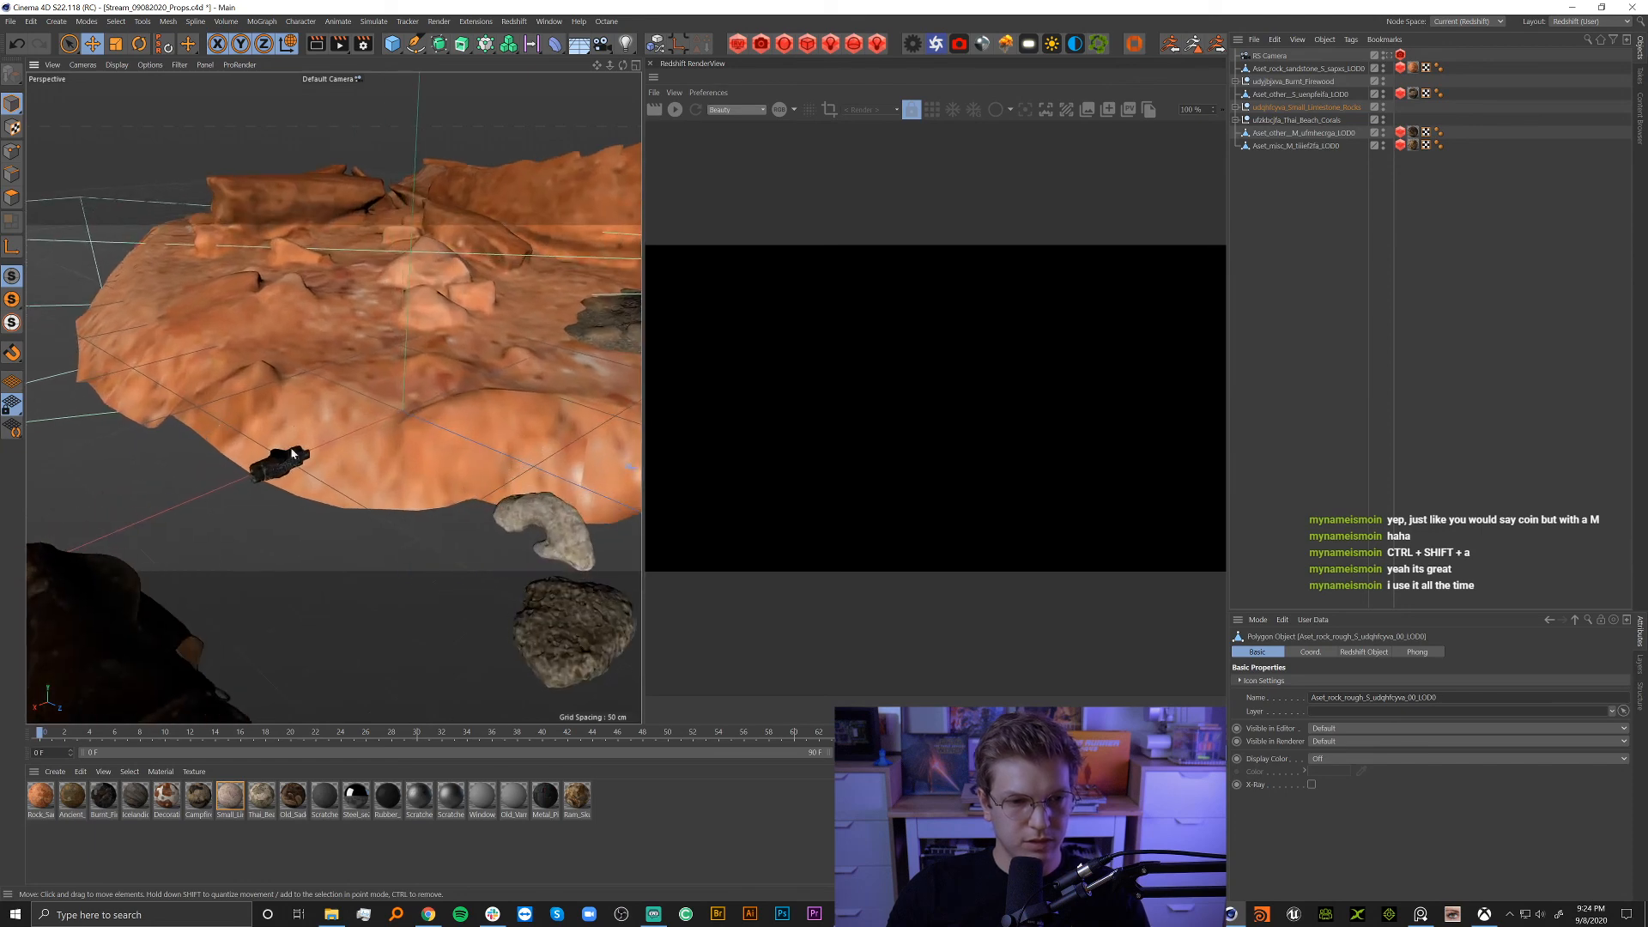
pyautogui.scroll(3, 291, 453)
pyautogui.click(296, 472)
pyautogui.moveTo(296, 472); pyautogui.dragTo(330, 483)
pyautogui.click(283, 471)
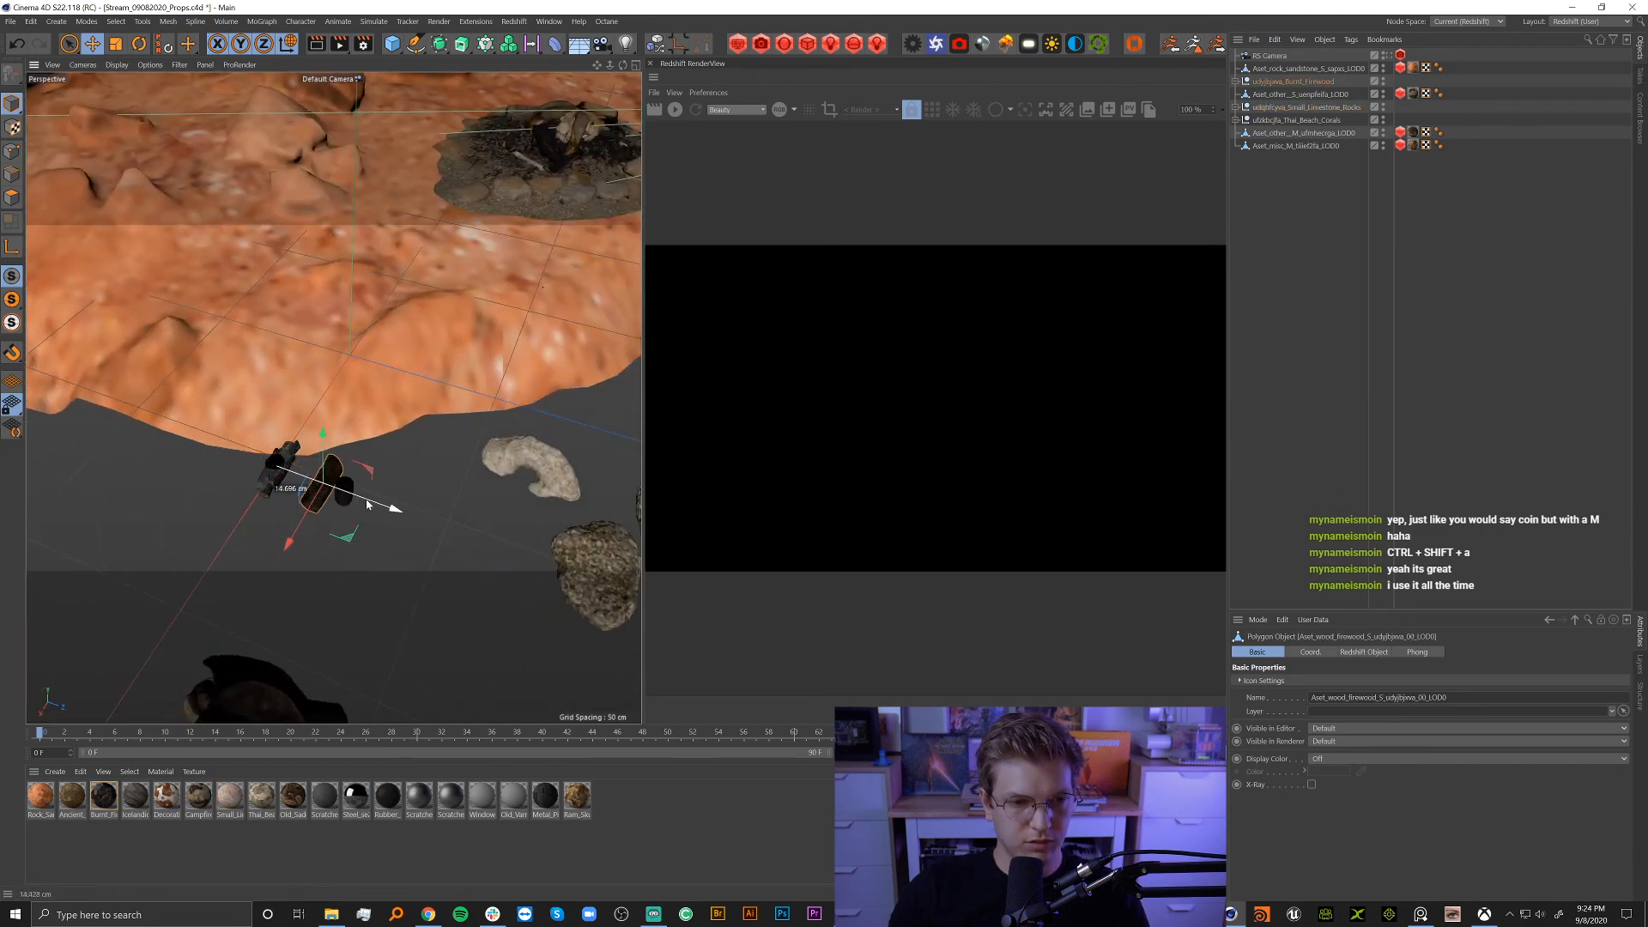
pyautogui.click(275, 474)
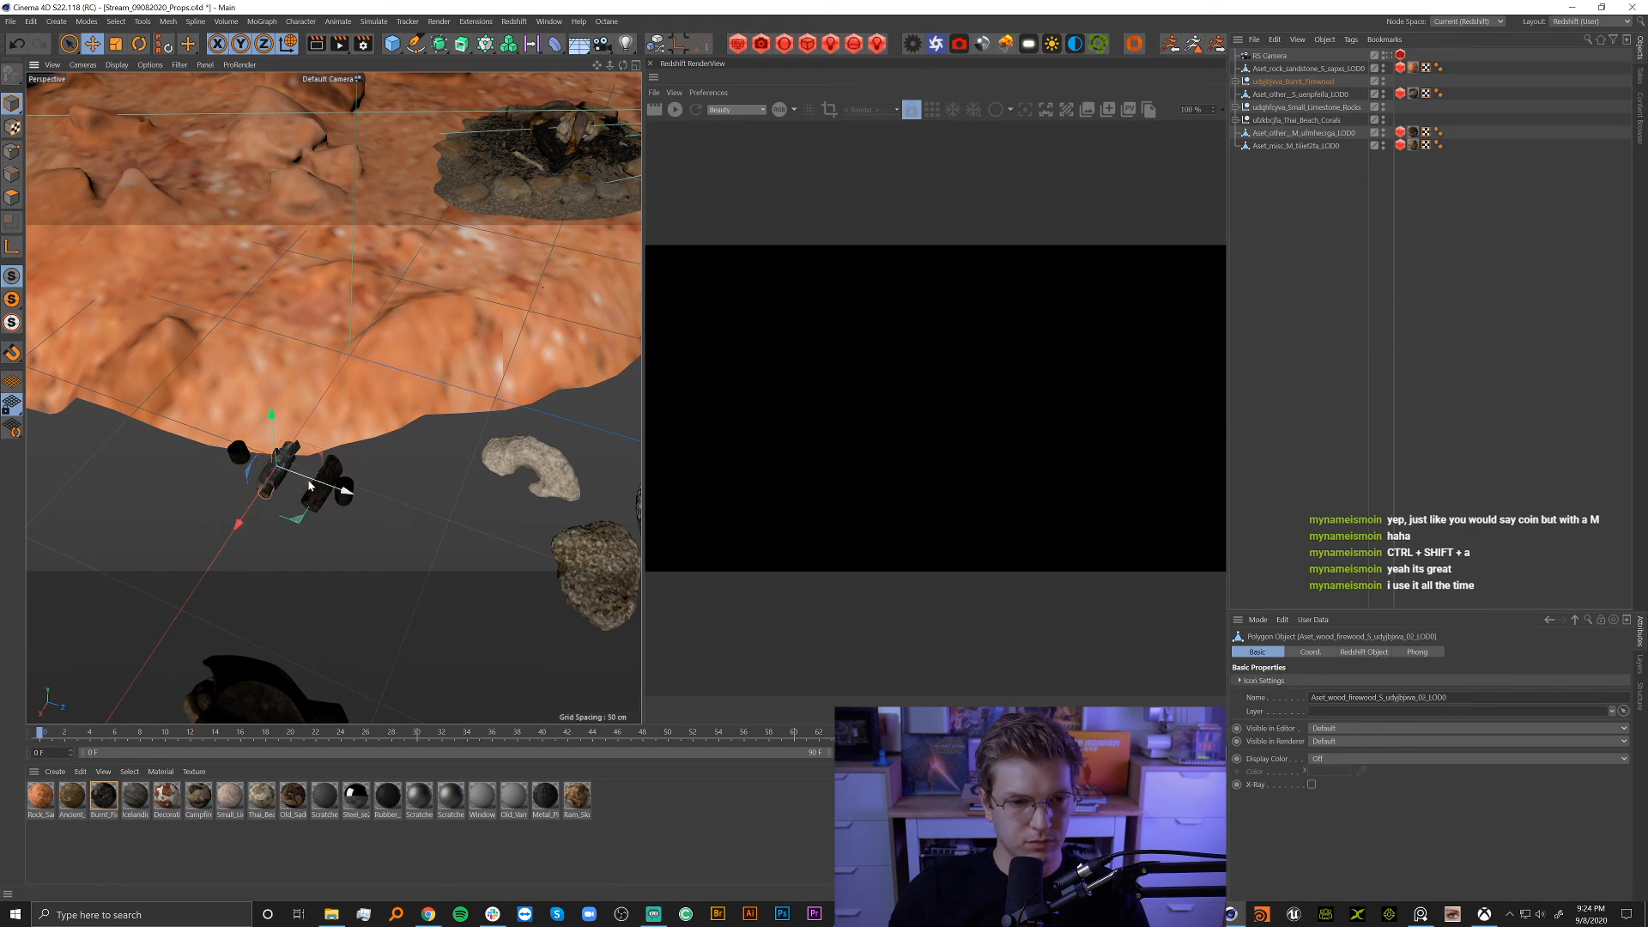
pyautogui.moveTo(310, 485); pyautogui.dragTo(382, 508)
pyautogui.click(286, 470)
pyautogui.moveTo(292, 477); pyautogui.dragTo(393, 403)
# Move the old saddle from outside the sandstone ground to a spot behind the campfire.
pyautogui.scroll(8, 337, 494)
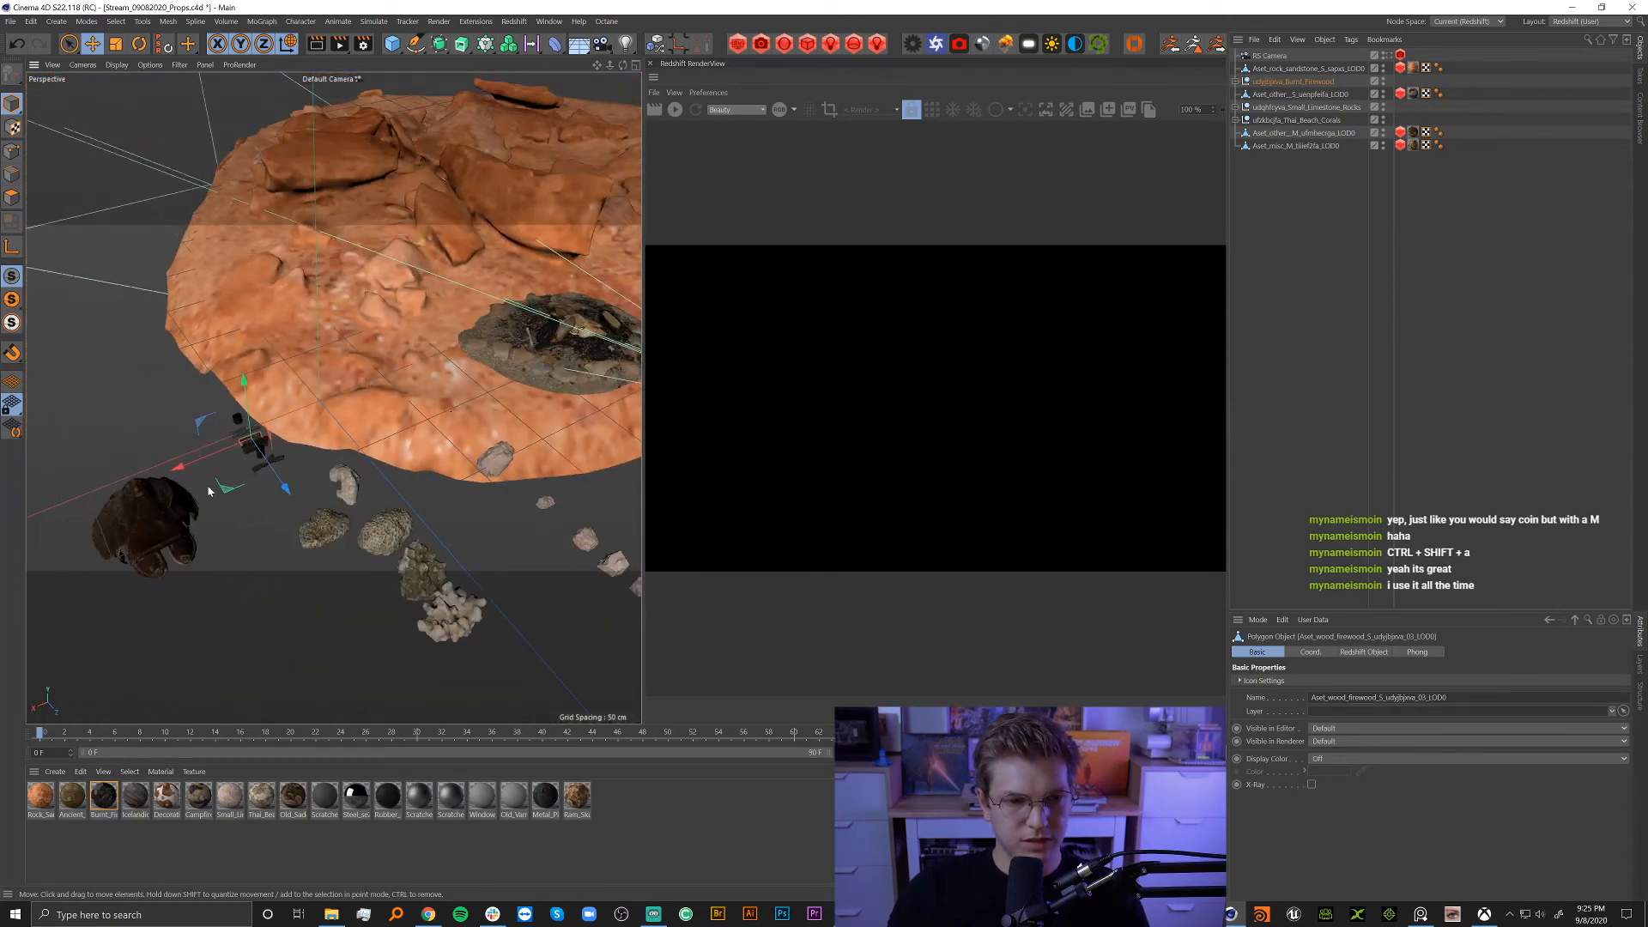
pyautogui.click(183, 506)
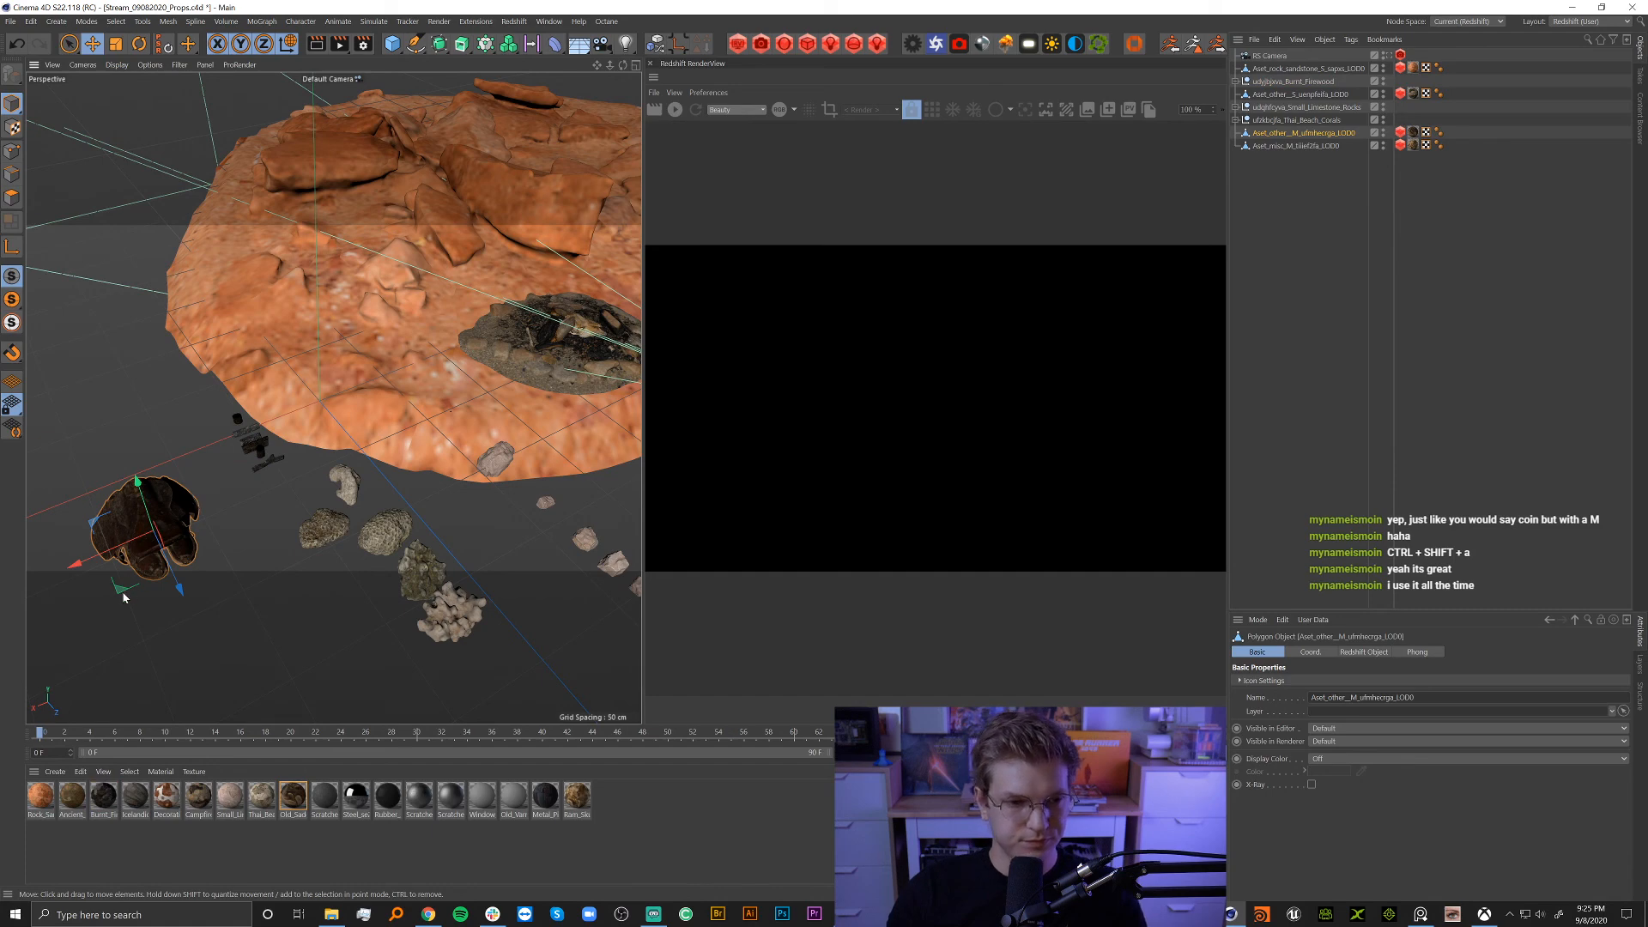
pyautogui.moveTo(123, 596); pyautogui.dragTo(202, 429)
pyautogui.scroll(3, 201, 432)
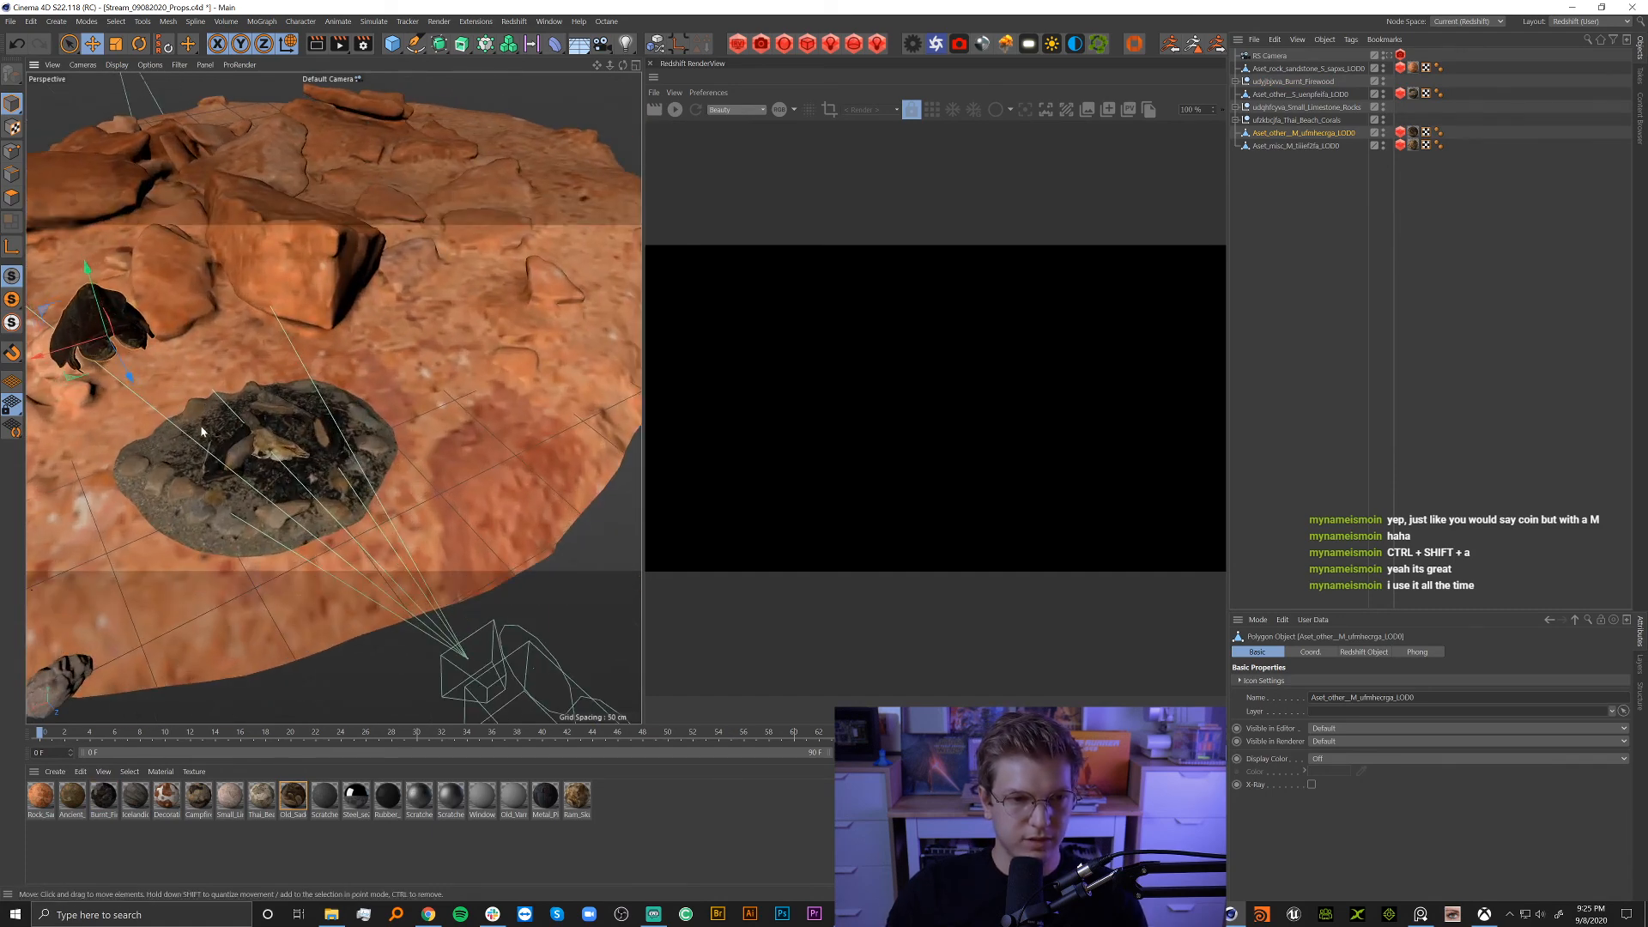
pyautogui.keyDown('alt'); pyautogui.moveTo(202, 431); pyautogui.dragTo(262, 428, button='middle'); pyautogui.keyUp('alt')
pyautogui.scroll(3, 279, 426)
# Rotate the saddle on several axes so it lies tilted with its underside turned away from the campfire.
pyautogui.press('r')
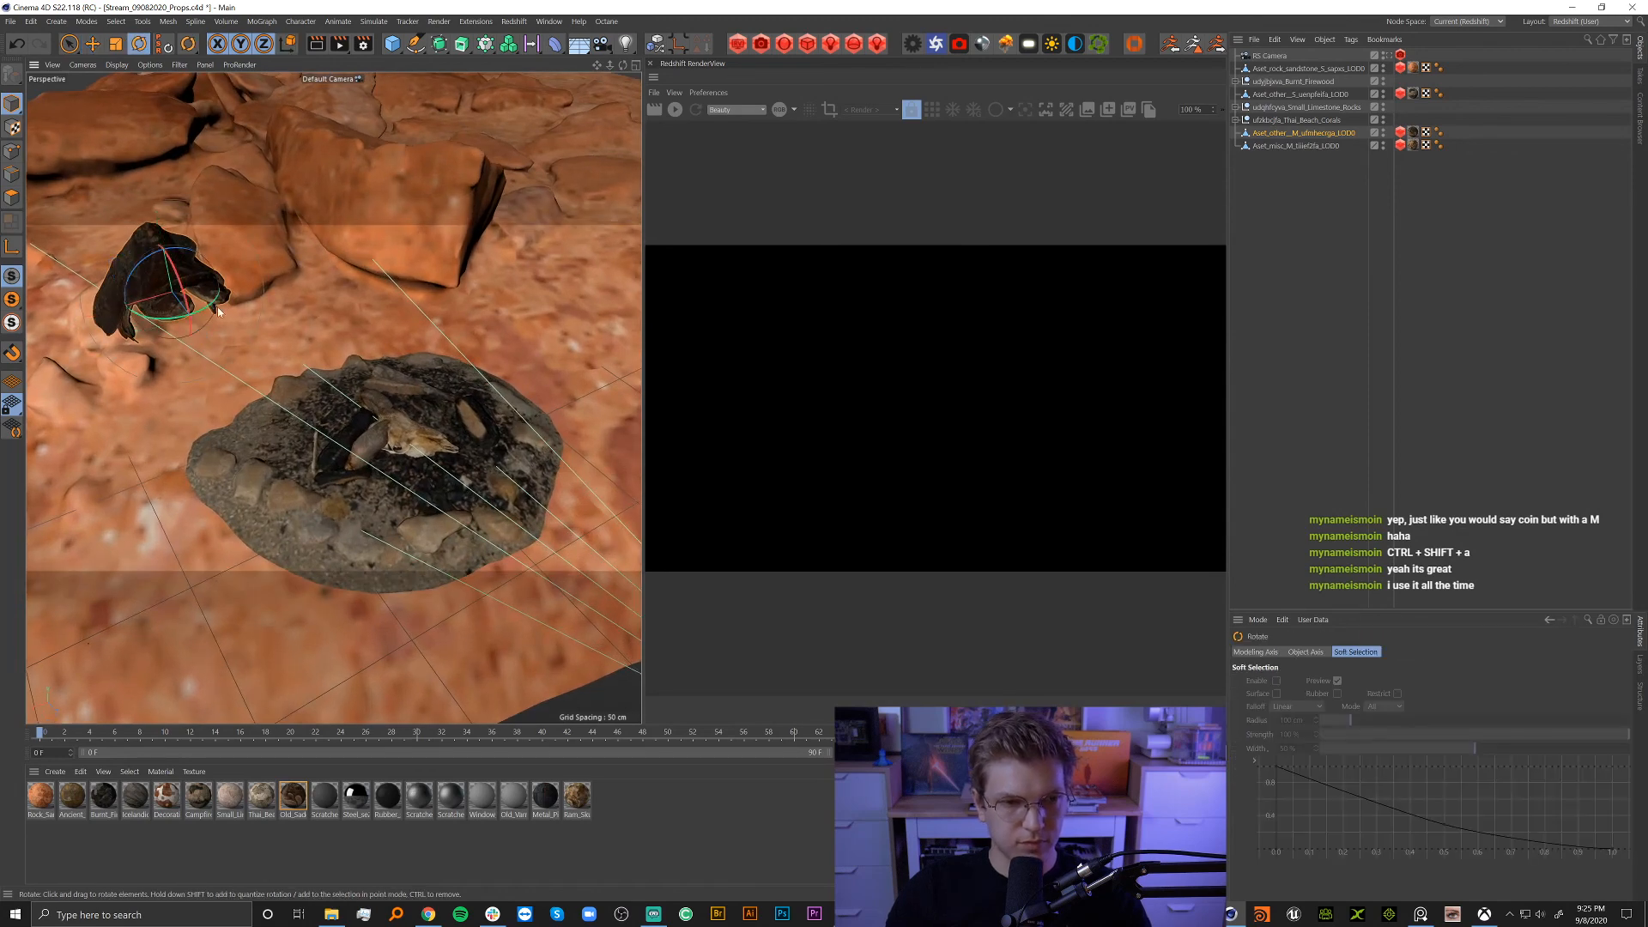
pyautogui.moveTo(149, 255); pyautogui.dragTo(180, 249)
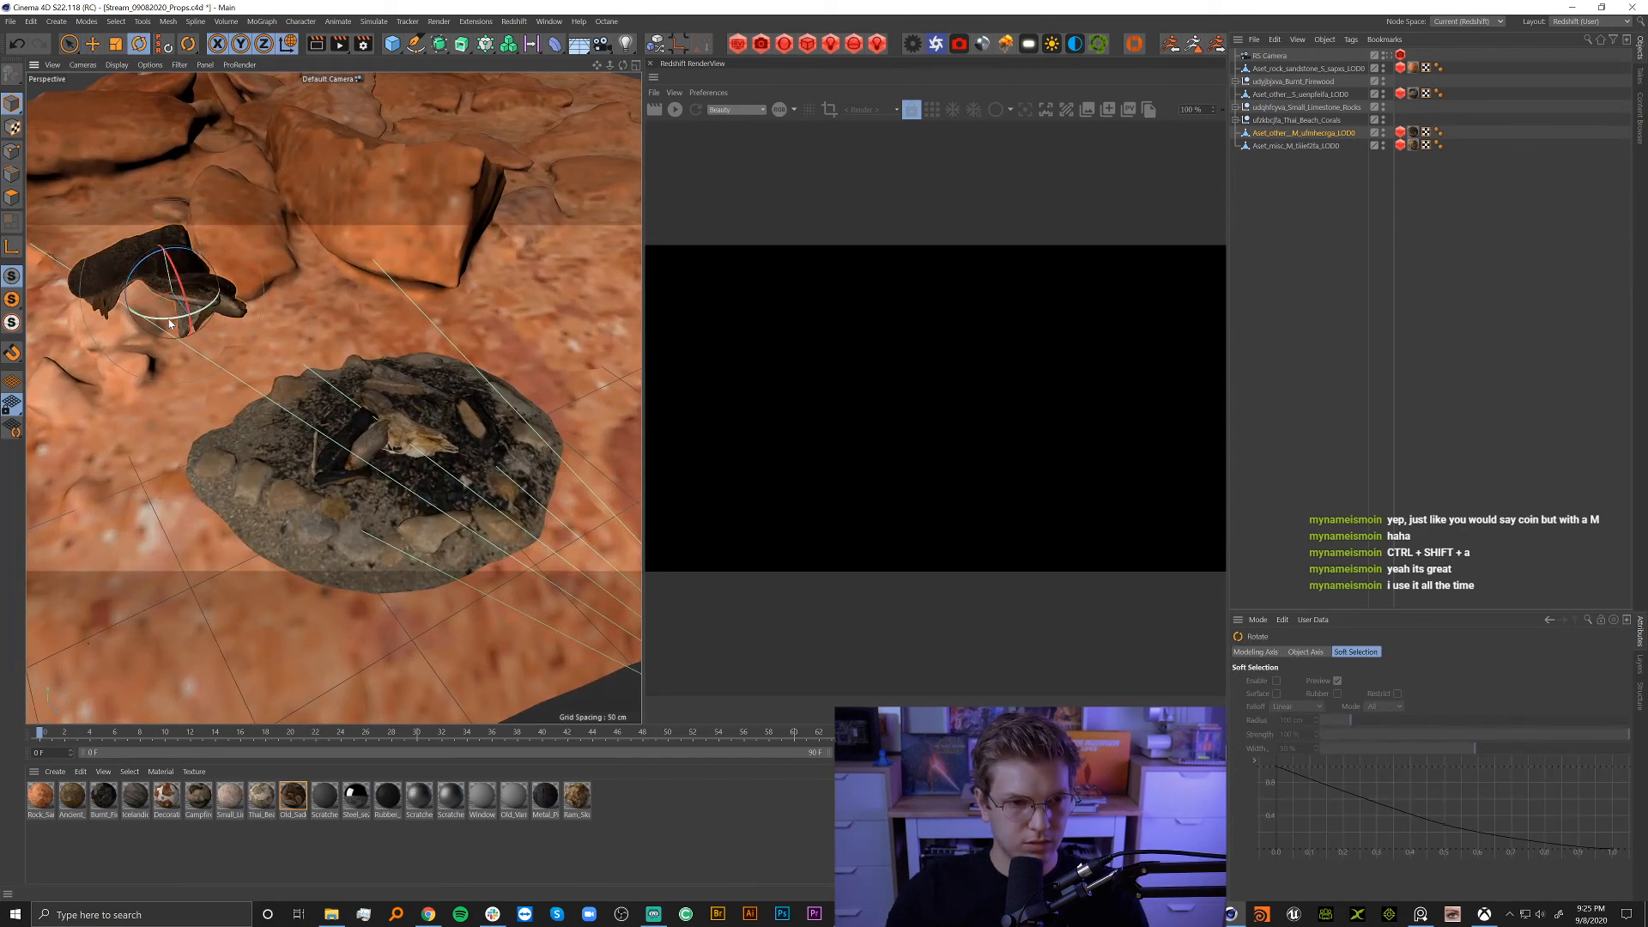
pyautogui.moveTo(169, 324); pyautogui.dragTo(127, 79)
pyautogui.press('w')
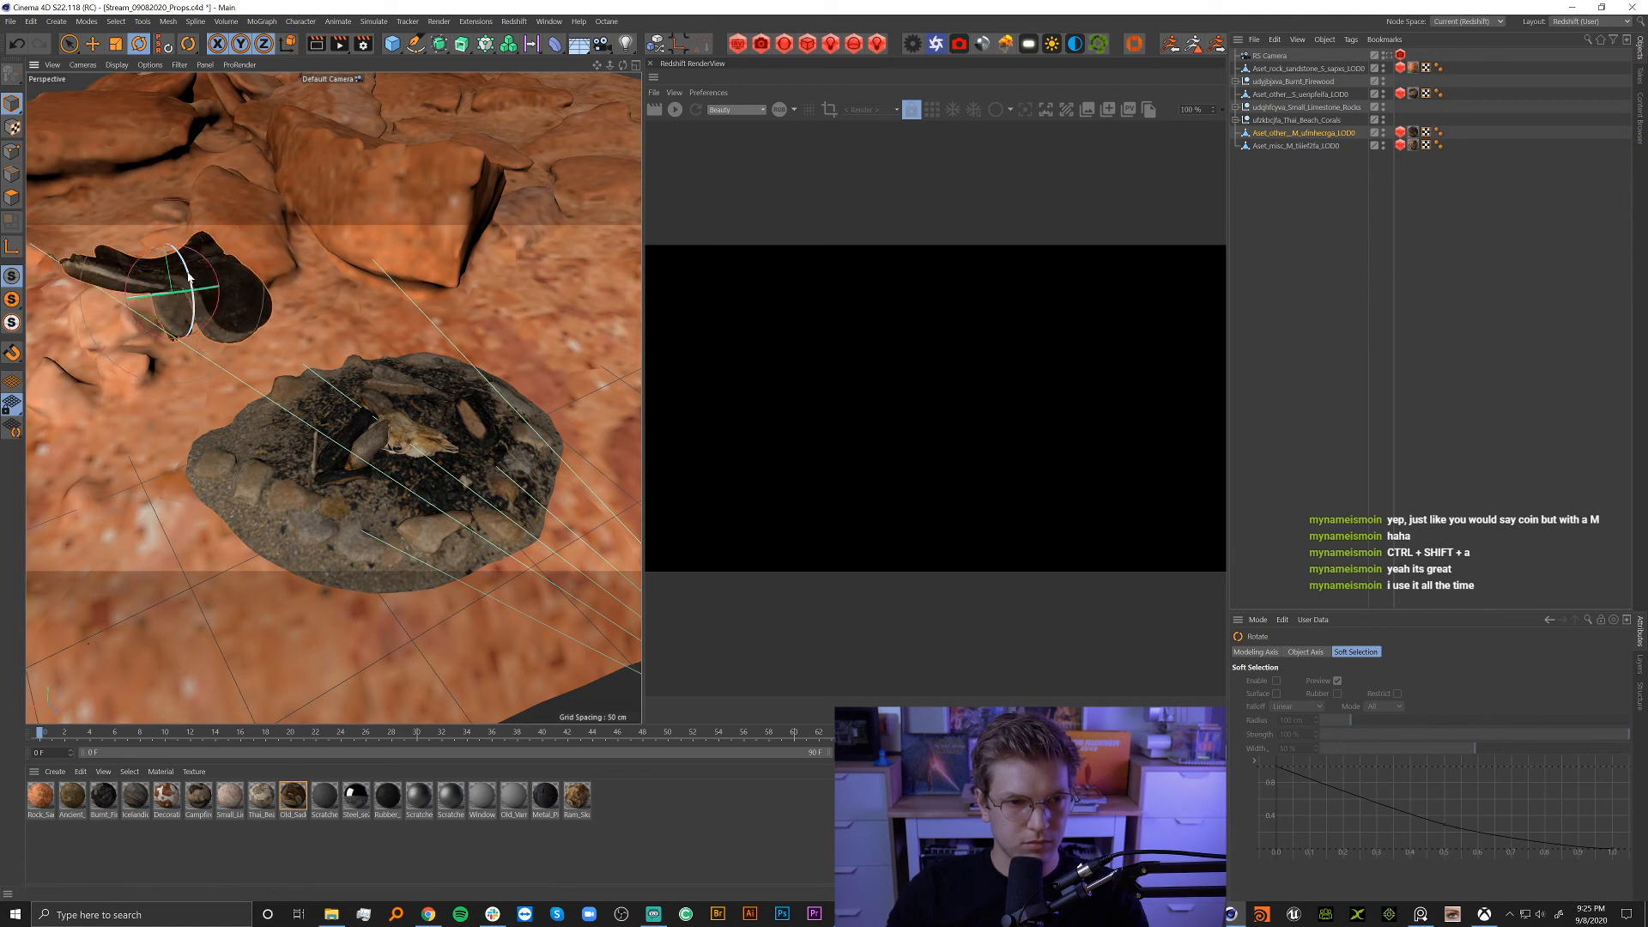
pyautogui.moveTo(191, 276)
pyautogui.mouseDown()
pyautogui.moveTo(124, 284)
pyautogui.moveTo(190, 303)
pyautogui.mouseUp()
# Shift the rotated saddle closer to the campfire's rear edge.
pyautogui.press('e')
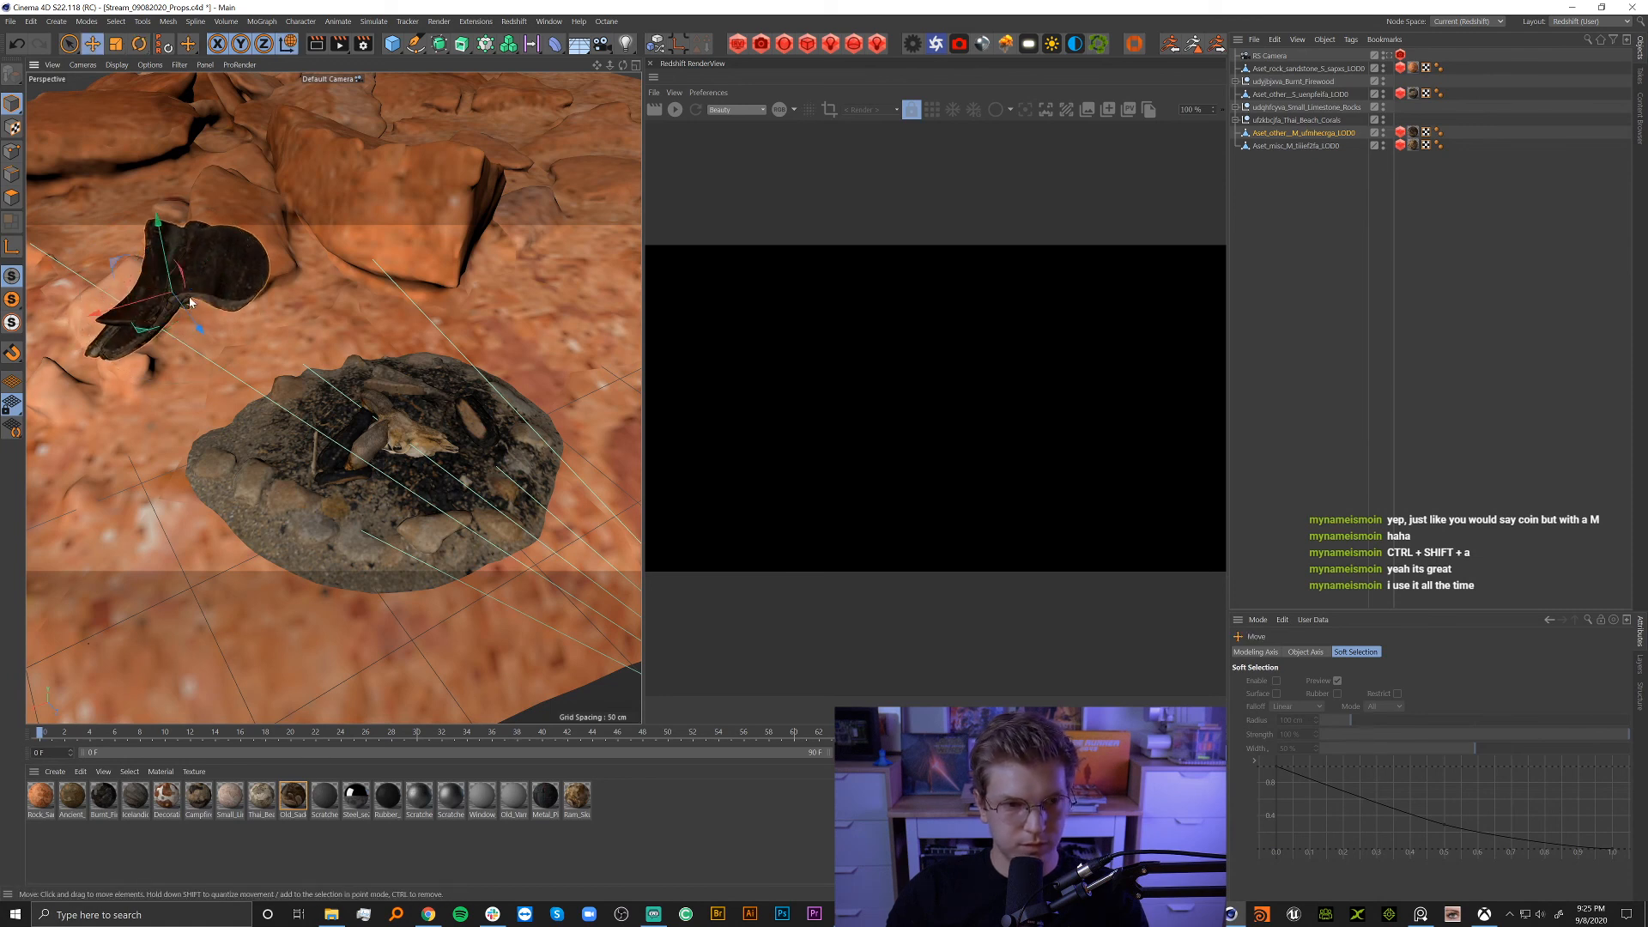
pyautogui.moveTo(156, 332); pyautogui.dragTo(202, 348)
pyautogui.moveTo(208, 249); pyautogui.dragTo(242, 382)
# Looking through the RS Camera, raise the saddle slightly and slide it across the frame until it sits directly behind the skull.
pyautogui.click(1388, 56)
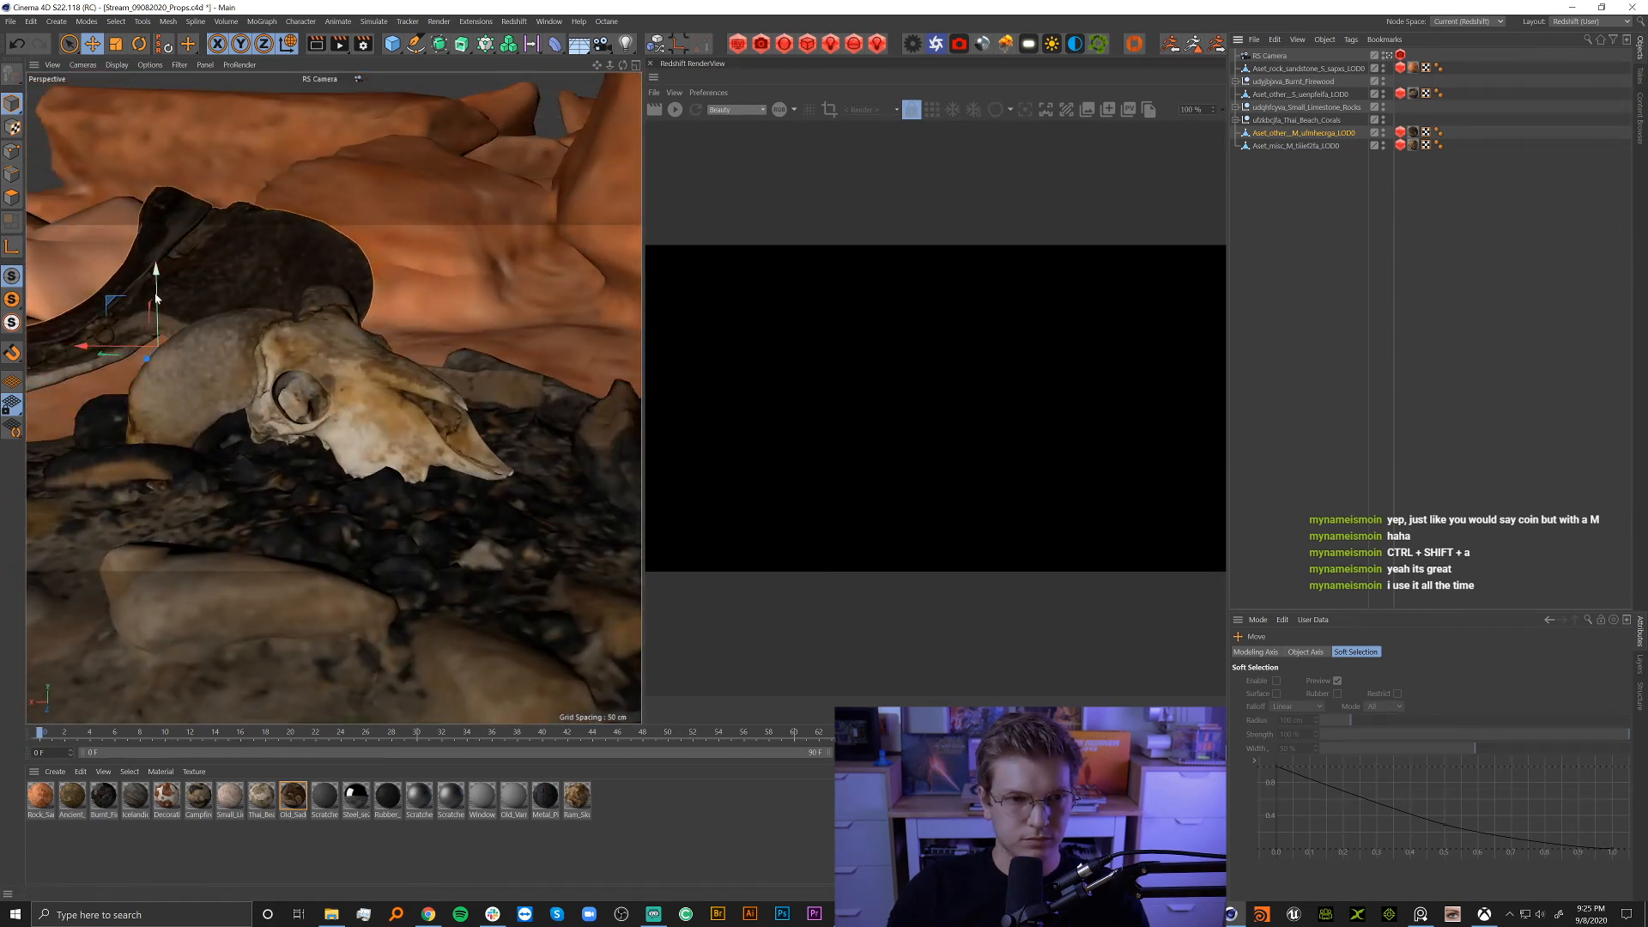
pyautogui.moveTo(156, 281); pyautogui.dragTo(157, 260)
pyautogui.moveTo(100, 325); pyautogui.dragTo(178, 325)
pyautogui.moveTo(241, 272); pyautogui.dragTo(243, 266)
pyautogui.moveTo(187, 343); pyautogui.dragTo(257, 346)
pyautogui.moveTo(261, 258); pyautogui.dragTo(262, 254)
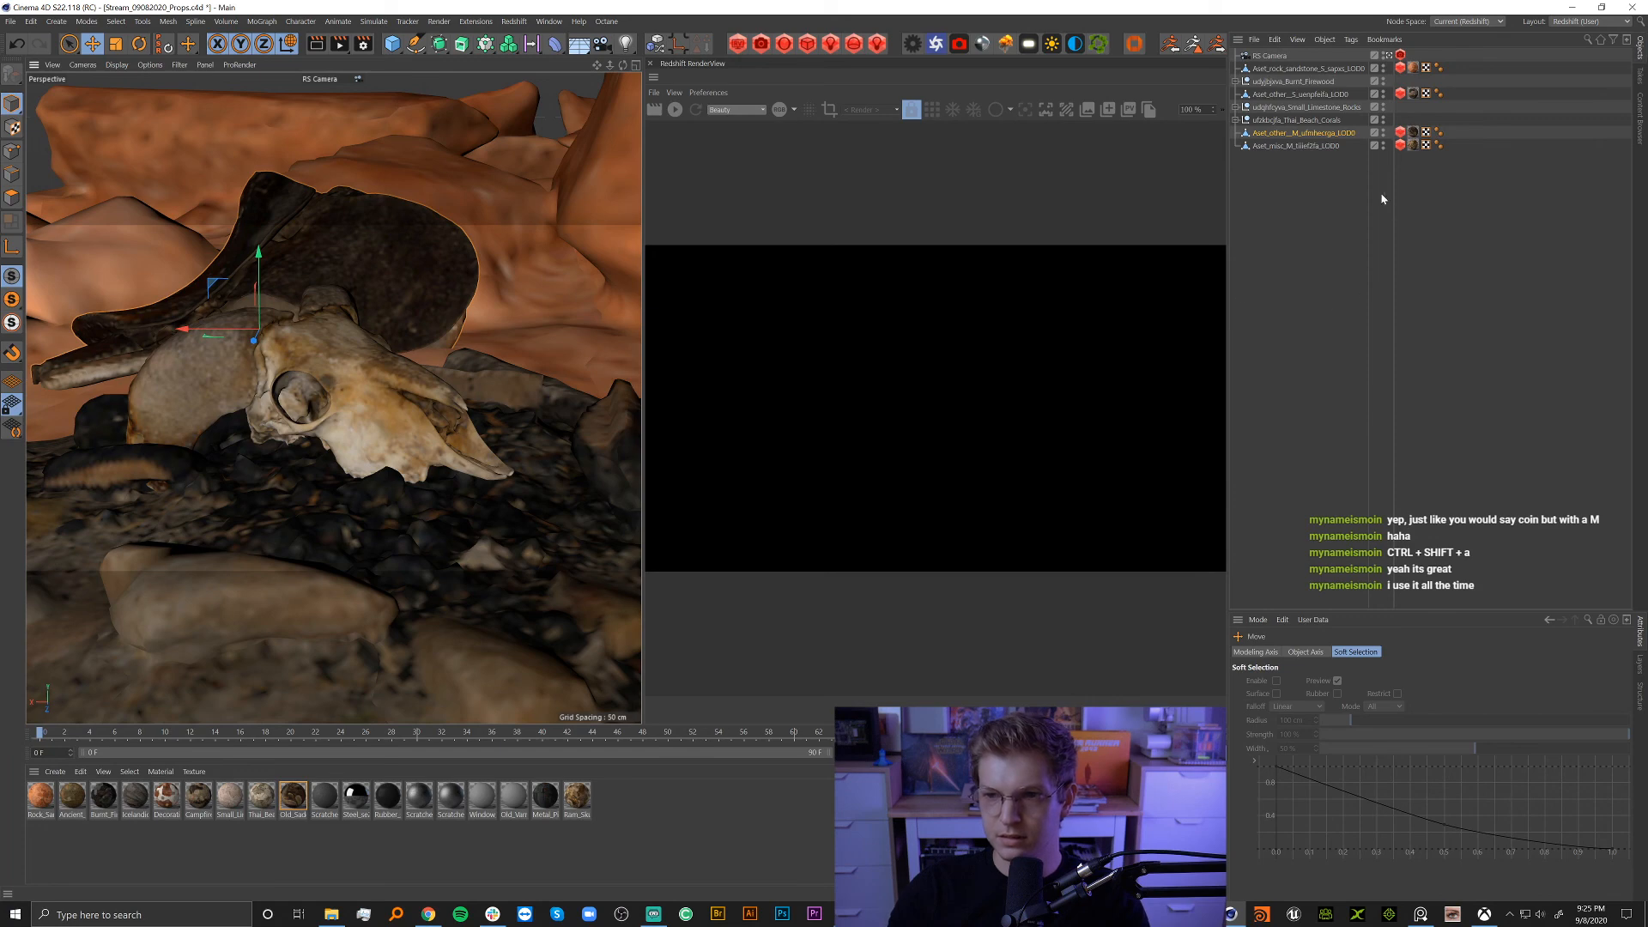
# Check the saddle's placement behind the campfire from above and from the side, and compare it with the RS Camera framing.
pyautogui.click(1389, 56)
pyautogui.keyDown('alt'); pyautogui.moveTo(202, 364); pyautogui.dragTo(316, 333); pyautogui.keyUp('alt')
pyautogui.scroll(3, 263, 336)
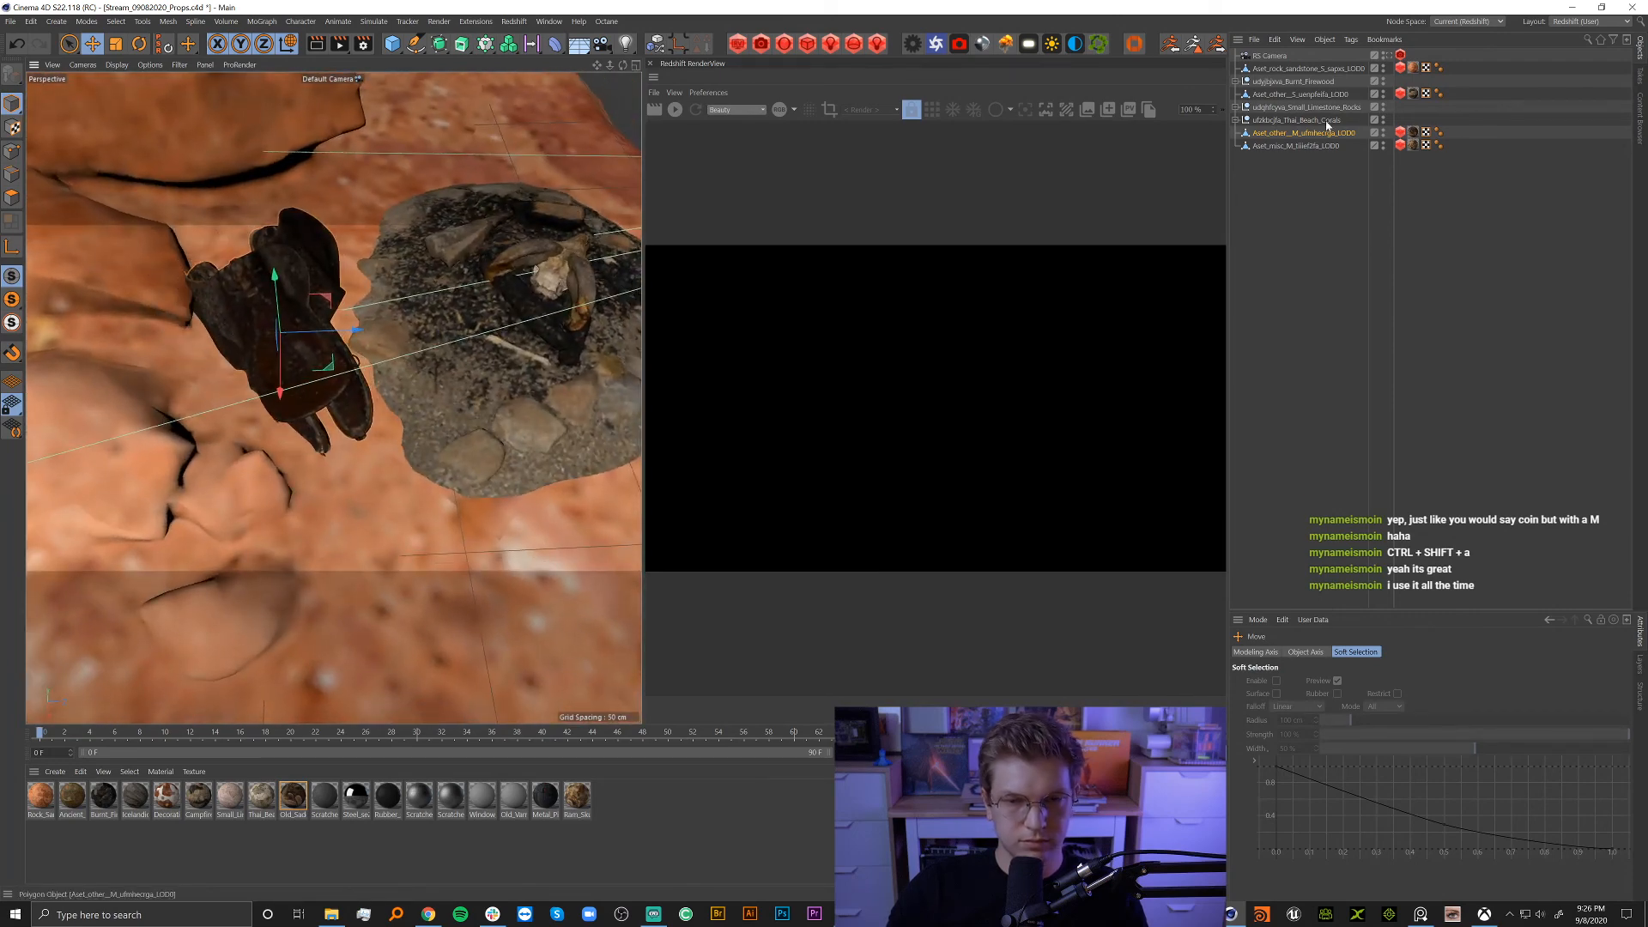
pyautogui.click(1391, 56)
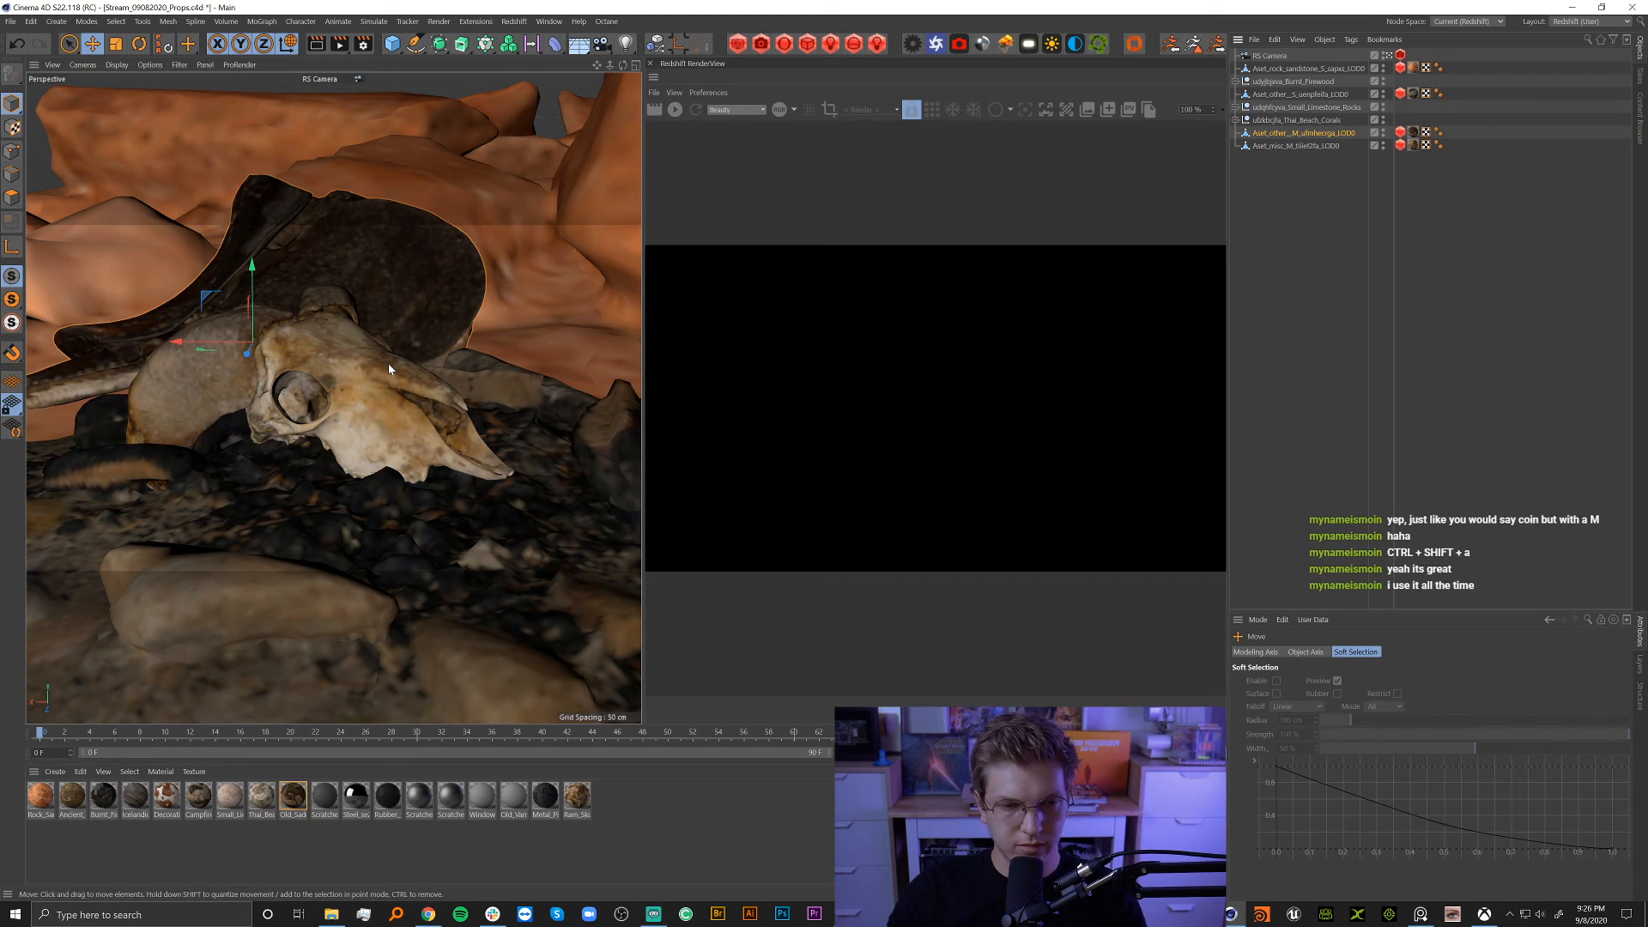
pyautogui.click(1390, 56)
pyautogui.keyDown('alt'); pyautogui.moveTo(326, 341); pyautogui.dragTo(240, 319); pyautogui.keyUp('alt')
pyautogui.keyDown('alt'); pyautogui.moveTo(439, 388); pyautogui.dragTo(378, 397, button='right'); pyautogui.keyUp('alt')
pyautogui.keyDown('alt'); pyautogui.moveTo(378, 397); pyautogui.dragTo(403, 330); pyautogui.keyUp('alt')
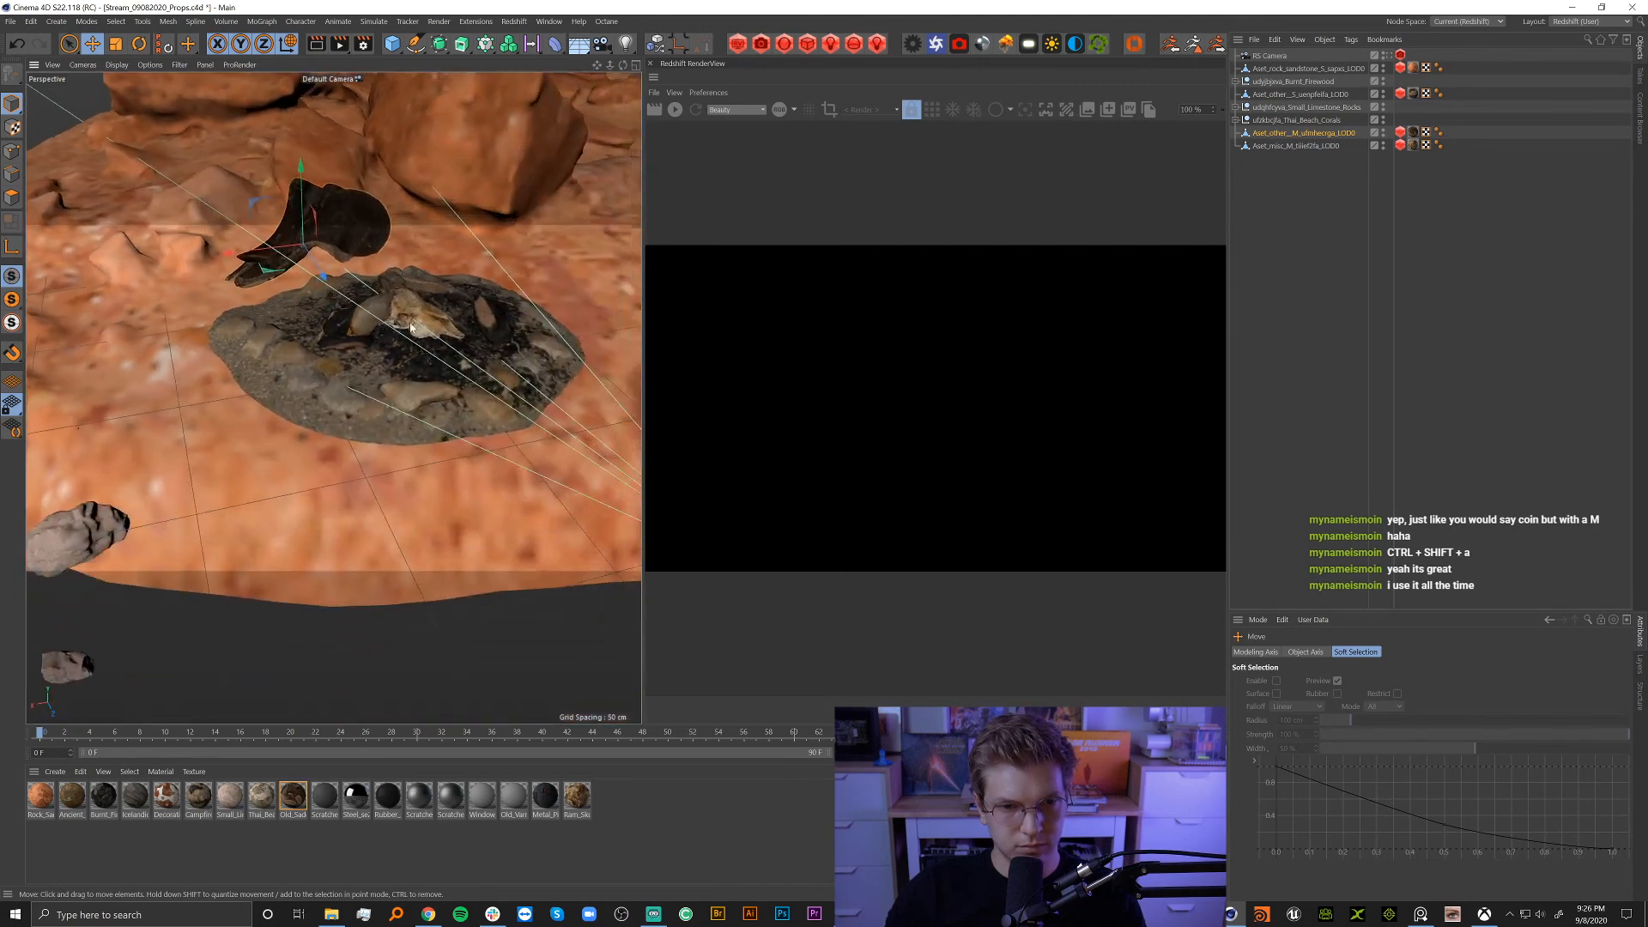
pyautogui.keyDown('alt'); pyautogui.moveTo(409, 322); pyautogui.dragTo(309, 364, button='right'); pyautogui.keyUp('alt')
# Study the skull, saddle and campfire in close-up and from afar alongside the spare limestone rocks.
pyautogui.click(372, 519)
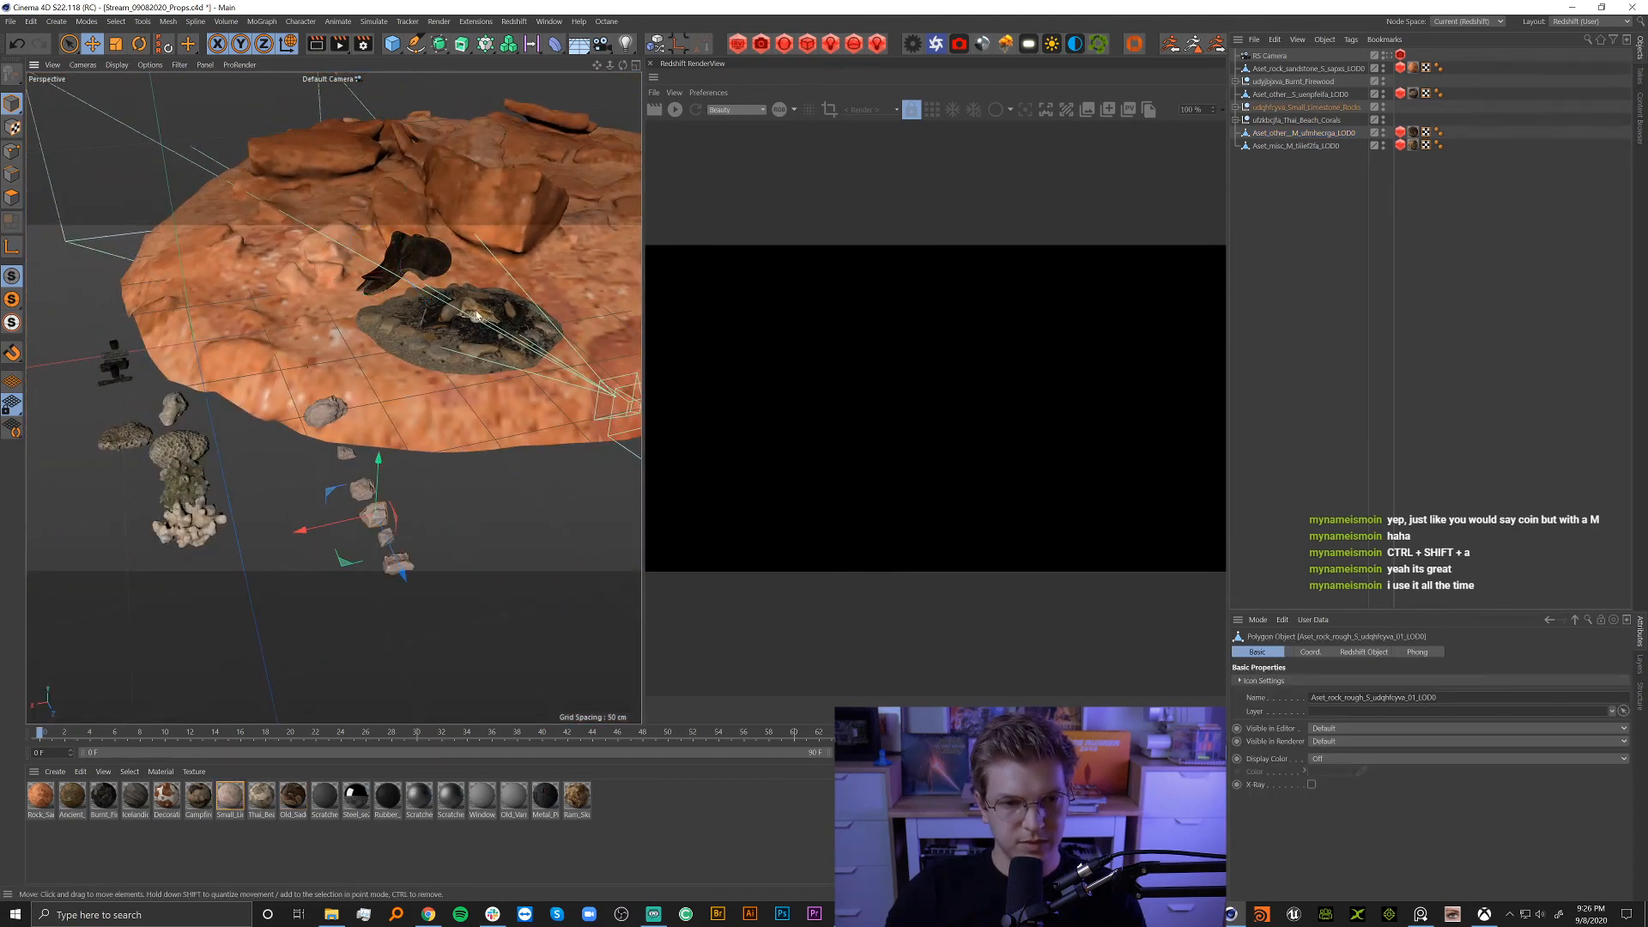
pyautogui.keyDown('alt'); pyautogui.moveTo(477, 316); pyautogui.dragTo(637, 283, button='right'); pyautogui.keyUp('alt')
pyautogui.keyDown('alt'); pyautogui.moveTo(481, 403); pyautogui.dragTo(454, 350); pyautogui.keyUp('alt')
pyautogui.keyDown('alt'); pyautogui.moveTo(453, 429); pyautogui.dragTo(306, 426); pyautogui.keyUp('alt')
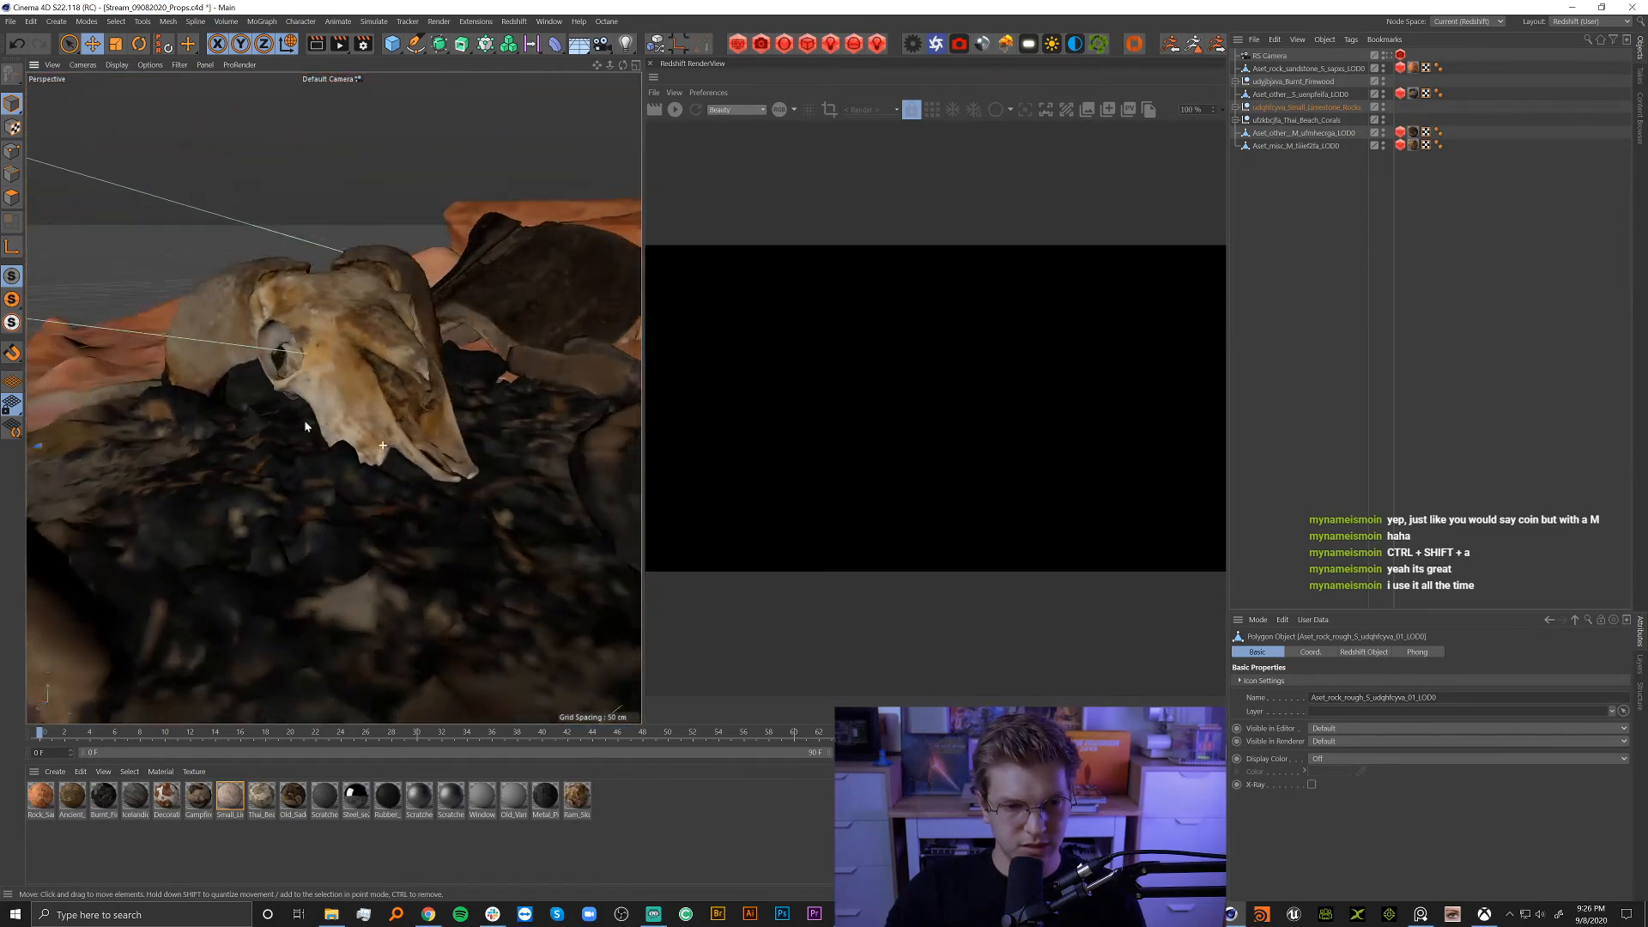
pyautogui.keyDown('alt'); pyautogui.moveTo(306, 426); pyautogui.dragTo(235, 470, button='right'); pyautogui.keyUp('alt')
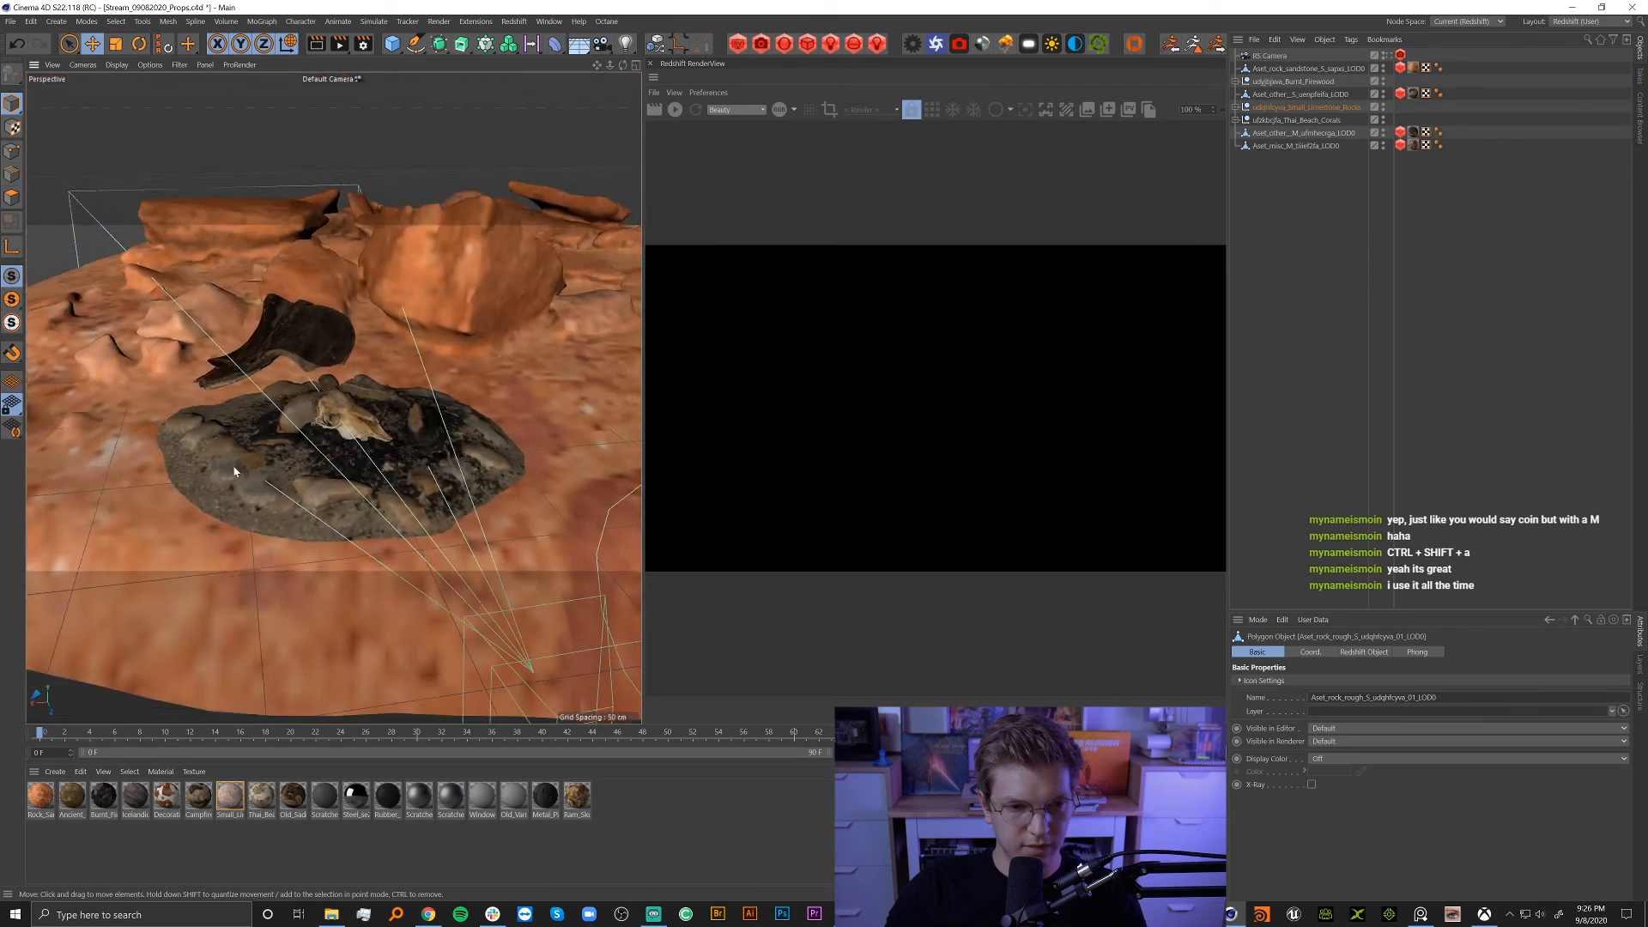
pyautogui.keyDown('alt'); pyautogui.moveTo(235, 470); pyautogui.dragTo(266, 412); pyautogui.keyUp('alt')
pyautogui.keyDown('alt'); pyautogui.moveTo(267, 412); pyautogui.dragTo(343, 335, button='middle'); pyautogui.keyUp('alt')
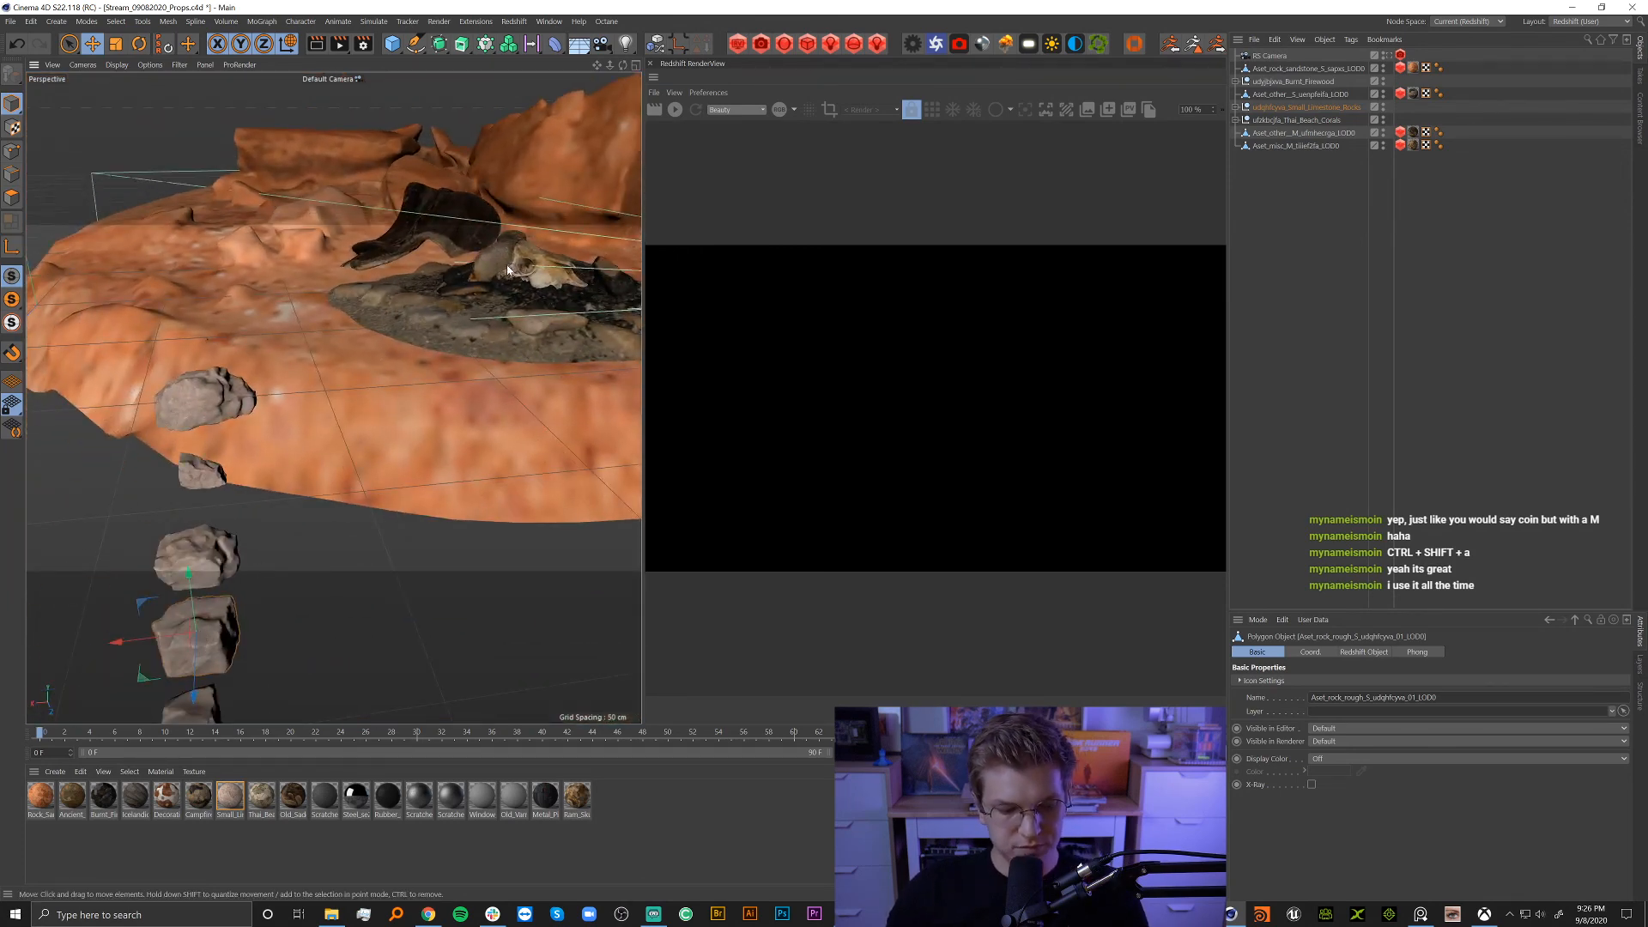
pyautogui.keyDown('alt'); pyautogui.moveTo(540, 274); pyautogui.dragTo(614, 270, button='right'); pyautogui.keyUp('alt')
pyautogui.keyDown('alt'); pyautogui.moveTo(614, 271); pyautogui.dragTo(326, 305); pyautogui.keyUp('alt')
pyautogui.keyDown('alt'); pyautogui.moveTo(461, 376); pyautogui.dragTo(499, 316); pyautogui.keyUp('alt')
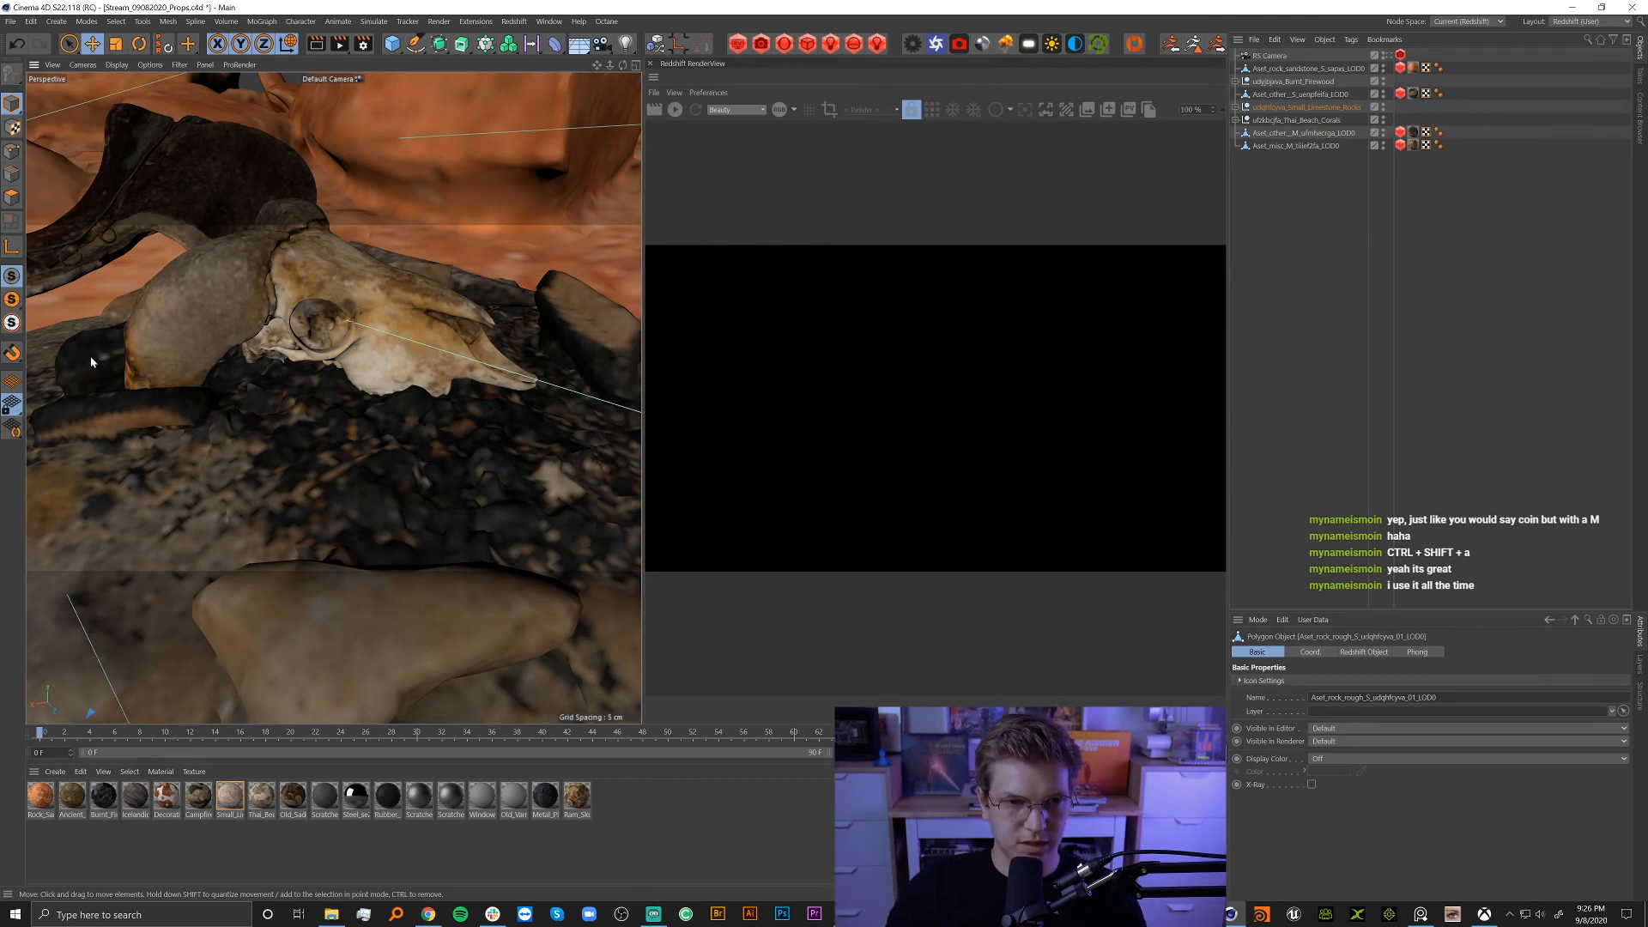
pyautogui.moveTo(369, 355)
pyautogui.keyDown('alt'); pyautogui.mouseDown()
pyautogui.moveTo(400, 354)
pyautogui.moveTo(365, 347)
pyautogui.moveTo(382, 342)
pyautogui.moveTo(380, 365)
pyautogui.moveTo(342, 372)
pyautogui.moveTo(369, 352)
pyautogui.mouseUp(); pyautogui.keyUp('alt')
# Consult the reference image board and survey the unused rocks, corals and firewood around the campfire set.
pyautogui.click(1421, 915)
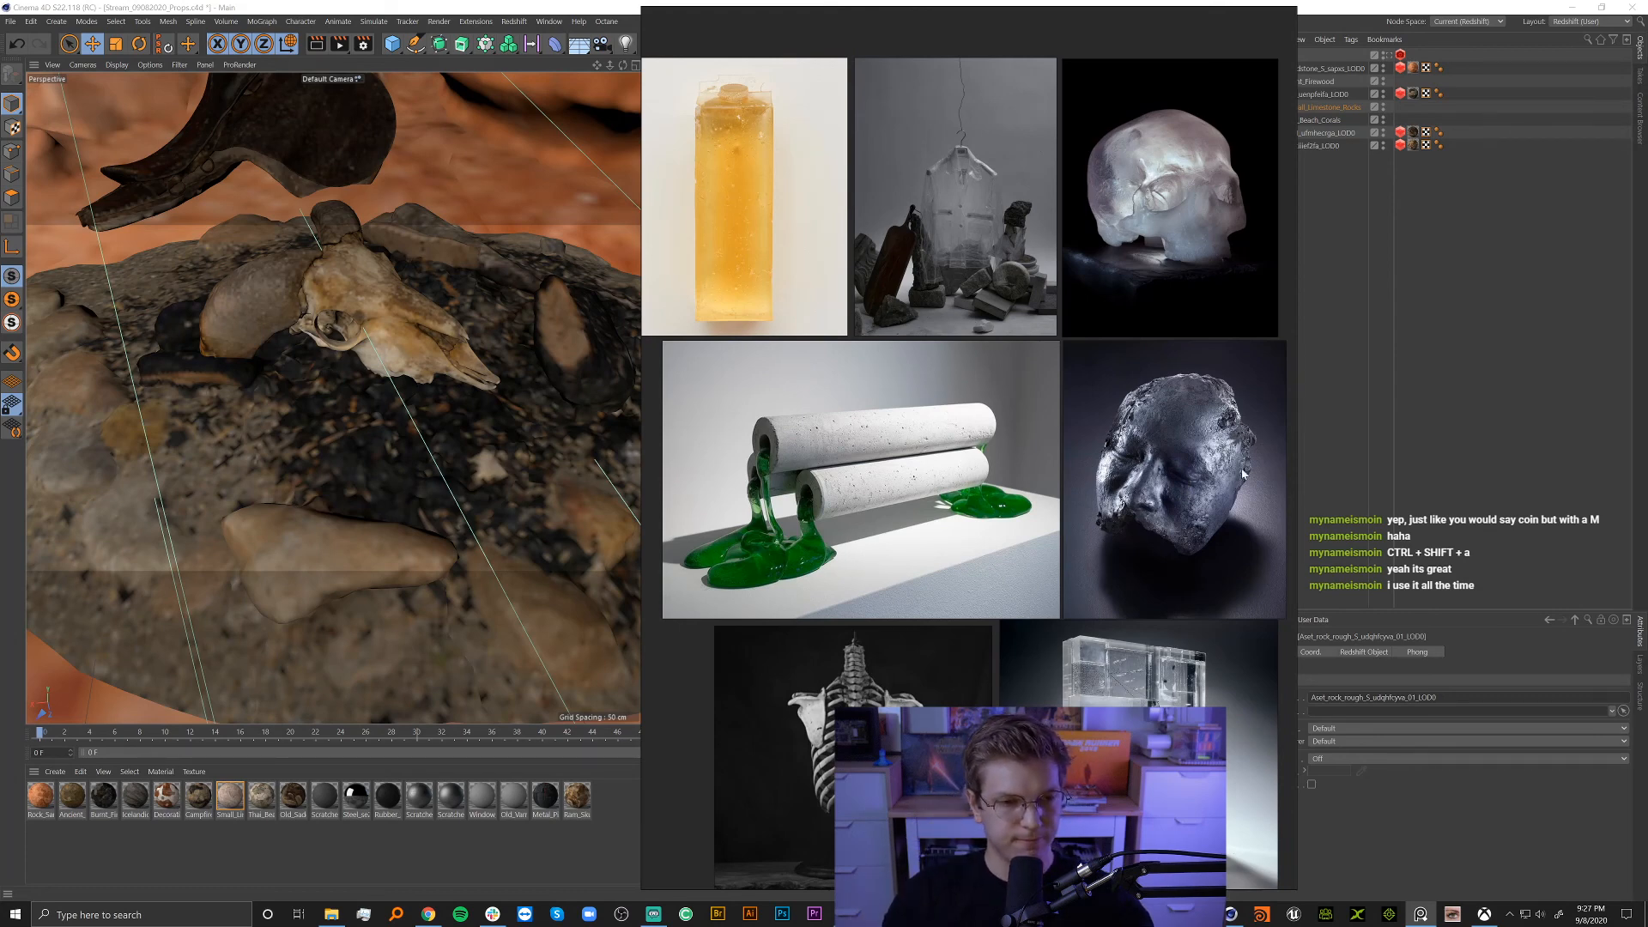
pyautogui.click(1457, 411)
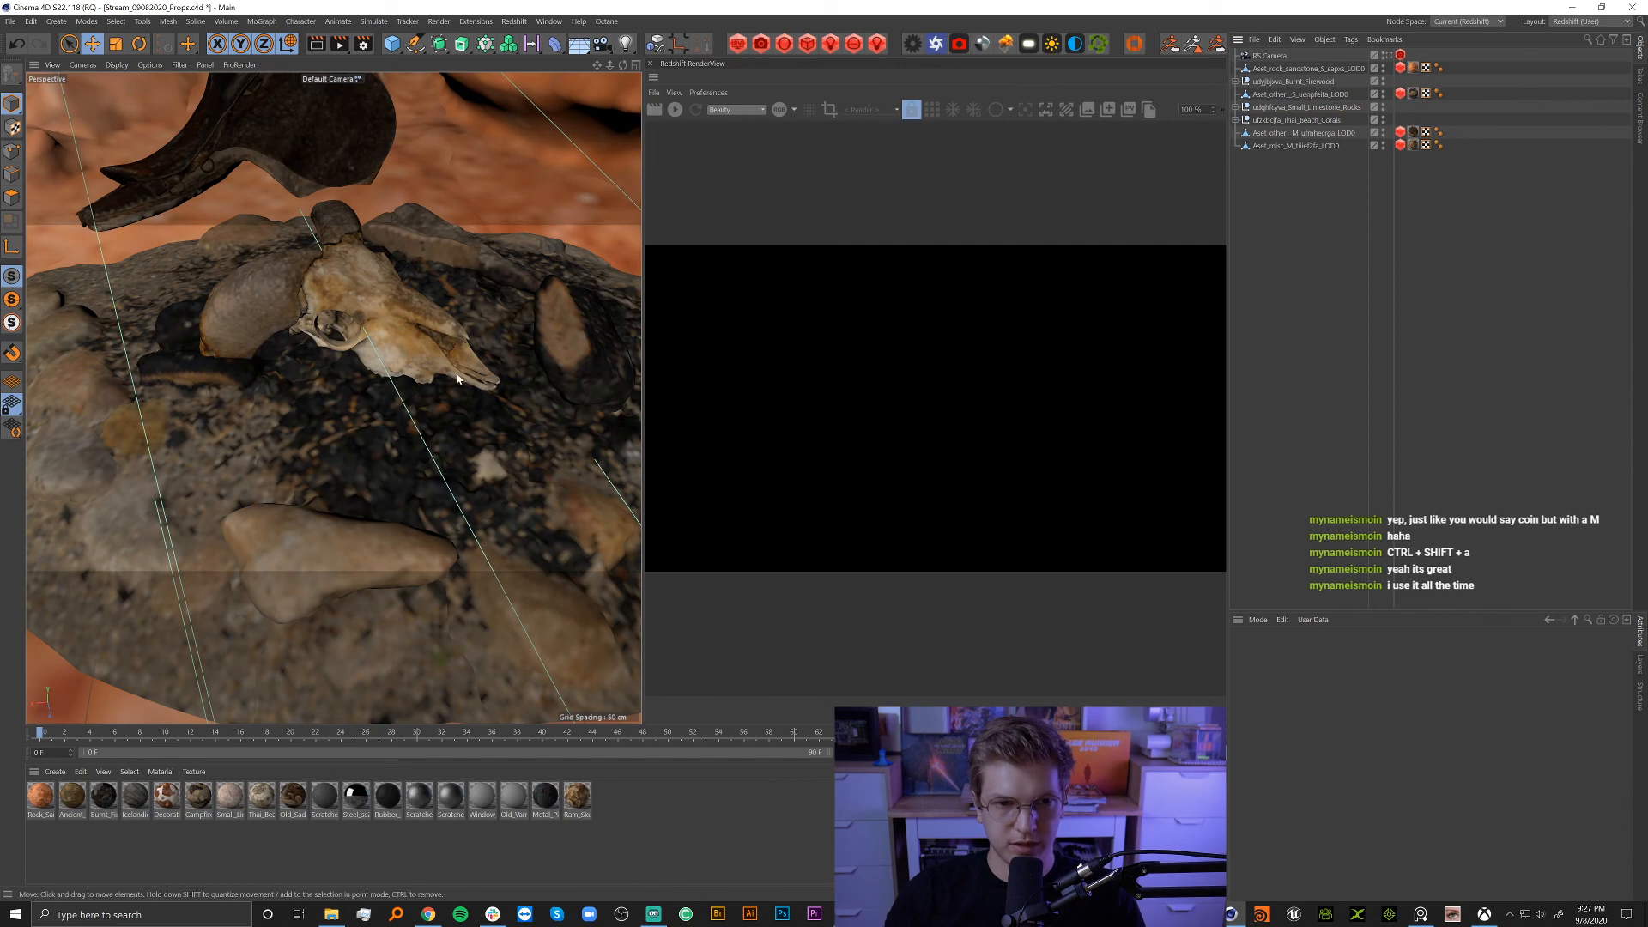
pyautogui.keyDown('alt'); pyautogui.moveTo(456, 378); pyautogui.dragTo(413, 372); pyautogui.keyUp('alt')
pyautogui.scroll(-10, 412, 373)
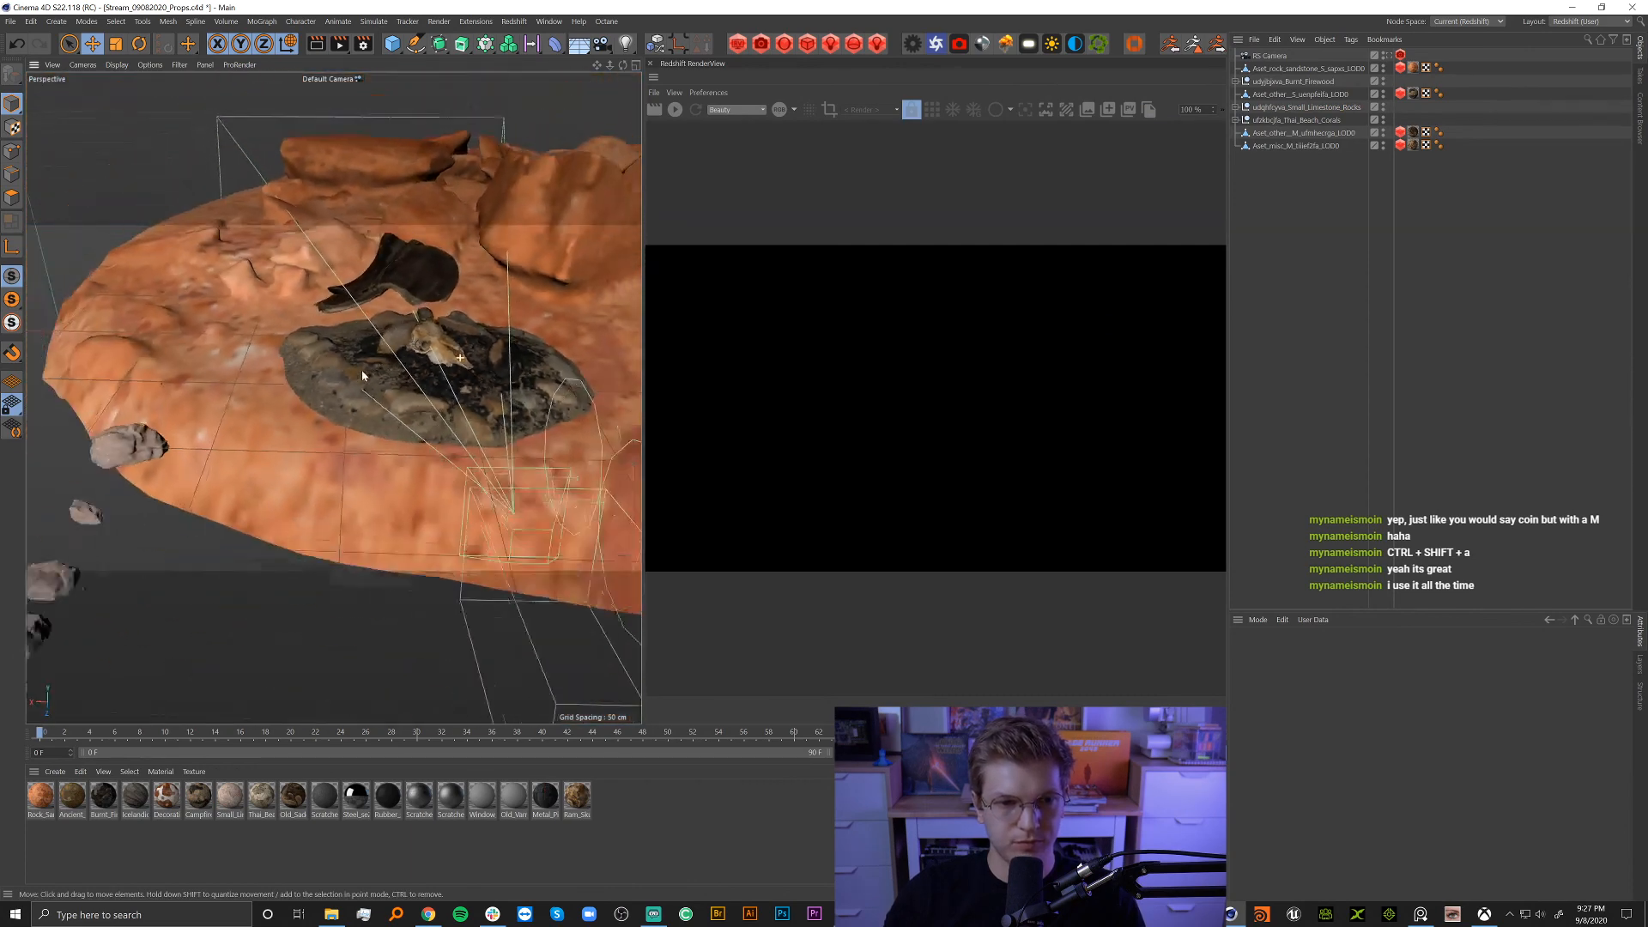
pyautogui.scroll(2, 412, 372)
pyautogui.keyDown('alt'); pyautogui.moveTo(412, 373); pyautogui.dragTo(478, 337, button='middle'); pyautogui.keyUp('alt')
pyautogui.keyDown('alt'); pyautogui.moveTo(455, 317); pyautogui.dragTo(356, 341); pyautogui.keyUp('alt')
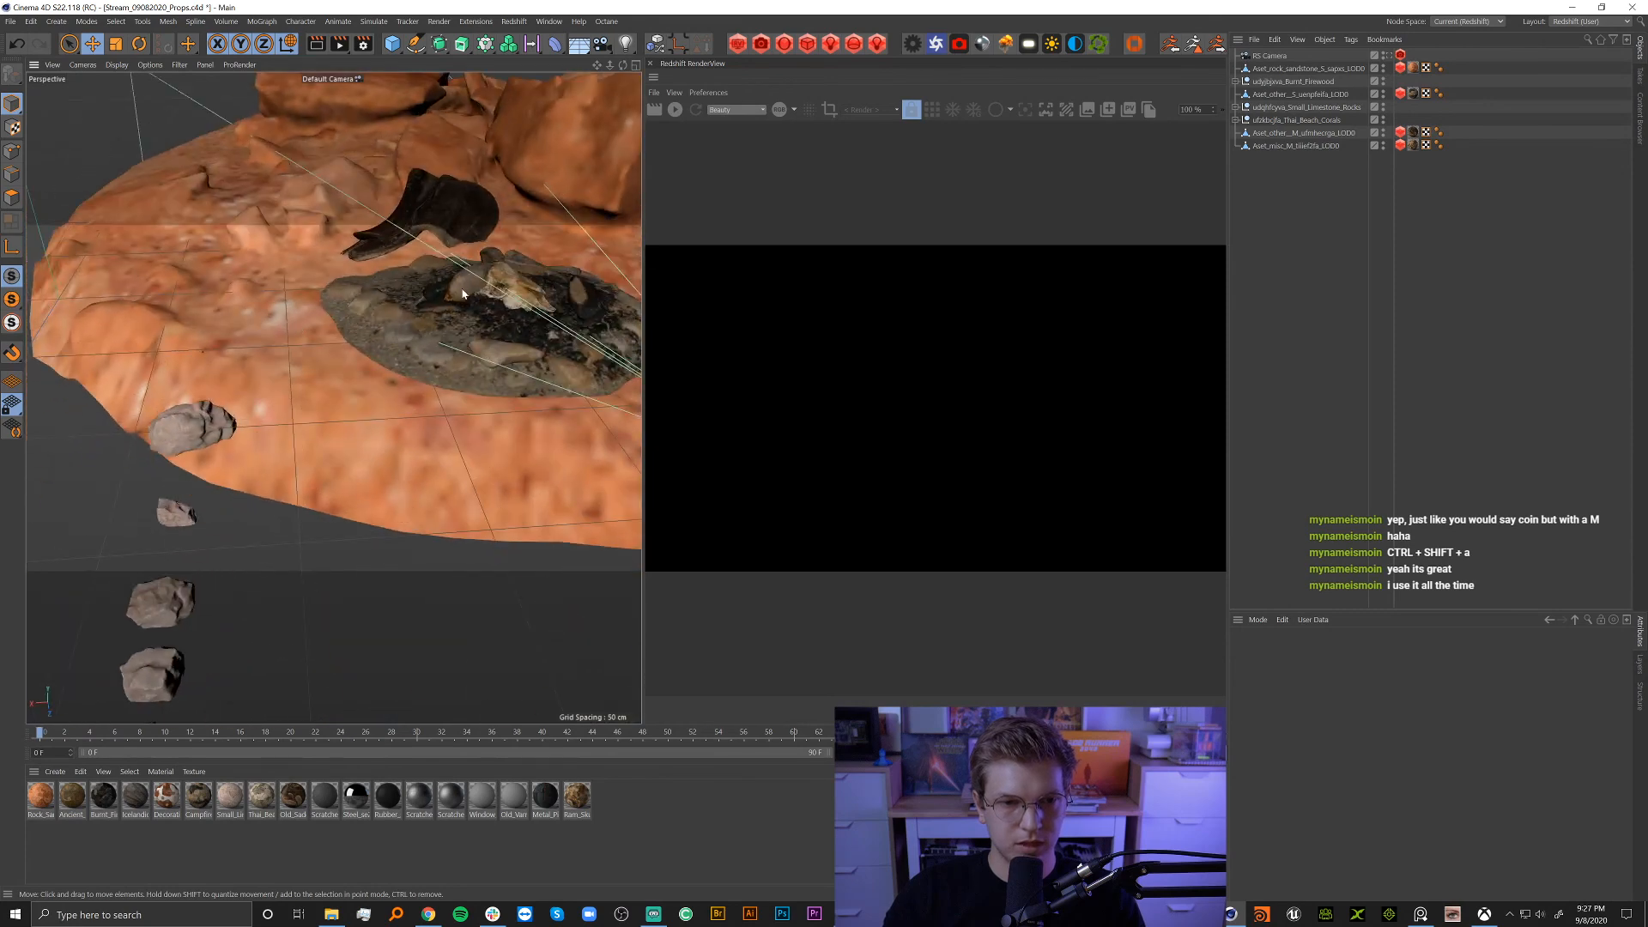
pyautogui.keyDown('alt'); pyautogui.moveTo(461, 294); pyautogui.dragTo(364, 376); pyautogui.keyUp('alt')
pyautogui.keyDown('alt'); pyautogui.moveTo(260, 400); pyautogui.dragTo(391, 371); pyautogui.keyUp('alt')
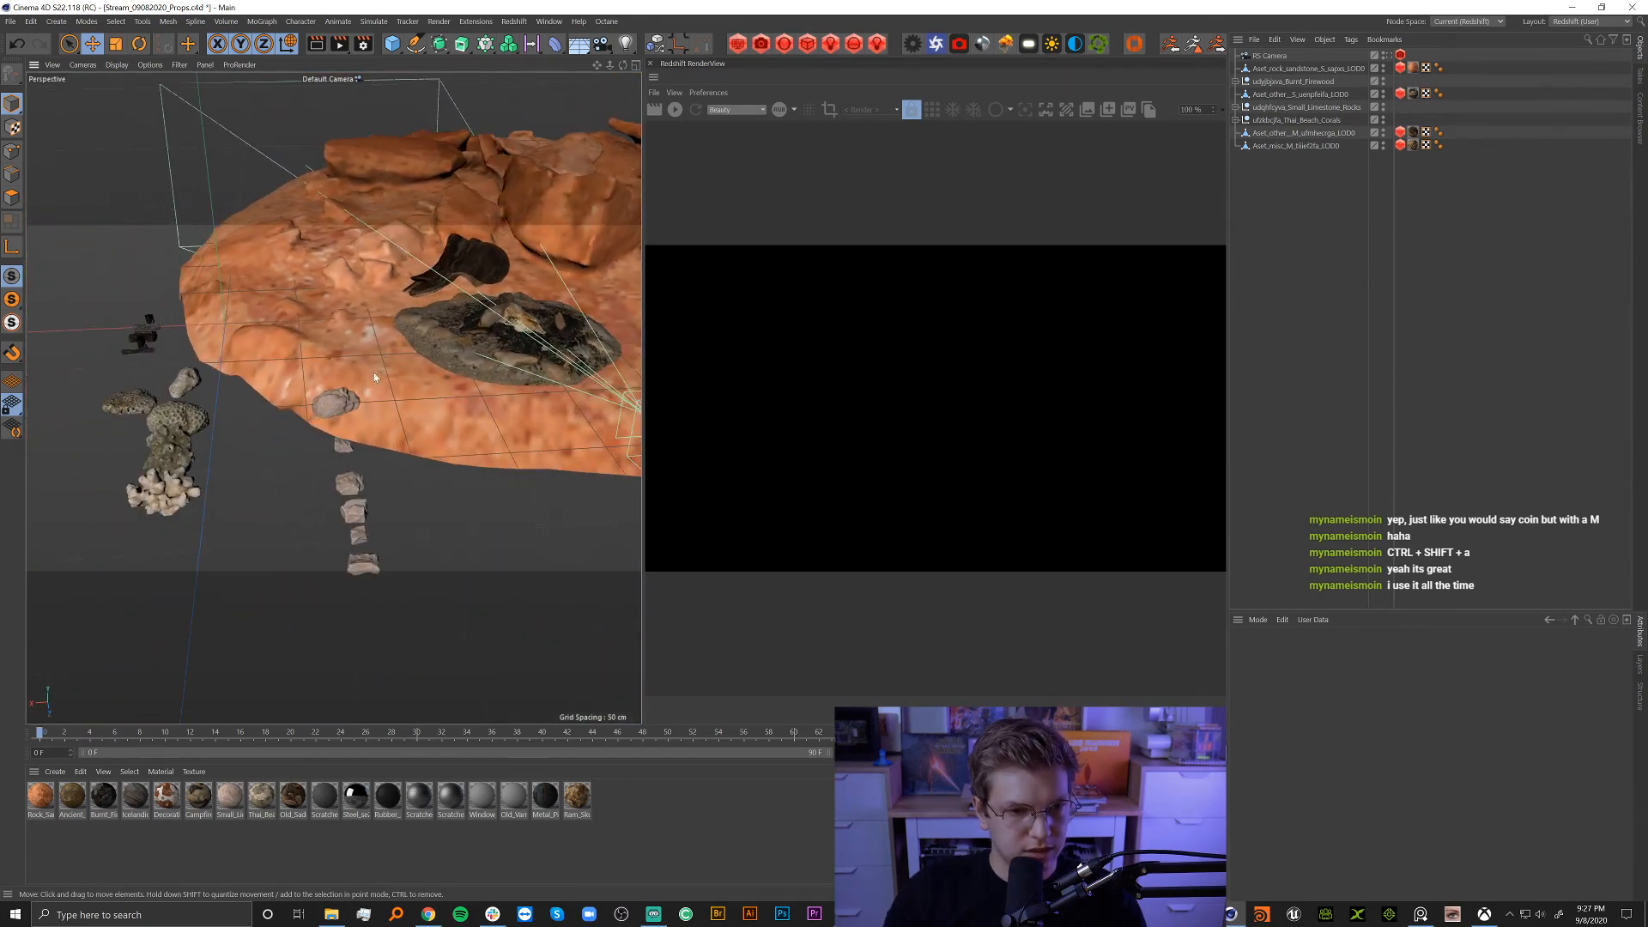
pyautogui.keyDown('alt'); pyautogui.moveTo(292, 369); pyautogui.dragTo(244, 419); pyautogui.keyUp('alt')
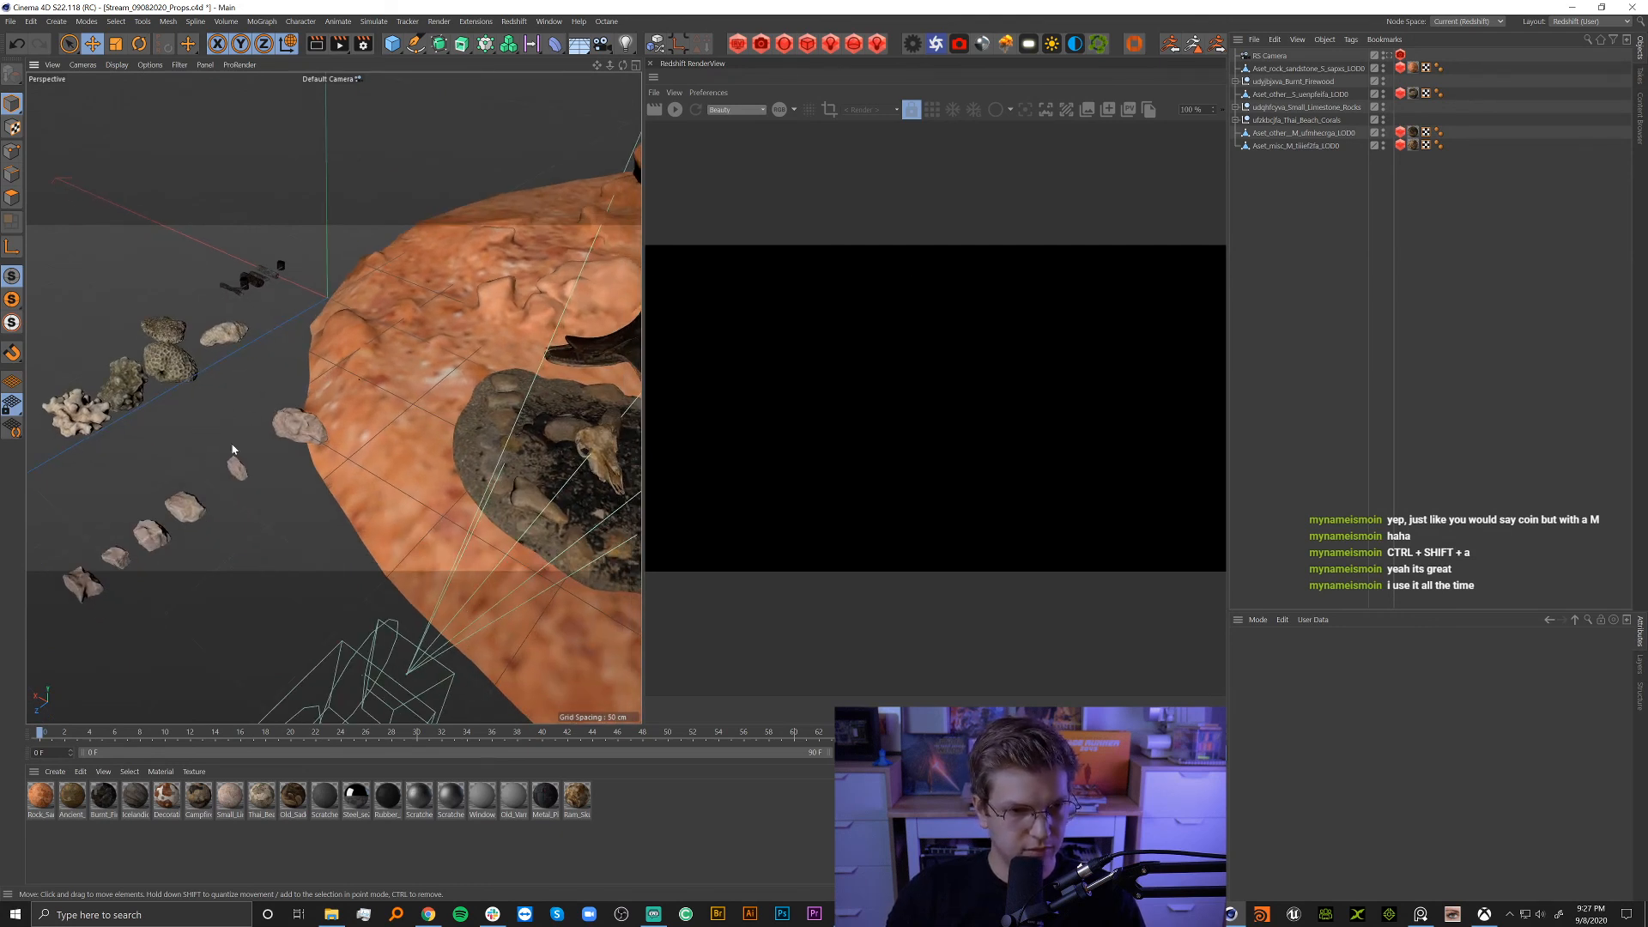
# Move the whole Burnt_Firewood group from outside the ground onto the campfire next to the skull.
pyautogui.click(259, 278)
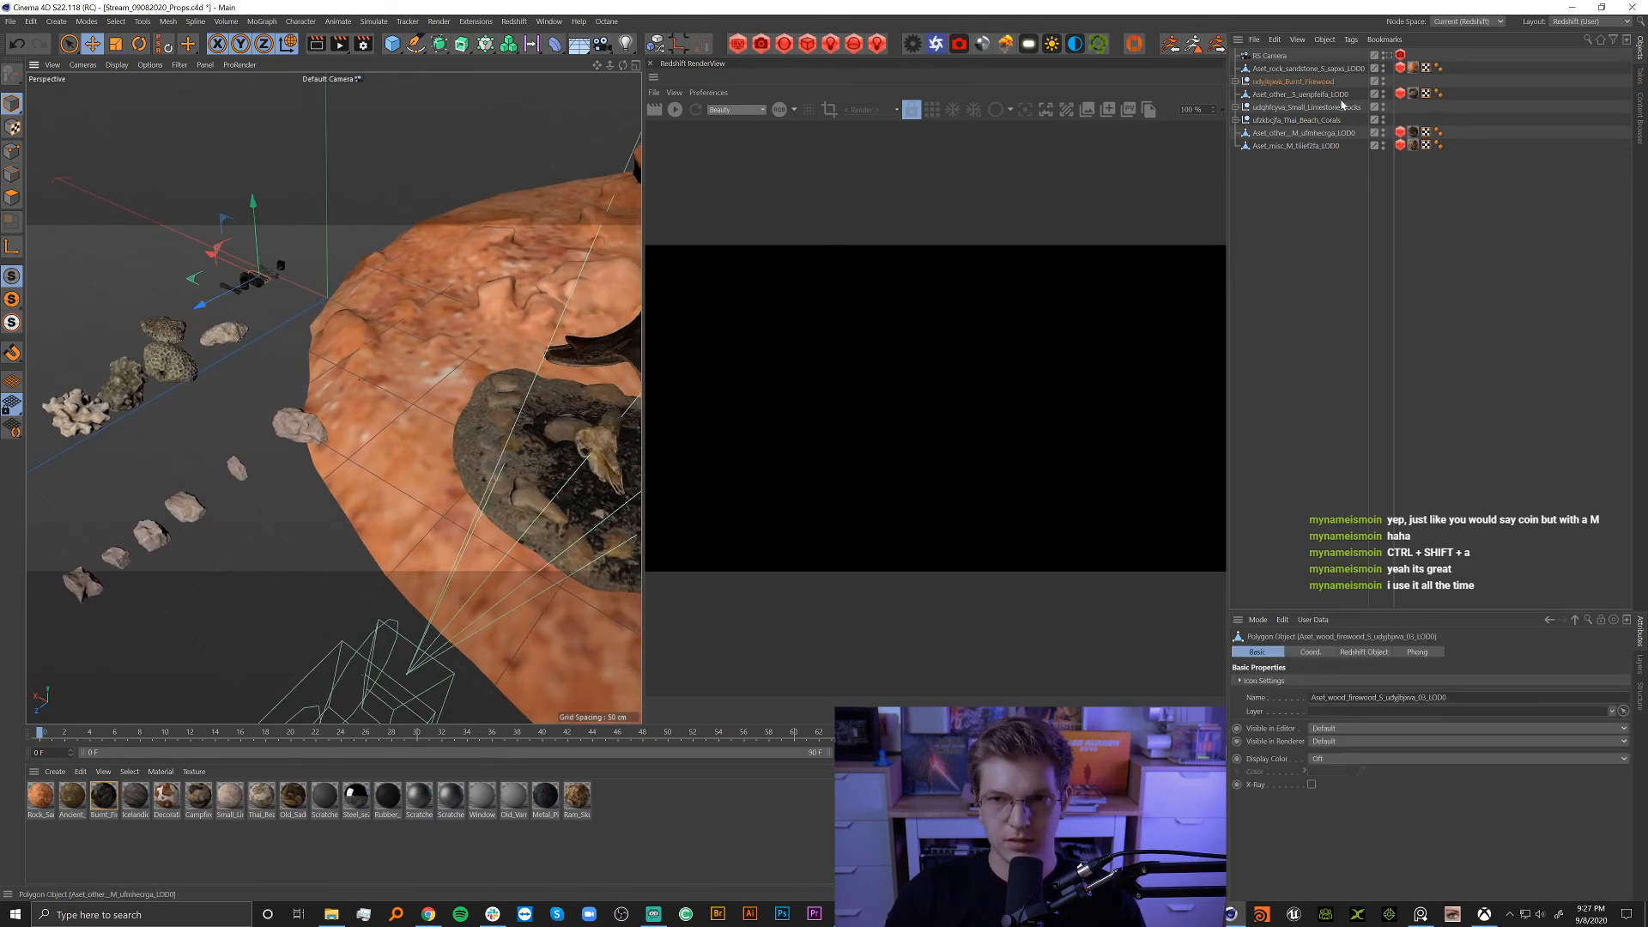
pyautogui.click(1273, 82)
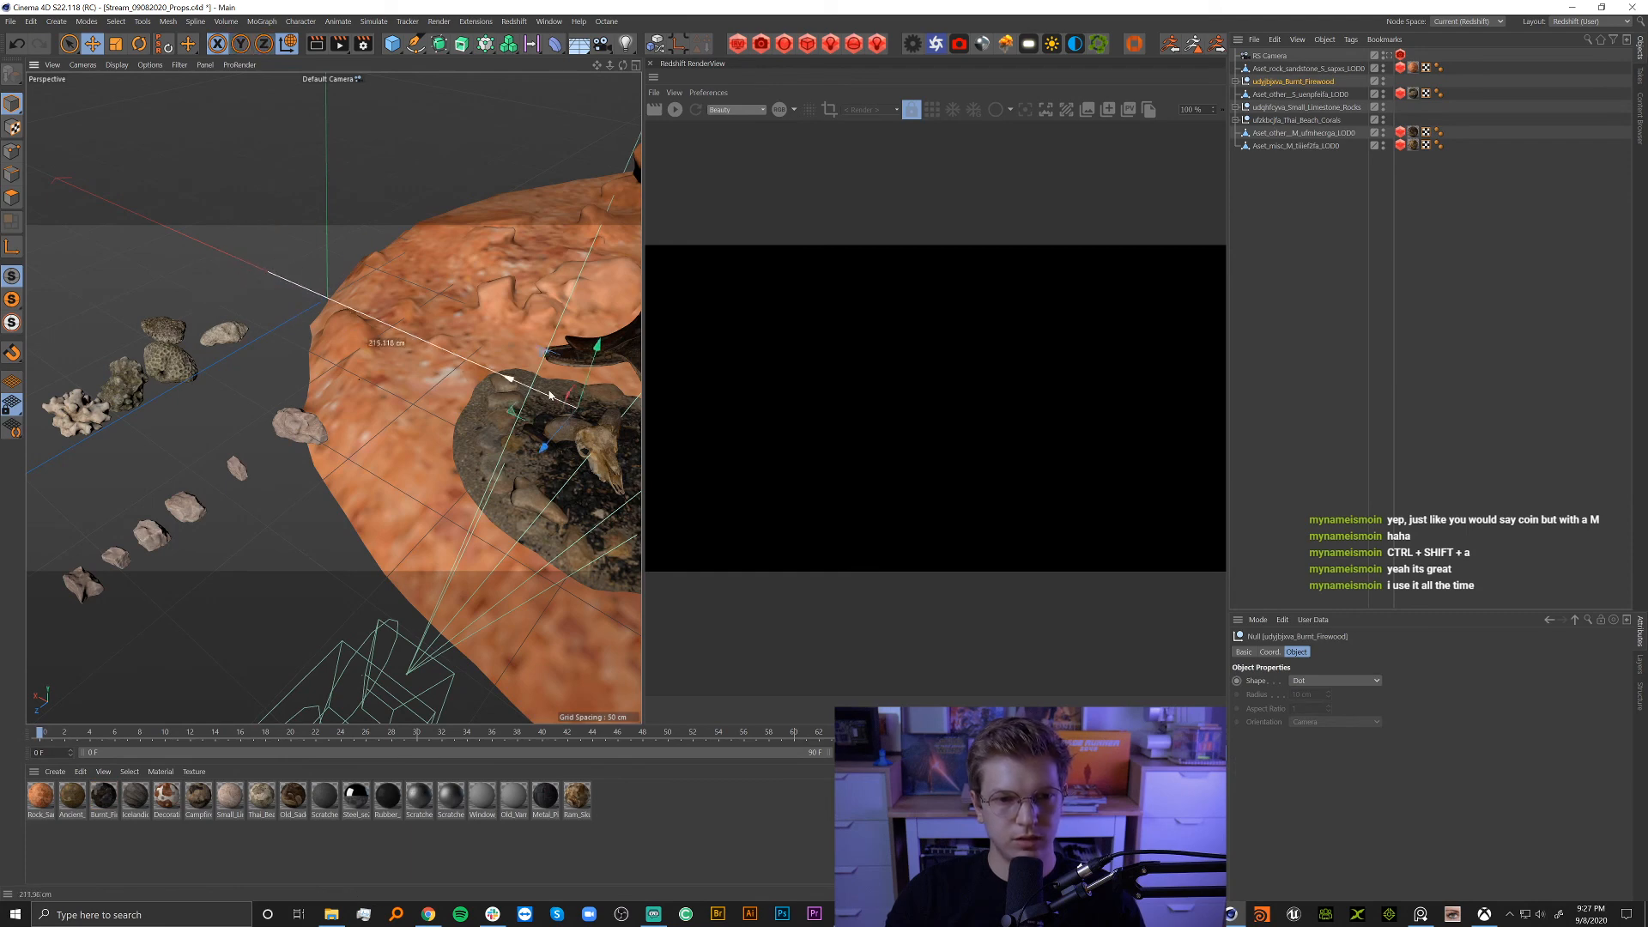
pyautogui.moveTo(624, 380); pyautogui.dragTo(606, 453)
pyautogui.scroll(10, 606, 452)
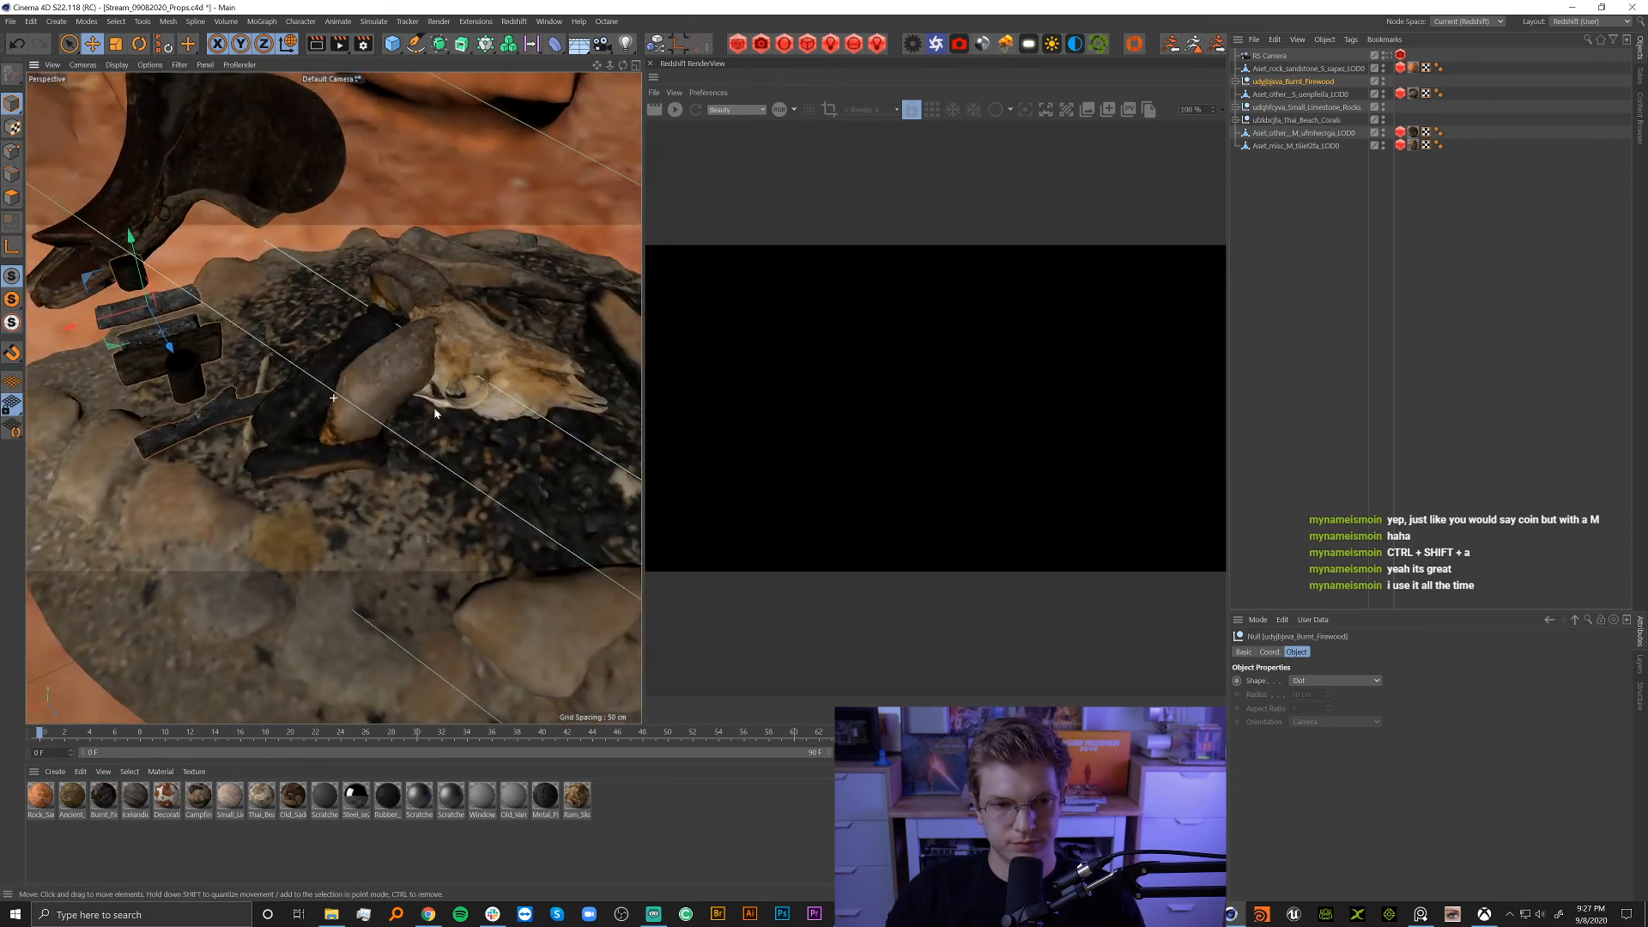
# Move the forked burnt firewood piece from the pile to the ground in front of the skull and turn it lengthwise.
pyautogui.click(218, 464)
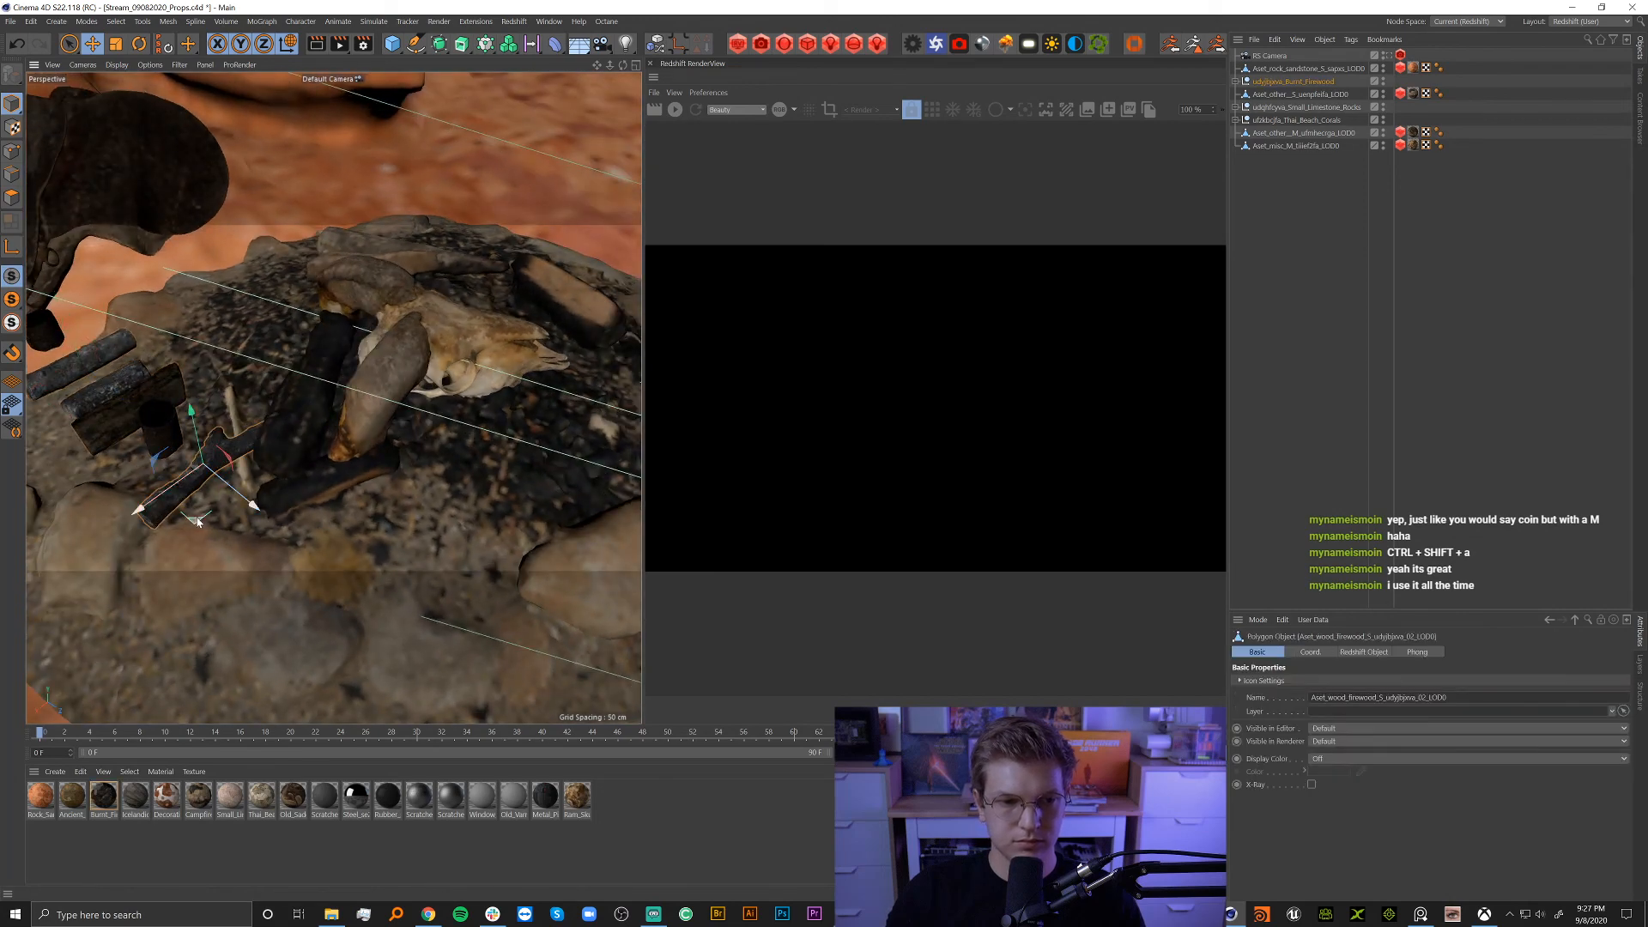
pyautogui.moveTo(214, 519); pyautogui.dragTo(514, 459)
pyautogui.press('r')
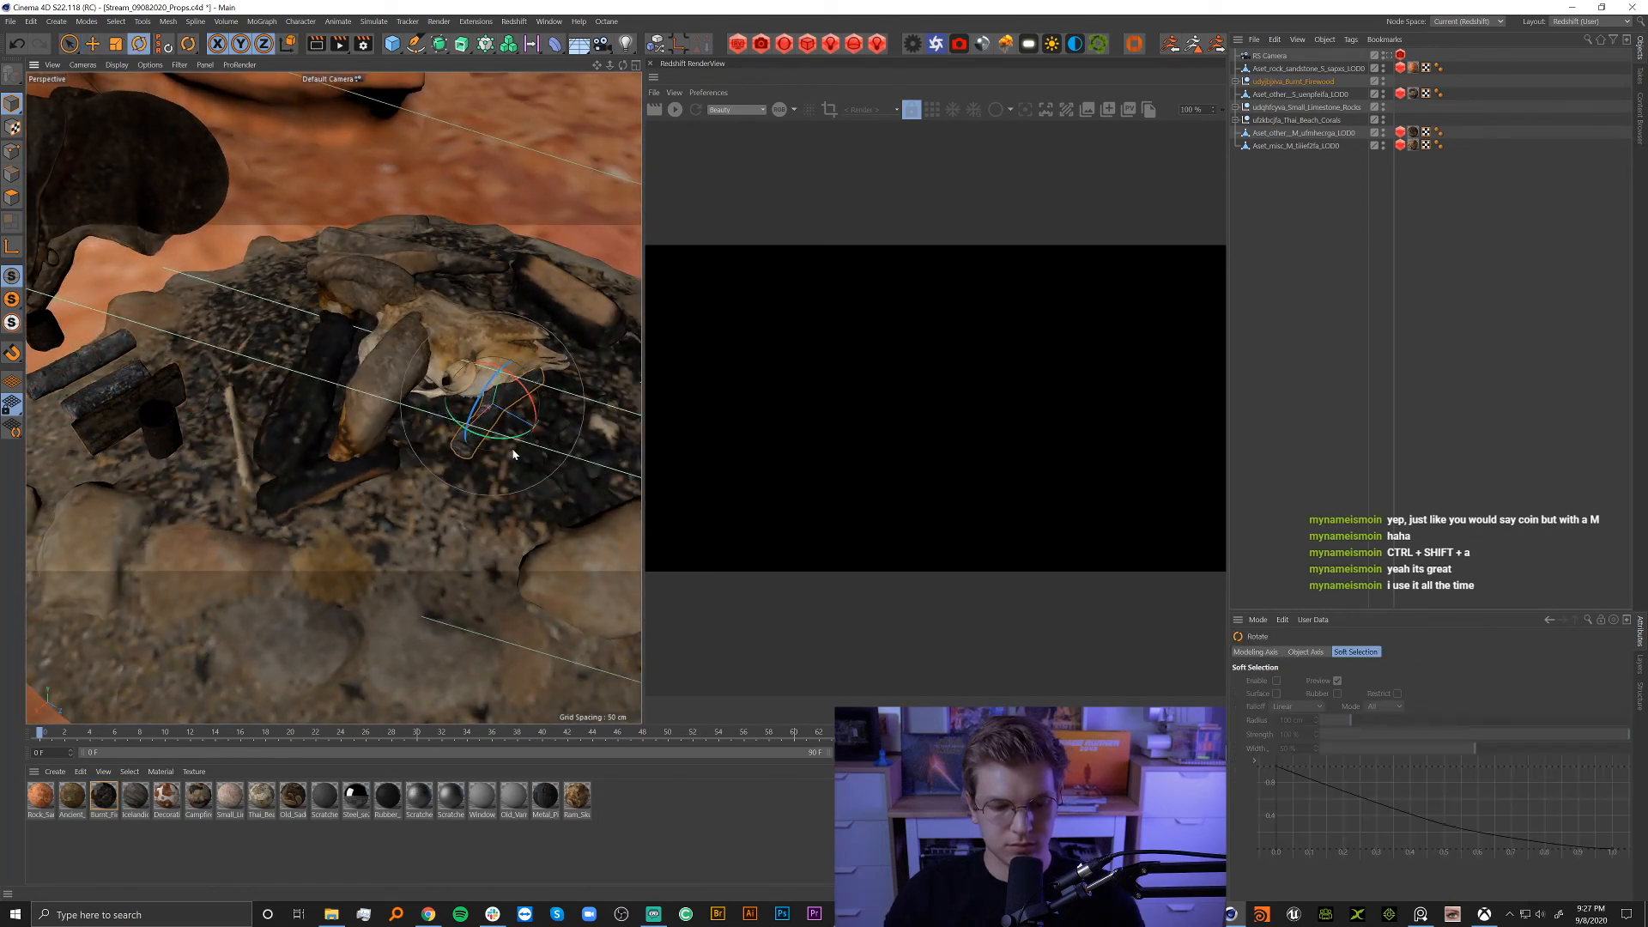
pyautogui.moveTo(526, 379); pyautogui.dragTo(462, 374)
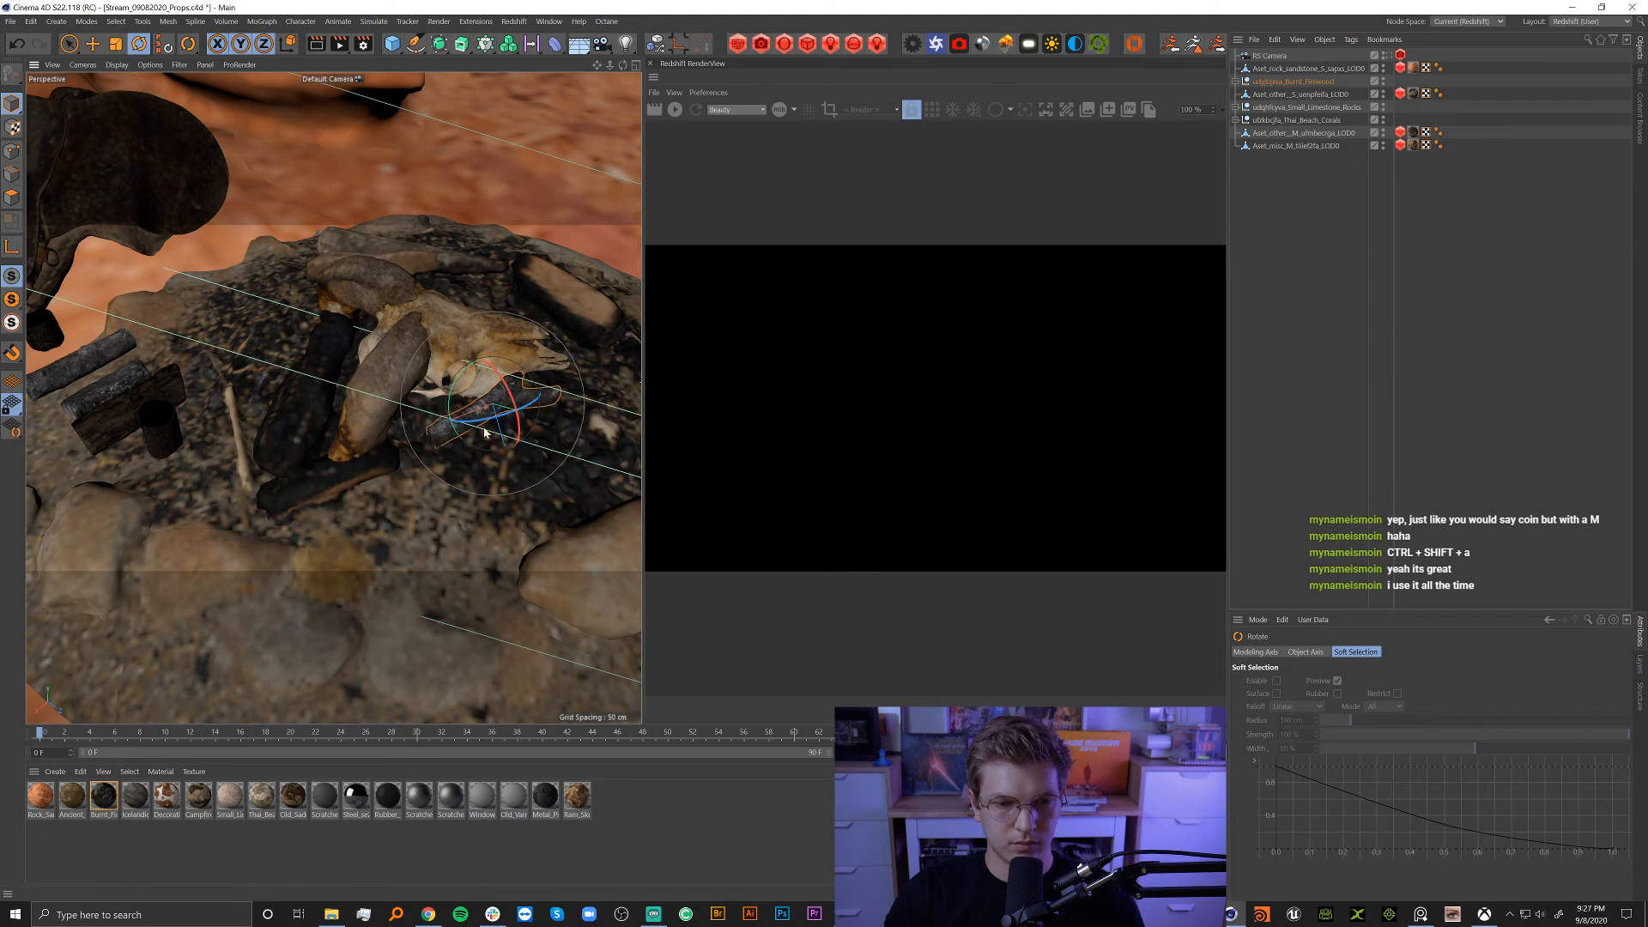
# Rotate the forked firewood in close-up so it lies beneath the skull's jaw, and fine-tune its position and height for the RS Camera.
pyautogui.scroll(4, 498, 435)
pyautogui.keyDown('alt'); pyautogui.moveTo(510, 426); pyautogui.dragTo(271, 415); pyautogui.keyUp('alt')
pyautogui.moveTo(567, 380); pyautogui.dragTo(483, 359)
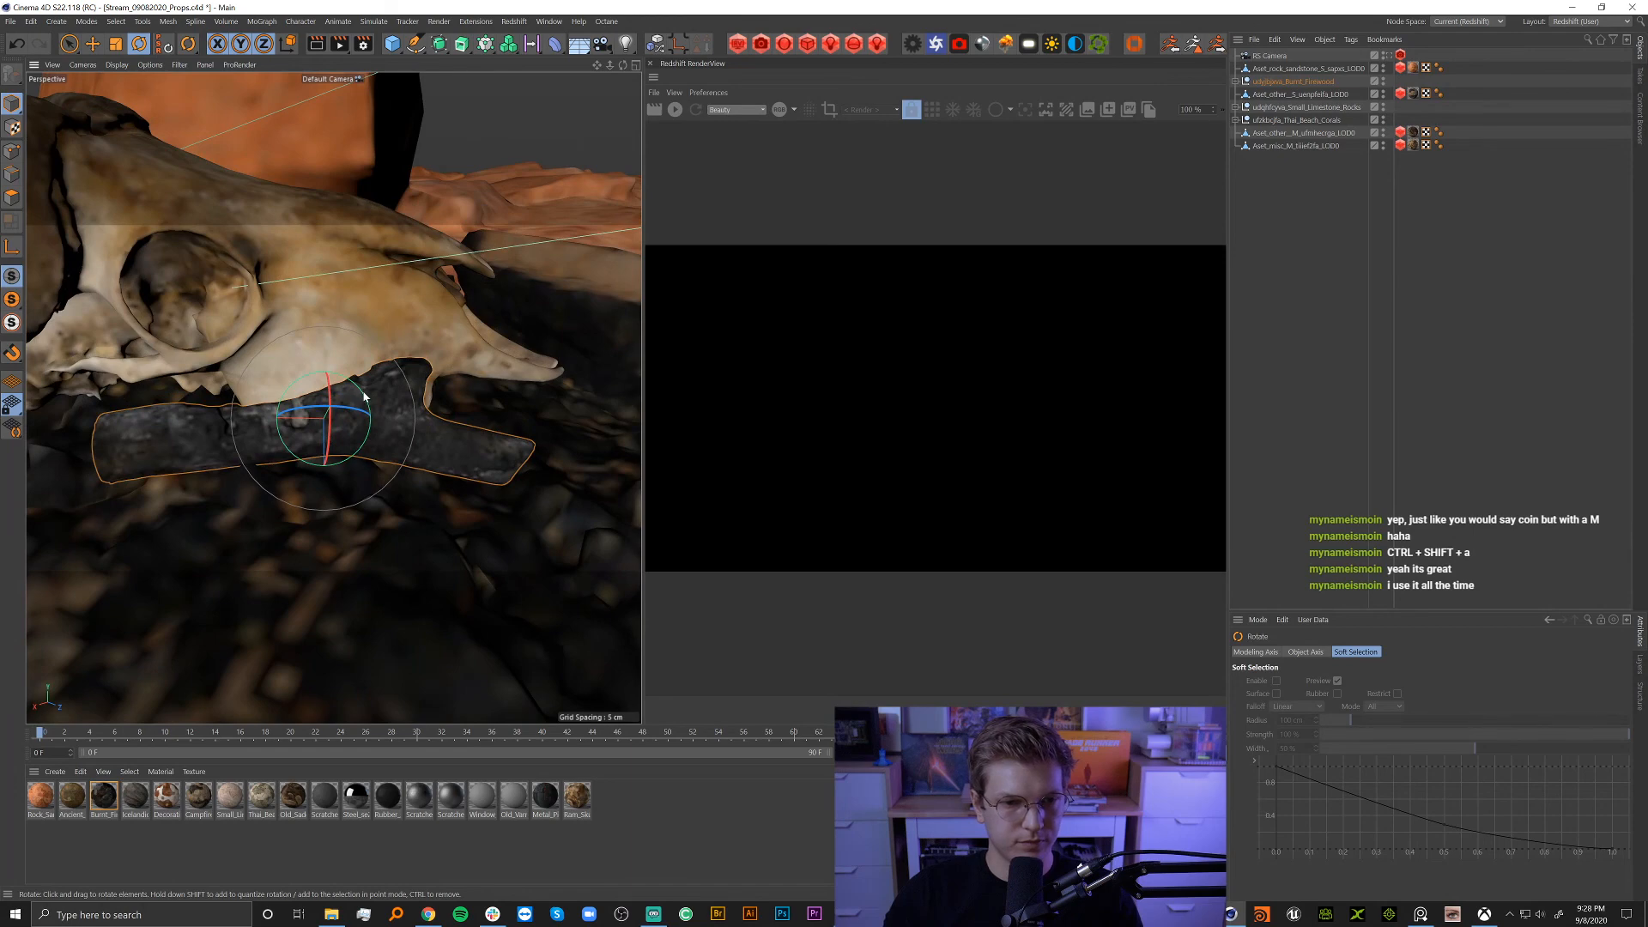
pyautogui.moveTo(364, 396); pyautogui.dragTo(99, 360)
pyautogui.press('e')
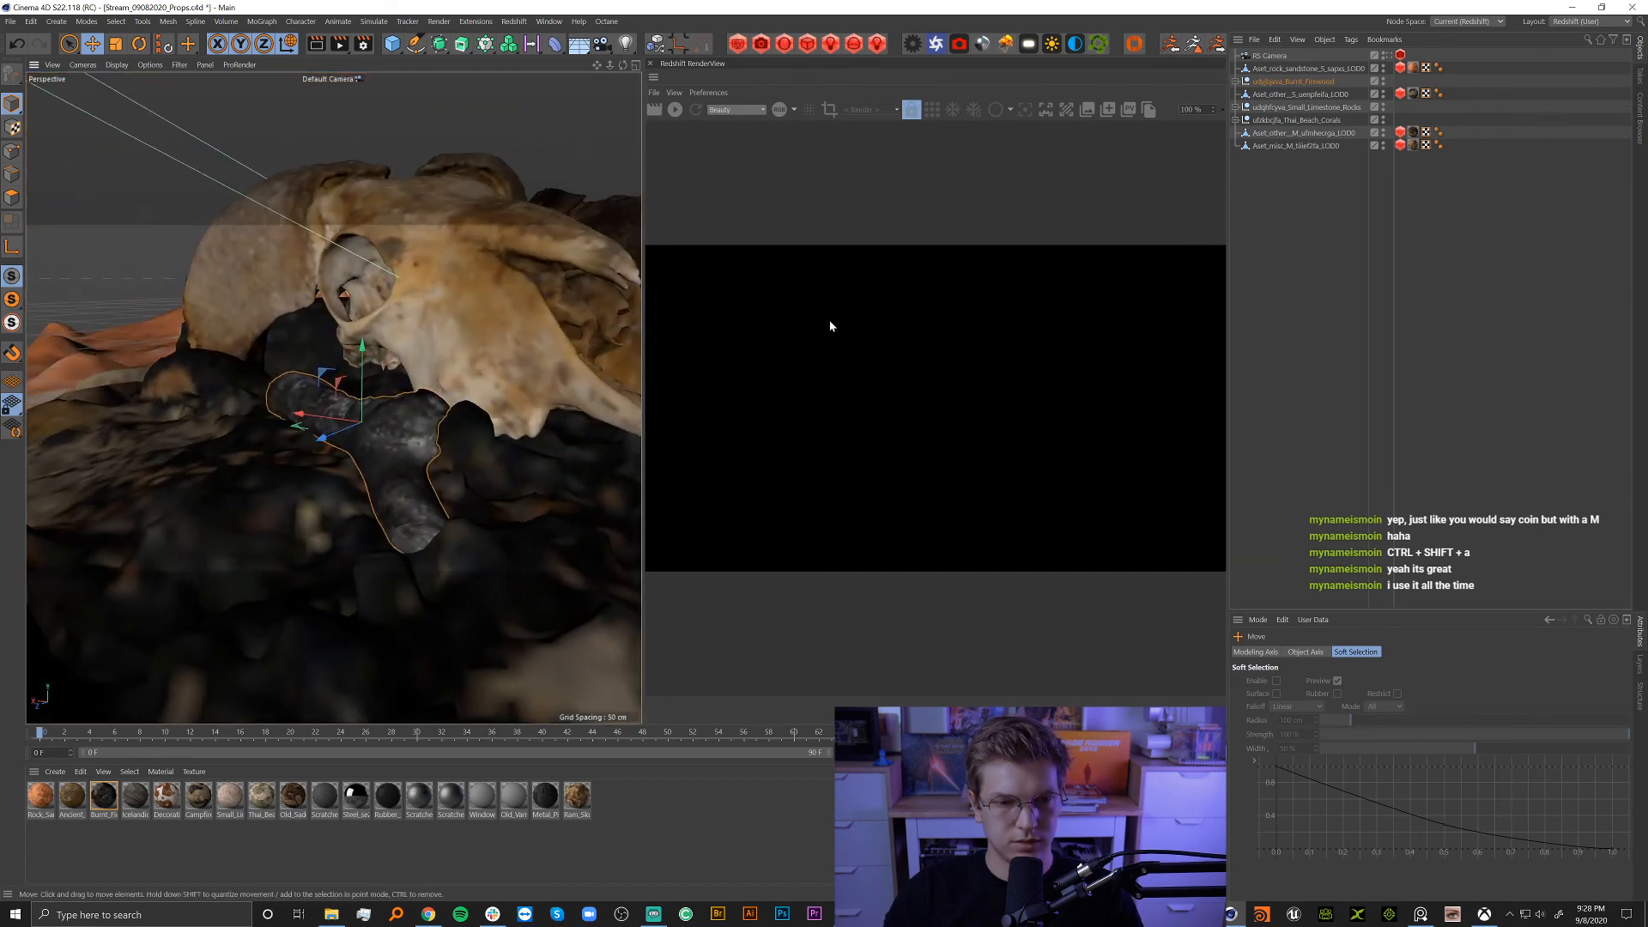
pyautogui.click(1390, 55)
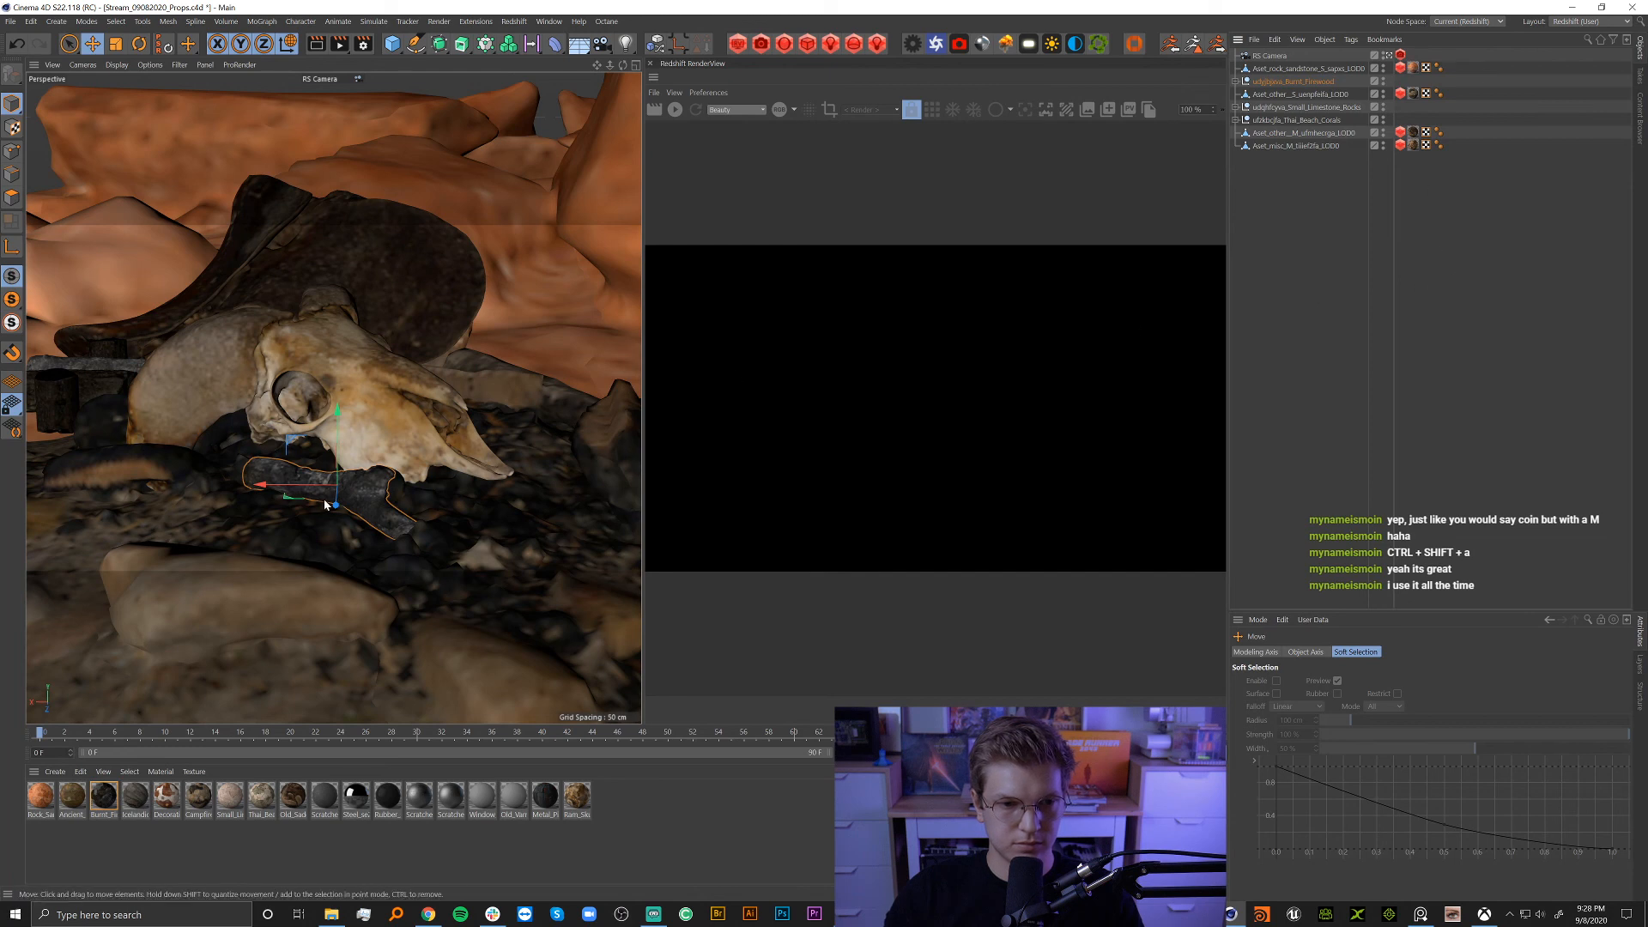
pyautogui.moveTo(326, 505); pyautogui.dragTo(328, 500)
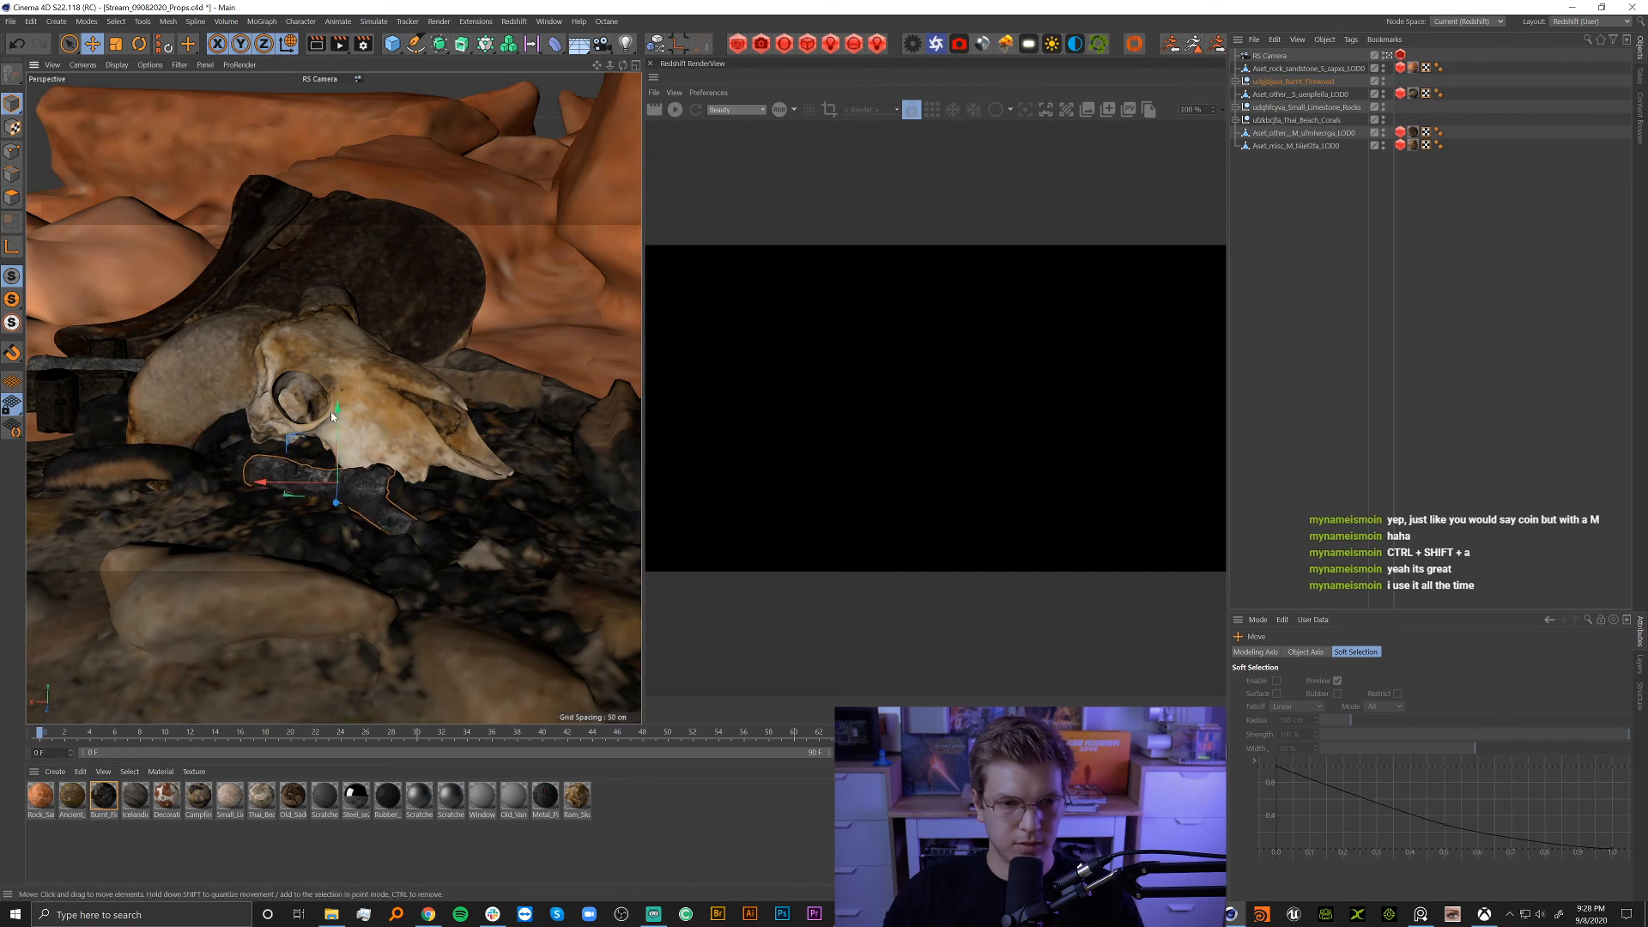
pyautogui.moveTo(332, 414); pyautogui.dragTo(338, 410)
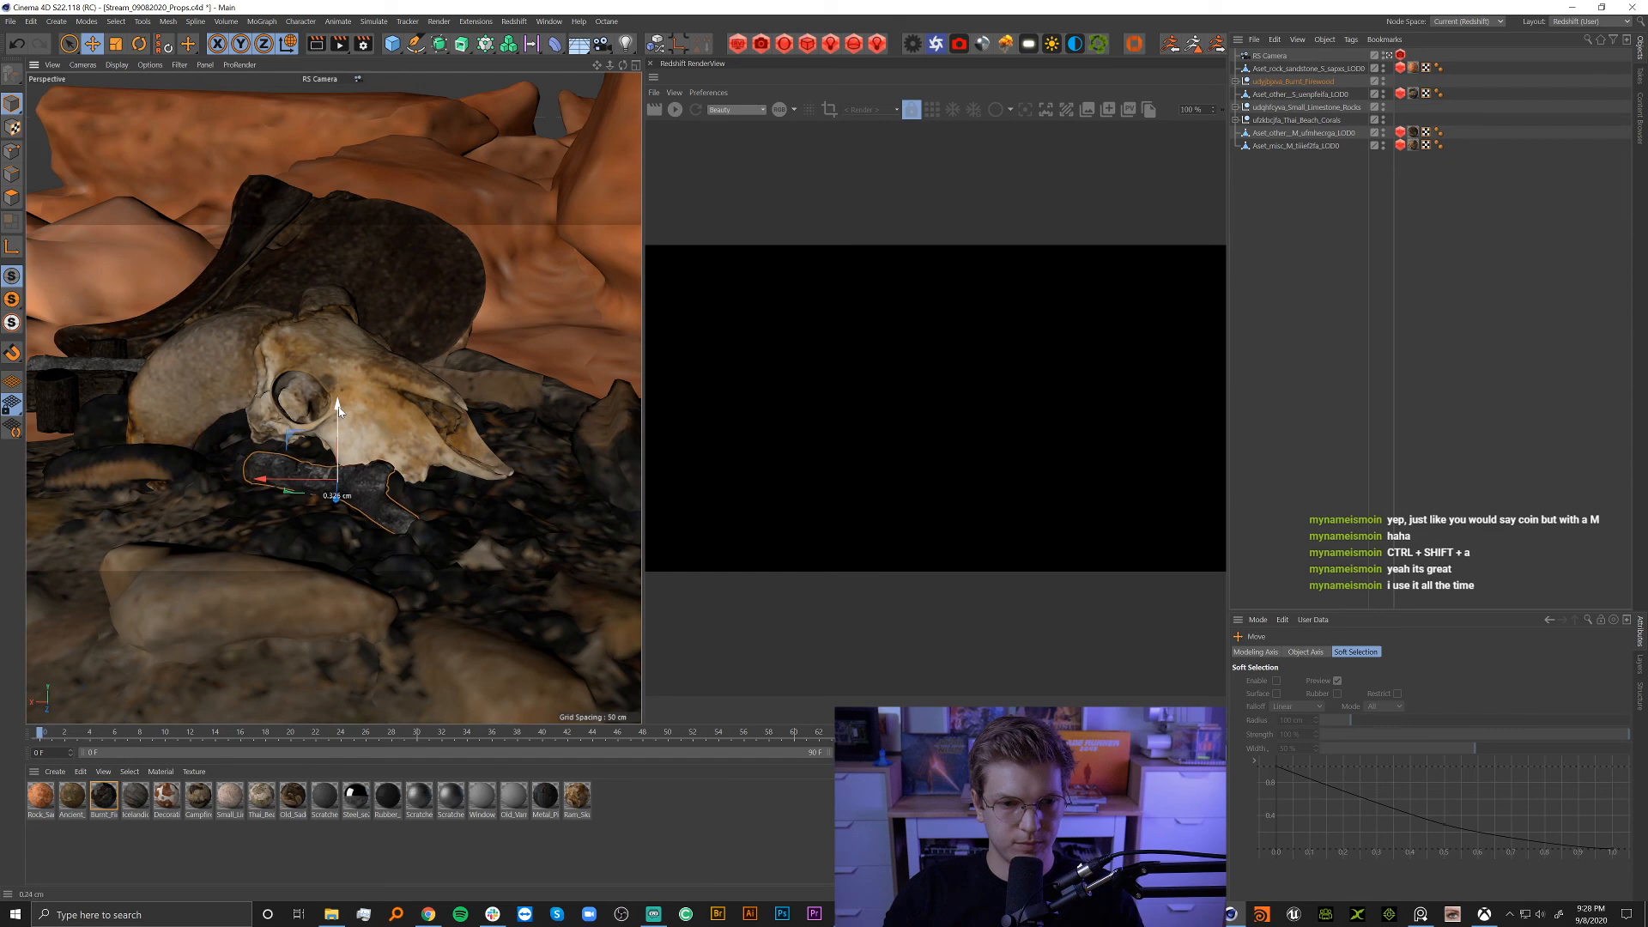
# Tilt the ram skull slightly and shift it so it rests on the burnt logs, checking it through the RS Camera.
pyautogui.click(402, 409)
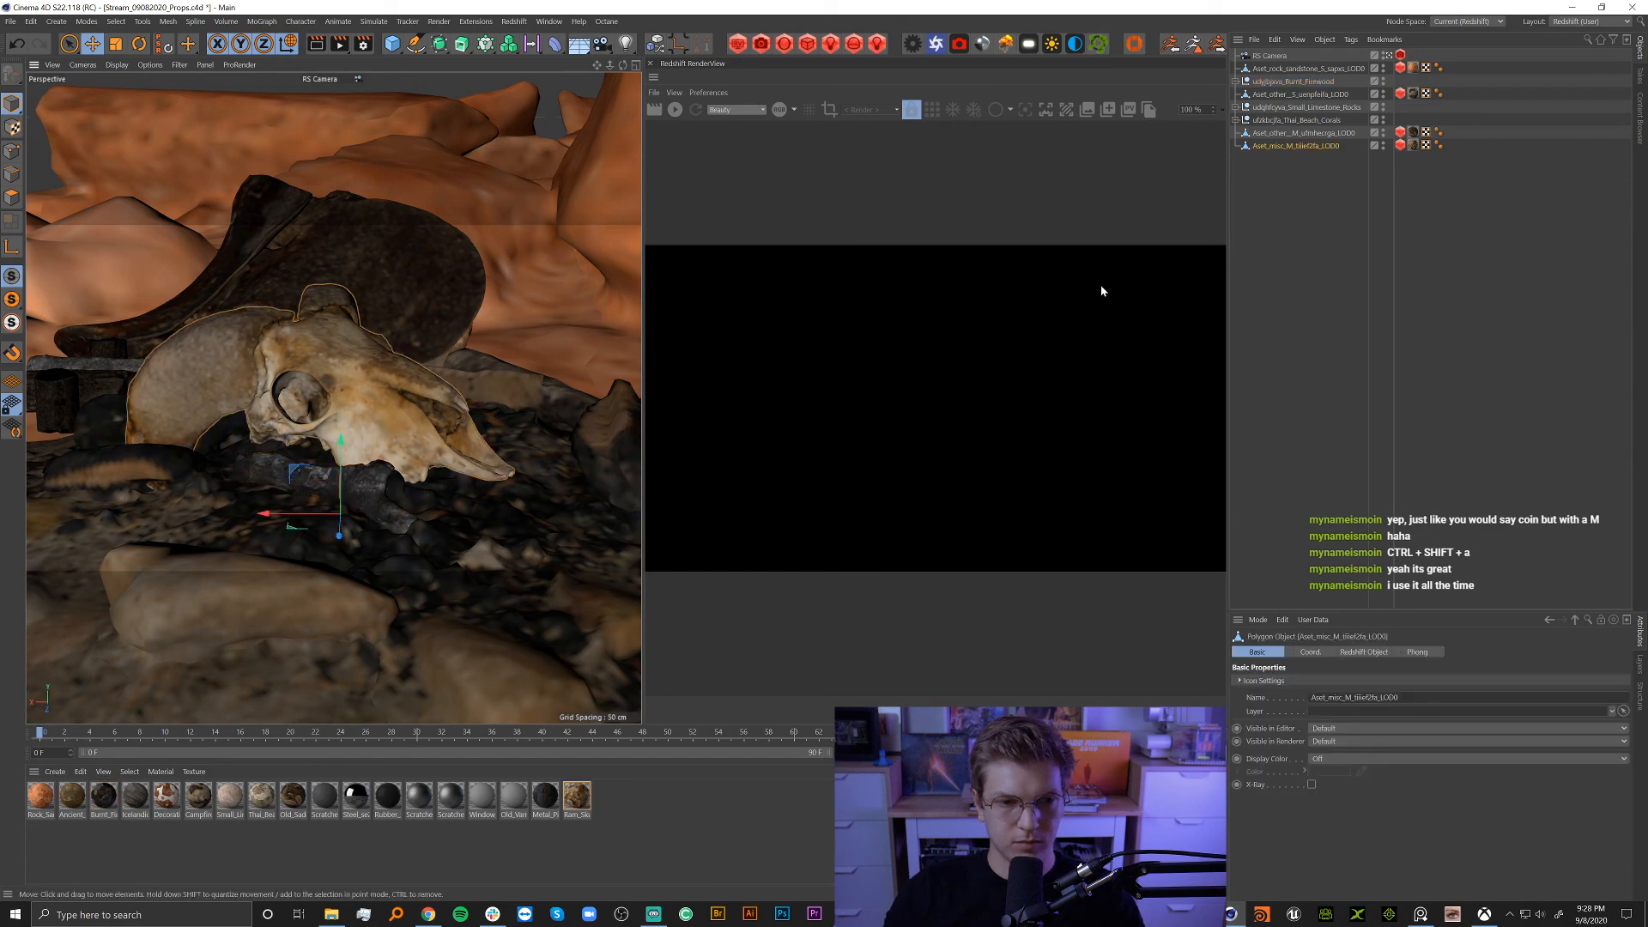
pyautogui.click(1391, 58)
pyautogui.keyDown('alt'); pyautogui.moveTo(515, 291); pyautogui.dragTo(547, 379); pyautogui.keyUp('alt')
pyautogui.moveTo(460, 441); pyautogui.dragTo(391, 421)
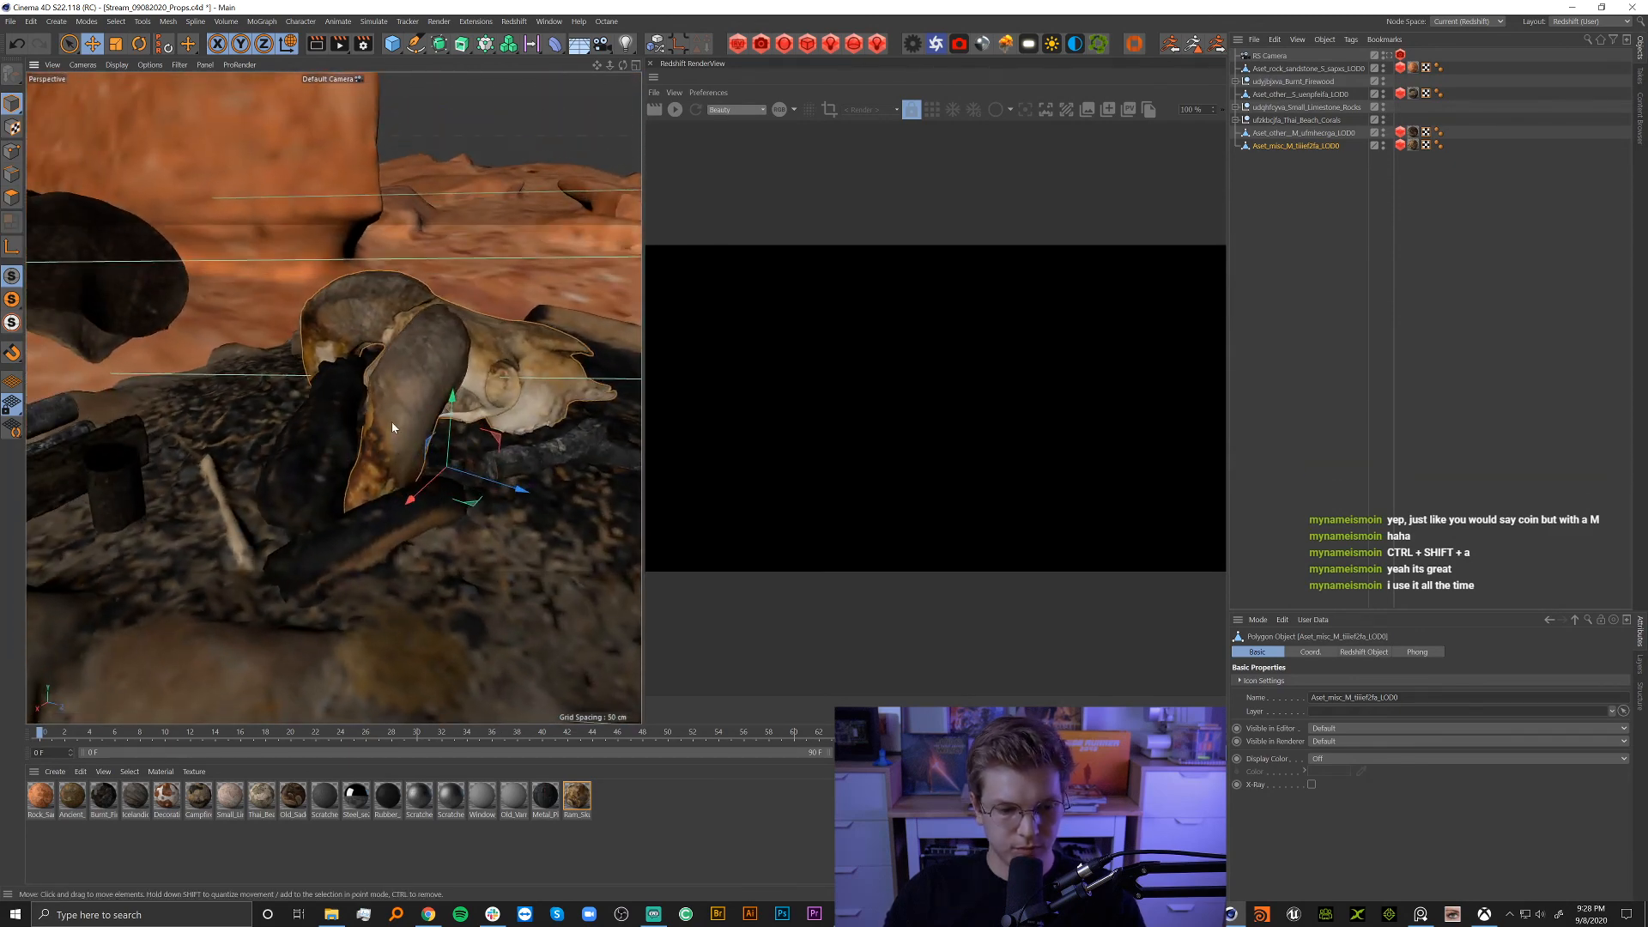
pyautogui.press('r')
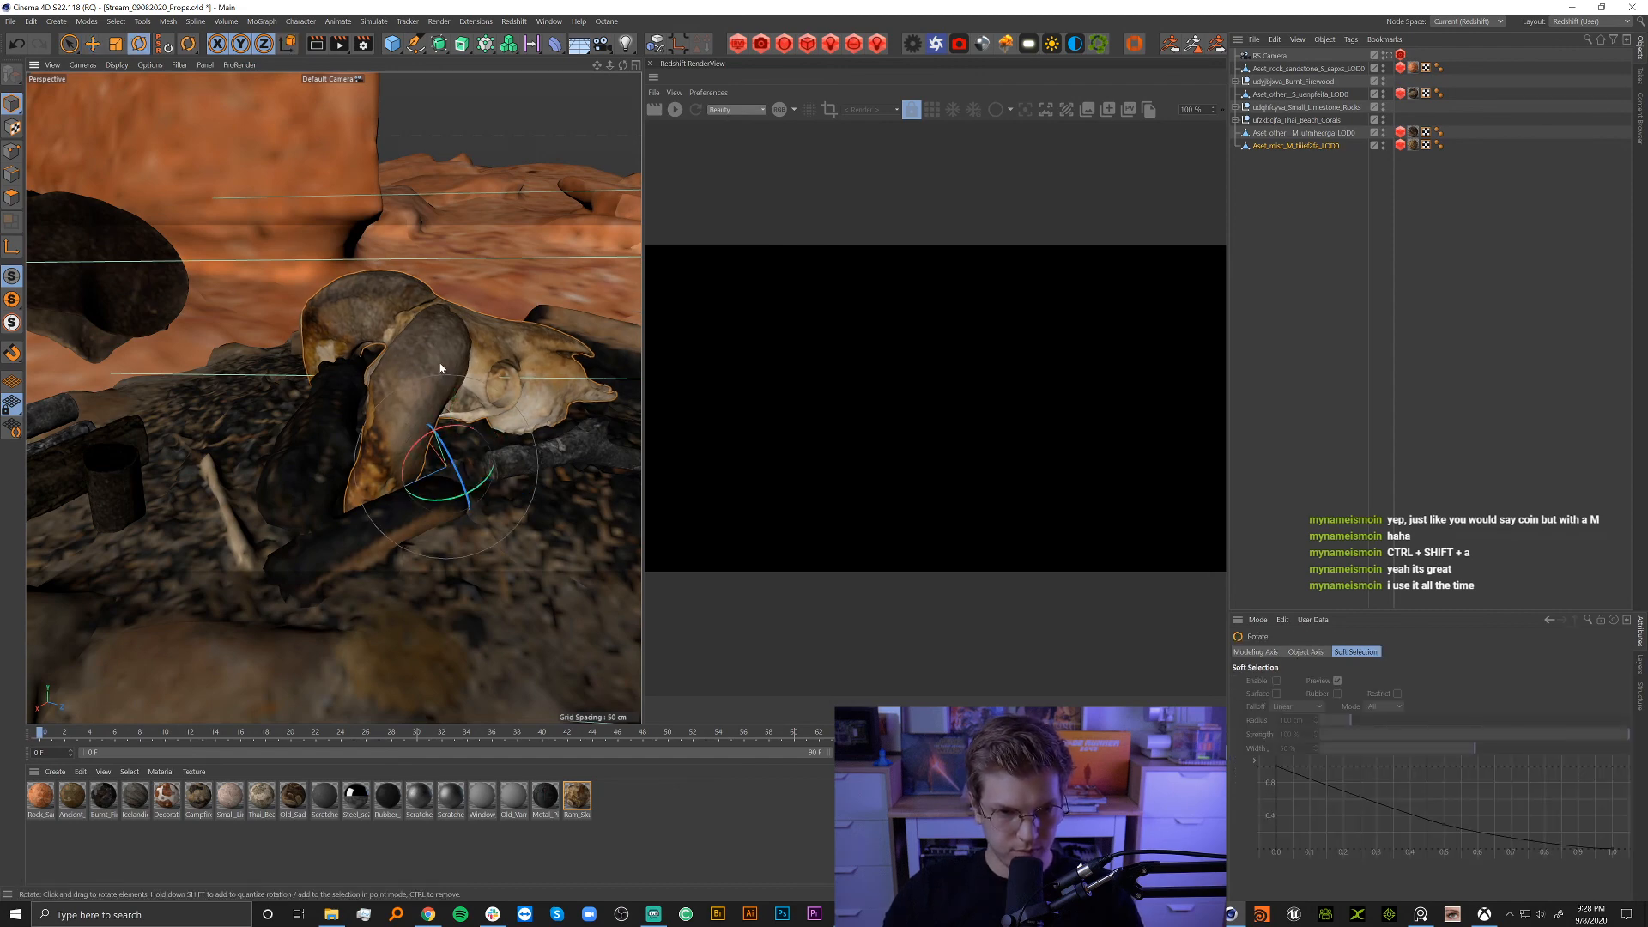
pyautogui.moveTo(441, 368); pyautogui.dragTo(479, 450)
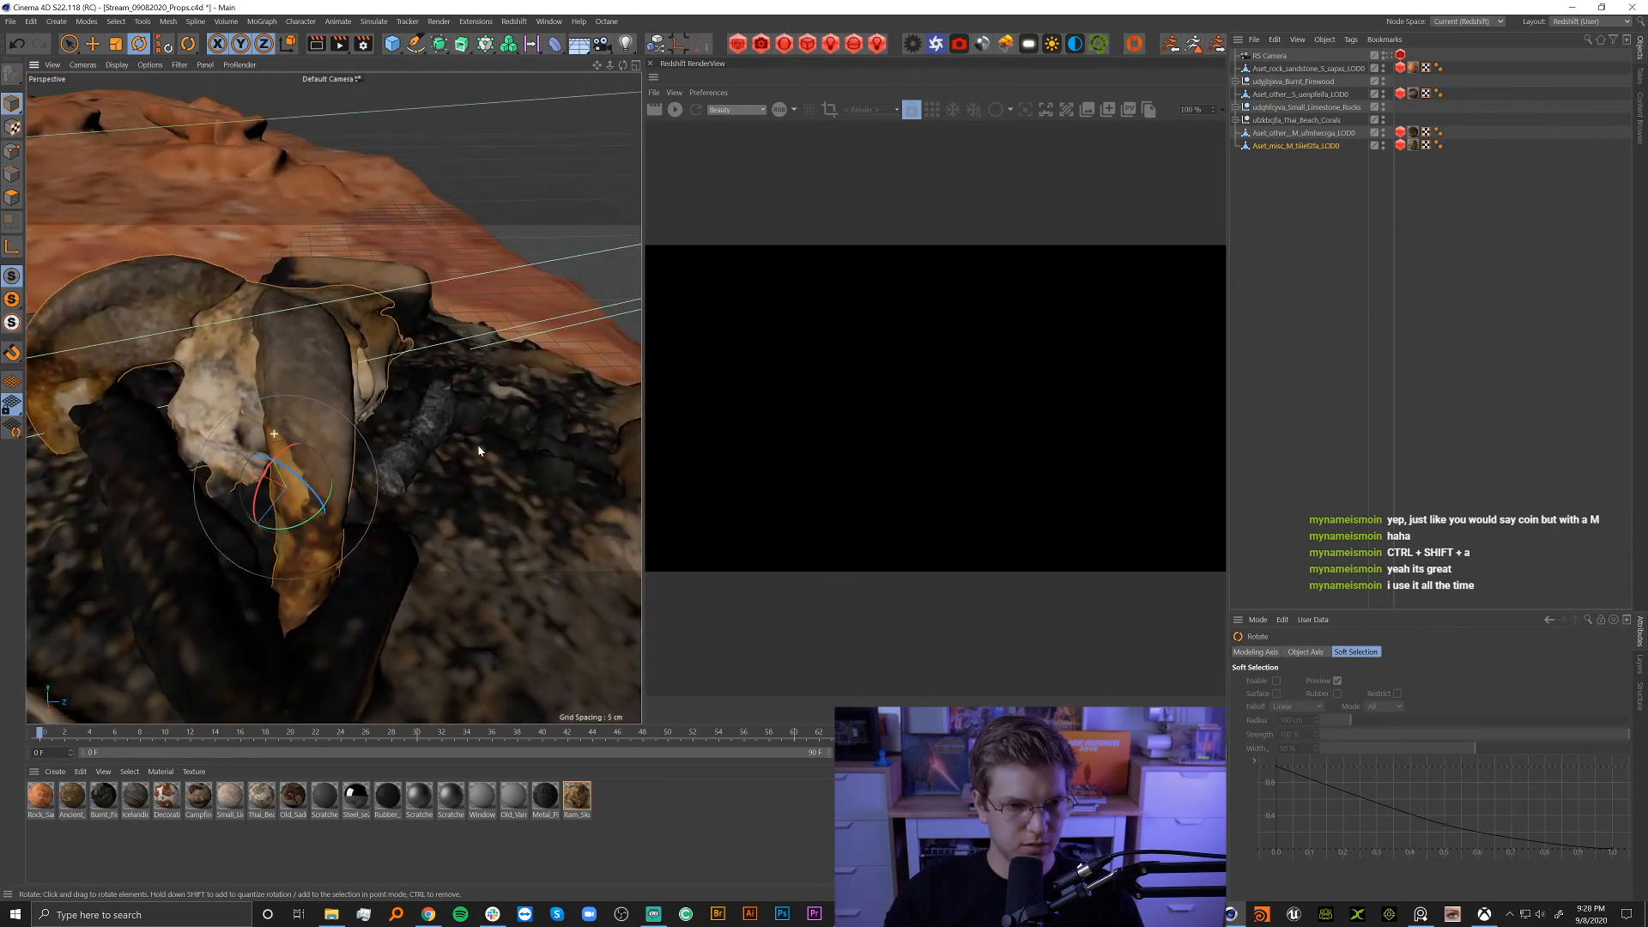
pyautogui.press('e')
pyautogui.moveTo(357, 482); pyautogui.dragTo(350, 486)
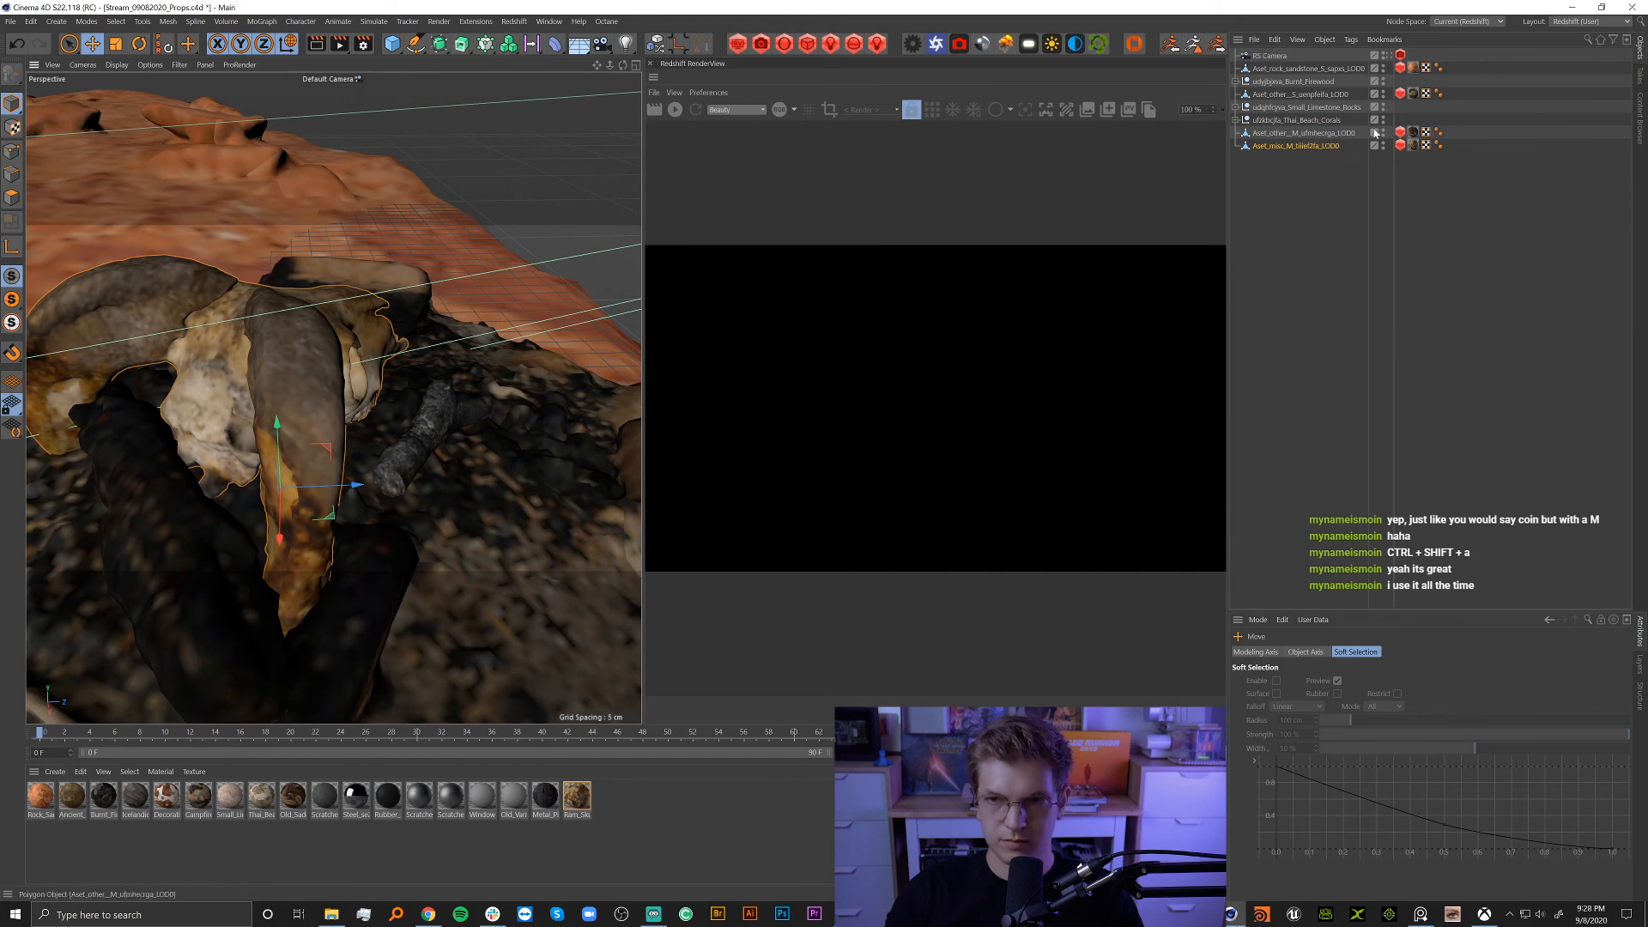
pyautogui.click(1391, 55)
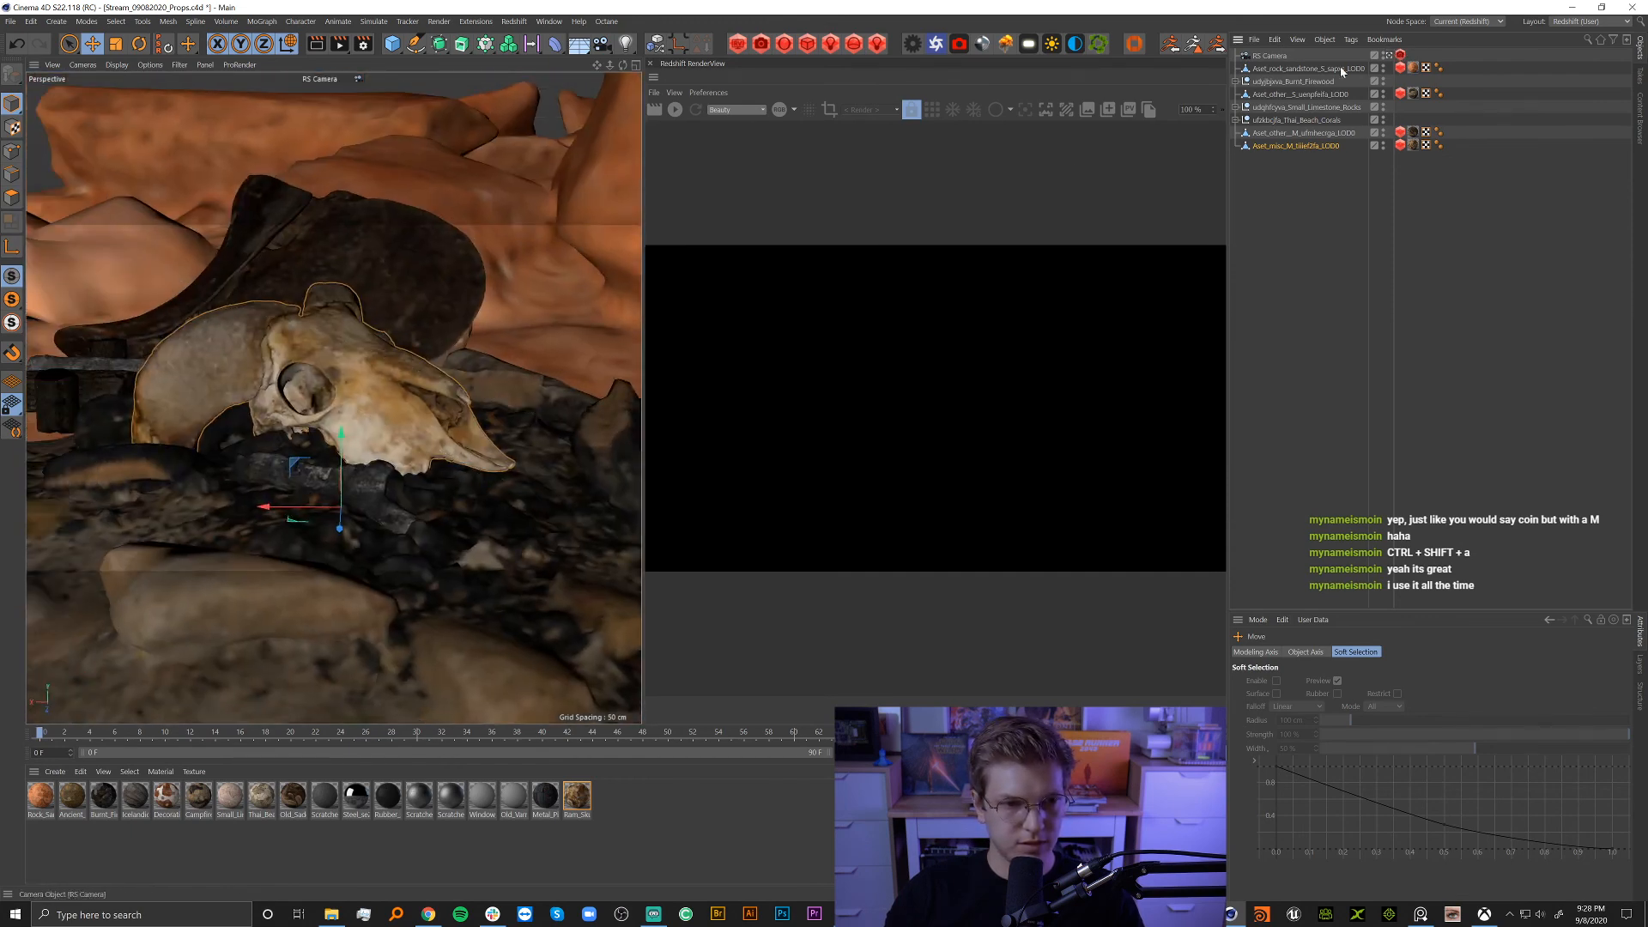
# Enlarge the forked firewood slightly, raise it a little and slide it further back under the skull's jaw.
pyautogui.click(375, 486)
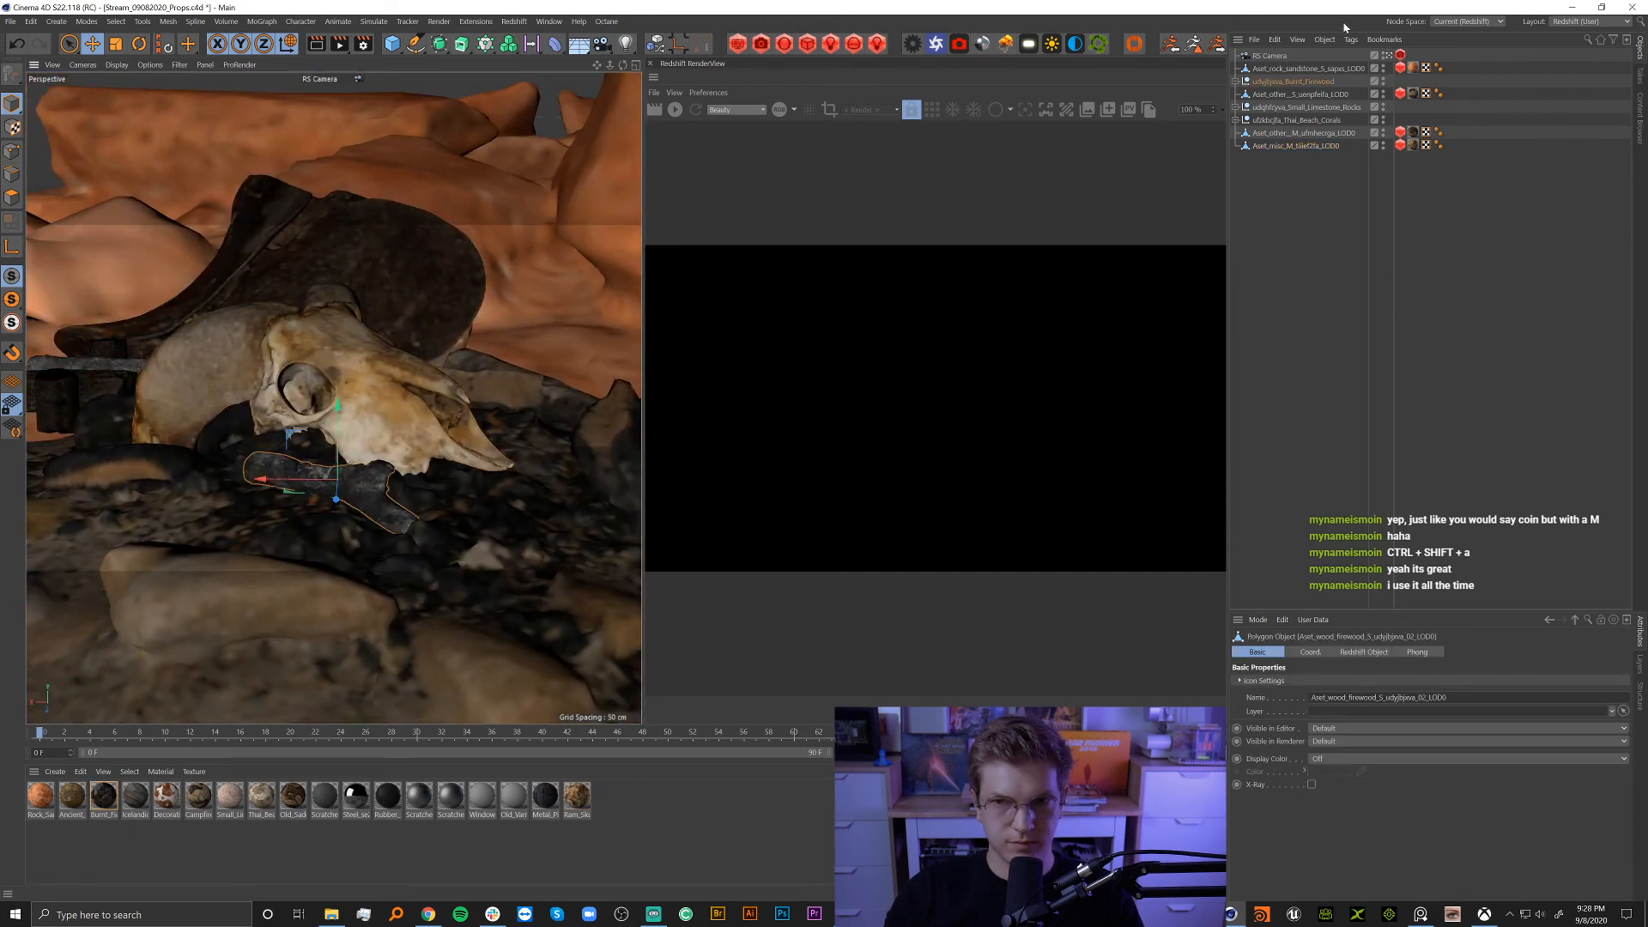
pyautogui.click(1235, 81)
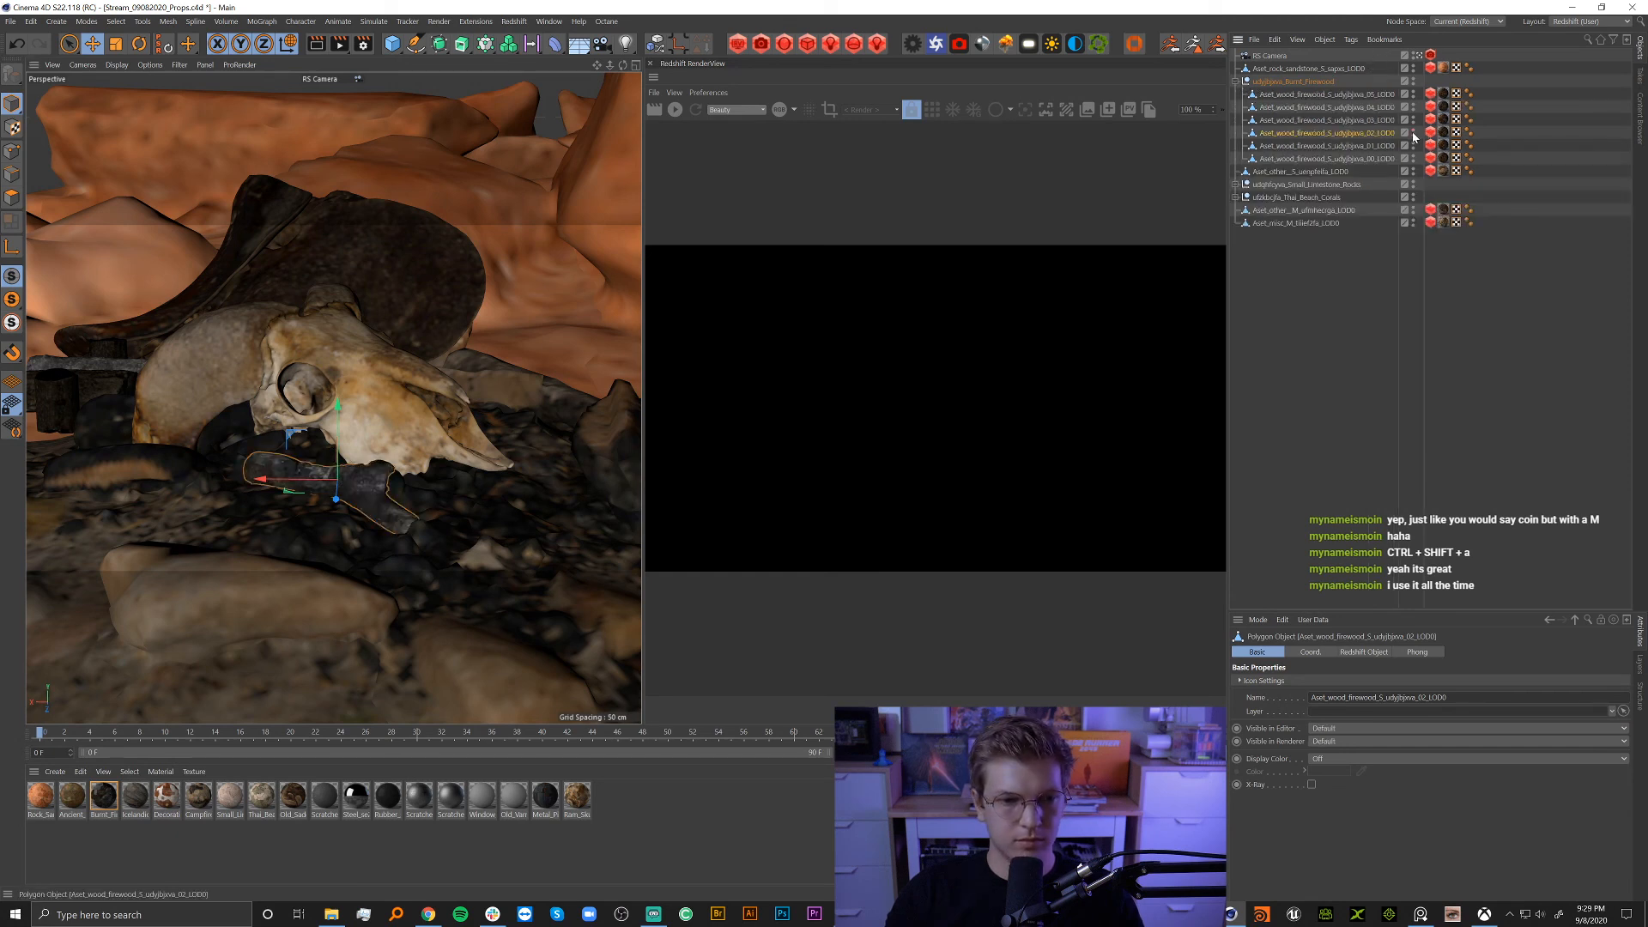
pyautogui.click(1413, 132)
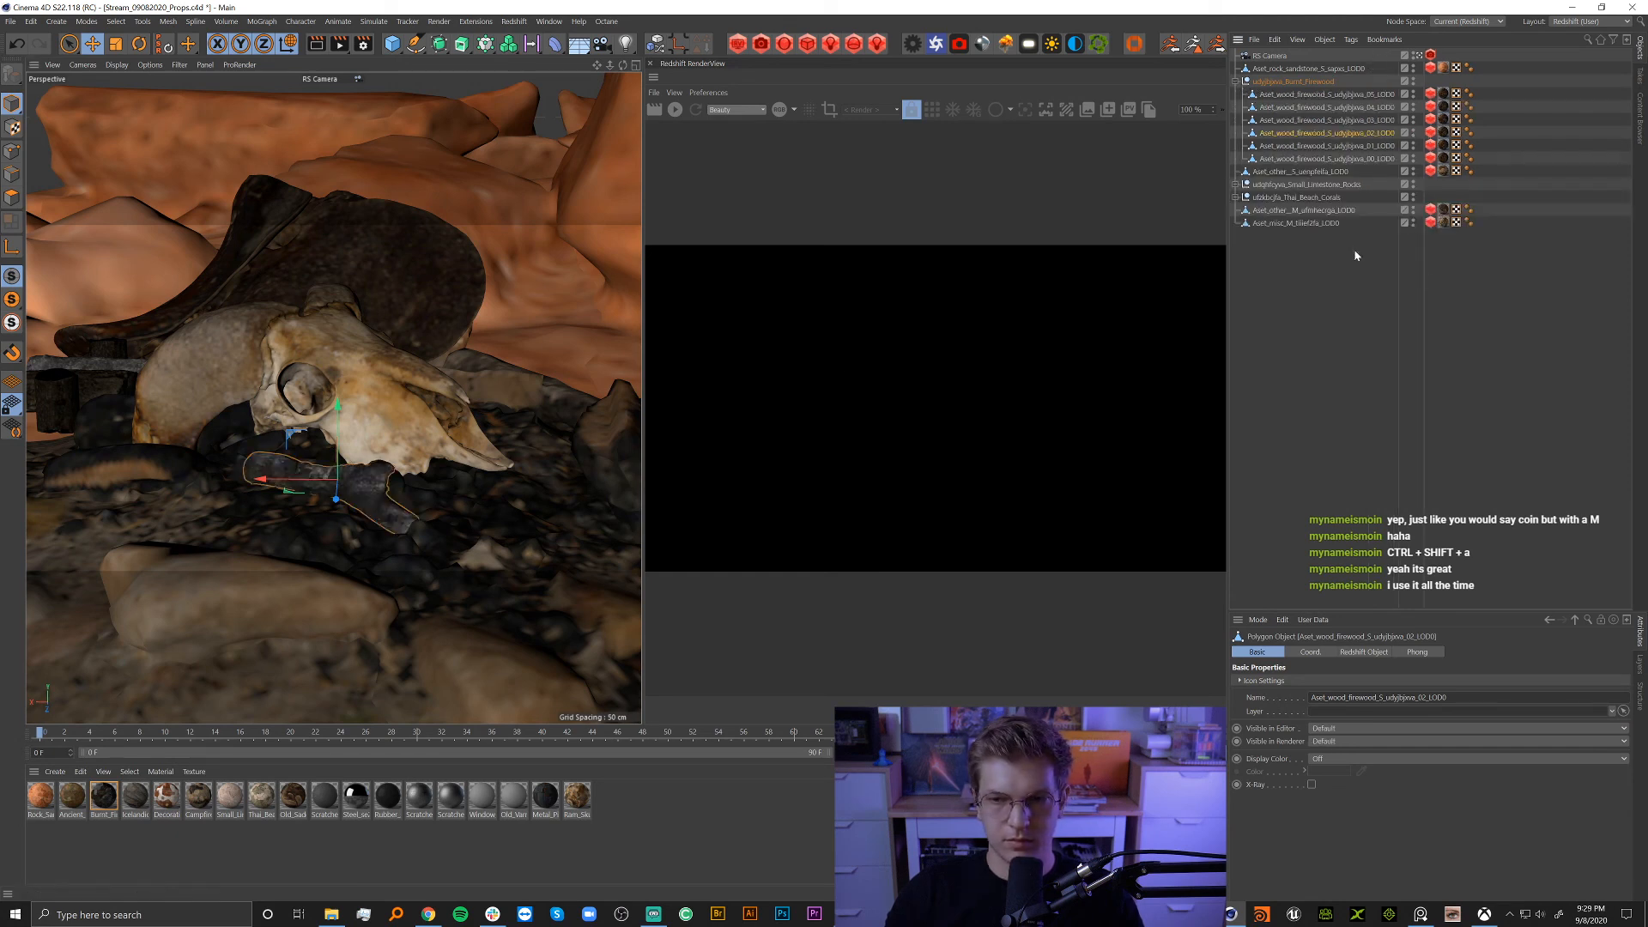
pyautogui.press('t')
pyautogui.moveTo(494, 482); pyautogui.dragTo(513, 452)
pyautogui.press('e')
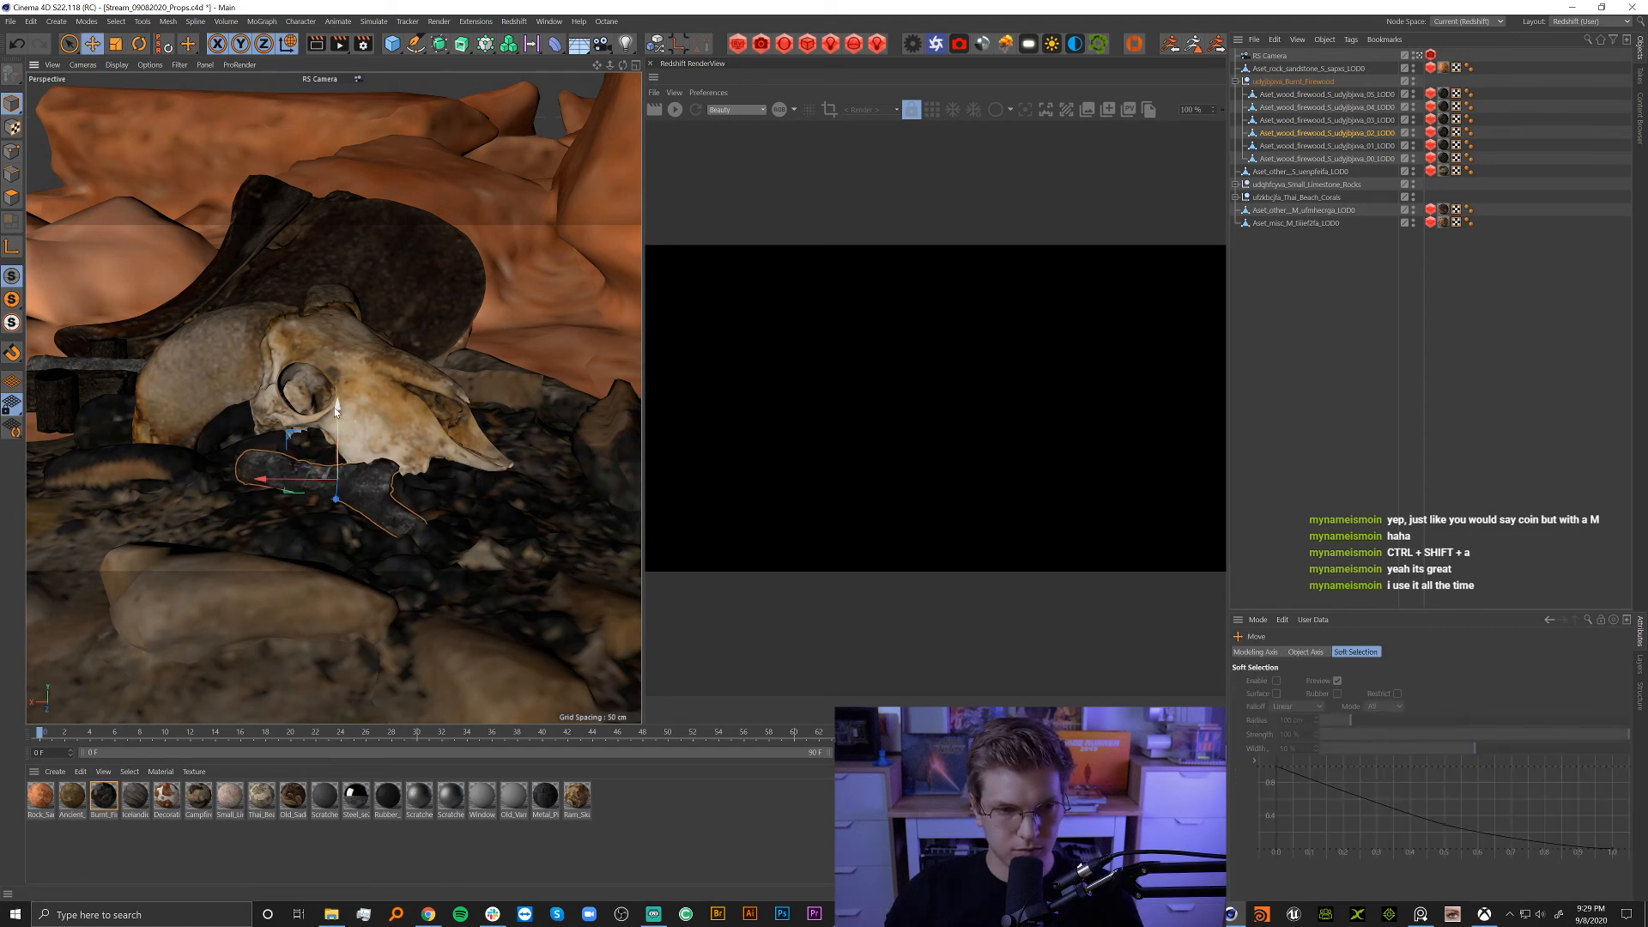
pyautogui.moveTo(336, 408); pyautogui.dragTo(338, 409)
pyautogui.moveTo(338, 410); pyautogui.dragTo(339, 403)
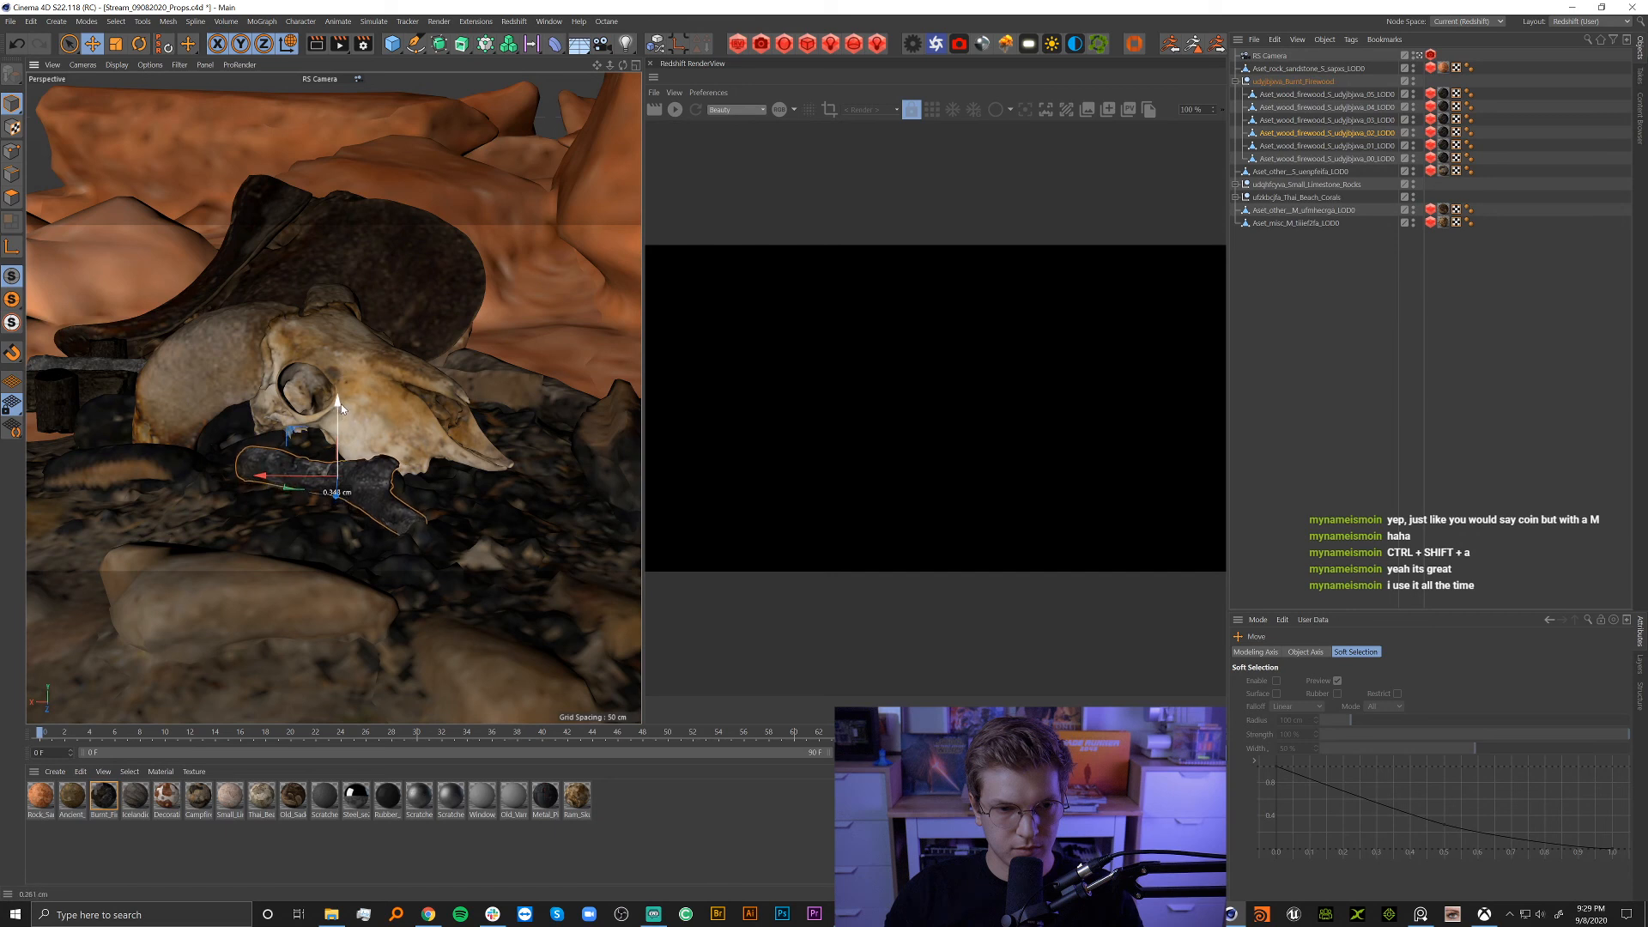
pyautogui.moveTo(308, 475); pyautogui.dragTo(291, 478)
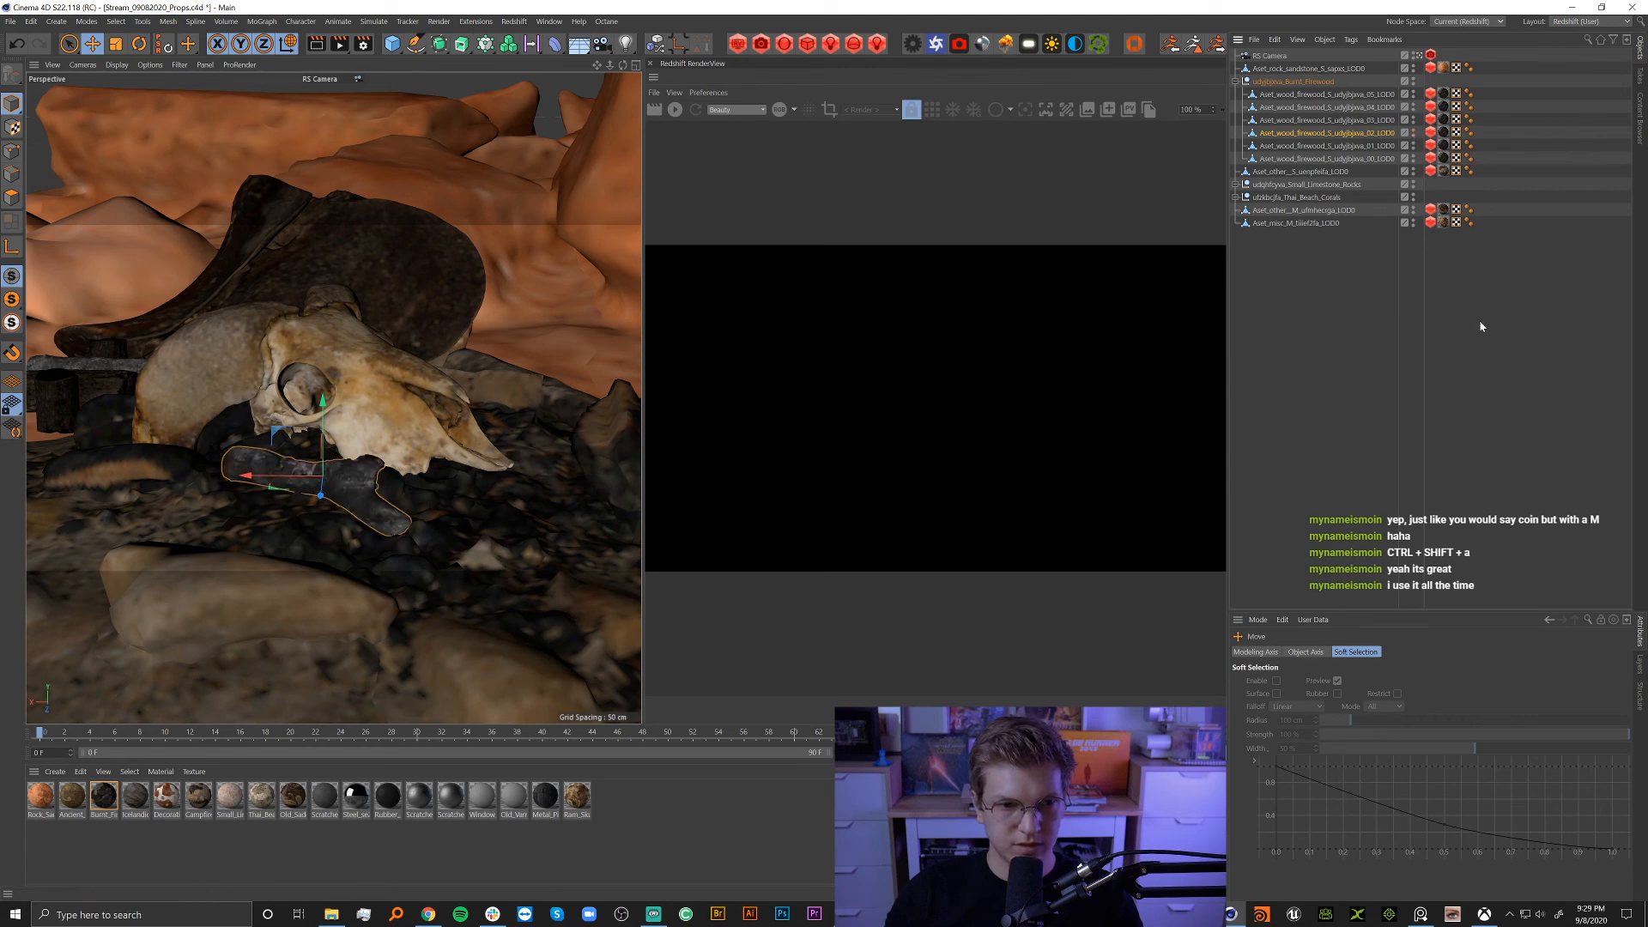
pyautogui.click(1421, 232)
# Reorder the RS Camera to the end of the object list and compare its framing with an overview of the campfire.
pyautogui.click(1419, 55)
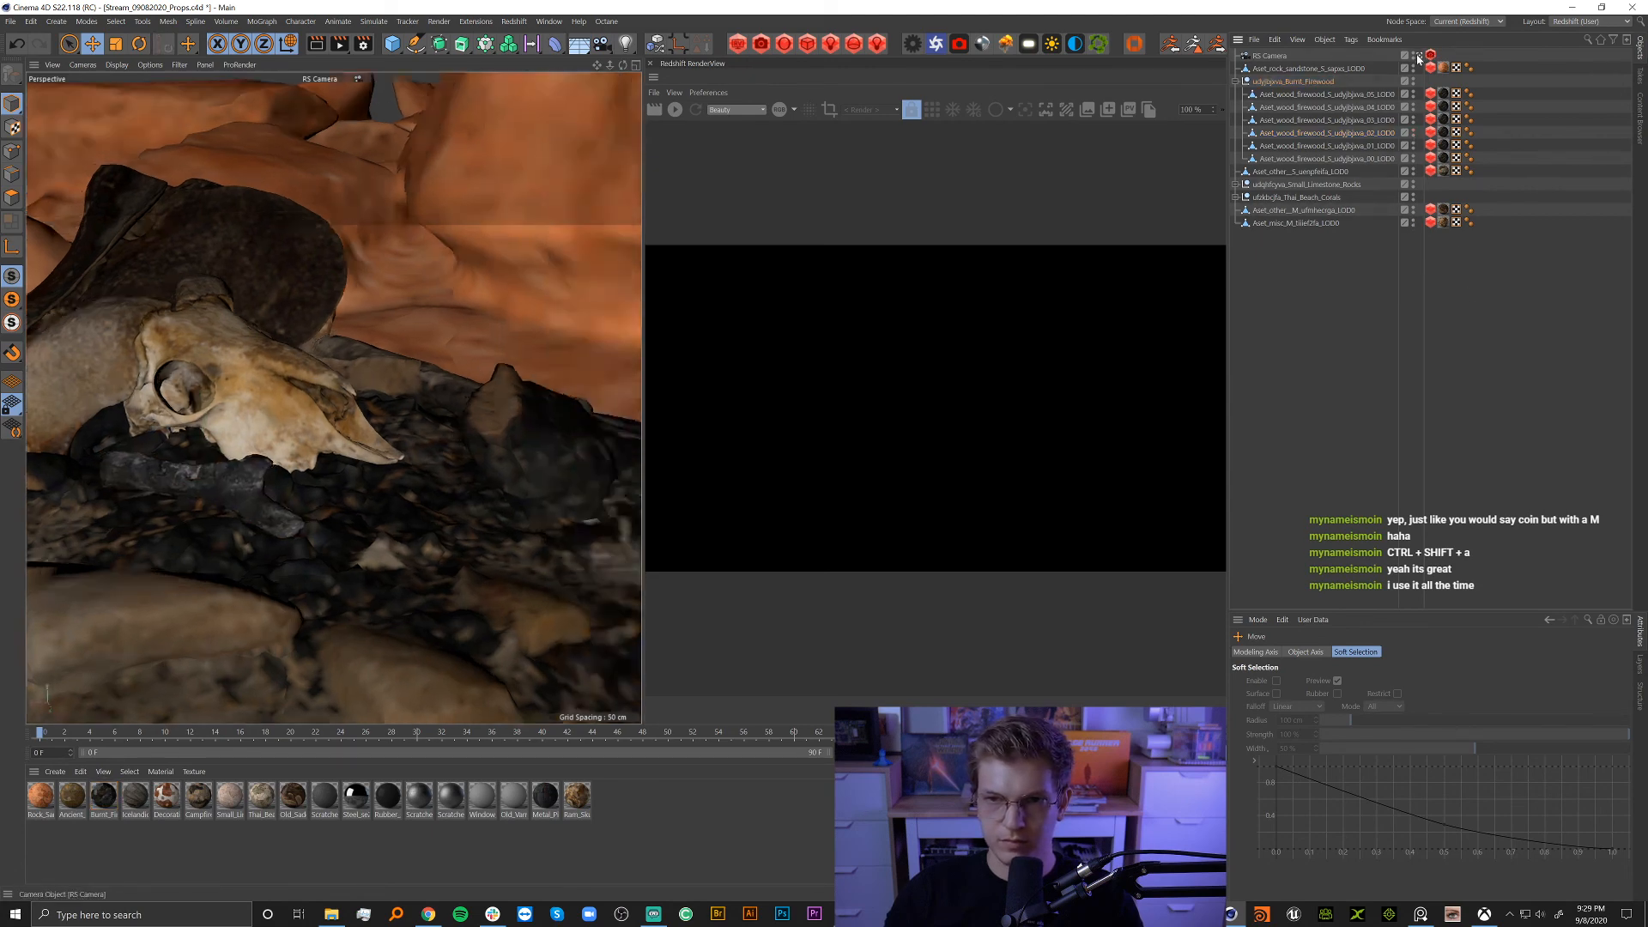
pyautogui.keyDown('alt'); pyautogui.moveTo(184, 339); pyautogui.dragTo(268, 364); pyautogui.keyUp('alt')
pyautogui.keyDown('alt'); pyautogui.moveTo(269, 364); pyautogui.dragTo(405, 382, button='right'); pyautogui.keyUp('alt')
pyautogui.keyDown('alt'); pyautogui.moveTo(405, 382); pyautogui.dragTo(277, 408); pyautogui.keyUp('alt')
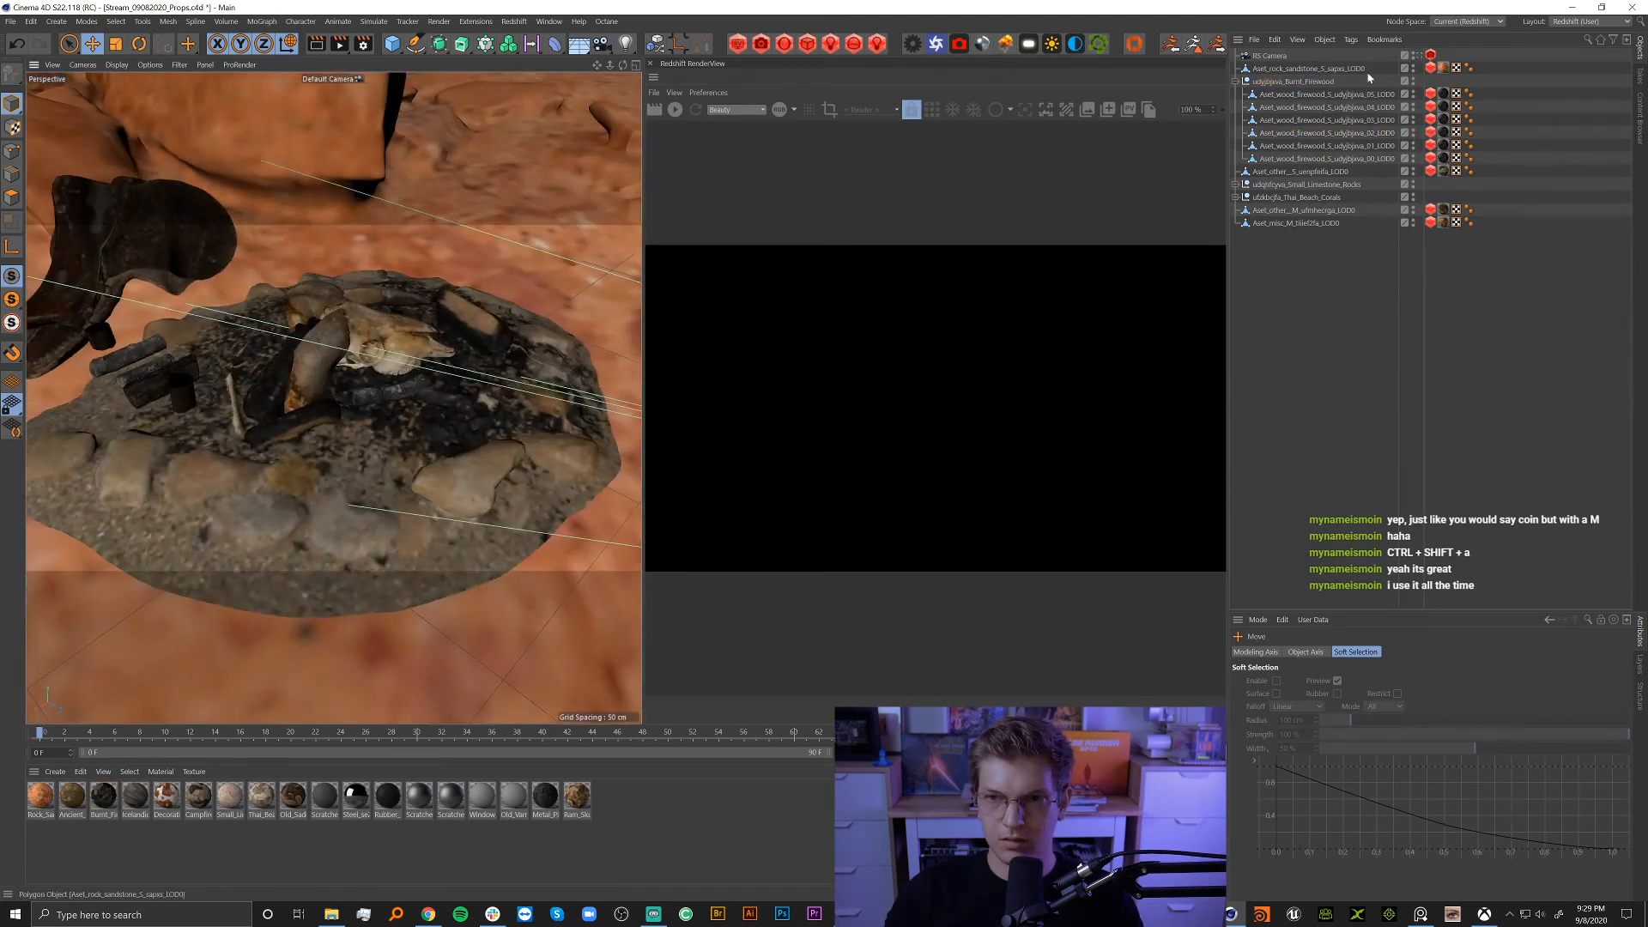
pyautogui.moveTo(1293, 380); pyautogui.dragTo(1298, 377)
pyautogui.click(1482, 309)
pyautogui.moveTo(374, 347)
pyautogui.keyDown('alt'); pyautogui.mouseDown()
pyautogui.moveTo(229, 343)
pyautogui.moveTo(475, 316)
pyautogui.moveTo(444, 365)
pyautogui.moveTo(513, 385)
pyautogui.moveTo(489, 323)
pyautogui.moveTo(464, 369)
pyautogui.moveTo(340, 345)
pyautogui.moveTo(369, 339)
pyautogui.mouseUp(); pyautogui.keyUp('alt')
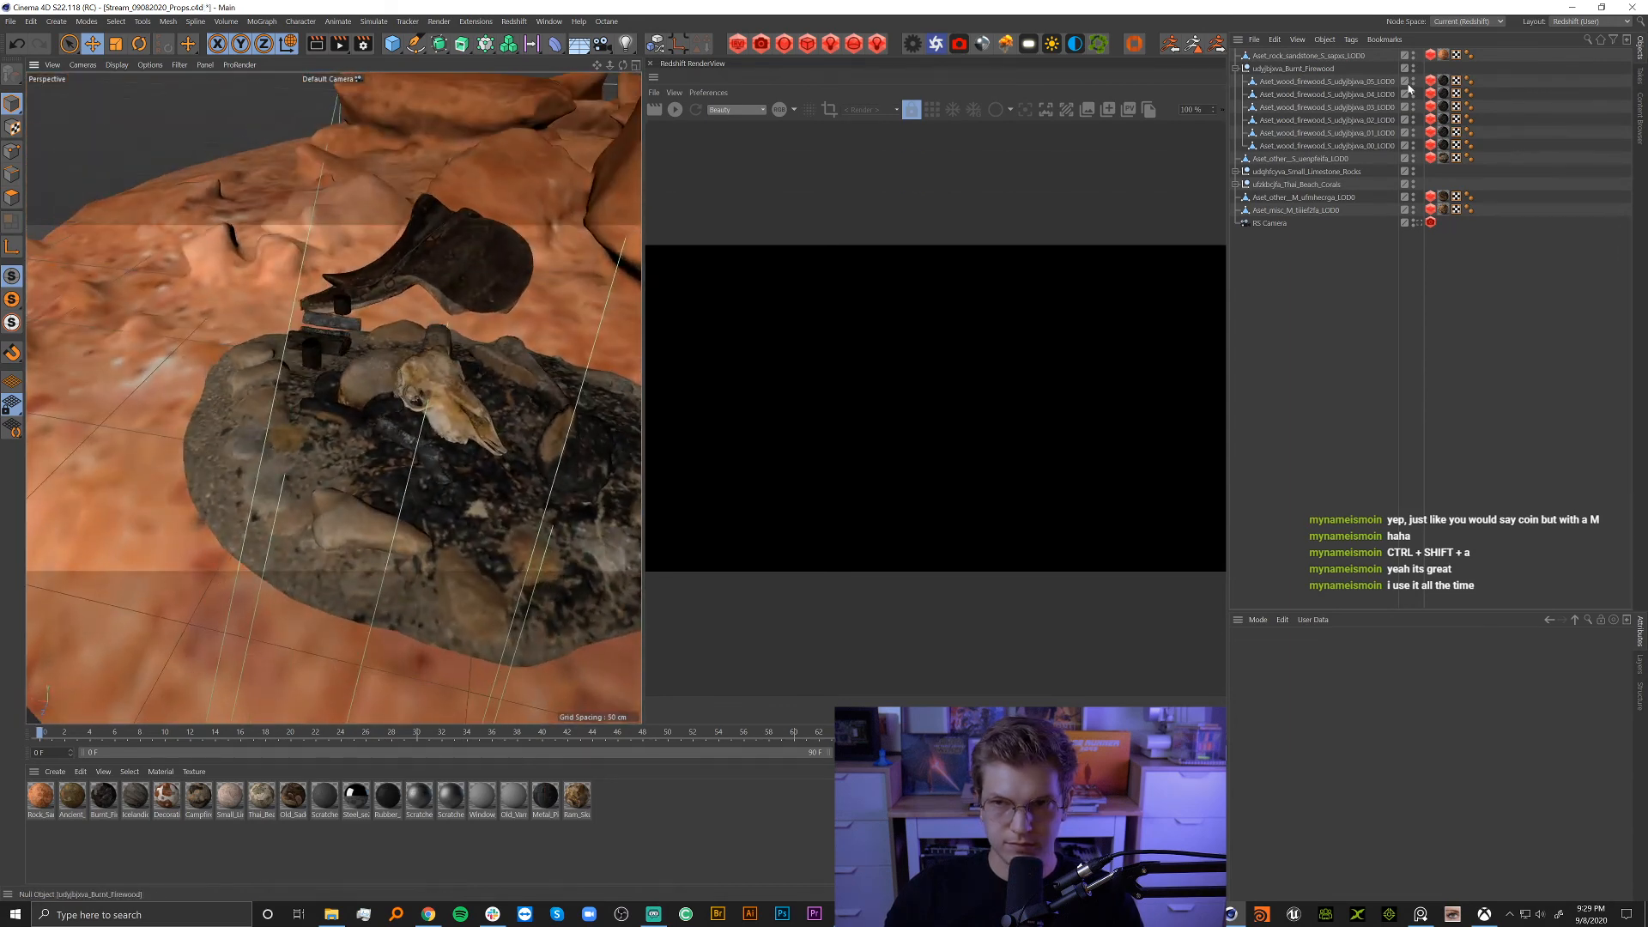
pyautogui.click(1418, 222)
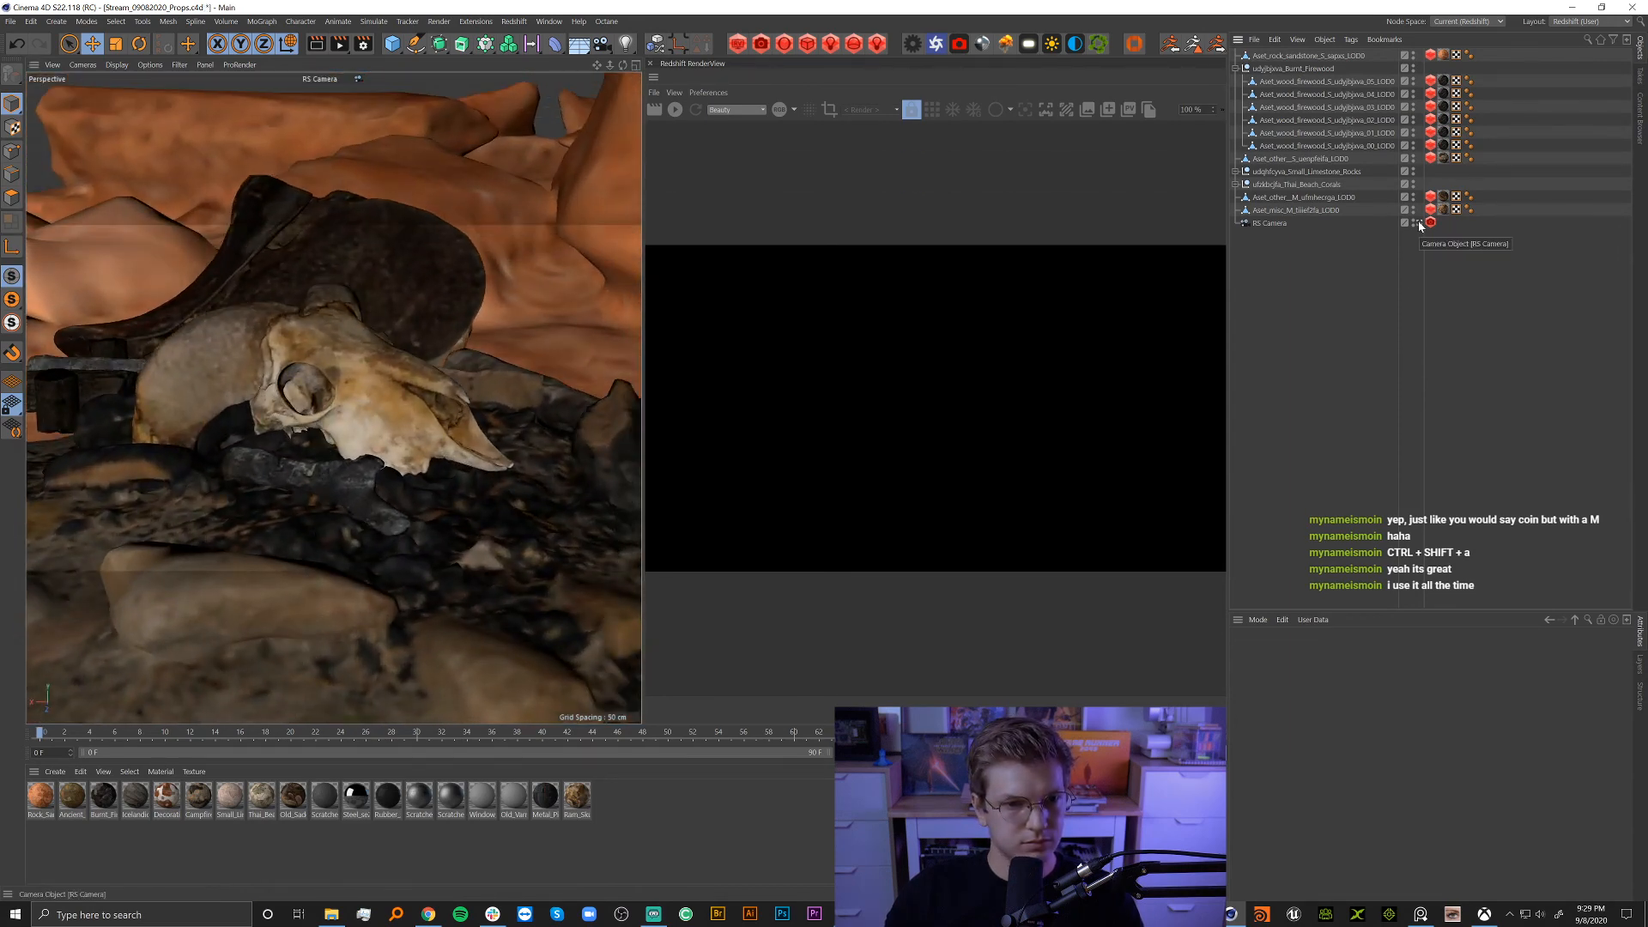
pyautogui.click(1418, 223)
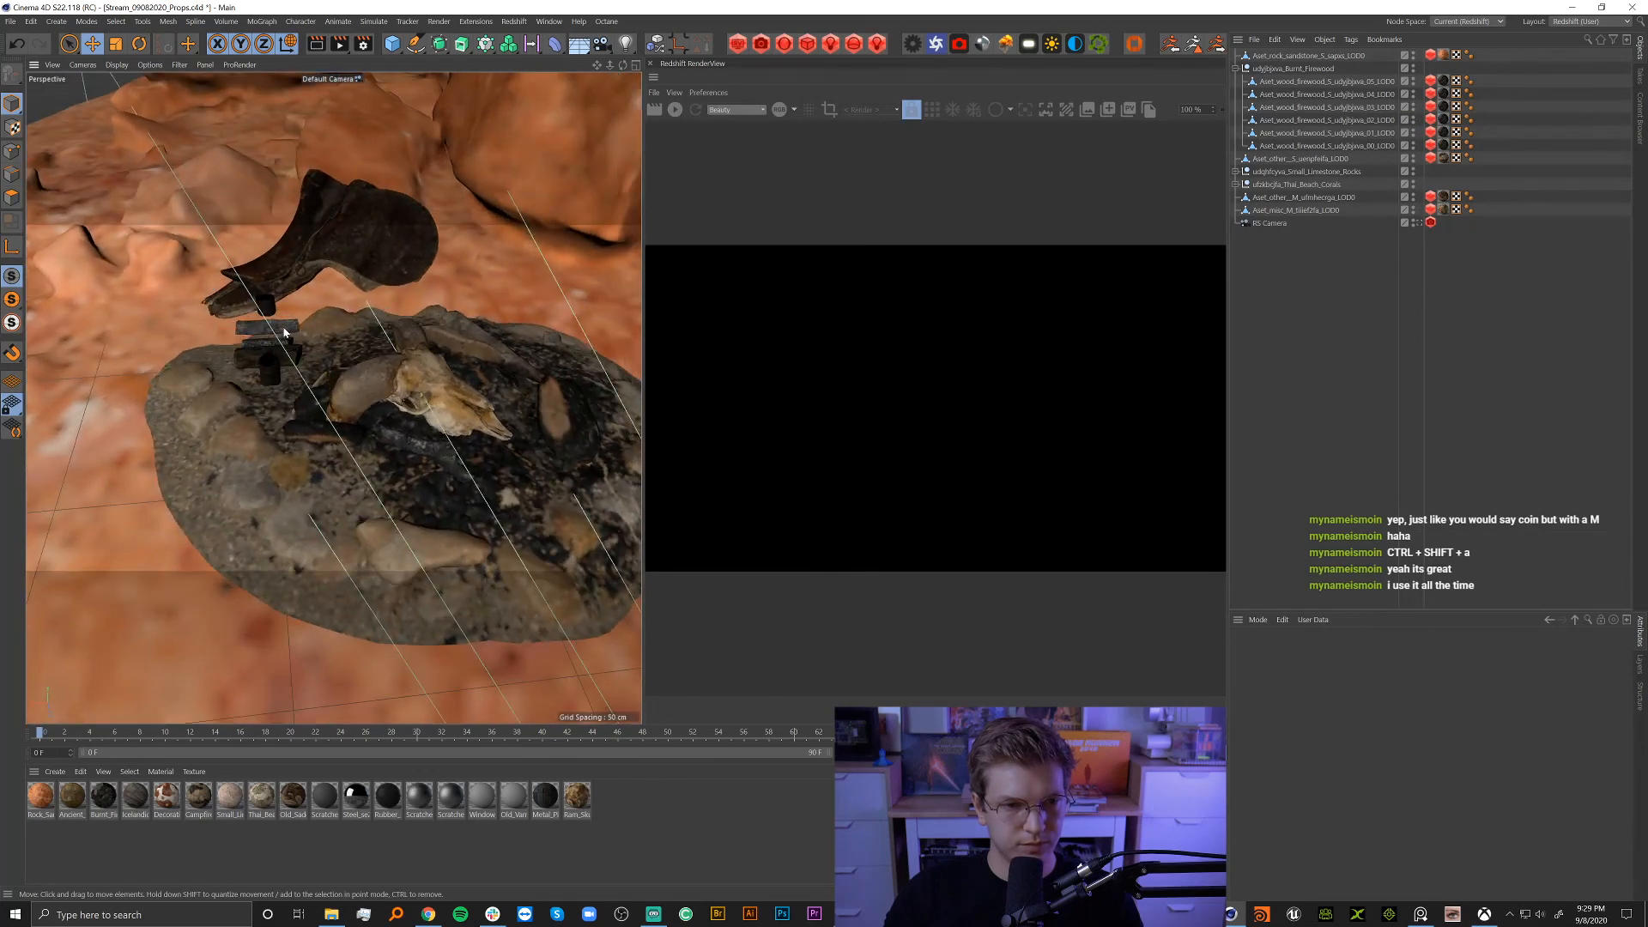
# Bring a straight burnt log from the pile to the skull's snout, rotate it to point into the scene and lower it.
pyautogui.click(284, 332)
pyautogui.moveTo(265, 368); pyautogui.dragTo(455, 496)
pyautogui.click(1418, 223)
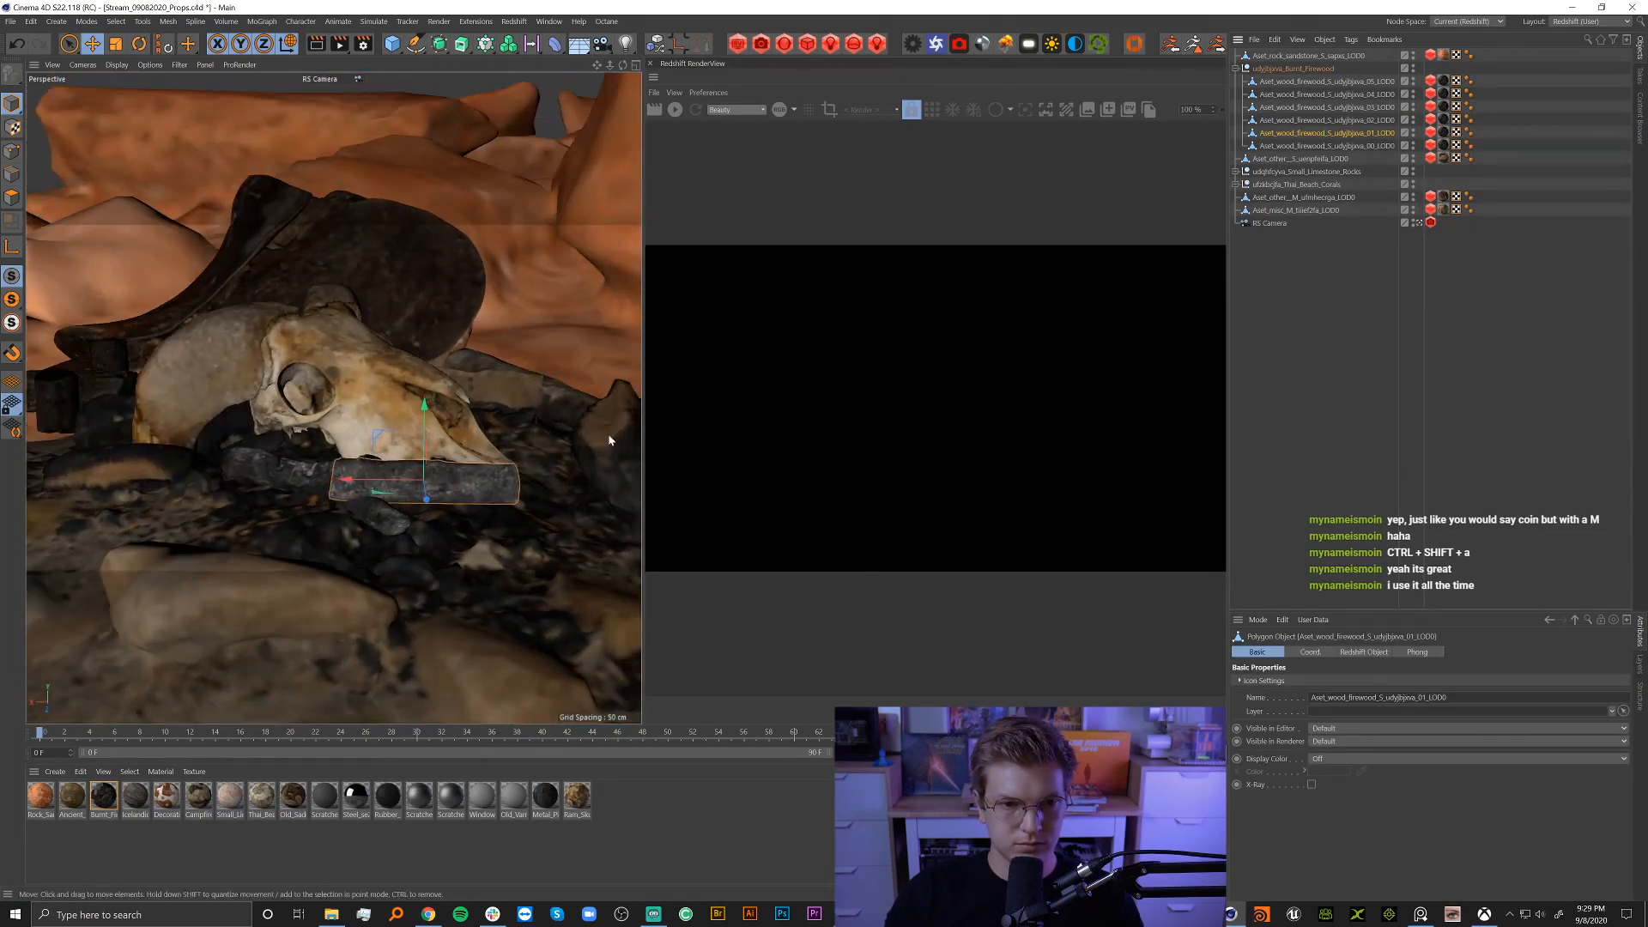
pyautogui.press('r')
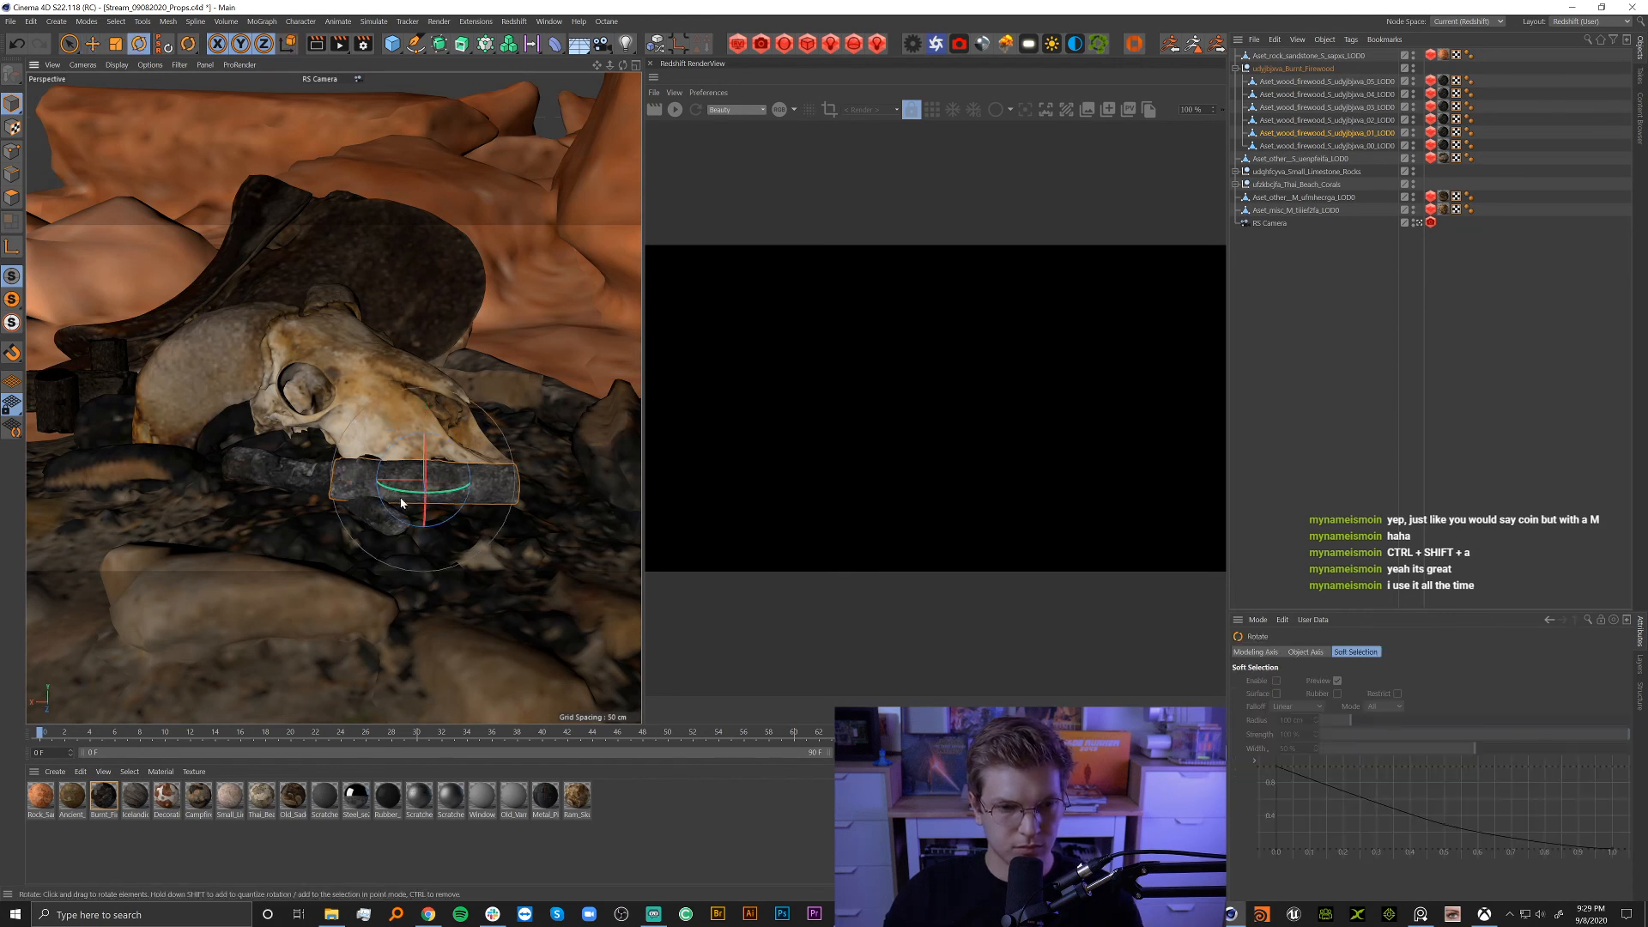
pyautogui.moveTo(399, 493); pyautogui.dragTo(456, 455)
pyautogui.press('e')
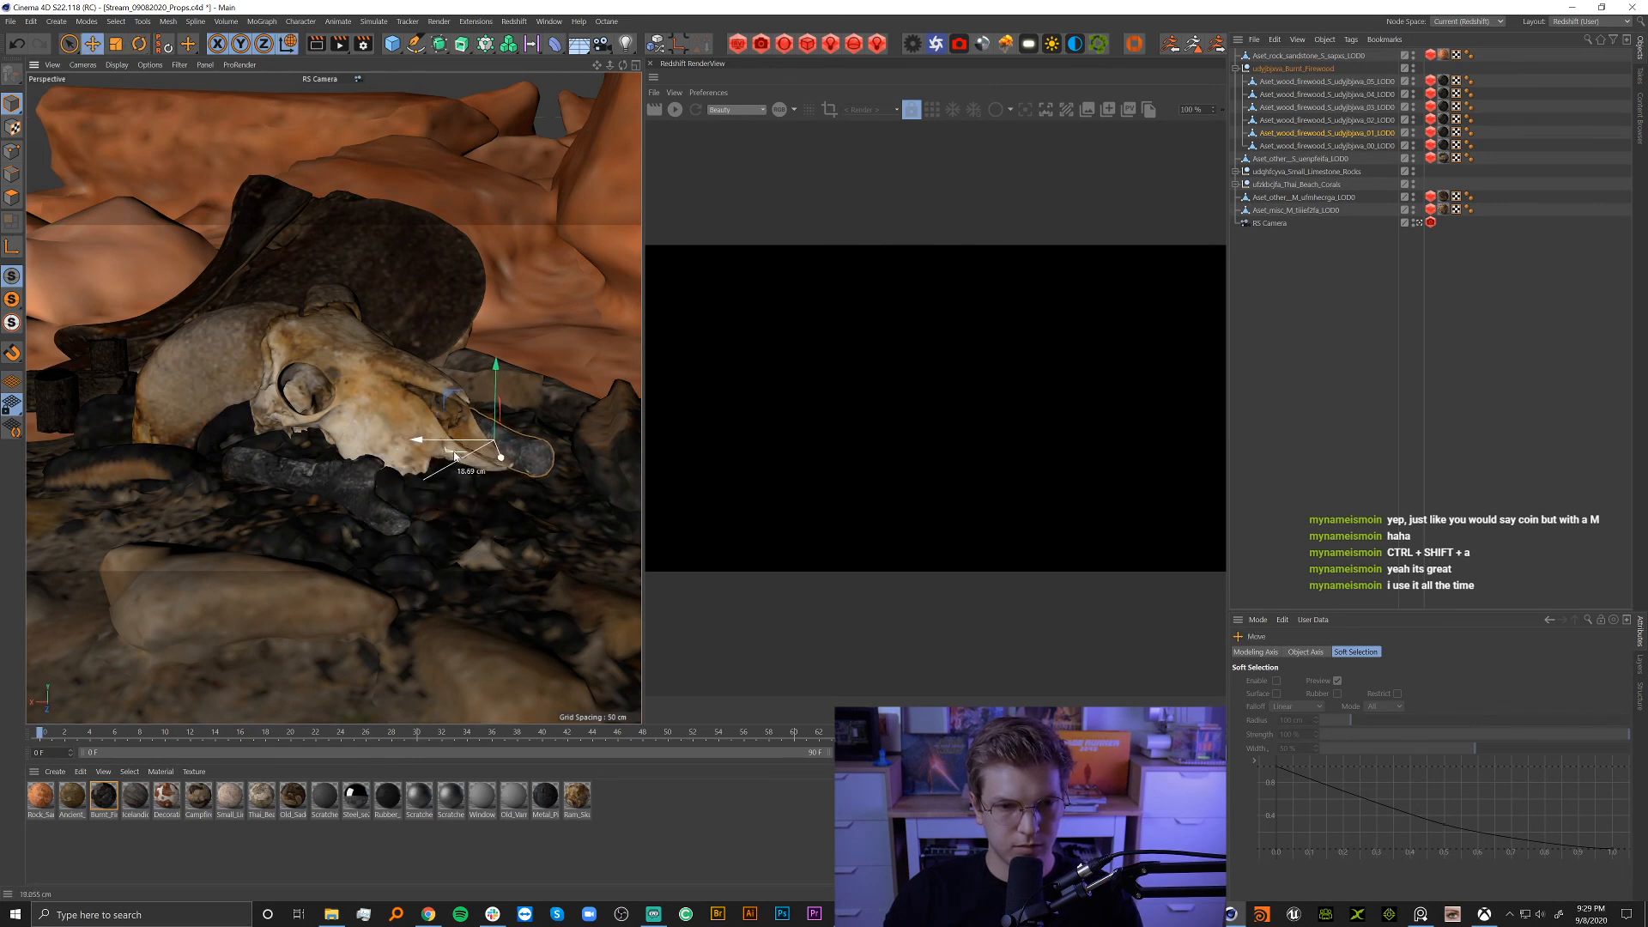
pyautogui.moveTo(495, 369); pyautogui.dragTo(498, 385)
# Turn the straight log and reposition it behind the skull's snout, angled upward in the RS Camera view.
pyautogui.press('r')
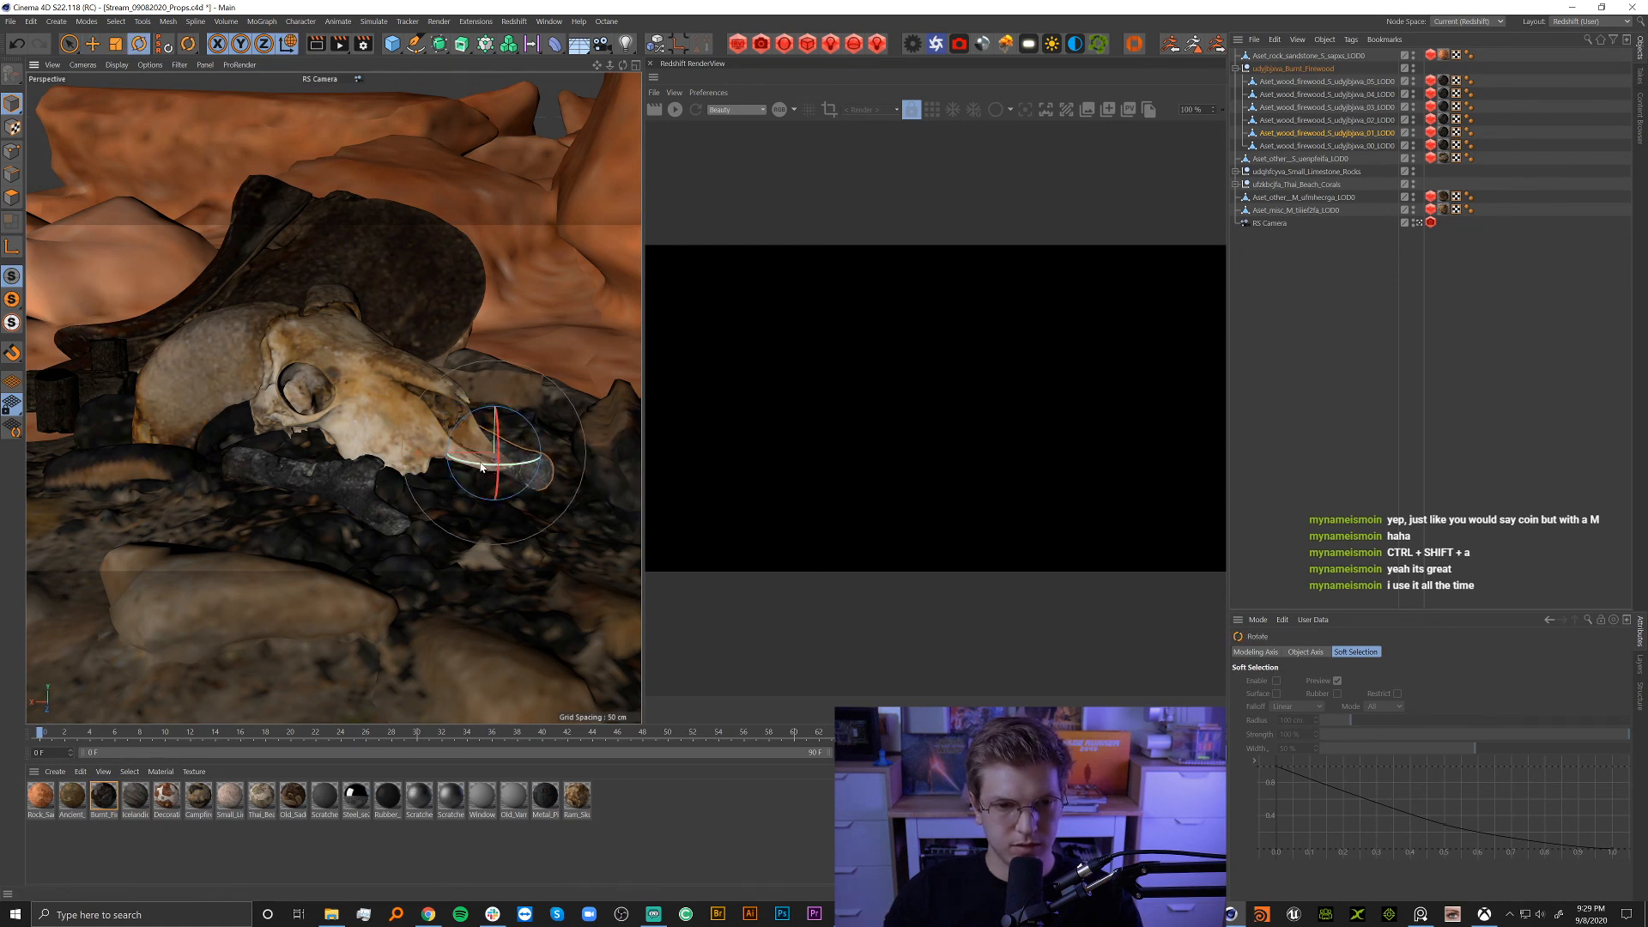
pyautogui.moveTo(482, 466); pyautogui.dragTo(529, 322)
pyautogui.press('e')
pyautogui.press('r')
pyautogui.press('e')
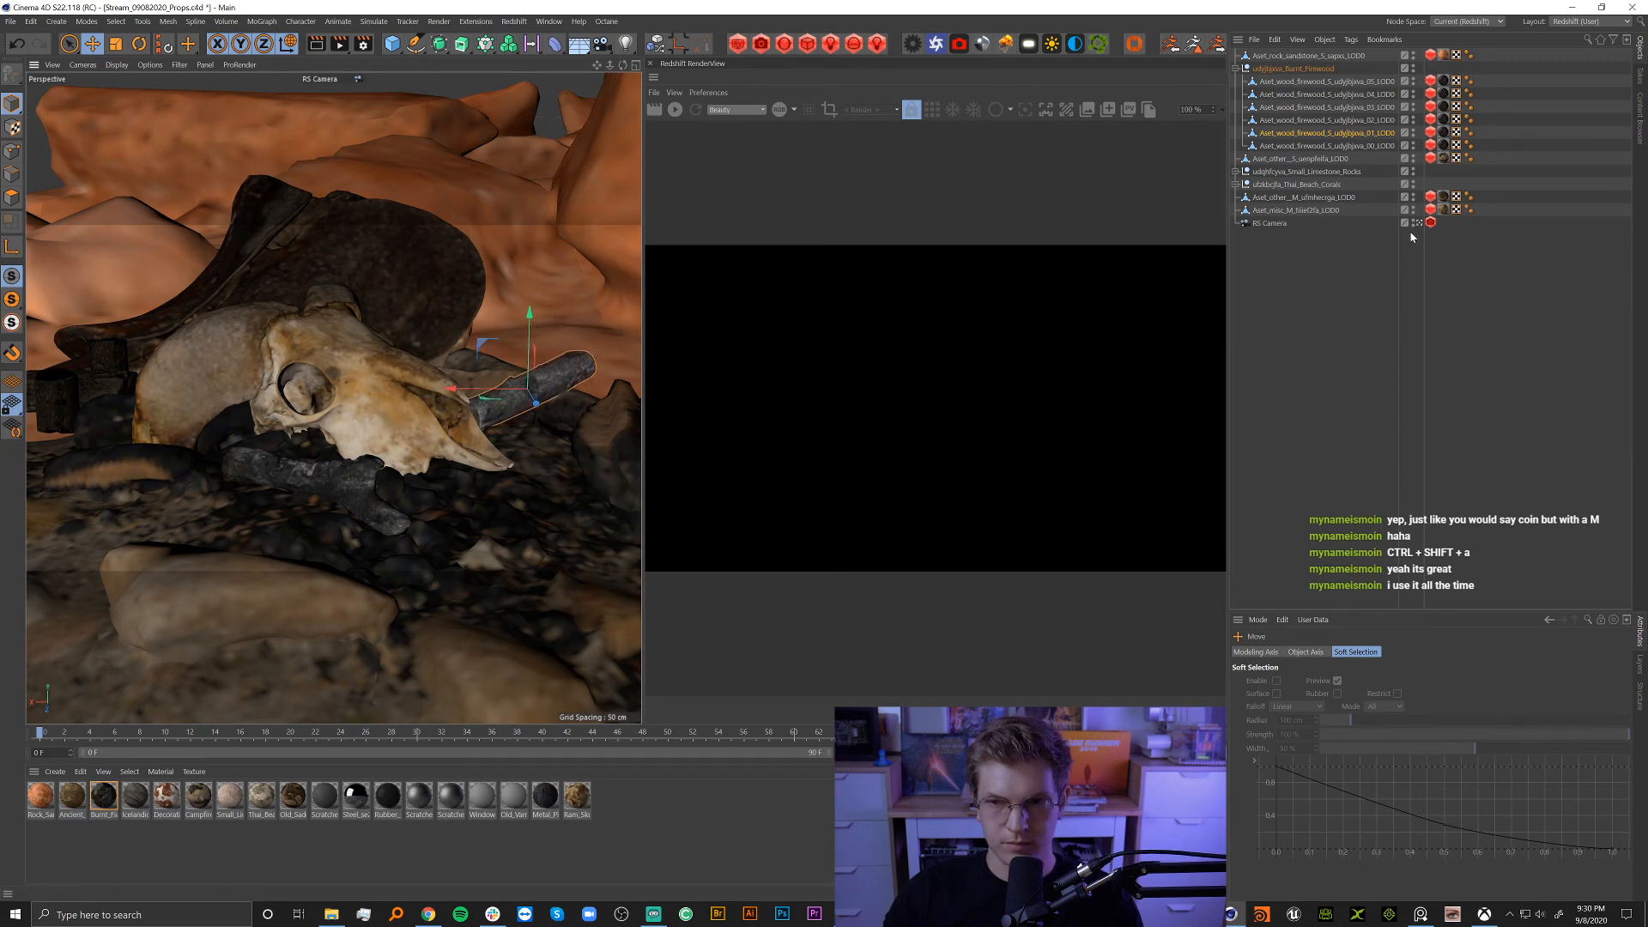
# Adjust the straight log's tilt and position in close-up so it rests on the stones behind the skull, then check the RS Camera framing.
pyautogui.click(1419, 223)
pyautogui.keyDown('alt'); pyautogui.moveTo(503, 354); pyautogui.dragTo(583, 360, button='right'); pyautogui.keyUp('alt')
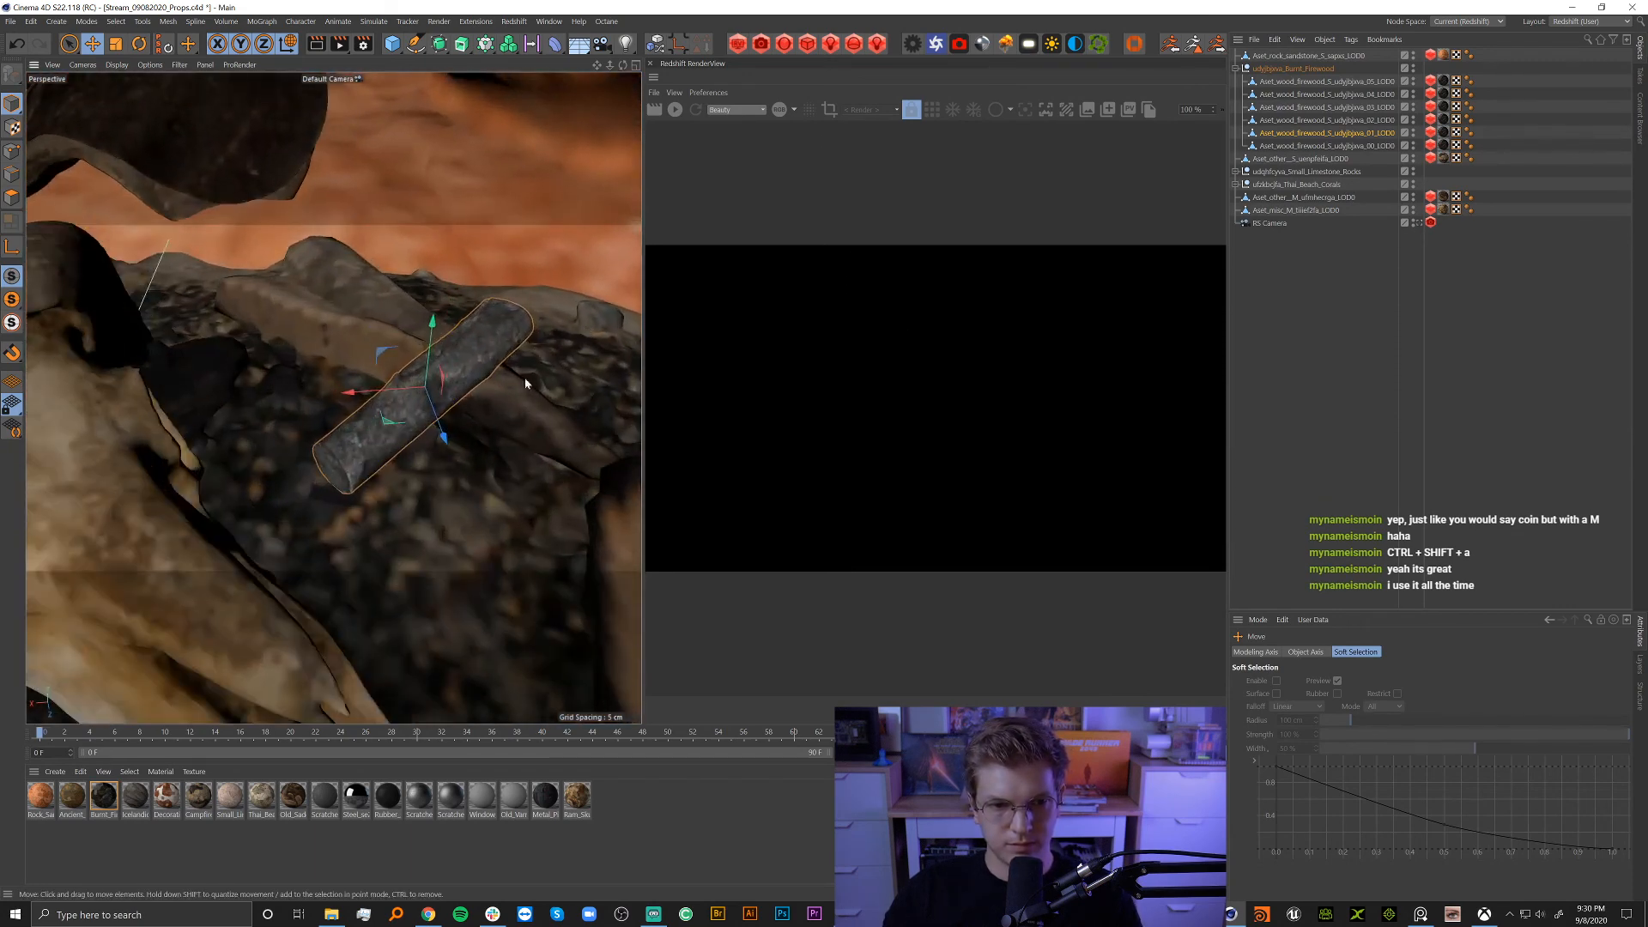
pyautogui.keyDown('alt'); pyautogui.moveTo(527, 383); pyautogui.dragTo(401, 301); pyautogui.keyUp('alt')
pyautogui.press('r')
pyautogui.press('e')
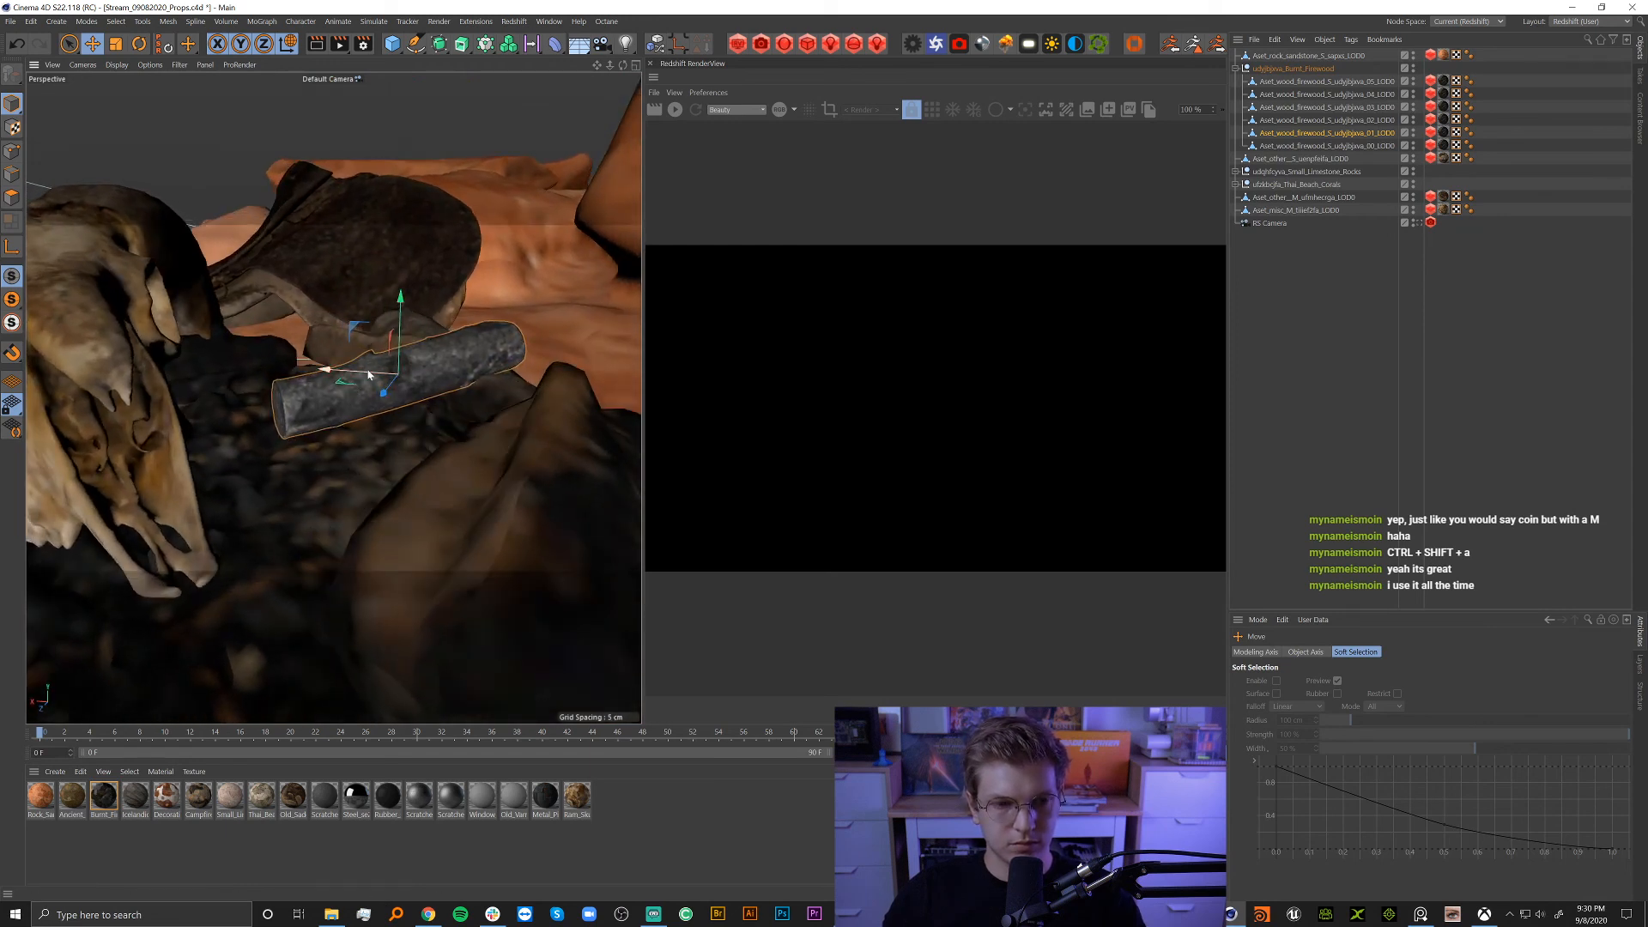
pyautogui.press('r')
pyautogui.moveTo(369, 357); pyautogui.dragTo(371, 358)
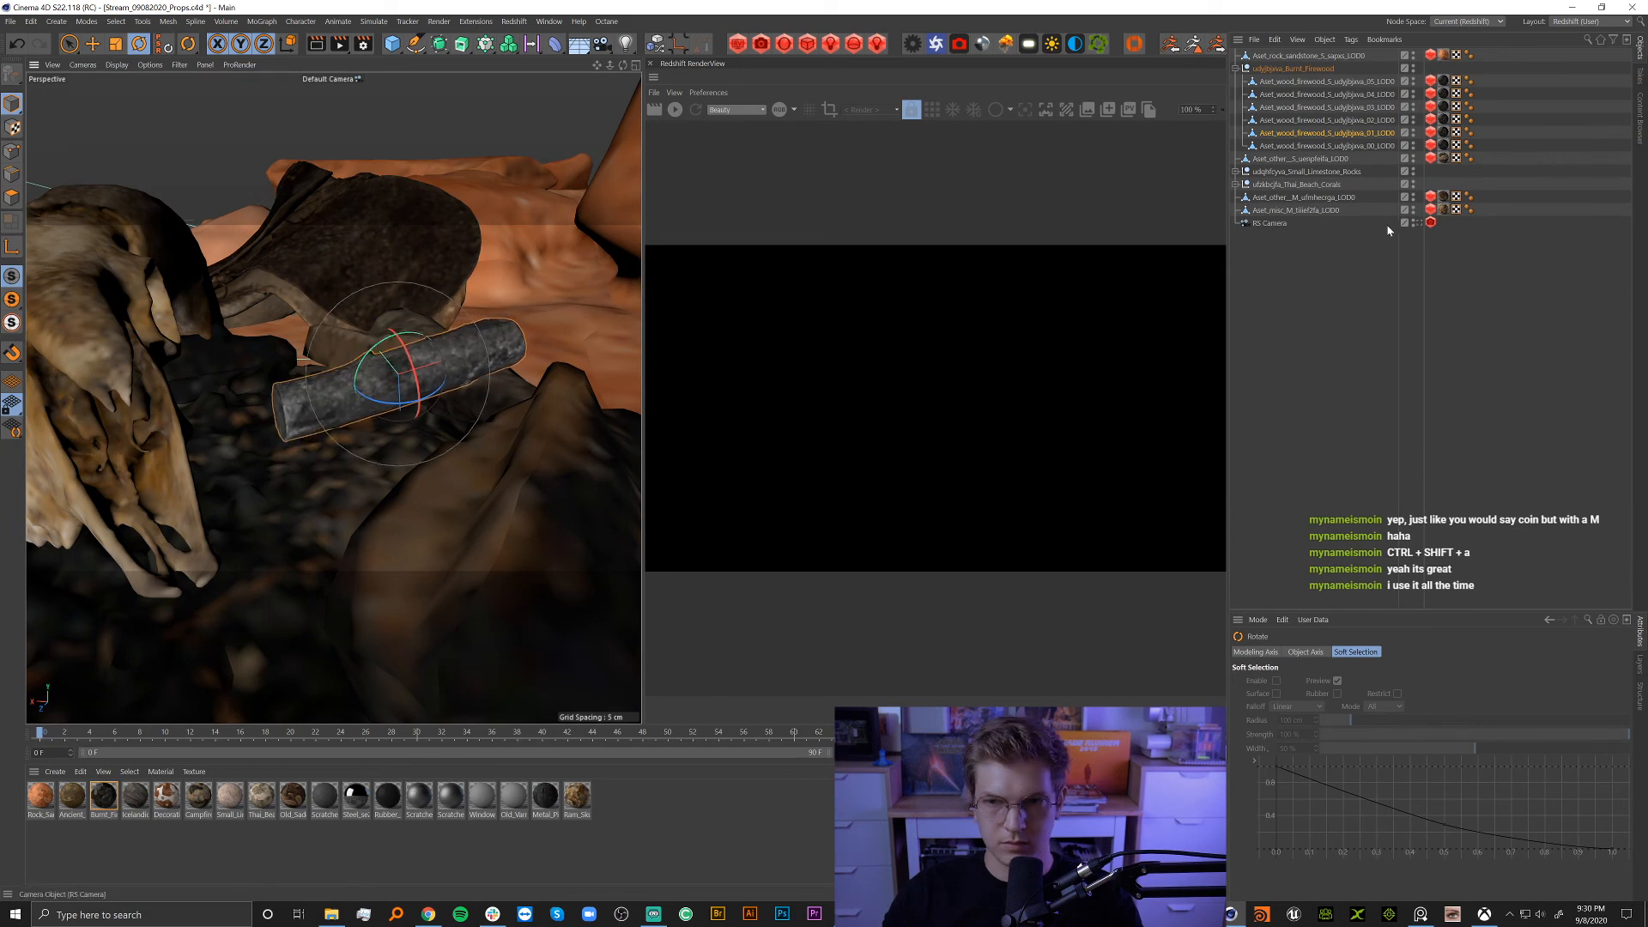
pyautogui.click(1418, 223)
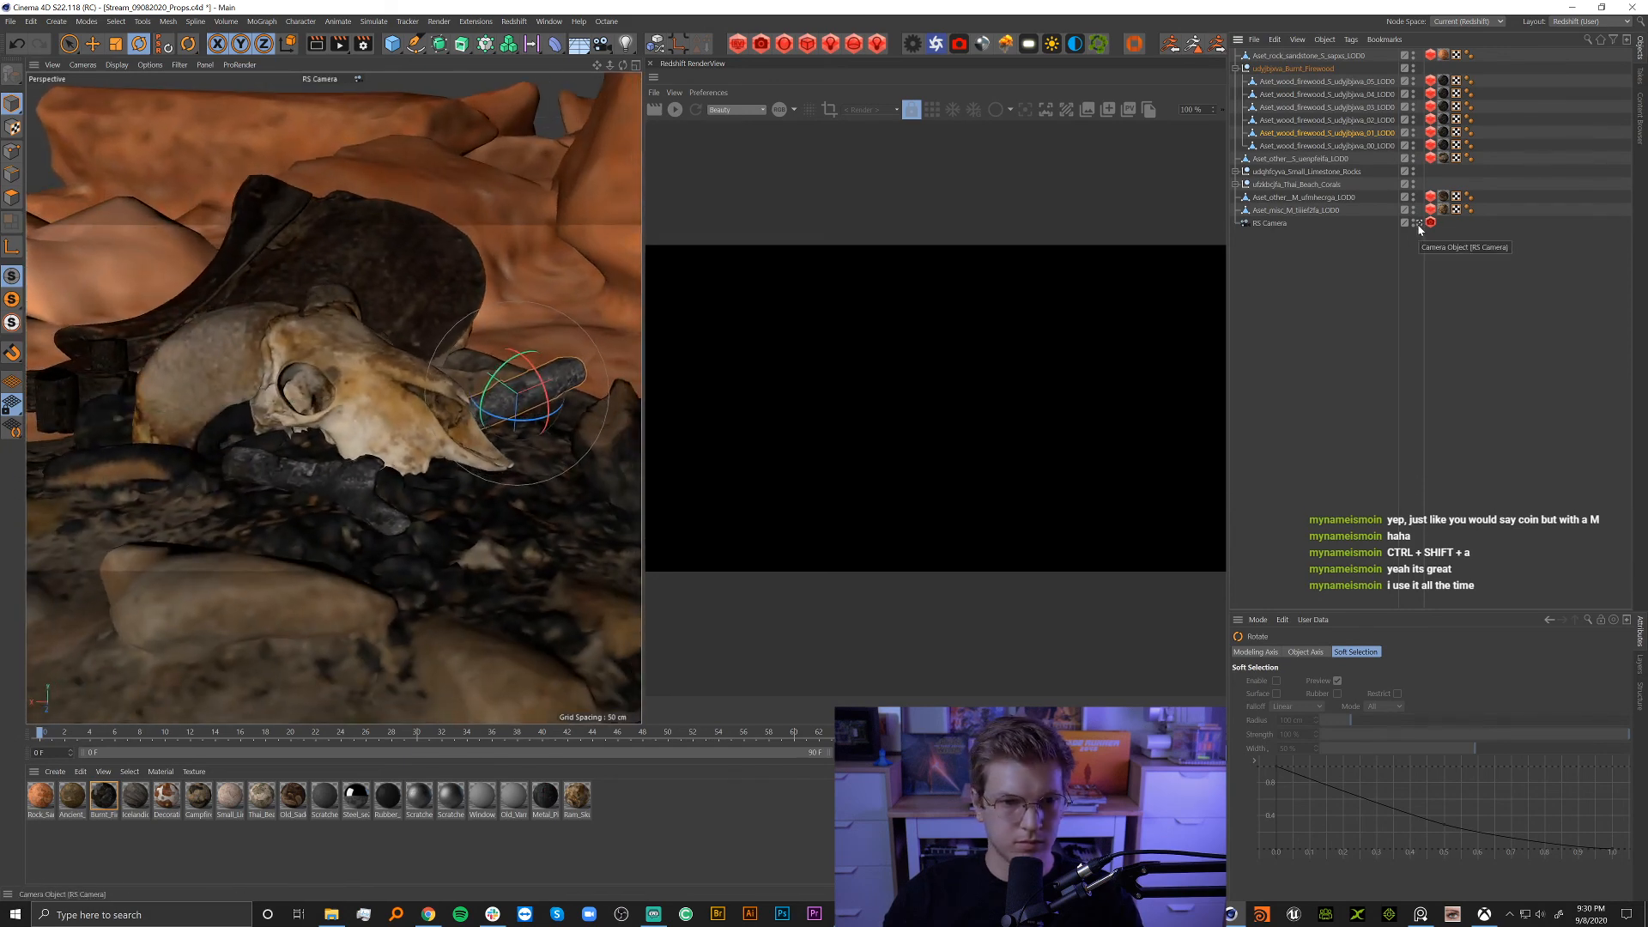
# Bring the dark burnt log beside the saddle over to the ground in front of the skull's snout and lower it.
pyautogui.click(1417, 223)
pyautogui.keyDown('alt'); pyautogui.moveTo(360, 430); pyautogui.dragTo(416, 473); pyautogui.keyUp('alt')
pyautogui.scroll(5, 415, 474)
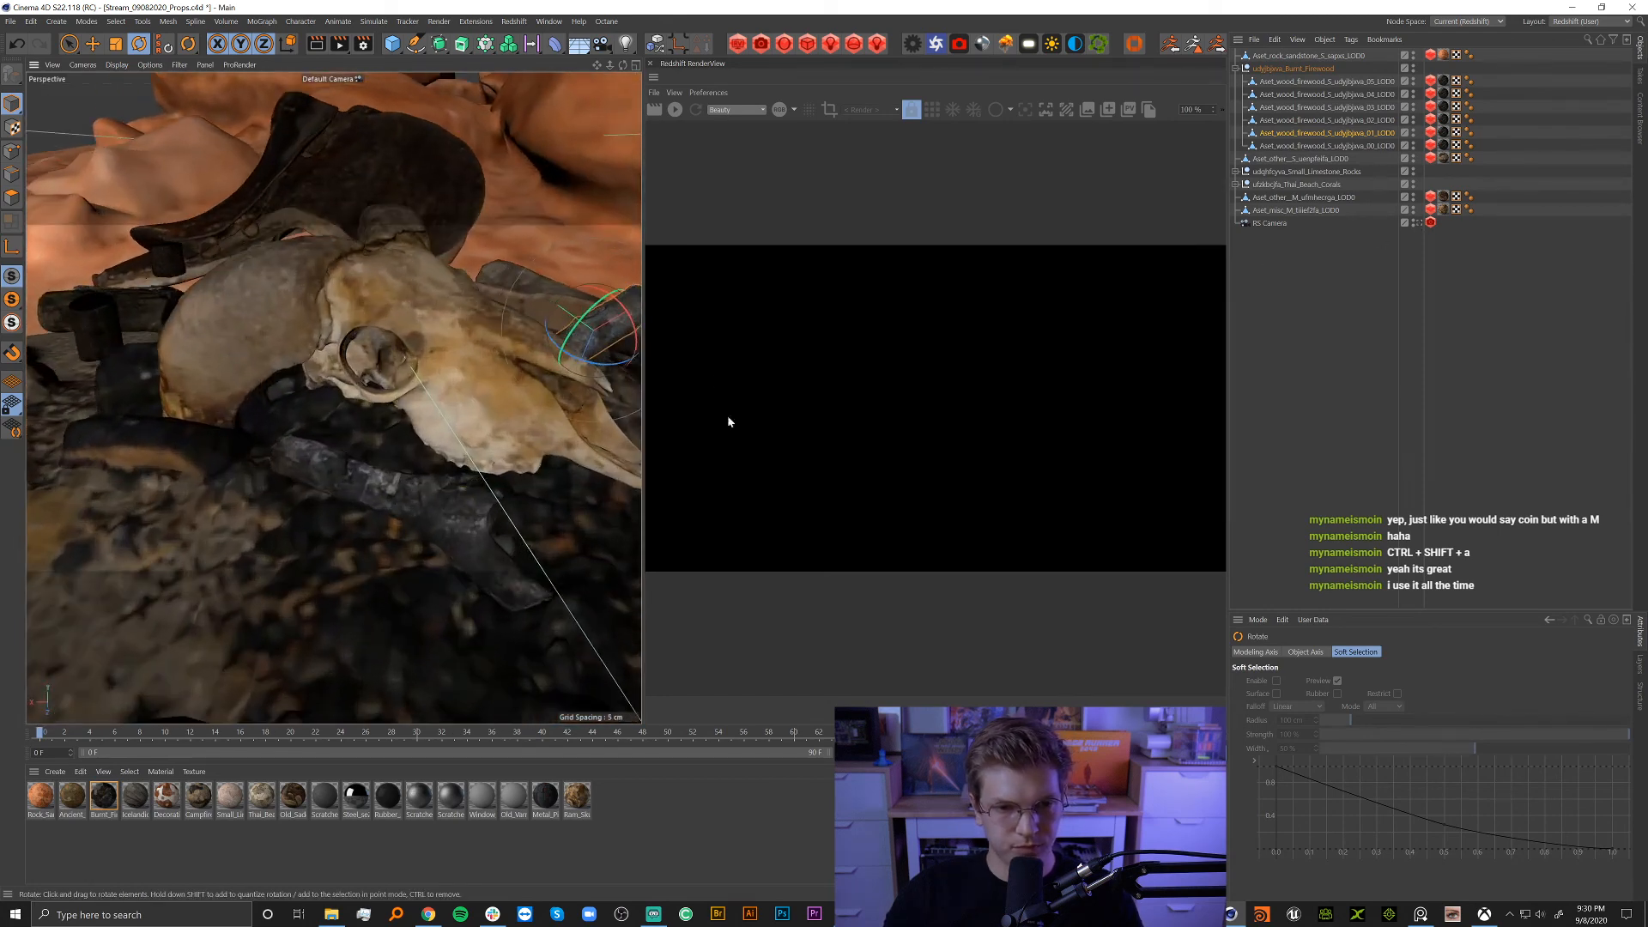
pyautogui.click(1417, 223)
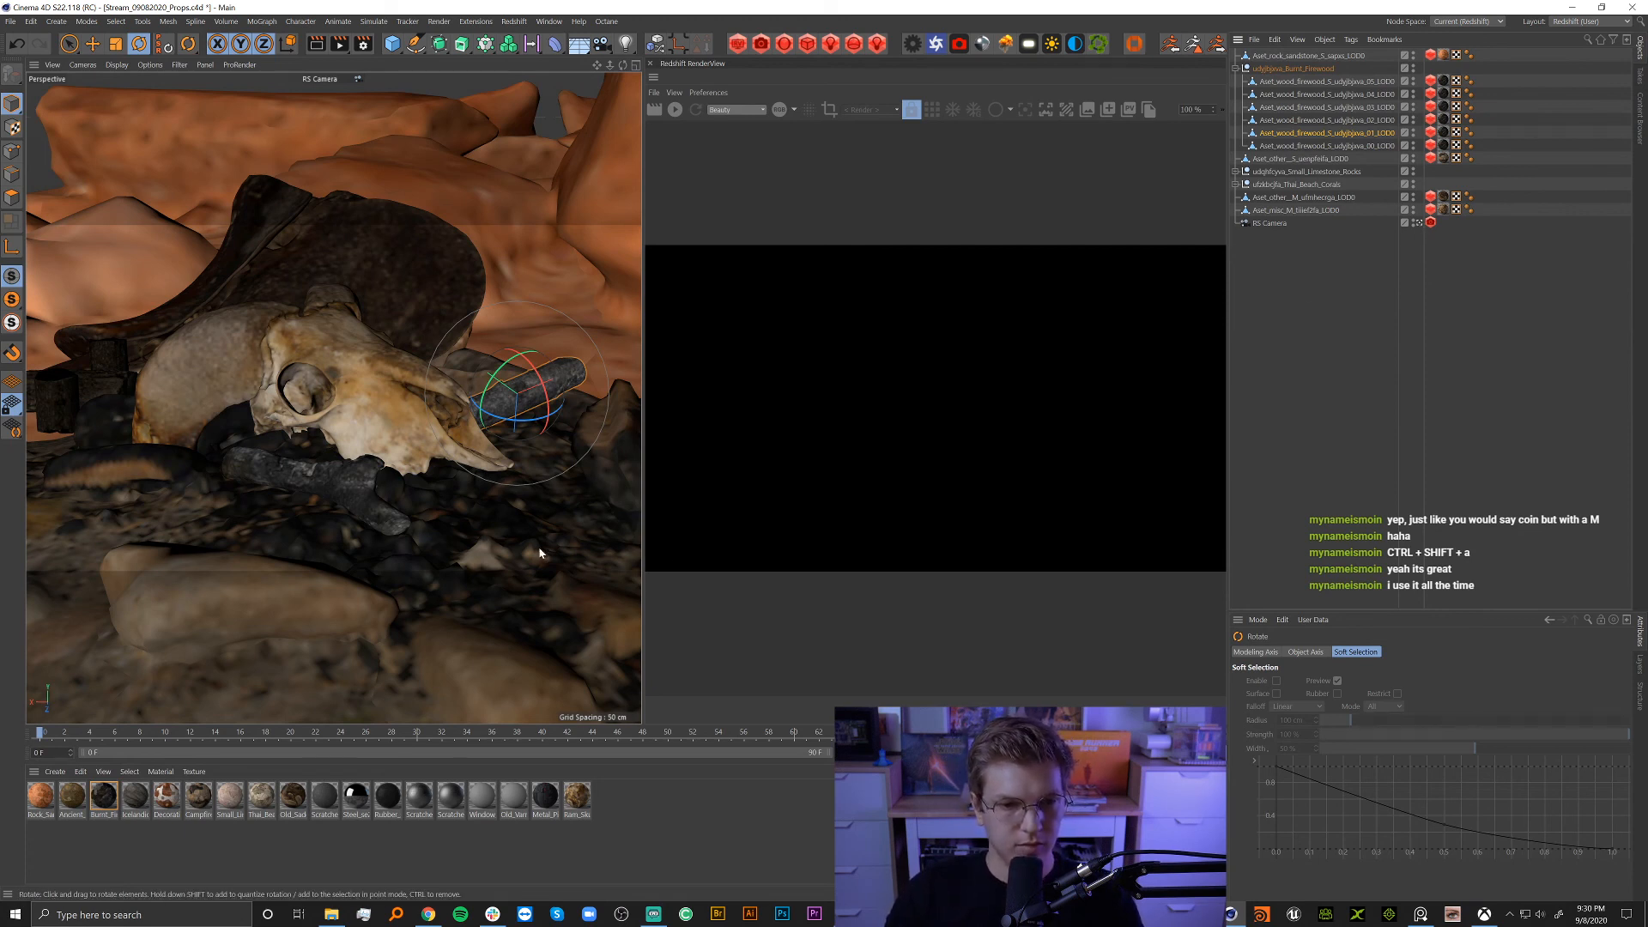
pyautogui.click(1418, 225)
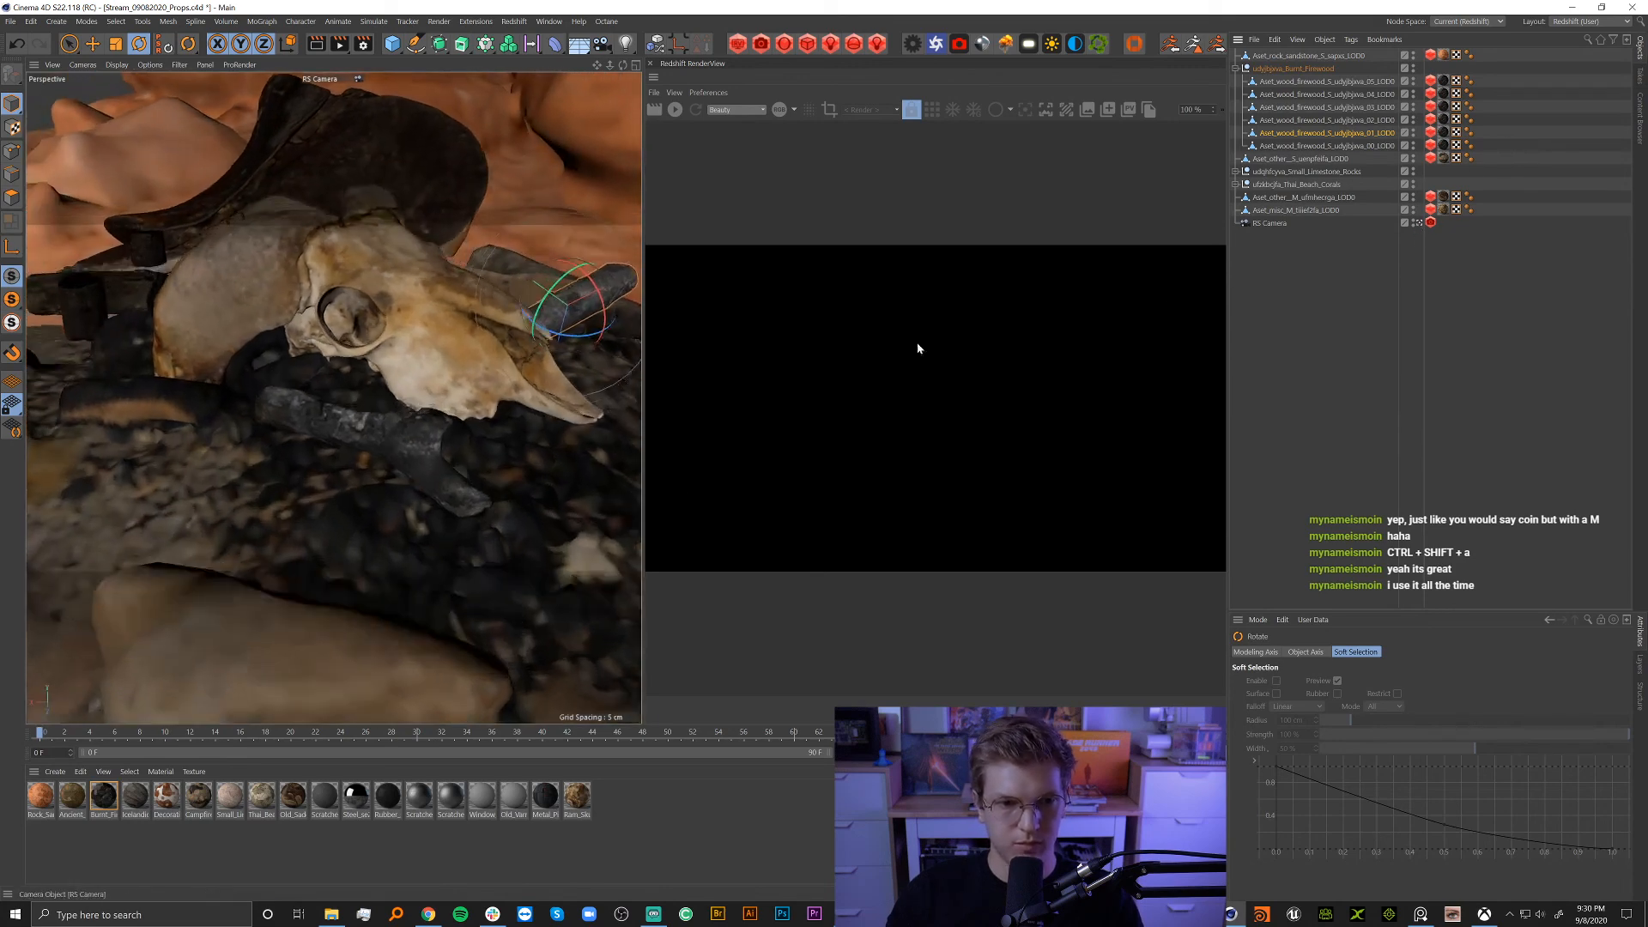
pyautogui.scroll(-6, 180, 356)
pyautogui.click(167, 354)
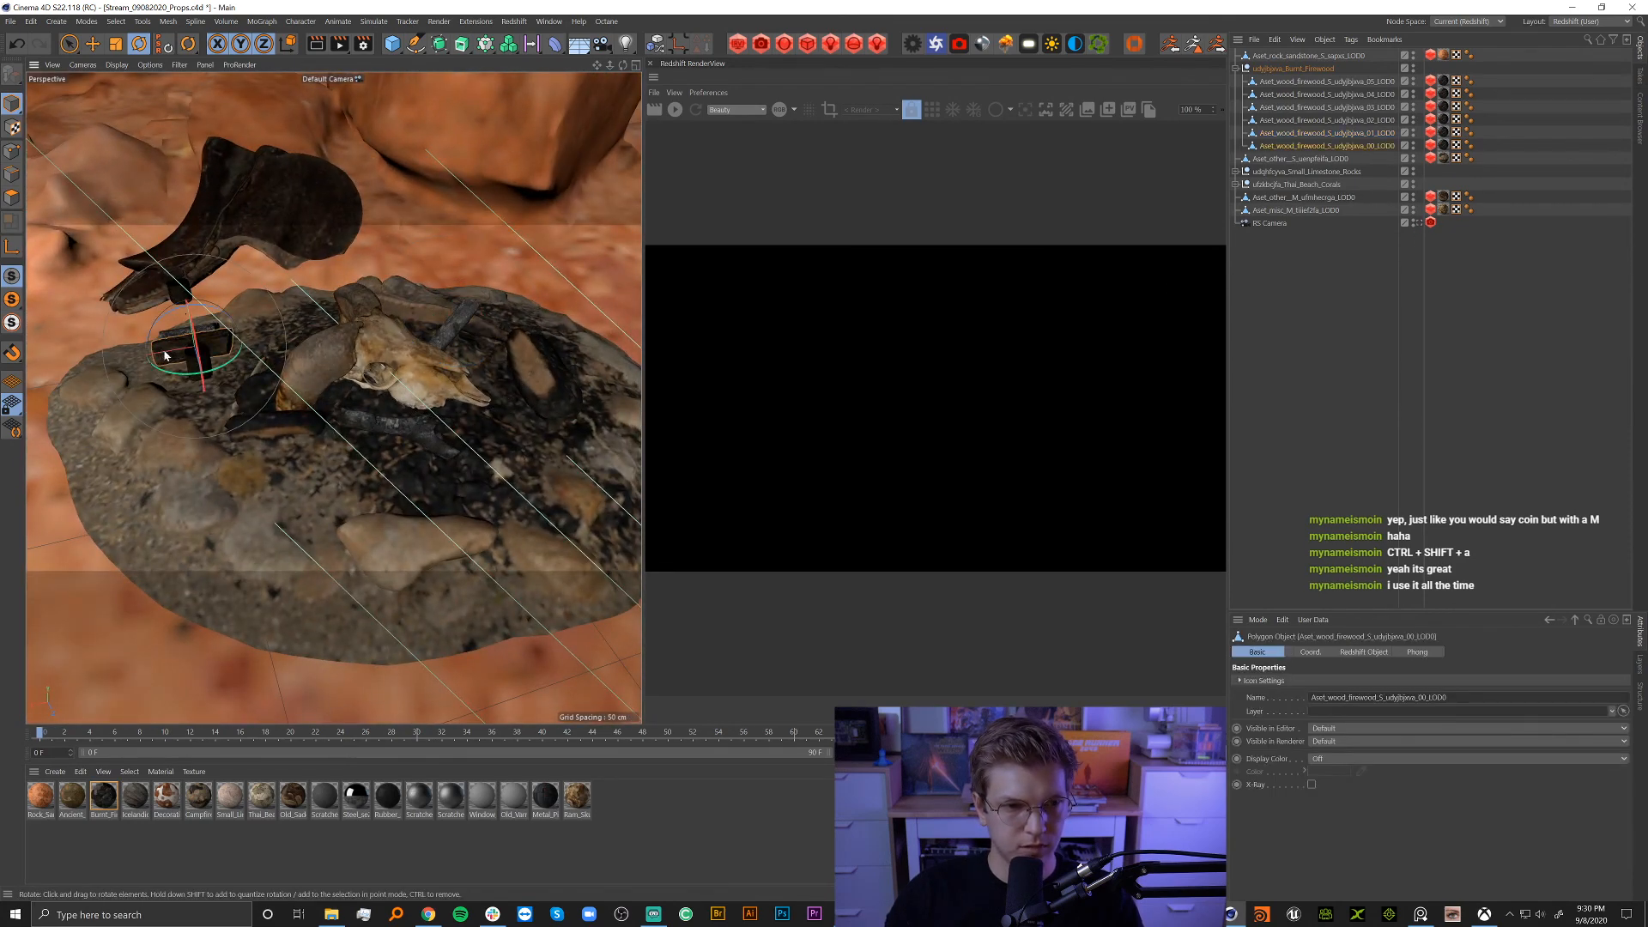
pyautogui.press('e')
pyautogui.moveTo(186, 365); pyautogui.dragTo(584, 401)
pyautogui.scroll(5, 481, 481)
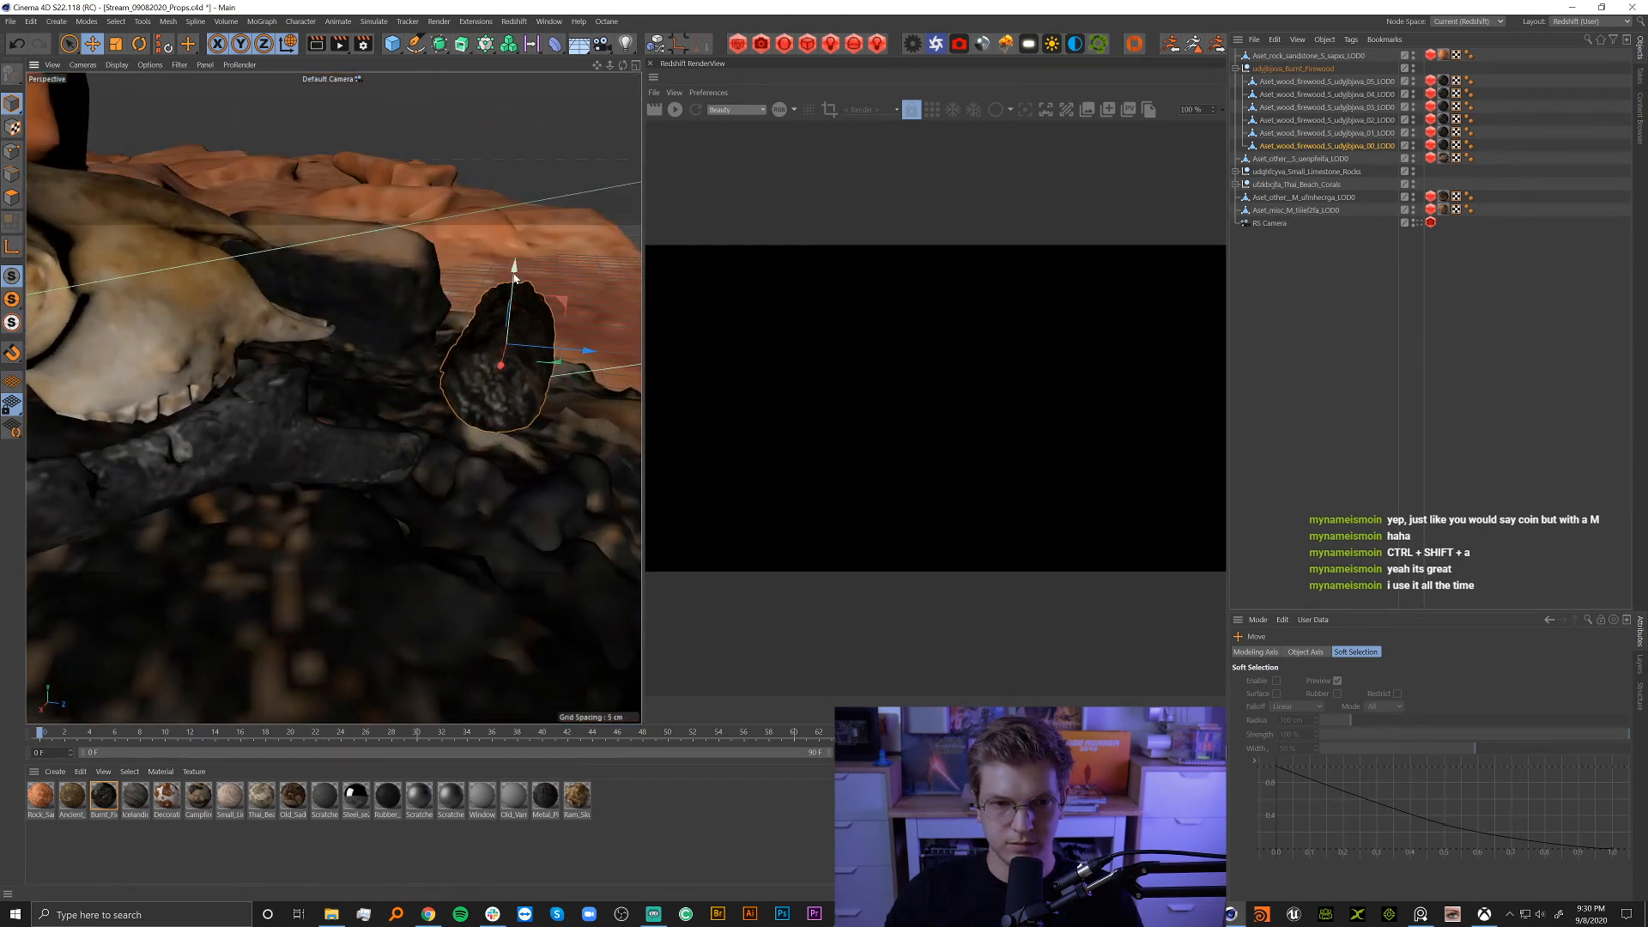
pyautogui.moveTo(515, 271); pyautogui.dragTo(513, 291)
# In the RS Camera view, pull the dark log toward the camera, tilt it upward and scale it to about 130%.
pyautogui.click(1418, 223)
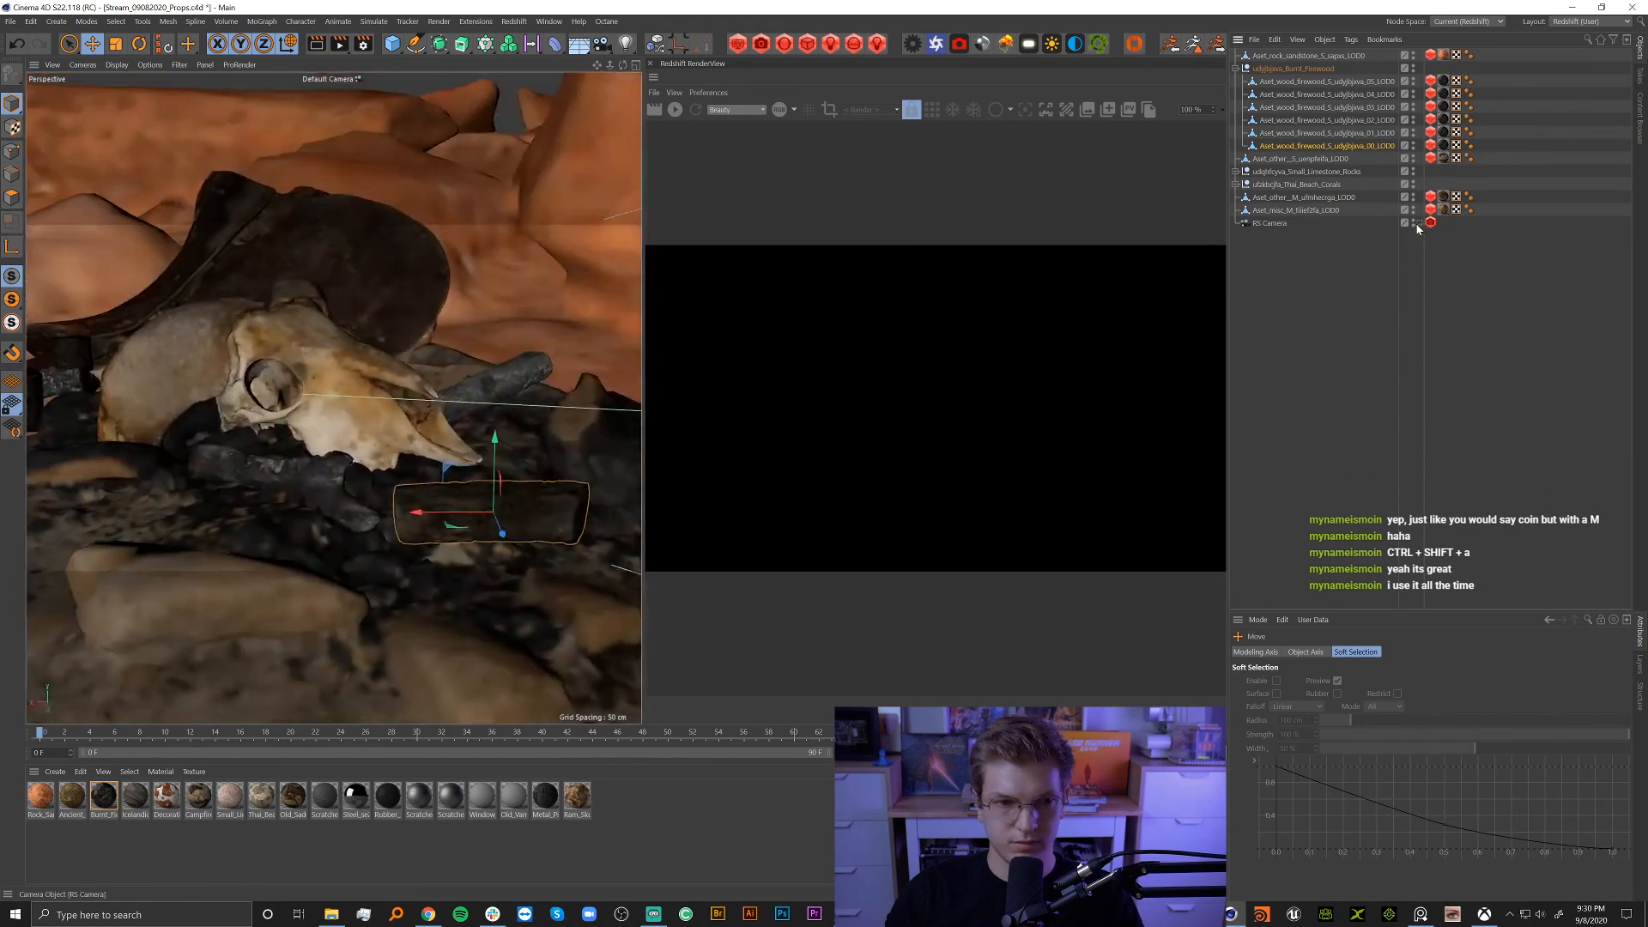
pyautogui.moveTo(526, 536); pyautogui.dragTo(535, 566)
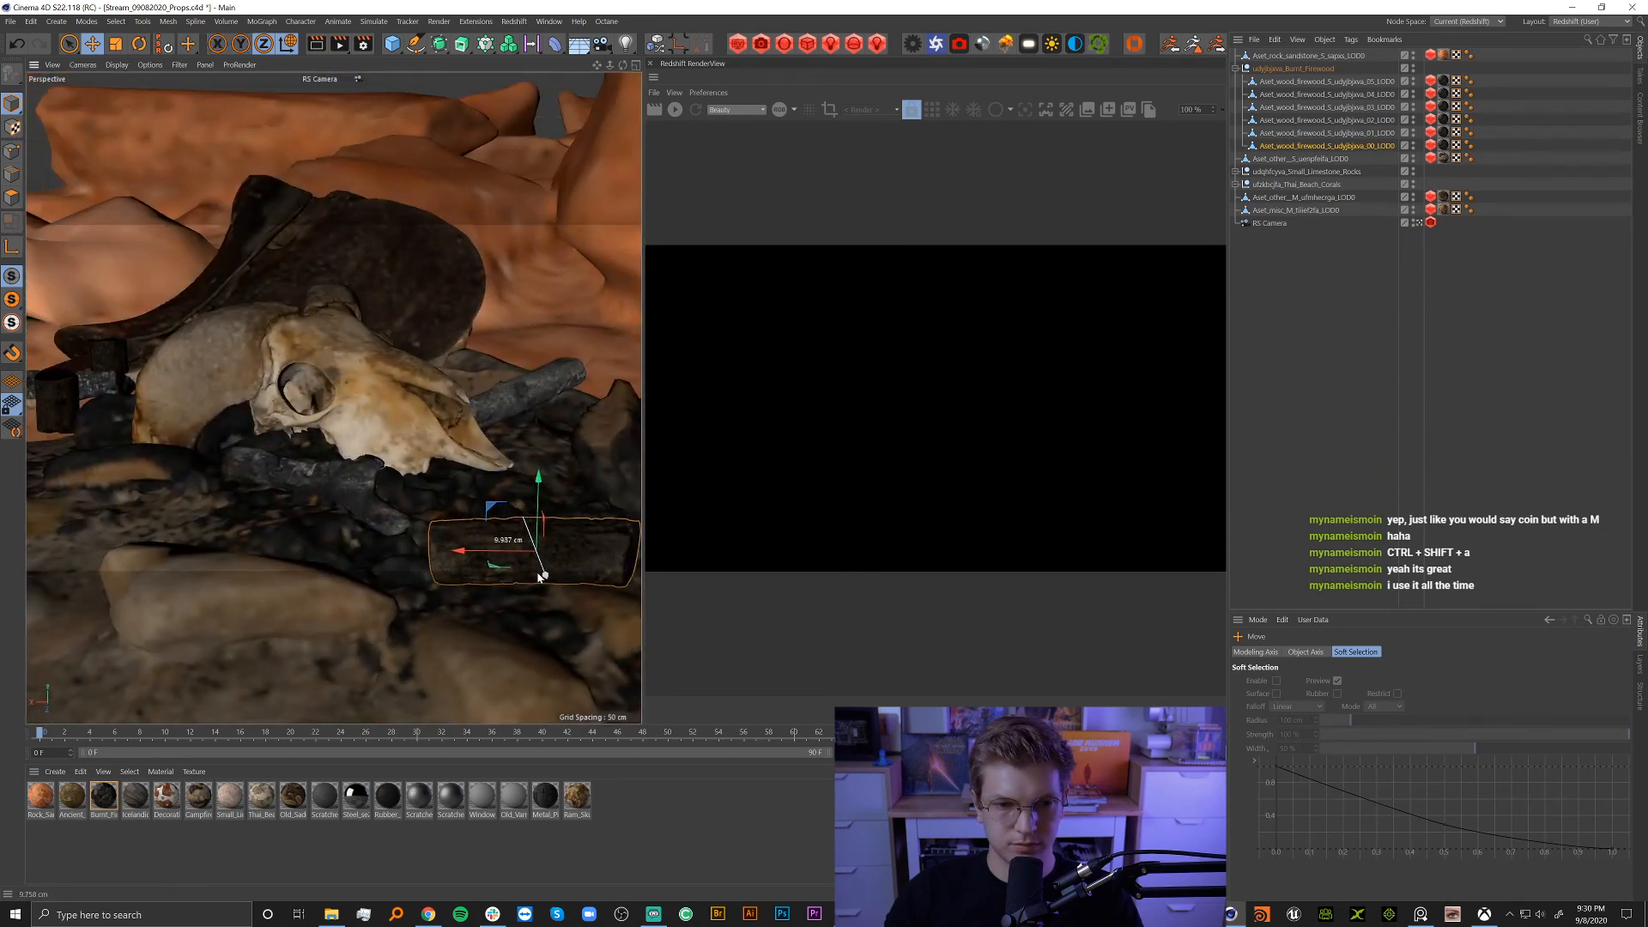
pyautogui.press('r')
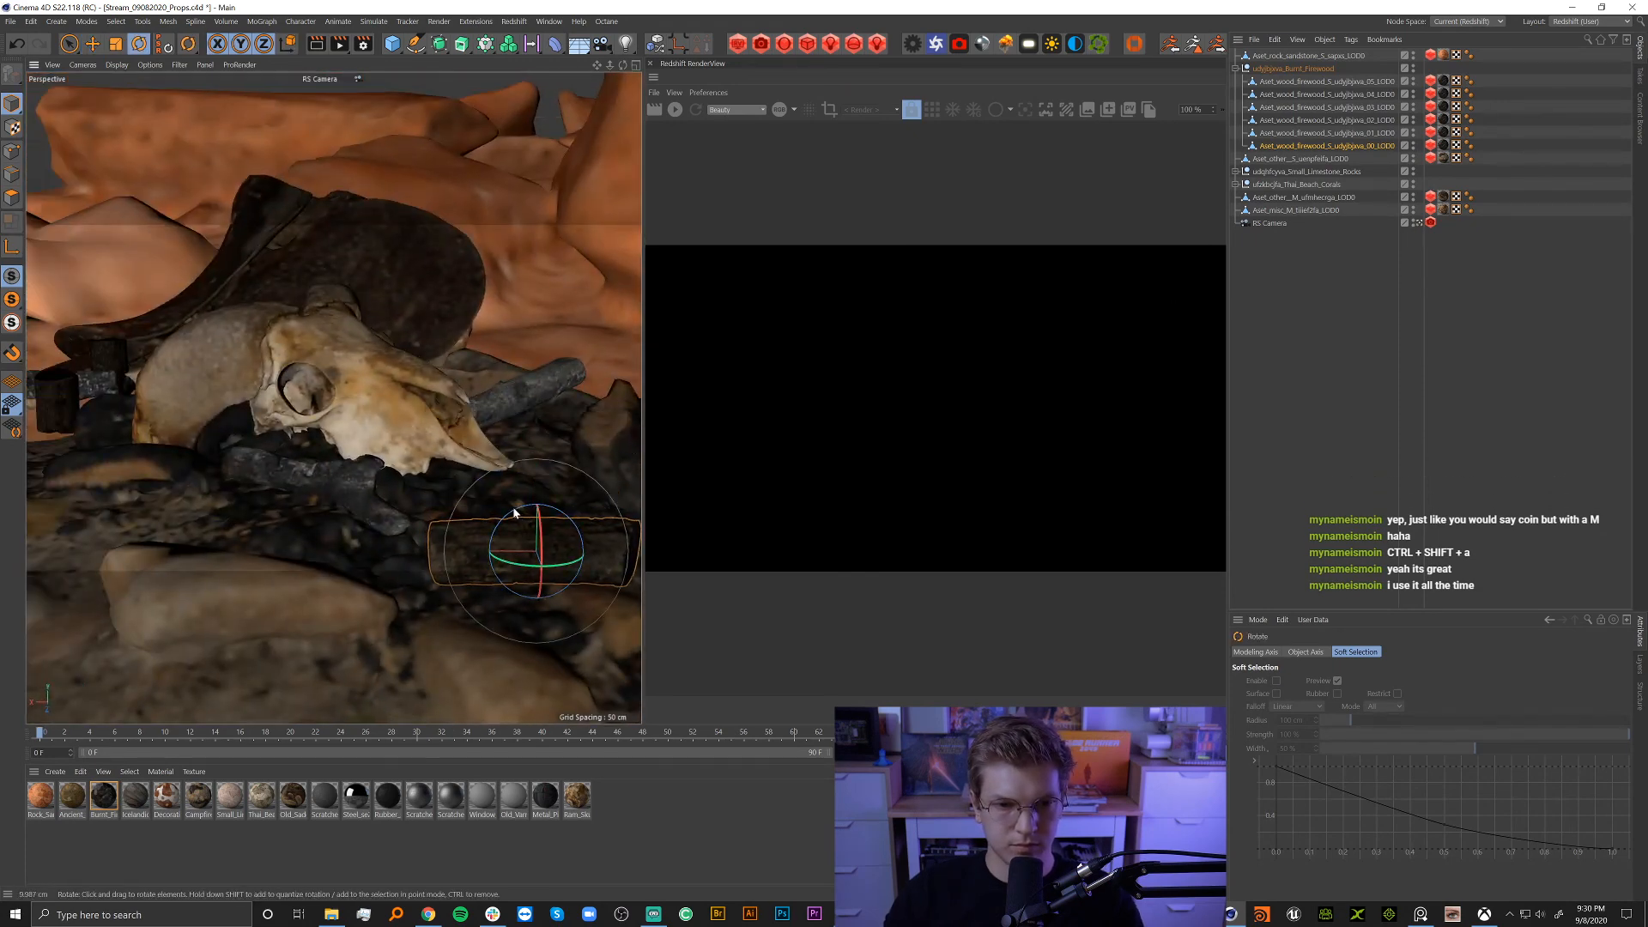
pyautogui.moveTo(563, 568); pyautogui.dragTo(501, 520)
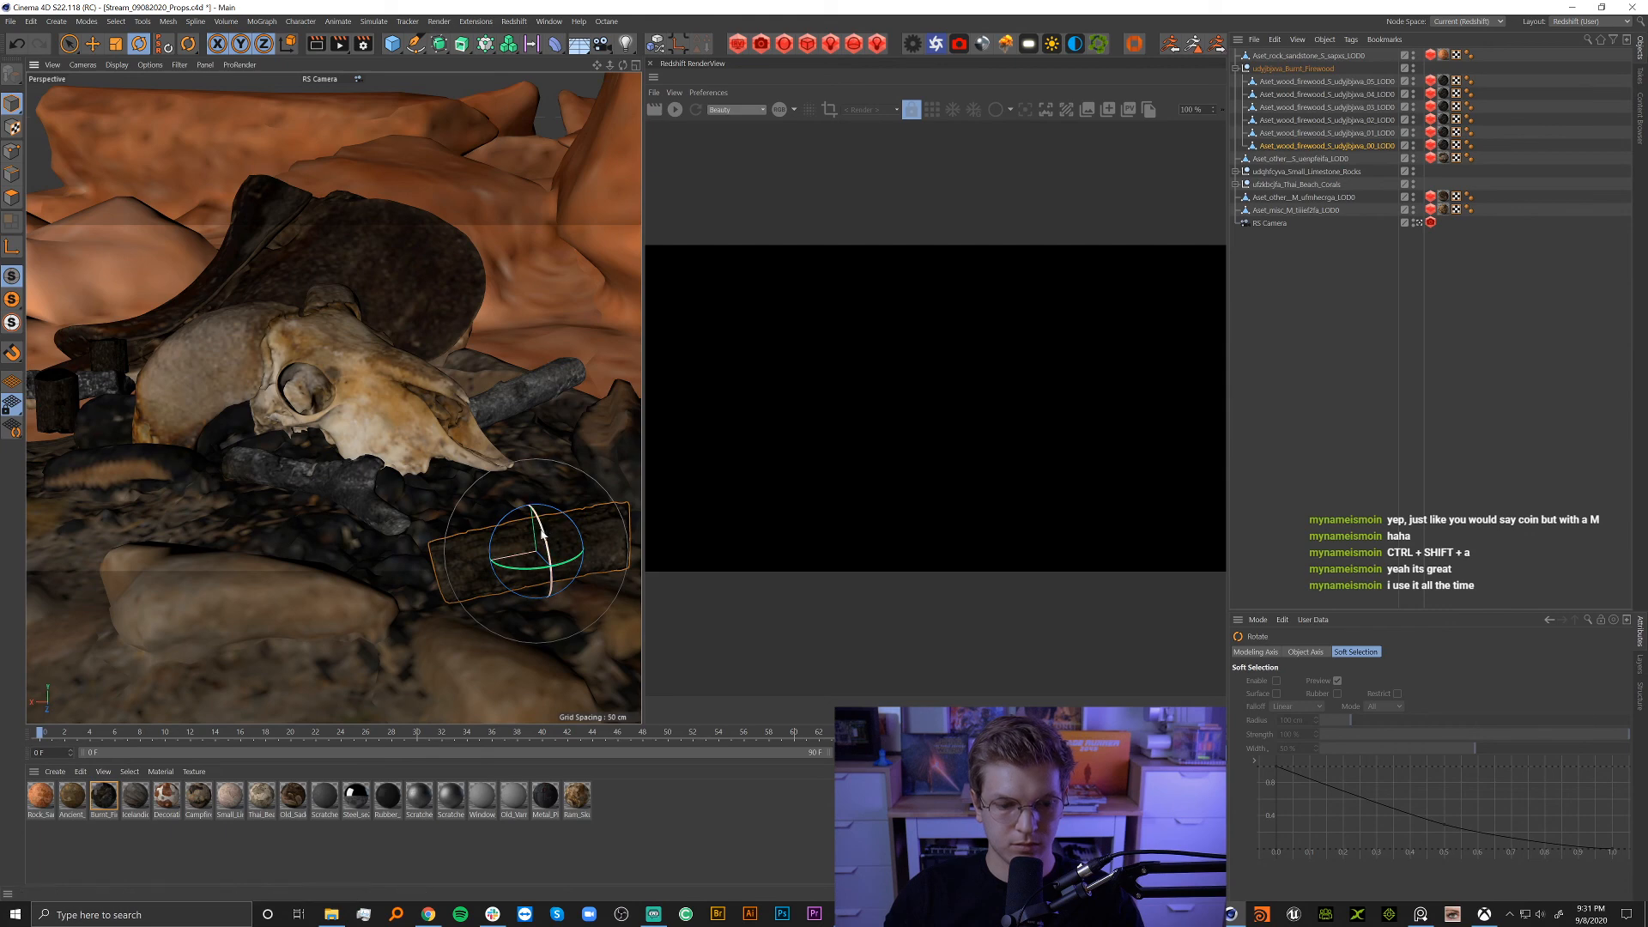
pyautogui.press('t')
pyautogui.moveTo(545, 431); pyautogui.dragTo(600, 433)
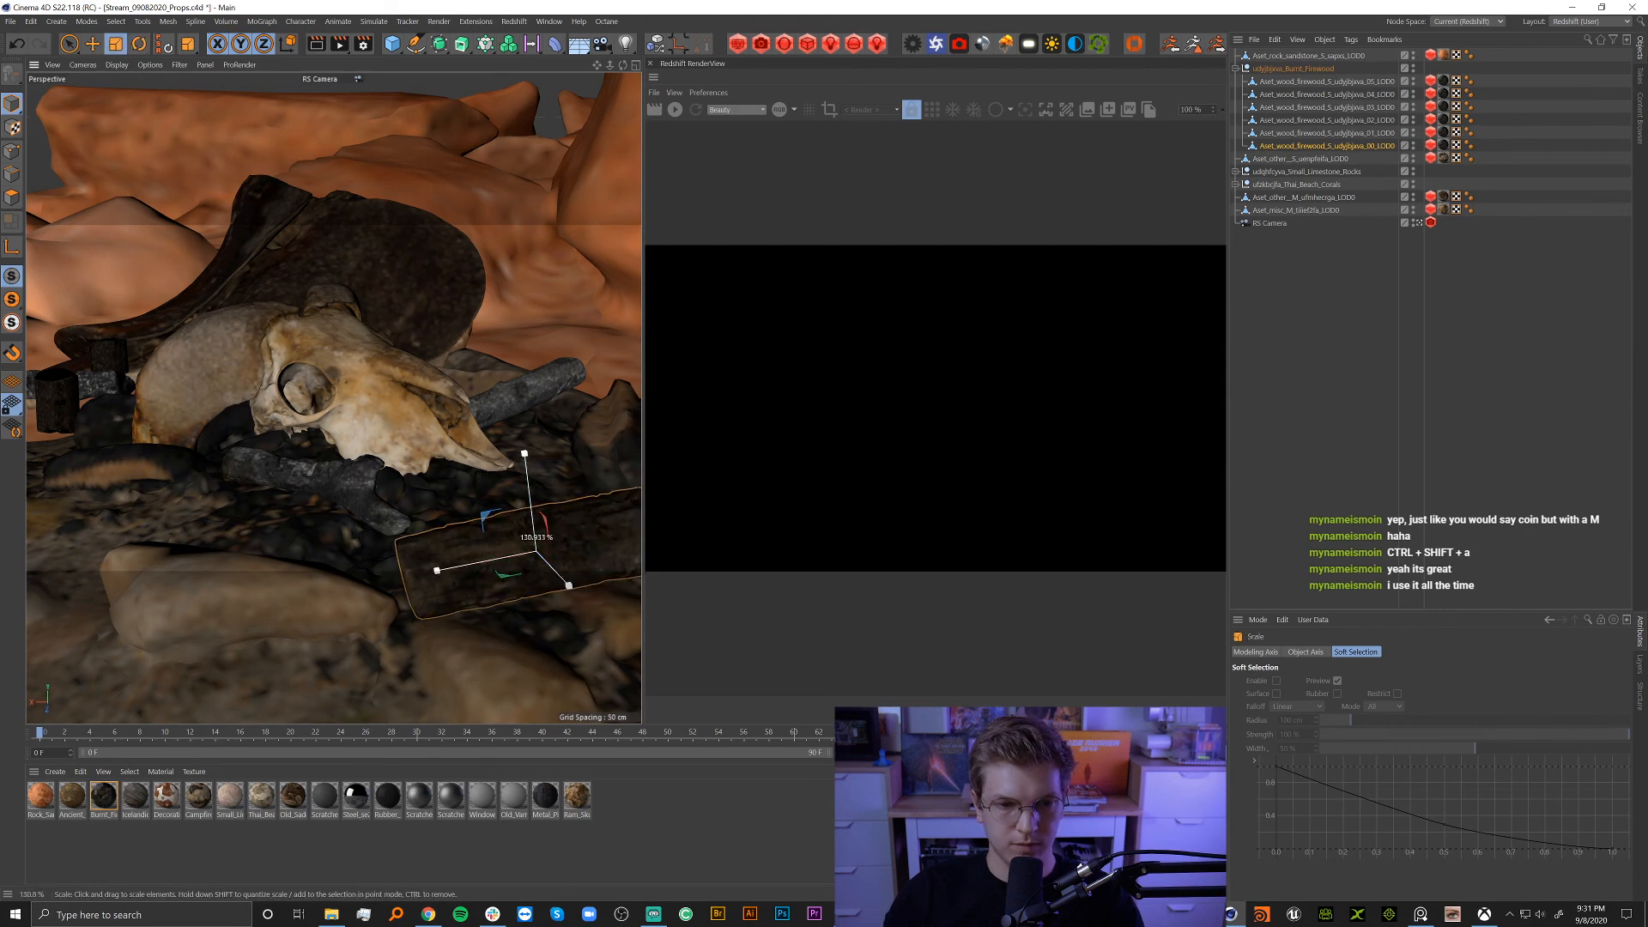
# Inspect the enlarged dark log in close-up and rotate it to lie across the foreground stones.
pyautogui.press('e')
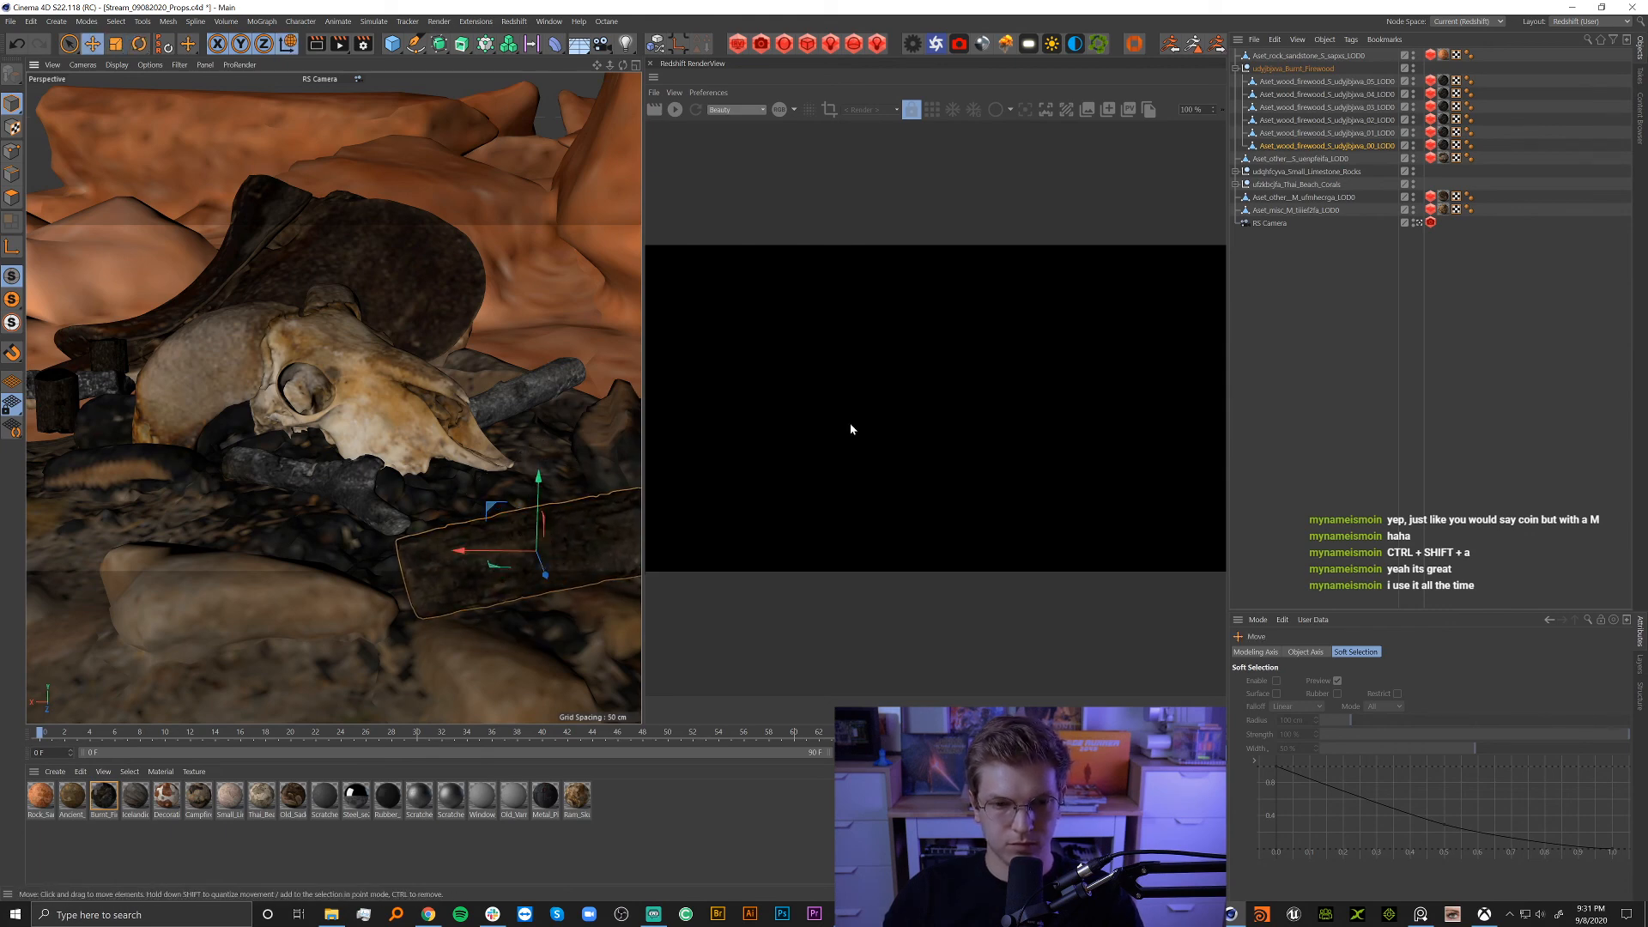
pyautogui.click(1417, 224)
pyautogui.scroll(3, 575, 471)
pyautogui.keyDown('alt'); pyautogui.moveTo(564, 442); pyautogui.dragTo(163, 407); pyautogui.keyUp('alt')
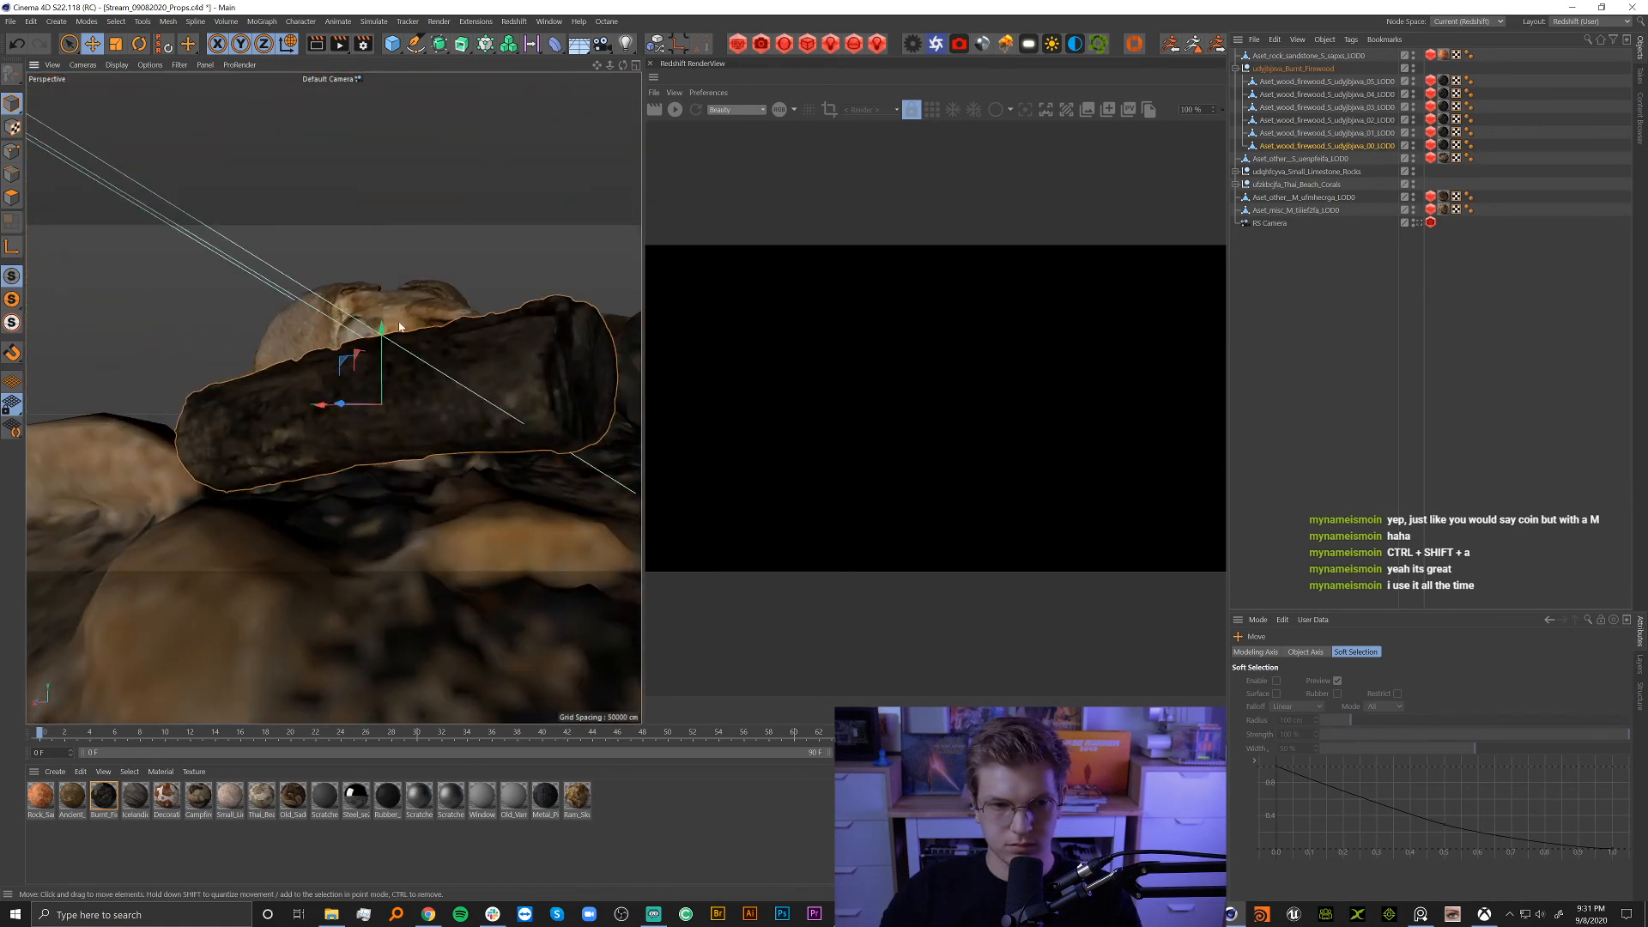
pyautogui.keyDown('alt'); pyautogui.moveTo(384, 343); pyautogui.dragTo(478, 507); pyautogui.keyUp('alt')
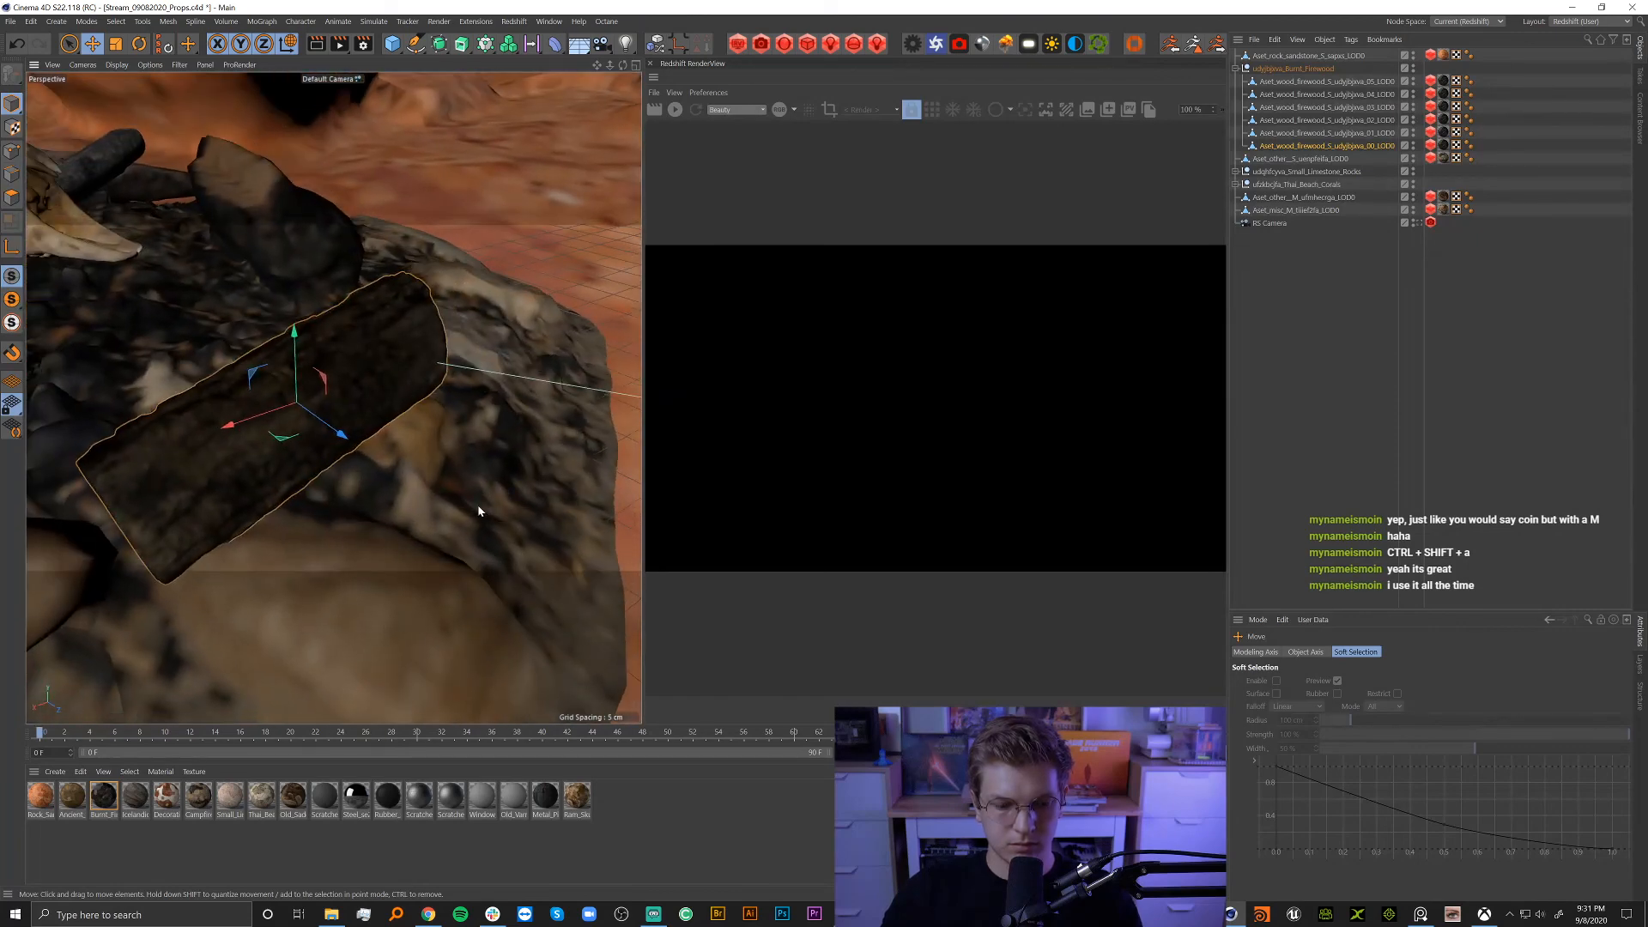
pyautogui.press('r')
pyautogui.moveTo(296, 436); pyautogui.dragTo(612, 337)
# Slide the dark log closer beside the foreground stone and lower it slightly, then compare its placement with the RS Camera framing.
pyautogui.press('e')
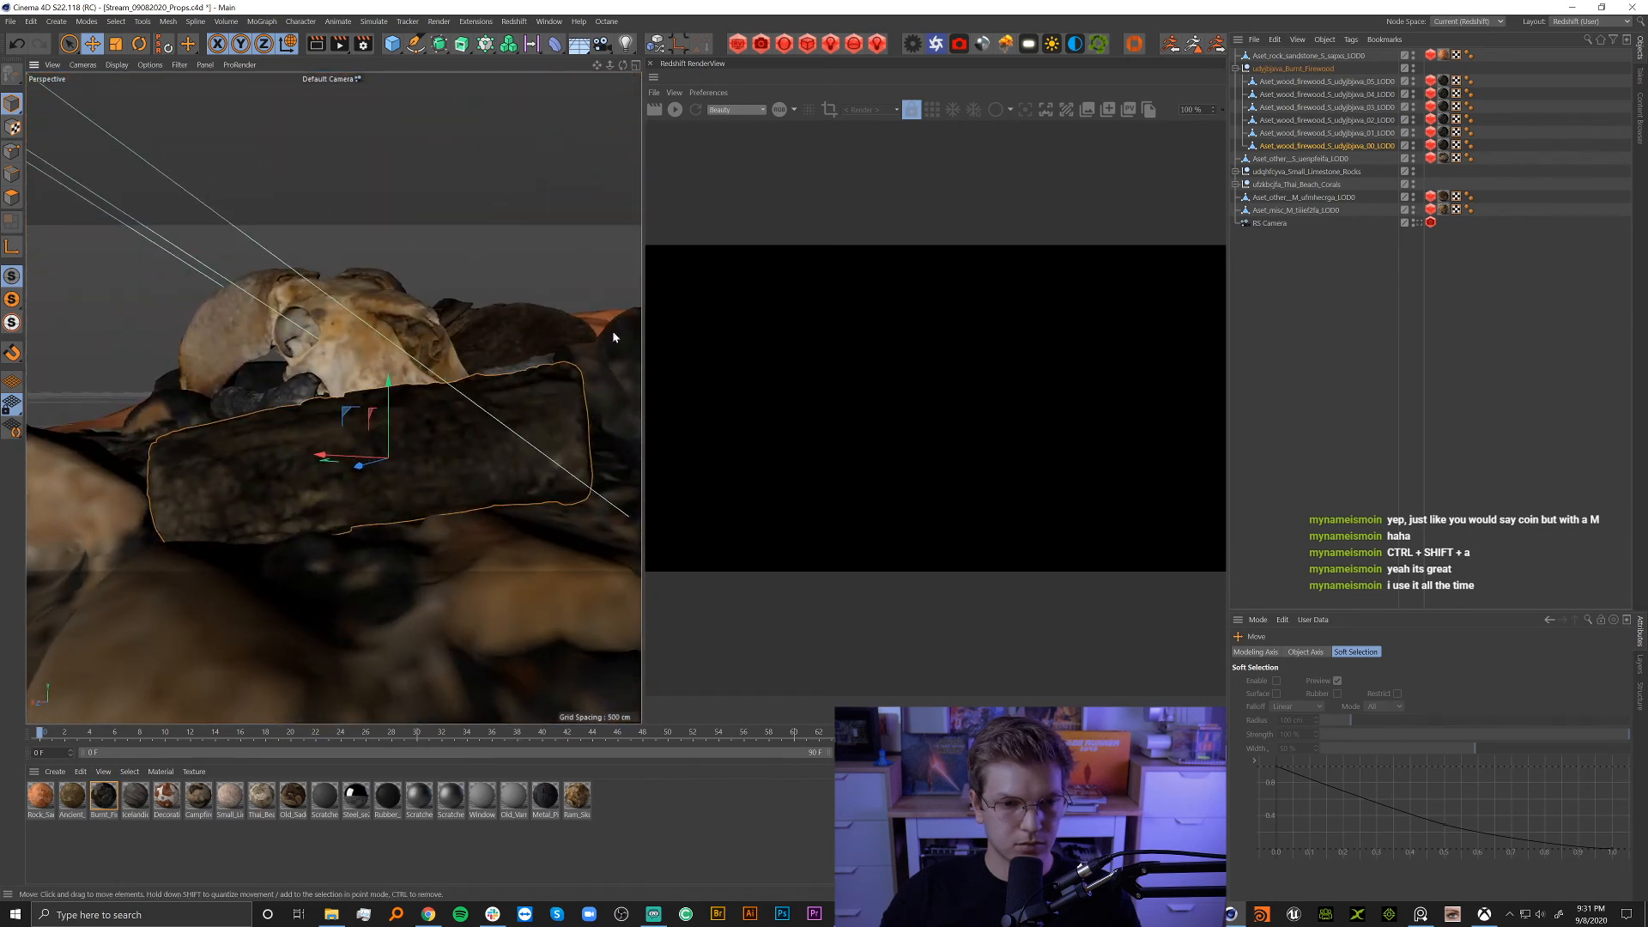
pyautogui.click(1419, 223)
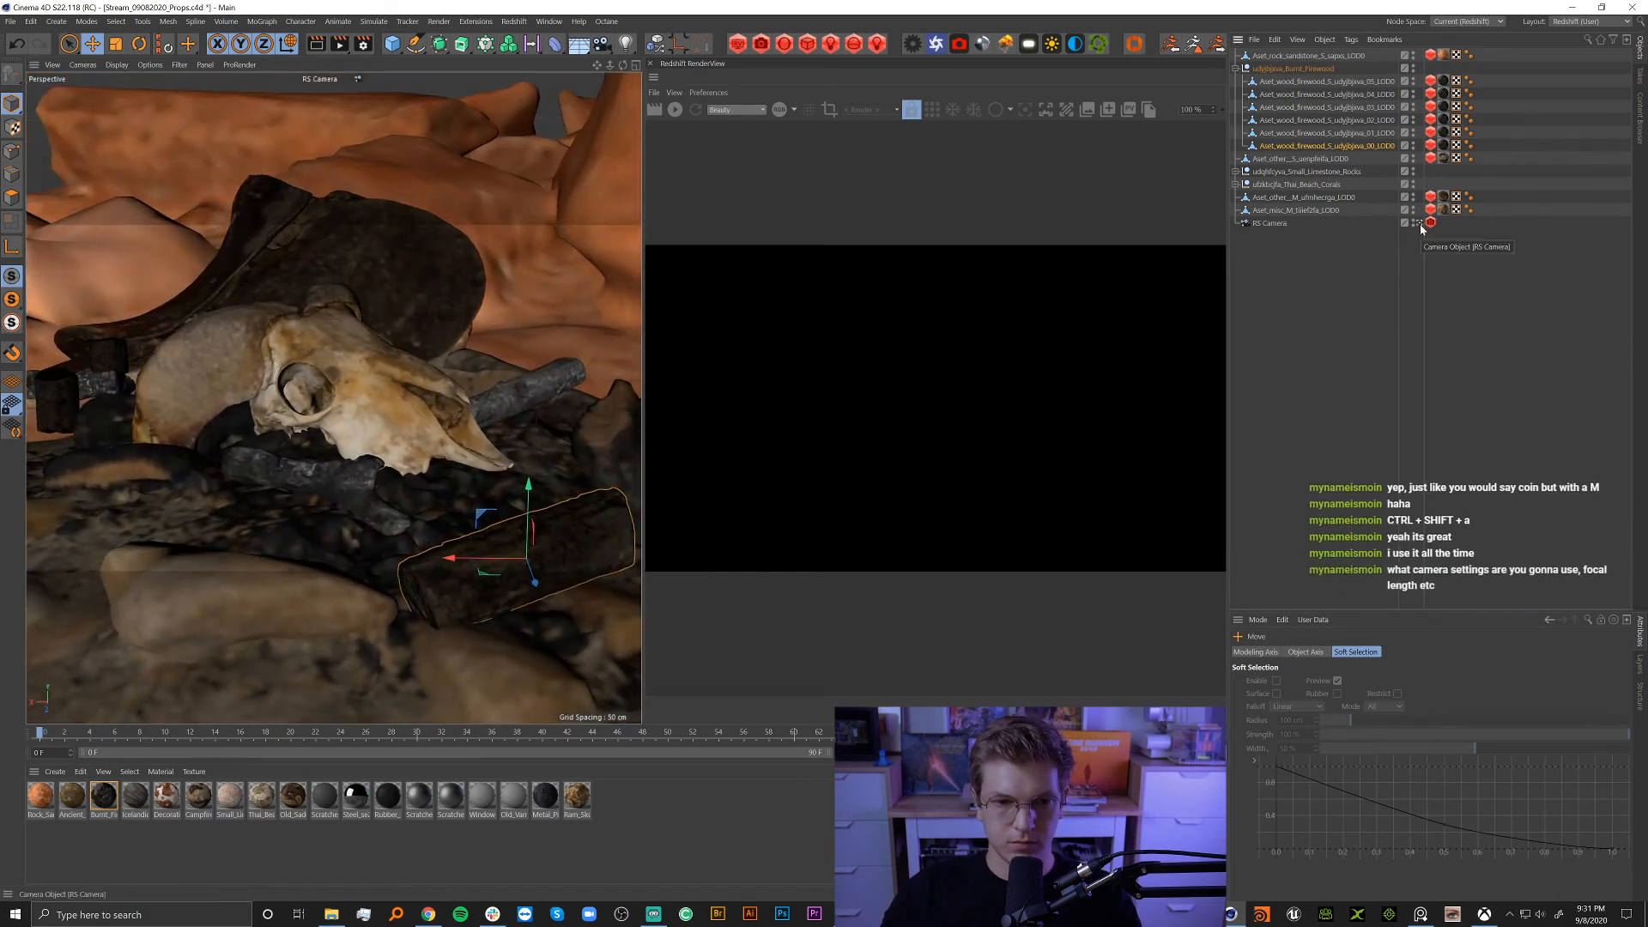
pyautogui.moveTo(474, 559); pyautogui.dragTo(446, 562)
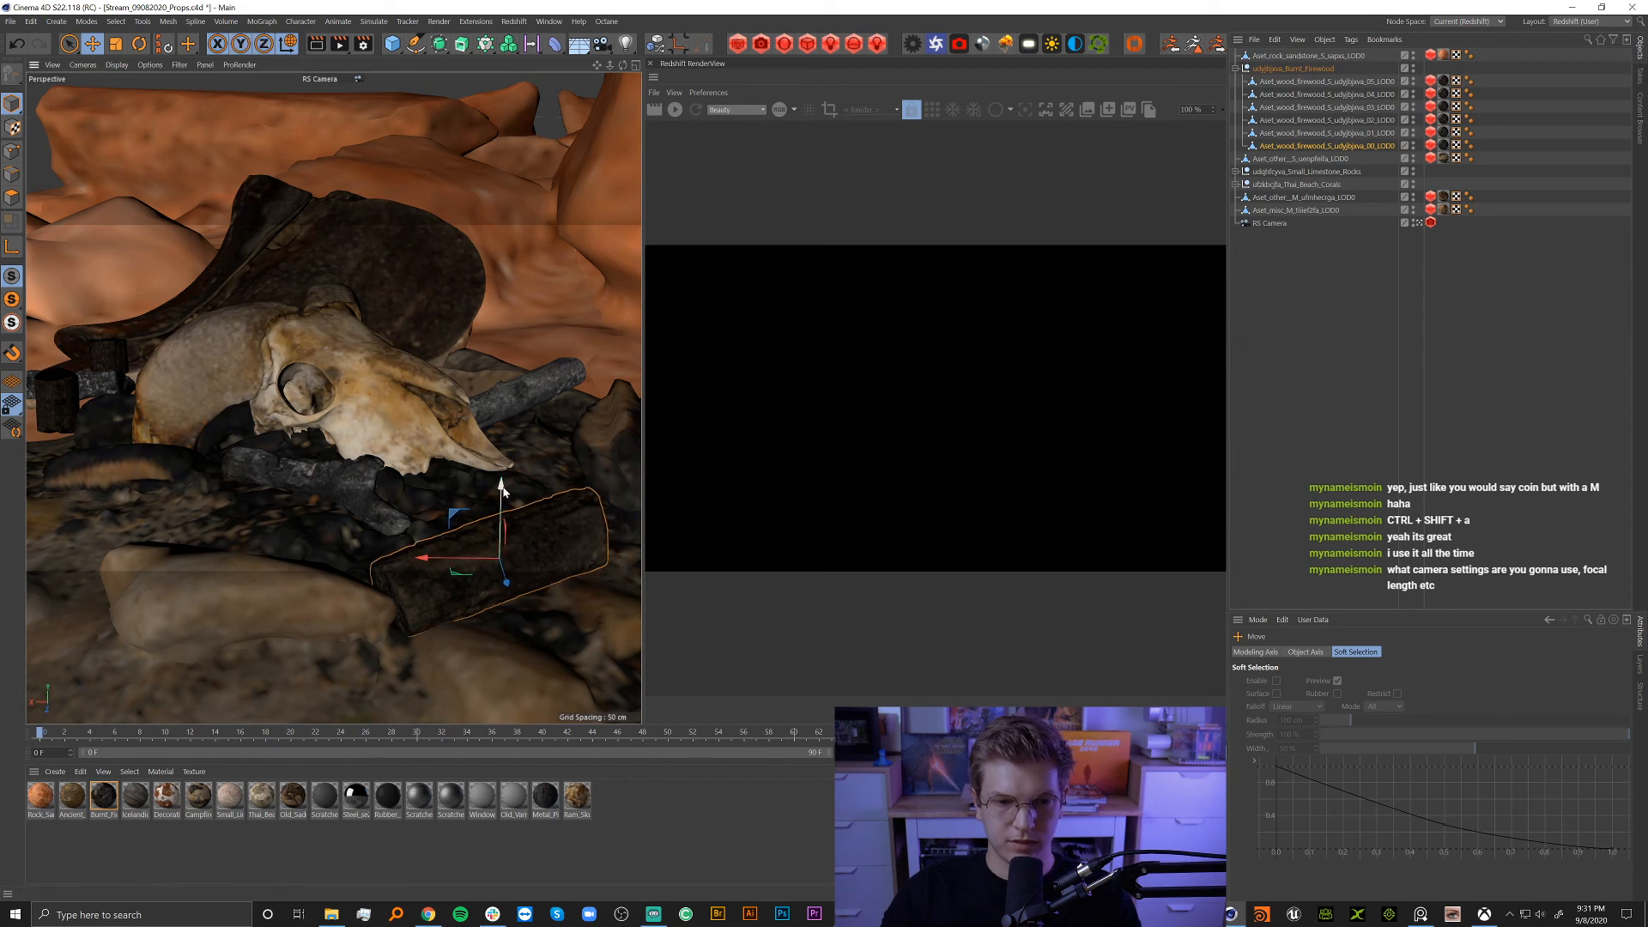
pyautogui.moveTo(506, 486); pyautogui.dragTo(506, 489)
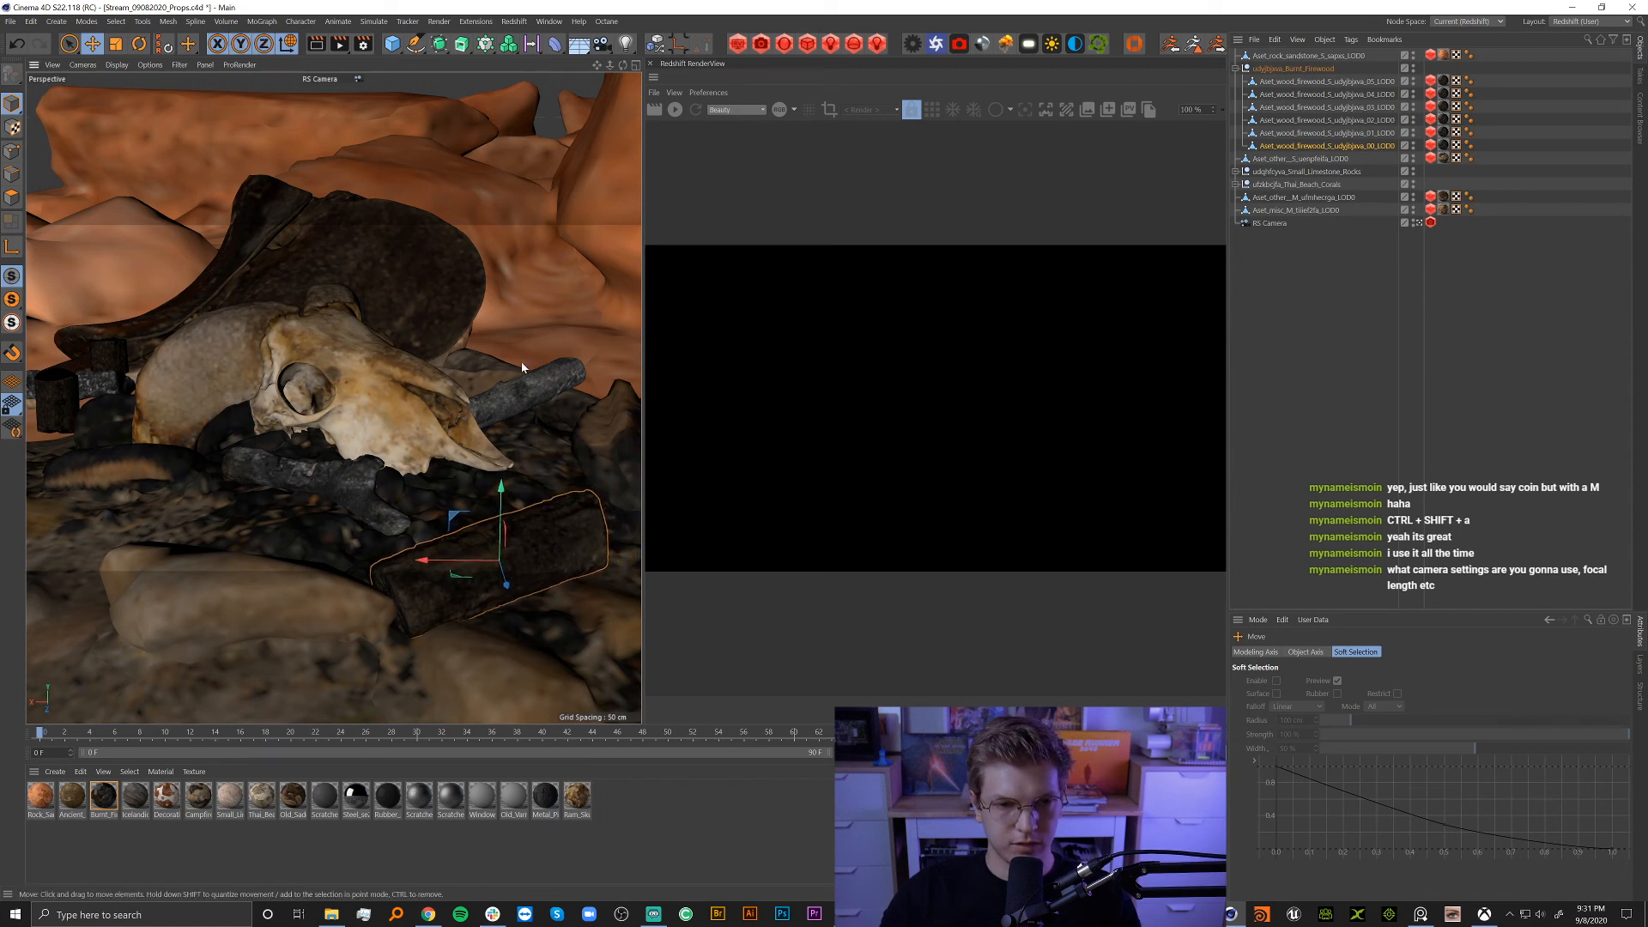
pyautogui.click(1418, 223)
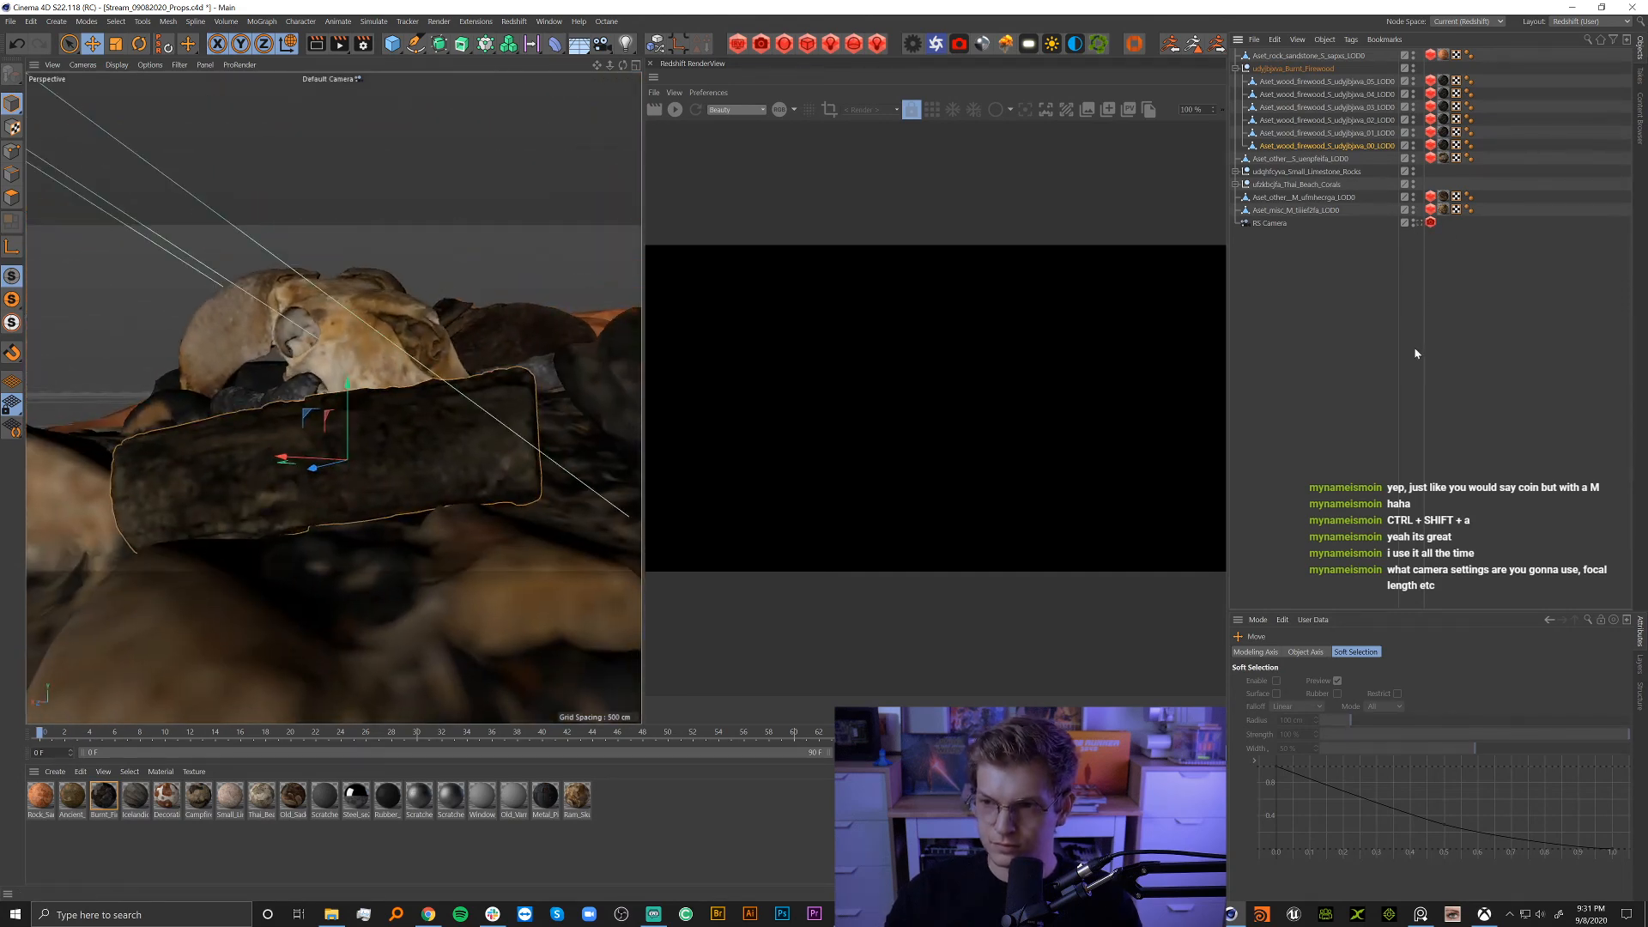
pyautogui.click(1418, 224)
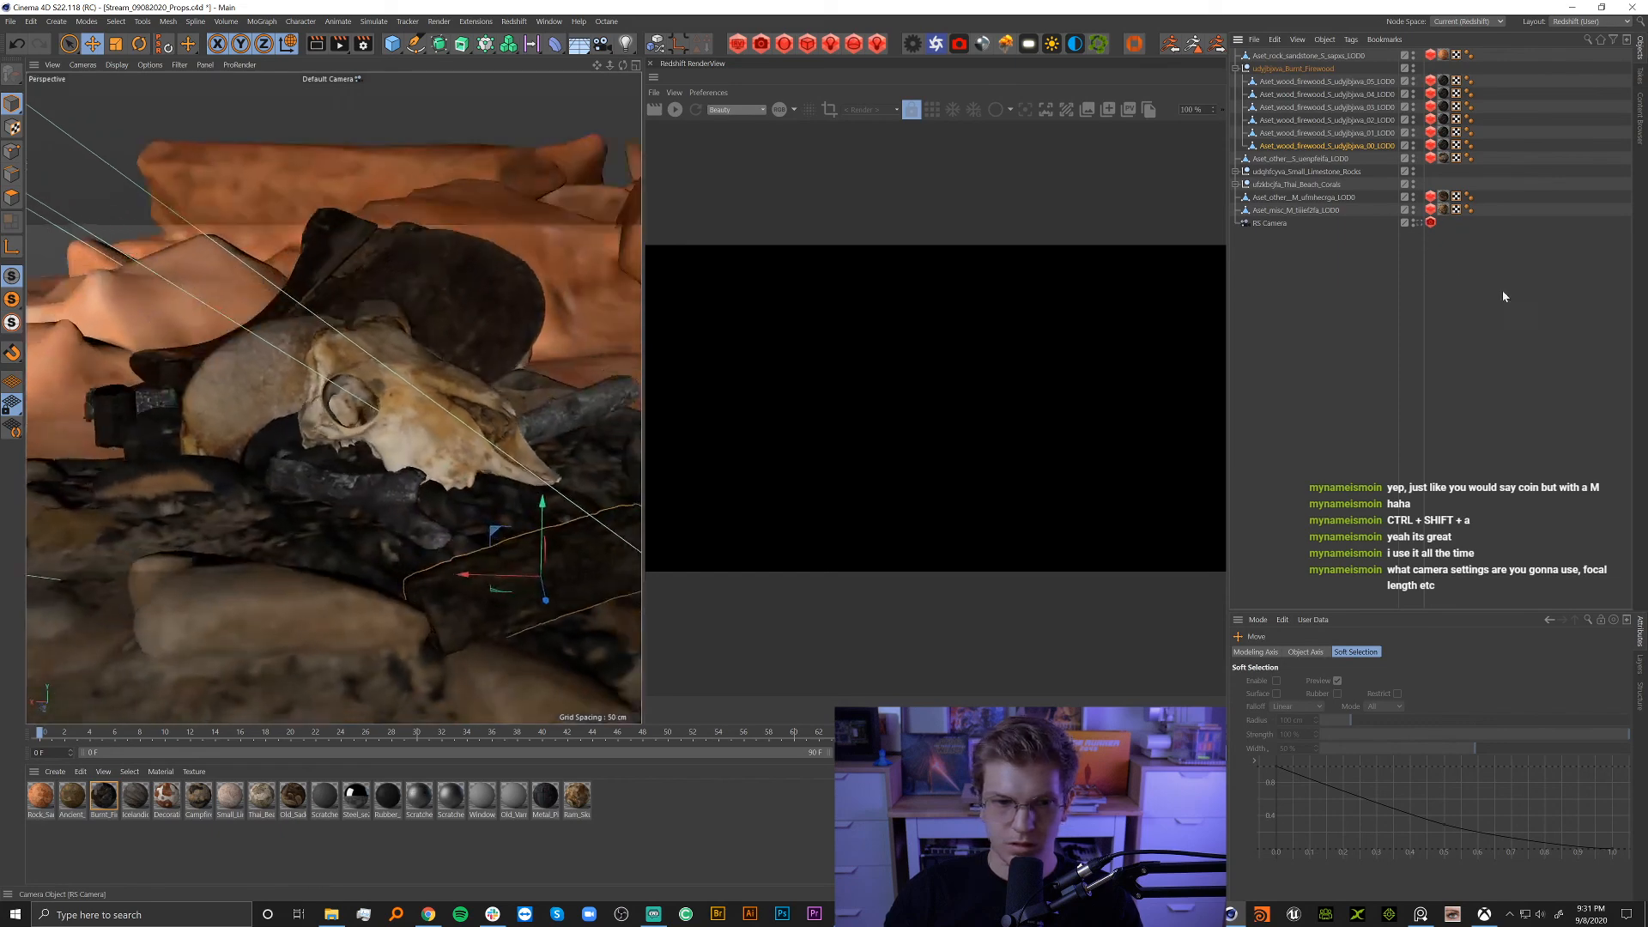
# Review the RS Camera's focal length and sensor settings and its Redshift tag's Bokeh settings.
pyautogui.click(1269, 224)
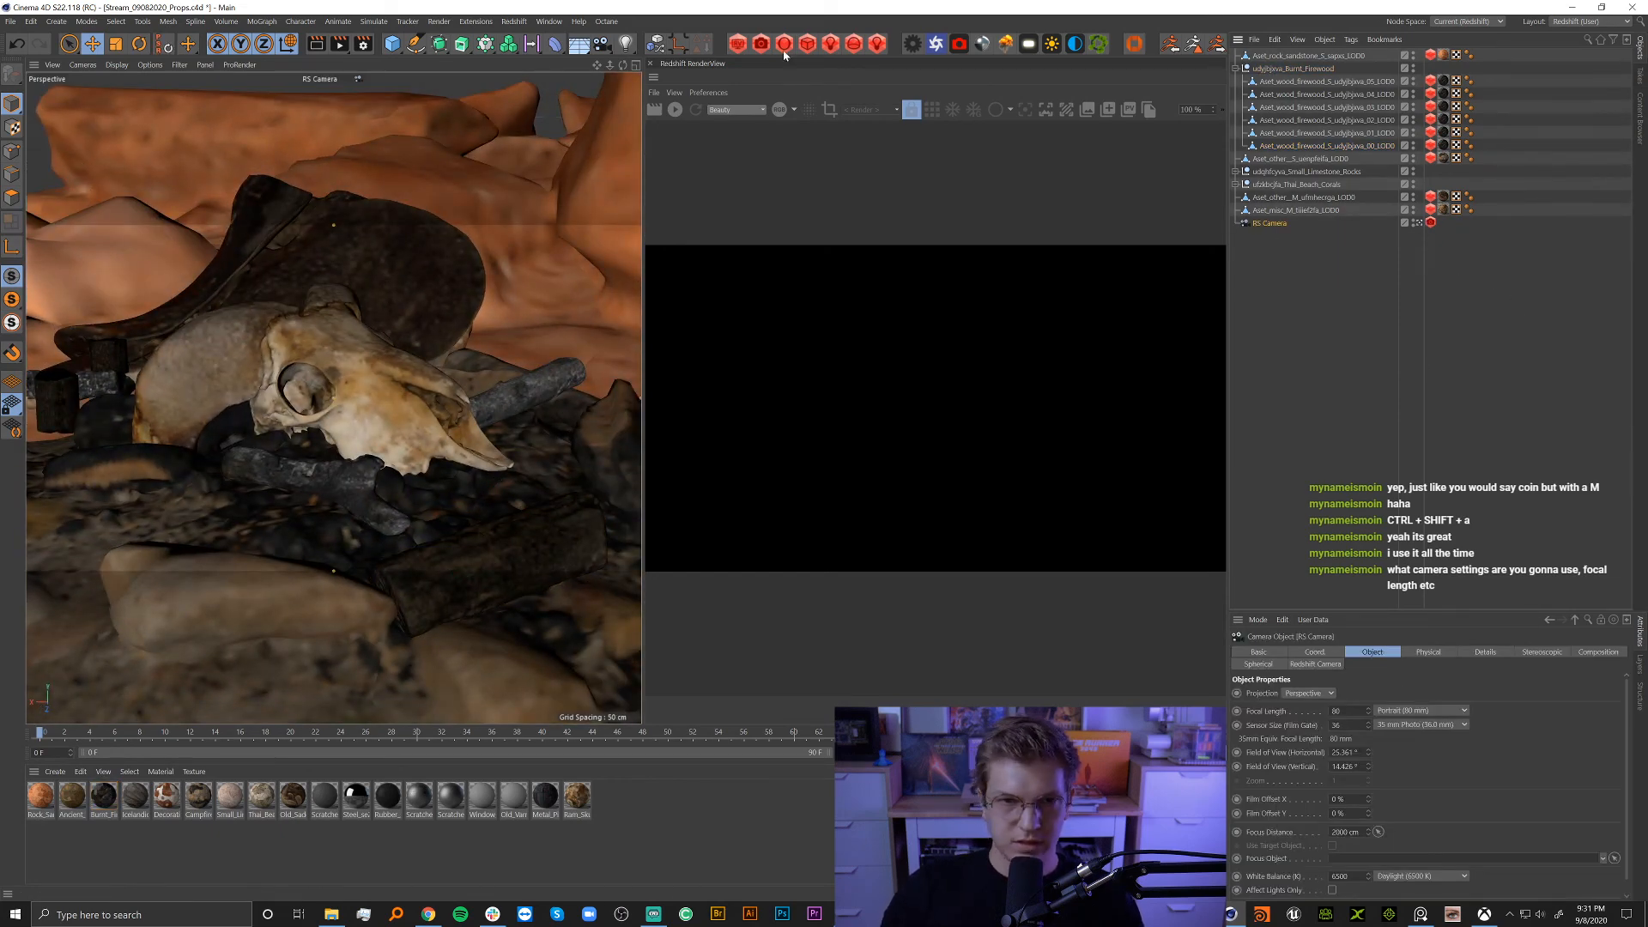
pyautogui.click(1430, 223)
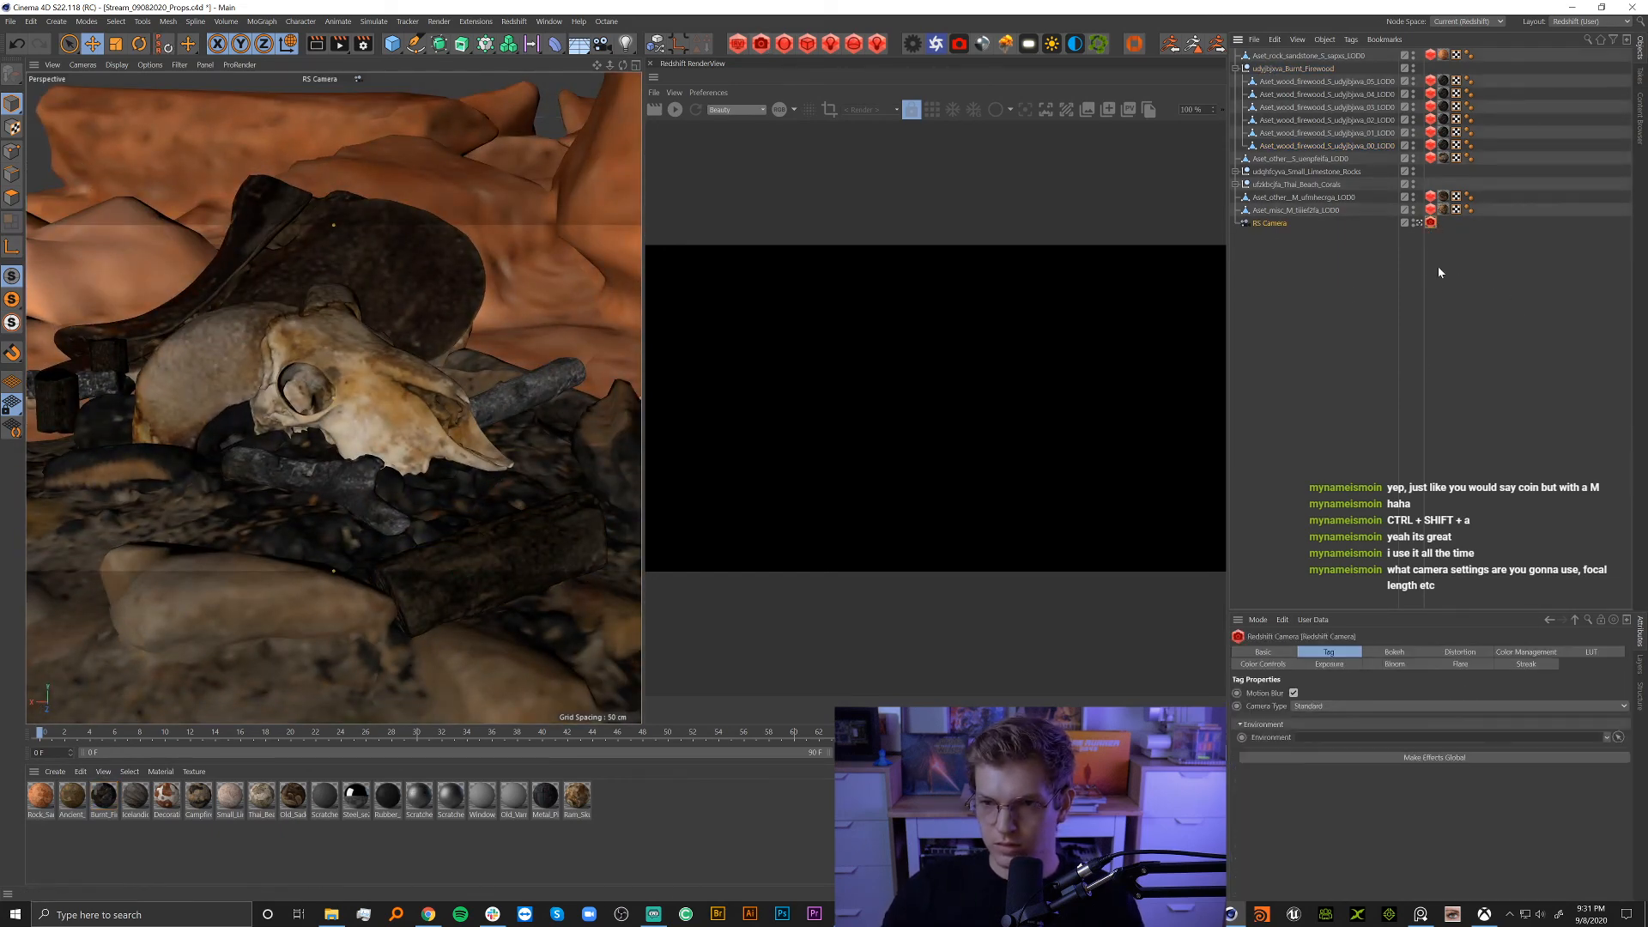
pyautogui.click(1259, 224)
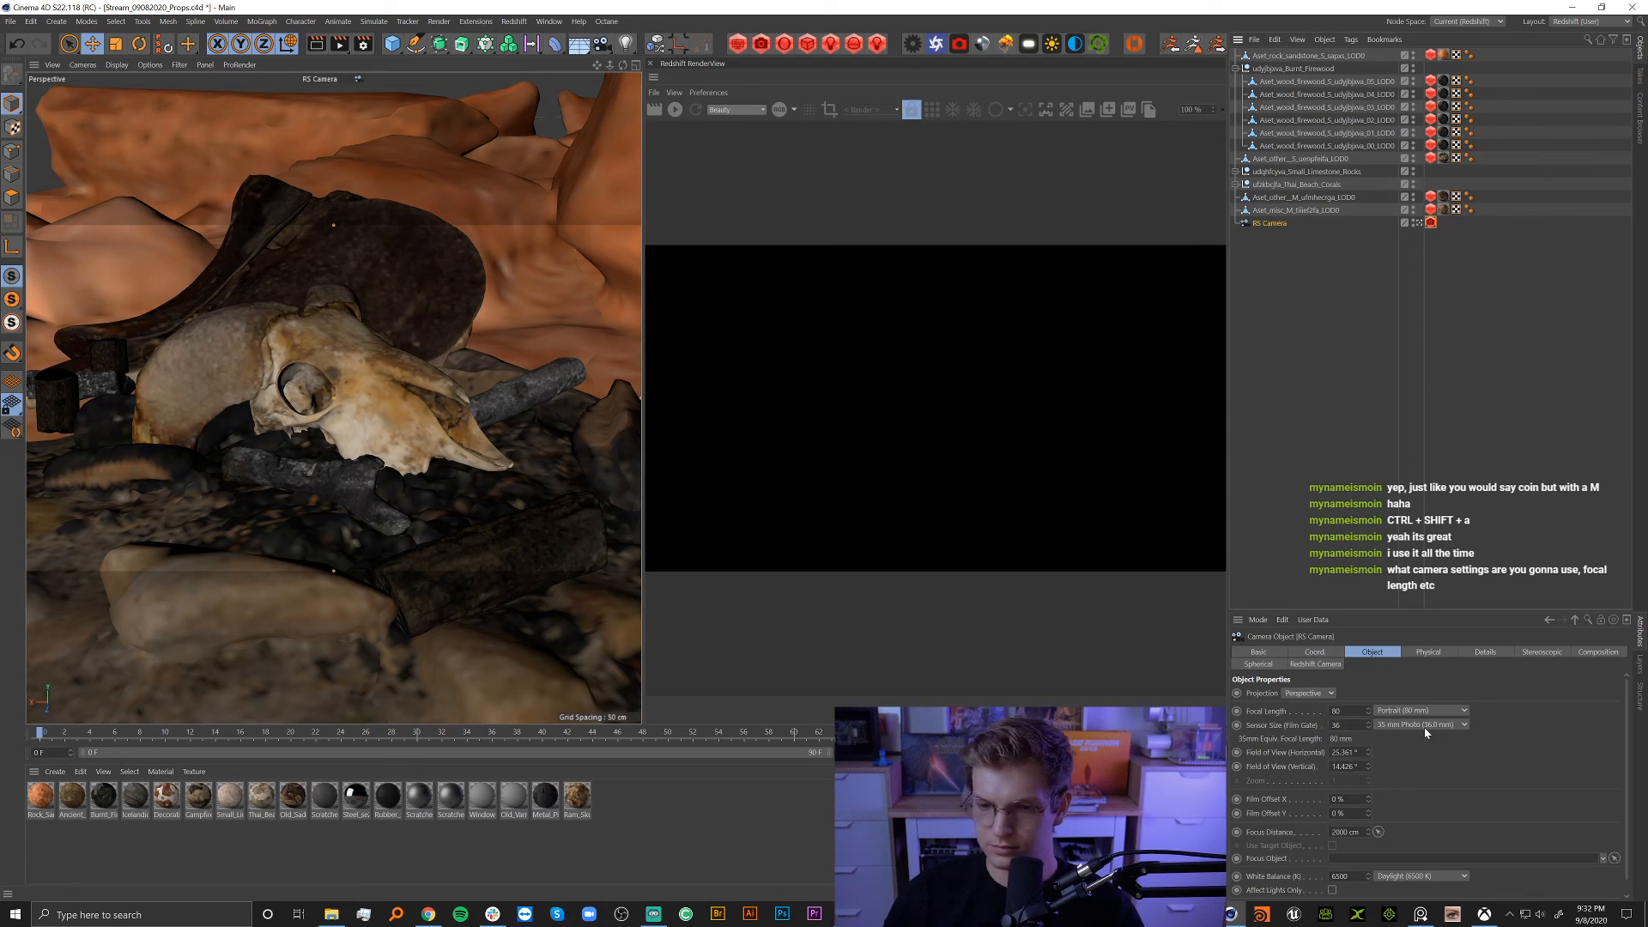
pyautogui.click(1431, 225)
pyautogui.click(1395, 653)
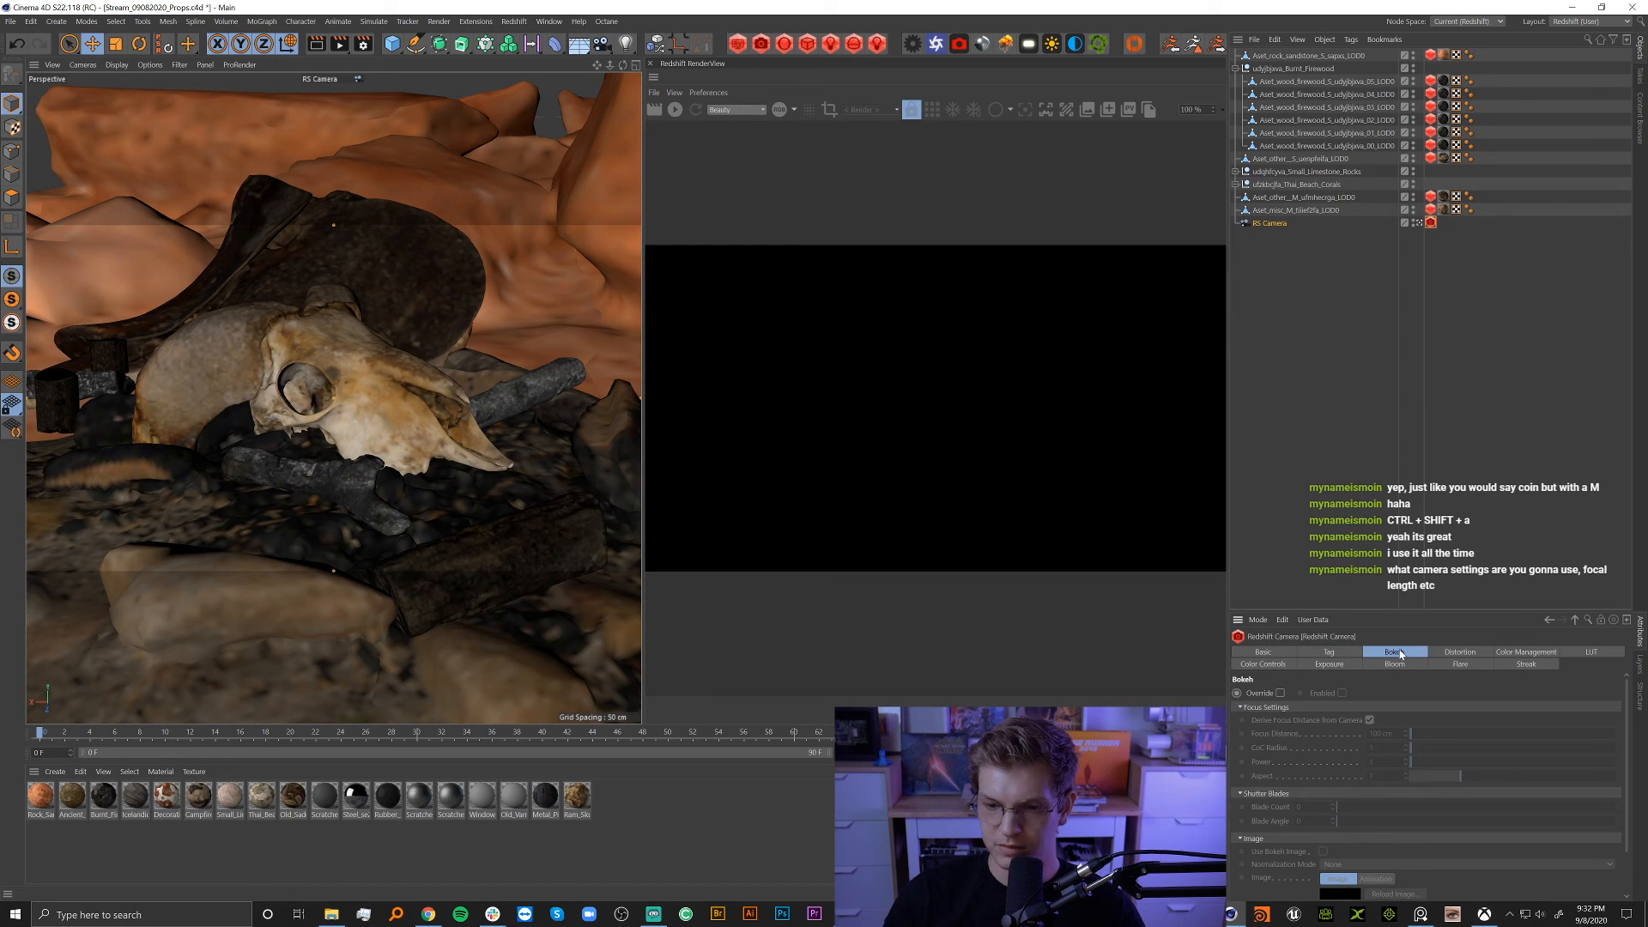
pyautogui.scroll(-2, 1336, 736)
pyautogui.scroll(2, 1281, 826)
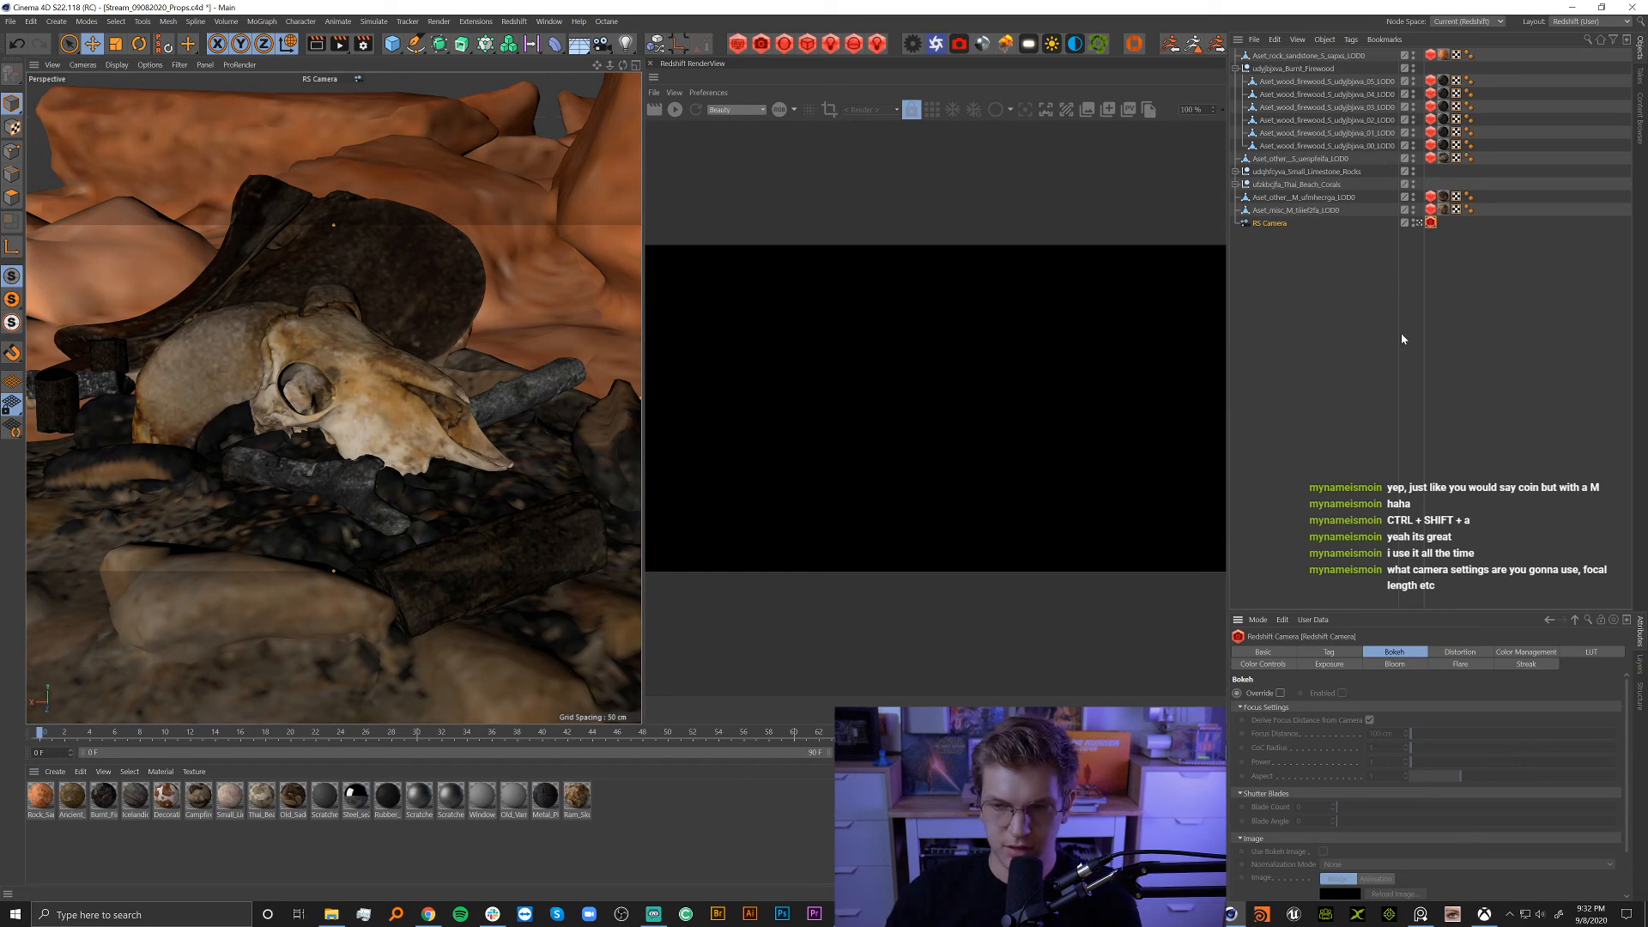
# Move the small charred log from the far side of the campfire to the ground in front of the skull.
pyautogui.click(1419, 223)
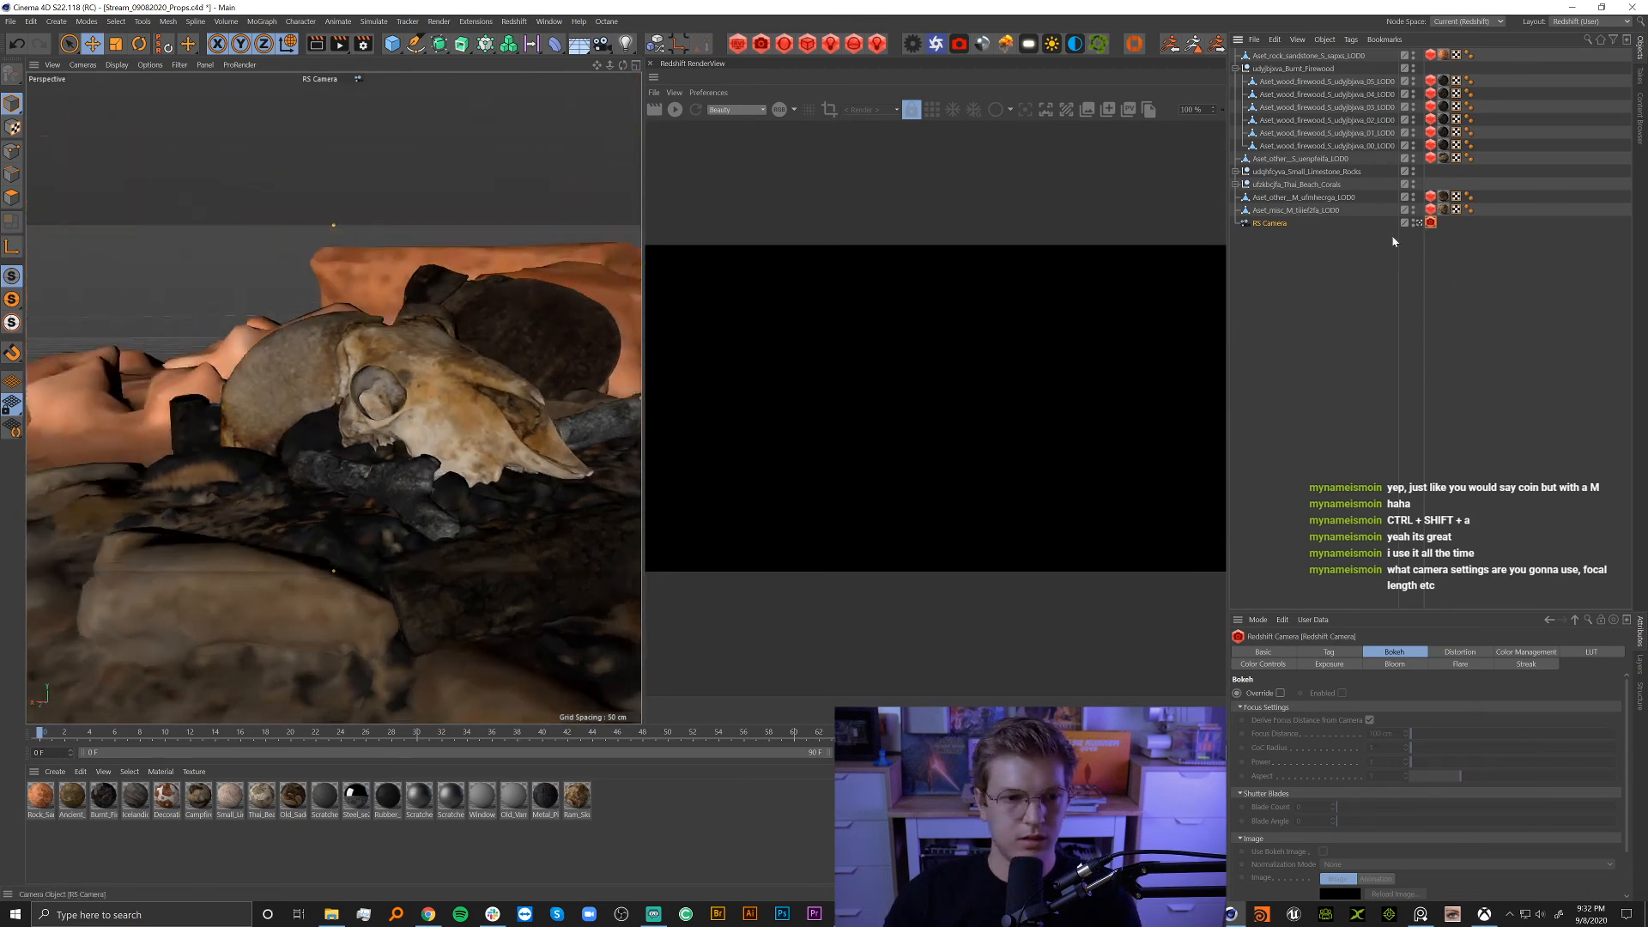
pyautogui.keyDown('alt'); pyautogui.moveTo(402, 343); pyautogui.dragTo(383, 410); pyautogui.keyUp('alt')
pyautogui.scroll(-4, 357, 422)
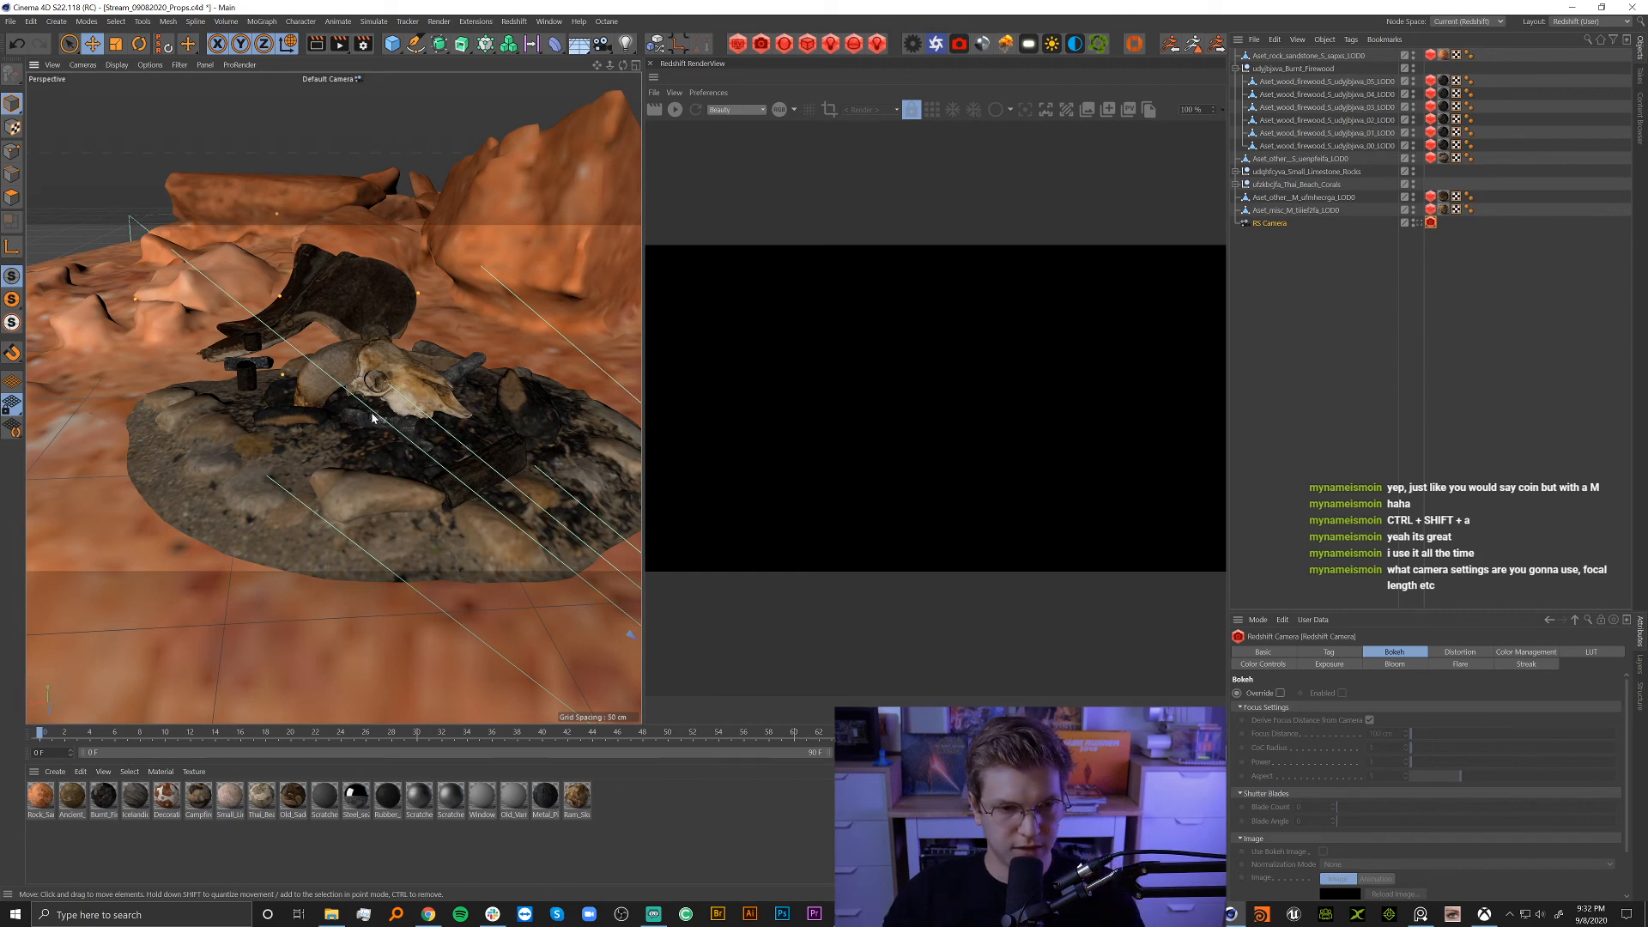
pyautogui.keyDown('alt'); pyautogui.moveTo(396, 386); pyautogui.dragTo(511, 420); pyautogui.keyUp('alt')
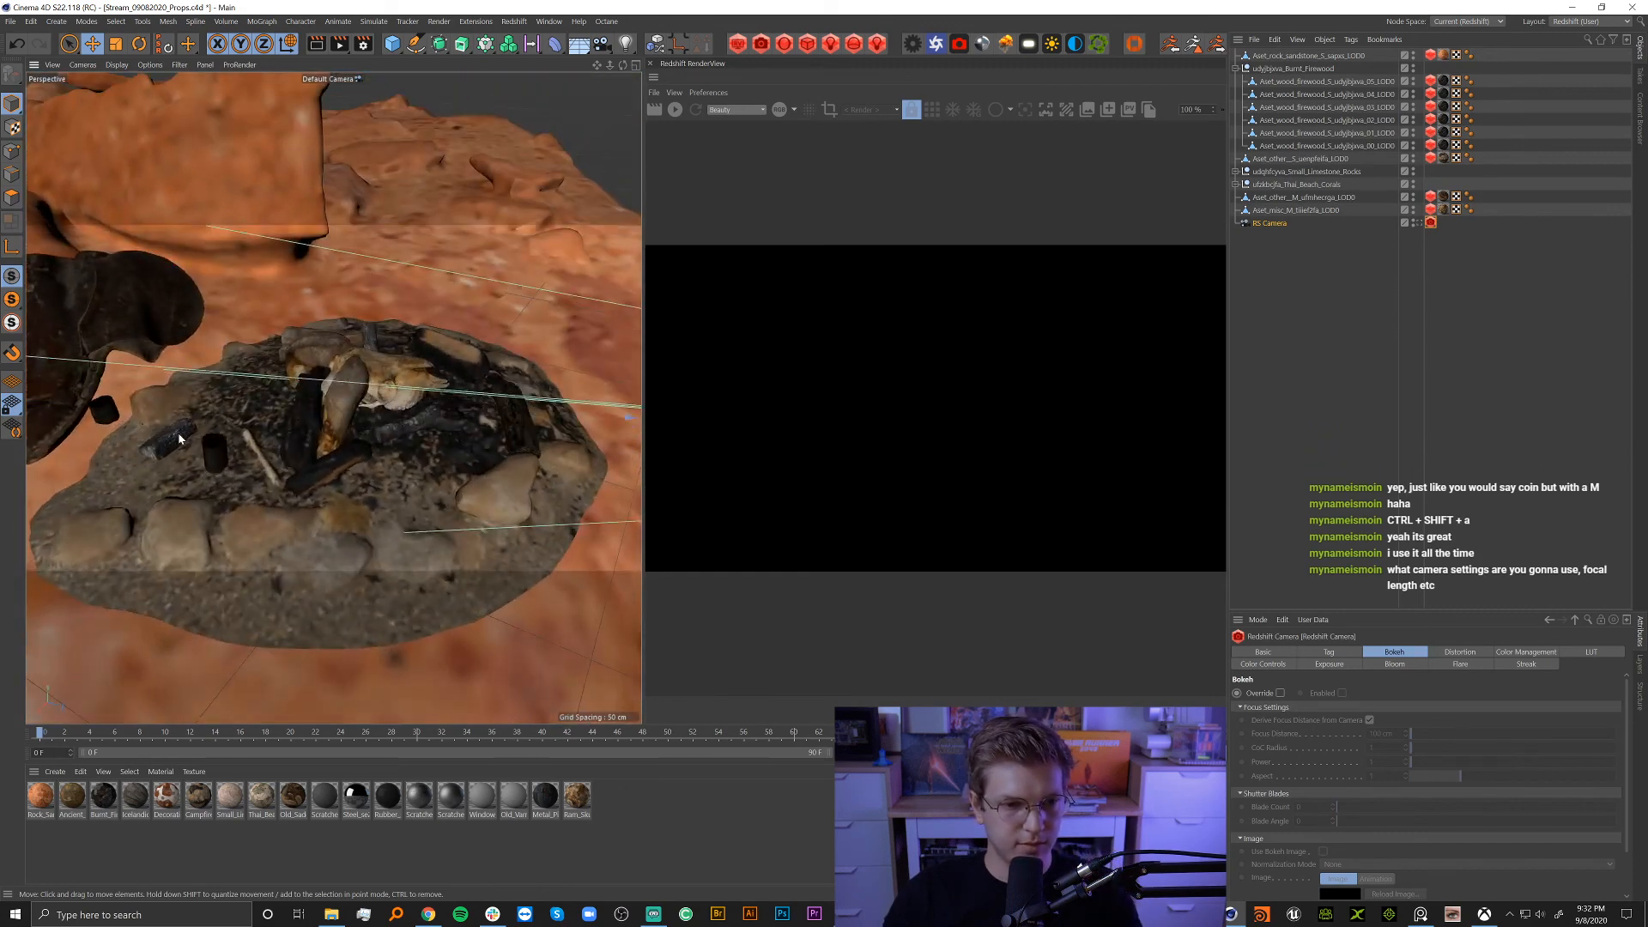
pyautogui.moveTo(179, 438); pyautogui.dragTo(466, 481)
pyautogui.keyDown('alt'); pyautogui.moveTo(470, 444); pyautogui.dragTo(490, 443, button='right'); pyautogui.keyUp('alt')
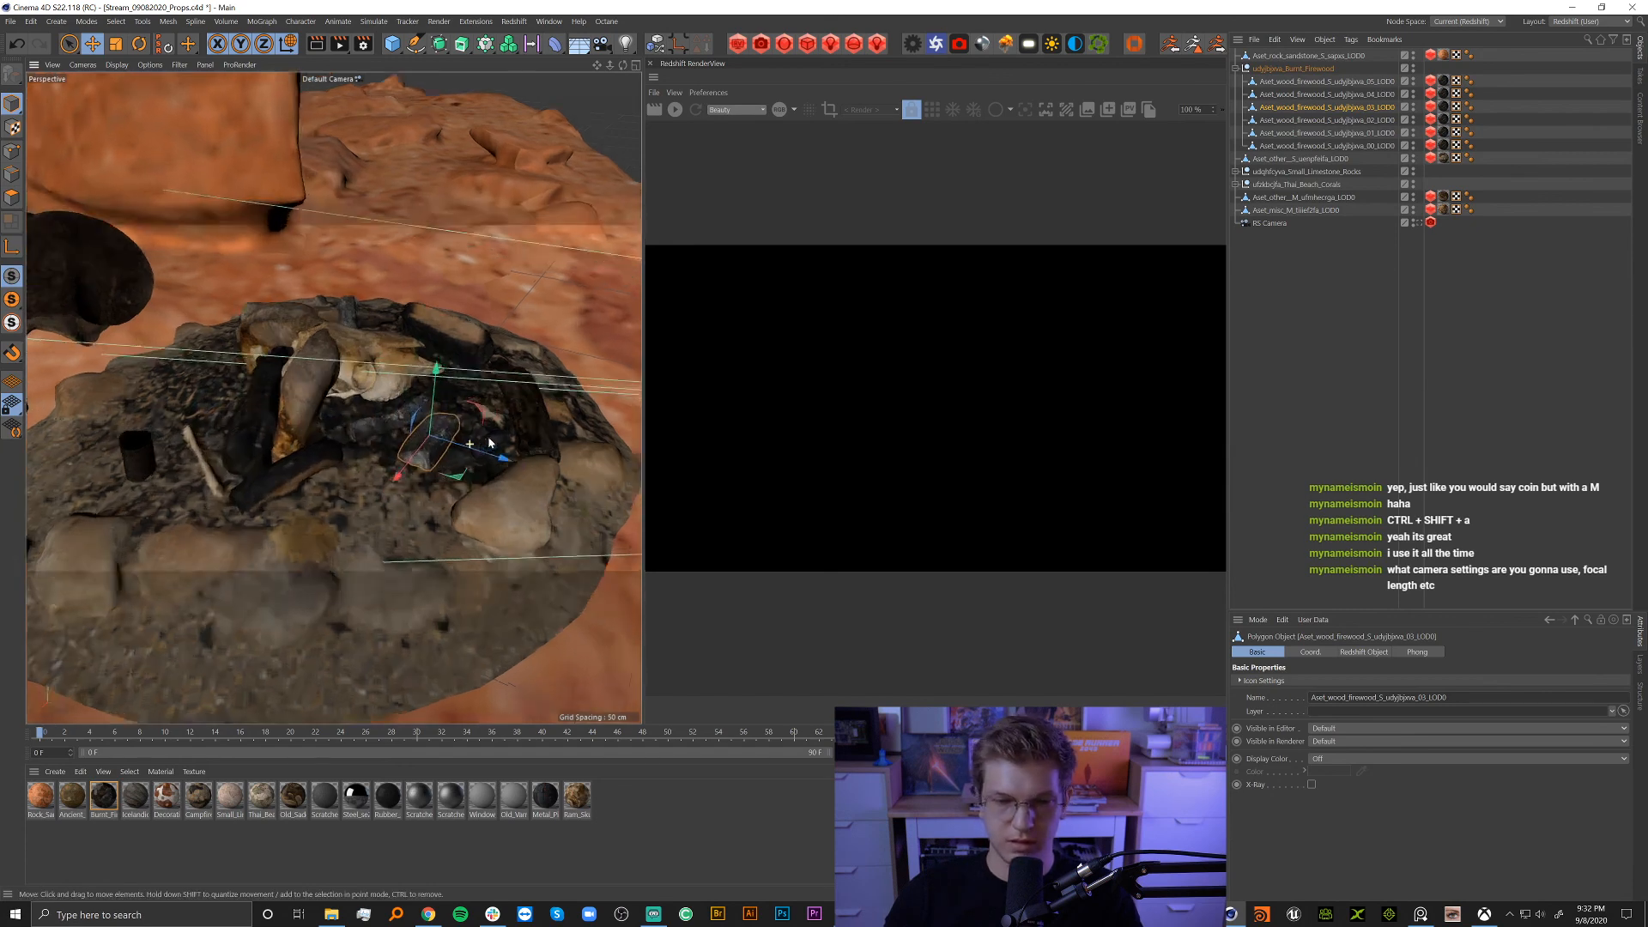
# Scale up the small charred log and pull it forward, away from the skull, toward the foreground stones.
pyautogui.keyDown('alt'); pyautogui.moveTo(490, 442); pyautogui.dragTo(325, 491); pyautogui.keyUp('alt')
pyautogui.press('t')
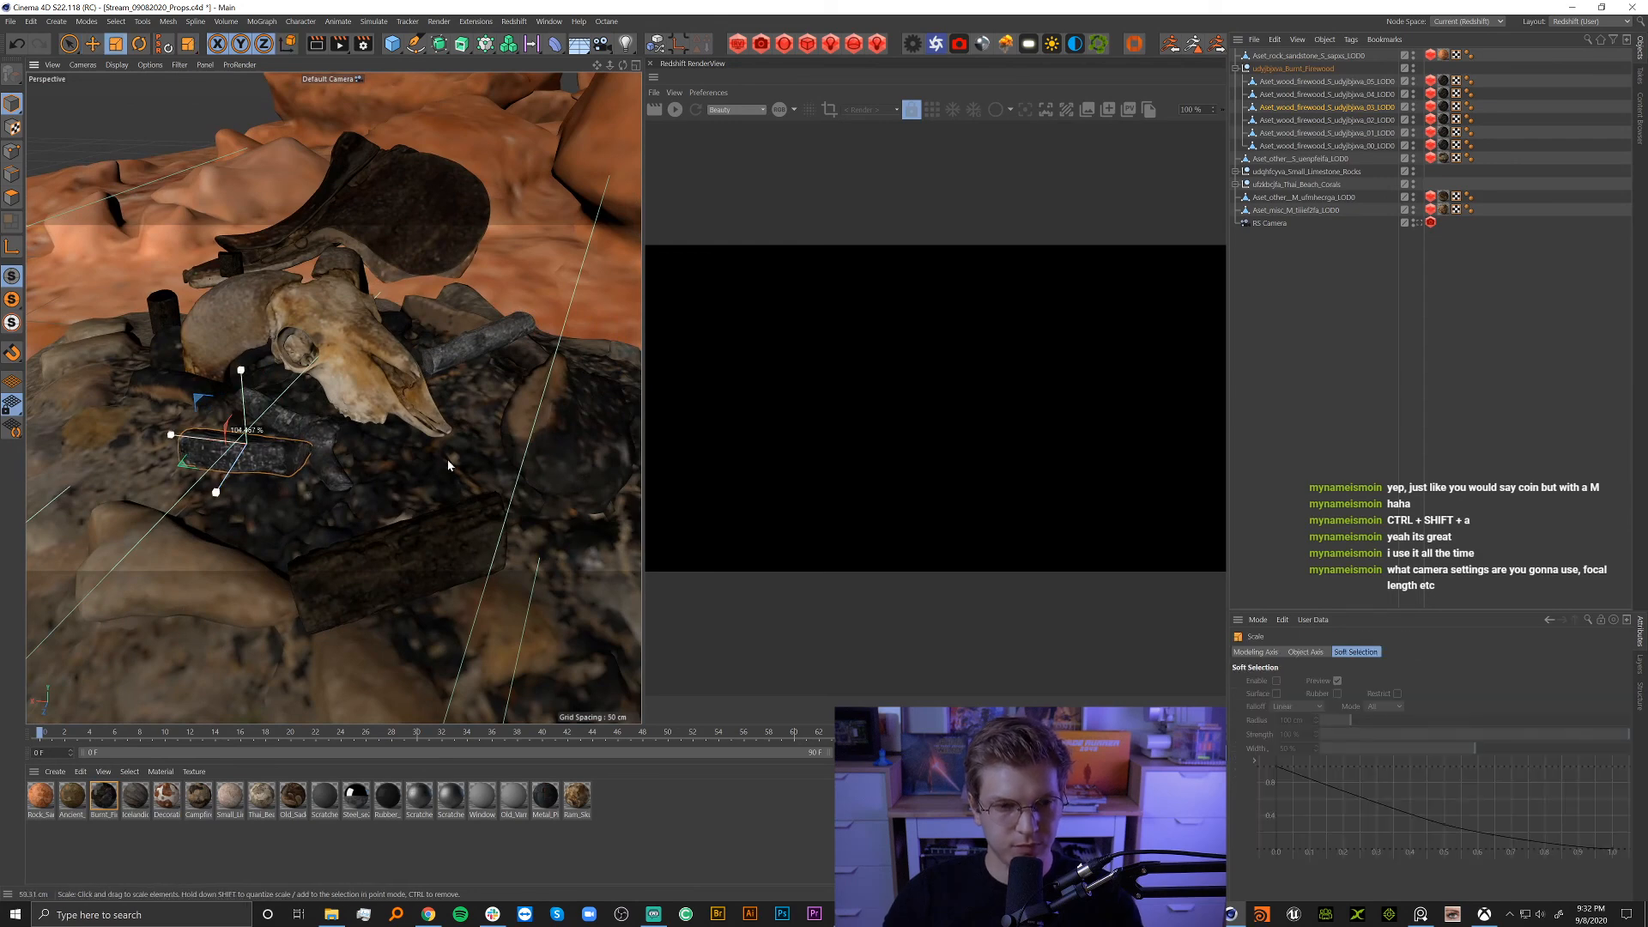
pyautogui.moveTo(446, 460); pyautogui.dragTo(607, 400)
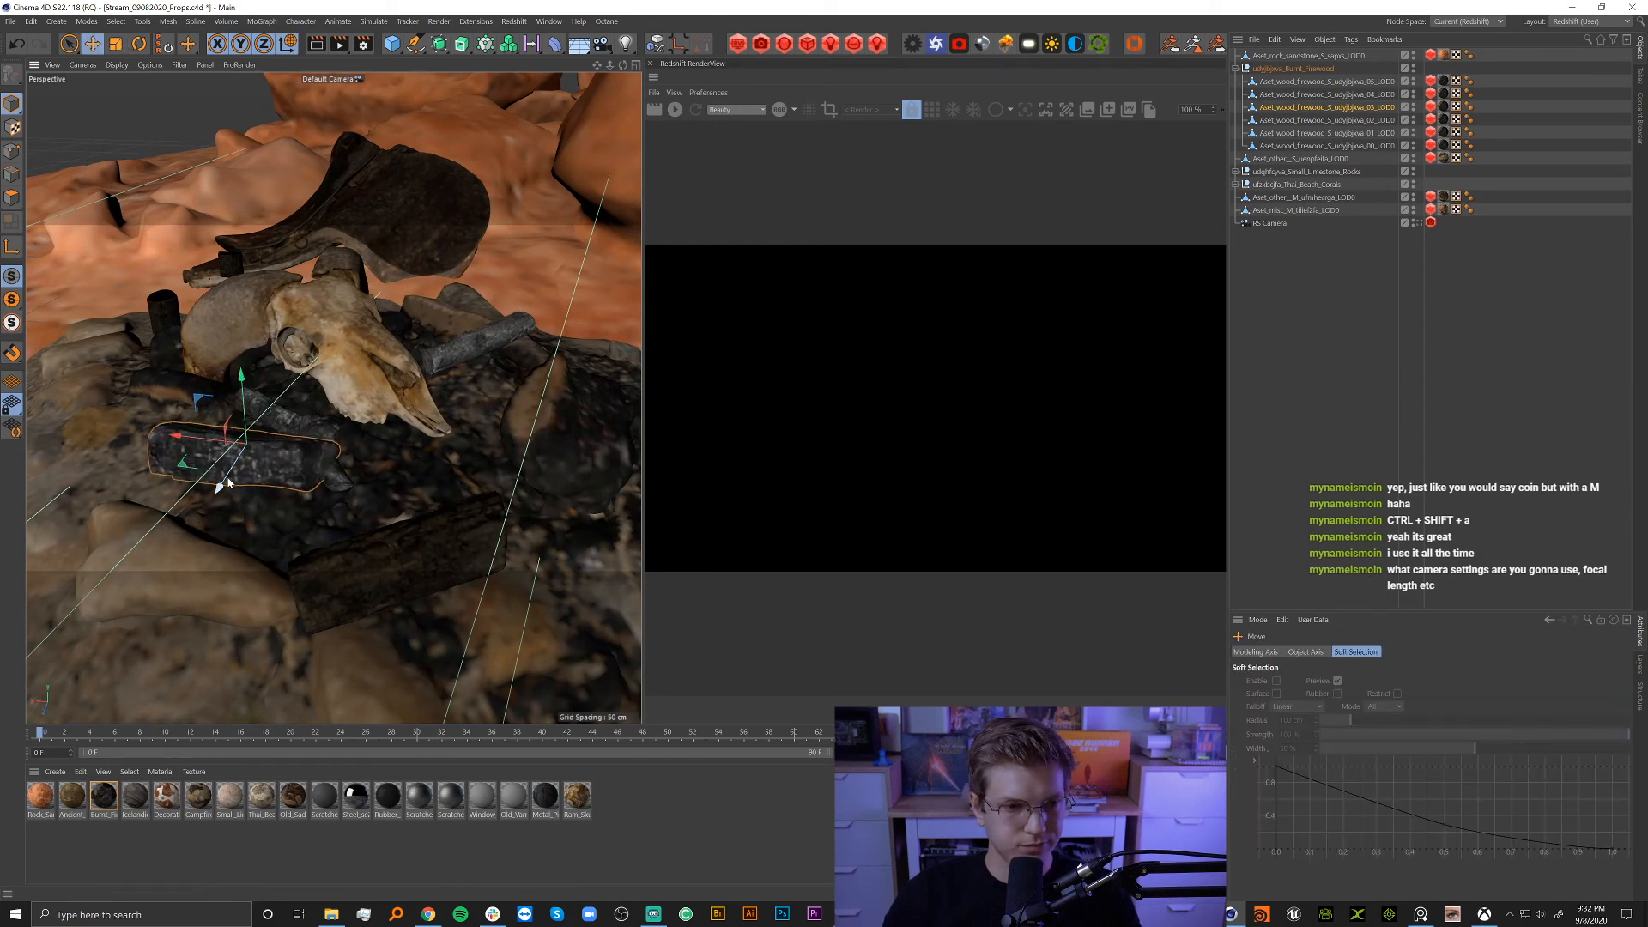
pyautogui.moveTo(228, 484); pyautogui.dragTo(202, 522)
# Rotate the small charred log to an angle and shift it toward the dark foreground log in the RS Camera framing.
pyautogui.click(1418, 222)
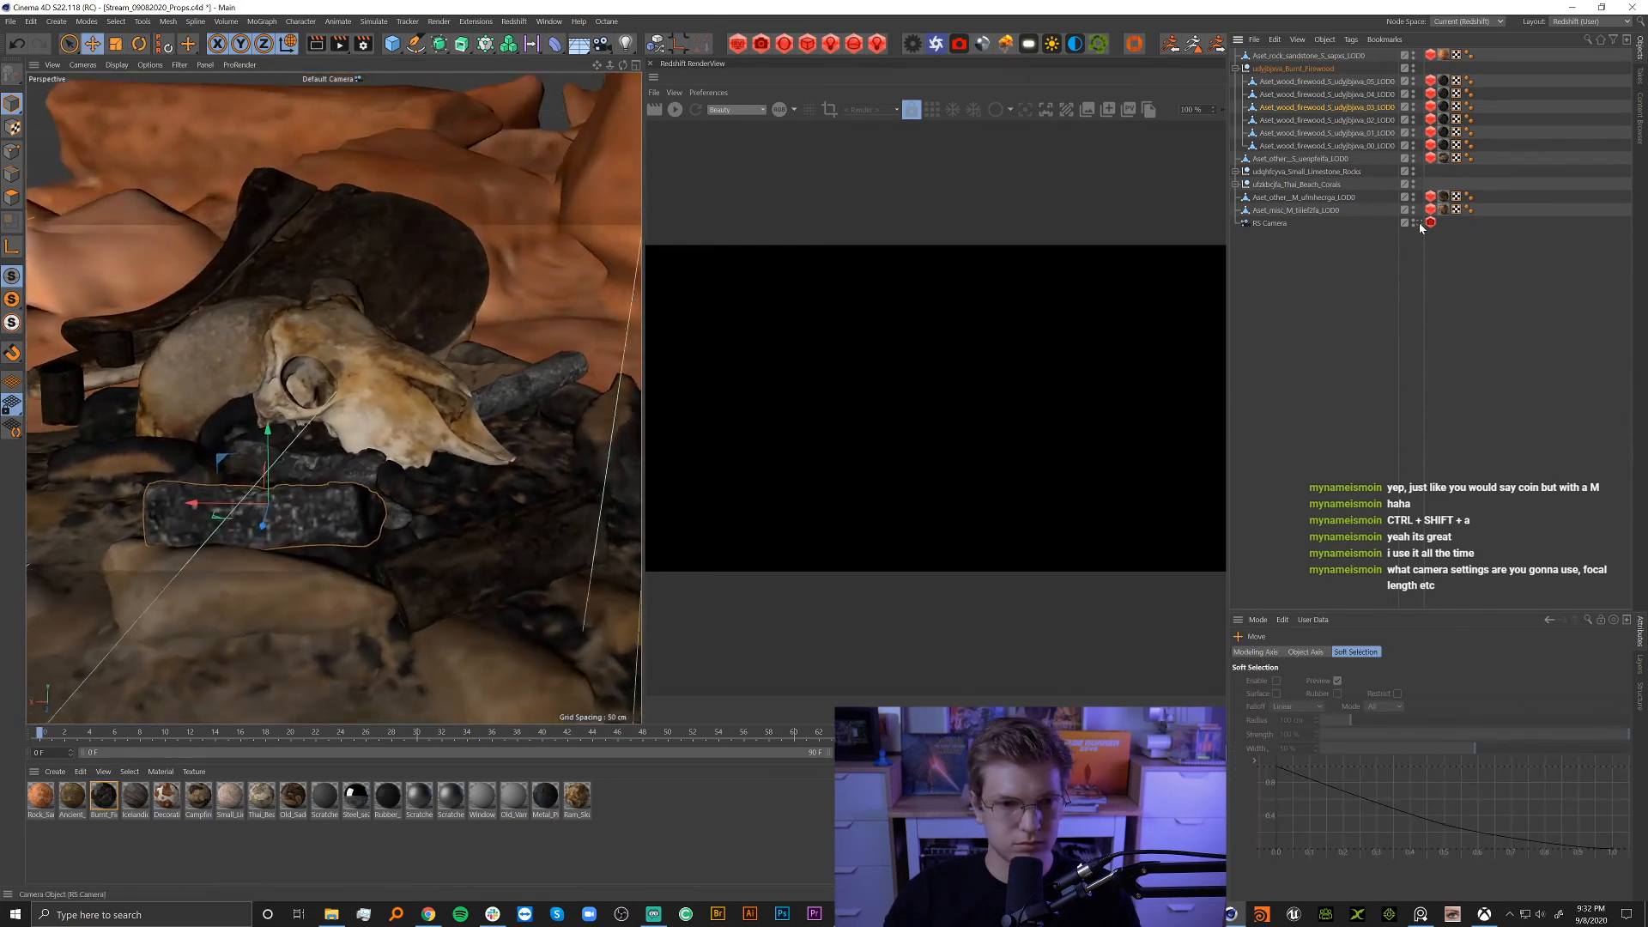
pyautogui.press('r')
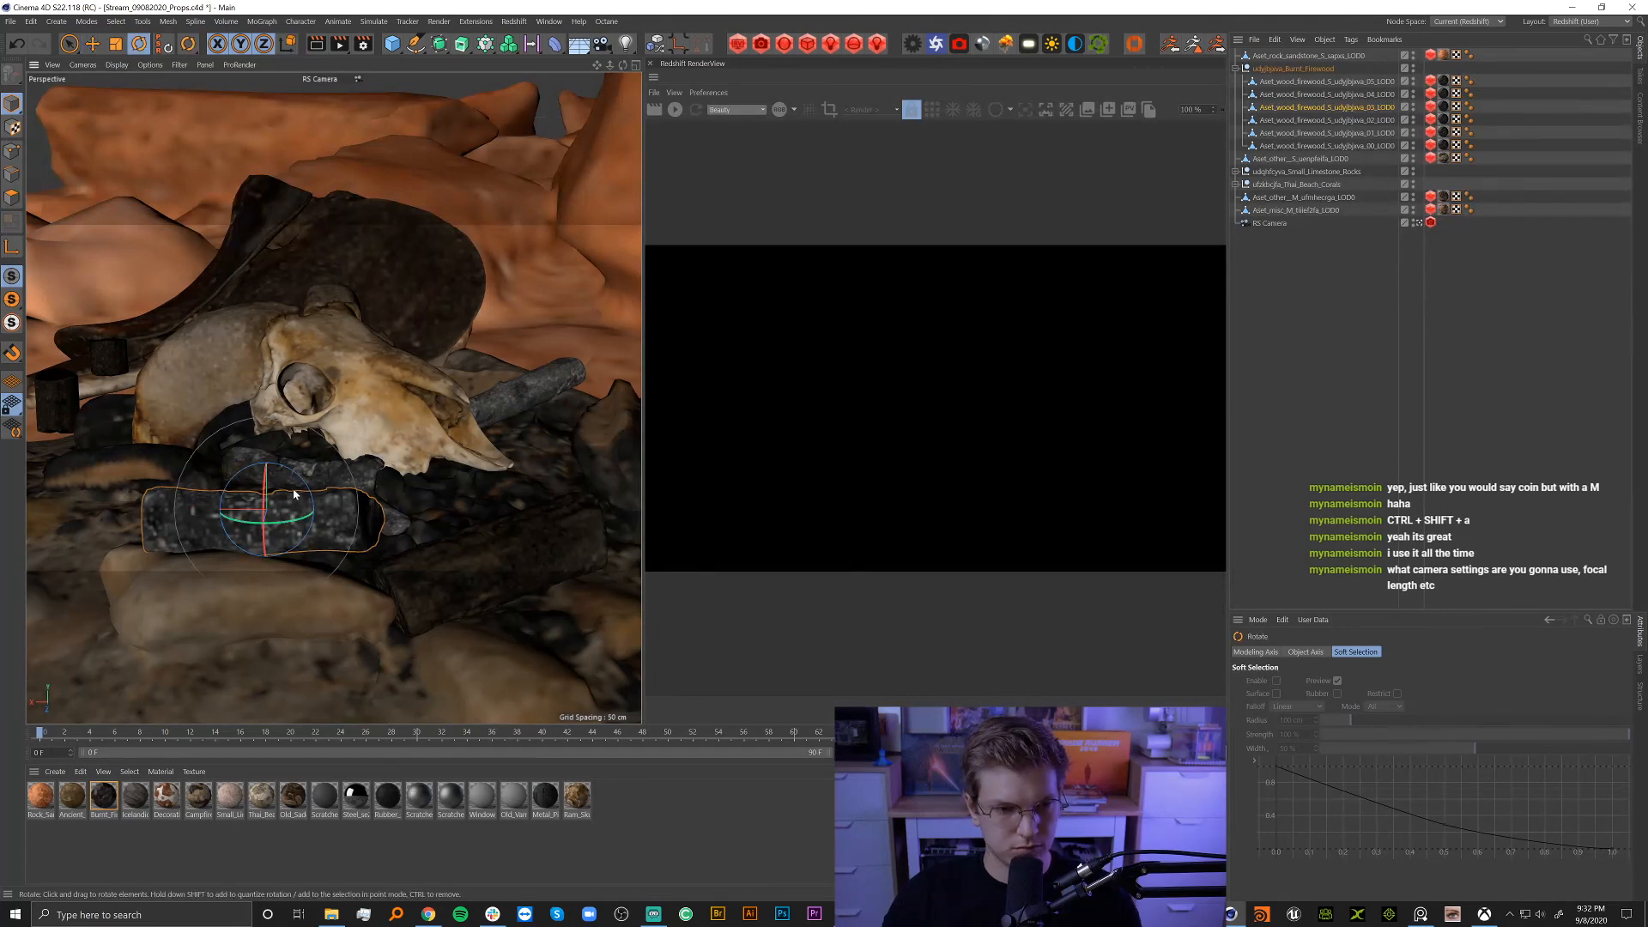
pyautogui.moveTo(306, 482); pyautogui.dragTo(273, 494)
pyautogui.press('e')
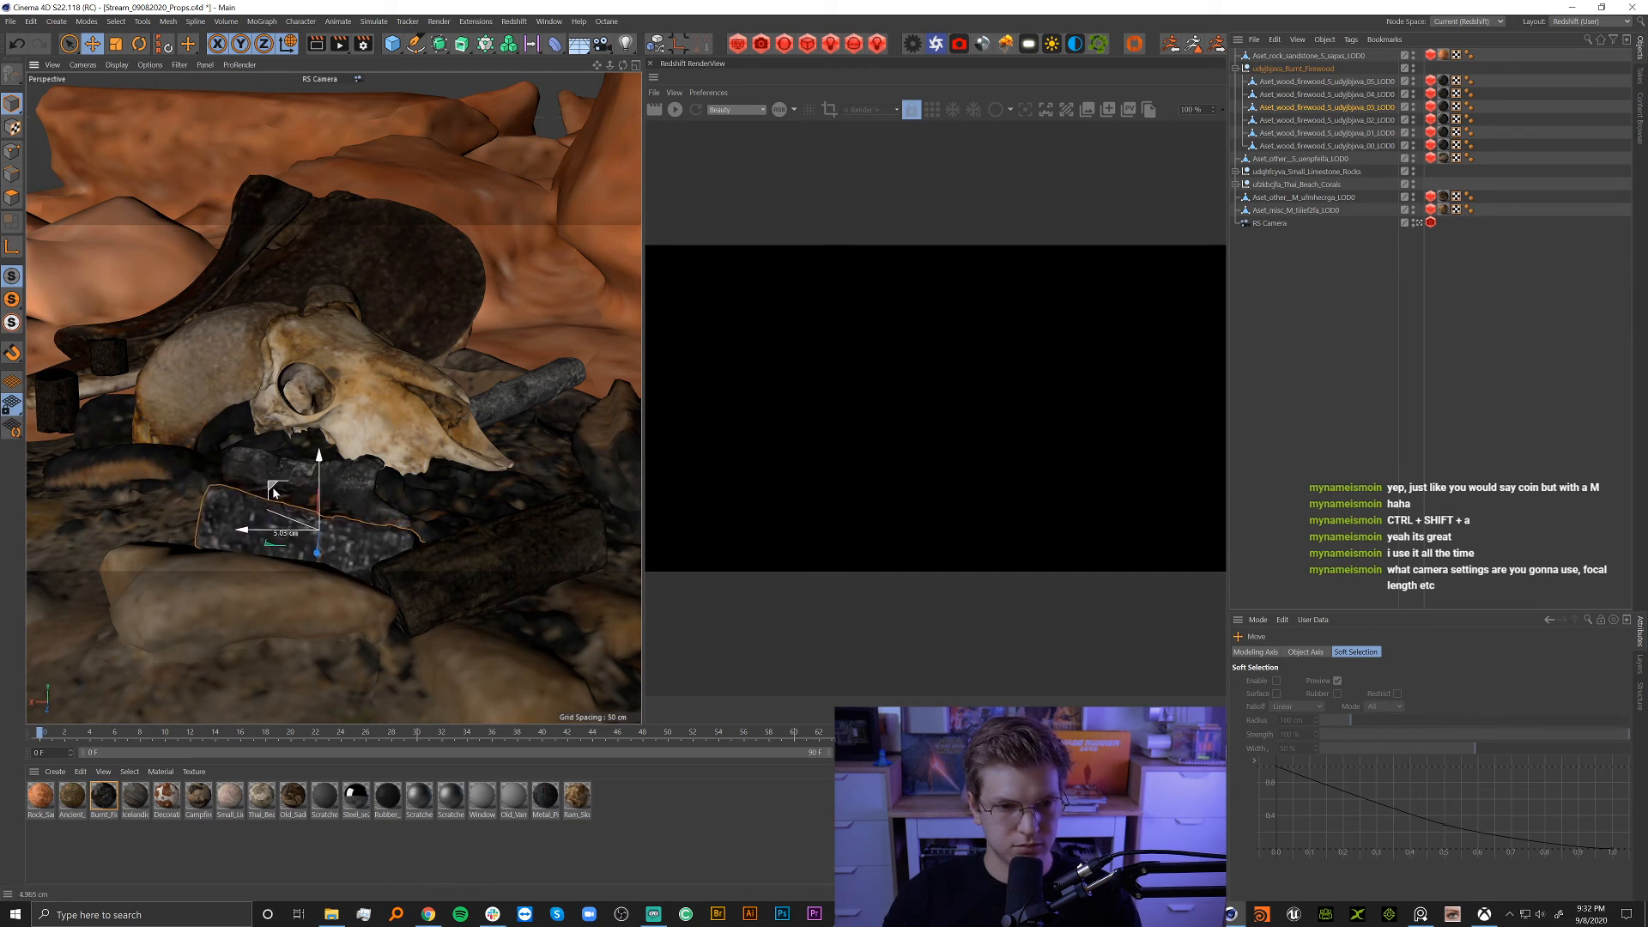
pyautogui.moveTo(271, 491); pyautogui.dragTo(272, 492)
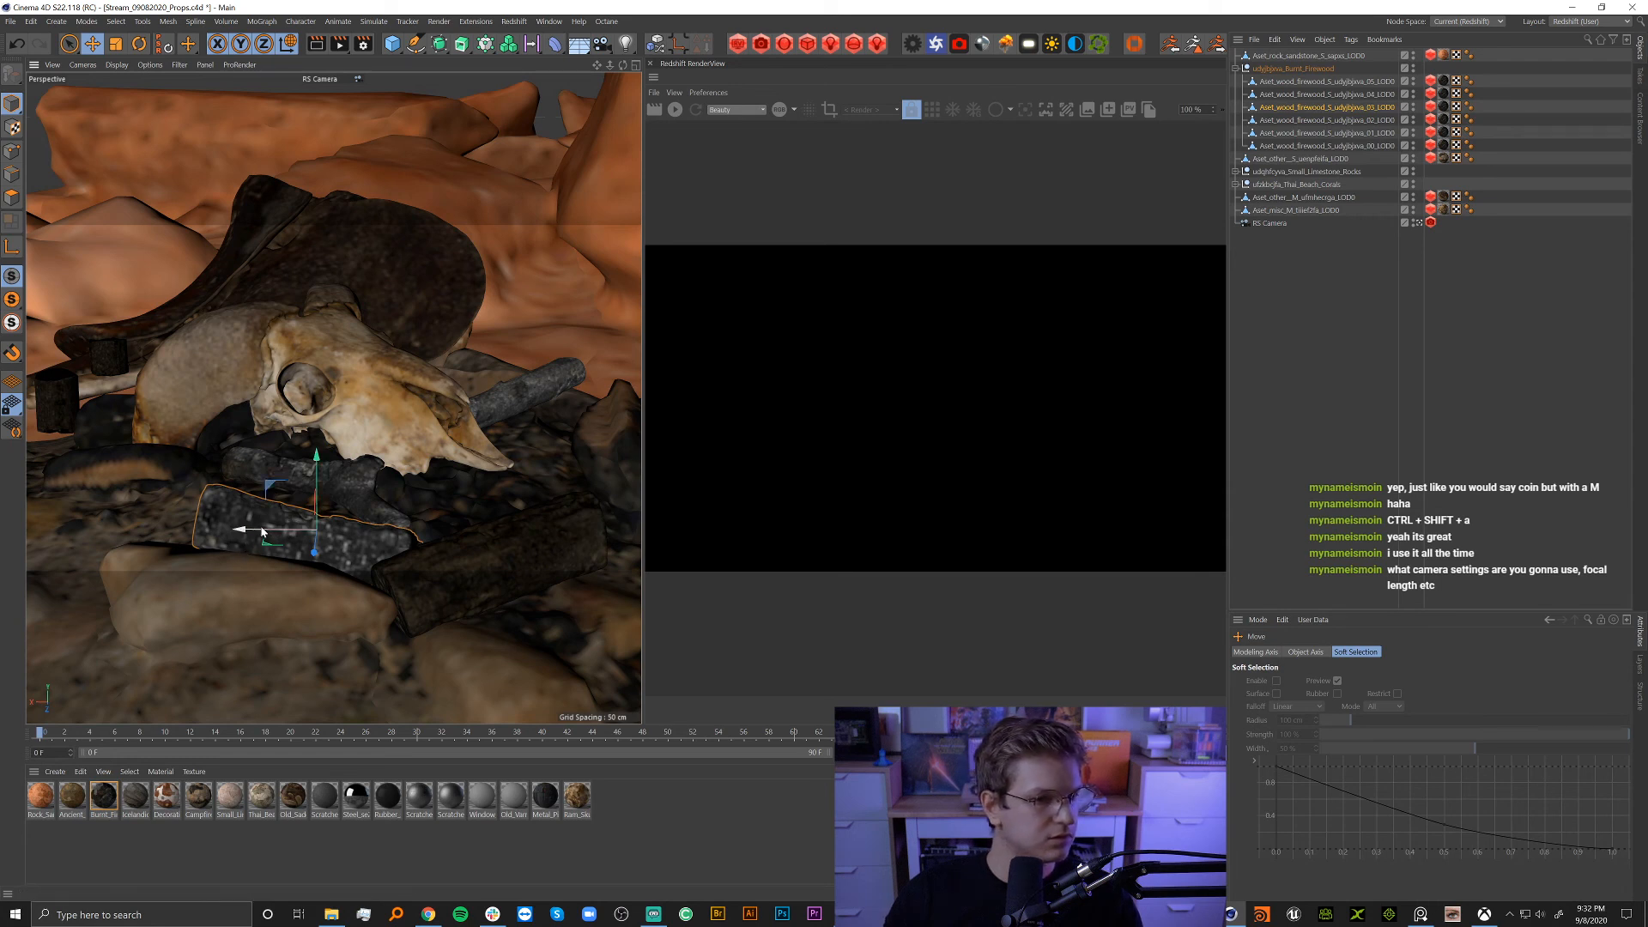
# Turn the charred log further and move it to the left of the skull, beside the round stone.
pyautogui.press('r')
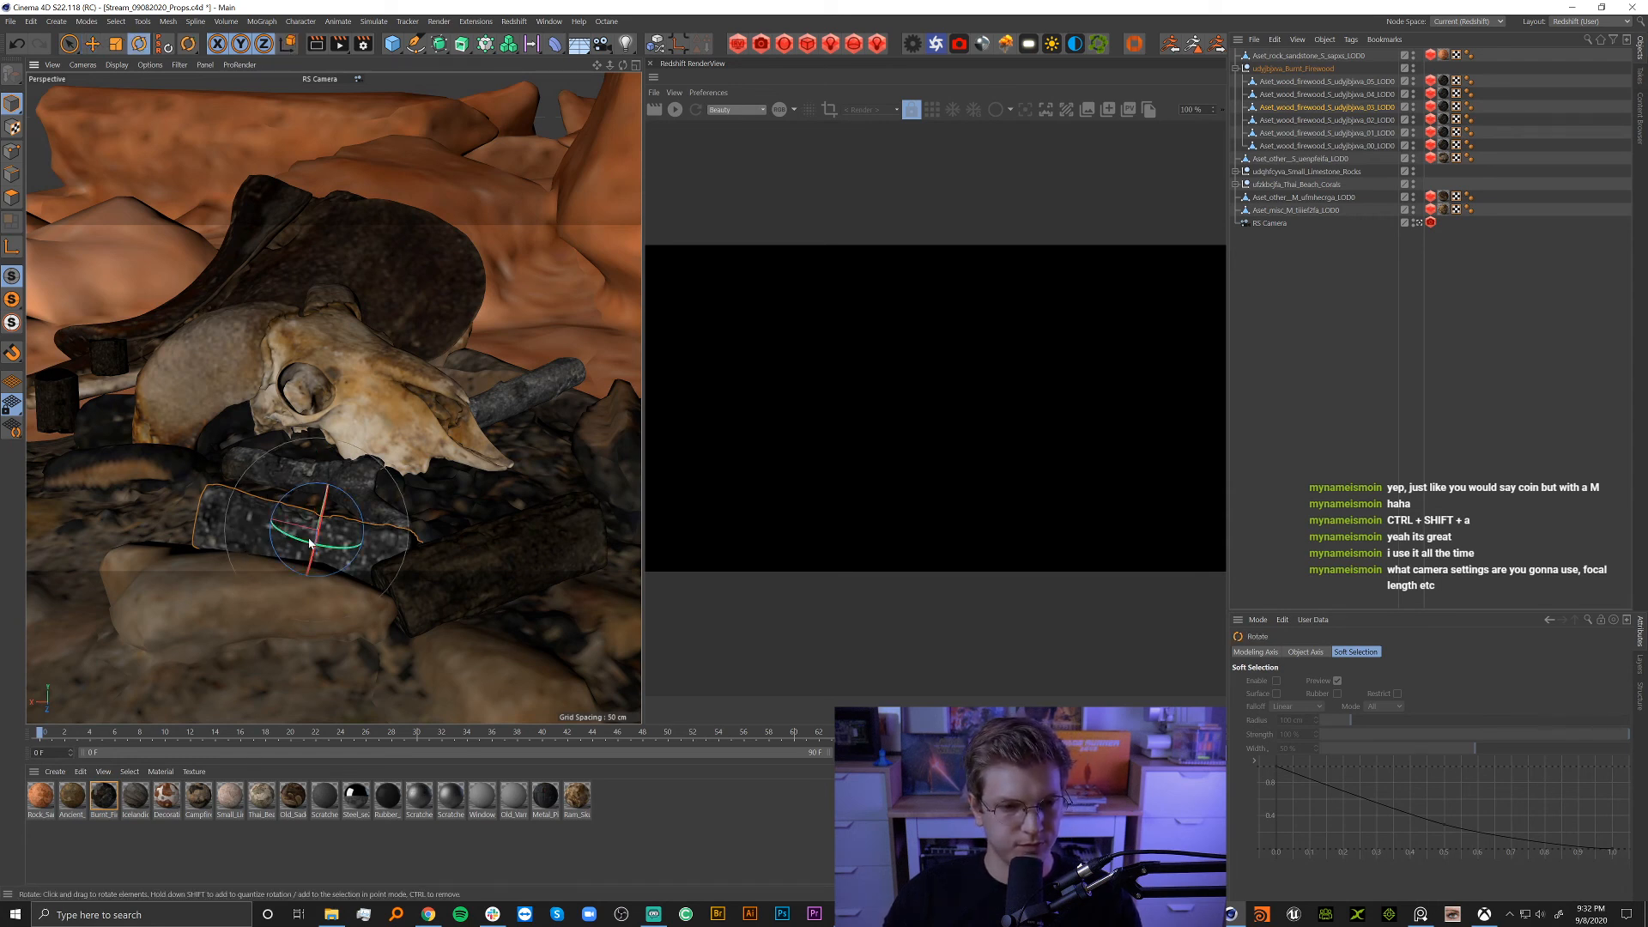
pyautogui.moveTo(310, 543); pyautogui.dragTo(111, 423)
pyautogui.press('e')
pyautogui.press('r')
pyautogui.press('e')
pyautogui.press('r')
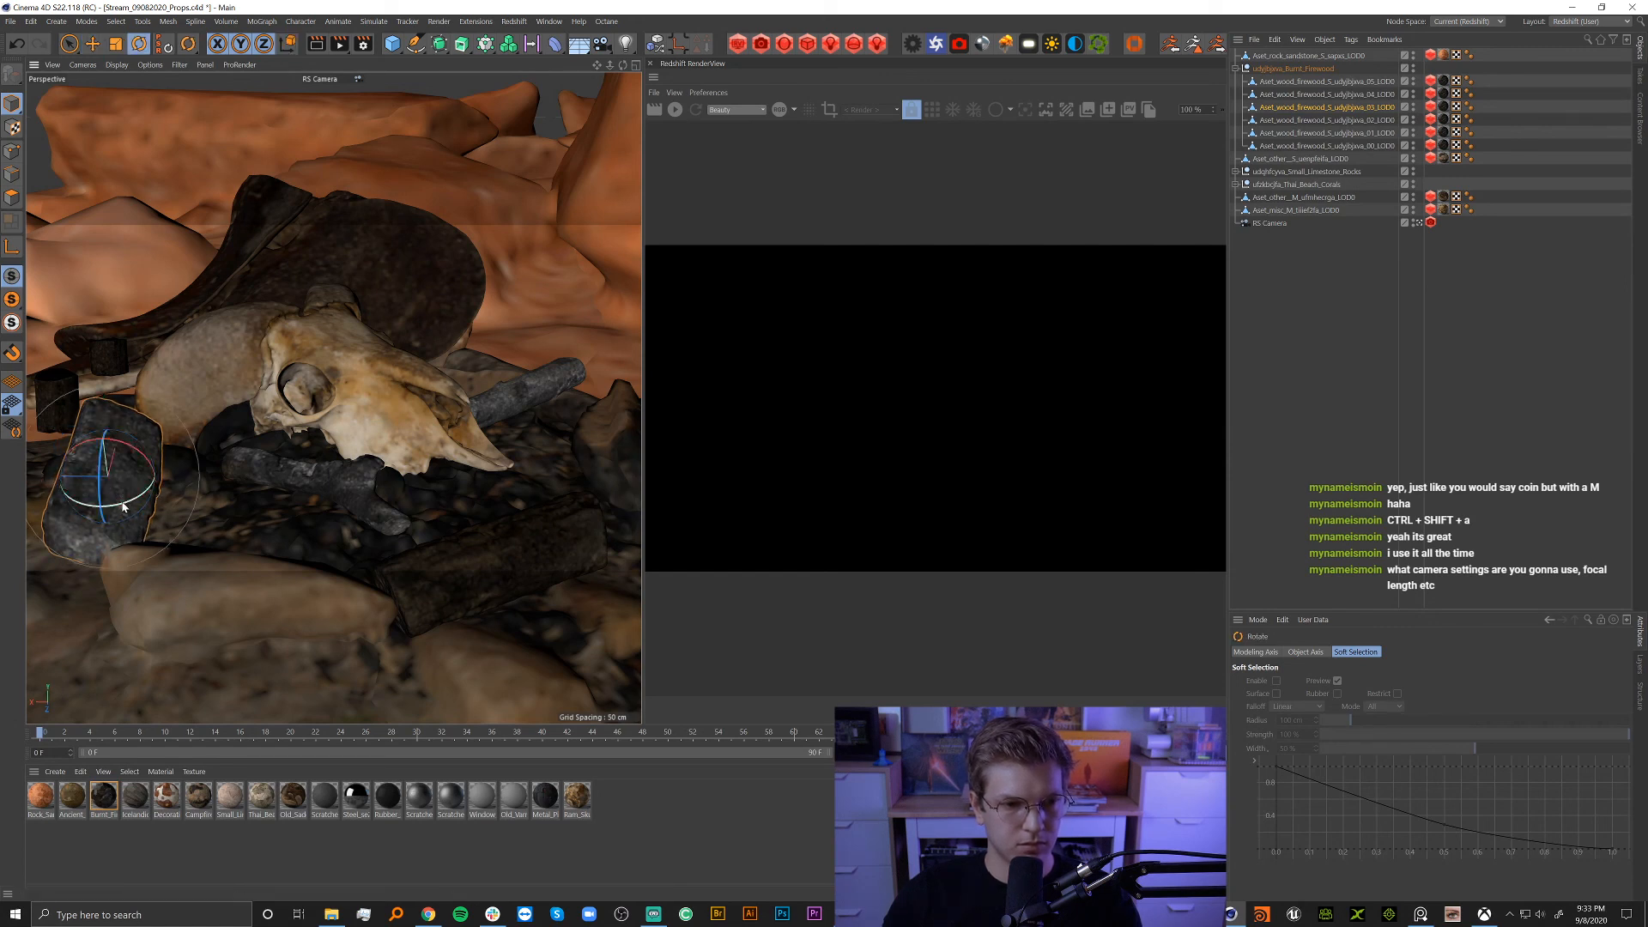
pyautogui.moveTo(117, 495)
pyautogui.mouseDown()
pyautogui.moveTo(138, 502)
pyautogui.moveTo(146, 472)
pyautogui.moveTo(120, 505)
pyautogui.moveTo(101, 505)
pyautogui.moveTo(100, 481)
pyautogui.mouseUp()
pyautogui.press('e')
pyautogui.moveTo(104, 404); pyautogui.dragTo(107, 410)
# Check the charred log's placement from the default camera, then rotate it in the RS Camera framing so it lies diagonally against the foreground stone.
pyautogui.click(1419, 224)
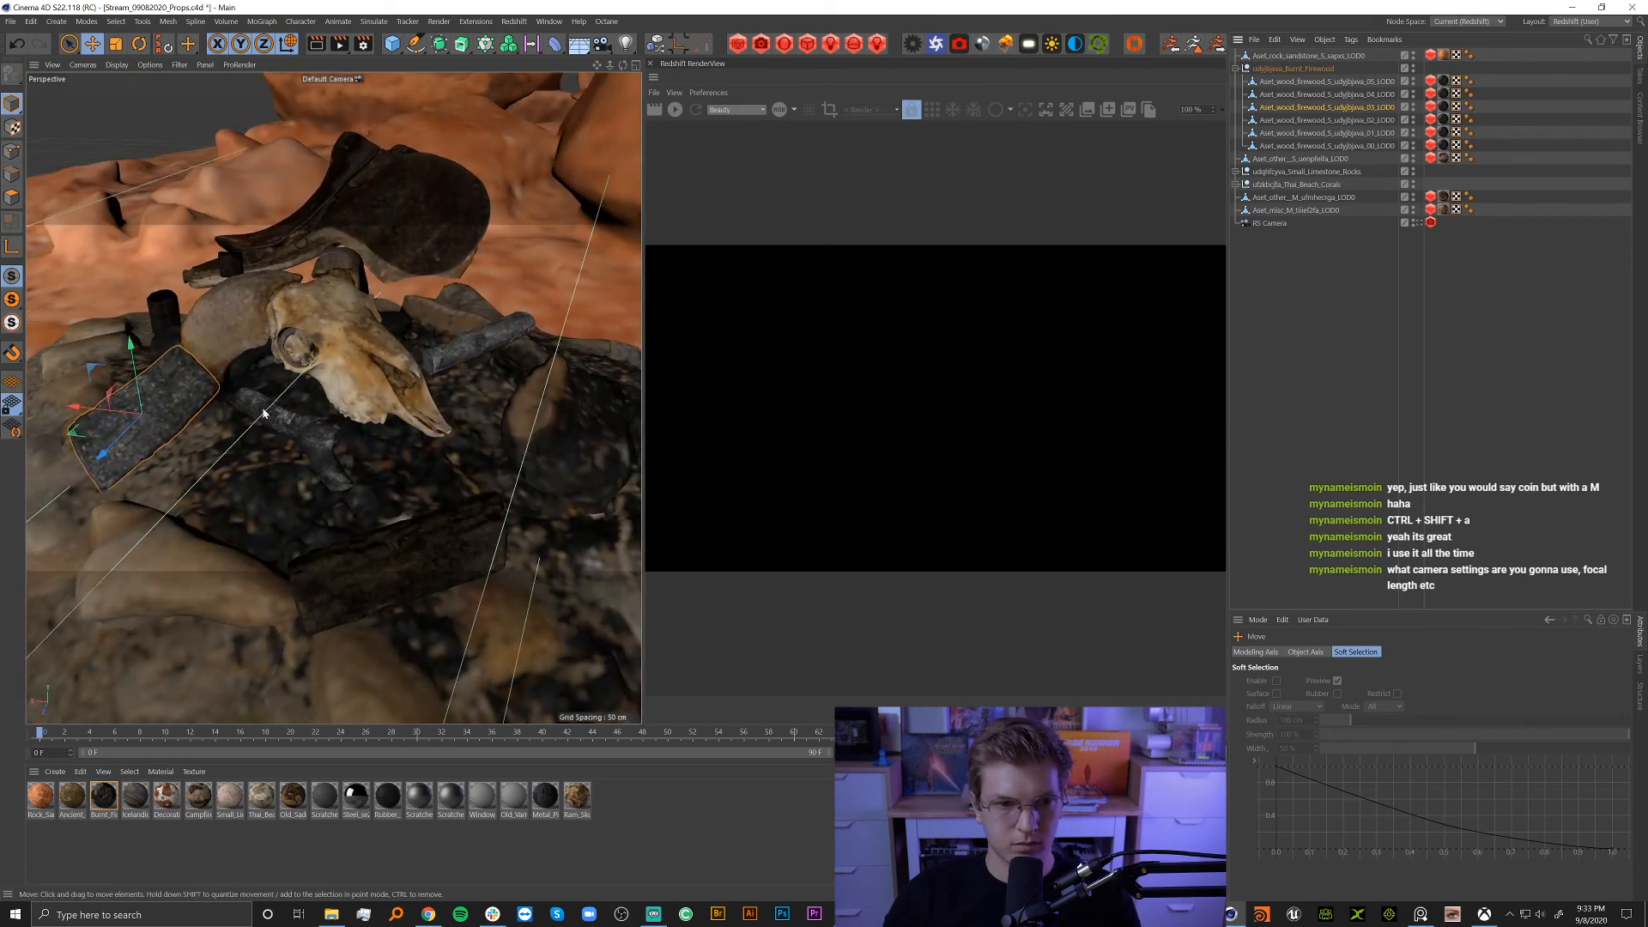
pyautogui.keyDown('alt'); pyautogui.moveTo(265, 412); pyautogui.dragTo(183, 394); pyautogui.keyUp('alt')
pyautogui.keyDown('alt'); pyautogui.moveTo(184, 394); pyautogui.dragTo(309, 355, button='right'); pyautogui.keyUp('alt')
pyautogui.keyDown('alt'); pyautogui.moveTo(314, 351); pyautogui.dragTo(413, 379); pyautogui.keyUp('alt')
pyautogui.scroll(-10, 413, 380)
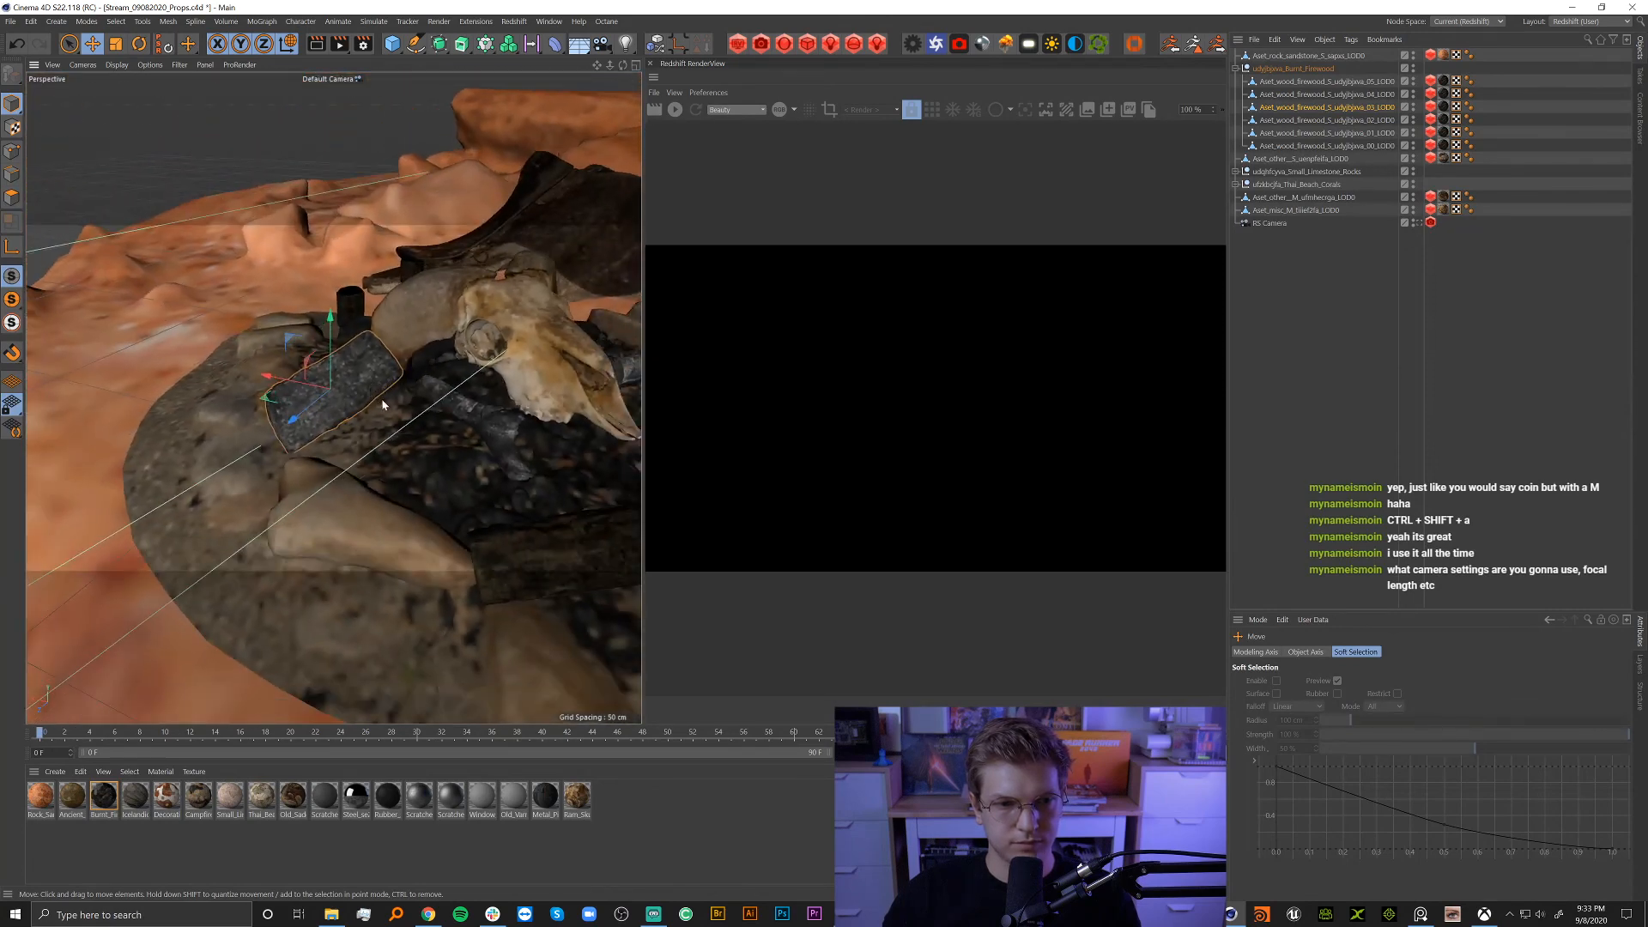
pyautogui.click(1418, 224)
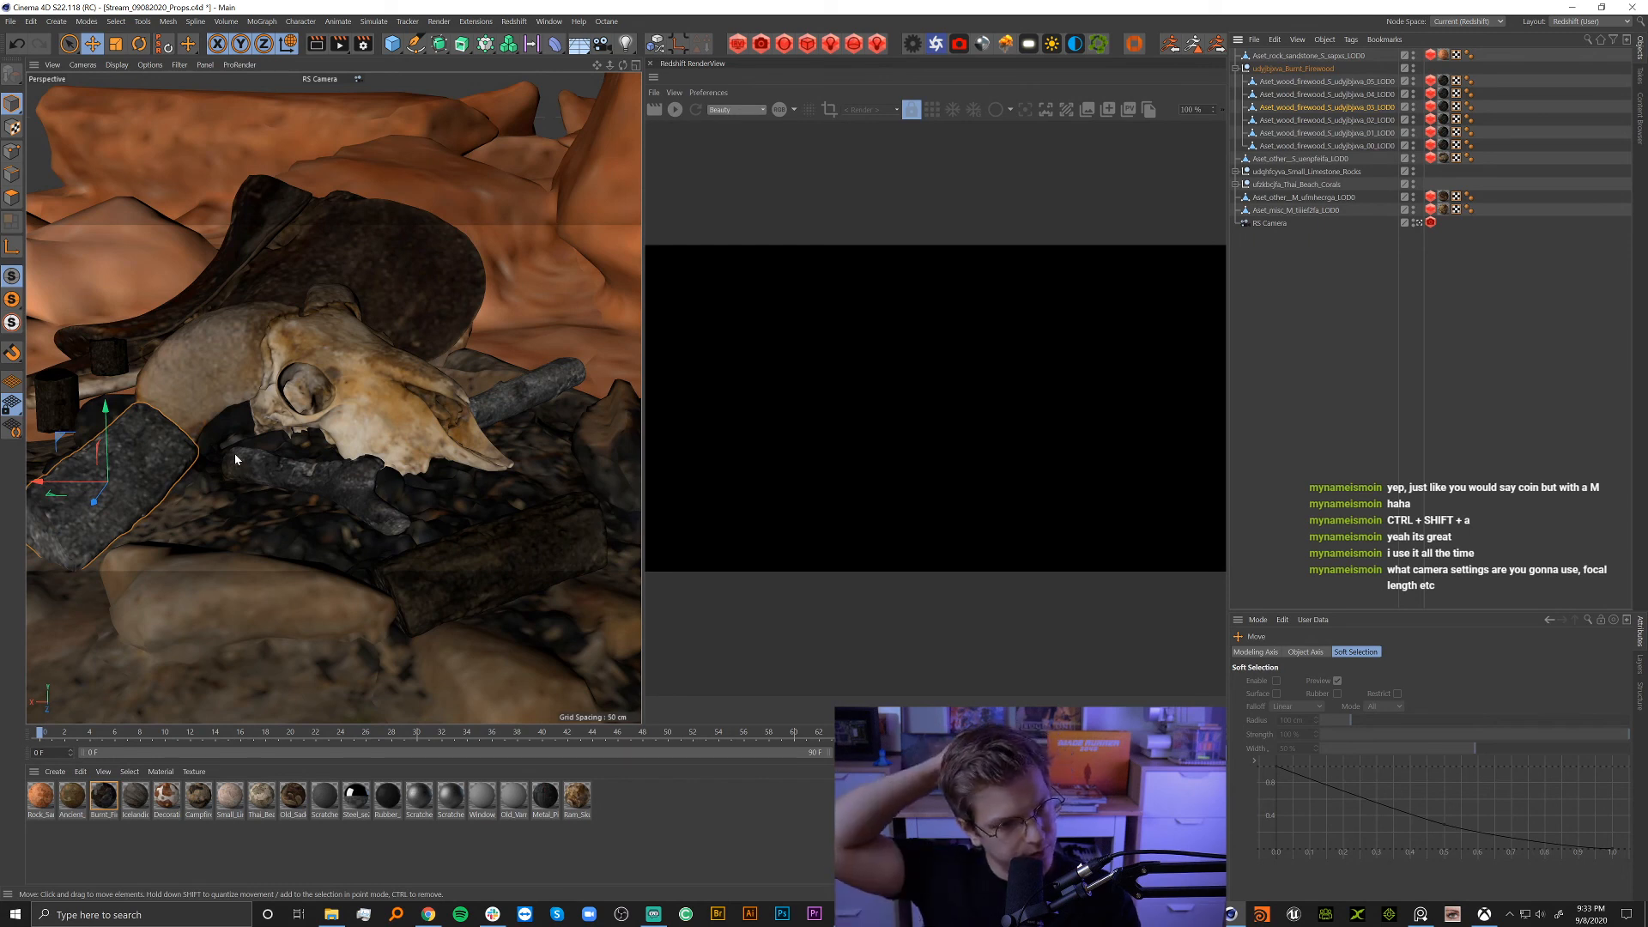
pyautogui.press('r')
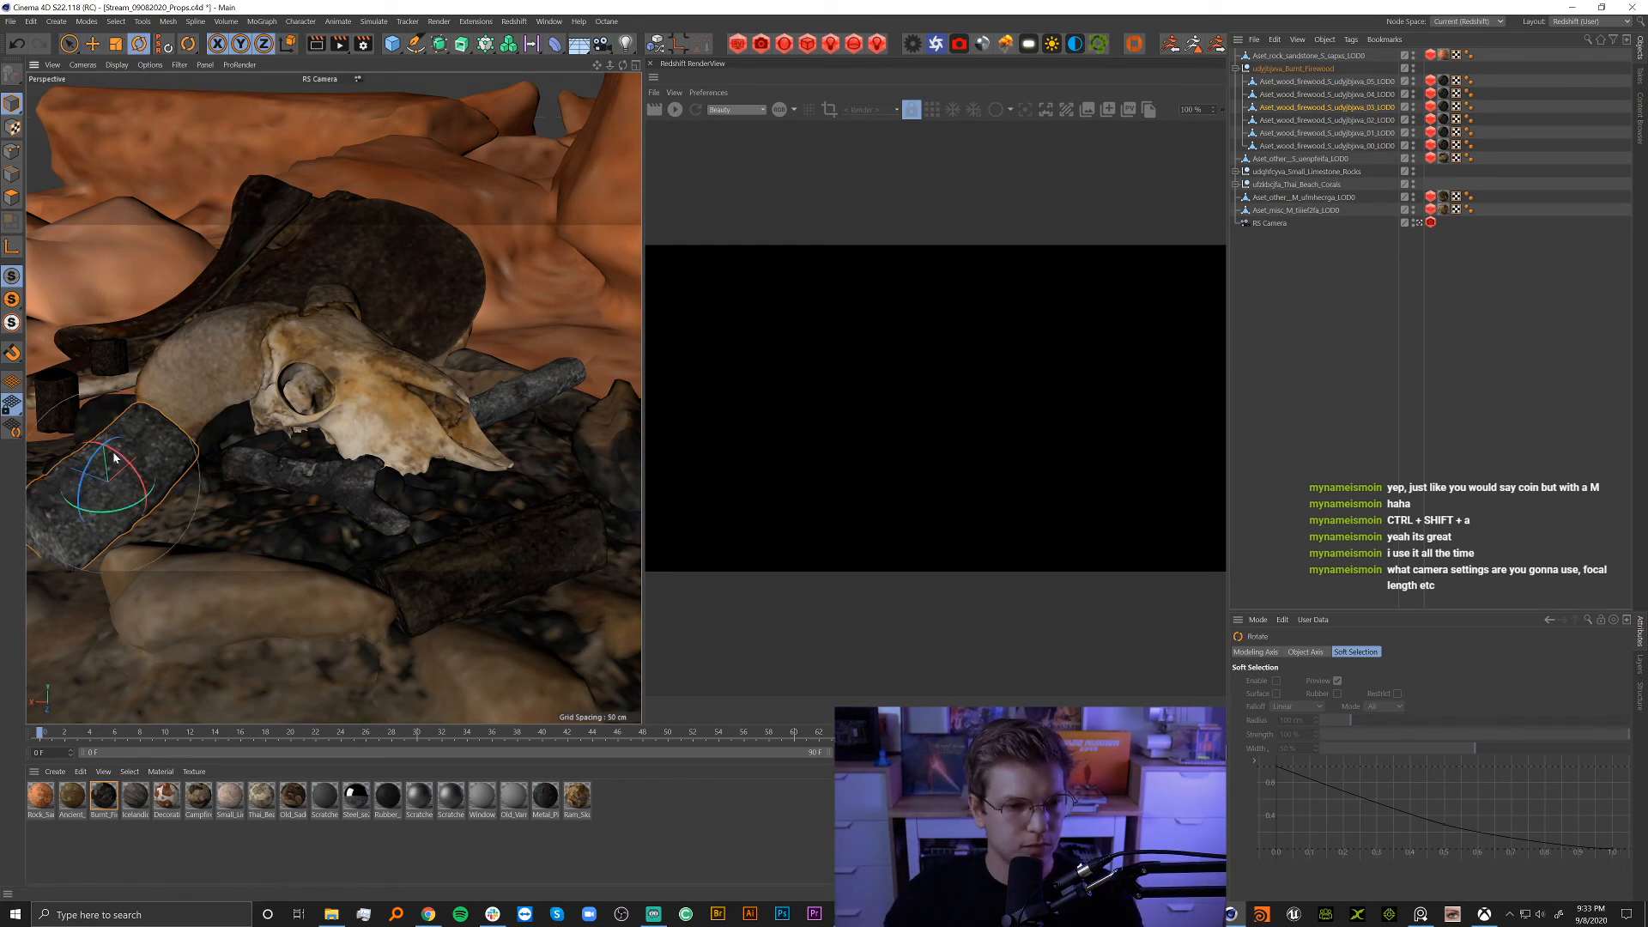
pyautogui.moveTo(120, 457); pyautogui.dragTo(236, 542)
pyautogui.click(1375, 333)
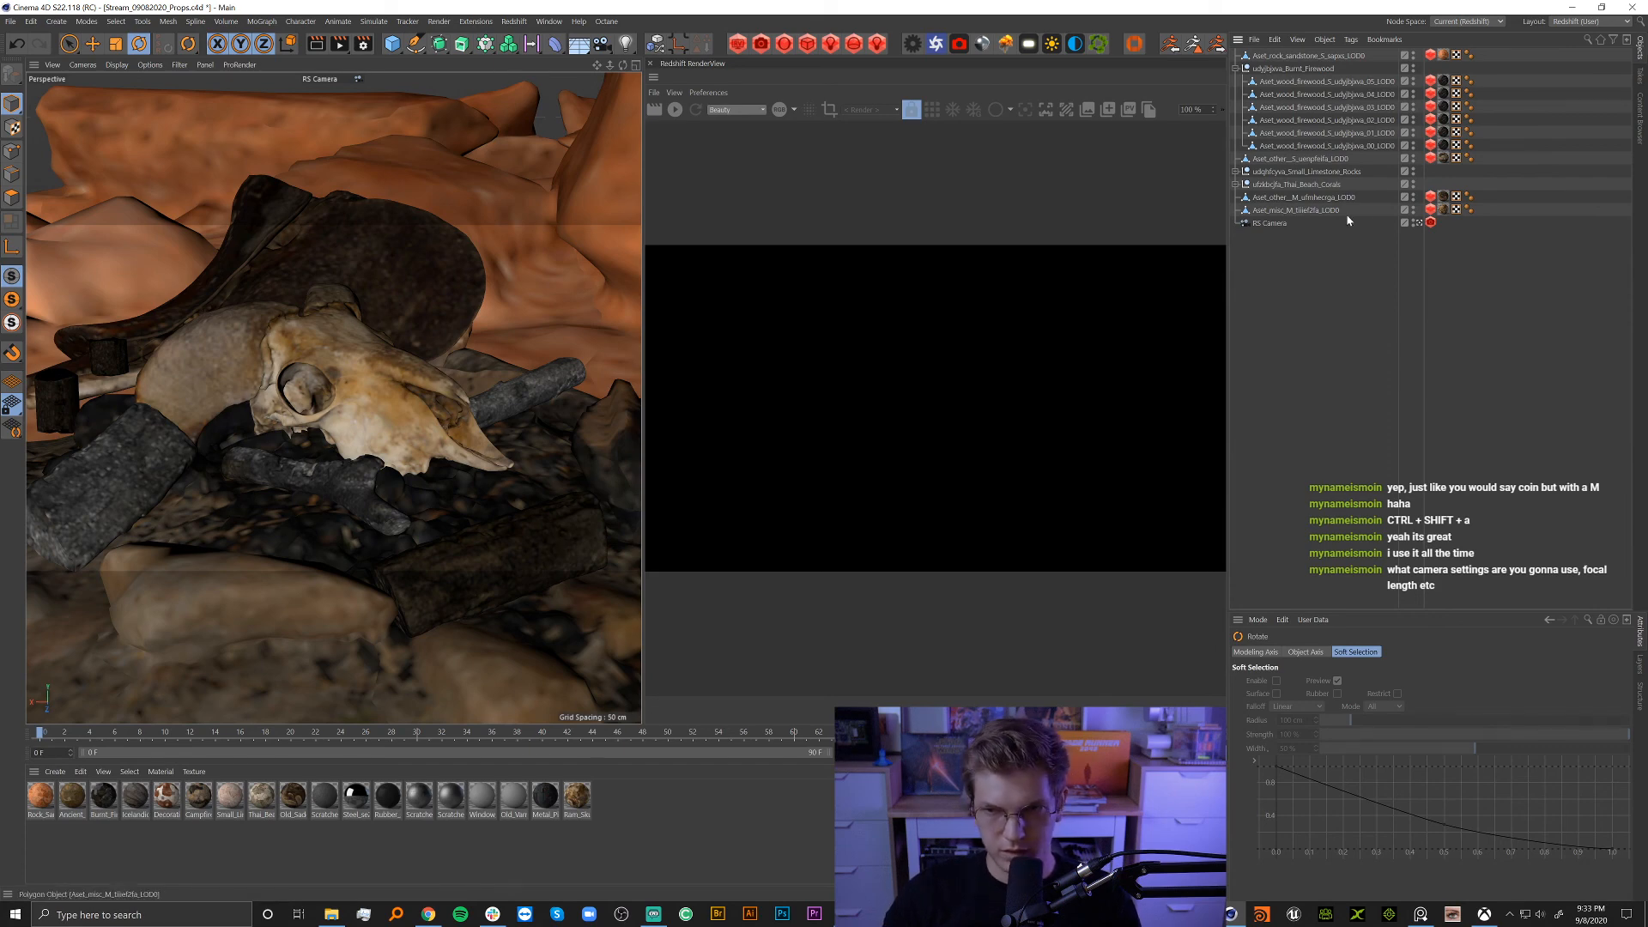
# Hide the two upright firewood pieces, 05 and 04, beside the saddle and check the RS Camera framing.
pyautogui.click(1419, 225)
pyautogui.scroll(-5, 400, 383)
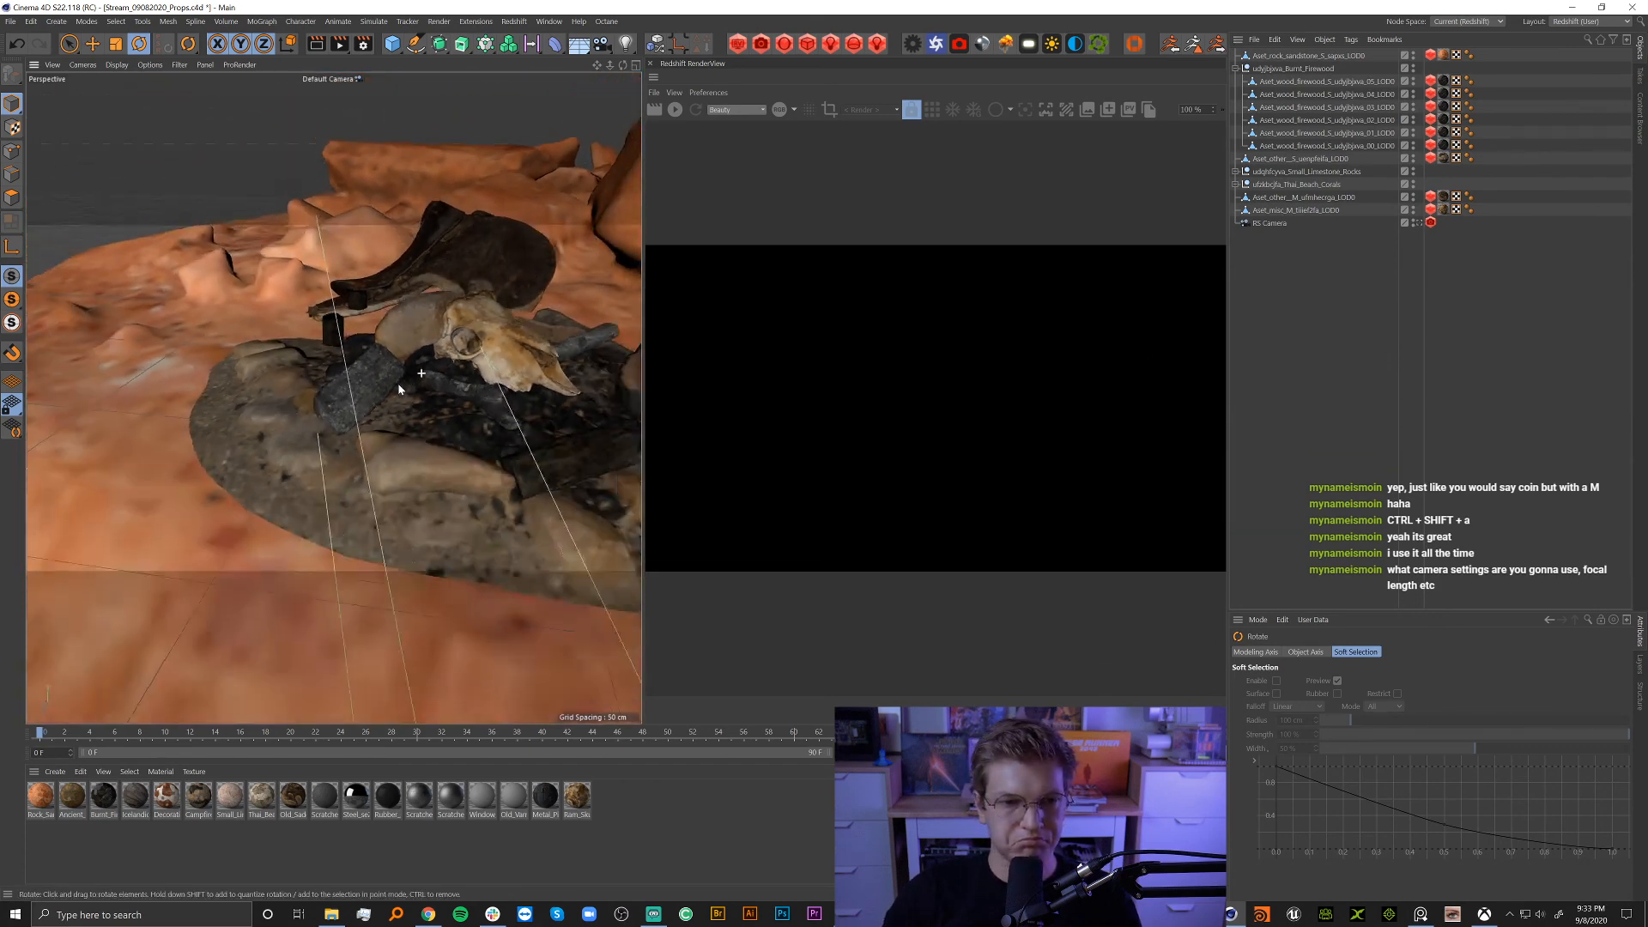
pyautogui.scroll(8, 483, 400)
pyautogui.scroll(-10, 485, 400)
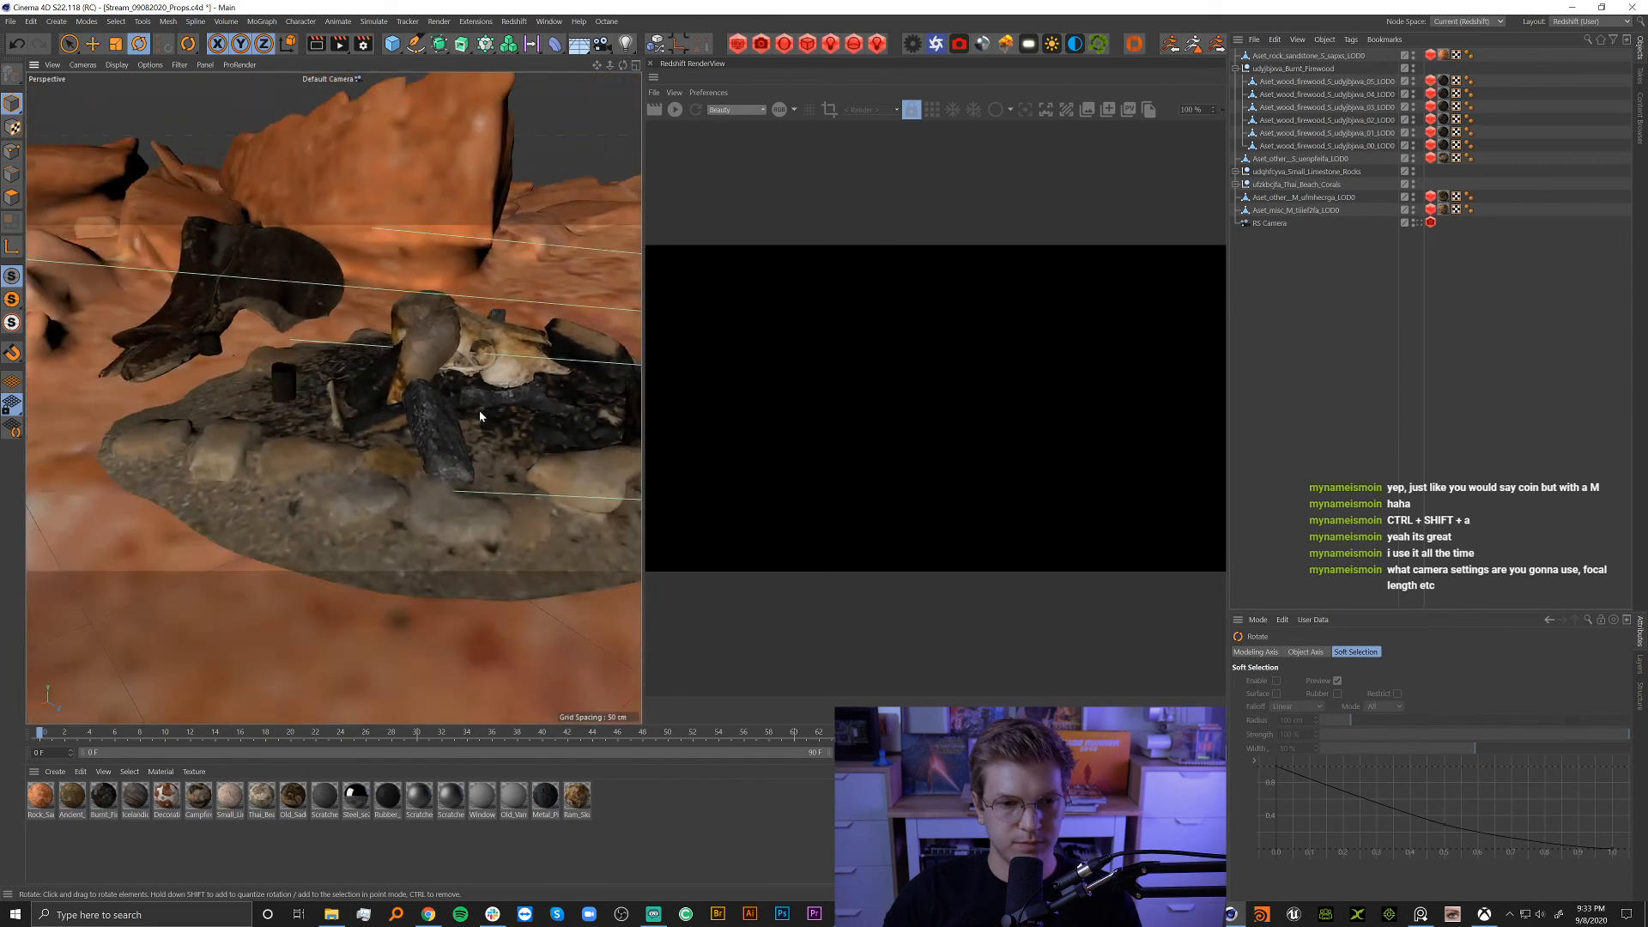
pyautogui.click(275, 412)
pyautogui.keyDown('shift'); pyautogui.click(156, 347); pyautogui.keyUp('shift')
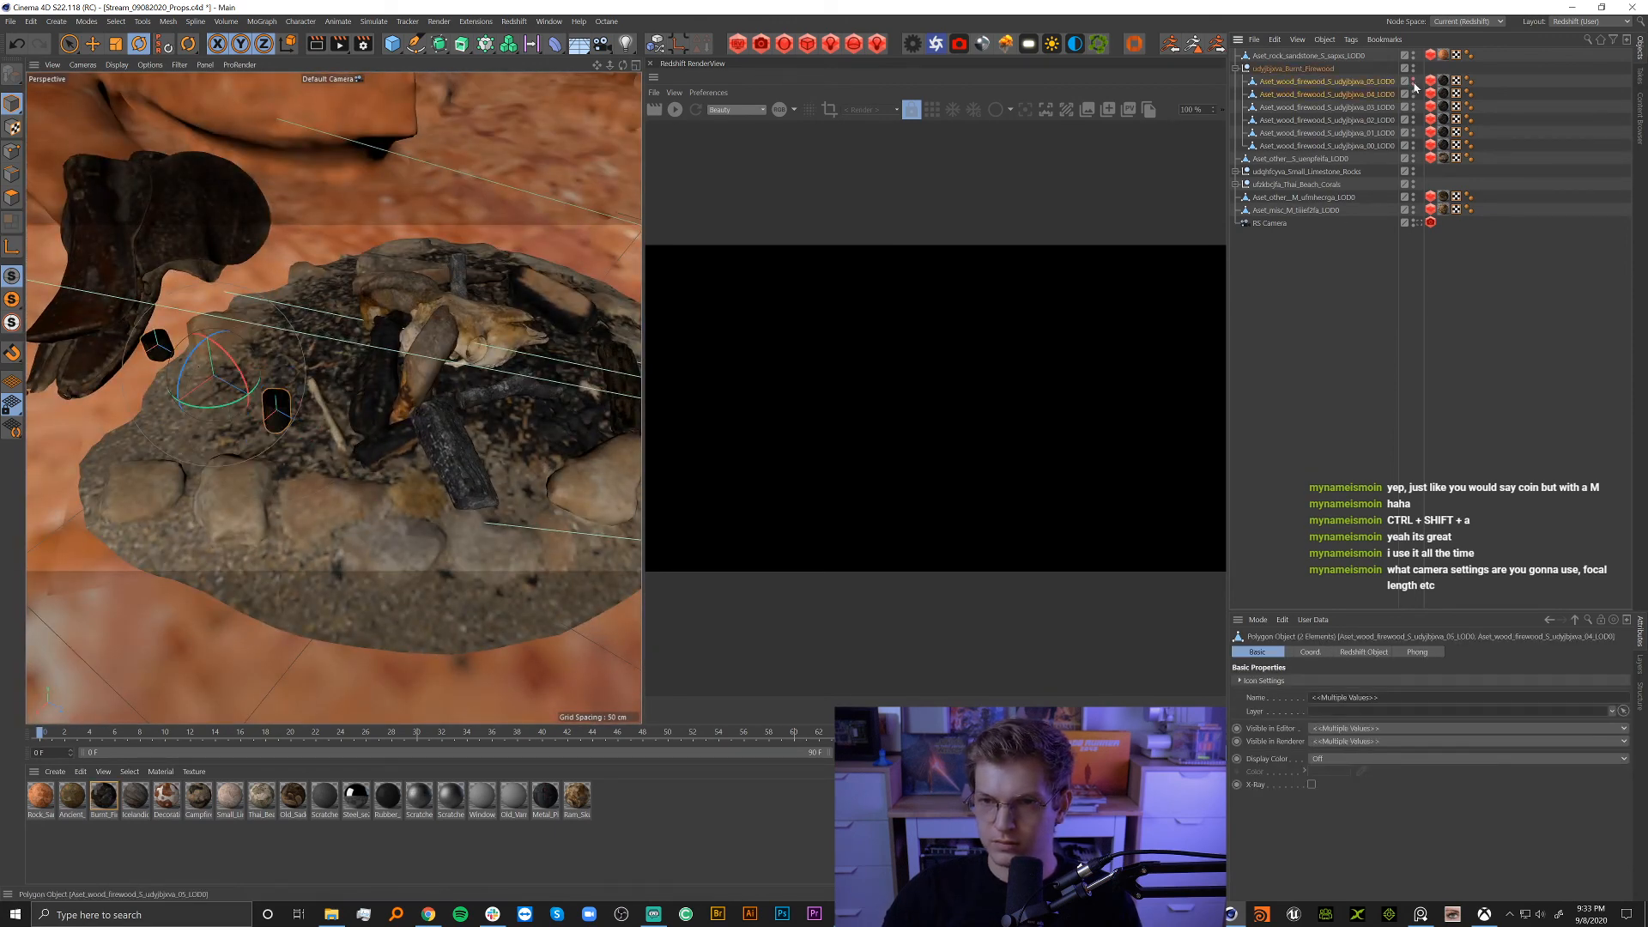
pyautogui.click(1516, 227)
pyautogui.keyDown('alt'); pyautogui.moveTo(443, 445); pyautogui.dragTo(329, 371); pyautogui.keyUp('alt')
pyautogui.click(1418, 223)
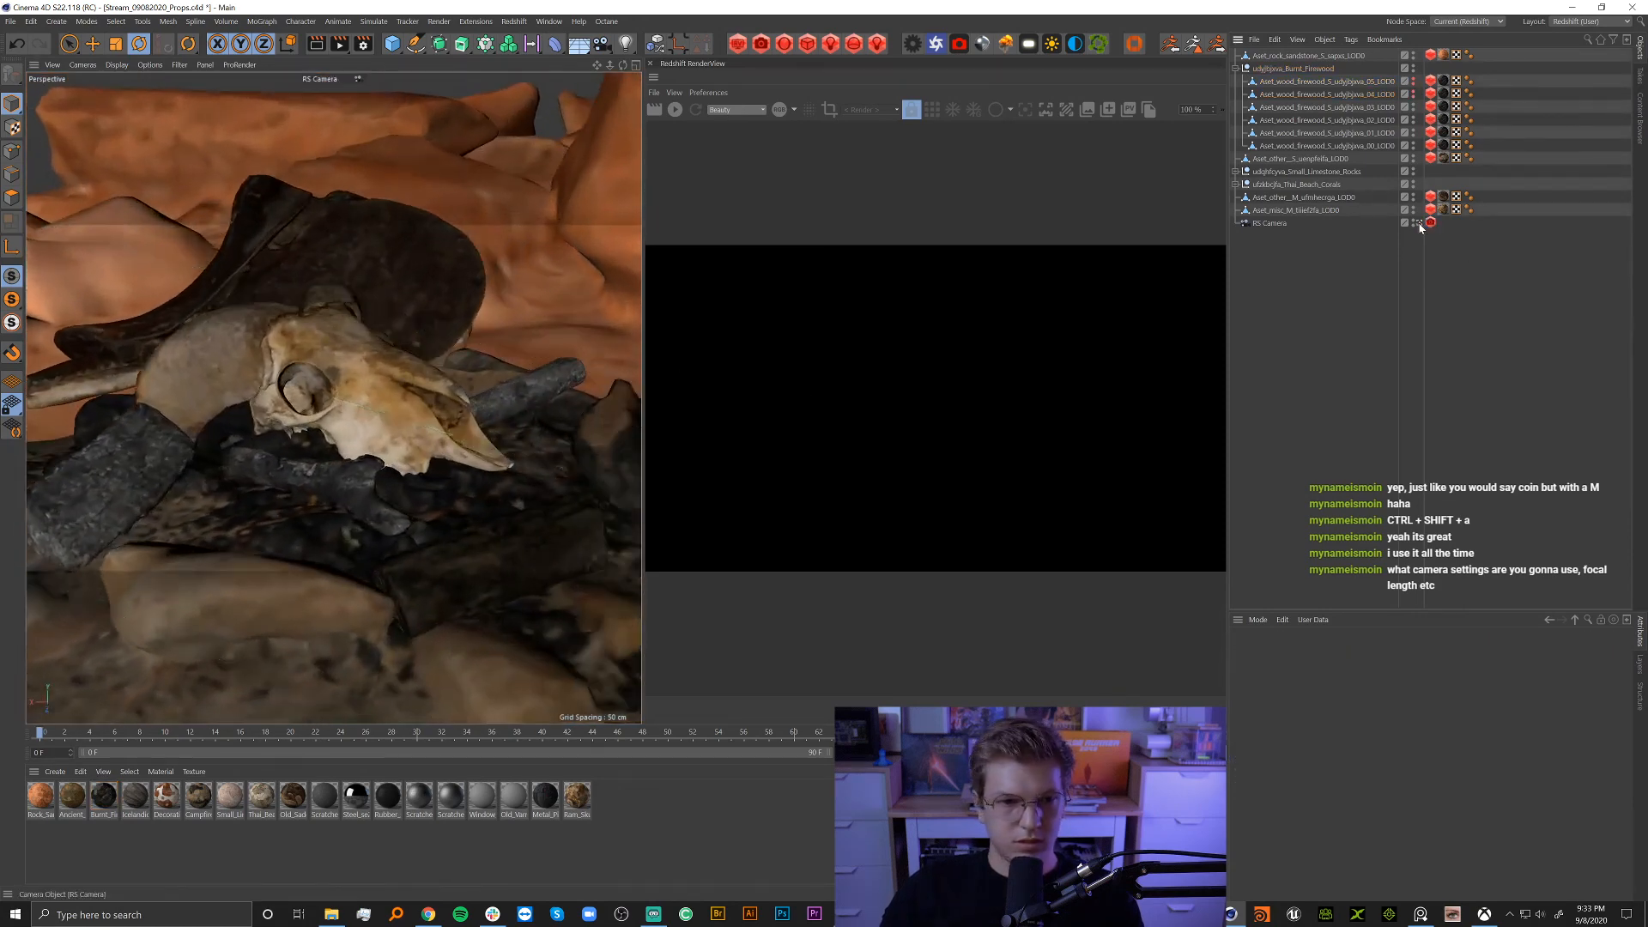
# Move the Small_Limestone_Rocks group onto the red sandstone terrain beside the campfire.
pyautogui.click(1418, 225)
pyautogui.keyDown('alt'); pyautogui.moveTo(355, 472); pyautogui.dragTo(265, 567, button='right'); pyautogui.keyUp('alt')
pyautogui.keyDown('alt'); pyautogui.moveTo(365, 517); pyautogui.dragTo(240, 540); pyautogui.keyUp('alt')
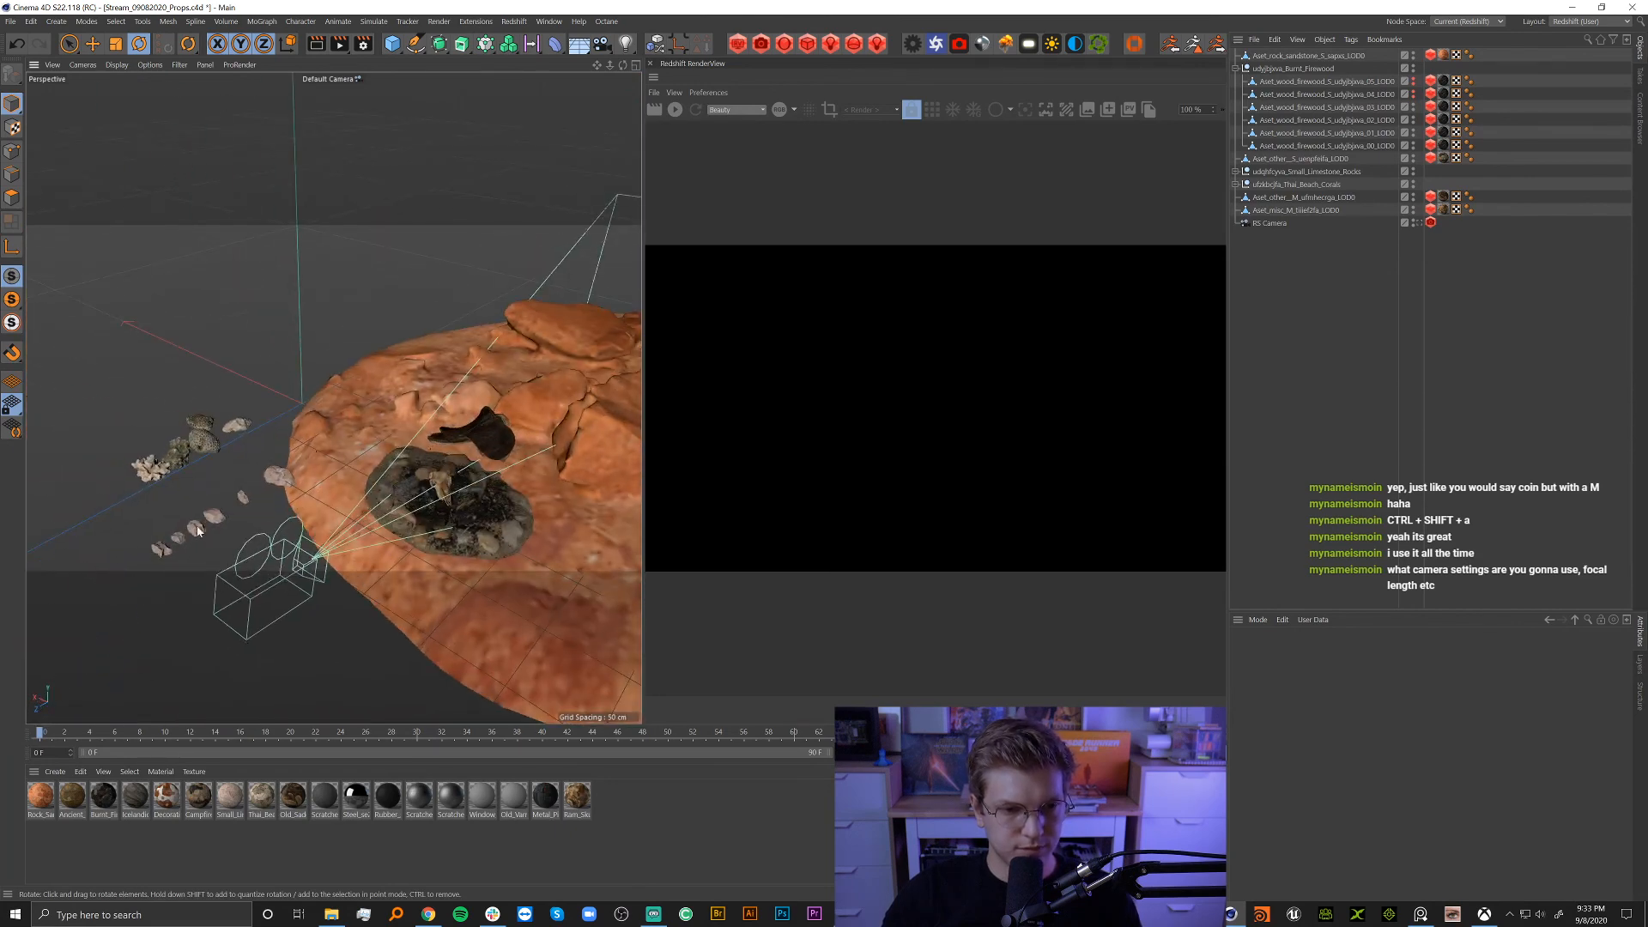
pyautogui.click(191, 546)
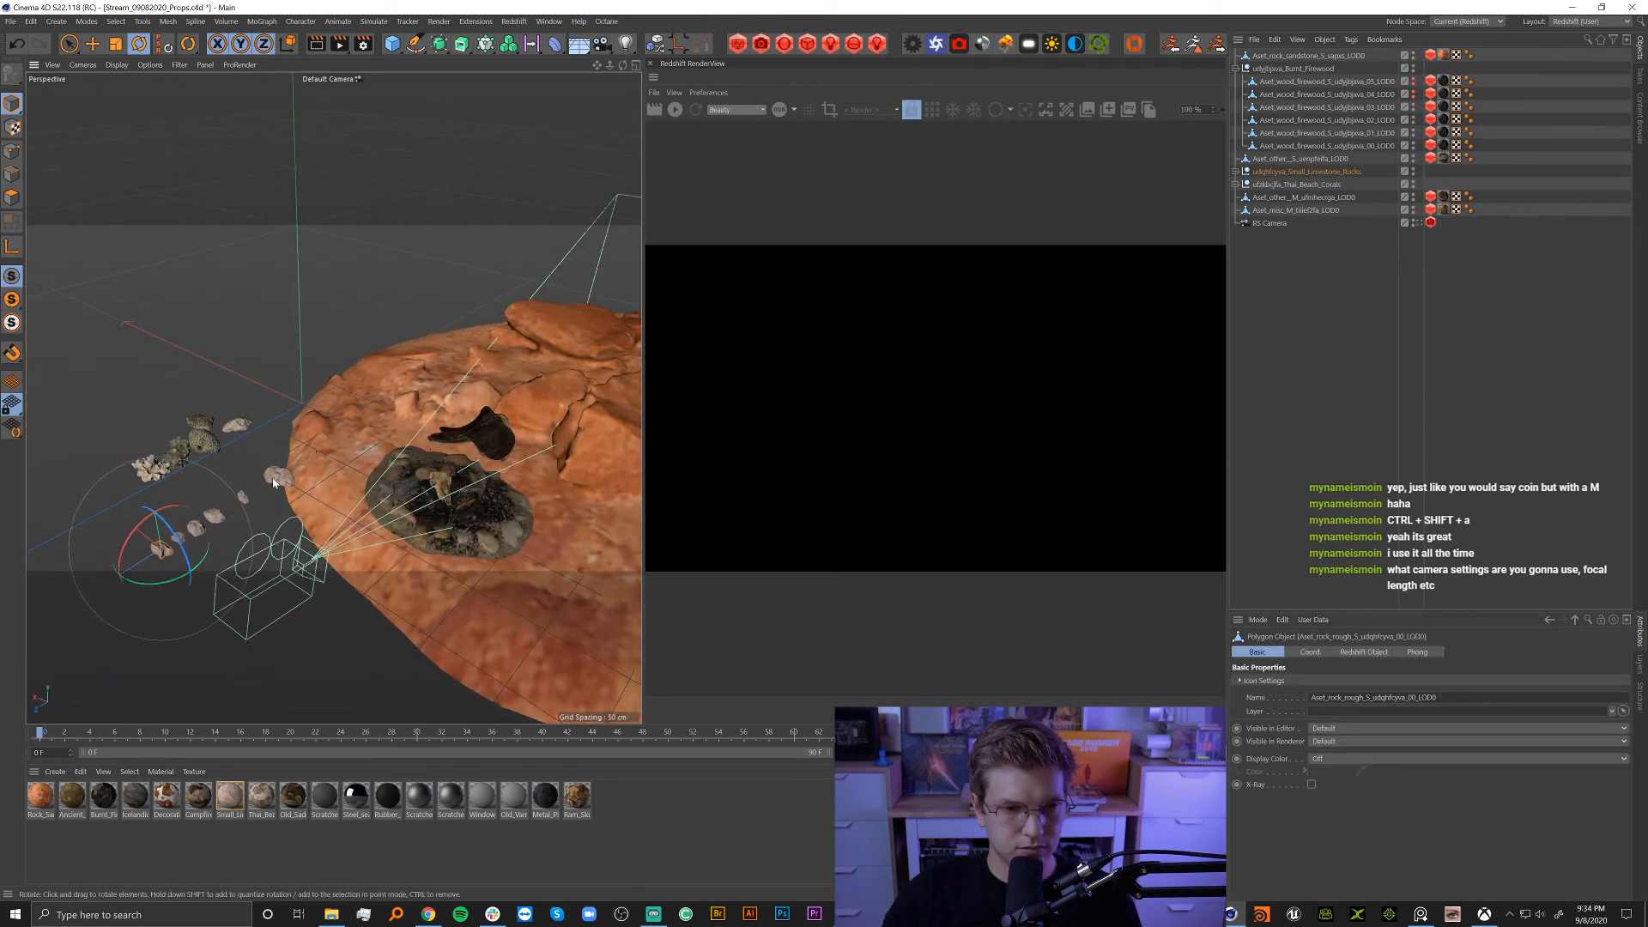
pyautogui.click(1296, 172)
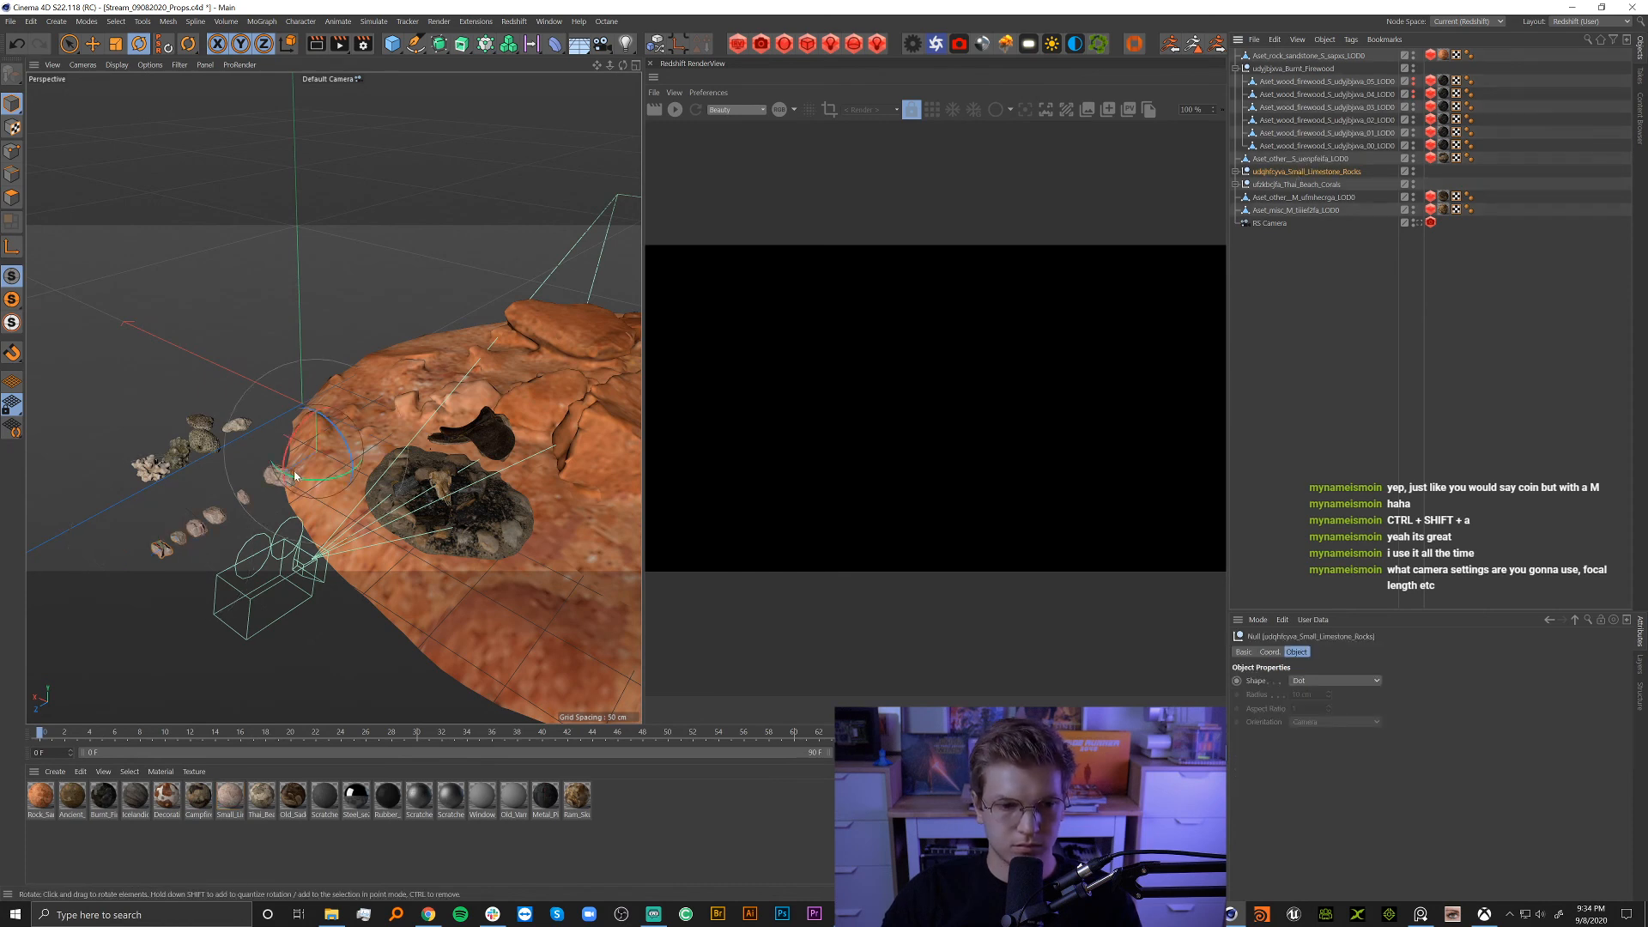
pyautogui.press('e')
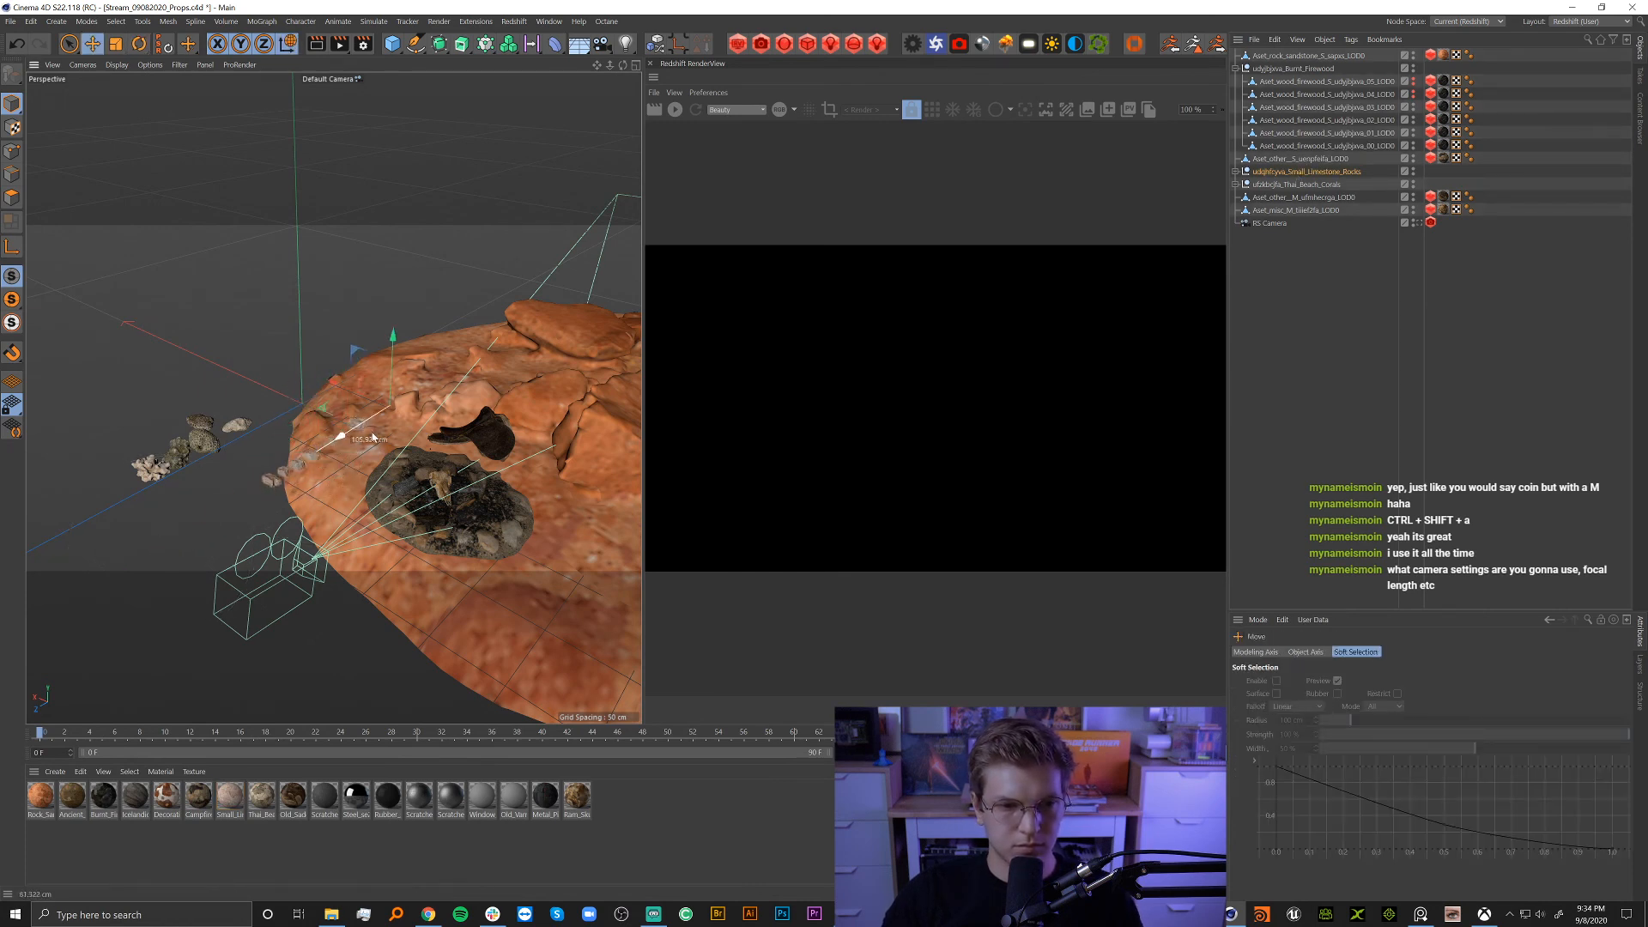
pyautogui.moveTo(388, 431); pyautogui.dragTo(383, 387)
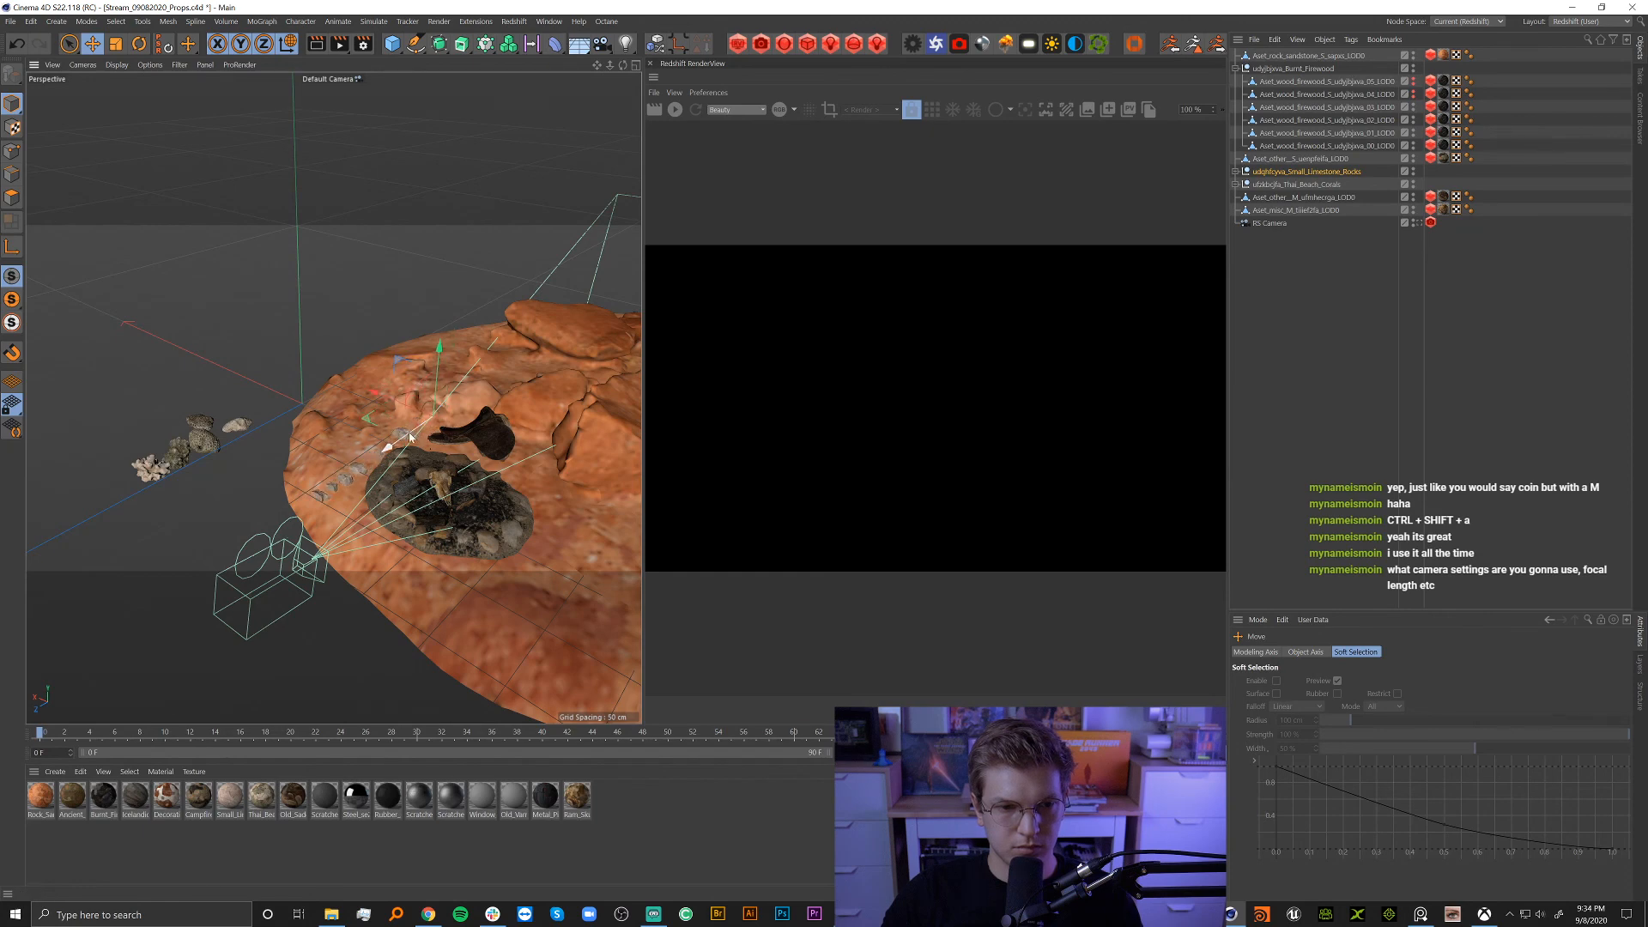
# Scale down the whole Small_Limestone_Rocks group and shift it forward along the campfire's edge.
pyautogui.click(321, 497)
pyautogui.scroll(8, 383, 513)
pyautogui.keyDown('alt'); pyautogui.moveTo(387, 516); pyautogui.dragTo(440, 543); pyautogui.keyUp('alt')
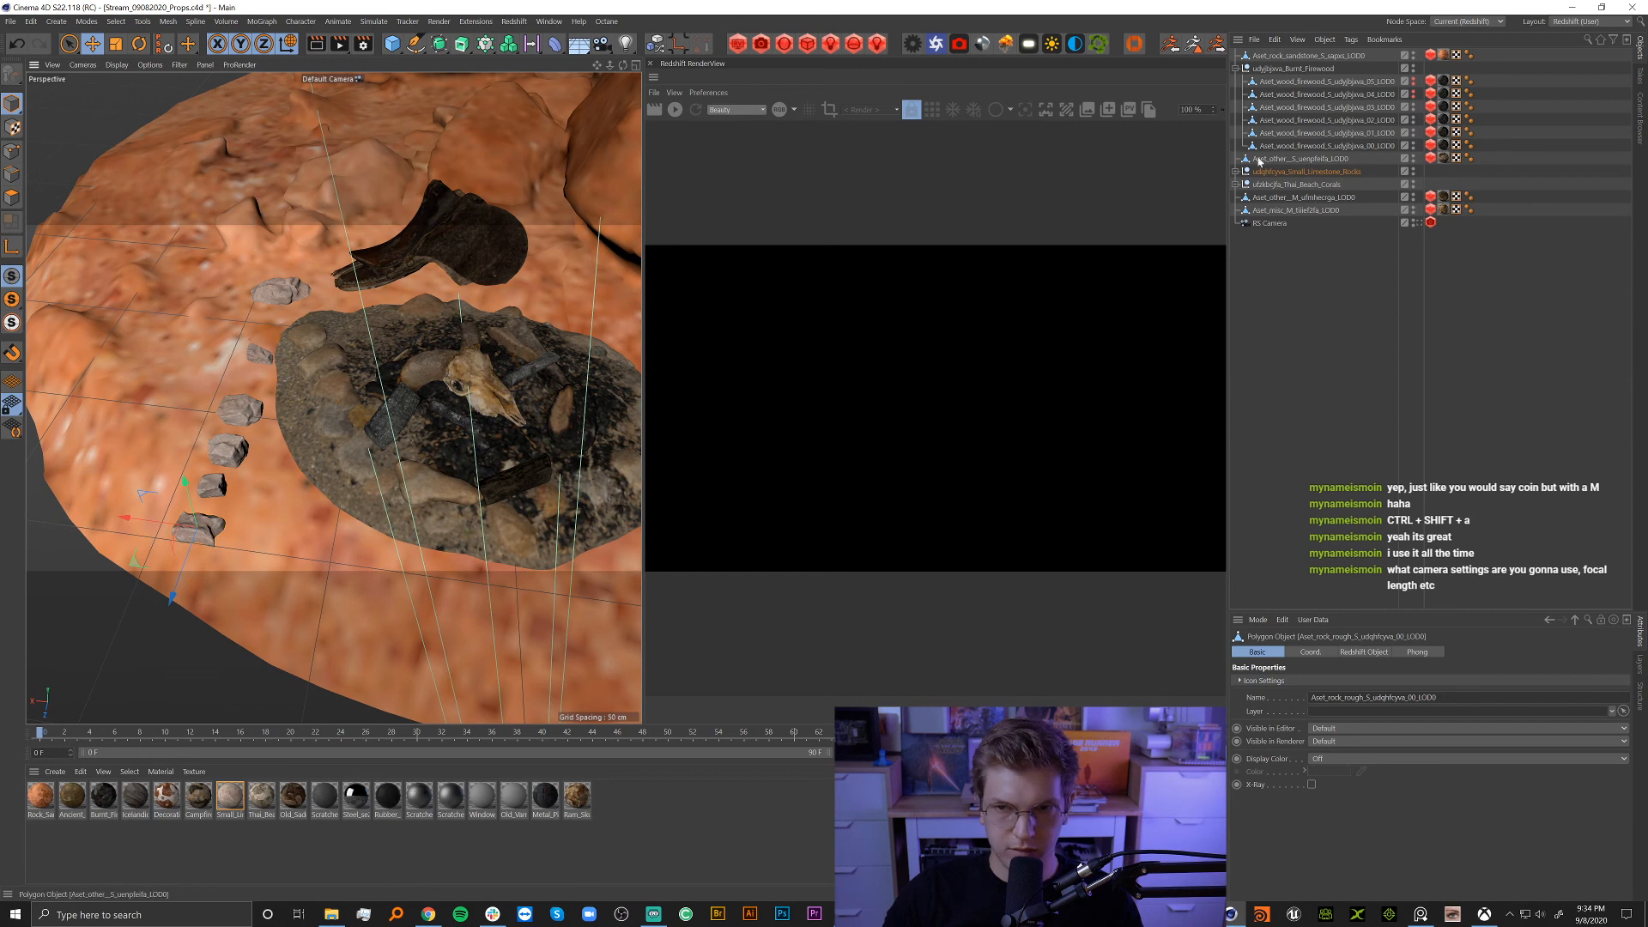
pyautogui.click(1294, 173)
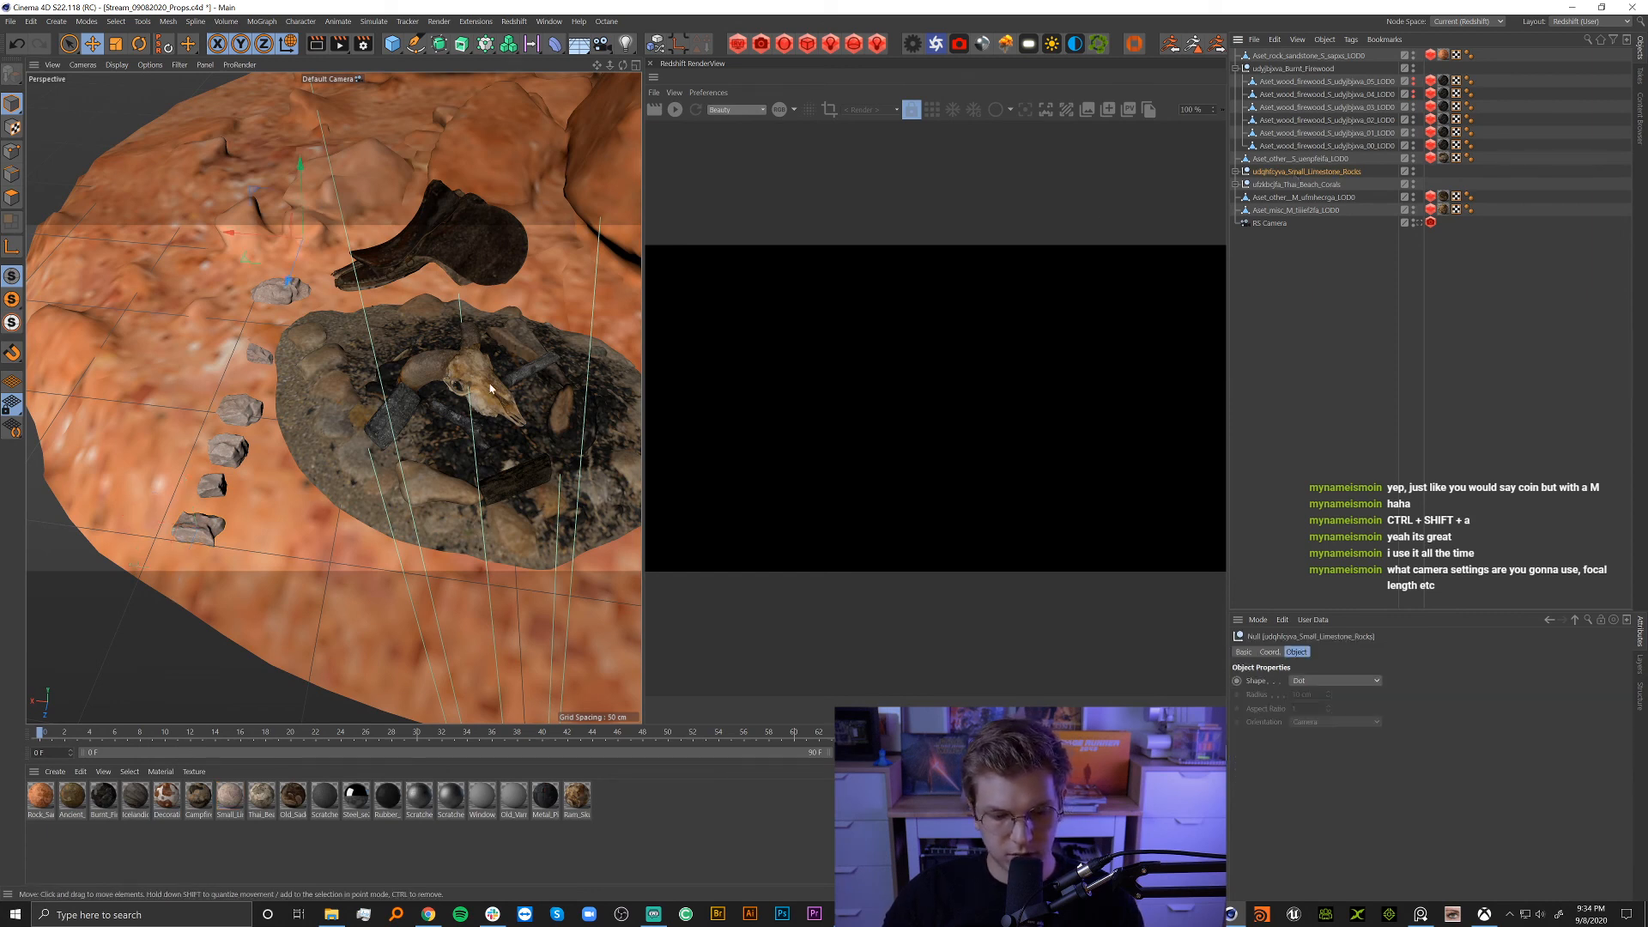
pyautogui.press('t')
pyautogui.moveTo(489, 389); pyautogui.dragTo(380, 395)
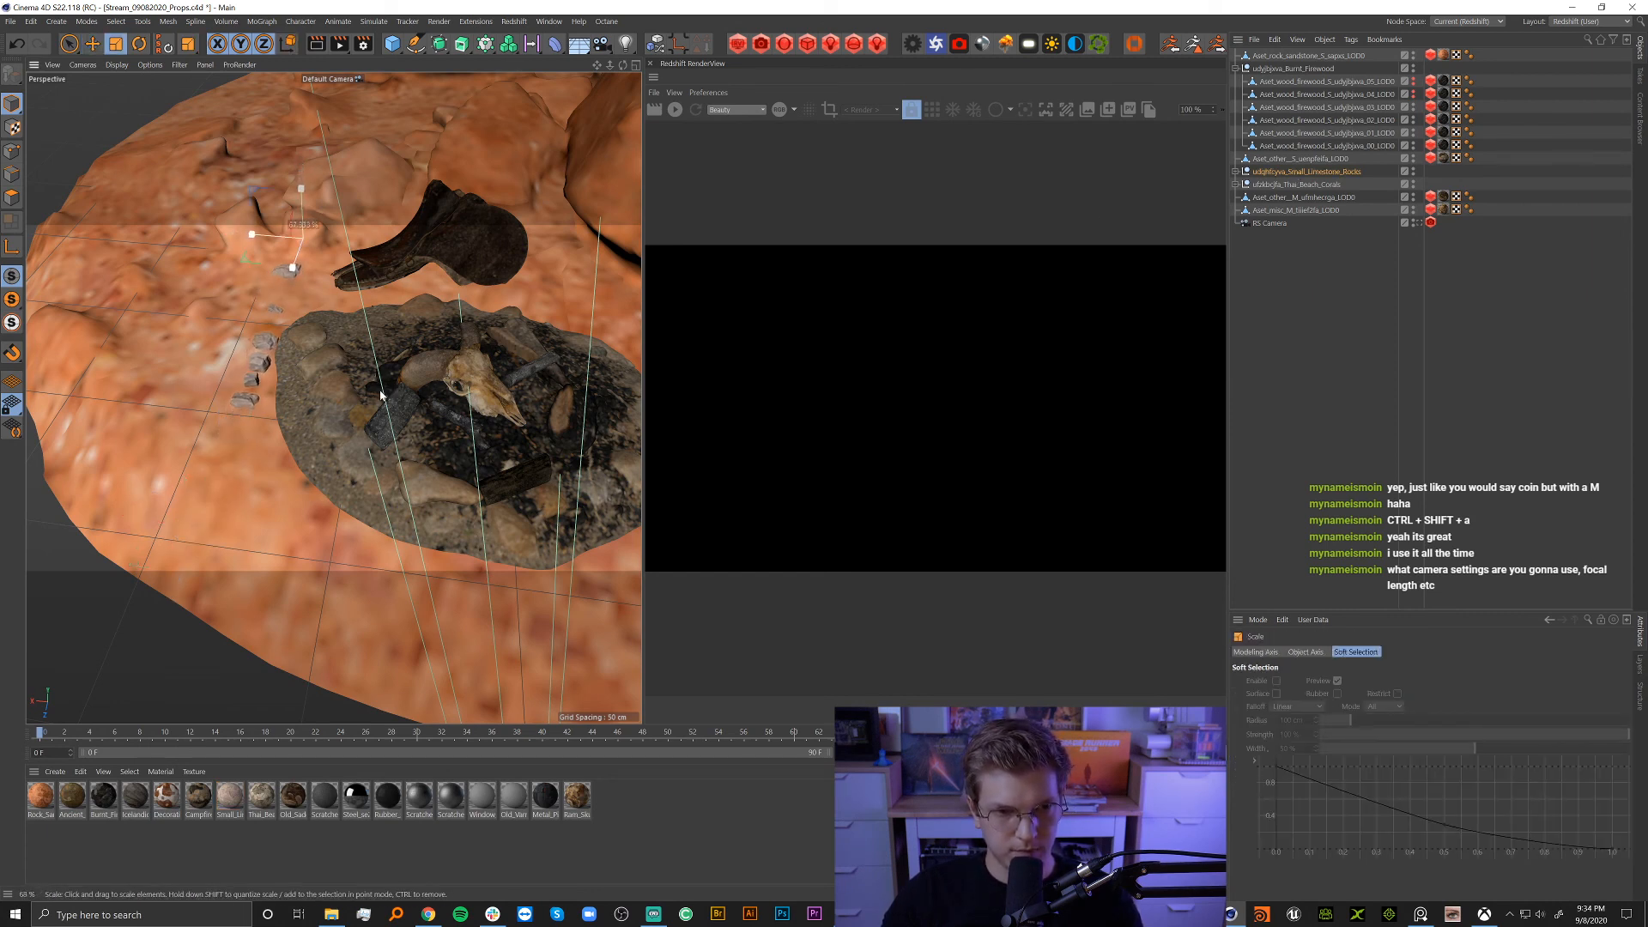
pyautogui.press('e')
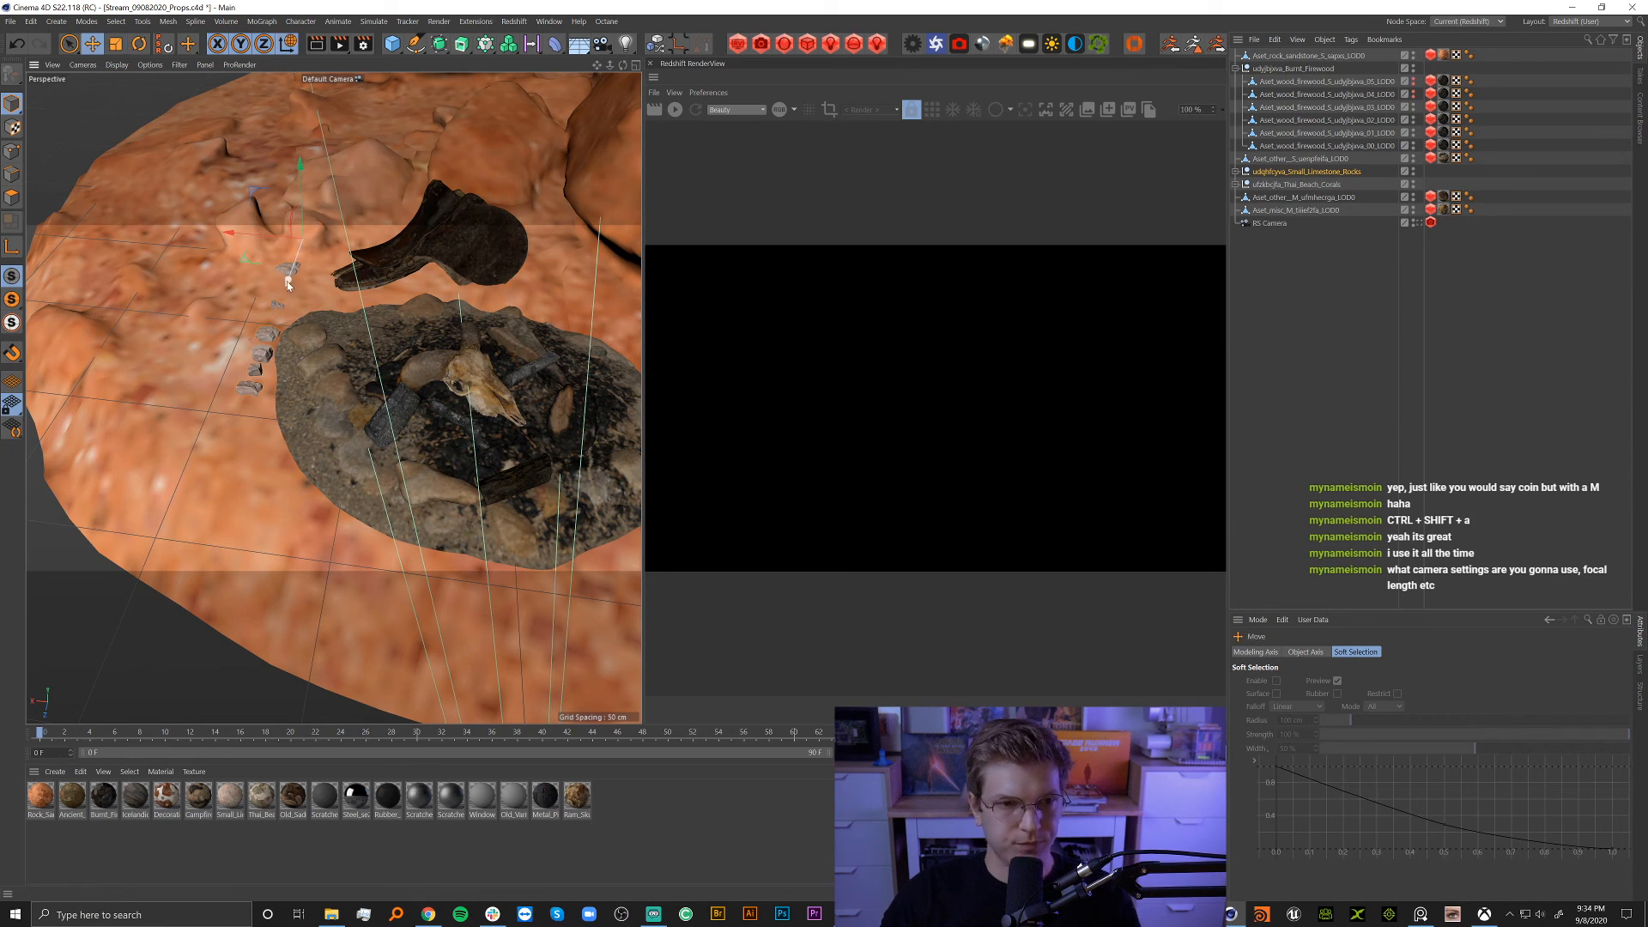
pyautogui.moveTo(288, 282); pyautogui.dragTo(255, 375)
# Move one limestone rock from the group into the campfire below the skull and rotate it into a new orientation.
pyautogui.moveTo(201, 520); pyautogui.dragTo(380, 465)
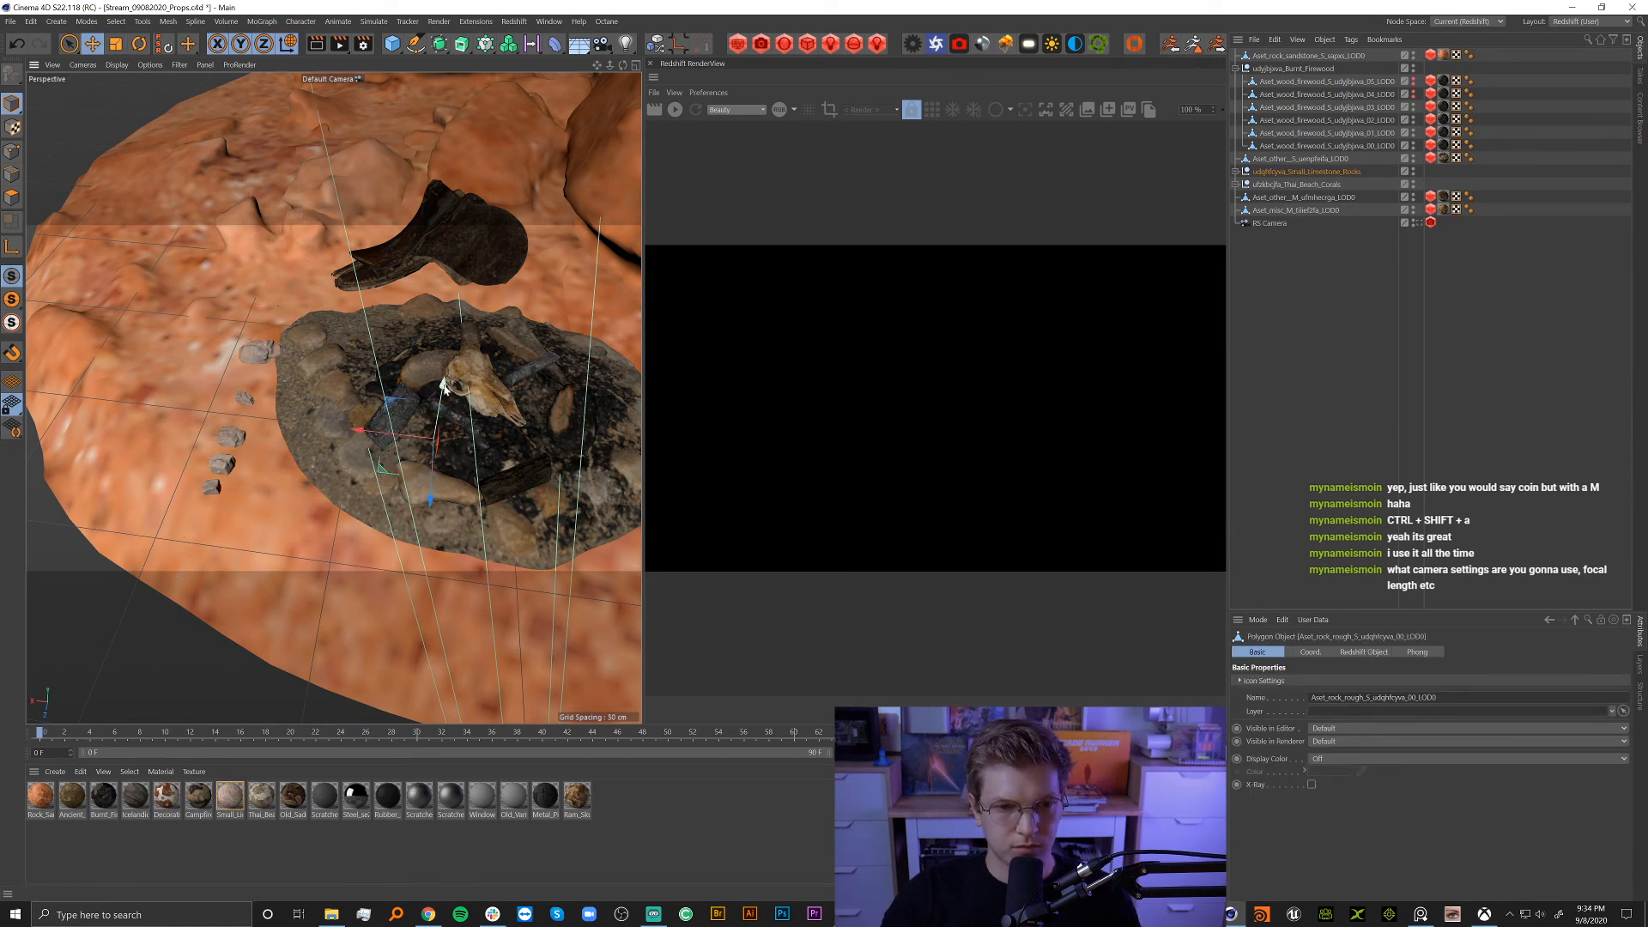
pyautogui.moveTo(451, 356); pyautogui.dragTo(452, 356)
pyautogui.keyDown('alt'); pyautogui.moveTo(461, 405); pyautogui.dragTo(581, 354, button='right'); pyautogui.keyUp('alt')
pyautogui.keyDown('alt'); pyautogui.moveTo(391, 445); pyautogui.dragTo(463, 428); pyautogui.keyUp('alt')
pyautogui.press('r')
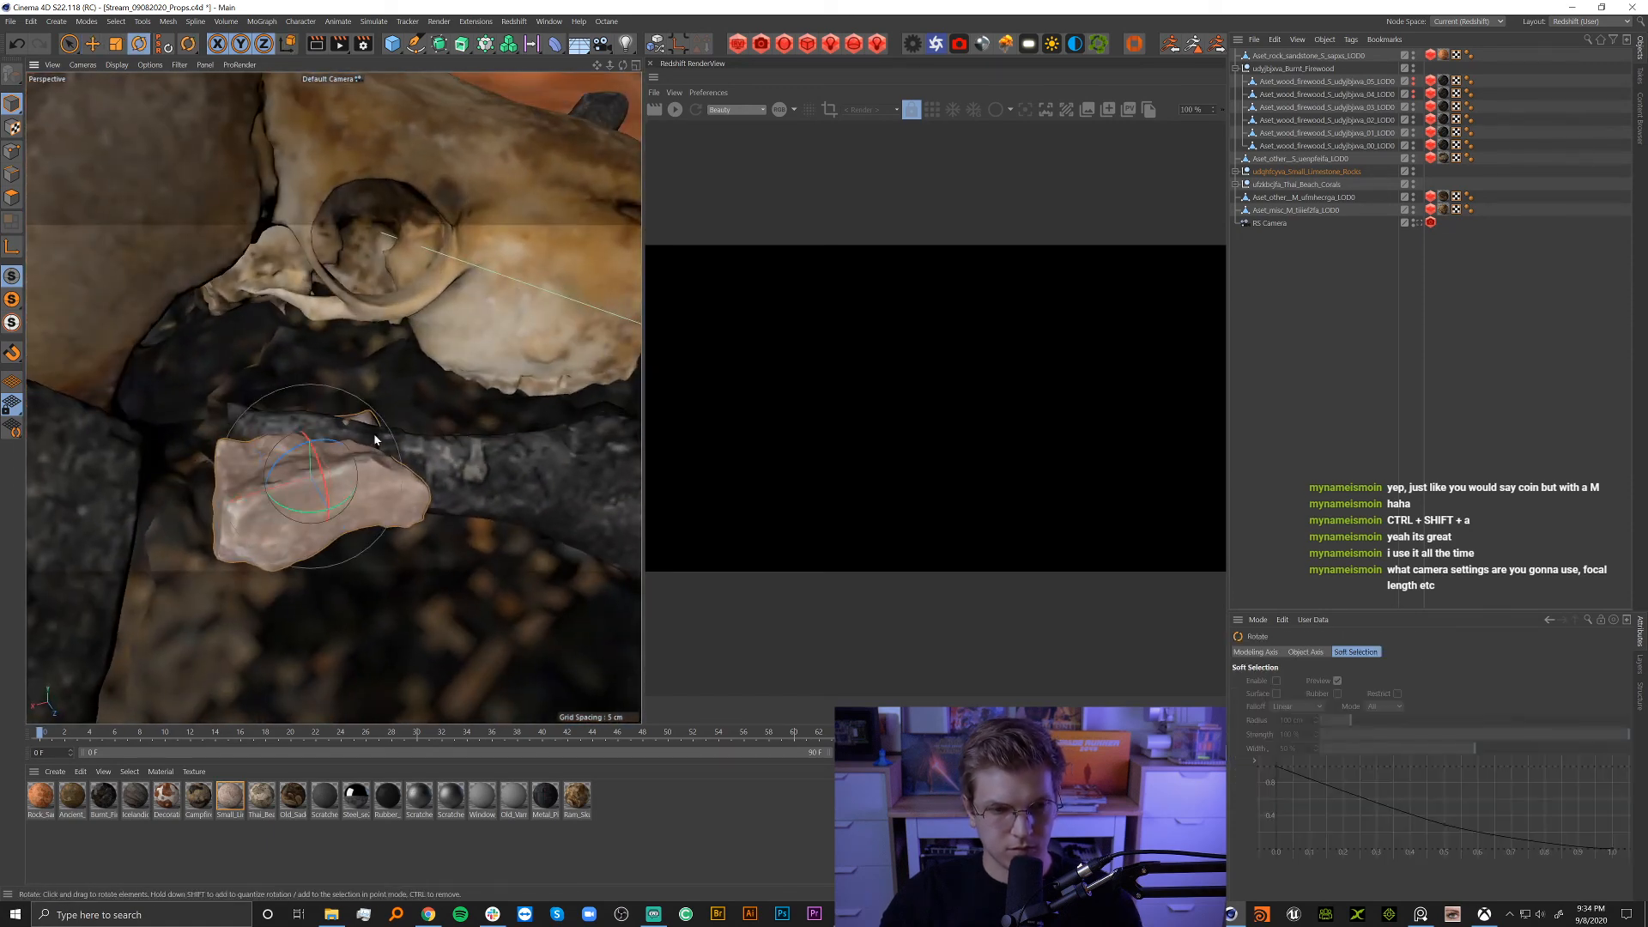
pyautogui.moveTo(312, 488); pyautogui.dragTo(230, 457)
pyautogui.moveTo(335, 471); pyautogui.dragTo(362, 496)
pyautogui.moveTo(474, 483); pyautogui.dragTo(415, 402)
# Slide the limestone rock off the charred branch onto the ash beside the large charred log, then check it through the RS Camera.
pyautogui.press('e')
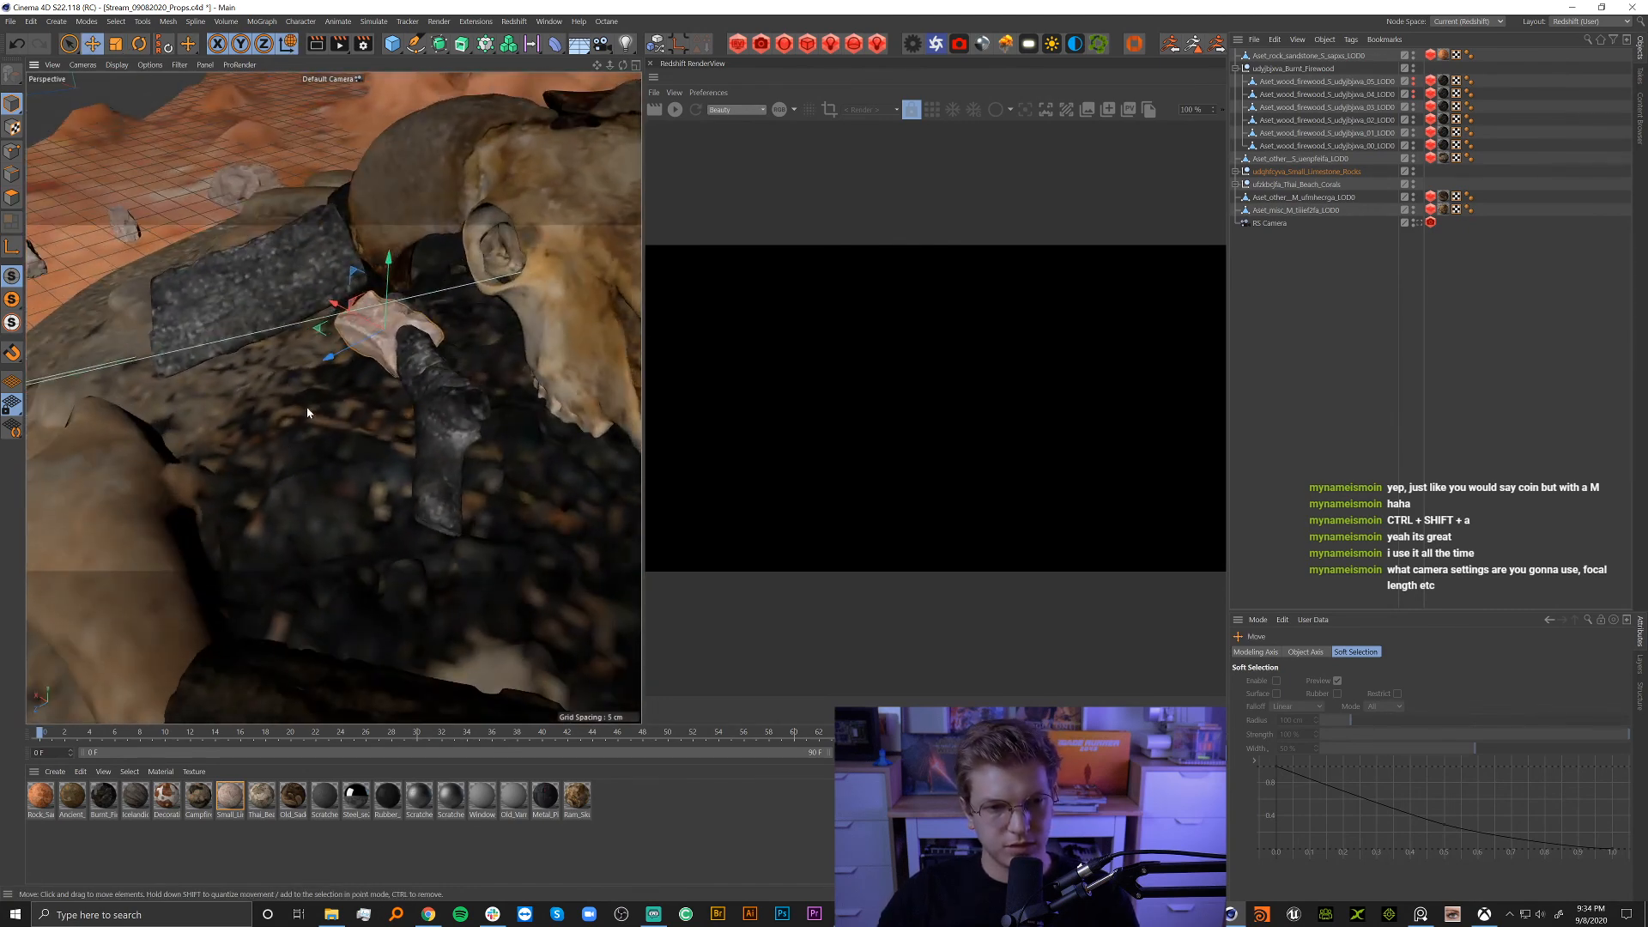
pyautogui.keyDown('alt'); pyautogui.moveTo(307, 413); pyautogui.dragTo(218, 445); pyautogui.keyUp('alt')
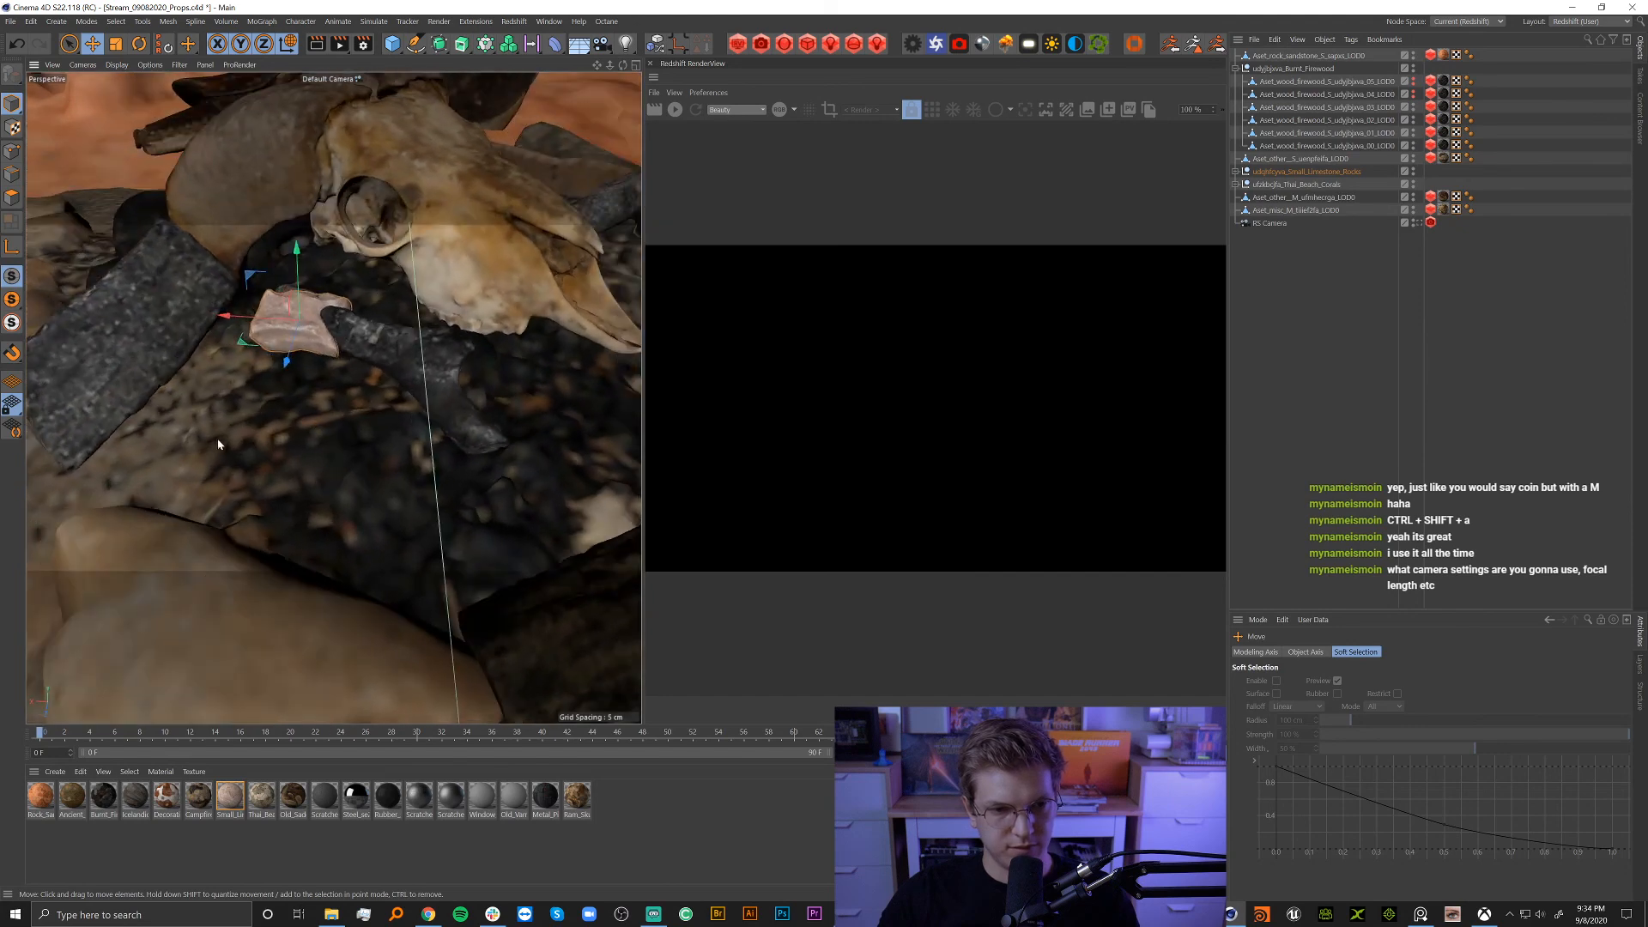
pyautogui.keyDown('alt'); pyautogui.moveTo(380, 498); pyautogui.dragTo(351, 464); pyautogui.keyUp('alt')
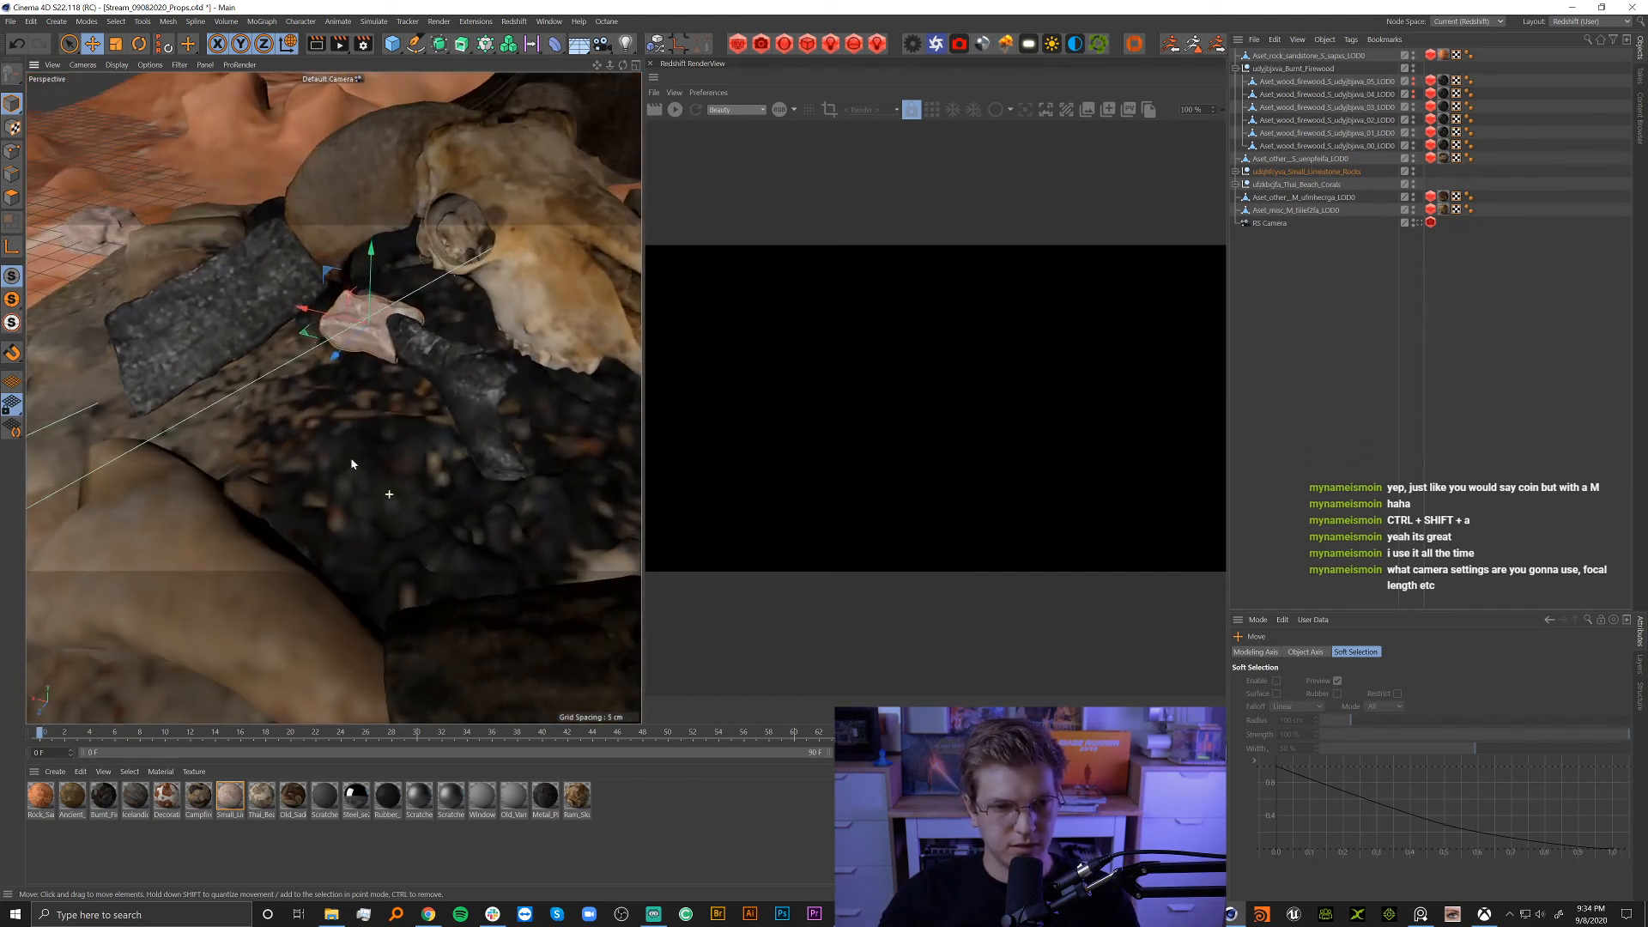
pyautogui.moveTo(309, 335)
pyautogui.mouseDown()
pyautogui.moveTo(292, 322)
pyautogui.moveTo(296, 284)
pyautogui.moveTo(303, 315)
pyautogui.mouseUp()
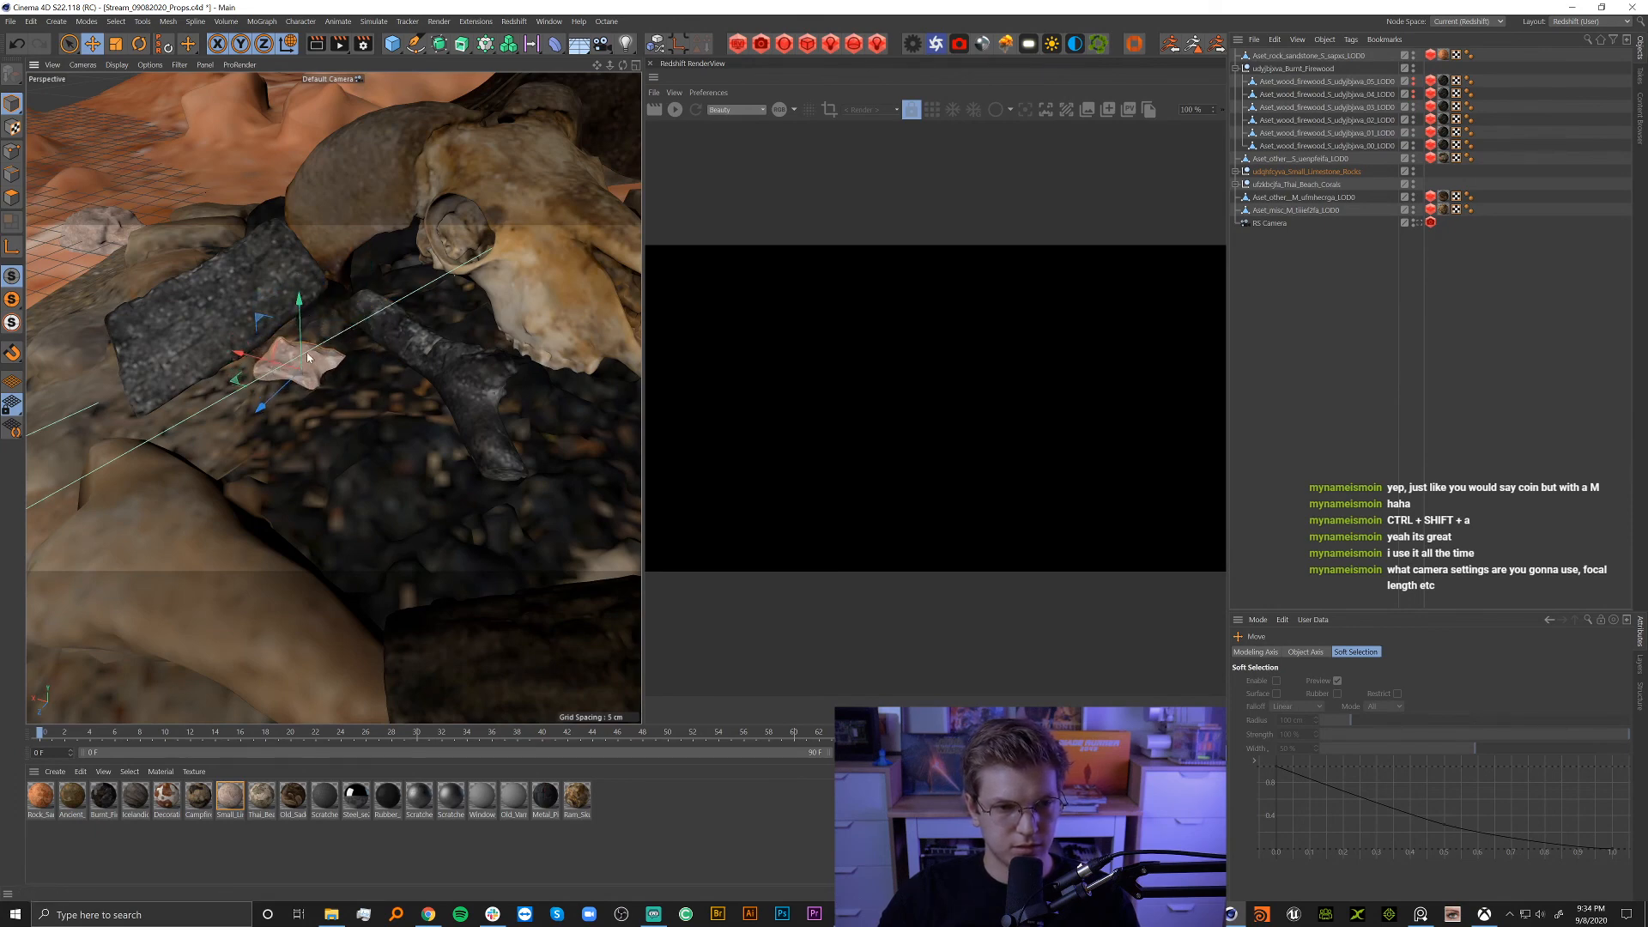
pyautogui.click(1416, 223)
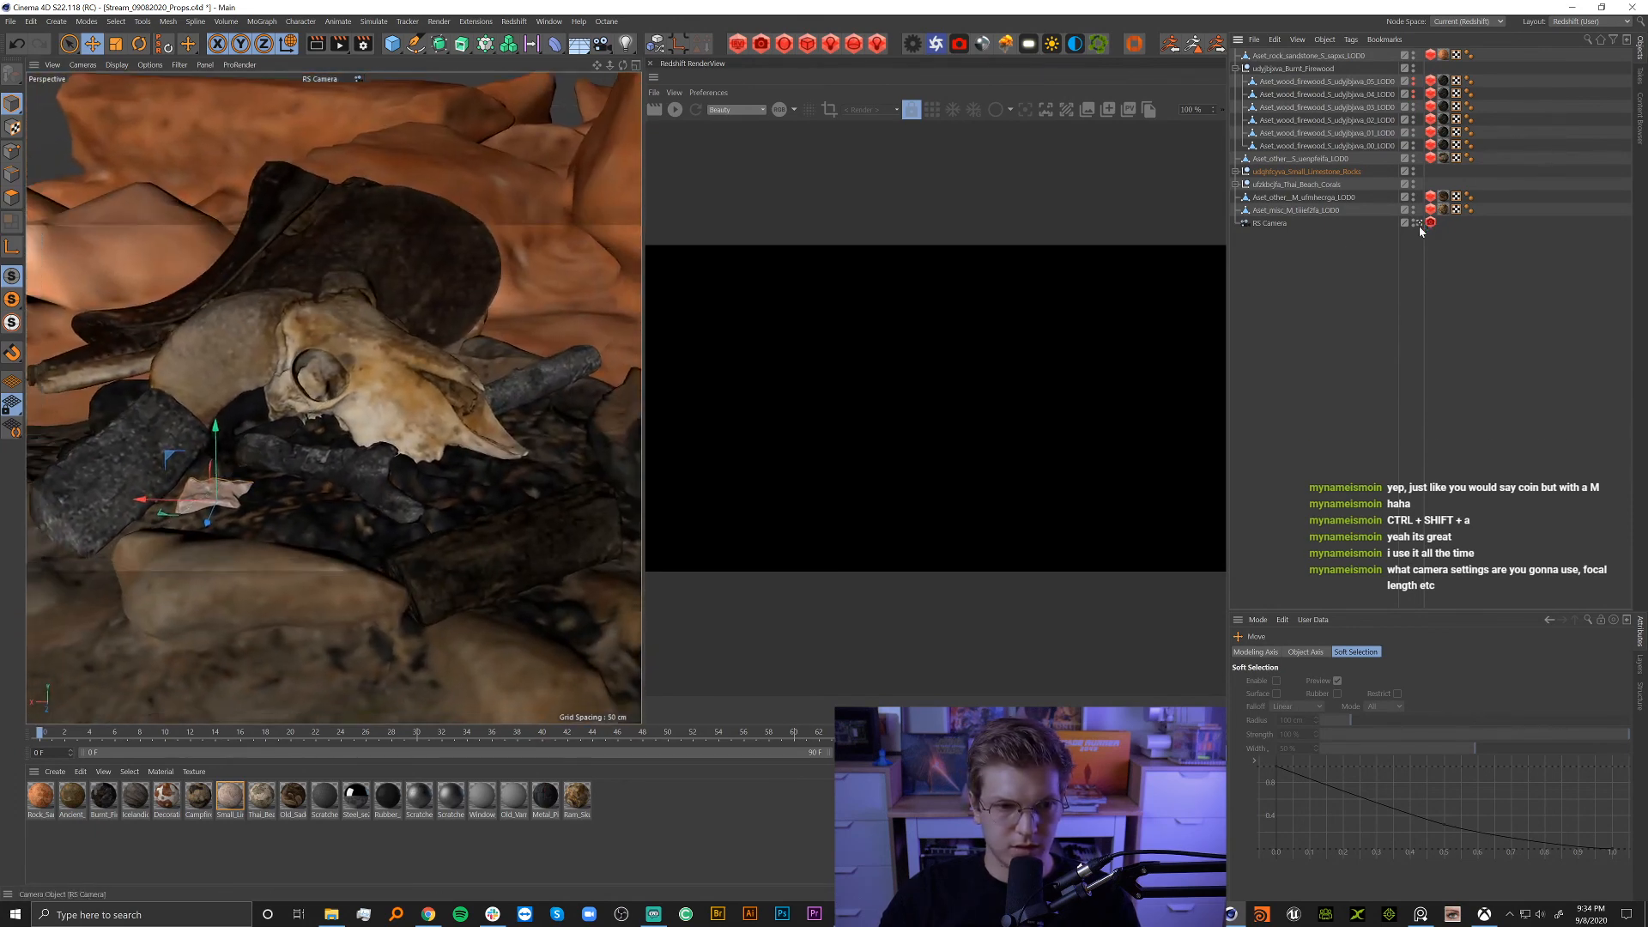
# Move a second limestone rock from the row into the campfire, just in front of the skull's snout.
pyautogui.click(1416, 223)
pyautogui.keyDown('alt'); pyautogui.moveTo(487, 371); pyautogui.dragTo(269, 388, button='right'); pyautogui.keyUp('alt')
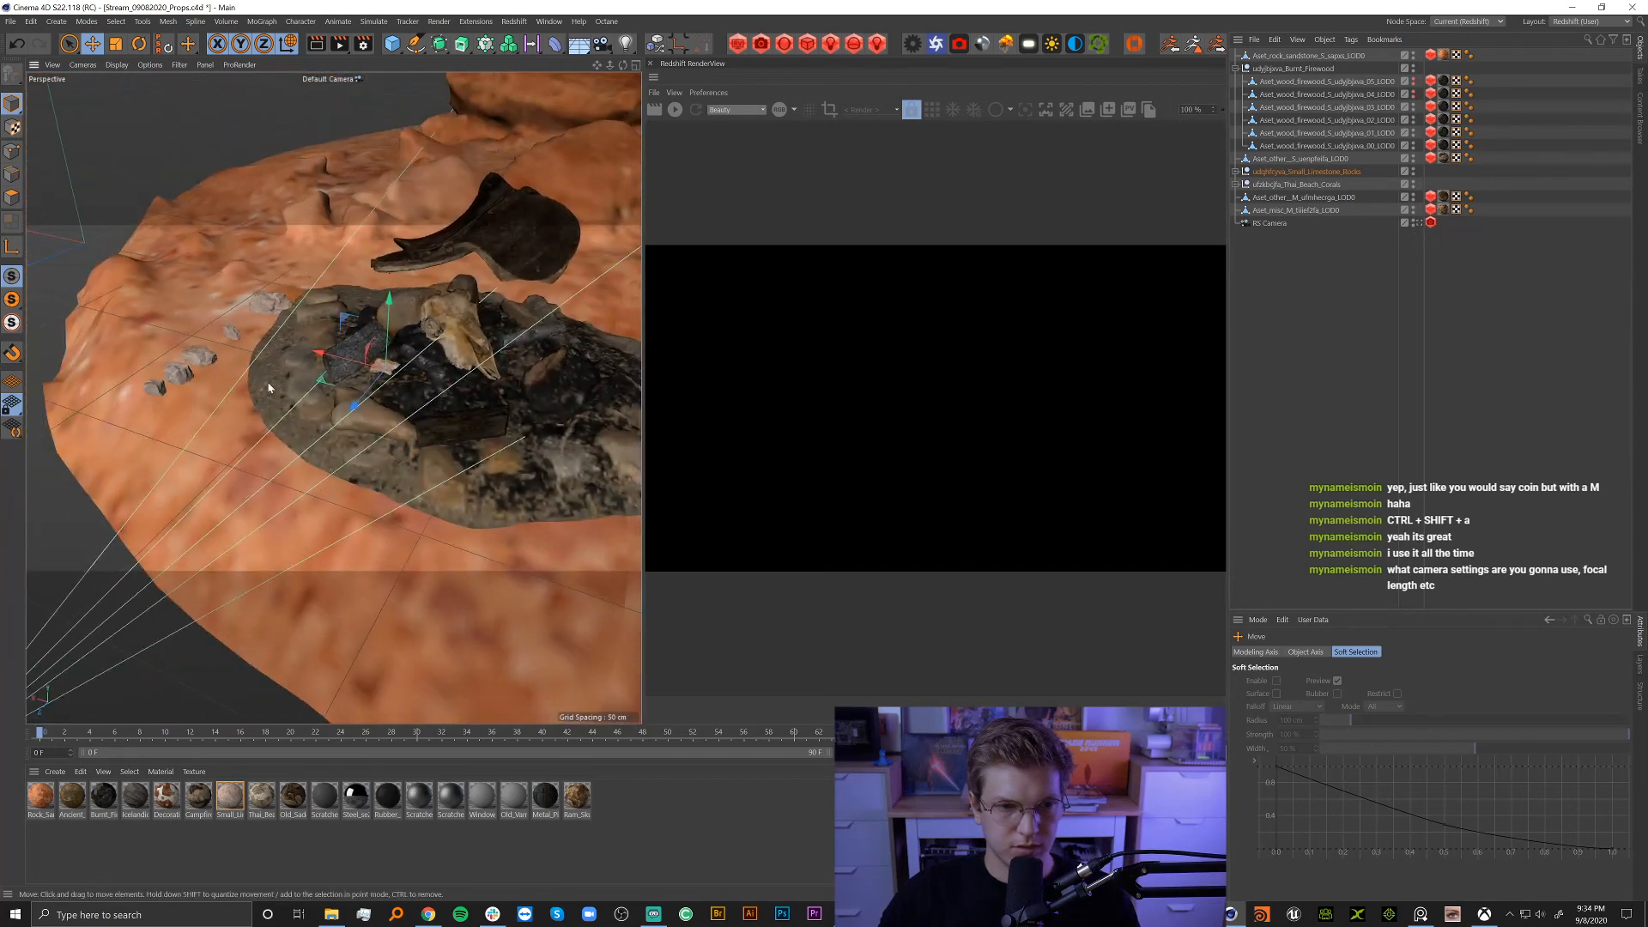
pyautogui.click(153, 390)
pyautogui.moveTo(254, 426); pyautogui.dragTo(485, 322)
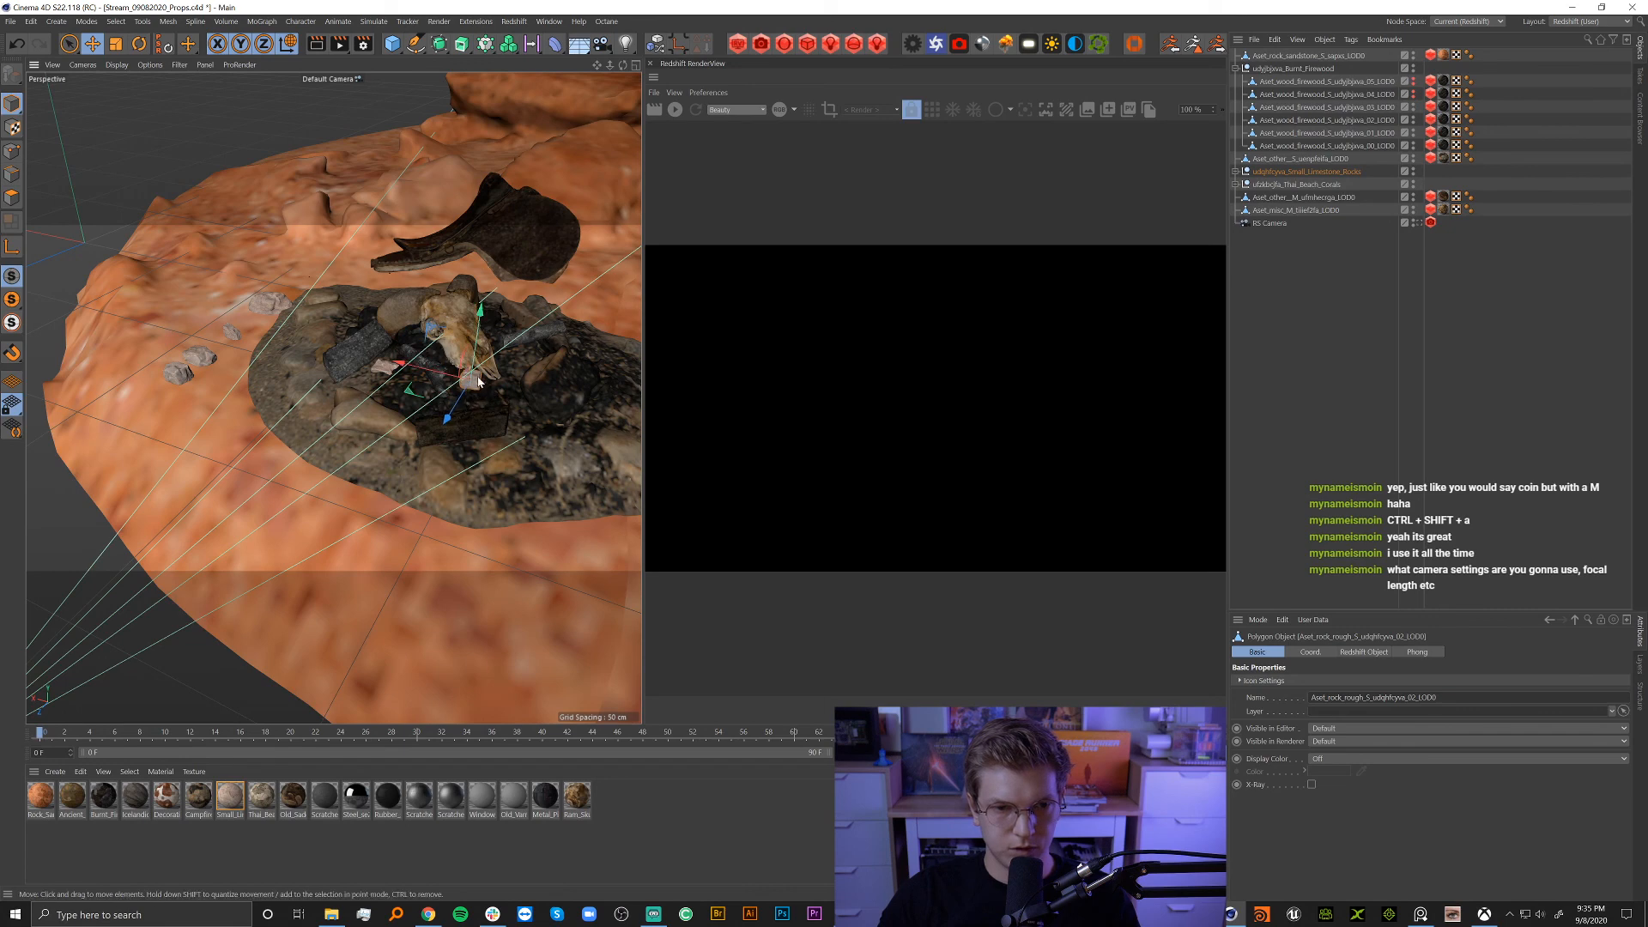
pyautogui.press('o')
pyautogui.keyDown('alt'); pyautogui.moveTo(569, 366); pyautogui.dragTo(502, 425); pyautogui.keyUp('alt')
# Rotate the second limestone rock and settle it on the ash beside the tip of the charred branch.
pyautogui.press('r')
pyautogui.press('e')
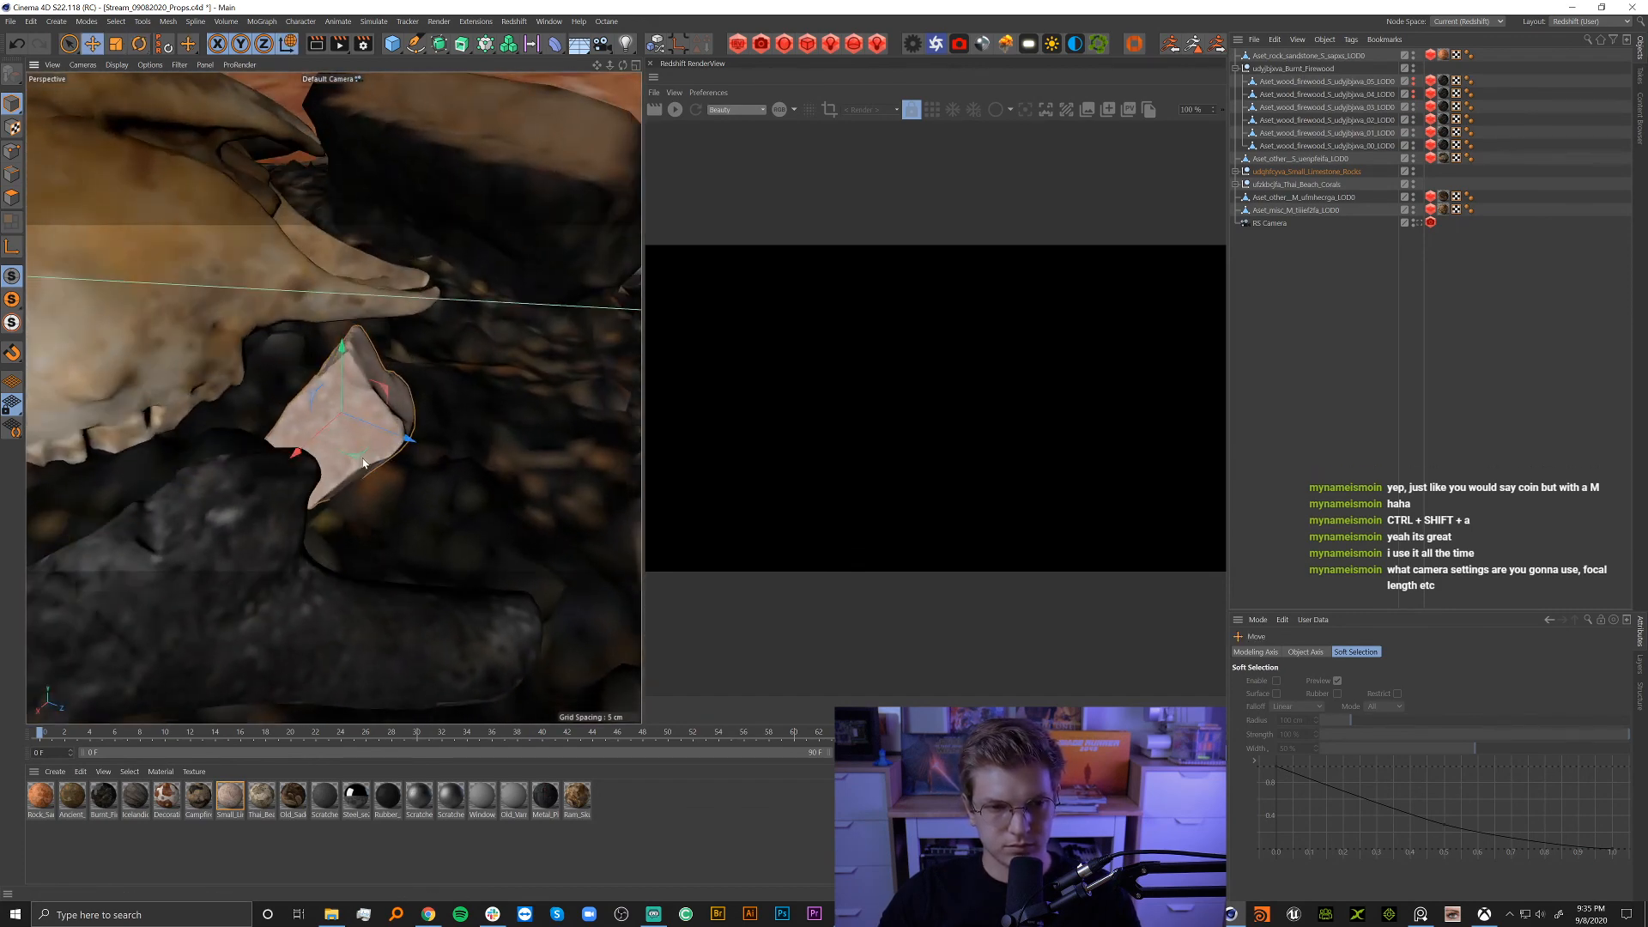
pyautogui.moveTo(371, 461); pyautogui.dragTo(332, 462)
pyautogui.moveTo(346, 393); pyautogui.dragTo(282, 343)
pyautogui.moveTo(345, 263); pyautogui.dragTo(350, 304)
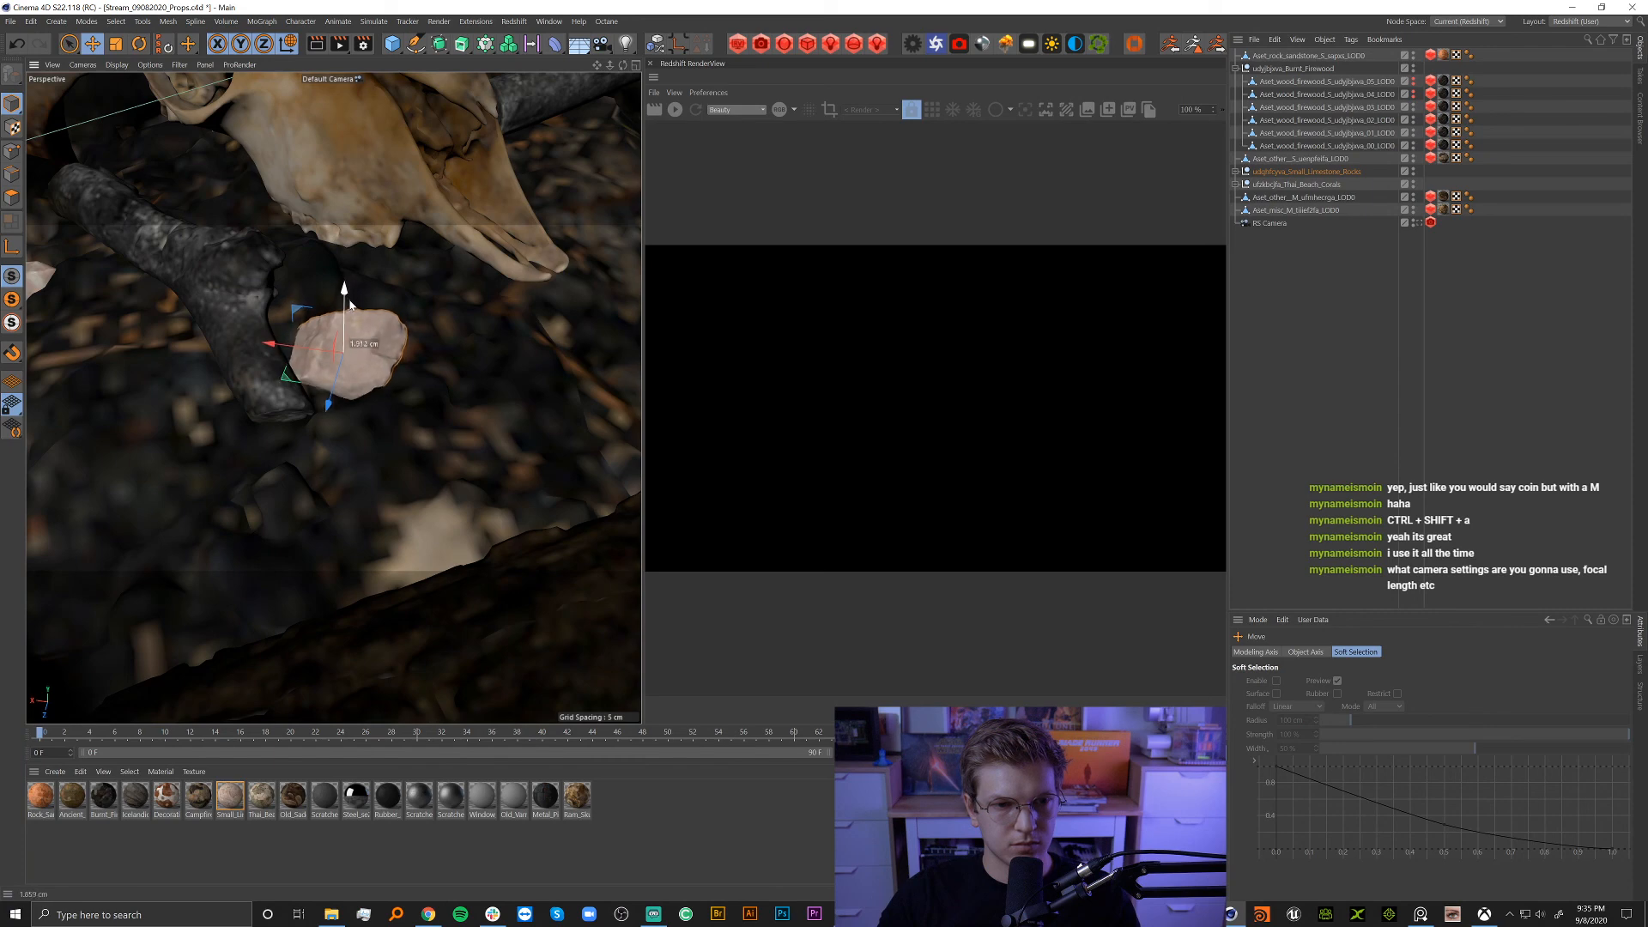
# Move a third limestone rock from the row into the campfire, onto the ash between the two rocks already placed.
pyautogui.click(1418, 223)
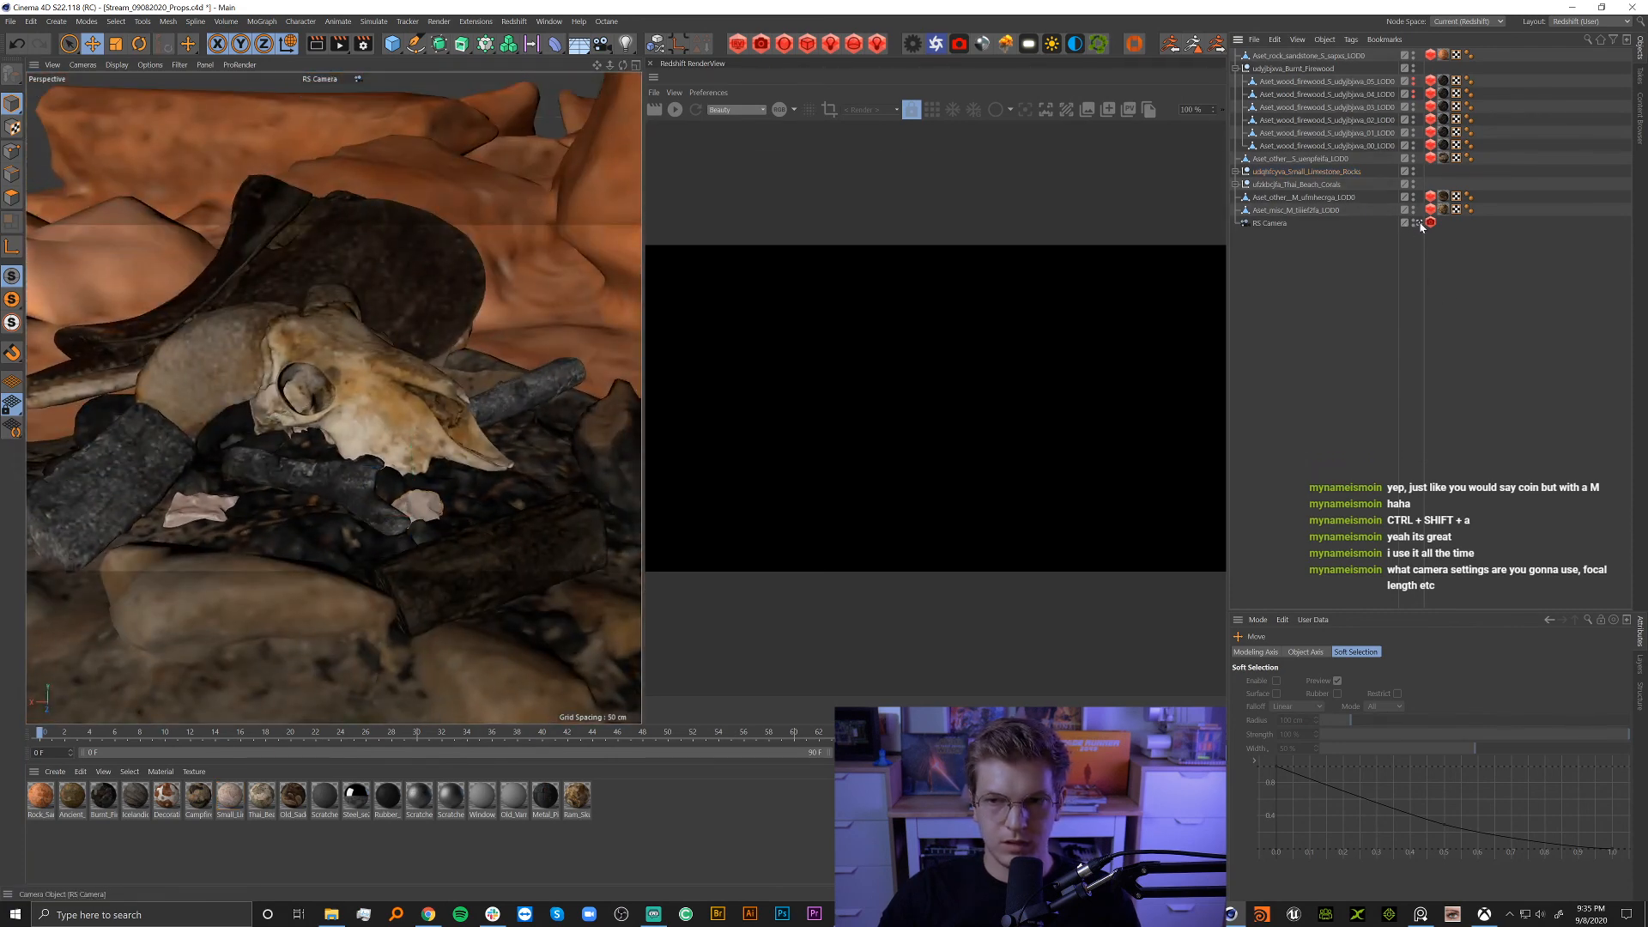
pyautogui.click(1420, 224)
pyautogui.keyDown('alt'); pyautogui.moveTo(302, 344); pyautogui.dragTo(330, 356, button='right'); pyautogui.keyUp('alt')
pyautogui.keyDown('alt'); pyautogui.moveTo(330, 357); pyautogui.dragTo(525, 436); pyautogui.keyUp('alt')
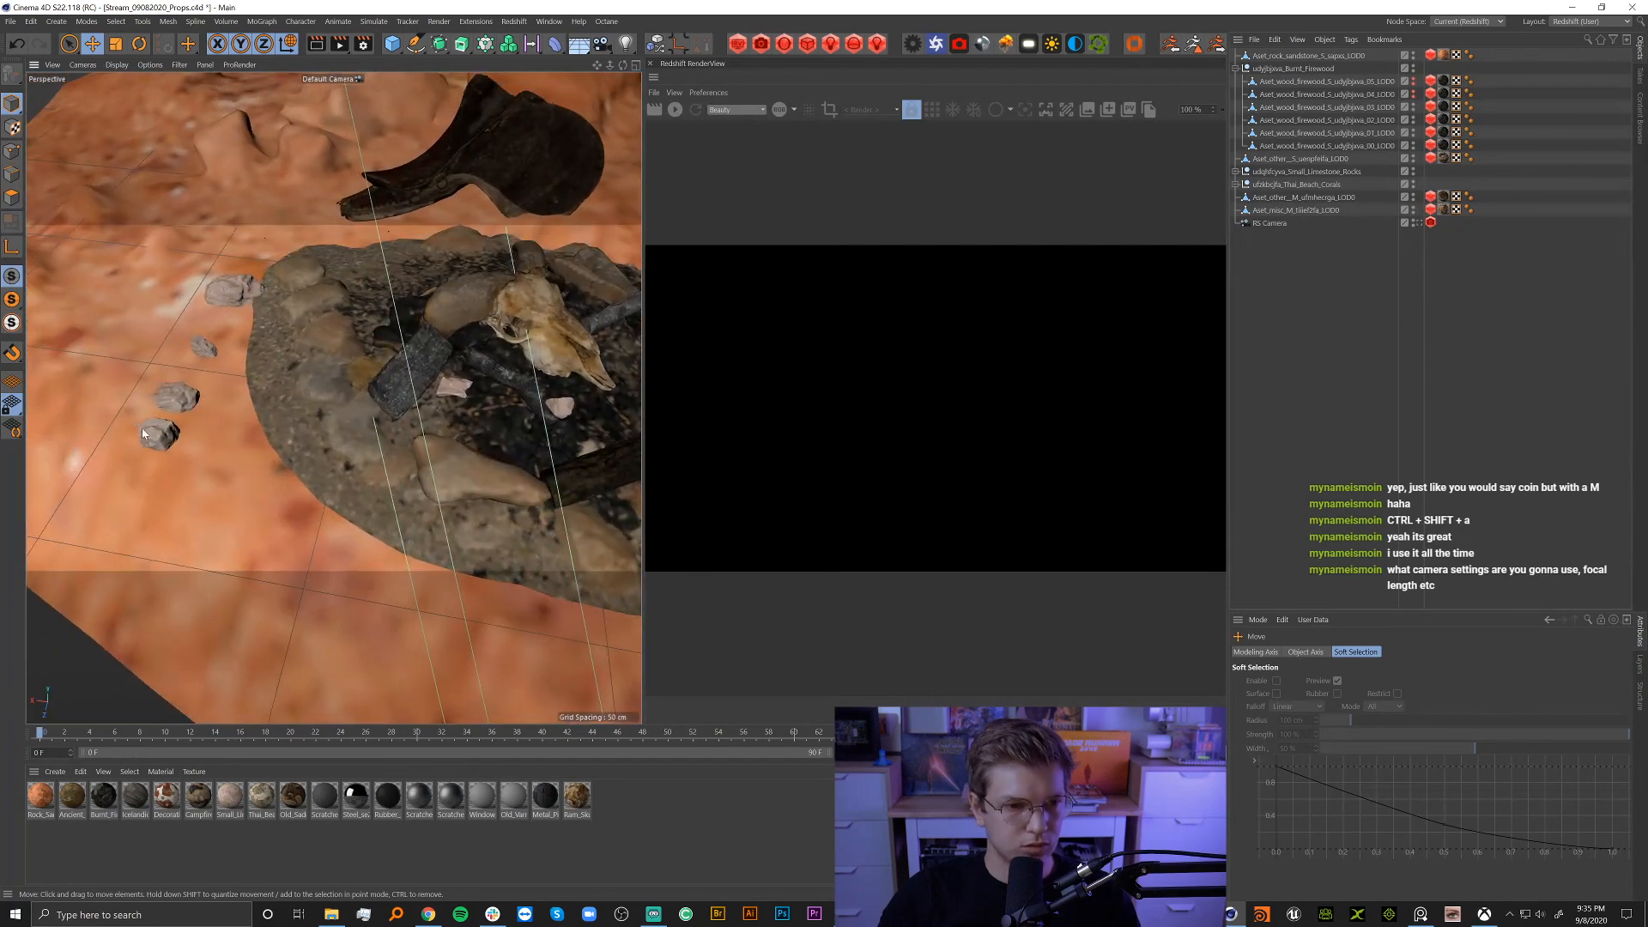
pyautogui.click(146, 434)
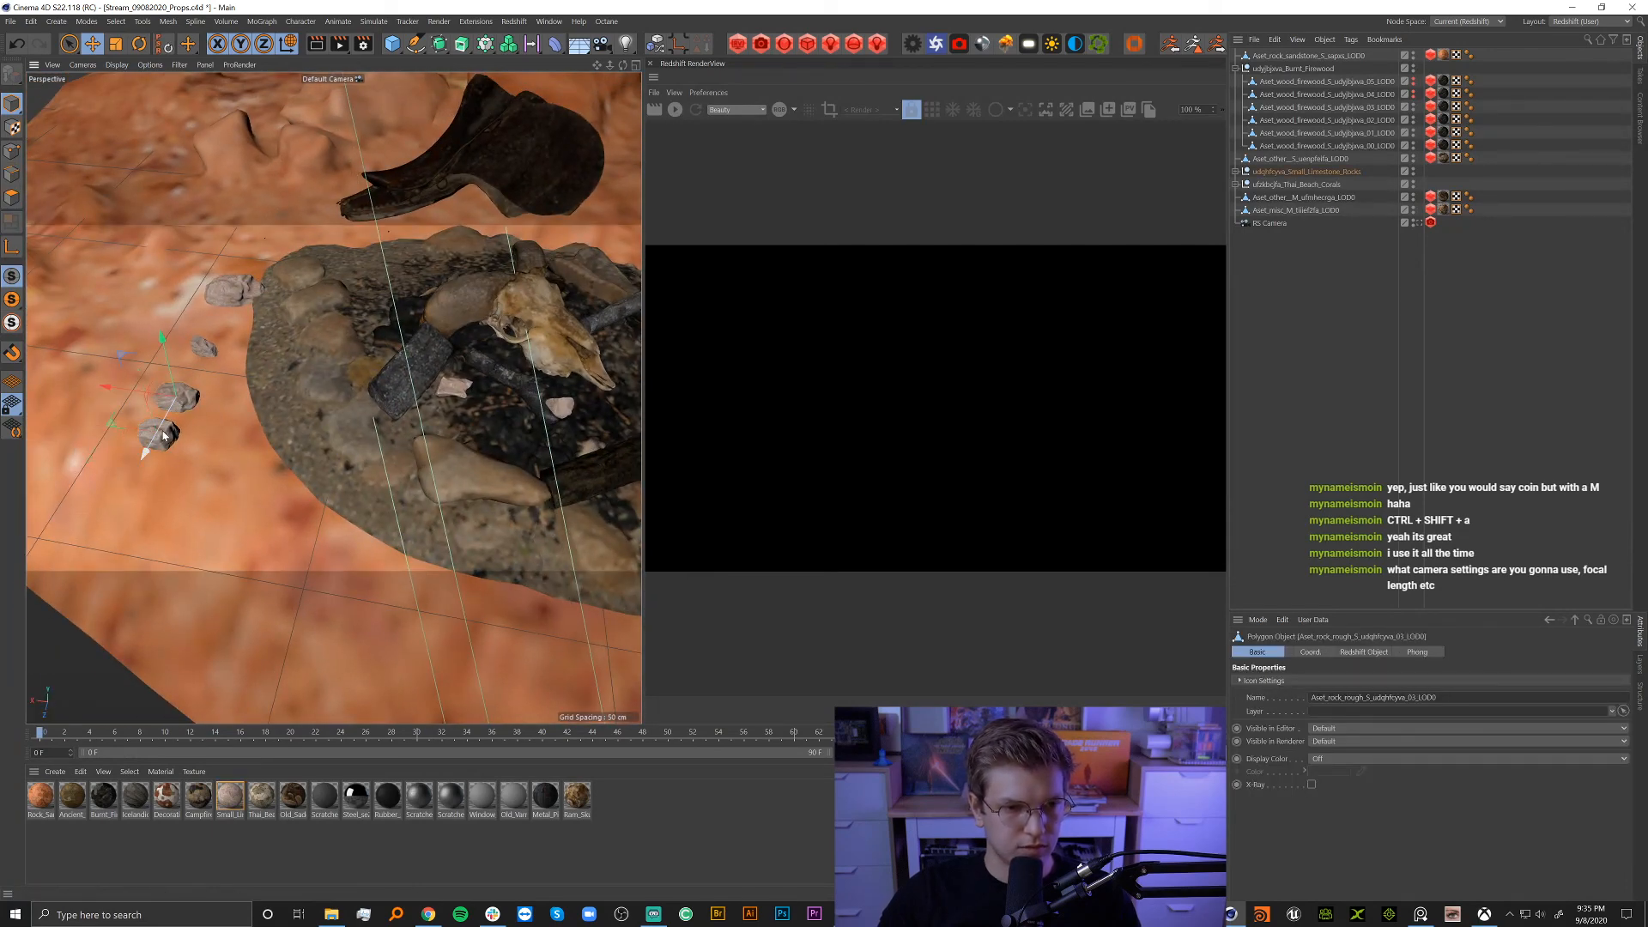
pyautogui.click(146, 436)
pyautogui.keyDown('alt'); pyautogui.moveTo(161, 438); pyautogui.dragTo(89, 466); pyautogui.keyUp('alt')
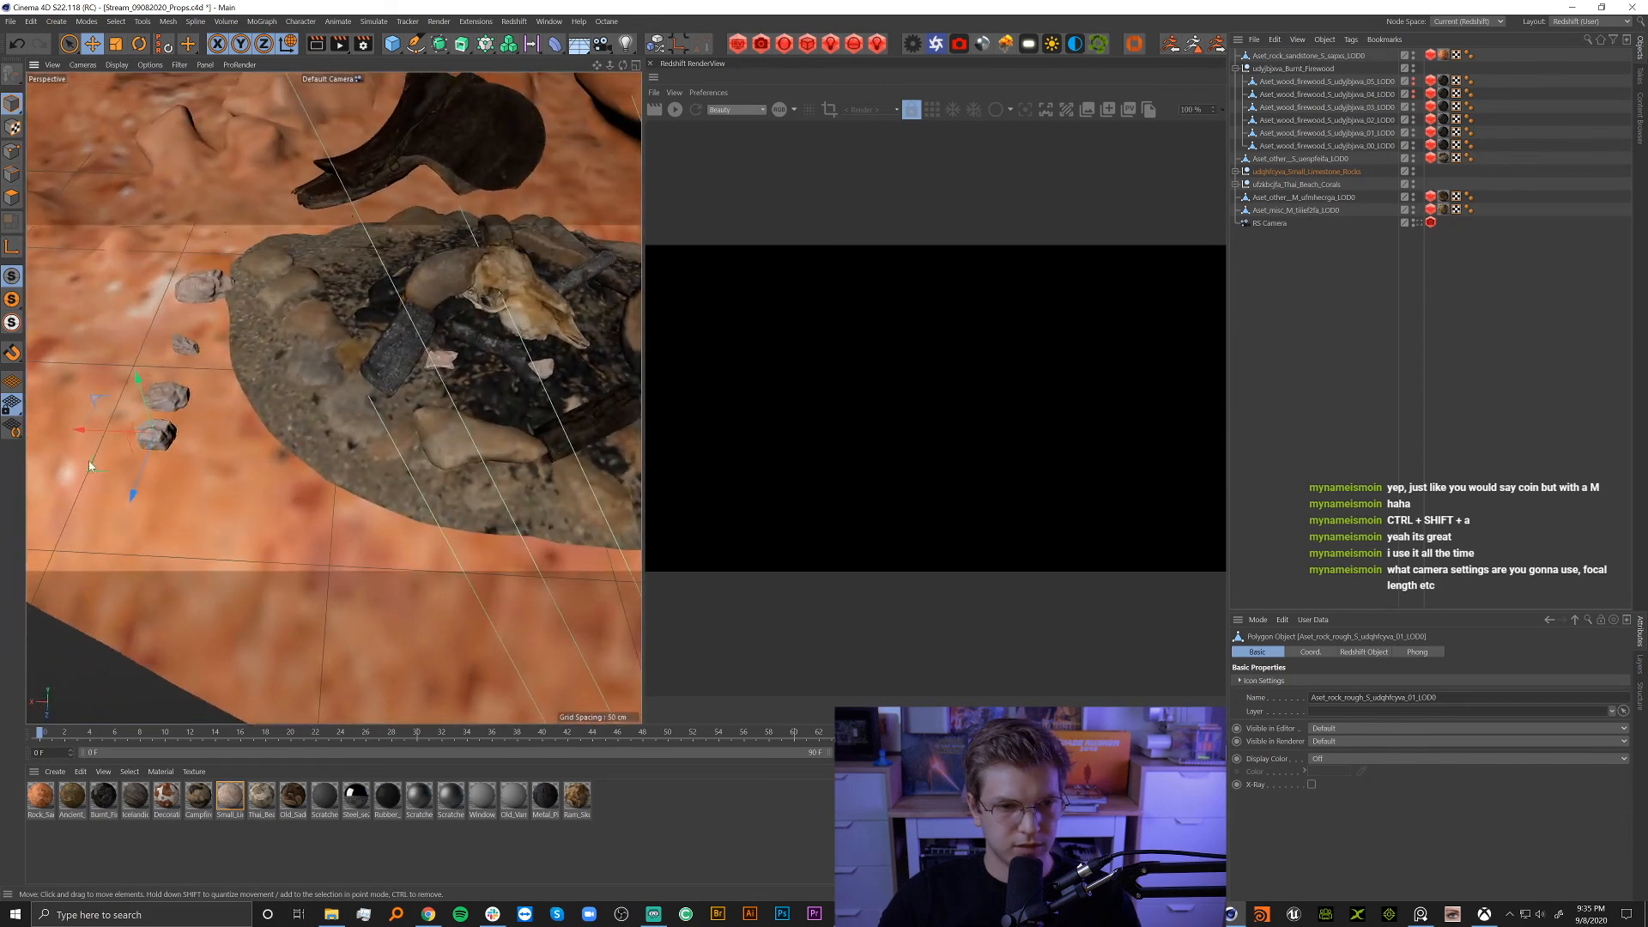
pyautogui.moveTo(450, 418); pyautogui.dragTo(448, 418)
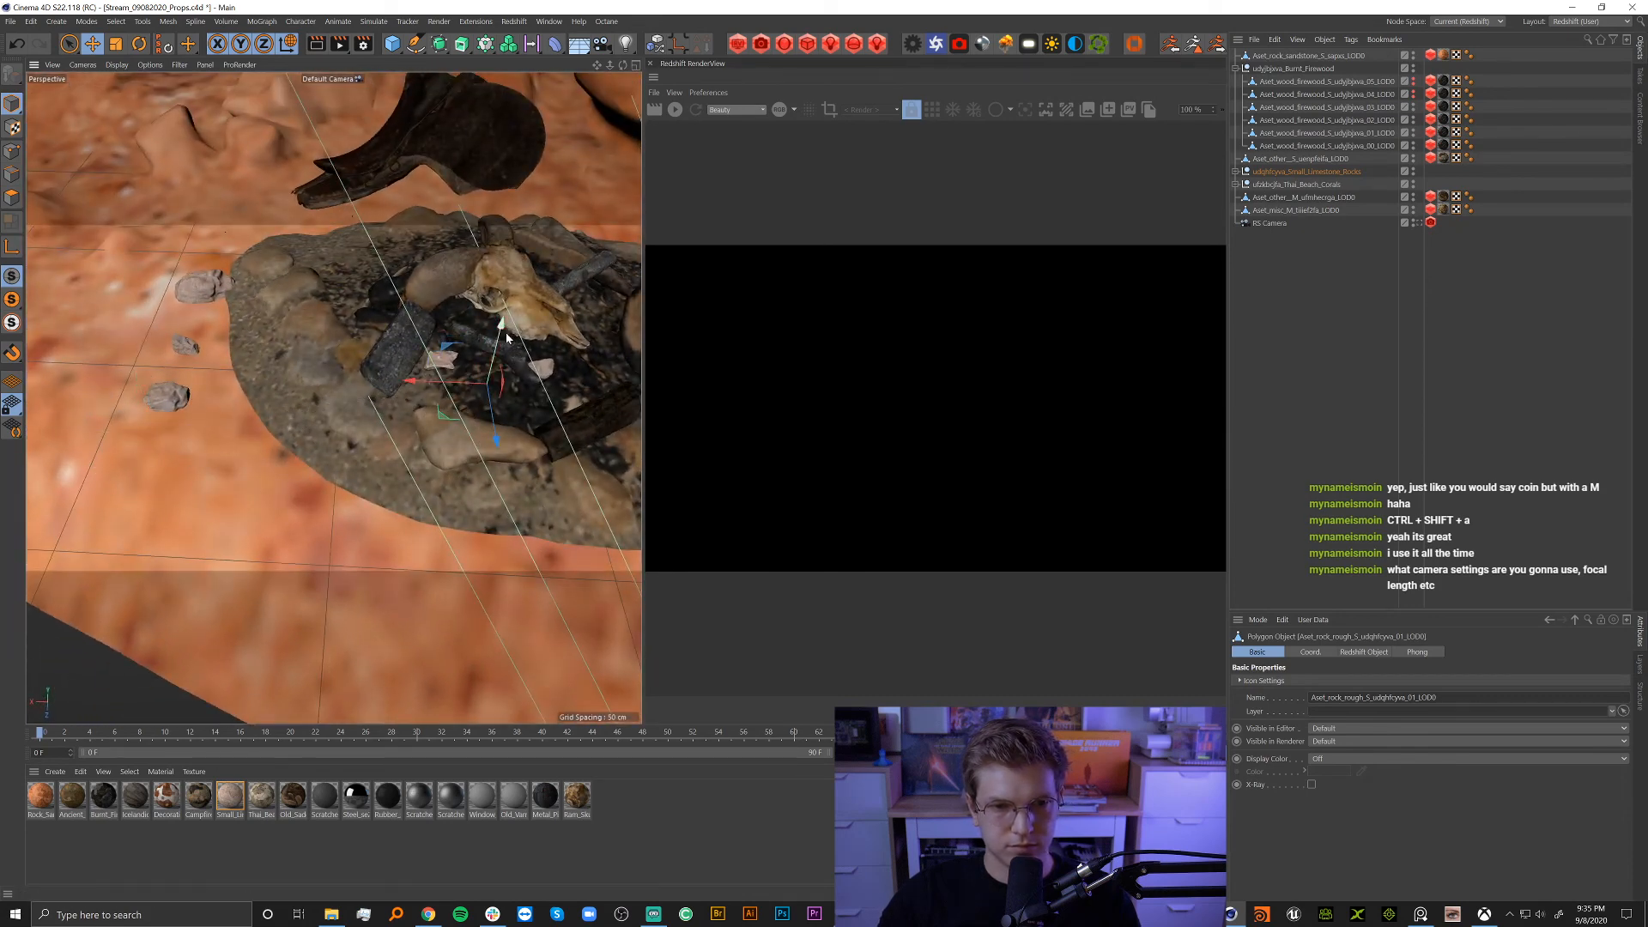
pyautogui.moveTo(517, 300); pyautogui.dragTo(518, 295)
pyautogui.moveTo(453, 389)
pyautogui.mouseDown()
pyautogui.moveTo(444, 411)
pyautogui.moveTo(461, 414)
pyautogui.mouseUp()
# Rotate and shrink the third limestone rock, settle it on the ash before the charred branch, and check it through the RS Camera.
pyautogui.keyDown('alt'); pyautogui.moveTo(530, 364); pyautogui.dragTo(604, 340, button='right'); pyautogui.keyUp('alt')
pyautogui.keyDown('alt'); pyautogui.moveTo(477, 409); pyautogui.dragTo(404, 365); pyautogui.keyUp('alt')
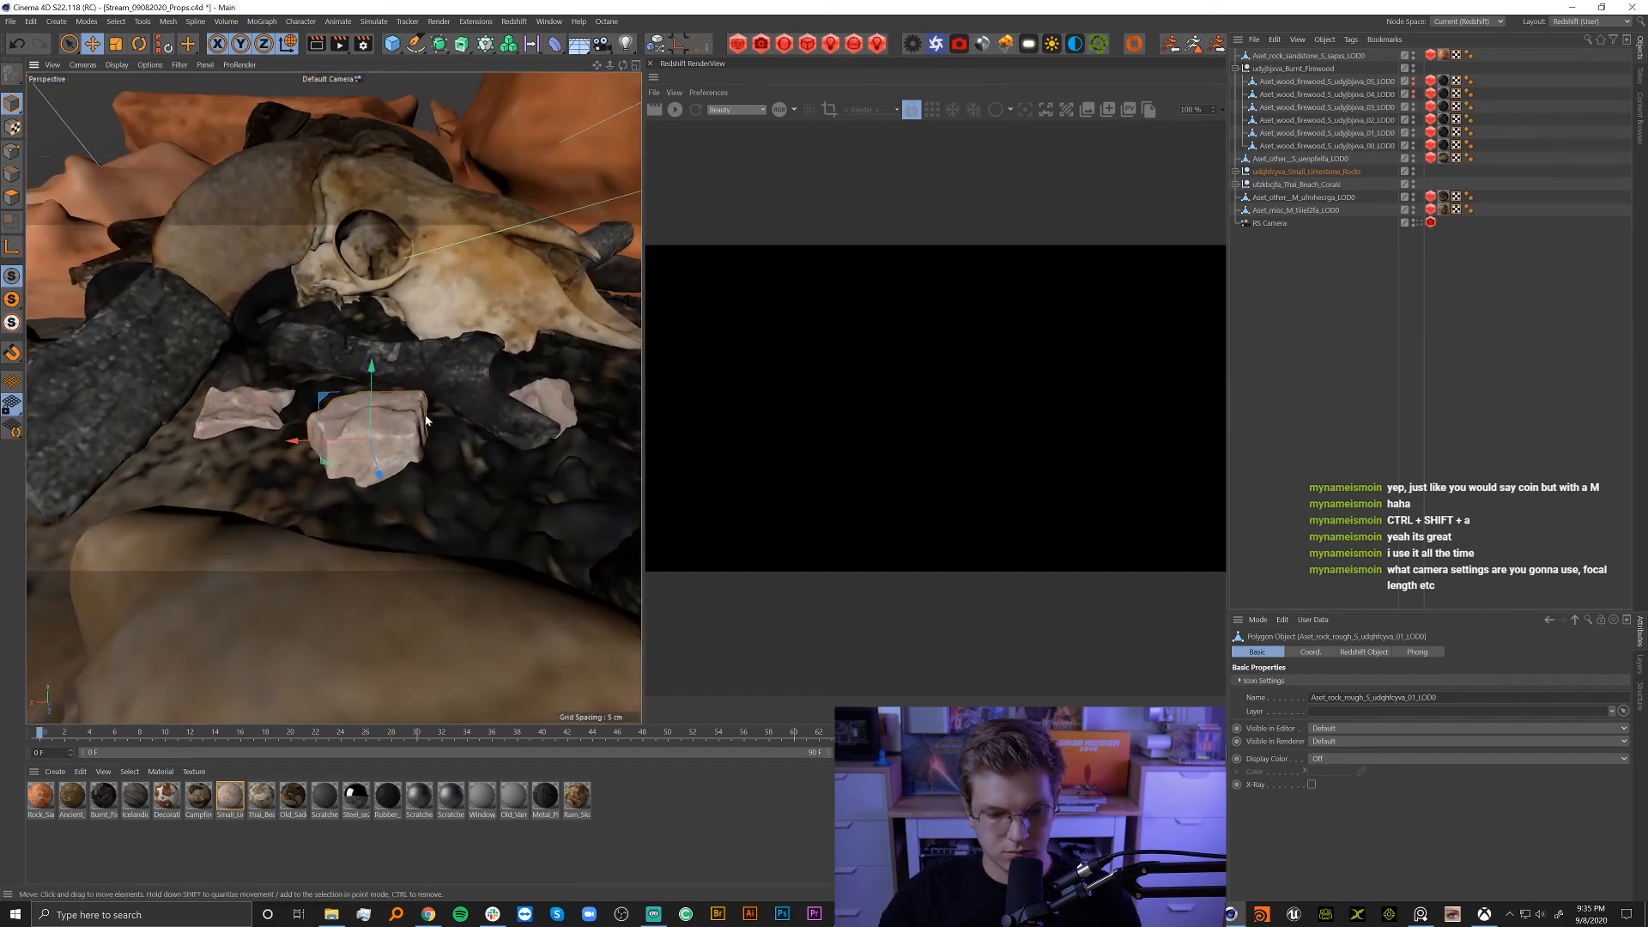
pyautogui.press('r')
pyautogui.moveTo(303, 483)
pyautogui.mouseDown()
pyautogui.moveTo(401, 433)
pyautogui.moveTo(291, 521)
pyautogui.moveTo(311, 492)
pyautogui.moveTo(356, 501)
pyautogui.moveTo(394, 447)
pyautogui.moveTo(306, 458)
pyautogui.mouseUp()
pyautogui.press('t')
pyautogui.press('e')
pyautogui.keyDown('alt'); pyautogui.moveTo(401, 438); pyautogui.dragTo(511, 467); pyautogui.keyUp('alt')
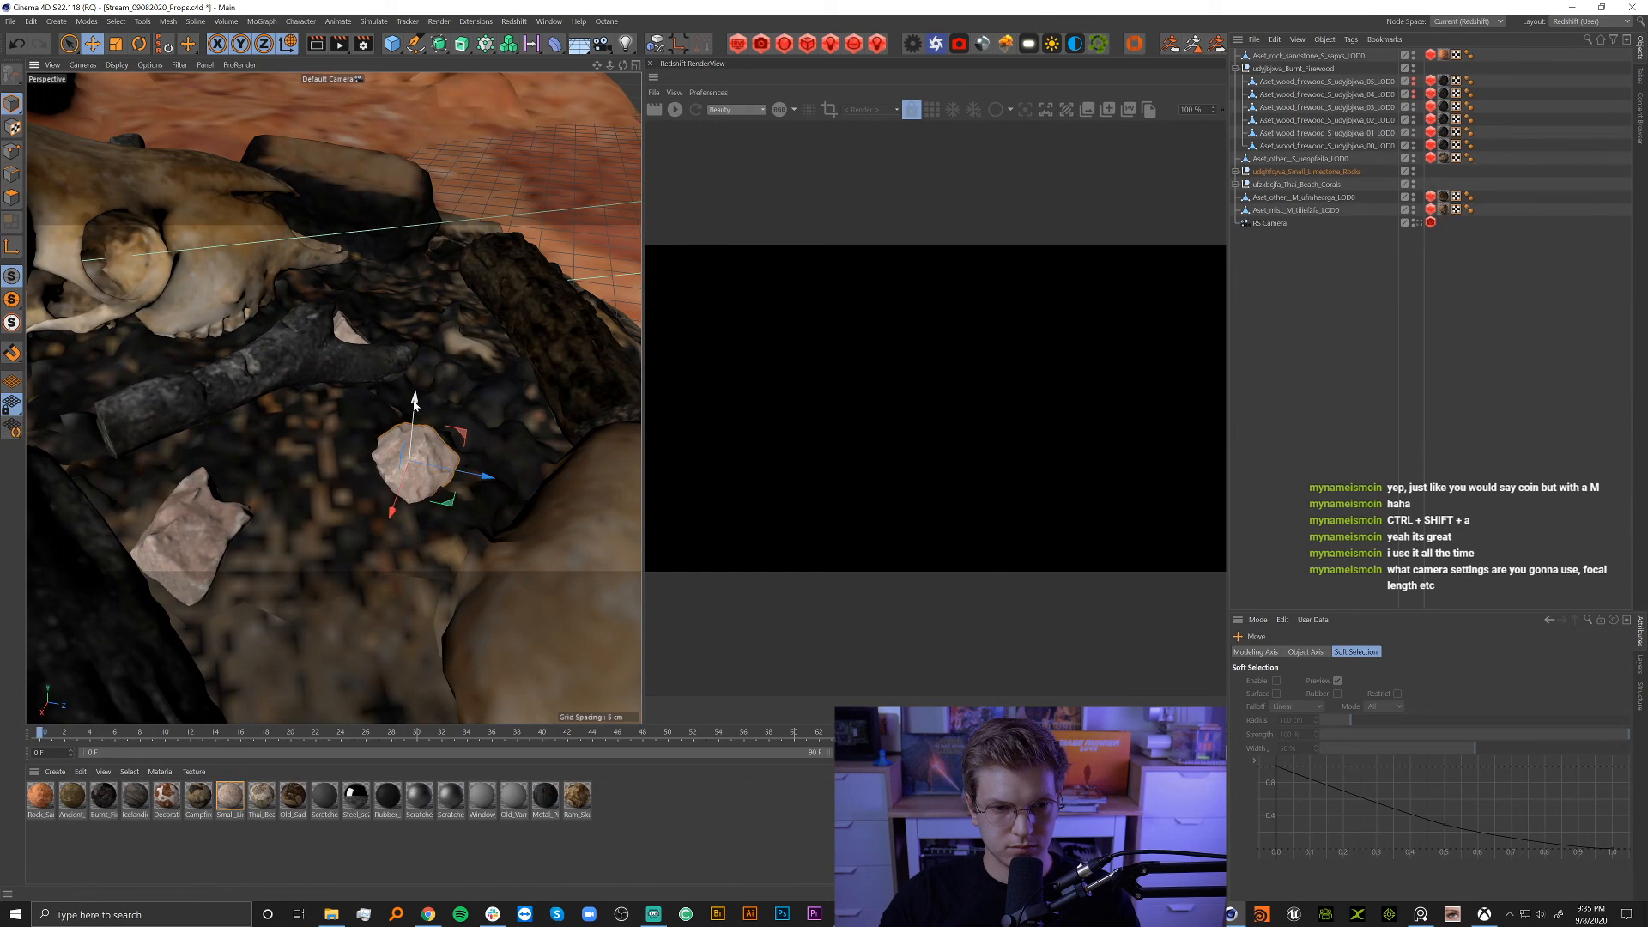
pyautogui.moveTo(414, 403); pyautogui.dragTo(413, 409)
pyautogui.keyDown('alt'); pyautogui.moveTo(448, 471); pyautogui.dragTo(366, 485); pyautogui.keyUp('alt')
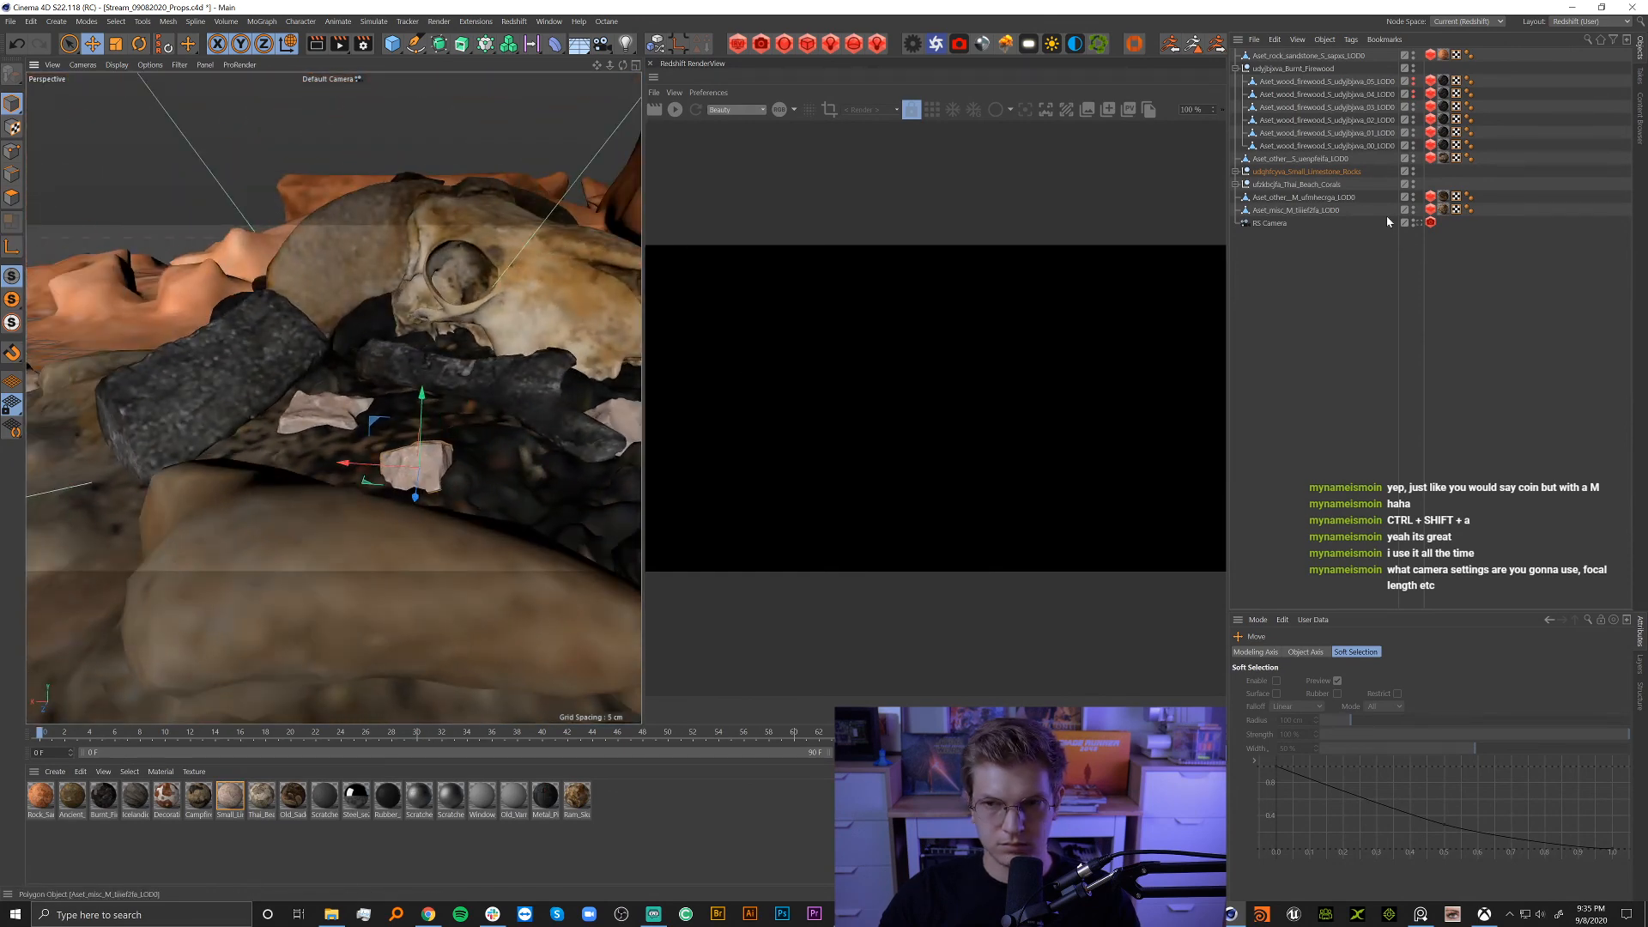
pyautogui.click(1419, 225)
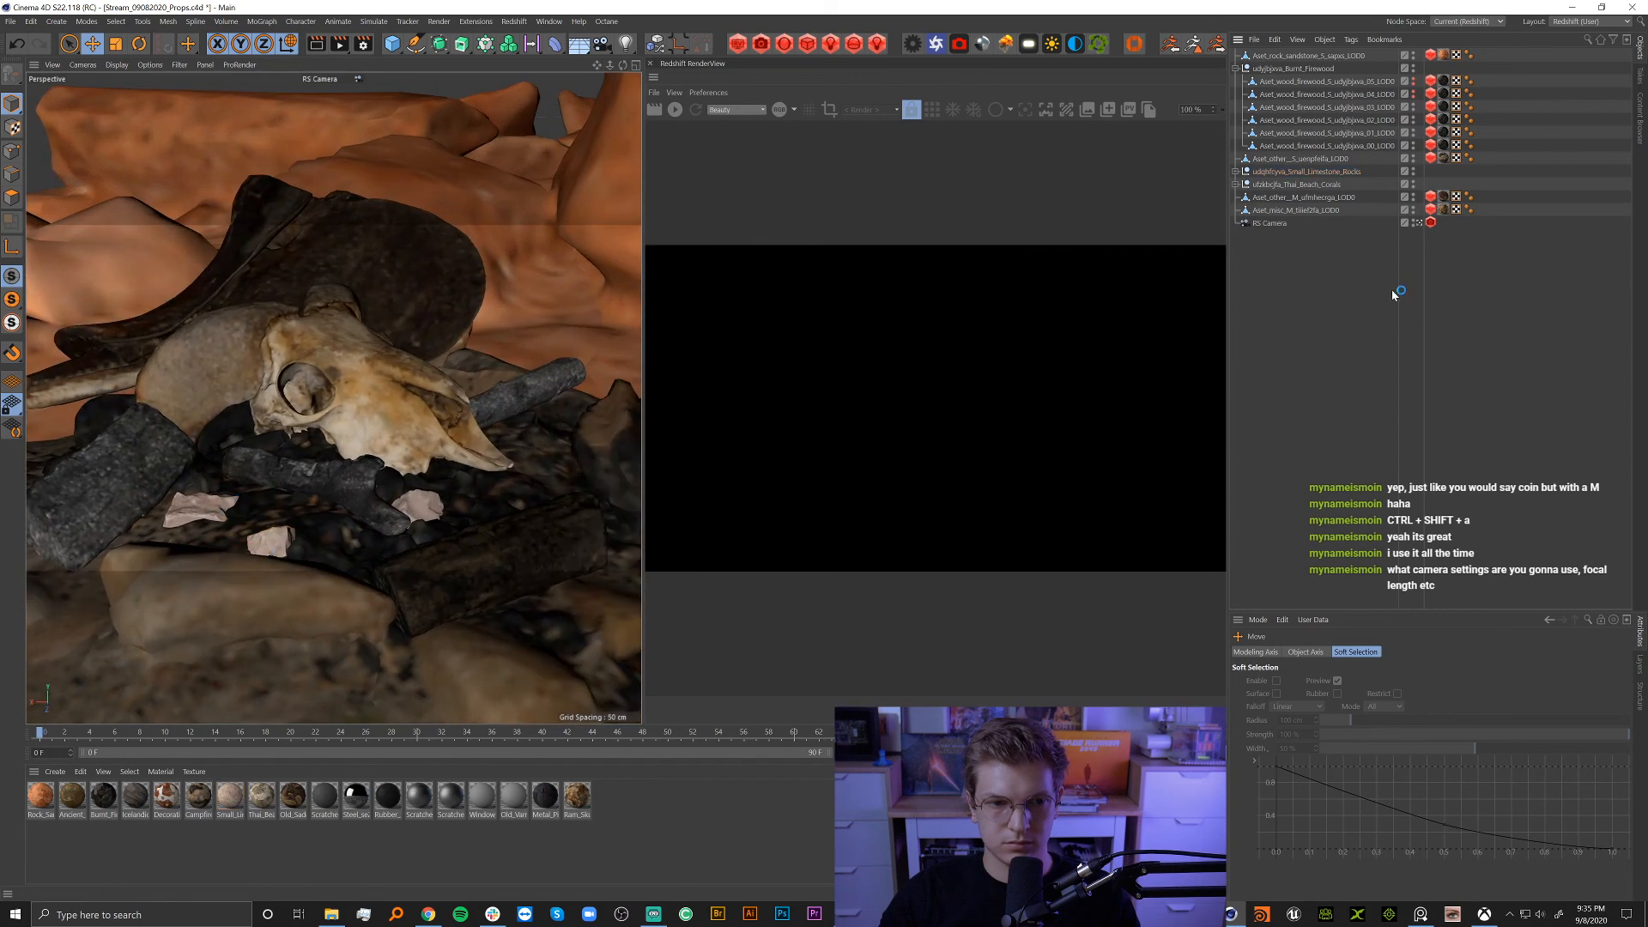
# Move a fourth limestone rock from the row into the campfire, just below the skull.
pyautogui.click(1419, 223)
pyautogui.scroll(-8, 440, 364)
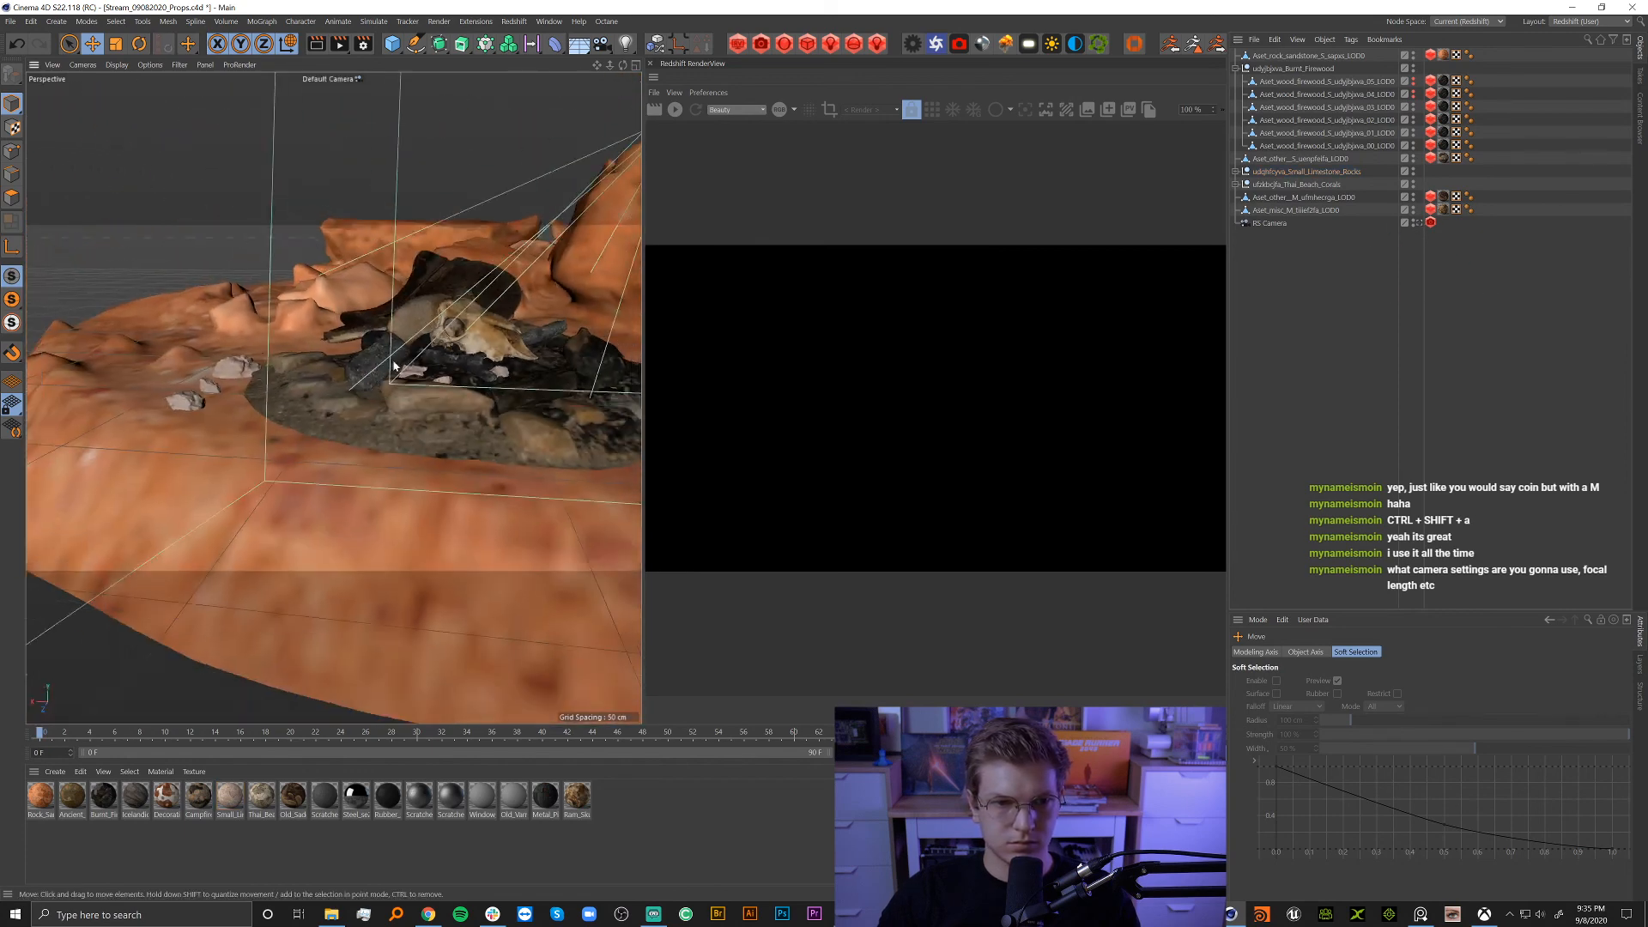
pyautogui.keyDown('alt'); pyautogui.moveTo(440, 364); pyautogui.dragTo(397, 410); pyautogui.keyUp('alt')
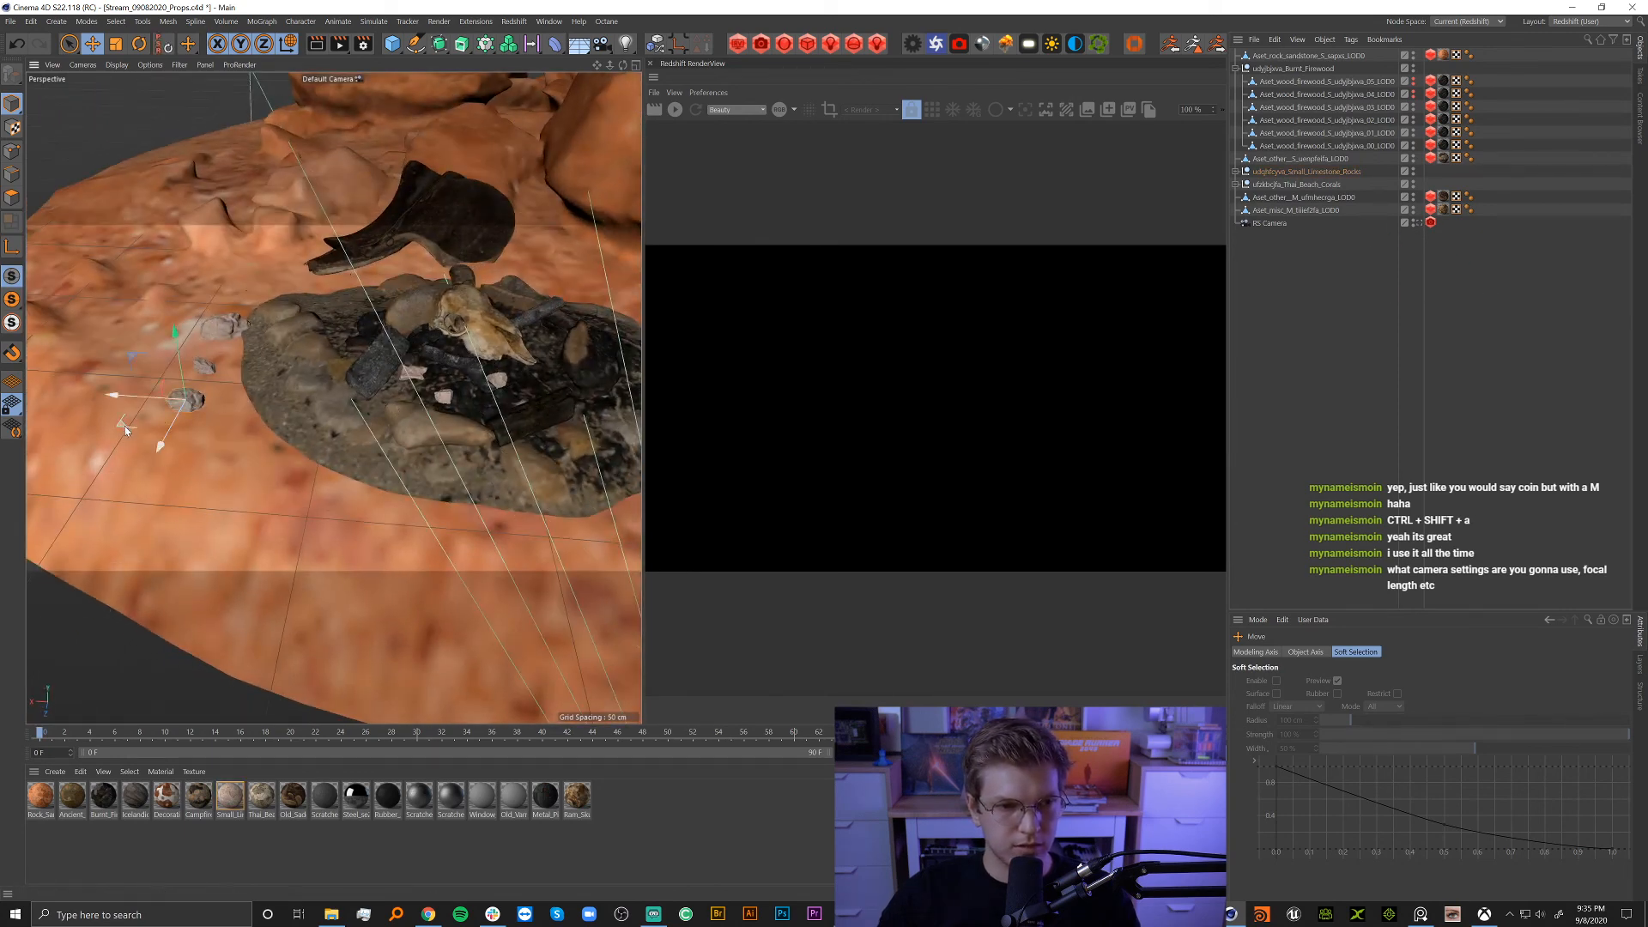
pyautogui.moveTo(188, 403); pyautogui.dragTo(406, 386)
pyautogui.moveTo(458, 281); pyautogui.dragTo(466, 267)
pyautogui.moveTo(460, 382); pyautogui.dragTo(460, 384)
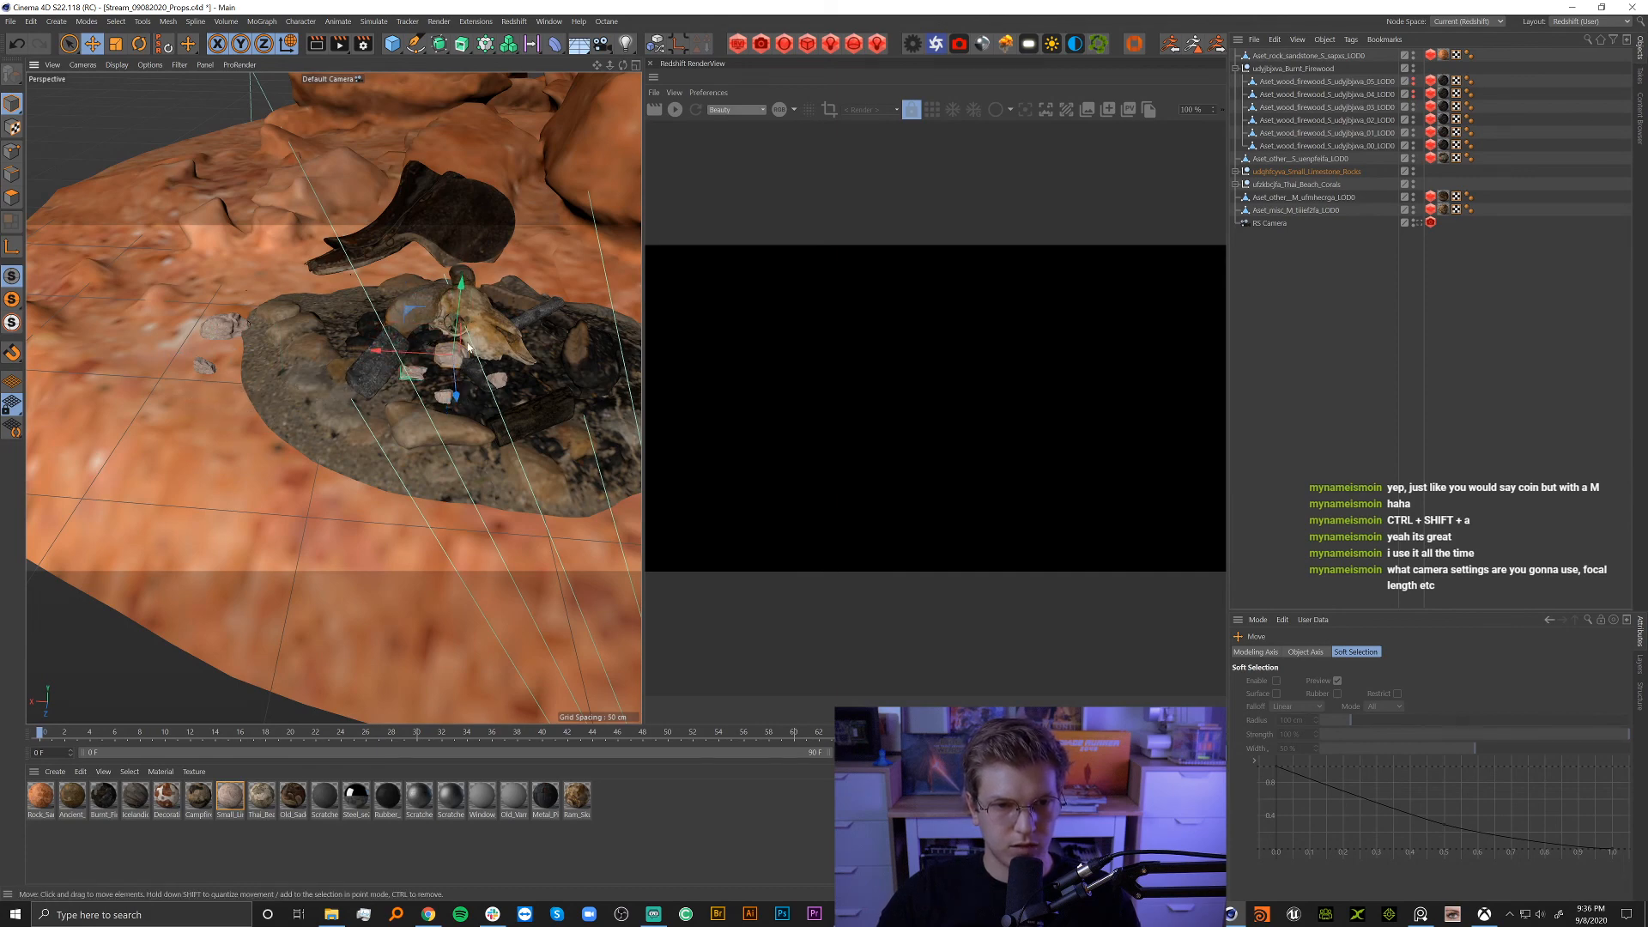
# Scale down the fourth limestone rock and lower it into the ash behind the charred branch.
pyautogui.press('o')
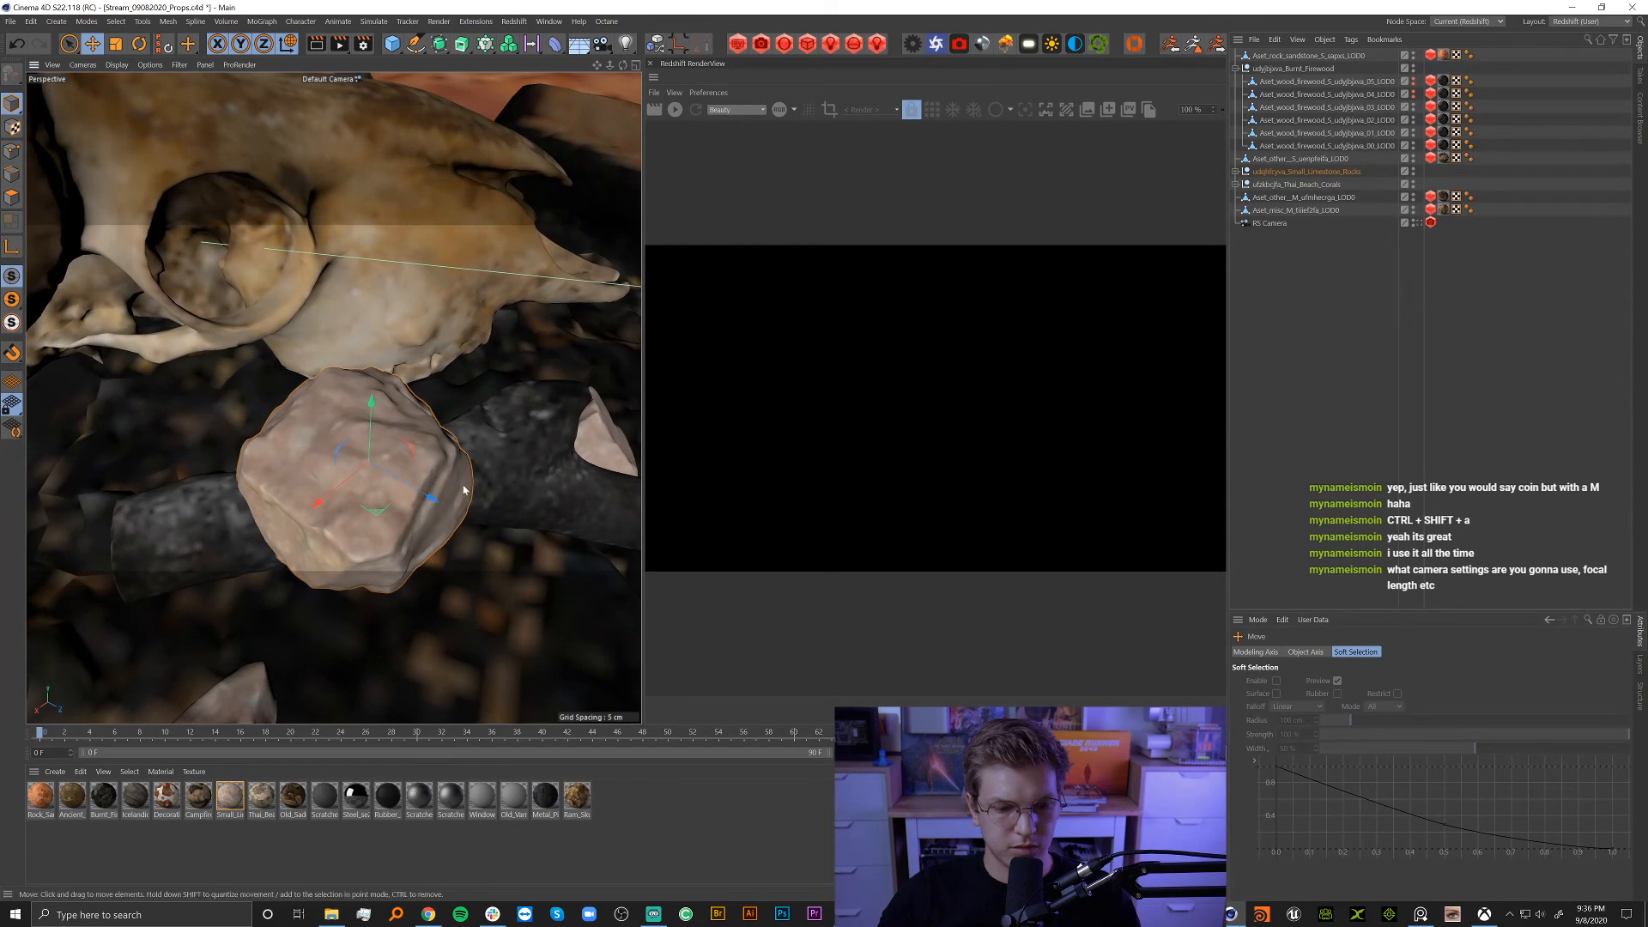
pyautogui.press('t')
pyautogui.moveTo(428, 492); pyautogui.dragTo(247, 459)
pyautogui.press('r')
pyautogui.press('e')
pyautogui.moveTo(245, 347)
pyautogui.mouseDown()
pyautogui.moveTo(246, 377)
pyautogui.moveTo(245, 356)
pyautogui.mouseUp()
# Slide the fourth limestone rock along the charred branch below the eye socket and fine-tune its size in the RS Camera view.
pyautogui.keyDown('alt'); pyautogui.moveTo(253, 434); pyautogui.dragTo(408, 424); pyautogui.keyUp('alt')
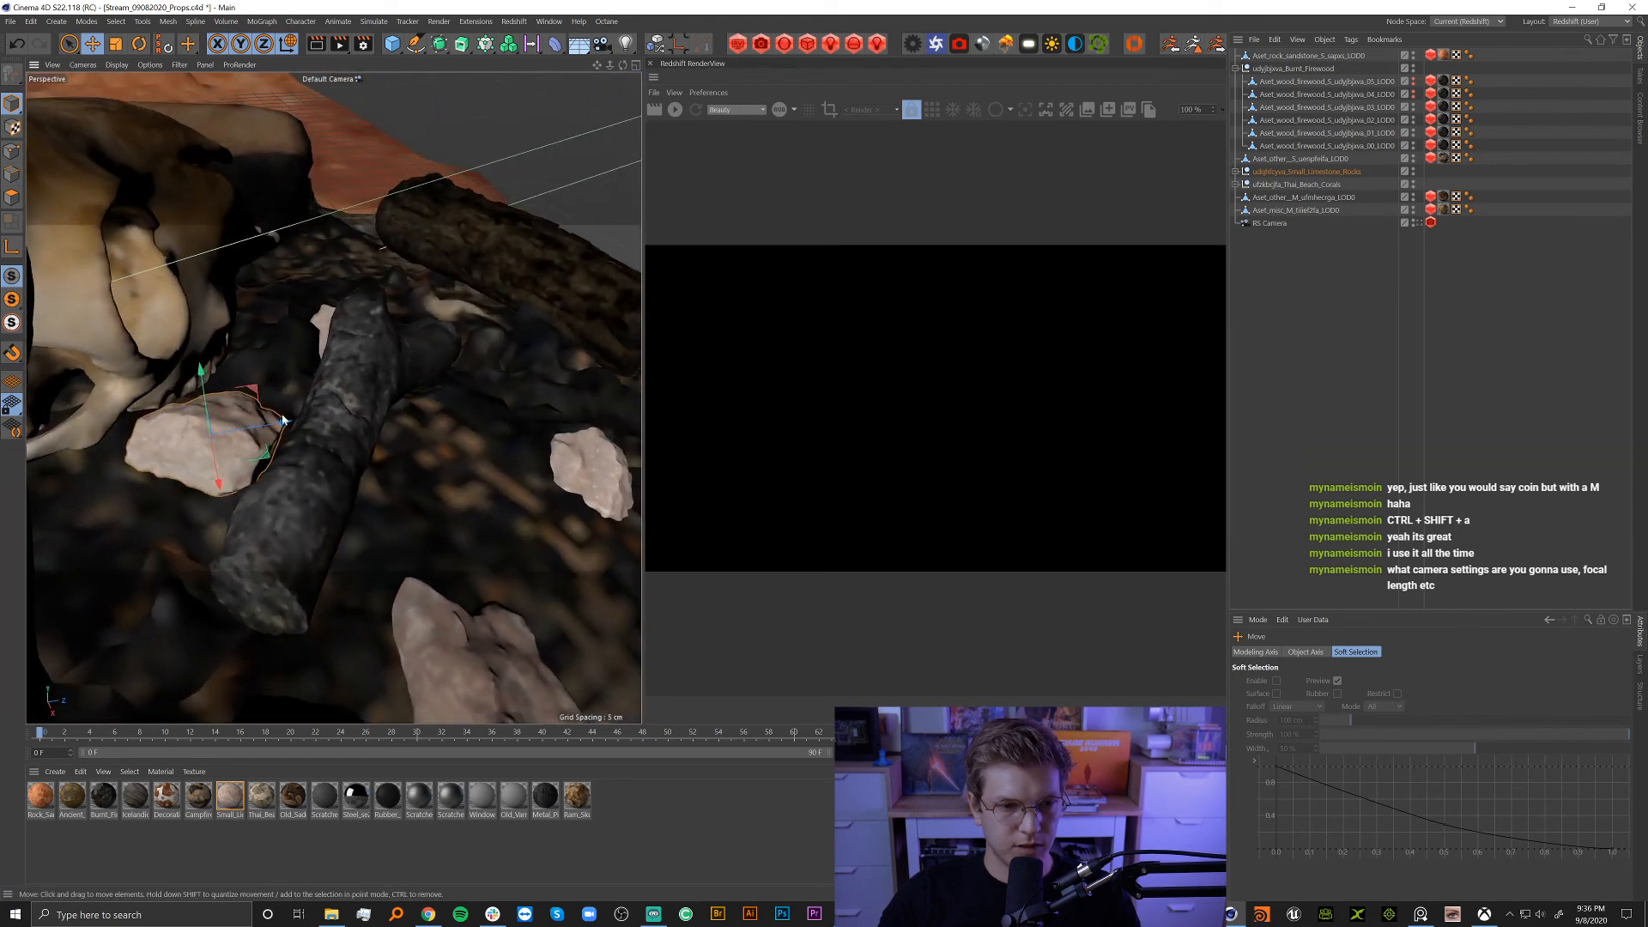
pyautogui.moveTo(260, 458); pyautogui.dragTo(135, 453)
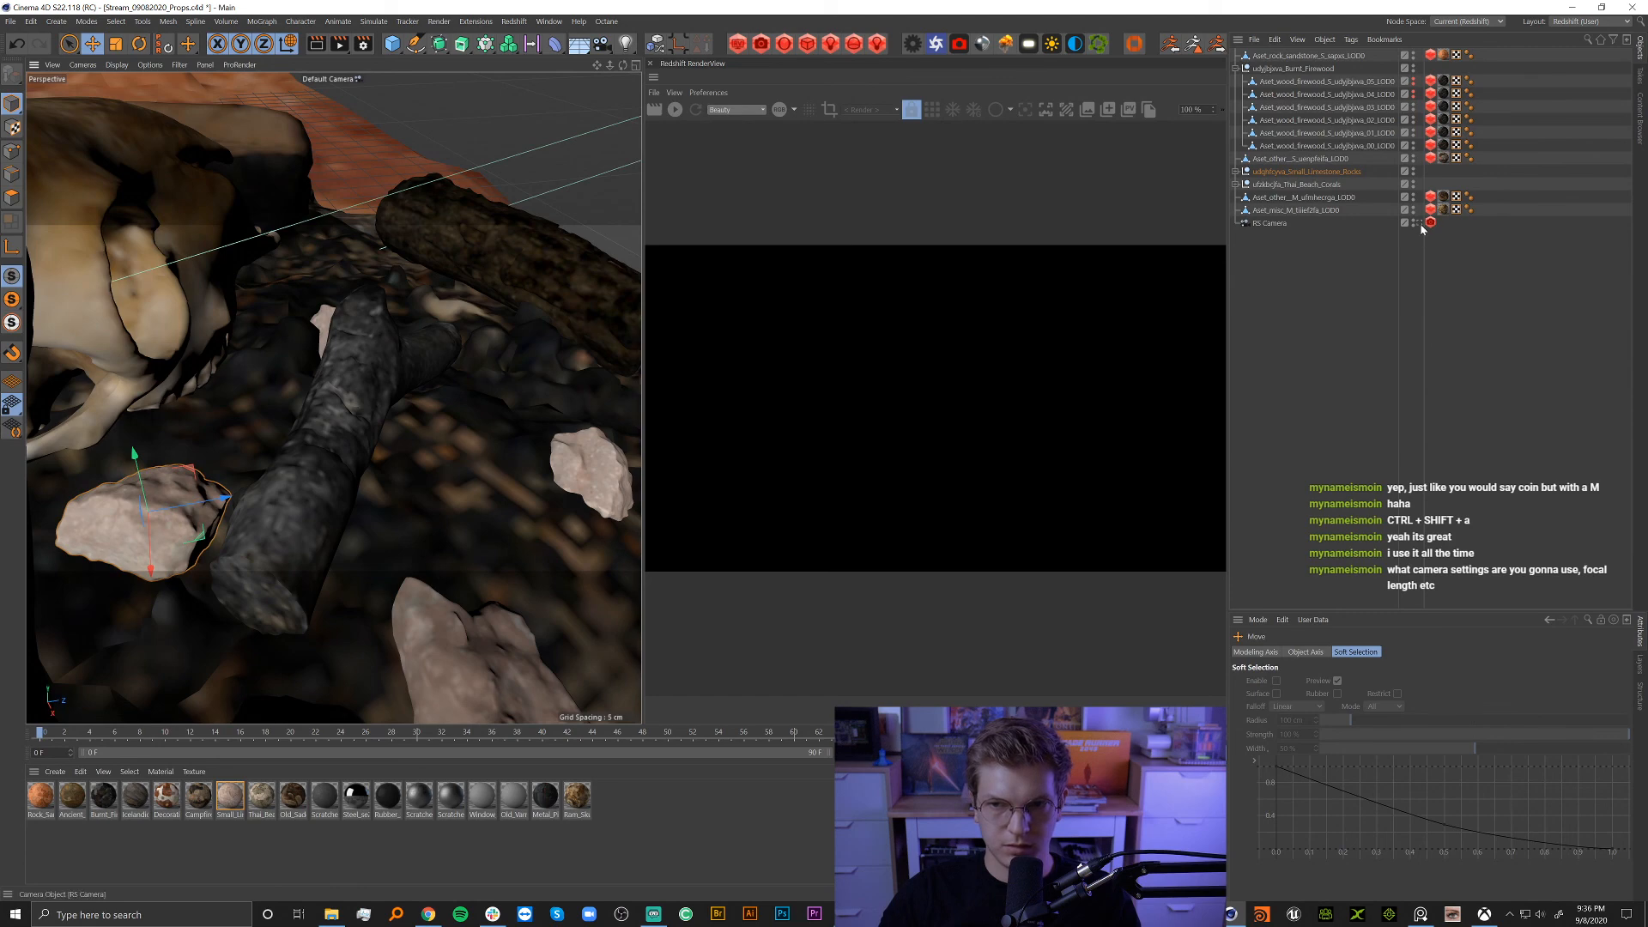
pyautogui.click(1414, 223)
pyautogui.press('t')
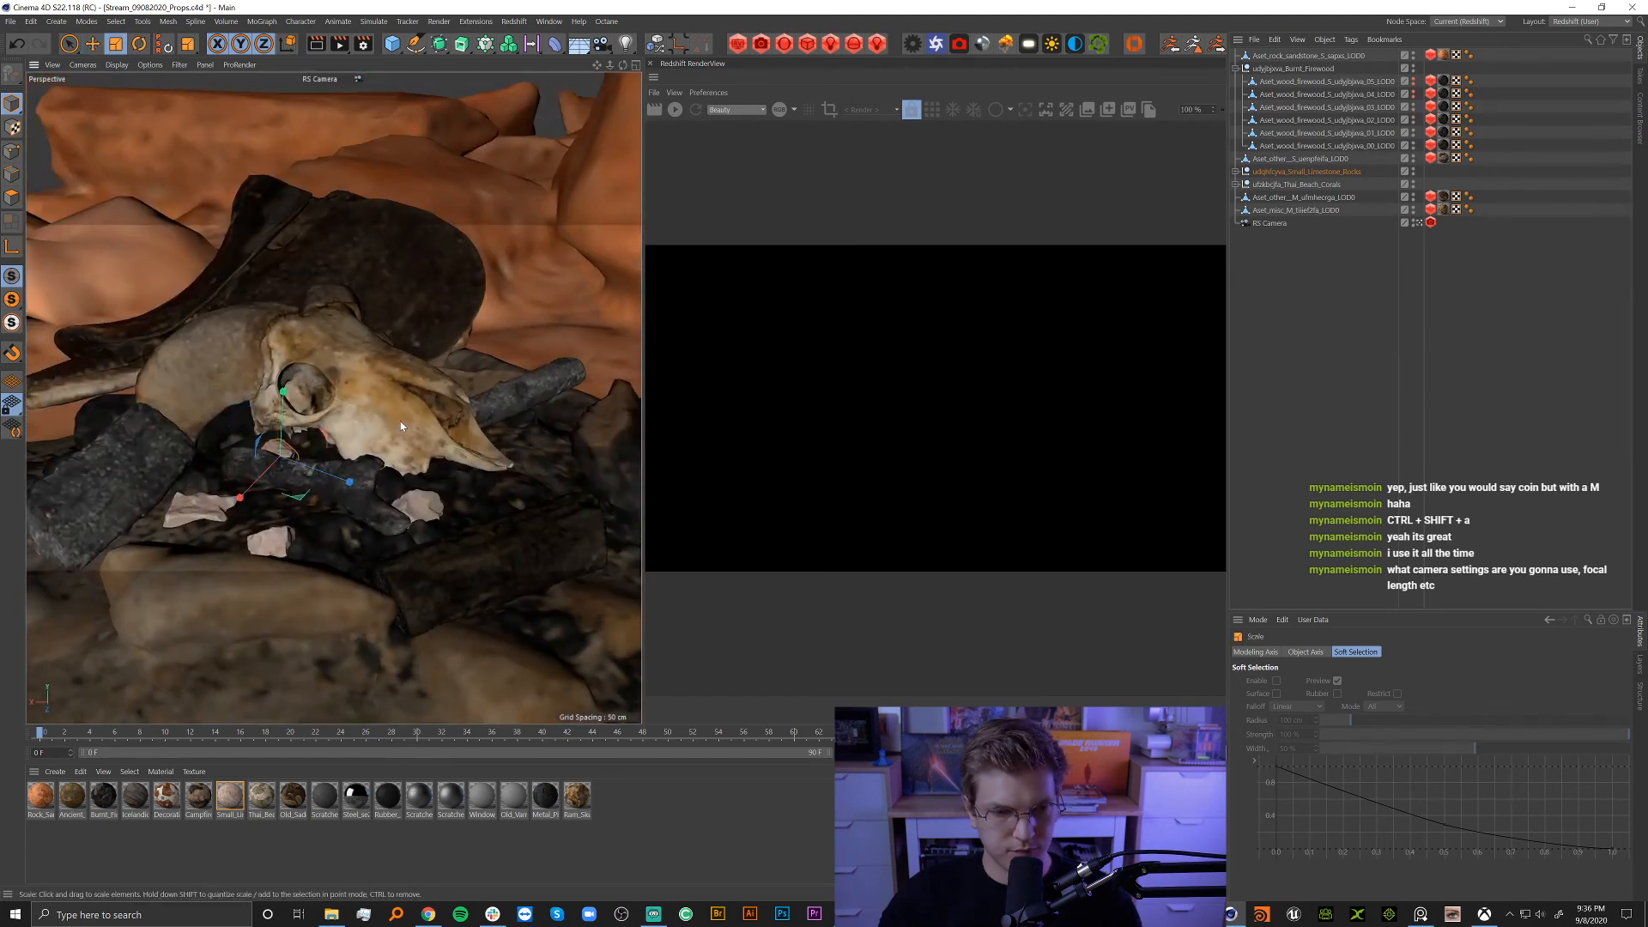
pyautogui.moveTo(400, 425); pyautogui.dragTo(449, 409)
pyautogui.press('e')
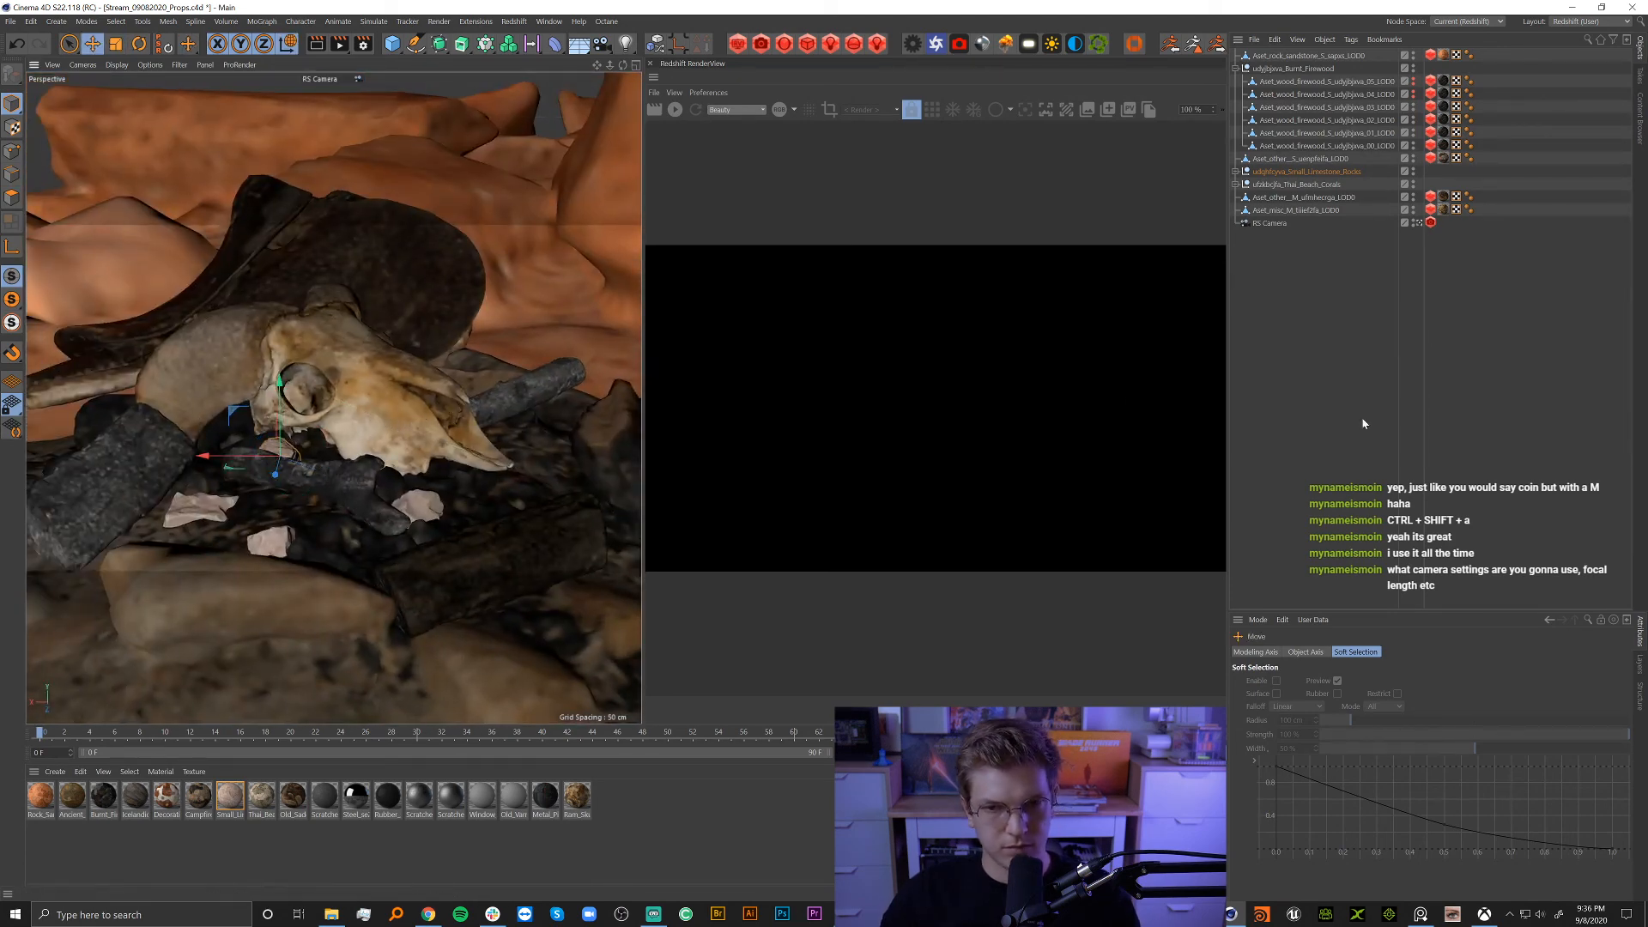
# Move the small limestone rock beside the campfire ring onto the ash in front of the skull's snout.
pyautogui.click(1420, 223)
pyautogui.scroll(-5, 352, 418)
pyautogui.keyDown('alt'); pyautogui.moveTo(352, 418); pyautogui.dragTo(66, 433); pyautogui.keyUp('alt')
pyautogui.click(164, 309)
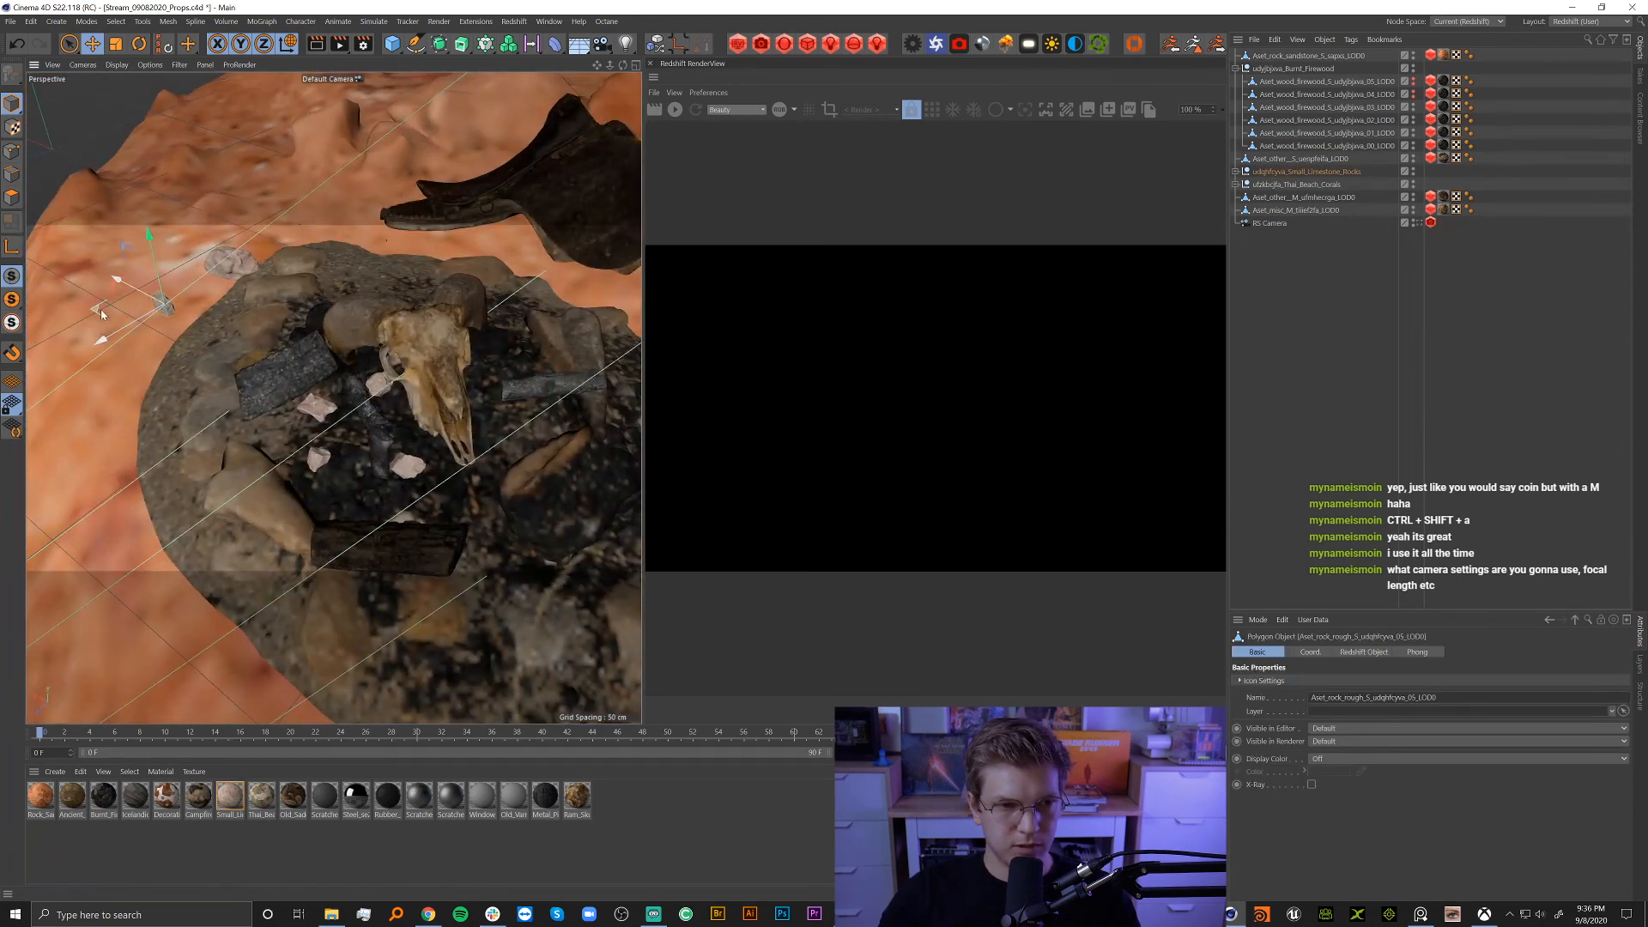
pyautogui.moveTo(106, 316); pyautogui.dragTo(409, 505)
# Rotate the fifth limestone rock into a new orientation and reposition it on the ash near the tip of the snout.
pyautogui.keyDown('alt'); pyautogui.moveTo(412, 501); pyautogui.dragTo(516, 480, button='right'); pyautogui.keyUp('alt')
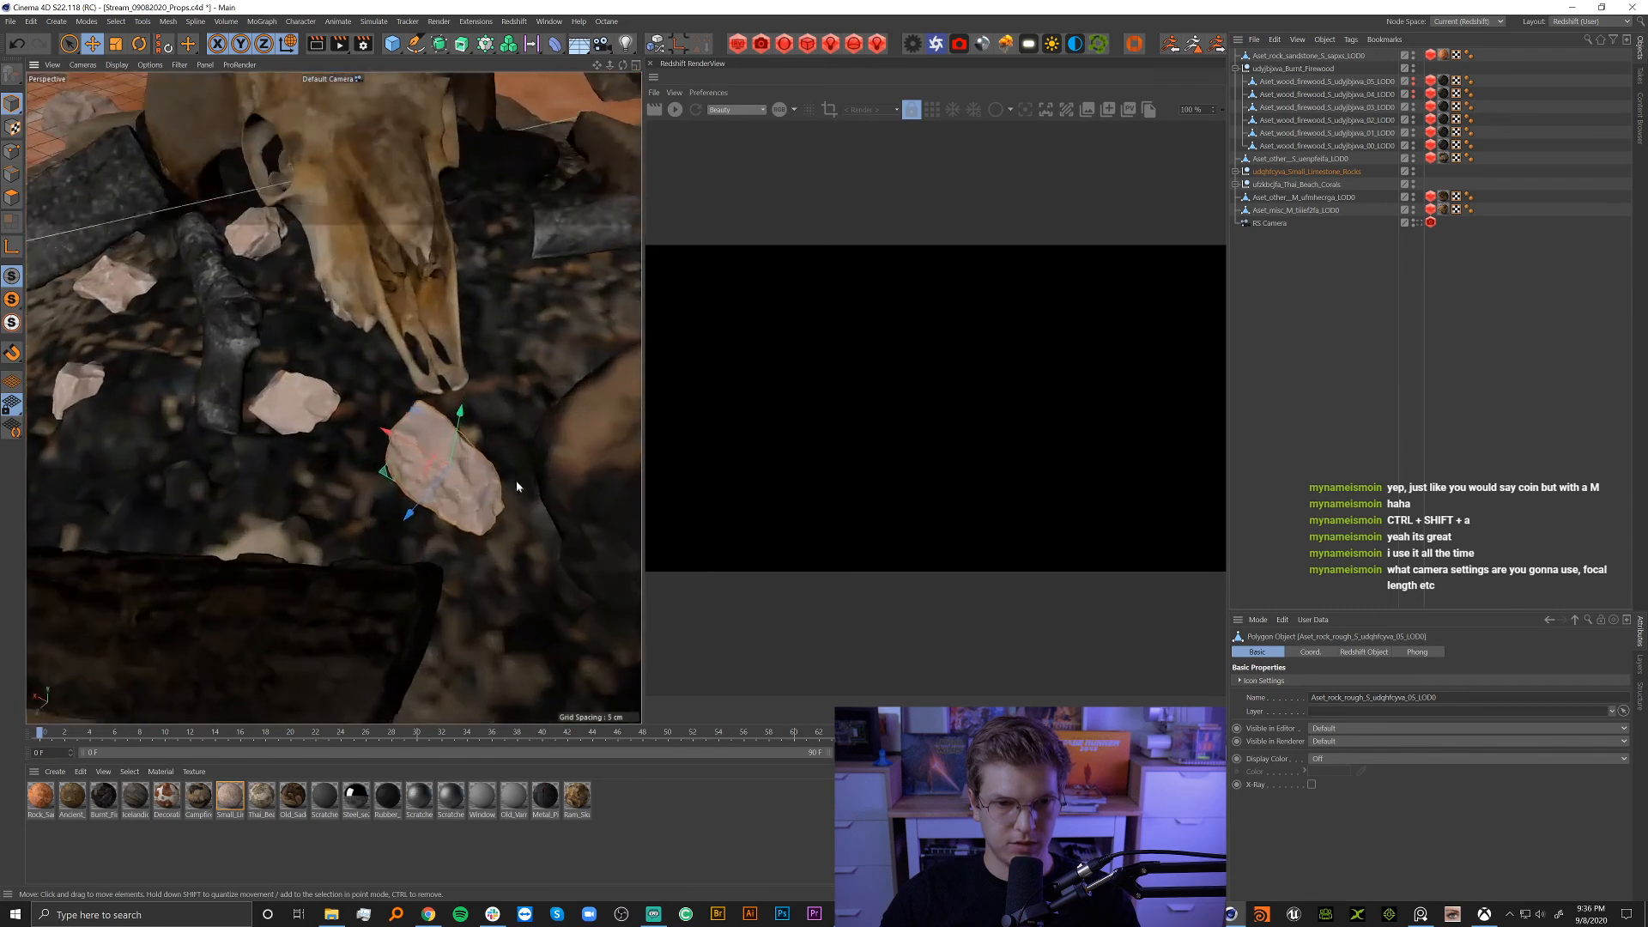
pyautogui.moveTo(516, 481)
pyautogui.keyDown('alt'); pyautogui.mouseDown()
pyautogui.moveTo(414, 415)
pyautogui.moveTo(515, 466)
pyautogui.mouseUp(); pyautogui.keyUp('alt')
pyautogui.keyDown('alt'); pyautogui.moveTo(515, 466); pyautogui.dragTo(539, 474, button='right'); pyautogui.keyUp('alt')
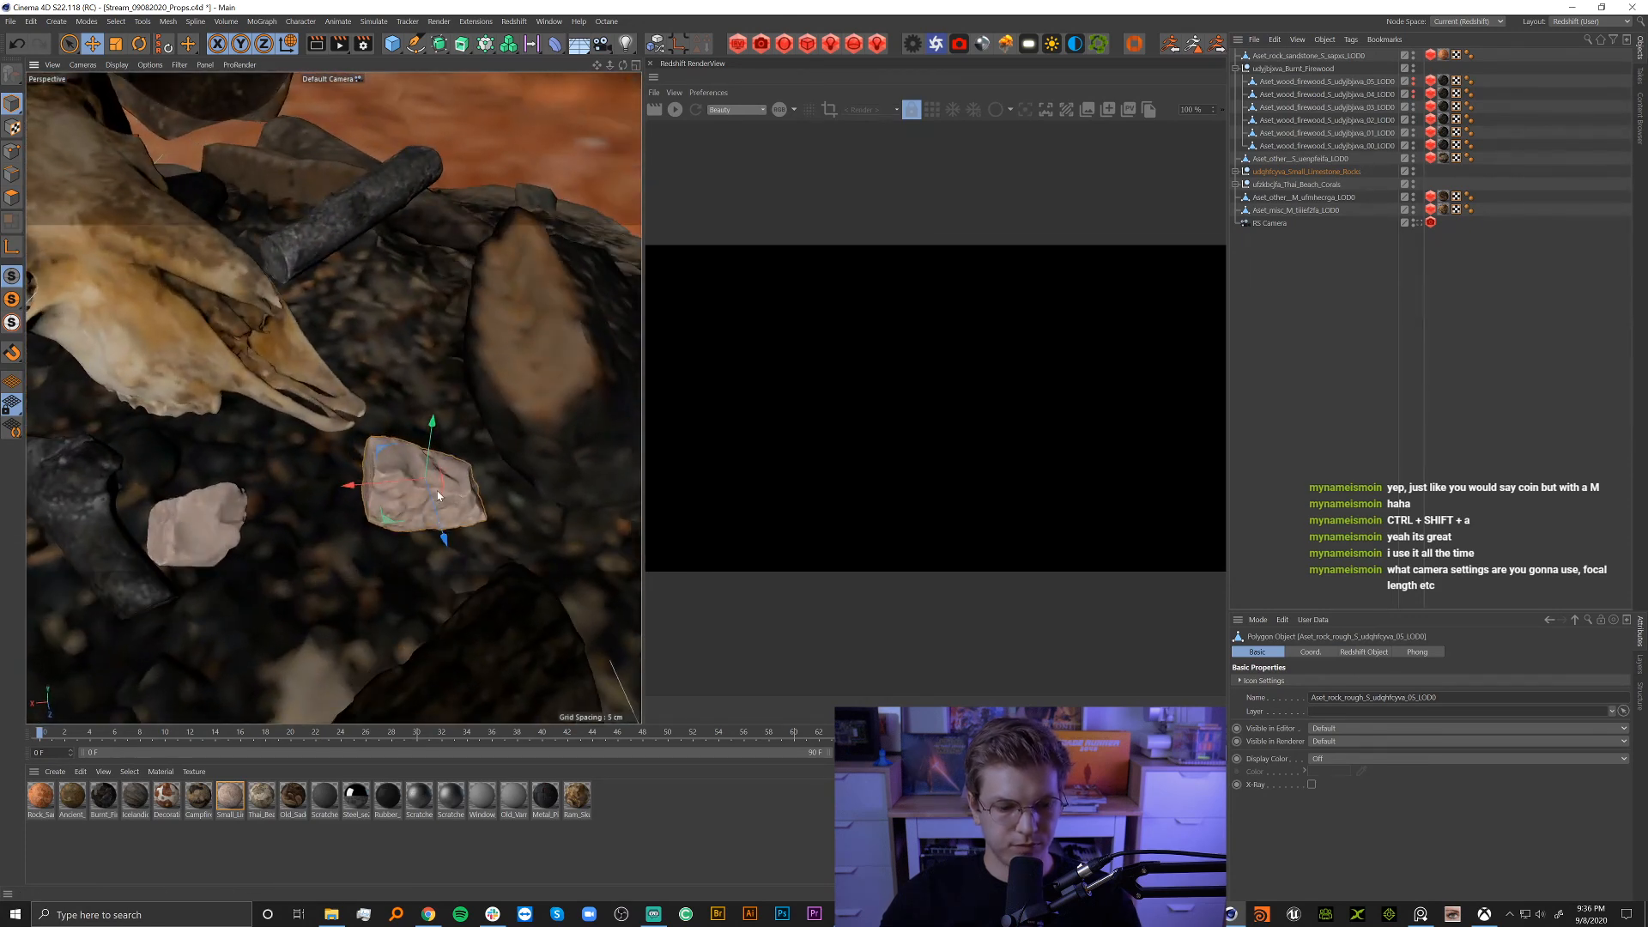
pyautogui.press('r')
pyautogui.moveTo(416, 486)
pyautogui.mouseDown()
pyautogui.moveTo(452, 357)
pyautogui.moveTo(475, 376)
pyautogui.moveTo(415, 477)
pyautogui.mouseUp()
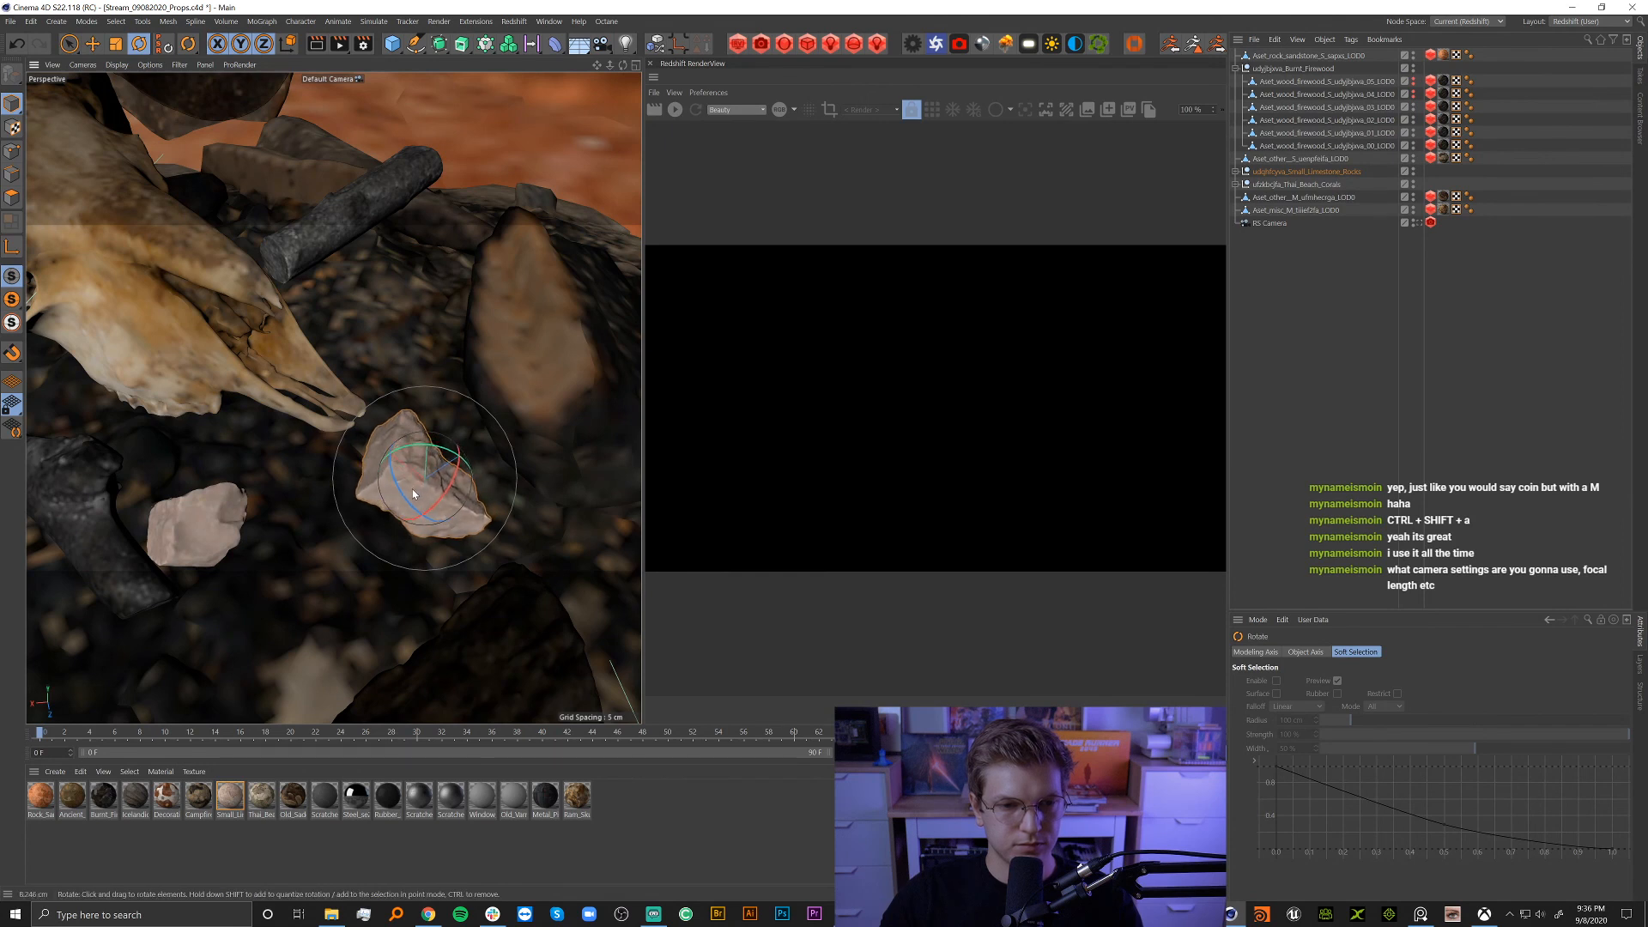
pyautogui.press('e')
pyautogui.moveTo(433, 424); pyautogui.dragTo(302, 501)
pyautogui.press('r')
pyautogui.moveTo(430, 522); pyautogui.dragTo(466, 552)
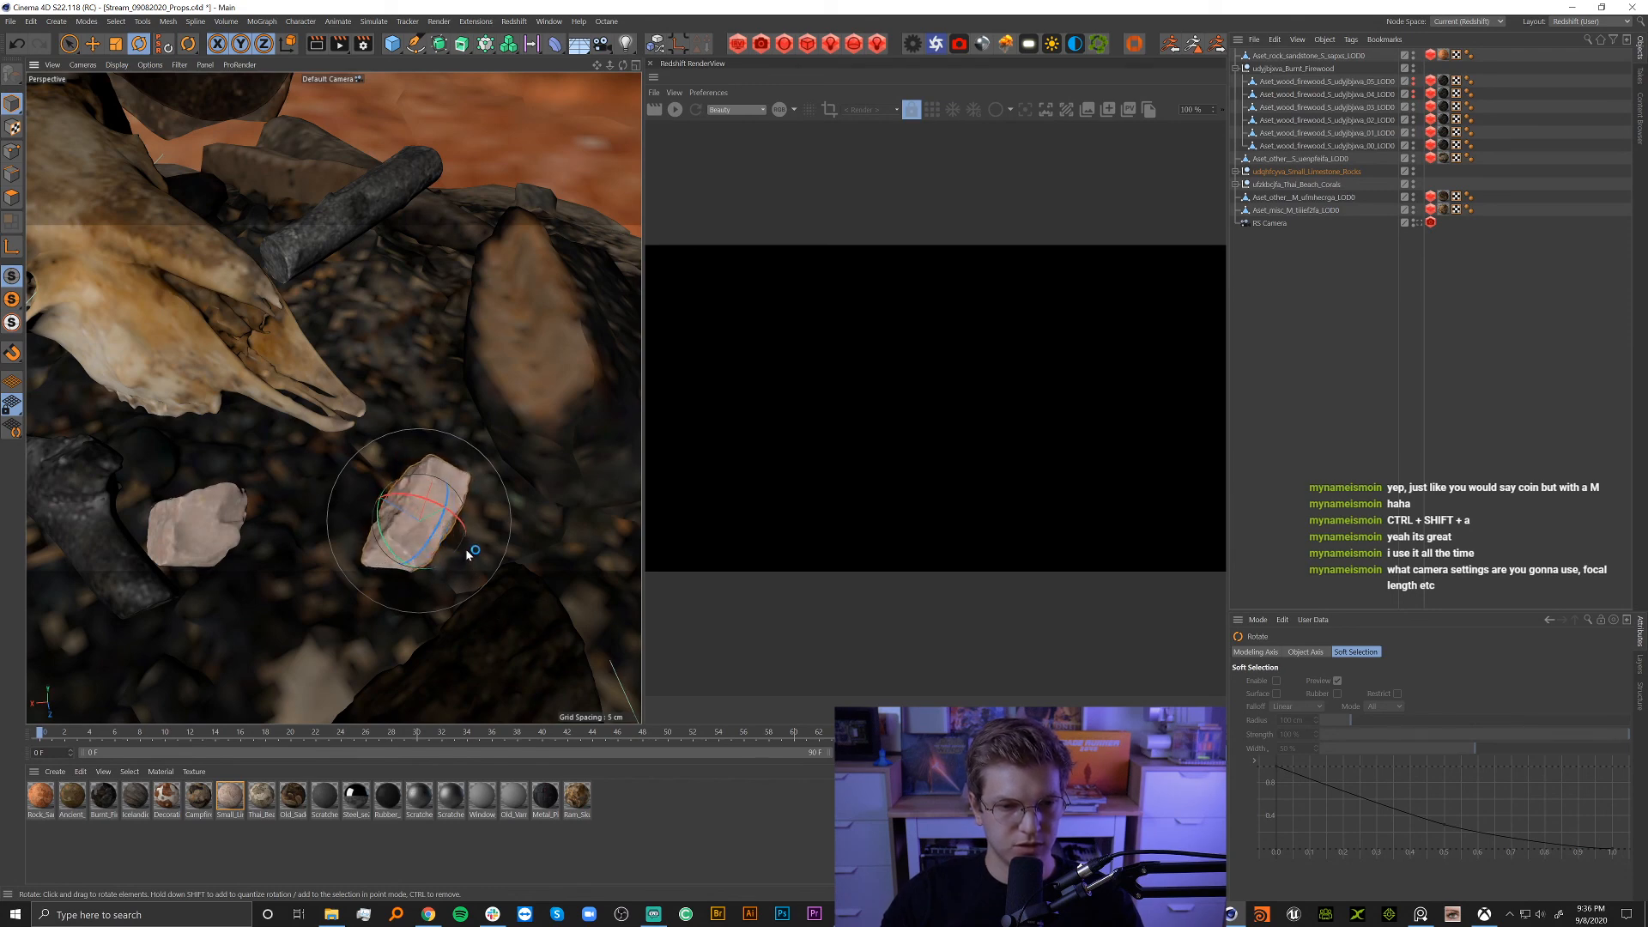
# Using the RS Camera view, move the fifth limestone rock behind the snout, next to the charred log at the back.
pyautogui.click(1418, 223)
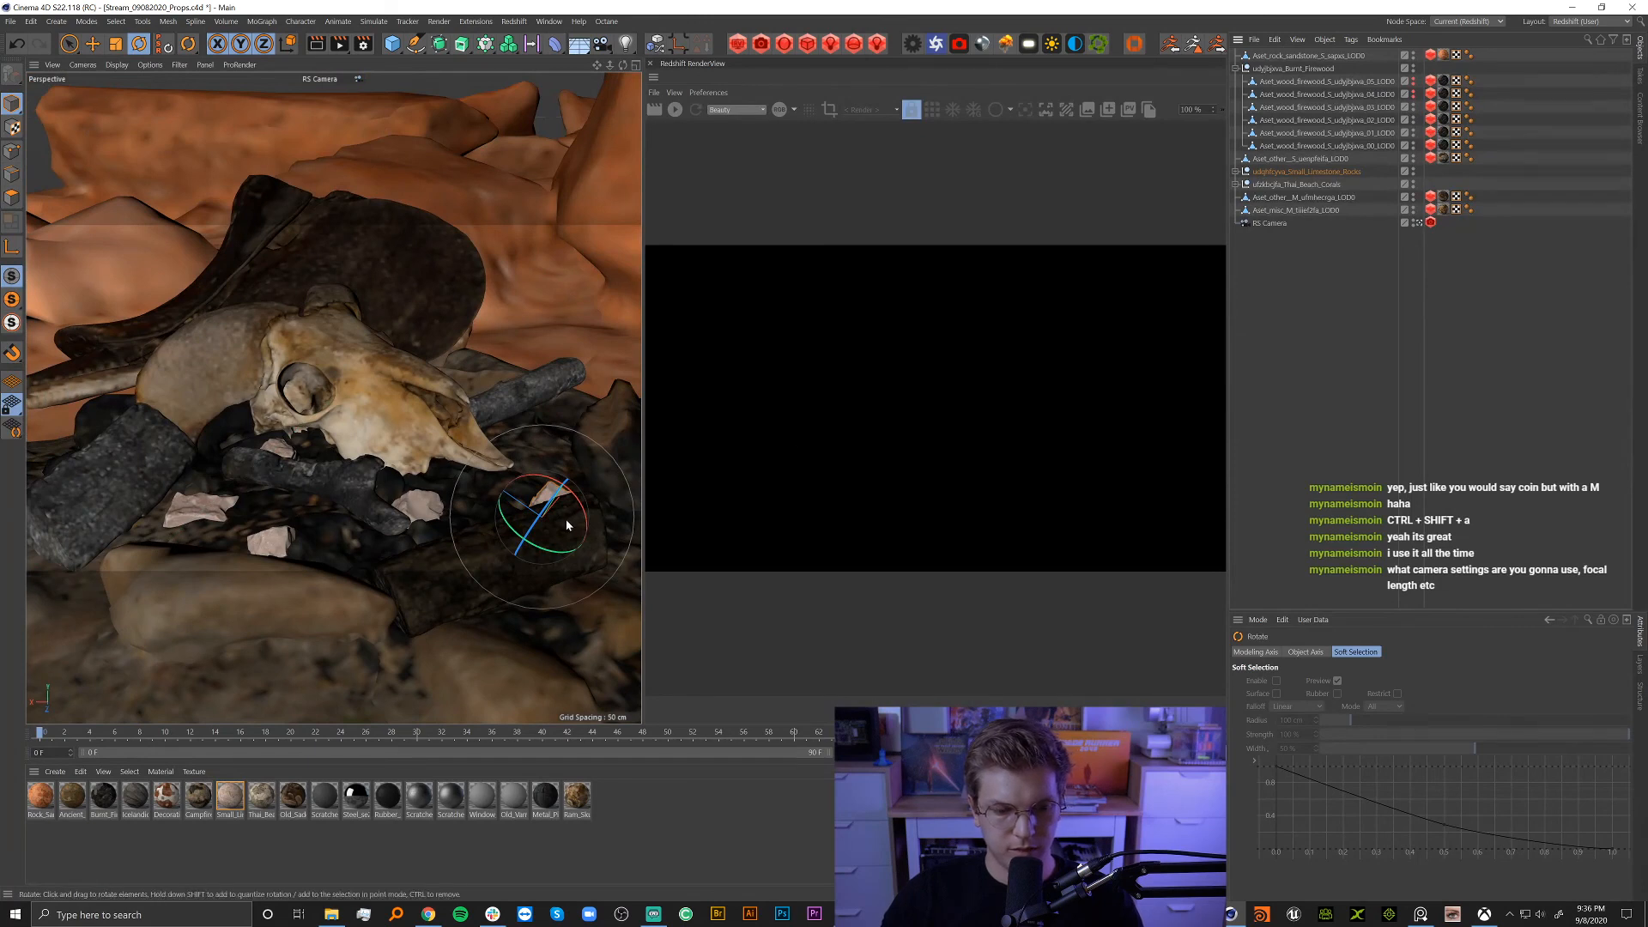
pyautogui.press('e')
pyautogui.moveTo(502, 533); pyautogui.dragTo(480, 476)
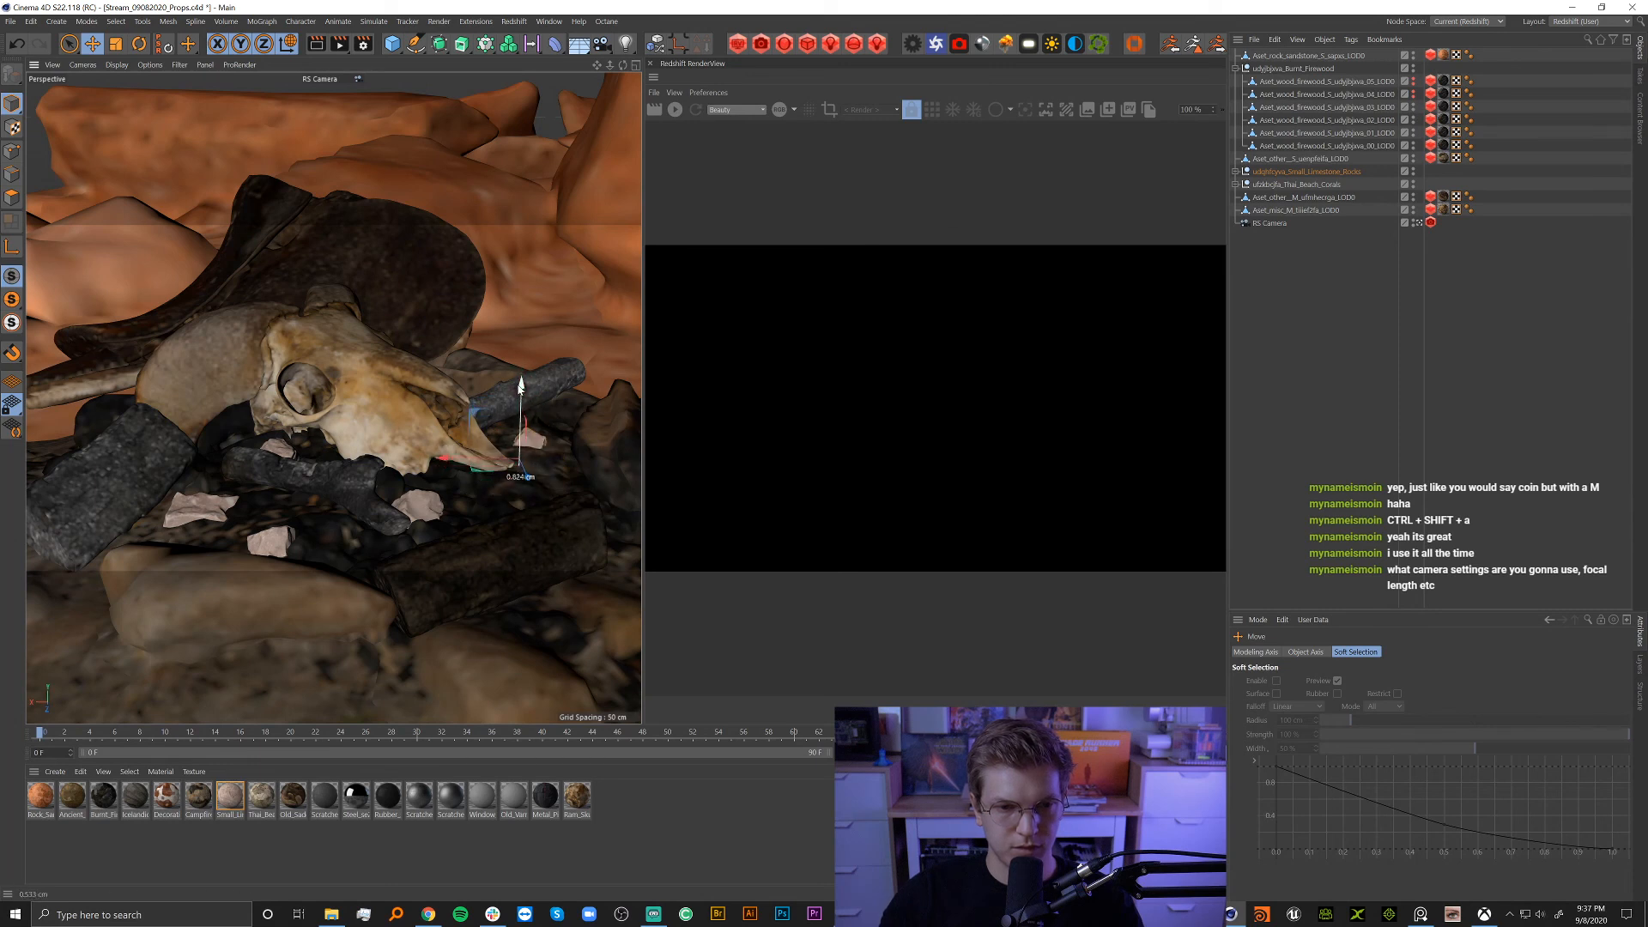
pyautogui.moveTo(520, 388); pyautogui.dragTo(524, 365)
pyautogui.moveTo(480, 435); pyautogui.dragTo(457, 433)
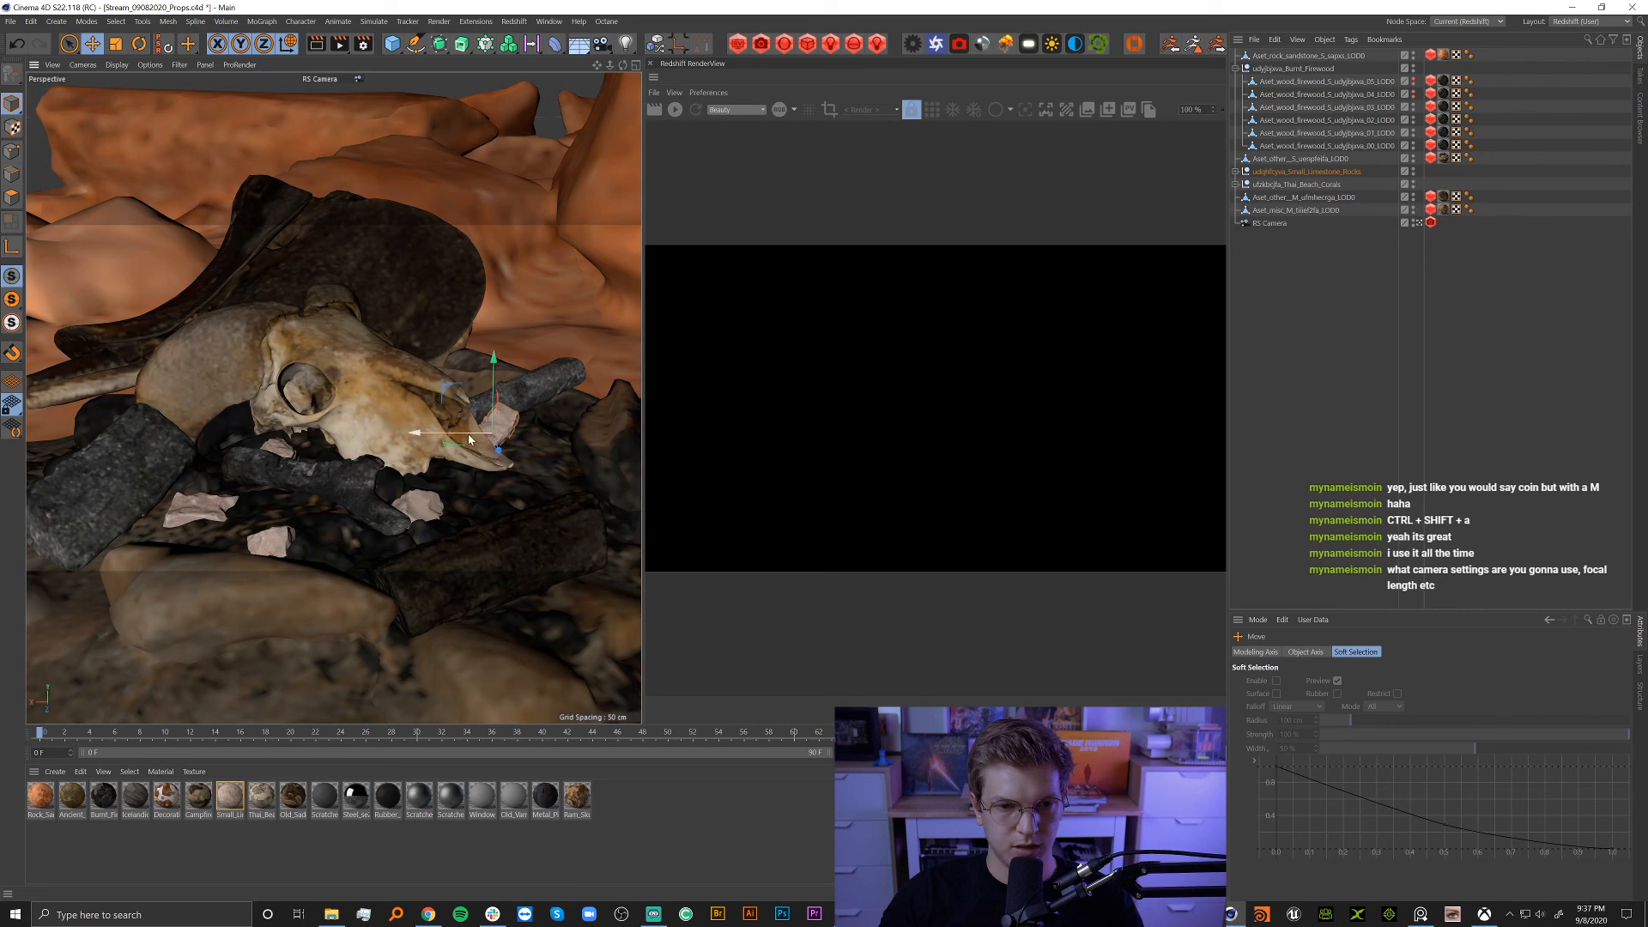
pyautogui.press('o')
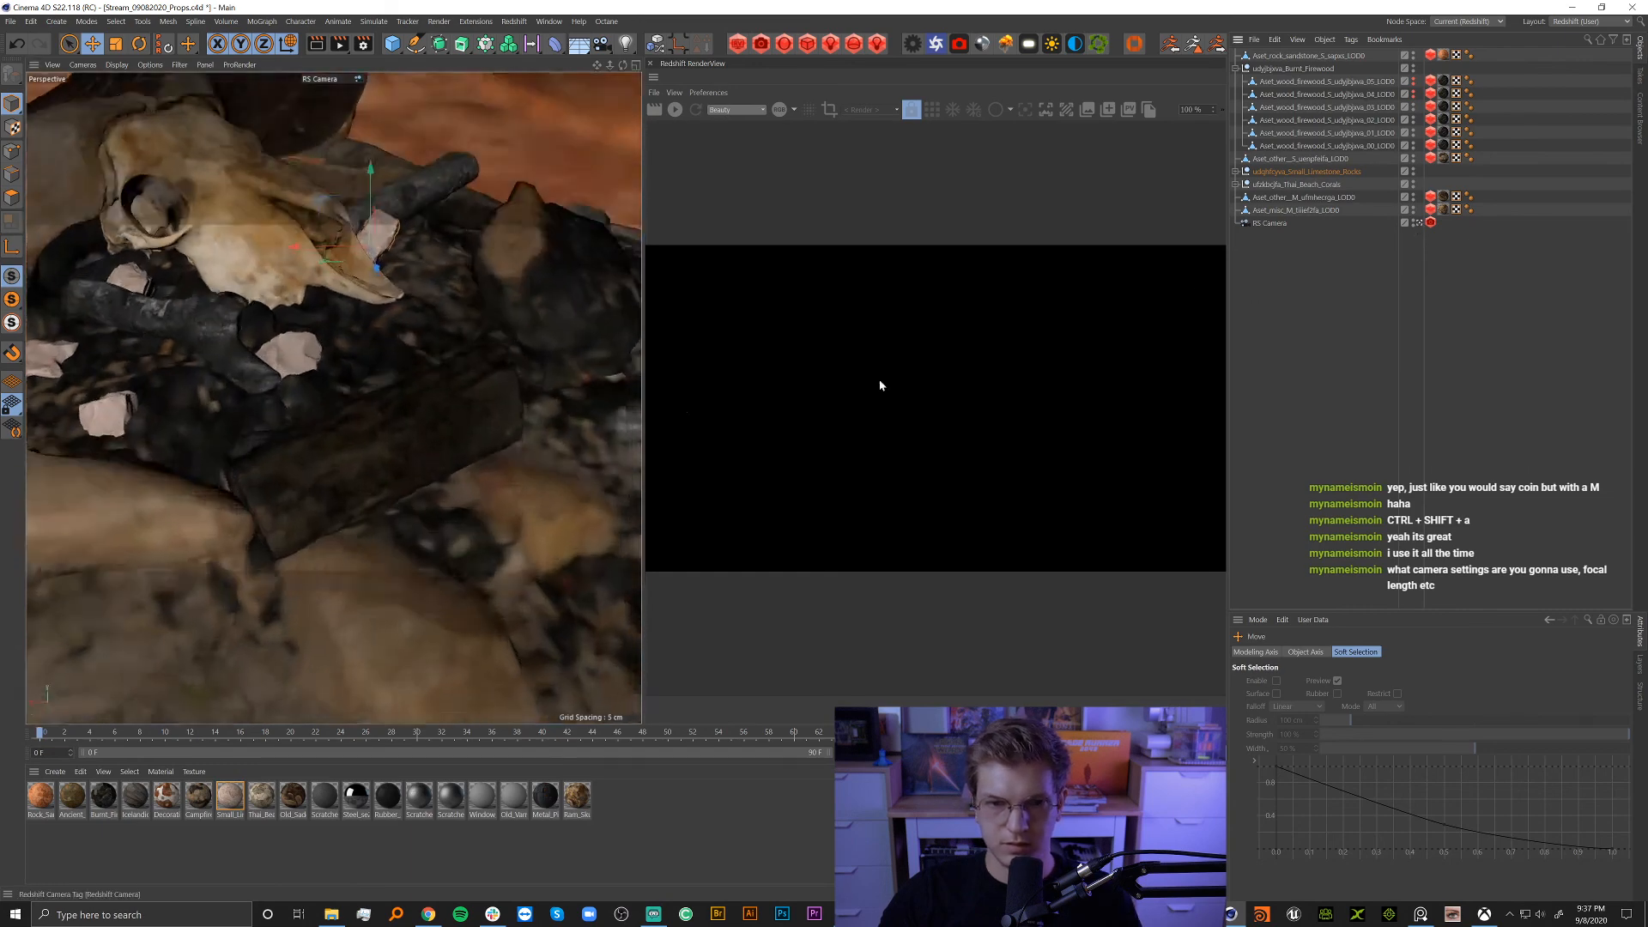
pyautogui.moveTo(359, 246); pyautogui.dragTo(336, 244)
# Rotate the limestone rock behind the snout and adjust its height beside the back log in the RS Camera view.
pyautogui.click(1419, 223)
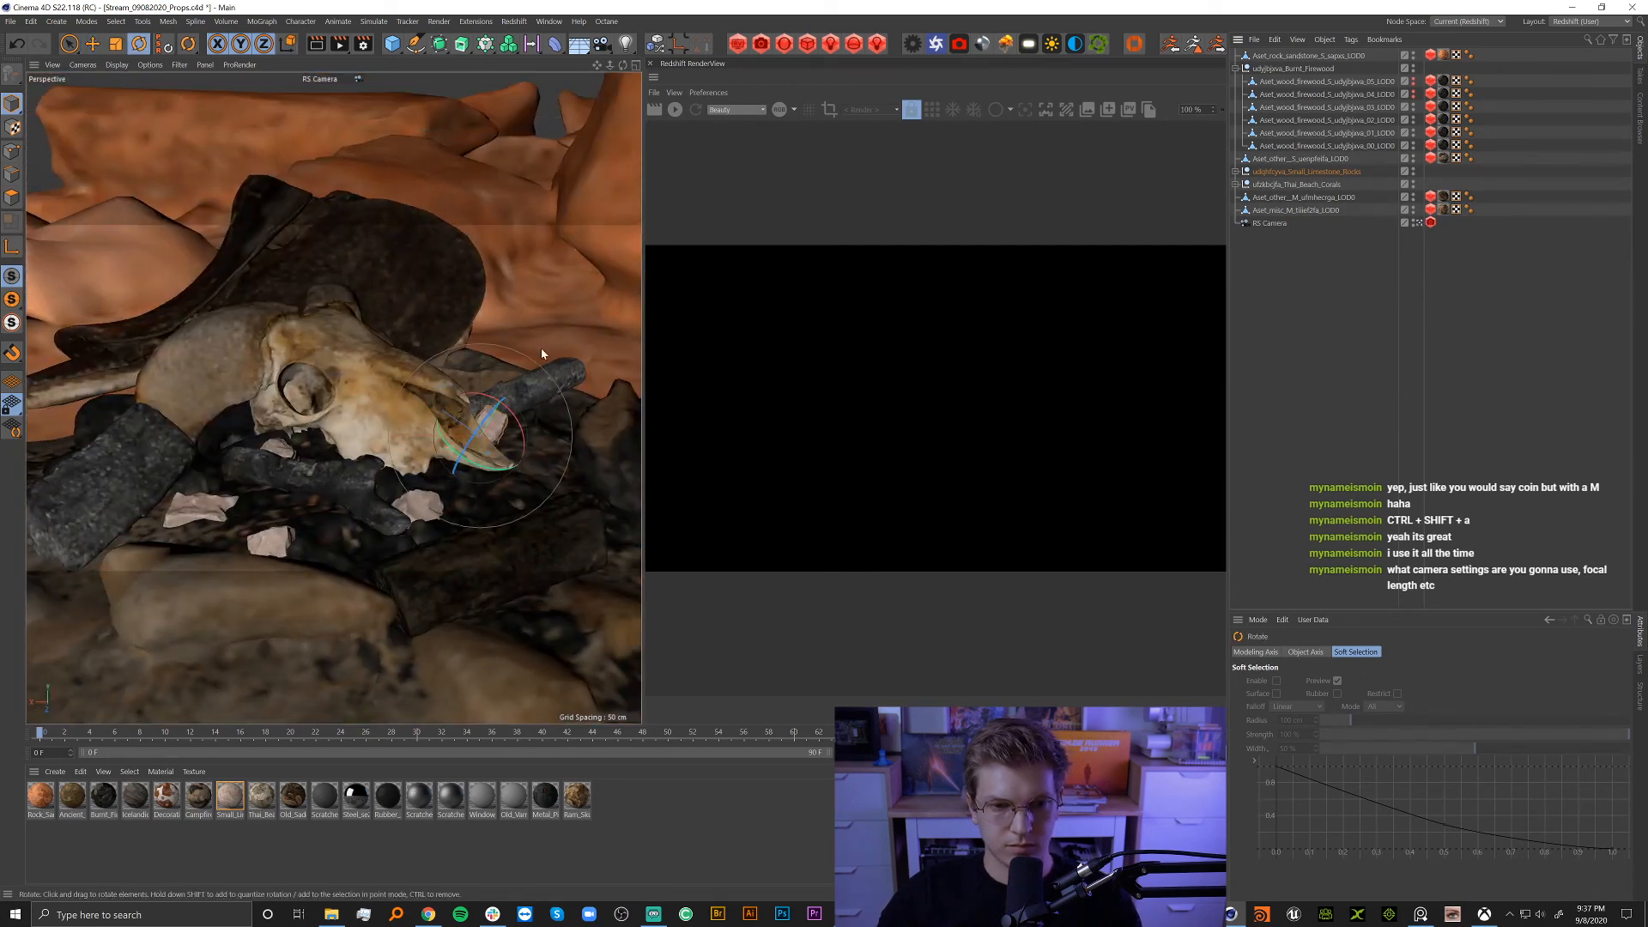
pyautogui.press('r')
pyautogui.moveTo(522, 410); pyautogui.dragTo(543, 430)
pyautogui.press('e')
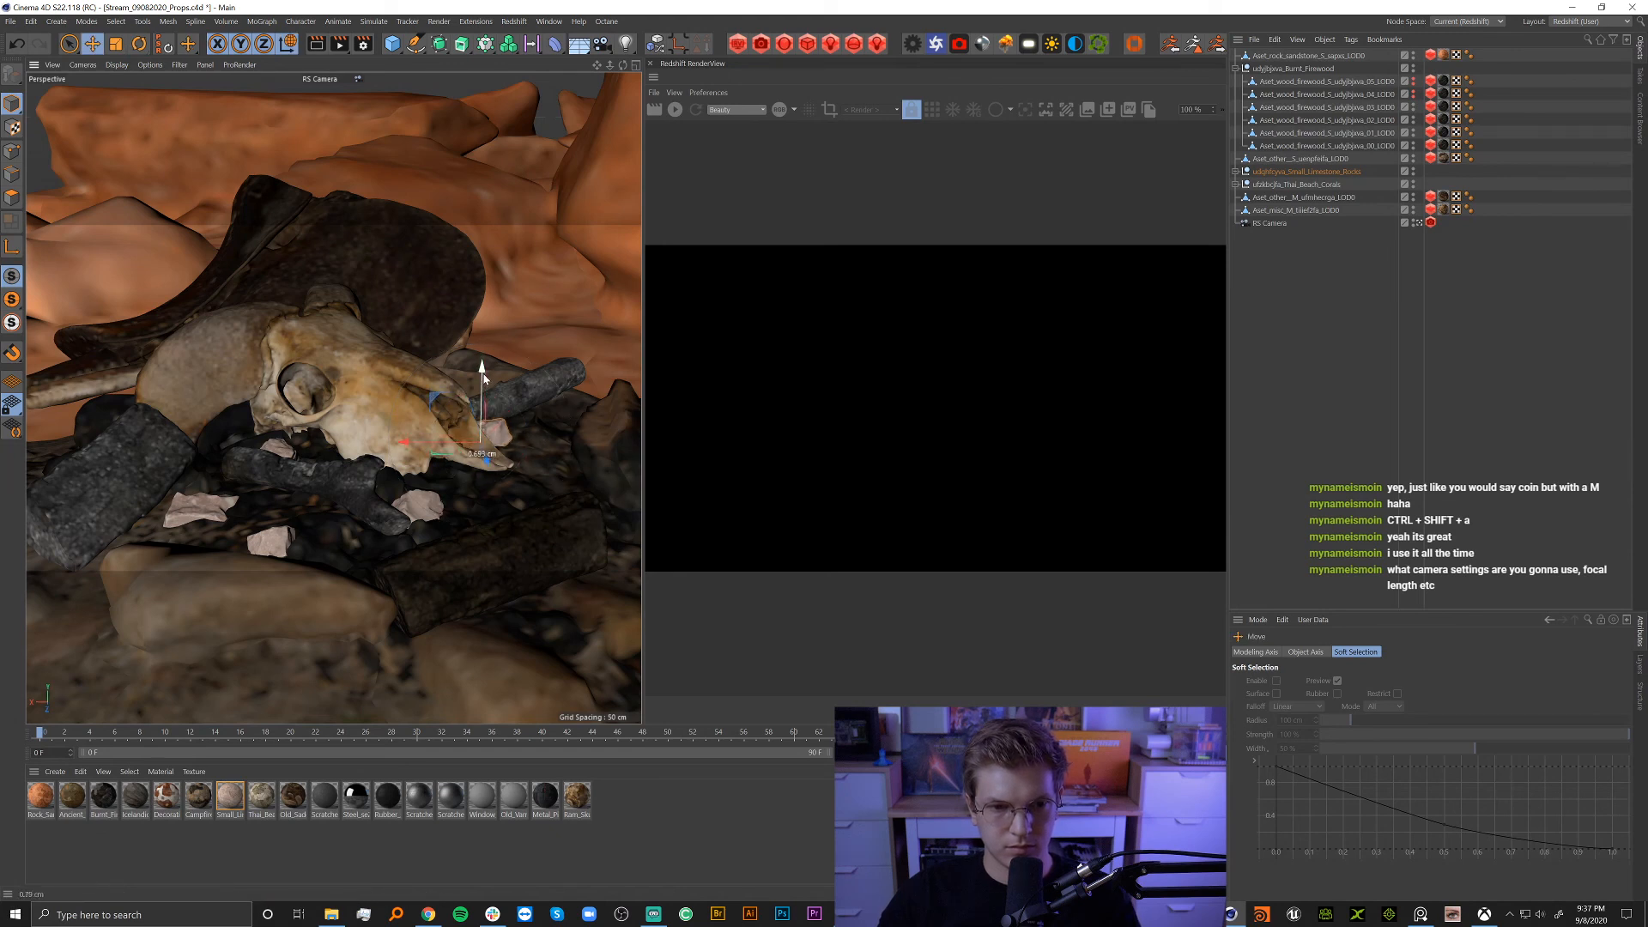
pyautogui.moveTo(483, 378); pyautogui.dragTo(483, 378)
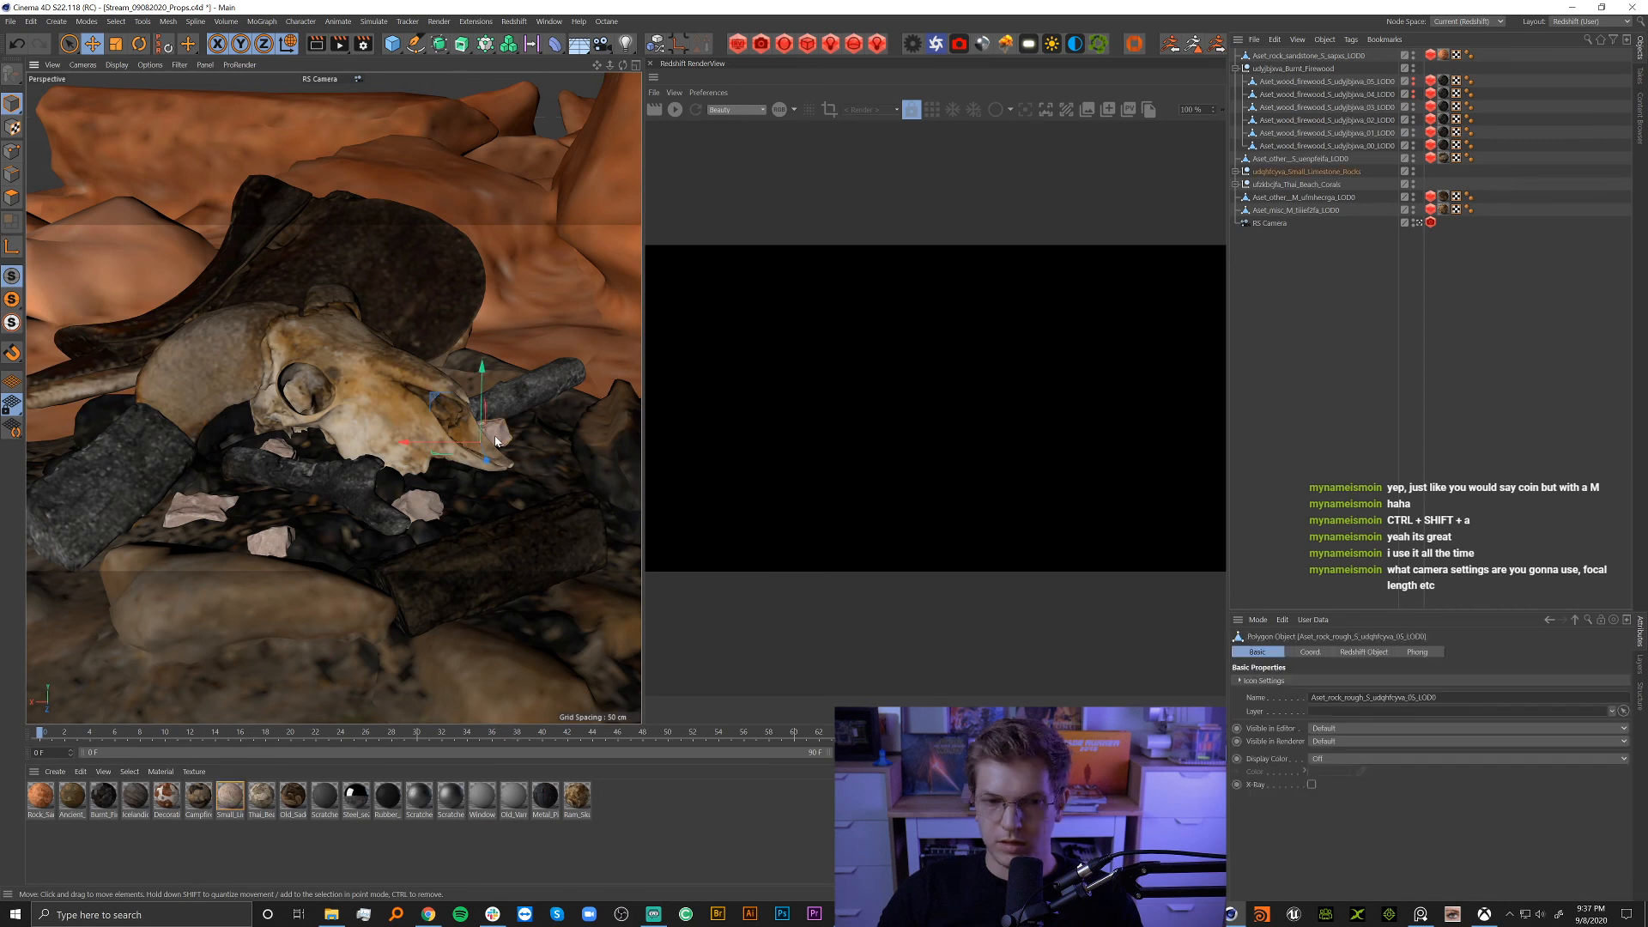
# Duplicate the Small_Limestone_Rocks group and scale down the copied rock behind the snout.
pyautogui.click(1316, 173)
pyautogui.keyDown('ctrl'); pyautogui.moveTo(1316, 178); pyautogui.dragTo(1294, 191); pyautogui.keyUp('ctrl')
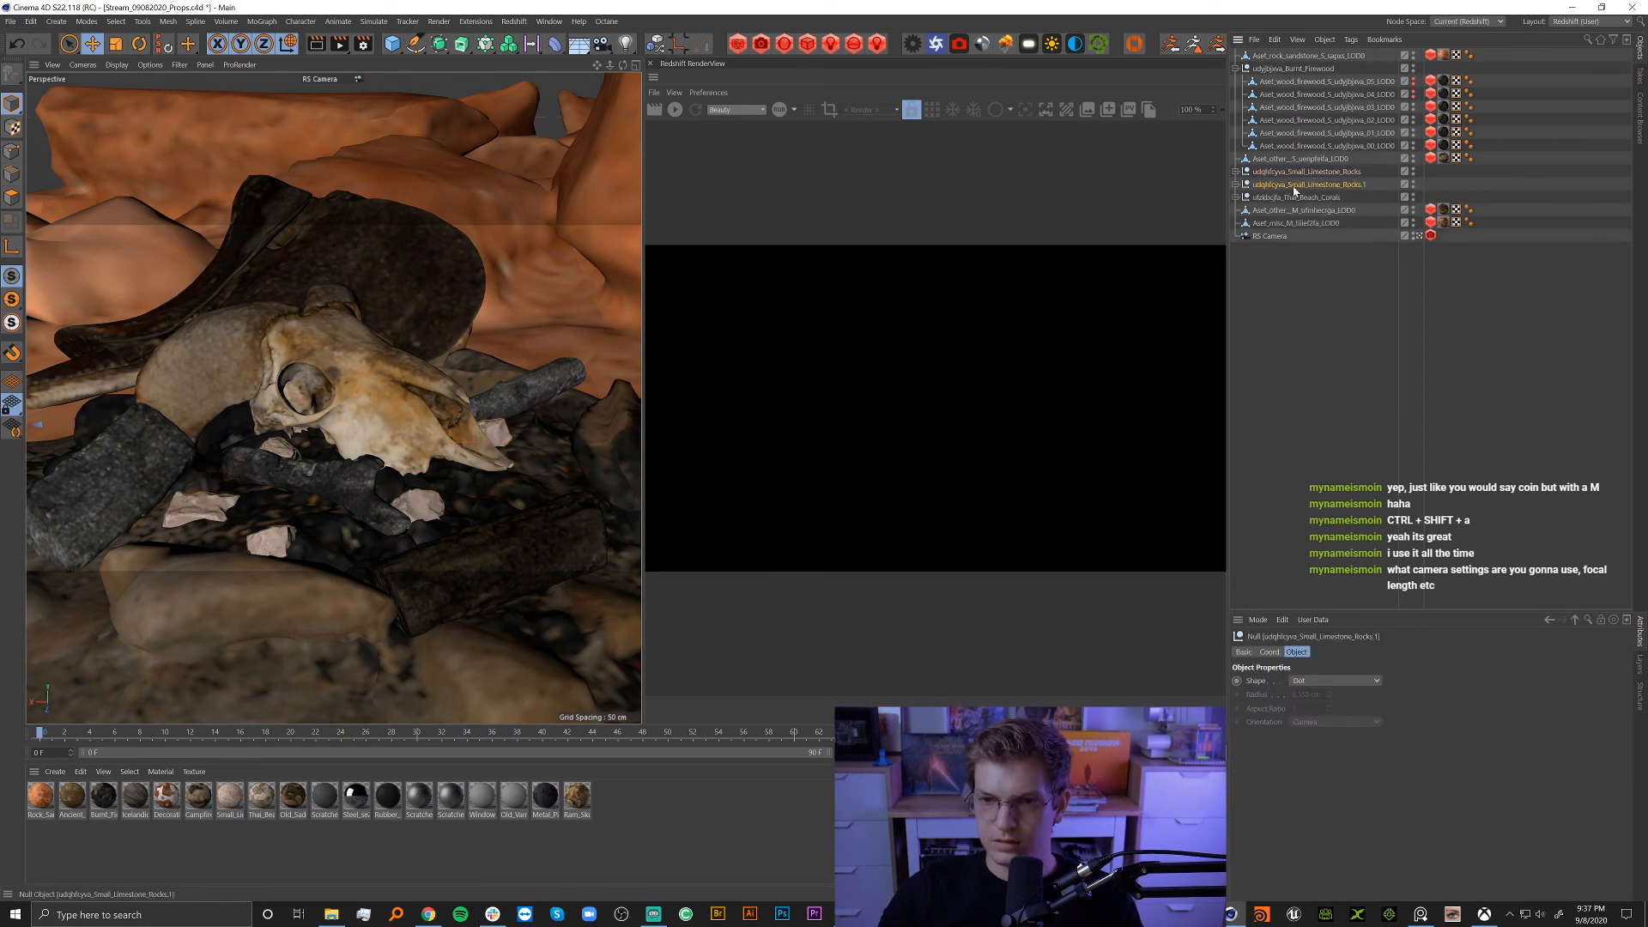
pyautogui.click(1236, 185)
pyautogui.click(465, 415)
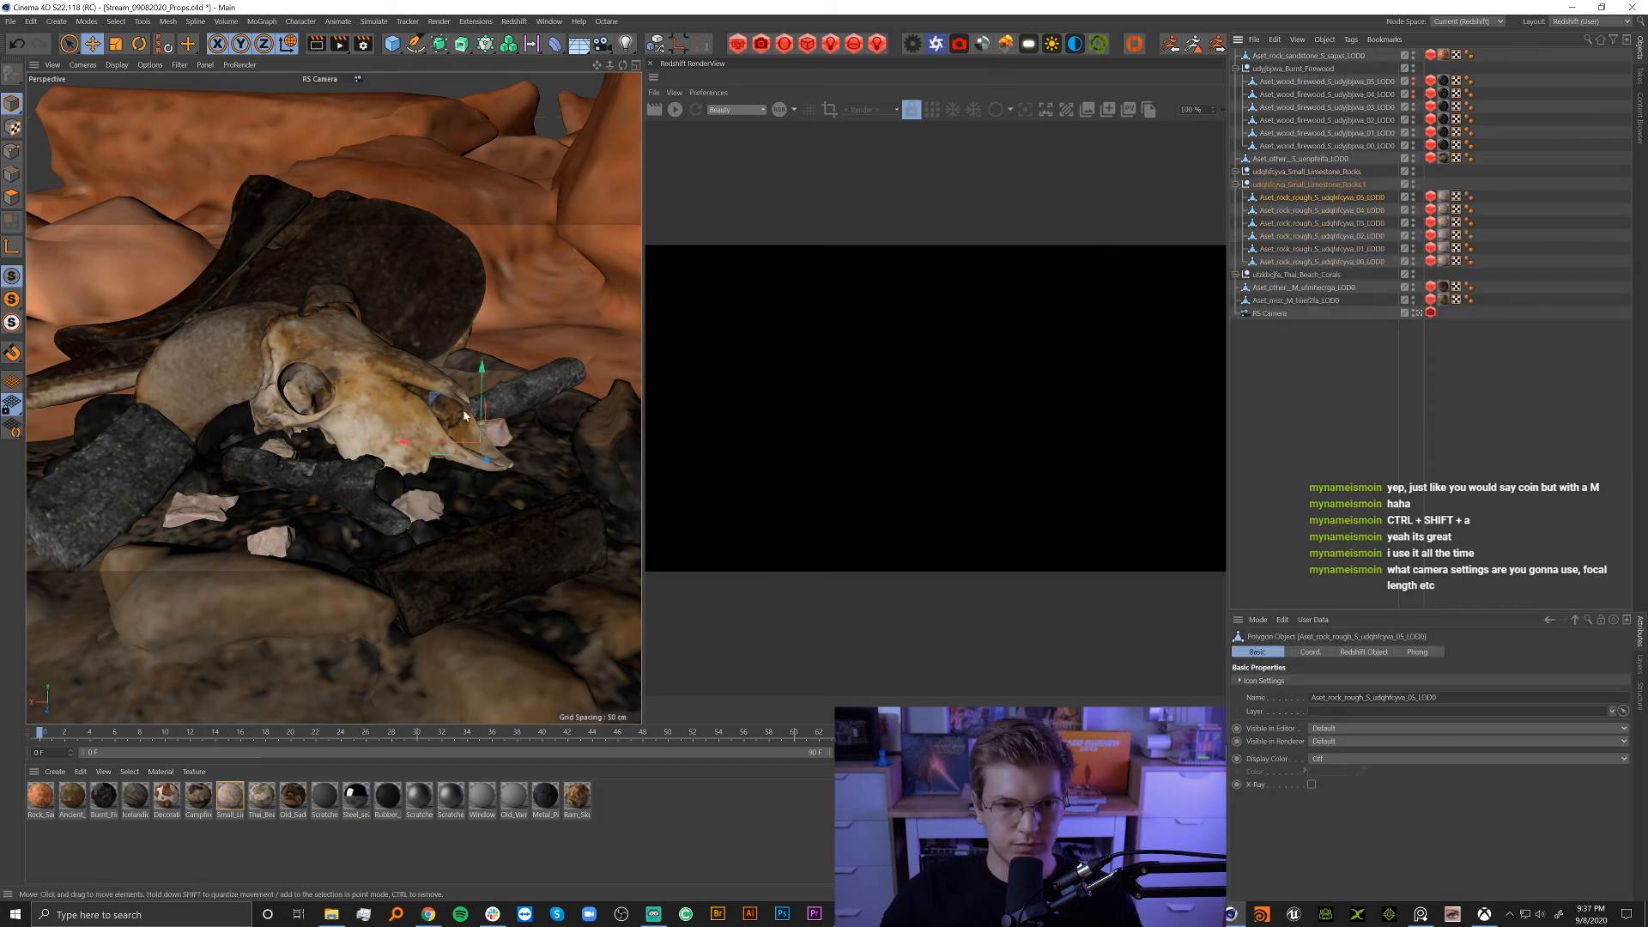
pyautogui.press('t')
pyautogui.moveTo(551, 436); pyautogui.dragTo(515, 459)
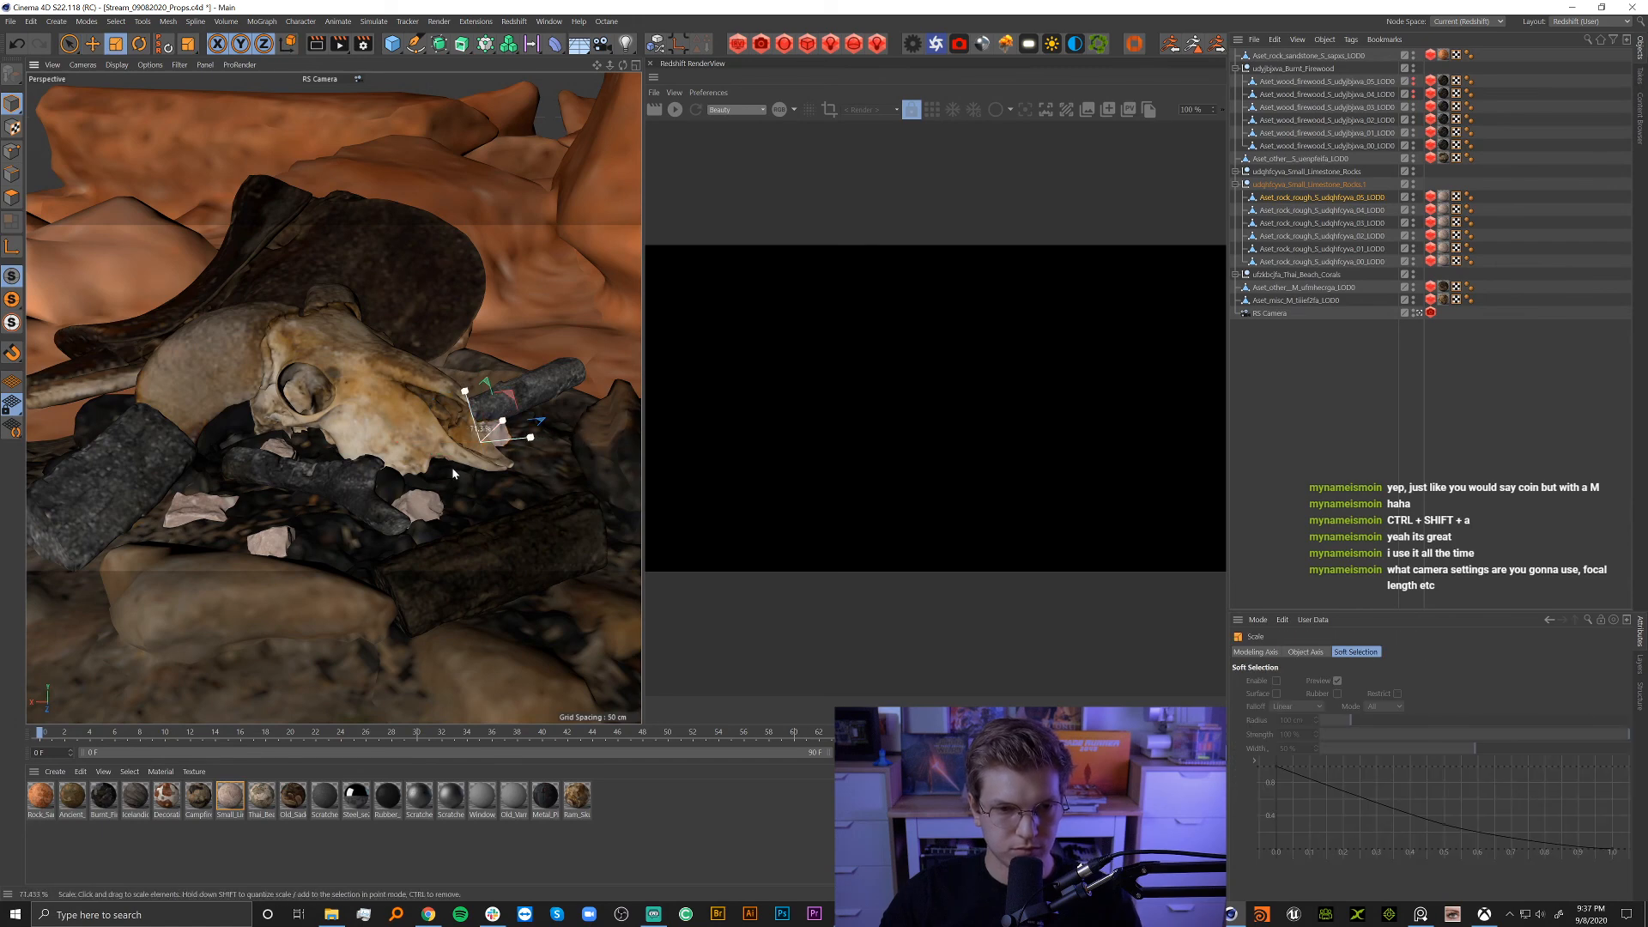
# Move the scaled-down rock copy from behind the snout to the open ash between the charred branch and the front rocks.
pyautogui.press('e')
pyautogui.click(1418, 314)
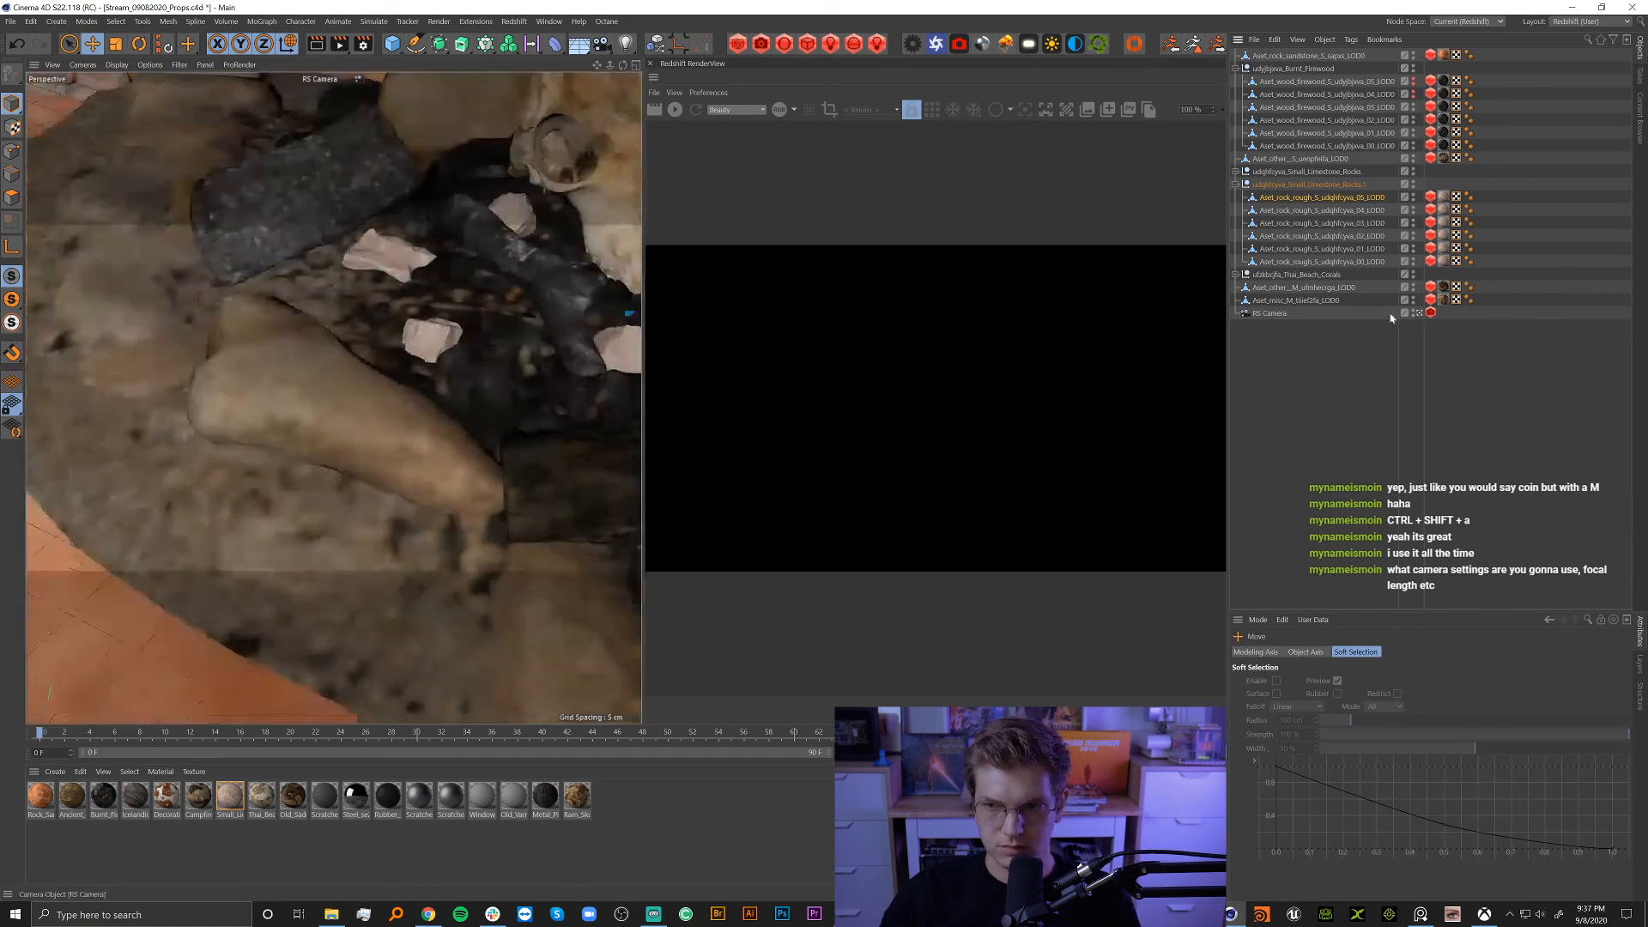
pyautogui.press('s')
pyautogui.keyDown('alt'); pyautogui.moveTo(285, 390); pyautogui.dragTo(544, 477, button='middle'); pyautogui.keyUp('alt')
pyautogui.scroll(-3, 545, 477)
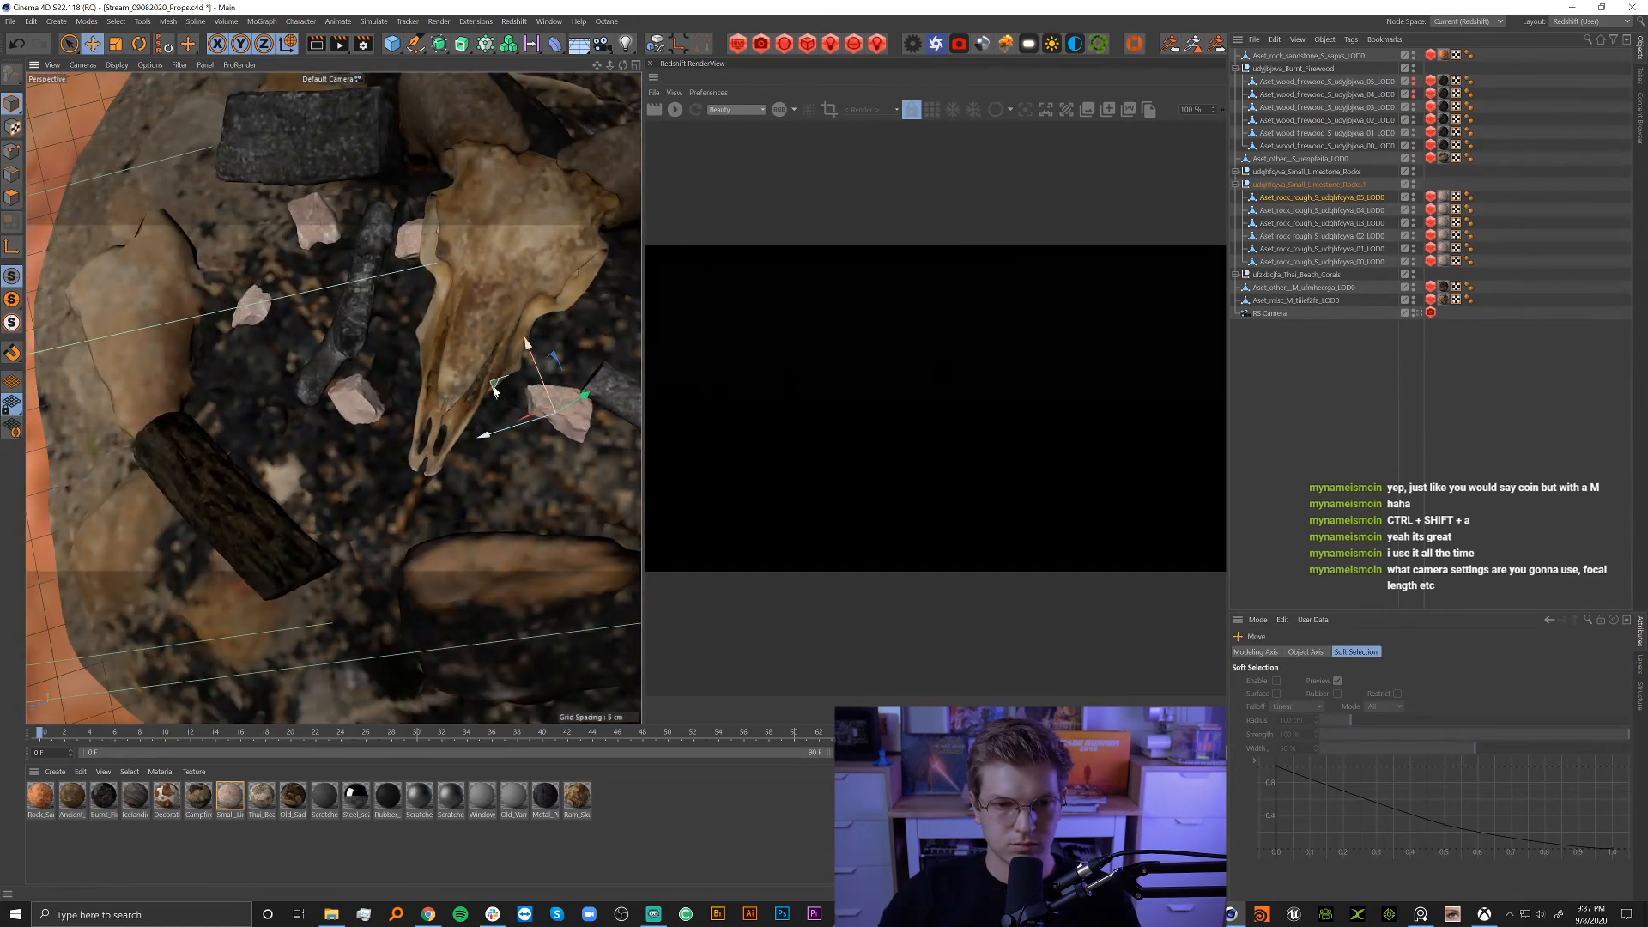
pyautogui.keyDown('ctrl'); pyautogui.moveTo(501, 385); pyautogui.dragTo(290, 311); pyautogui.keyUp('ctrl')
# Lower the small rock copy onto the ash in front of the charred branch and check it through the RS Camera.
pyautogui.keyDown('alt'); pyautogui.moveTo(289, 311); pyautogui.dragTo(388, 292, button='right'); pyautogui.keyUp('alt')
pyautogui.keyDown('alt'); pyautogui.moveTo(388, 292); pyautogui.dragTo(372, 384); pyautogui.keyUp('alt')
pyautogui.press('r')
pyautogui.press('e')
pyautogui.moveTo(290, 347); pyautogui.dragTo(291, 409)
pyautogui.click(1417, 313)
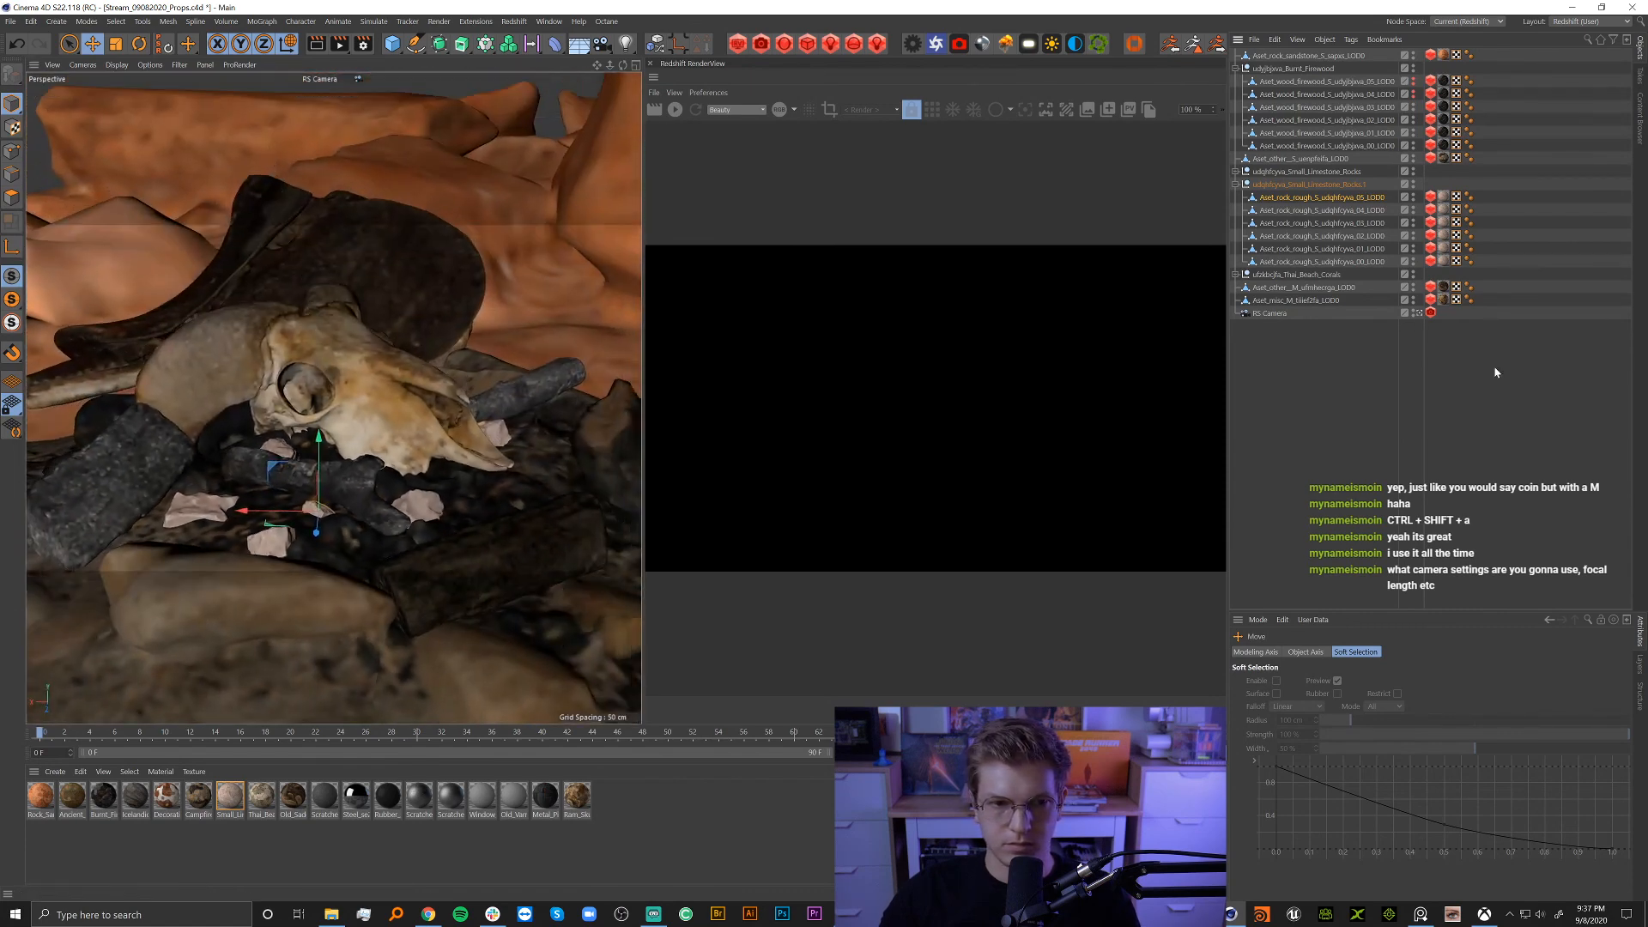
# Move another rock from the duplicated limestone group onto the ash in front of the charred branch, scale it down and rotate it.
pyautogui.click(1495, 372)
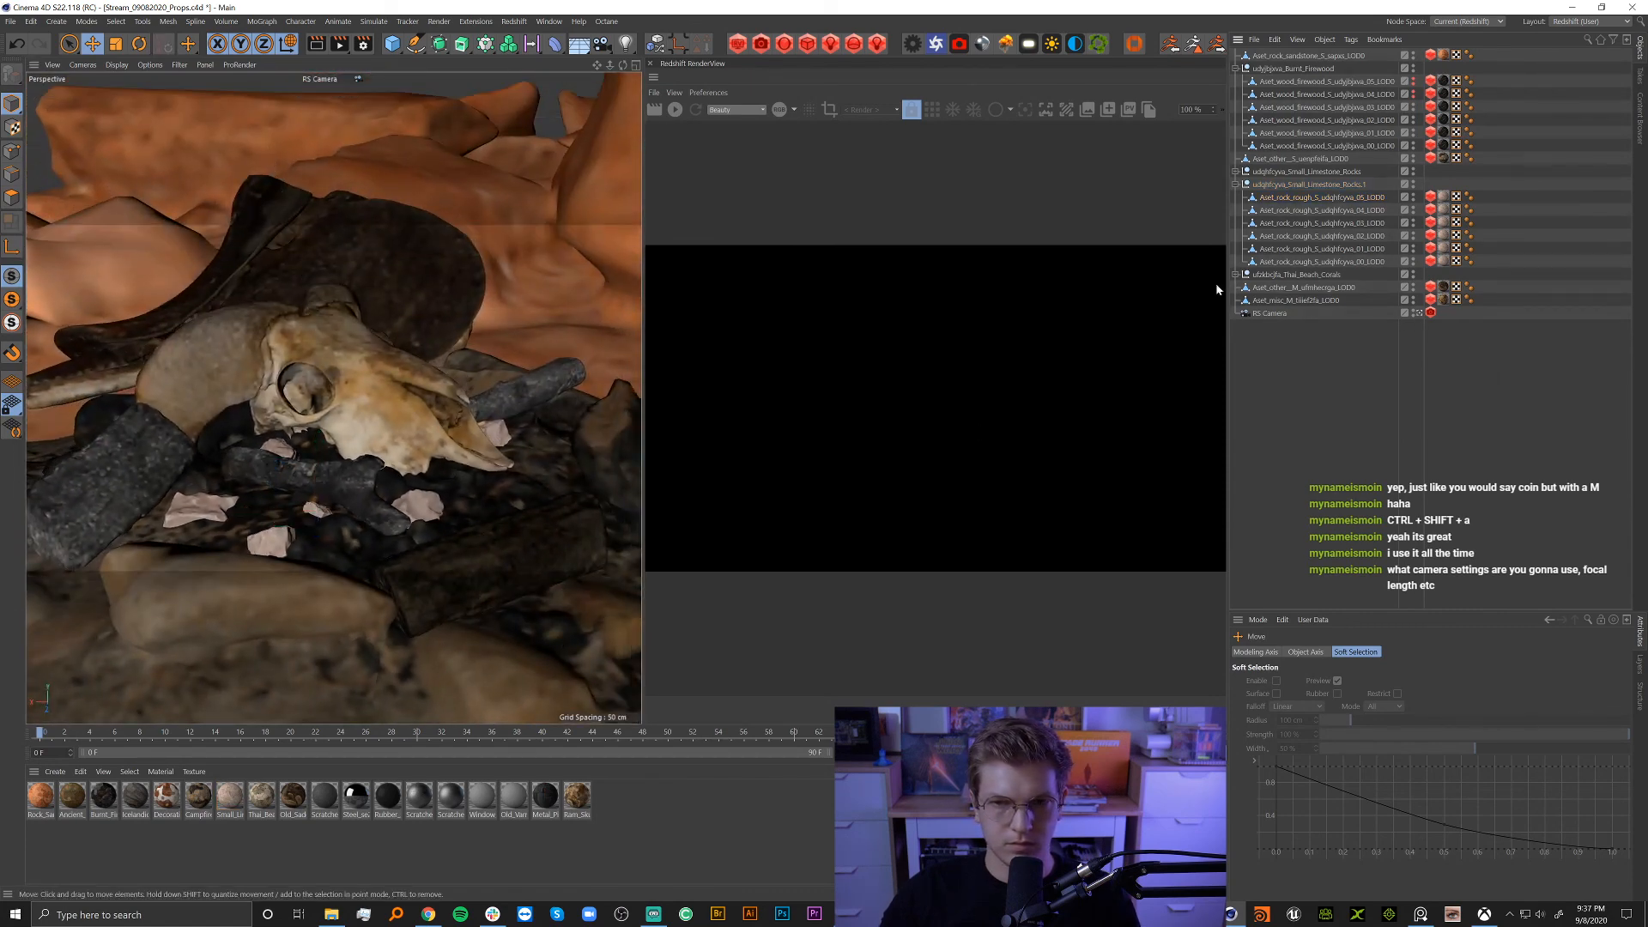
pyautogui.click(1325, 198)
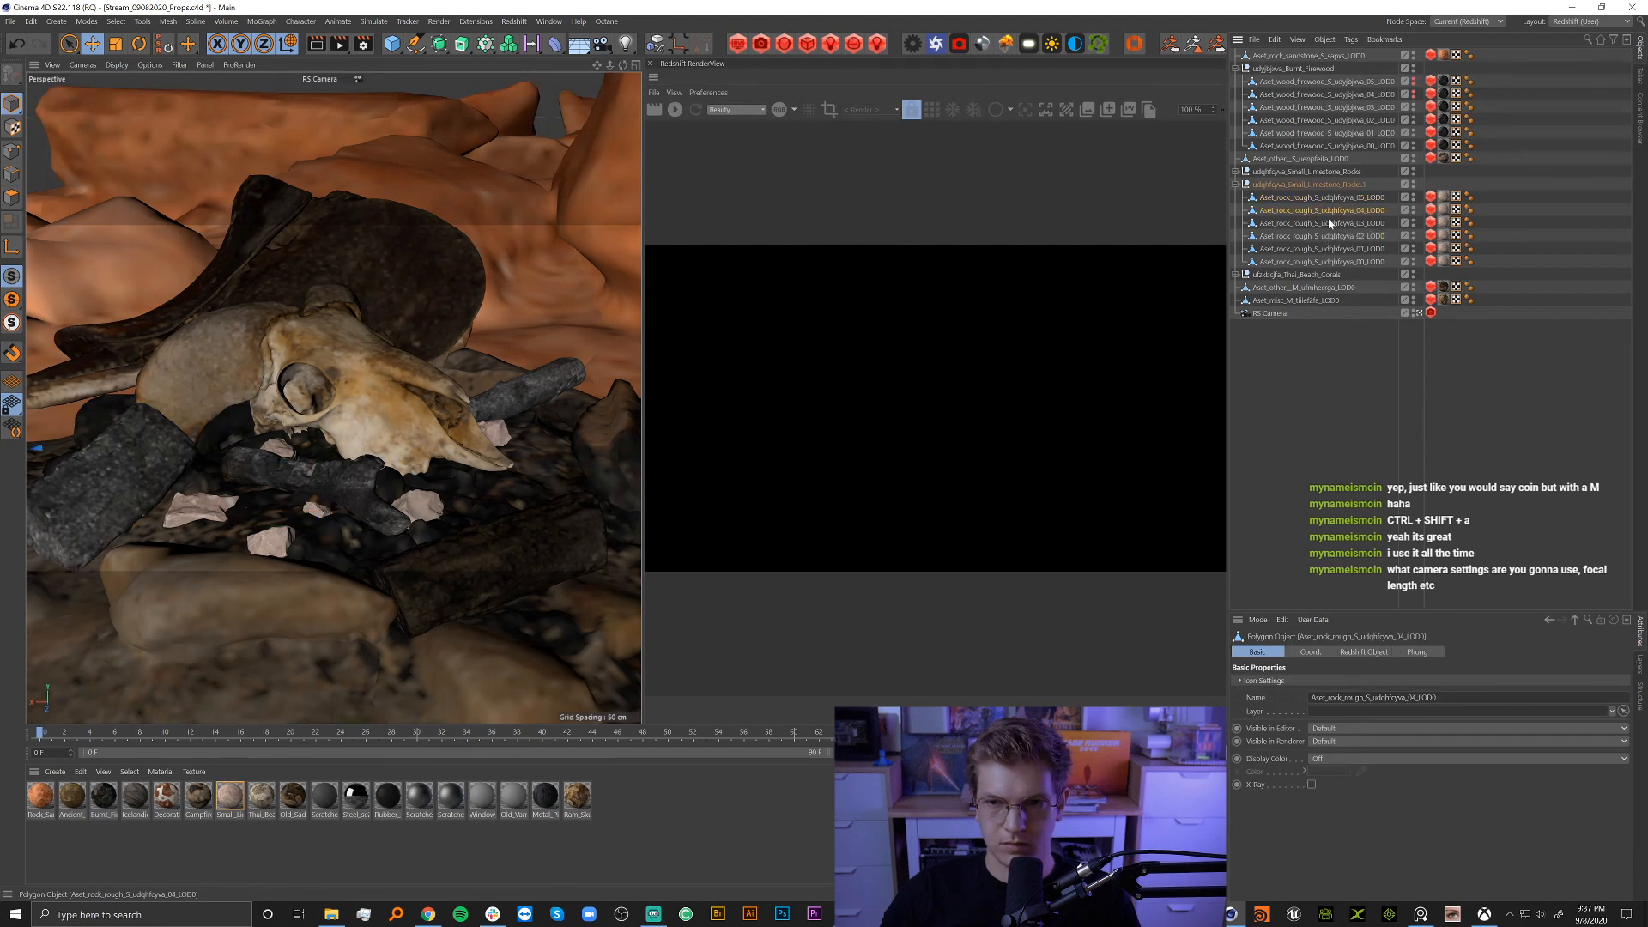
pyautogui.click(1329, 225)
pyautogui.moveTo(344, 404); pyautogui.dragTo(319, 515)
pyautogui.press('t')
pyautogui.moveTo(512, 454); pyautogui.dragTo(287, 489)
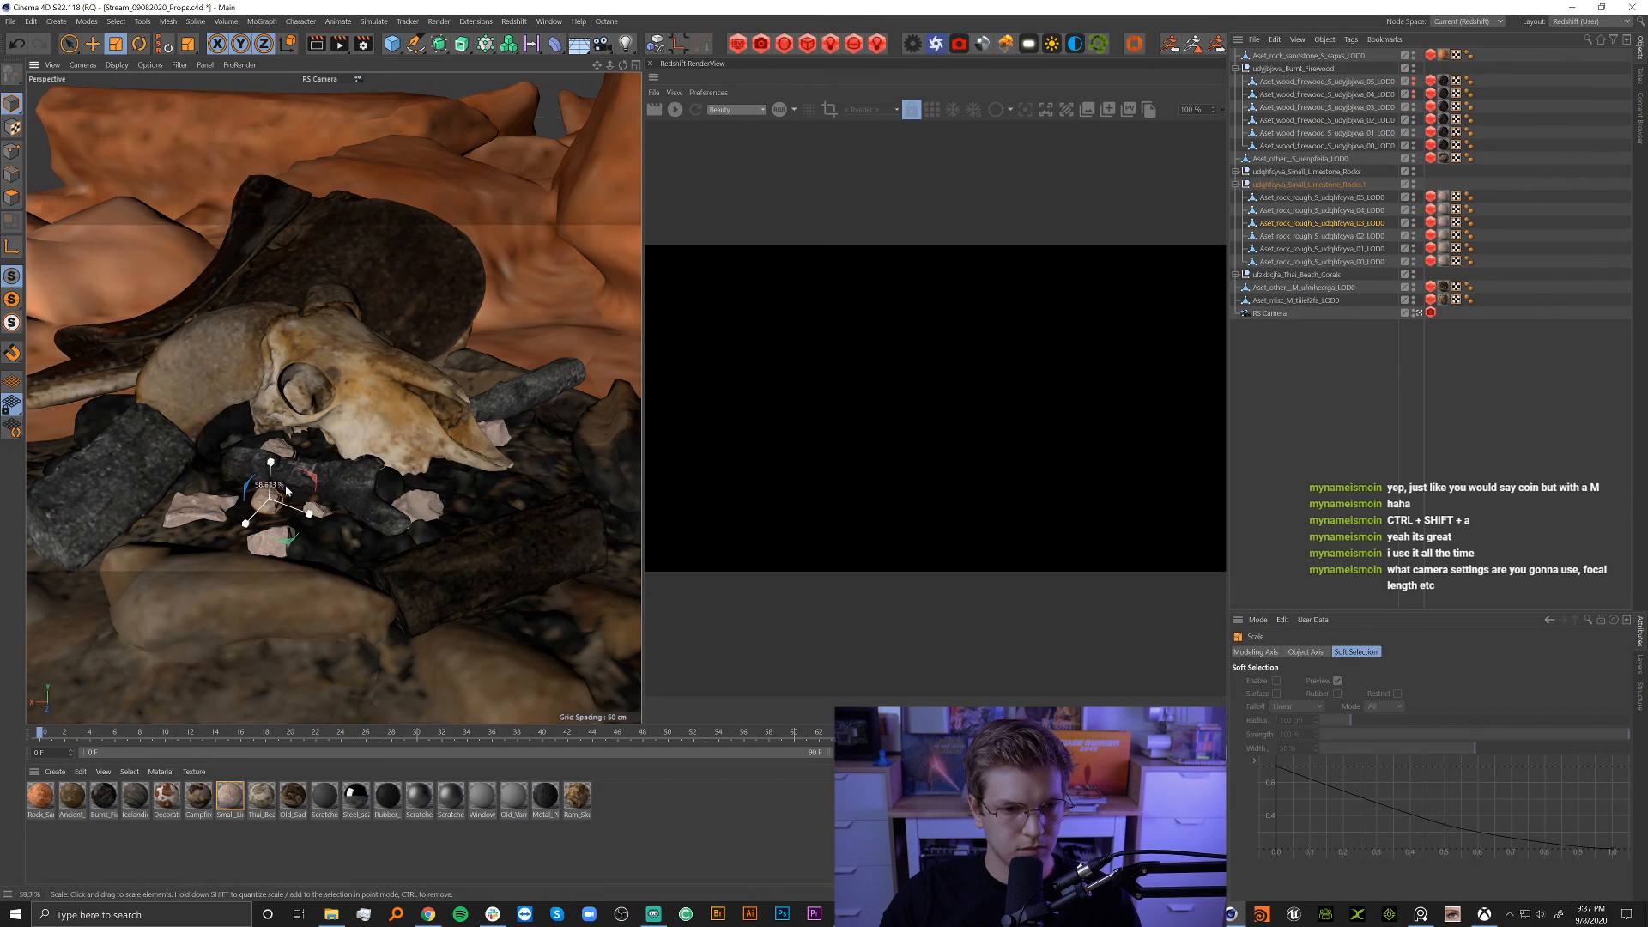
pyautogui.press('r')
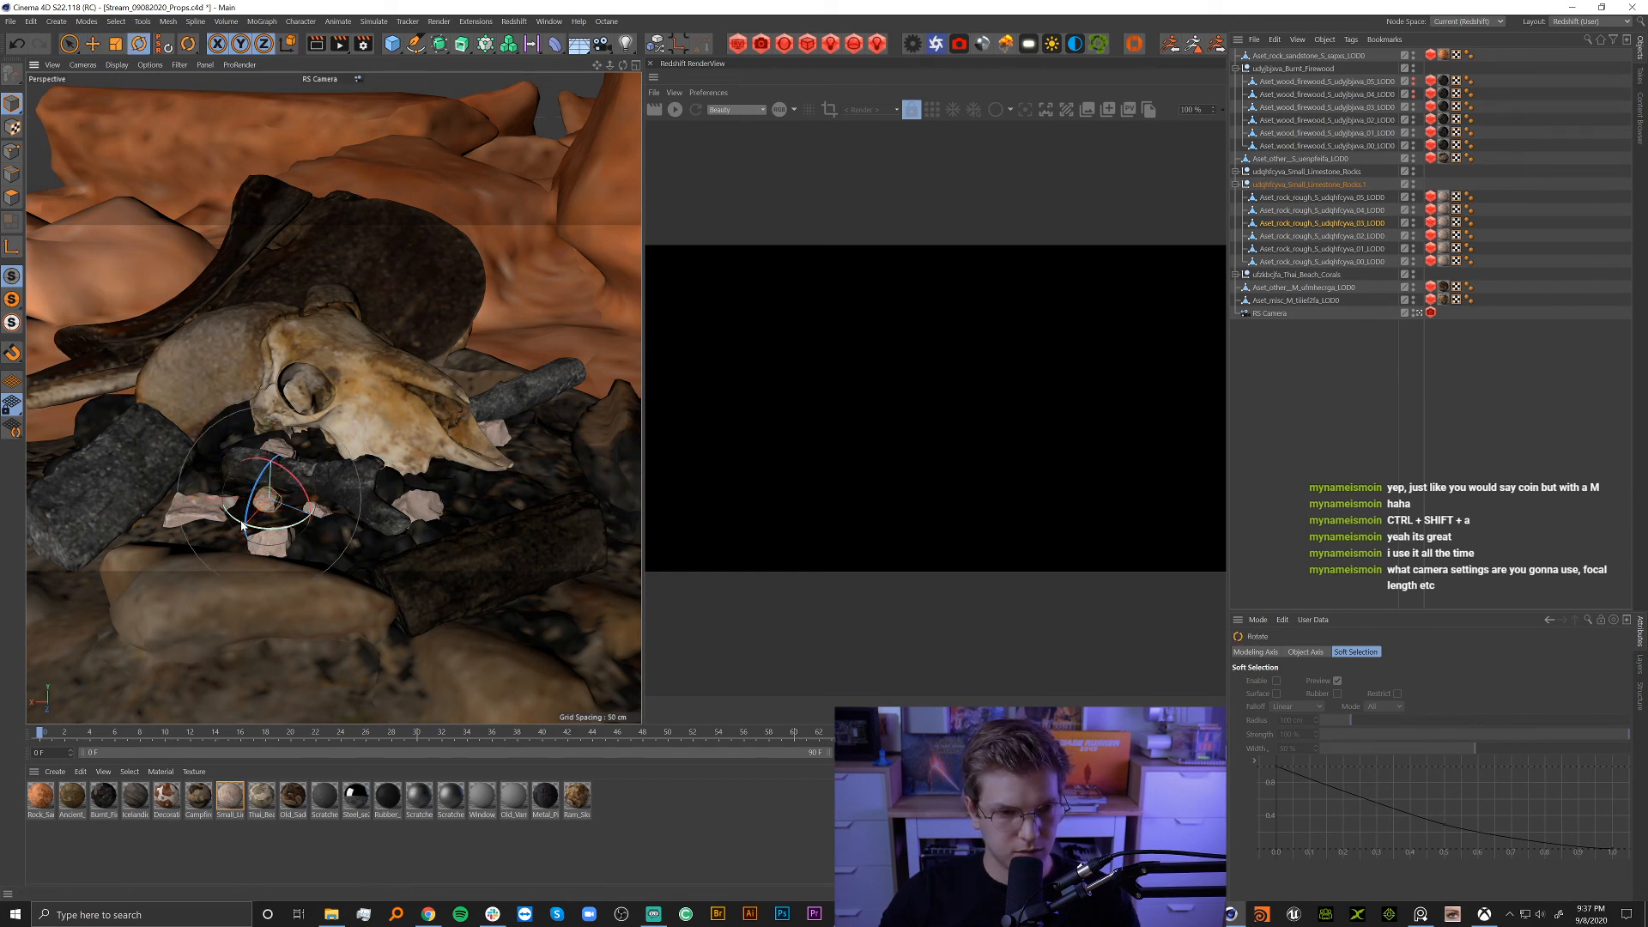
pyautogui.moveTo(272, 508); pyautogui.dragTo(312, 517)
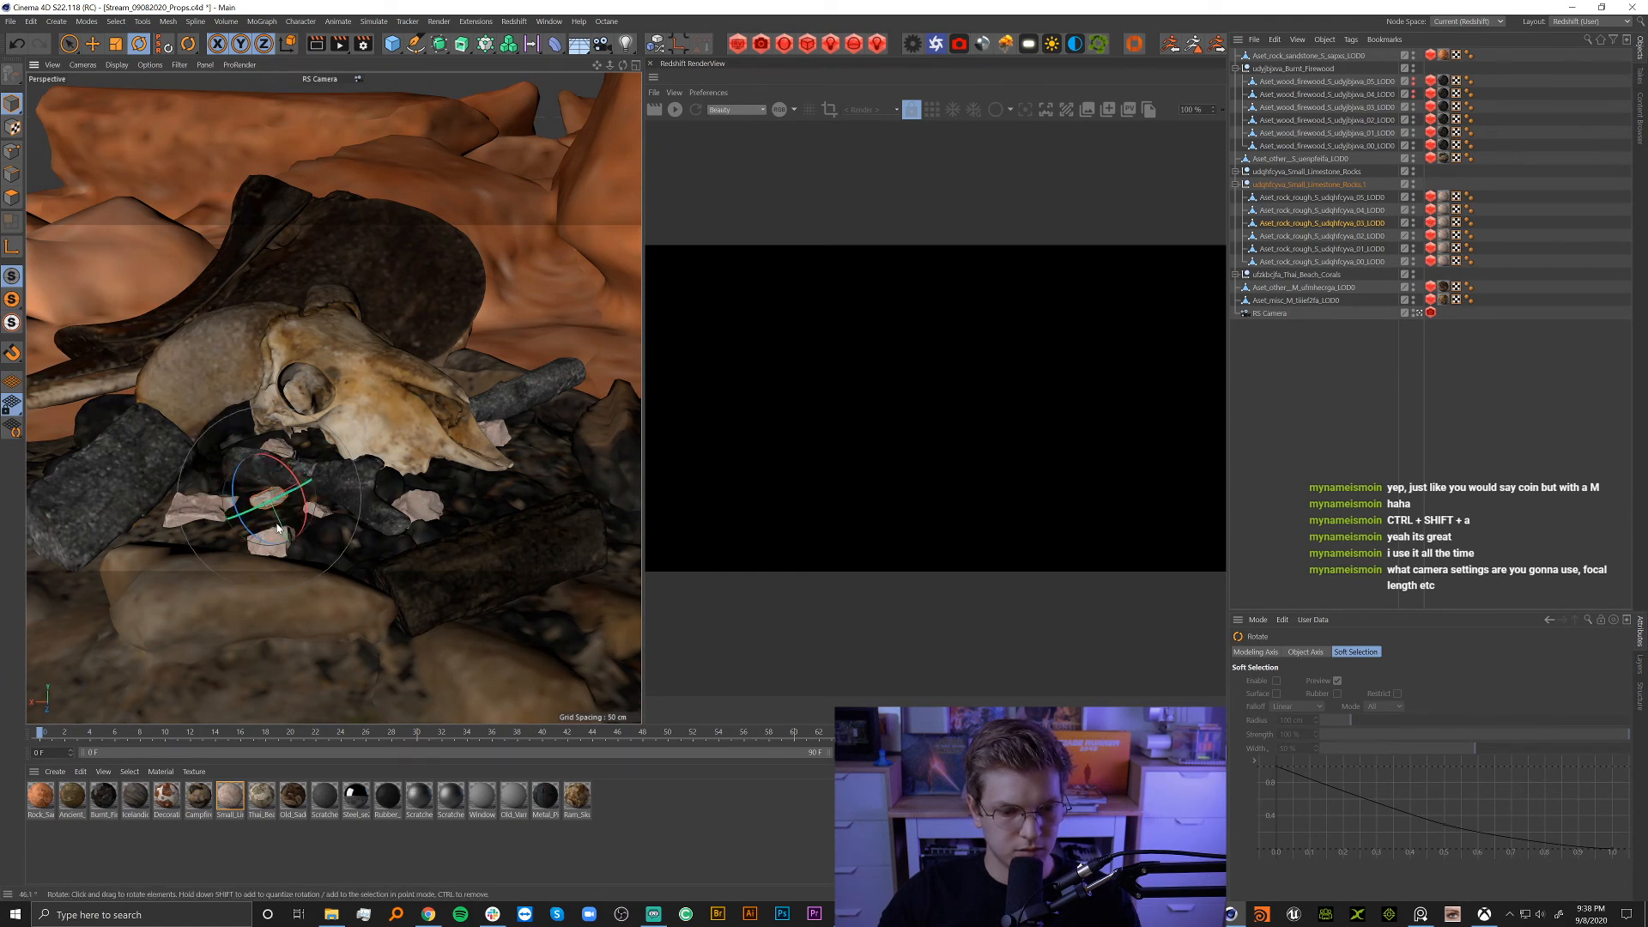
# Move the scaled-down rock to the ash below the tip of the skull's snout, lower it and adjust its rotation.
pyautogui.press('e')
pyautogui.moveTo(224, 518); pyautogui.dragTo(473, 496)
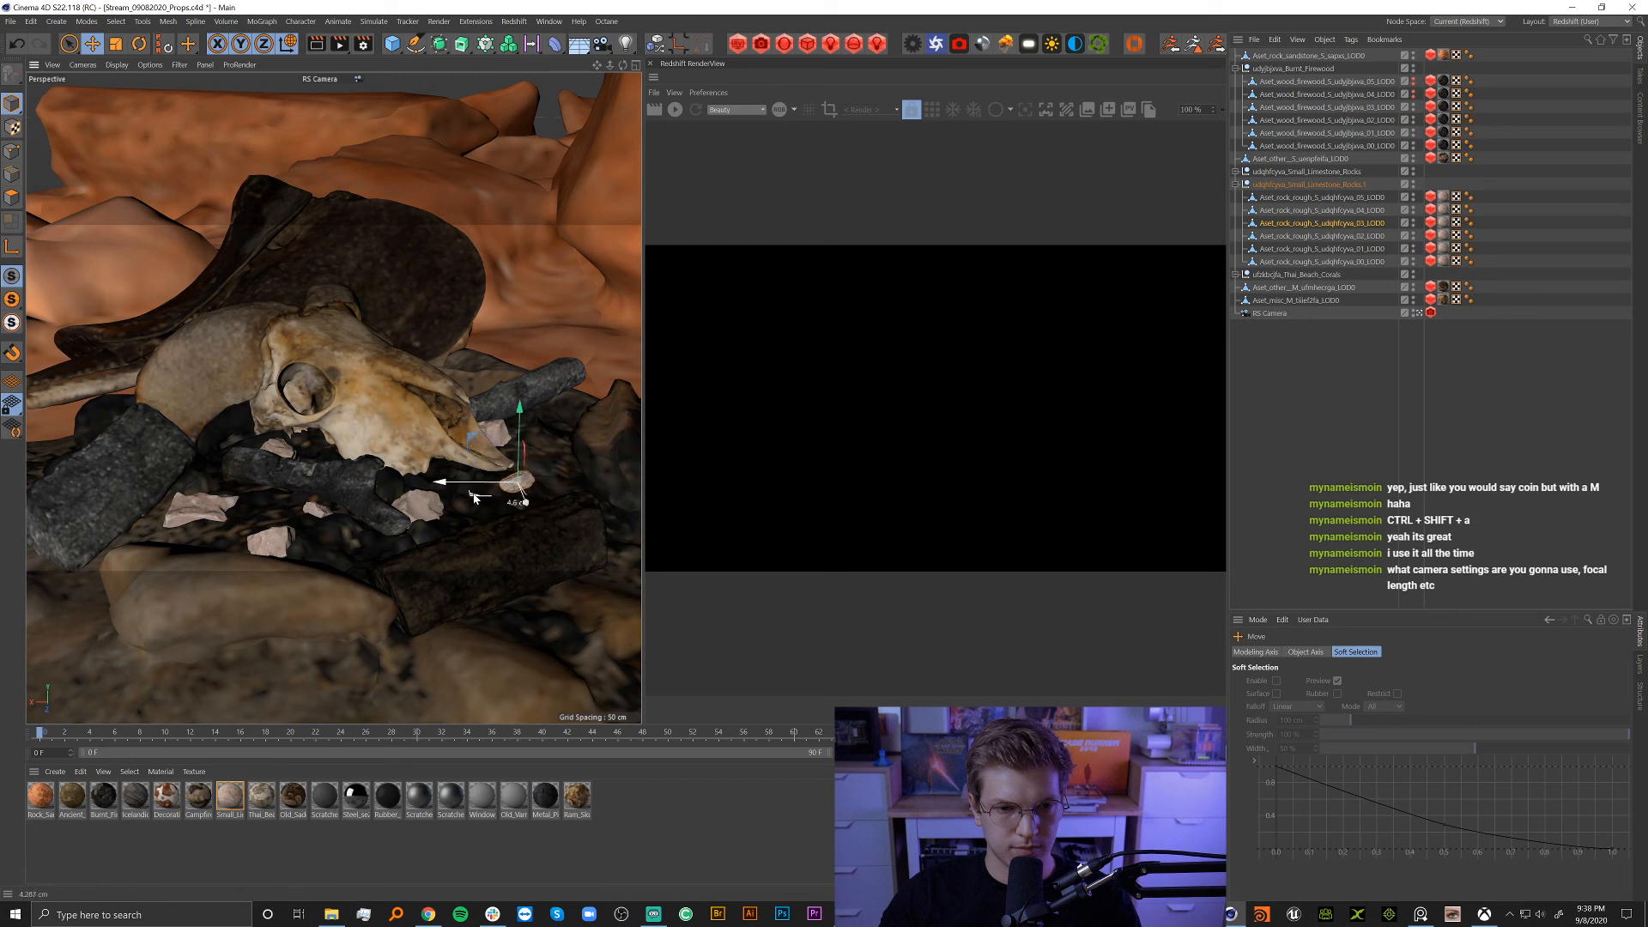
pyautogui.moveTo(519, 415); pyautogui.dragTo(520, 438)
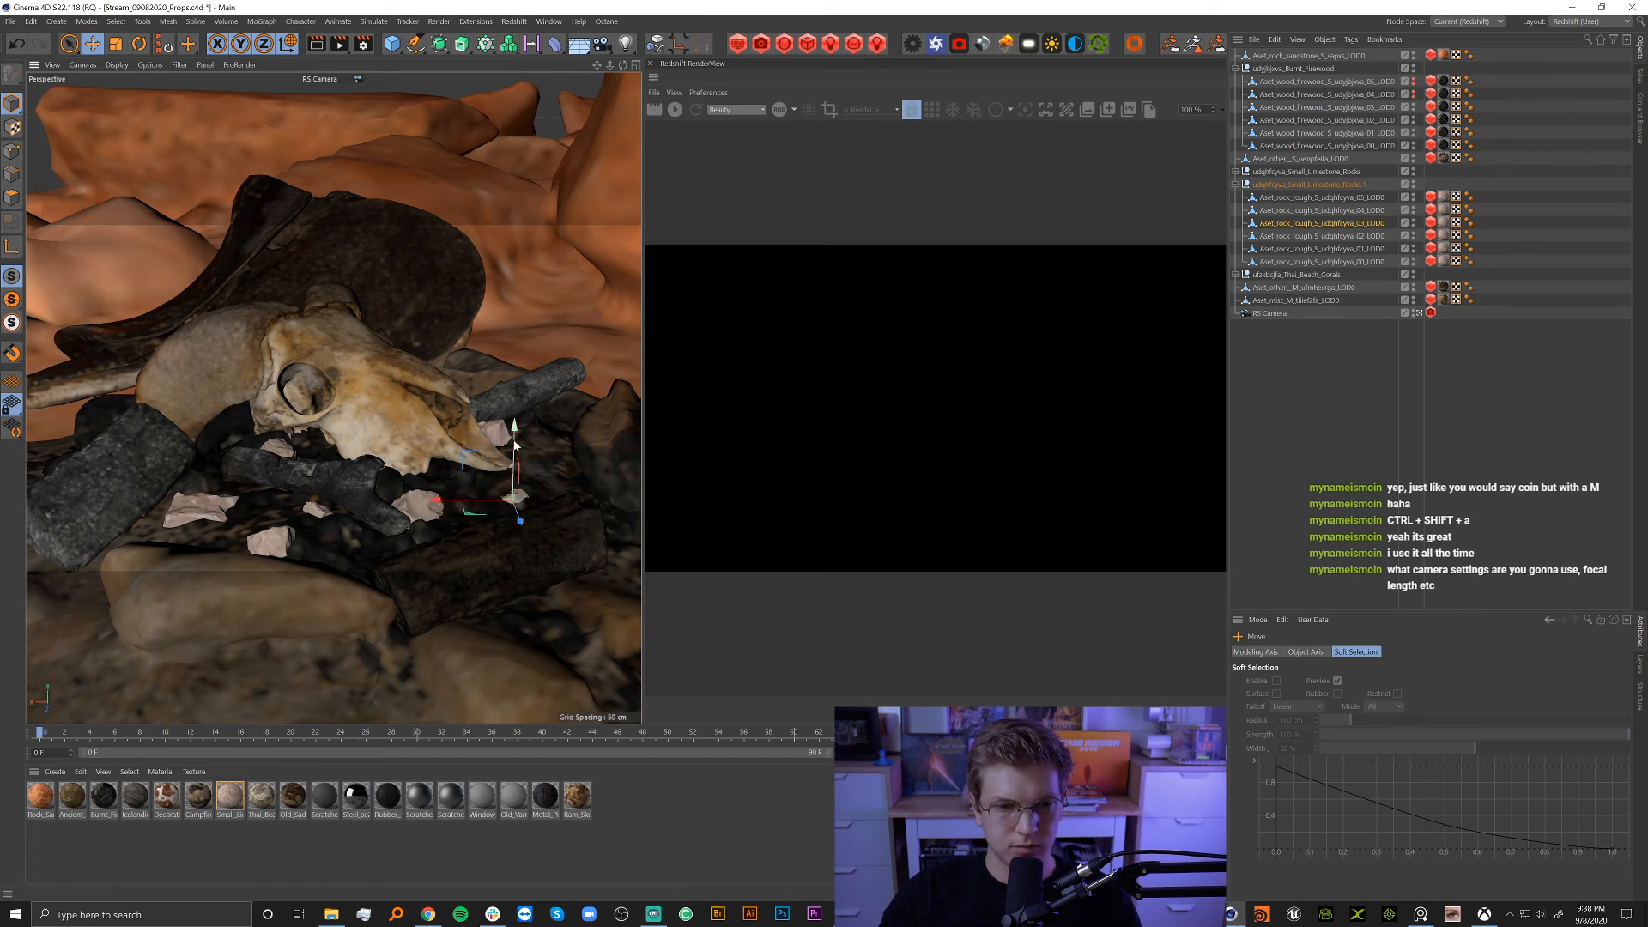
pyautogui.press('r')
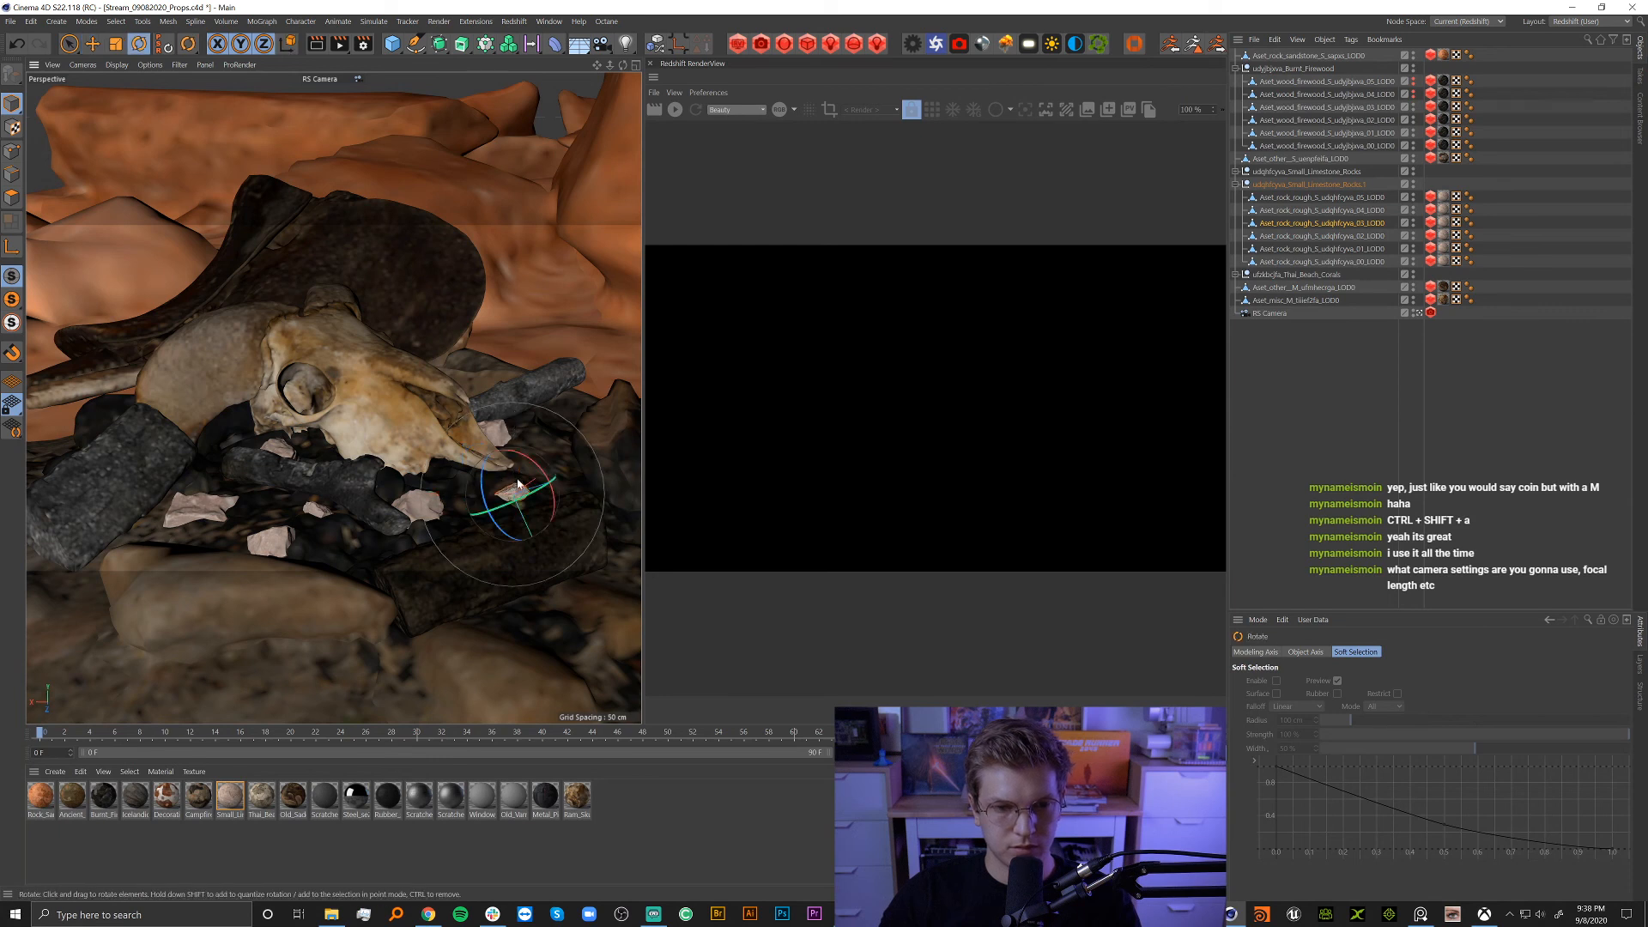
pyautogui.moveTo(528, 464); pyautogui.dragTo(539, 465)
# Rotate the copied rock Aset_rock_rough_S_udqhfcyva_02_LOD0 and place it on the ash between the two larger limestone rocks and the front stone.
pyautogui.click(1320, 236)
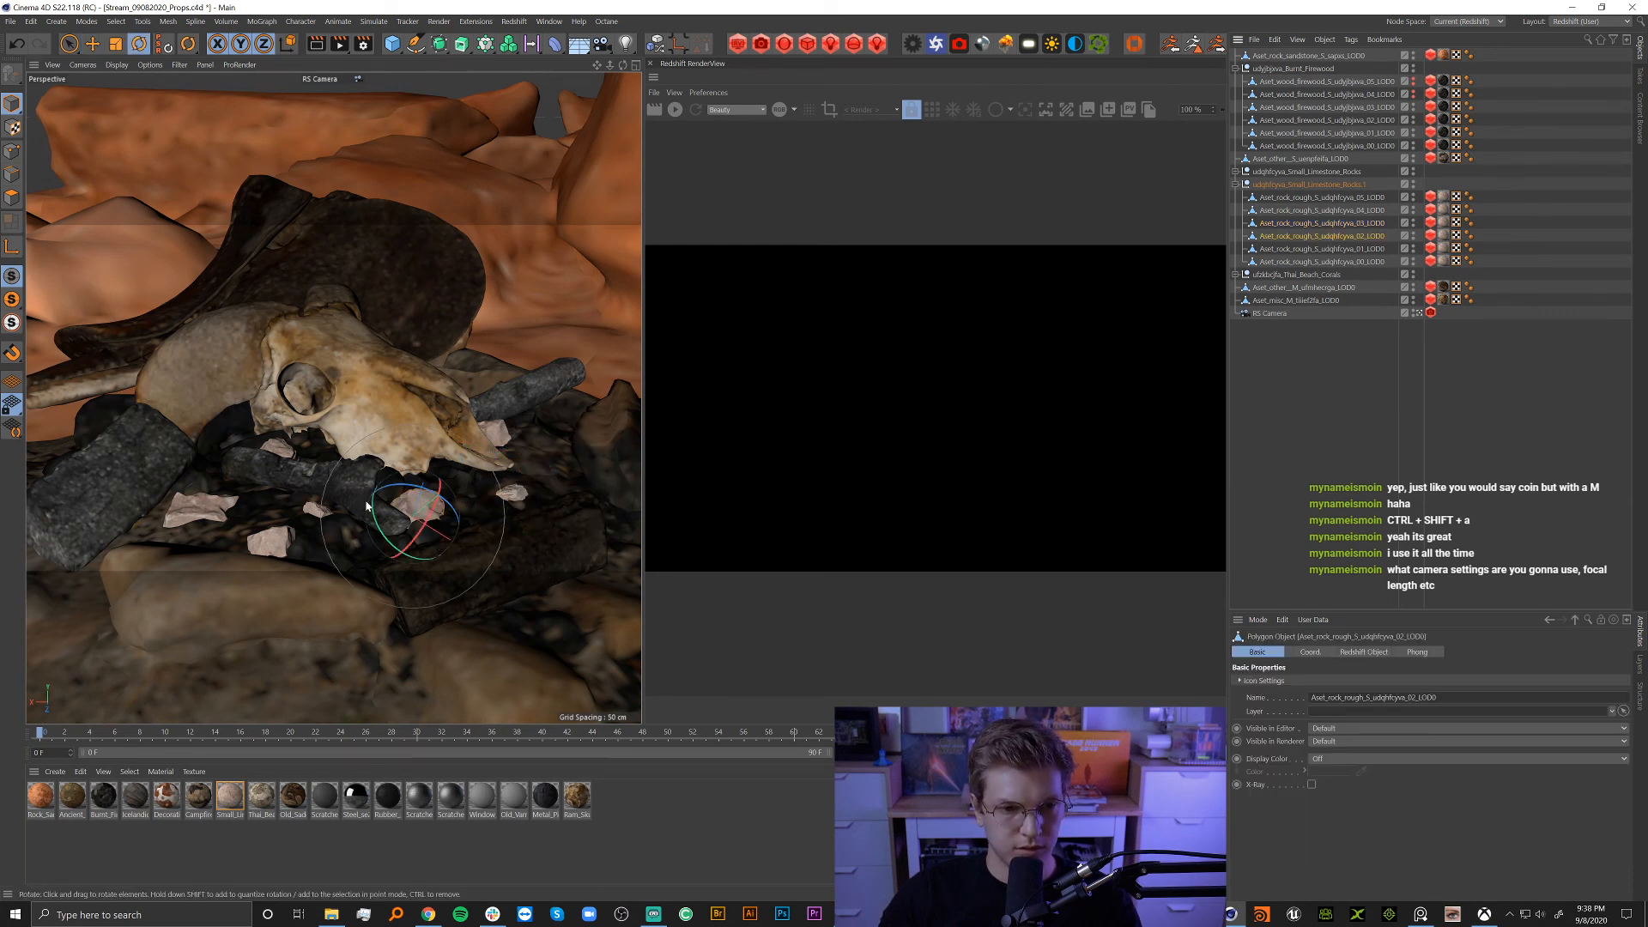
pyautogui.press('e')
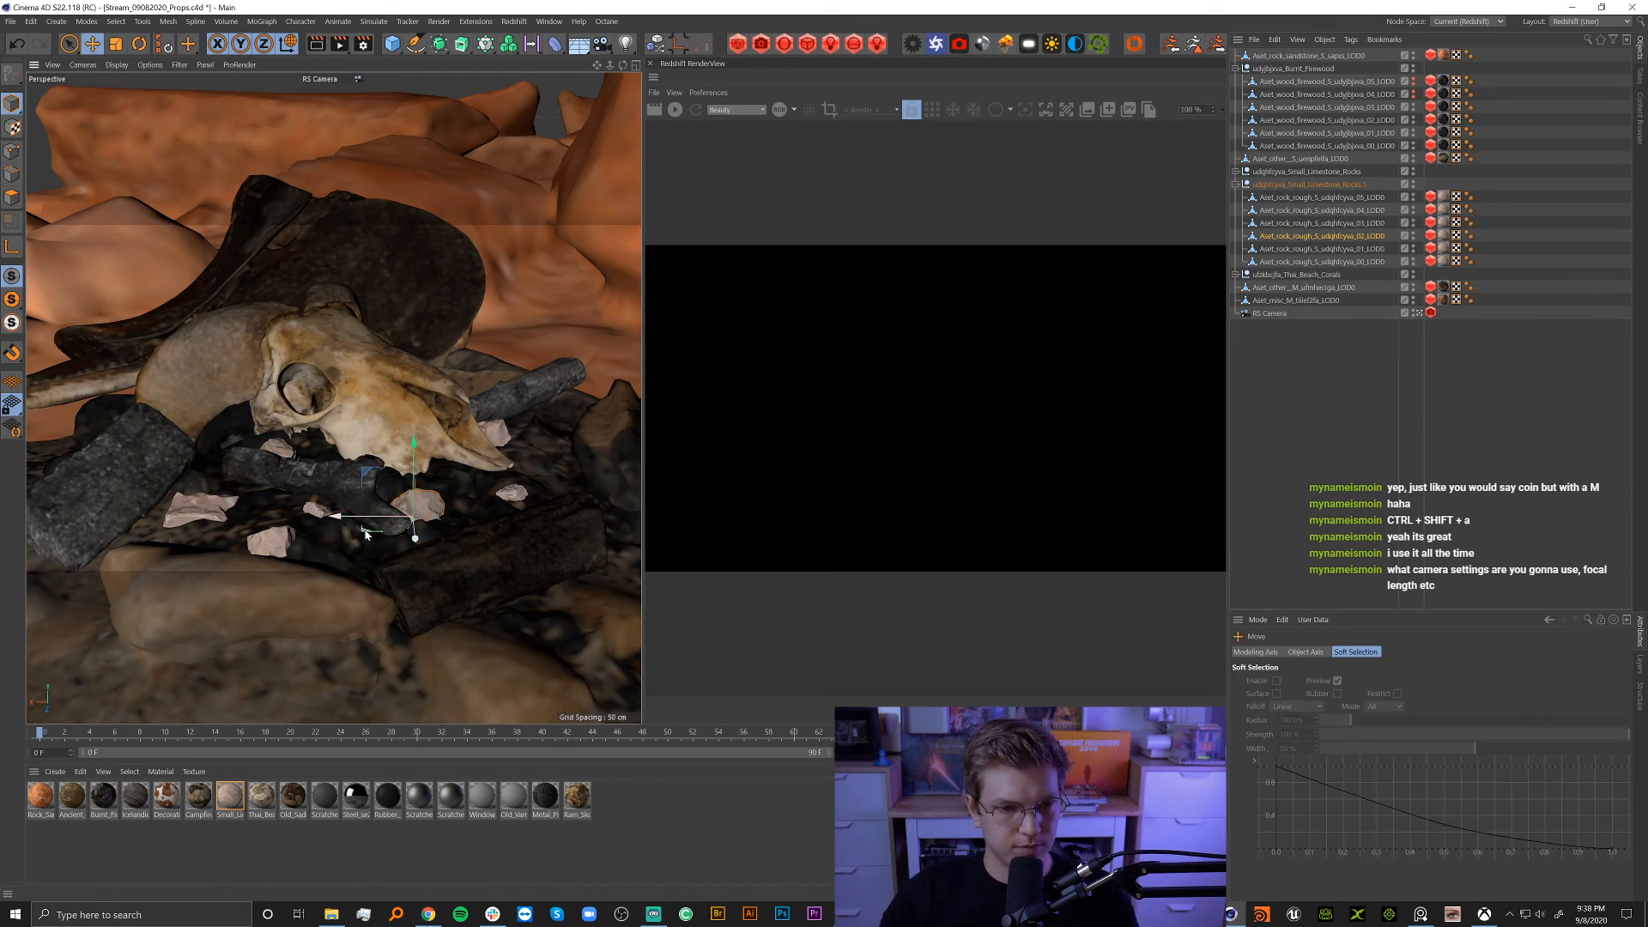
pyautogui.moveTo(365, 533); pyautogui.dragTo(483, 546)
pyautogui.press('t')
pyautogui.press('r')
pyautogui.moveTo(339, 556); pyautogui.dragTo(360, 616)
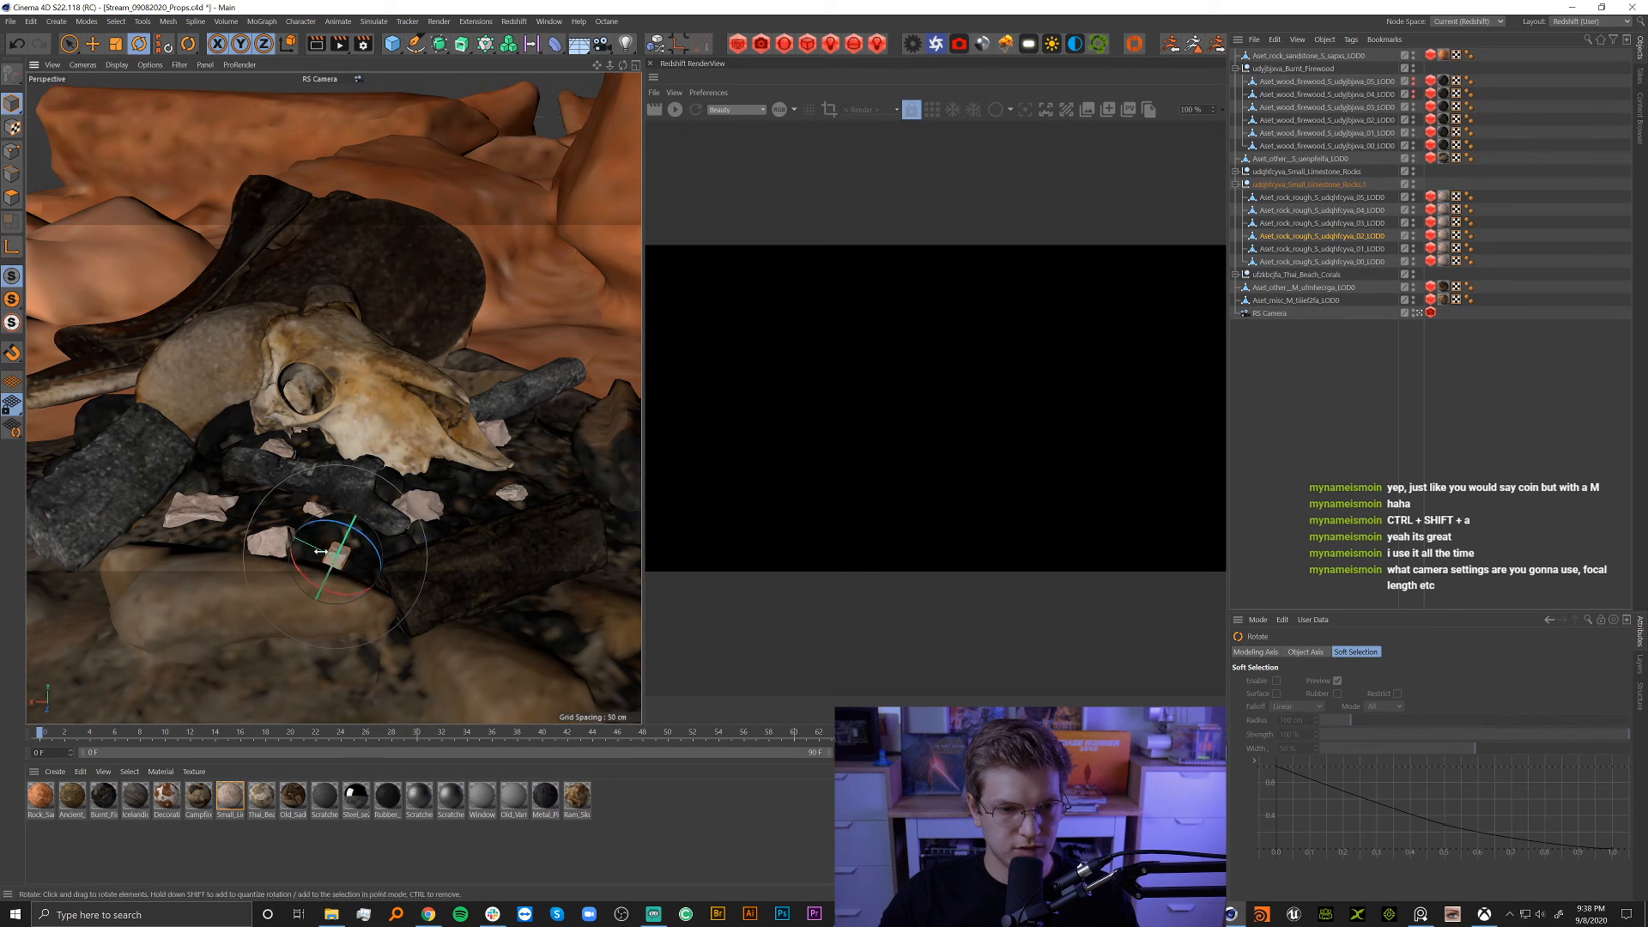
pyautogui.moveTo(321, 551); pyautogui.dragTo(389, 578)
pyautogui.press('e')
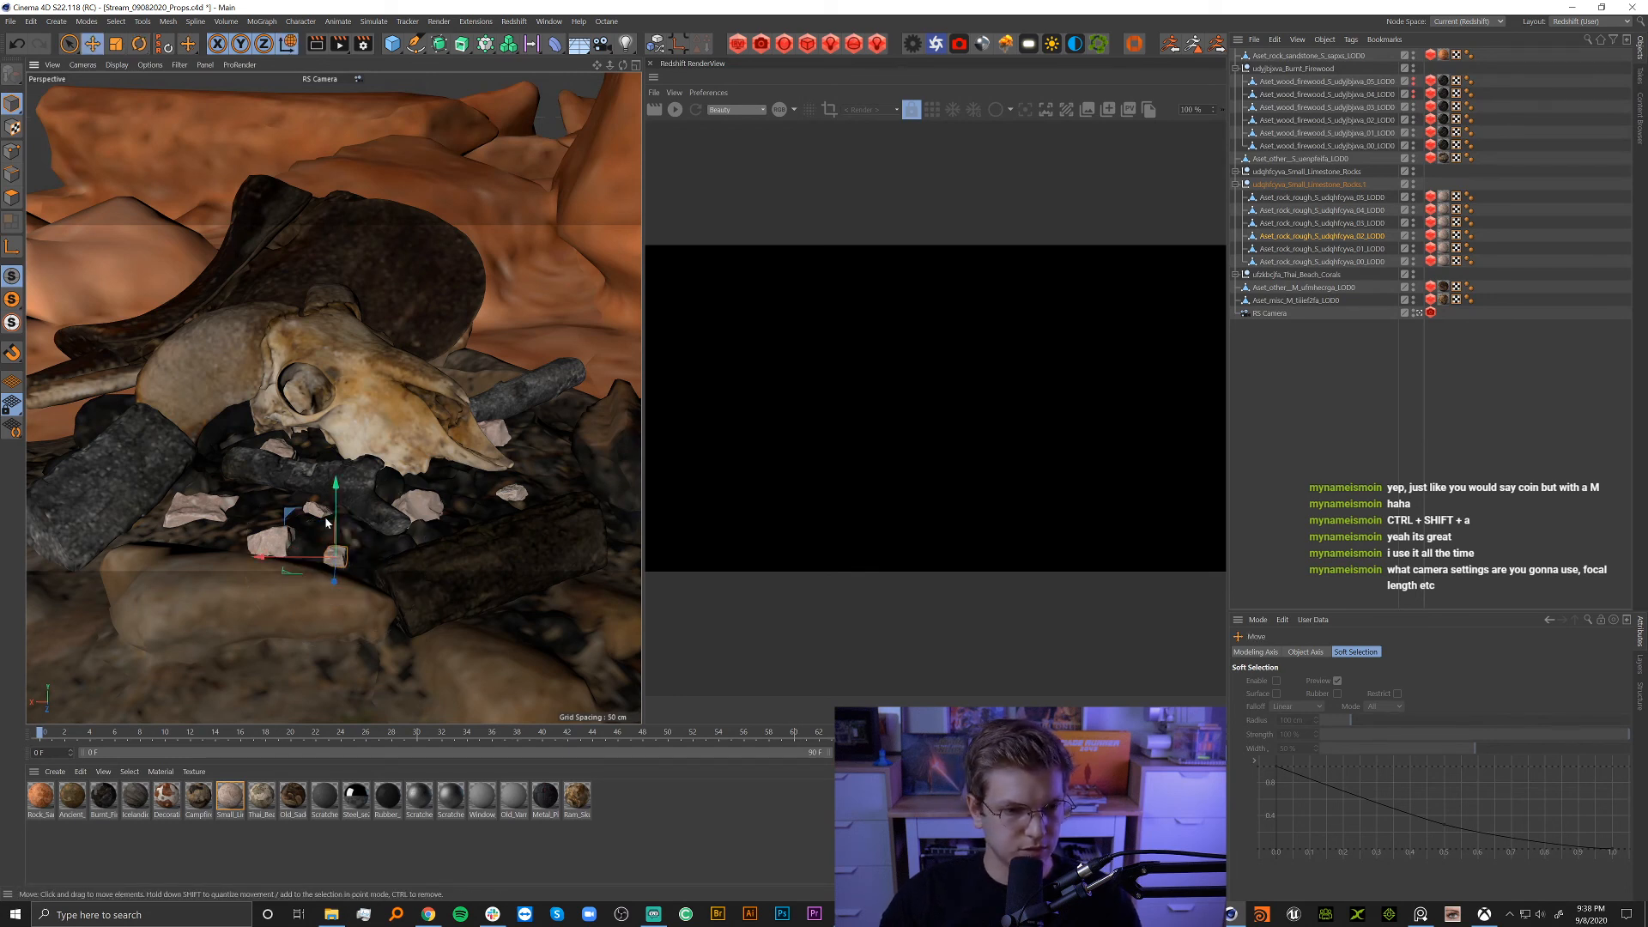
pyautogui.moveTo(326, 521); pyautogui.dragTo(213, 558)
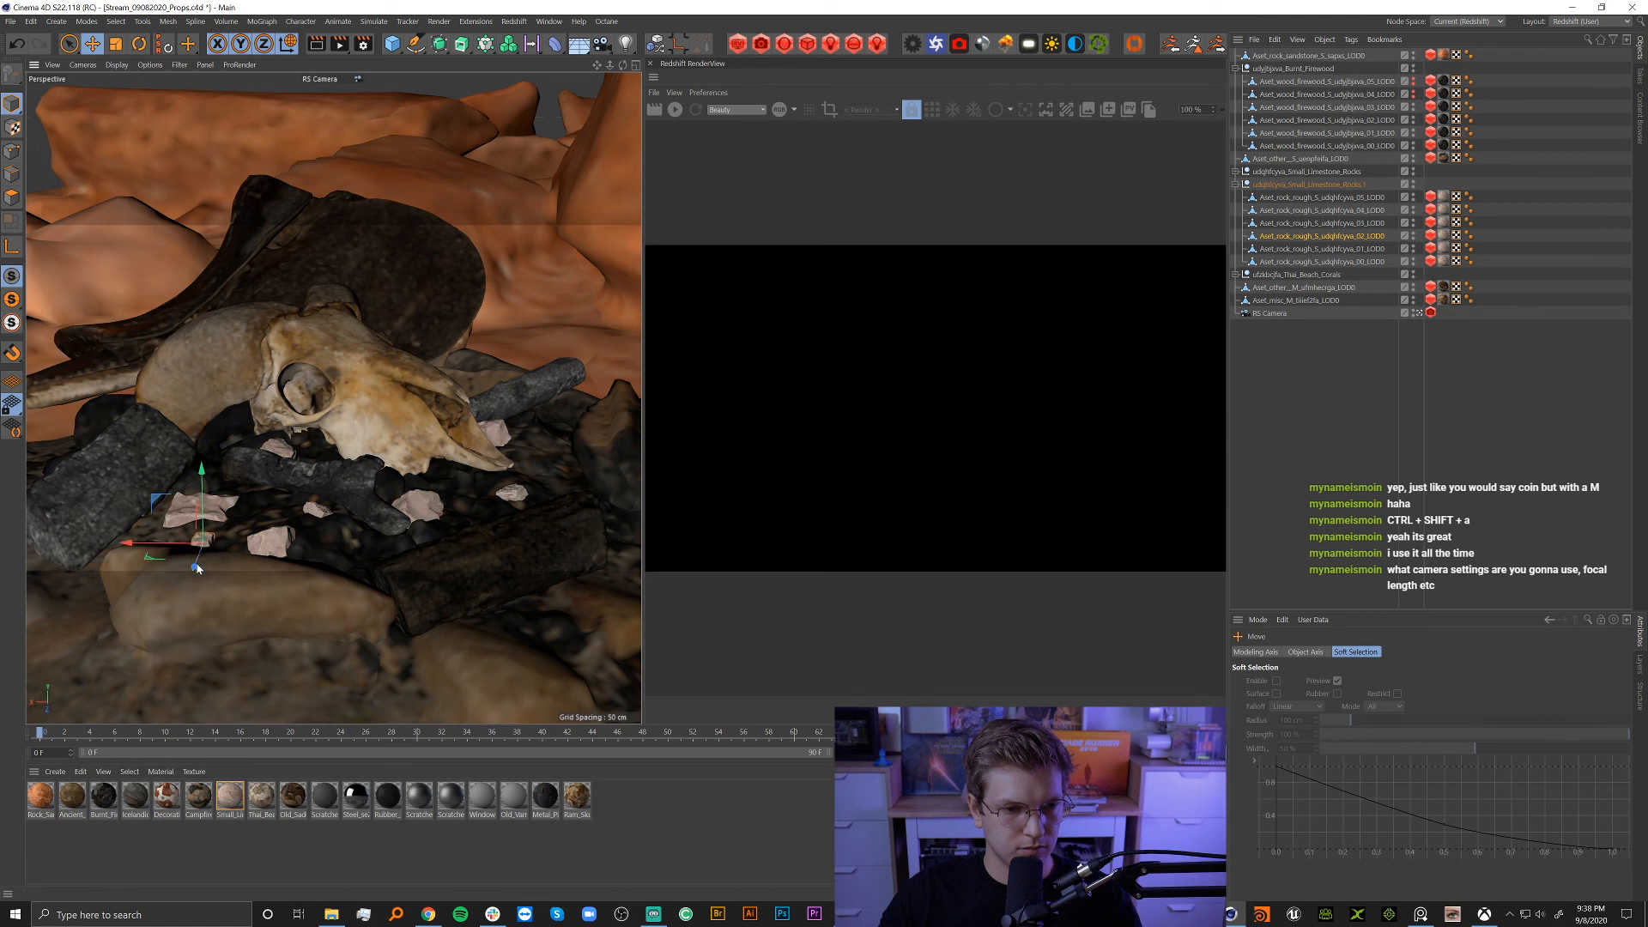
# Delete the two unused rock copies, 00 and 01, from the duplicated Small_Limestone_Rocks group and collapse the group.
pyautogui.click(220, 513)
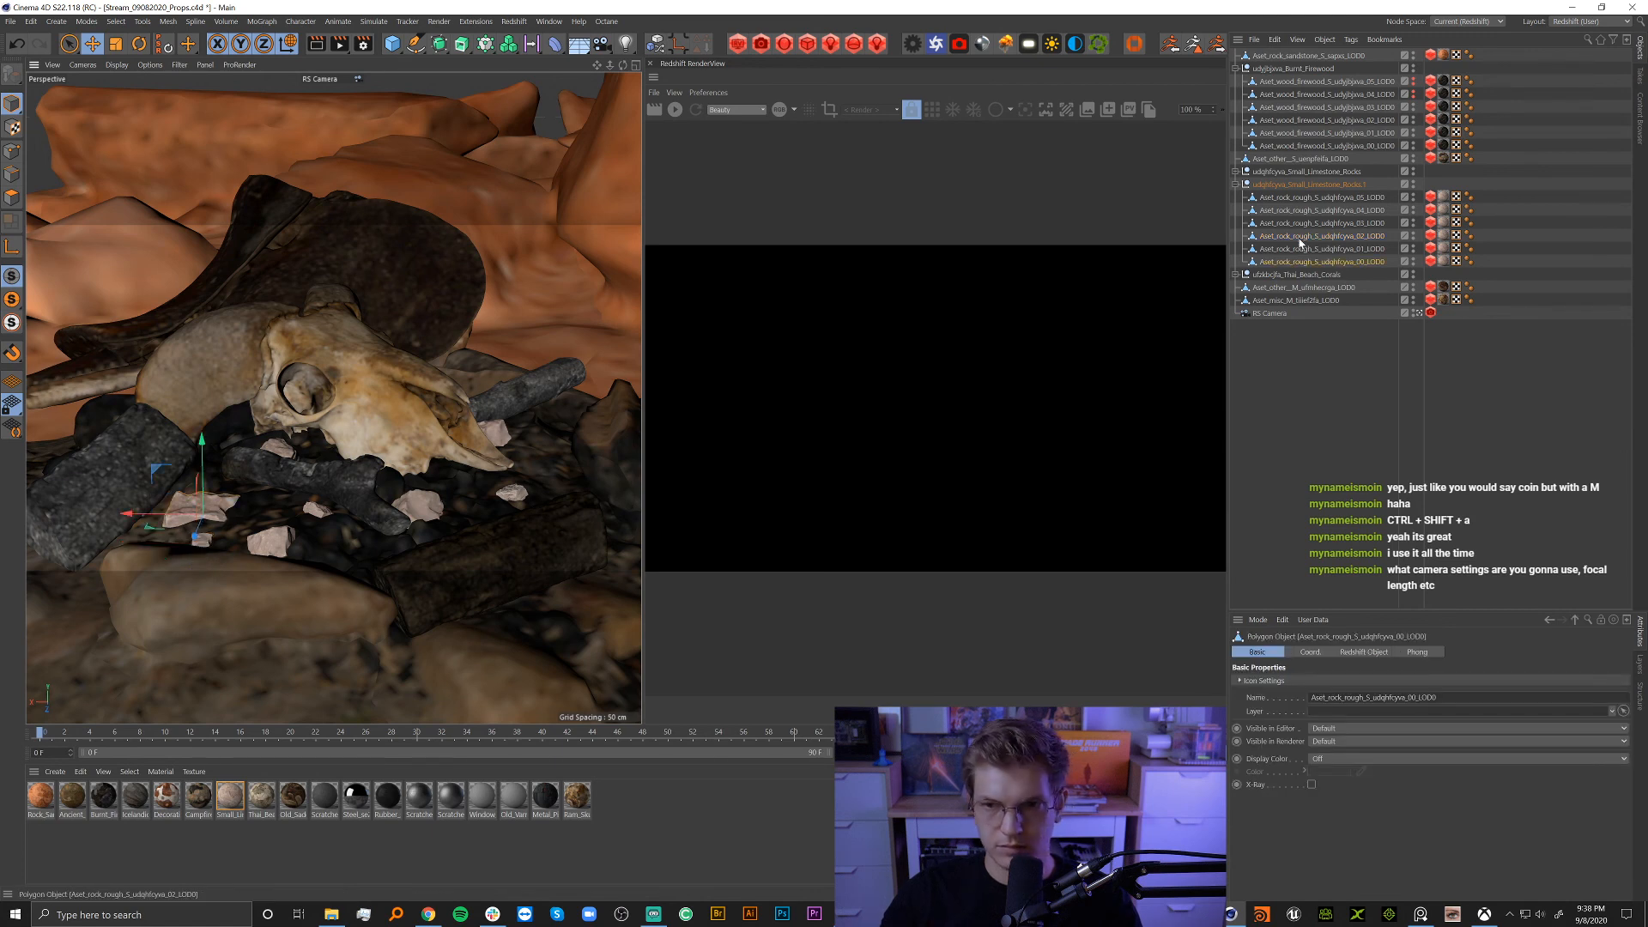
pyautogui.press('Delete')
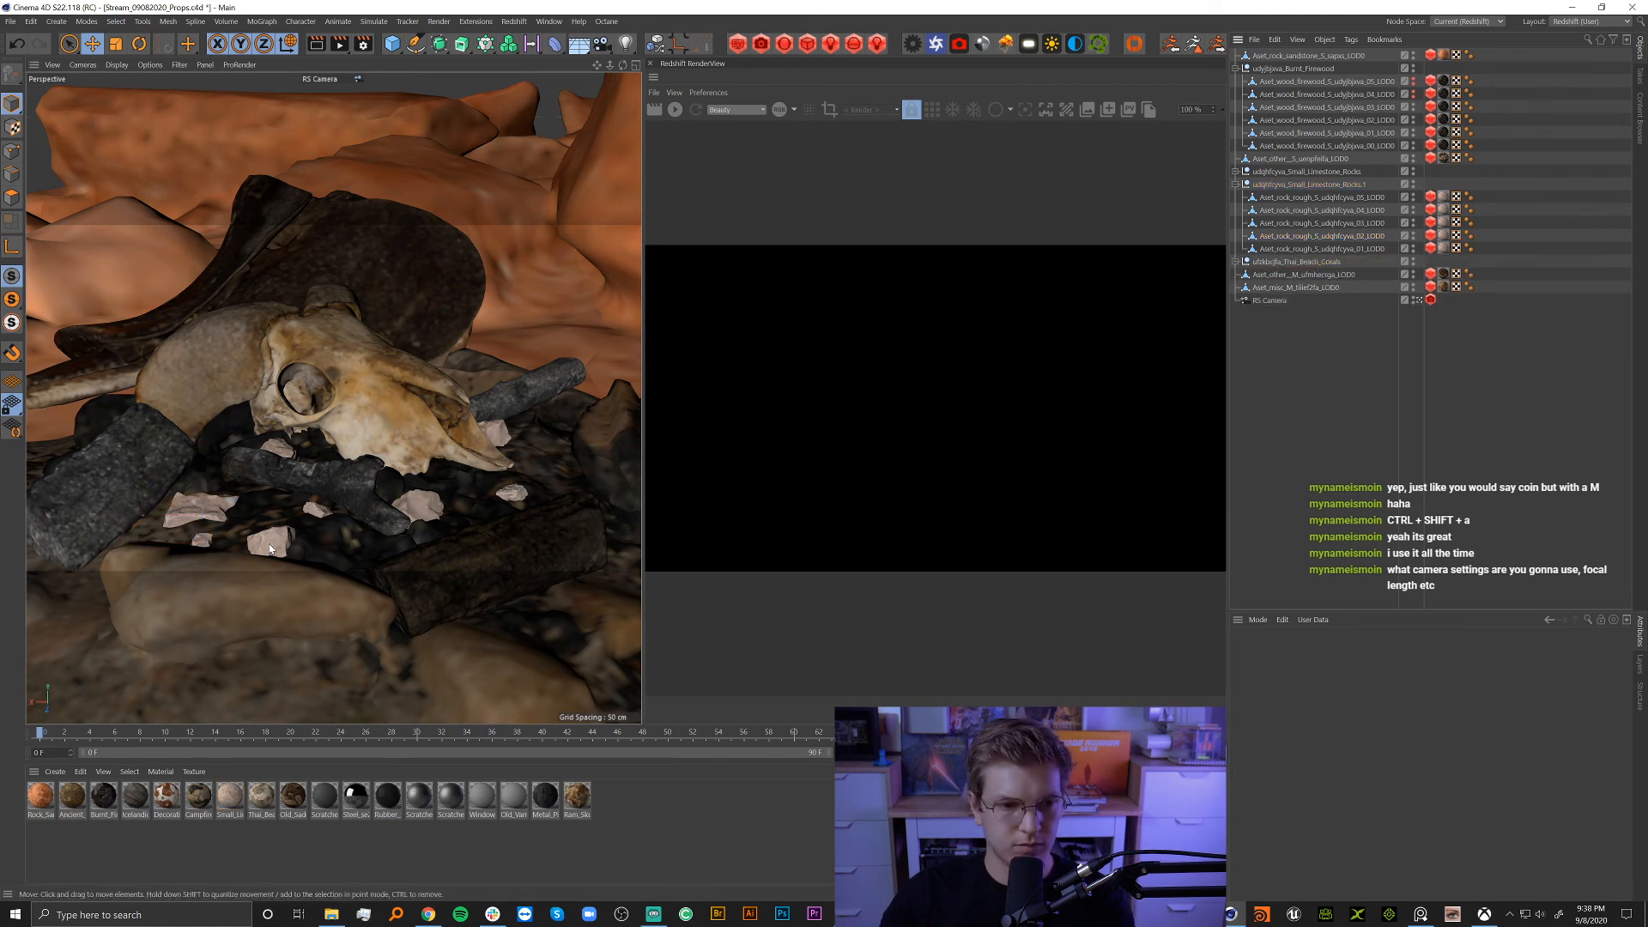
pyautogui.press('Delete')
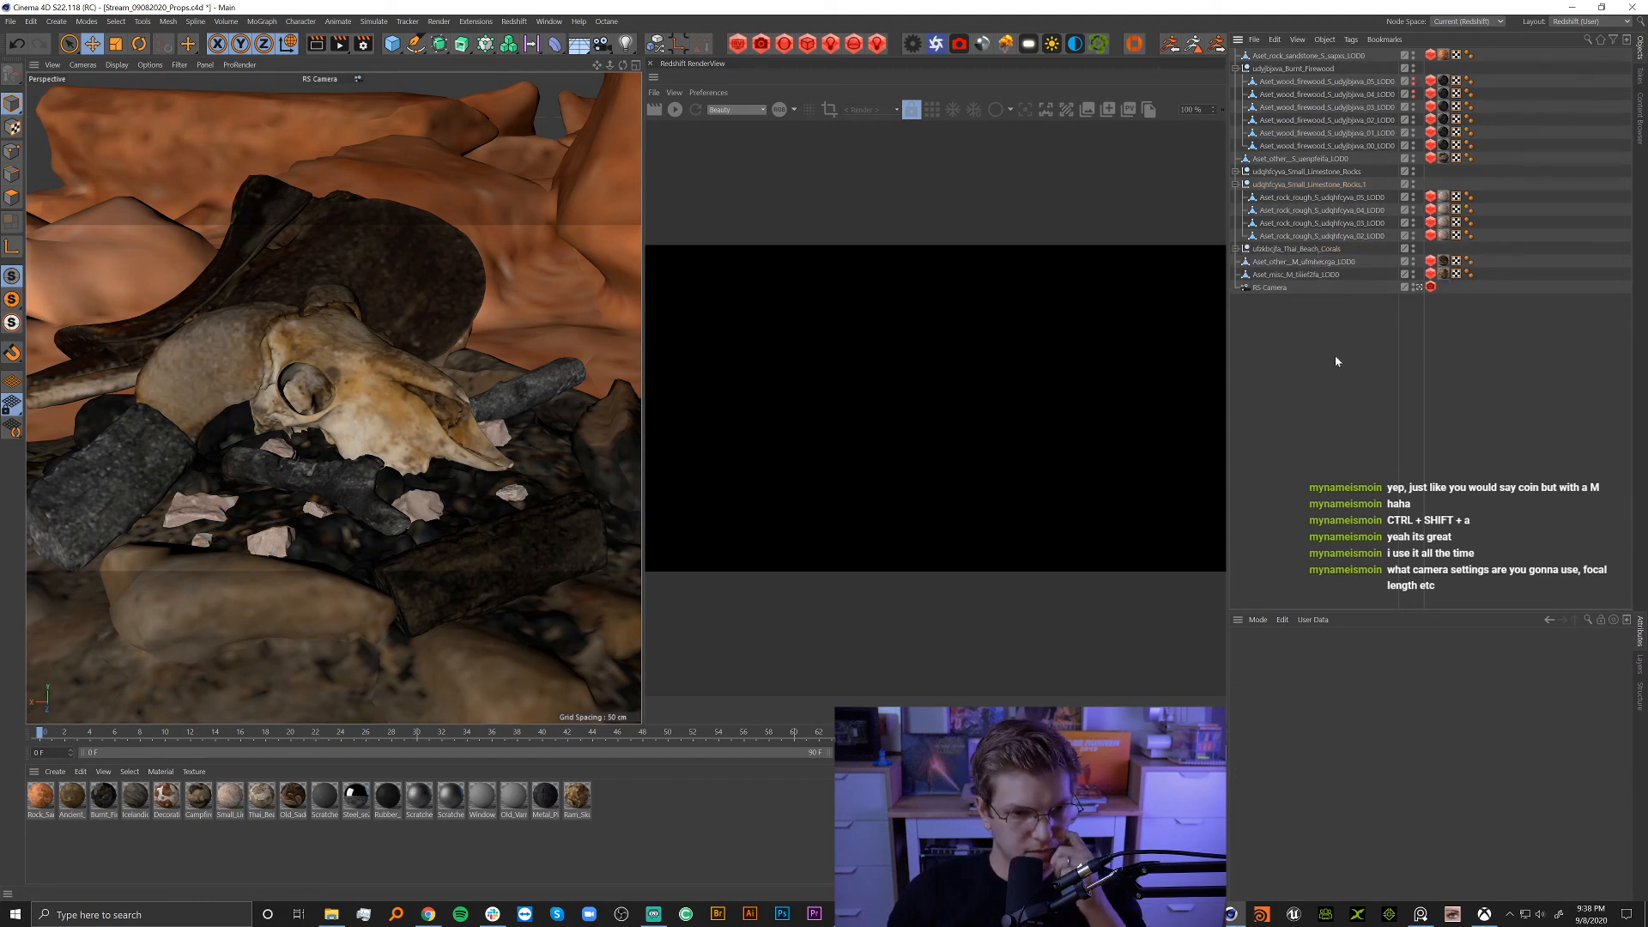
pyautogui.click(1241, 184)
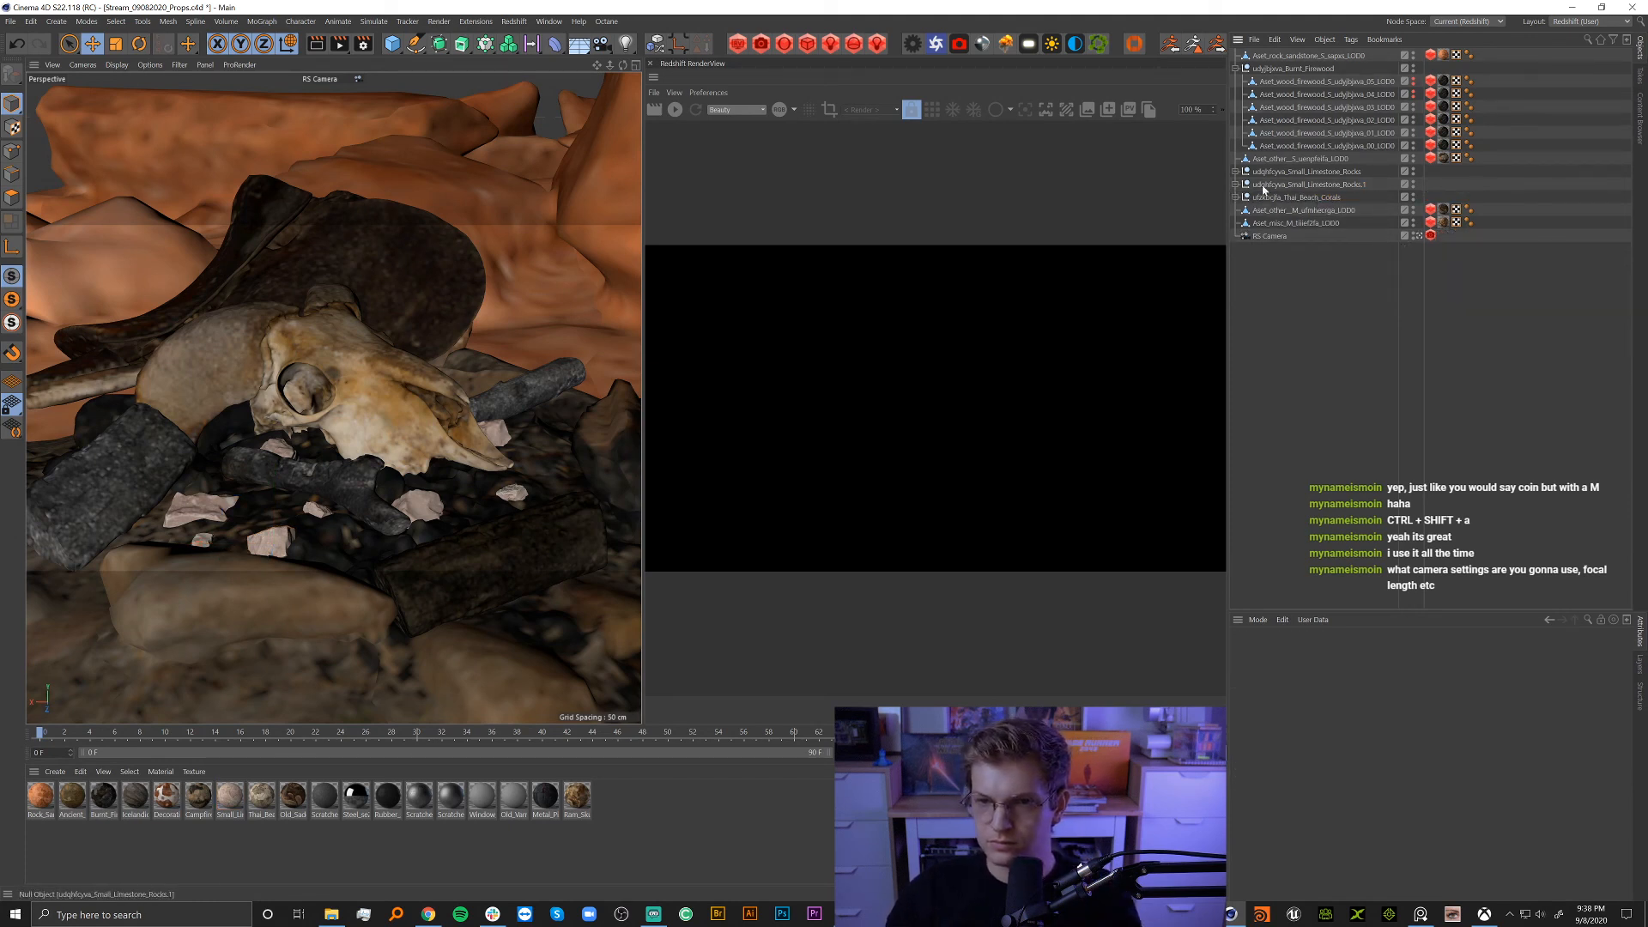
# Examine the campfire, saddle and spare props from outside the RS Camera, and return to the camera view.
pyautogui.click(1420, 236)
pyautogui.scroll(5, 478, 349)
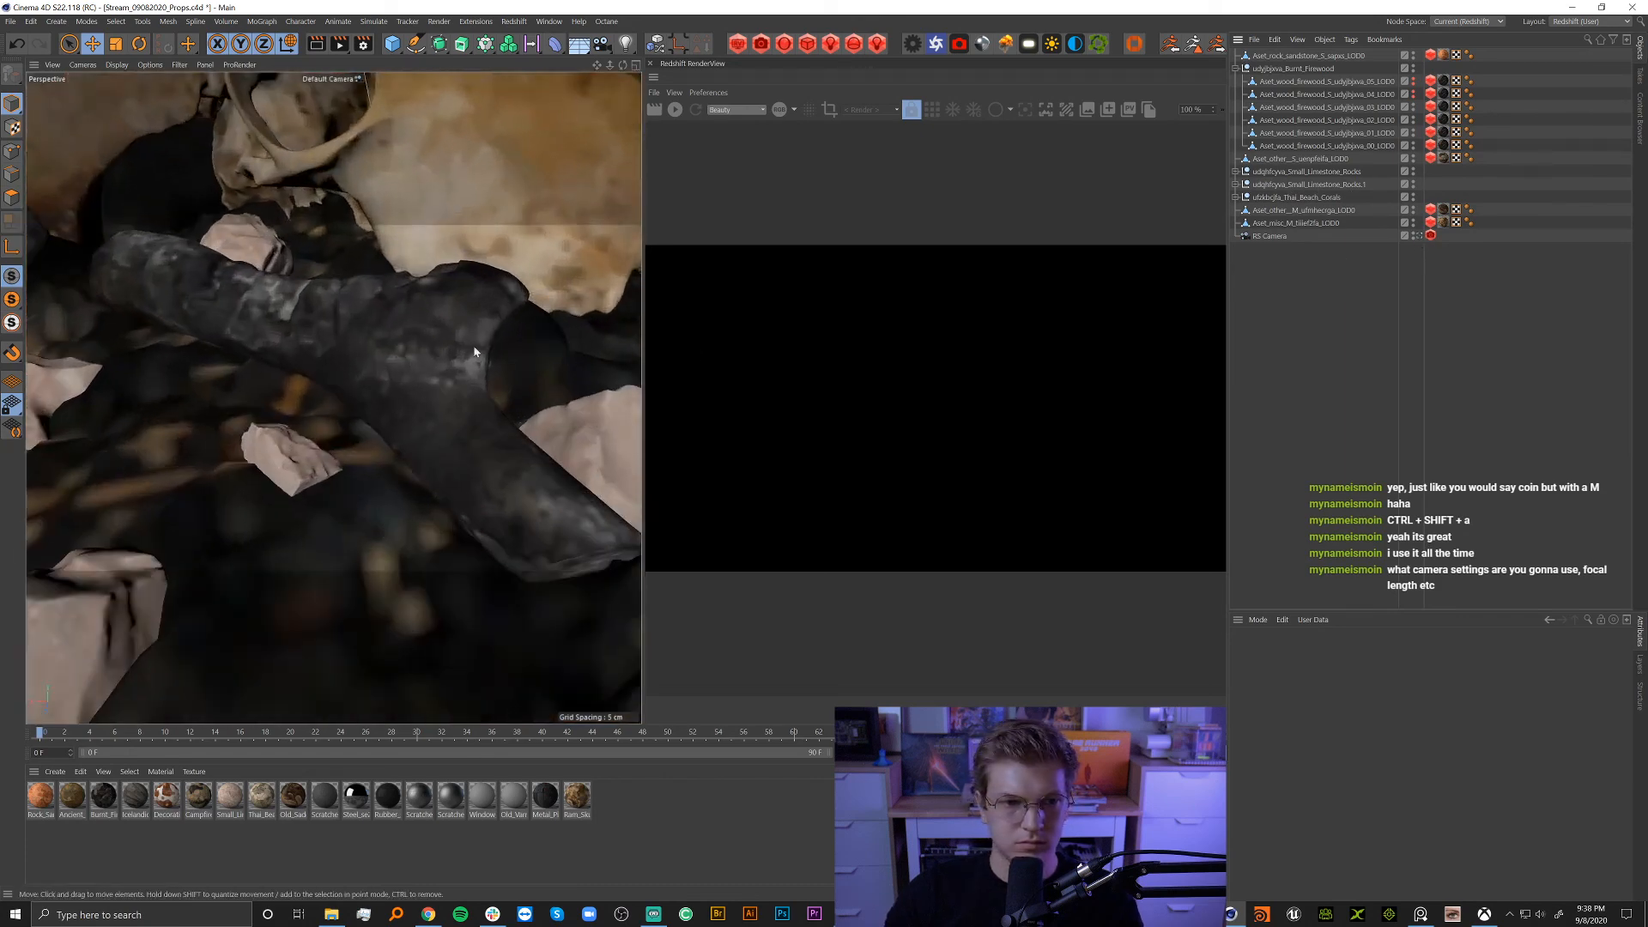
pyautogui.scroll(-12, 379, 335)
pyautogui.keyDown('alt'); pyautogui.moveTo(365, 333); pyautogui.dragTo(280, 391); pyautogui.keyUp('alt')
pyautogui.click(261, 395)
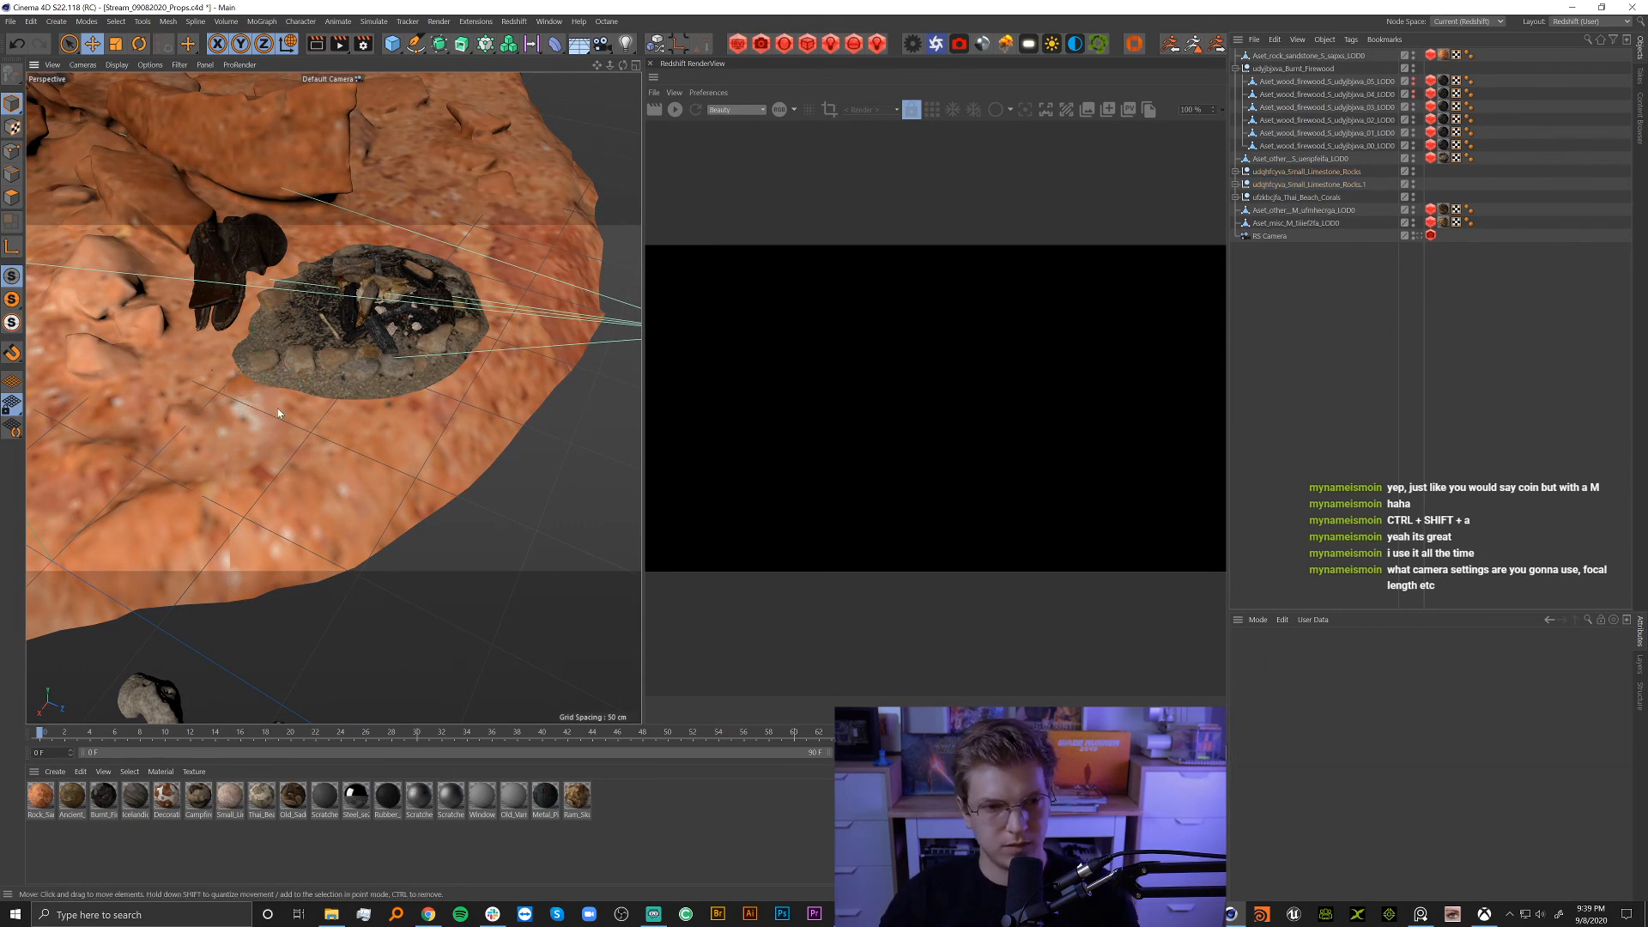
pyautogui.keyDown('alt'); pyautogui.moveTo(277, 408); pyautogui.dragTo(112, 380); pyautogui.keyUp('alt')
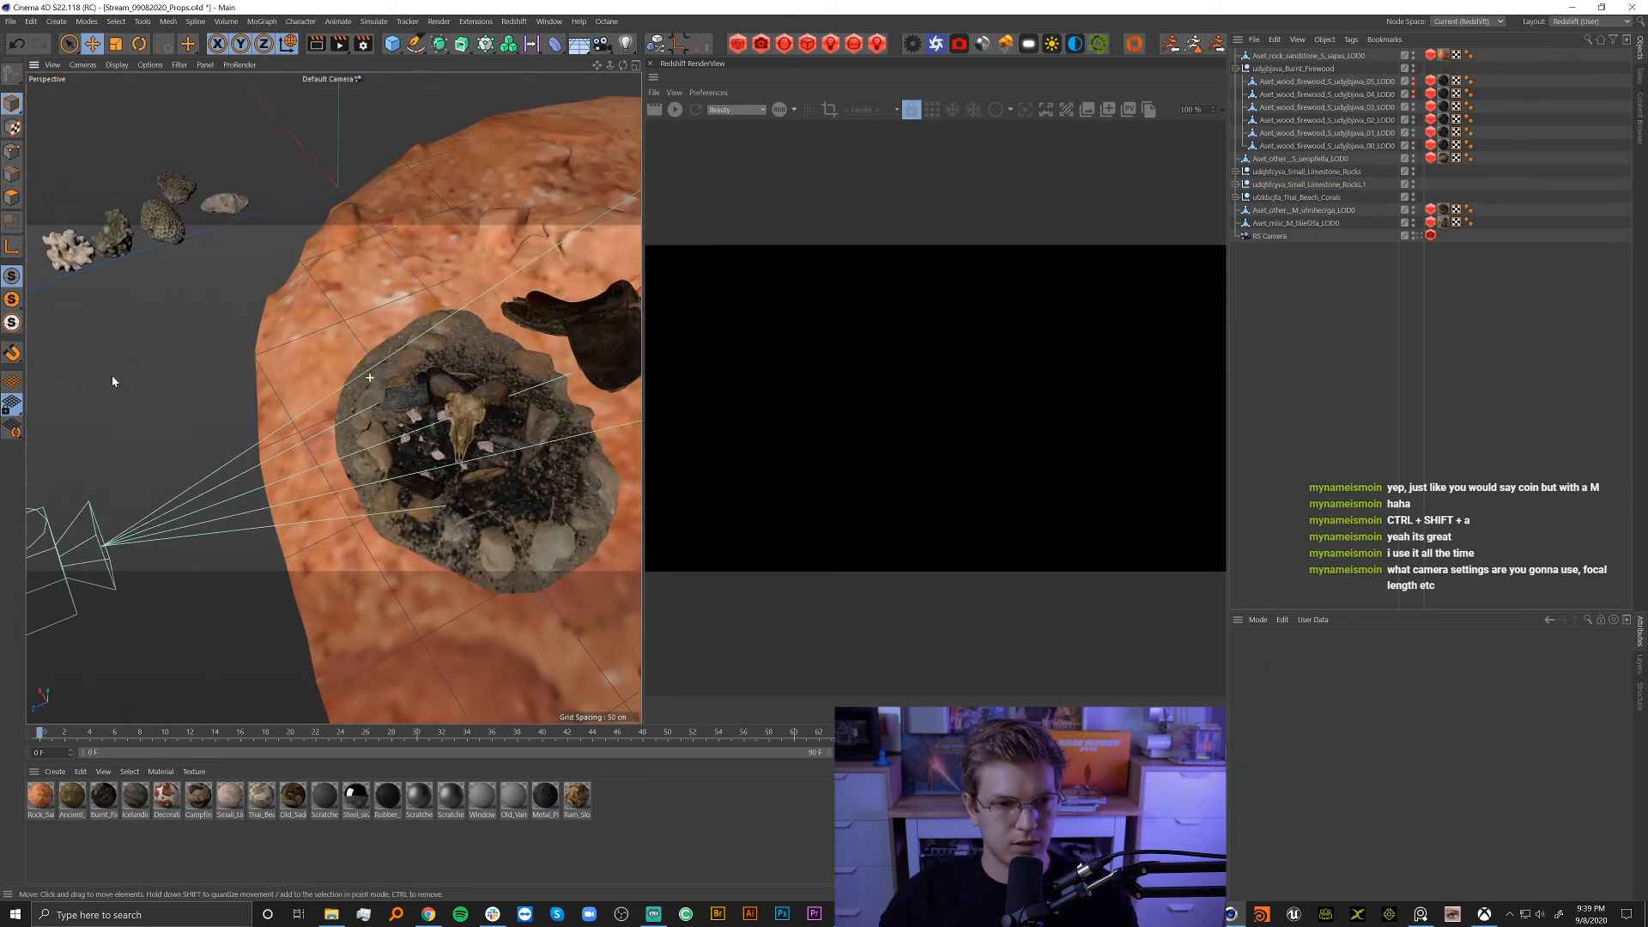
pyautogui.keyDown('alt'); pyautogui.moveTo(176, 236); pyautogui.dragTo(469, 309); pyautogui.keyUp('alt')
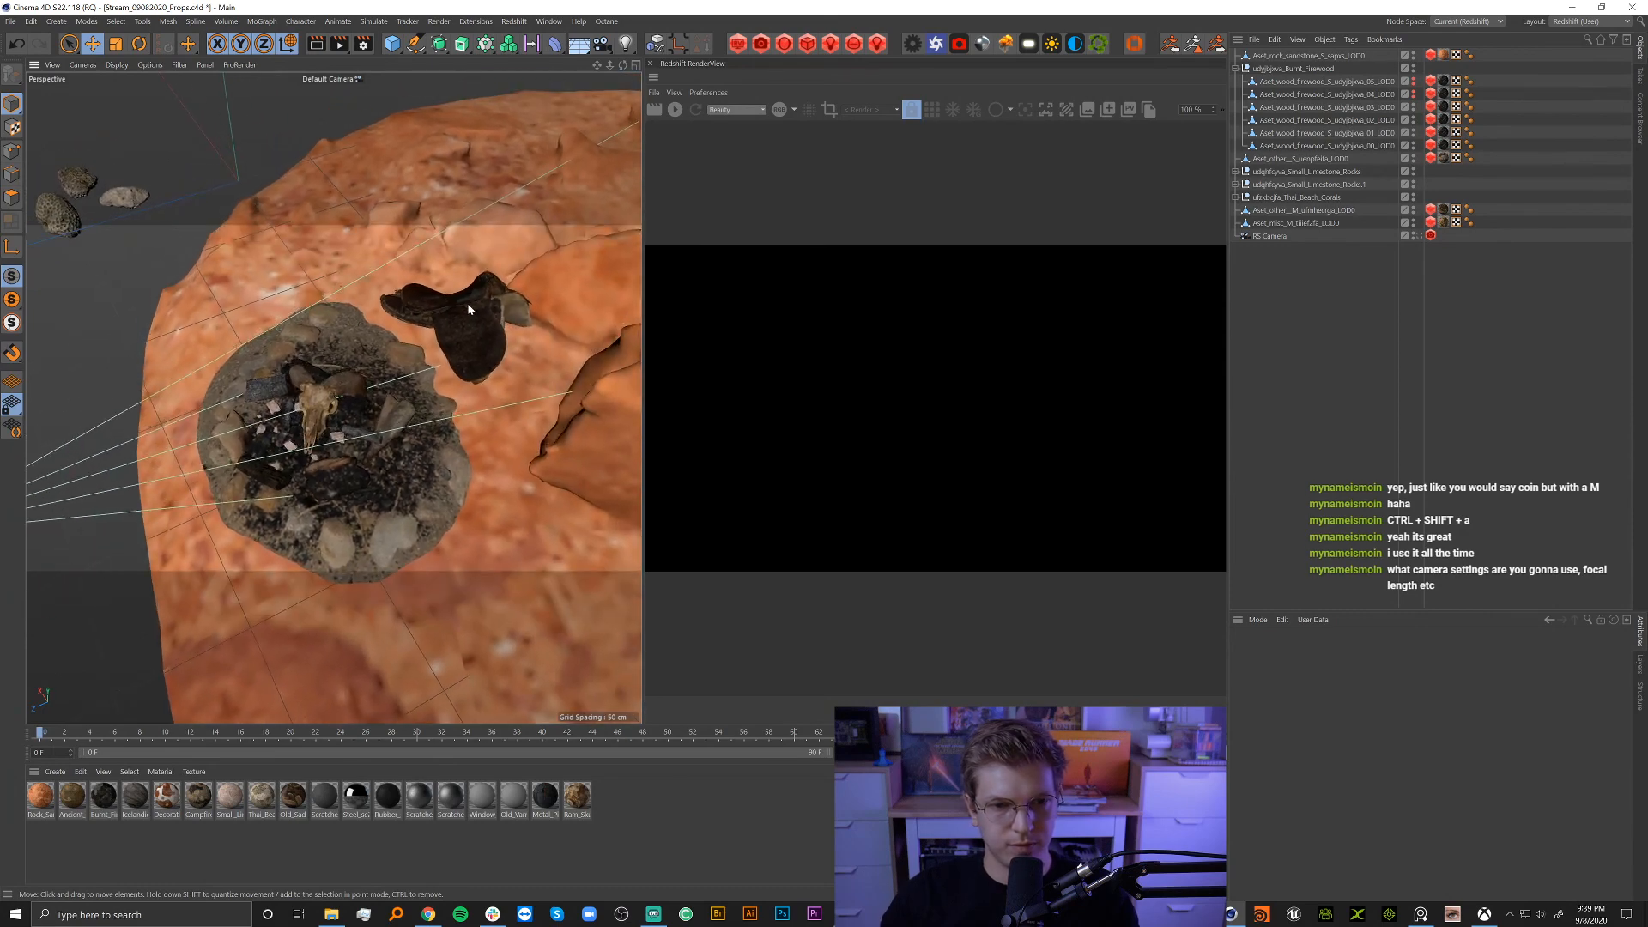
pyautogui.scroll(3, 374, 415)
pyautogui.keyDown('alt'); pyautogui.moveTo(516, 341); pyautogui.dragTo(516, 375); pyautogui.keyUp('alt')
pyautogui.keyDown('alt'); pyautogui.moveTo(466, 428); pyautogui.dragTo(373, 412); pyautogui.keyUp('alt')
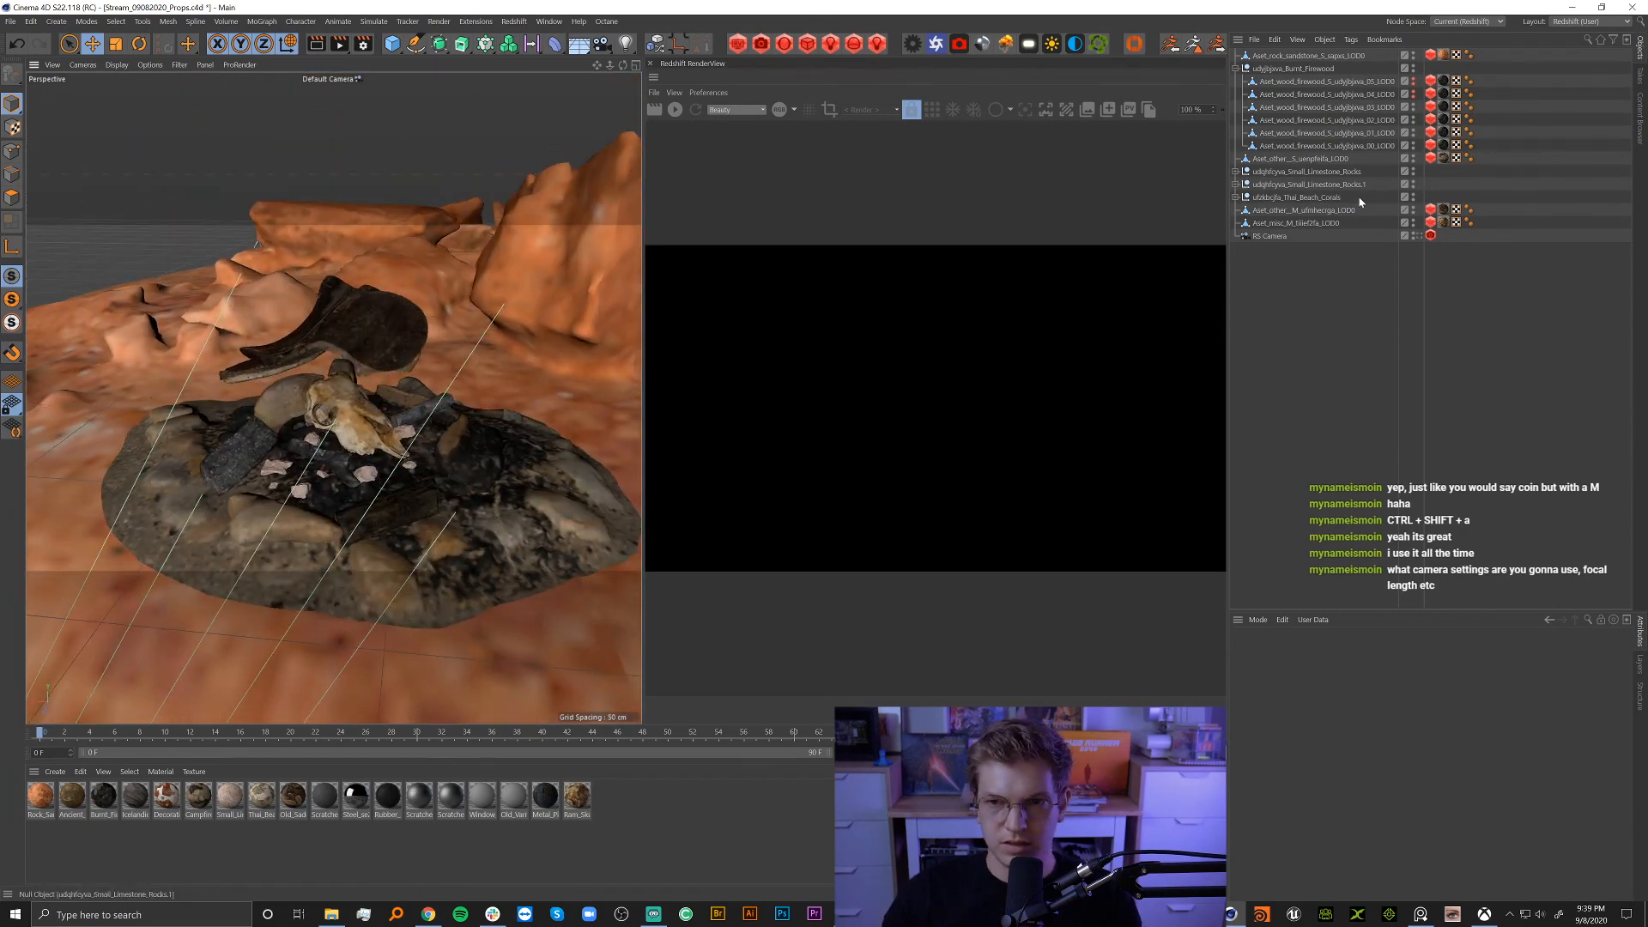
pyautogui.click(1420, 239)
pyautogui.click(1420, 238)
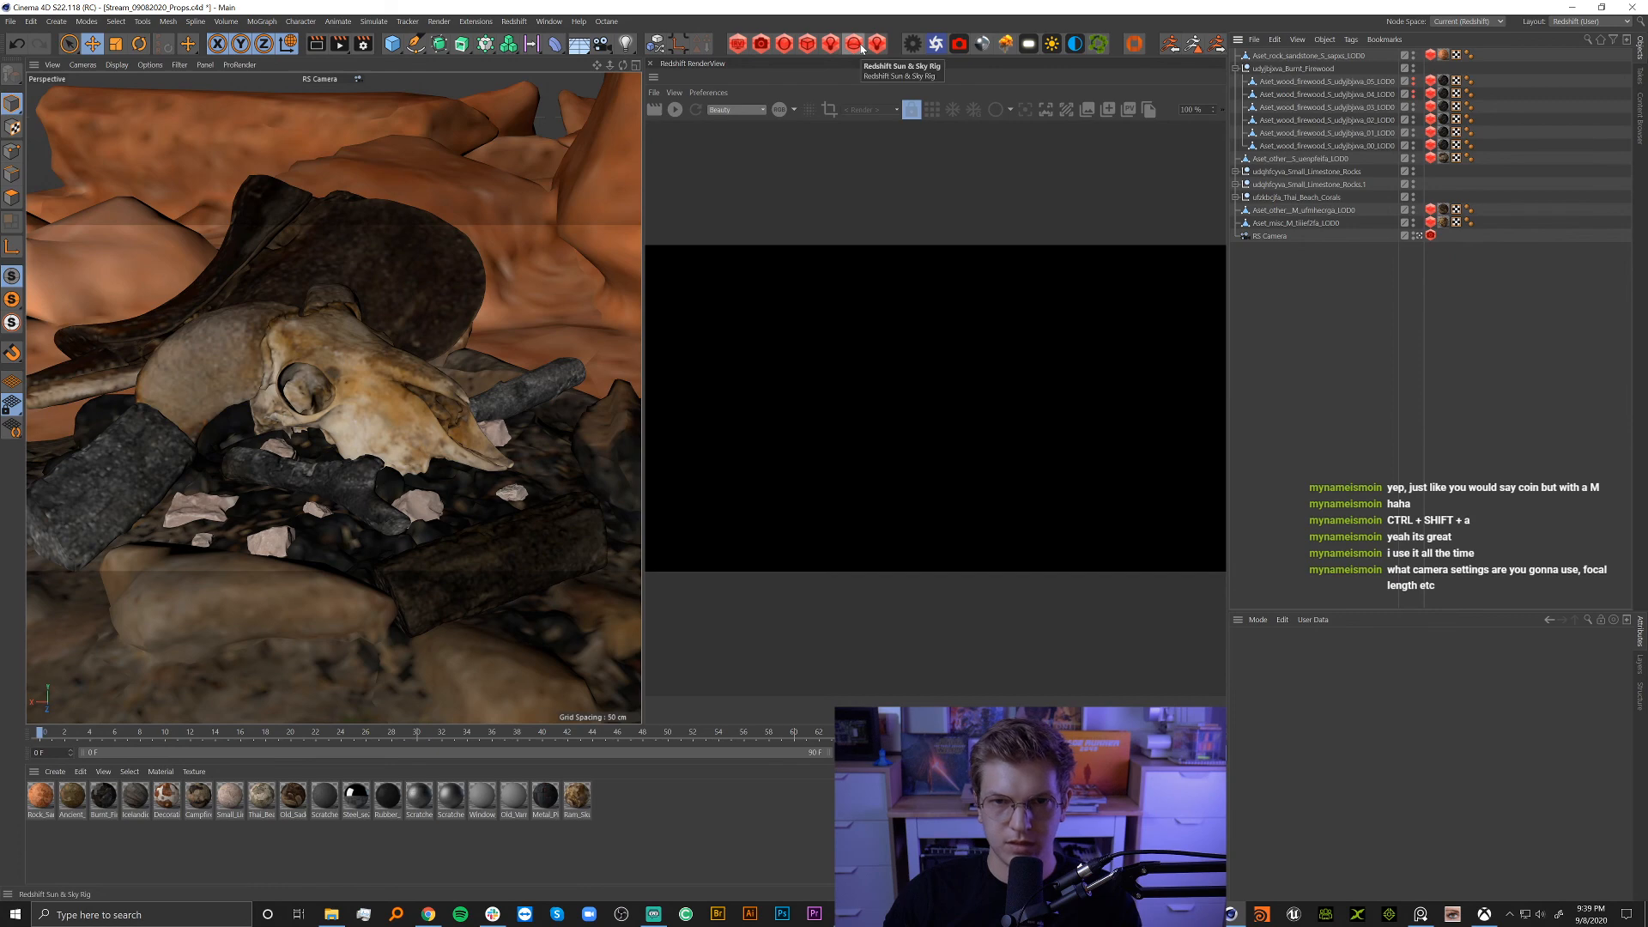
# Add a Redshift Sun & Sky rig and move it over the campfire, ending in the RS Camera view.
pyautogui.click(862, 48)
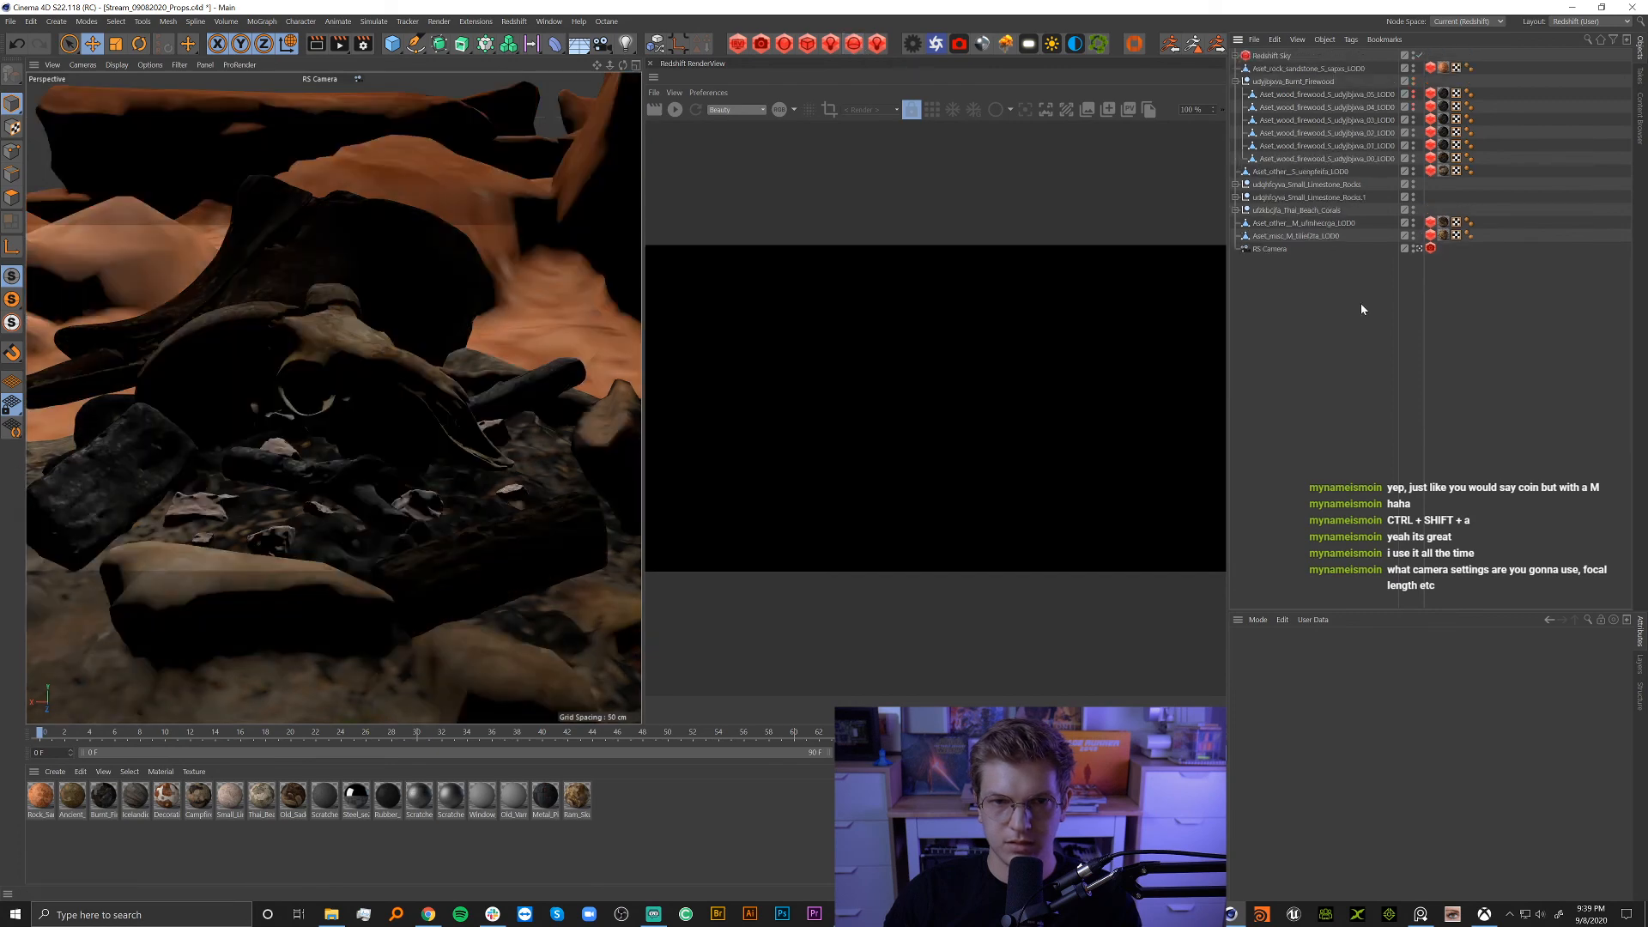
pyautogui.click(1271, 55)
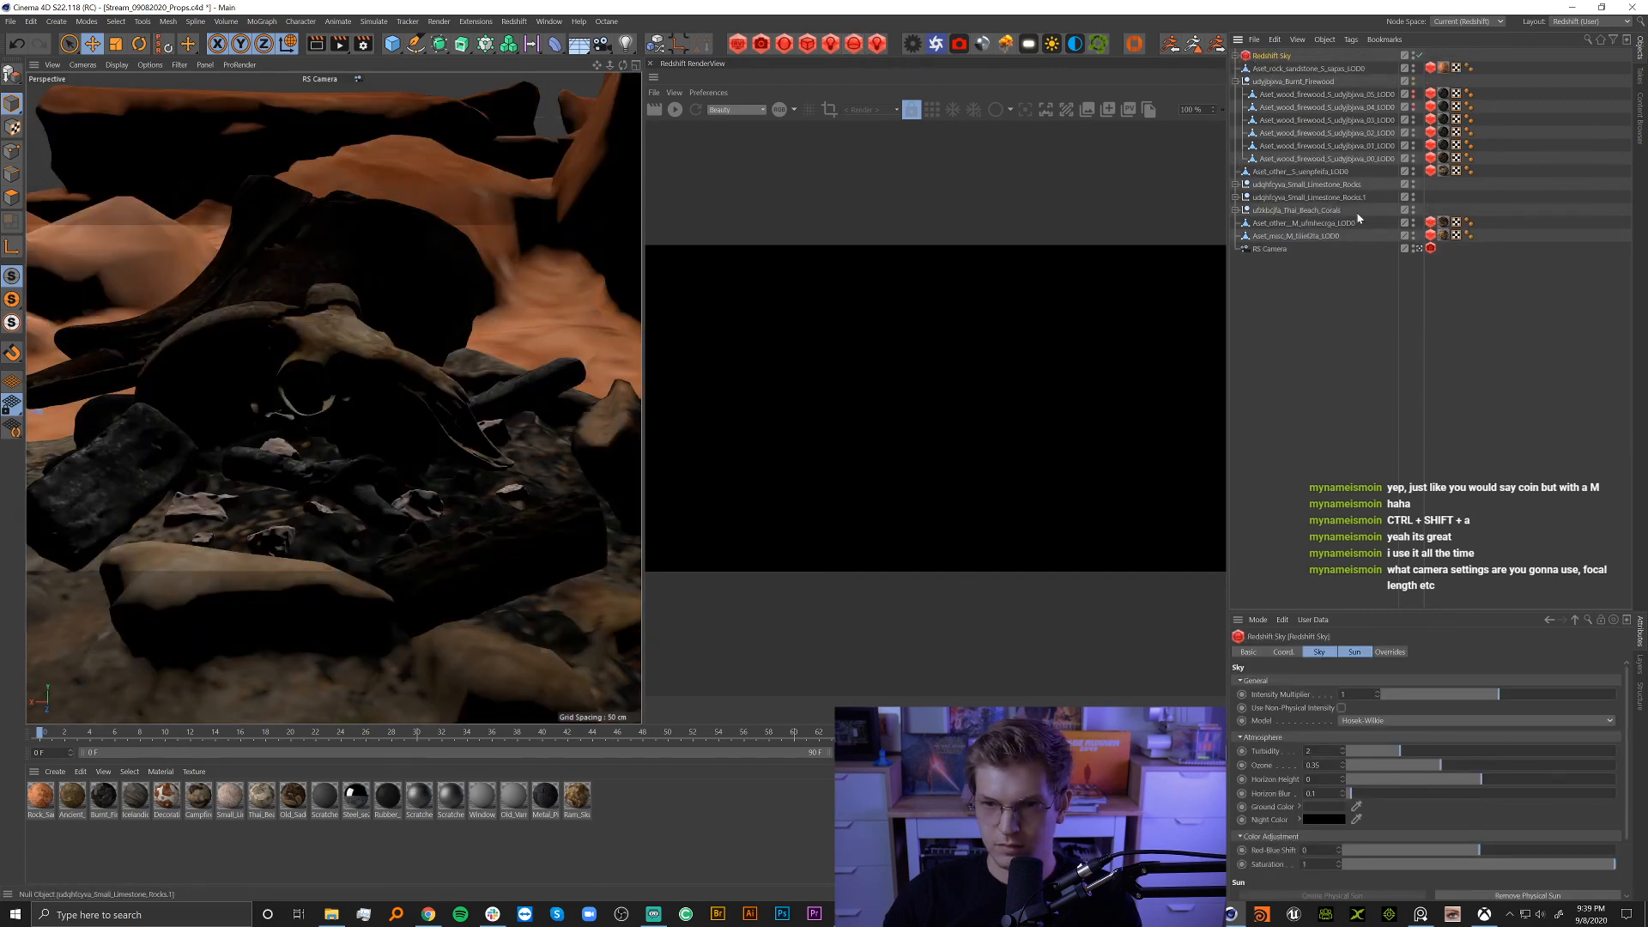
pyautogui.click(1419, 249)
pyautogui.scroll(-5, 340, 379)
pyautogui.scroll(-5, 327, 390)
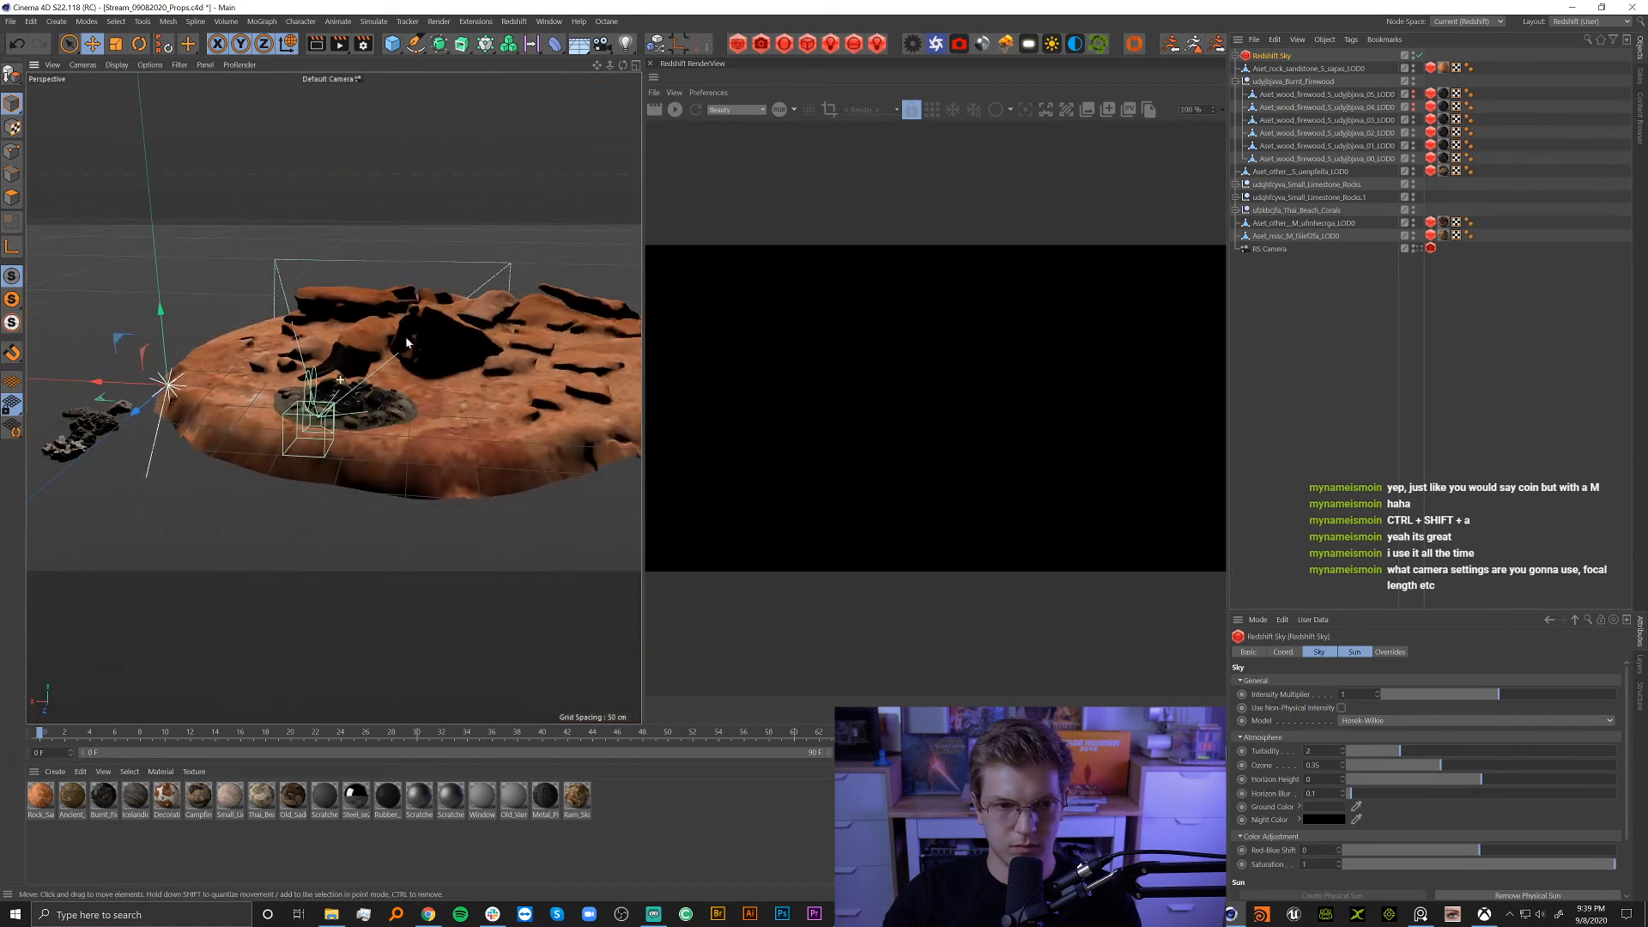
pyautogui.moveTo(207, 399); pyautogui.dragTo(296, 402)
pyautogui.click(1418, 249)
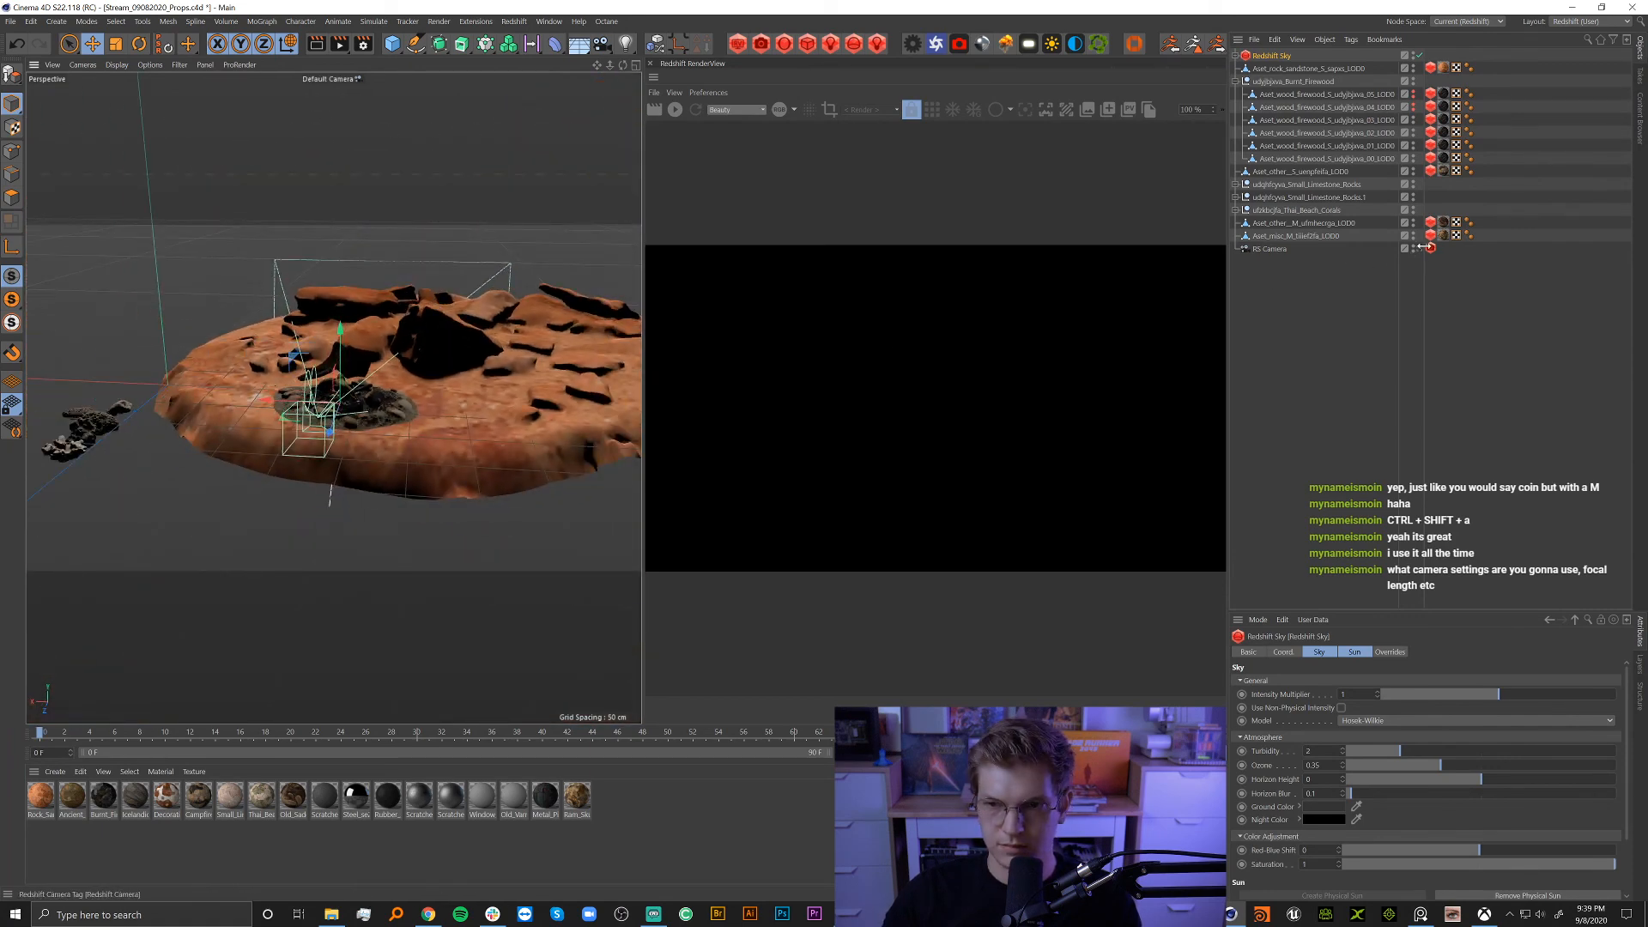
# Rotate the Redshift Sky rig to light the skull from another angle and start the Redshift render preview.
pyautogui.press('r')
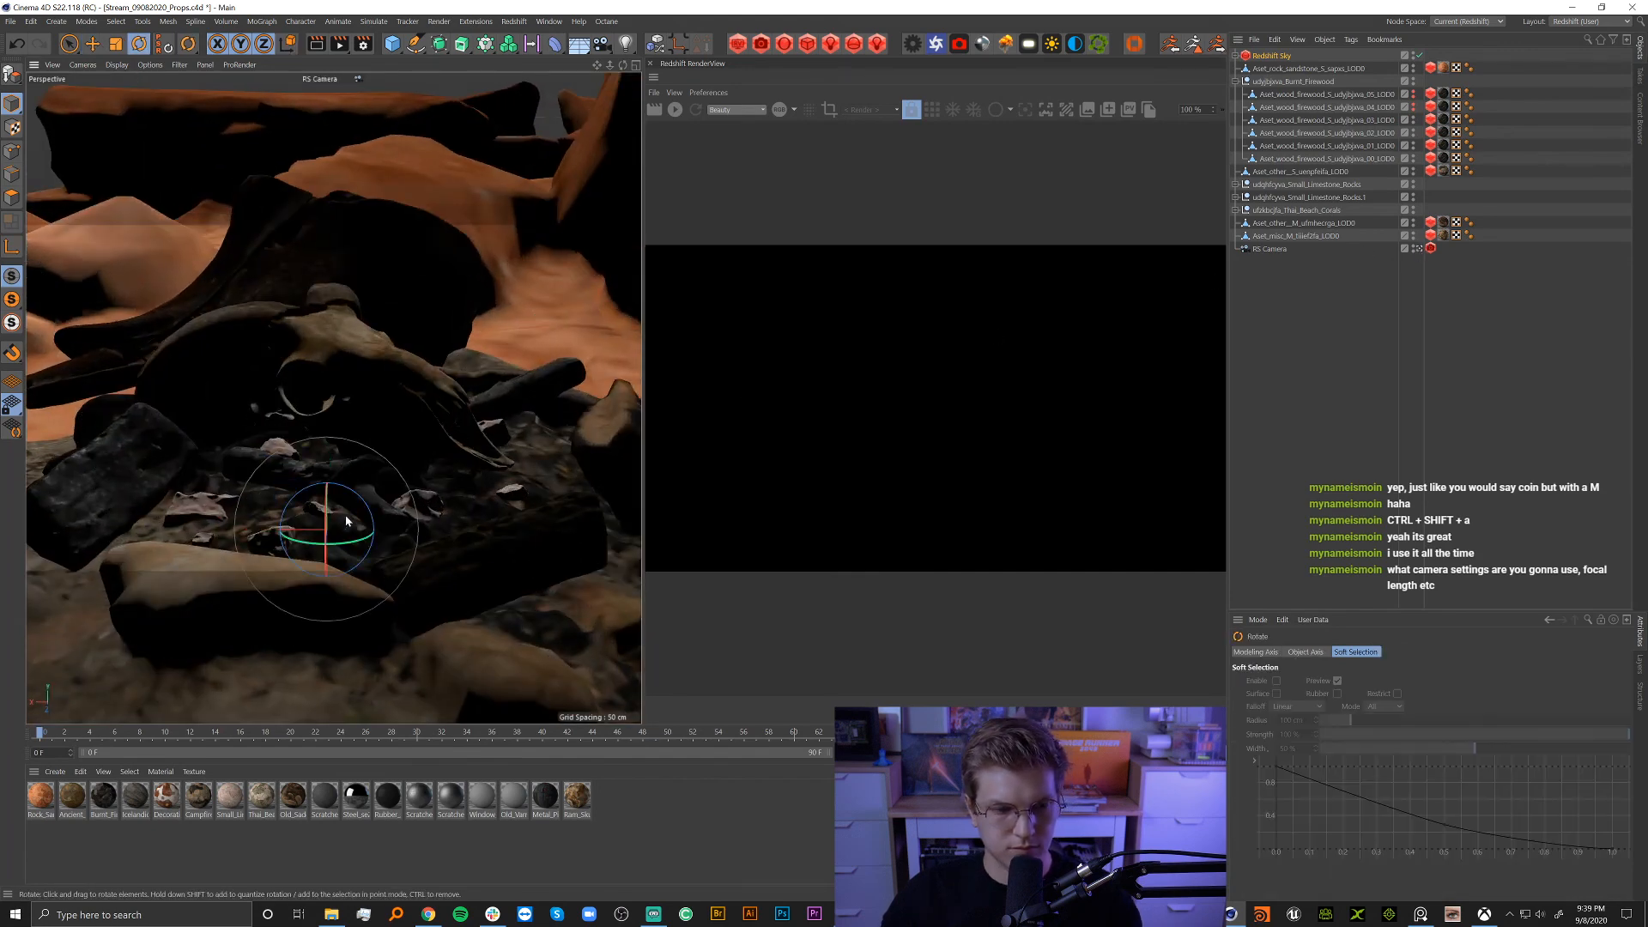
pyautogui.moveTo(333, 551); pyautogui.dragTo(336, 498)
pyautogui.click(675, 112)
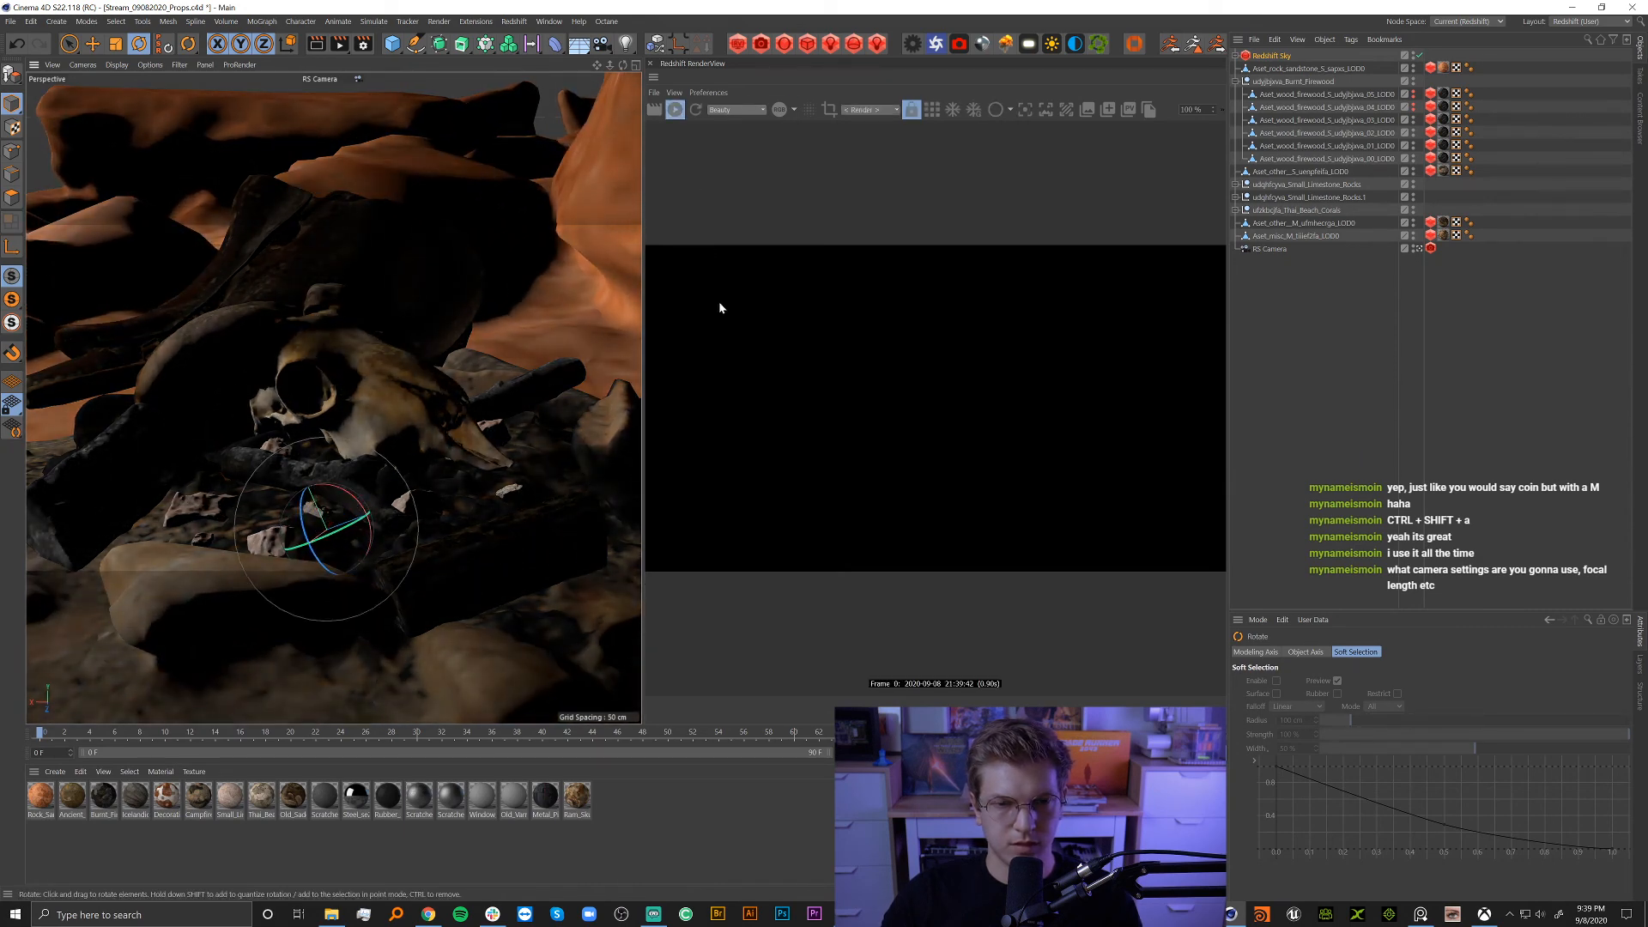
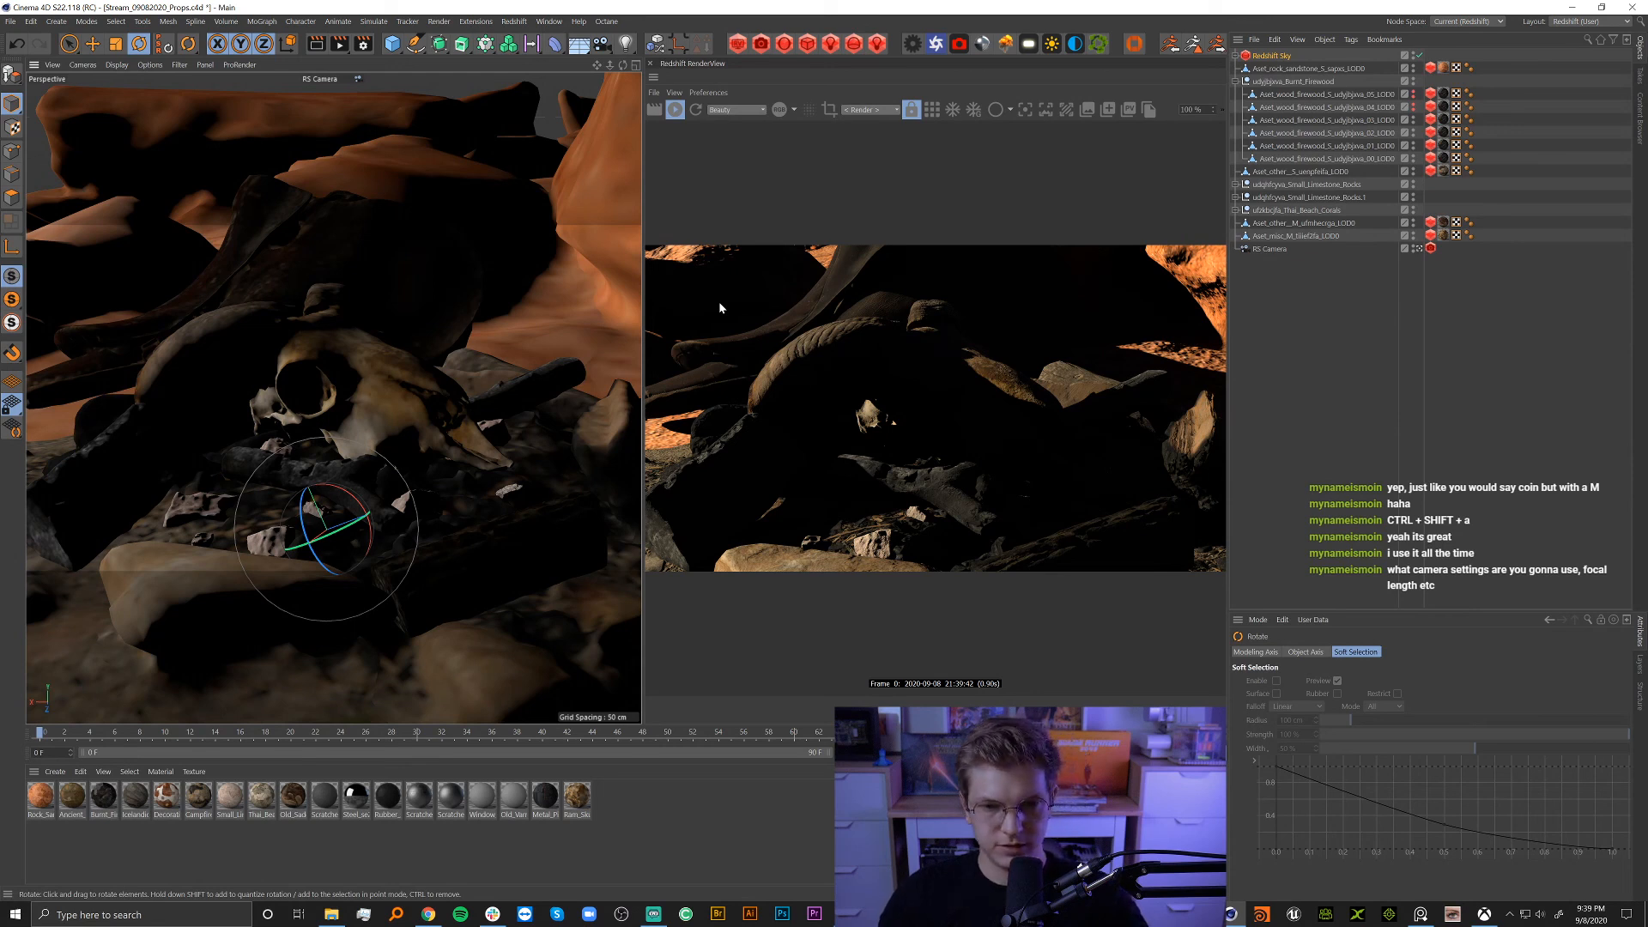
# Enlarge the area for the Redshift Sky attributes and set the sky's Red-Blue Shift to about -3.554.
pyautogui.click(1268, 56)
pyautogui.moveTo(1359, 611); pyautogui.dragTo(1363, 419)
pyautogui.click(1355, 461)
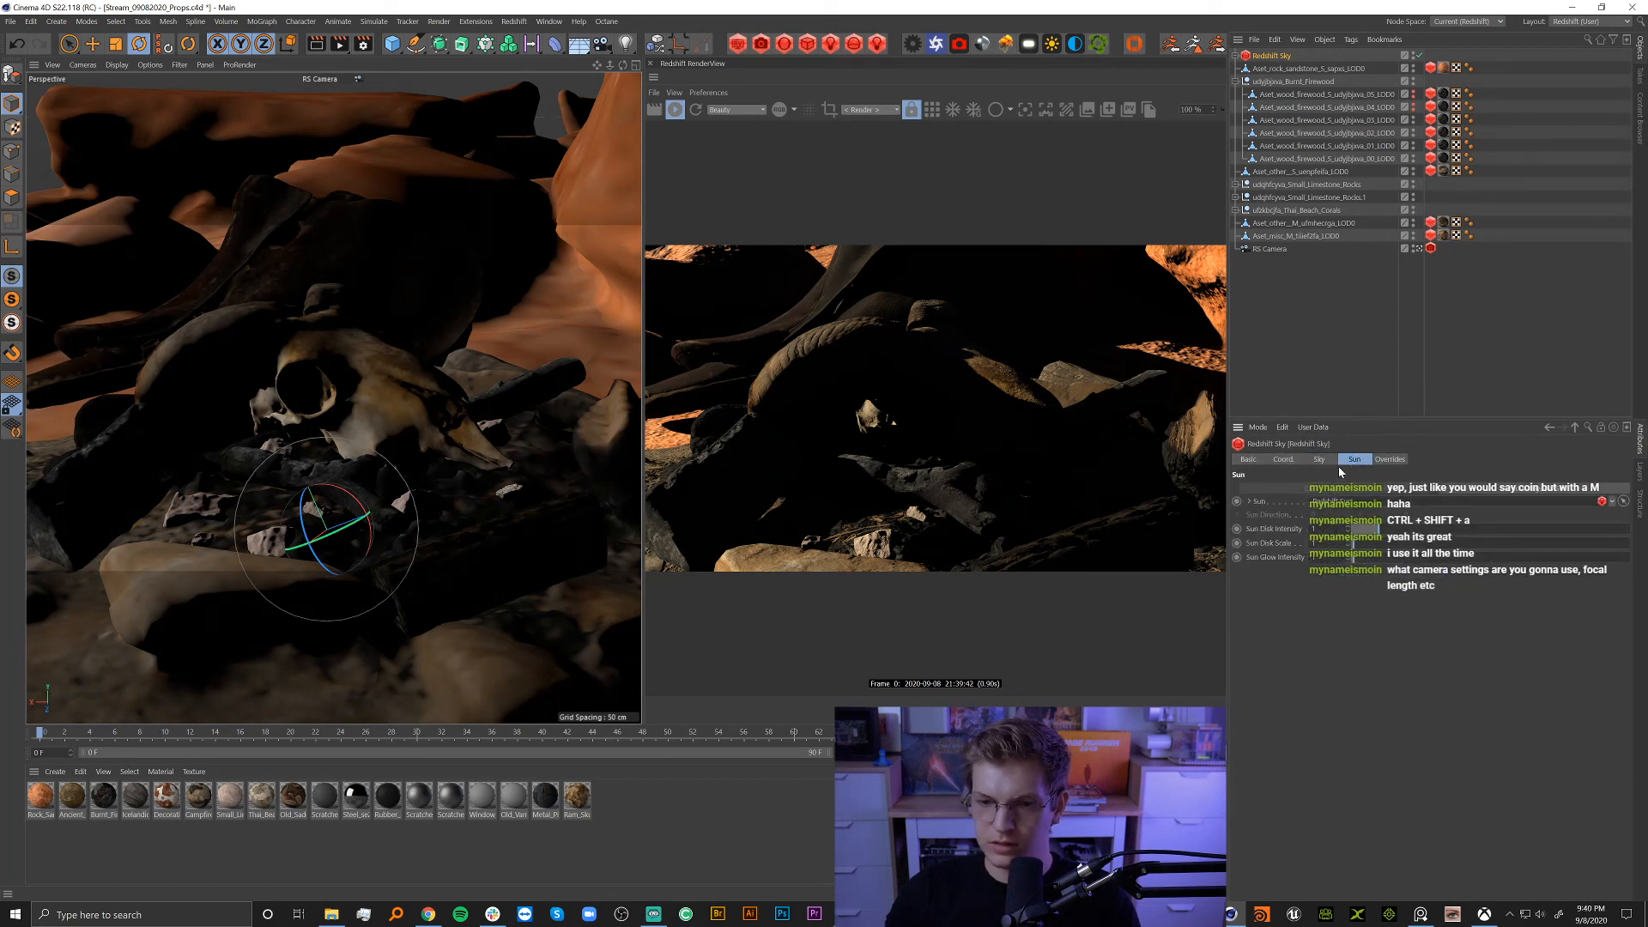
pyautogui.click(1319, 461)
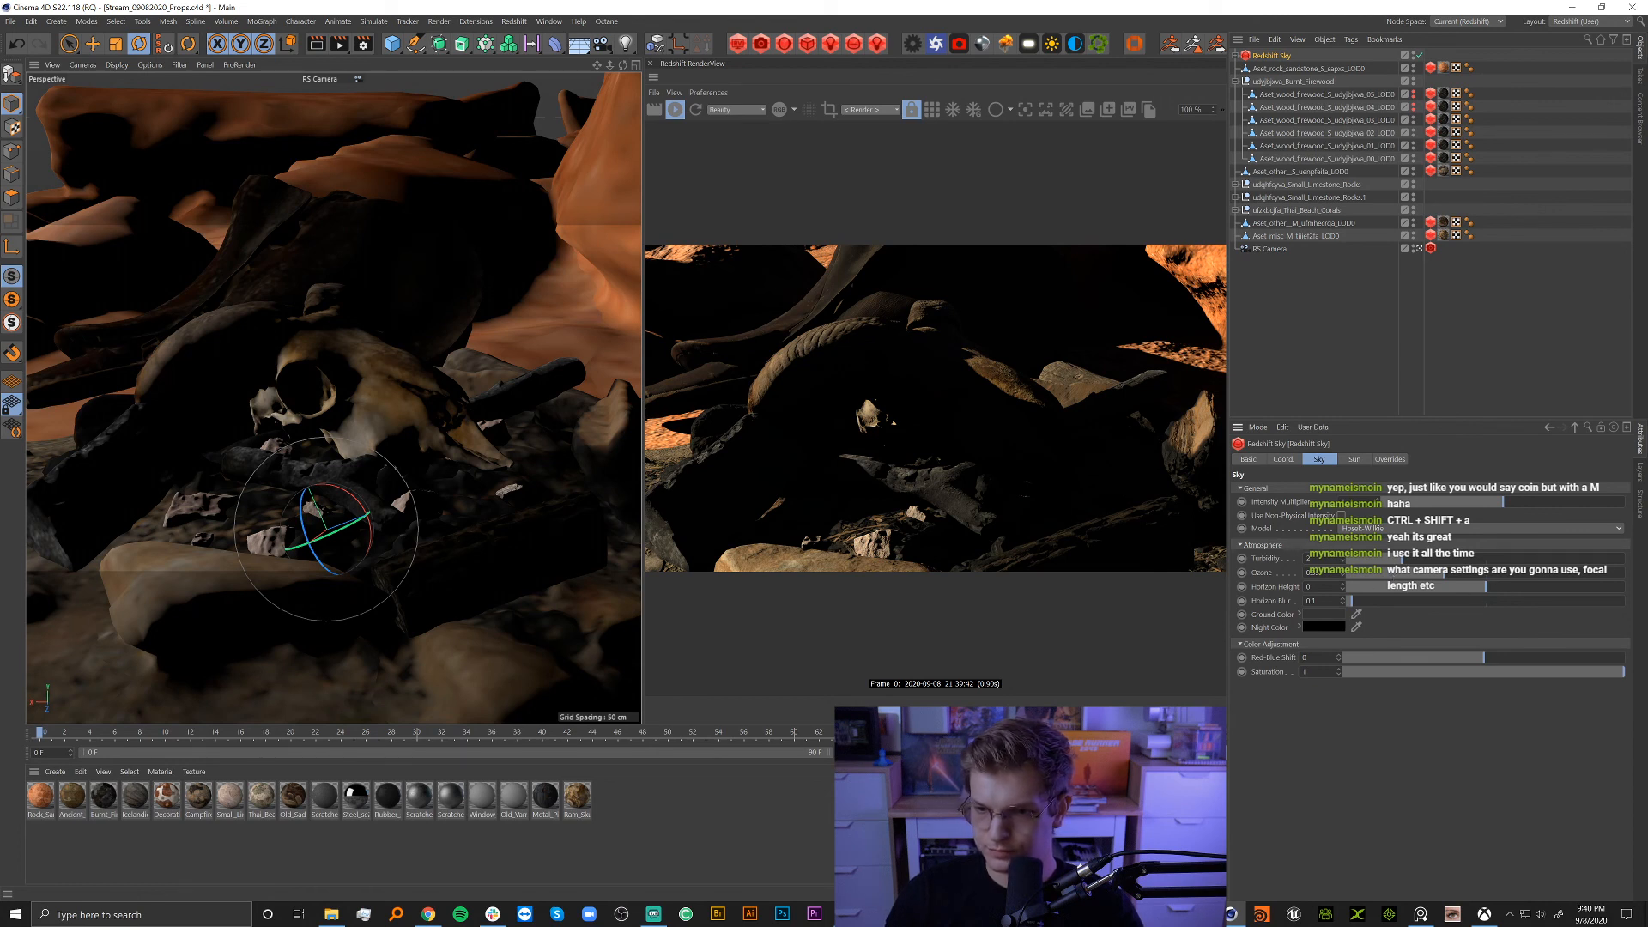
pyautogui.moveTo(1435, 658); pyautogui.dragTo(1453, 658)
pyautogui.click(1439, 658)
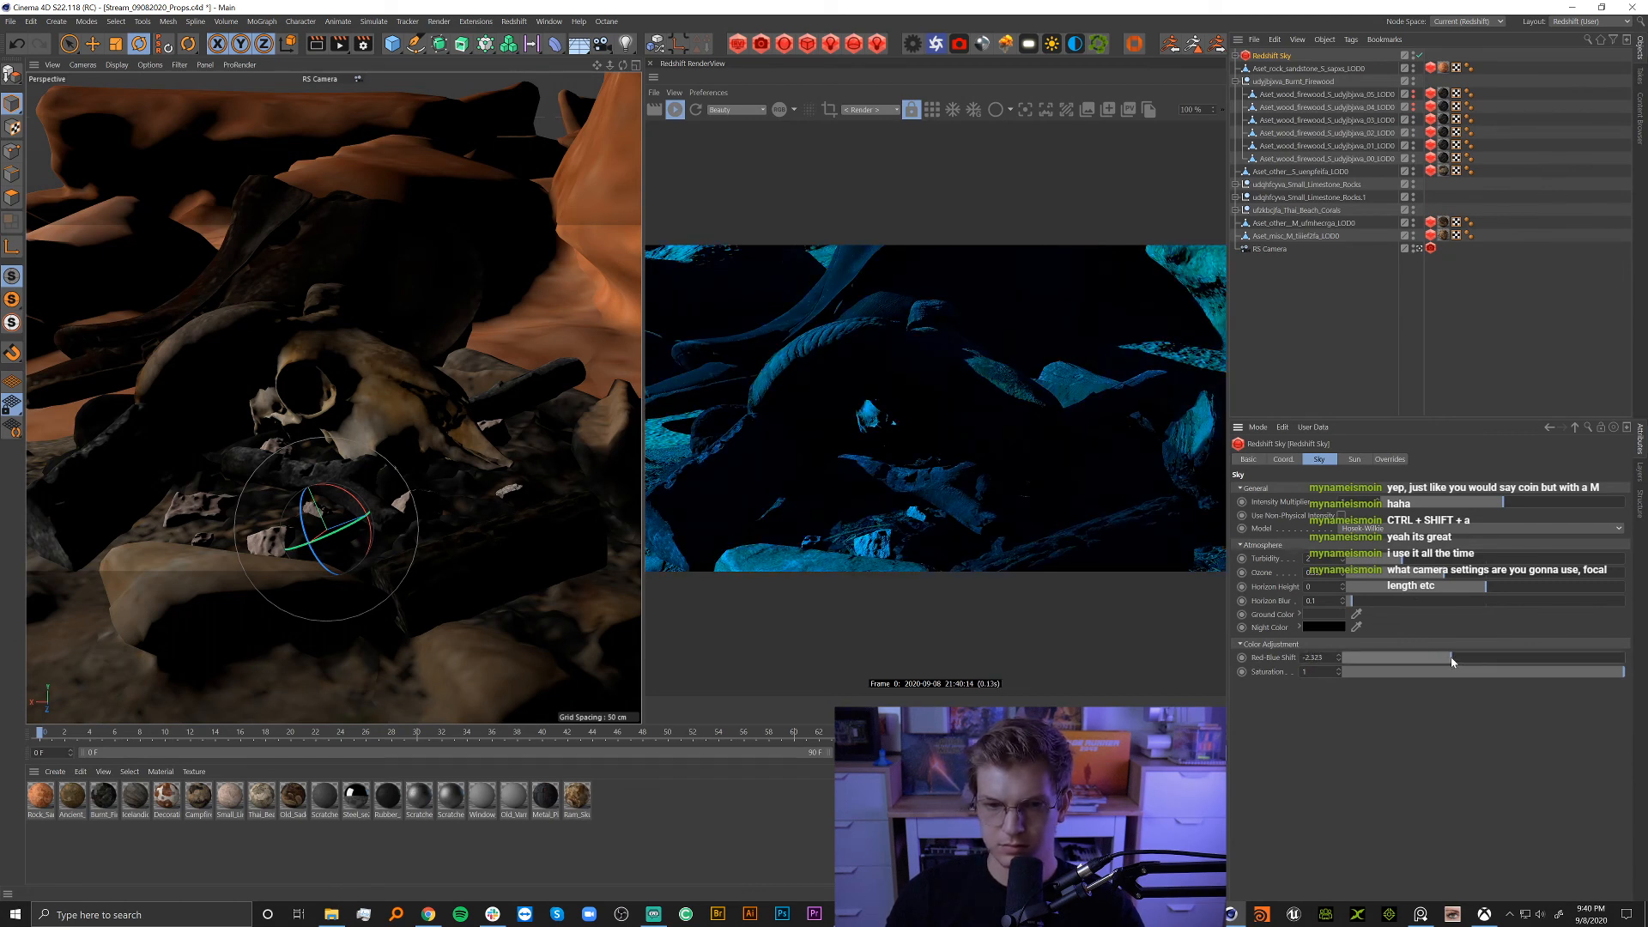
# Reduce the Redshift Sky's color saturation to about 0.122.
pyautogui.click(1564, 673)
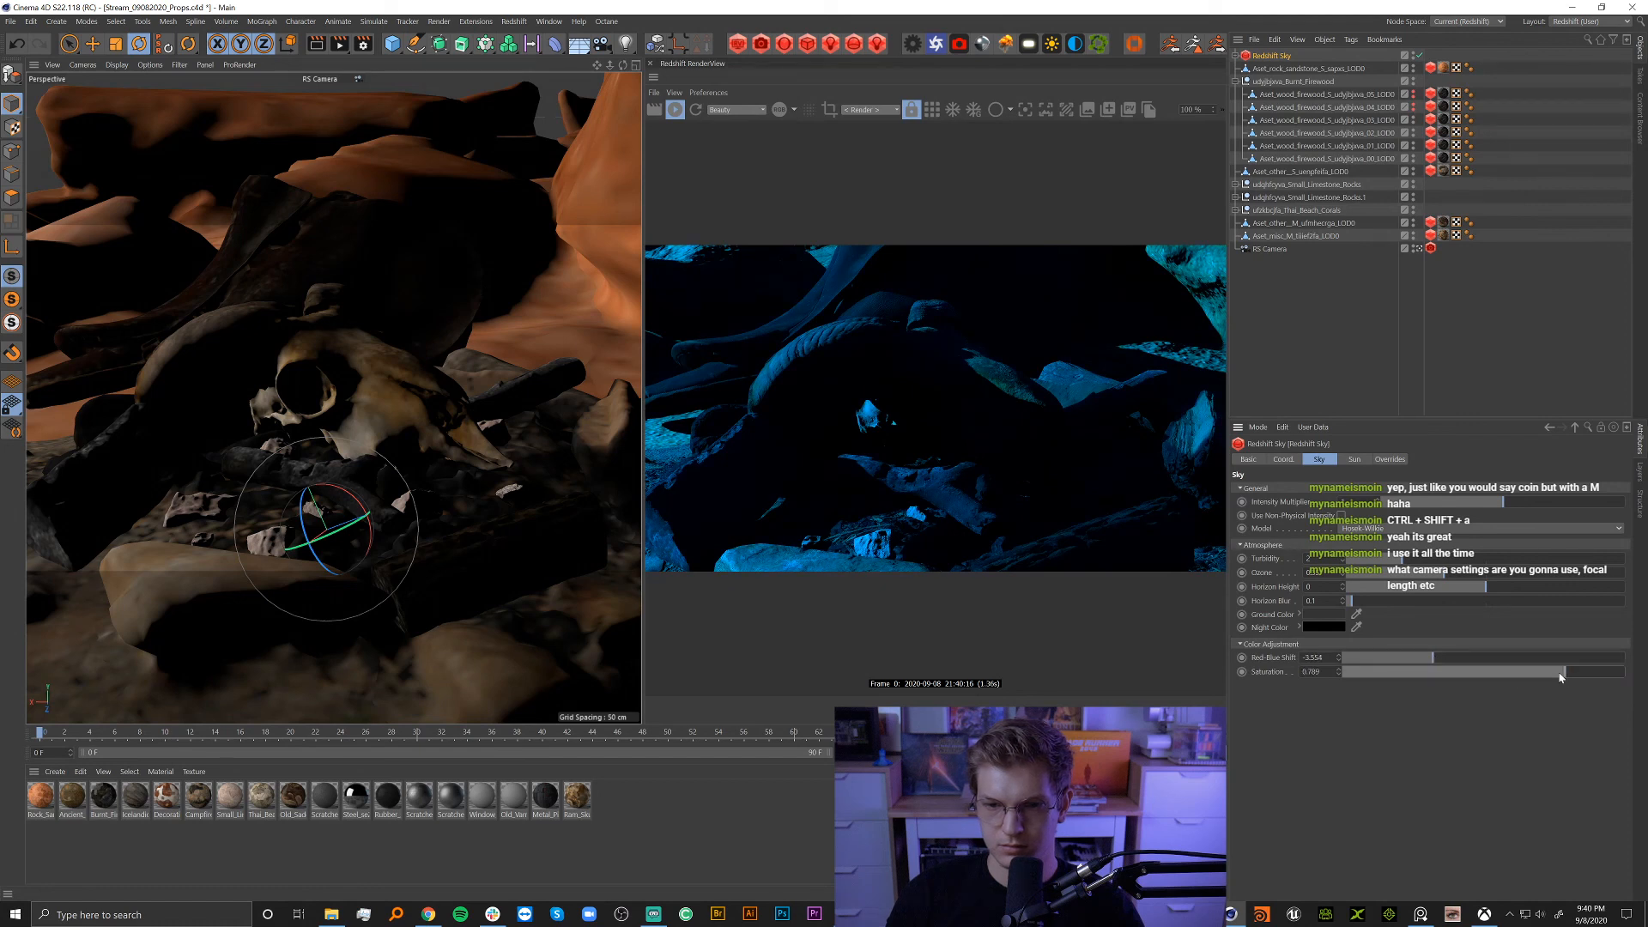
pyautogui.click(1507, 673)
pyautogui.click(1442, 673)
pyautogui.click(1379, 673)
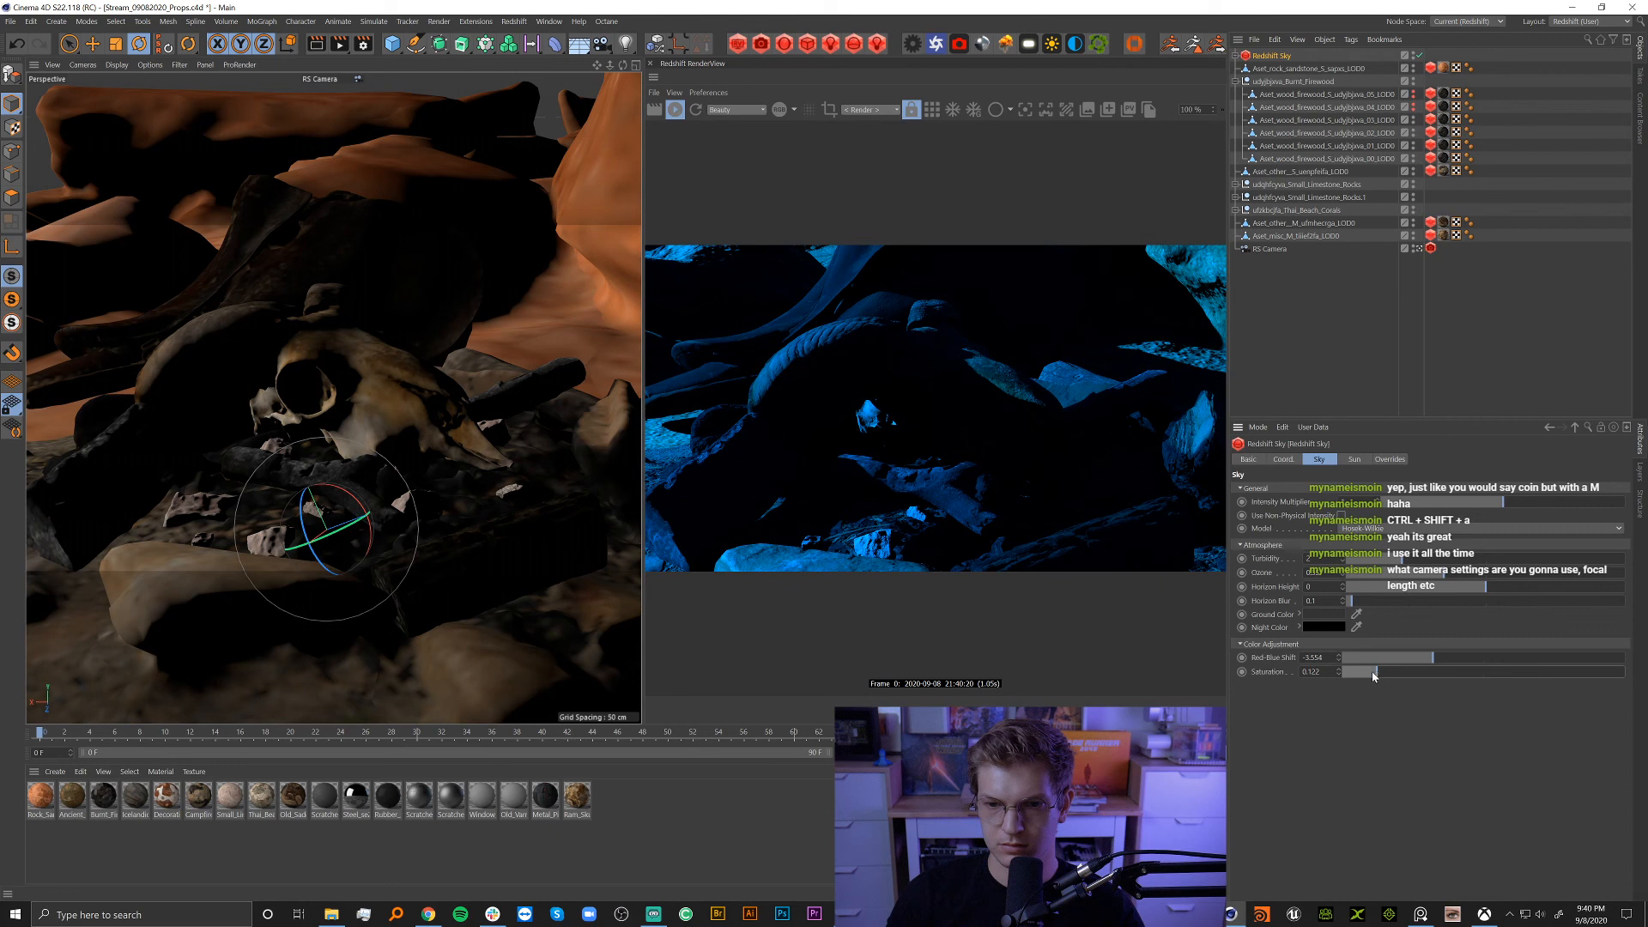
# Set the Redshift Sky's Saturation to about 0.019 and its Red-Blue Shift to about -2.415.
pyautogui.moveTo(1374, 675); pyautogui.dragTo(1340, 676)
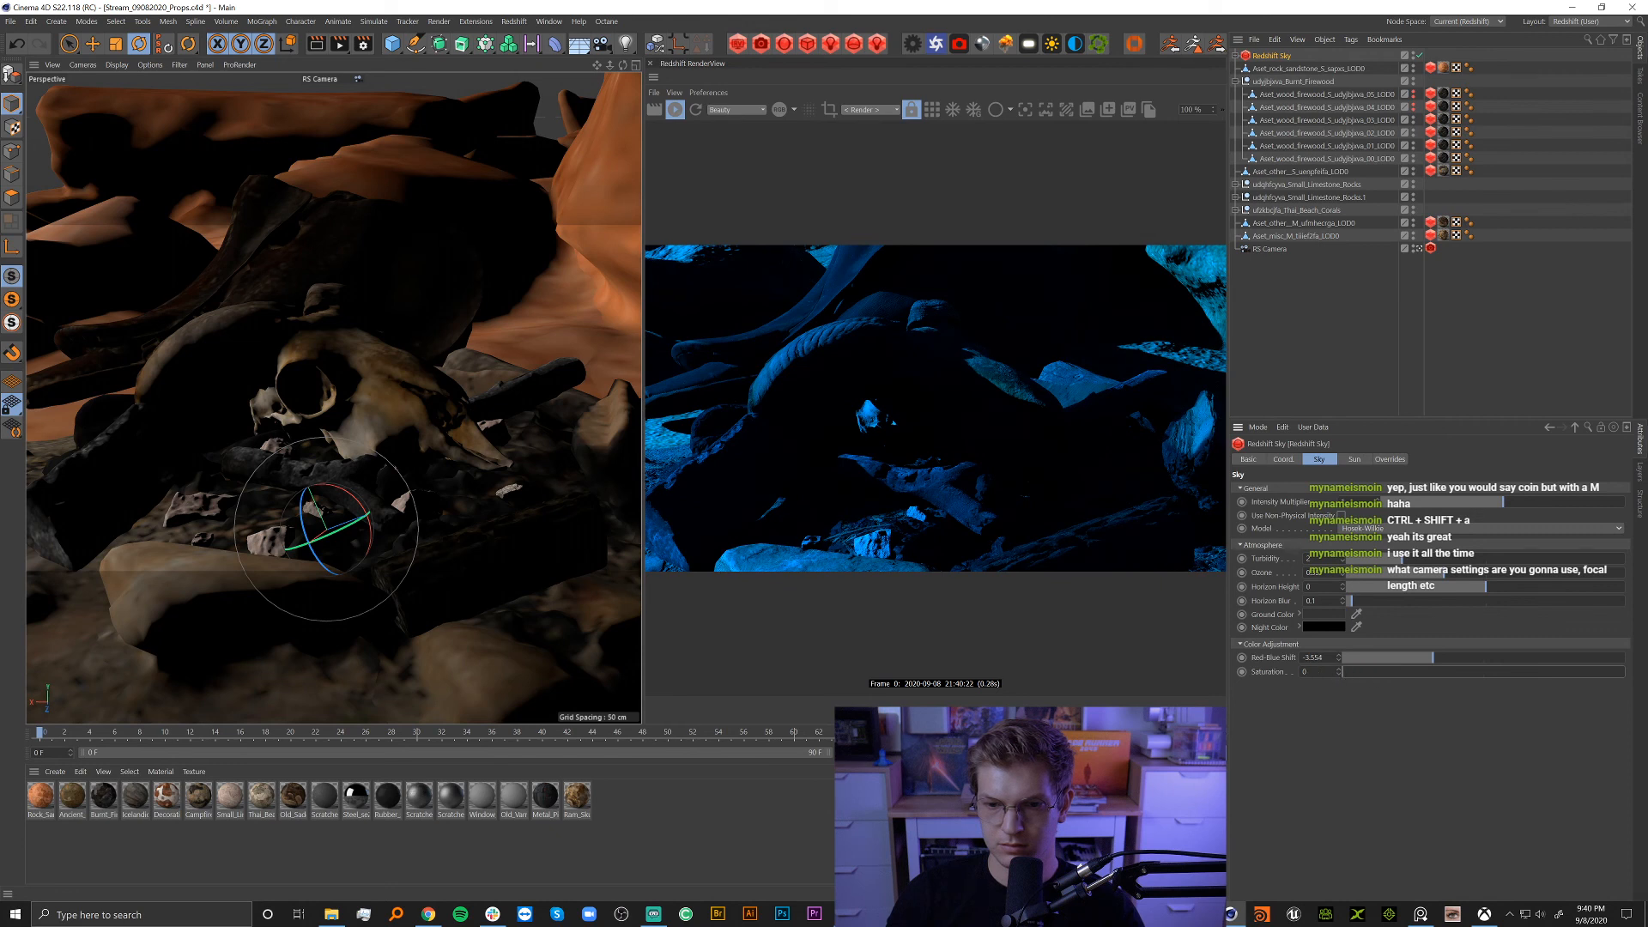
pyautogui.click(1374, 674)
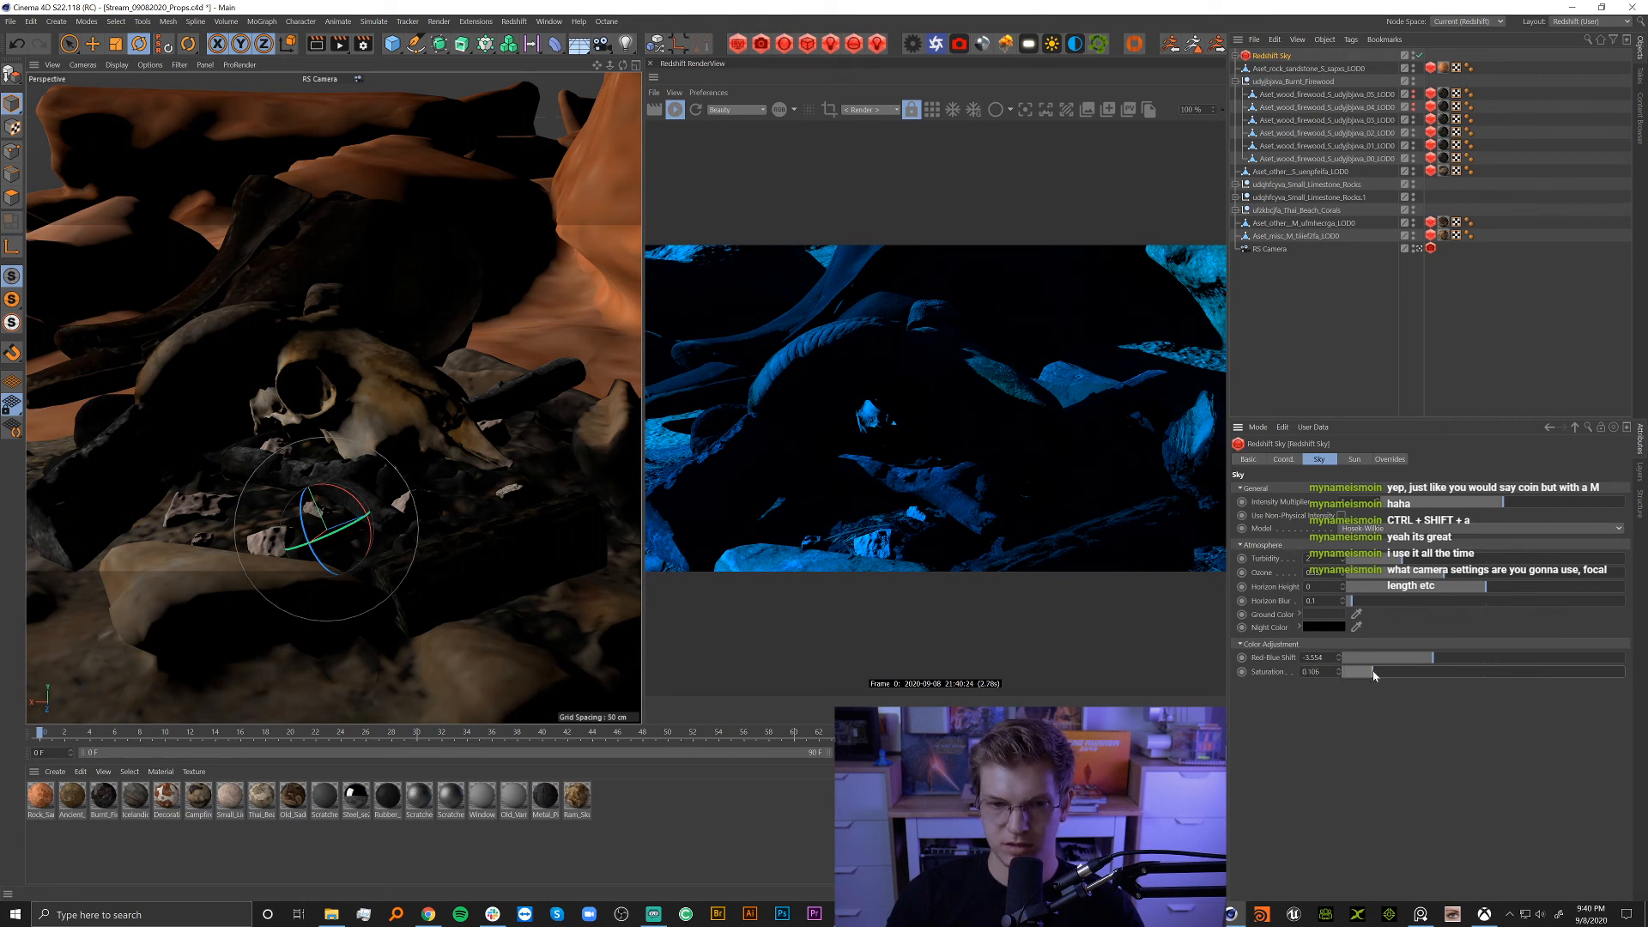
pyautogui.moveTo(1373, 674); pyautogui.dragTo(1625, 673)
pyautogui.click(1366, 660)
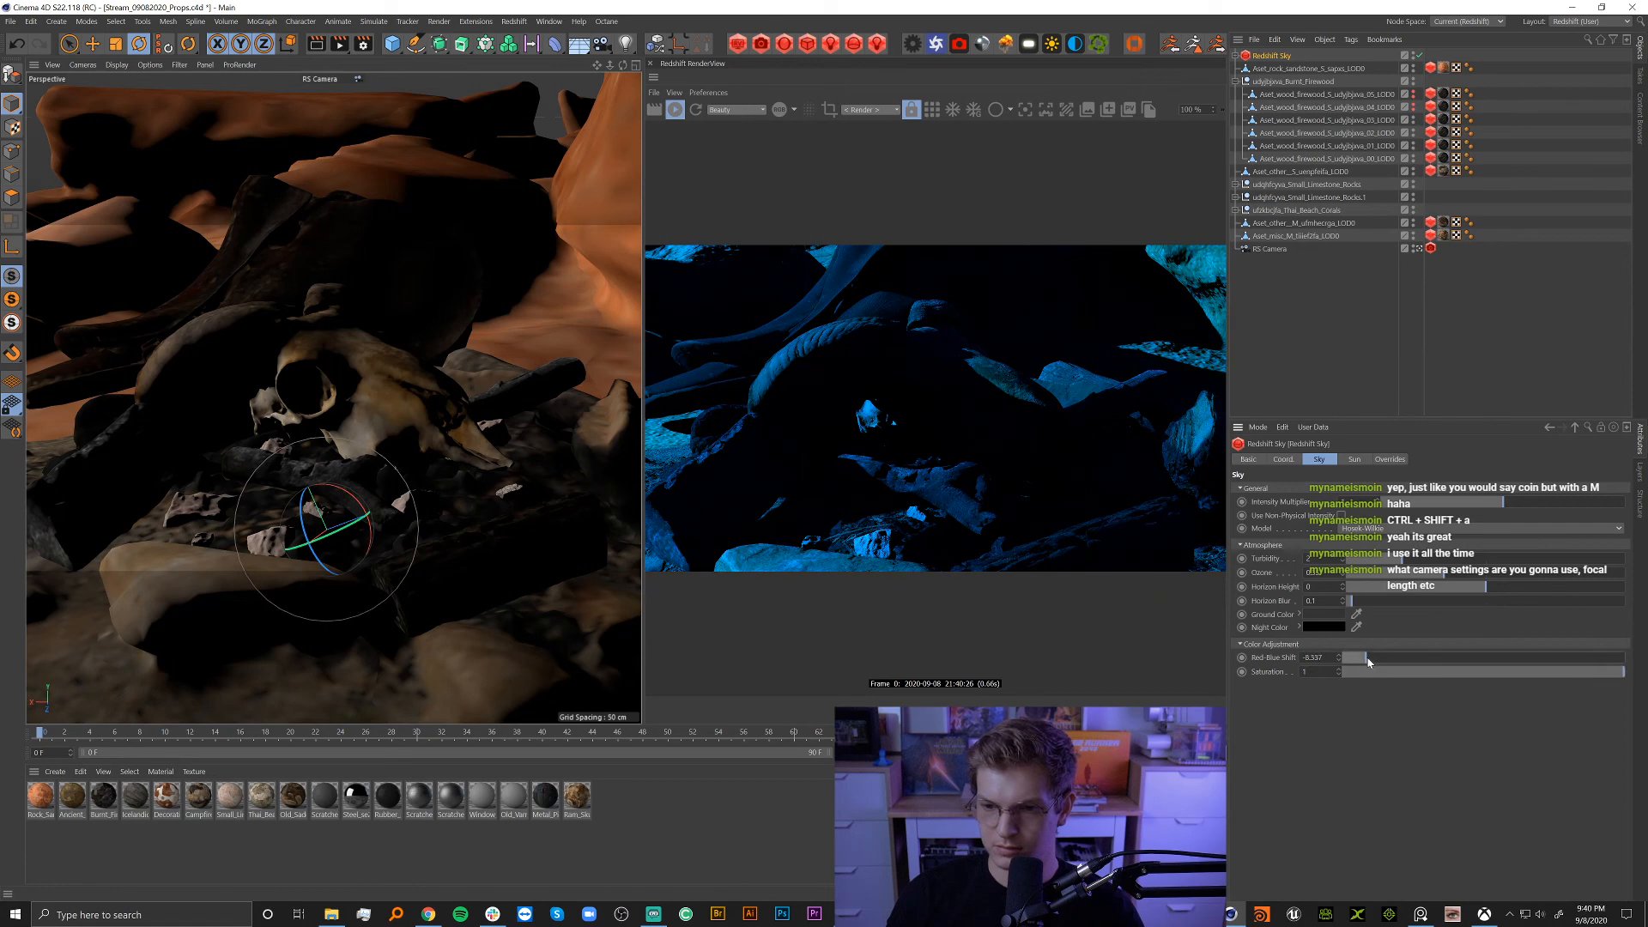
pyautogui.moveTo(1373, 660); pyautogui.dragTo(1425, 659)
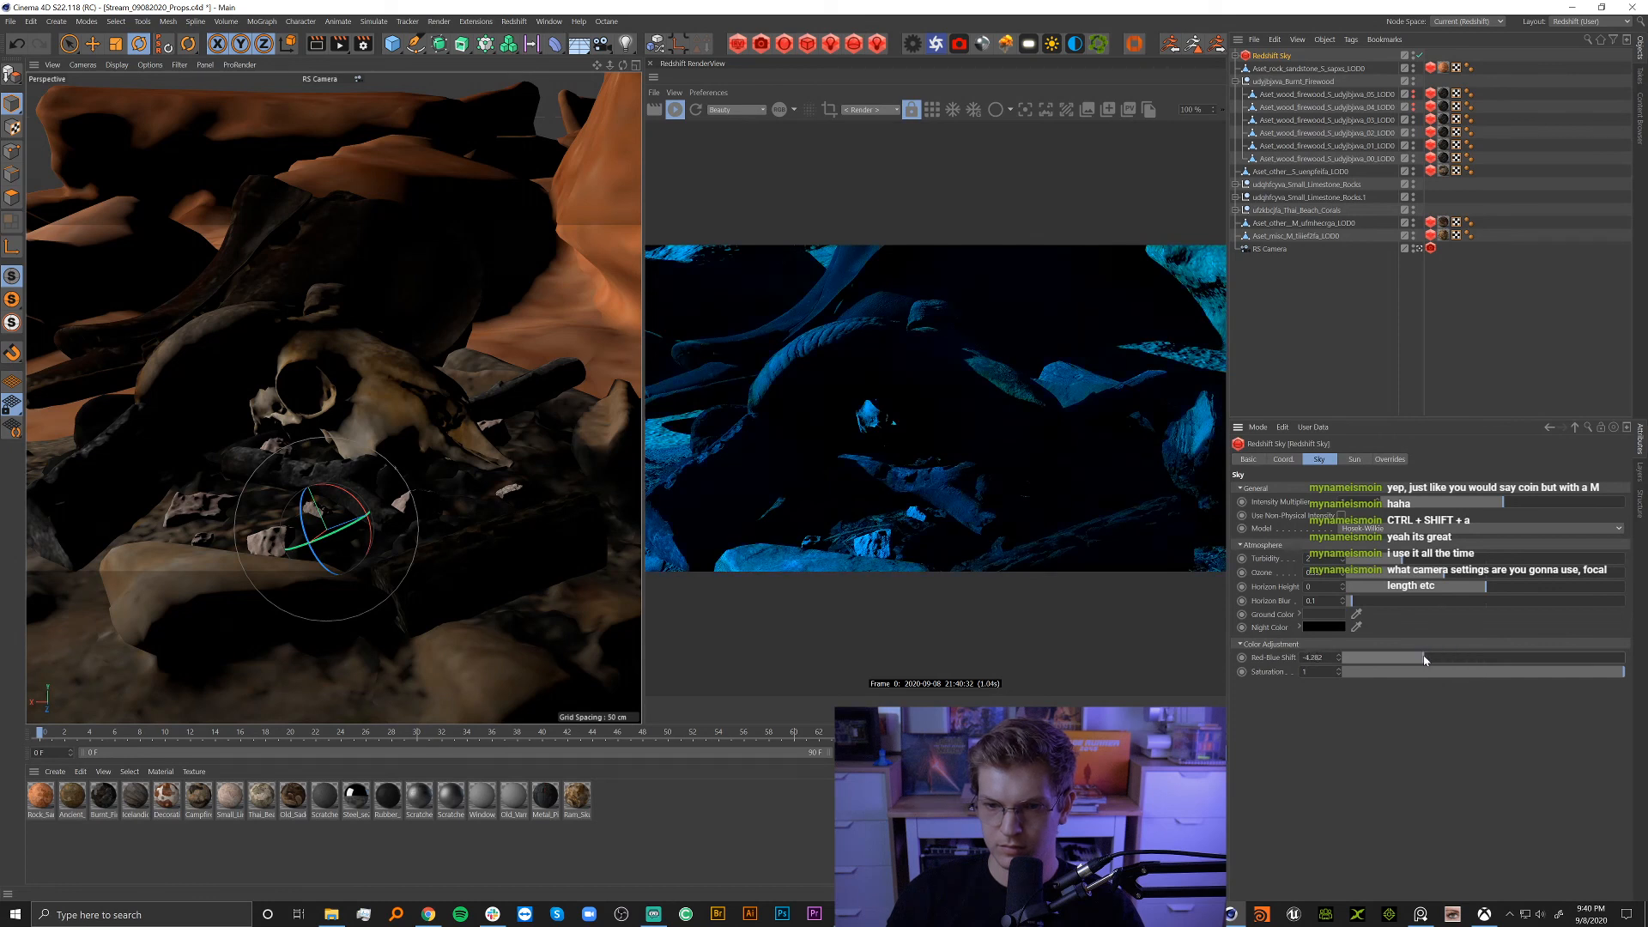
pyautogui.click(1510, 673)
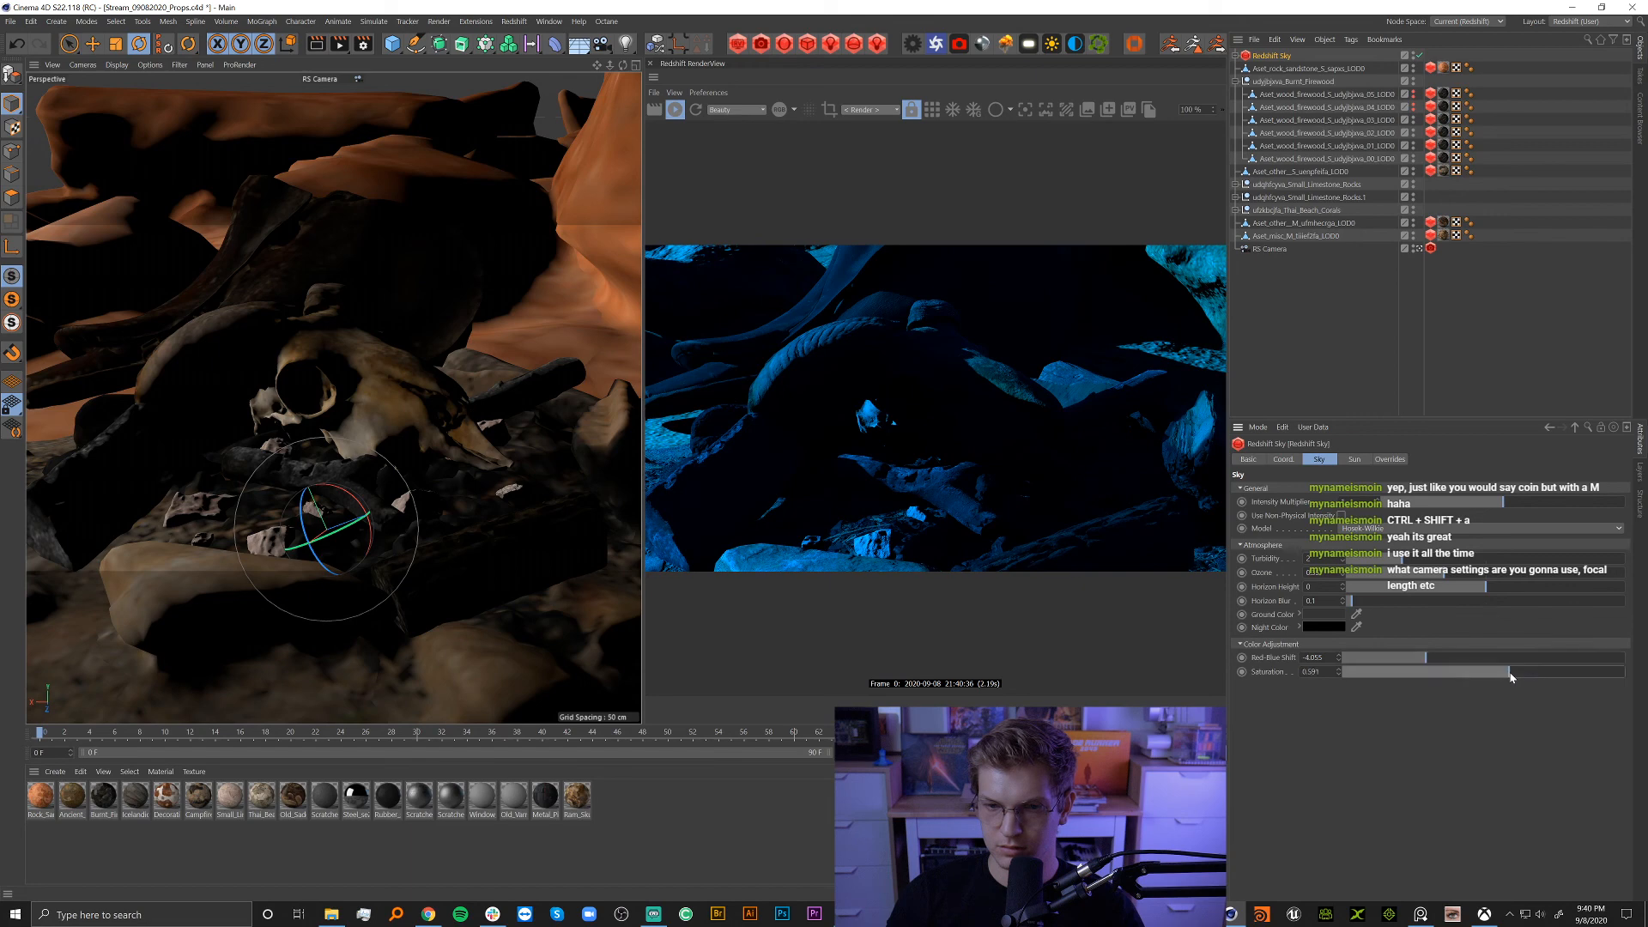
pyautogui.moveTo(1507, 674); pyautogui.dragTo(1348, 675)
pyautogui.click(1575, 661)
pyautogui.click(1432, 662)
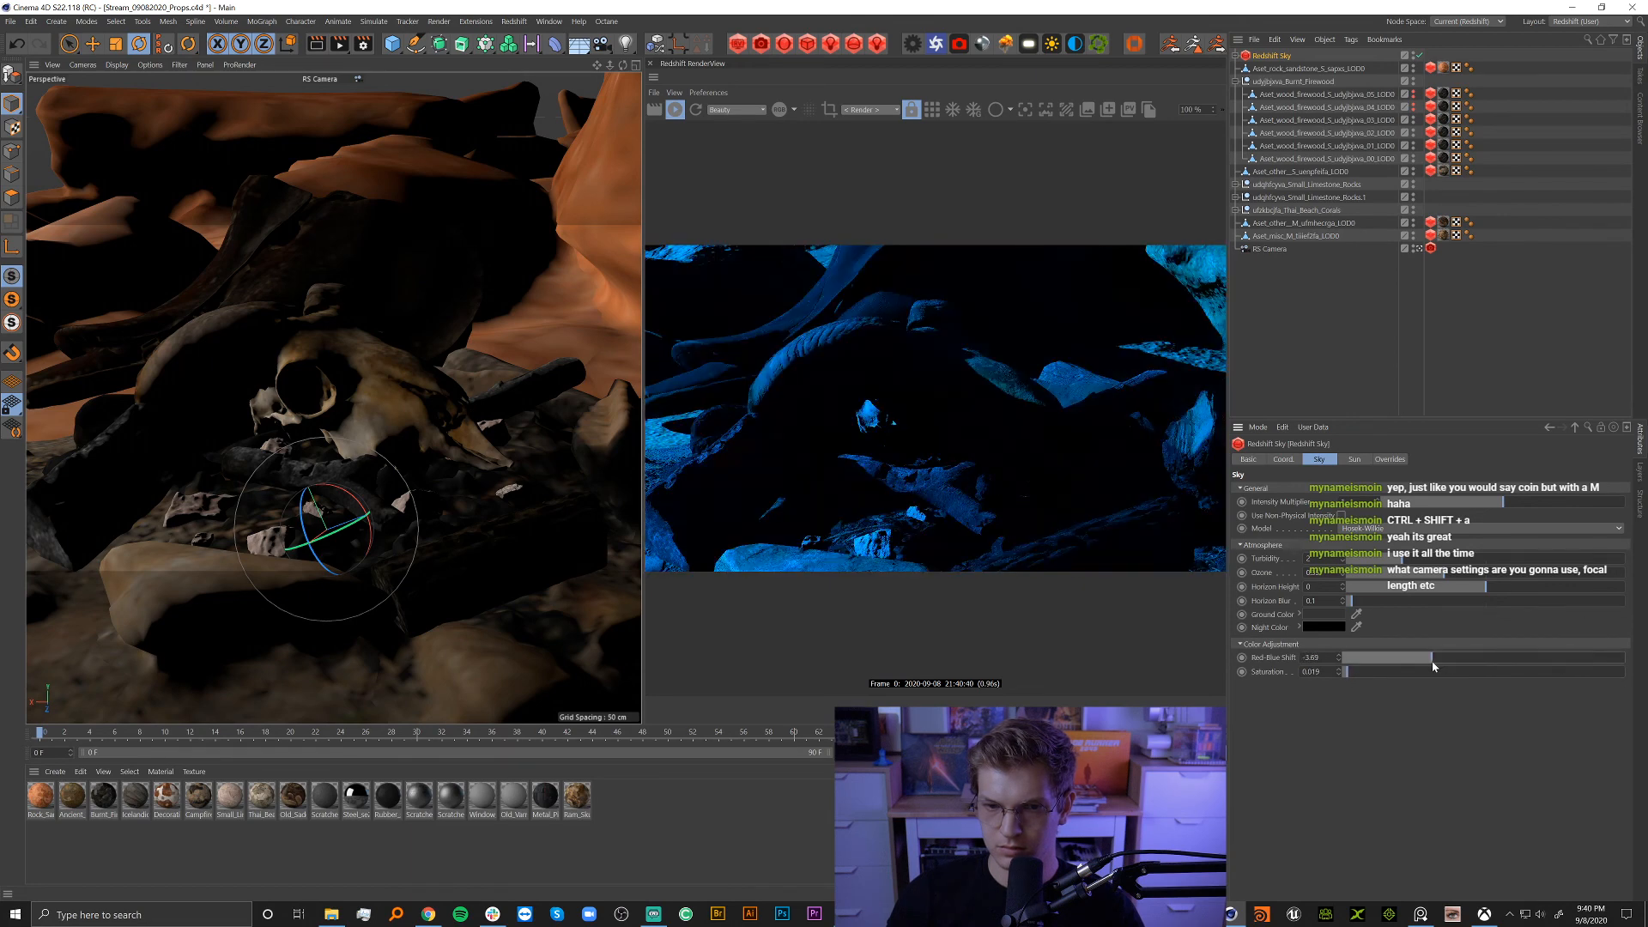
pyautogui.moveTo(1439, 666); pyautogui.dragTo(1449, 667)
# Set the Redshift Primary GI Engine to Brute Force in the render settings.
pyautogui.click(364, 43)
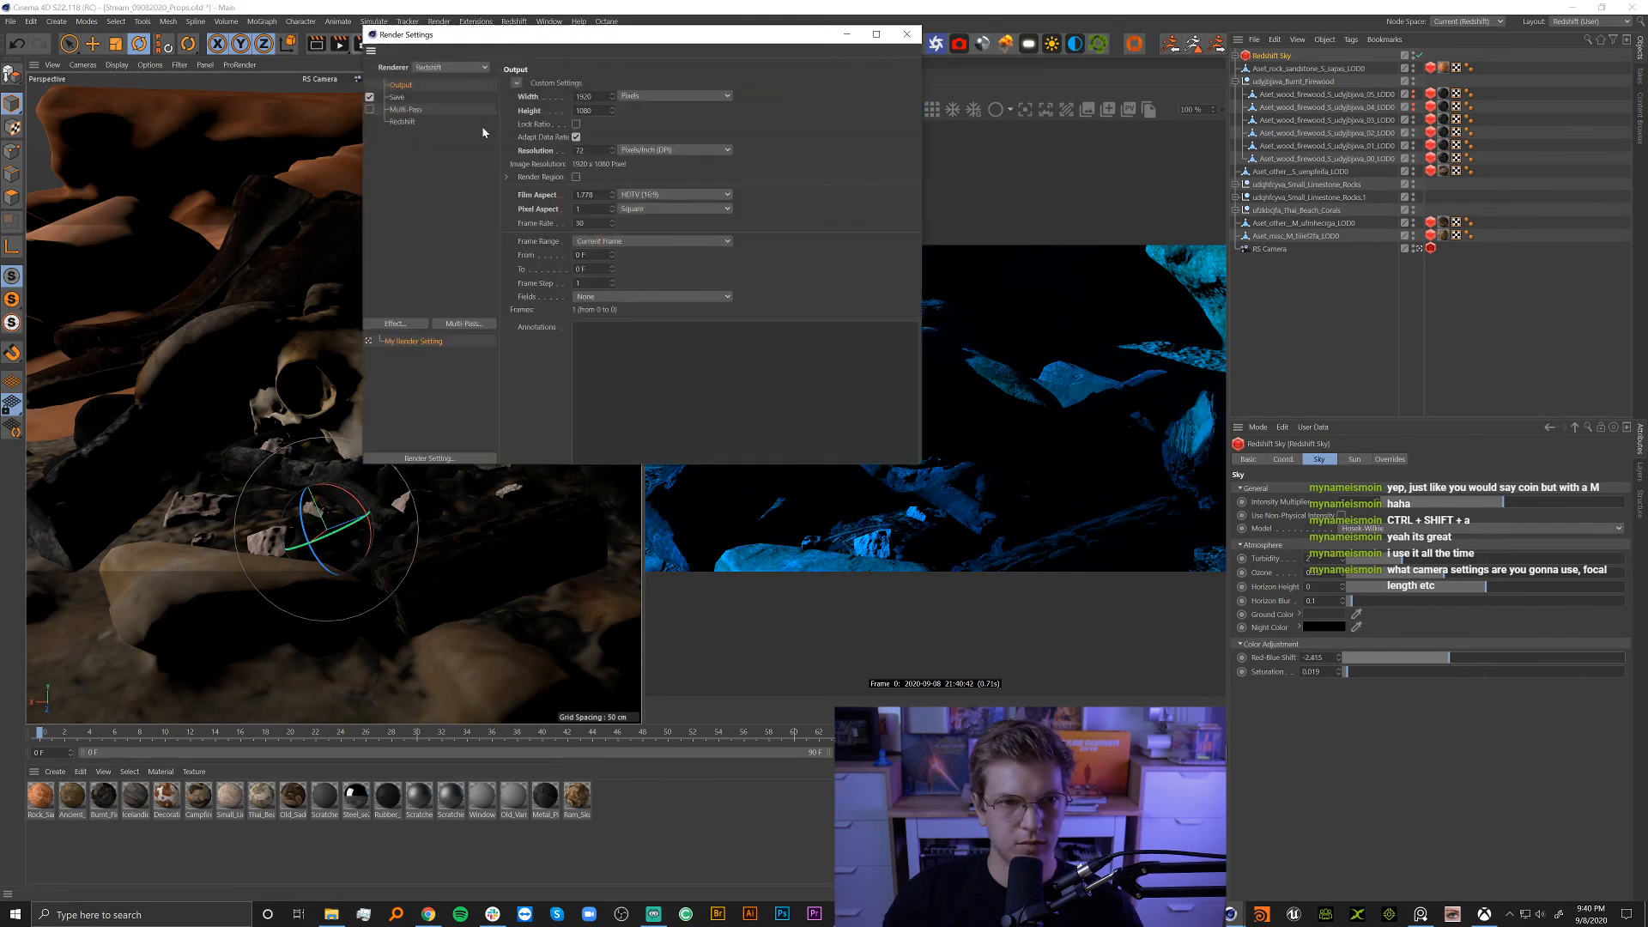
pyautogui.click(404, 121)
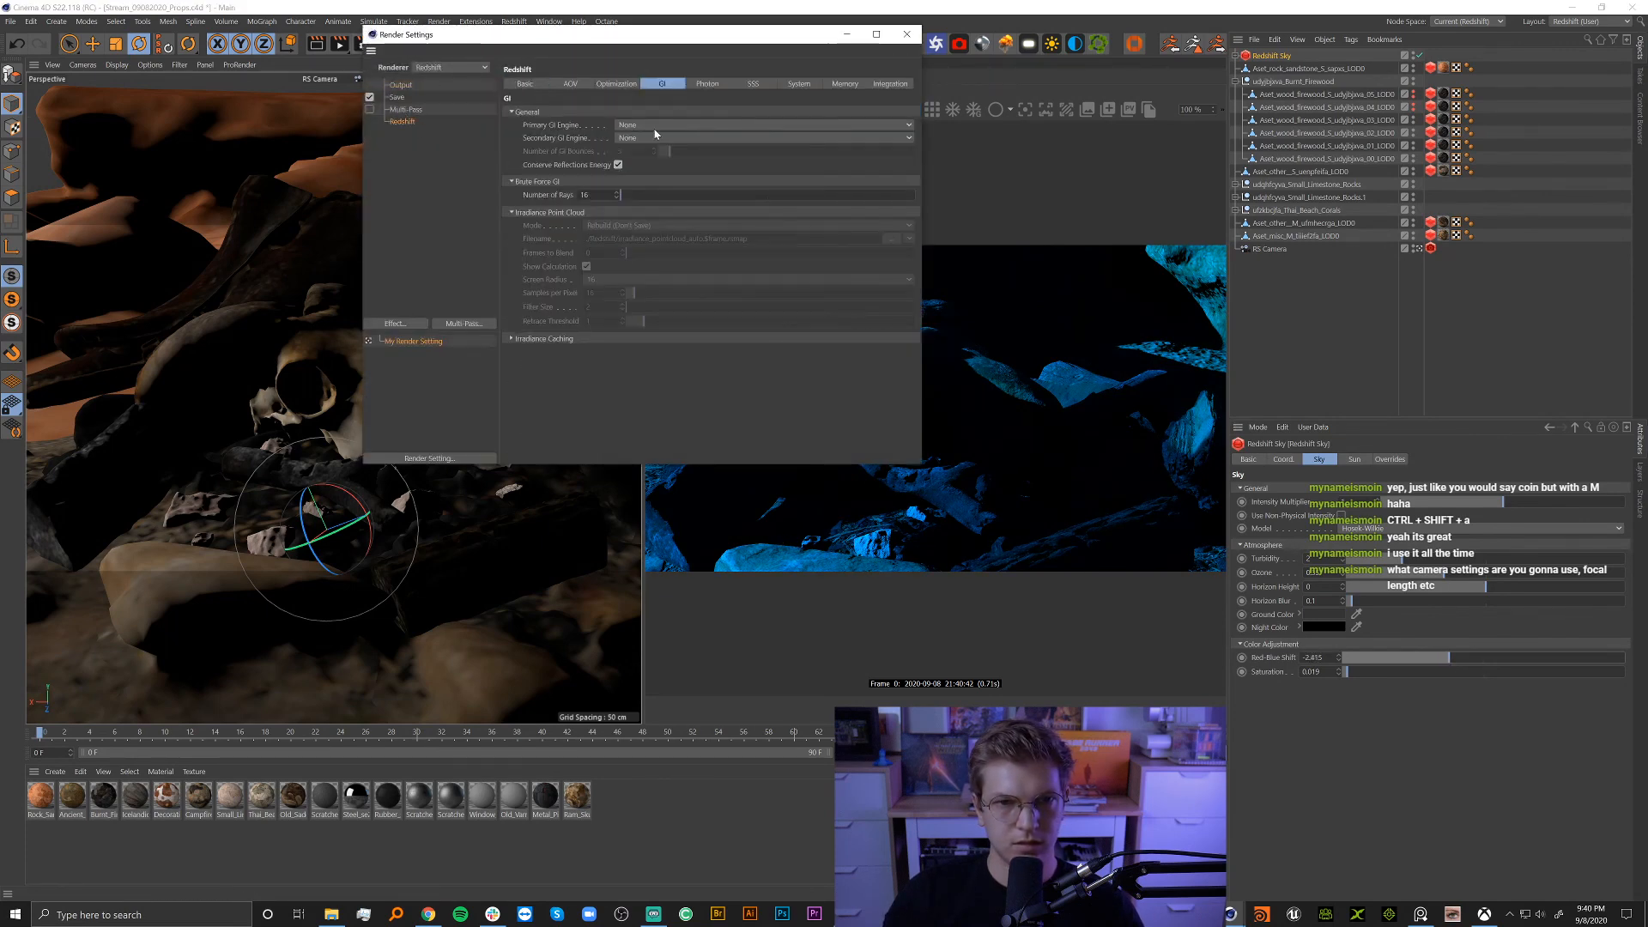
pyautogui.click(655, 129)
pyautogui.click(668, 178)
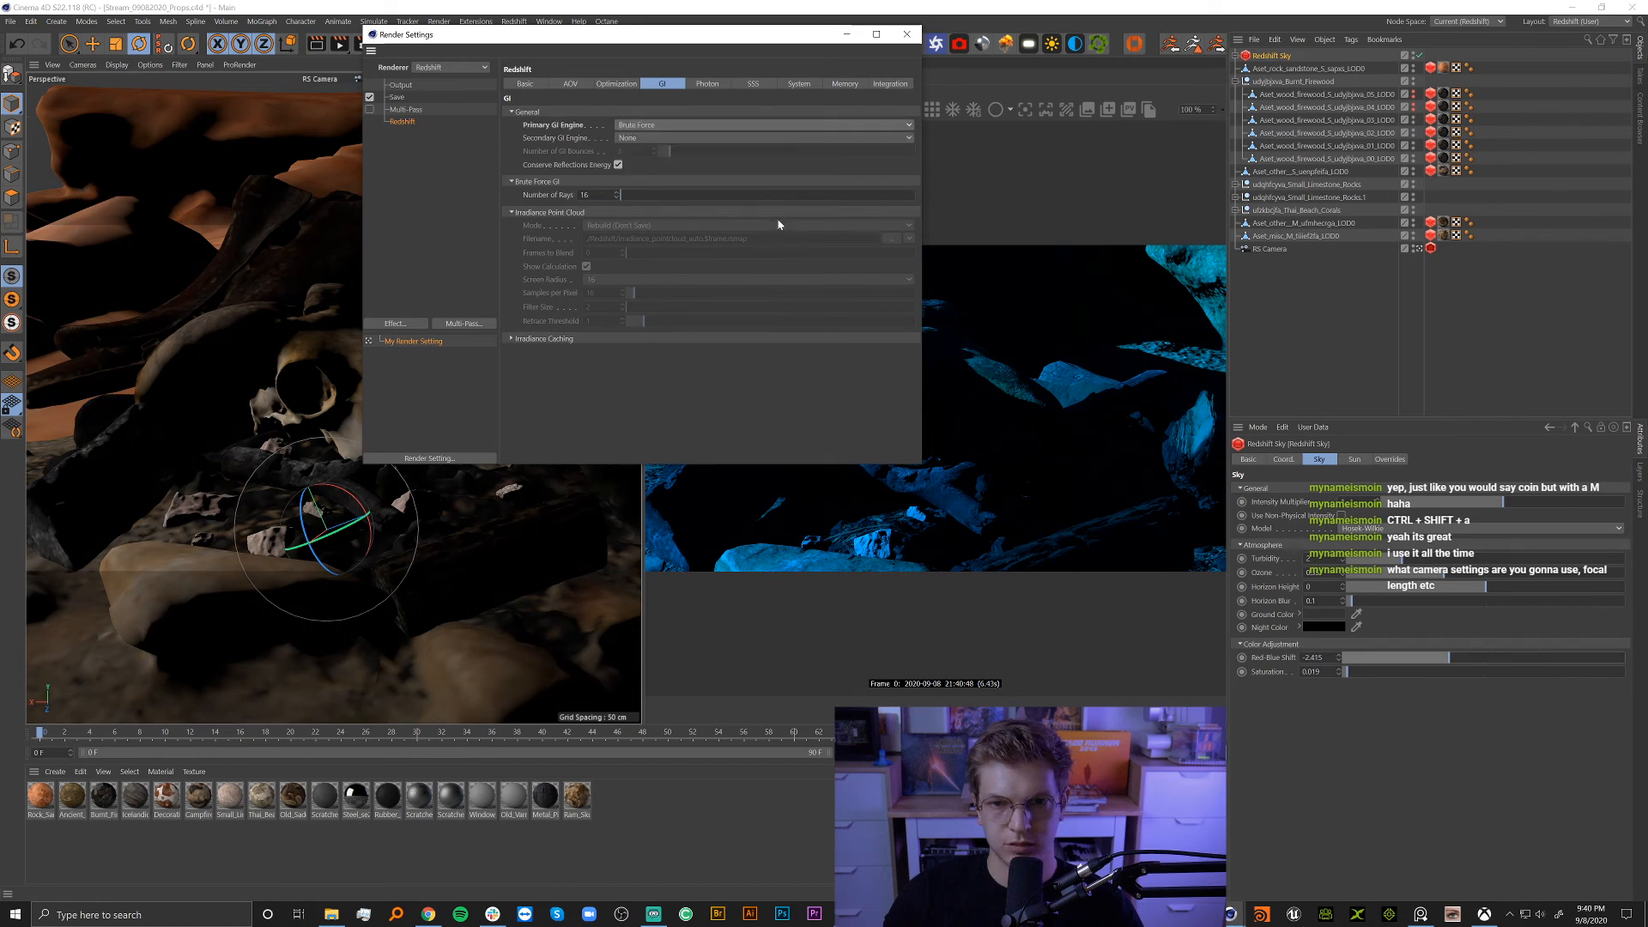
pyautogui.click(906, 35)
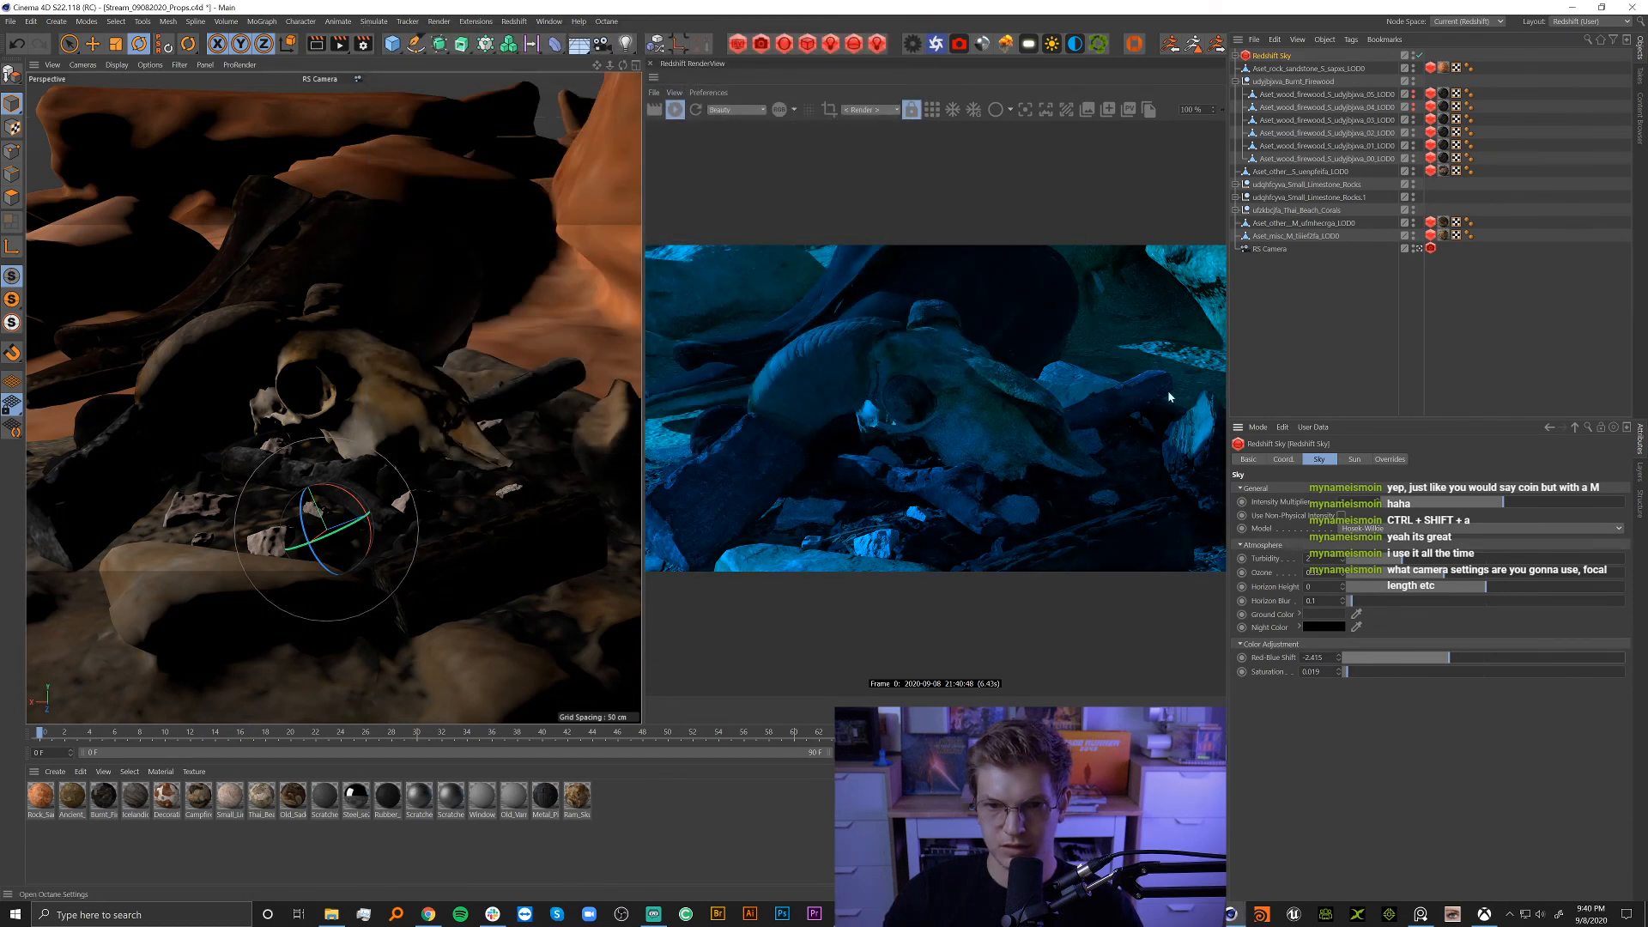
# Rotate the Redshift Sky rig to change the light direction on the skull and lower the sky's Intensity Multiplier.
pyautogui.moveTo(369, 518); pyautogui.dragTo(339, 546)
pyautogui.press('w')
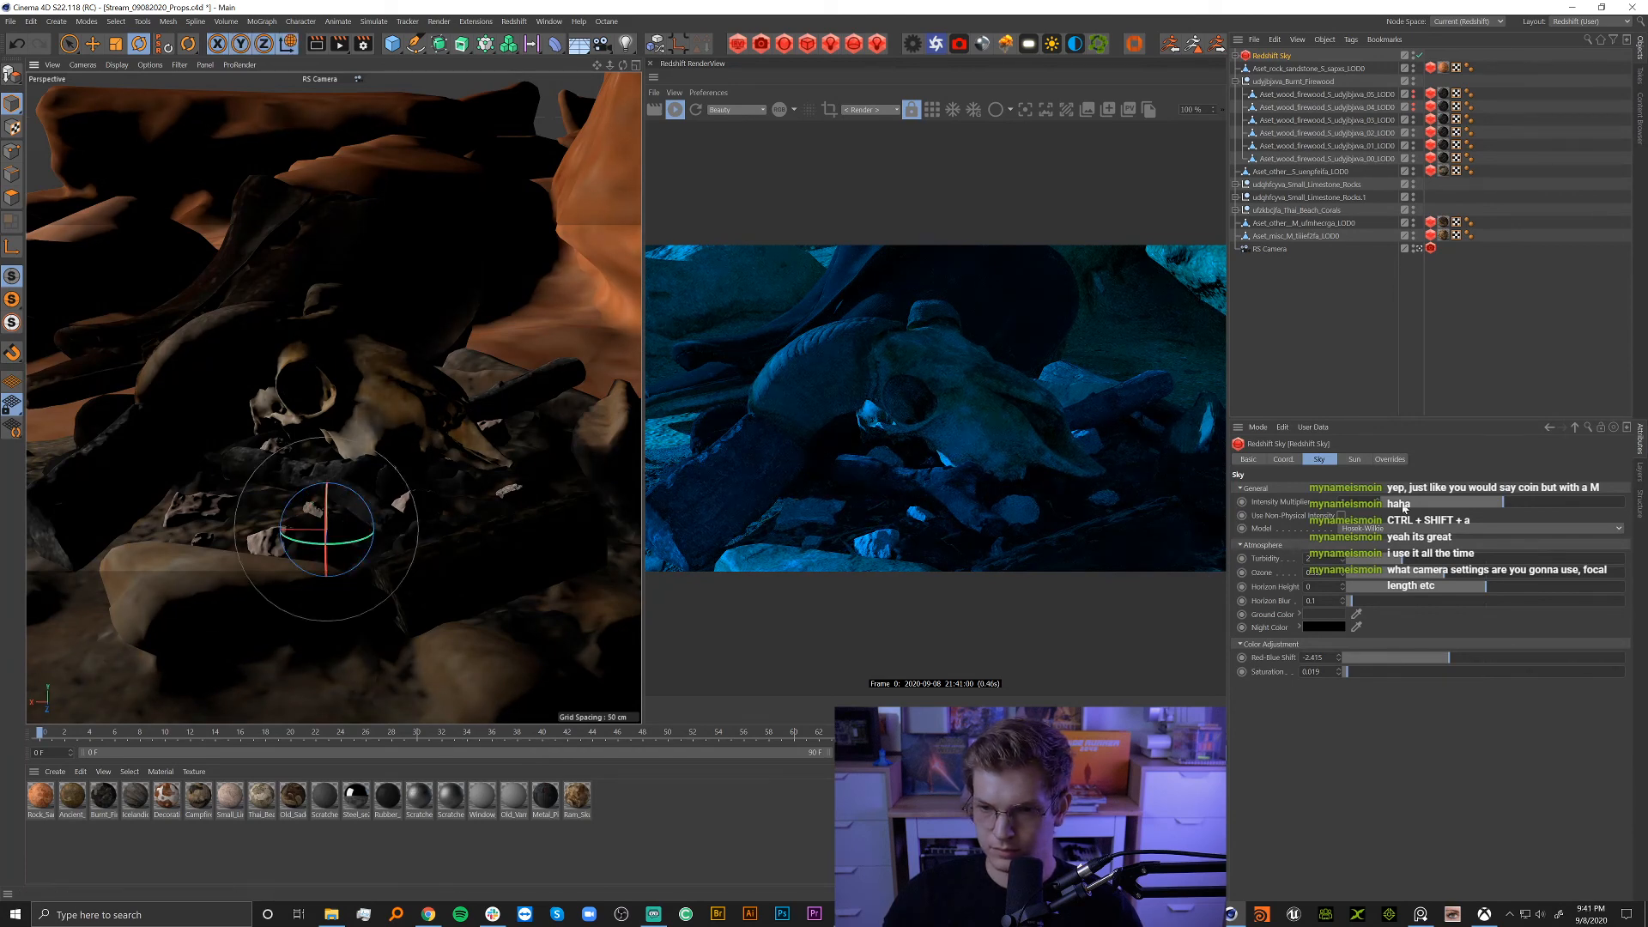
pyautogui.moveTo(1401, 503); pyautogui.dragTo(1390, 506)
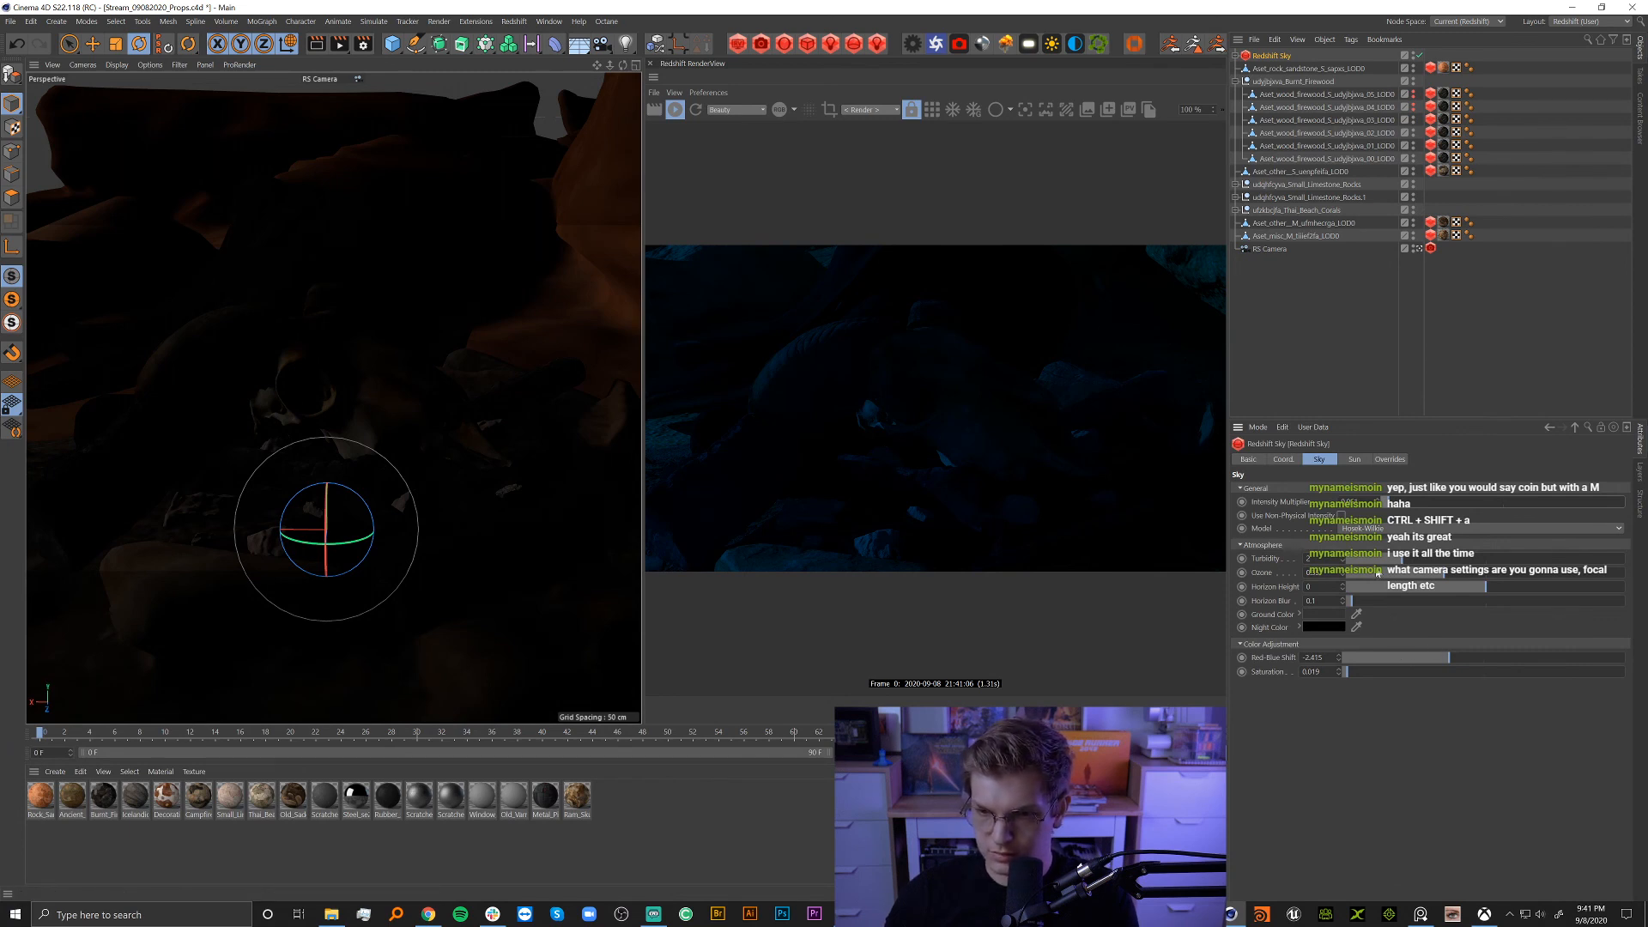
# Set the Redshift Sky's Saturation to 0 and its Red-Blue Shift to about -1.64.
pyautogui.moveTo(1337, 677); pyautogui.dragTo(1625, 677)
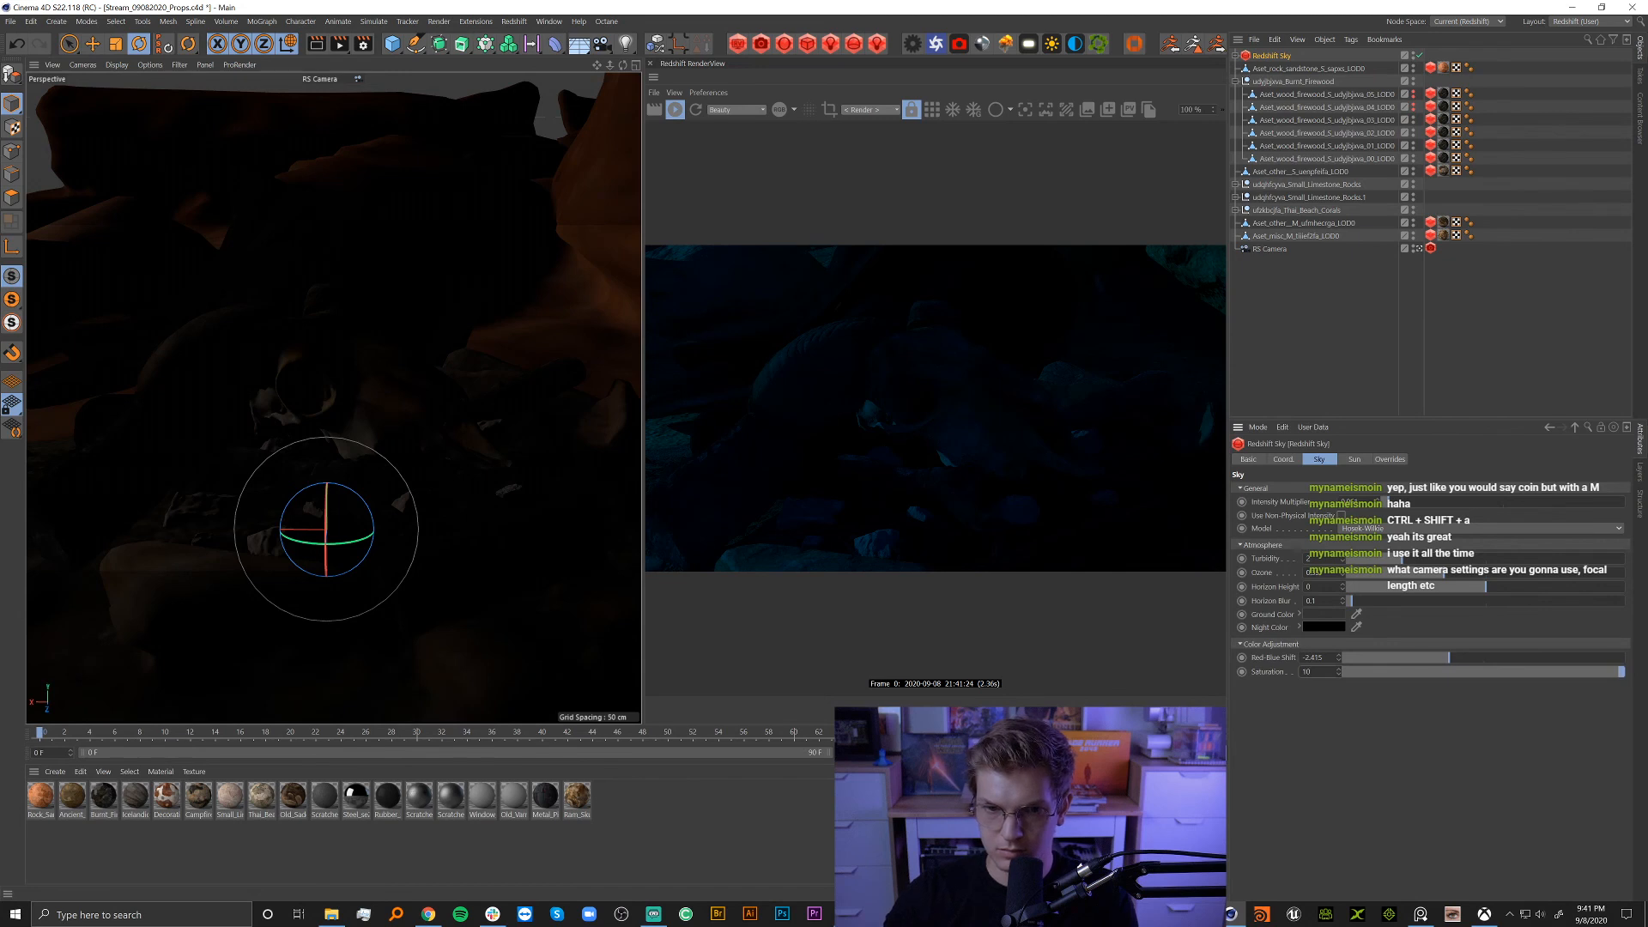
pyautogui.press('BackSpace')
pyautogui.write('-')
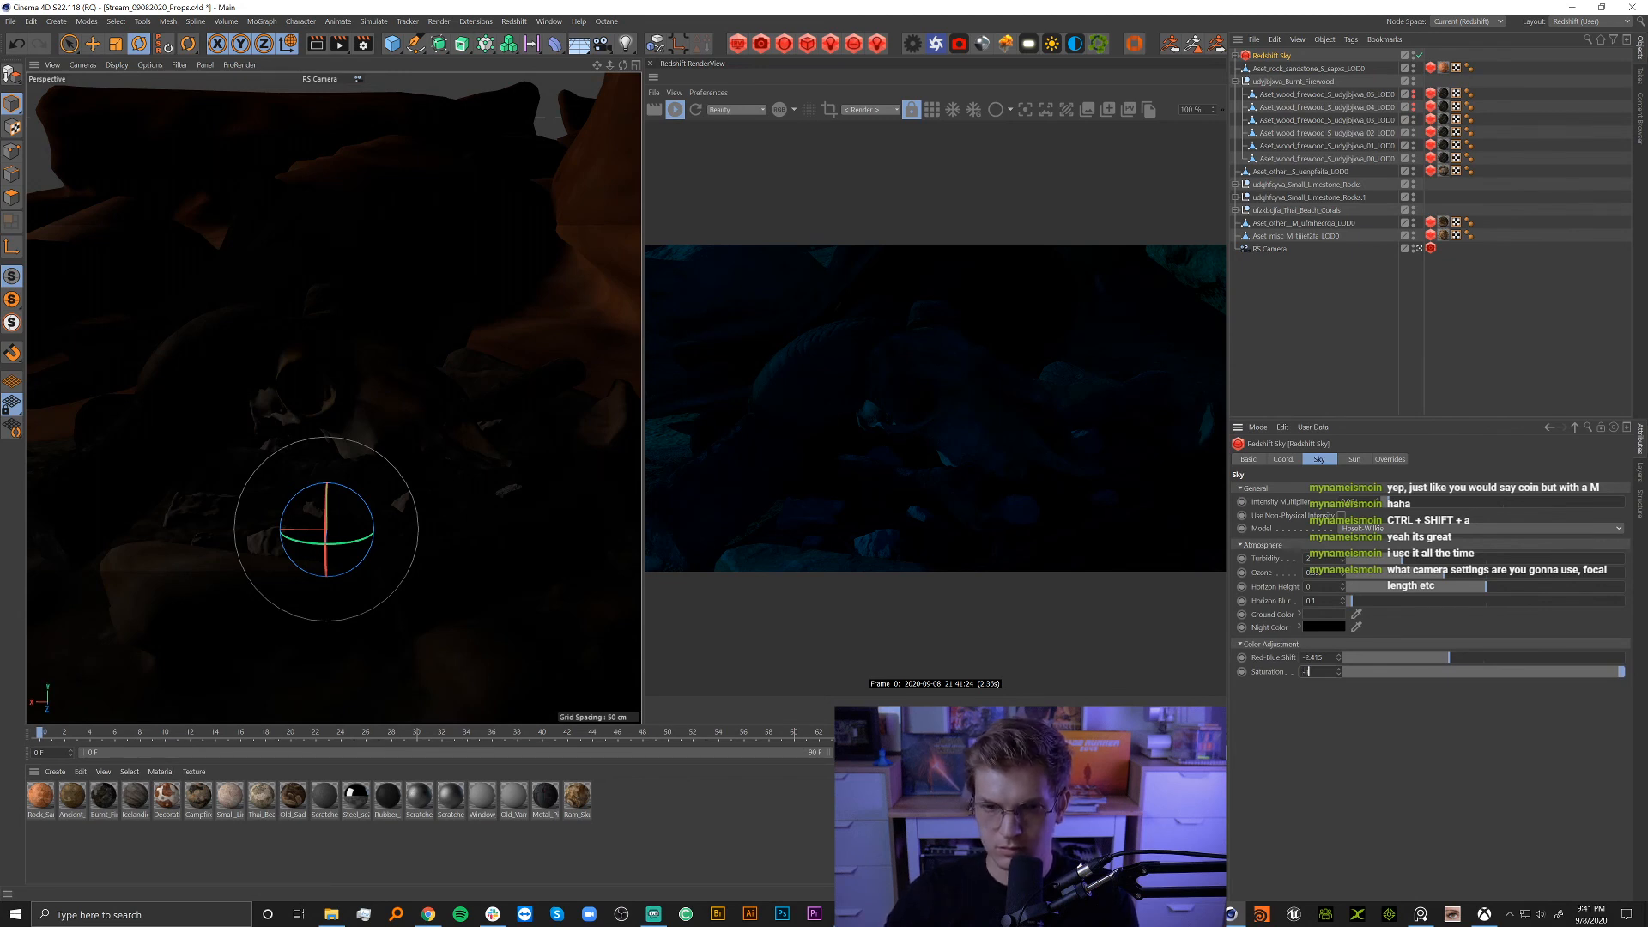
pyautogui.write('10')
pyautogui.press('Return')
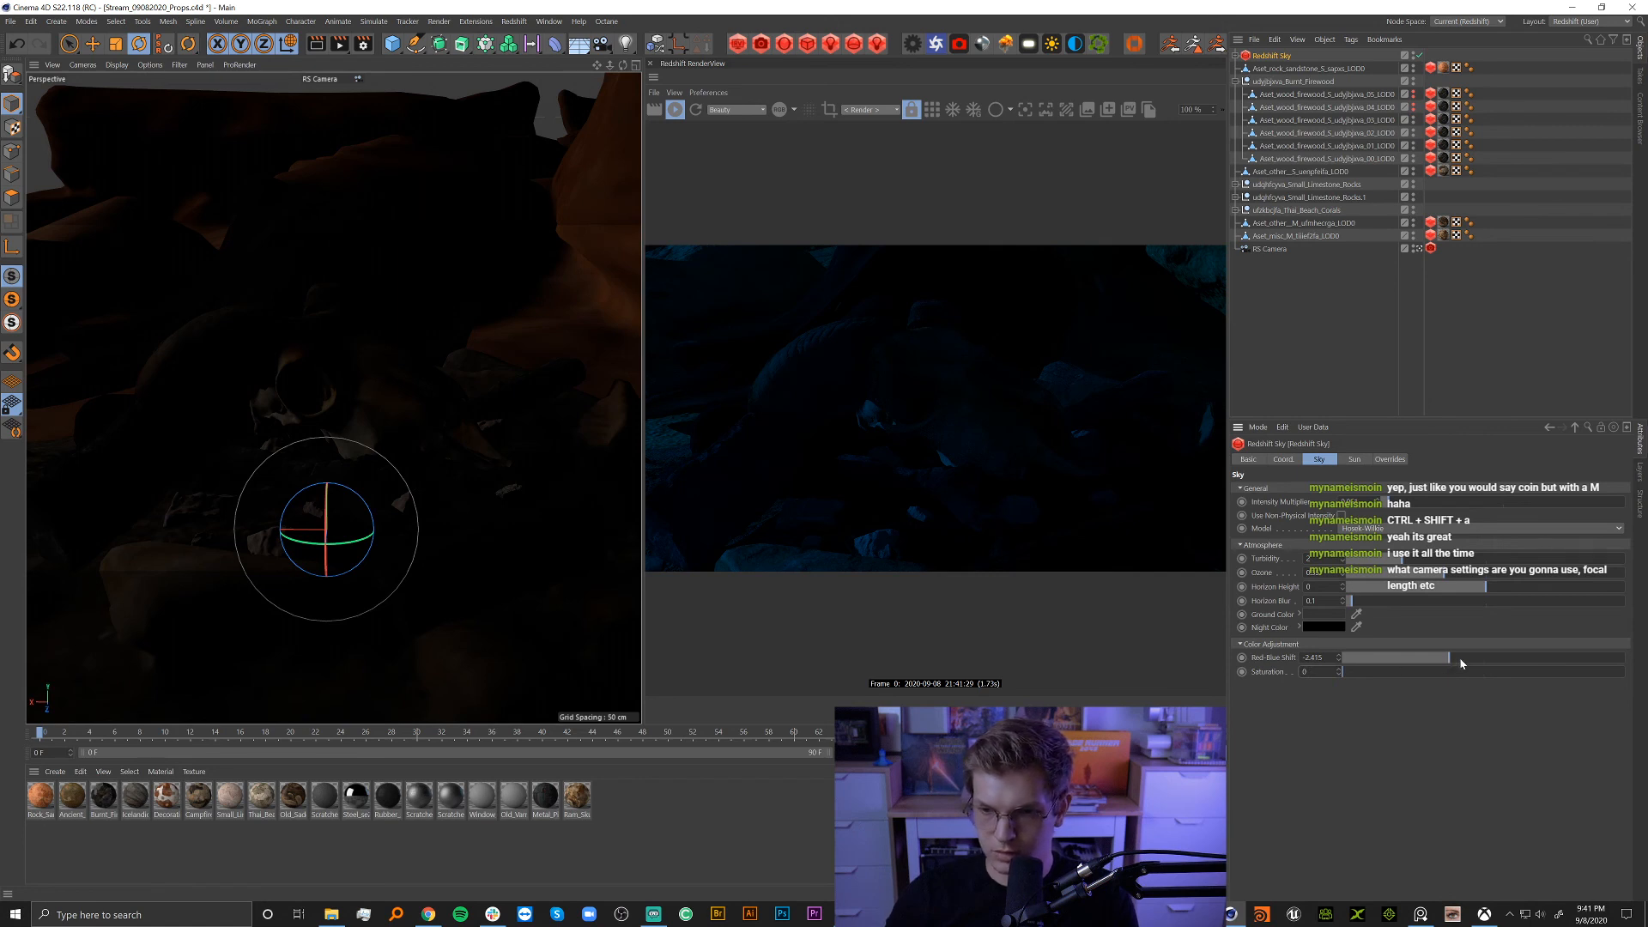
pyautogui.moveTo(1450, 659)
pyautogui.mouseDown()
pyautogui.moveTo(1486, 663)
pyautogui.moveTo(1461, 662)
pyautogui.mouseUp()
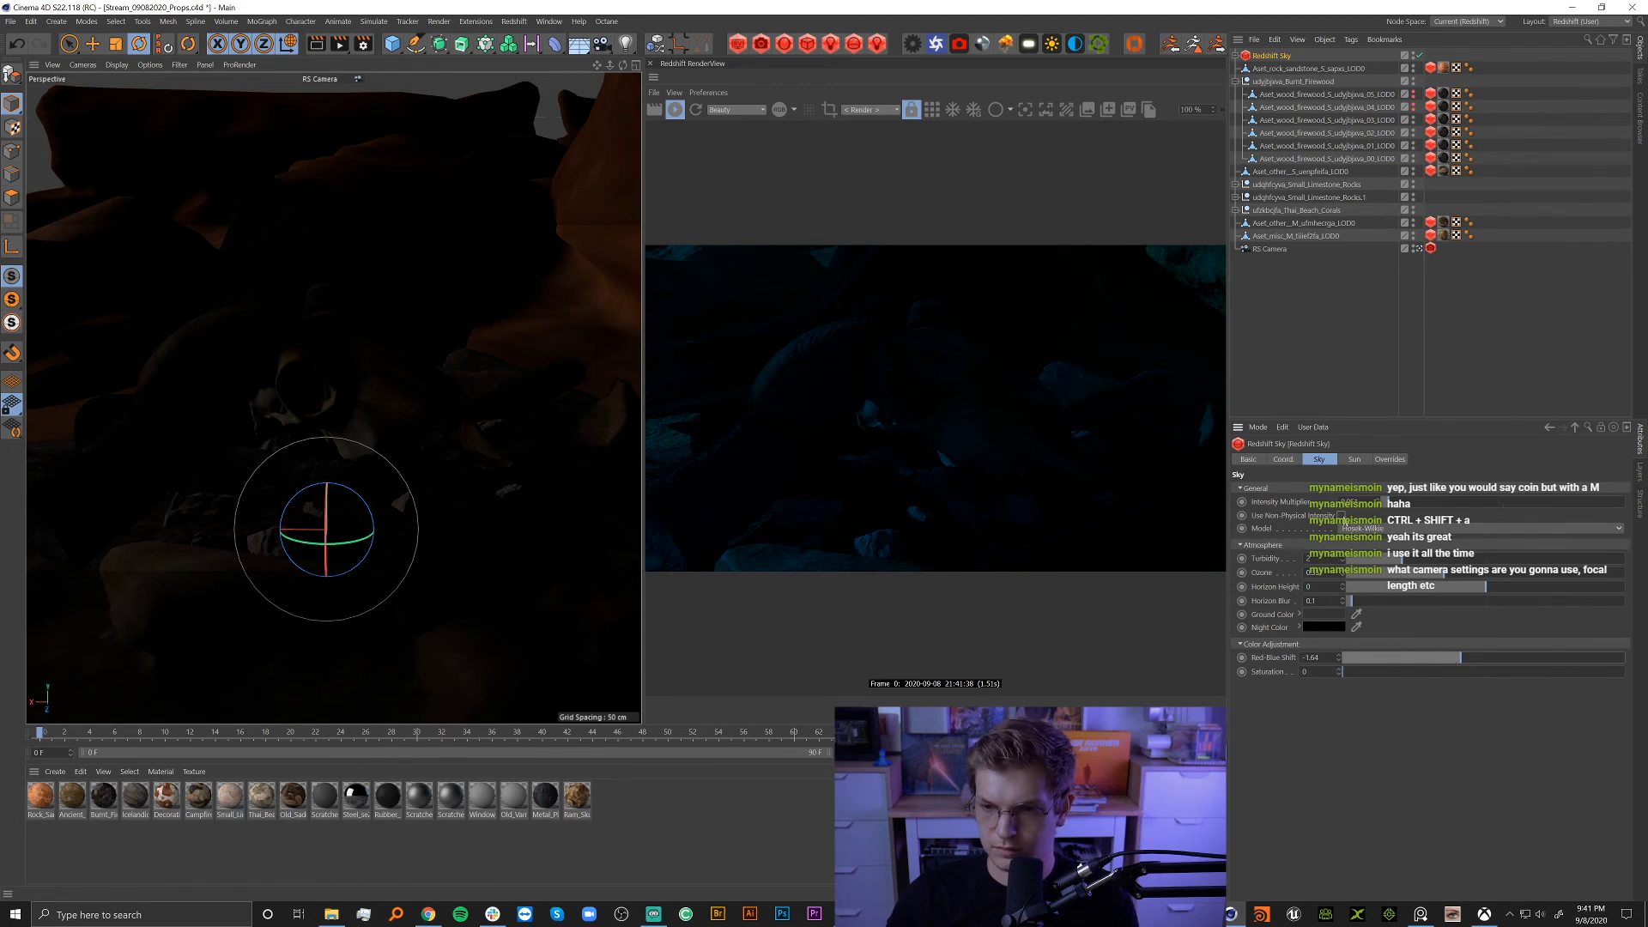
pyautogui.click(1360, 529)
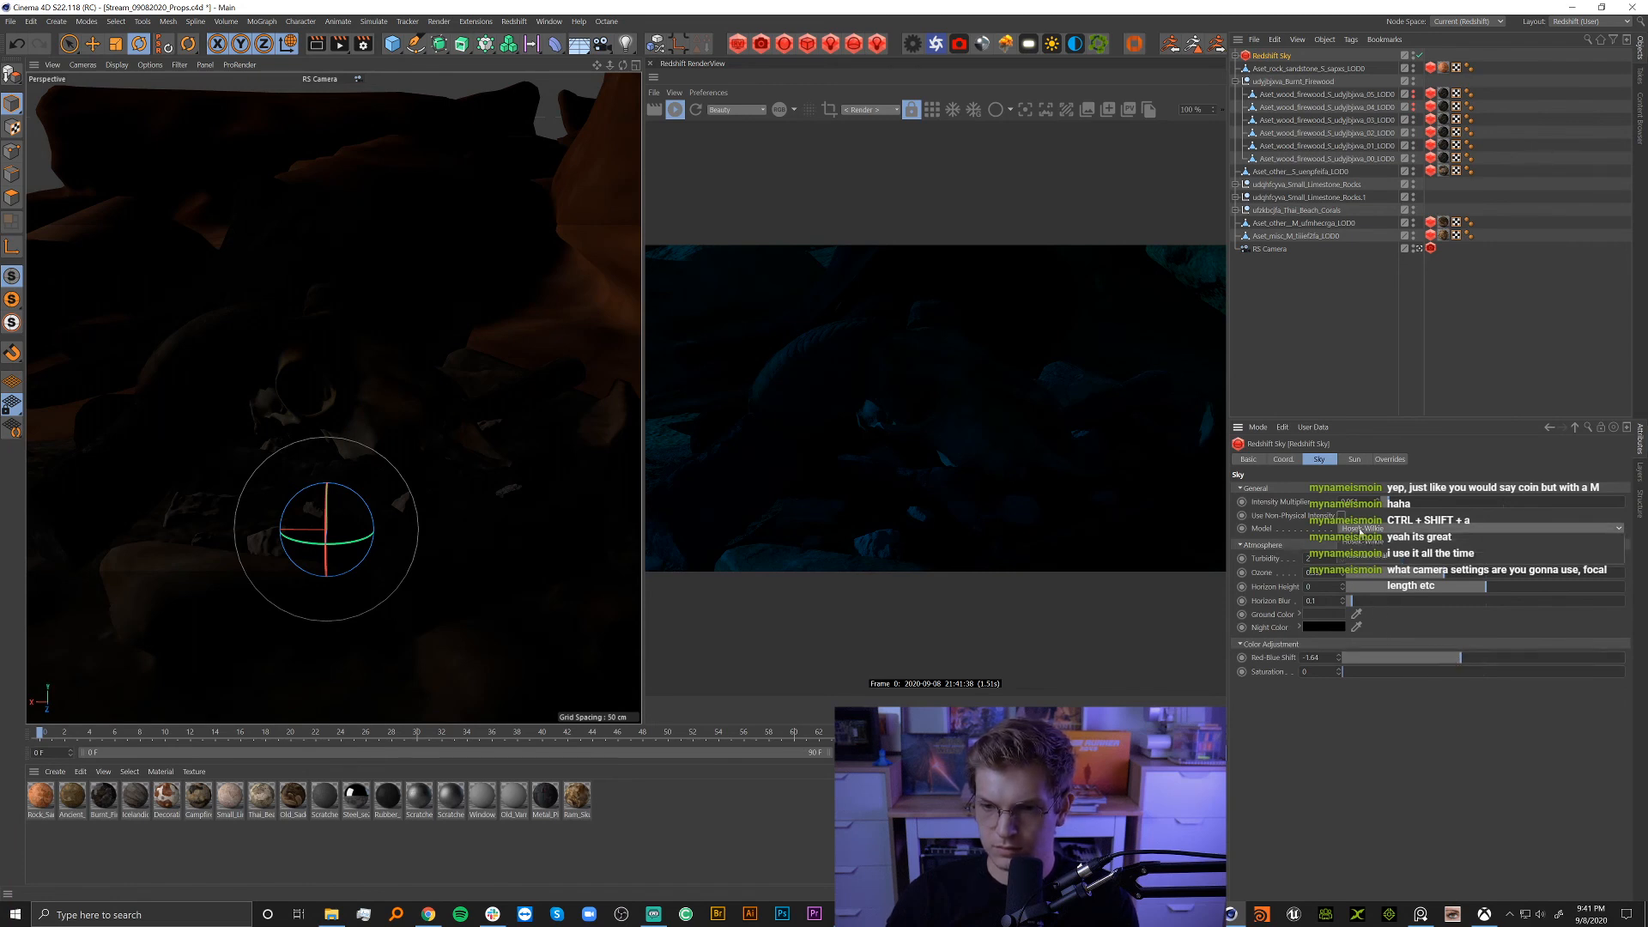
pyautogui.click(1360, 530)
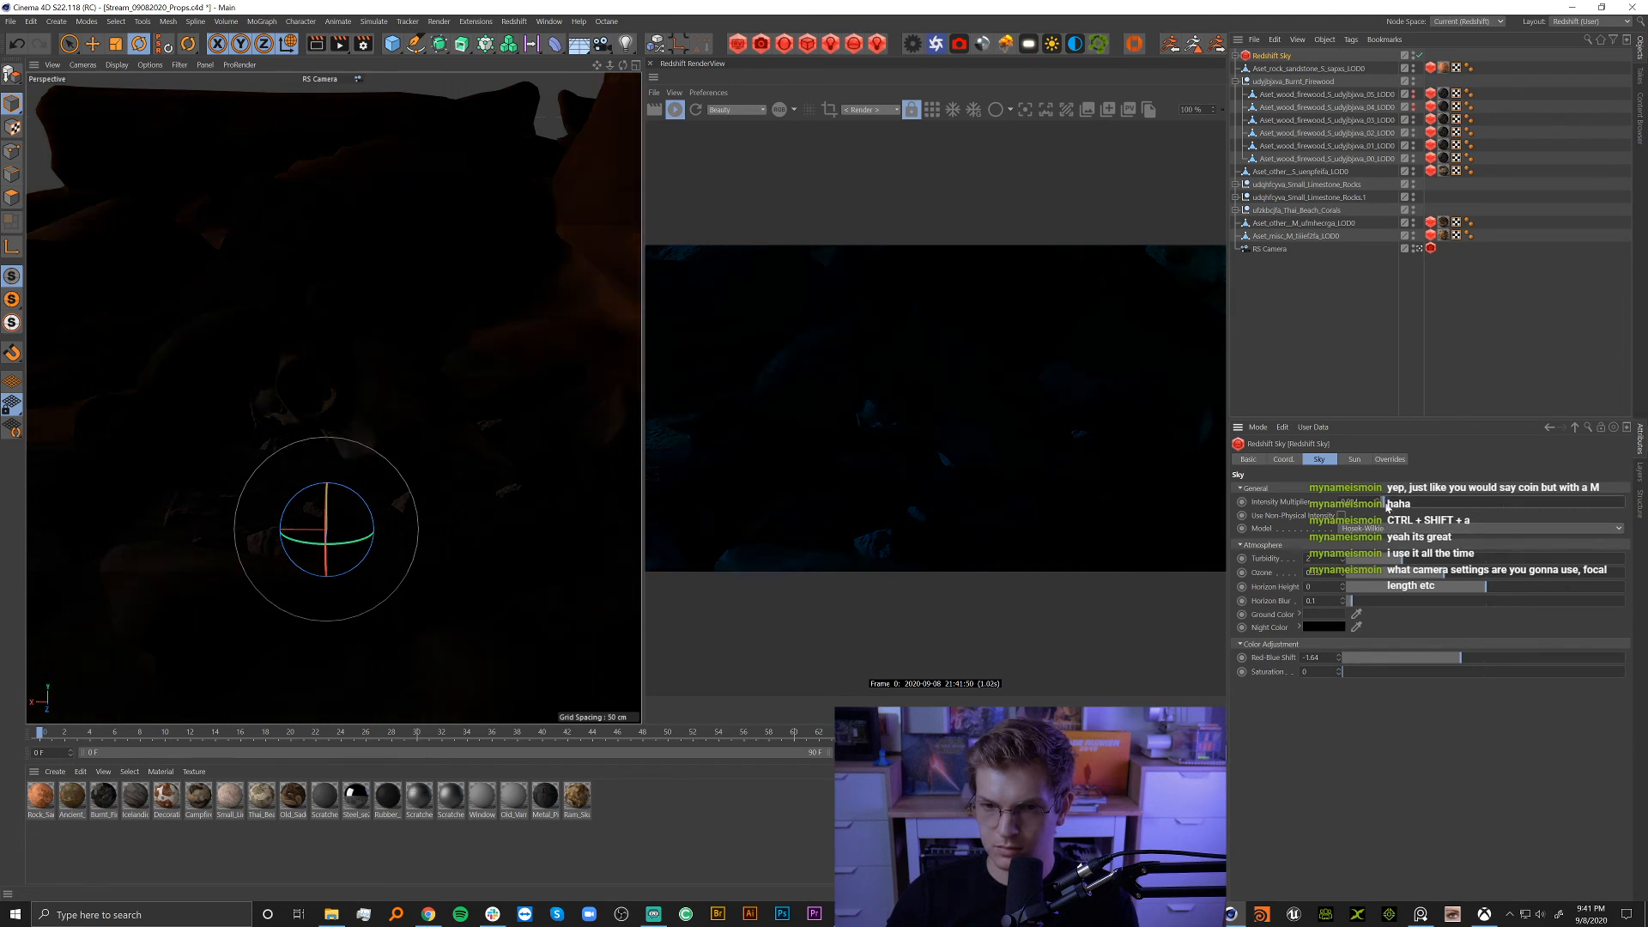
pyautogui.click(1349, 343)
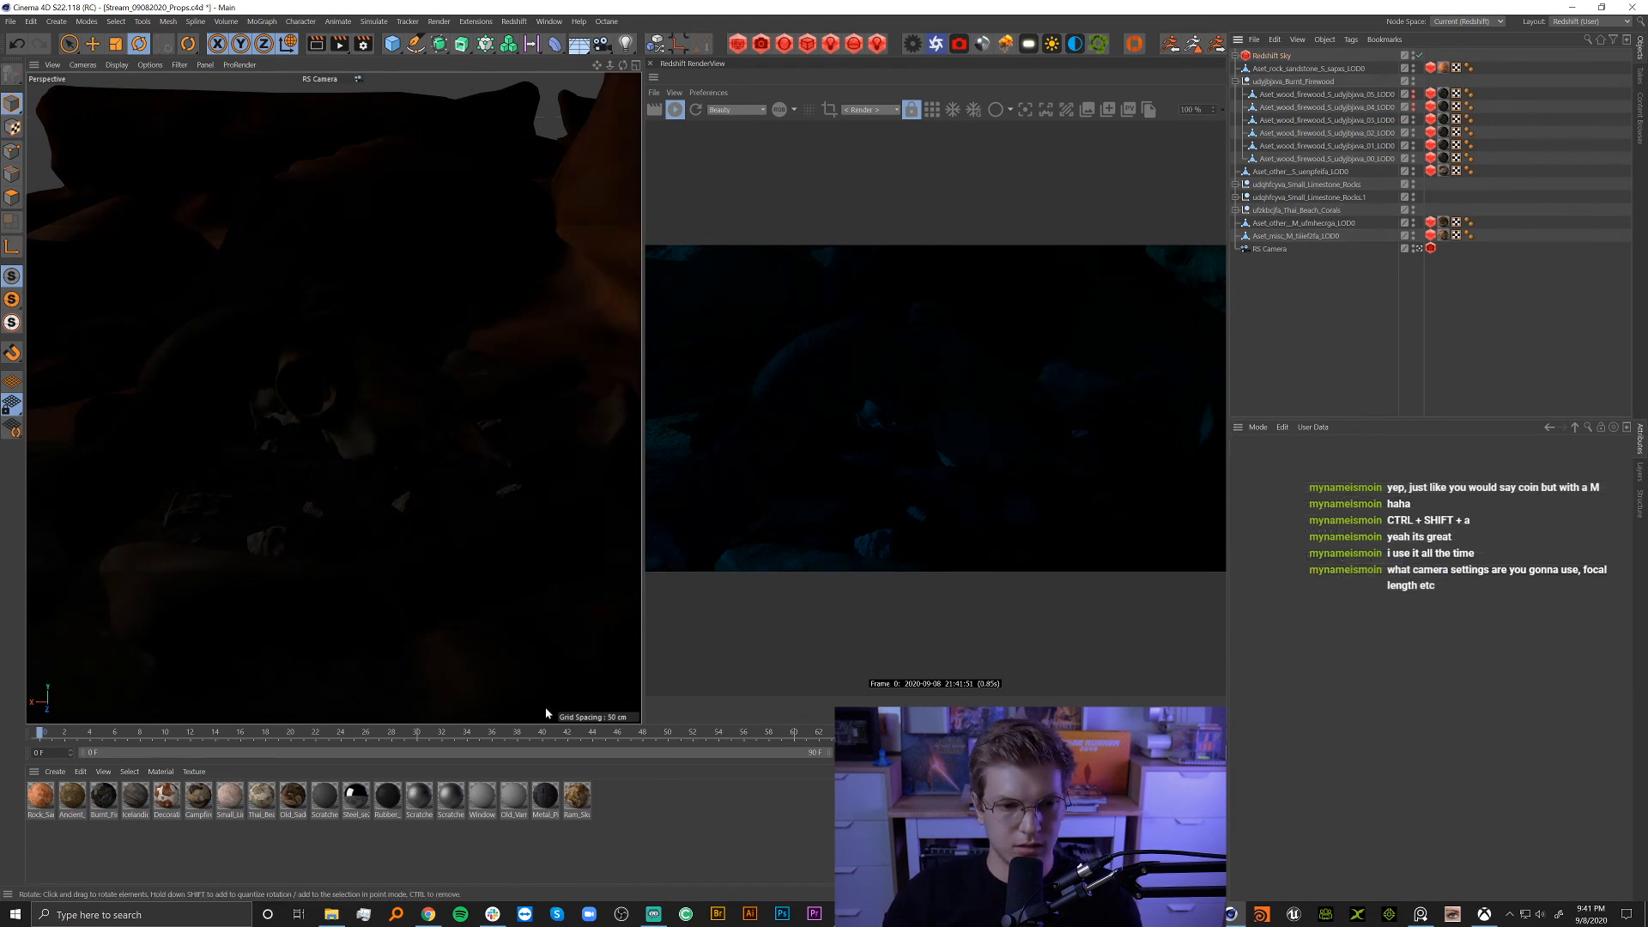
# Add a Circle spline at the world origin and leave the RS Camera view to see the whole scene.
pyautogui.click(415, 43)
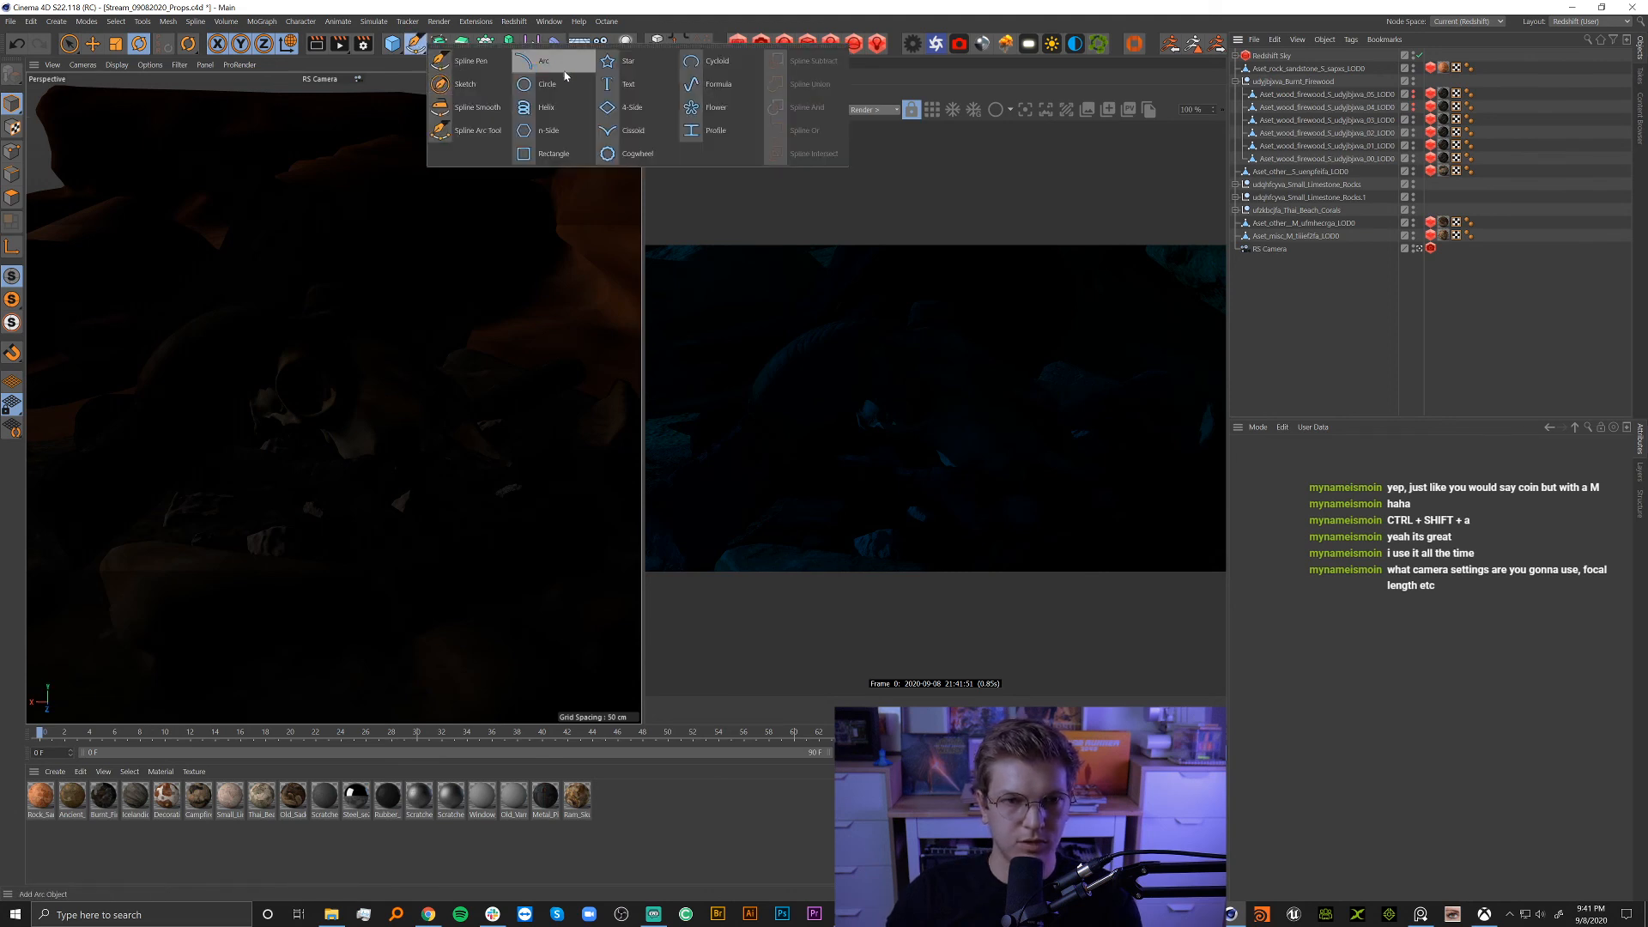
pyautogui.click(563, 83)
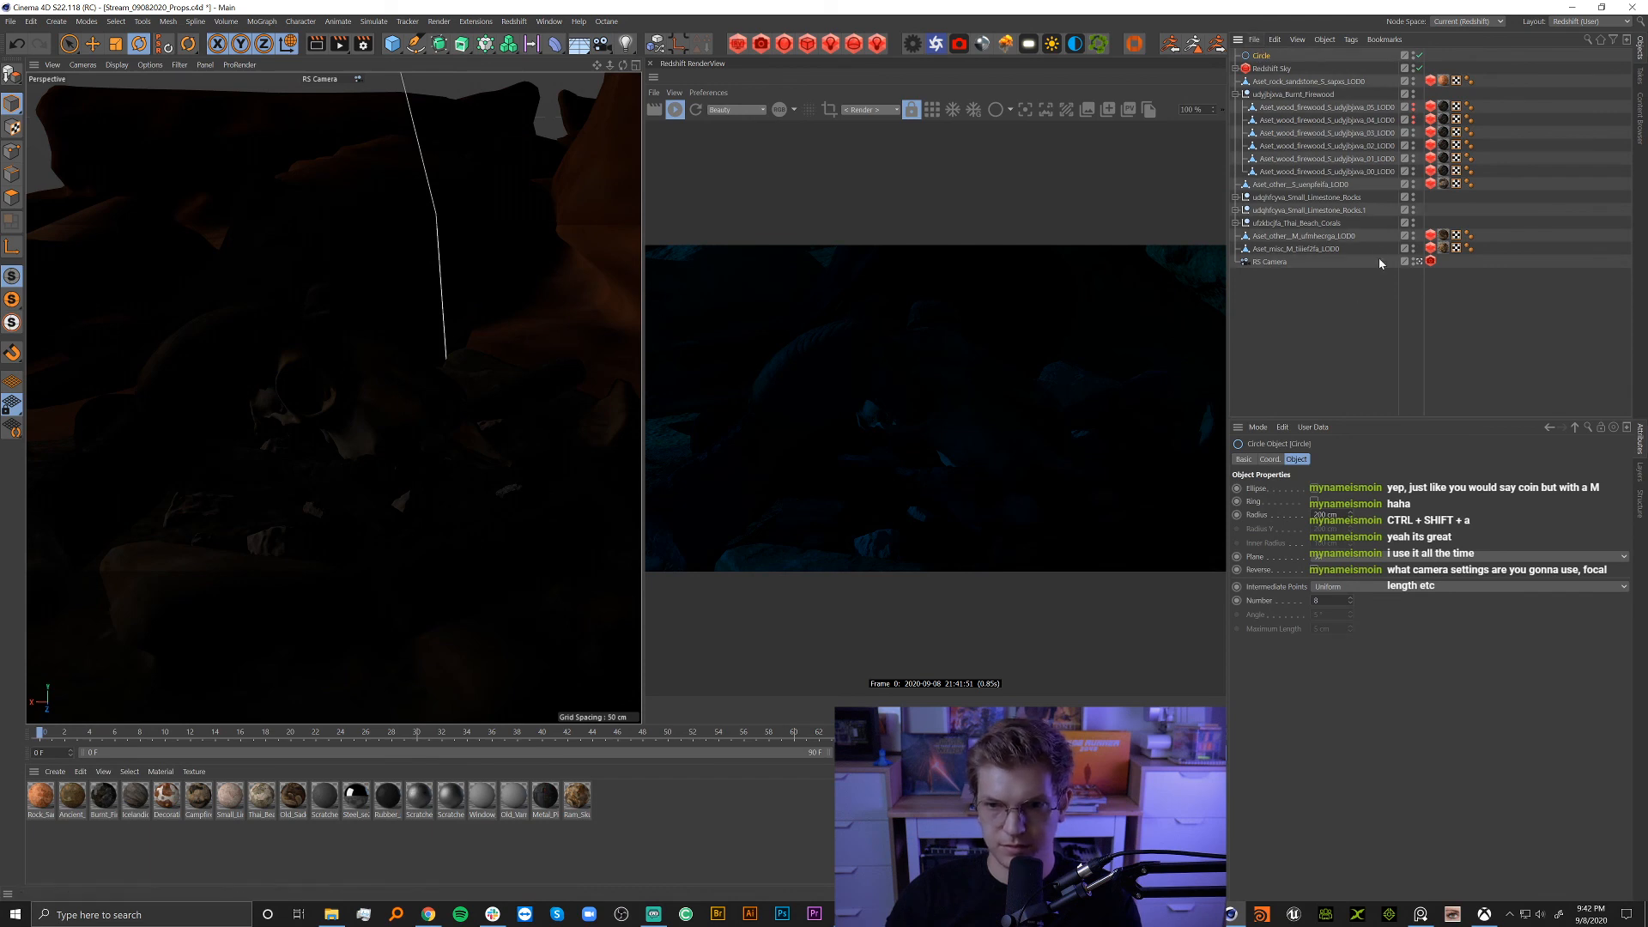
pyautogui.click(1417, 261)
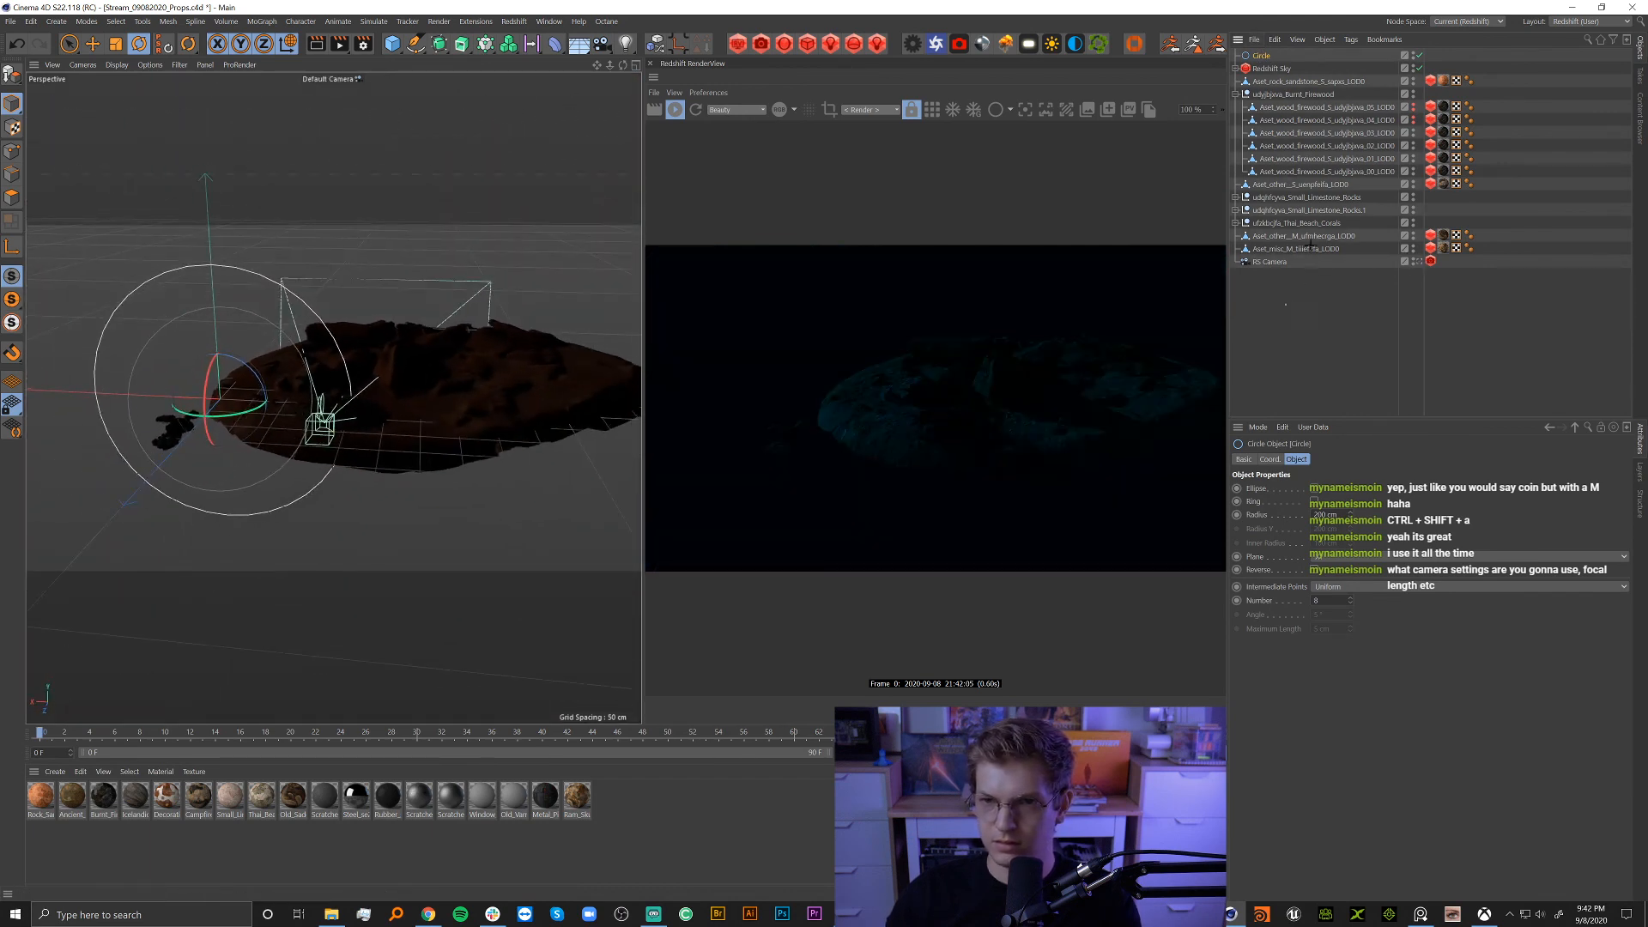
# Move all the props and the RS Camera together onto the world origin, ending in the RS Camera view.
pyautogui.moveTo(1285, 305); pyautogui.dragTo(1306, 74)
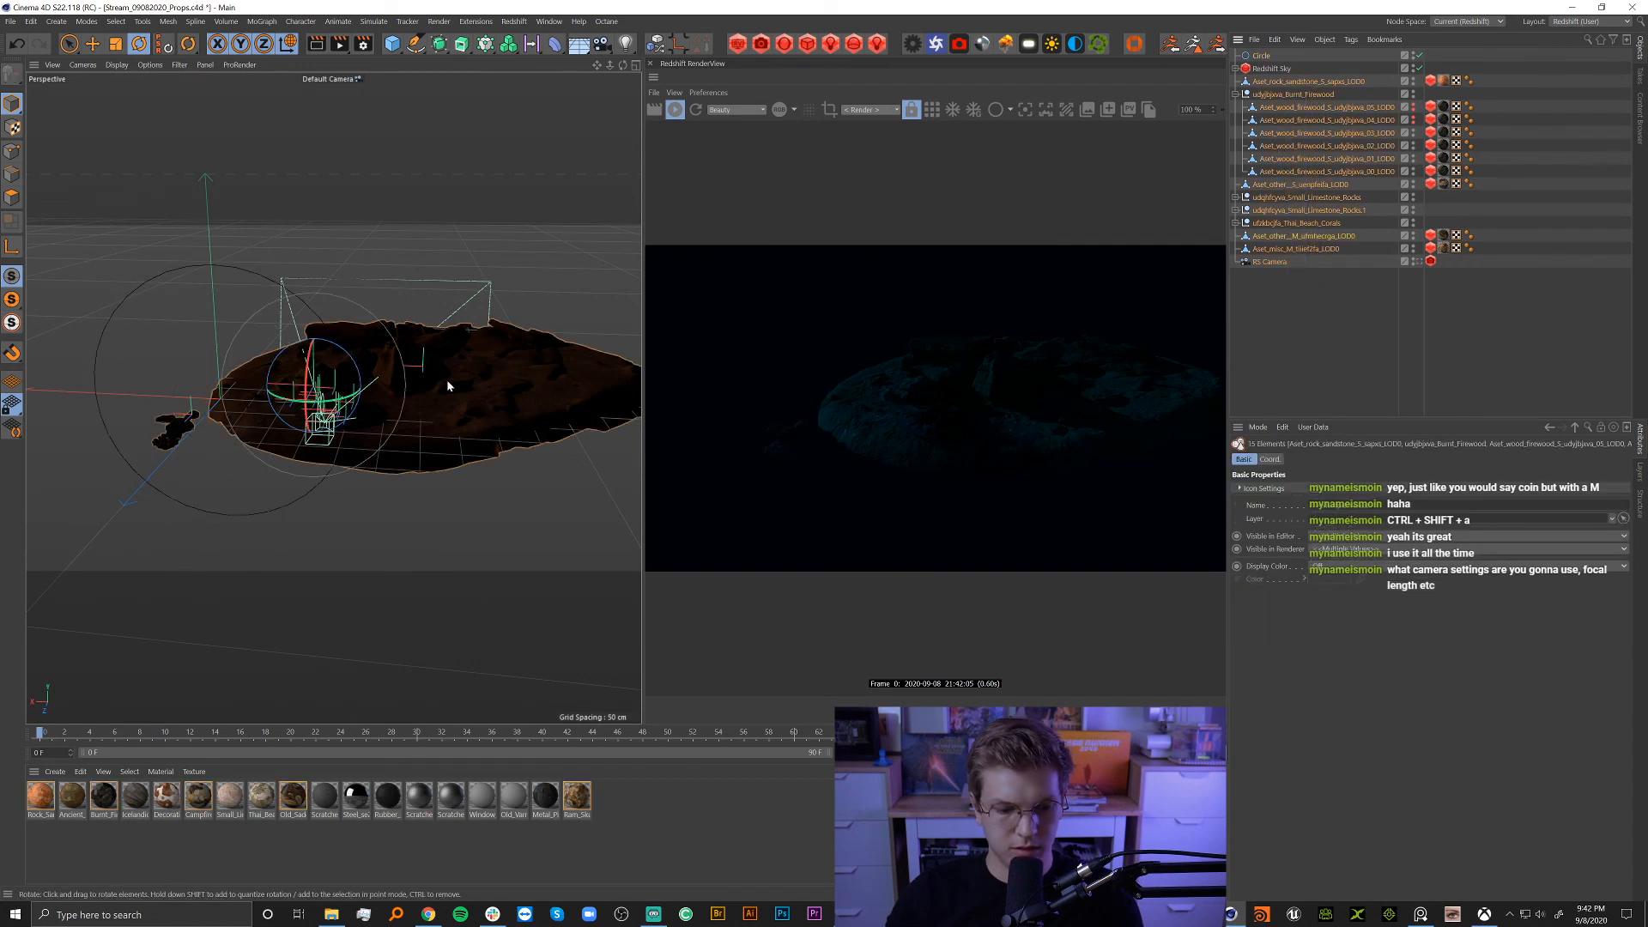
pyautogui.press('e')
pyautogui.keyDown('alt'); pyautogui.moveTo(458, 383); pyautogui.dragTo(116, 397); pyautogui.keyUp('alt')
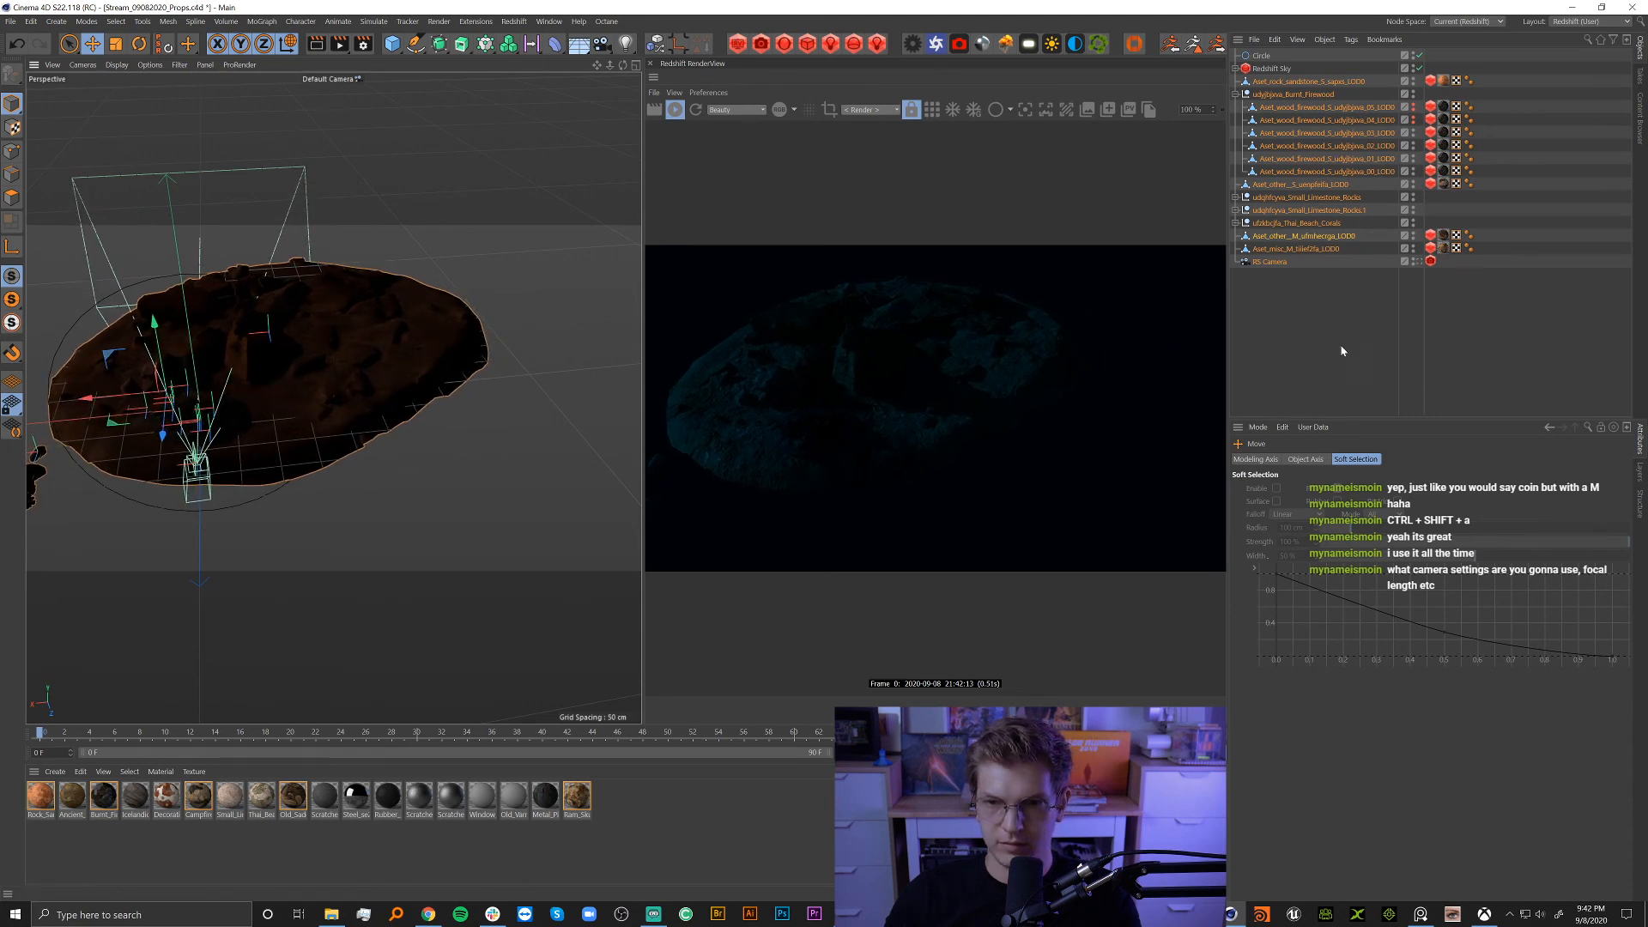
pyautogui.click(1417, 261)
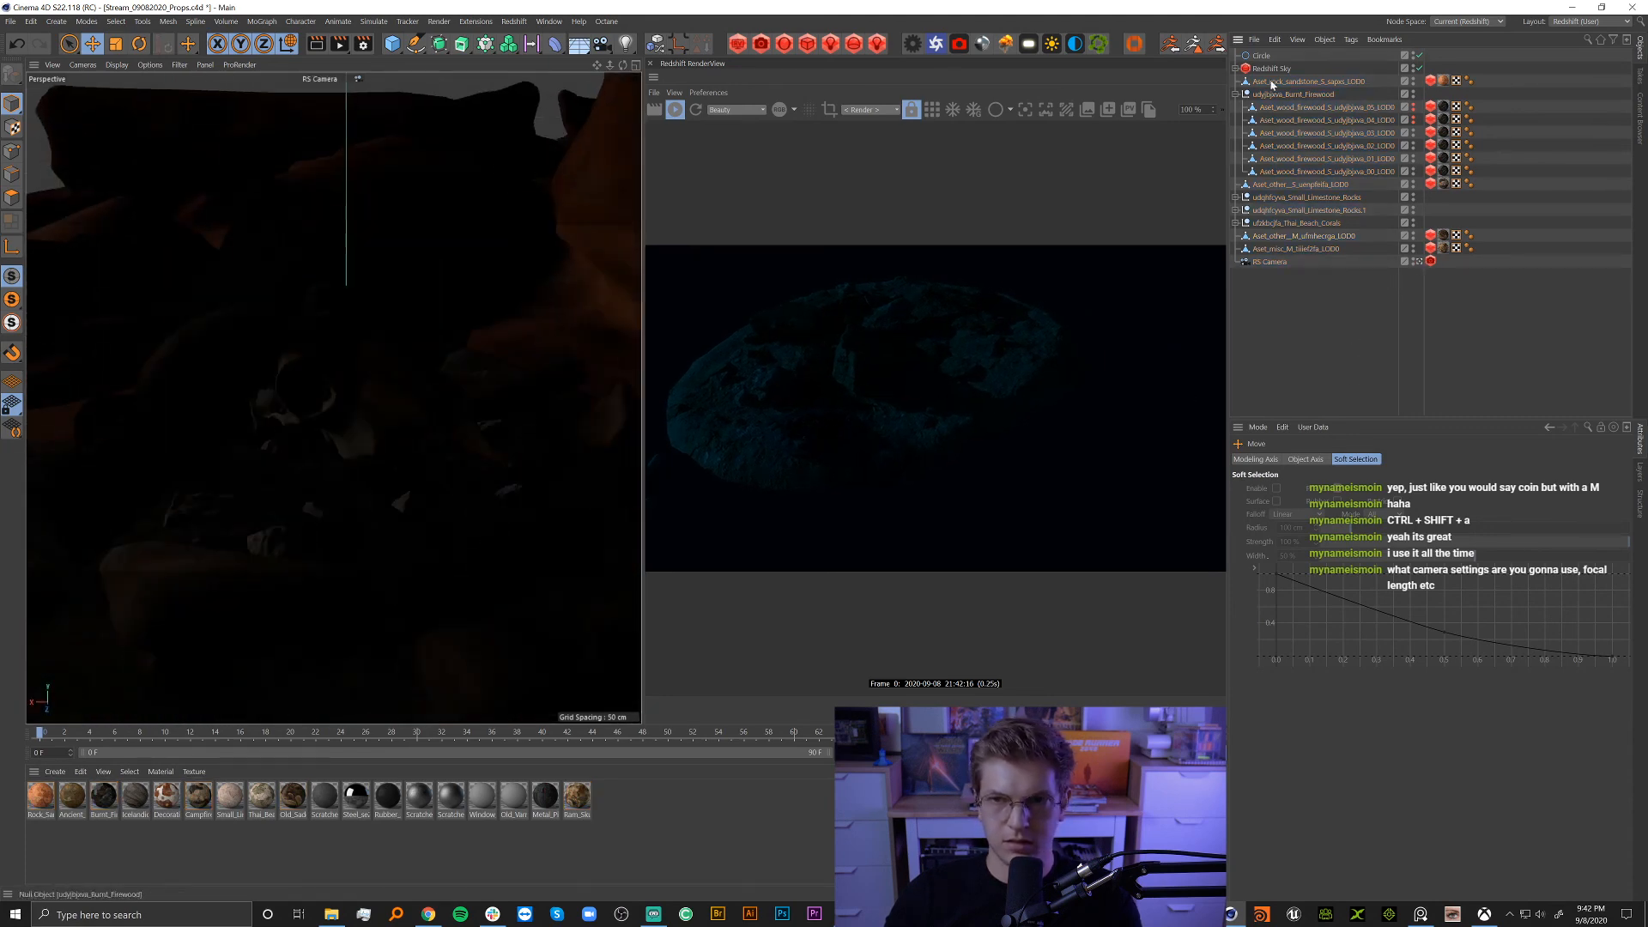
# Scale the Circle spline down so that it fits around the skull and campfire.
pyautogui.click(1259, 56)
pyautogui.press('t')
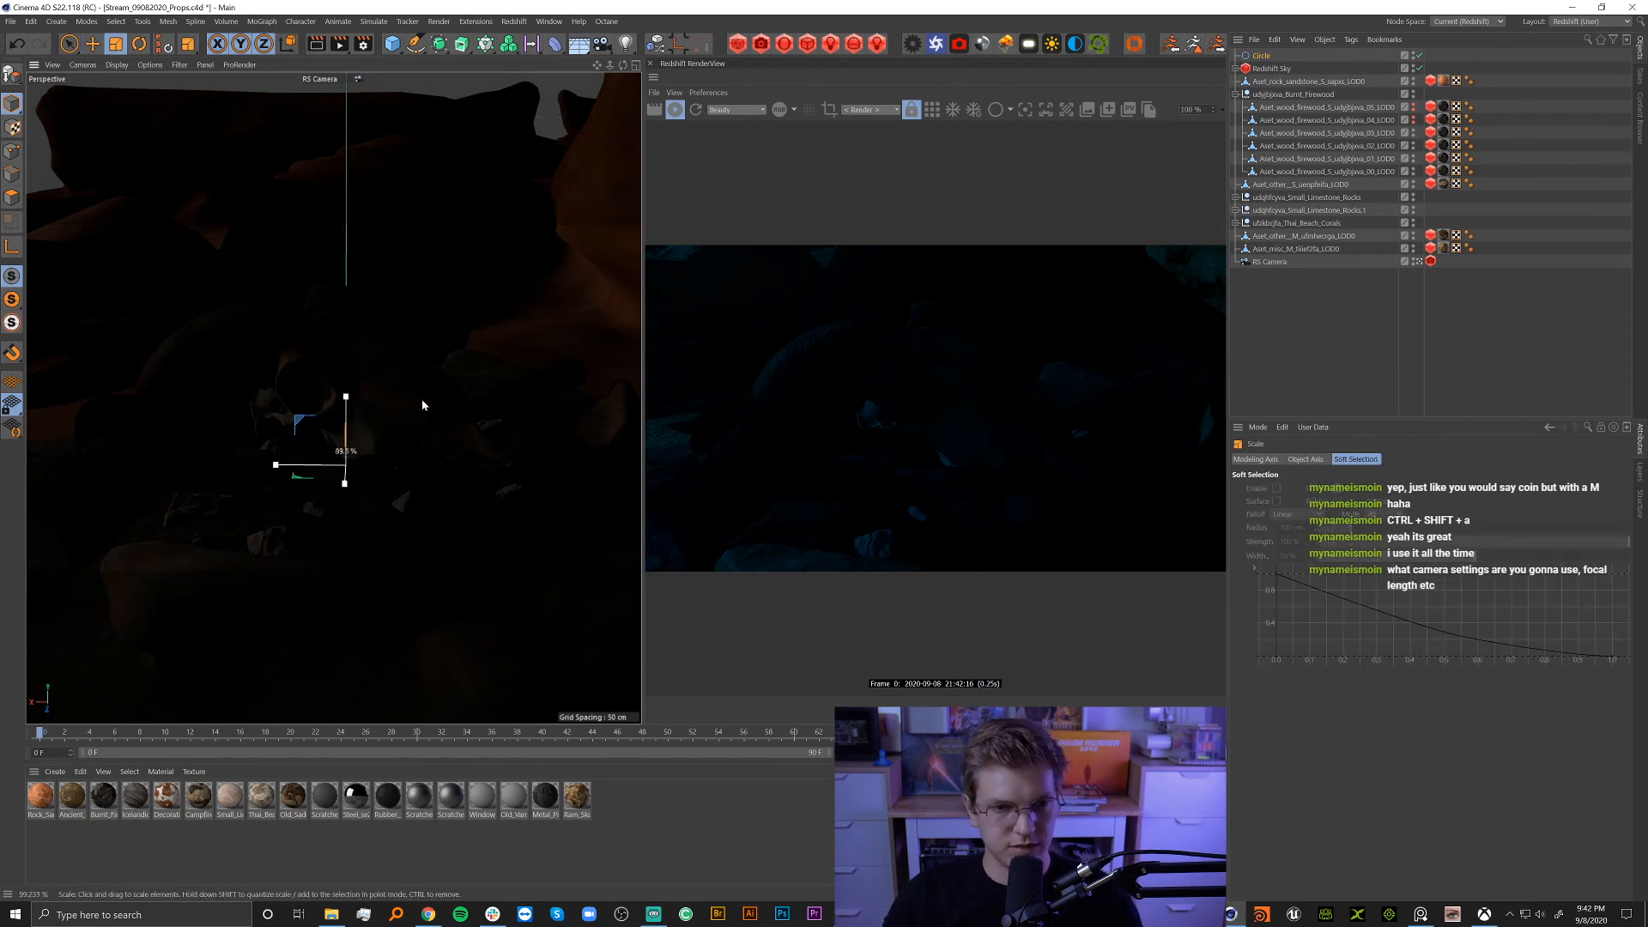
pyautogui.moveTo(424, 404); pyautogui.dragTo(251, 511)
# Rotate the Circle spline to lie nearly flat and raise it to hover around the skull.
pyautogui.press('r')
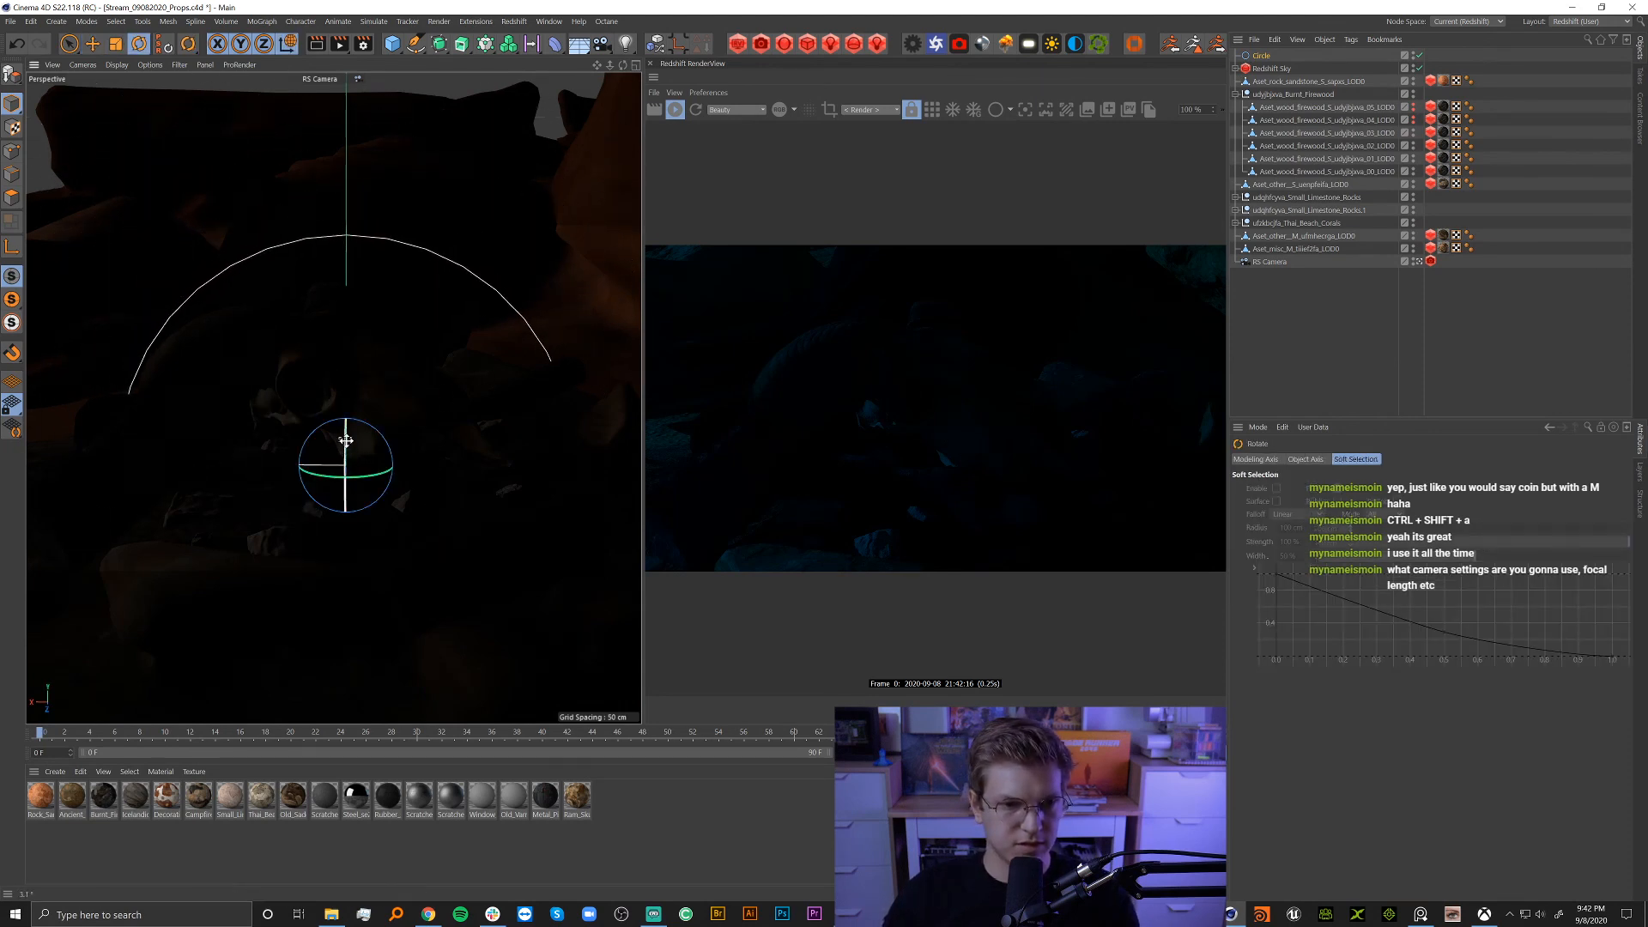
pyautogui.moveTo(346, 455); pyautogui.dragTo(362, 137)
pyautogui.press('e')
pyautogui.moveTo(346, 237); pyautogui.dragTo(347, 250)
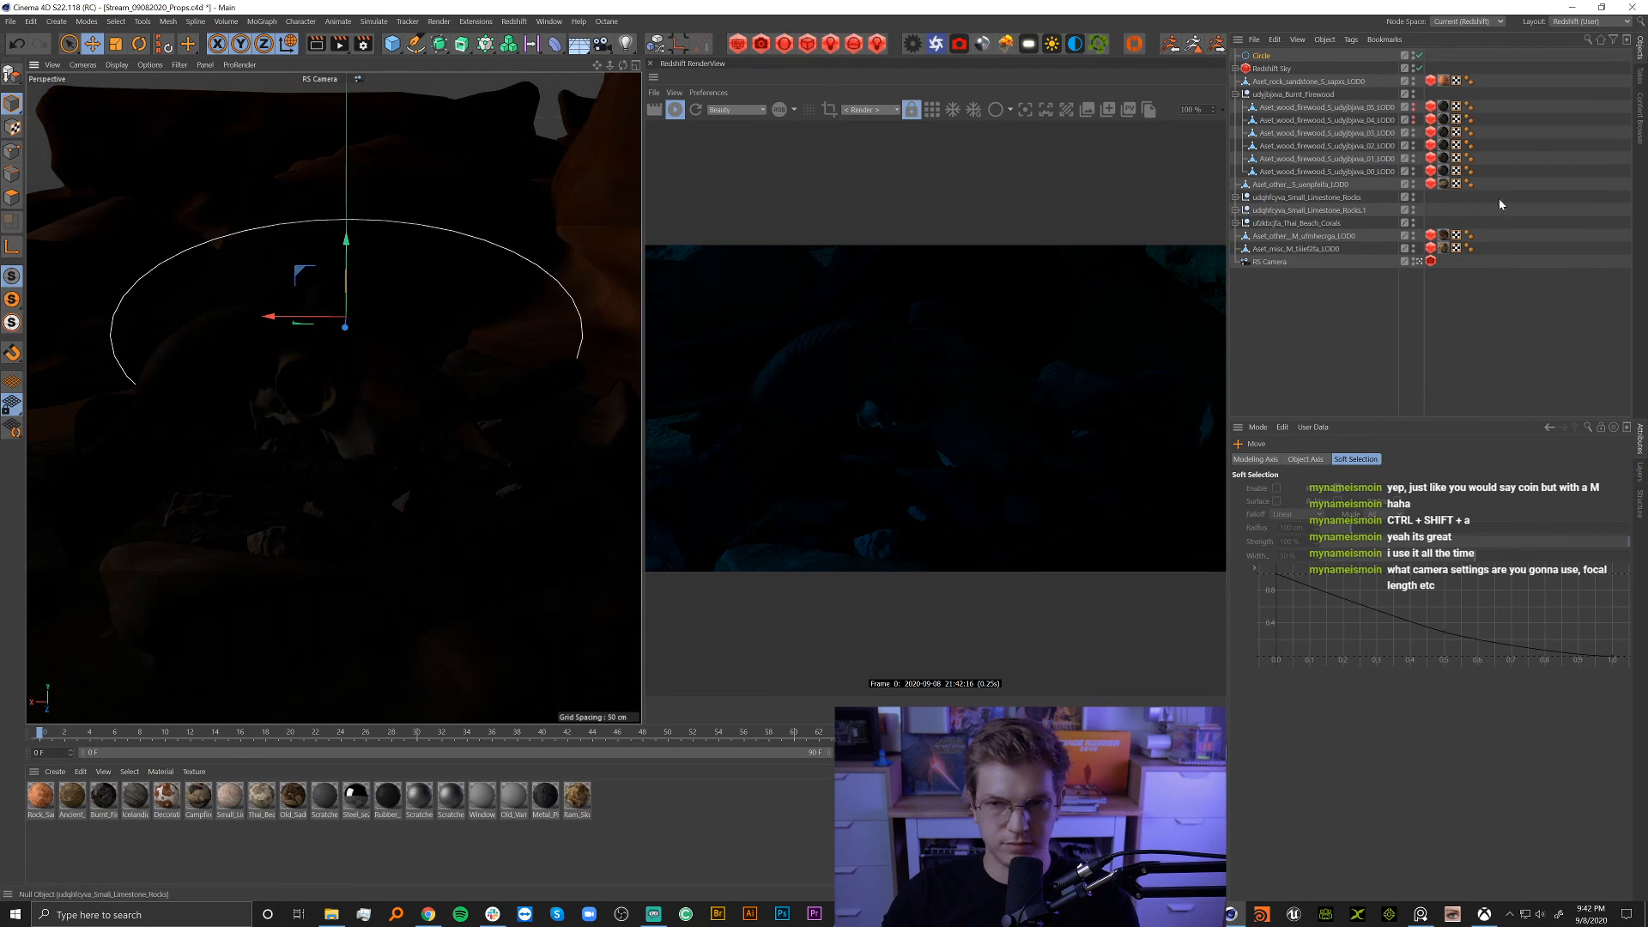
# Working outside the RS Camera view, adjust the Circle spline's tilt and move it to surround the skull on the campfire.
pyautogui.click(1418, 261)
pyautogui.keyDown('alt'); pyautogui.moveTo(204, 409); pyautogui.dragTo(254, 393, button='right'); pyautogui.keyUp('alt')
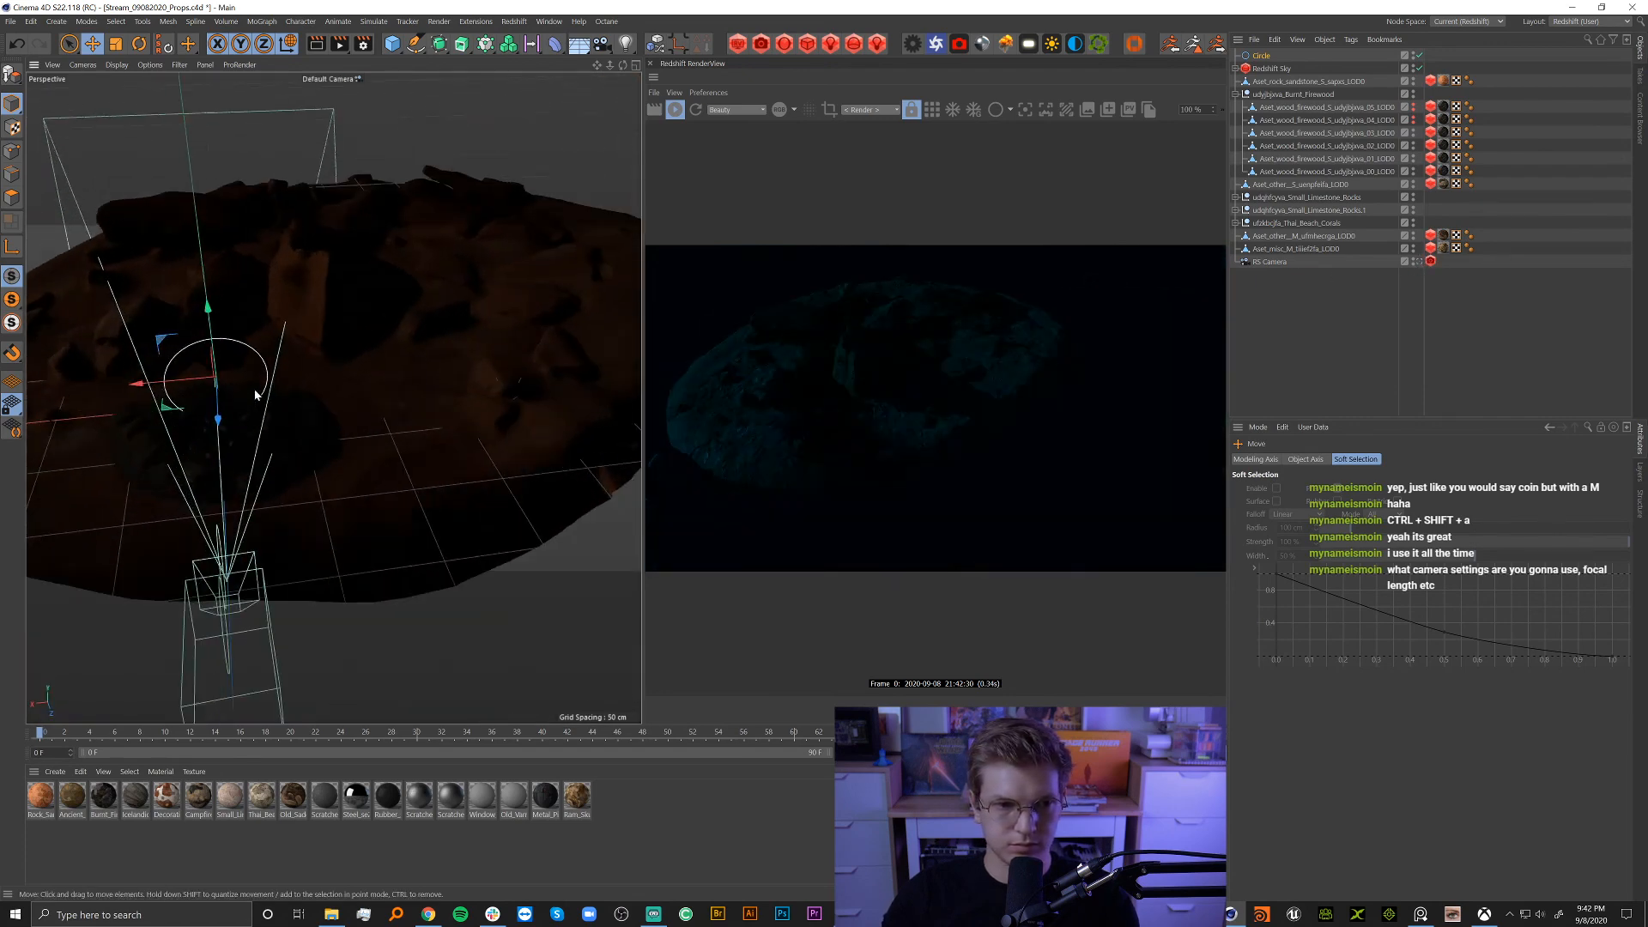
pyautogui.keyDown('alt'); pyautogui.moveTo(254, 393); pyautogui.dragTo(178, 403); pyautogui.keyUp('alt')
pyautogui.press('r')
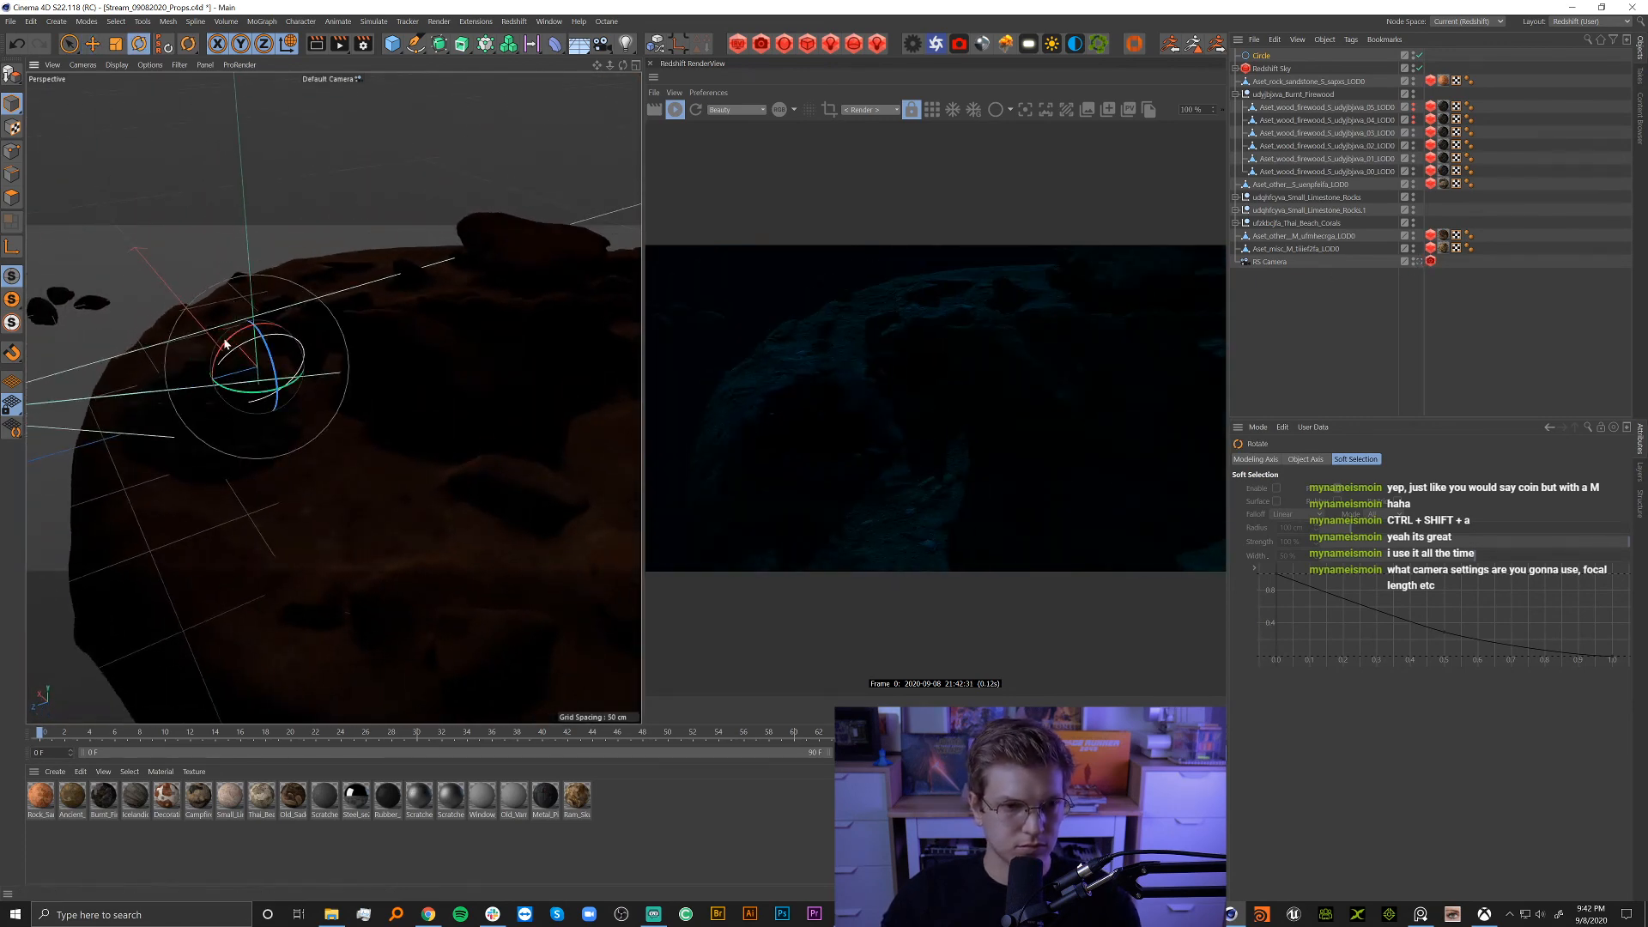
pyautogui.moveTo(275, 351); pyautogui.dragTo(241, 335)
pyautogui.press('e')
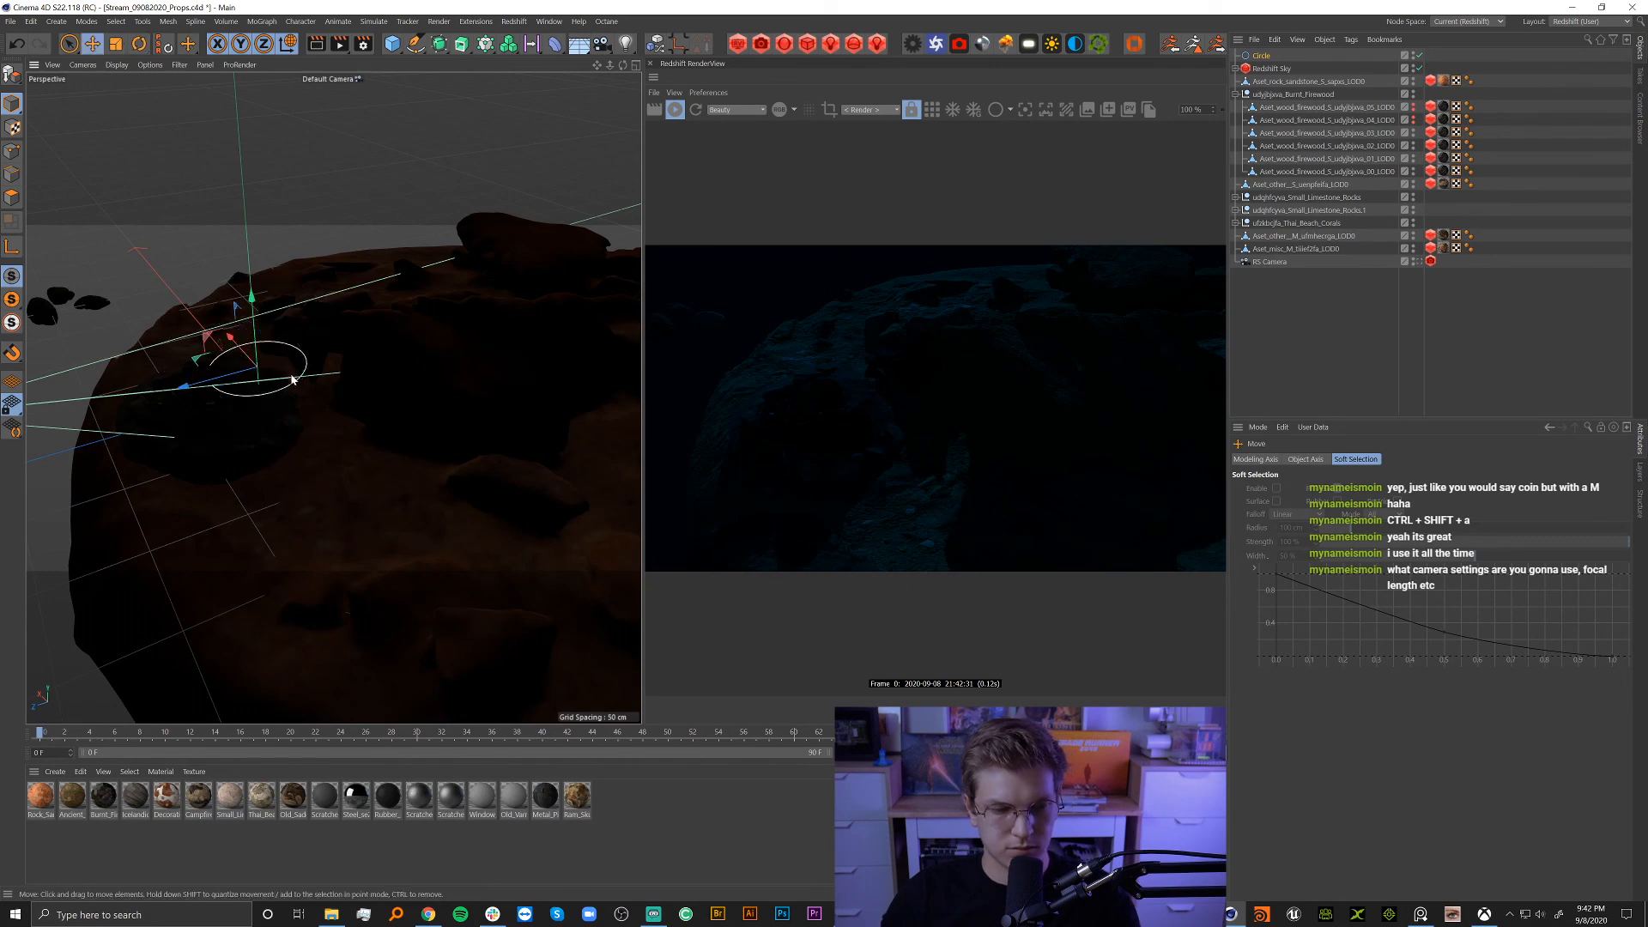
pyautogui.keyDown('alt'); pyautogui.moveTo(154, 402); pyautogui.dragTo(225, 401, button='right'); pyautogui.keyUp('alt')
pyautogui.keyDown('alt'); pyautogui.moveTo(225, 402); pyautogui.dragTo(296, 424); pyautogui.keyUp('alt')
pyautogui.moveTo(279, 343); pyautogui.dragTo(221, 388)
# Hide the Redshift Sky in the viewport only and inspect the circle's placement around the skull.
pyautogui.doubleClick(1412, 66)
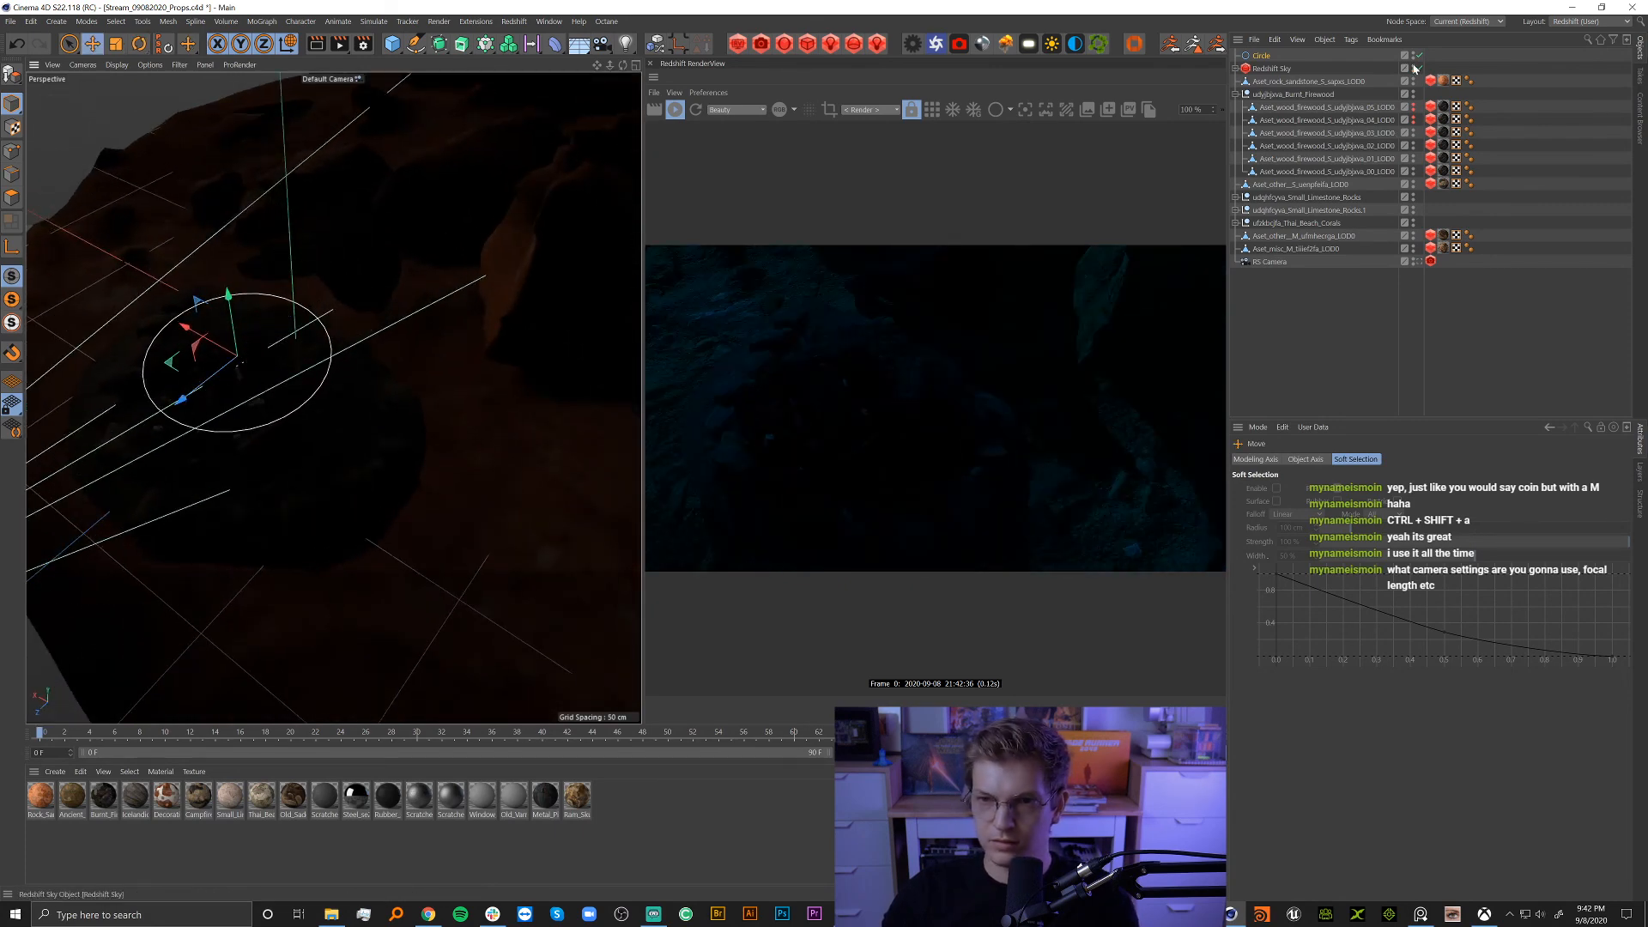
pyautogui.keyDown('alt'); pyautogui.moveTo(190, 418); pyautogui.dragTo(262, 416, button='right'); pyautogui.keyUp('alt')
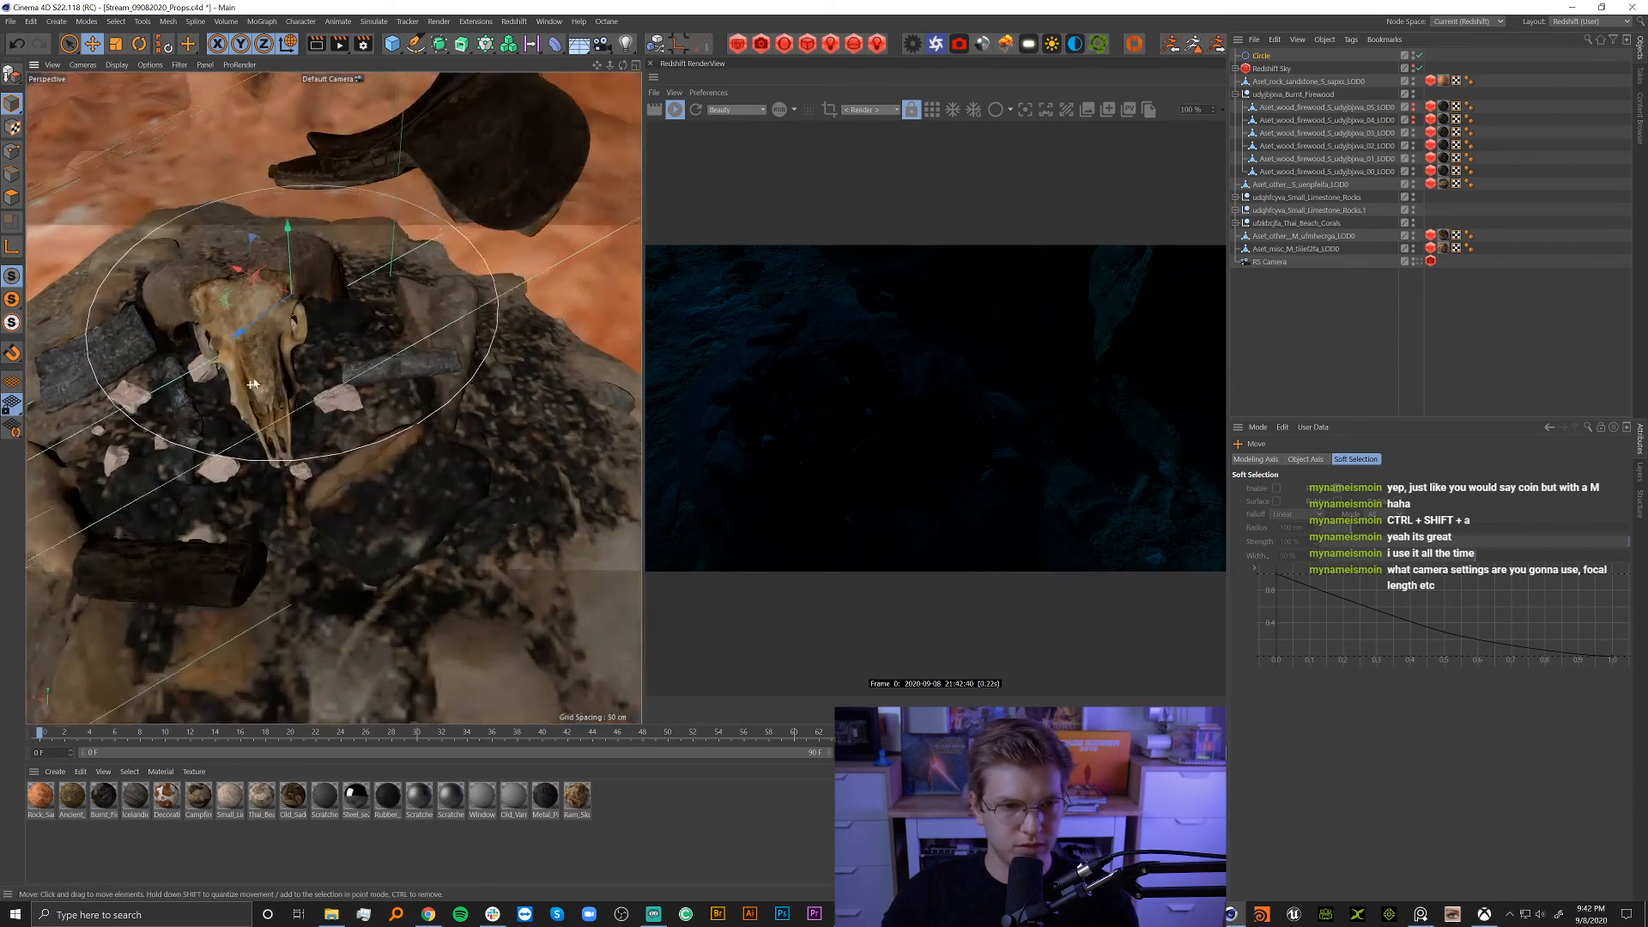
pyautogui.keyDown('alt'); pyautogui.moveTo(262, 415); pyautogui.dragTo(373, 319); pyautogui.keyUp('alt')
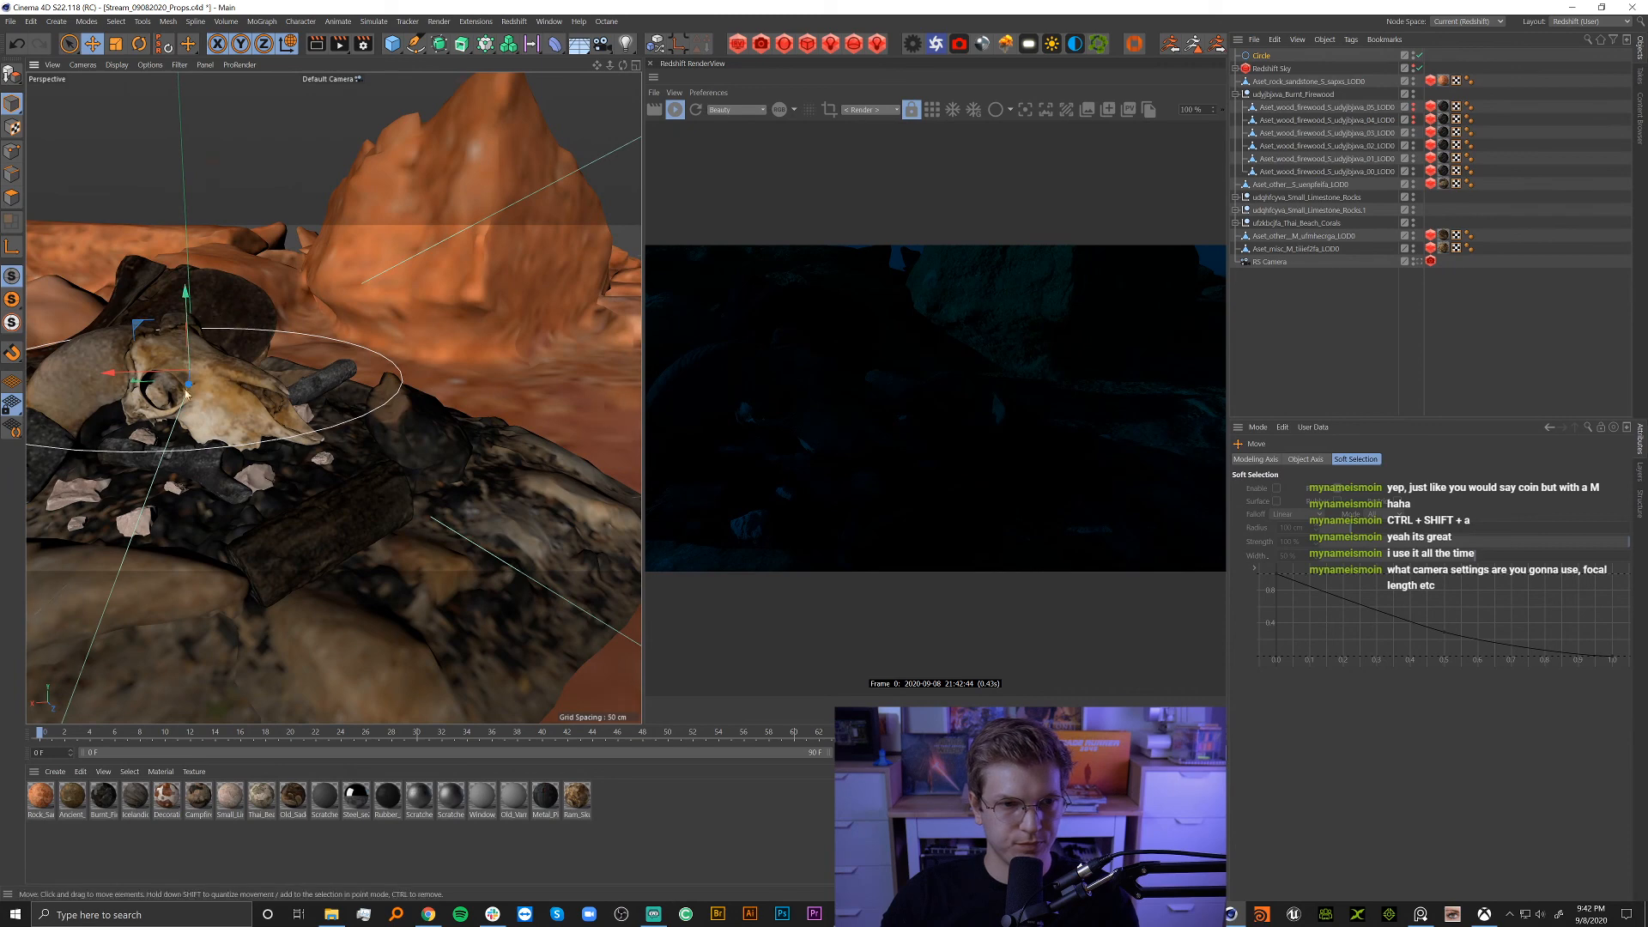
pyautogui.keyDown('alt'); pyautogui.moveTo(197, 310); pyautogui.dragTo(257, 283); pyautogui.keyUp('alt')
# Try to turn the Circle spline into a ring with a Sweep, using a copy of the circle with a 1 cm radius as profile.
pyautogui.click(438, 44)
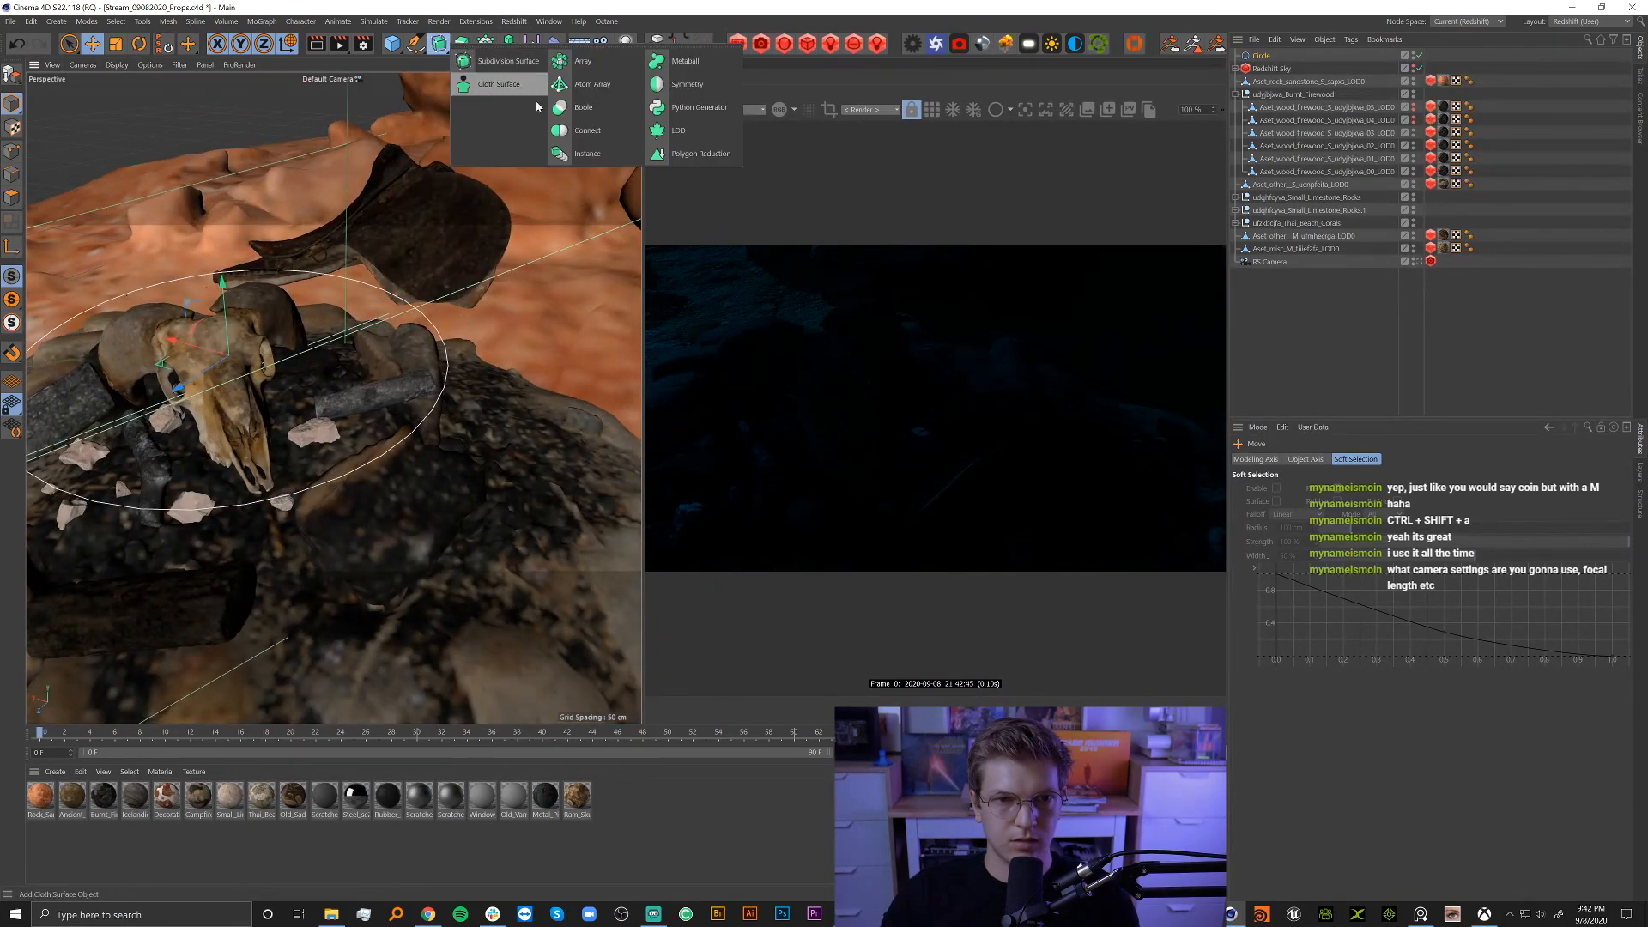
pyautogui.click(463, 46)
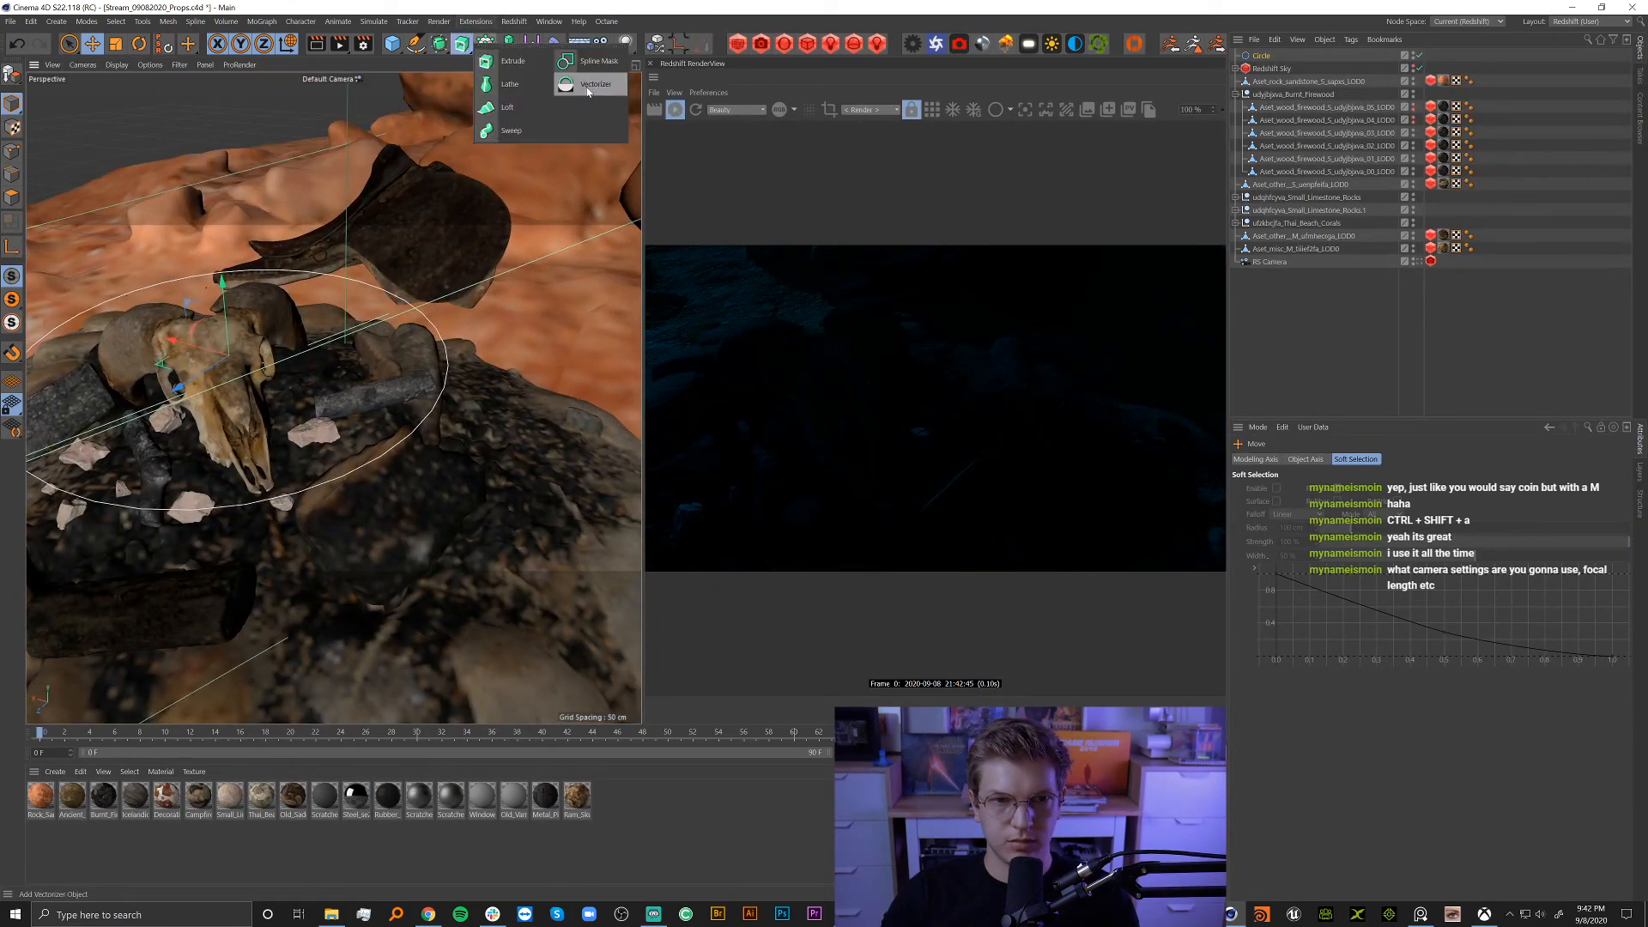
pyautogui.keyDown('alt'); pyautogui.click(507, 130); pyautogui.keyUp('alt')
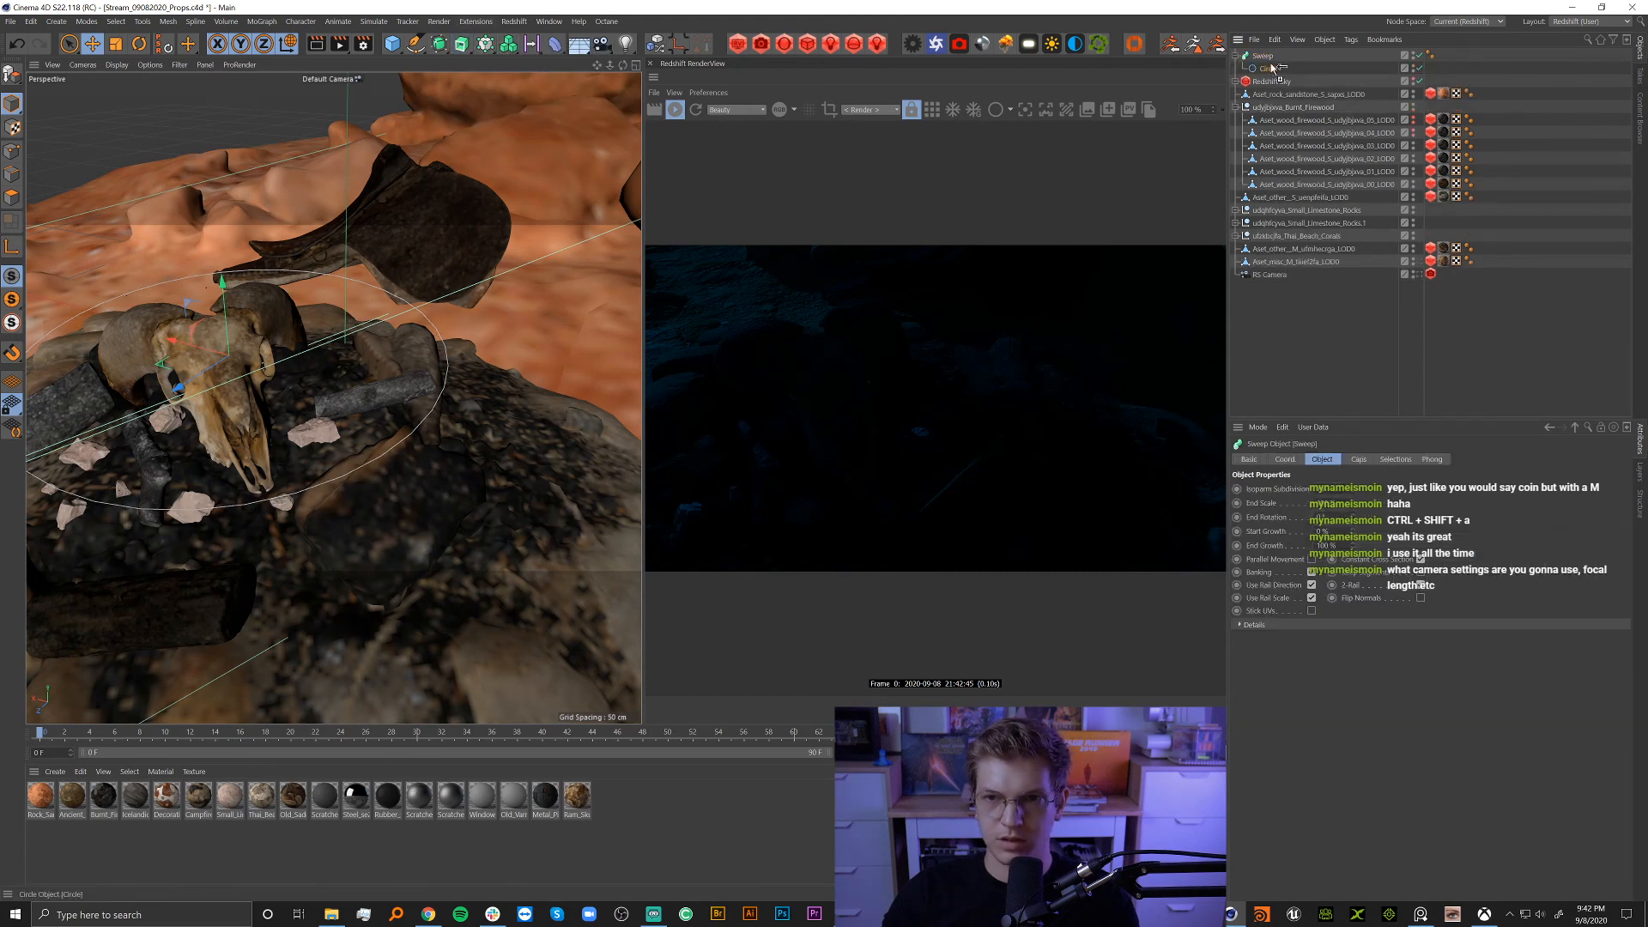
pyautogui.keyDown('ctrl'); pyautogui.moveTo(1273, 70); pyautogui.dragTo(1273, 63); pyautogui.keyUp('ctrl')
pyautogui.doubleClick(1326, 515)
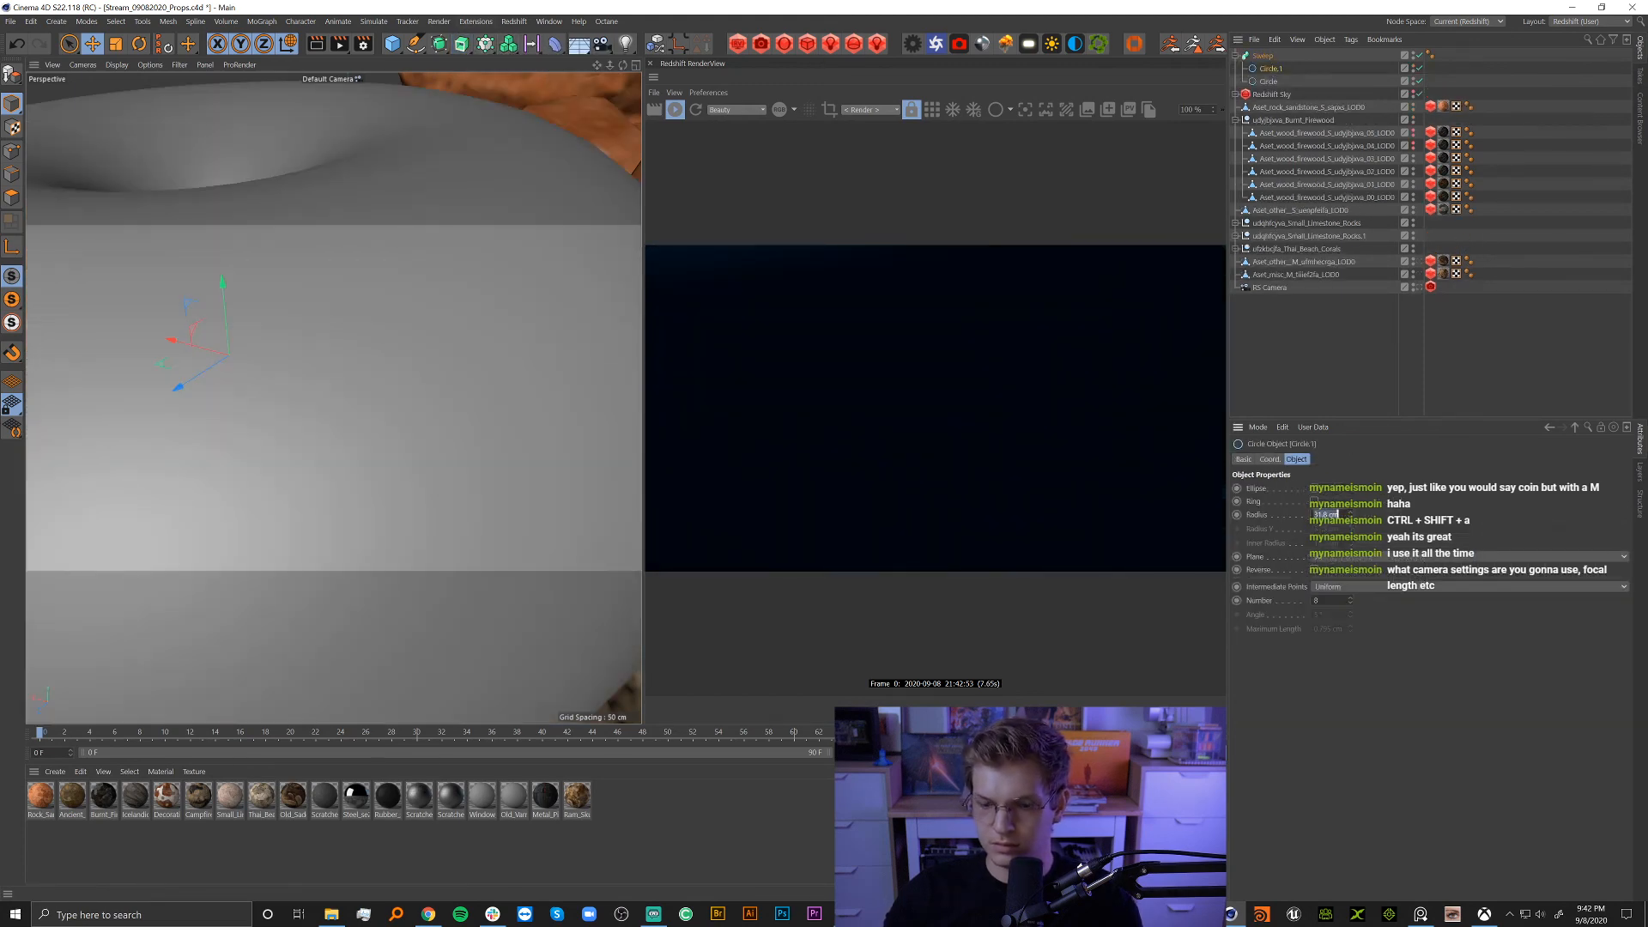
pyautogui.write('1')
pyautogui.press('Return')
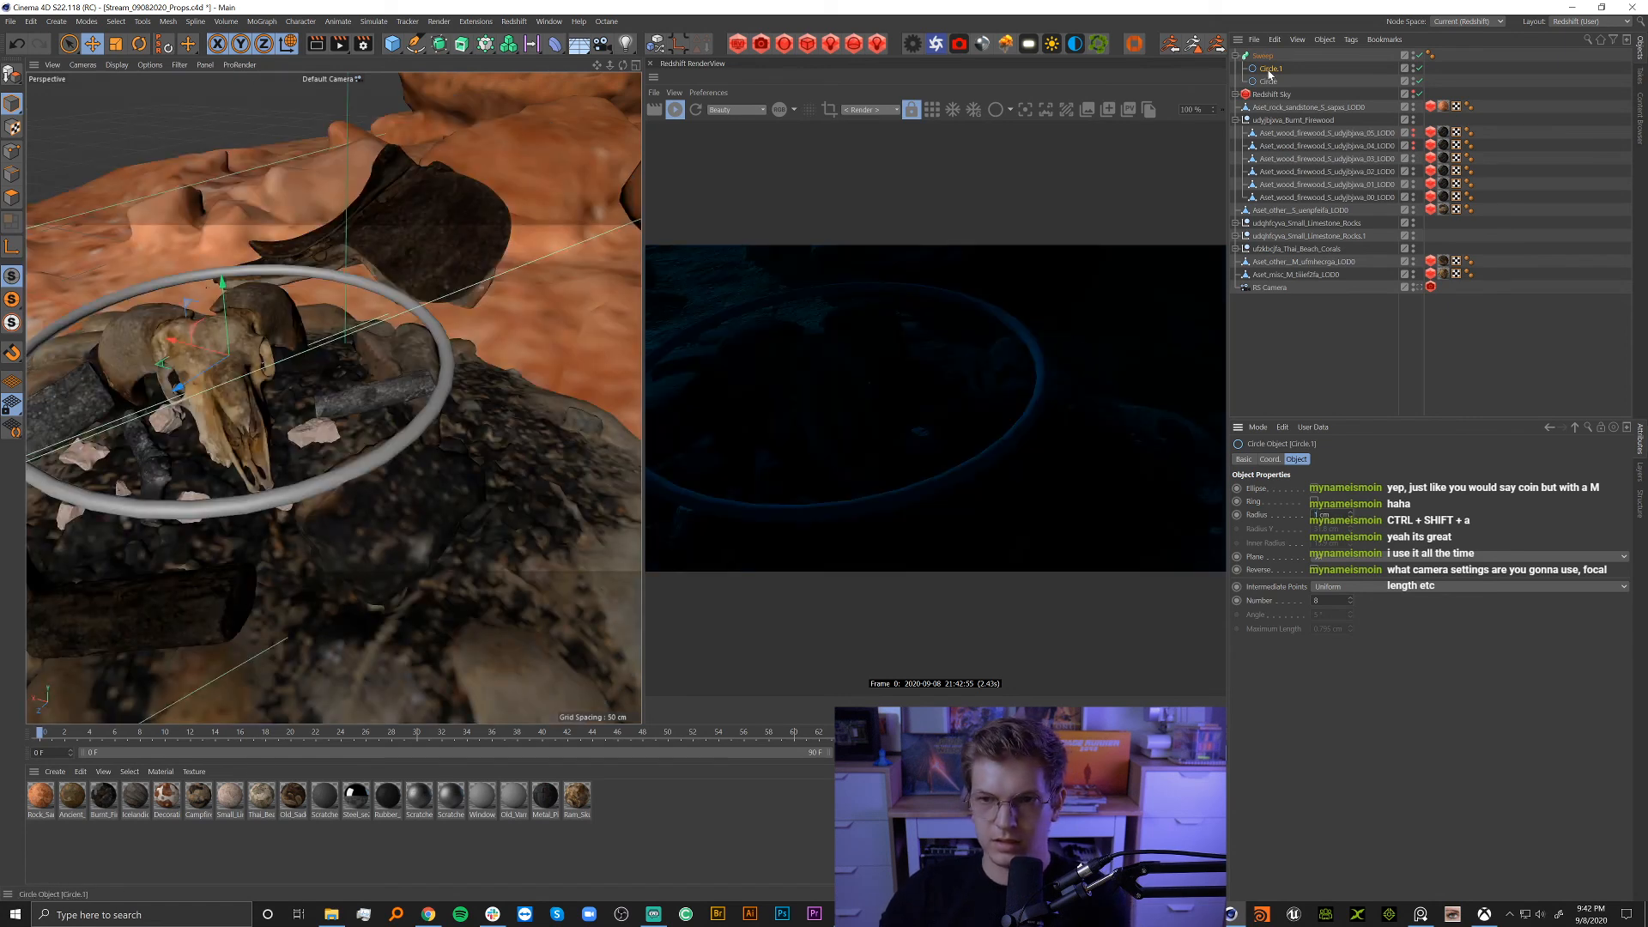
# Take the original Circle spline out of the Sweep and delete the Sweep with its profile circle.
pyautogui.moveTo(1268, 81); pyautogui.dragTo(1270, 53)
pyautogui.click(1264, 68)
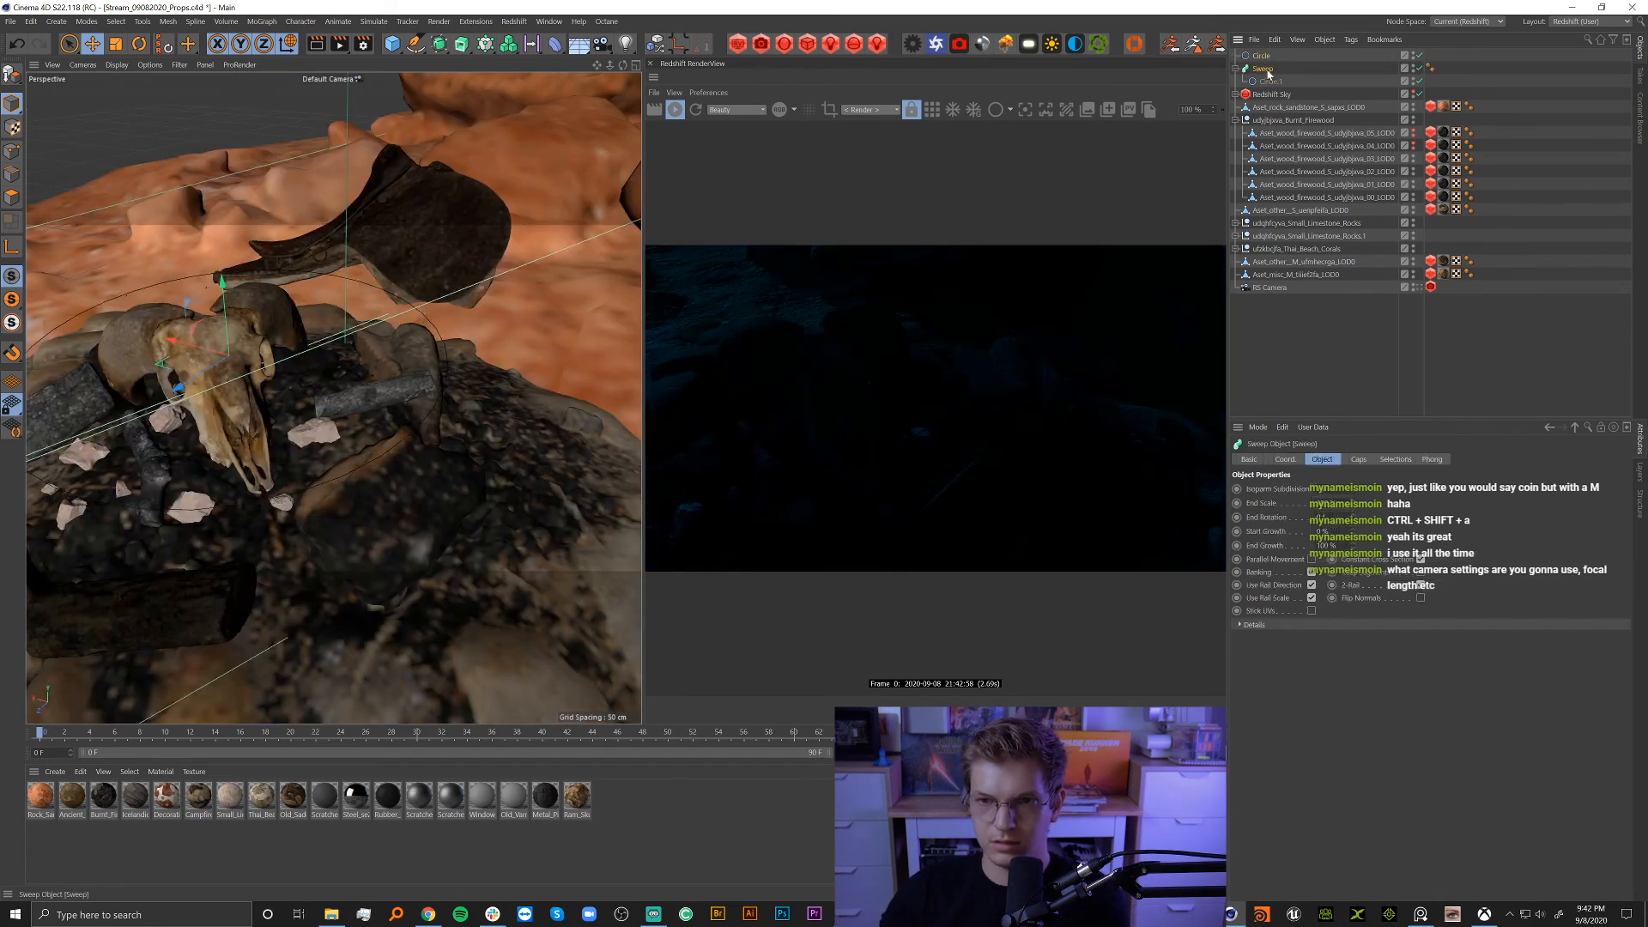
pyautogui.press('Delete')
# Create a Redshift material and add a Redshift Object tag to the Circle spline.
pyautogui.click(1264, 57)
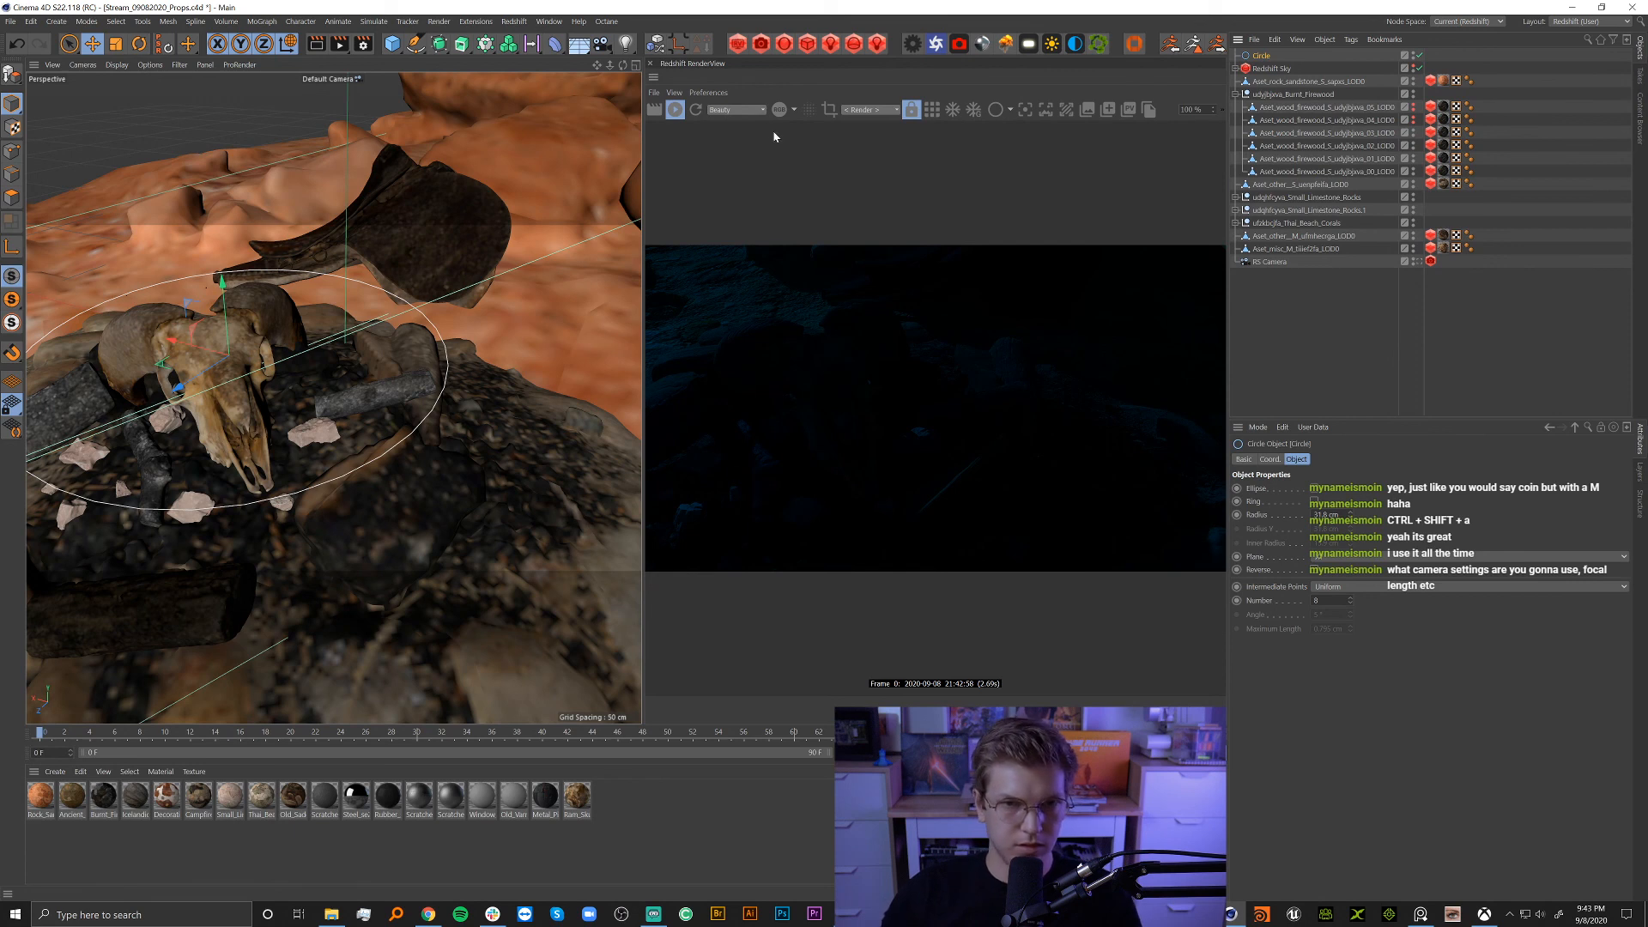
pyautogui.click(787, 44)
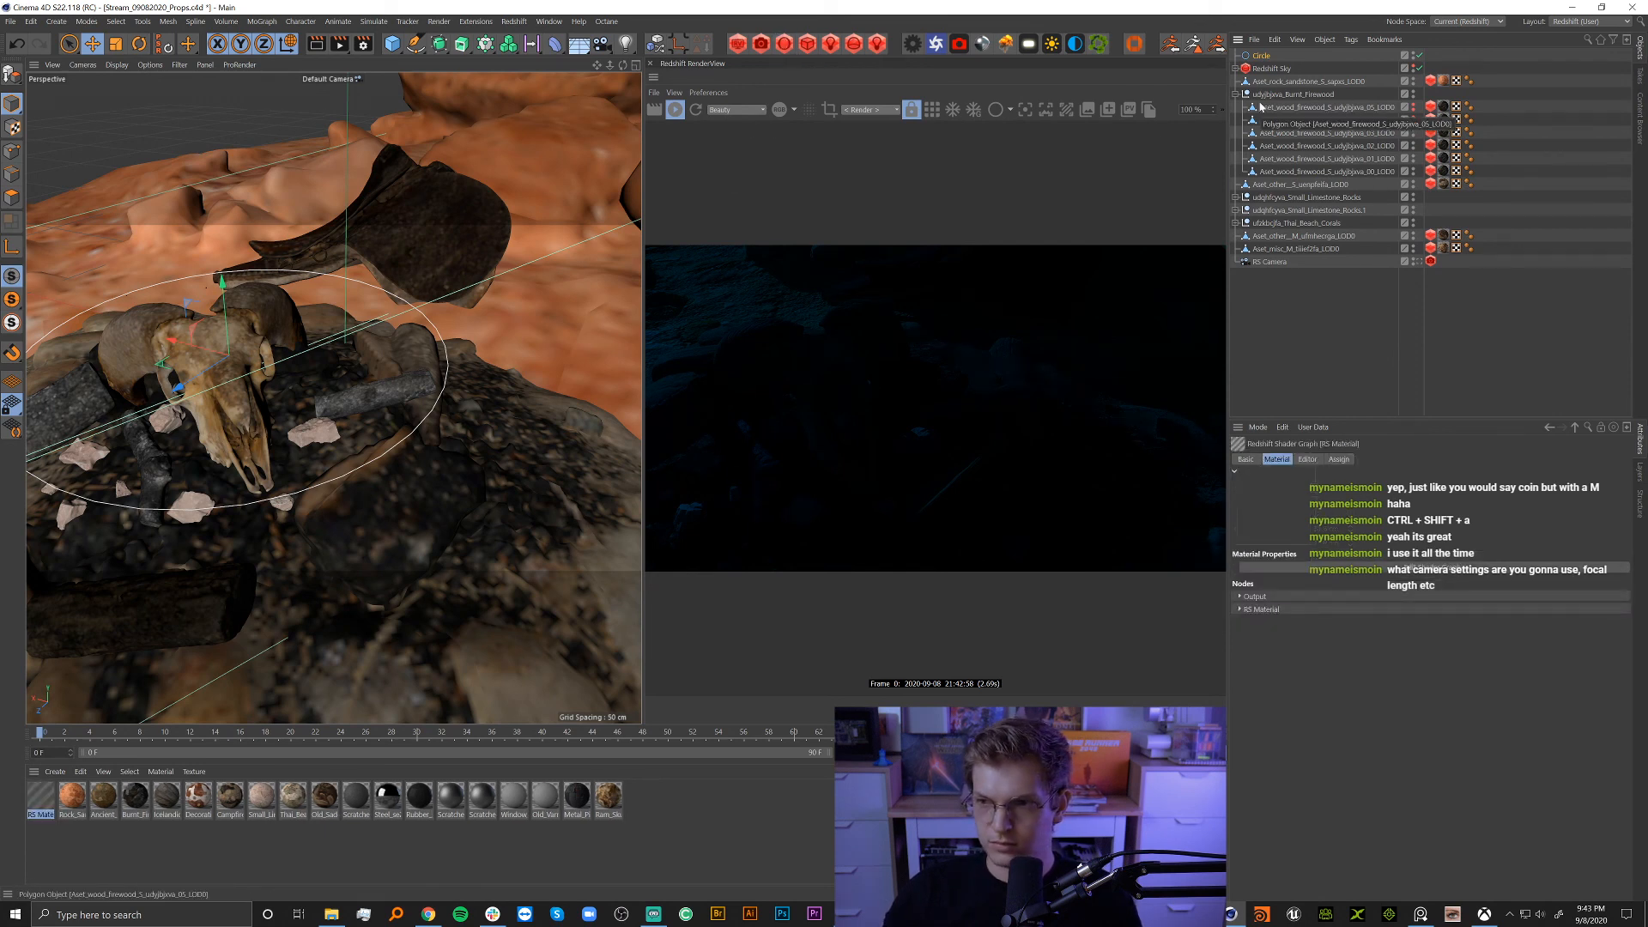
pyautogui.rightClick(1262, 58)
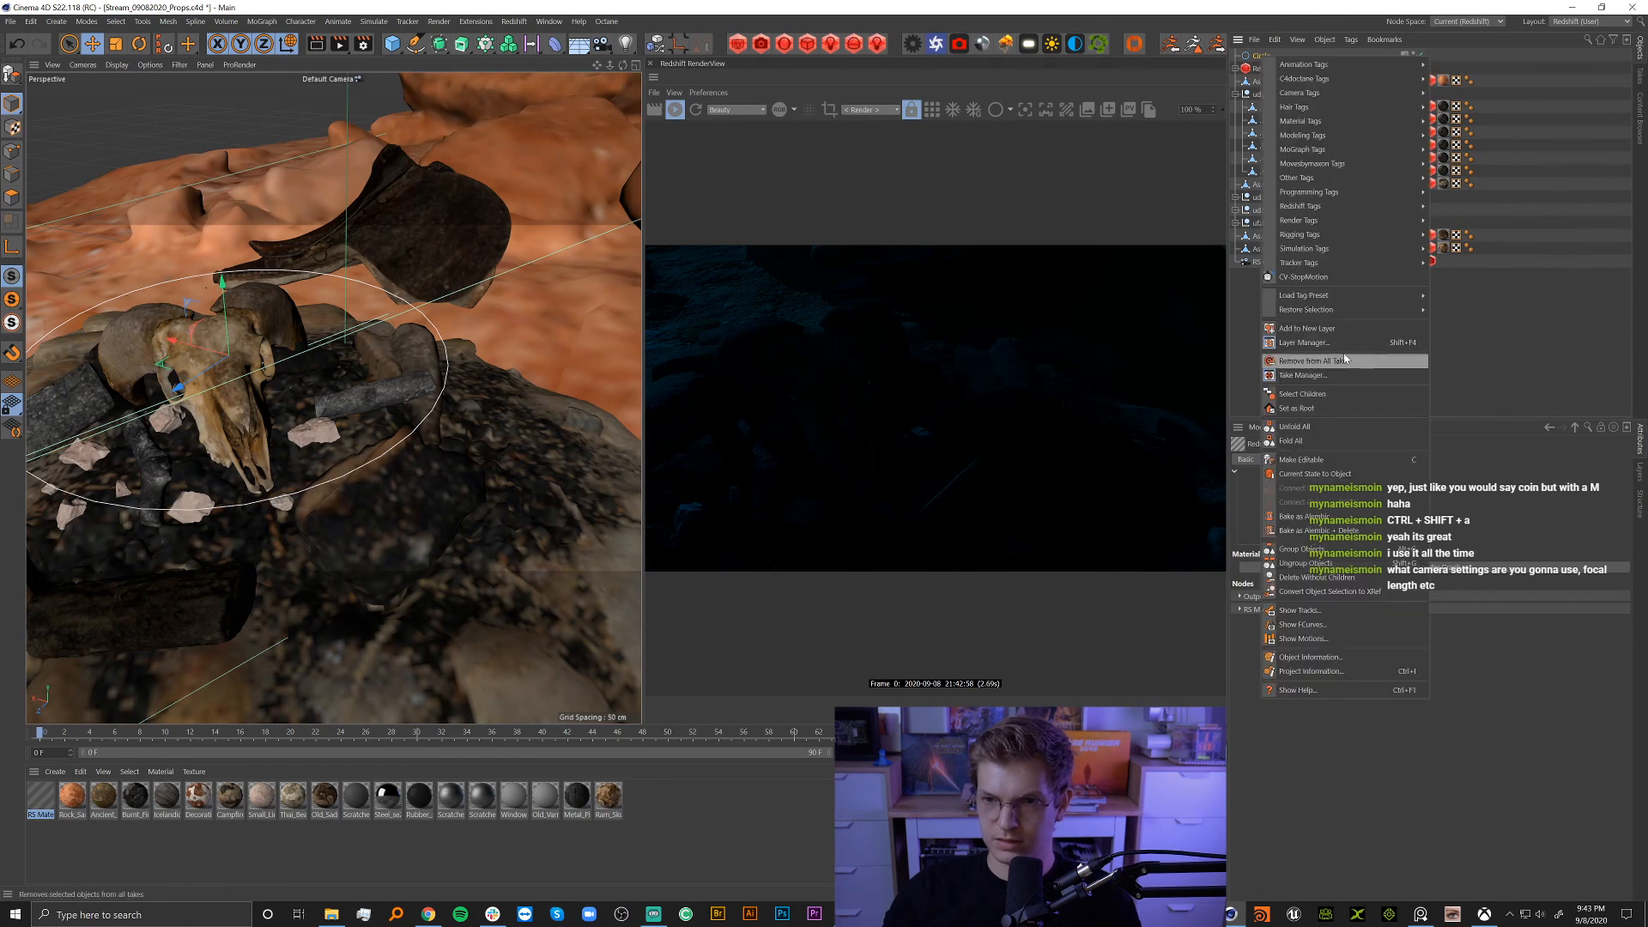
pyautogui.moveTo(1373, 206)
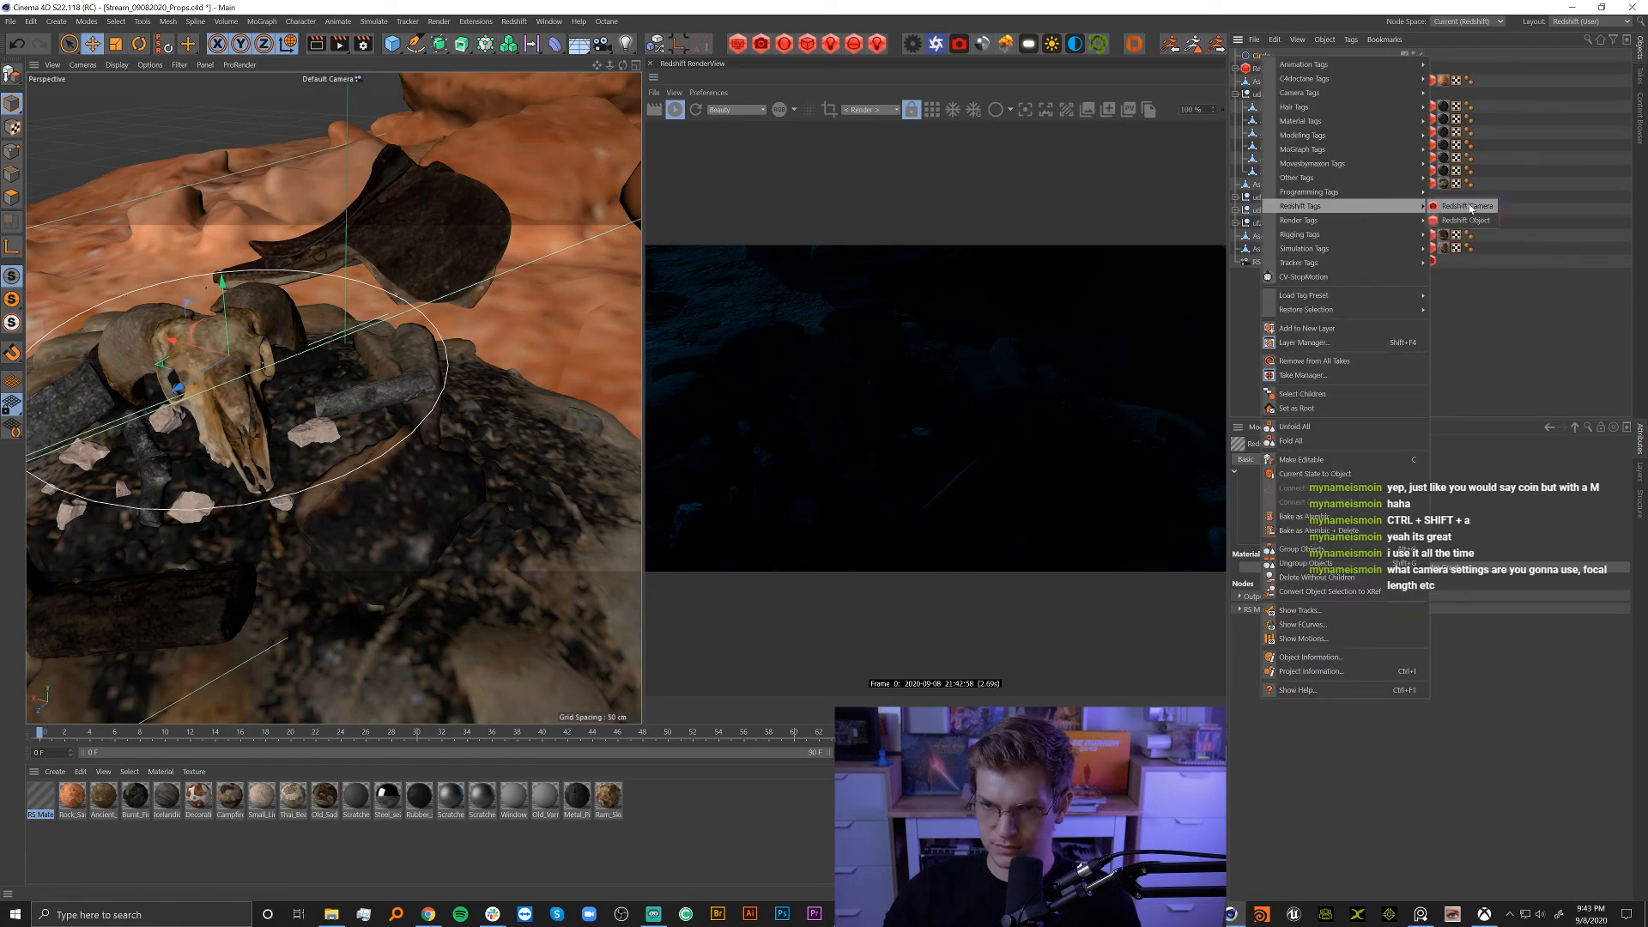
pyautogui.click(1463, 220)
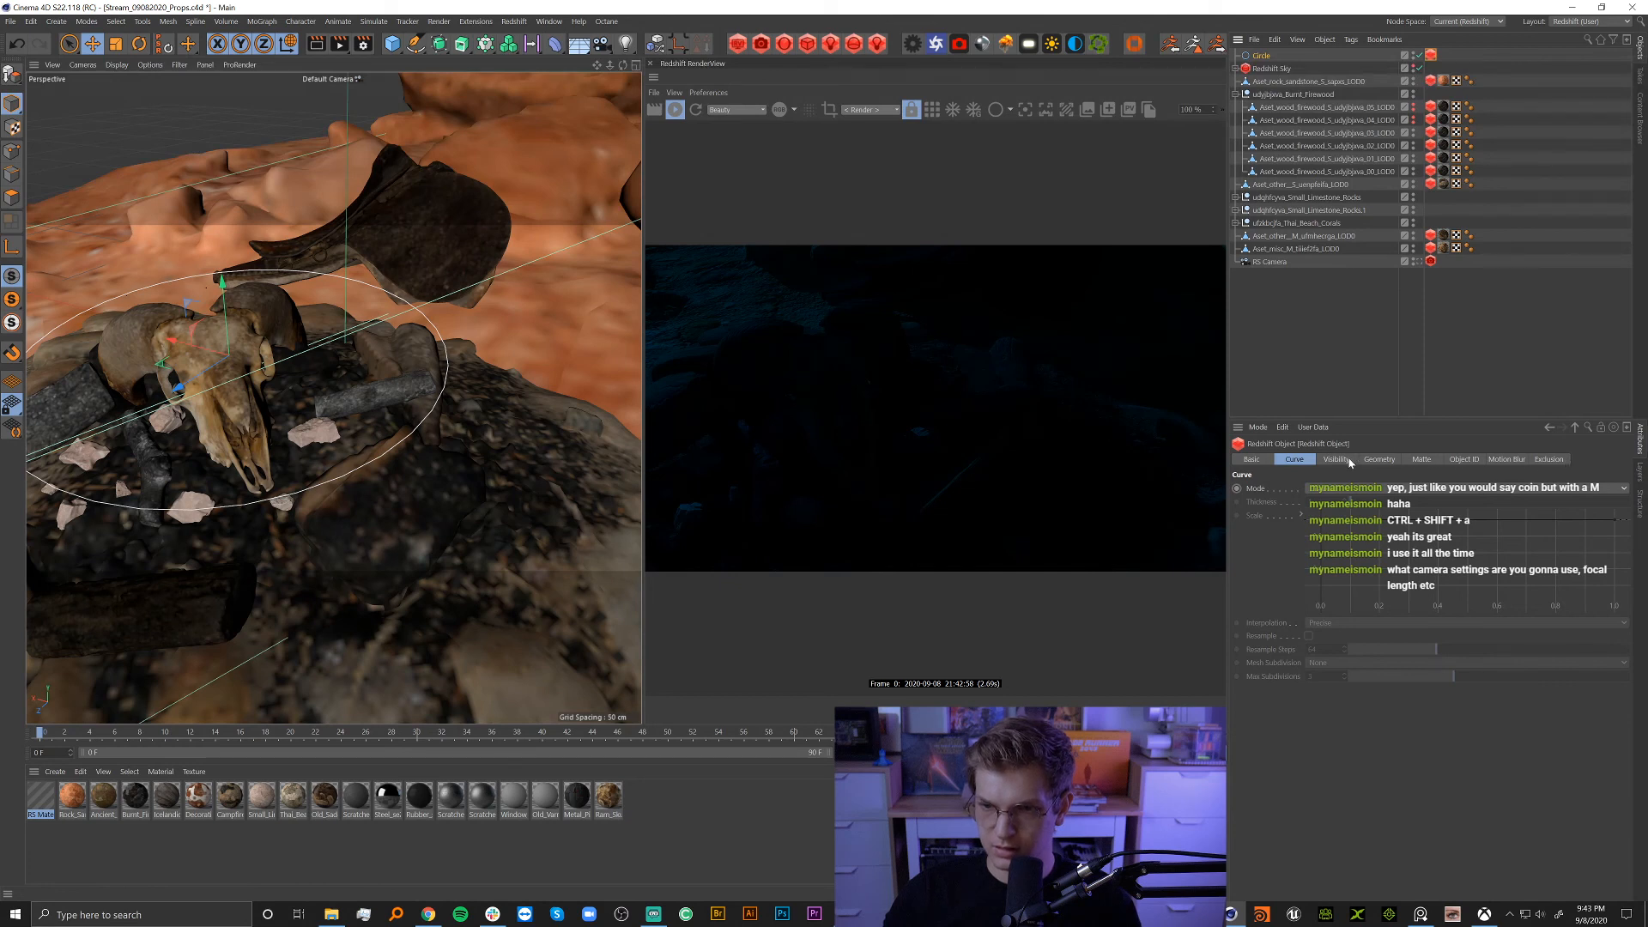
# Set the curve mode in the Circle's Redshift Object tag so that the spline renders as a ring with thickness.
pyautogui.click(1377, 459)
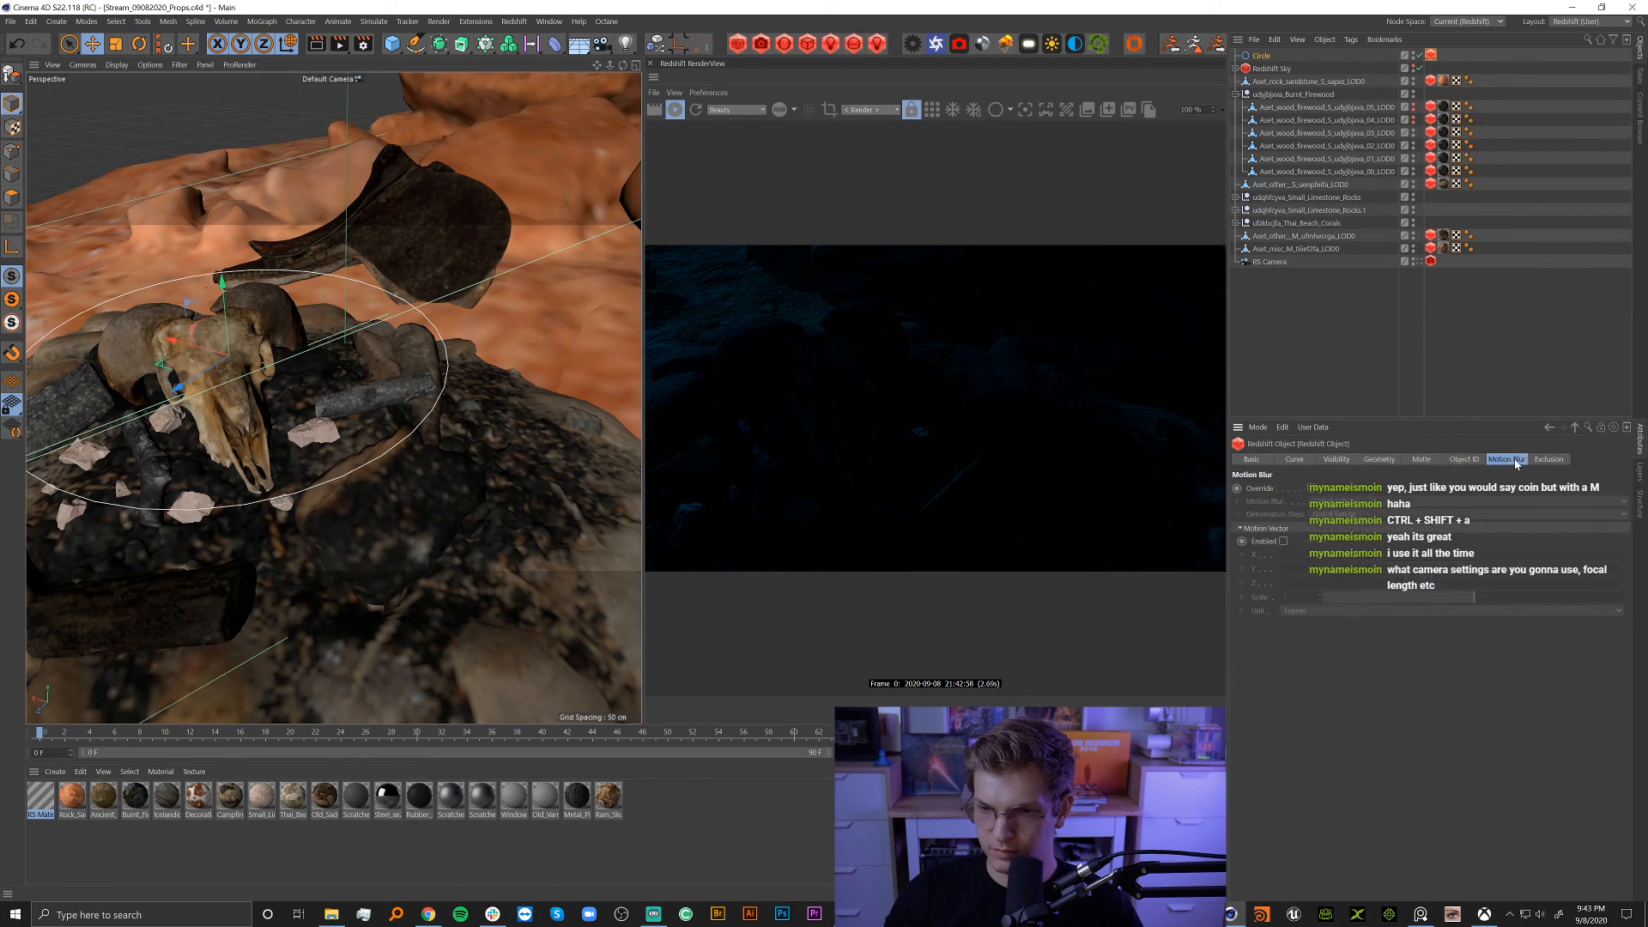
pyautogui.click(1489, 460)
pyautogui.click(1467, 461)
pyautogui.click(1391, 462)
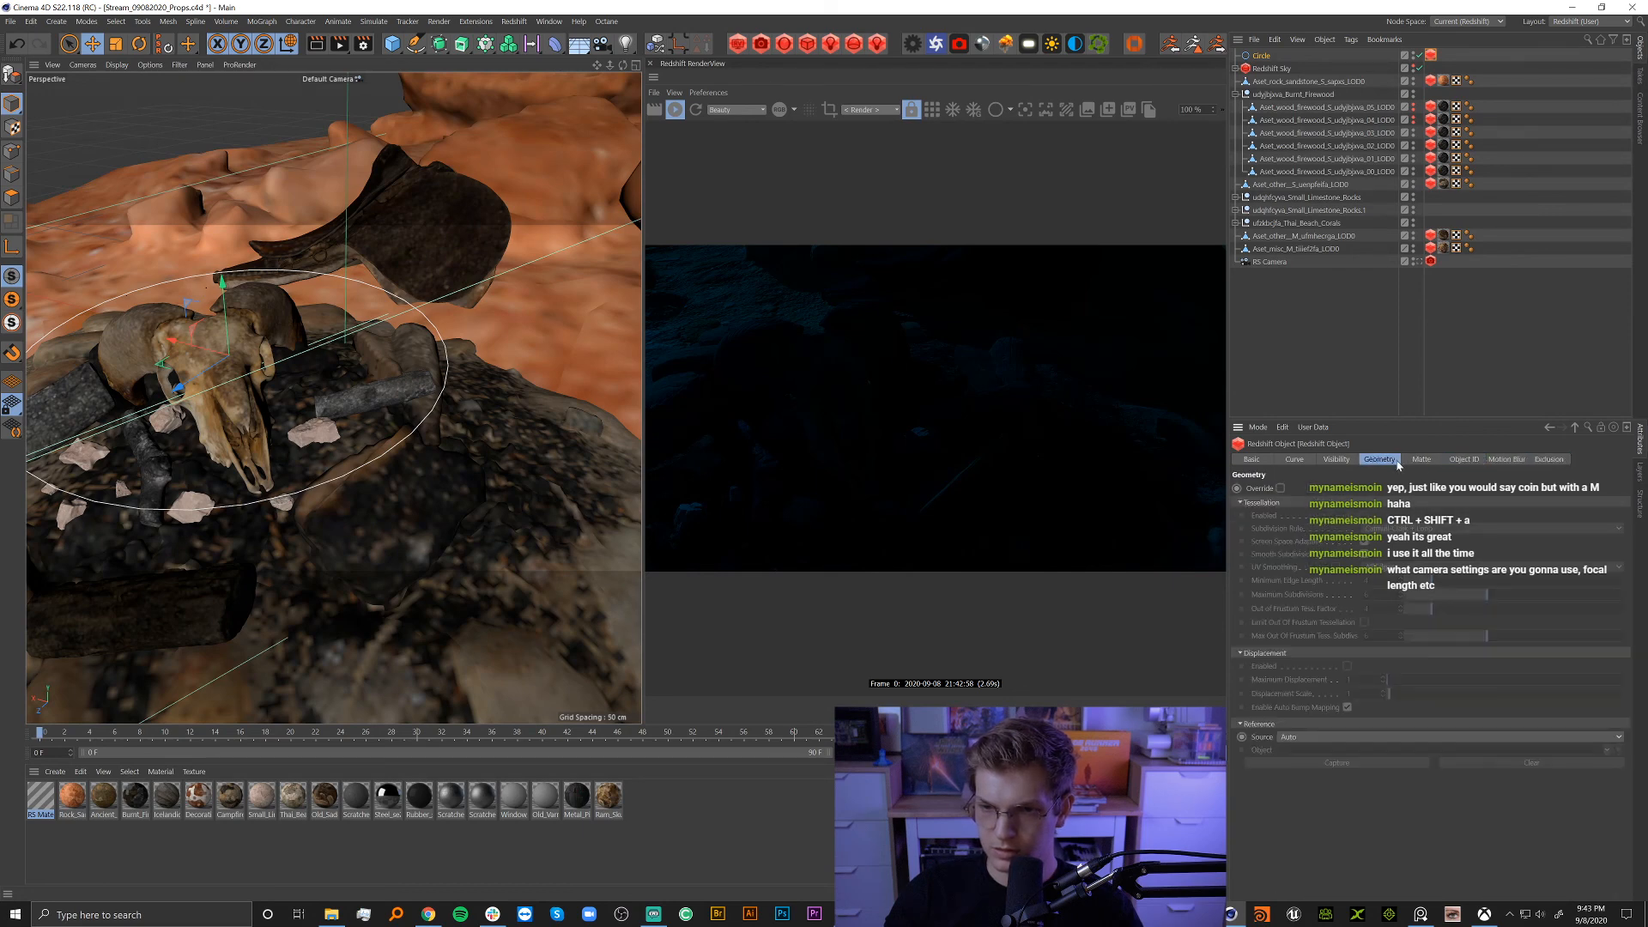
pyautogui.click(1330, 461)
pyautogui.click(1301, 462)
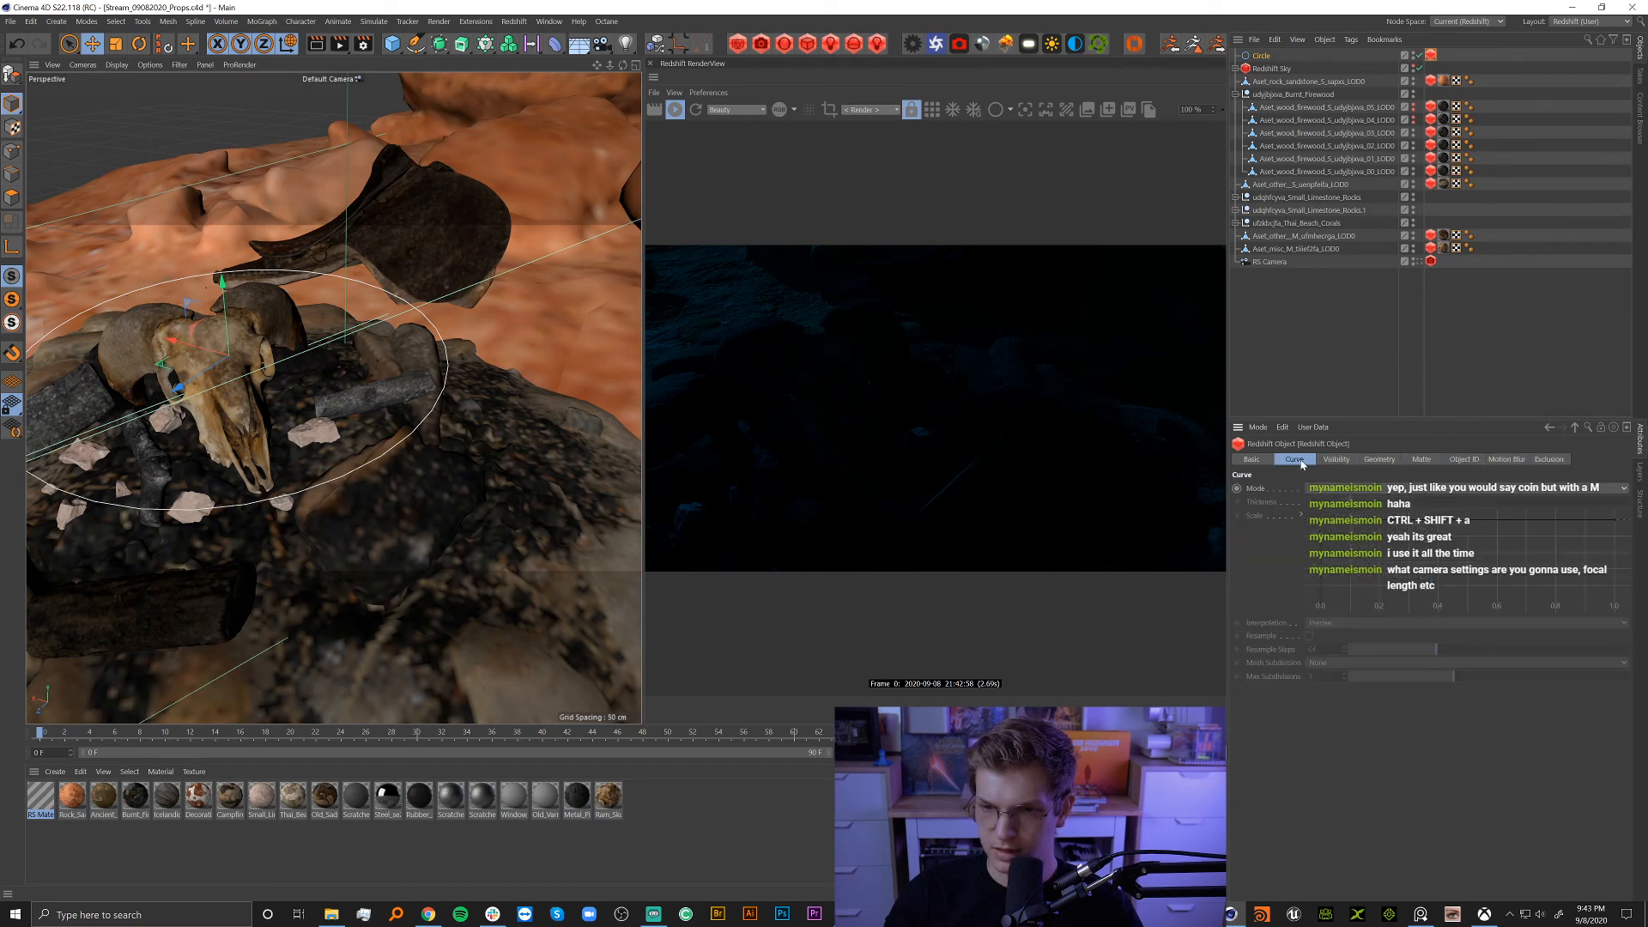
pyautogui.click(1343, 489)
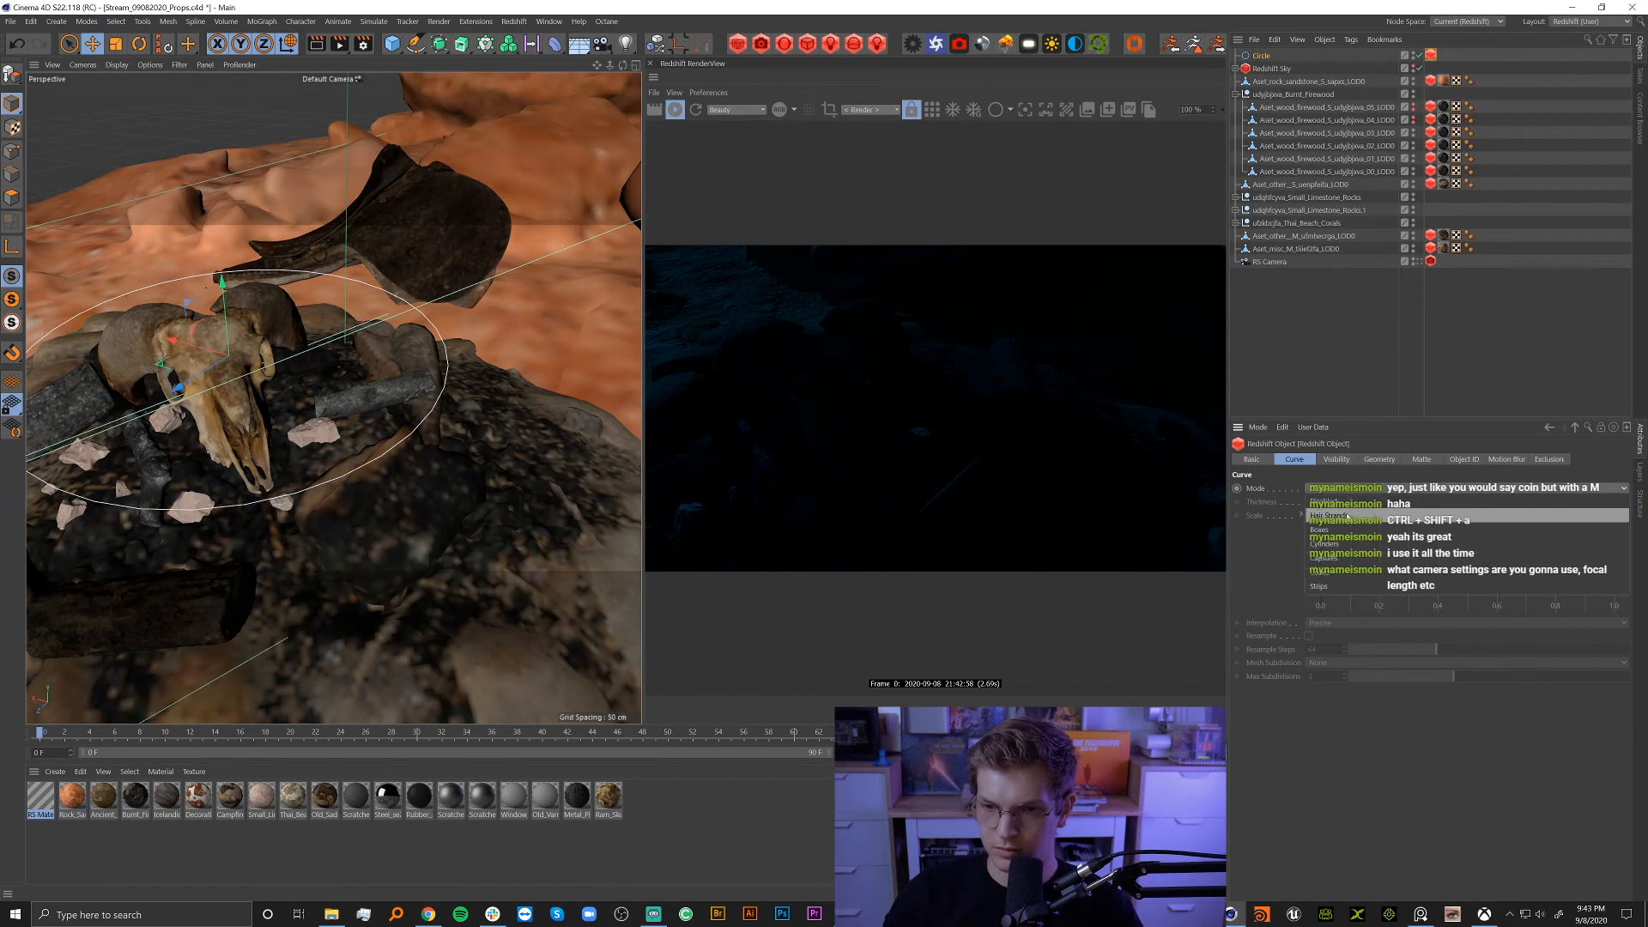
pyautogui.click(1347, 559)
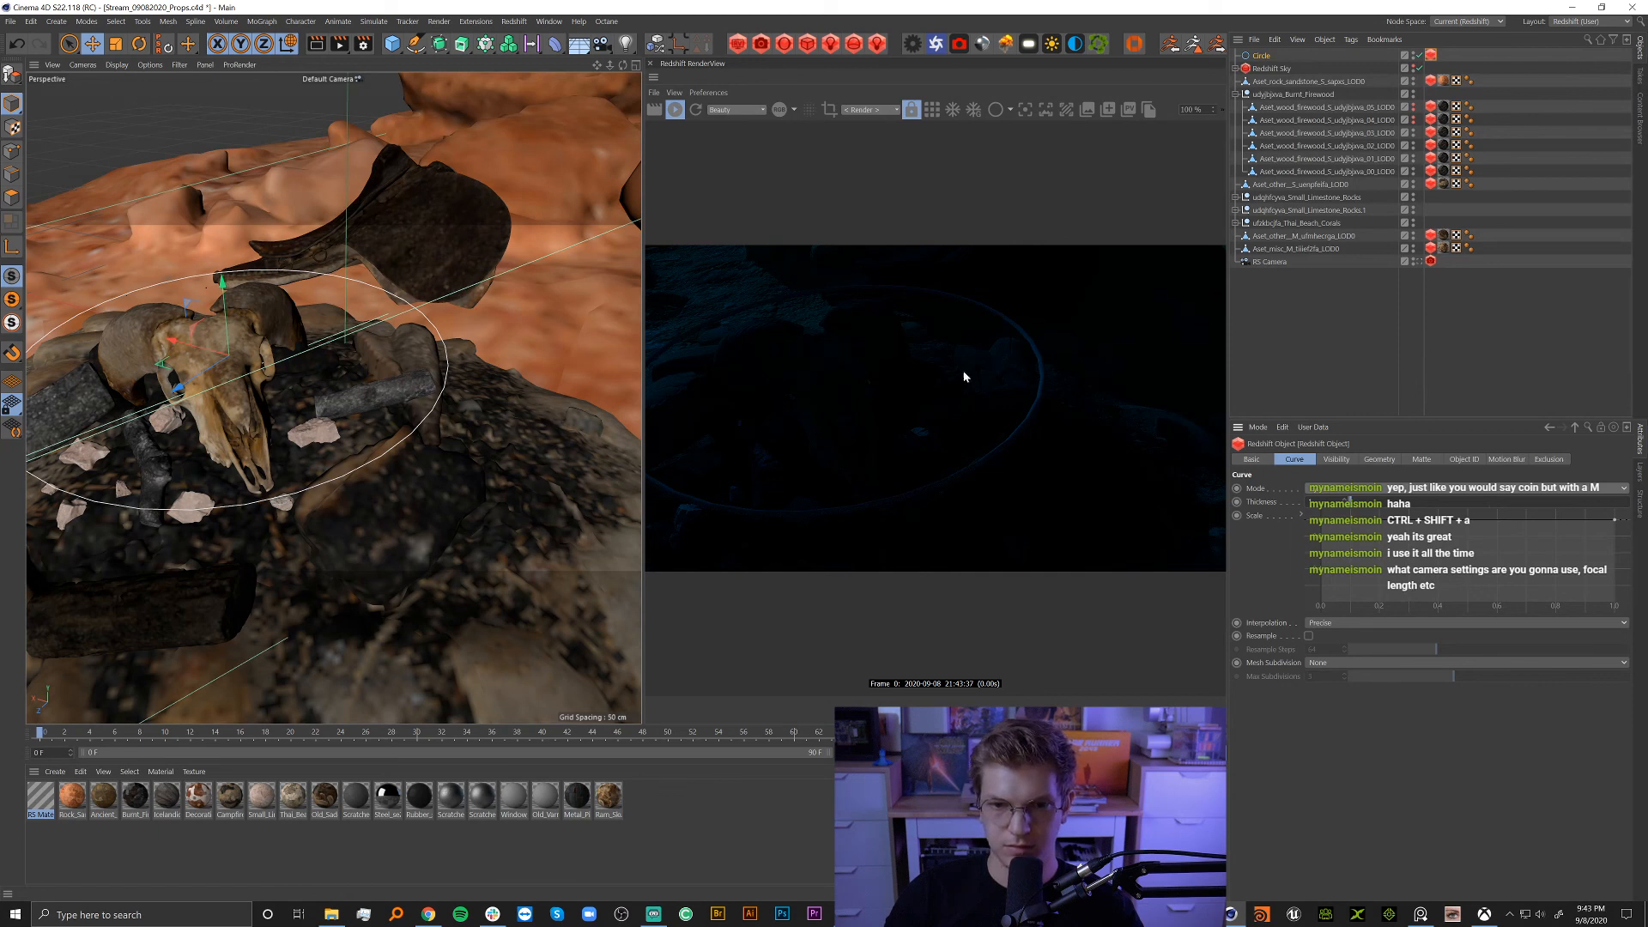
# Set the Circle spline's number of intermediate points to 16.
pyautogui.click(1261, 56)
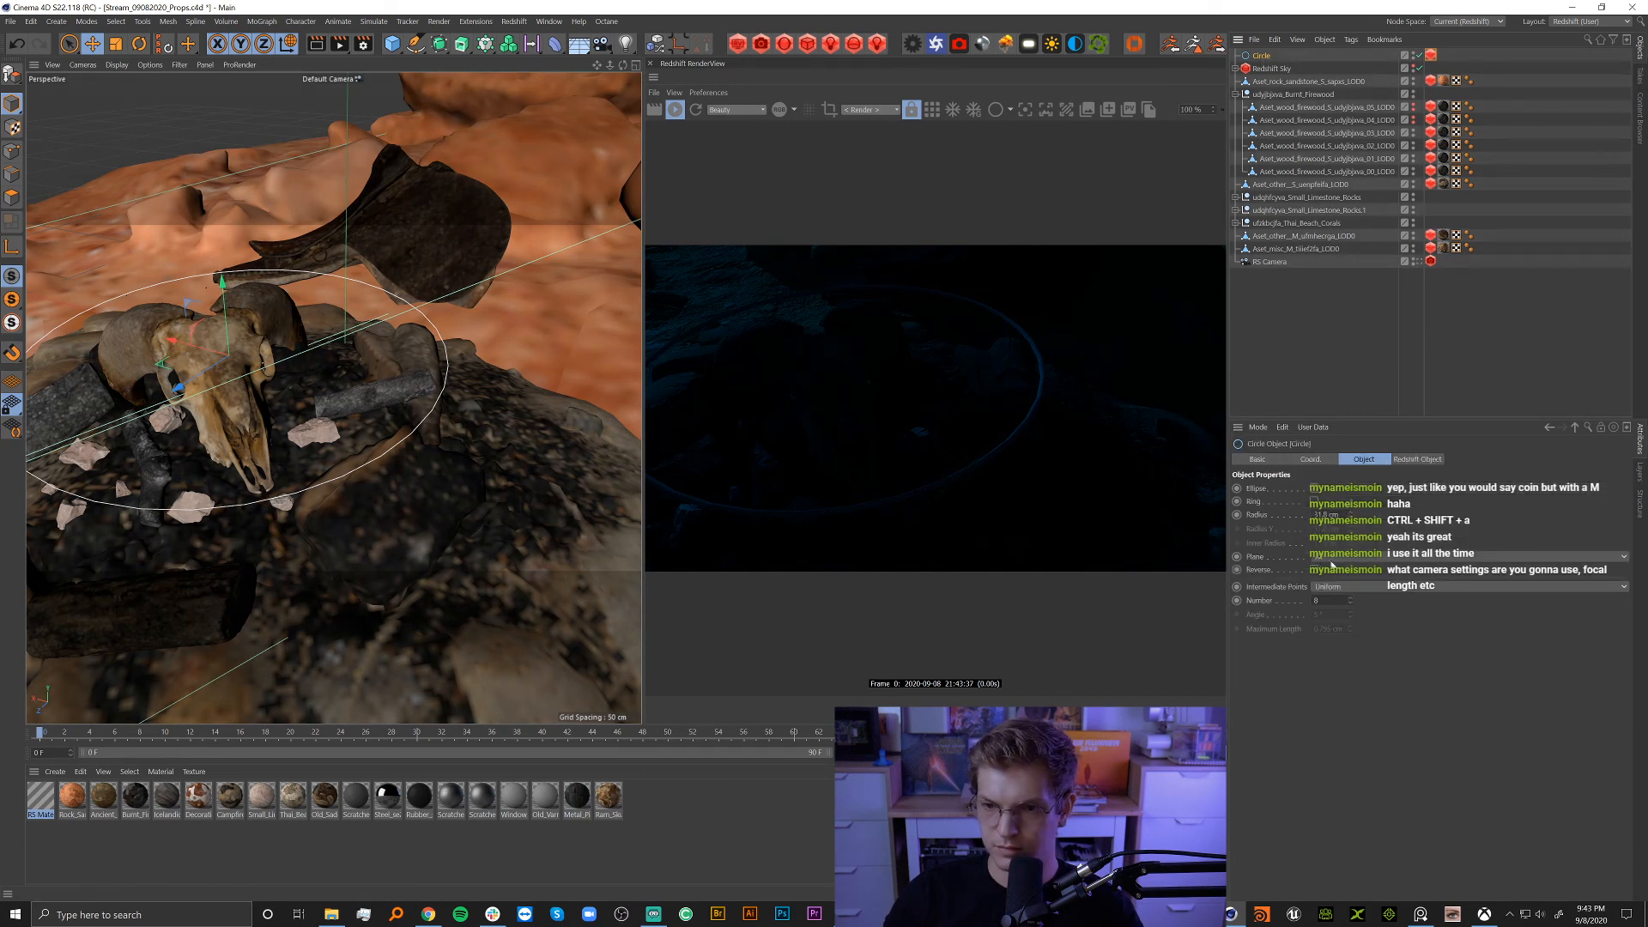
pyautogui.doubleClick(1323, 601)
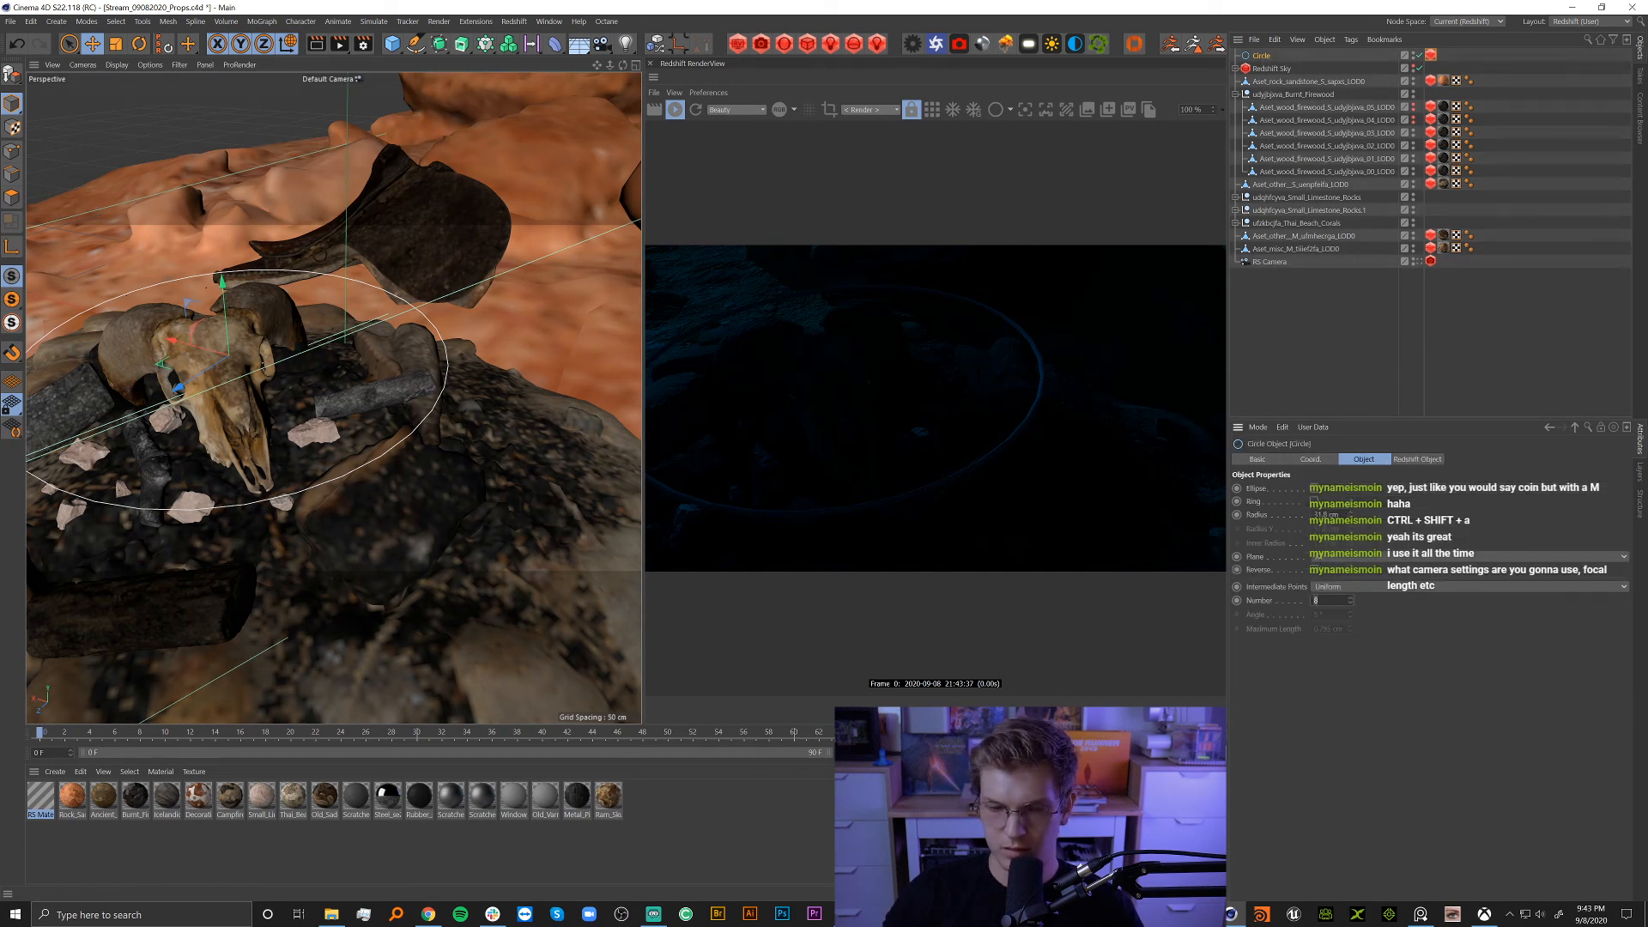
pyautogui.write('16')
pyautogui.press('Return')
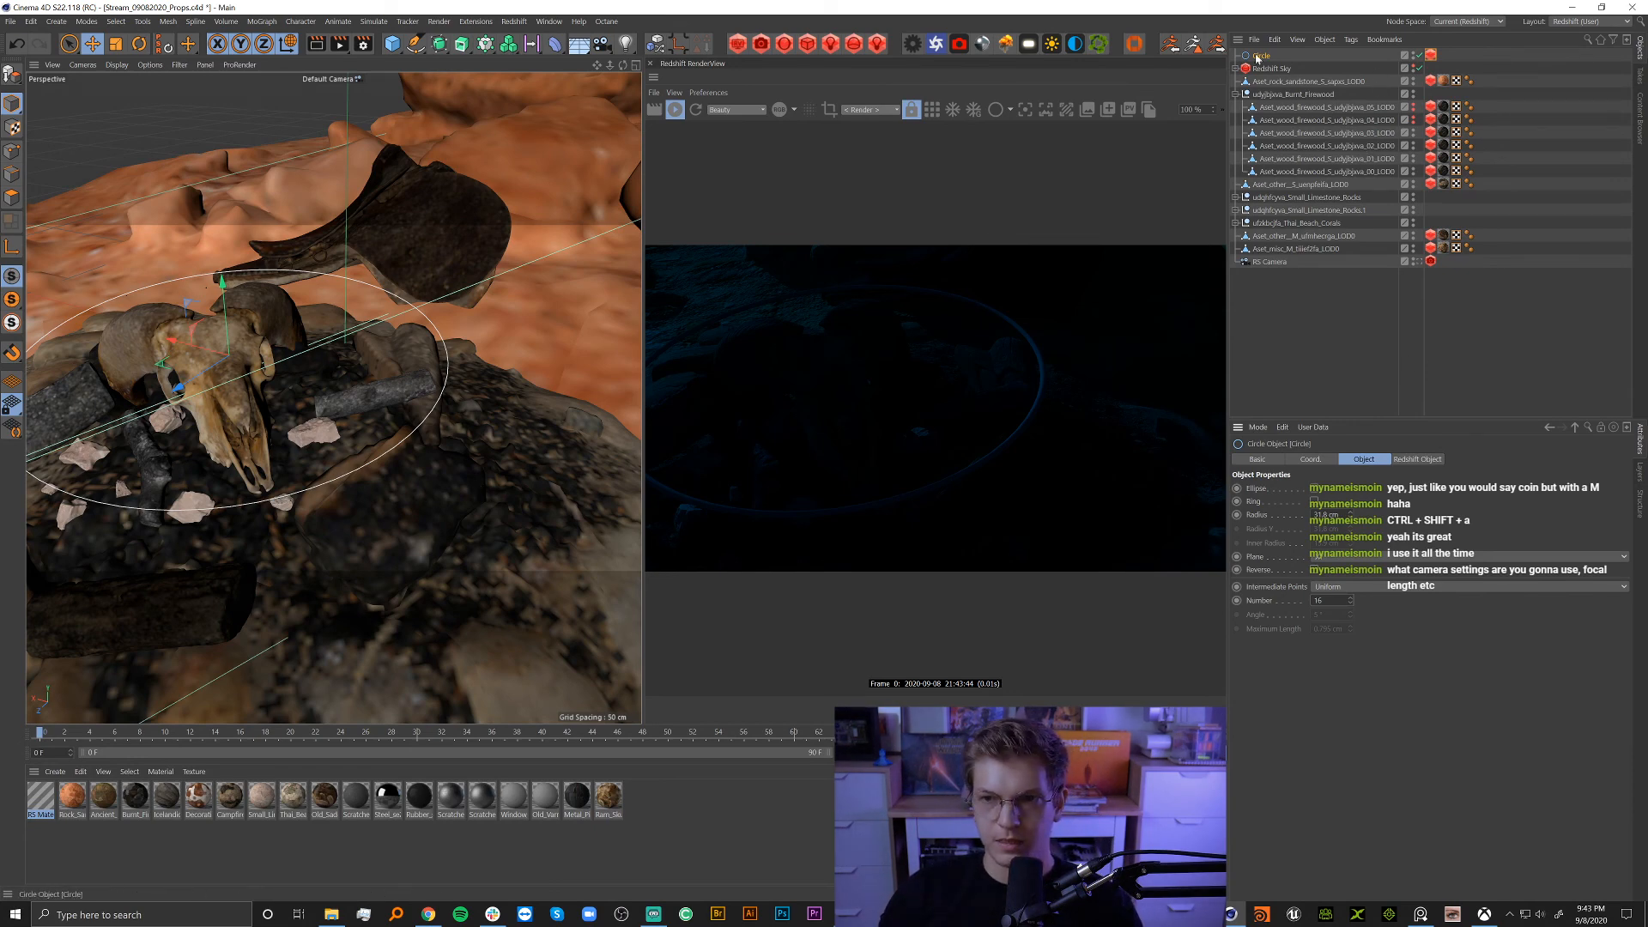
# Assign the new RS Material to the Circle and add an Incandescent node to its shader graph.
pyautogui.moveTo(46, 802); pyautogui.dragTo(1263, 57)
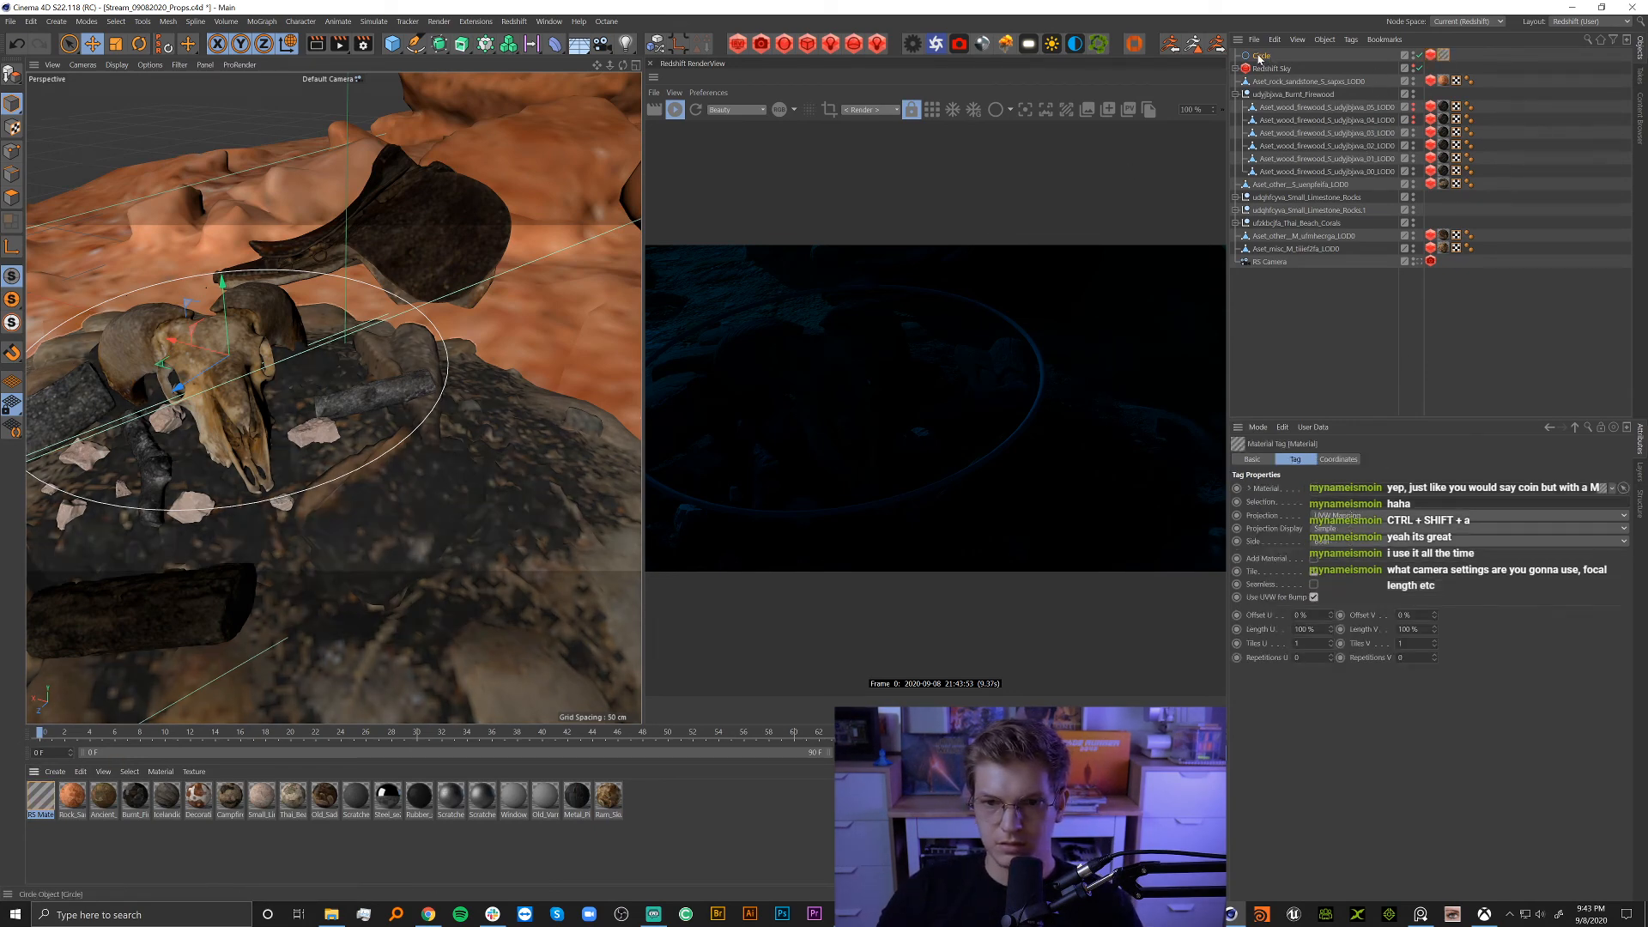
pyautogui.doubleClick(41, 796)
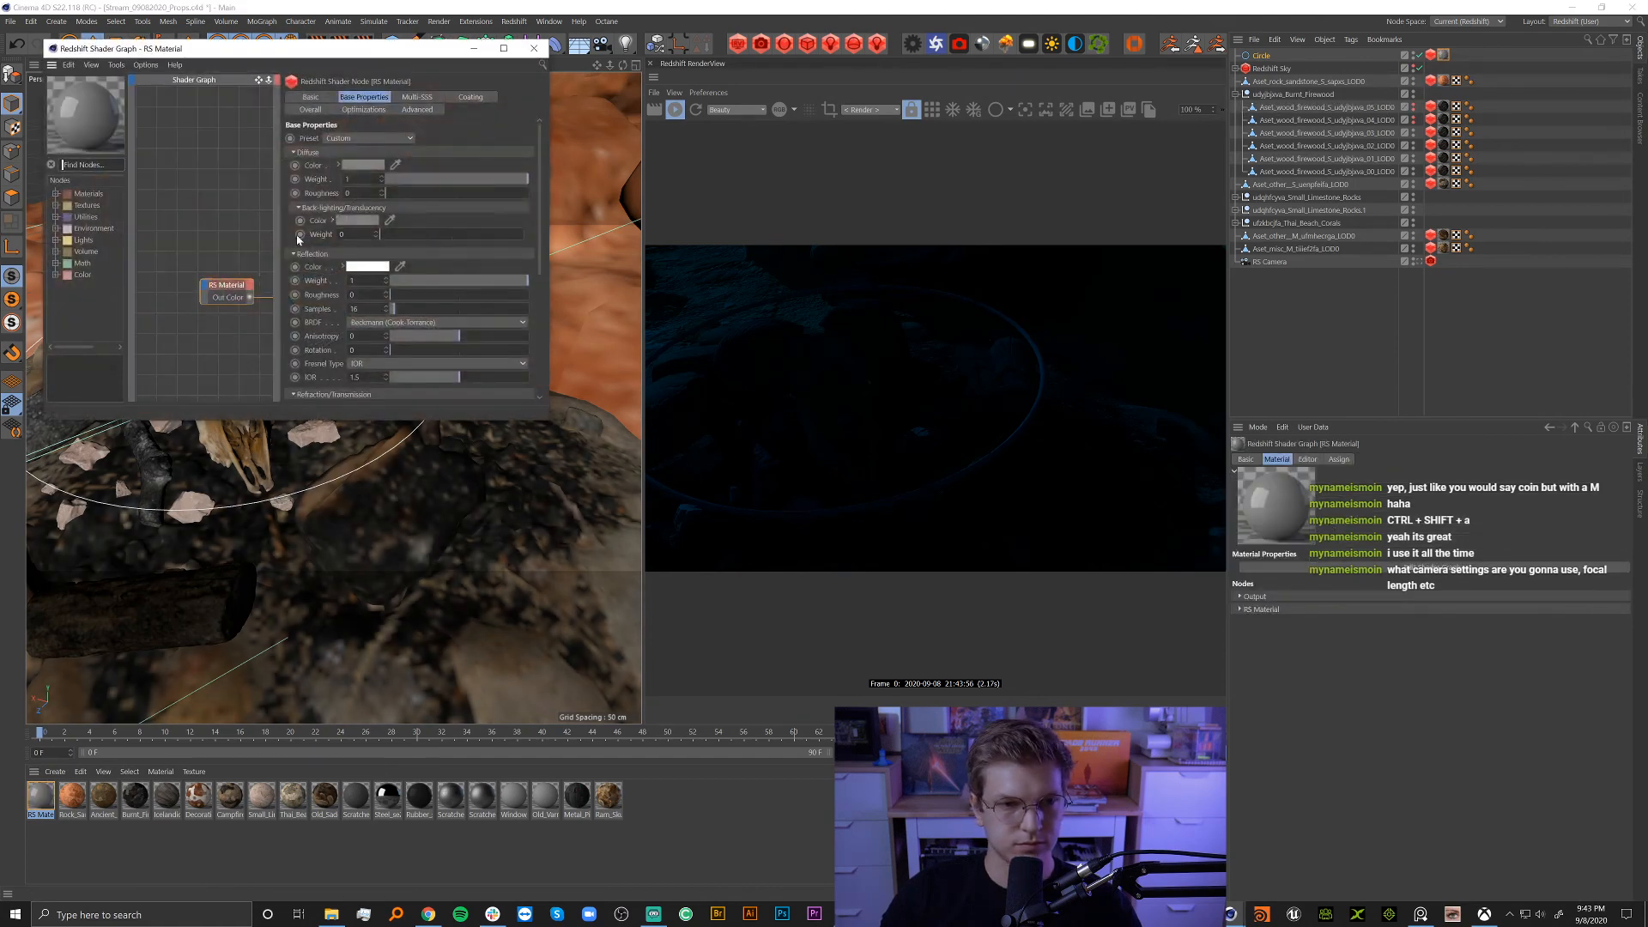
pyautogui.click(56, 194)
pyautogui.moveTo(83, 252); pyautogui.dragTo(212, 222)
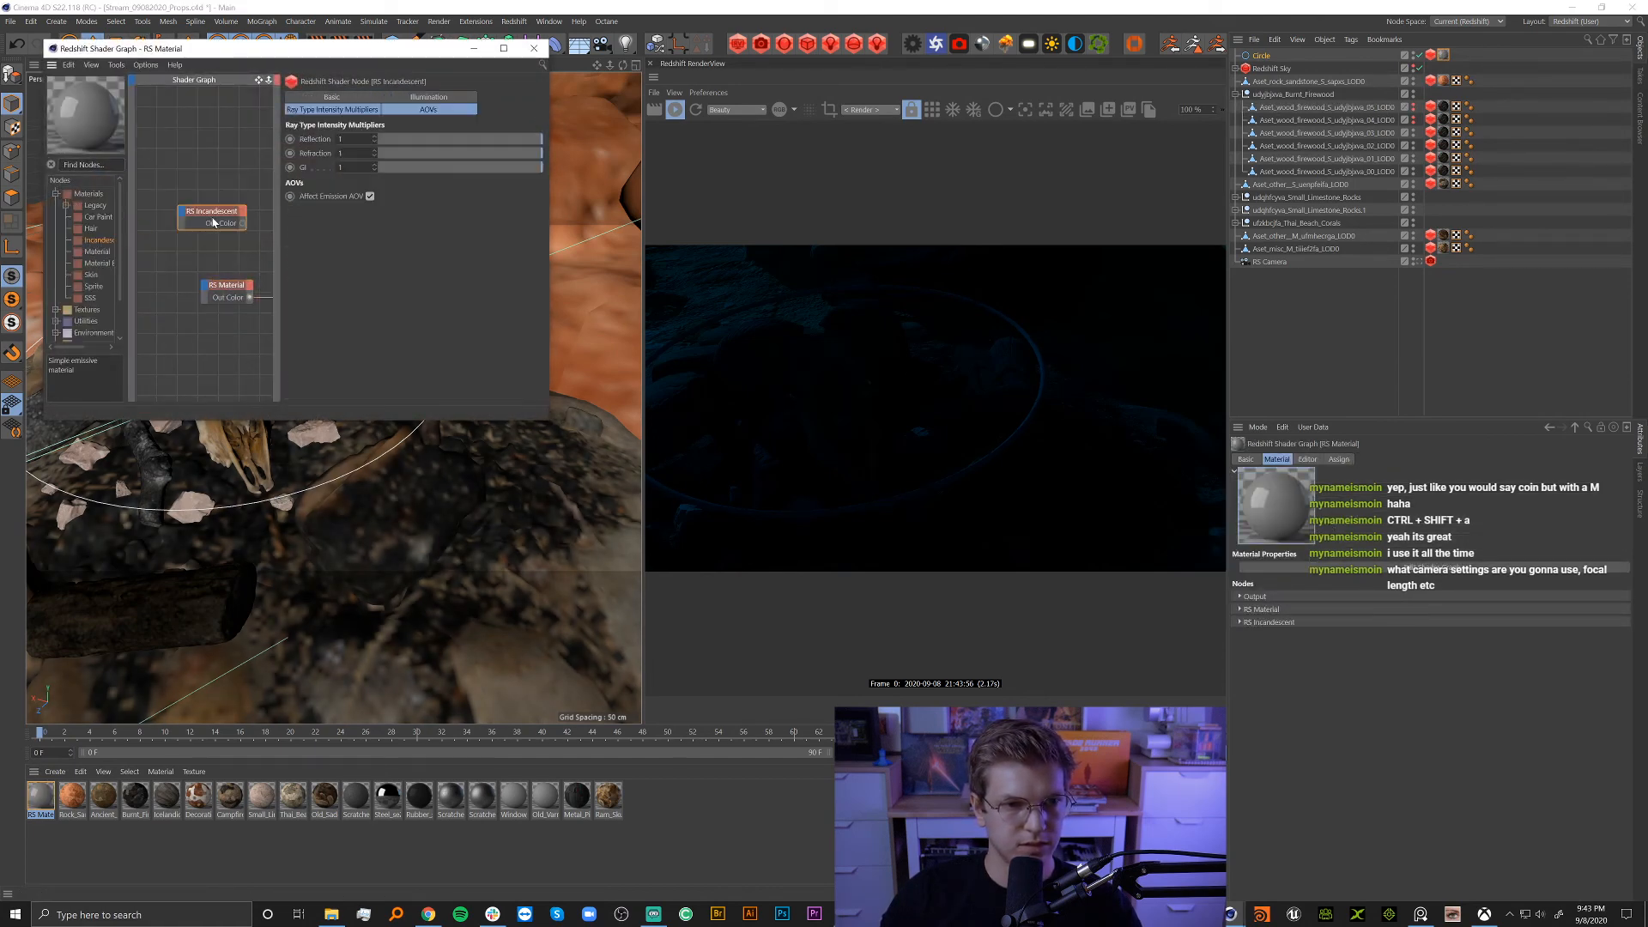
# Connect the RS Incandescent node's Out Color to the Output node's Surface in an enlarged shader graph window.
pyautogui.moveTo(548, 421); pyautogui.dragTo(722, 516)
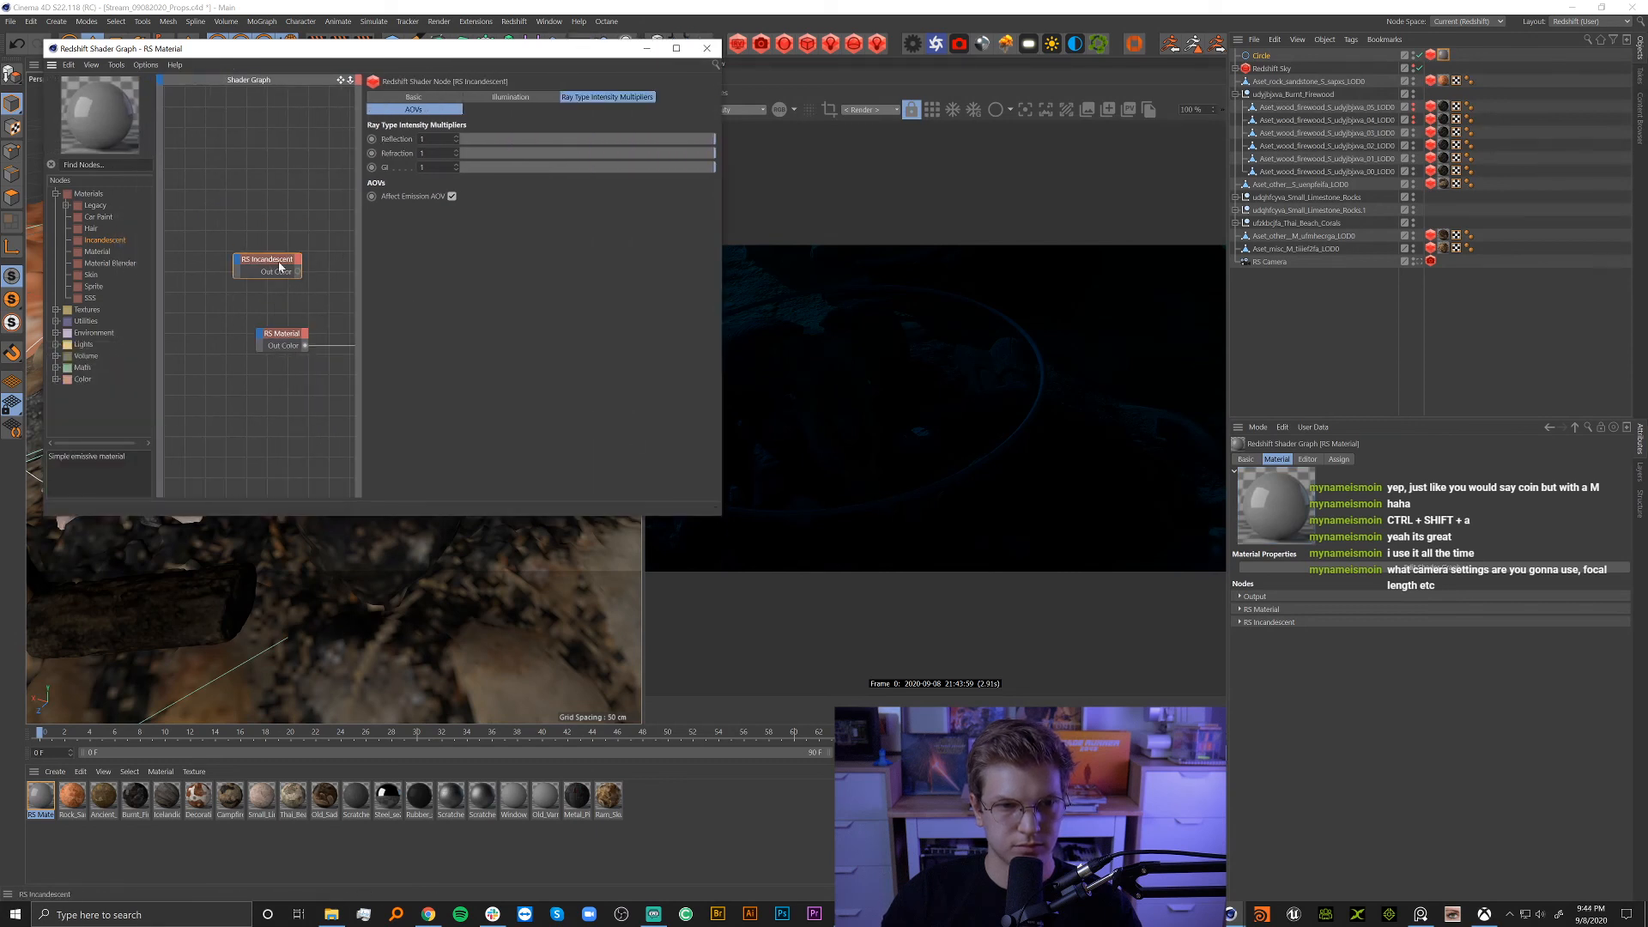
pyautogui.scroll(-3, 340, 310)
pyautogui.scroll(3, 342, 302)
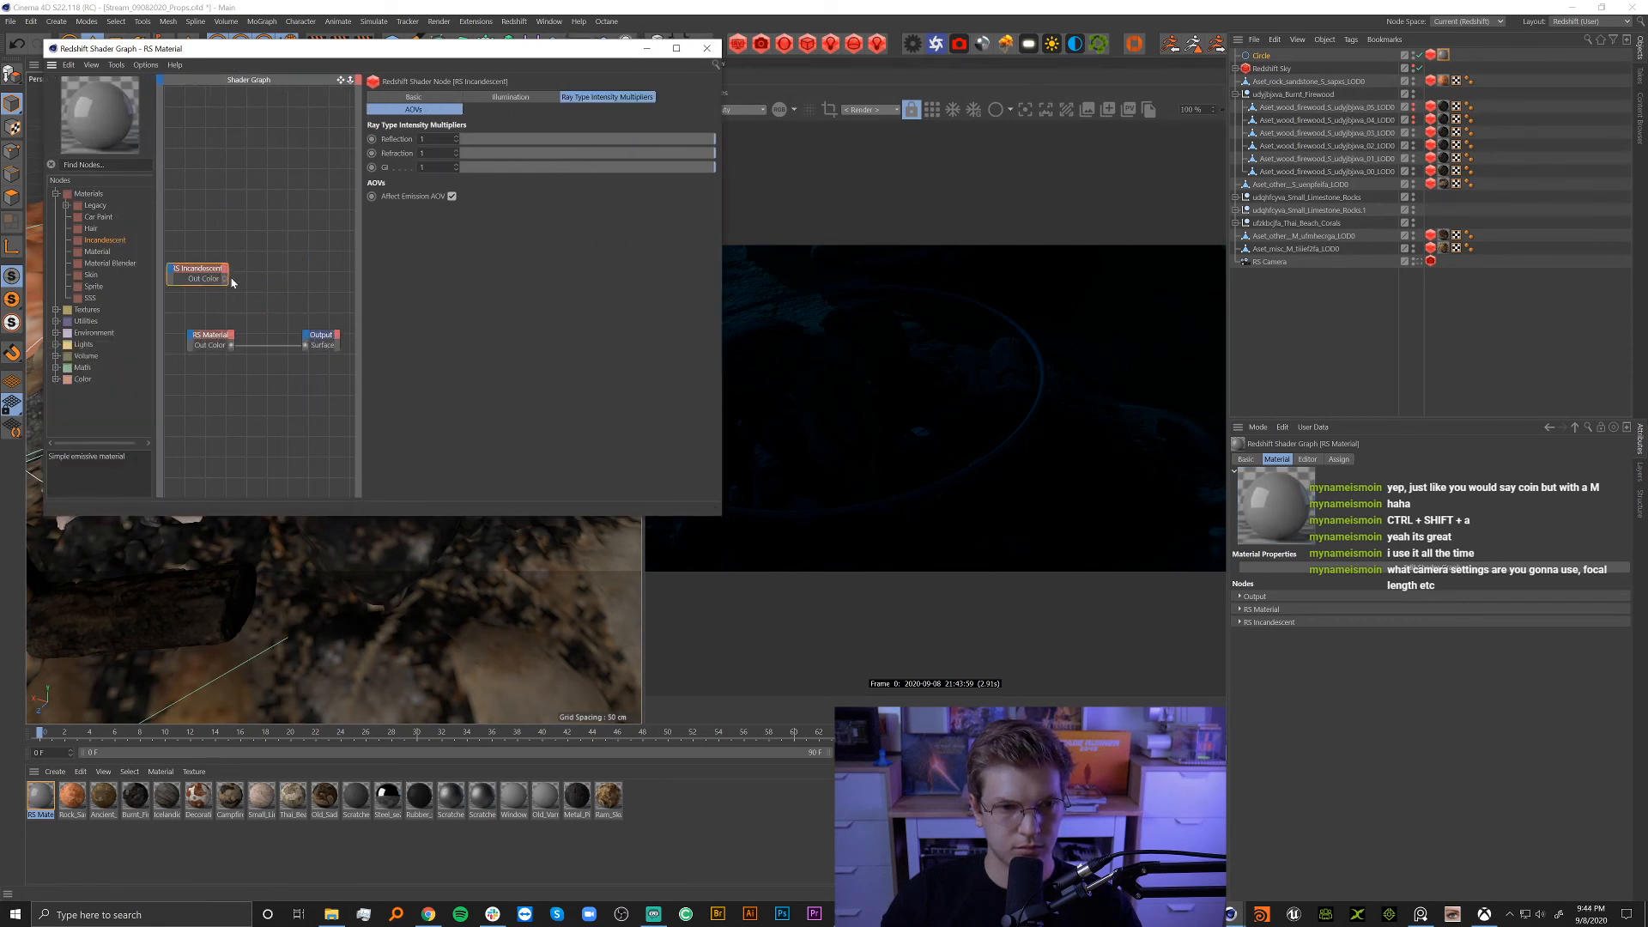
pyautogui.moveTo(225, 279); pyautogui.dragTo(305, 346)
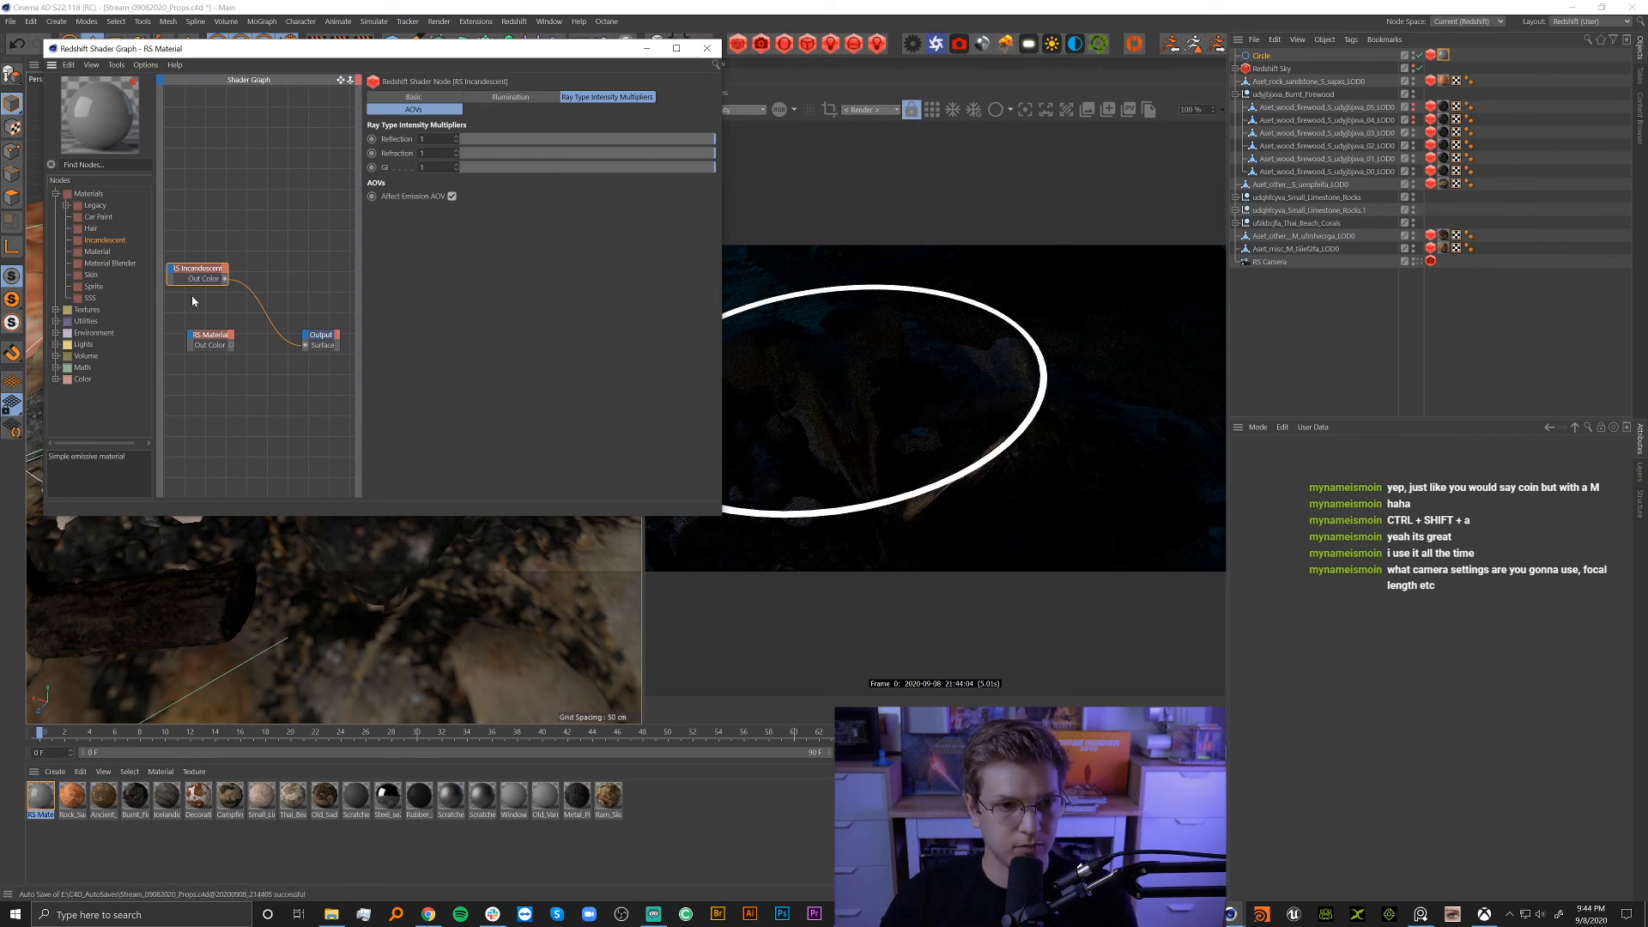
# Set the incandescent node's Intensity Multiplier to 3 and close the shader graph.
pyautogui.click(511, 98)
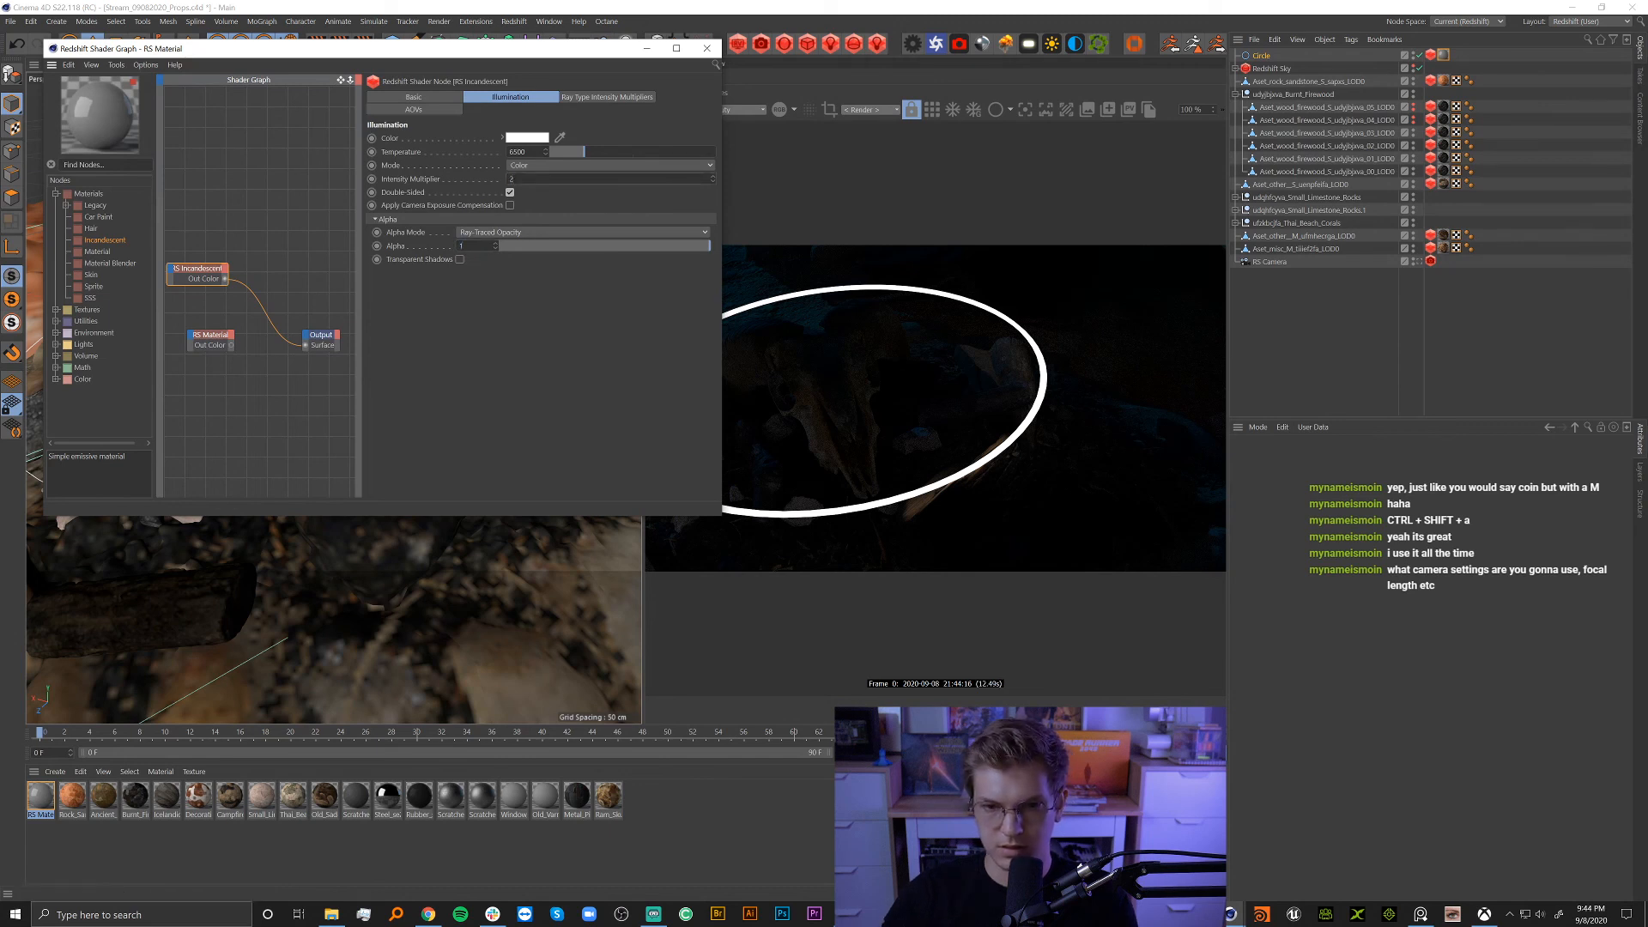
pyautogui.write('2')
pyautogui.press('Return')
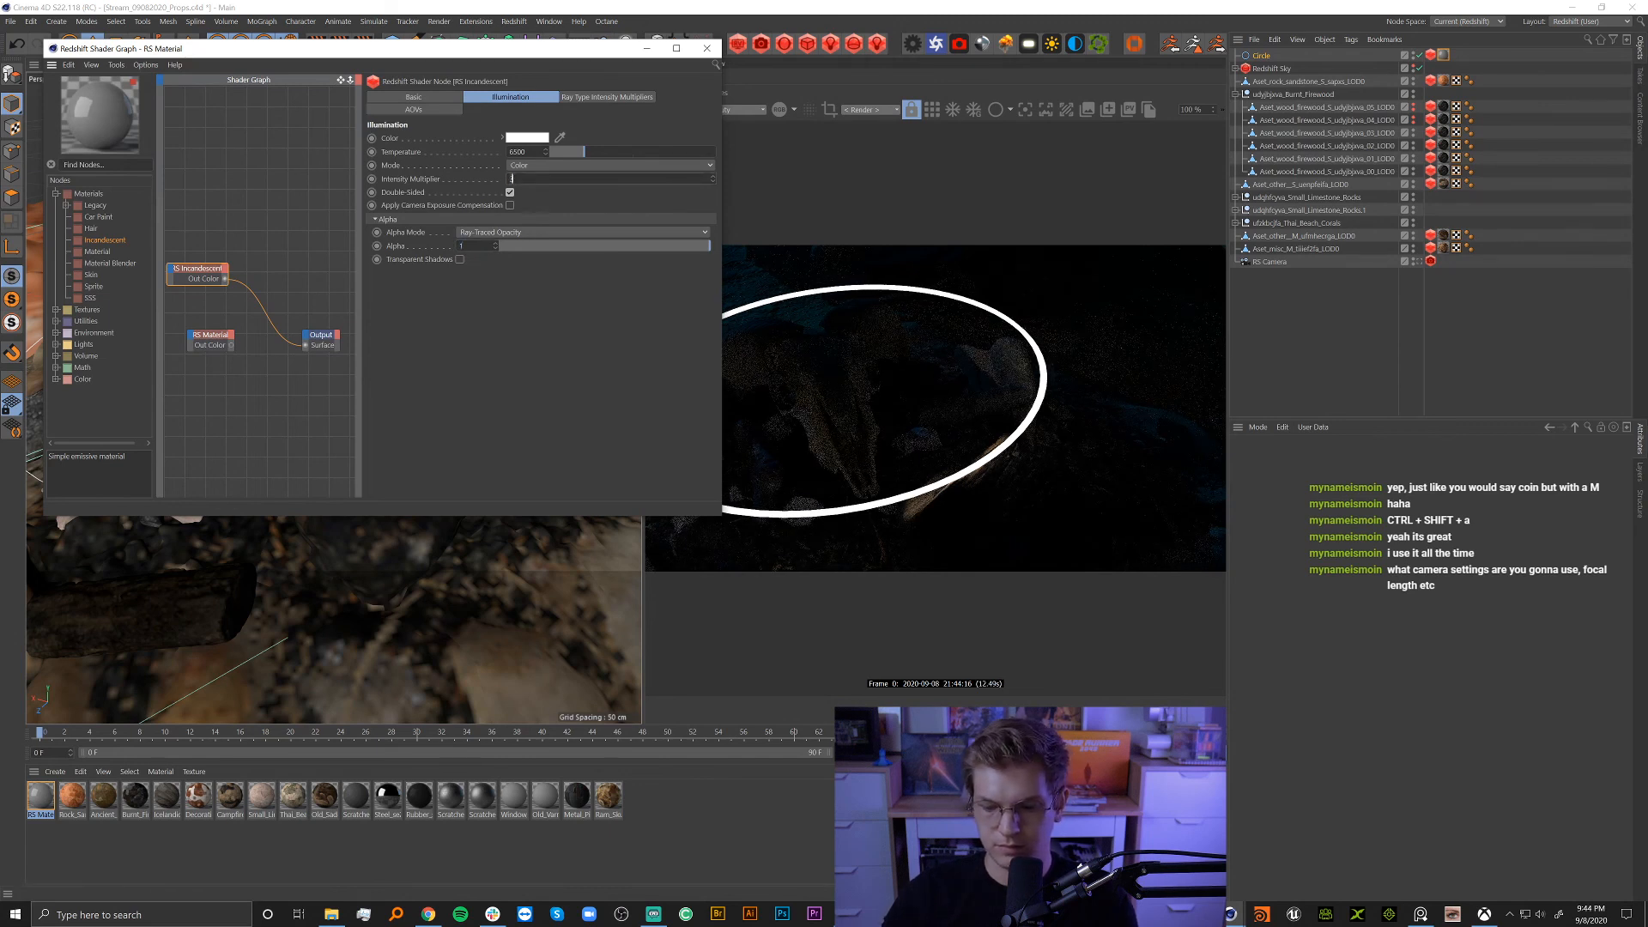
pyautogui.write('3')
pyautogui.press('Return')
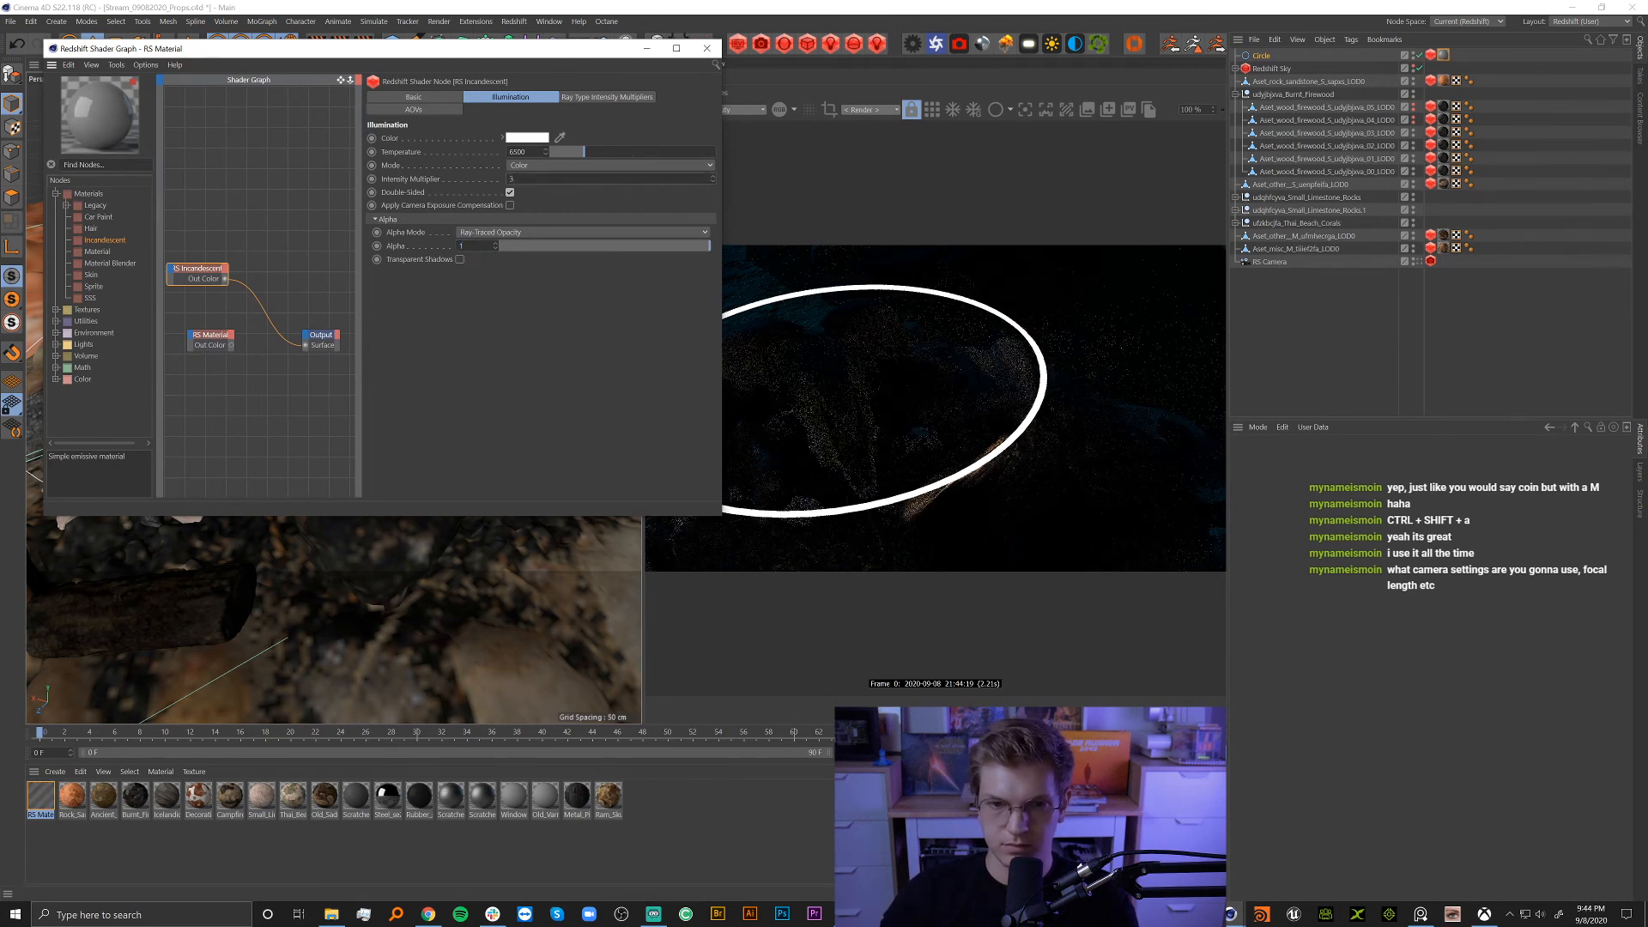
pyautogui.click(709, 49)
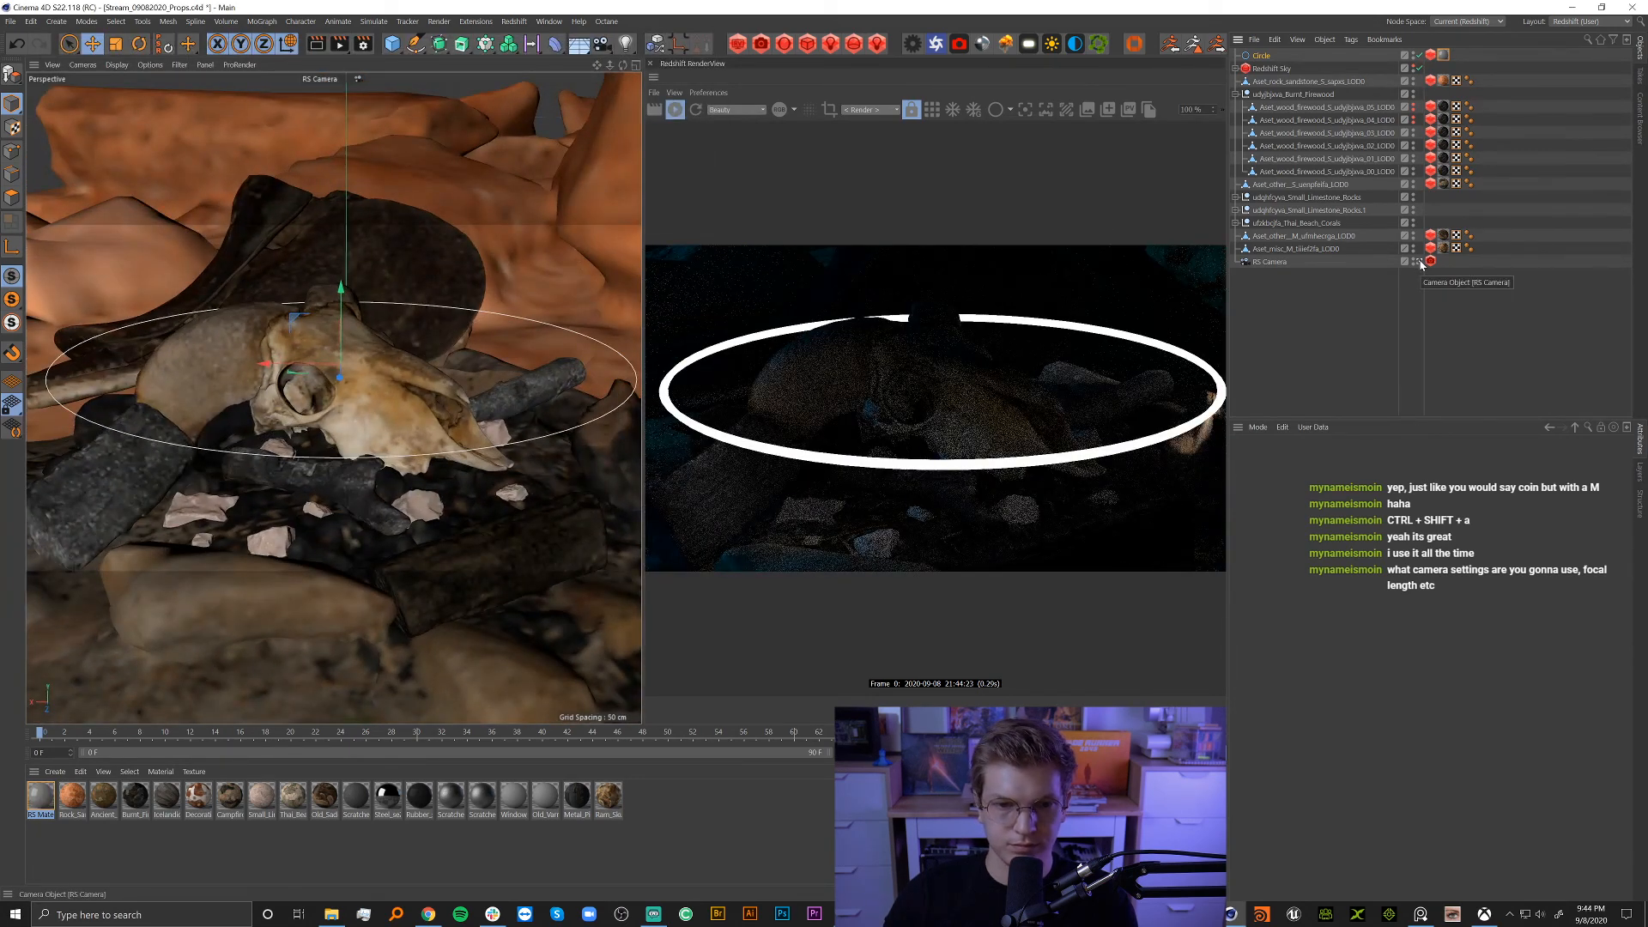
# Lower the Circle along its vertical axis so it surrounds the base of the skull.
pyautogui.click(1265, 58)
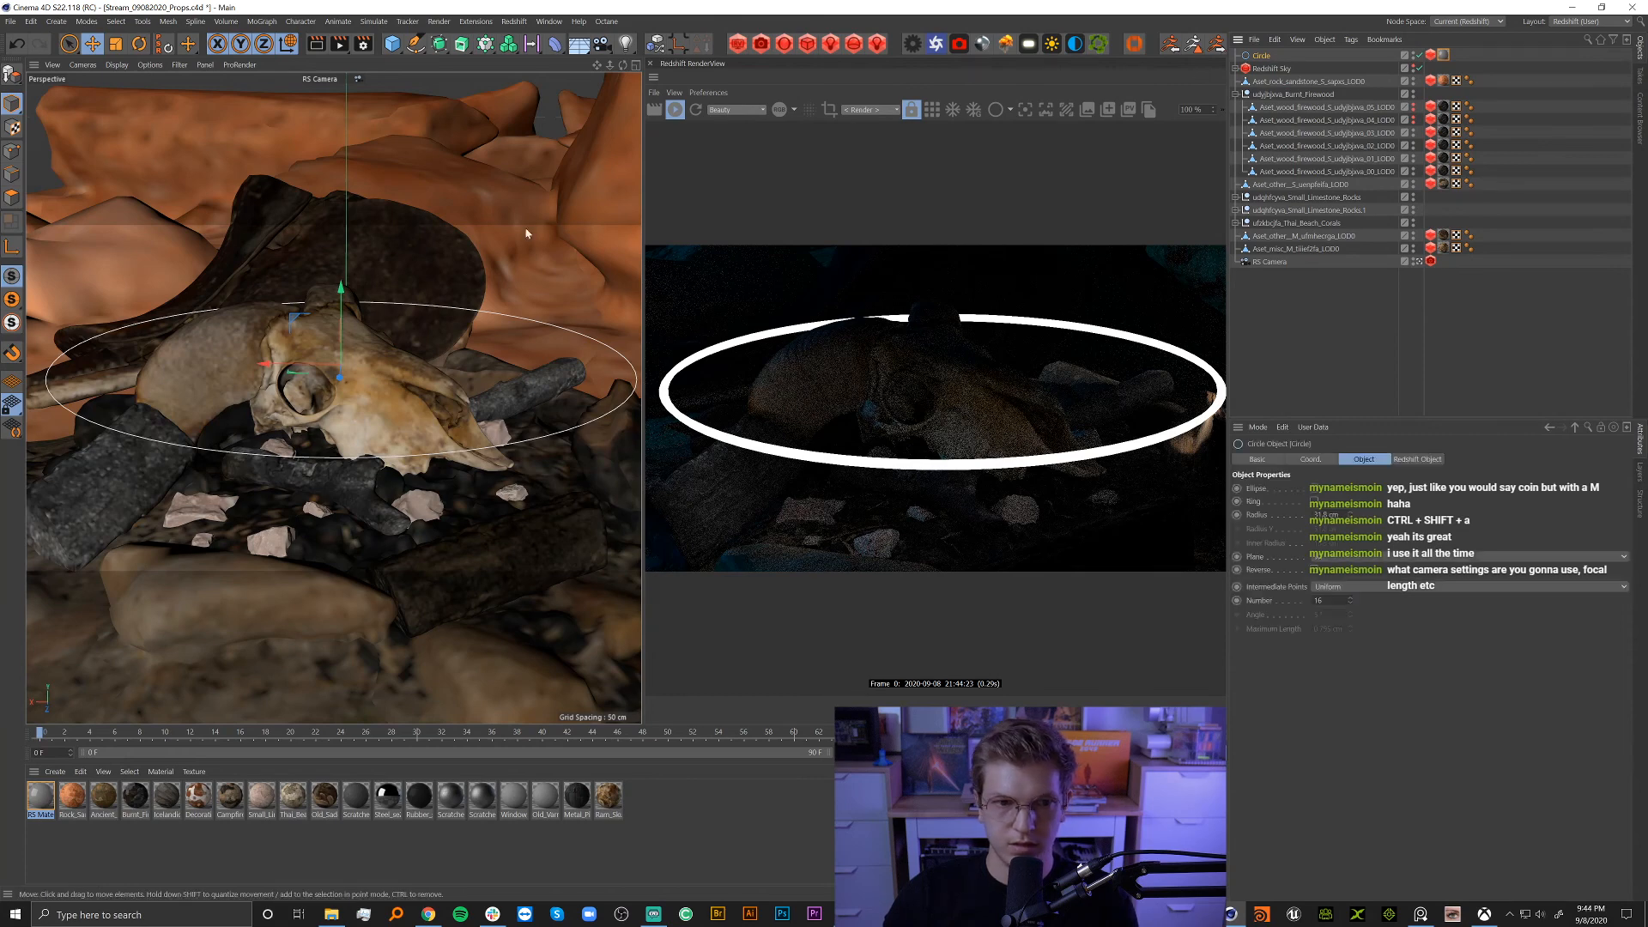
pyautogui.moveTo(334, 304); pyautogui.dragTo(342, 346)
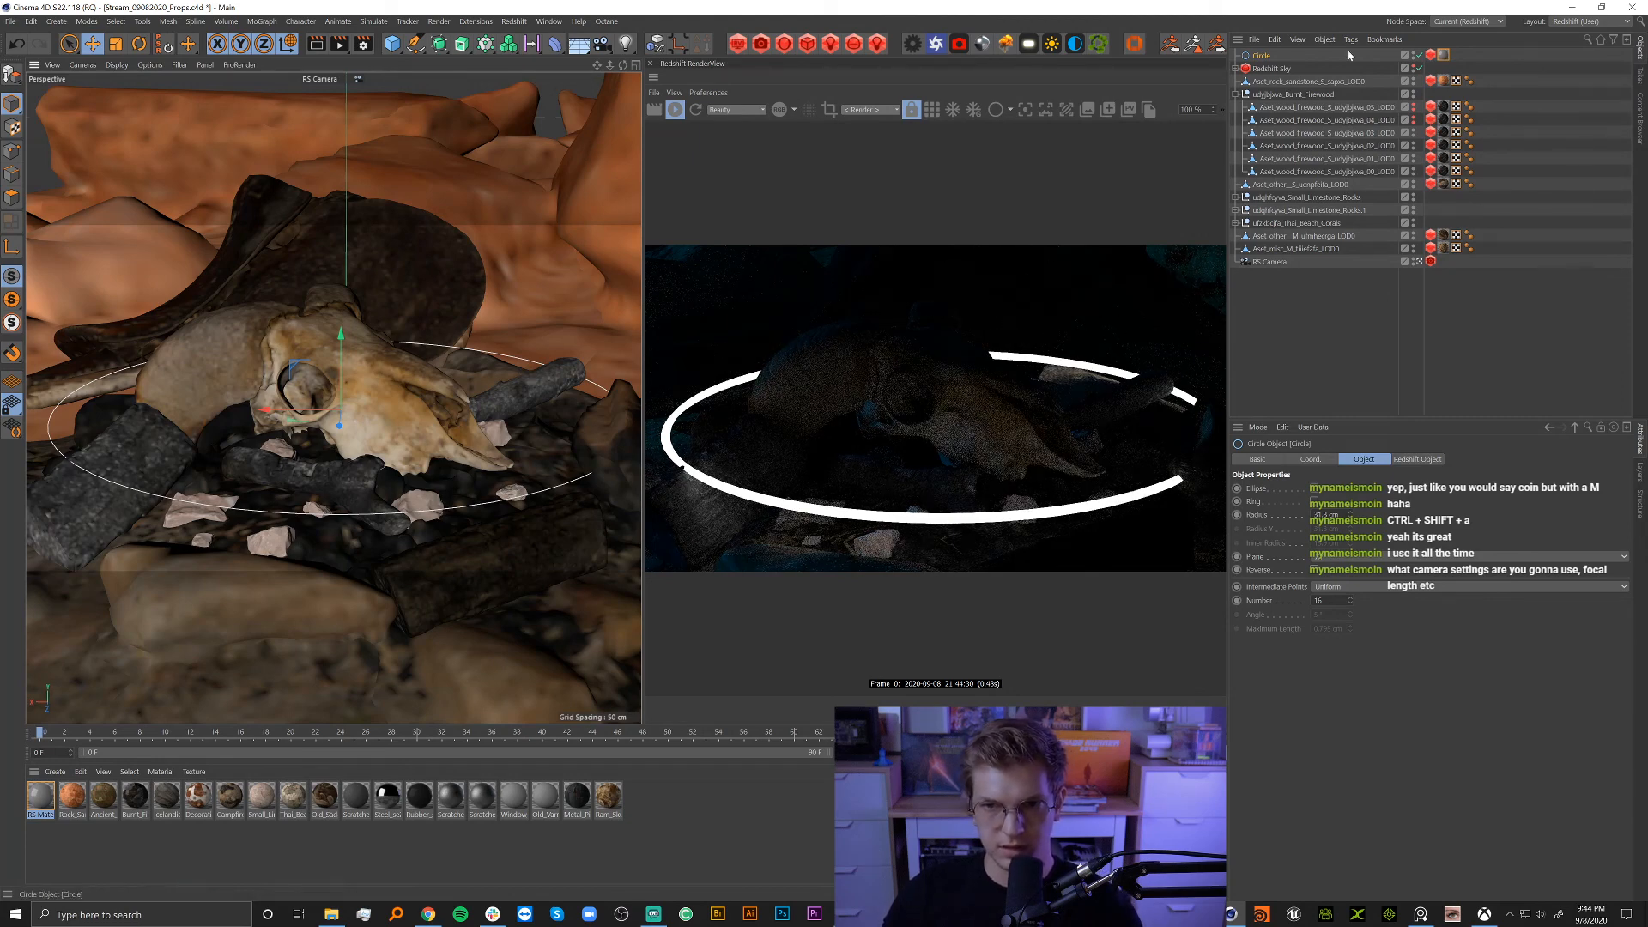
# Shift the Redshift Sky's Red-Blue Shift to about -2.2.
pyautogui.click(1275, 69)
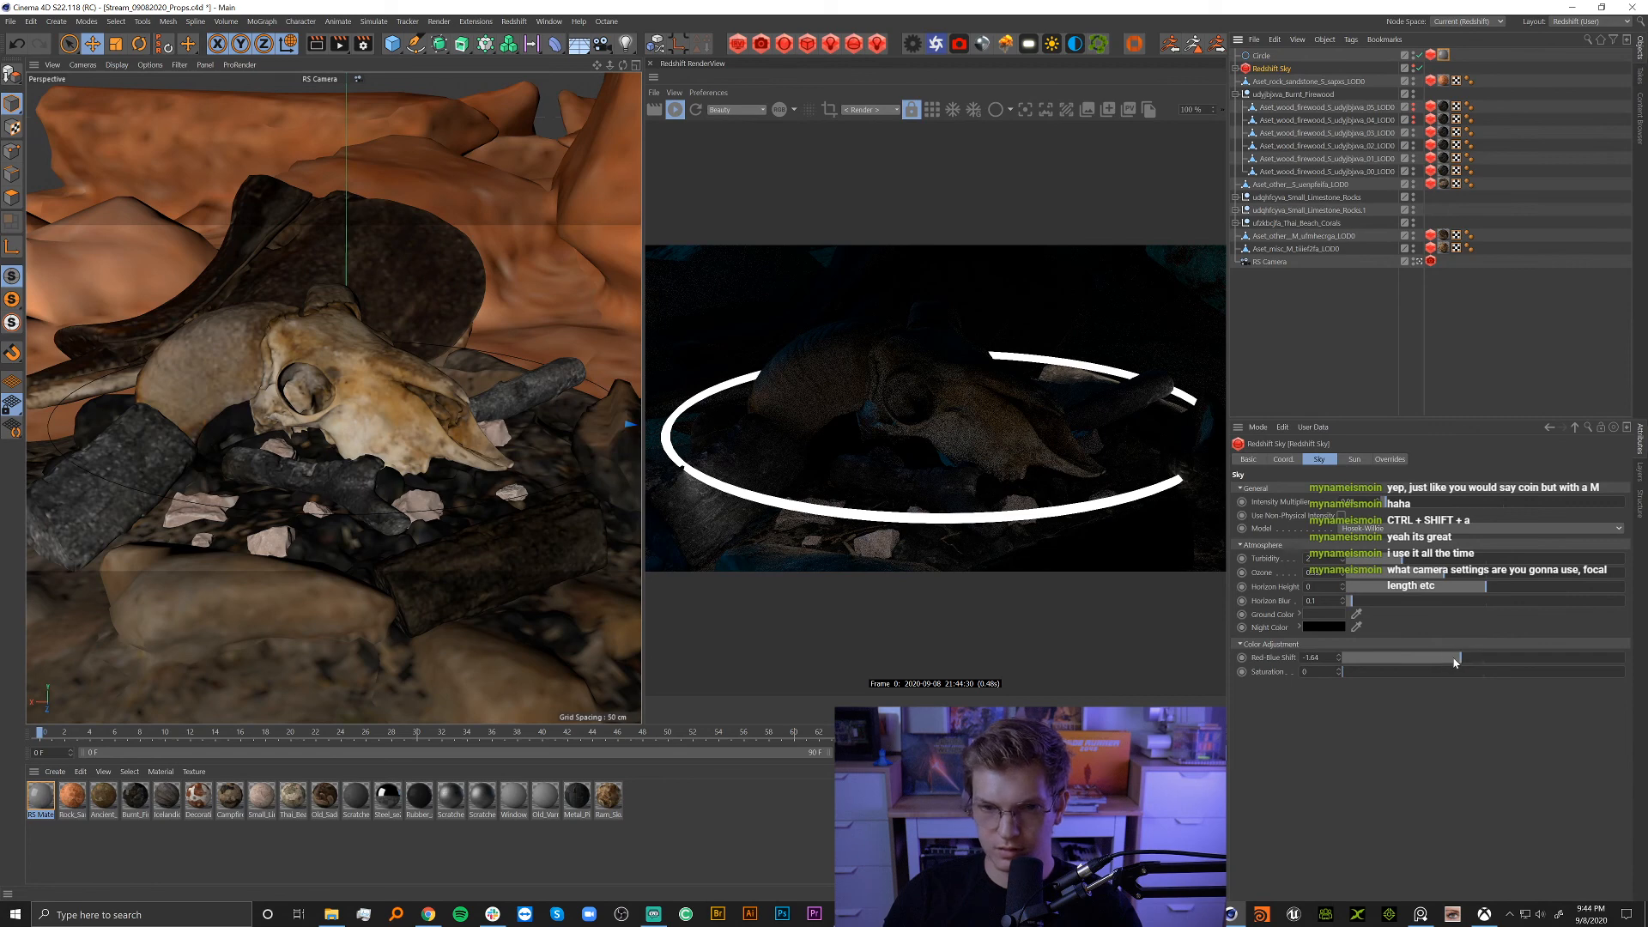
pyautogui.moveTo(1454, 662); pyautogui.dragTo(1442, 661)
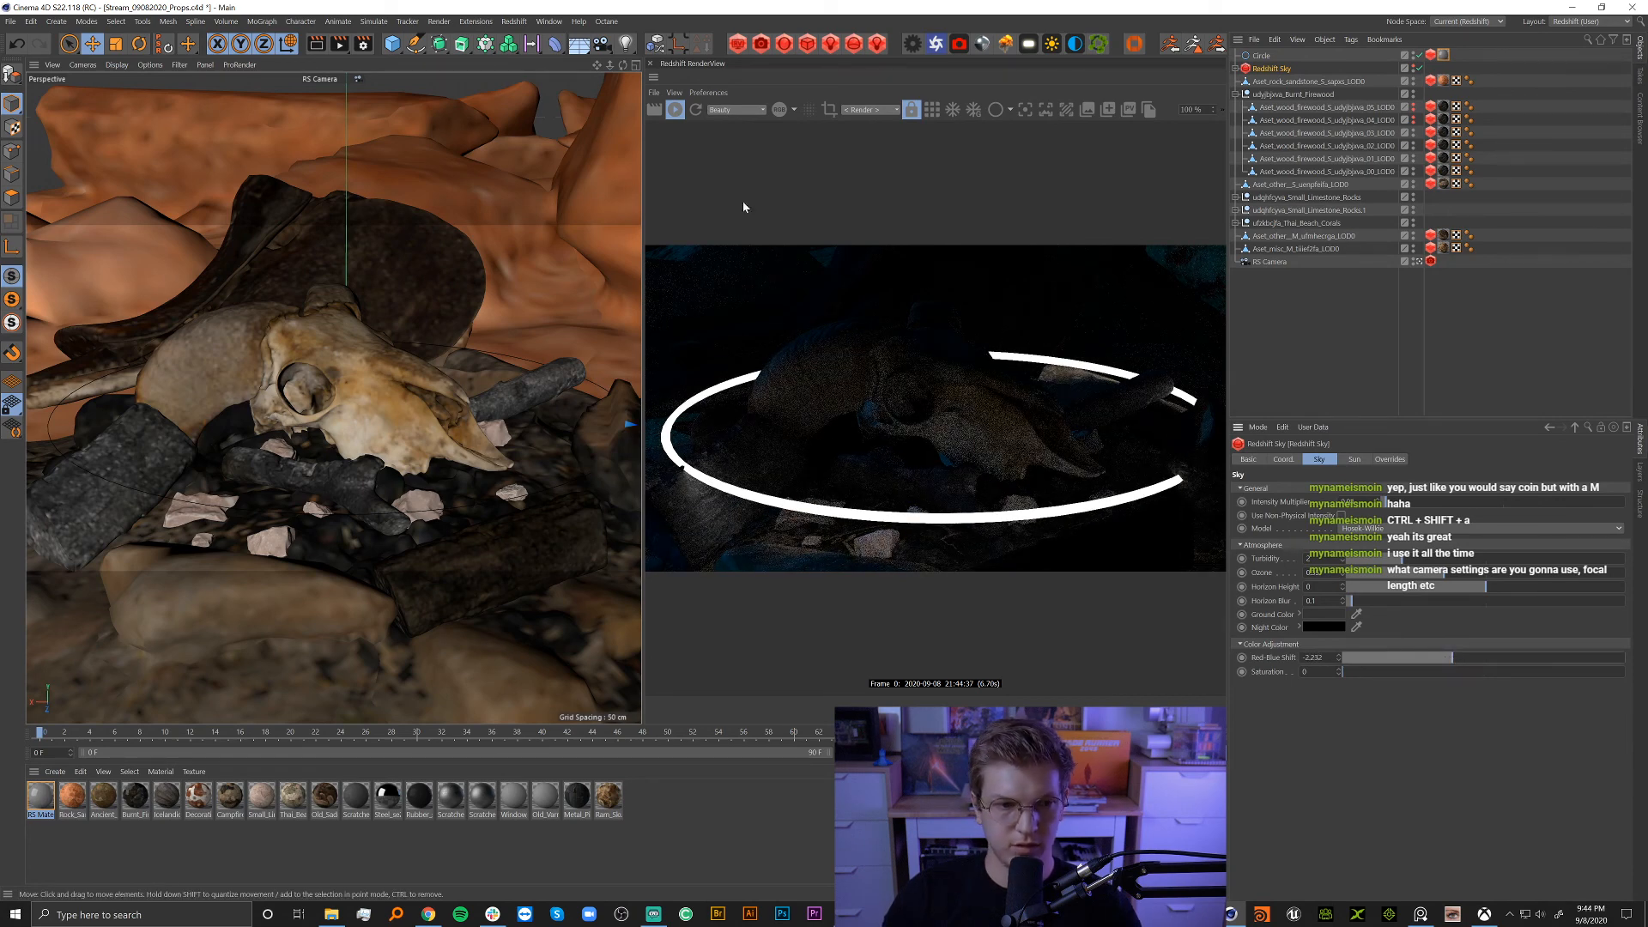
# Raise the Circle slightly along its vertical axis, by about 0.6 cm.
pyautogui.click(338, 344)
pyautogui.moveTo(338, 343); pyautogui.dragTo(343, 335)
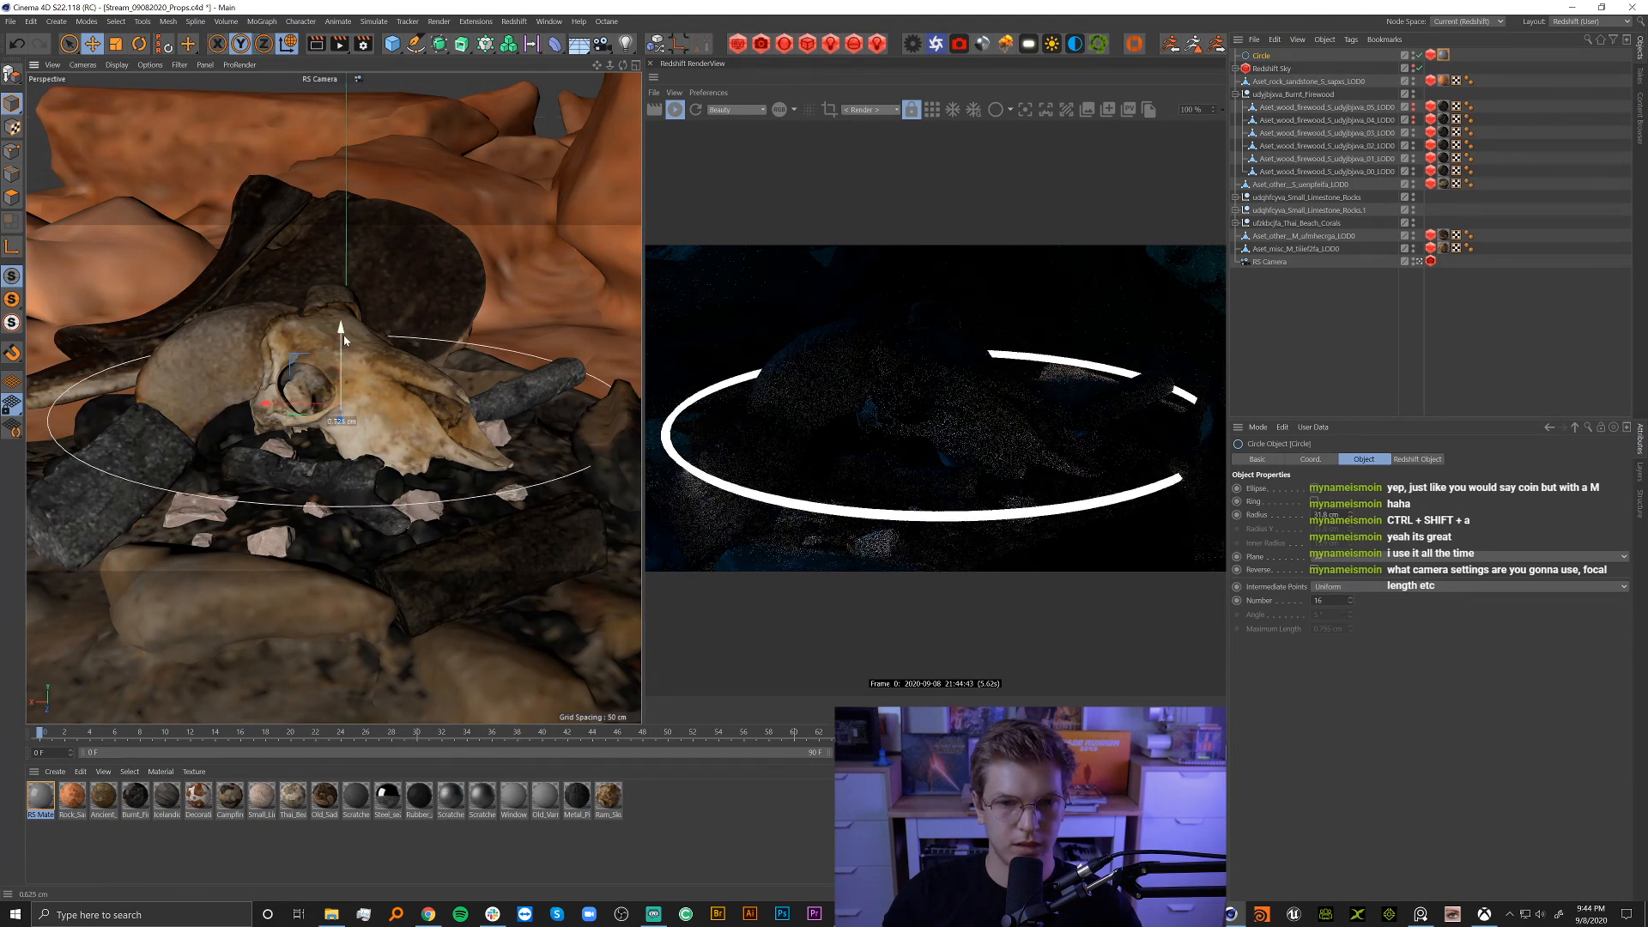
# Color the ring's incandescent material a saturated blue with hue 206° and 91% saturation.
pyautogui.doubleClick(38, 805)
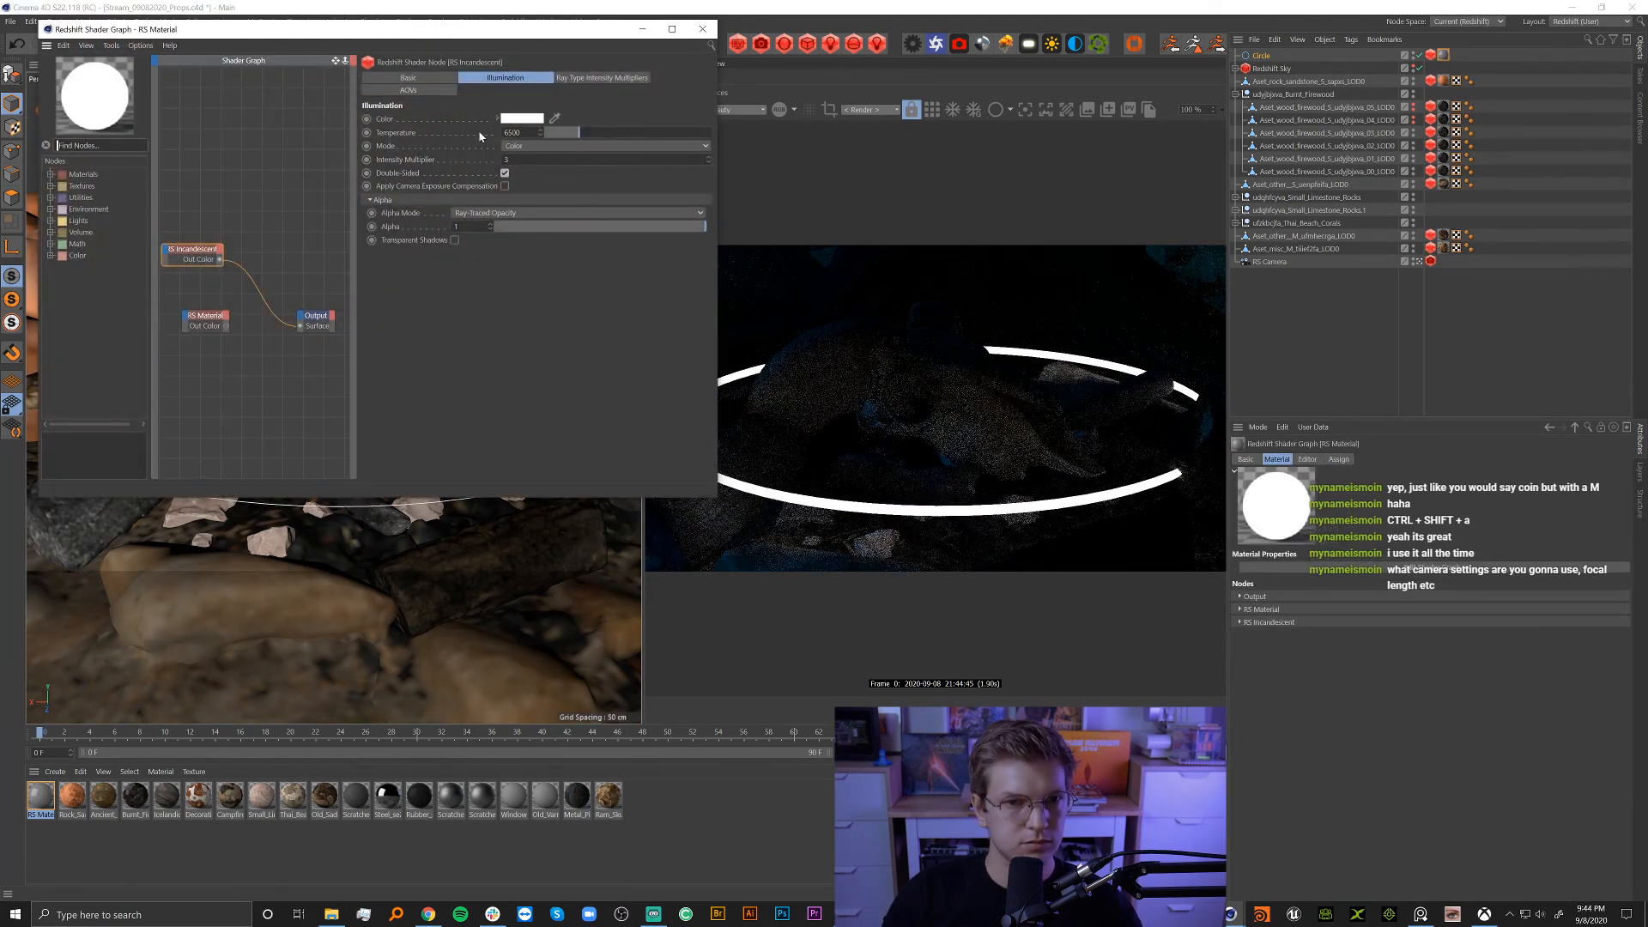
pyautogui.click(522, 119)
pyautogui.moveTo(493, 112)
pyautogui.mouseDown()
pyautogui.moveTo(525, 115)
pyautogui.moveTo(515, 125)
pyautogui.mouseUp()
pyautogui.click(500, 161)
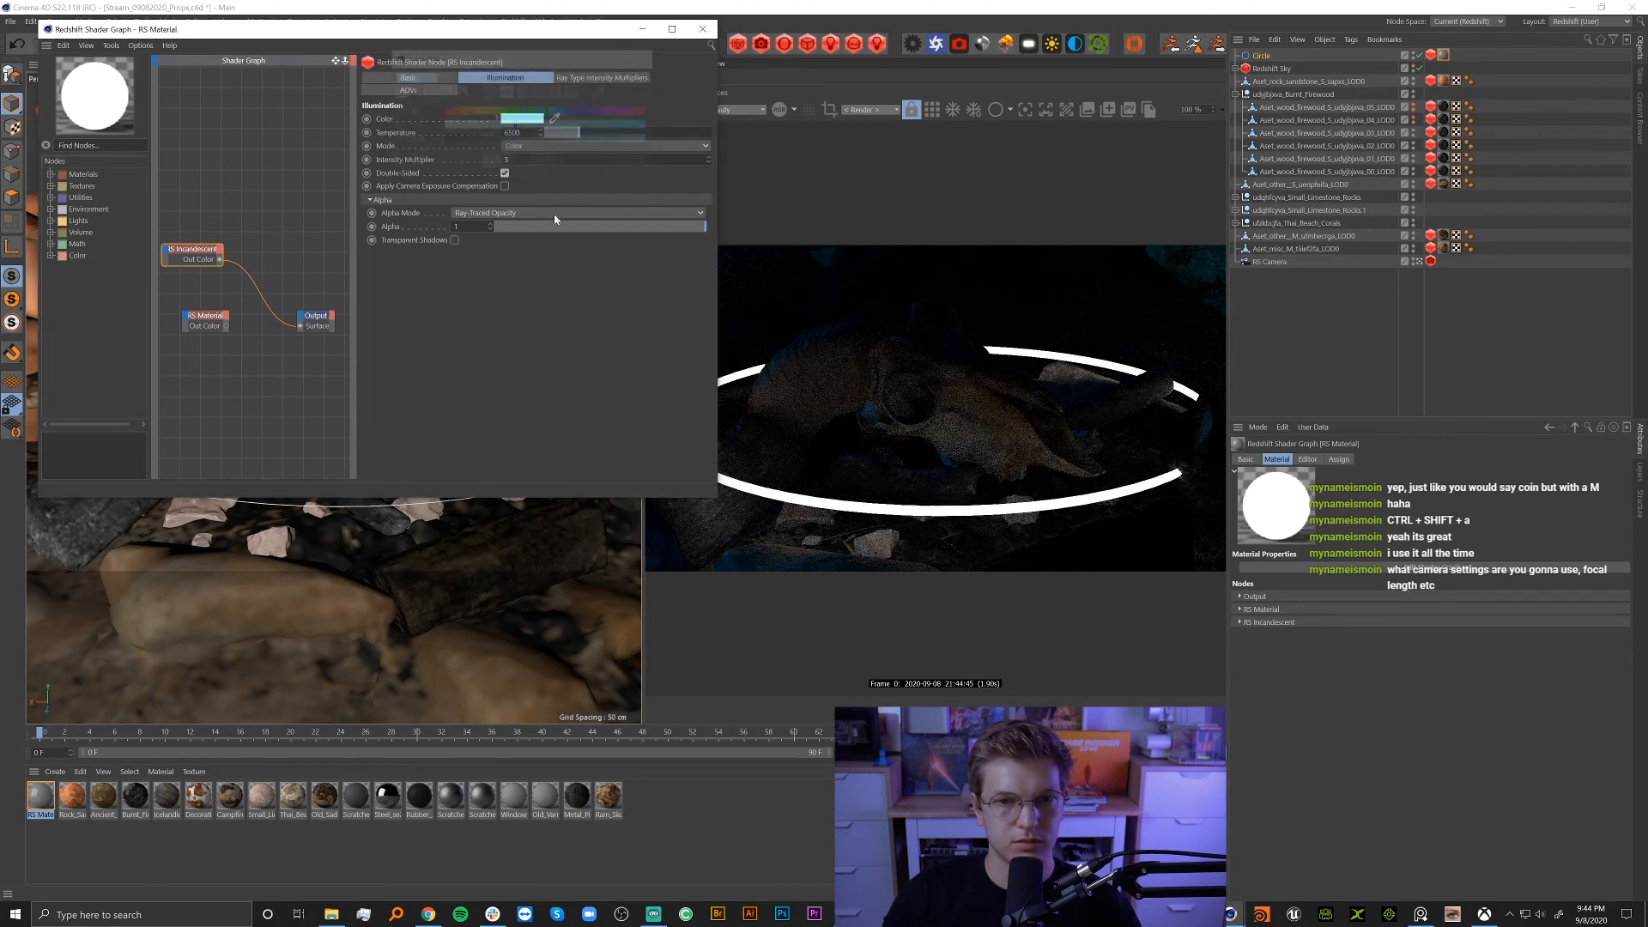
pyautogui.click(522, 118)
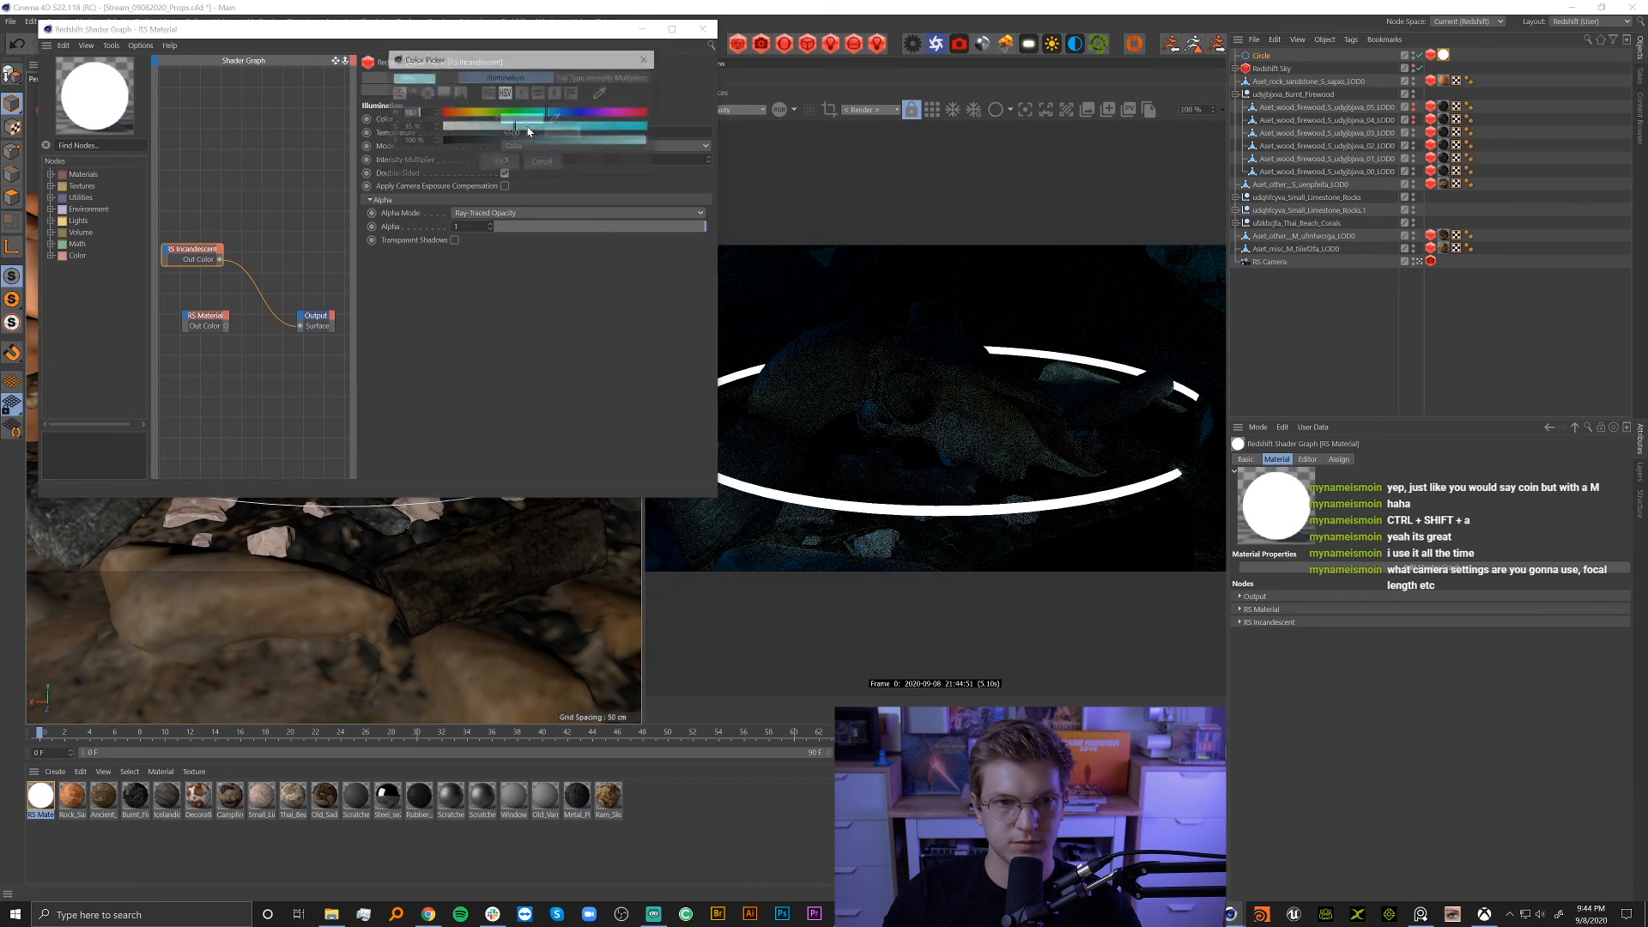
pyautogui.moveTo(588, 129); pyautogui.dragTo(649, 126)
pyautogui.click(499, 162)
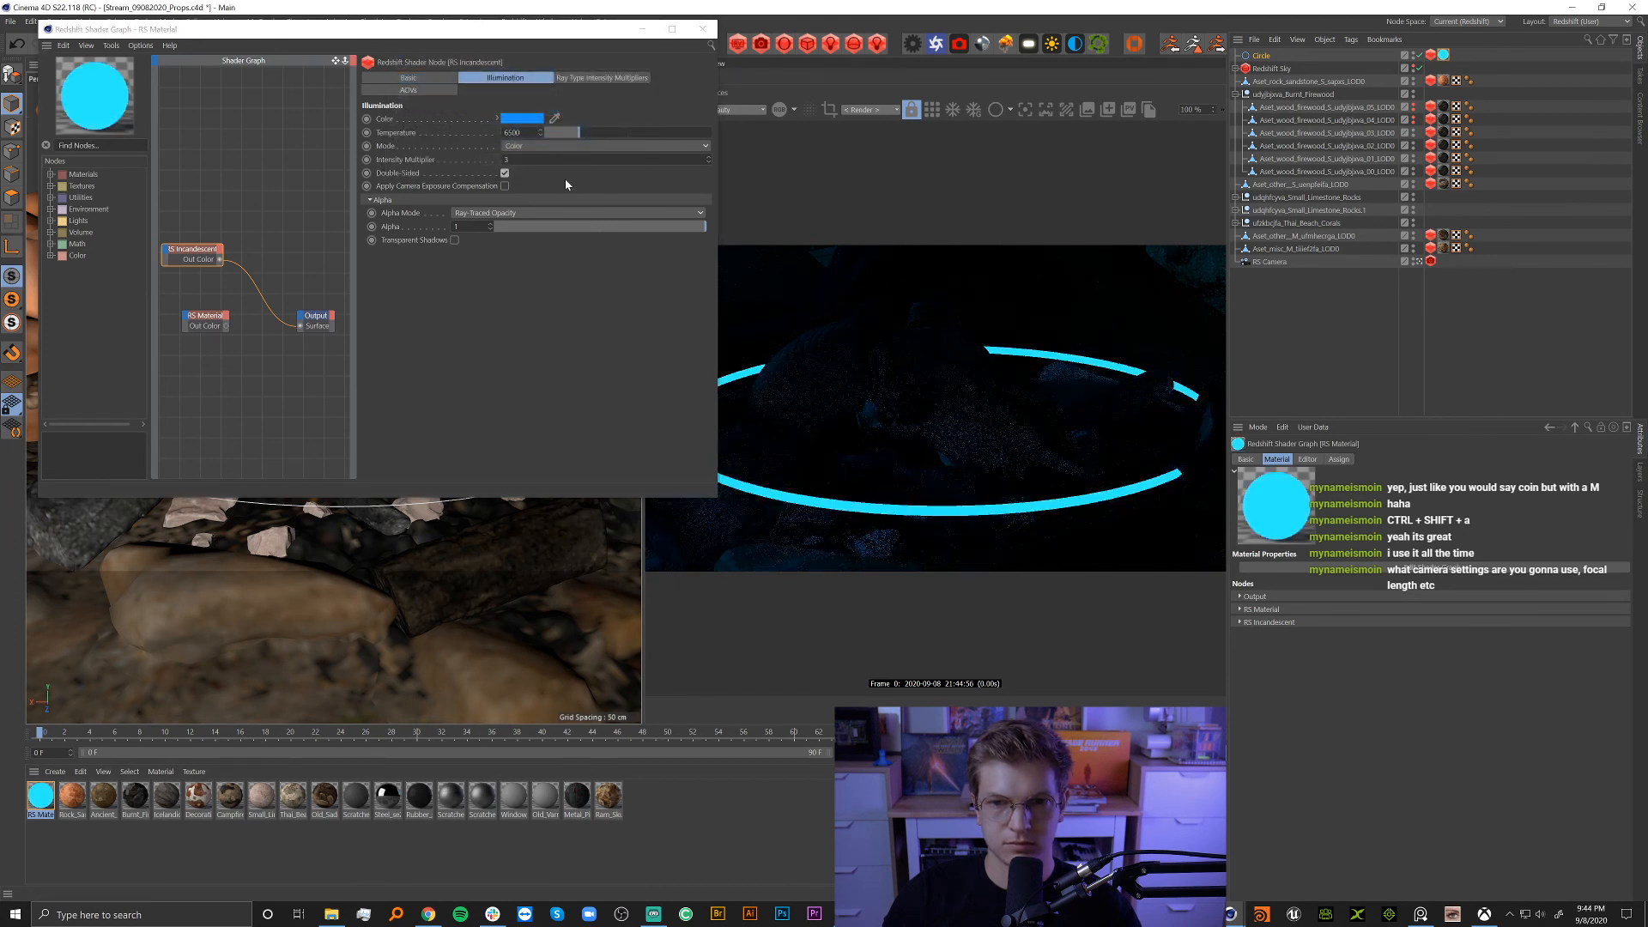
# Change the incandescent color to a bright red at 91% saturation.
pyautogui.click(532, 119)
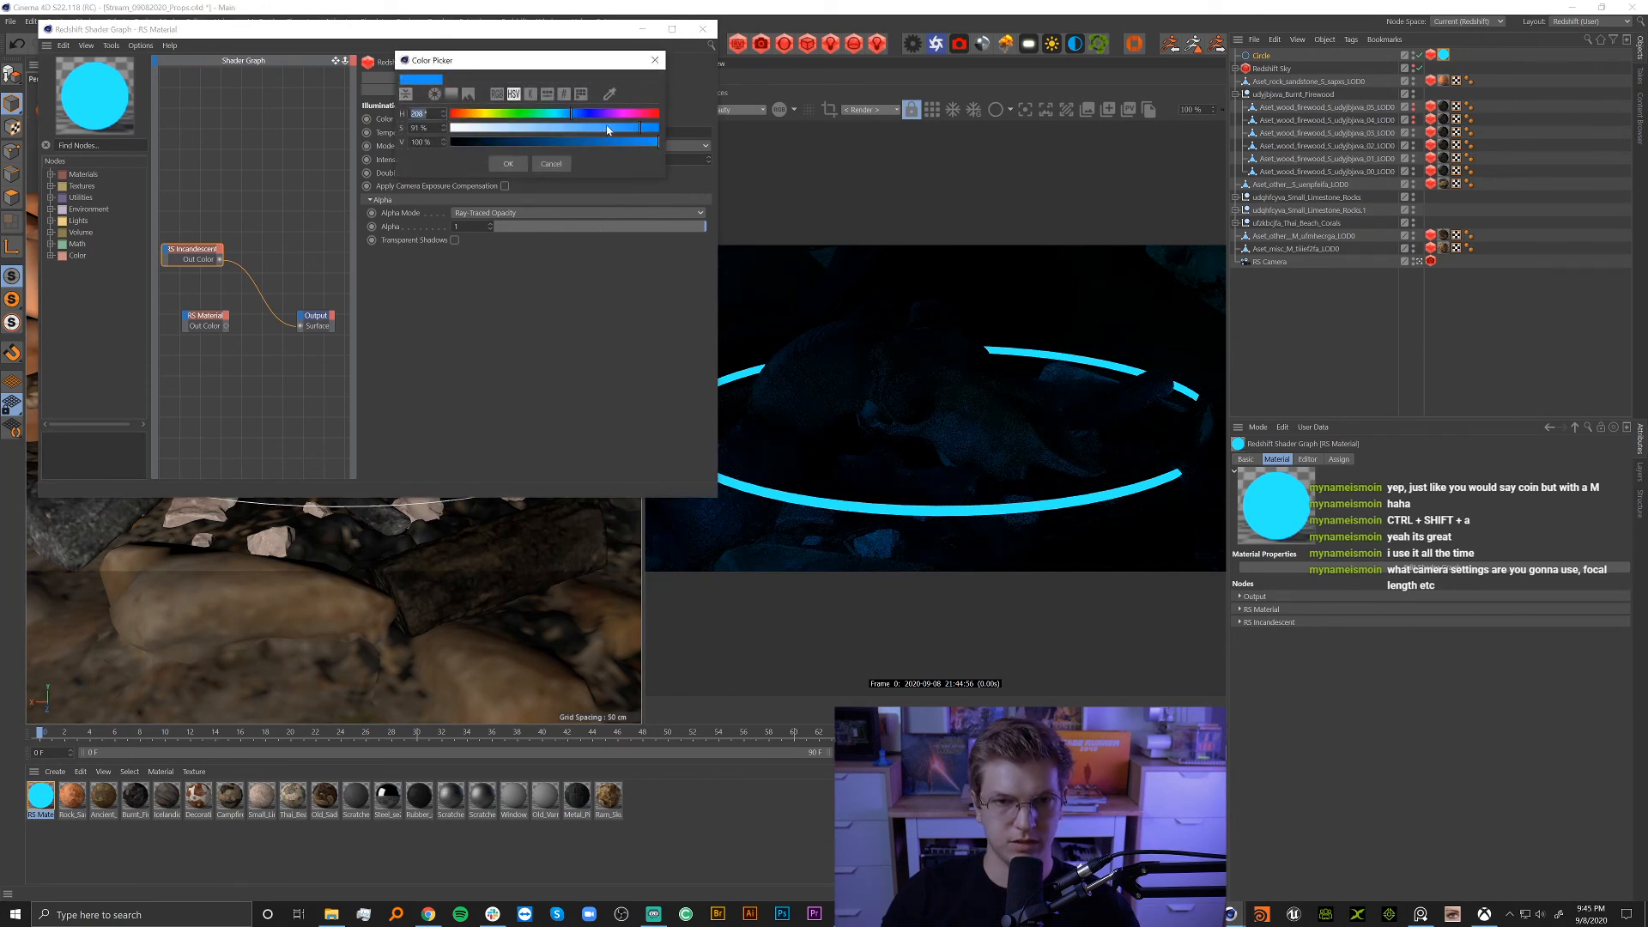
pyautogui.moveTo(614, 119); pyautogui.dragTo(646, 118)
pyautogui.click(508, 166)
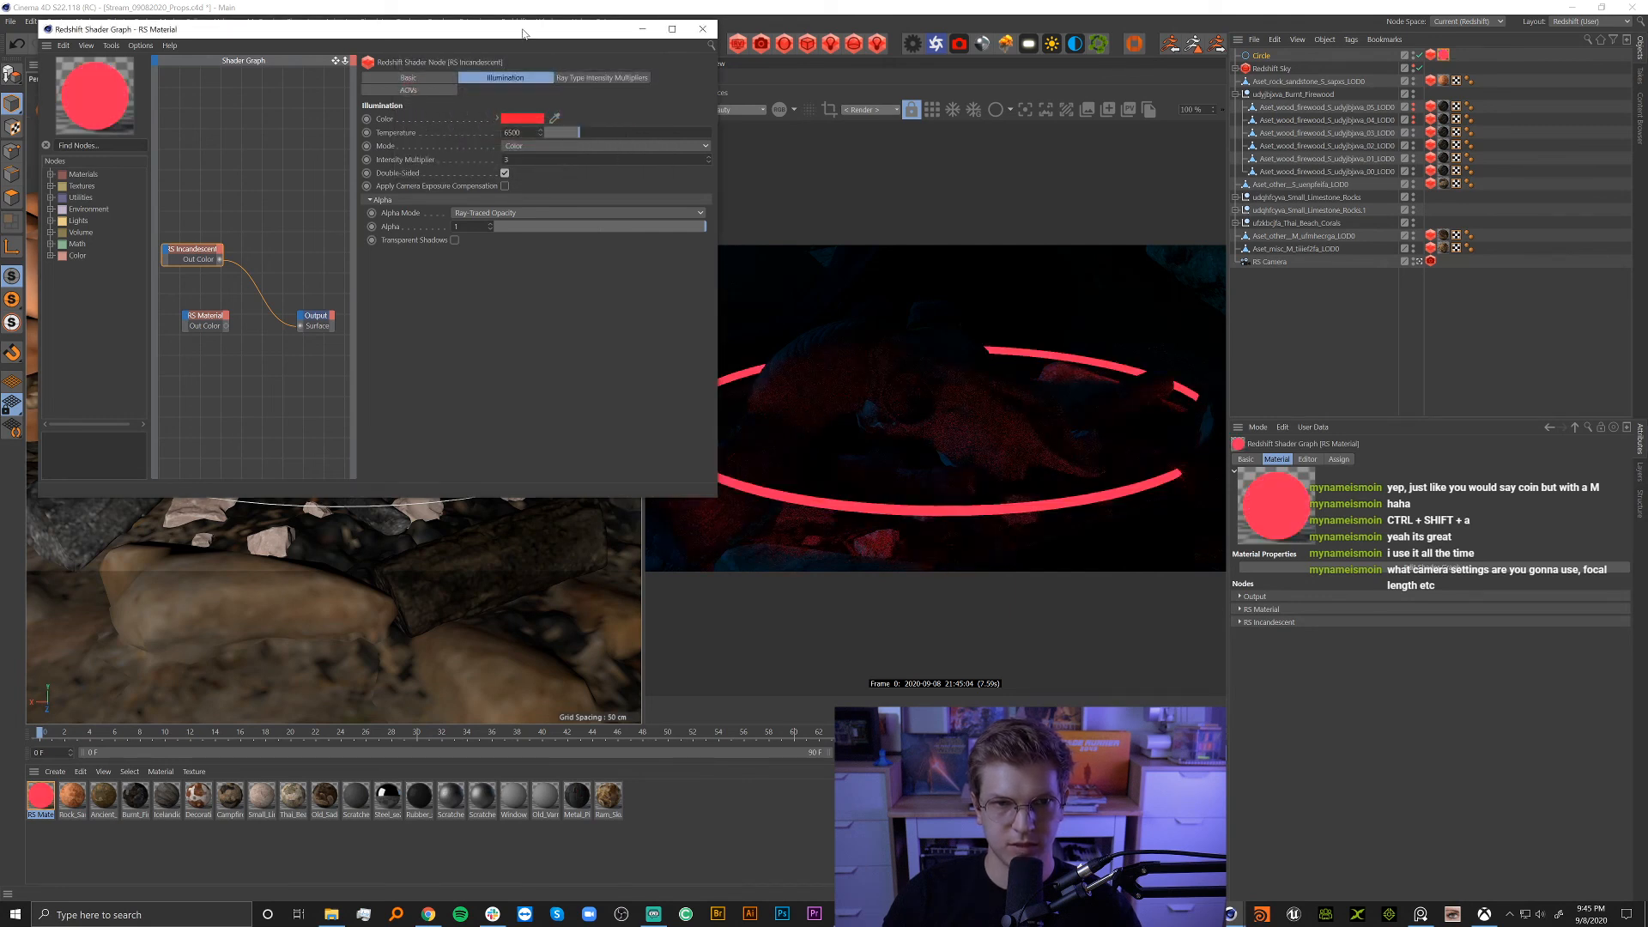
# Move the shader graph clear of the render and desaturate the incandescent color to white.
pyautogui.moveTo(523, 32); pyautogui.dragTo(362, 88)
pyautogui.click(357, 175)
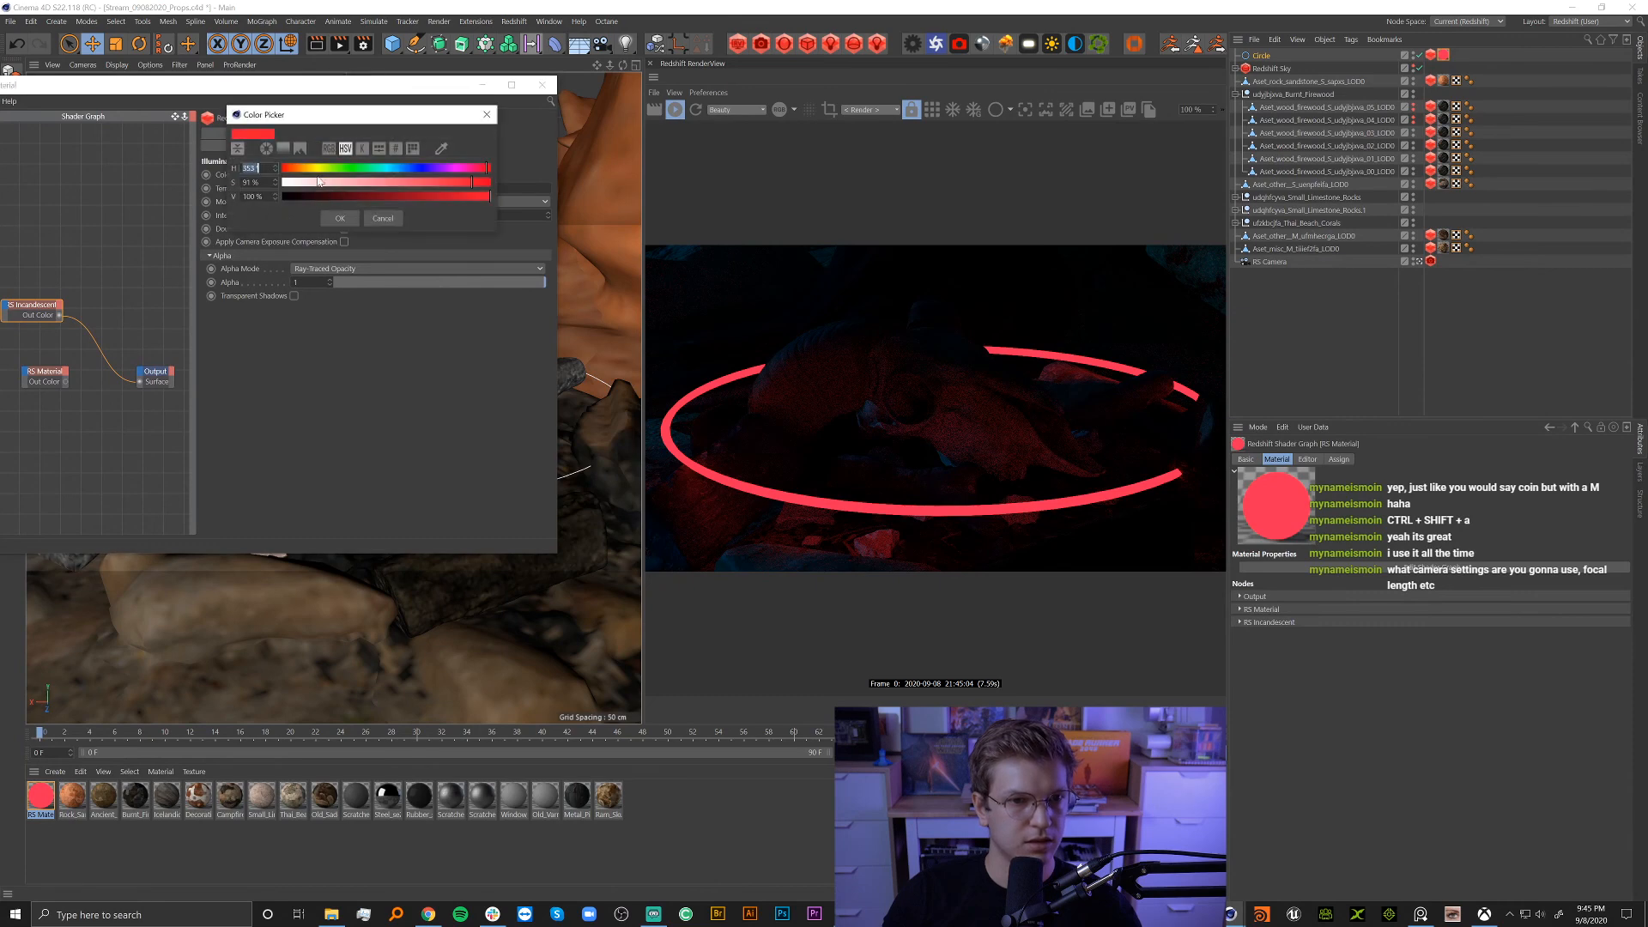
pyautogui.moveTo(319, 182); pyautogui.dragTo(283, 182)
pyautogui.click(346, 219)
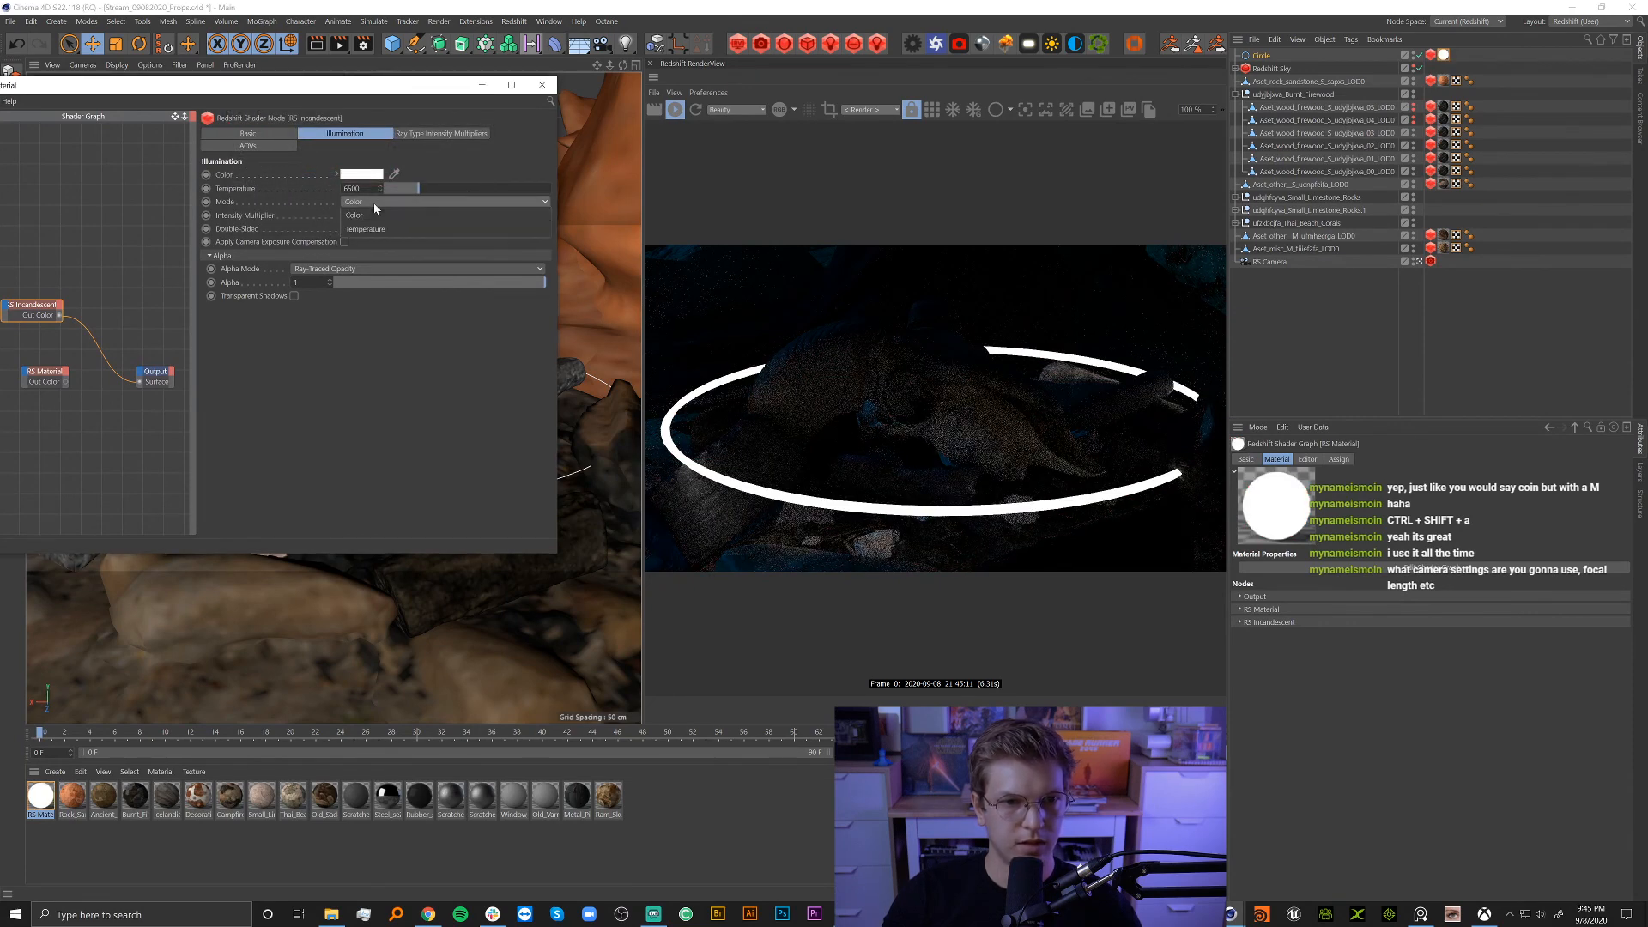
# Switch the incandescent node's mode to Temperature and lower the temperature to 1667 for a warm glow.
pyautogui.click(374, 203)
pyautogui.click(378, 216)
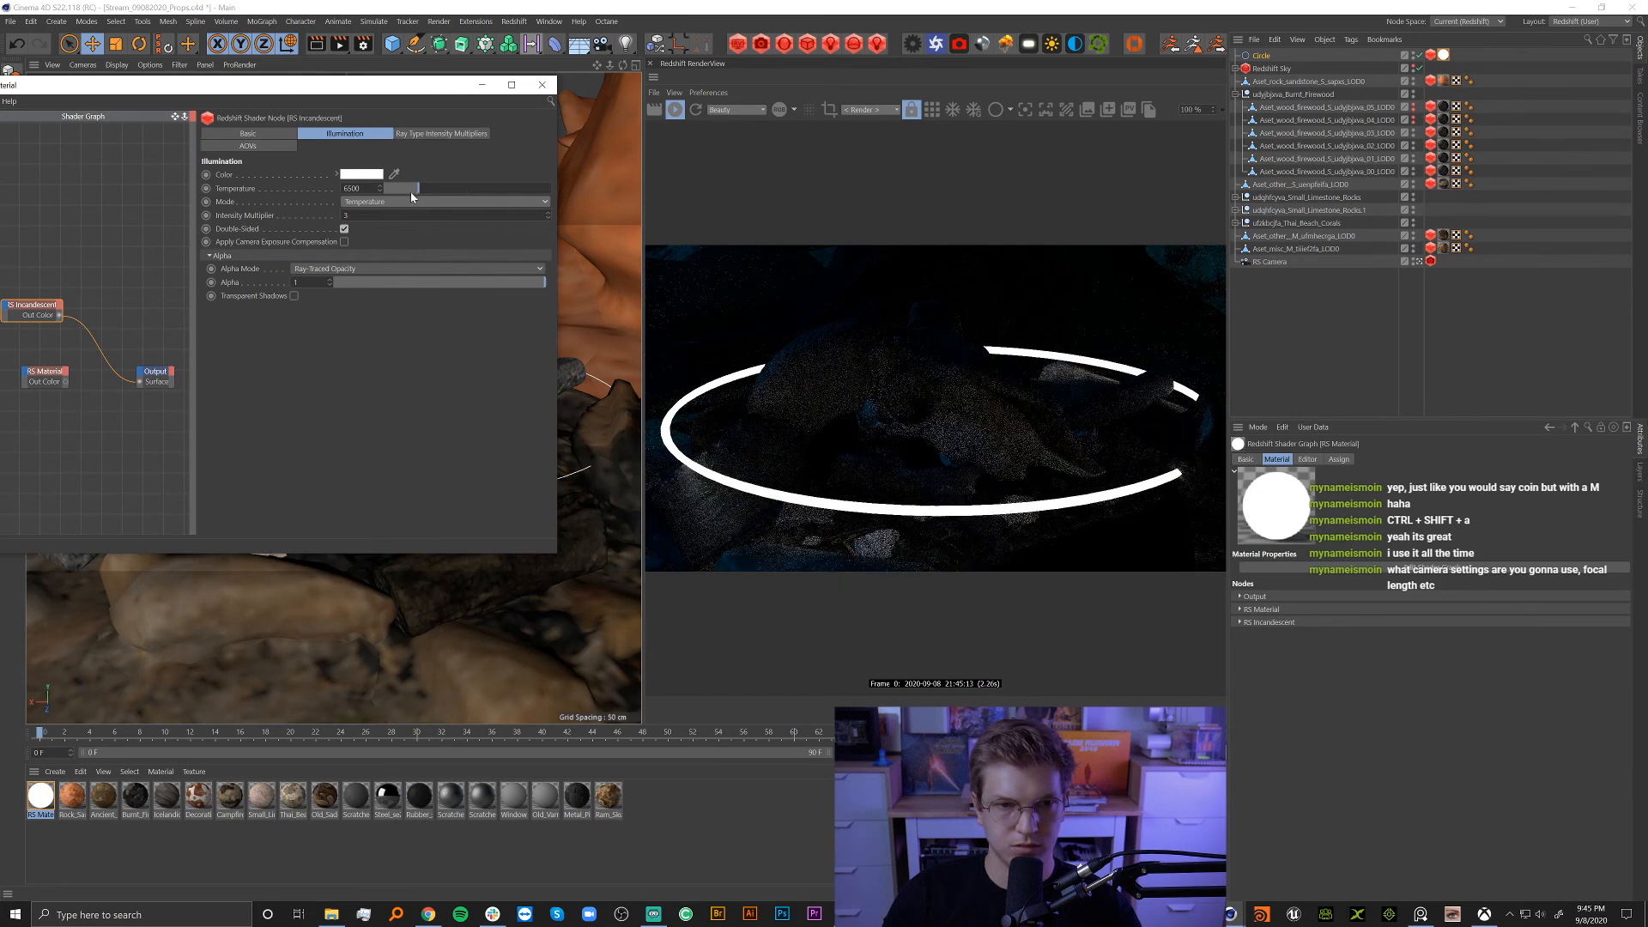
pyautogui.moveTo(412, 194); pyautogui.dragTo(375, 188)
pyautogui.click(358, 188)
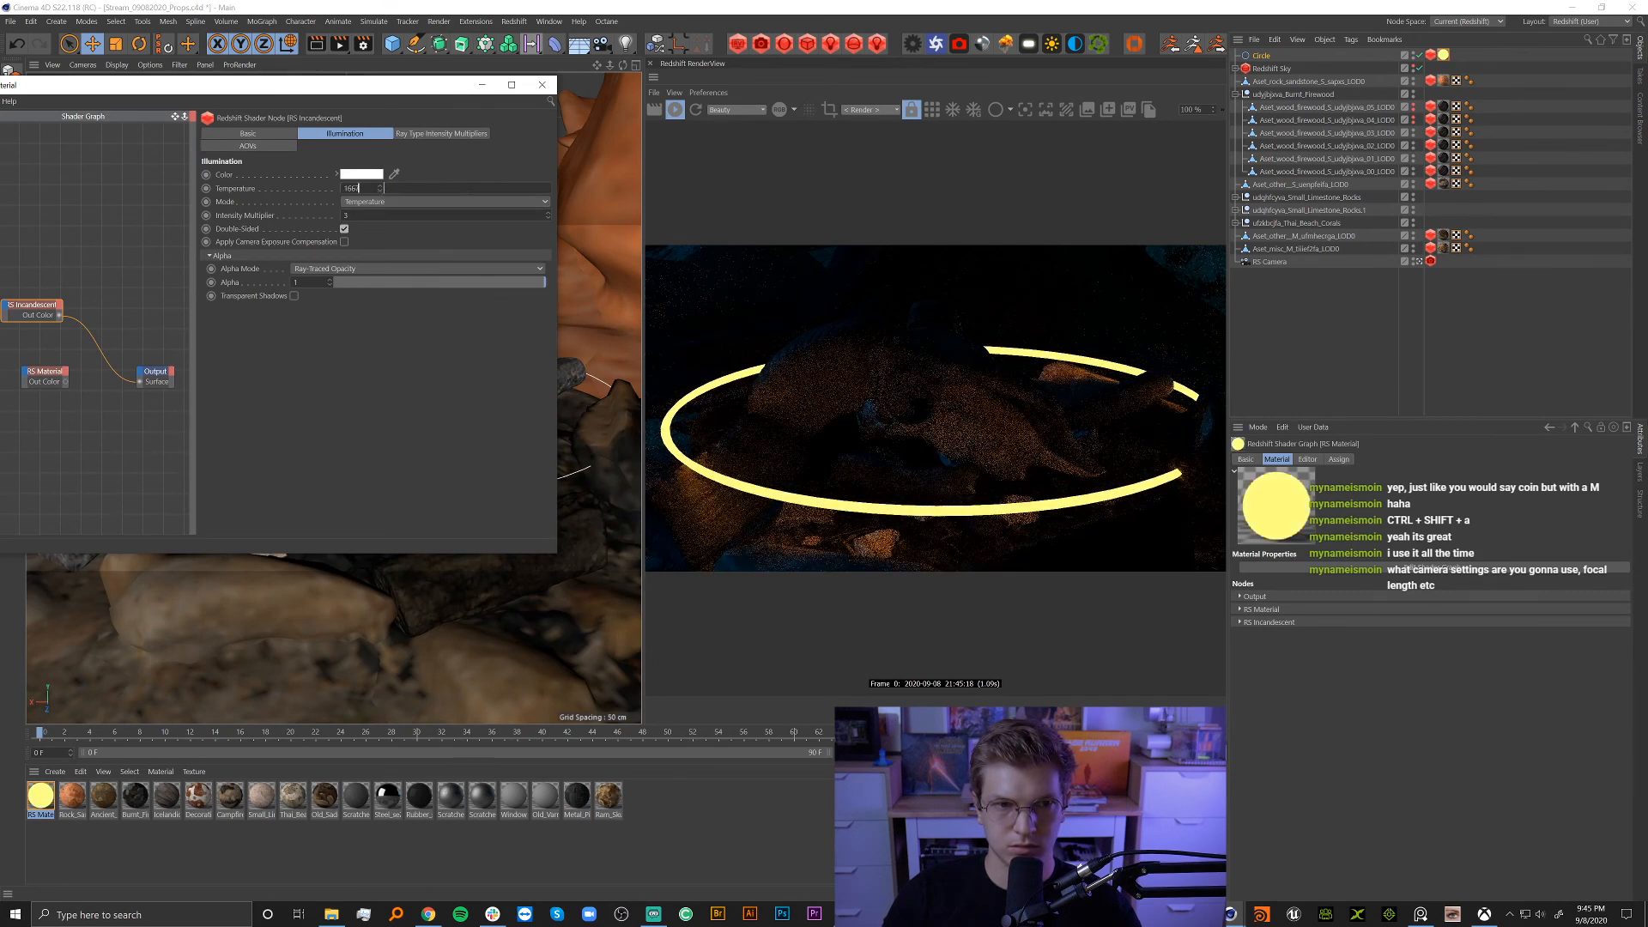
# Keep the incandescent mode on Temperature and raise the node's Intensity Multiplier.
pyautogui.click(415, 201)
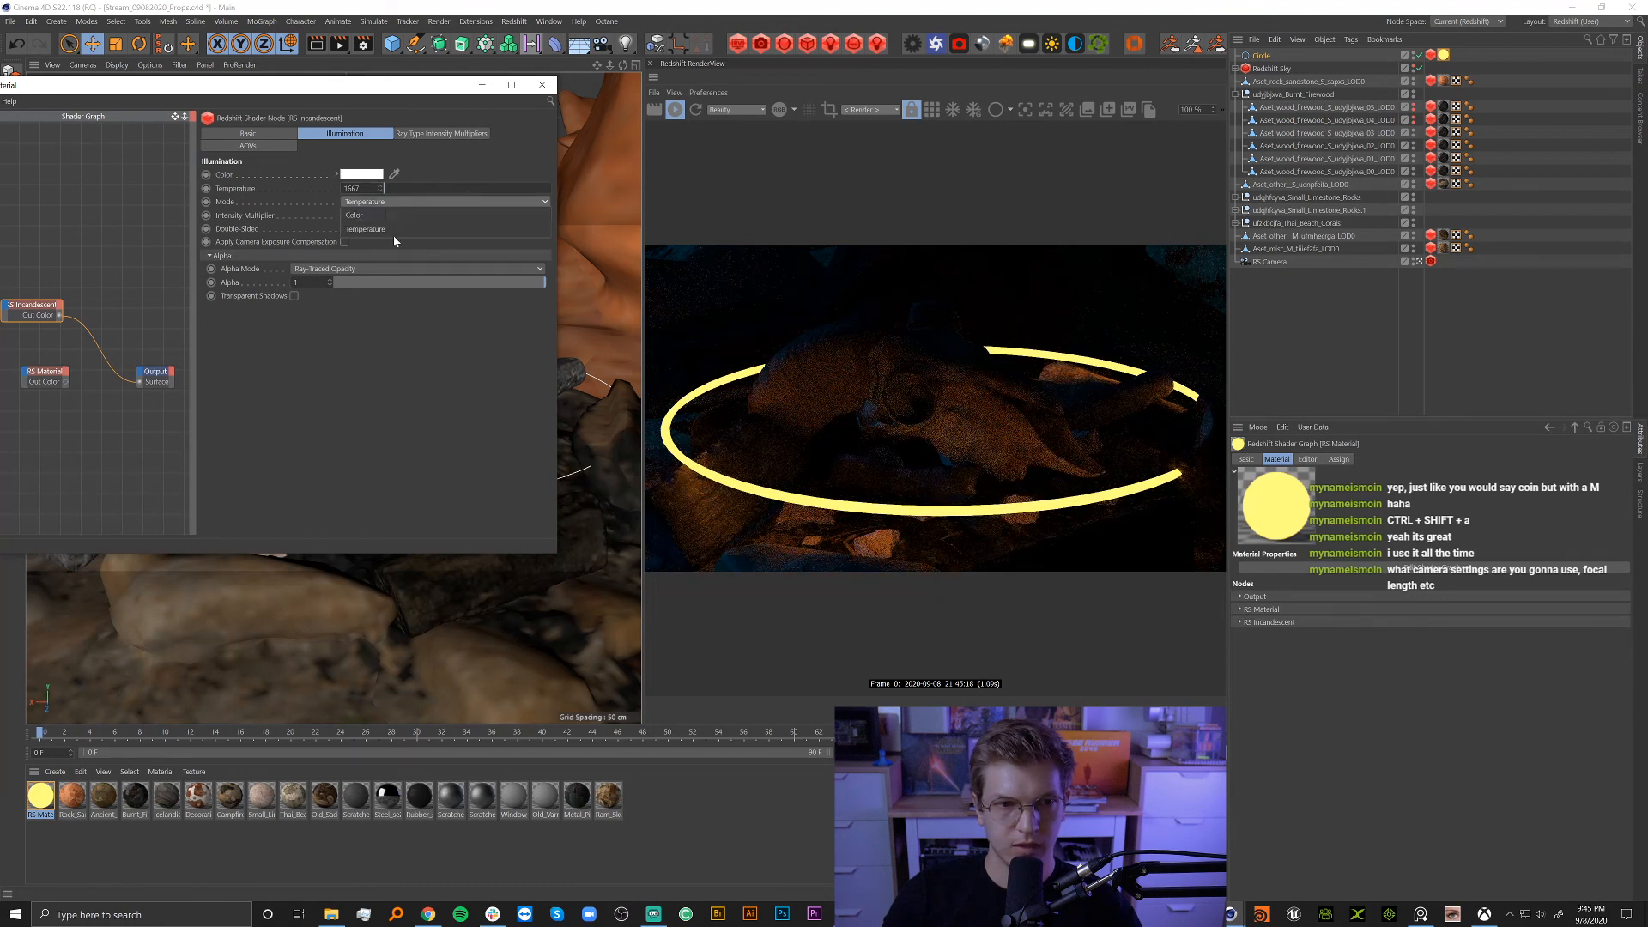
pyautogui.click(391, 230)
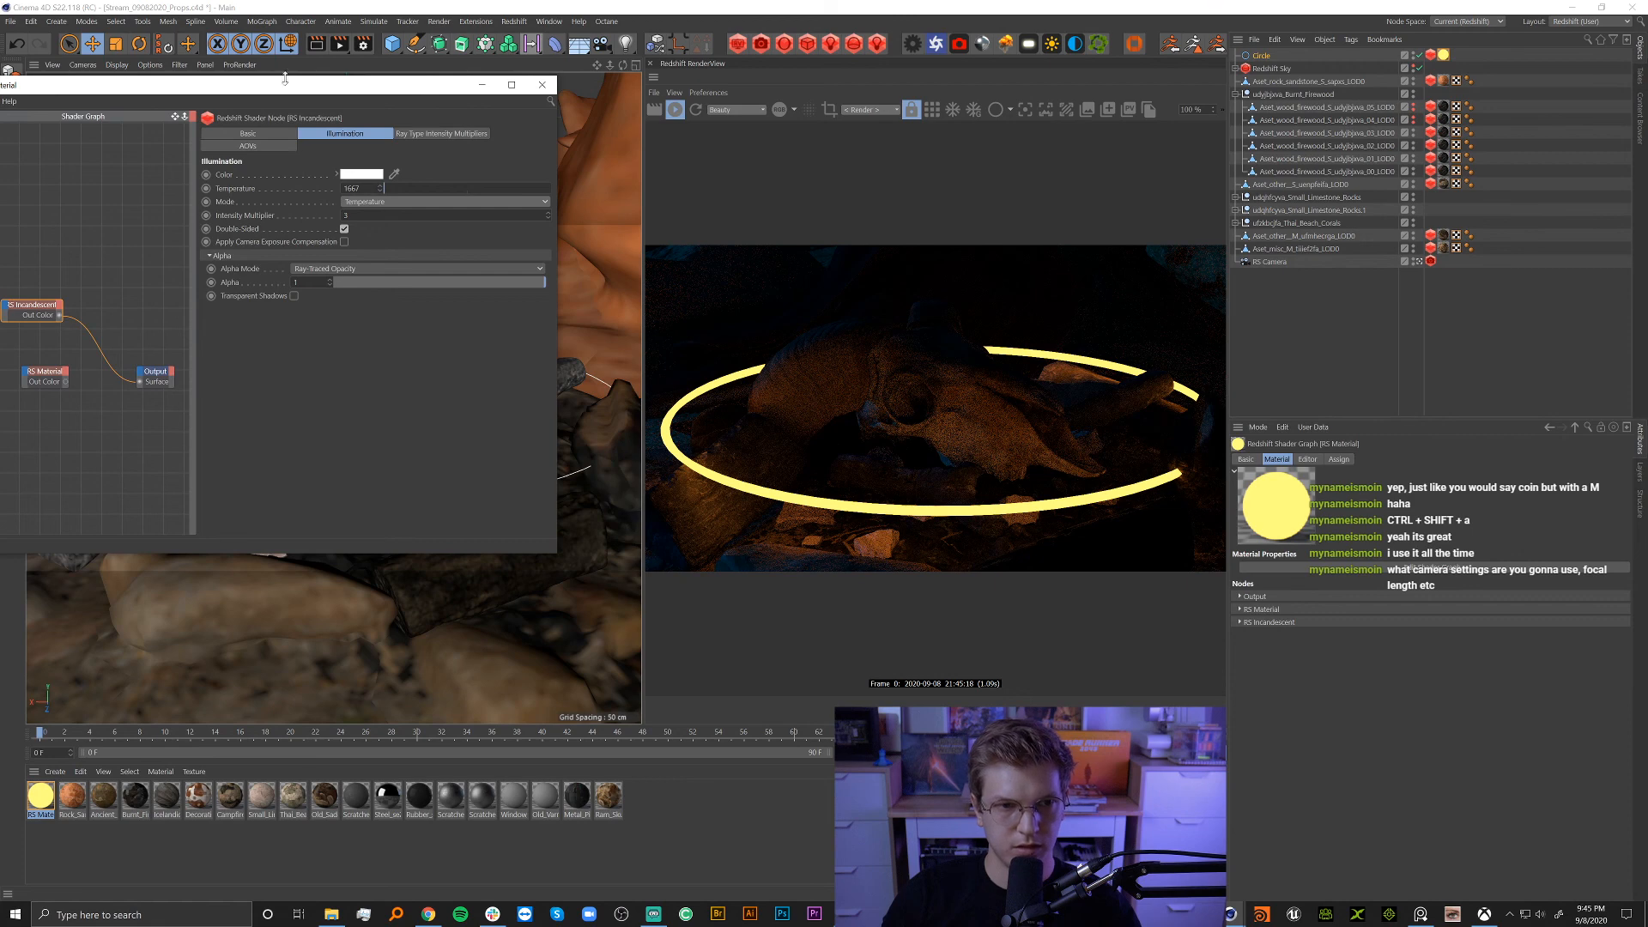
pyautogui.moveTo(302, 92); pyautogui.dragTo(472, 78)
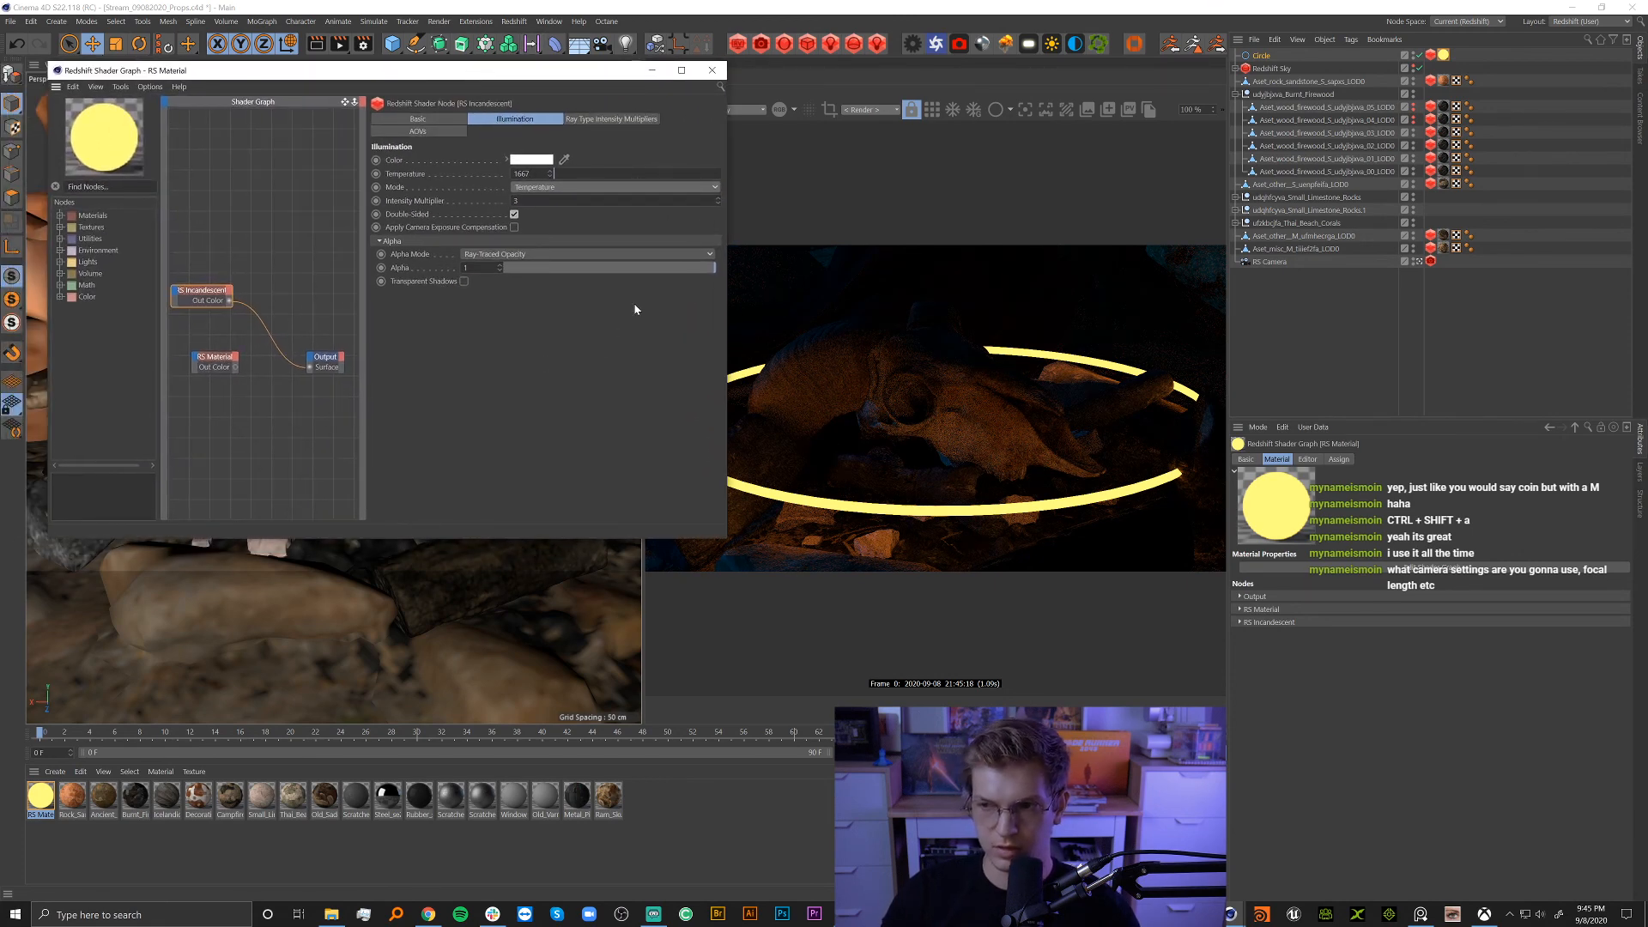
pyautogui.press('Tab')
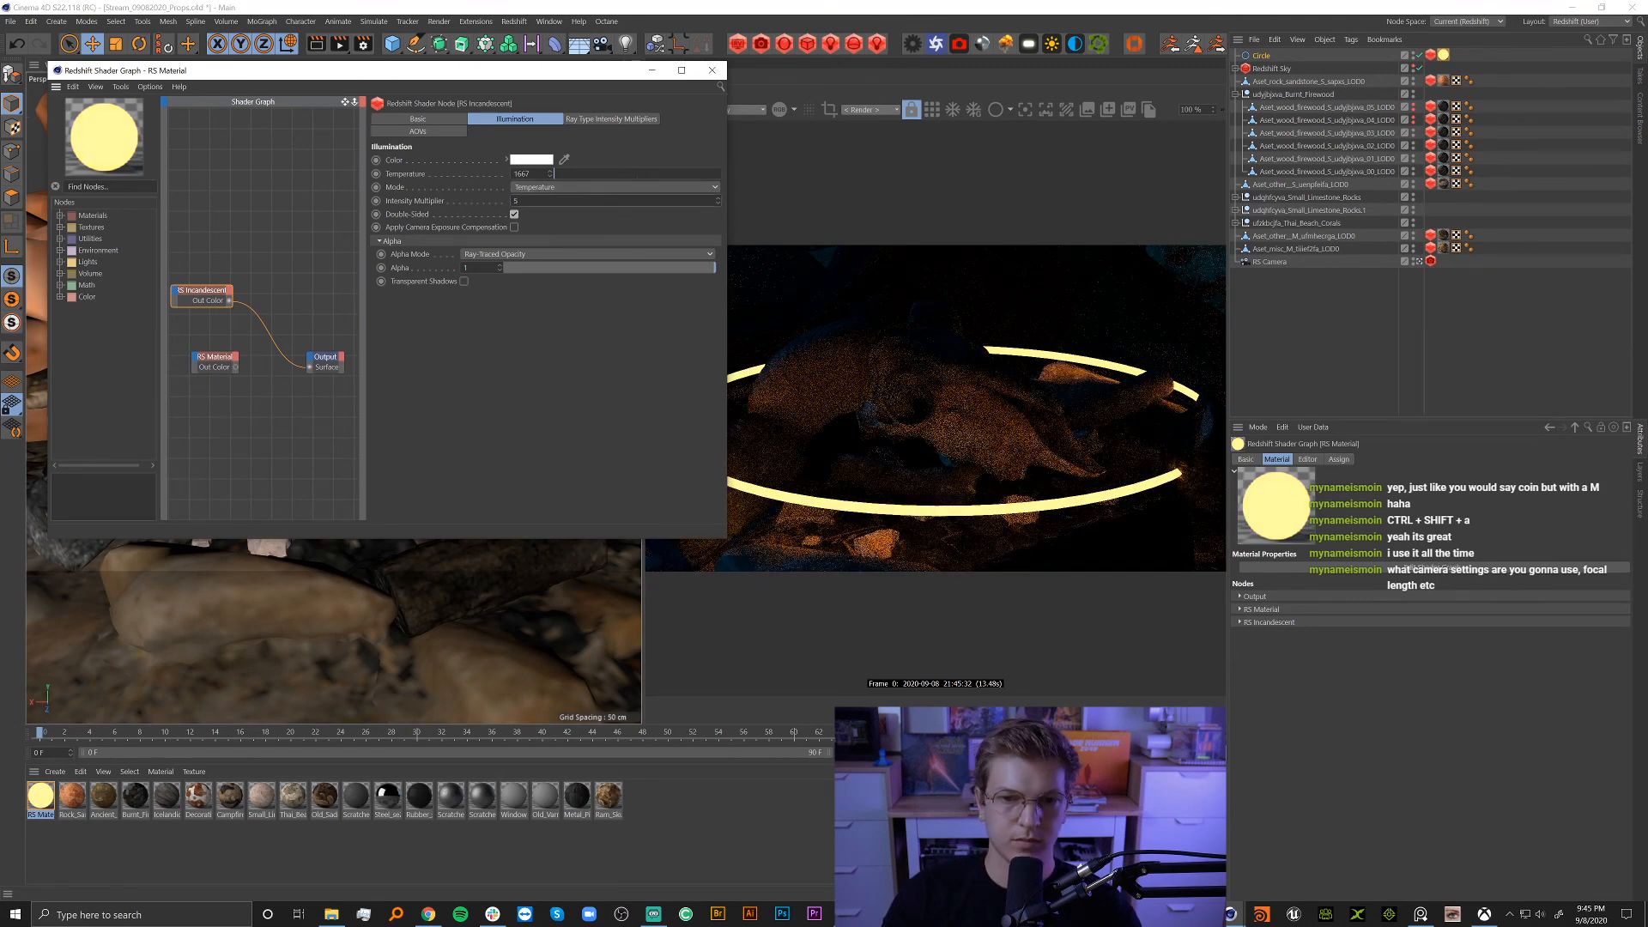
# Switch the incandescent node's mode to Color and try a light green with a hue of 101° and 100% value.
pyautogui.click(544, 187)
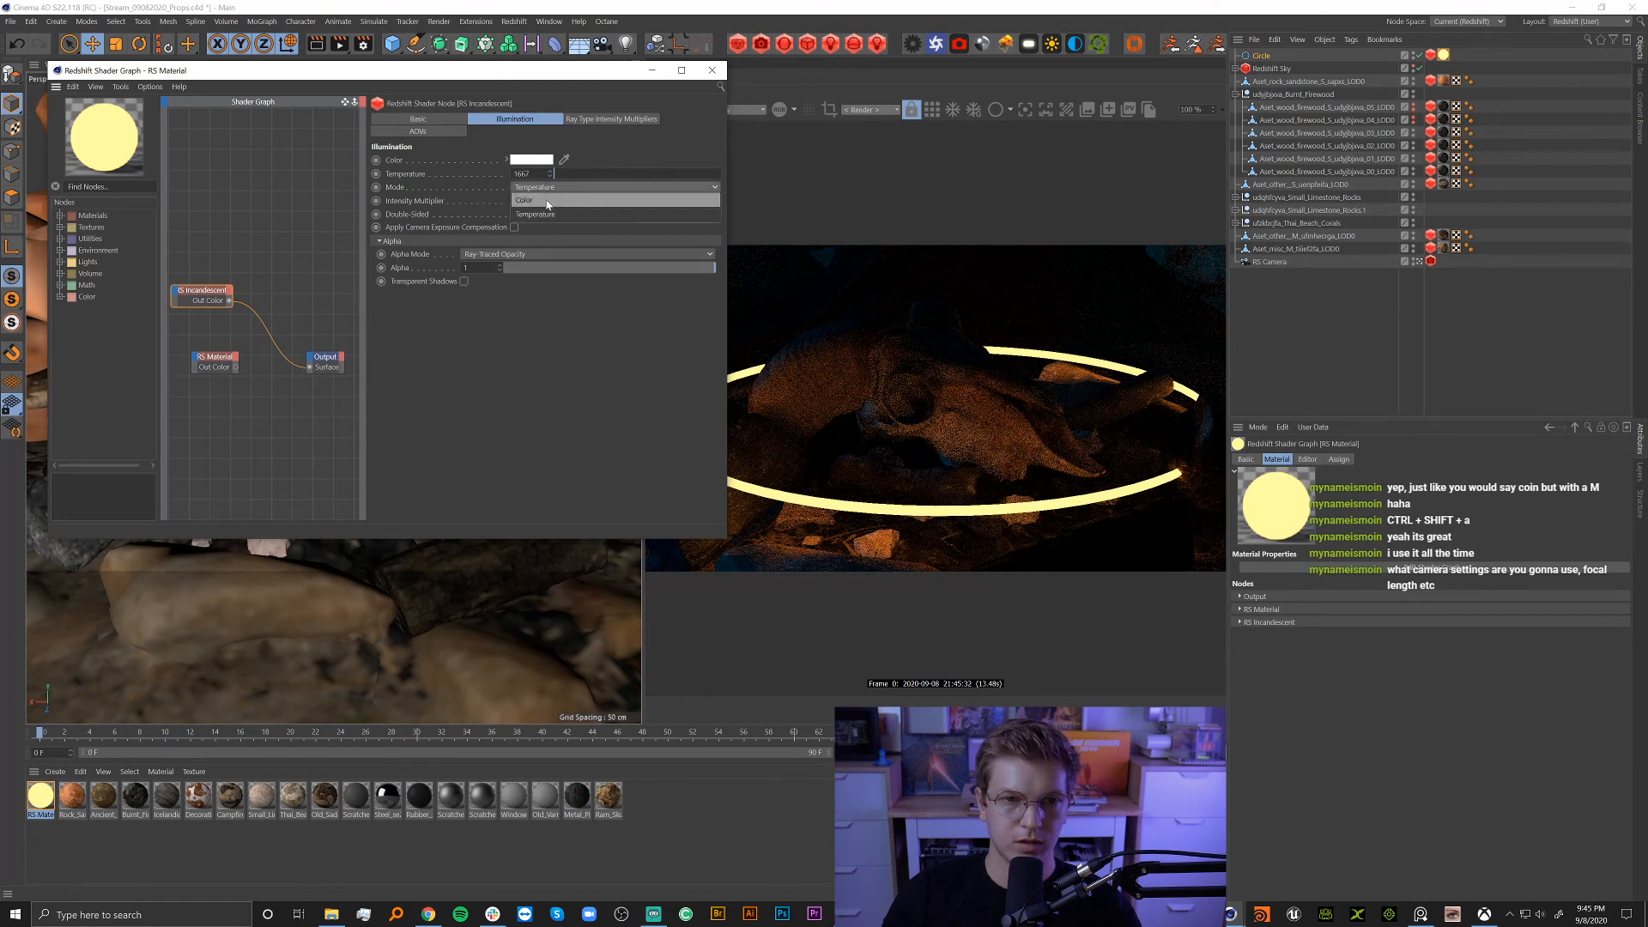
pyautogui.click(543, 200)
pyautogui.click(530, 161)
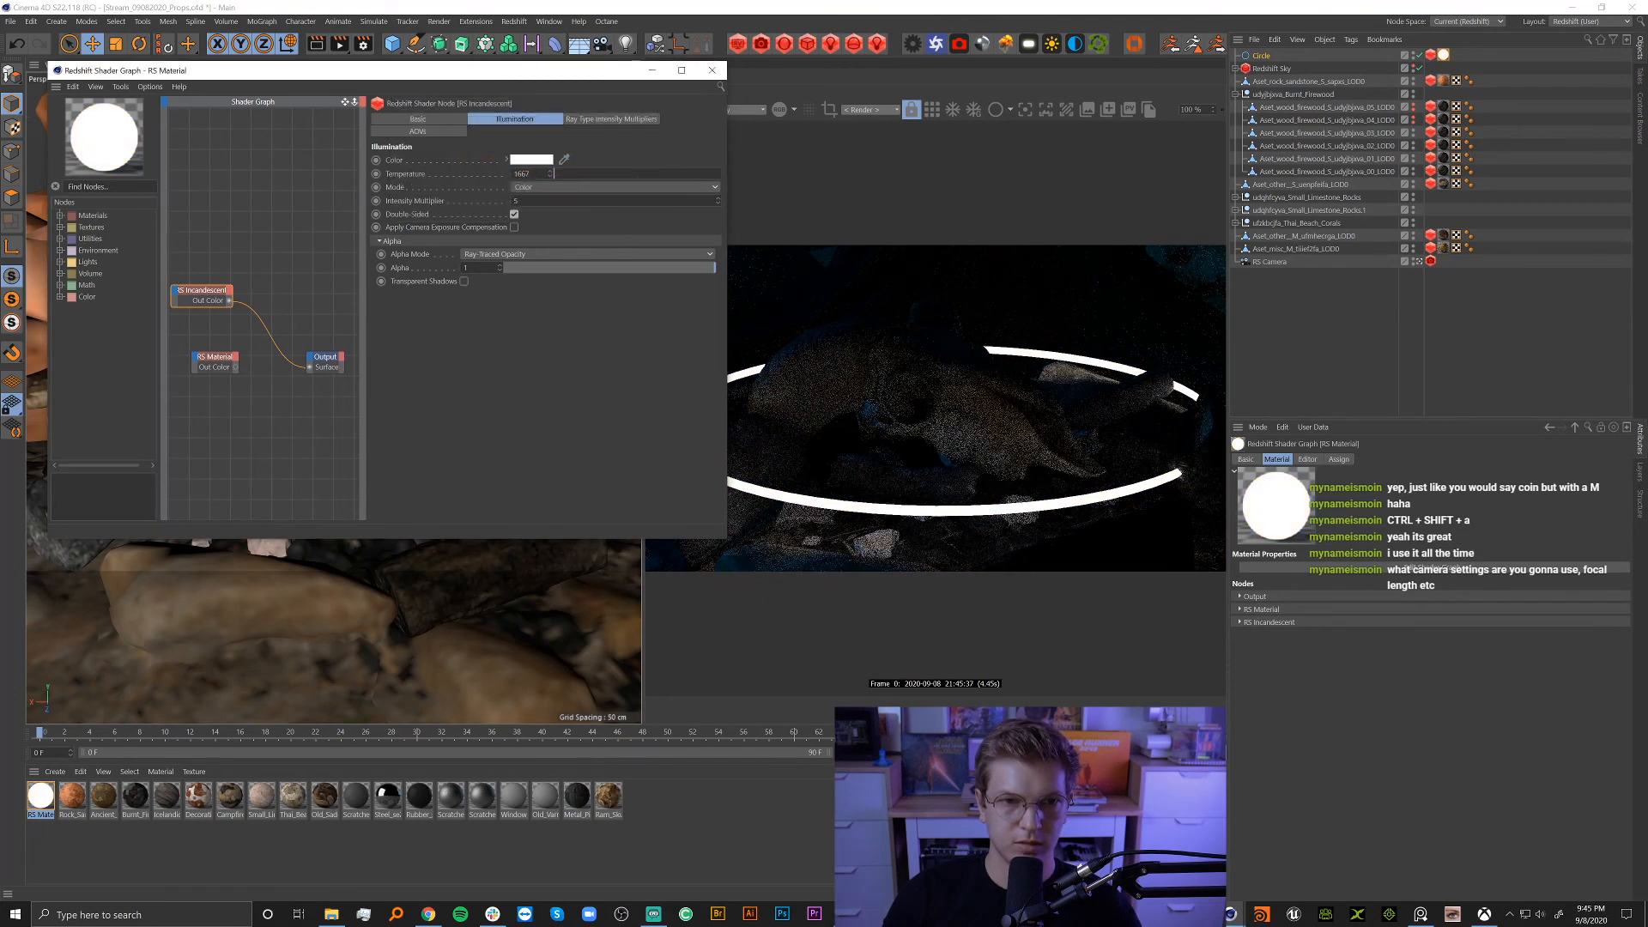
pyautogui.click(539, 162)
pyautogui.moveTo(511, 158); pyautogui.dragTo(589, 169)
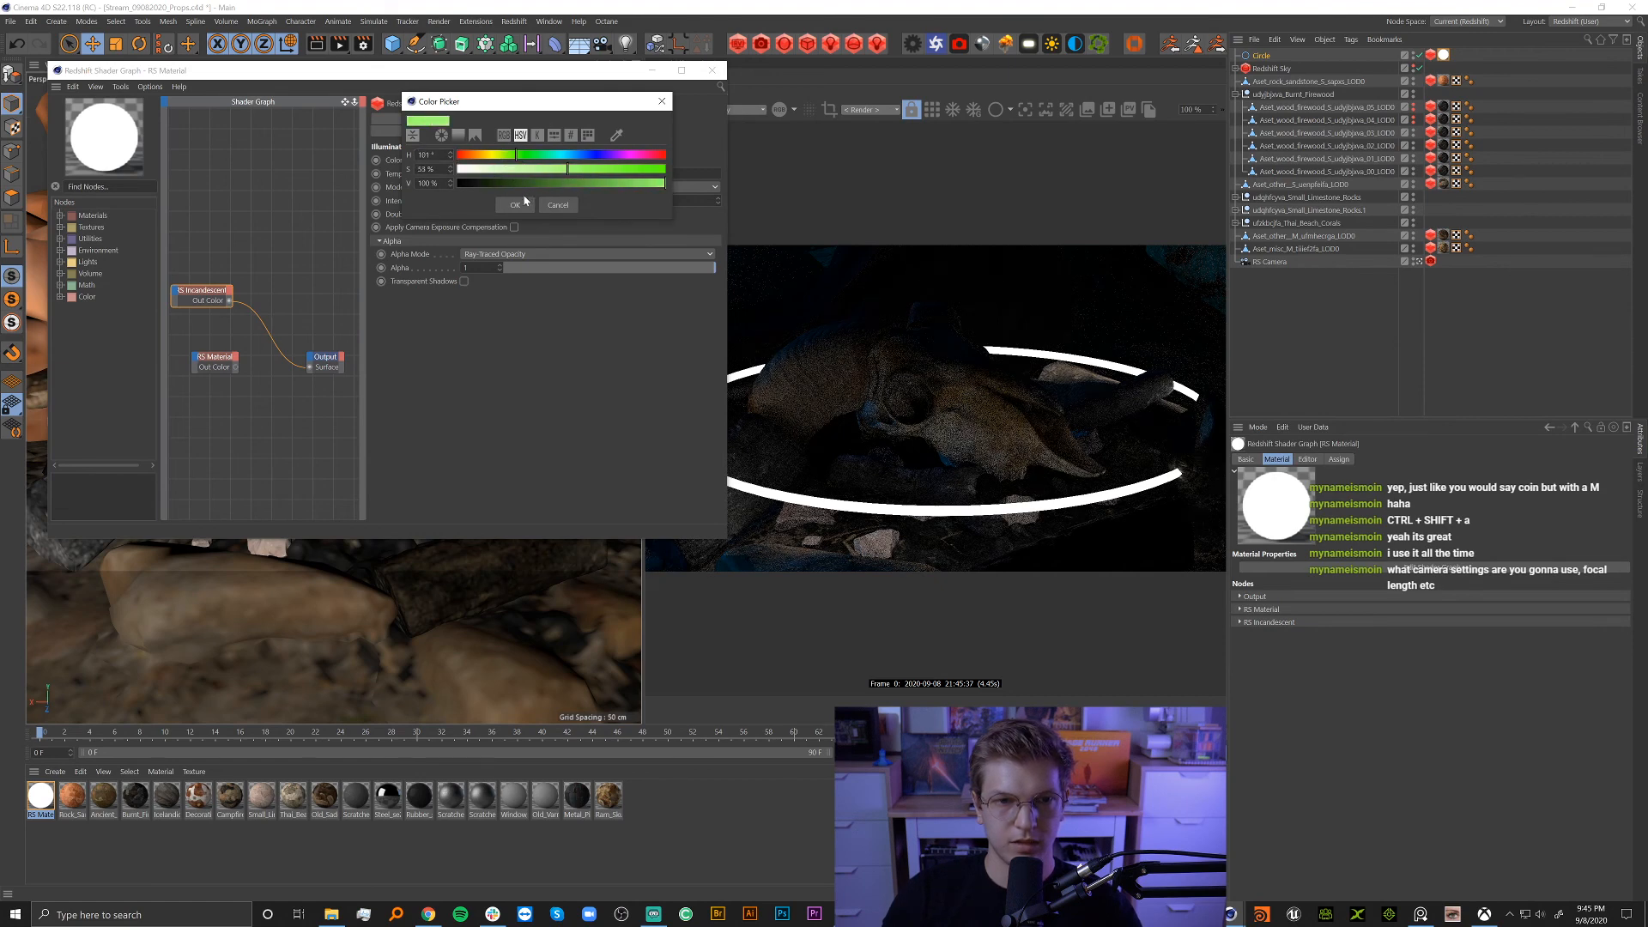
pyautogui.click(515, 204)
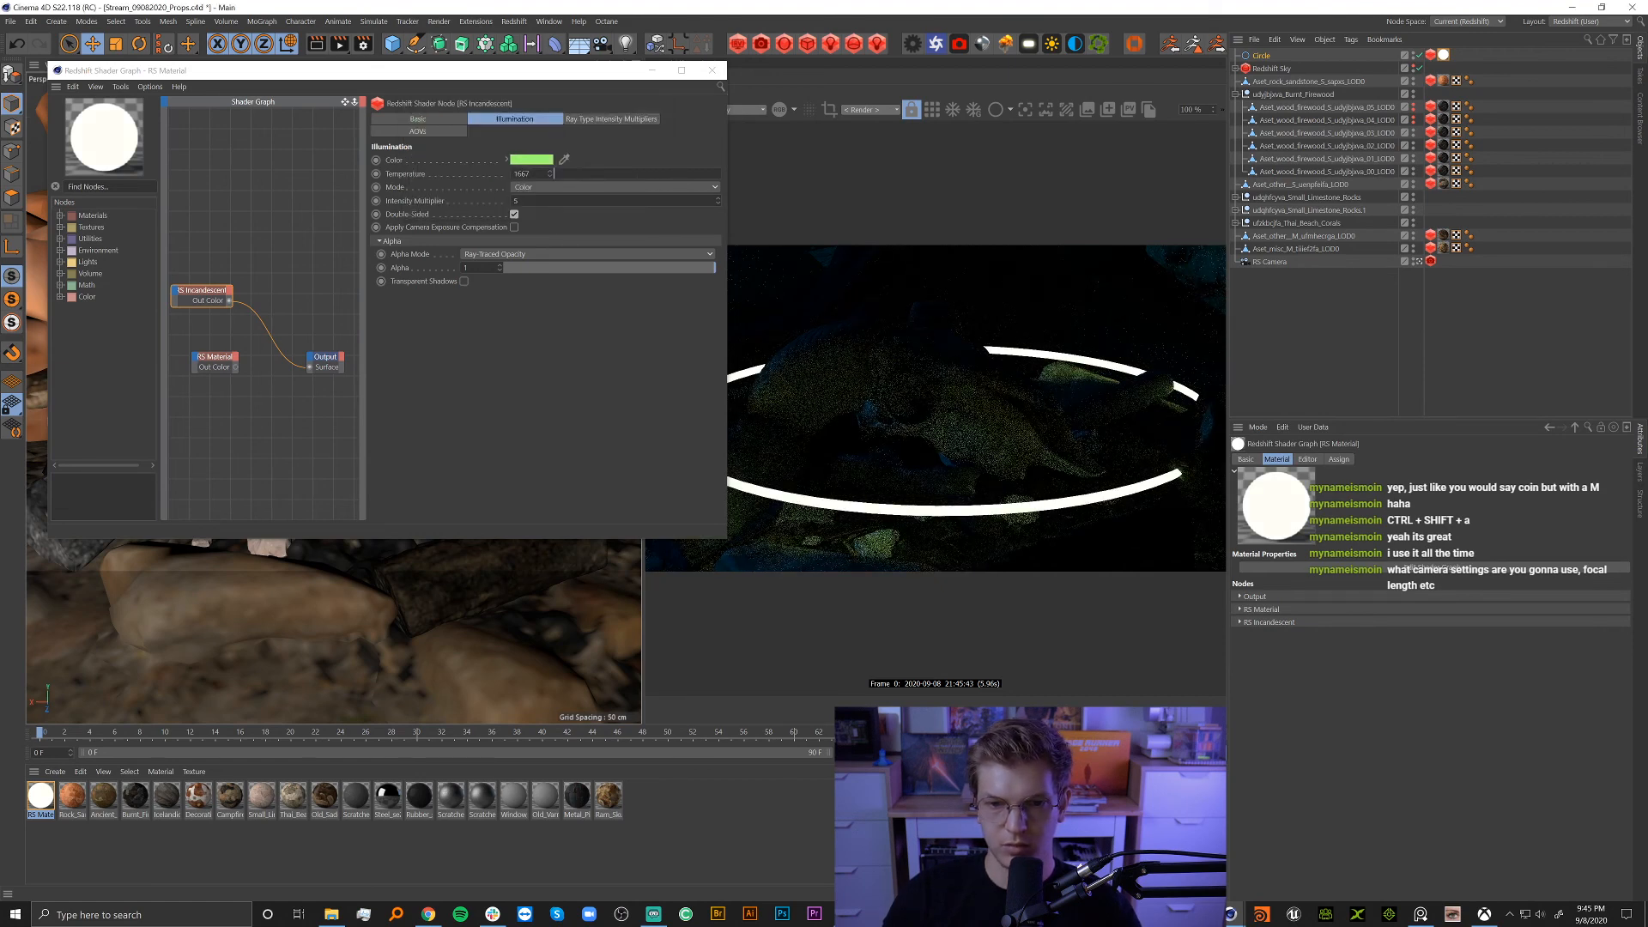
# Desaturate the incandescent color to white and close the shader graph of the ring's material.
pyautogui.click(533, 160)
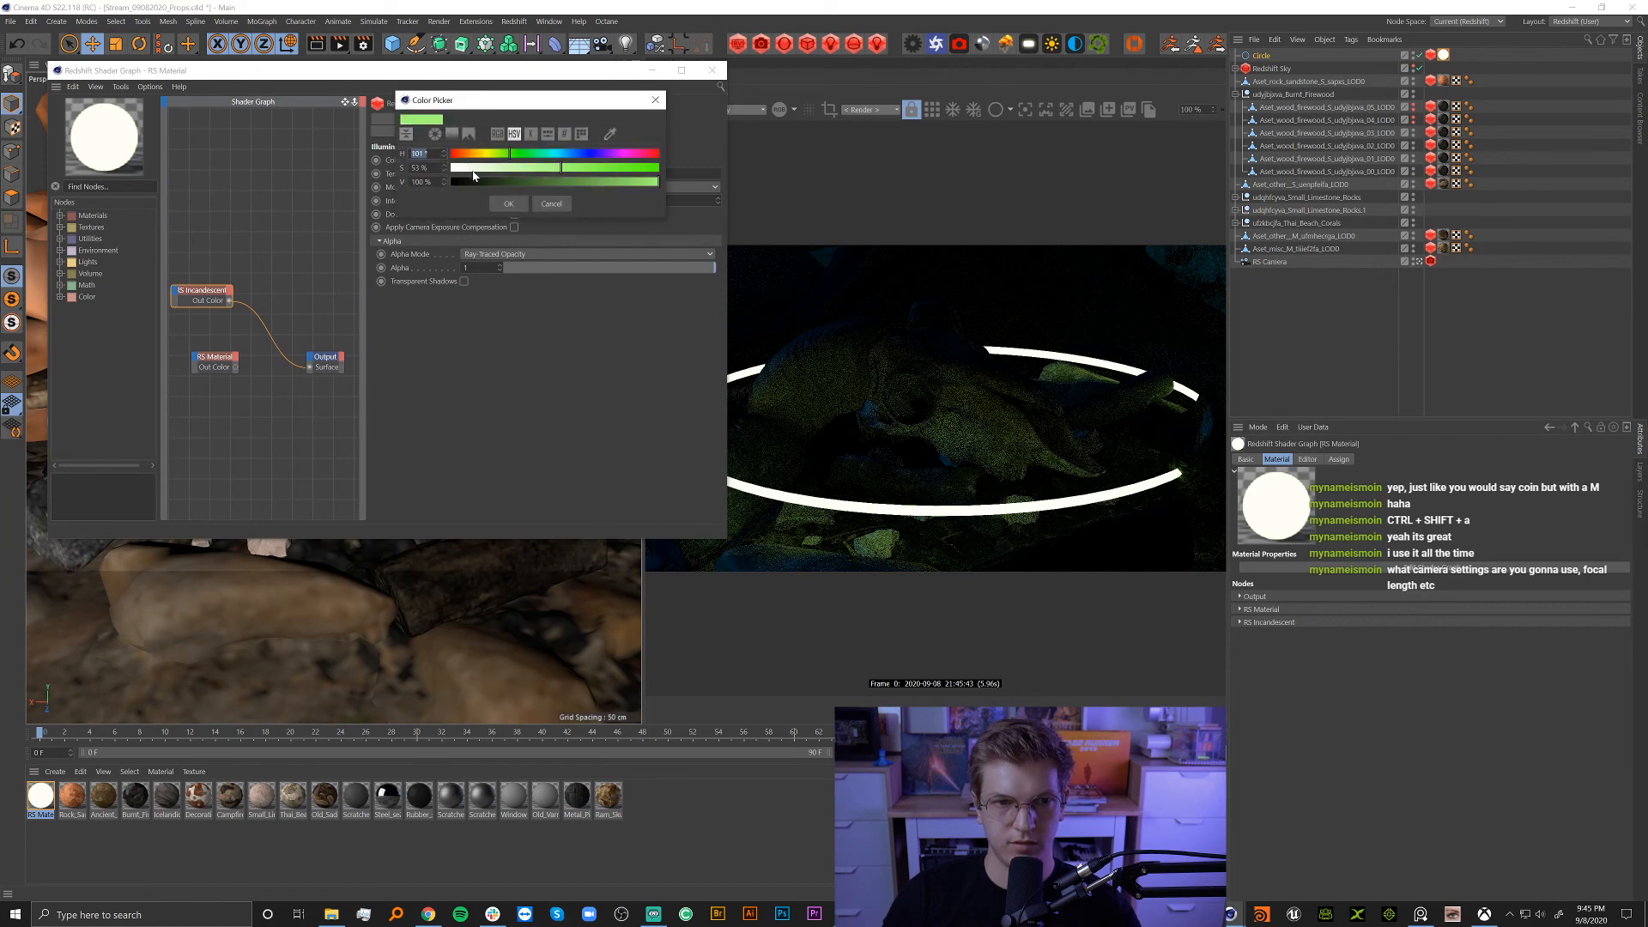
pyautogui.moveTo(473, 170); pyautogui.dragTo(445, 177)
pyautogui.click(508, 204)
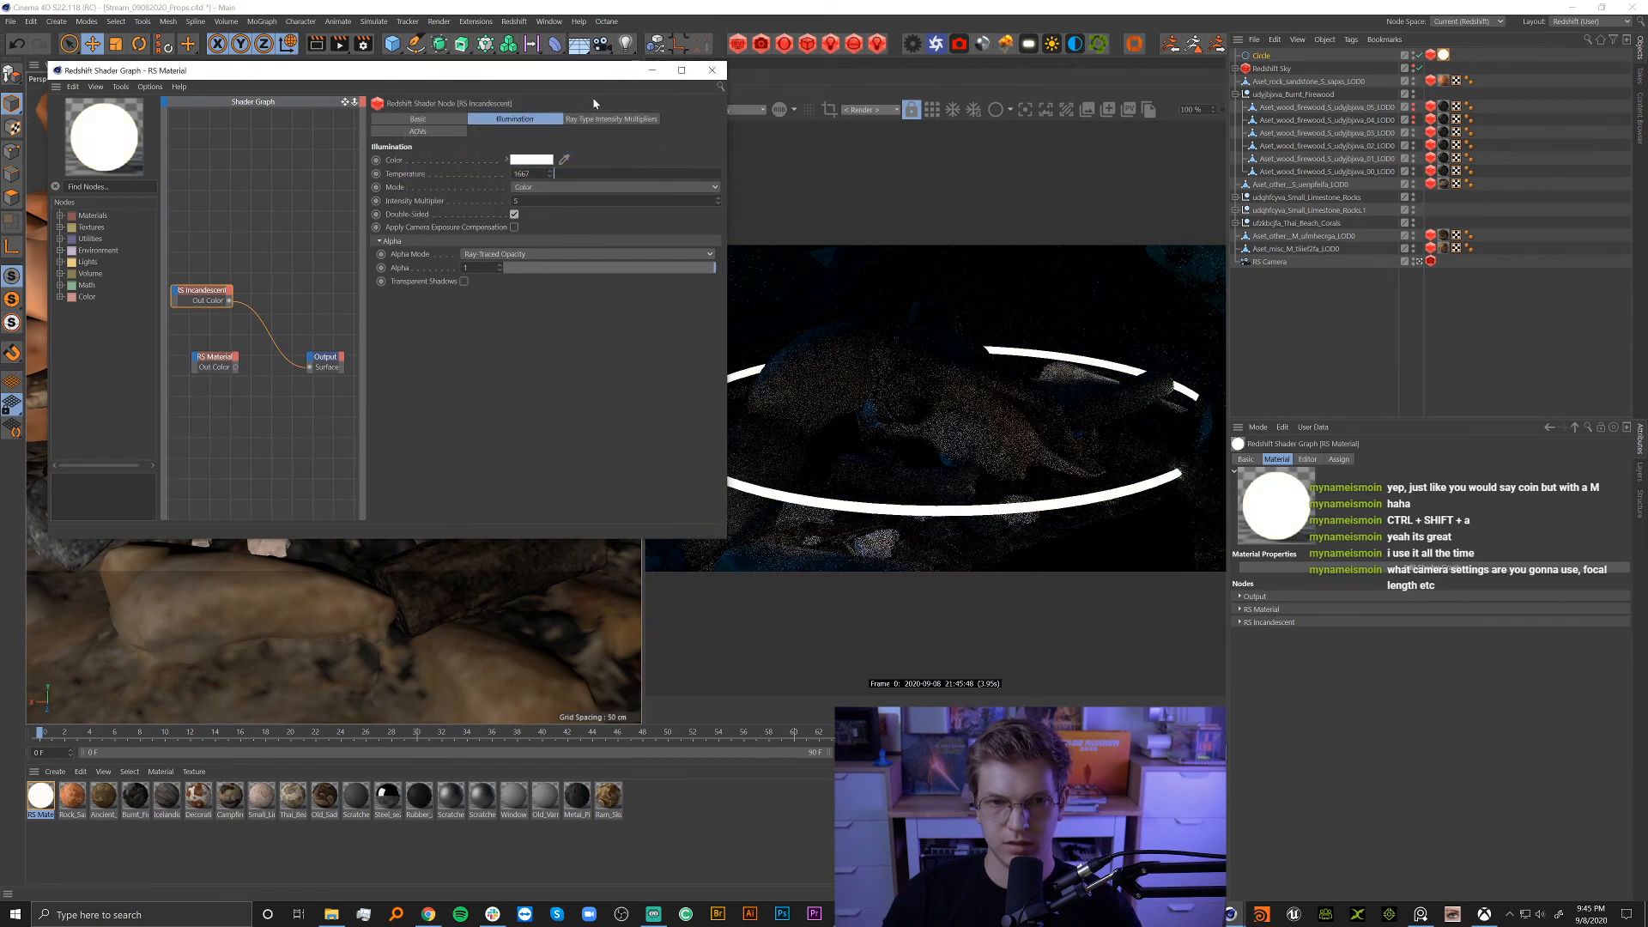
pyautogui.moveTo(590, 72); pyautogui.dragTo(371, 122)
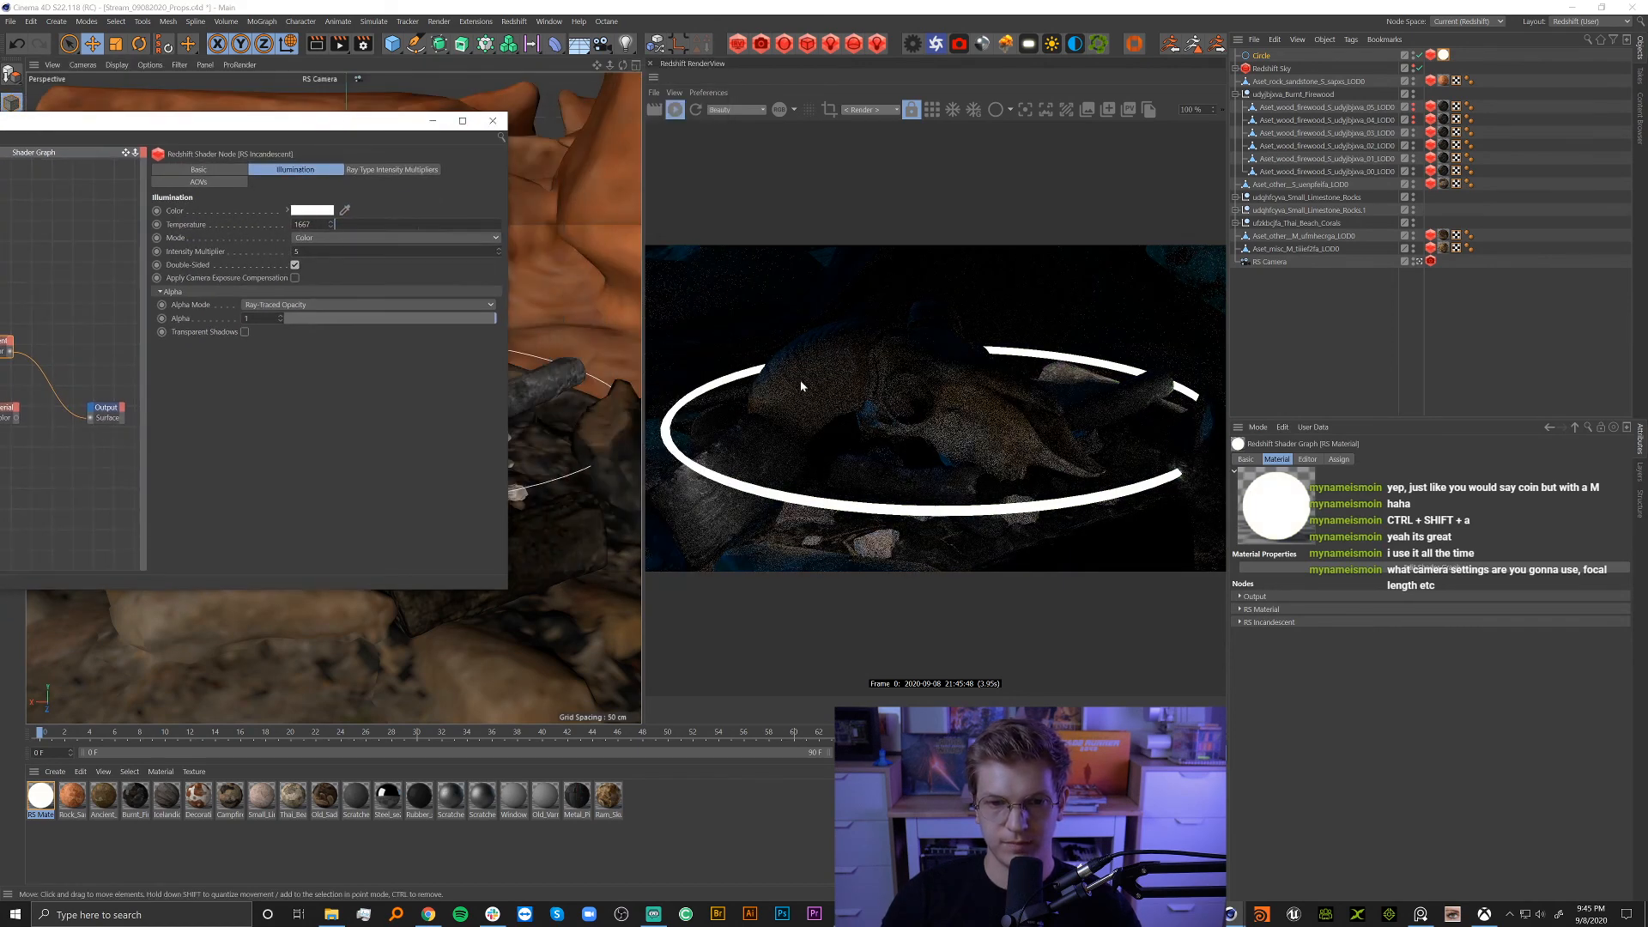
pyautogui.click(493, 120)
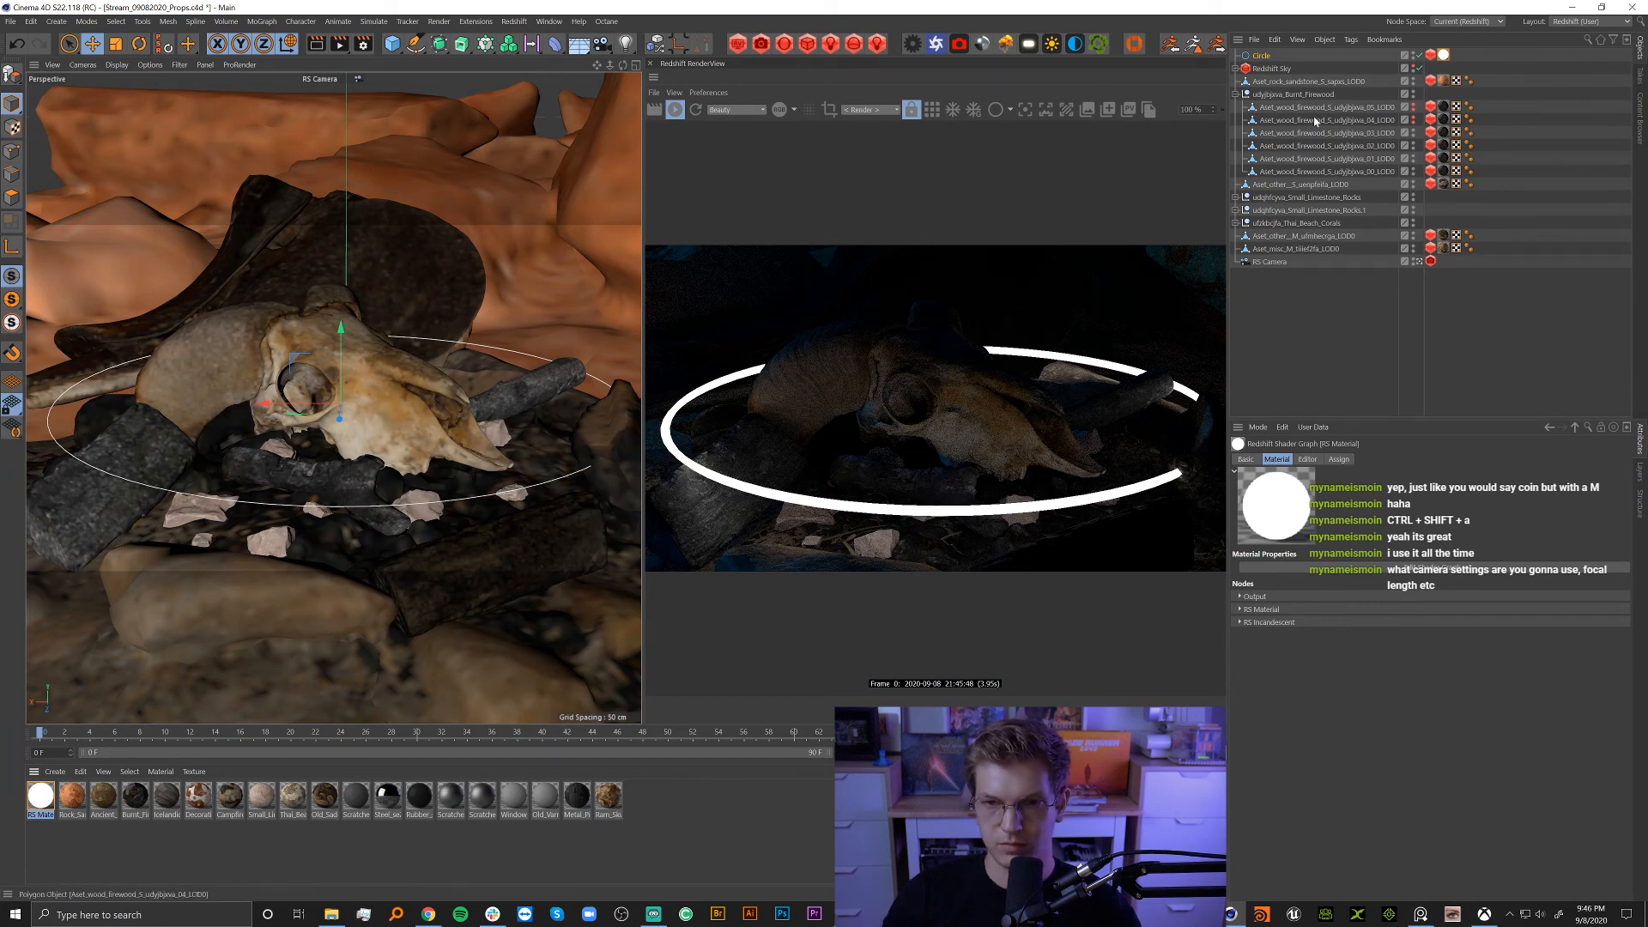
# Disable the Circle, the Redshift Sky and its child Redshift Sun, and deselect everything.
pyautogui.click(1263, 56)
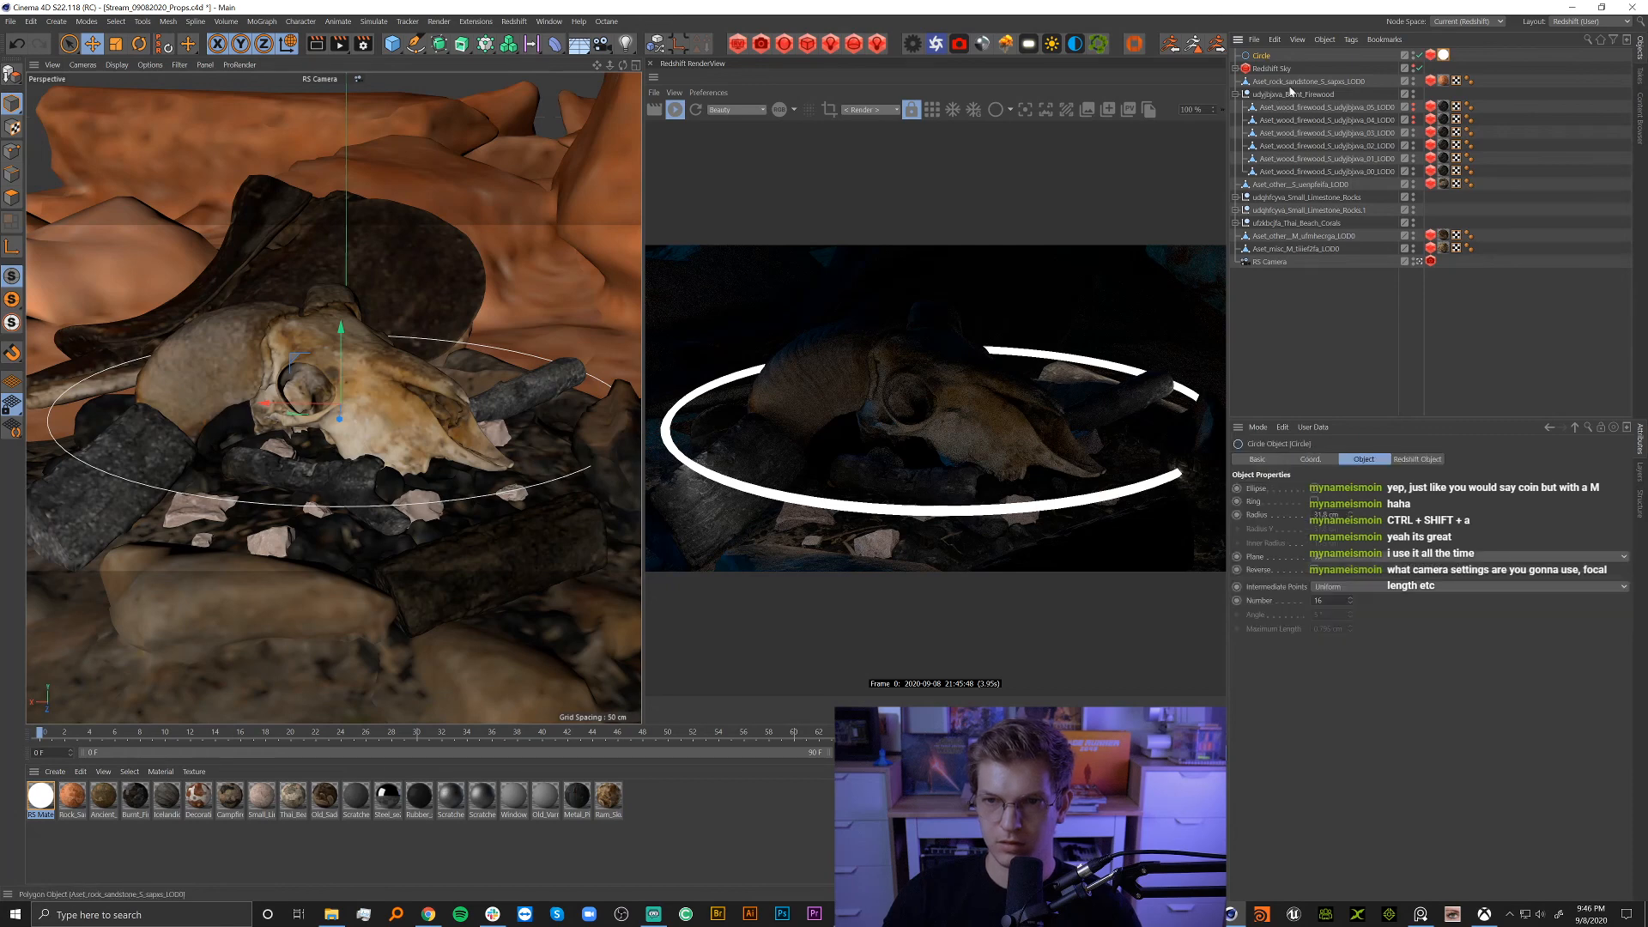
pyautogui.click(1419, 55)
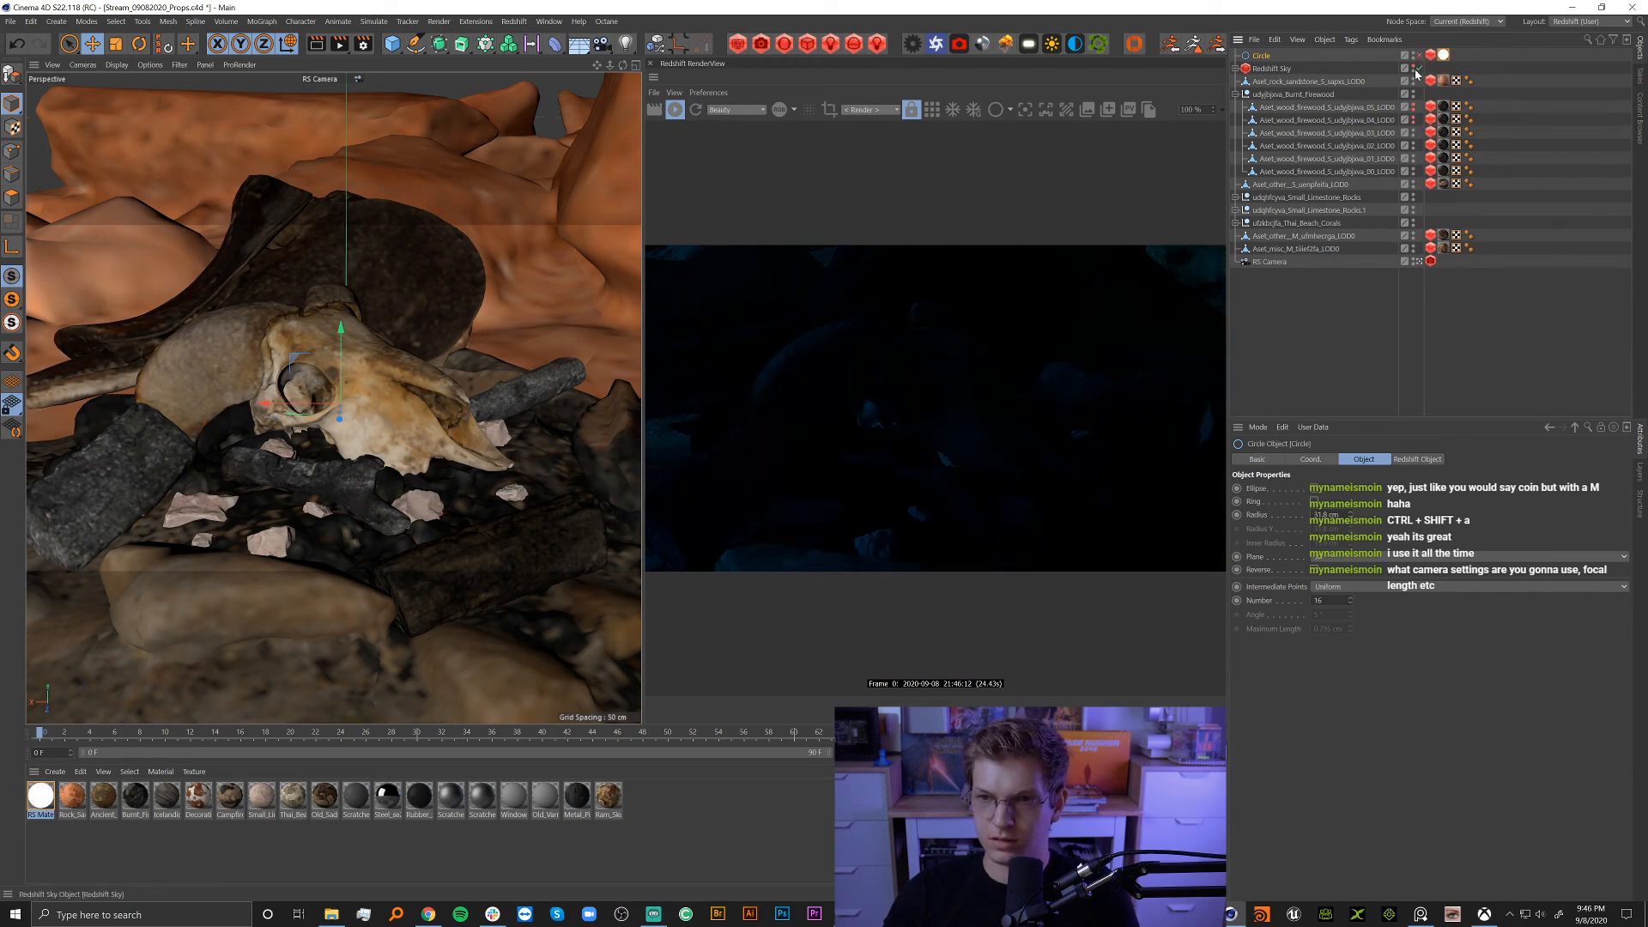
pyautogui.click(1419, 68)
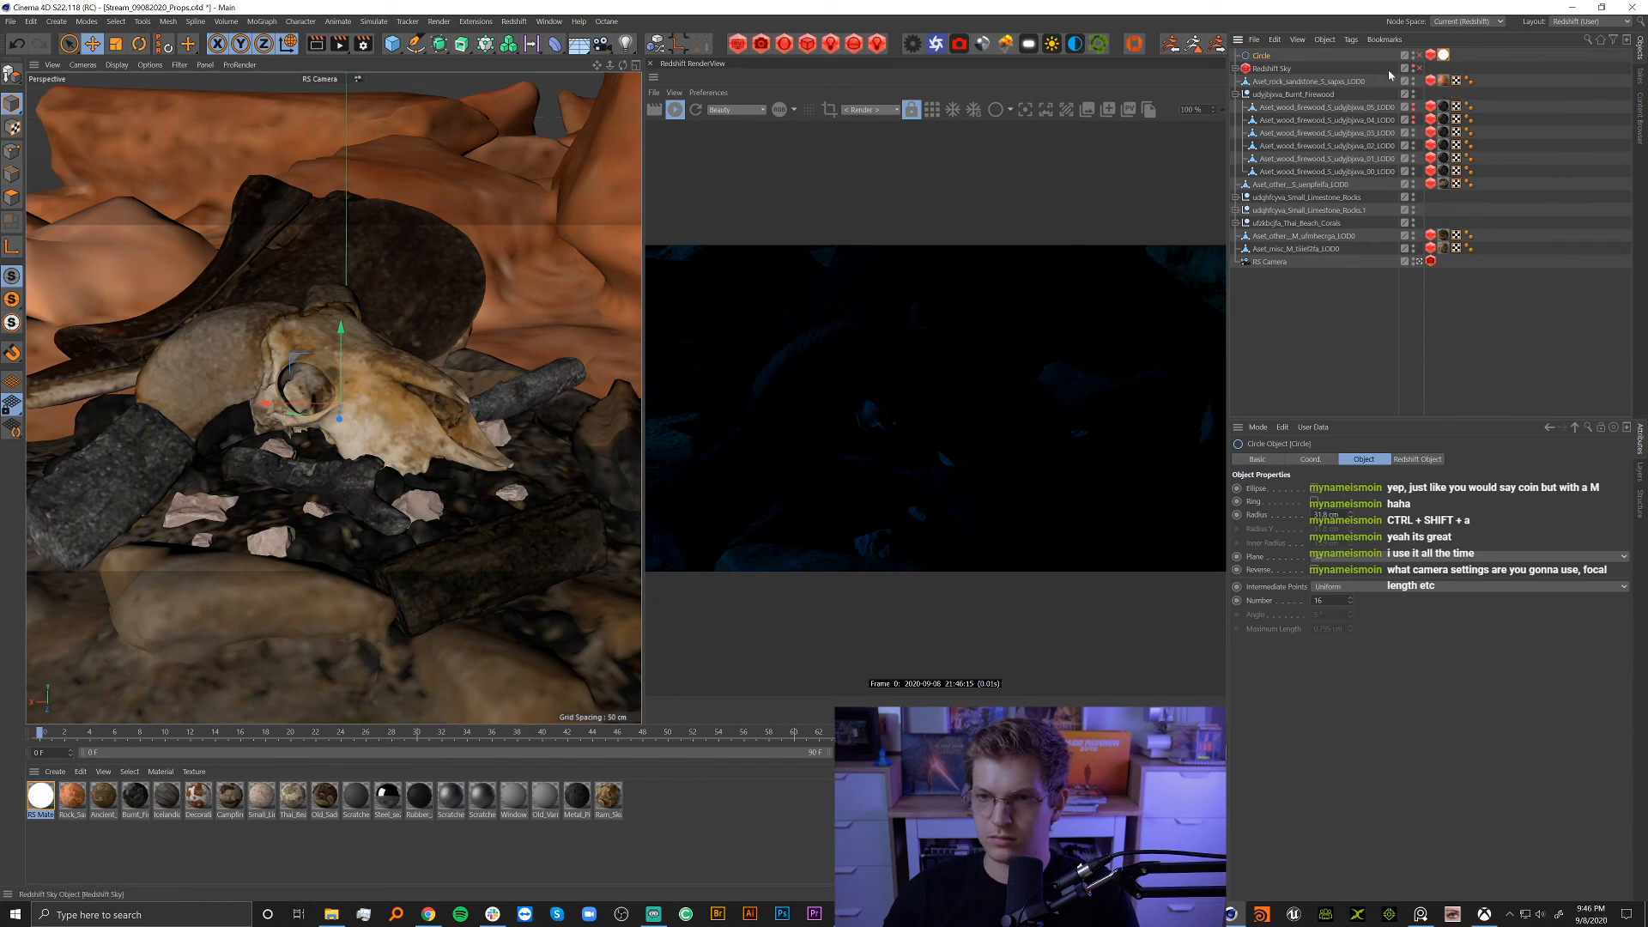
pyautogui.click(1237, 69)
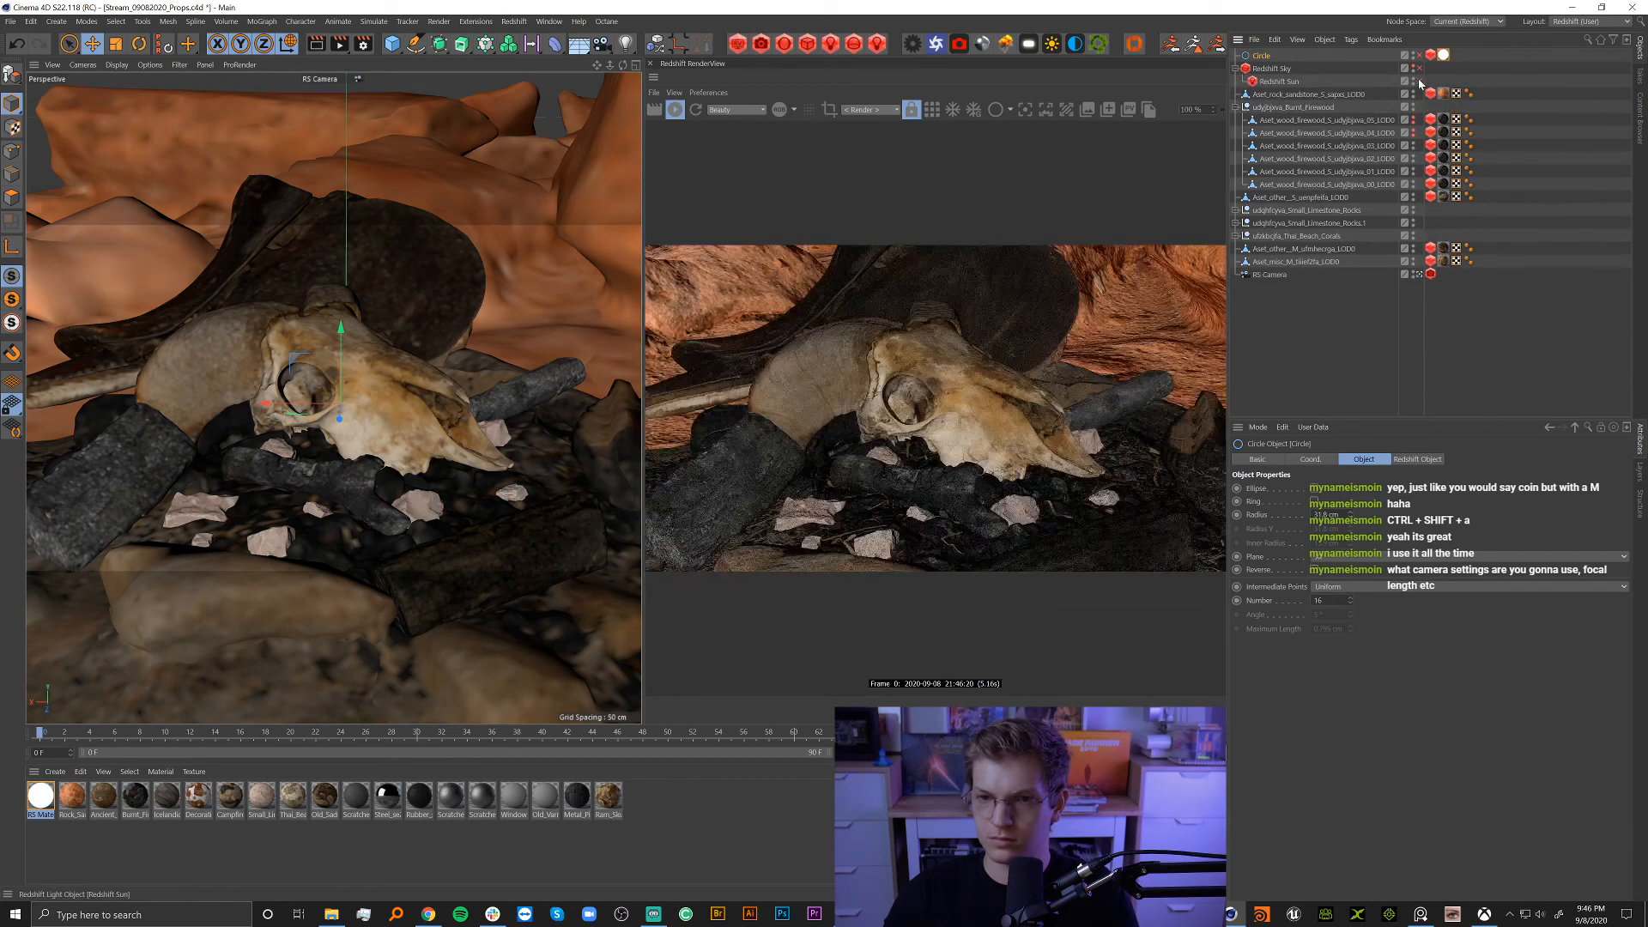
pyautogui.hotkey('ctrl', 'shift', 'a')
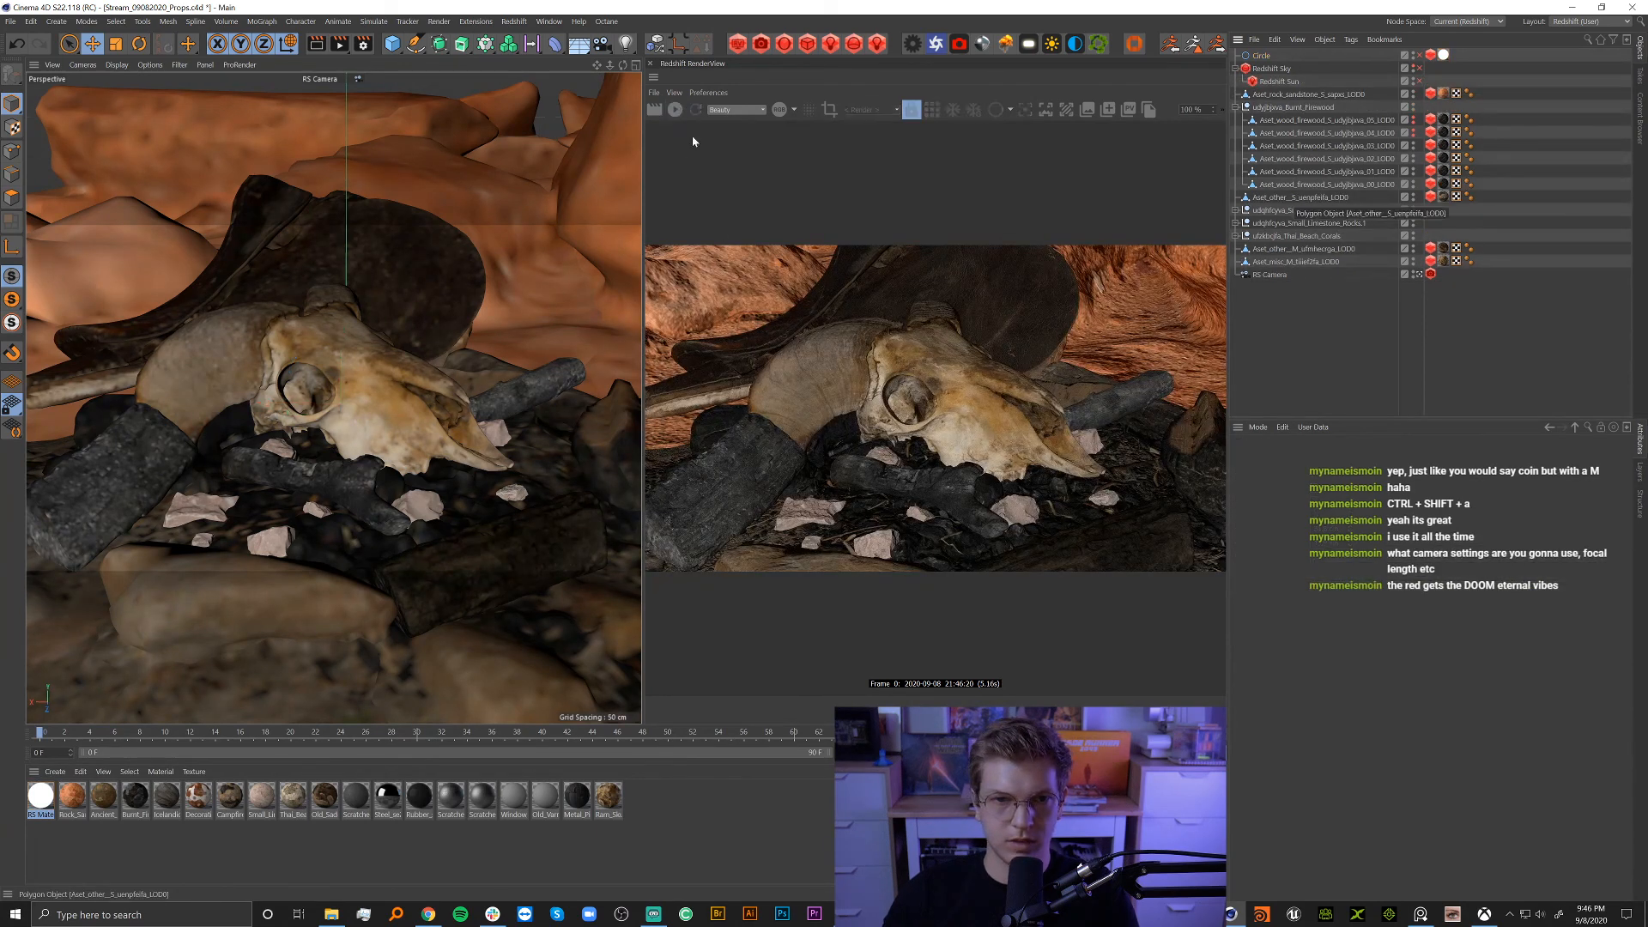
# Leave the RS Camera view and select the ram skull object for editing in polygon mode.
pyautogui.click(1418, 274)
pyautogui.click(1419, 274)
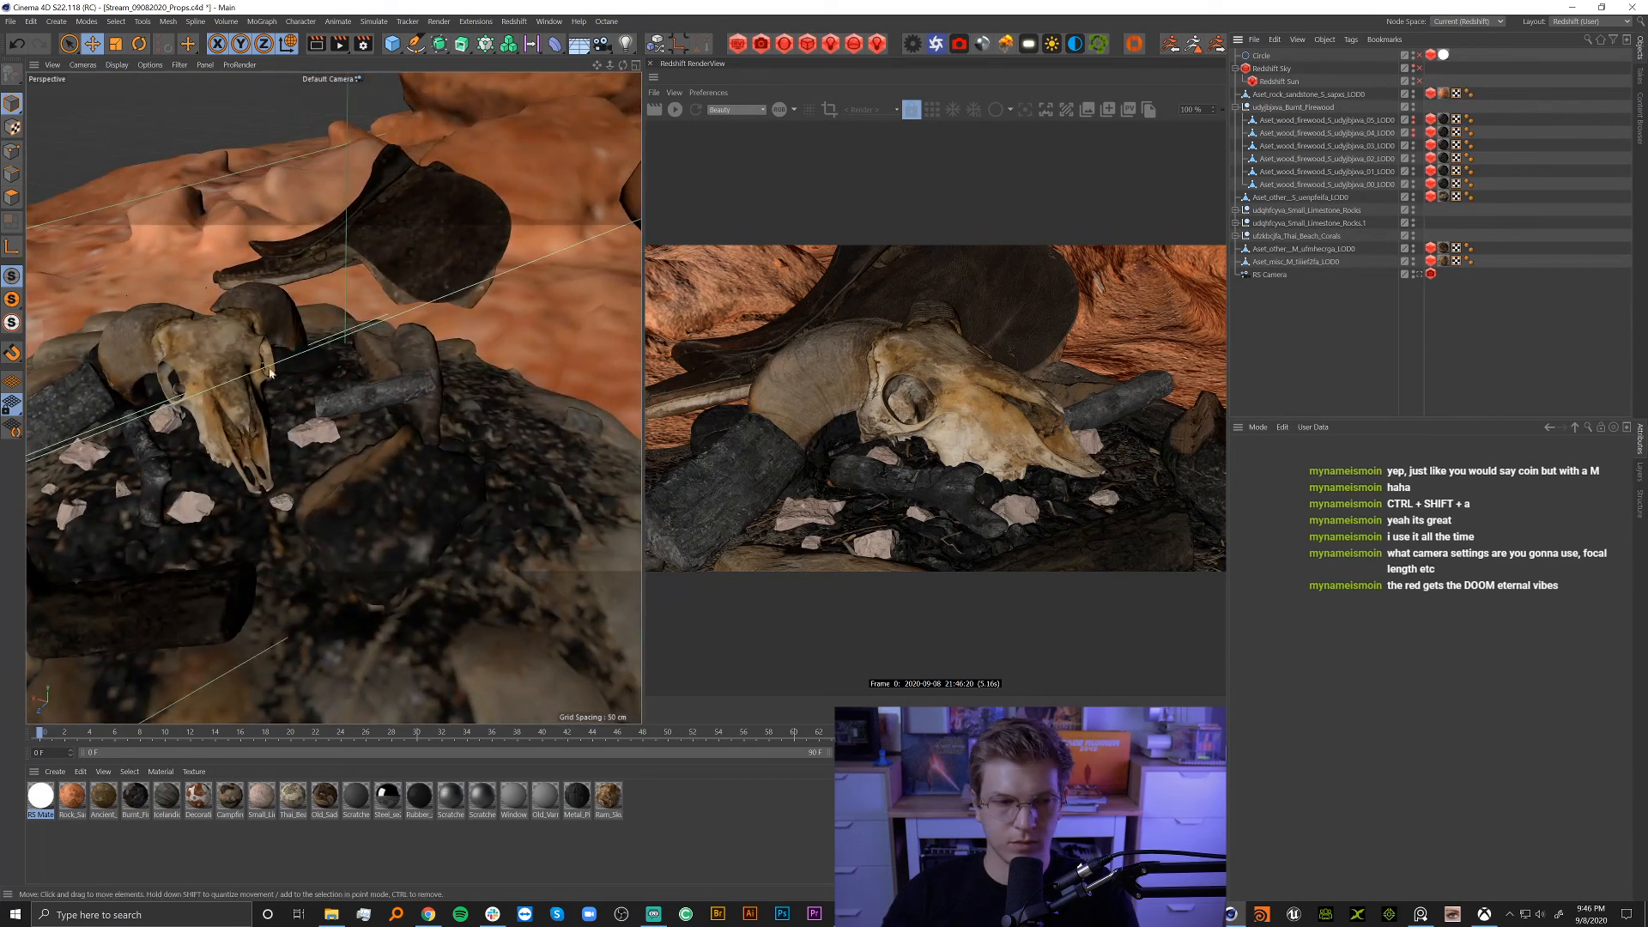
pyautogui.keyDown('alt'); pyautogui.moveTo(337, 427); pyautogui.dragTo(504, 418); pyautogui.keyUp('alt')
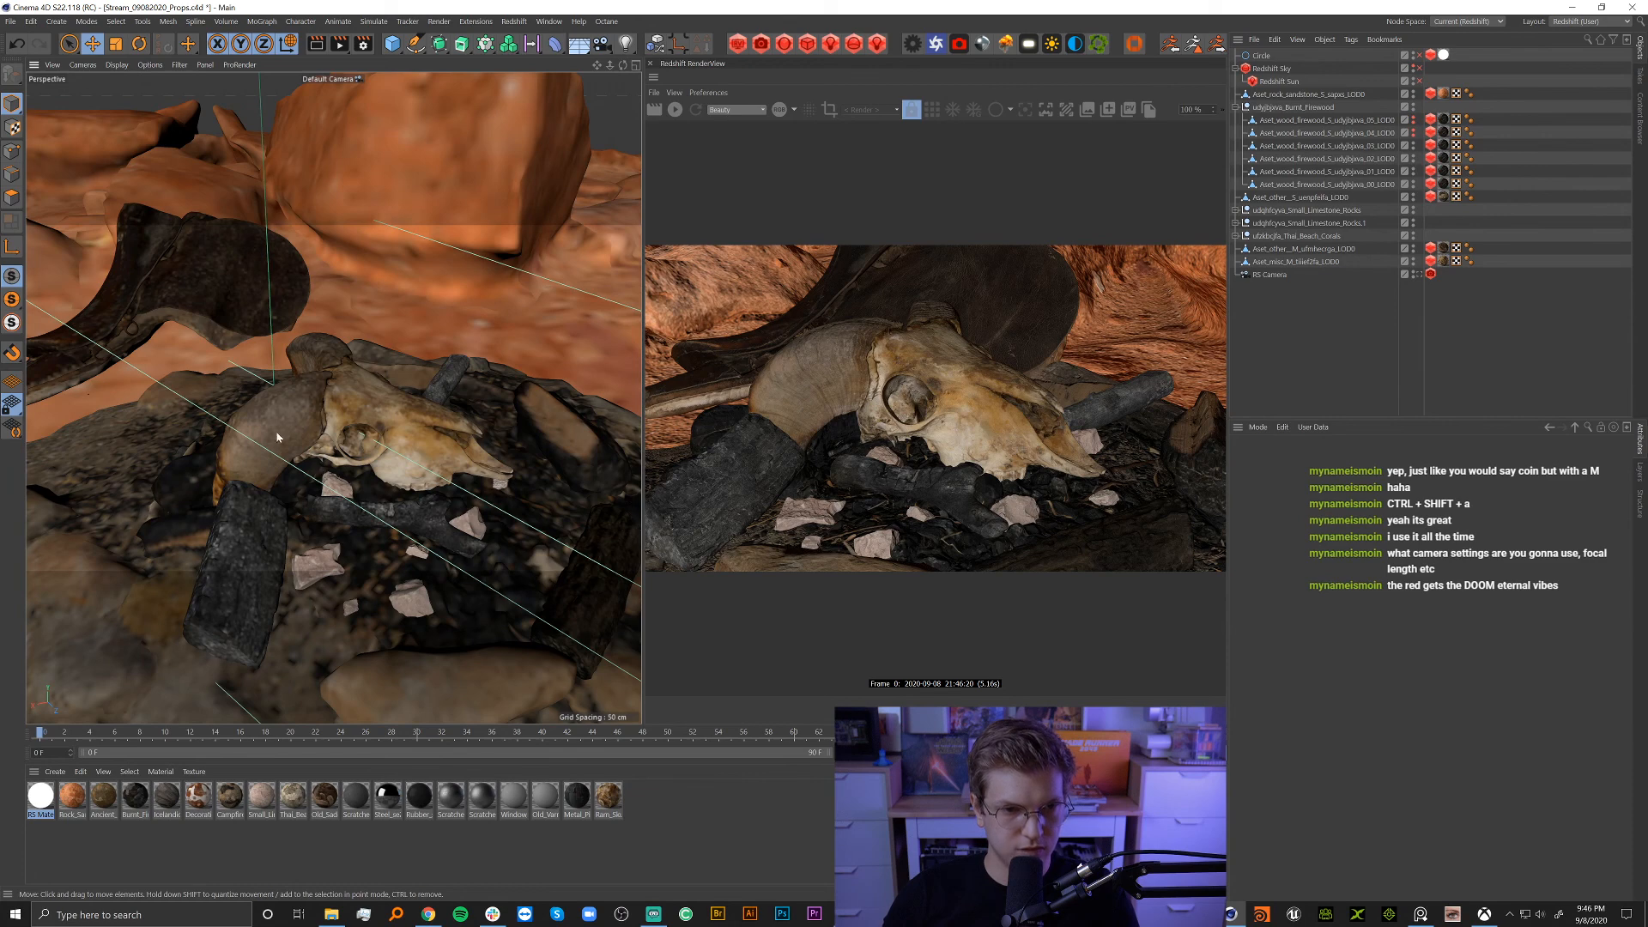
pyautogui.keyDown('alt'); pyautogui.moveTo(277, 438); pyautogui.dragTo(388, 431); pyautogui.keyUp('alt')
pyautogui.click(250, 415)
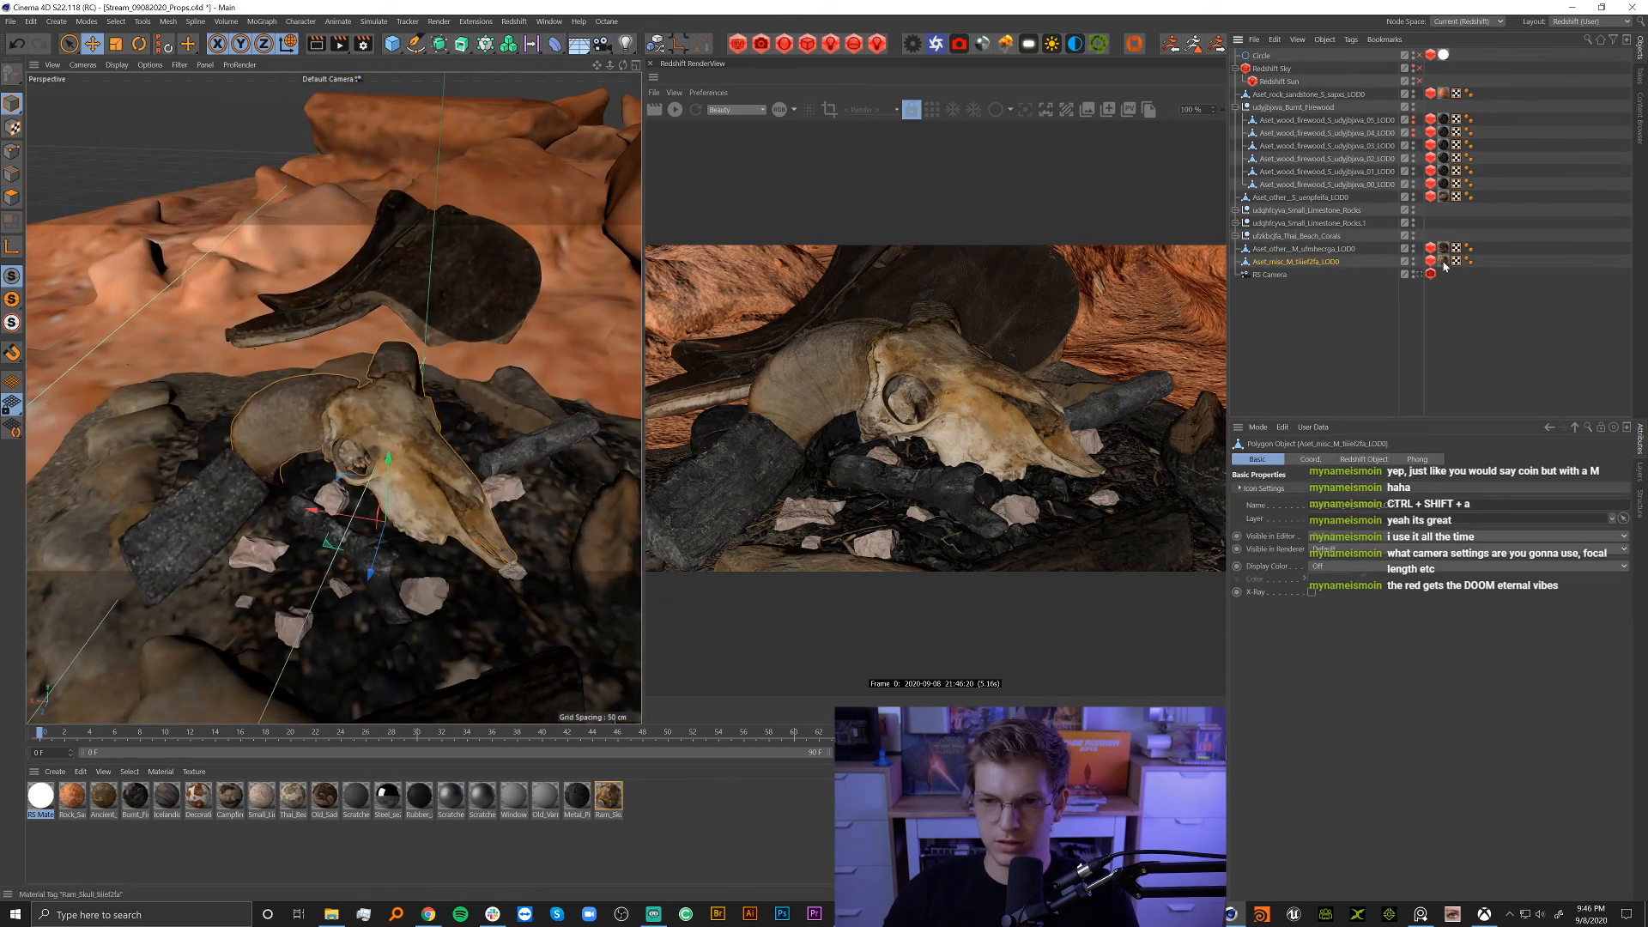
pyautogui.click(12, 197)
# Select a strip of polygons along the seam between the skull and its near horn using Live Selection.
pyautogui.scroll(3, 391, 414)
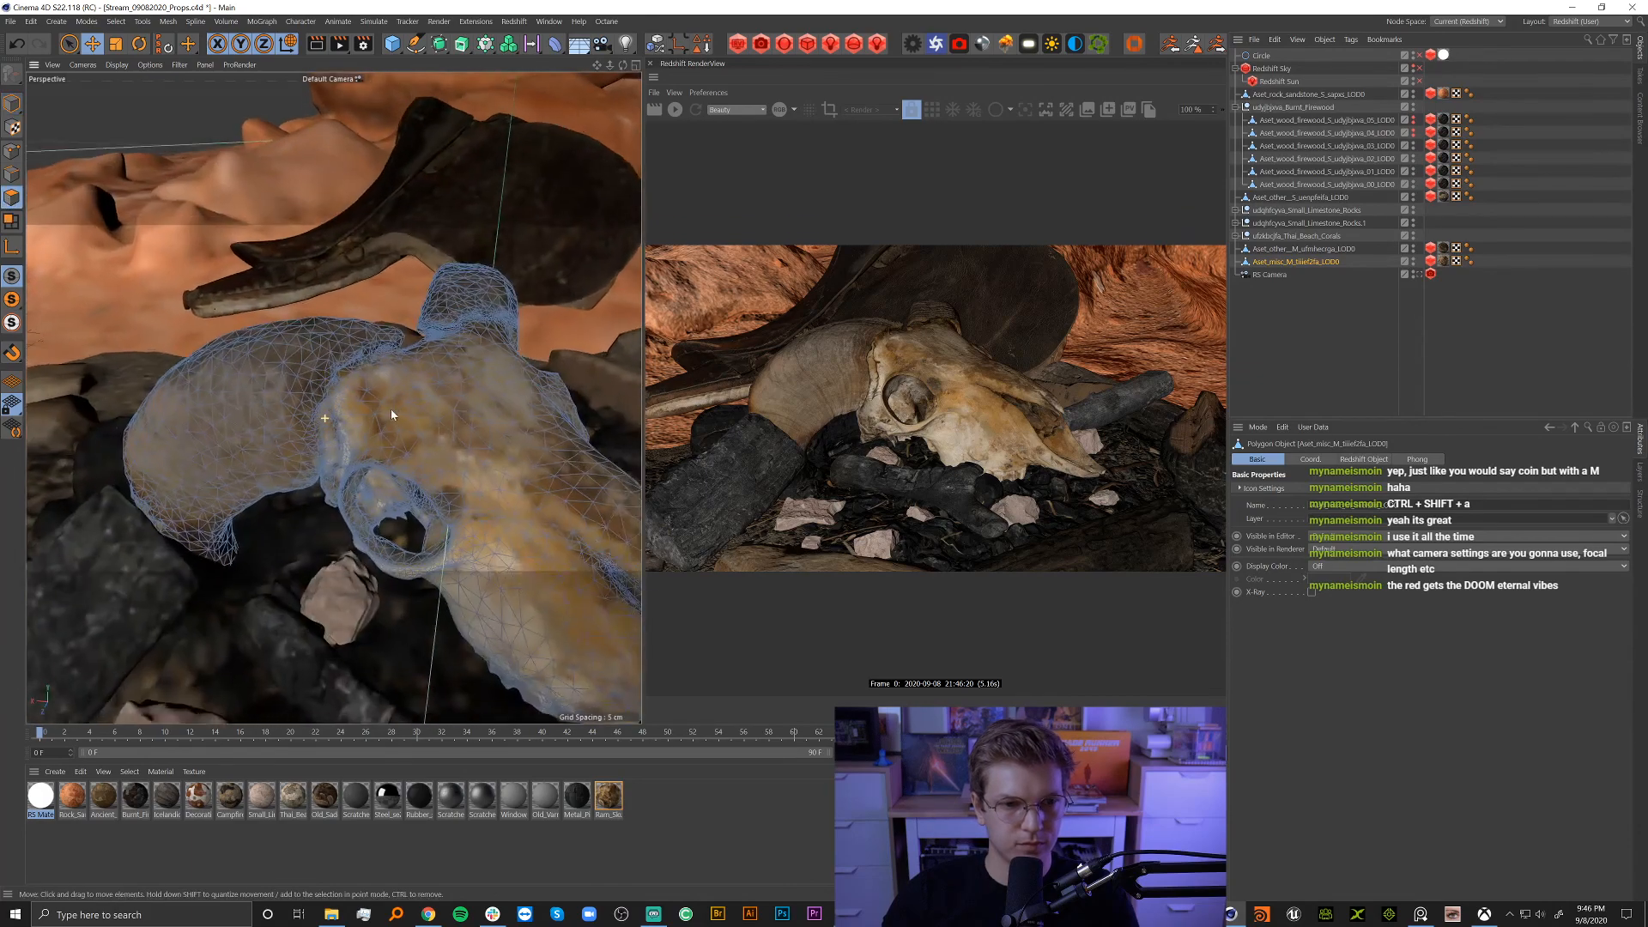
pyautogui.scroll(2, 392, 414)
pyautogui.hotkey('ctrl', 'a')
pyautogui.scroll(5, 394, 408)
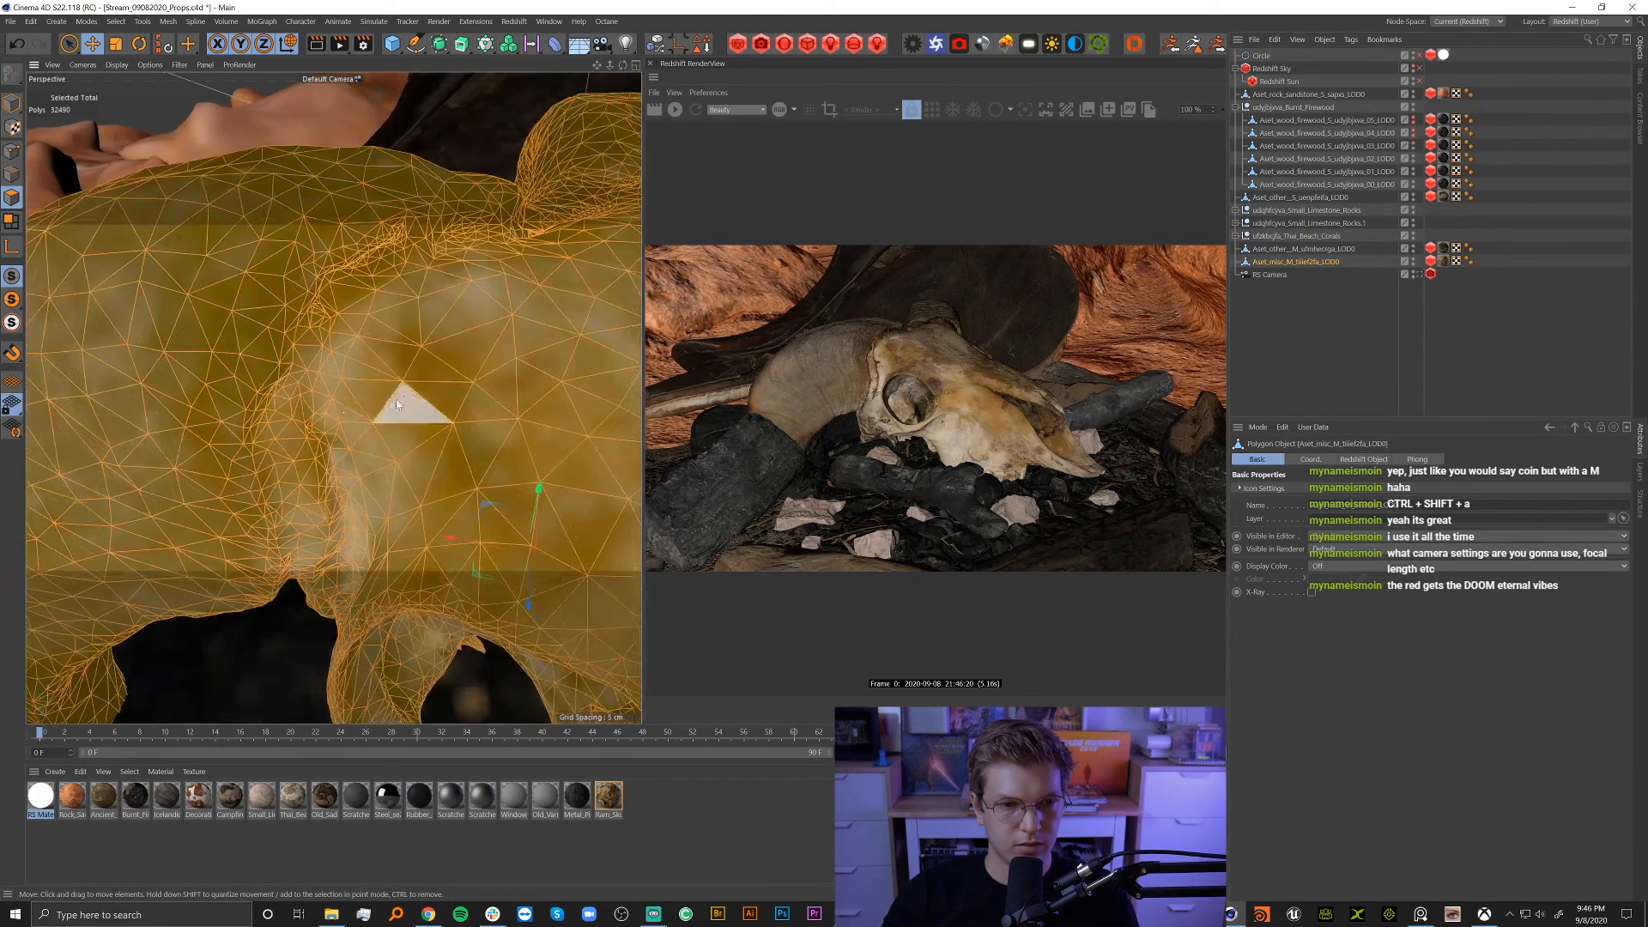
pyautogui.keyDown('alt'); pyautogui.moveTo(389, 400); pyautogui.dragTo(344, 459); pyautogui.keyUp('alt')
pyautogui.scroll(2, 412, 398)
pyautogui.click(293, 430)
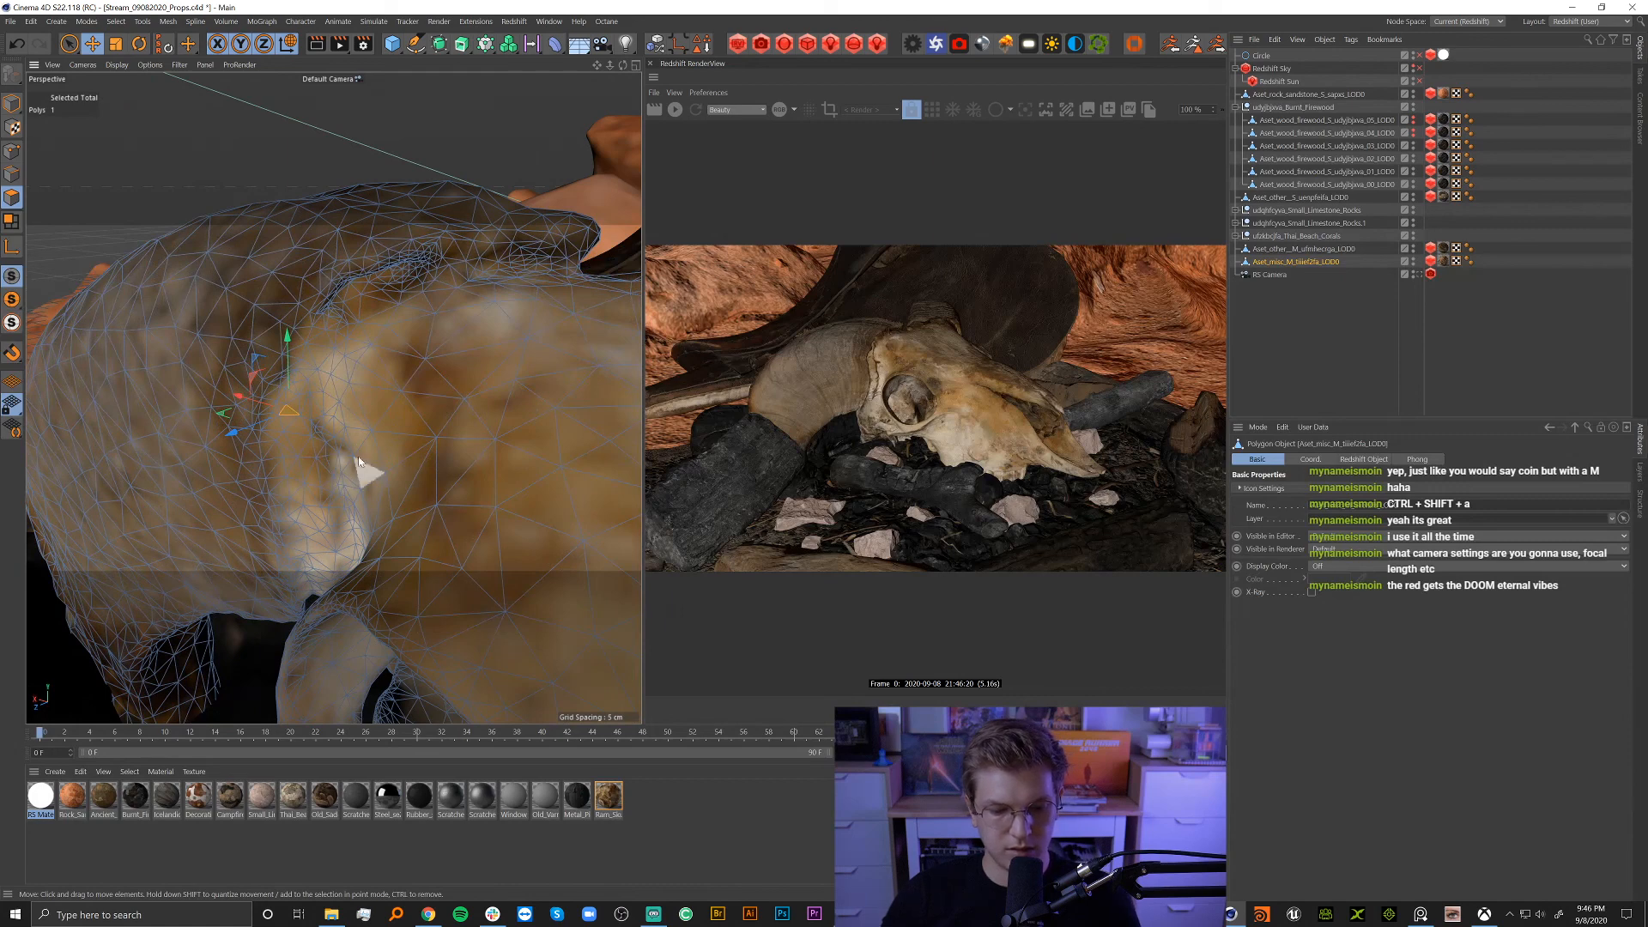
pyautogui.press('space')
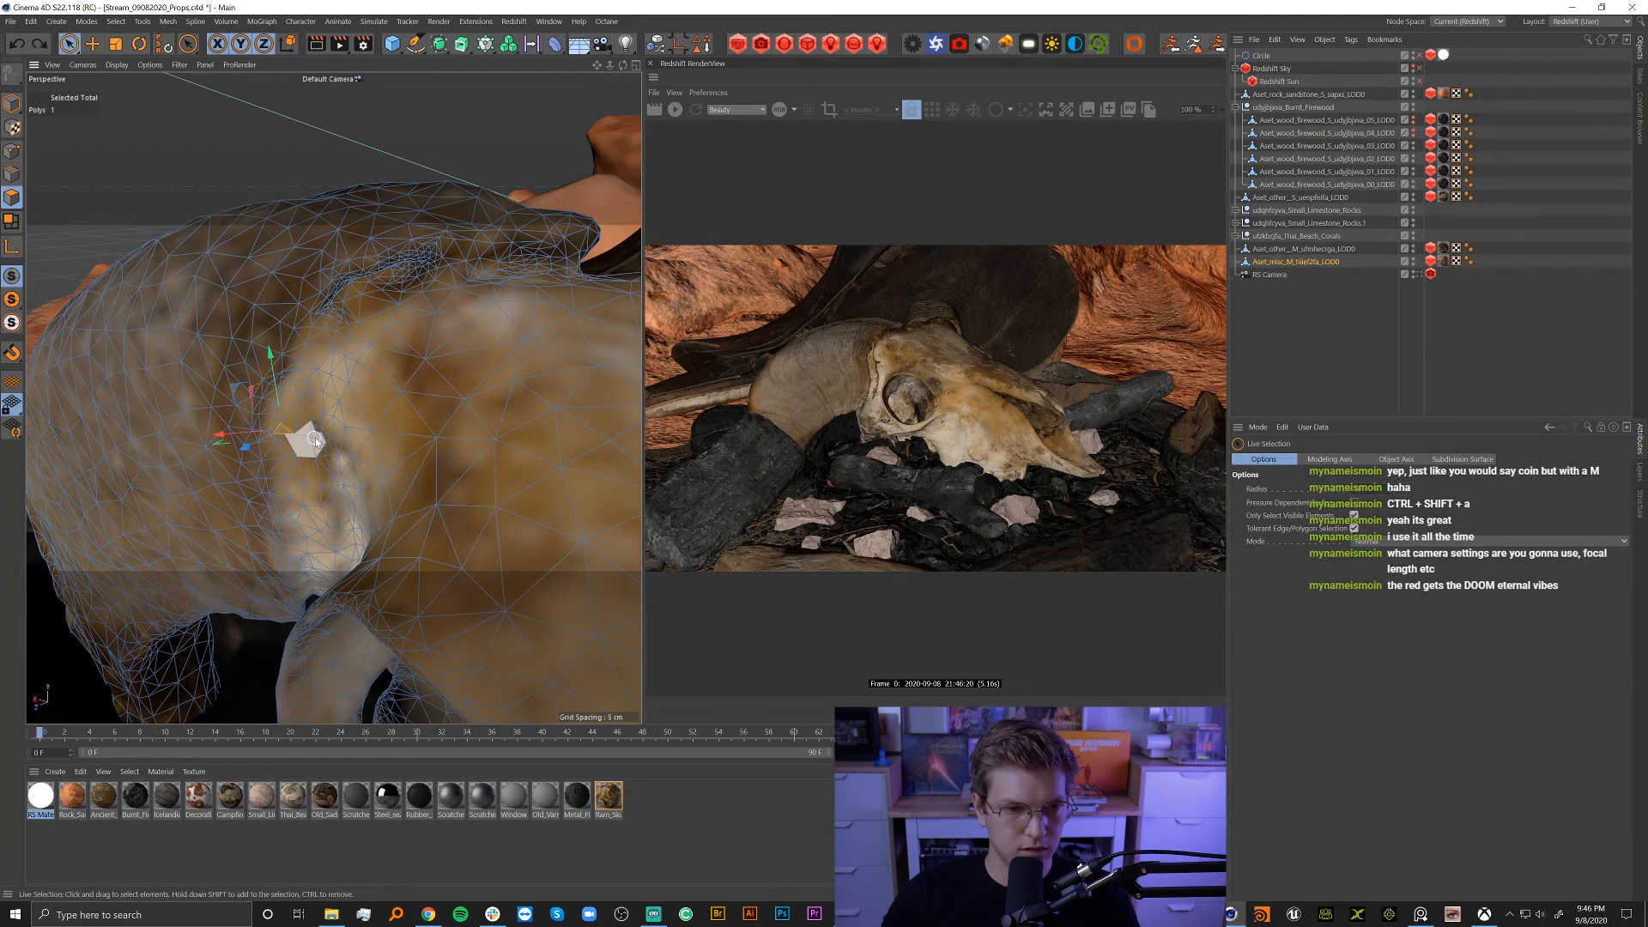
pyautogui.click(317, 342)
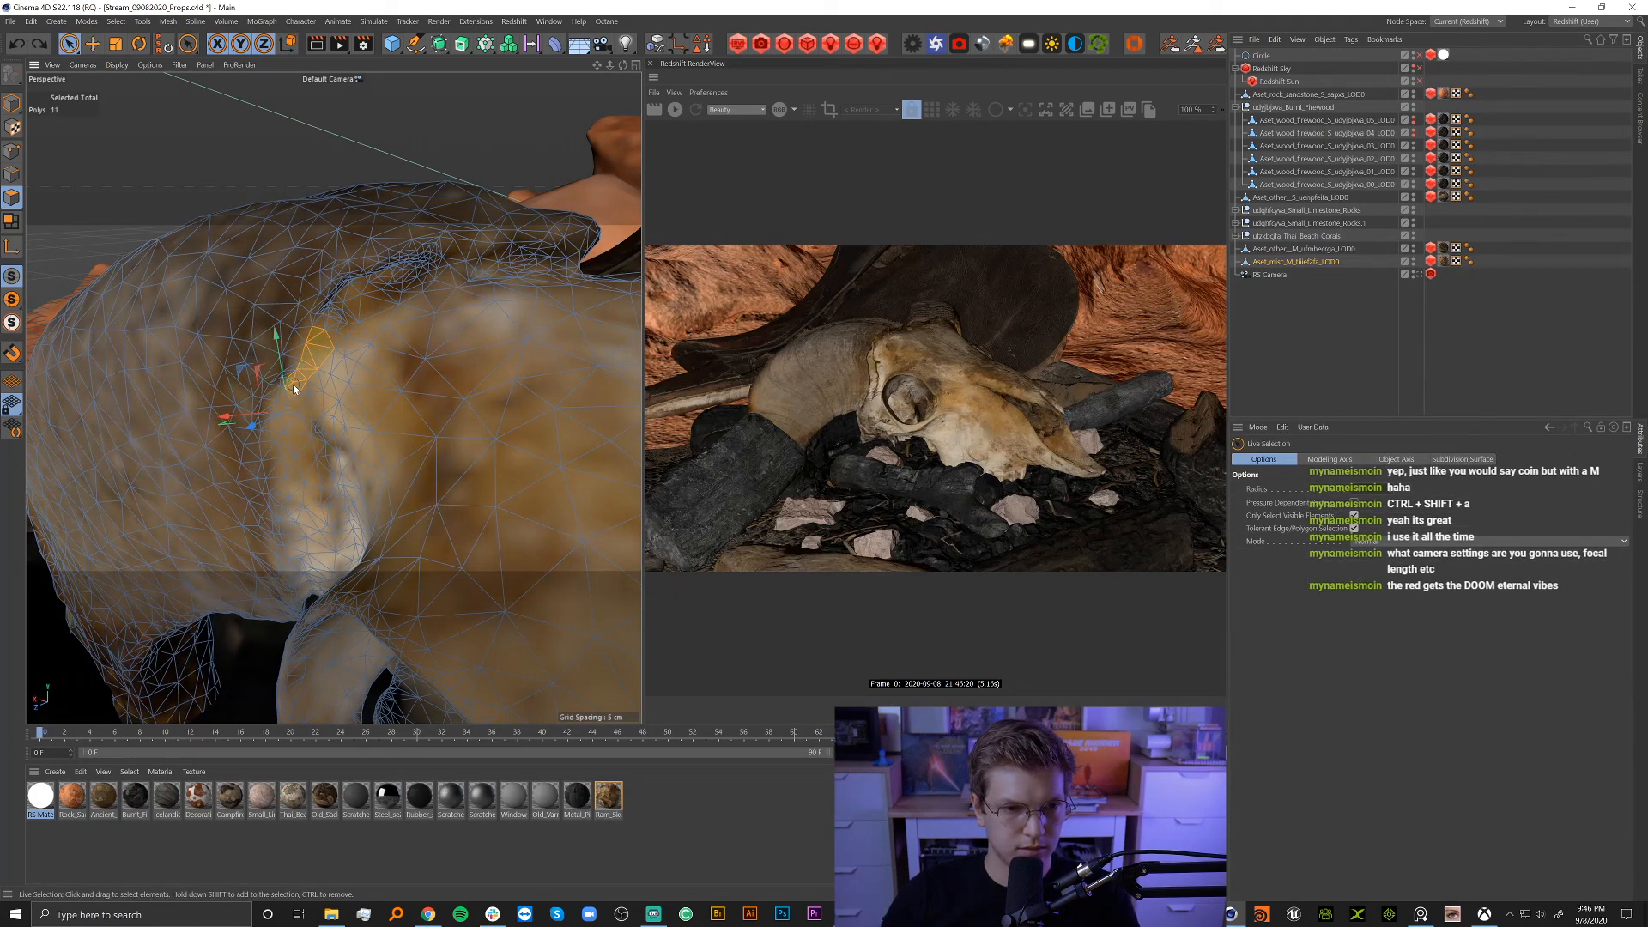
pyautogui.moveTo(278, 448)
pyautogui.keyDown('shift'); pyautogui.mouseDown()
pyautogui.moveTo(292, 472)
pyautogui.moveTo(390, 404)
pyautogui.moveTo(405, 333)
pyautogui.mouseUp(); pyautogui.keyUp('shift')
pyautogui.moveTo(338, 377)
pyautogui.keyDown('shift'); pyautogui.mouseDown()
pyautogui.moveTo(338, 546)
pyautogui.moveTo(340, 518)
pyautogui.mouseUp(); pyautogui.keyUp('shift')
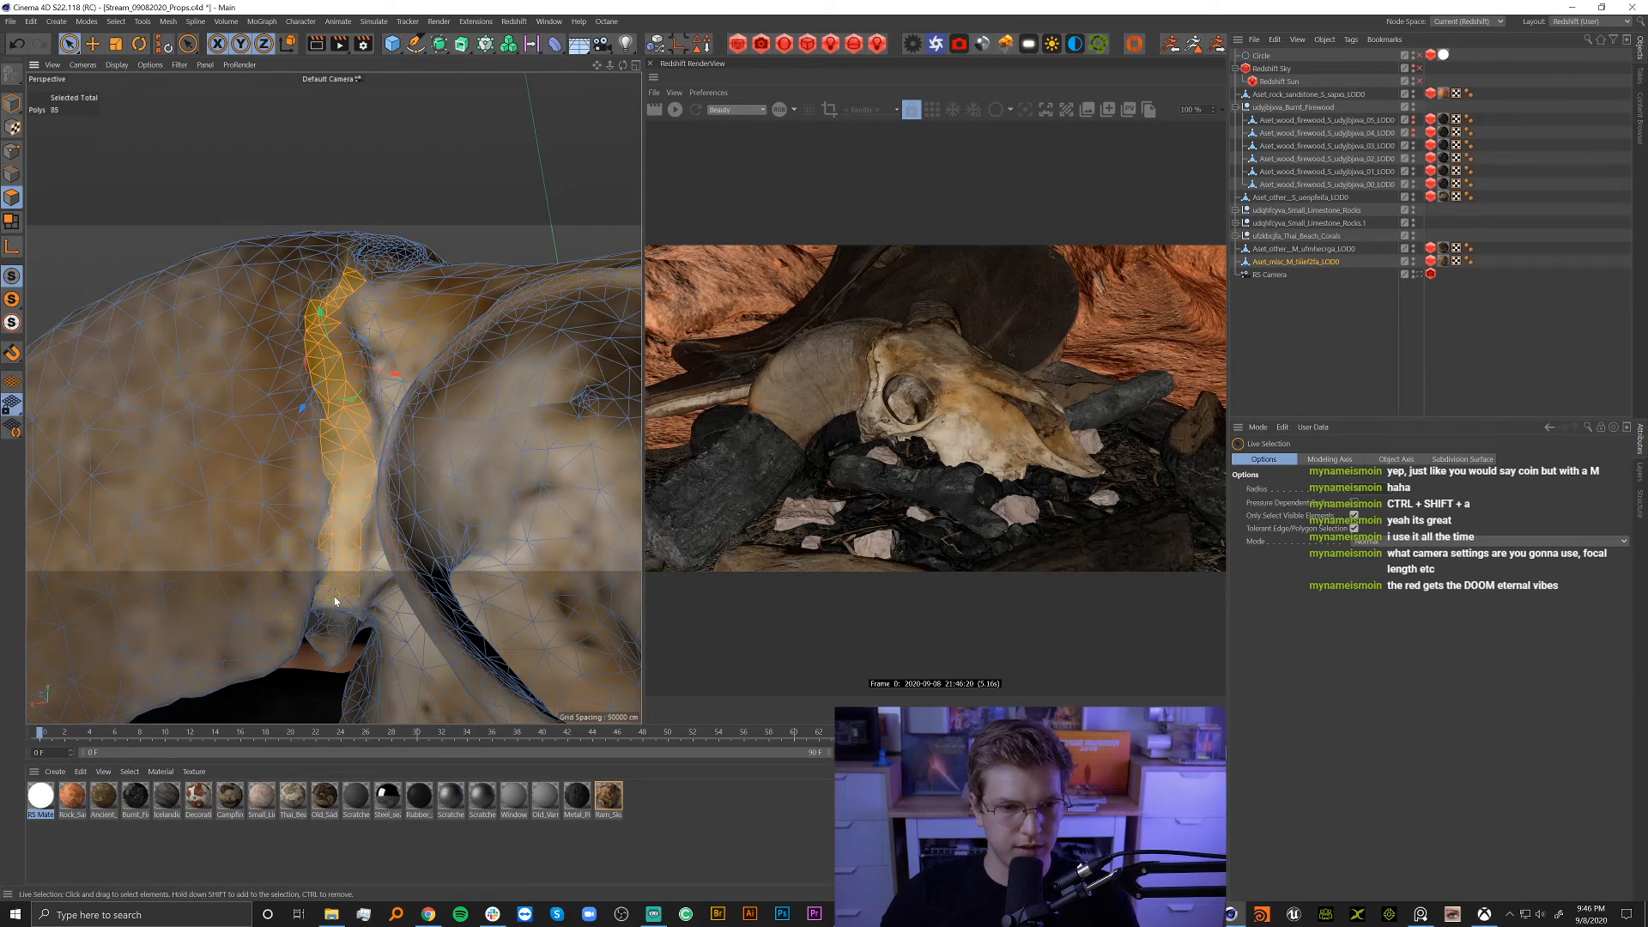
# Extend the polygon selection around the underside and back of the horn's base.
pyautogui.keyDown('alt'); pyautogui.moveTo(349, 581); pyautogui.dragTo(536, 441); pyautogui.keyUp('alt')
pyautogui.scroll(1, 372, 589)
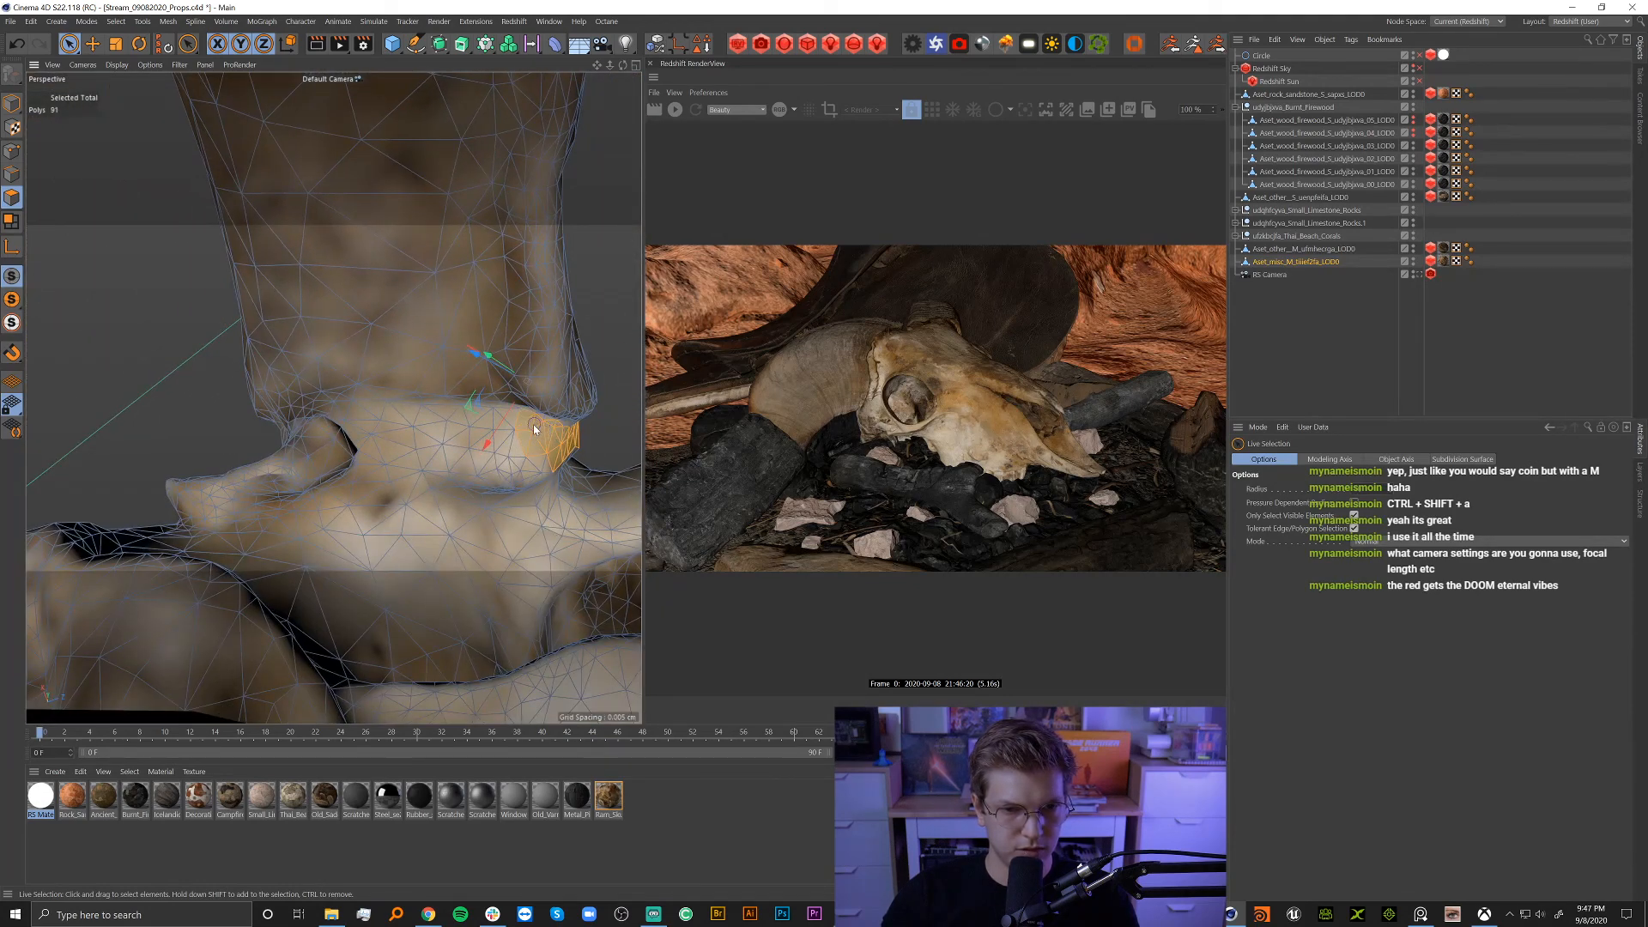
pyautogui.keyDown('shift'); pyautogui.click(362, 424); pyautogui.keyUp('shift')
pyautogui.moveTo(442, 433)
pyautogui.keyDown('alt'); pyautogui.mouseDown()
pyautogui.moveTo(141, 519)
pyautogui.moveTo(181, 498)
pyautogui.mouseUp(); pyautogui.keyUp('alt')
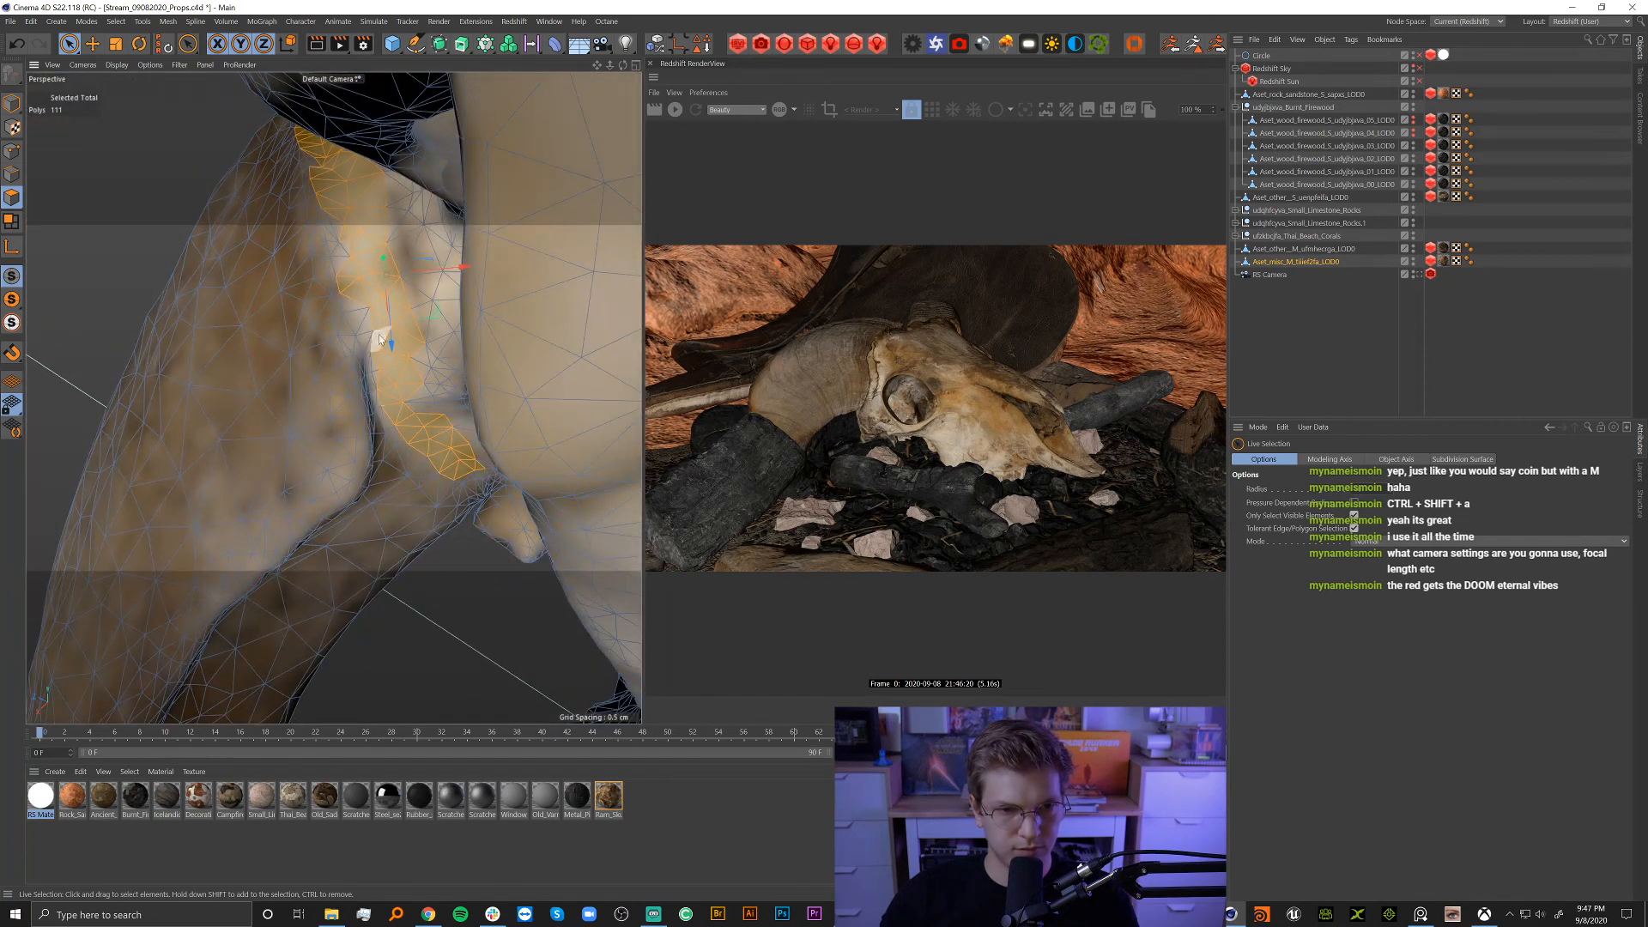
pyautogui.keyDown('shift'); pyautogui.click(350, 254); pyautogui.keyUp('shift')
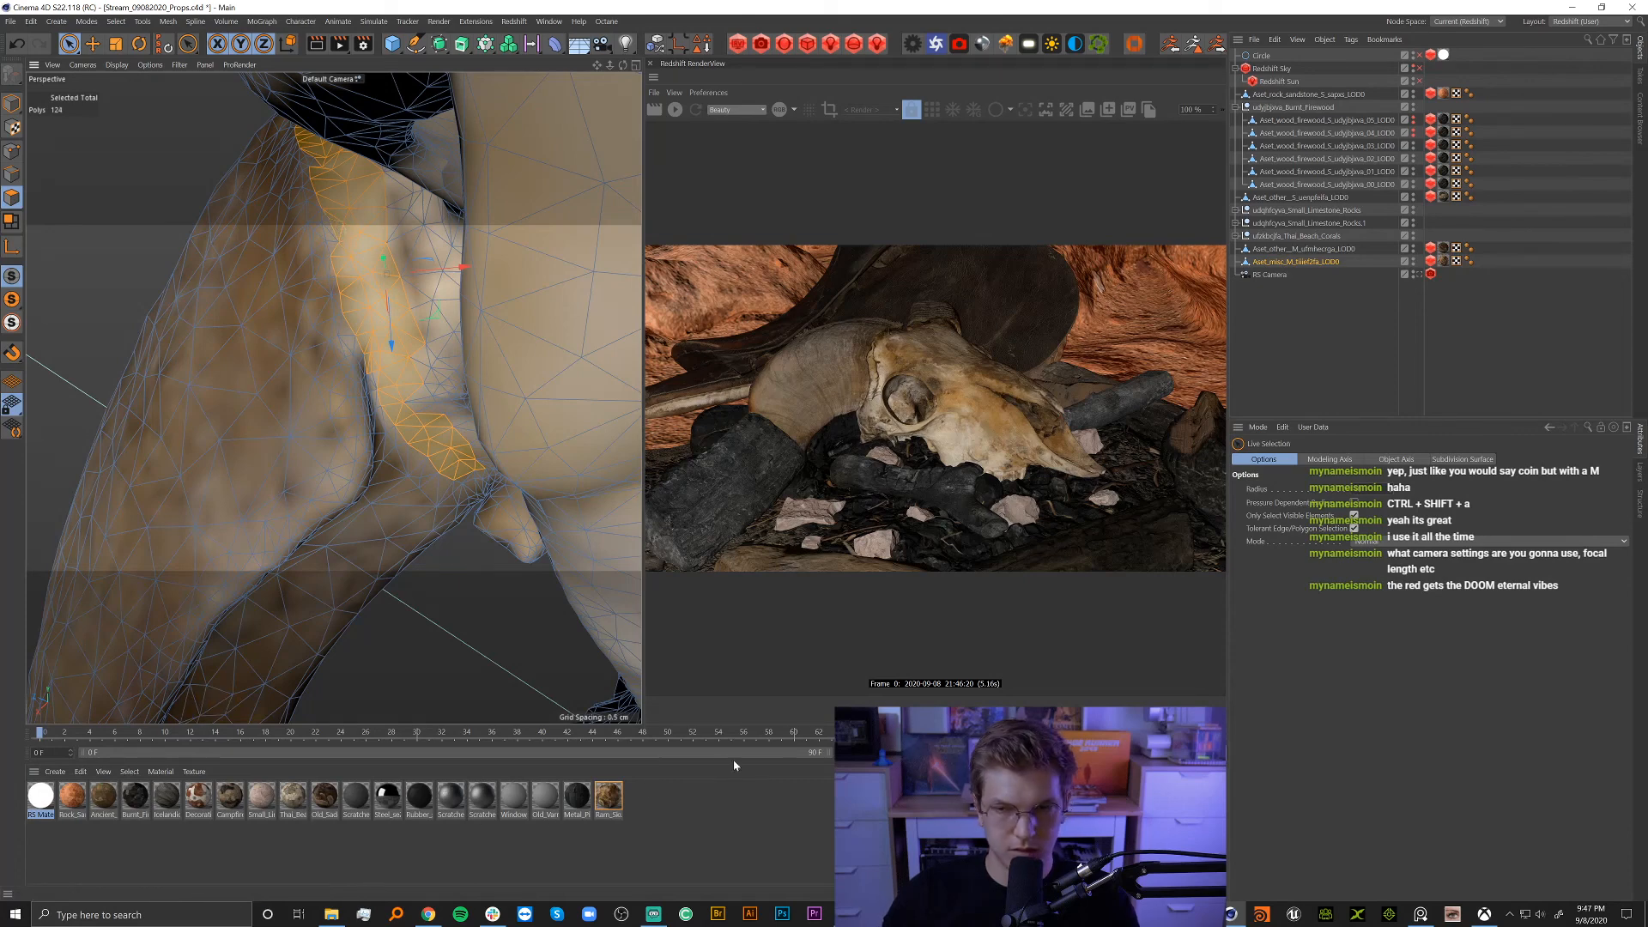
# Set the ram skull material's Texture Preview Size to 4096x4096.
pyautogui.click(609, 797)
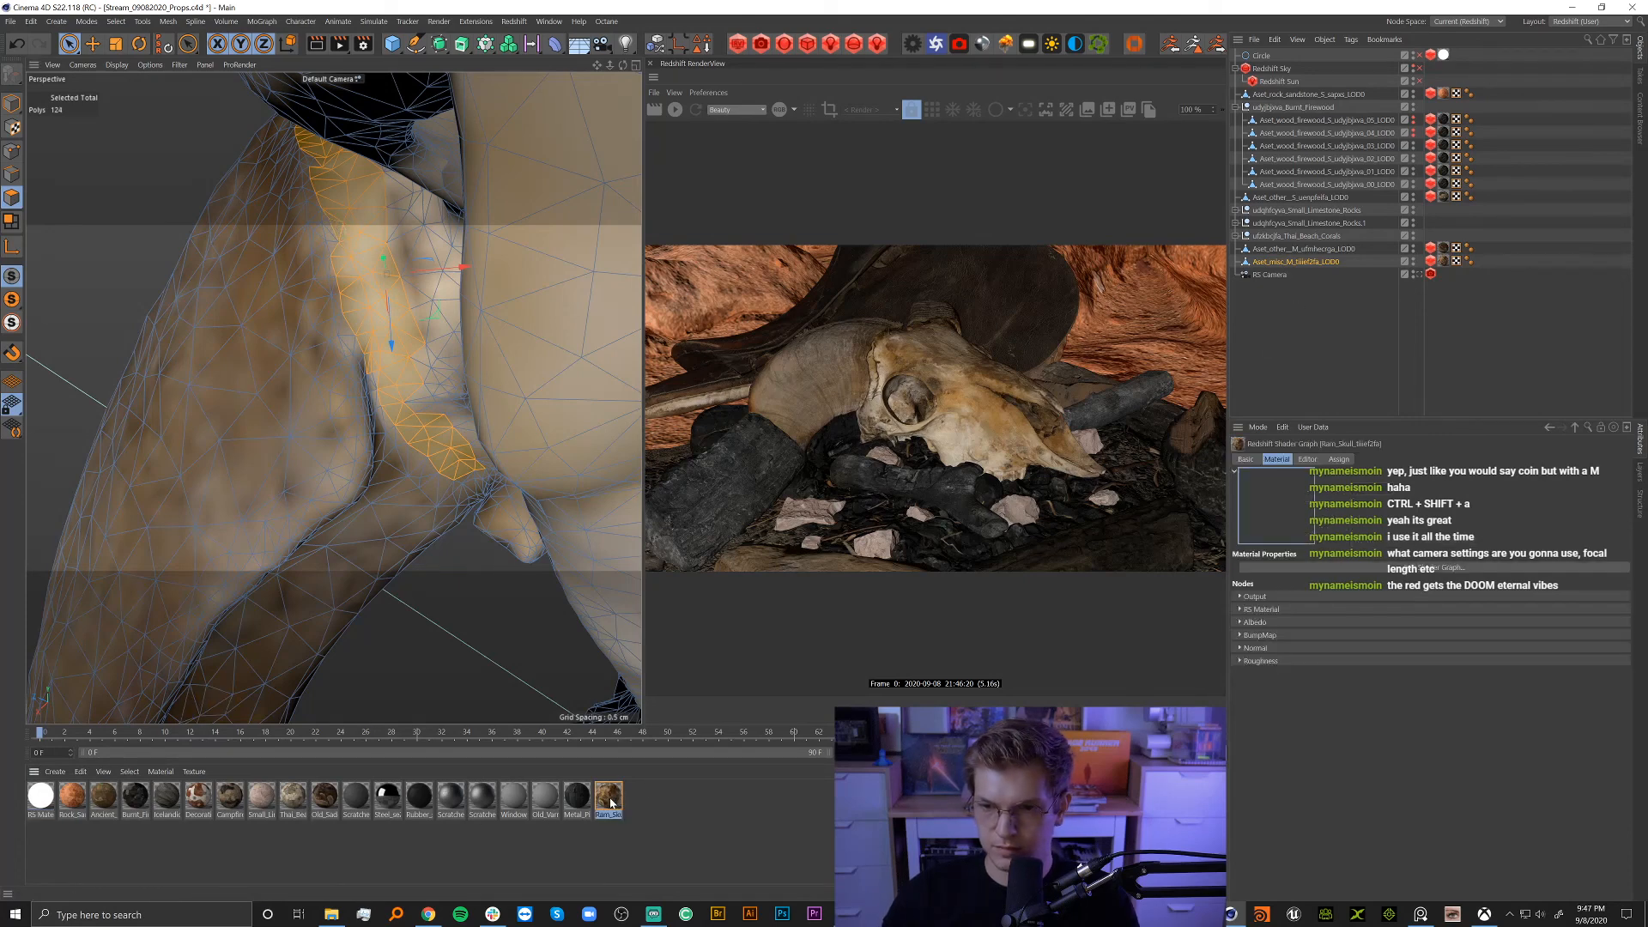
pyautogui.click(1306, 460)
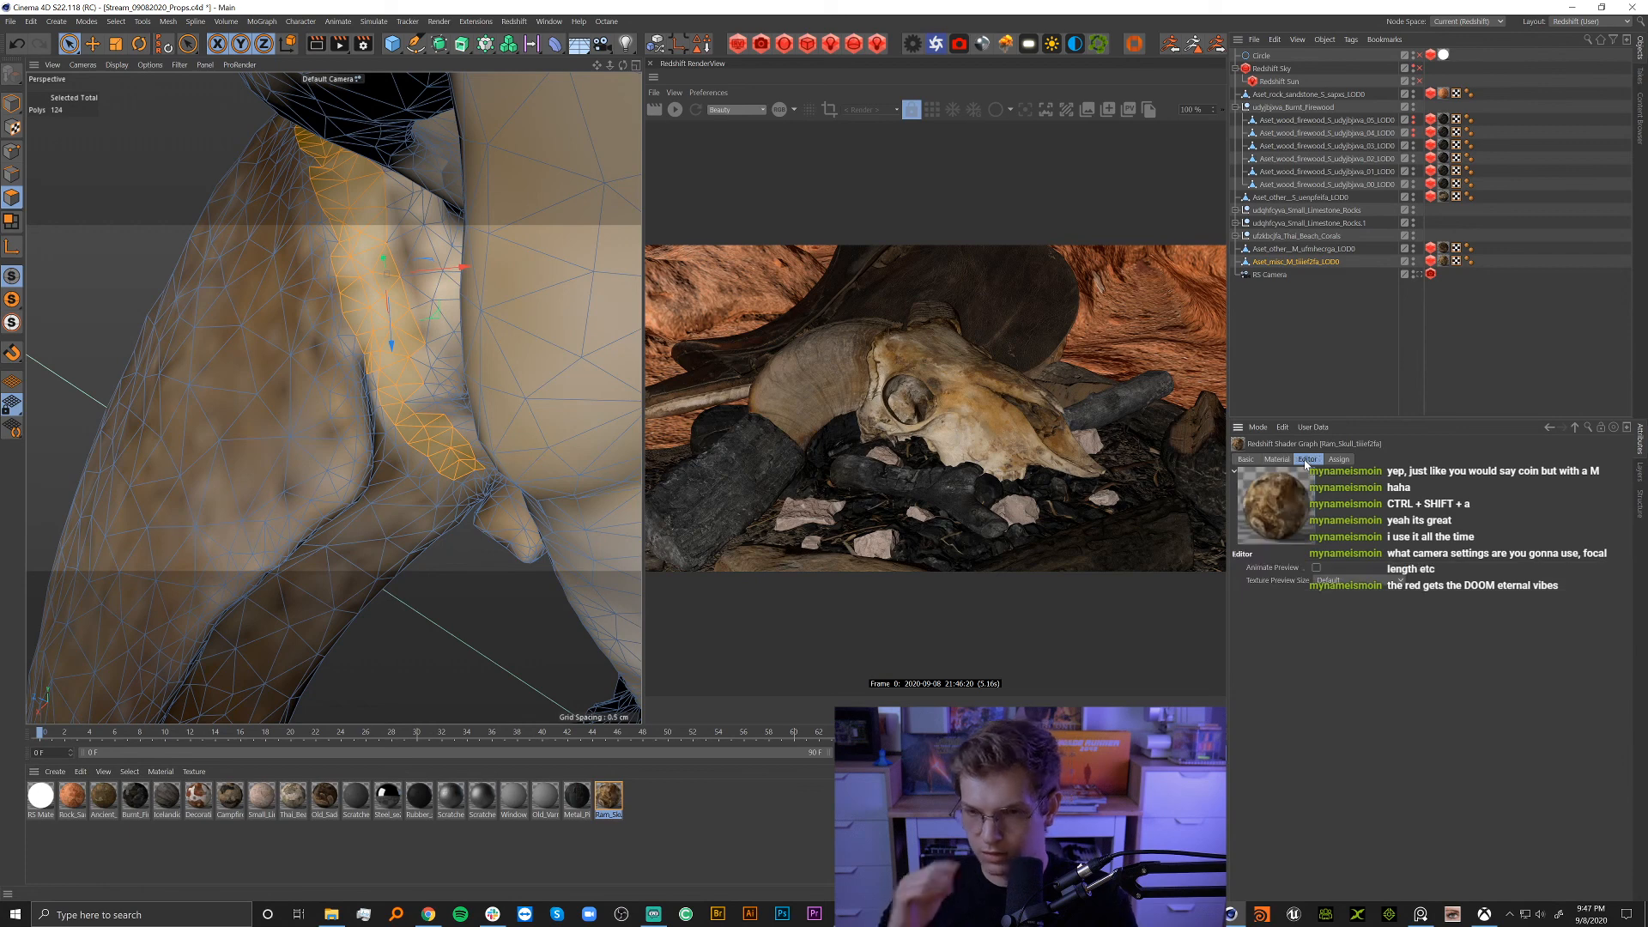
pyautogui.click(1361, 584)
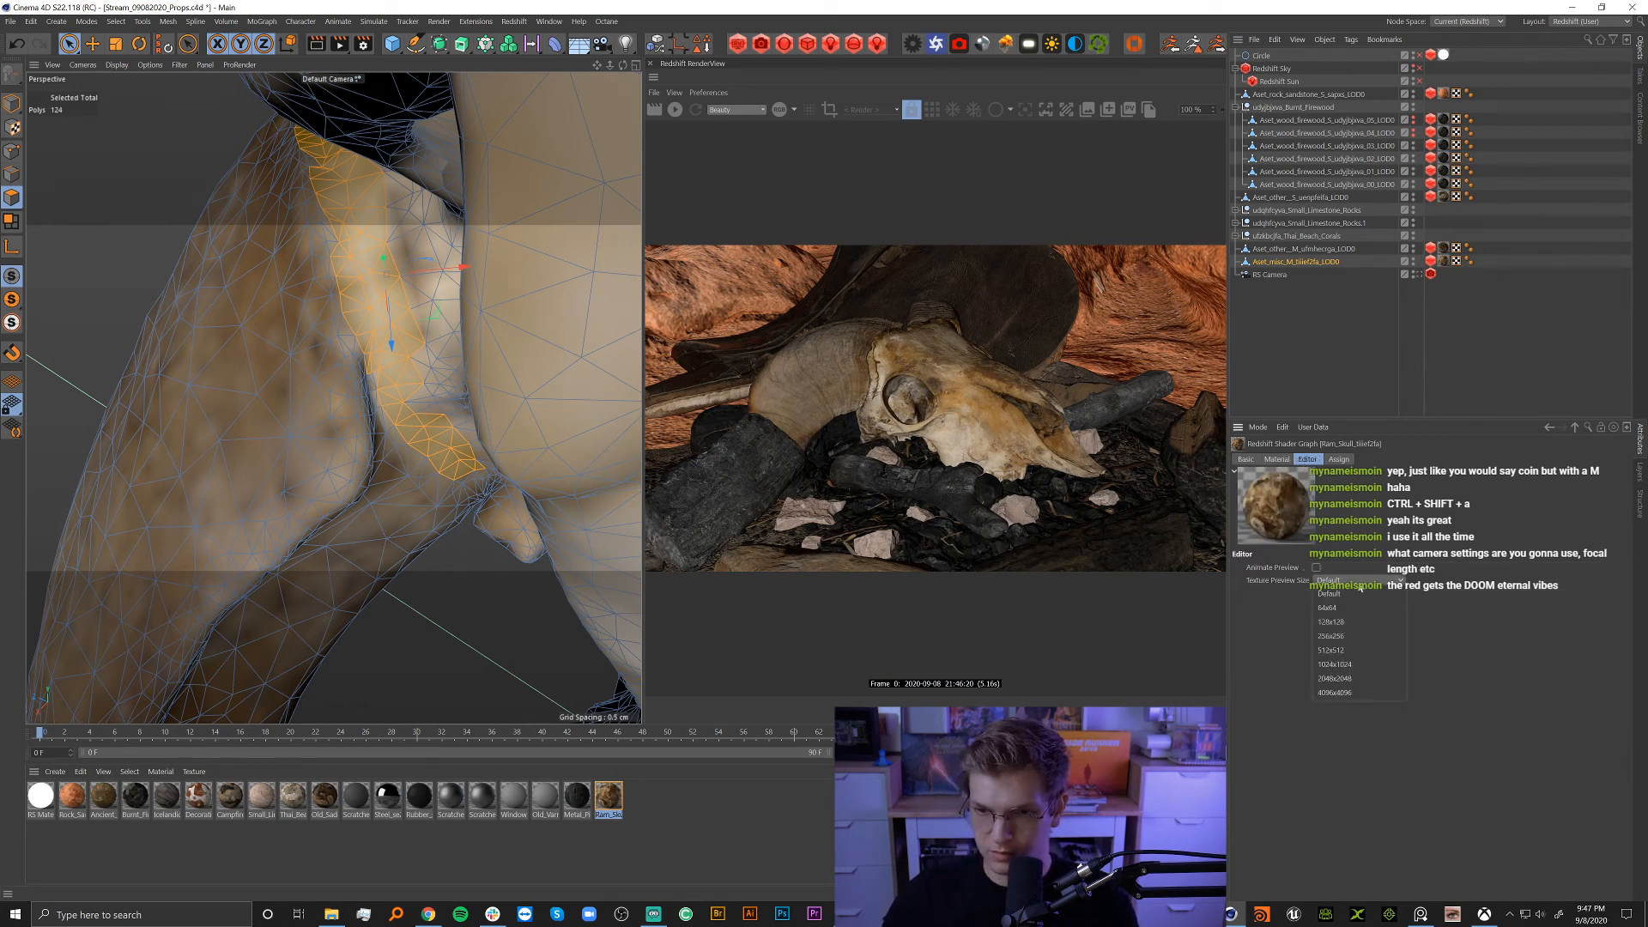
pyautogui.click(1358, 678)
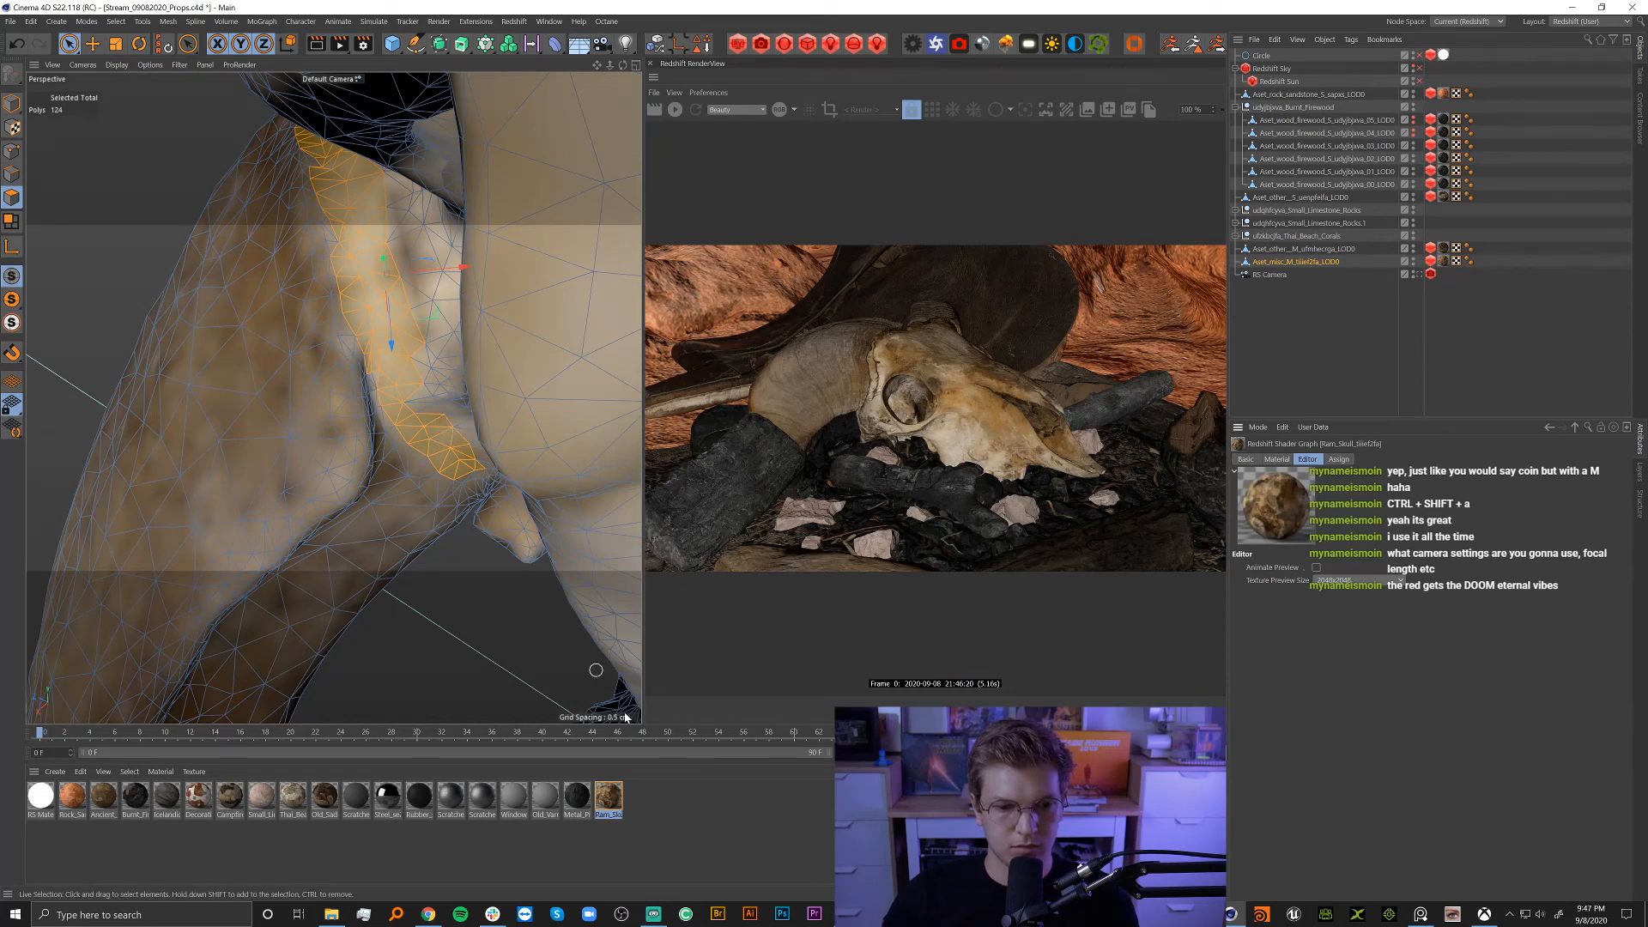
pyautogui.click(1348, 581)
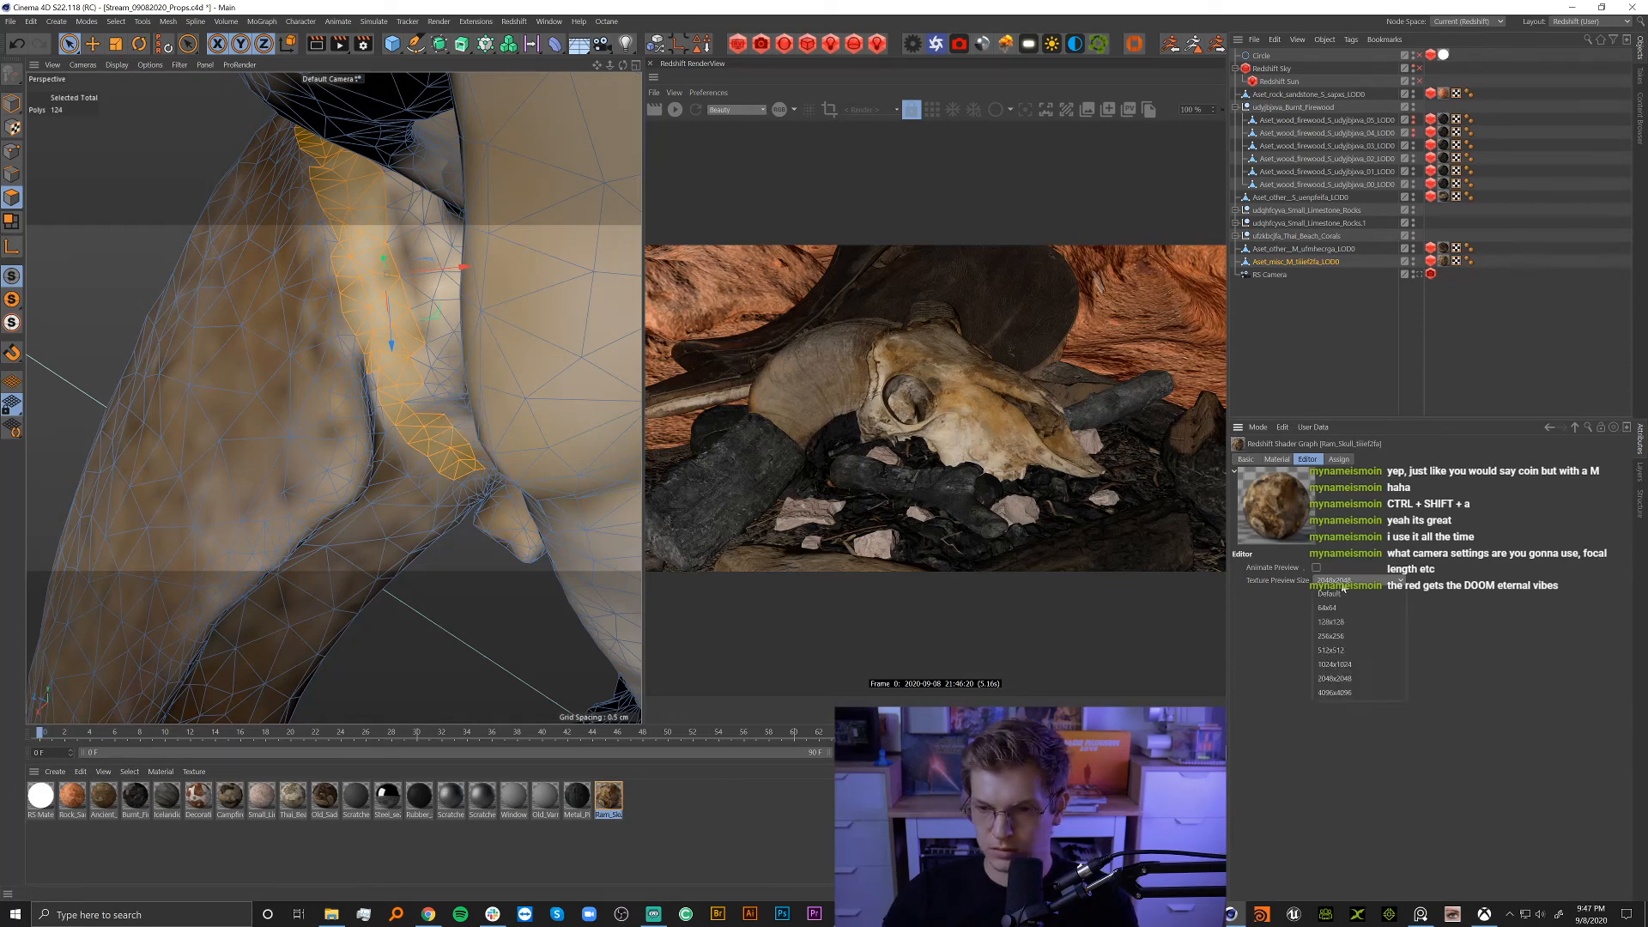
pyautogui.click(1349, 692)
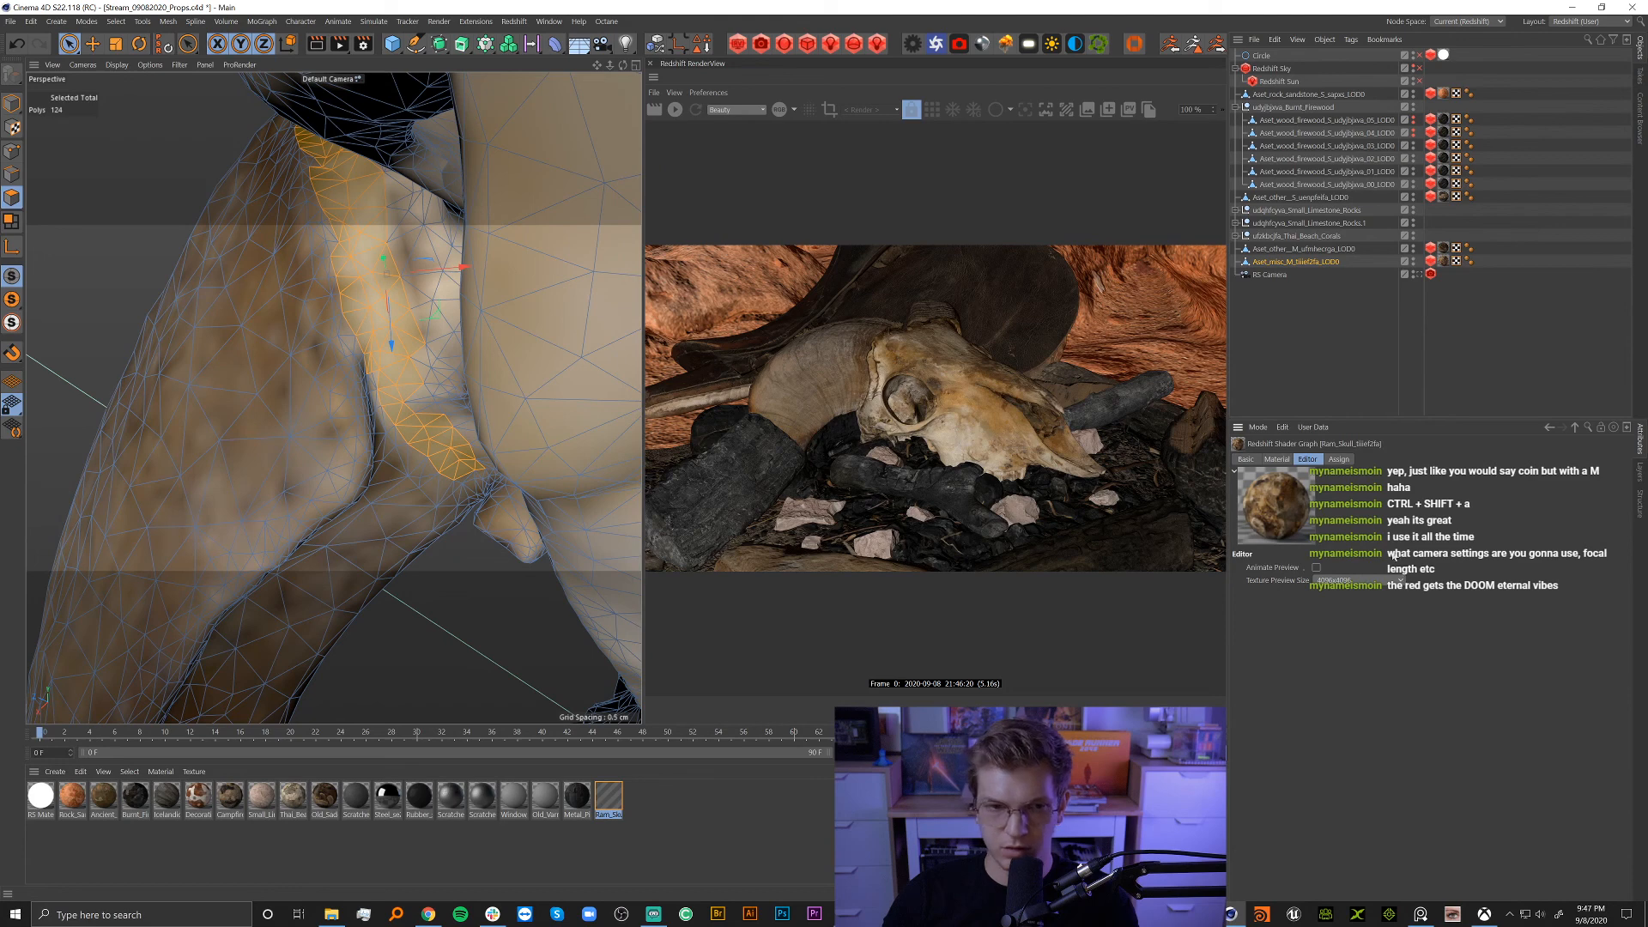
# Inspect the skull's texture without the wireframe, reselect the skull and examine the selected horn seam.
pyautogui.click(1443, 364)
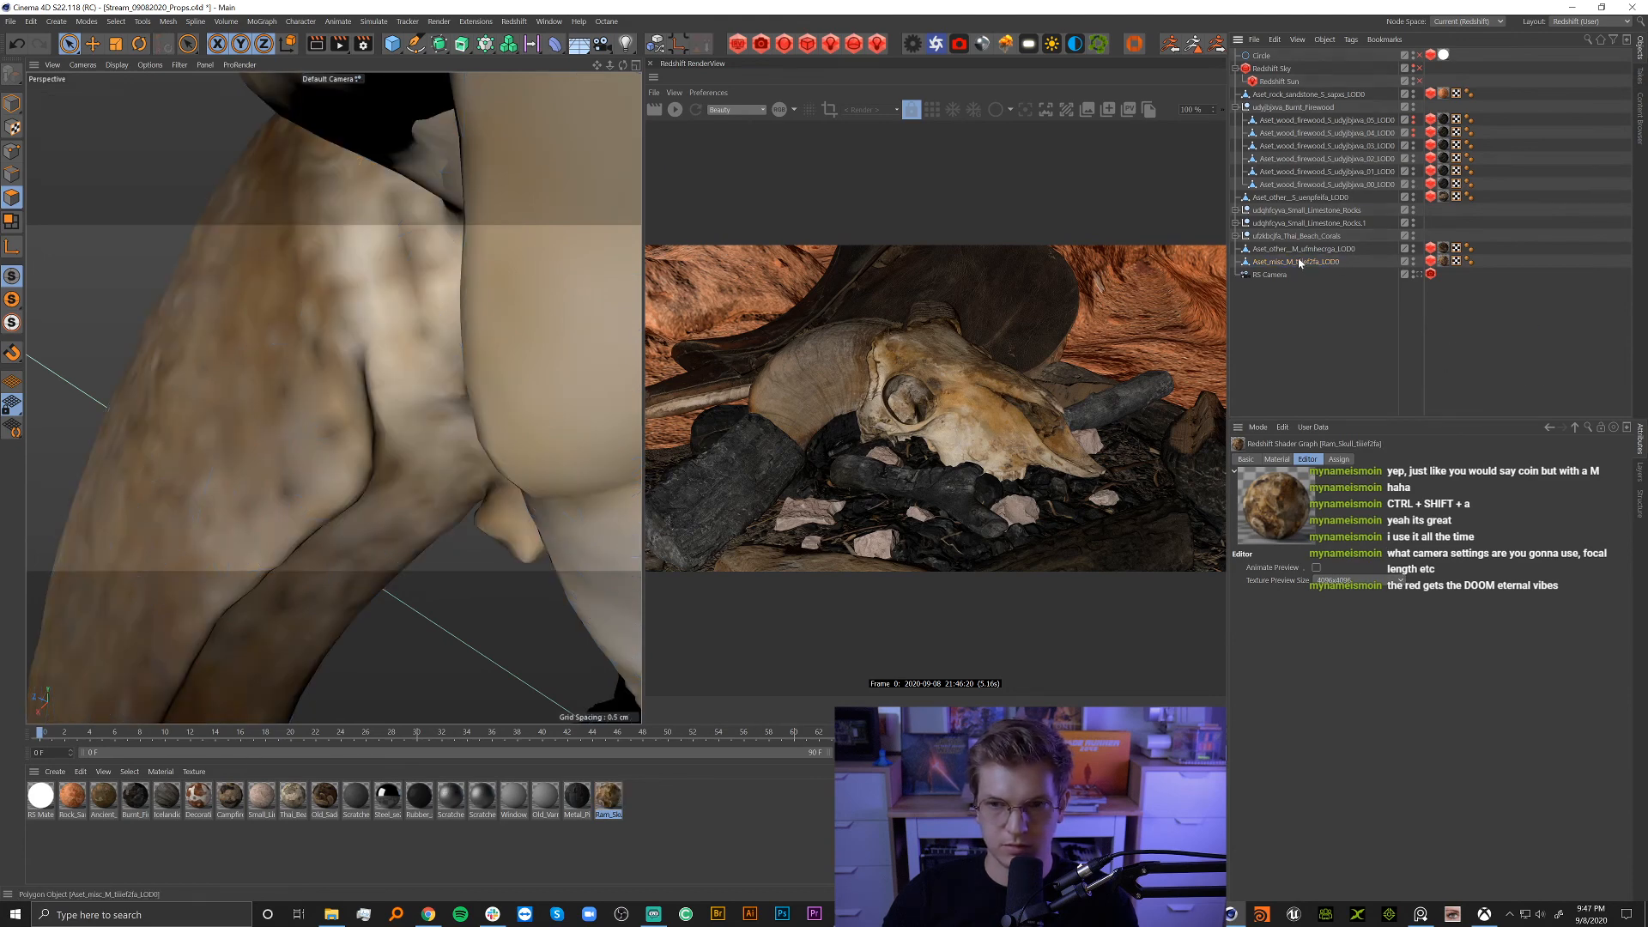
pyautogui.click(1301, 263)
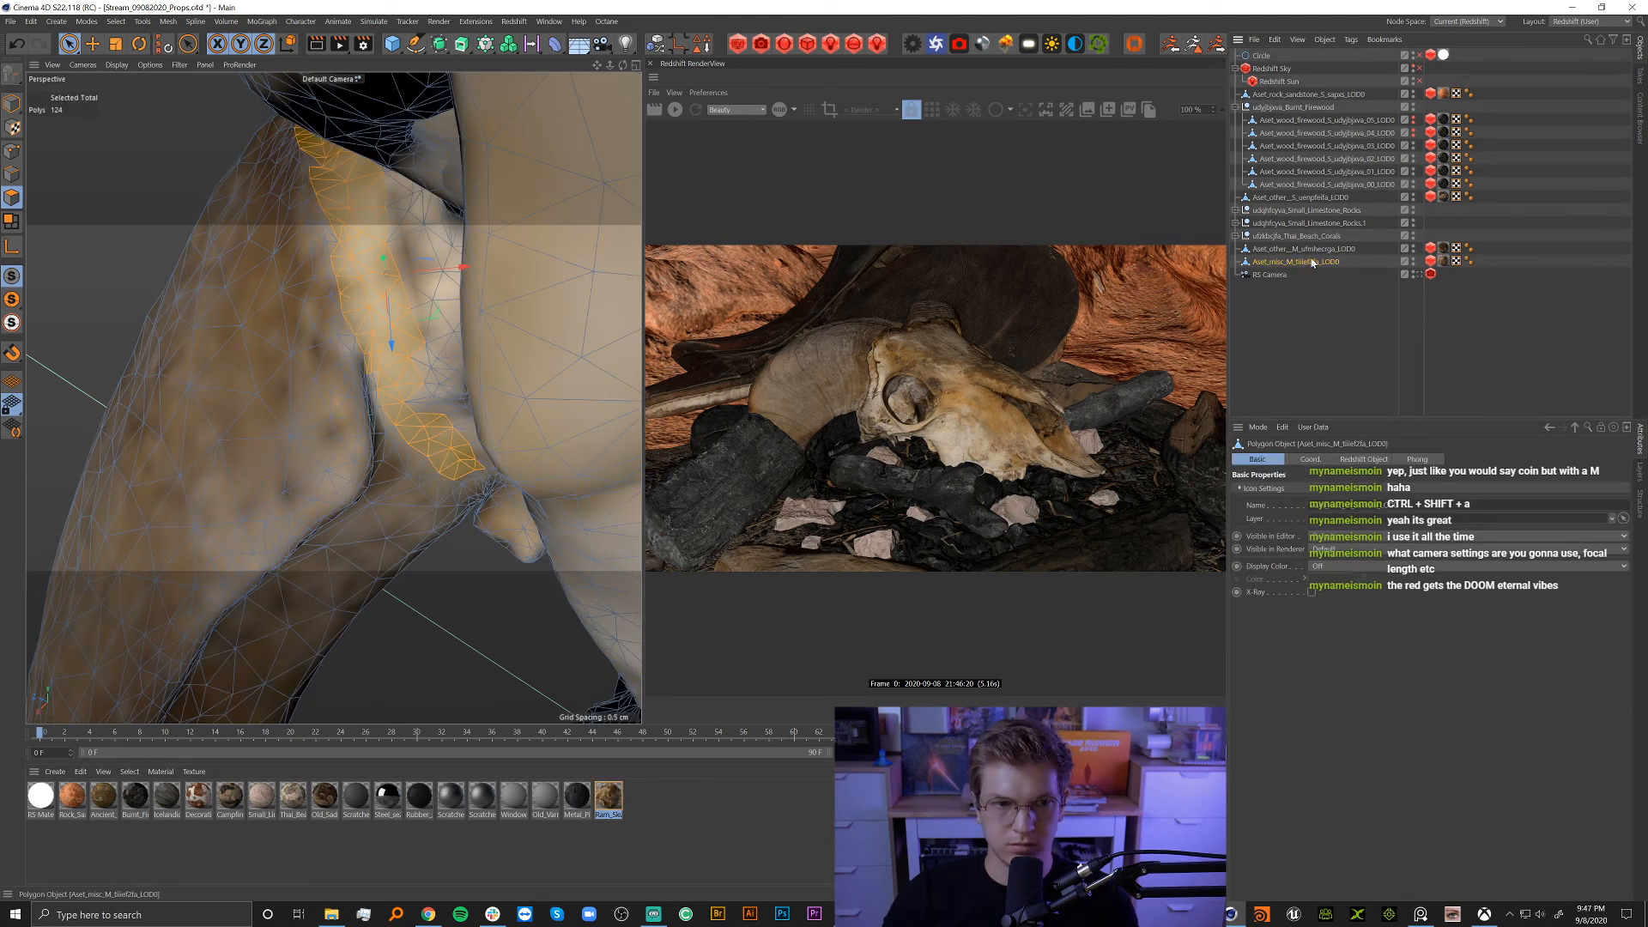
pyautogui.scroll(-6, 412, 403)
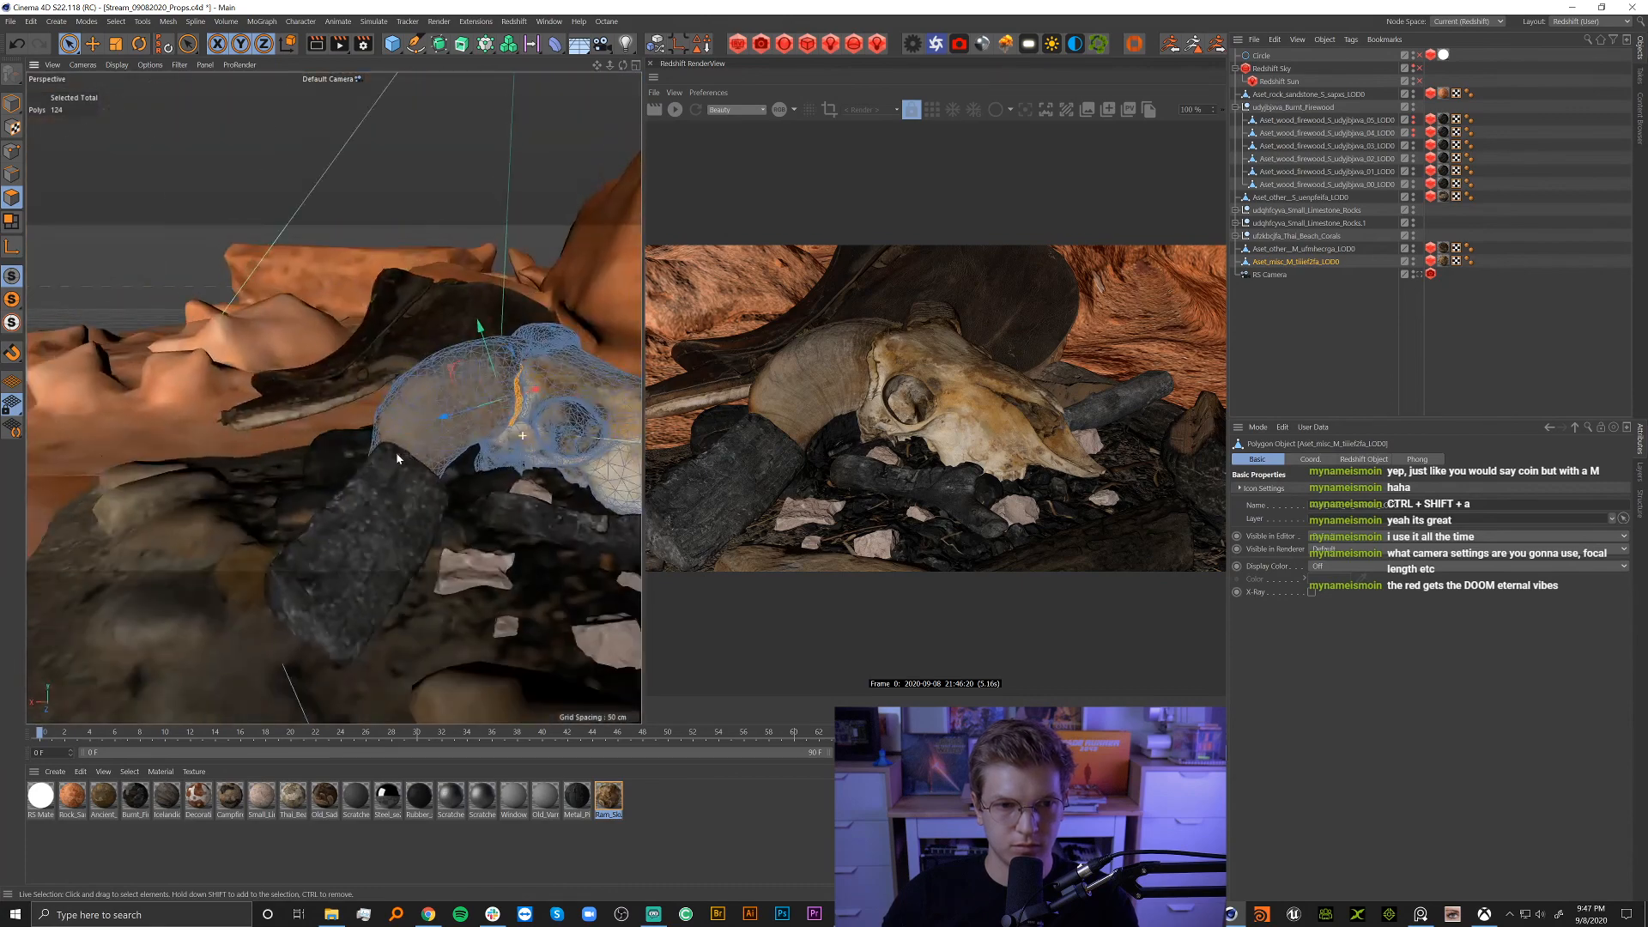
pyautogui.scroll(8, 399, 451)
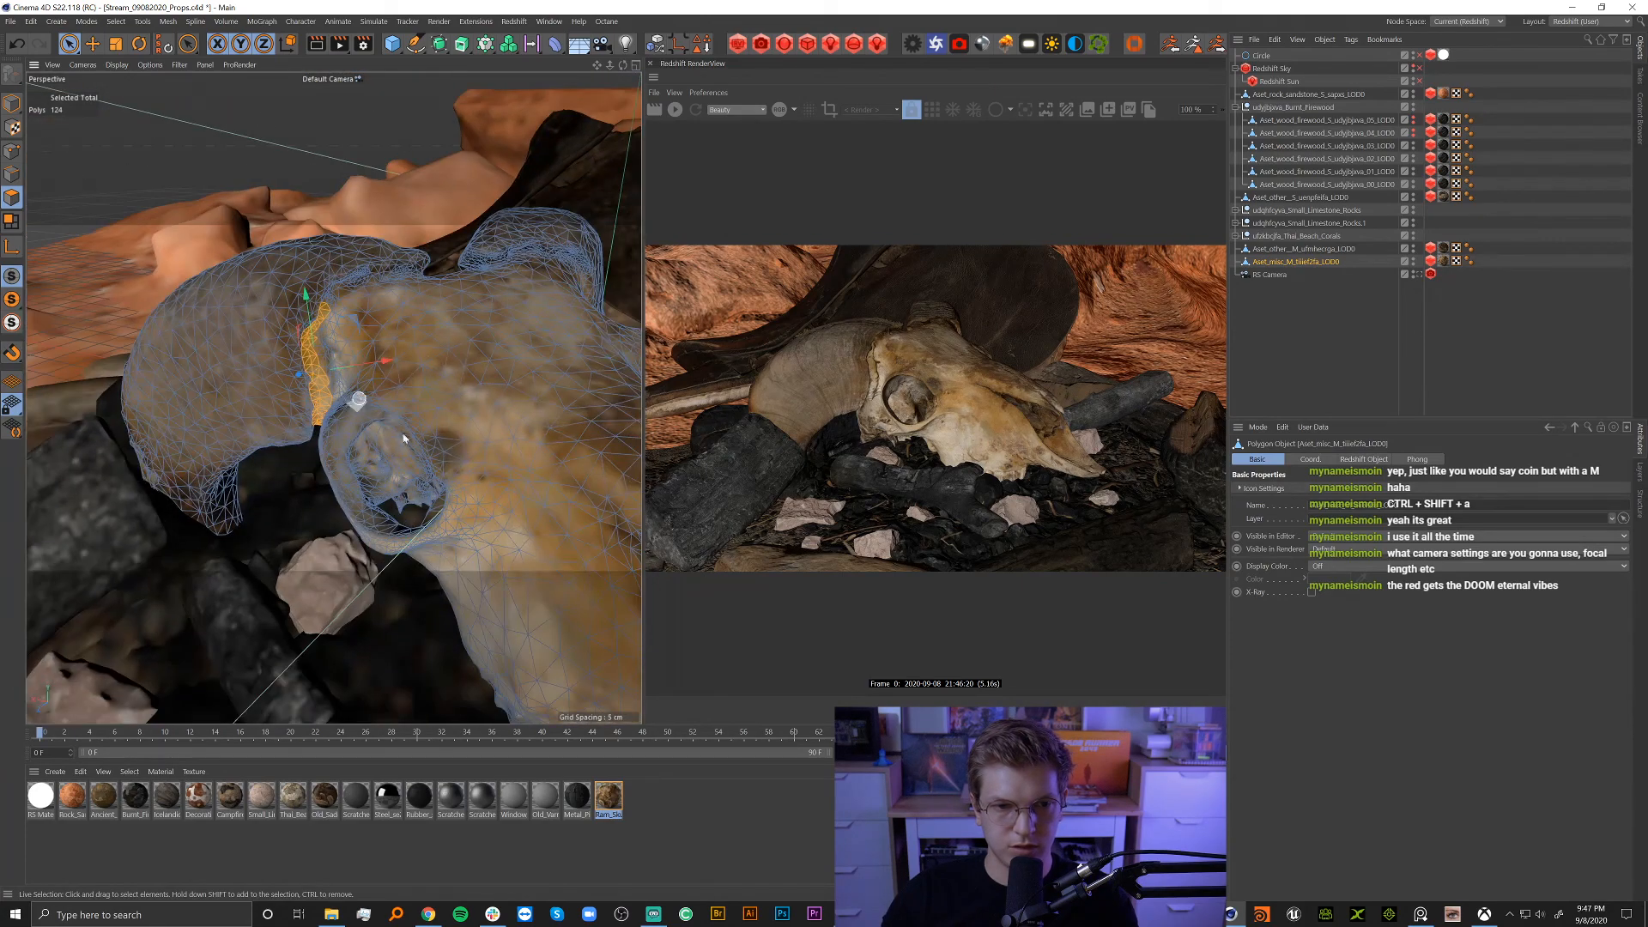
# Copy the Albedo texture's file path from the ram skull material's shader graph and close the graph.
pyautogui.doubleClick(608, 796)
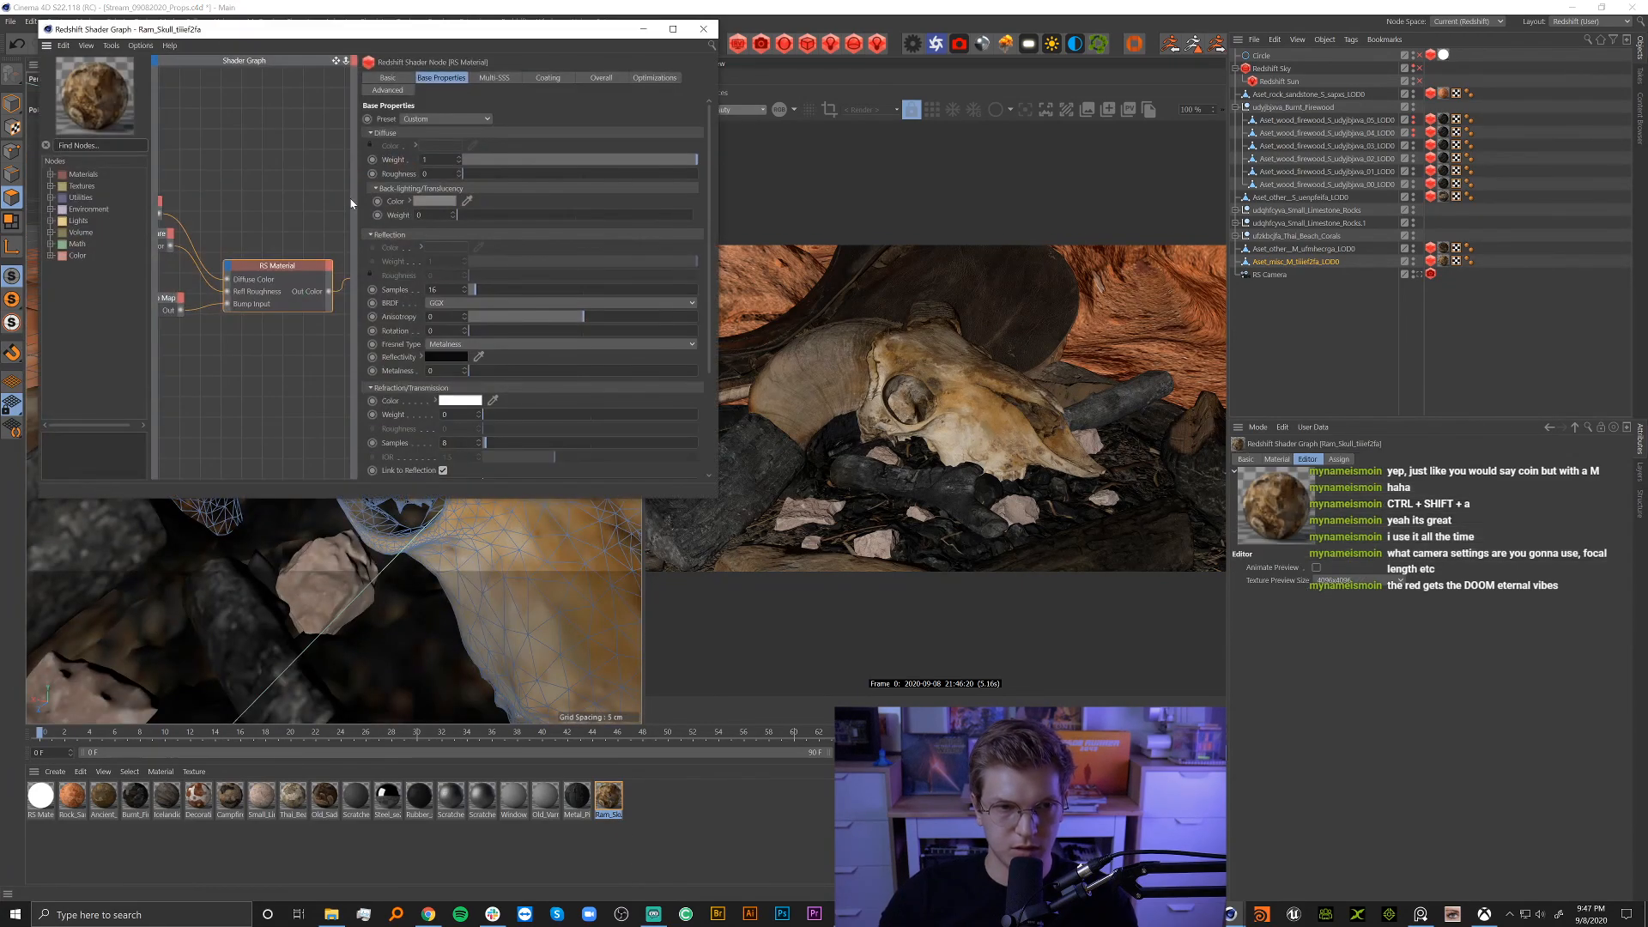
pyautogui.scroll(-3, 259, 207)
pyautogui.scroll(3, 183, 163)
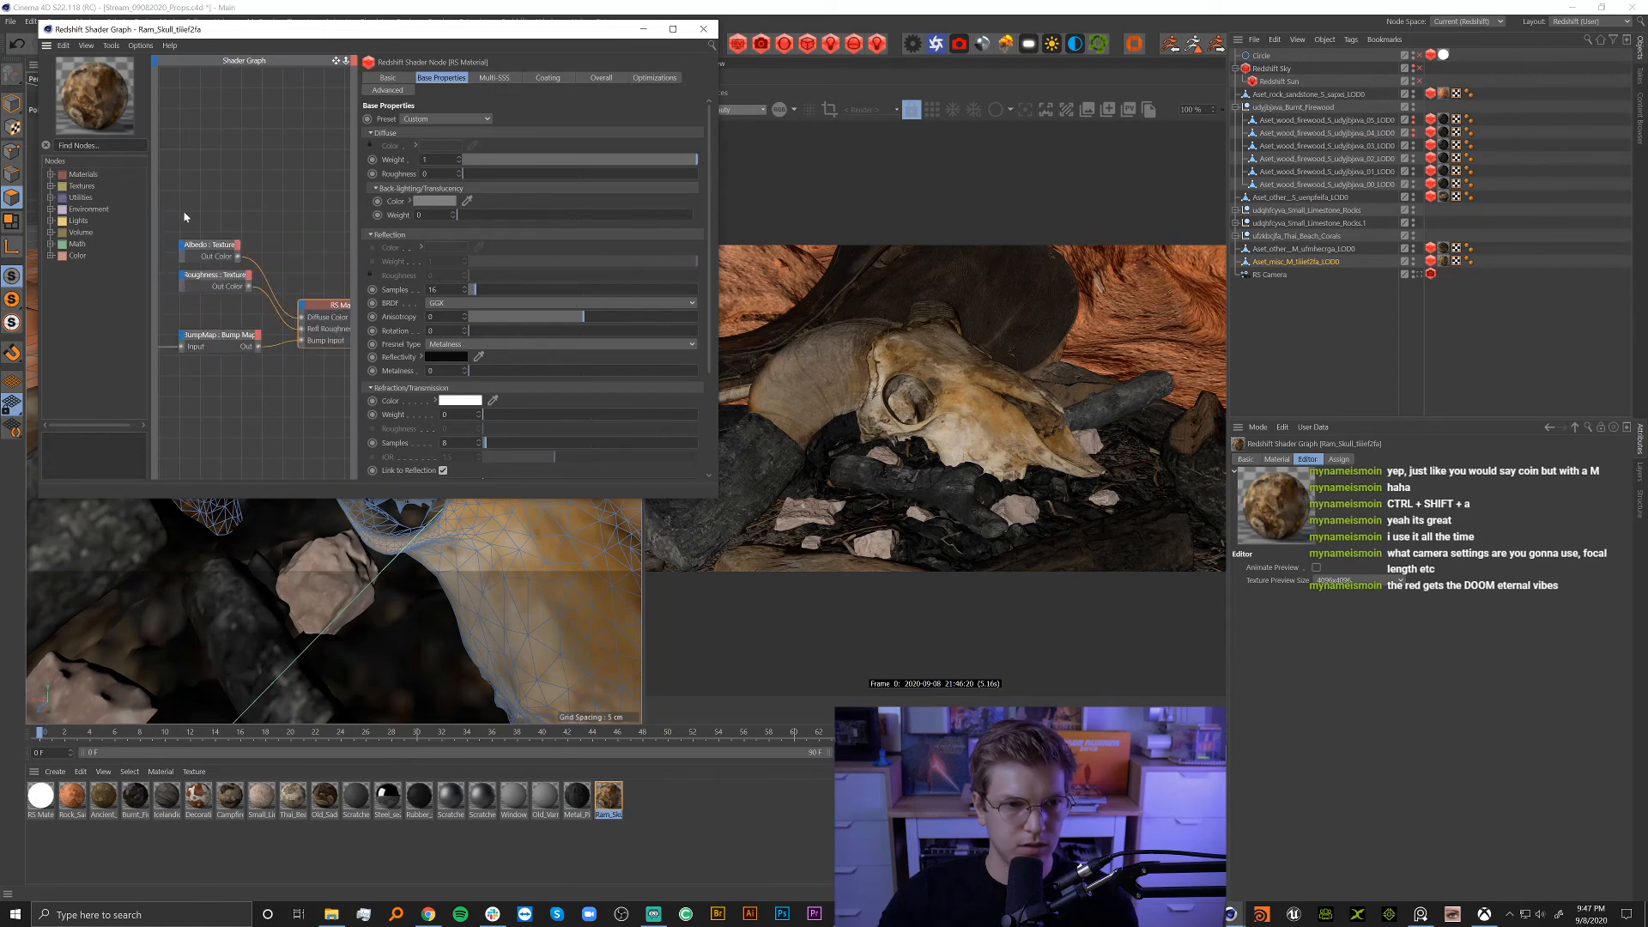
pyautogui.moveTo(184, 207); pyautogui.dragTo(230, 260)
pyautogui.click(417, 77)
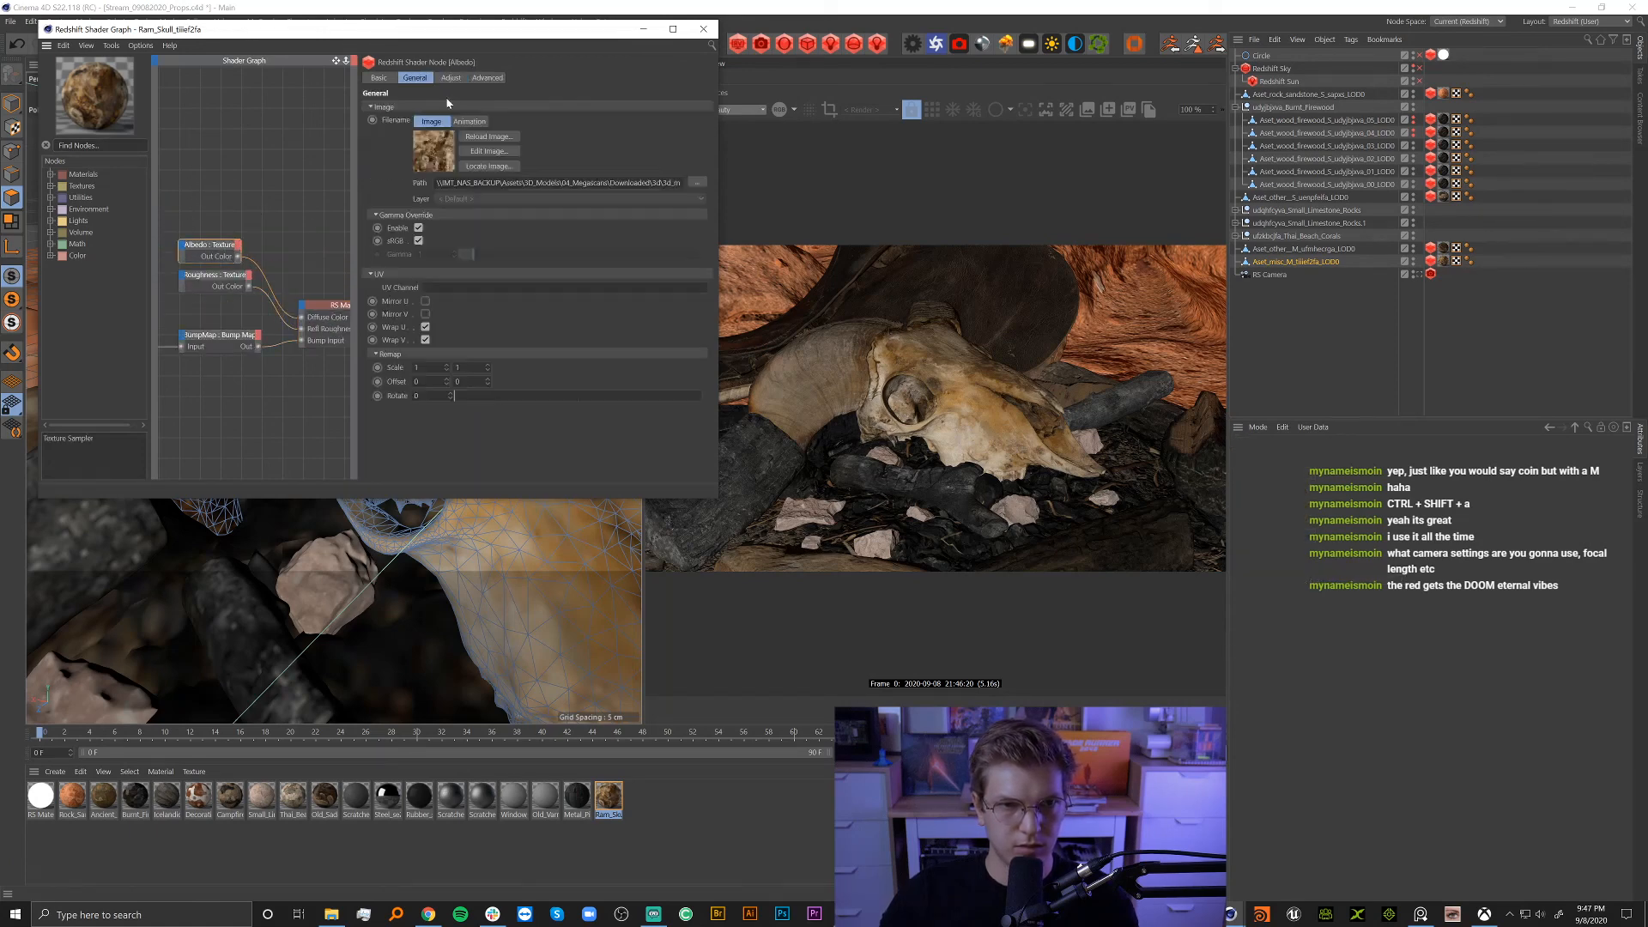
pyautogui.doubleClick(484, 183)
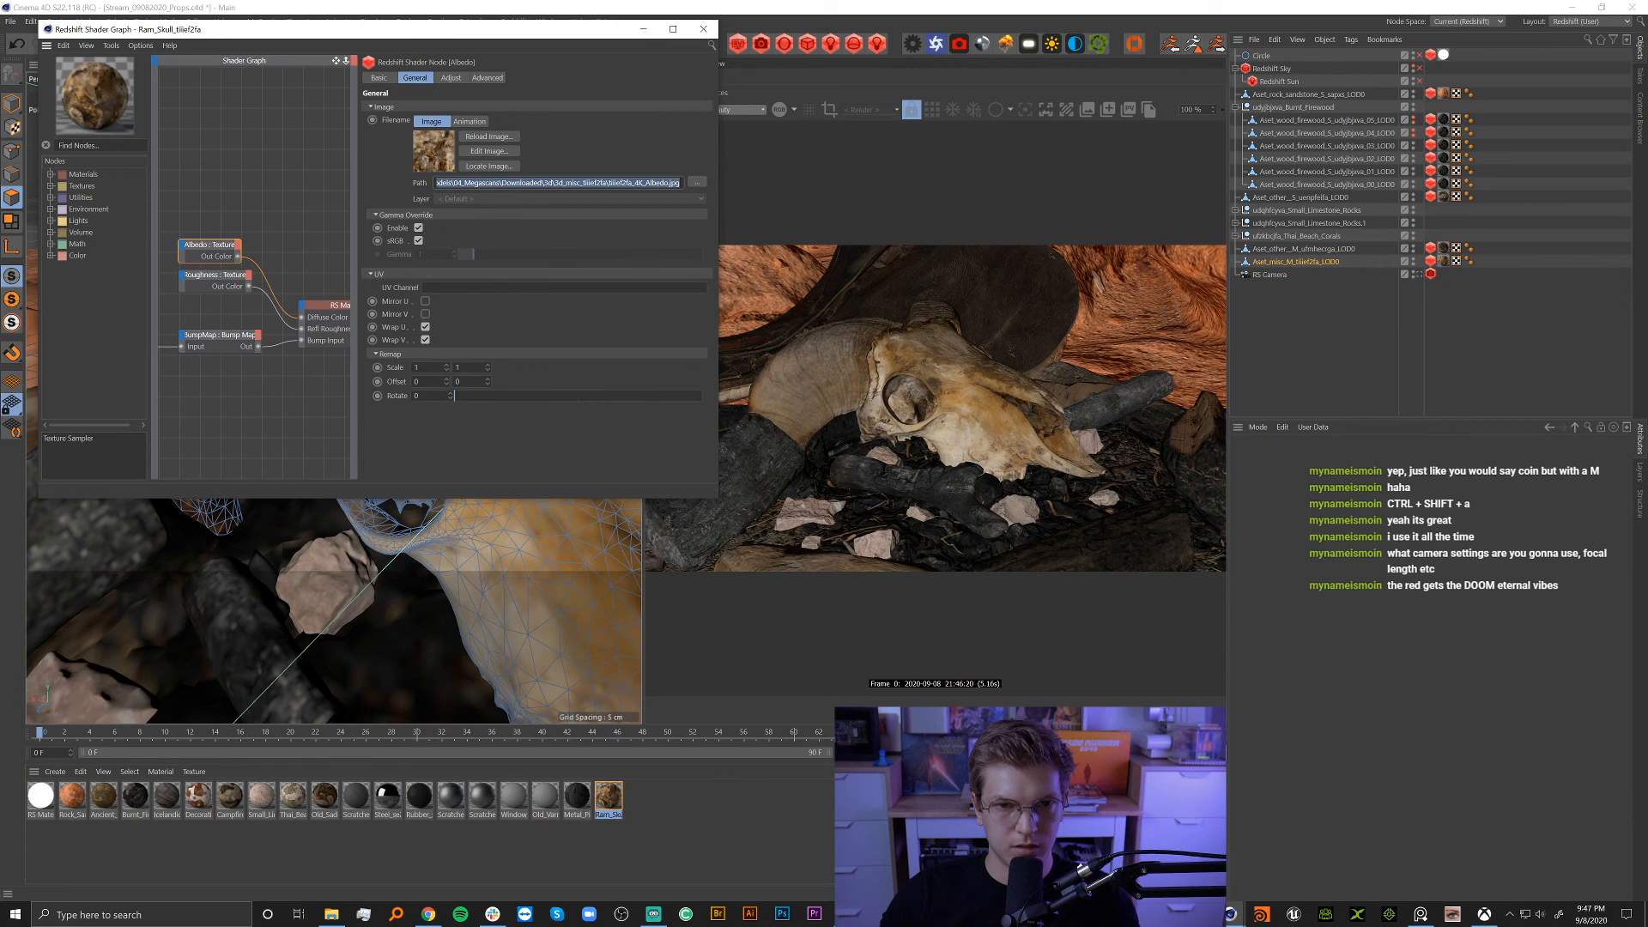
pyautogui.click(703, 29)
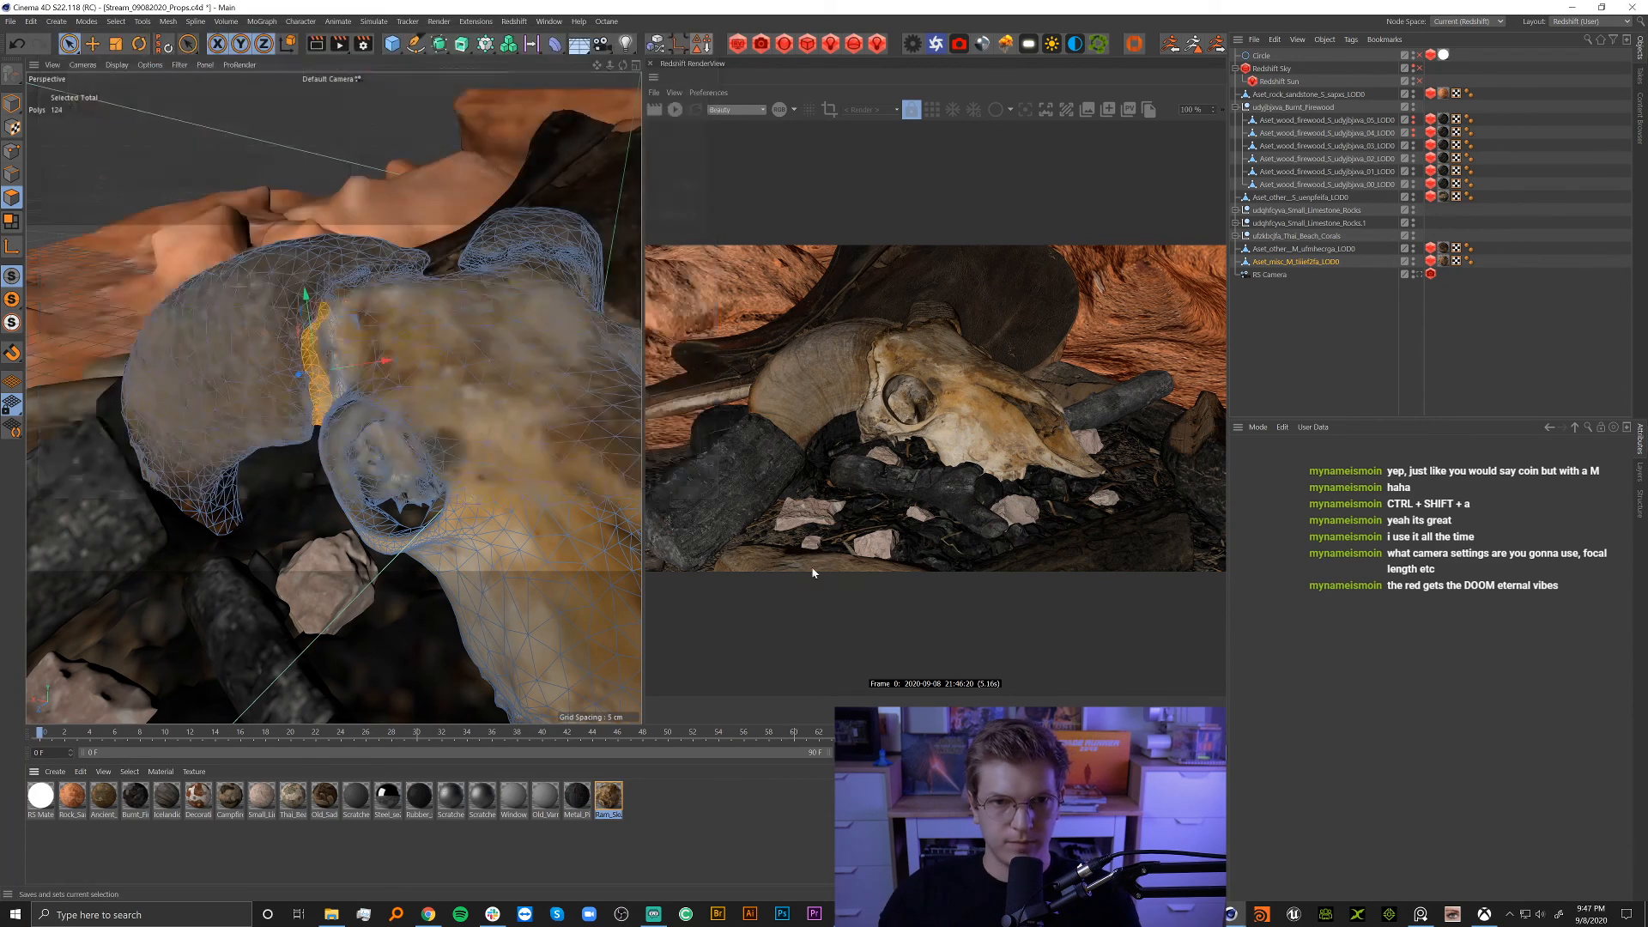
# Create a standard material and load the copied ram skull albedo image as its Color texture.
pyautogui.doubleClick(729, 834)
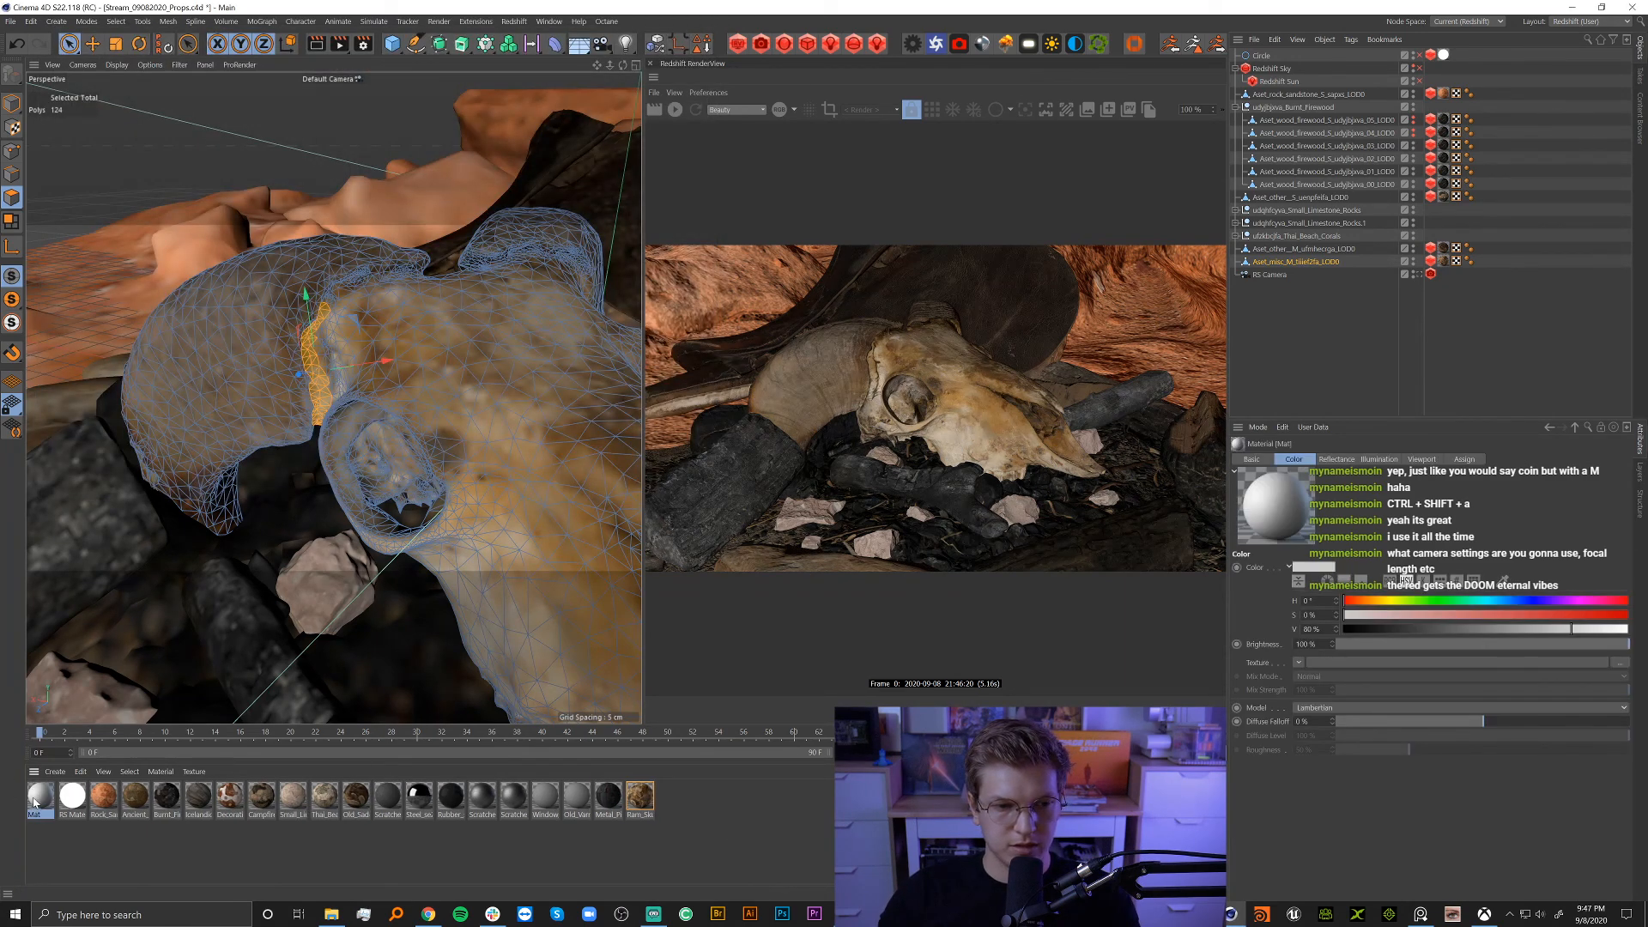
pyautogui.click(1297, 663)
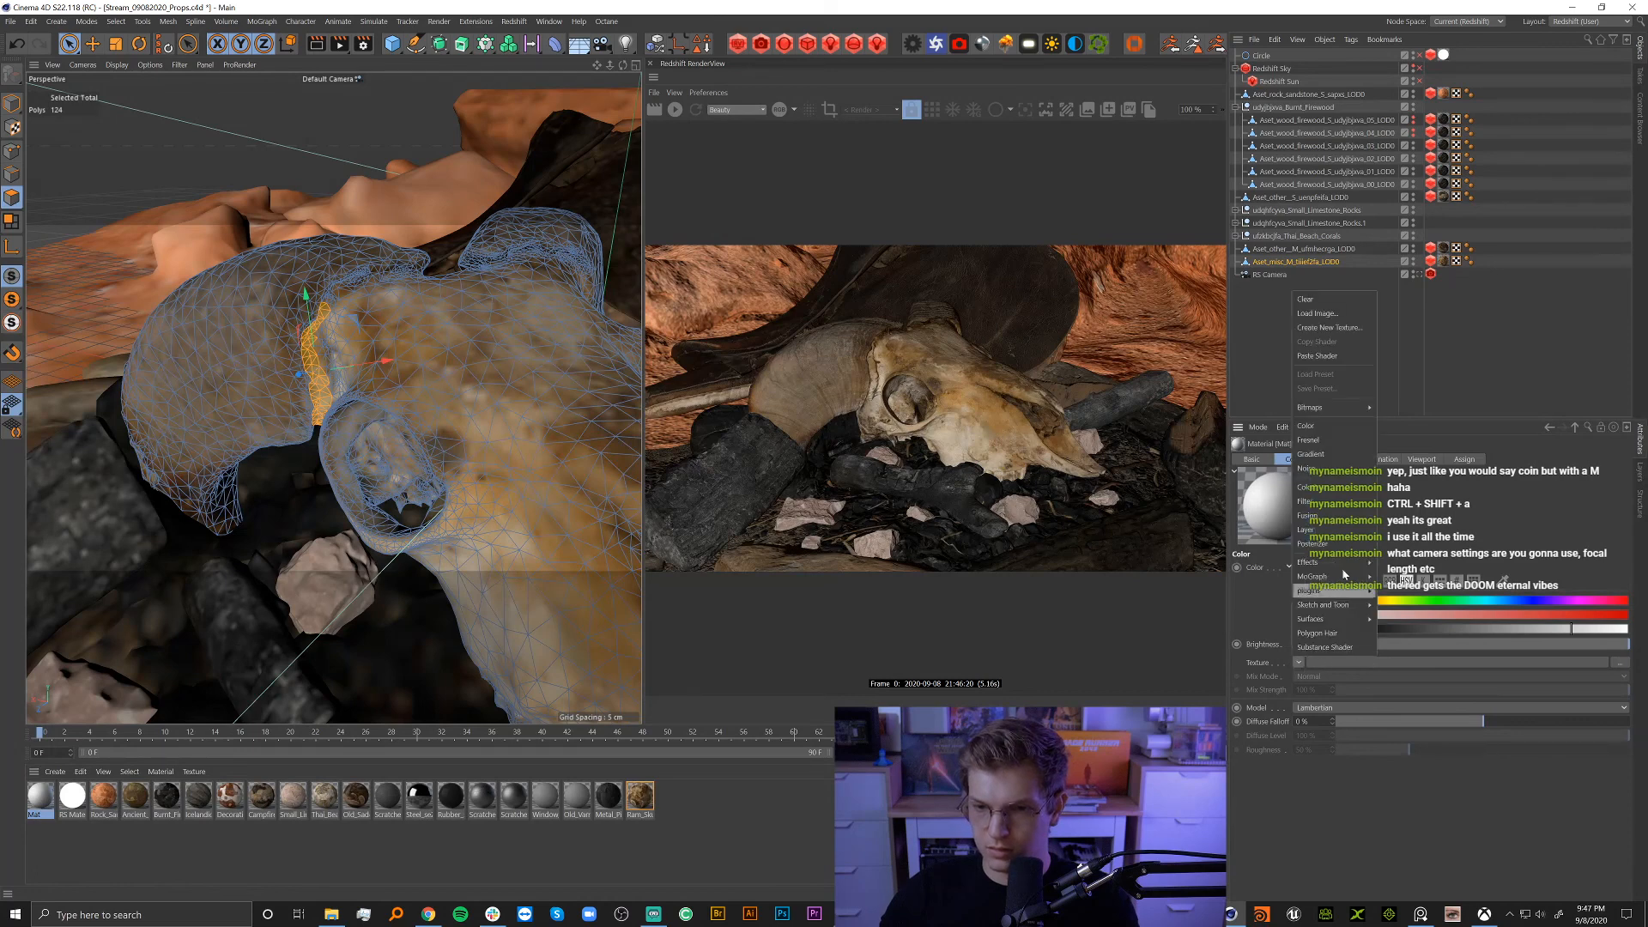
pyautogui.moveTo(1365, 408)
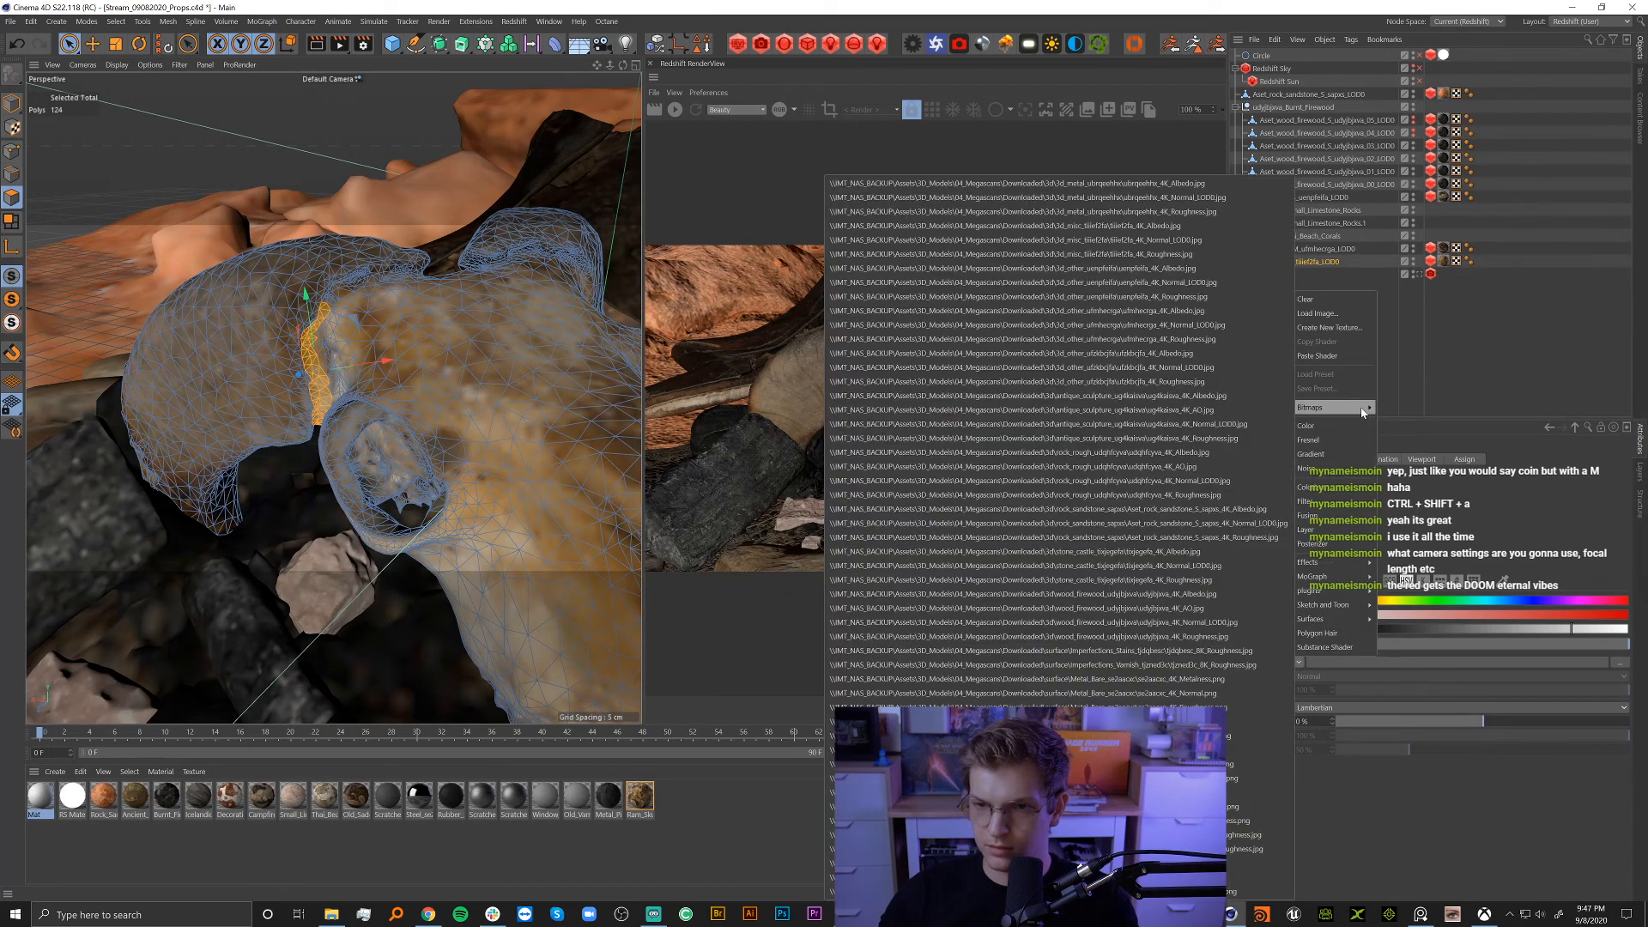
pyautogui.click(1241, 380)
pyautogui.click(1303, 697)
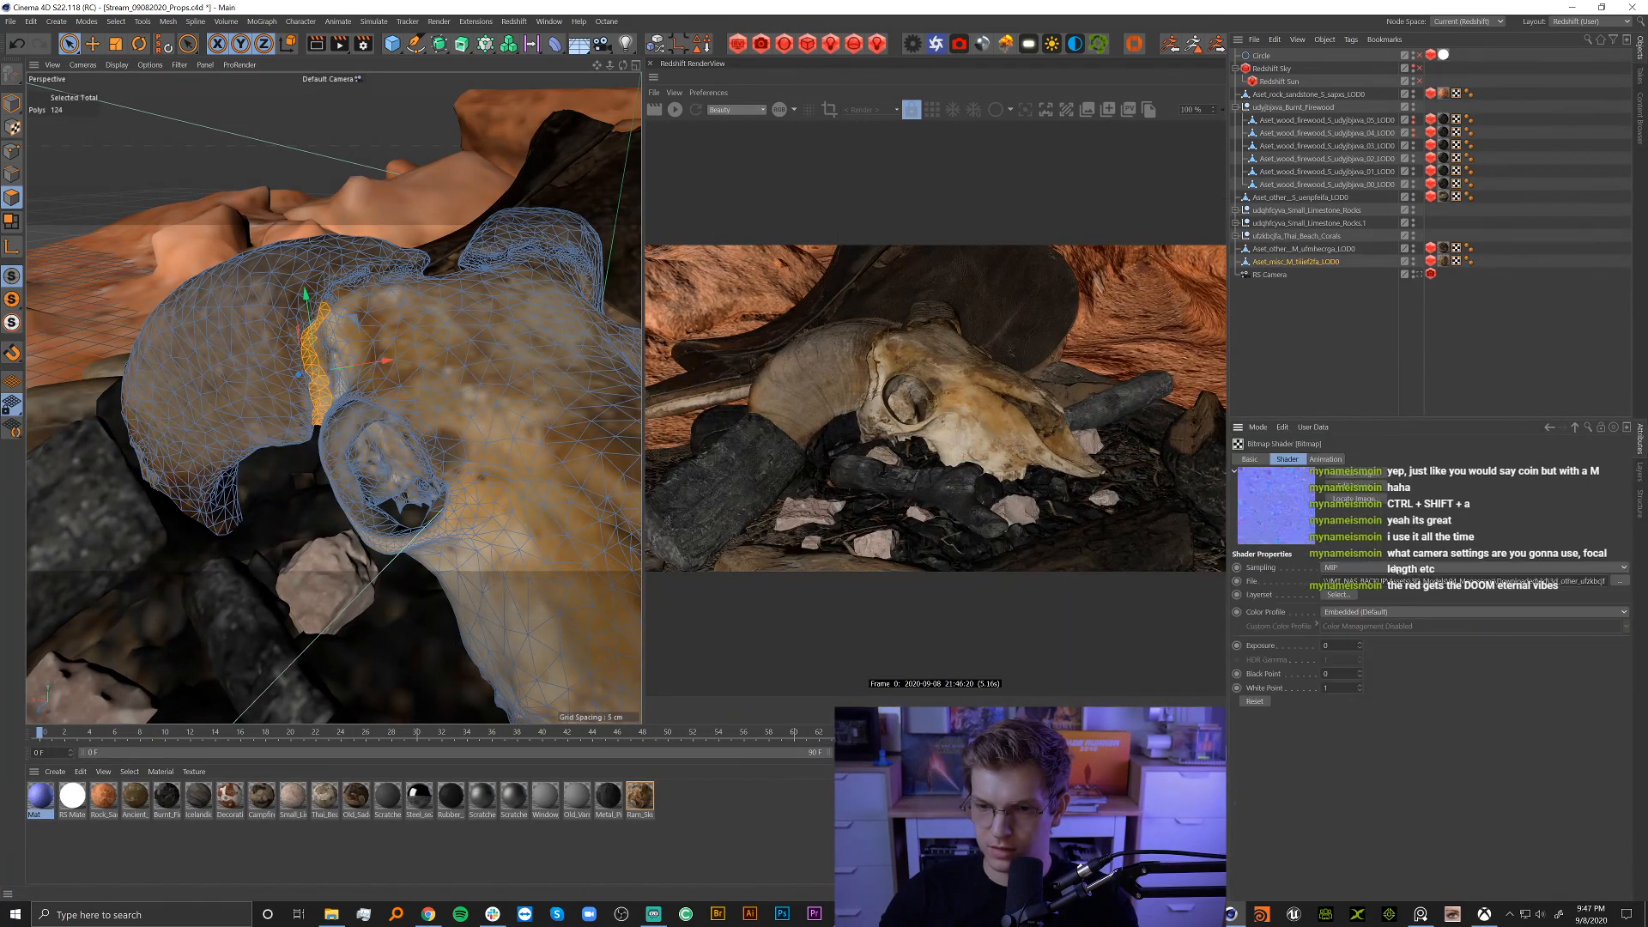
pyautogui.hotkey('ctrl', 'v')
pyautogui.press('Return')
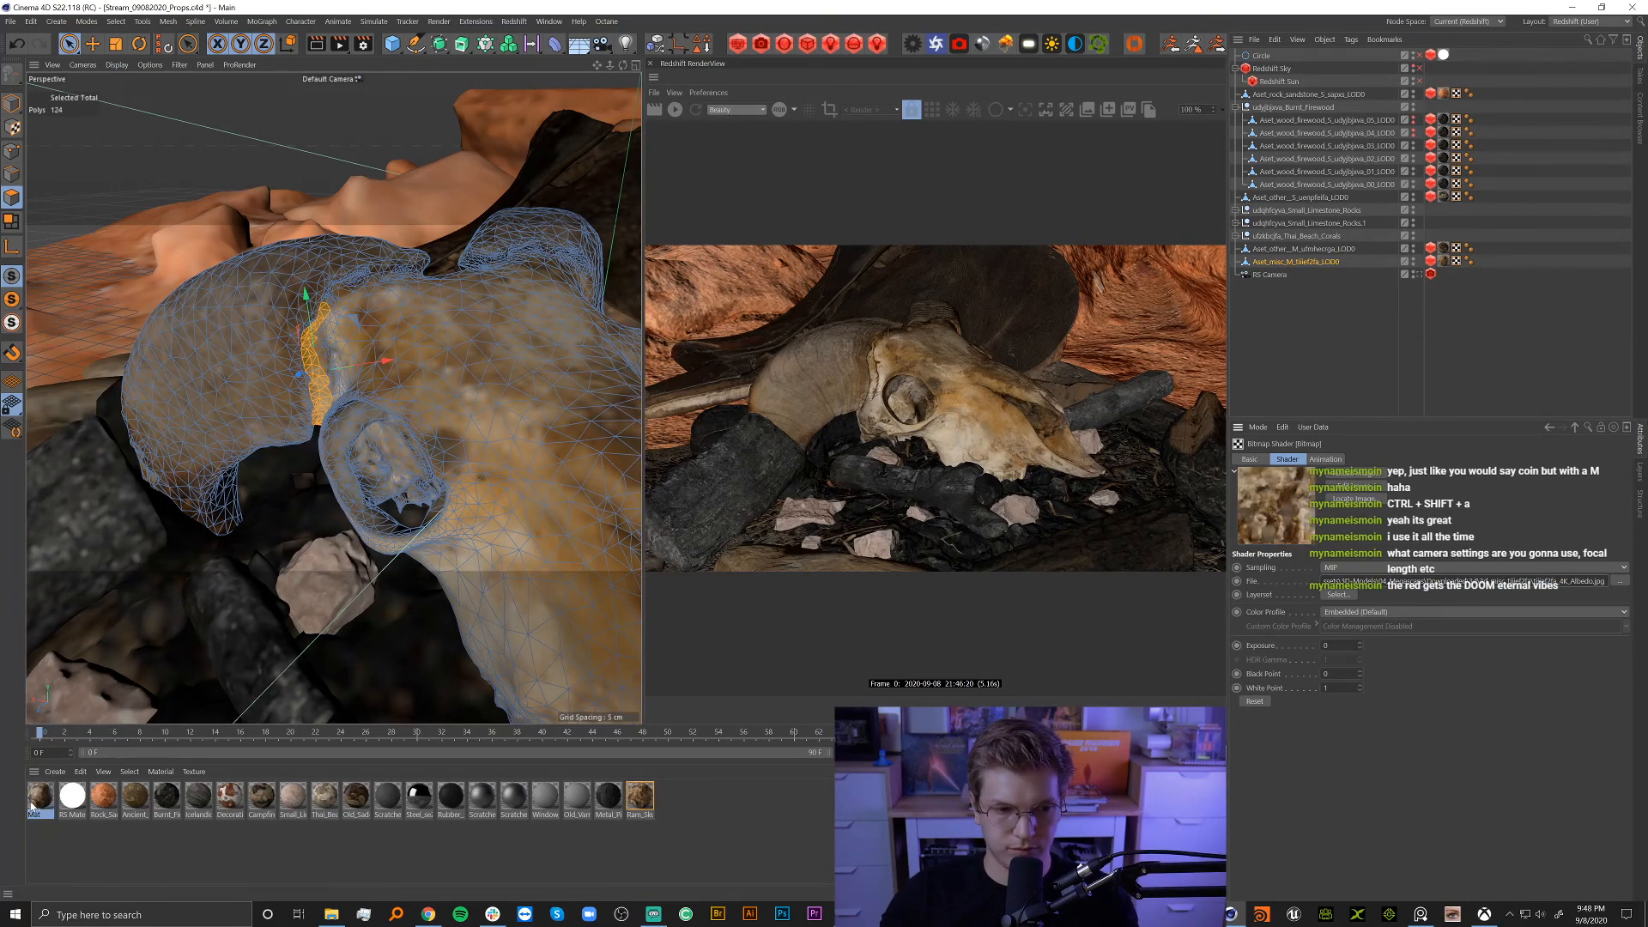
# Set the new material's viewport Texture Preview Size to 4096x4096 and assign it to the ram skull's material tag.
pyautogui.click(33, 803)
pyautogui.click(1336, 460)
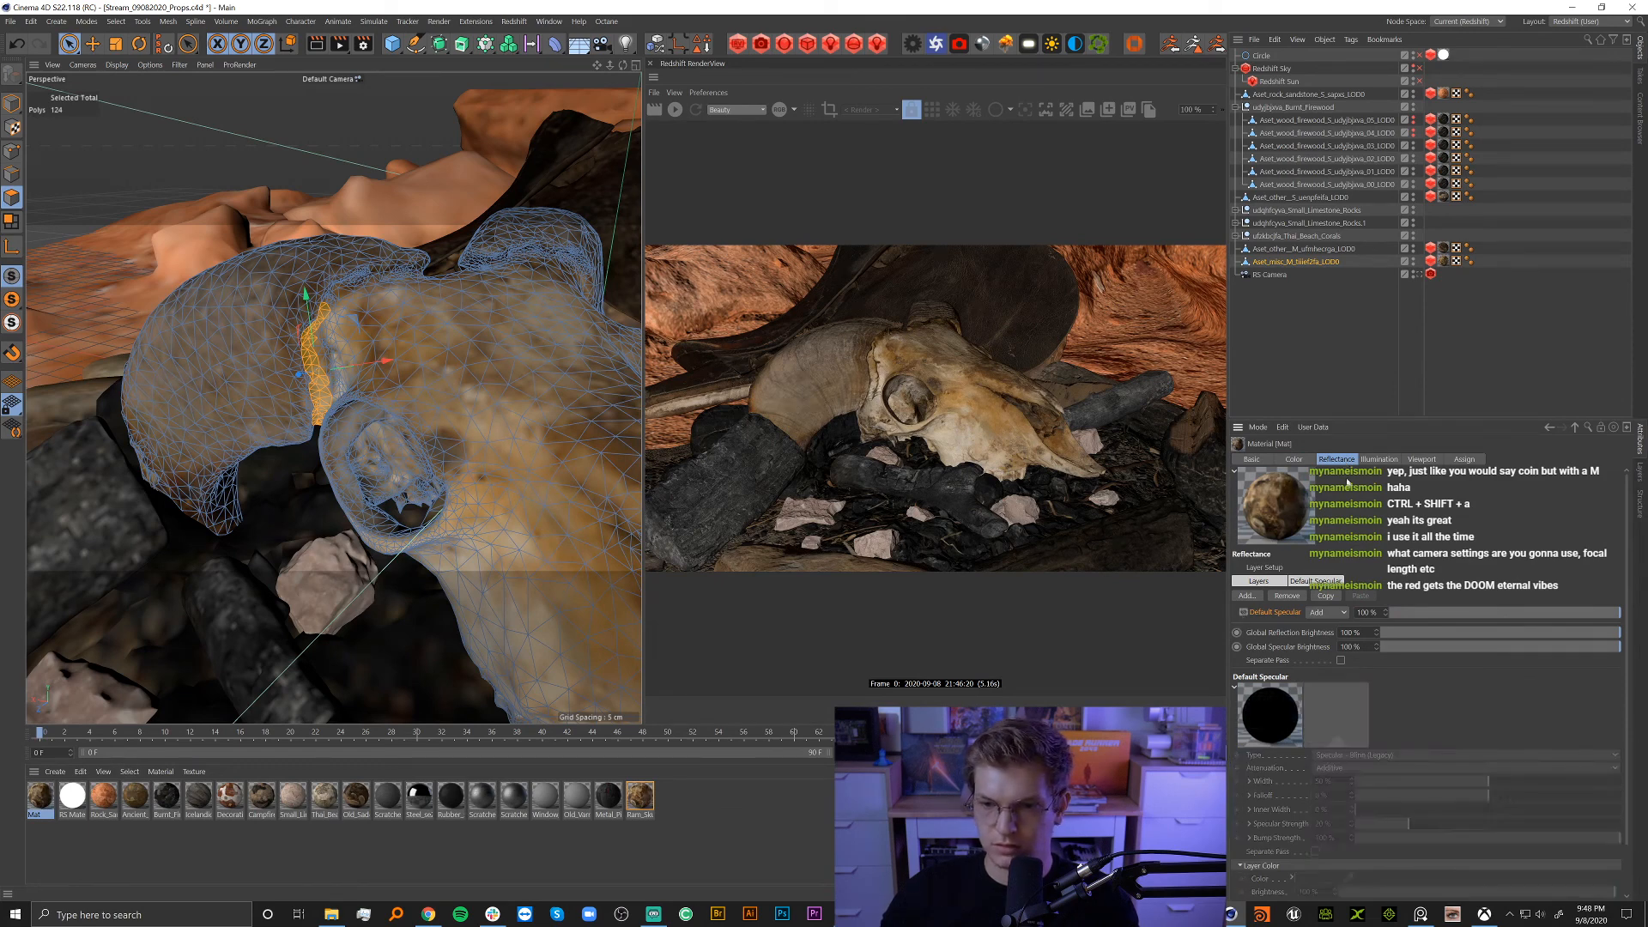
pyautogui.click(1301, 460)
pyautogui.click(1461, 460)
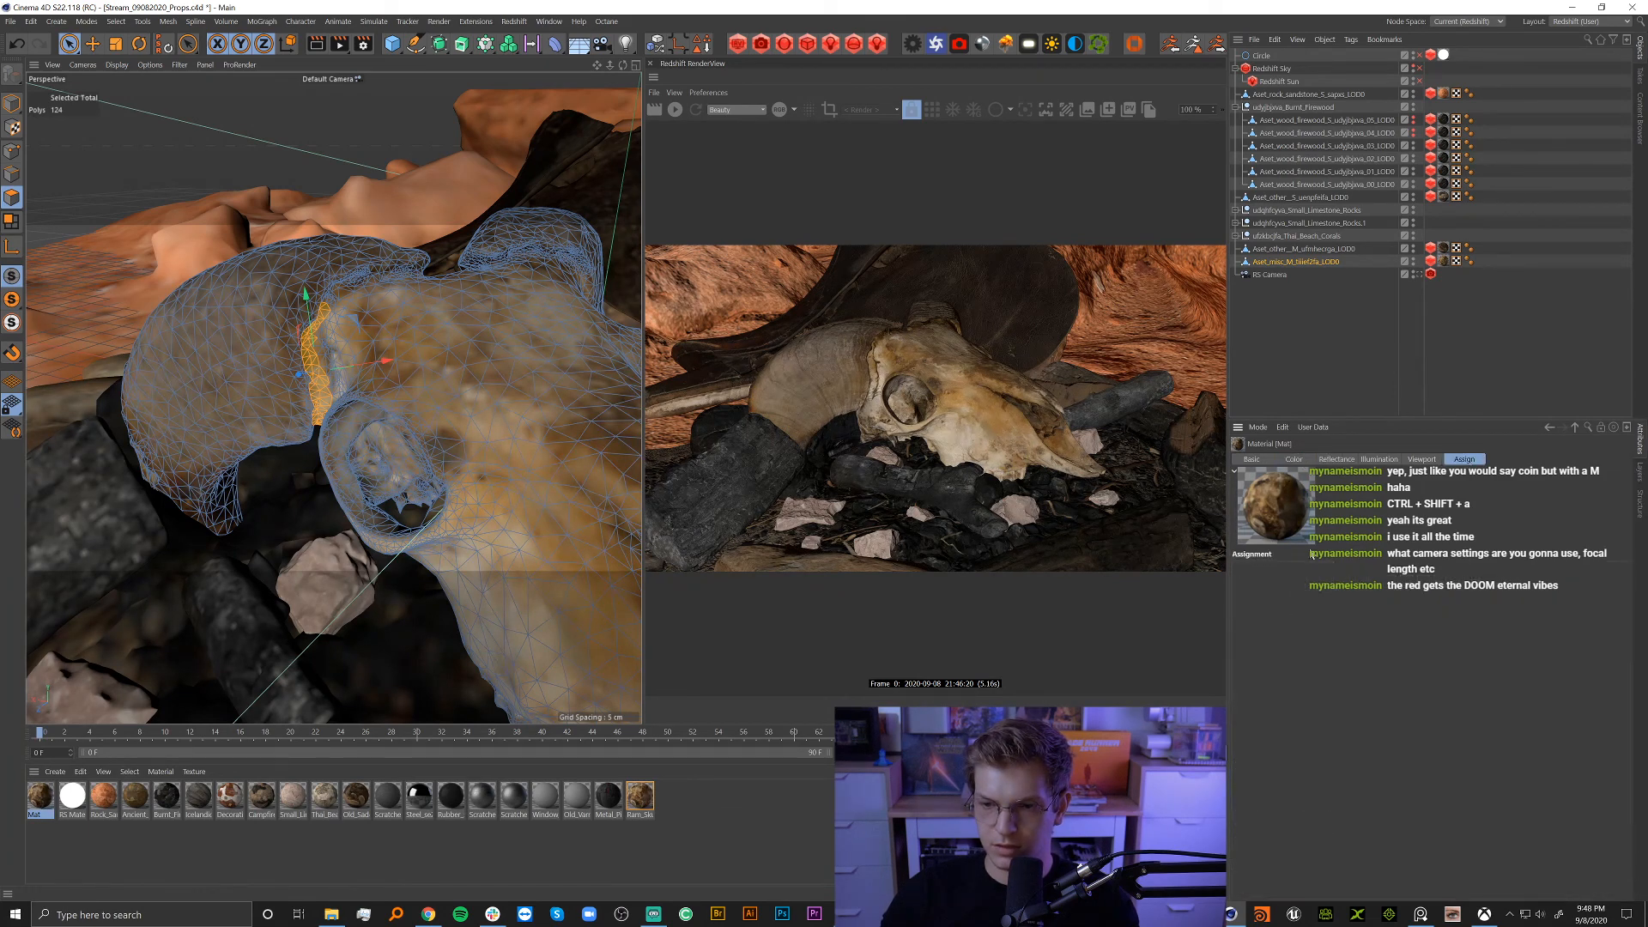
pyautogui.click(1421, 460)
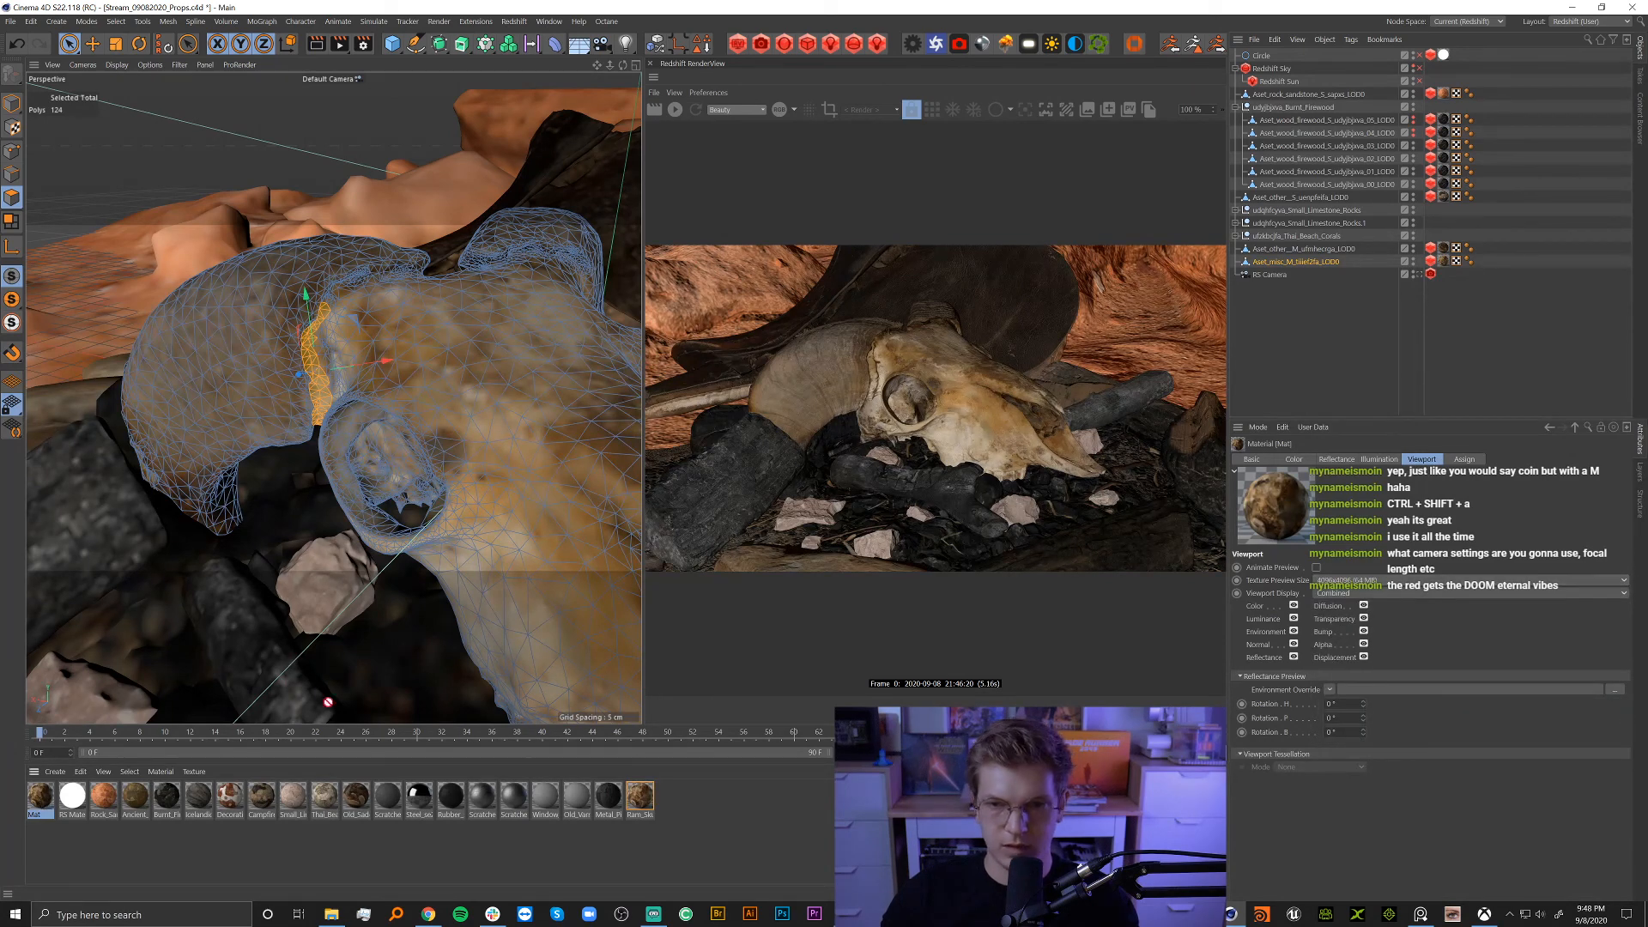
pyautogui.moveTo(1449, 266); pyautogui.dragTo(1450, 268)
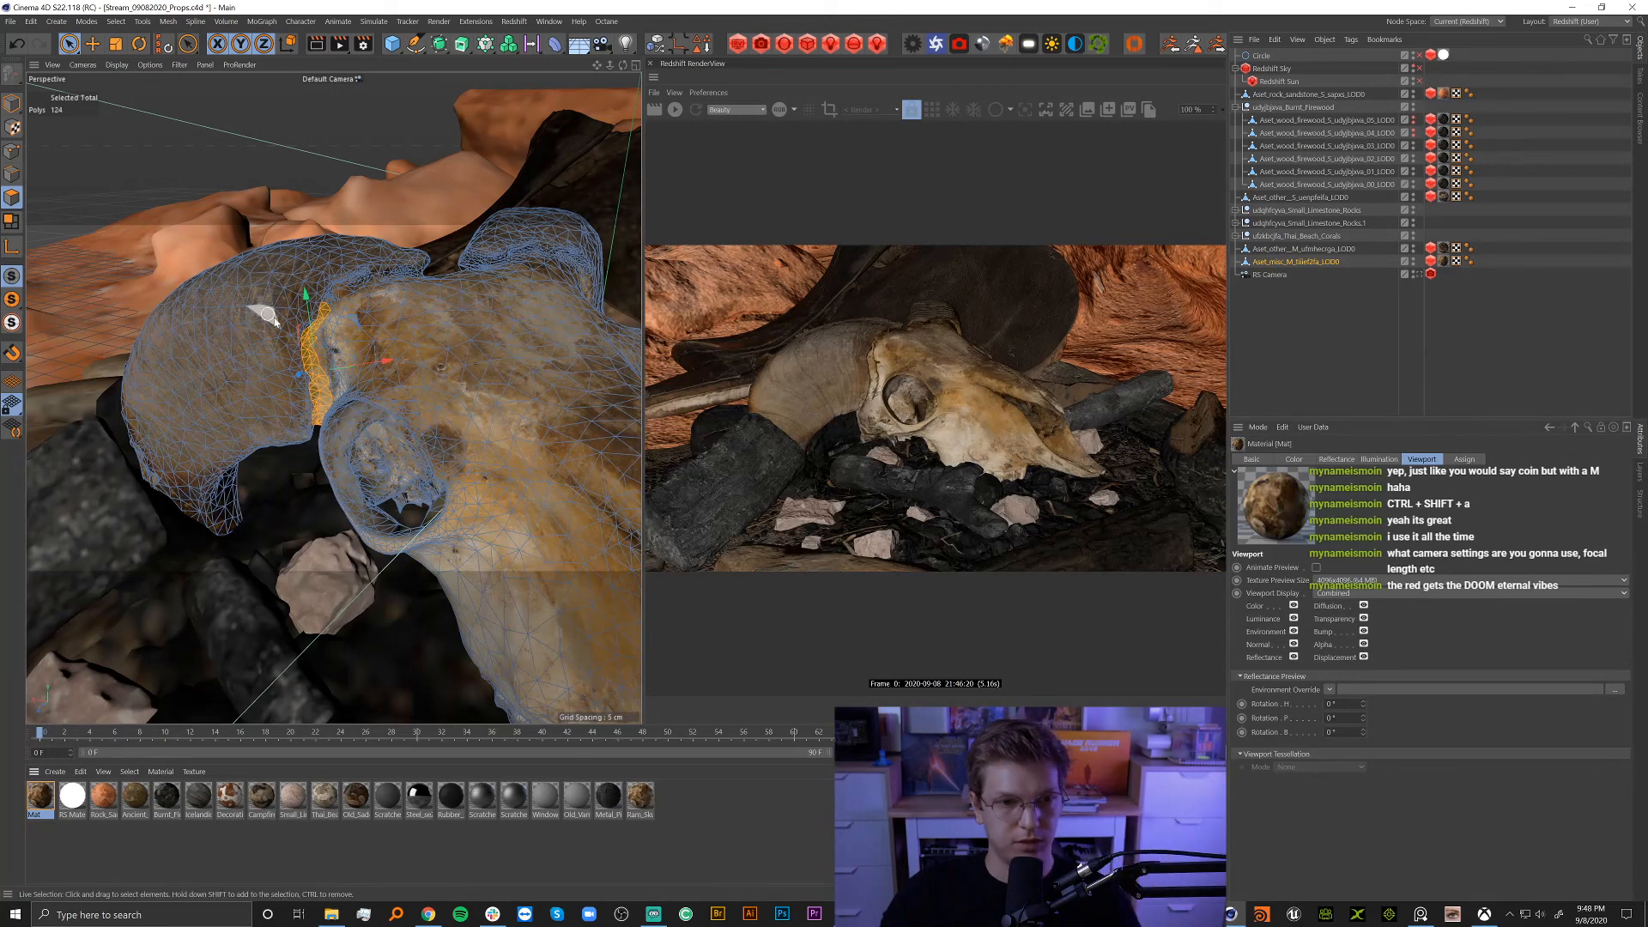
# Remove the stray horn-side polygons from the selected strip along the skull's near horn seam.
pyautogui.press('s')
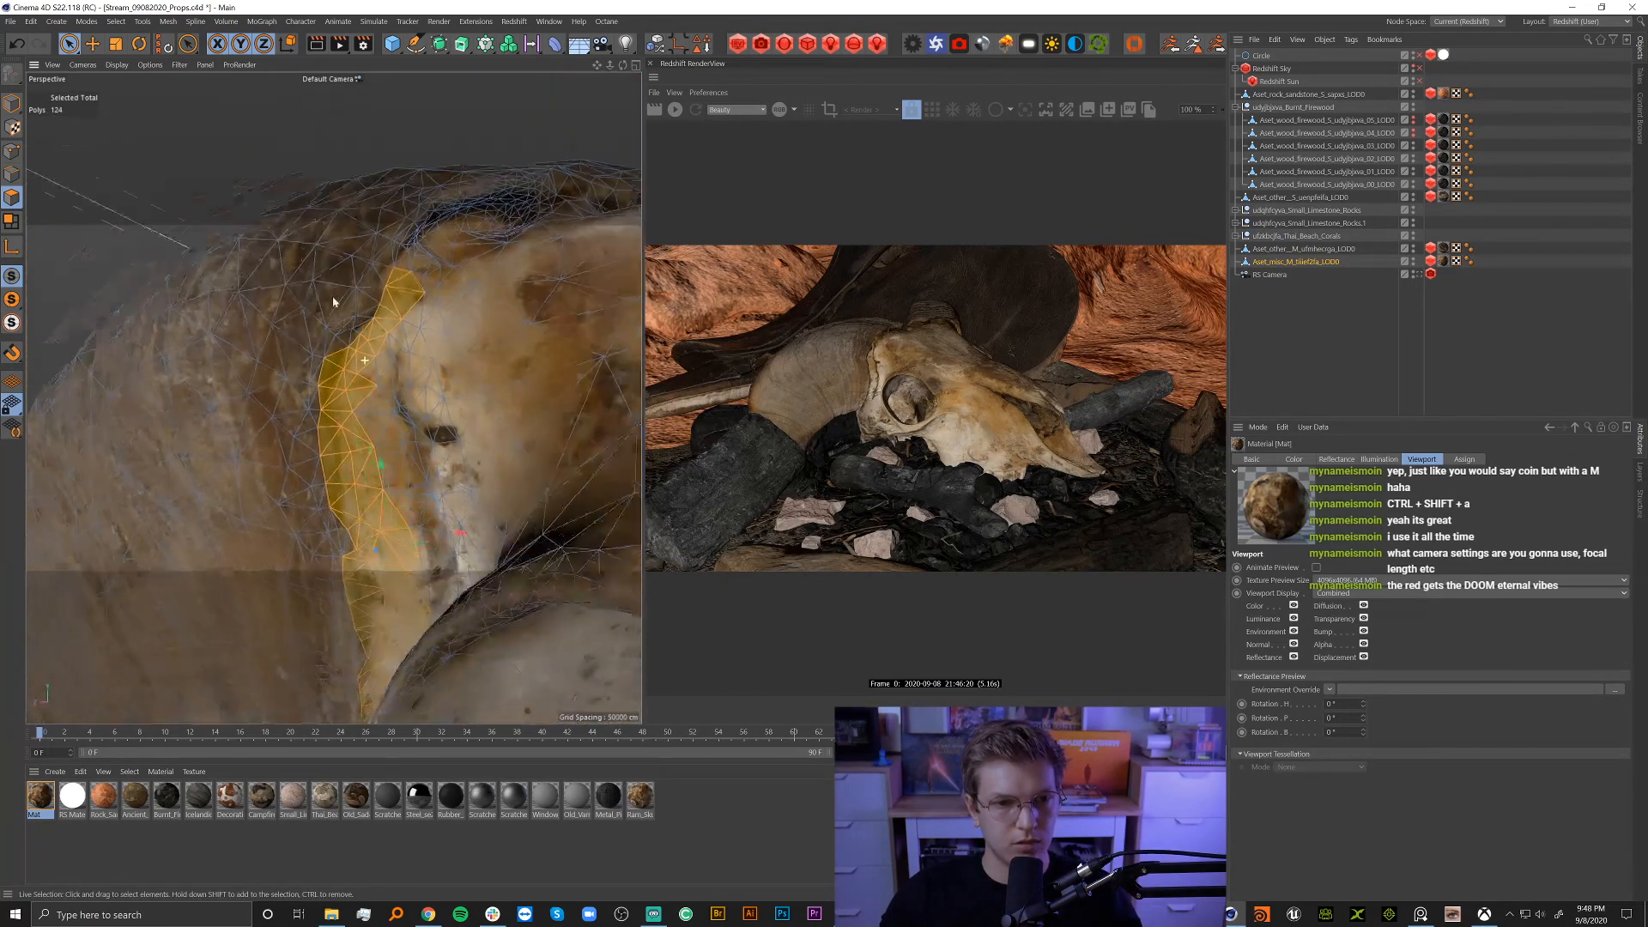
pyautogui.moveTo(324, 365)
pyautogui.keyDown('ctrl'); pyautogui.mouseDown()
pyautogui.moveTo(331, 515)
pyautogui.moveTo(358, 400)
pyautogui.mouseUp(); pyautogui.keyUp('ctrl')
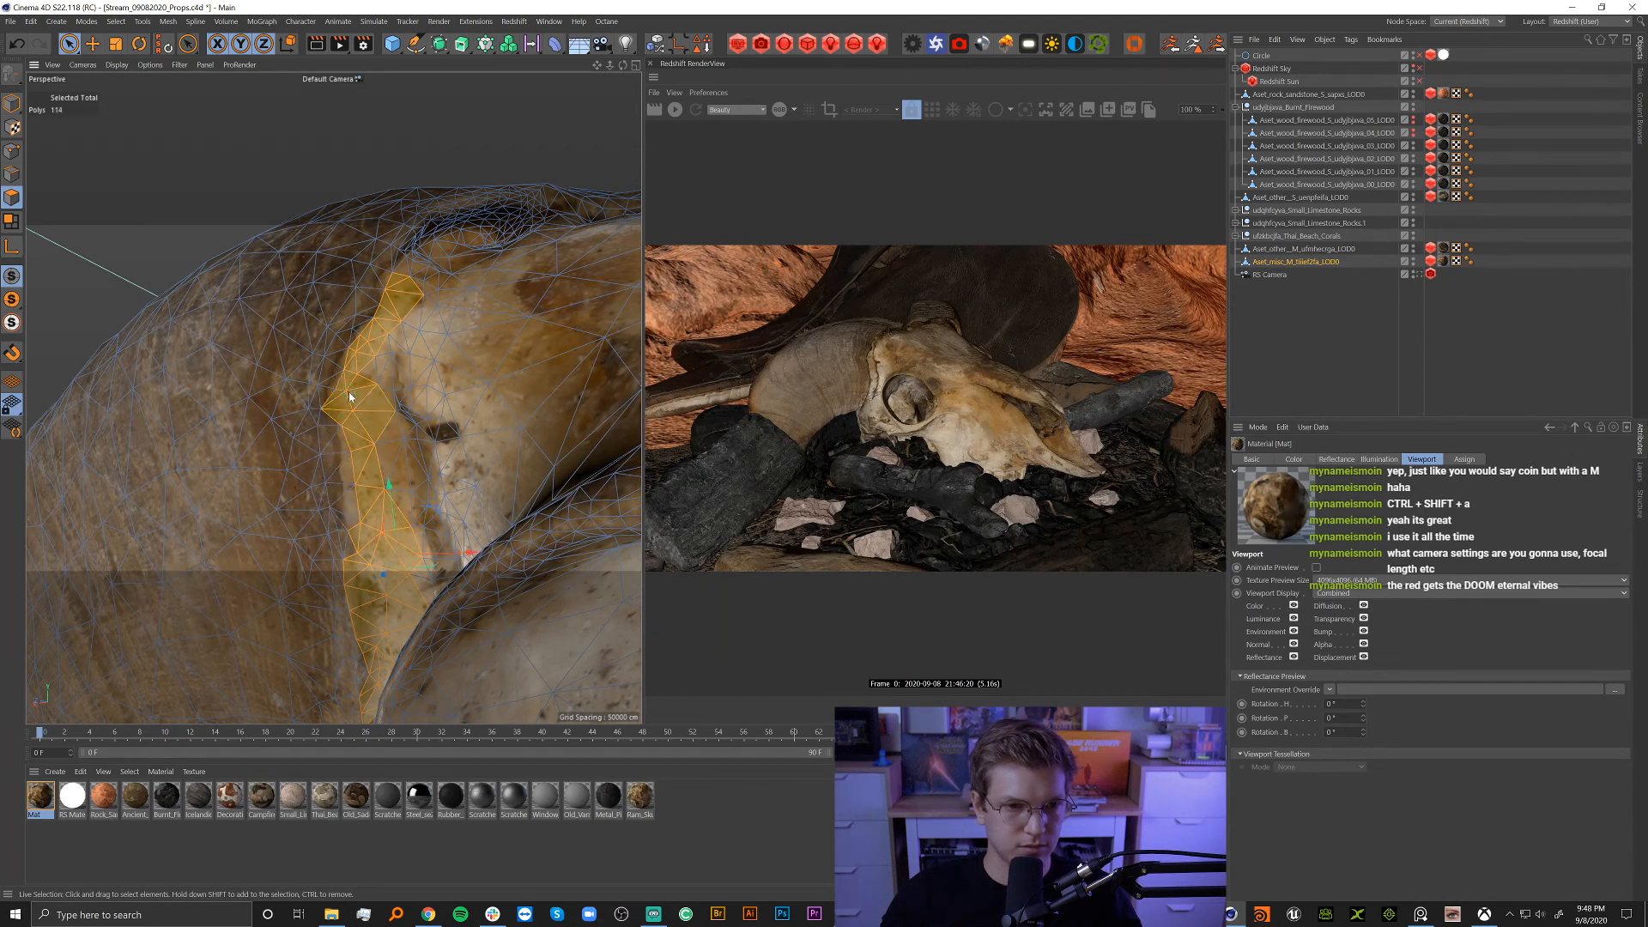
pyautogui.moveTo(367, 511)
pyautogui.keyDown('ctrl'); pyautogui.mouseDown()
pyautogui.moveTo(316, 446)
pyautogui.moveTo(335, 507)
pyautogui.moveTo(372, 529)
pyautogui.mouseUp(); pyautogui.keyUp('ctrl')
pyautogui.scroll(4, 372, 529)
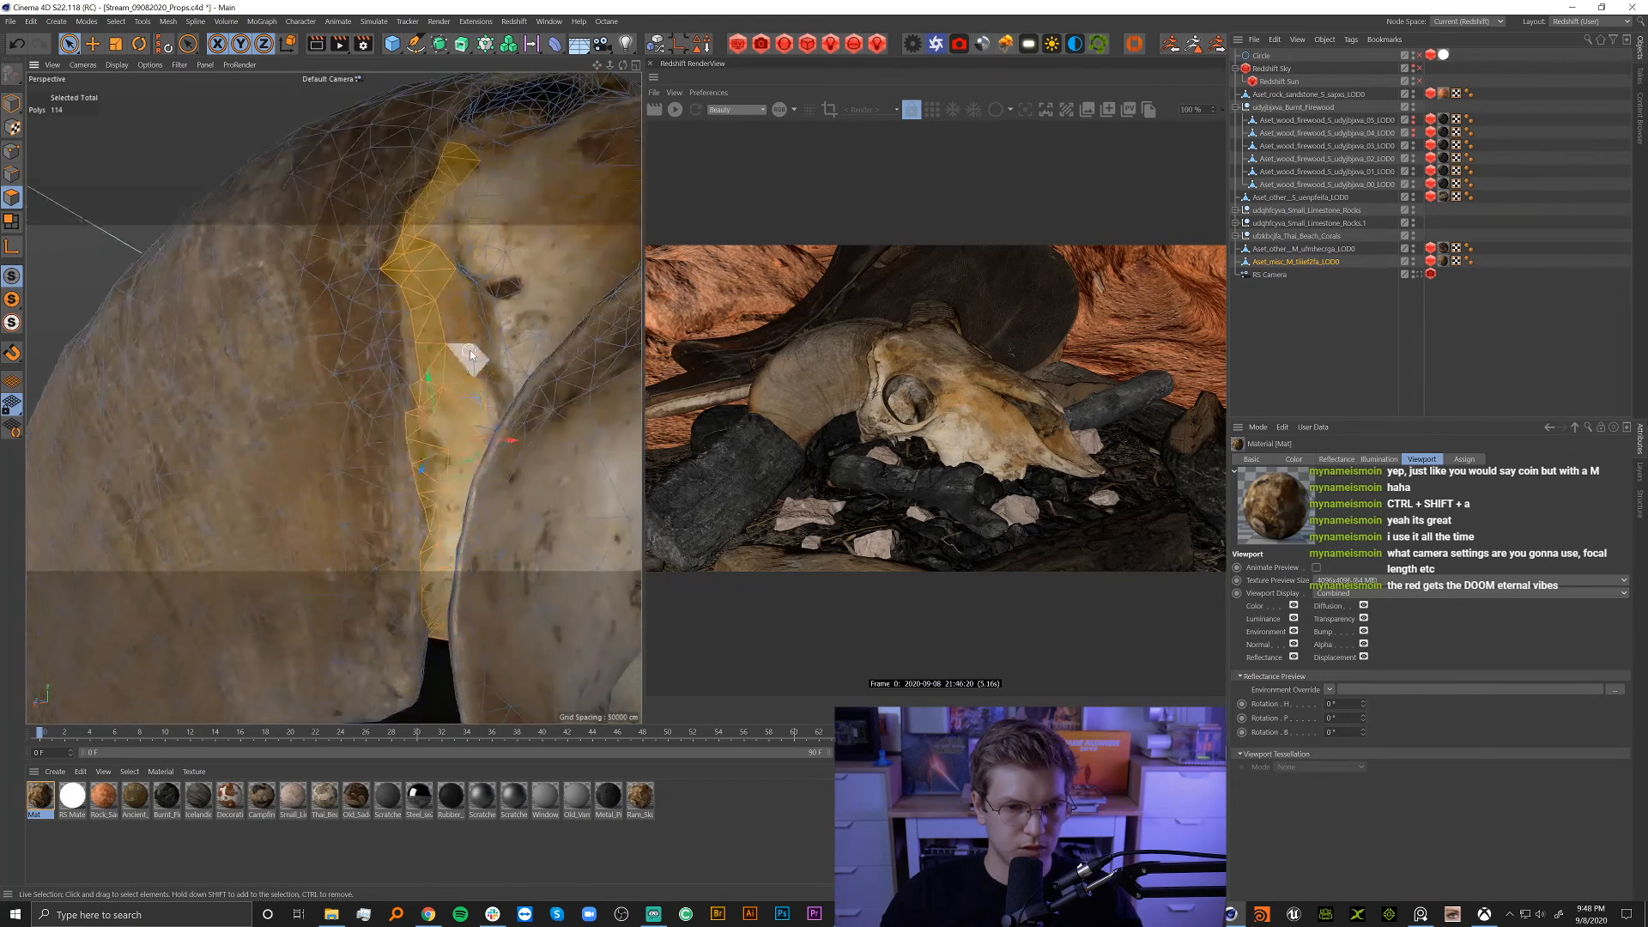
pyautogui.moveTo(408, 413)
pyautogui.keyDown('ctrl'); pyautogui.mouseDown()
pyautogui.moveTo(405, 384)
pyautogui.moveTo(416, 494)
pyautogui.mouseUp(); pyautogui.keyUp('ctrl')
# Fill out the polygon selection along the bone edge beneath the horn's base using Live Selection.
pyautogui.moveTo(448, 517)
pyautogui.keyDown('alt'); pyautogui.mouseDown(button='middle')
pyautogui.moveTo(468, 474)
pyautogui.moveTo(466, 382)
pyautogui.mouseUp(button='middle'); pyautogui.keyUp('alt')
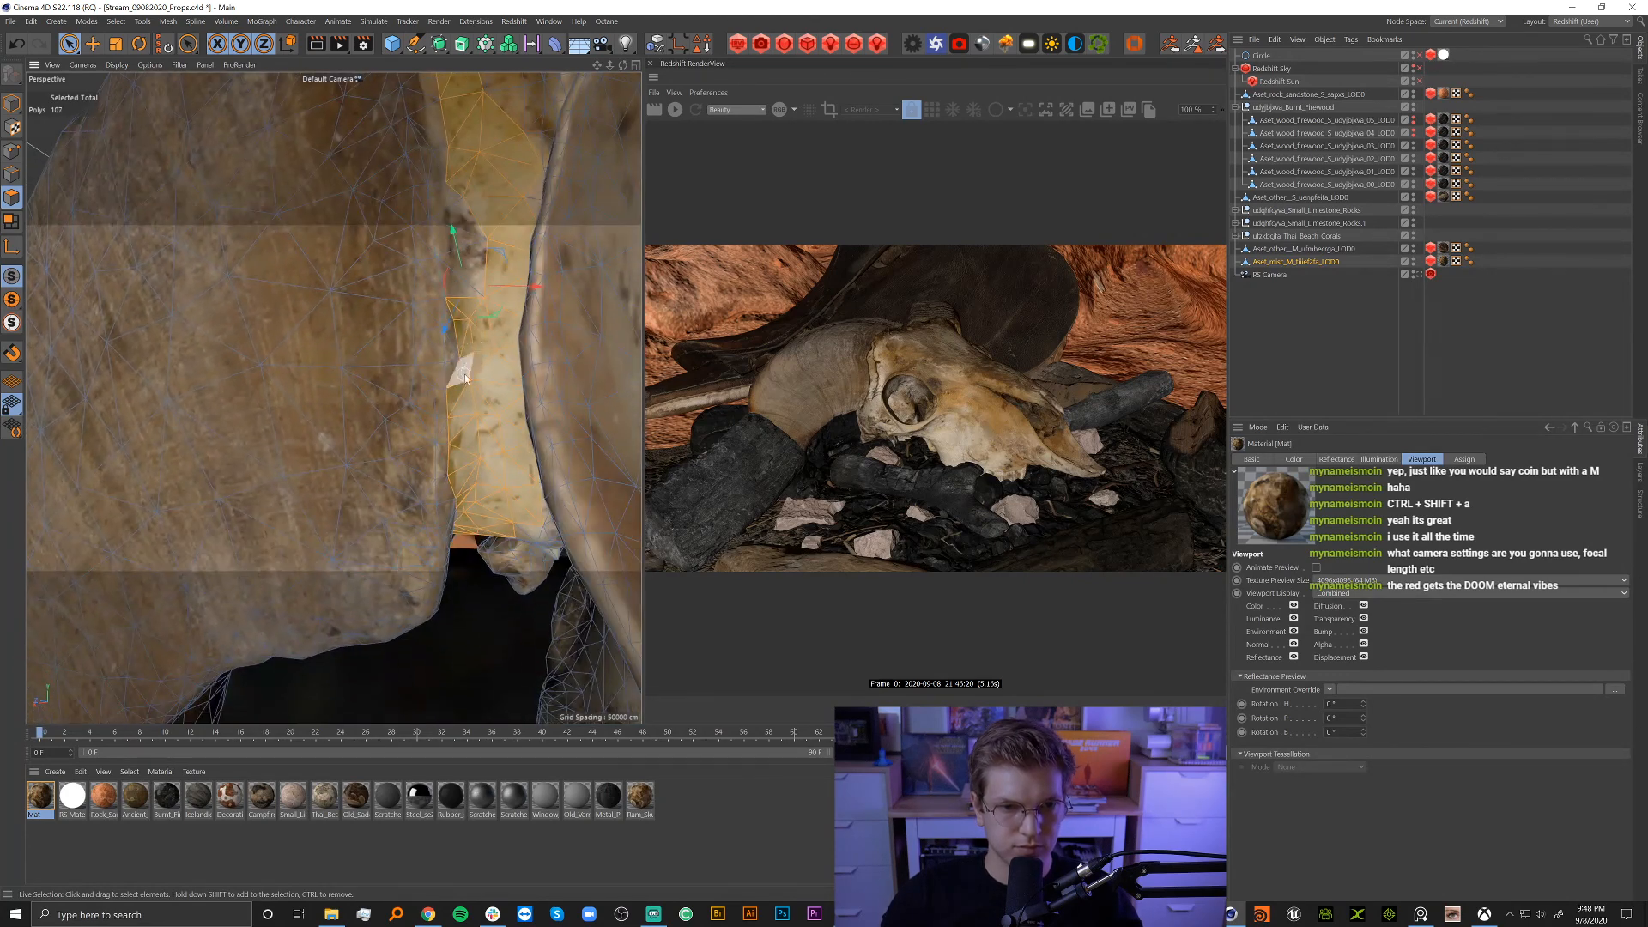
pyautogui.keyDown('alt'); pyautogui.moveTo(479, 450); pyautogui.dragTo(443, 391); pyautogui.keyUp('alt')
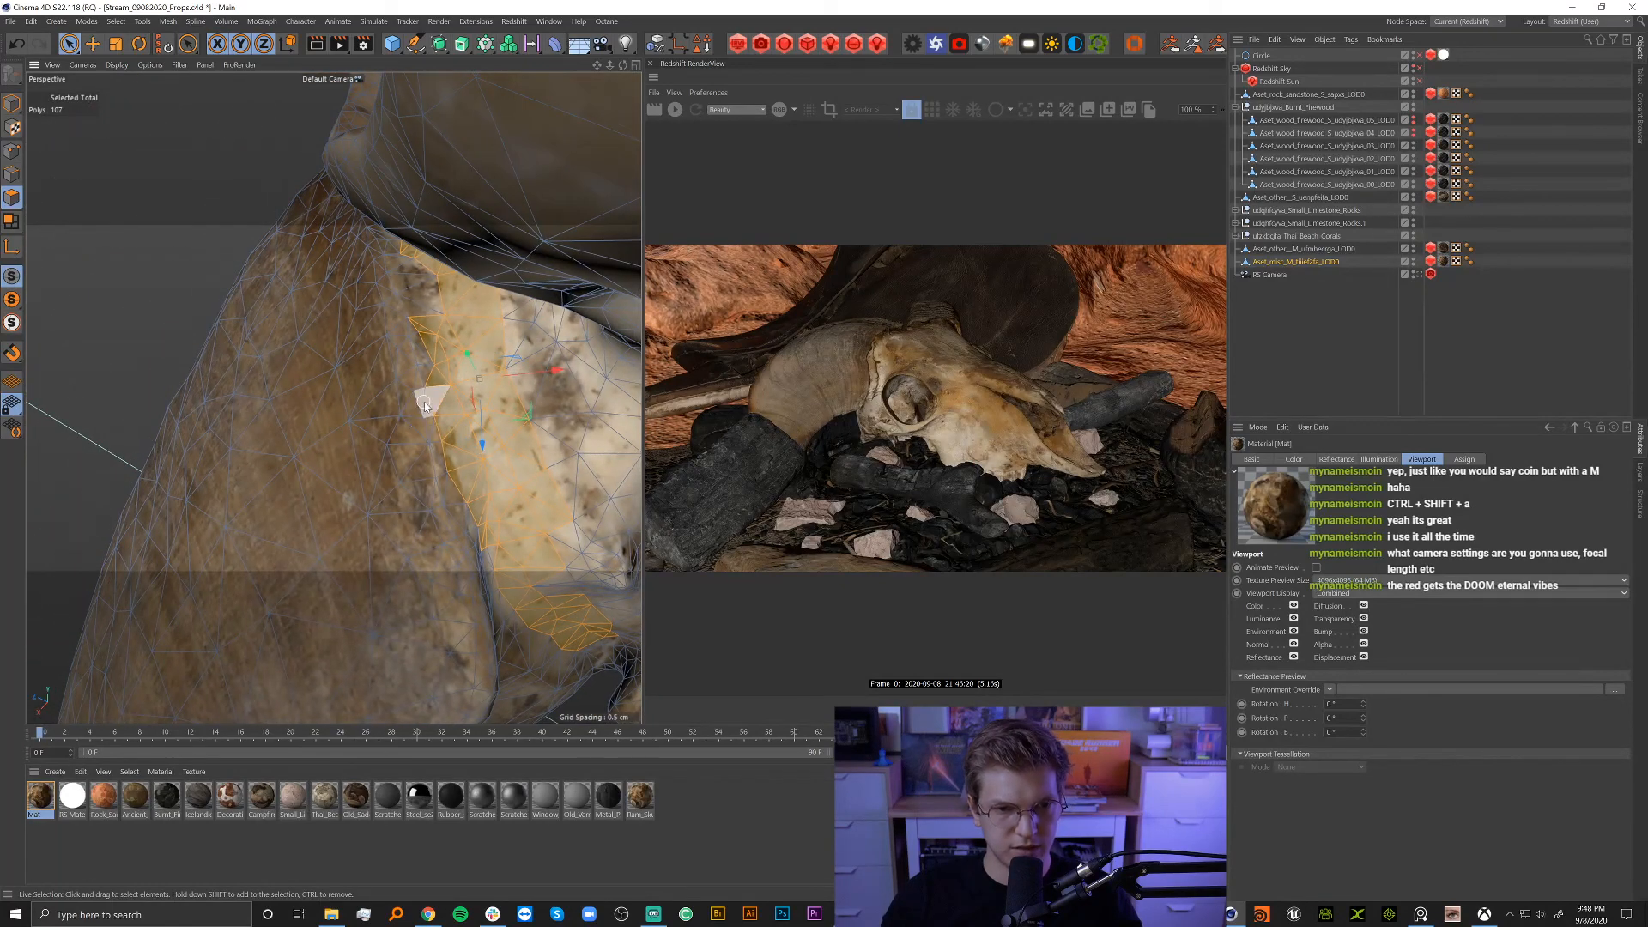
pyautogui.keyDown('alt'); pyautogui.moveTo(482, 462); pyautogui.dragTo(462, 350, button='middle'); pyautogui.keyUp('alt')
pyautogui.keyDown('alt'); pyautogui.moveTo(462, 350); pyautogui.dragTo(391, 338); pyautogui.keyUp('alt')
pyautogui.keyDown('alt'); pyautogui.moveTo(489, 374); pyautogui.dragTo(297, 335, button='middle'); pyautogui.keyUp('alt')
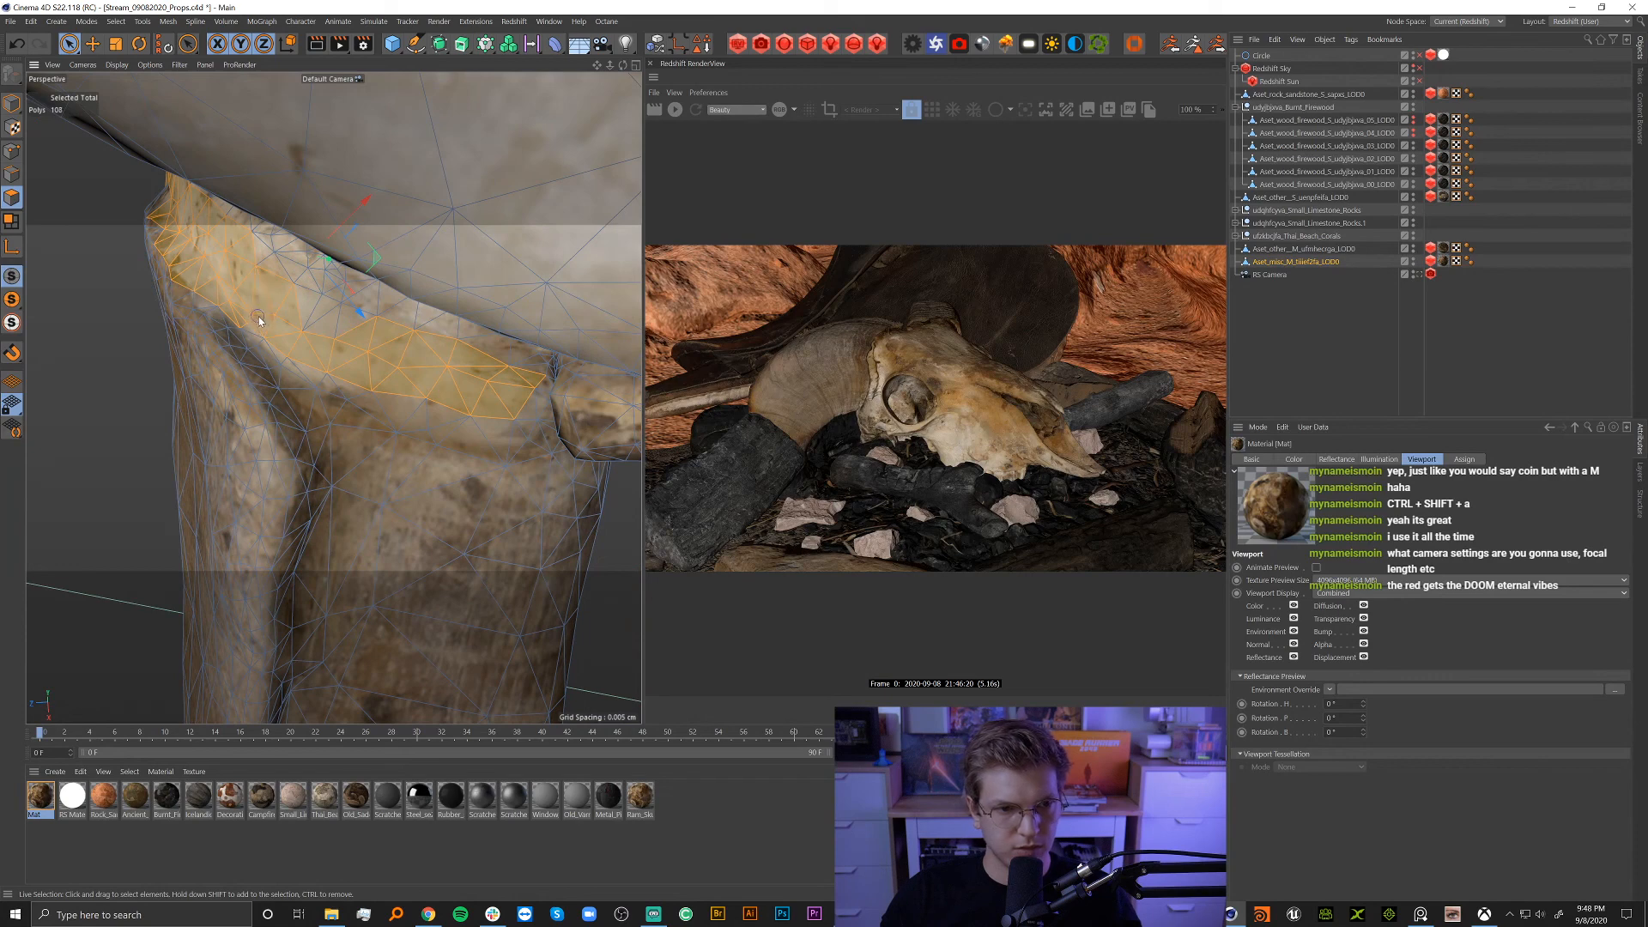
pyautogui.moveTo(338, 366)
pyautogui.keyDown('shift'); pyautogui.mouseDown()
pyautogui.moveTo(335, 384)
pyautogui.moveTo(484, 426)
pyautogui.moveTo(394, 438)
pyautogui.moveTo(440, 440)
pyautogui.mouseUp(); pyautogui.keyUp('shift')
pyautogui.keyDown('alt'); pyautogui.moveTo(352, 386); pyautogui.dragTo(365, 292); pyautogui.keyUp('alt')
pyautogui.keyDown('shift'); pyautogui.click(395, 380); pyautogui.keyUp('shift')
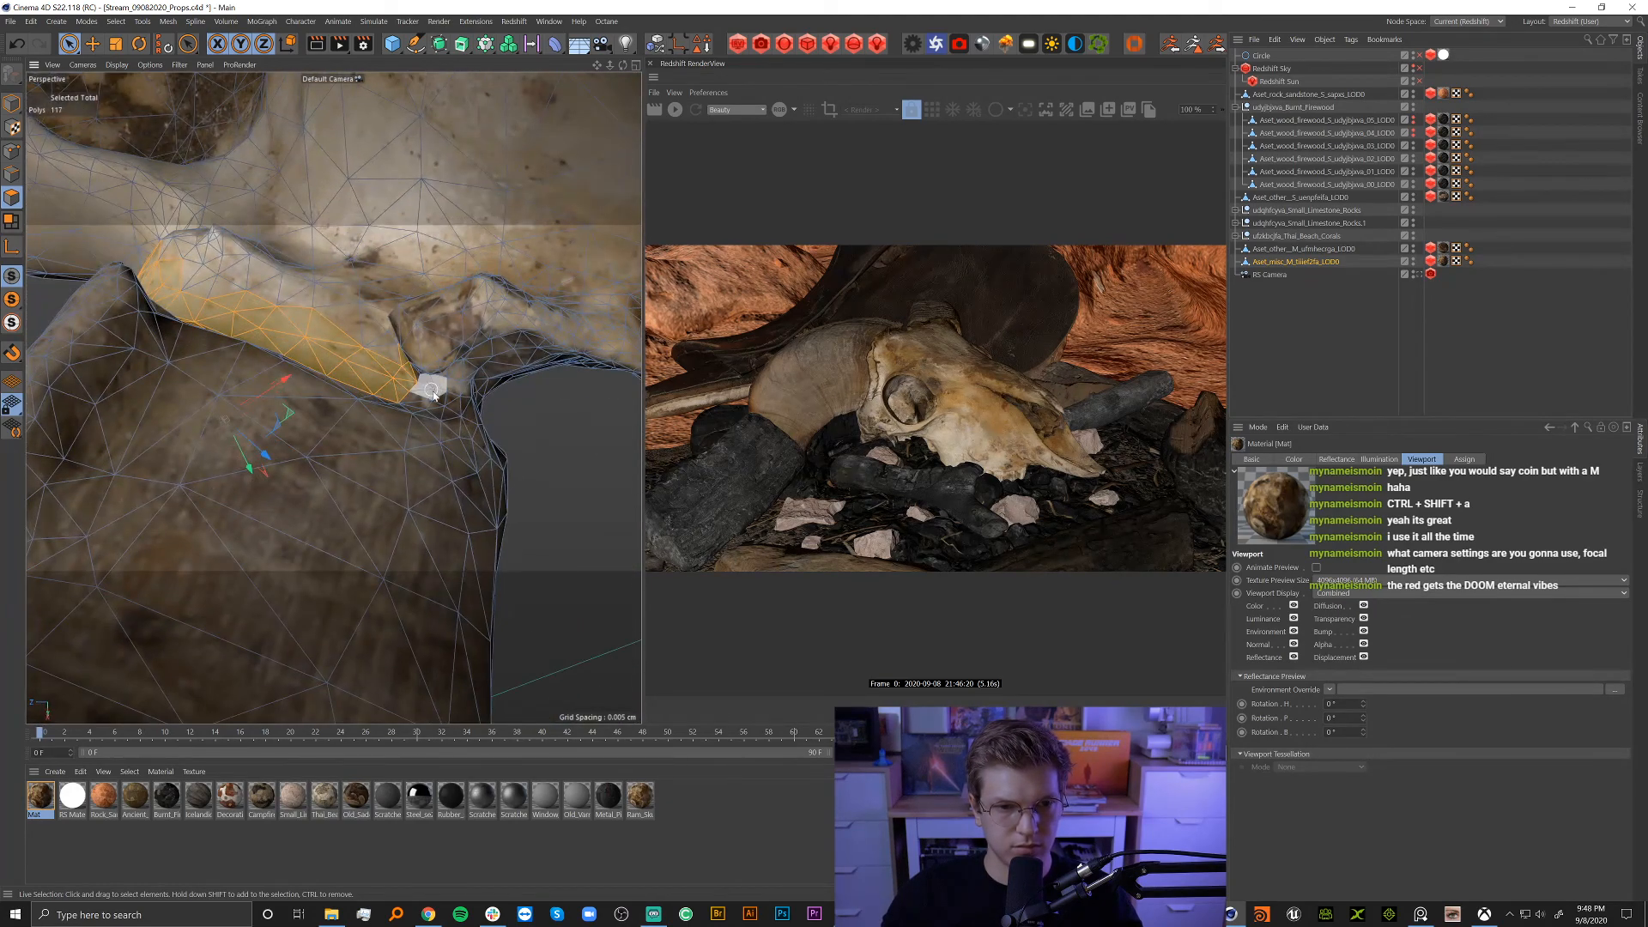
# Extend the polygon selection around the back of the horn's base, past the small bony protrusion.
pyautogui.keyDown('alt'); pyautogui.moveTo(395, 381); pyautogui.dragTo(297, 331); pyautogui.keyUp('alt')
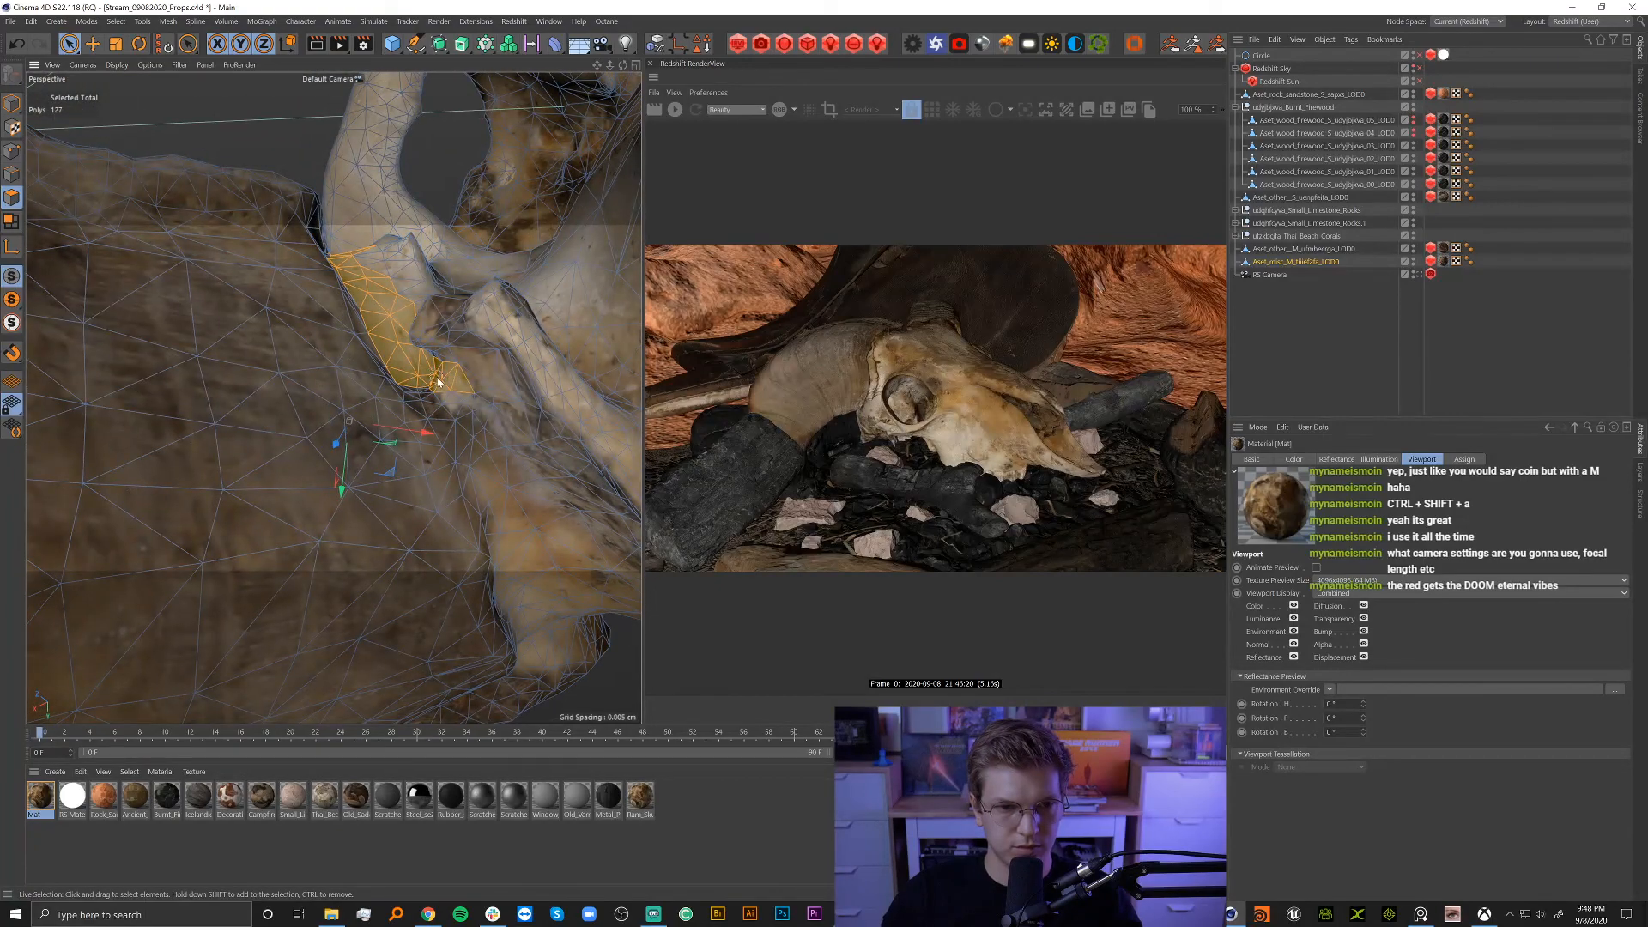
pyautogui.keyDown('shift'); pyautogui.click(474, 384); pyautogui.keyUp('shift')
pyautogui.moveTo(477, 385)
pyautogui.keyDown('alt'); pyautogui.mouseDown()
pyautogui.moveTo(556, 445)
pyautogui.moveTo(598, 395)
pyautogui.moveTo(366, 382)
pyautogui.moveTo(315, 355)
pyautogui.mouseUp(); pyautogui.keyUp('alt')
pyautogui.keyDown('shift'); pyautogui.click(432, 408); pyautogui.keyUp('shift')
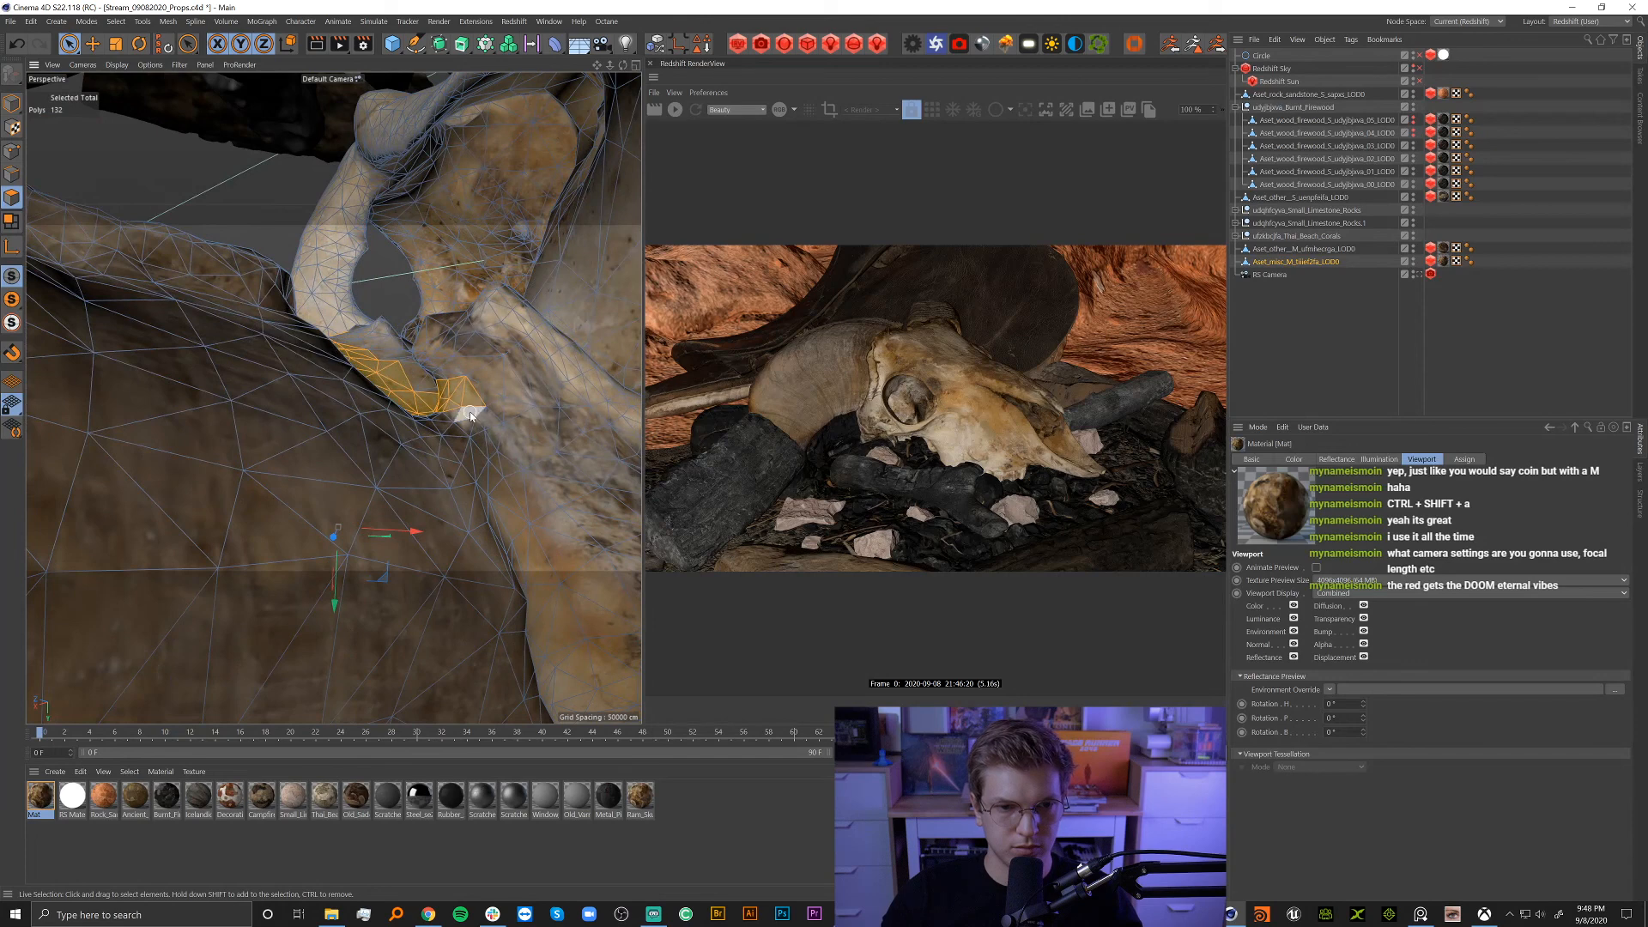
pyautogui.keyDown('shift'); pyautogui.moveTo(469, 412); pyautogui.dragTo(511, 437); pyautogui.keyUp('shift')
# Continue the polygon selection down the pale bone strip bordering the rear of the horn.
pyautogui.keyDown('alt'); pyautogui.moveTo(539, 461); pyautogui.dragTo(323, 277, button='middle'); pyautogui.keyUp('alt')
pyautogui.moveTo(323, 276)
pyautogui.keyDown('alt'); pyautogui.mouseDown()
pyautogui.moveTo(316, 313)
pyautogui.moveTo(337, 311)
pyautogui.moveTo(325, 296)
pyautogui.mouseUp(); pyautogui.keyUp('alt')
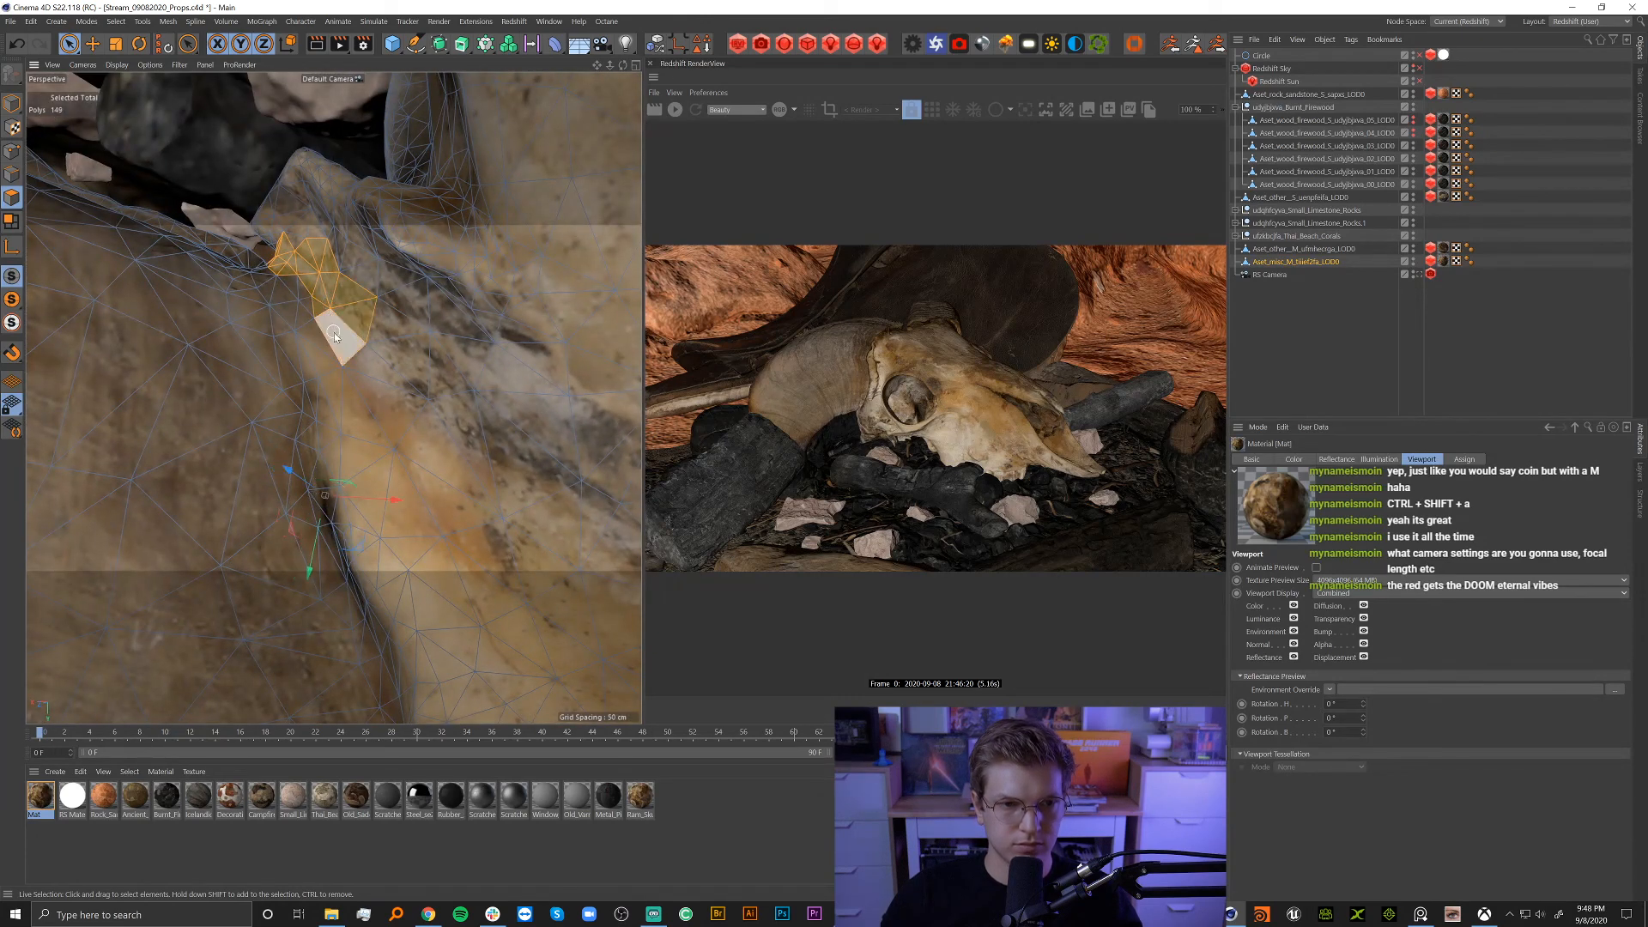
pyautogui.moveTo(358, 385)
pyautogui.keyDown('alt'); pyautogui.mouseDown()
pyautogui.moveTo(302, 339)
pyautogui.moveTo(361, 463)
pyautogui.moveTo(309, 343)
pyautogui.moveTo(413, 447)
pyautogui.mouseUp(); pyautogui.keyUp('alt')
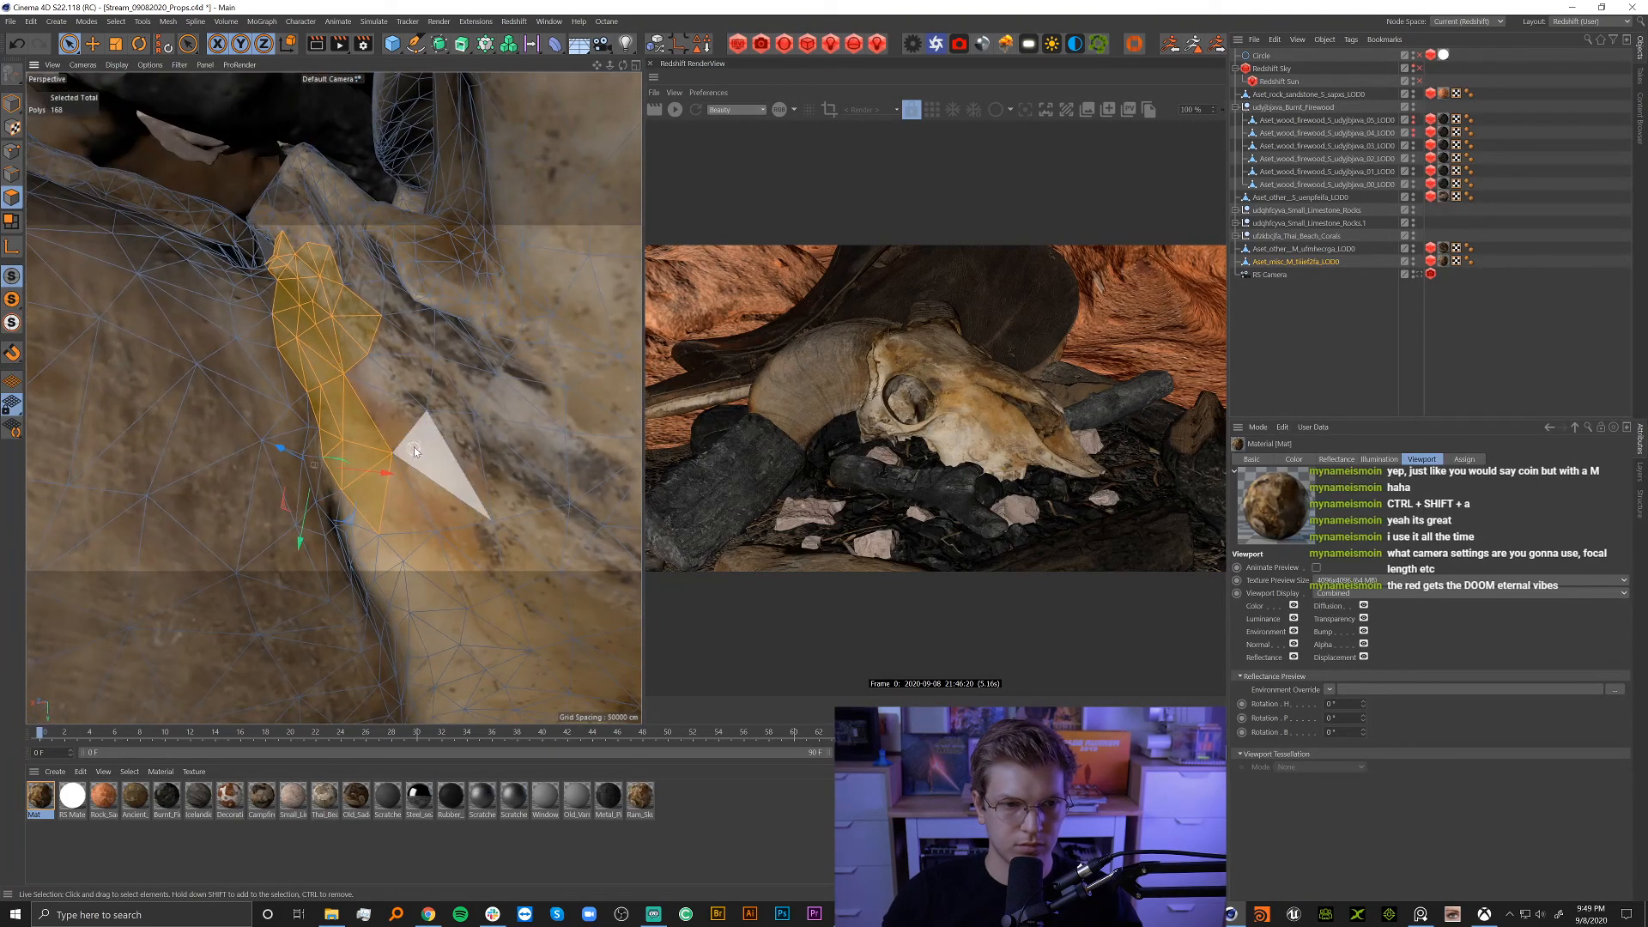
pyautogui.keyDown('alt'); pyautogui.moveTo(413, 447); pyautogui.dragTo(345, 315, button='middle'); pyautogui.keyUp('alt')
pyautogui.moveTo(345, 314)
pyautogui.keyDown('alt'); pyautogui.mouseDown()
pyautogui.moveTo(294, 329)
pyautogui.moveTo(289, 367)
pyautogui.mouseUp(); pyautogui.keyUp('alt')
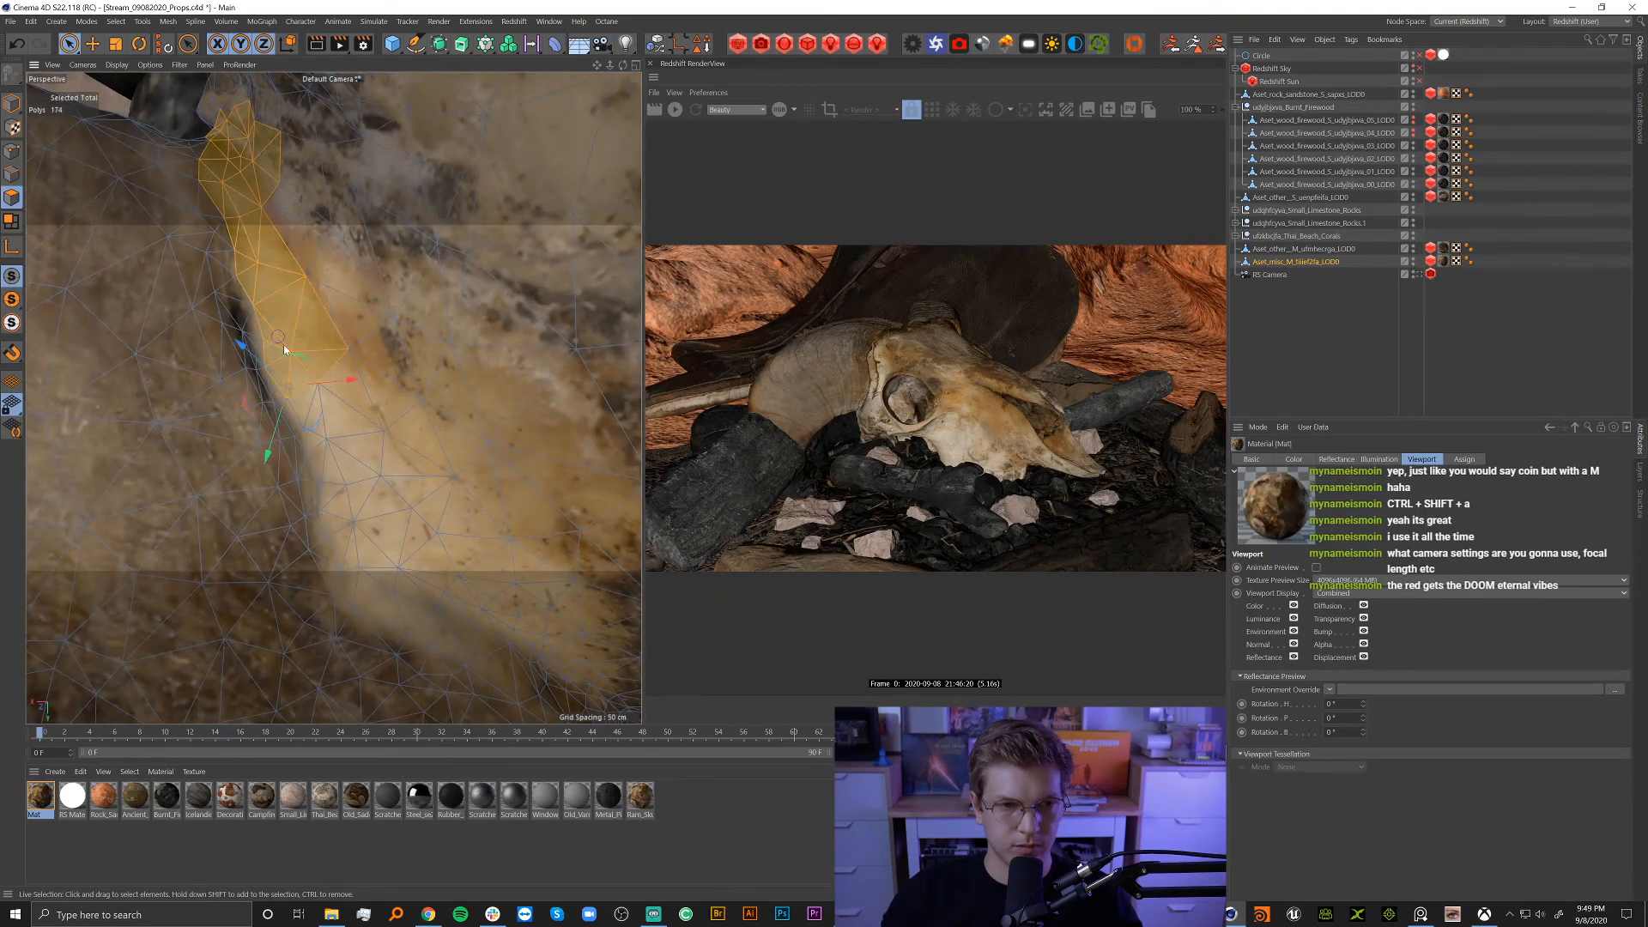
pyautogui.keyDown('shift'); pyautogui.moveTo(346, 469); pyautogui.dragTo(352, 472); pyautogui.keyUp('shift')
# Add the polygons where the rear seam bends around the horn's base to the selection.
pyautogui.keyDown('alt'); pyautogui.moveTo(408, 462); pyautogui.dragTo(369, 352, button='middle'); pyautogui.keyUp('alt')
pyautogui.keyDown('alt'); pyautogui.moveTo(369, 352); pyautogui.dragTo(303, 358); pyautogui.keyUp('alt')
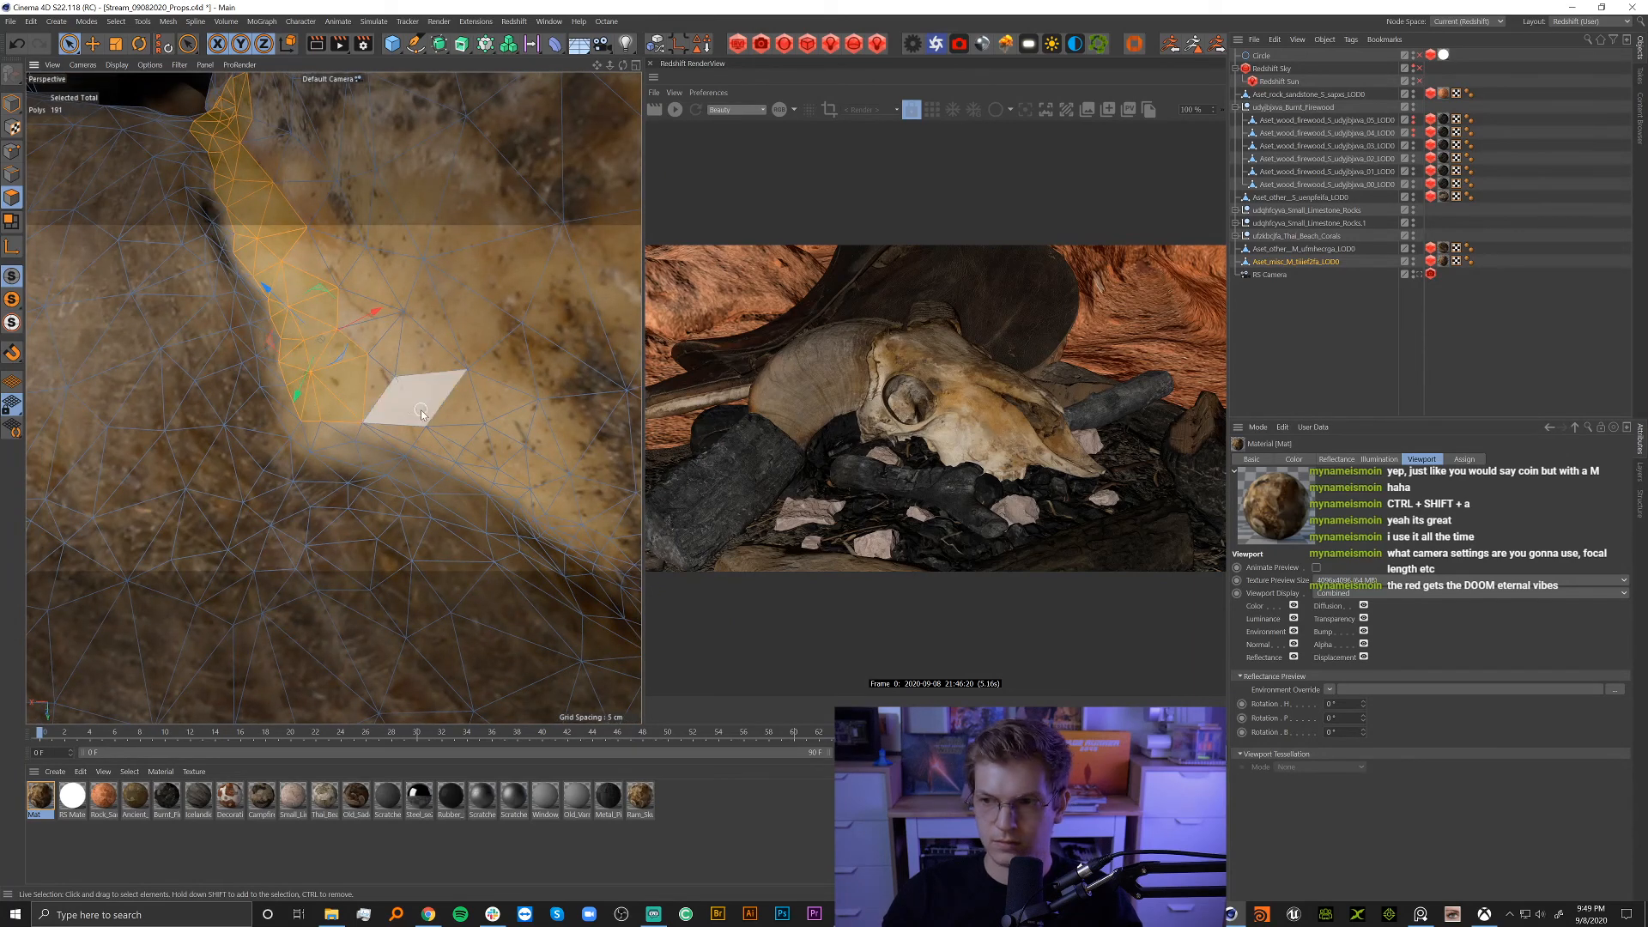
pyautogui.keyDown('alt'); pyautogui.moveTo(422, 408); pyautogui.dragTo(406, 326, button='middle'); pyautogui.keyUp('alt')
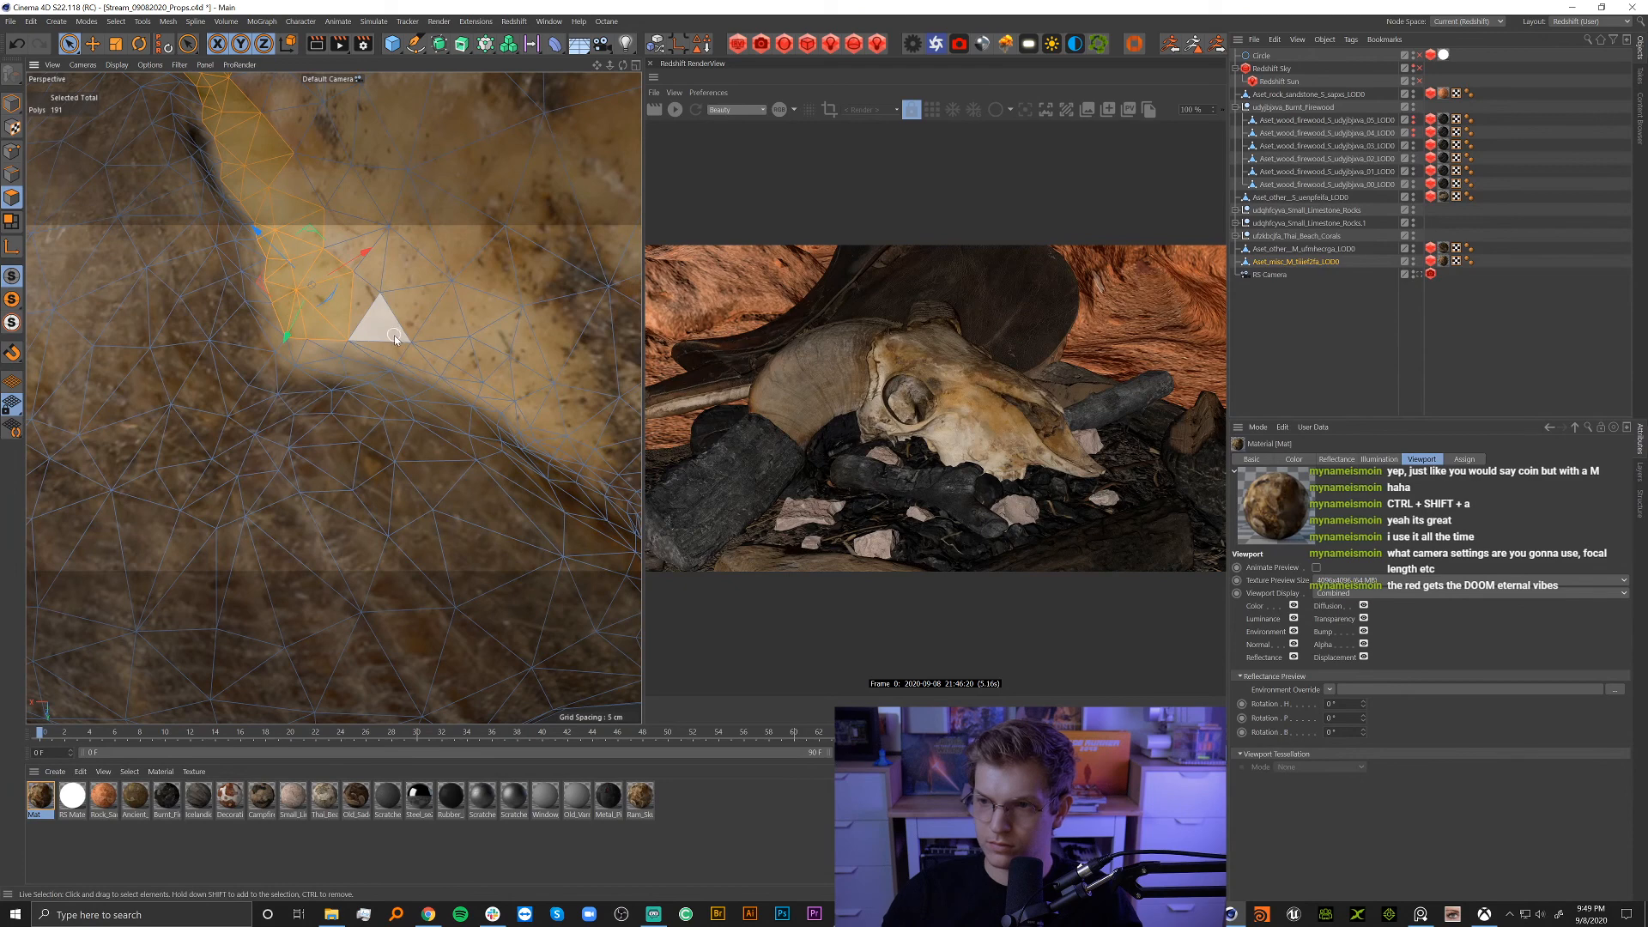
pyautogui.keyDown('alt'); pyautogui.moveTo(383, 343); pyautogui.dragTo(348, 397); pyautogui.keyUp('alt')
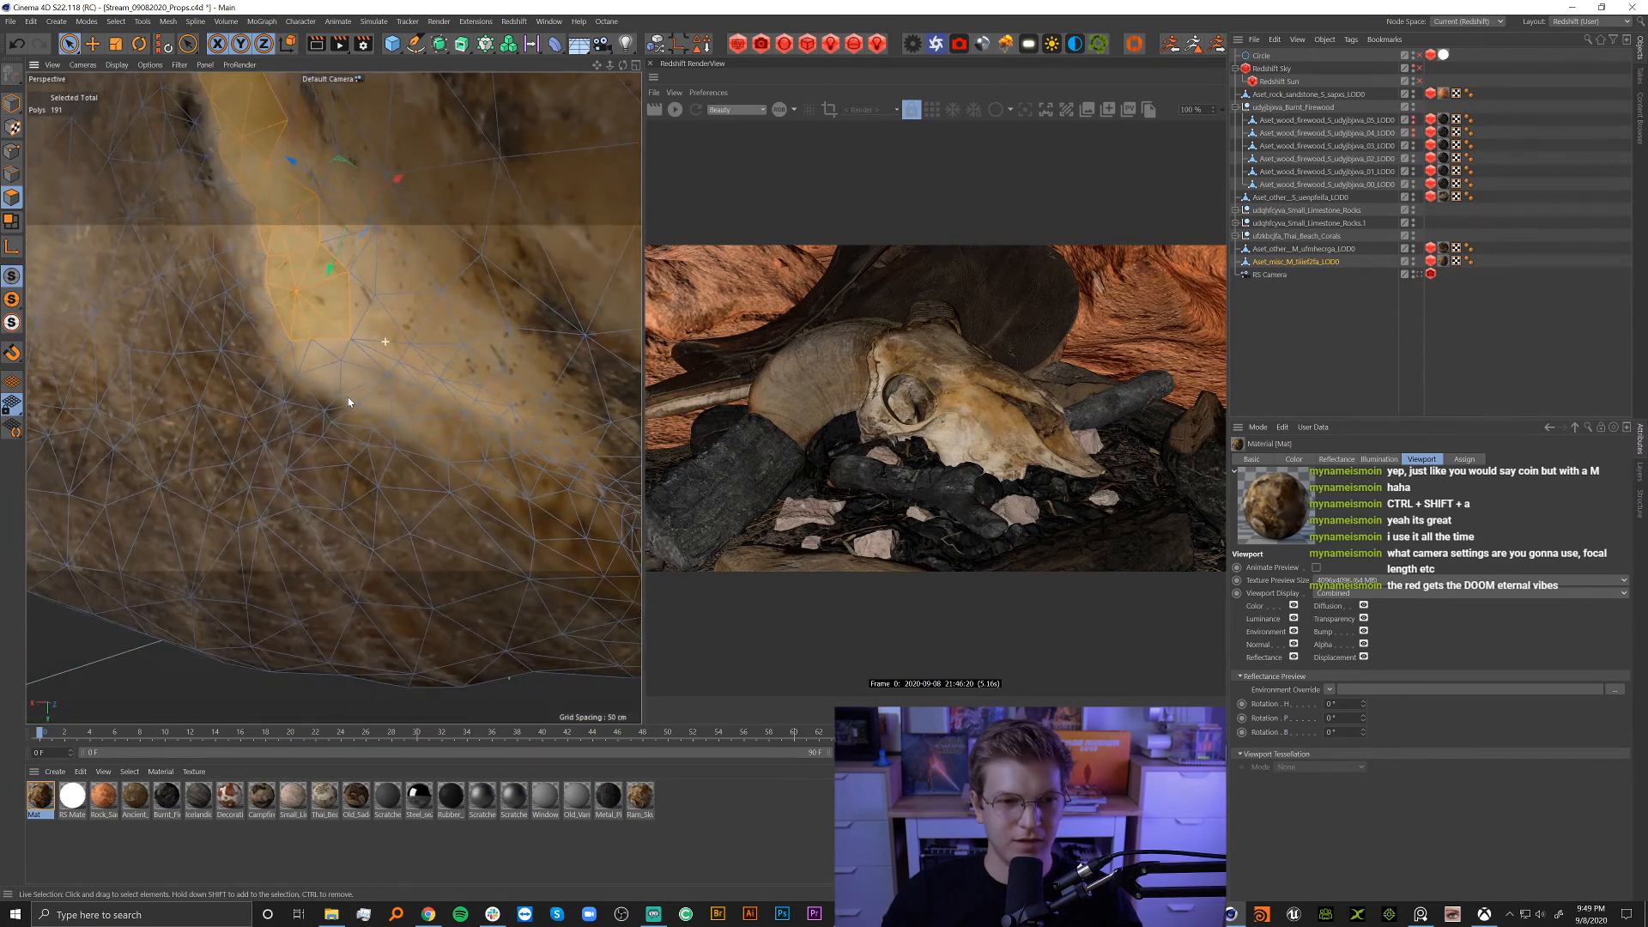
pyautogui.keyDown('shift'); pyautogui.moveTo(314, 332); pyautogui.dragTo(337, 358); pyautogui.keyUp('shift')
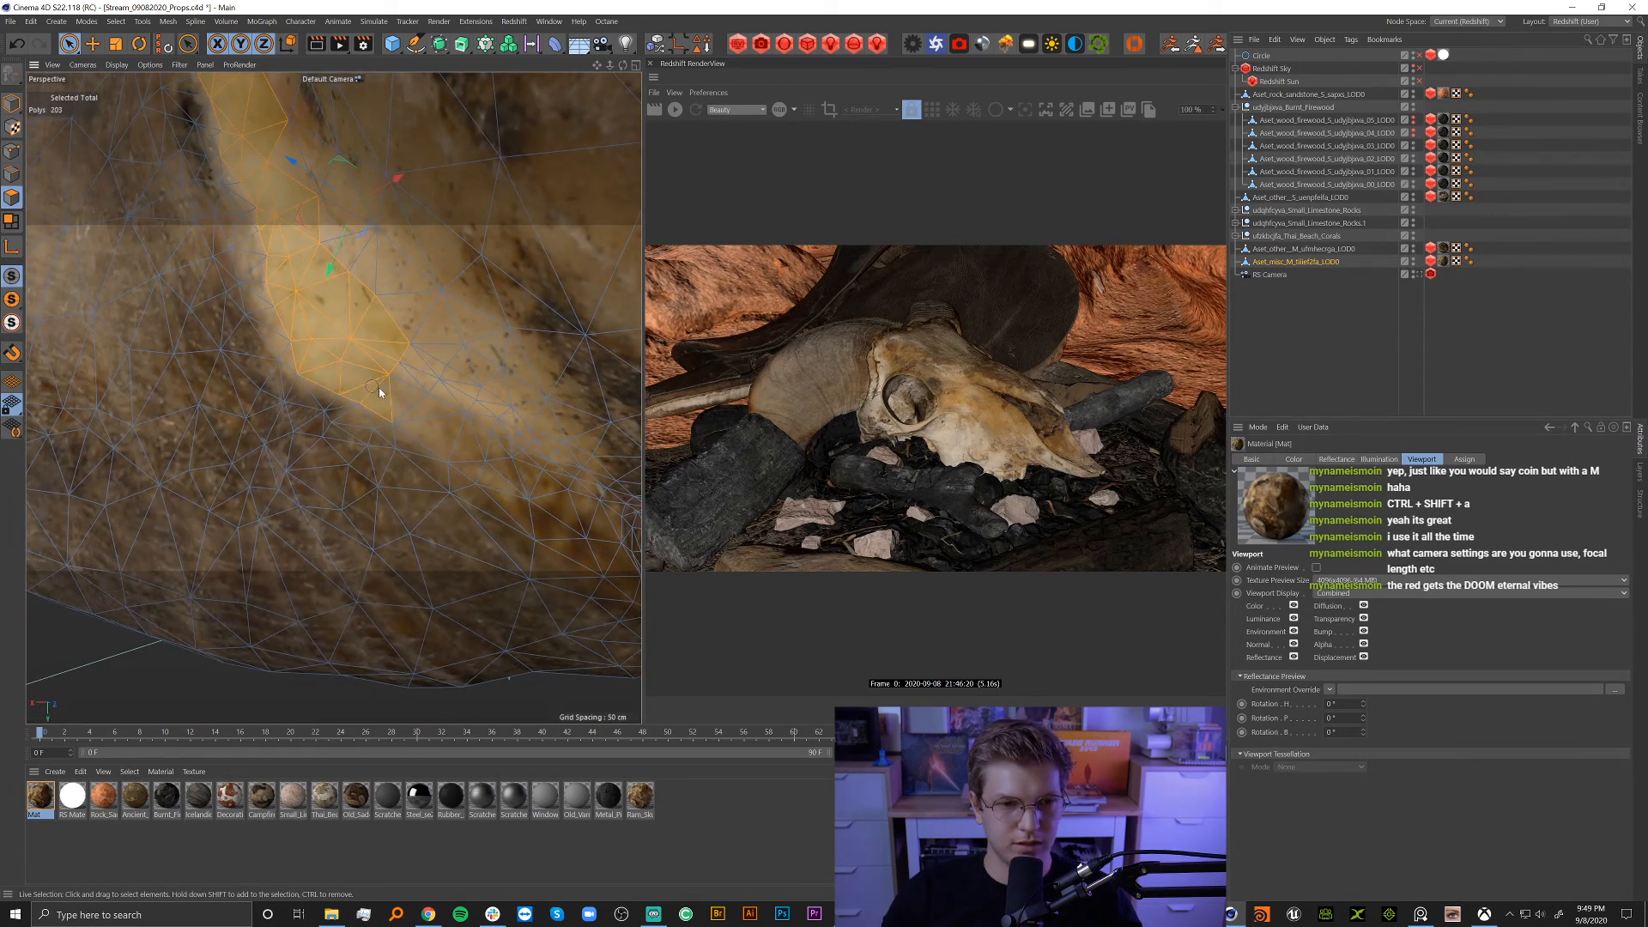
# Extend the polygon selection along the remaining skull edge of the horn seam, over toward the top of the skull.
pyautogui.moveTo(453, 388)
pyautogui.keyDown('alt'); pyautogui.mouseDown()
pyautogui.moveTo(339, 311)
pyautogui.moveTo(389, 340)
pyautogui.moveTo(454, 345)
pyautogui.moveTo(378, 297)
pyautogui.mouseUp(); pyautogui.keyUp('alt')
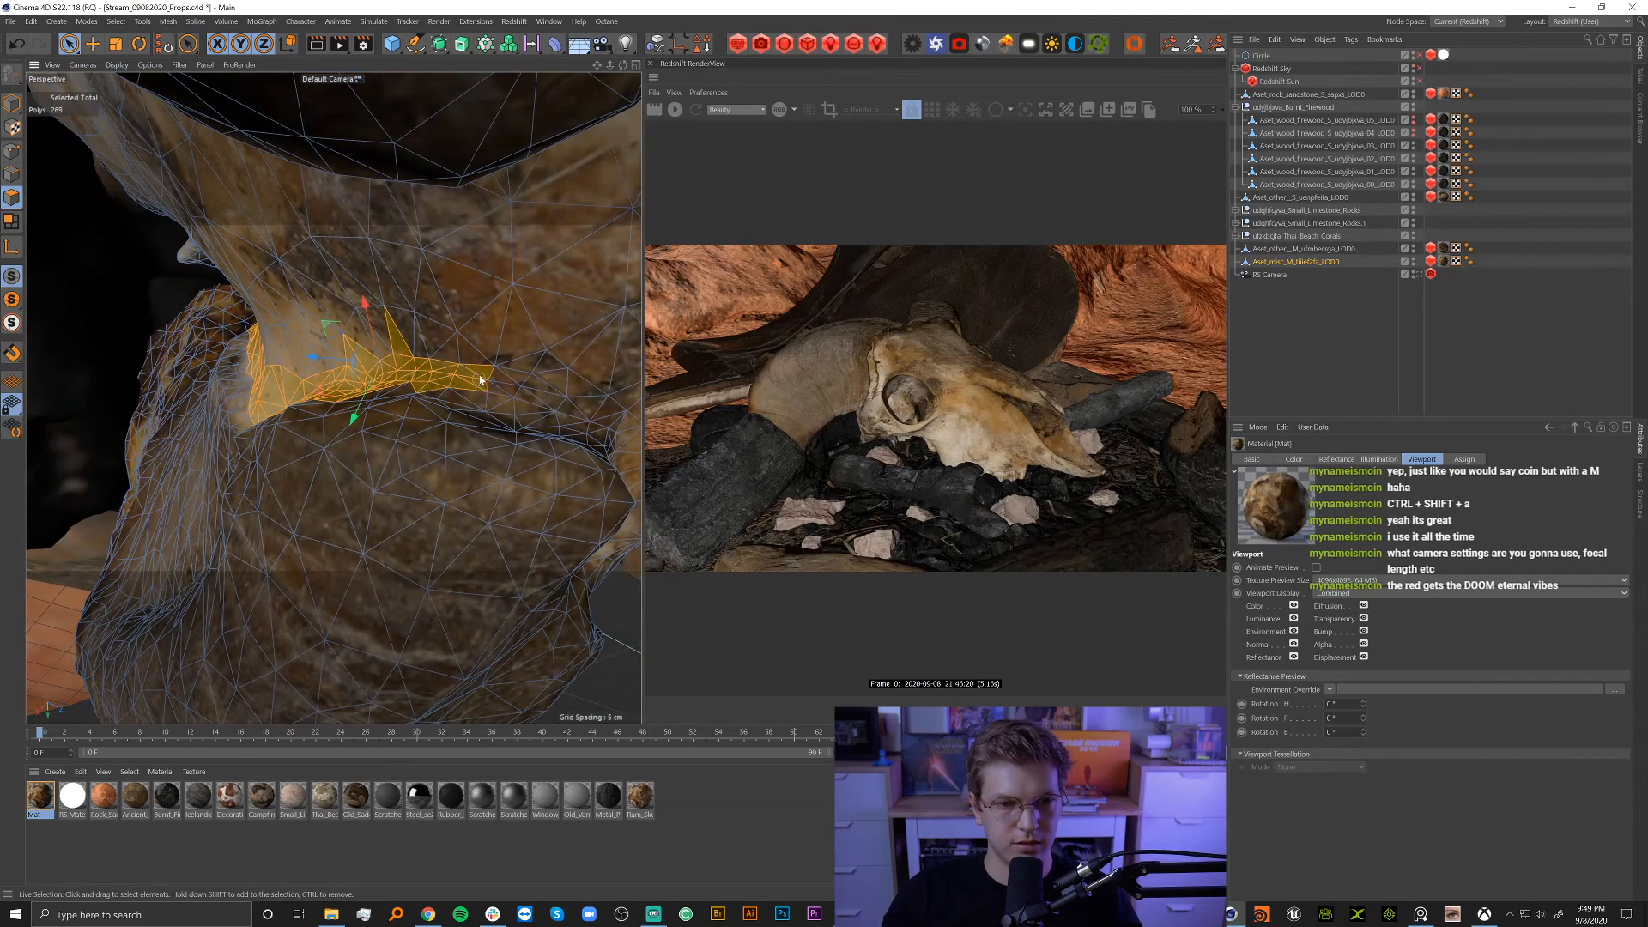
pyautogui.moveTo(481, 379)
pyautogui.keyDown('shift'); pyautogui.mouseDown()
pyautogui.moveTo(425, 336)
pyautogui.moveTo(519, 385)
pyautogui.moveTo(280, 327)
pyautogui.moveTo(412, 383)
pyautogui.moveTo(296, 303)
pyautogui.moveTo(258, 311)
pyautogui.moveTo(245, 339)
pyautogui.moveTo(390, 423)
pyautogui.mouseUp(); pyautogui.keyUp('shift')
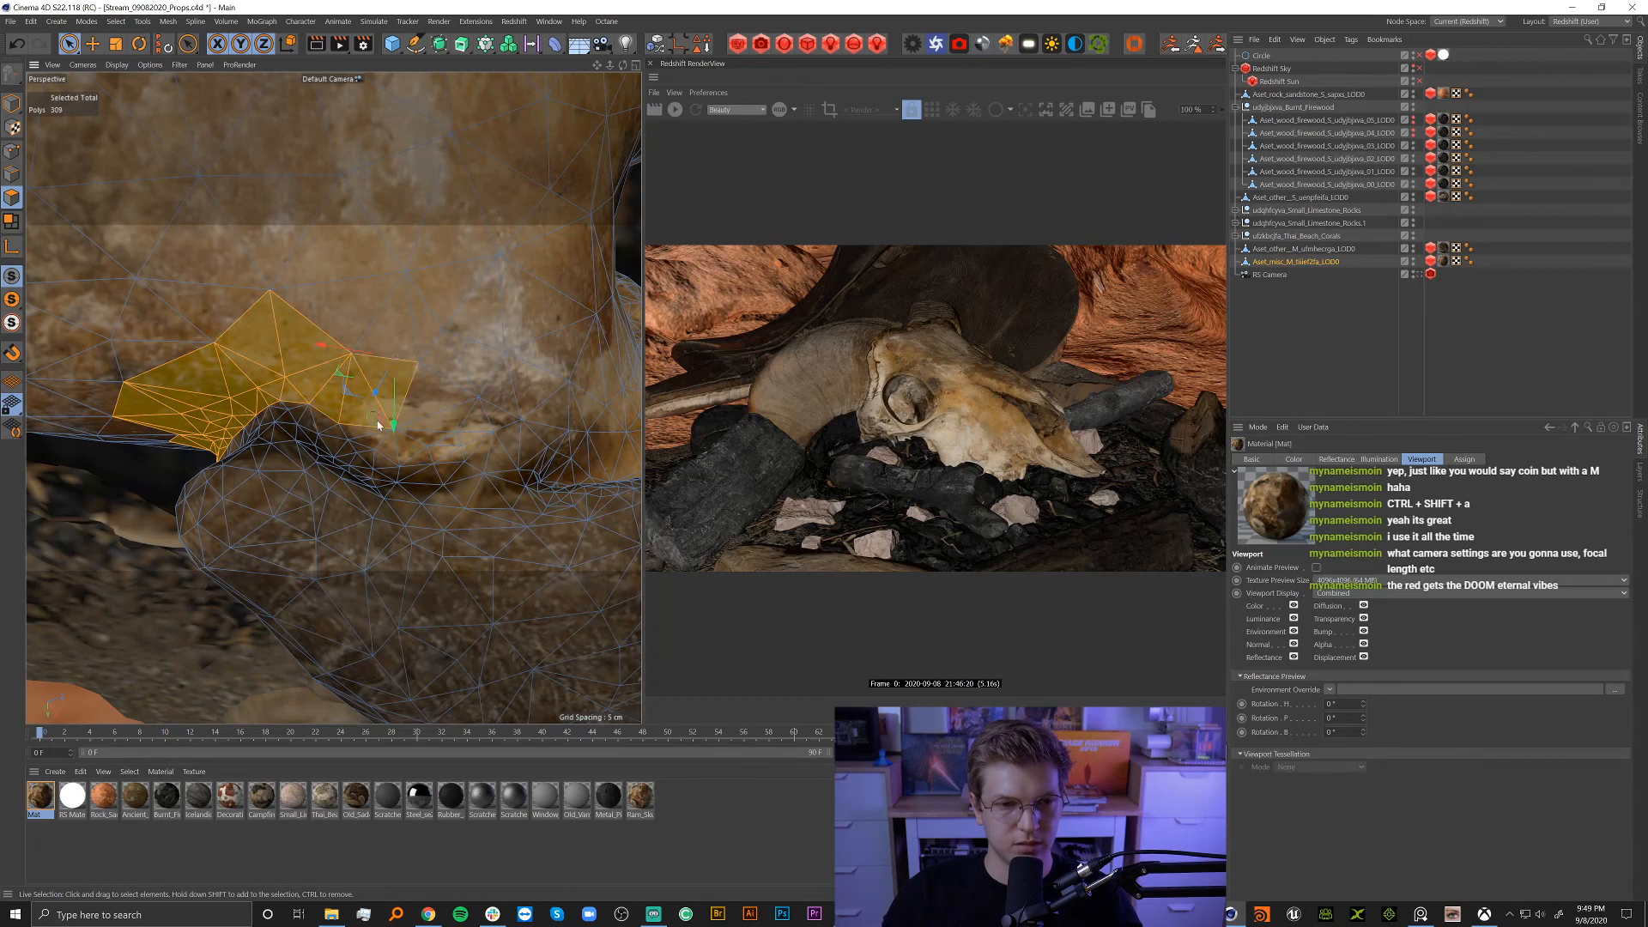
pyautogui.keyDown('alt'); pyautogui.moveTo(320, 359); pyautogui.dragTo(464, 309); pyautogui.keyUp('alt')
pyautogui.moveTo(575, 298)
pyautogui.keyDown('shift'); pyautogui.mouseDown()
pyautogui.moveTo(394, 403)
pyautogui.moveTo(299, 430)
pyautogui.moveTo(390, 320)
pyautogui.moveTo(420, 361)
pyautogui.moveTo(323, 354)
pyautogui.mouseUp(); pyautogui.keyUp('shift')
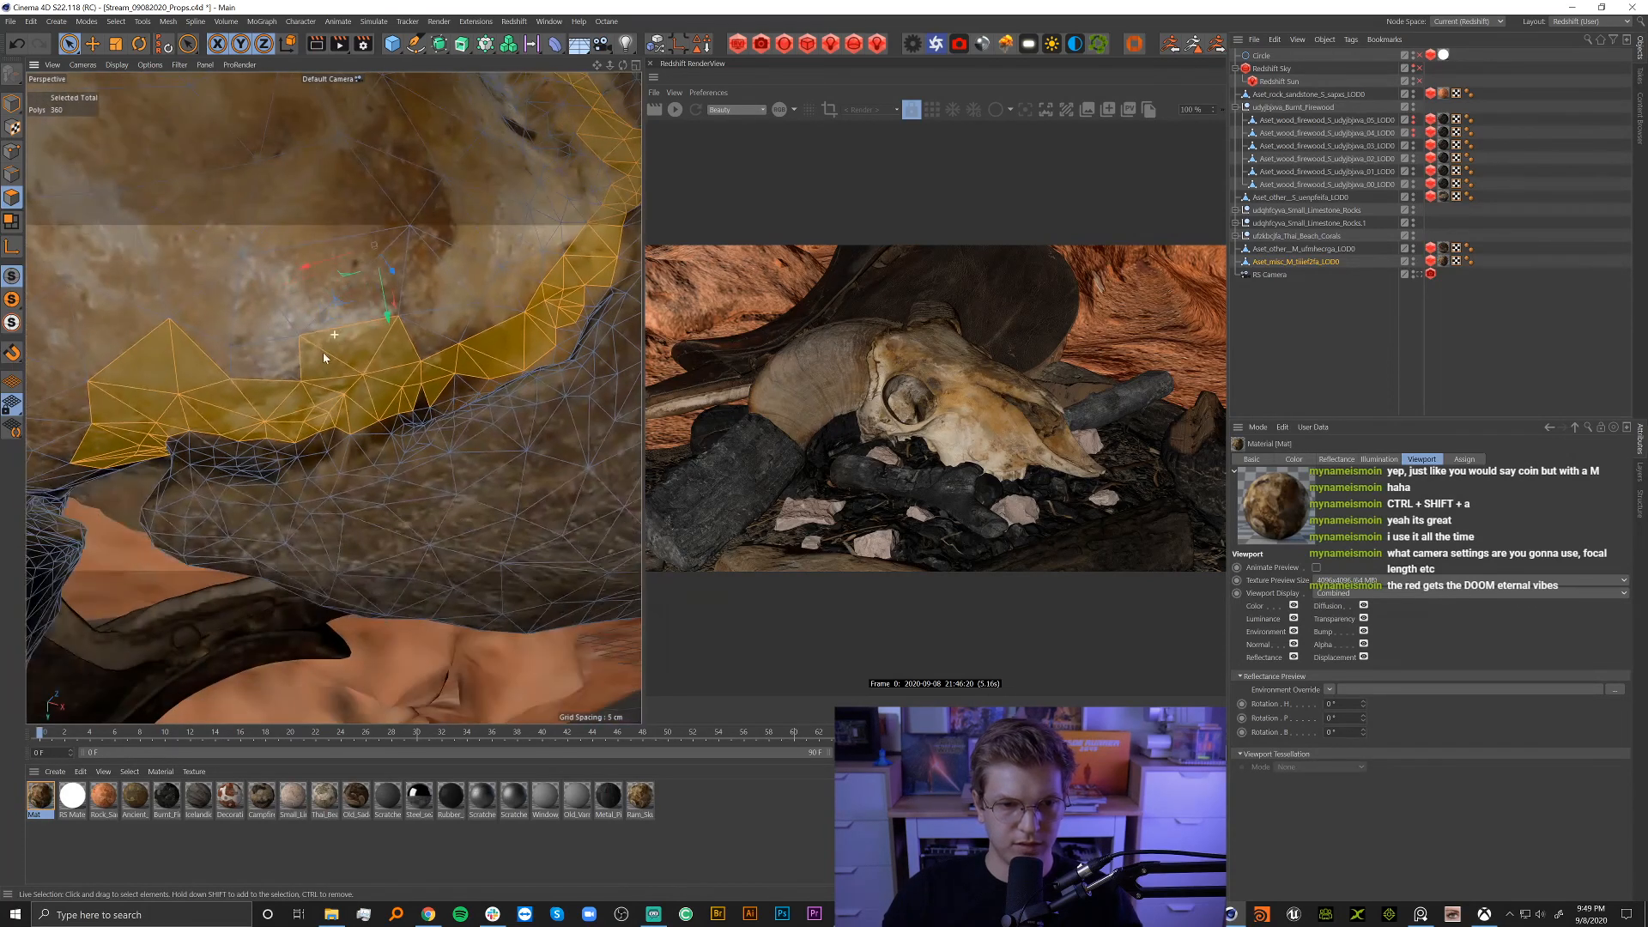
pyautogui.moveTo(498, 342)
pyautogui.keyDown('alt'); pyautogui.mouseDown()
pyautogui.moveTo(515, 382)
pyautogui.moveTo(444, 385)
pyautogui.mouseUp(); pyautogui.keyUp('alt')
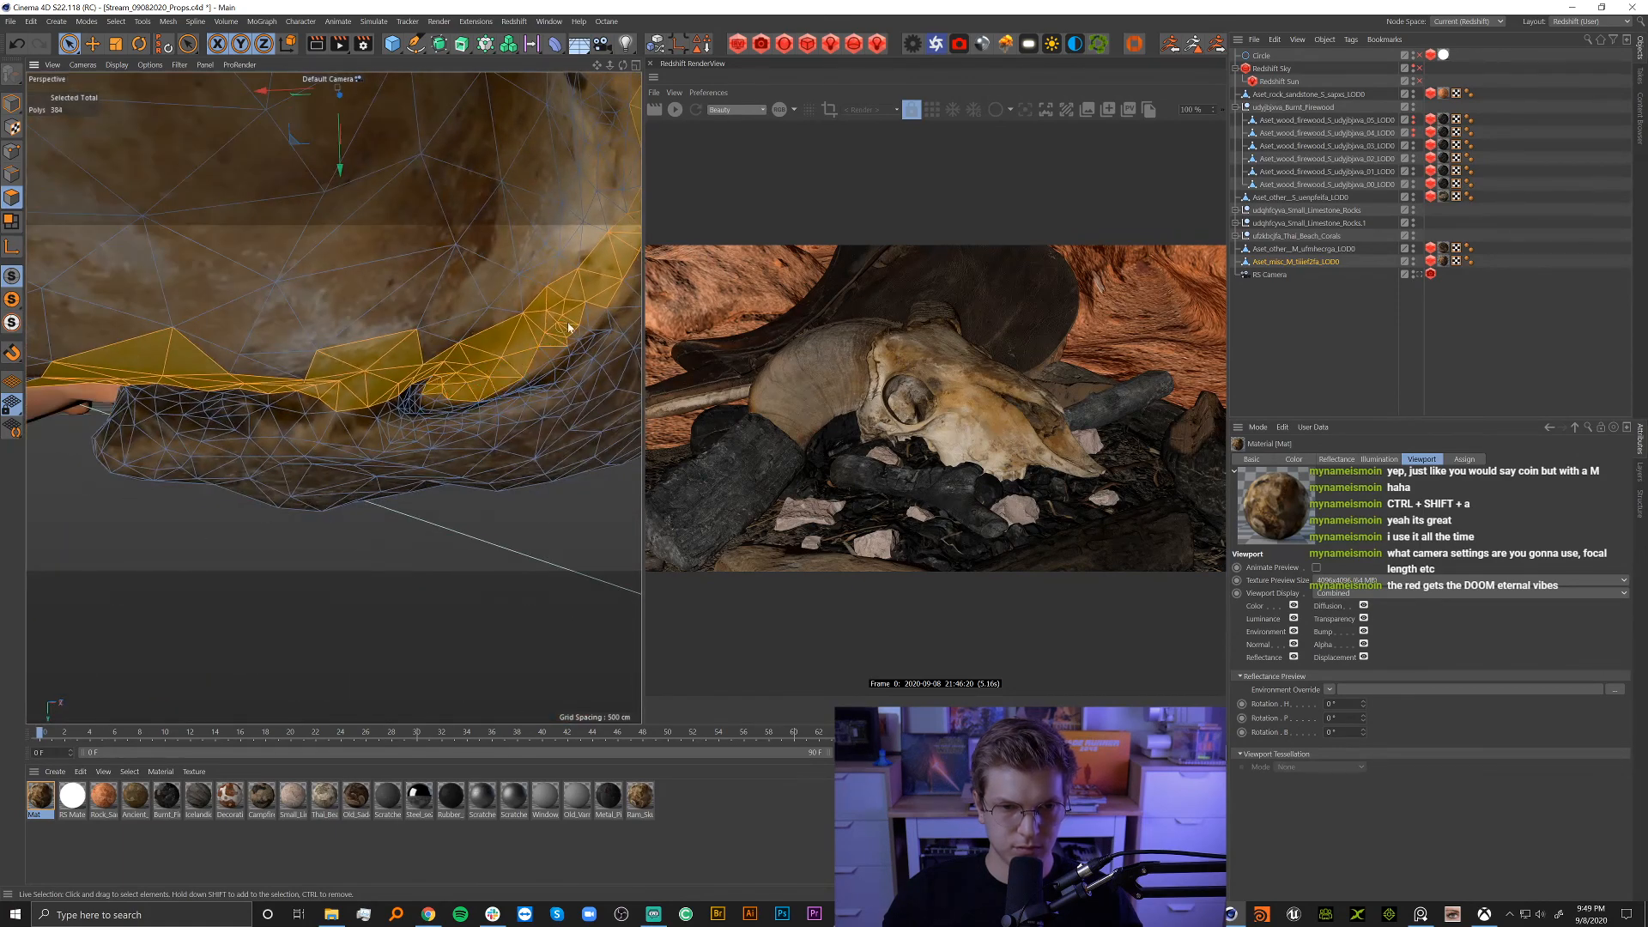
pyautogui.keyDown('alt'); pyautogui.moveTo(527, 349); pyautogui.dragTo(529, 144); pyautogui.keyUp('alt')
pyautogui.press('s')
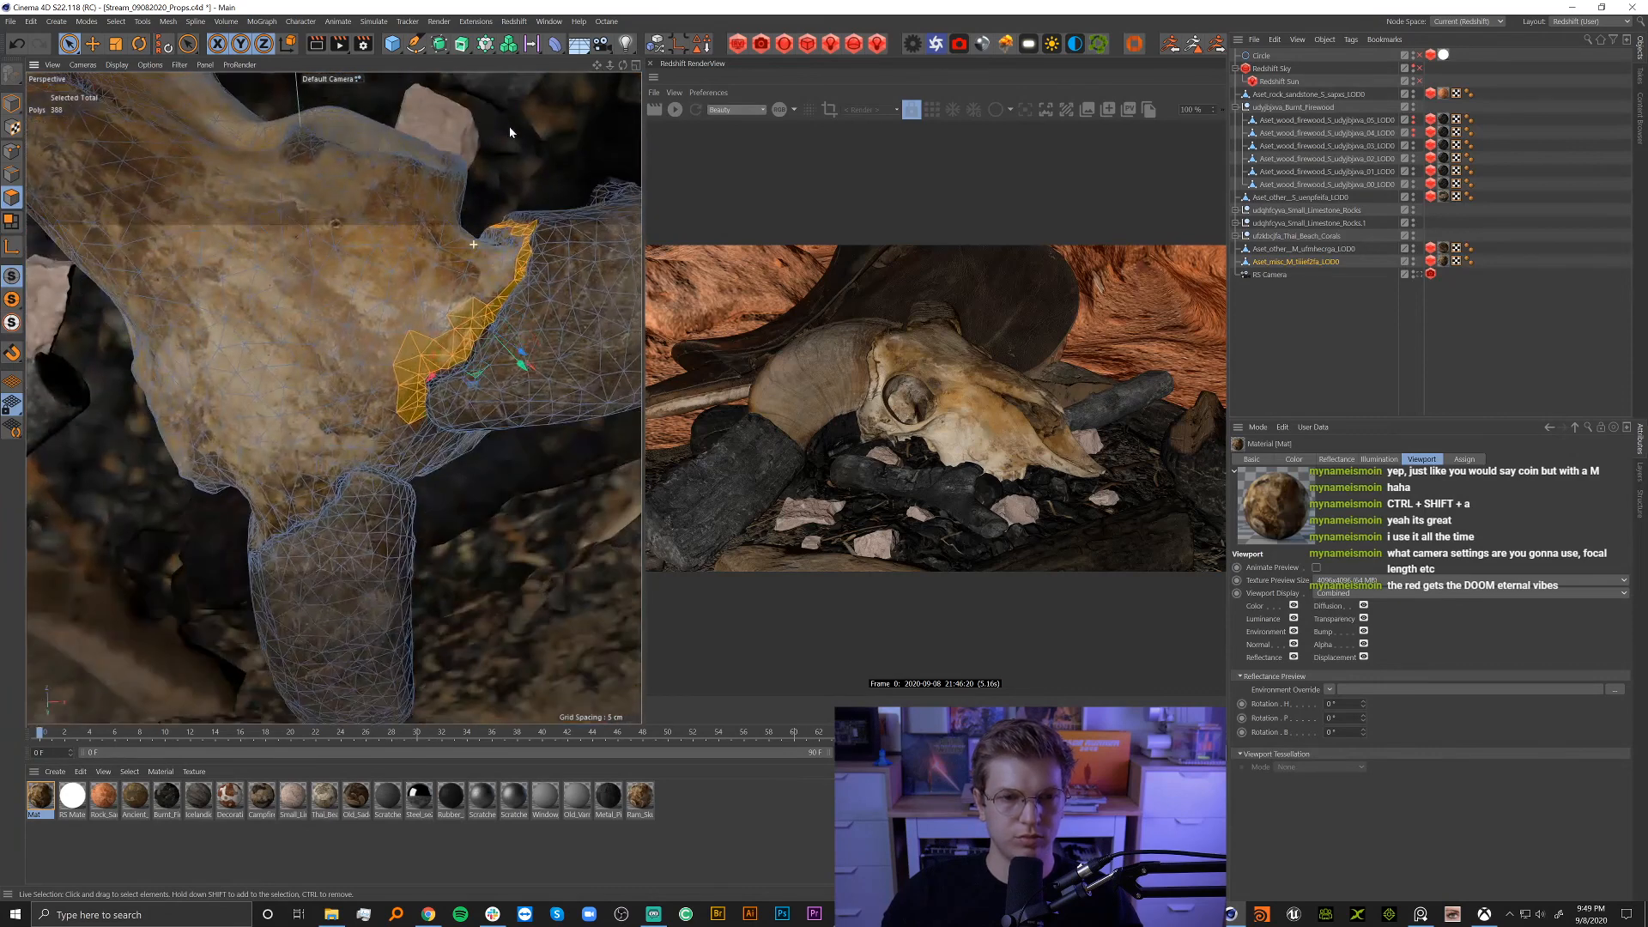
# Use Fill Selection to select the whole horn enclosed by the selected seam band.
pyautogui.keyDown('alt'); pyautogui.moveTo(455, 382); pyautogui.dragTo(380, 409); pyautogui.keyUp('alt')
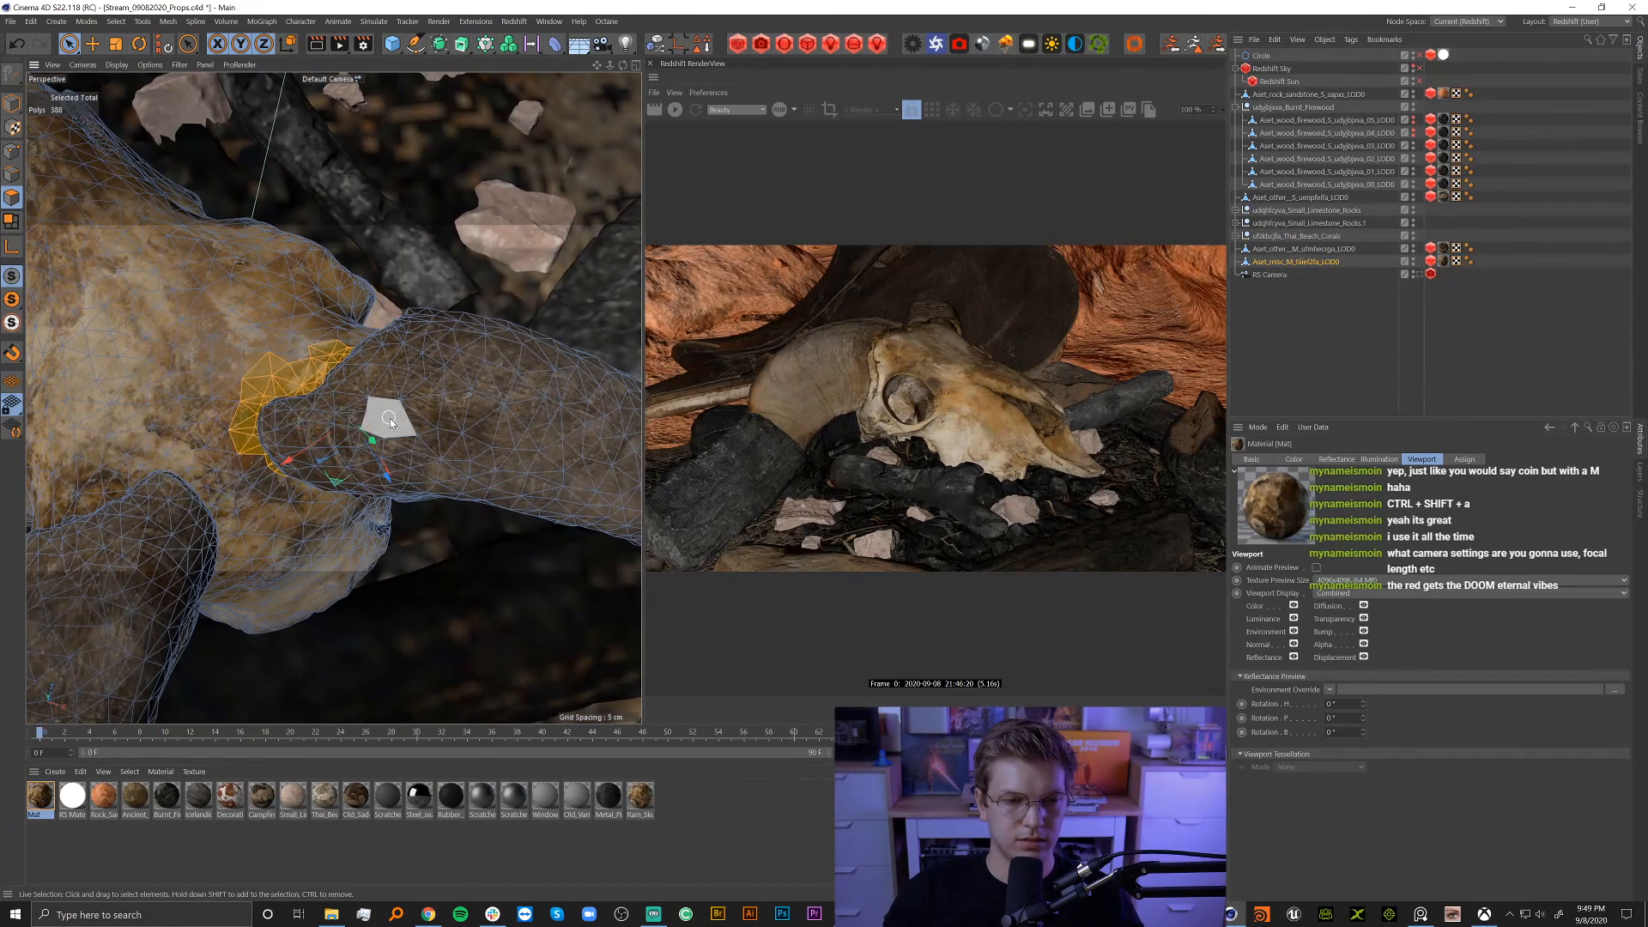
pyautogui.press('u')
pyautogui.press('f')
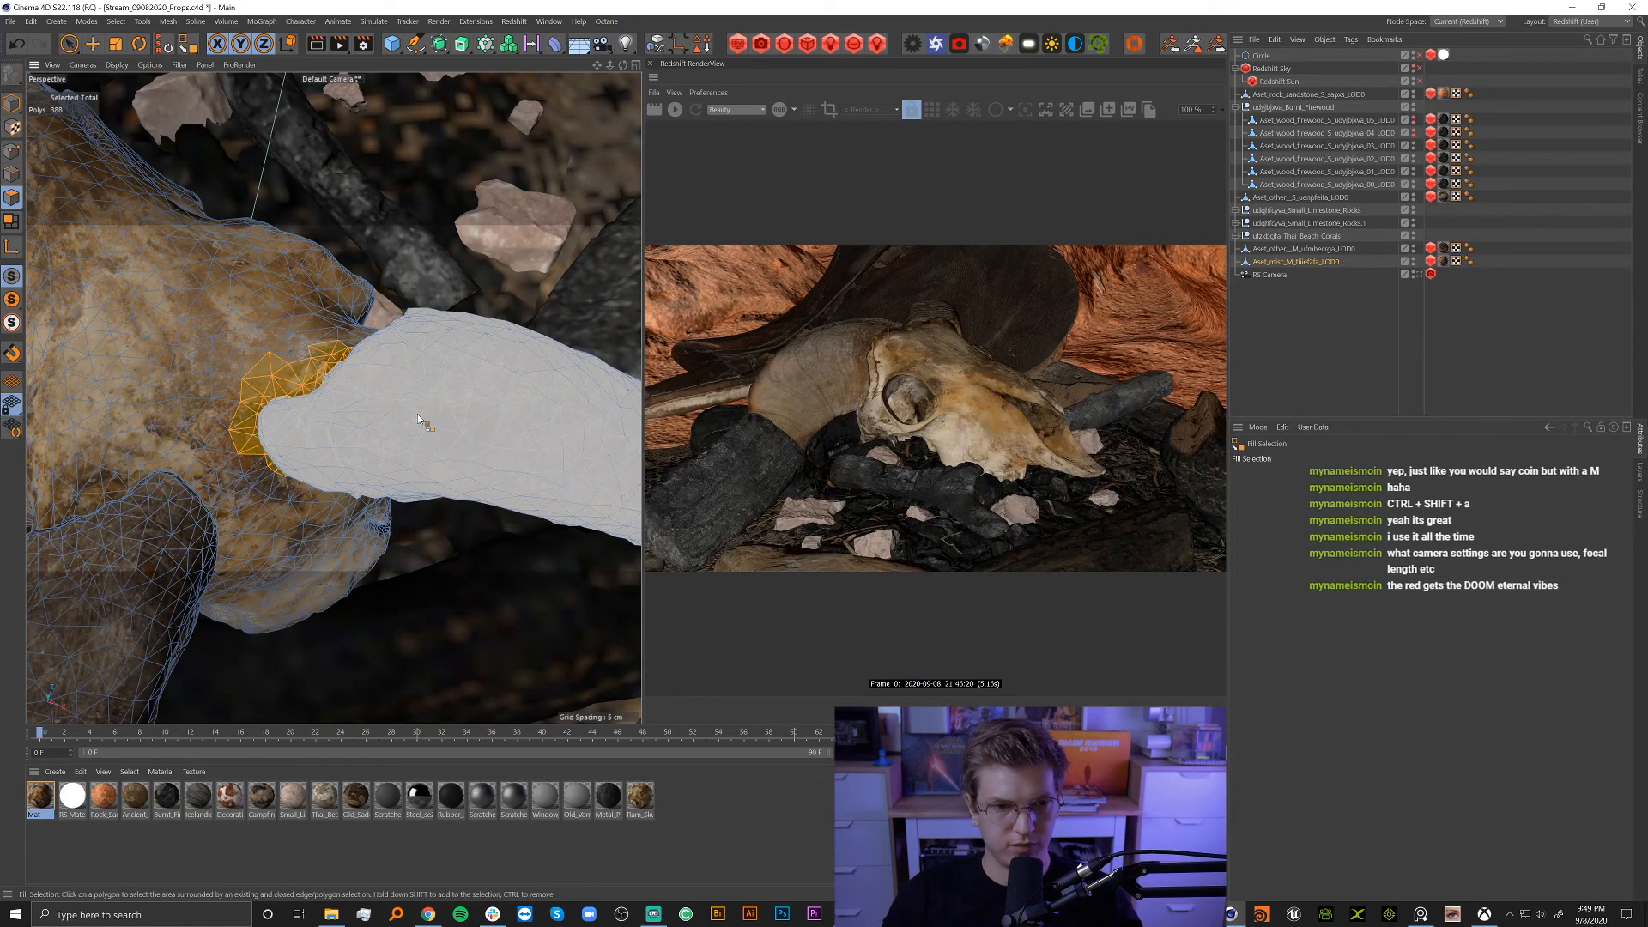
pyautogui.keyDown('alt'); pyautogui.moveTo(401, 414); pyautogui.dragTo(481, 536); pyautogui.keyUp('alt')
pyautogui.click(482, 541)
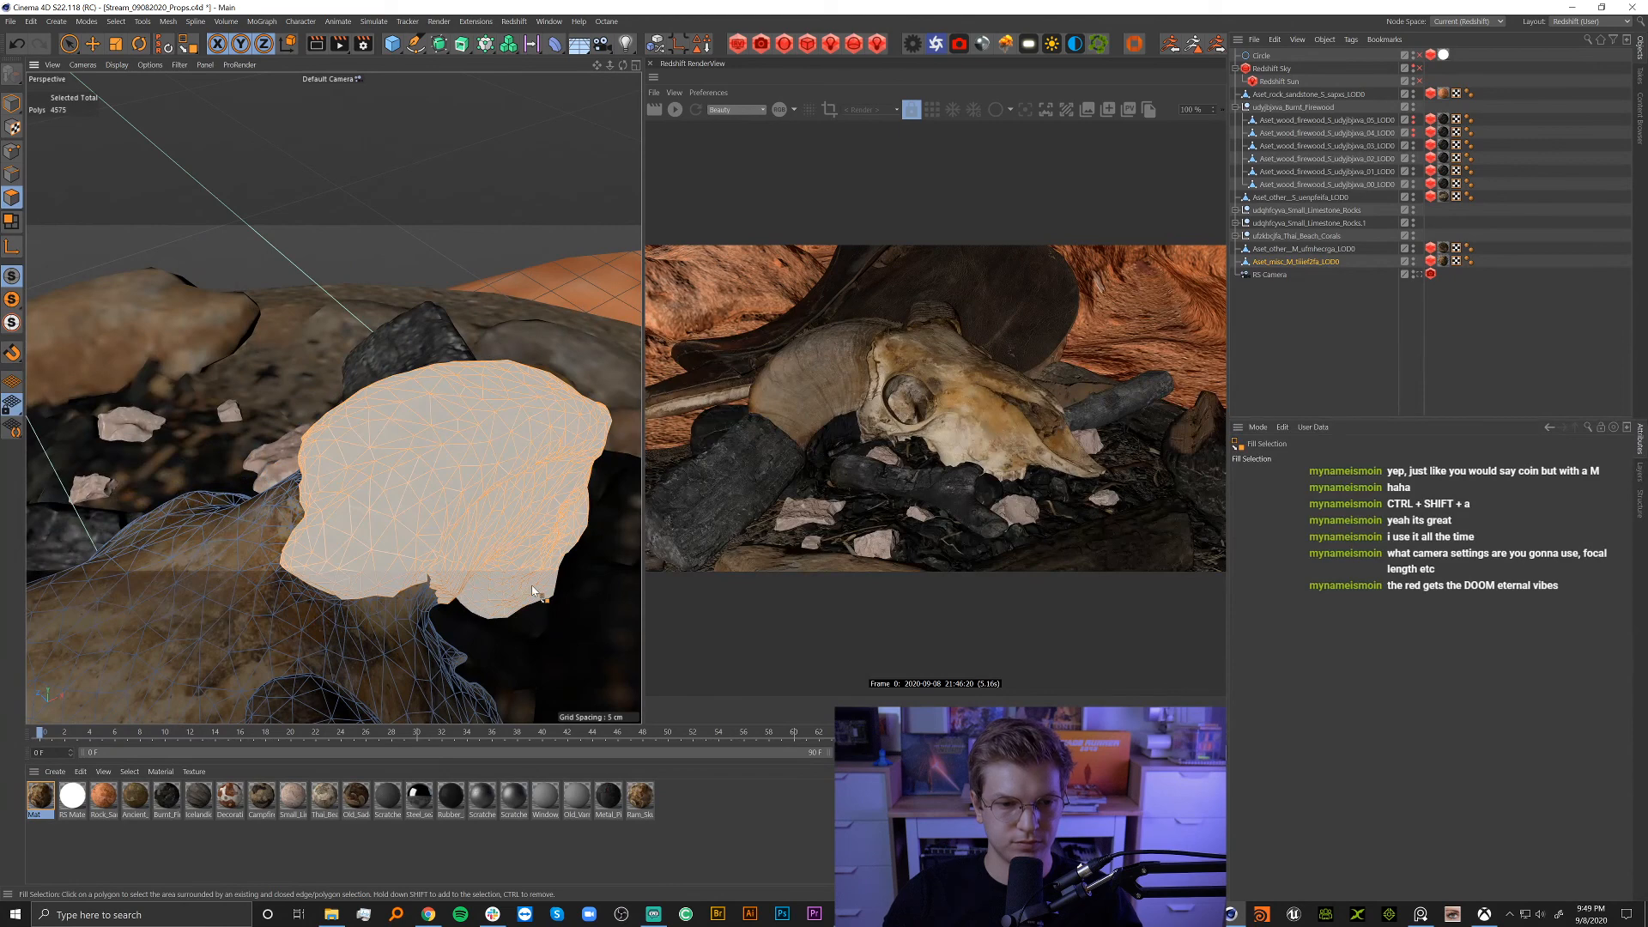
# Split the selected horn into a separate object and delete those horn polygons from the original skull mesh.
pyautogui.press('u')
pyautogui.press('p')
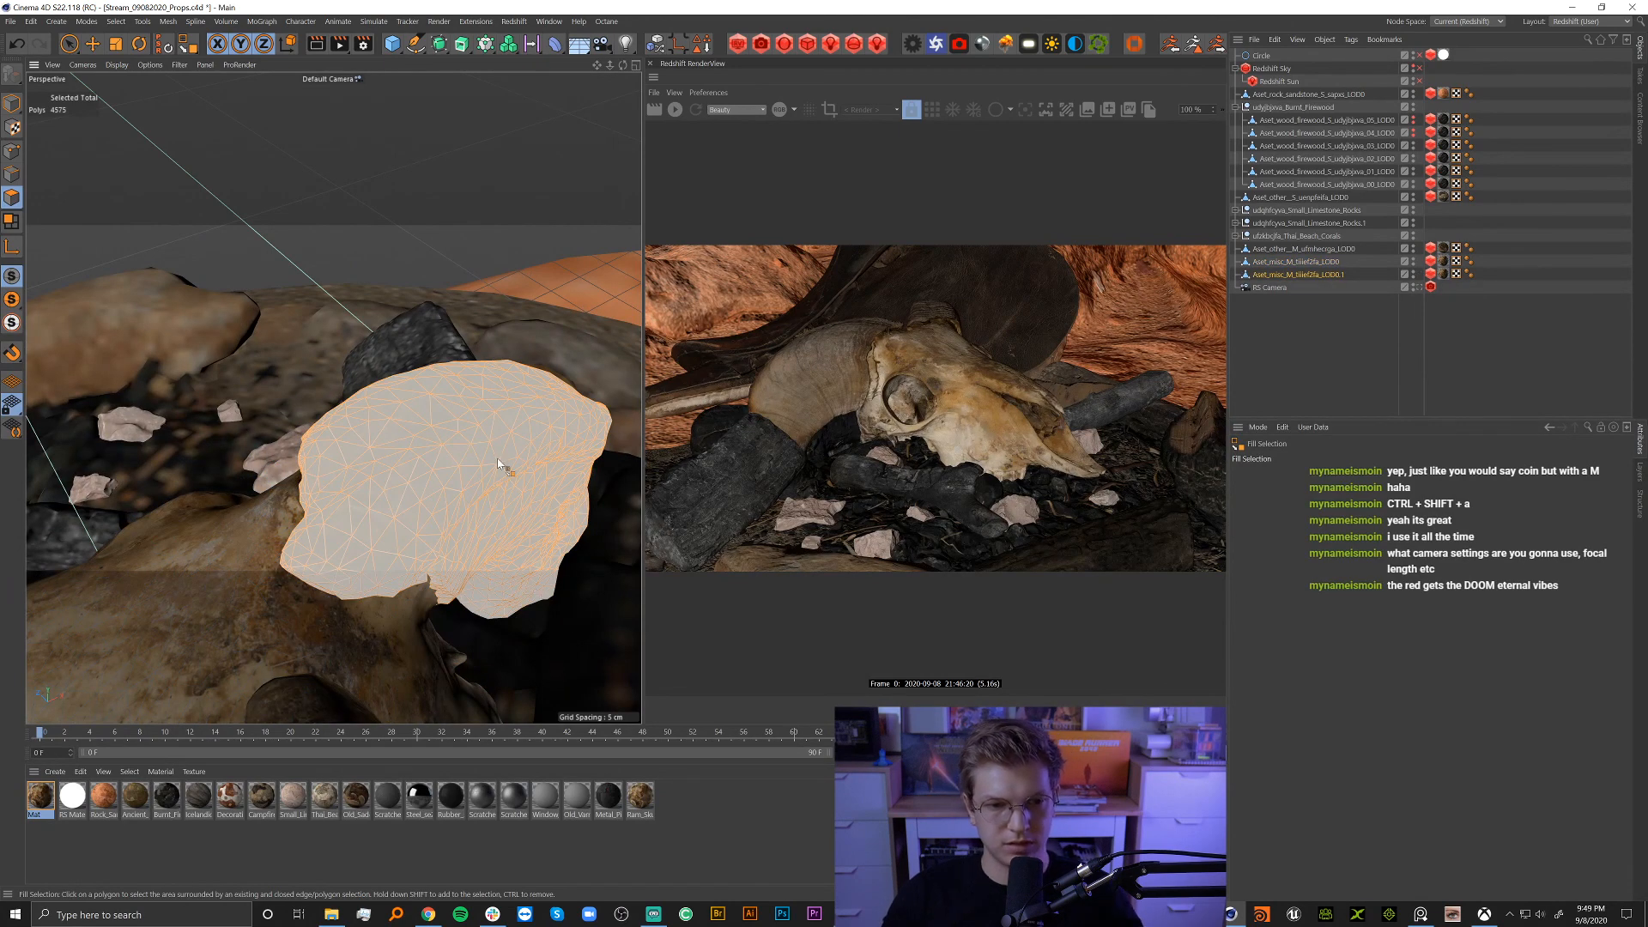
pyautogui.click(1290, 263)
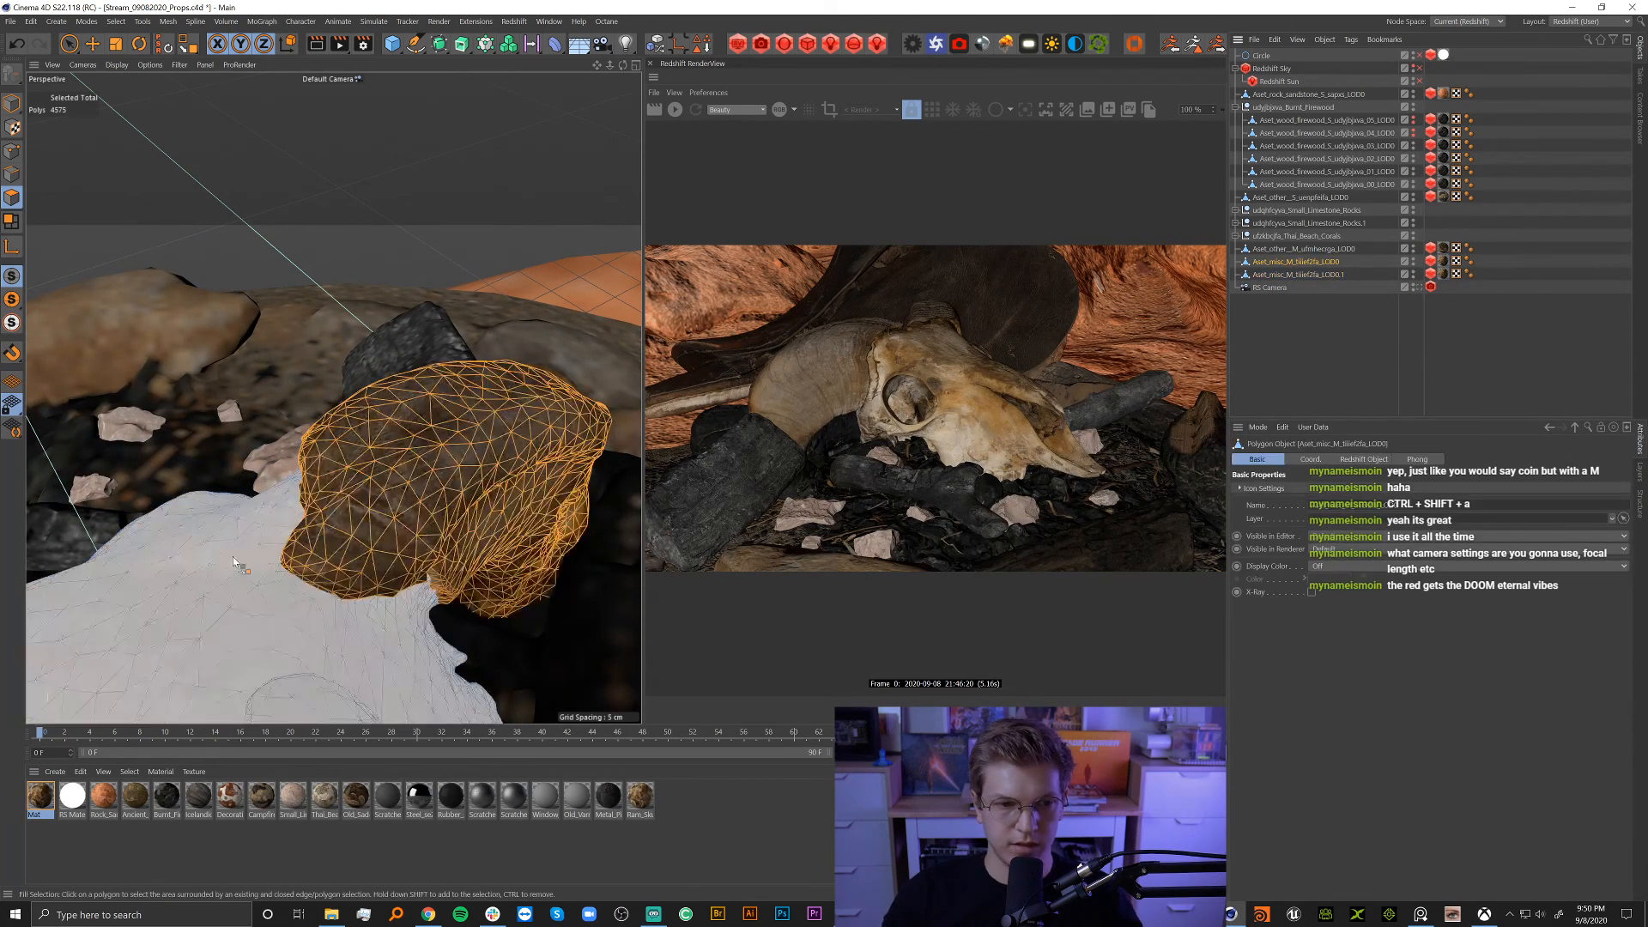
pyautogui.hotkey('ctrl', 'shift', 'a')
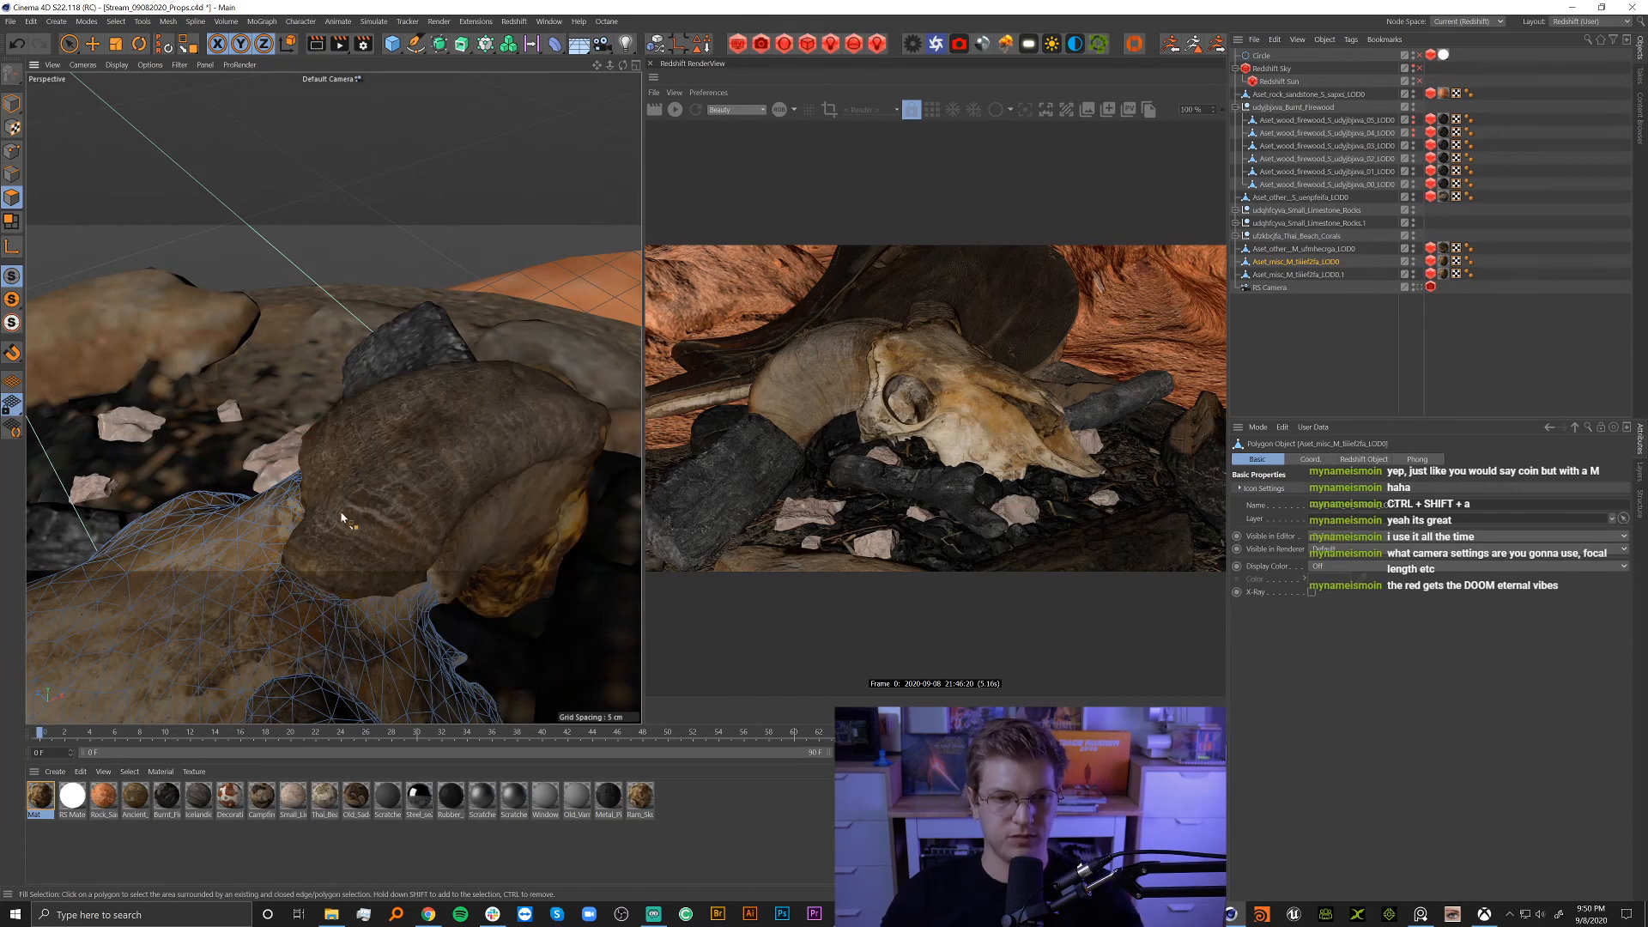
# Start a Live Selection polygon band along the seam at the base of the skull's remaining horn.
pyautogui.keyDown('alt'); pyautogui.moveTo(340, 518); pyautogui.dragTo(471, 504); pyautogui.keyUp('alt')
pyautogui.keyDown('alt'); pyautogui.moveTo(273, 605); pyautogui.dragTo(399, 479); pyautogui.keyUp('alt')
pyautogui.press('9')
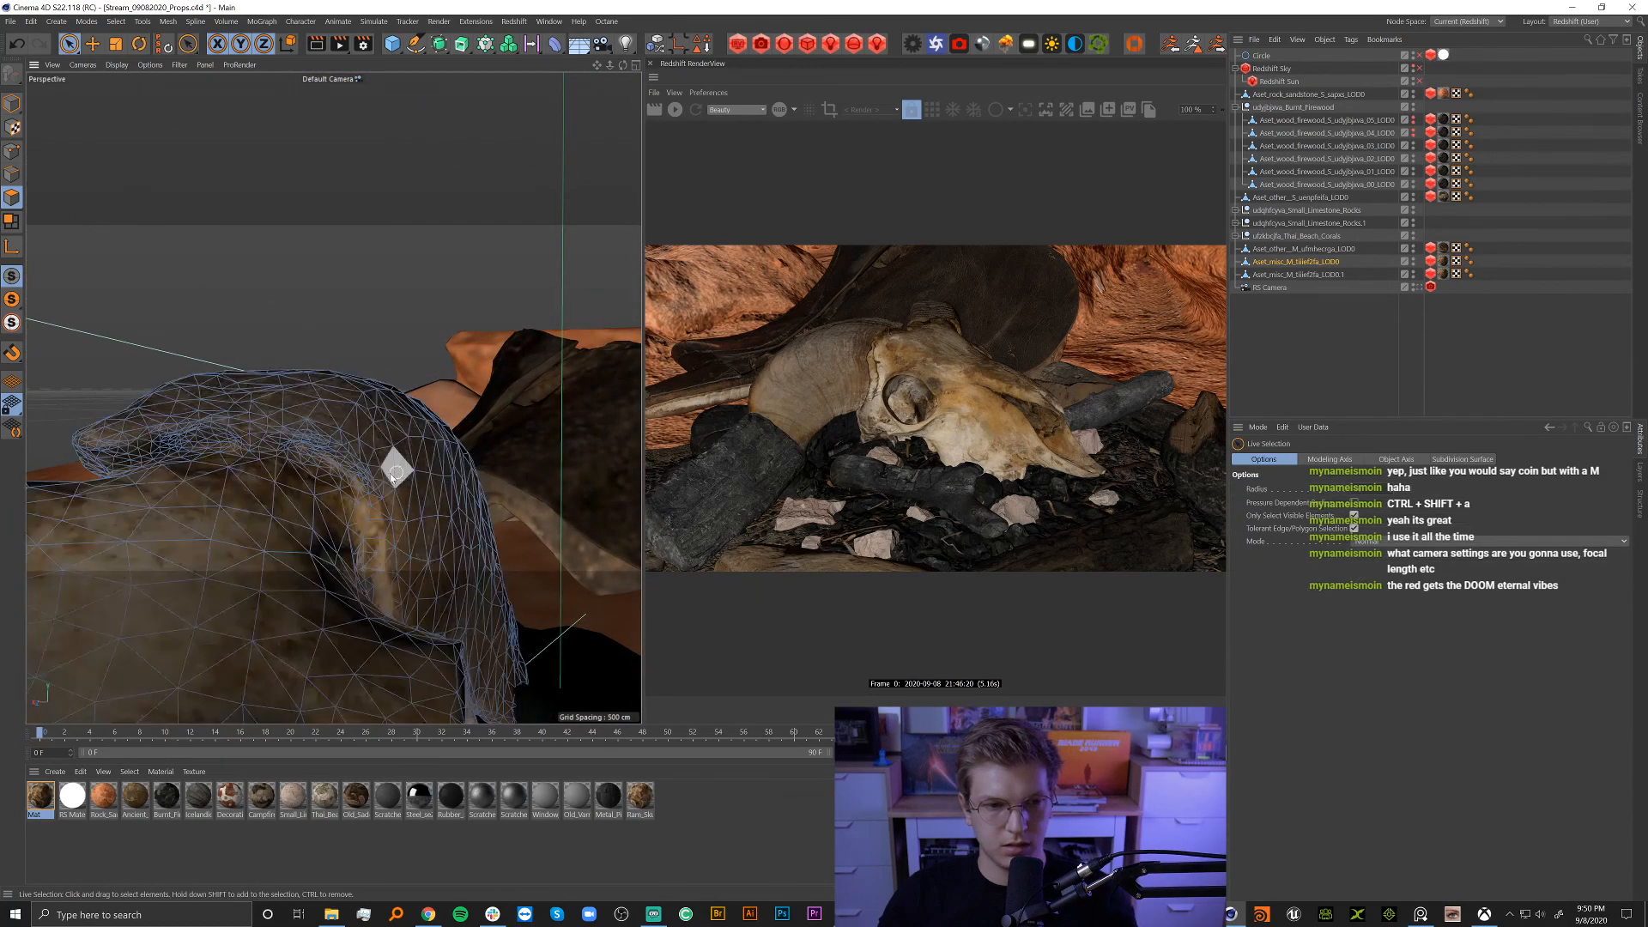
pyautogui.moveTo(258, 475)
pyautogui.keyDown('alt'); pyautogui.mouseDown()
pyautogui.moveTo(358, 453)
pyautogui.moveTo(502, 522)
pyautogui.moveTo(384, 483)
pyautogui.moveTo(417, 377)
pyautogui.moveTo(474, 374)
pyautogui.moveTo(459, 365)
pyautogui.moveTo(488, 477)
pyautogui.mouseUp(); pyautogui.keyUp('alt')
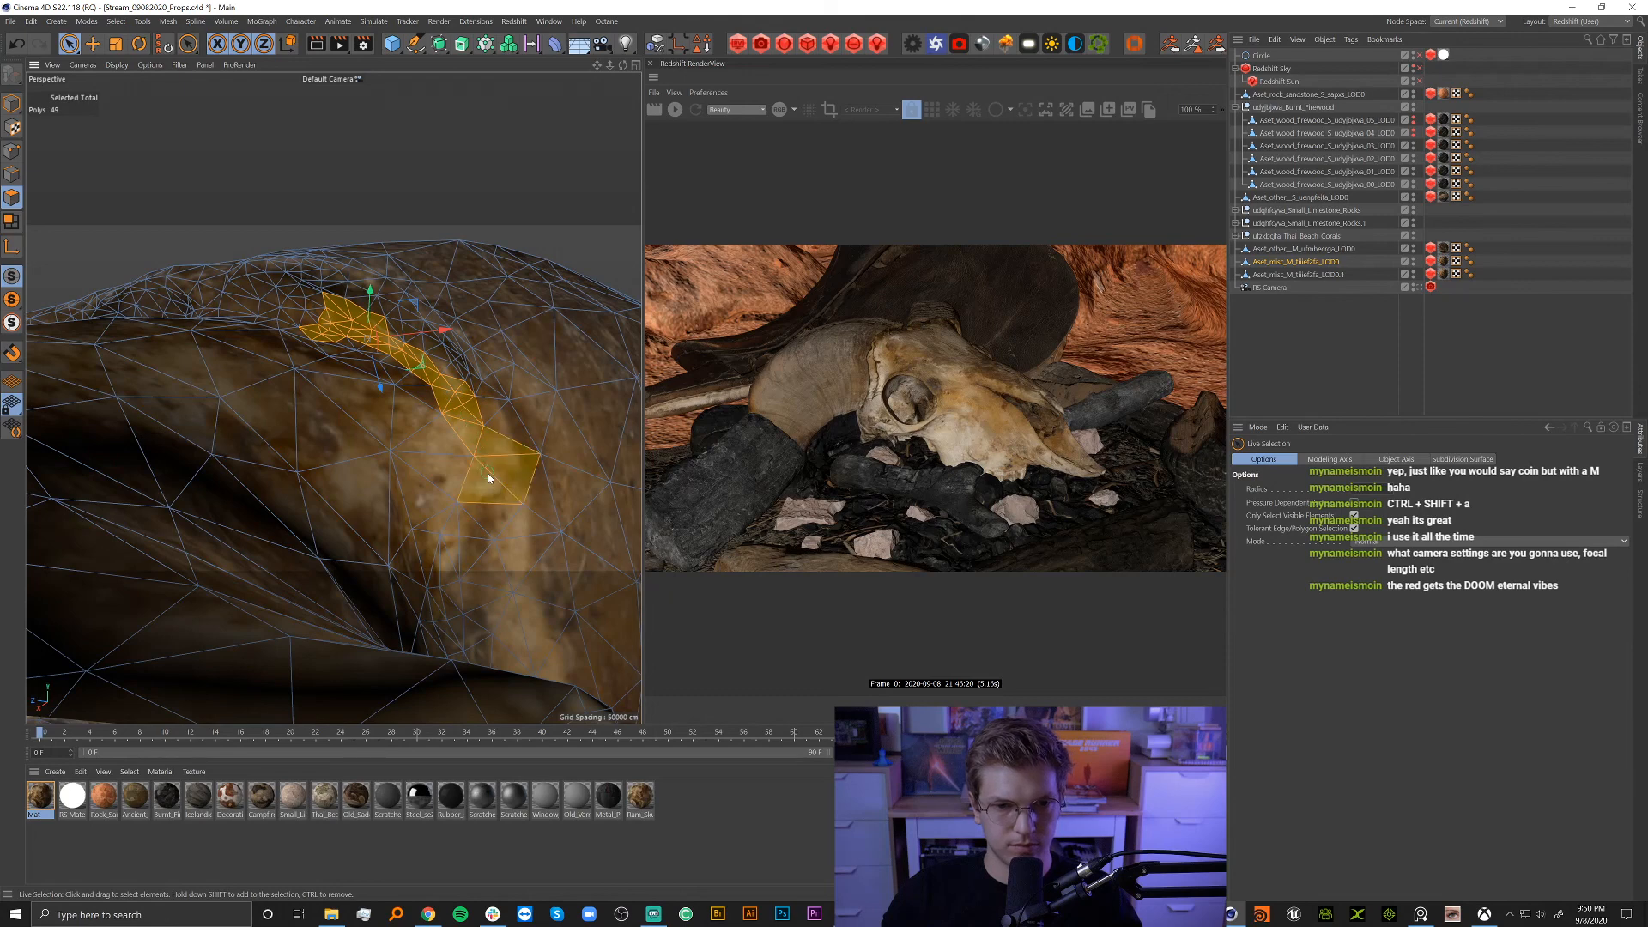
pyautogui.keyDown('shift'); pyautogui.click(481, 420); pyautogui.keyUp('shift')
# Extend the band down the side of the remaining horn's seam and deselect the stray polygons along its edge.
pyautogui.keyDown('alt'); pyautogui.moveTo(479, 421); pyautogui.dragTo(472, 488); pyautogui.keyUp('alt')
pyautogui.keyDown('alt'); pyautogui.moveTo(472, 488); pyautogui.dragTo(389, 308, button='middle'); pyautogui.keyUp('alt')
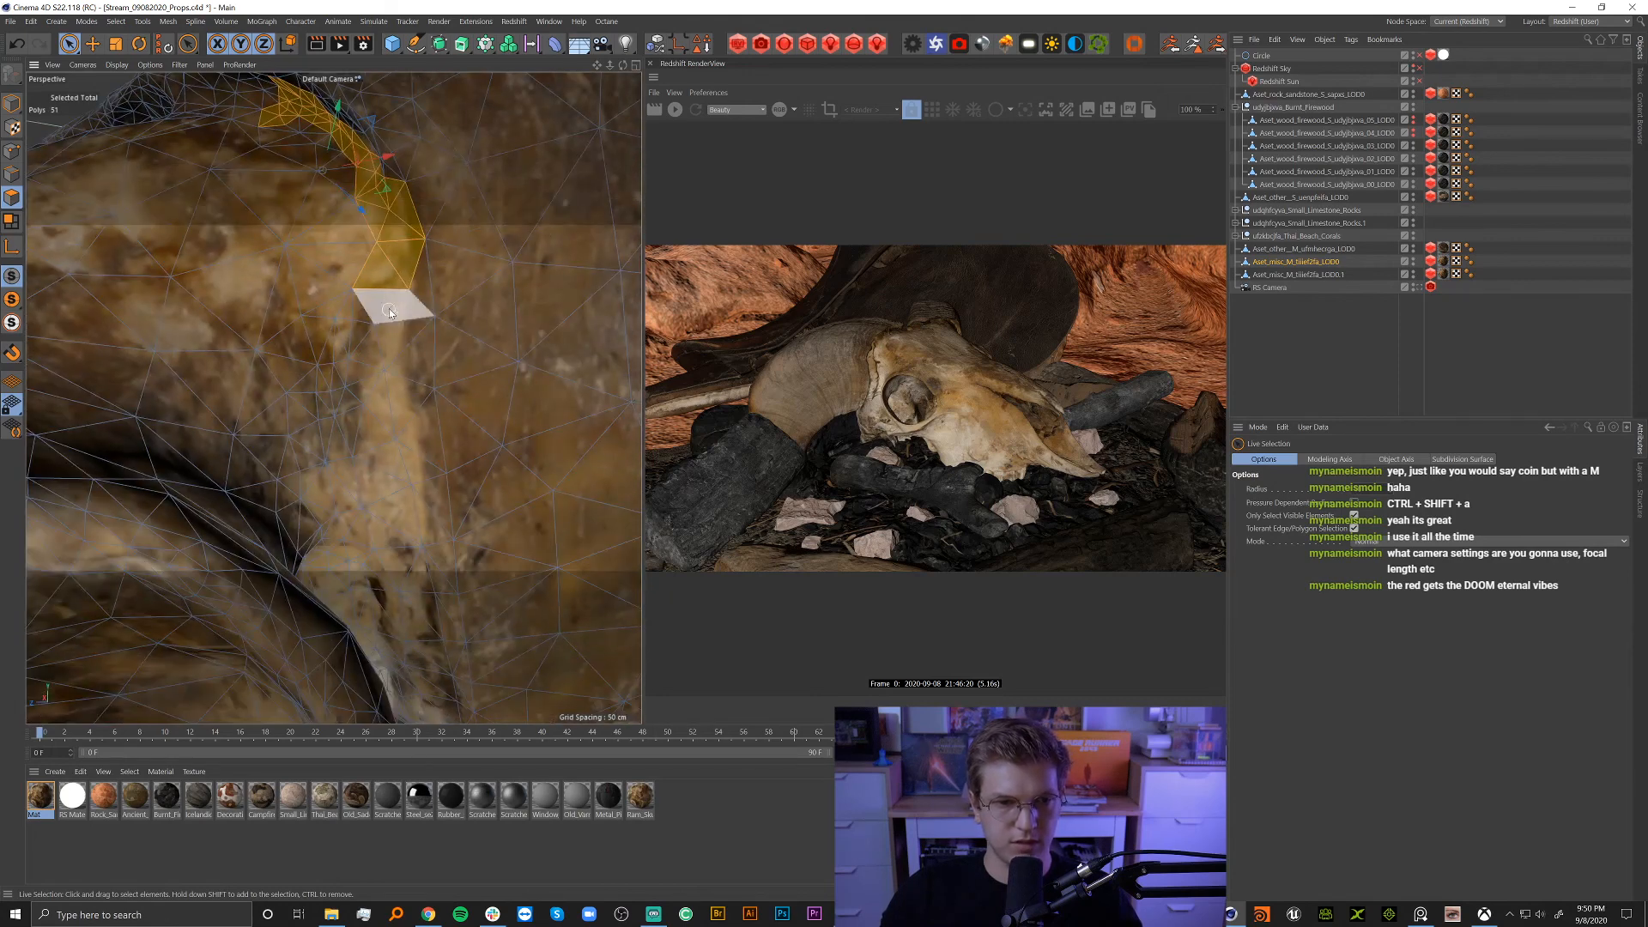
pyautogui.keyDown('shift'); pyautogui.moveTo(389, 307); pyautogui.dragTo(390, 429); pyautogui.keyUp('shift')
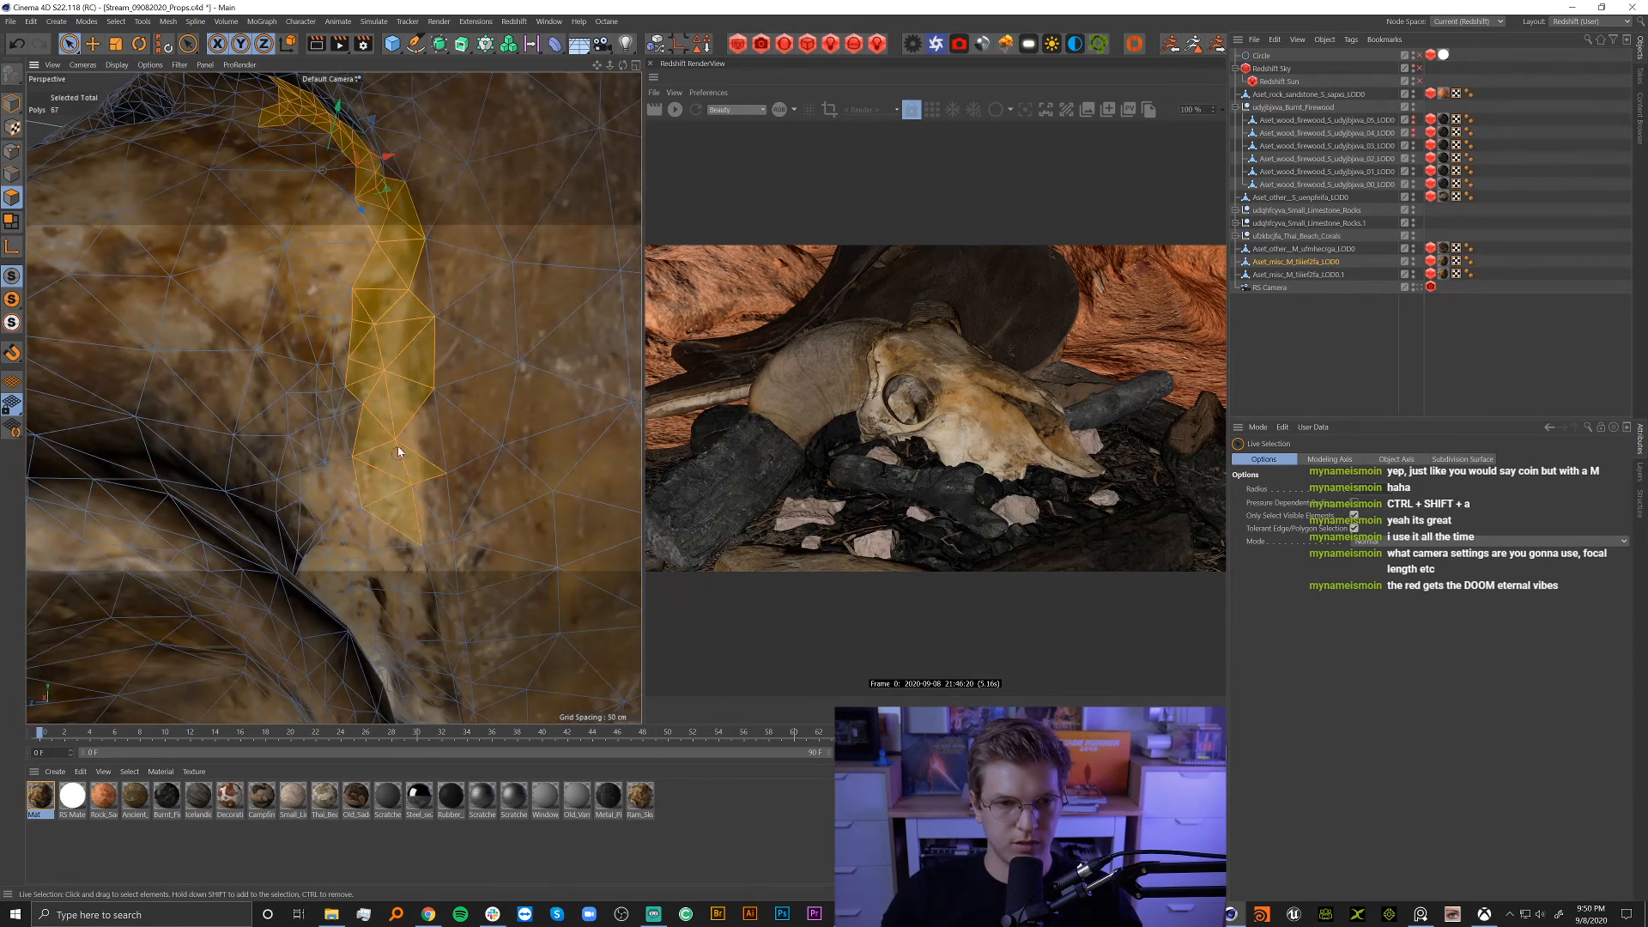
pyautogui.moveTo(435, 318)
pyautogui.keyDown('ctrl'); pyautogui.mouseDown()
pyautogui.moveTo(436, 472)
pyautogui.moveTo(417, 337)
pyautogui.moveTo(340, 326)
pyautogui.moveTo(386, 498)
pyautogui.mouseUp(); pyautogui.keyUp('ctrl')
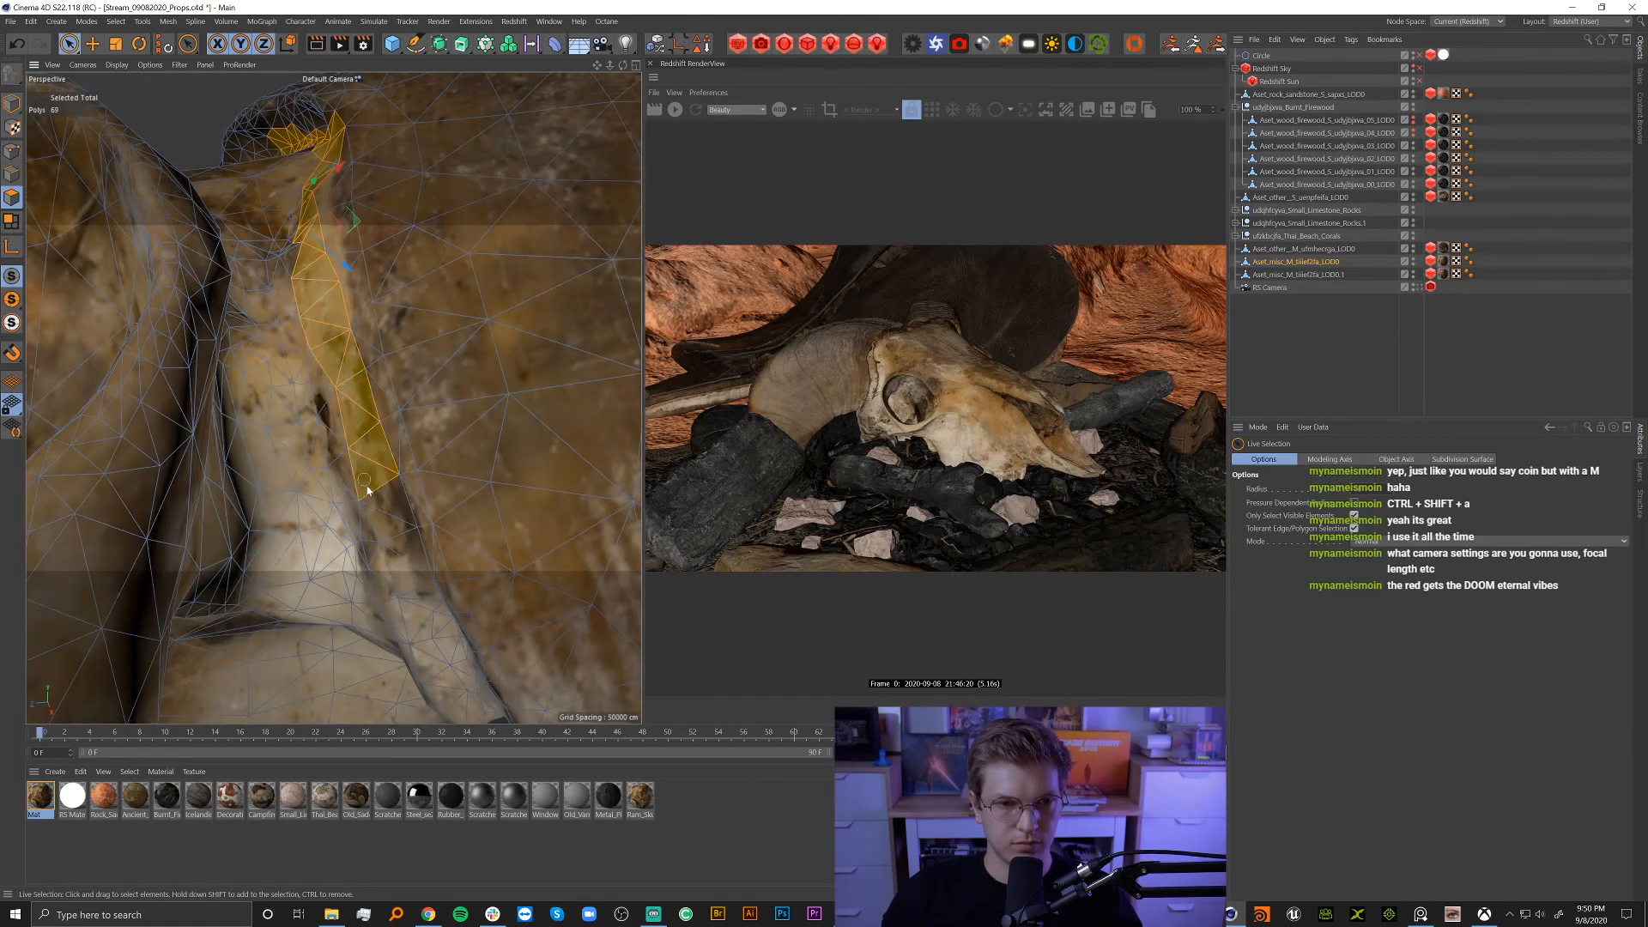
# Continue the polygon selection down the pale bone strip beside the dark crack at the horn's base.
pyautogui.moveTo(469, 435)
pyautogui.keyDown('alt'); pyautogui.mouseDown()
pyautogui.moveTo(433, 230)
pyautogui.moveTo(360, 364)
pyautogui.mouseUp(); pyautogui.keyUp('alt')
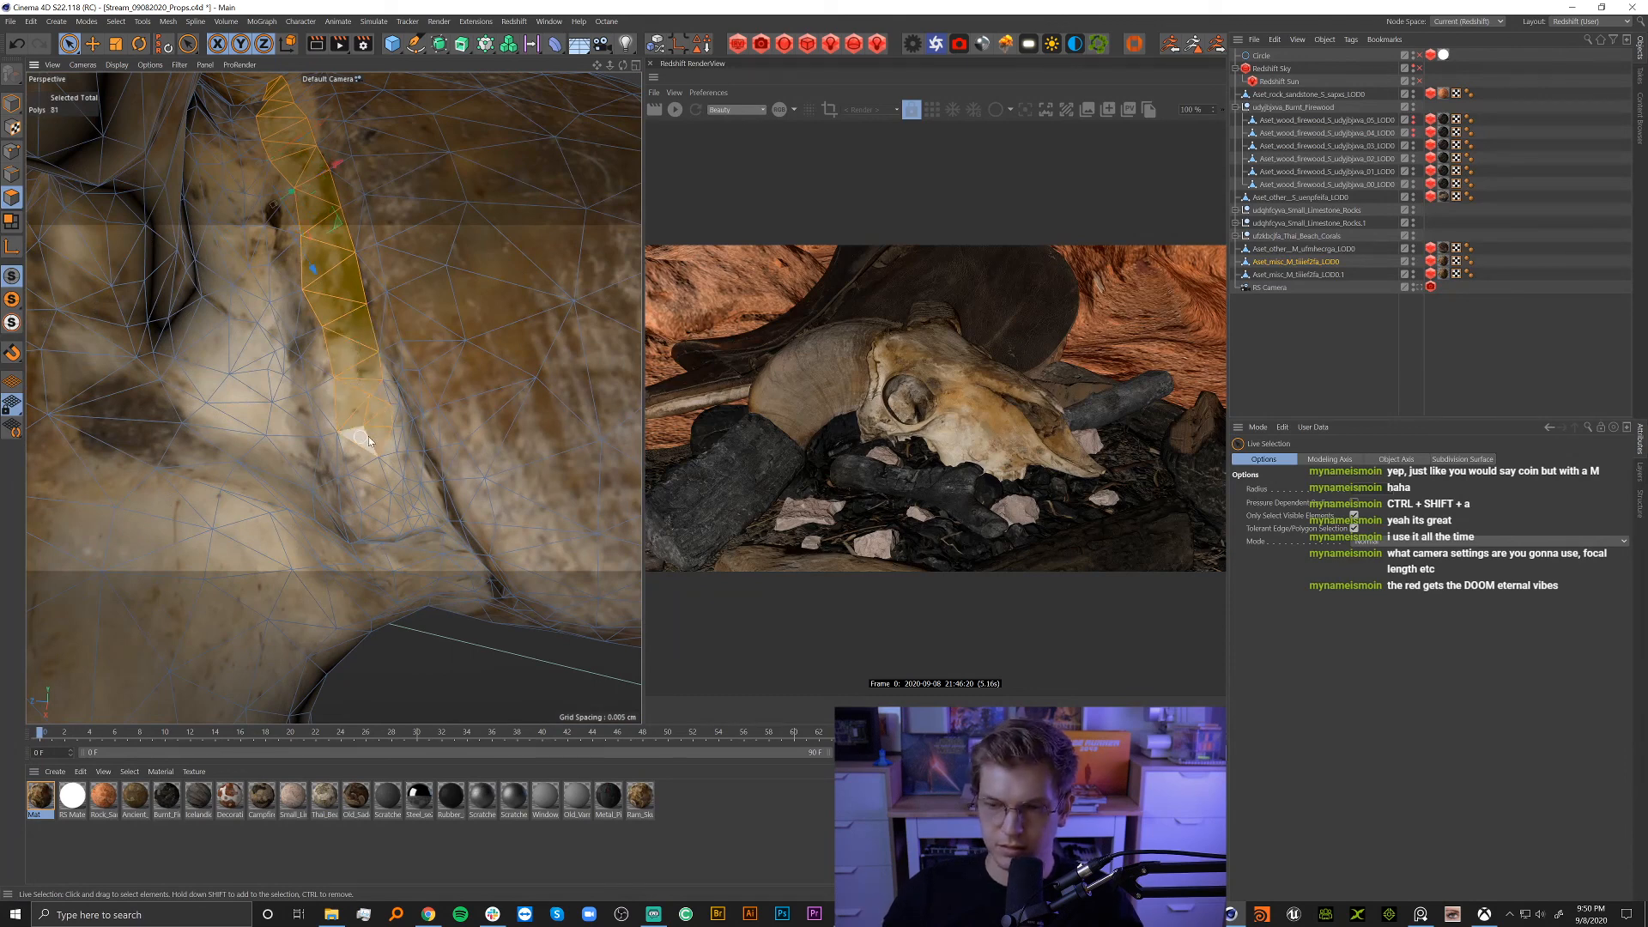
pyautogui.keyDown('alt'); pyautogui.moveTo(456, 346); pyautogui.dragTo(378, 375); pyautogui.keyUp('alt')
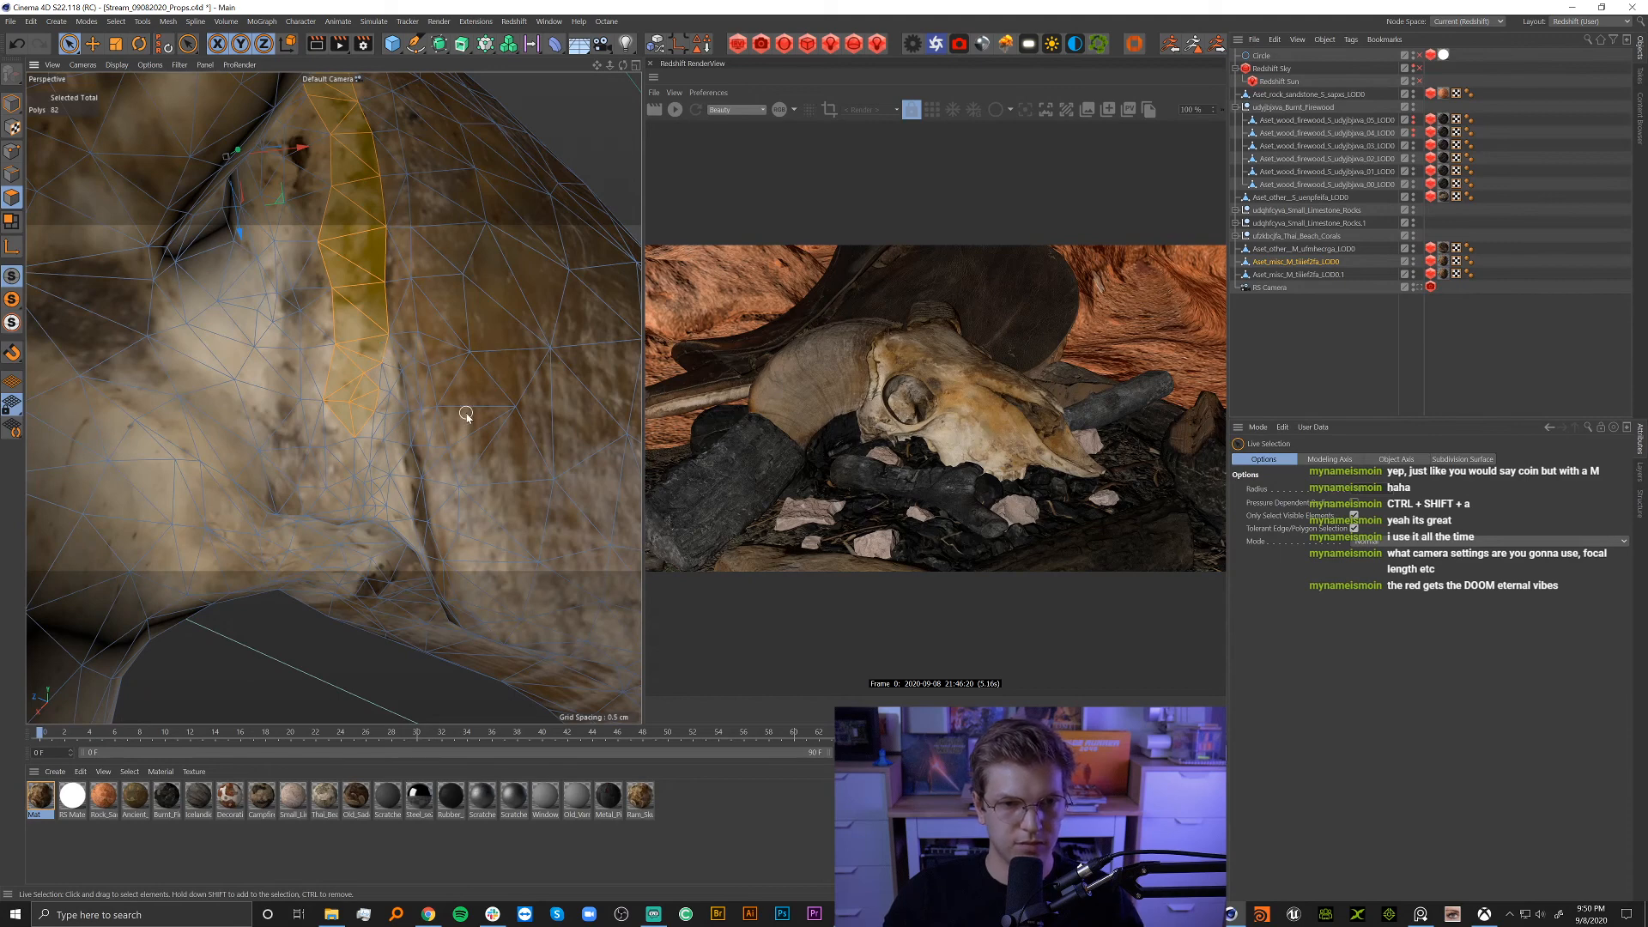
pyautogui.keyDown('alt'); pyautogui.moveTo(455, 381); pyautogui.dragTo(378, 400); pyautogui.keyUp('alt')
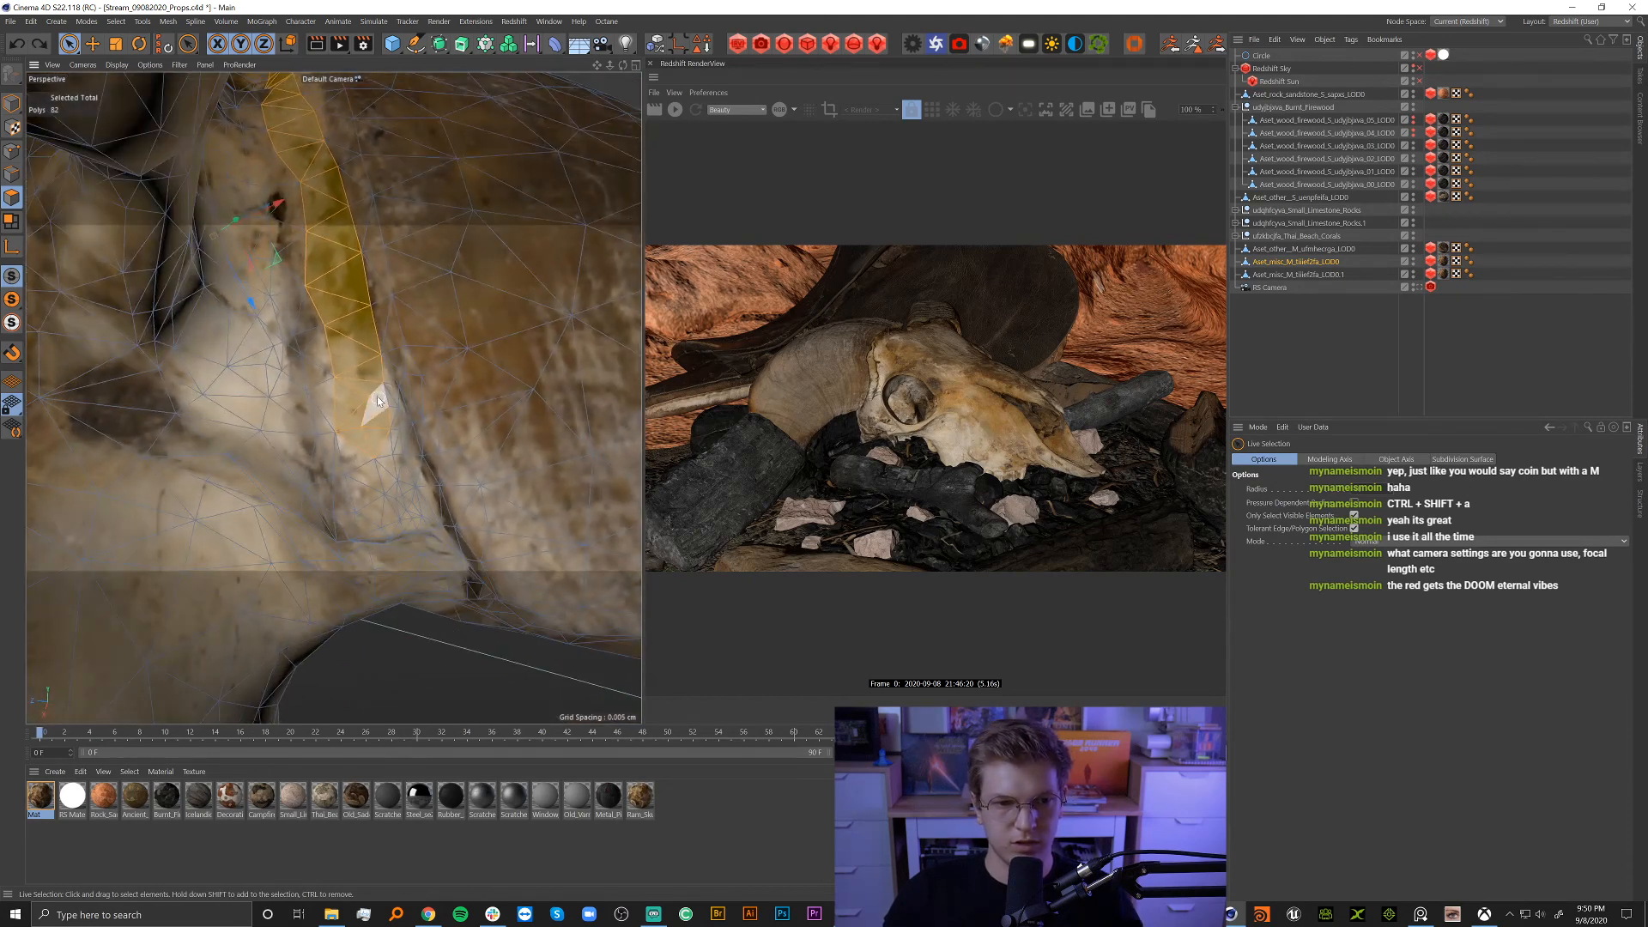
pyautogui.keyDown('shift'); pyautogui.click(404, 500); pyautogui.keyUp('shift')
pyautogui.keyDown('alt'); pyautogui.moveTo(331, 301); pyautogui.dragTo(380, 398); pyautogui.keyUp('alt')
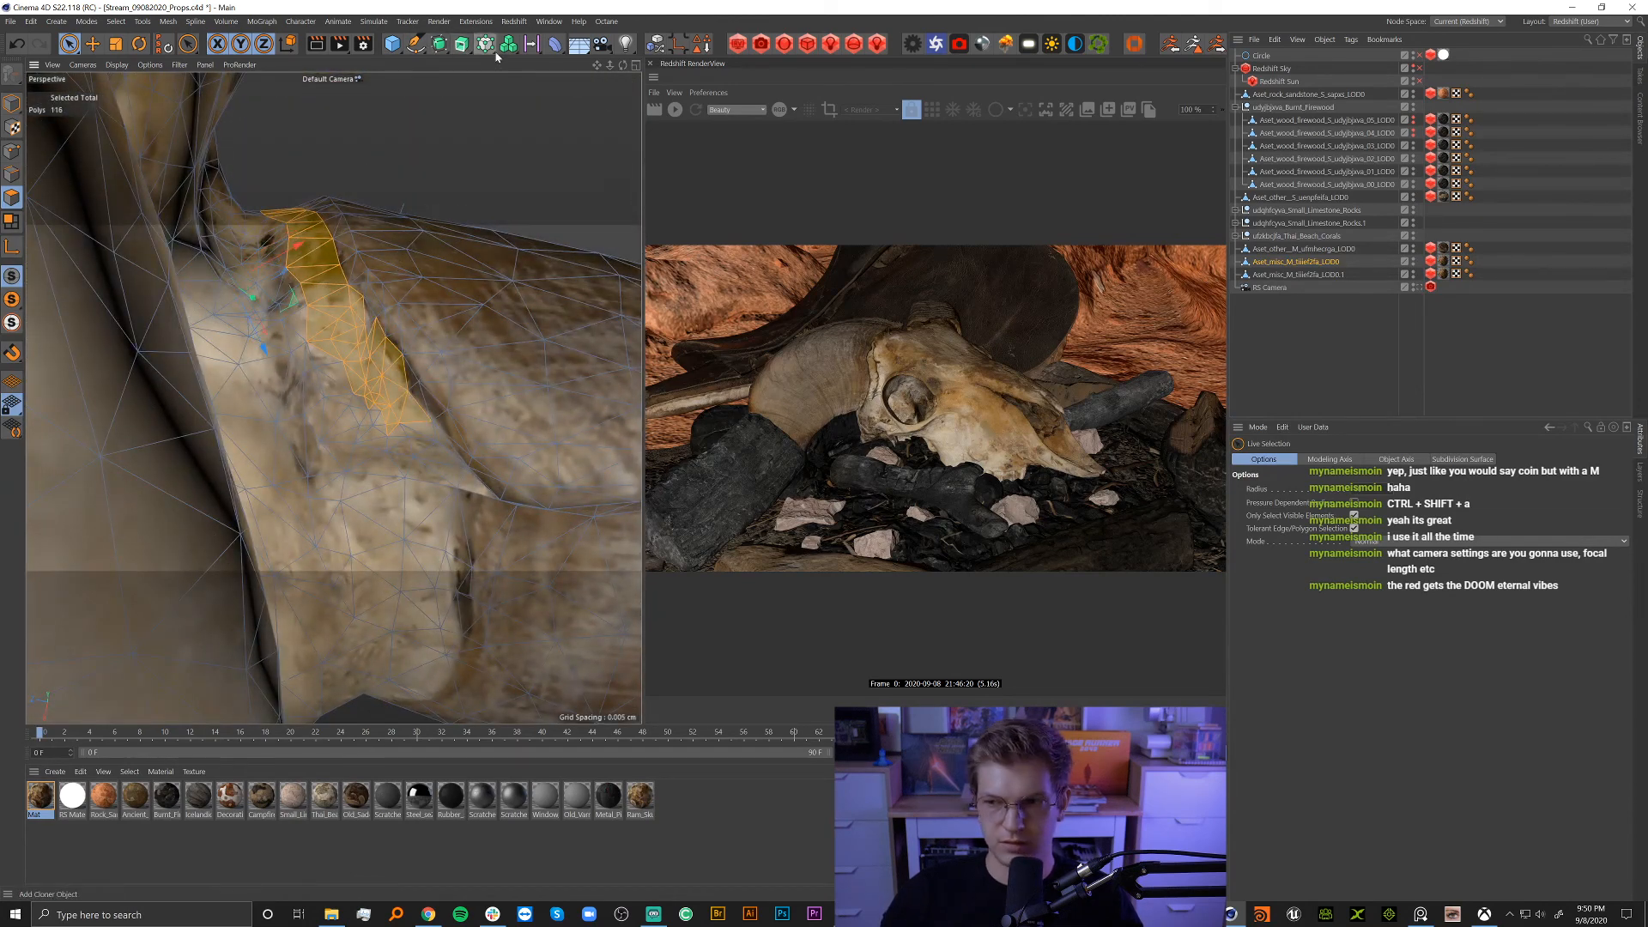
# Extend the polygon selection over the bone ridge and around the lower corner of the horn's base.
pyautogui.moveTo(433, 443)
pyautogui.keyDown('alt'); pyautogui.mouseDown()
pyautogui.moveTo(371, 378)
pyautogui.moveTo(431, 440)
pyautogui.mouseUp(); pyautogui.keyUp('alt')
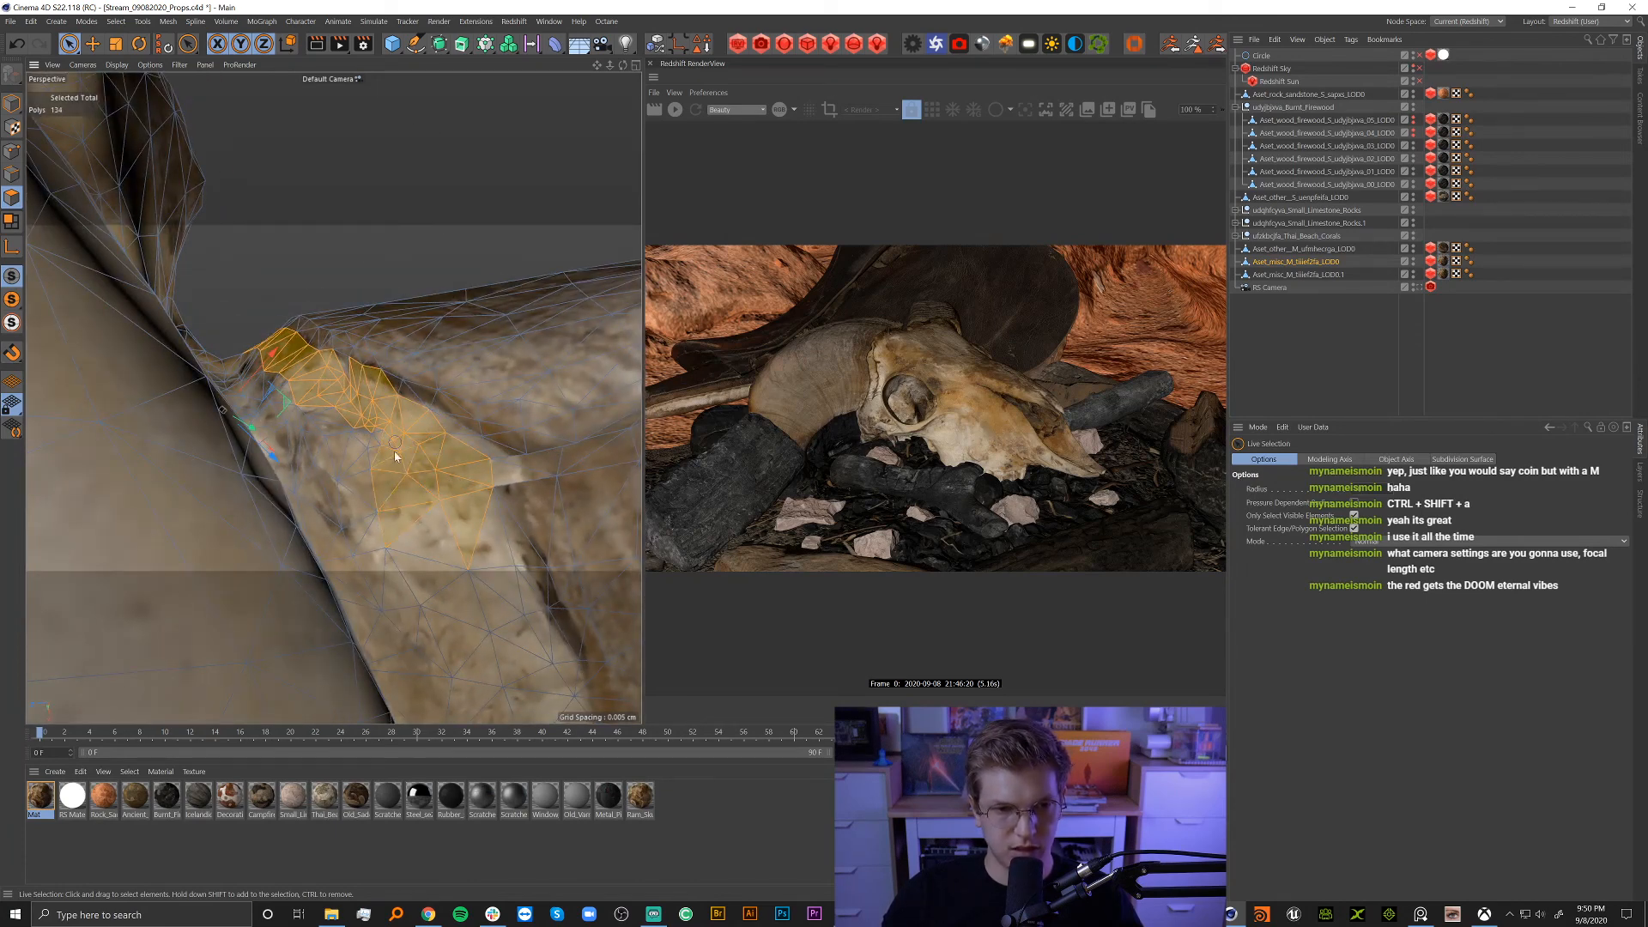
pyautogui.keyDown('shift'); pyautogui.click(397, 523); pyautogui.keyUp('shift')
pyautogui.keyDown('alt'); pyautogui.moveTo(396, 523); pyautogui.dragTo(344, 300); pyautogui.keyUp('alt')
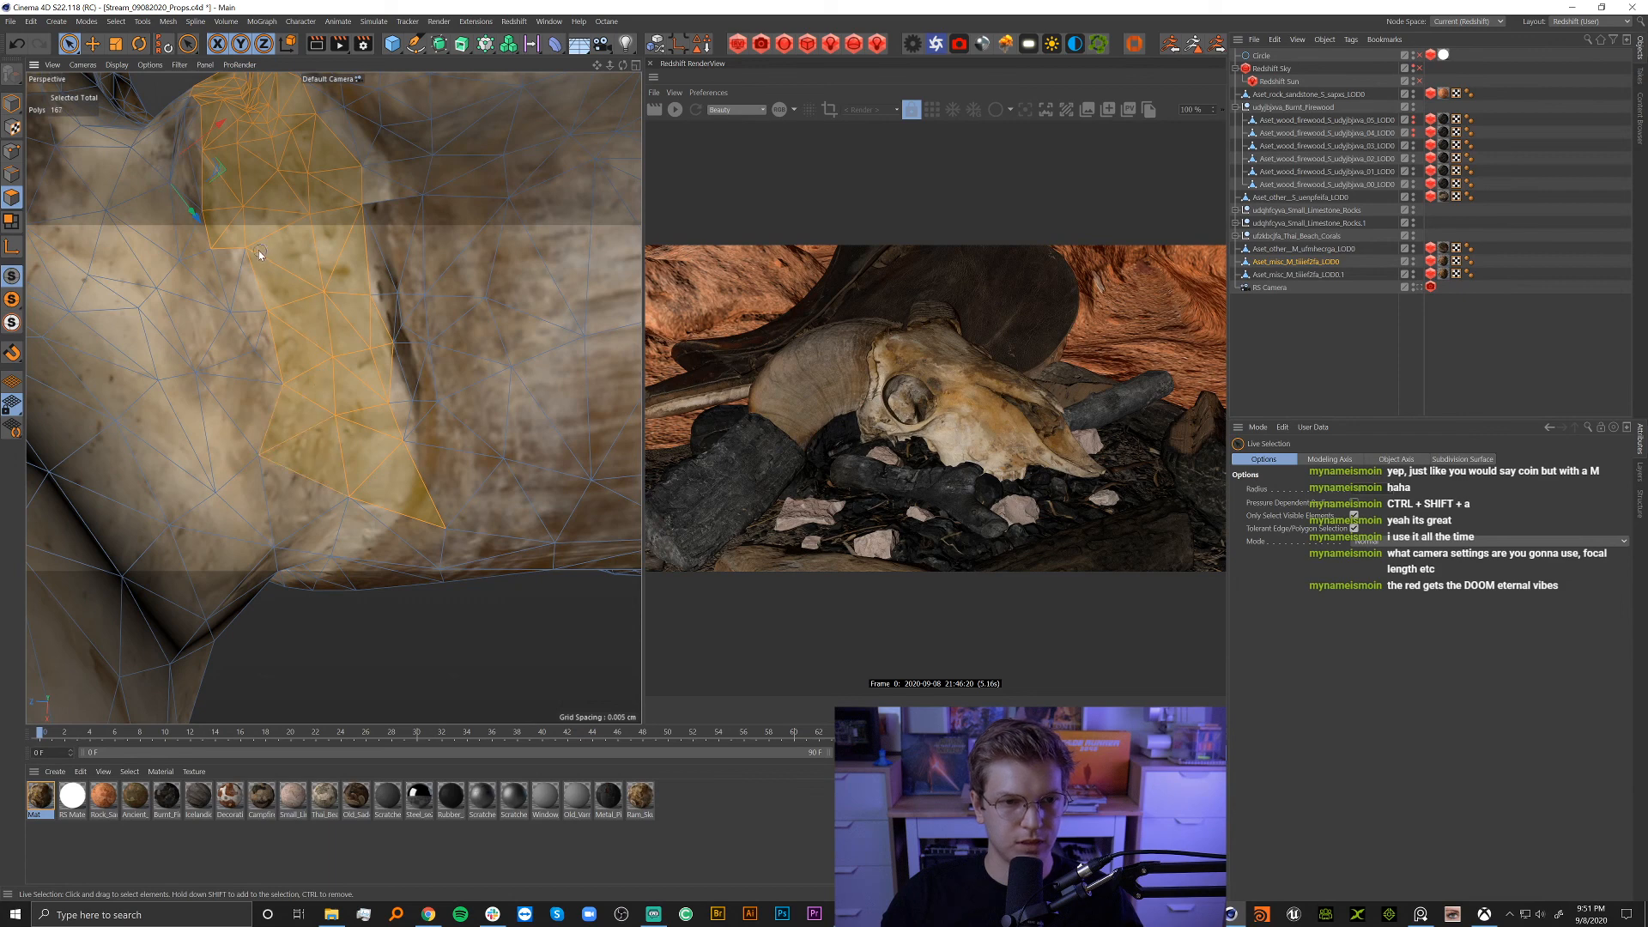
pyautogui.keyDown('alt'); pyautogui.moveTo(275, 394); pyautogui.dragTo(314, 344); pyautogui.keyUp('alt')
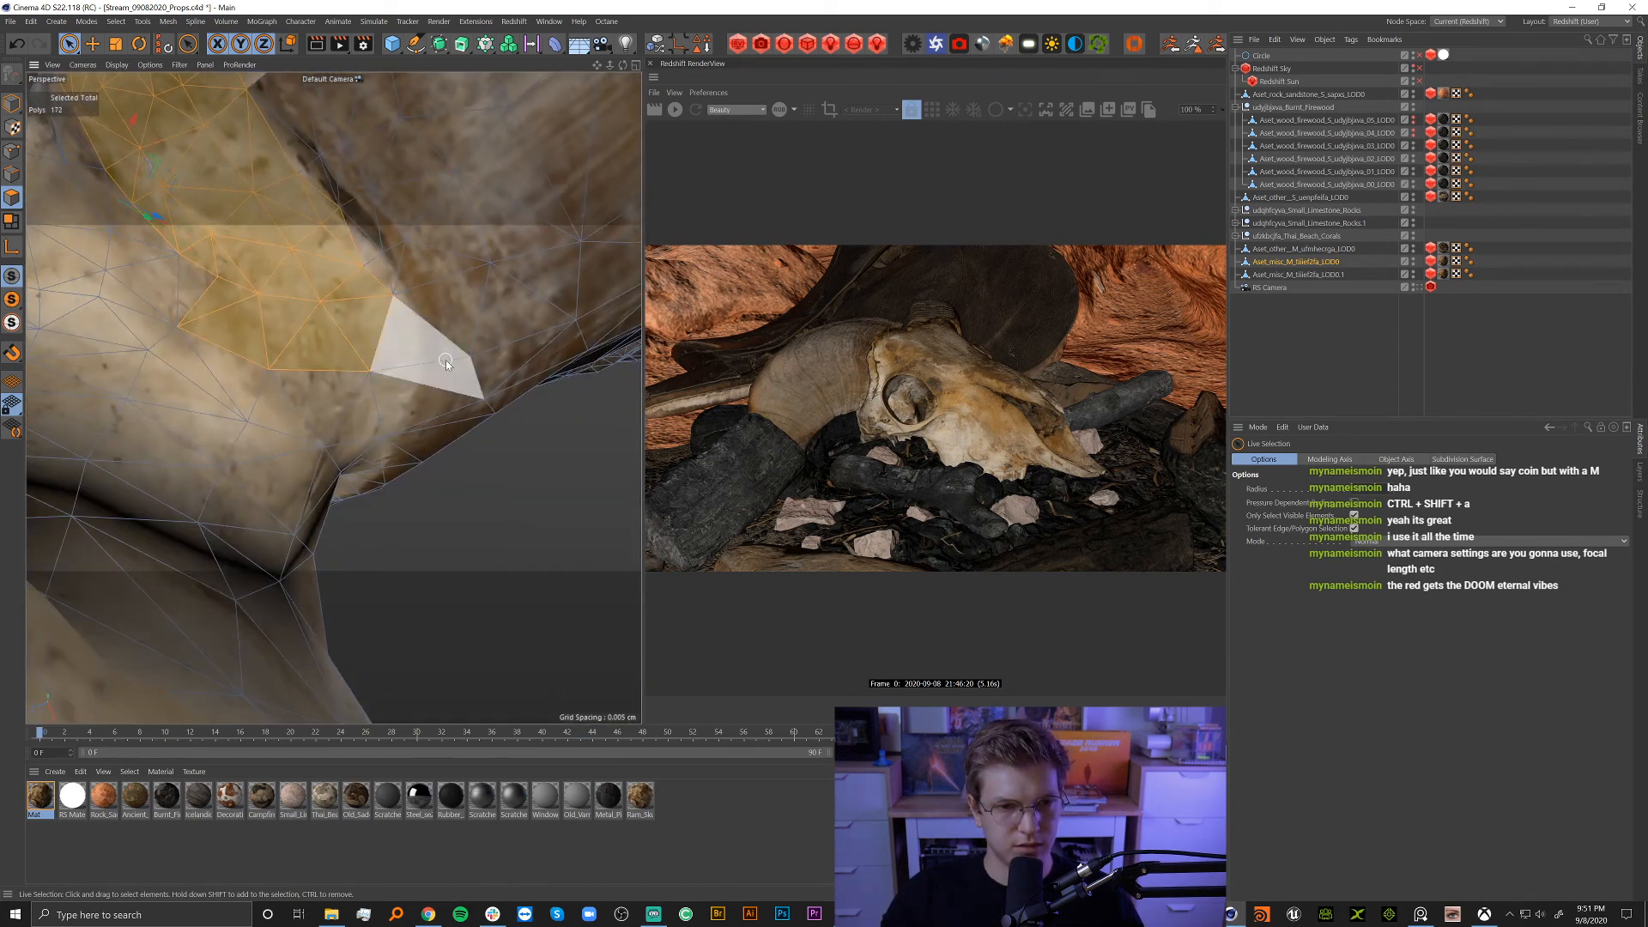
pyautogui.keyDown('alt'); pyautogui.moveTo(361, 423); pyautogui.dragTo(165, 487); pyautogui.keyUp('alt')
pyautogui.scroll(-5, 164, 485)
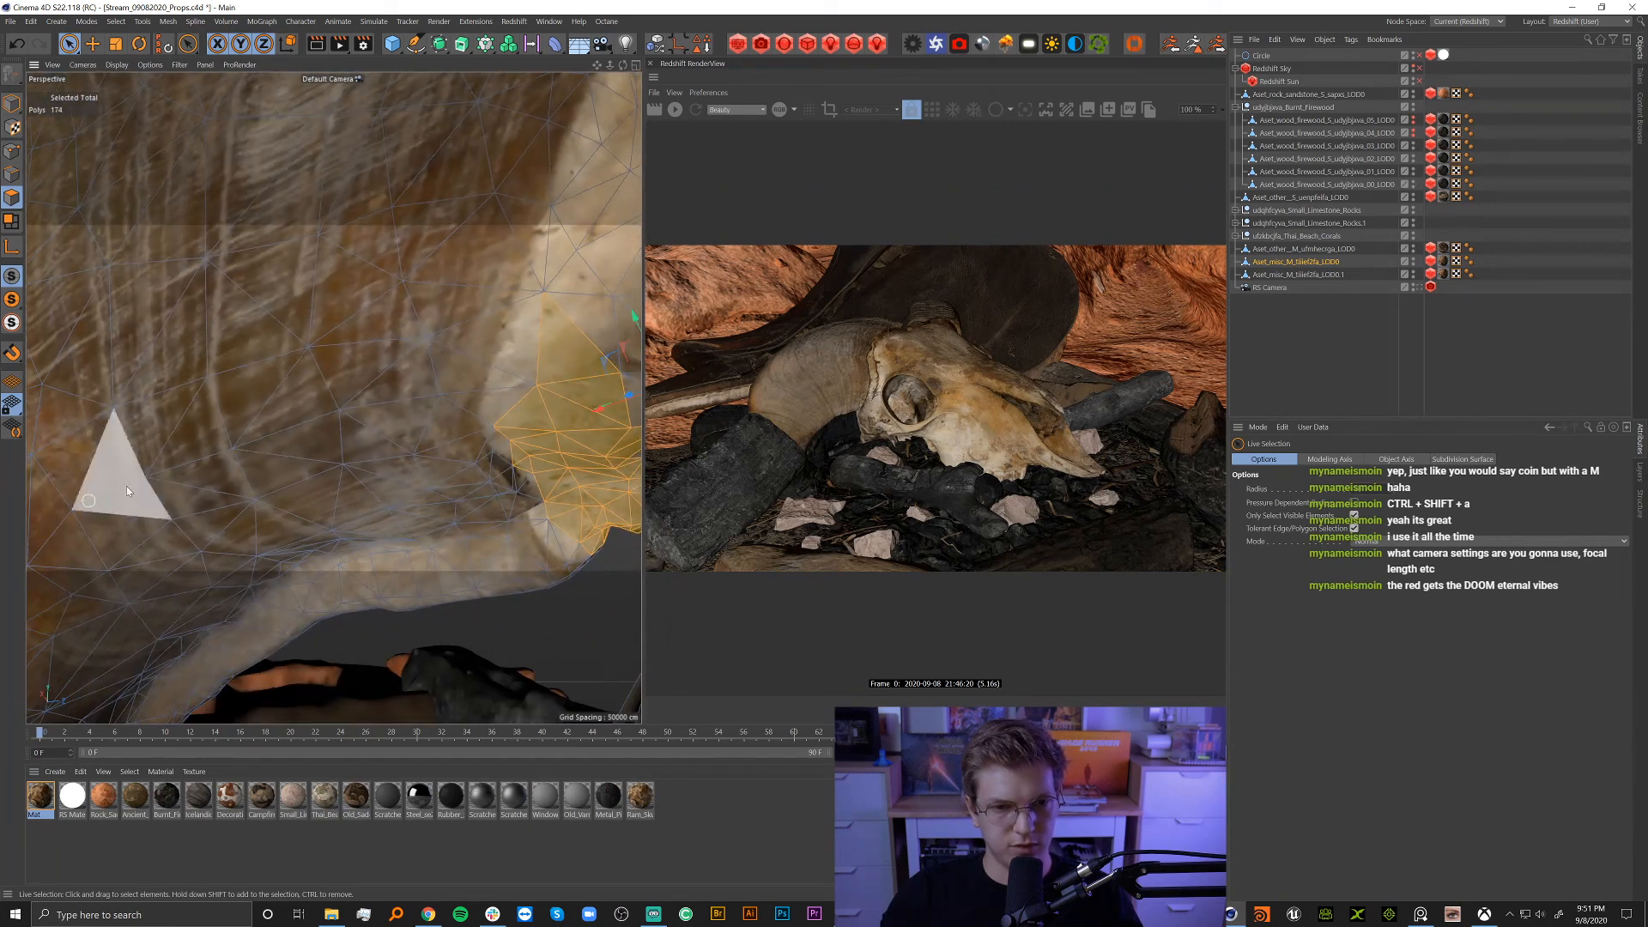
pyautogui.keyDown('alt'); pyautogui.moveTo(506, 304); pyautogui.dragTo(271, 481); pyautogui.keyUp('alt')
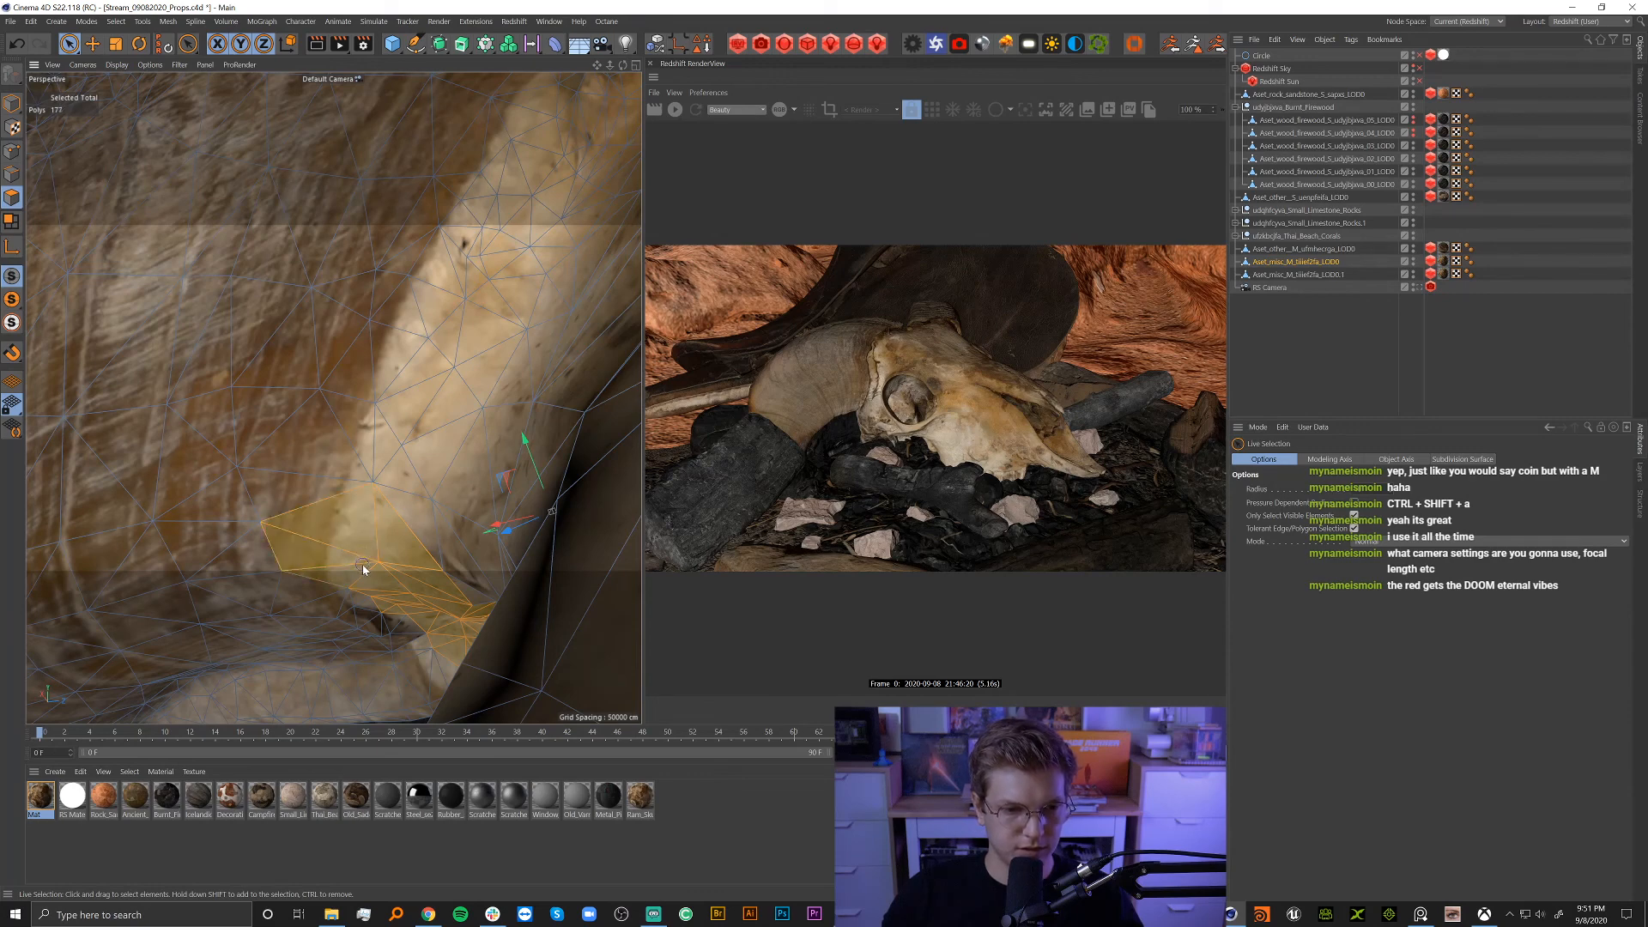
# Add the polygons running up the pale bone edge on the other side of the horn to the selection.
pyautogui.moveTo(352, 554)
pyautogui.keyDown('shift'); pyautogui.mouseDown()
pyautogui.moveTo(399, 507)
pyautogui.moveTo(377, 463)
pyautogui.mouseUp(); pyautogui.keyUp('shift')
pyautogui.moveTo(404, 400)
pyautogui.keyDown('shift'); pyautogui.mouseDown()
pyautogui.moveTo(411, 347)
pyautogui.moveTo(450, 309)
pyautogui.moveTo(323, 530)
pyautogui.moveTo(419, 501)
pyautogui.mouseUp(); pyautogui.keyUp('shift')
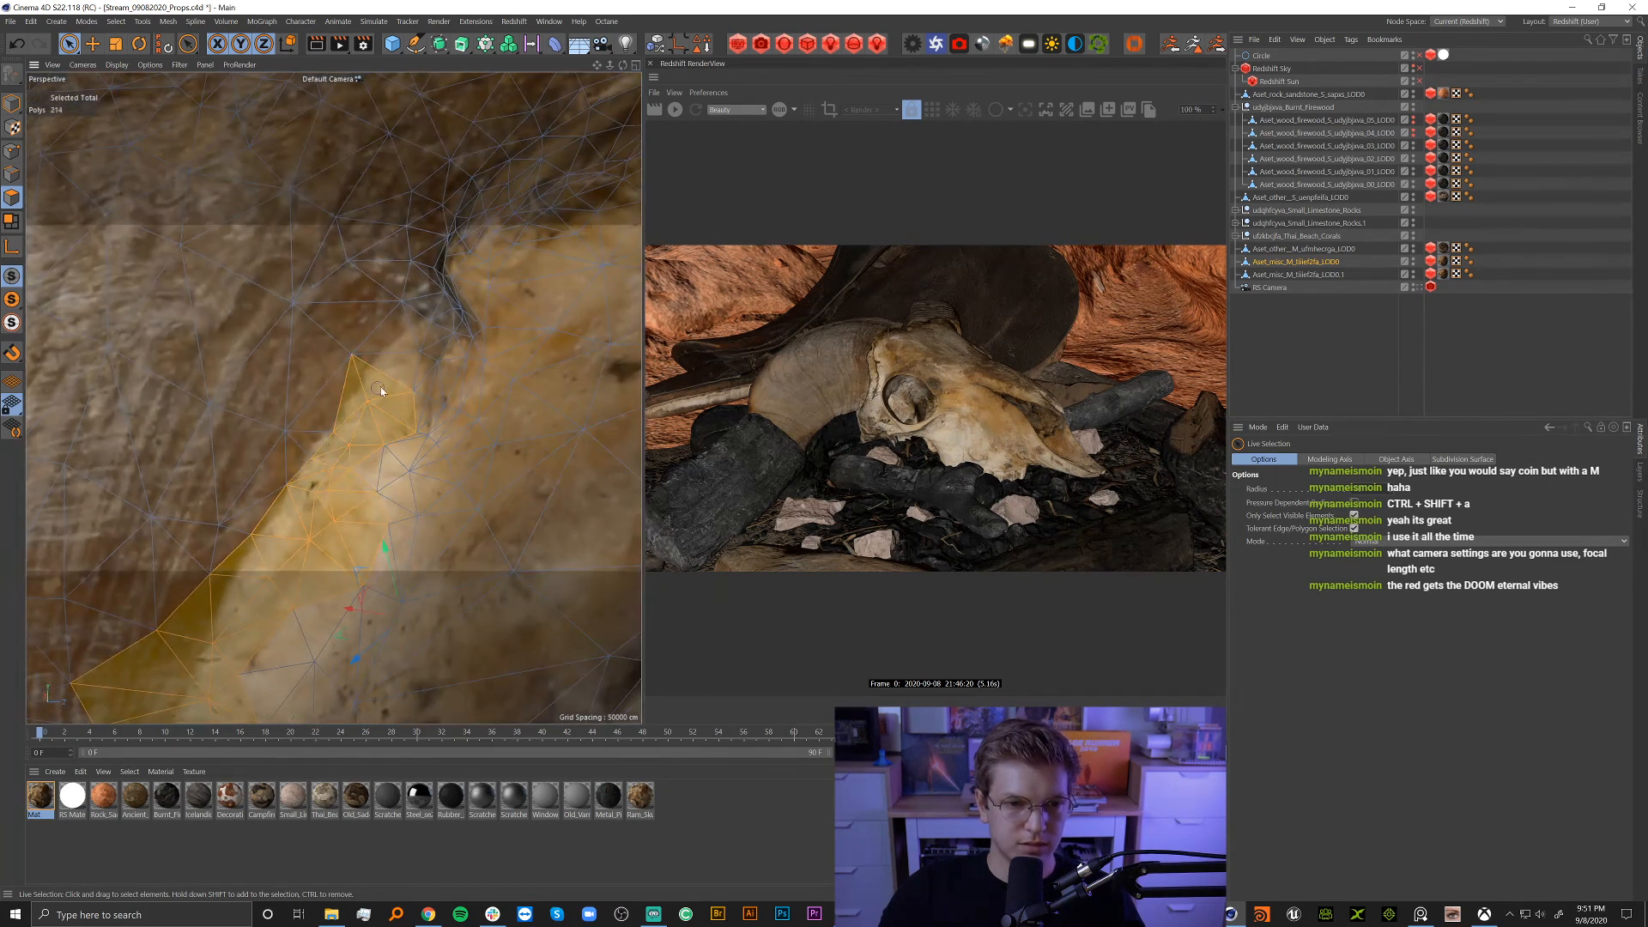
pyautogui.moveTo(381, 391)
pyautogui.keyDown('shift'); pyautogui.mouseDown()
pyautogui.moveTo(451, 330)
pyautogui.moveTo(397, 421)
pyautogui.mouseUp(); pyautogui.keyUp('shift')
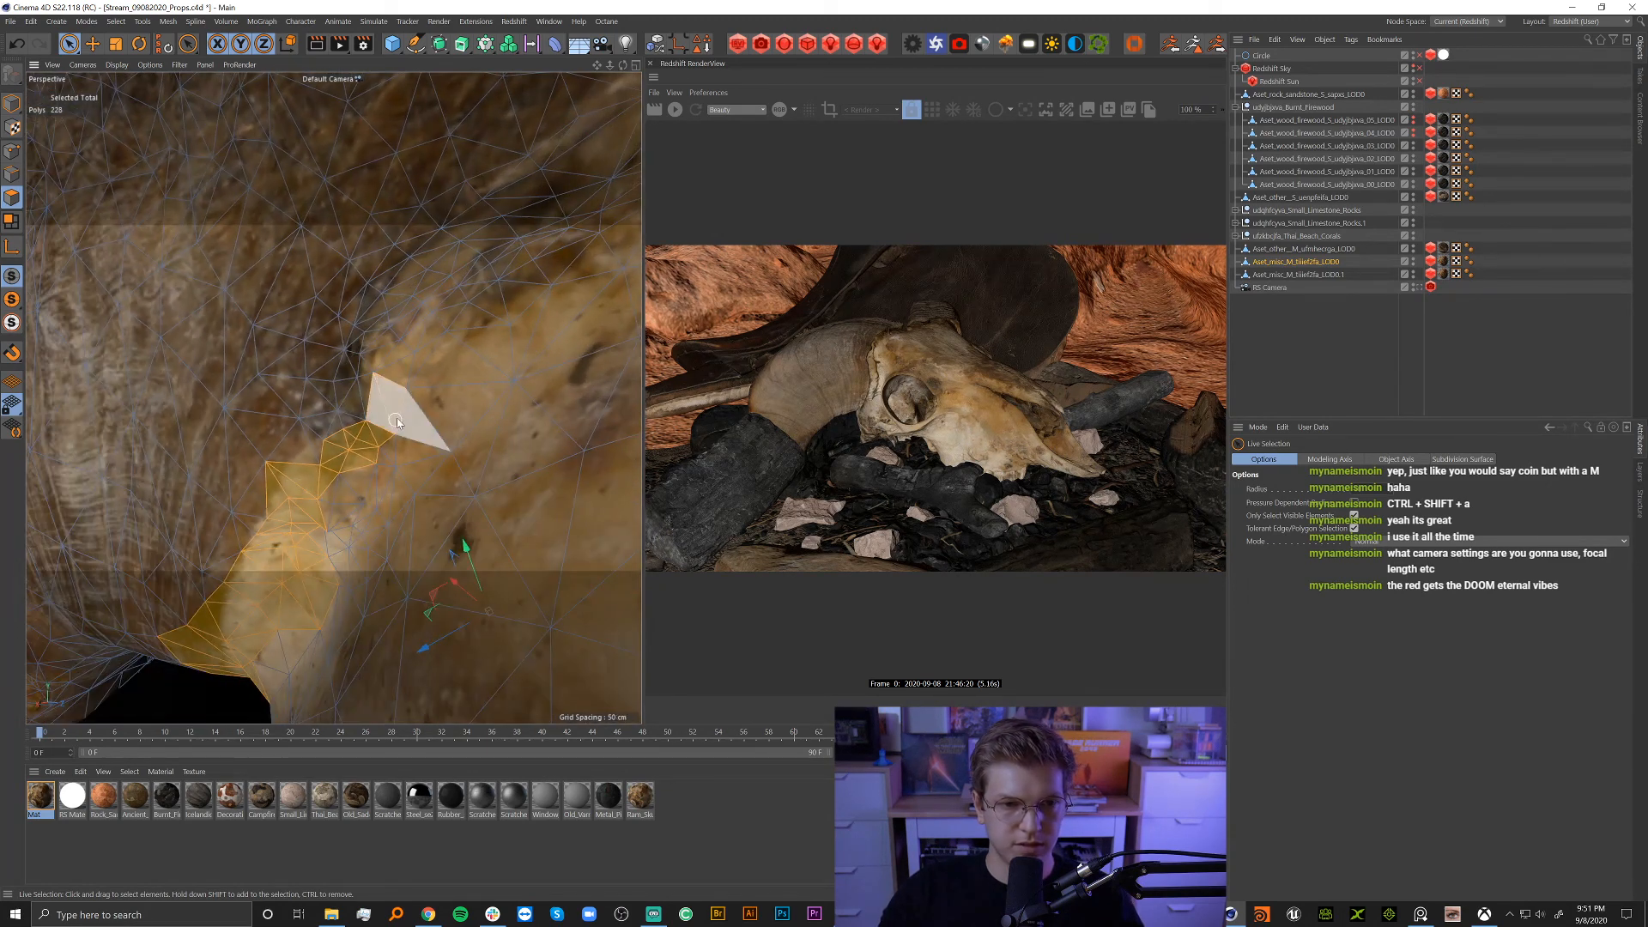
pyautogui.moveTo(411, 326)
pyautogui.keyDown('shift'); pyautogui.mouseDown()
pyautogui.moveTo(430, 288)
pyautogui.moveTo(400, 344)
pyautogui.moveTo(515, 229)
pyautogui.moveTo(463, 361)
pyautogui.moveTo(441, 349)
pyautogui.moveTo(439, 309)
pyautogui.moveTo(373, 396)
pyautogui.mouseUp(); pyautogui.keyUp('shift')
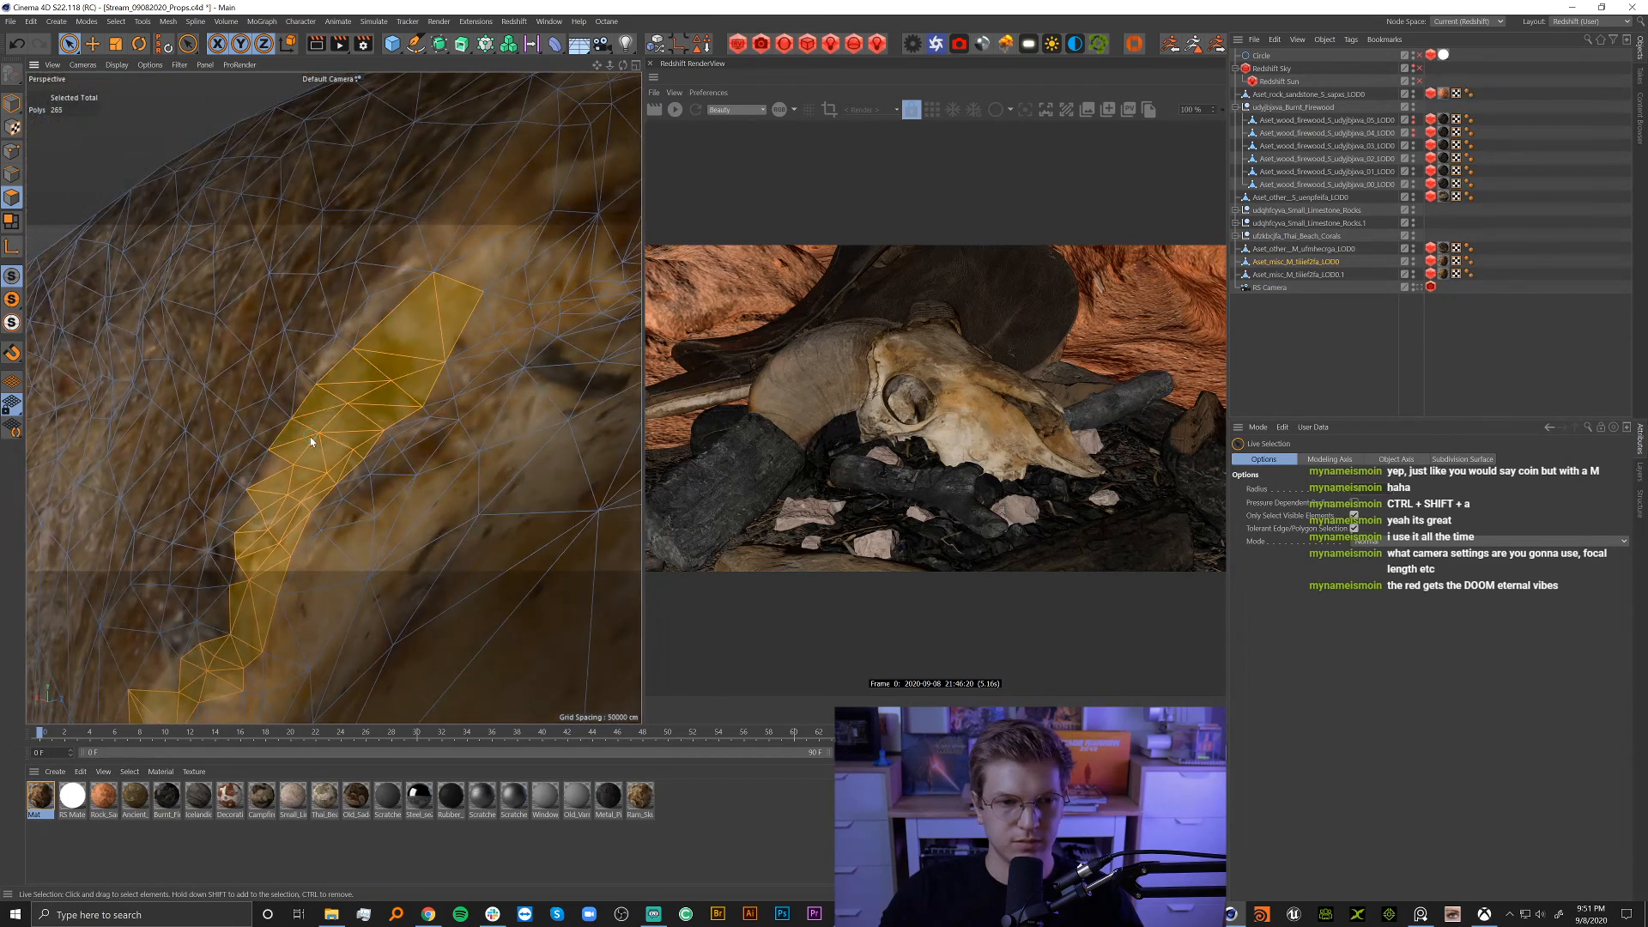
# Refine the upper end of the seam band, deselecting the polygons that spill onto the horn and the detached patches.
pyautogui.moveTo(254, 549)
pyautogui.keyDown('shift'); pyautogui.mouseDown()
pyautogui.moveTo(501, 287)
pyautogui.moveTo(463, 266)
pyautogui.moveTo(468, 250)
pyautogui.moveTo(290, 418)
pyautogui.moveTo(372, 372)
pyautogui.moveTo(421, 299)
pyautogui.moveTo(433, 343)
pyautogui.moveTo(477, 318)
pyautogui.moveTo(234, 399)
pyautogui.mouseUp(); pyautogui.keyUp('shift')
pyautogui.moveTo(326, 339)
pyautogui.keyDown('ctrl'); pyautogui.mouseDown()
pyautogui.moveTo(434, 194)
pyautogui.moveTo(367, 324)
pyautogui.moveTo(246, 371)
pyautogui.mouseUp(); pyautogui.keyUp('ctrl')
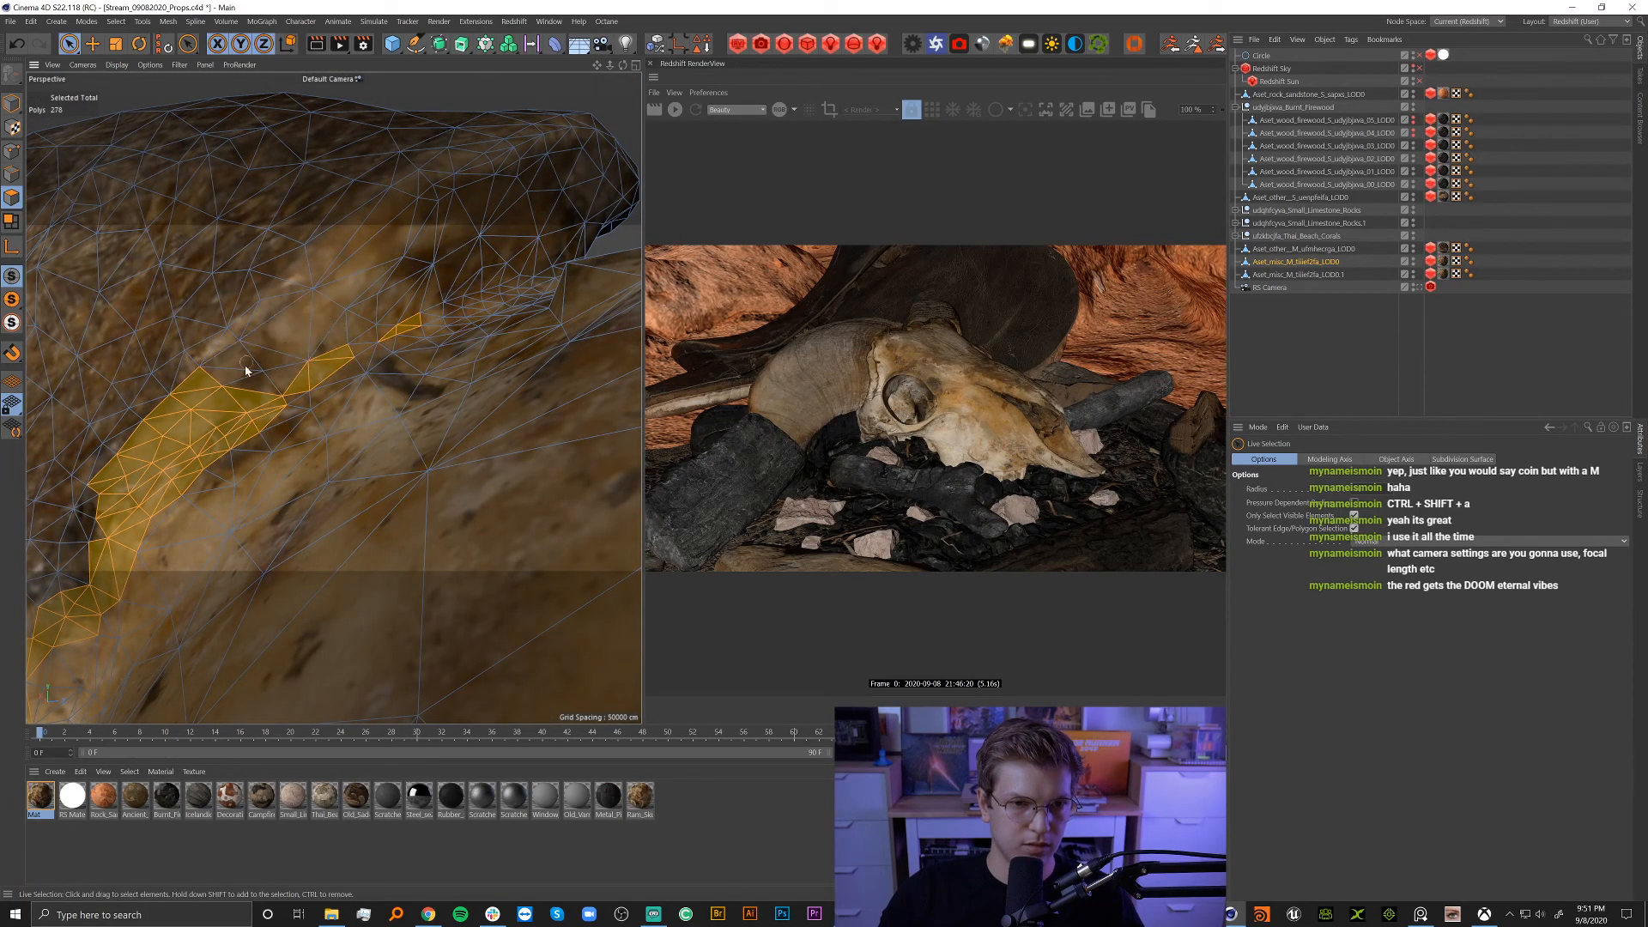
pyautogui.moveTo(347, 361)
pyautogui.keyDown('ctrl'); pyautogui.mouseDown()
pyautogui.moveTo(191, 399)
pyautogui.moveTo(118, 494)
pyautogui.mouseUp(); pyautogui.keyUp('ctrl')
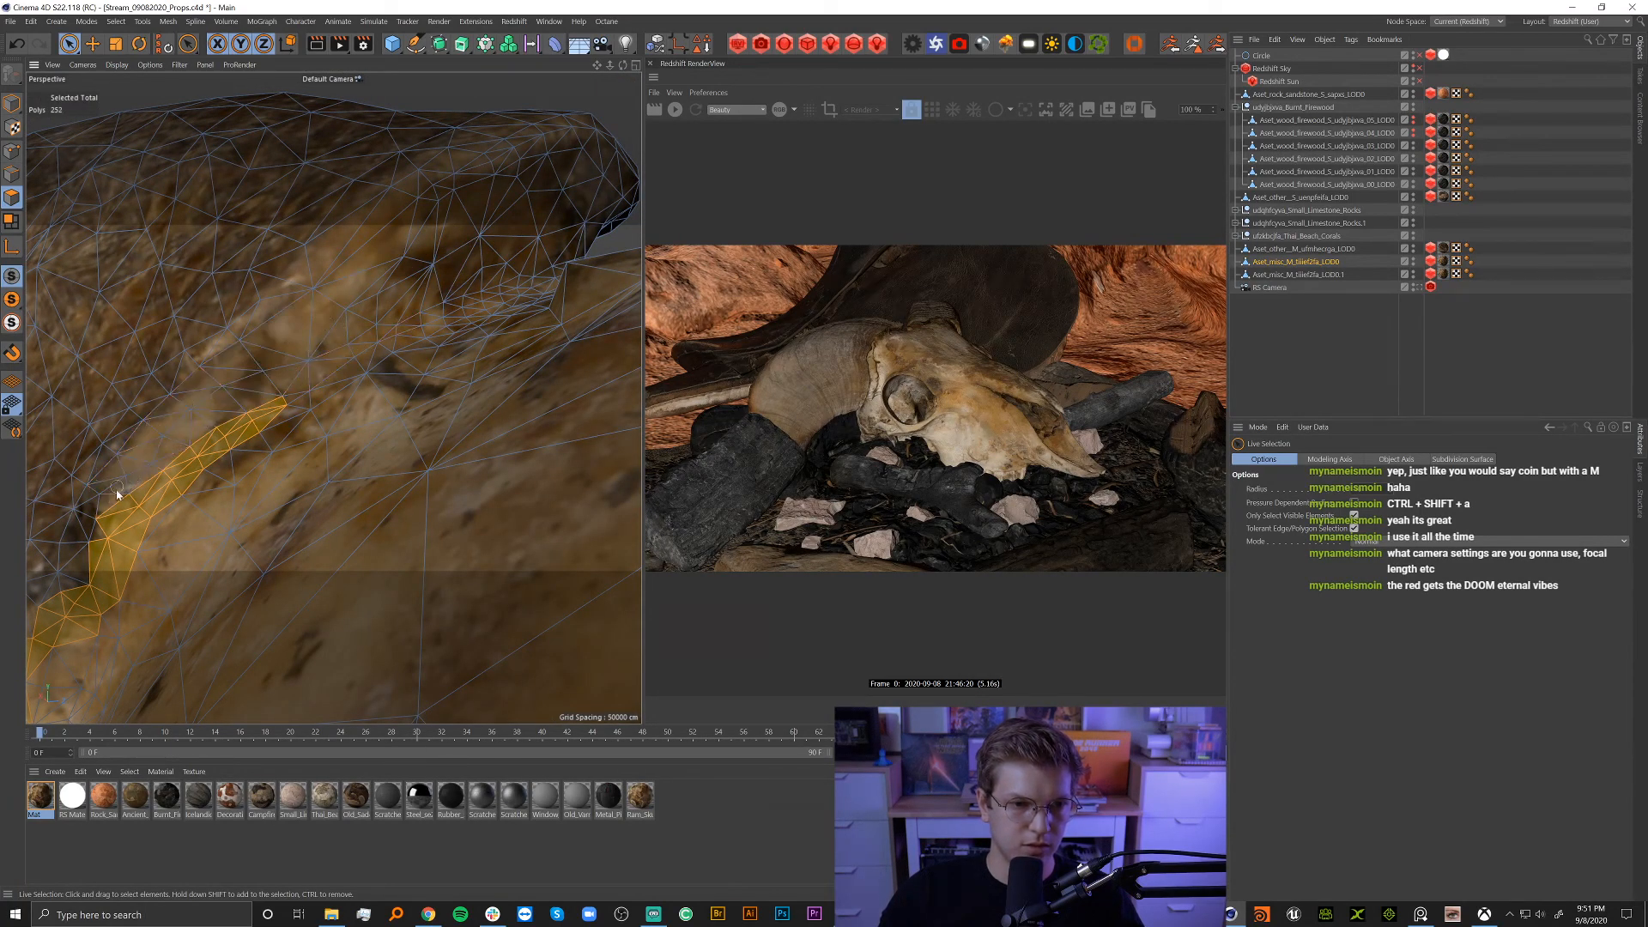
# Extend the polygon selection along the crease beneath the horn's overhanging edge.
pyautogui.moveTo(305, 407)
pyautogui.keyDown('alt'); pyautogui.mouseDown()
pyautogui.moveTo(368, 372)
pyautogui.moveTo(302, 433)
pyautogui.moveTo(411, 352)
pyautogui.mouseUp(); pyautogui.keyUp('alt')
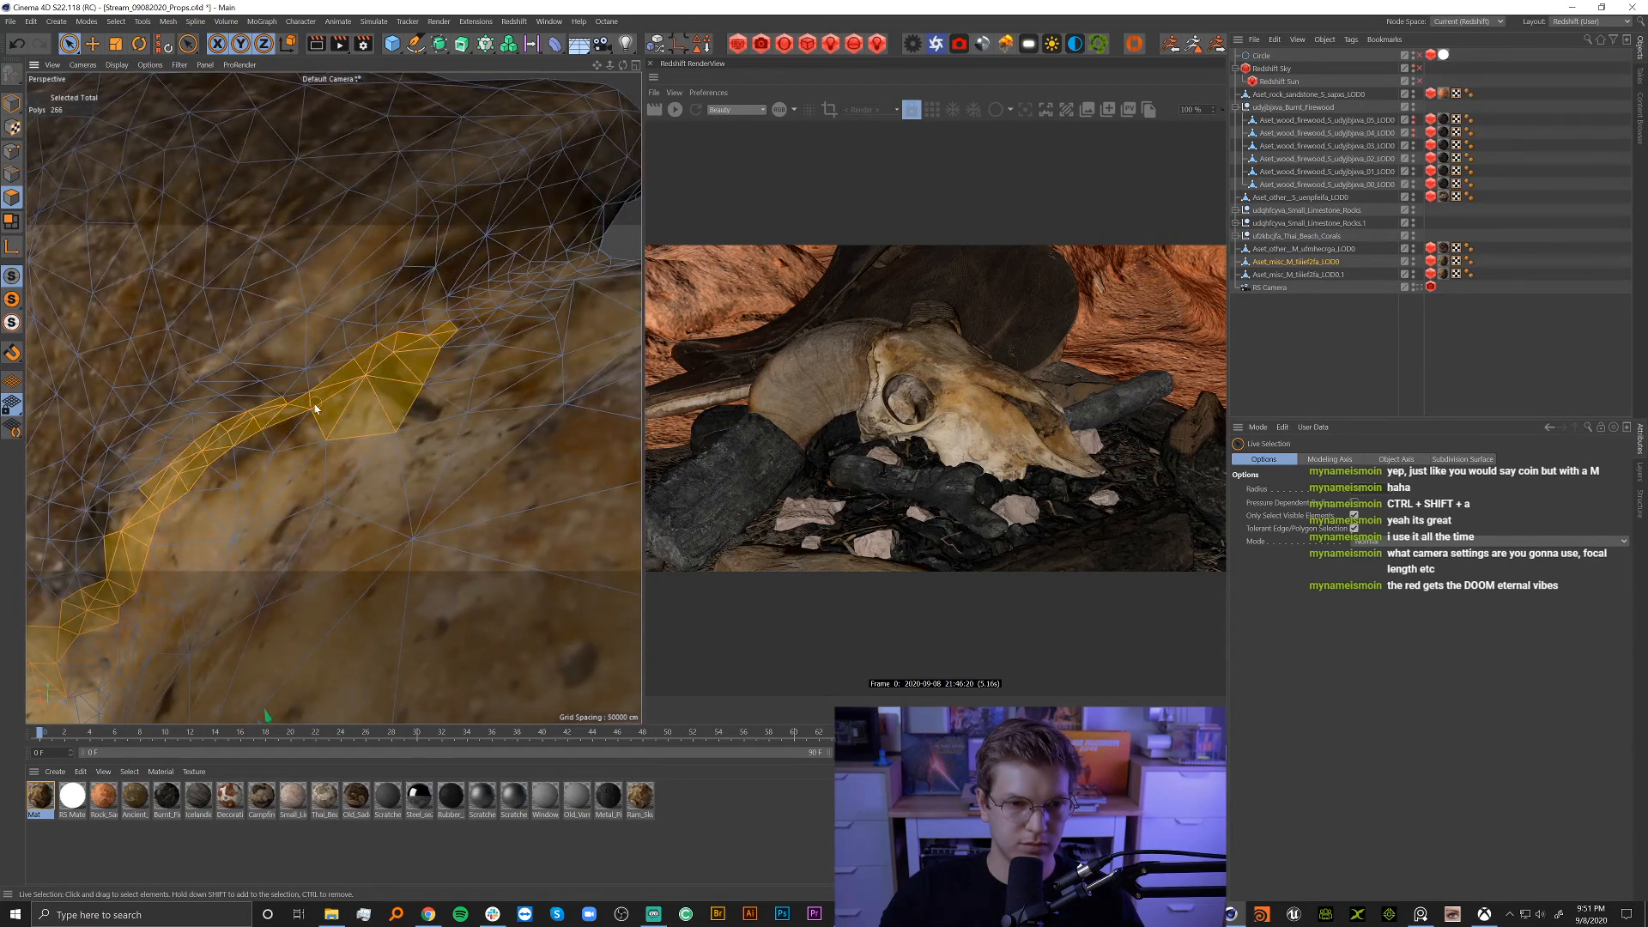
pyautogui.moveTo(315, 409)
pyautogui.keyDown('shift'); pyautogui.mouseDown()
pyautogui.moveTo(258, 405)
pyautogui.moveTo(395, 358)
pyautogui.mouseUp(); pyautogui.keyUp('shift')
pyautogui.keyDown('alt'); pyautogui.moveTo(396, 357); pyautogui.dragTo(309, 397); pyautogui.keyUp('alt')
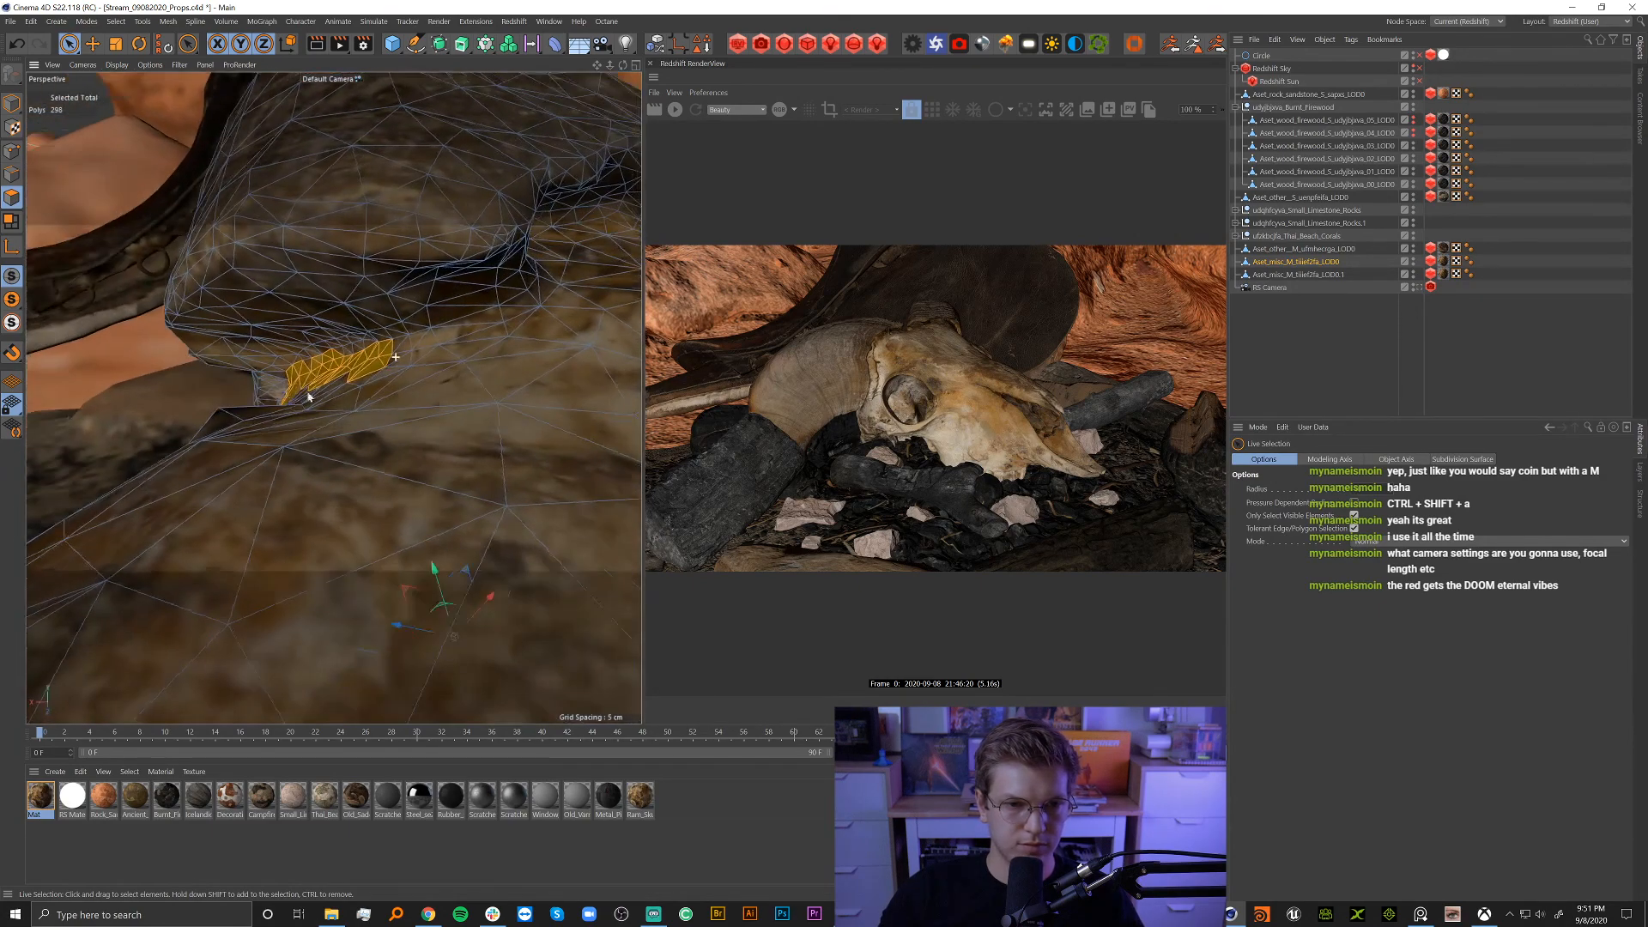
pyautogui.moveTo(388, 359)
pyautogui.keyDown('shift'); pyautogui.mouseDown()
pyautogui.moveTo(471, 329)
pyautogui.moveTo(429, 347)
pyautogui.mouseUp(); pyautogui.keyUp('shift')
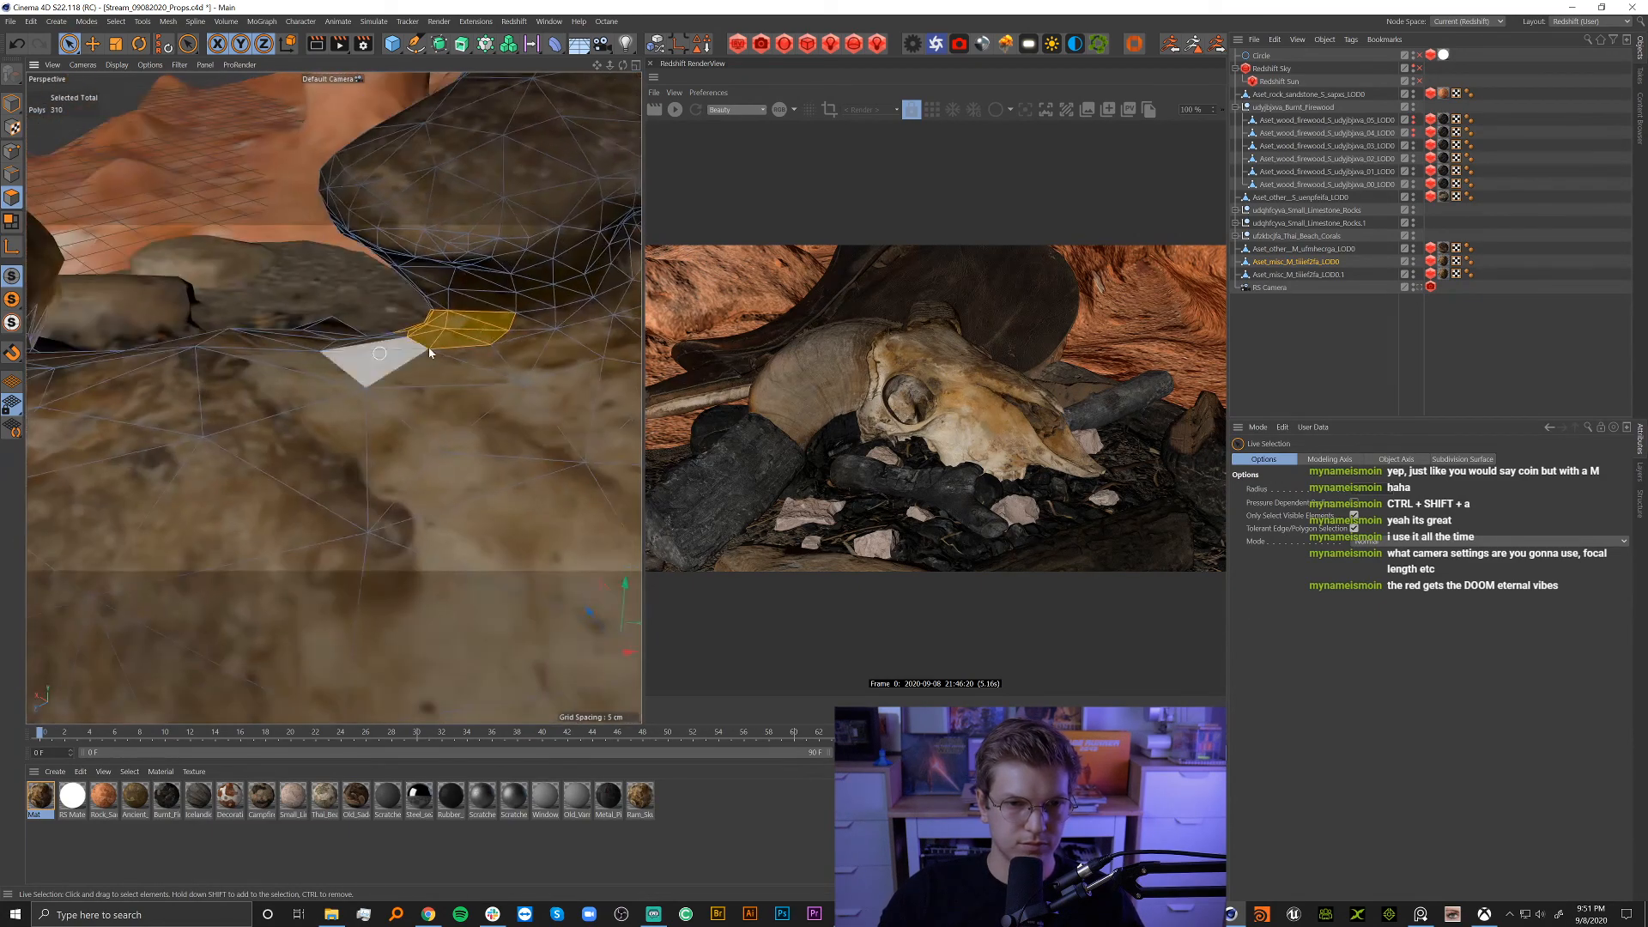
# Close the polygon band across the top of the skull, filling gaps up to the starting end of the seam.
pyautogui.keyDown('alt'); pyautogui.moveTo(429, 346); pyautogui.dragTo(99, 414, button='middle'); pyautogui.keyUp('alt')
pyautogui.moveTo(99, 414)
pyautogui.keyDown('alt'); pyautogui.mouseDown()
pyautogui.moveTo(129, 422)
pyautogui.moveTo(279, 348)
pyautogui.moveTo(351, 369)
pyautogui.moveTo(367, 394)
pyautogui.mouseUp(); pyautogui.keyUp('alt')
pyautogui.moveTo(287, 357)
pyautogui.keyDown('shift'); pyautogui.mouseDown()
pyautogui.moveTo(331, 327)
pyautogui.moveTo(211, 337)
pyautogui.mouseUp(); pyautogui.keyUp('shift')
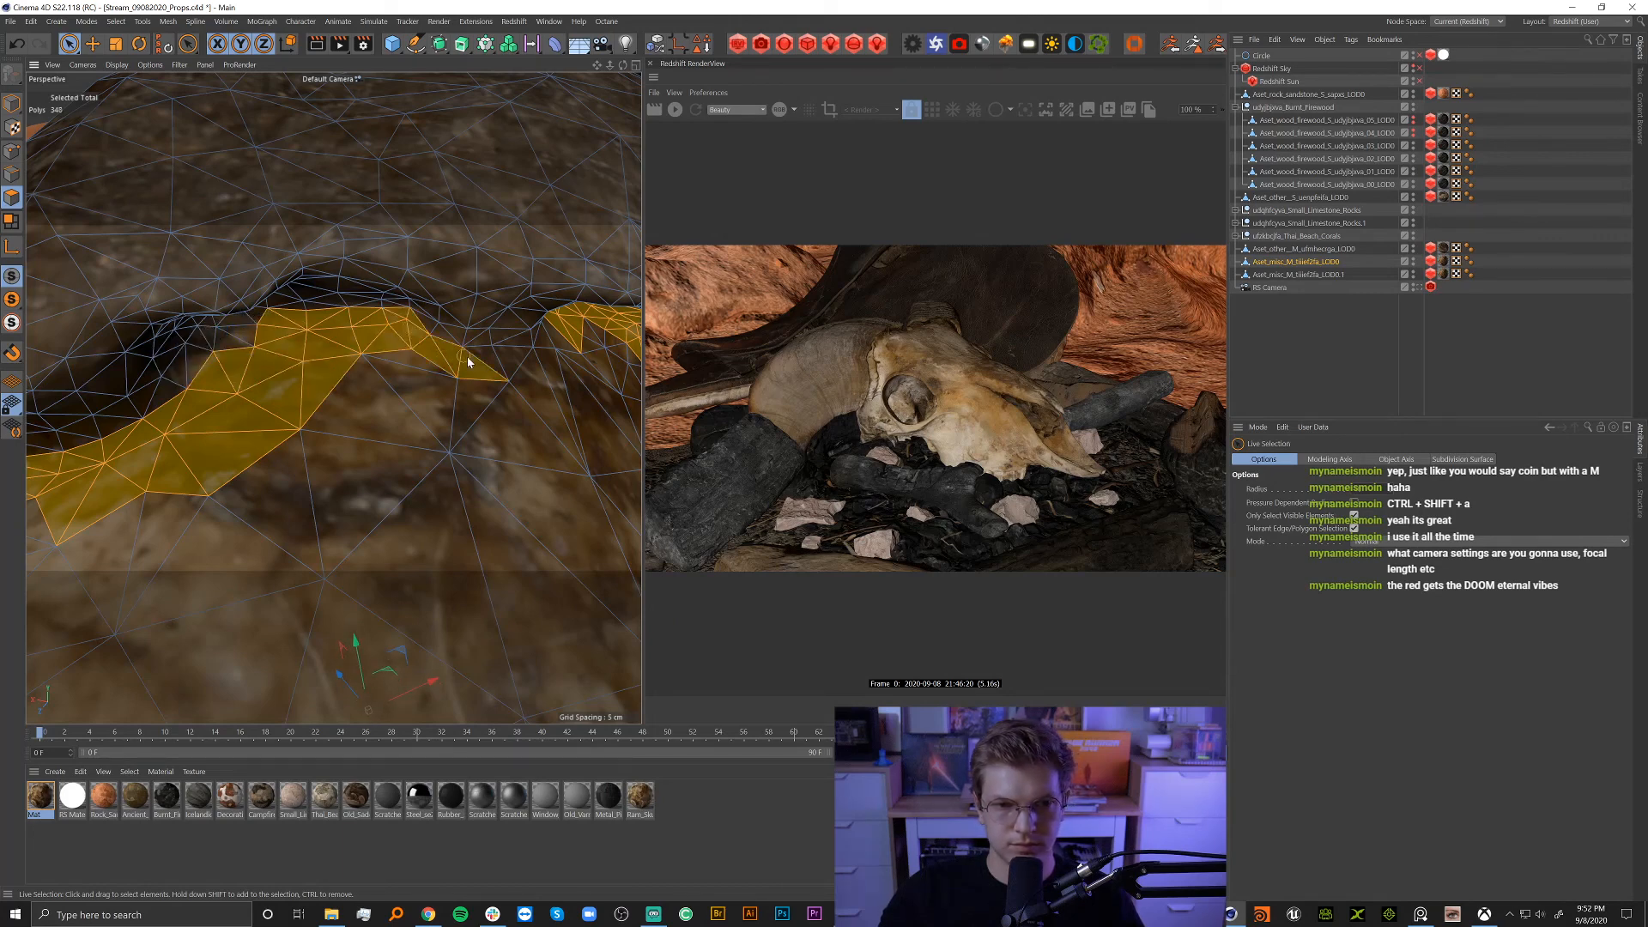
pyautogui.moveTo(468, 361)
pyautogui.keyDown('shift'); pyautogui.mouseDown()
pyautogui.moveTo(560, 341)
pyautogui.moveTo(446, 394)
pyautogui.moveTo(451, 412)
pyautogui.moveTo(184, 372)
pyautogui.mouseUp(); pyautogui.keyUp('shift')
pyautogui.keyDown('shift'); pyautogui.click(302, 416); pyautogui.keyUp('shift')
pyautogui.keyDown('shift'); pyautogui.moveTo(356, 422); pyautogui.dragTo(388, 378); pyautogui.keyUp('shift')
pyautogui.scroll(-10, 388, 378)
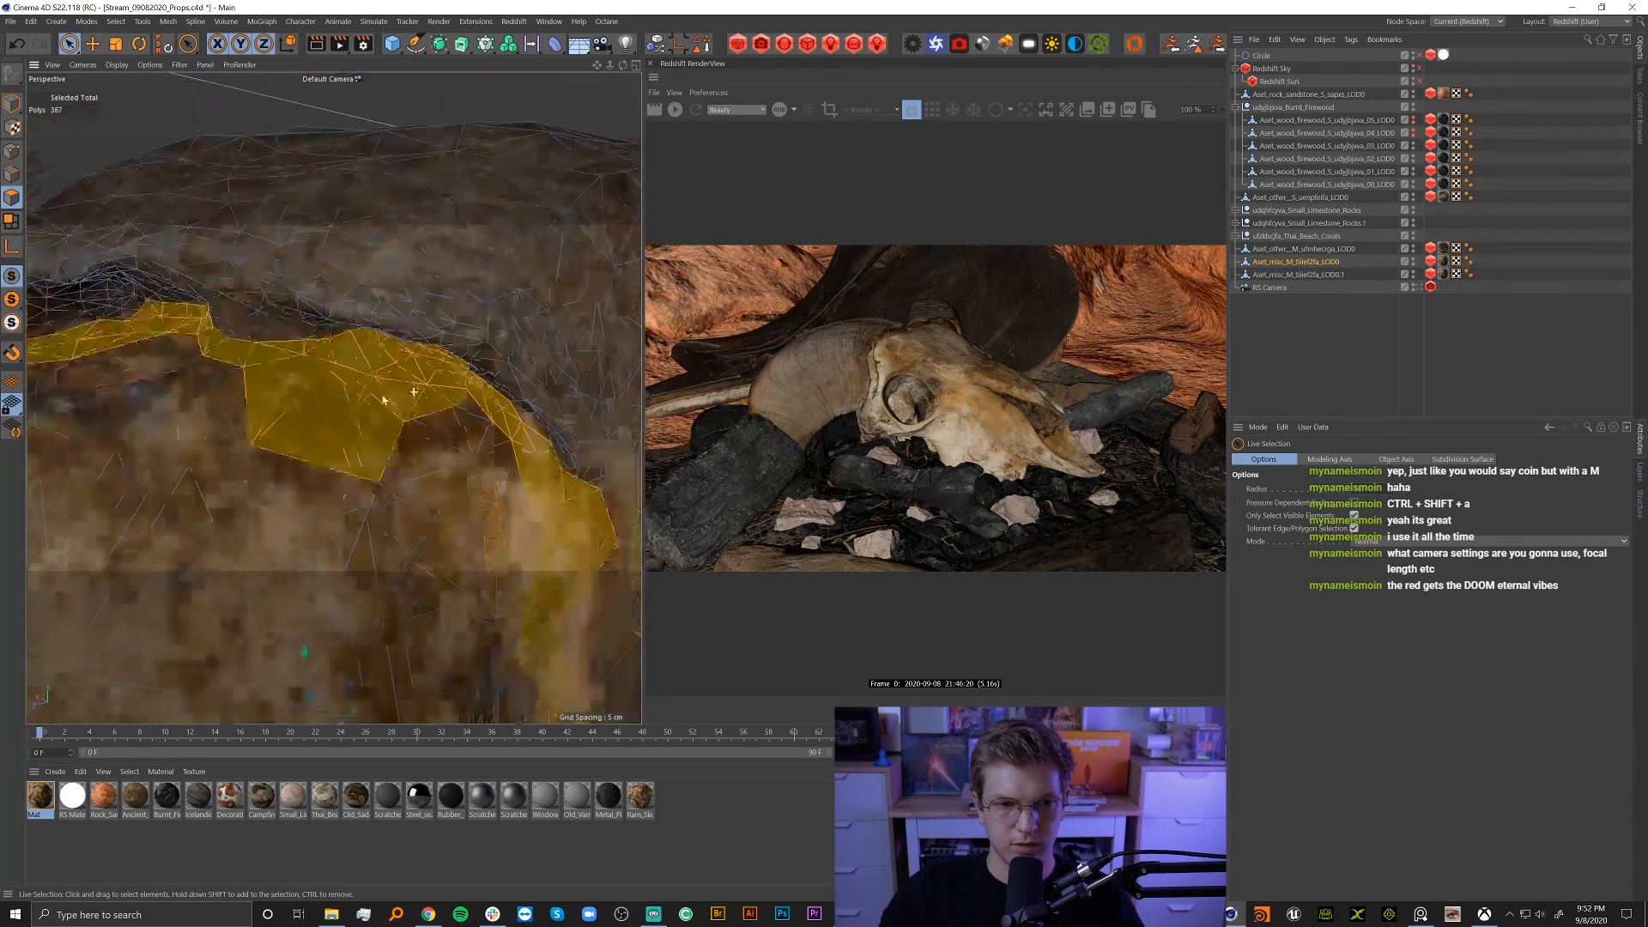
# Use Fill Selection to select the entire remaining horn bounded by the closed seam band.
pyautogui.rightClick(367, 405)
pyautogui.click(403, 447)
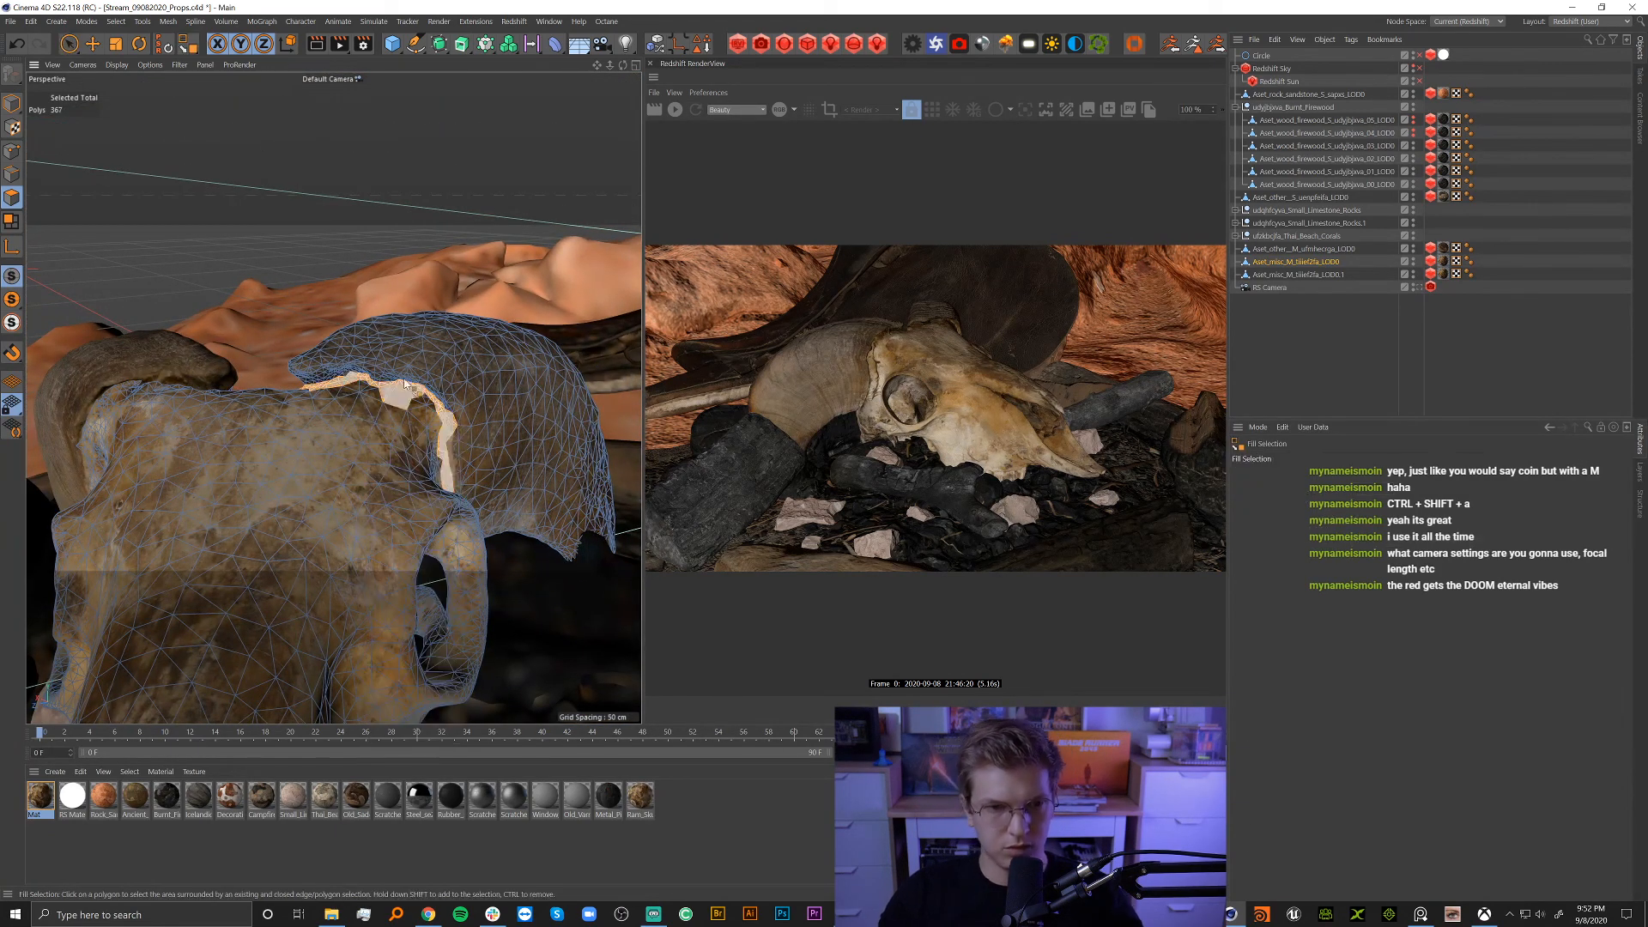
pyautogui.click(455, 429)
pyautogui.keyDown('alt'); pyautogui.moveTo(455, 429); pyautogui.dragTo(506, 391); pyautogui.keyUp('alt')
pyautogui.scroll(7, 488, 405)
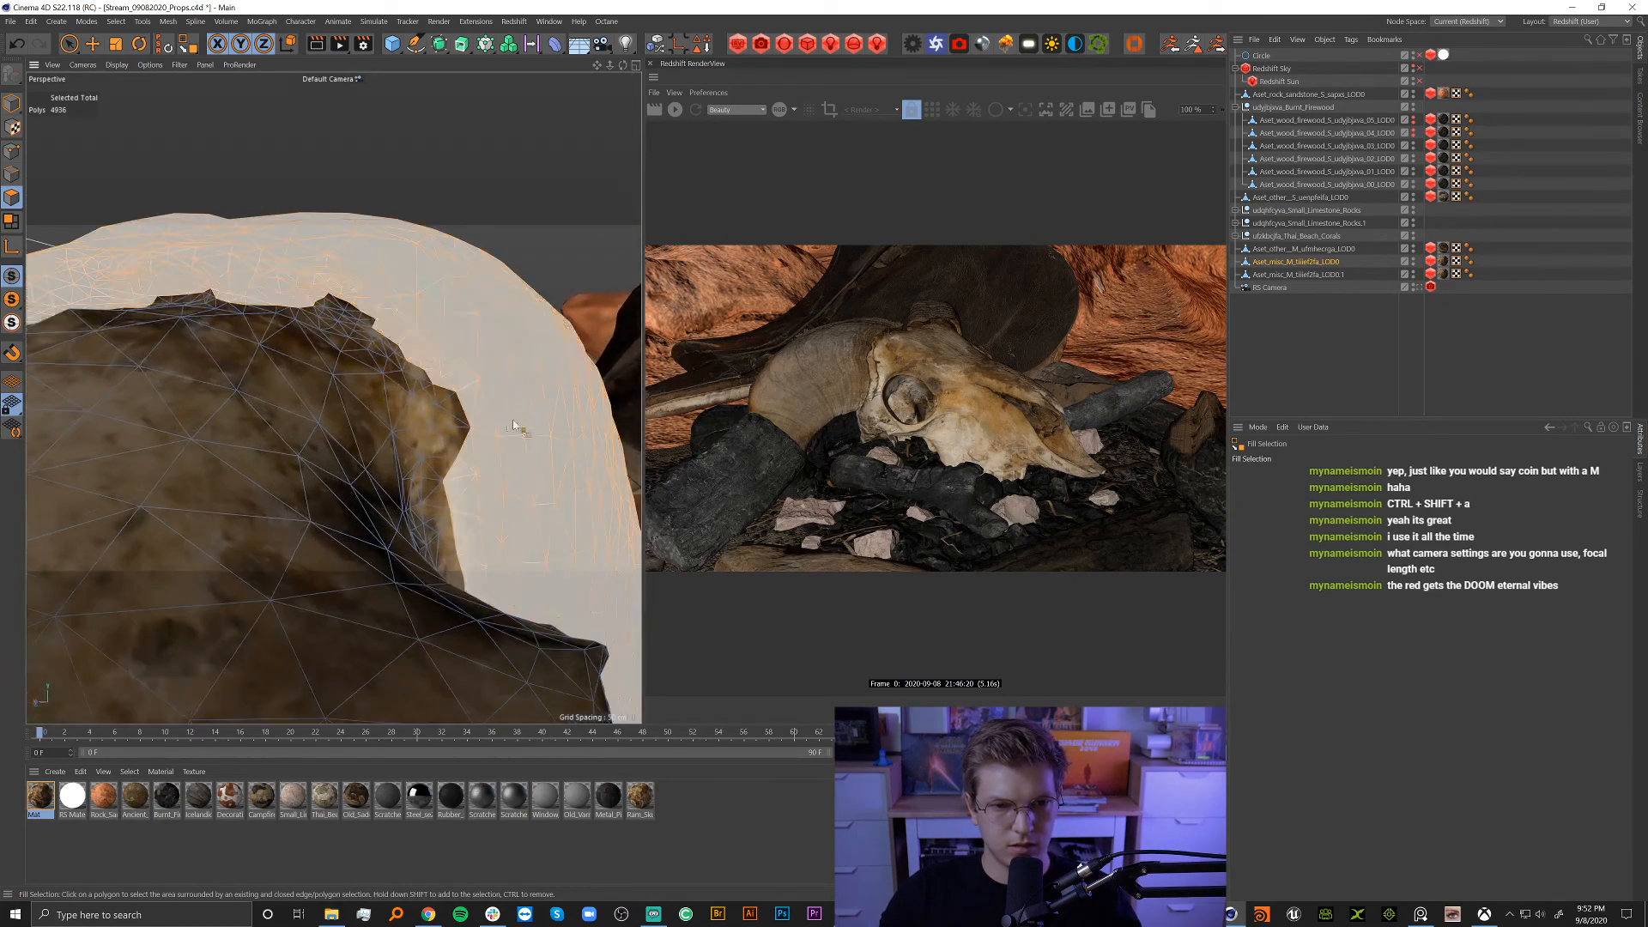
# Add the missed polygons along the horn's inner and lower seam edge to the horn selection with Live Selection.
pyautogui.press('9')
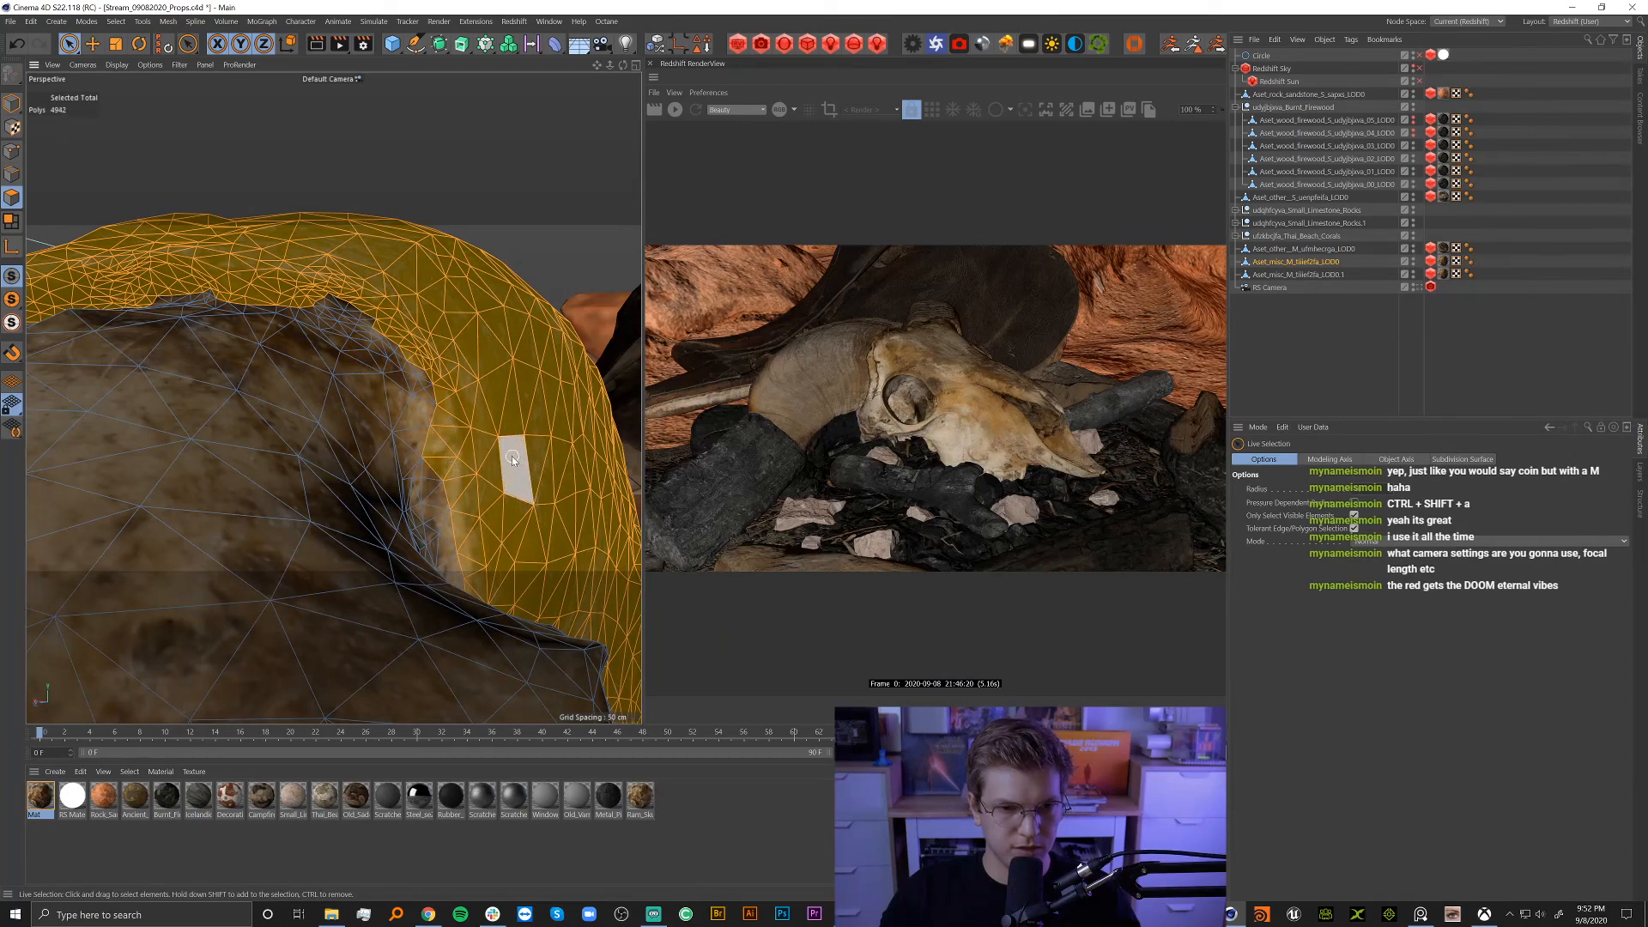
pyautogui.moveTo(506, 456)
pyautogui.keyDown('alt'); pyautogui.mouseDown()
pyautogui.moveTo(416, 480)
pyautogui.moveTo(456, 455)
pyautogui.moveTo(578, 493)
pyautogui.mouseUp(); pyautogui.keyUp('alt')
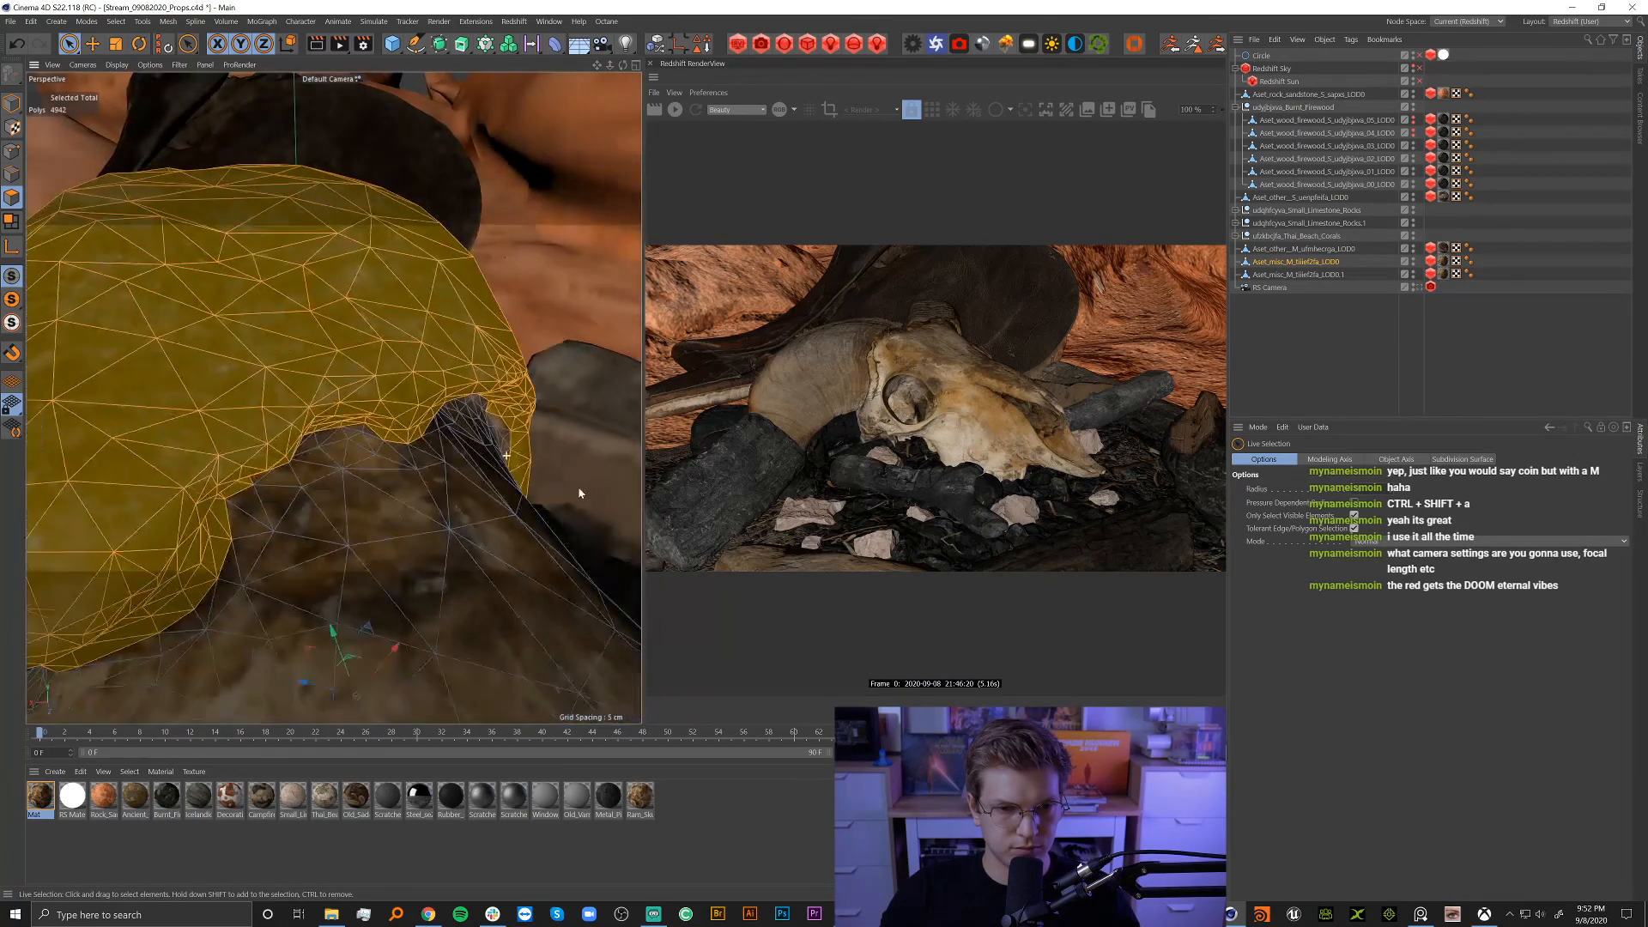
pyautogui.scroll(-4, 376, 457)
pyautogui.keyDown('alt'); pyautogui.moveTo(356, 466); pyautogui.dragTo(502, 420); pyautogui.keyUp('alt')
pyautogui.keyDown('alt'); pyautogui.moveTo(338, 504); pyautogui.dragTo(446, 380, button='middle'); pyautogui.keyUp('alt')
pyautogui.moveTo(361, 430)
pyautogui.keyDown('alt'); pyautogui.mouseDown()
pyautogui.moveTo(272, 413)
pyautogui.moveTo(349, 423)
pyautogui.mouseUp(); pyautogui.keyUp('alt')
pyautogui.keyDown('alt'); pyautogui.moveTo(264, 468); pyautogui.dragTo(416, 335, button='middle'); pyautogui.keyUp('alt')
pyautogui.keyDown('alt'); pyautogui.moveTo(369, 435); pyautogui.dragTo(388, 455); pyautogui.keyUp('alt')
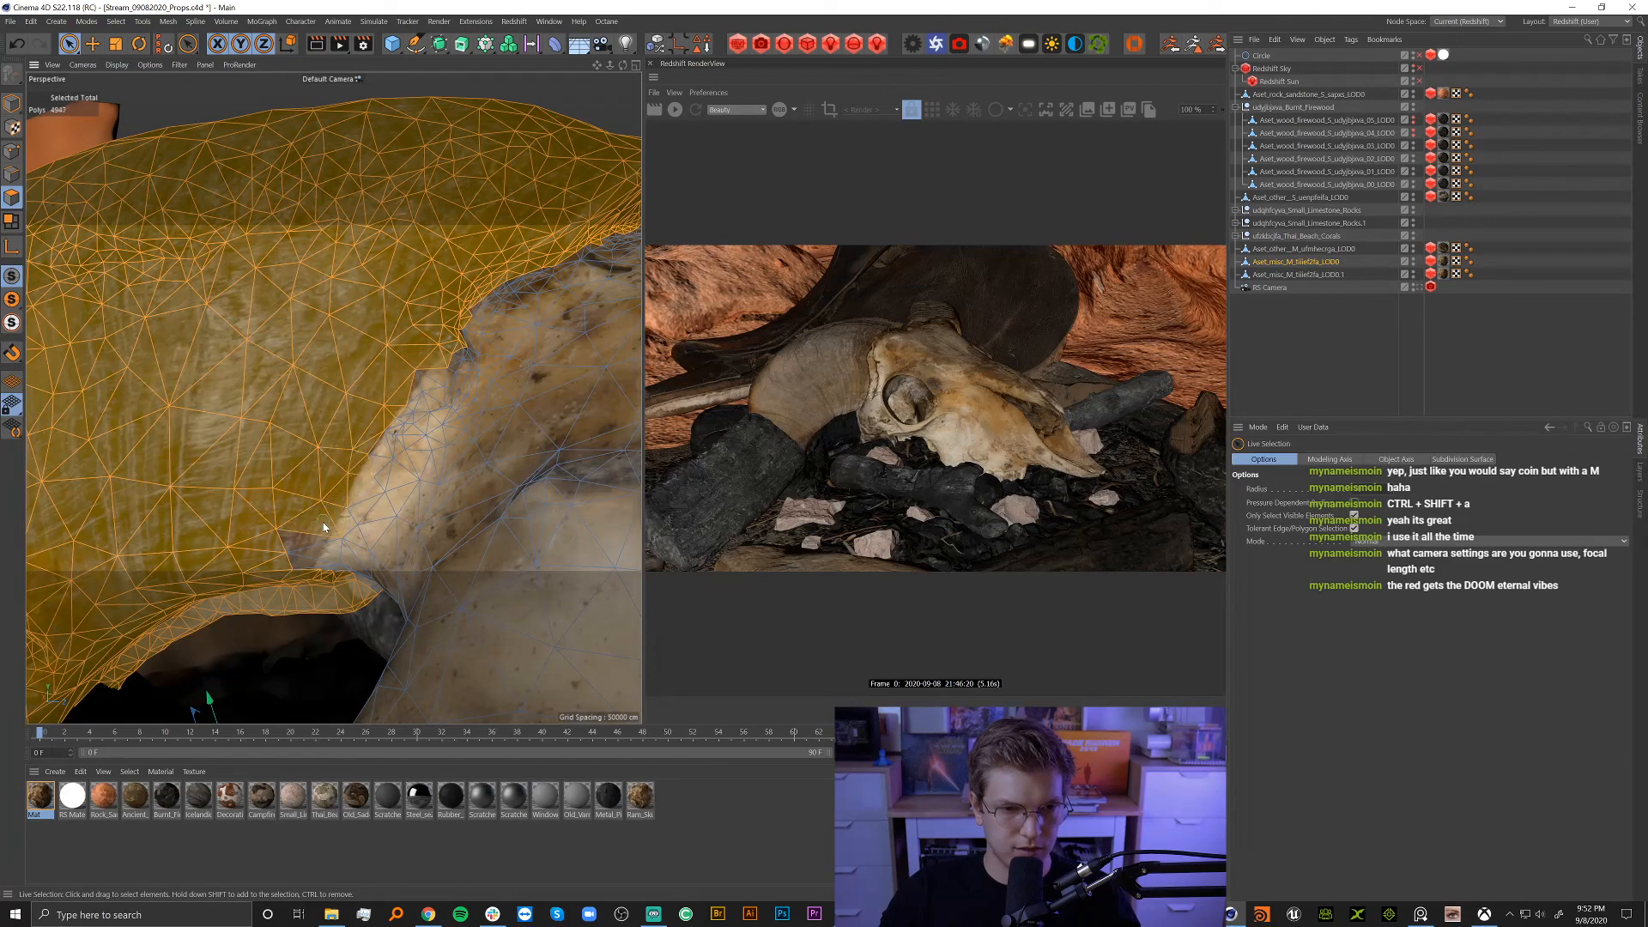
pyautogui.moveTo(374, 463)
pyautogui.keyDown('alt'); pyautogui.mouseDown()
pyautogui.moveTo(330, 540)
pyautogui.moveTo(292, 517)
pyautogui.moveTo(240, 574)
pyautogui.moveTo(372, 407)
pyautogui.moveTo(488, 341)
pyautogui.mouseUp(); pyautogui.keyUp('alt')
pyautogui.keyDown('shift'); pyautogui.click(285, 574); pyautogui.keyUp('shift')
pyautogui.keyDown('shift'); pyautogui.click(438, 368); pyautogui.keyUp('shift')
pyautogui.keyDown('shift'); pyautogui.click(471, 354); pyautogui.keyUp('shift')
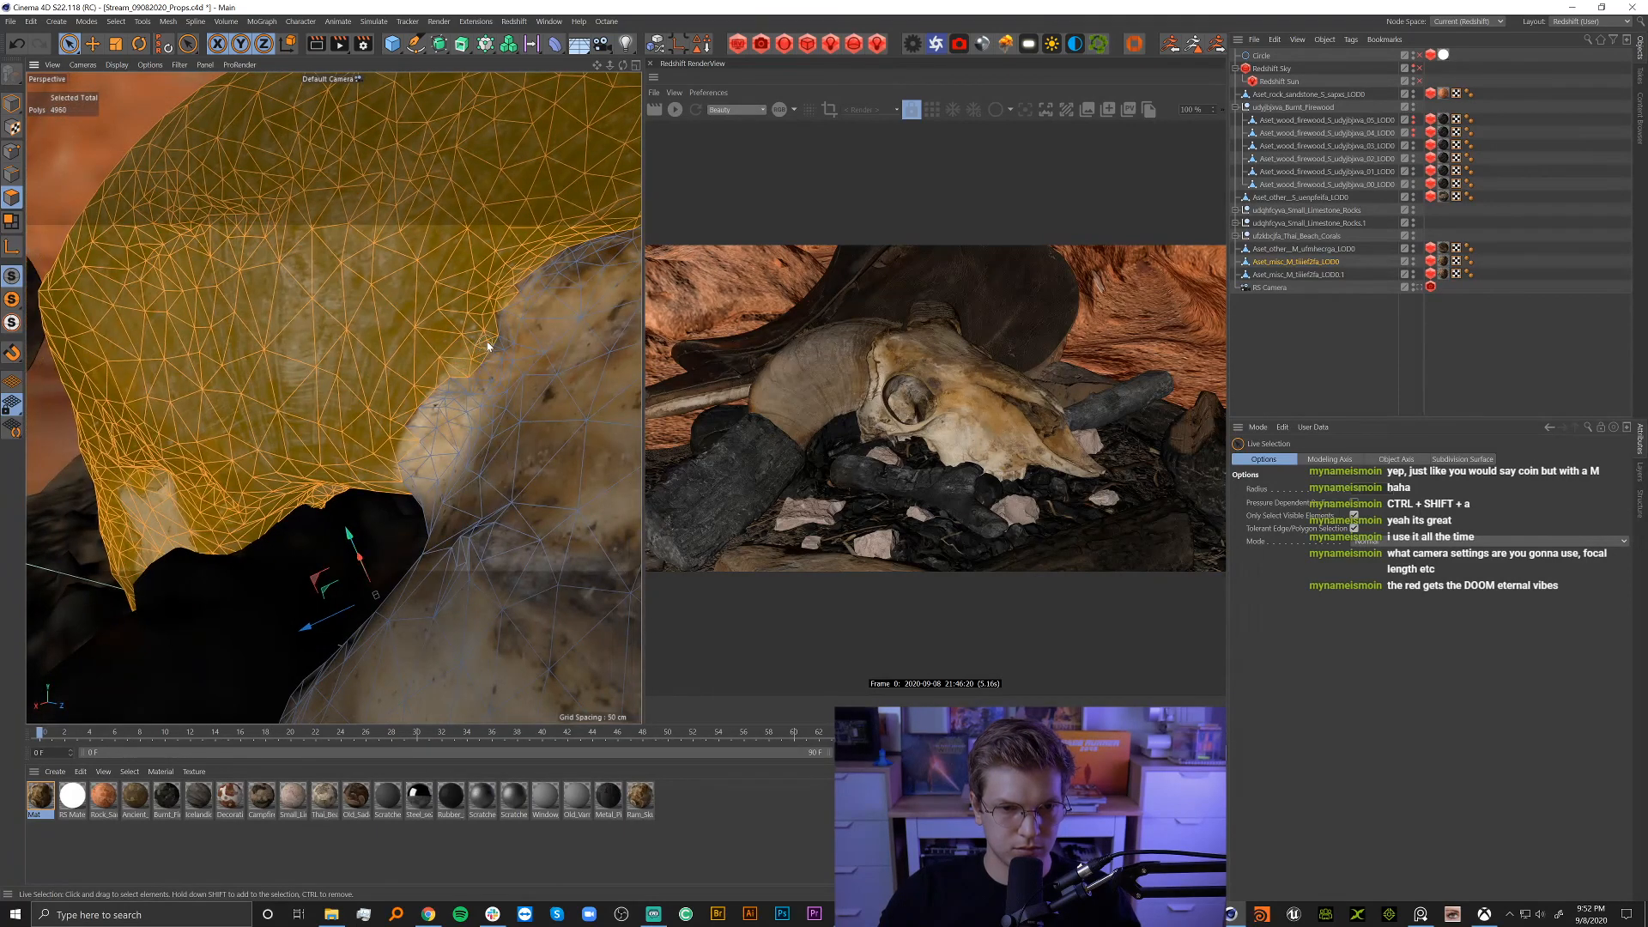
pyautogui.scroll(6, 489, 342)
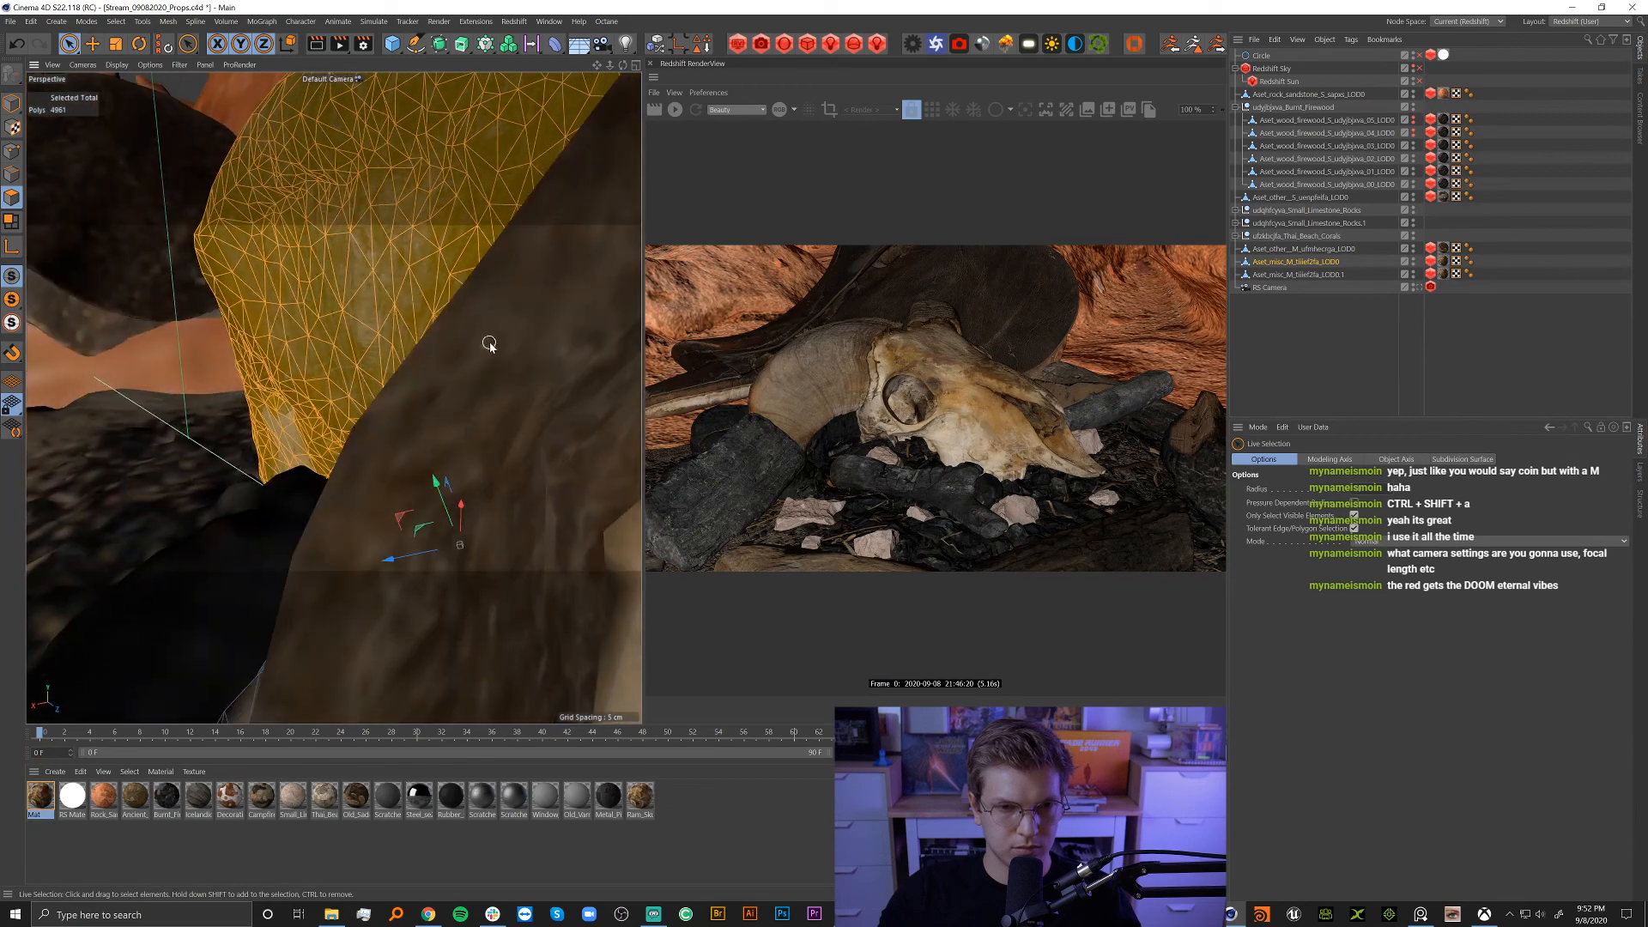
pyautogui.keyDown('alt'); pyautogui.moveTo(493, 355); pyautogui.dragTo(369, 304); pyautogui.keyUp('alt')
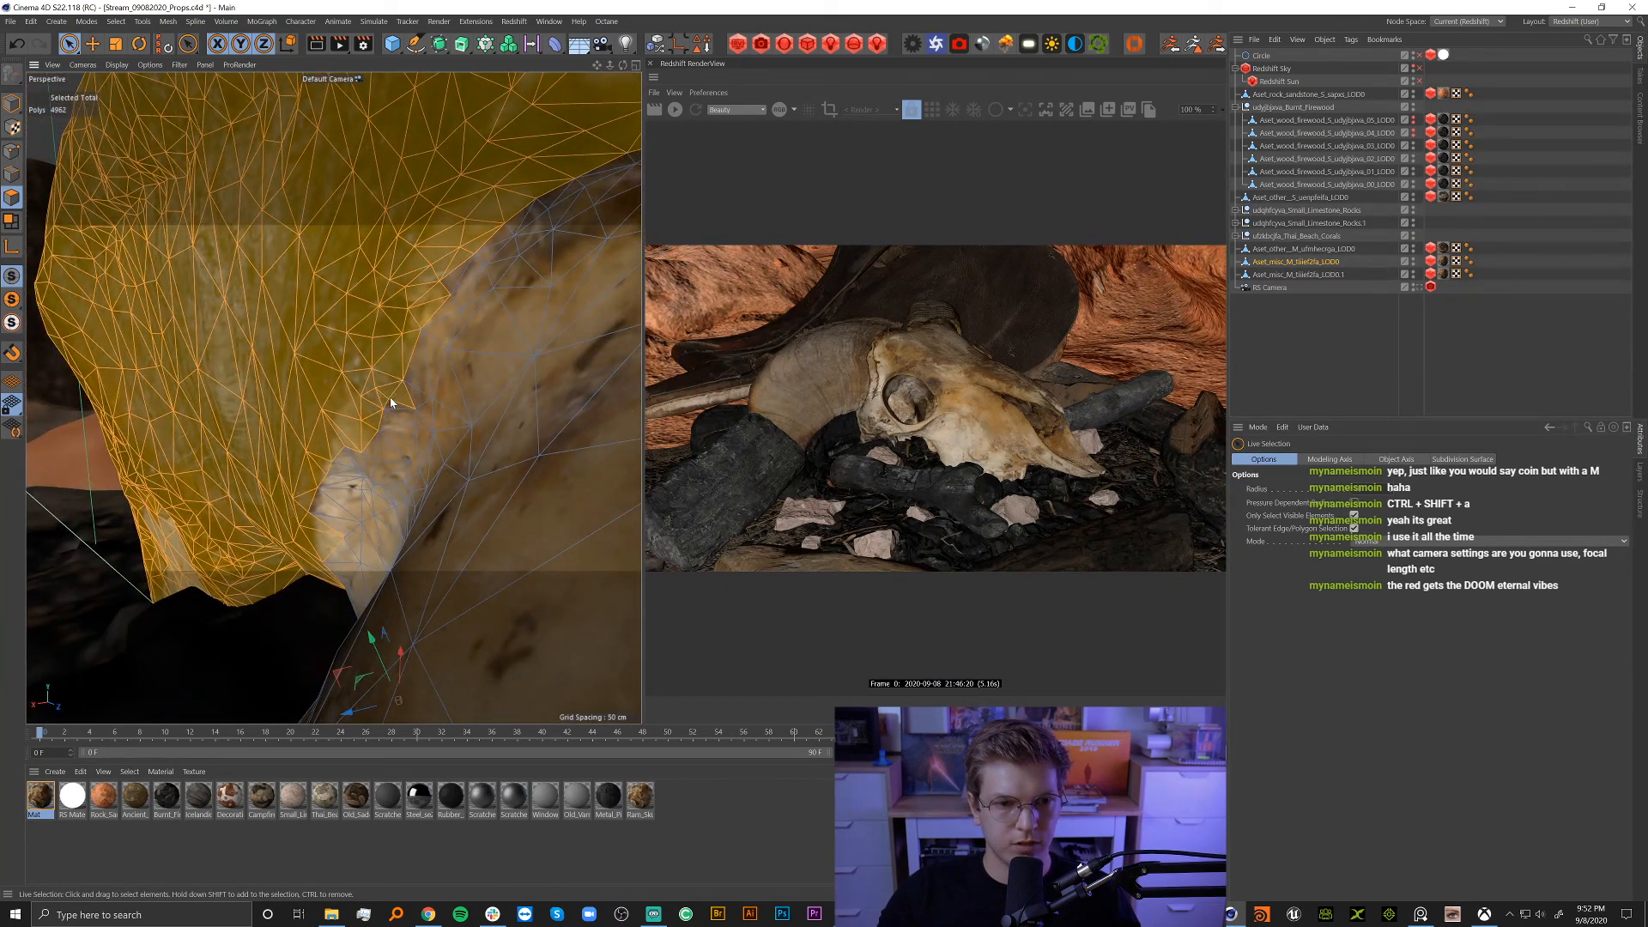
pyautogui.keyDown('shift'); pyautogui.click(416, 387); pyautogui.keyUp('shift')
pyautogui.moveTo(443, 406)
pyautogui.keyDown('alt'); pyautogui.mouseDown()
pyautogui.moveTo(433, 381)
pyautogui.moveTo(390, 425)
pyautogui.moveTo(341, 434)
pyautogui.moveTo(312, 398)
pyautogui.moveTo(231, 388)
pyautogui.mouseUp(); pyautogui.keyUp('alt')
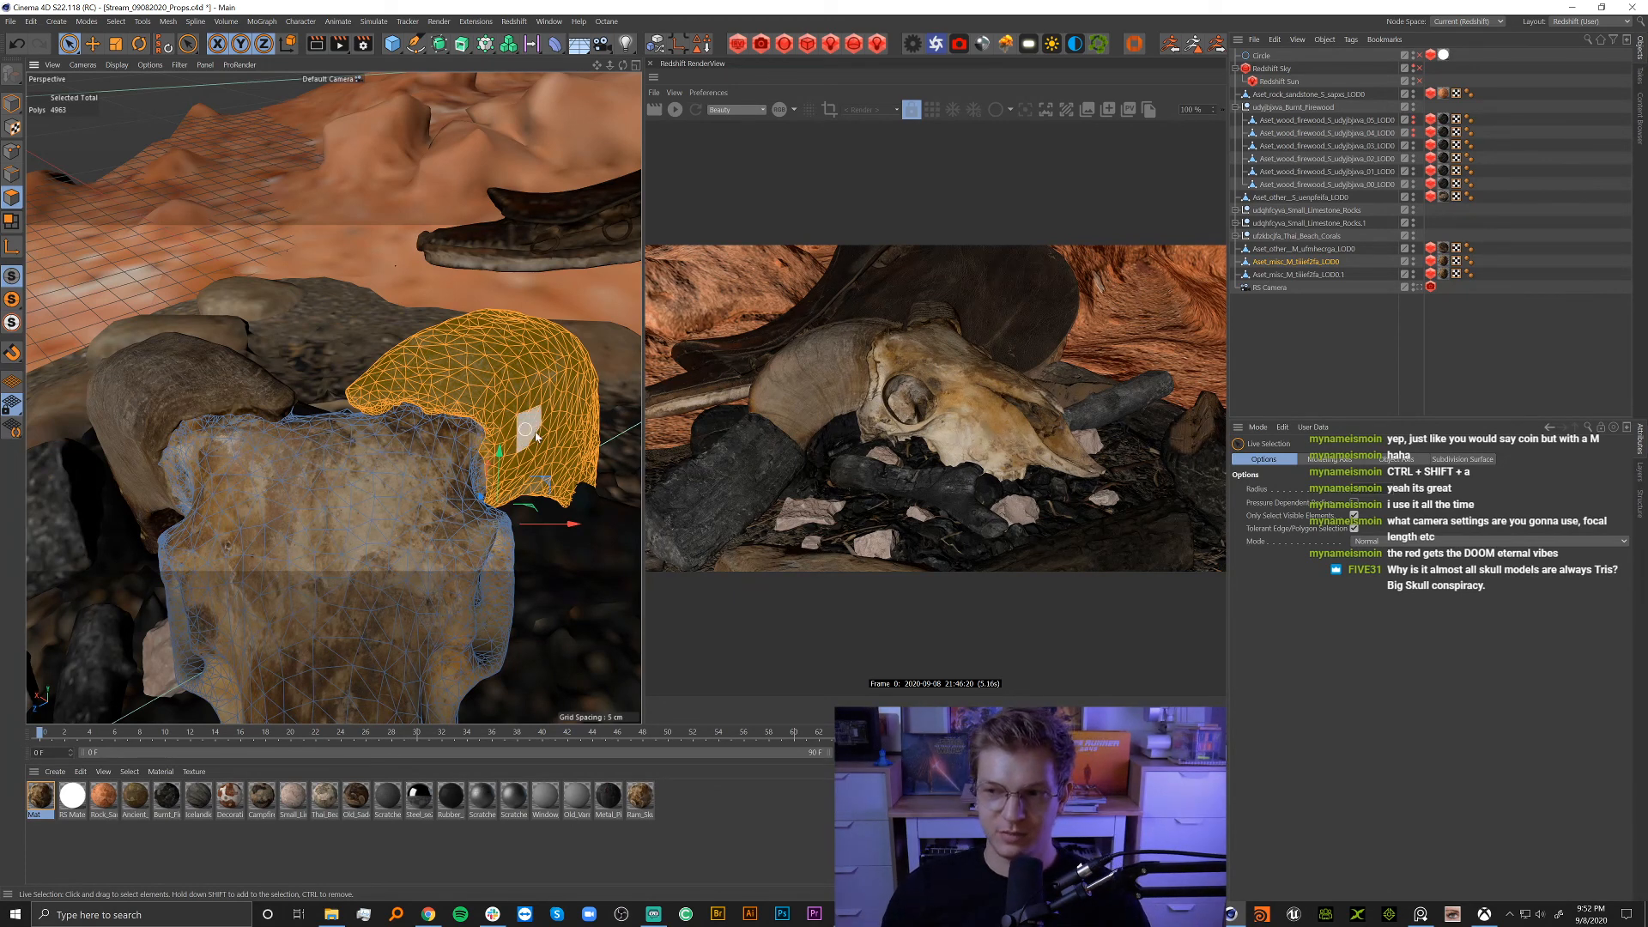
# Split the selected horn polygons into their own object and remove them from the original skull mesh.
pyautogui.press('u')
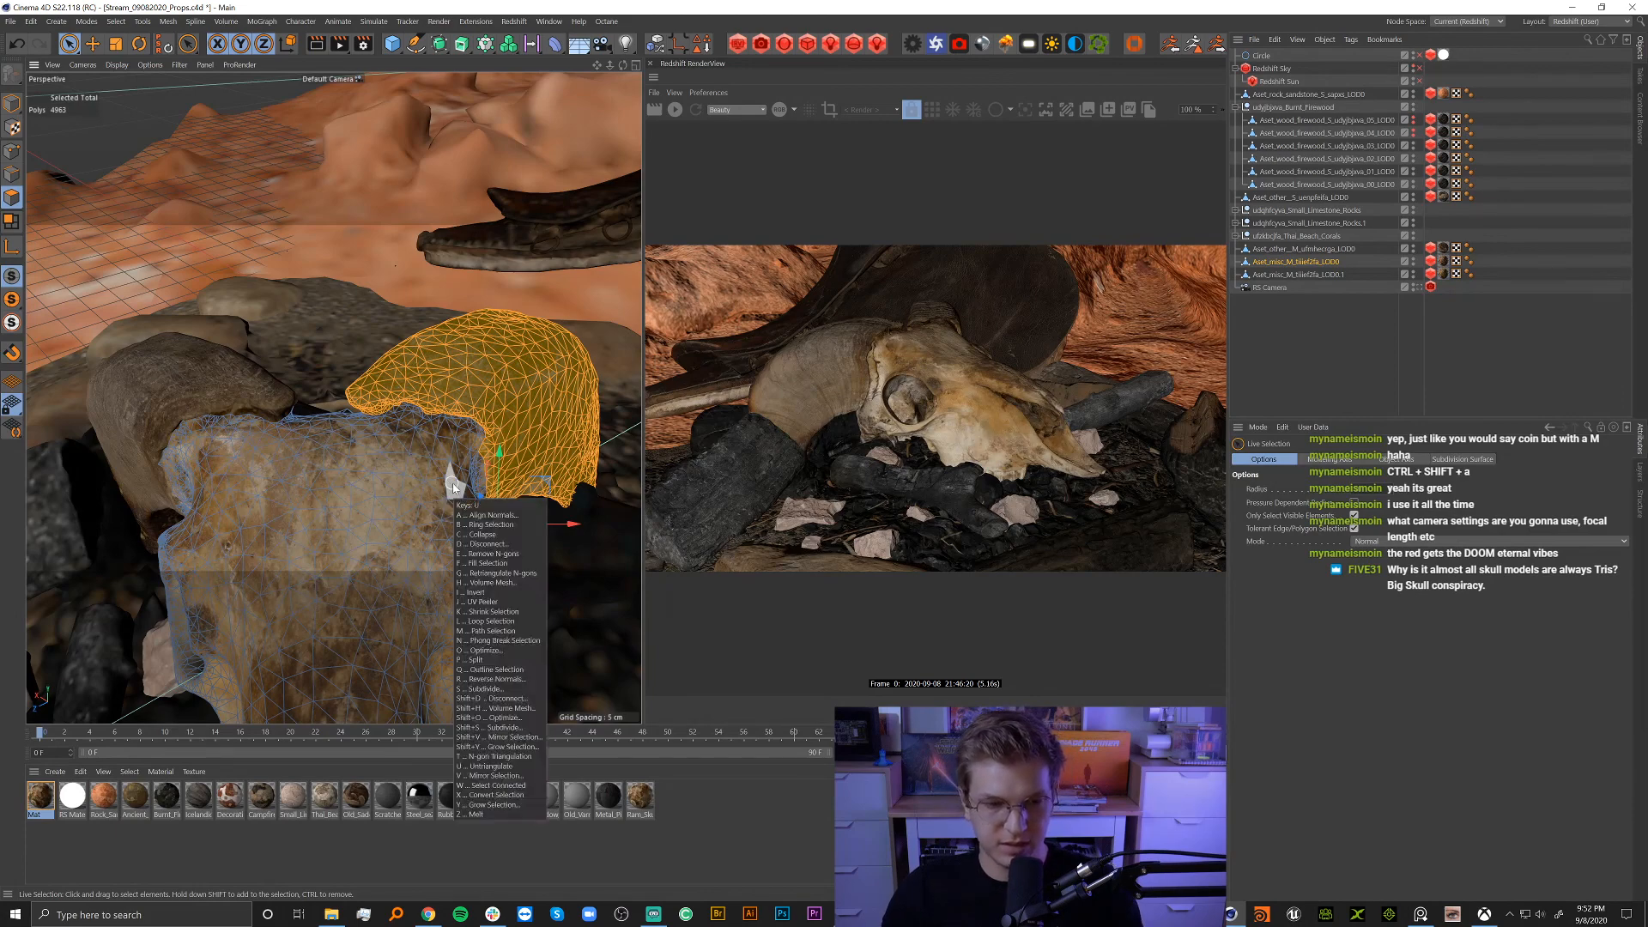
pyautogui.press('p')
pyautogui.keyDown('alt'); pyautogui.moveTo(498, 418); pyautogui.dragTo(458, 376); pyautogui.keyUp('alt')
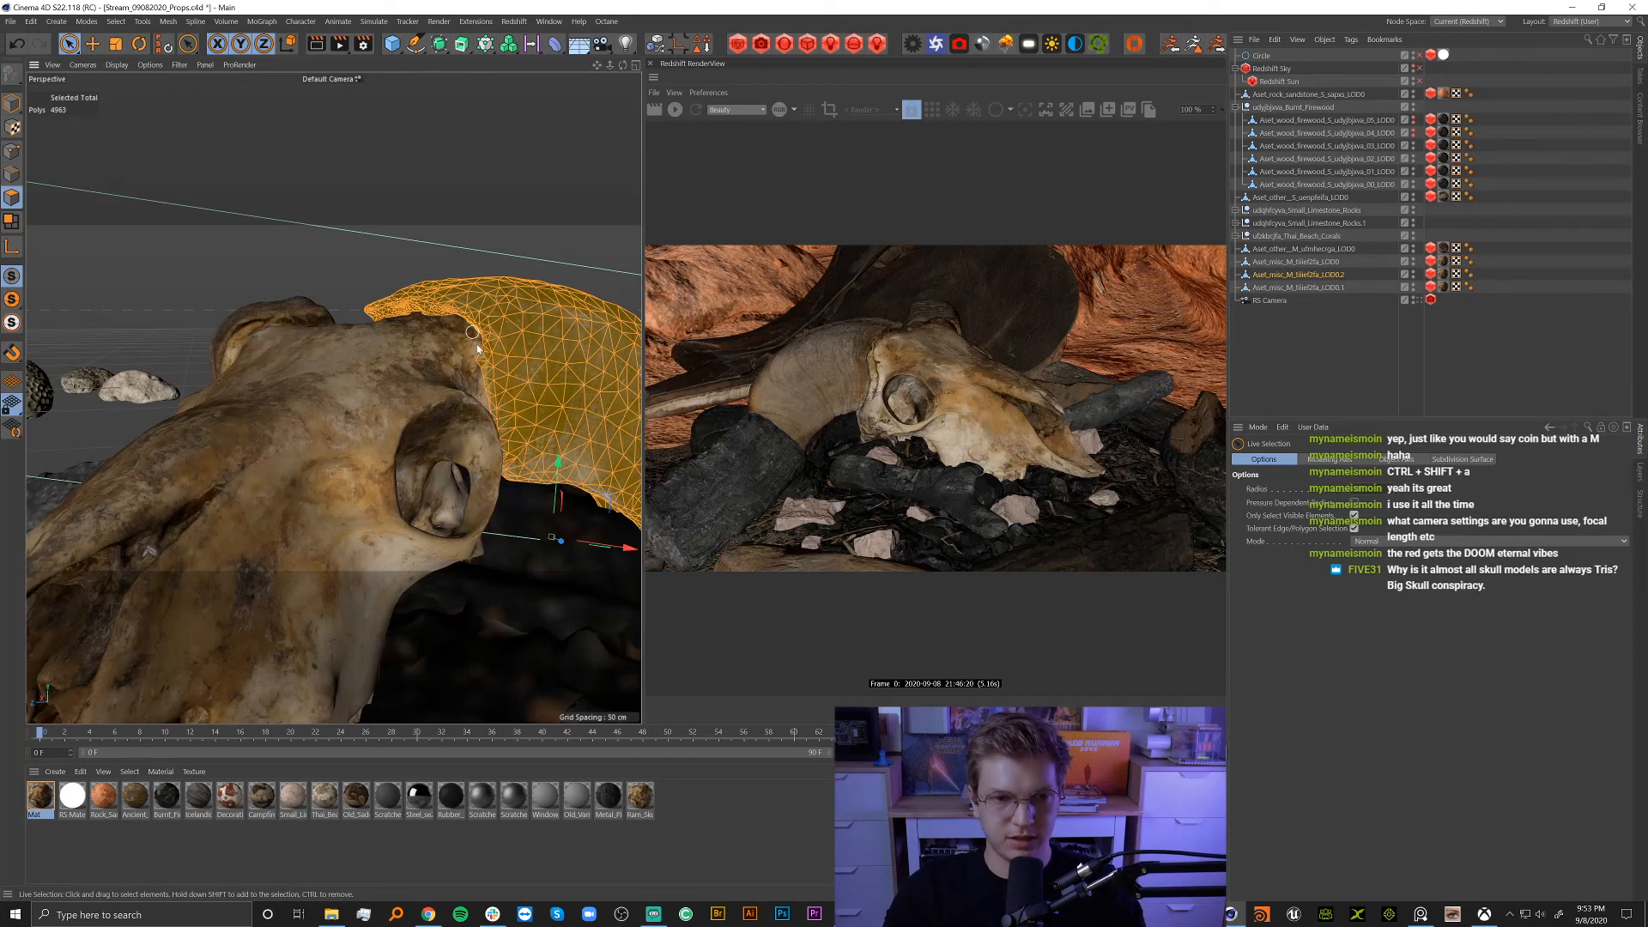
pyautogui.keyDown('alt'); pyautogui.moveTo(406, 347); pyautogui.dragTo(358, 459); pyautogui.keyUp('alt')
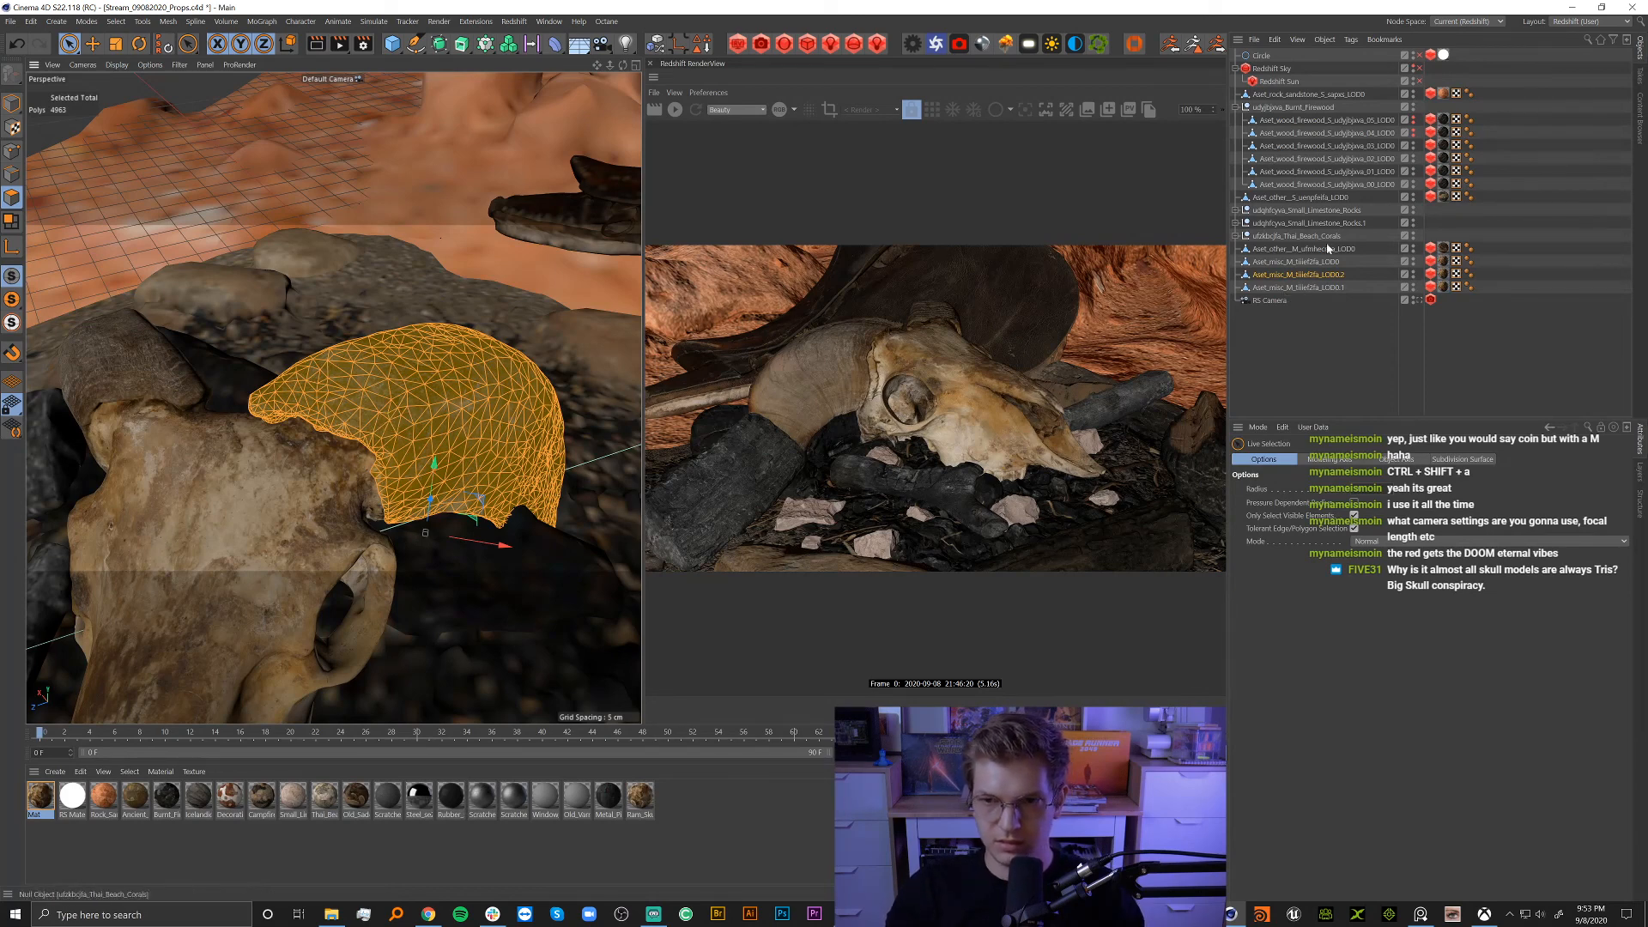
pyautogui.click(1301, 261)
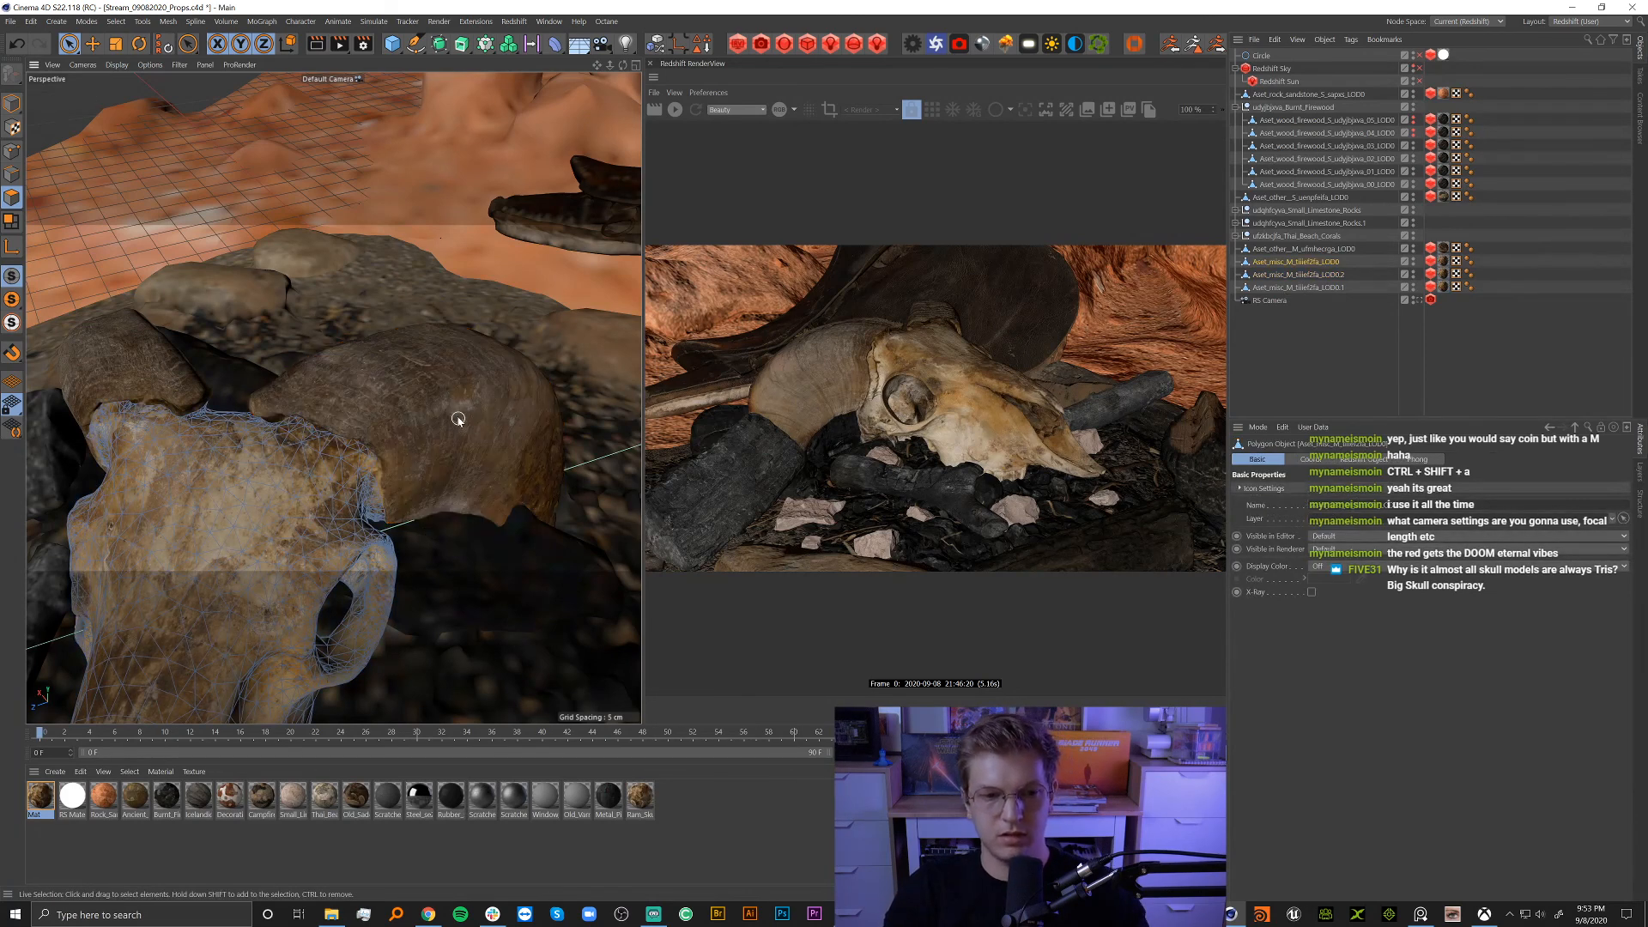
pyautogui.keyDown('alt'); pyautogui.moveTo(269, 464); pyautogui.dragTo(422, 420); pyautogui.keyUp('alt')
pyautogui.click(12, 104)
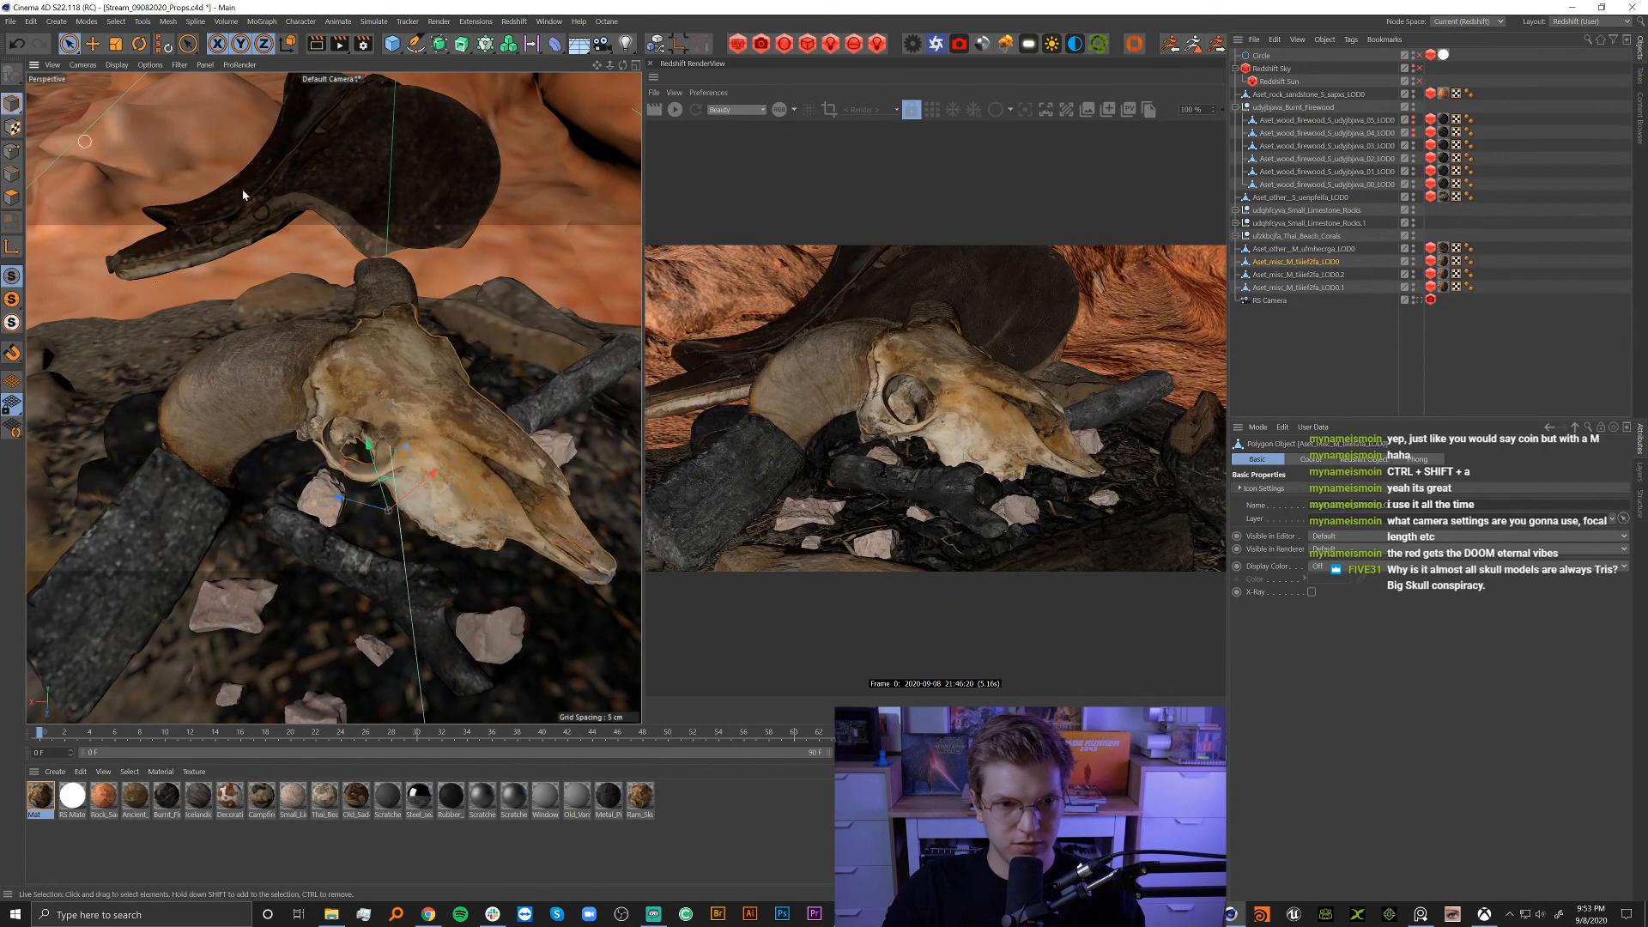
# Hide both horns and examine the bare skull through the RS Camera and from several angles around the eye socket and open back.
pyautogui.hotkey('ctrl', 'shift', 'a')
pyautogui.click(1420, 300)
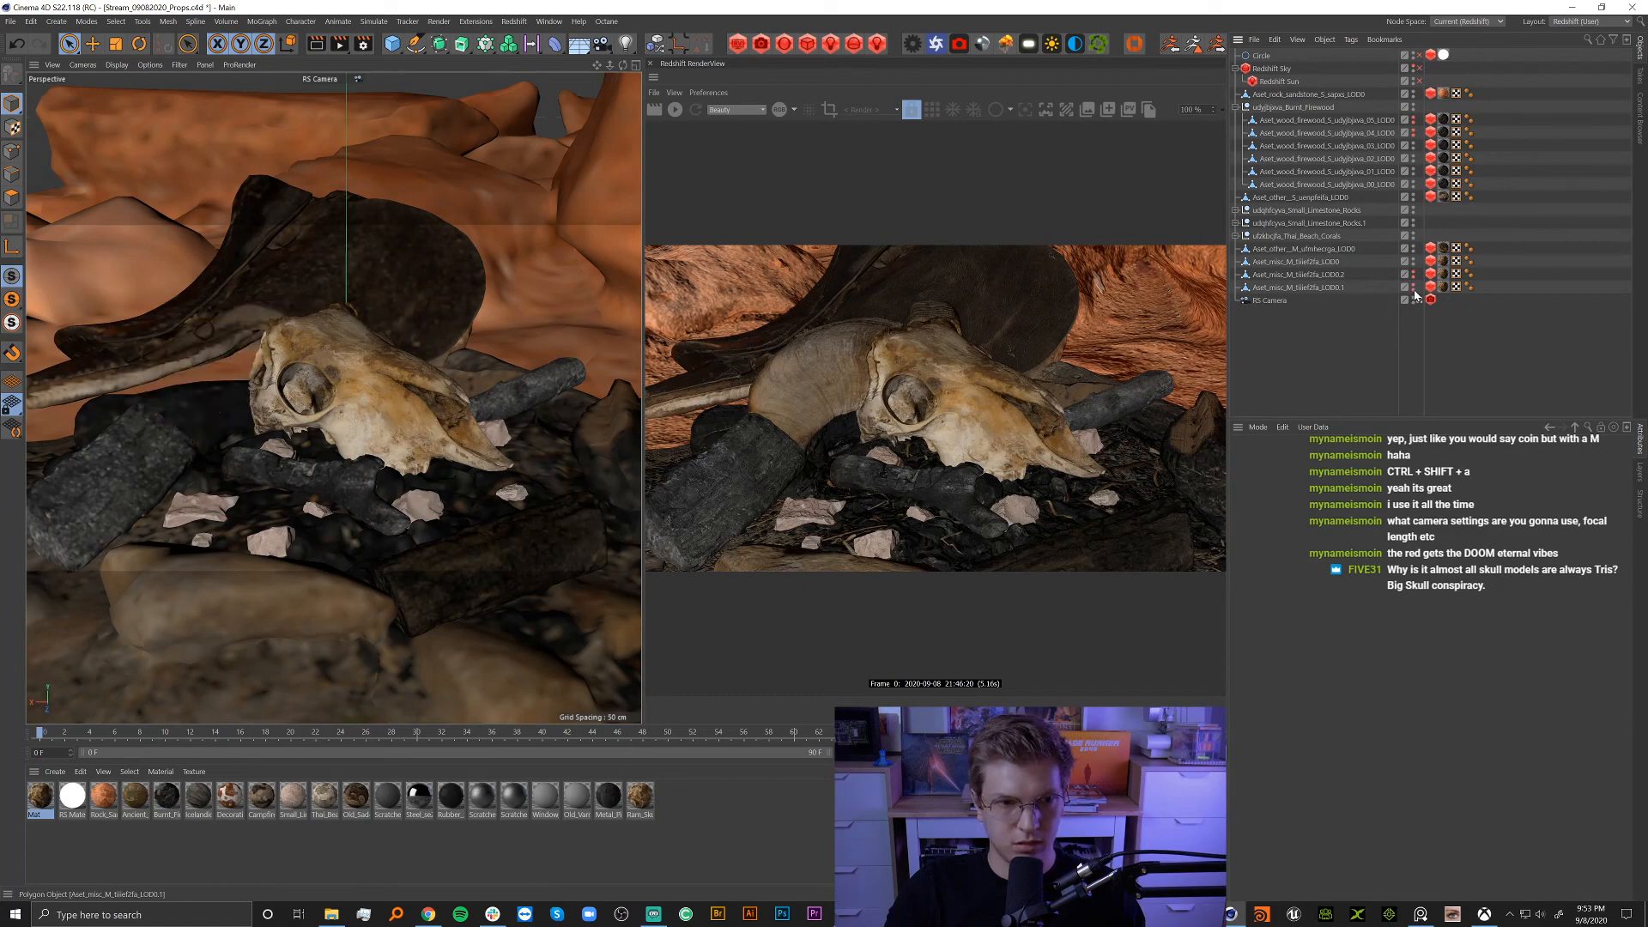
pyautogui.click(1420, 300)
pyautogui.keyDown('alt'); pyautogui.moveTo(468, 309); pyautogui.dragTo(436, 397); pyautogui.keyUp('alt')
pyautogui.keyDown('alt'); pyautogui.moveTo(436, 397); pyautogui.dragTo(513, 392, button='right'); pyautogui.keyUp('alt')
pyautogui.keyDown('alt'); pyautogui.moveTo(512, 392); pyautogui.dragTo(257, 372); pyautogui.keyUp('alt')
pyautogui.keyDown('alt'); pyautogui.moveTo(258, 371); pyautogui.dragTo(388, 389, button='right'); pyautogui.keyUp('alt')
pyautogui.keyDown('alt'); pyautogui.moveTo(388, 389); pyautogui.dragTo(385, 321); pyautogui.keyUp('alt')
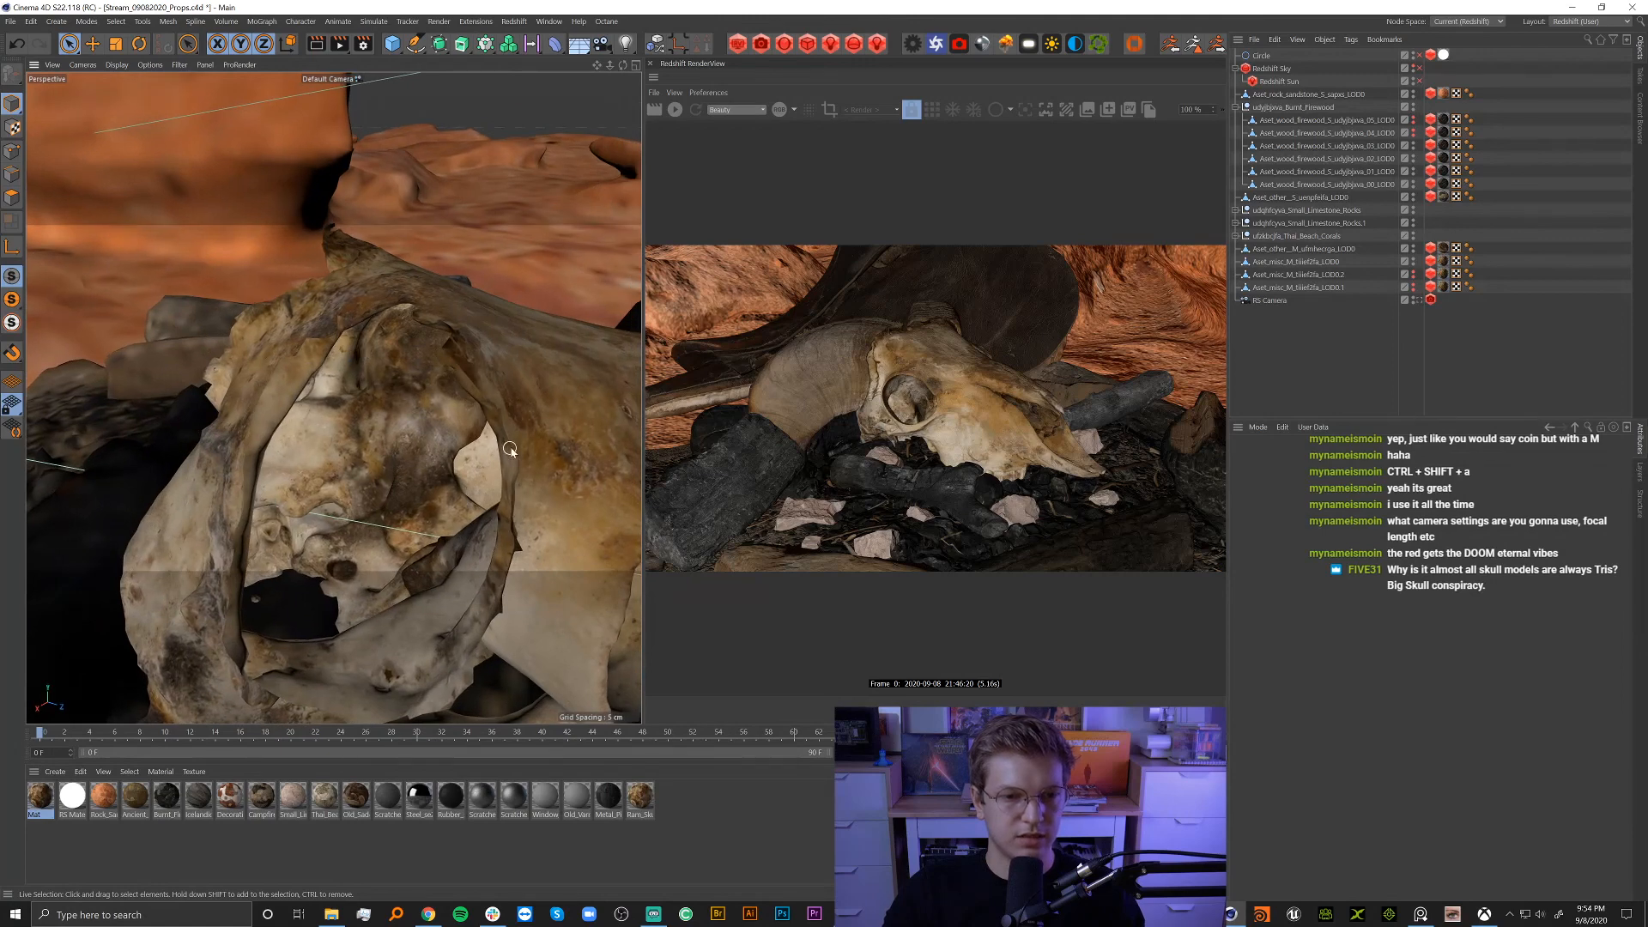
pyautogui.keyDown('alt'); pyautogui.moveTo(510, 449); pyautogui.dragTo(321, 388); pyautogui.keyUp('alt')
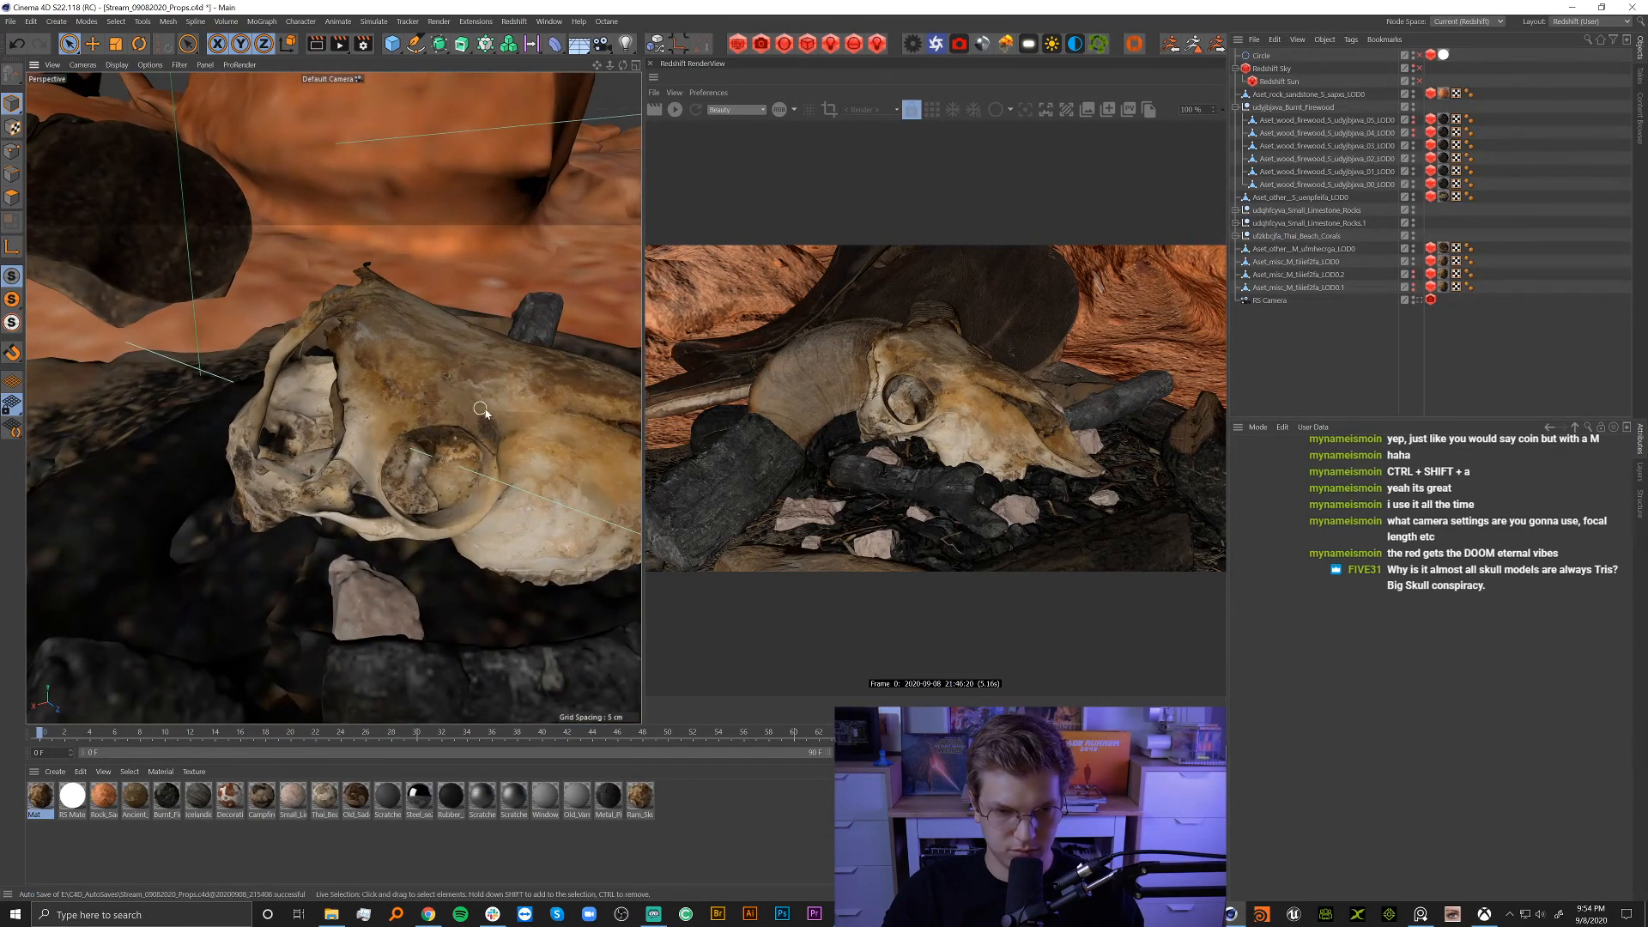
pyautogui.keyDown('alt'); pyautogui.moveTo(482, 410); pyautogui.dragTo(356, 374); pyautogui.keyUp('alt')
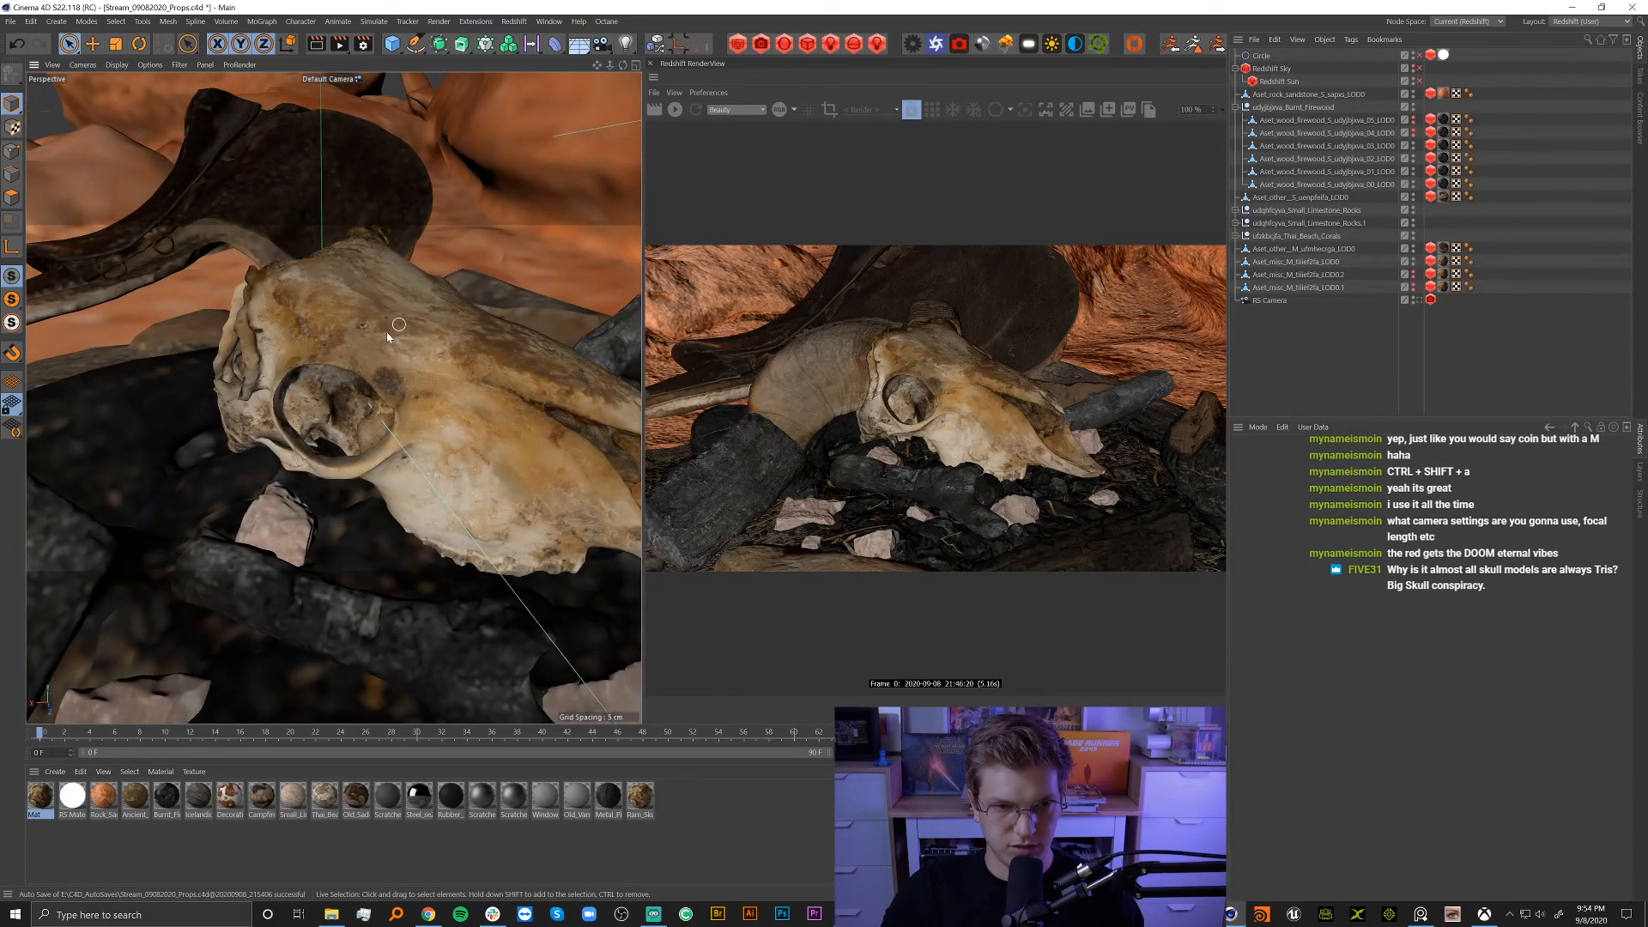
pyautogui.keyDown('alt'); pyautogui.moveTo(307, 353); pyautogui.dragTo(291, 308); pyautogui.keyUp('alt')
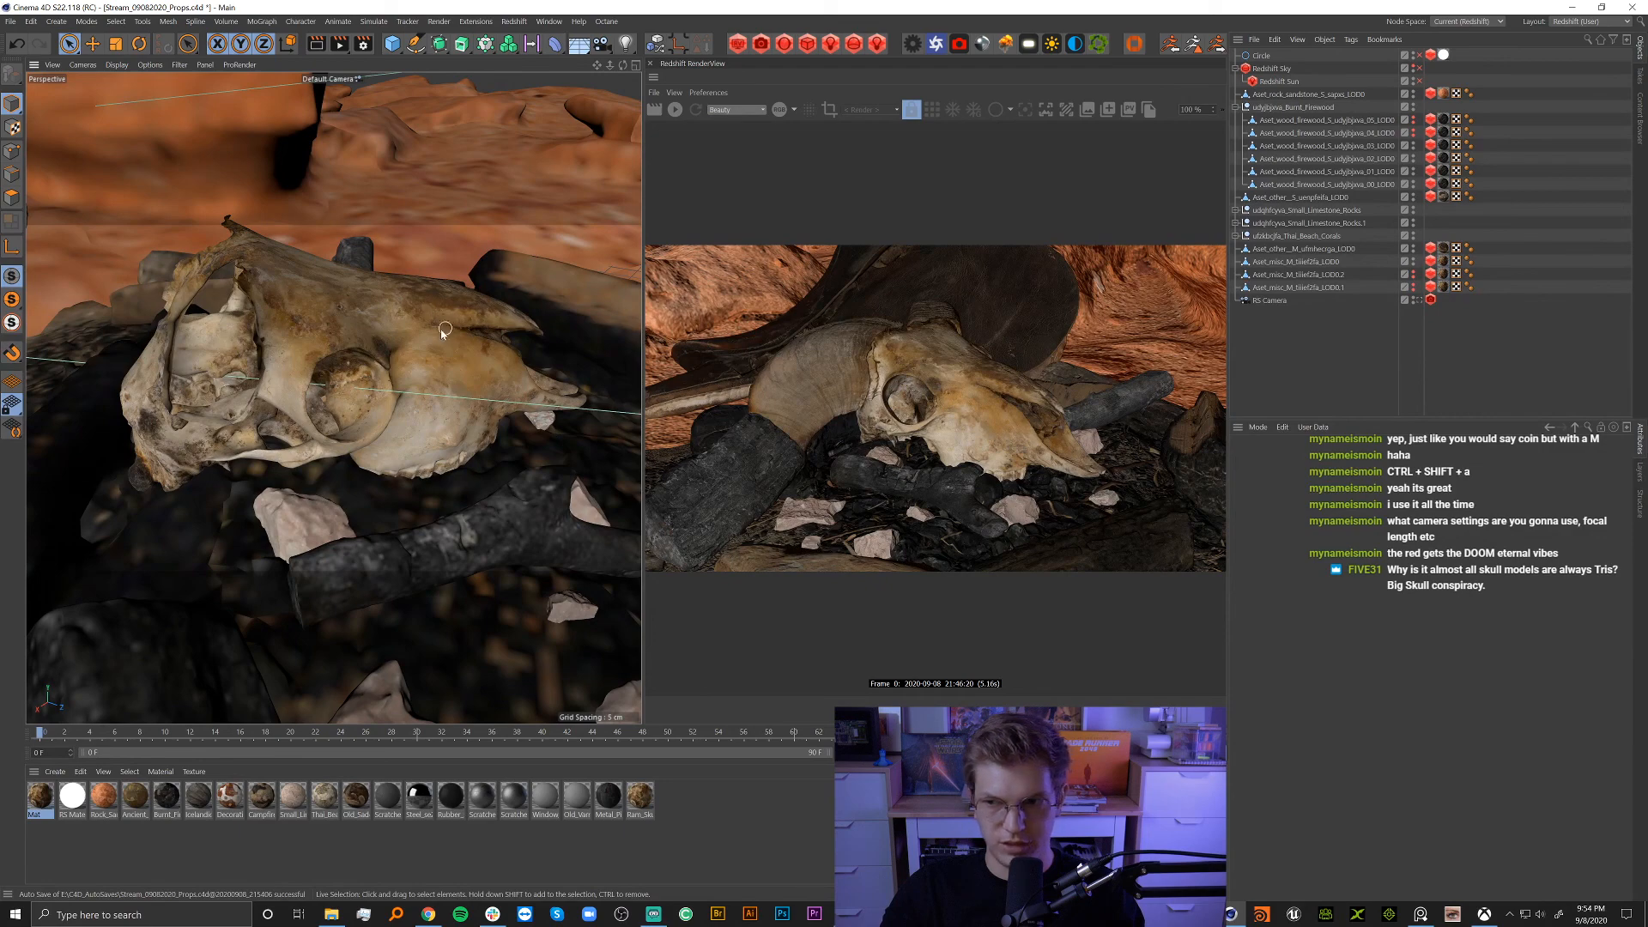
pyautogui.keyDown('alt'); pyautogui.moveTo(415, 332); pyautogui.dragTo(360, 378); pyautogui.keyUp('alt')
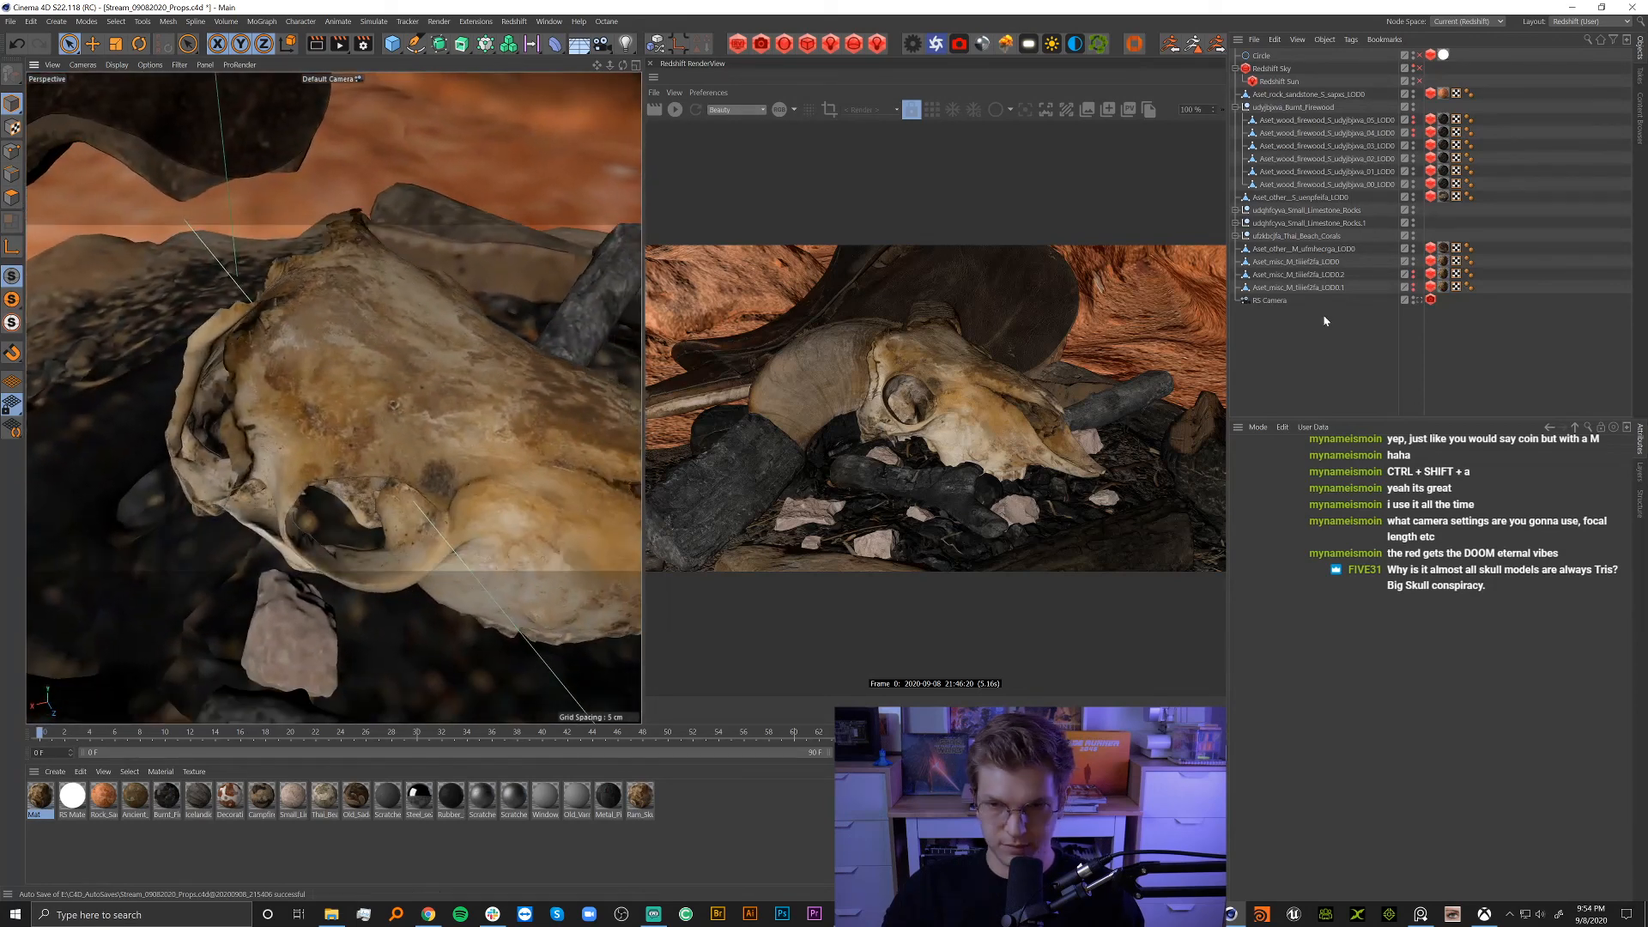
# Show both horns again and check the assembled skull from the free view and through the RS Camera.
pyautogui.click(1413, 285)
pyautogui.click(1413, 285)
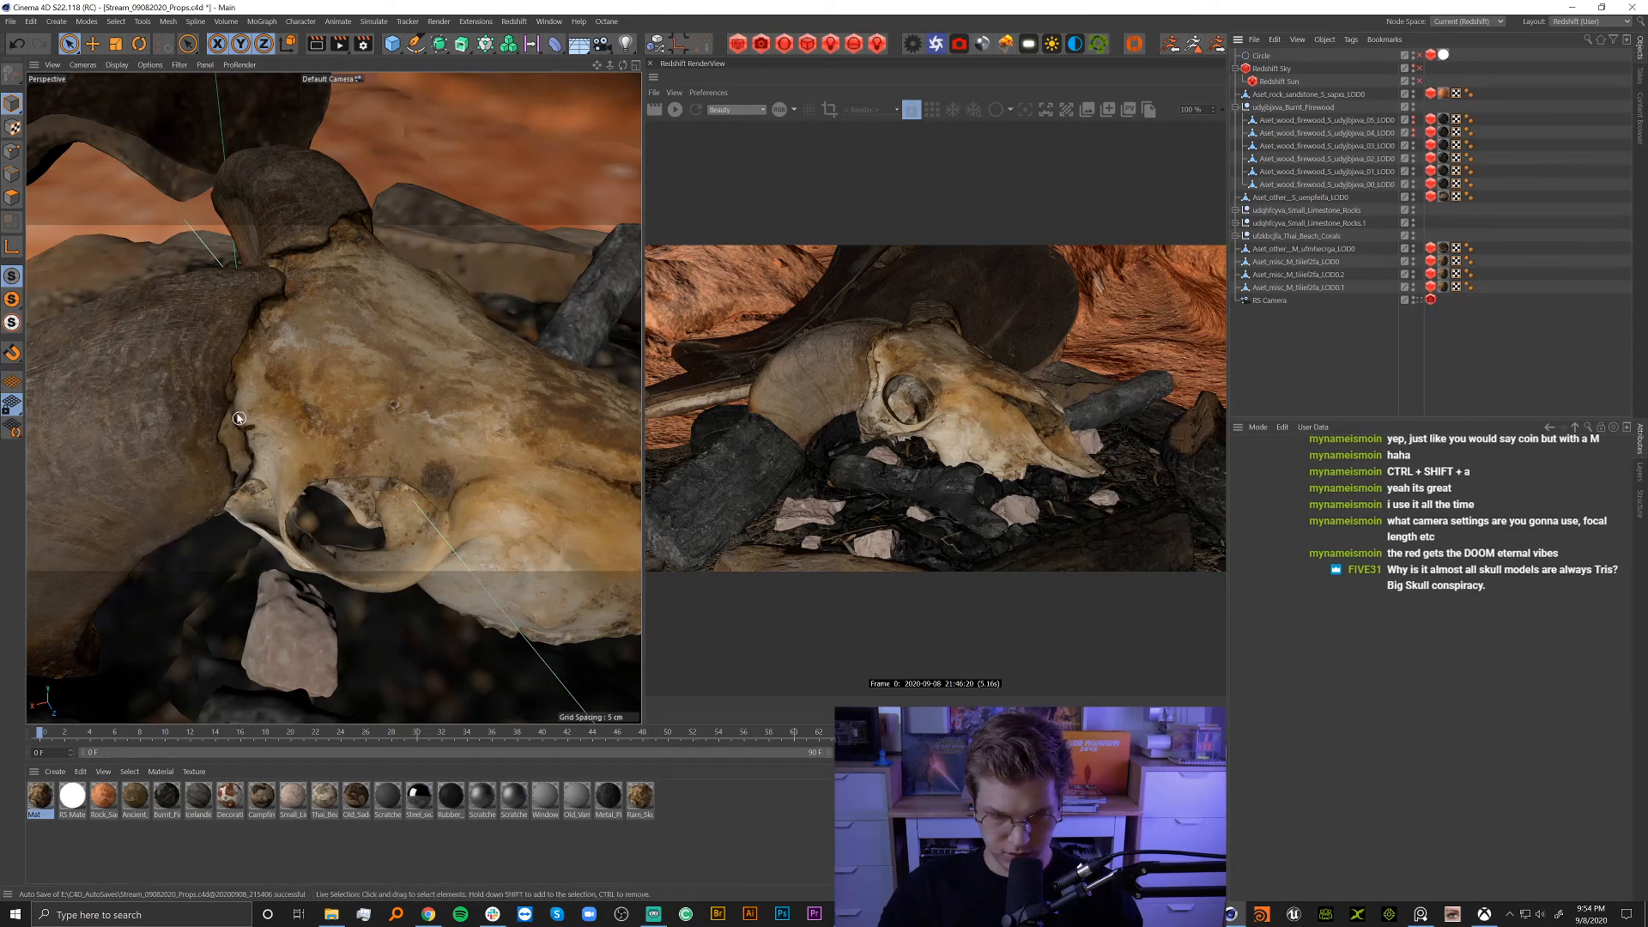
pyautogui.keyDown('alt'); pyautogui.moveTo(239, 418); pyautogui.dragTo(344, 370); pyautogui.keyUp('alt')
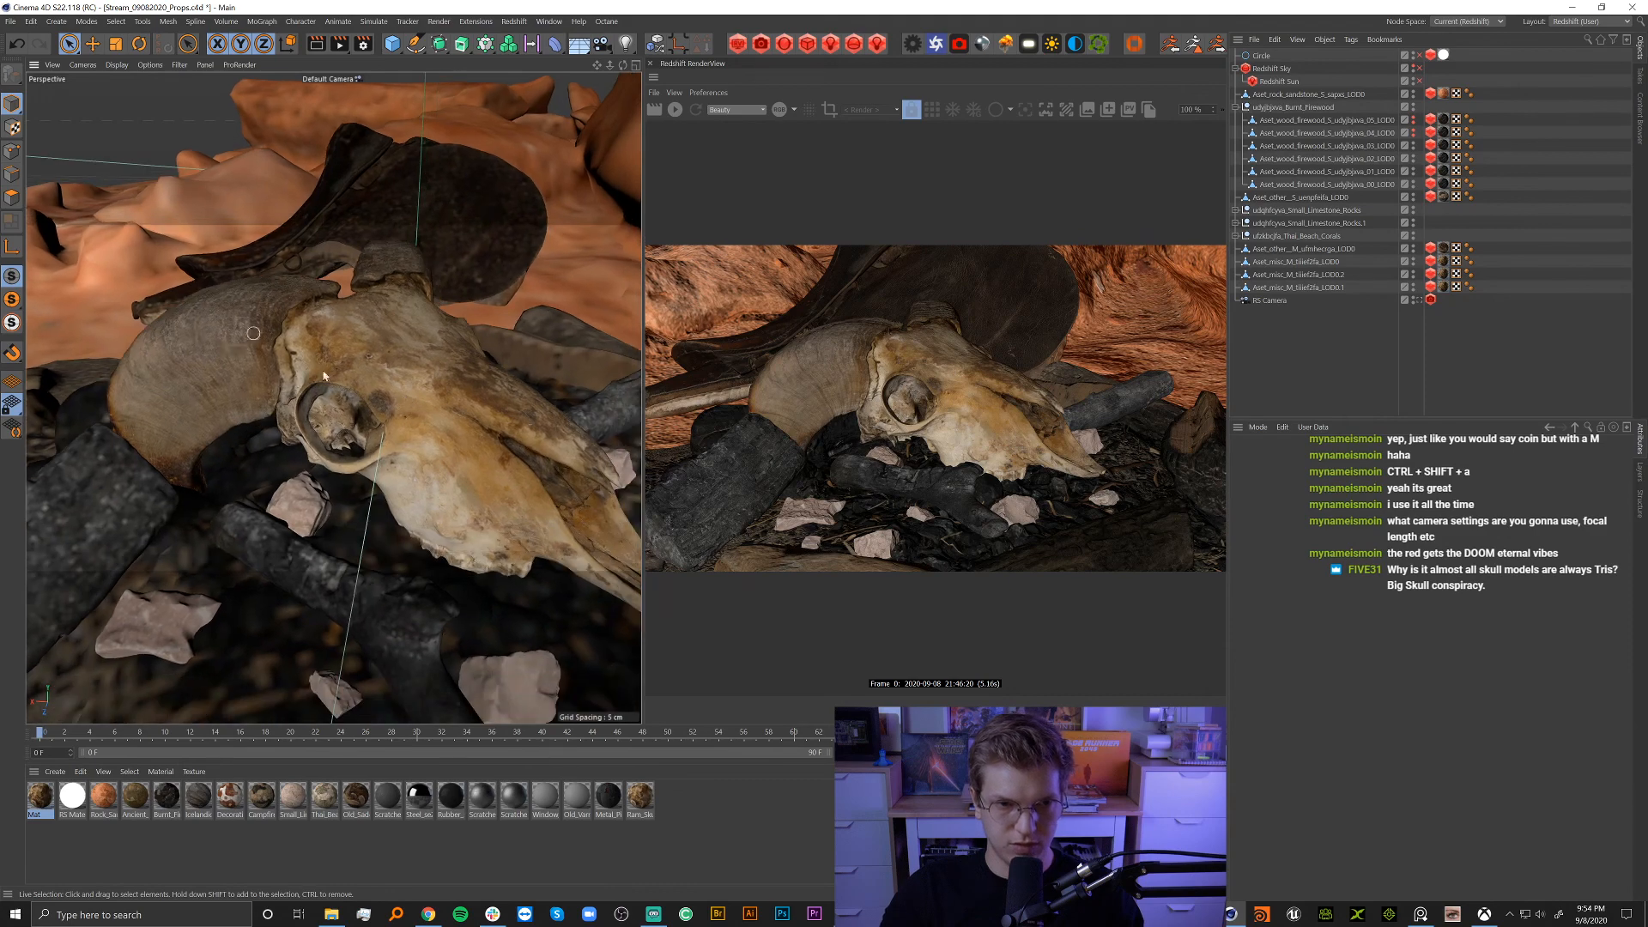
pyautogui.keyDown('alt'); pyautogui.moveTo(446, 448); pyautogui.dragTo(411, 358); pyautogui.keyUp('alt')
pyautogui.hotkey('ctrl', 'shift', 'z')
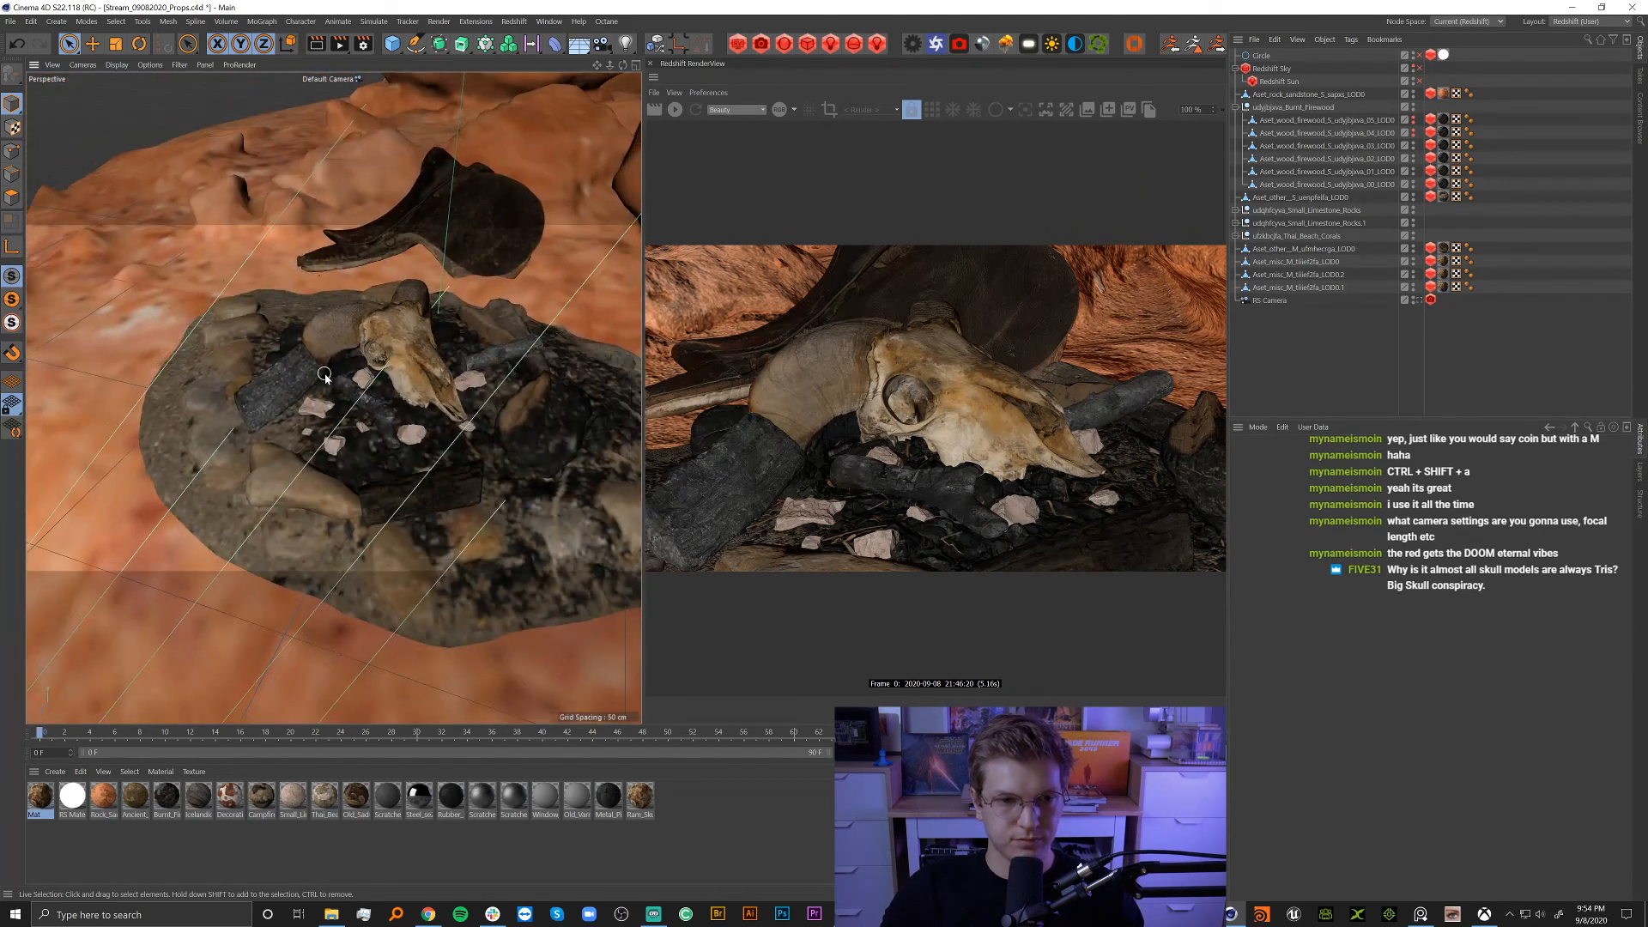
pyautogui.click(1417, 300)
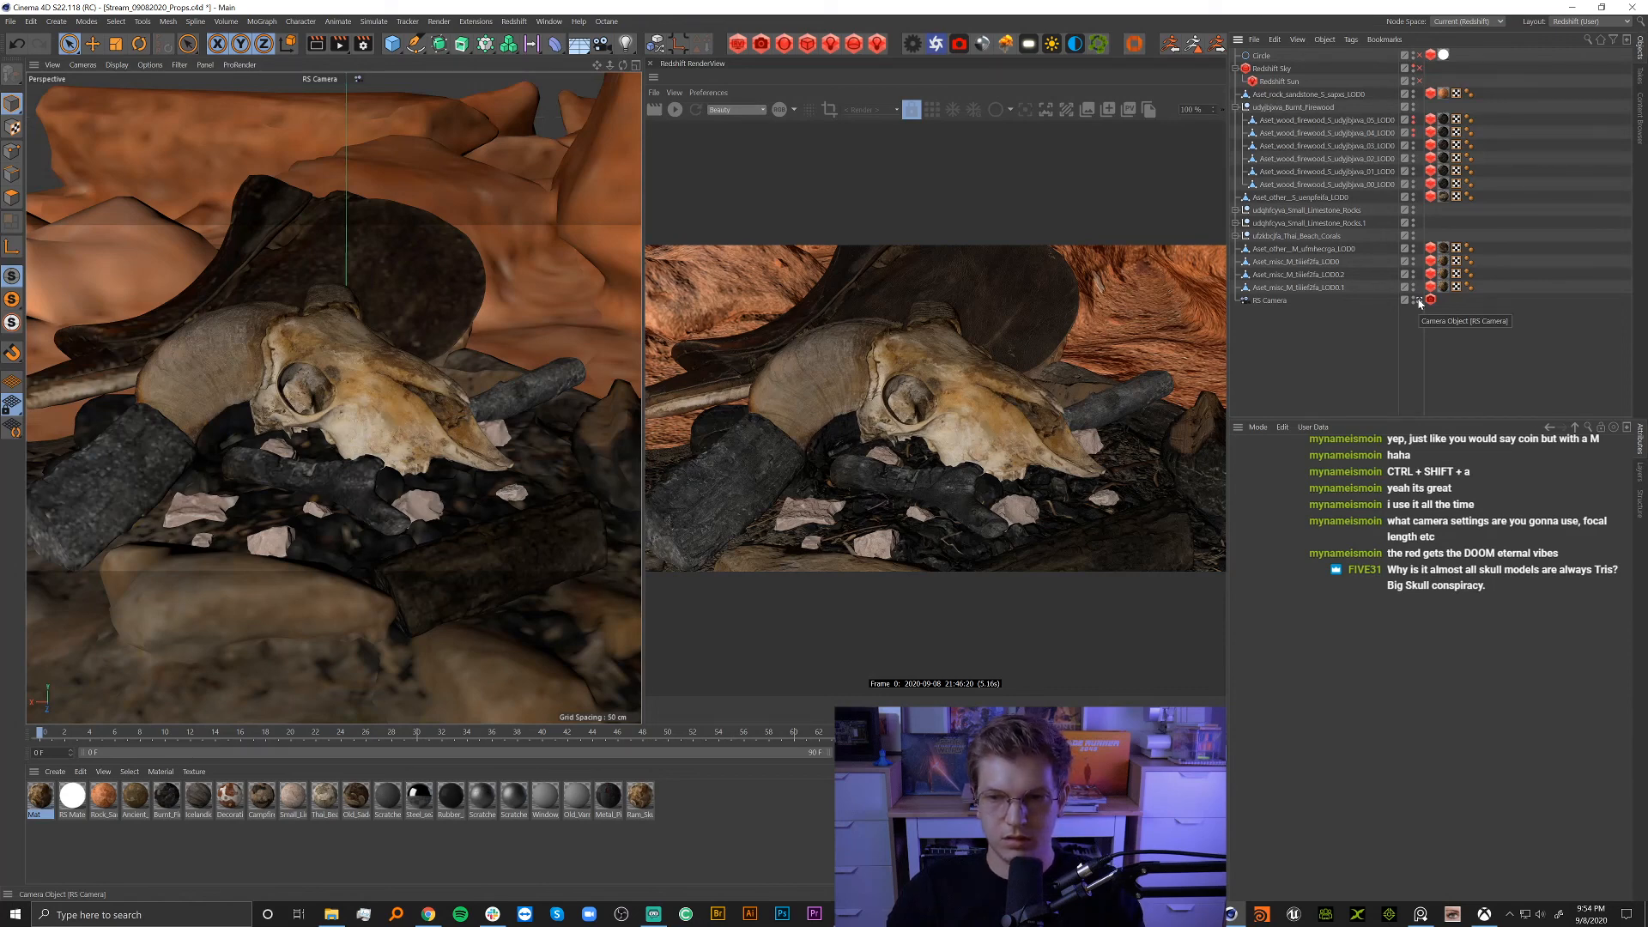
pyautogui.click(1417, 300)
pyautogui.keyDown('alt'); pyautogui.moveTo(429, 344); pyautogui.dragTo(479, 322); pyautogui.keyUp('alt')
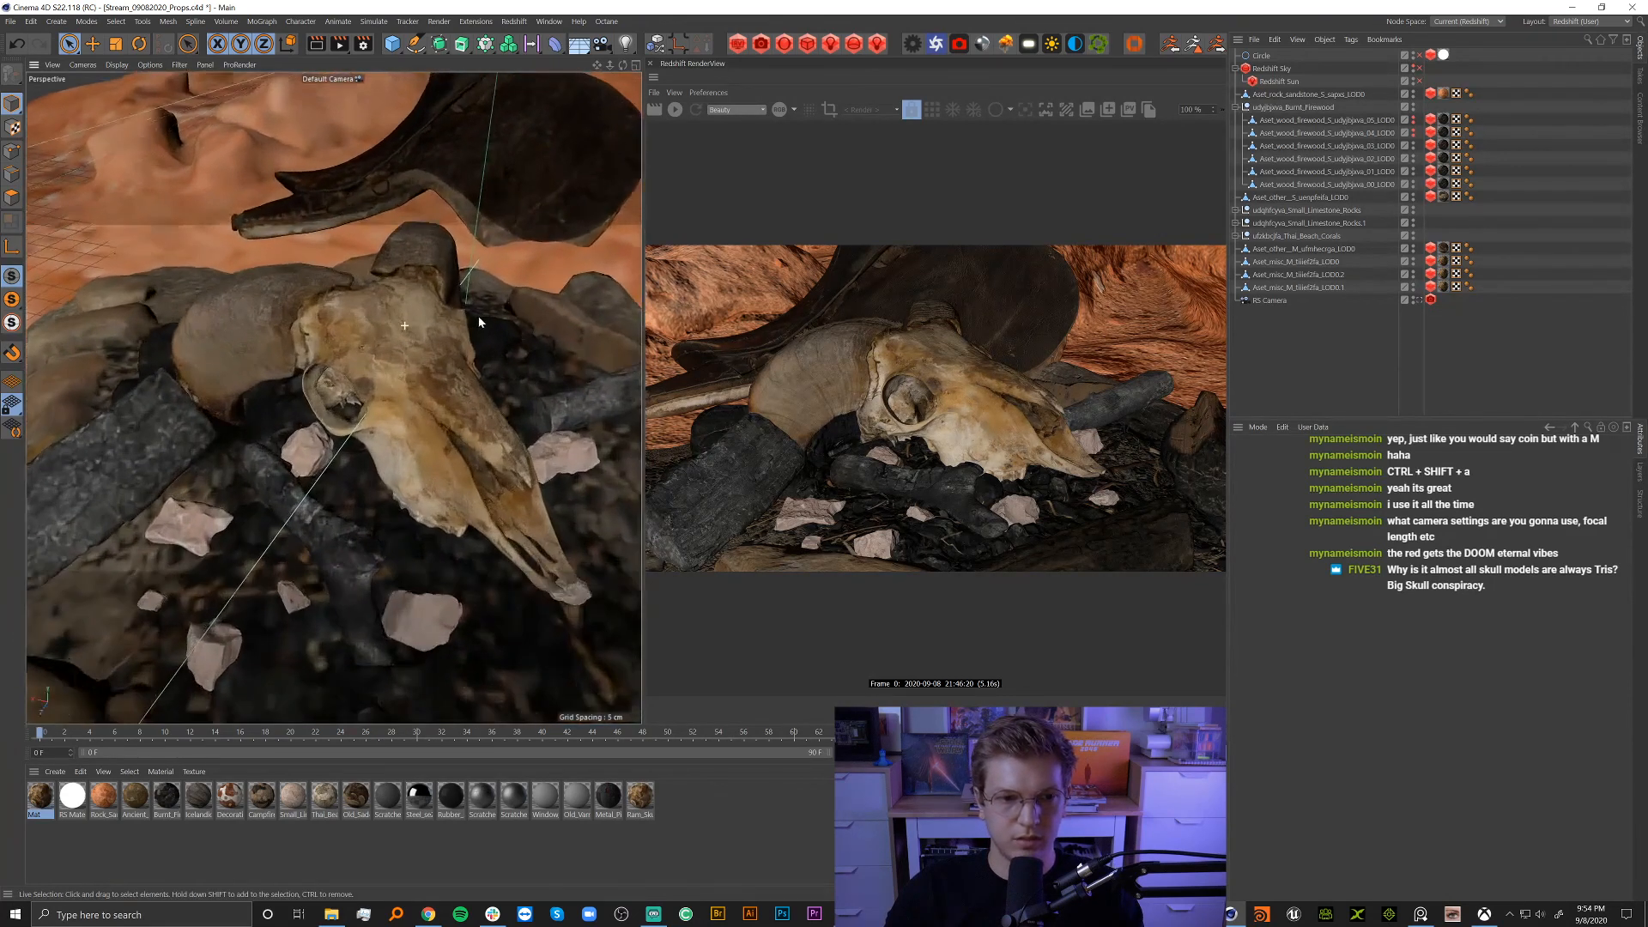
# Hide the skull mesh and copy both separated horns into a new scene file.
pyautogui.press('e')
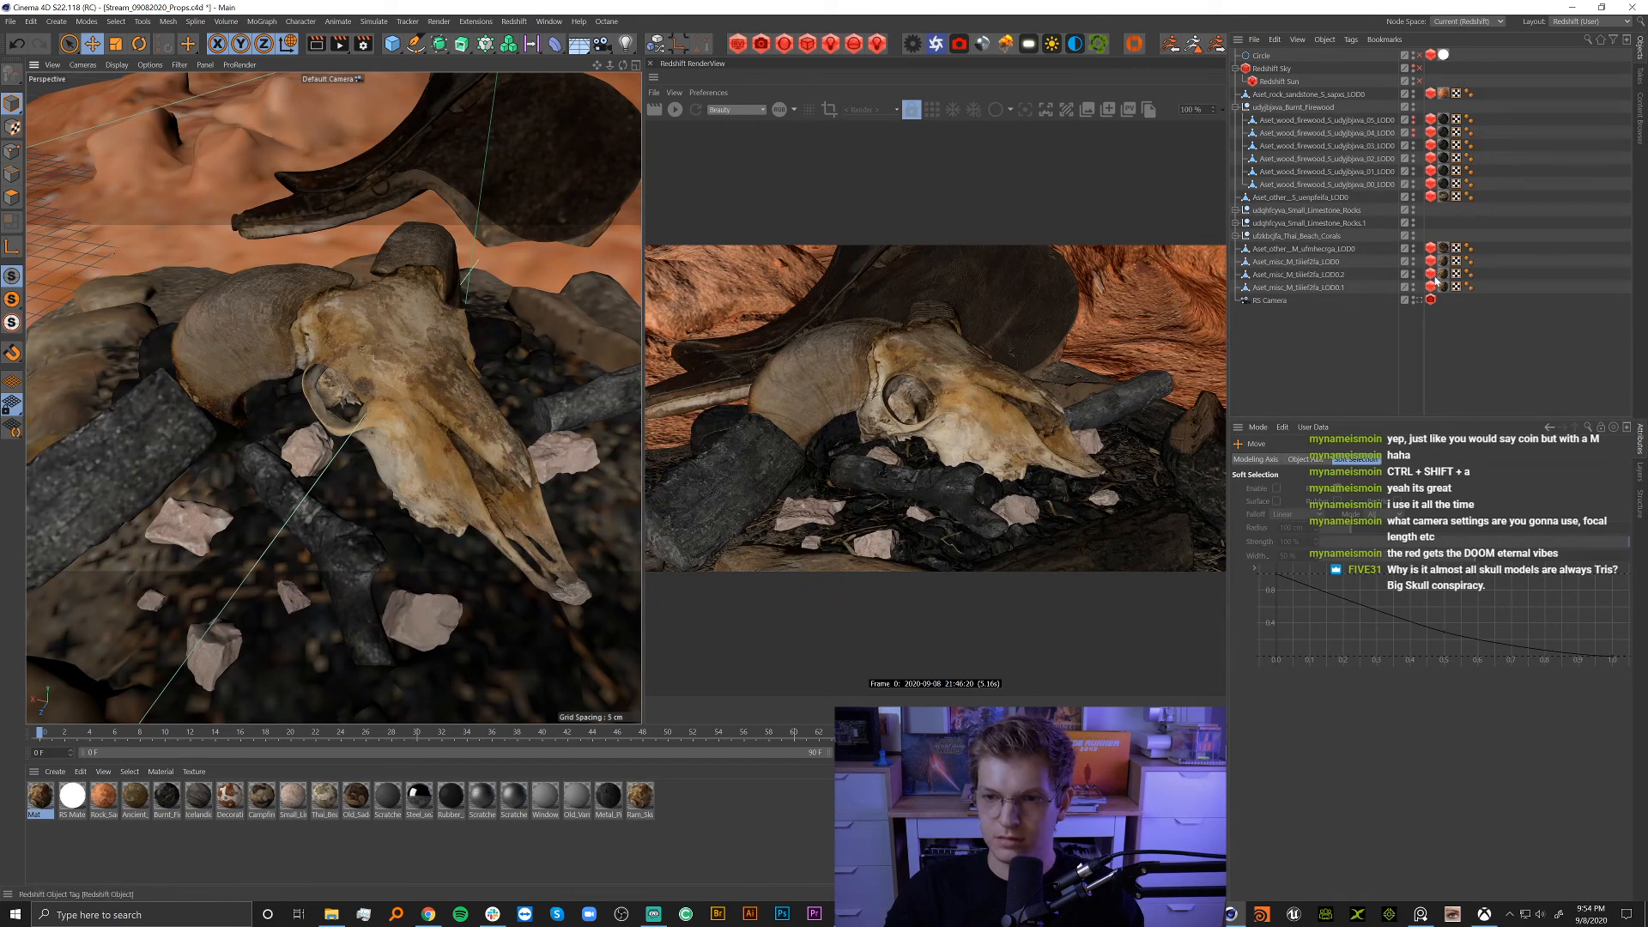
pyautogui.click(1412, 259)
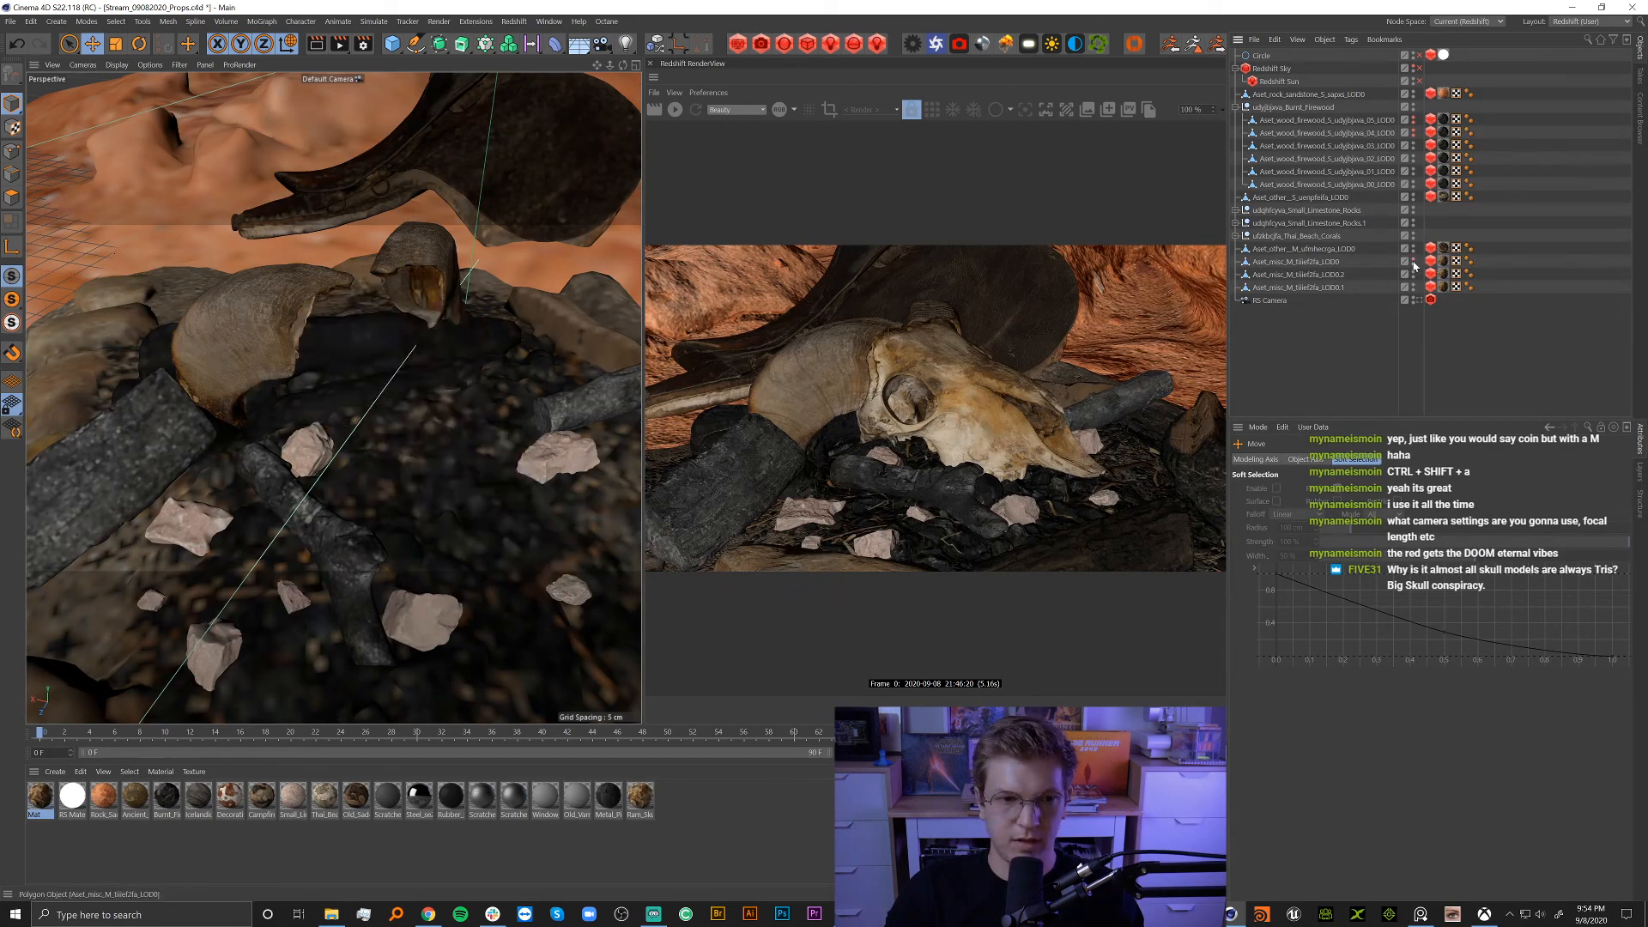
pyautogui.scroll(6, 405, 313)
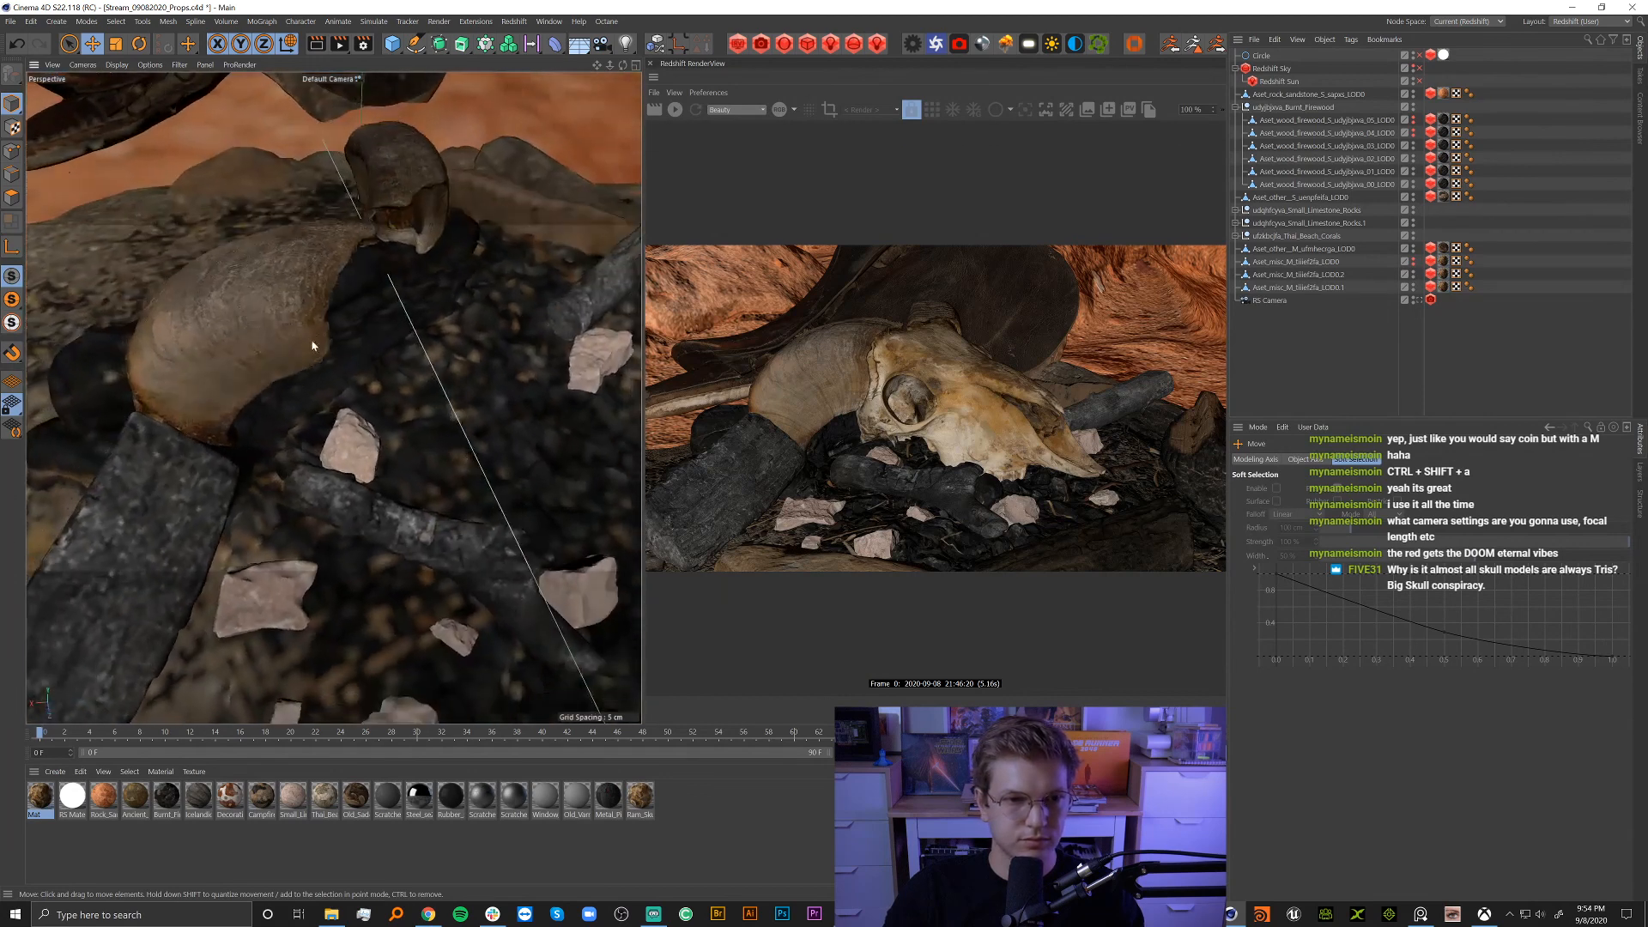
pyautogui.click(348, 380)
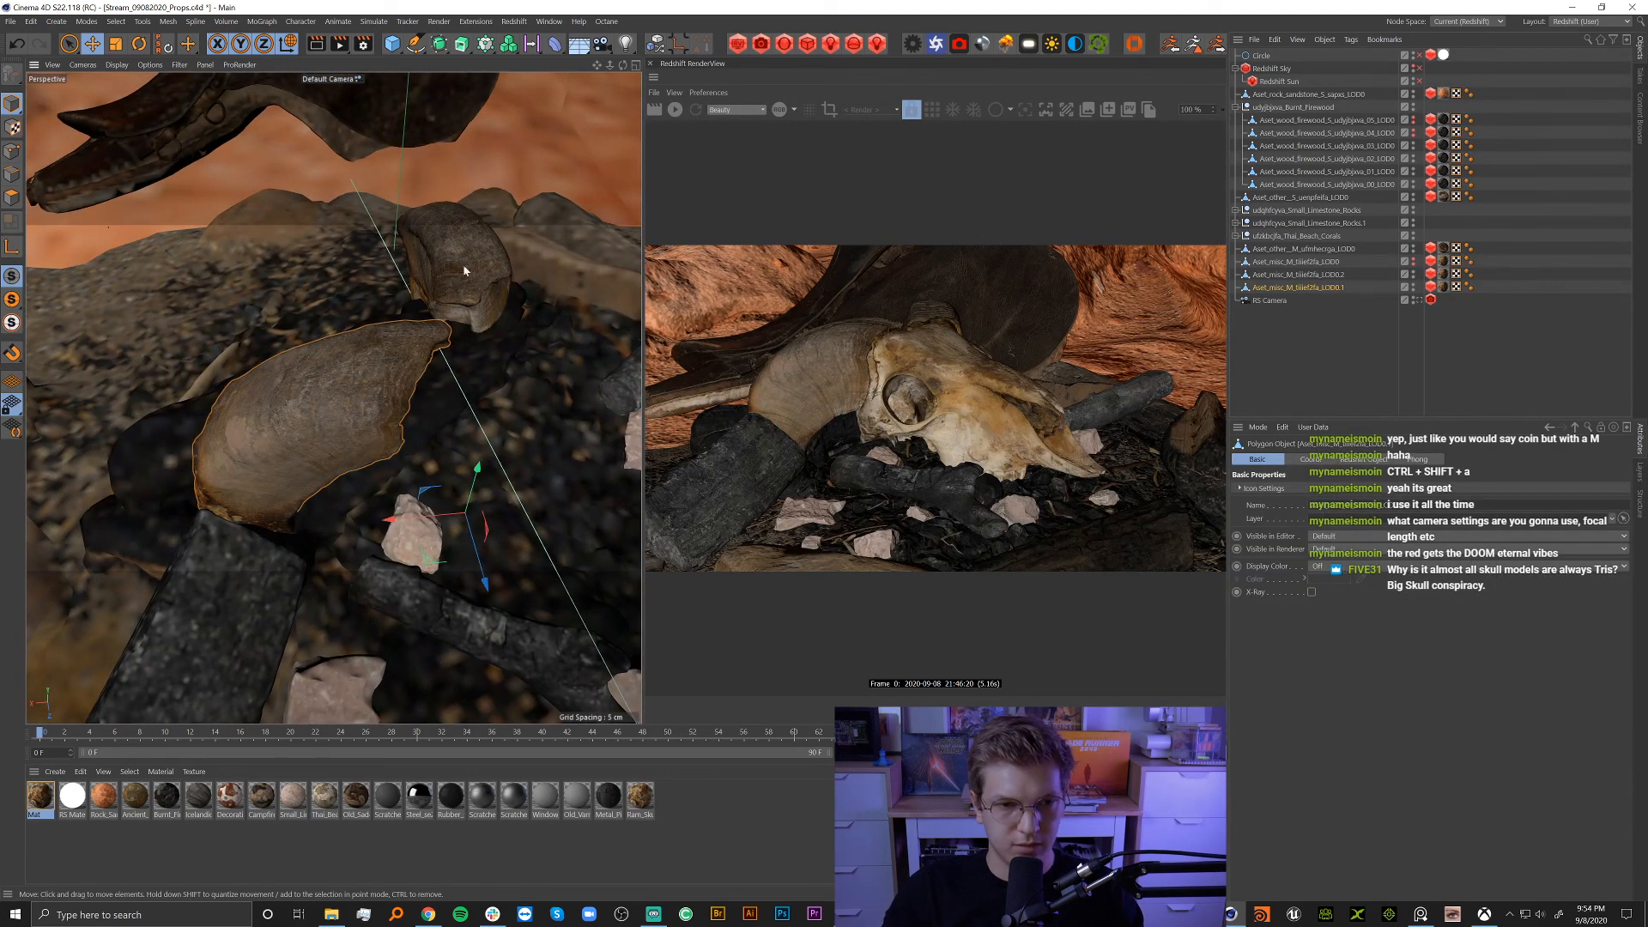
pyautogui.keyDown('shift'); pyautogui.click(442, 277); pyautogui.keyUp('shift')
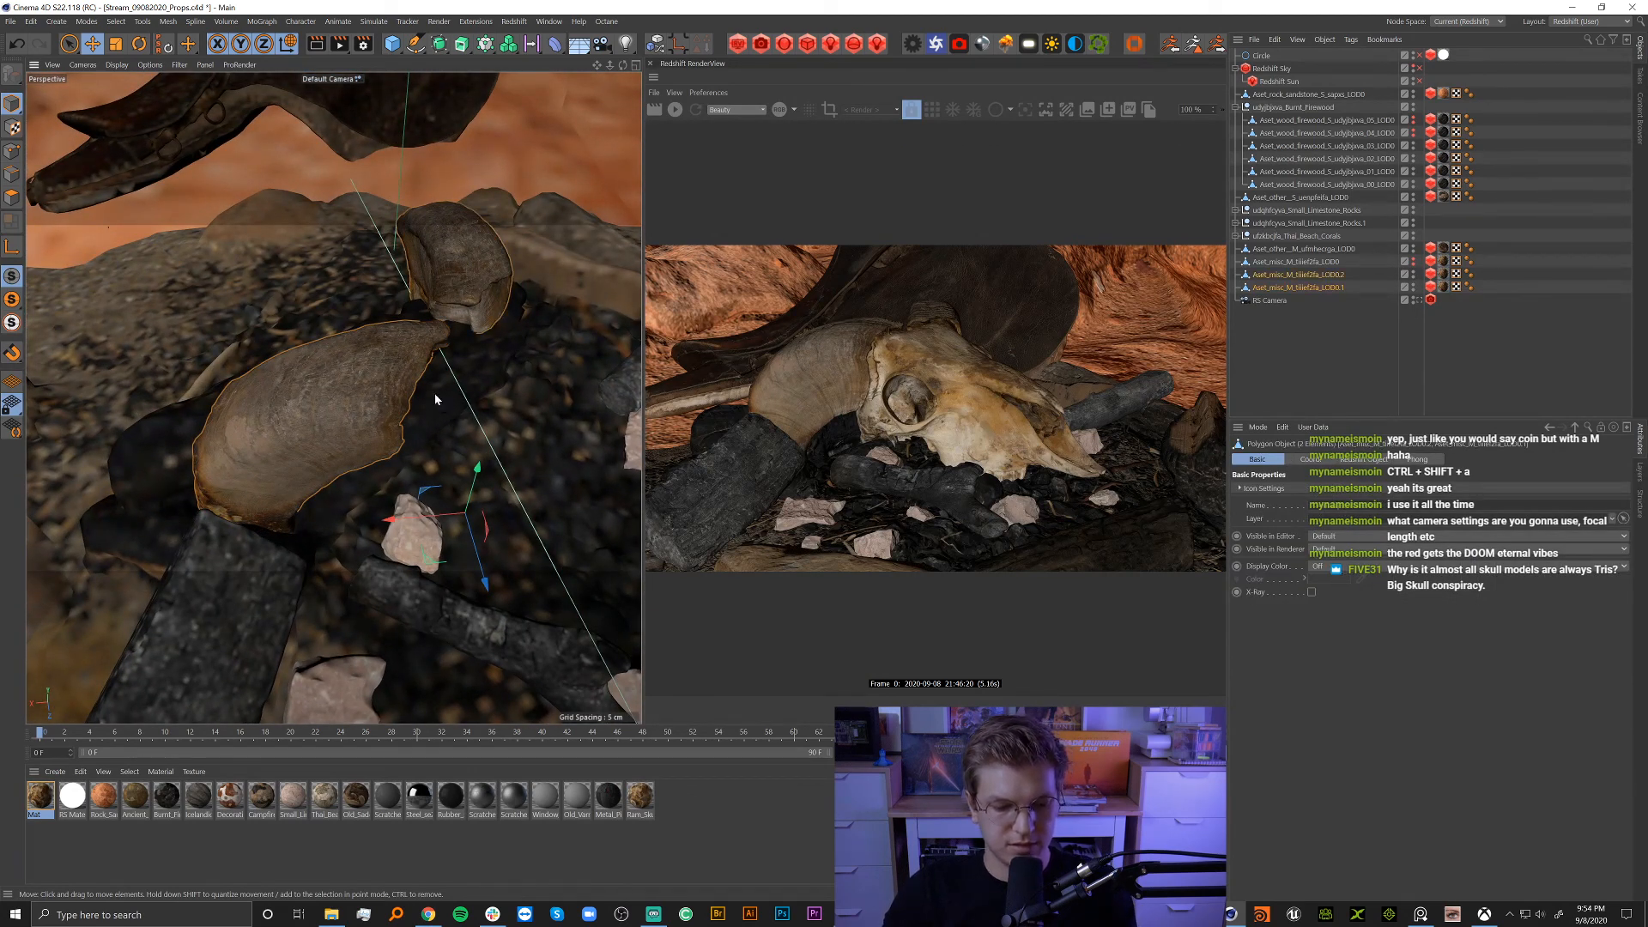
pyautogui.hotkey('ctrl', 'shift', 'a')
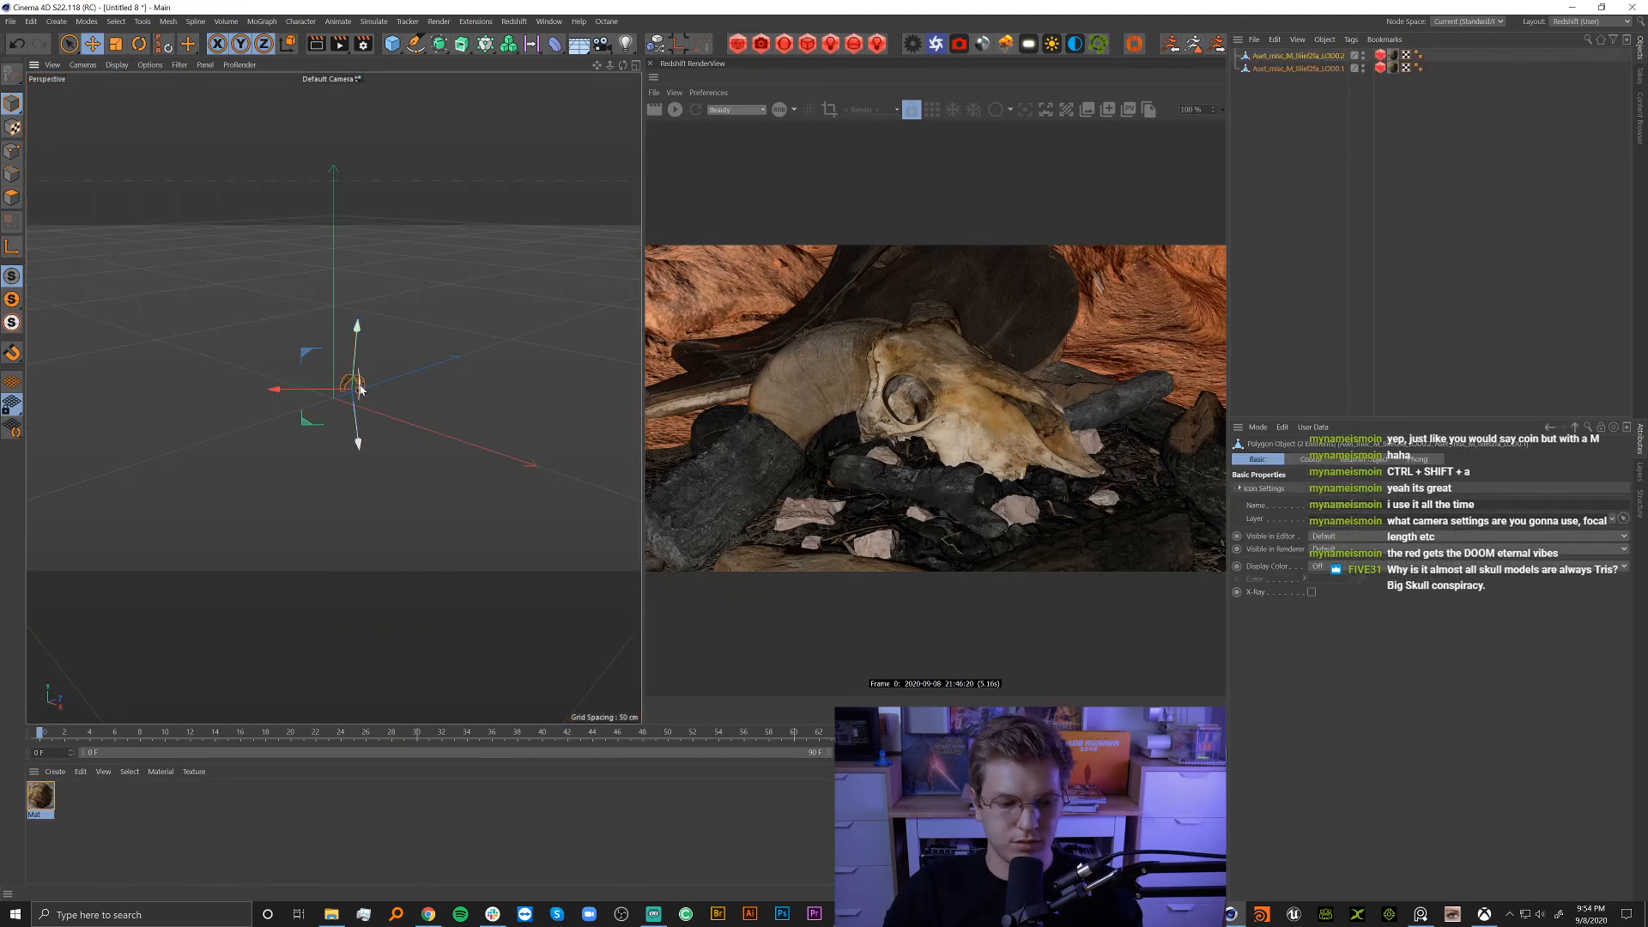
pyautogui.press('h')
pyautogui.keyDown('alt'); pyautogui.moveTo(443, 316); pyautogui.dragTo(319, 324); pyautogui.keyUp('alt')
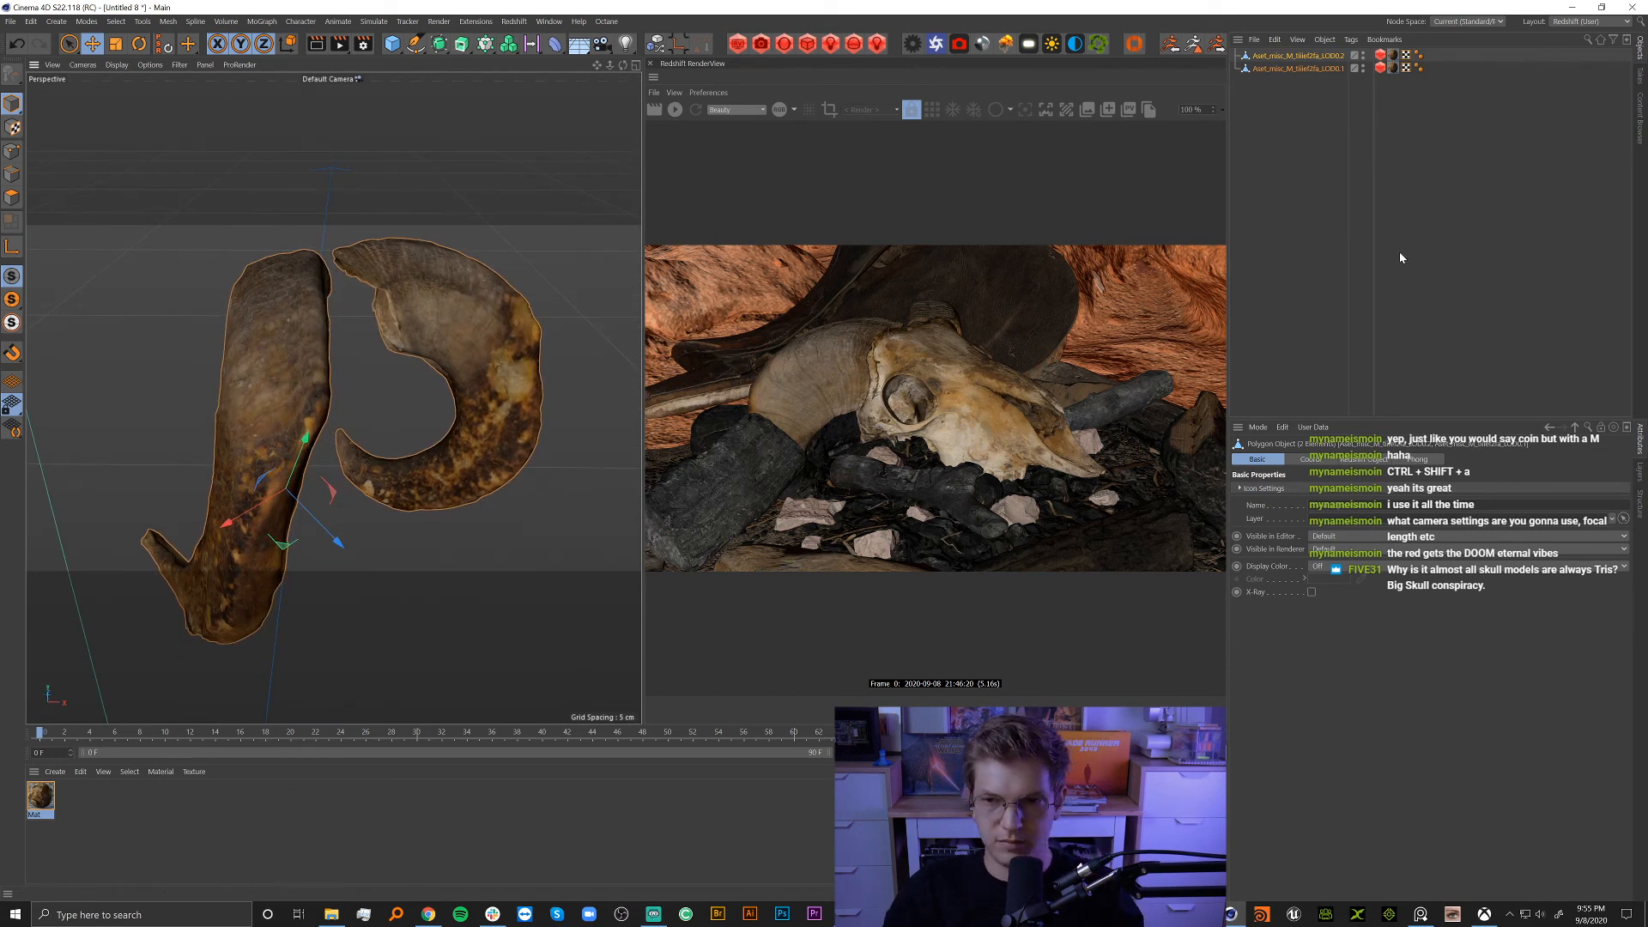
pyautogui.click(1503, 278)
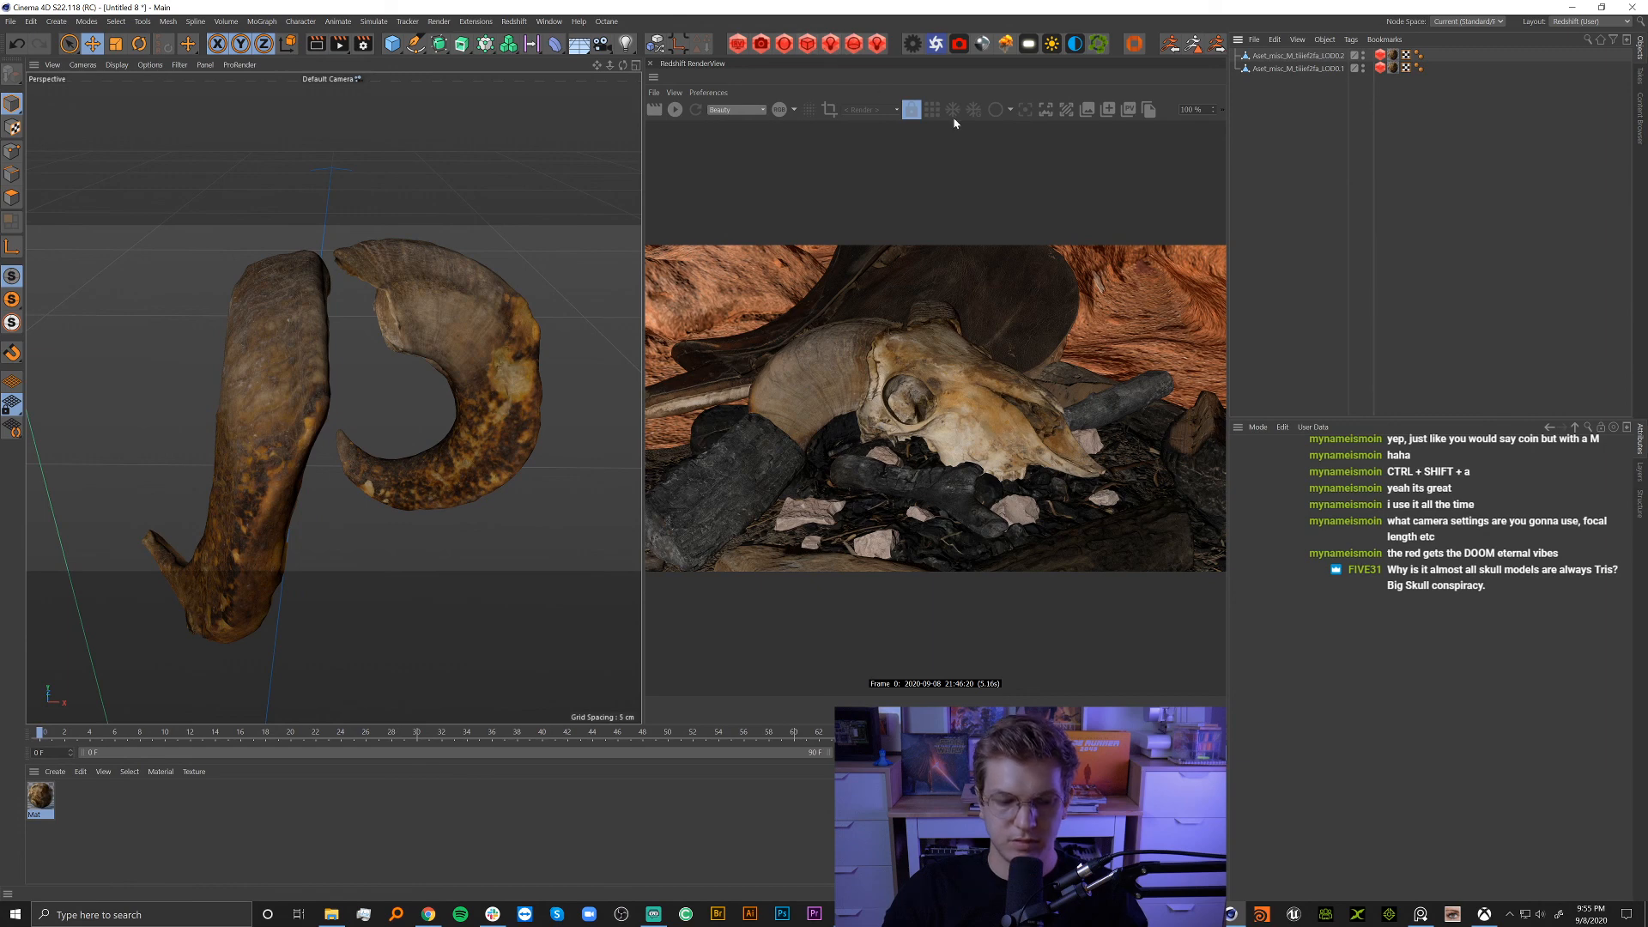
# Add a Redshift dome light to the horns scene.
pyautogui.hotkey('shift', 'c')
pyautogui.write('dome')
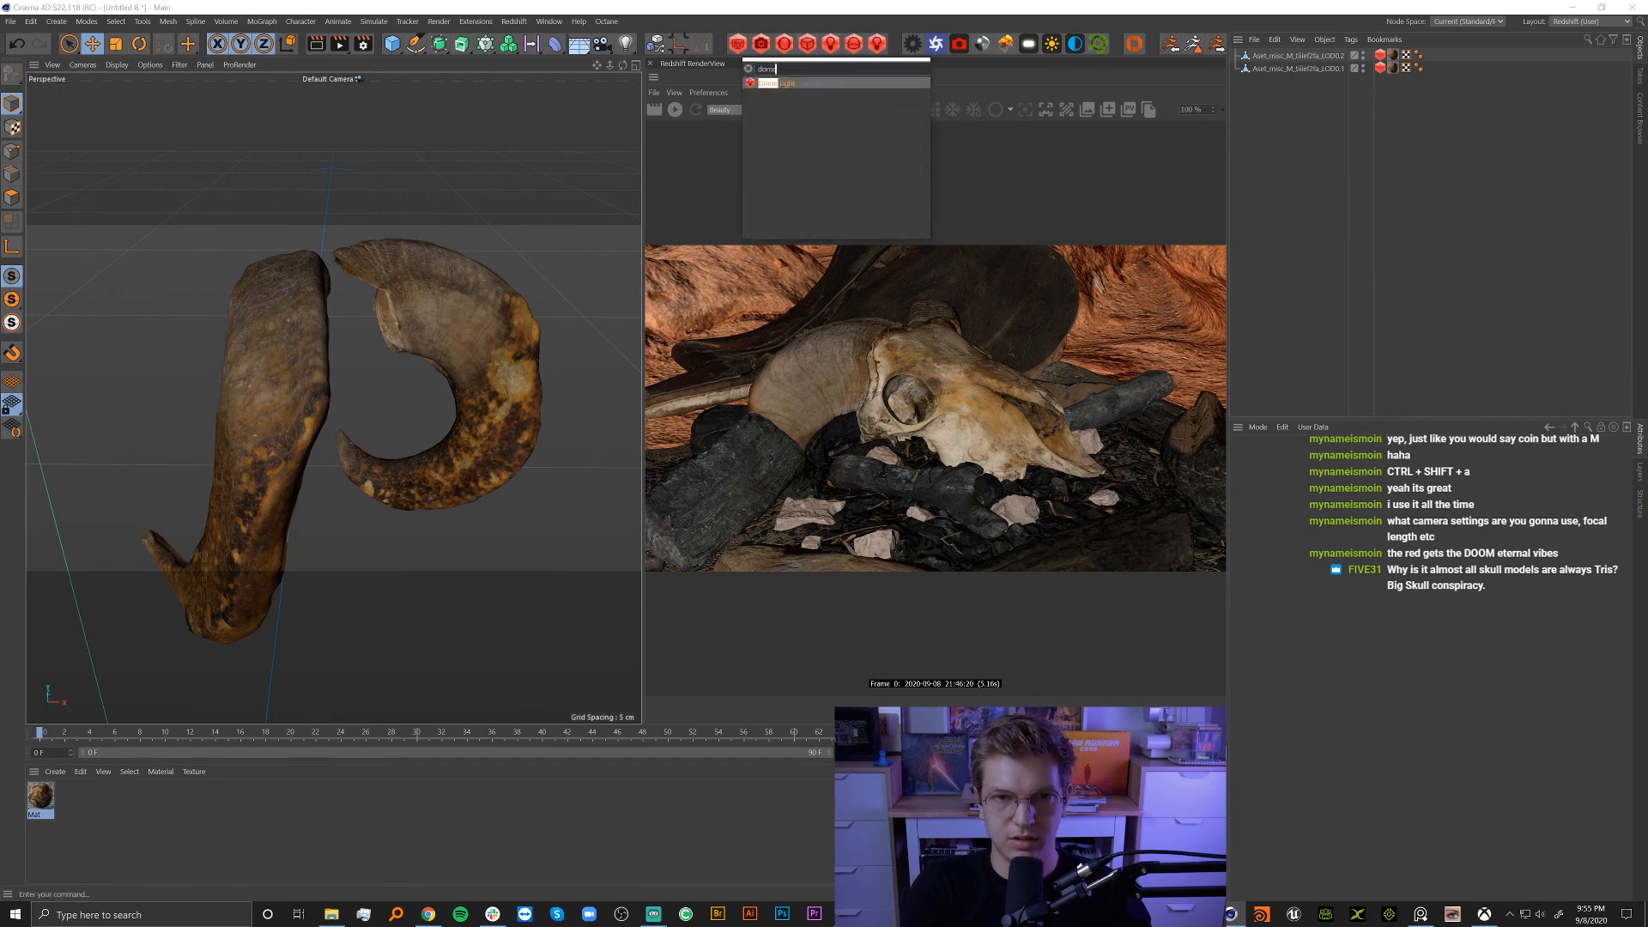
pyautogui.press('Return')
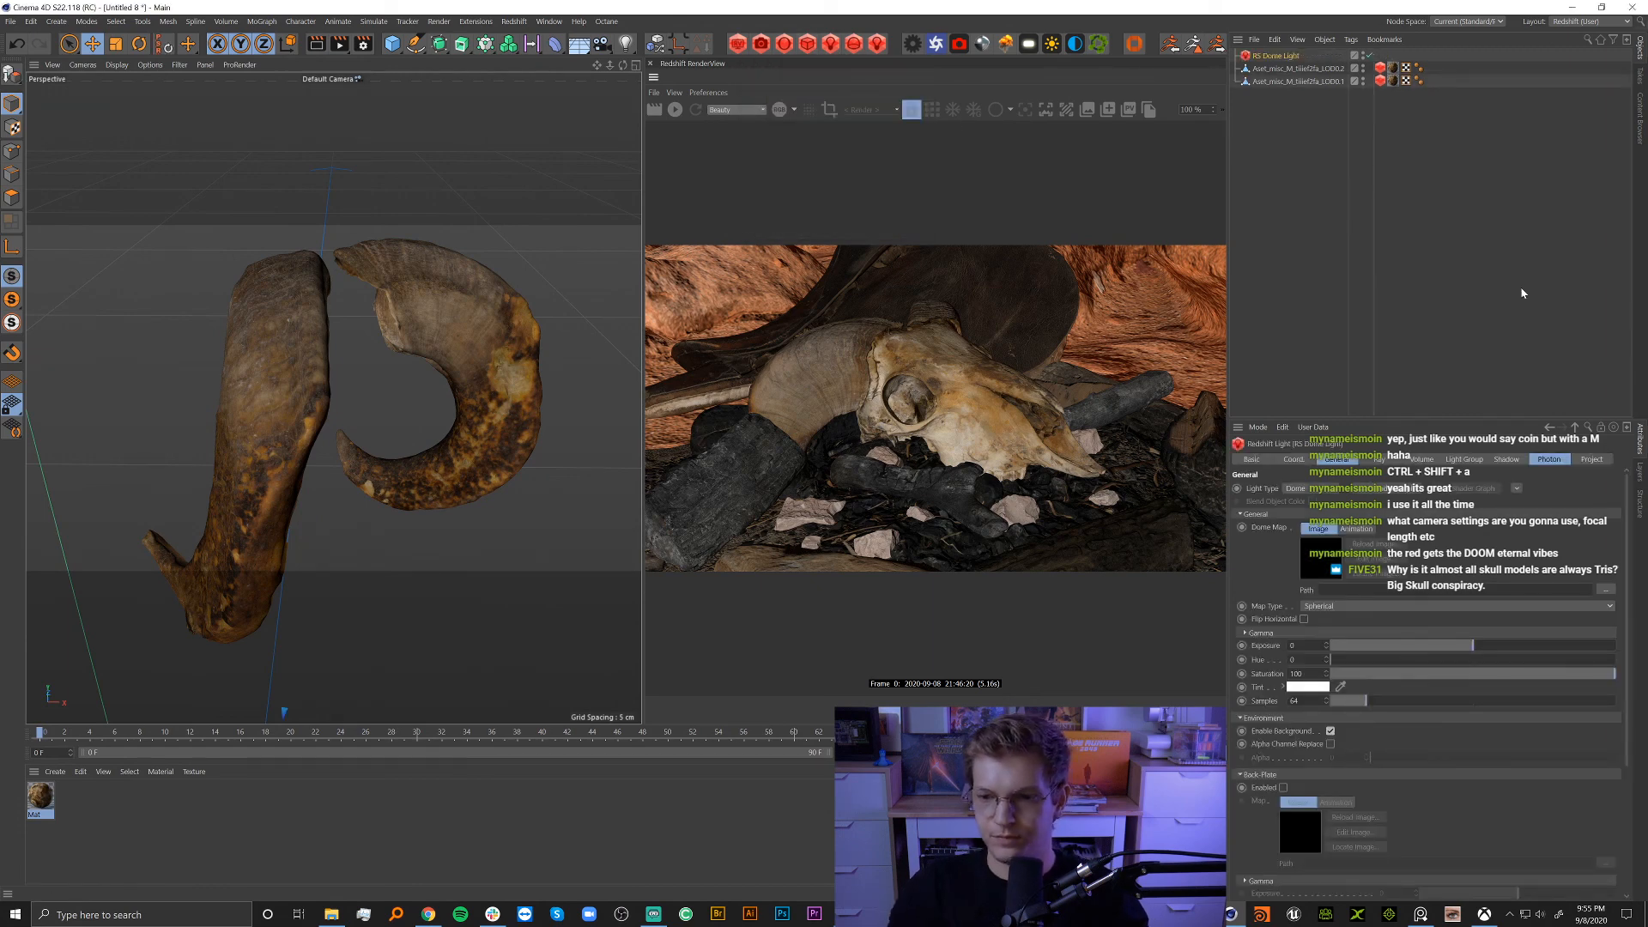
# Load canada_montreal_nad_photorealism.exr from the HDRI asset library as the dome light's map image.
pyautogui.click(1606, 590)
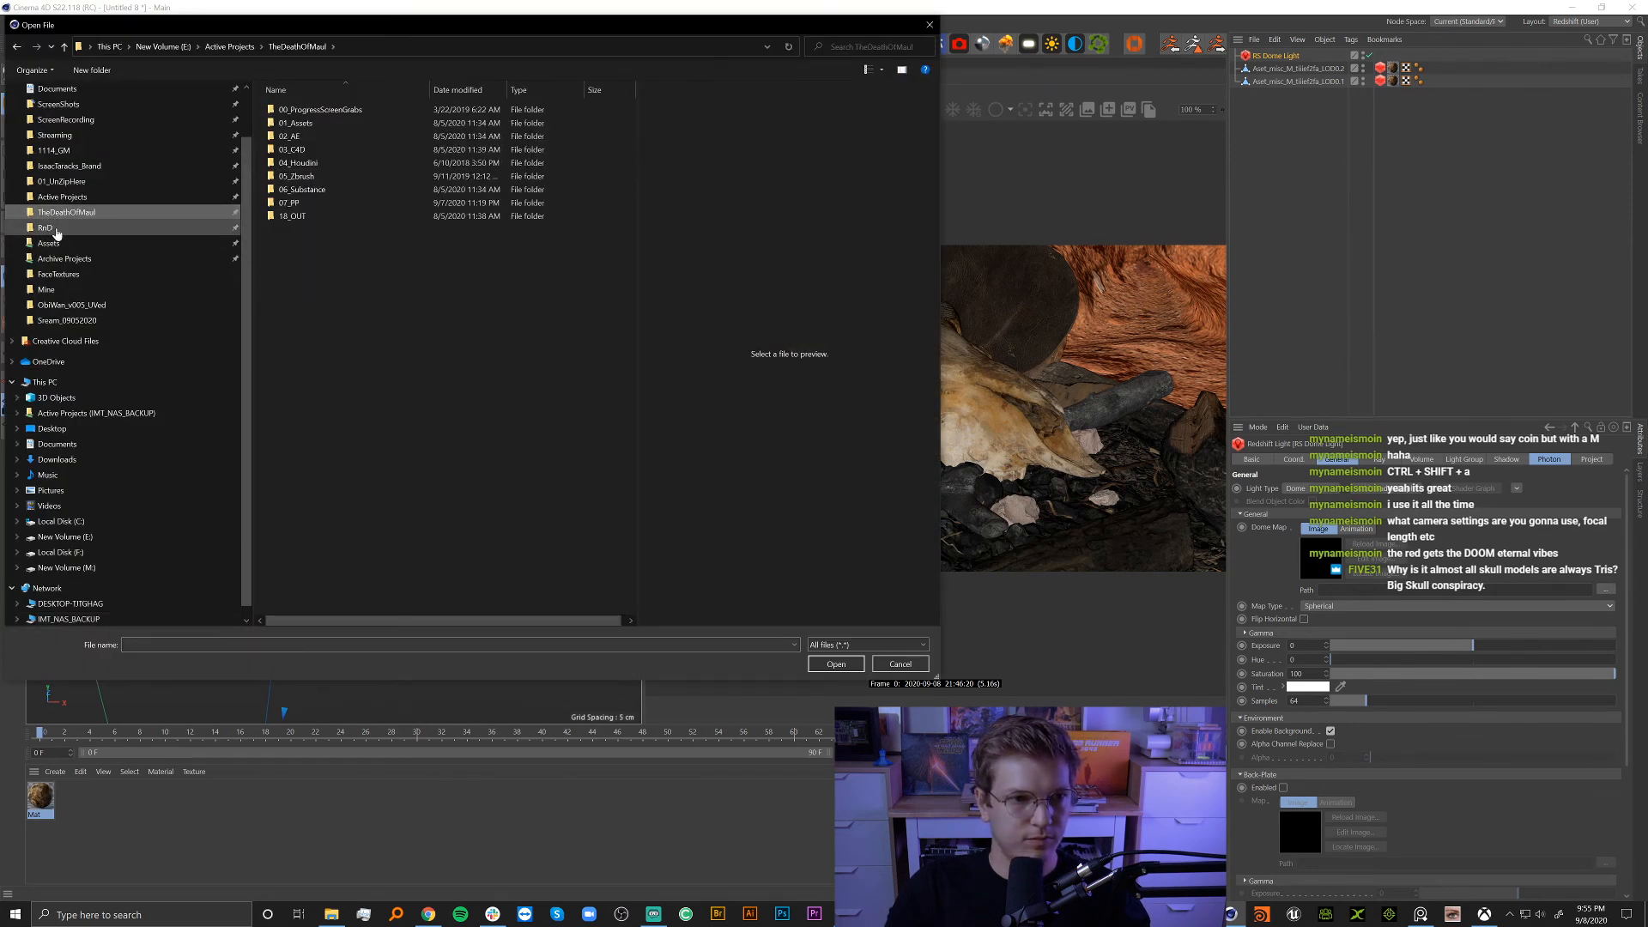
pyautogui.click(215, 243)
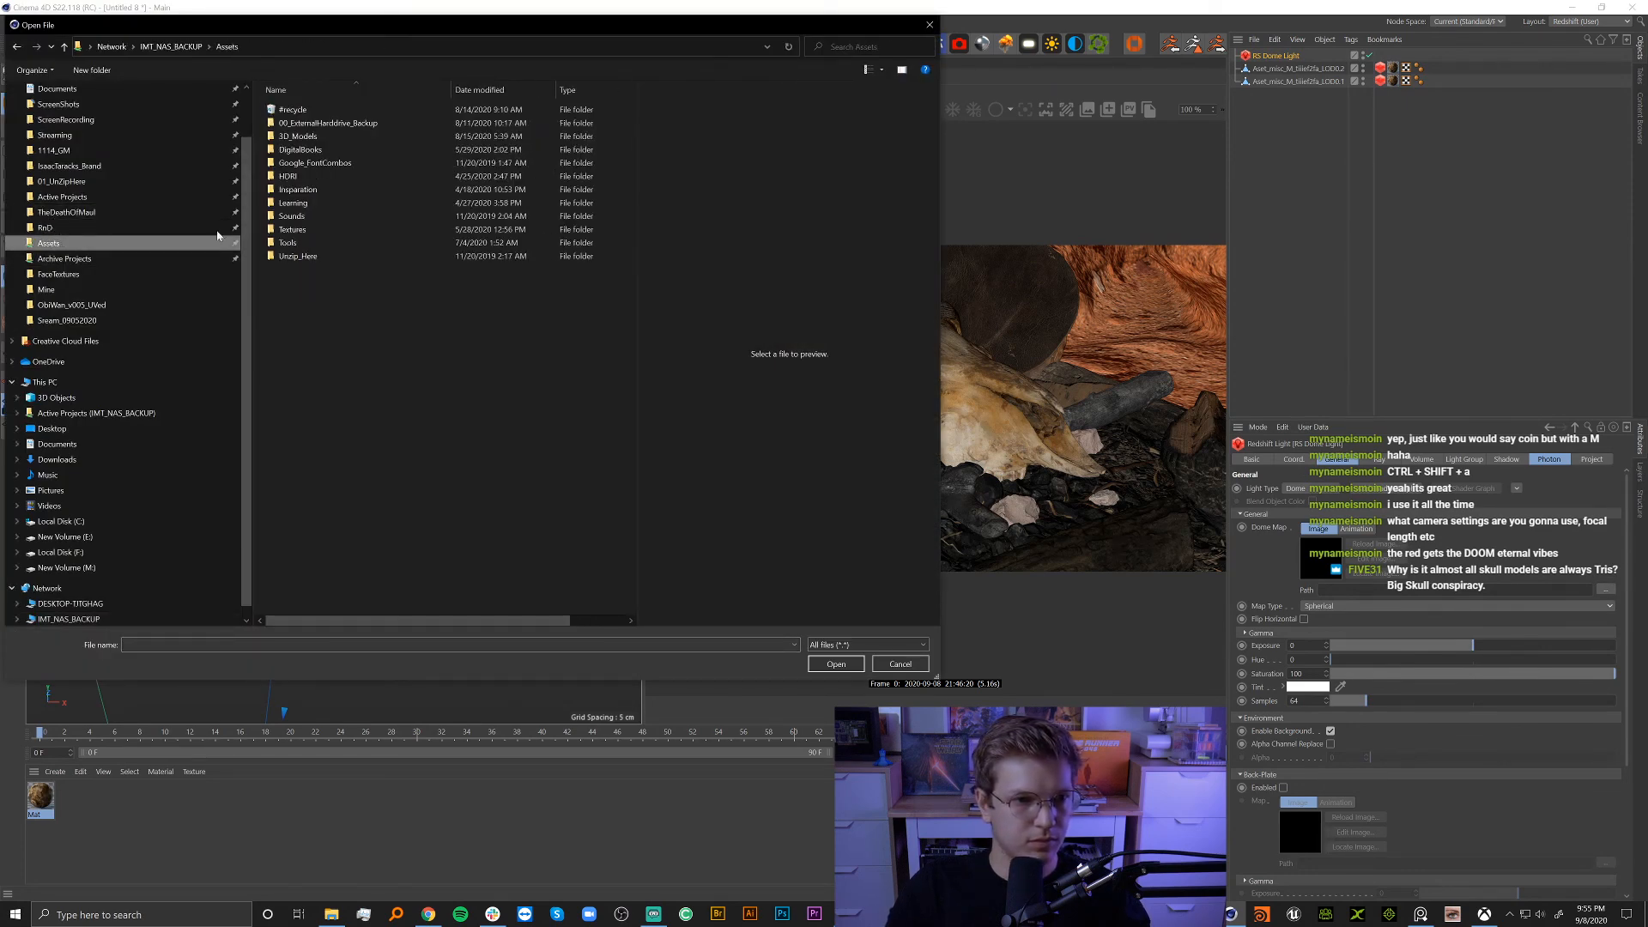
pyautogui.doubleClick(296, 176)
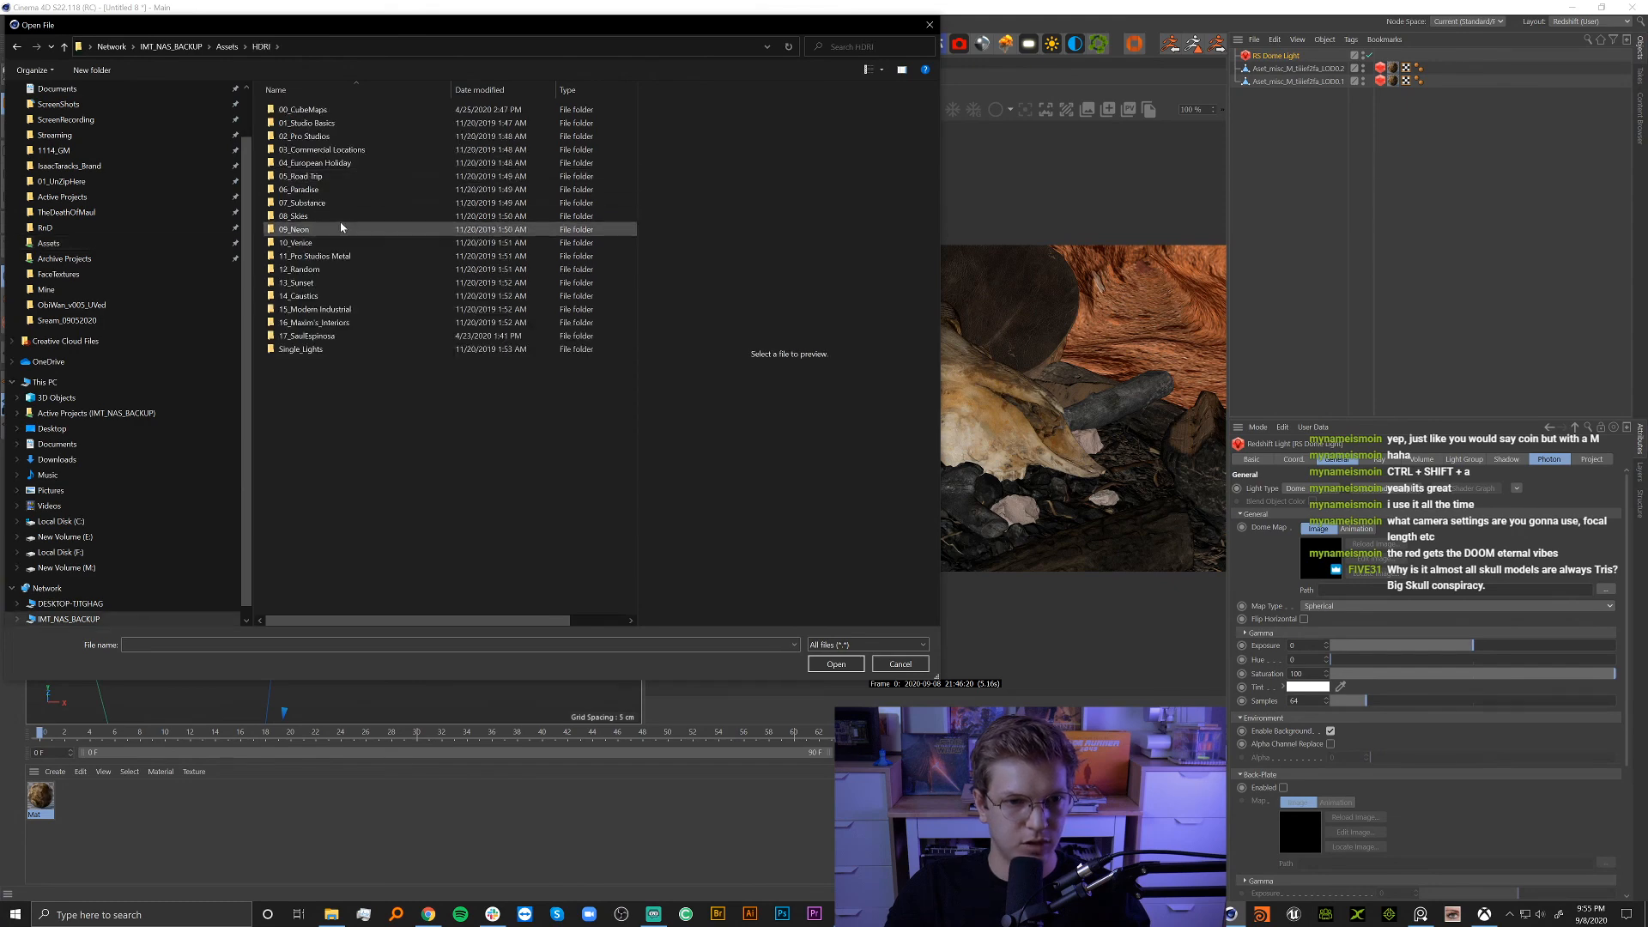
pyautogui.doubleClick(348, 322)
pyautogui.doubleClick(317, 122)
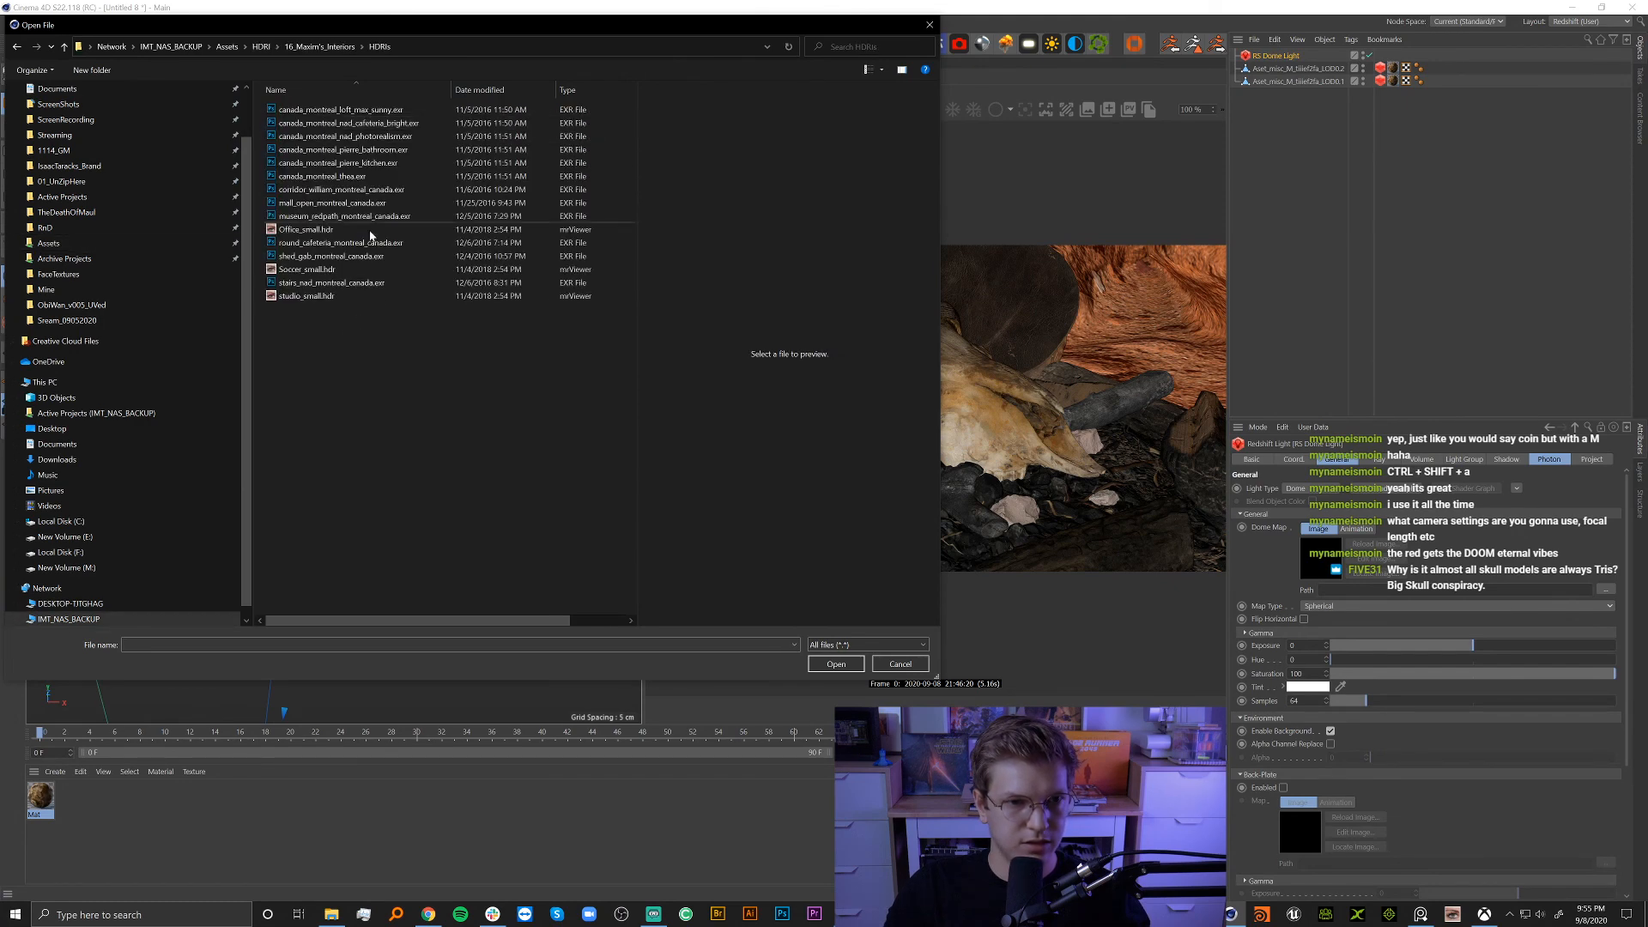
pyautogui.click(404, 136)
pyautogui.click(831, 662)
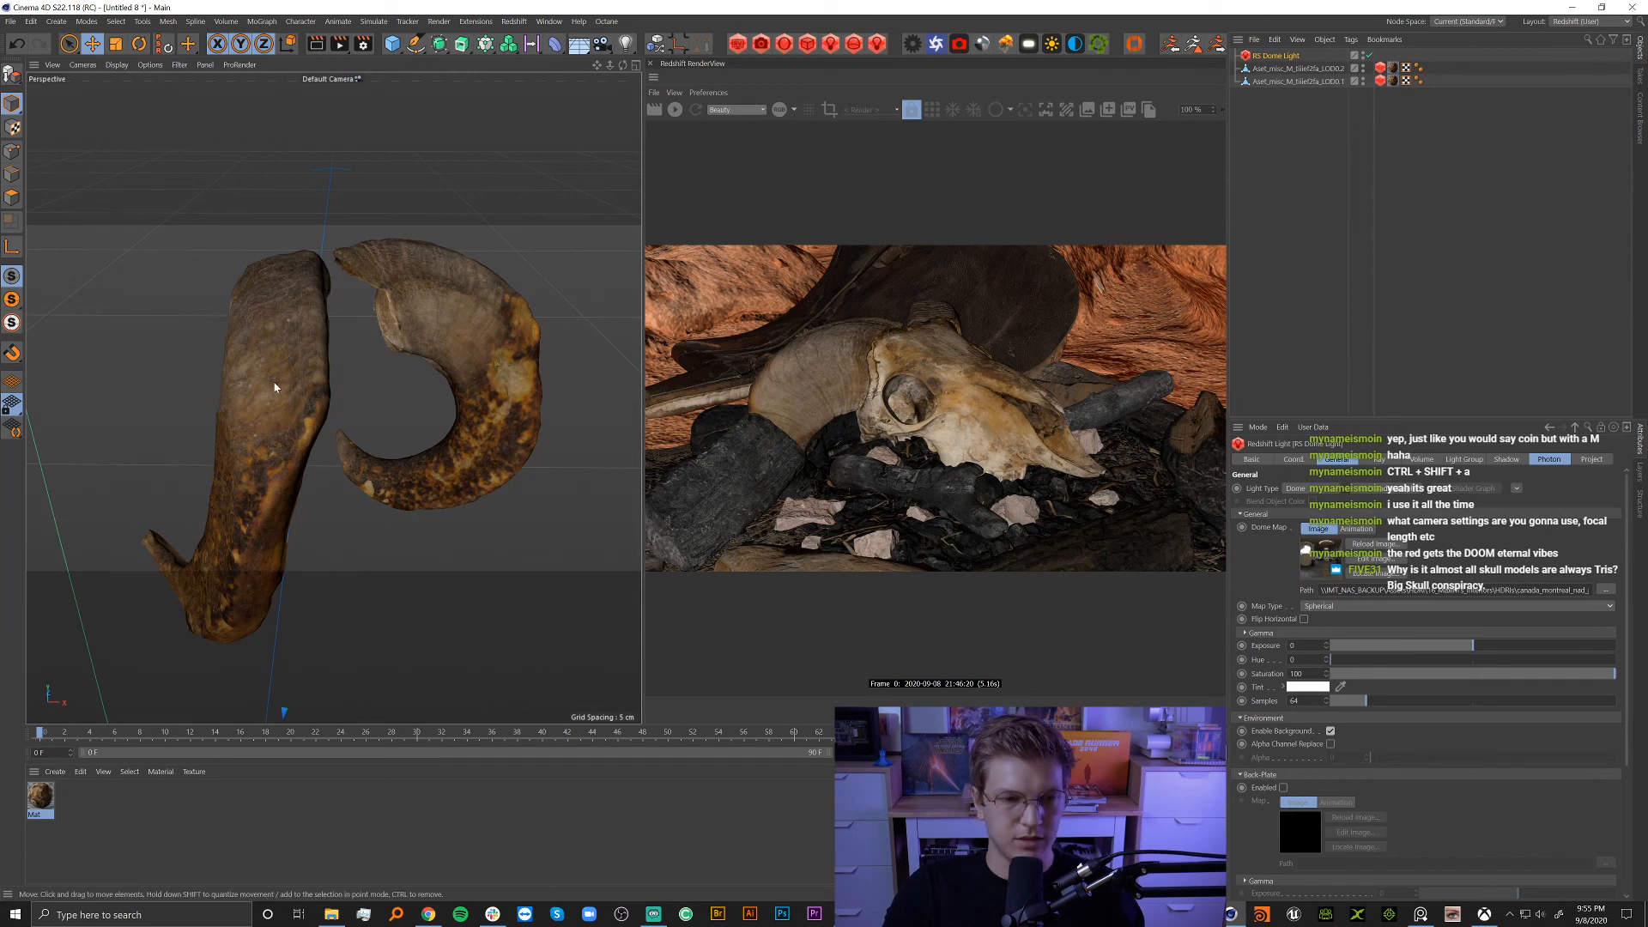
# Switch the horns scene's renderer to Redshift in the render settings and bring up its GI options.
pyautogui.keyDown('alt'); pyautogui.moveTo(274, 388); pyautogui.dragTo(397, 376); pyautogui.keyUp('alt')
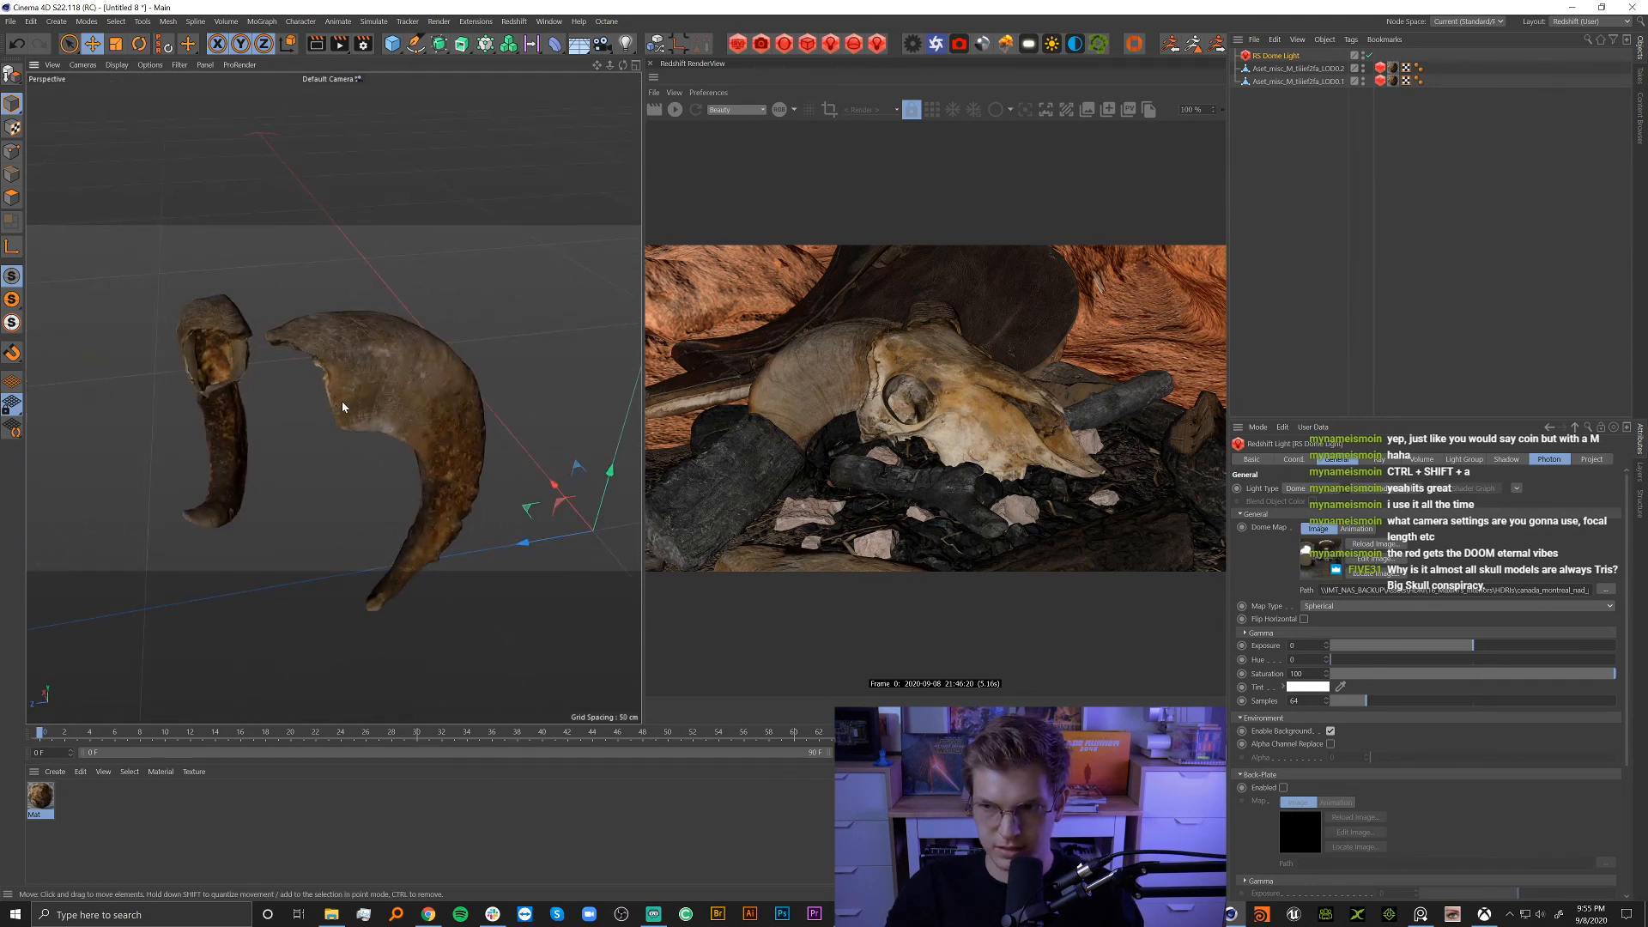
pyautogui.keyDown('alt'); pyautogui.moveTo(427, 412); pyautogui.dragTo(482, 369); pyautogui.keyUp('alt')
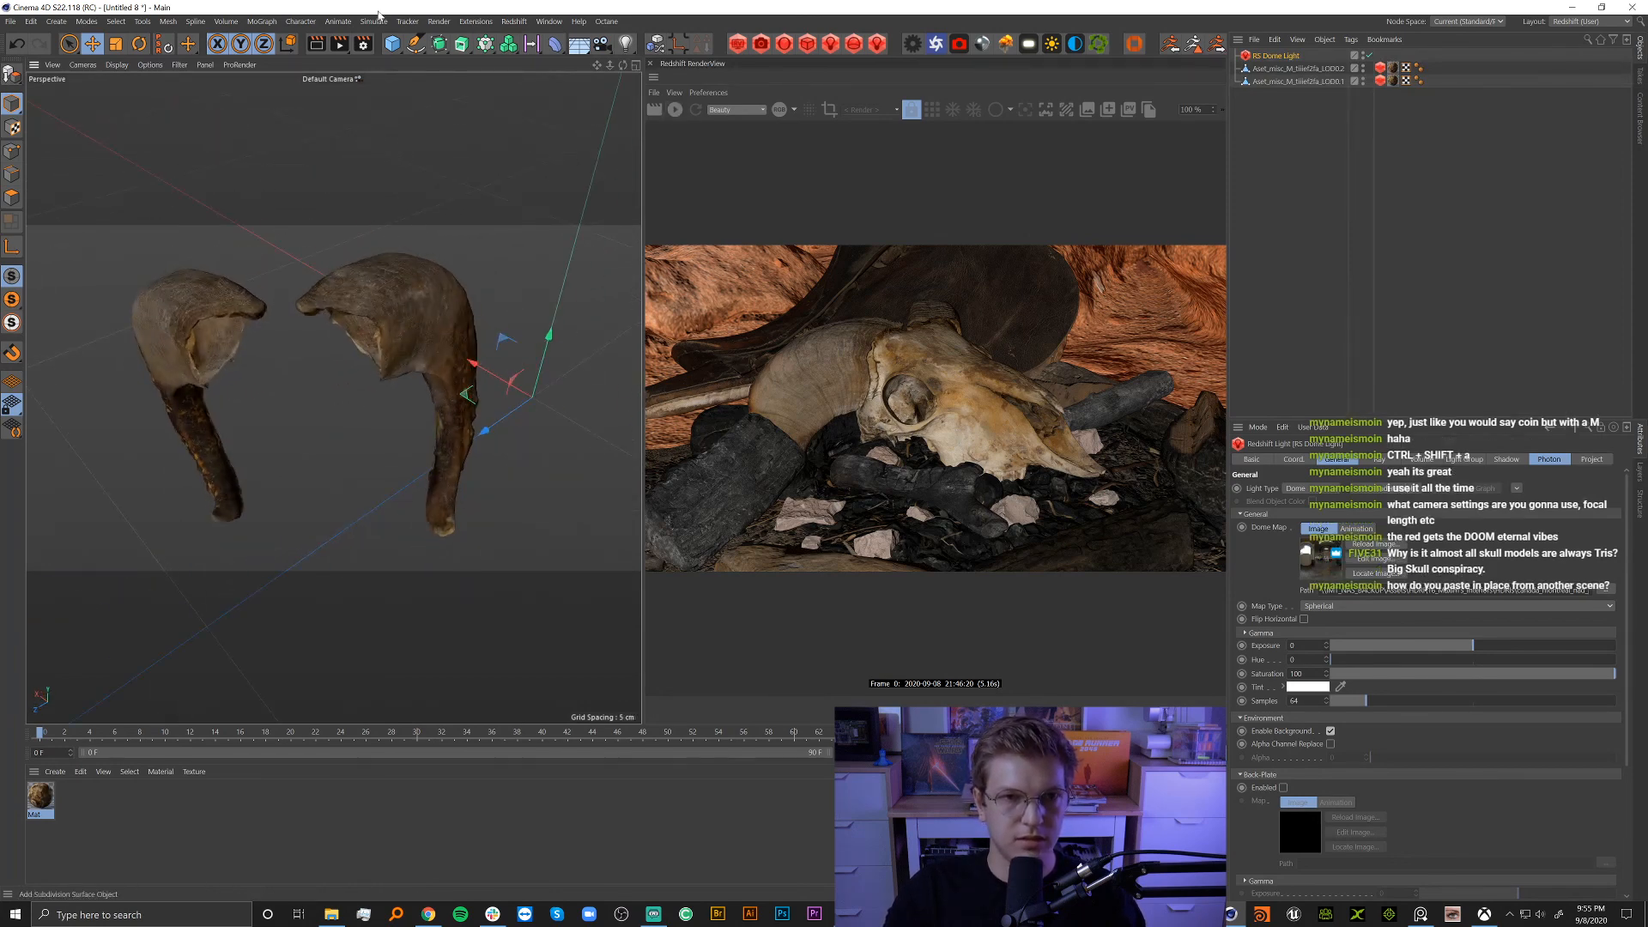
pyautogui.click(363, 43)
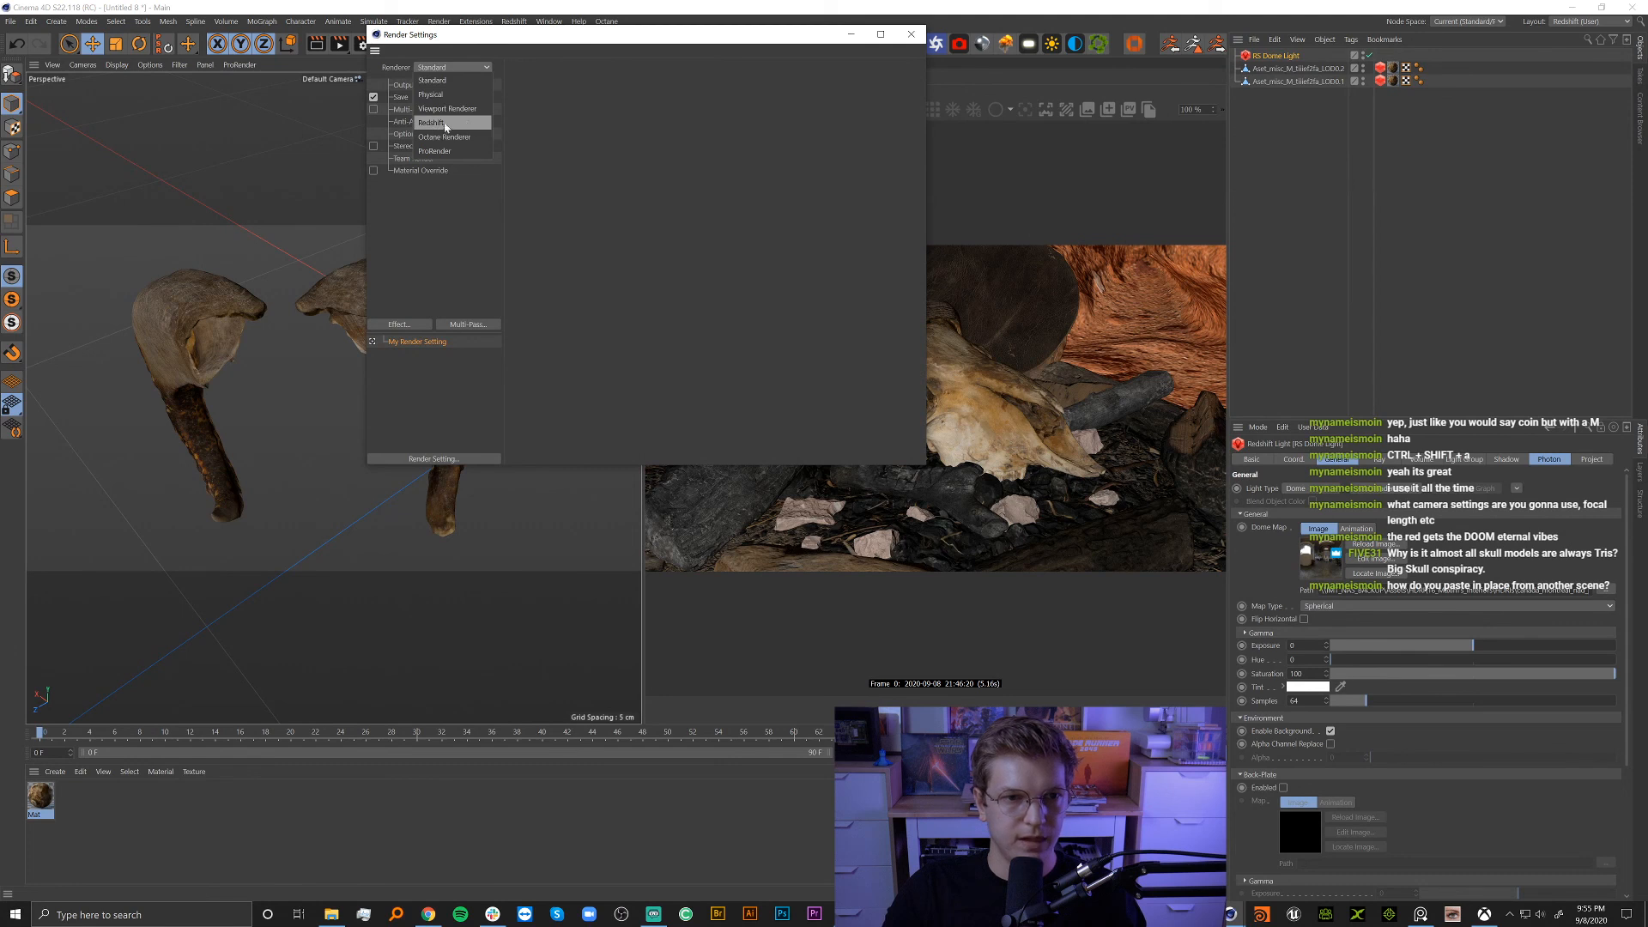
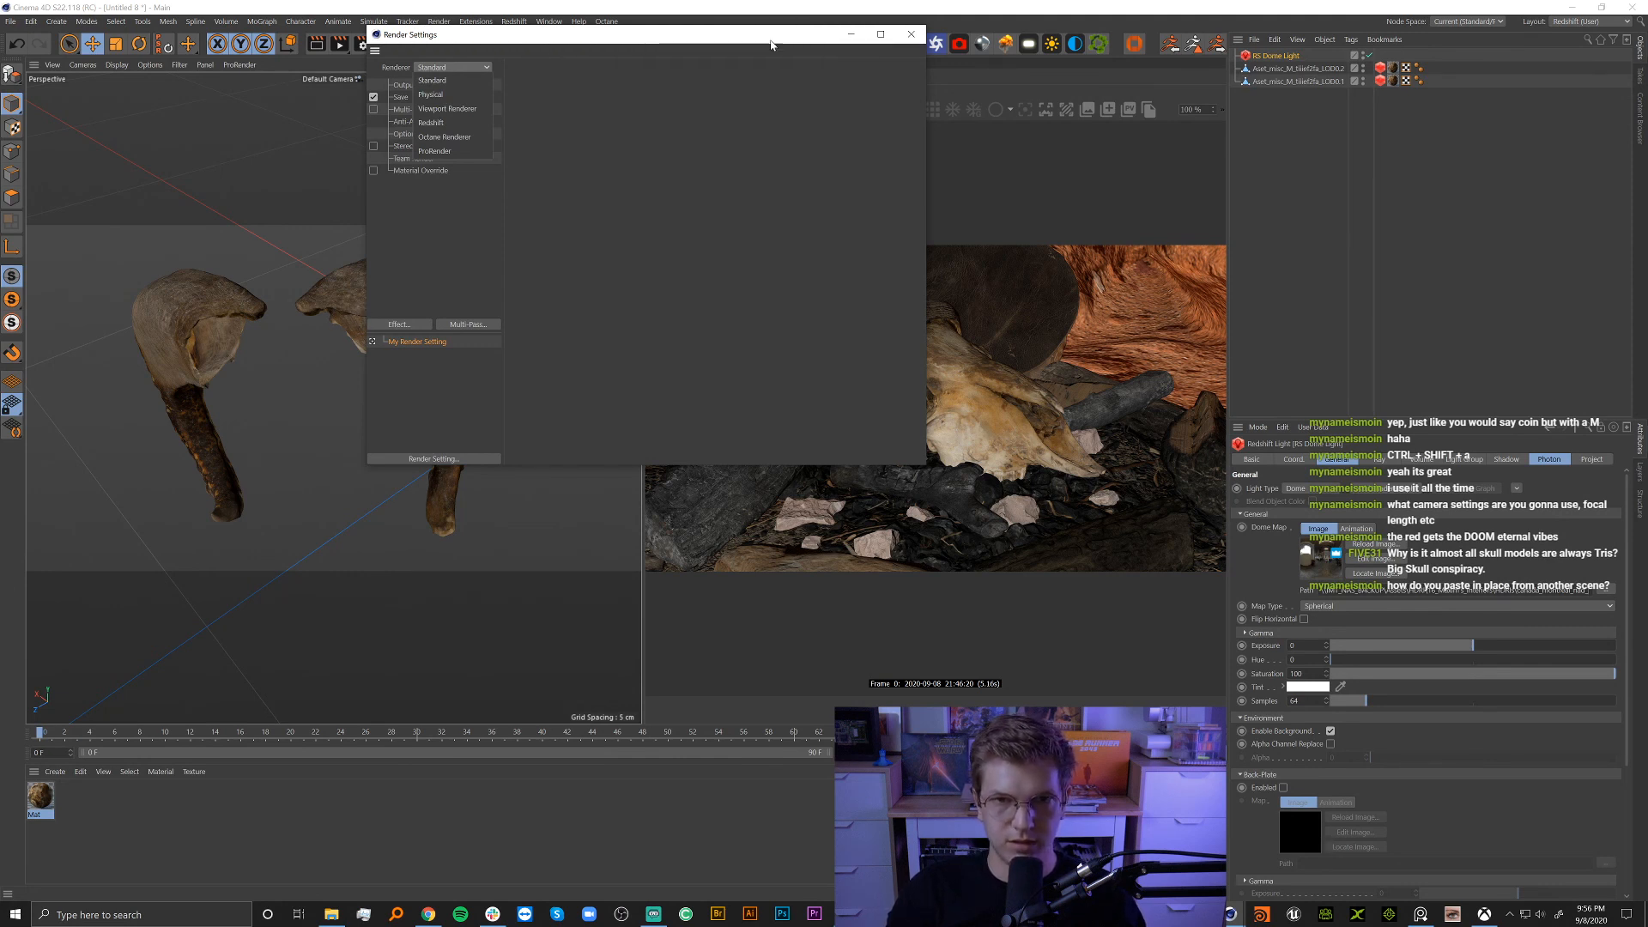
pyautogui.click(717, 37)
pyautogui.moveTo(717, 37); pyautogui.dragTo(974, 115)
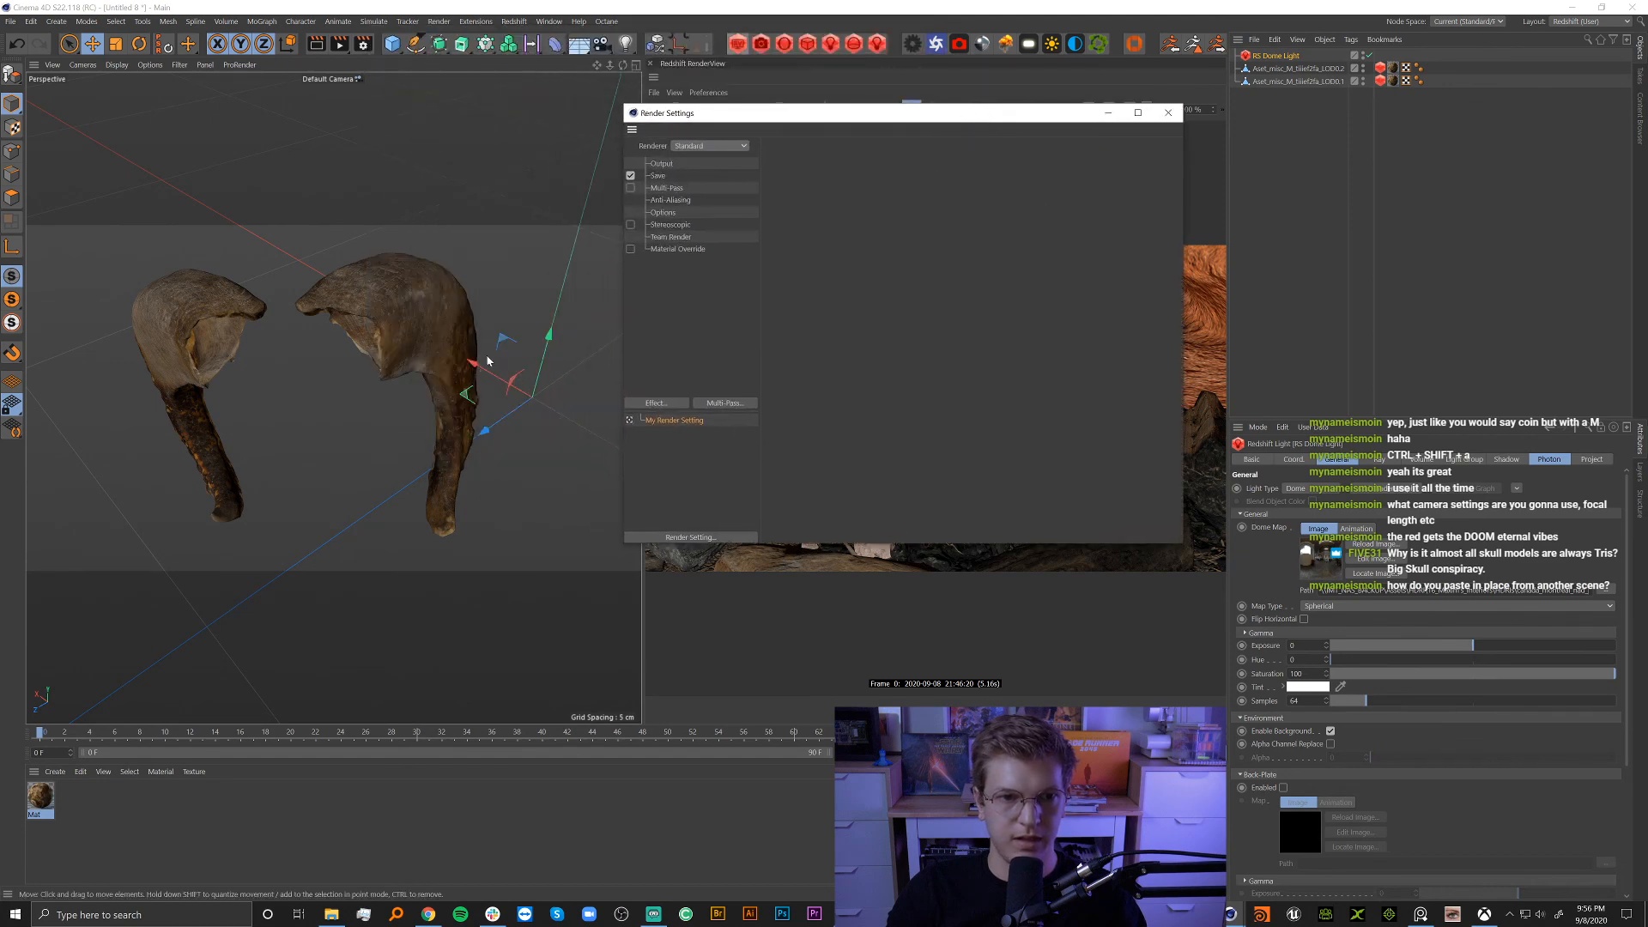
pyautogui.scroll(-5, 423, 360)
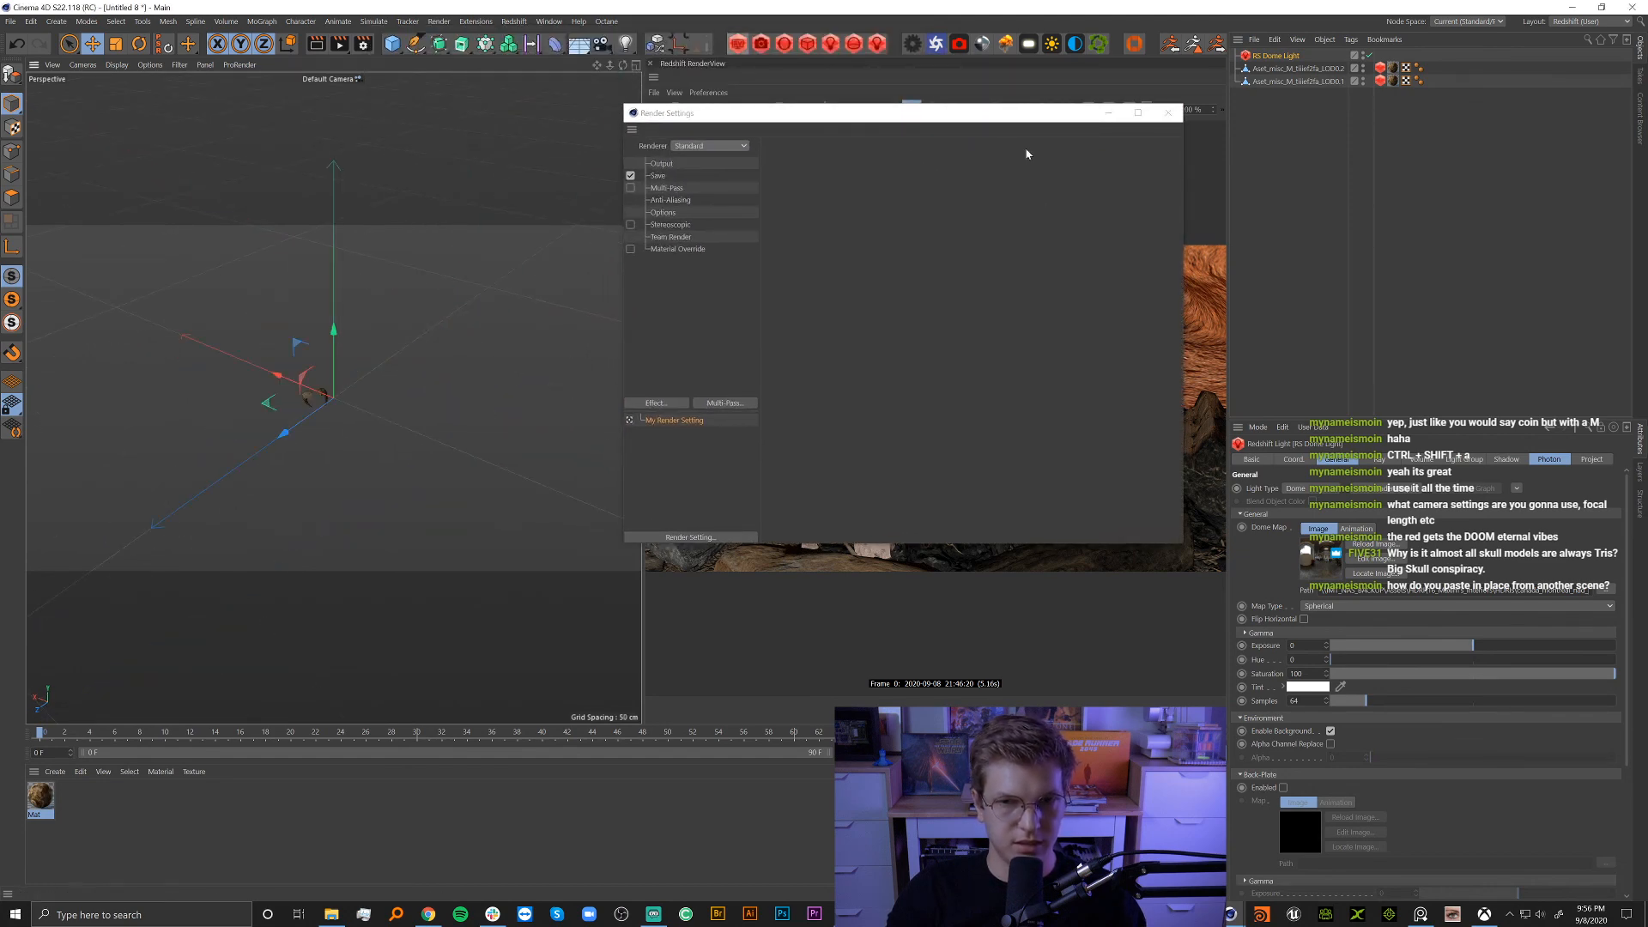
pyautogui.click(1298, 68)
pyautogui.scroll(5, 317, 397)
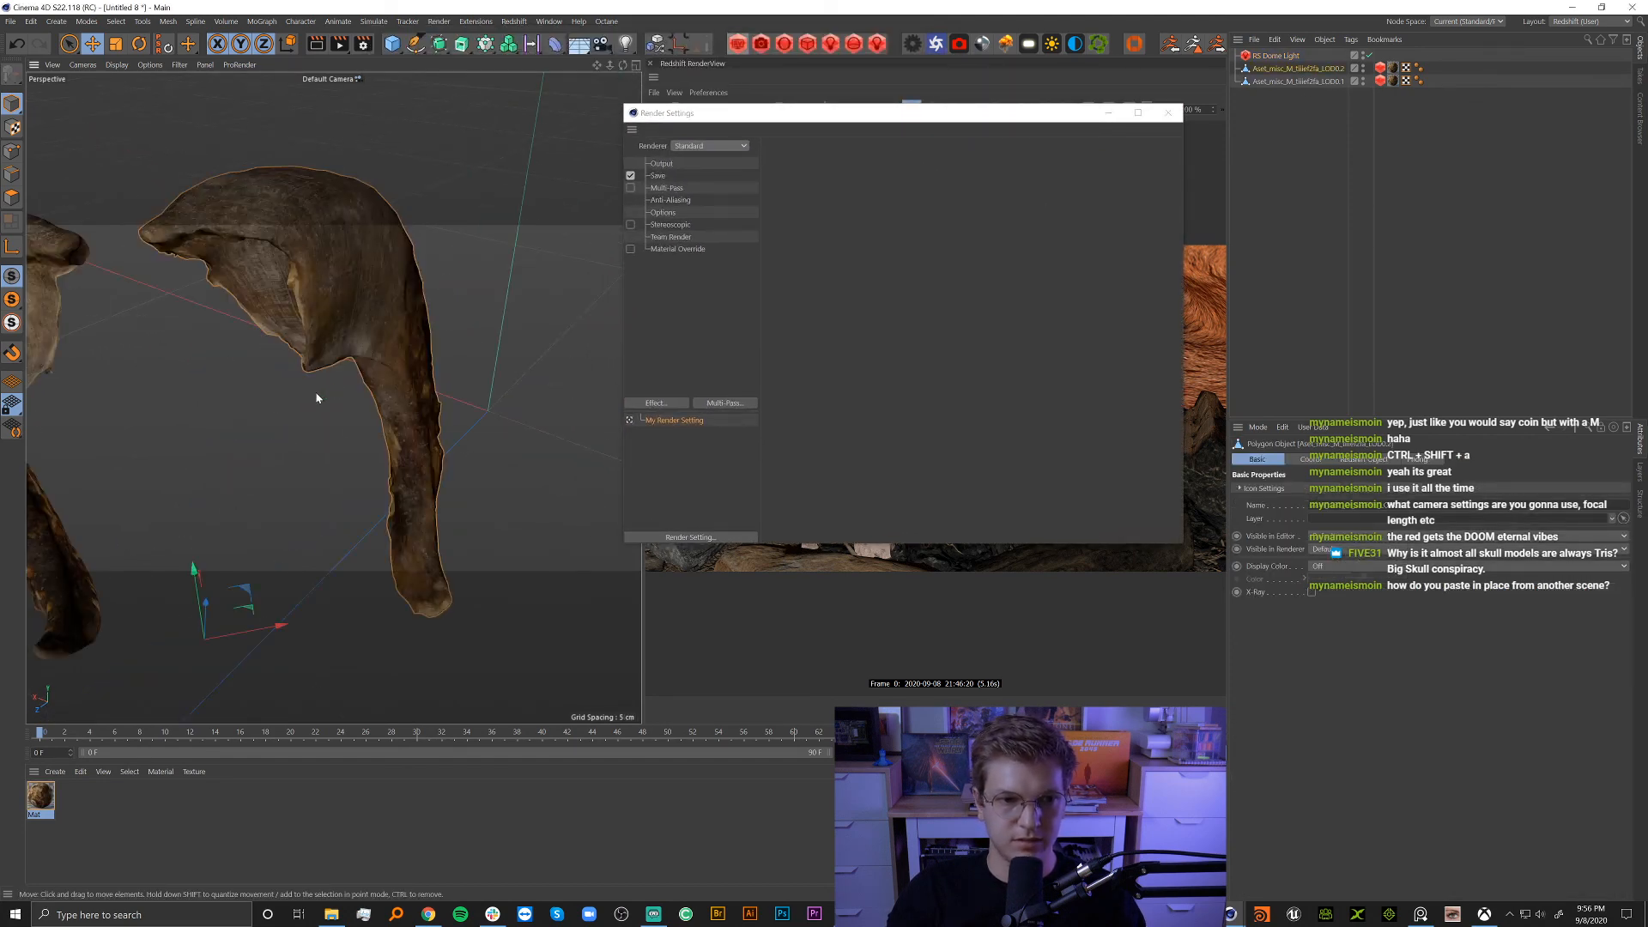
pyautogui.scroll(-3, 367, 299)
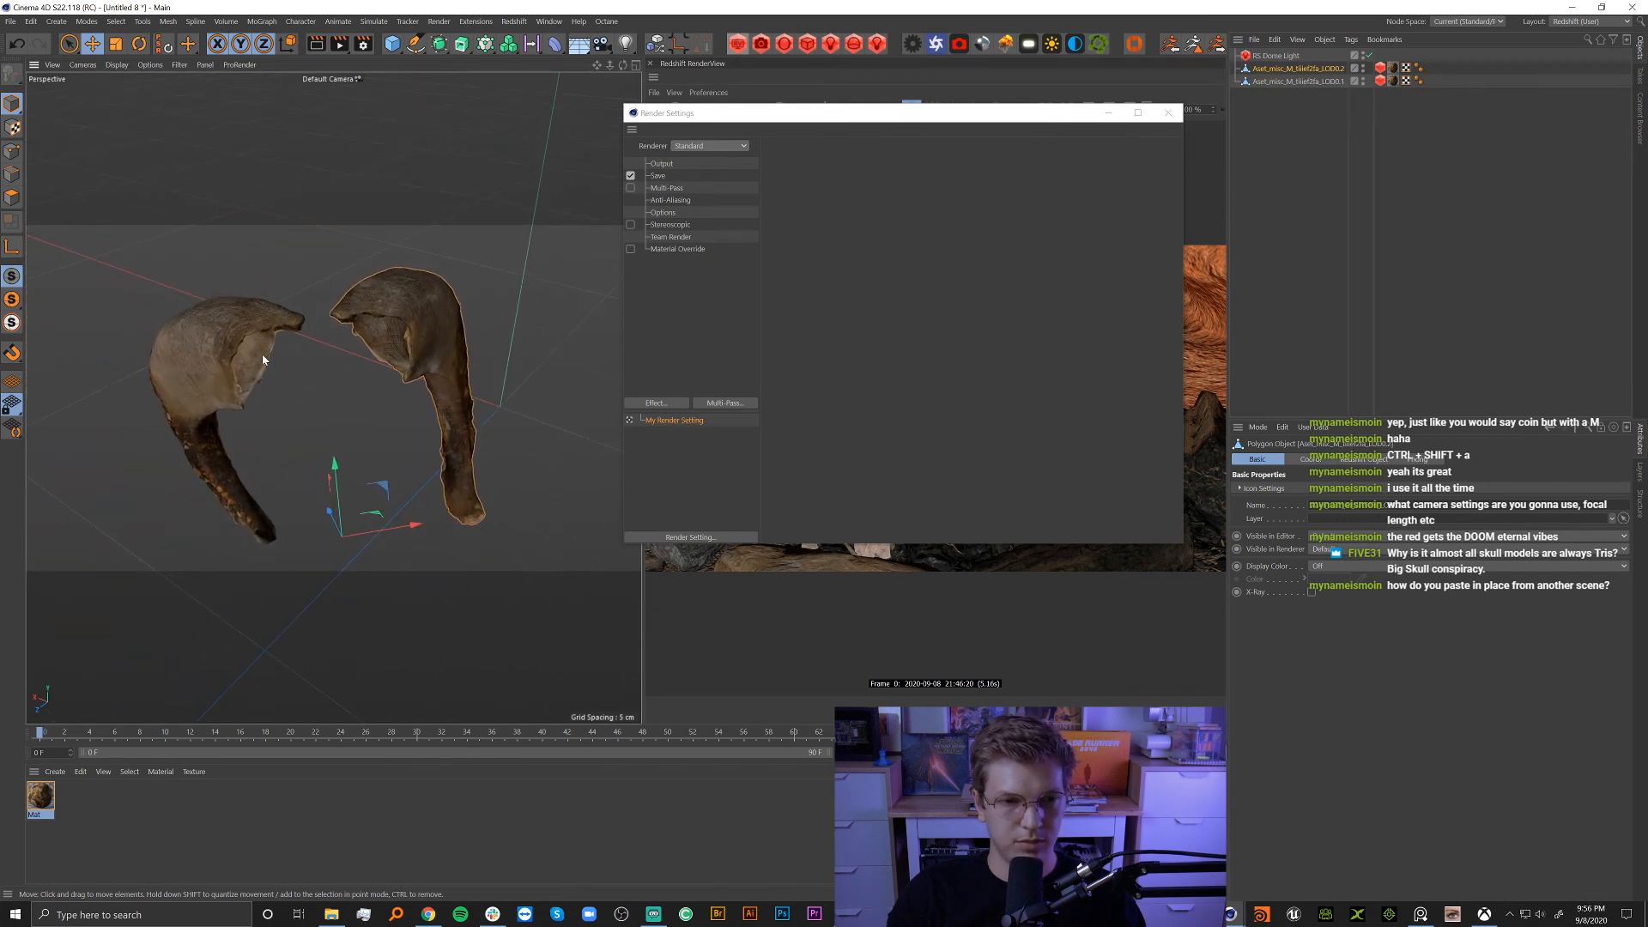
pyautogui.keyDown('alt'); pyautogui.moveTo(402, 323); pyautogui.dragTo(314, 317); pyautogui.keyUp('alt')
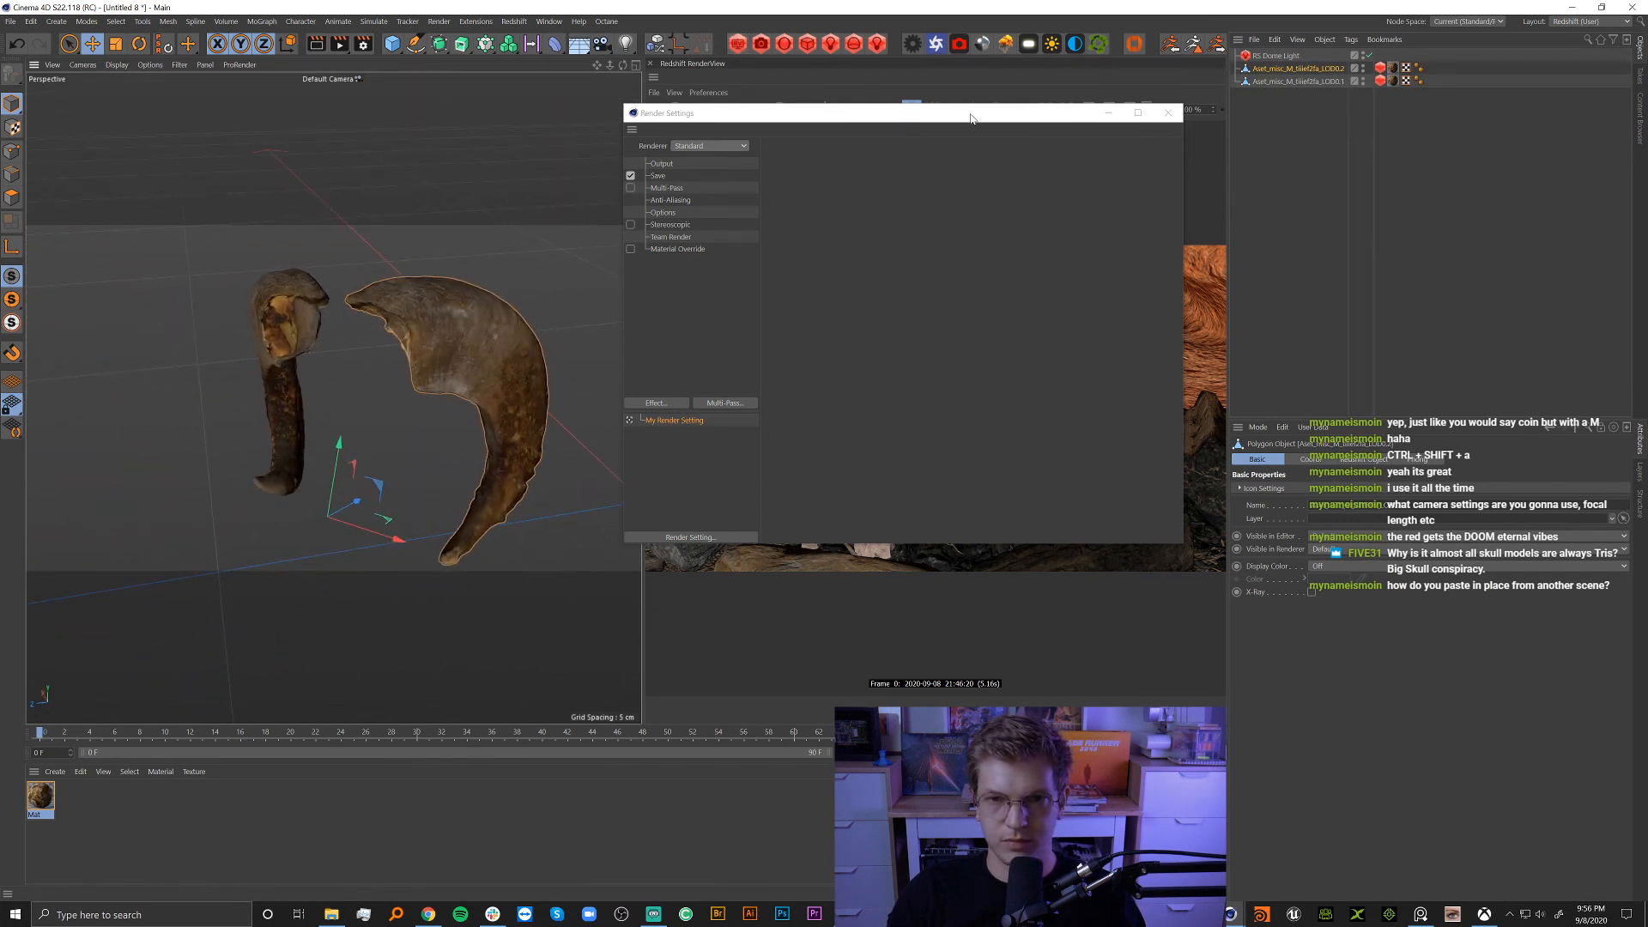
pyautogui.moveTo(970, 115); pyautogui.dragTo(929, 120)
pyautogui.moveTo(669, 117); pyautogui.dragTo(457, 94)
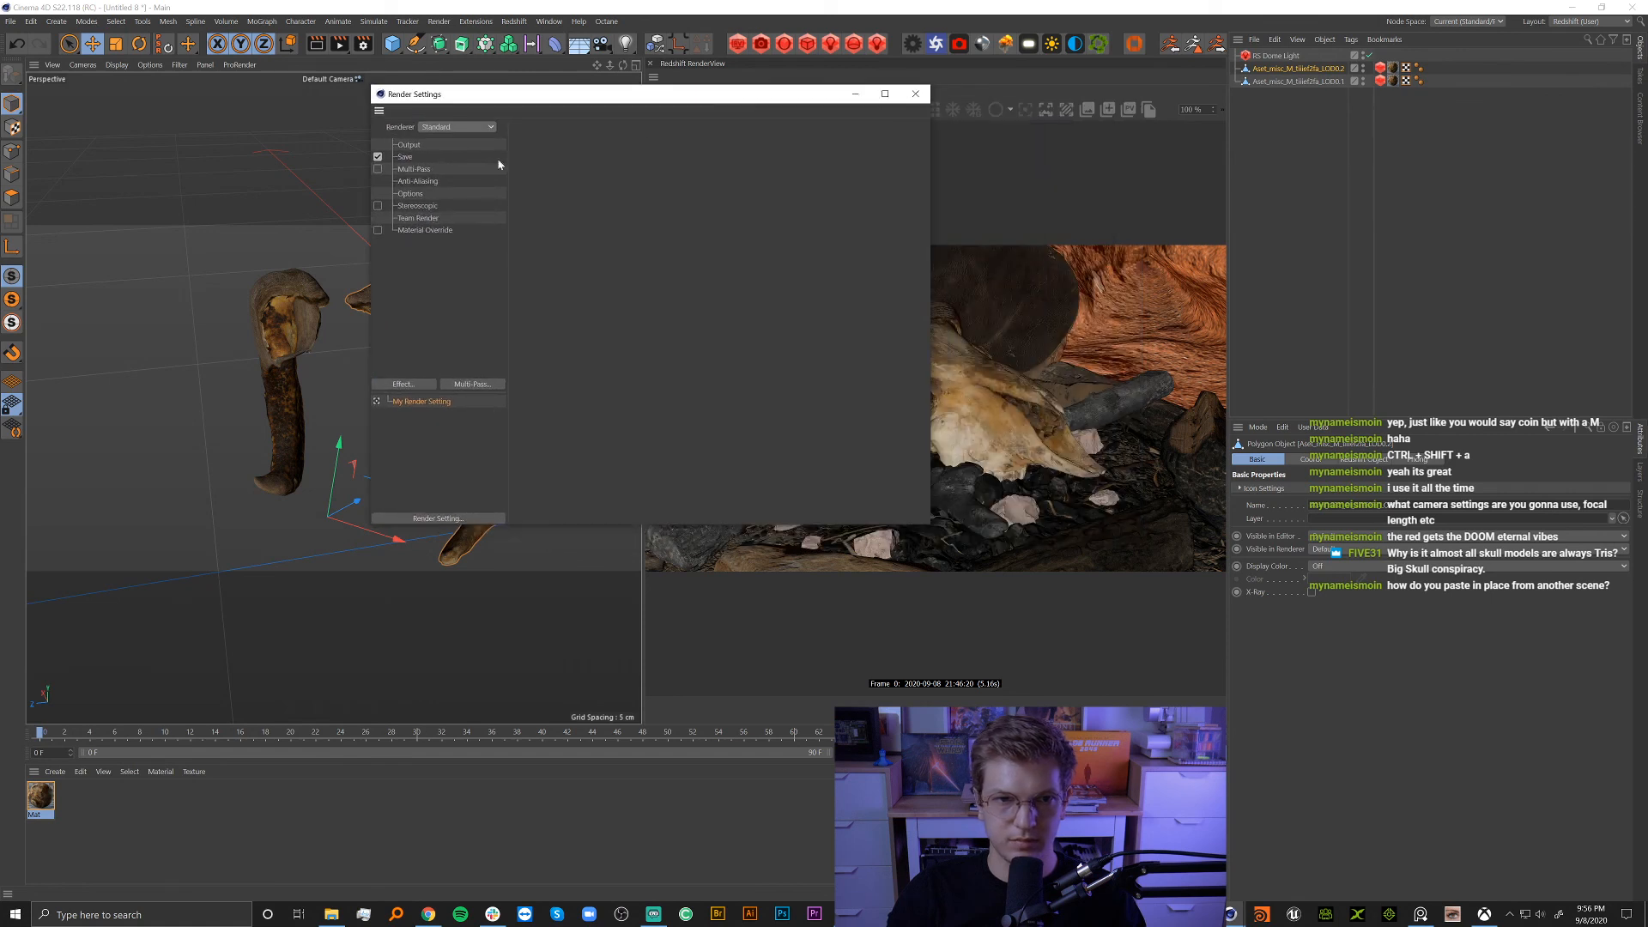
pyautogui.click(669, 149)
pyautogui.click(433, 182)
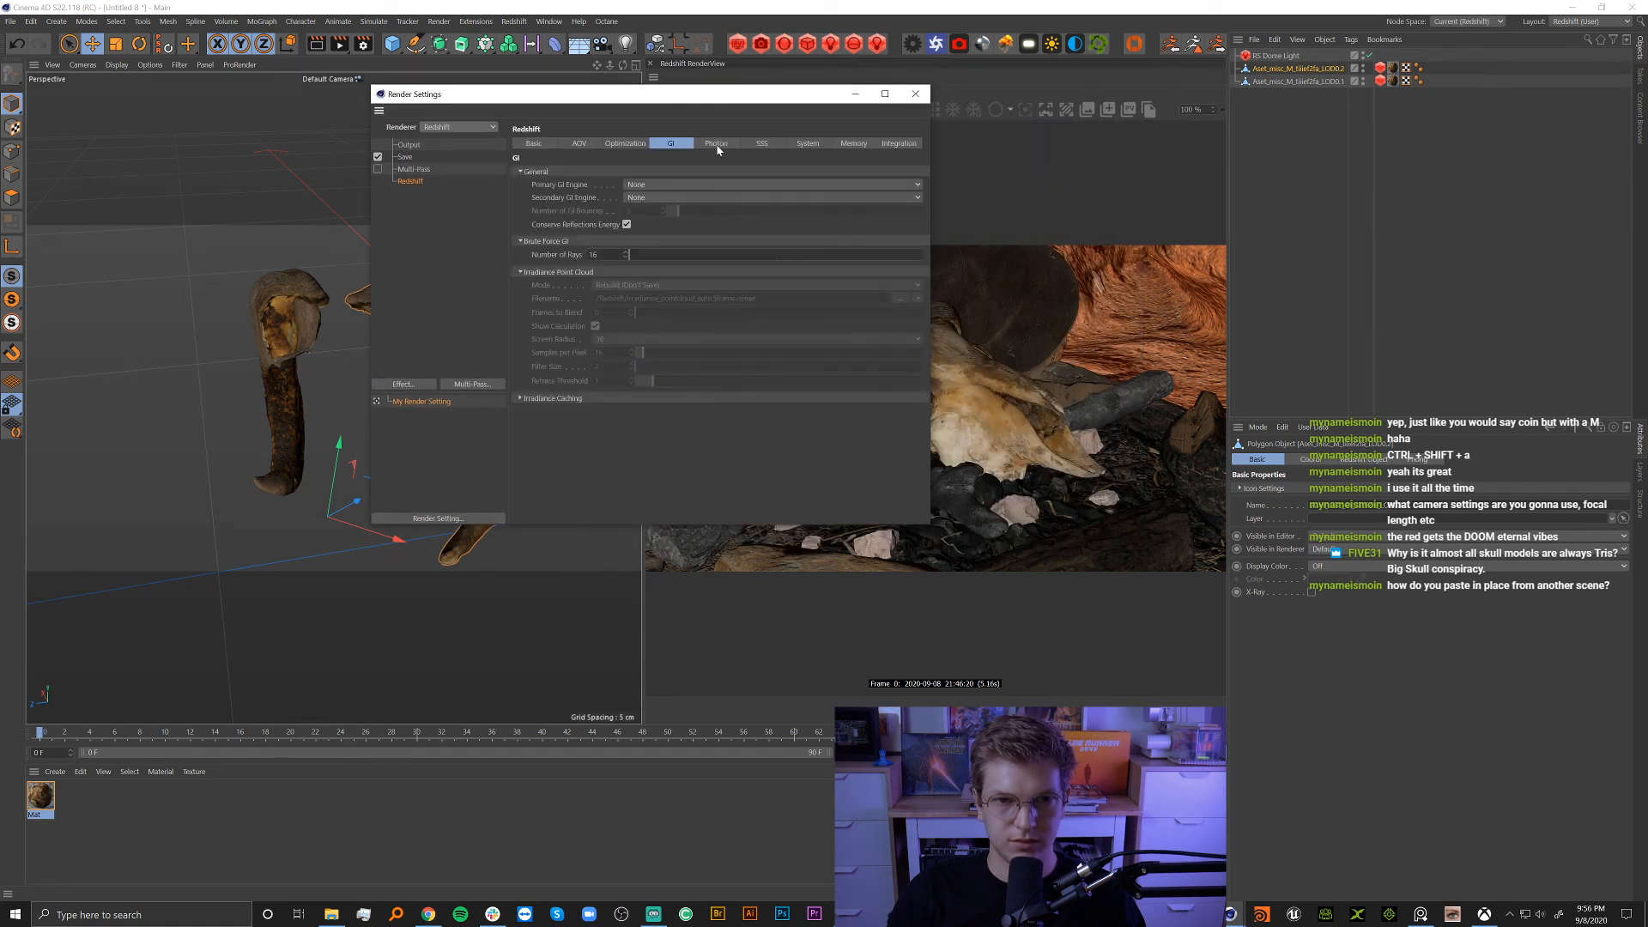
# Set the primary GI engine to Brute Force.
pyautogui.click(670, 187)
pyautogui.click(659, 215)
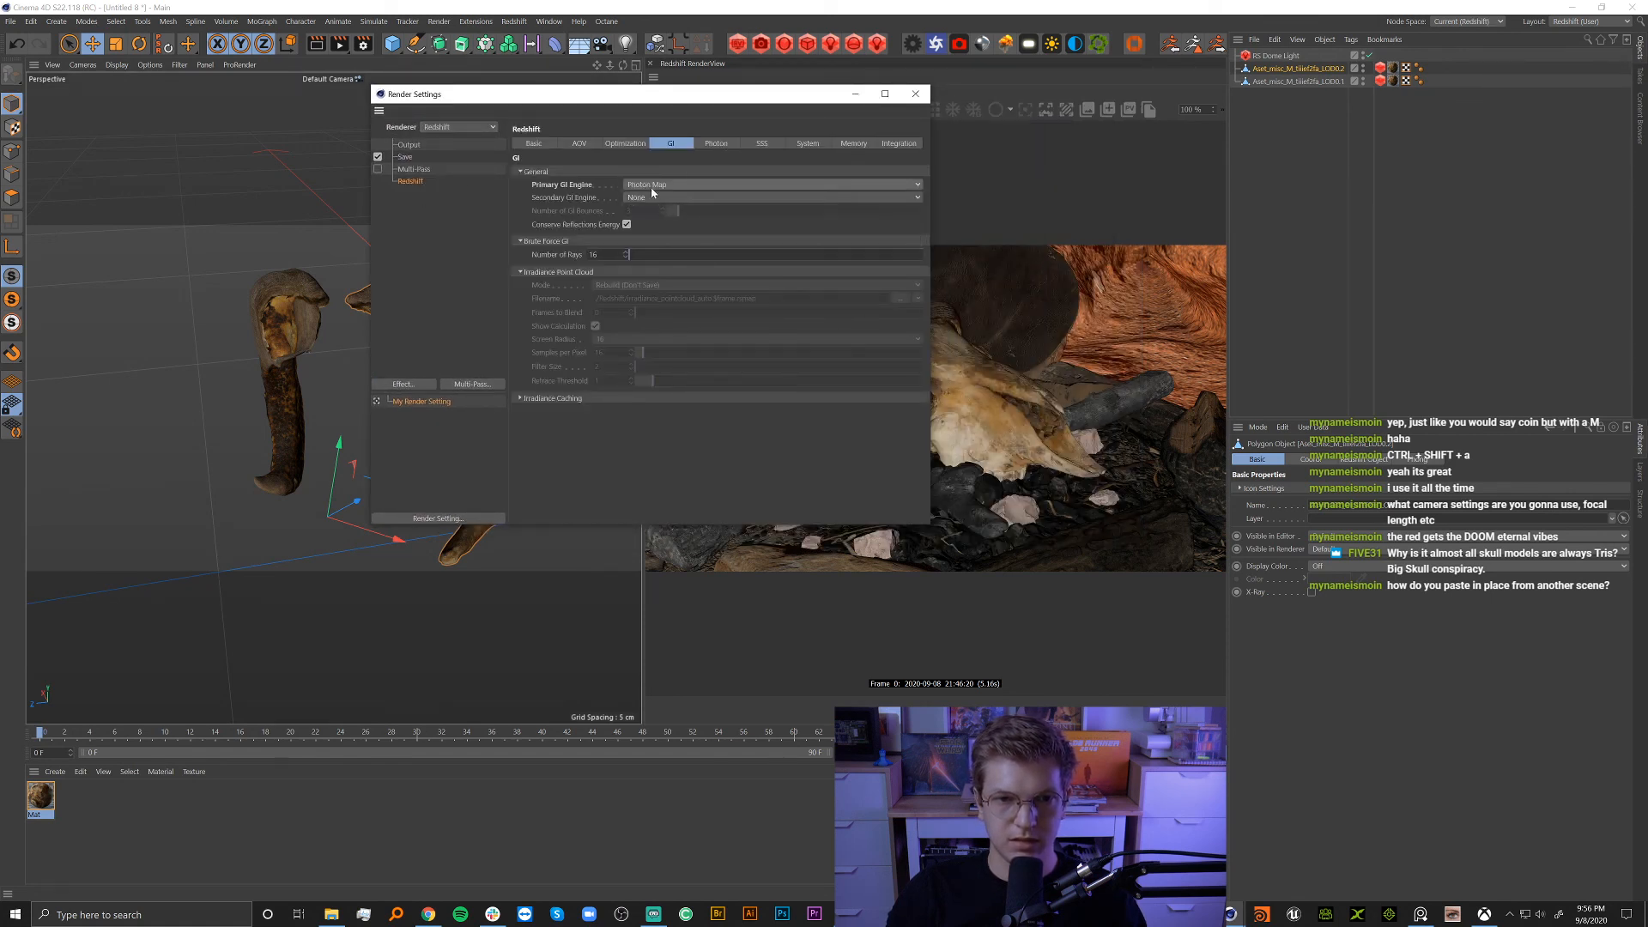
pyautogui.click(654, 190)
pyautogui.click(659, 240)
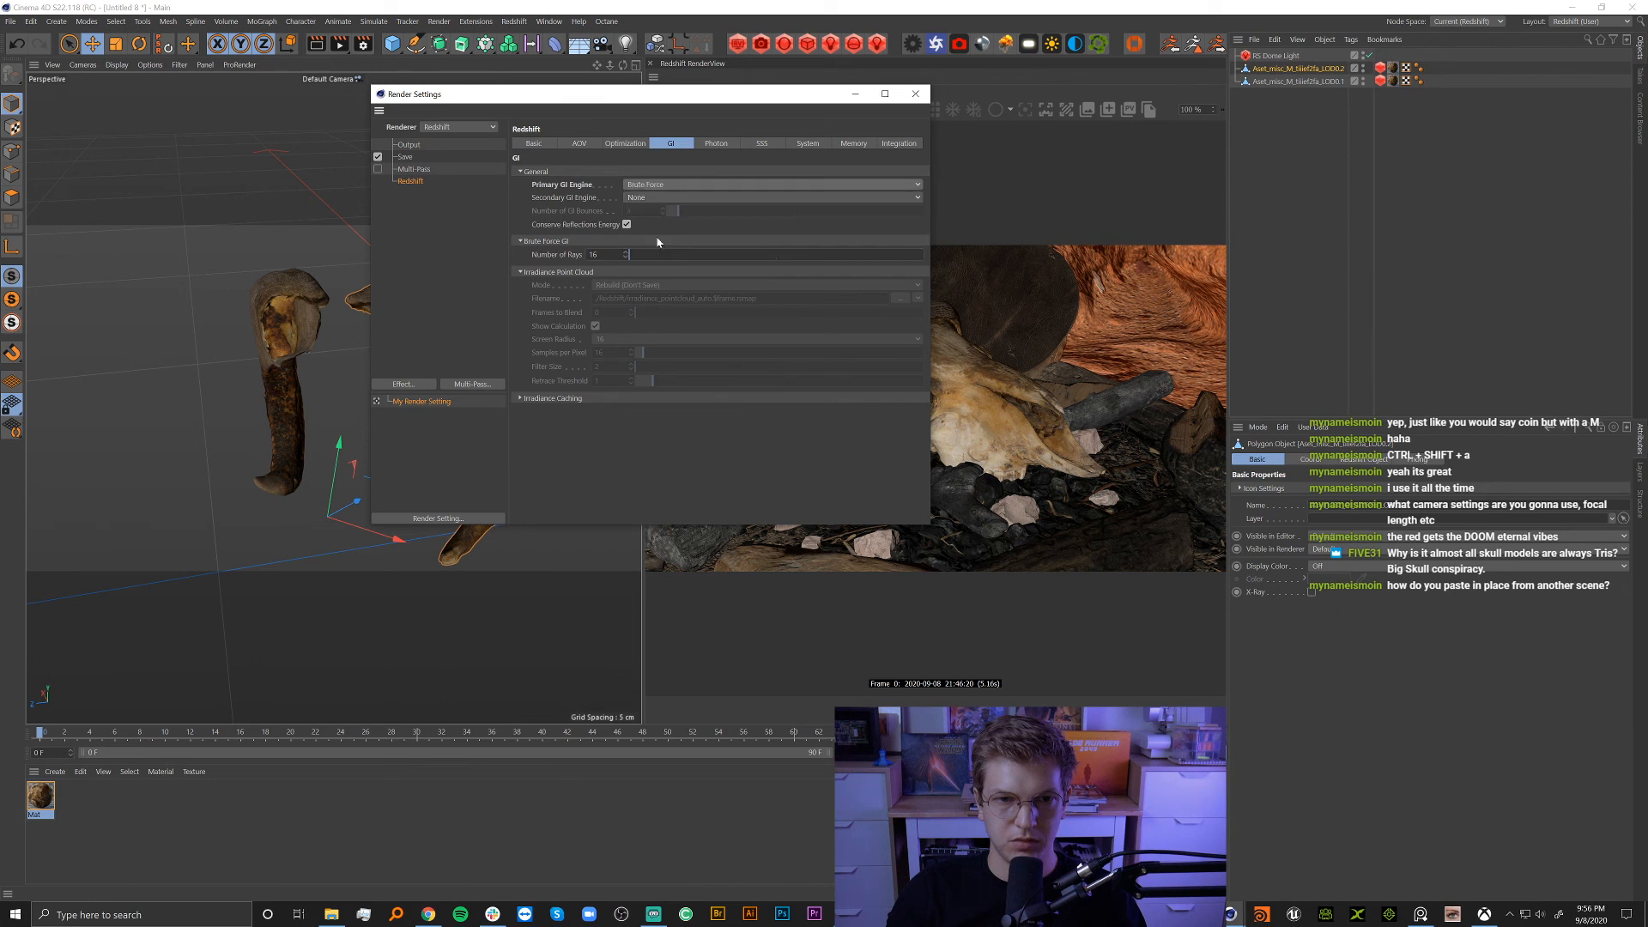
# Set the unified sampling maximum to 256 samples and the adaptive error threshold to 0.015.
pyautogui.click(625, 144)
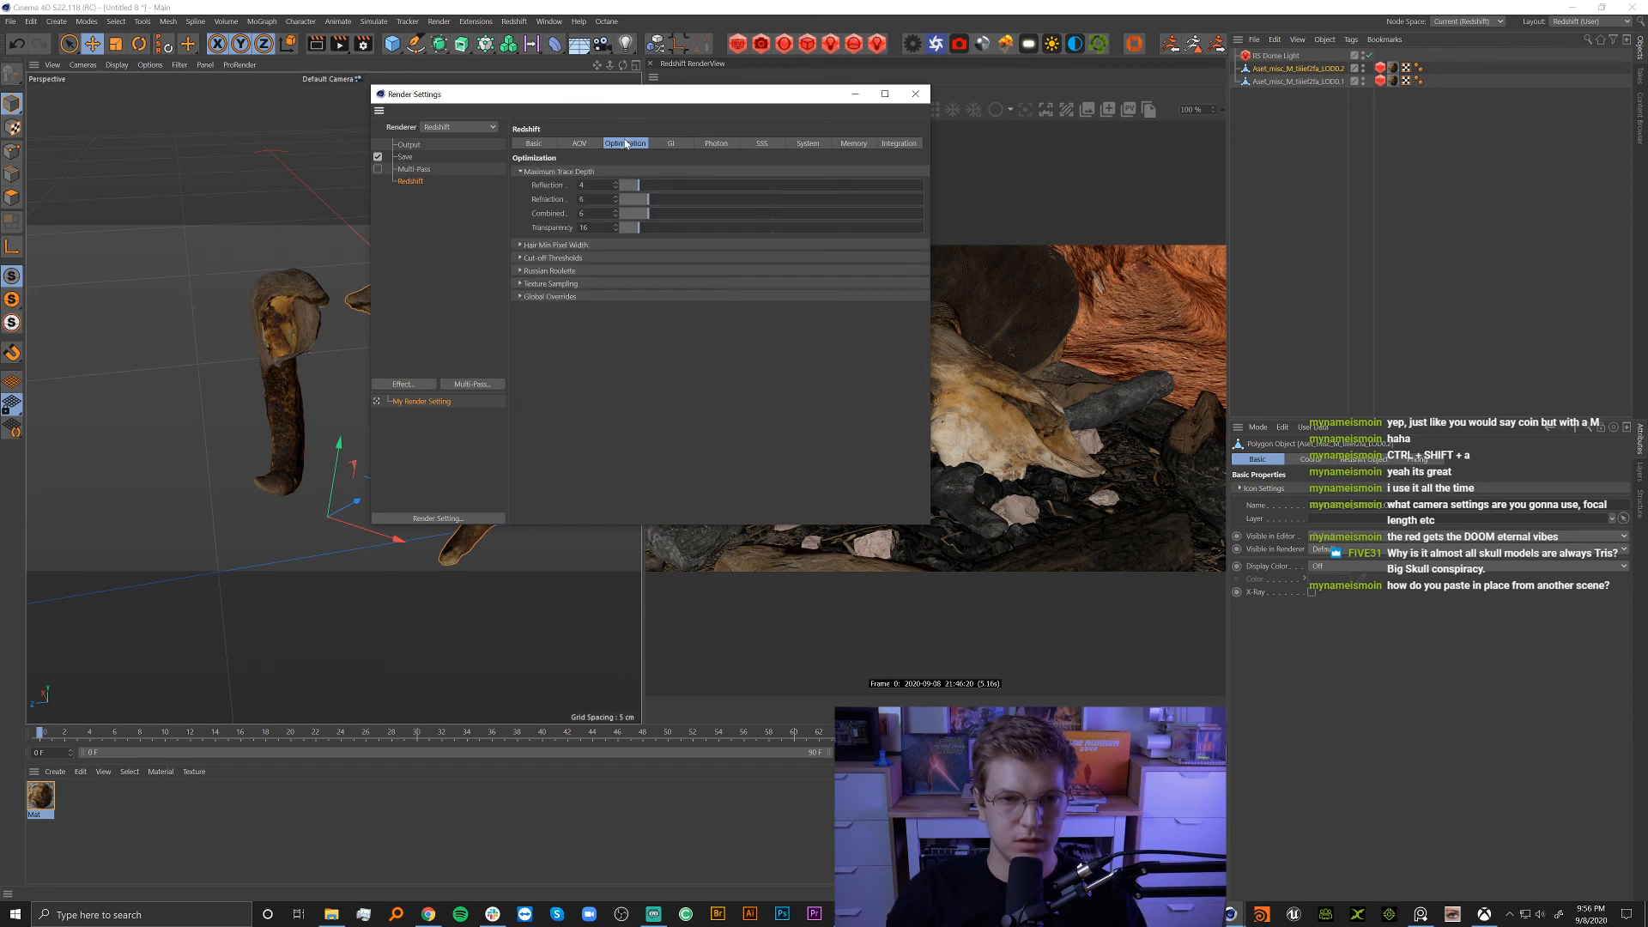
pyautogui.click(530, 144)
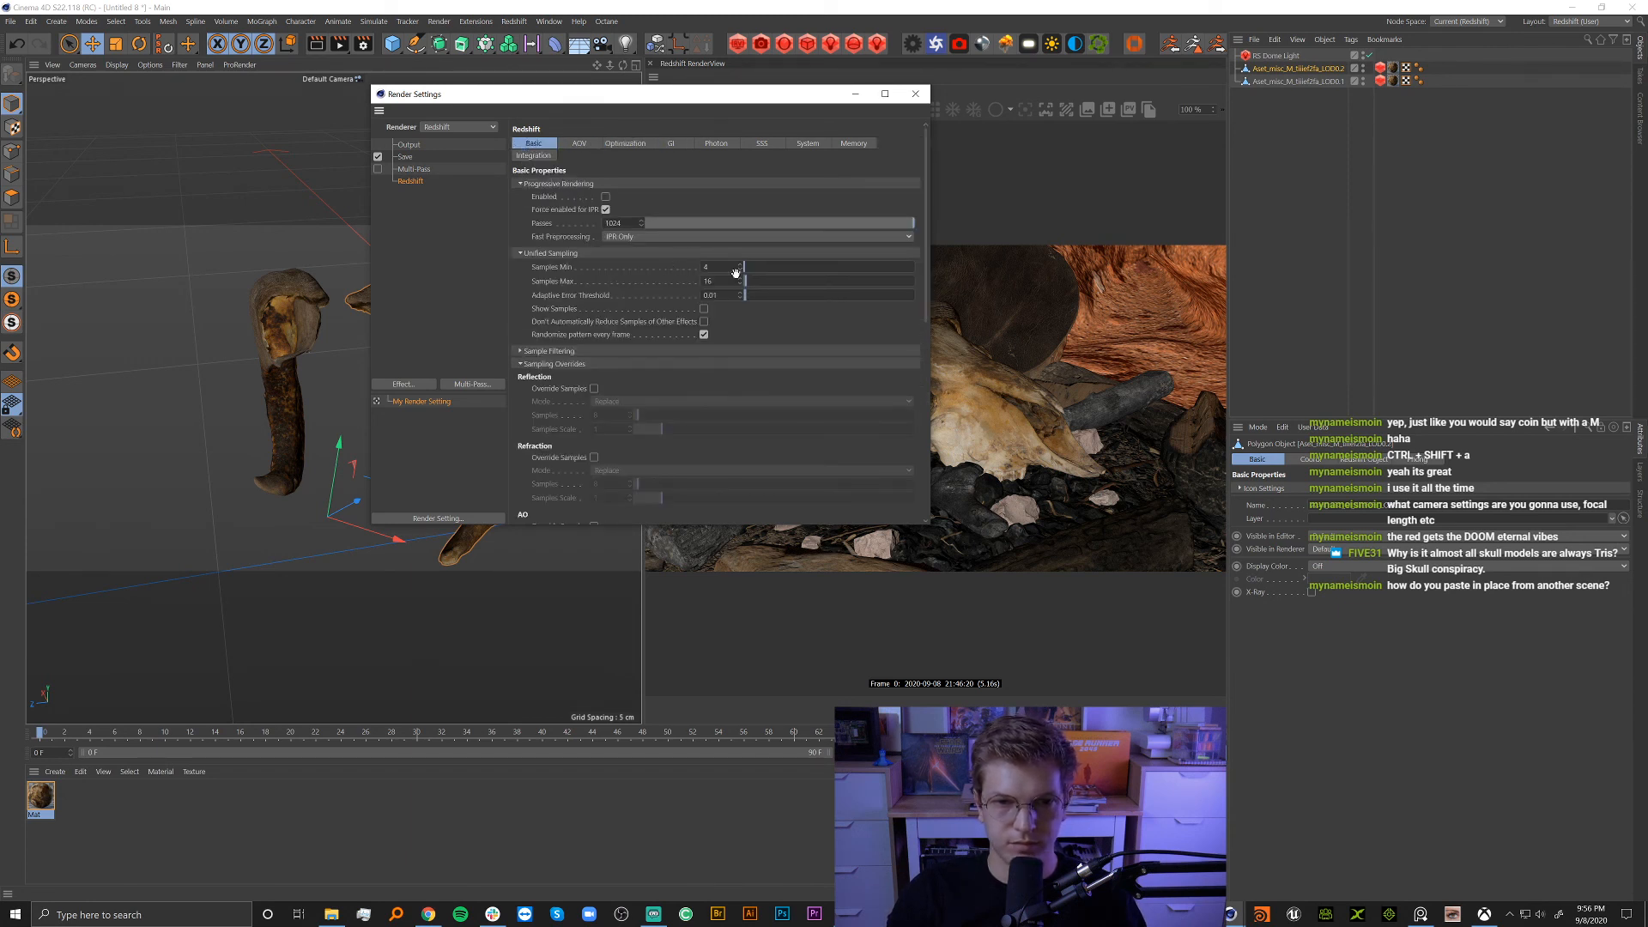
pyautogui.write('512/2')
pyautogui.press('Return')
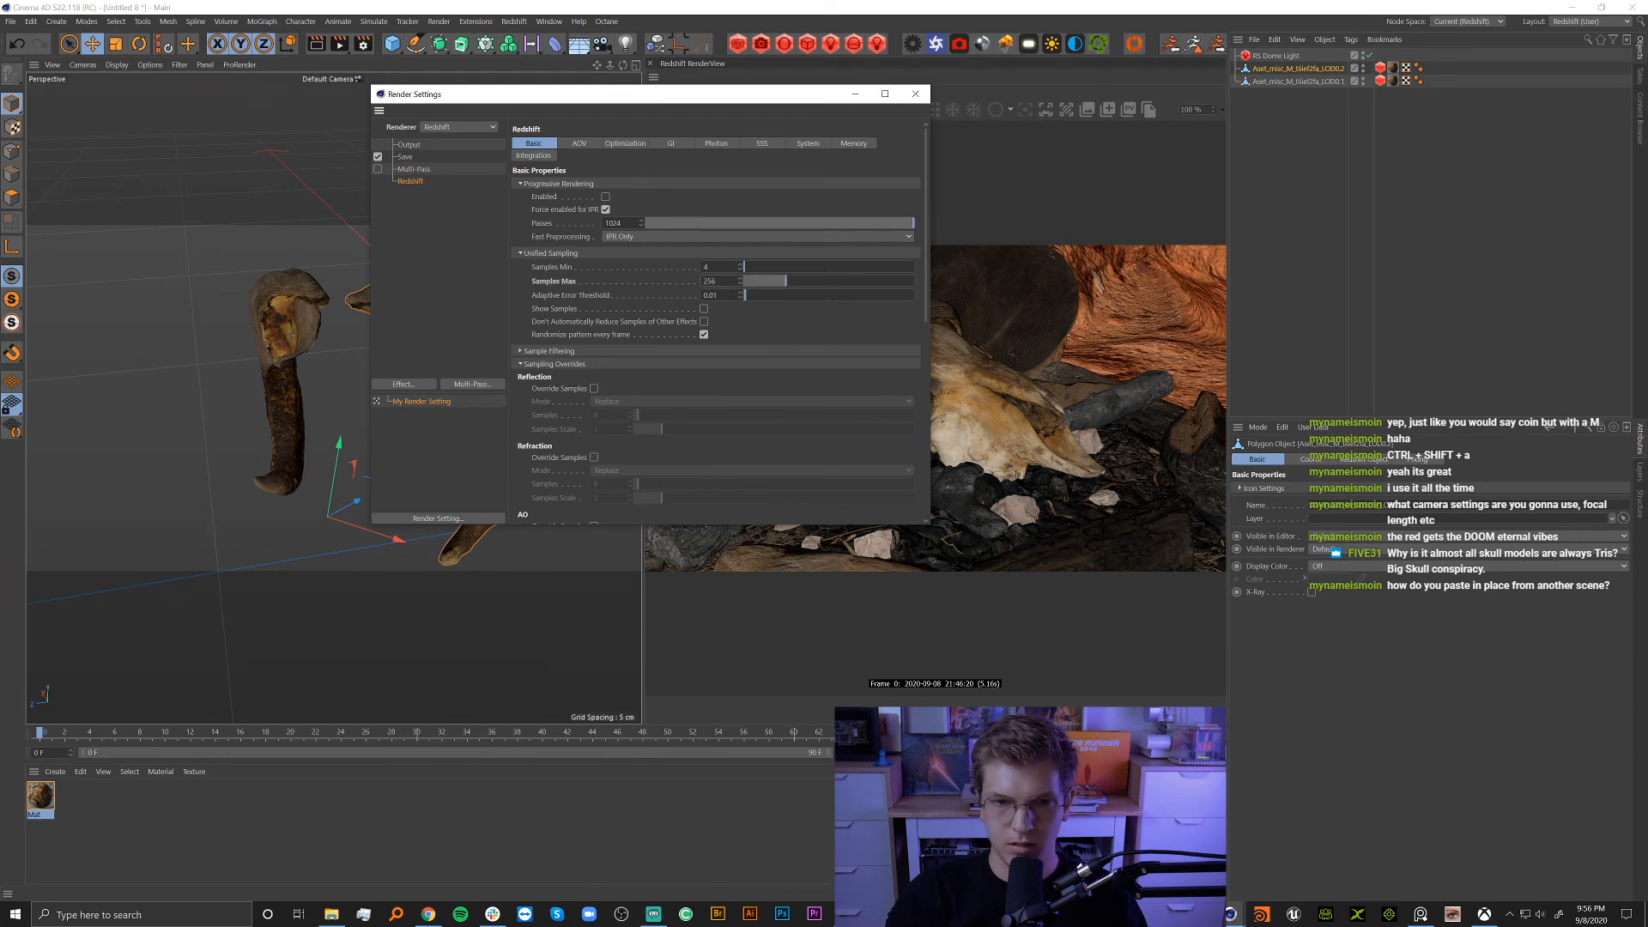
pyautogui.press('Return')
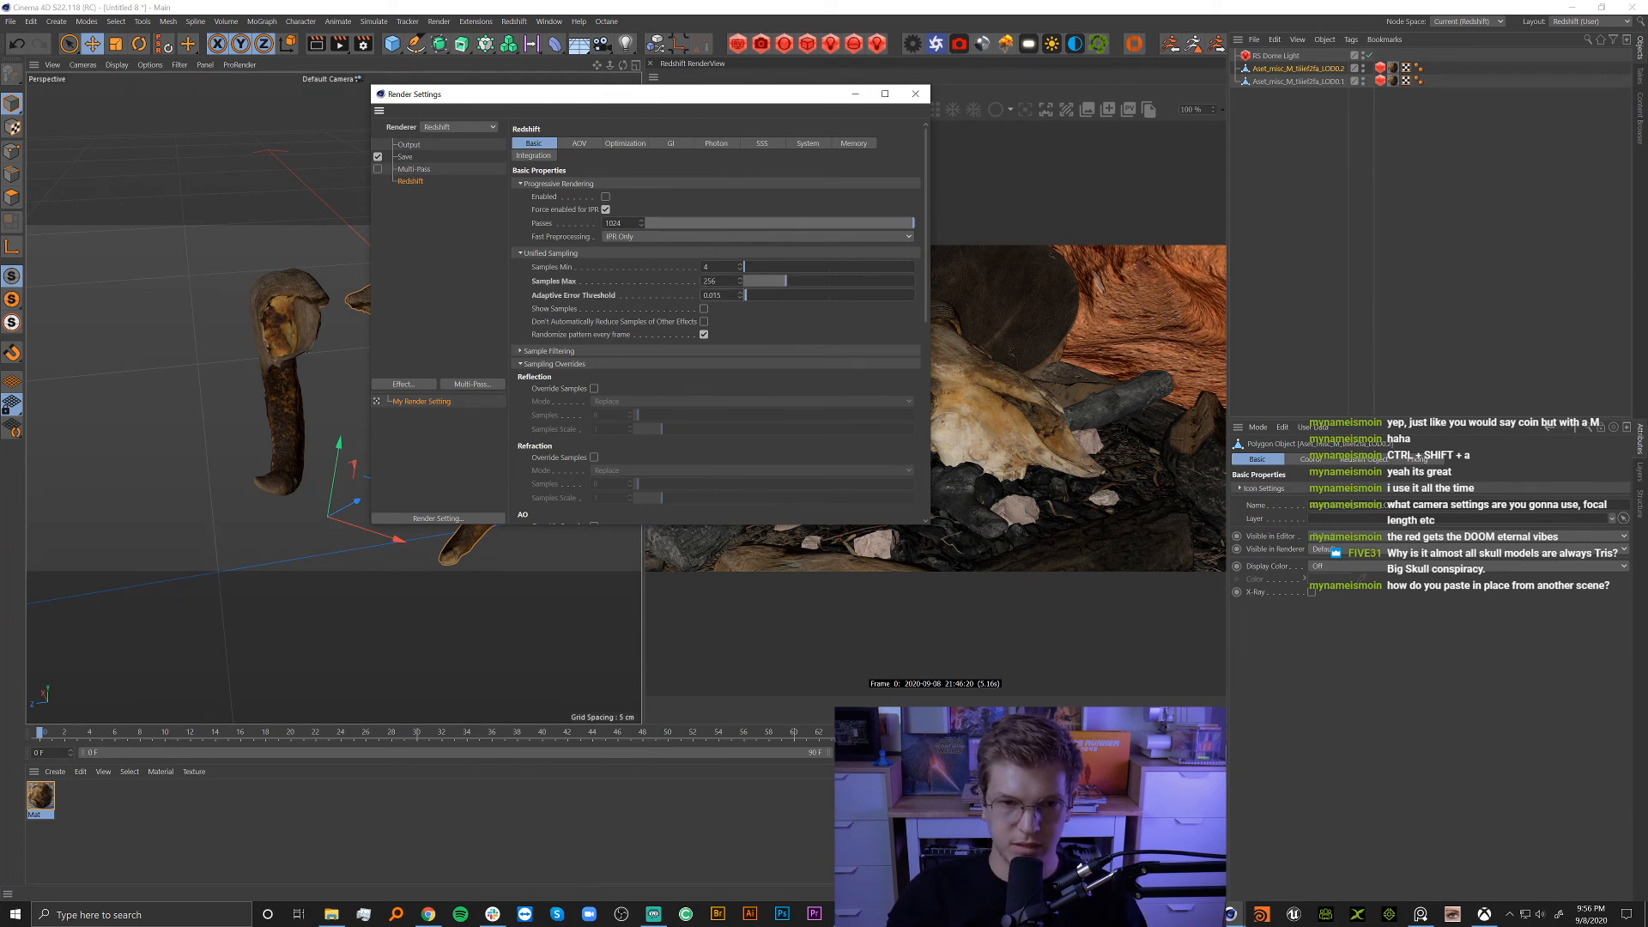
# Override the reflection samples with a replacement value of 1024.
pyautogui.click(594, 388)
pyautogui.click(600, 415)
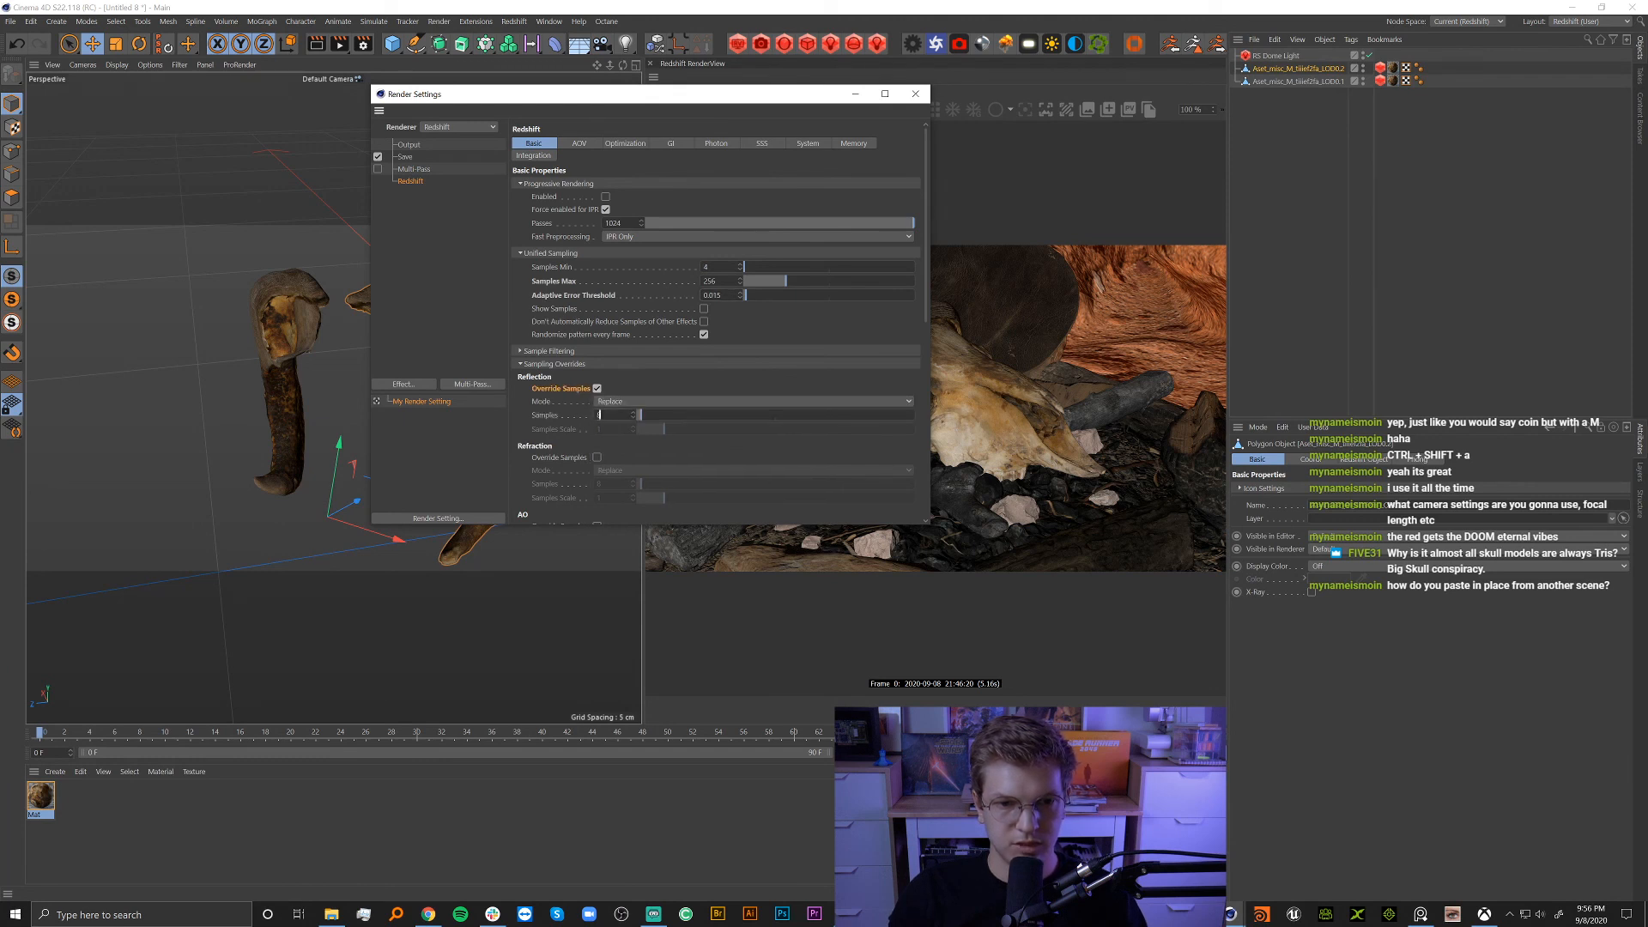
pyautogui.write('1024')
pyautogui.press('Return')
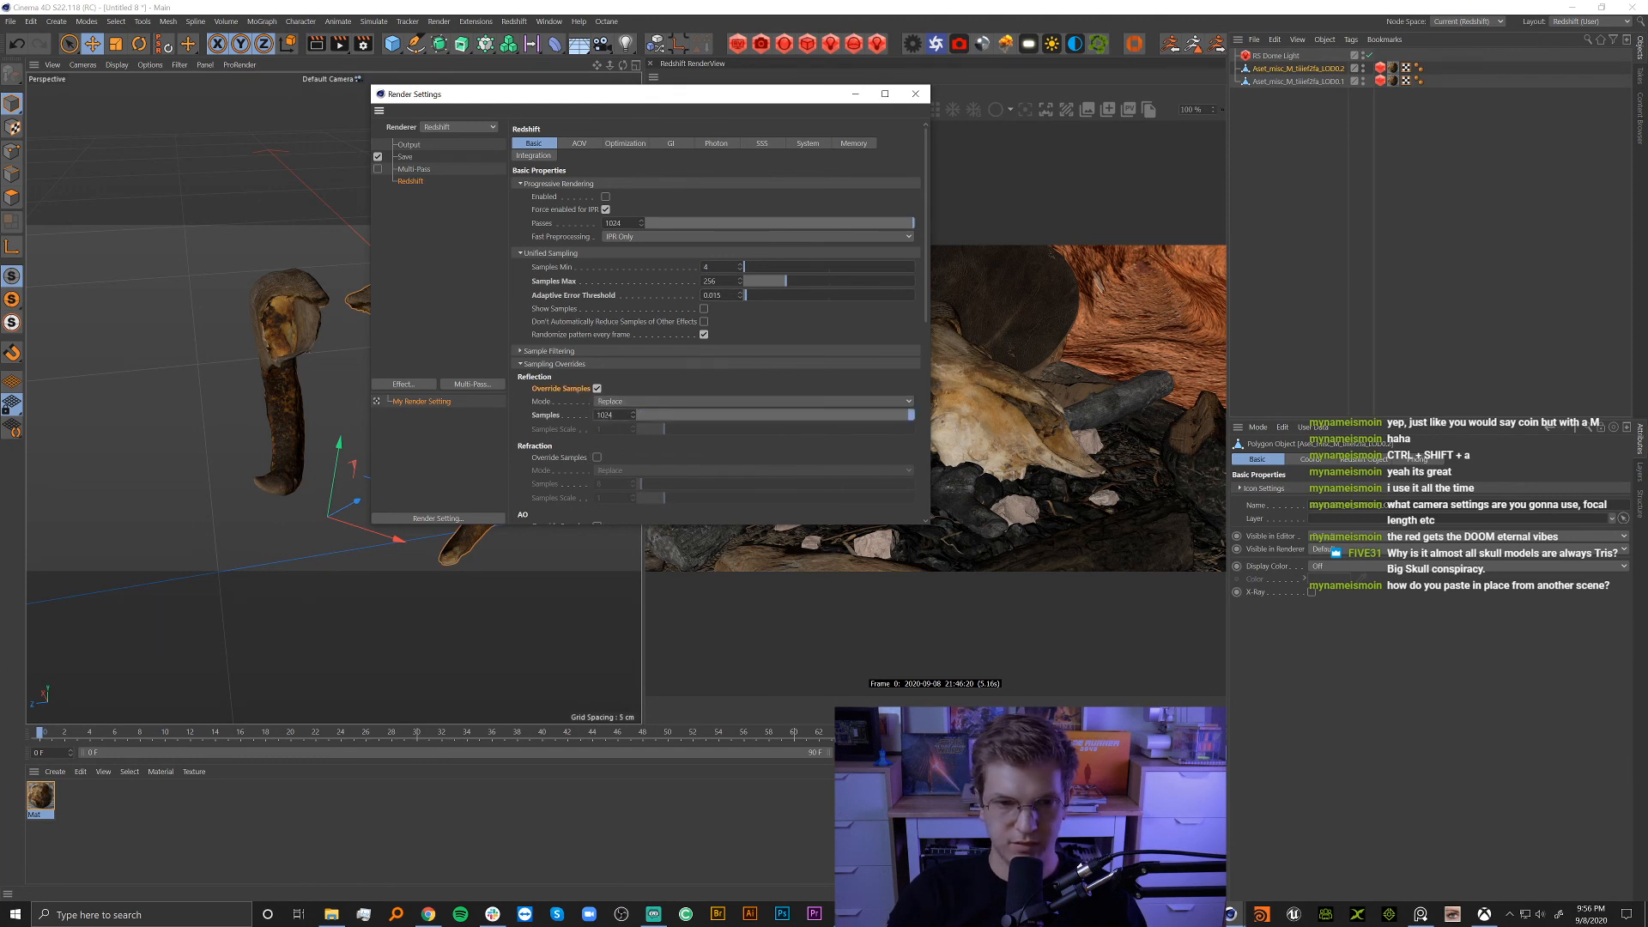
# Override the light samples with a replacement value of 1024, leaving the refraction override off.
pyautogui.scroll(-2, 575, 430)
pyautogui.click(597, 380)
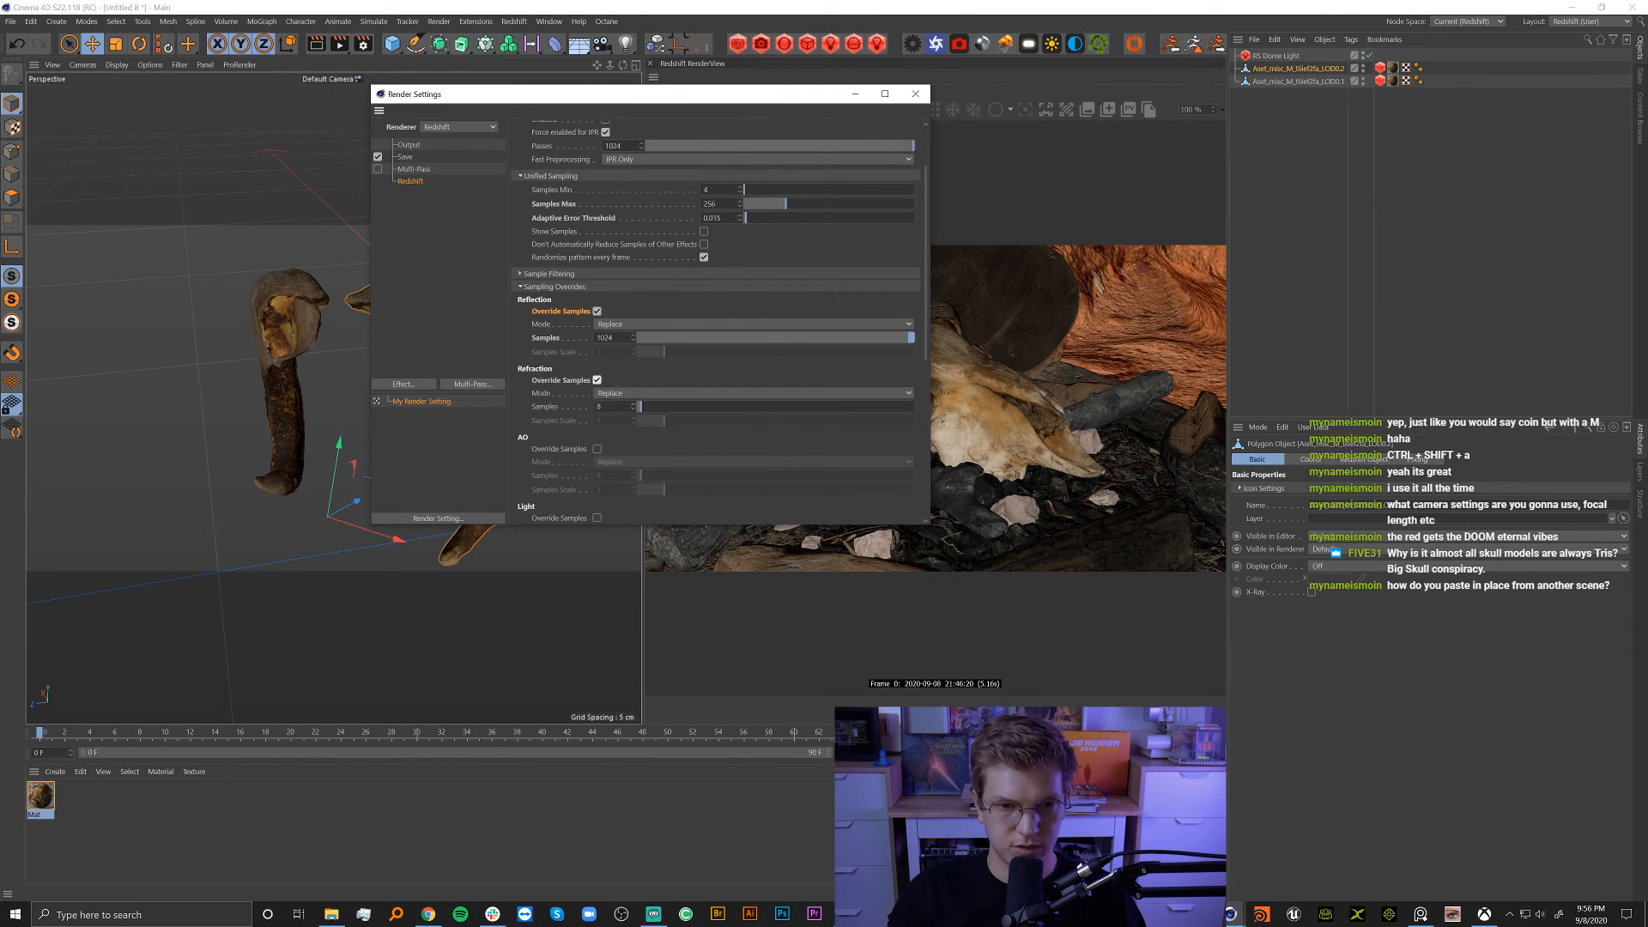
pyautogui.click(596, 381)
pyautogui.scroll(-2, 582, 427)
pyautogui.click(597, 442)
pyautogui.click(600, 467)
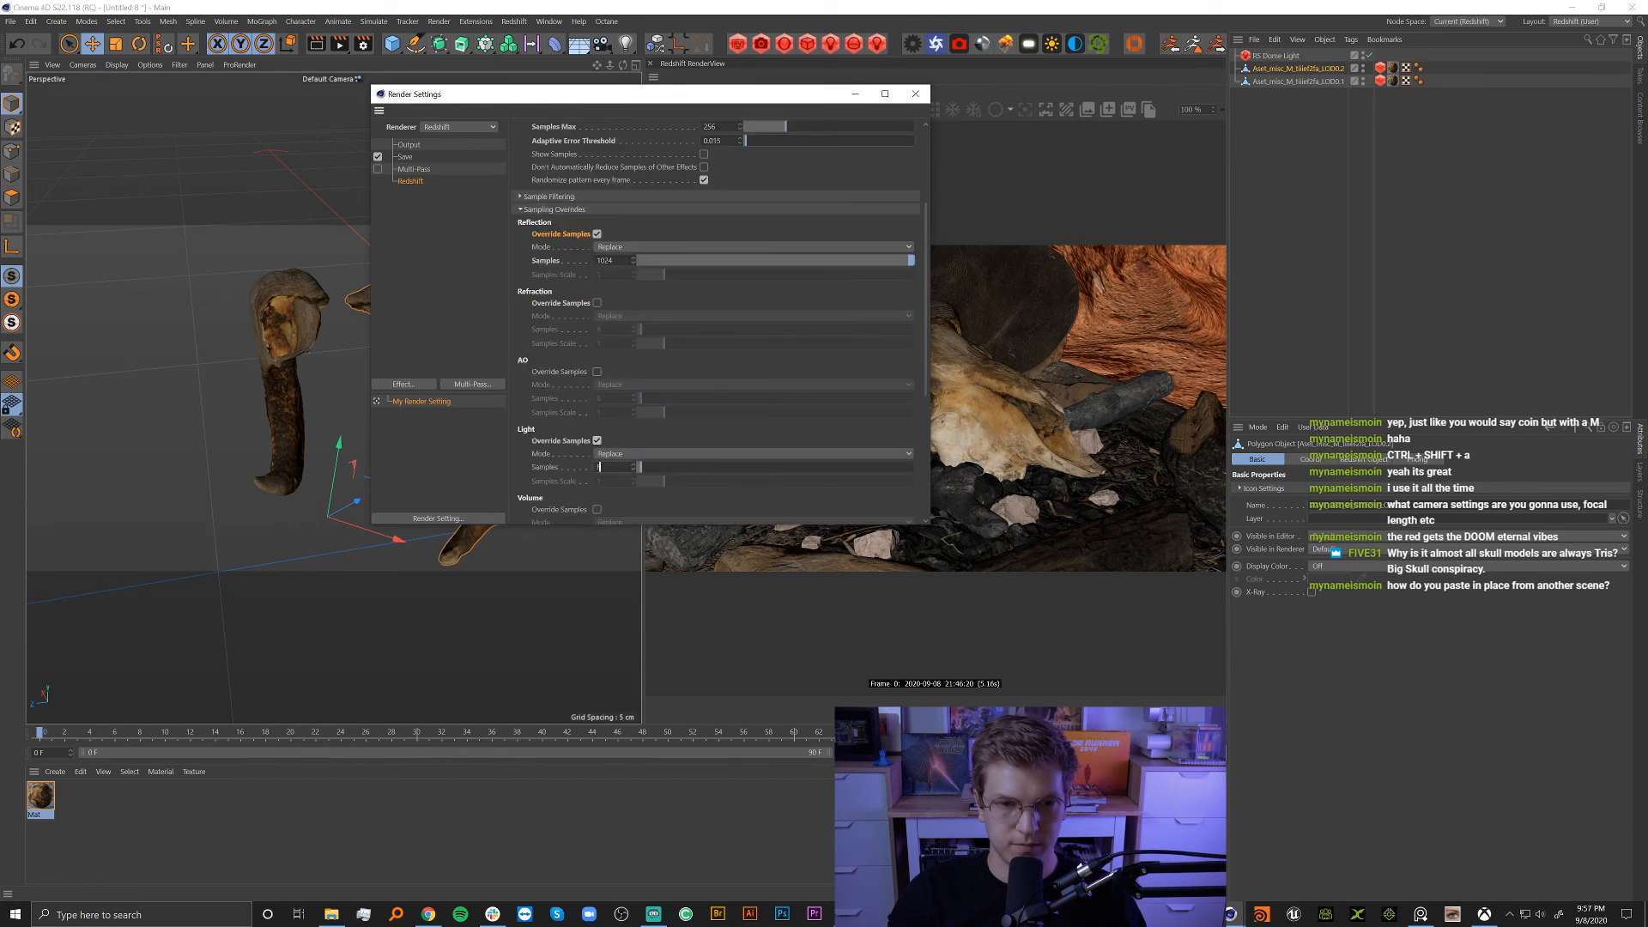
pyautogui.press('Return')
# Set the secondary GI engine to Brute Force with 1024 rays.
pyautogui.scroll(2, 584, 281)
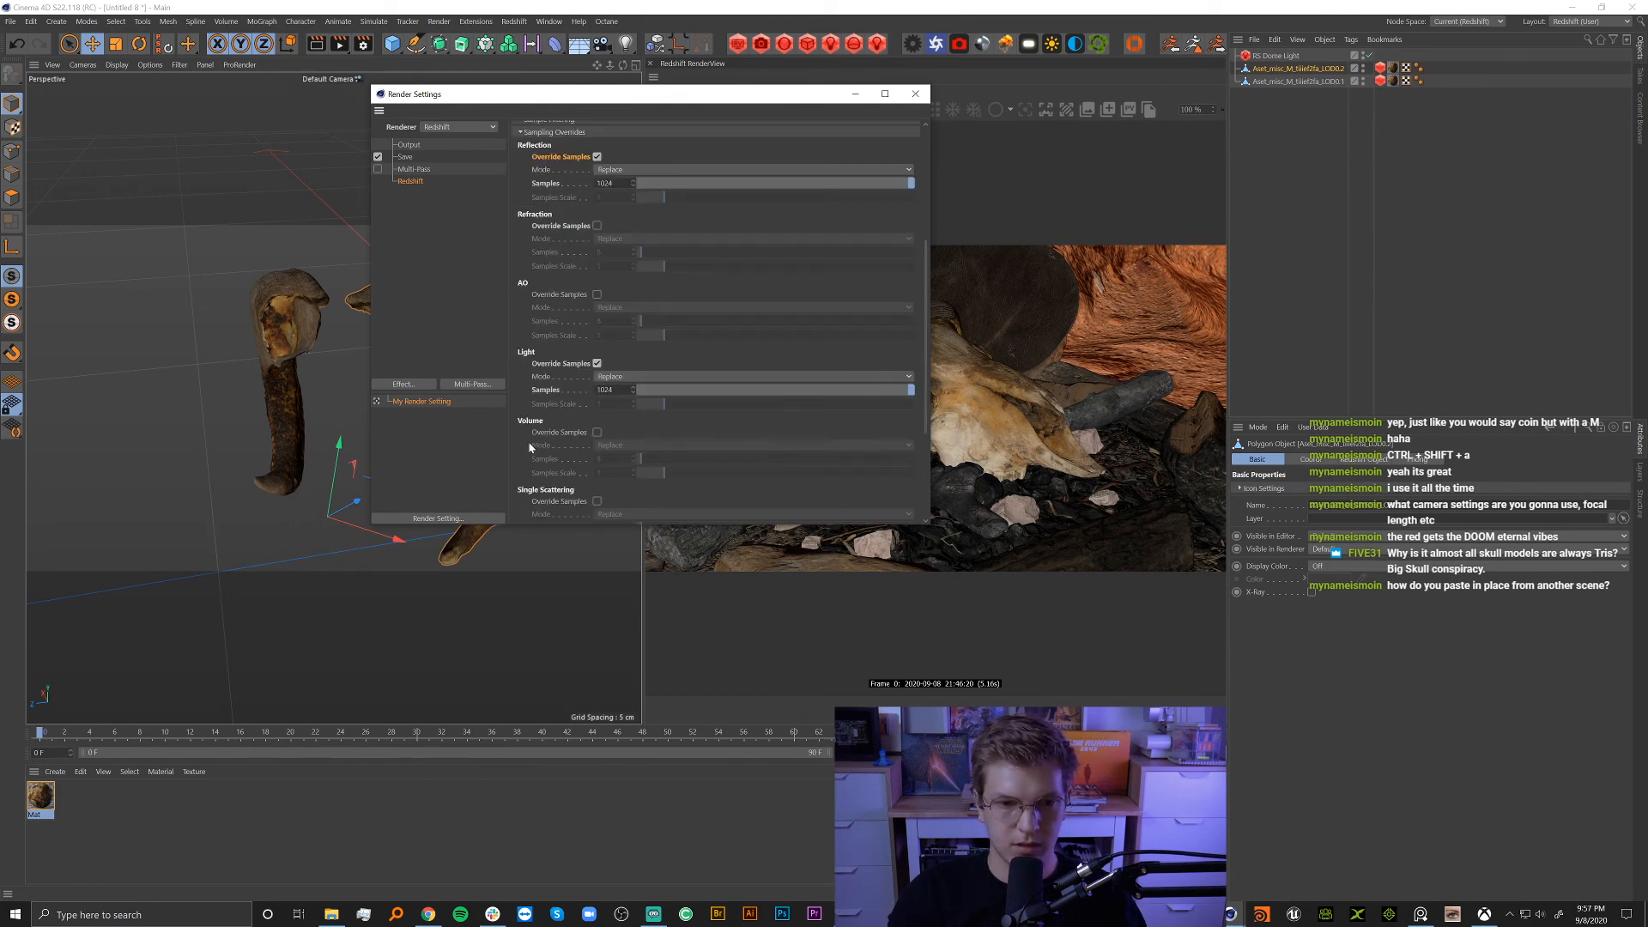
pyautogui.scroll(5, 577, 280)
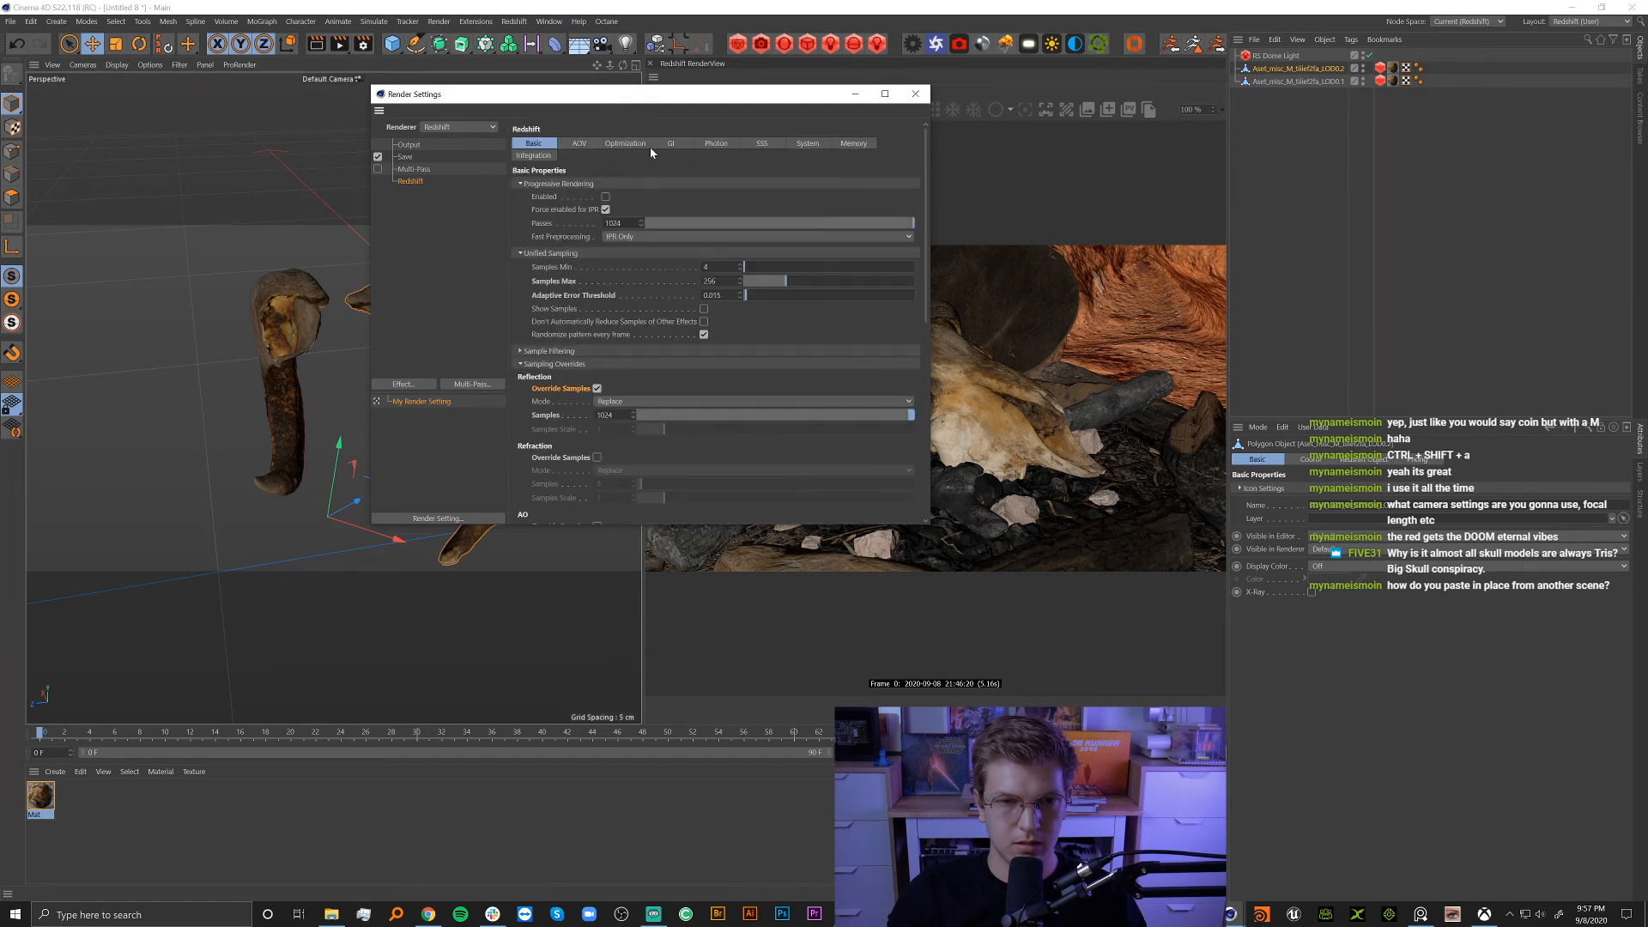
pyautogui.click(659, 144)
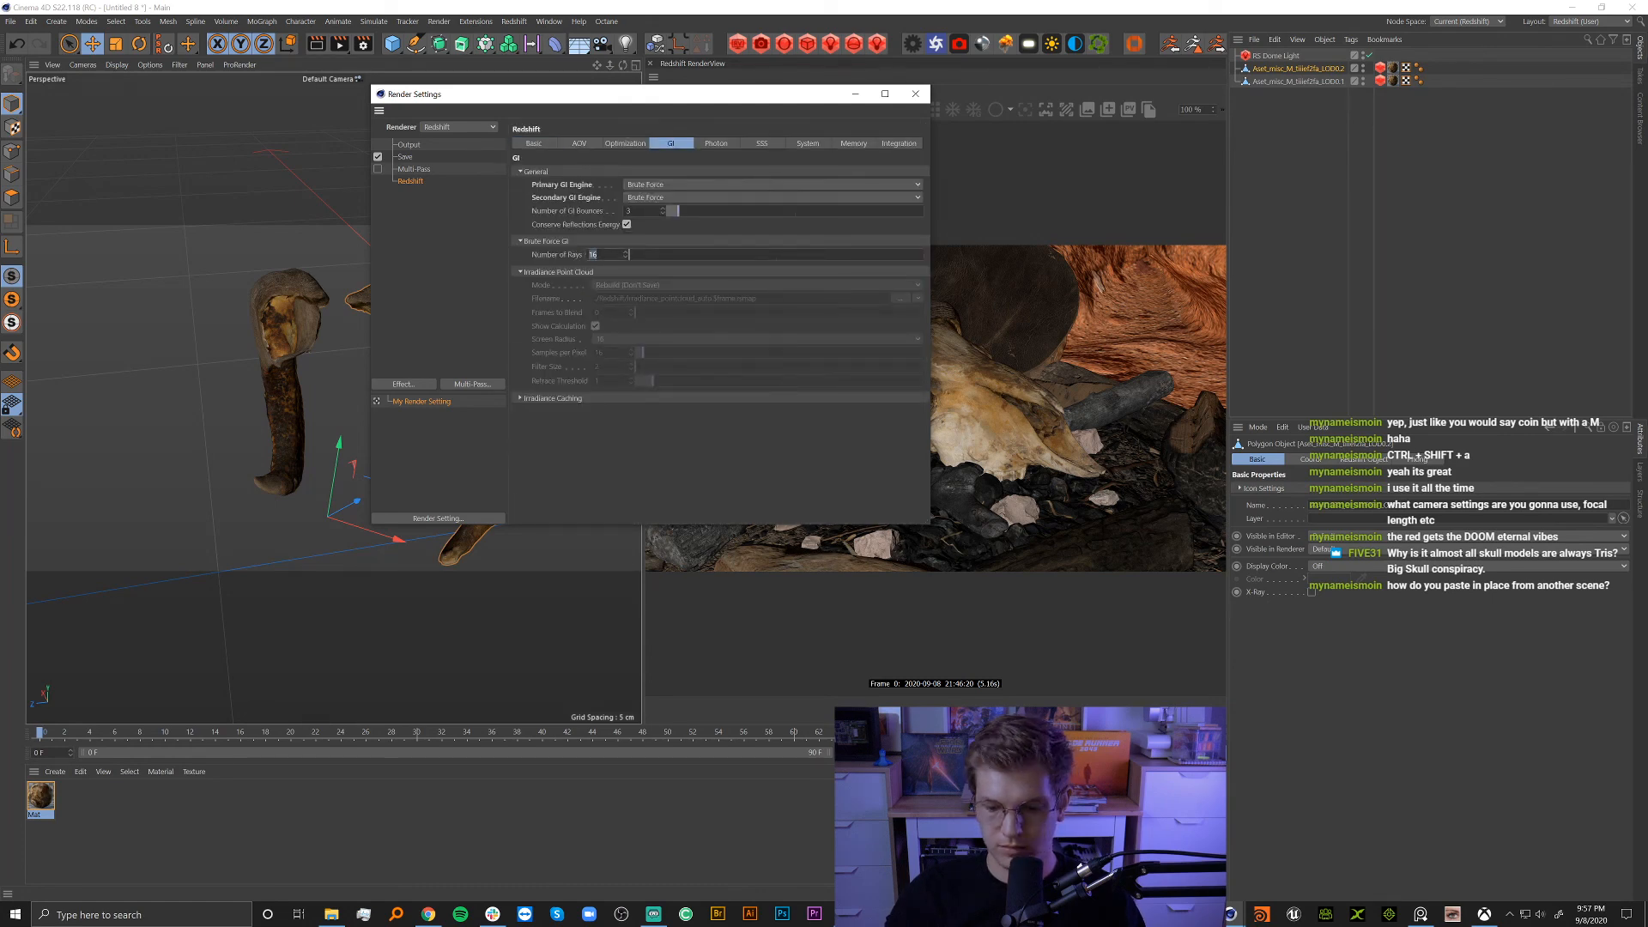
pyautogui.write('1024')
pyautogui.press('Return')
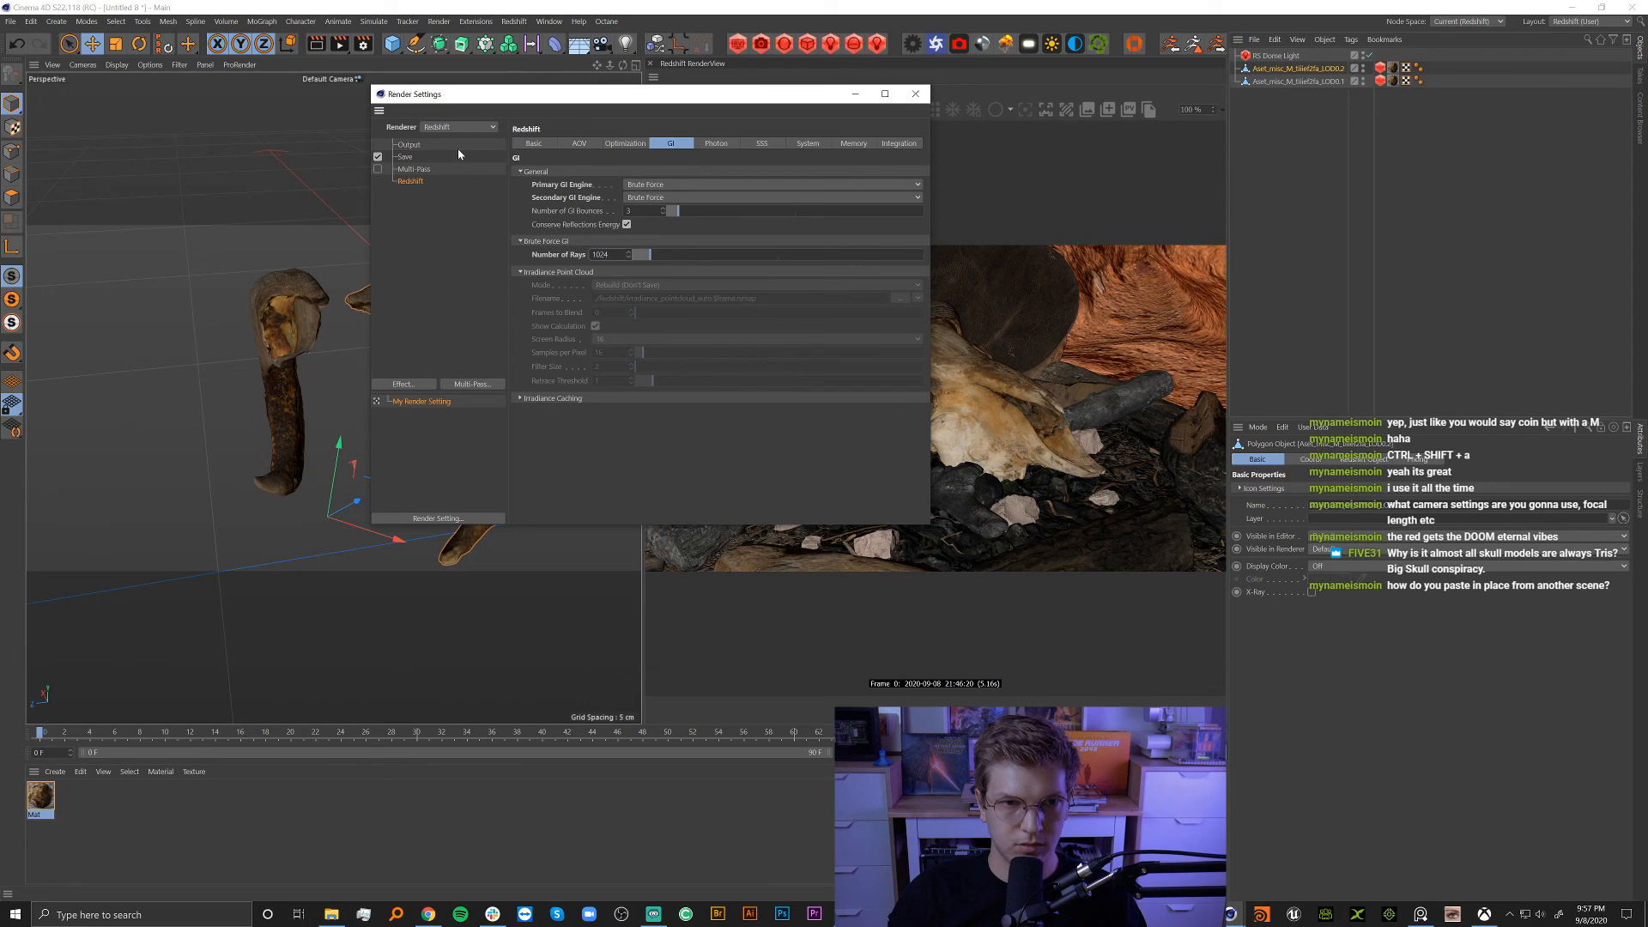
# Close the render settings and start the interactive Redshift render of the two horns.
pyautogui.click(915, 93)
pyautogui.keyDown('alt'); pyautogui.moveTo(562, 305); pyautogui.dragTo(529, 286, button='middle'); pyautogui.keyUp('alt')
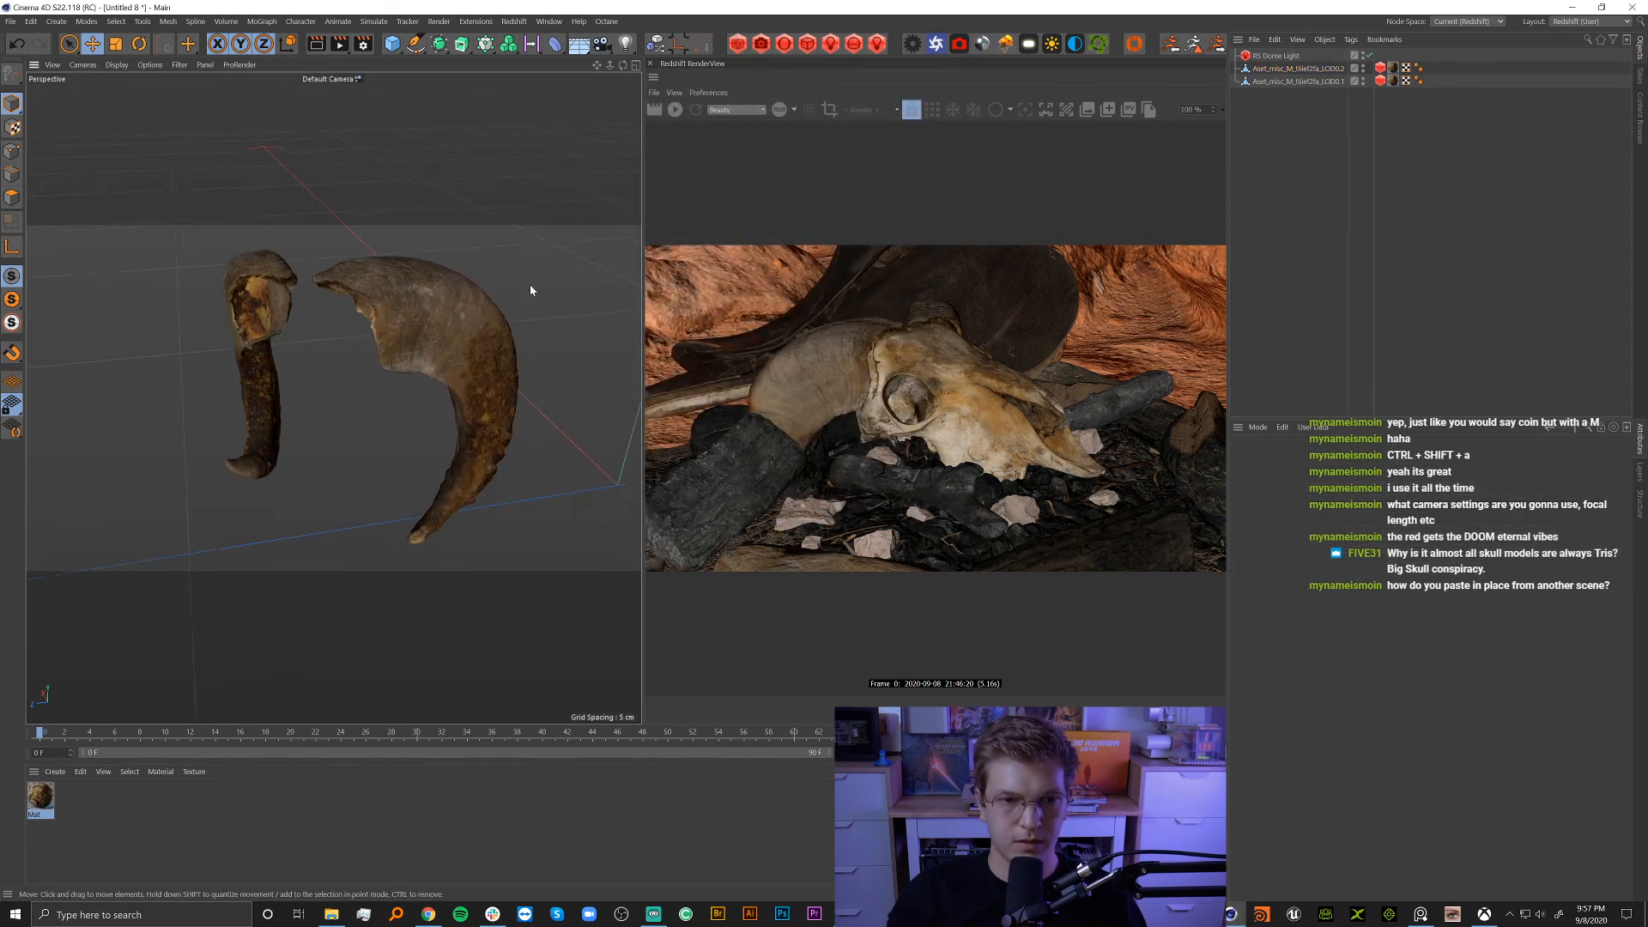
pyautogui.click(675, 109)
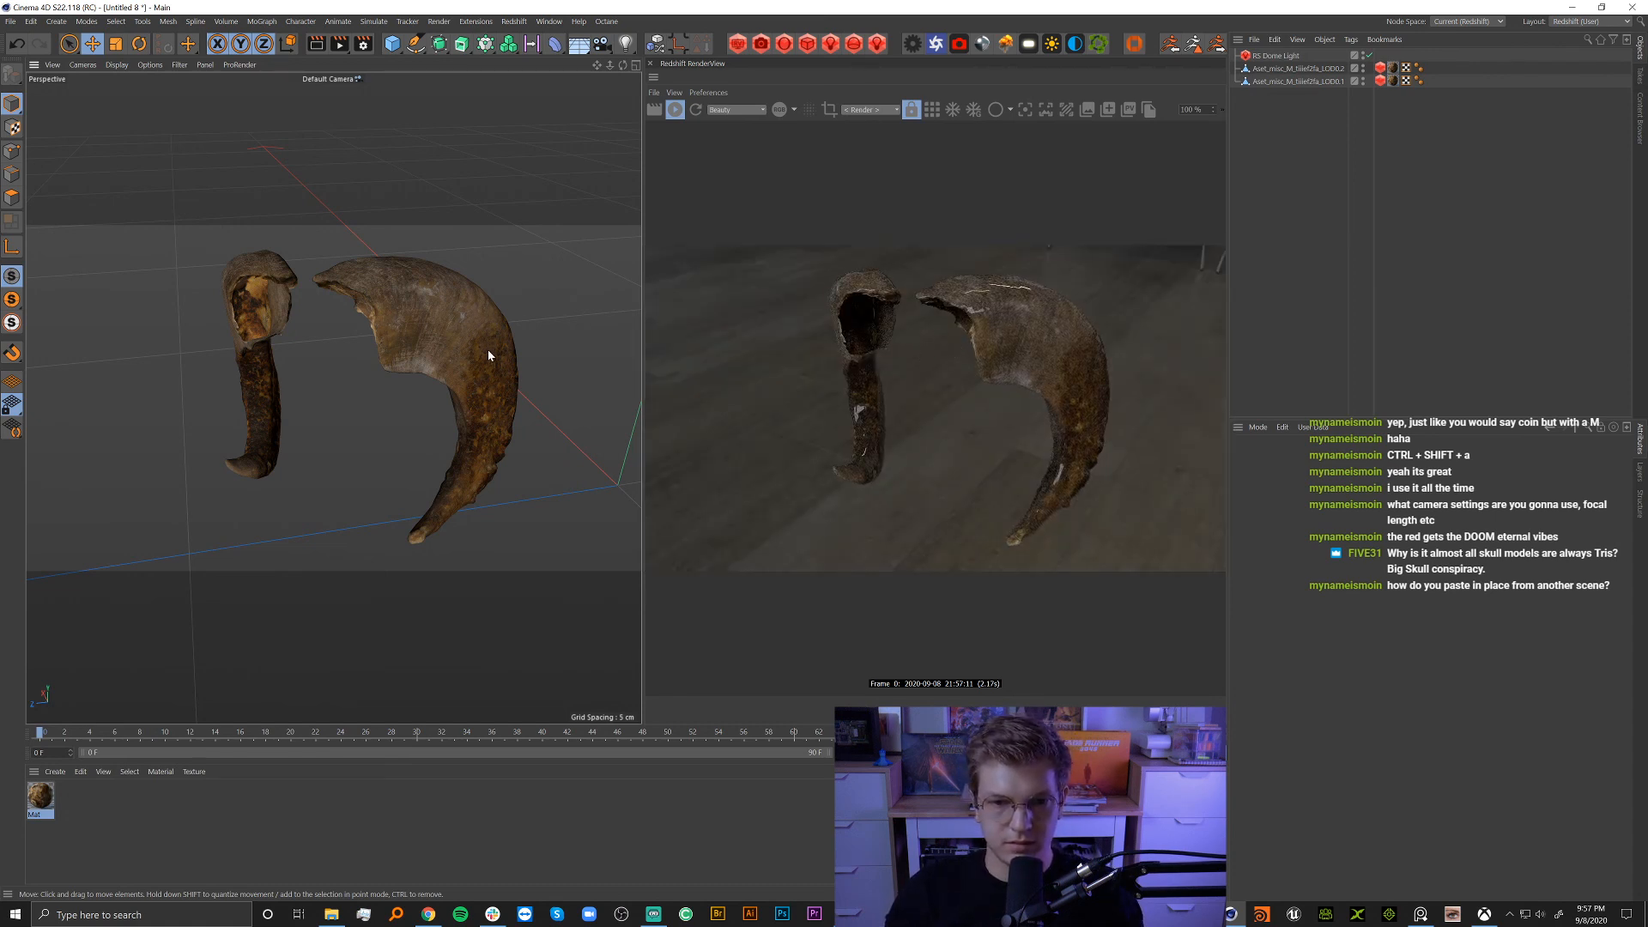
# Switch to the Stream_09082020_Props scene and apply the Ram_Skull material to the horn objects.
pyautogui.keyDown('alt'); pyautogui.moveTo(441, 324); pyautogui.dragTo(475, 310, button='right'); pyautogui.keyUp('alt')
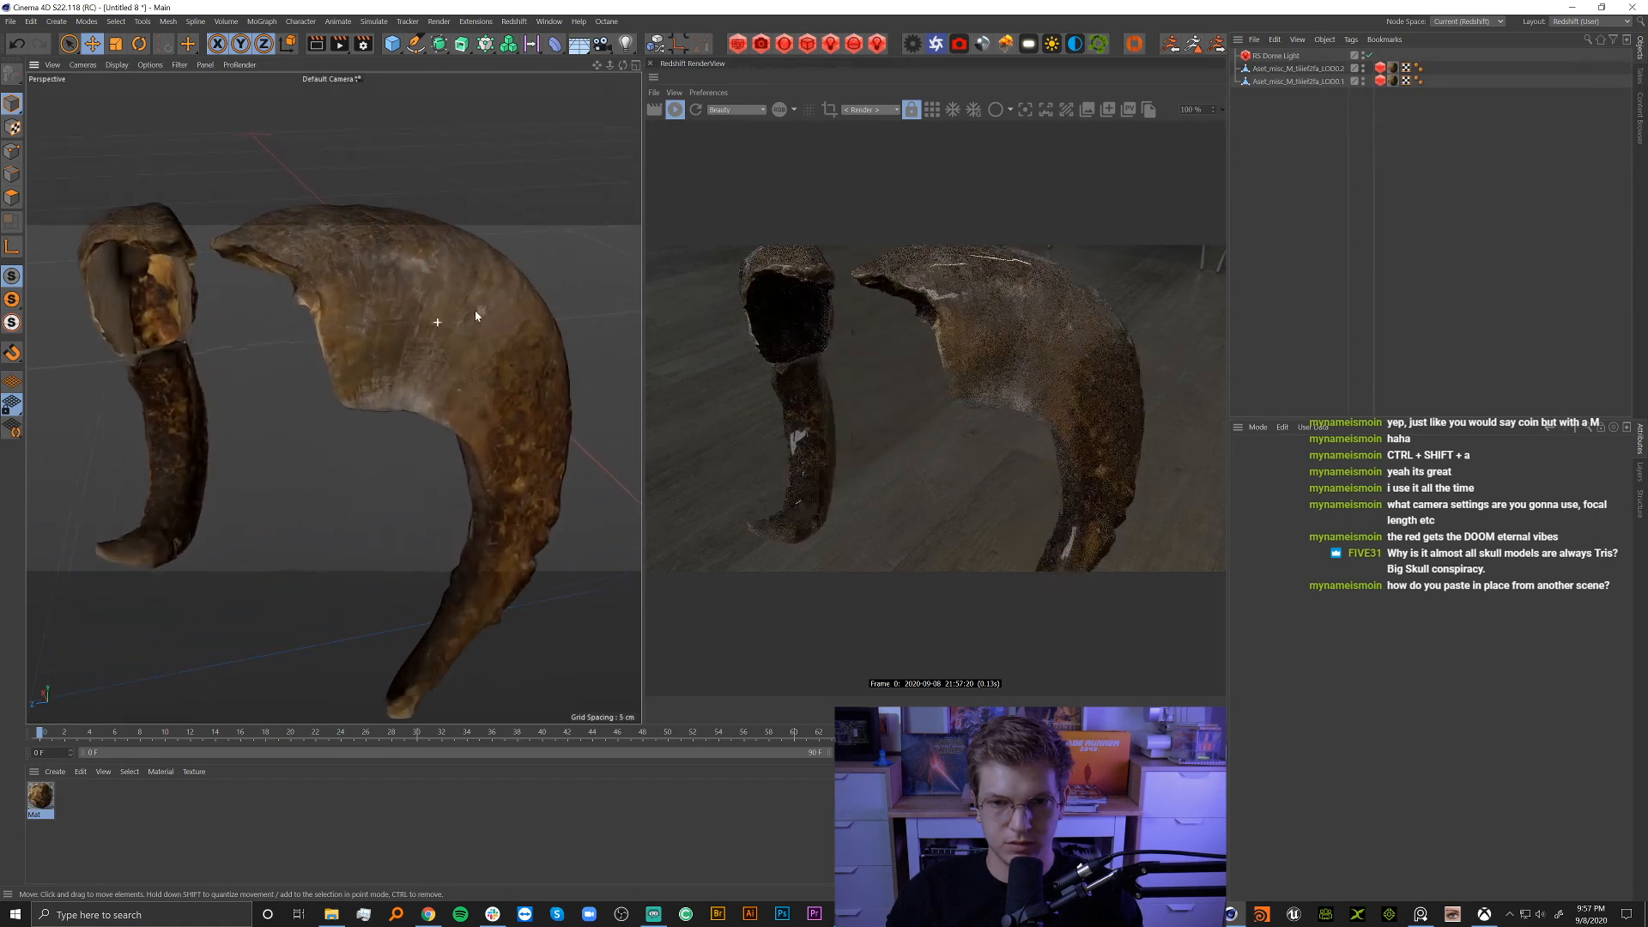
pyautogui.keyDown('alt'); pyautogui.moveTo(434, 316); pyautogui.dragTo(321, 270); pyautogui.keyUp('alt')
pyautogui.keyDown('alt'); pyautogui.moveTo(478, 408); pyautogui.dragTo(441, 363); pyautogui.keyUp('alt')
pyautogui.keyDown('alt'); pyautogui.moveTo(290, 342); pyautogui.dragTo(434, 389); pyautogui.keyUp('alt')
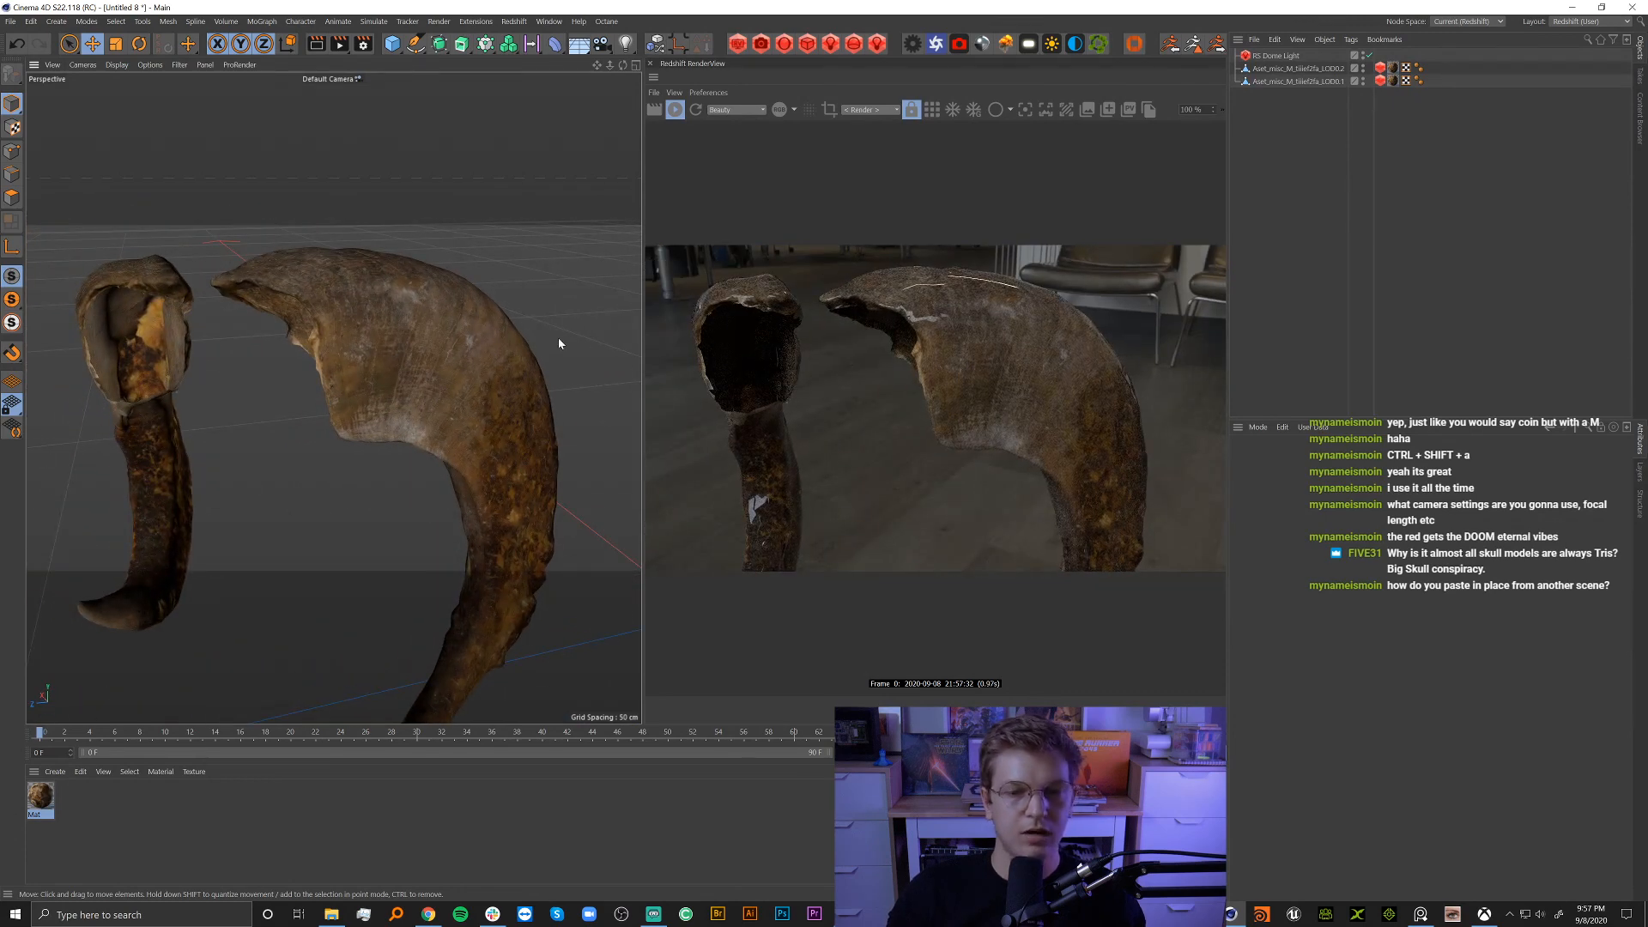
pyautogui.rightClick(344, 314)
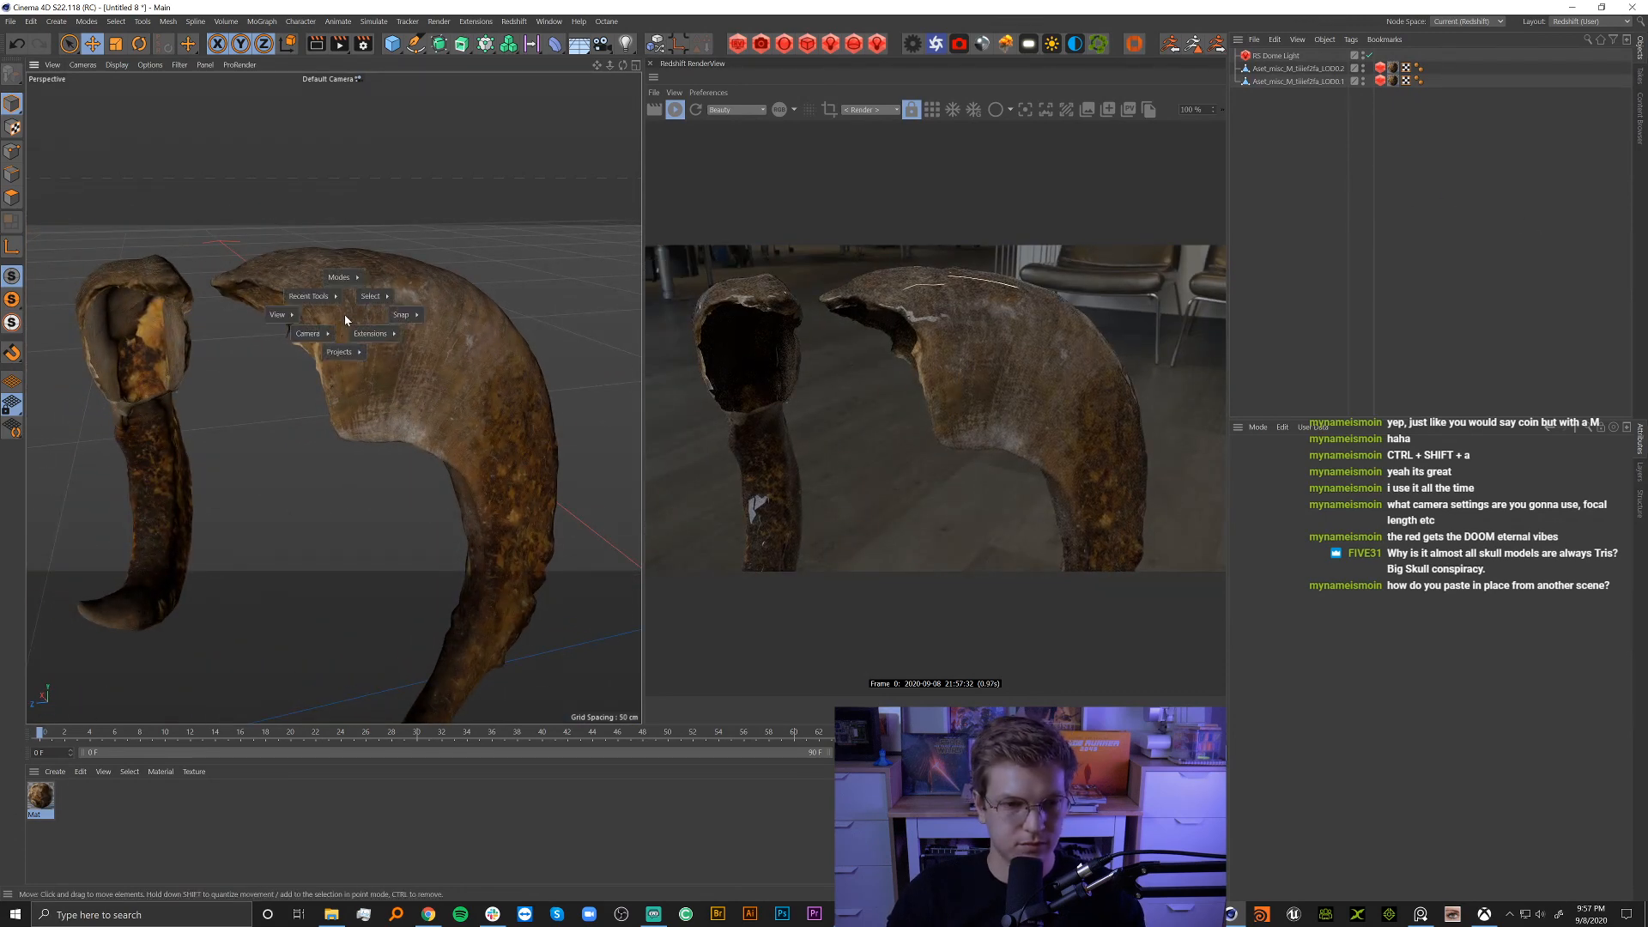
pyautogui.click(343, 374)
pyautogui.hotkey('ctrl', 'Tab')
pyautogui.hotkey('ctrl', 'v')
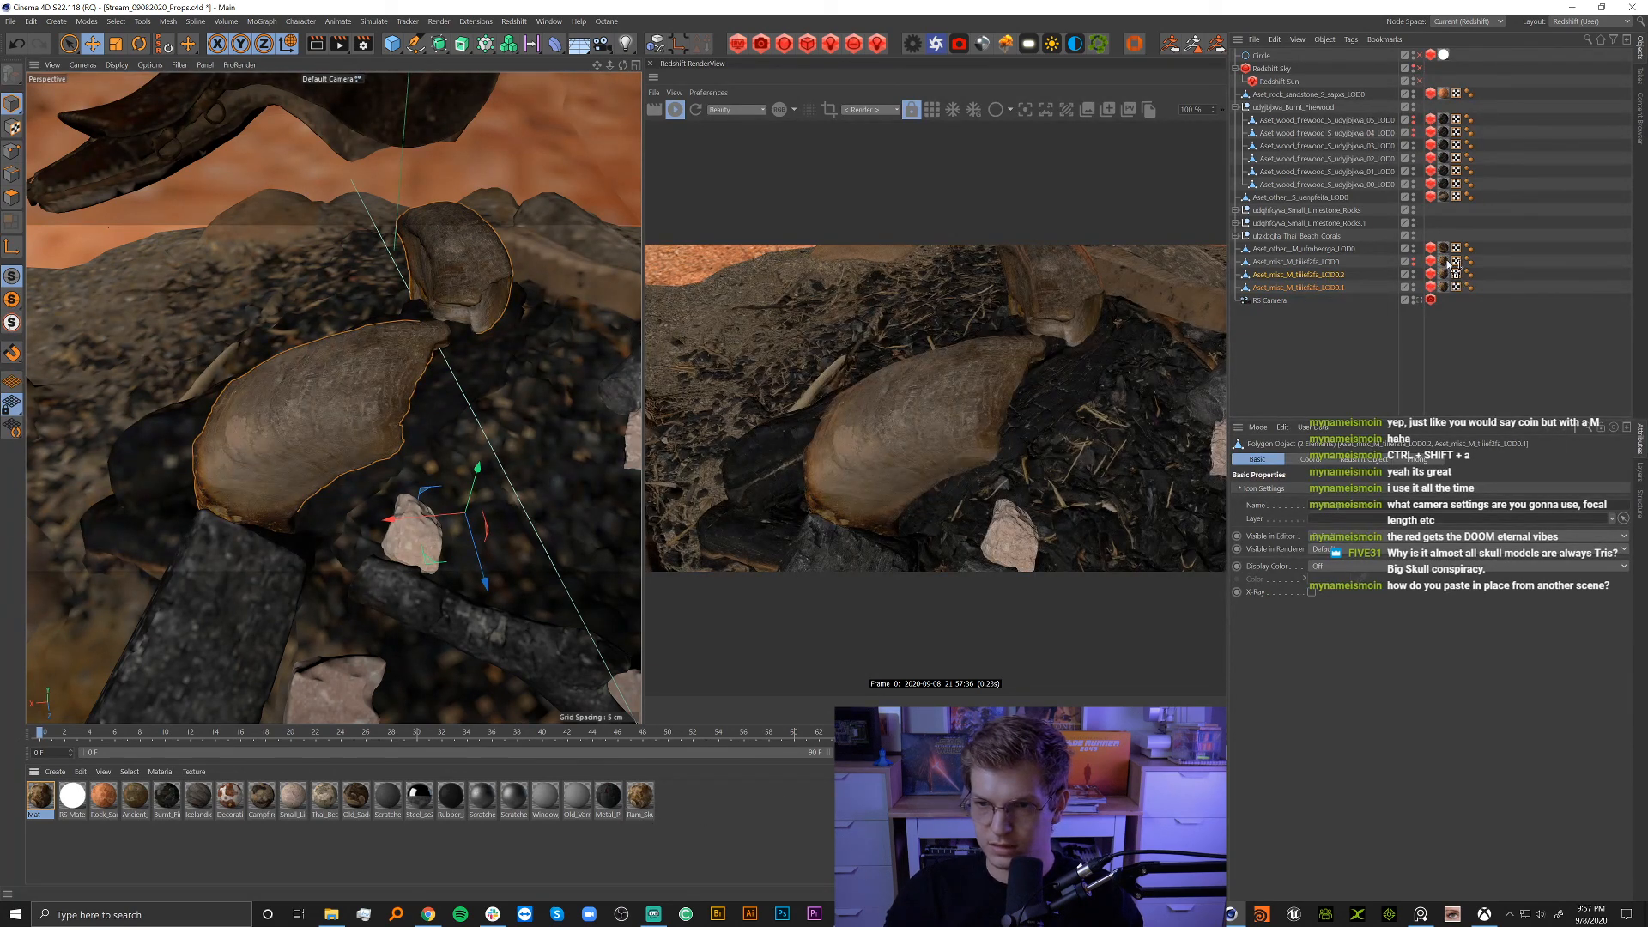
pyautogui.moveTo(639, 795); pyautogui.dragTo(1447, 262)
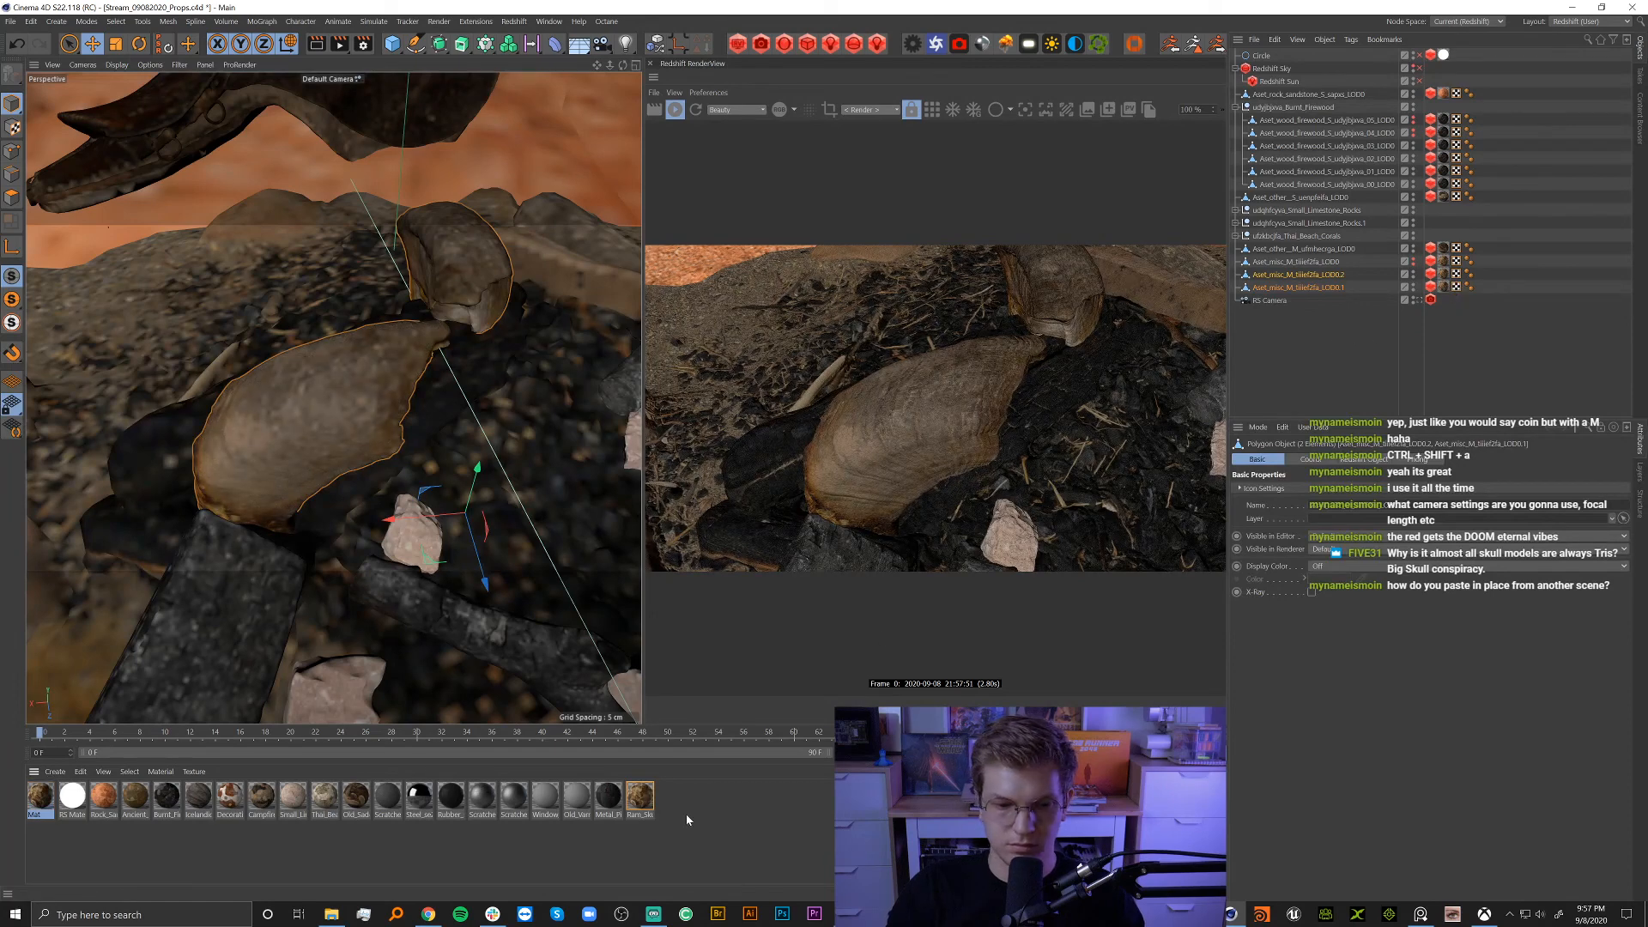
# Copy the Ram_Skull material into the isolated horns scene and replace the horns' old Mat material with it.
pyautogui.click(640, 797)
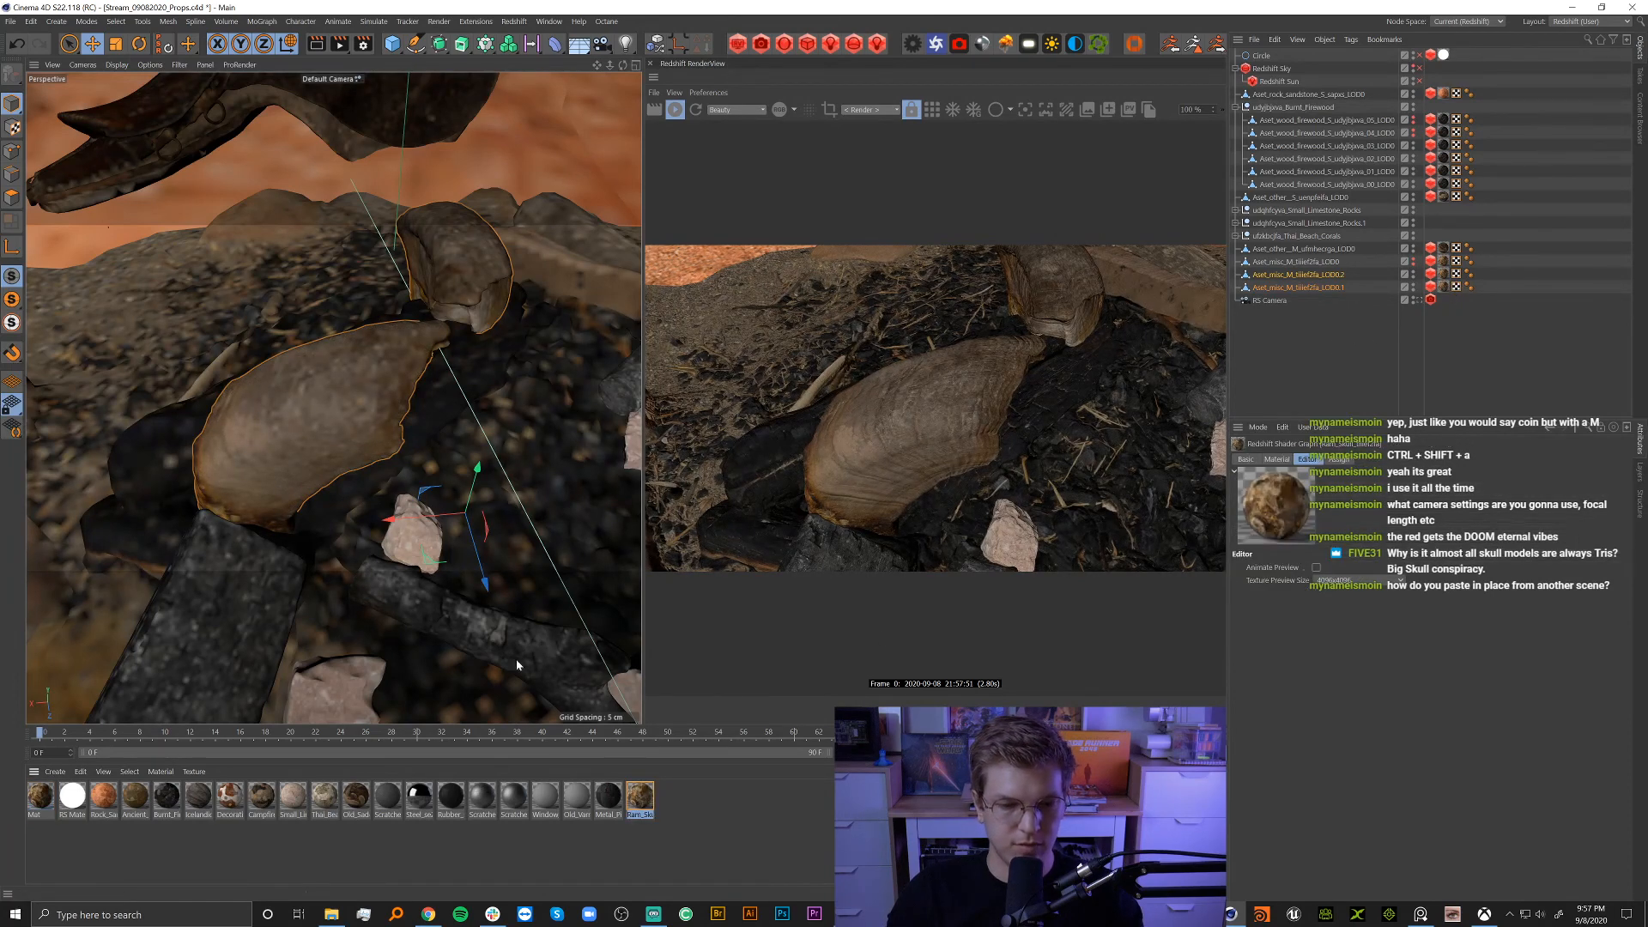
pyautogui.rightClick(377, 520)
pyautogui.click(435, 611)
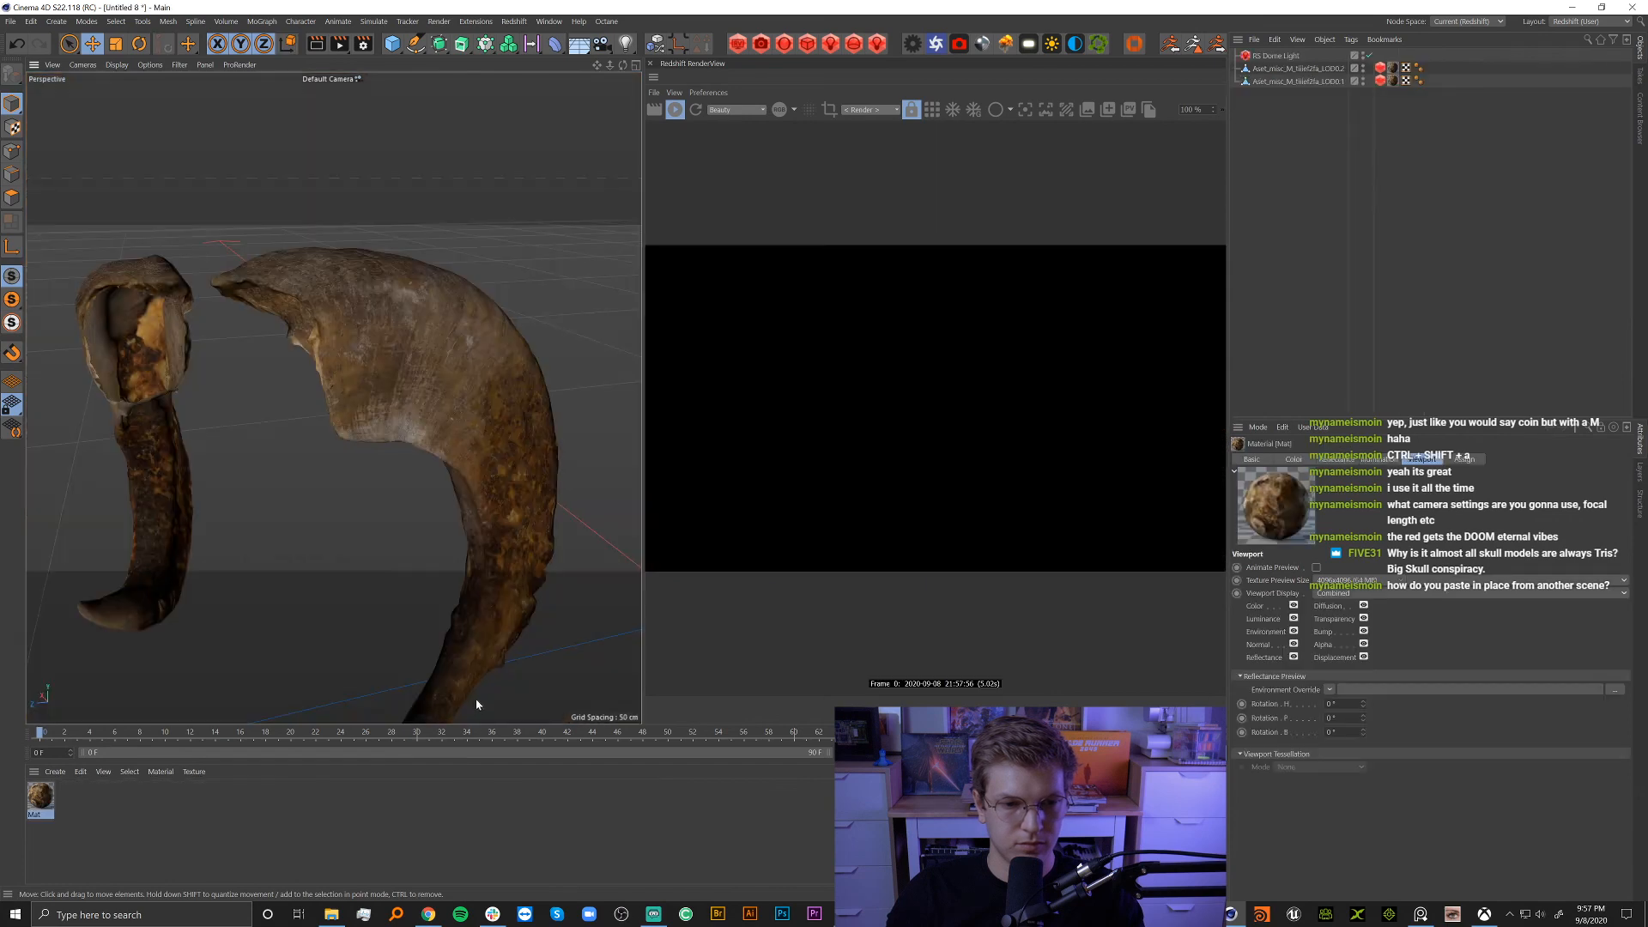
pyautogui.click(303, 808)
pyautogui.hotkey('ctrl', 'v')
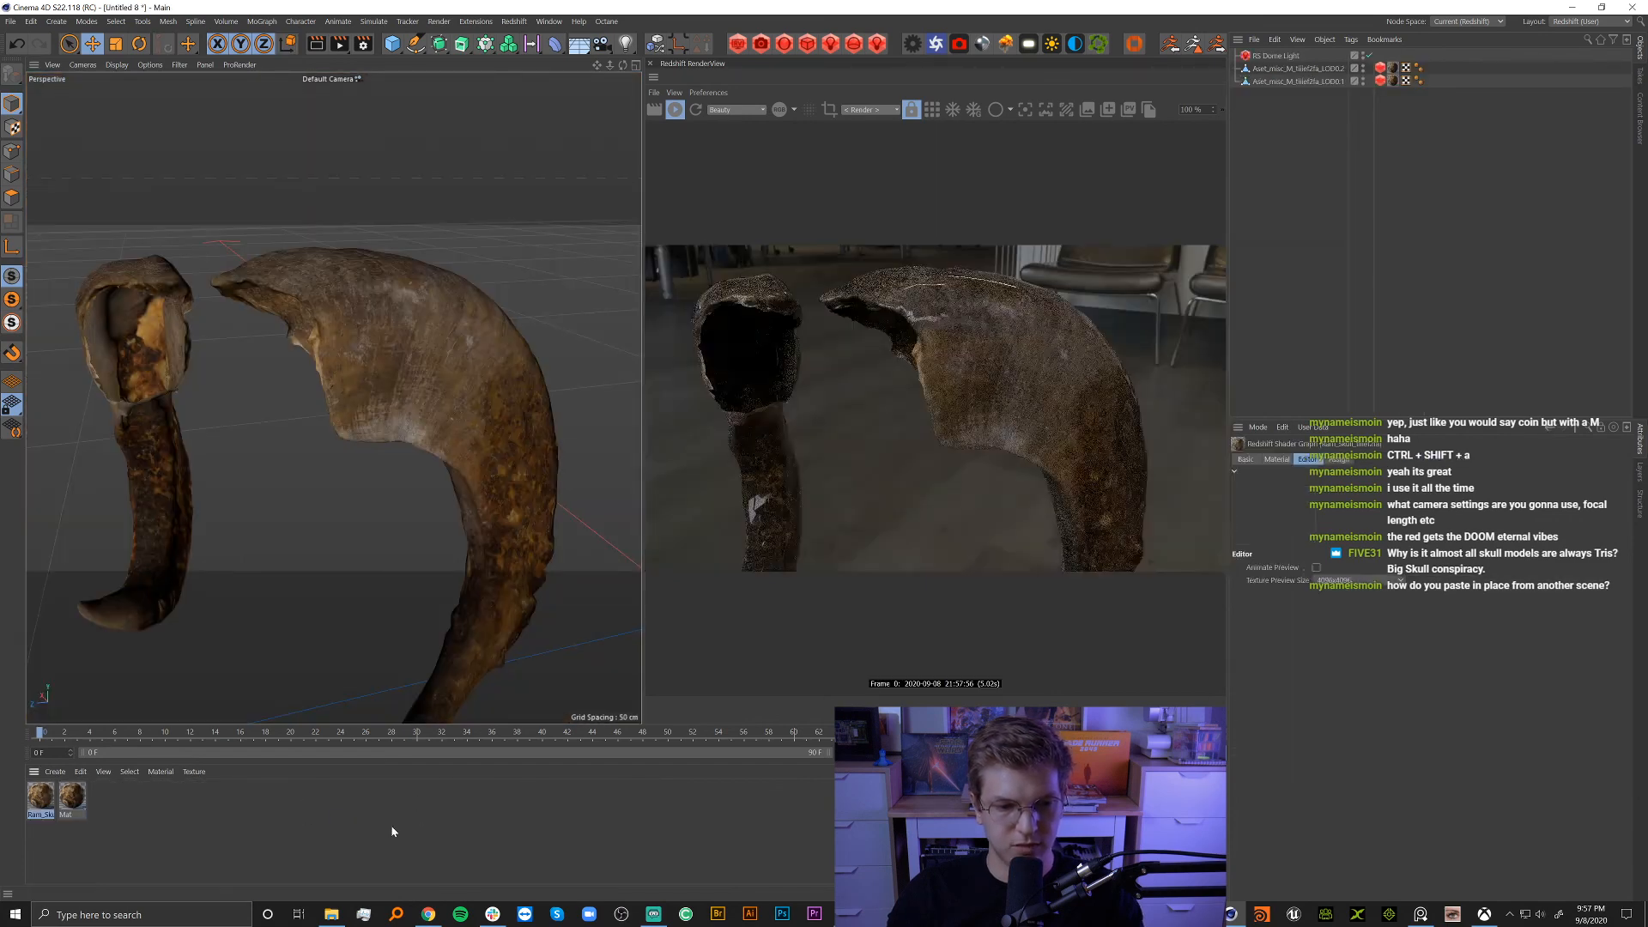
pyautogui.press('Delete')
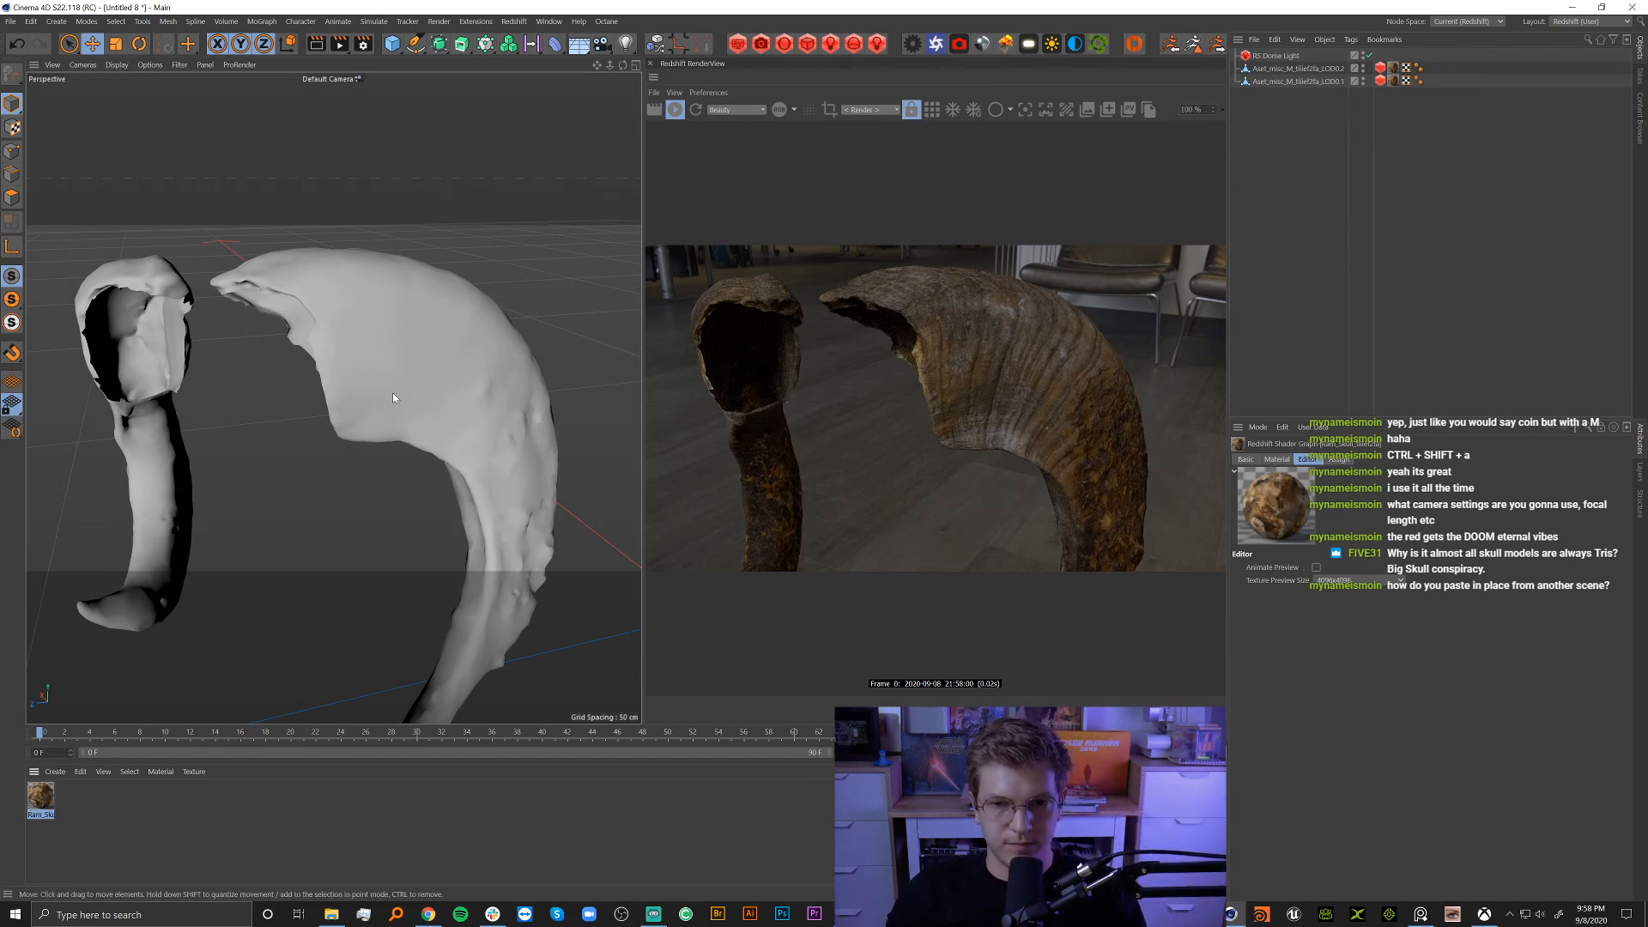
# Open the Ram_Skull material's shader graph and enlarge its window and node area.
pyautogui.keyDown('alt'); pyautogui.moveTo(393, 397); pyautogui.dragTo(372, 368); pyautogui.keyUp('alt')
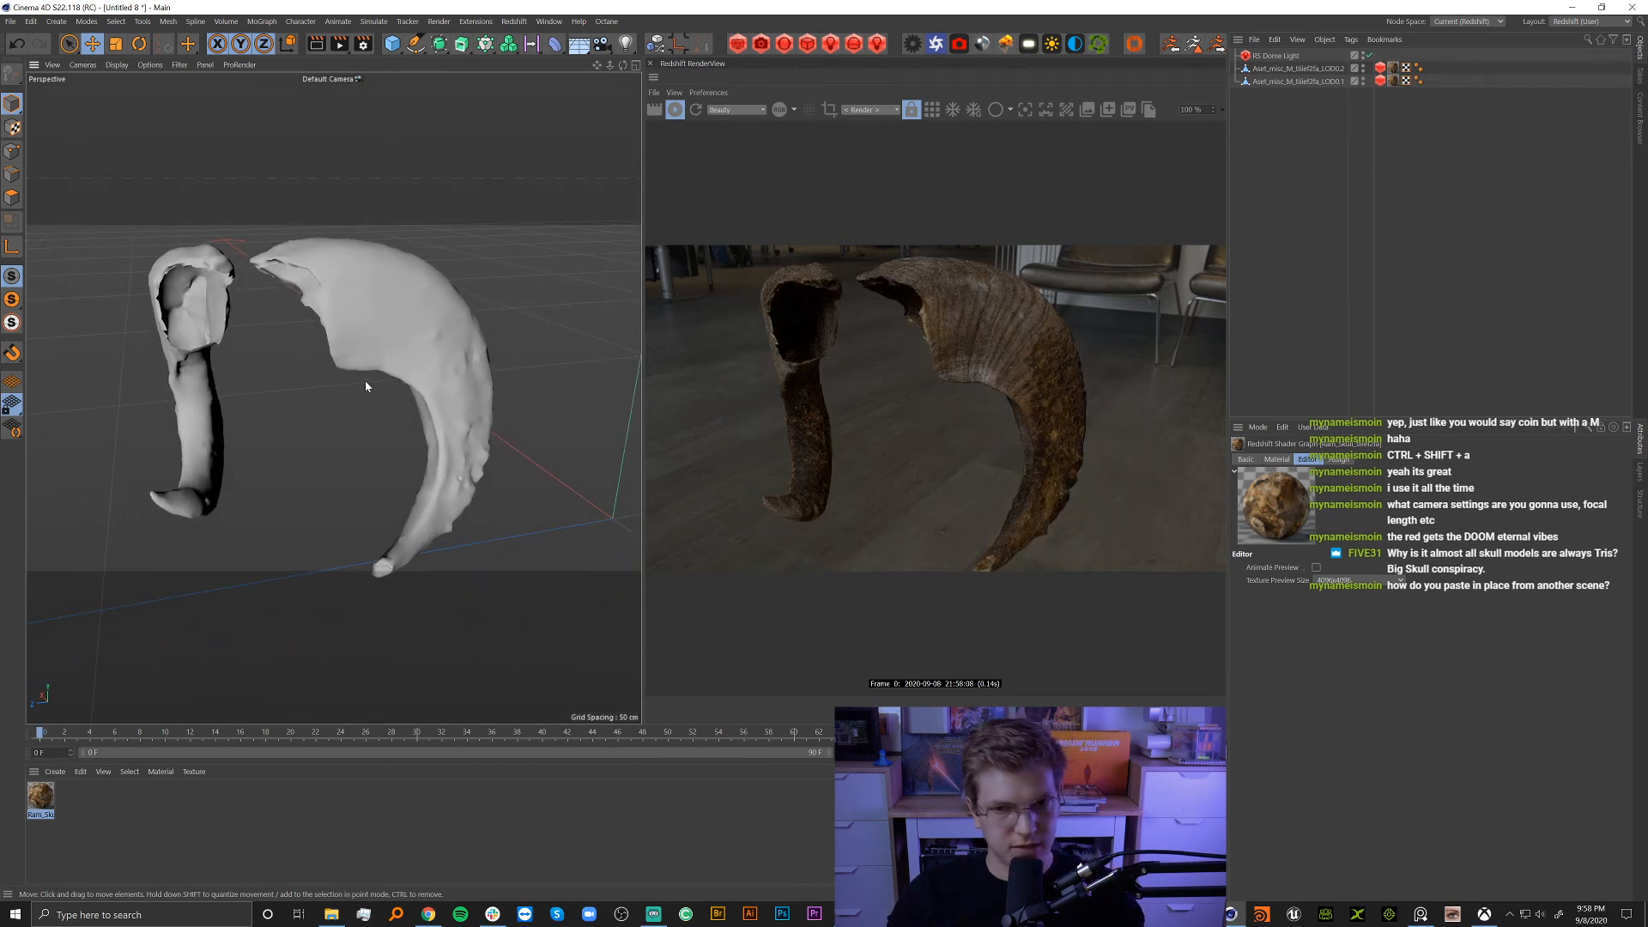
pyautogui.doubleClick(42, 797)
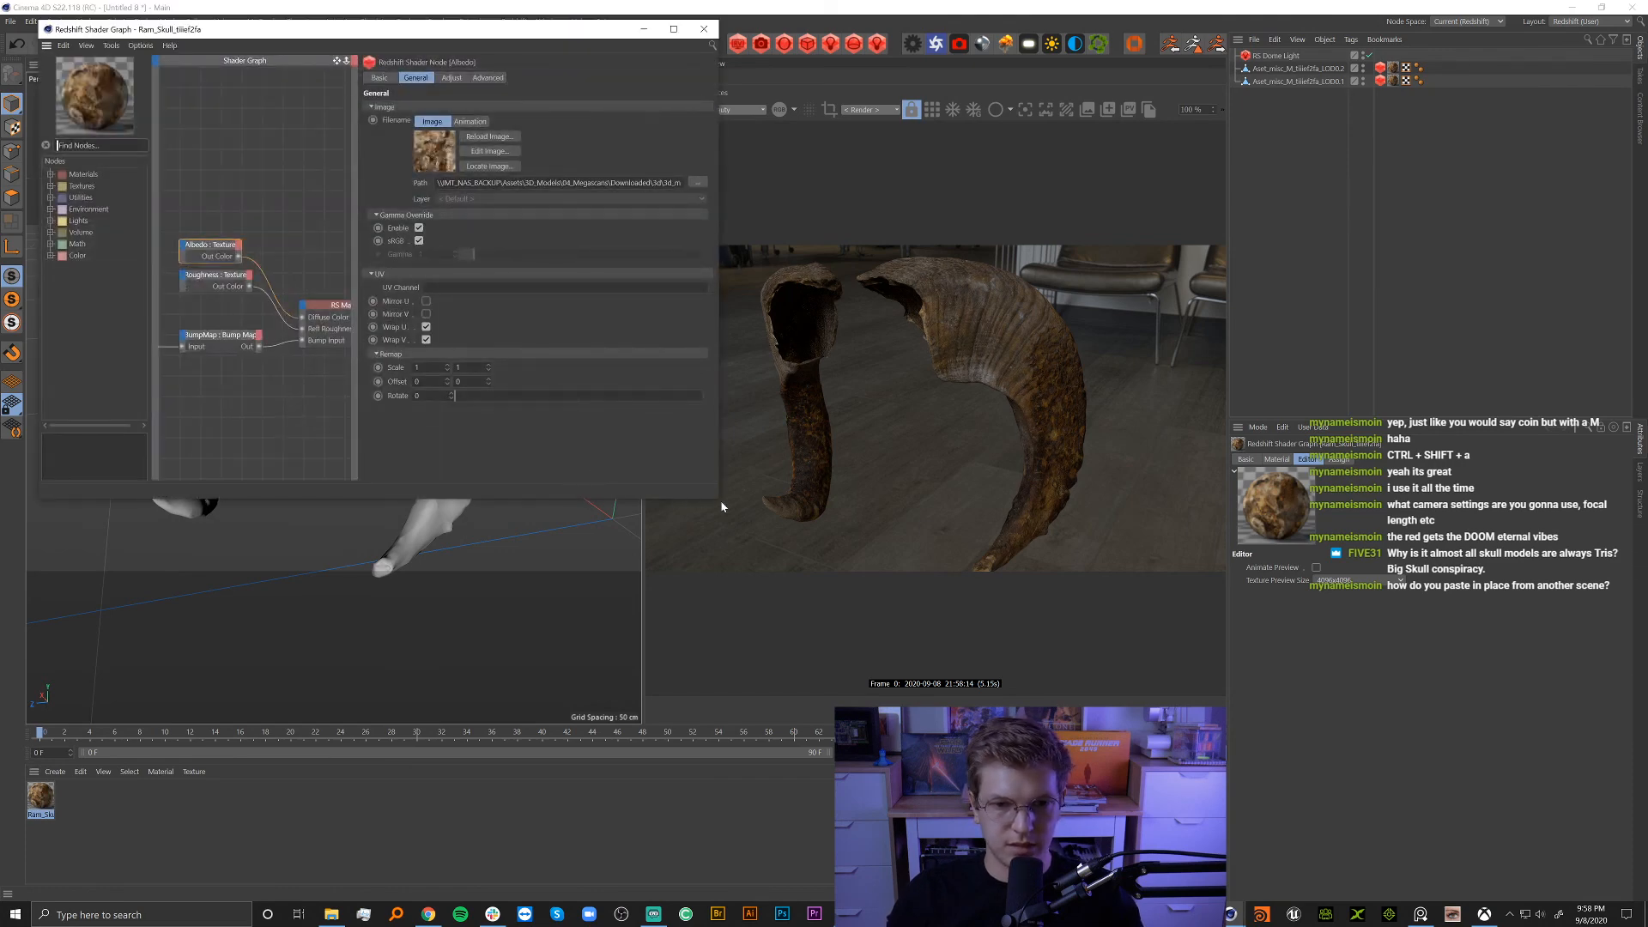
pyautogui.moveTo(720, 505); pyautogui.dragTo(793, 692)
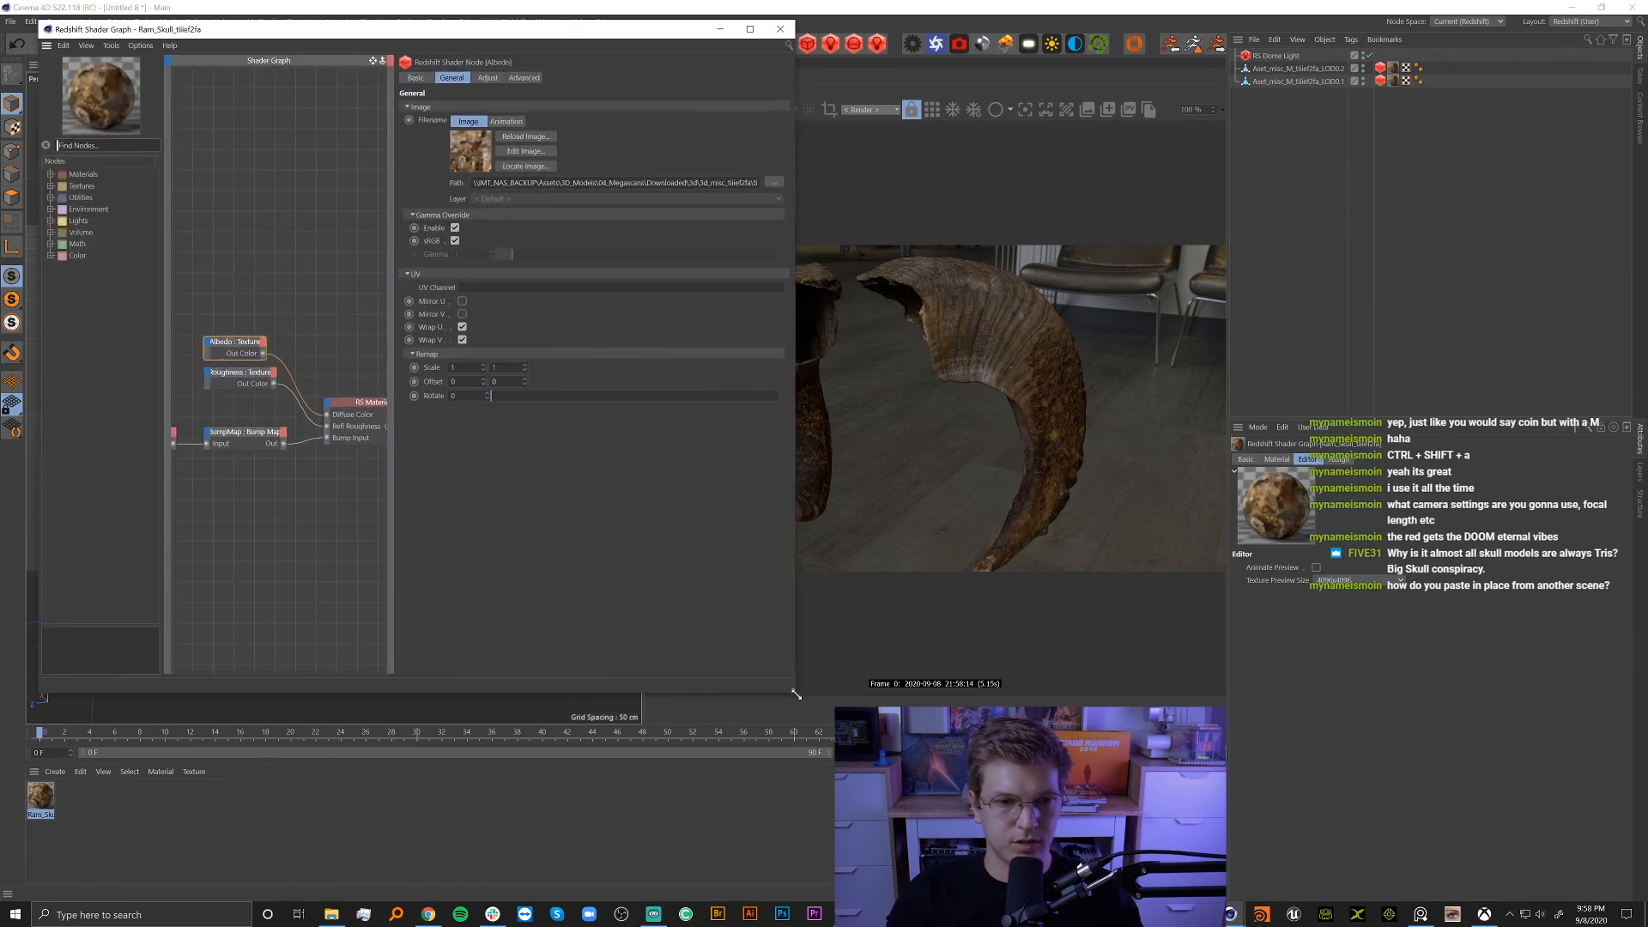
pyautogui.moveTo(454, 341); pyautogui.dragTo(605, 343)
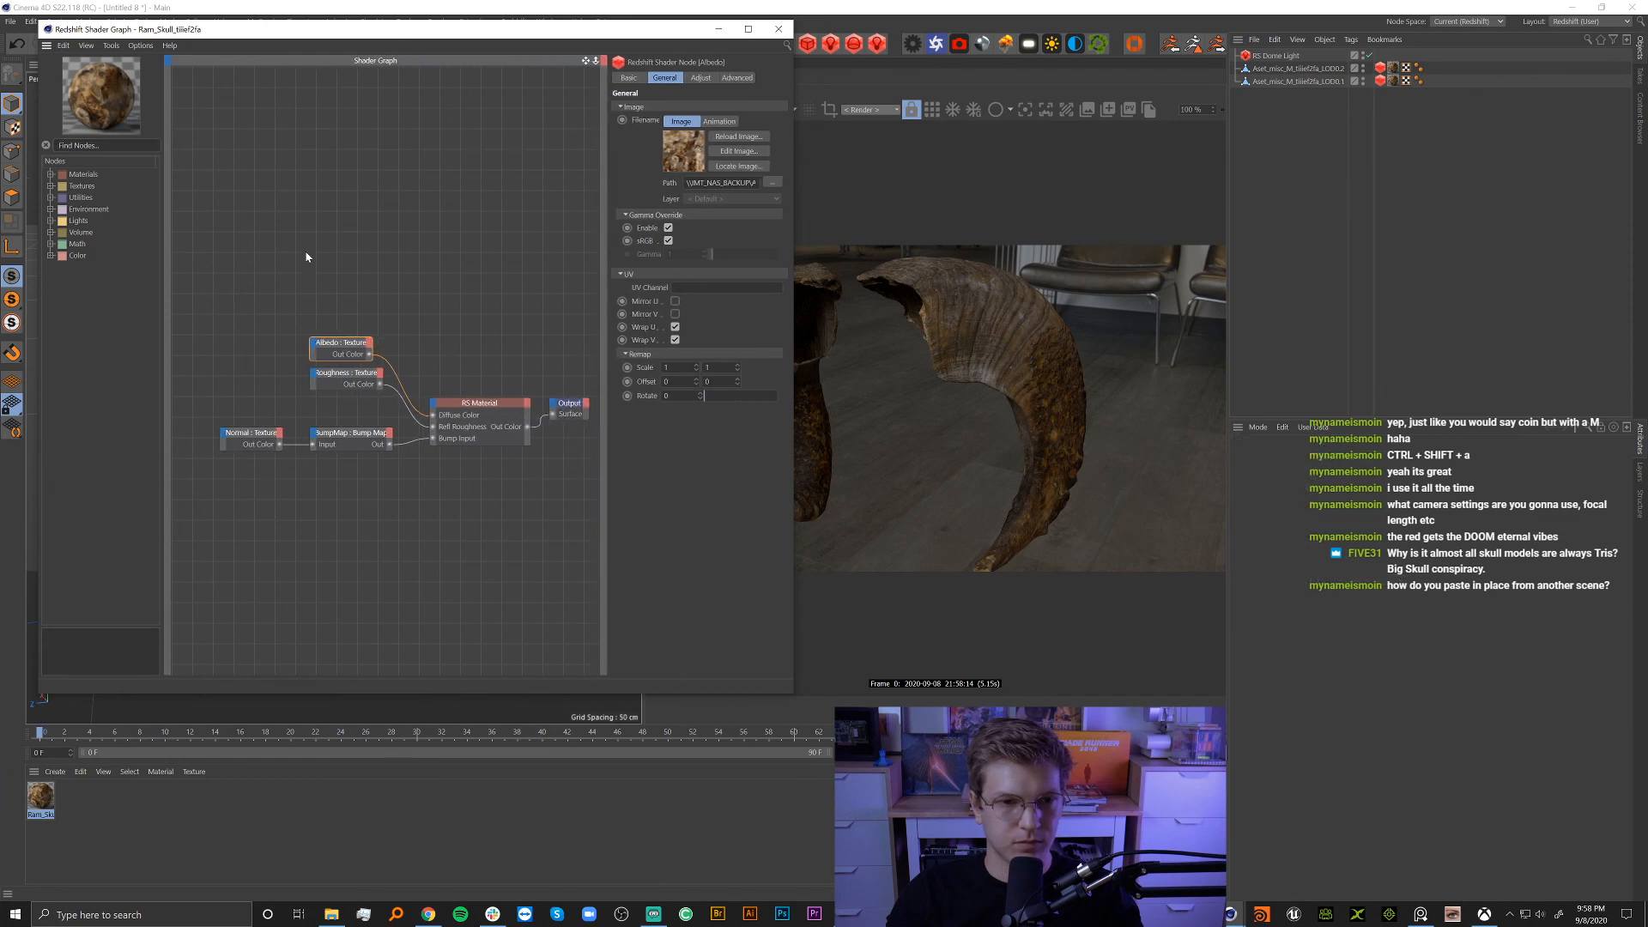
# Add an RS Ramp node and route the albedo texture through it into the material's diffuse color.
pyautogui.write('ramp')
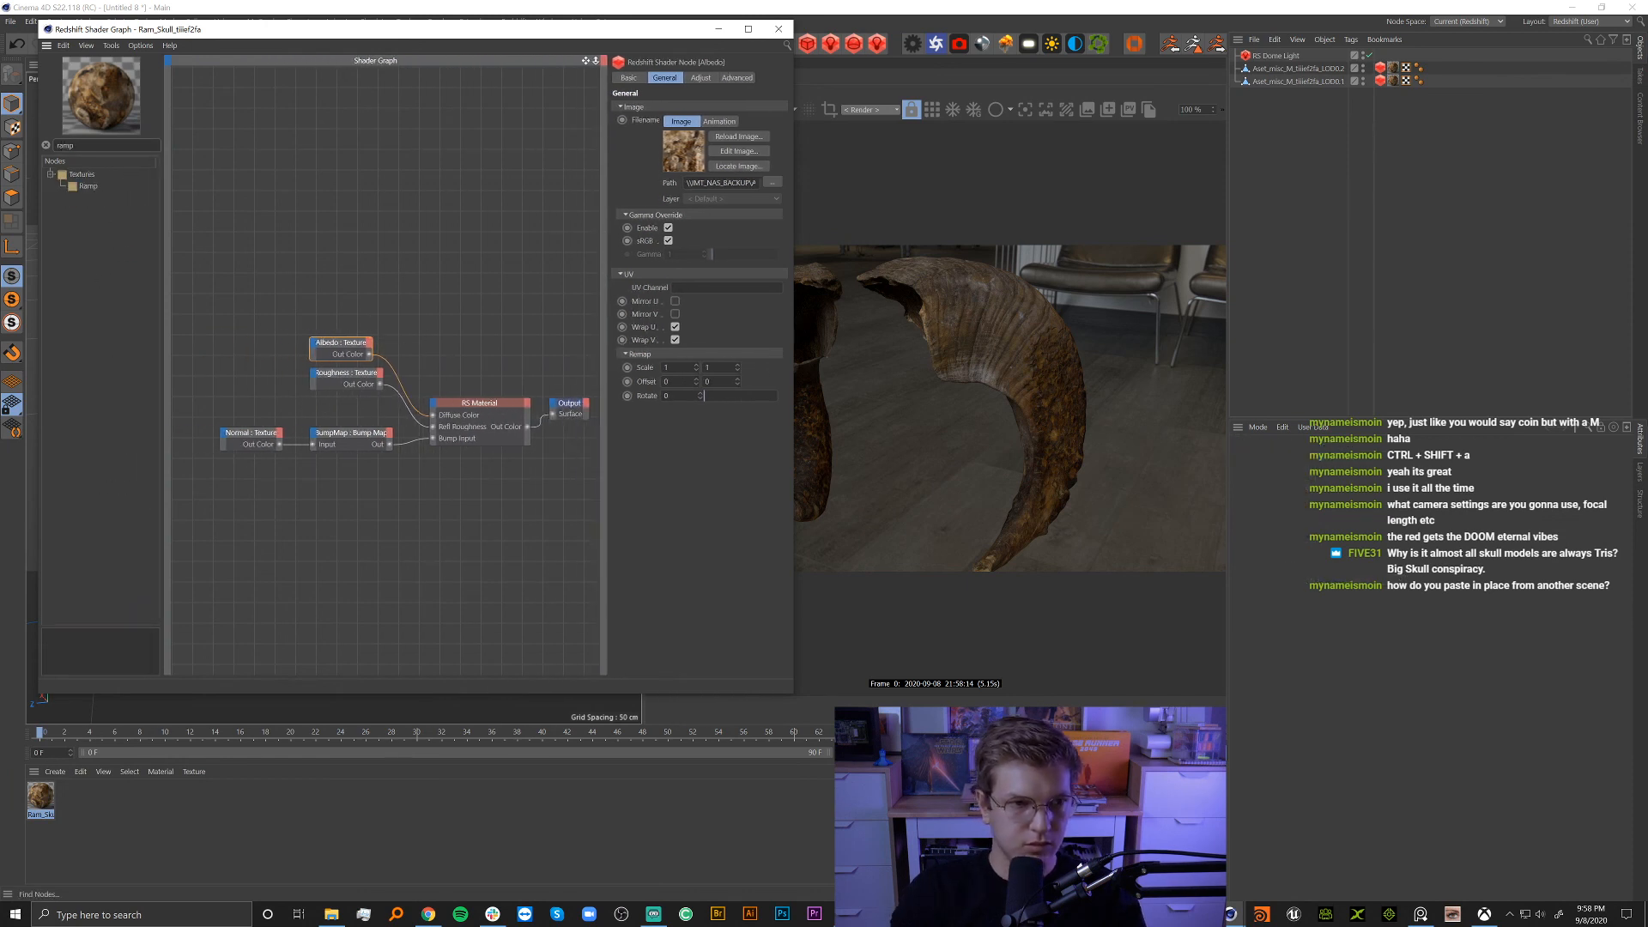
pyautogui.press('Return')
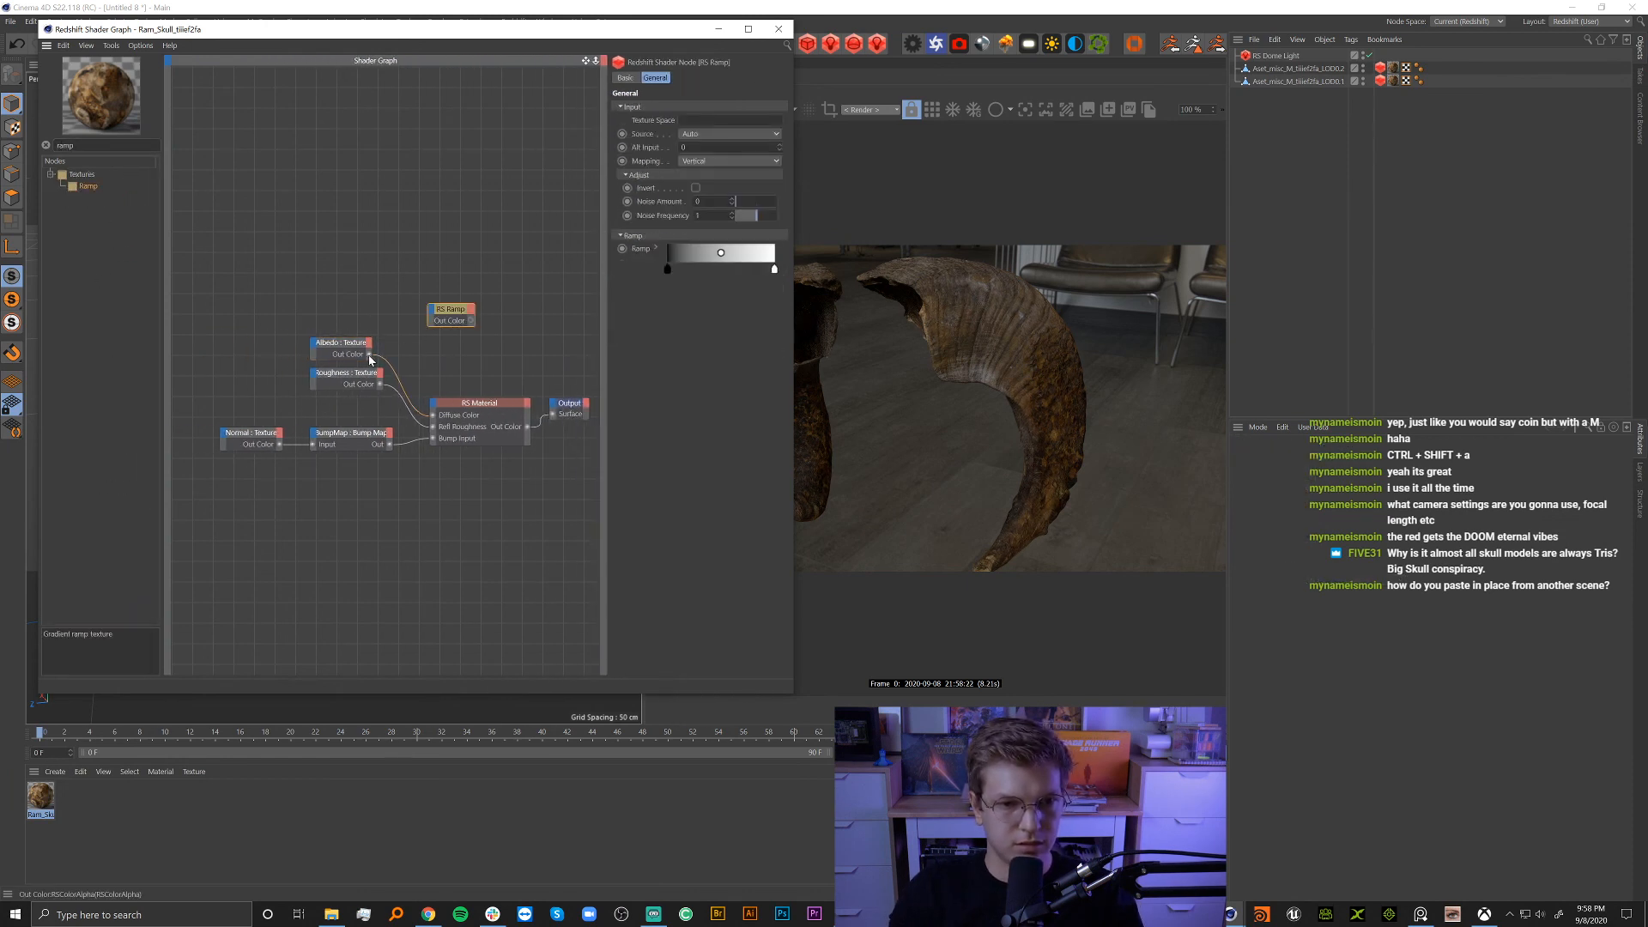
pyautogui.moveTo(370, 353); pyautogui.dragTo(433, 415)
pyautogui.click(507, 317)
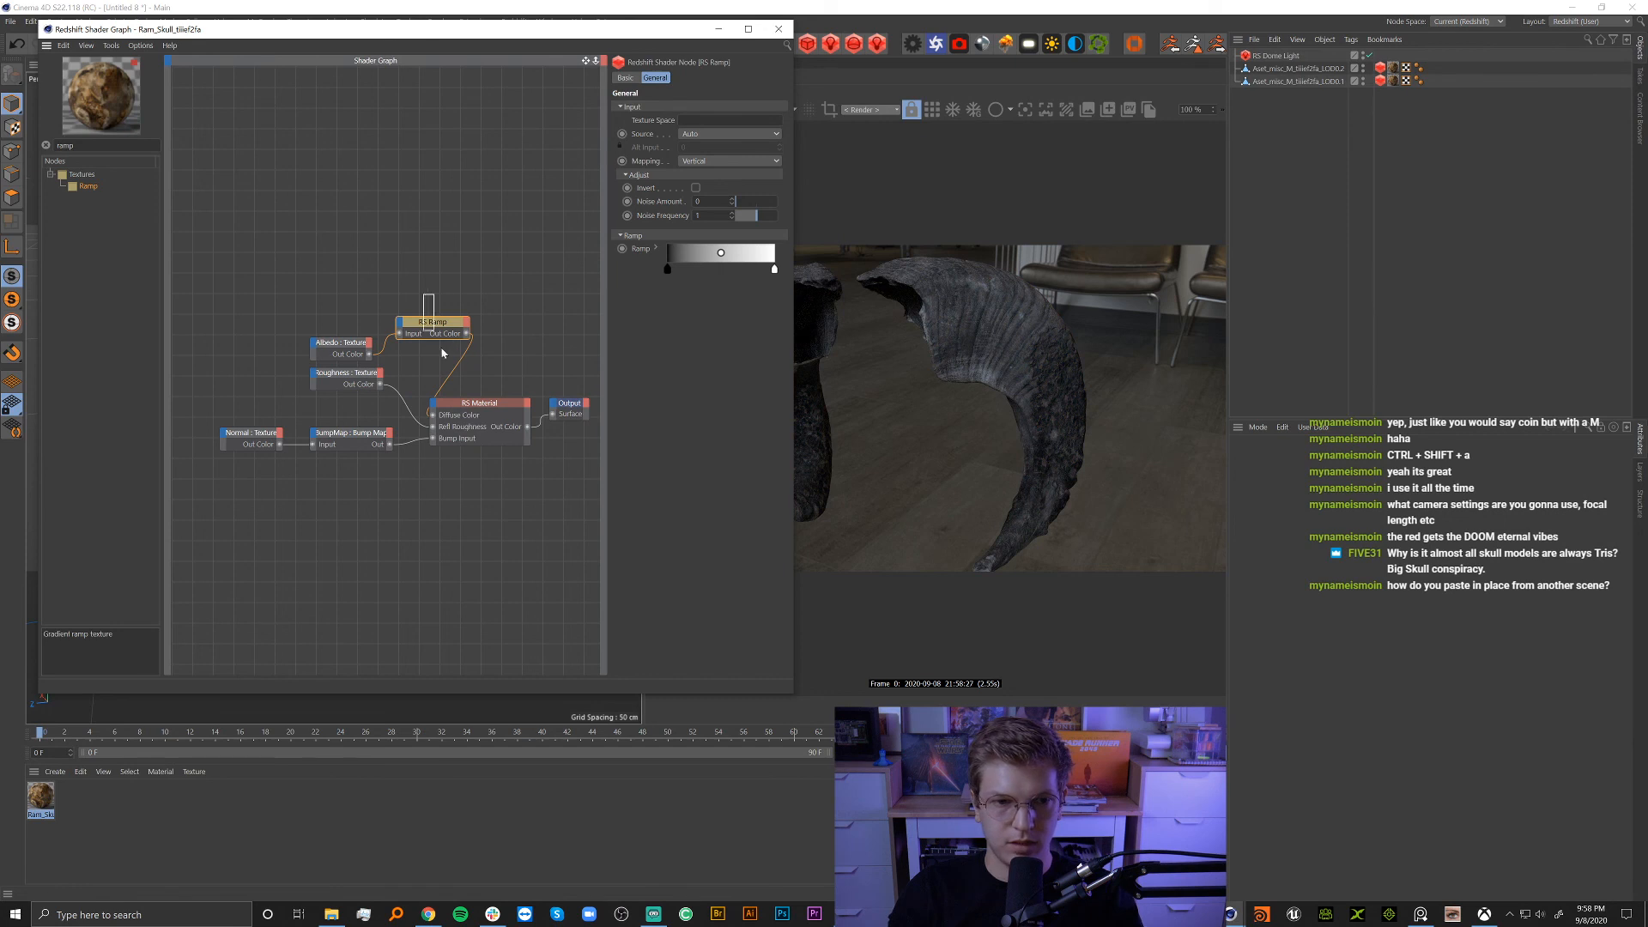
# Darken the albedo ramp's white end knot to a neutral grey of RGB 92, 92, 92.
pyautogui.moveTo(494, 36); pyautogui.dragTo(308, 81)
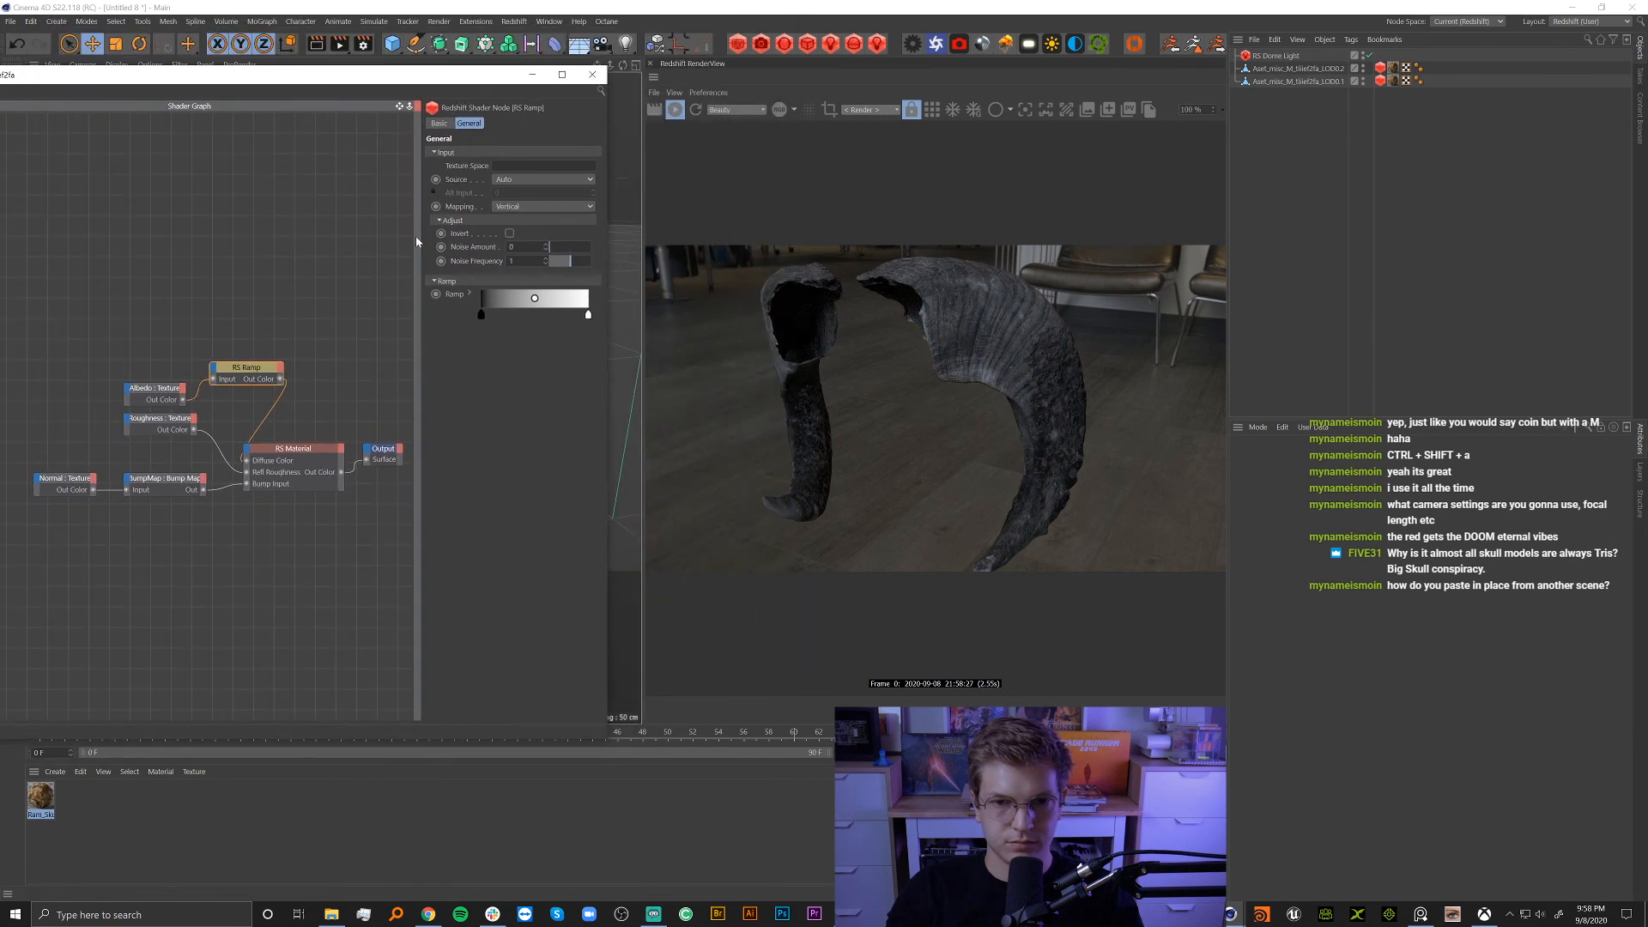
pyautogui.doubleClick(588, 315)
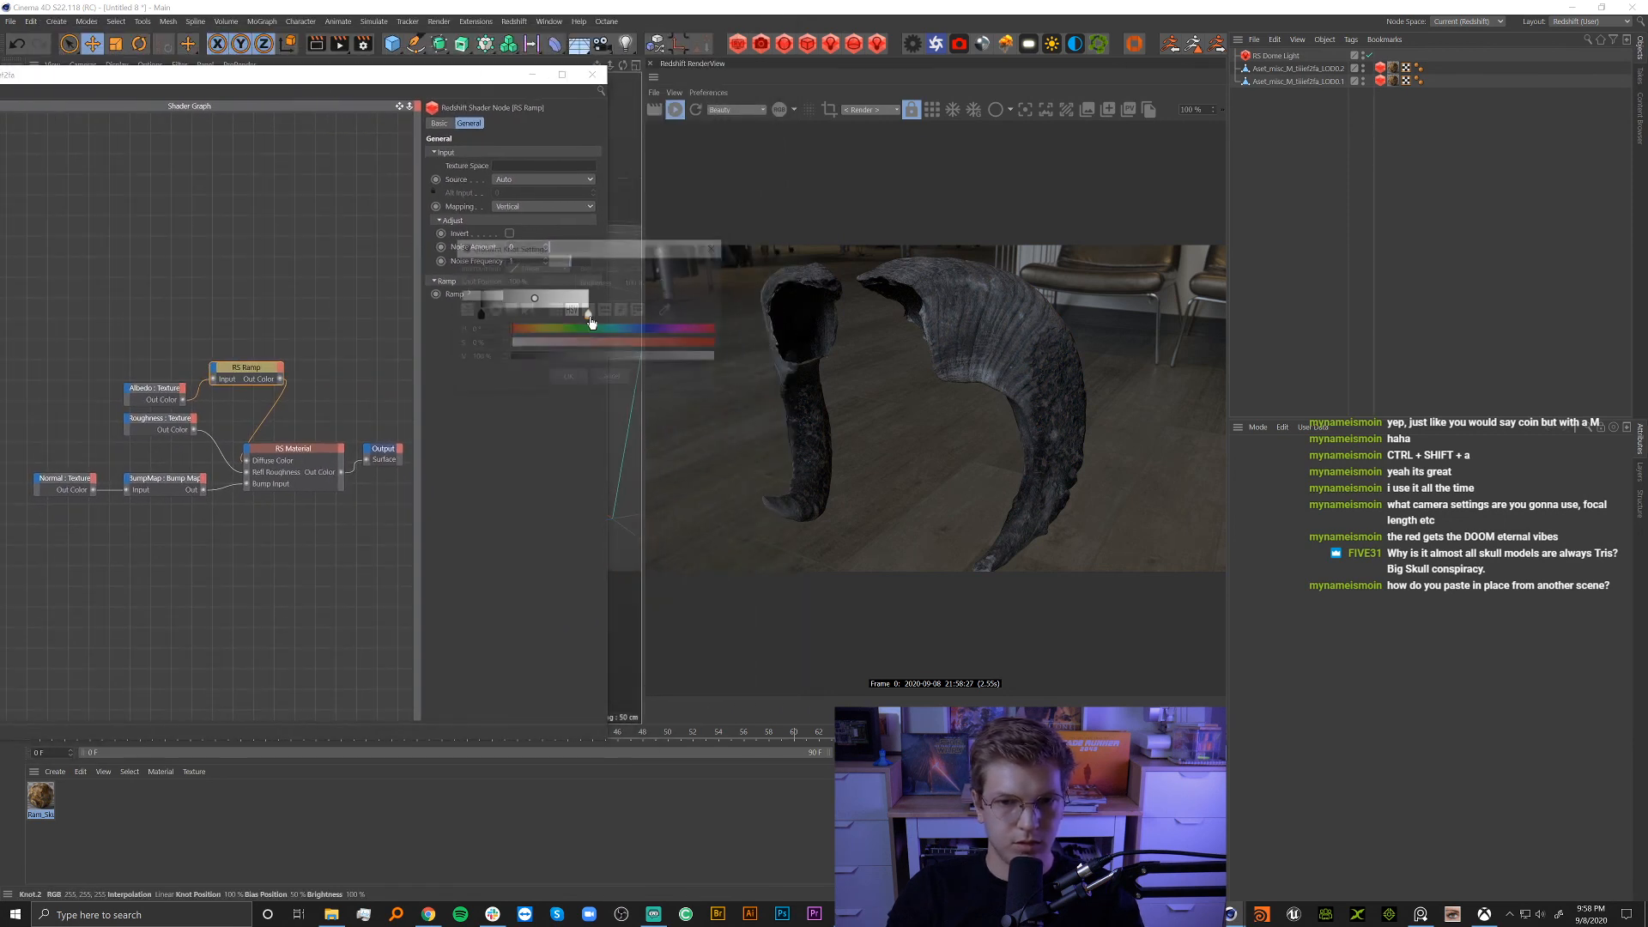
pyautogui.click(631, 357)
pyautogui.click(568, 378)
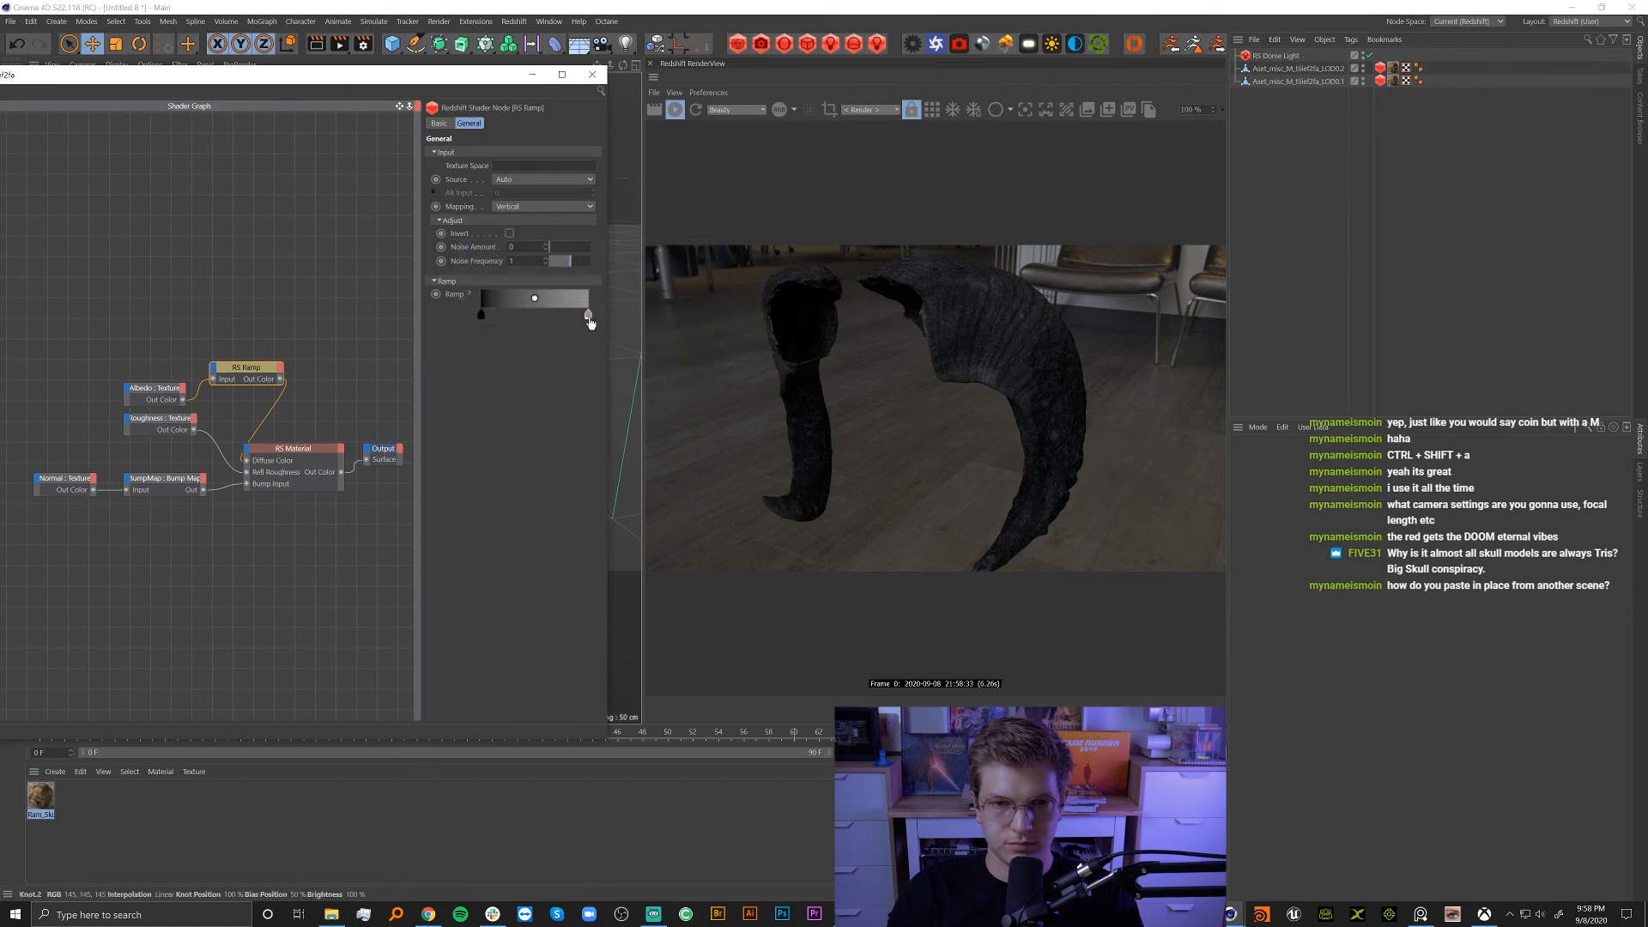
pyautogui.doubleClick(584, 314)
pyautogui.click(607, 355)
pyautogui.click(566, 378)
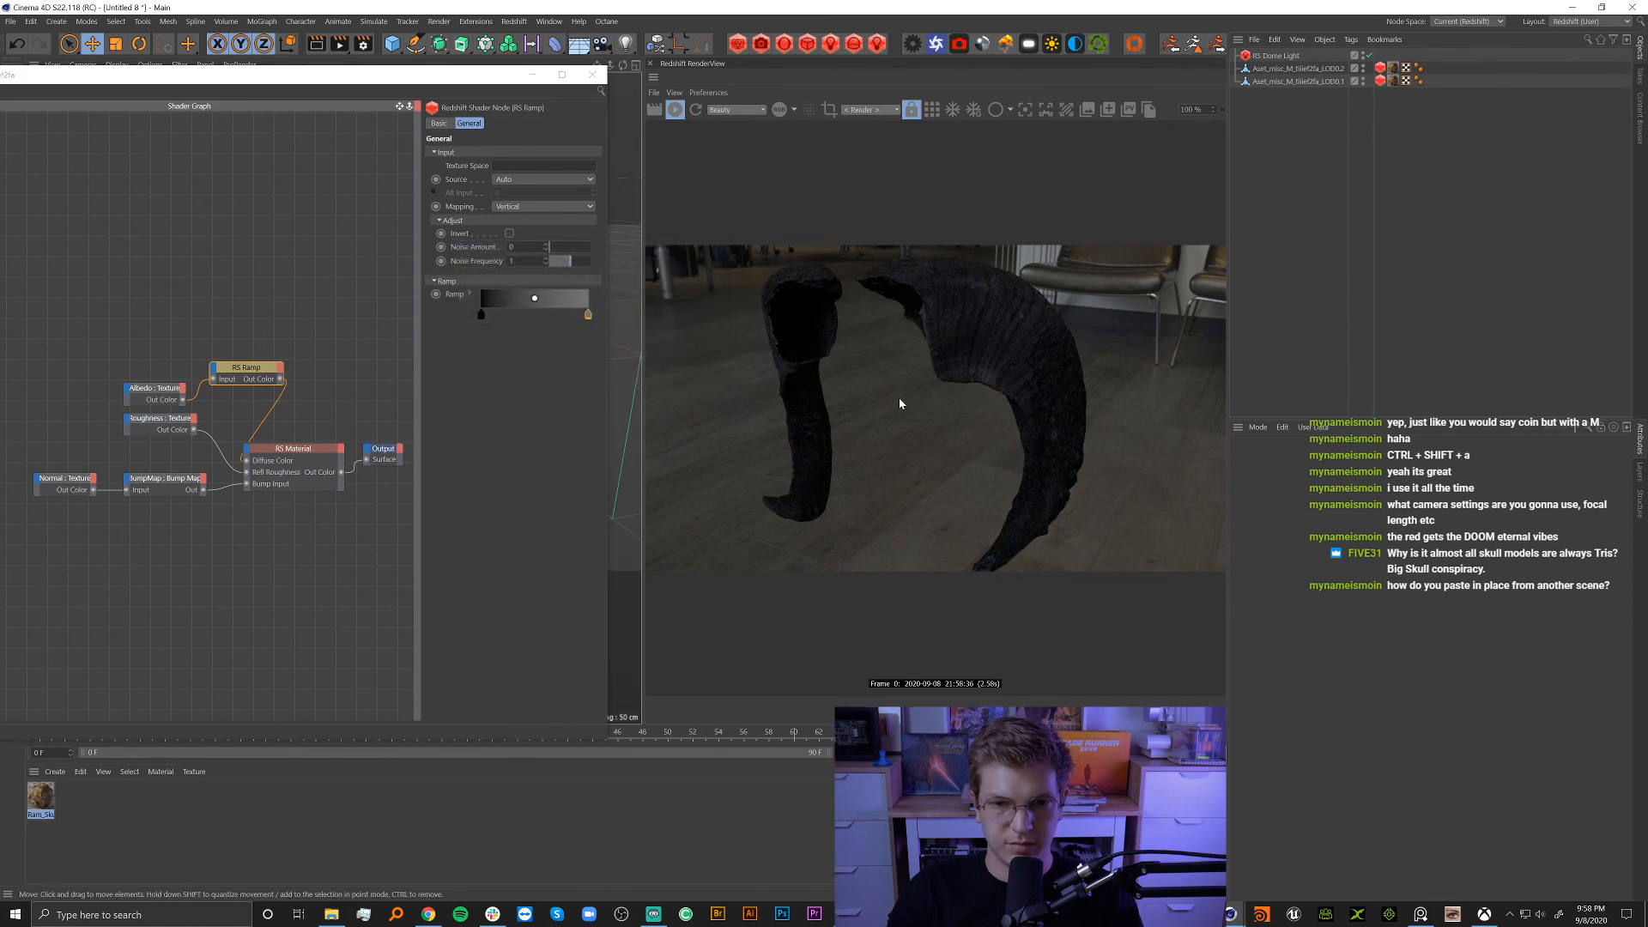
pyautogui.doubleClick(588, 316)
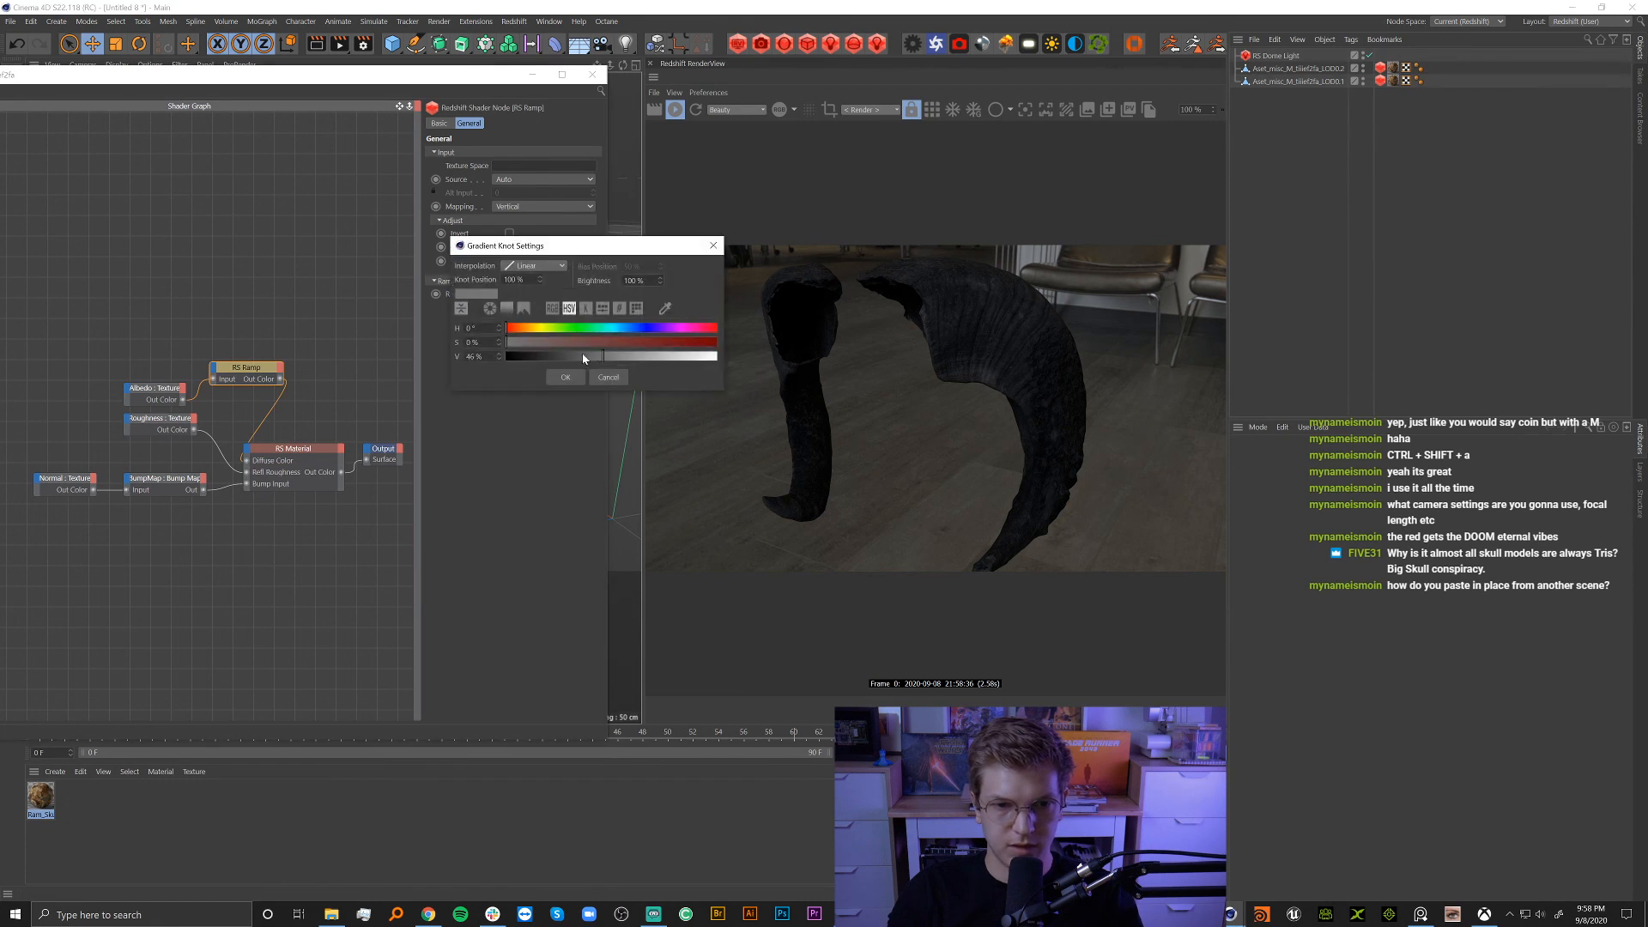
pyautogui.click(566, 376)
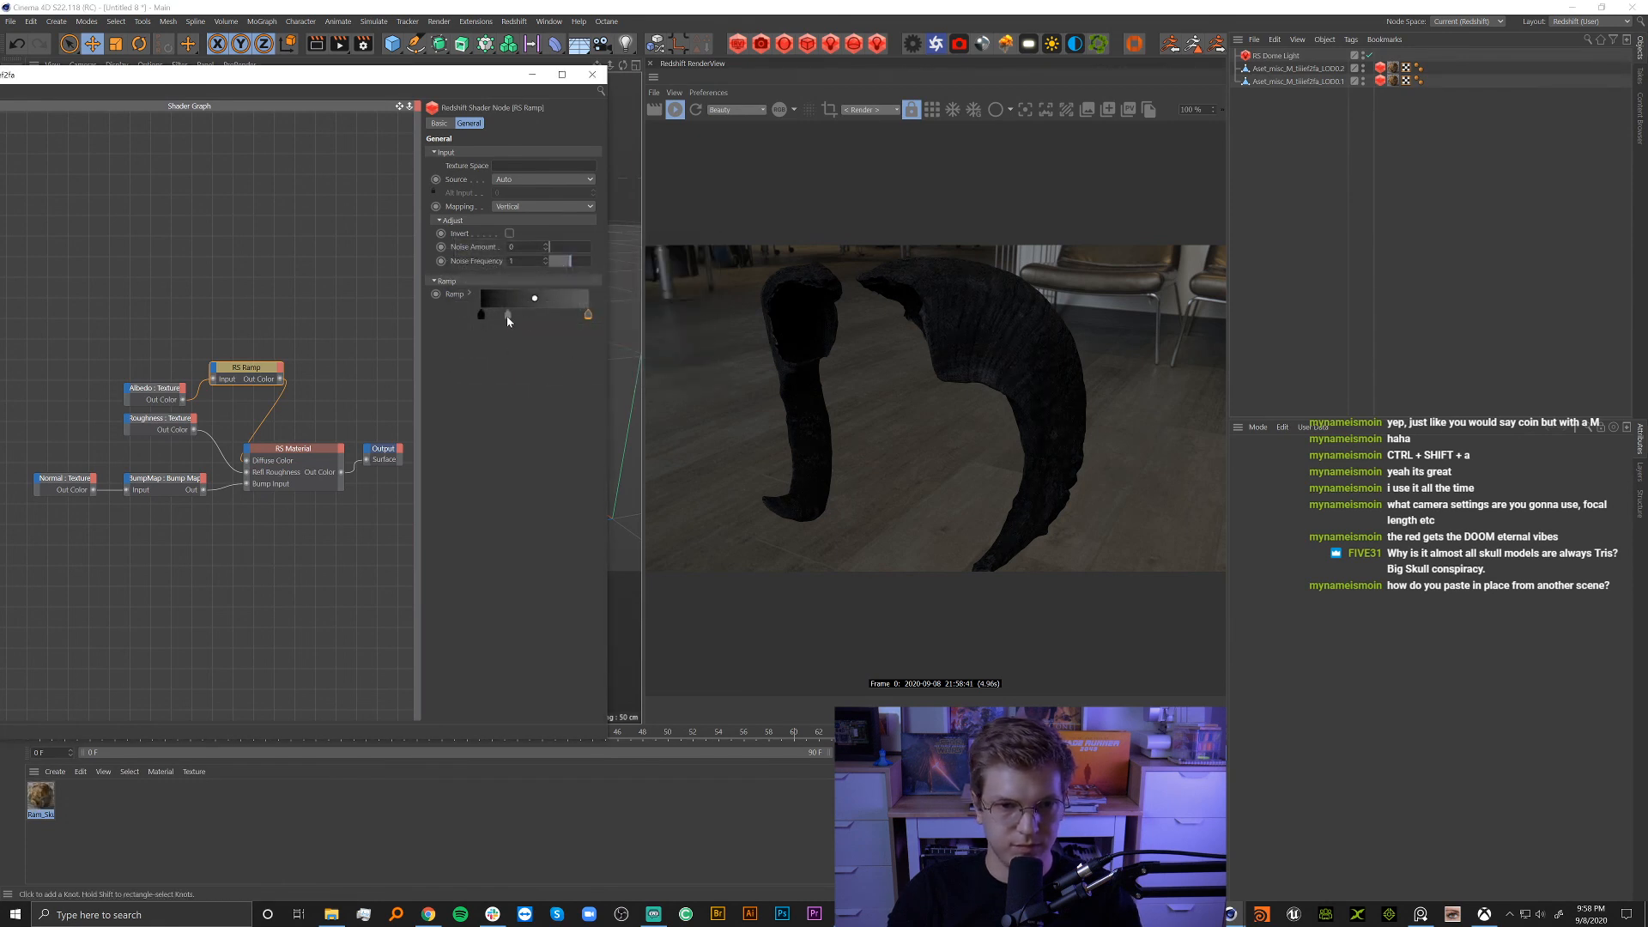
# Move the grey knot to about the middle of the ramp and set the black start knot's brightness value to 3%.
pyautogui.moveTo(589, 319); pyautogui.dragTo(537, 319)
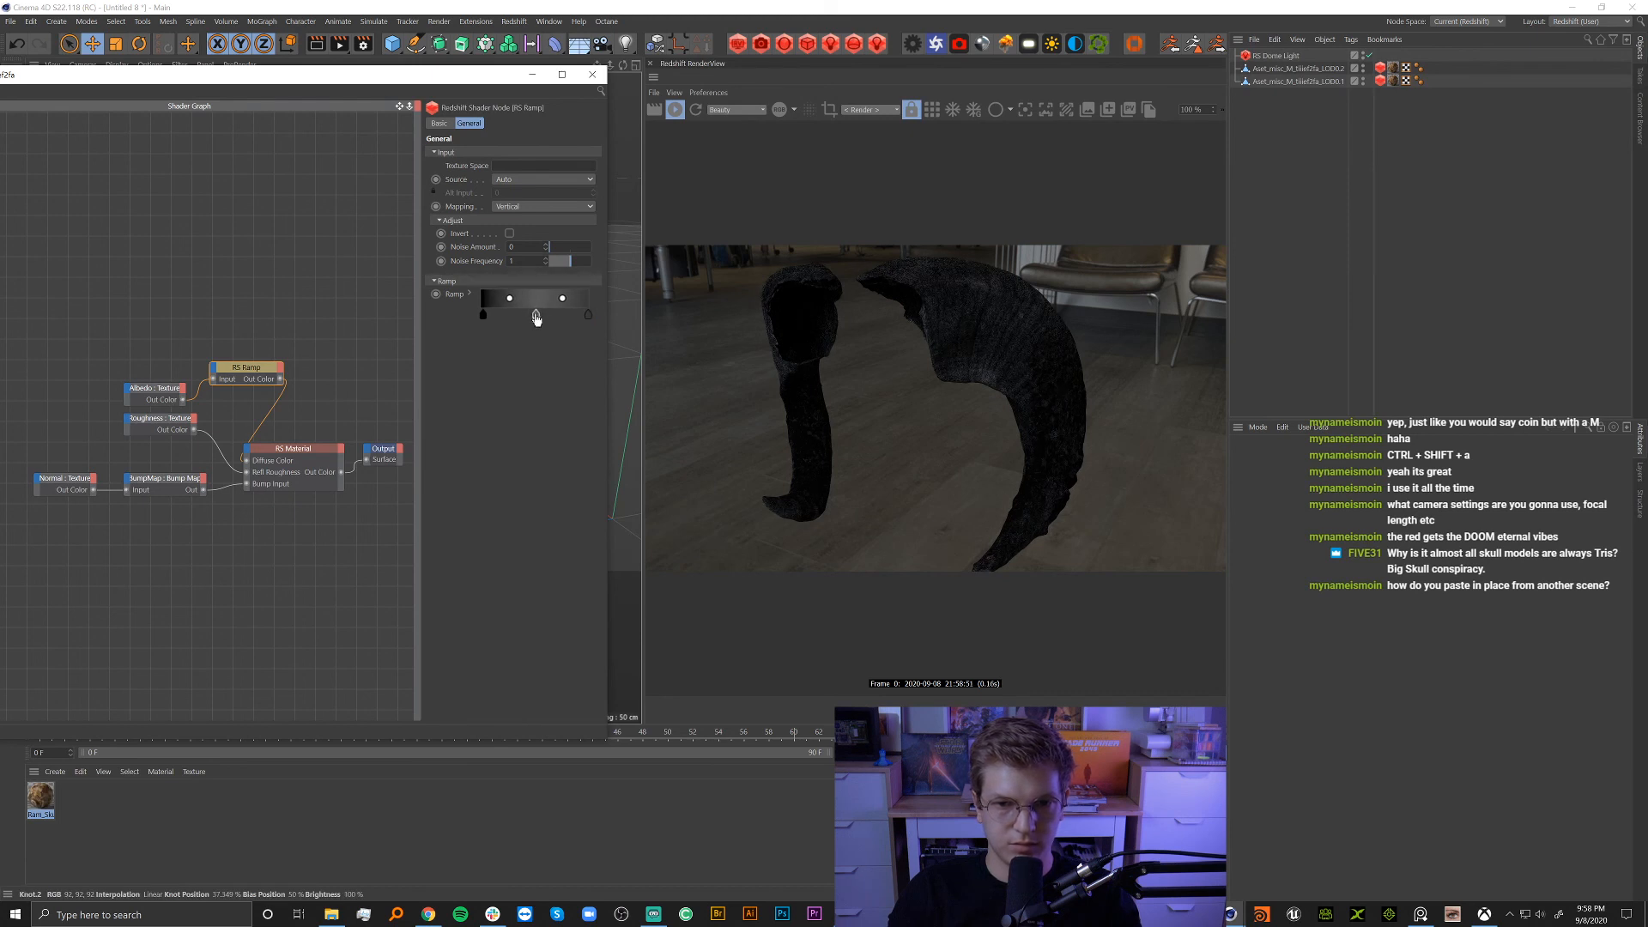
pyautogui.click(481, 316)
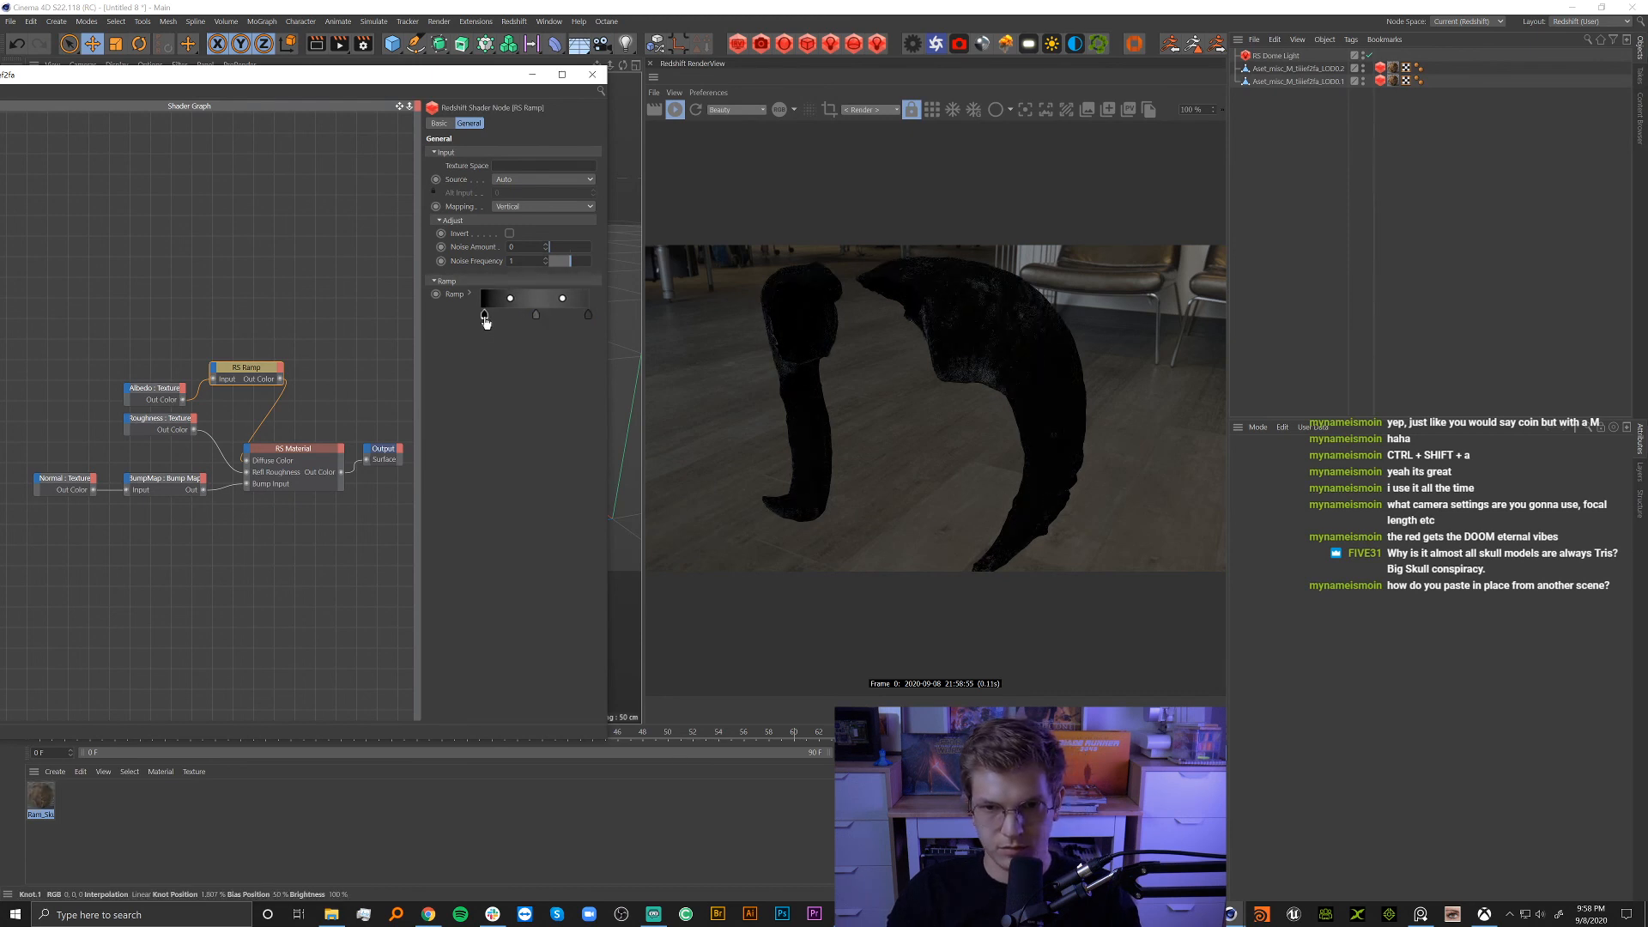
pyautogui.doubleClick(482, 316)
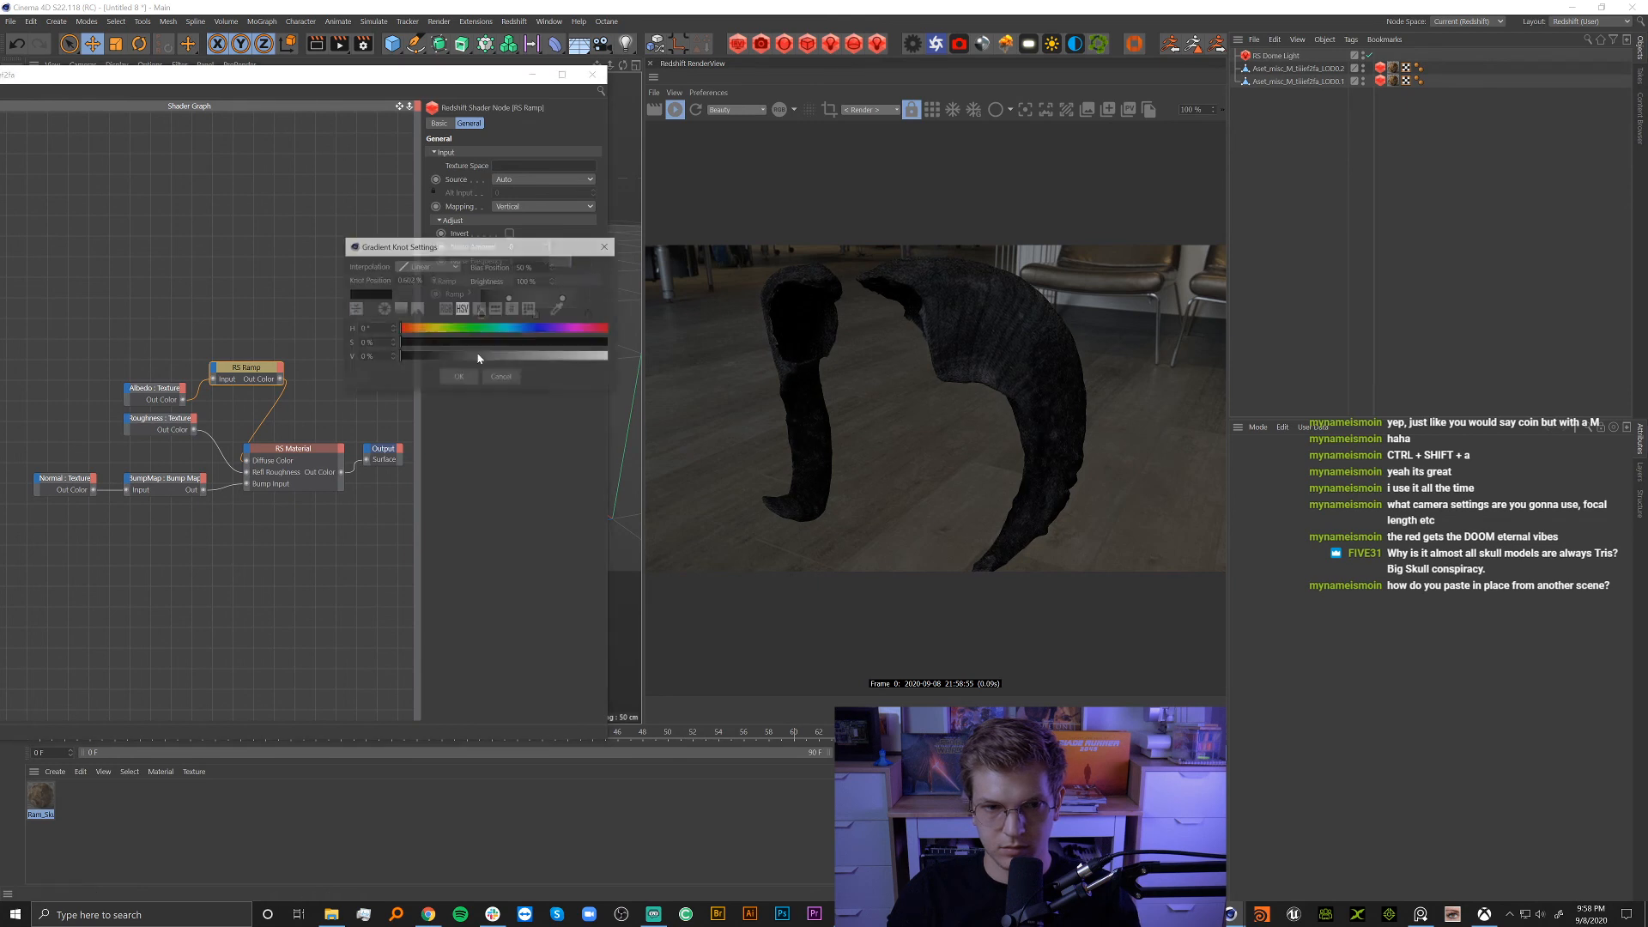
pyautogui.click(407, 359)
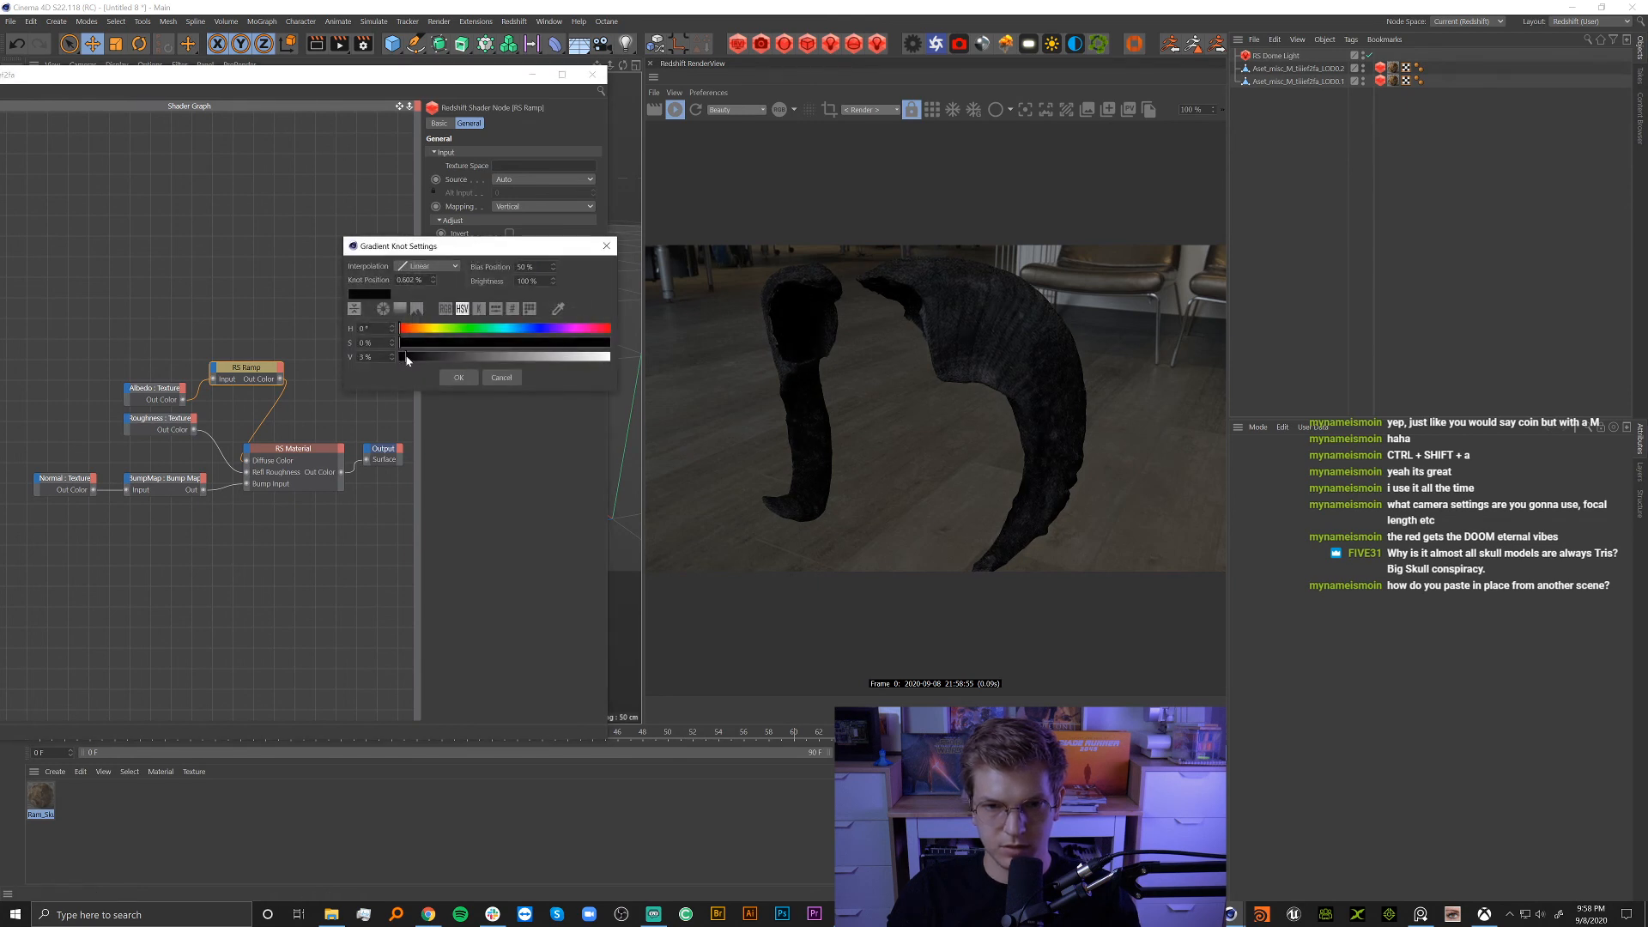
pyautogui.click(462, 378)
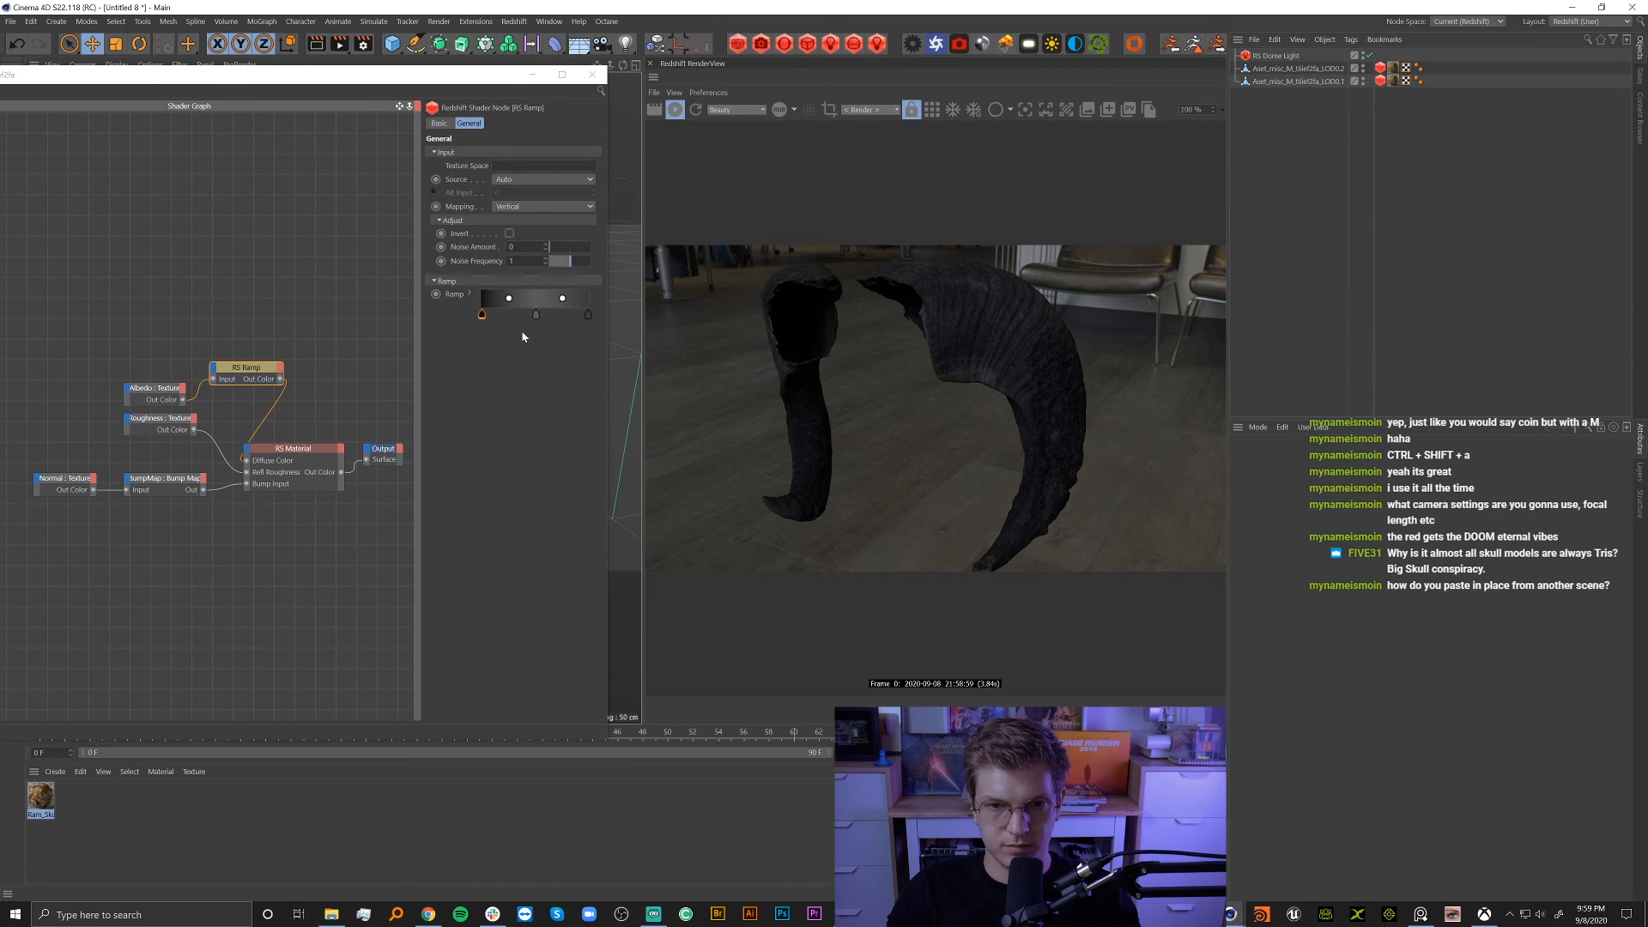
# Move the albedo, ramp and roughness nodes away from the RS Material node, and view the horns from another side.
pyautogui.moveTo(130, 358); pyautogui.dragTo(191, 375)
pyautogui.click(225, 353)
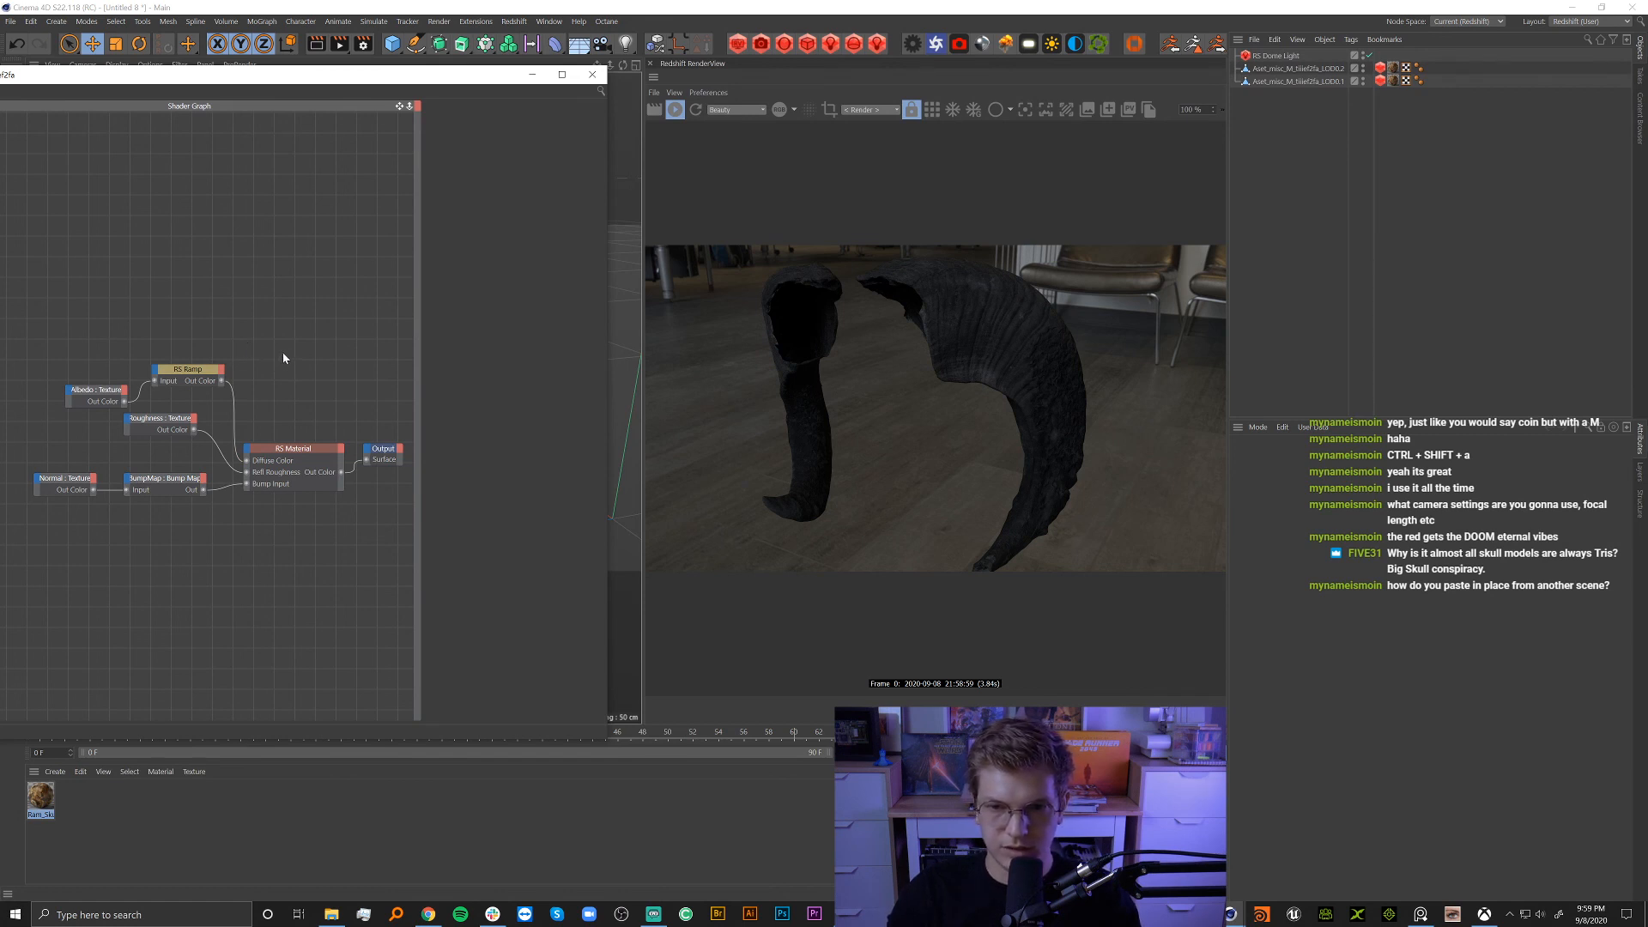
pyautogui.moveTo(394, 68); pyautogui.dragTo(453, 369)
pyautogui.keyDown('alt'); pyautogui.moveTo(381, 316); pyautogui.dragTo(466, 286); pyautogui.keyUp('alt')
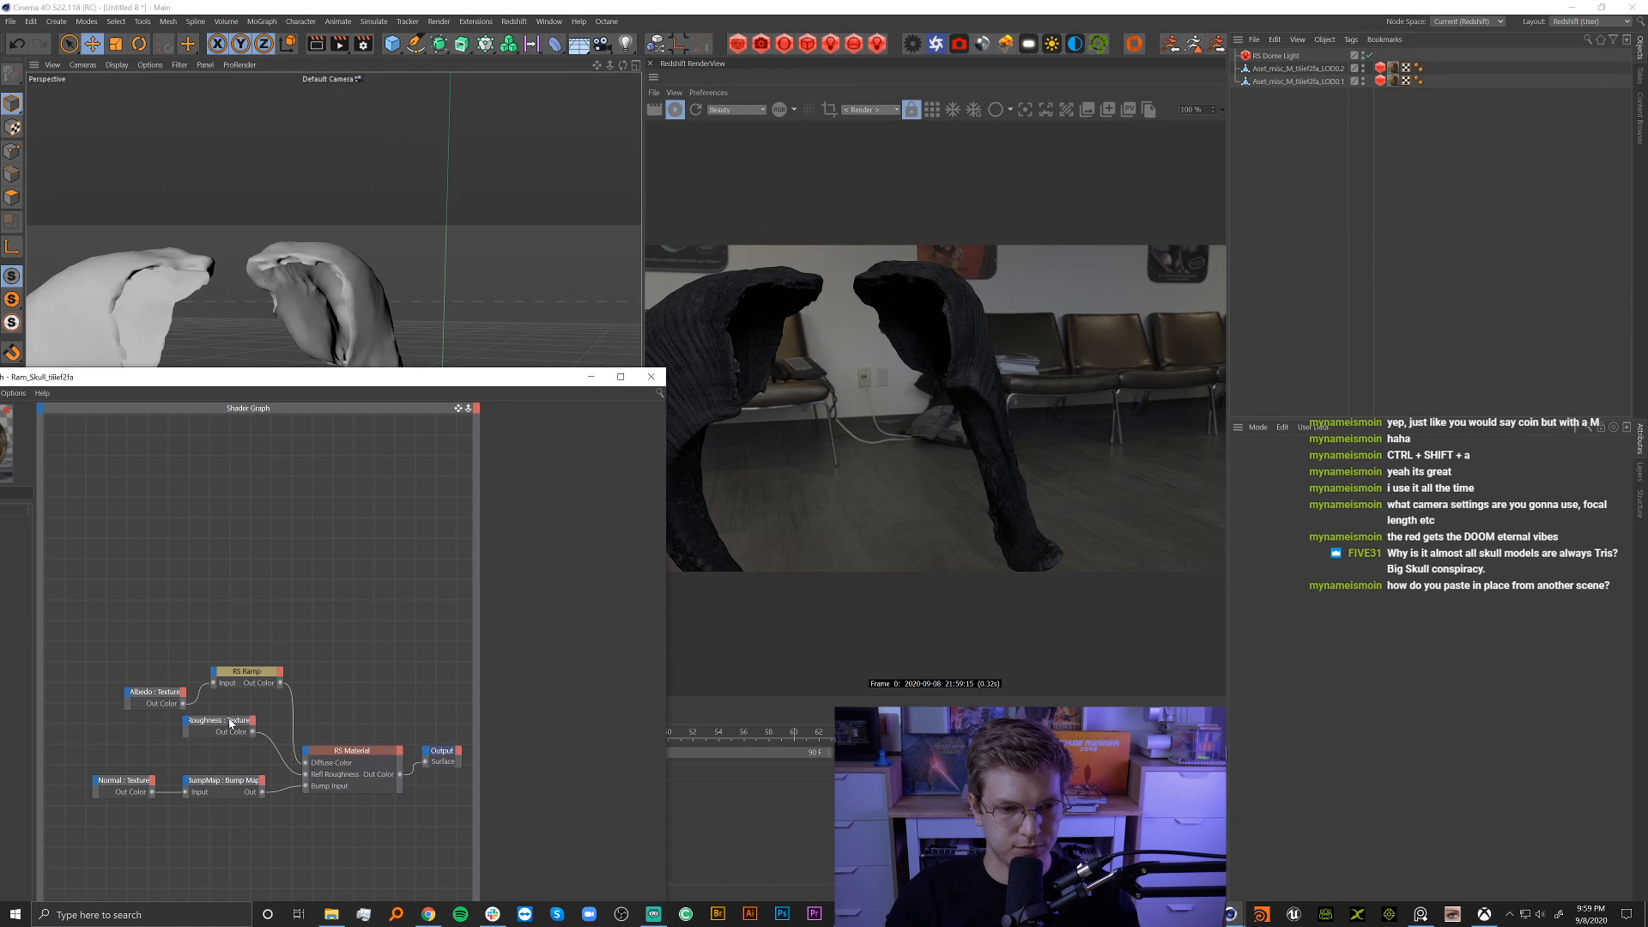
pyautogui.moveTo(190, 731); pyautogui.dragTo(122, 738)
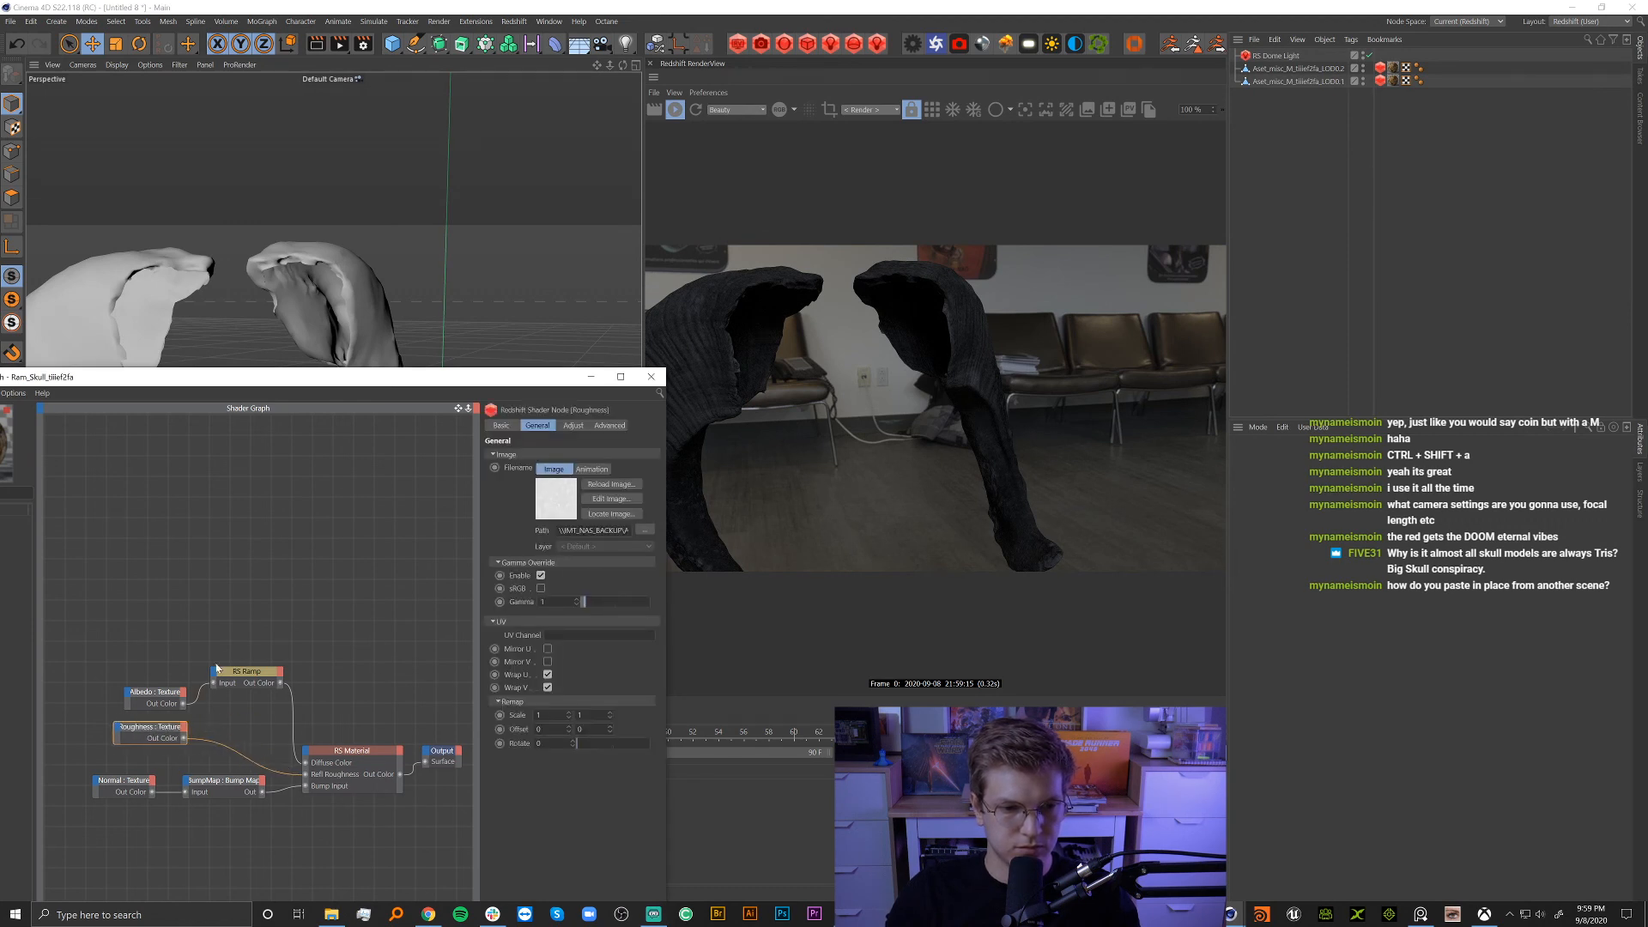
pyautogui.click(249, 675)
pyautogui.moveTo(178, 379); pyautogui.dragTo(273, 325)
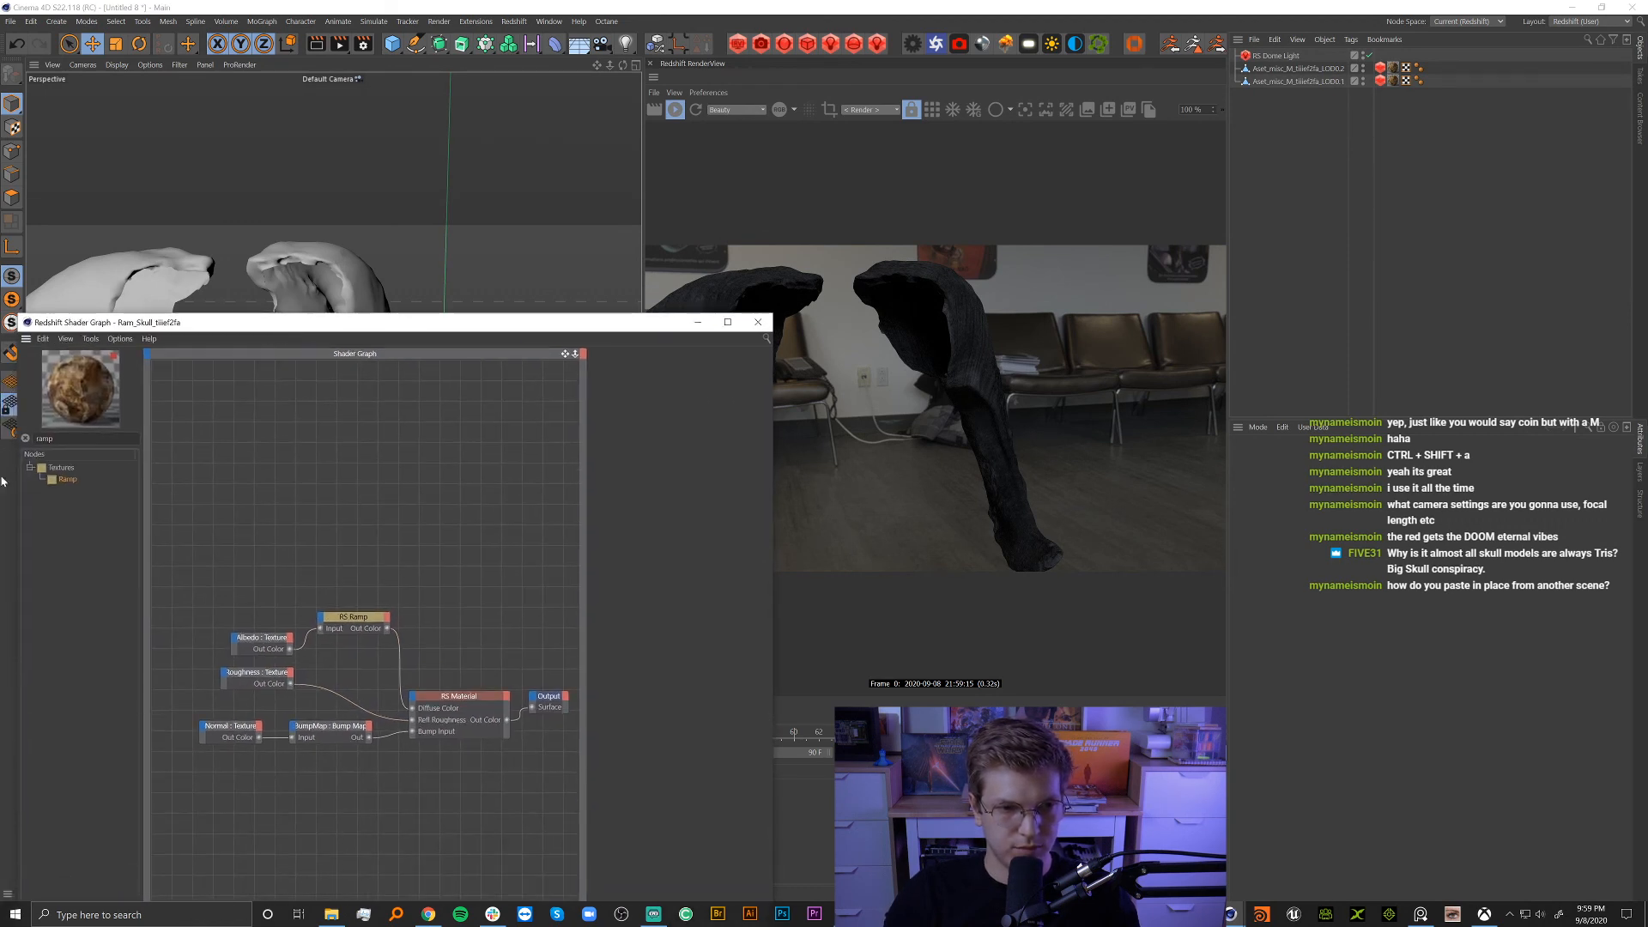
# Add a second RS Ramp node and route the roughness texture through it to the output's surface for preview.
pyautogui.moveTo(353, 650); pyautogui.dragTo(414, 708)
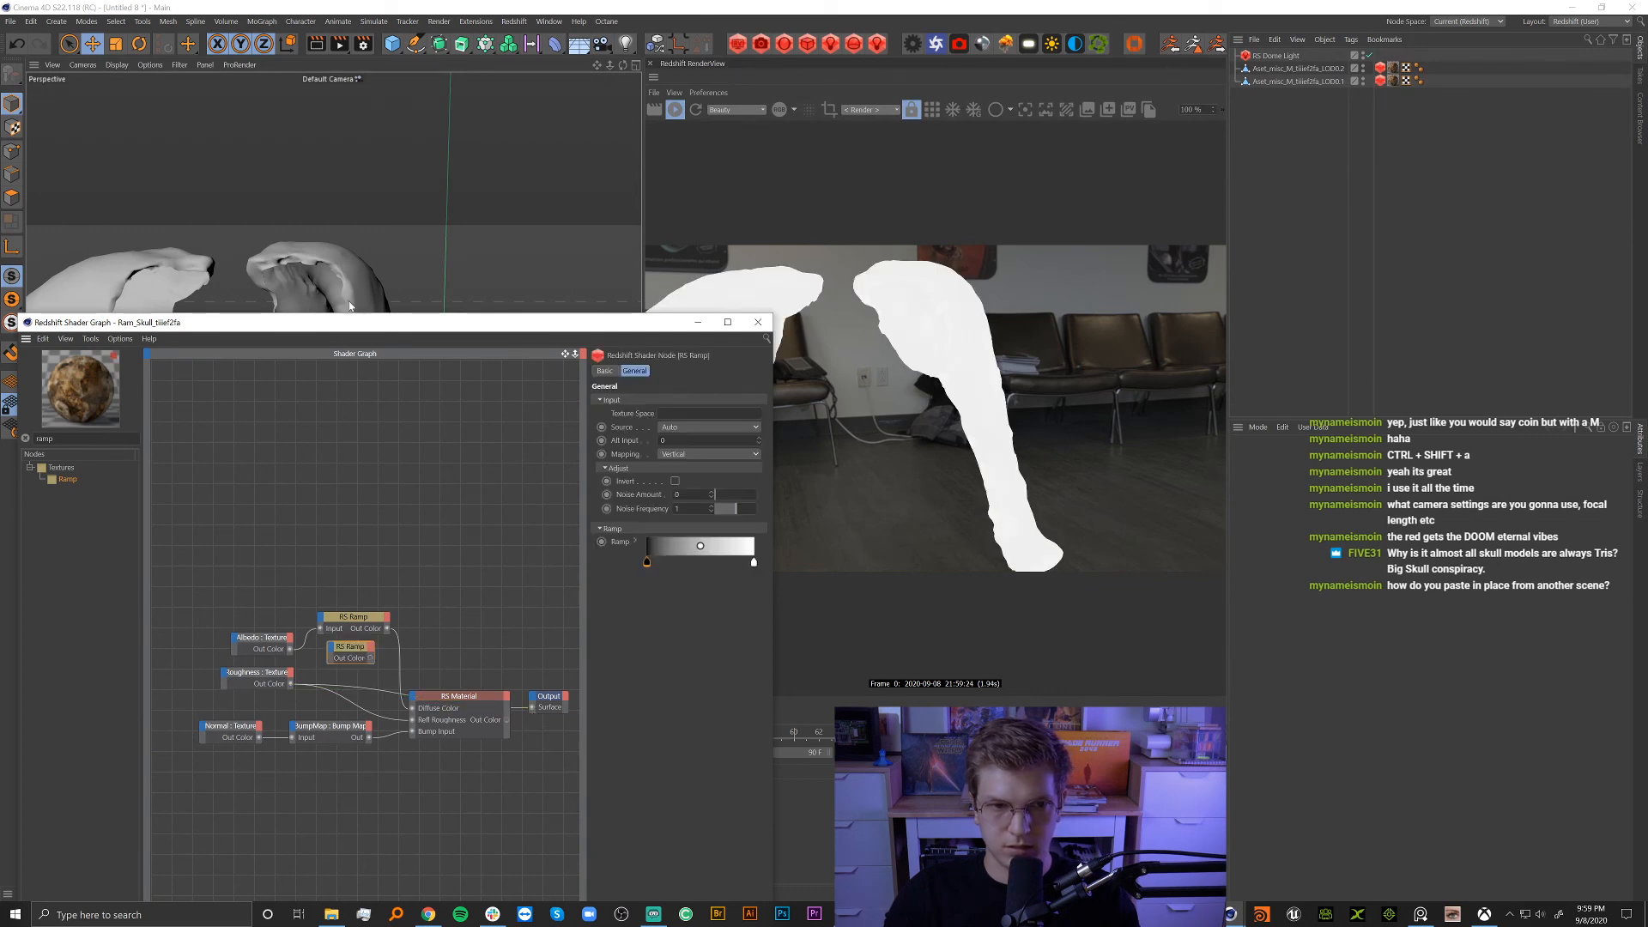
pyautogui.click(354, 259)
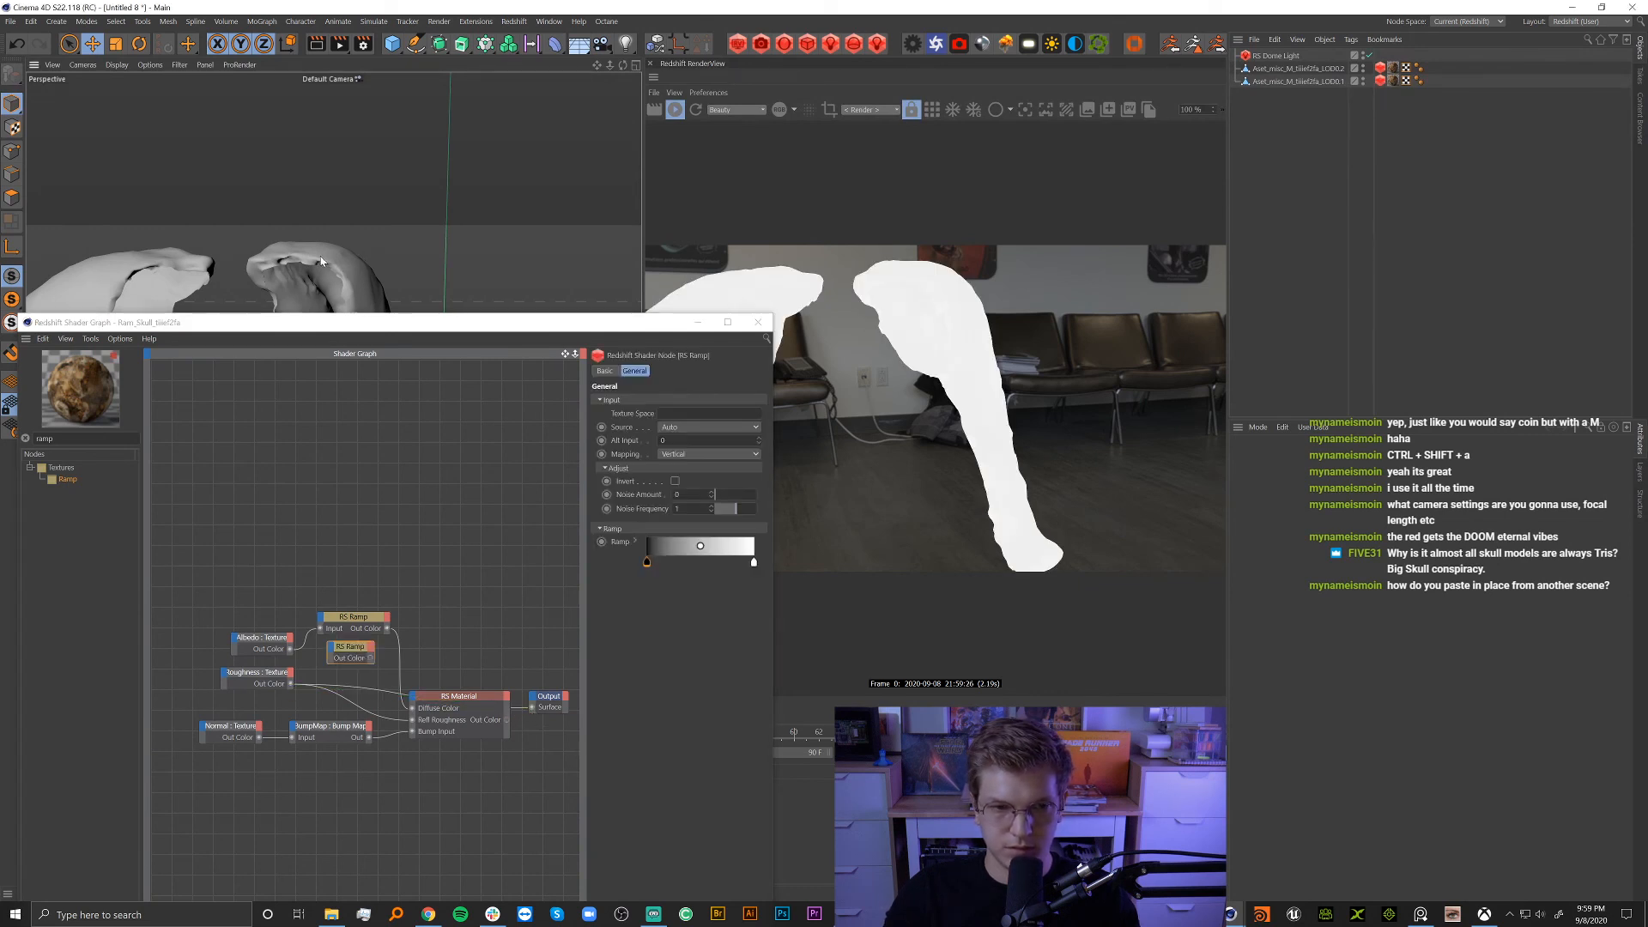
pyautogui.click(291, 685)
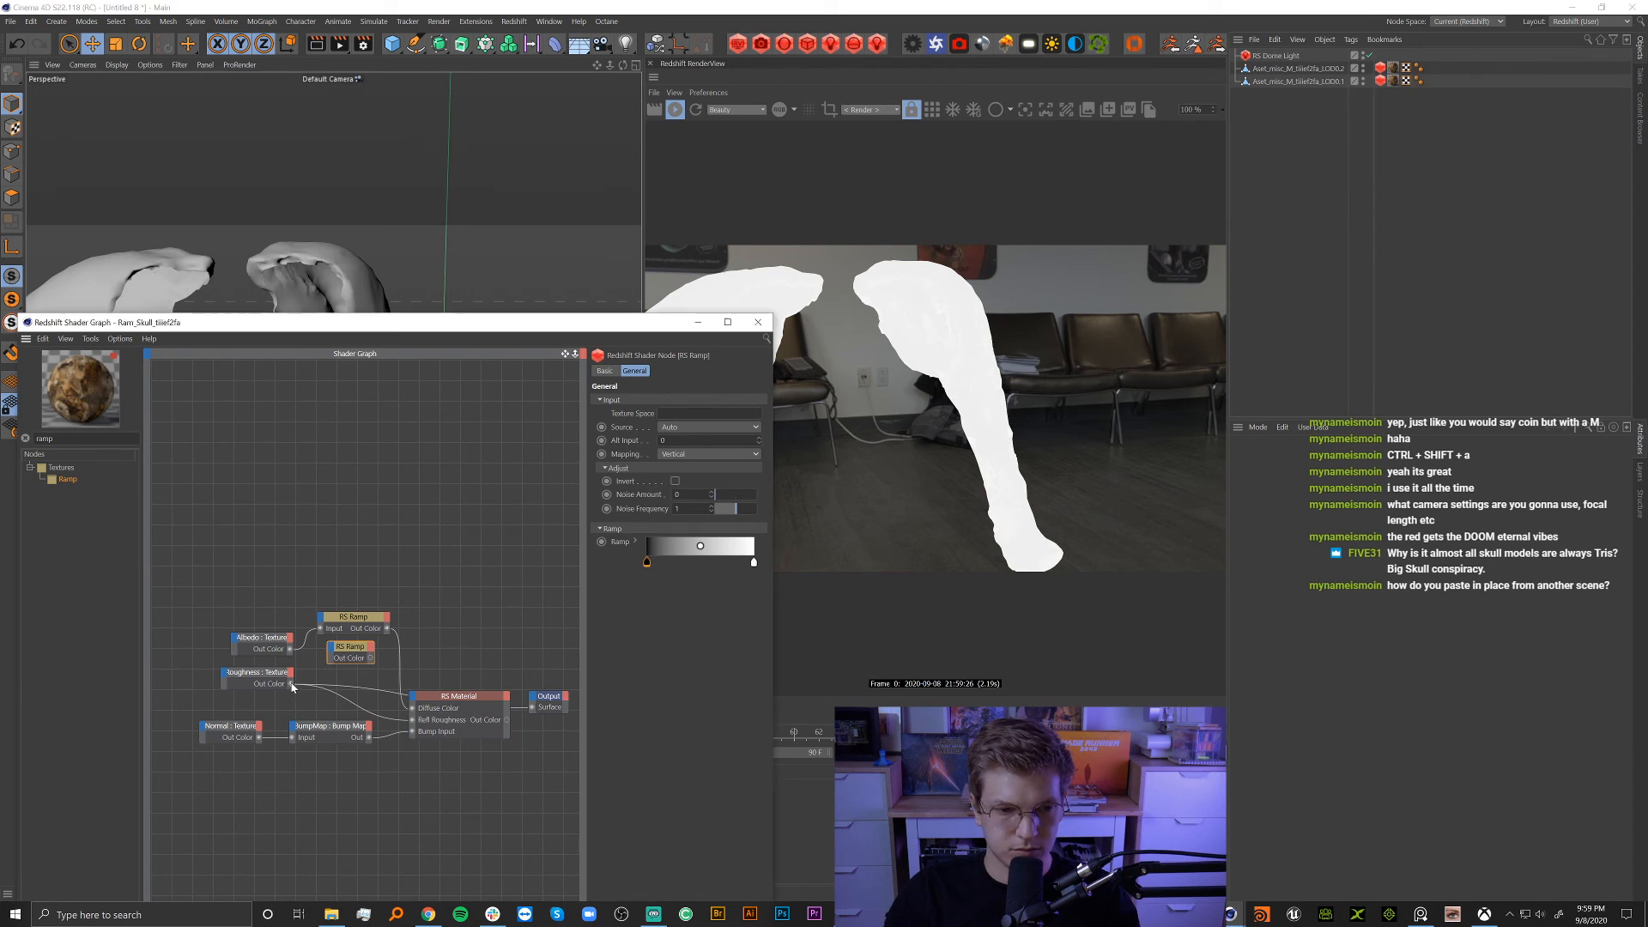
pyautogui.moveTo(331, 653); pyautogui.dragTo(399, 661)
pyautogui.moveTo(505, 687); pyautogui.dragTo(502, 730)
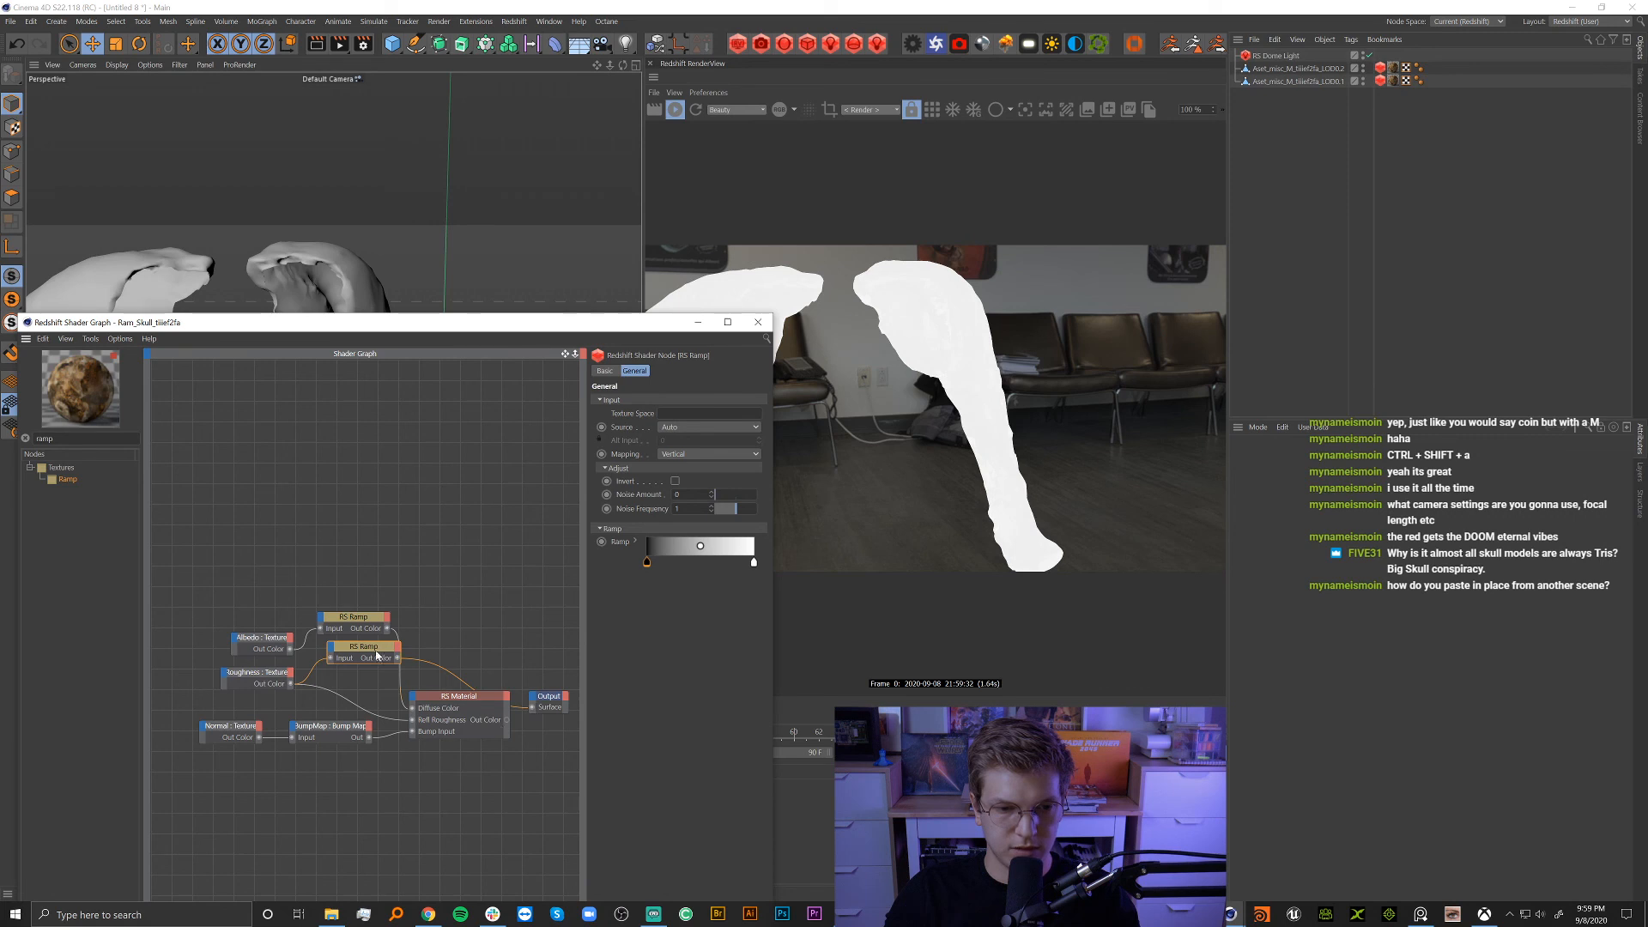
# Move the roughness ramp's black knot to about 76% and darken the white end knot to a light grey.
pyautogui.moveTo(647, 562); pyautogui.dragTo(730, 561)
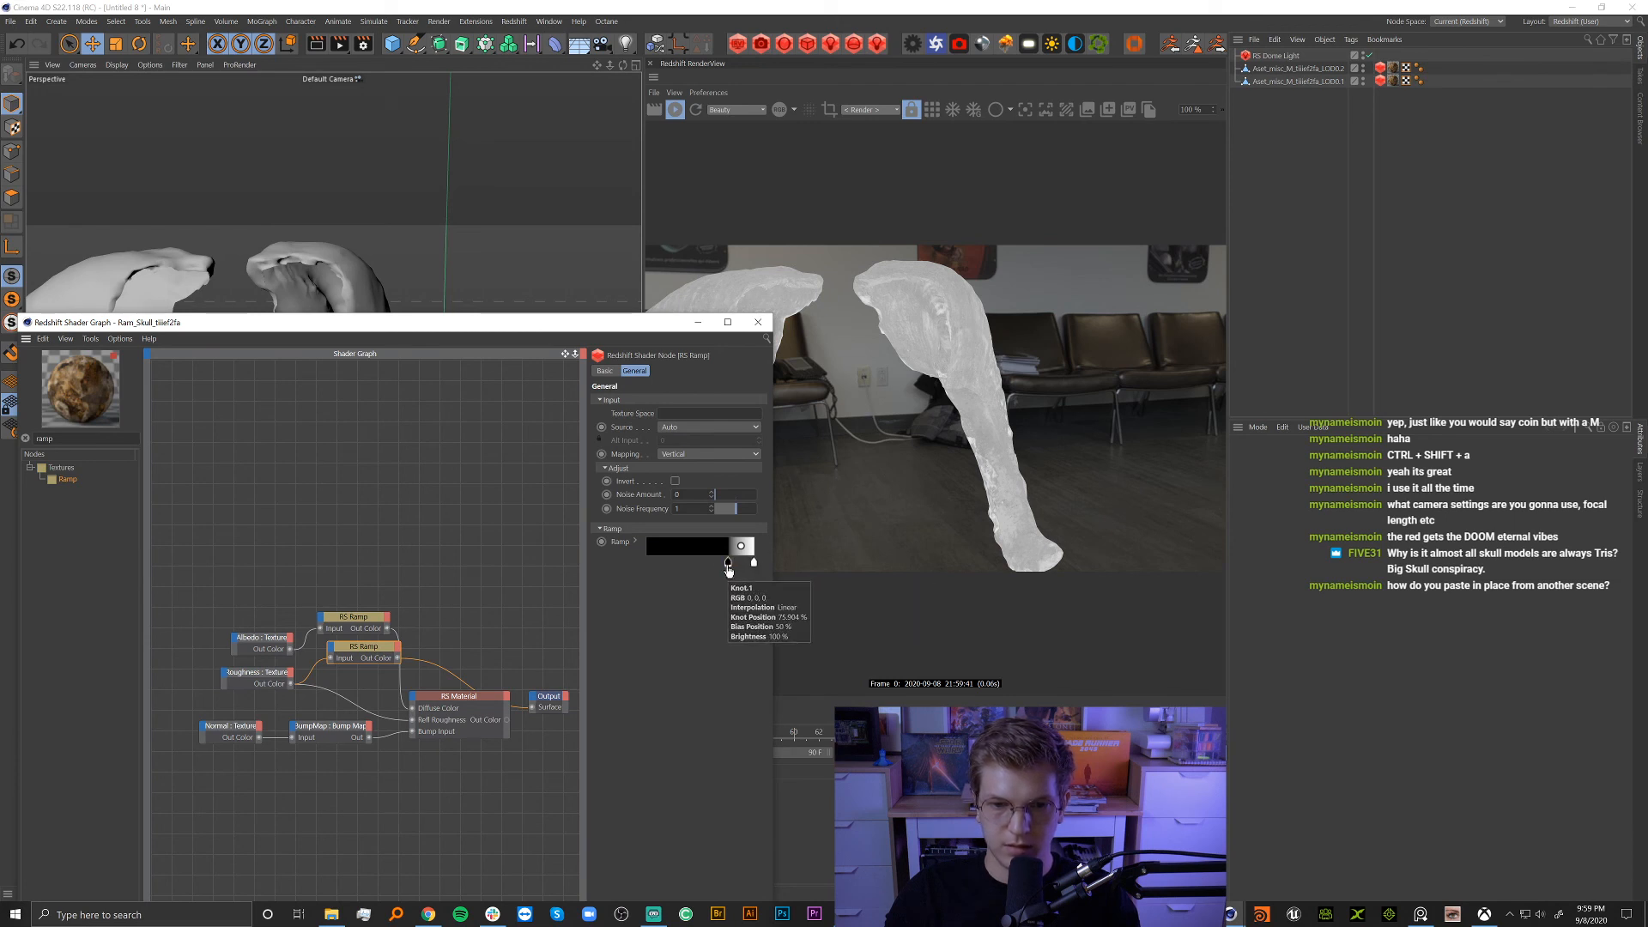
pyautogui.doubleClick(753, 562)
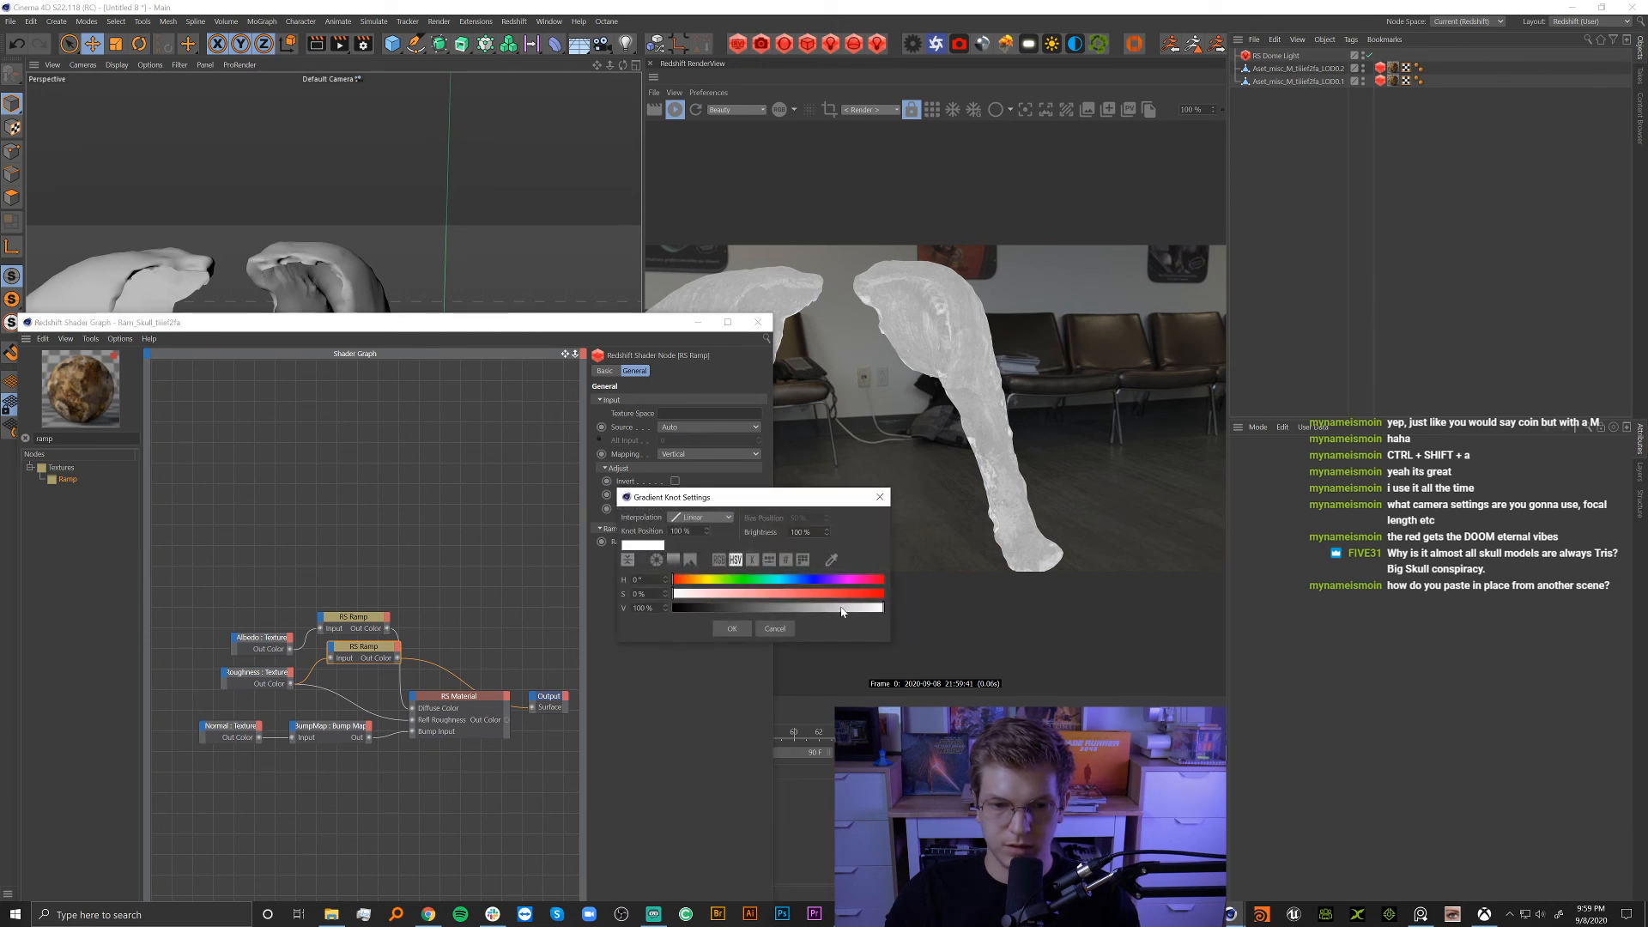
pyautogui.click(841, 611)
pyautogui.click(732, 628)
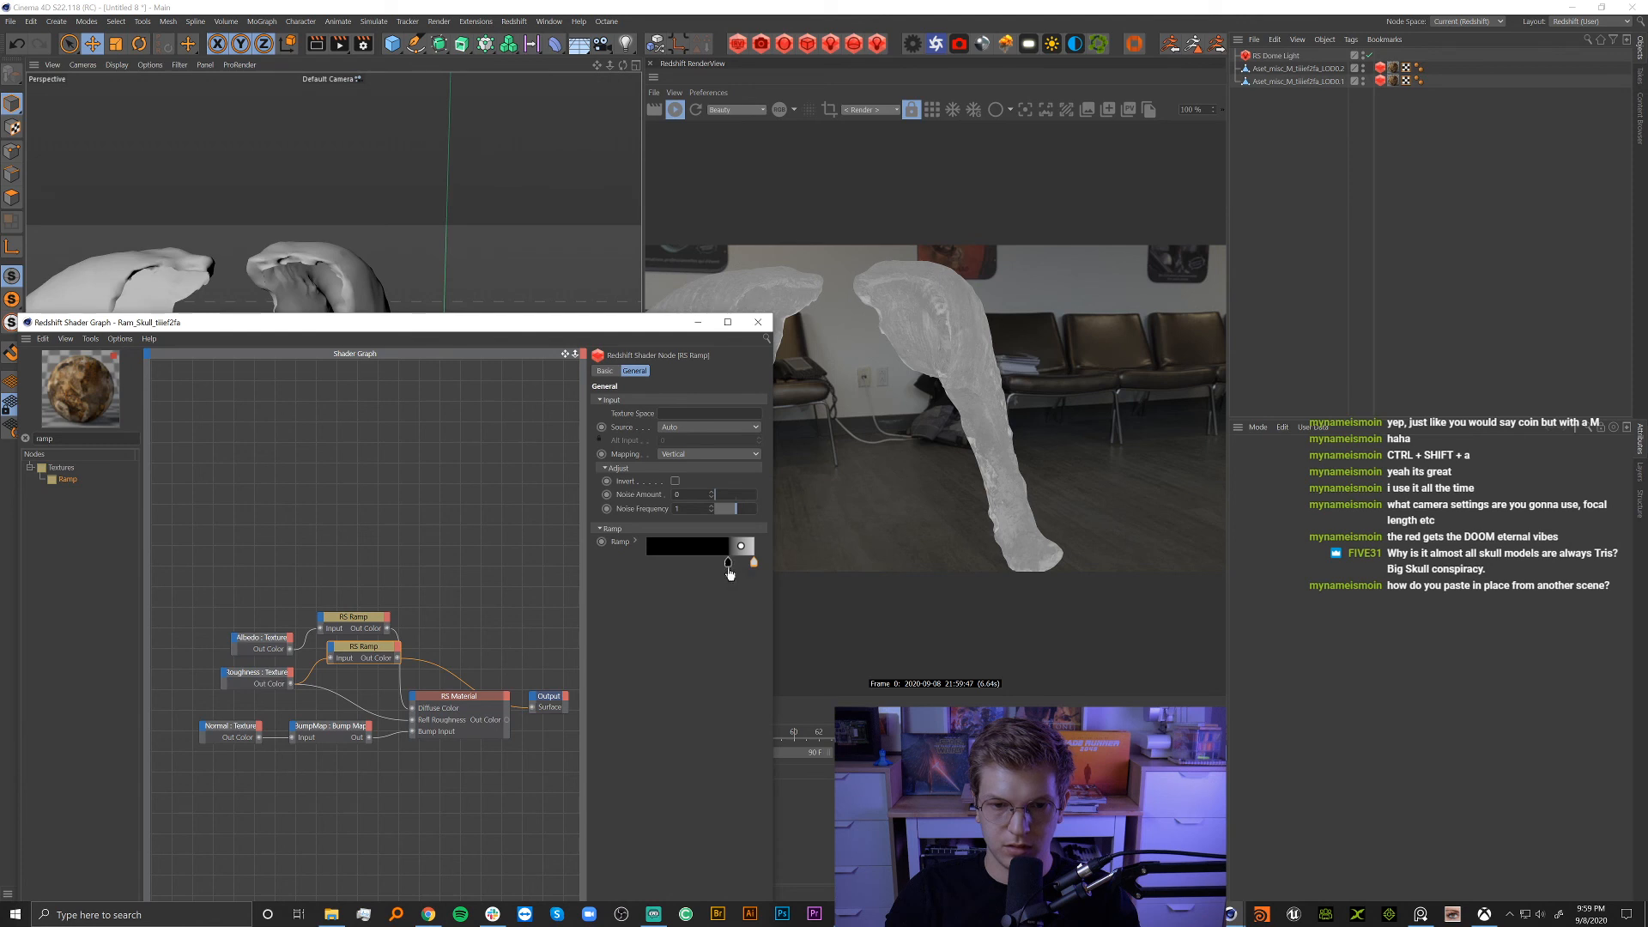
# Lighten the roughness ramp's black knot to a mid grey and reconnect the RS Material to the output's surface.
pyautogui.doubleClick(729, 567)
pyautogui.click(823, 590)
pyautogui.click(719, 625)
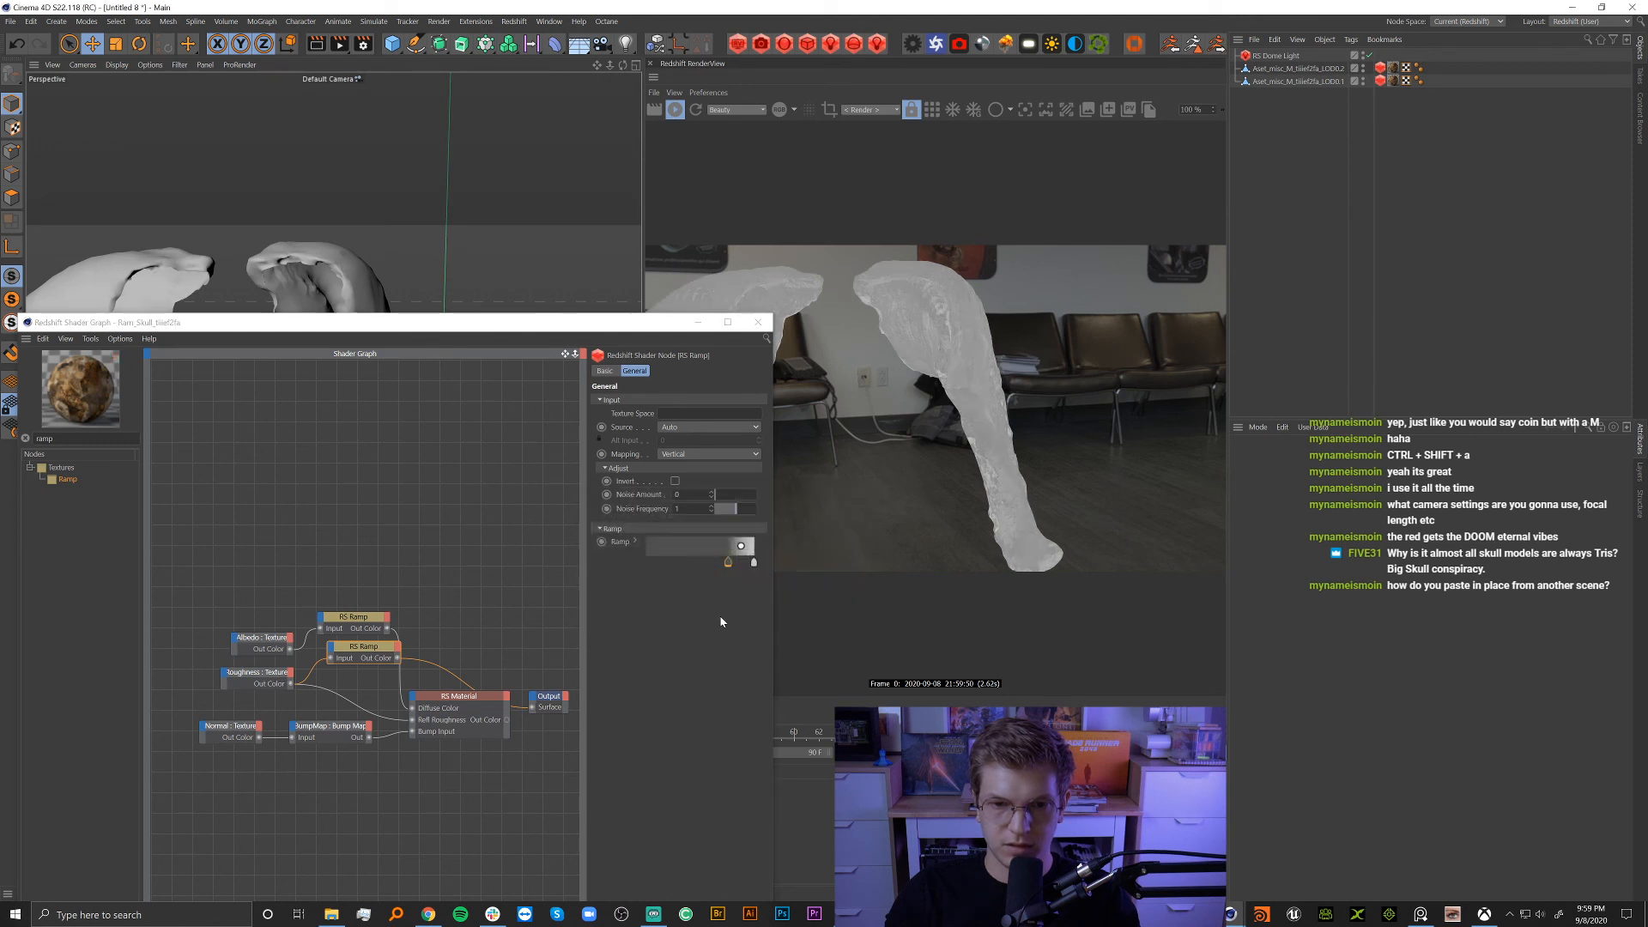
pyautogui.doubleClick(729, 568)
pyautogui.click(739, 594)
pyautogui.click(710, 626)
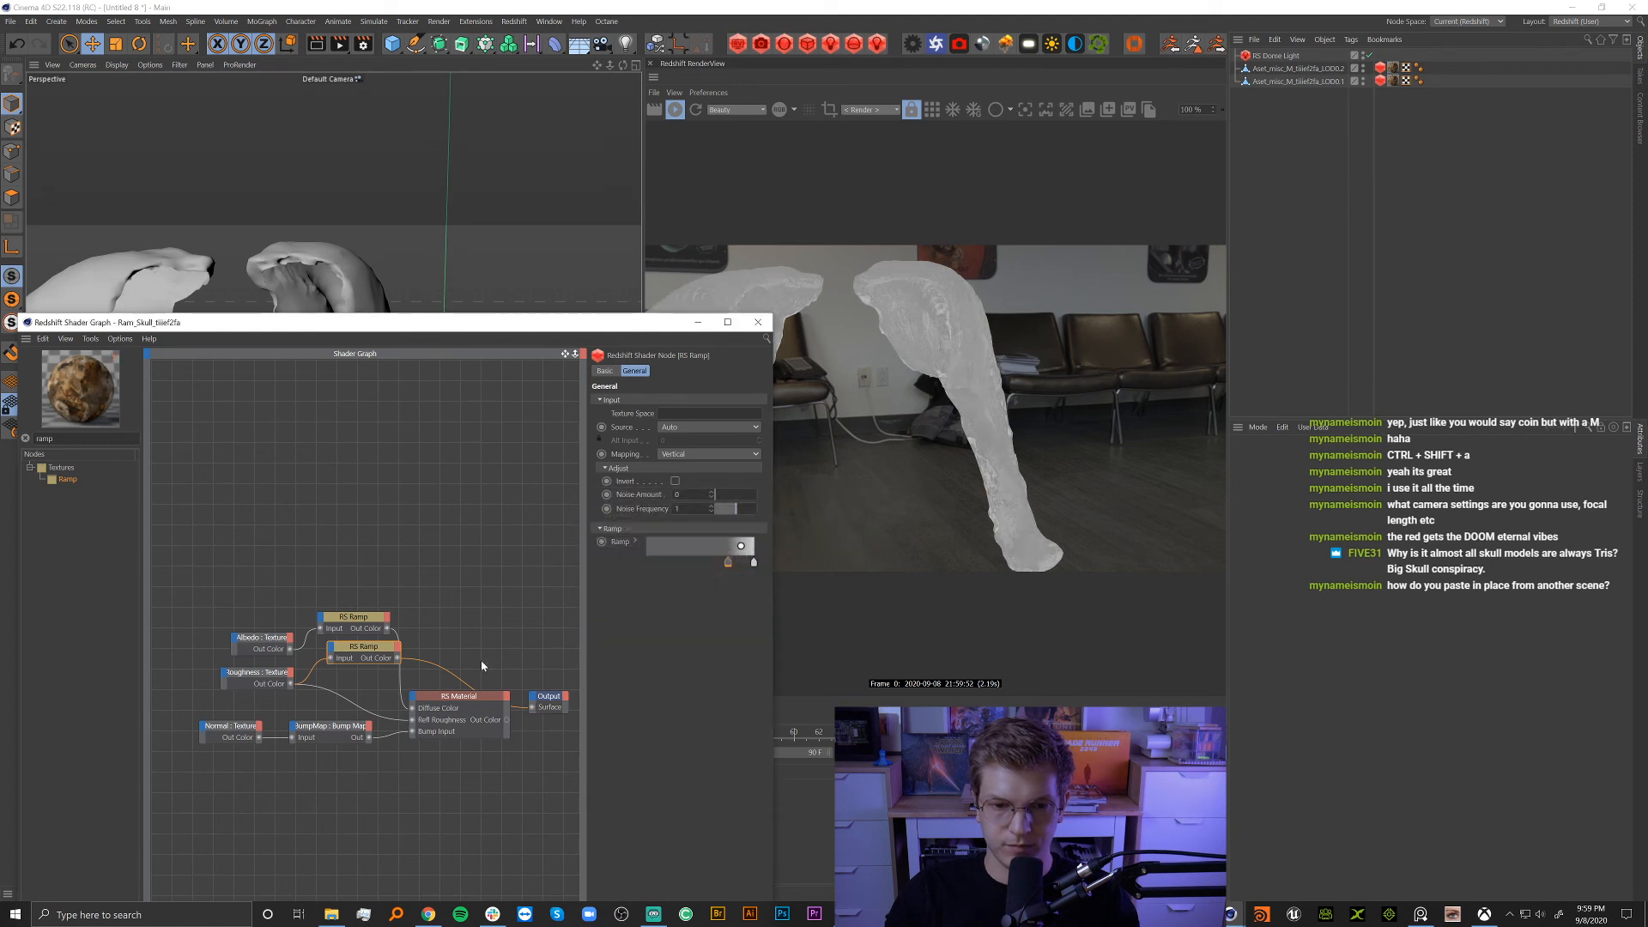
pyautogui.moveTo(506, 720); pyautogui.dragTo(532, 707)
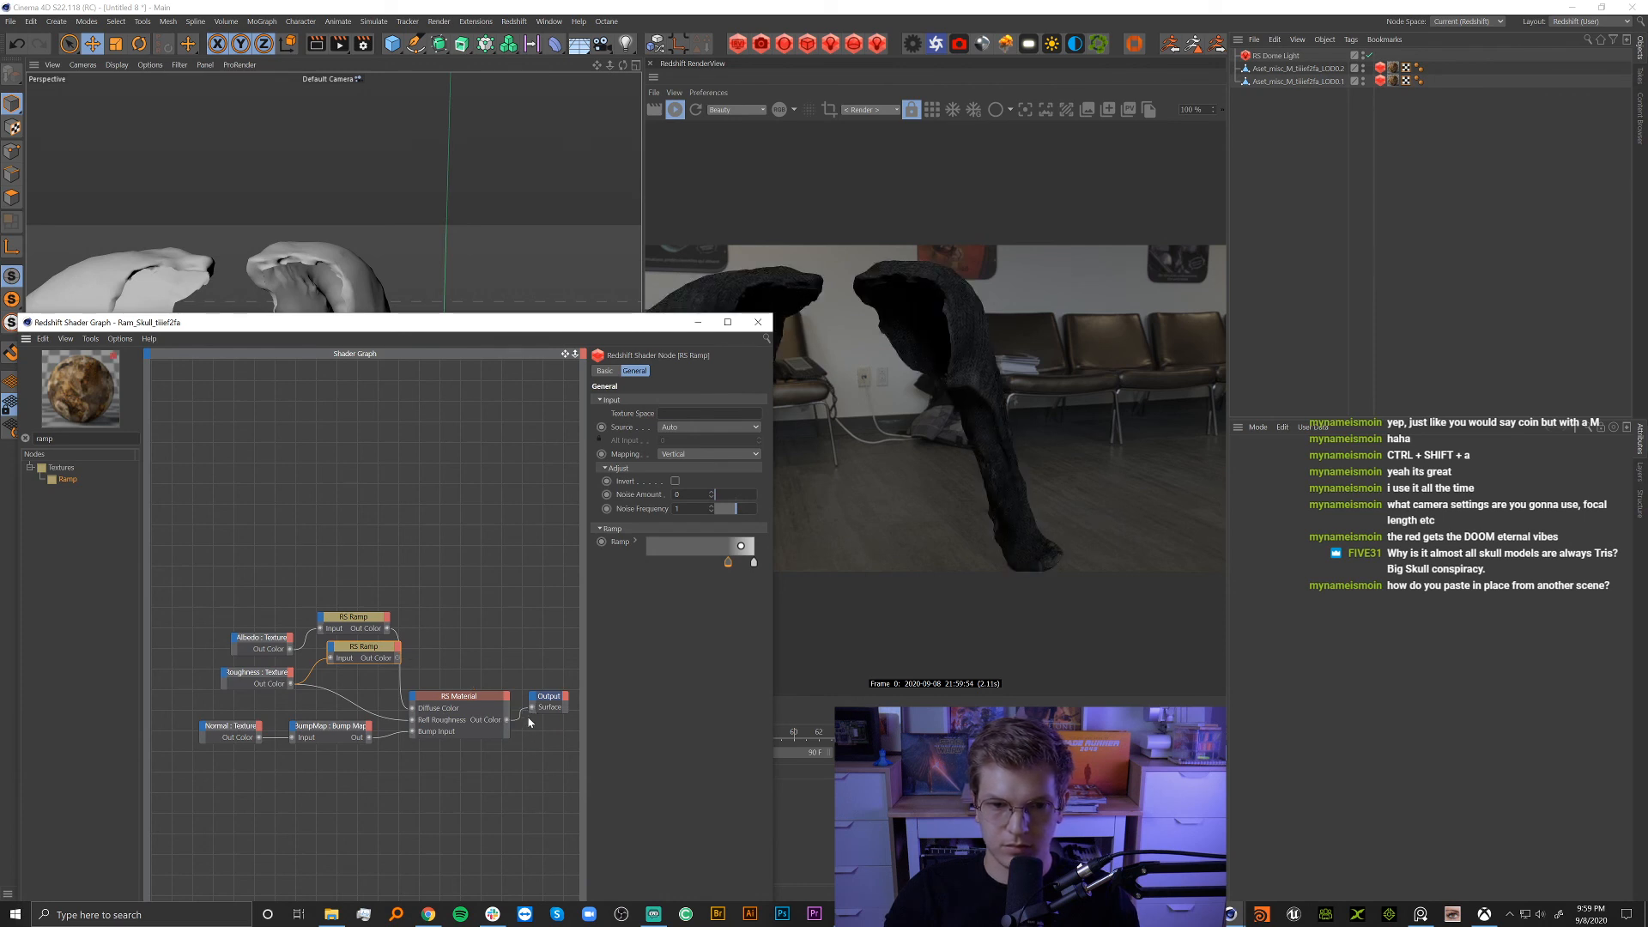
# Brighten the RS Material's reflectivity colour from the black end through grey to full white.
pyautogui.click(464, 728)
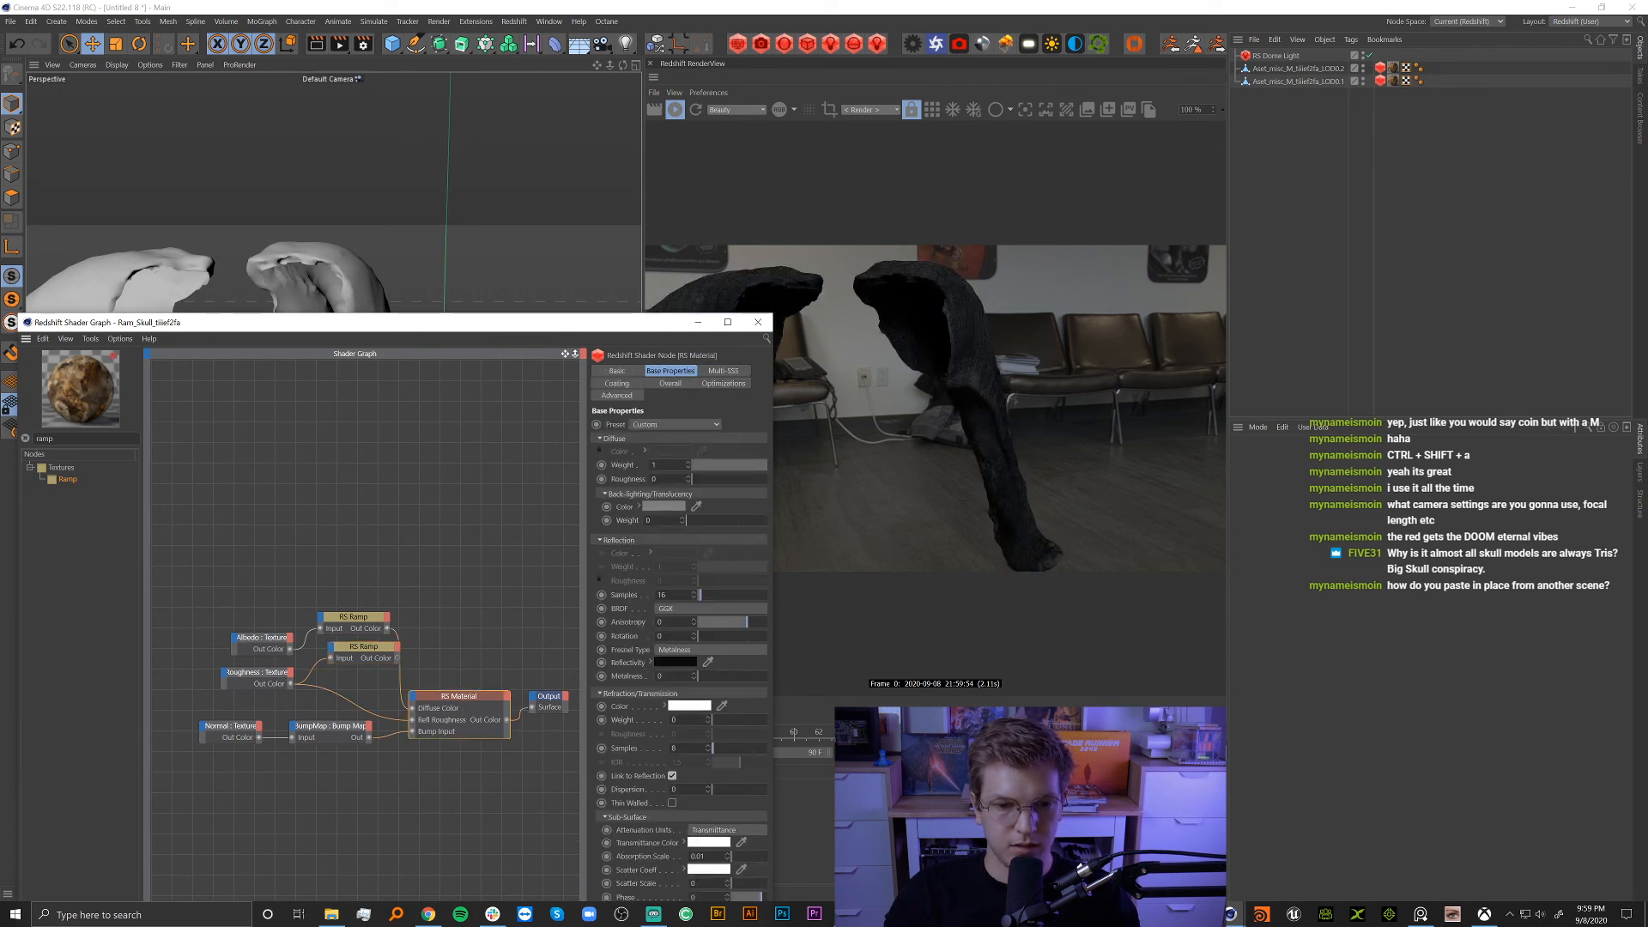
pyautogui.click(669, 662)
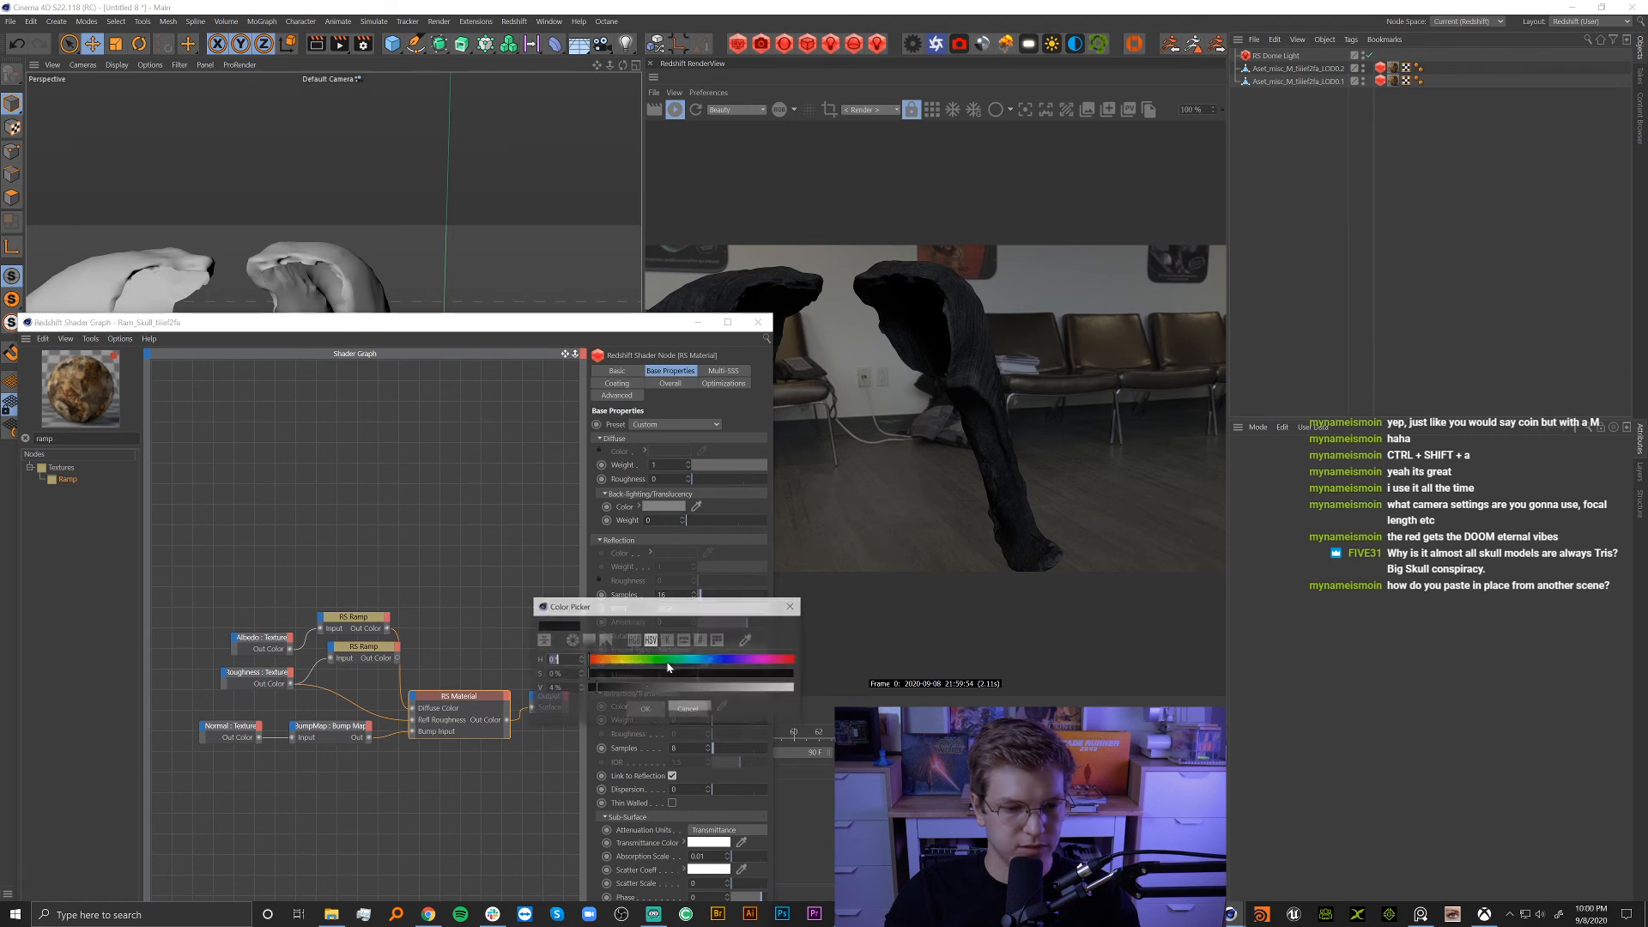
pyautogui.click(648, 711)
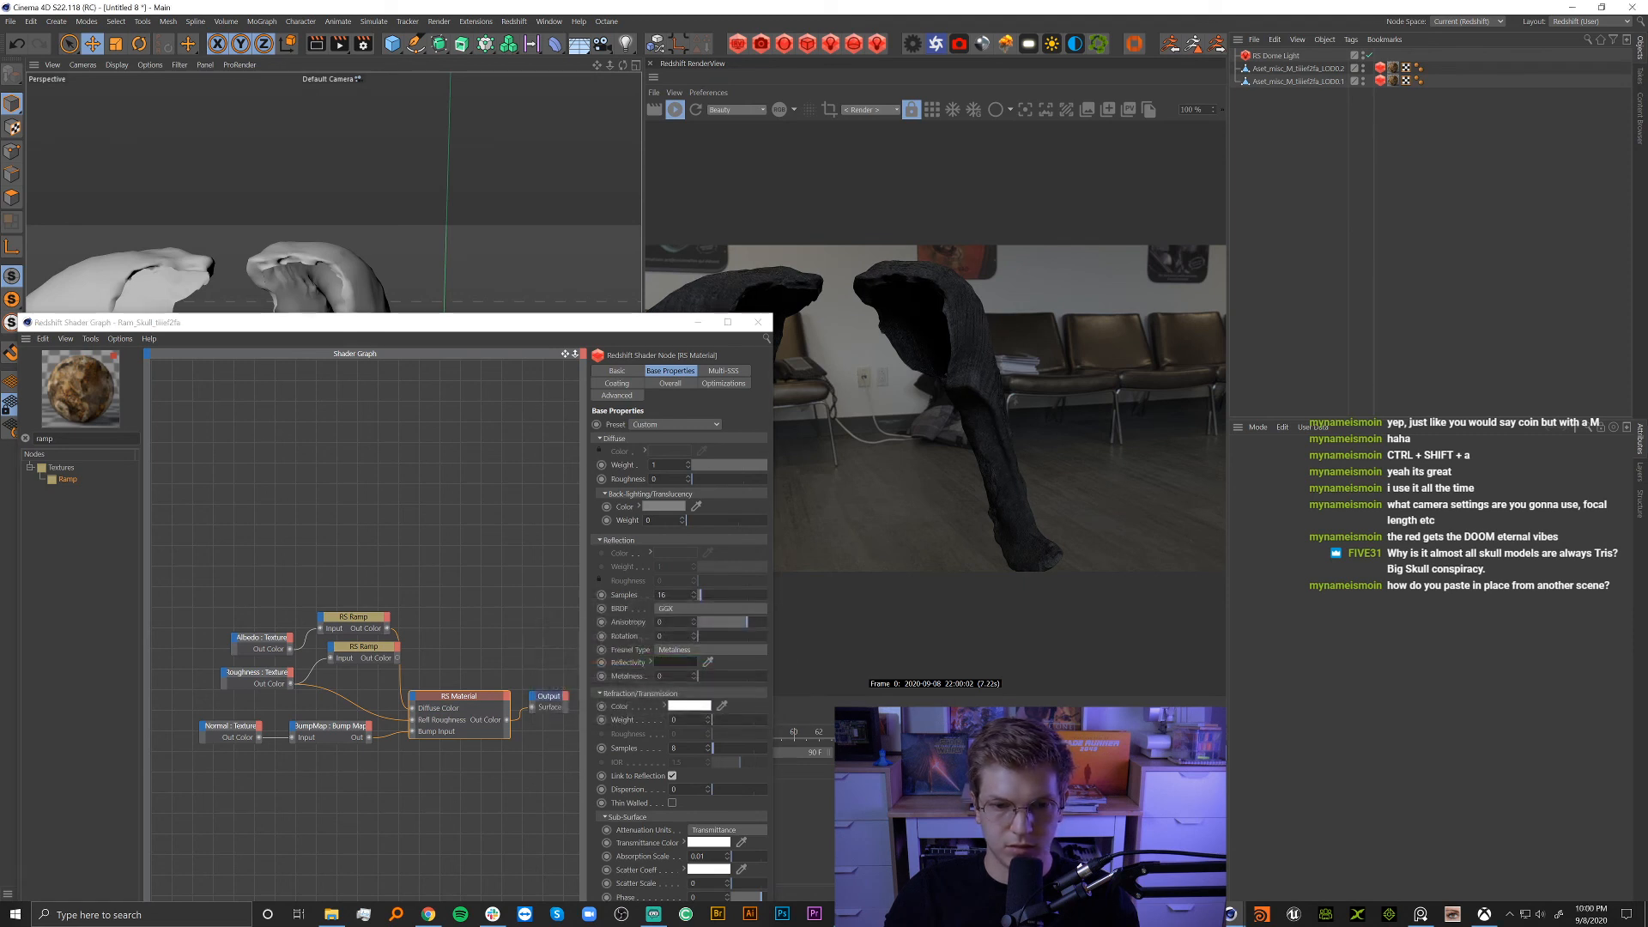
pyautogui.click(667, 662)
pyautogui.click(646, 707)
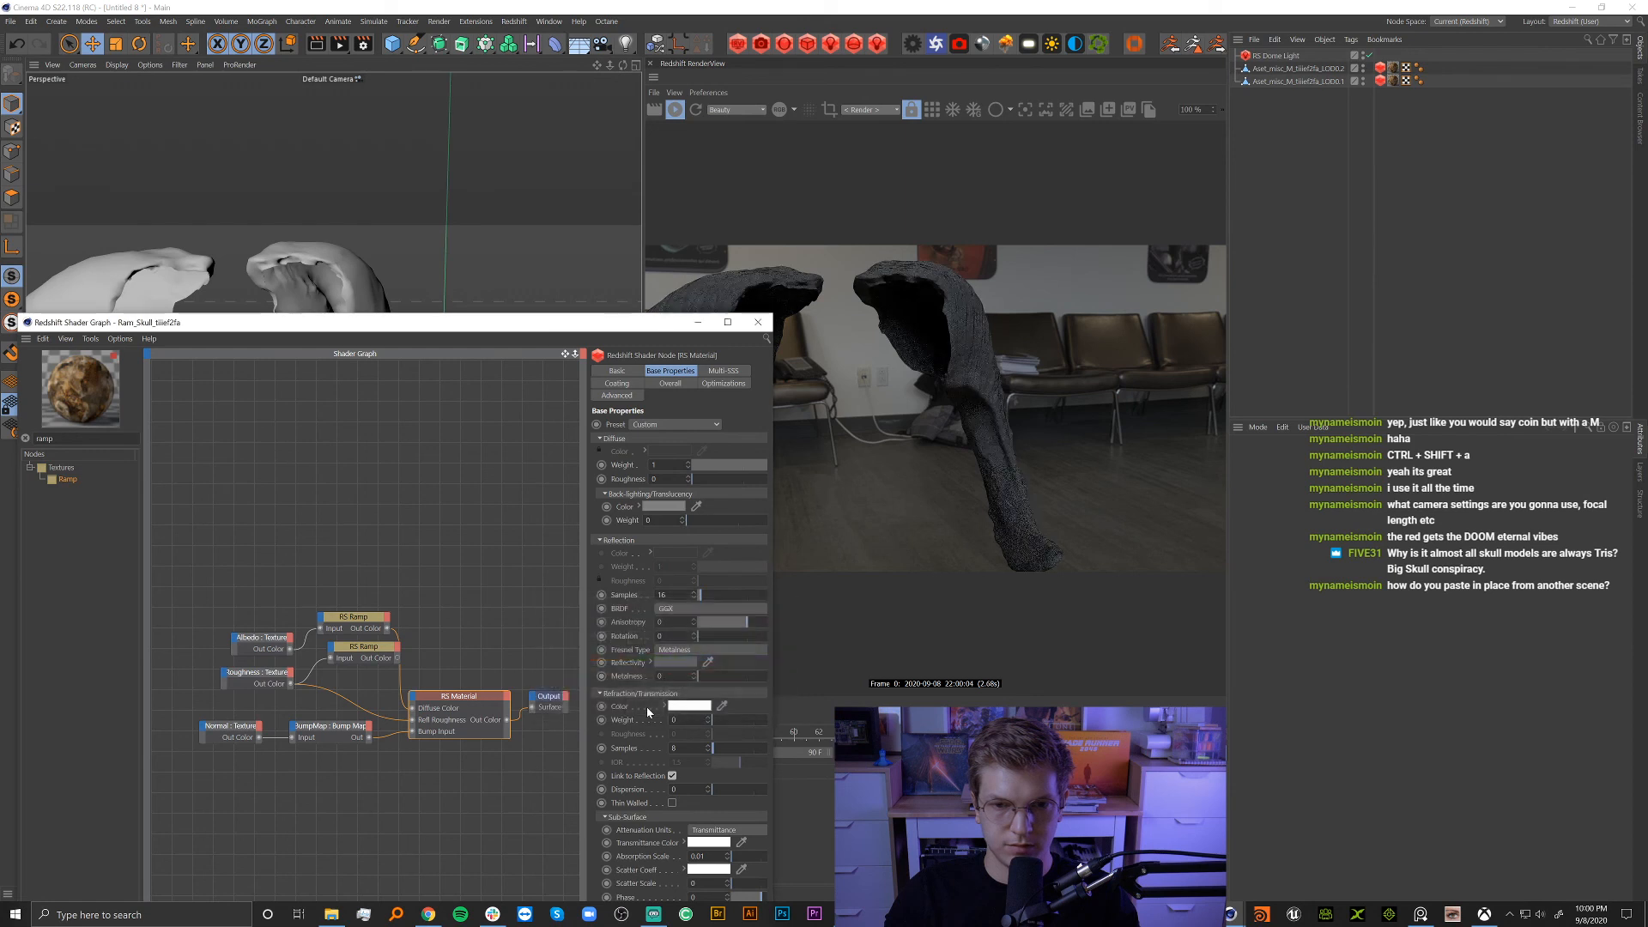
pyautogui.click(674, 663)
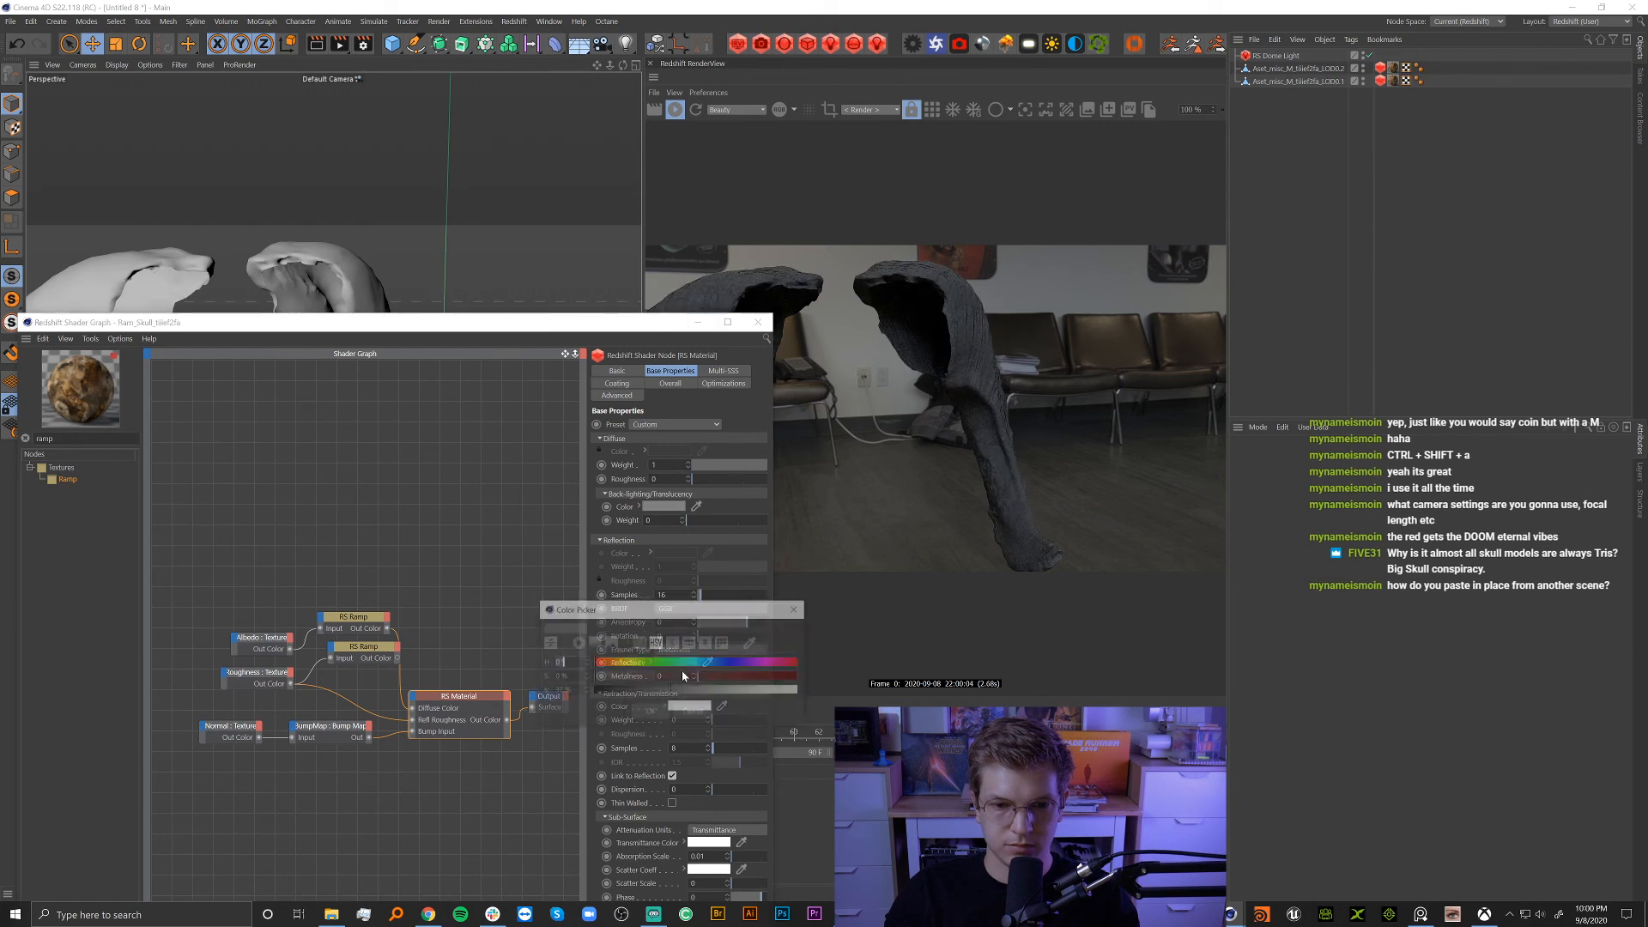
pyautogui.moveTo(692, 688); pyautogui.dragTo(835, 698)
pyautogui.click(654, 712)
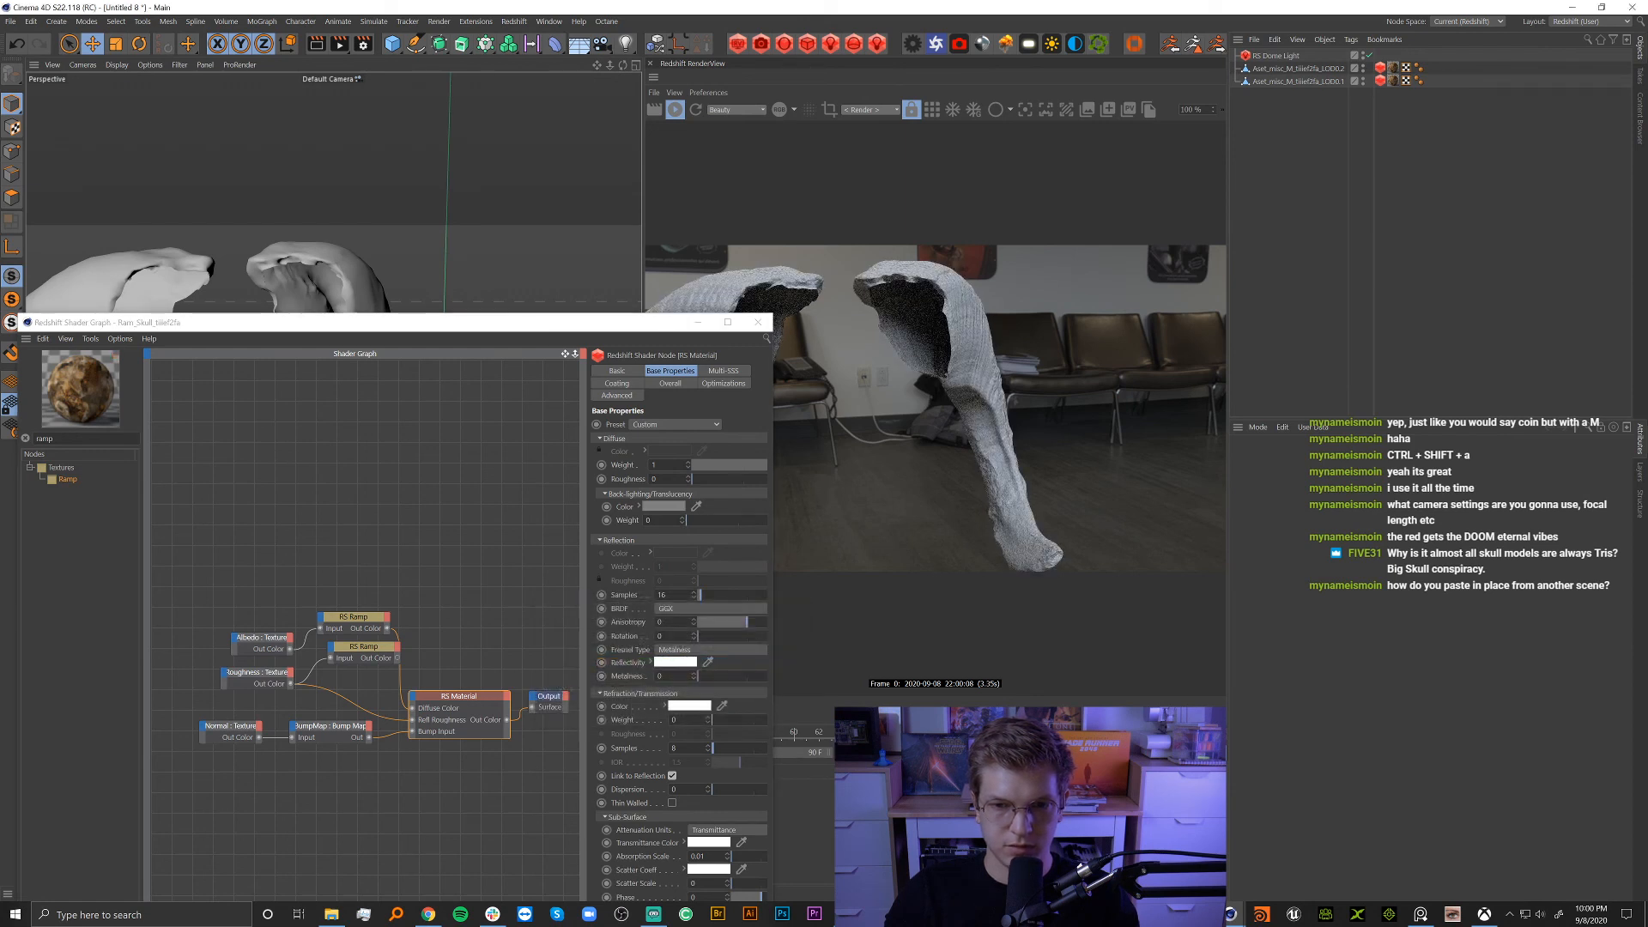
pyautogui.click(670, 663)
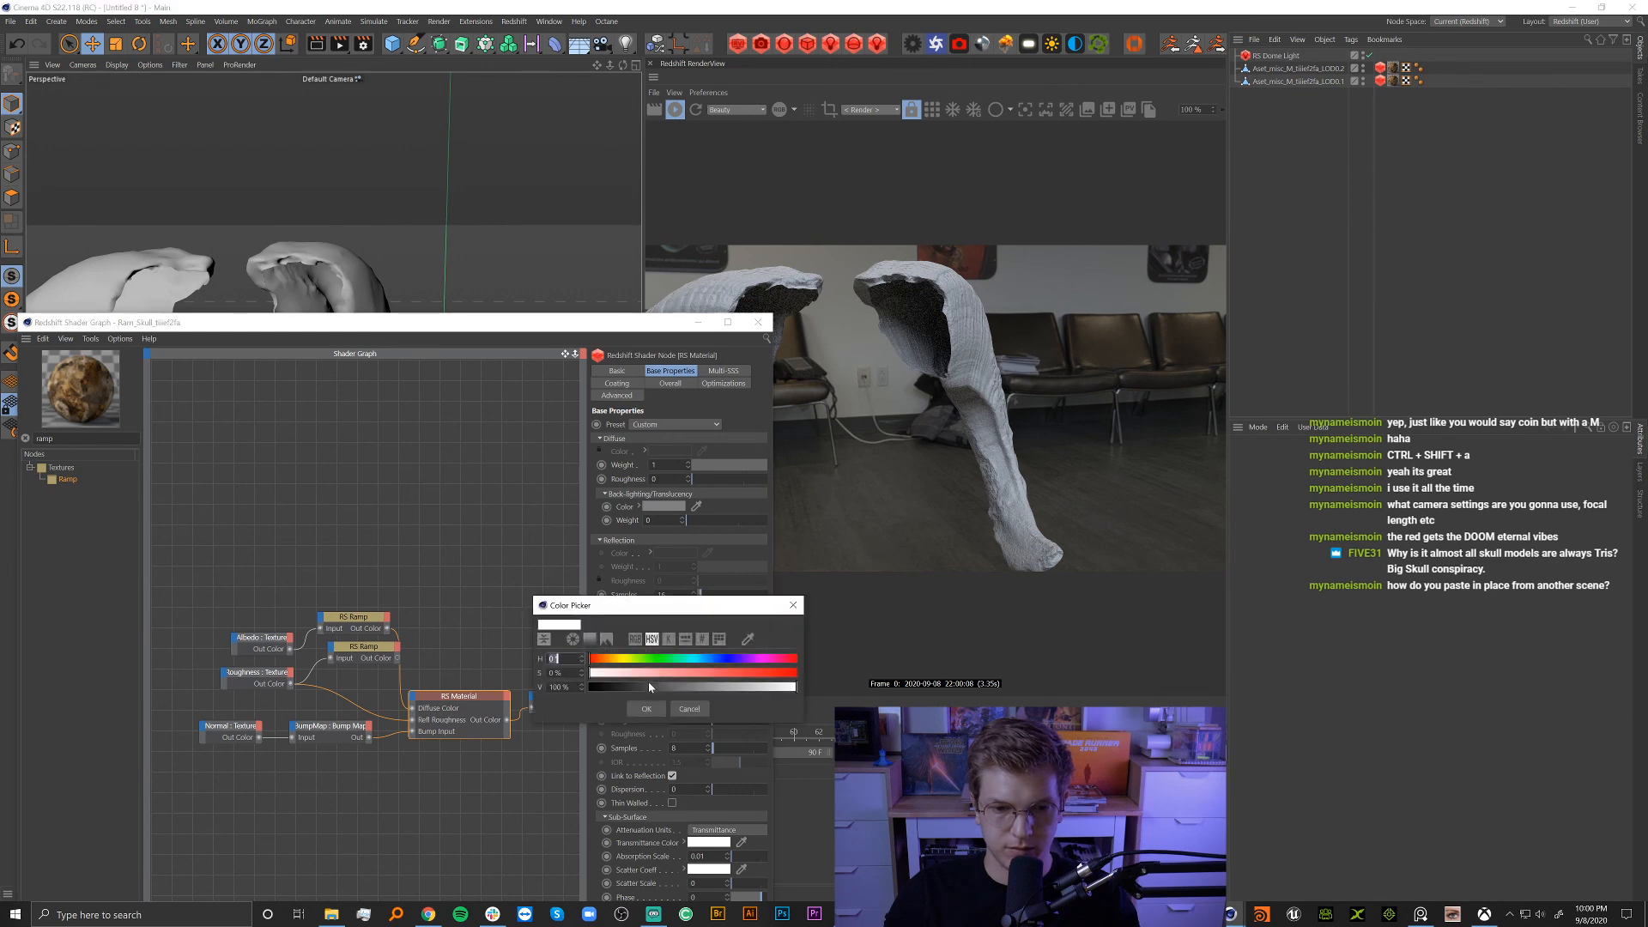
pyautogui.click(644, 710)
# Switch the RS Material's Fresnel type to IOR and set the IOR to 1.33.
pyautogui.keyDown('alt'); pyautogui.moveTo(344, 311); pyautogui.dragTo(239, 314); pyautogui.keyUp('alt')
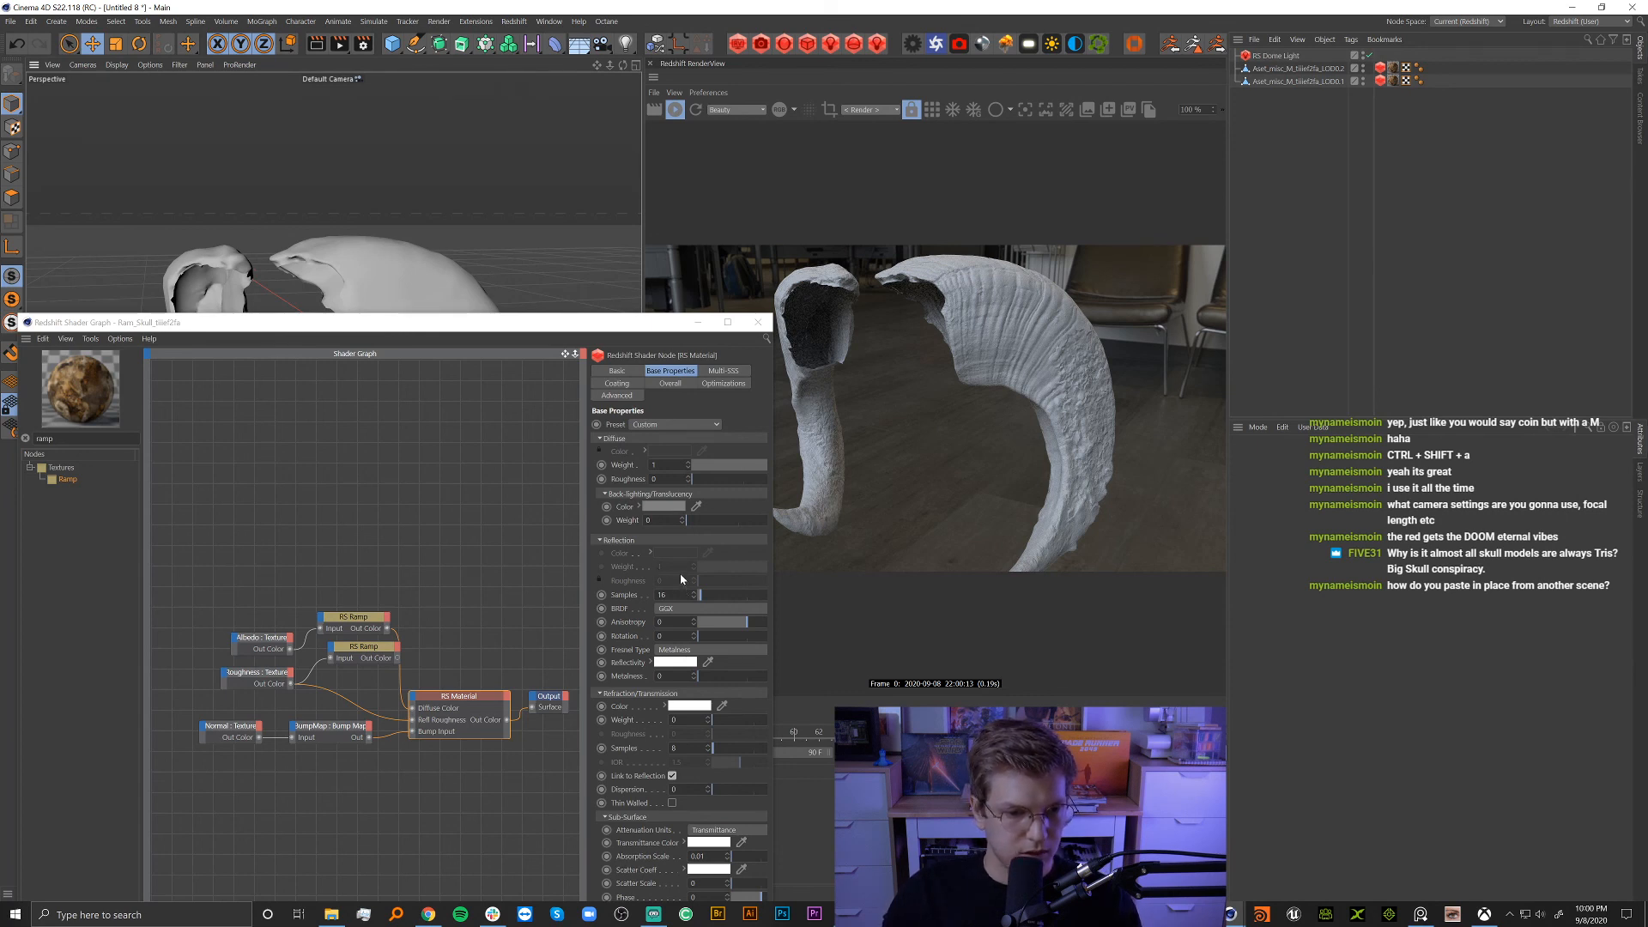
pyautogui.click(680, 650)
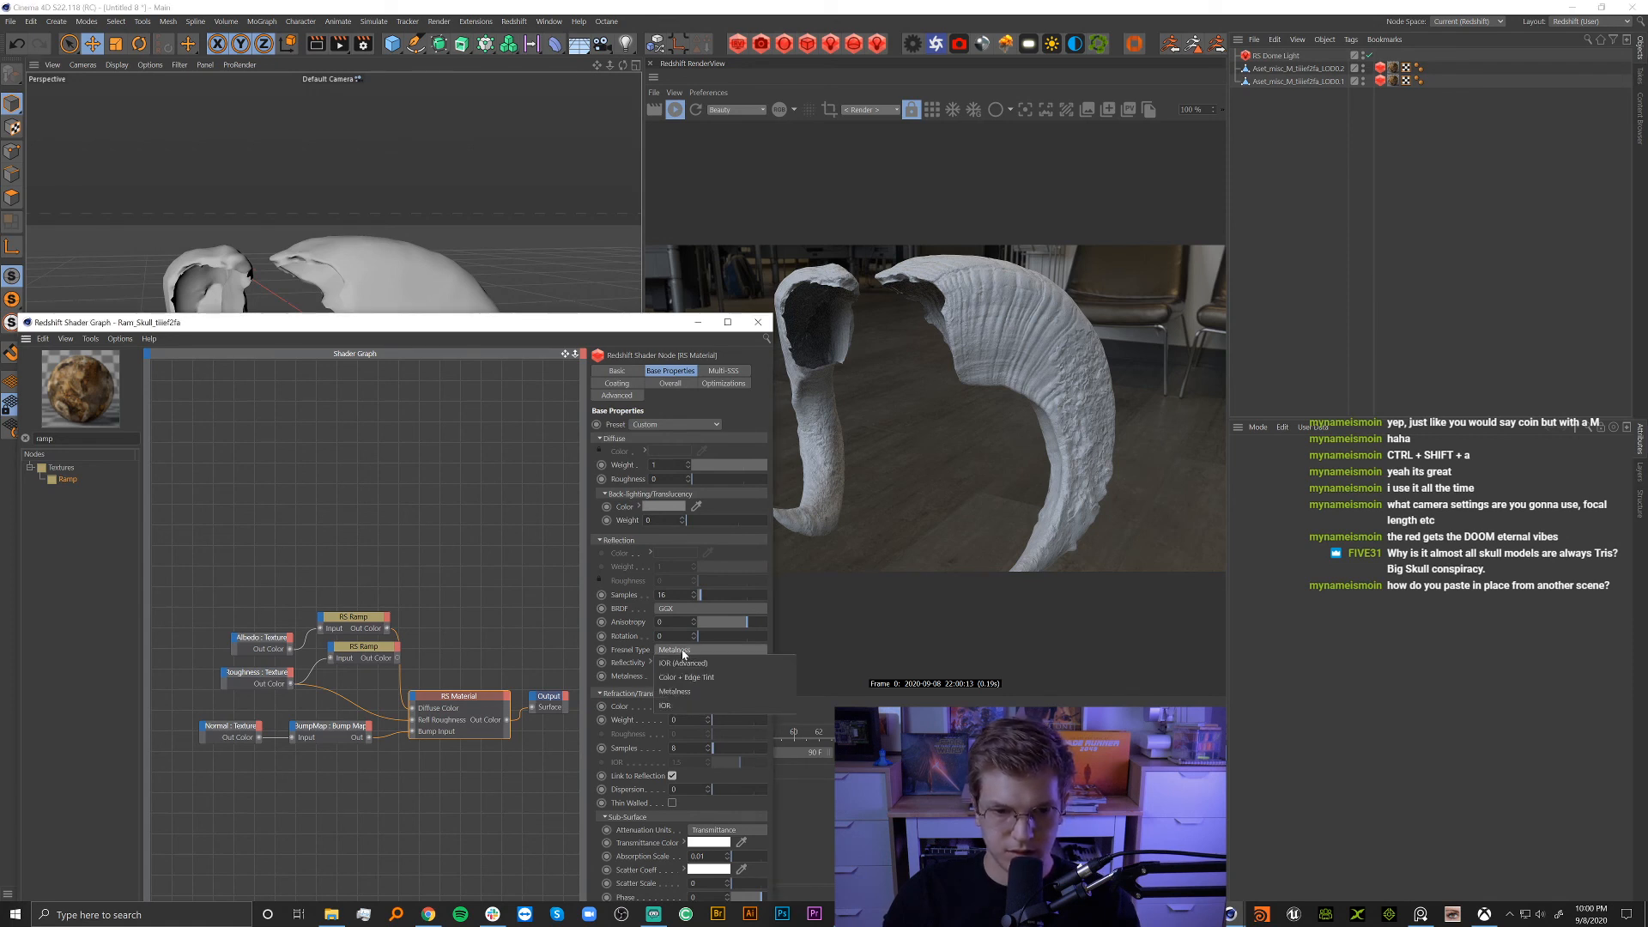
pyautogui.click(695, 706)
pyautogui.click(673, 663)
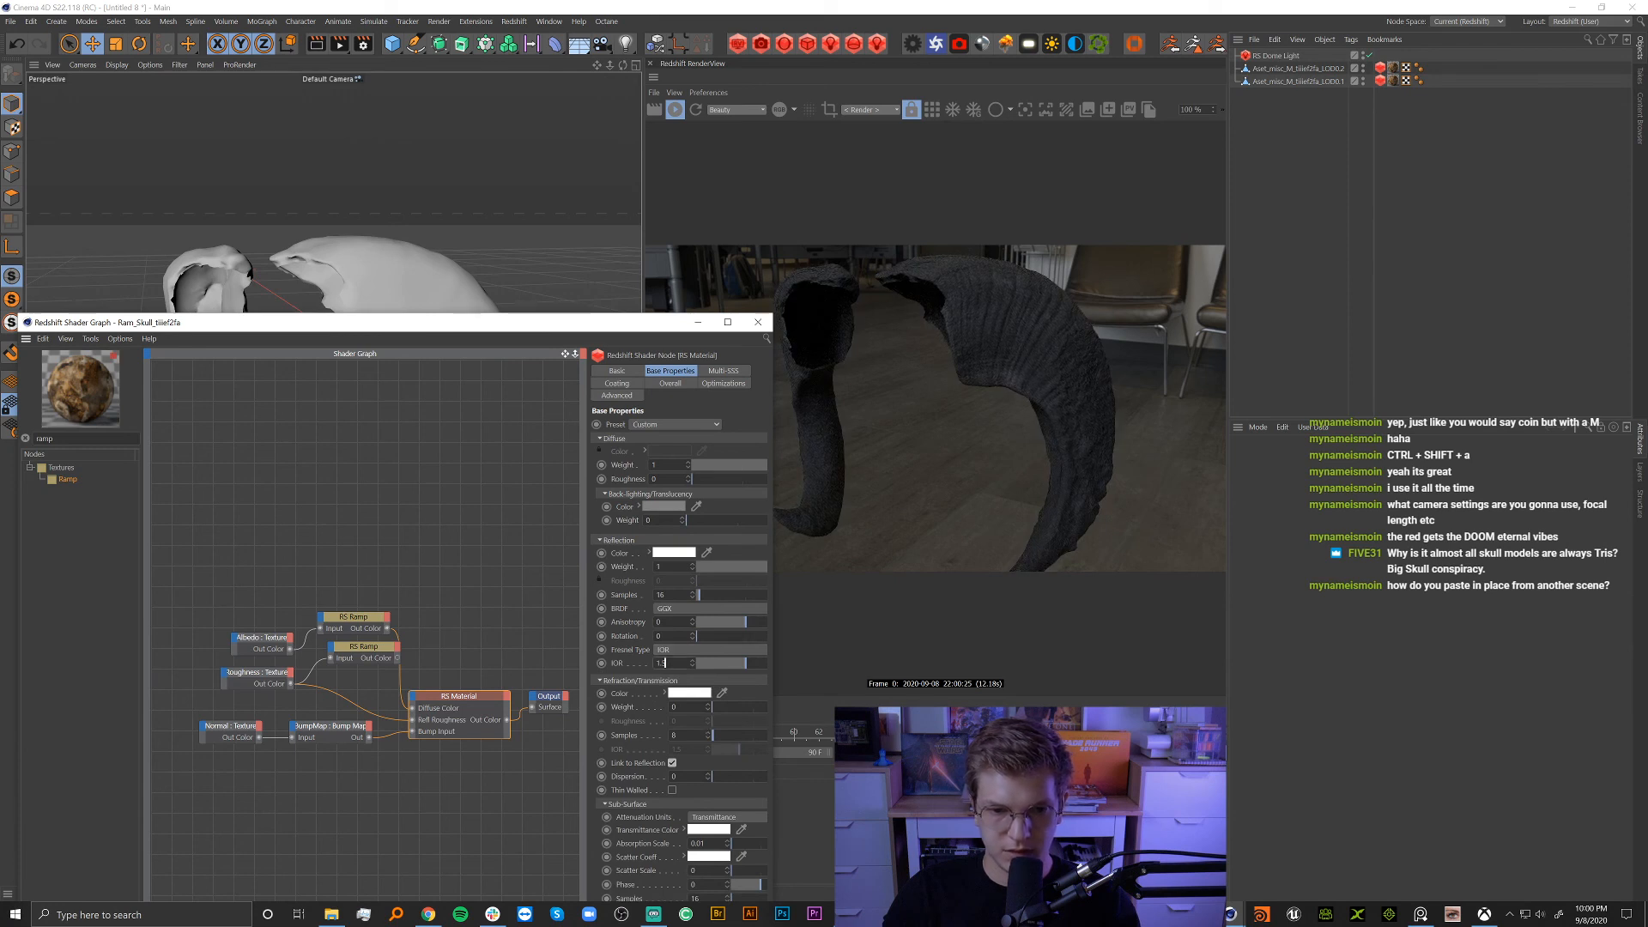
pyautogui.write('1.33')
pyautogui.press('Return')
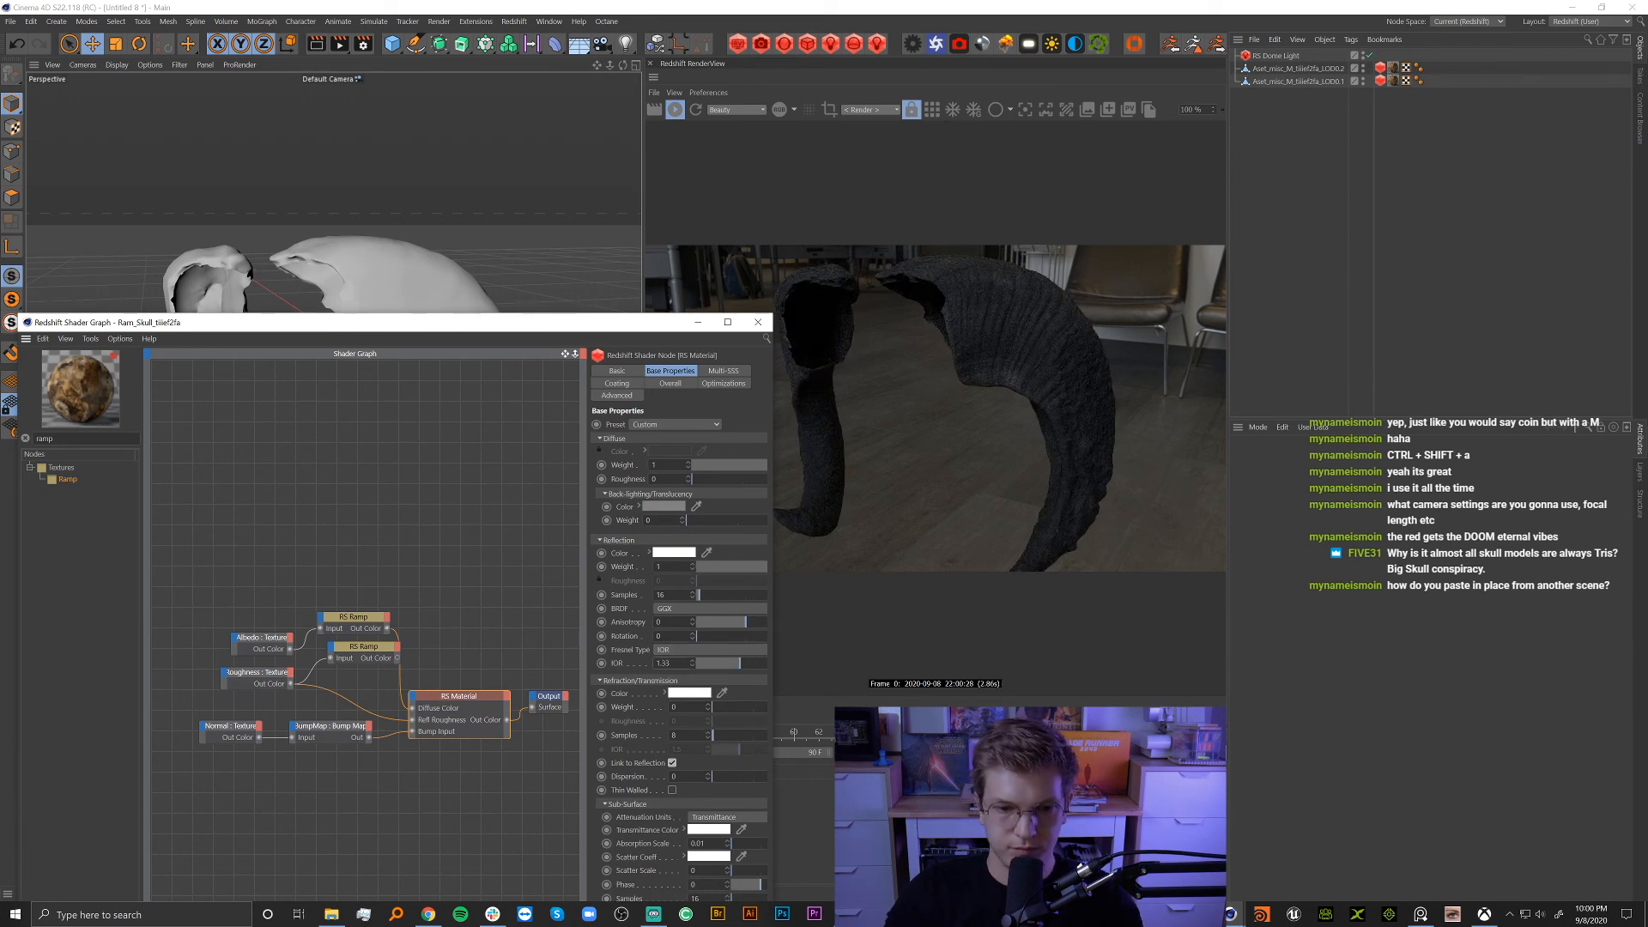
# Try darkening the roughness ramp's grey knot to black and shifting it close to the light end, and restore the dark grey knot.
pyautogui.click(363, 659)
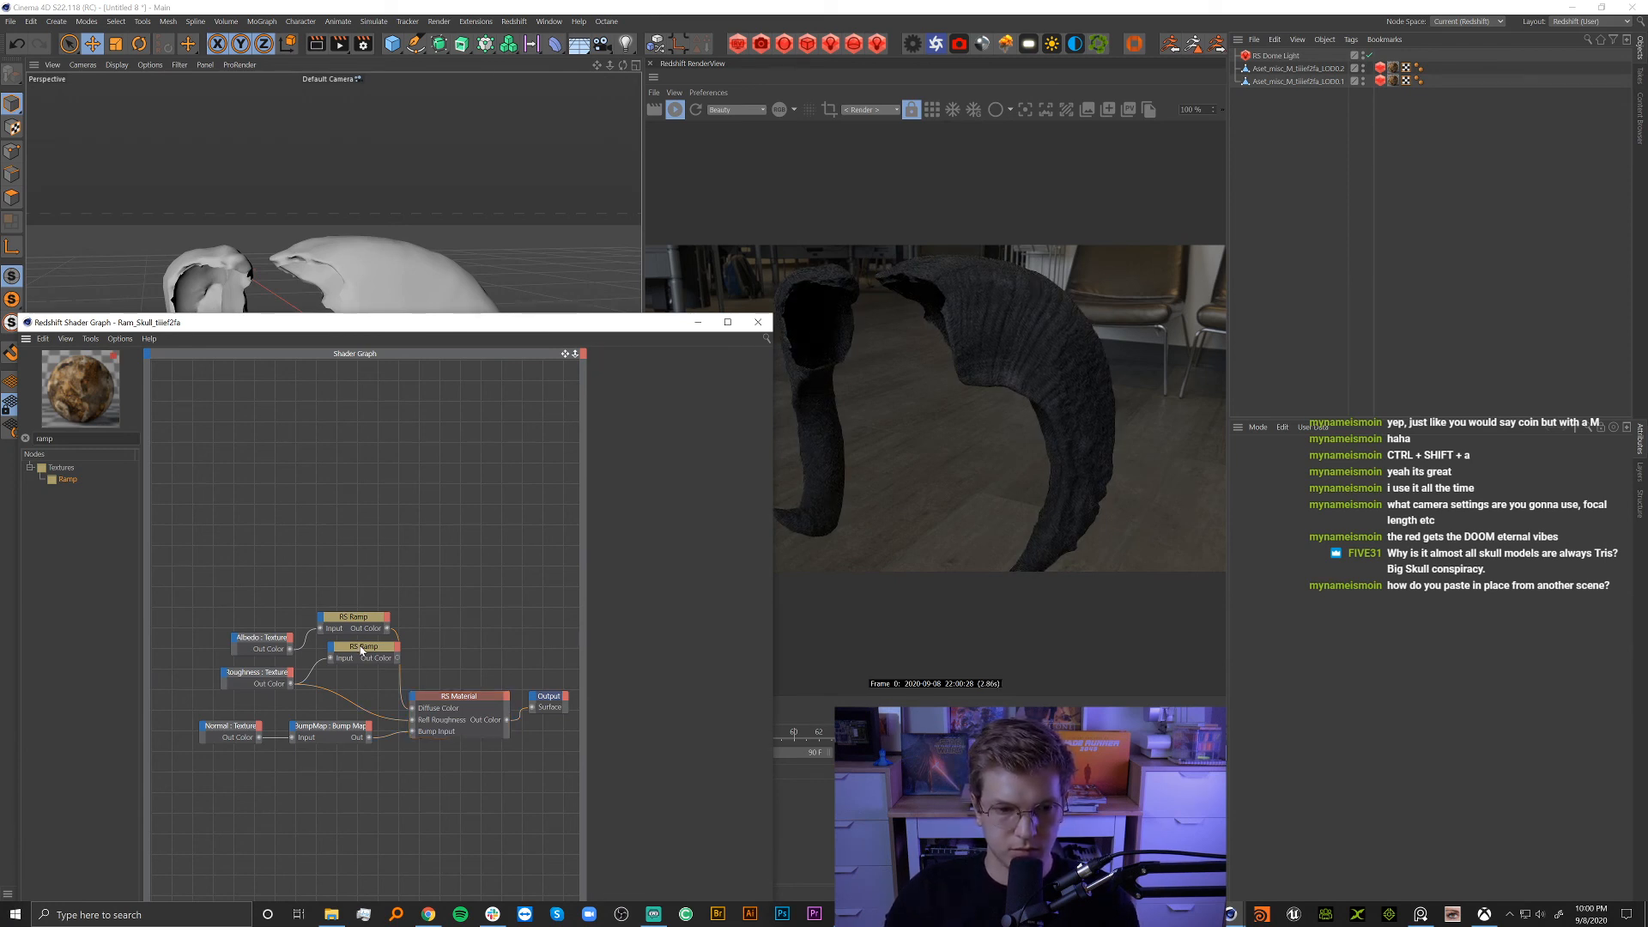
pyautogui.doubleClick(729, 572)
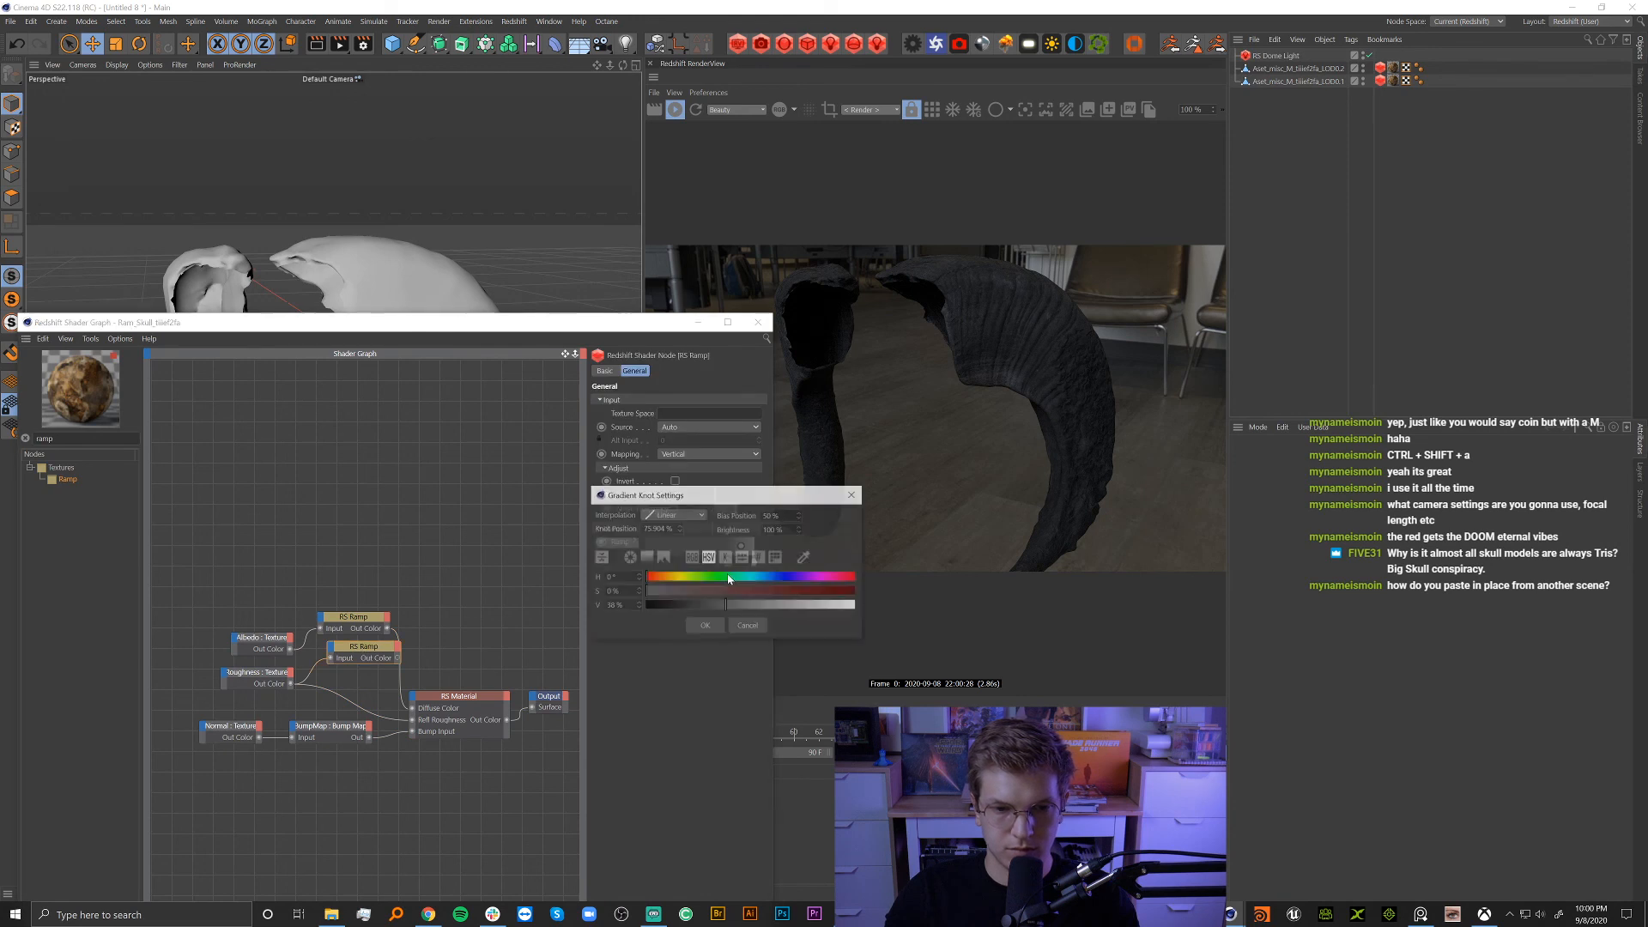
pyautogui.click(705, 624)
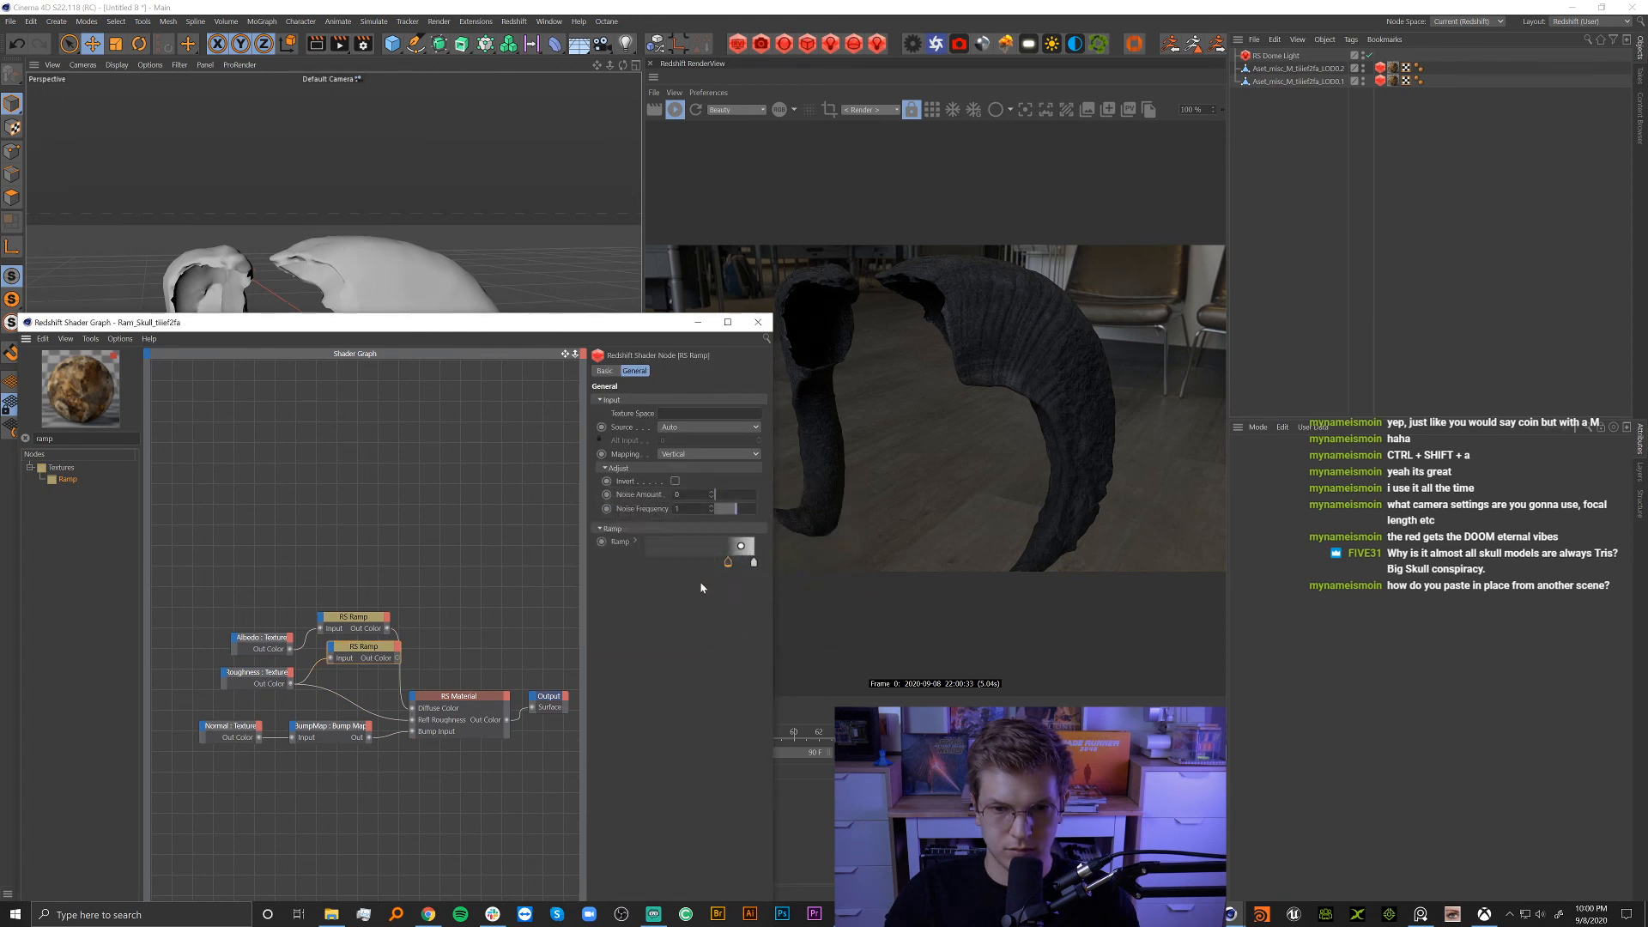
pyautogui.doubleClick(728, 562)
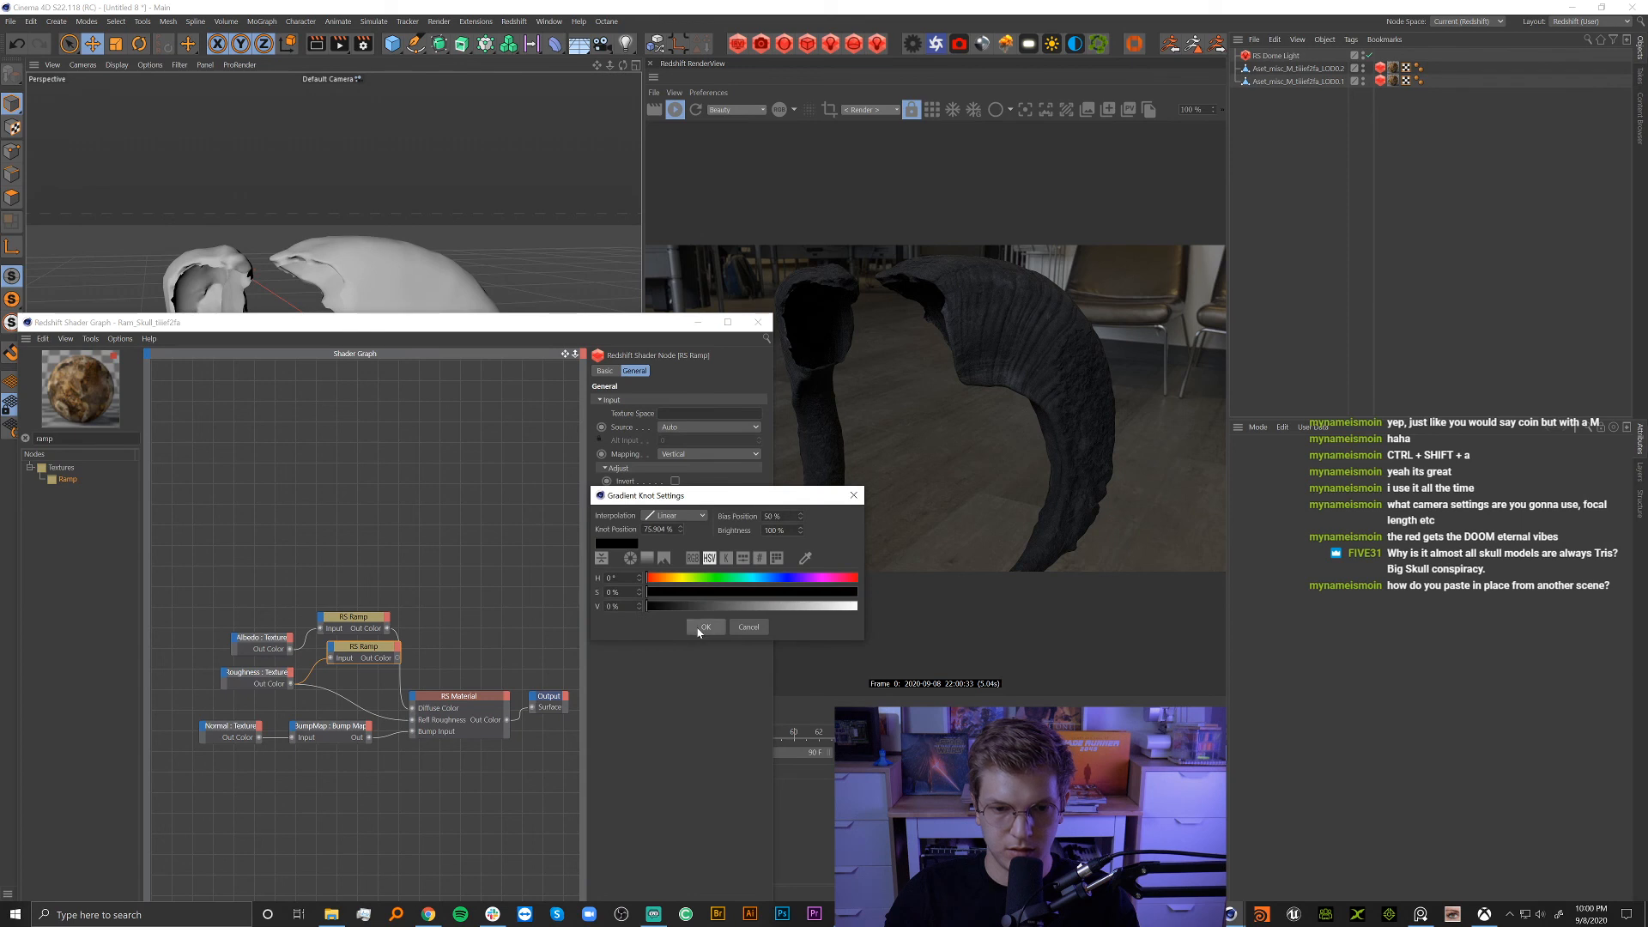
pyautogui.click(705, 627)
pyautogui.moveTo(729, 571); pyautogui.dragTo(746, 570)
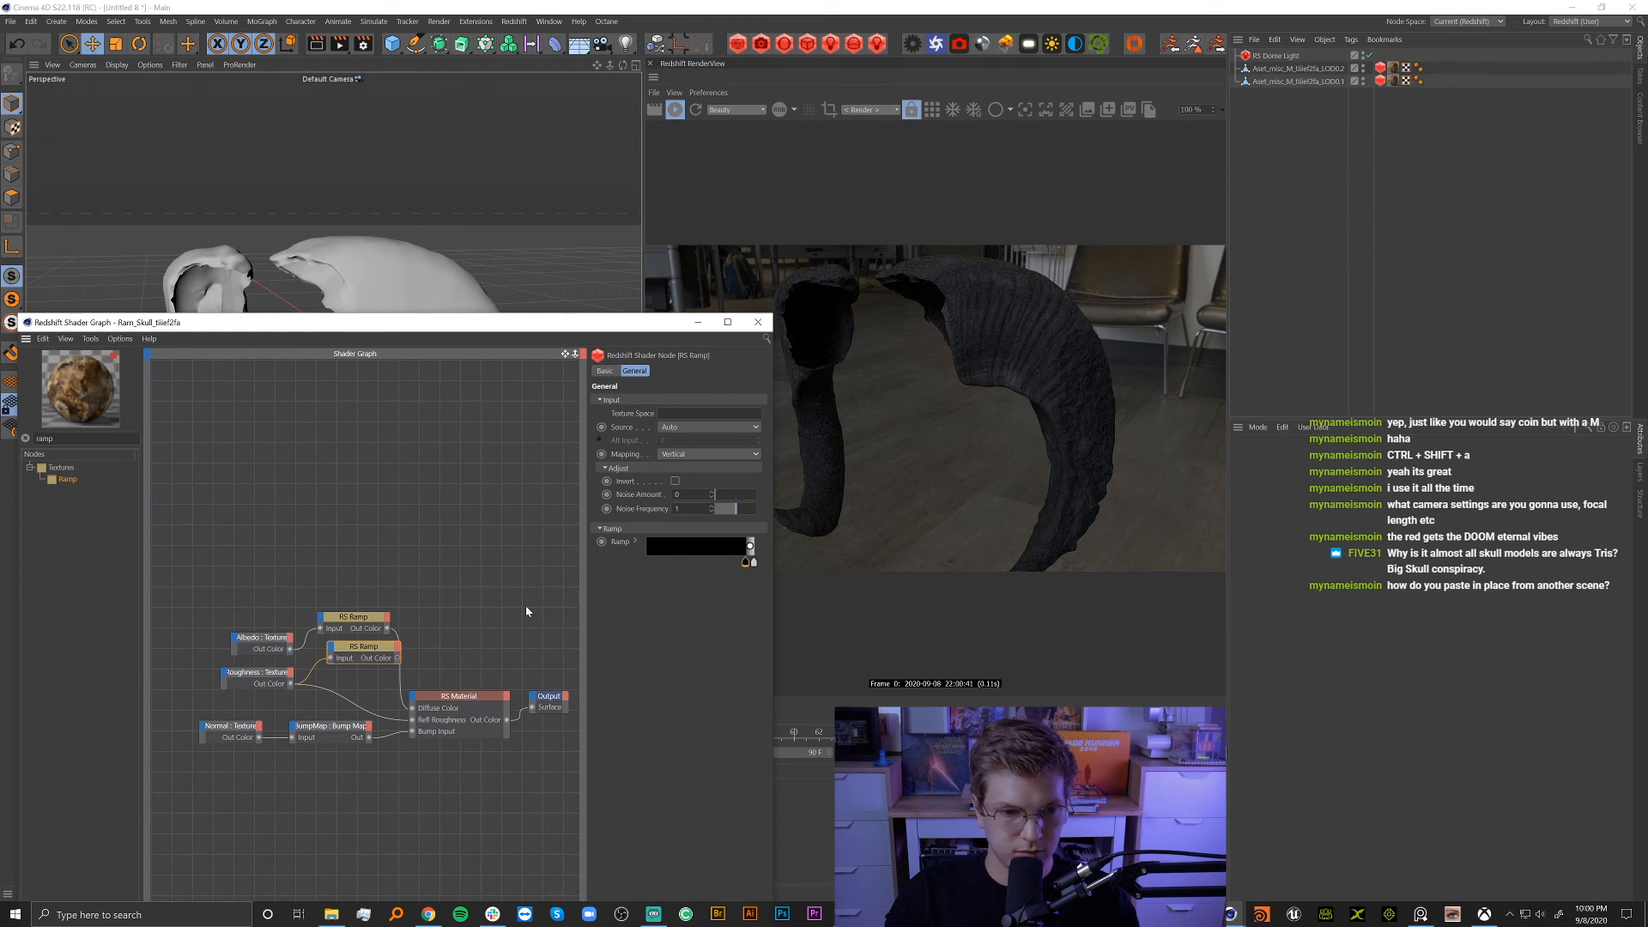
pyautogui.moveTo(376, 654)
pyautogui.mouseDown()
pyautogui.moveTo(356, 661)
pyautogui.moveTo(400, 647)
pyautogui.mouseUp()
pyautogui.moveTo(745, 567); pyautogui.dragTo(730, 574)
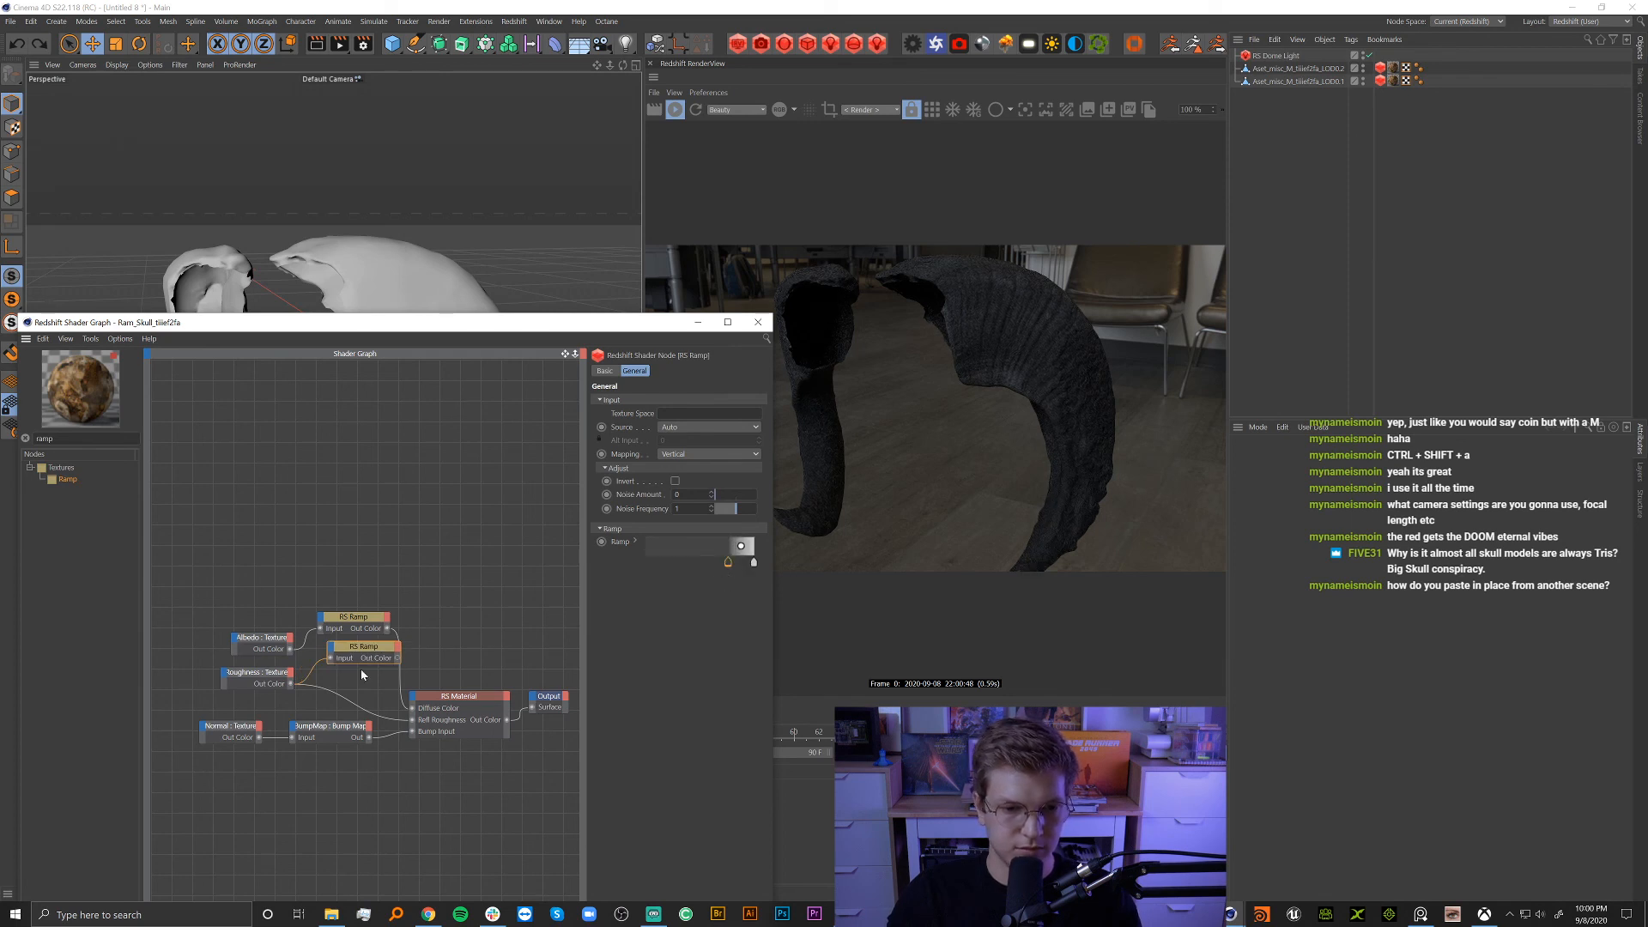
# Connect the roughness ramp's output to the RS Material's Refl Roughness input and lighten the ramp's dark knot to mid grey.
pyautogui.moveTo(393, 661); pyautogui.dragTo(413, 720)
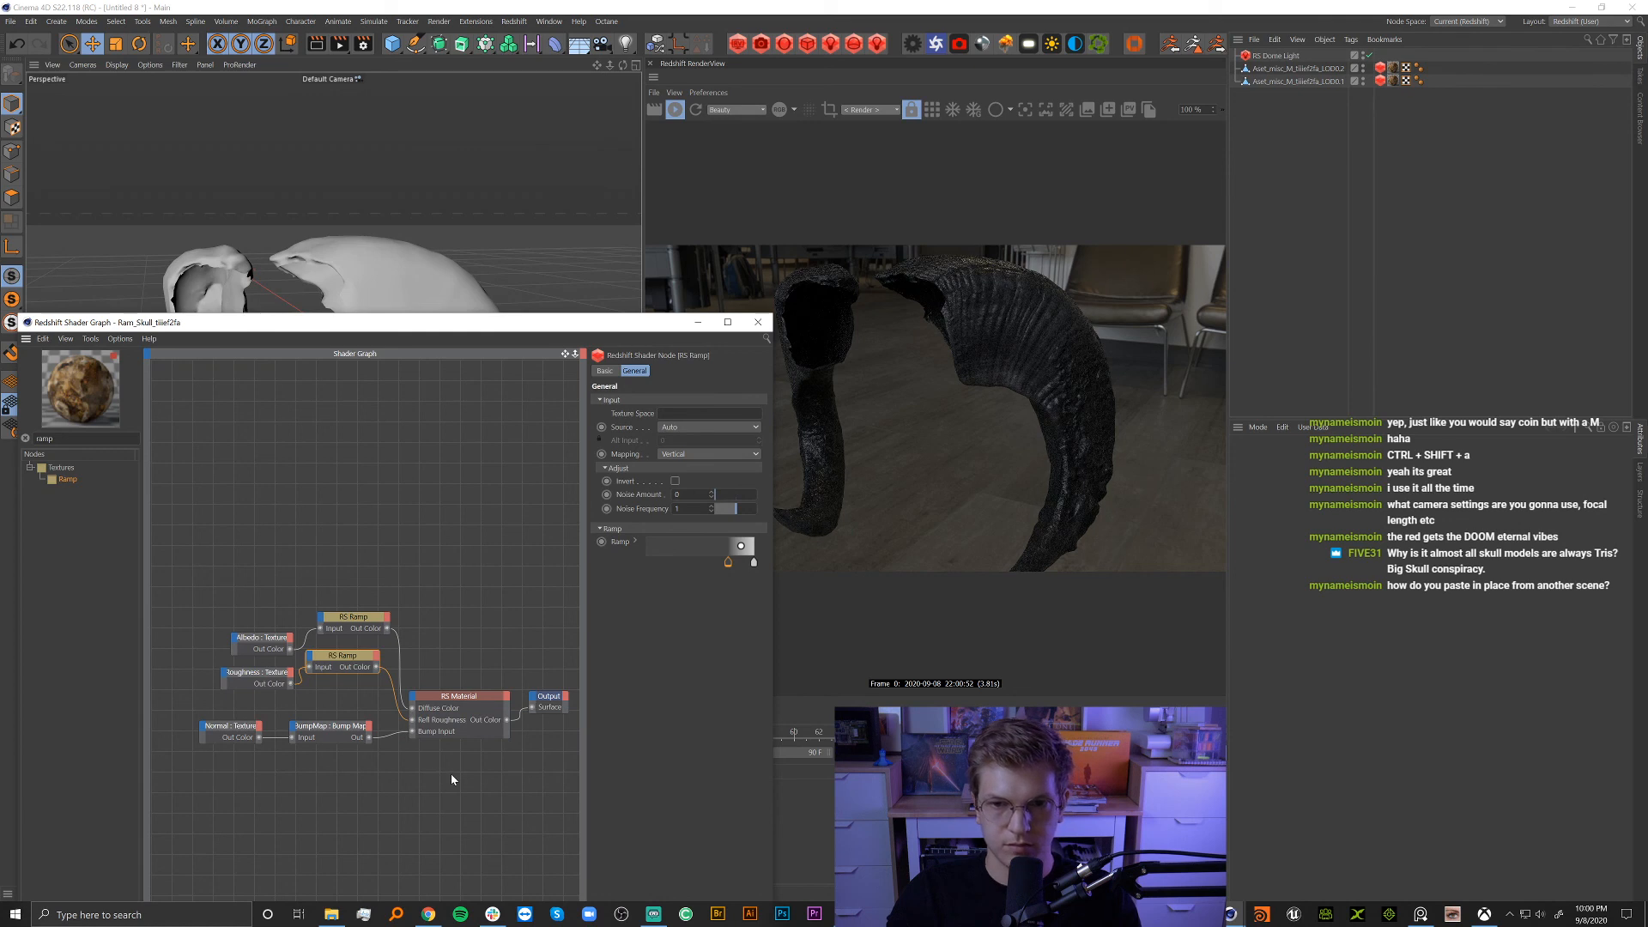
pyautogui.doubleClick(729, 565)
pyautogui.click(709, 628)
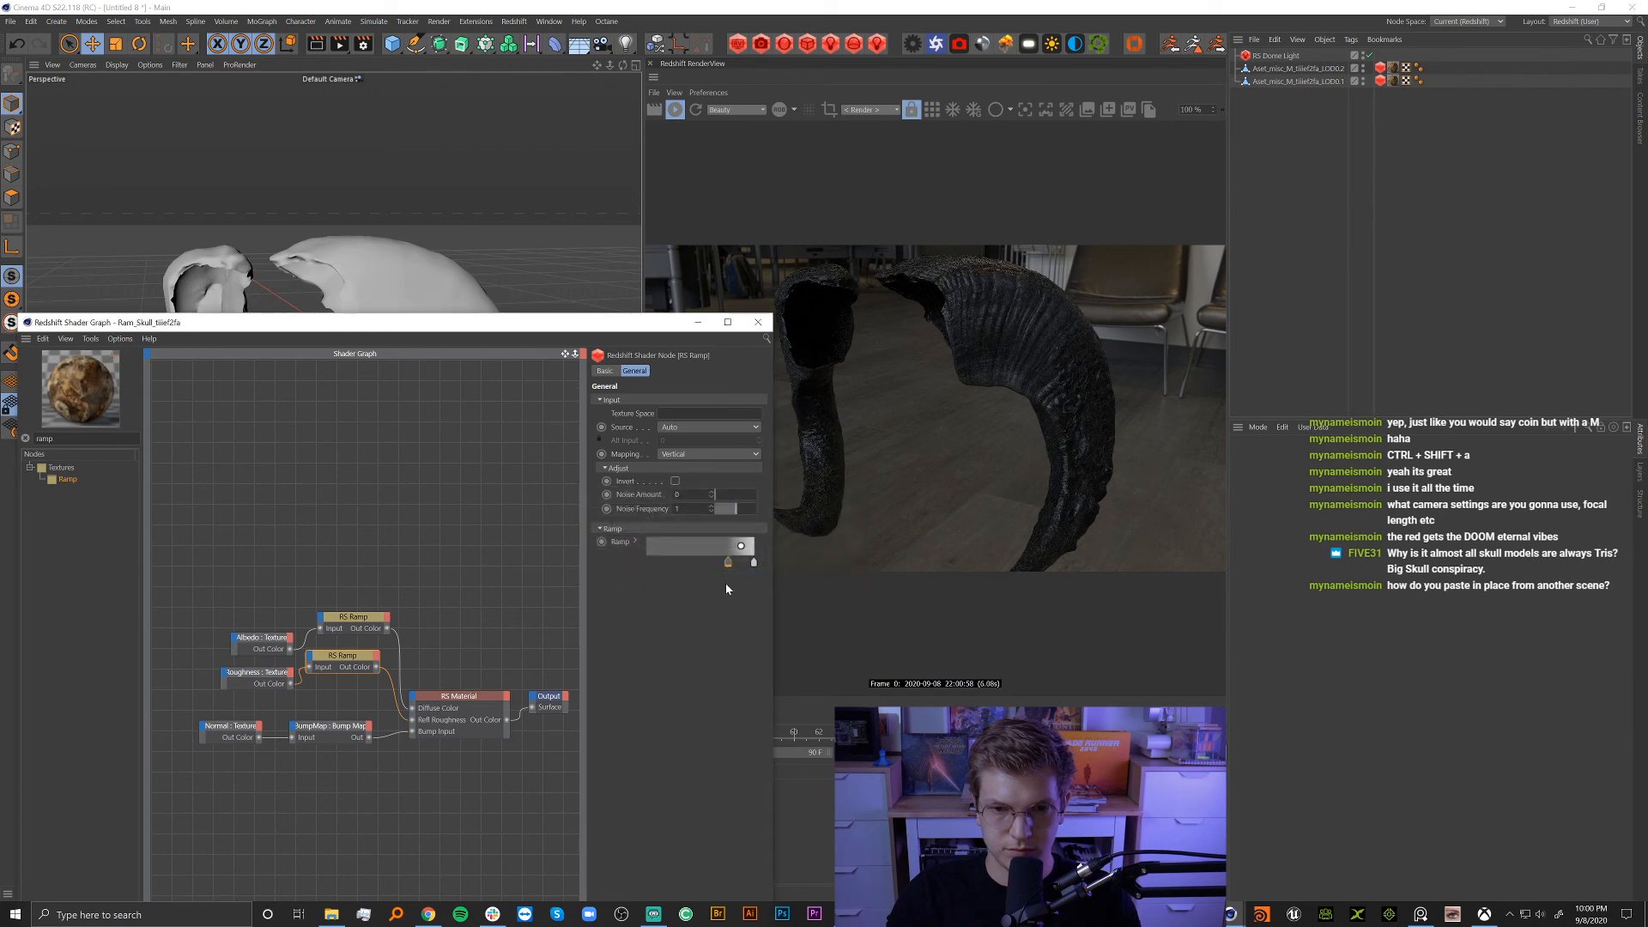
# Set the RS Material's Fresnel type to Metalness and its reflectivity colour's brightness value to 0%.
pyautogui.click(466, 713)
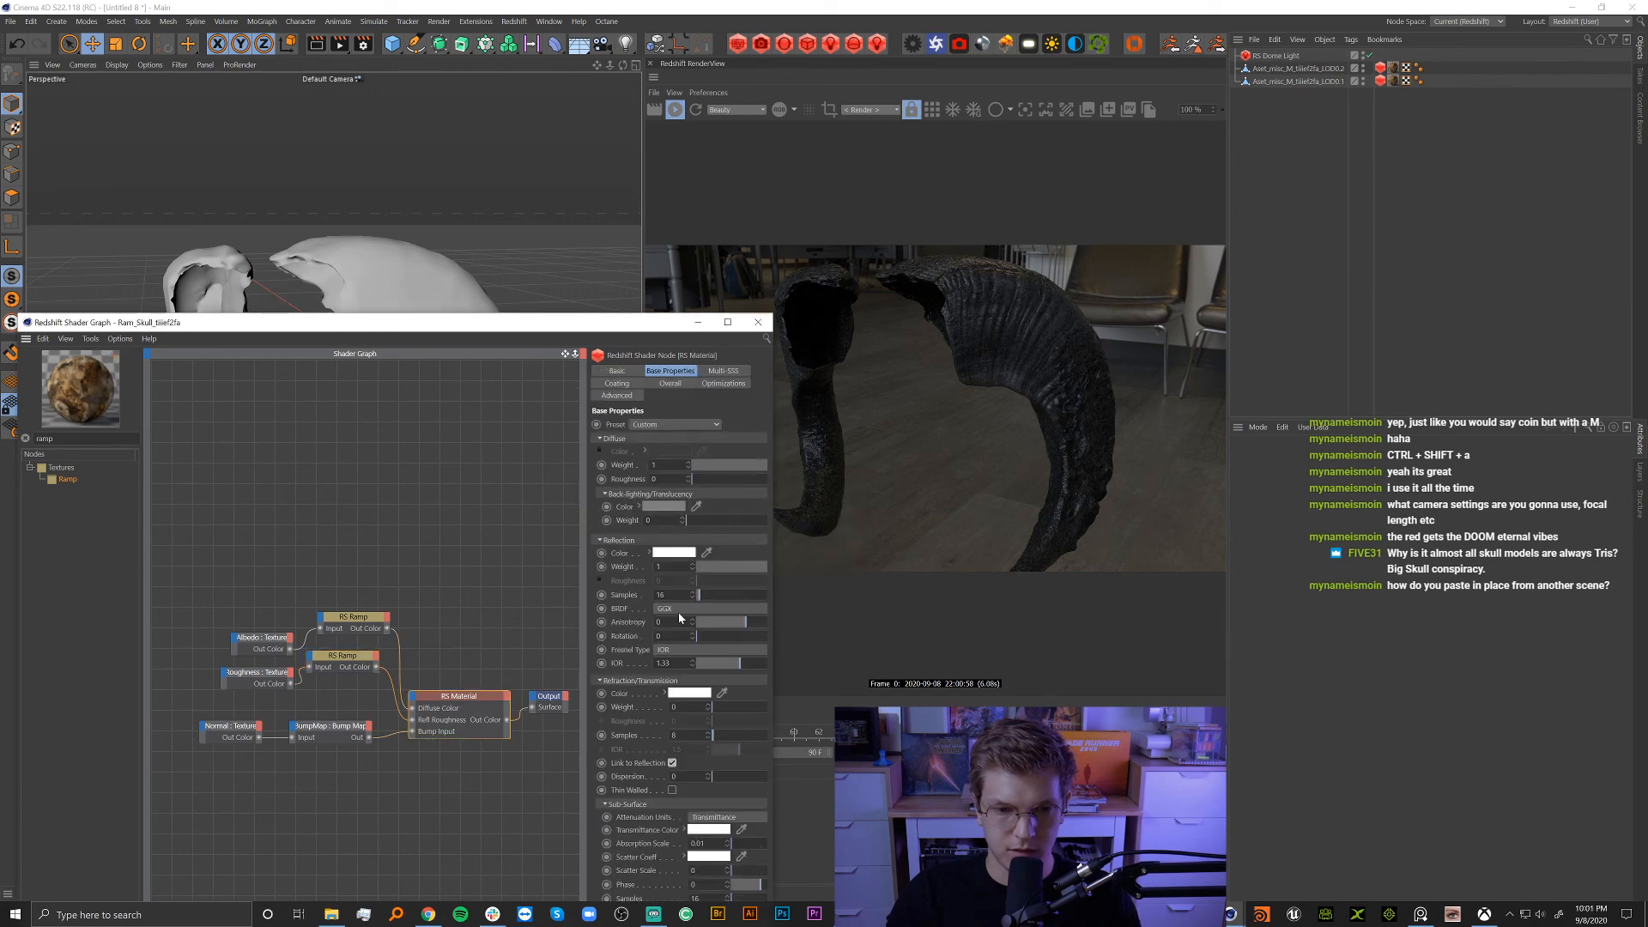
pyautogui.click(686, 649)
pyautogui.click(676, 697)
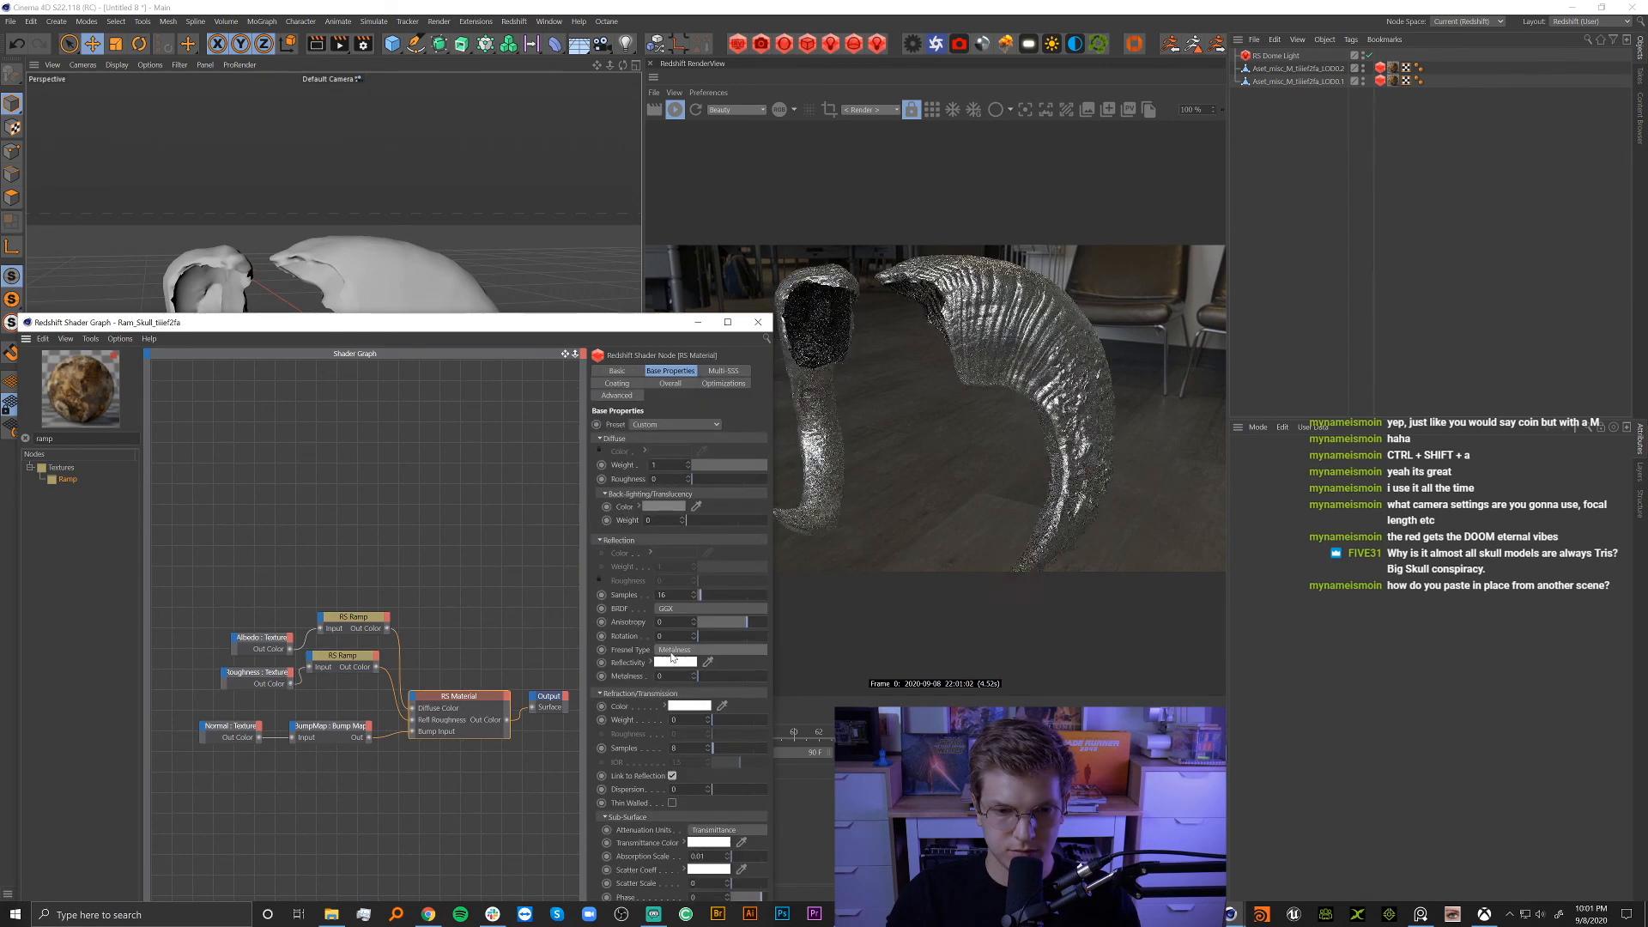
pyautogui.click(673, 666)
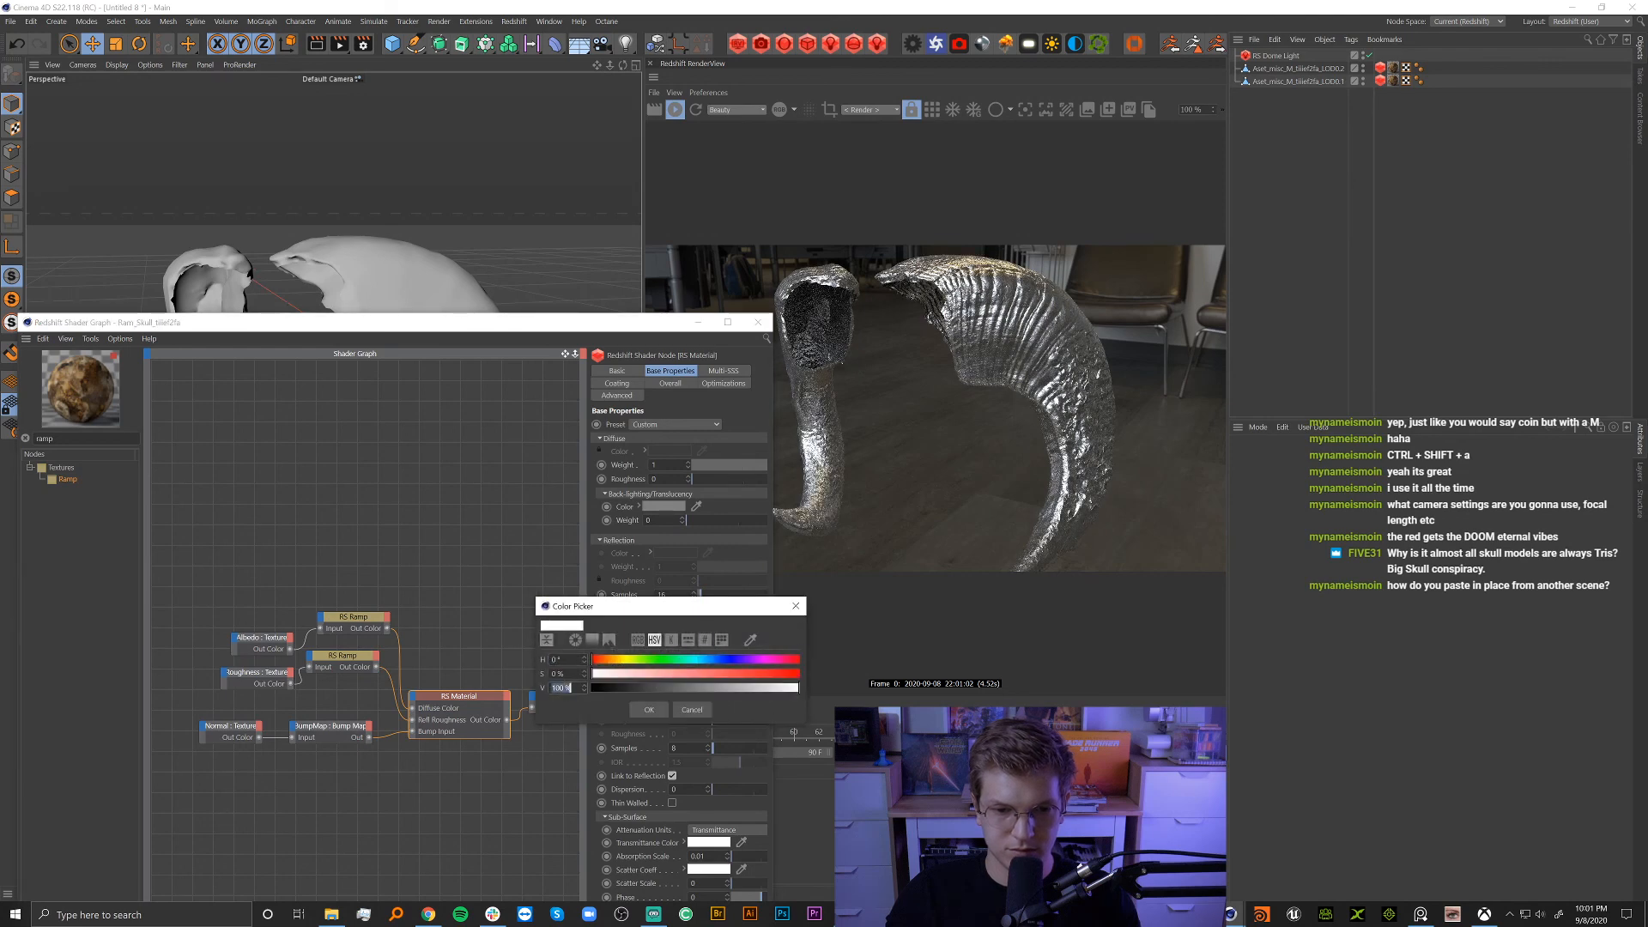
pyautogui.write('0')
pyautogui.press('Return')
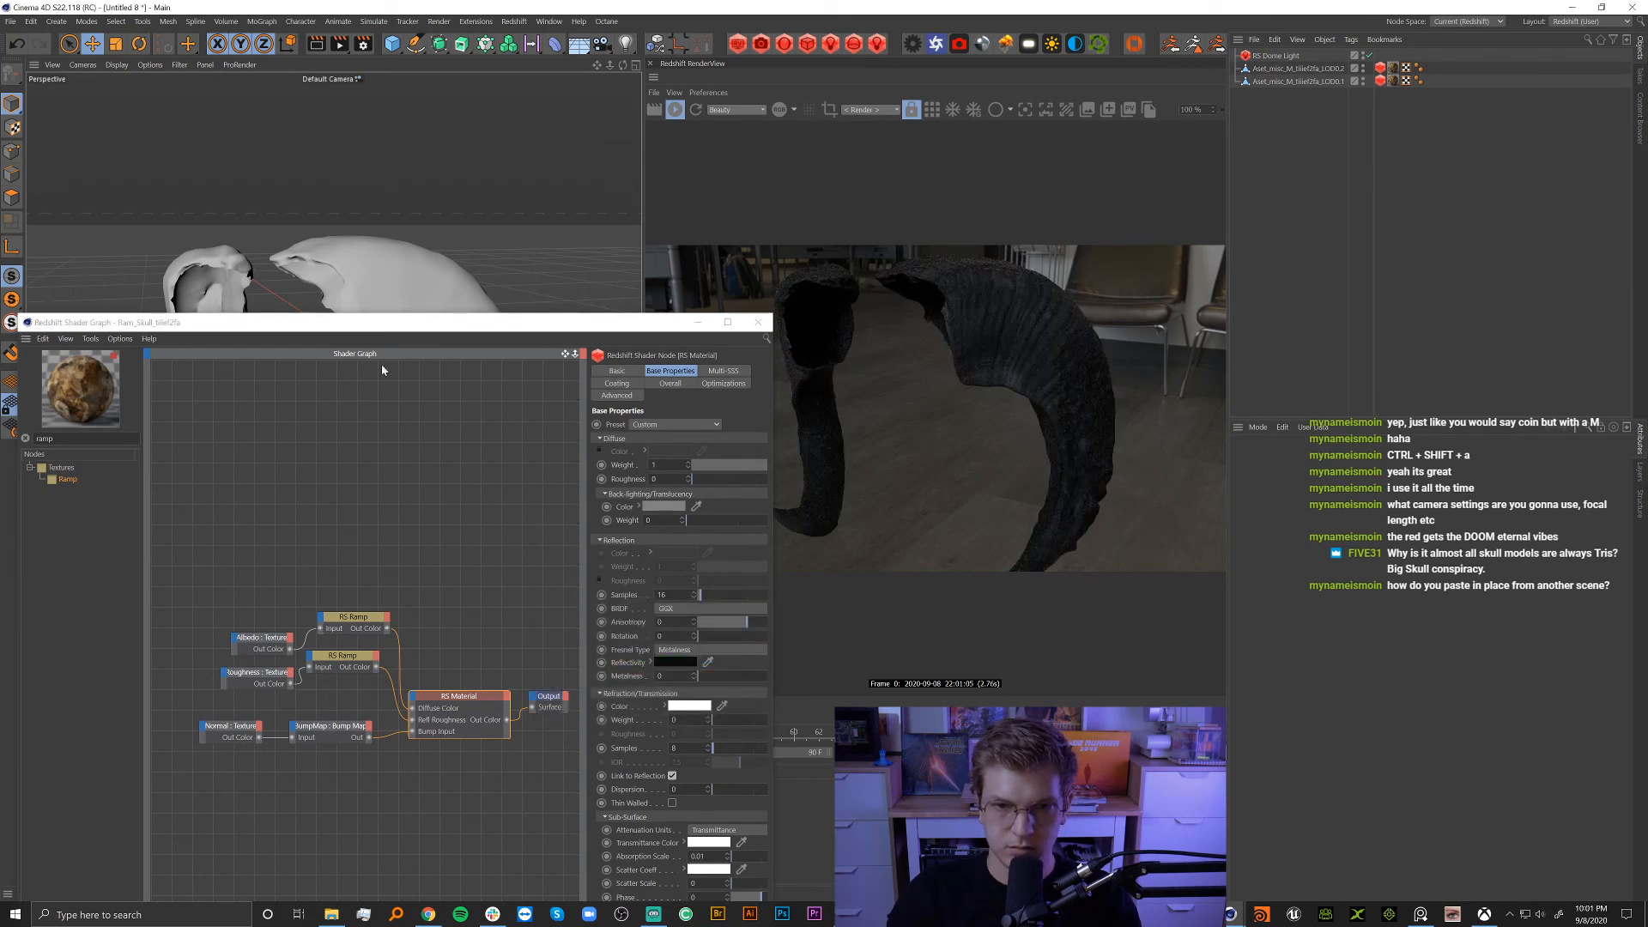
# Move the roughness ramp's grey knot to about the middle of the ramp and lighten it to a brighter grey.
pyautogui.keyDown('alt'); pyautogui.moveTo(399, 258); pyautogui.dragTo(494, 264); pyautogui.keyUp('alt')
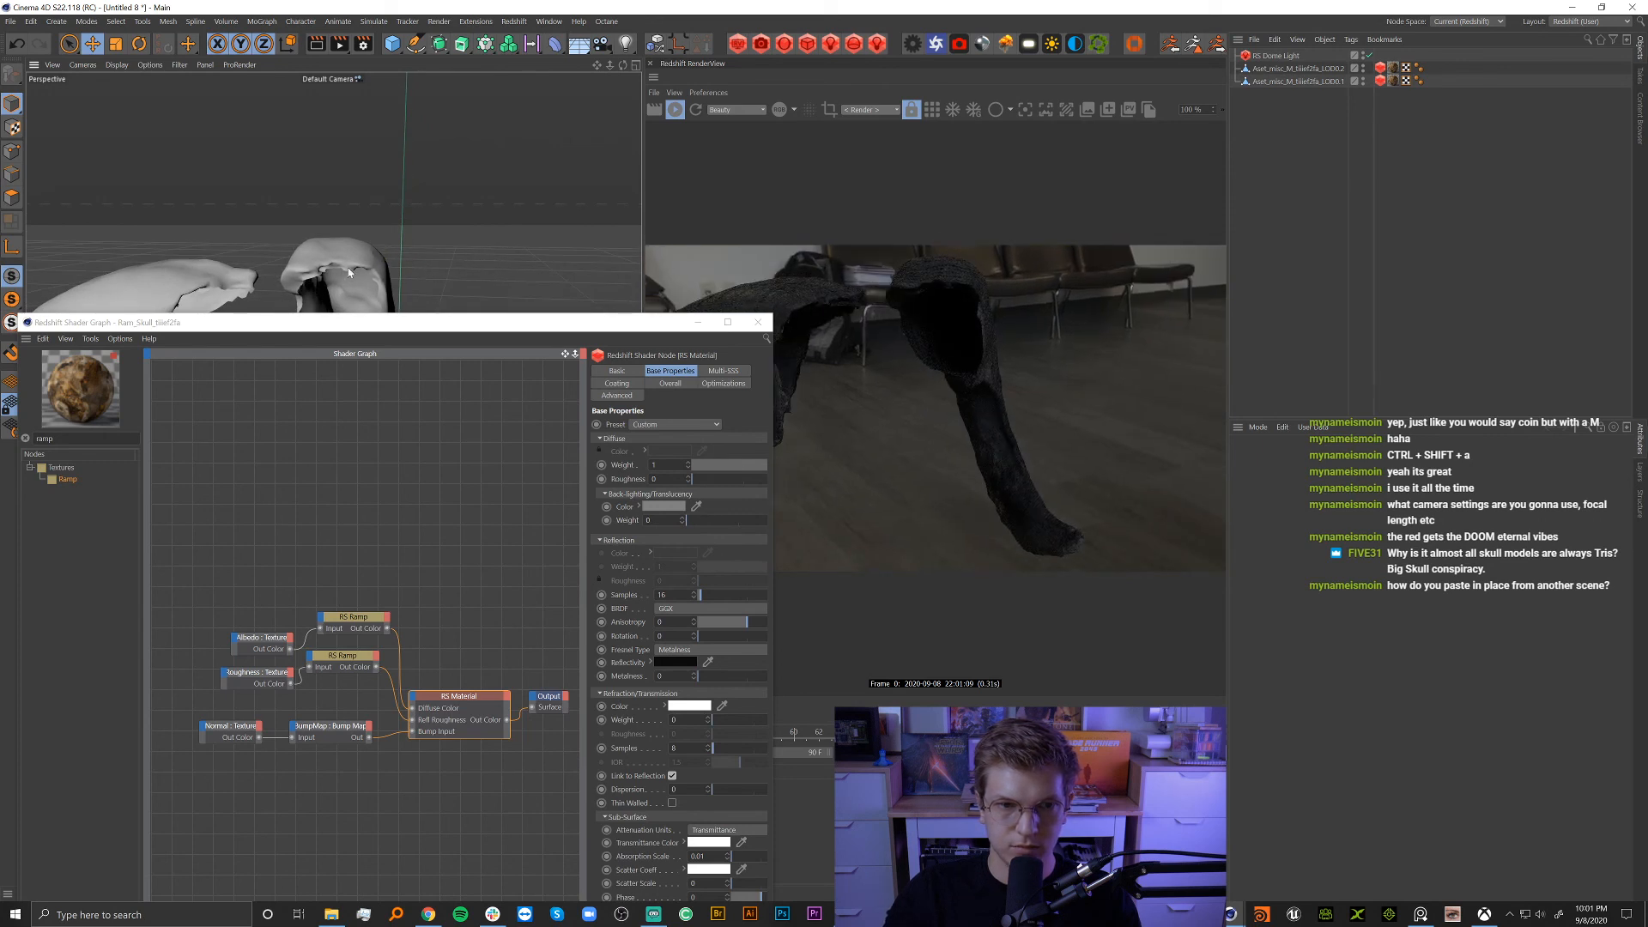
pyautogui.scroll(4, 408, 249)
pyautogui.scroll(3, 382, 186)
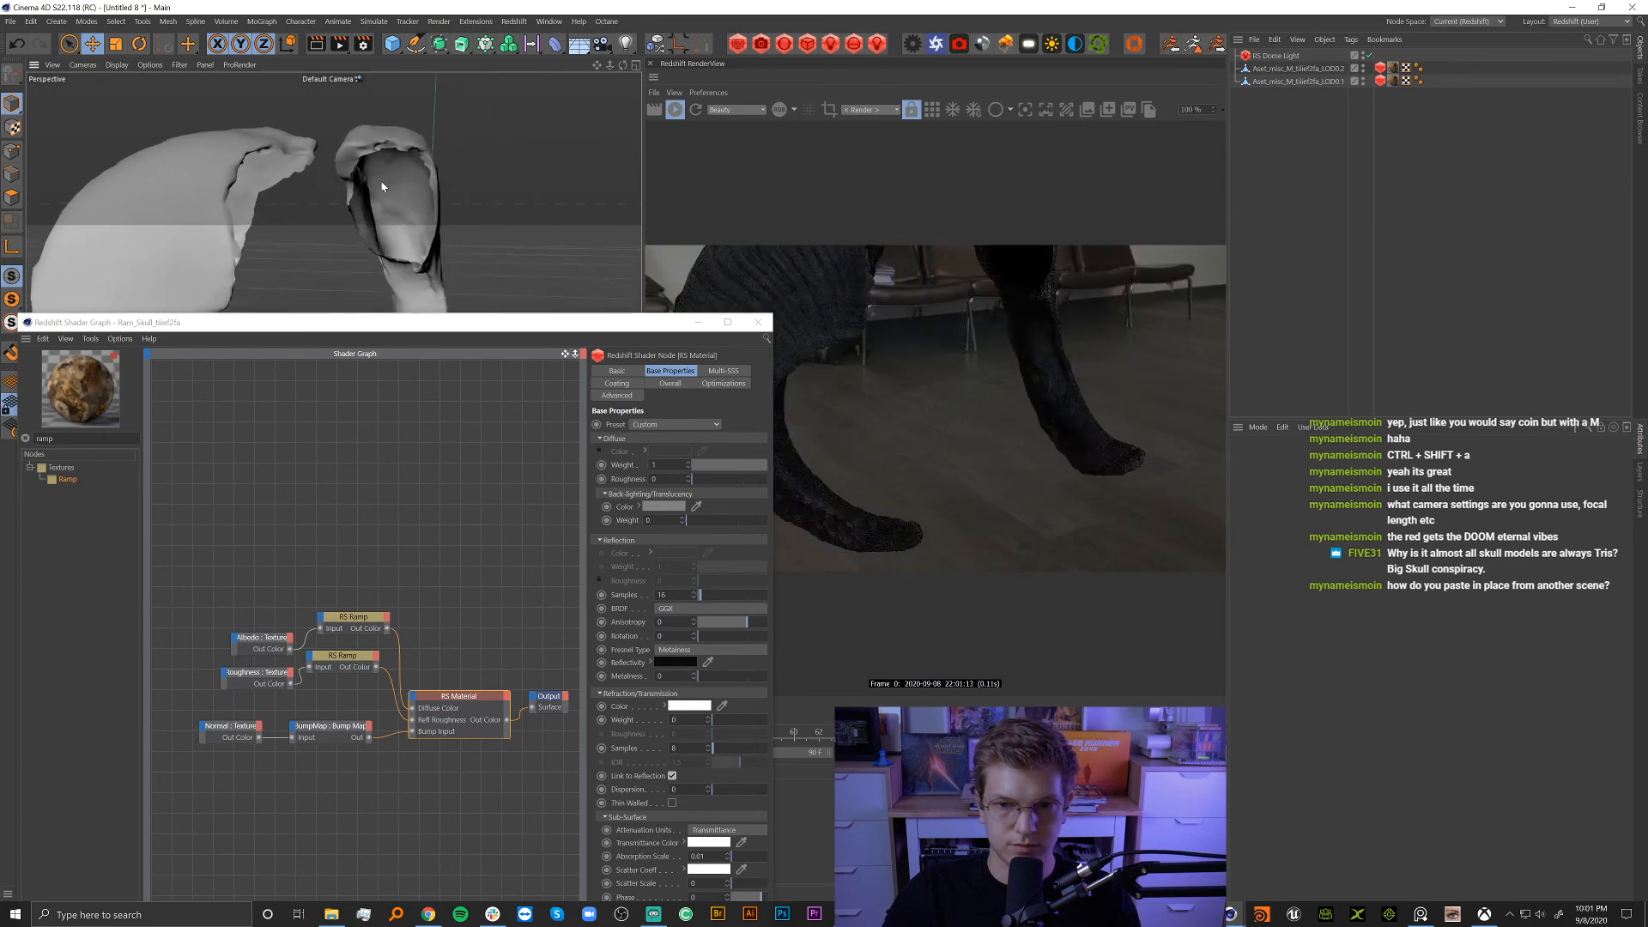
pyautogui.keyDown('alt'); pyautogui.moveTo(383, 187); pyautogui.dragTo(240, 283); pyautogui.keyUp('alt')
pyautogui.click(342, 655)
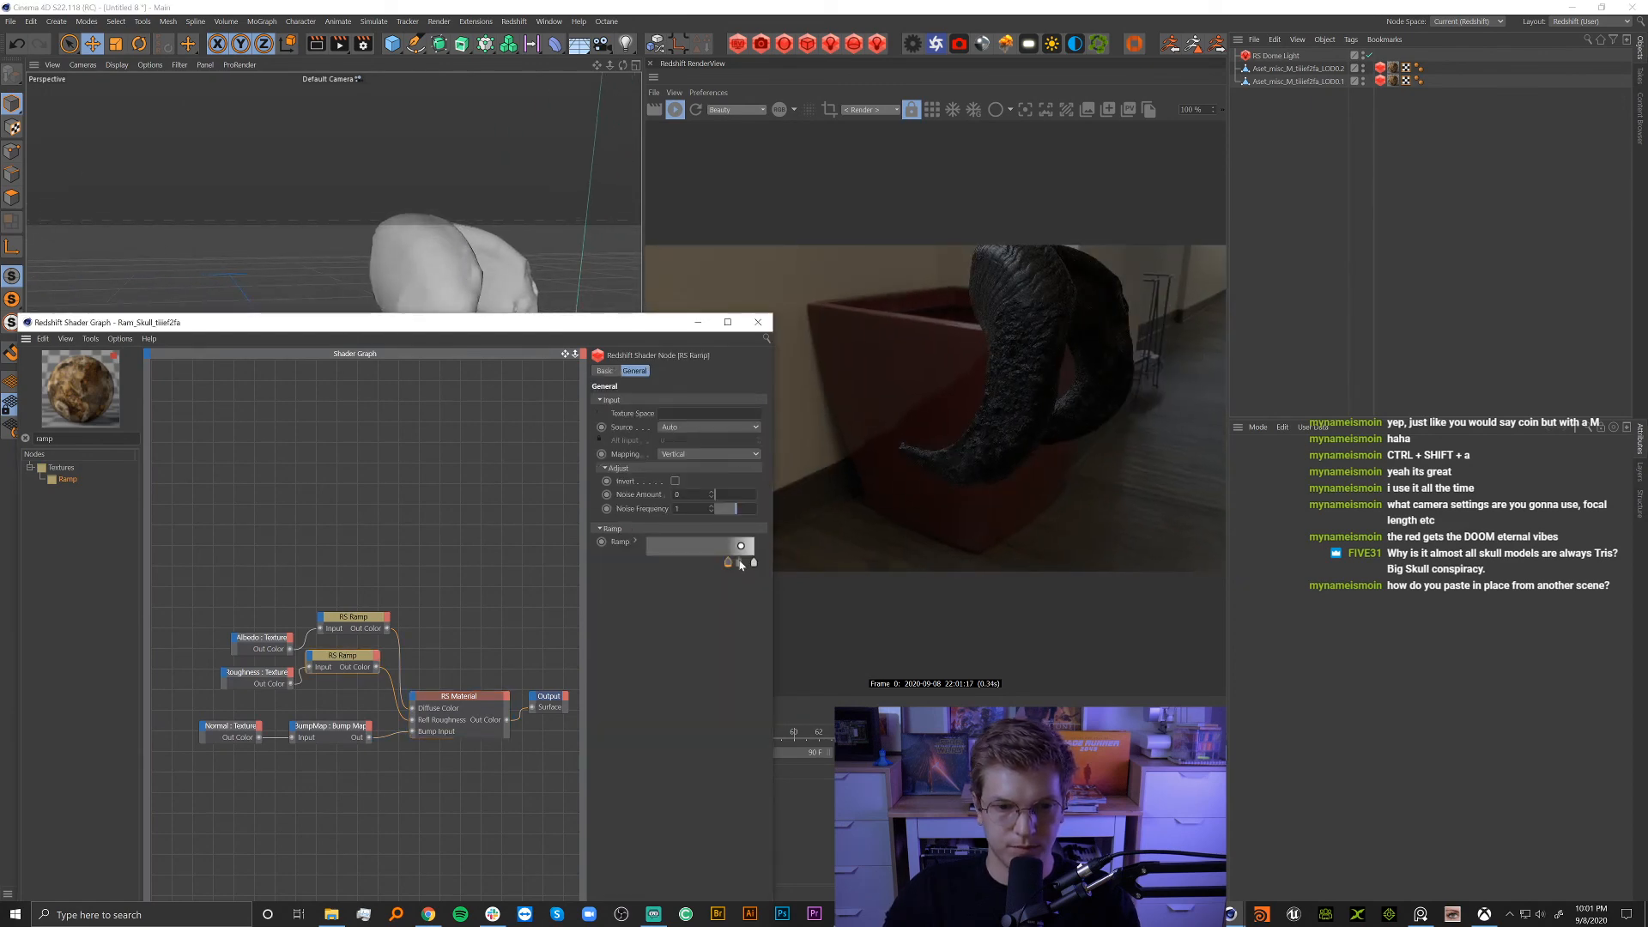
pyautogui.moveTo(725, 567)
pyautogui.mouseDown()
pyautogui.moveTo(674, 566)
pyautogui.moveTo(696, 568)
pyautogui.mouseUp()
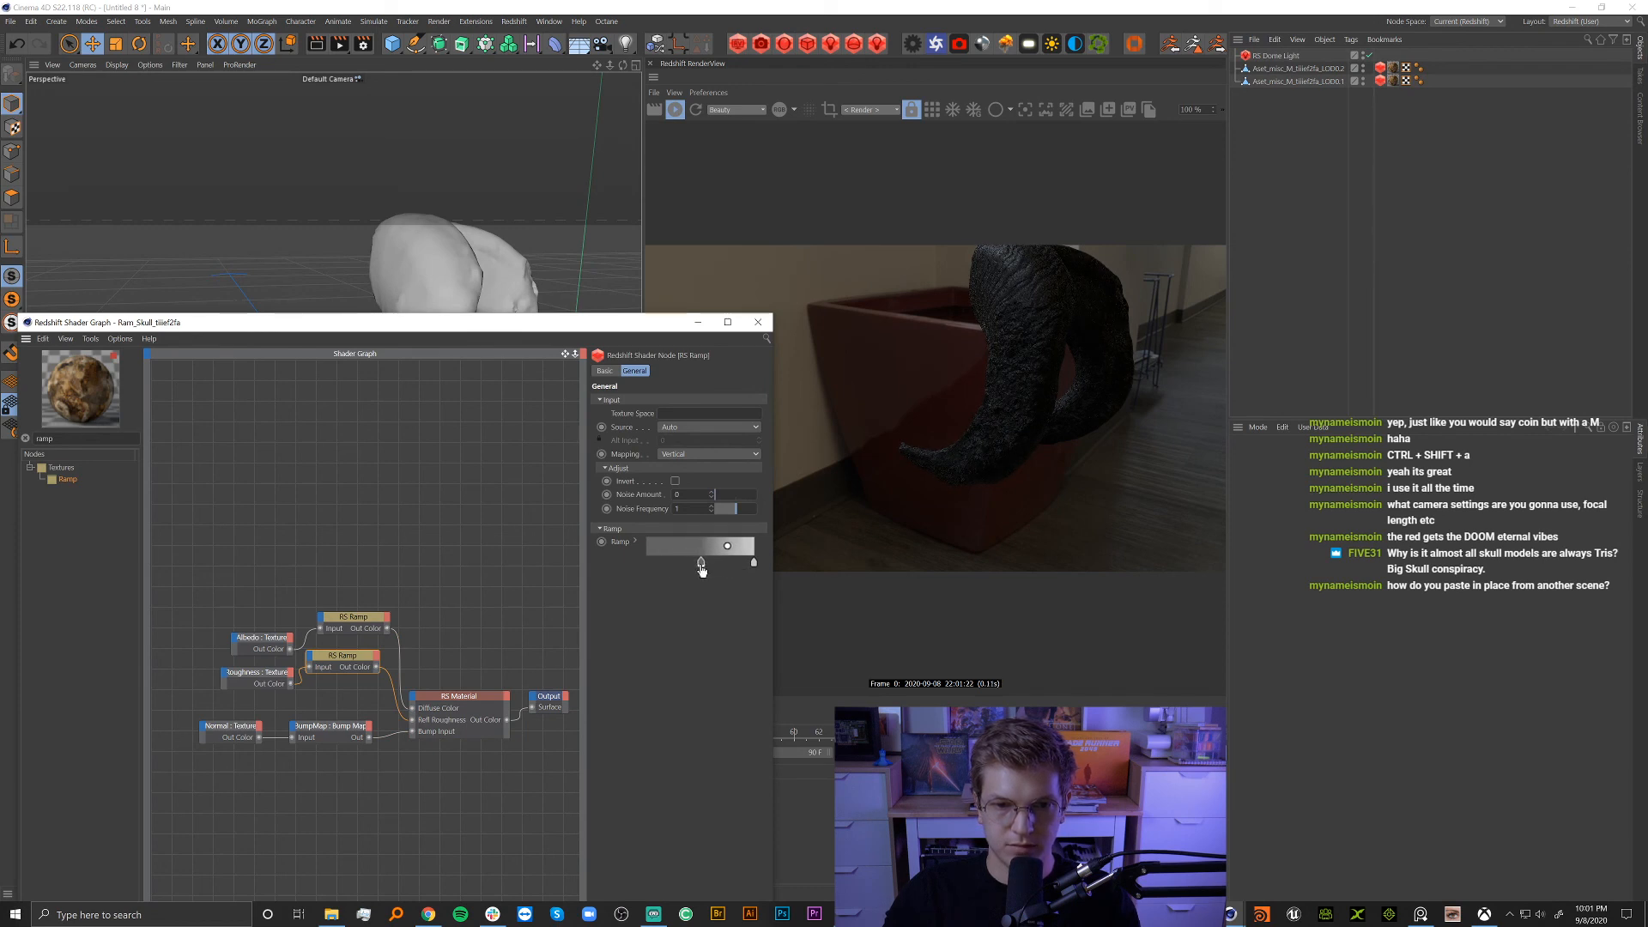
pyautogui.doubleClick(702, 565)
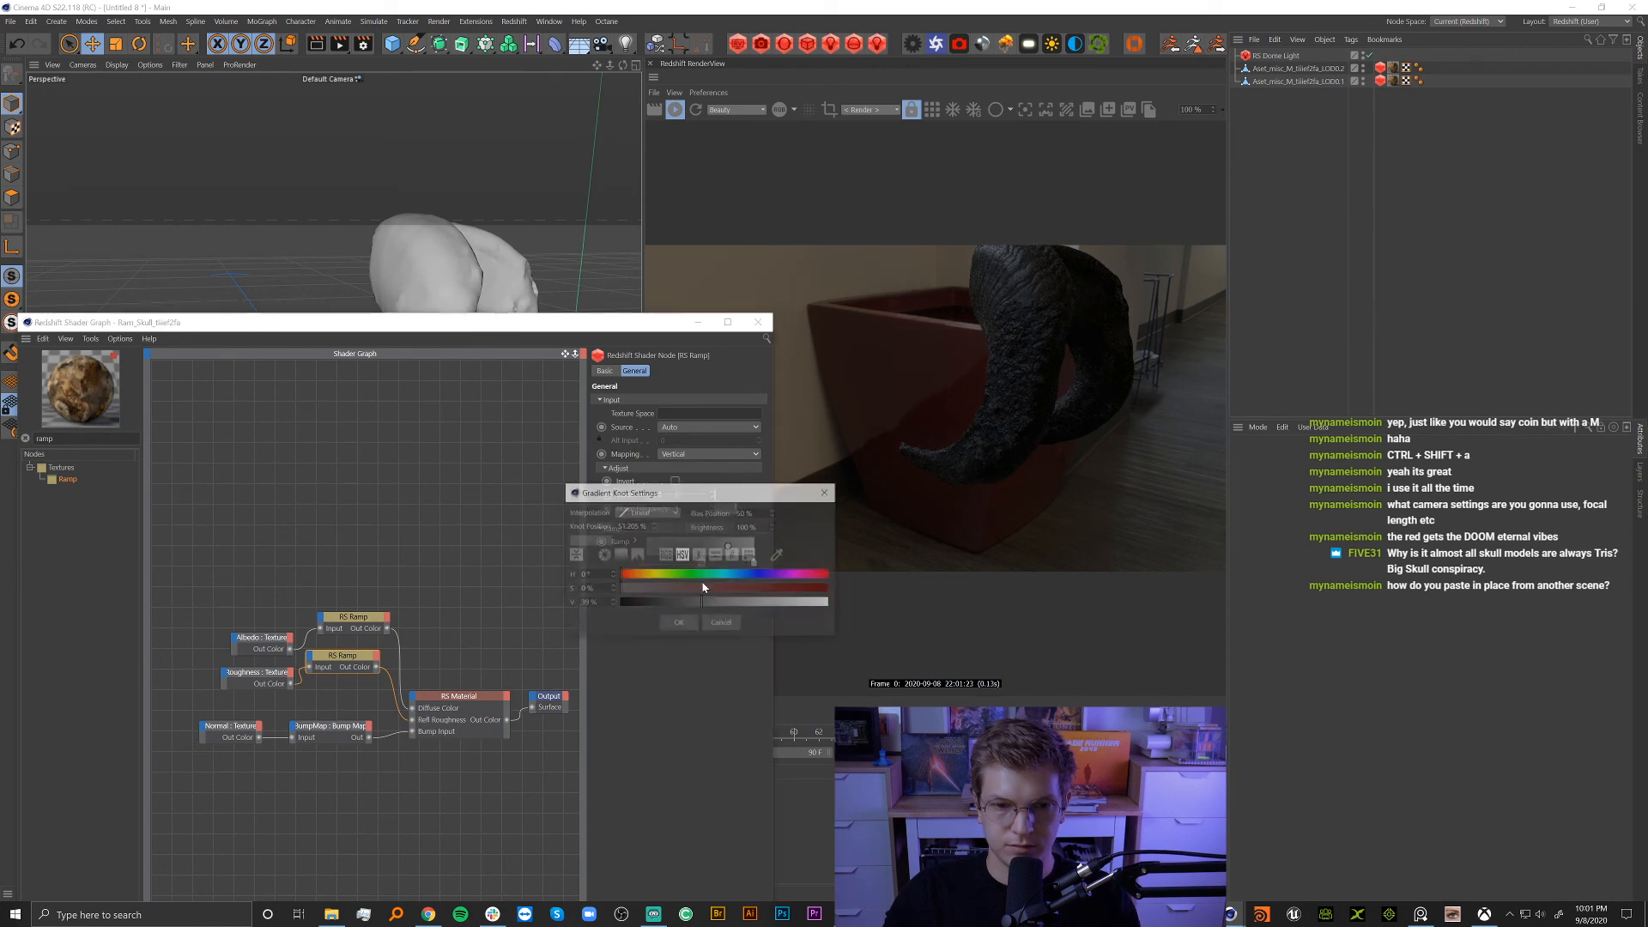
pyautogui.click(678, 624)
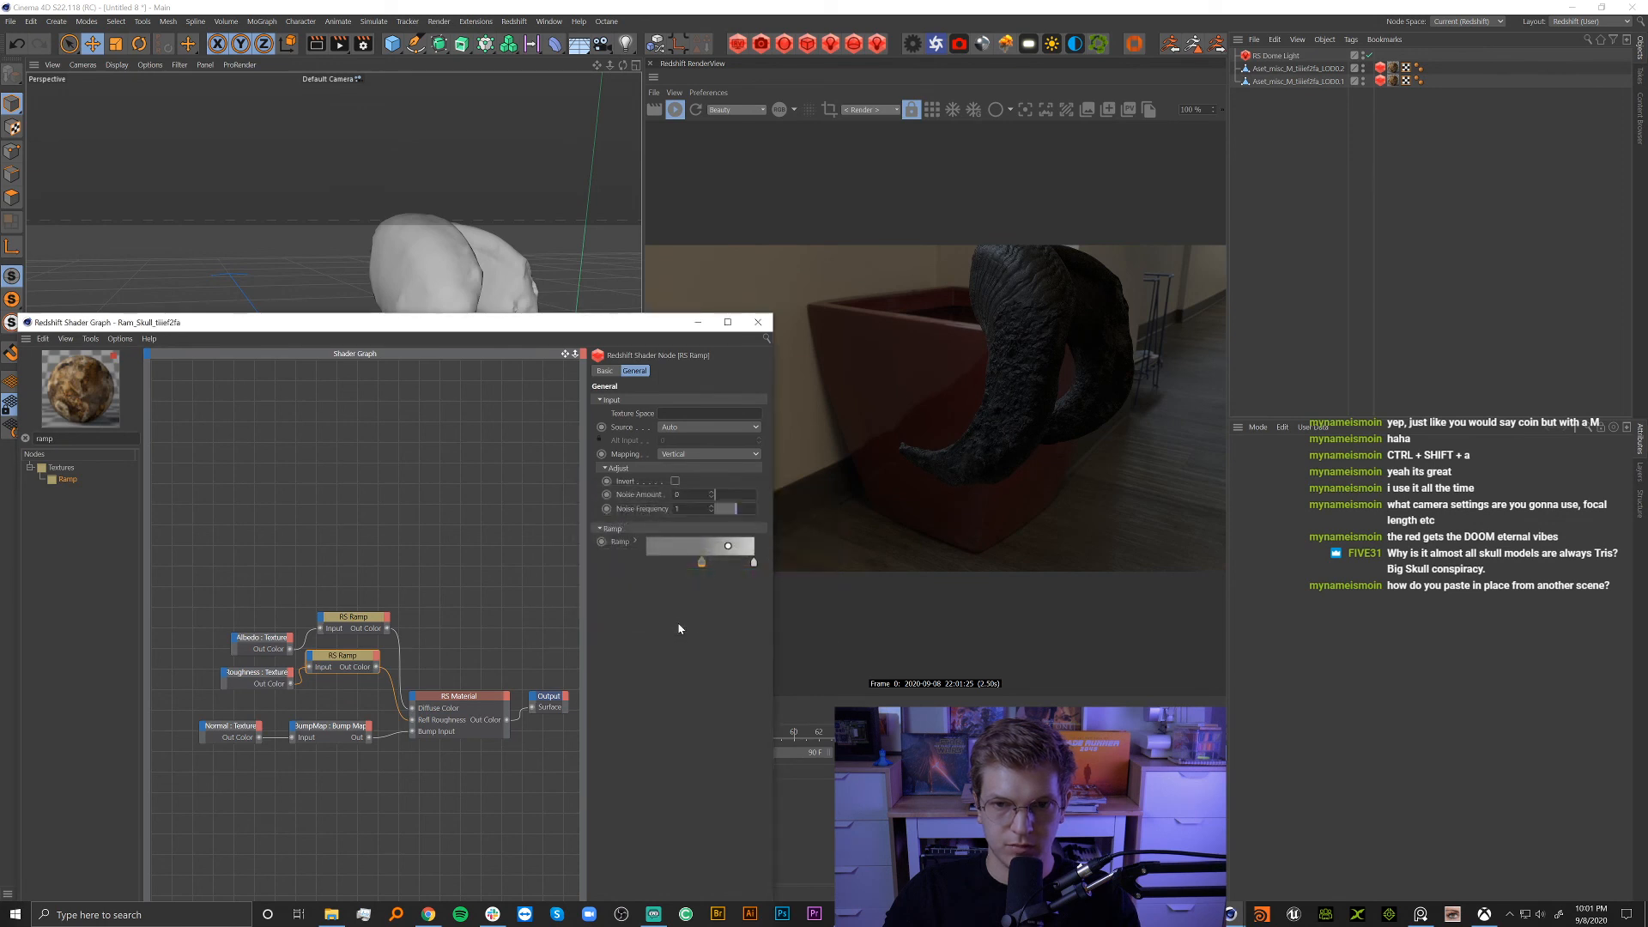
# Fine-tune the brightness of the roughness ramp's grey knot and its light end knot.
pyautogui.doubleClick(702, 564)
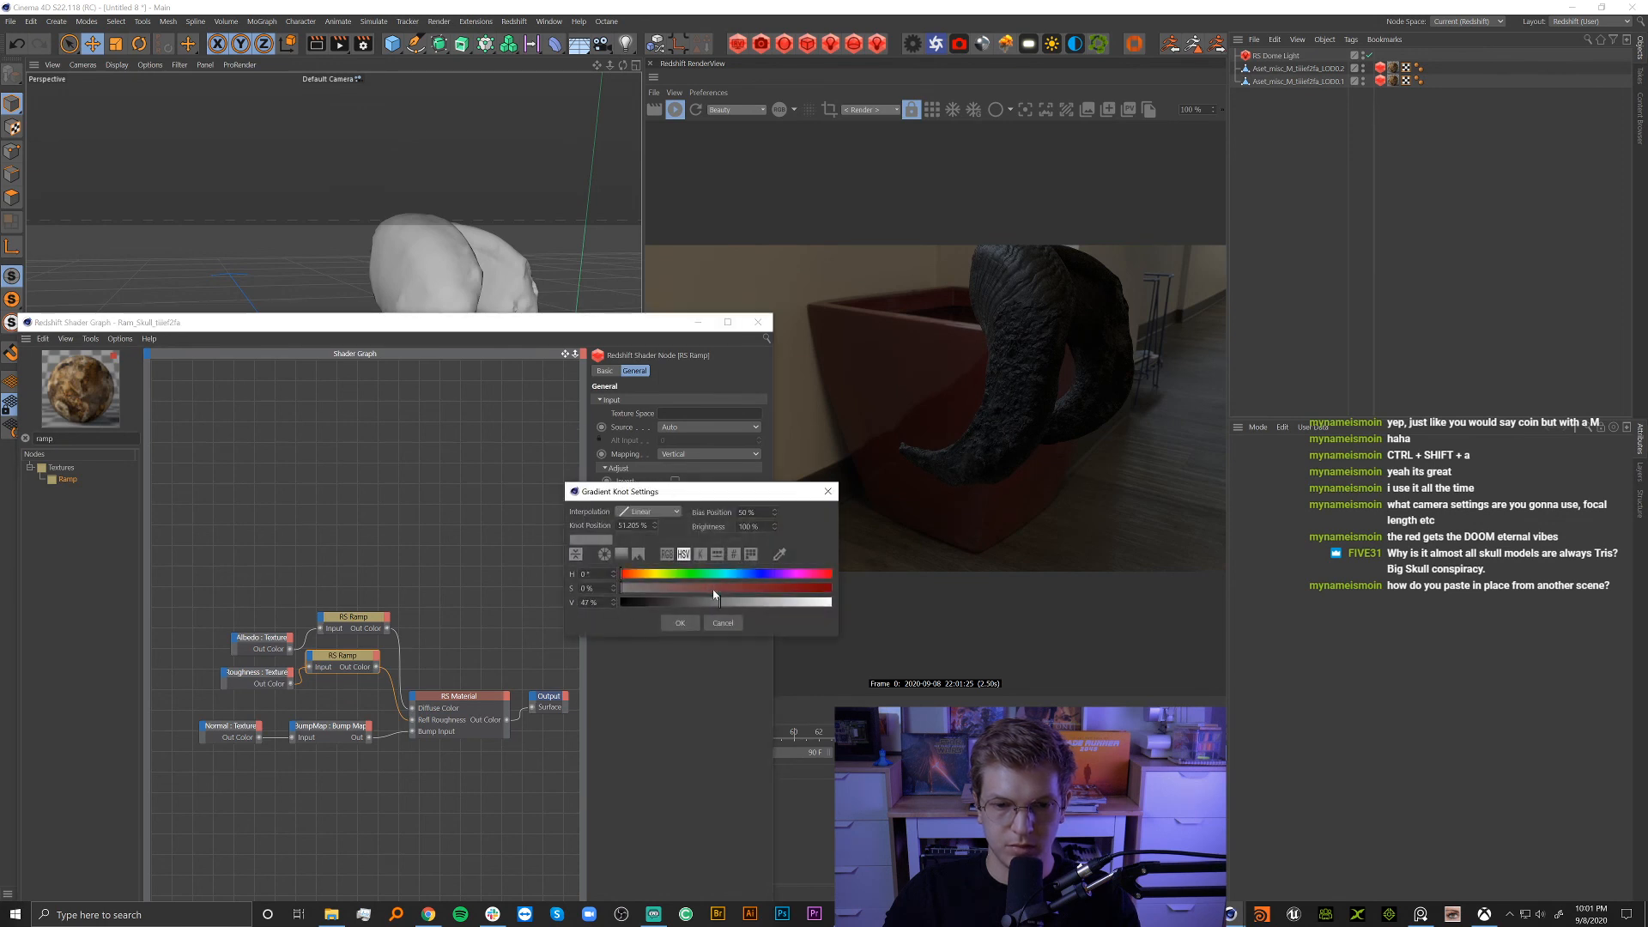
pyautogui.click(680, 623)
pyautogui.keyDown('alt'); pyautogui.moveTo(456, 254); pyautogui.dragTo(451, 209); pyautogui.keyUp('alt')
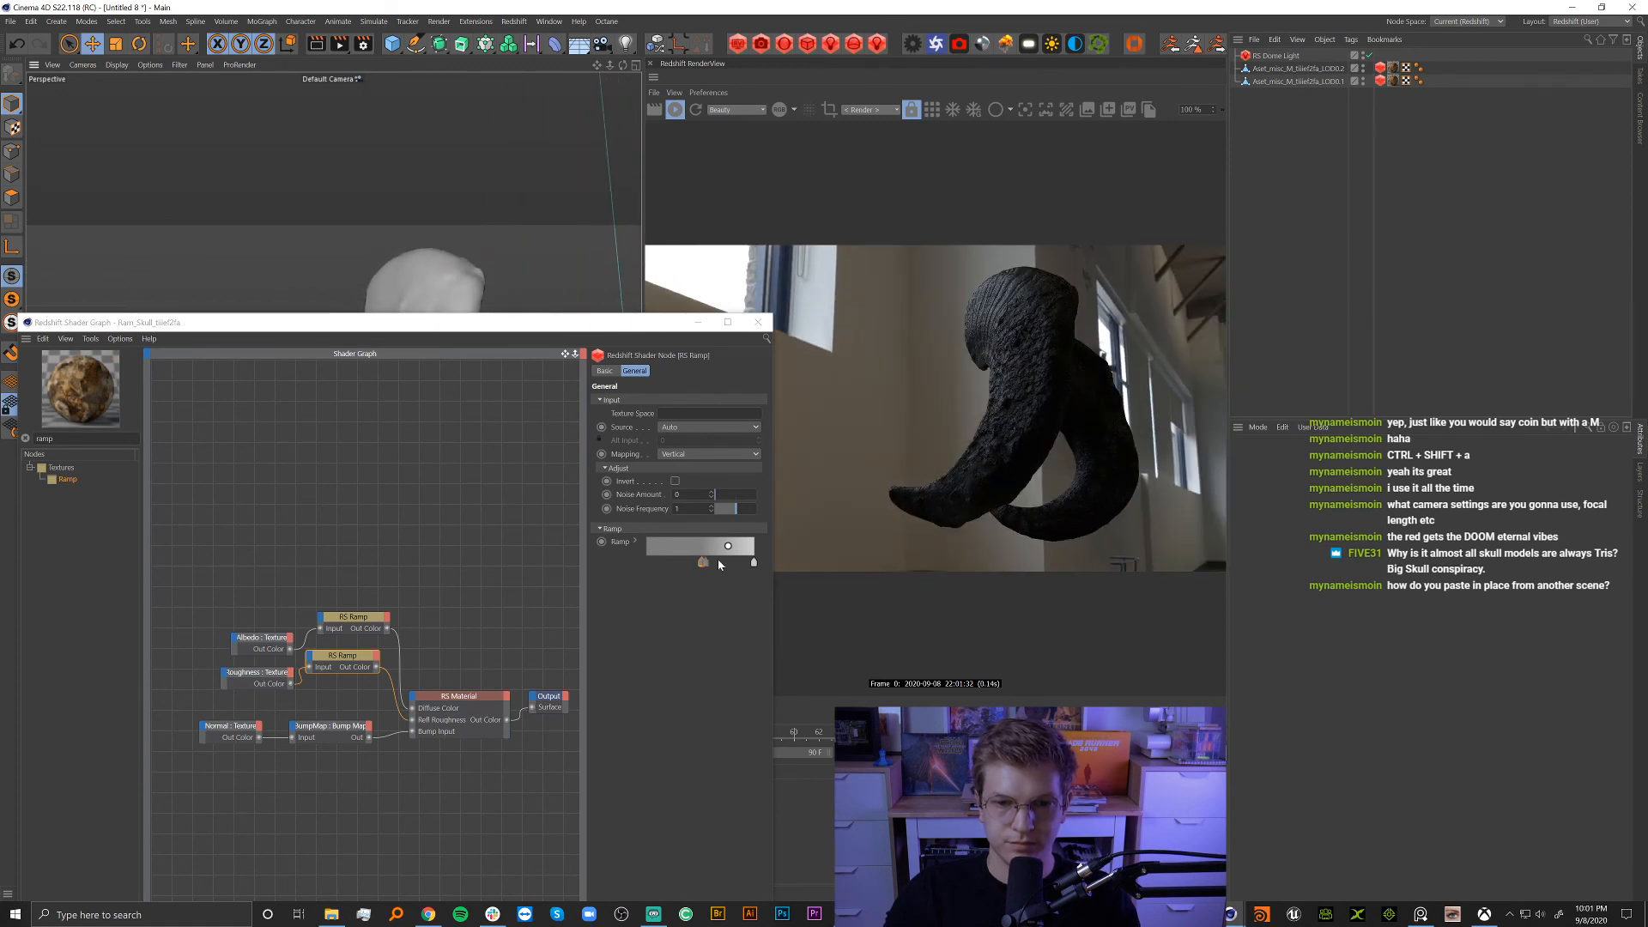
pyautogui.doubleClick(753, 562)
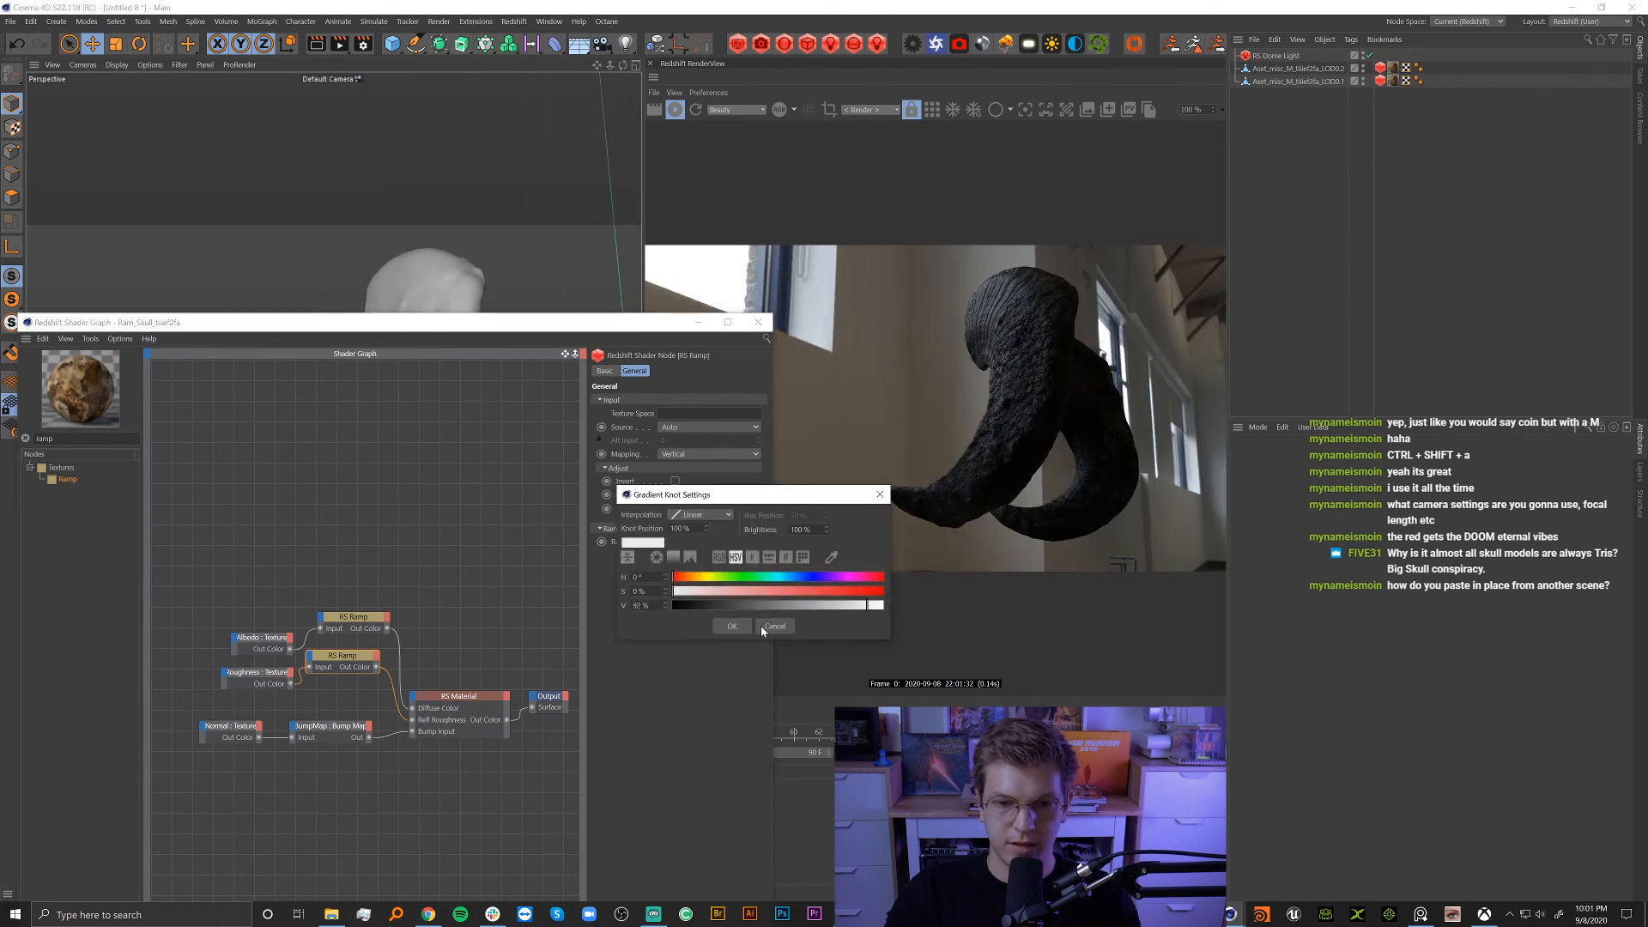
pyautogui.click(763, 629)
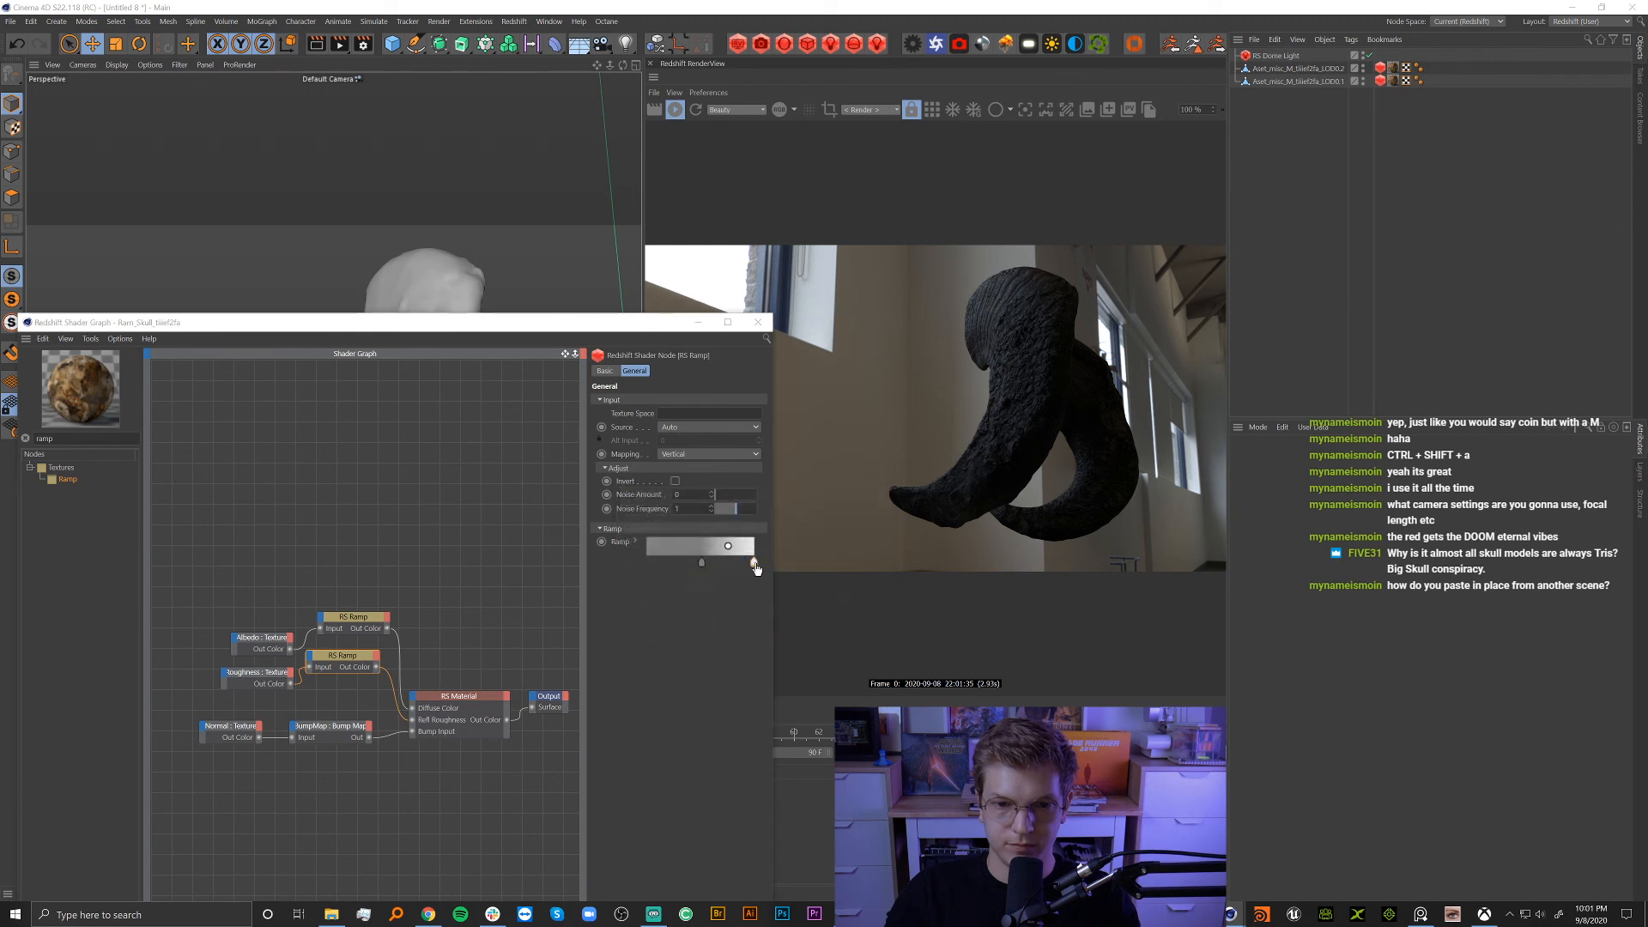
pyautogui.doubleClick(754, 562)
pyautogui.click(731, 625)
# Darken the roughness ramp's grey knot to a dark grey and close the shader graph.
pyautogui.doubleClick(699, 562)
pyautogui.click(707, 604)
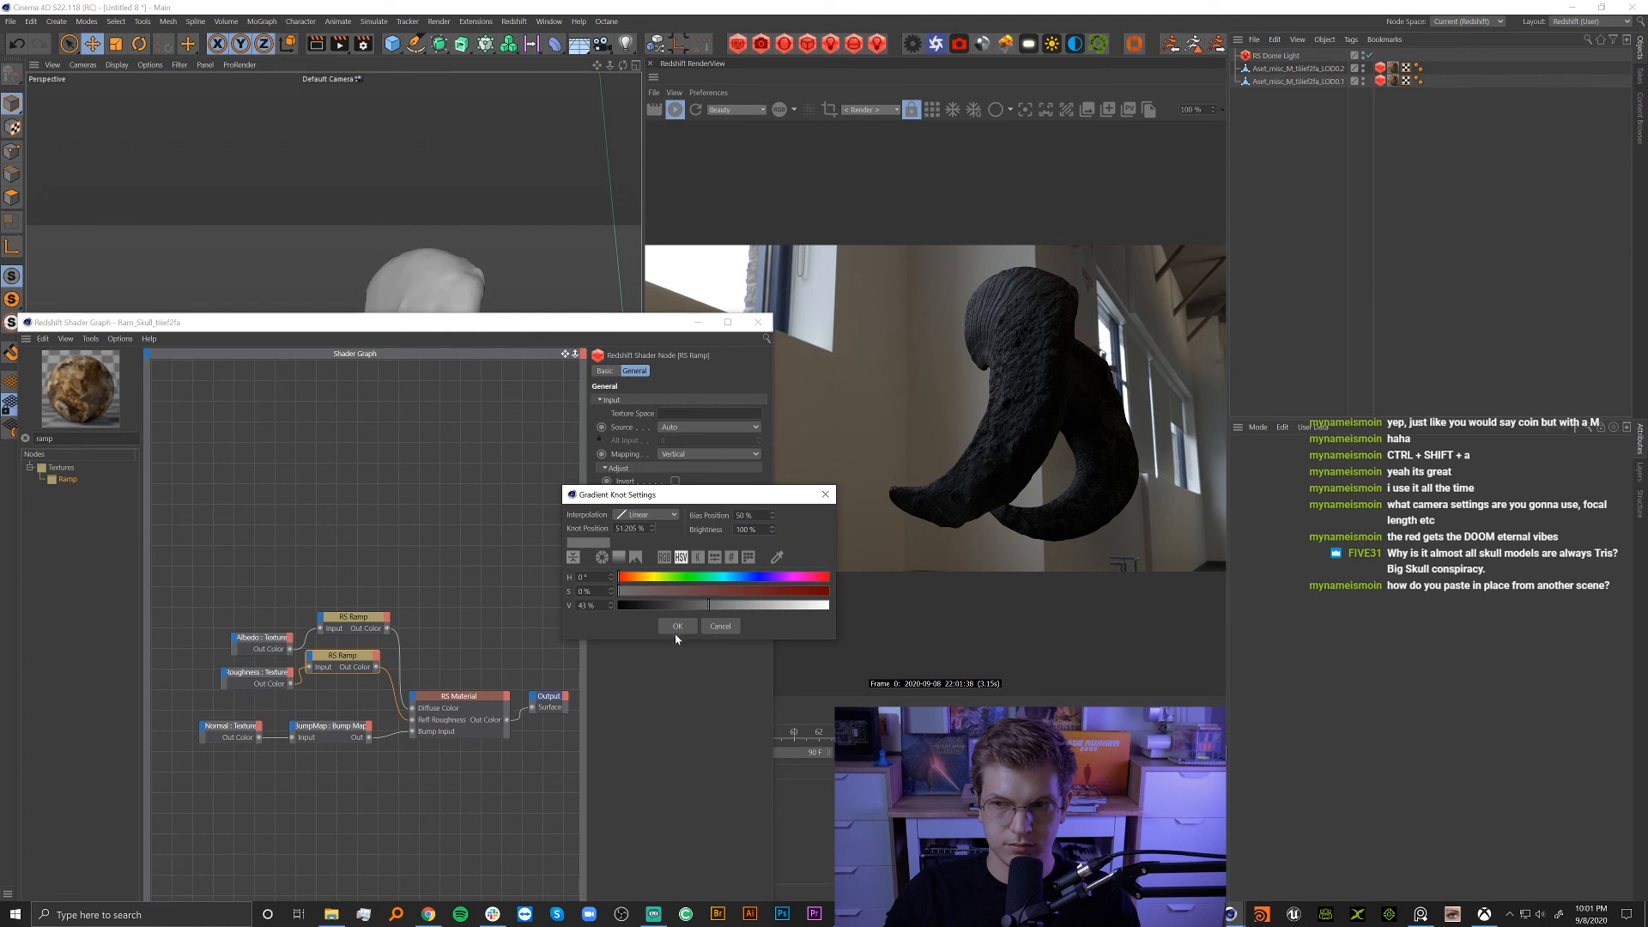
pyautogui.click(677, 627)
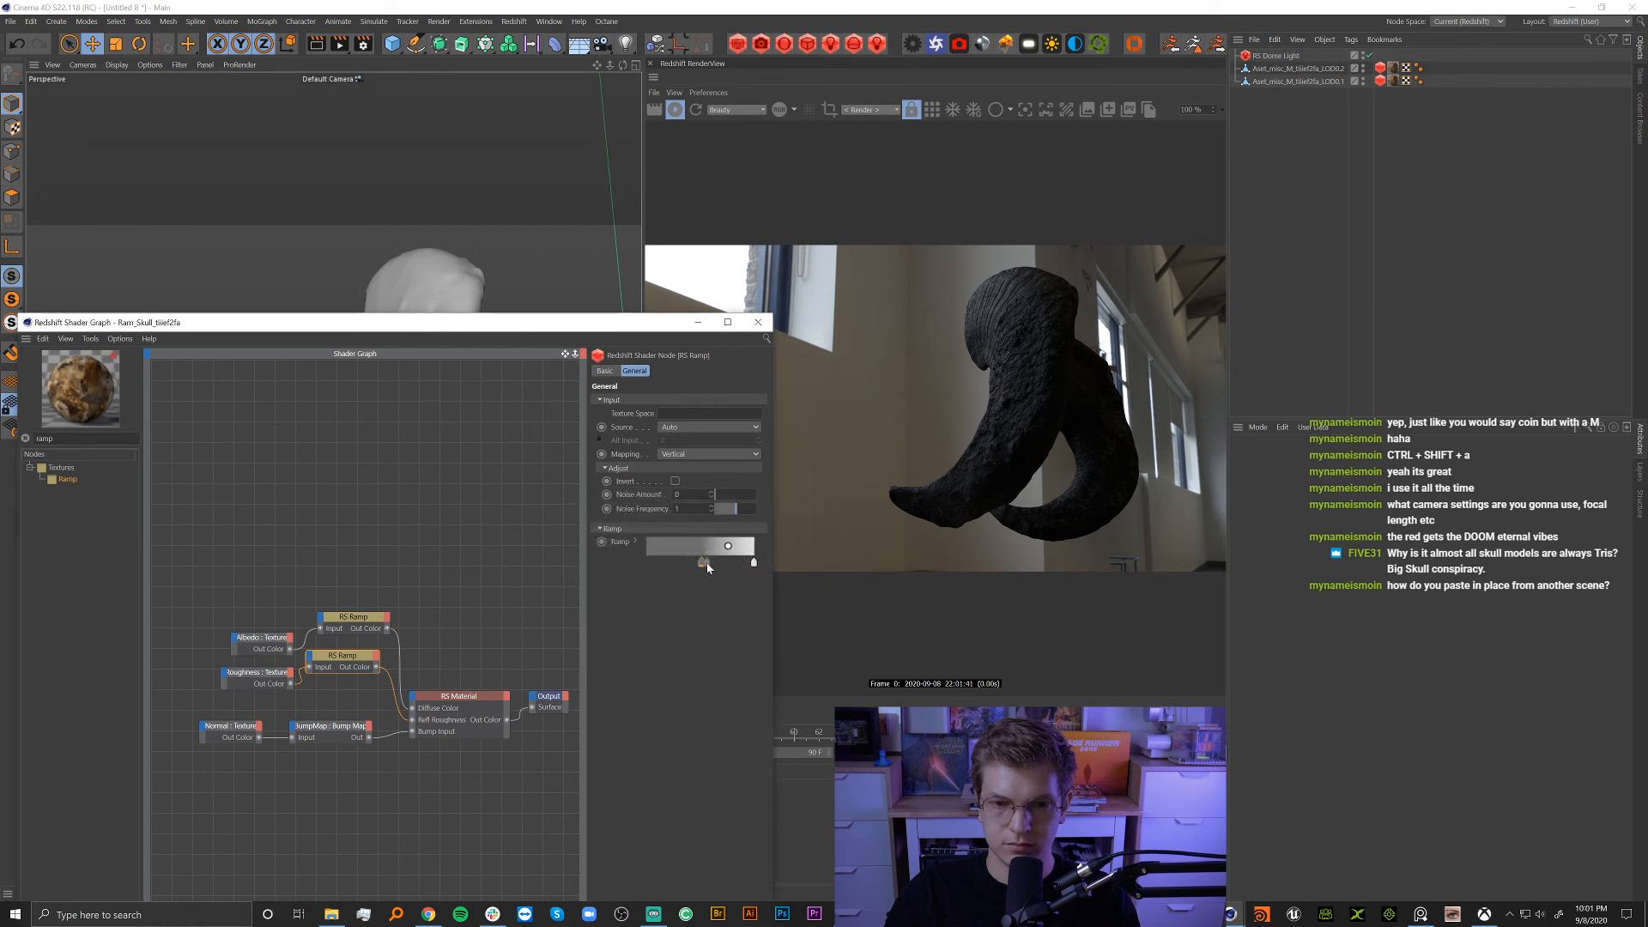
pyautogui.doubleClick(702, 563)
pyautogui.click(680, 619)
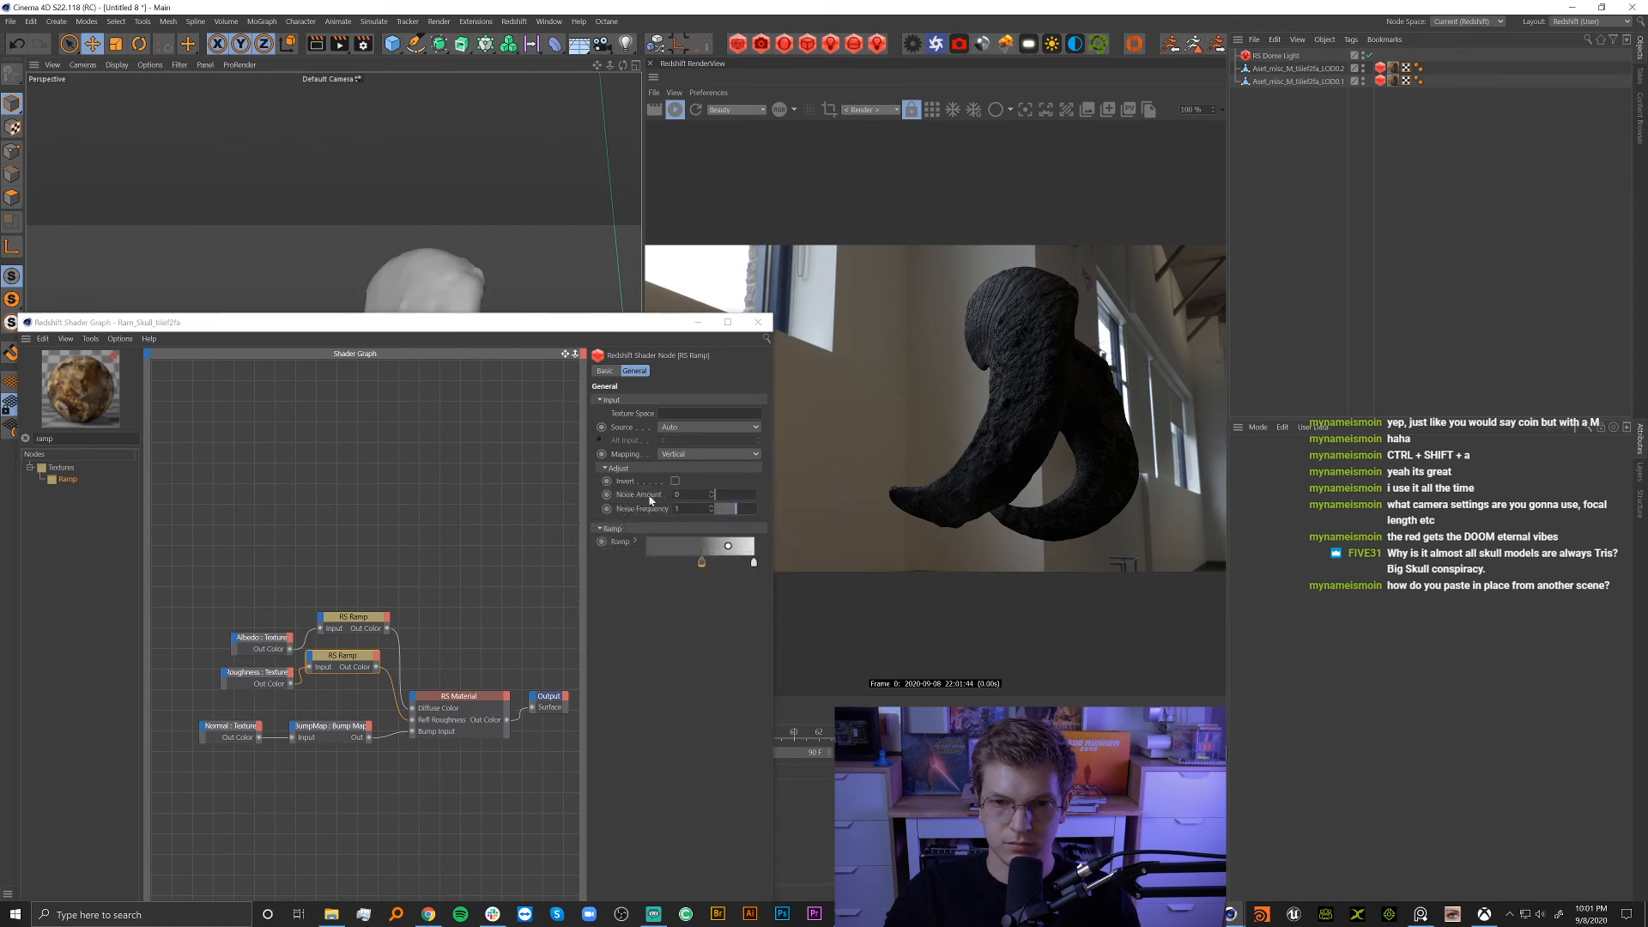
pyautogui.keyDown('alt'); pyautogui.moveTo(446, 280); pyautogui.dragTo(418, 389); pyautogui.keyUp('alt')
pyautogui.click(365, 618)
pyautogui.click(729, 402)
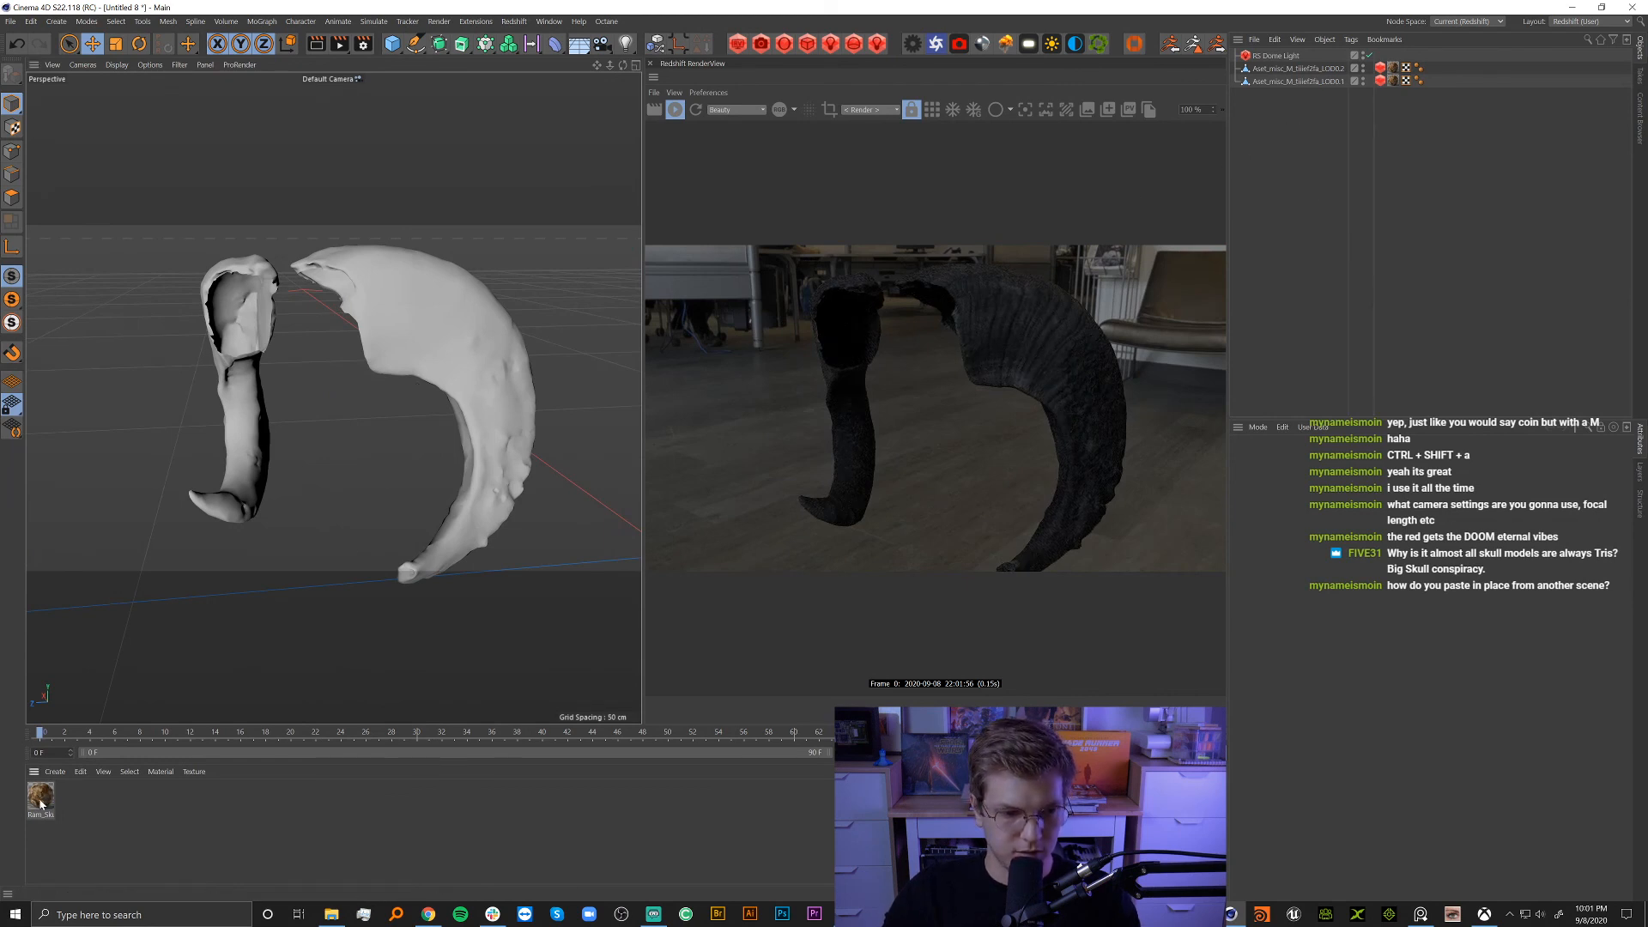
# Duplicate the ram skull material, keep only one copy and select the first material.
pyautogui.keyDown('ctrl'); pyautogui.moveTo(41, 798); pyautogui.dragTo(110, 805); pyautogui.keyUp('ctrl')
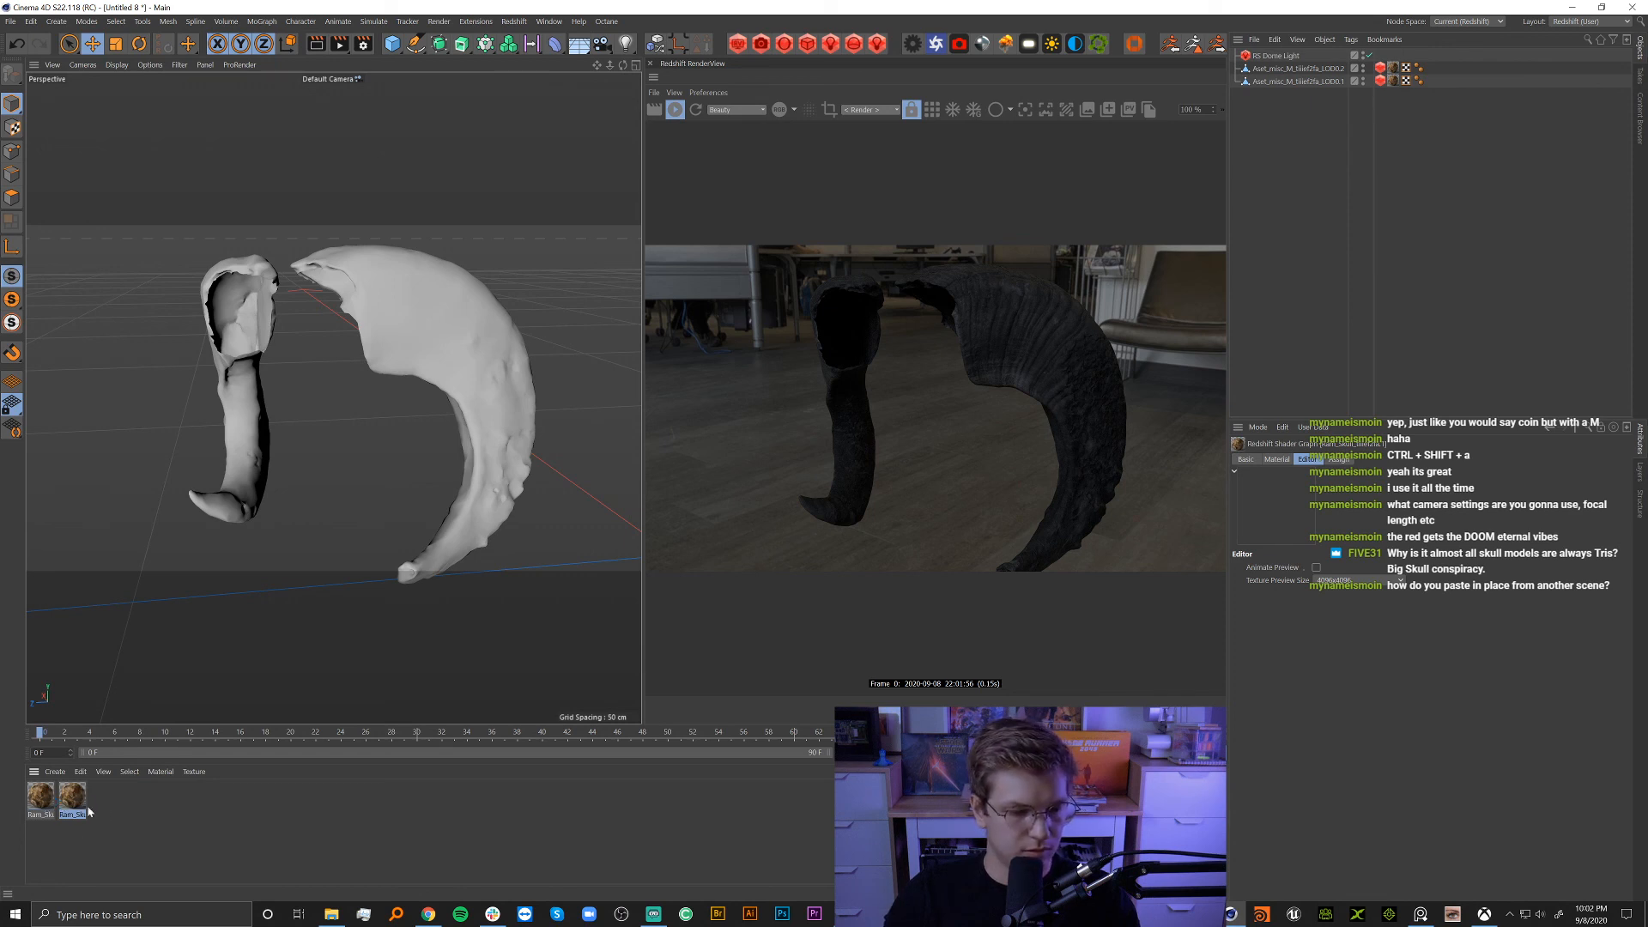
pyautogui.click(58, 807)
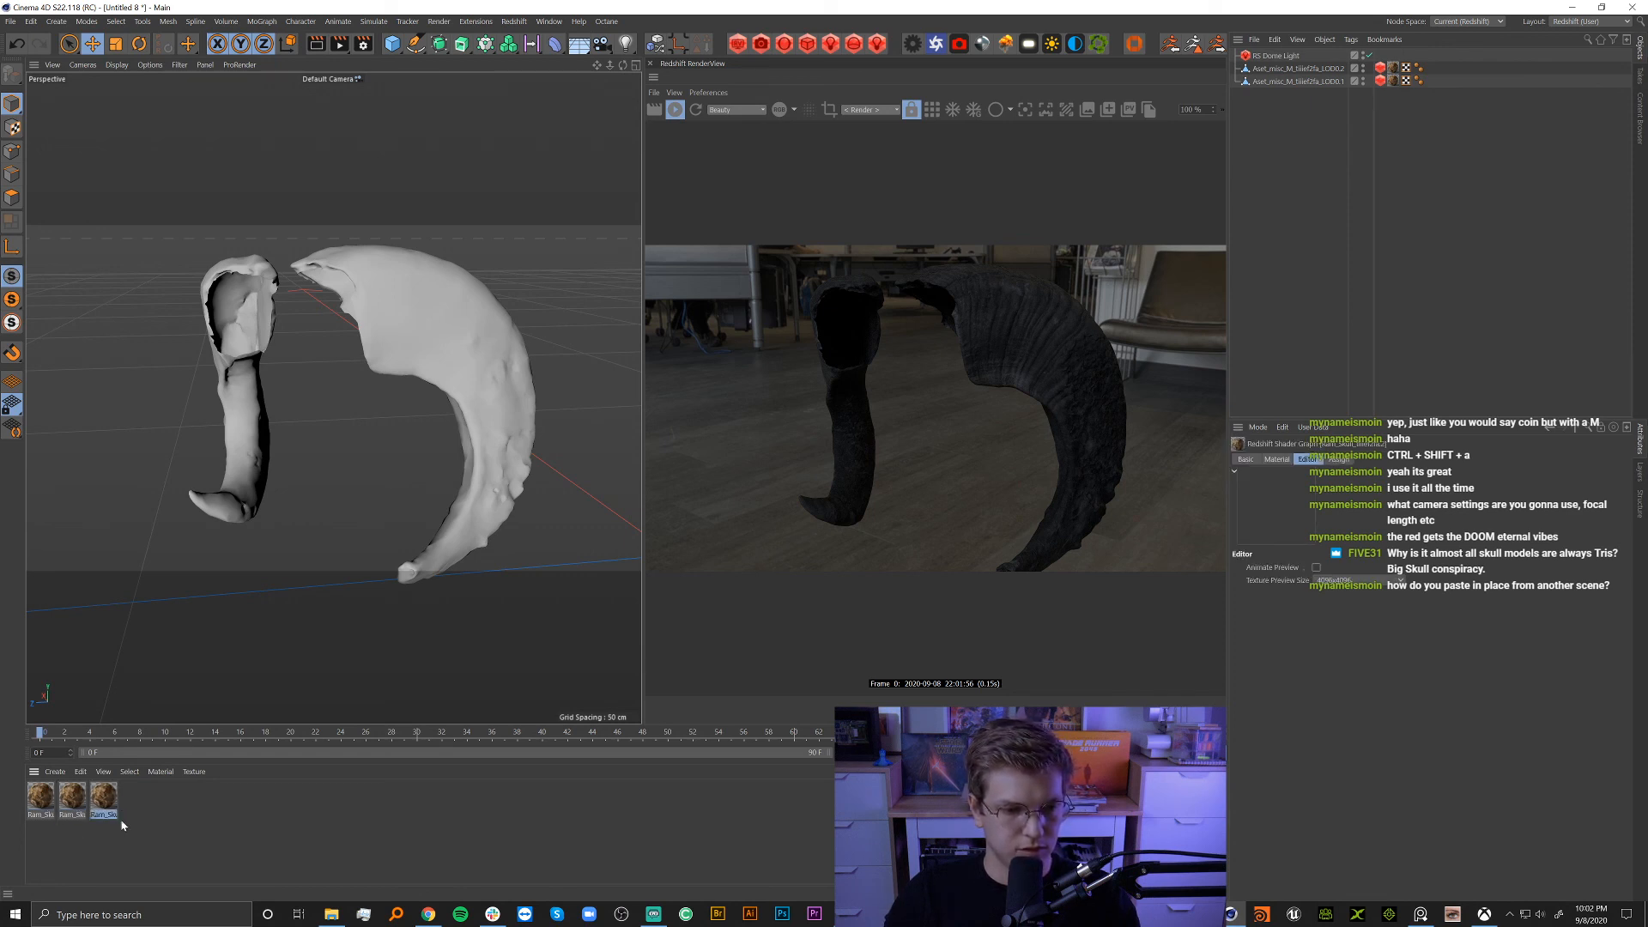
pyautogui.click(78, 793)
pyautogui.click(39, 808)
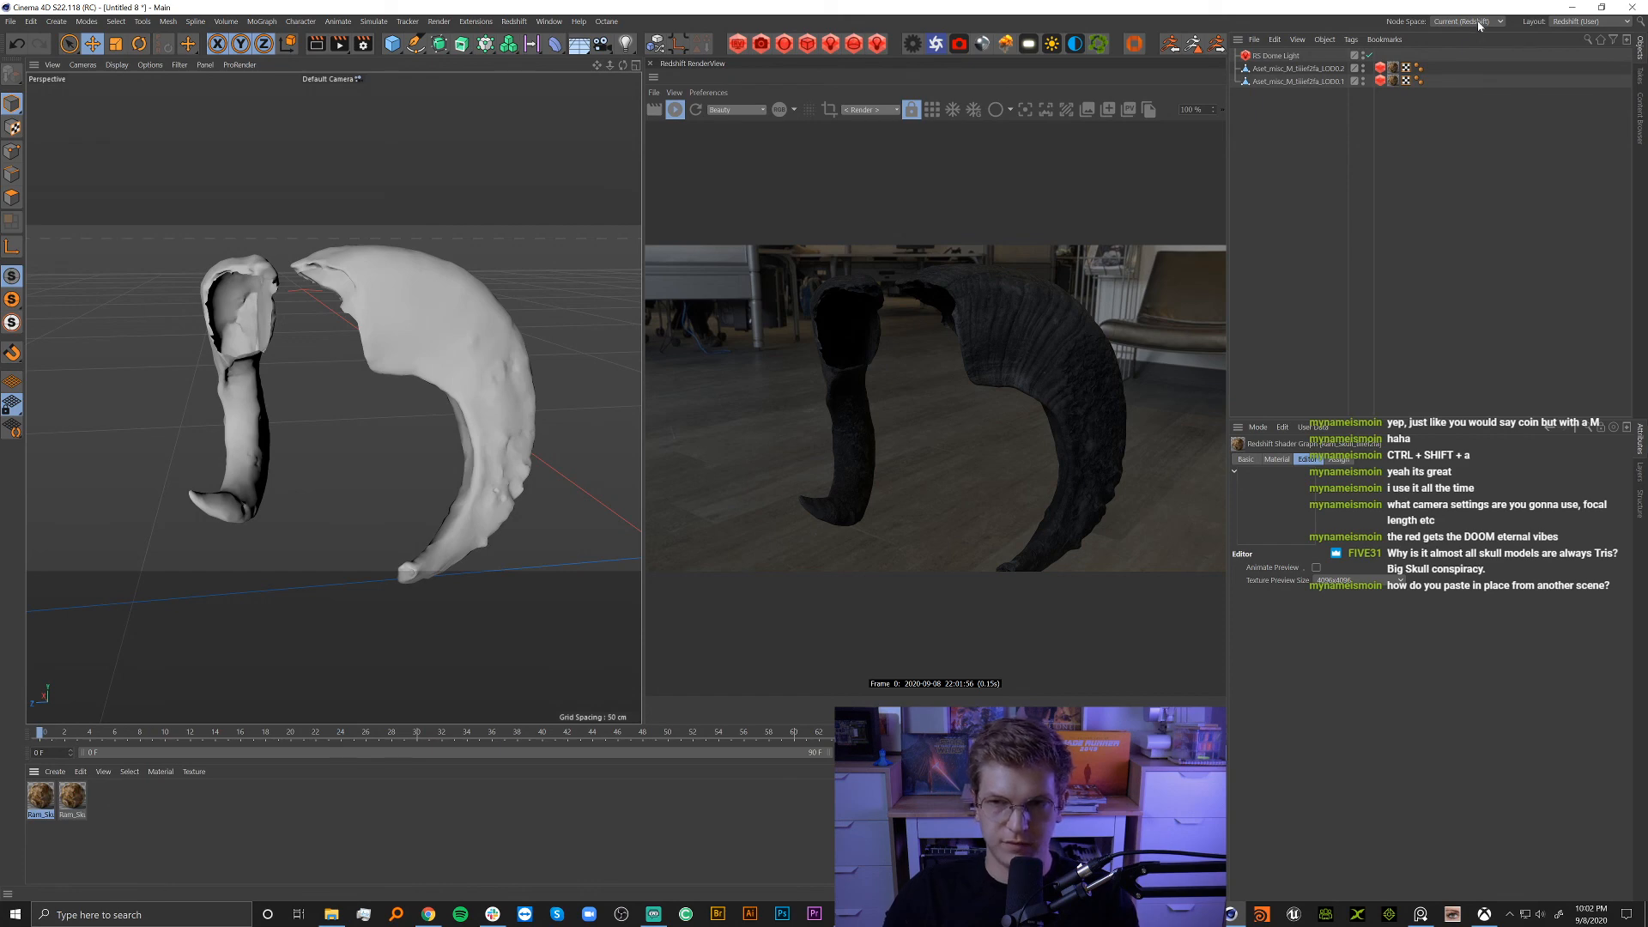
# Open the first ram skull material's shader graph and set the RS Material's reflectivity colour to a mid grey with 46% value.
pyautogui.doubleClick(40, 802)
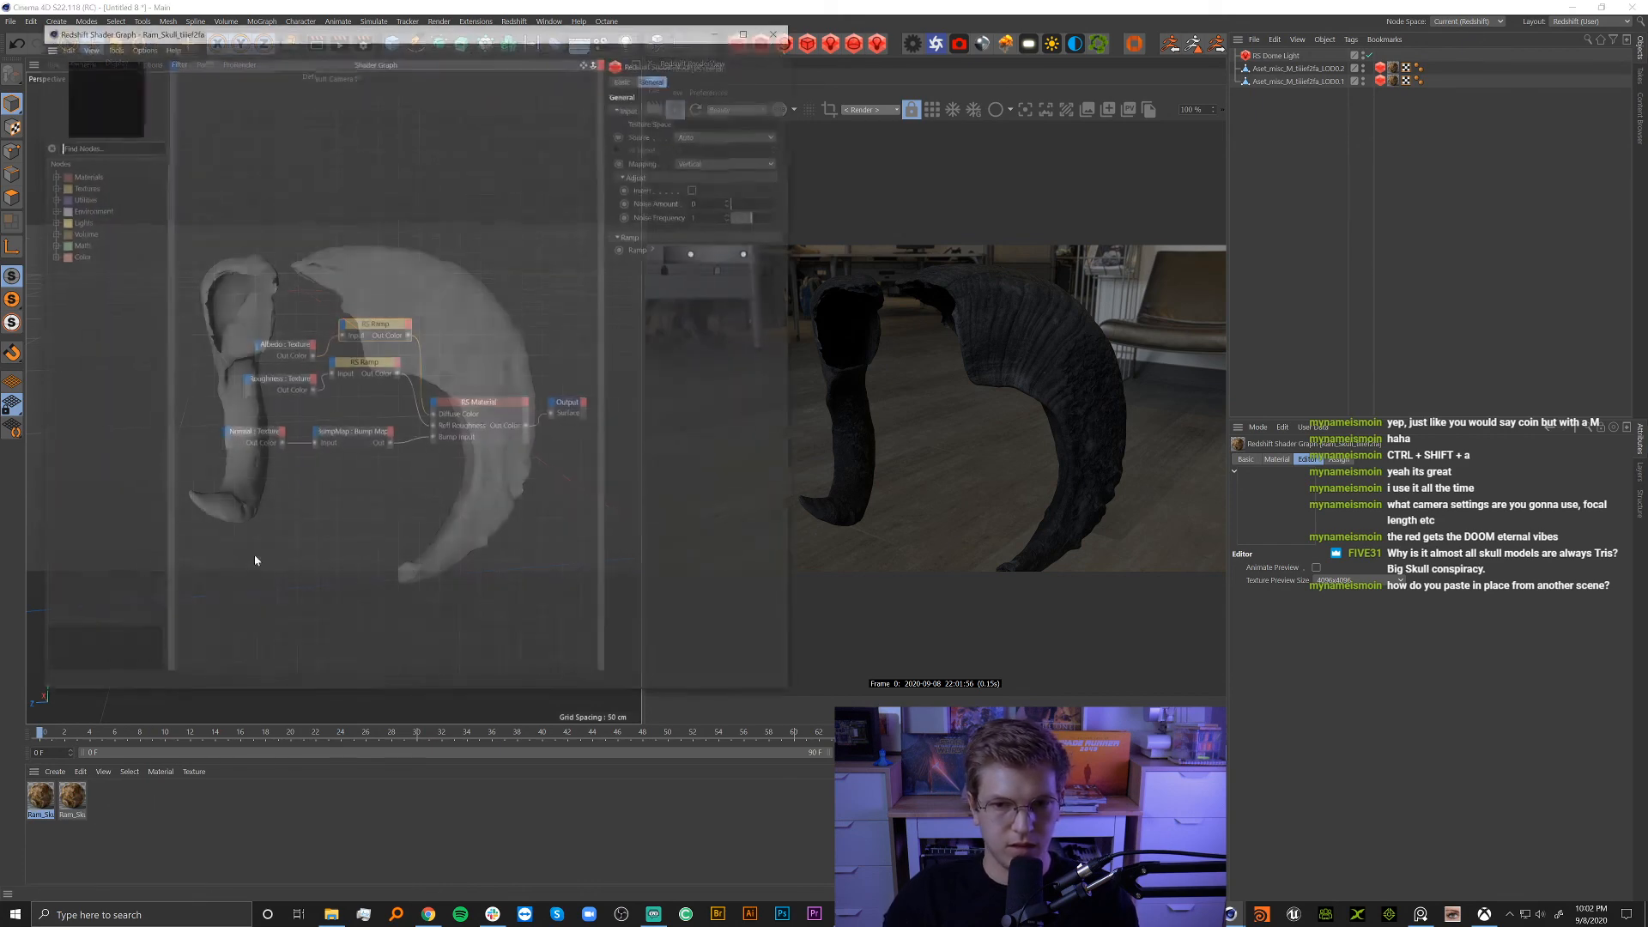
pyautogui.click(468, 403)
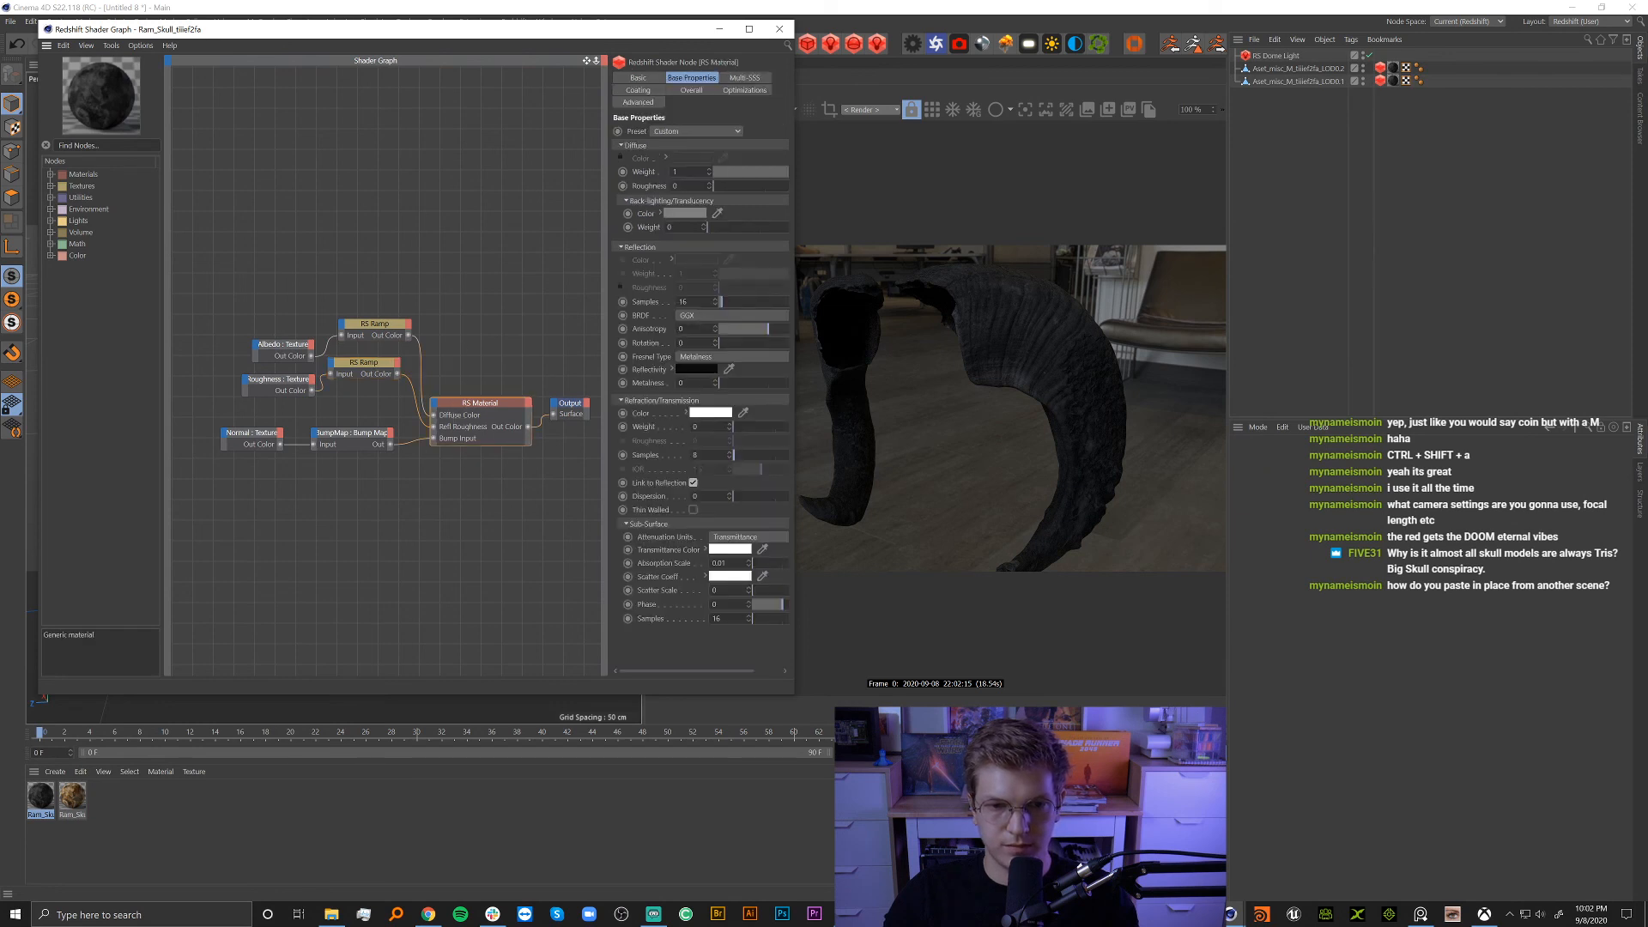
pyautogui.click(711, 413)
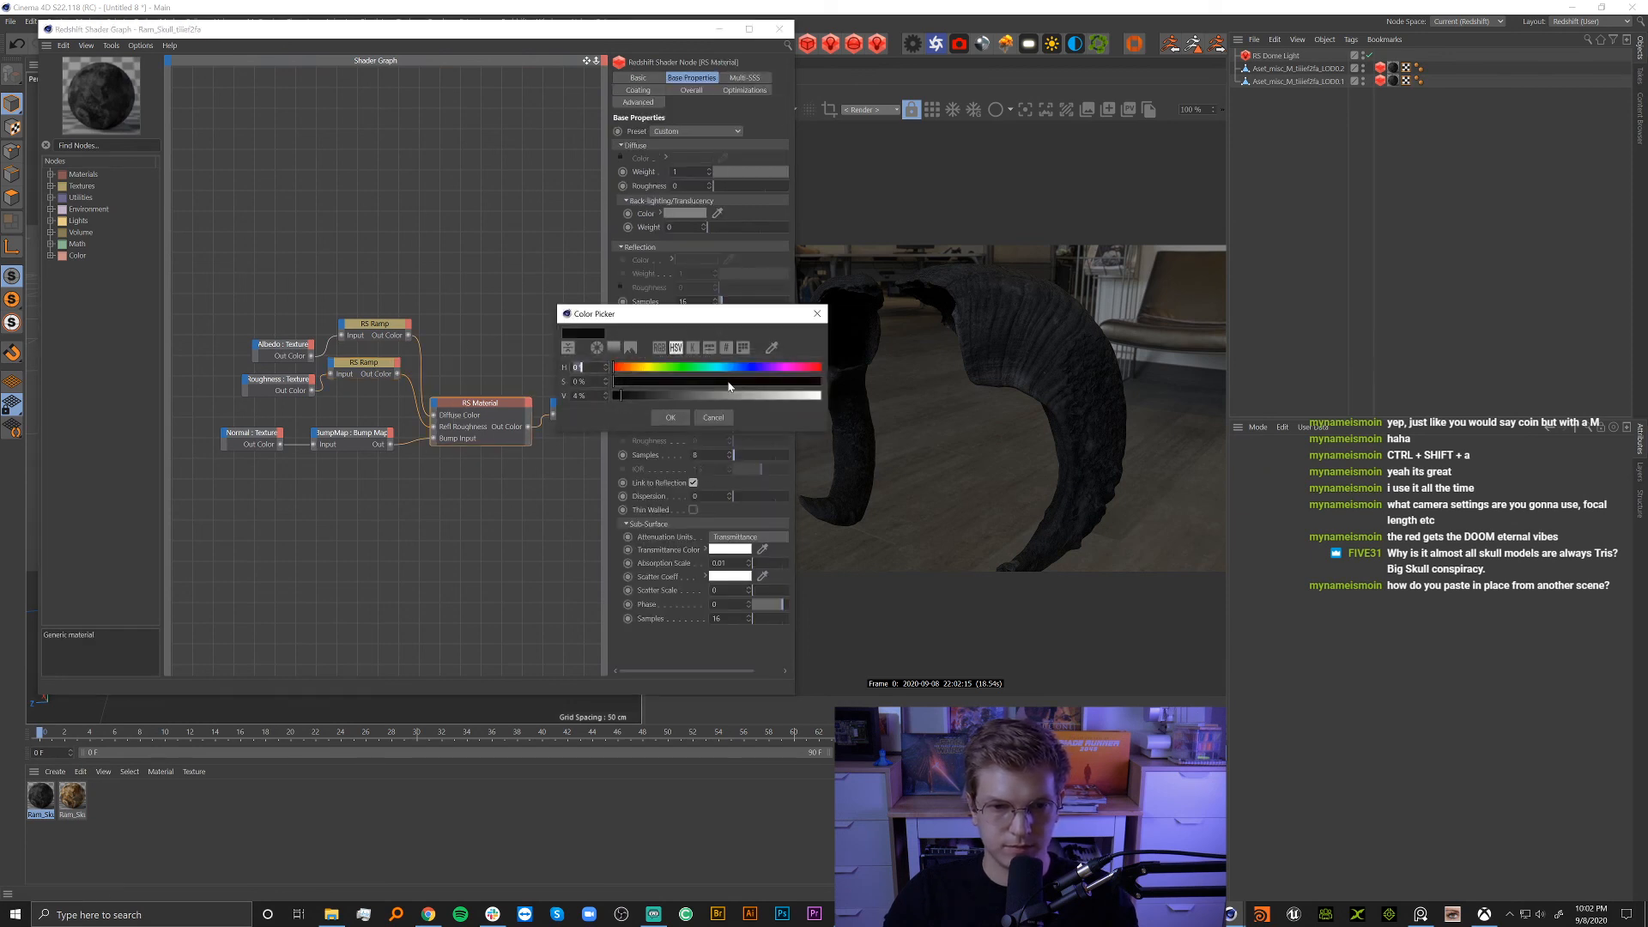
pyautogui.click(669, 418)
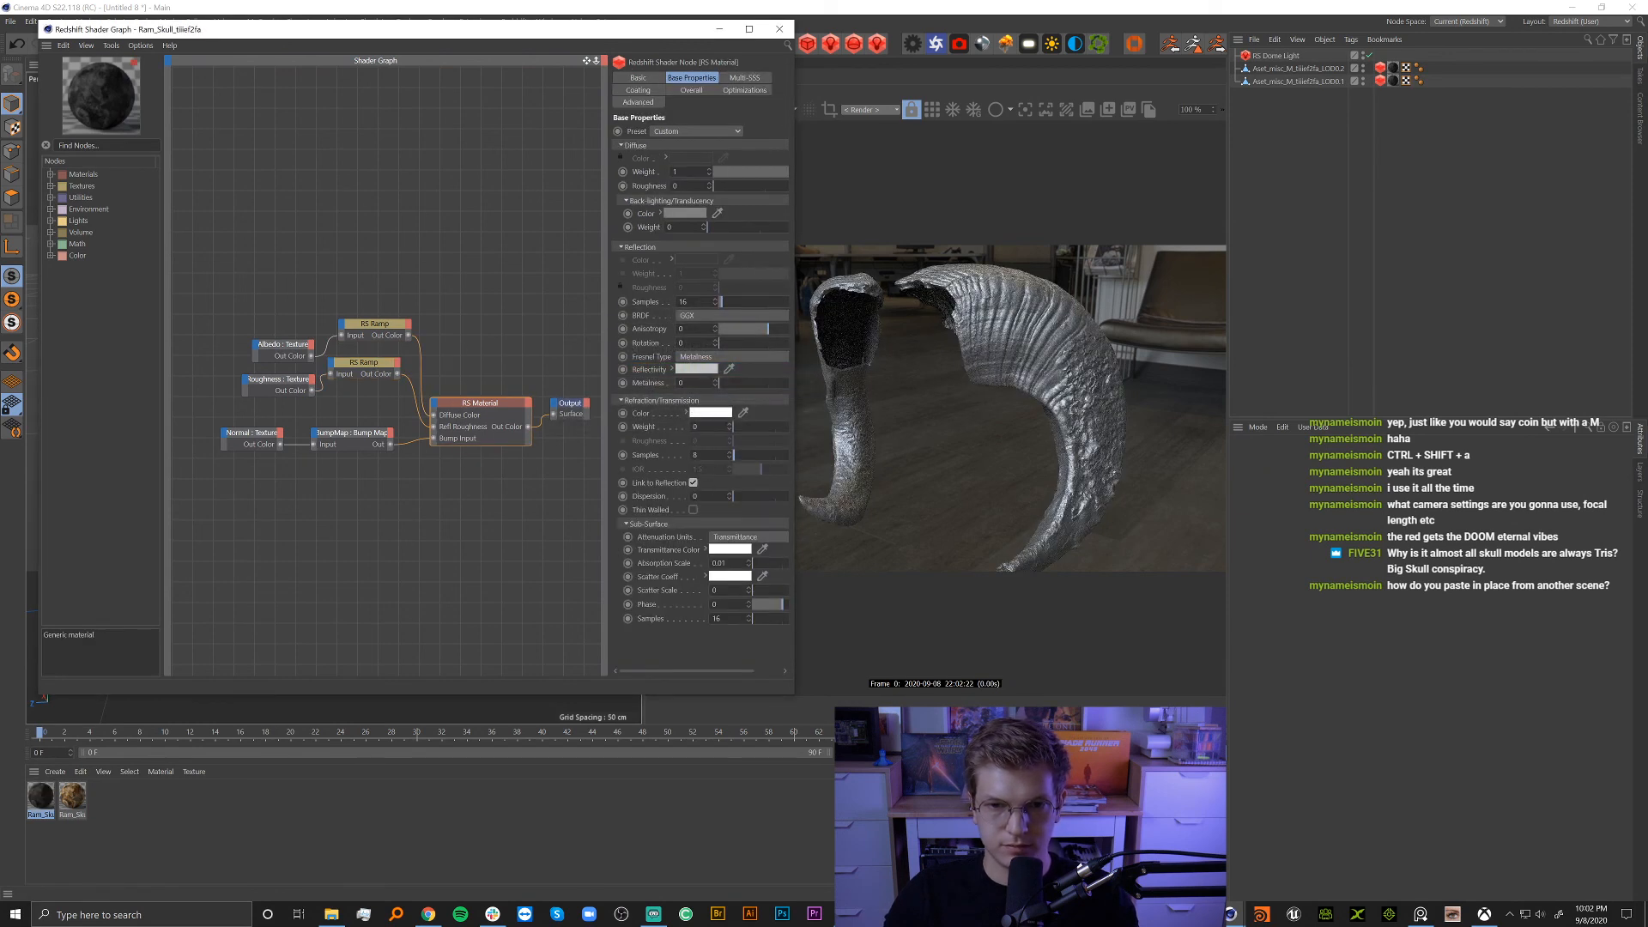
pyautogui.click(711, 413)
pyautogui.click(732, 396)
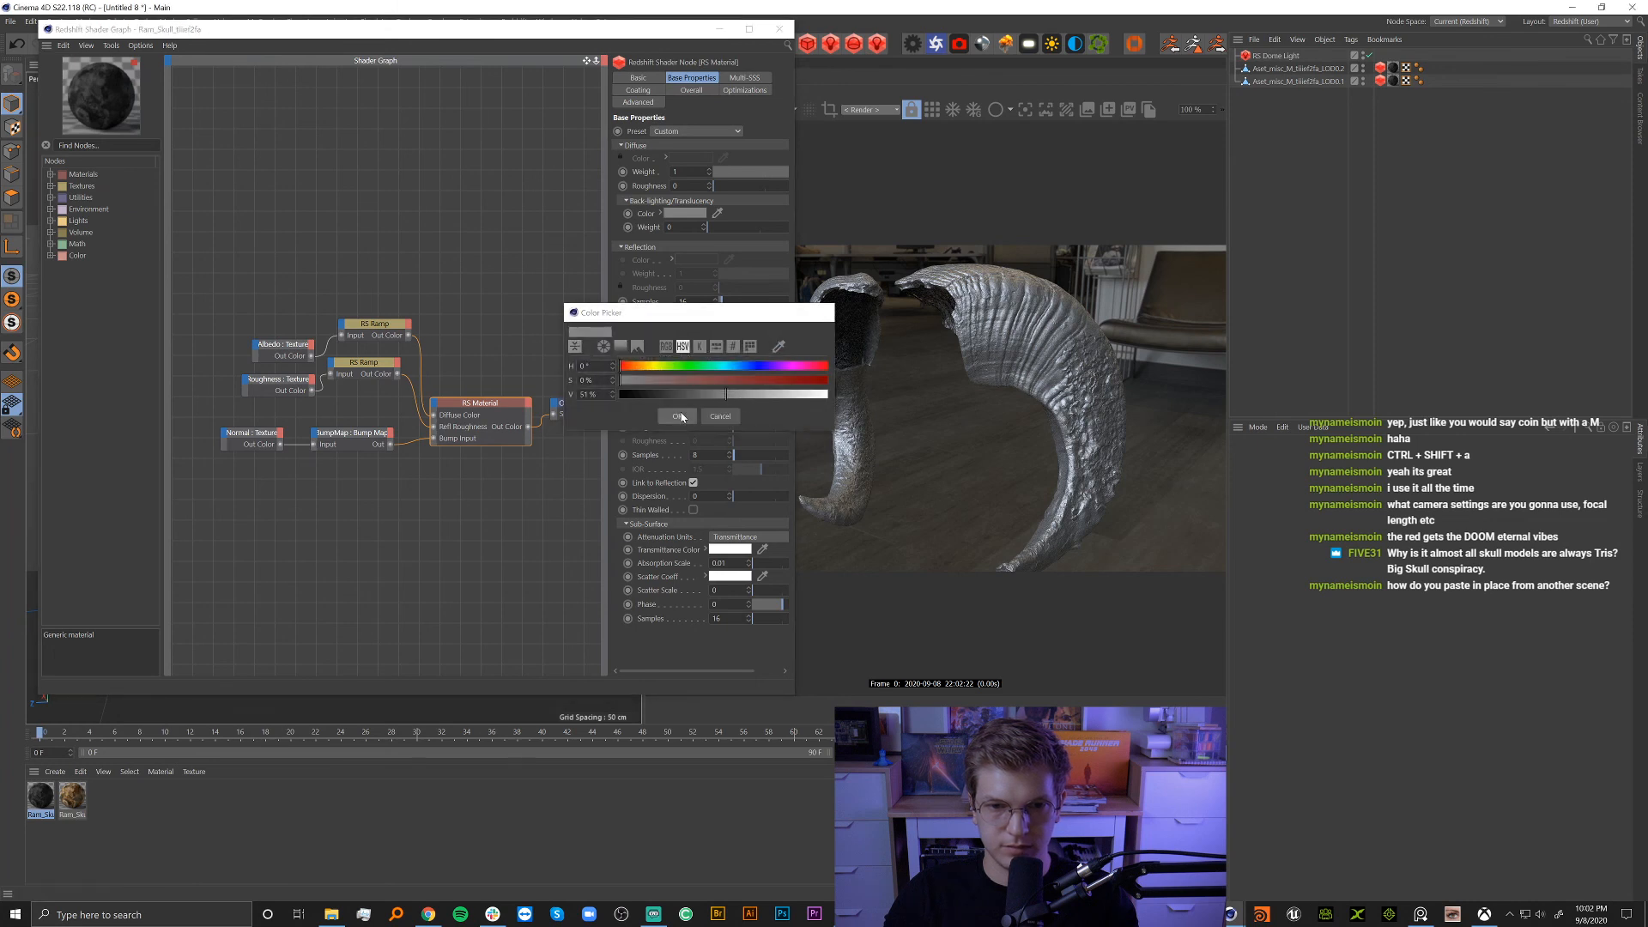
pyautogui.click(677, 416)
pyautogui.click(697, 370)
pyautogui.click(719, 395)
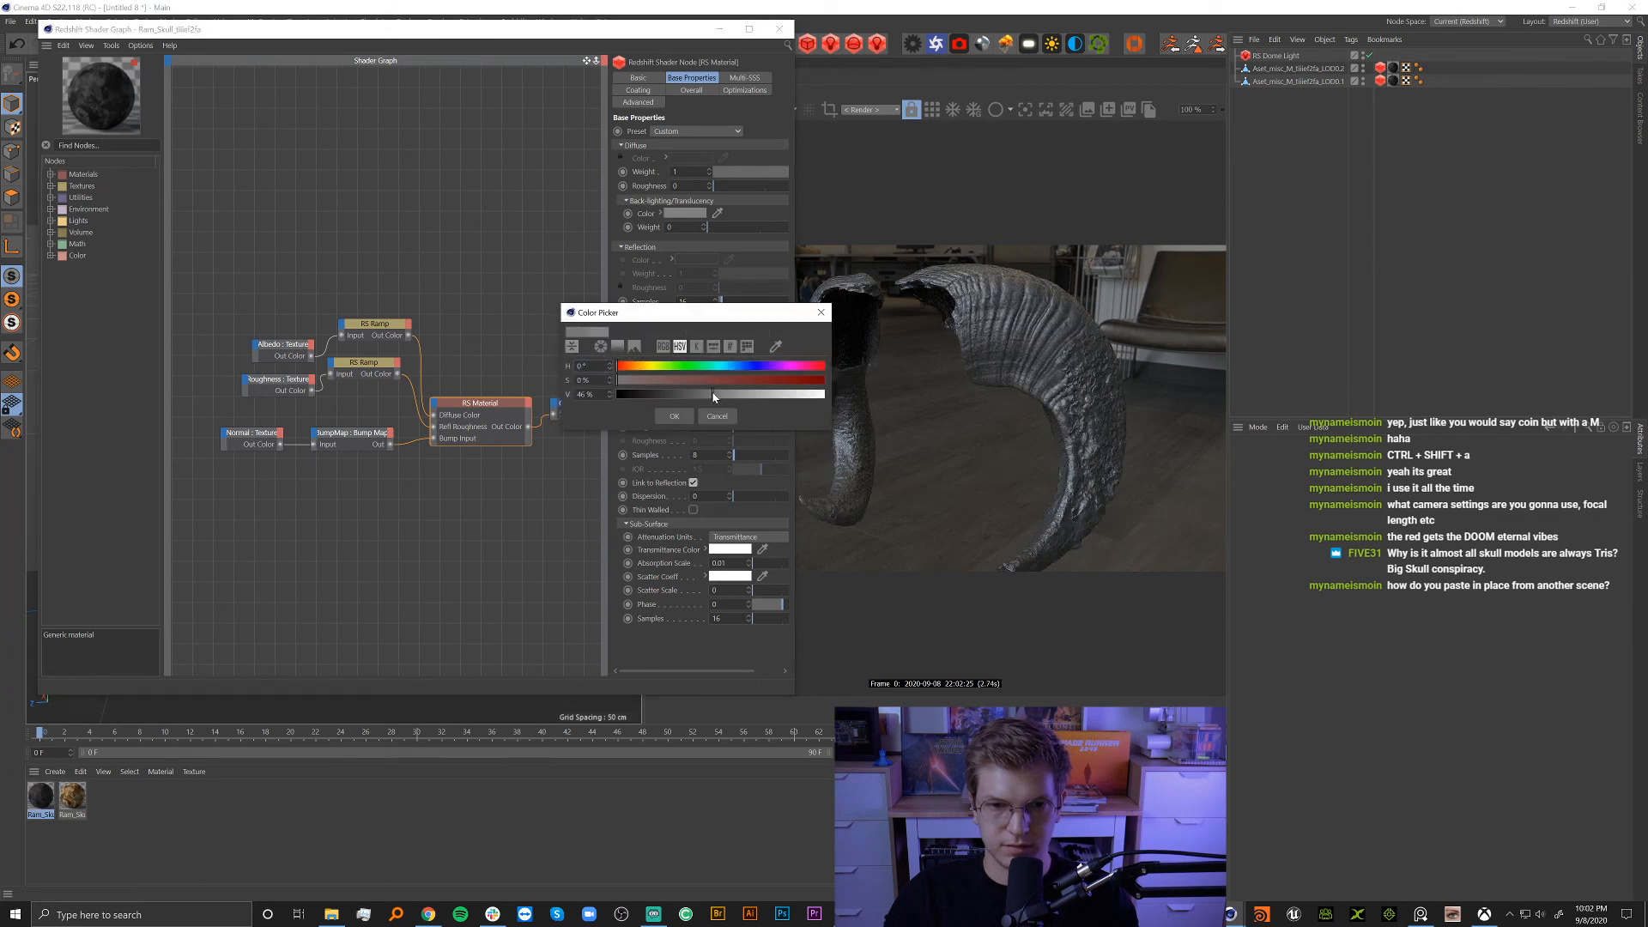
pyautogui.click(675, 420)
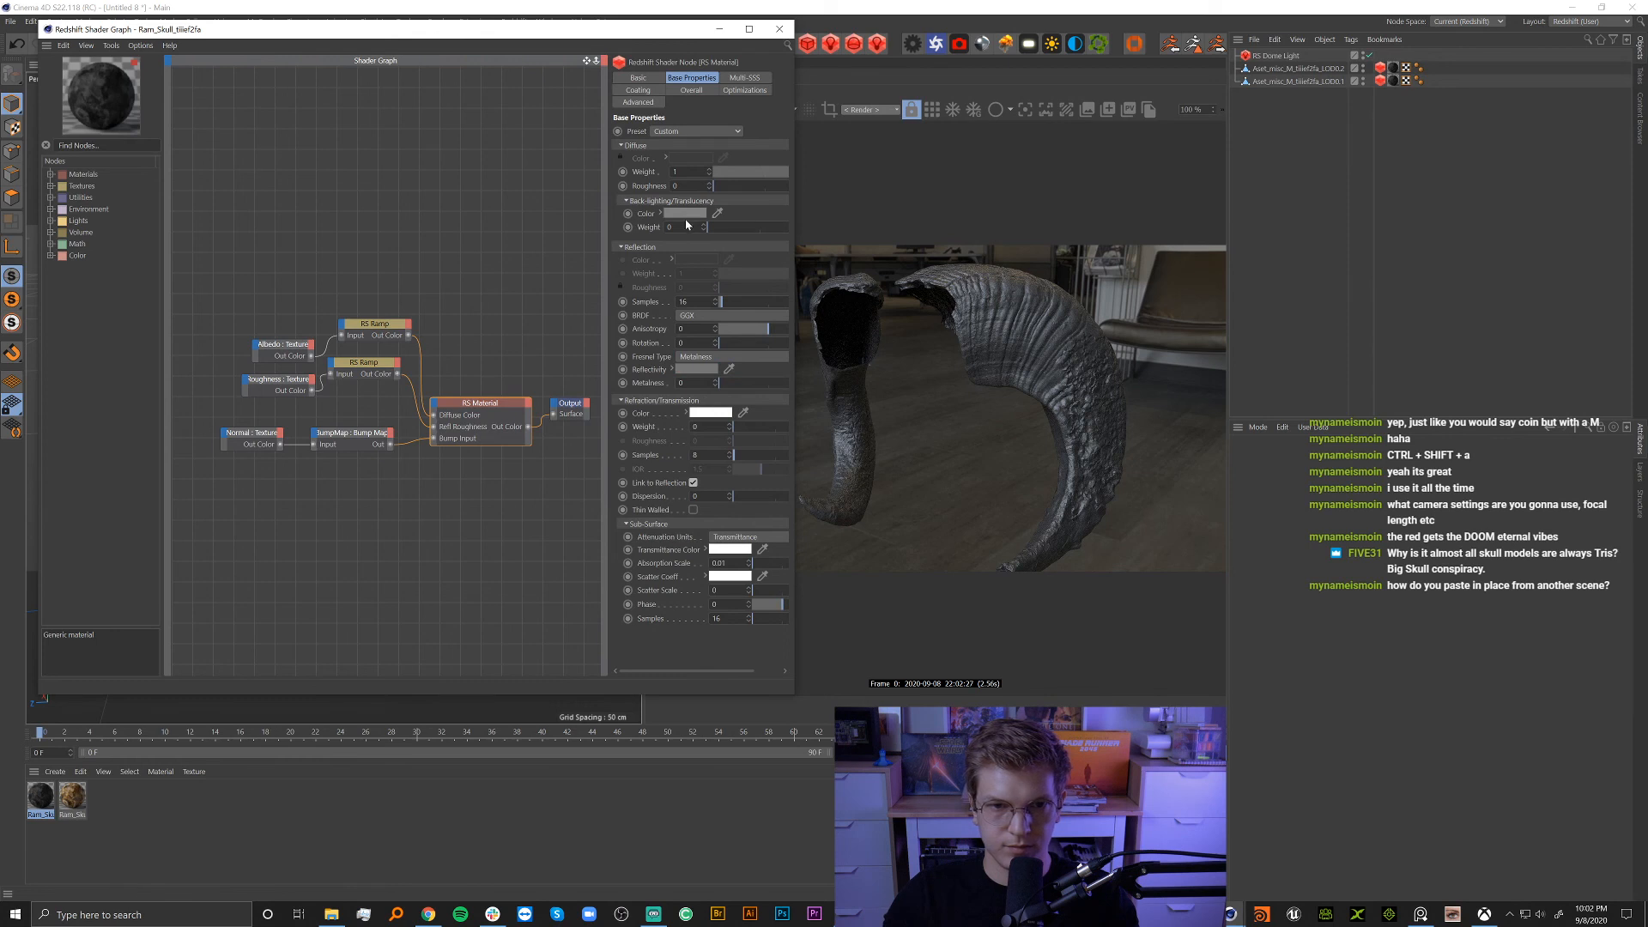
# Darken the roughness ramp's middle knot to near black and its light end knot to mid grey.
pyautogui.click(376, 365)
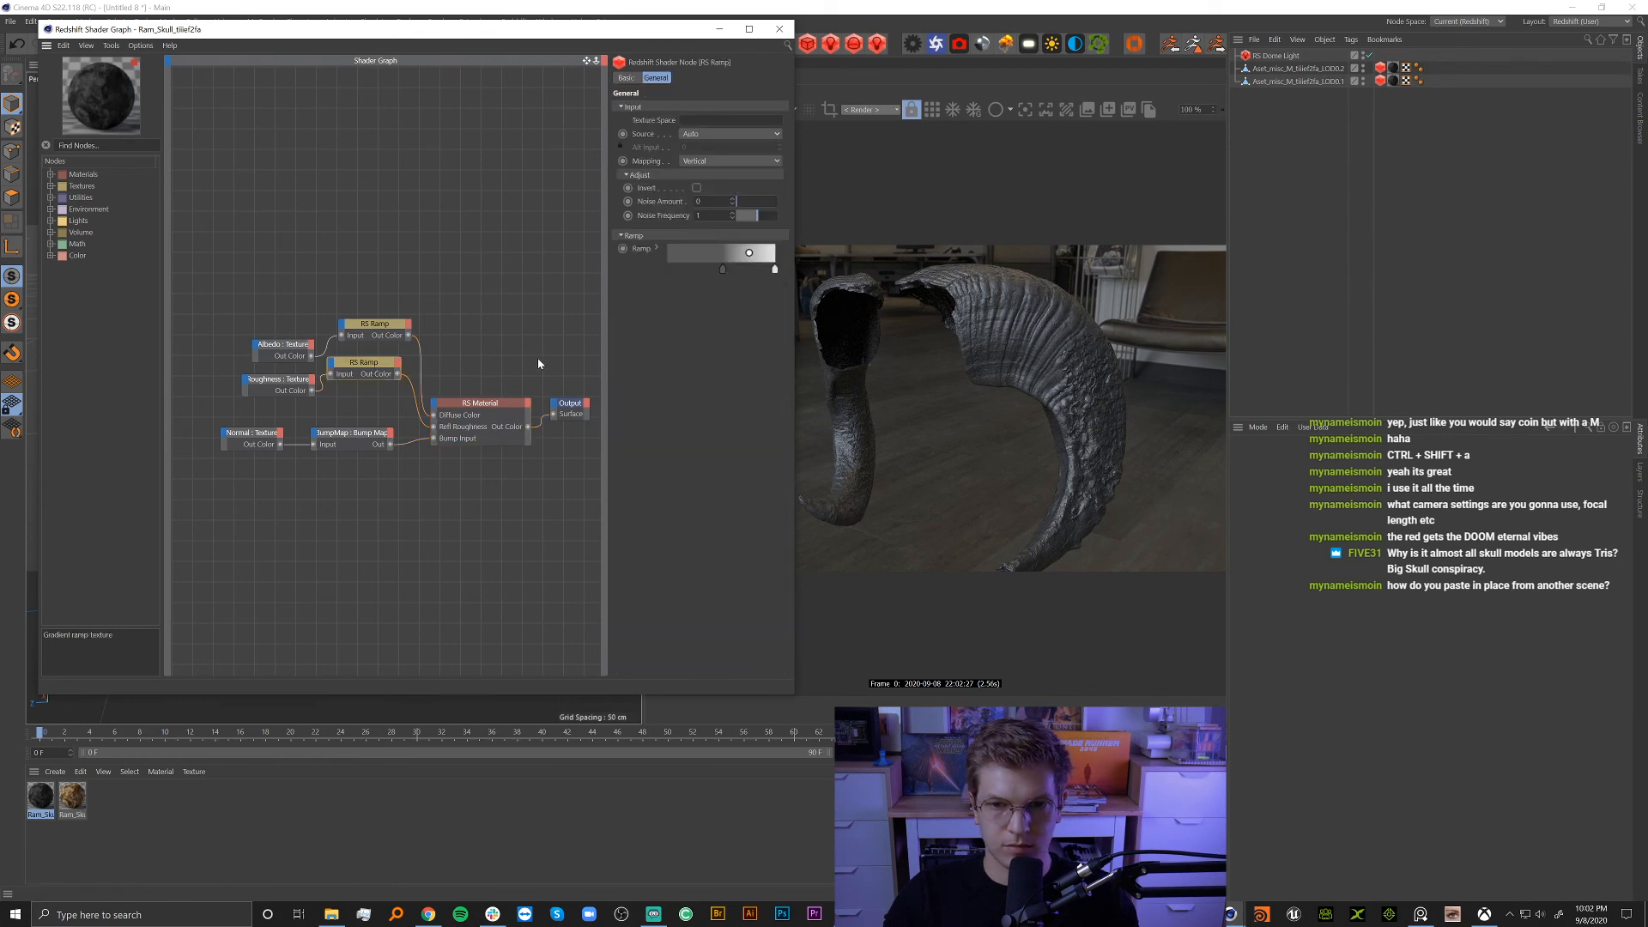
pyautogui.doubleClick(723, 268)
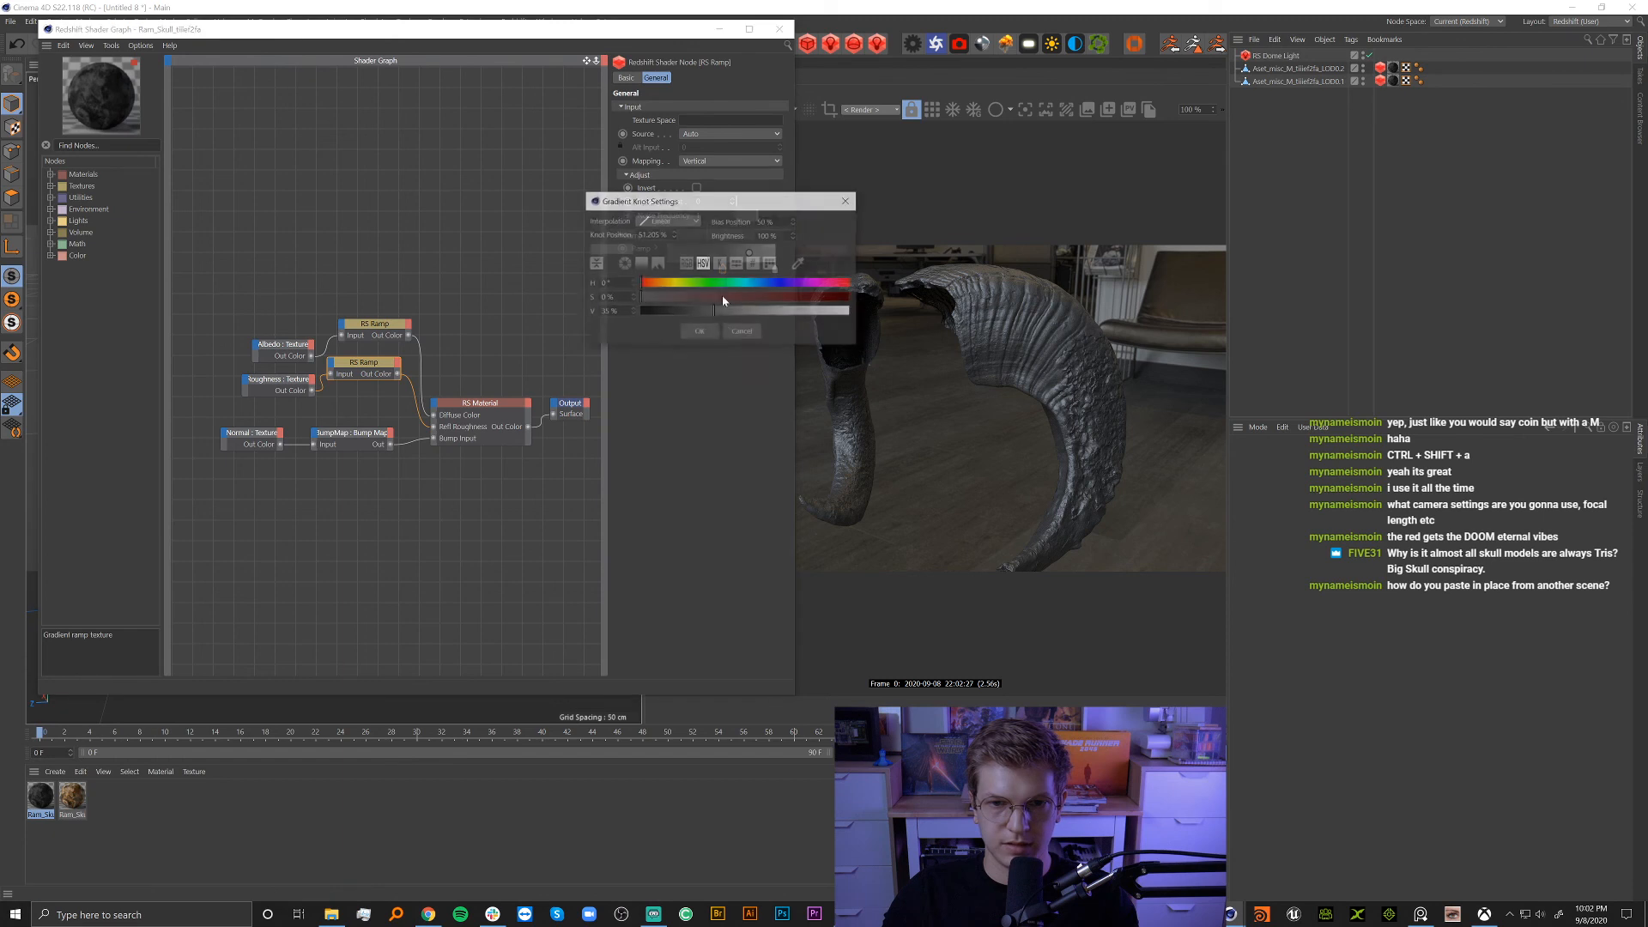
pyautogui.click(697, 332)
pyautogui.doubleClick(780, 270)
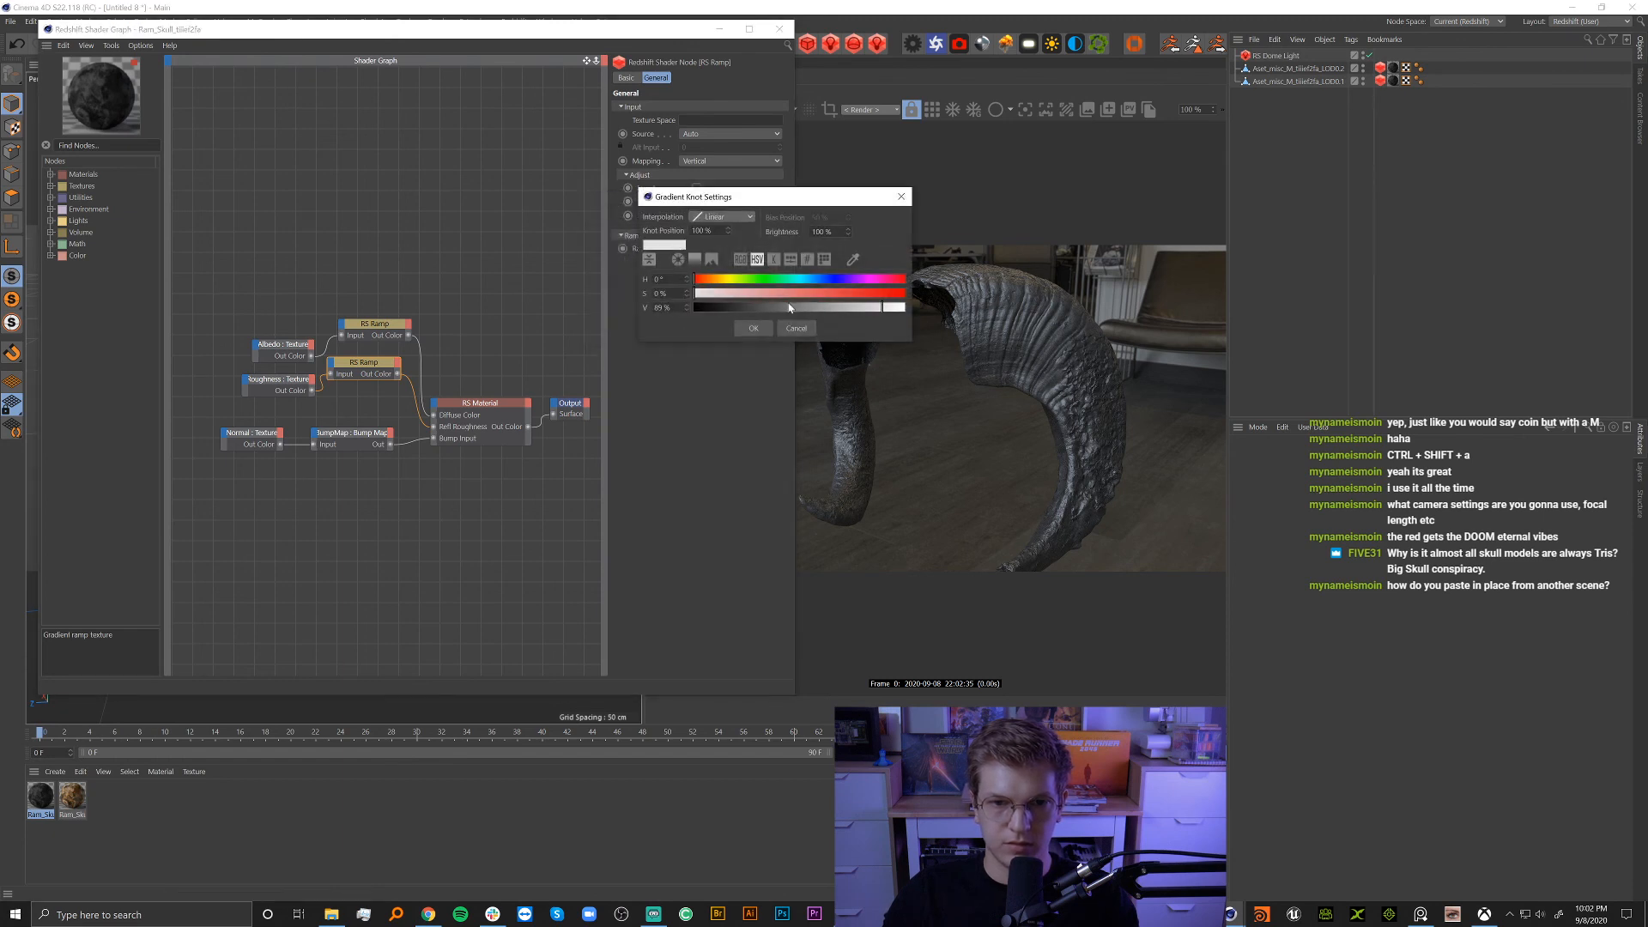
pyautogui.click(789, 307)
pyautogui.click(752, 328)
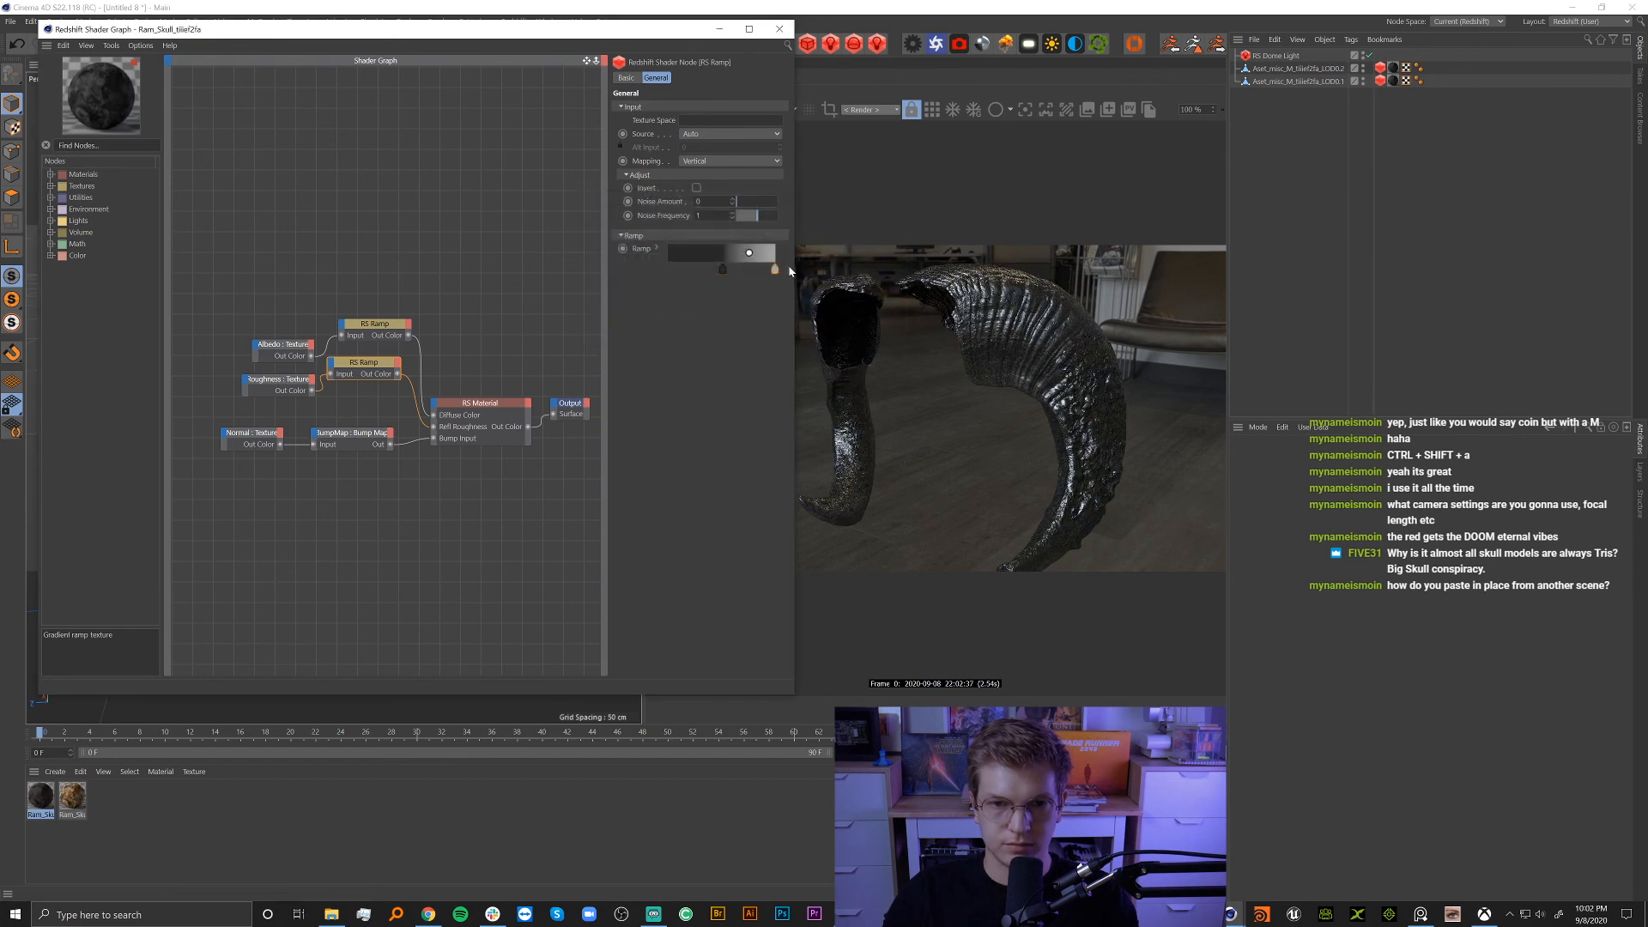
# Raise the brightness of the roughness ramp's end knot in small passes to a lighter grey.
pyautogui.doubleClick(775, 269)
pyautogui.click(754, 327)
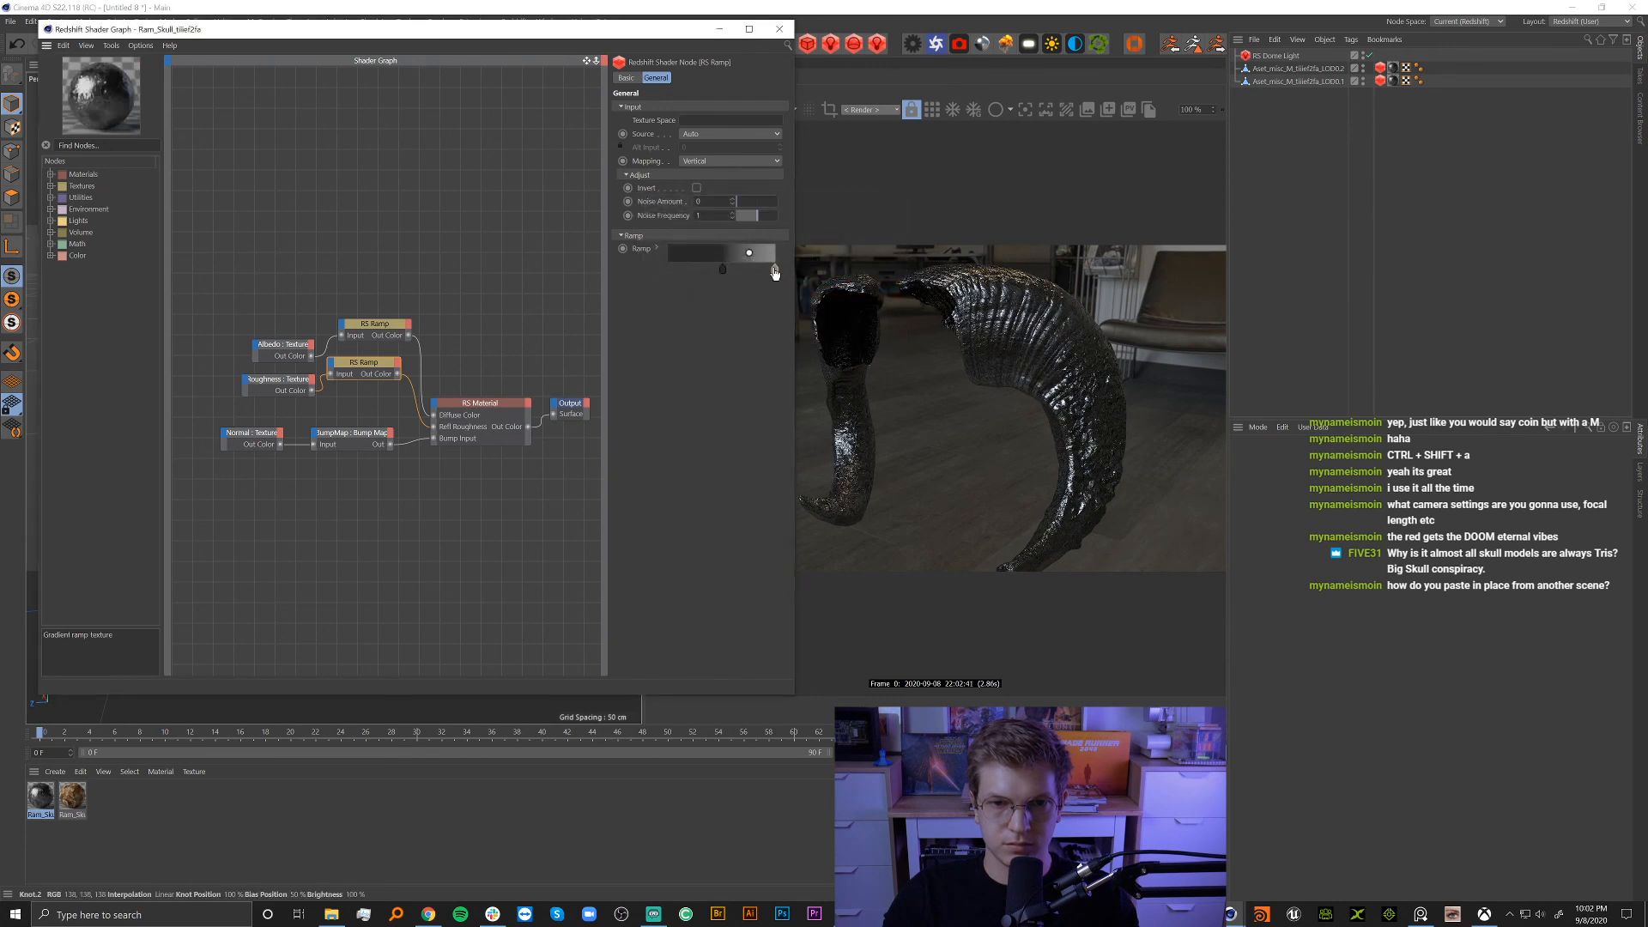
pyautogui.doubleClick(775, 269)
pyautogui.click(753, 327)
pyautogui.doubleClick(775, 268)
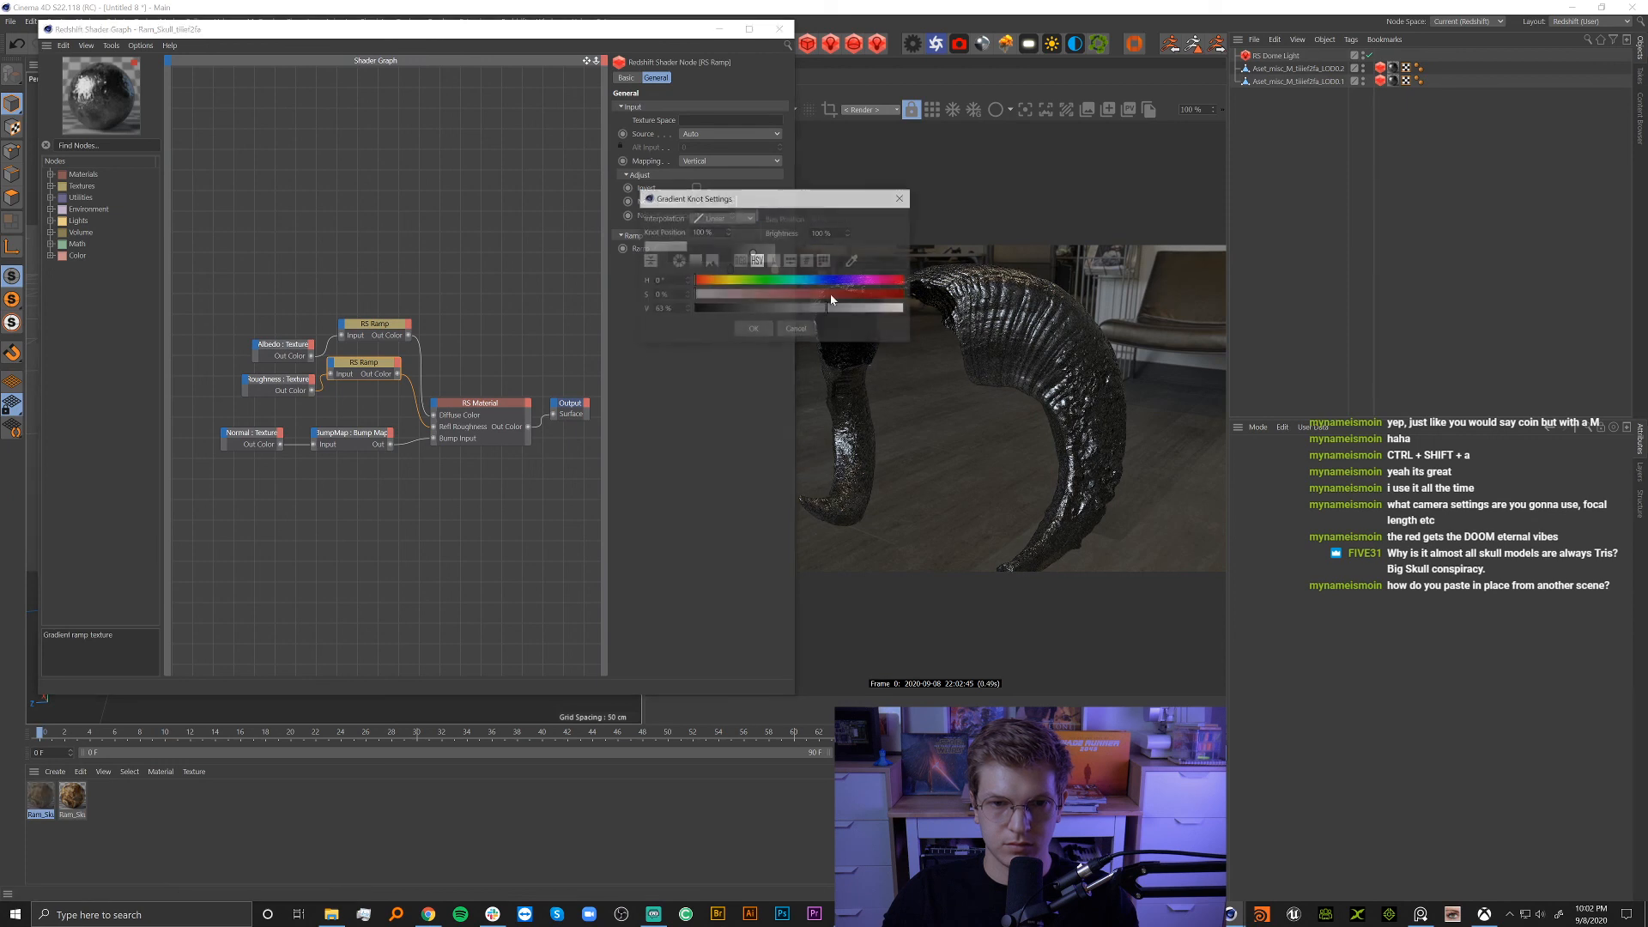
pyautogui.click(757, 329)
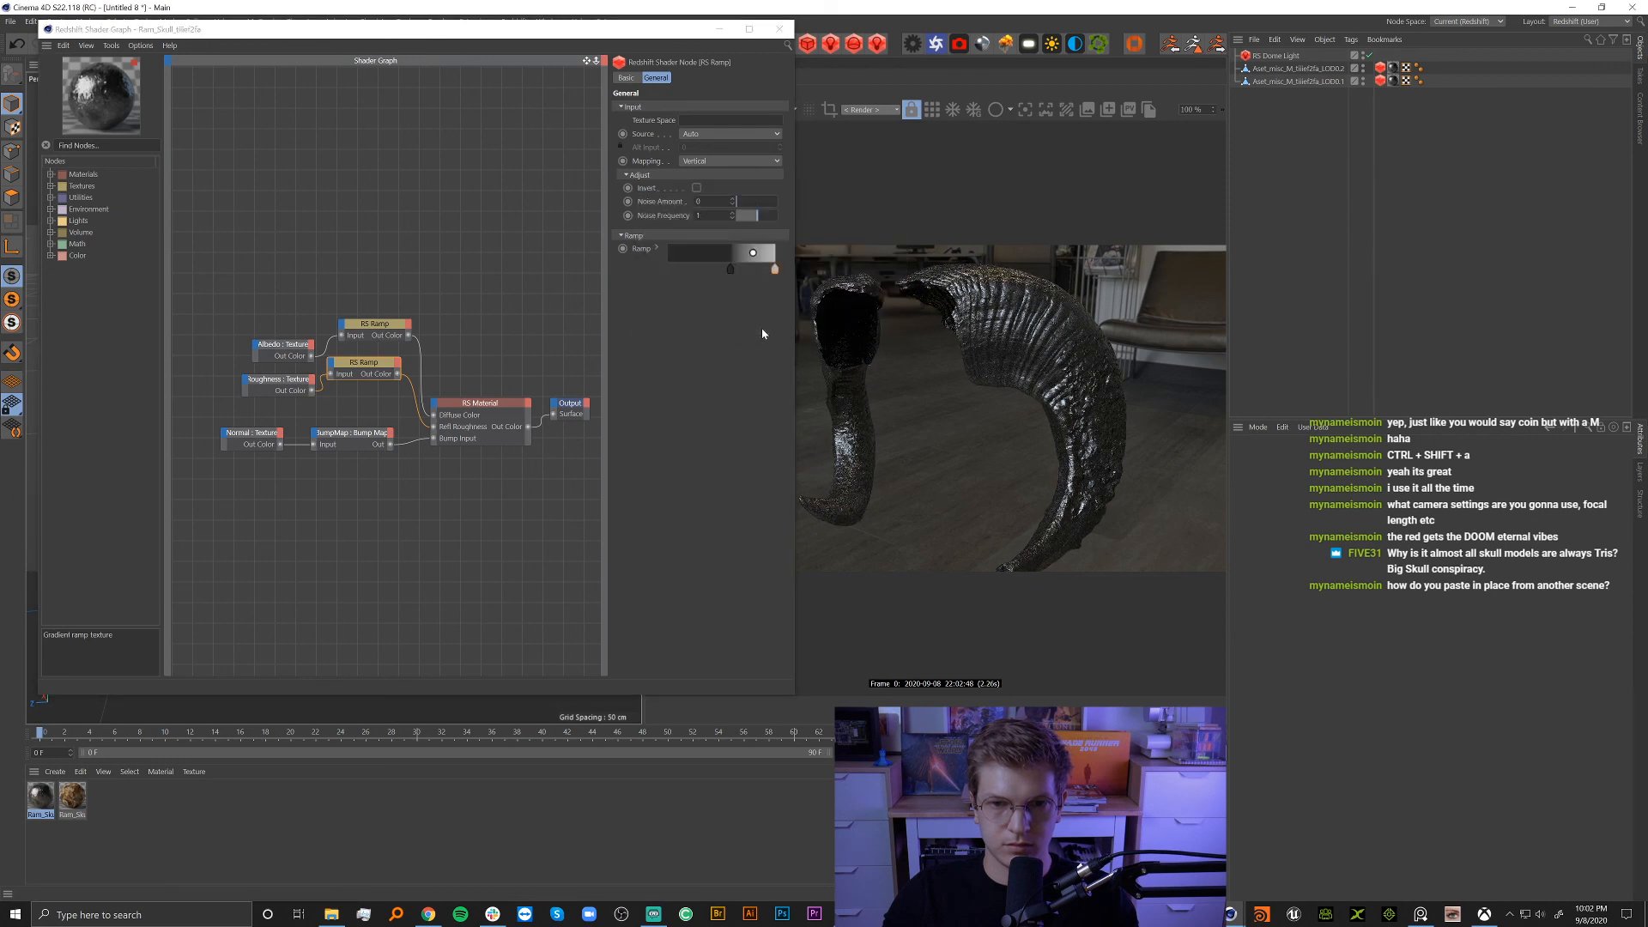
# Move the roughness ramp's dark knot to about 63% and fine-tune its dark grey shade.
pyautogui.moveTo(730, 269); pyautogui.dragTo(735, 269)
pyautogui.doubleClick(736, 270)
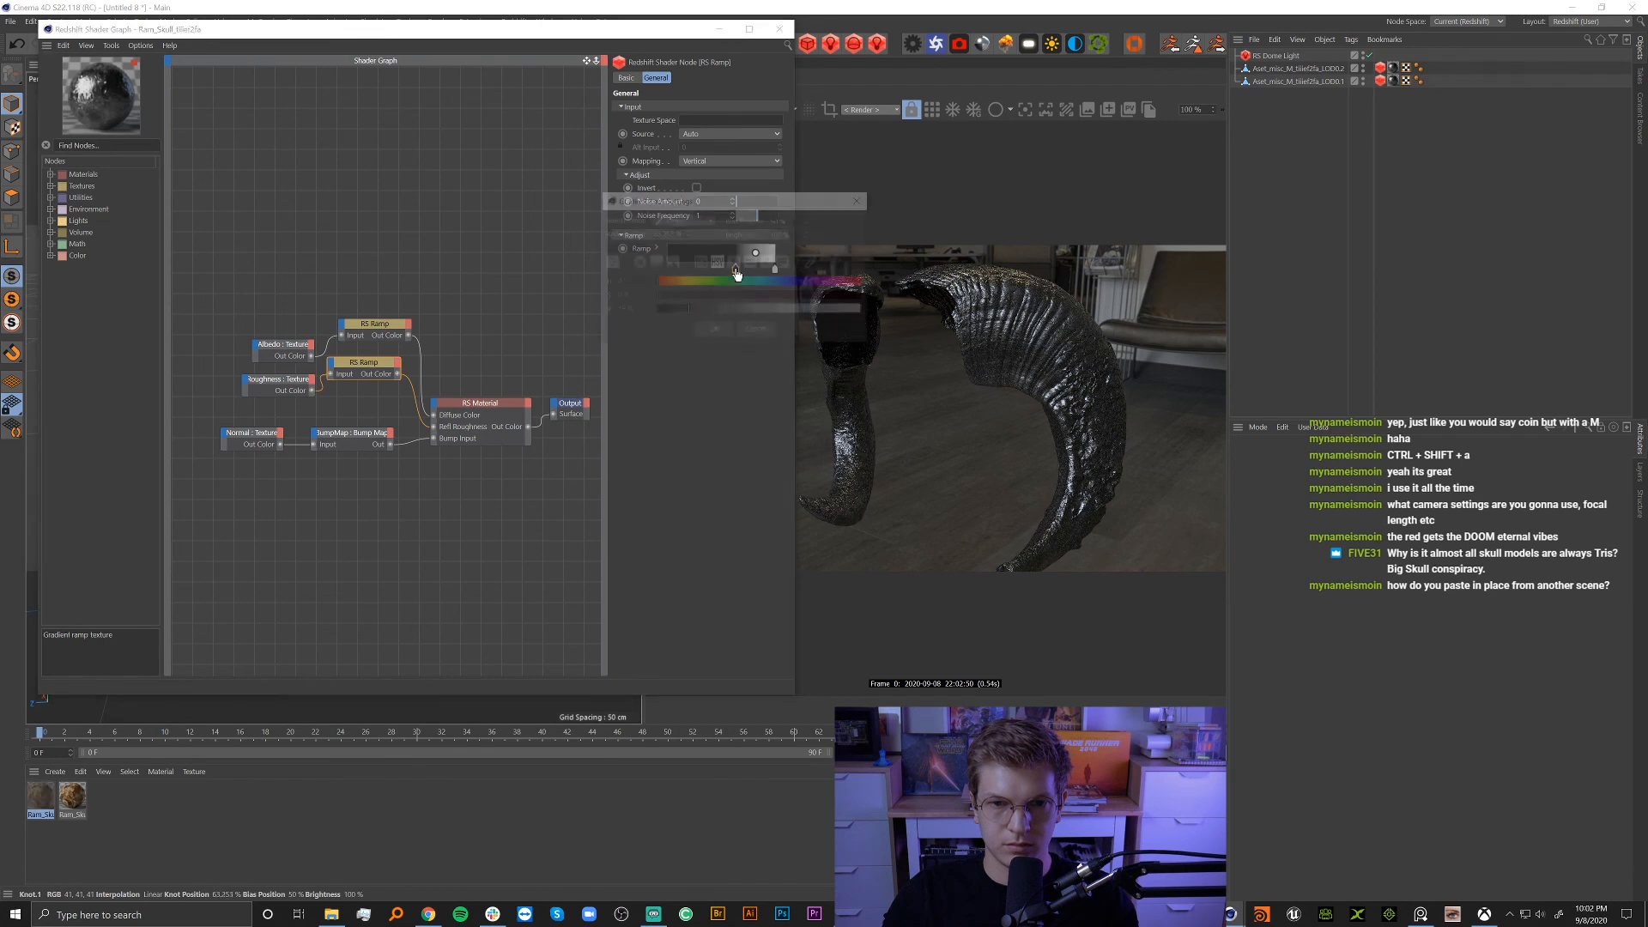
pyautogui.click(715, 329)
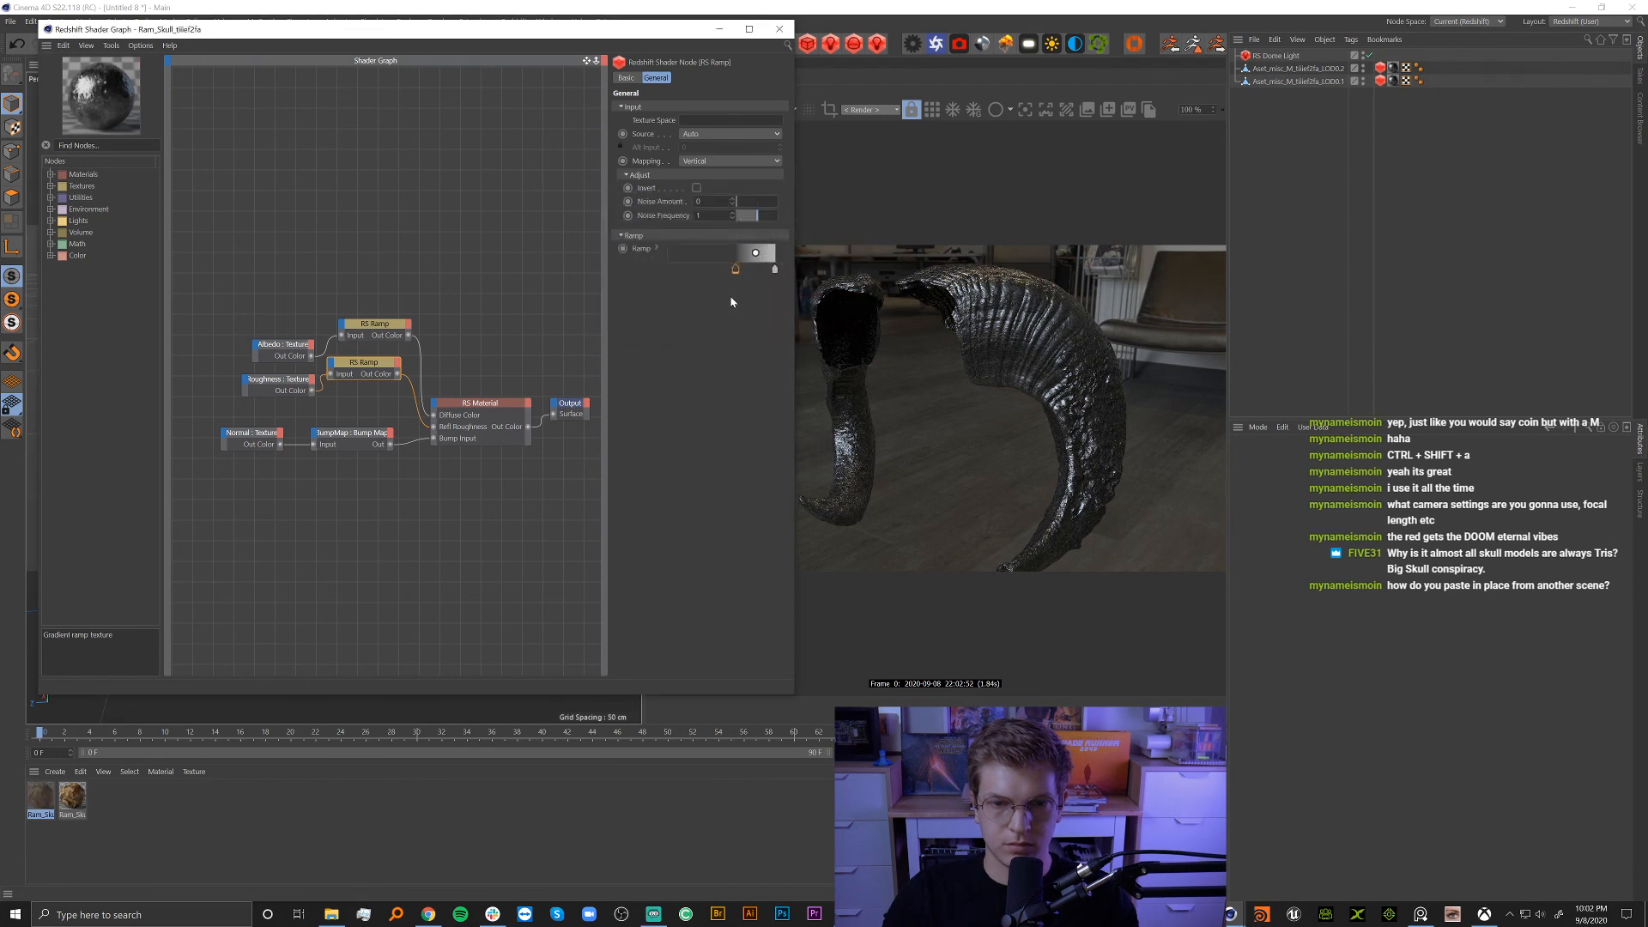
# Darken the RS Material's reflectivity colour to a deeper grey and close the shader graph.
pyautogui.click(485, 408)
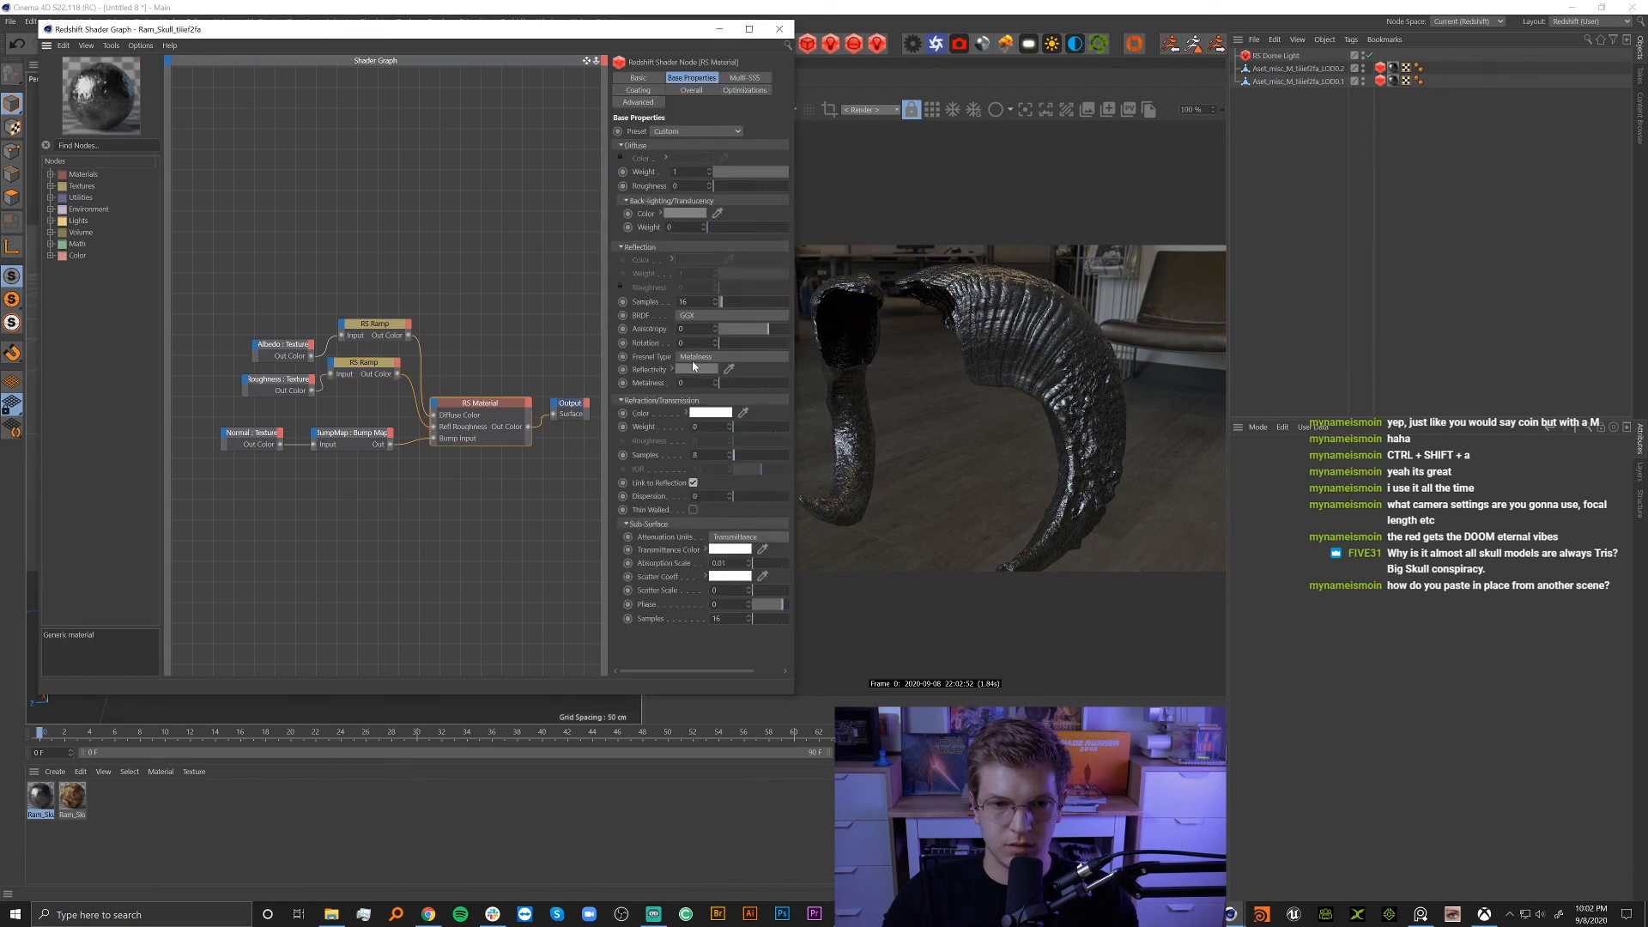
pyautogui.click(694, 368)
pyautogui.click(695, 393)
pyautogui.click(670, 416)
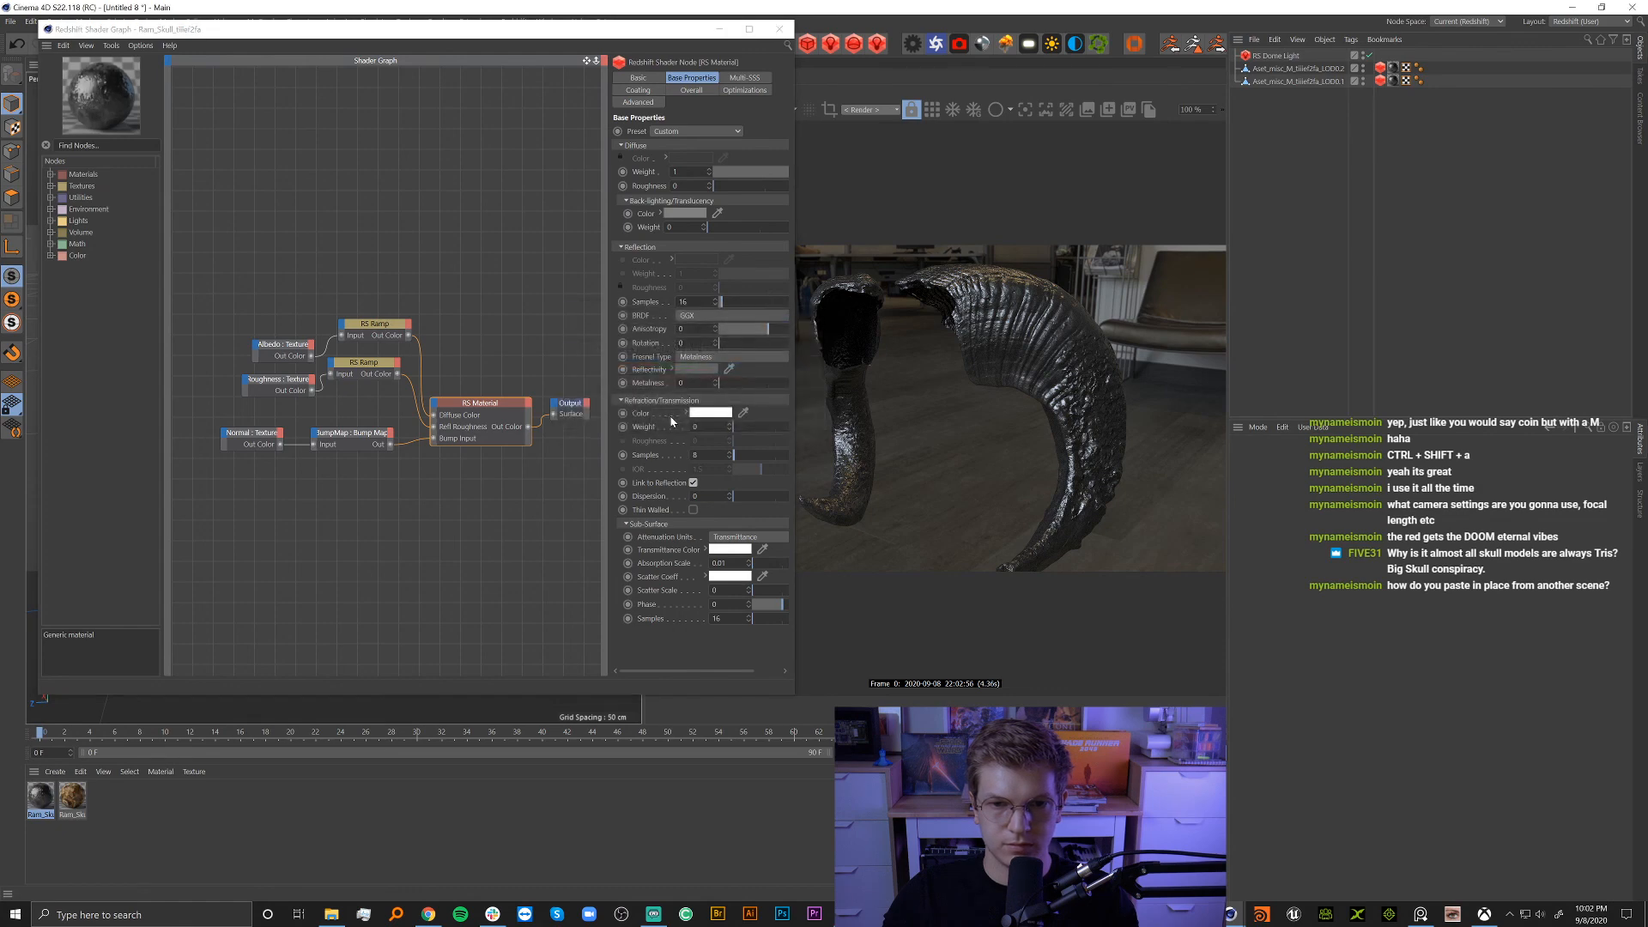
pyautogui.moveTo(601, 29); pyautogui.dragTo(469, 431)
pyautogui.moveTo(396, 296)
pyautogui.keyDown('alt'); pyautogui.mouseDown()
pyautogui.moveTo(249, 287)
pyautogui.moveTo(403, 294)
pyautogui.mouseUp(); pyautogui.keyUp('alt')
pyautogui.click(652, 451)
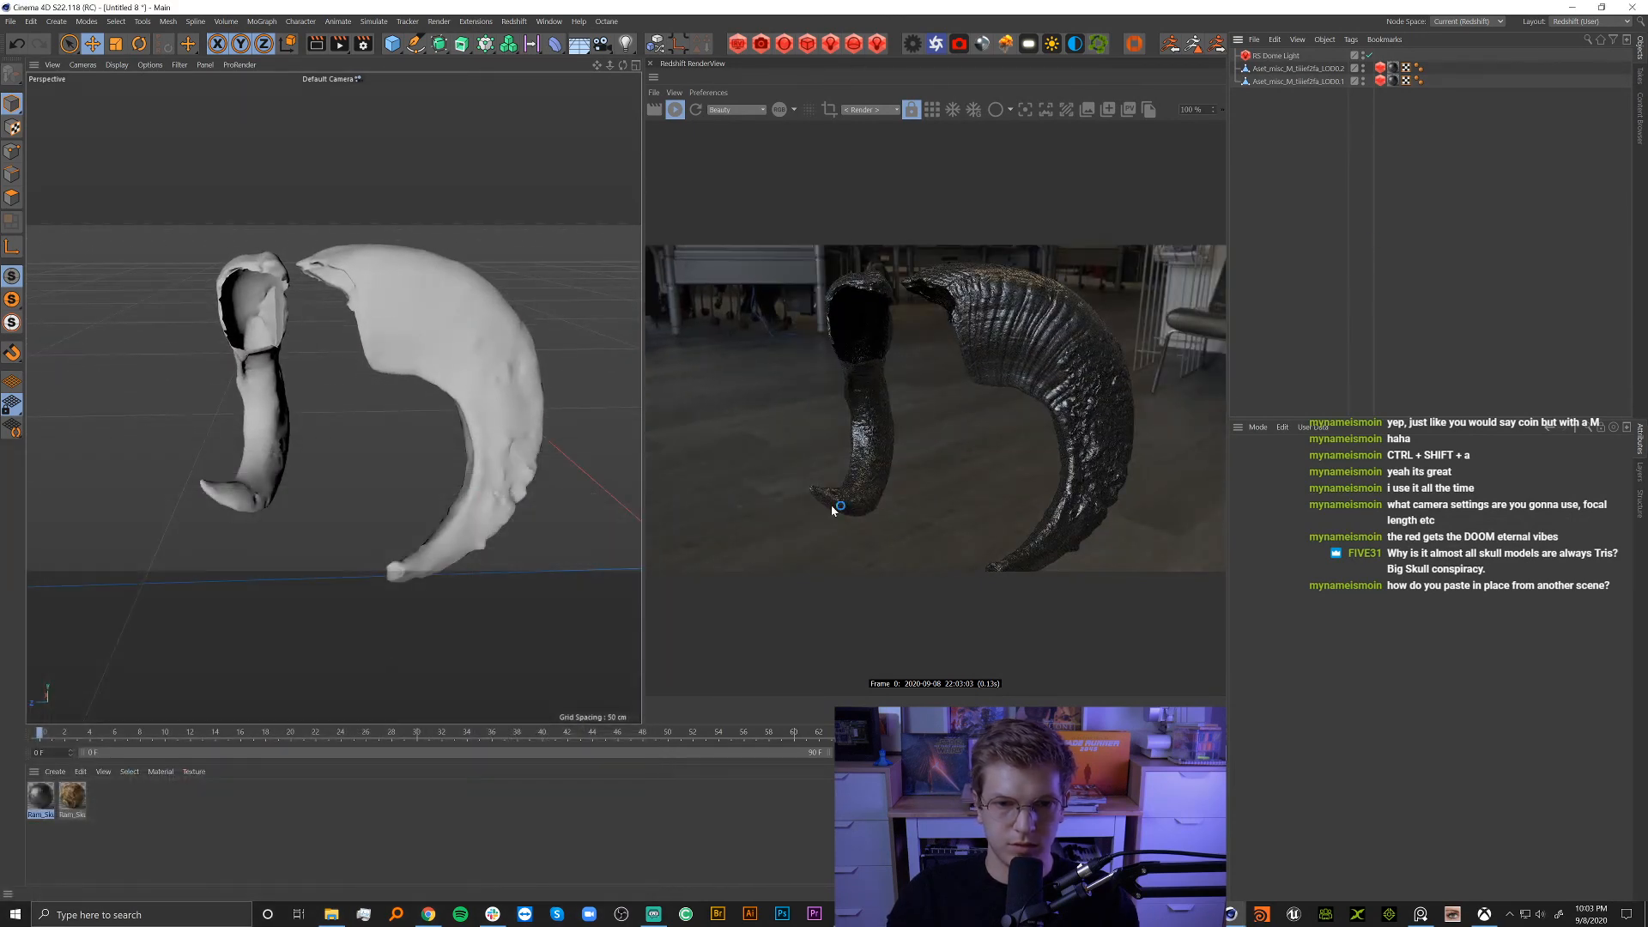
# Apply the second ram skull material, the matte duplicate, to the horn objects.
pyautogui.click(244, 850)
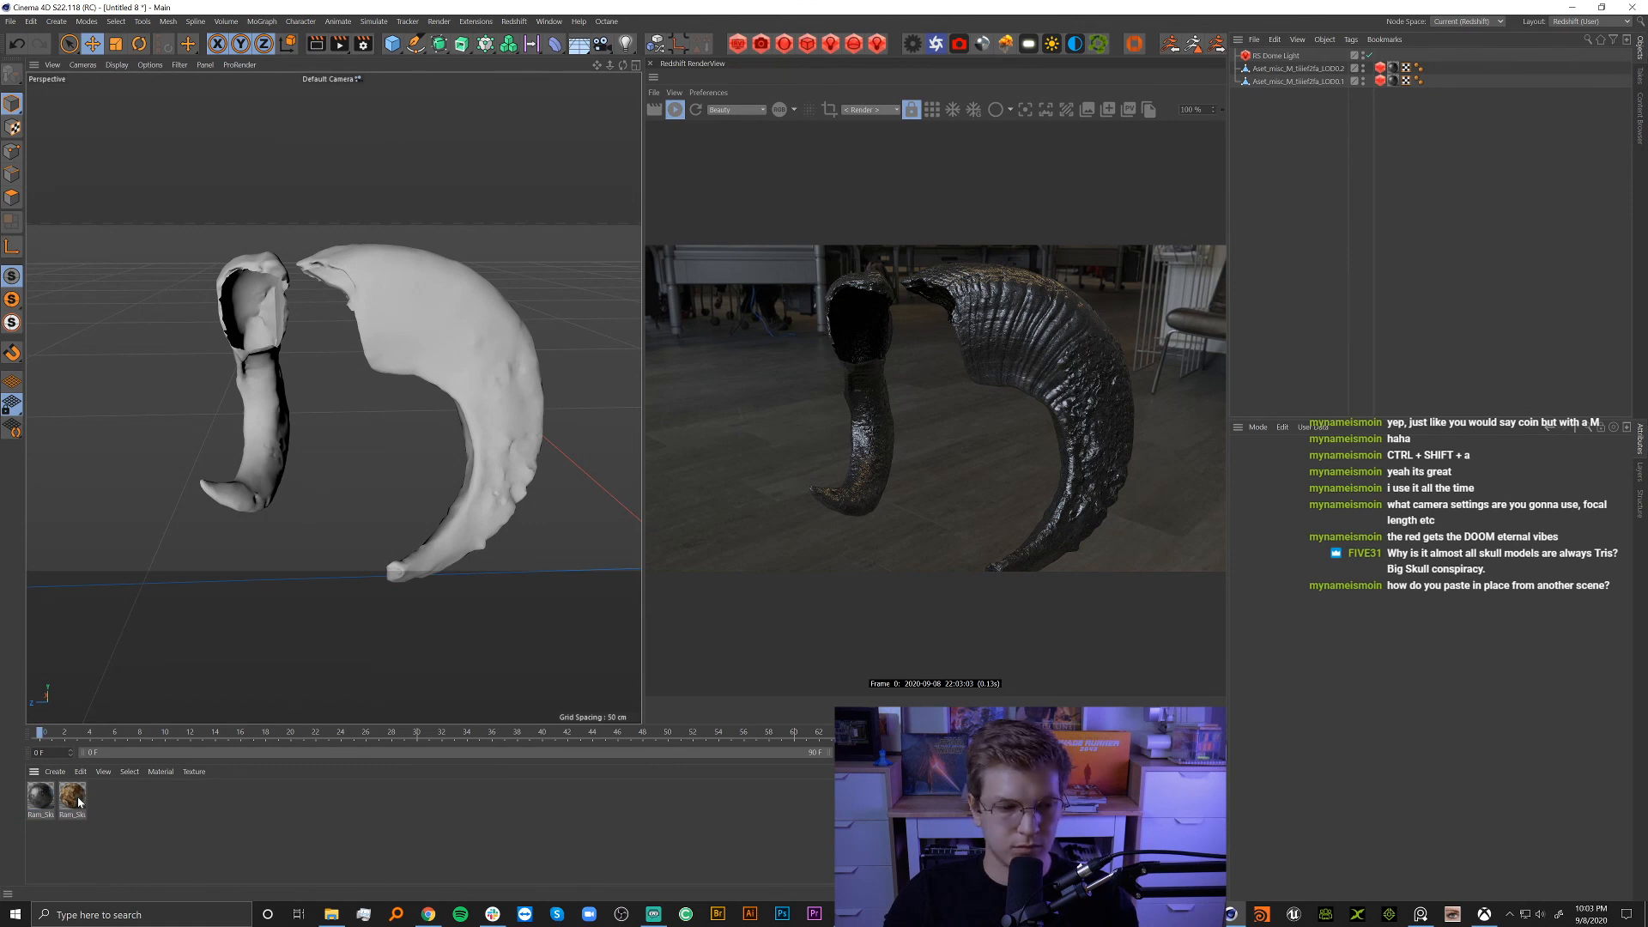
pyautogui.moveTo(75, 797); pyautogui.dragTo(1288, 72)
pyautogui.click(1420, 173)
# Group the two horn objects under a null and rename it Horns.
pyautogui.hotkey('alt', 'g')
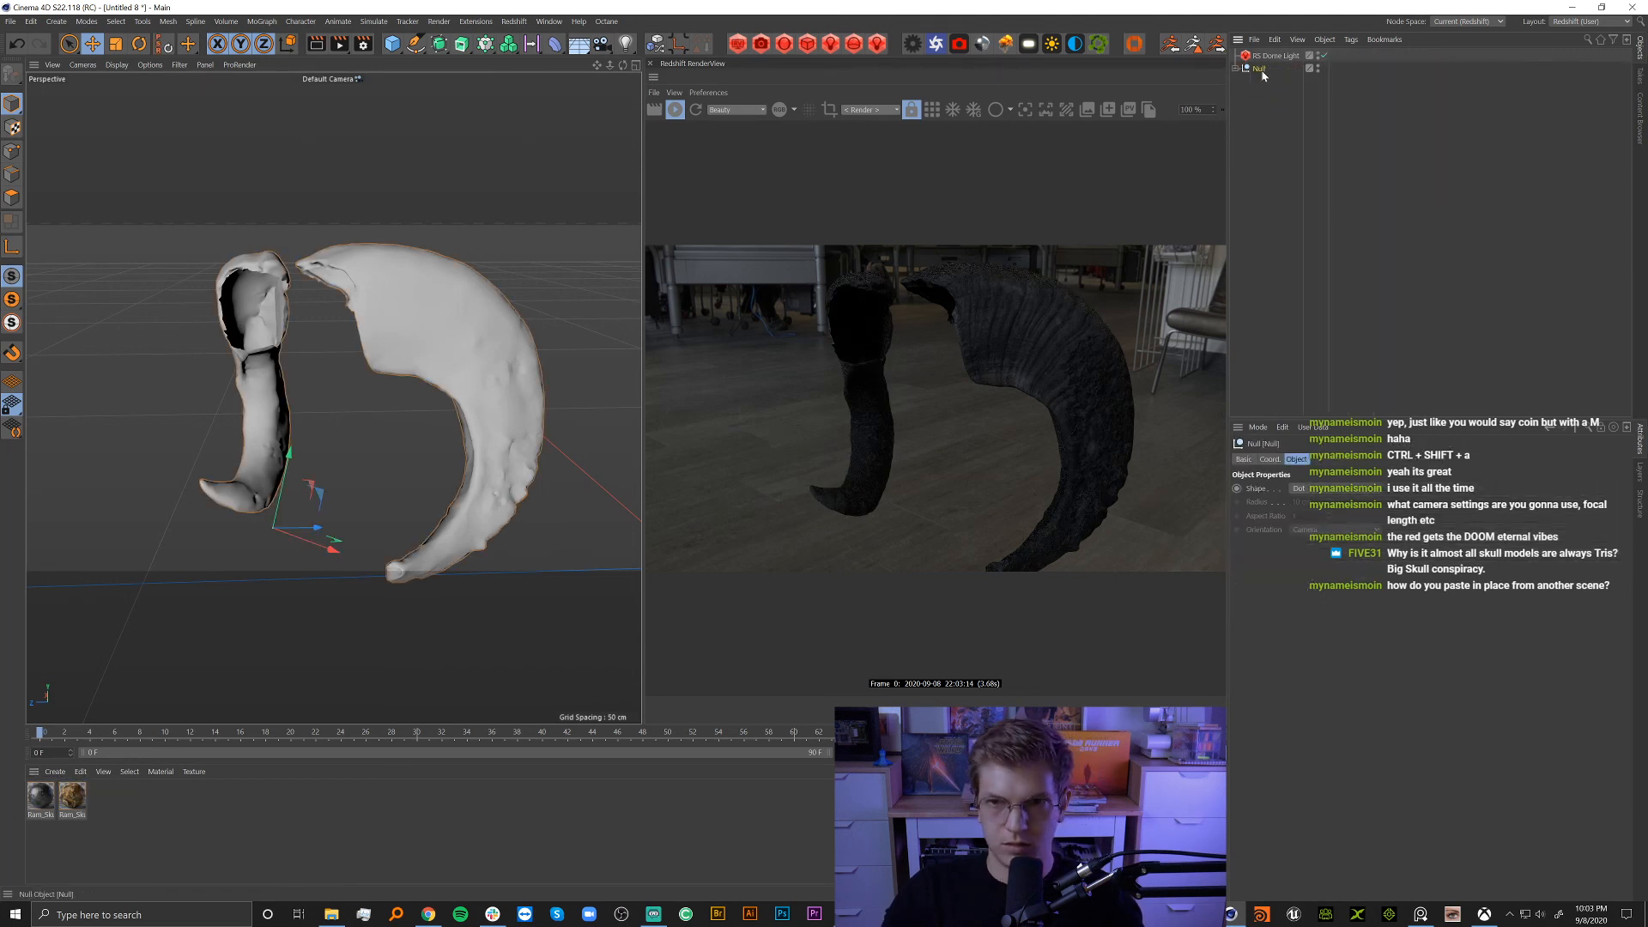
pyautogui.doubleClick(1261, 68)
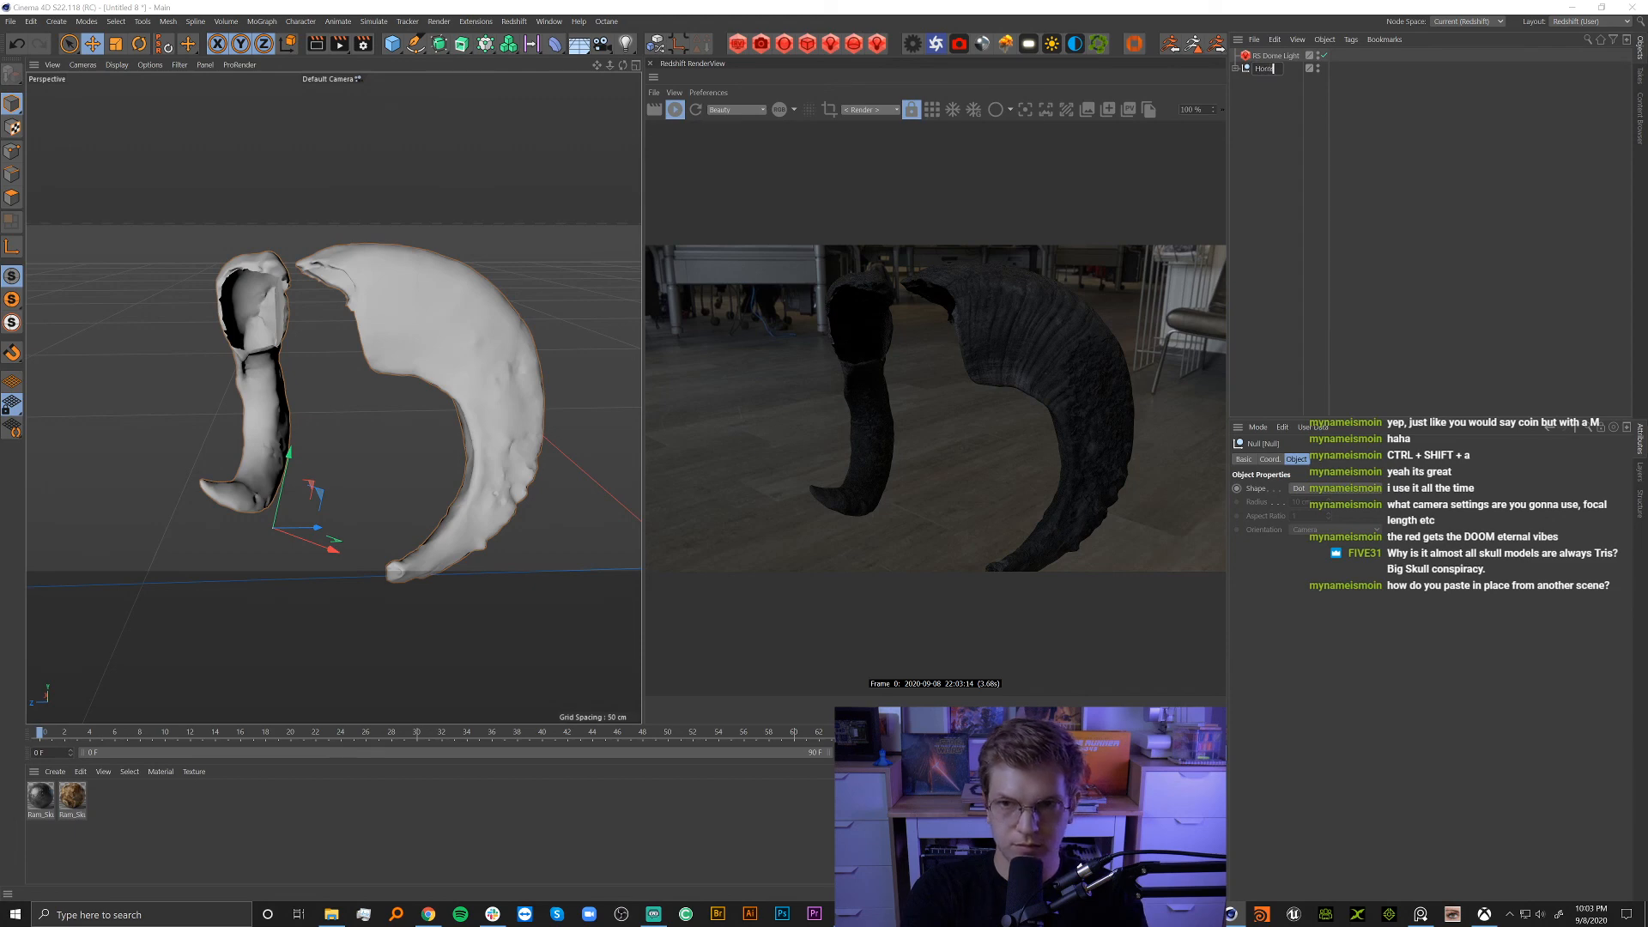
pyautogui.write('Horns')
pyautogui.press('Return')
# Switch to the open project Stream_09082020_Props.c4d.
pyautogui.press('v')
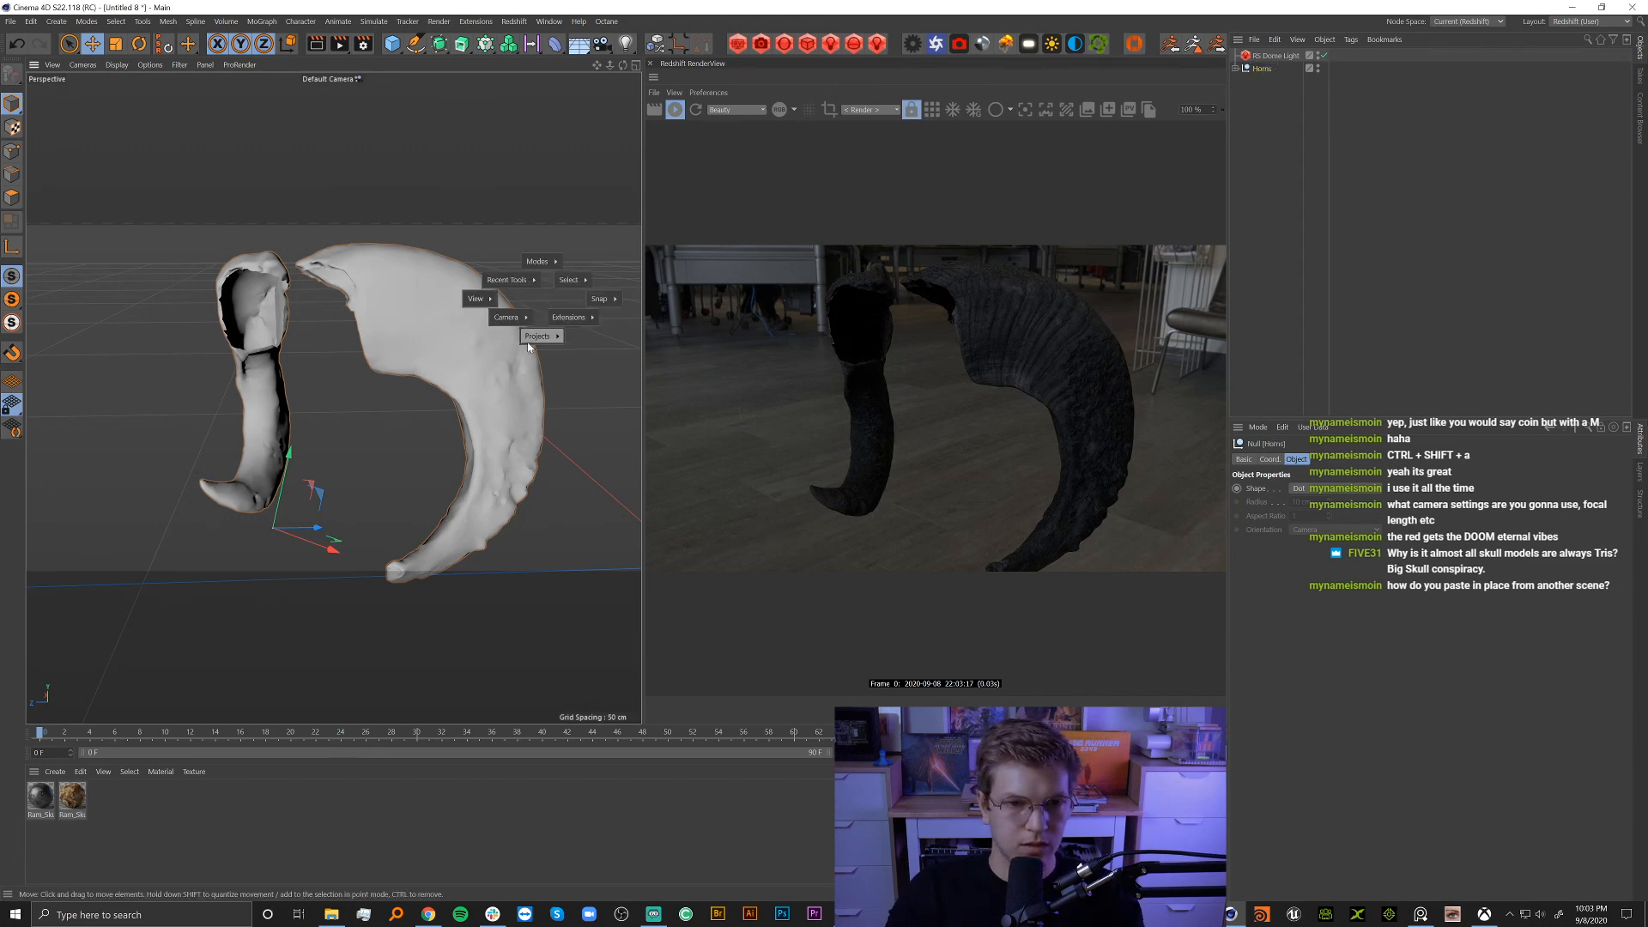
pyautogui.moveTo(541, 335)
pyautogui.click(560, 367)
pyautogui.click(1396, 359)
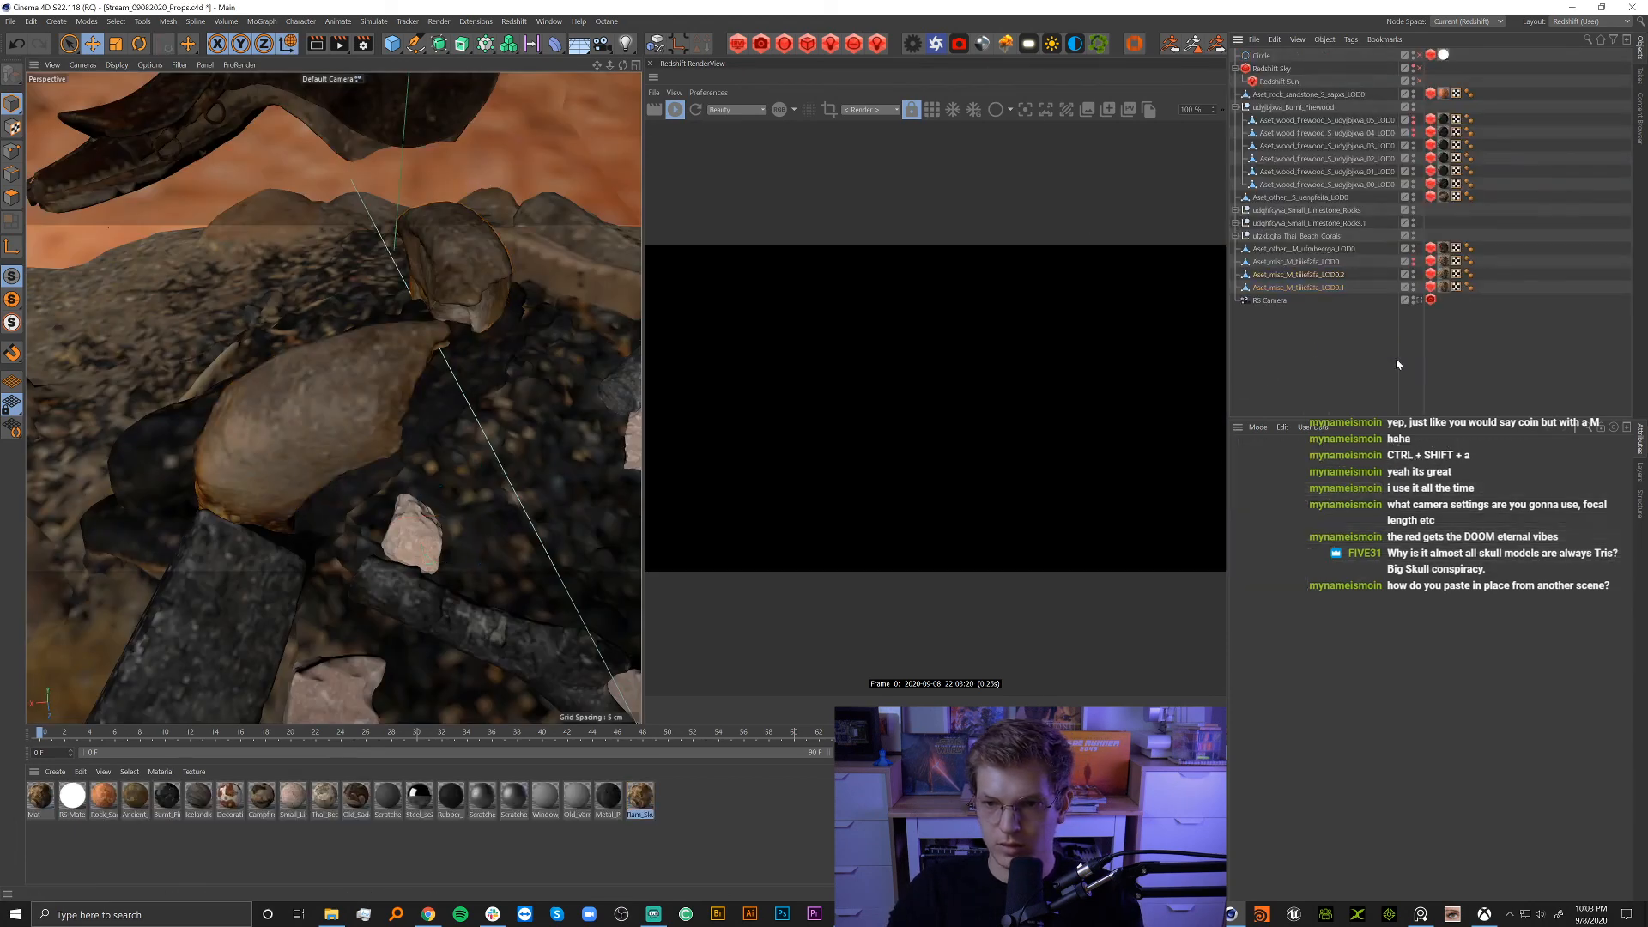
# Replace the two old brown horn objects with the copied Horns group pasted in place.
pyautogui.click(1312, 277)
pyautogui.keyDown('ctrl'); pyautogui.click(1314, 289); pyautogui.keyUp('ctrl')
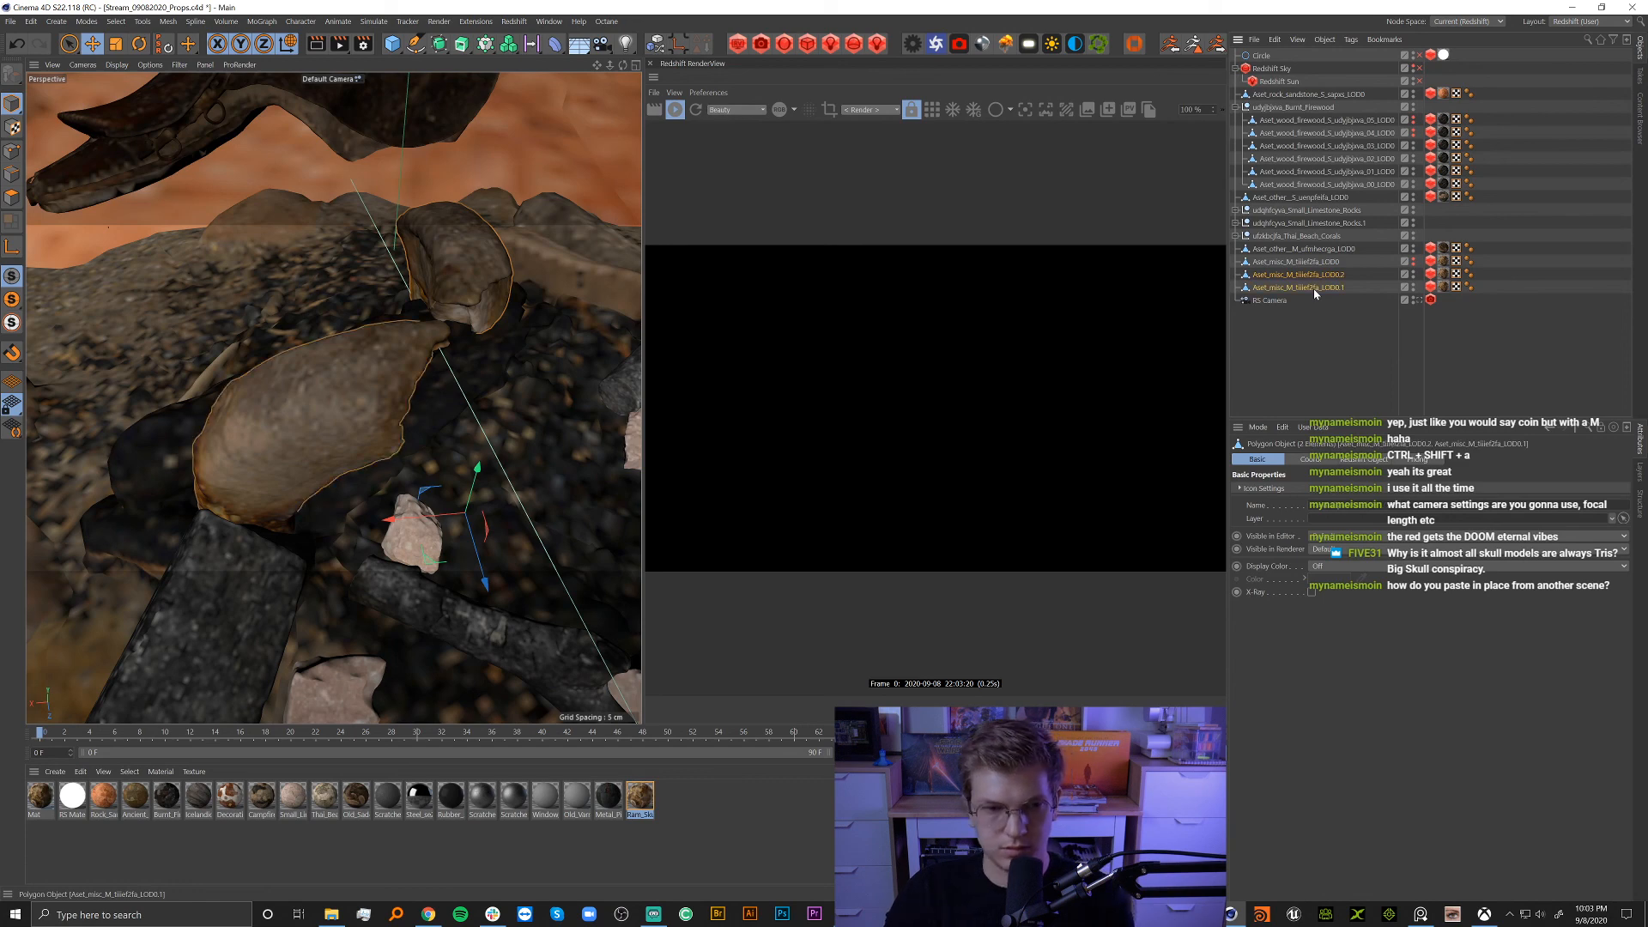
pyautogui.press('Delete')
pyautogui.hotkey('ctrl', 'v')
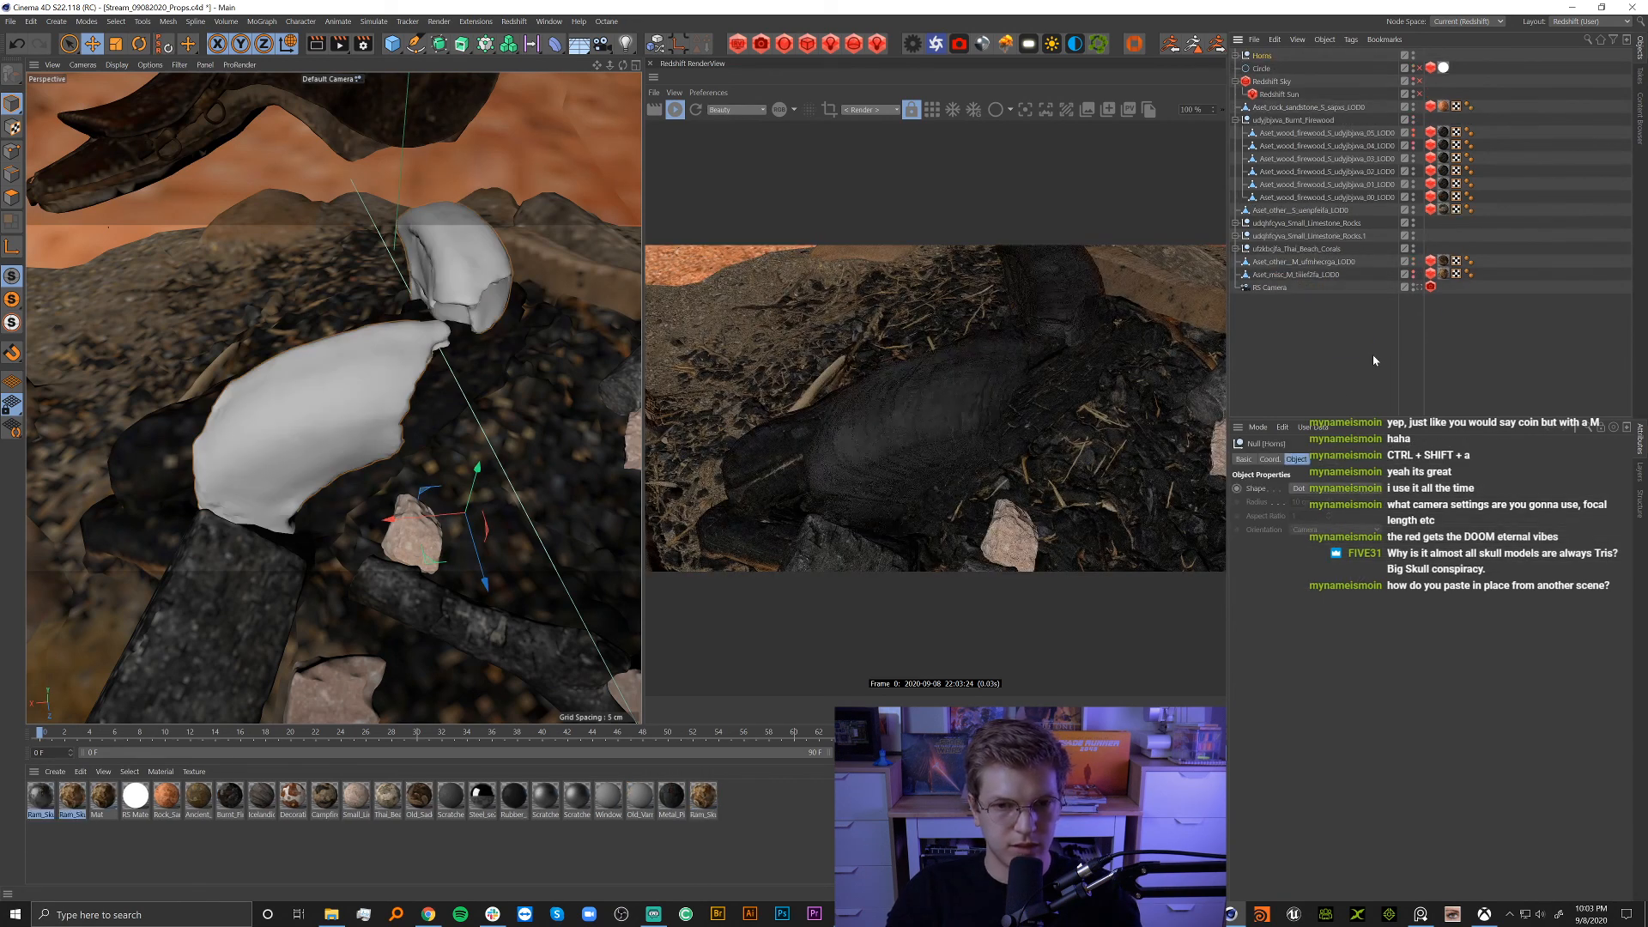
pyautogui.click(1456, 371)
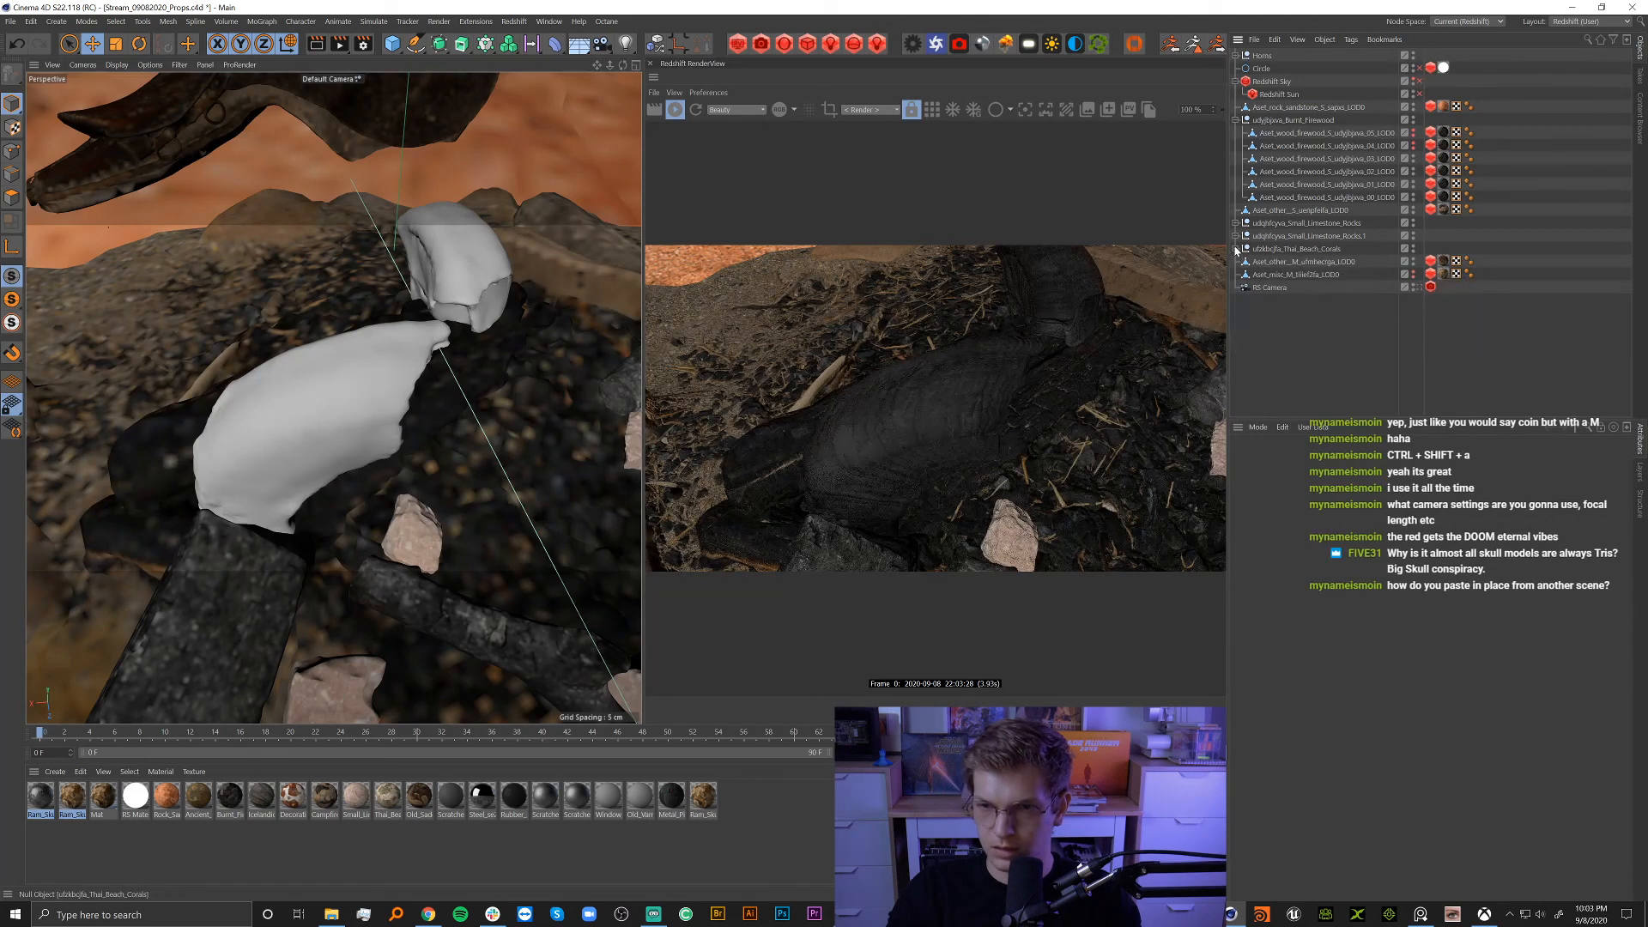
# Make the ram skull object visible, copy it, and switch to the untitled project containing the horns.
pyautogui.click(1413, 275)
pyautogui.click(1311, 275)
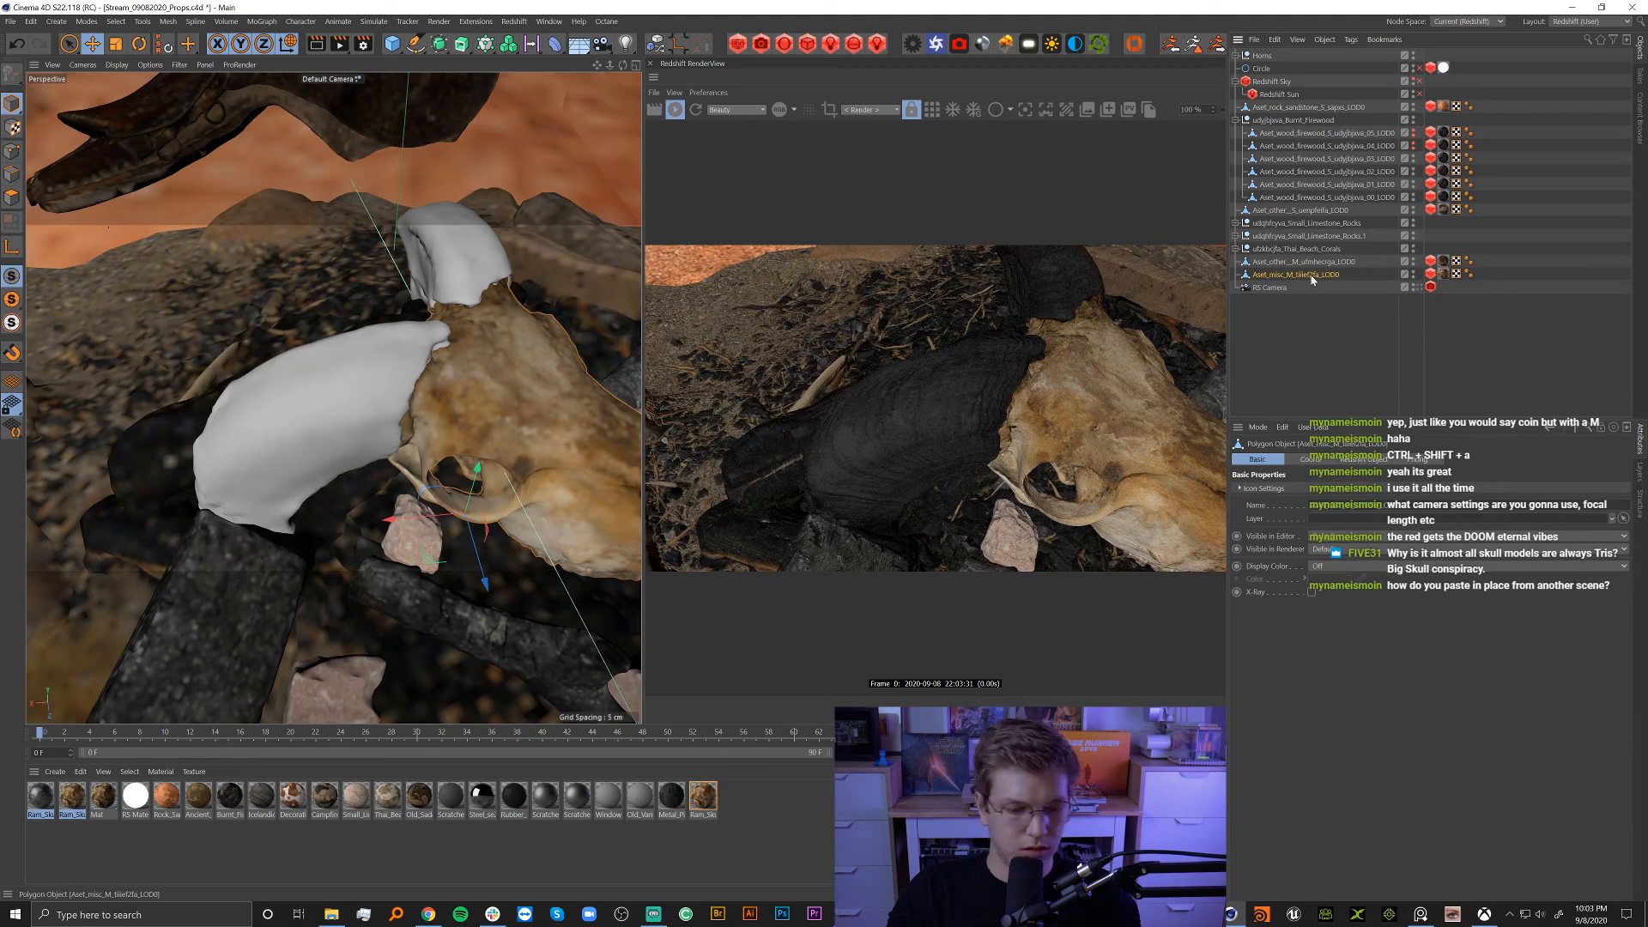
pyautogui.click(1392, 363)
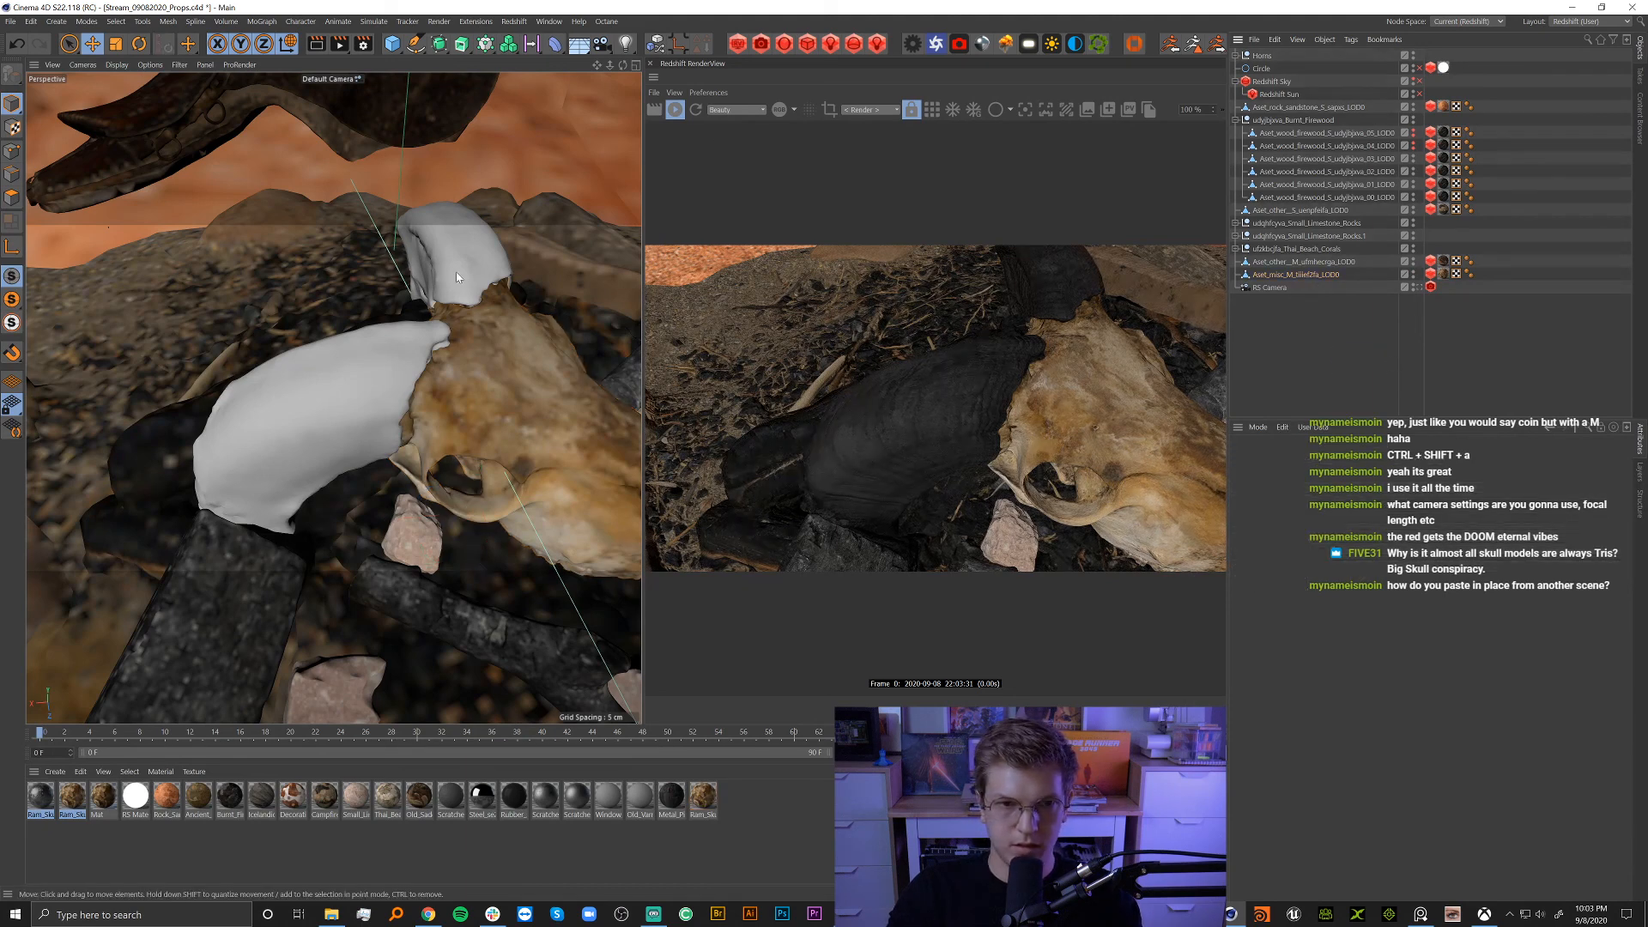
pyautogui.press('v')
pyautogui.click(451, 324)
pyautogui.click(1343, 200)
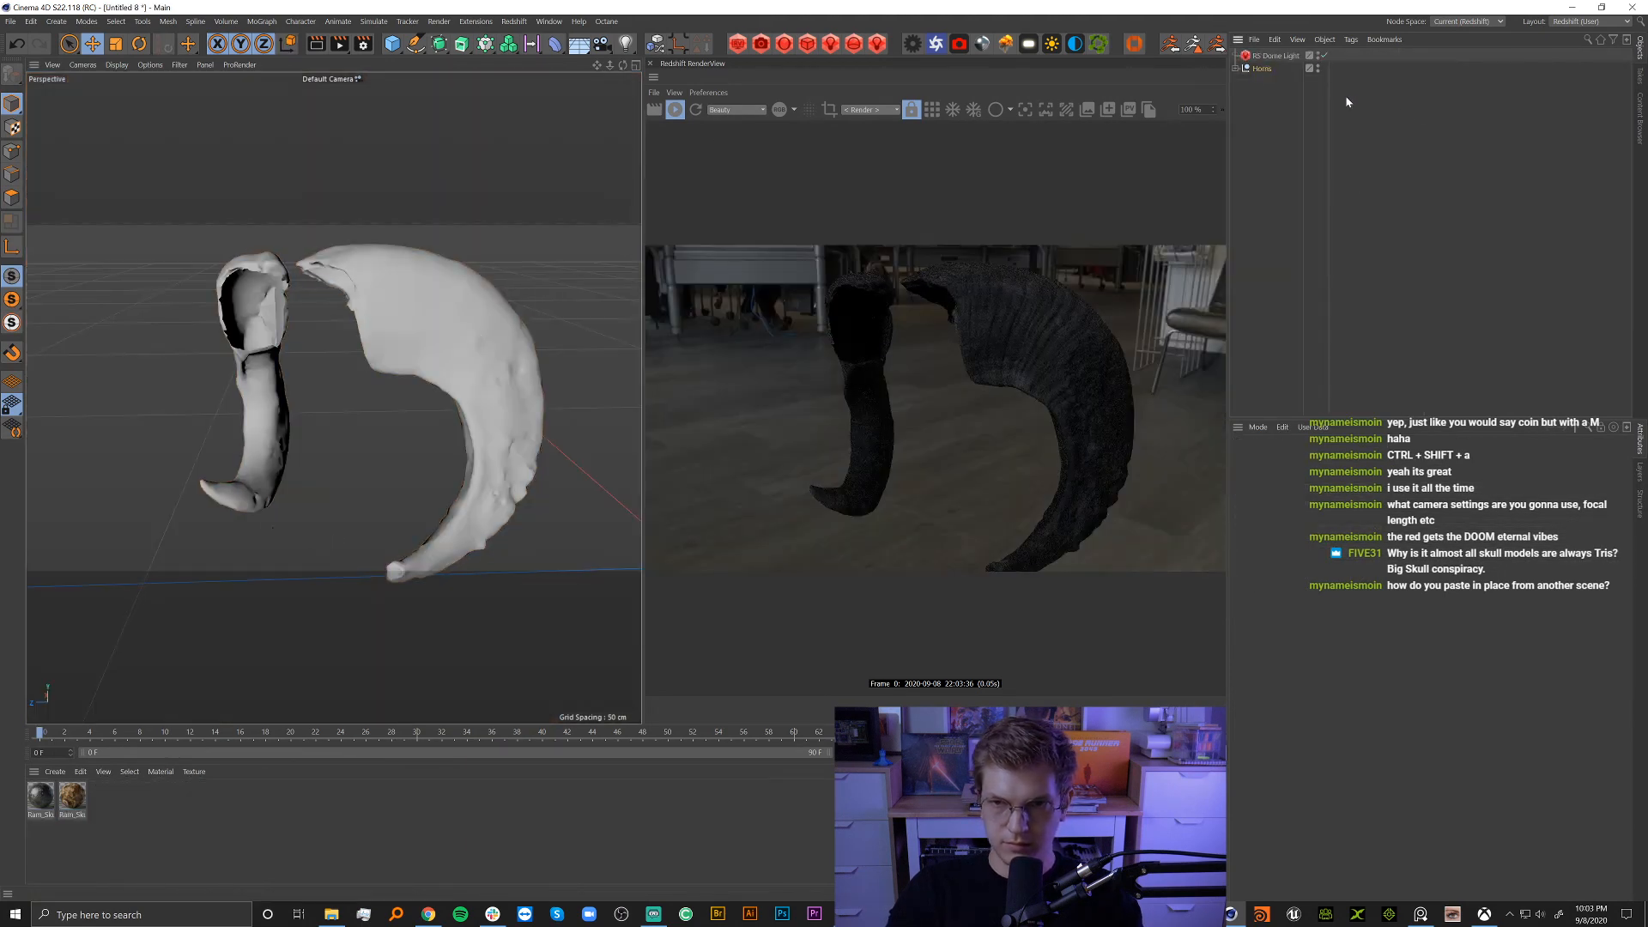
# Delete the Horns group from the untitled project and paste in the ram skull object.
pyautogui.click(1264, 70)
pyautogui.press('Delete')
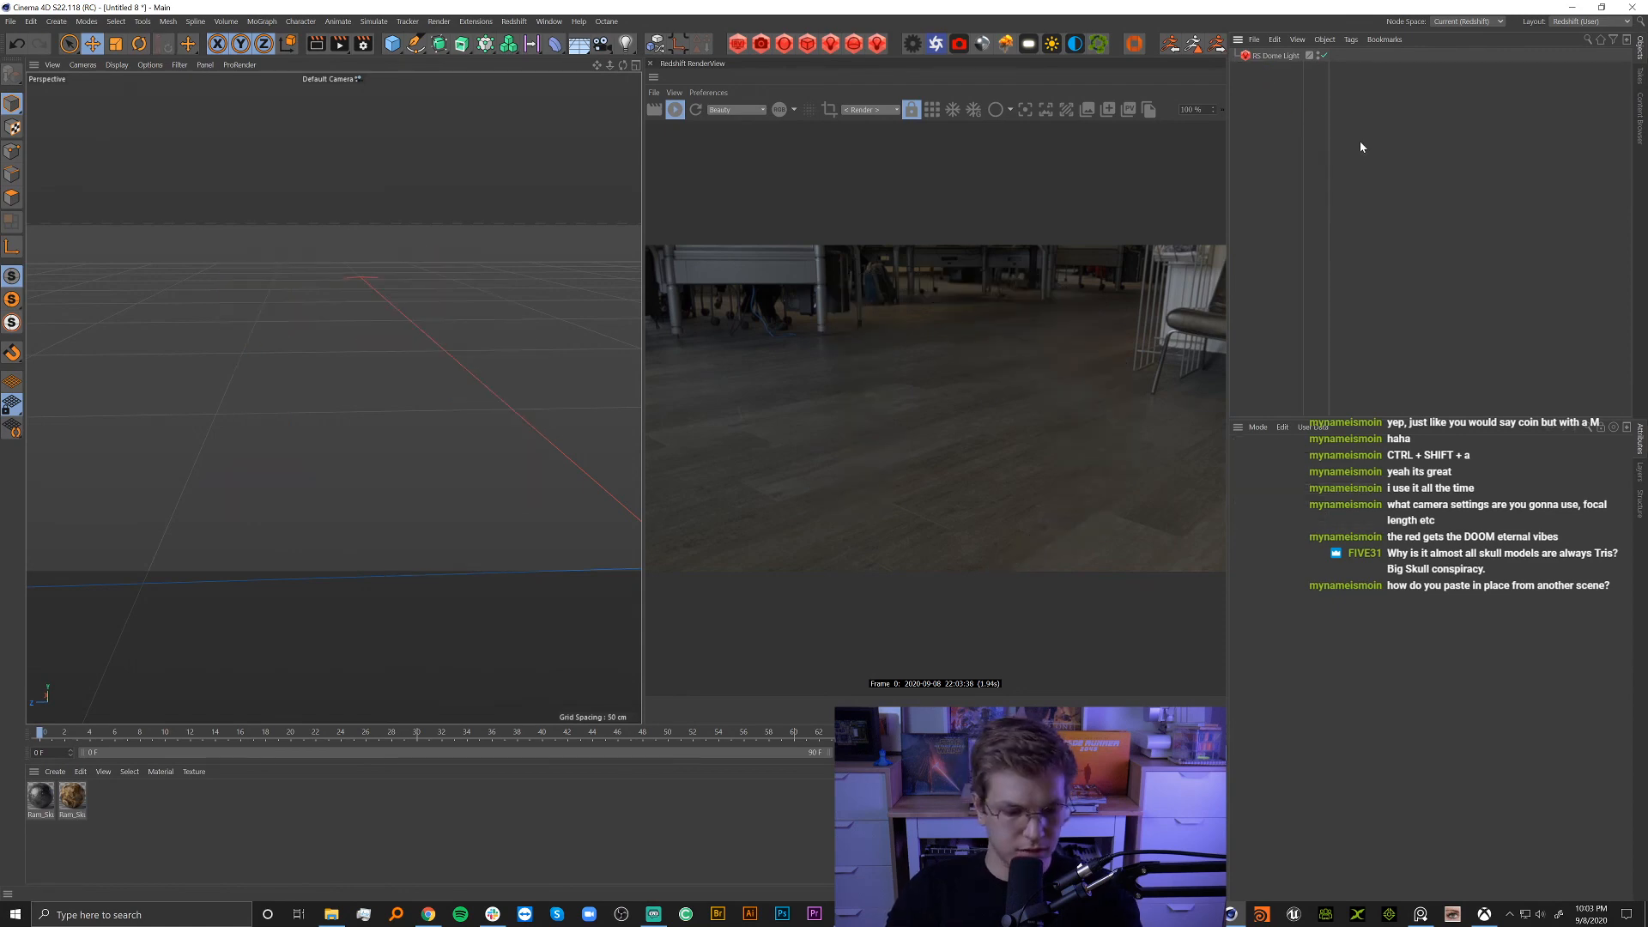
pyautogui.hotkey('ctrl', 'v')
pyautogui.click(1445, 199)
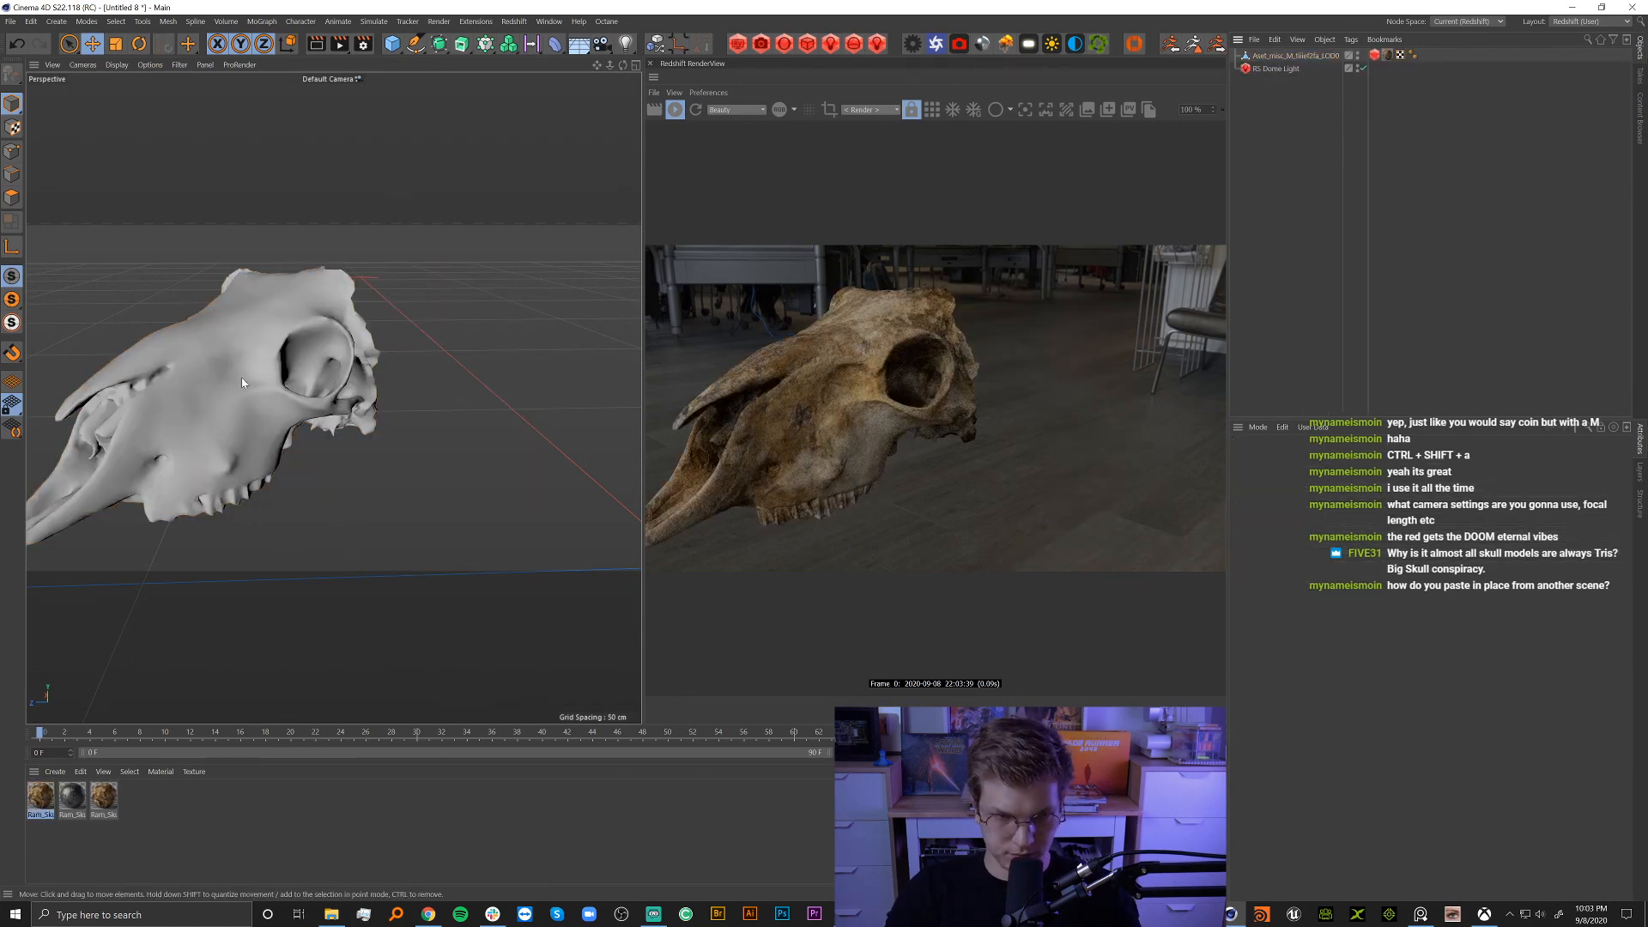
# Add a plane and adjust its height so it forms a ground surface beneath the skull.
pyautogui.keyDown('alt'); pyautogui.moveTo(247, 383); pyautogui.dragTo(413, 354, button='middle'); pyautogui.keyUp('alt')
pyautogui.scroll(-3, 413, 359)
pyautogui.moveTo(392, 43); pyautogui.dragTo(504, 87)
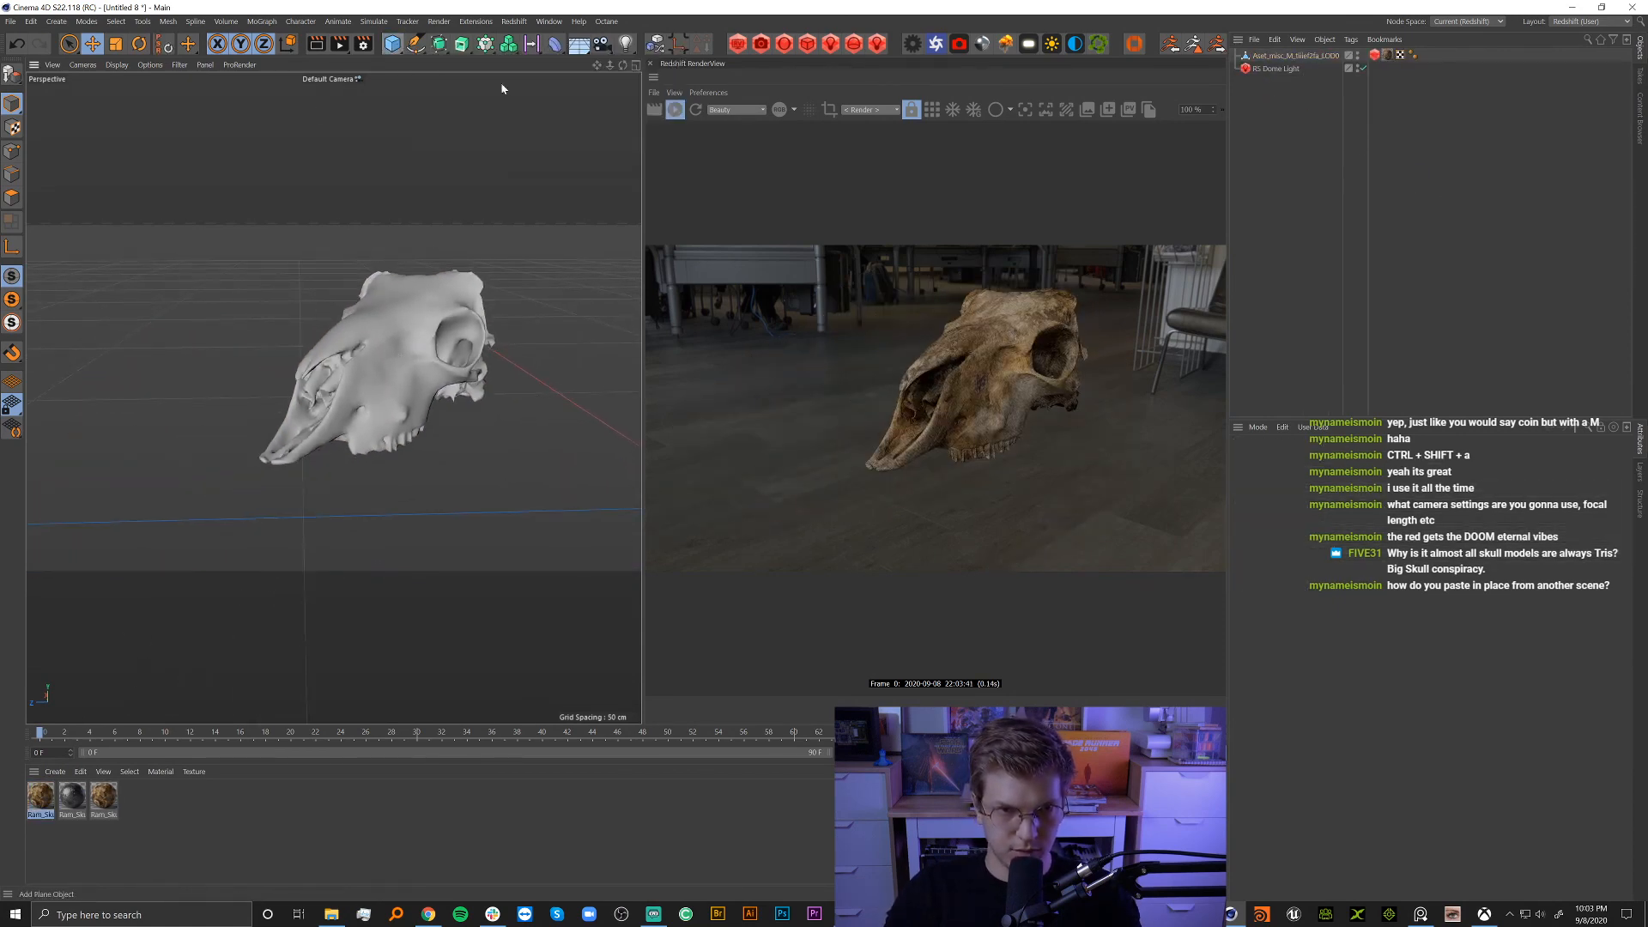
pyautogui.keyDown('alt'); pyautogui.moveTo(402, 384); pyautogui.dragTo(455, 277); pyautogui.keyUp('alt')
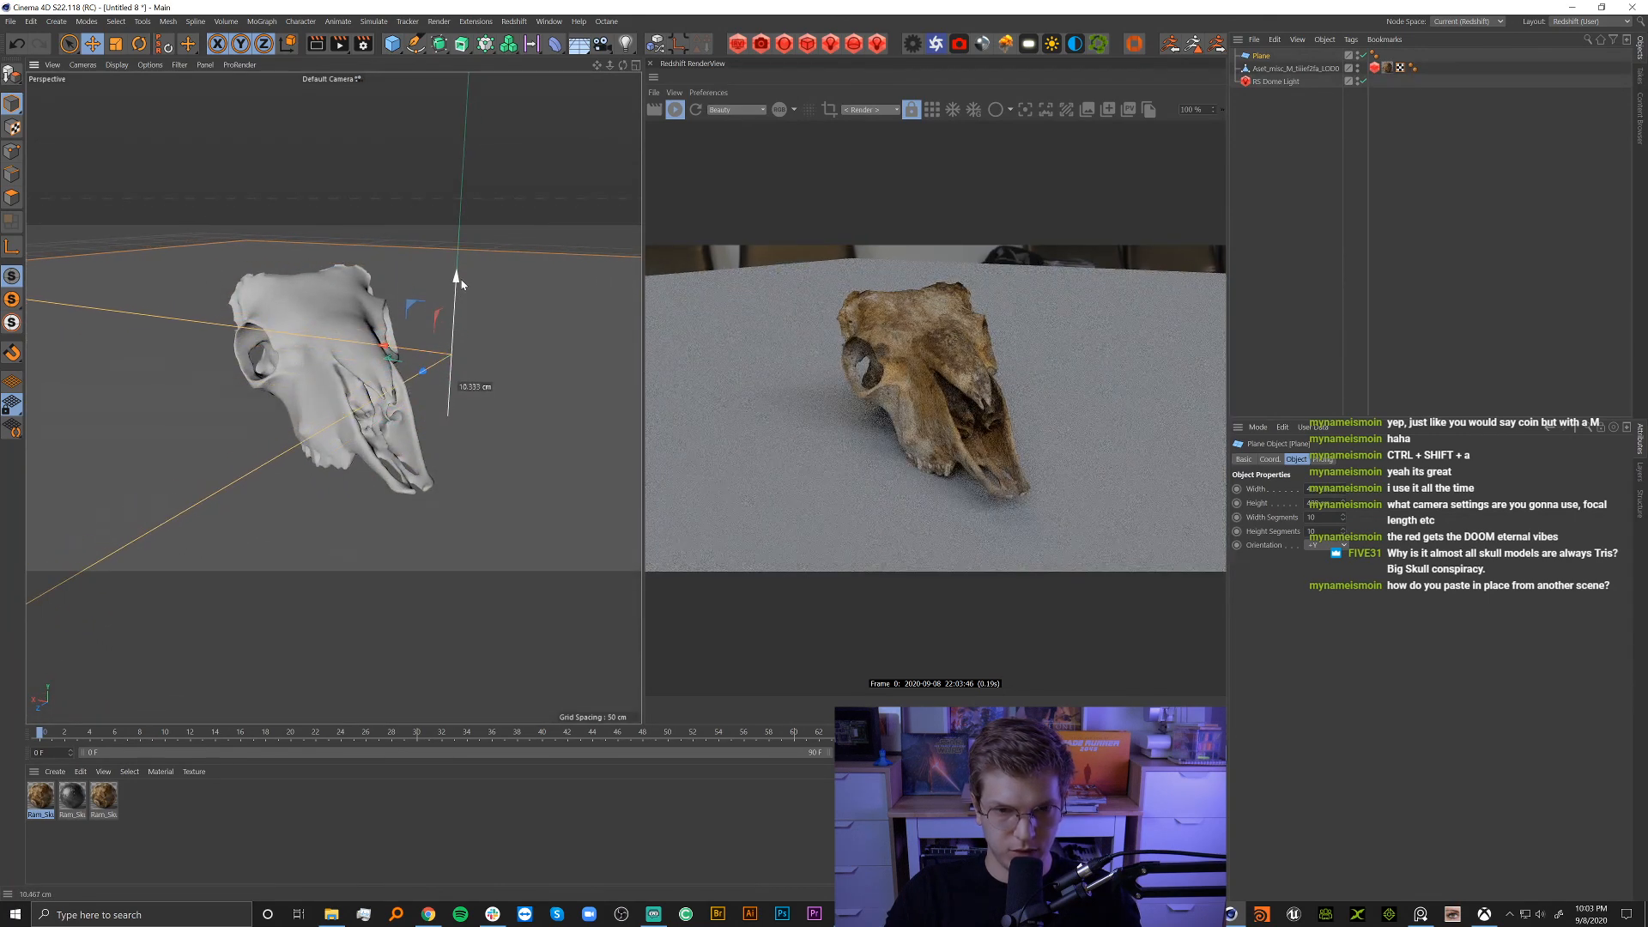
pyautogui.keyDown('alt'); pyautogui.moveTo(344, 402); pyautogui.dragTo(353, 406); pyautogui.keyUp('alt')
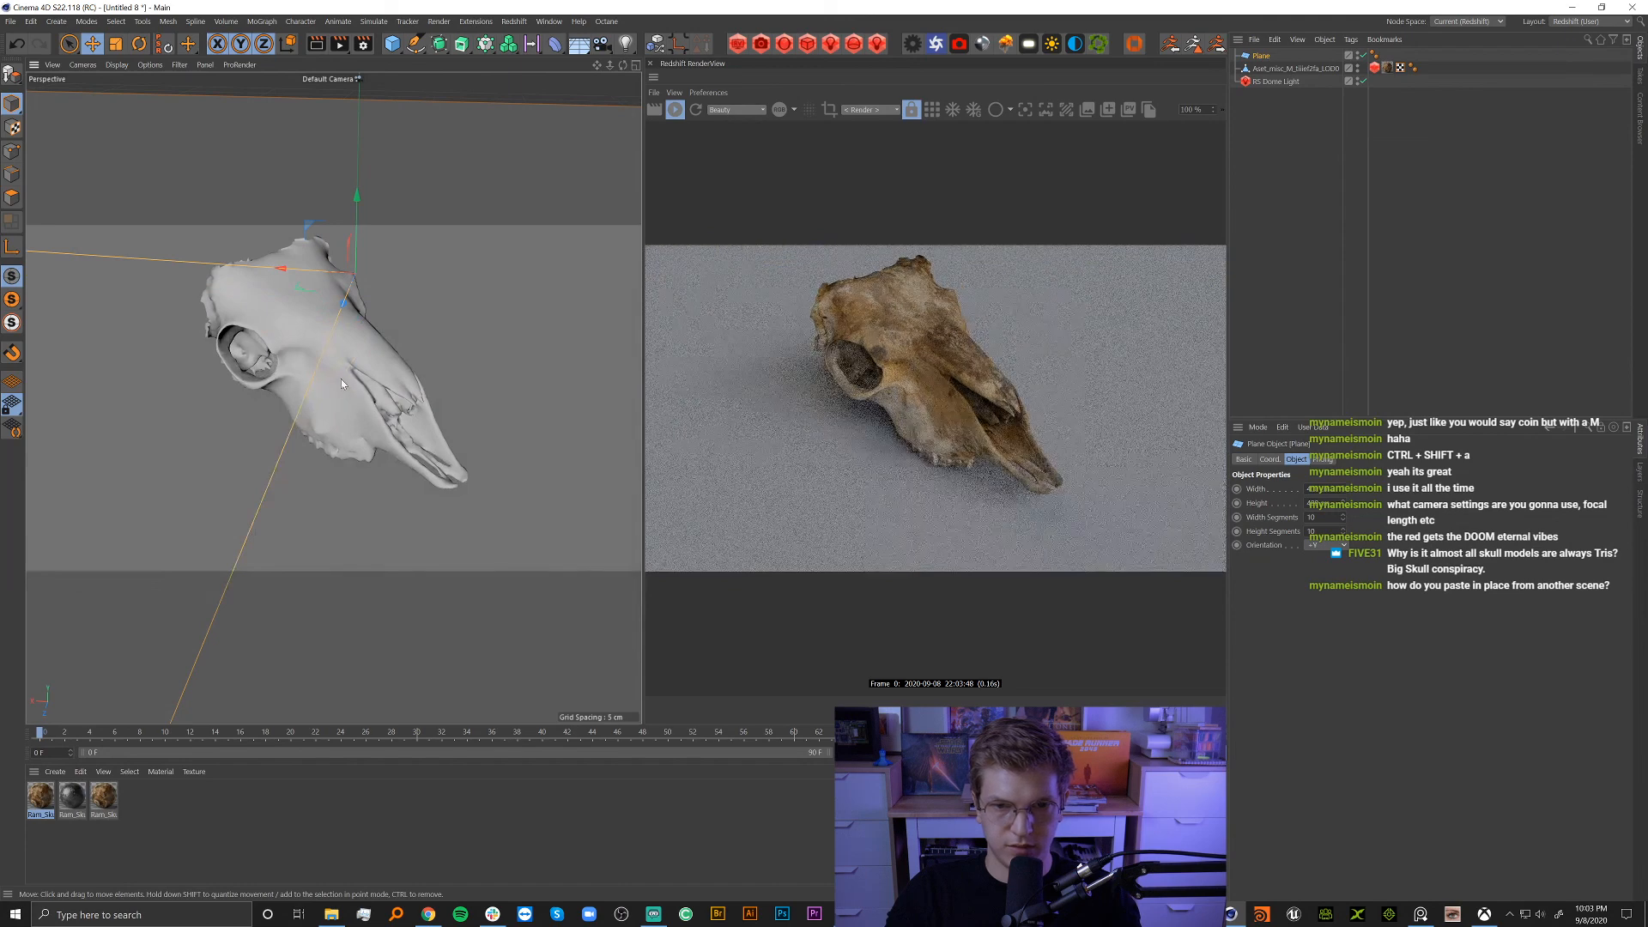
# Add a cylinder scaled down uniformly to a narrow post and raise it above the ground plane.
pyautogui.moveTo(392, 43); pyautogui.dragTo(429, 86)
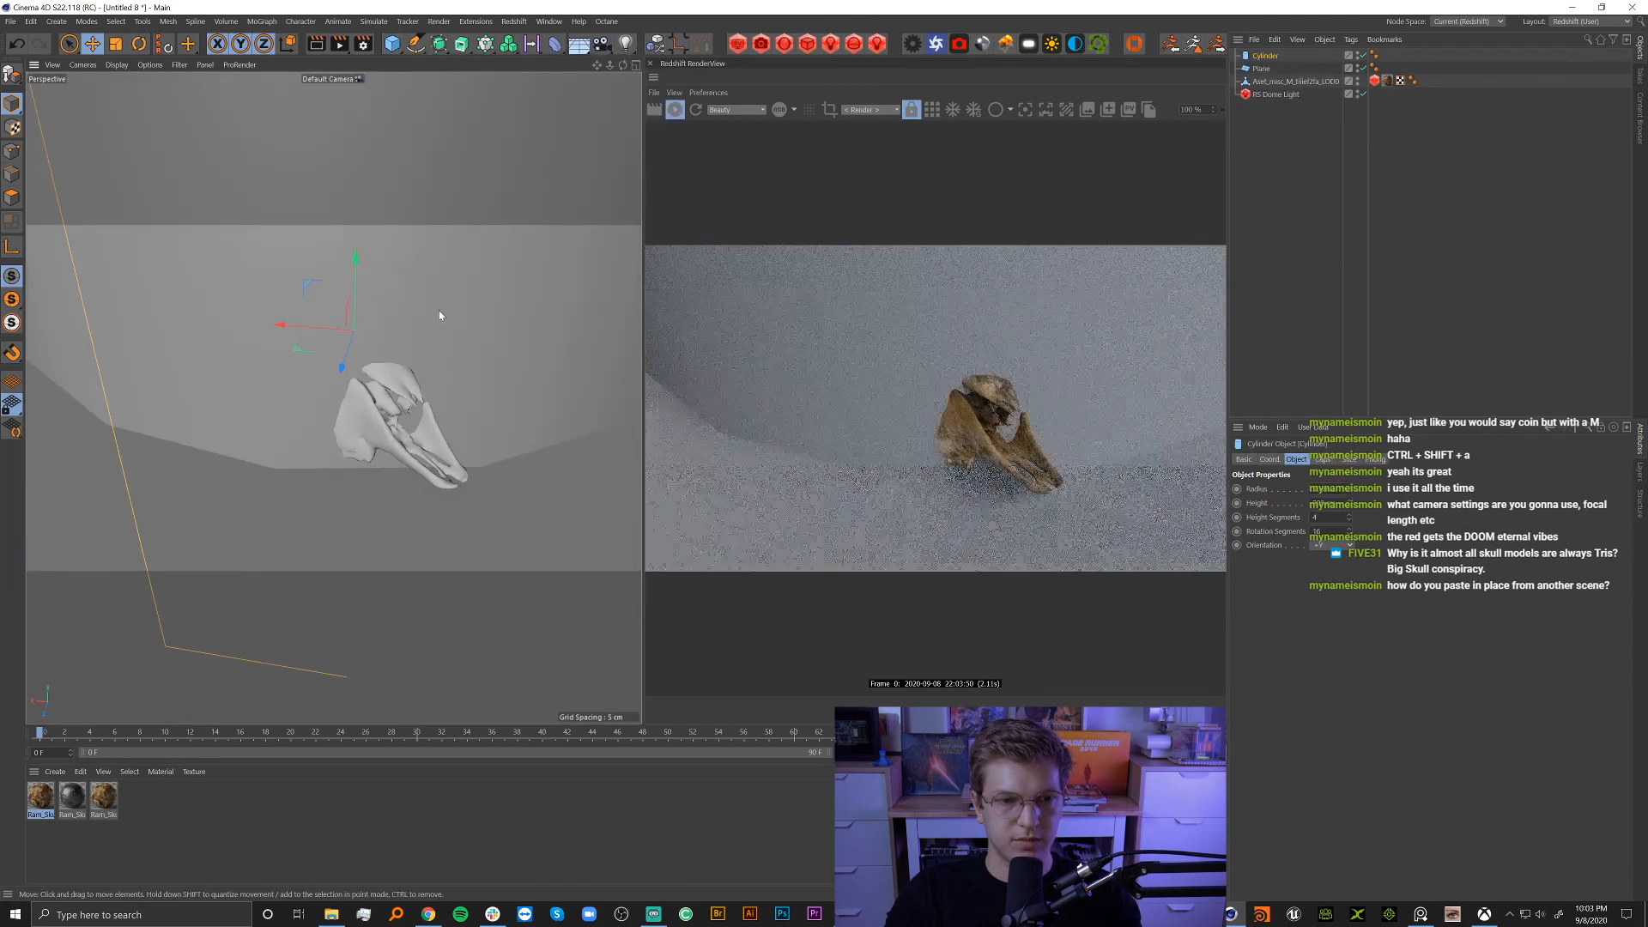
pyautogui.press('t')
pyautogui.scroll(5, 481, 319)
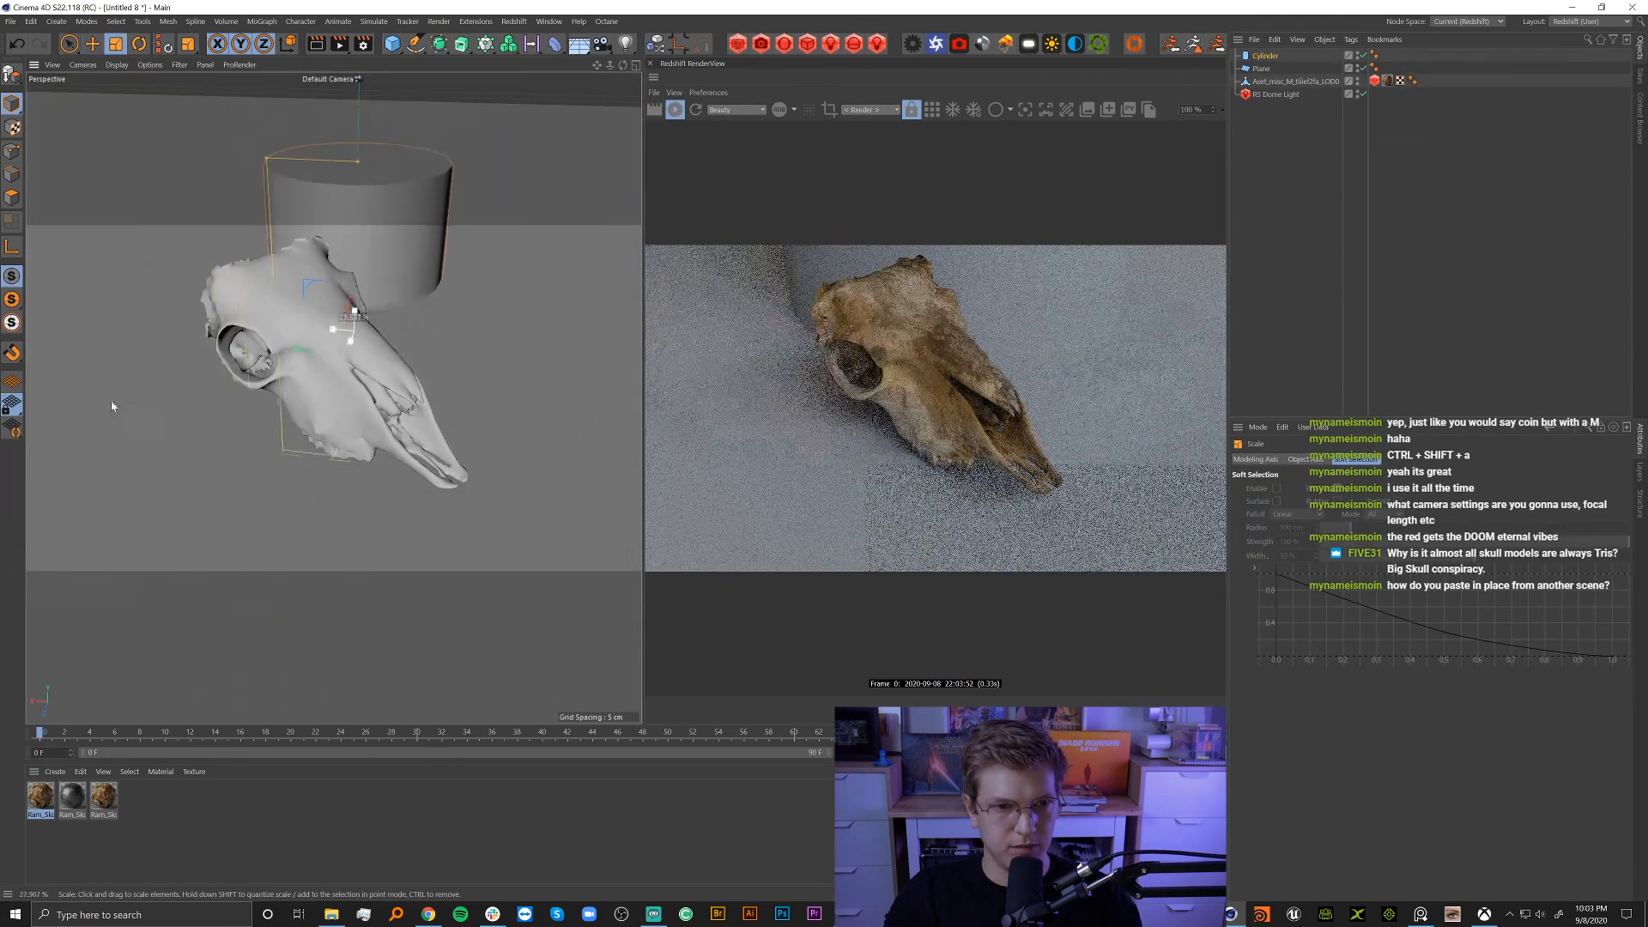
pyautogui.moveTo(111, 400); pyautogui.dragTo(36, 414)
pyautogui.press('e')
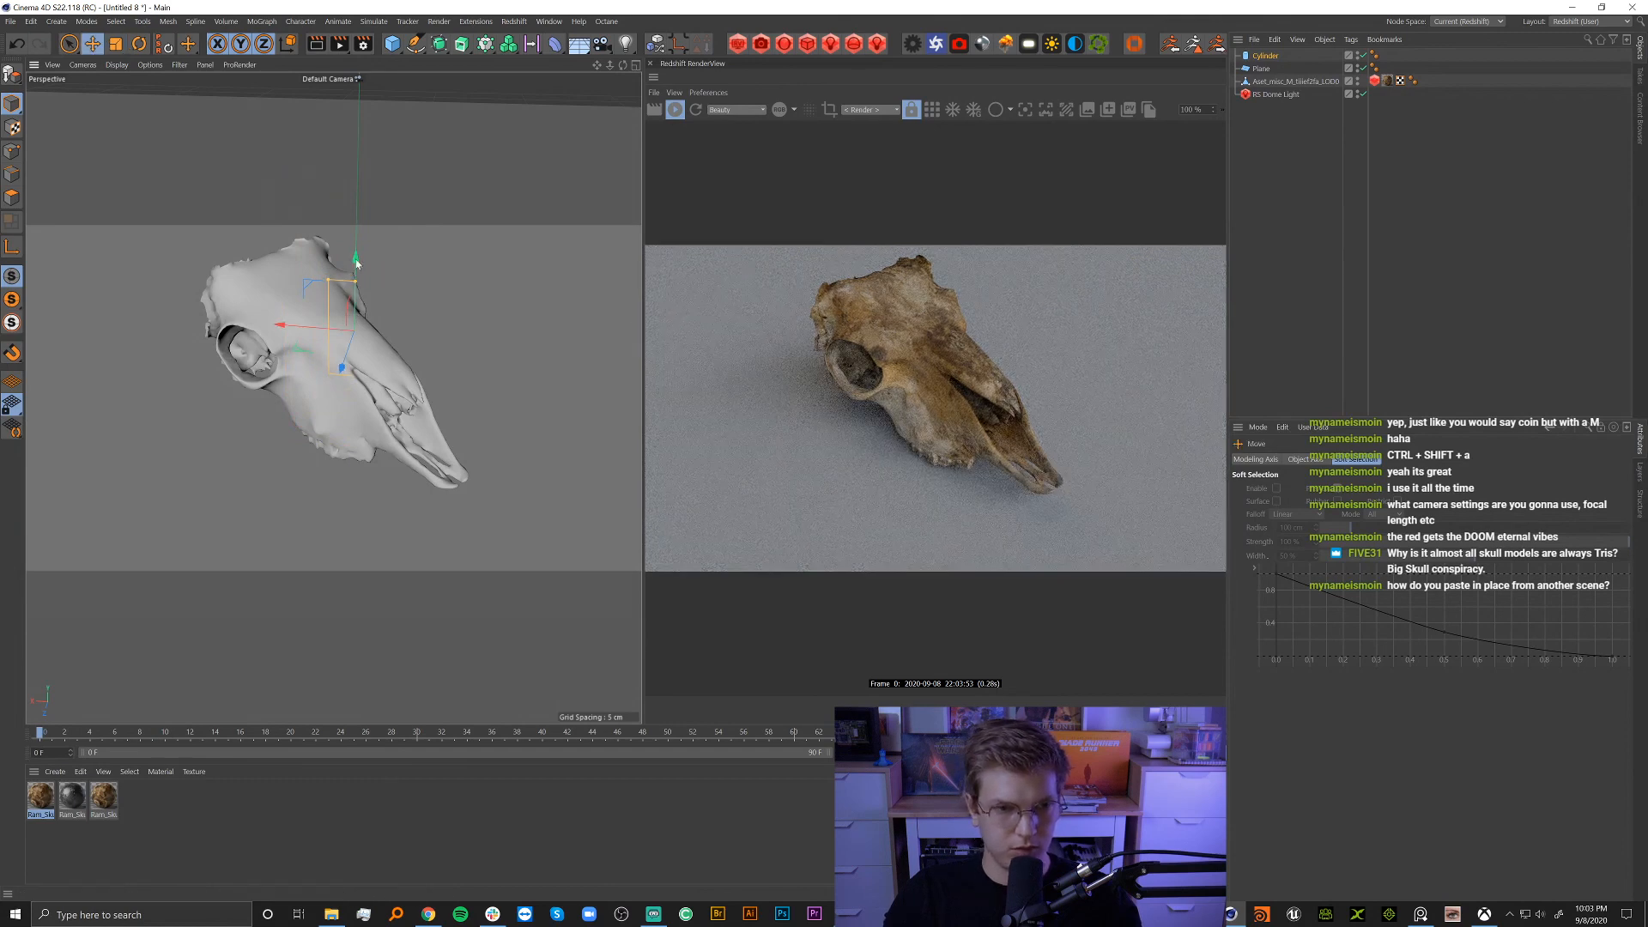
pyautogui.moveTo(357, 259); pyautogui.dragTo(357, 187)
# Rotate the cylinder onto its side and shape it into a long thin rod passing crosswise through the skull in front of the eye socket.
pyautogui.press('r')
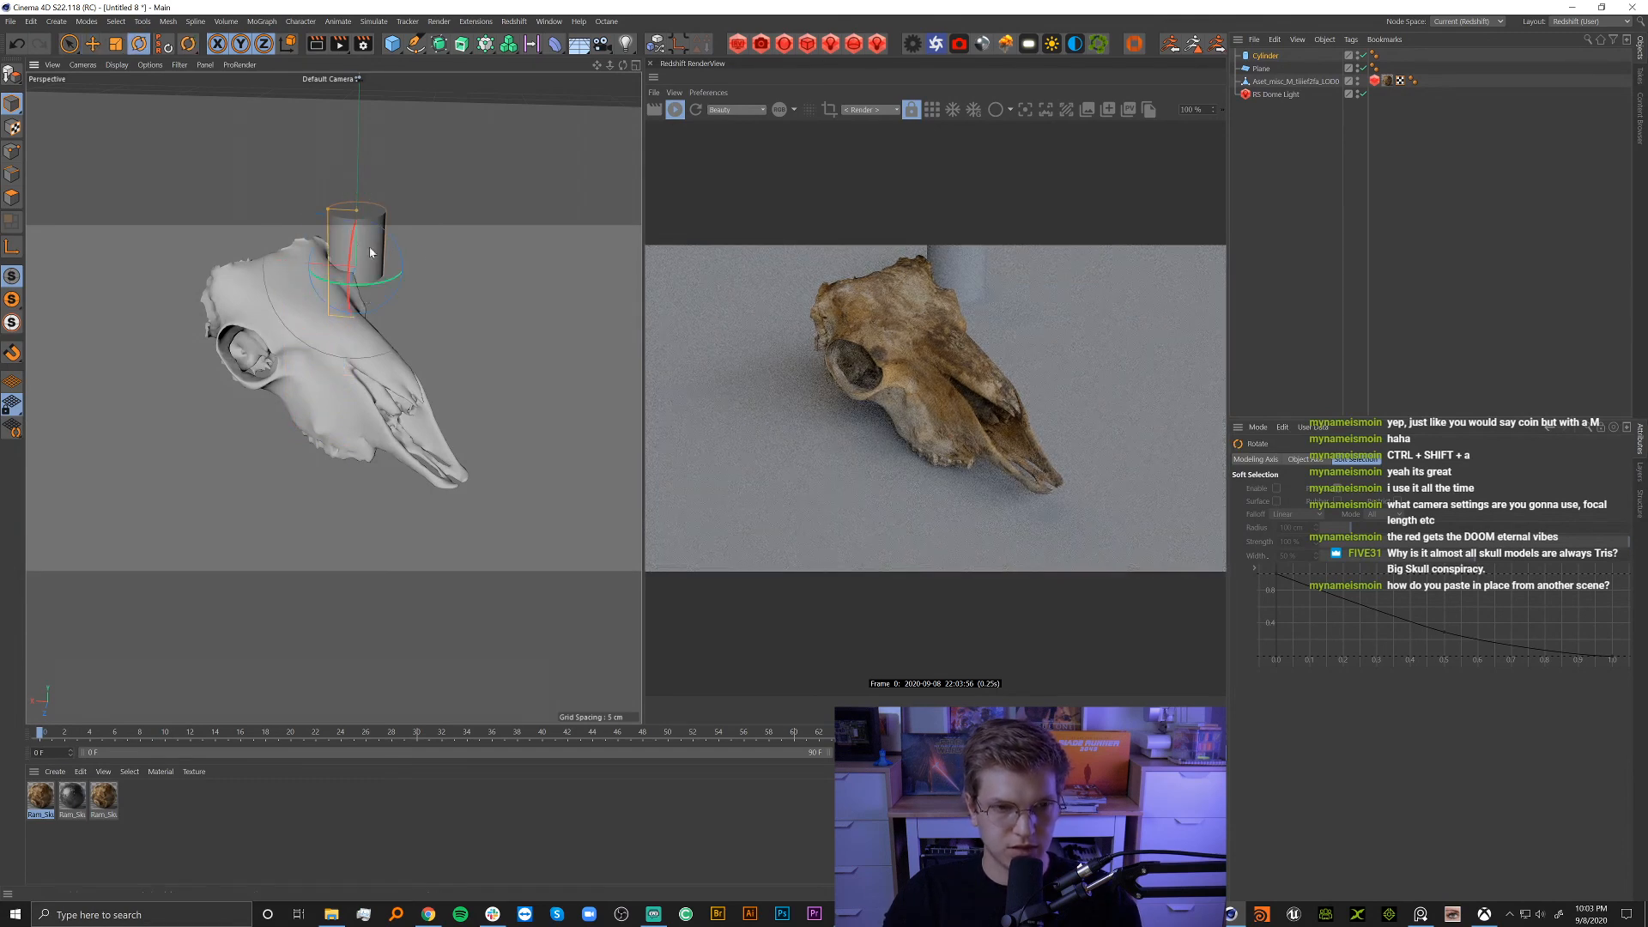
pyautogui.moveTo(350, 244); pyautogui.dragTo(347, 396)
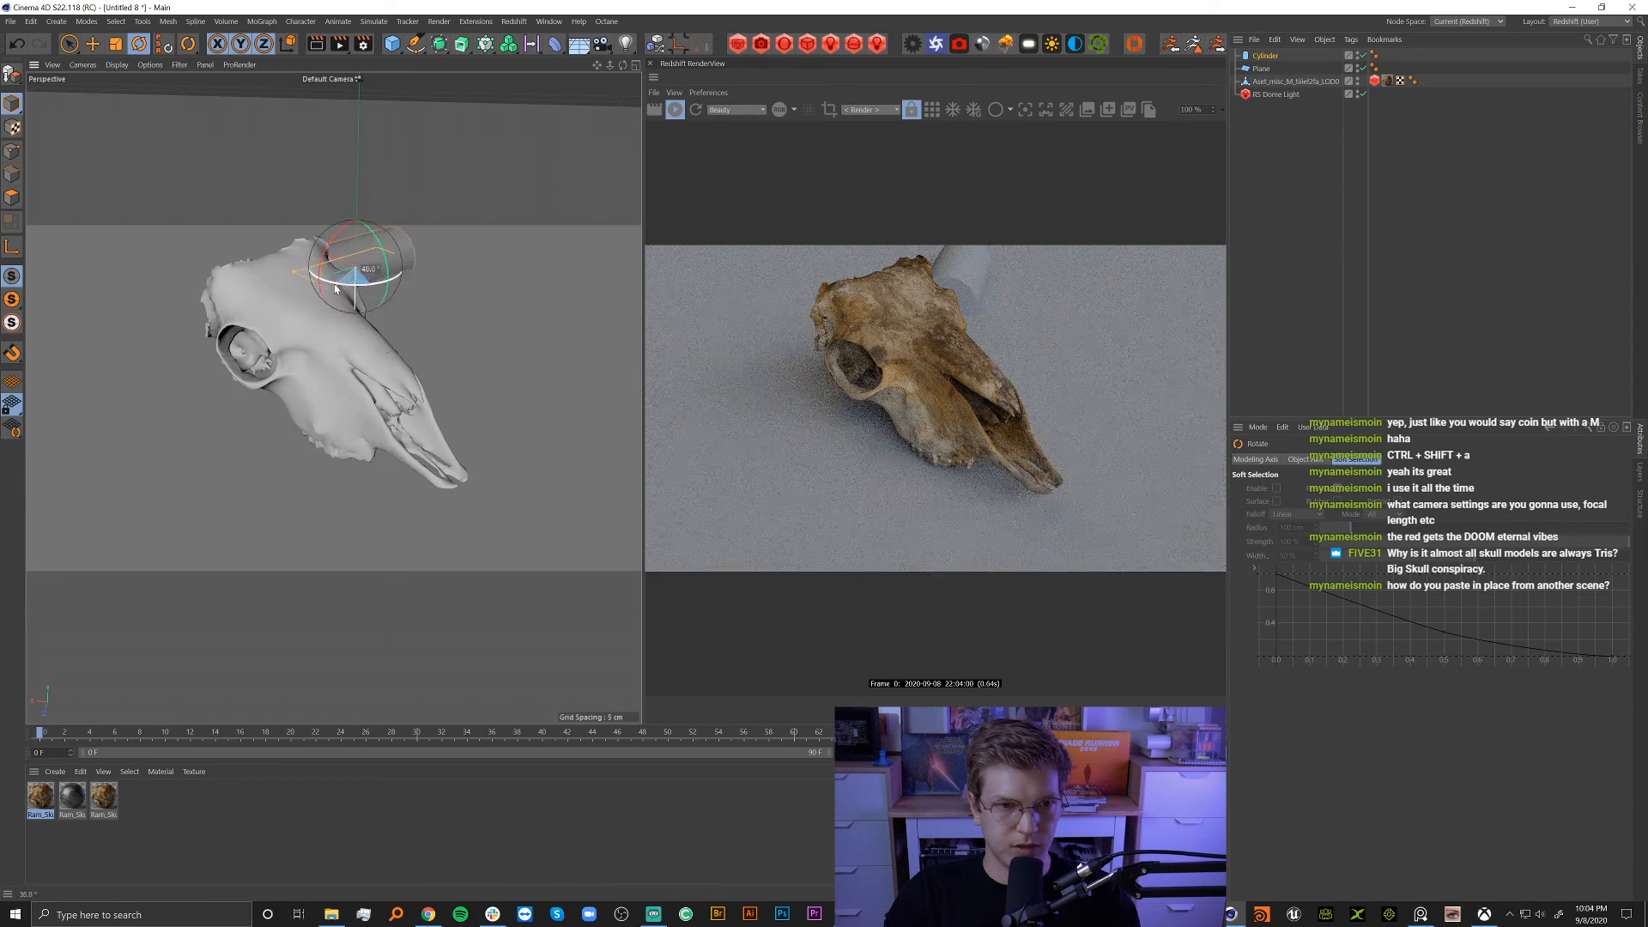
pyautogui.moveTo(348, 296)
pyautogui.mouseDown()
pyautogui.moveTo(320, 287)
pyautogui.moveTo(301, 325)
pyautogui.moveTo(330, 313)
pyautogui.mouseUp()
pyautogui.press('e')
pyautogui.moveTo(274, 215); pyautogui.dragTo(206, 426)
pyautogui.moveTo(414, 296); pyautogui.dragTo(355, 355)
pyautogui.scroll(5, 343, 378)
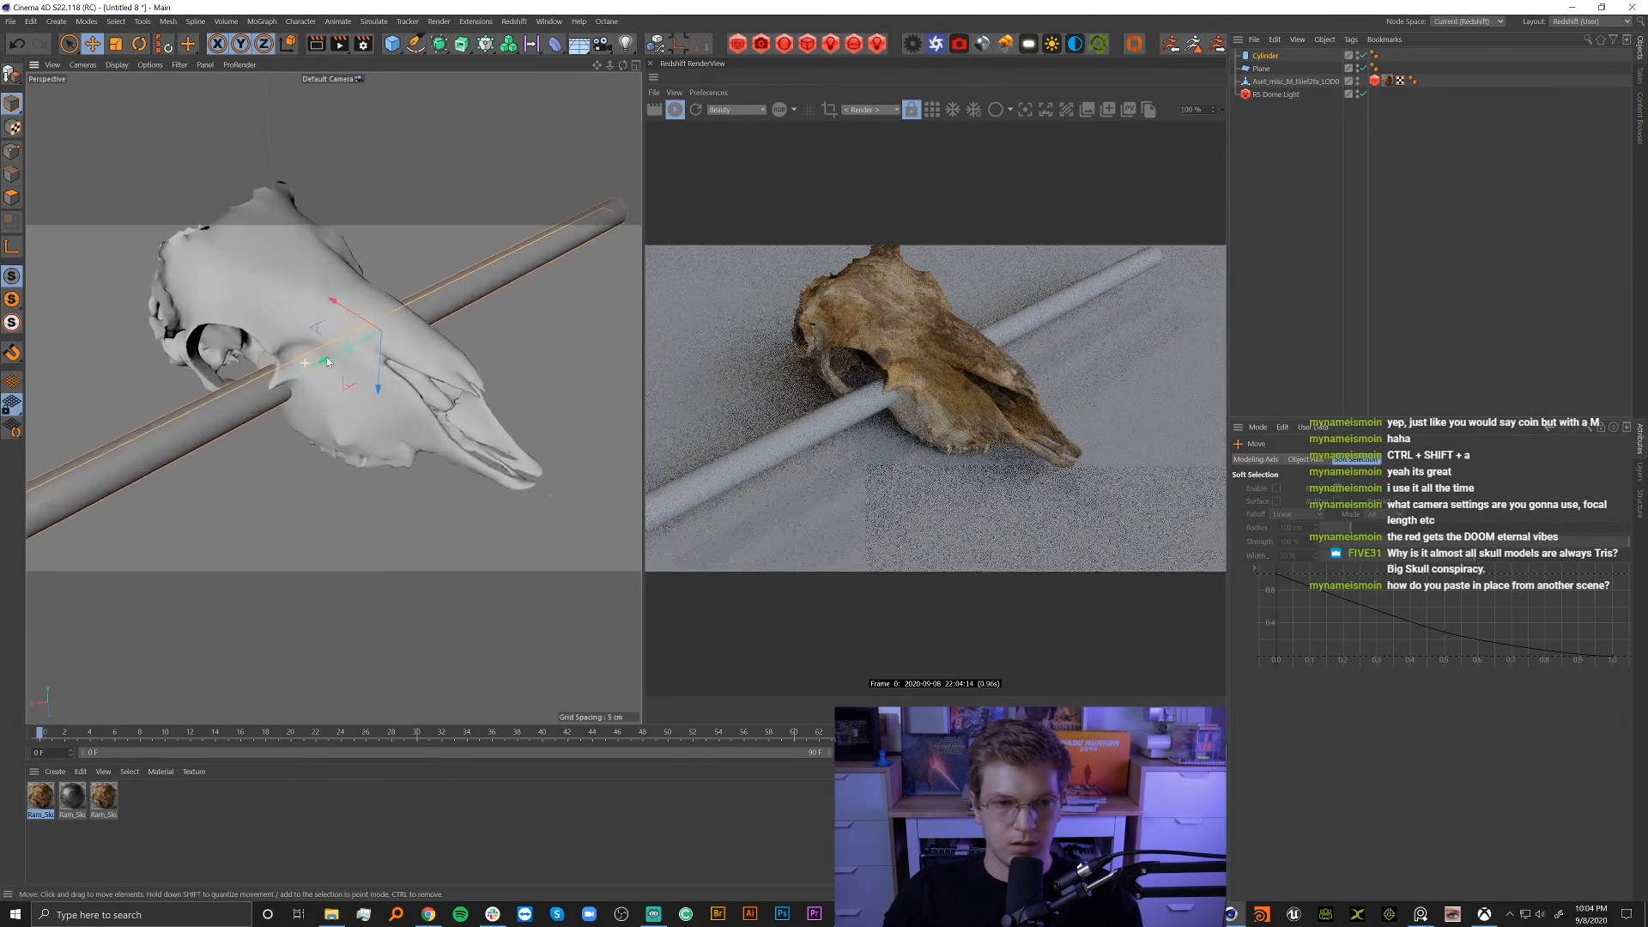
pyautogui.moveTo(362, 468)
pyautogui.keyDown('alt'); pyautogui.mouseDown()
pyautogui.moveTo(366, 445)
pyautogui.moveTo(382, 452)
pyautogui.mouseUp(); pyautogui.keyUp('alt')
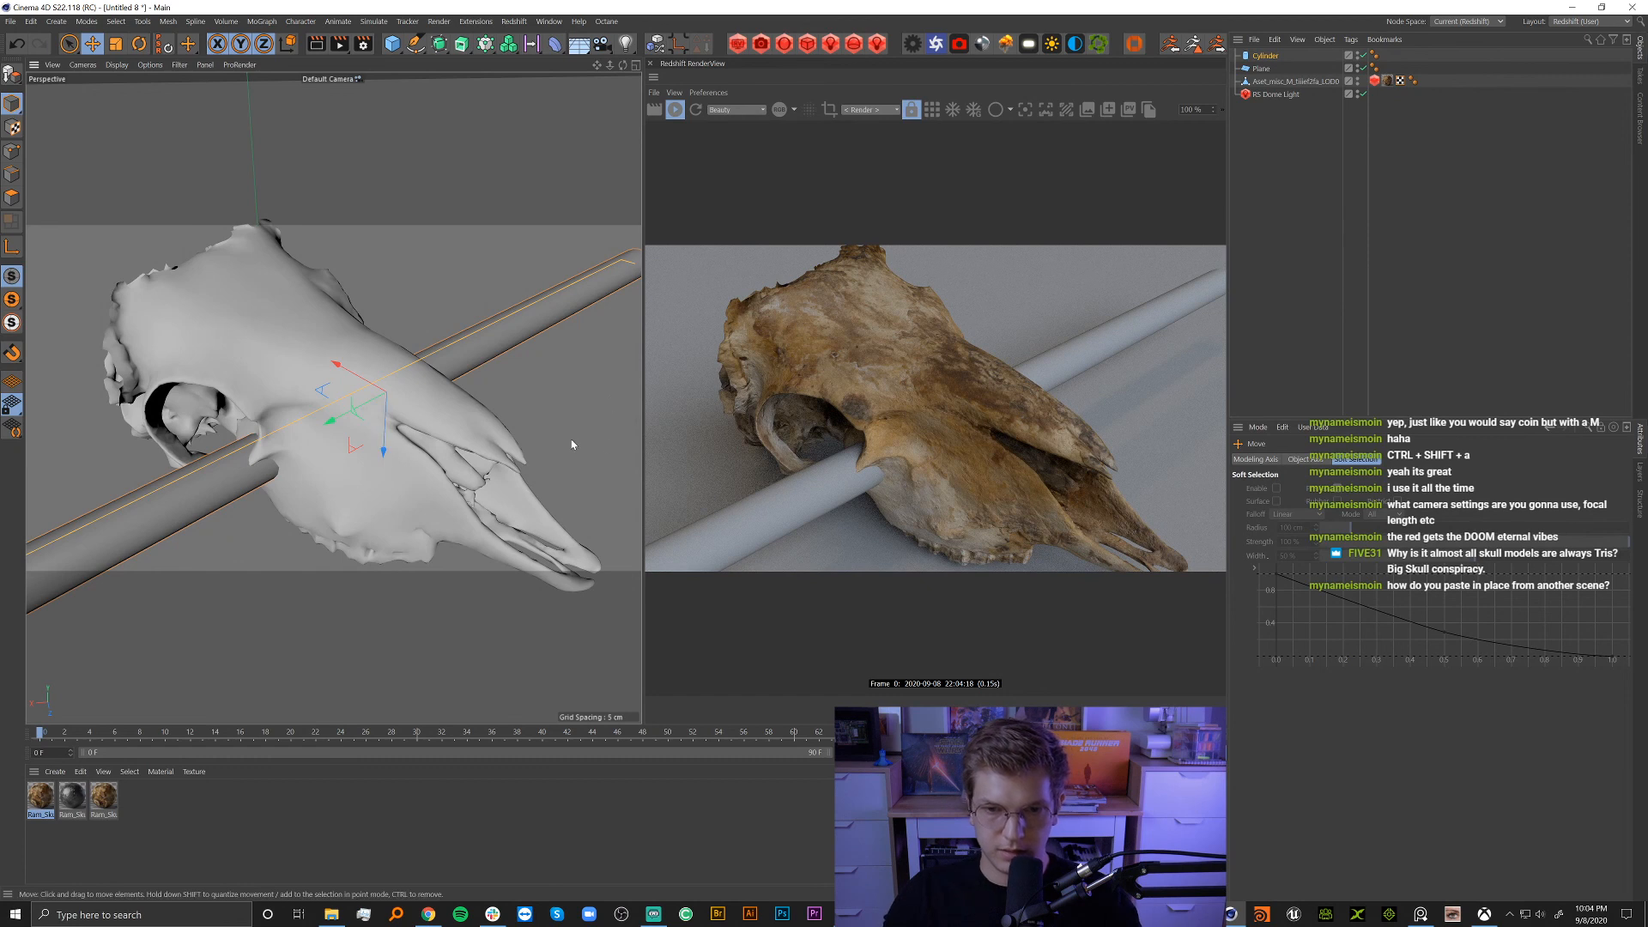
# Stop the live Redshift render preview and check the reference image board.
pyautogui.click(378, 783)
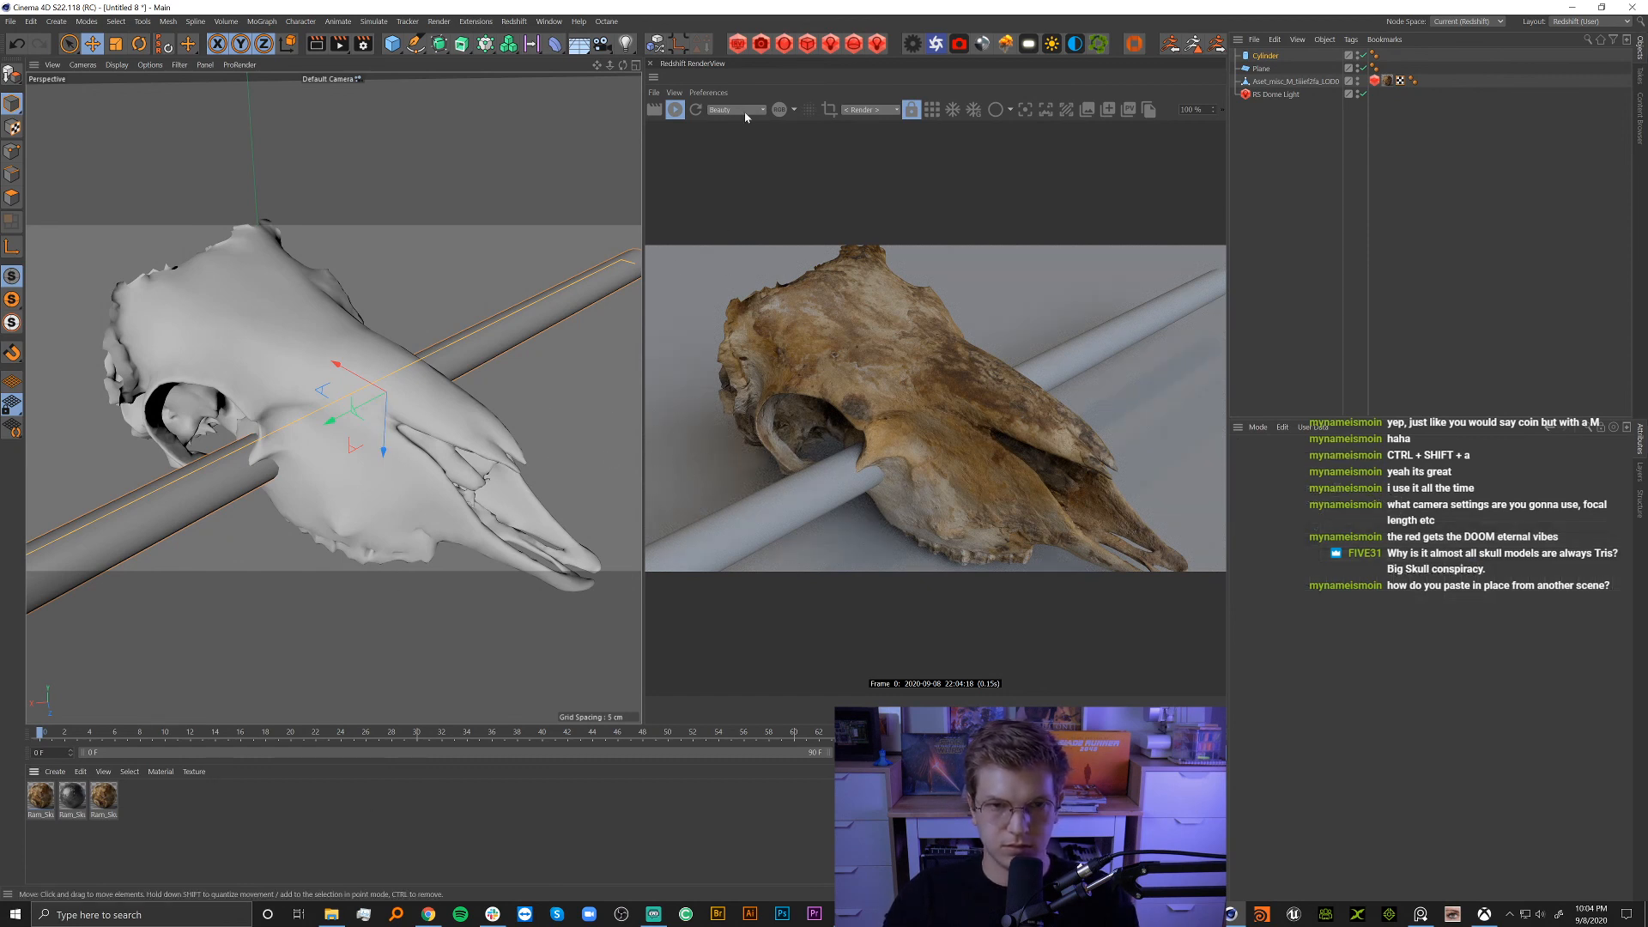
pyautogui.click(675, 111)
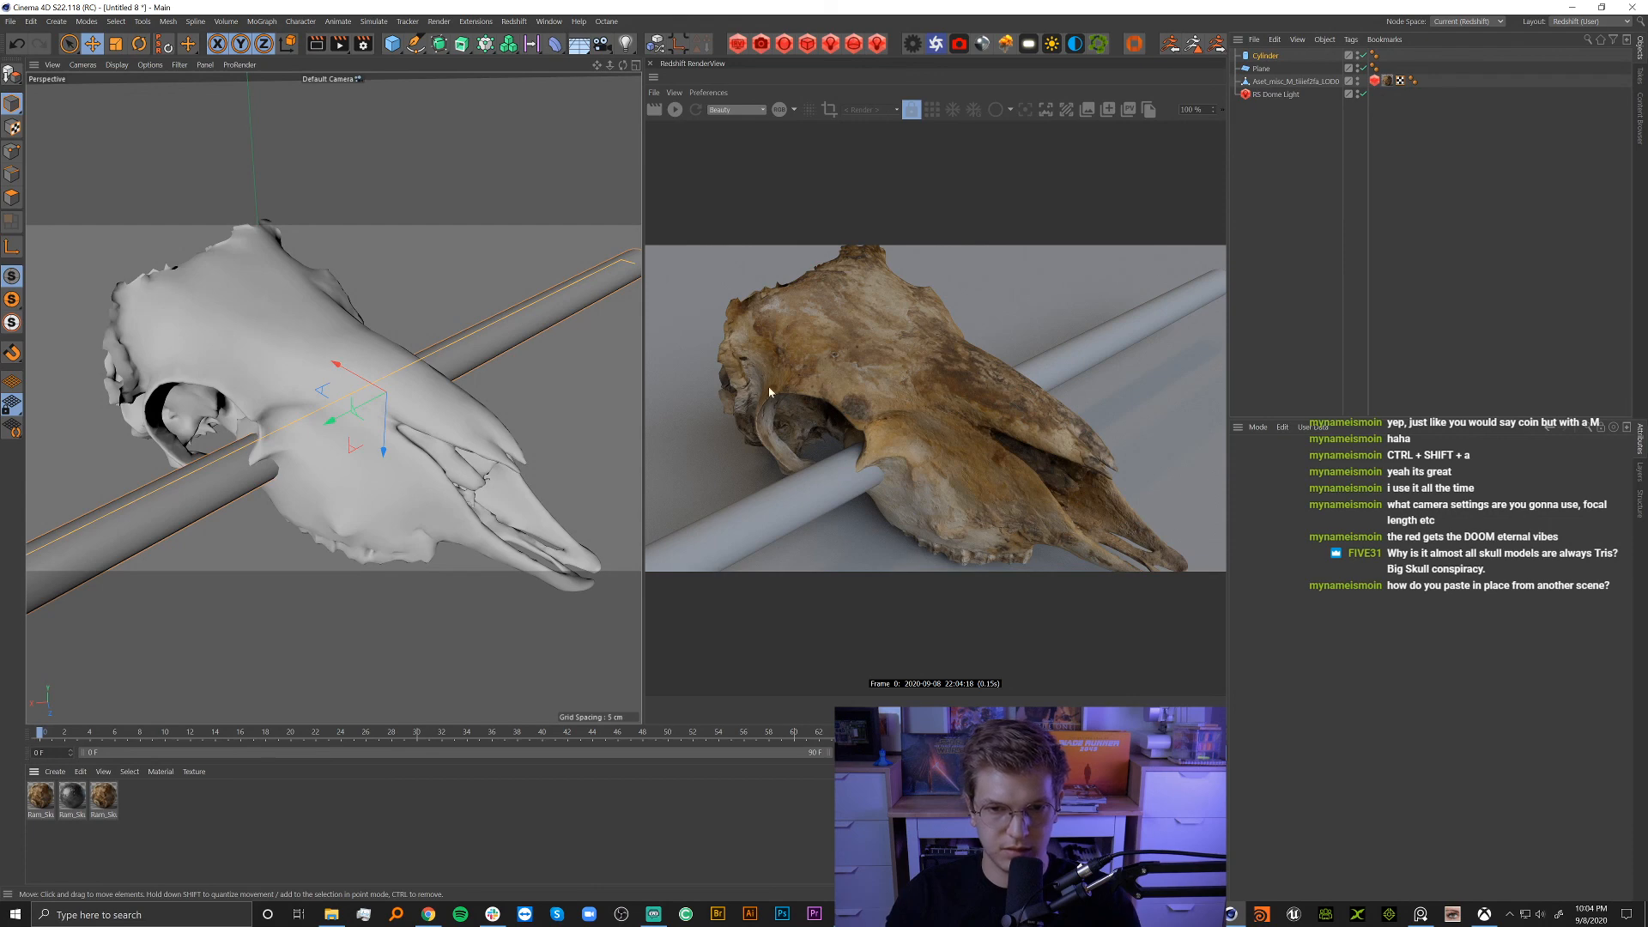
pyautogui.click(1420, 914)
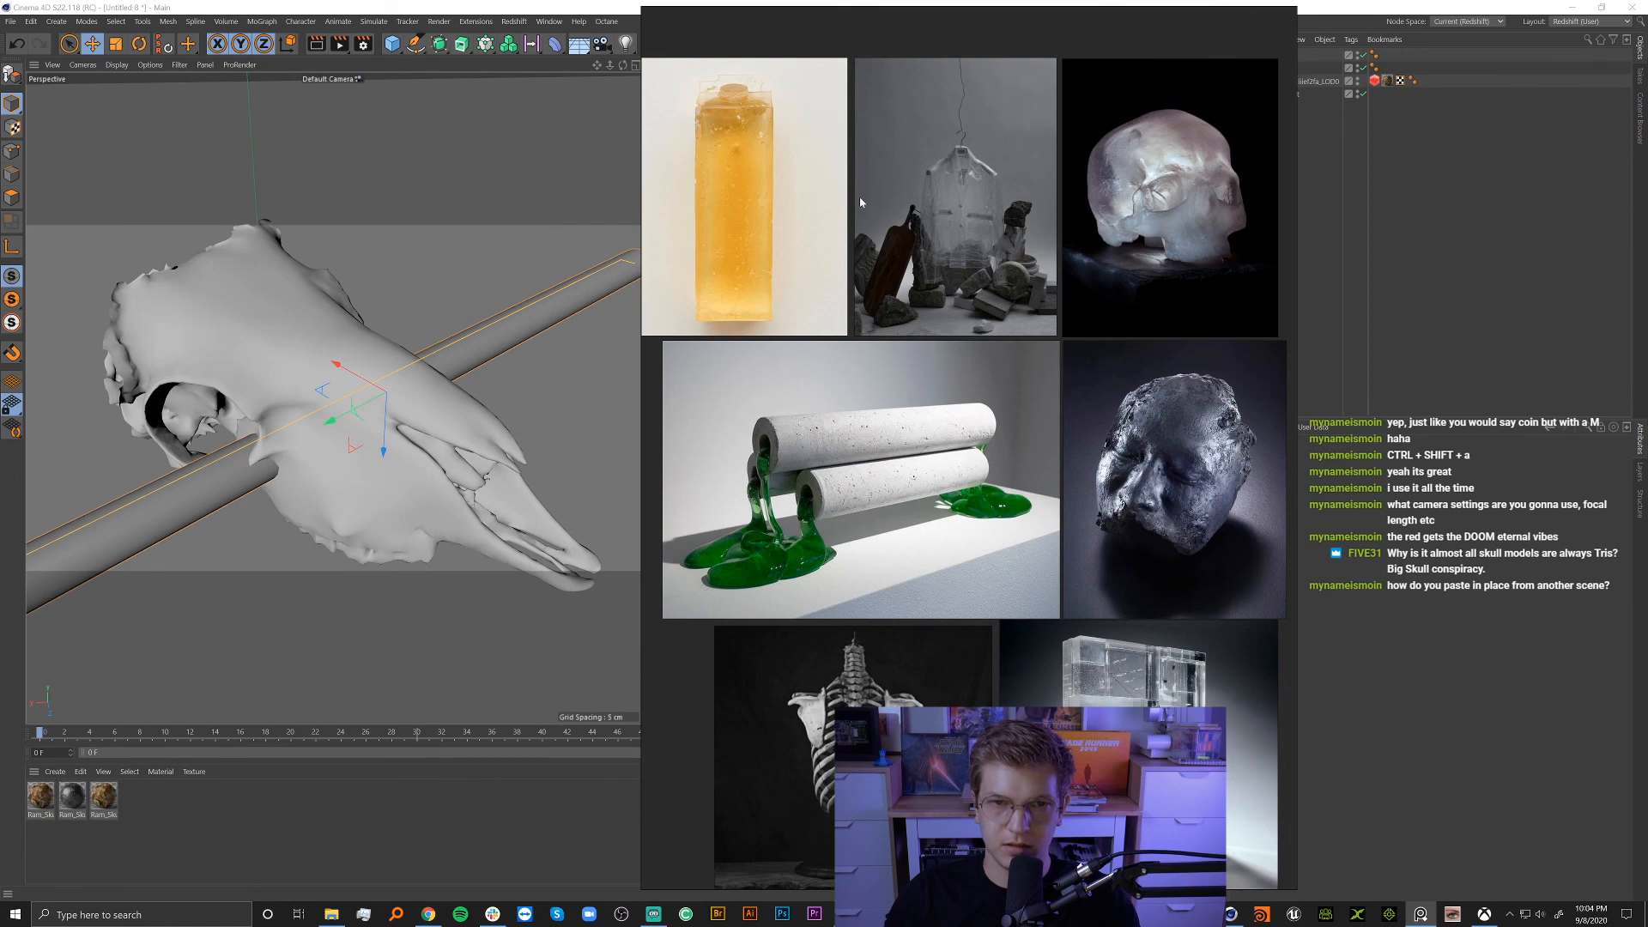
pyautogui.click(1413, 206)
# Copy the two dark Scratched_Painted materials from Stream_09082020_Props.c4d into the untitled skull project.
pyautogui.press('v')
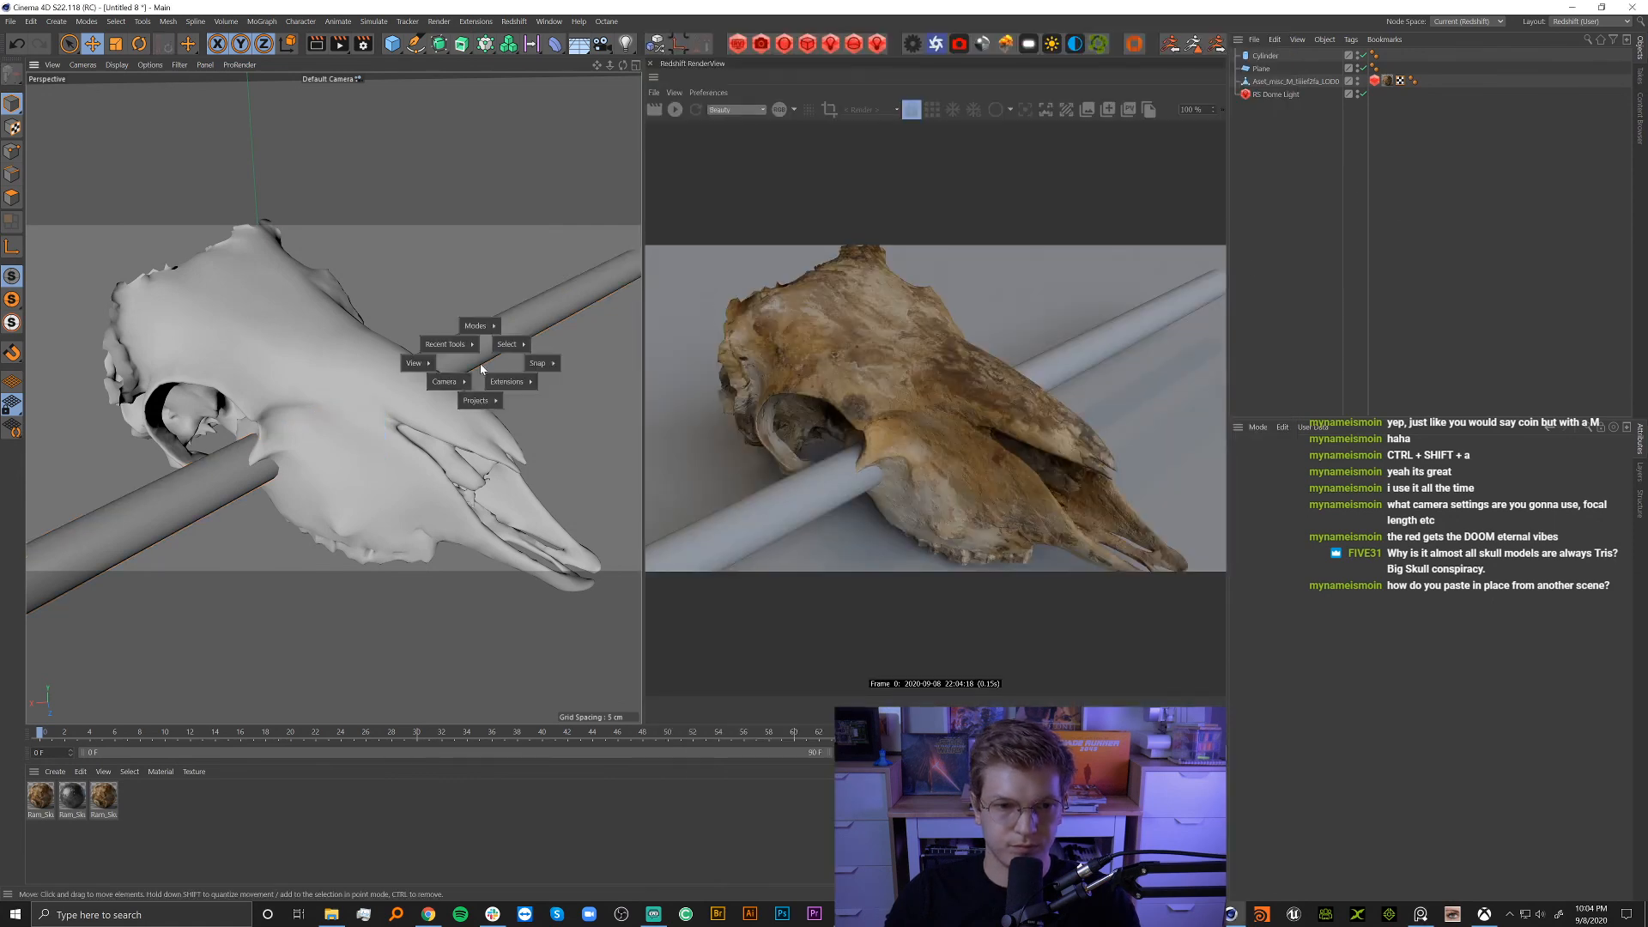
pyautogui.moveTo(481, 402)
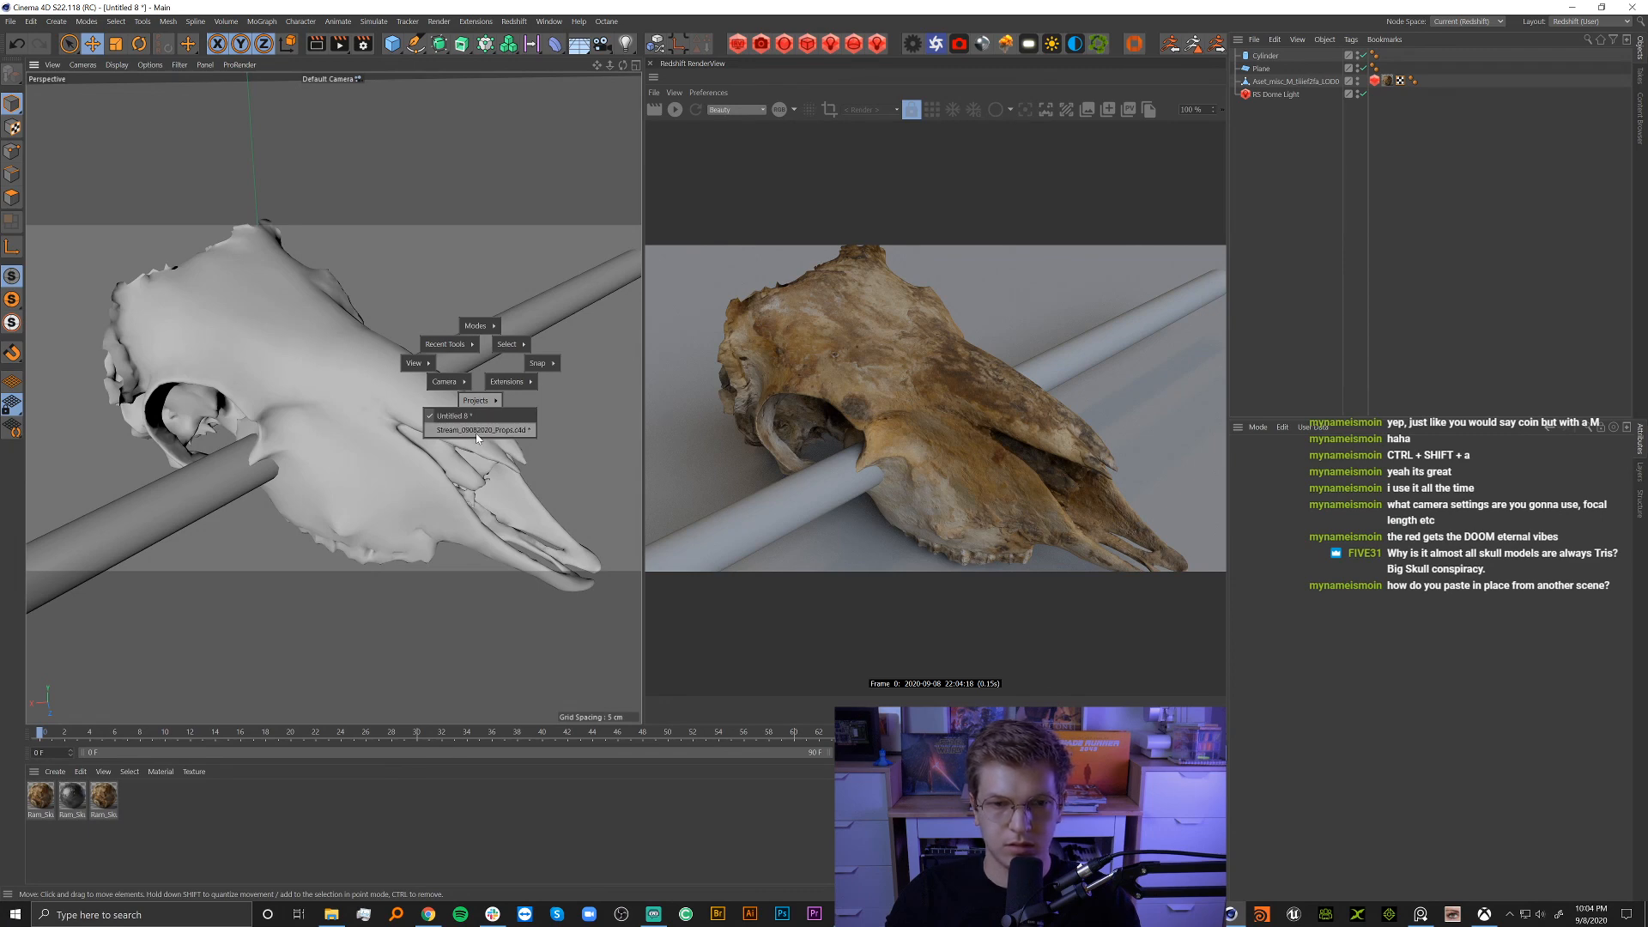
pyautogui.click(477, 433)
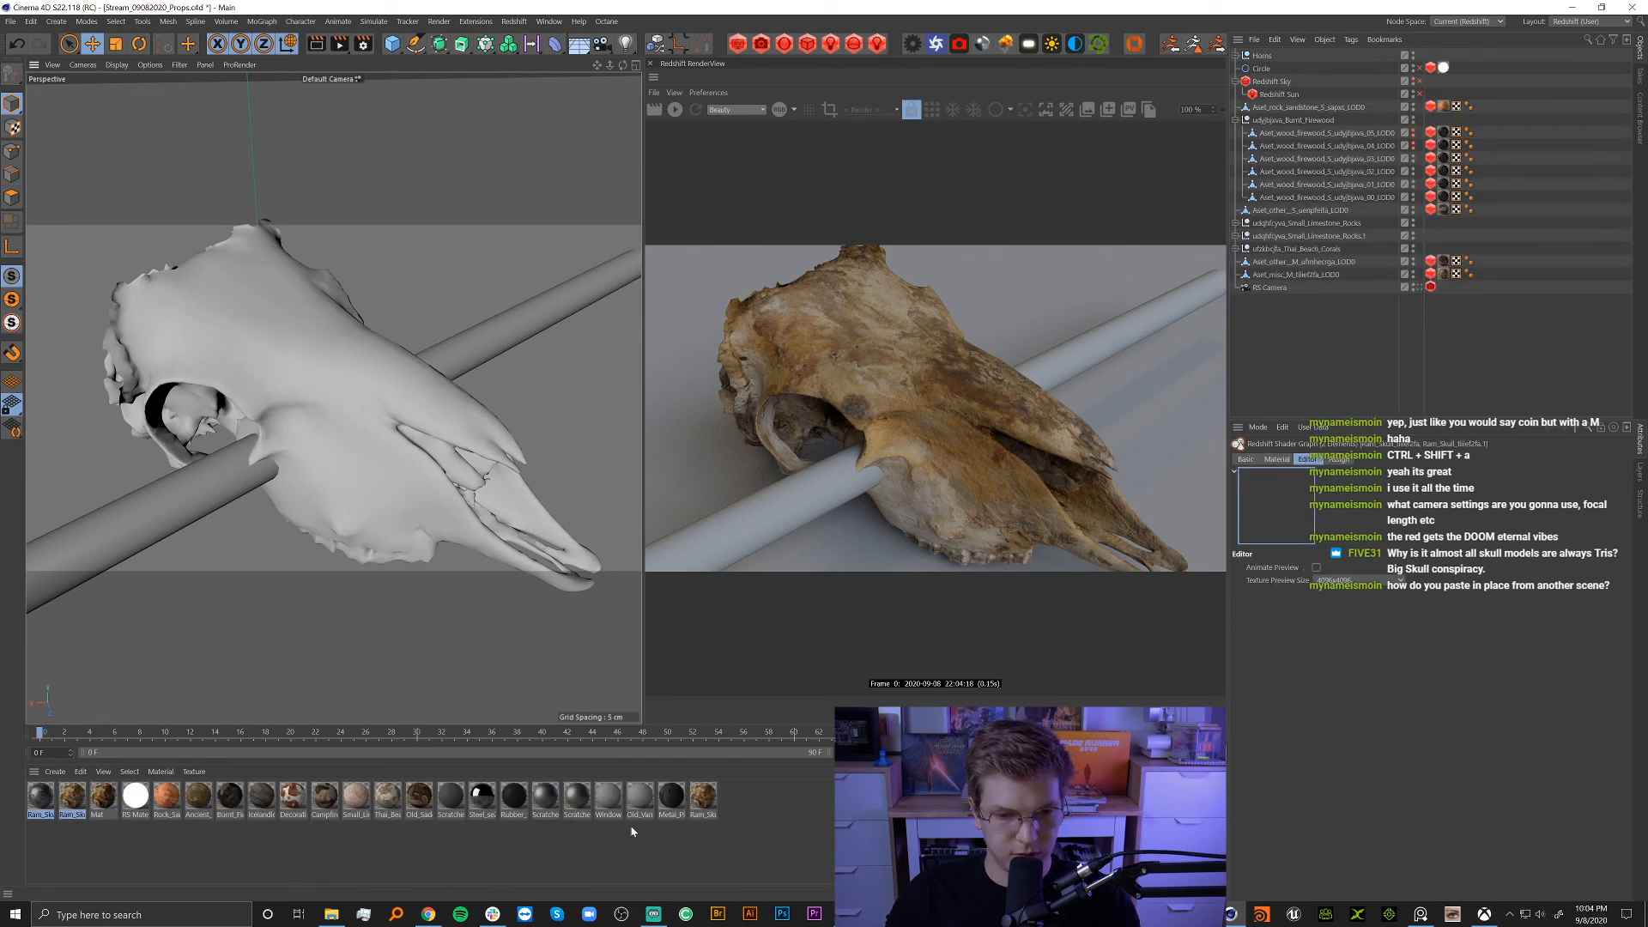
pyautogui.click(550, 805)
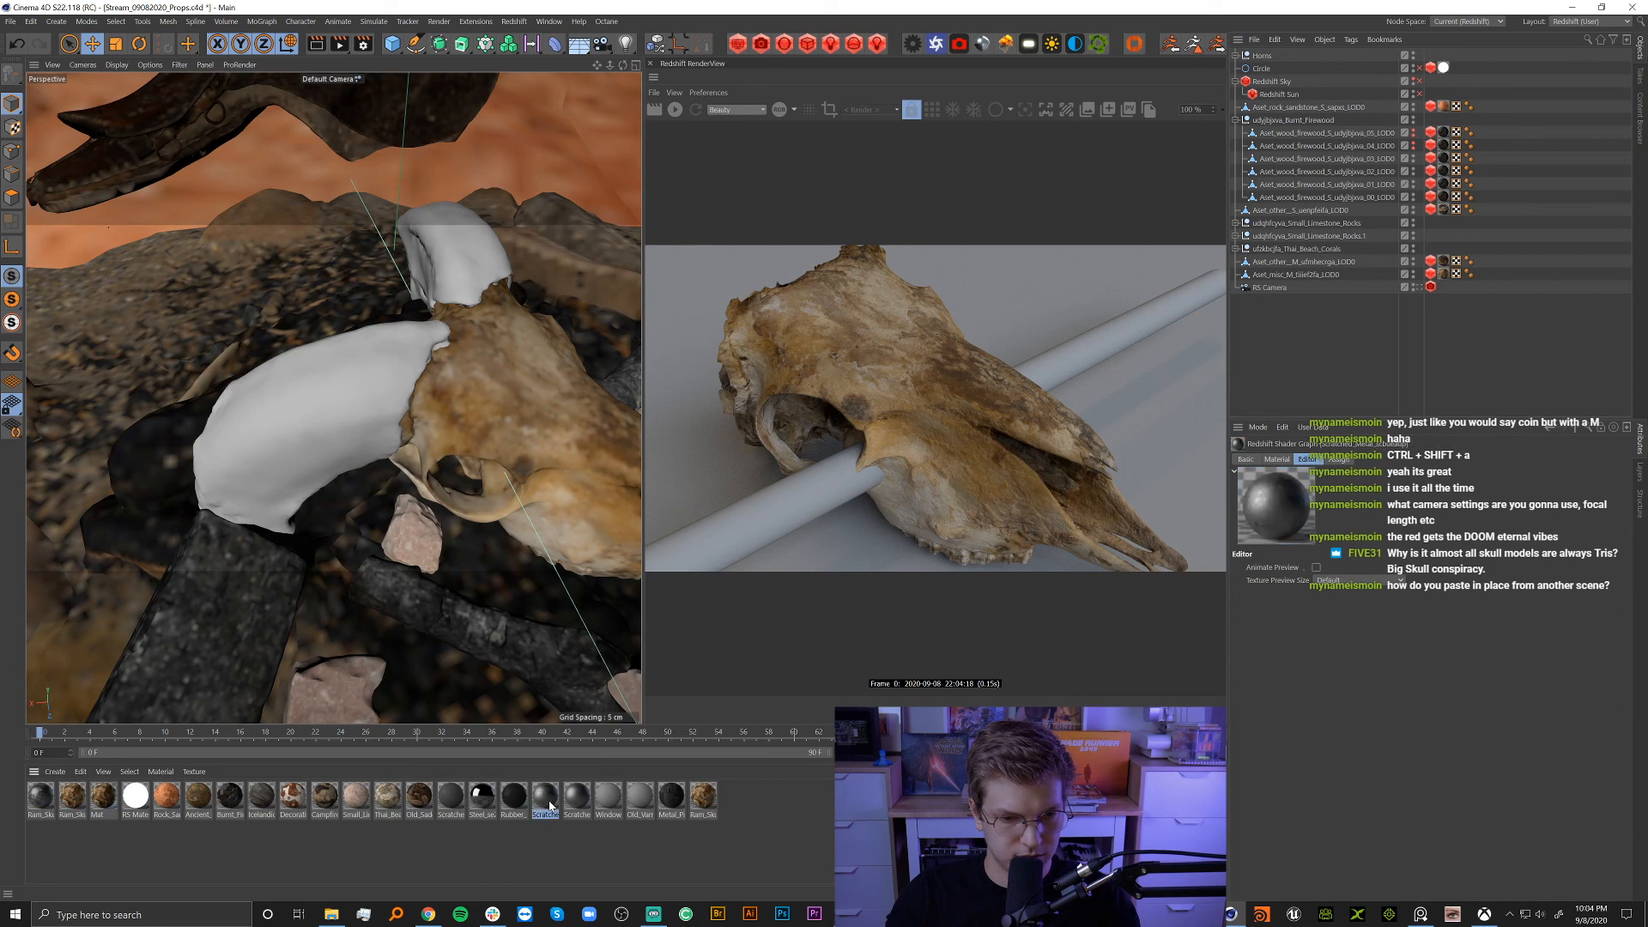
pyautogui.keyDown('ctrl'); pyautogui.click(577, 798); pyautogui.keyUp('ctrl')
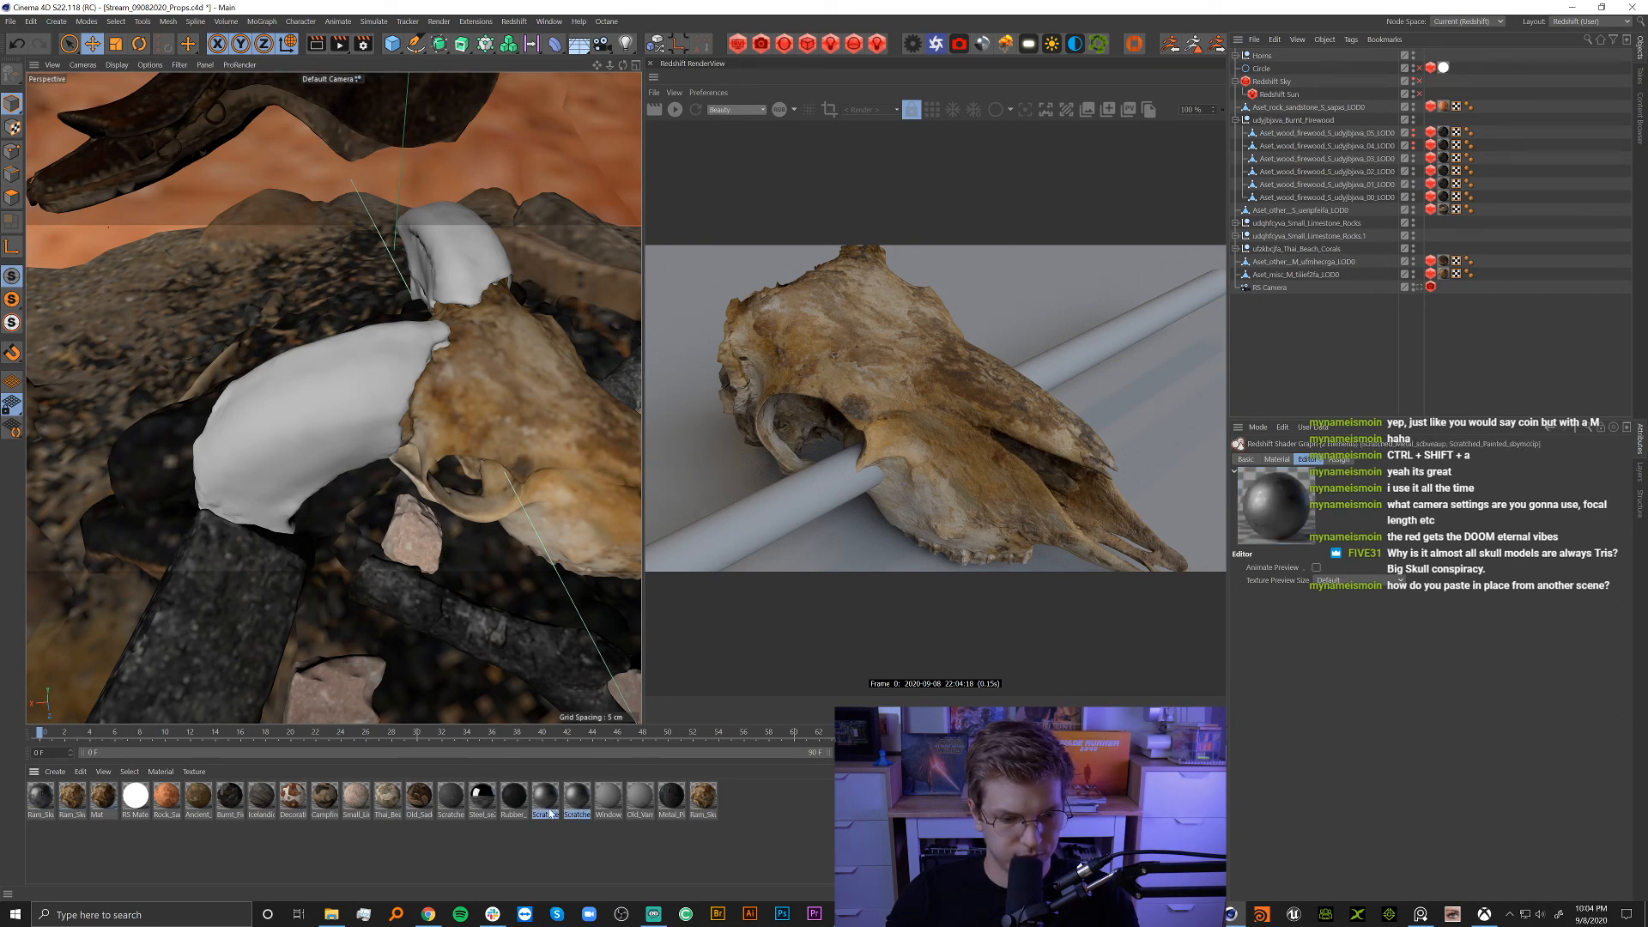
pyautogui.press('v')
pyautogui.click(369, 640)
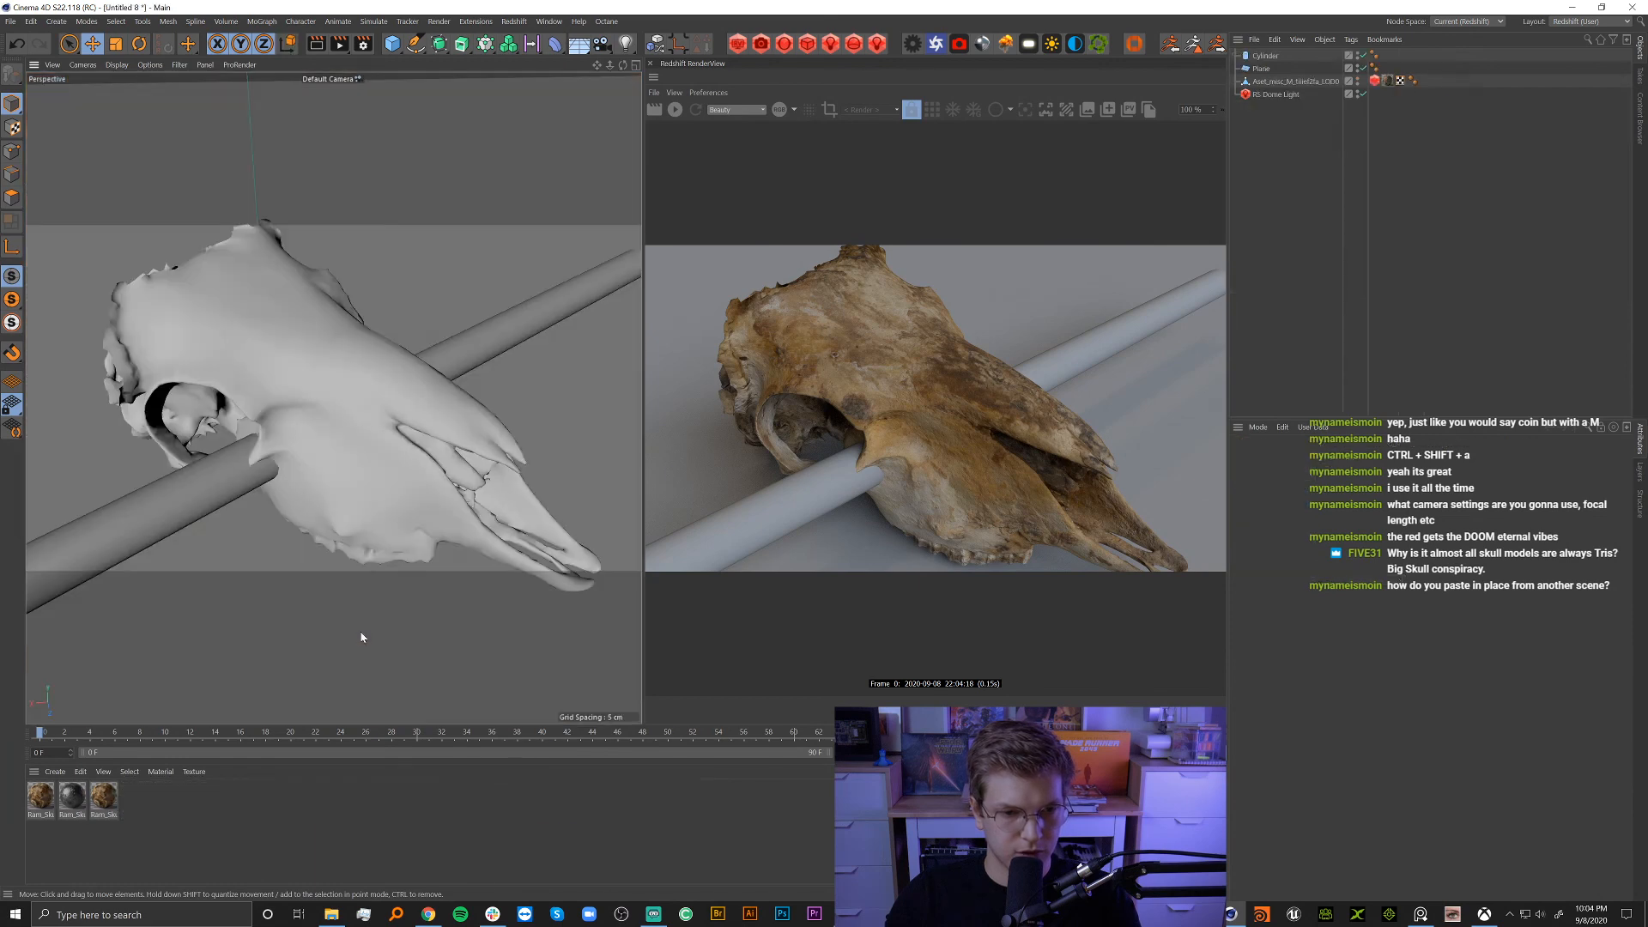
pyautogui.hotkey('ctrl', 'v')
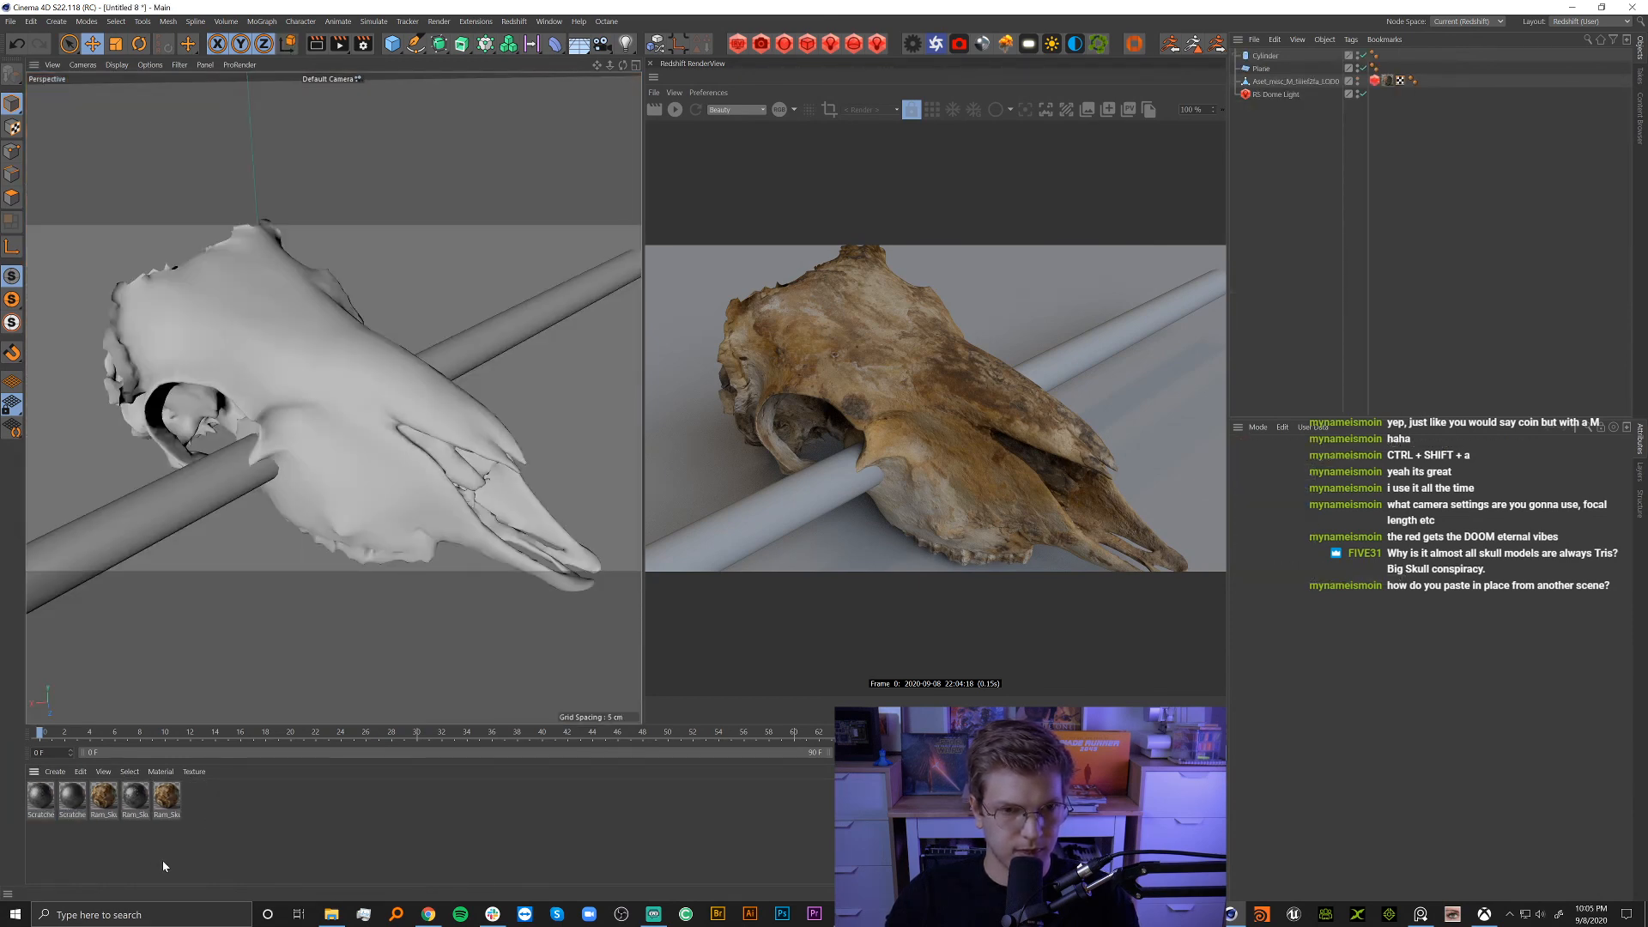
# Examine the roughness texture and RS Material nodes in the second Scratched_Painted material, closing its shader graph when done.
pyautogui.doubleClick(72, 803)
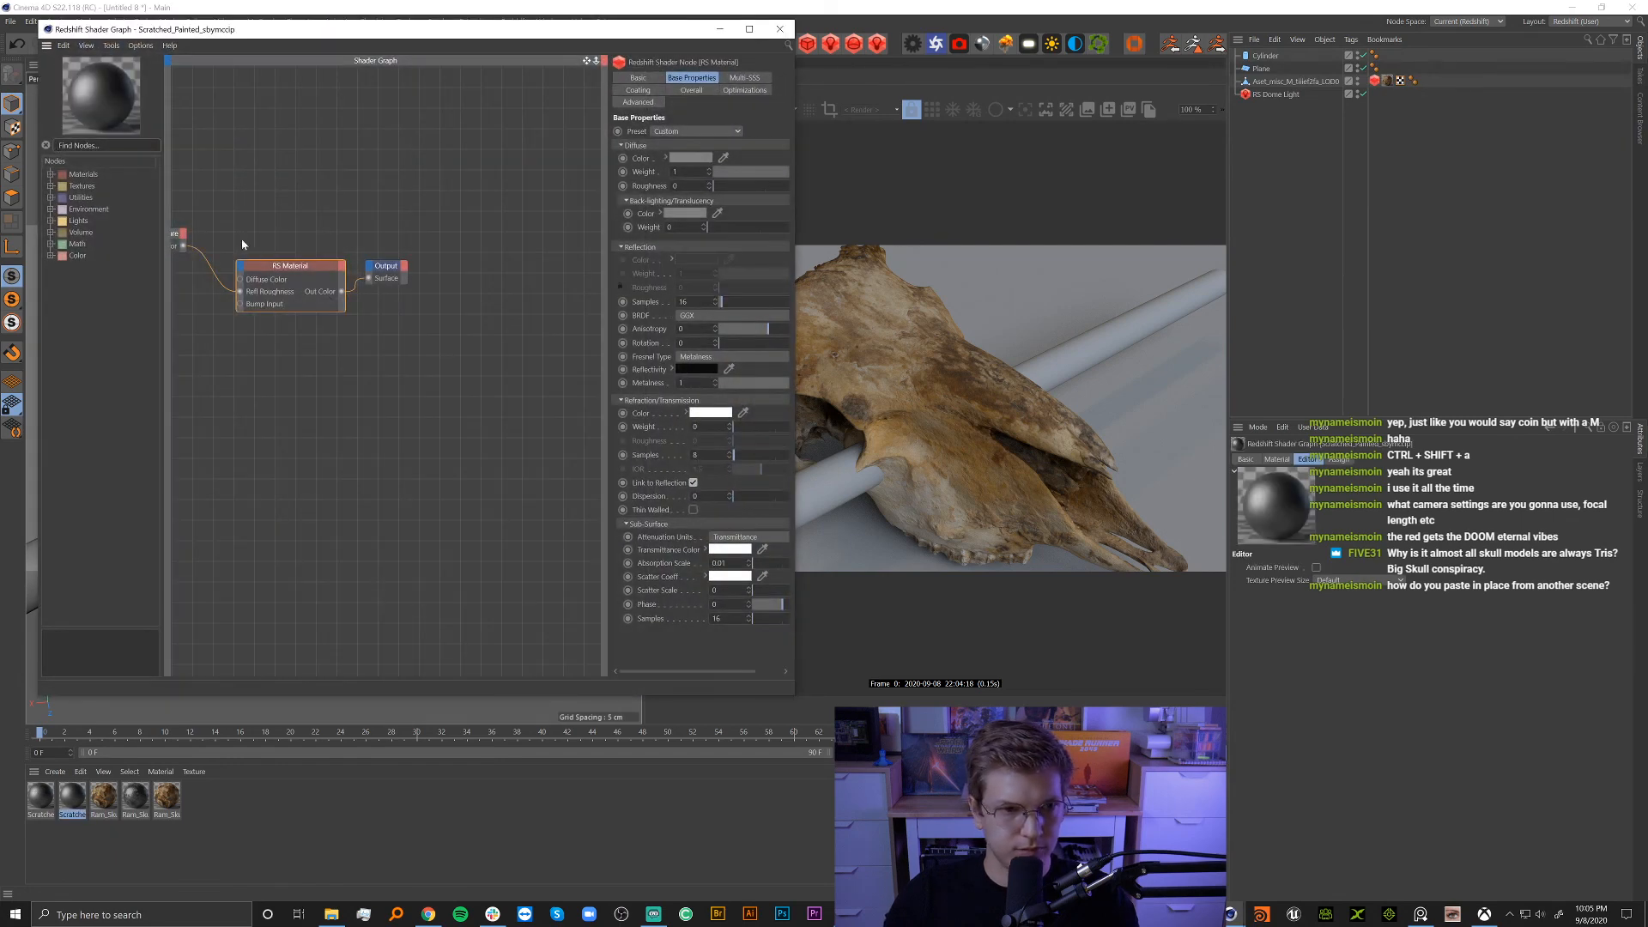
pyautogui.moveTo(275, 227); pyautogui.dragTo(380, 309)
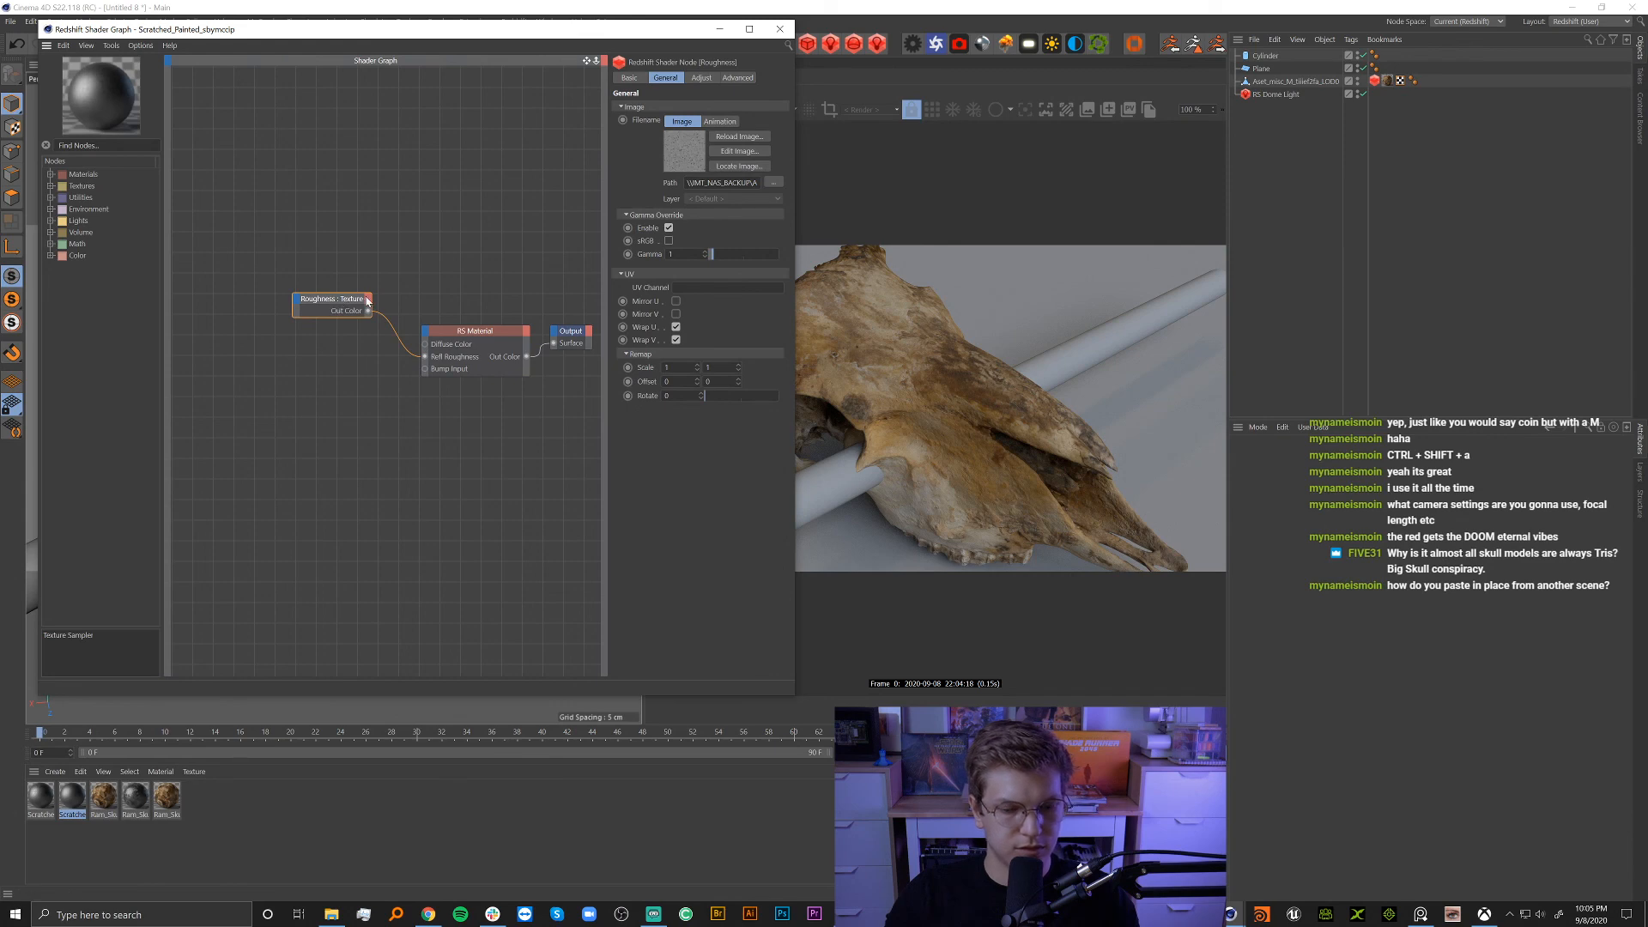
pyautogui.click(779, 31)
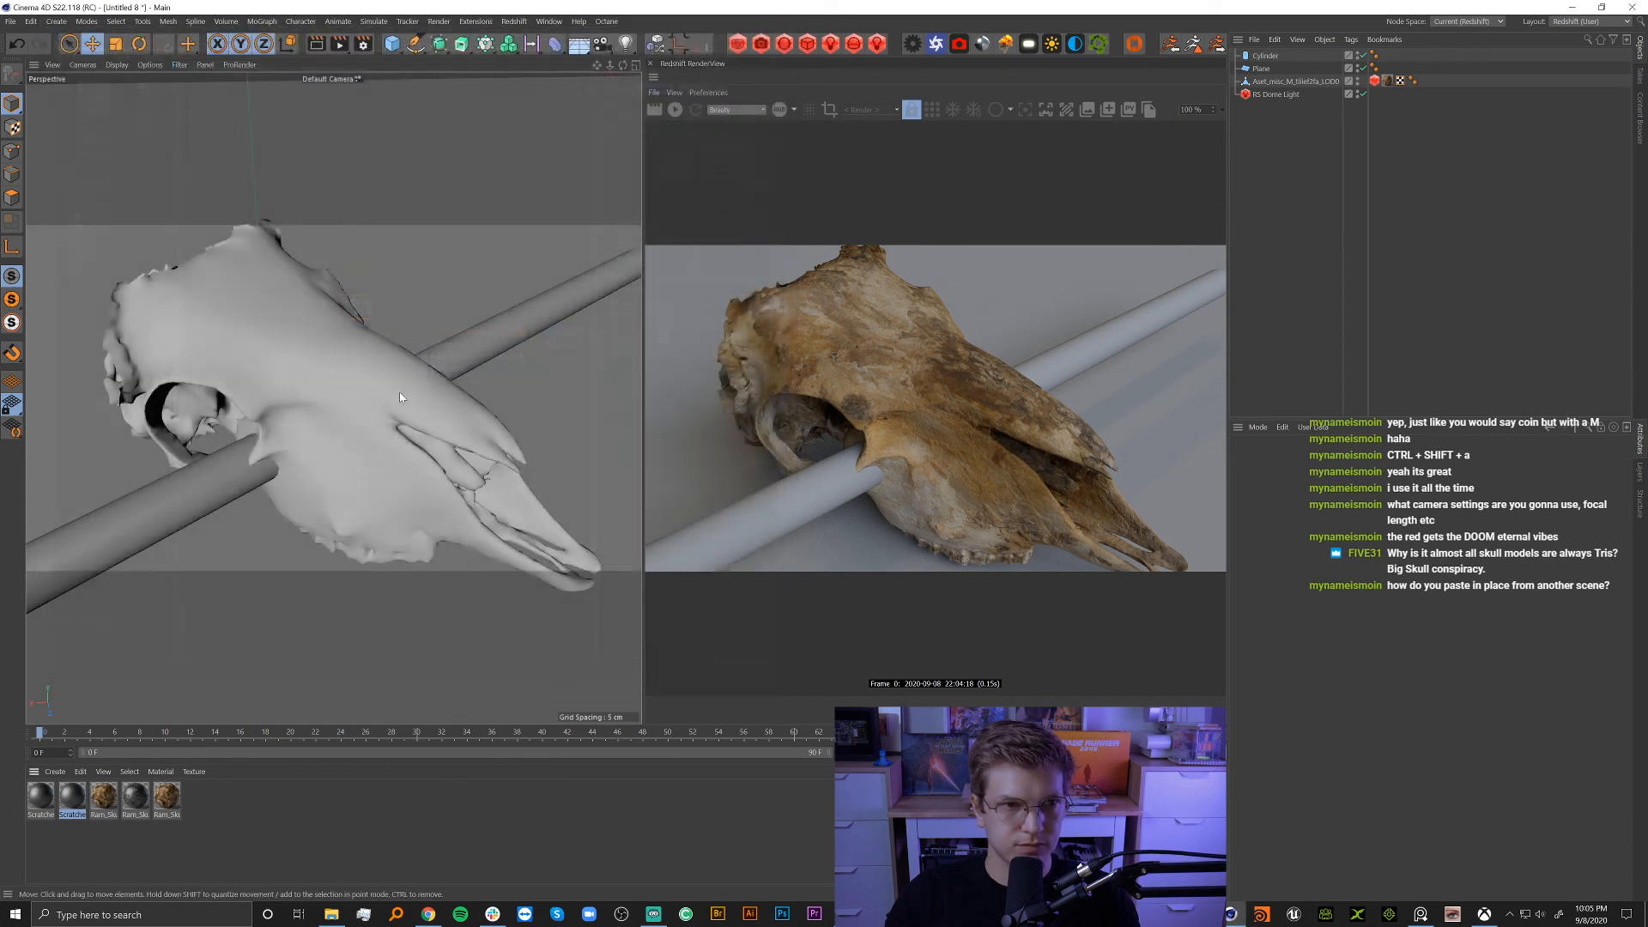
# Open the skull's assigned Ram_Skull material in the shader graph and delete the other two ram skull materials.
pyautogui.click(247, 837)
pyautogui.click(1388, 82)
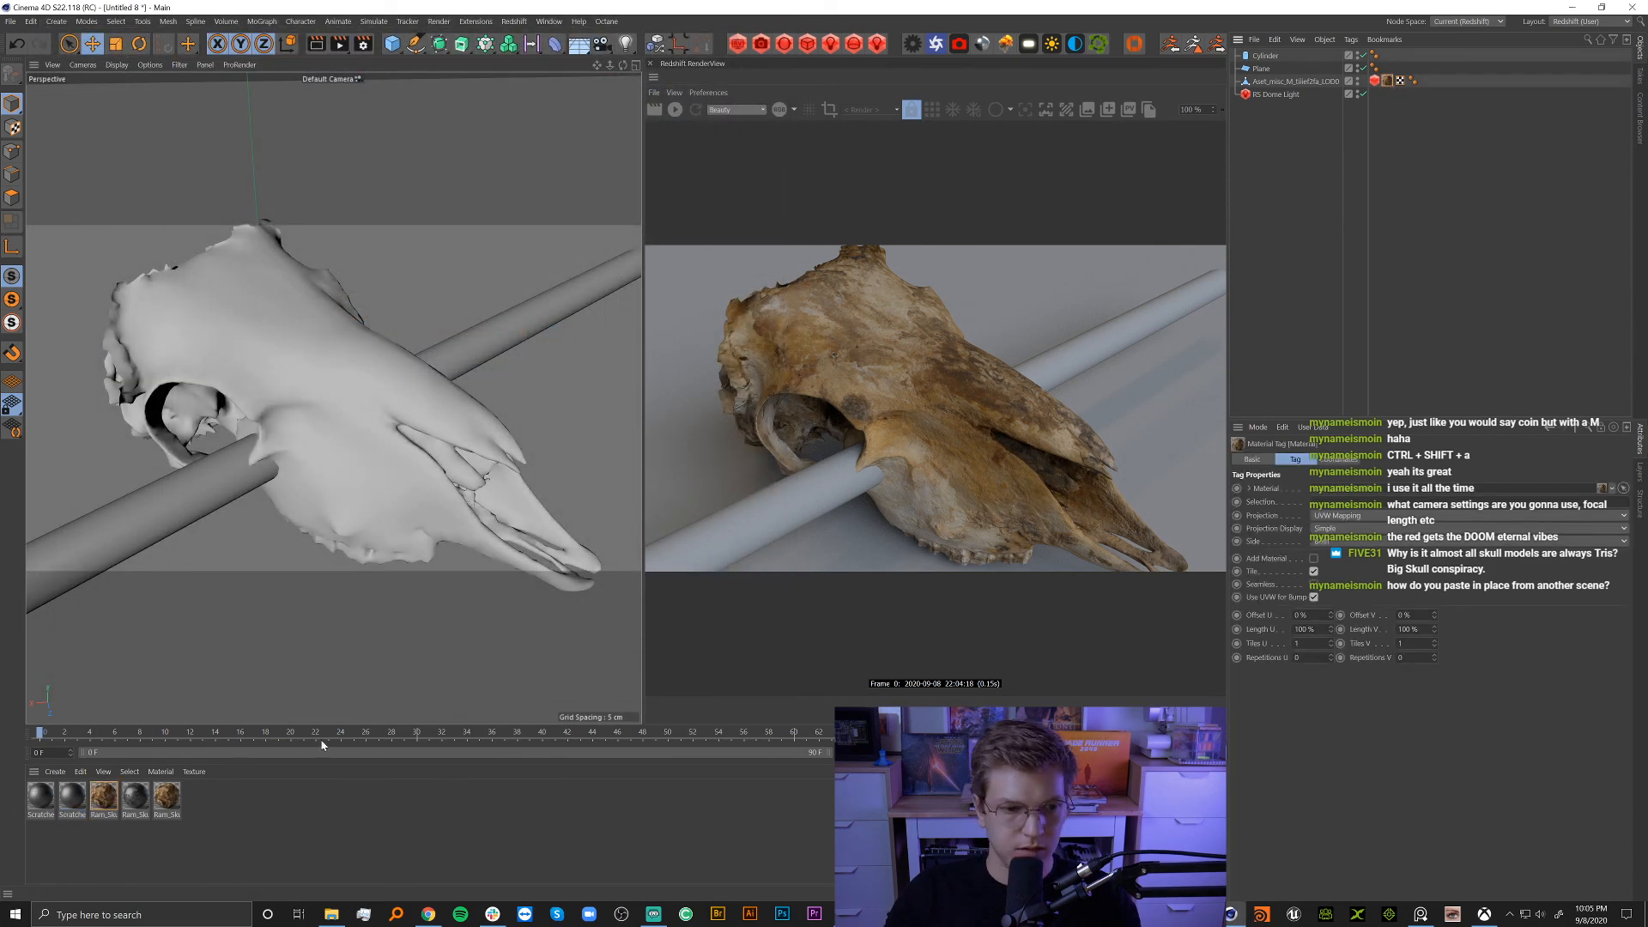
pyautogui.doubleClick(104, 797)
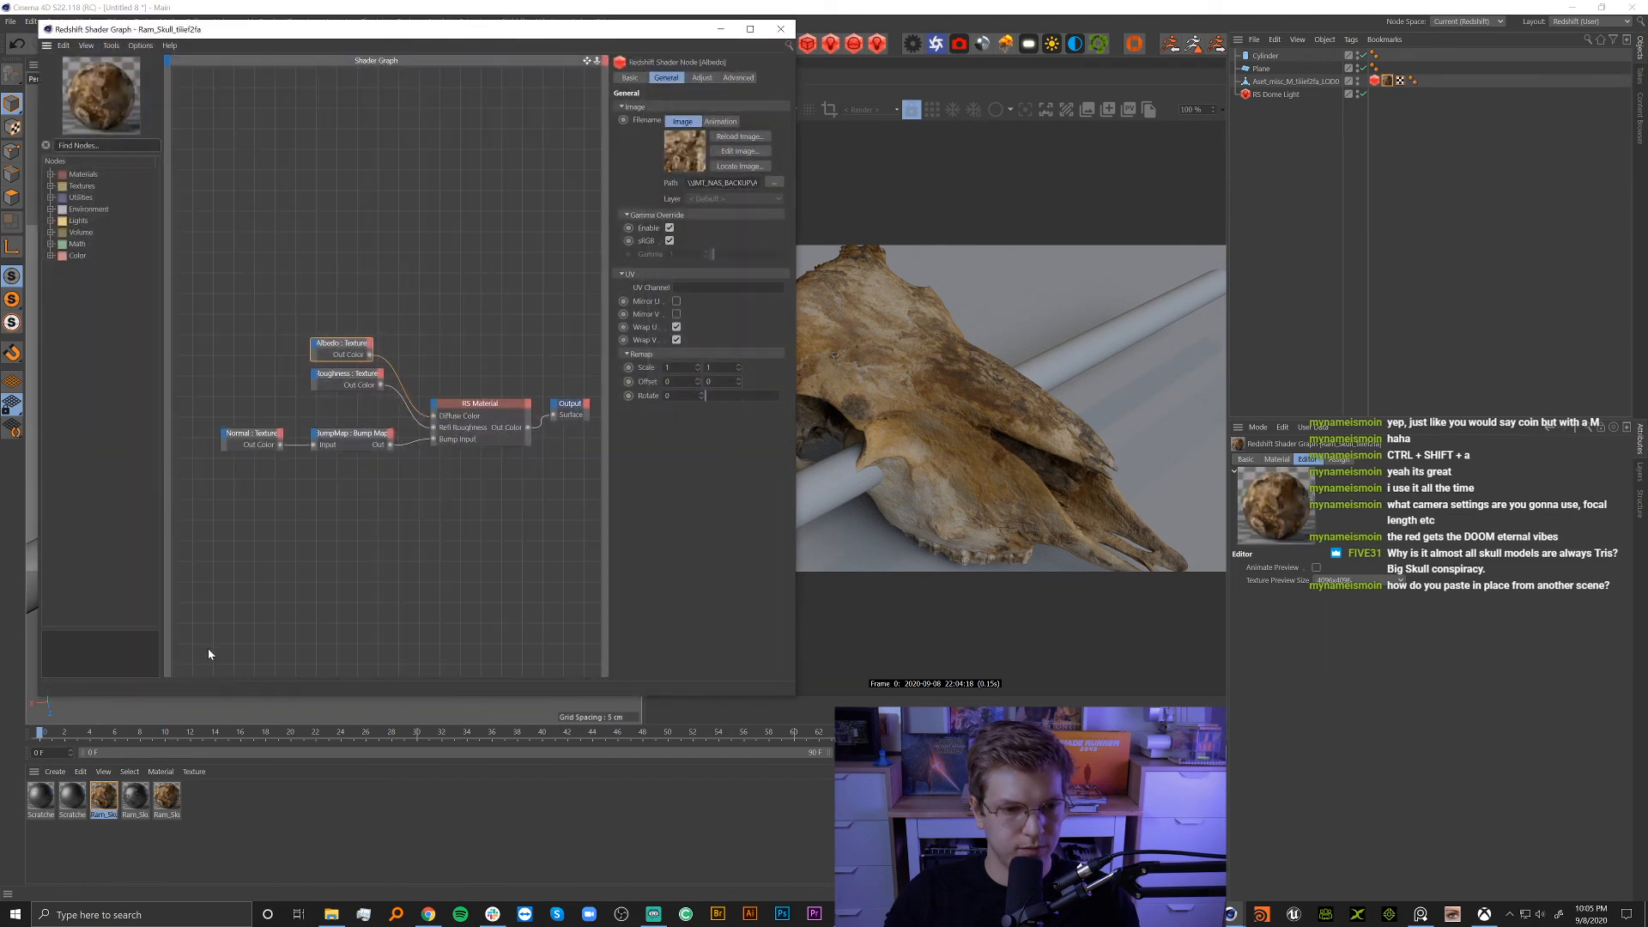
pyautogui.moveTo(196, 842); pyautogui.dragTo(127, 794)
pyautogui.press('Delete')
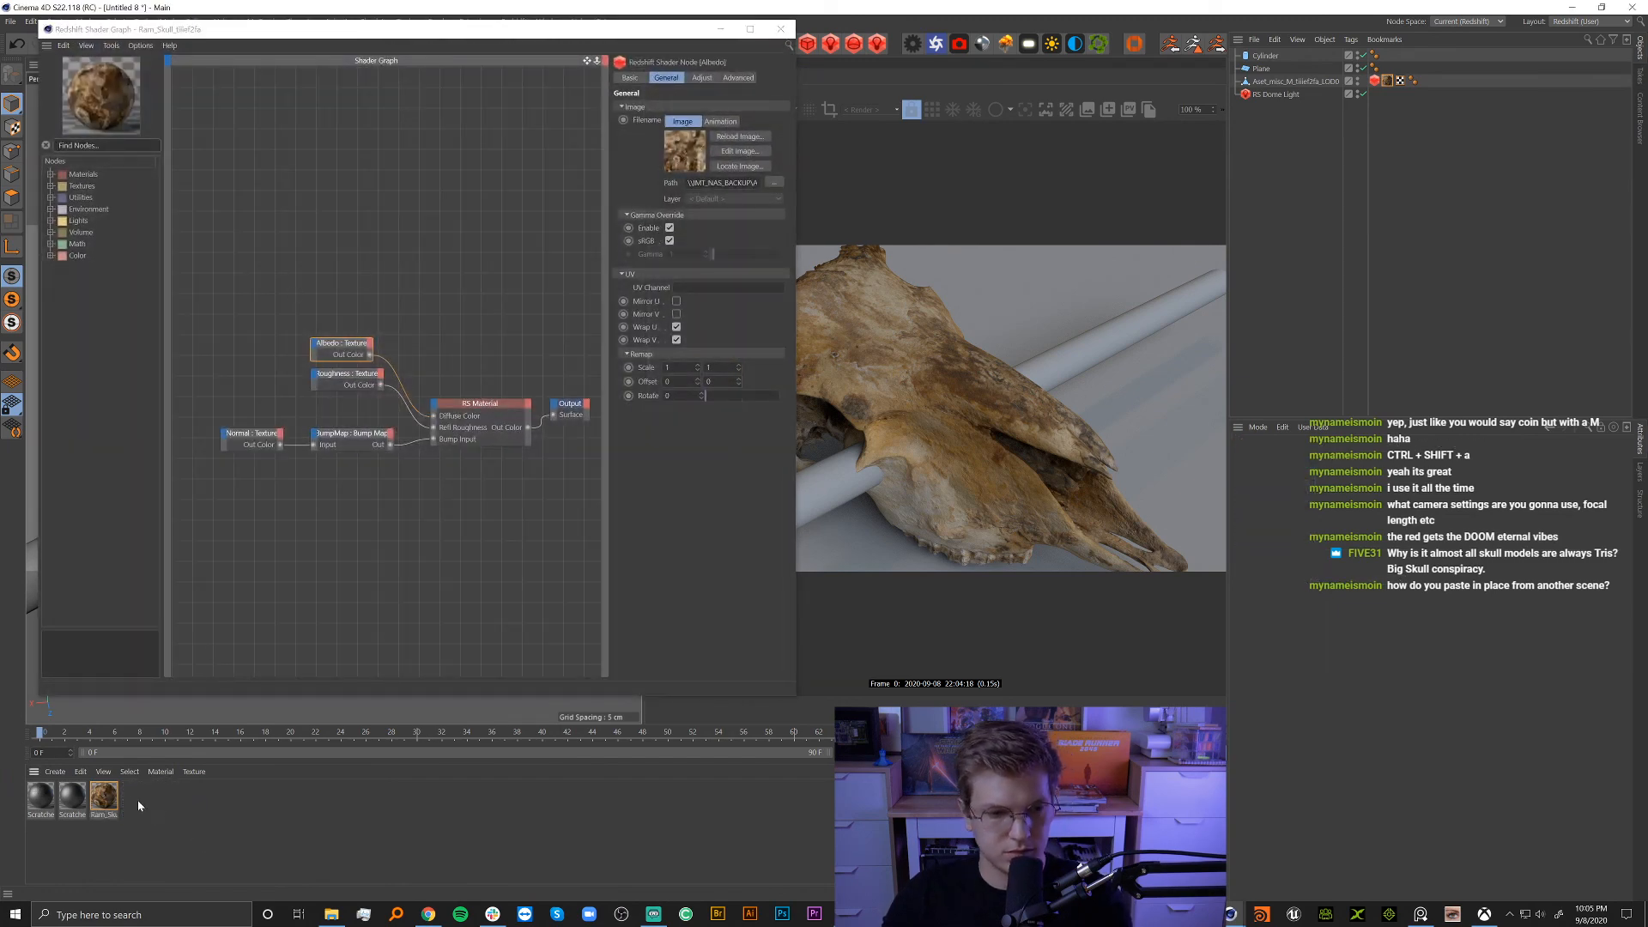
pyautogui.click(404, 558)
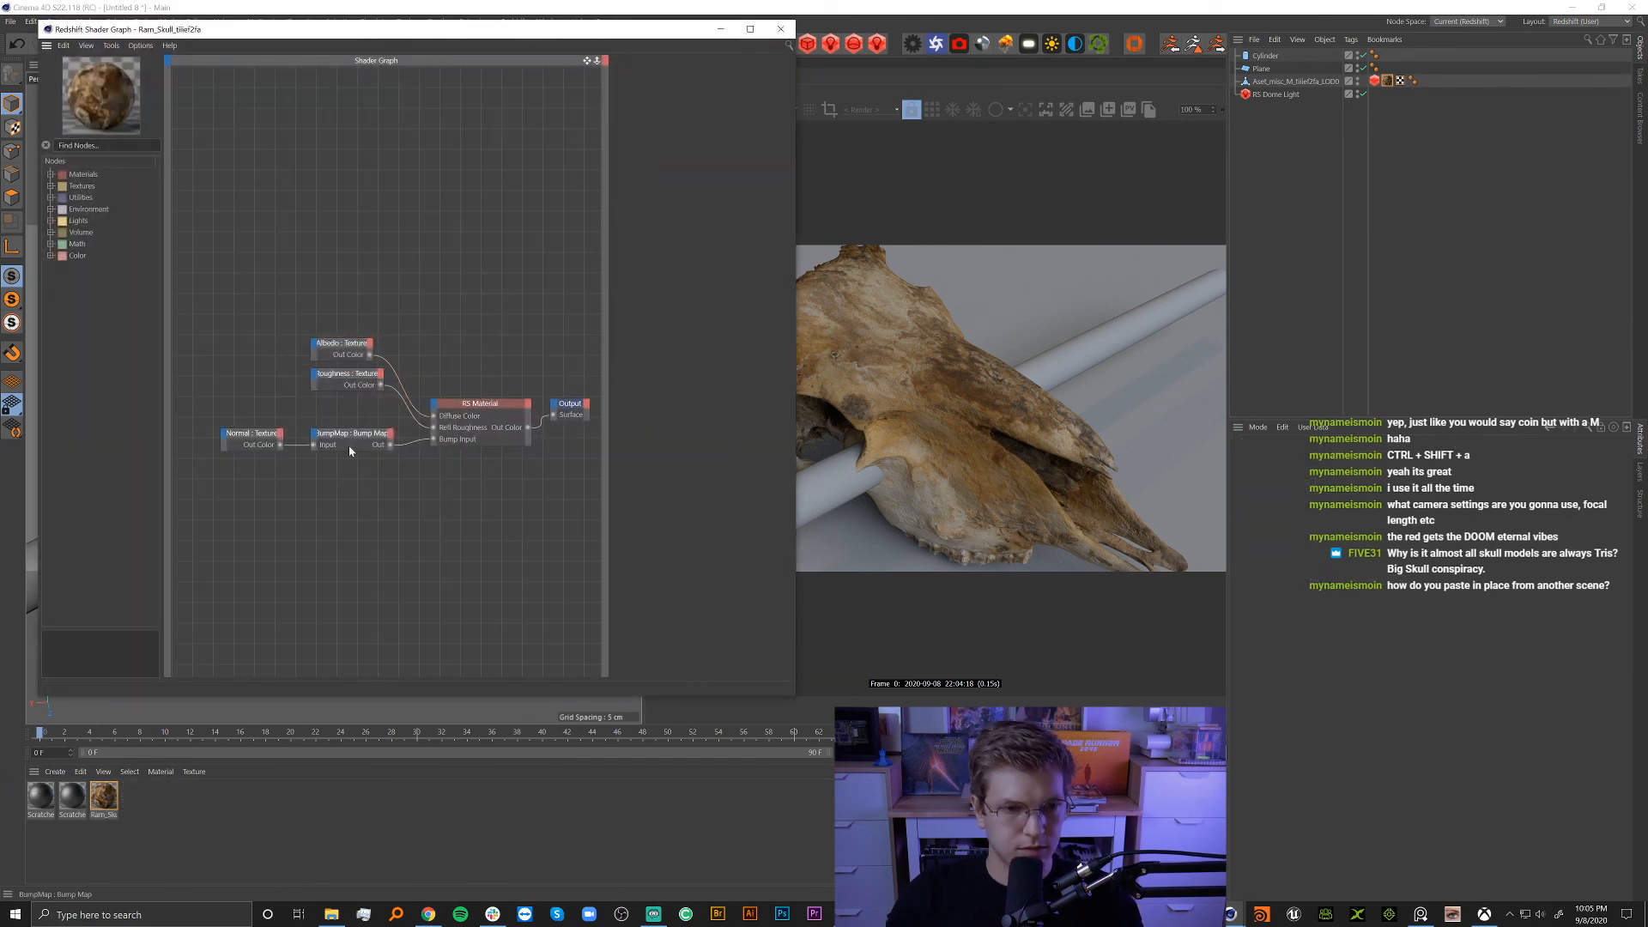
# Copy the roughness texture node from the second scratched material into the Ram_Skull shader graph, placing it above the existing nodes.
pyautogui.scroll(-5, 360, 539)
pyautogui.scroll(5, 351, 510)
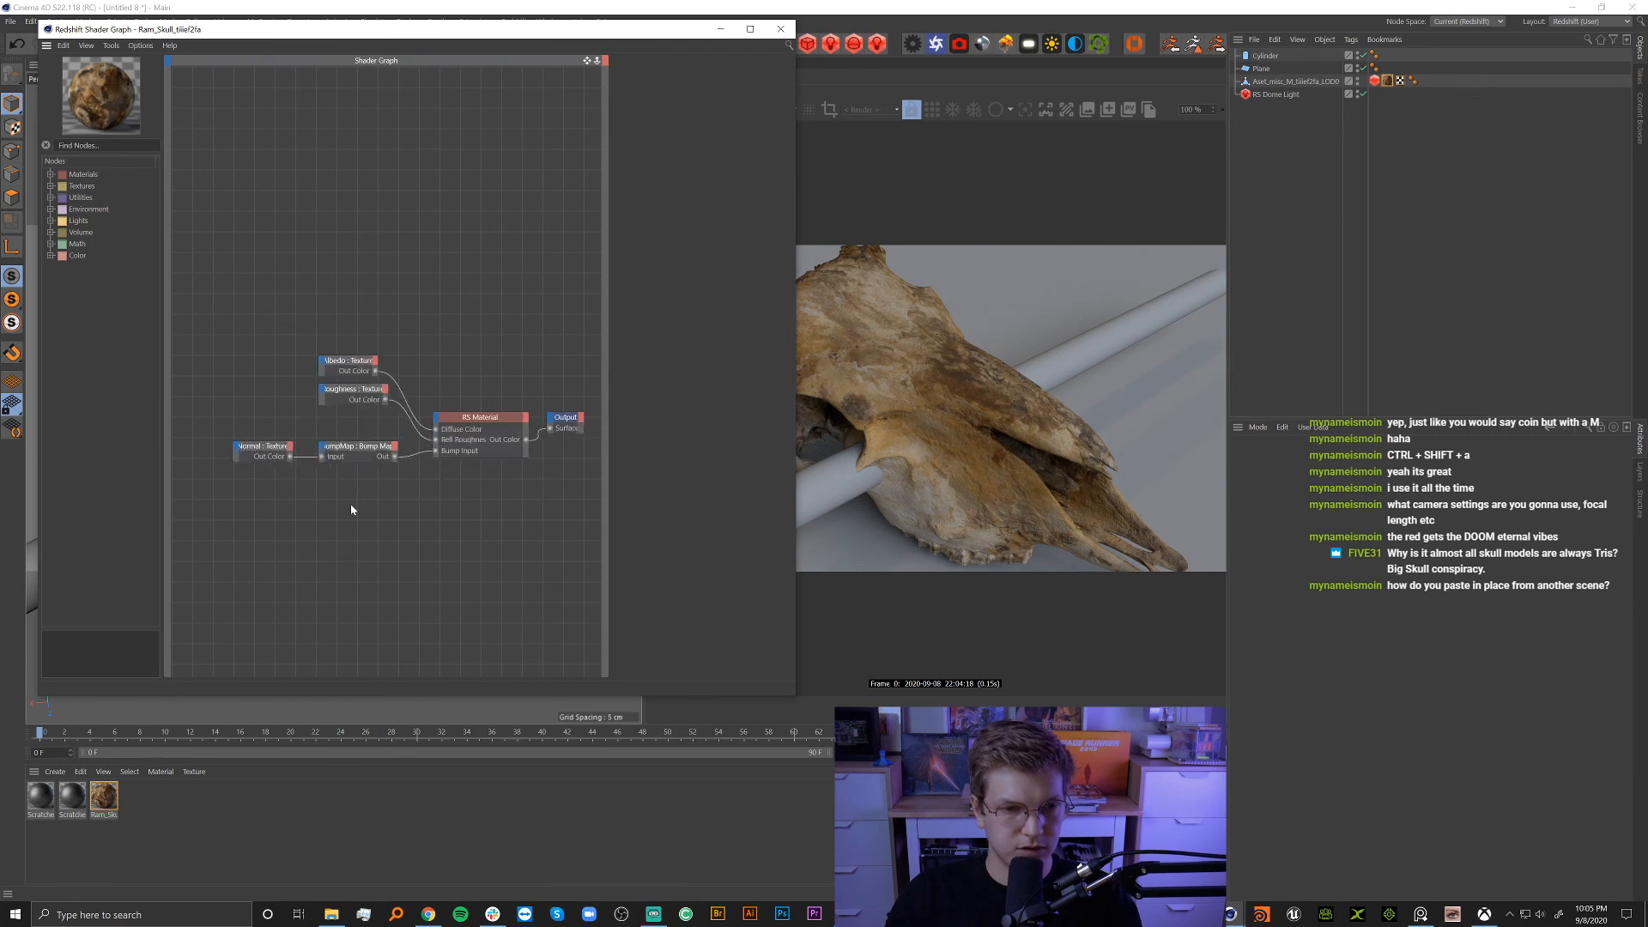
pyautogui.click(72, 796)
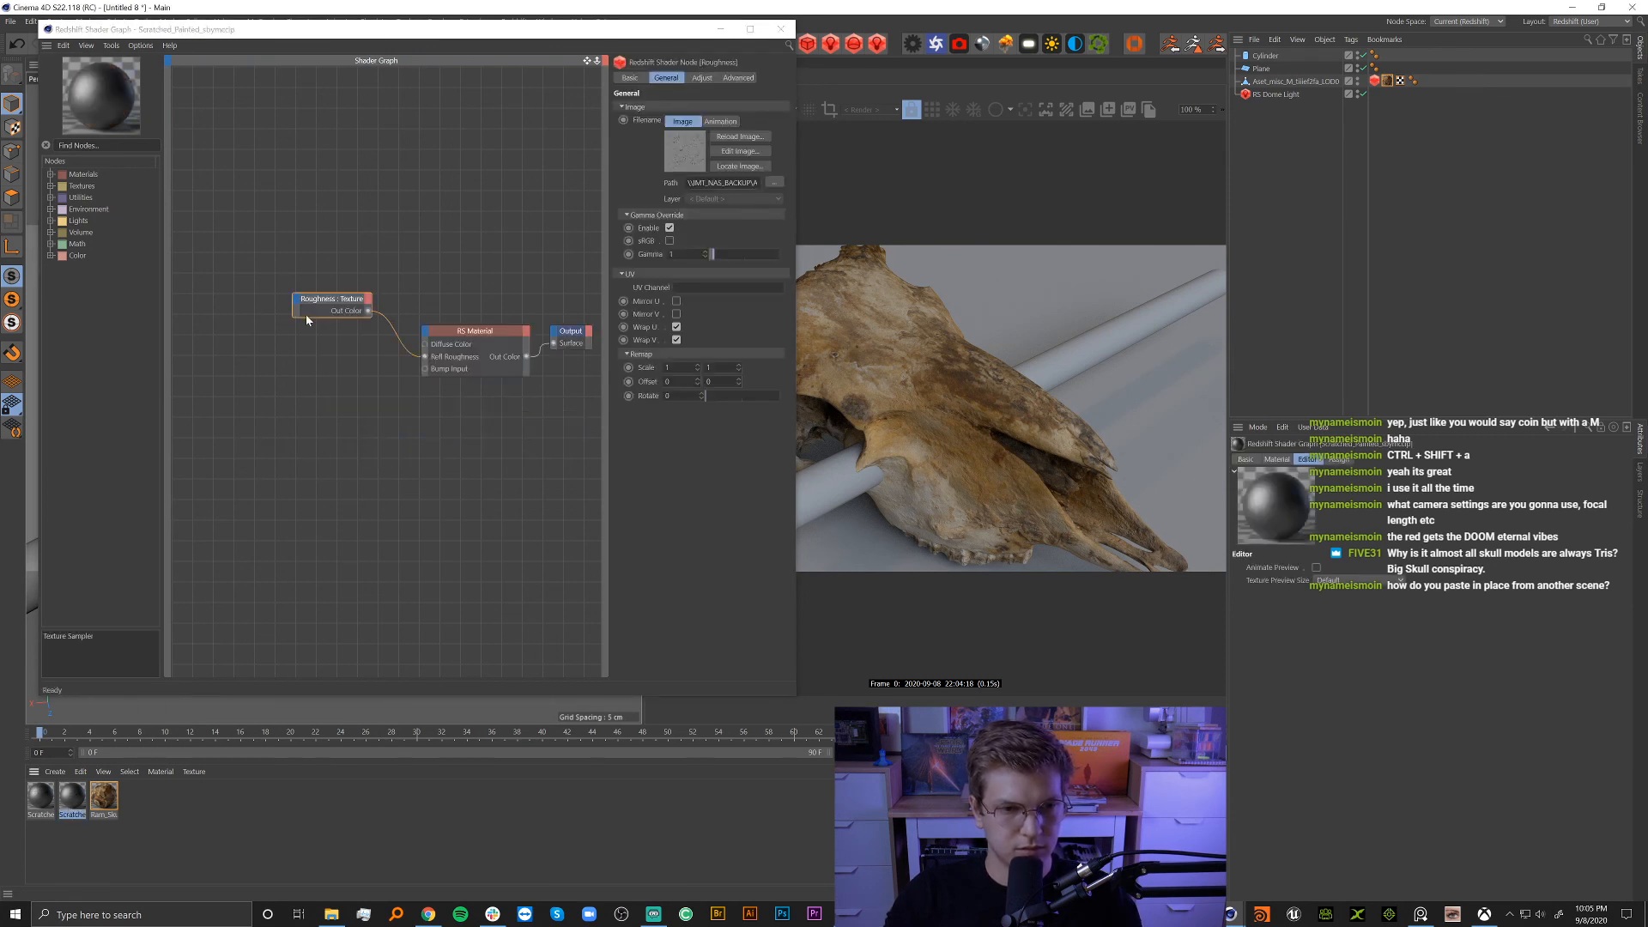
pyautogui.click(307, 312)
pyautogui.click(104, 798)
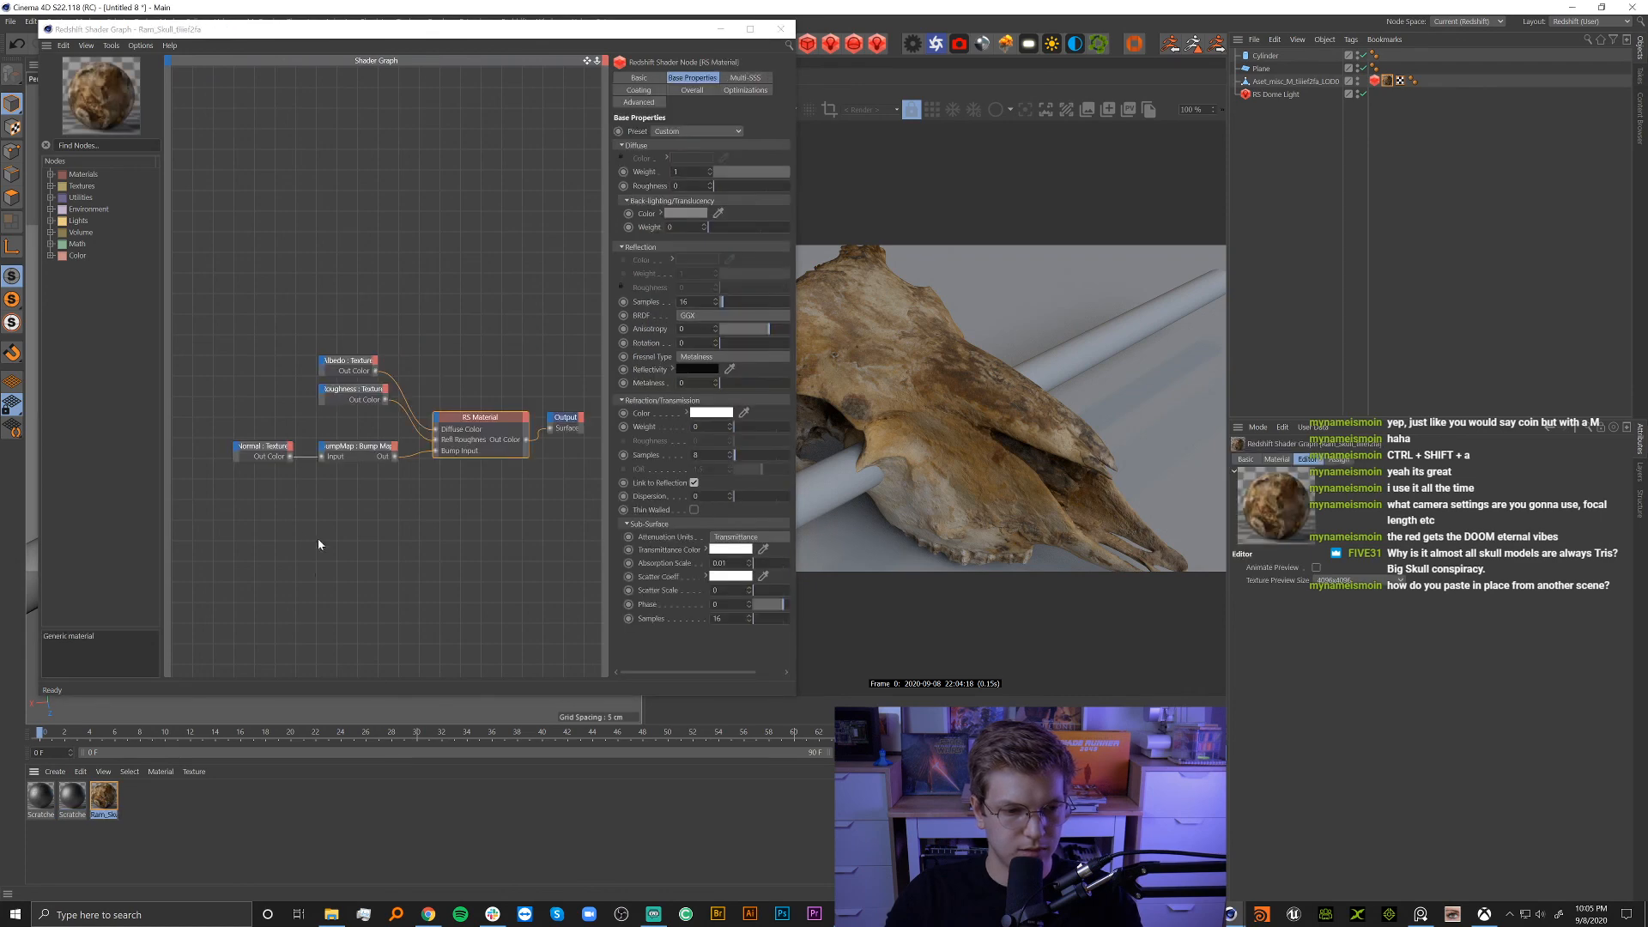
pyautogui.moveTo(182, 254); pyautogui.dragTo(326, 208)
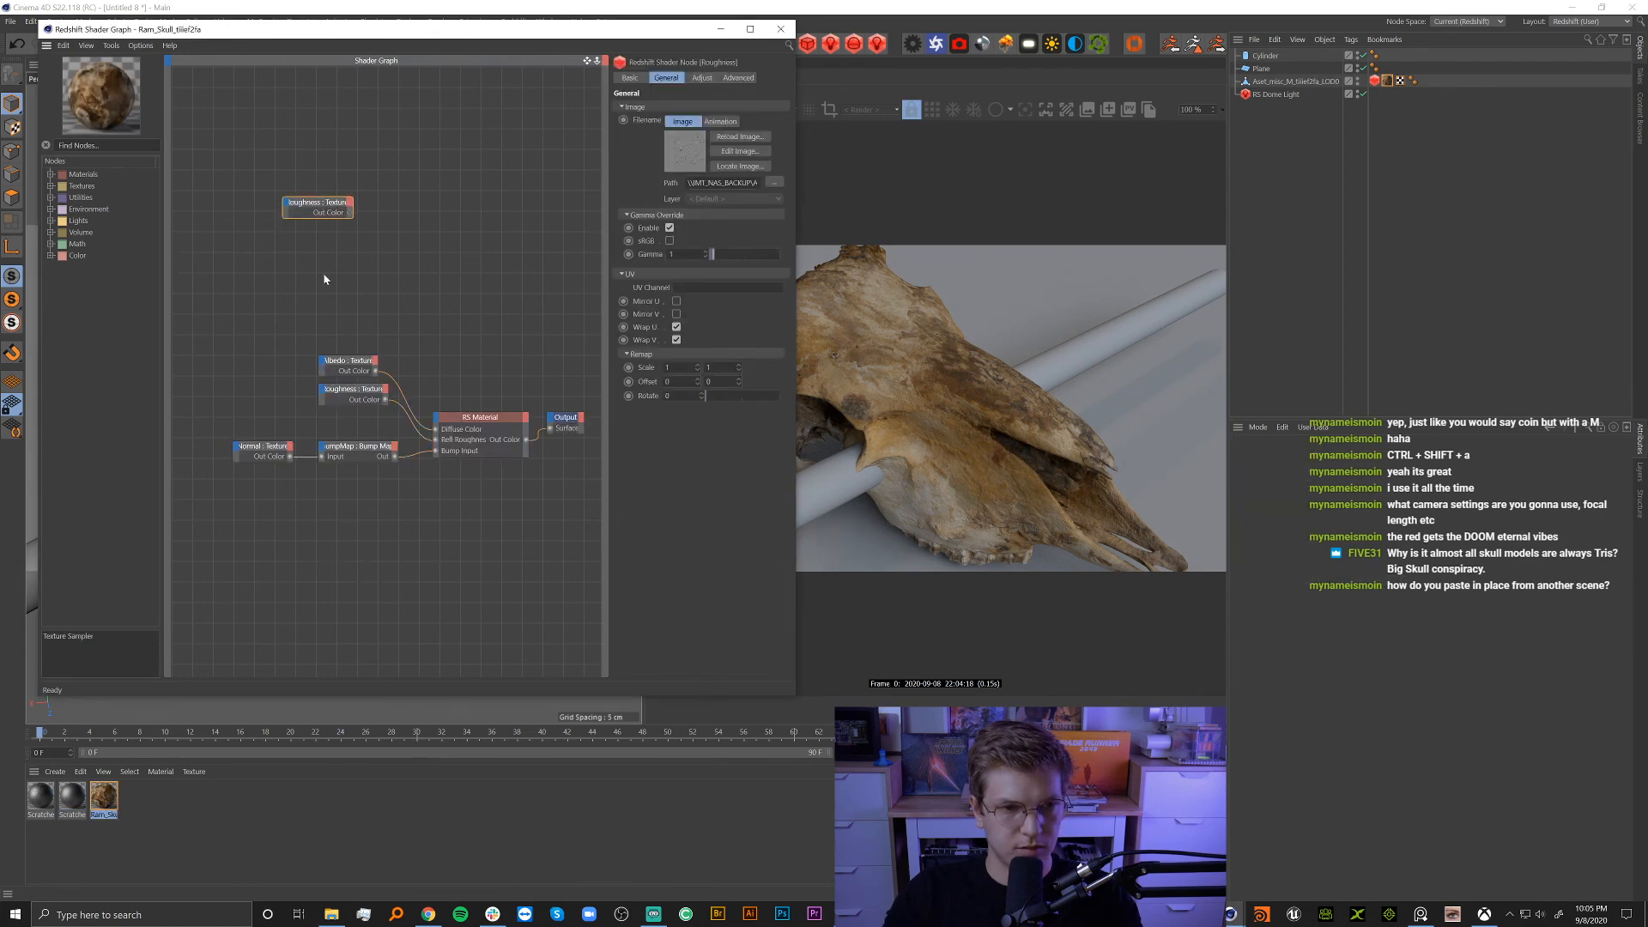
pyautogui.click(323, 277)
# Copy the Scratched_Metal material's roughness texture node into the Ram_Skull graph and place it beneath the first pasted roughness node.
pyautogui.click(40, 796)
pyautogui.scroll(-3, 348, 419)
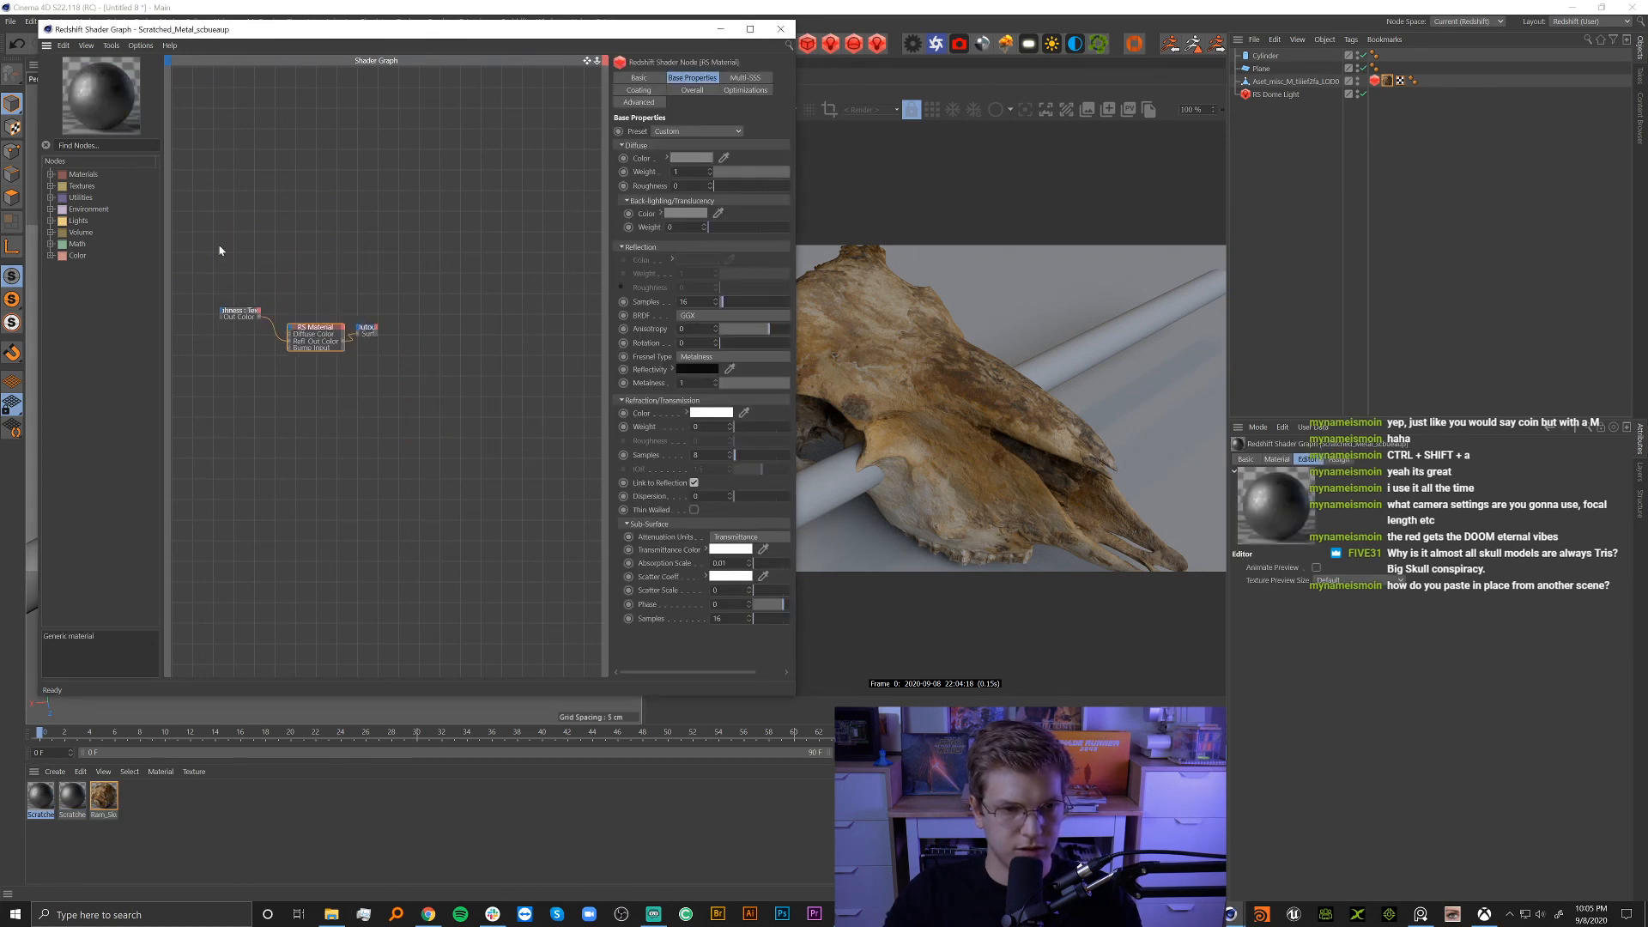
pyautogui.moveTo(219, 240); pyautogui.dragTo(258, 357)
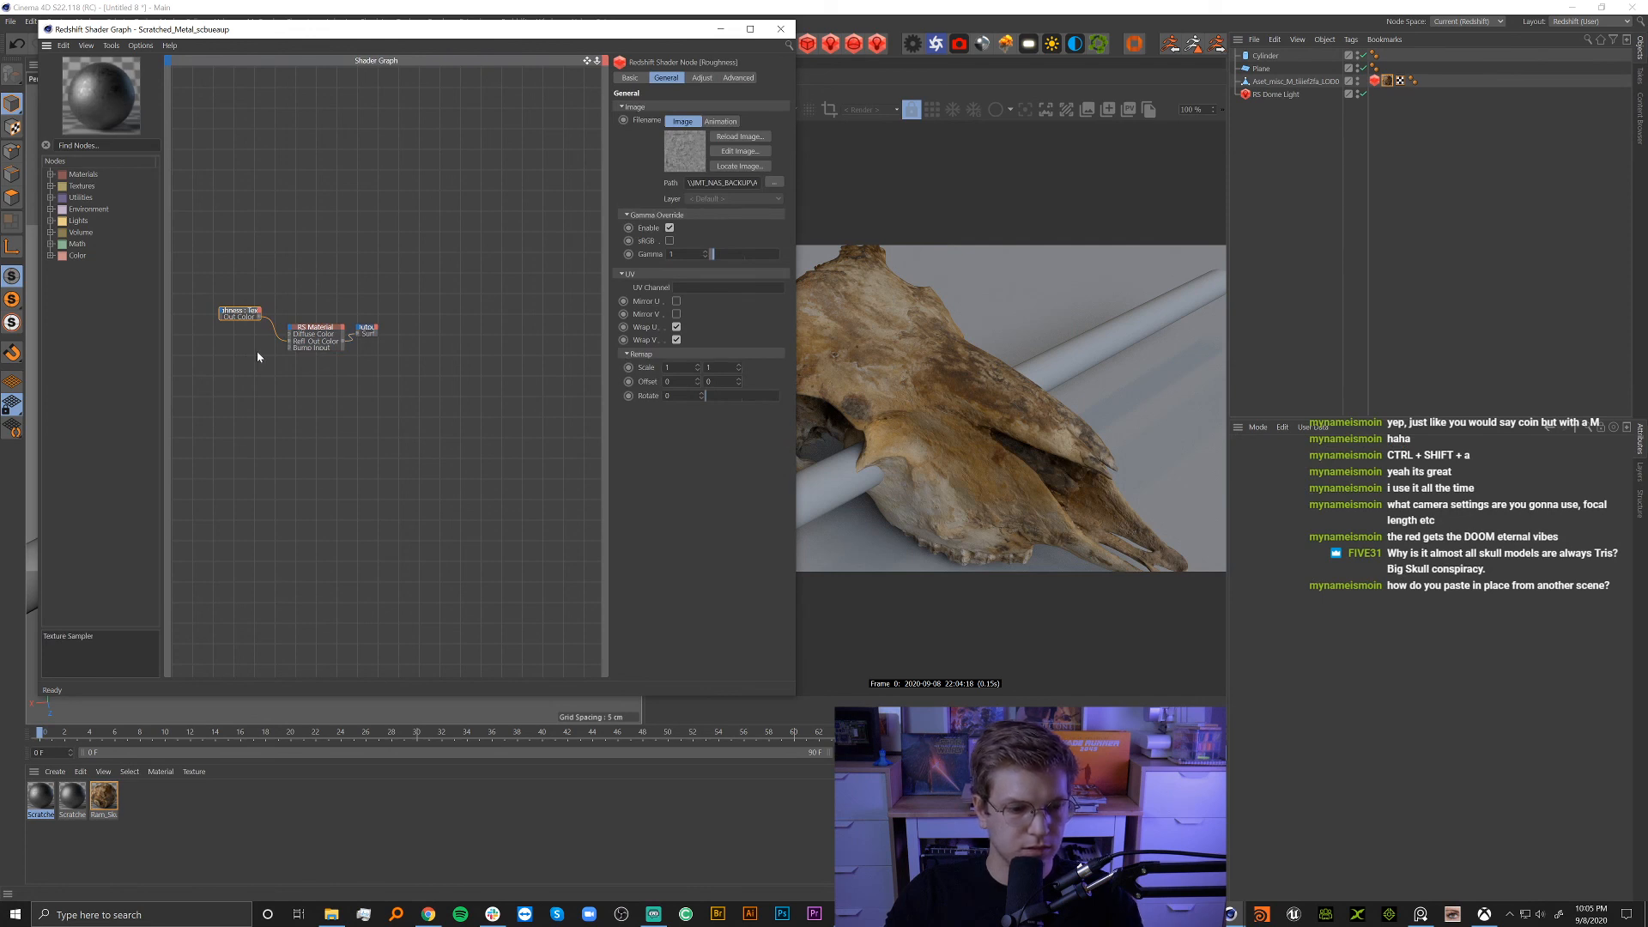
pyautogui.click(103, 798)
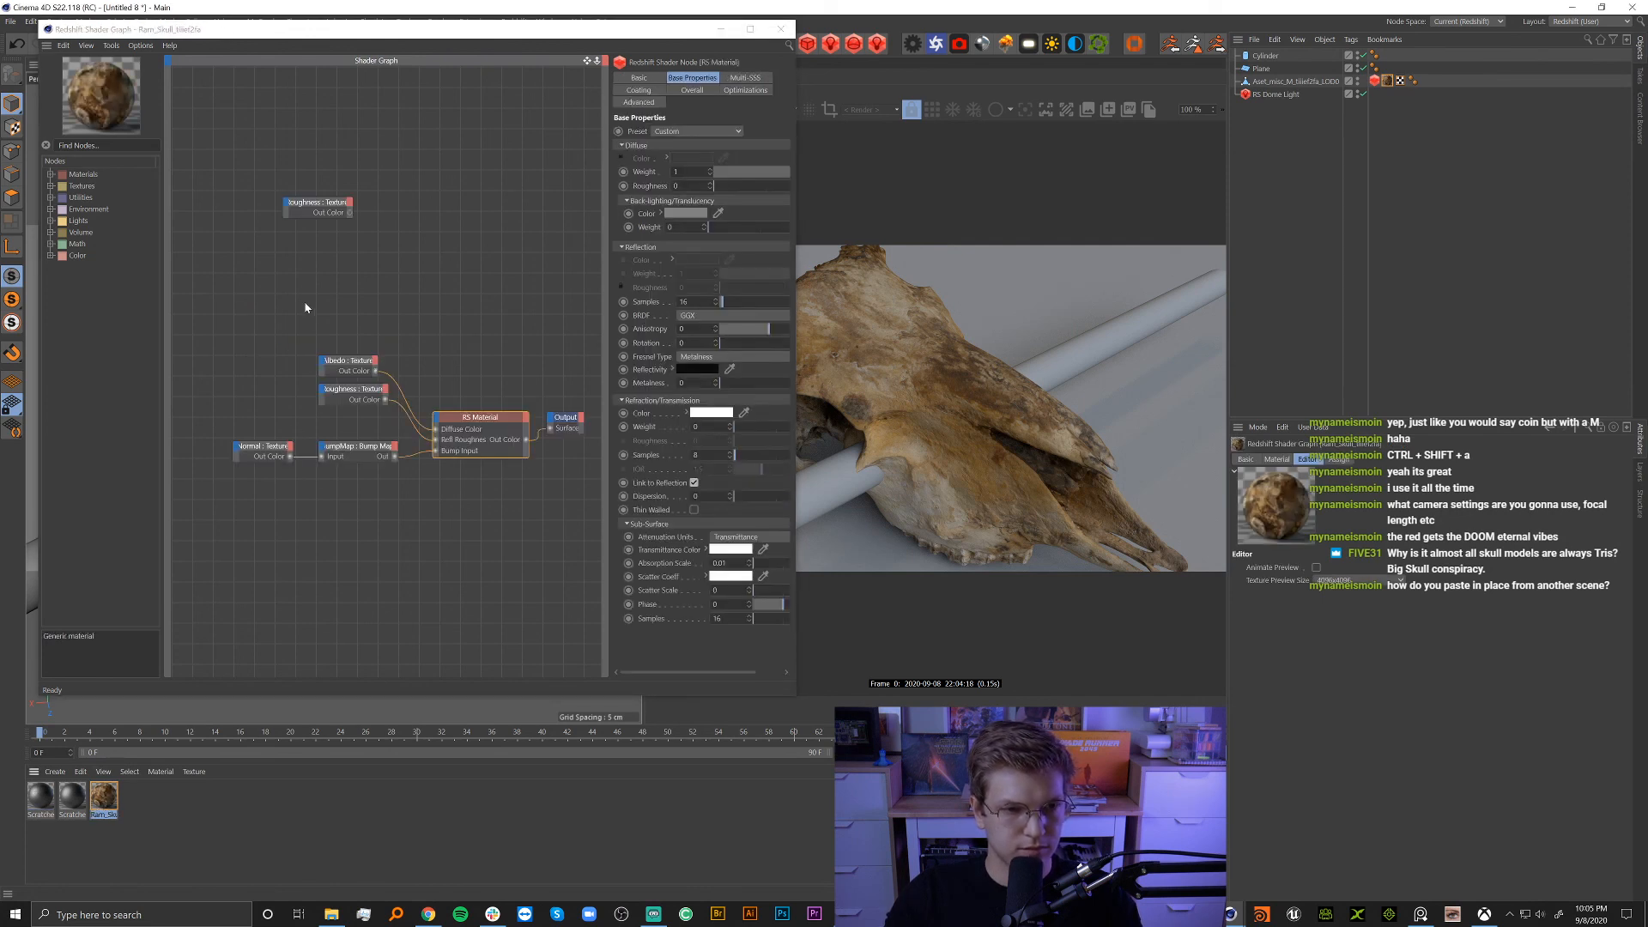
pyautogui.hotkey('ctrl', 'v')
pyautogui.scroll(-2, 278, 316)
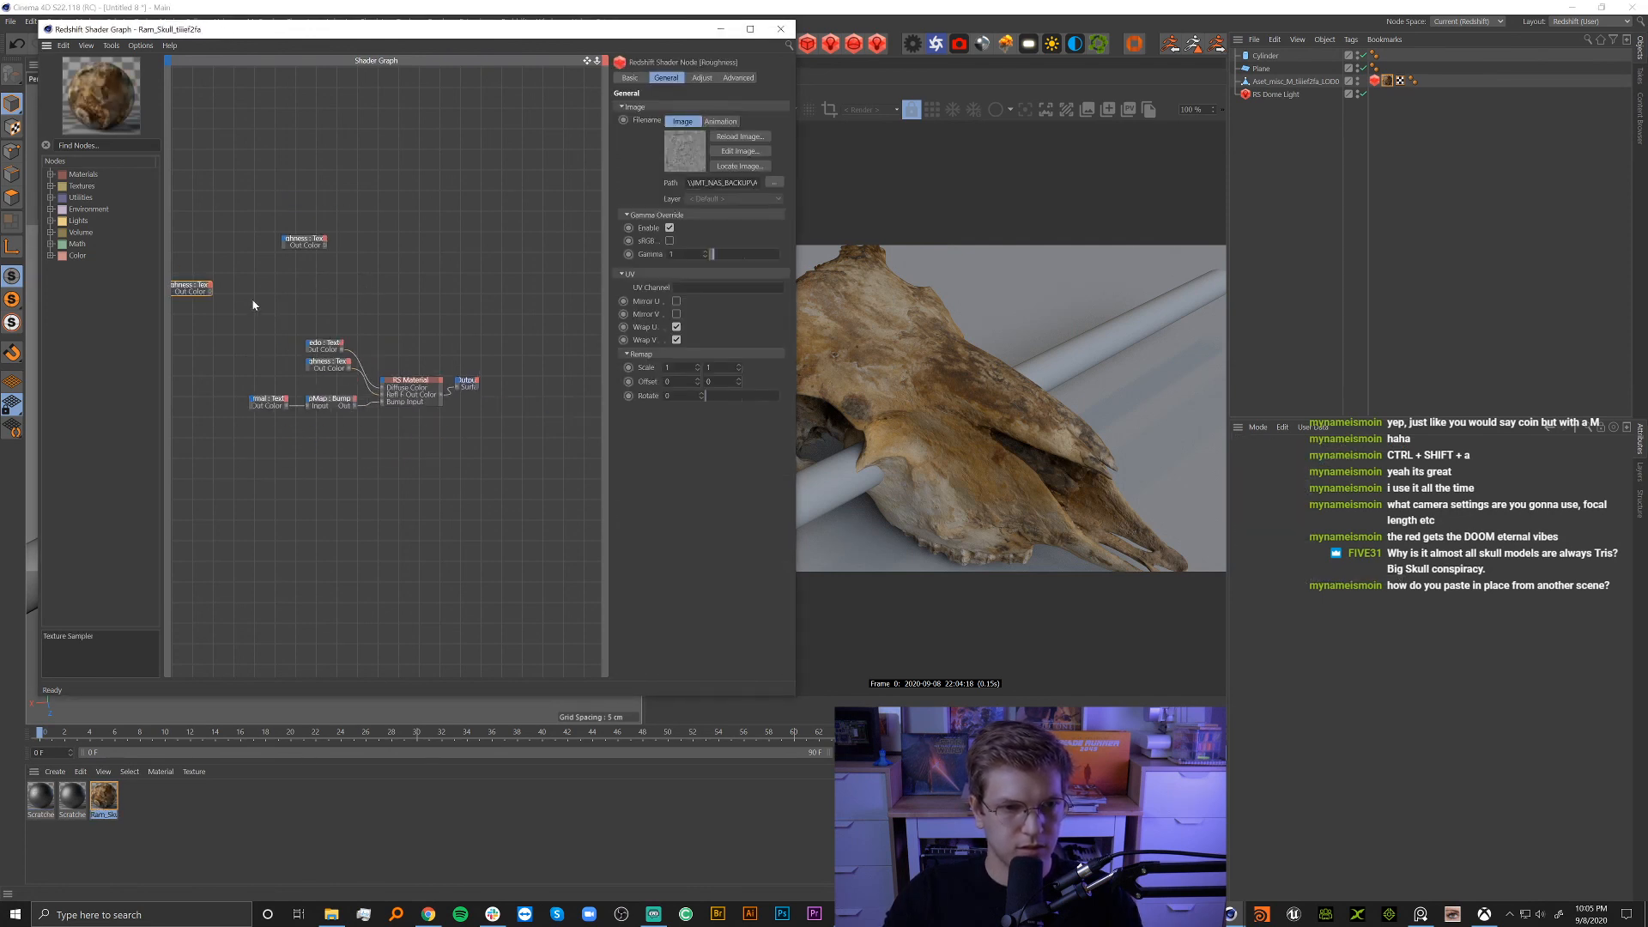
pyautogui.moveTo(207, 290); pyautogui.dragTo(313, 269)
pyautogui.scroll(4, 268, 261)
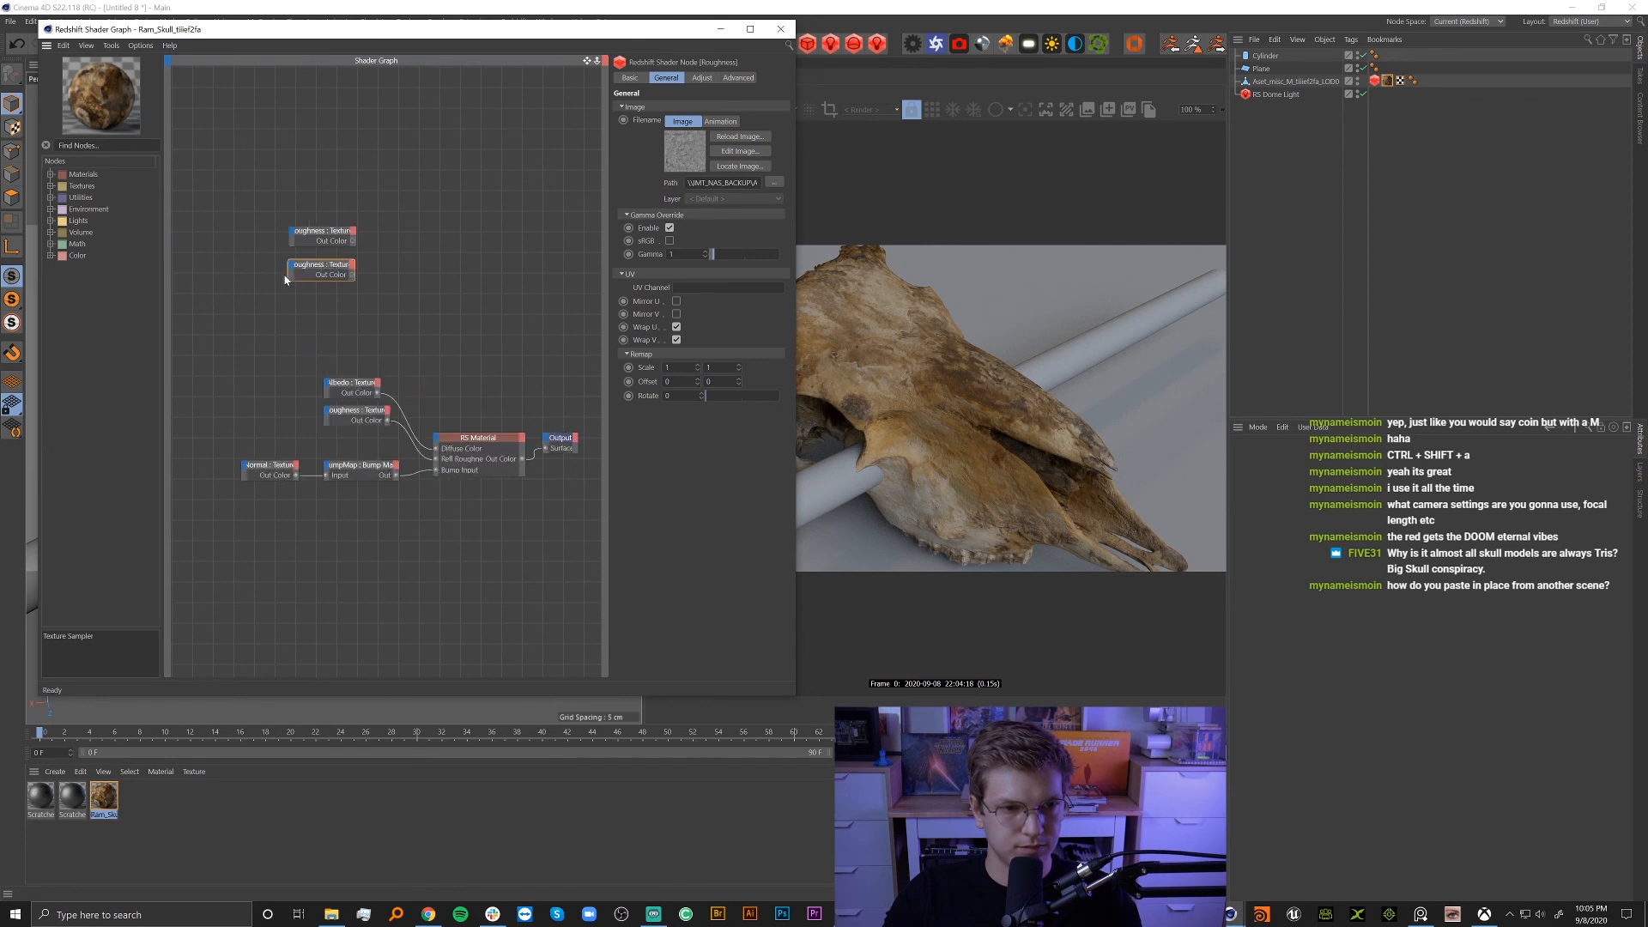
pyautogui.click(349, 338)
# Add an RS Texture node to the Ram_Skull graph and start browsing the asset folders for its image file.
pyautogui.click(51, 186)
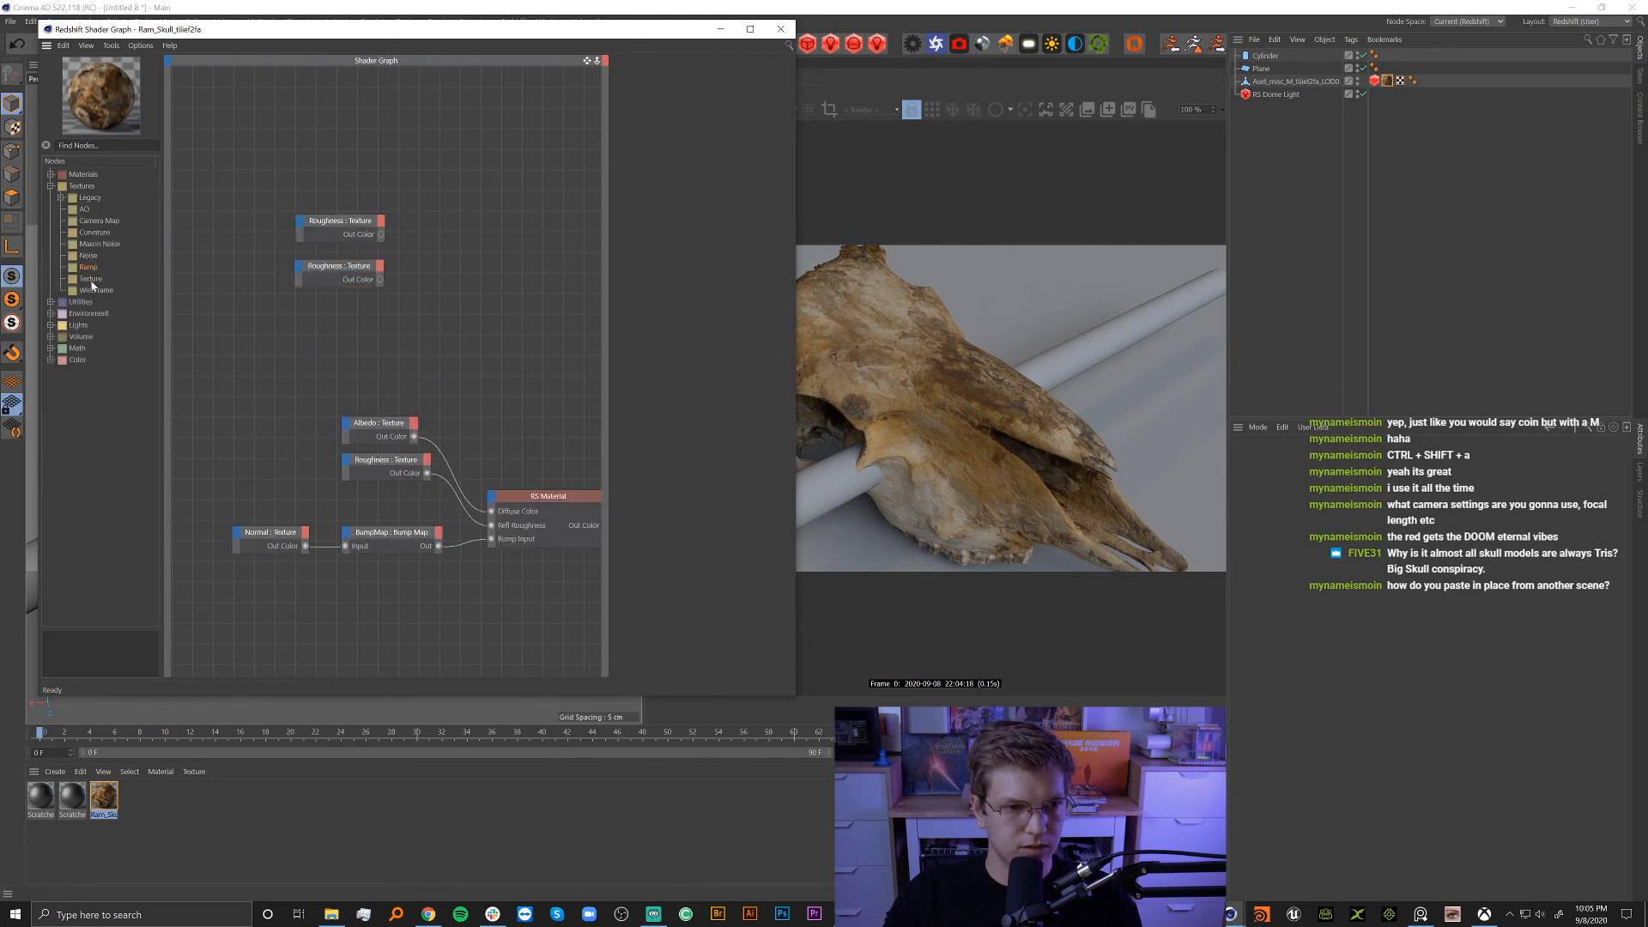
pyautogui.moveTo(265, 323); pyautogui.dragTo(257, 342)
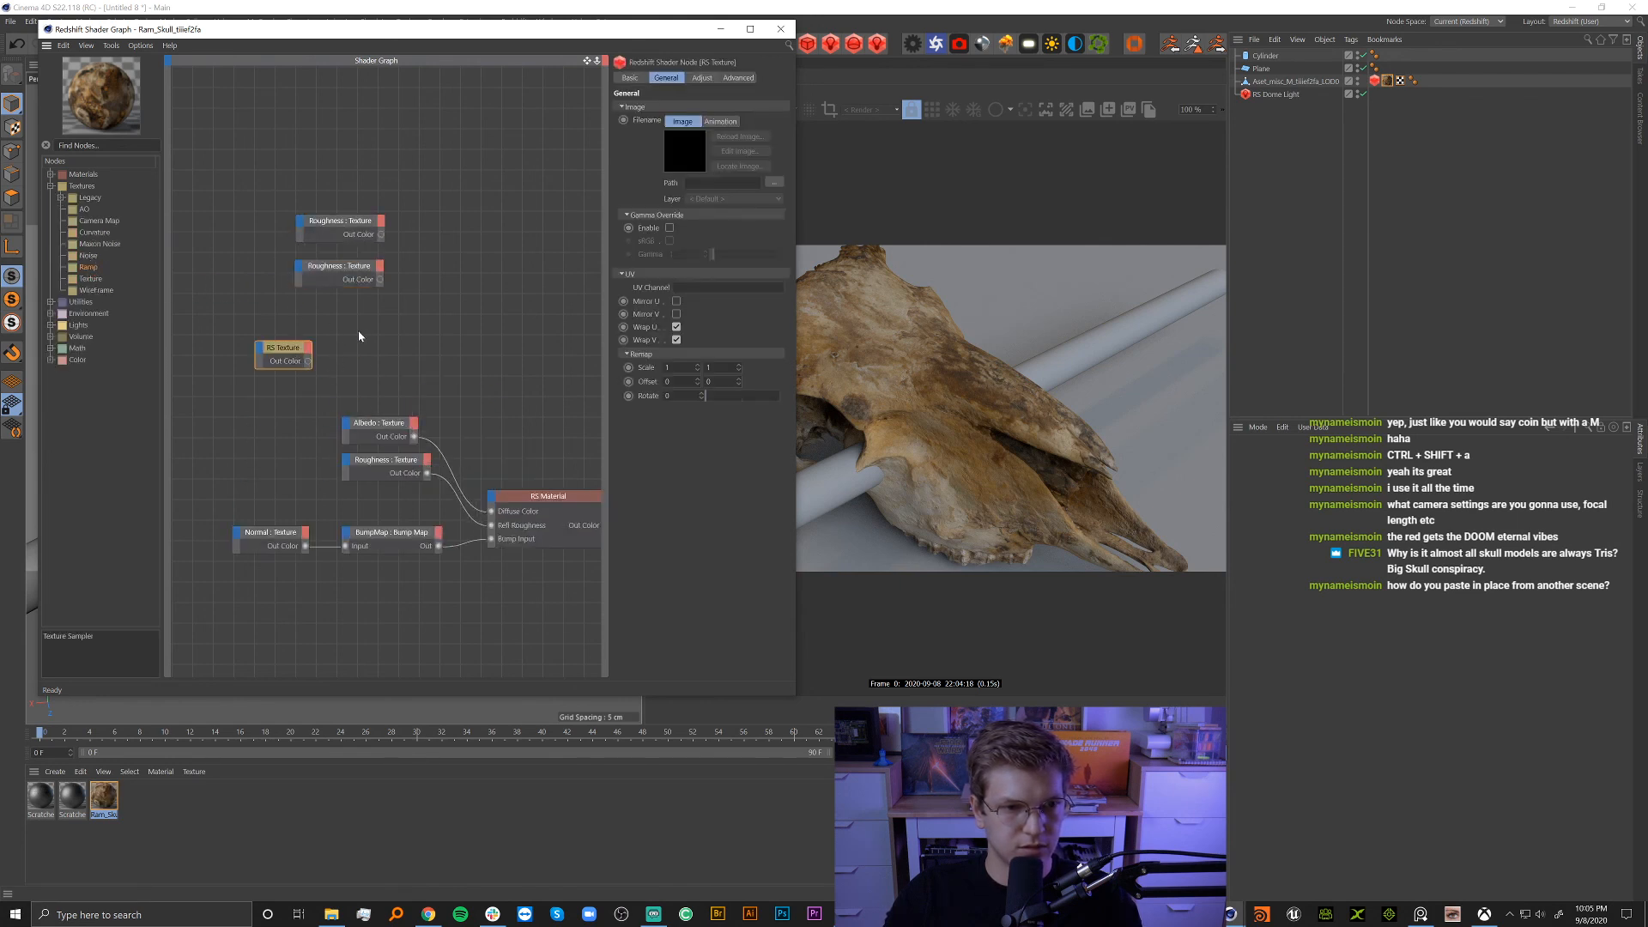
pyautogui.click(775, 182)
pyautogui.click(135, 314)
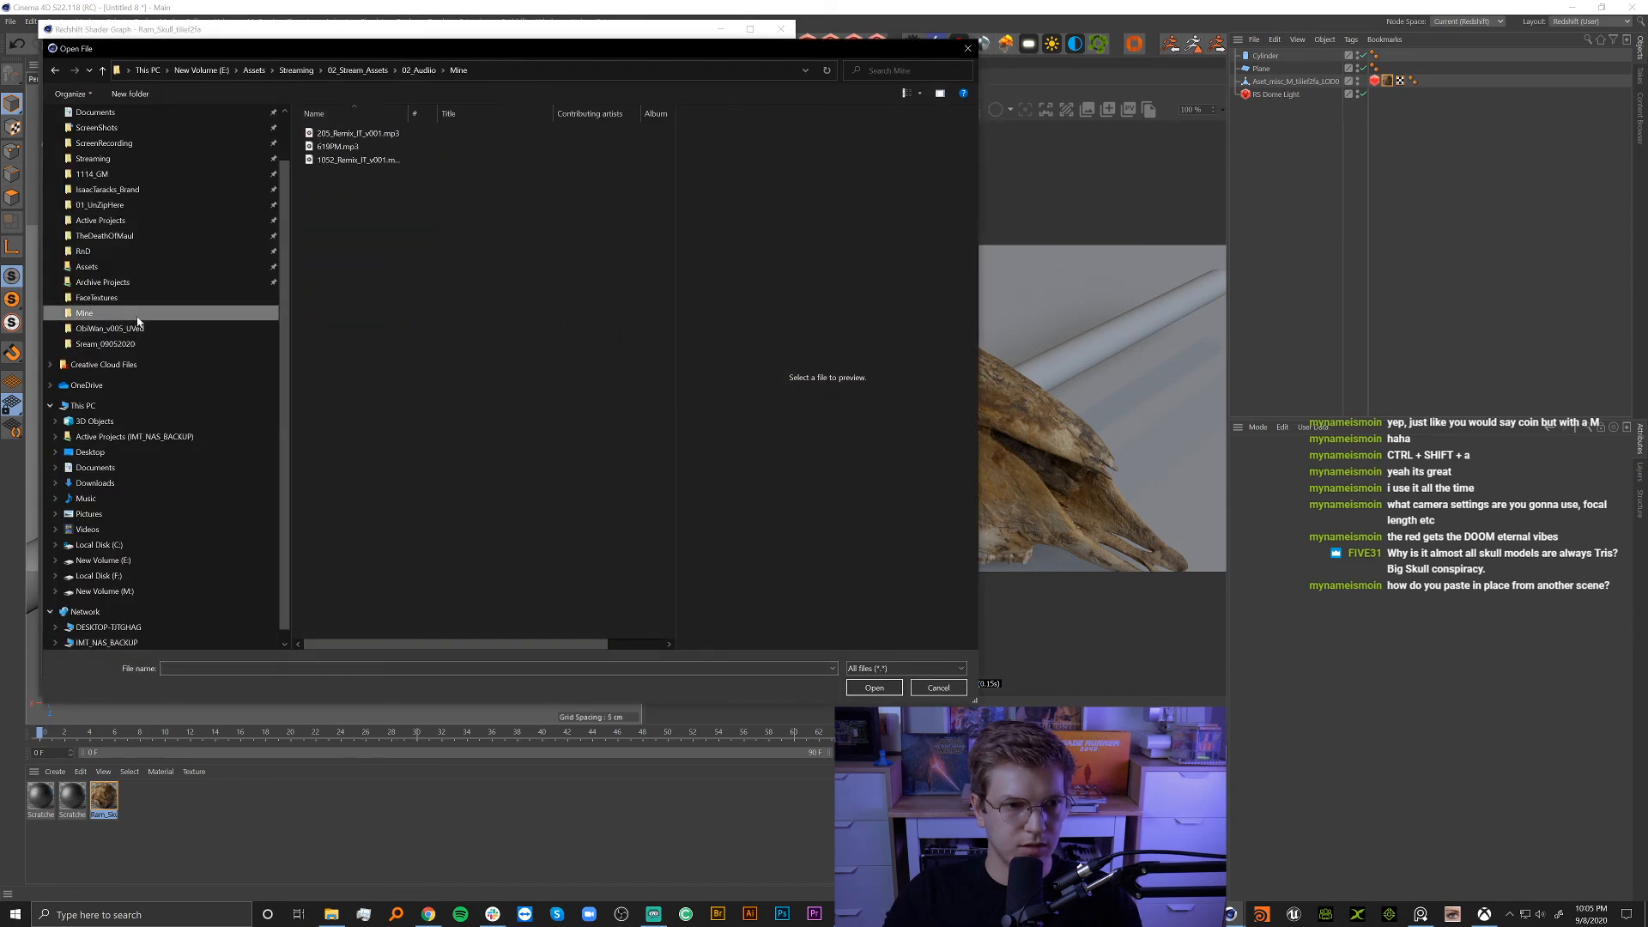
# Browse the image file dialog to Assets > Textures > Imperfections > Dust on the IMT_NAS_BACKUP drive.
pyautogui.click(55, 71)
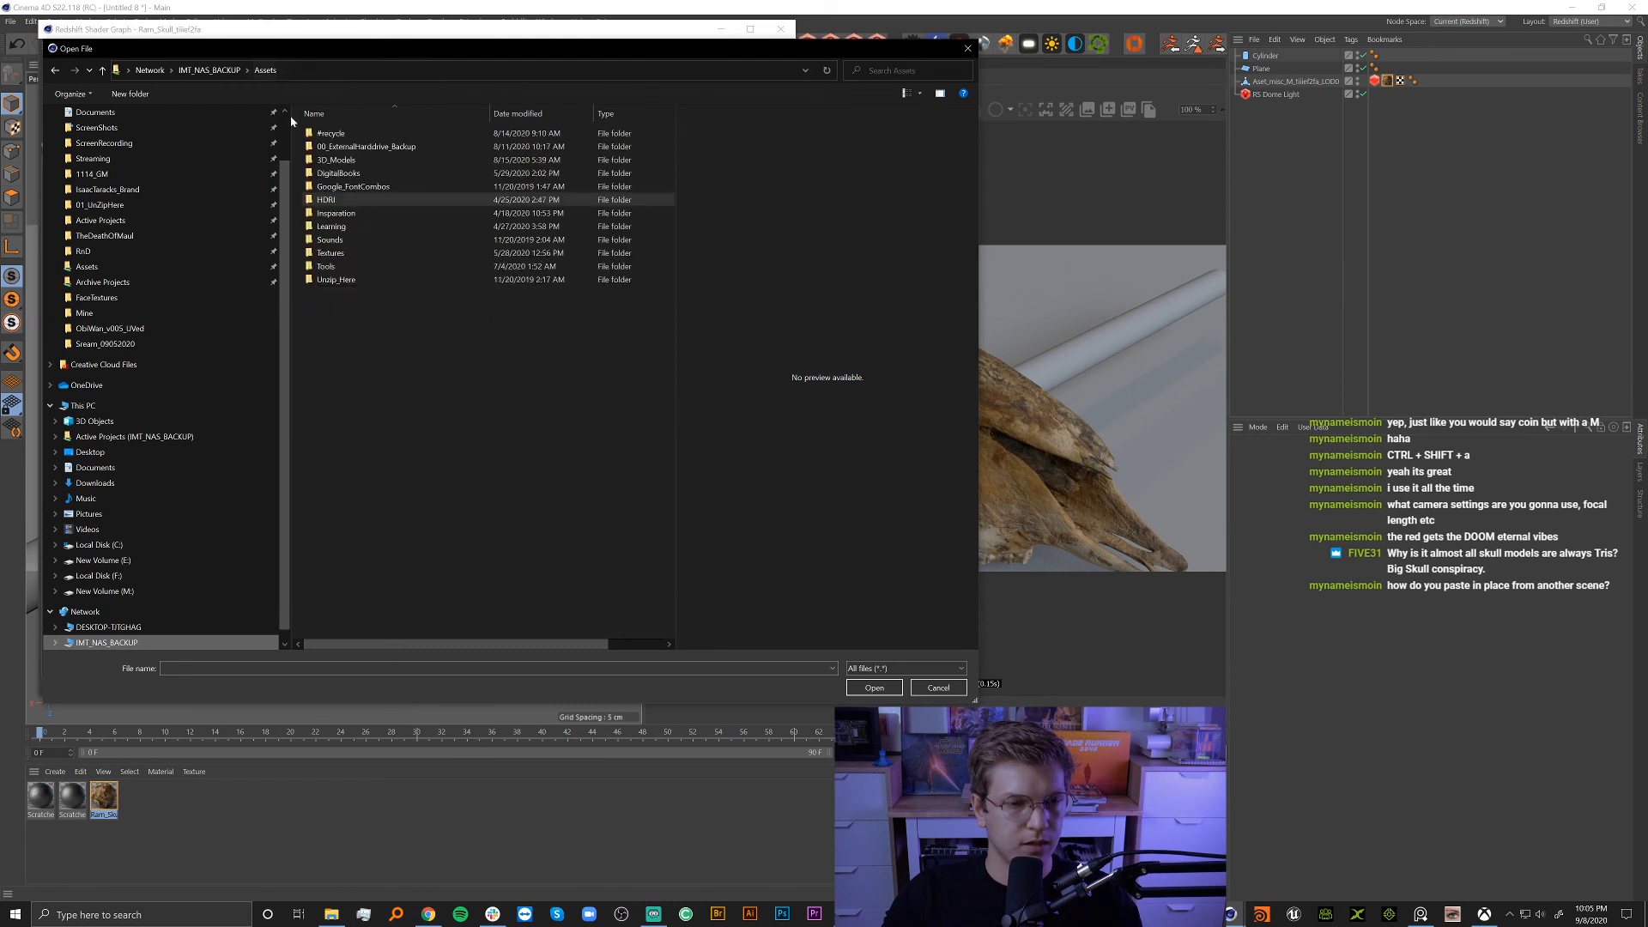
pyautogui.doubleClick(350, 254)
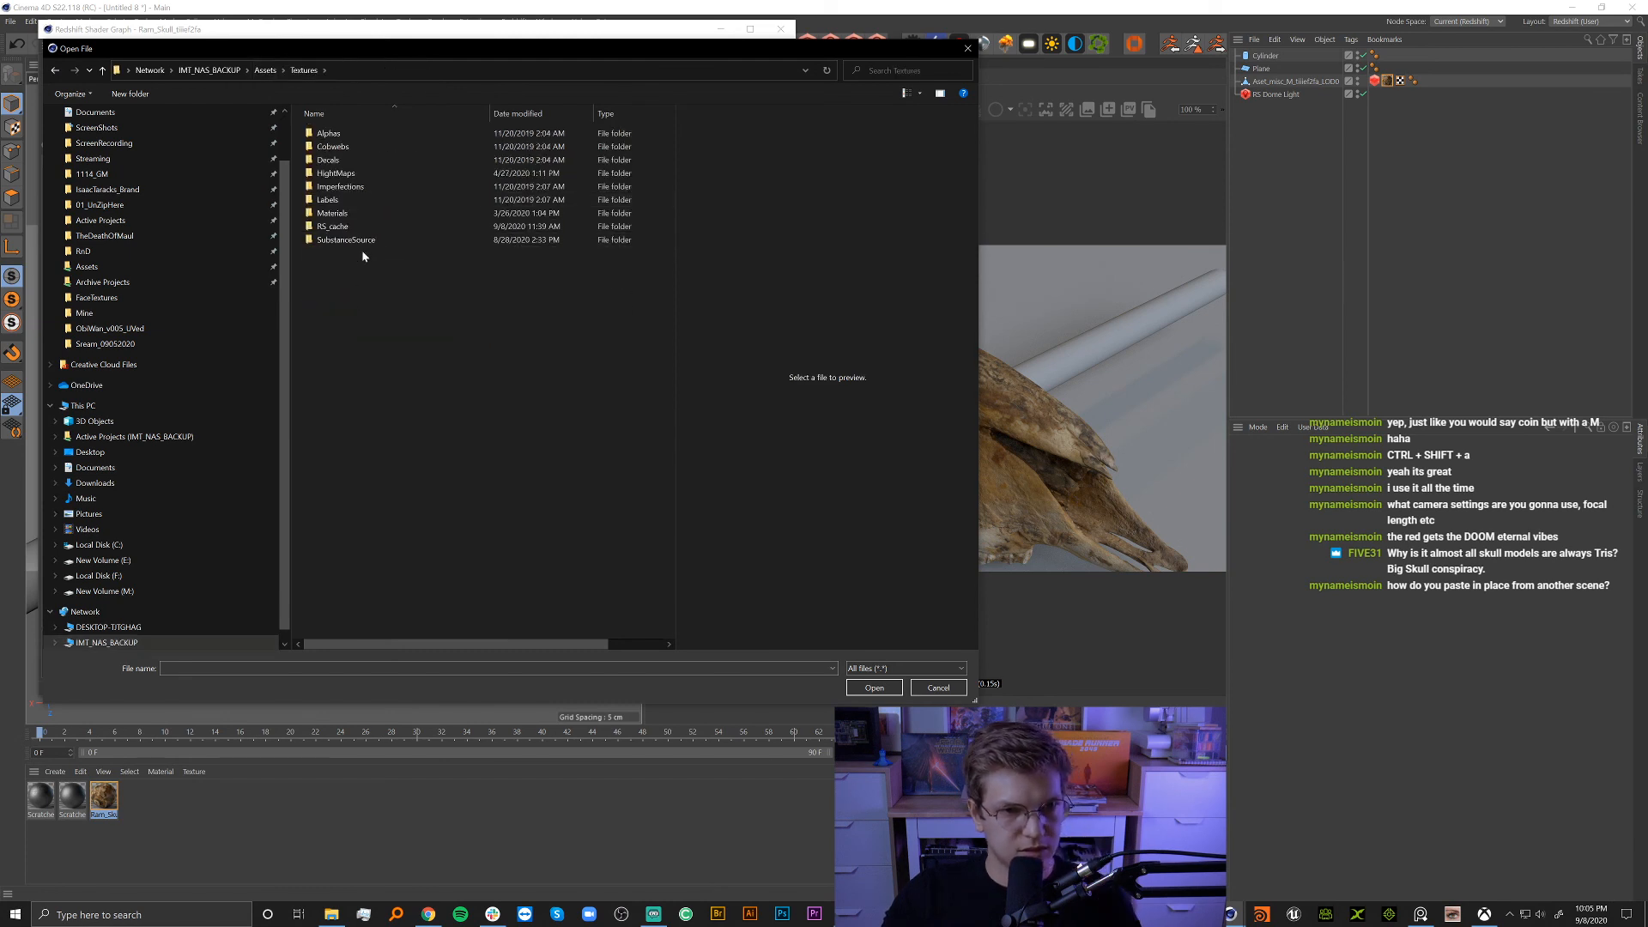
pyautogui.doubleClick(347, 199)
pyautogui.click(310, 76)
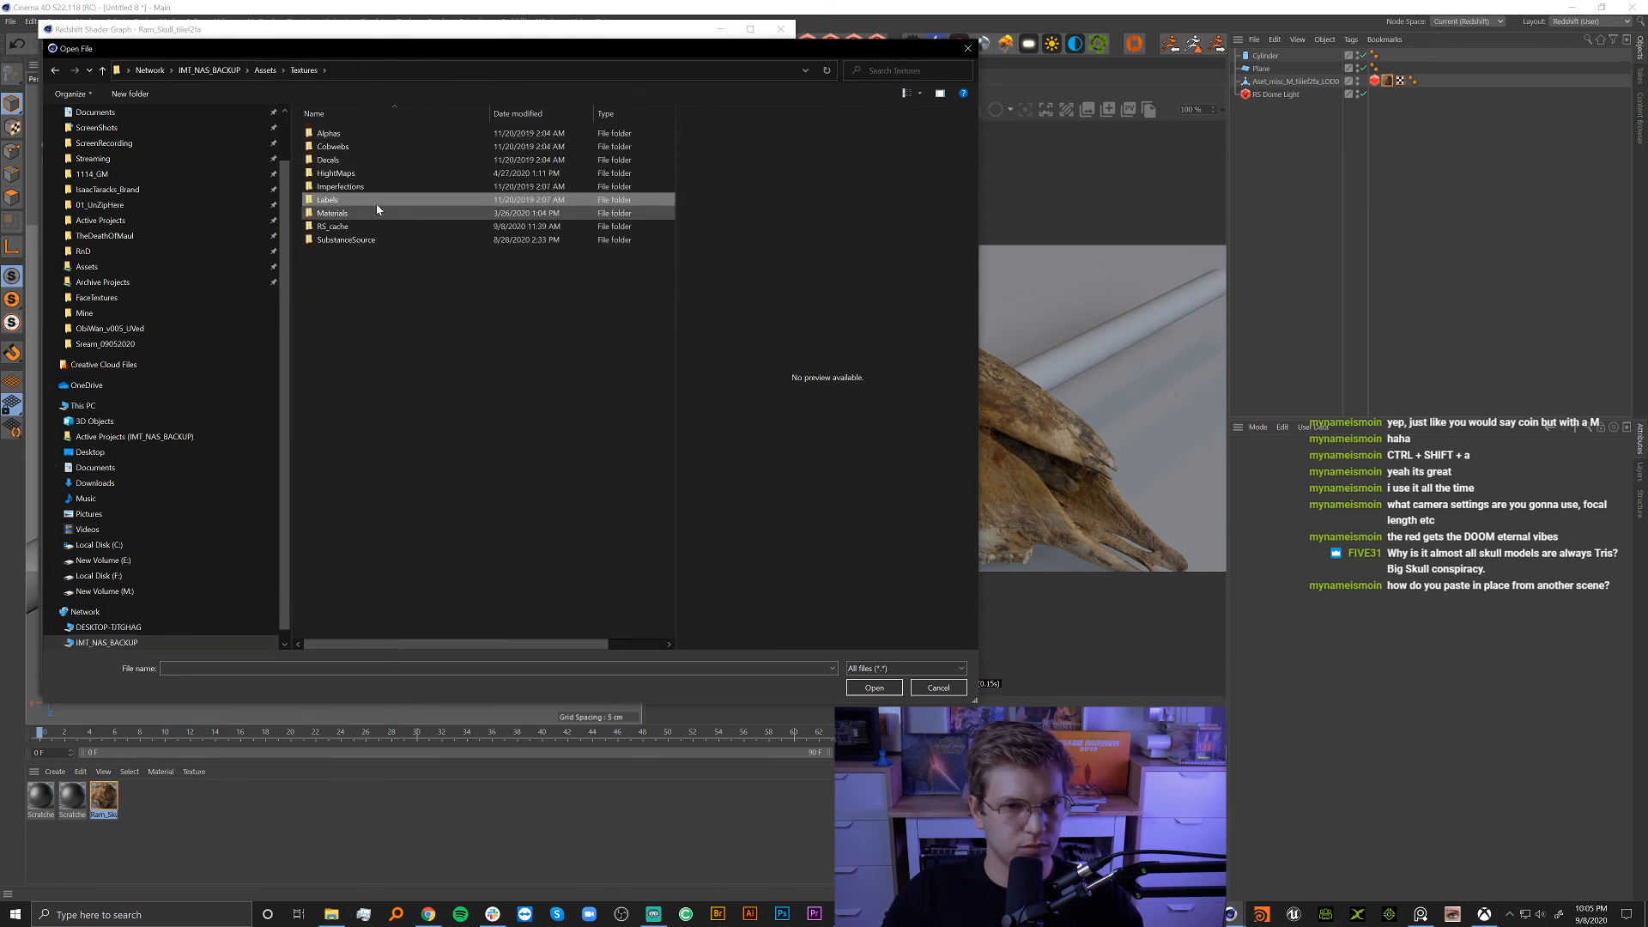
pyautogui.doubleClick(375, 186)
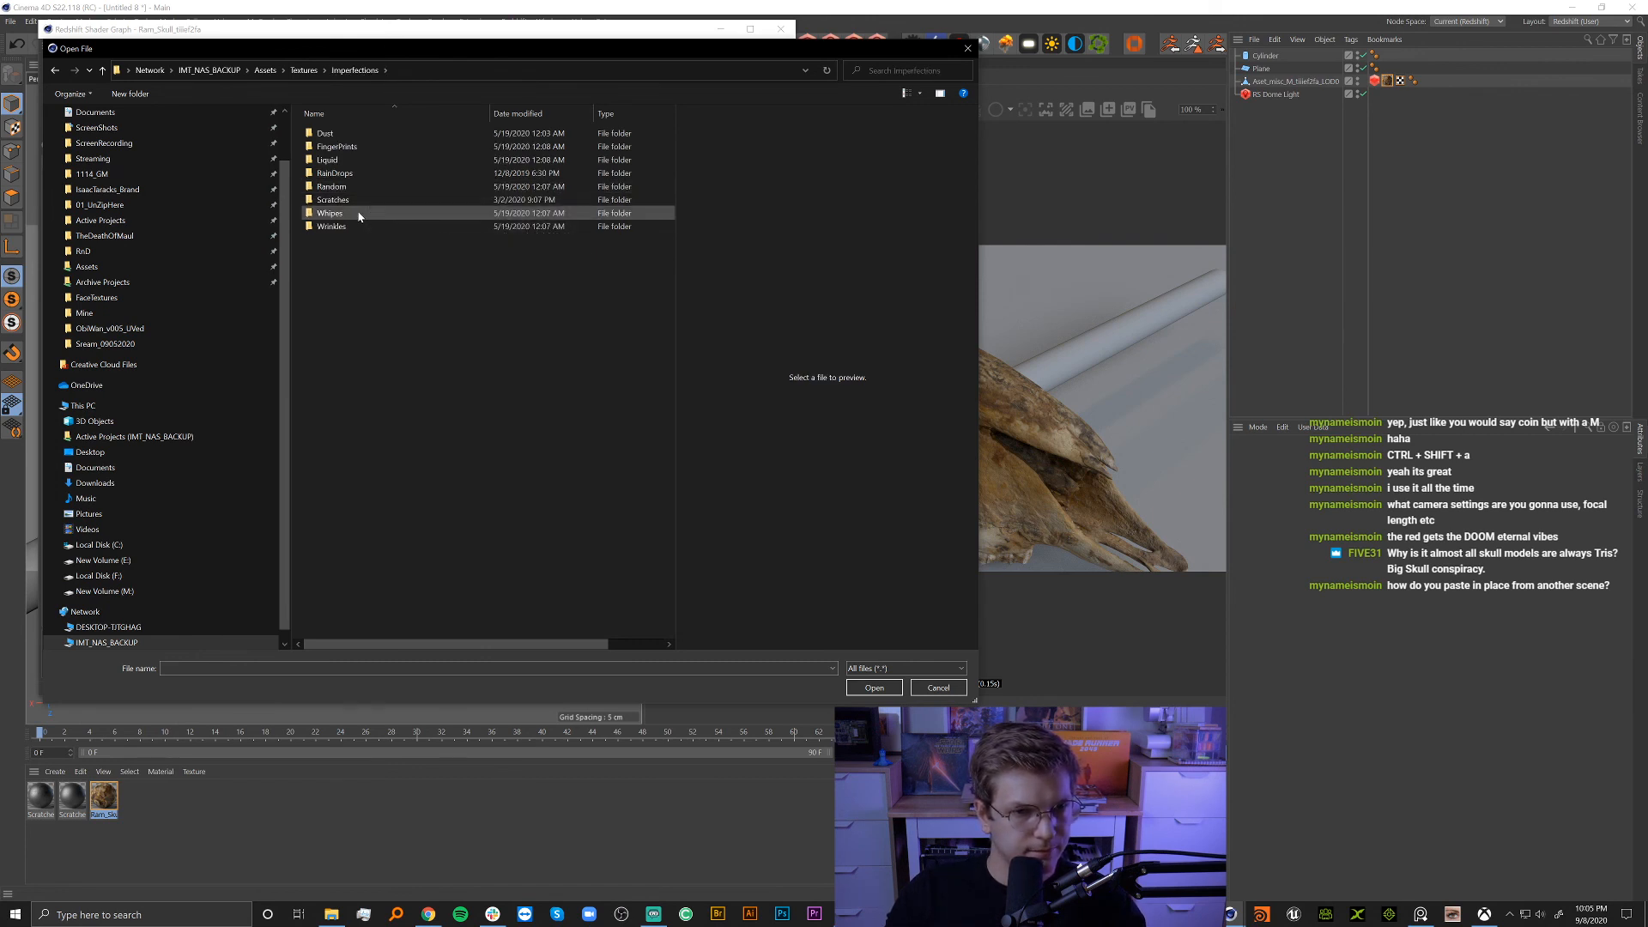
pyautogui.doubleClick(368, 134)
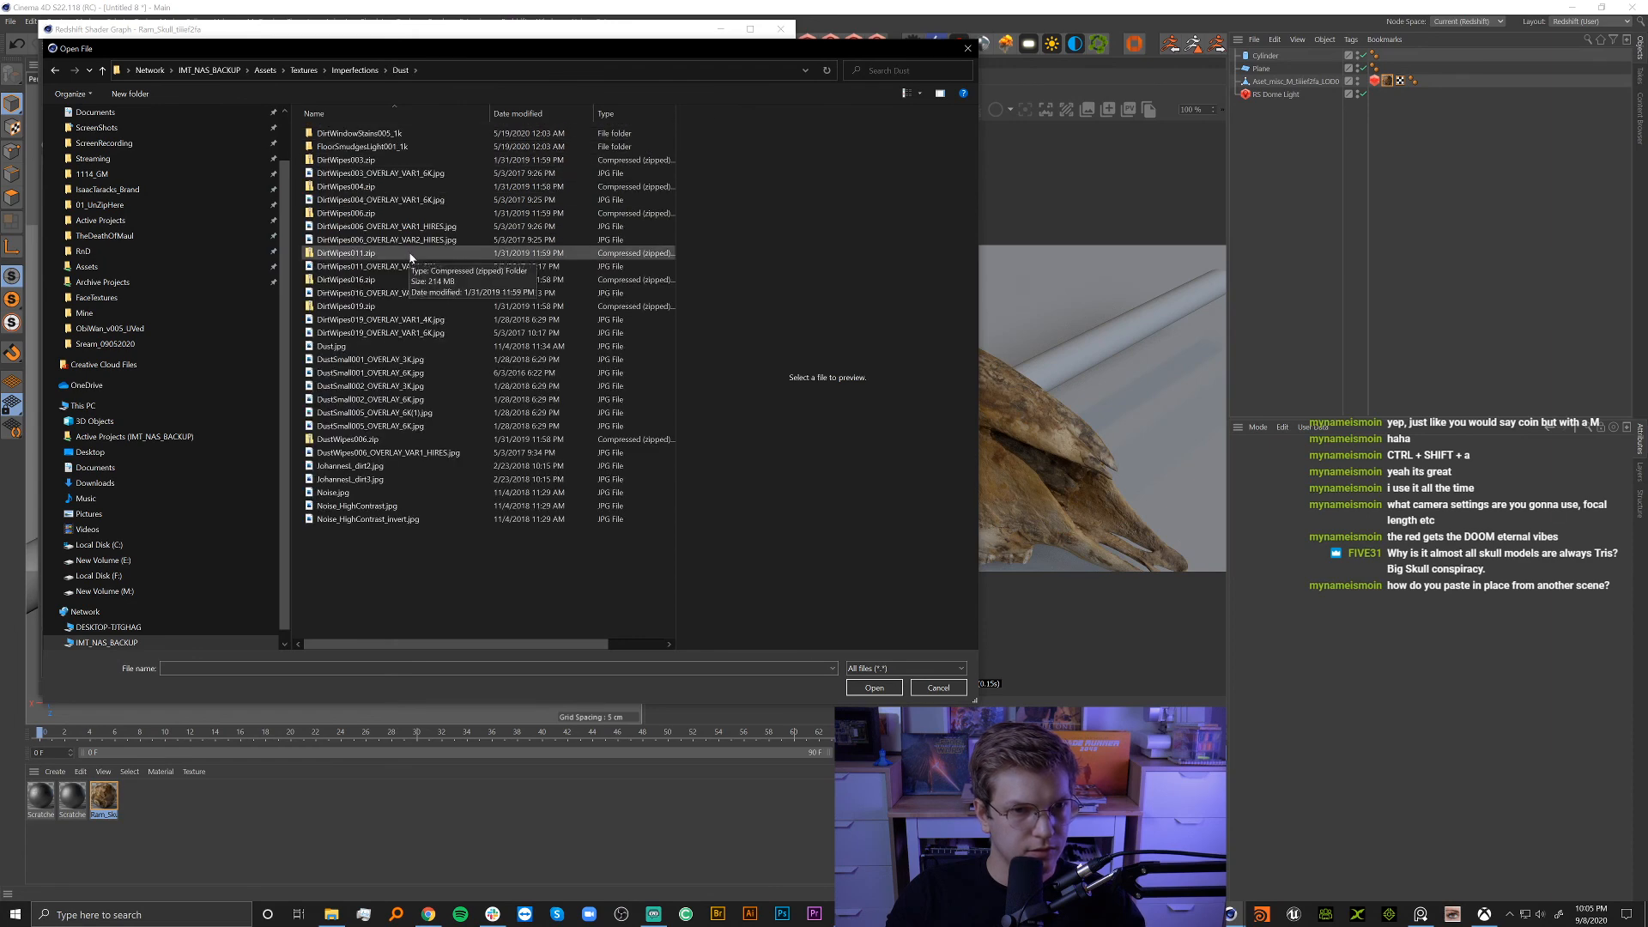
# Preview the dirt-wipe and dust overlays and load DustSmall001_OVERLAY_3K.jpg into the RS Texture node.
pyautogui.click(372, 174)
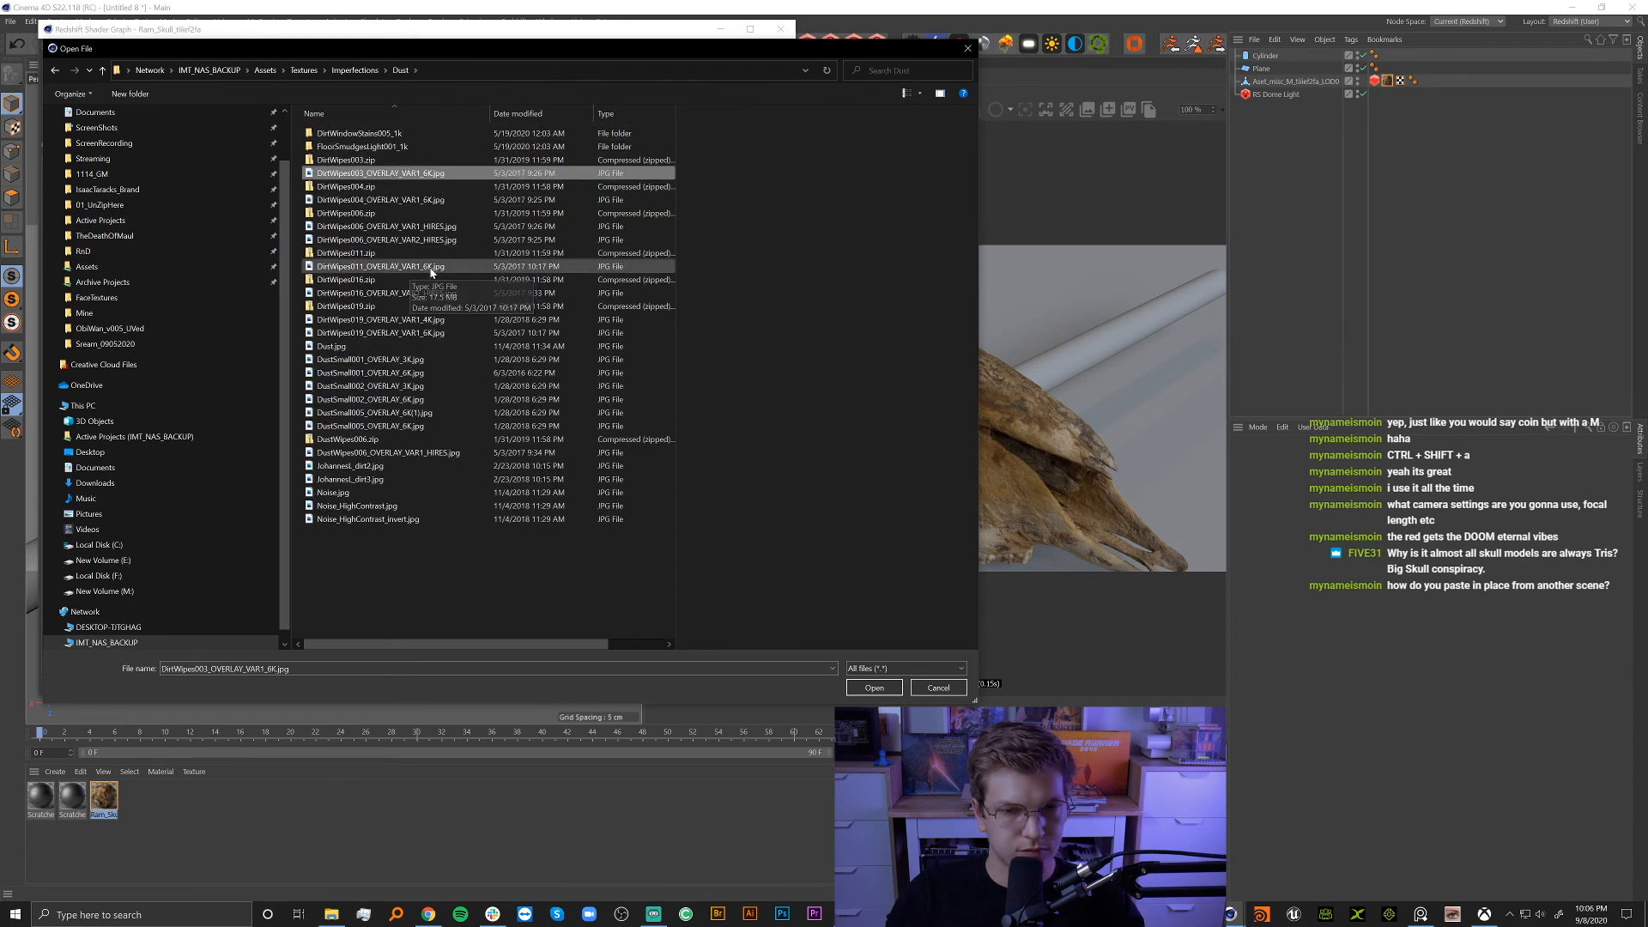
pyautogui.click(341, 227)
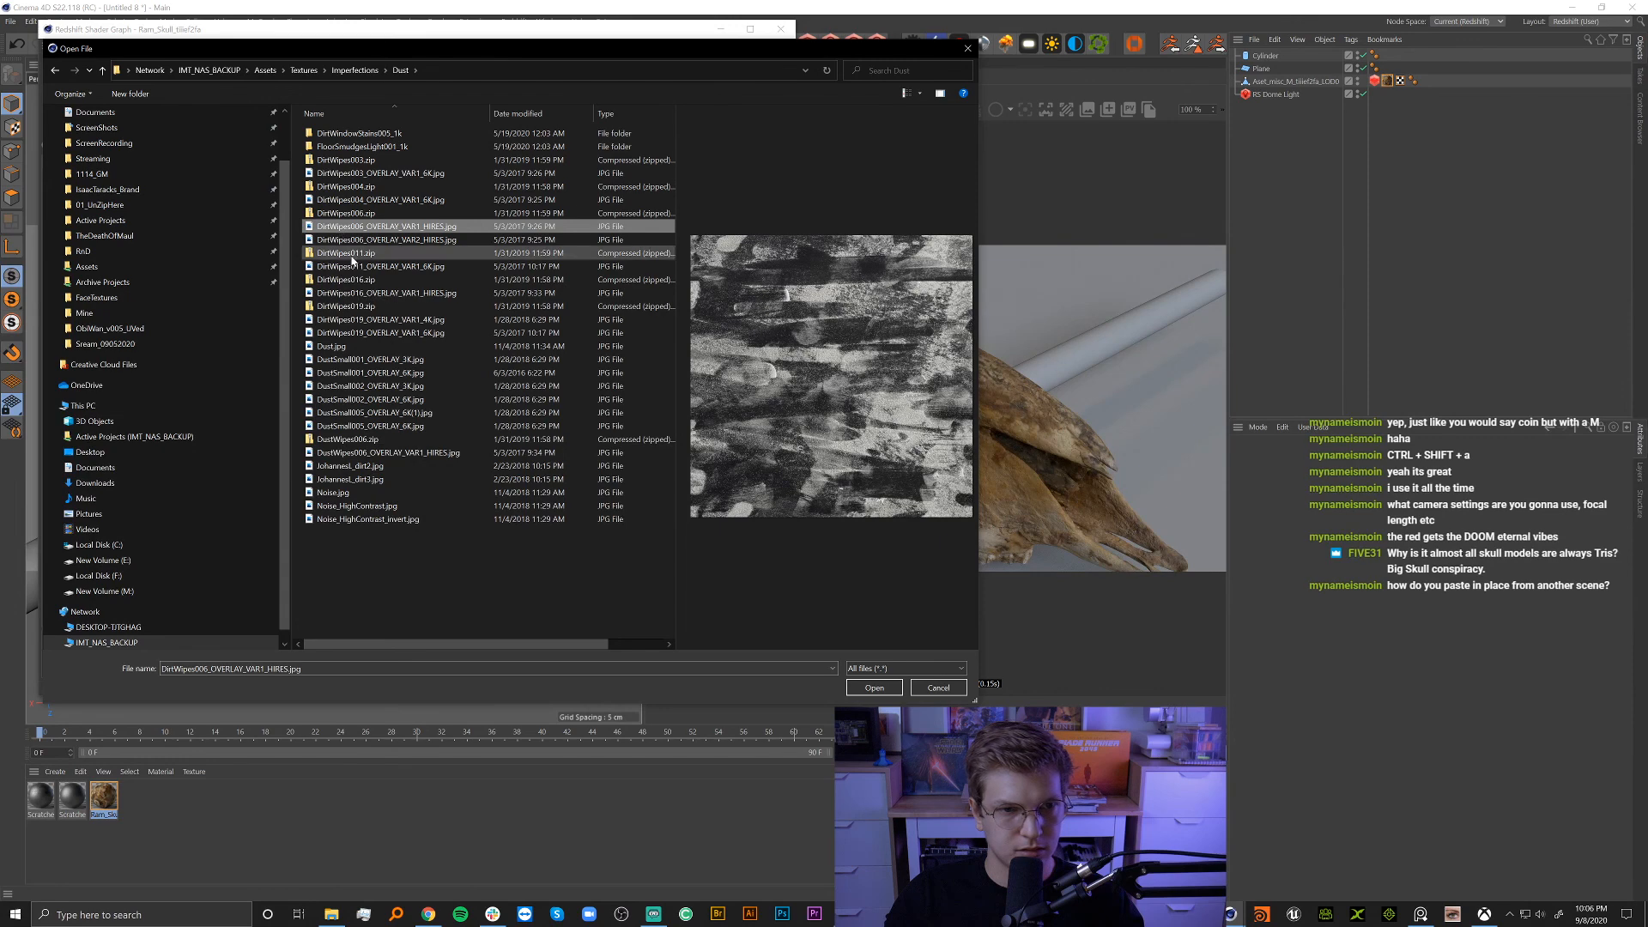
pyautogui.click(352, 242)
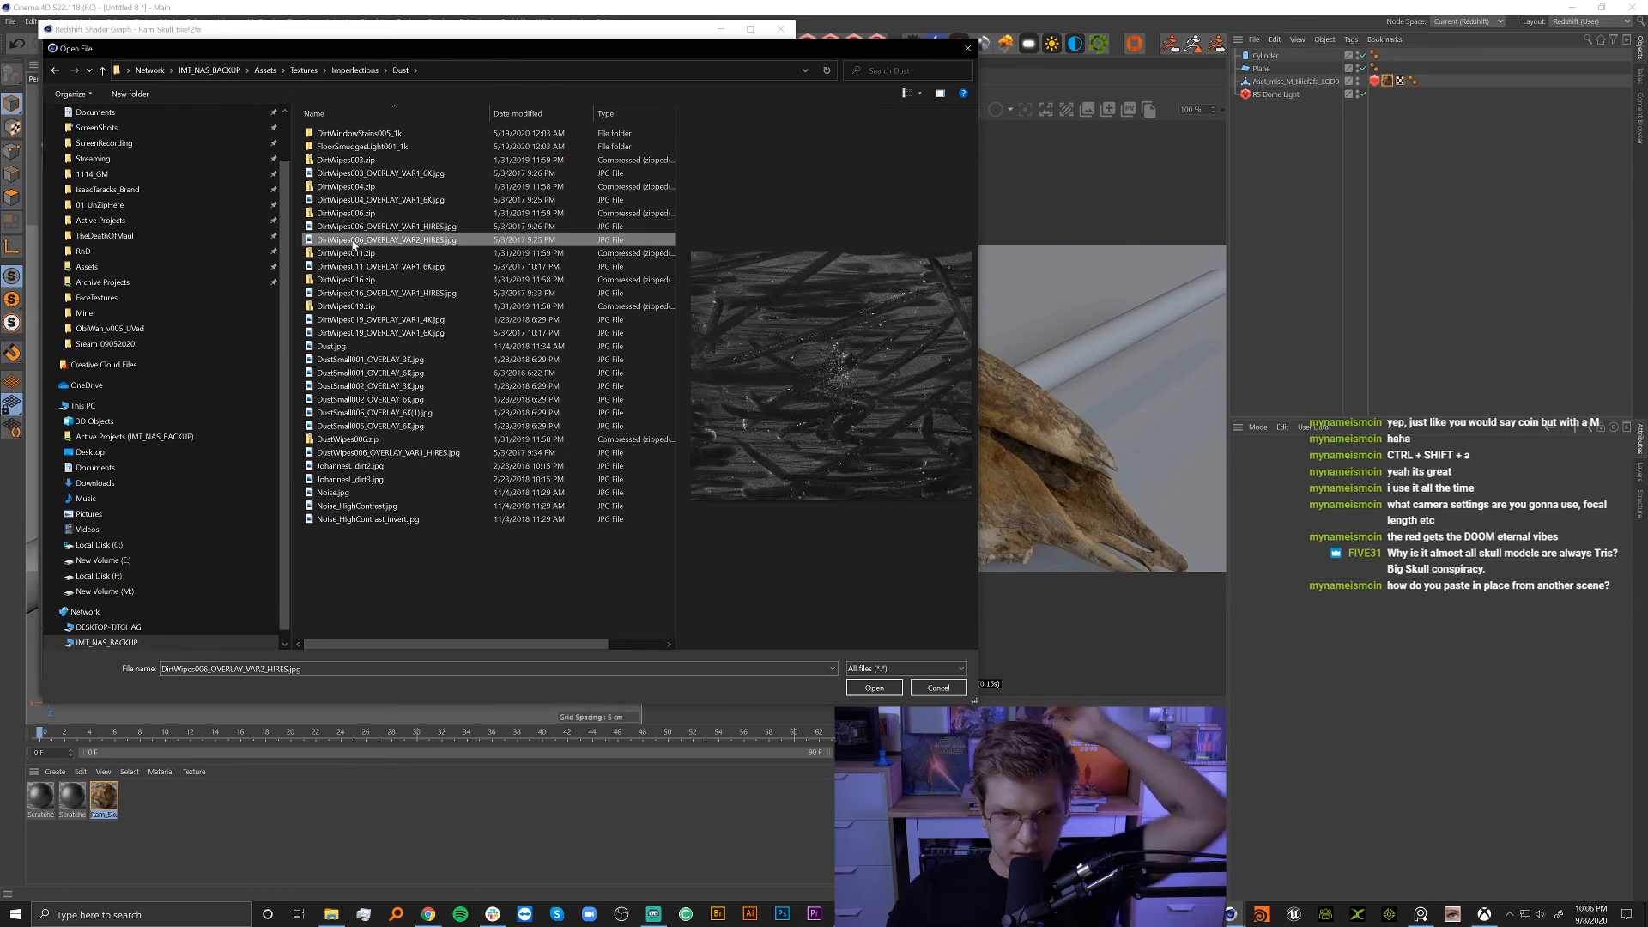
pyautogui.click(359, 348)
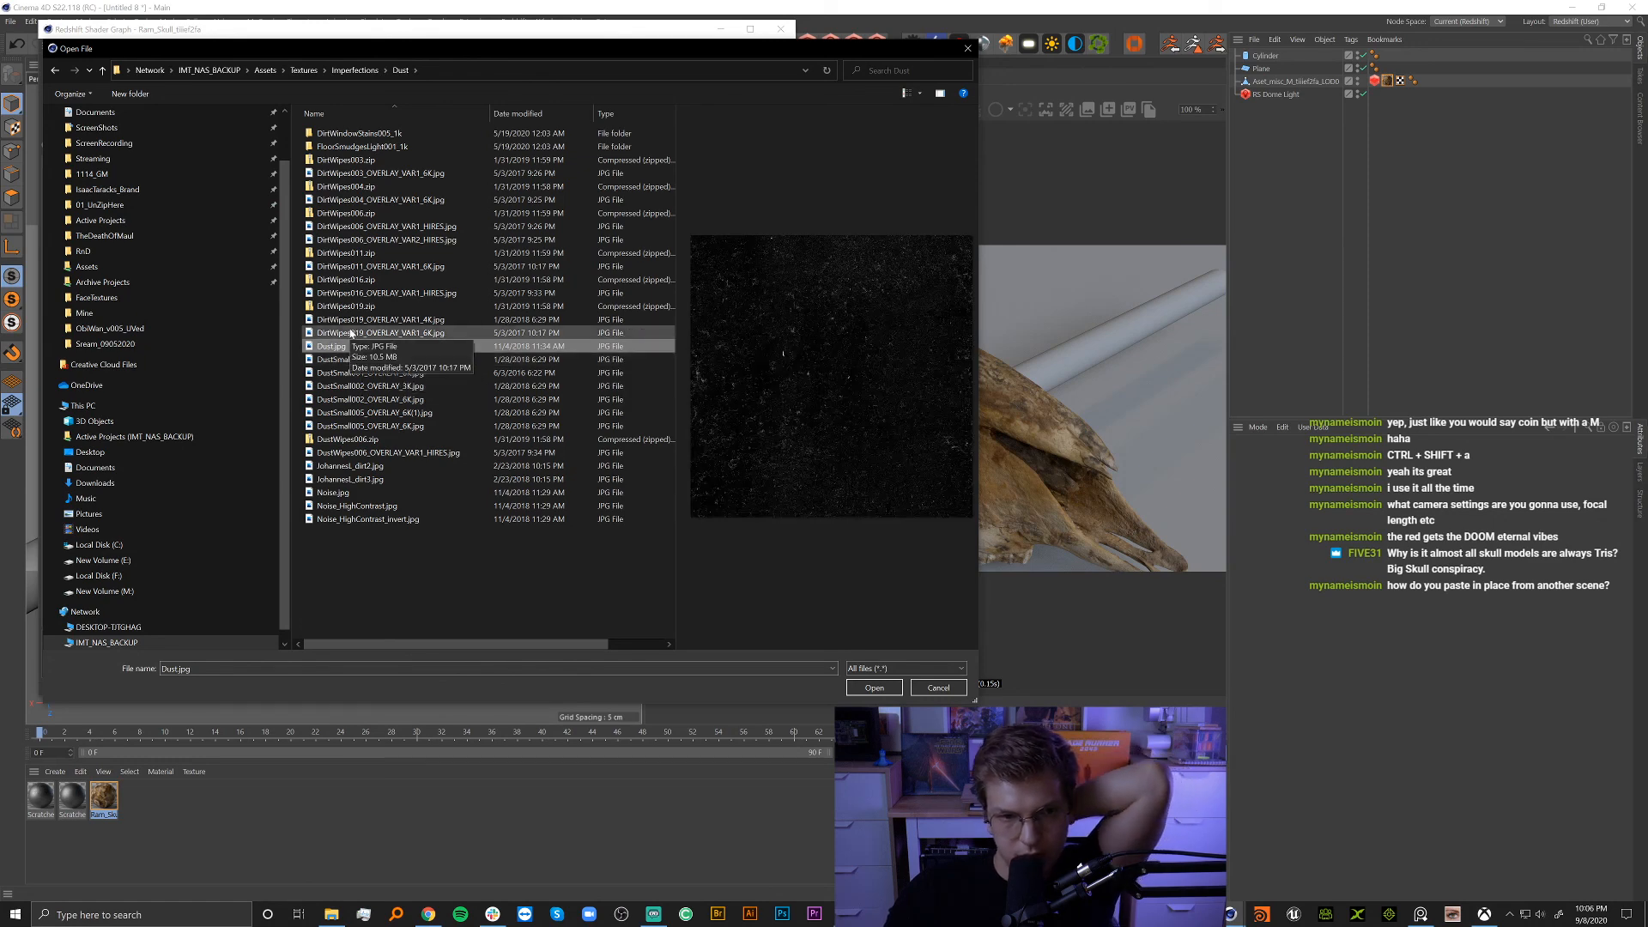
pyautogui.click(350, 333)
pyautogui.click(353, 361)
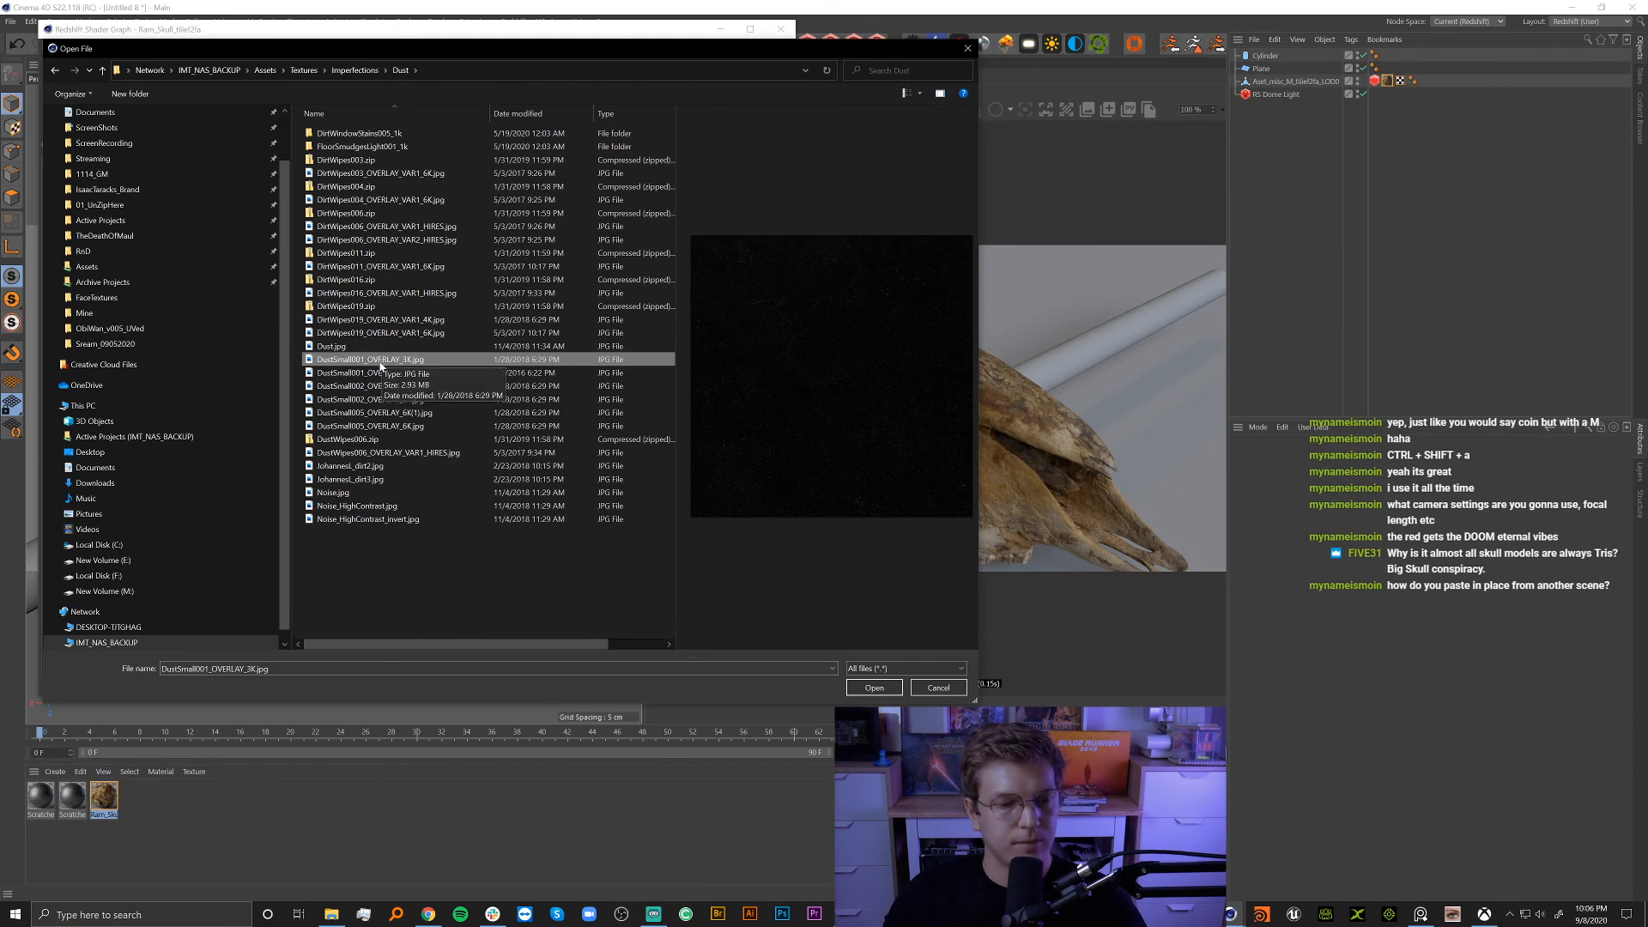
pyautogui.click(873, 689)
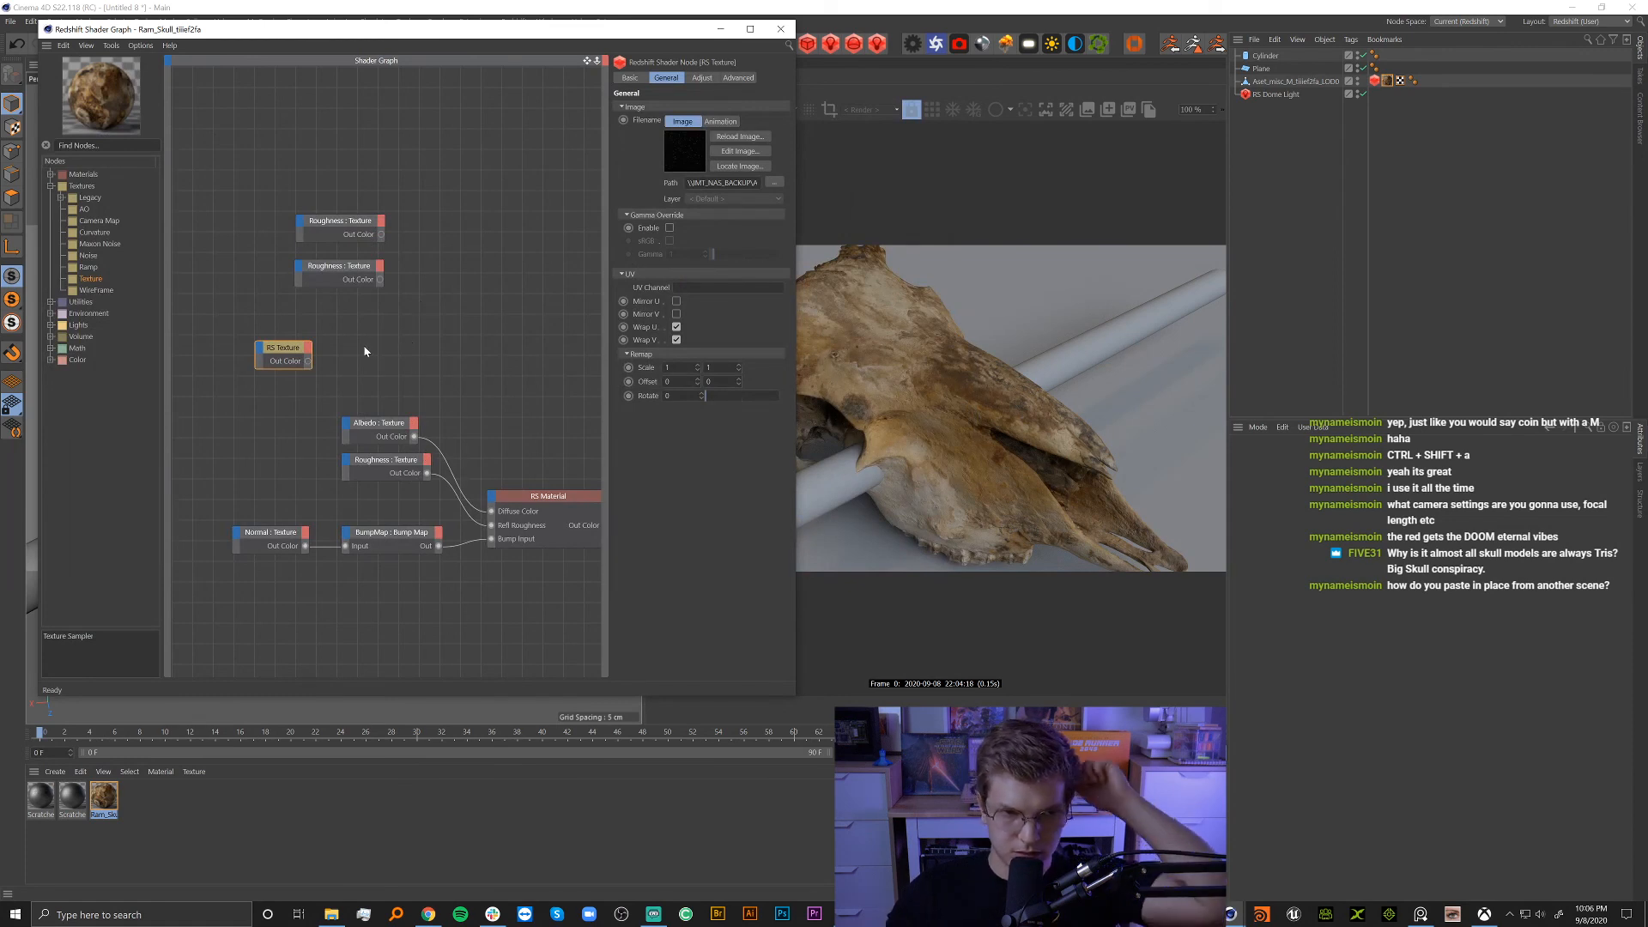
# Place the RS Texture node directly beneath the two unconnected Roughness texture nodes in the shader graph.
pyautogui.moveTo(284, 354); pyautogui.dragTo(336, 322)
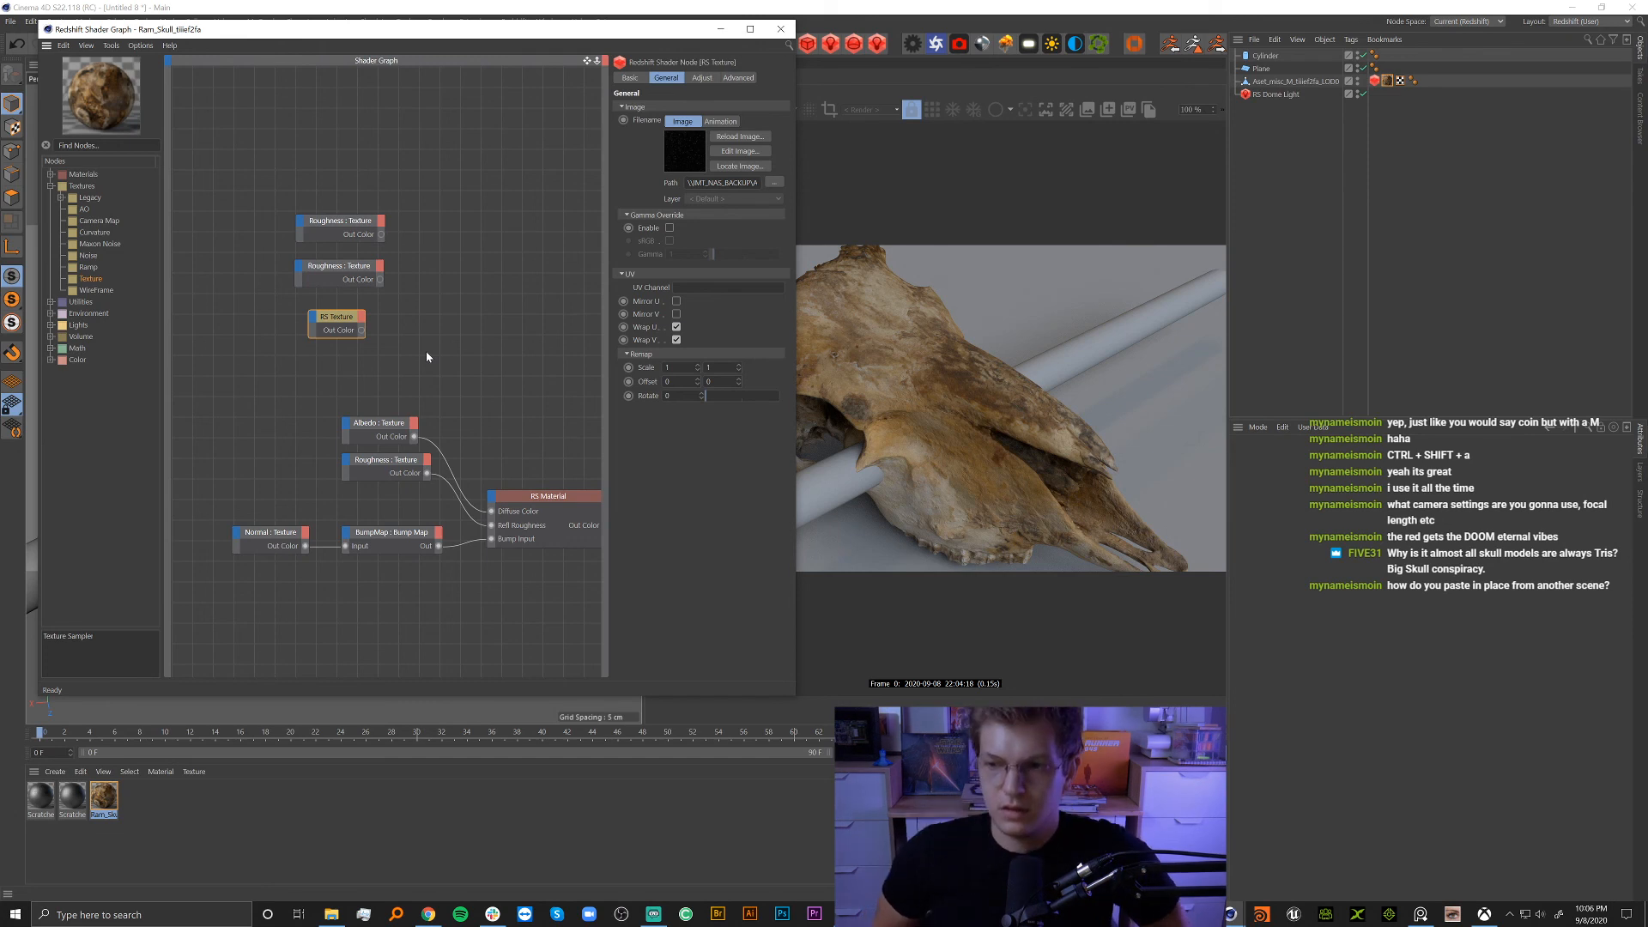
pyautogui.click(465, 370)
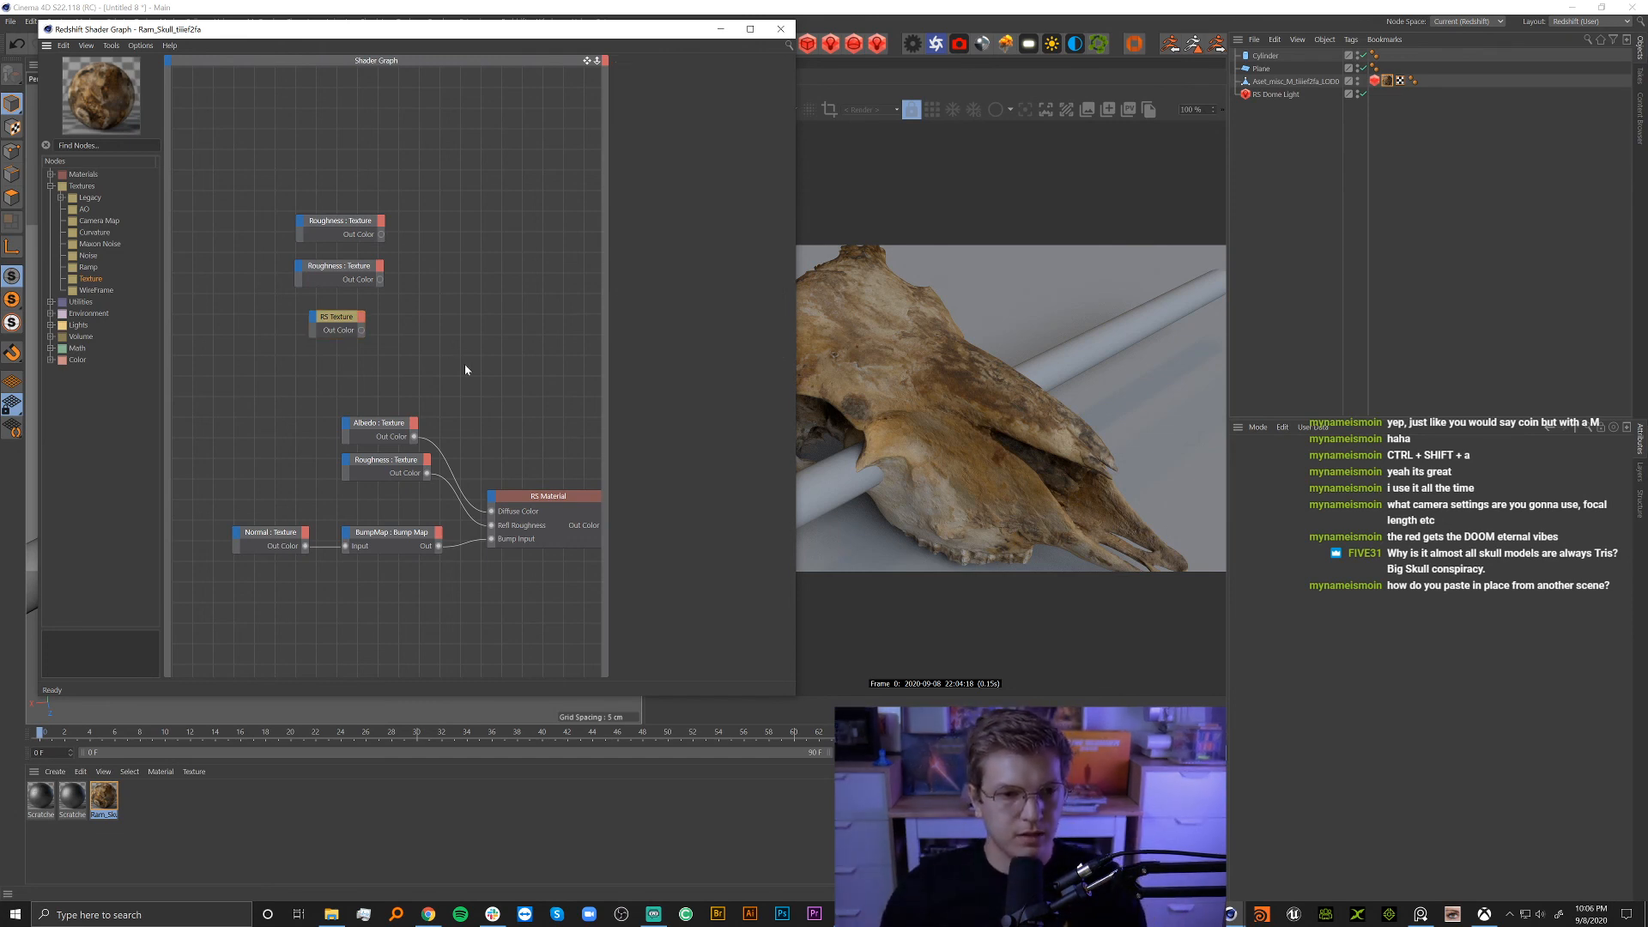
pyautogui.moveTo(418, 182); pyautogui.dragTo(464, 229)
# Disconnect the Albedo texture from the RS Material's diffuse color and start the live render preview.
pyautogui.moveTo(587, 452)
pyautogui.keyDown('alt'); pyautogui.mouseDown(button='middle')
pyautogui.moveTo(424, 400)
pyautogui.moveTo(472, 360)
pyautogui.mouseUp(button='middle'); pyautogui.keyUp('alt')
pyautogui.click(266, 342)
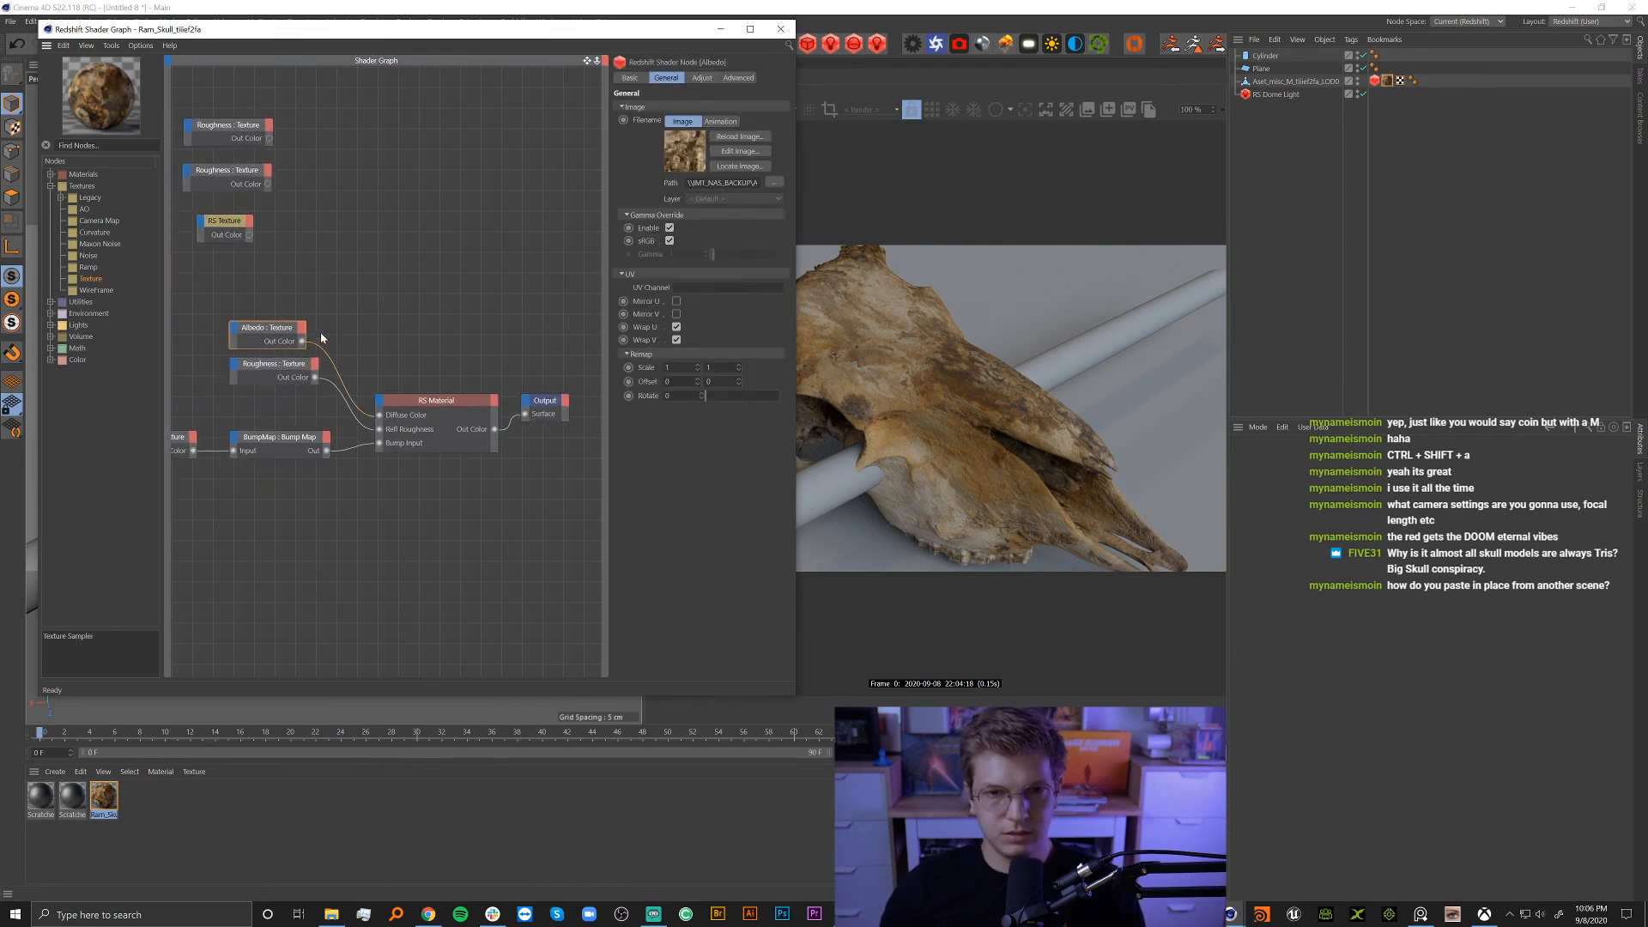
pyautogui.click(346, 386)
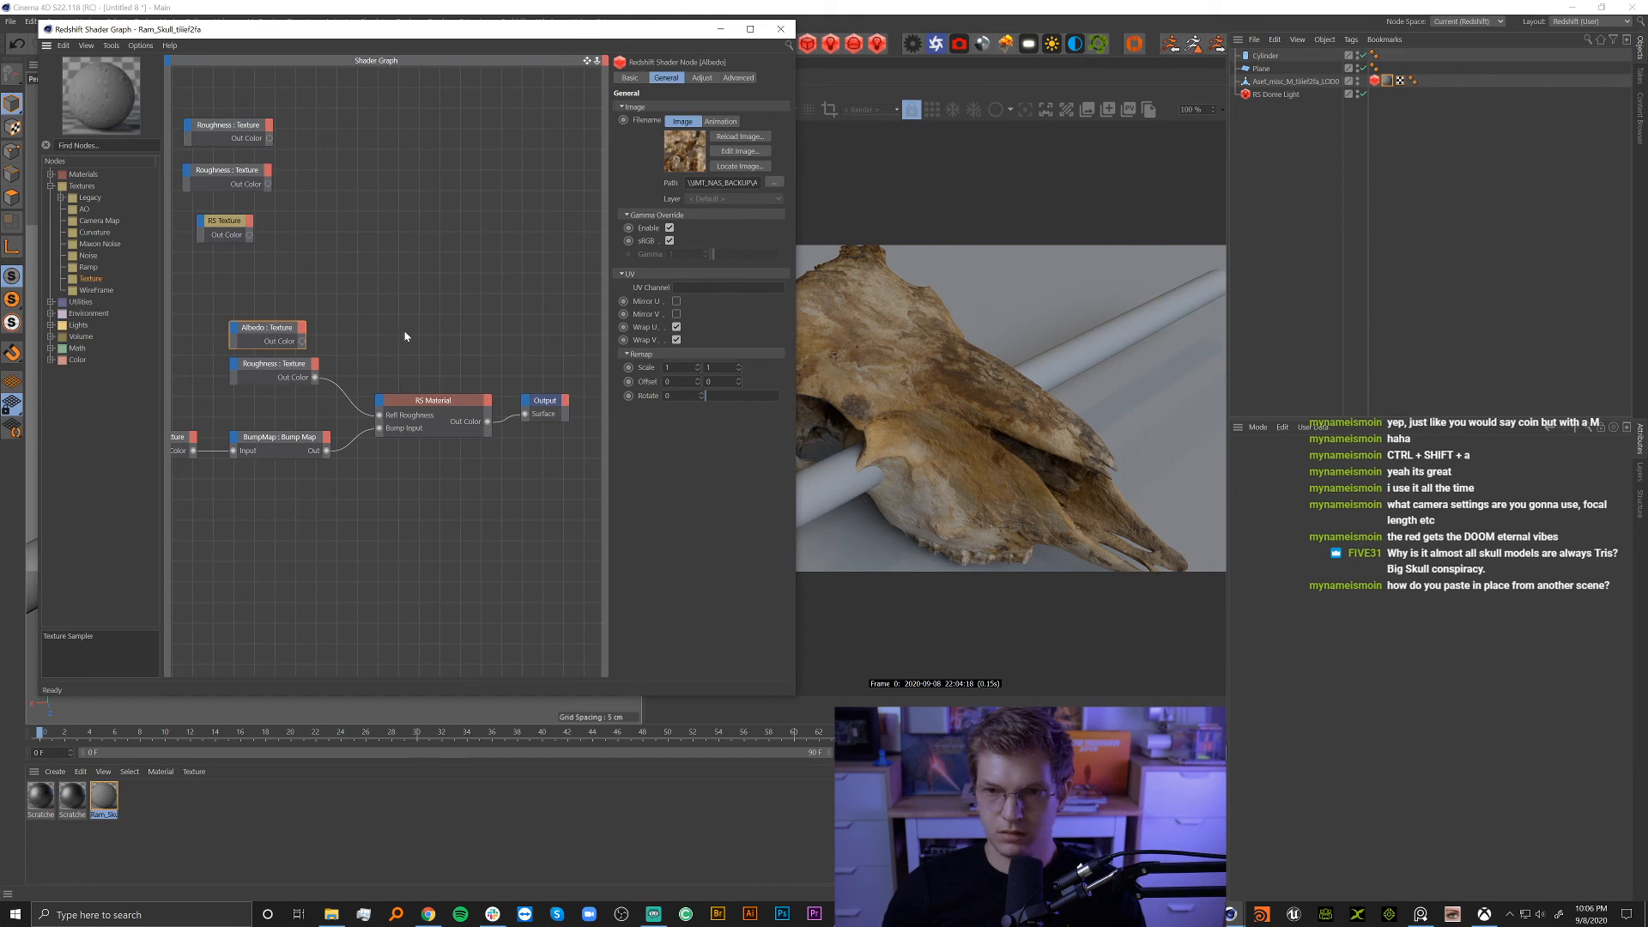
pyautogui.moveTo(541, 29); pyautogui.dragTo(350, 104)
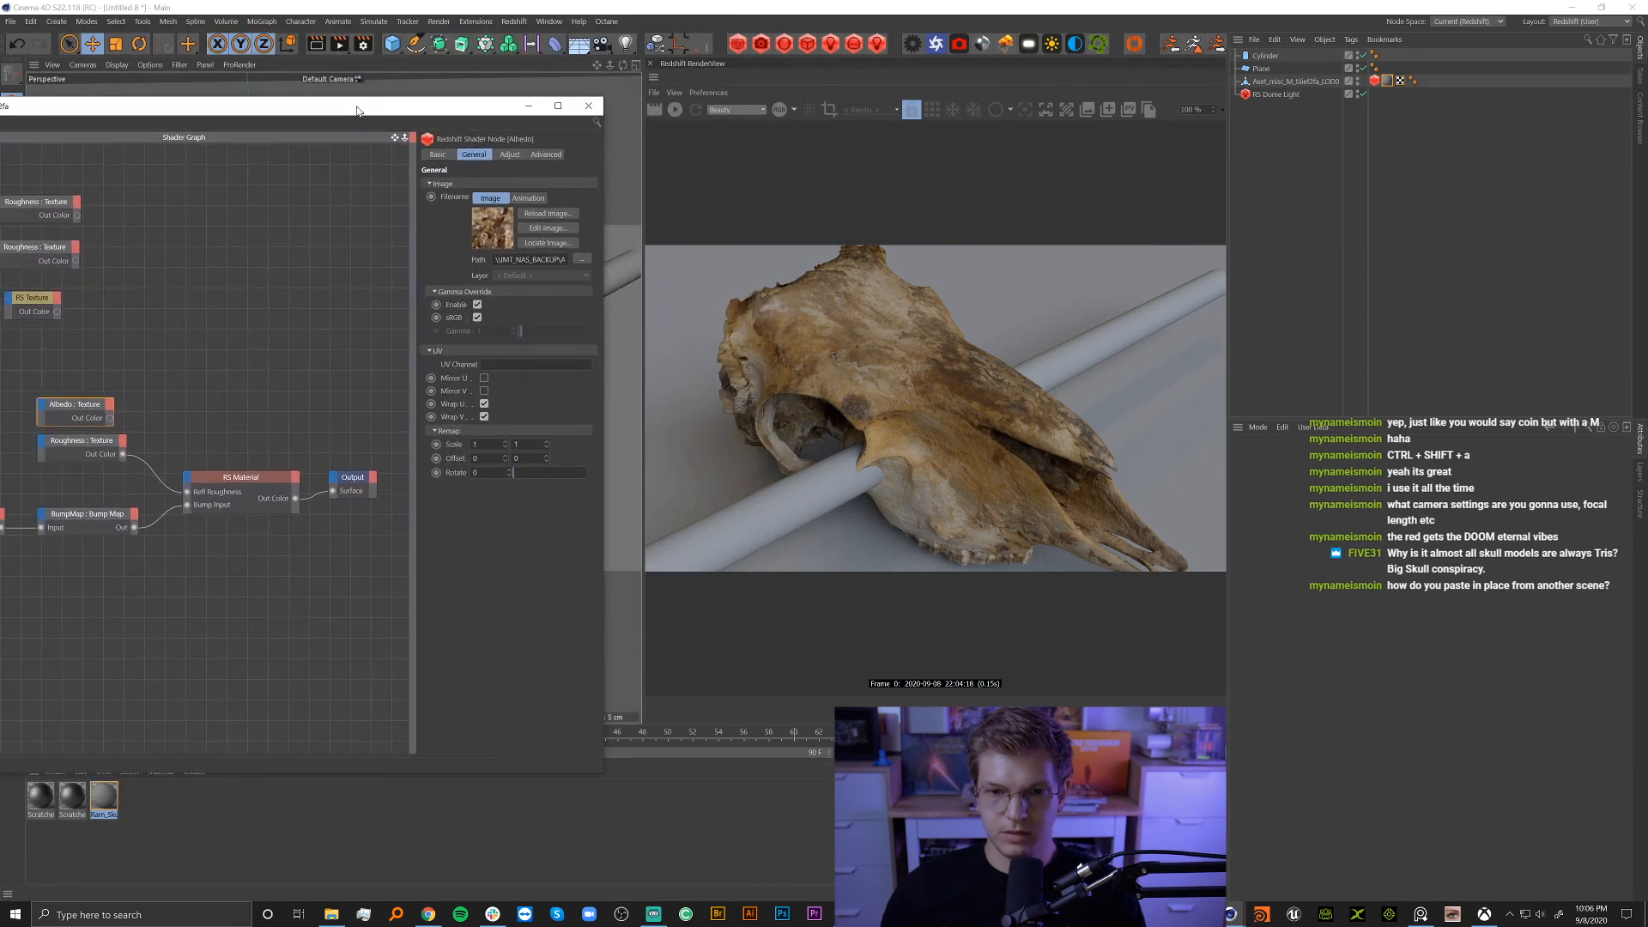
pyautogui.click(675, 110)
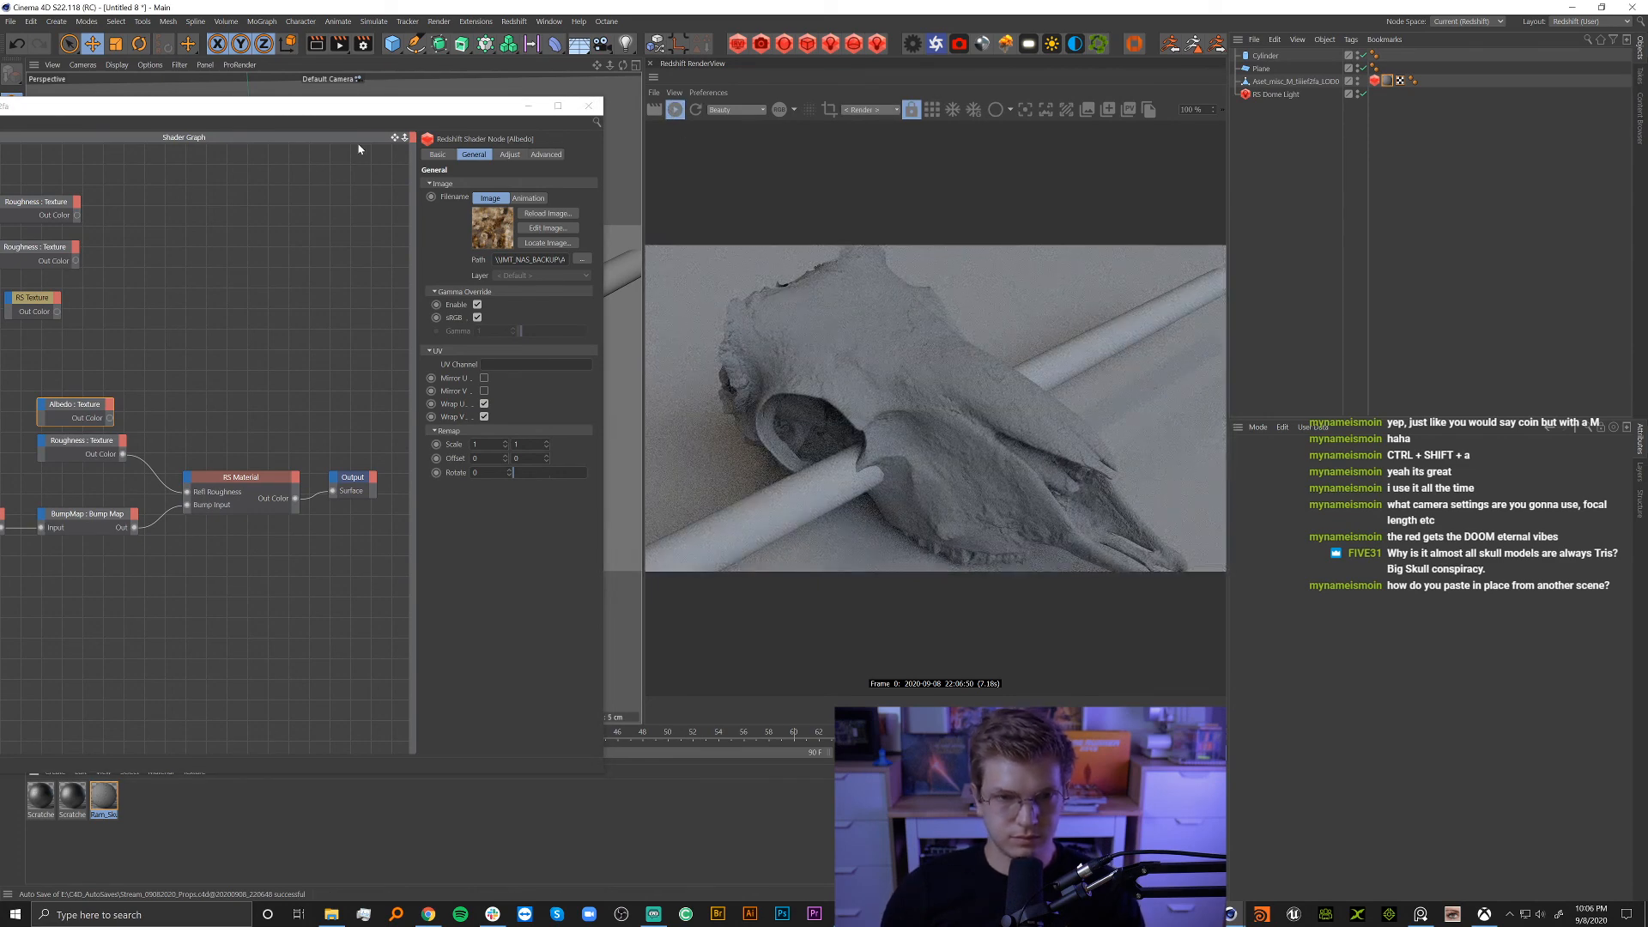
# Switch the RS Material's reflection Fresnel type to IOR and set the IOR to 1.41.
pyautogui.moveTo(323, 109); pyautogui.dragTo(383, 49)
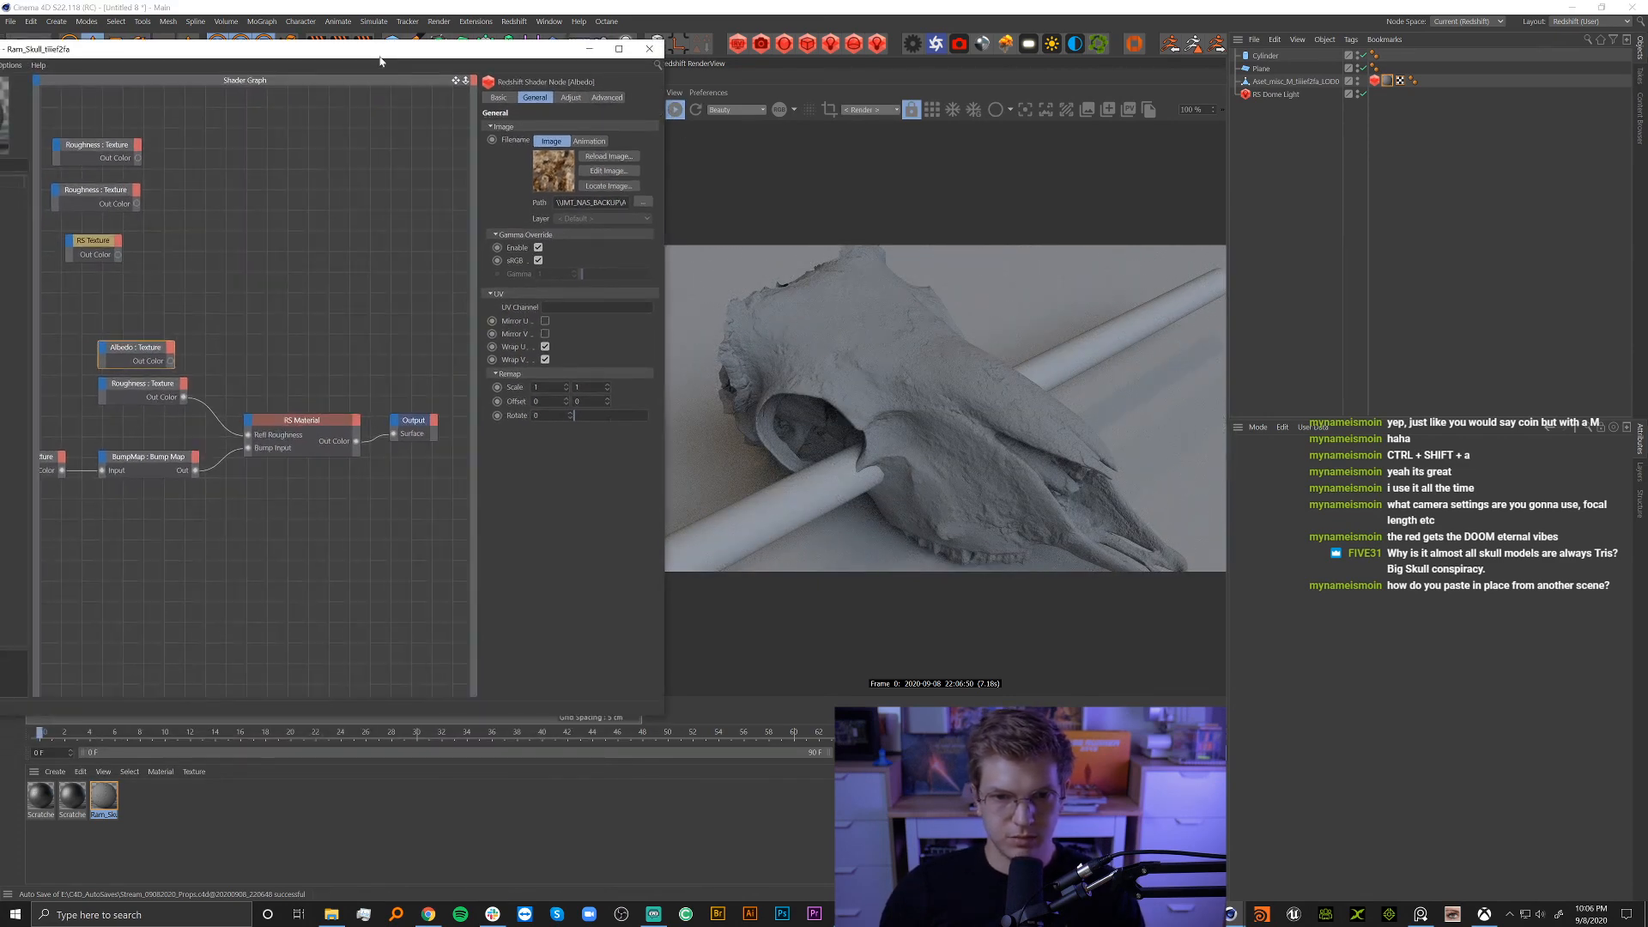
pyautogui.moveTo(304, 331); pyautogui.dragTo(291, 361)
pyautogui.click(300, 429)
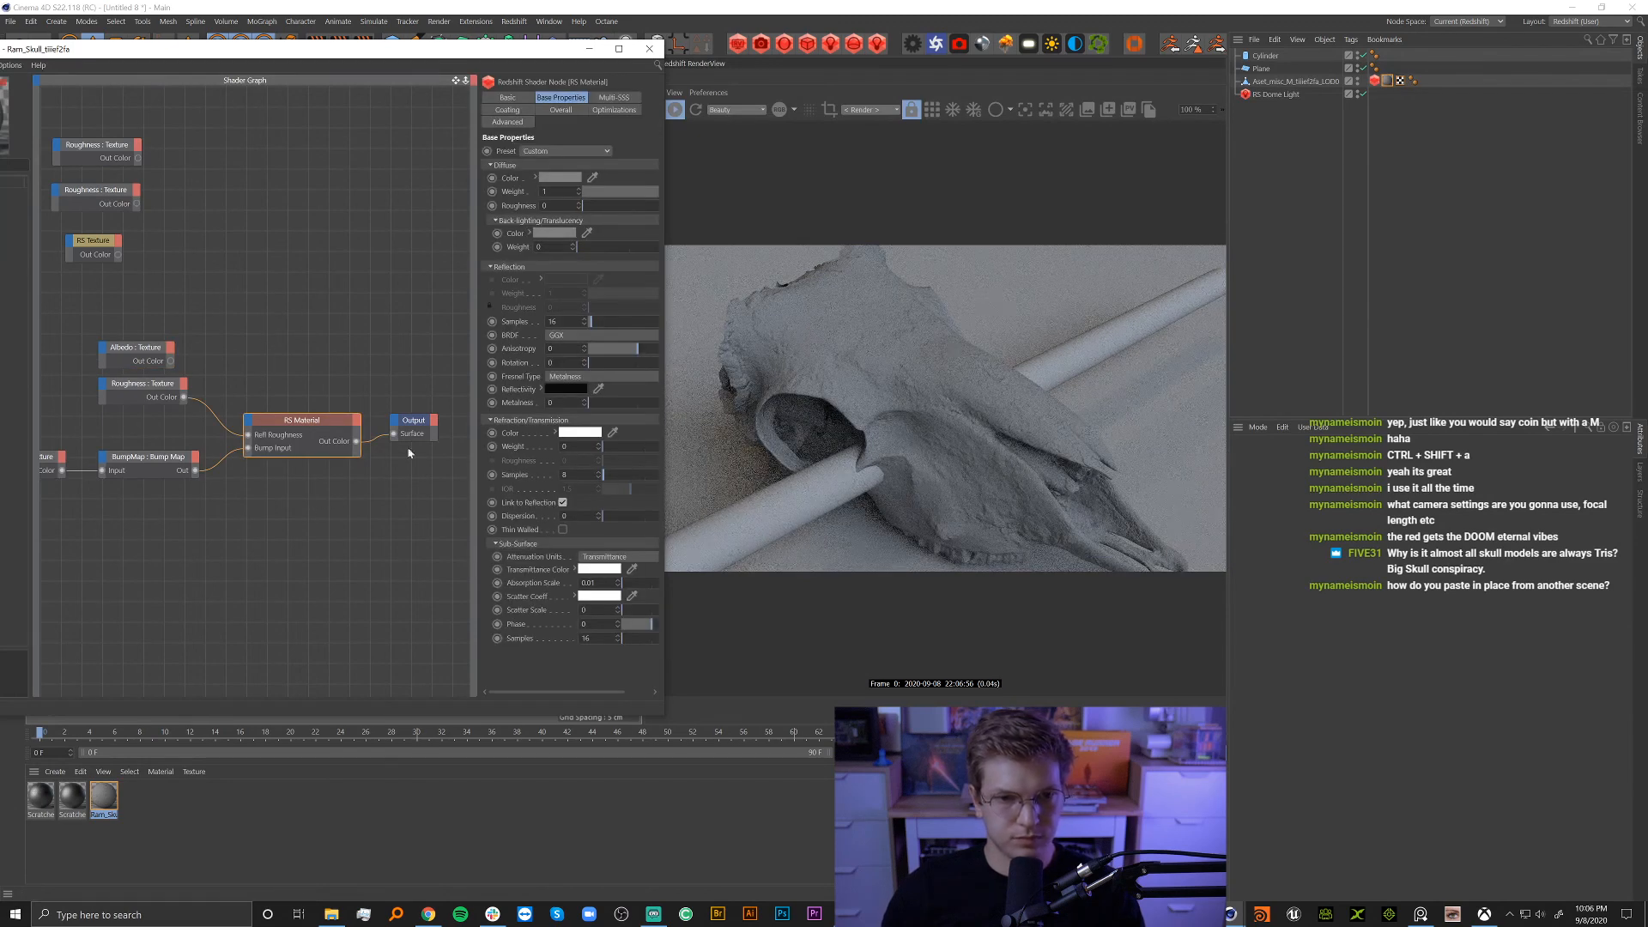
pyautogui.moveTo(474, 334); pyautogui.dragTo(420, 338)
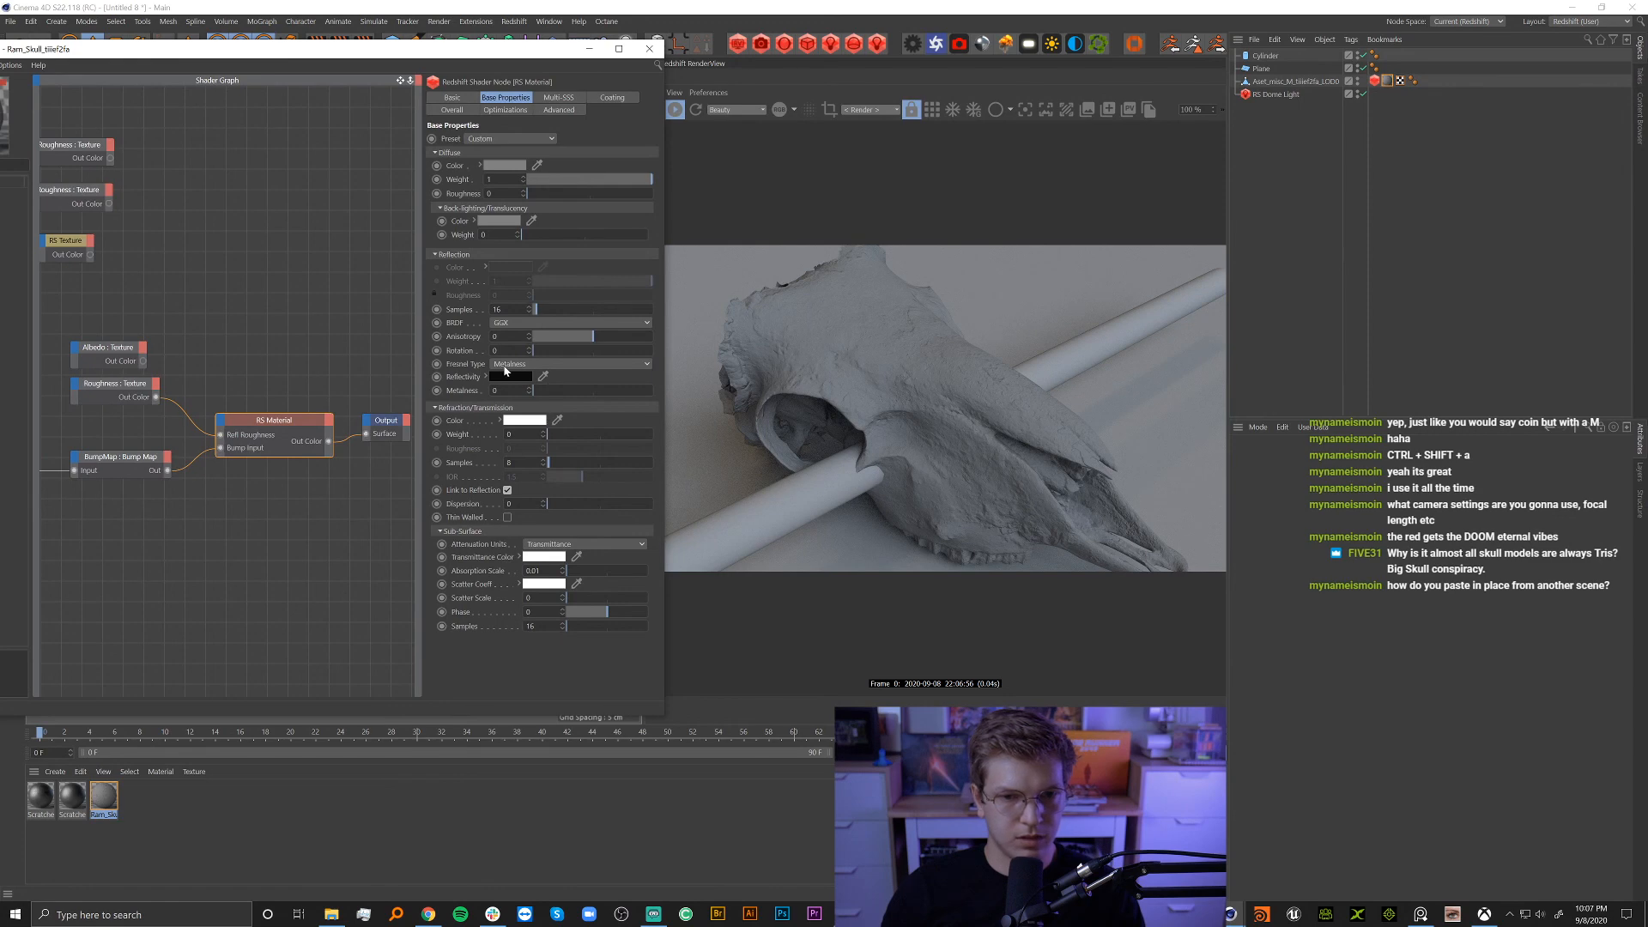
pyautogui.click(504, 368)
pyautogui.click(536, 385)
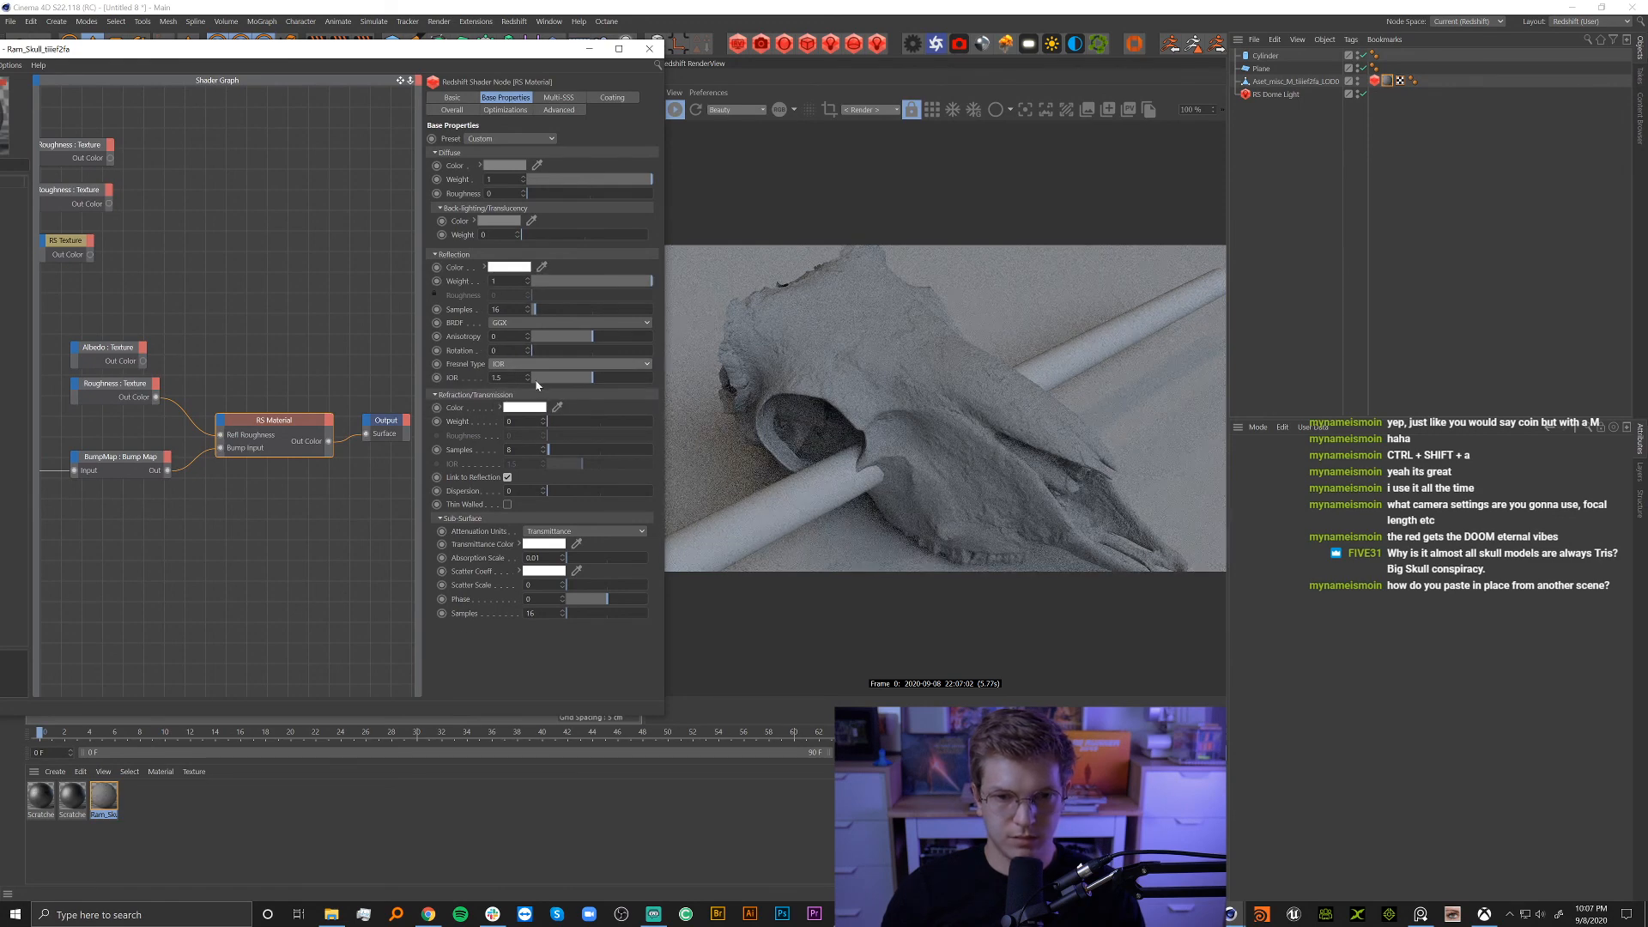
pyautogui.moveTo(527, 378); pyautogui.dragTo(527, 388)
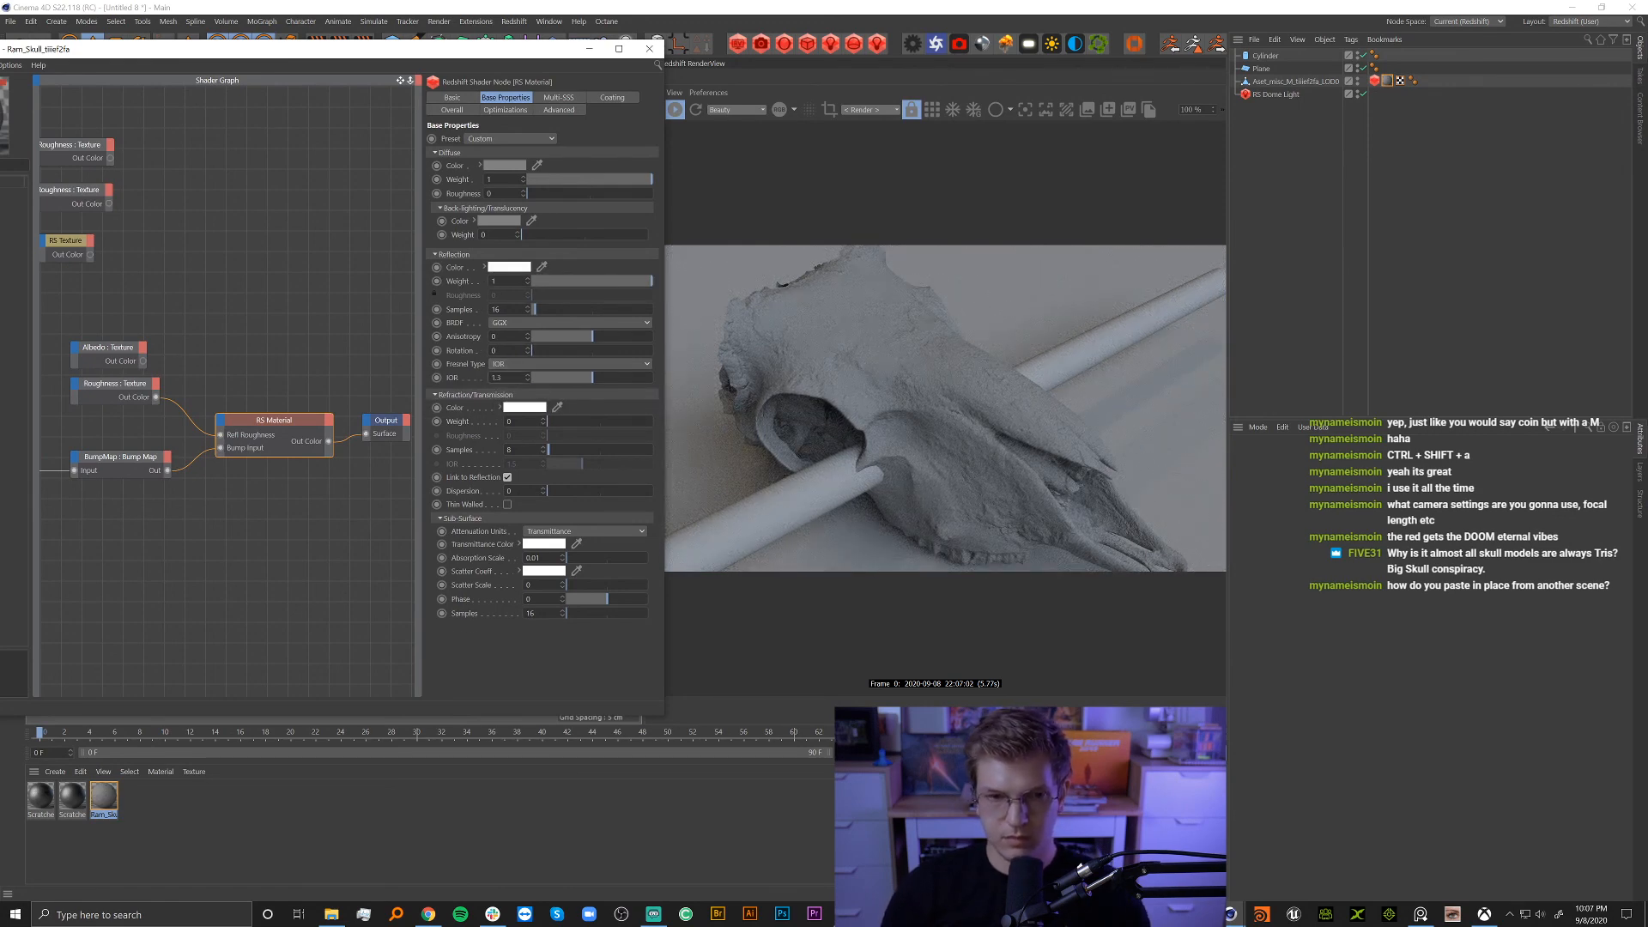
pyautogui.moveTo(527, 388); pyautogui.dragTo(527, 382)
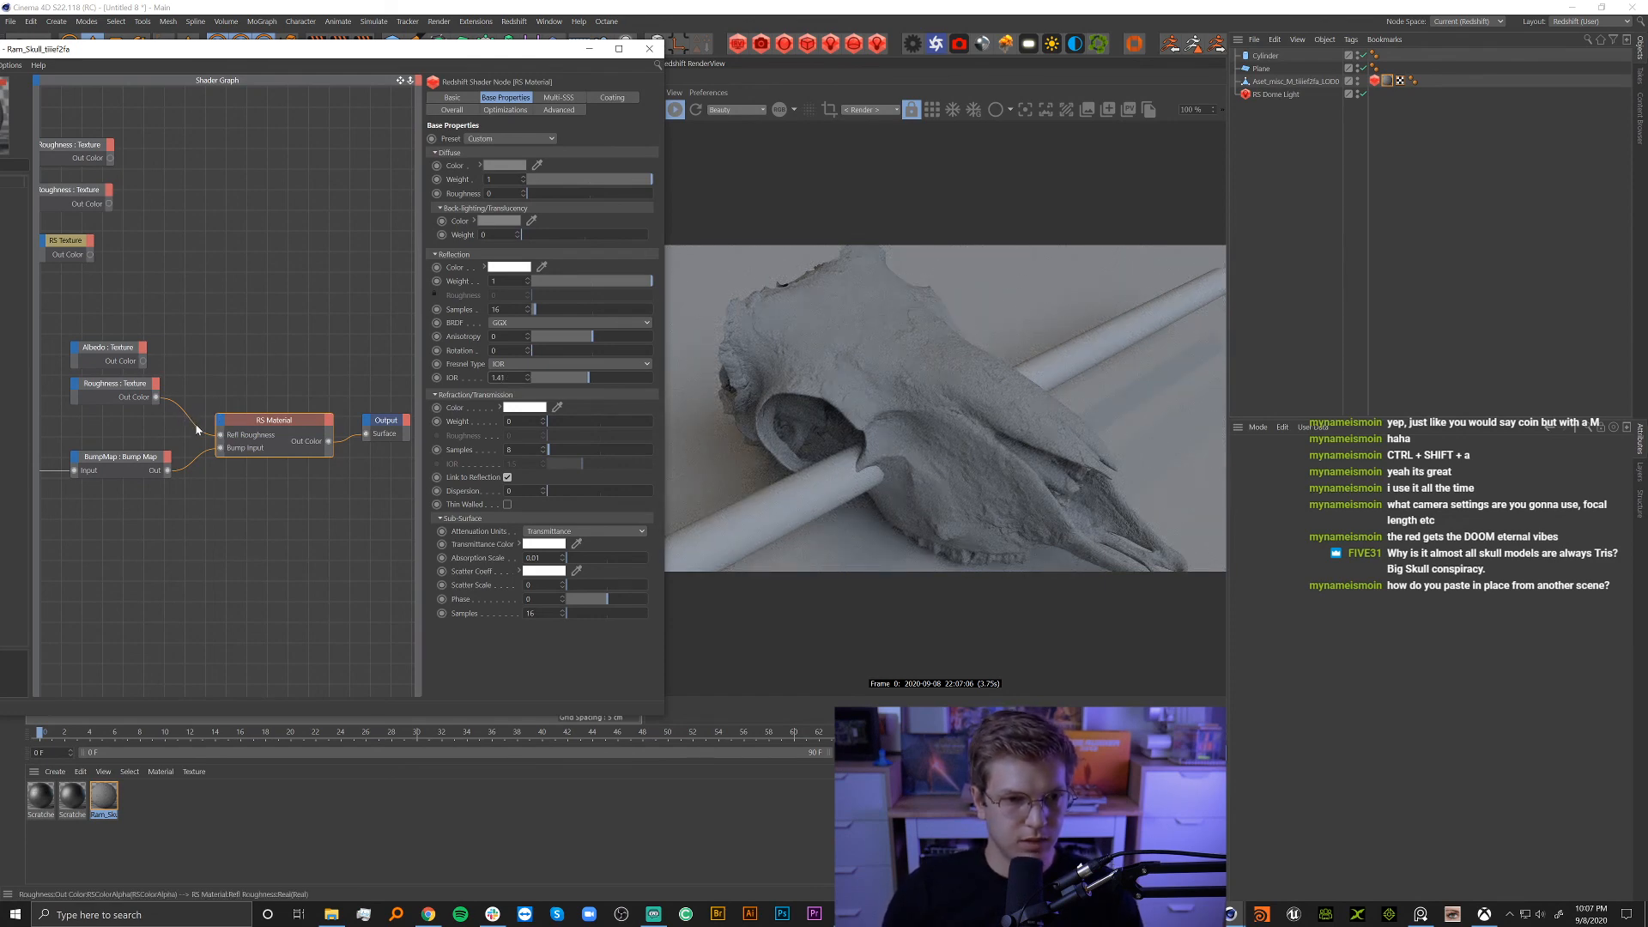
# Disconnect the Roughness texture from the RS Material and set its refraction weight to 1.
pyautogui.click(196, 429)
pyautogui.press('Delete')
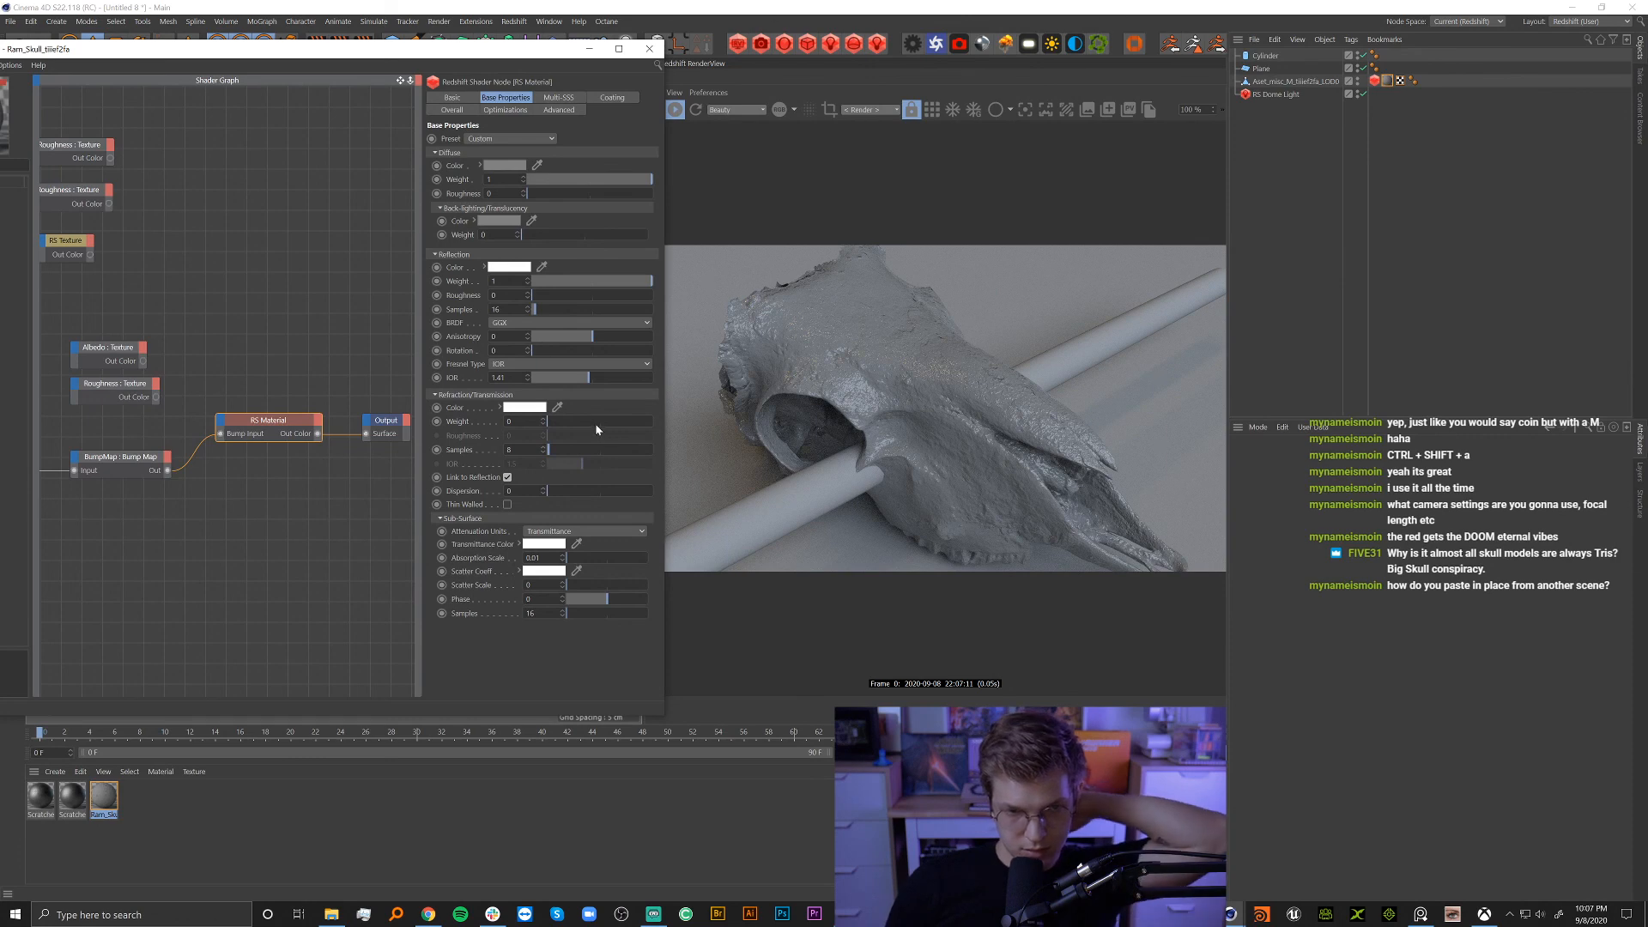
pyautogui.moveTo(595, 424); pyautogui.dragTo(688, 430)
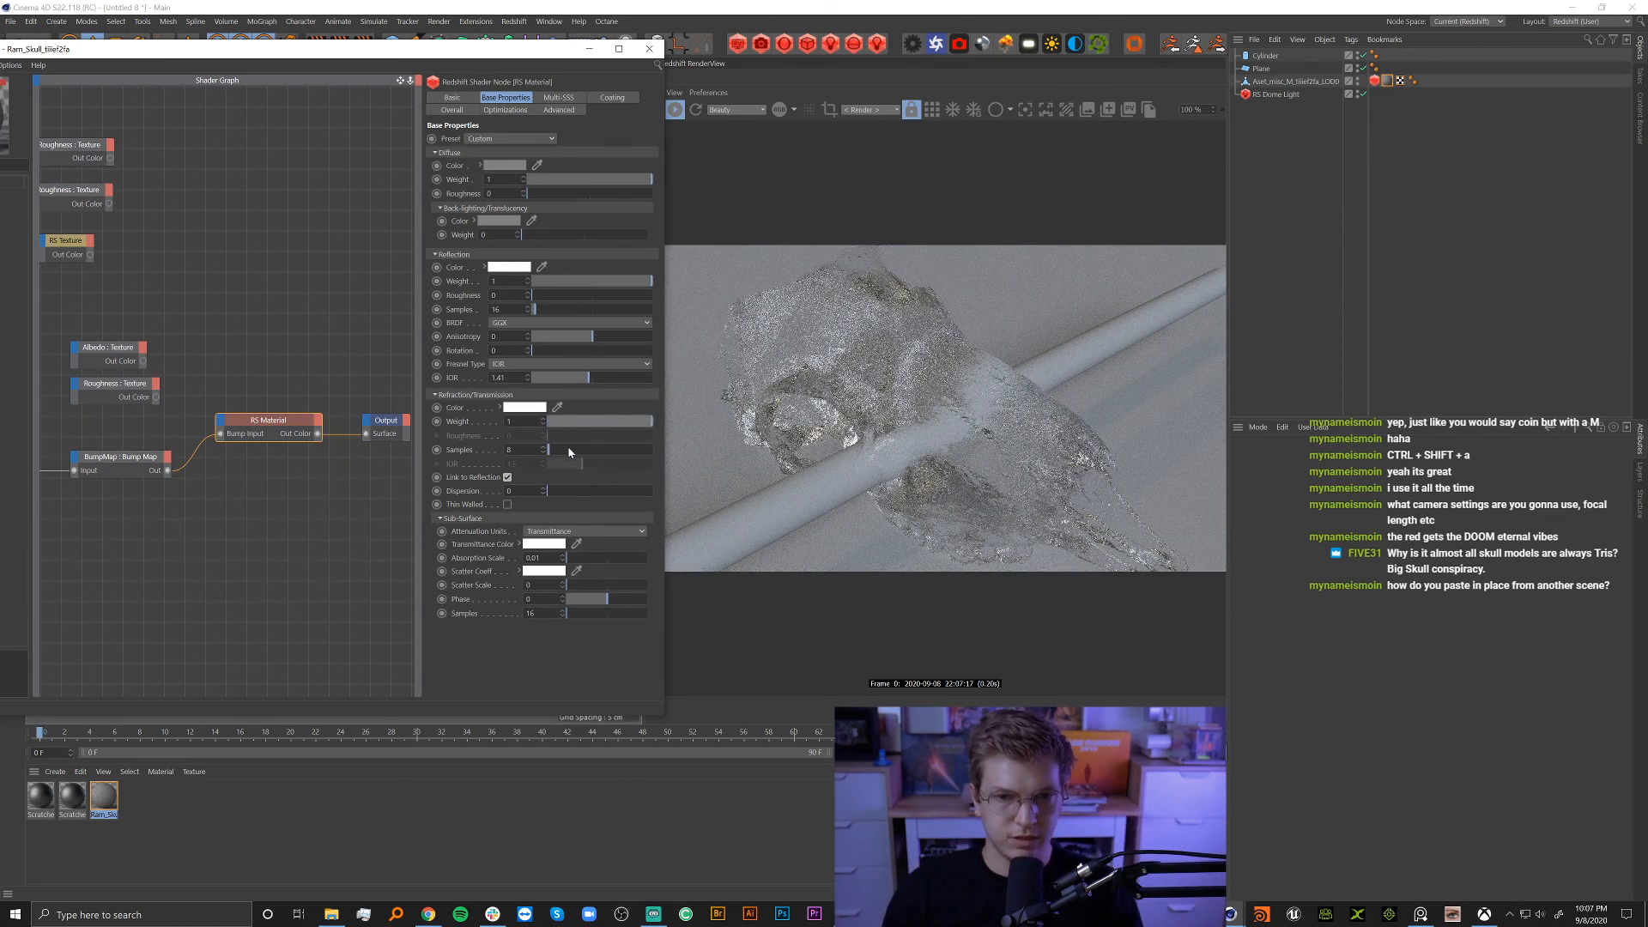
# Set the sub-surface transmittance color to green (H 141°, S 90%, V 100%), test a higher absorption scale and reduce it to 0.
pyautogui.moveTo(418, 362); pyautogui.dragTo(372, 362)
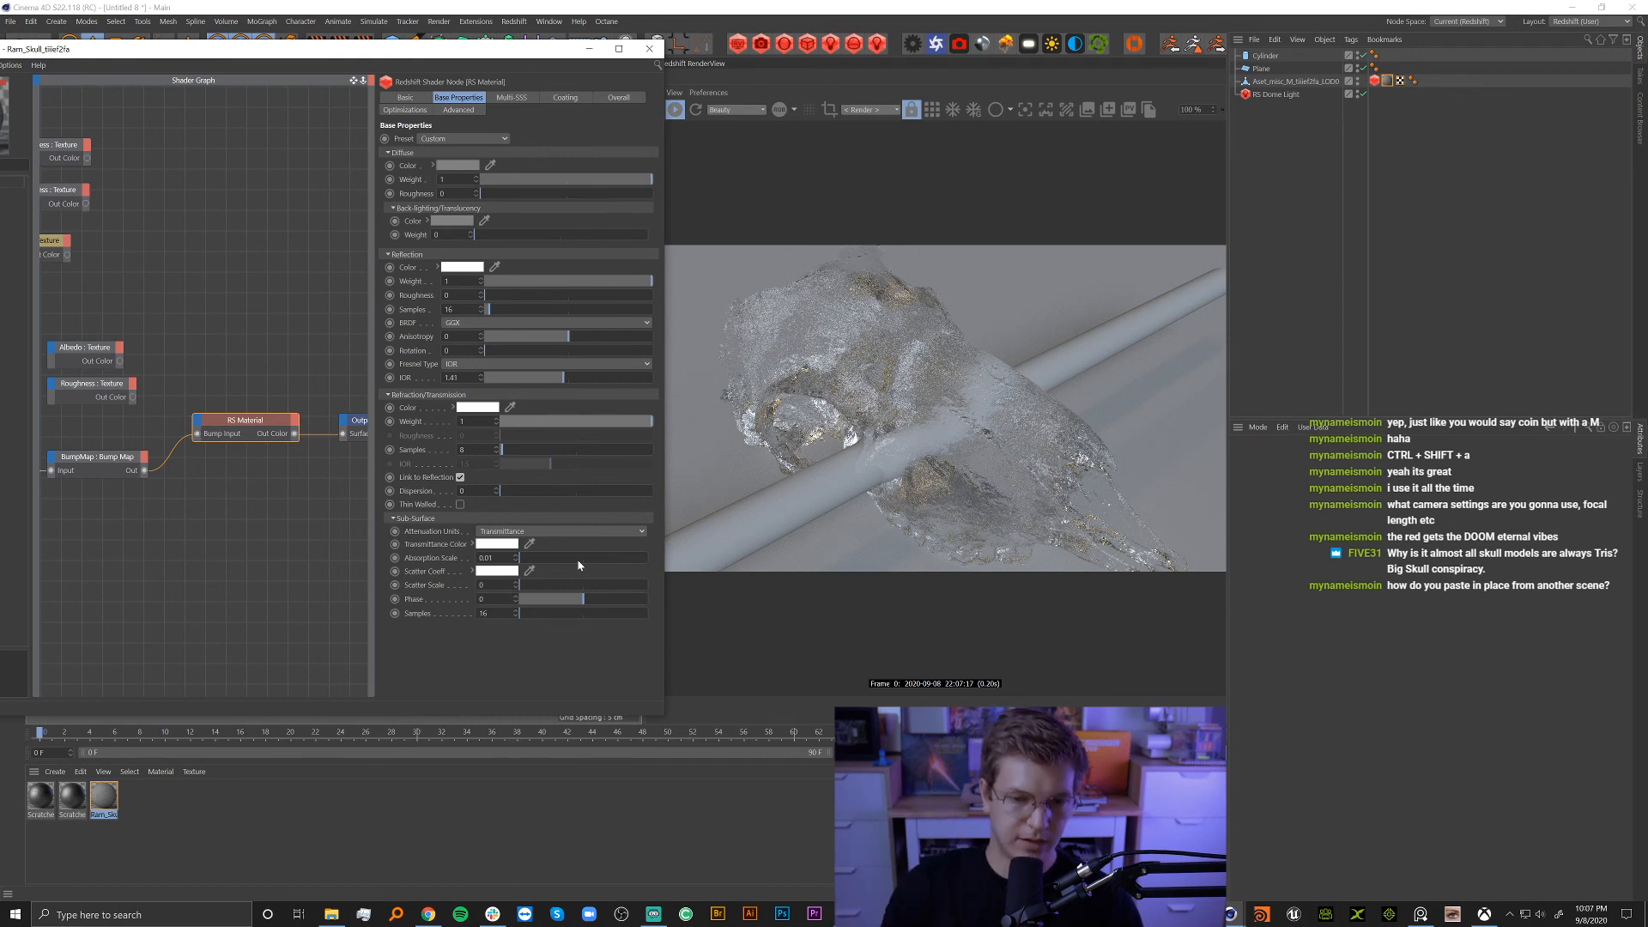
pyautogui.click(481, 543)
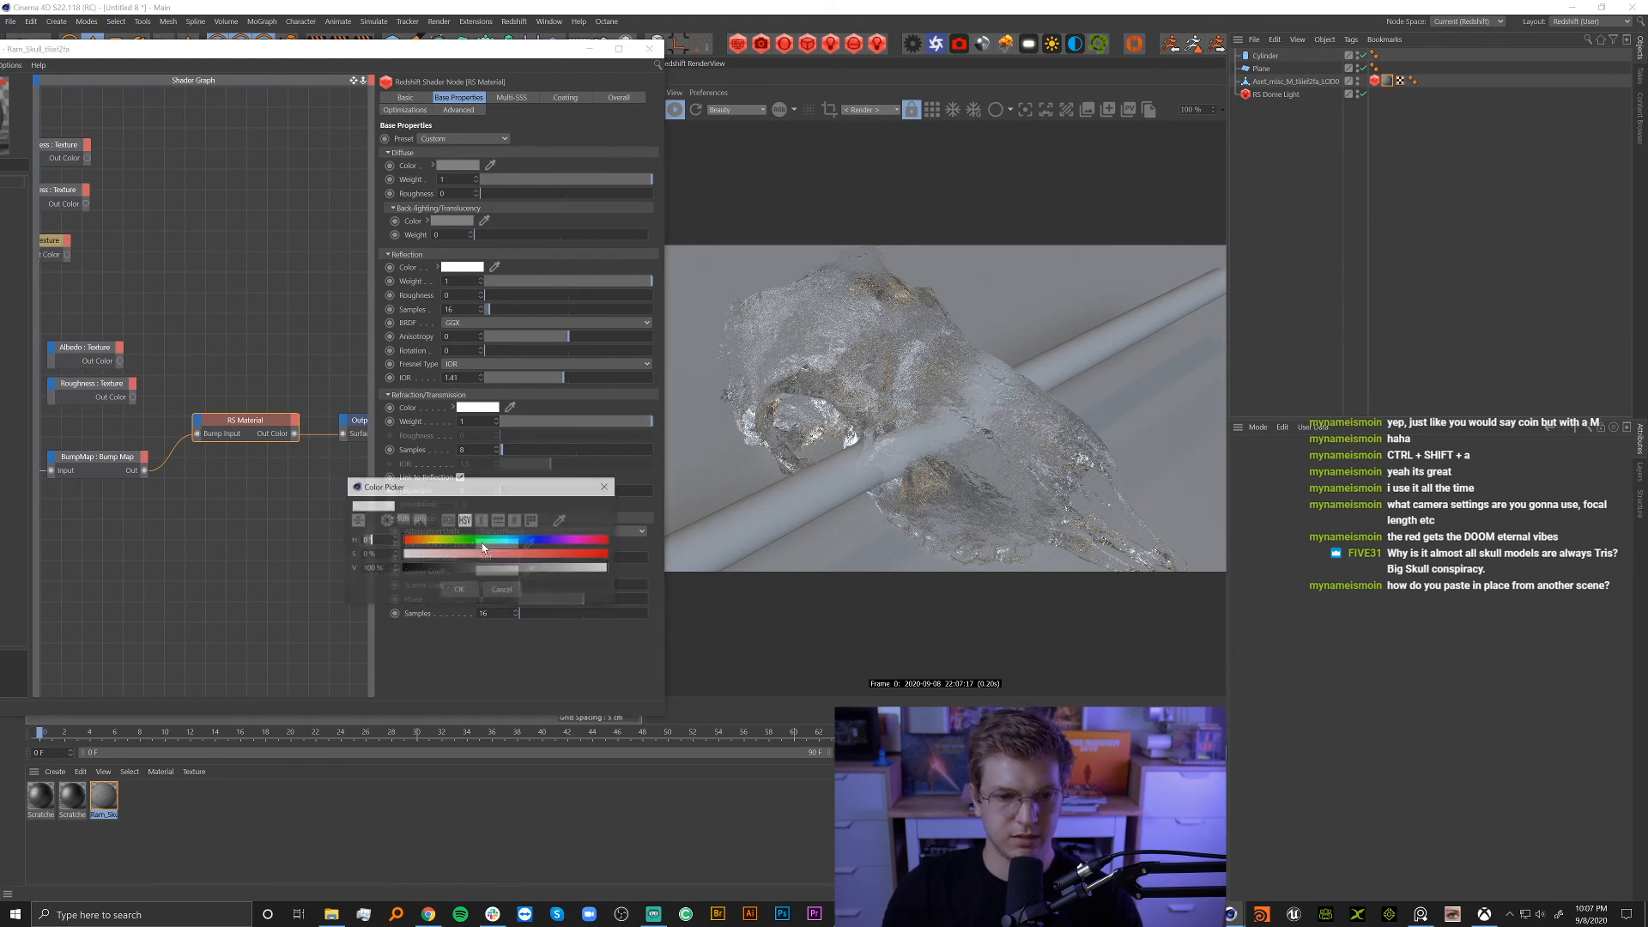
pyautogui.moveTo(507, 556); pyautogui.dragTo(589, 556)
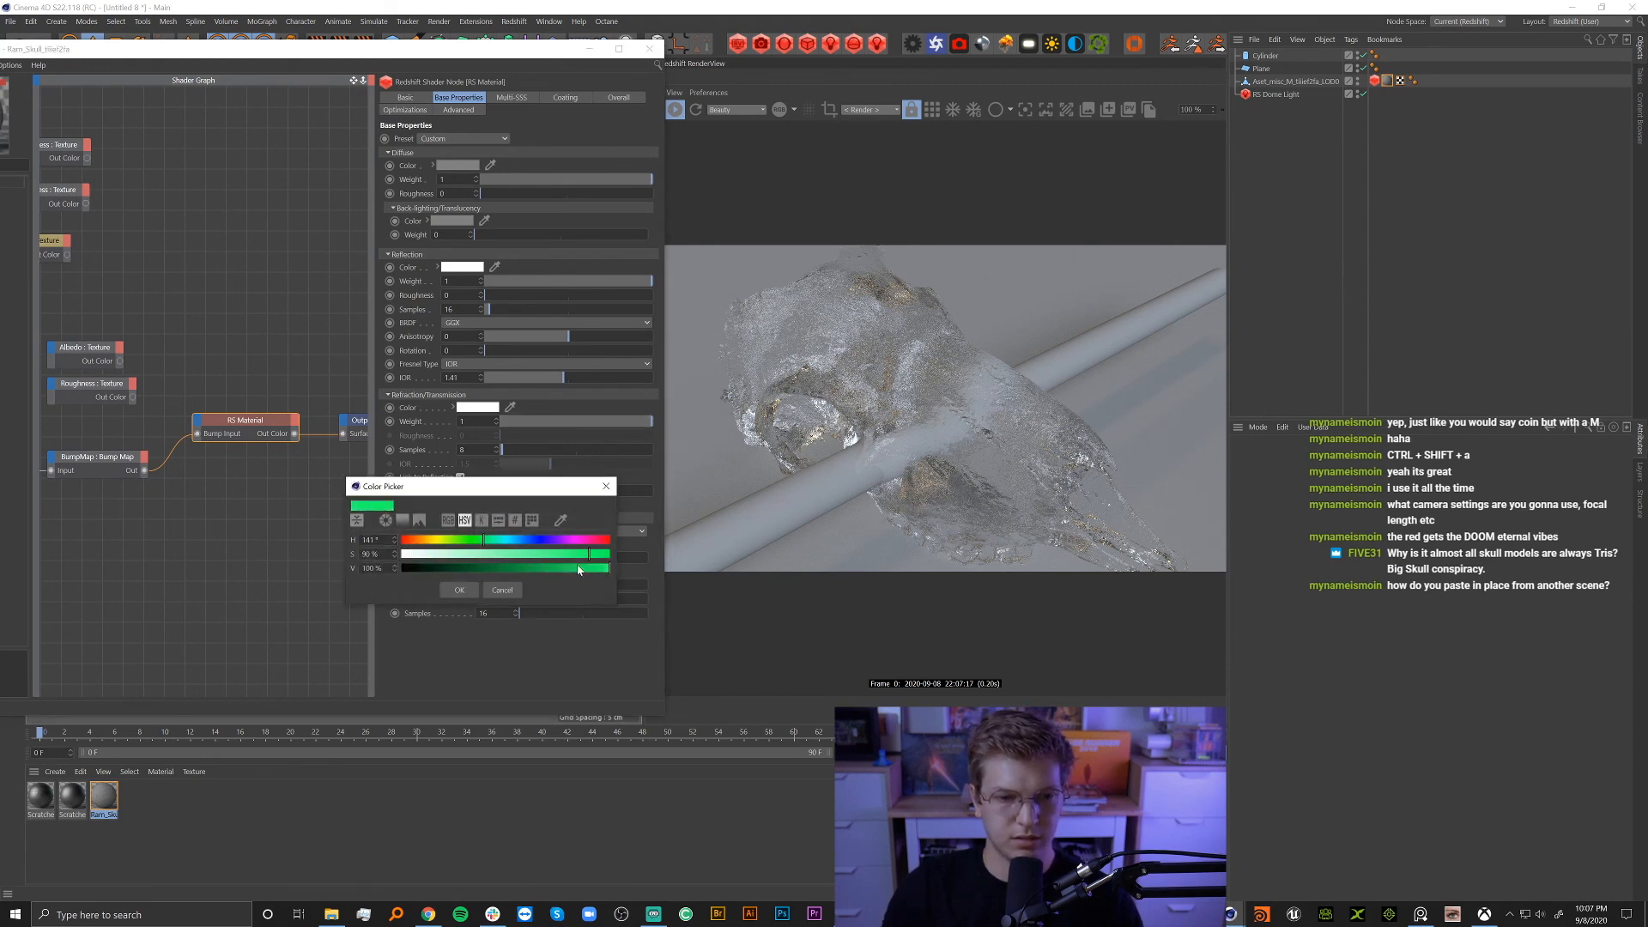
pyautogui.click(462, 591)
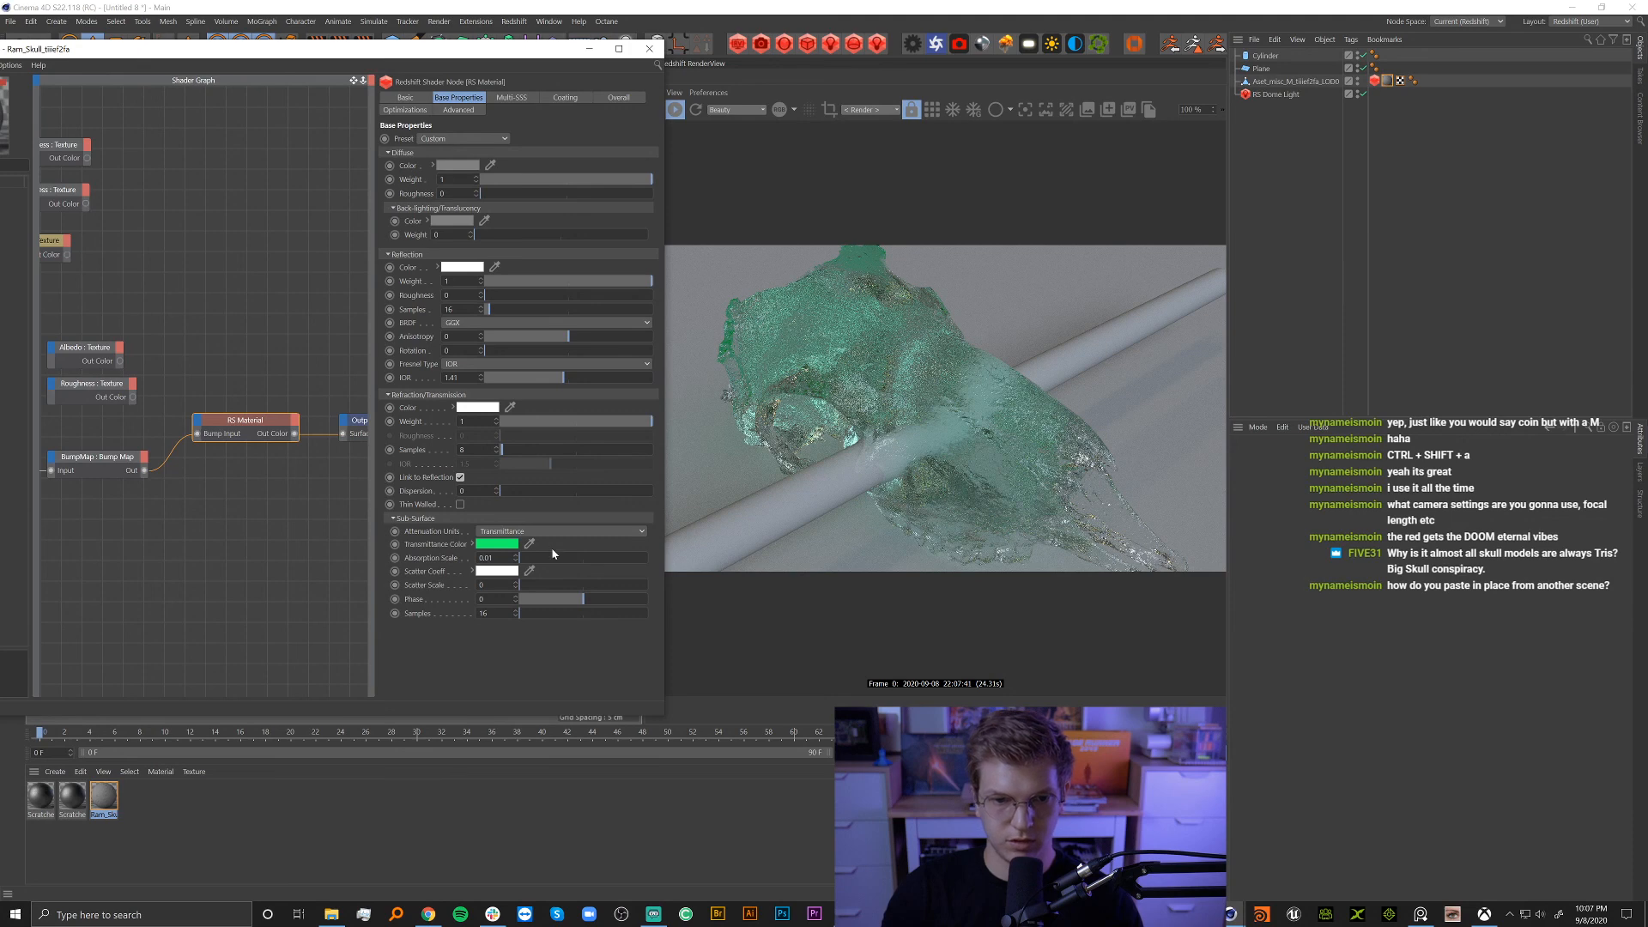
pyautogui.moveTo(557, 564); pyautogui.dragTo(636, 558)
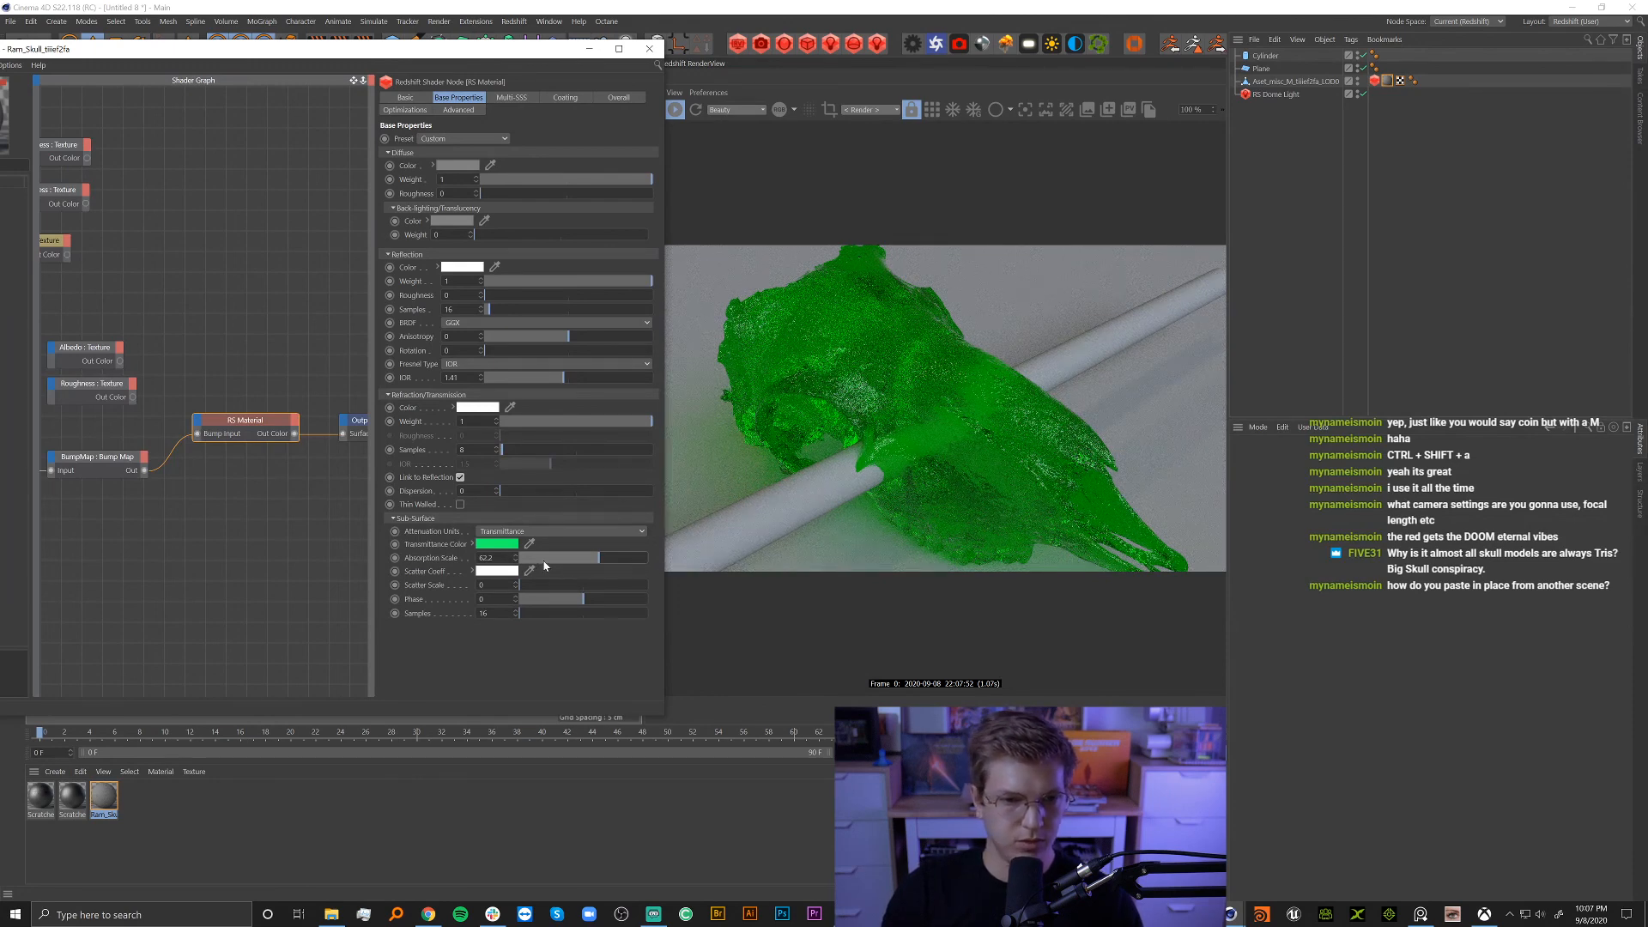
pyautogui.moveTo(541, 560); pyautogui.dragTo(513, 560)
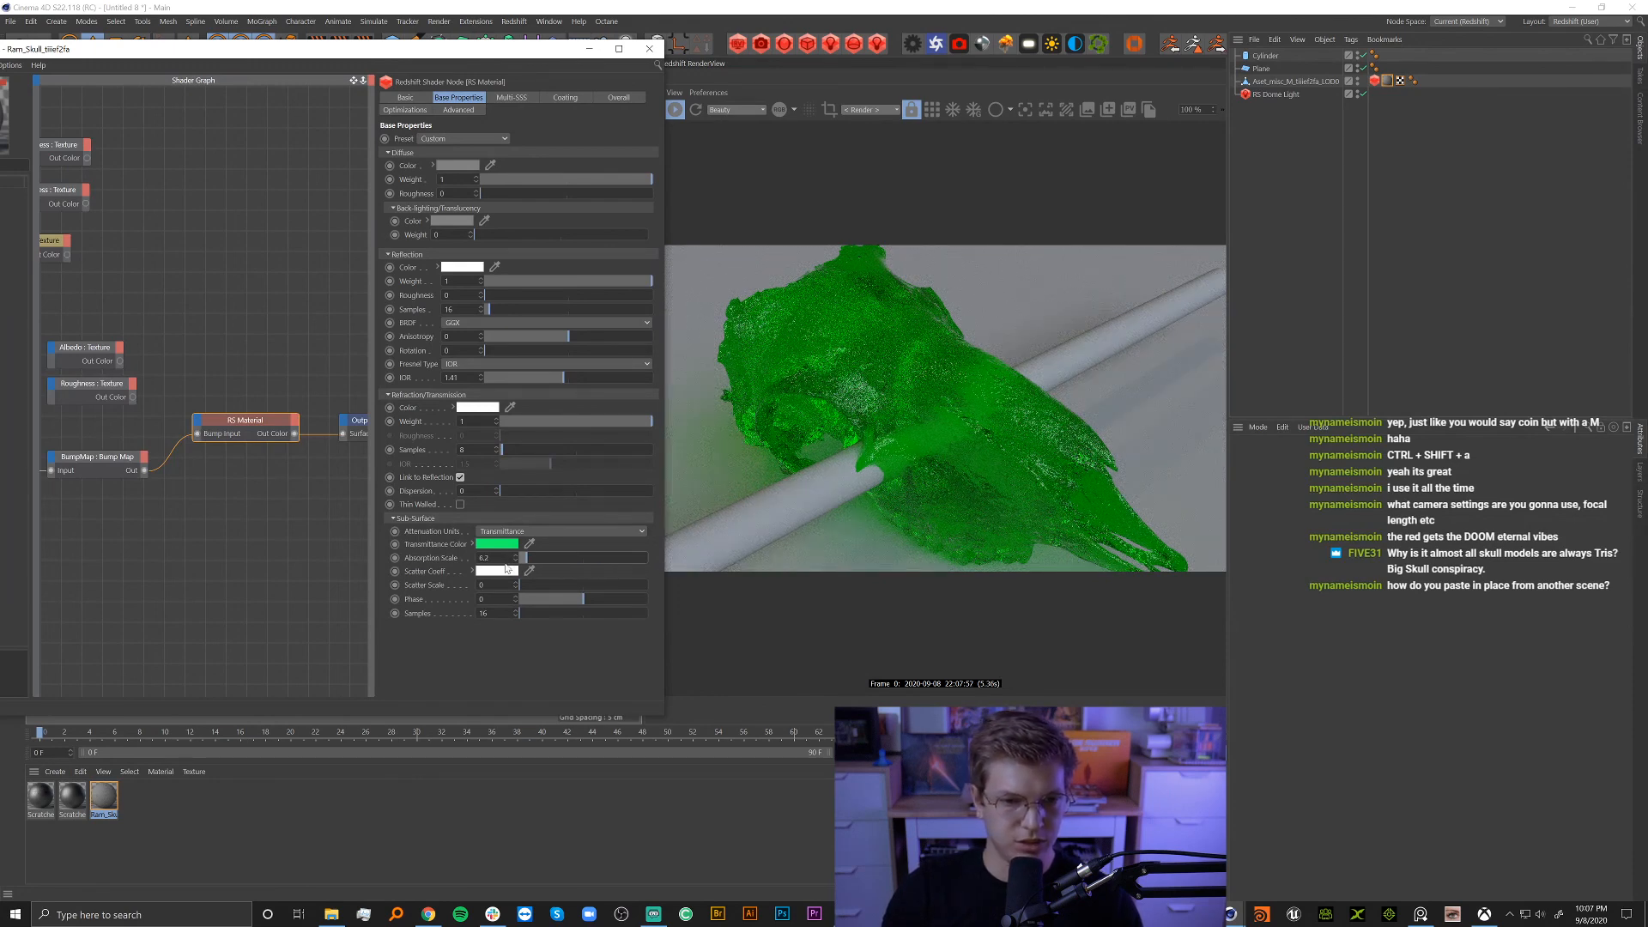
# Try a green refraction color (H 124°, S 58%, V 100%) on the RS Material and restore it to white.
pyautogui.click(477, 407)
pyautogui.click(491, 422)
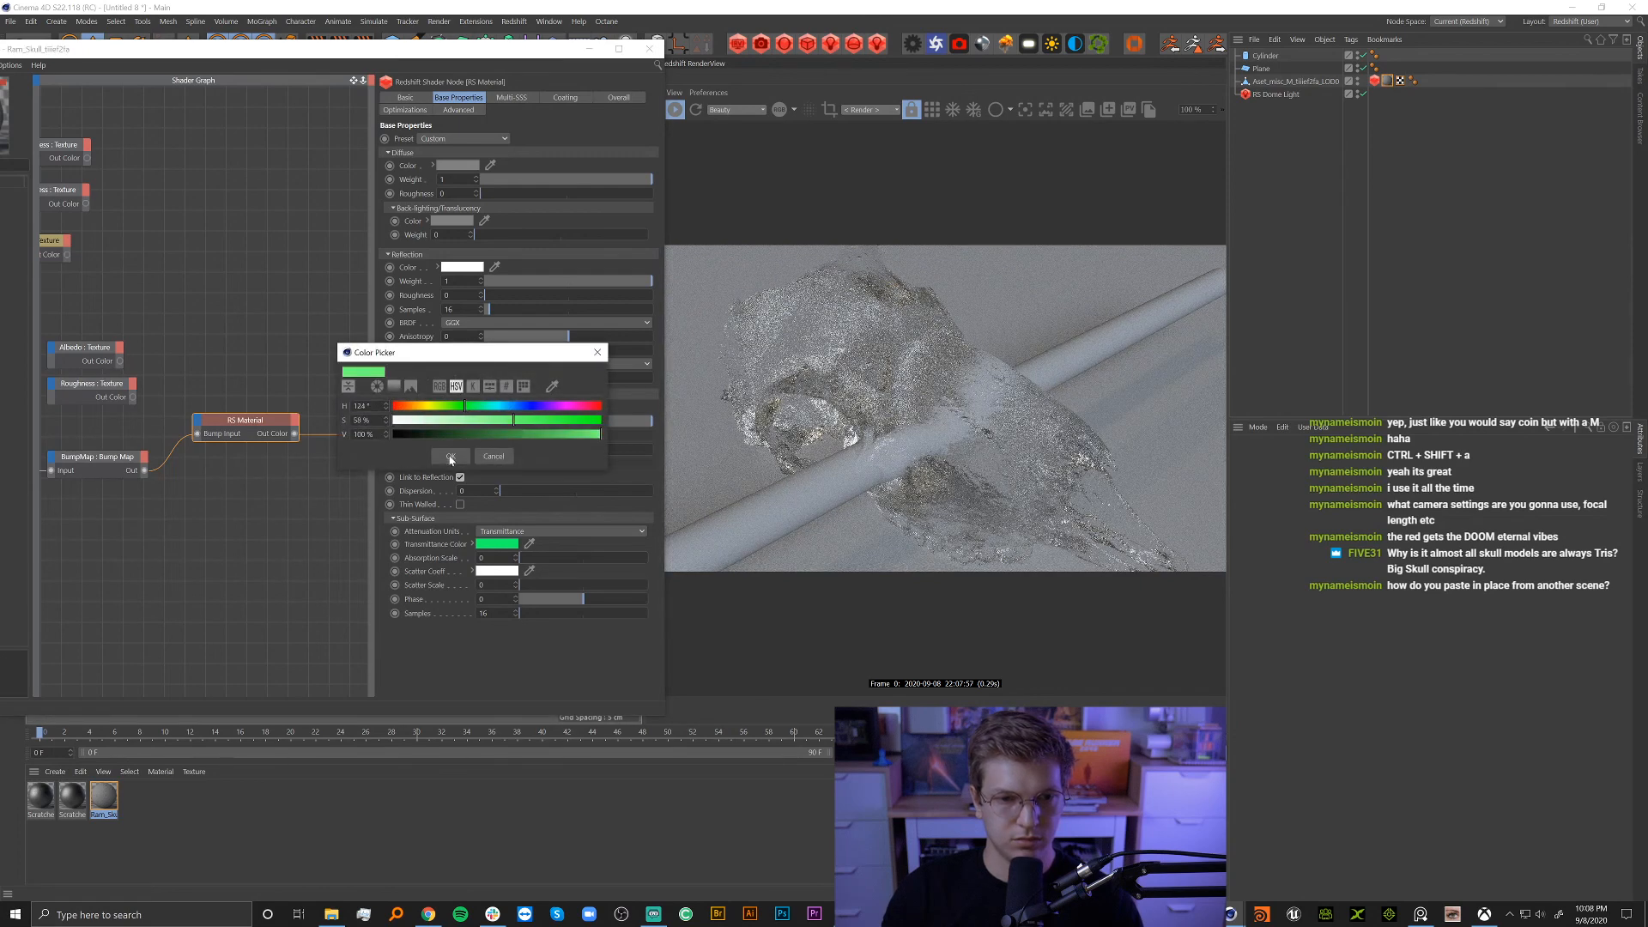
pyautogui.click(451, 456)
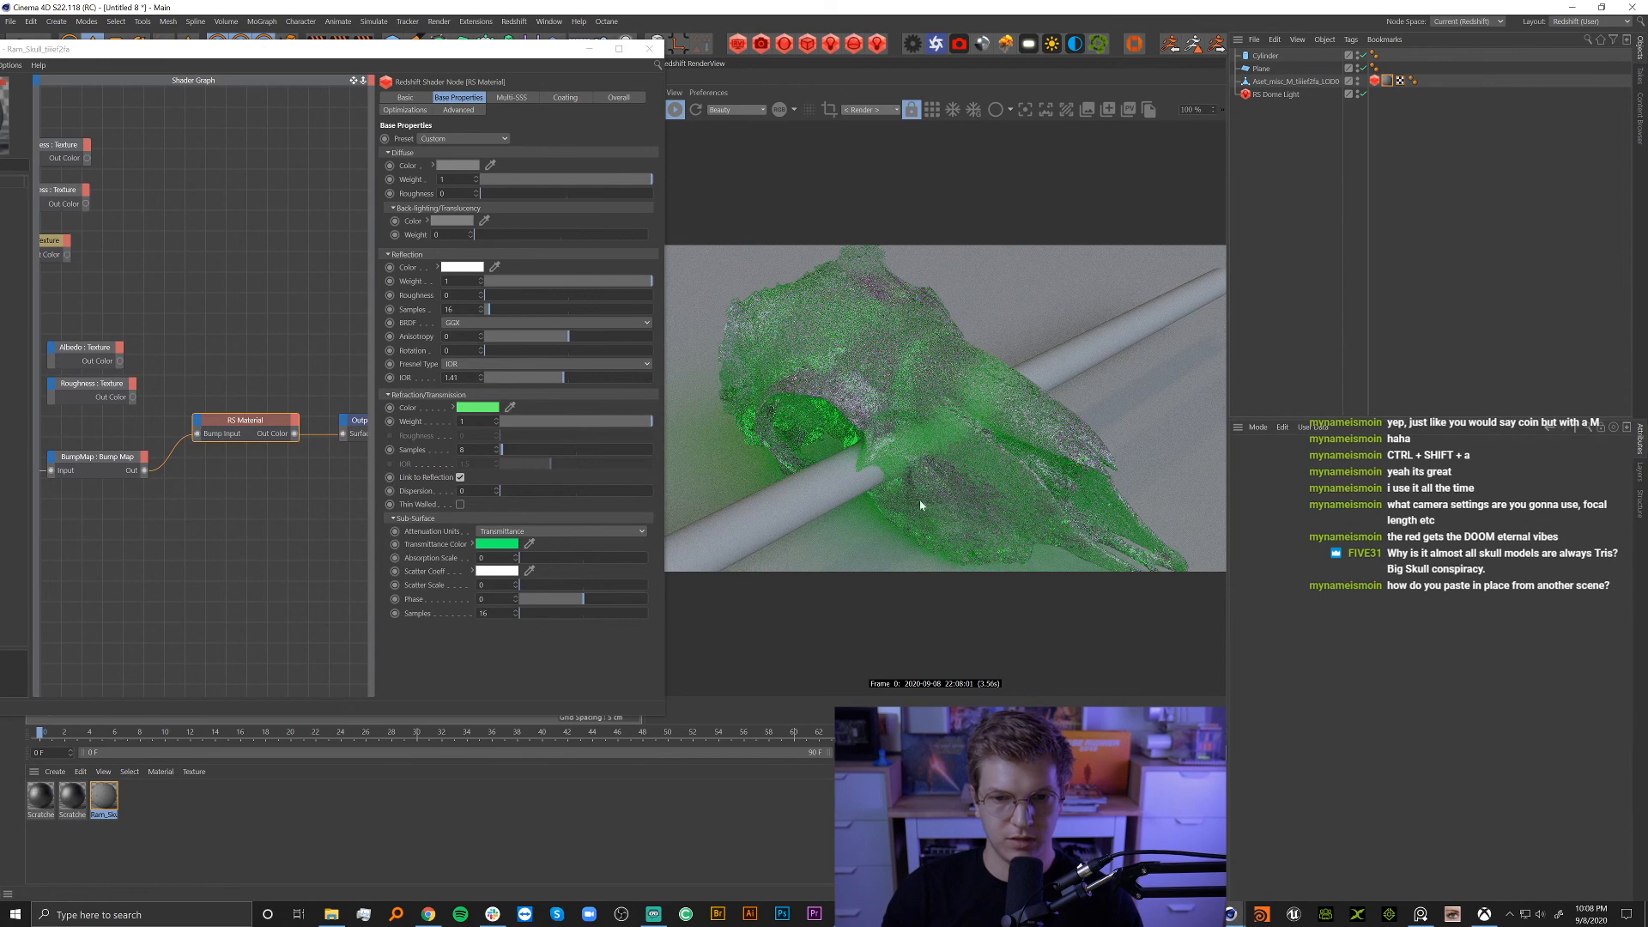
pyautogui.click(479, 407)
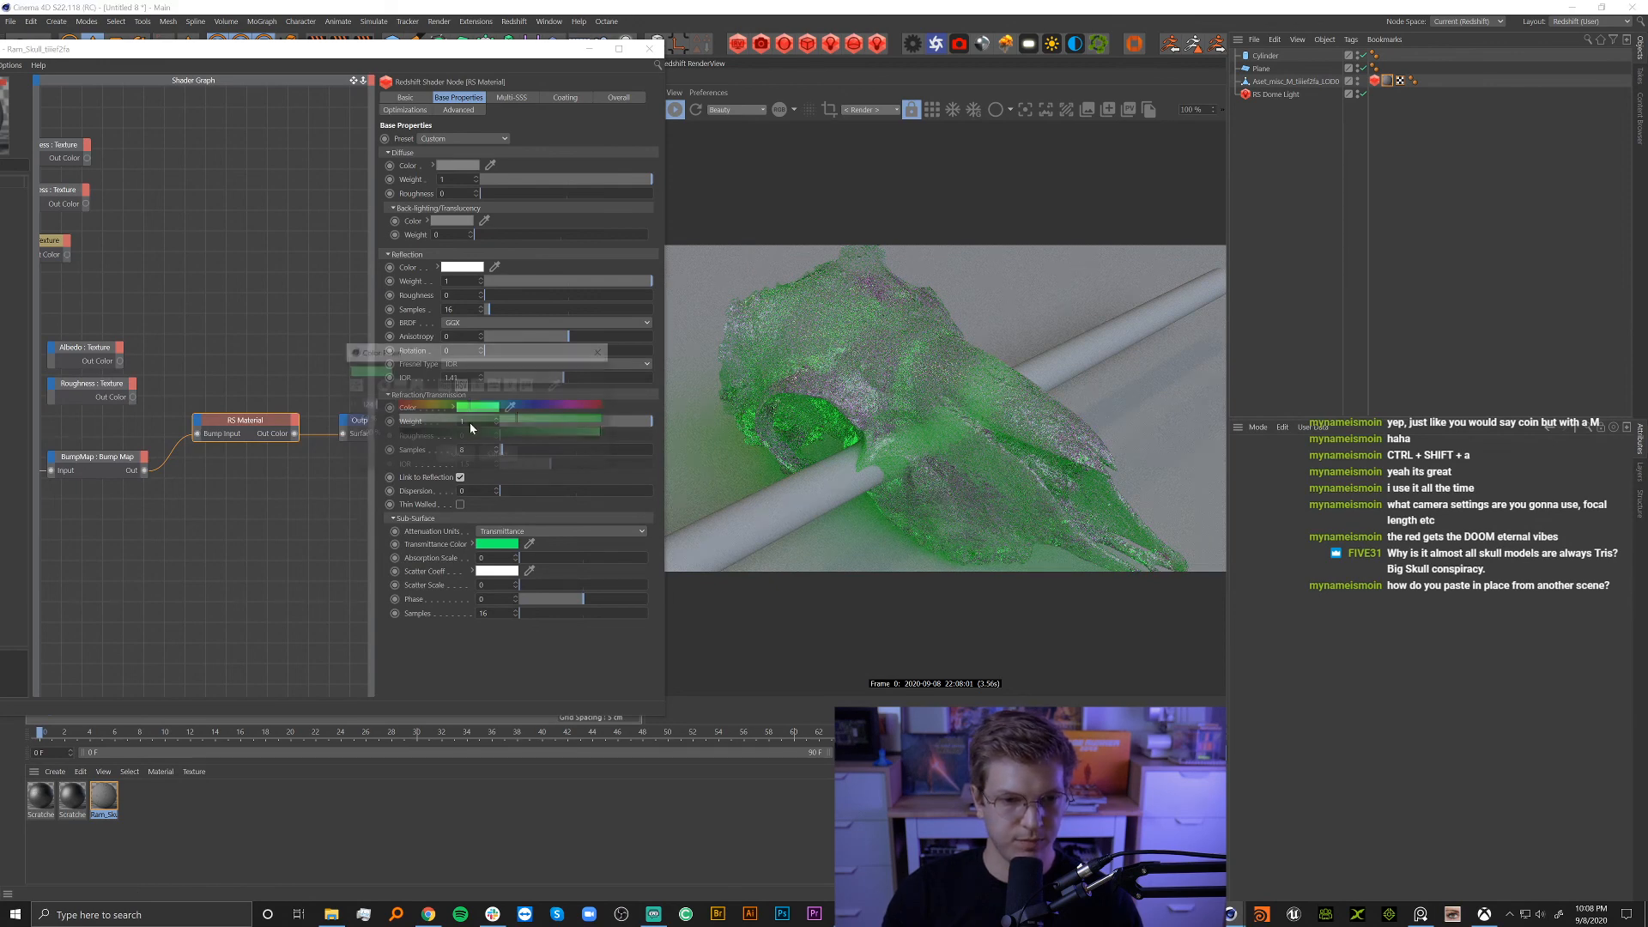
pyautogui.click(400, 419)
pyautogui.click(456, 454)
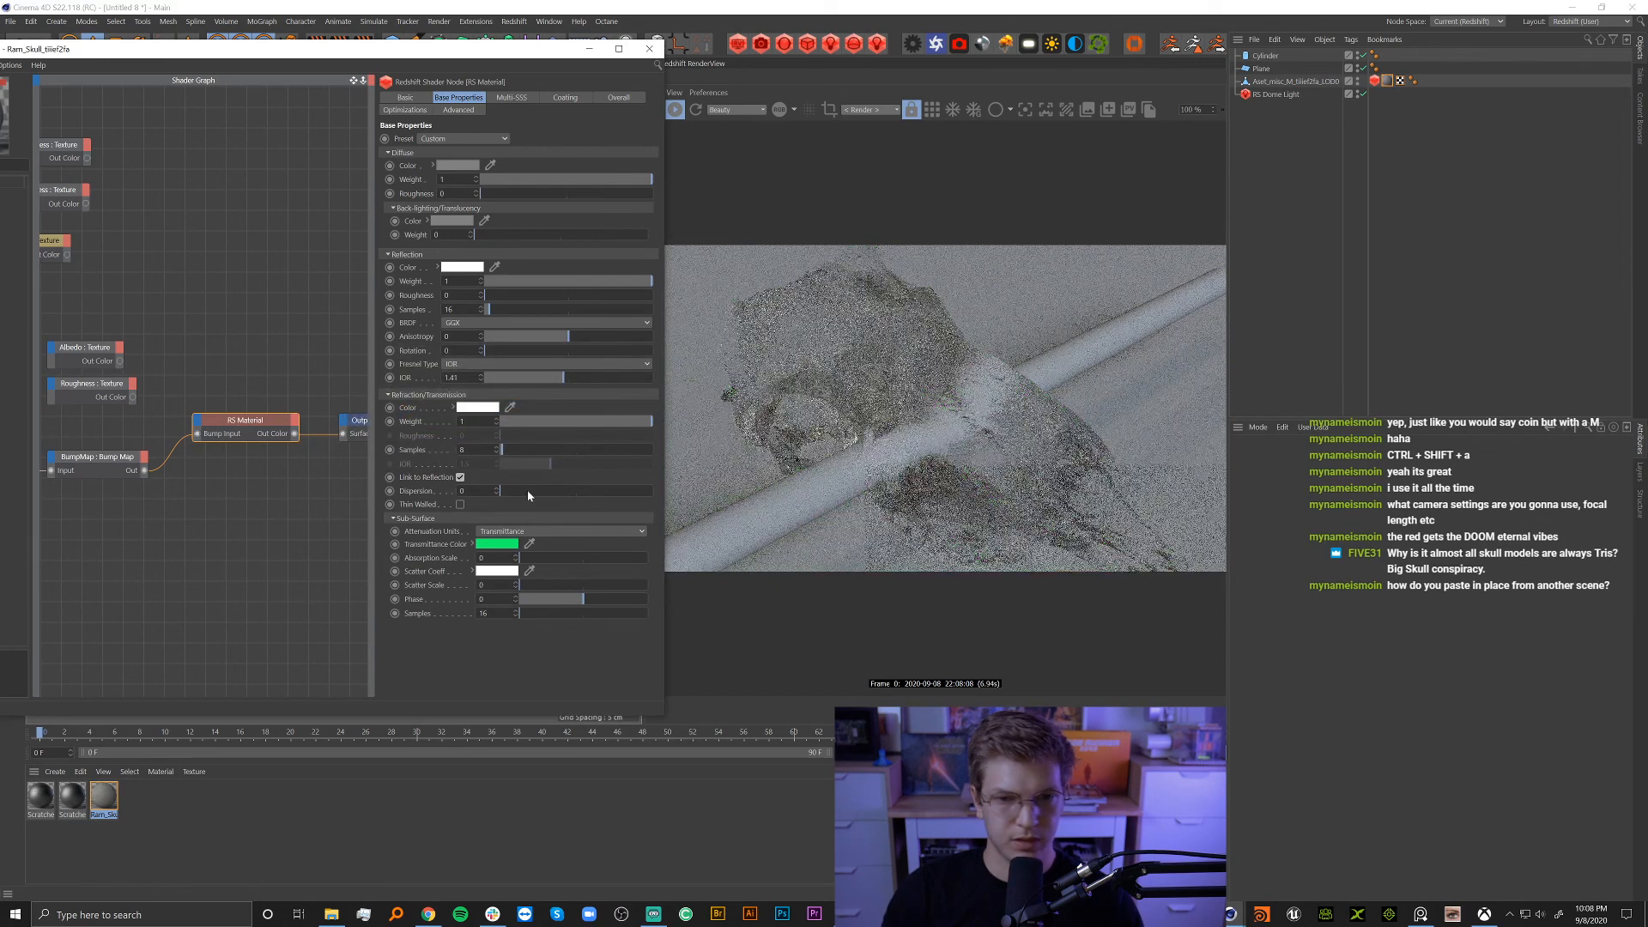
# Try a green reflection color (H 122°, S 64%, V 100%) and a similar green refraction color on the RS Material.
pyautogui.click(461, 267)
pyautogui.click(454, 262)
pyautogui.click(502, 277)
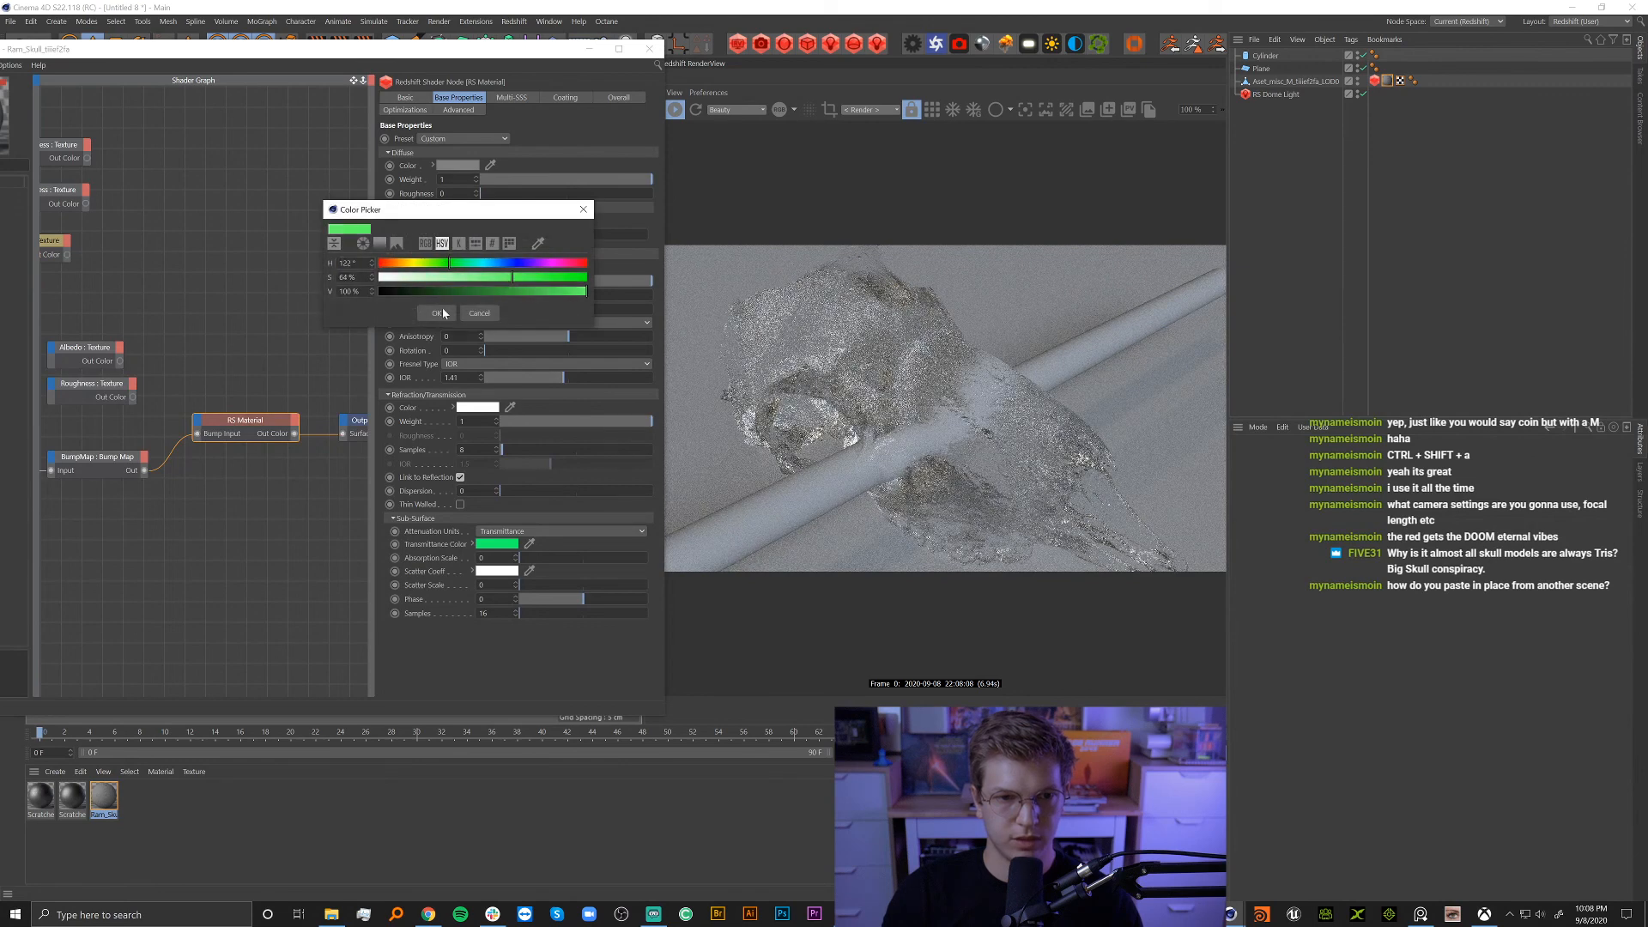
pyautogui.click(436, 313)
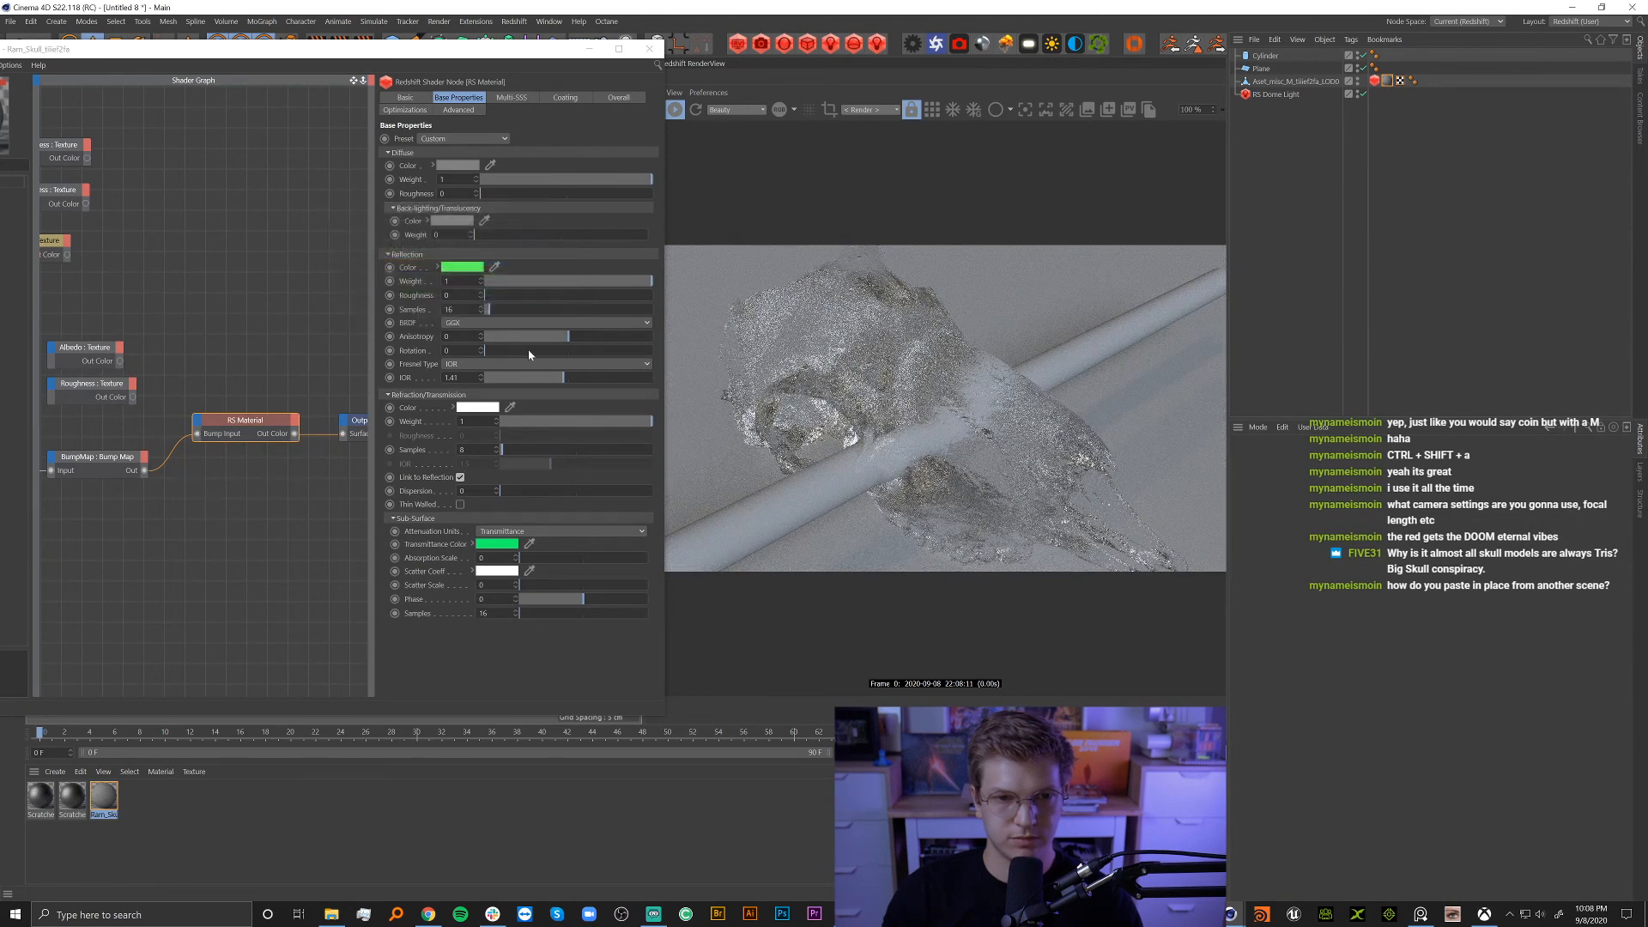
pyautogui.click(477, 406)
pyautogui.click(455, 403)
pyautogui.click(503, 417)
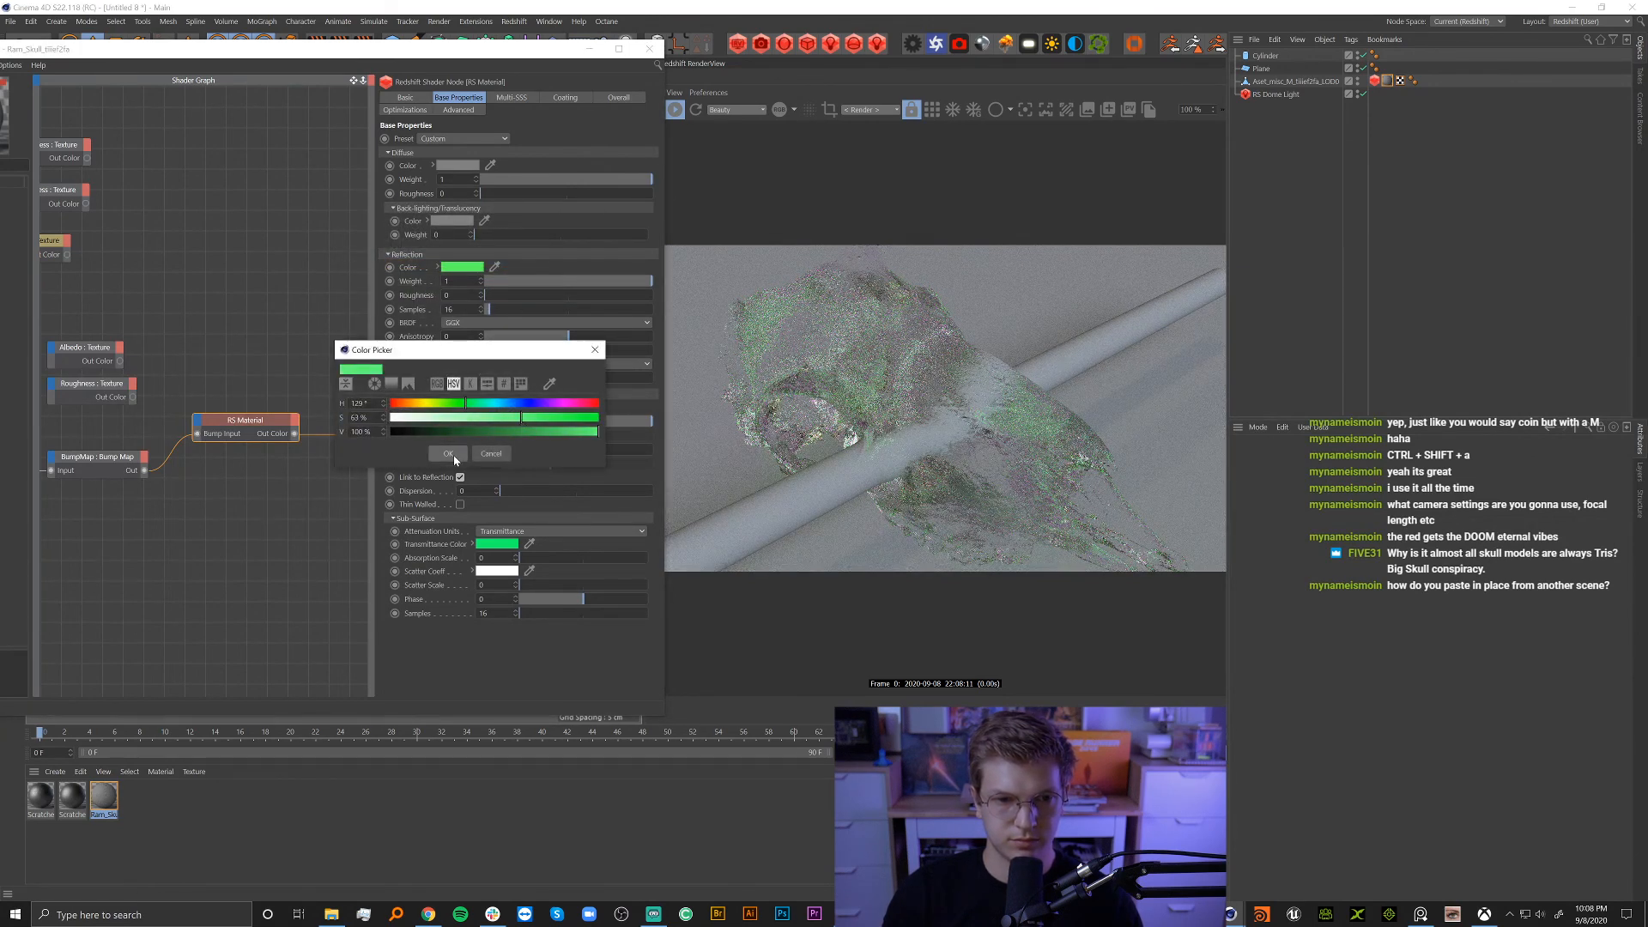
pyautogui.click(448, 454)
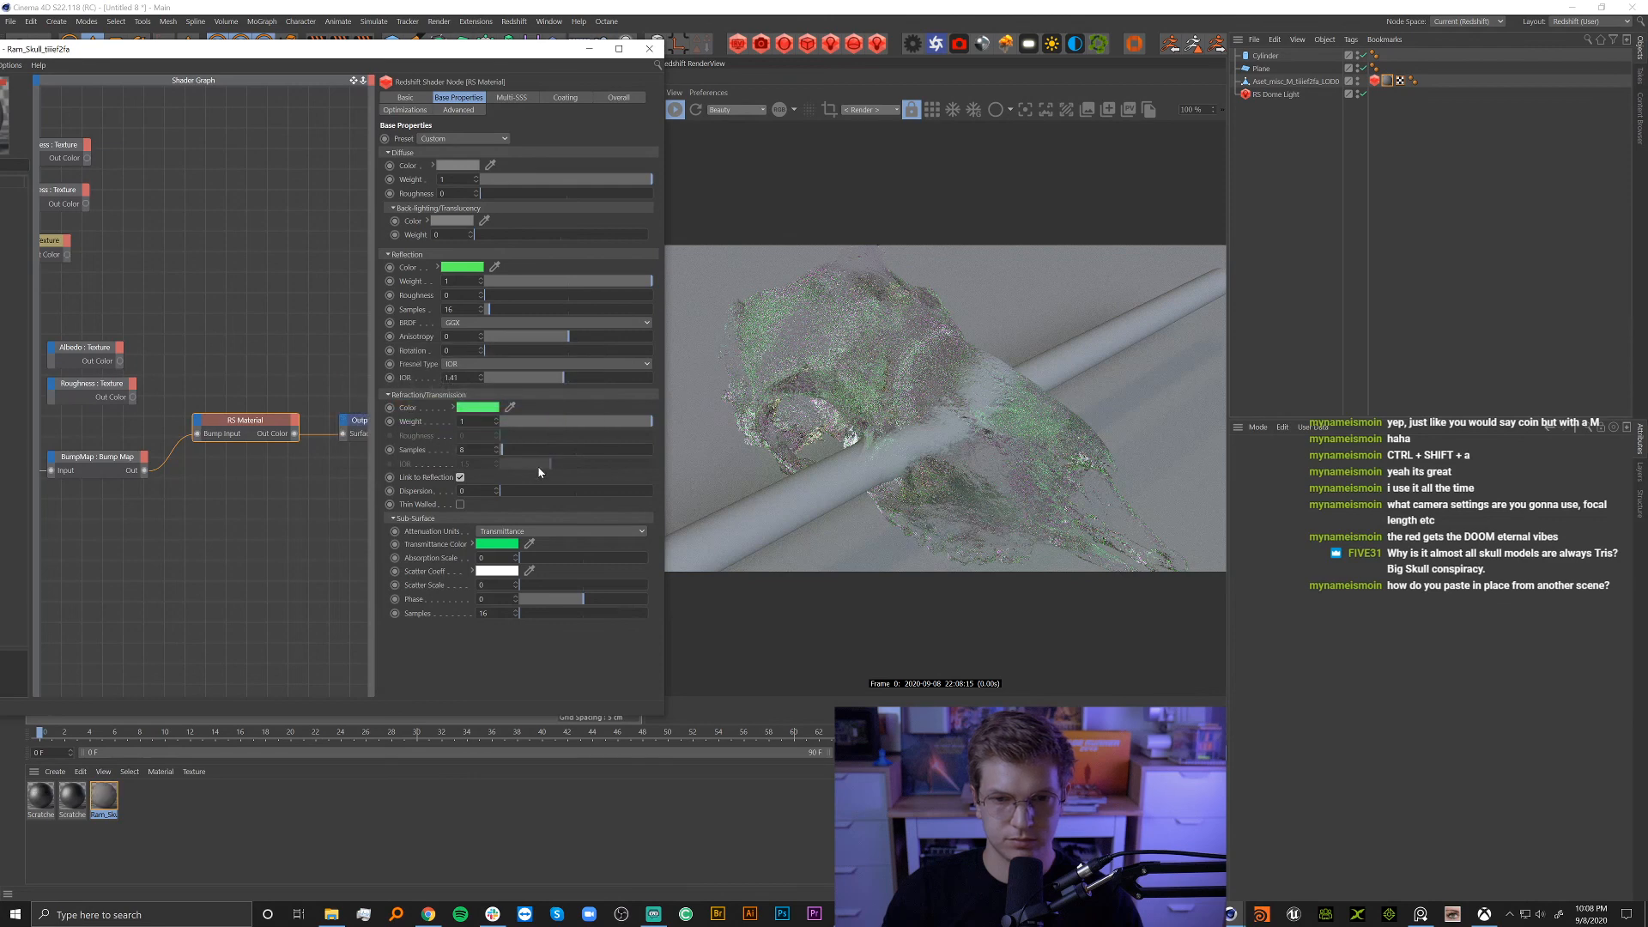
# Restore the RS Material's reflection and refraction colors to white by reducing both saturations to 0%.
pyautogui.click(456, 268)
pyautogui.moveTo(413, 281); pyautogui.dragTo(375, 281)
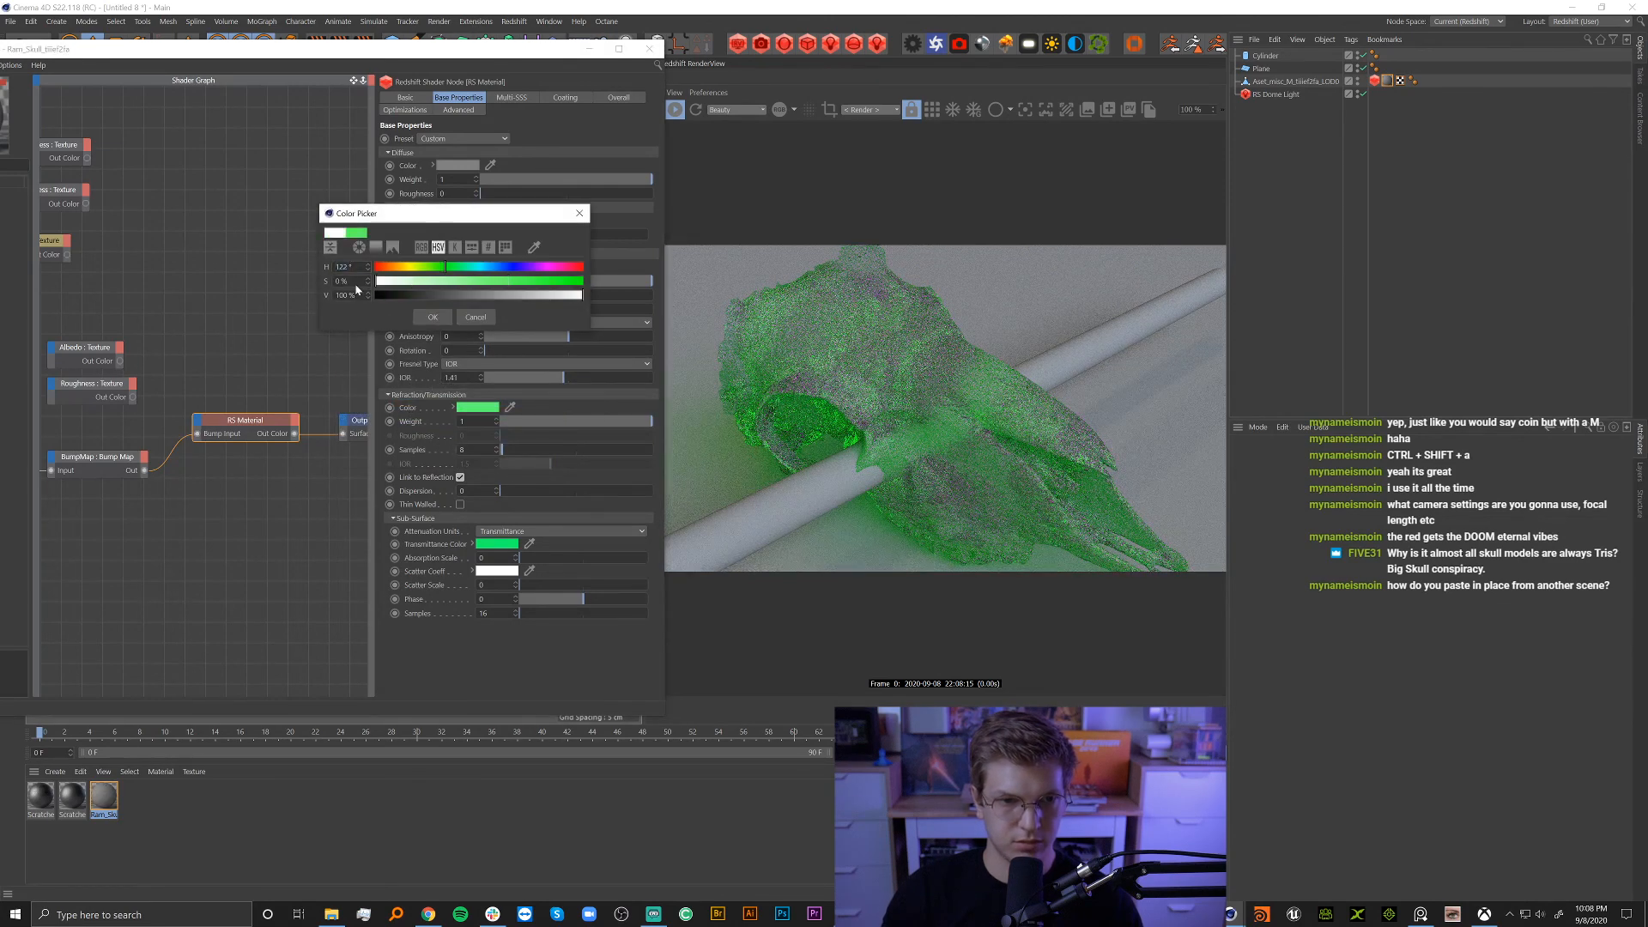
pyautogui.click(433, 316)
pyautogui.moveTo(469, 421); pyautogui.dragTo(375, 420)
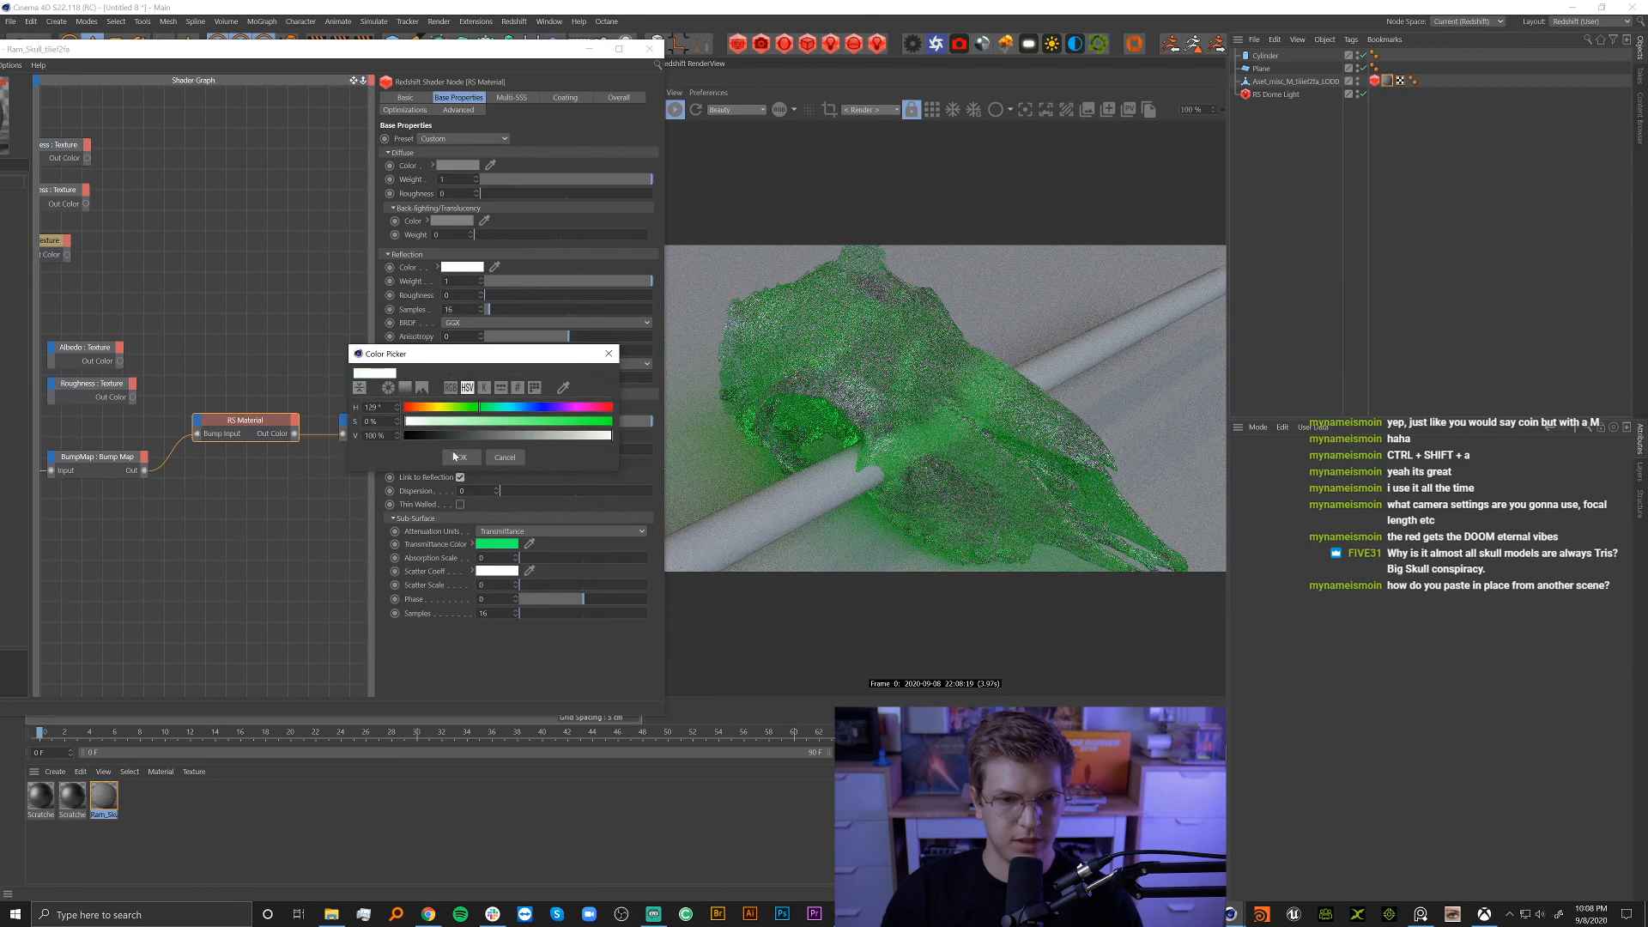
pyautogui.click(448, 453)
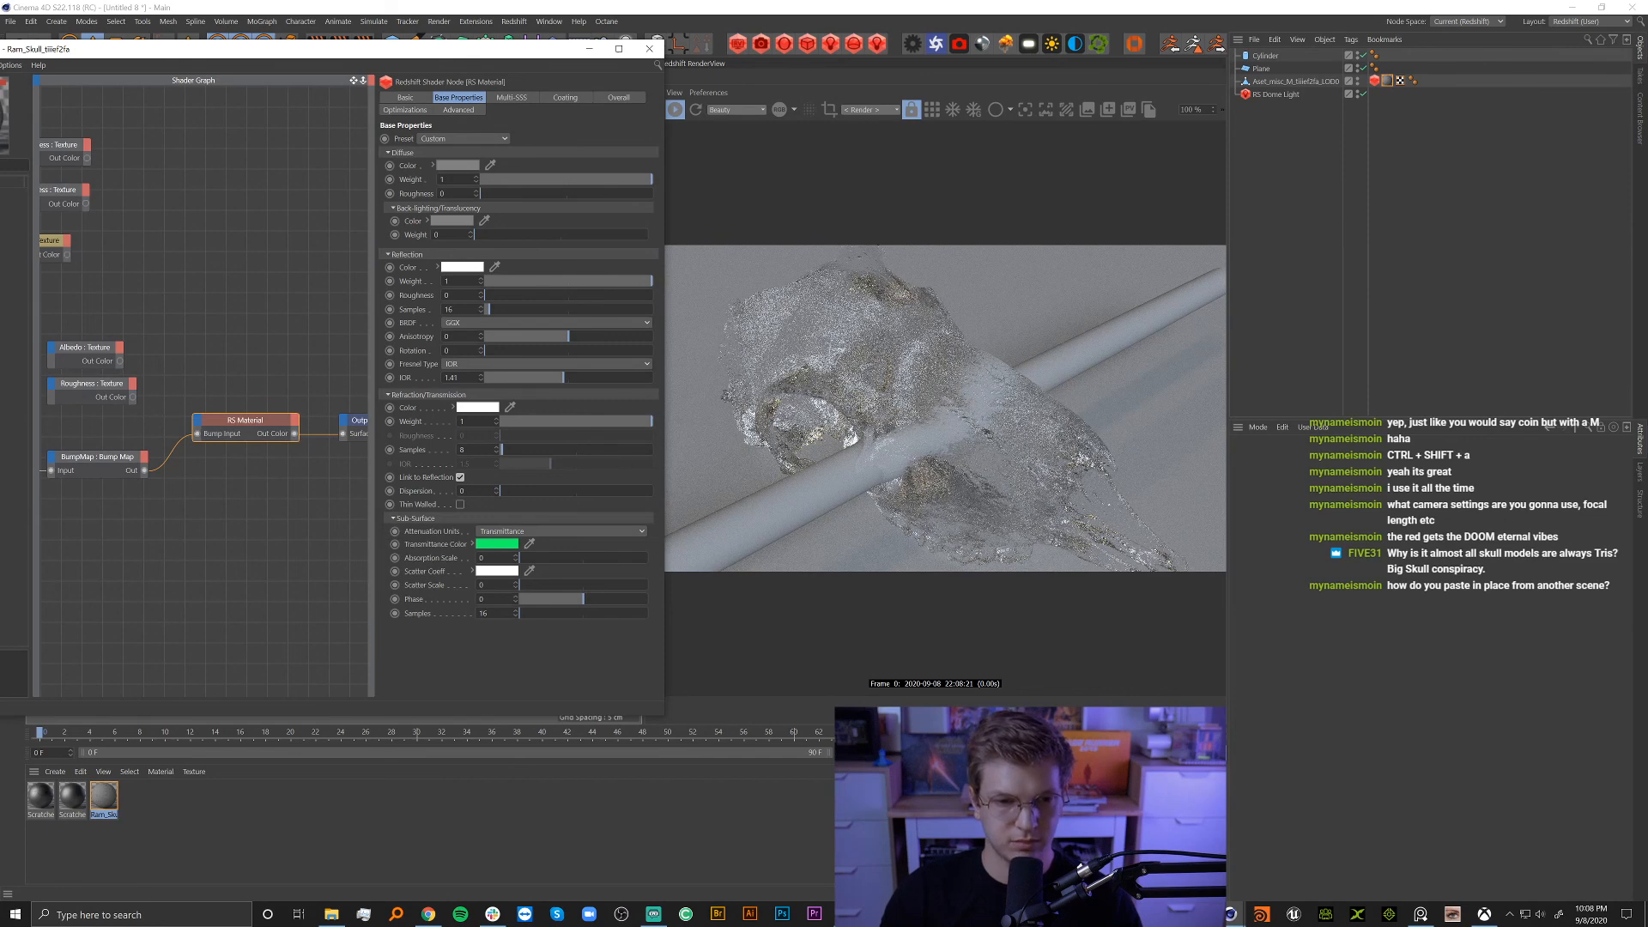
# Set the RS Material's sub-surface absorption scale to 0.01 and close the shader graph.
pyautogui.write('.01')
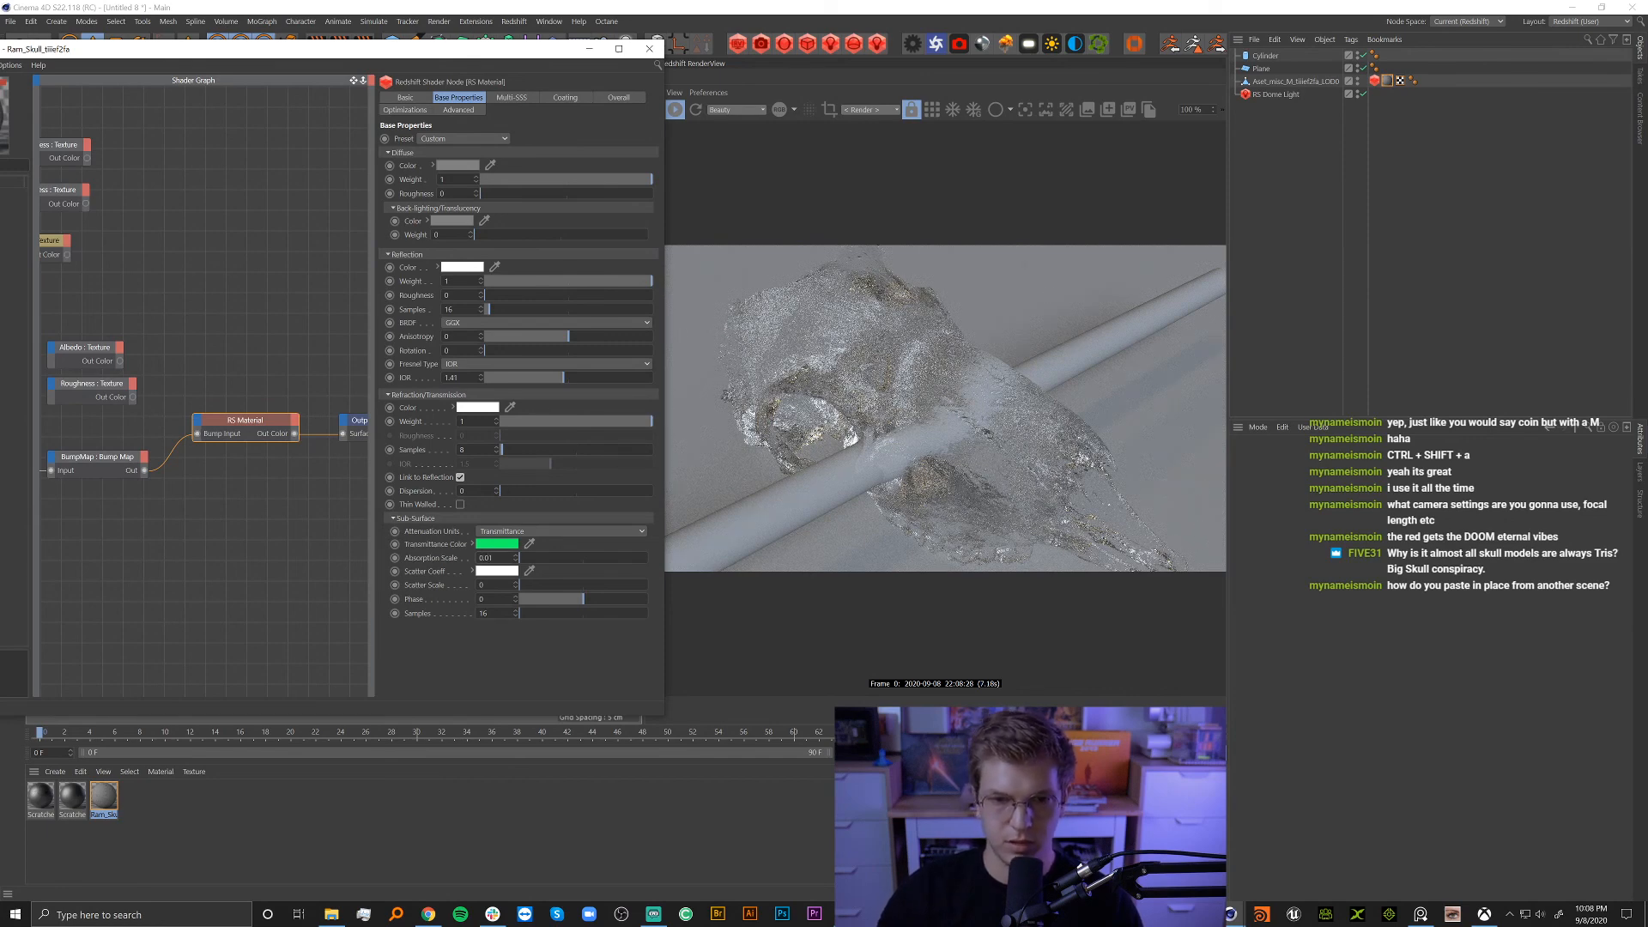
pyautogui.press('Return')
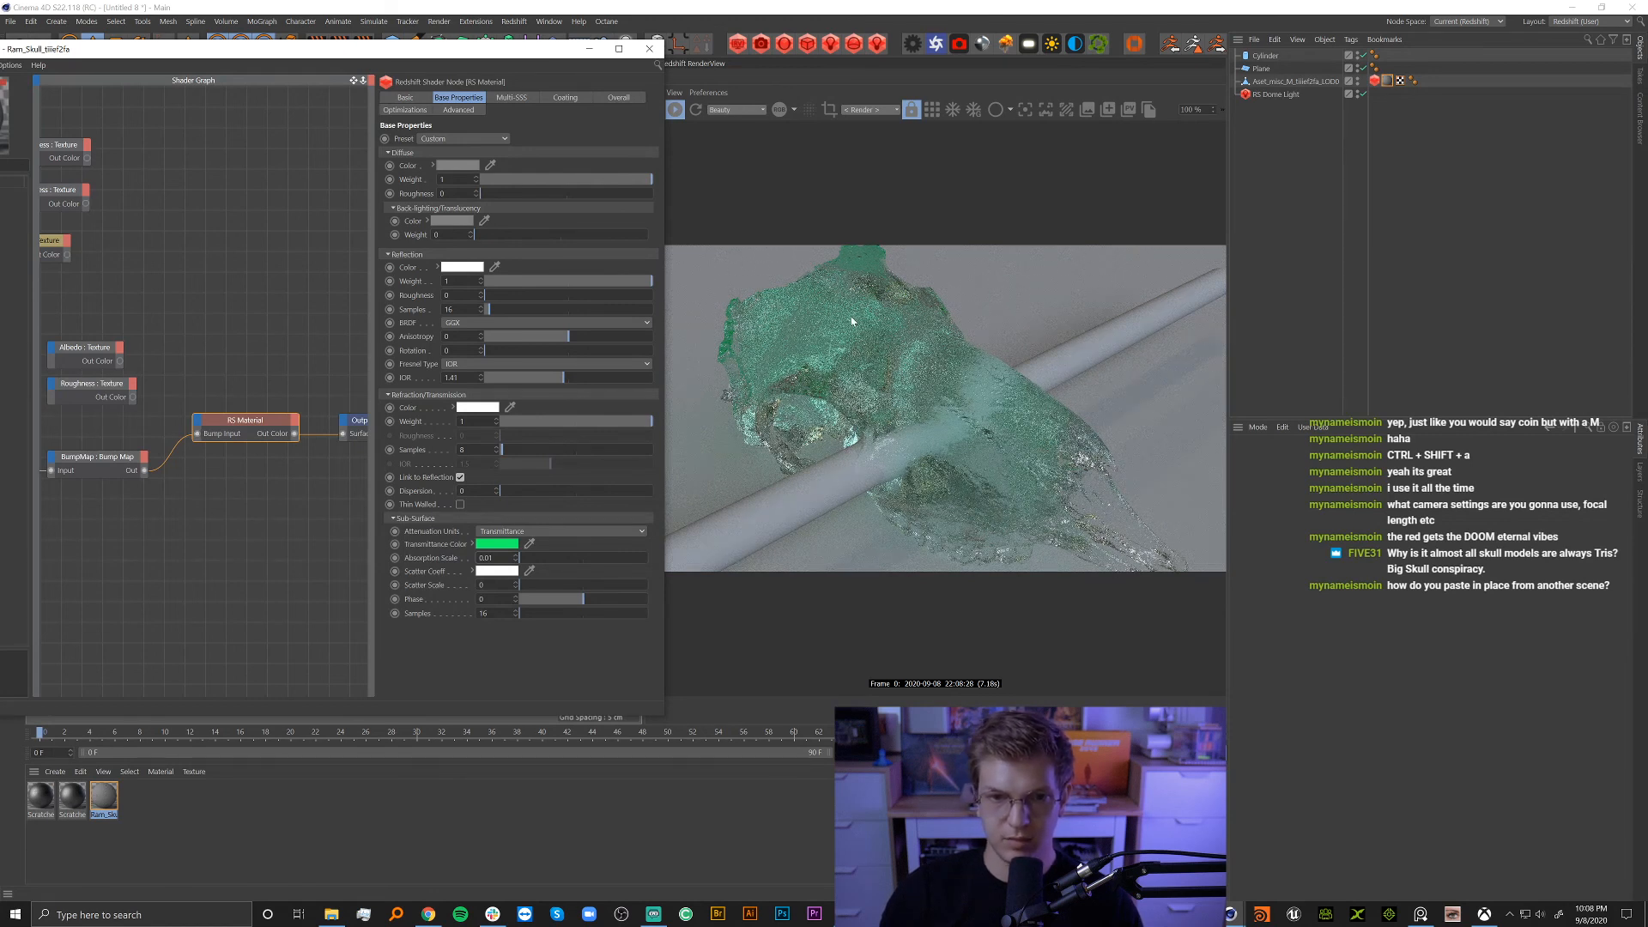
pyautogui.moveTo(599, 52); pyautogui.dragTo(697, 351)
pyautogui.click(694, 345)
# Add a cube to the scene and scale it down and flatten it into a slab beside the skull.
pyautogui.keyDown('alt'); pyautogui.moveTo(366, 411); pyautogui.dragTo(327, 498); pyautogui.keyUp('alt')
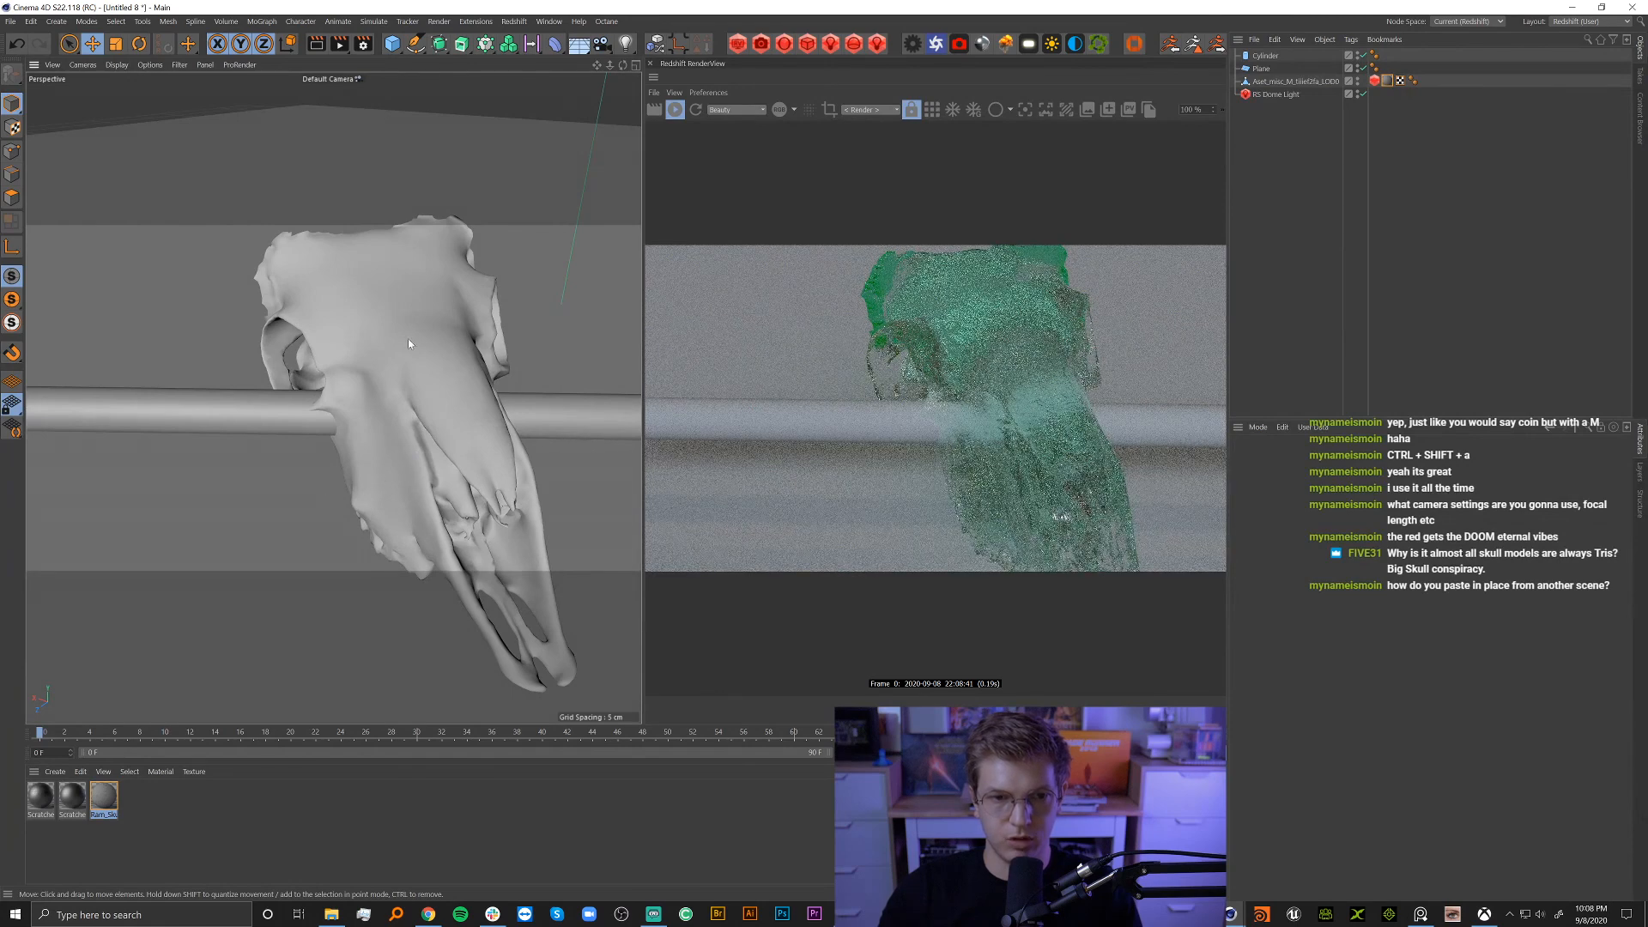
pyautogui.keyDown('alt'); pyautogui.moveTo(443, 440); pyautogui.dragTo(400, 439); pyautogui.keyUp('alt')
pyautogui.keyDown('alt'); pyautogui.moveTo(400, 439); pyautogui.dragTo(345, 444, button='right'); pyautogui.keyUp('alt')
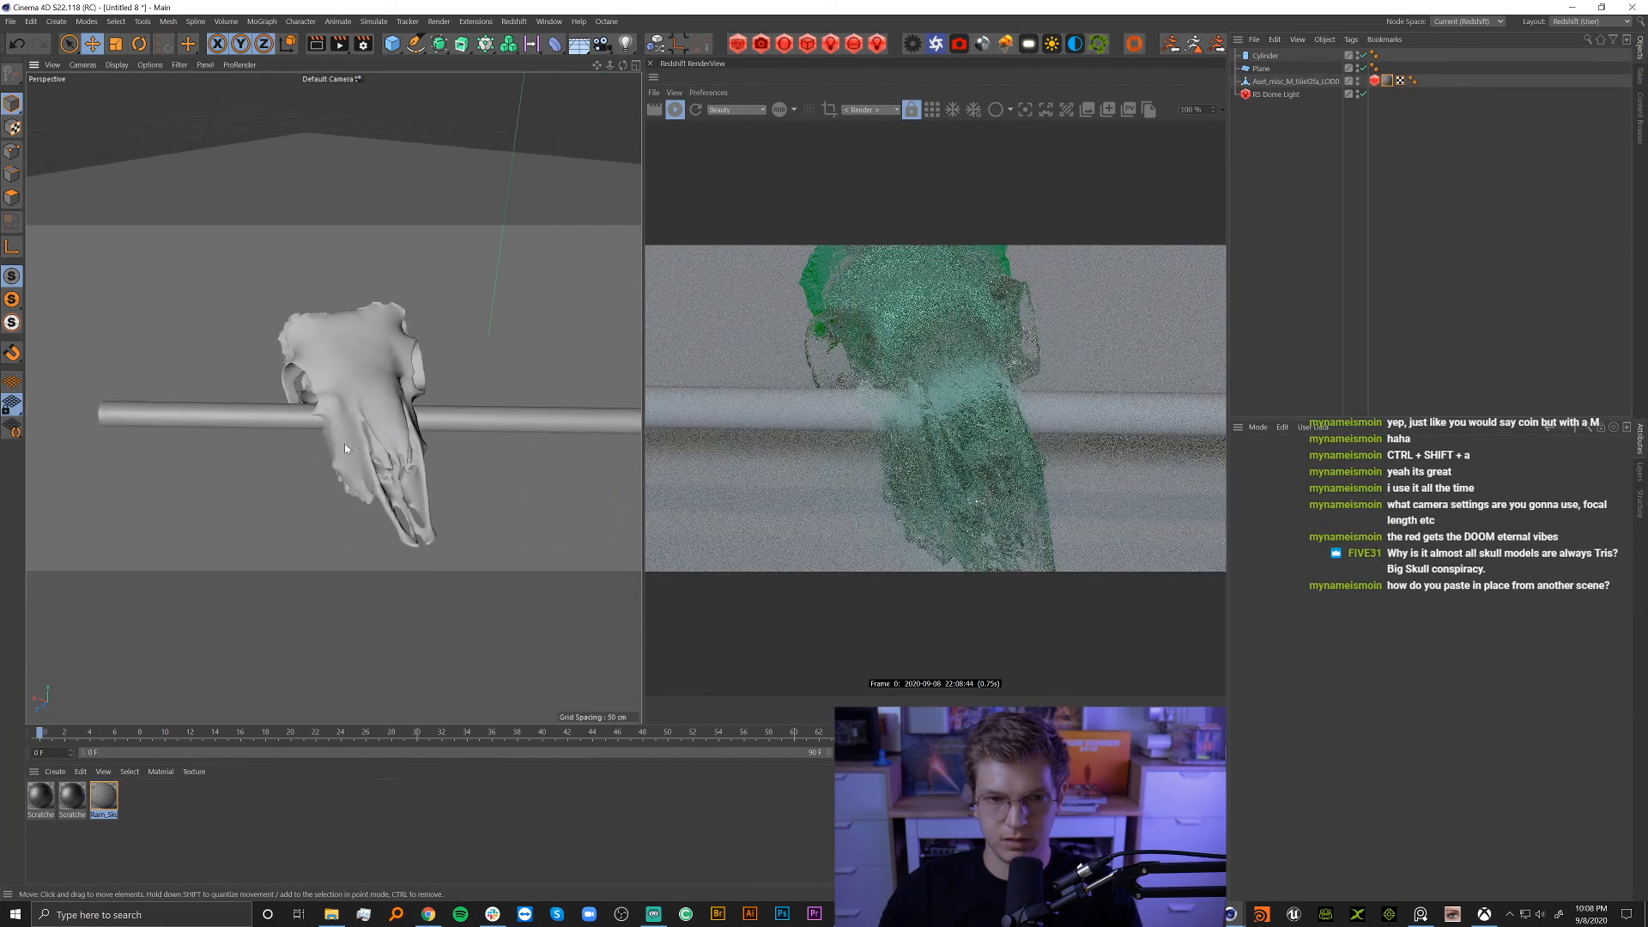
pyautogui.keyDown('alt'); pyautogui.moveTo(451, 444); pyautogui.dragTo(402, 444); pyautogui.keyUp('alt')
pyautogui.click(393, 43)
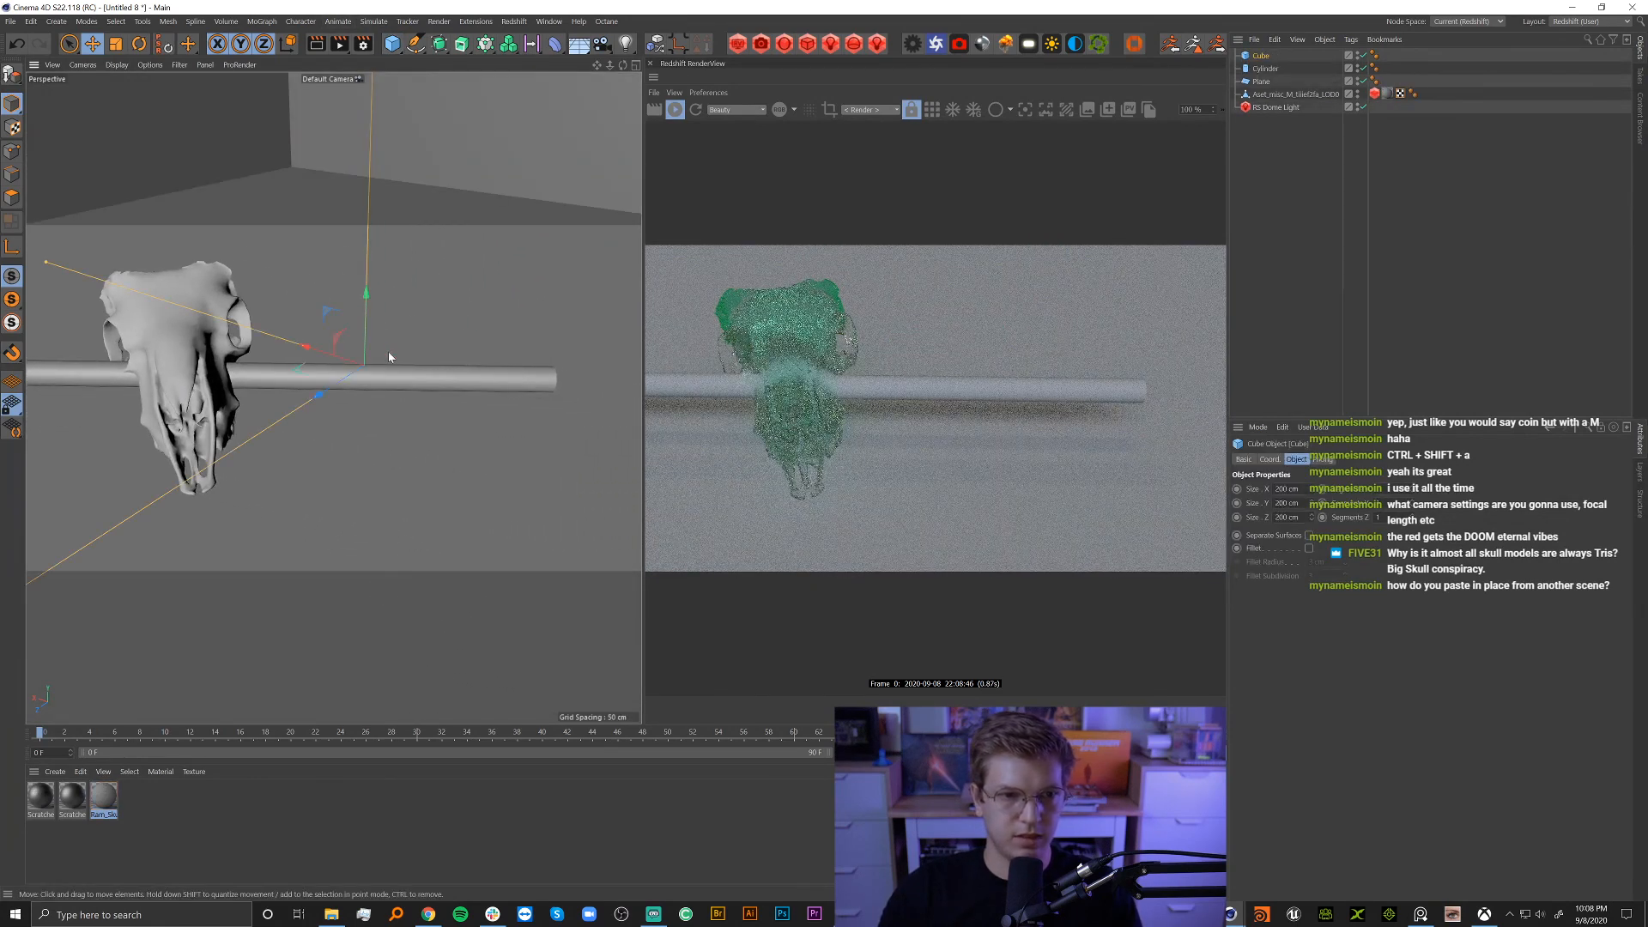
pyautogui.press('t')
pyautogui.moveTo(414, 349); pyautogui.dragTo(74, 442)
pyautogui.press('e')
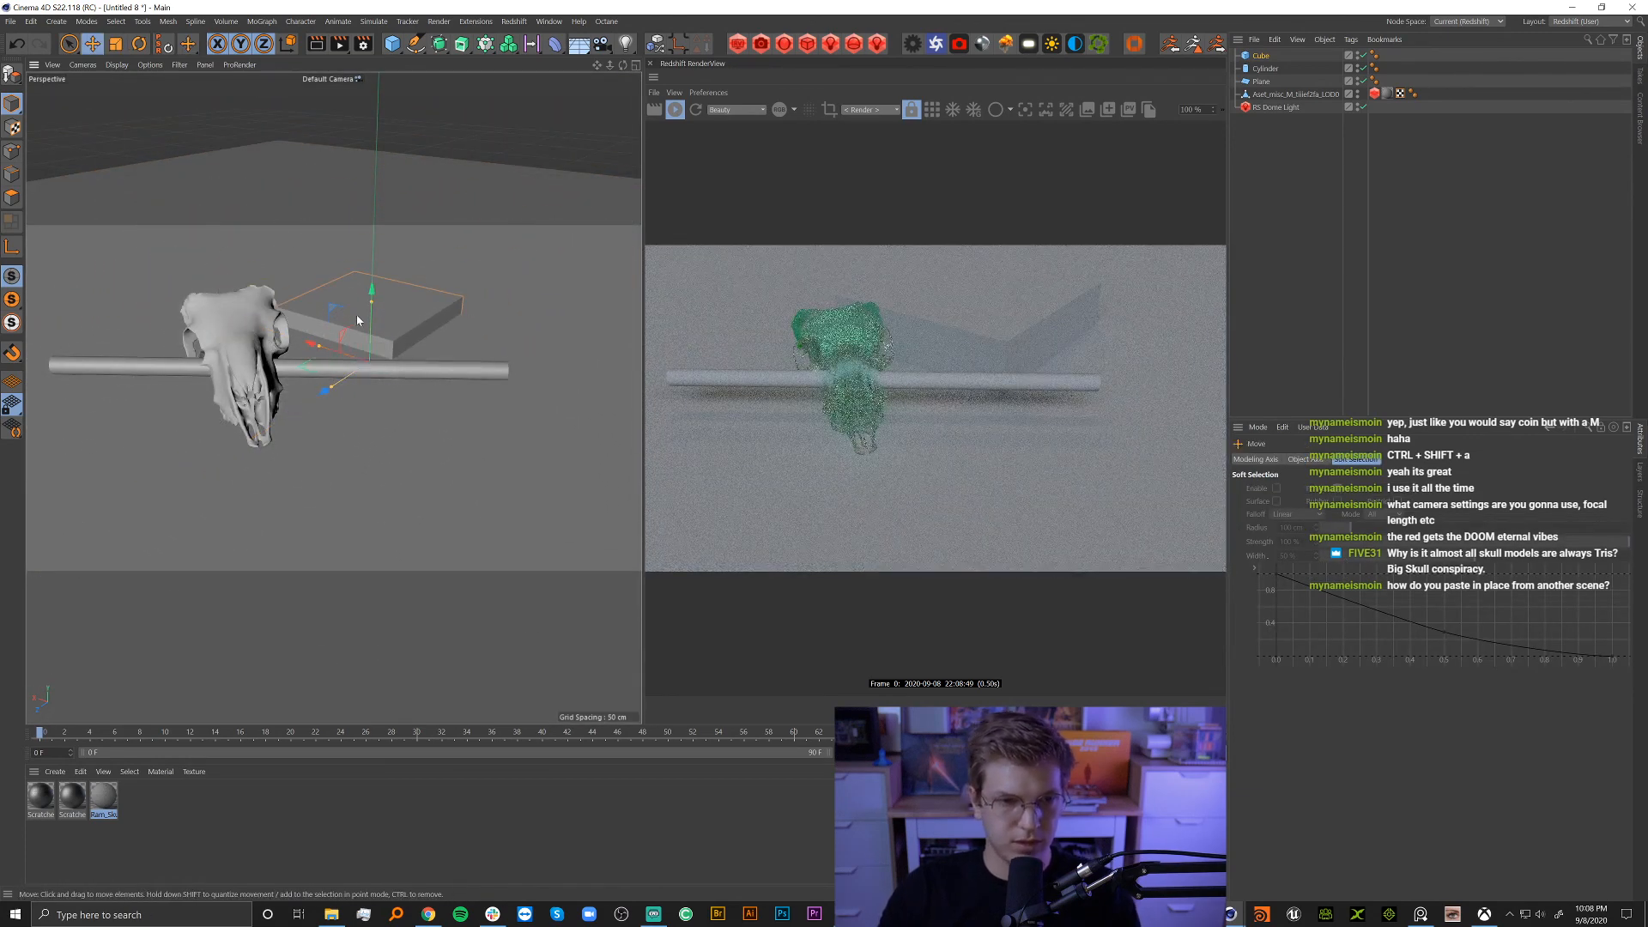
# Raise the slab above the rod and scale it to about 39 cm long and 17 cm wide.
pyautogui.moveTo(370, 358); pyautogui.dragTo(256, 242)
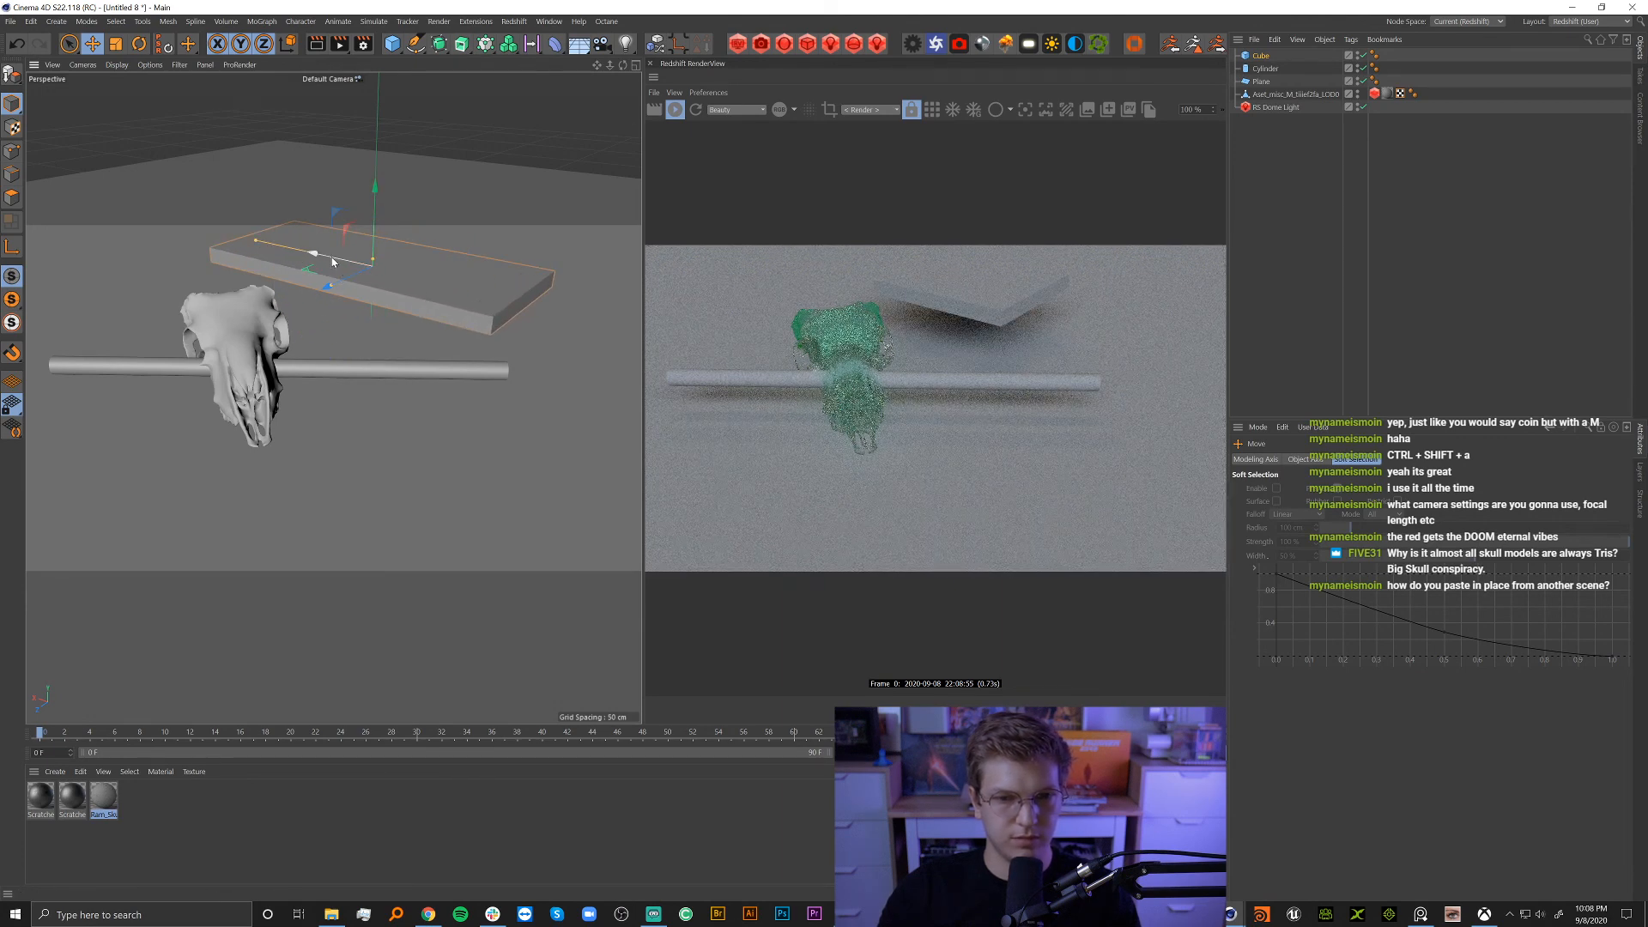
pyautogui.press('t')
pyautogui.moveTo(542, 264); pyautogui.dragTo(315, 284)
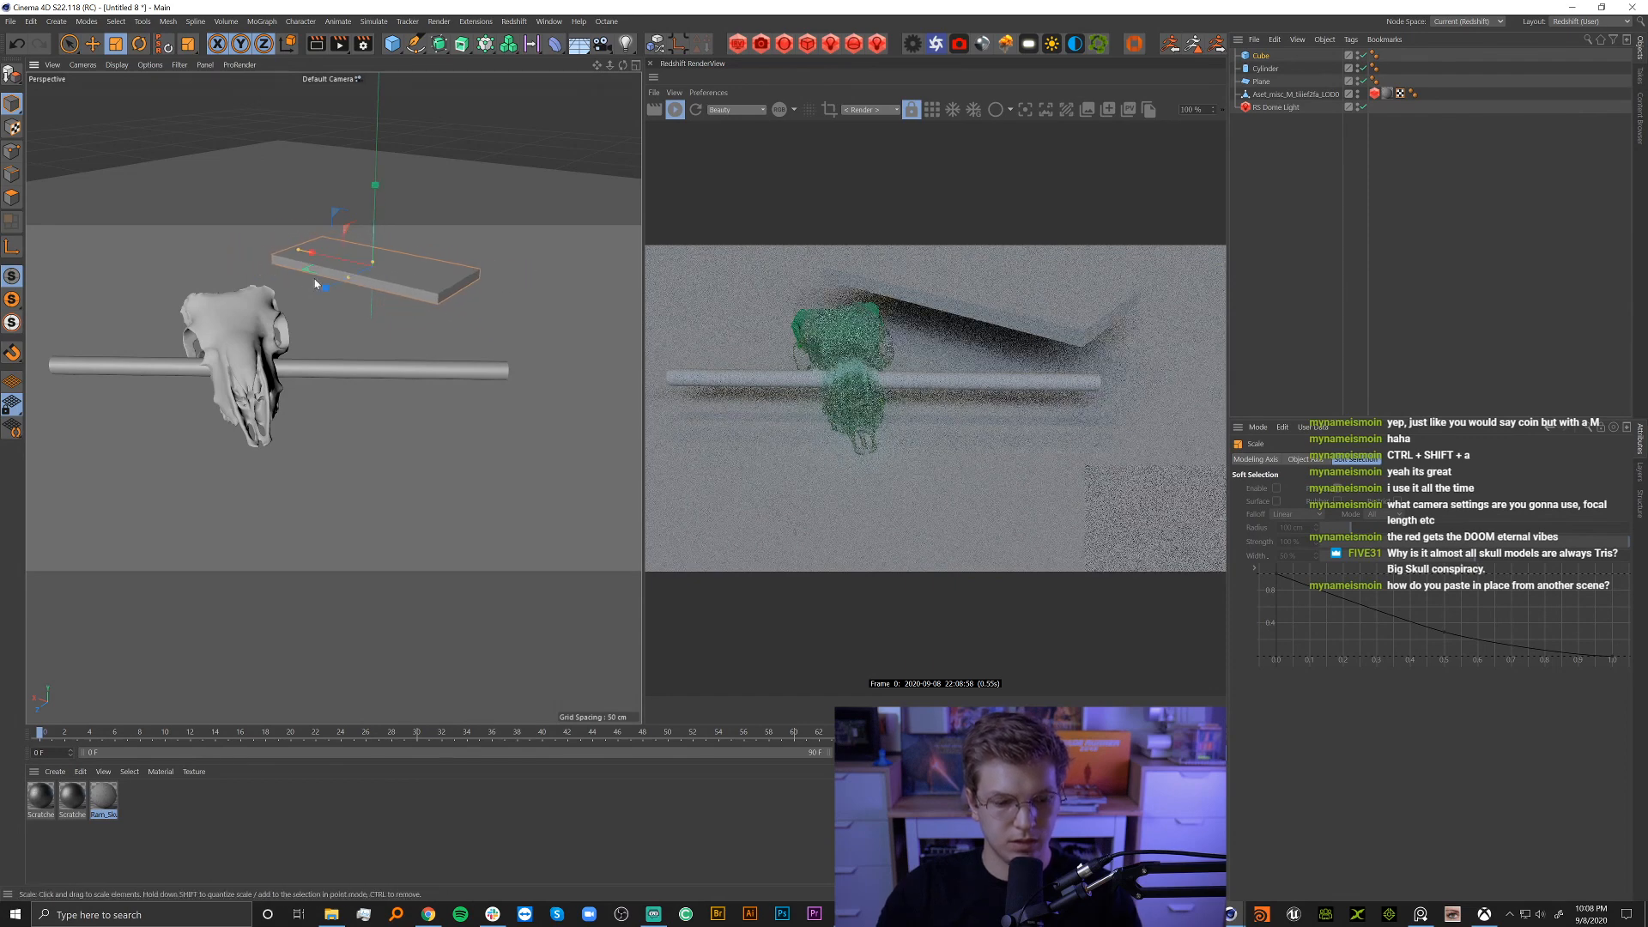
pyautogui.press('e')
# Add an FFD deformer as a child of the cube.
pyautogui.click(1267, 56)
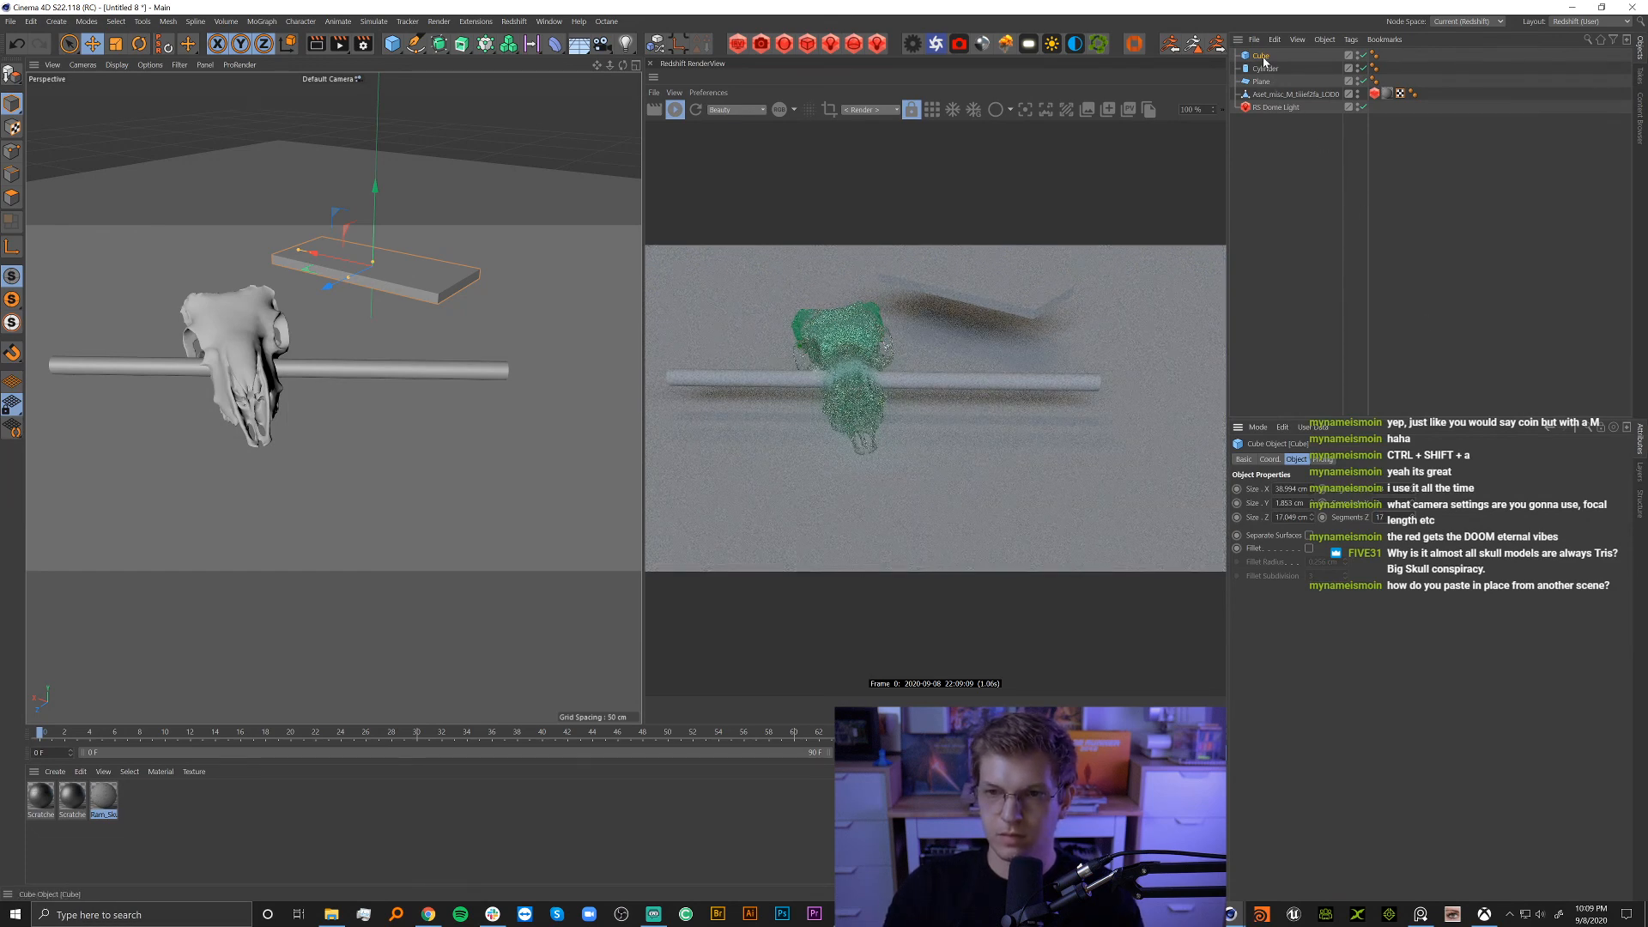
pyautogui.hotkey('shift', 'c')
pyautogui.write('ff')
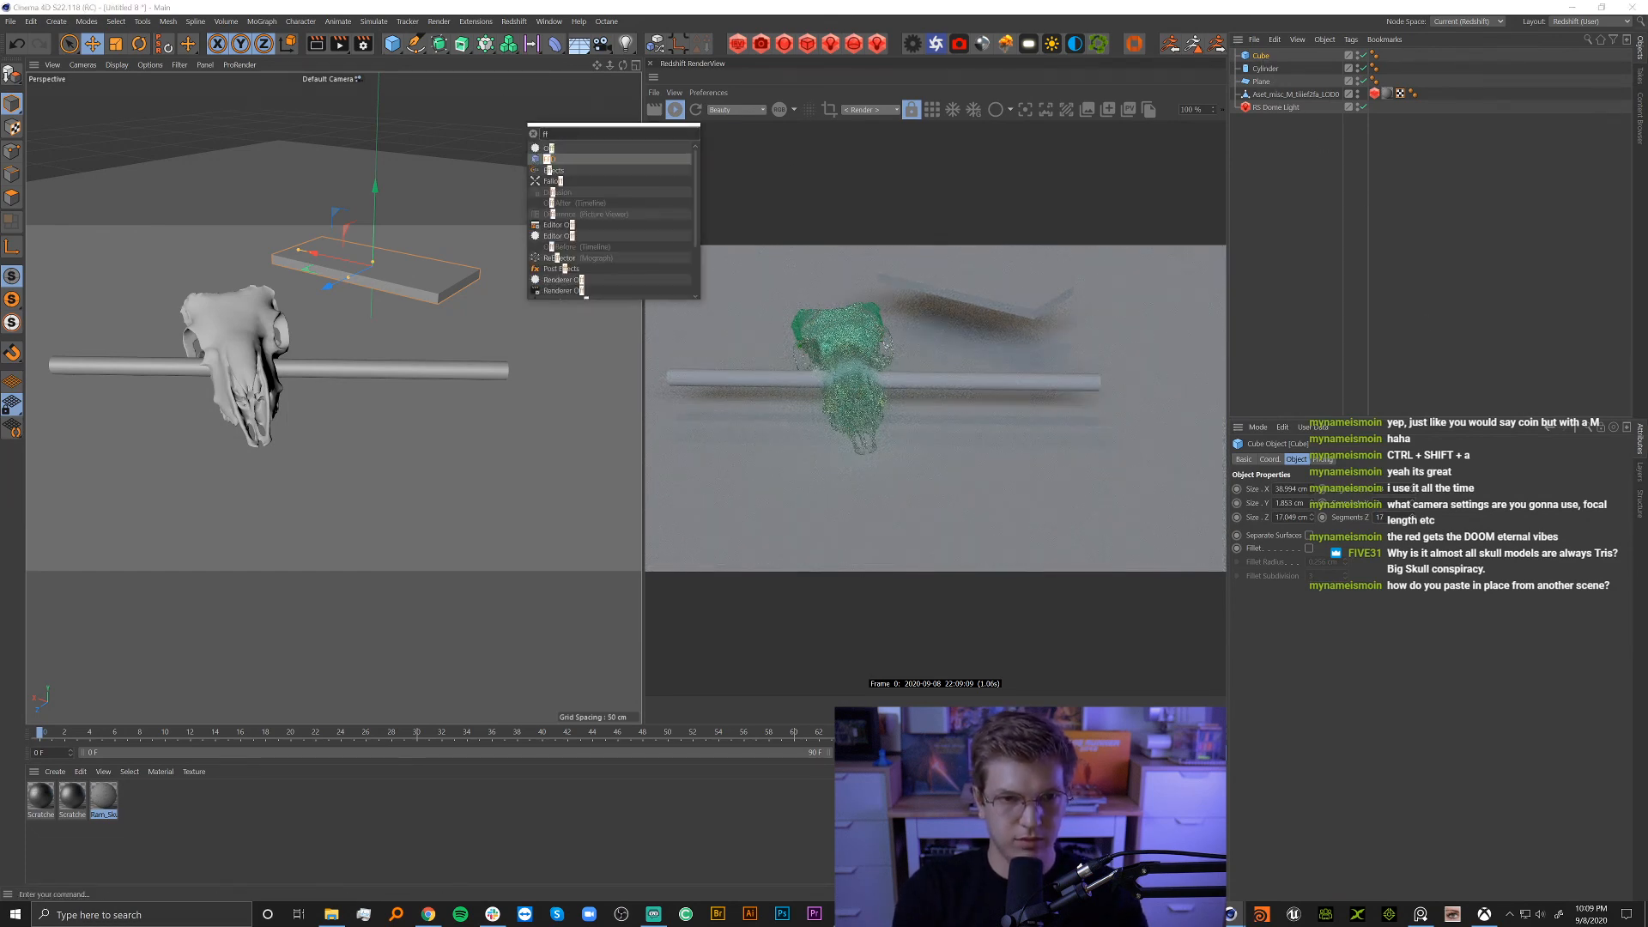
pyautogui.hotkey('shift', 'Return')
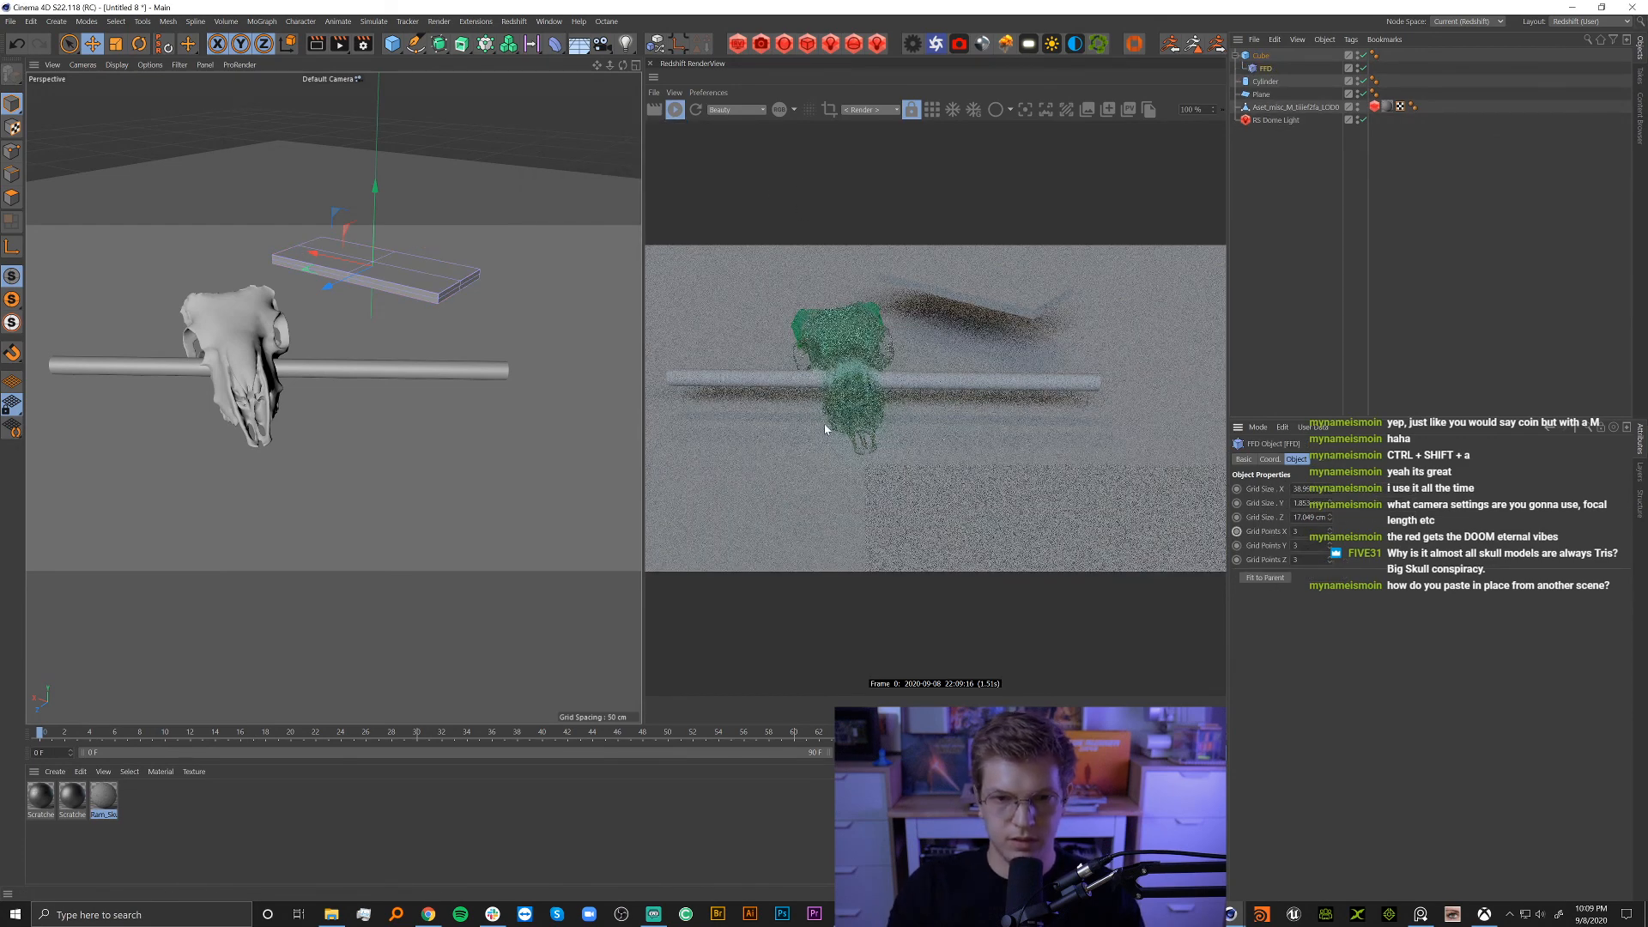
# Select the FFD points at one end of the slab and scale them vertically to thicken that end.
pyautogui.keyDown('alt'); pyautogui.moveTo(360, 273); pyautogui.dragTo(546, 361); pyautogui.keyUp('alt')
pyautogui.press('0')
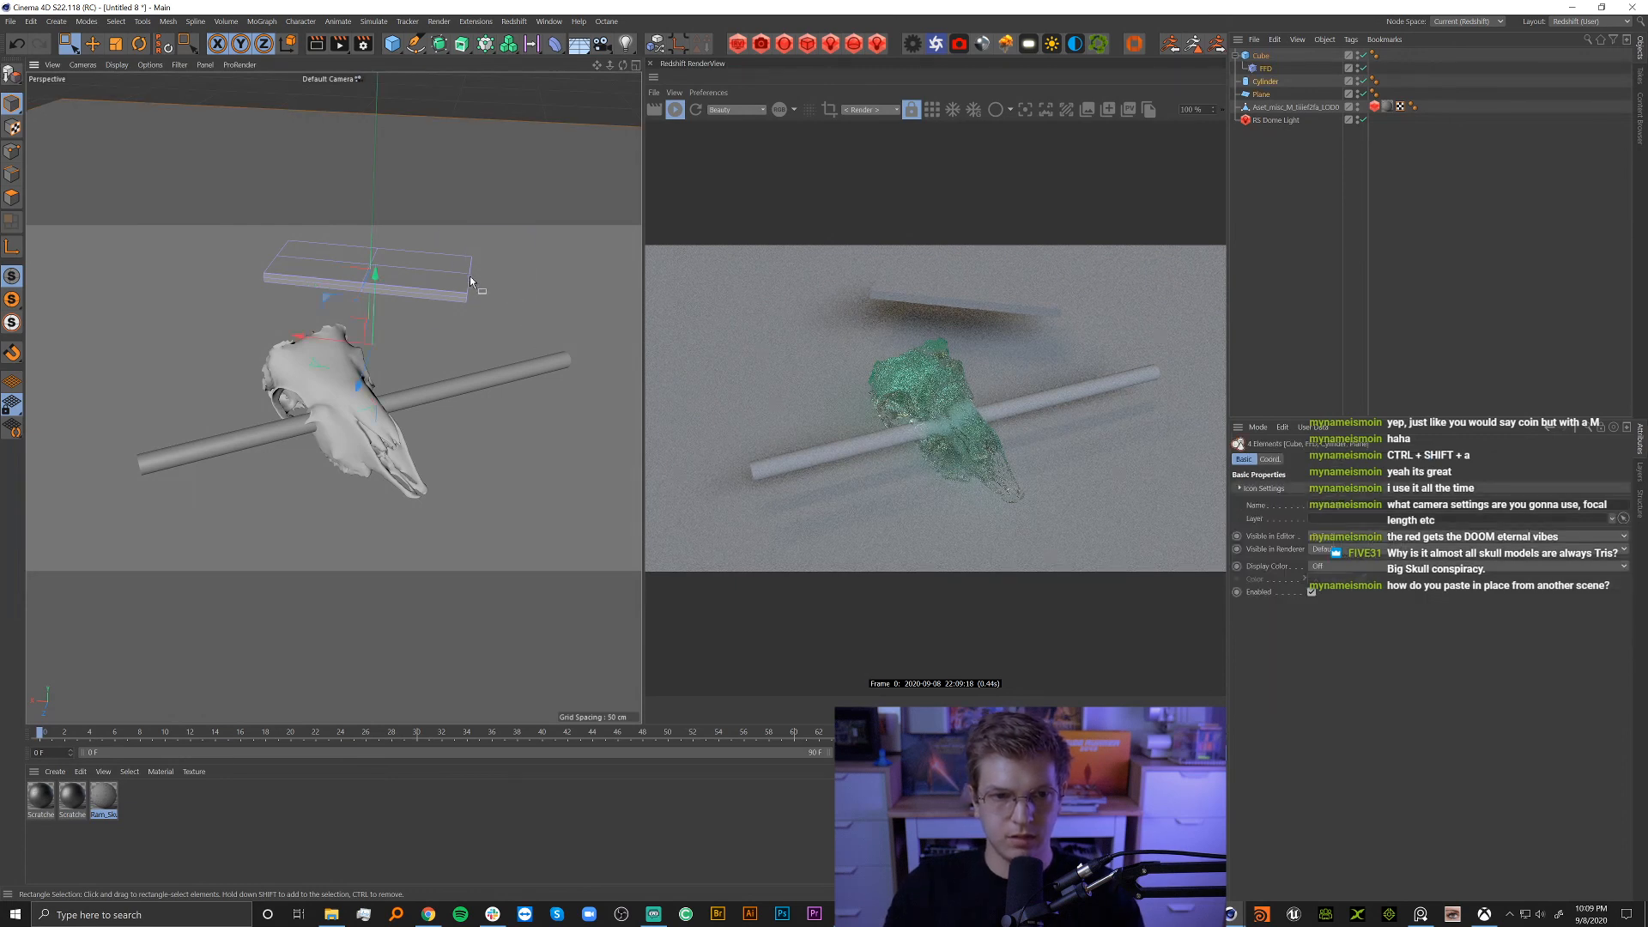
pyautogui.click(12, 152)
pyautogui.click(1266, 69)
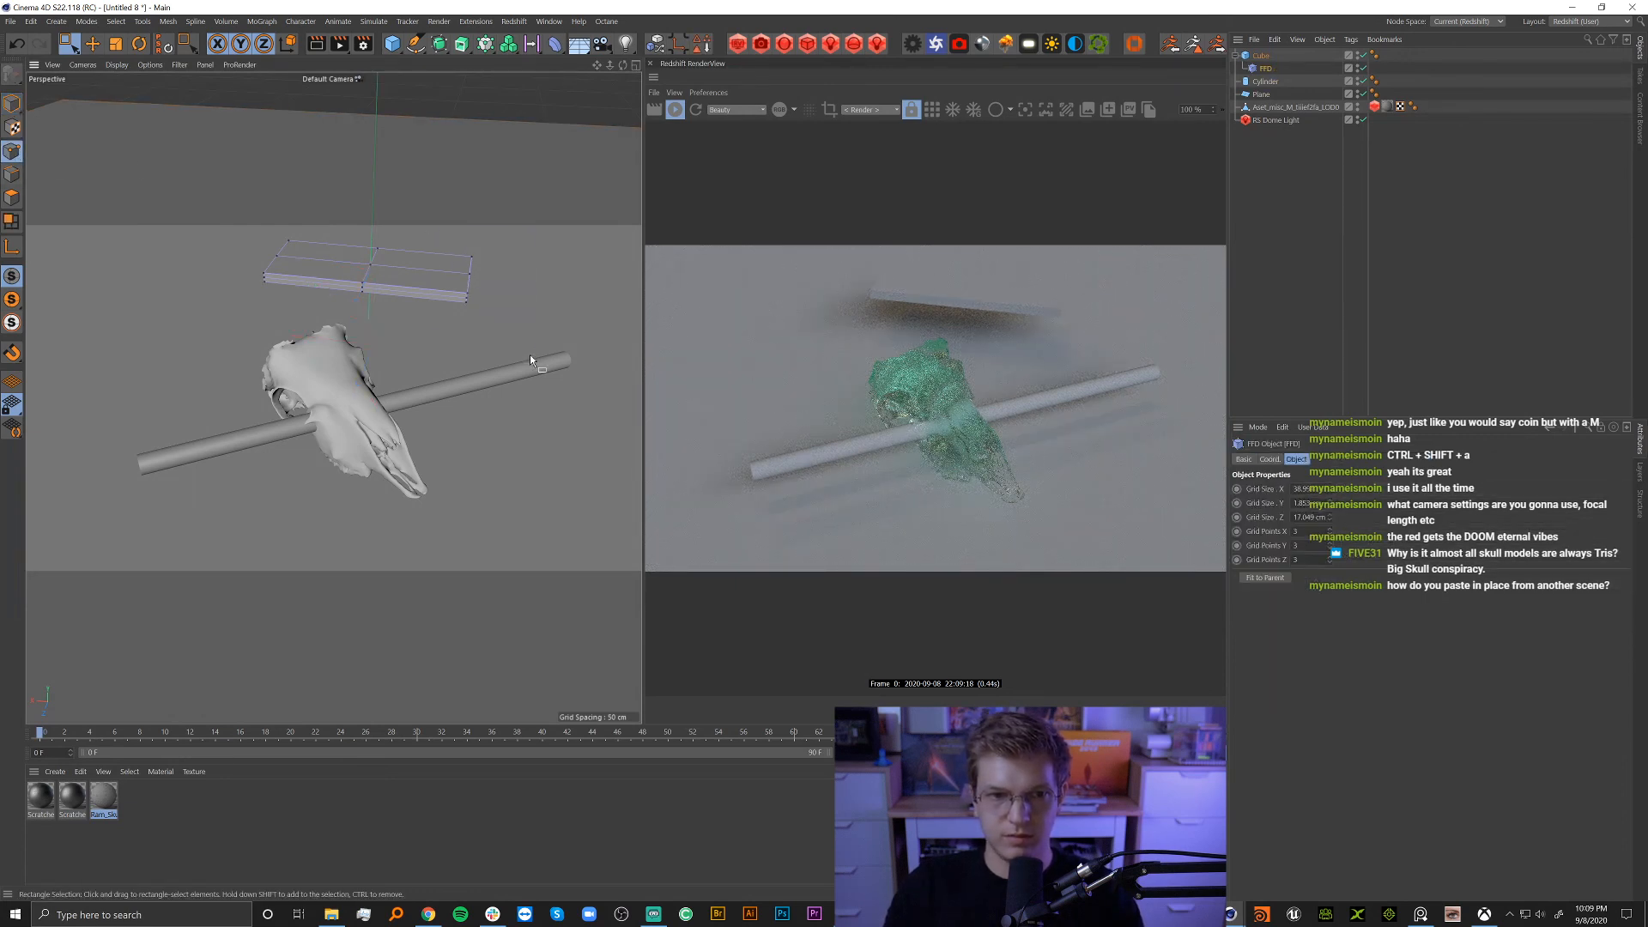
pyautogui.moveTo(506, 352); pyautogui.dragTo(433, 195)
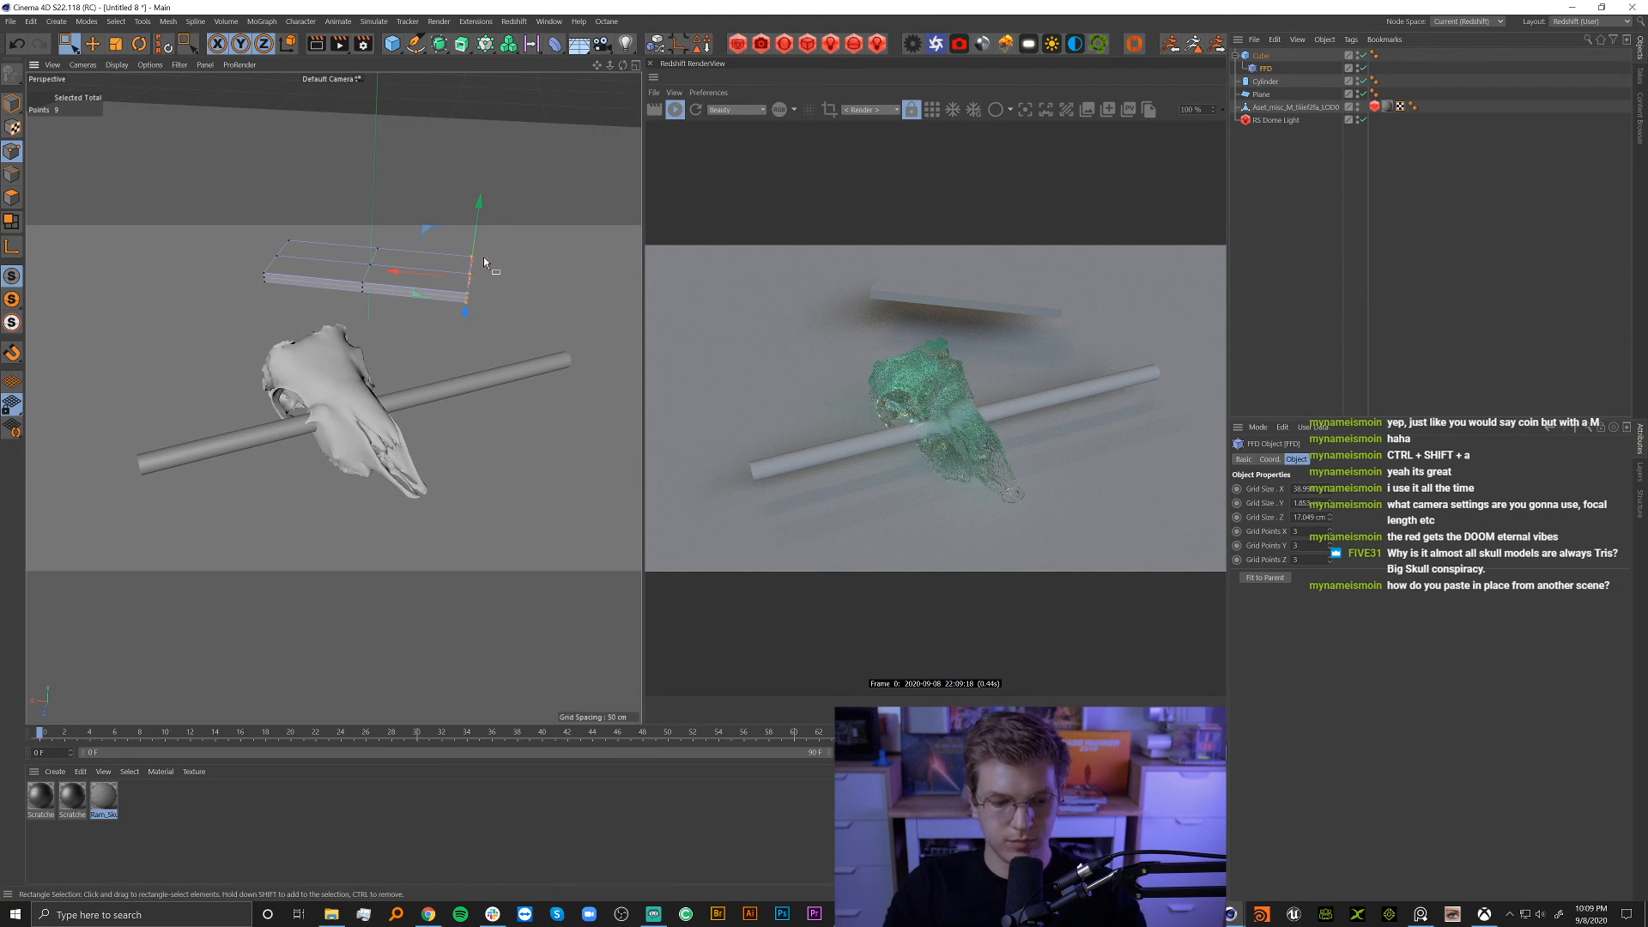
pyautogui.press('t')
pyautogui.moveTo(483, 262); pyautogui.dragTo(496, 74)
# Flatten the FFD points at the slab's opposite end and move them outward to form a longer wedge.
pyautogui.press('0')
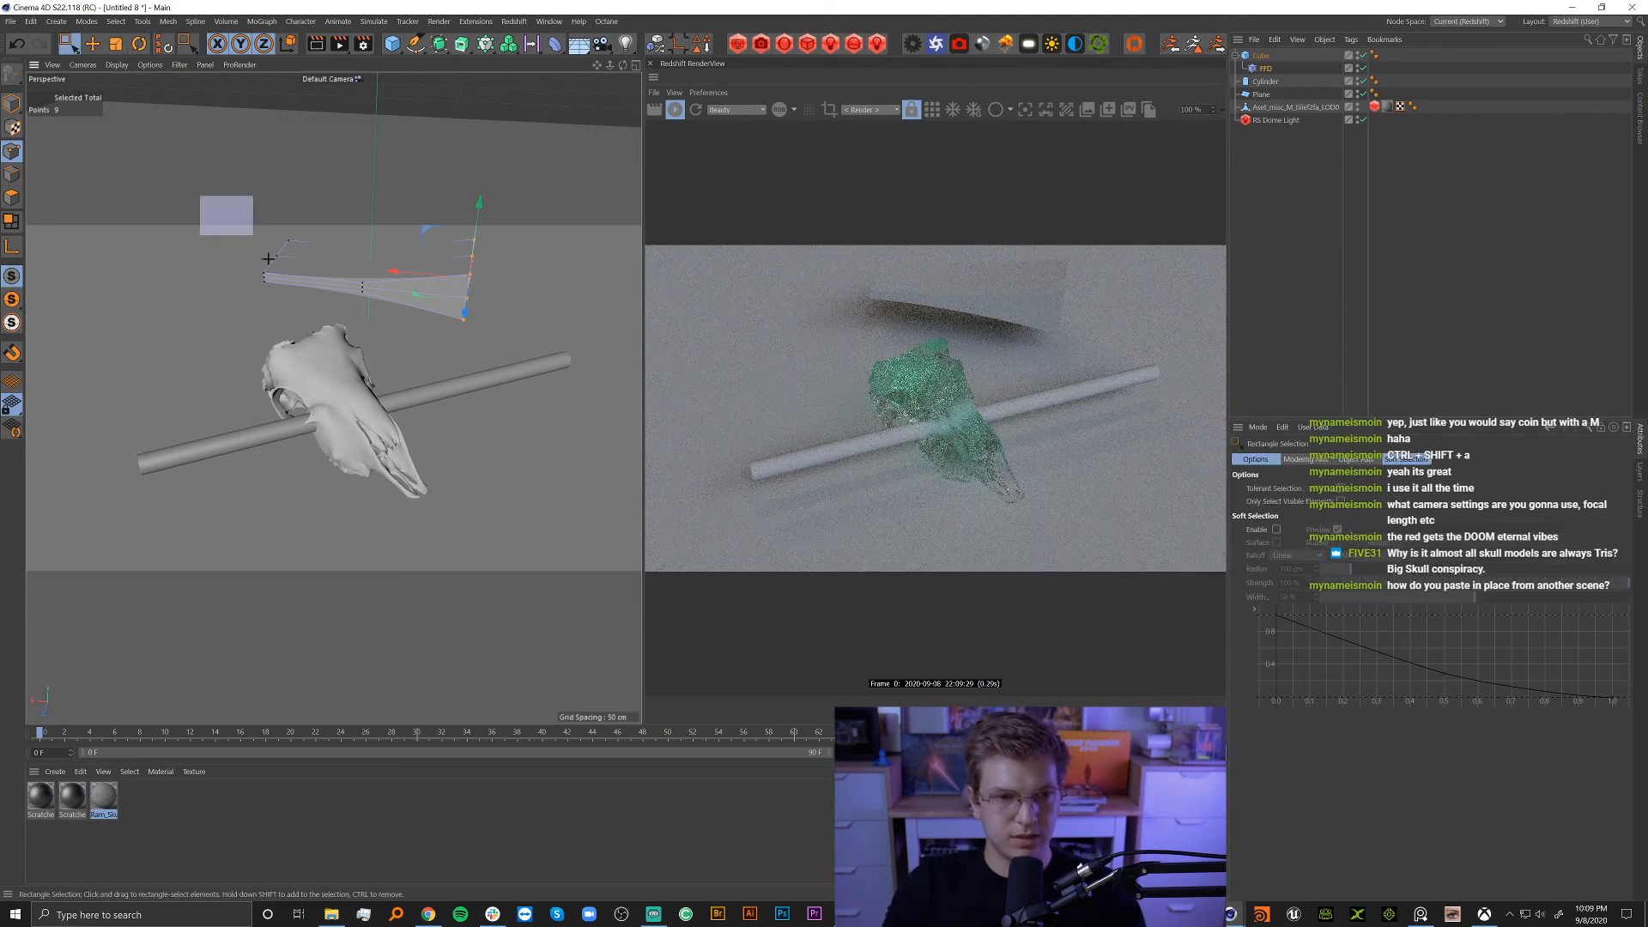
pyautogui.moveTo(268, 259); pyautogui.dragTo(309, 300)
pyautogui.press('t')
pyautogui.moveTo(276, 236); pyautogui.dragTo(274, 182)
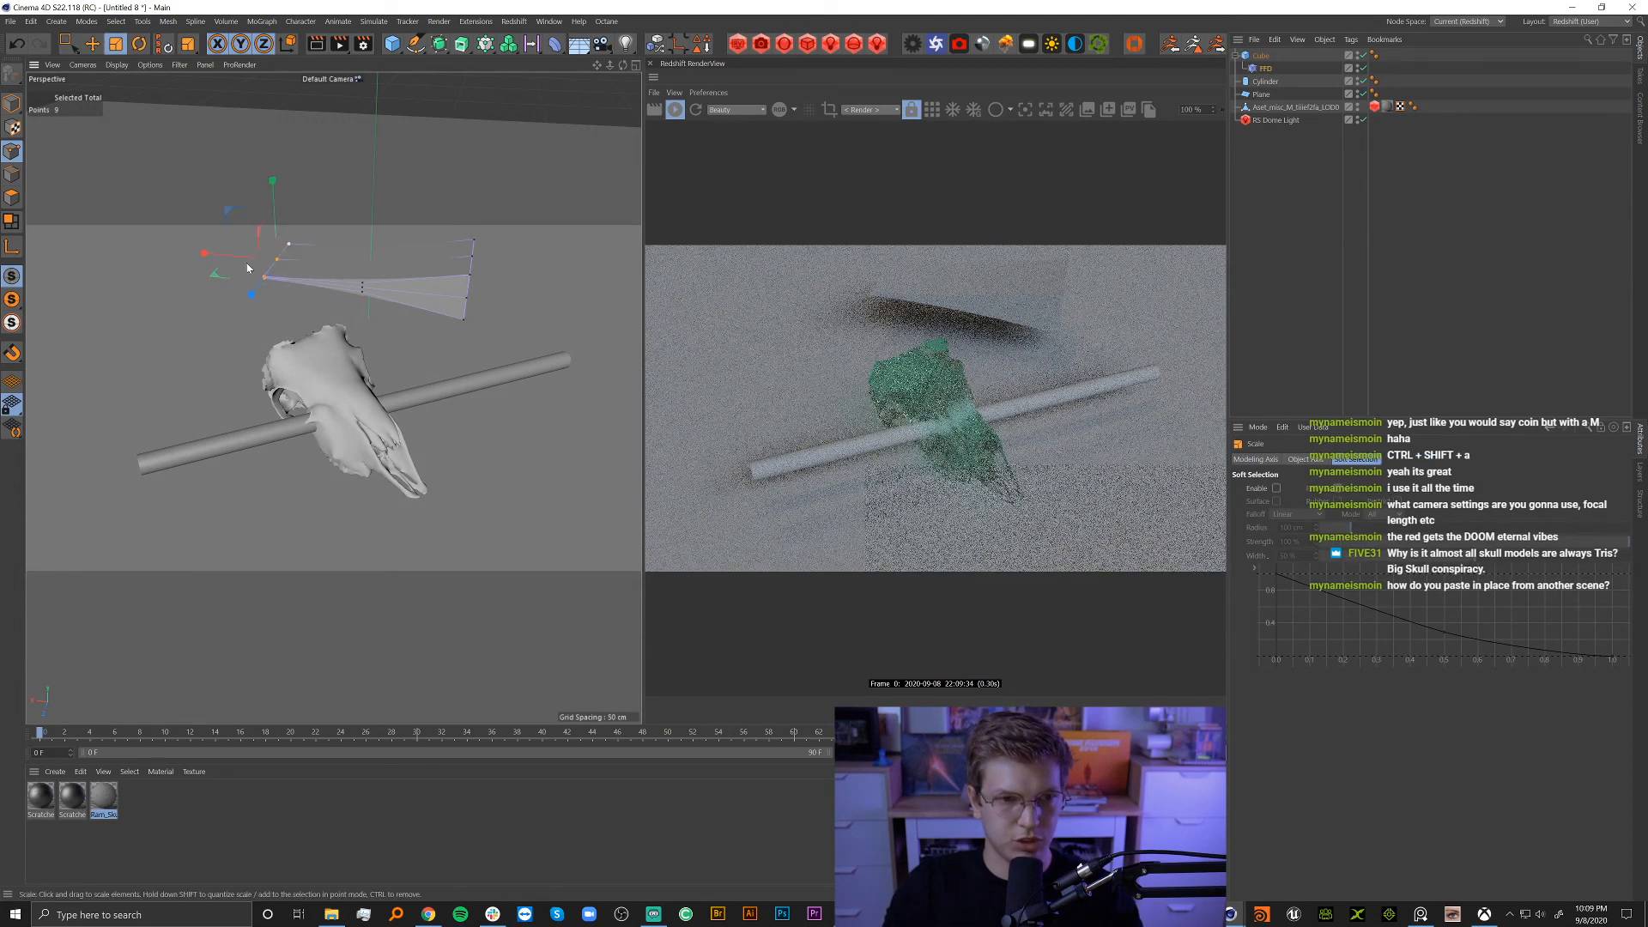
pyautogui.press('e')
pyautogui.moveTo(249, 273); pyautogui.dragTo(189, 267)
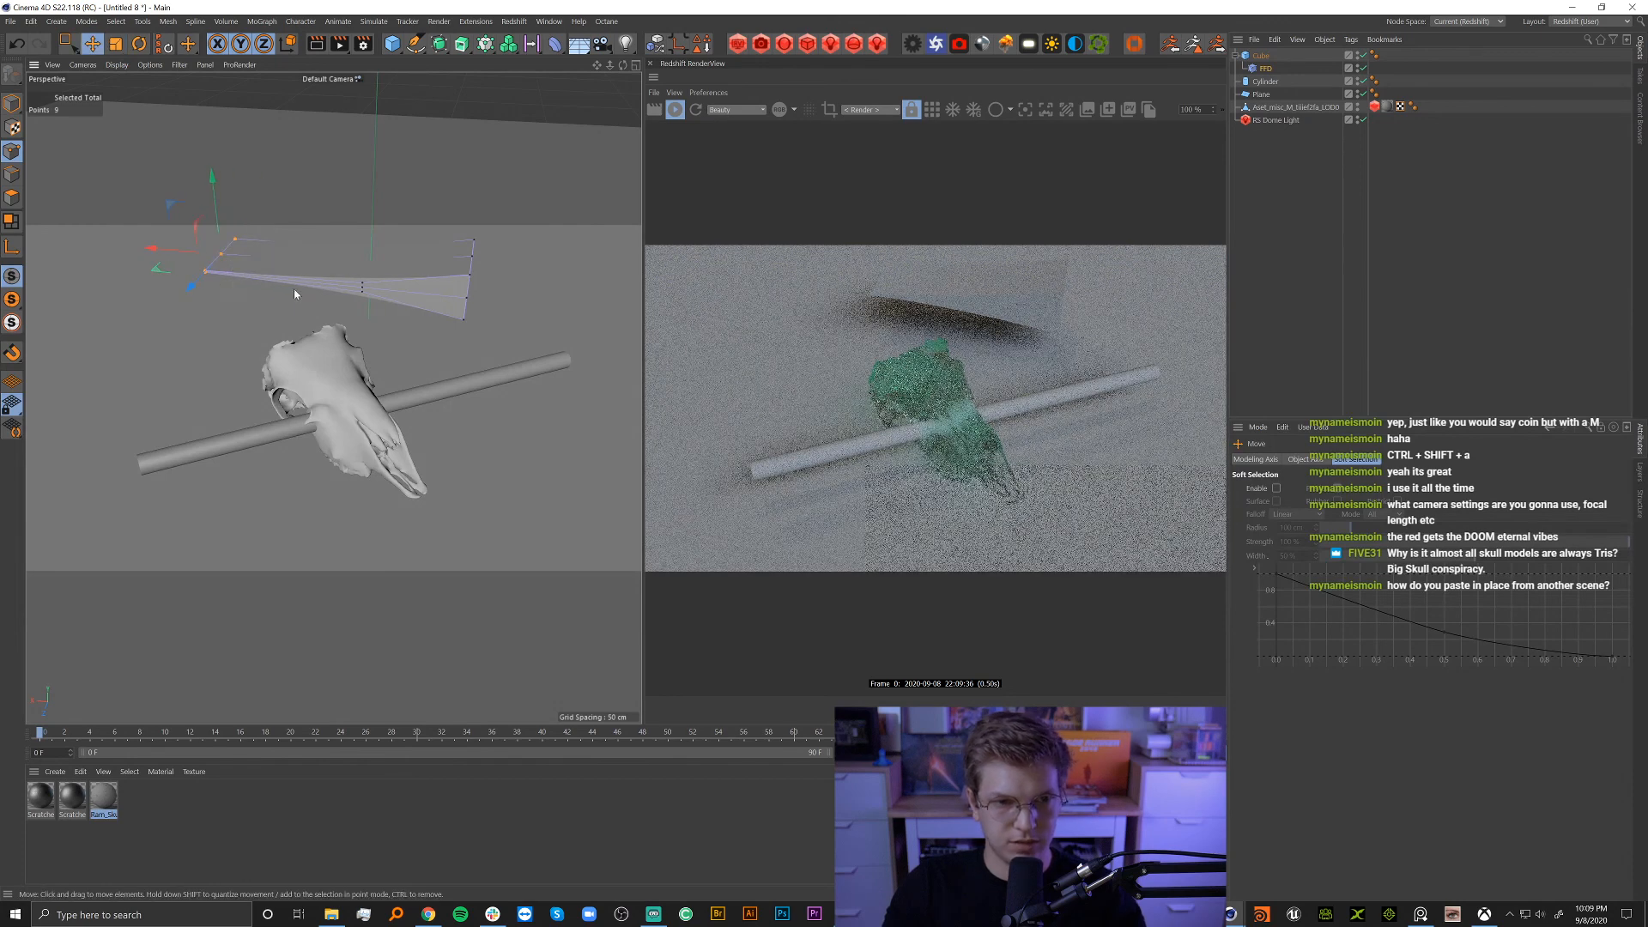
pyautogui.keyDown('alt'); pyautogui.moveTo(294, 294); pyautogui.dragTo(483, 375); pyautogui.keyUp('alt')
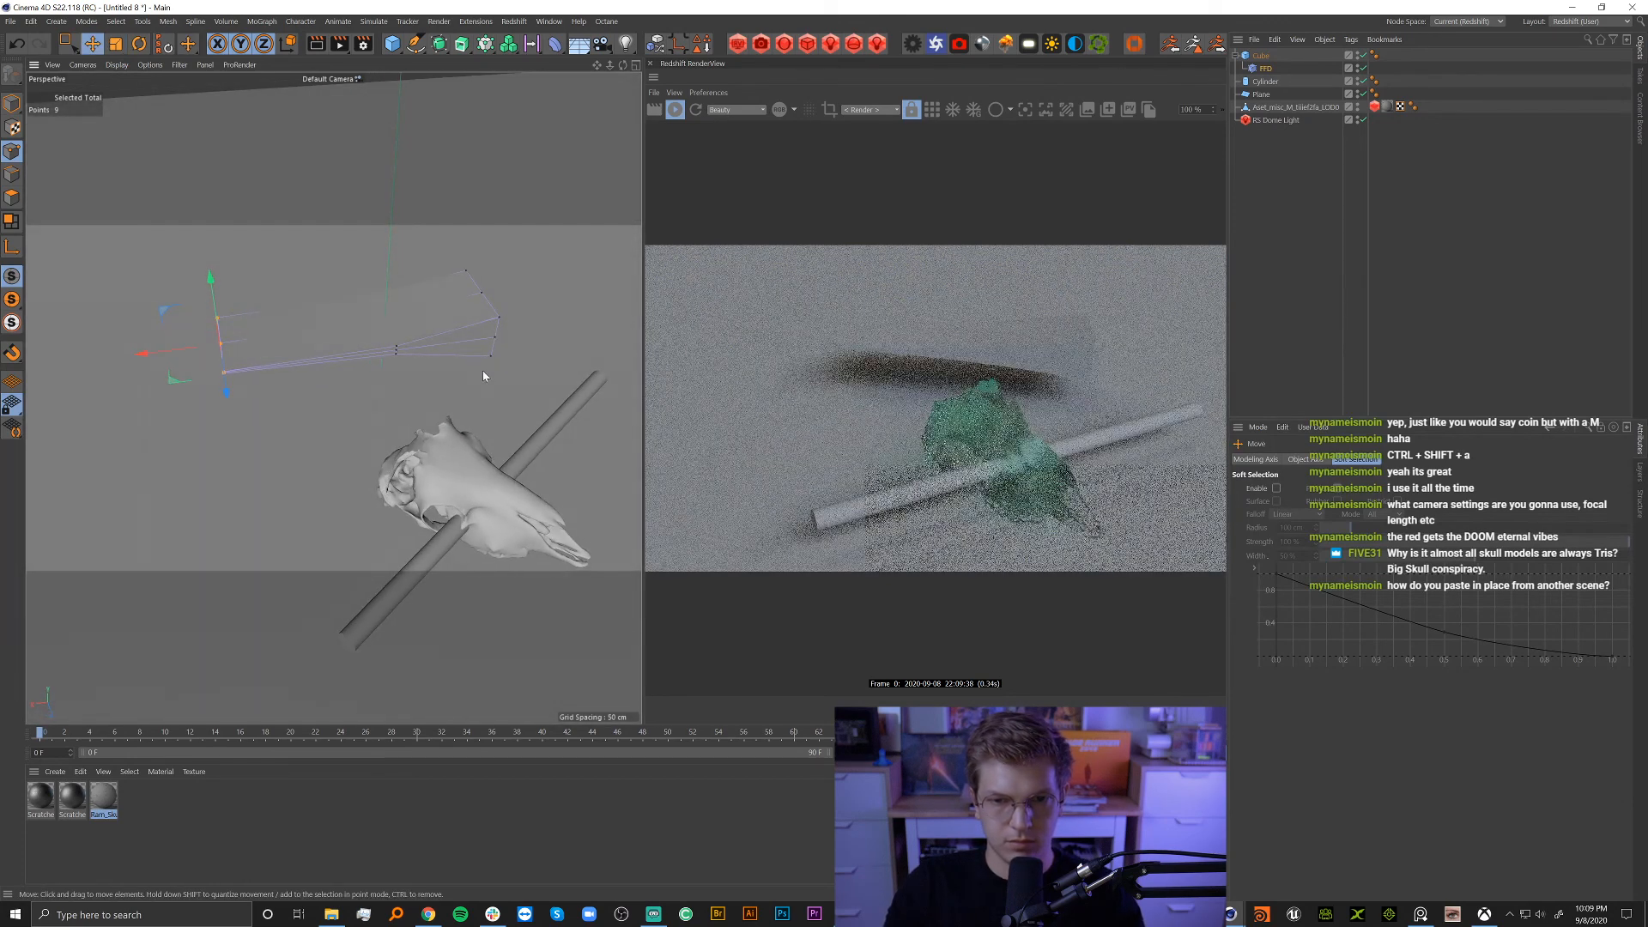
pyautogui.moveTo(1548, 246); pyautogui.dragTo(1485, 192)
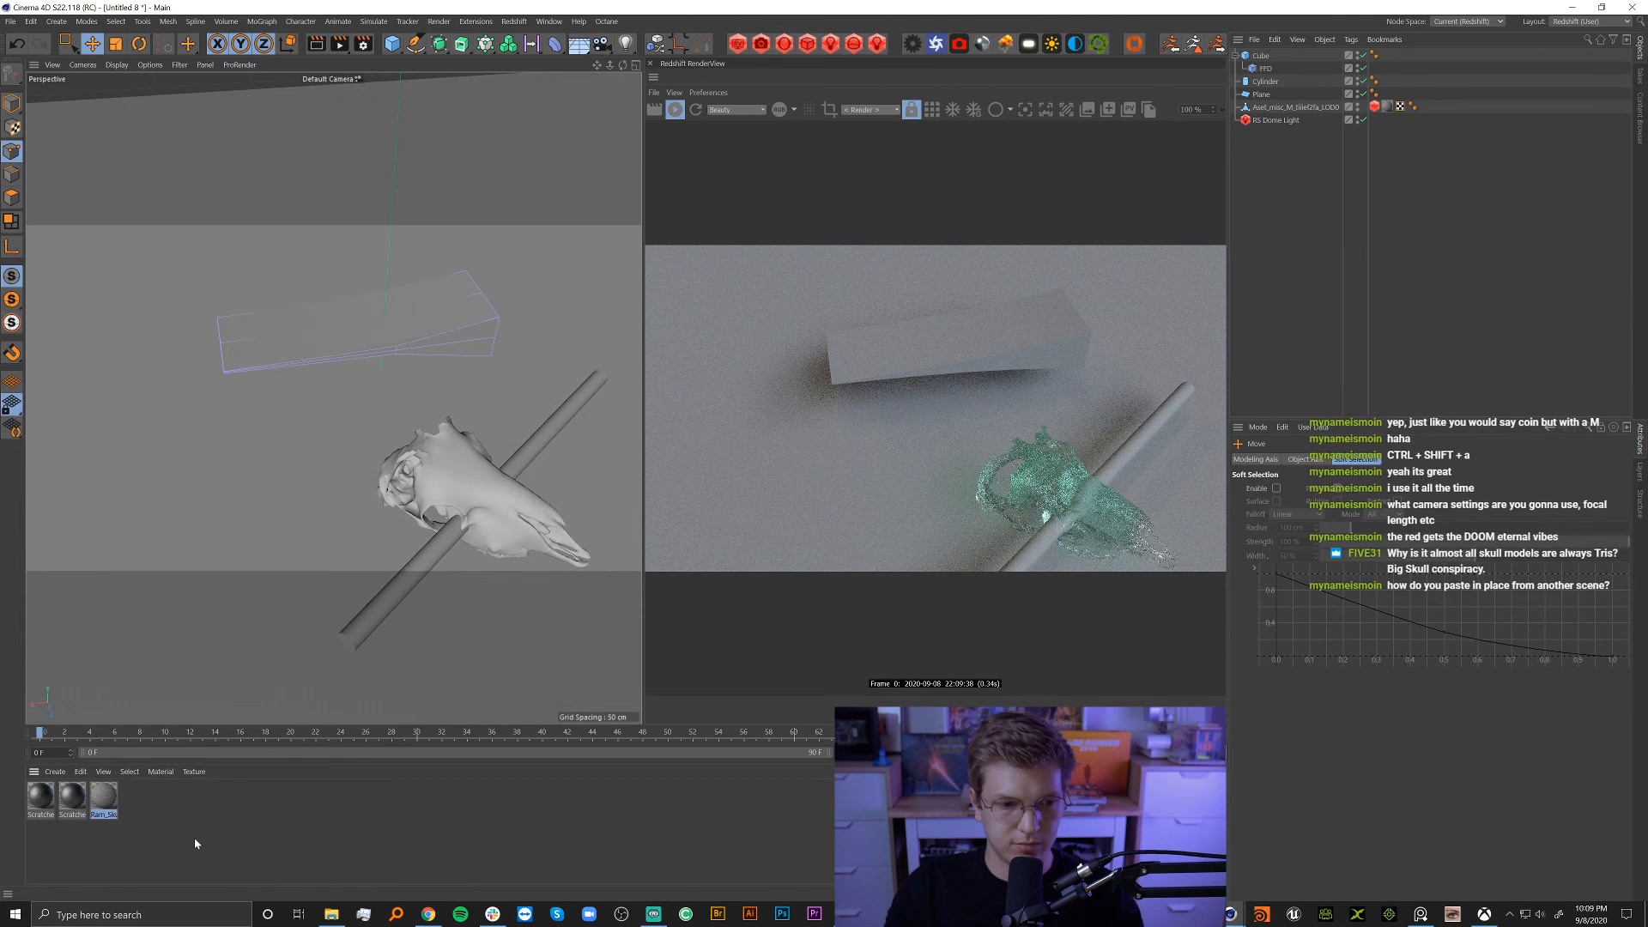
# Disable the Bump Map node in the skull material's shader graph and close the graph.
pyautogui.click(128, 820)
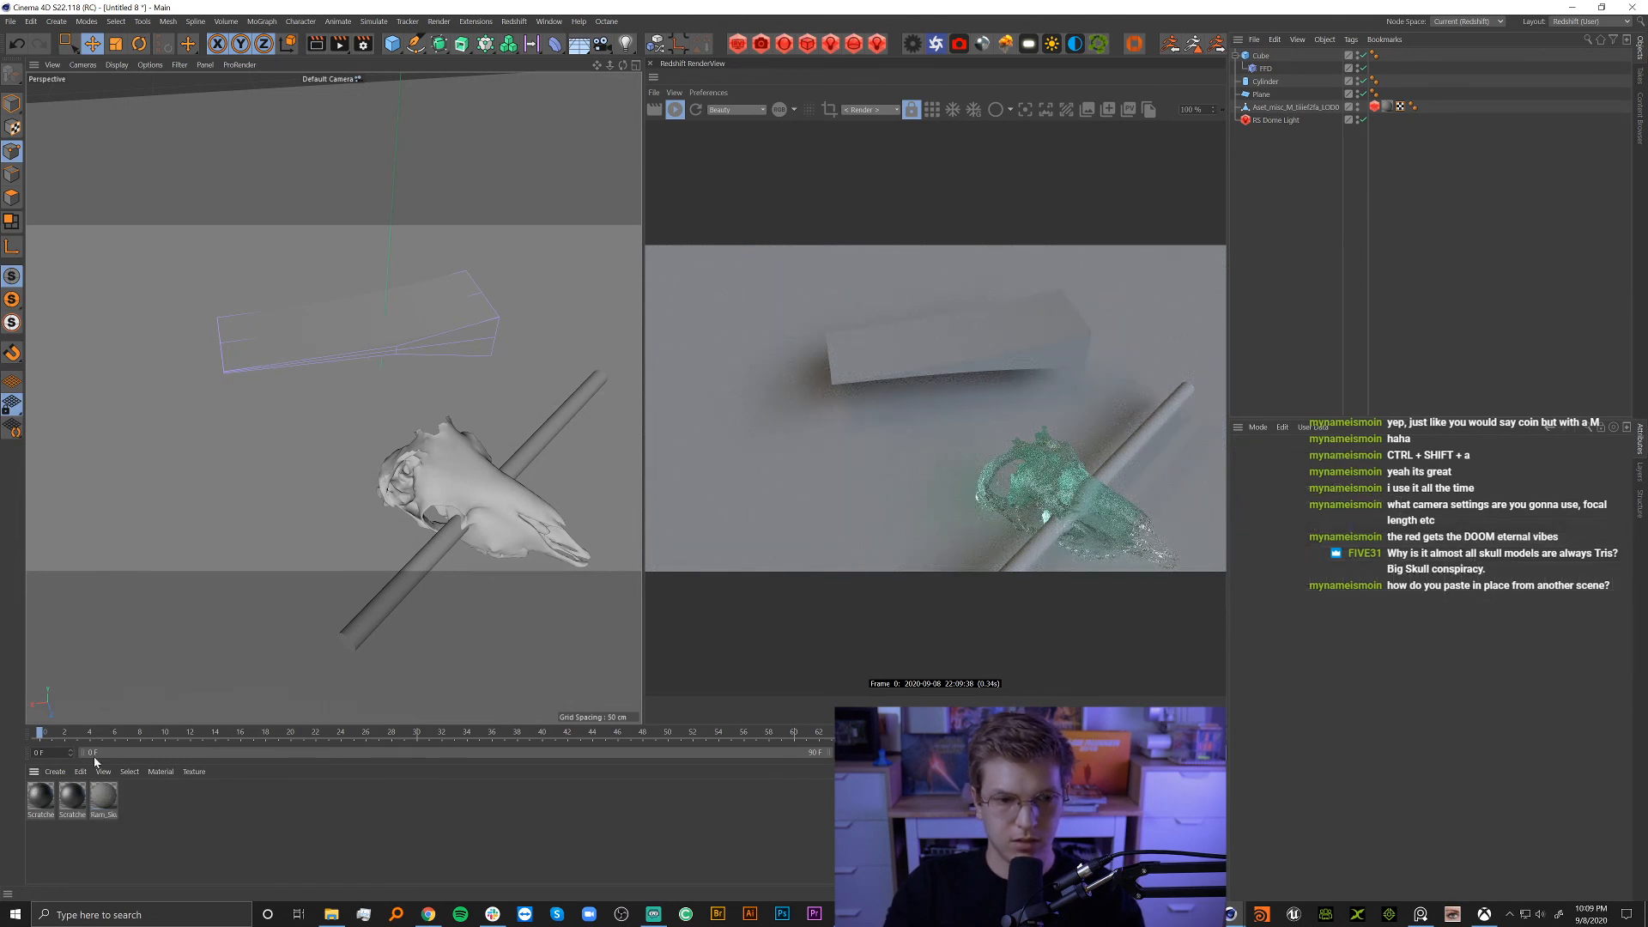
pyautogui.doubleClick(106, 797)
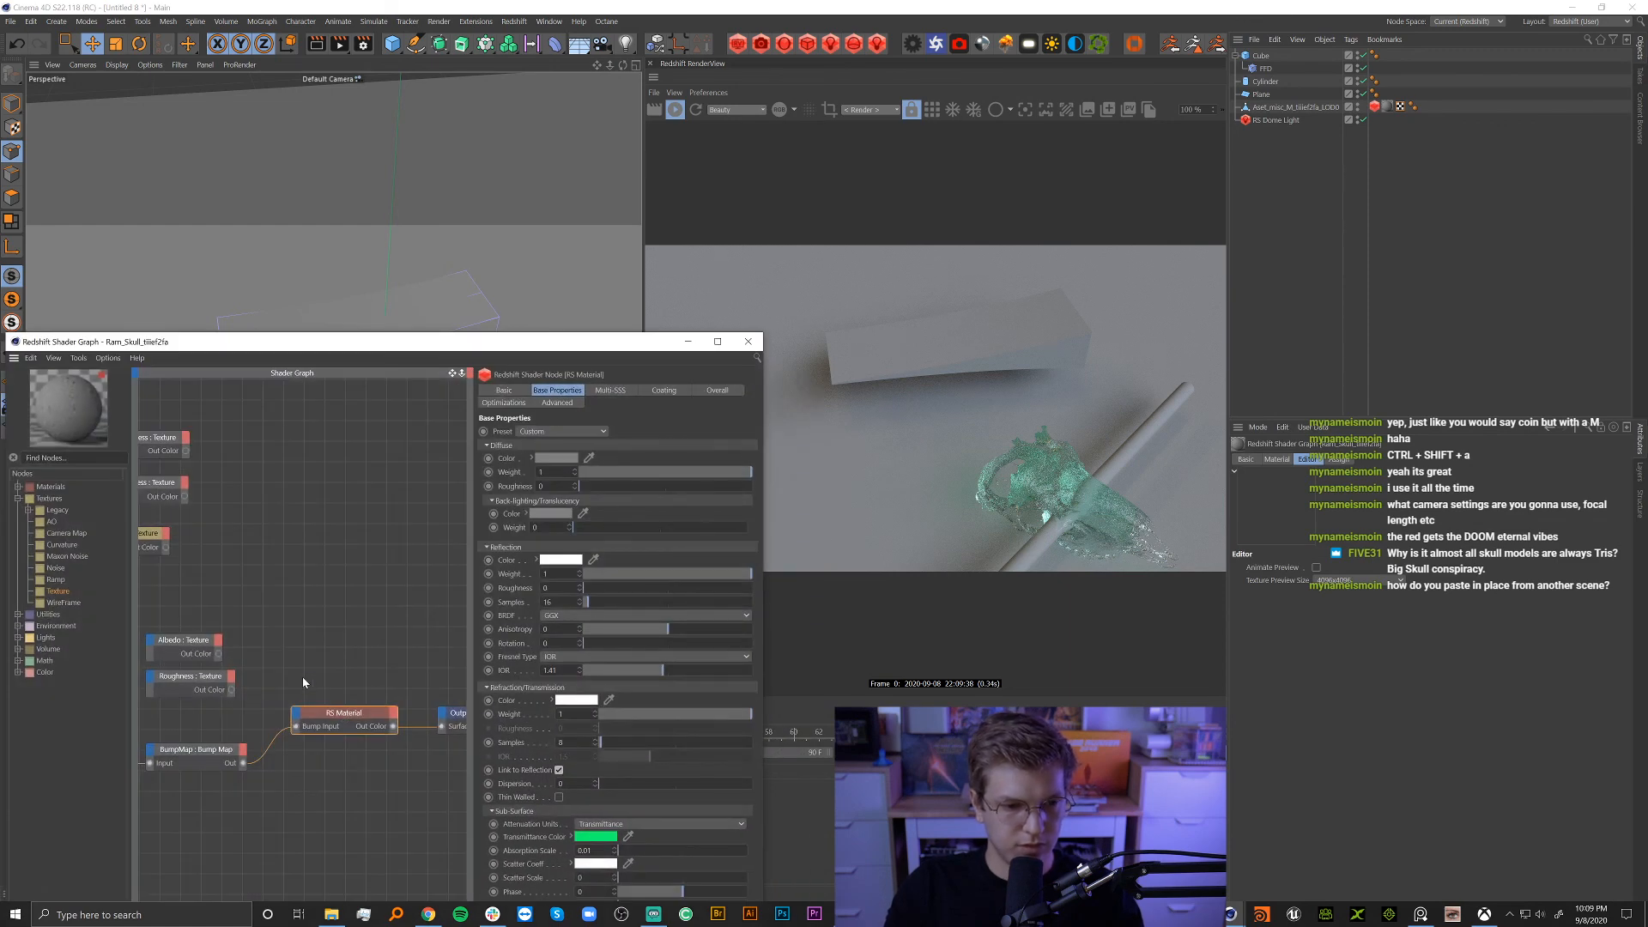
pyautogui.keyDown('alt'); pyautogui.moveTo(302, 677); pyautogui.dragTo(307, 671, button='middle'); pyautogui.keyUp('alt')
pyautogui.click(279, 663)
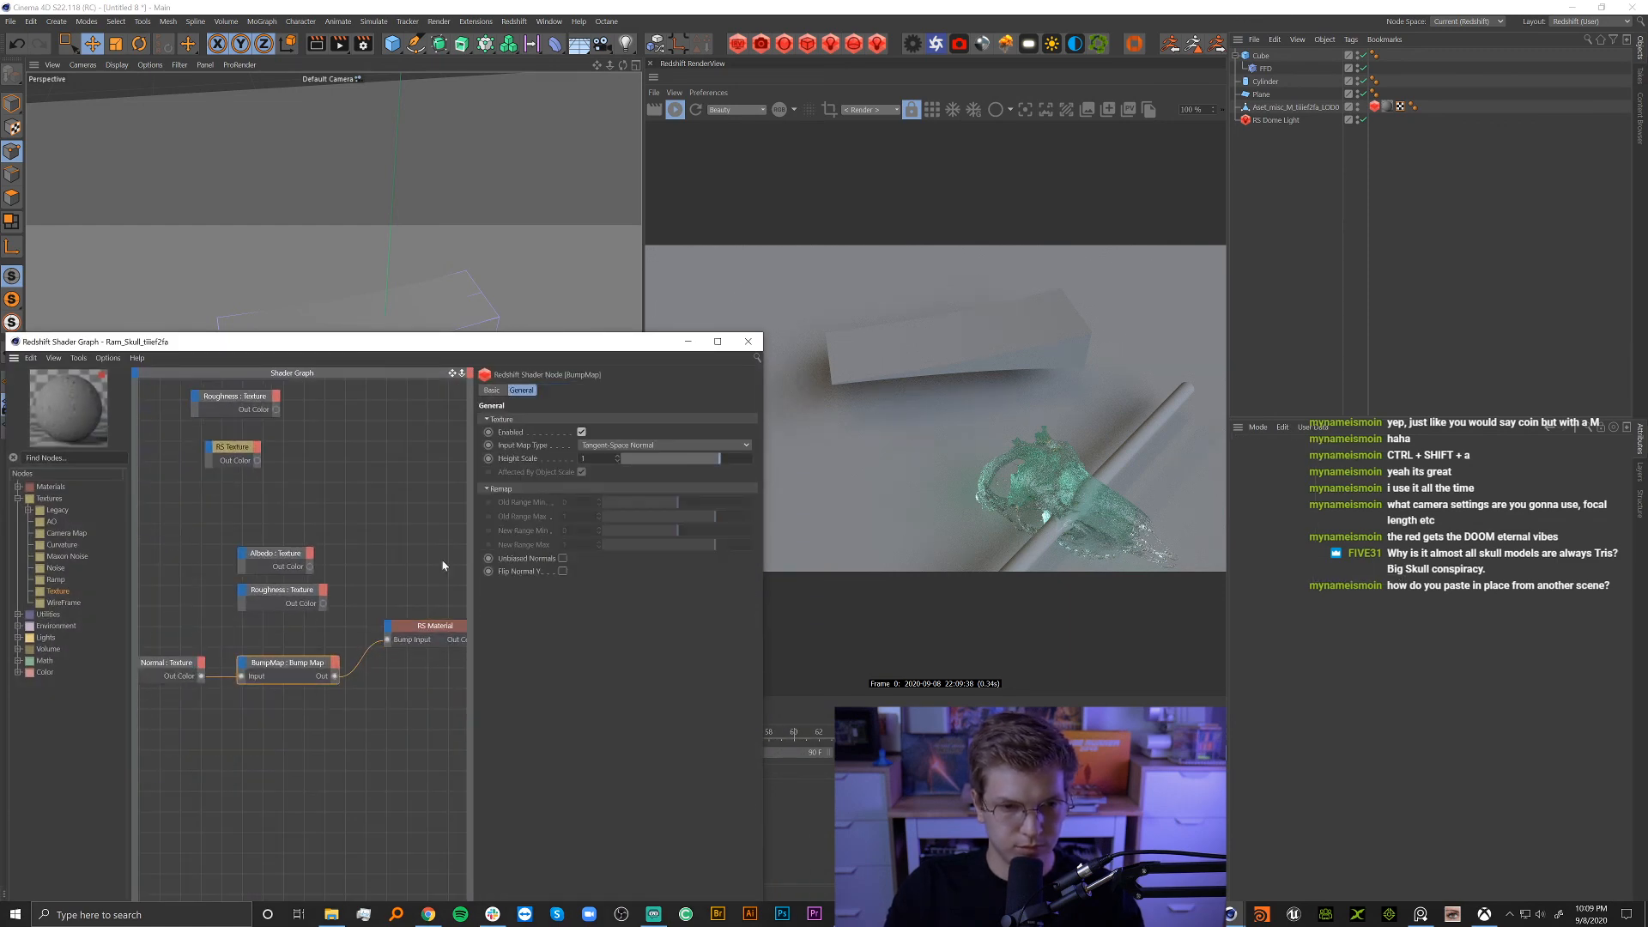
pyautogui.click(582, 432)
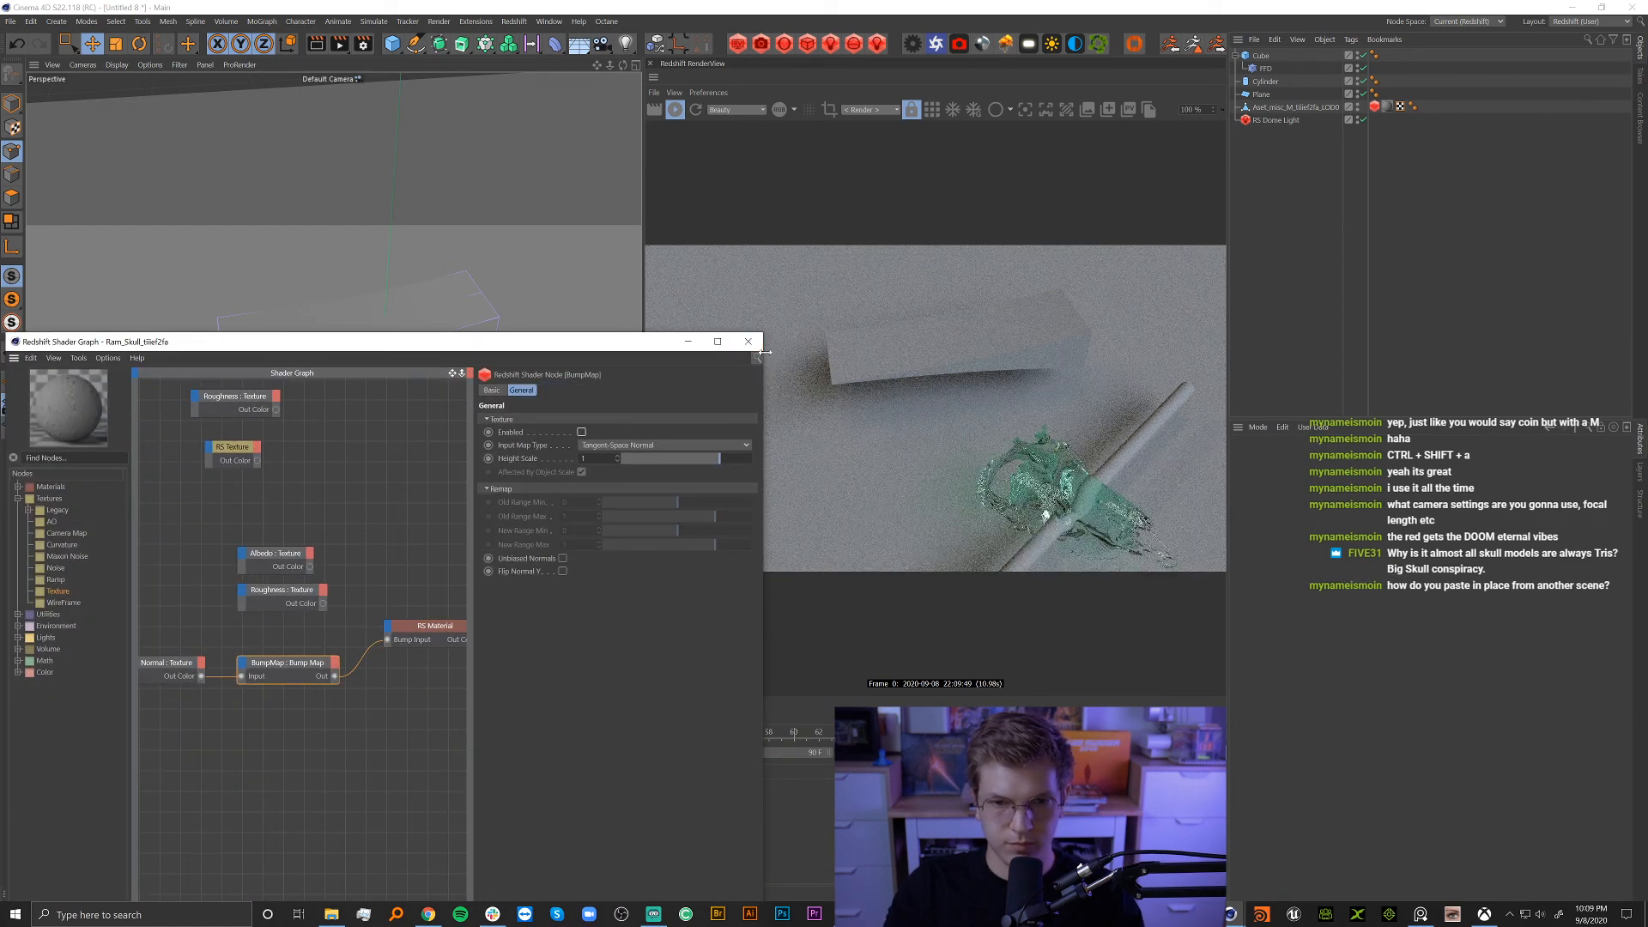
pyautogui.click(748, 343)
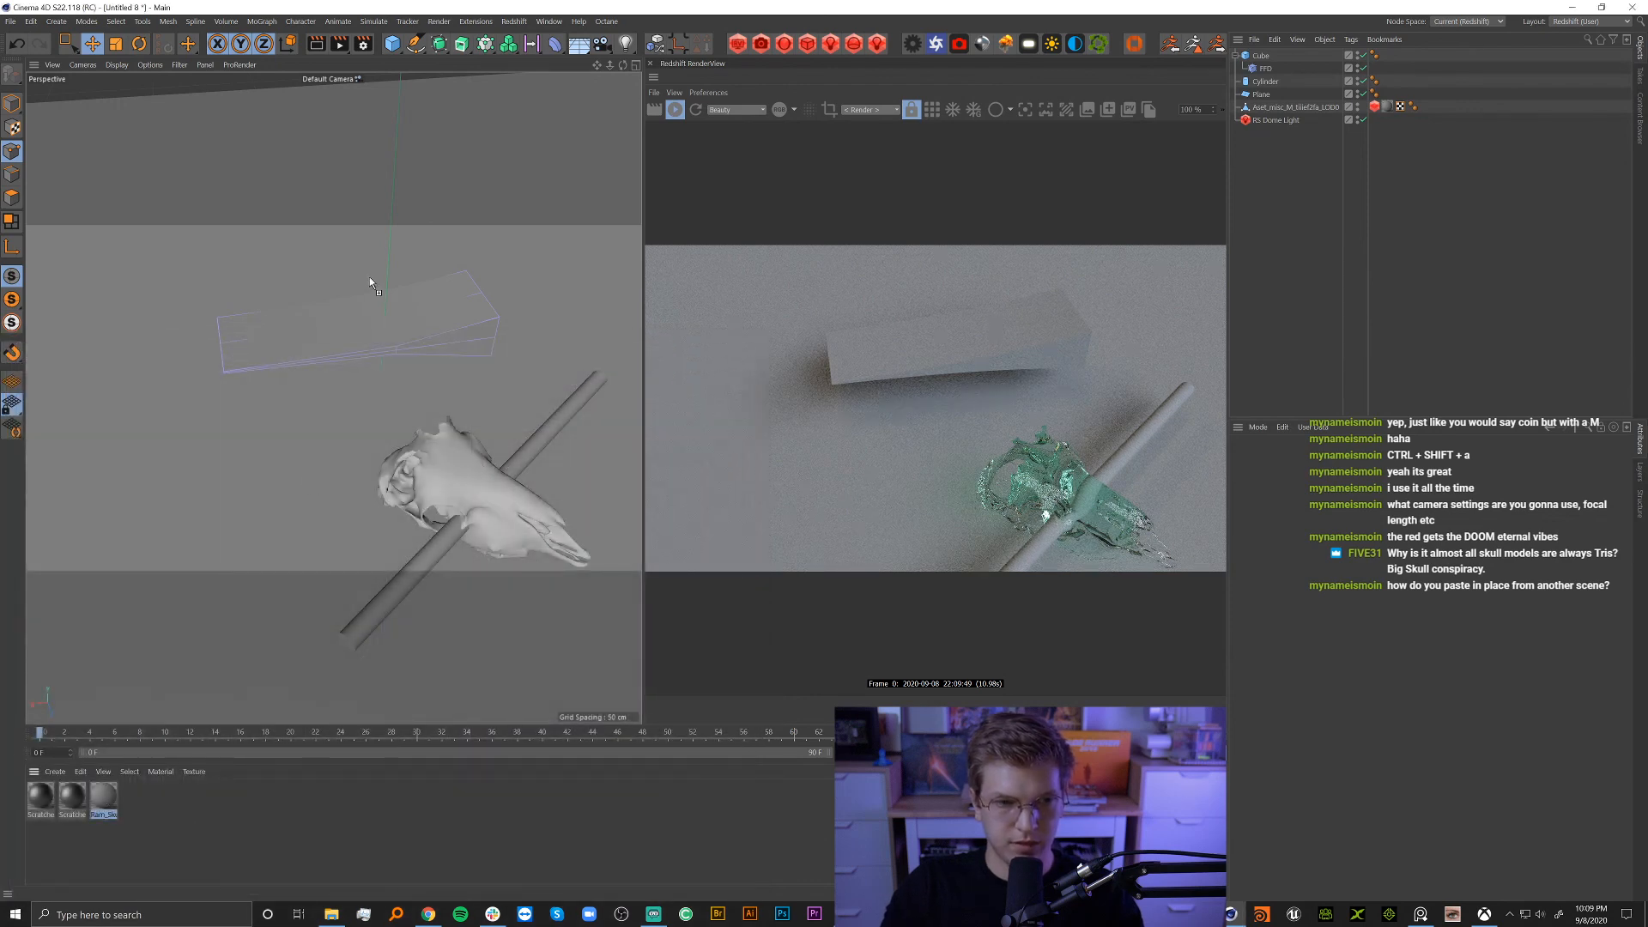
# Apply the skull's material to the wedge-shaped cube and inspect its tint in the render from other angles.
pyautogui.moveTo(1216, 157); pyautogui.dragTo(1261, 56)
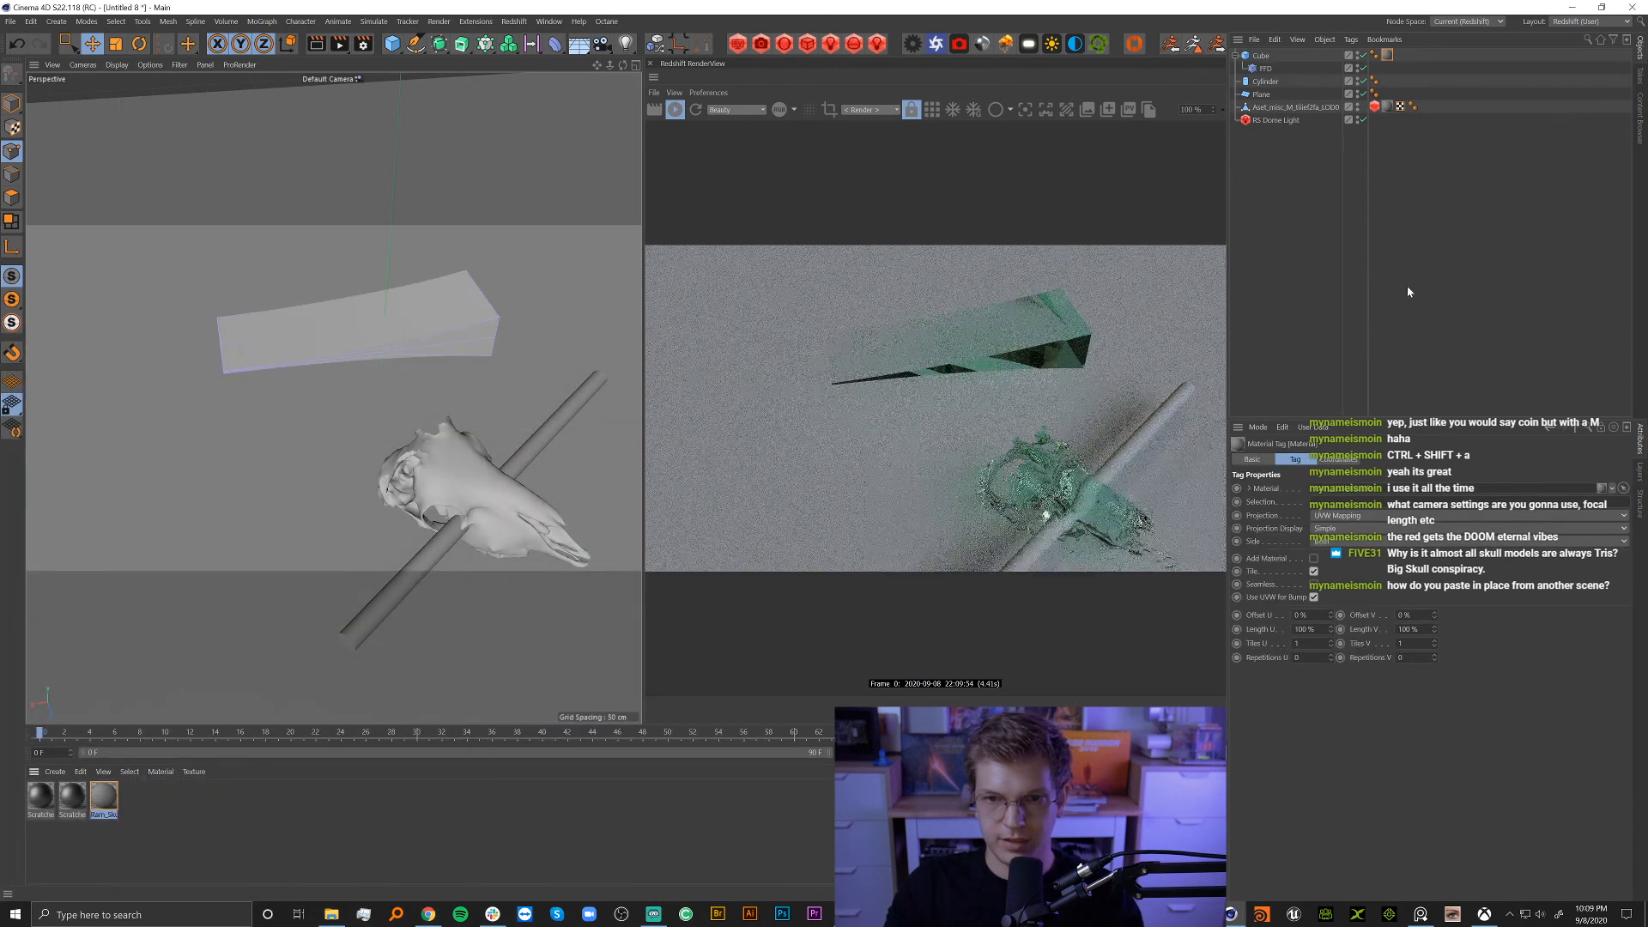
pyautogui.keyDown('alt'); pyautogui.moveTo(467, 328); pyautogui.dragTo(524, 372); pyautogui.keyUp('alt')
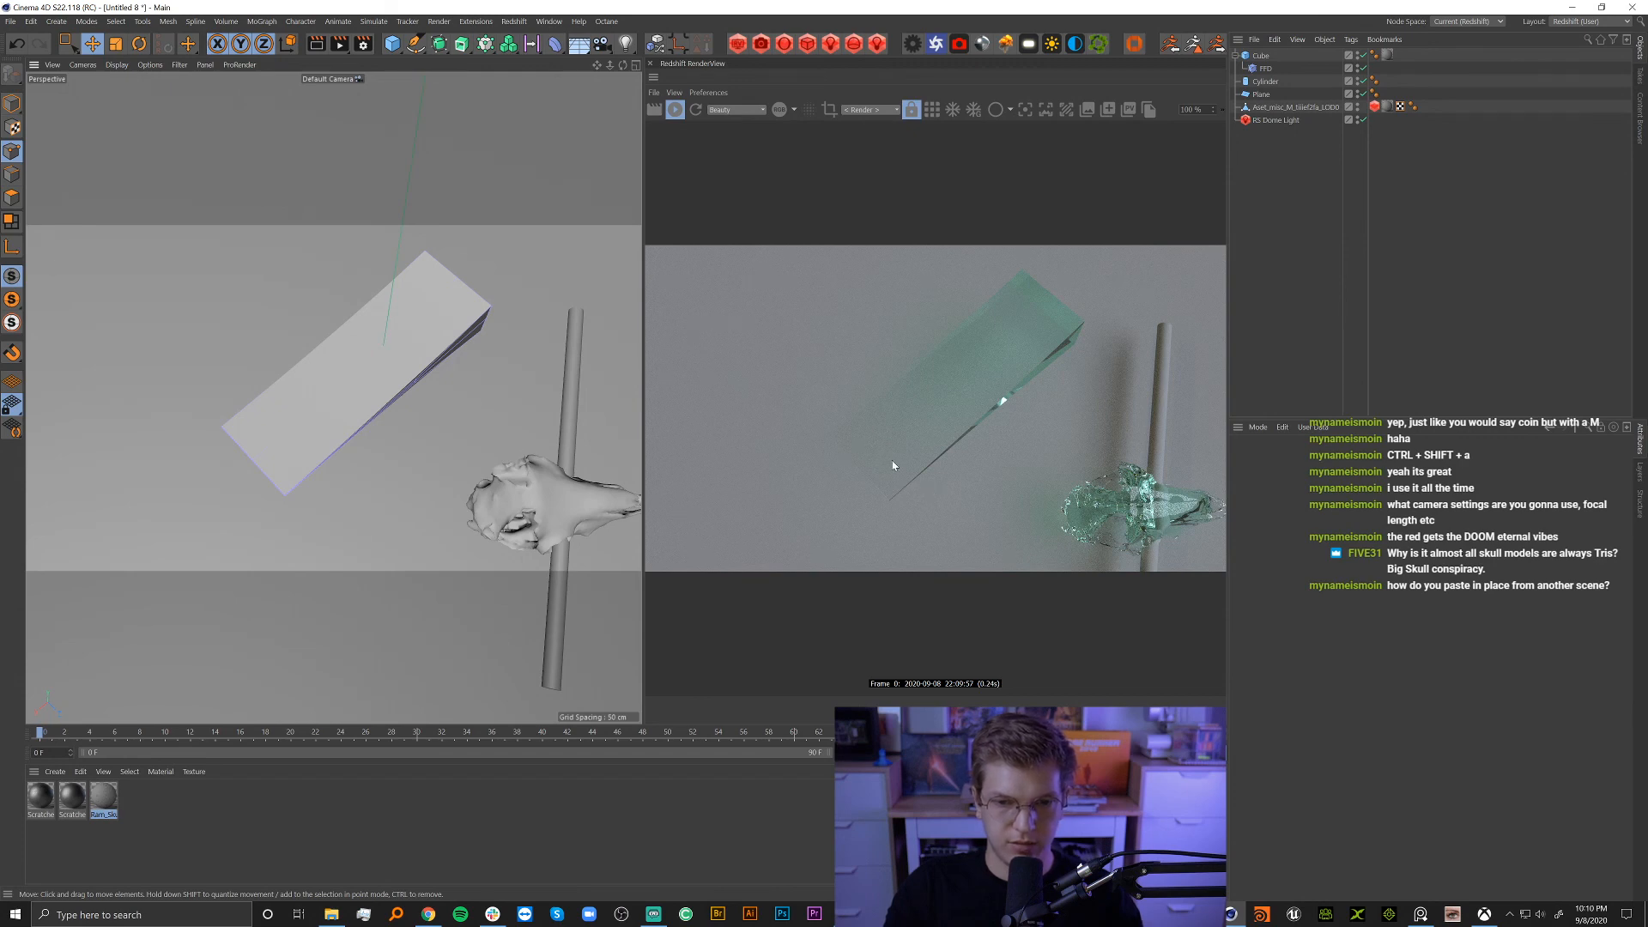
pyautogui.keyDown('alt'); pyautogui.moveTo(387, 381); pyautogui.dragTo(403, 428); pyautogui.keyUp('alt')
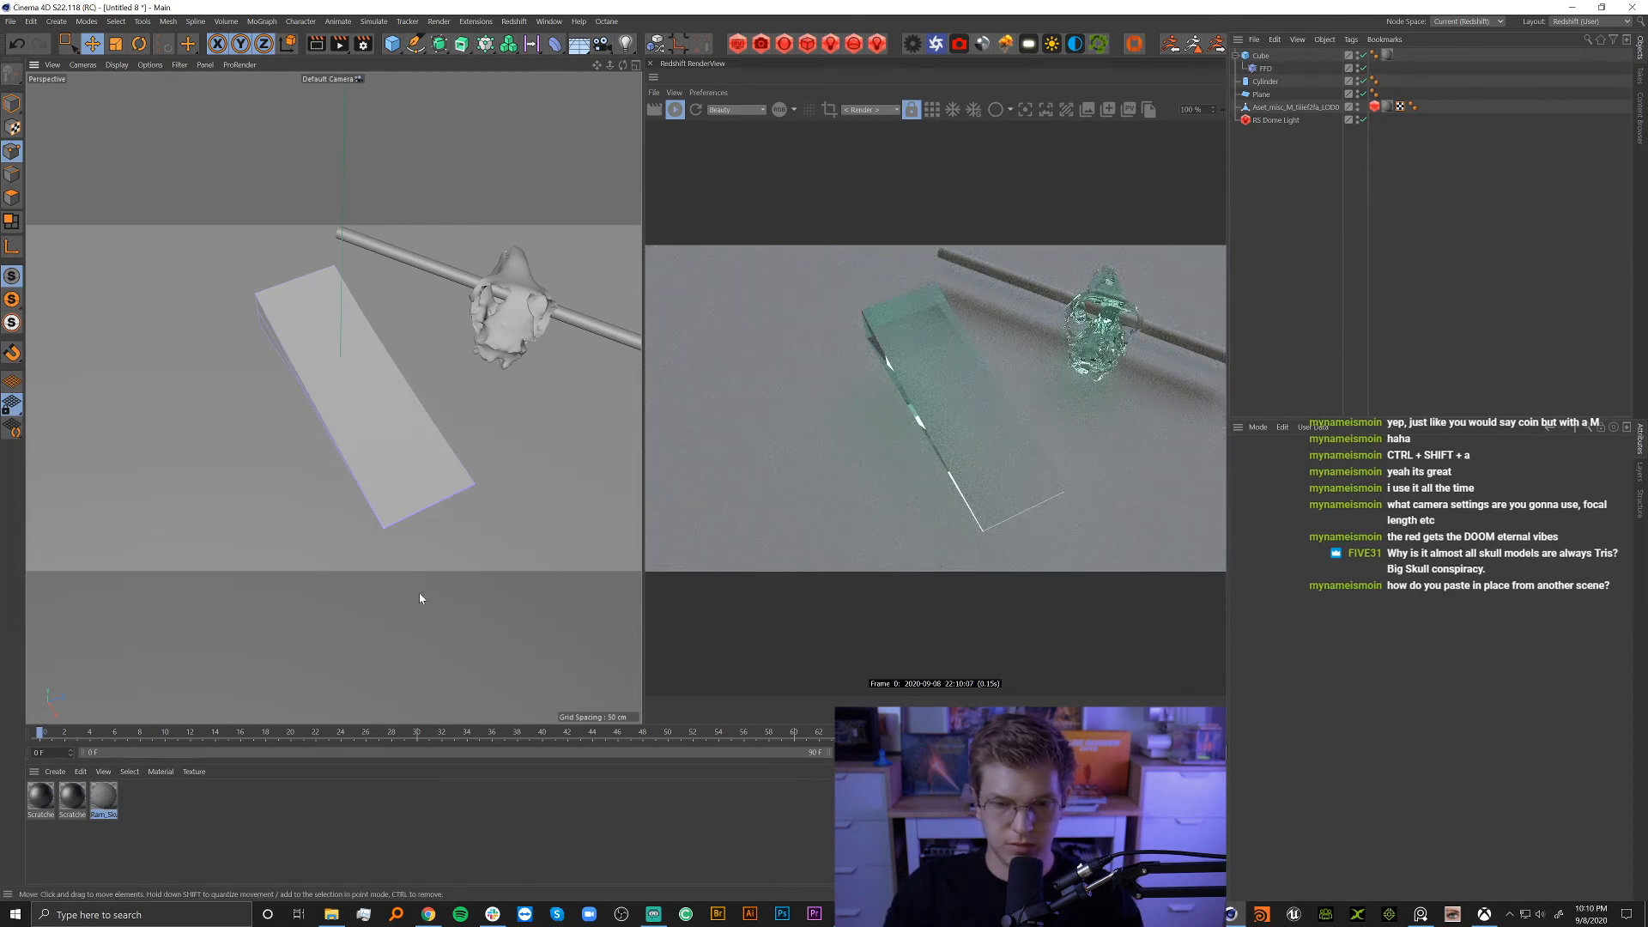
# Open the skull material's shader graph and set the RS Material's transmittance color to white with 0% saturation.
pyautogui.doubleClick(107, 804)
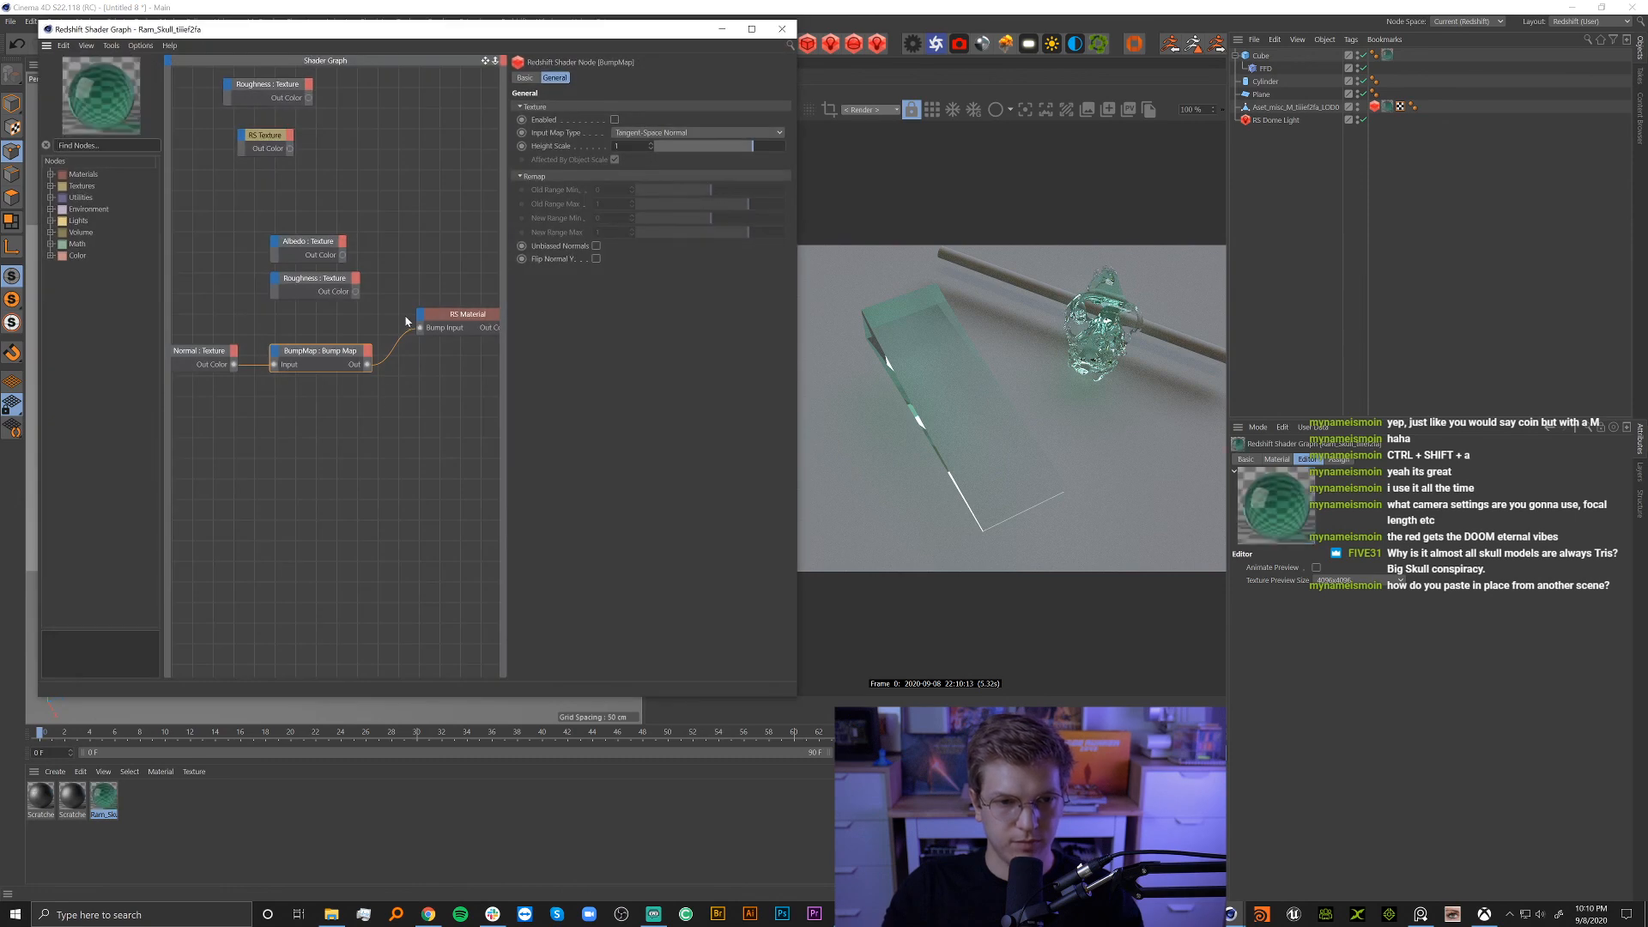
pyautogui.click(454, 319)
pyautogui.moveTo(484, 39); pyautogui.dragTo(144, 154)
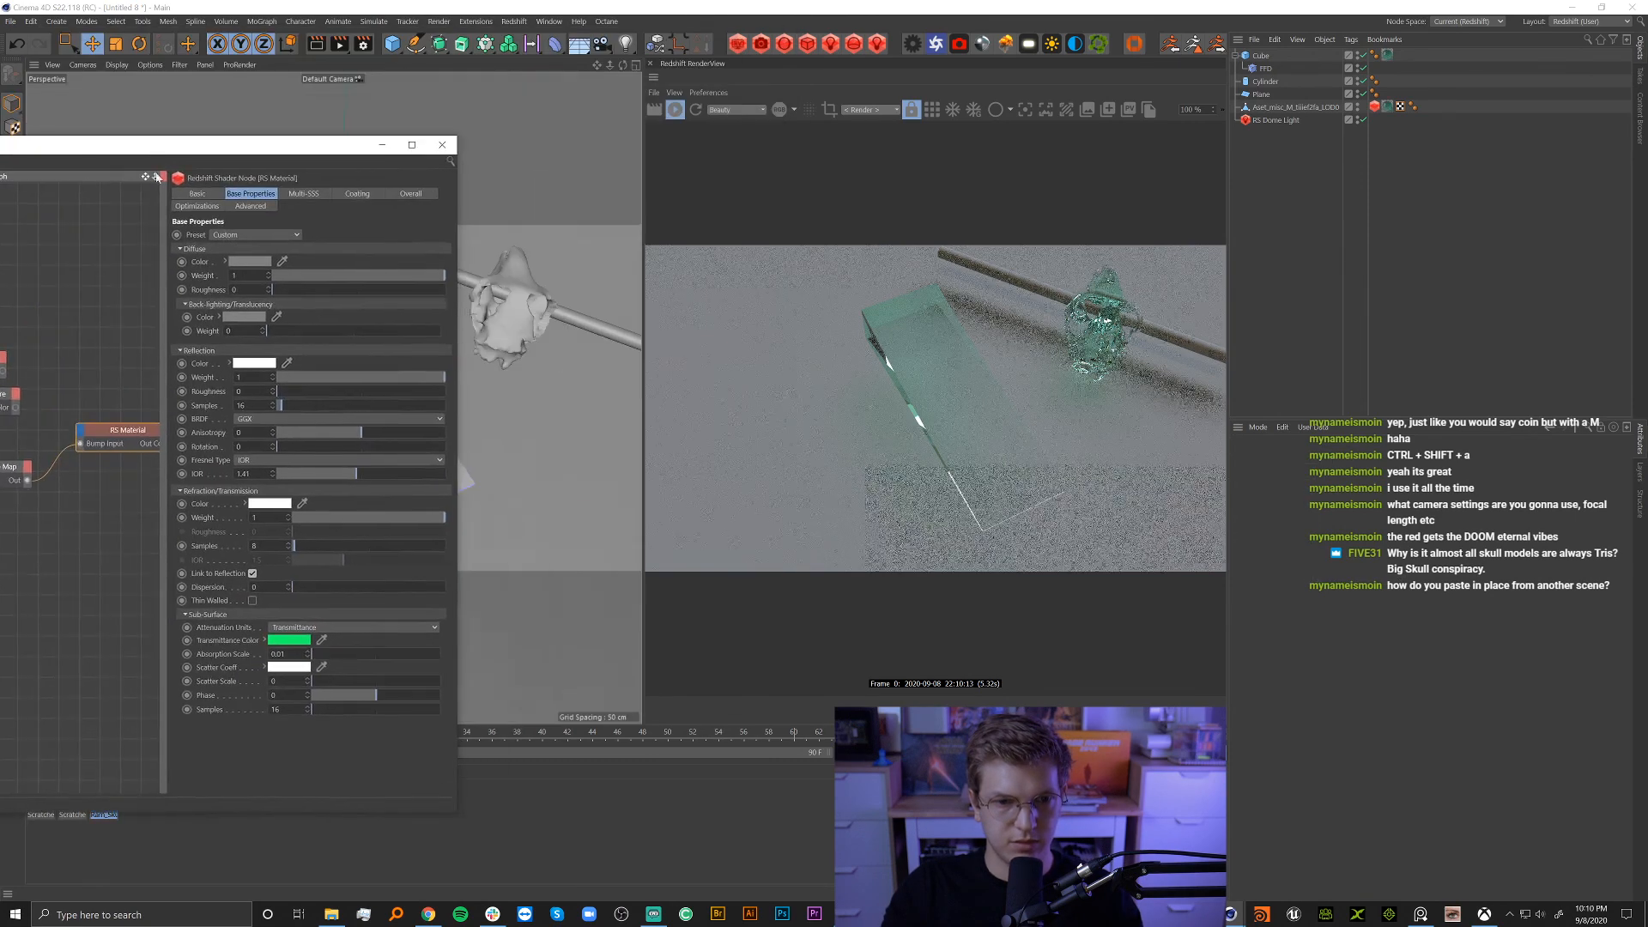
pyautogui.click(289, 640)
pyautogui.moveTo(213, 649); pyautogui.dragTo(203, 651)
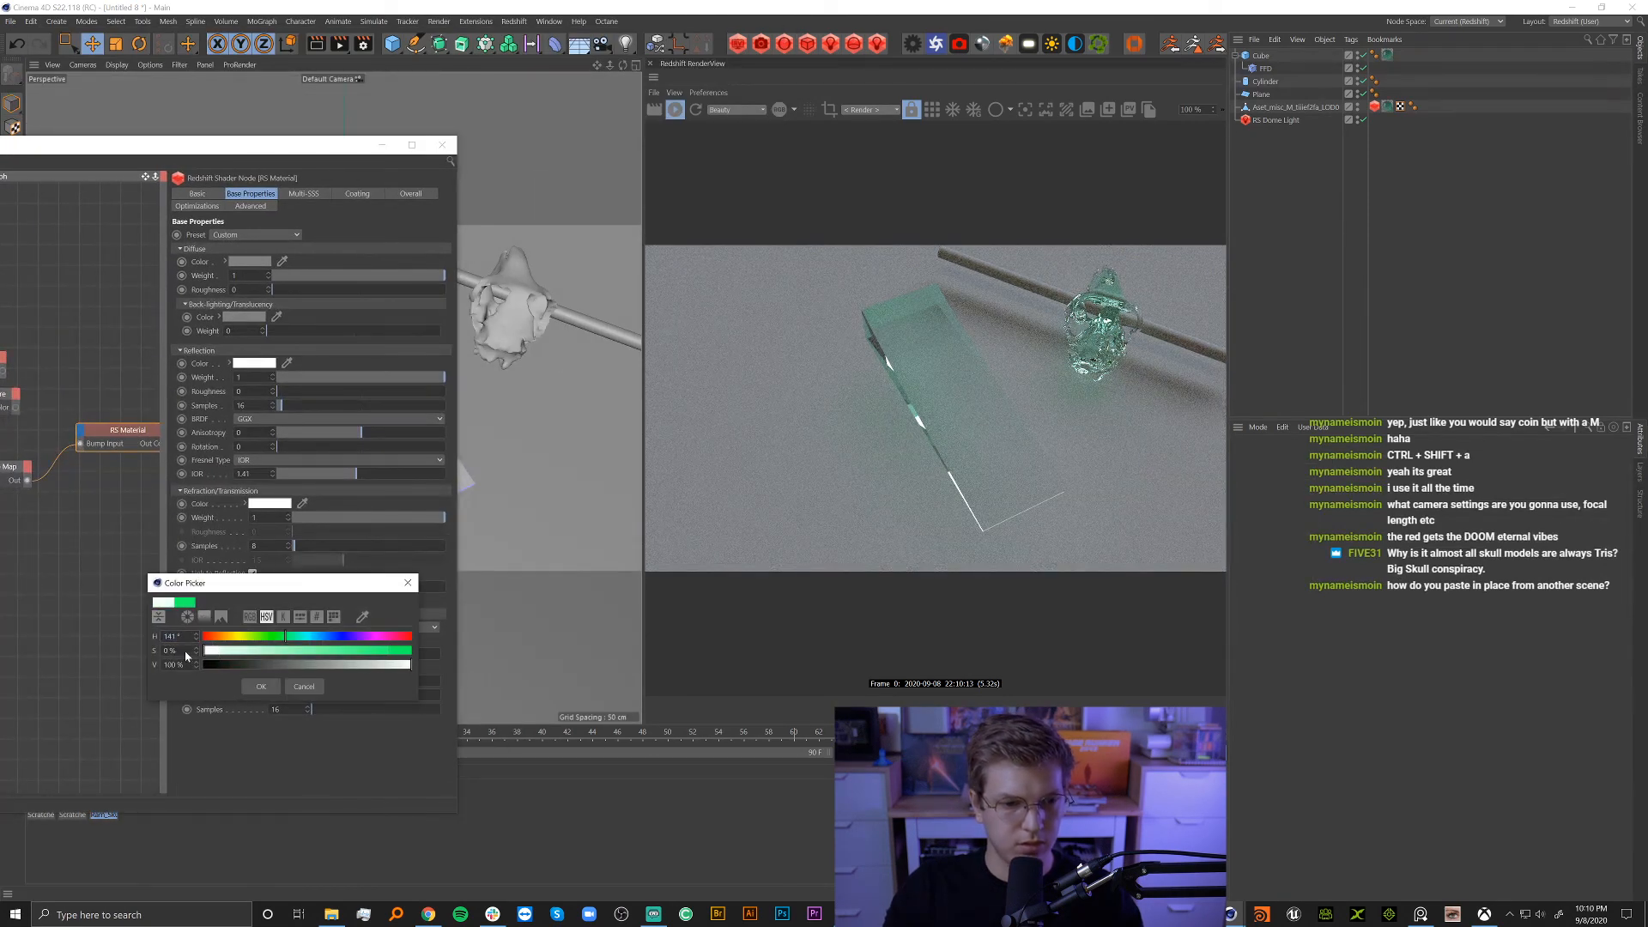
pyautogui.click(261, 686)
# Try a light green refraction color on the RS Material and return it to white.
pyautogui.click(267, 505)
pyautogui.moveTo(266, 511)
pyautogui.mouseDown()
pyautogui.moveTo(241, 506)
pyautogui.moveTo(267, 518)
pyautogui.mouseUp()
pyautogui.click(244, 554)
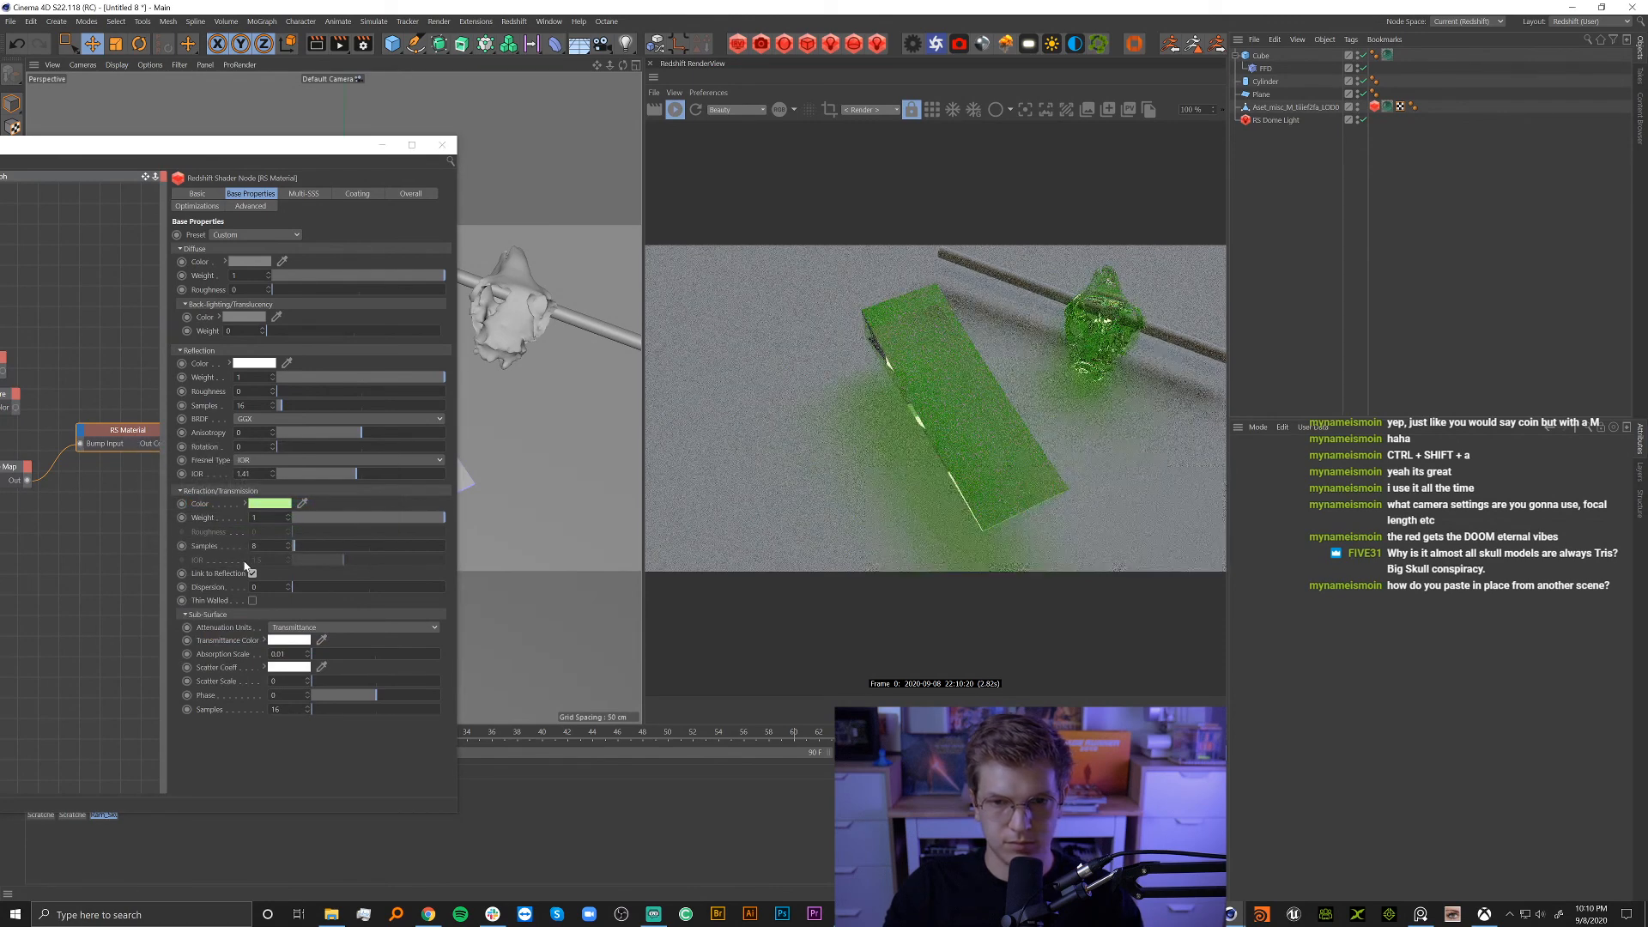
pyautogui.click(261, 504)
pyautogui.moveTo(264, 519); pyautogui.dragTo(178, 521)
pyautogui.click(229, 556)
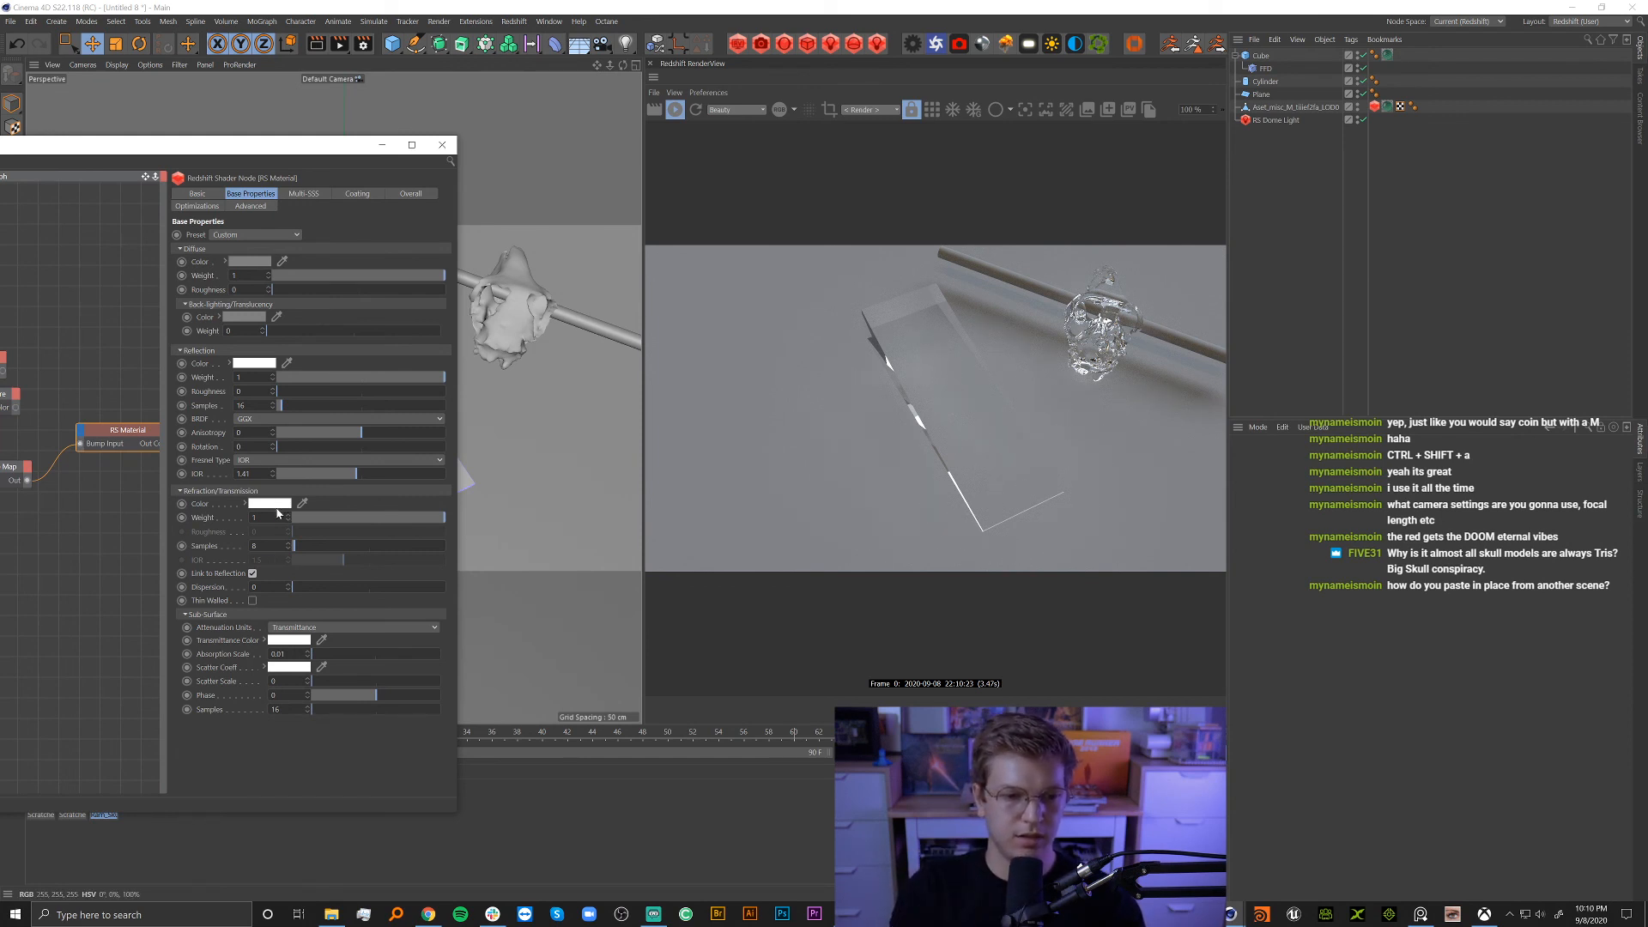
# Set the transmittance color to blue with hue 201°, saturation 77% and value 100%, and the absorption scale to 0.11.
pyautogui.click(289, 641)
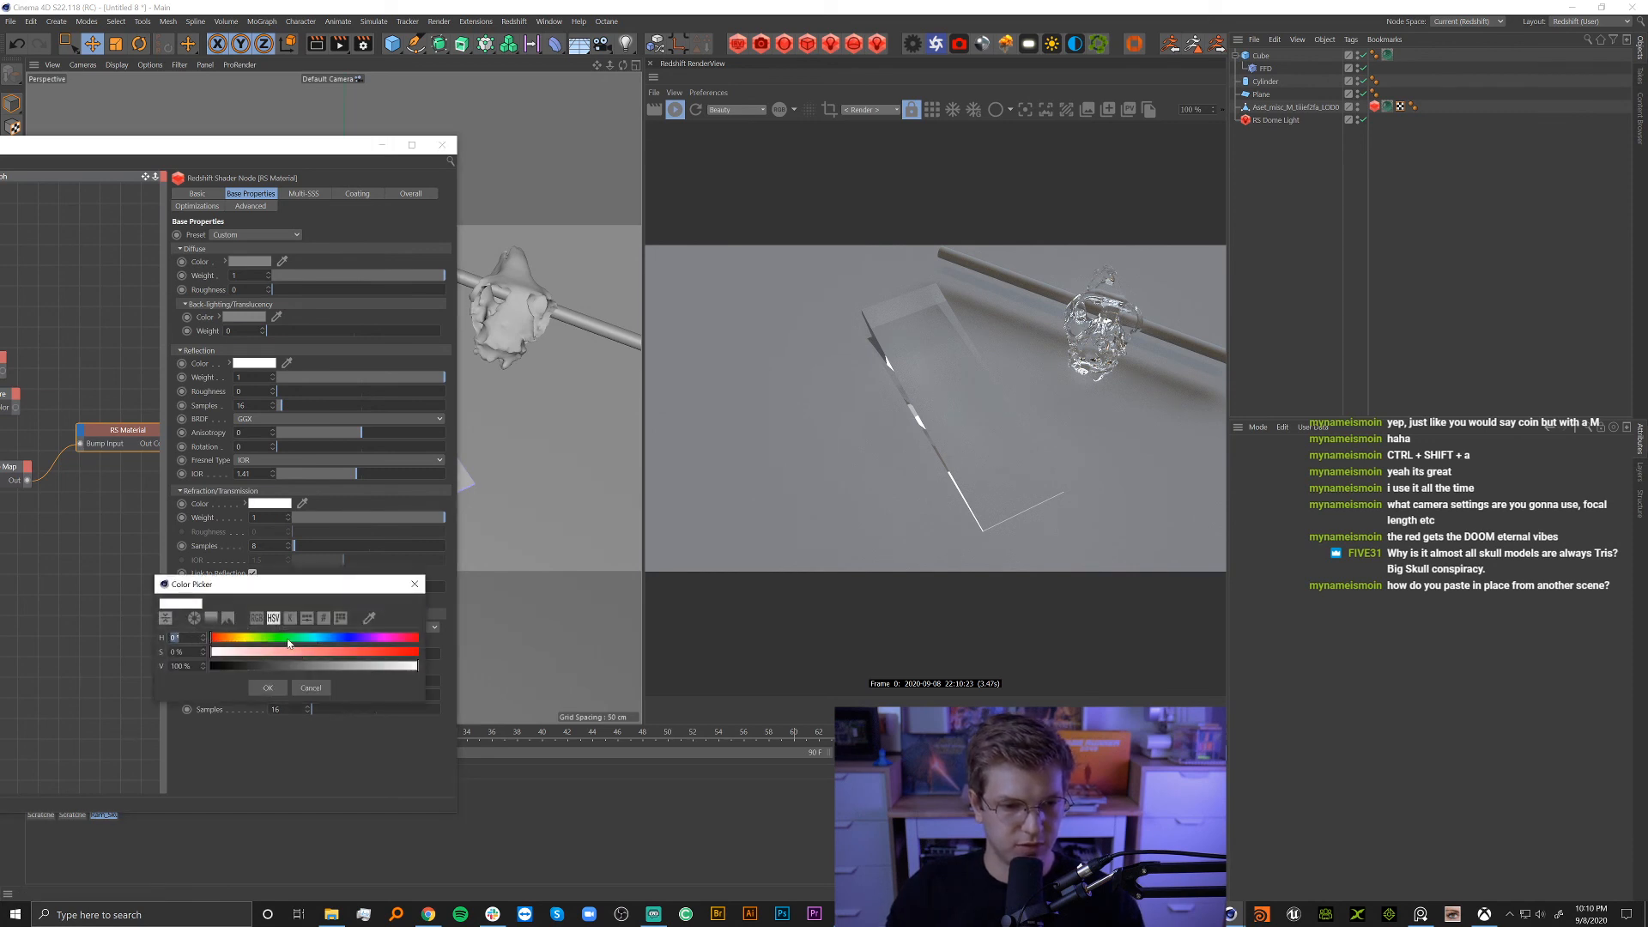
pyautogui.moveTo(274, 652); pyautogui.dragTo(371, 654)
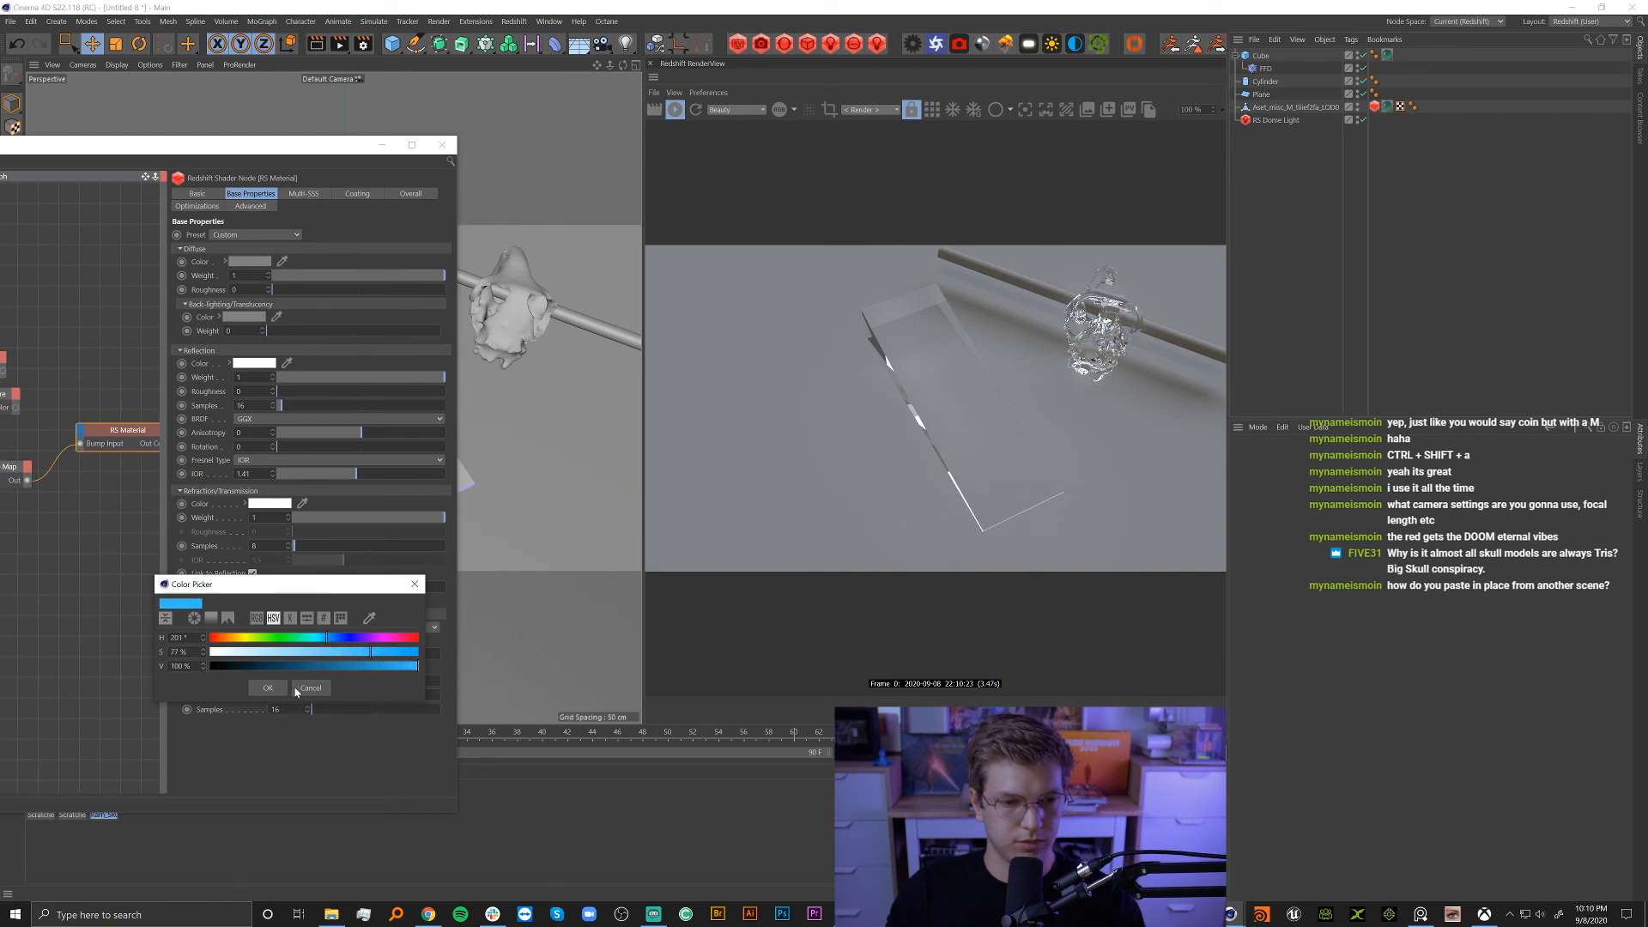
pyautogui.click(268, 687)
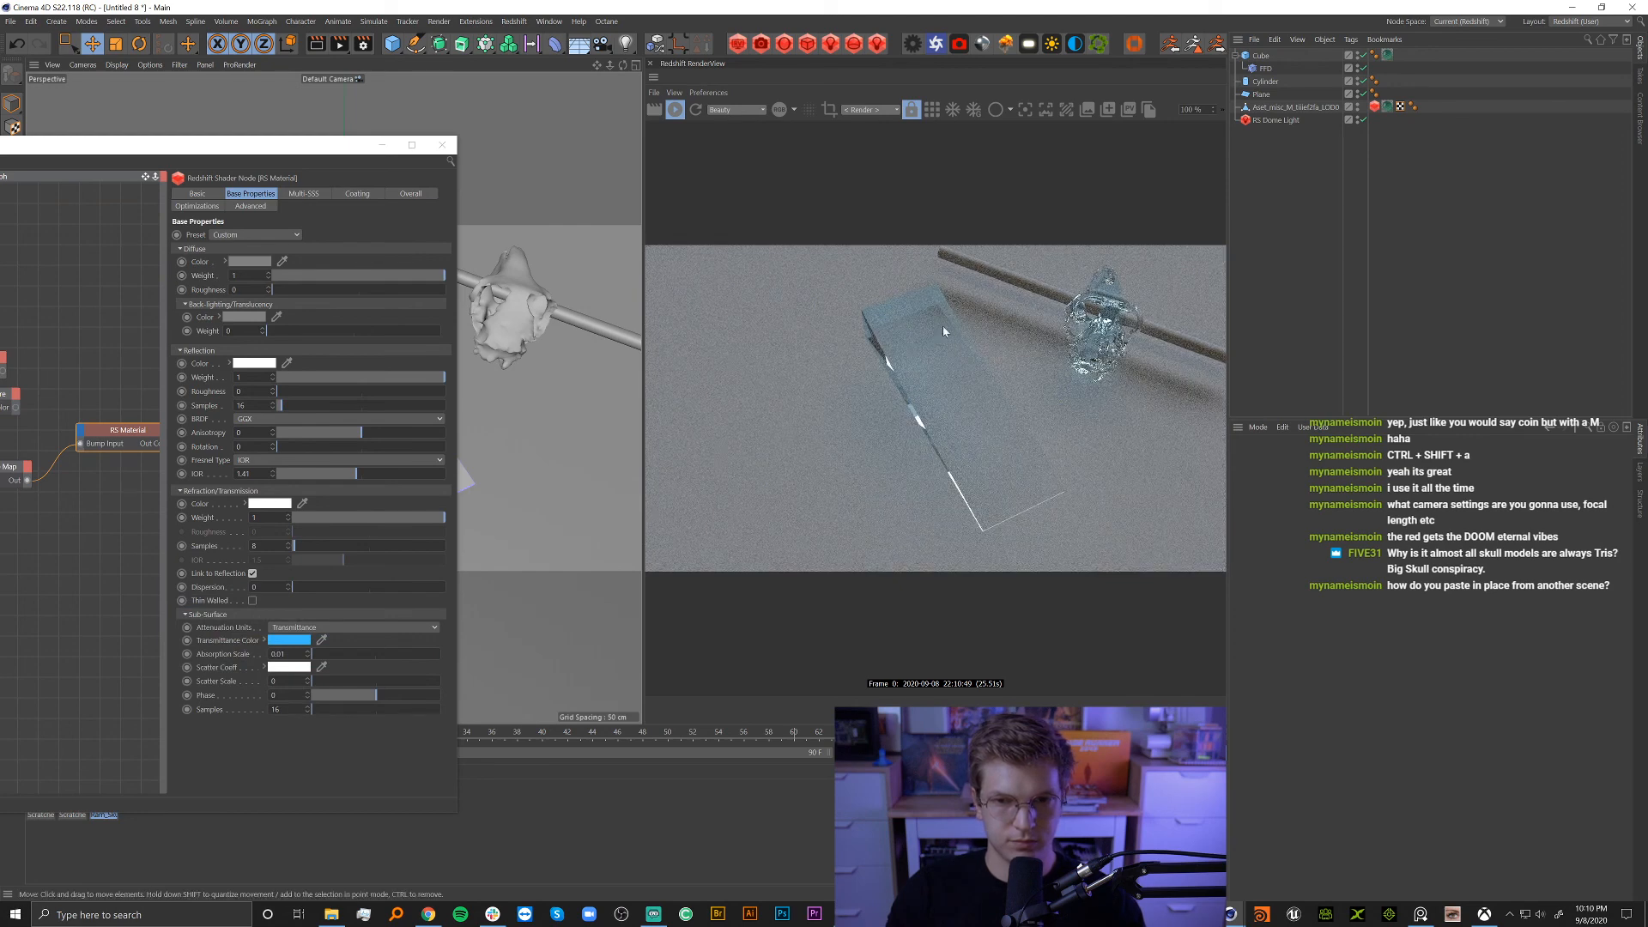
pyautogui.click(284, 654)
pyautogui.scroll(3, 284, 654)
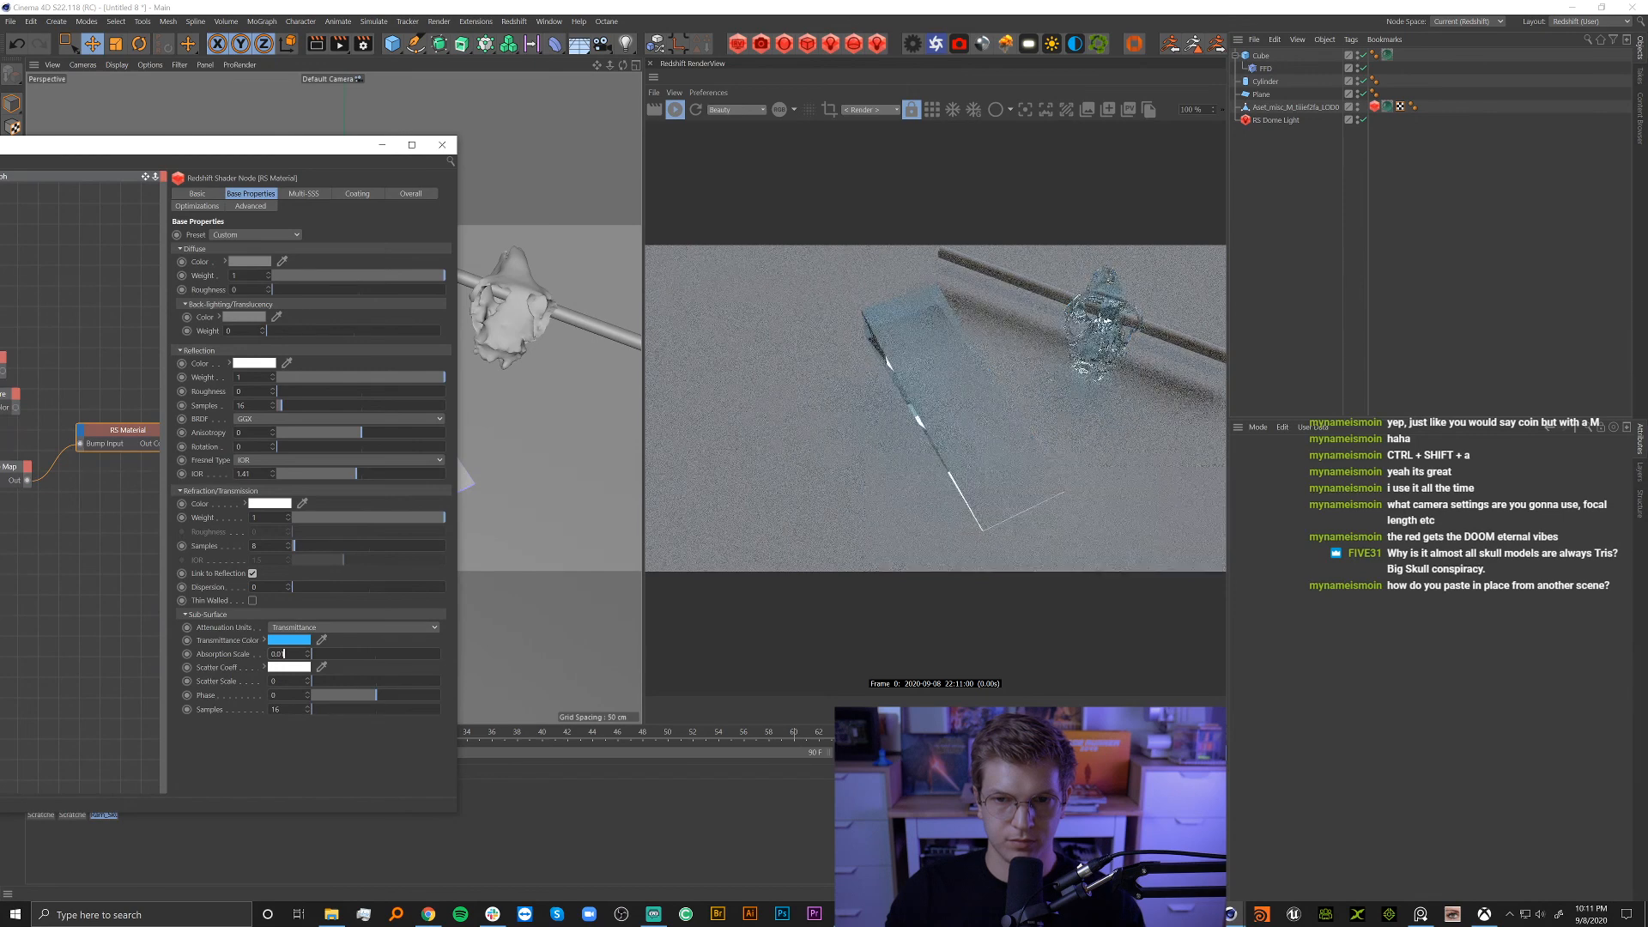
pyautogui.write('1')
pyautogui.press('Return')
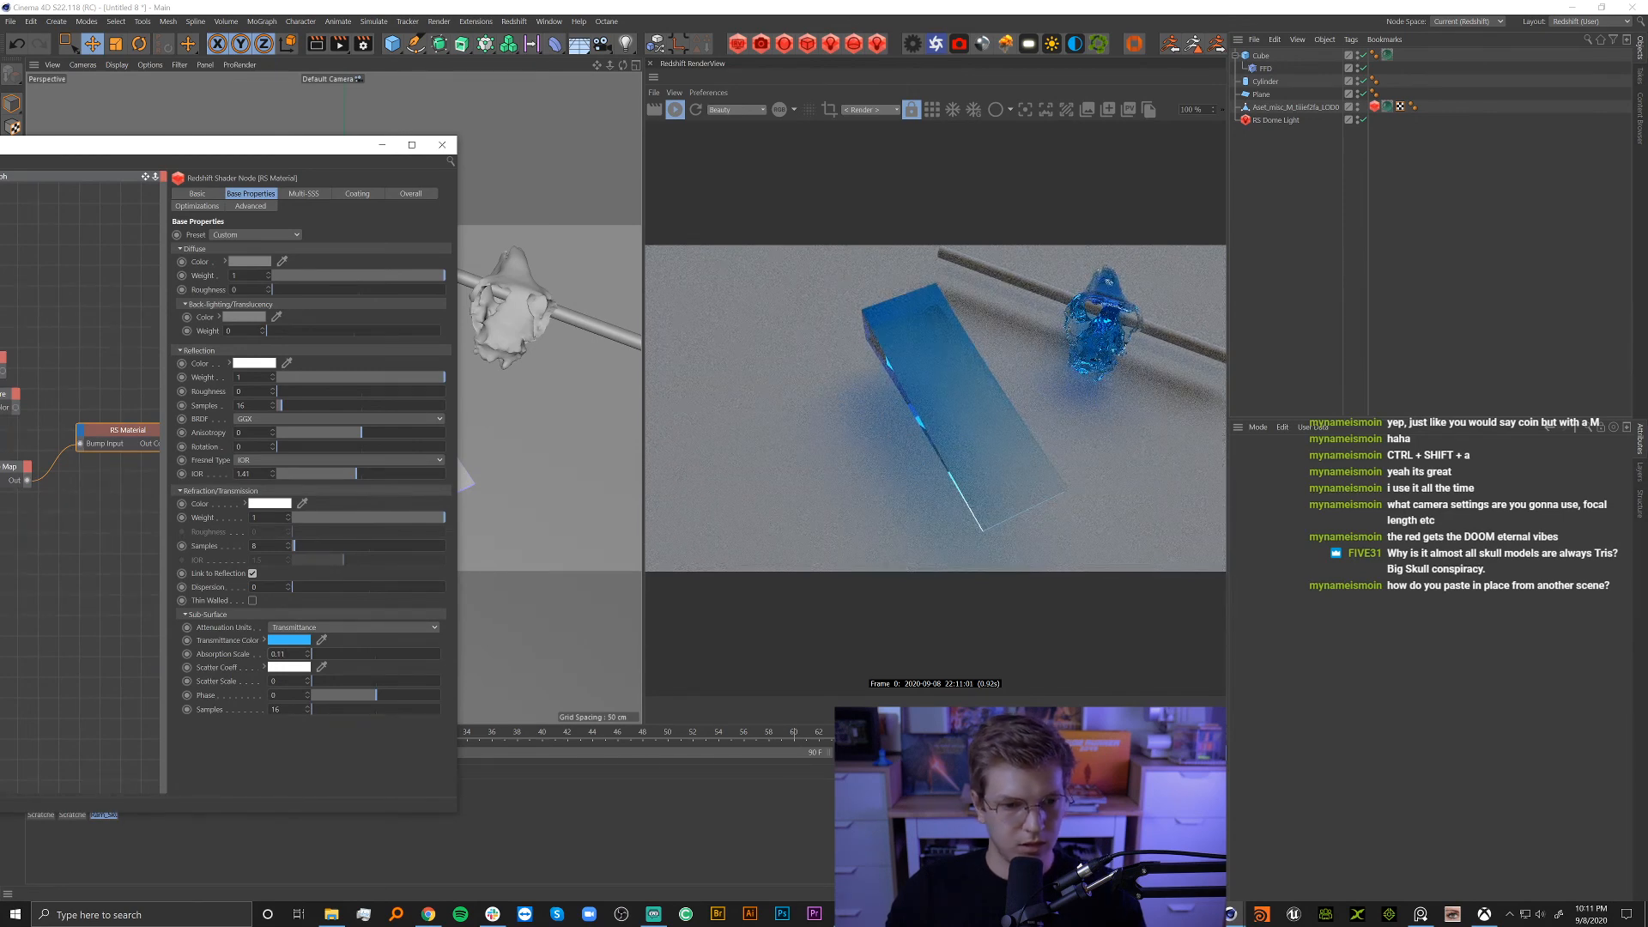
pyautogui.write('0.5')
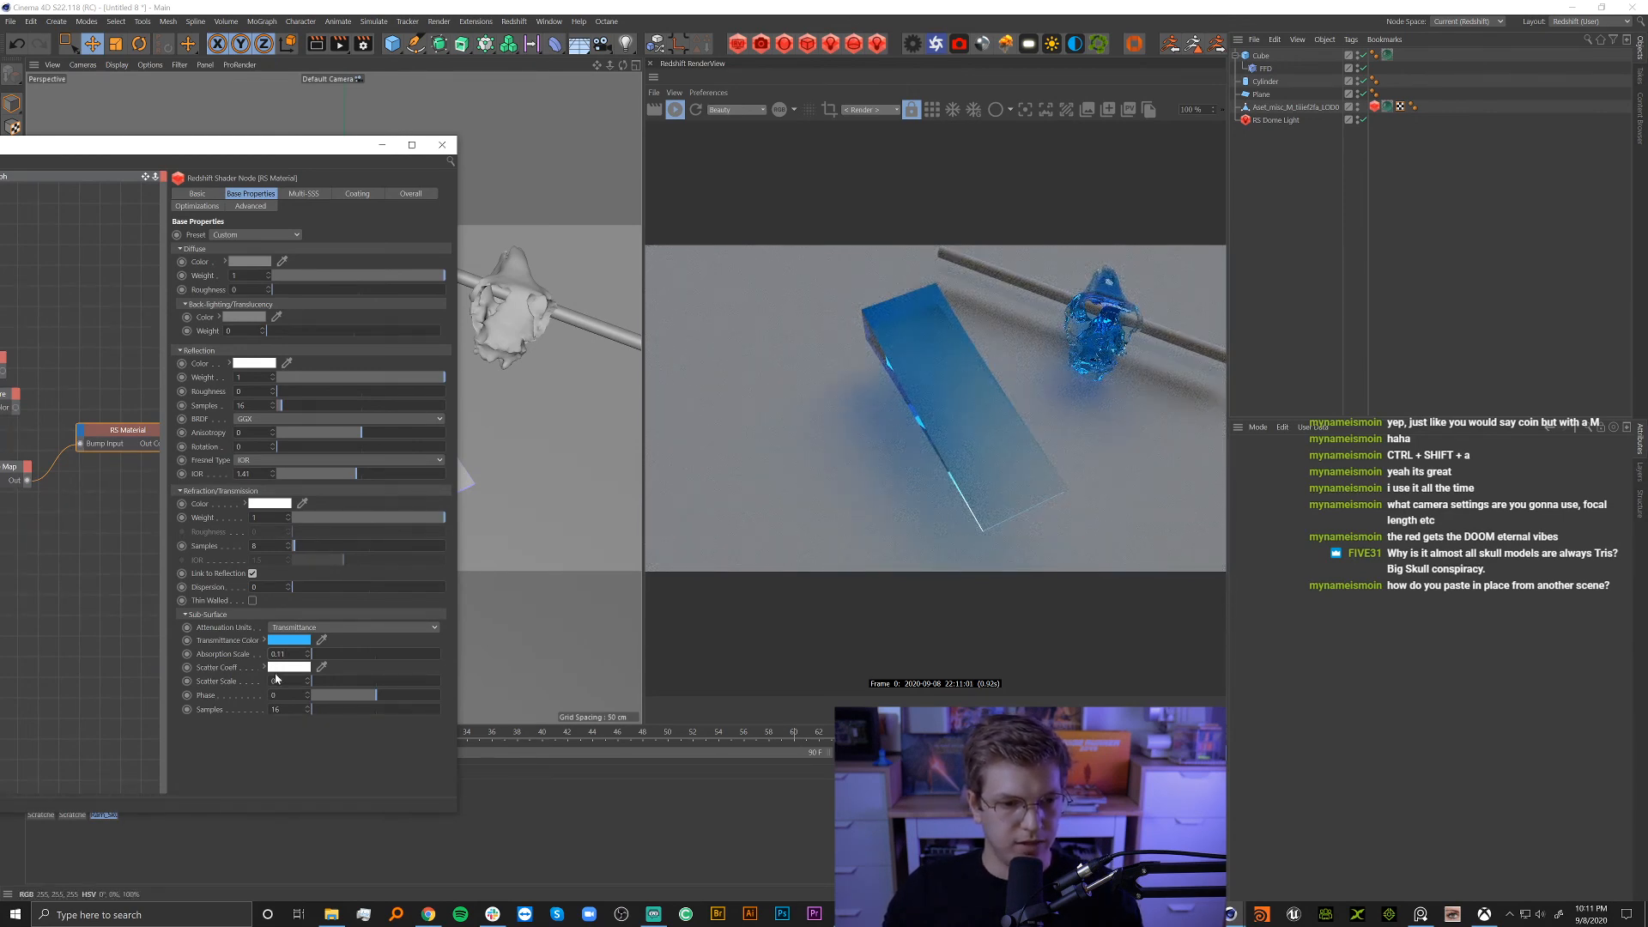
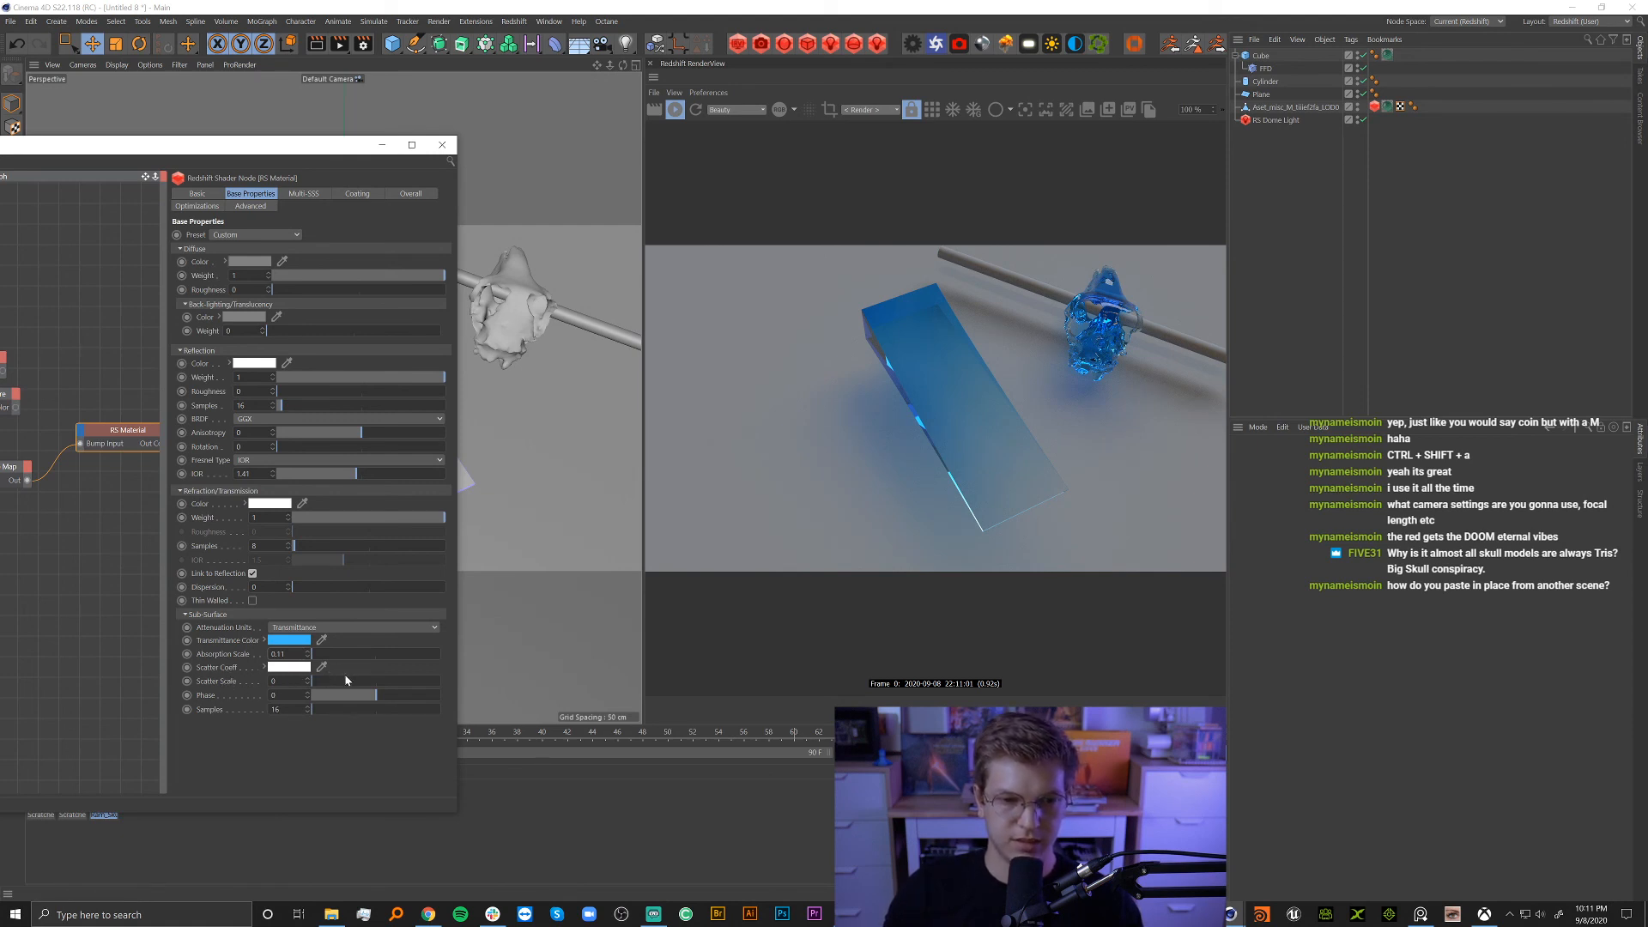
# Set the material's sub-surface scatter scale to 0.234 and inspect the wedge in the render from a low angle.
pyautogui.click(327, 684)
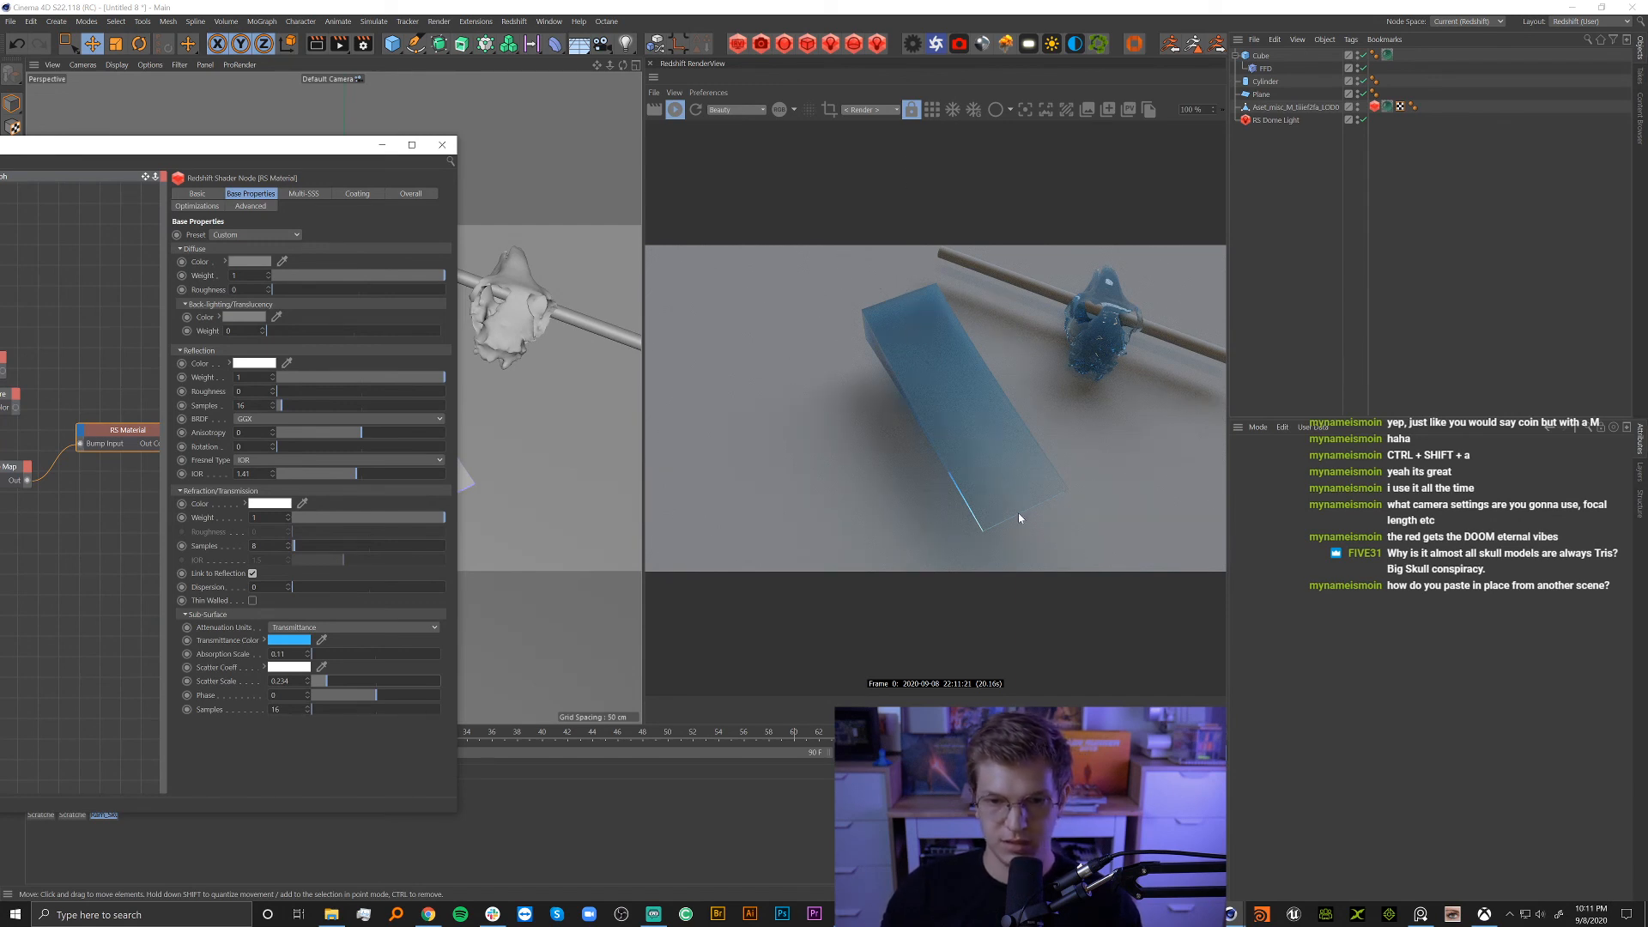
pyautogui.keyDown('alt'); pyautogui.moveTo(500, 440); pyautogui.dragTo(510, 382); pyautogui.keyUp('alt')
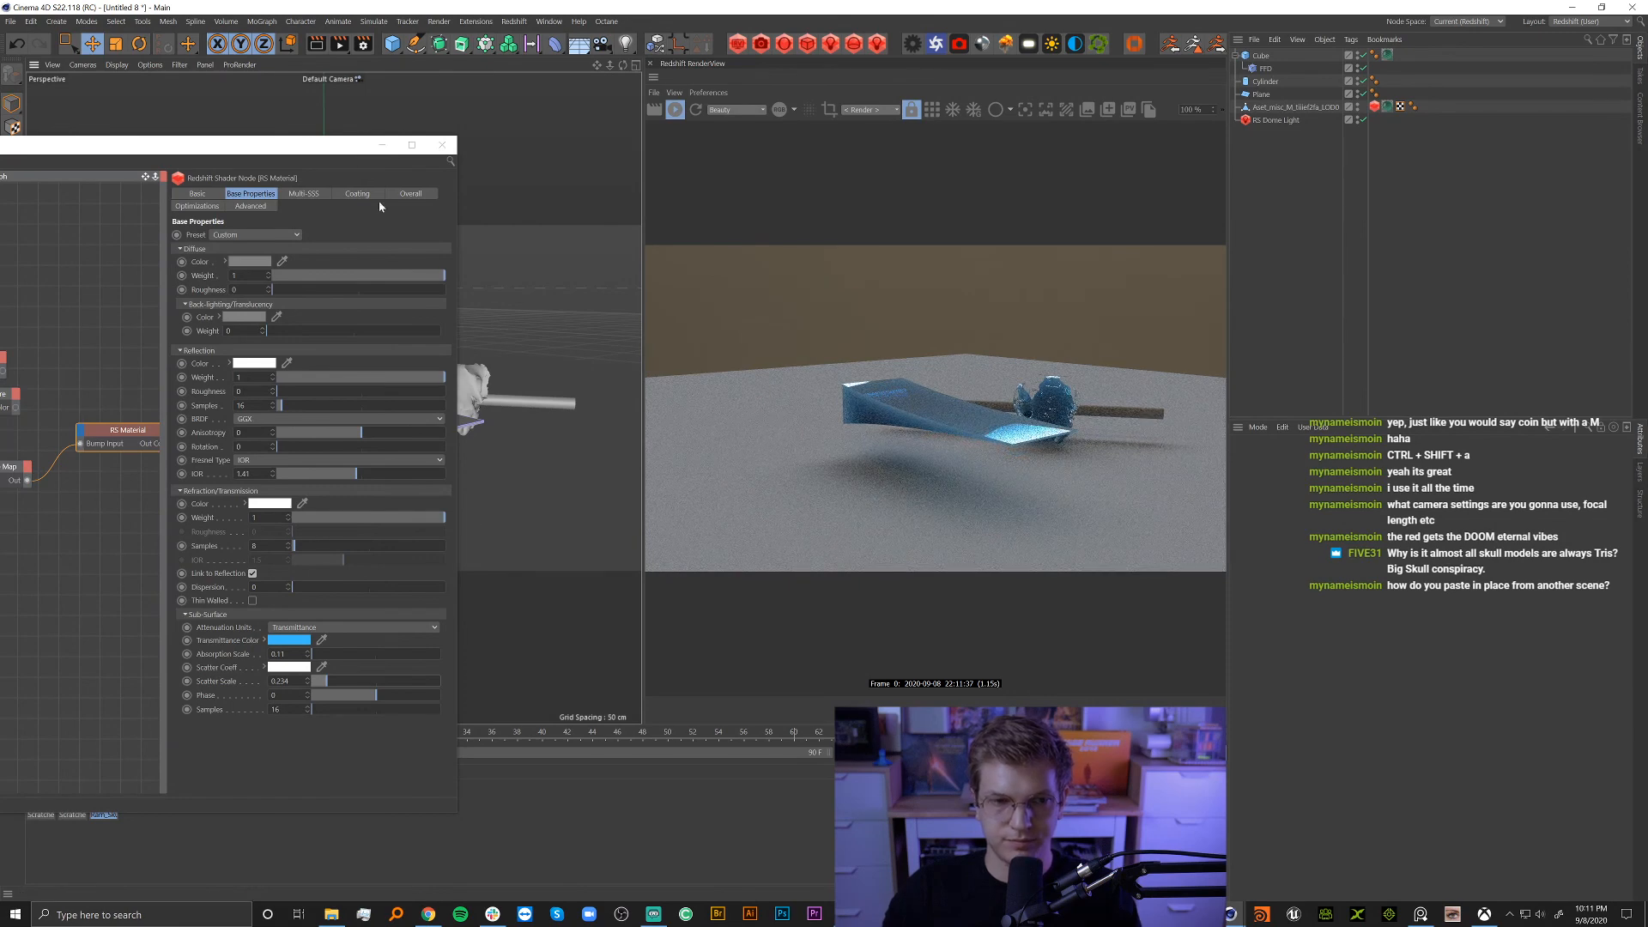
pyautogui.moveTo(360, 144); pyautogui.dragTo(292, 532)
pyautogui.scroll(2, 470, 415)
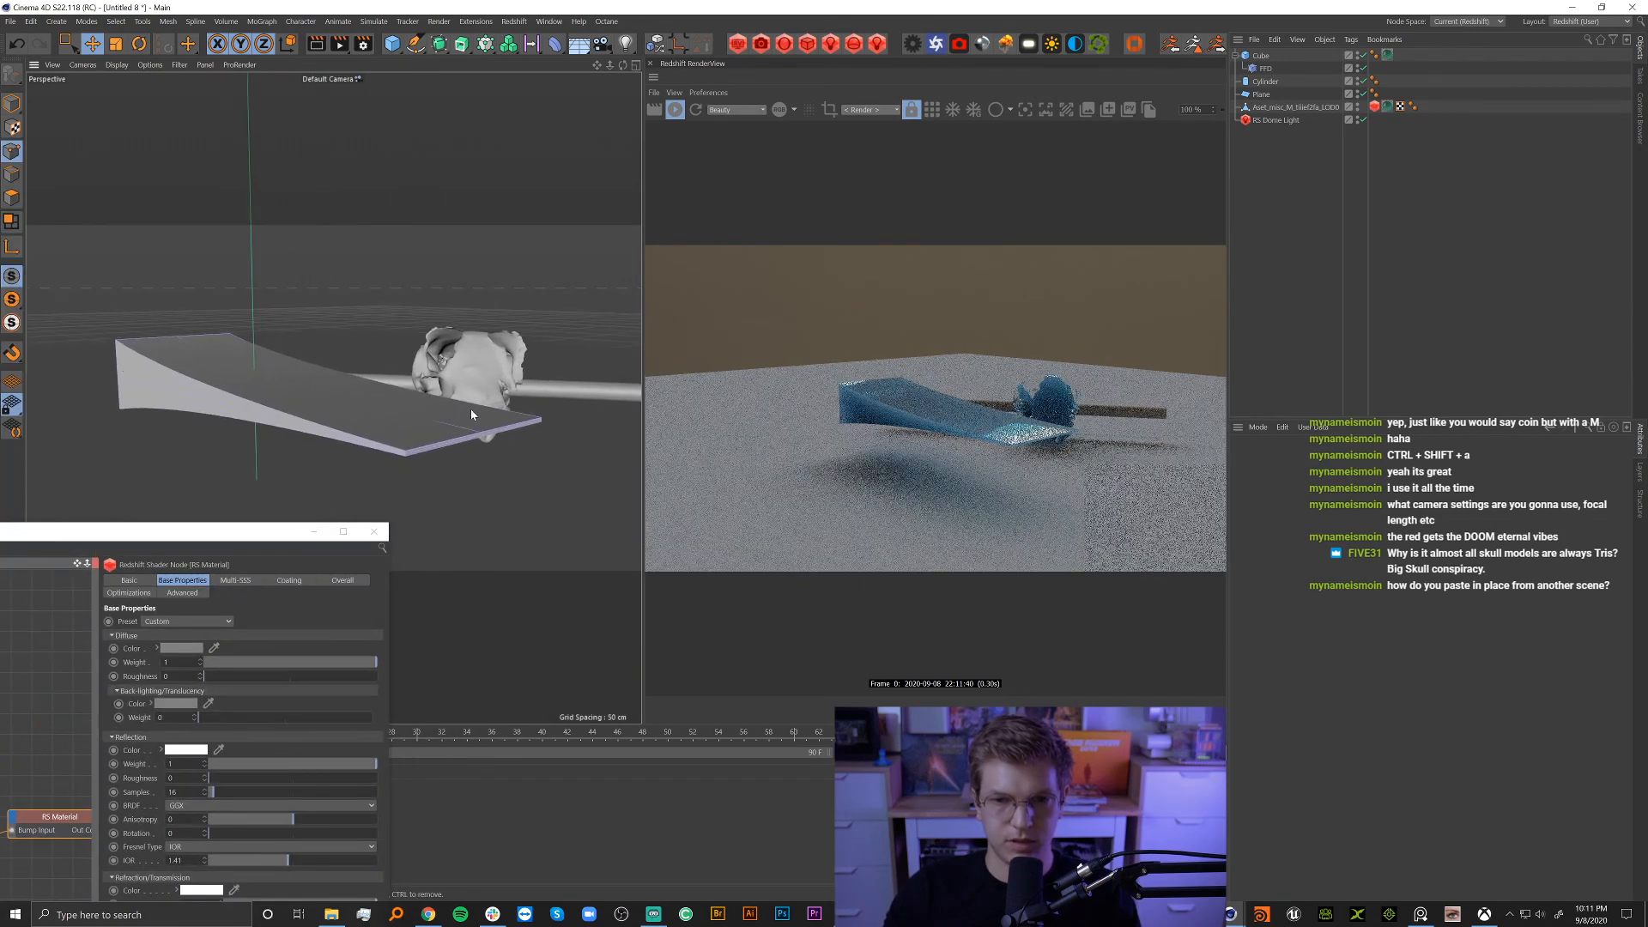
pyautogui.keyDown('alt'); pyautogui.moveTo(460, 417); pyautogui.dragTo(464, 434); pyautogui.keyUp('alt')
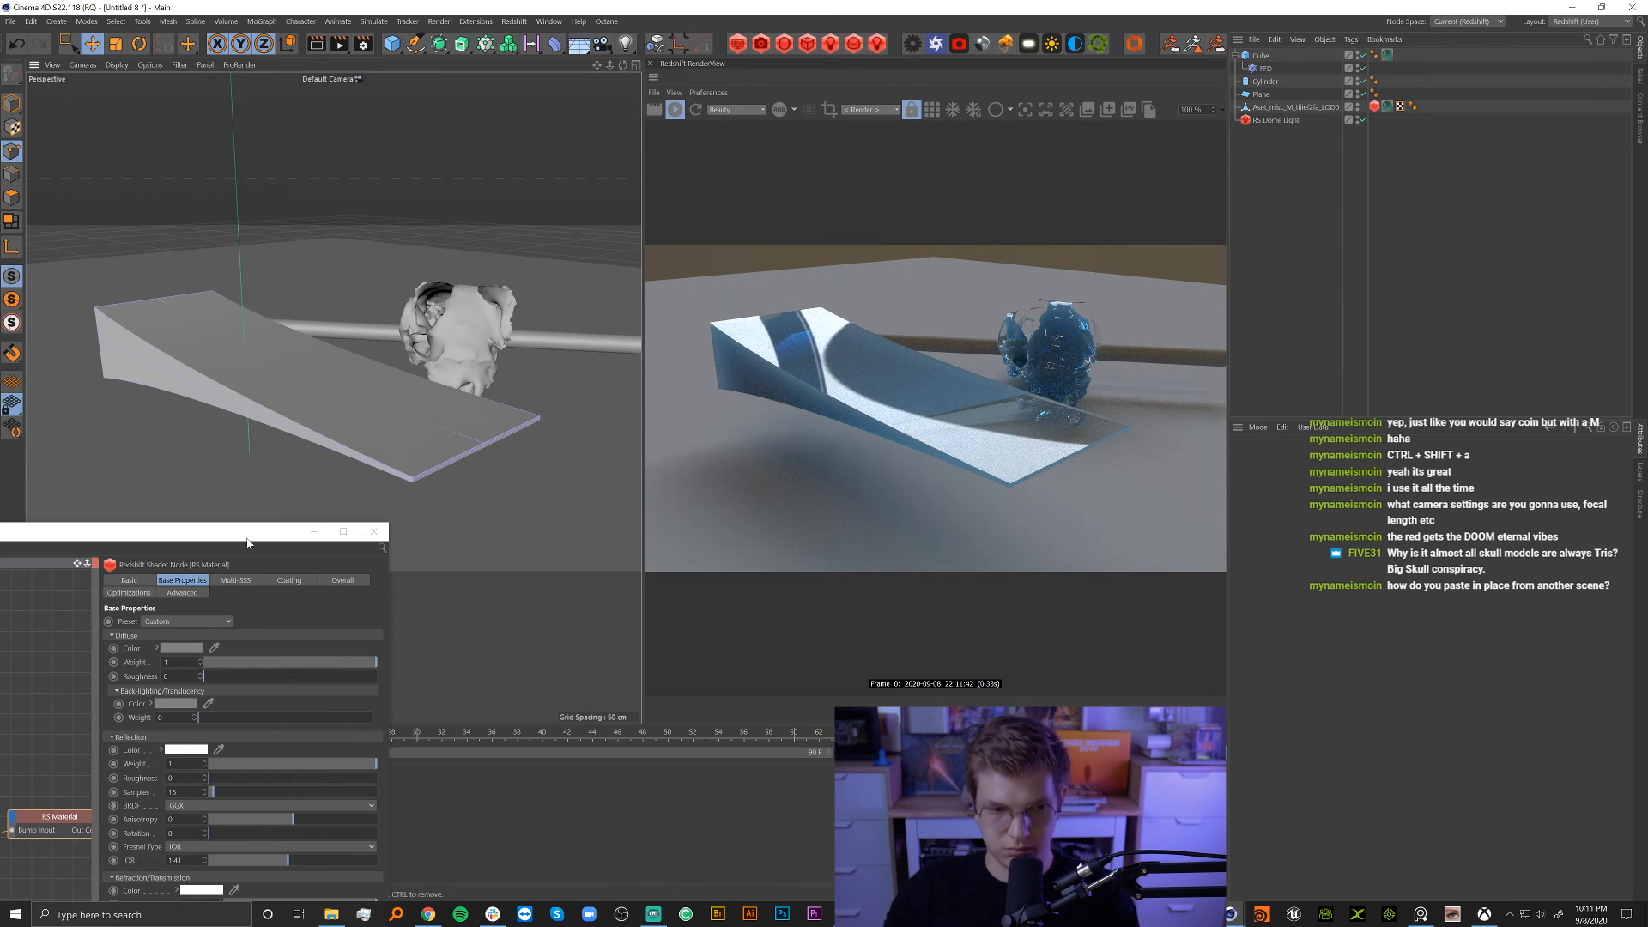
# Try sub-surface phase values of 0.75 and about -0.87, and check the wedge in the render from above.
pyautogui.moveTo(250, 532); pyautogui.dragTo(625, 237)
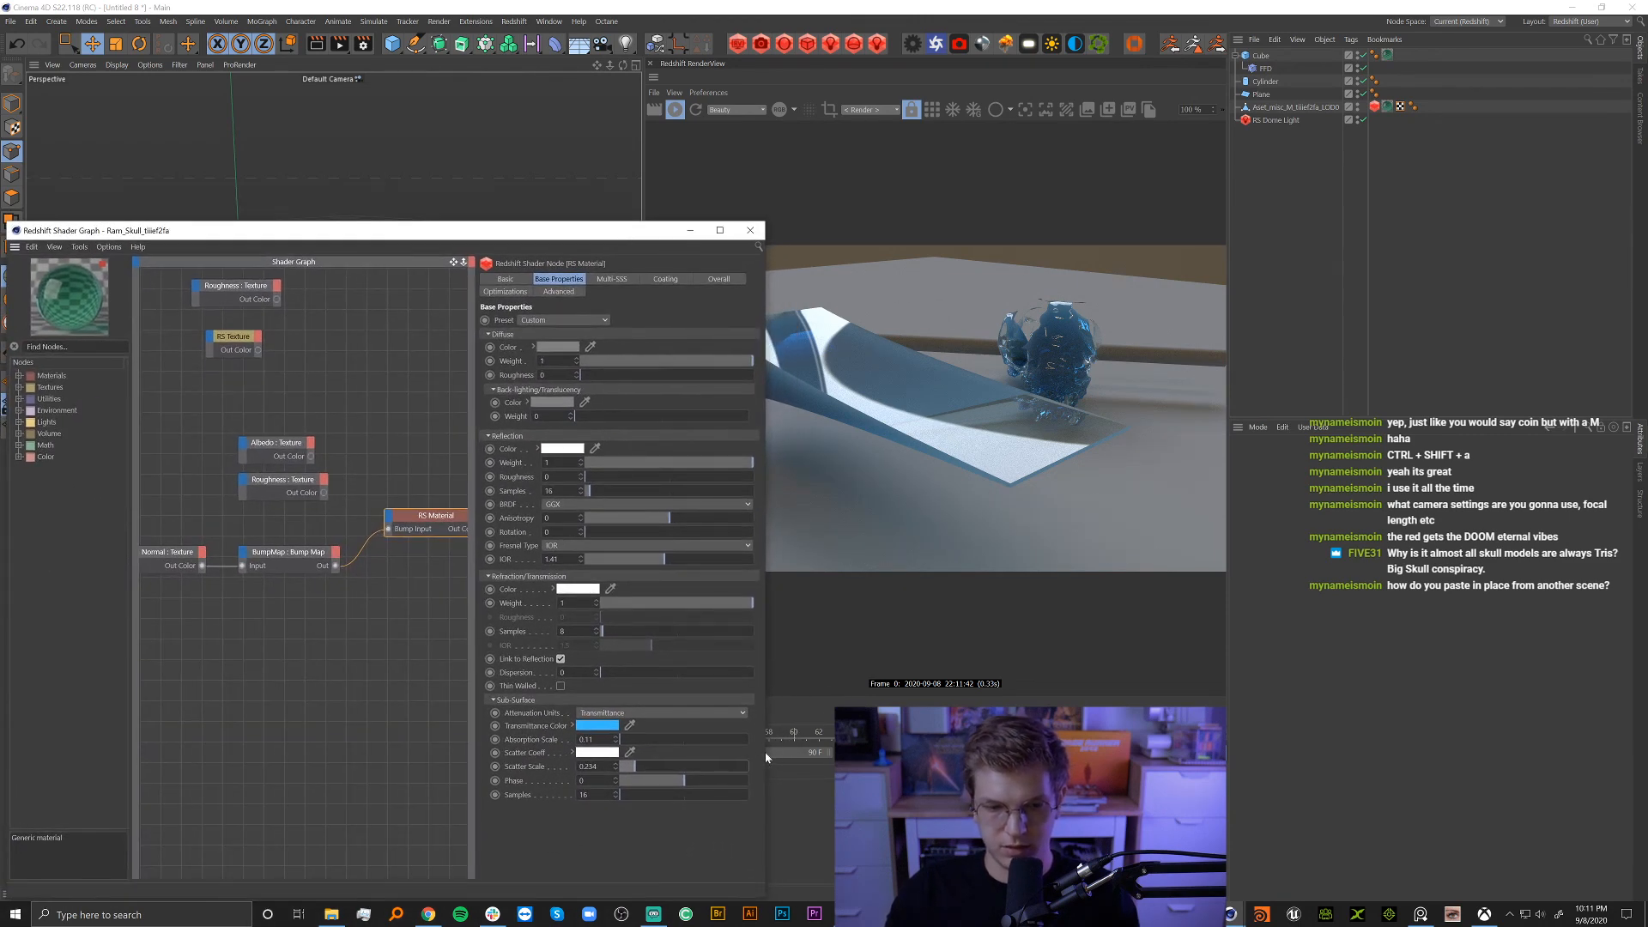
pyautogui.moveTo(765, 752); pyautogui.dragTo(650, 757)
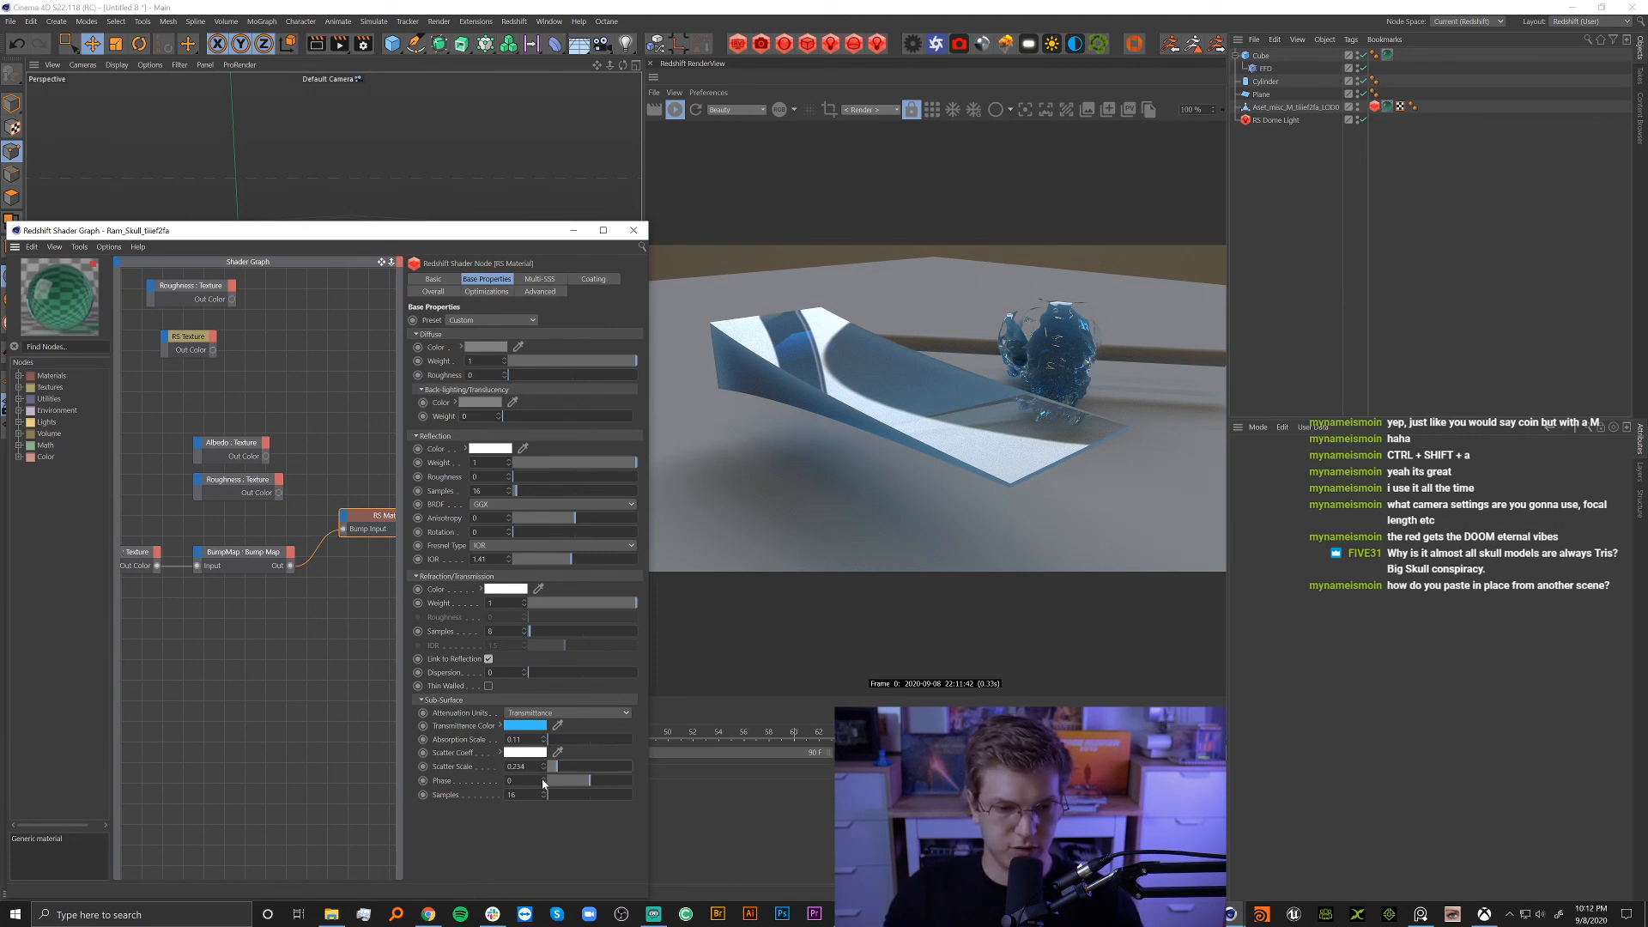
pyautogui.click(621, 780)
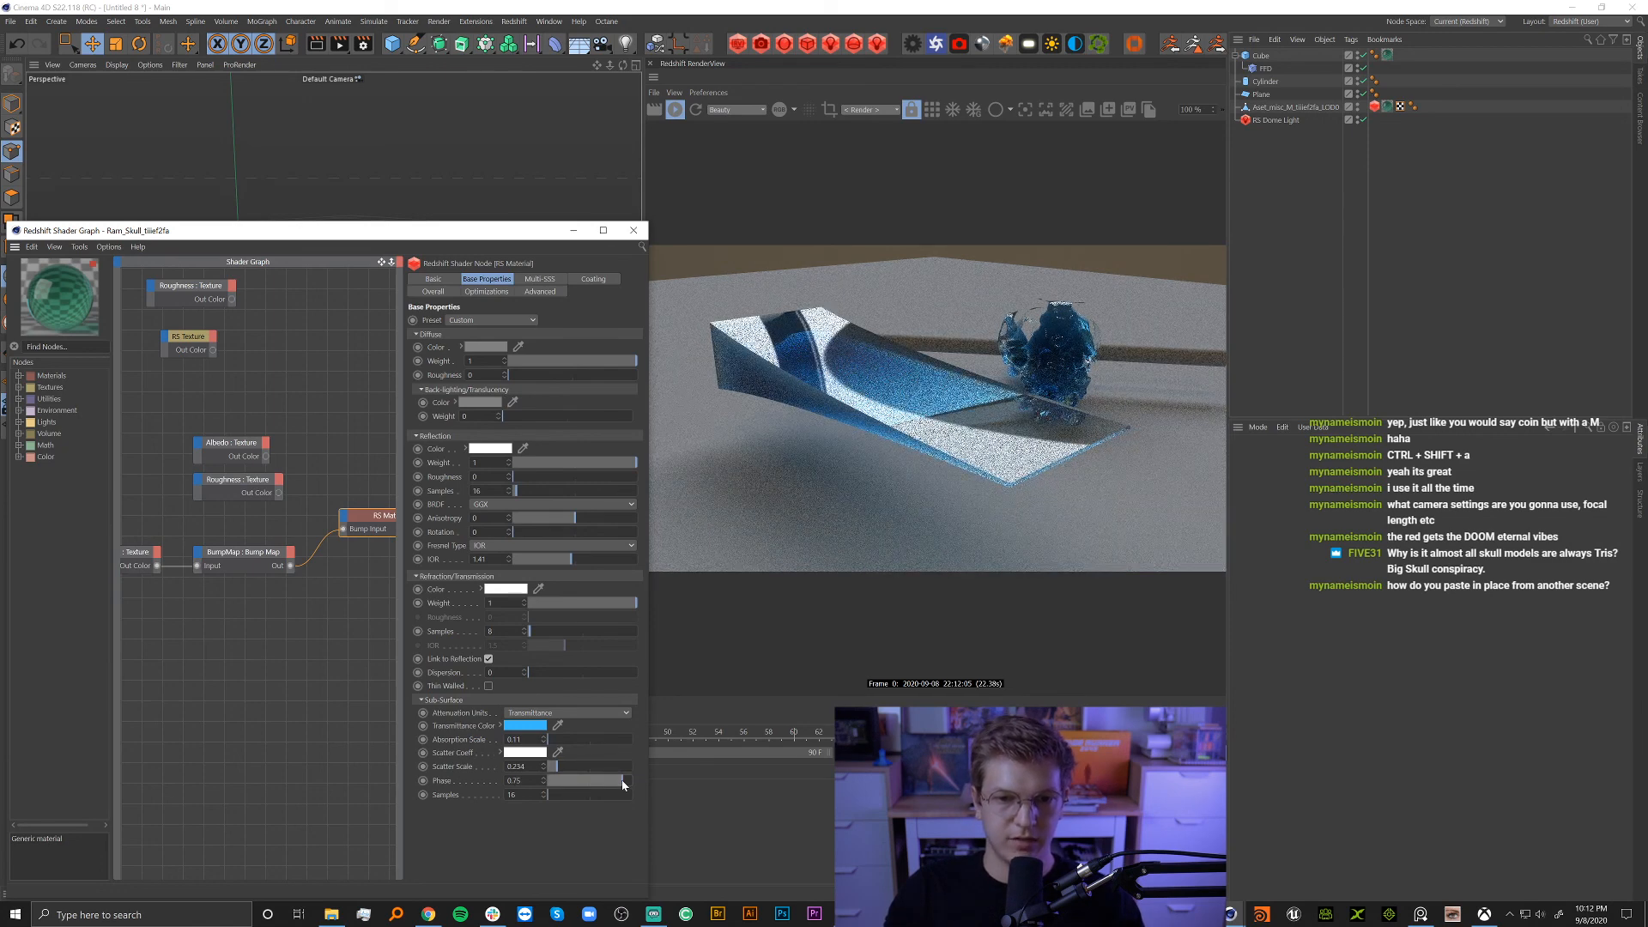
pyautogui.click(552, 781)
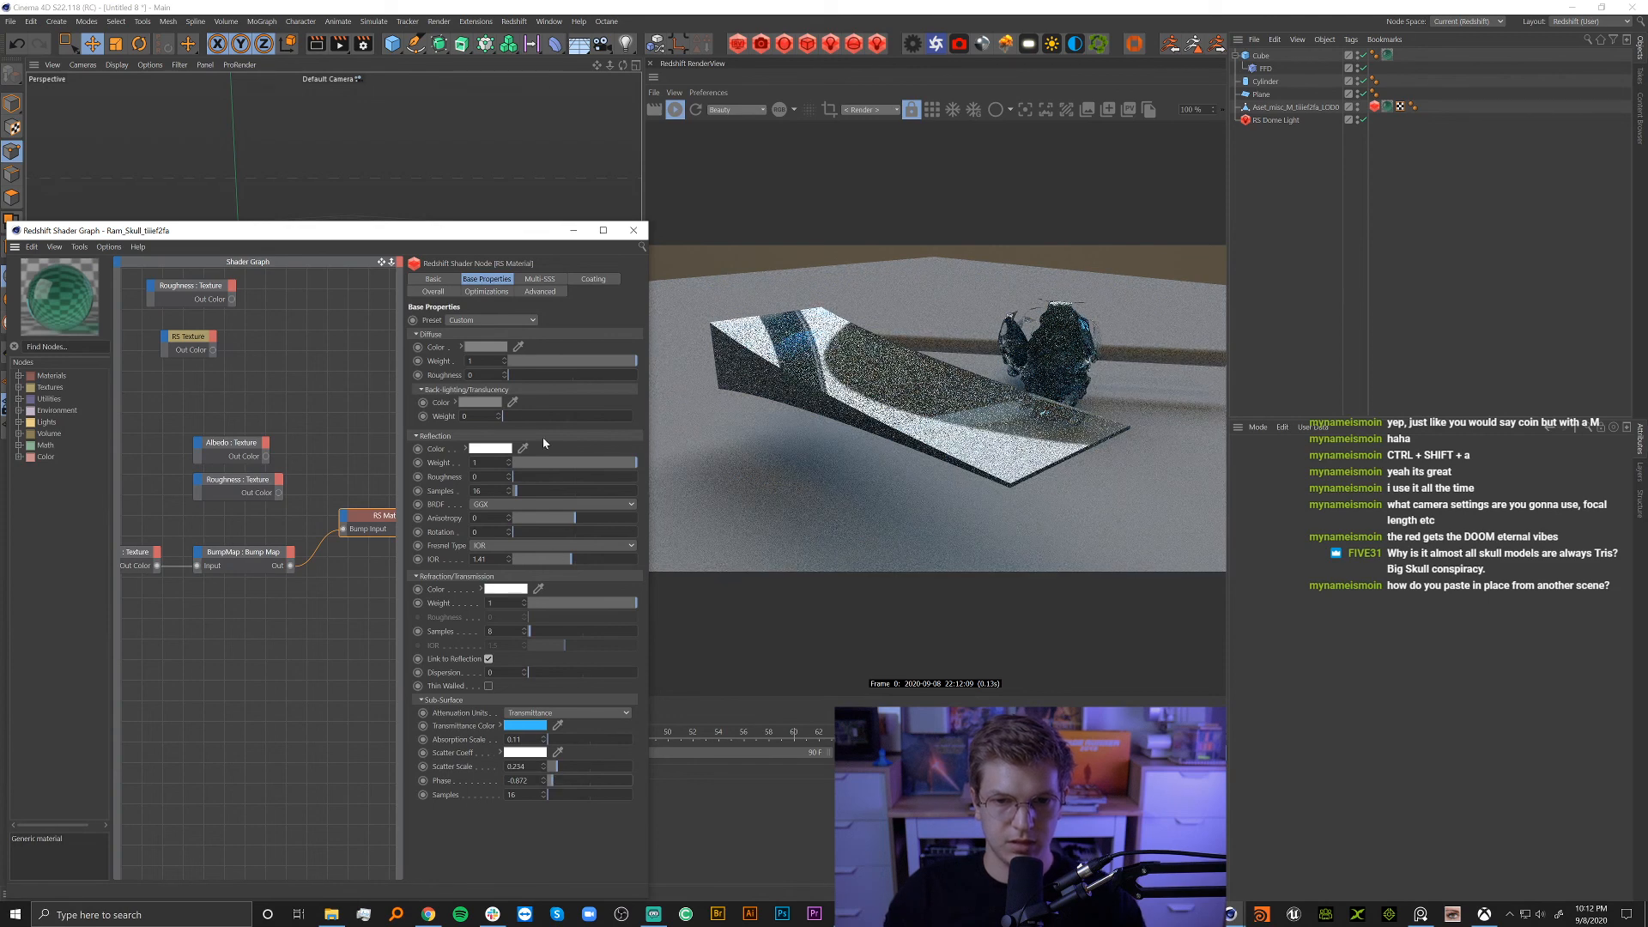
pyautogui.moveTo(506, 236); pyautogui.dragTo(413, 413)
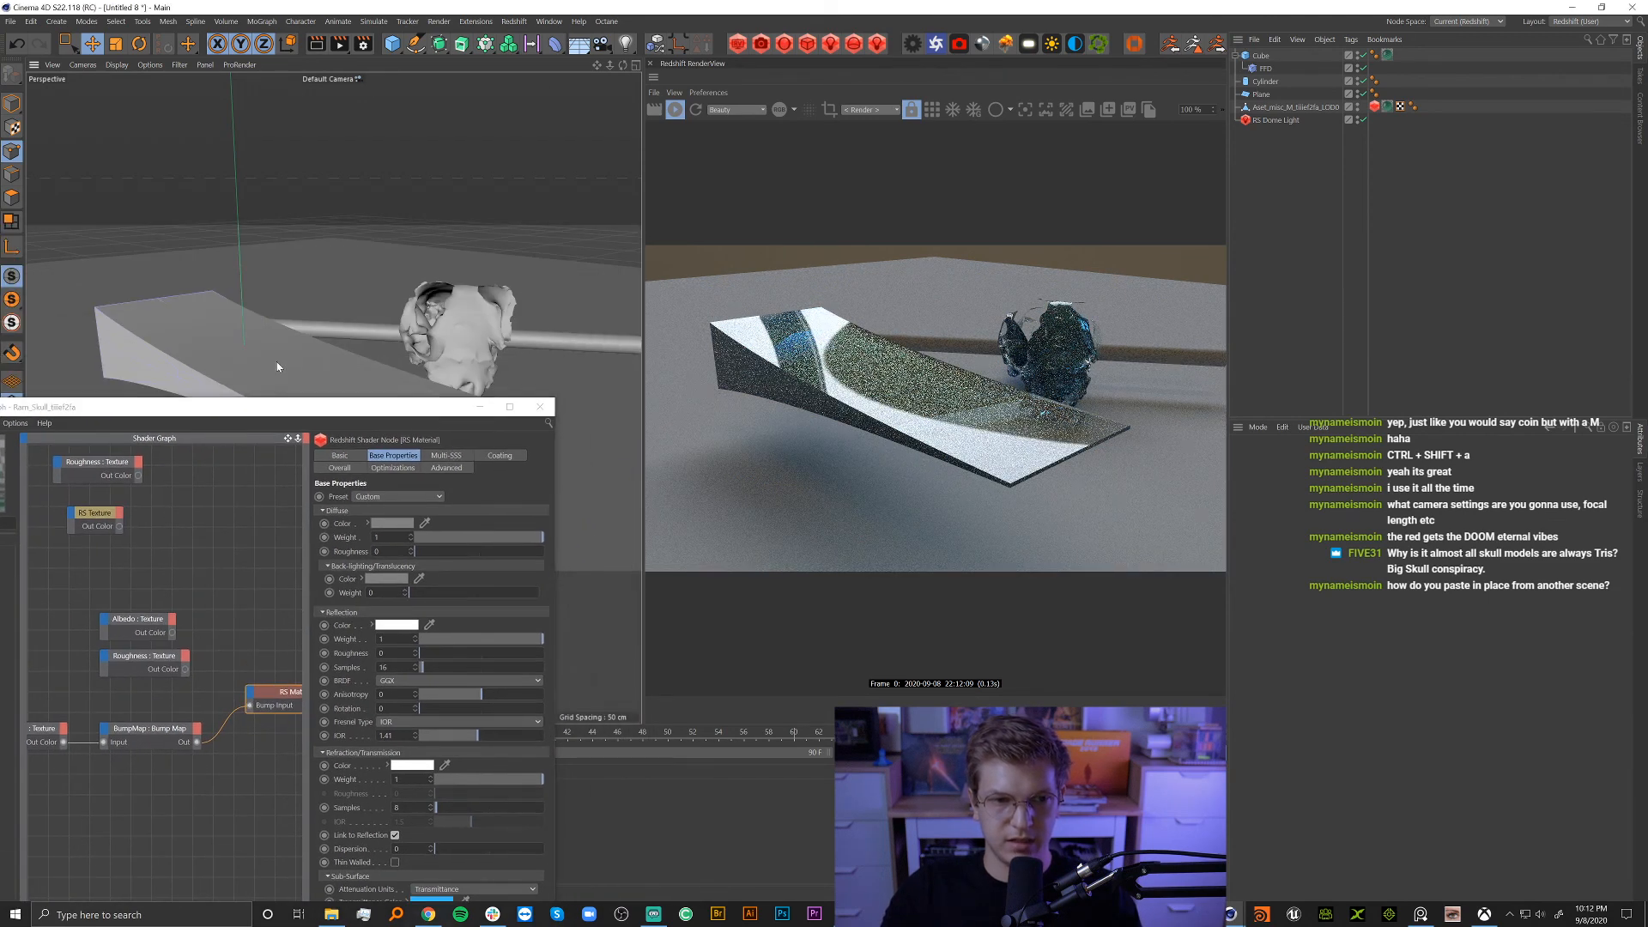
pyautogui.keyDown('alt'); pyautogui.moveTo(277, 367); pyautogui.dragTo(243, 412); pyautogui.keyUp('alt')
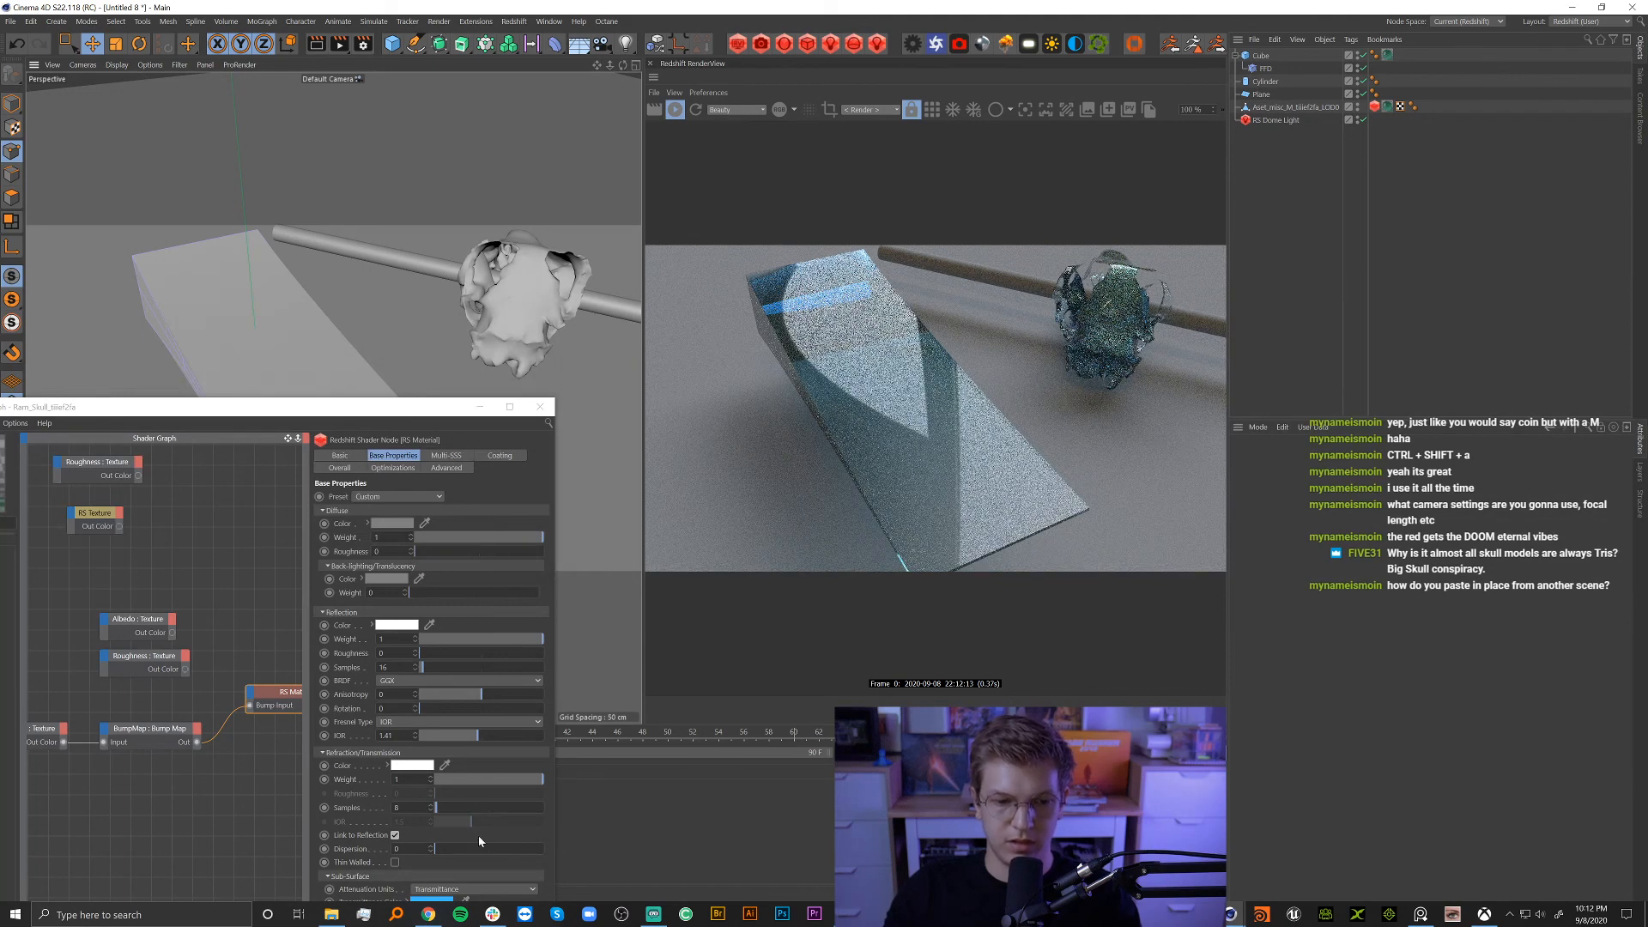
# Try a sub-surface phase of 0.568 and reset the phase to 0.
pyautogui.moveTo(379, 410); pyautogui.dragTo(286, 229)
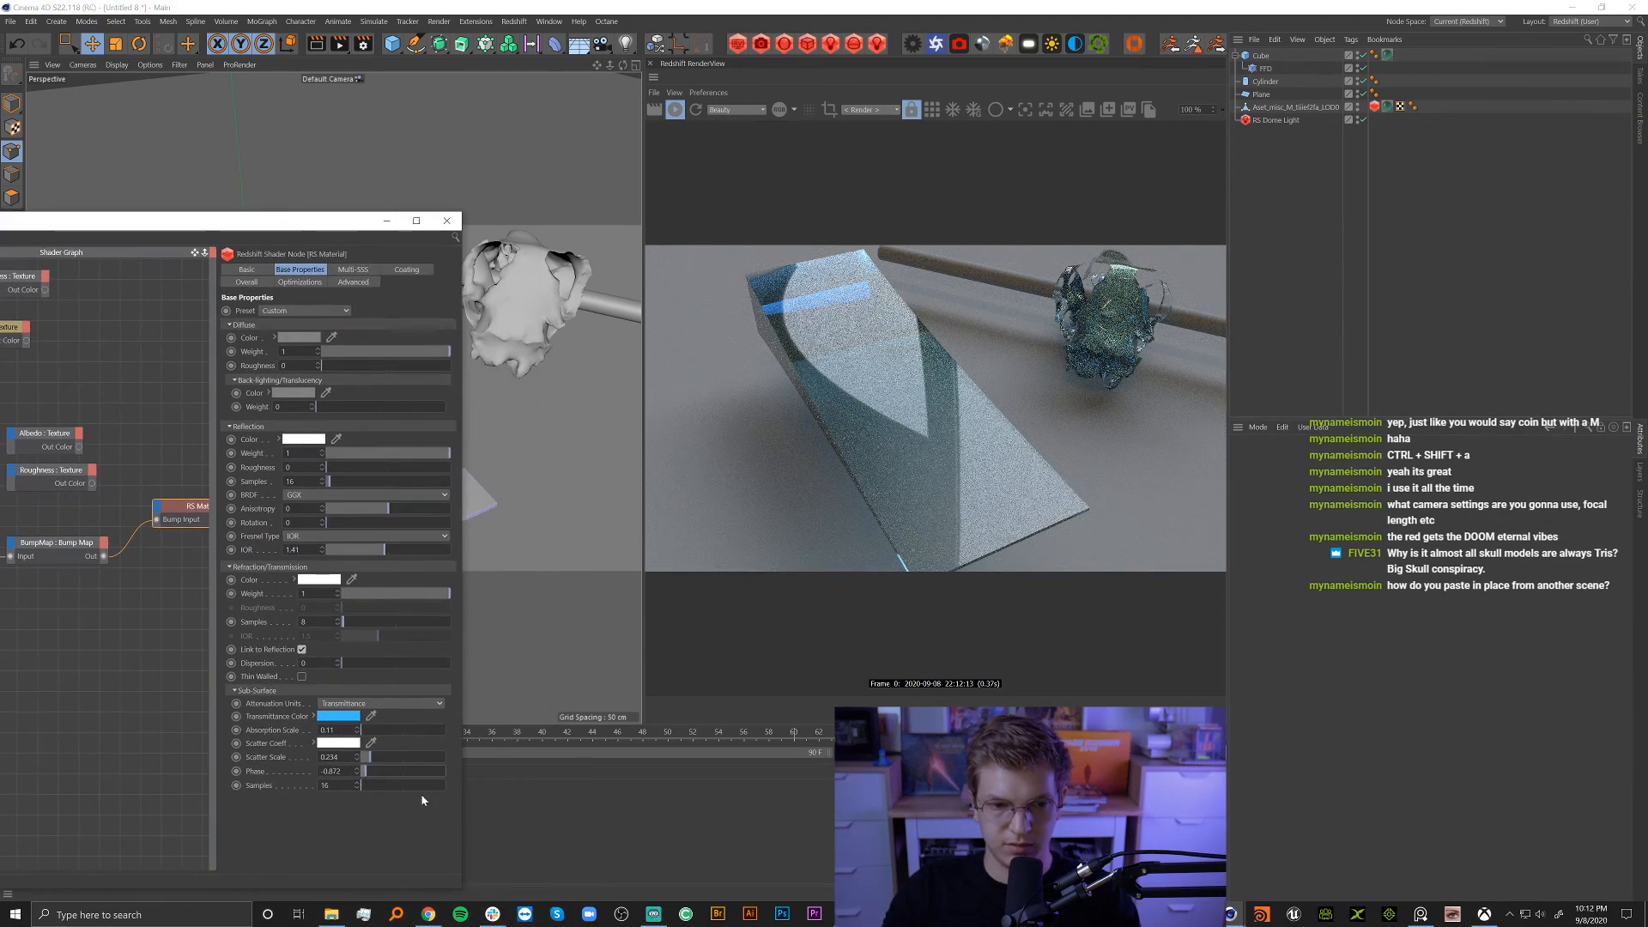
pyautogui.click(427, 770)
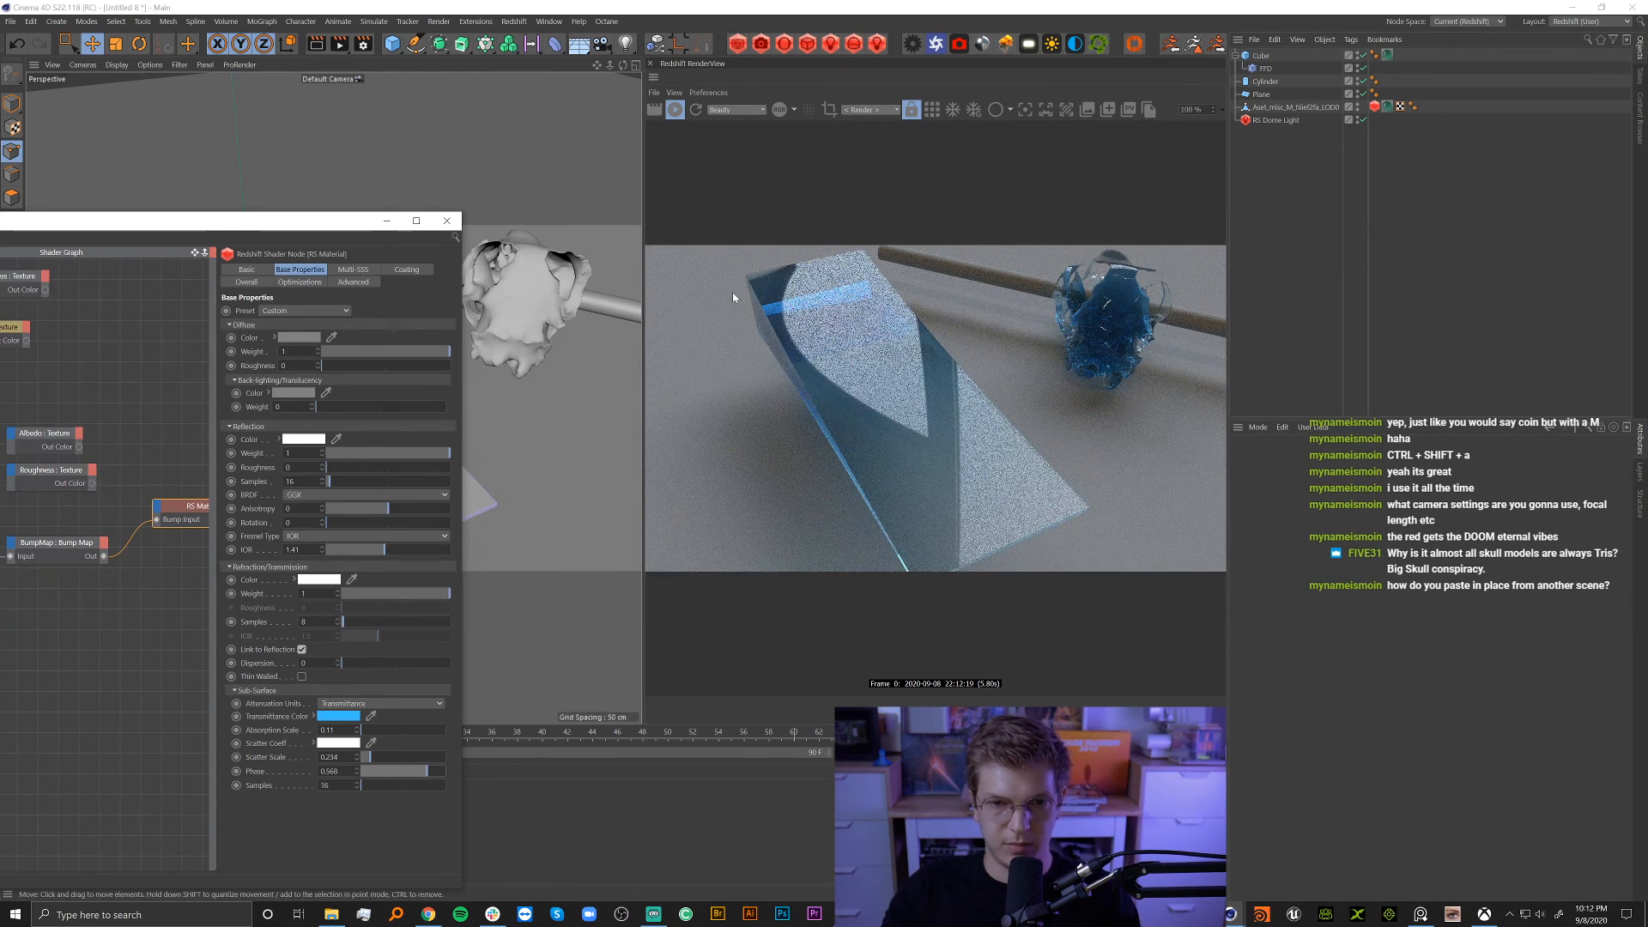
pyautogui.doubleClick(330, 771)
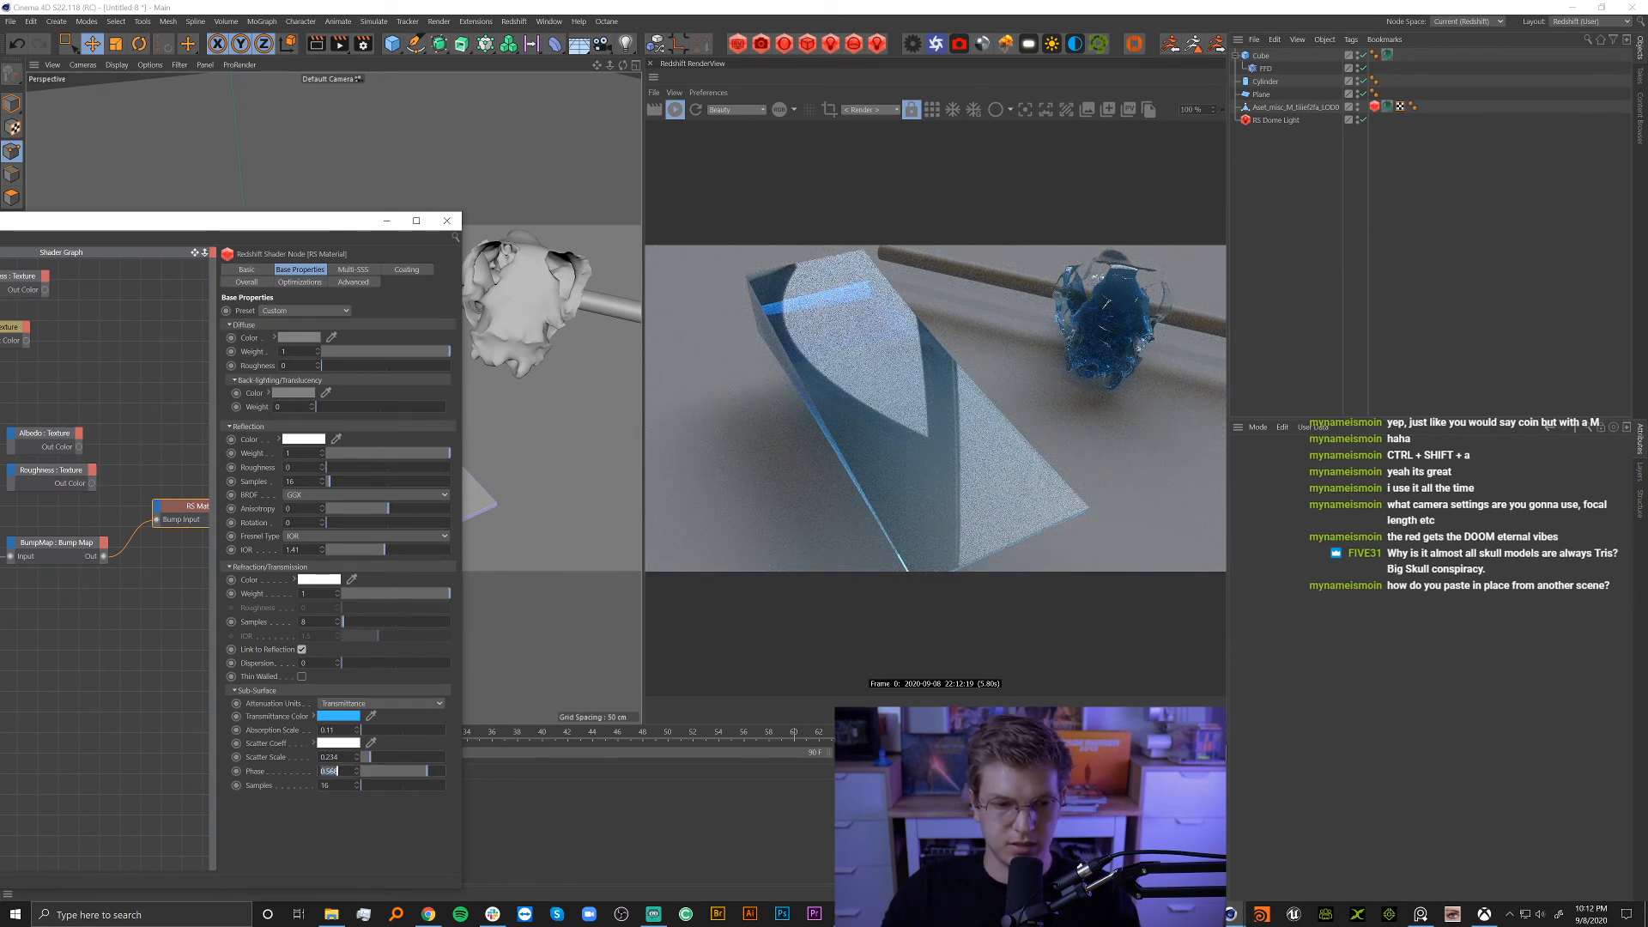
pyautogui.write('0')
pyautogui.press('Return')
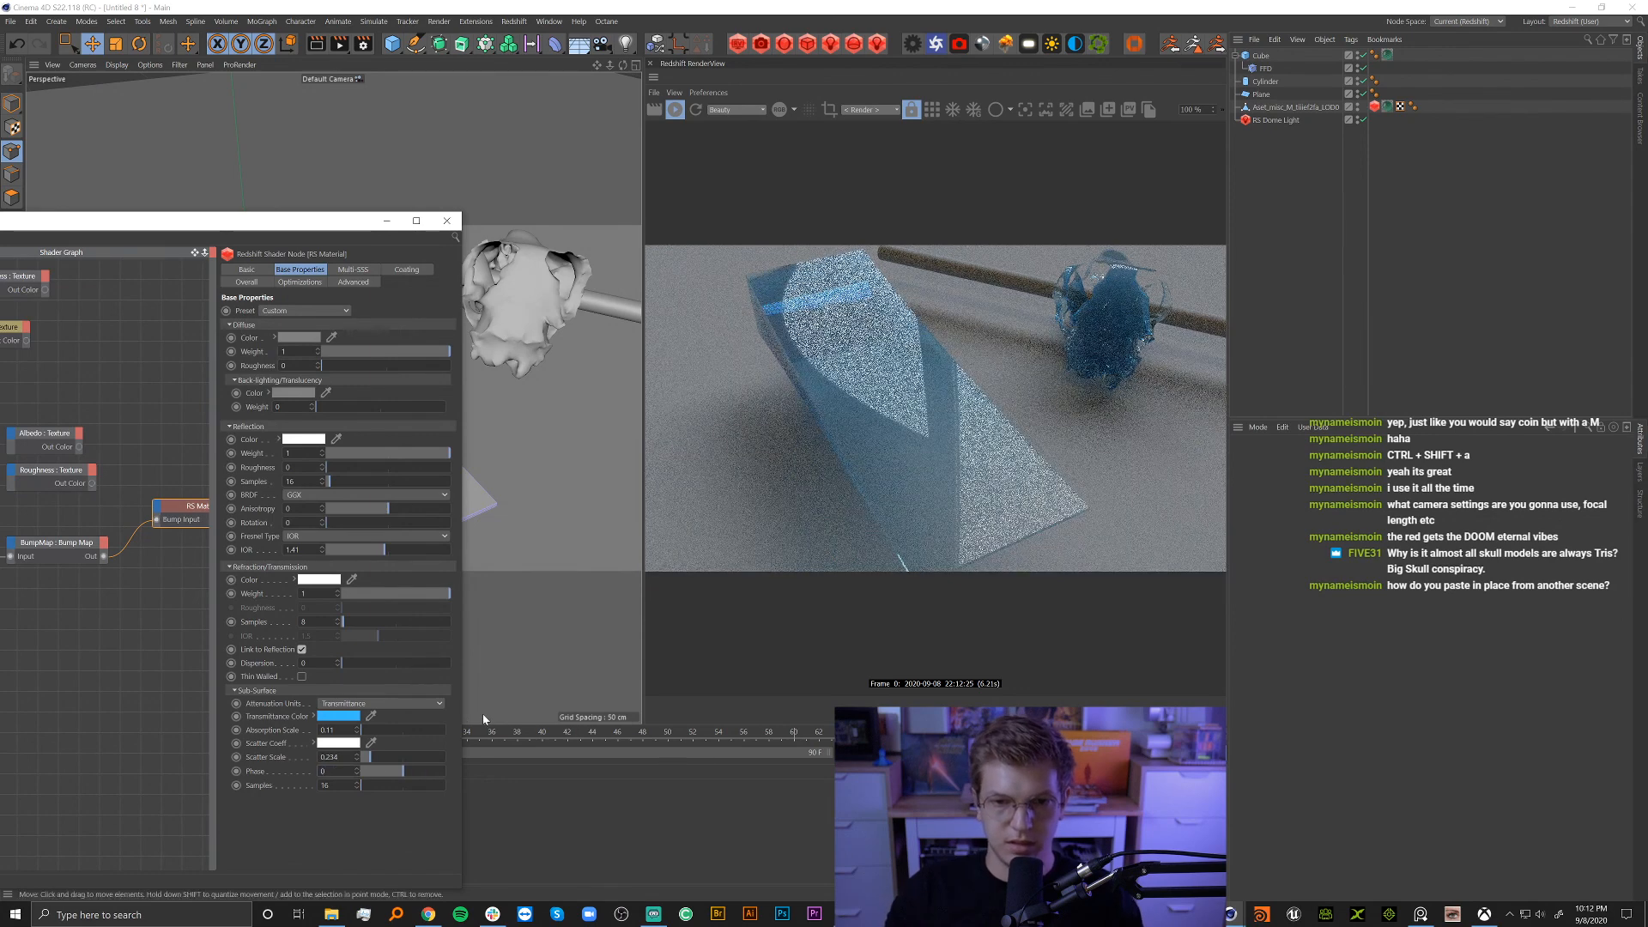
# Inspect the skull and wedge in the render from another side and review the material's Multi-SSS settings.
pyautogui.keyDown('alt'); pyautogui.moveTo(559, 292); pyautogui.dragTo(325, 299); pyautogui.keyUp('alt')
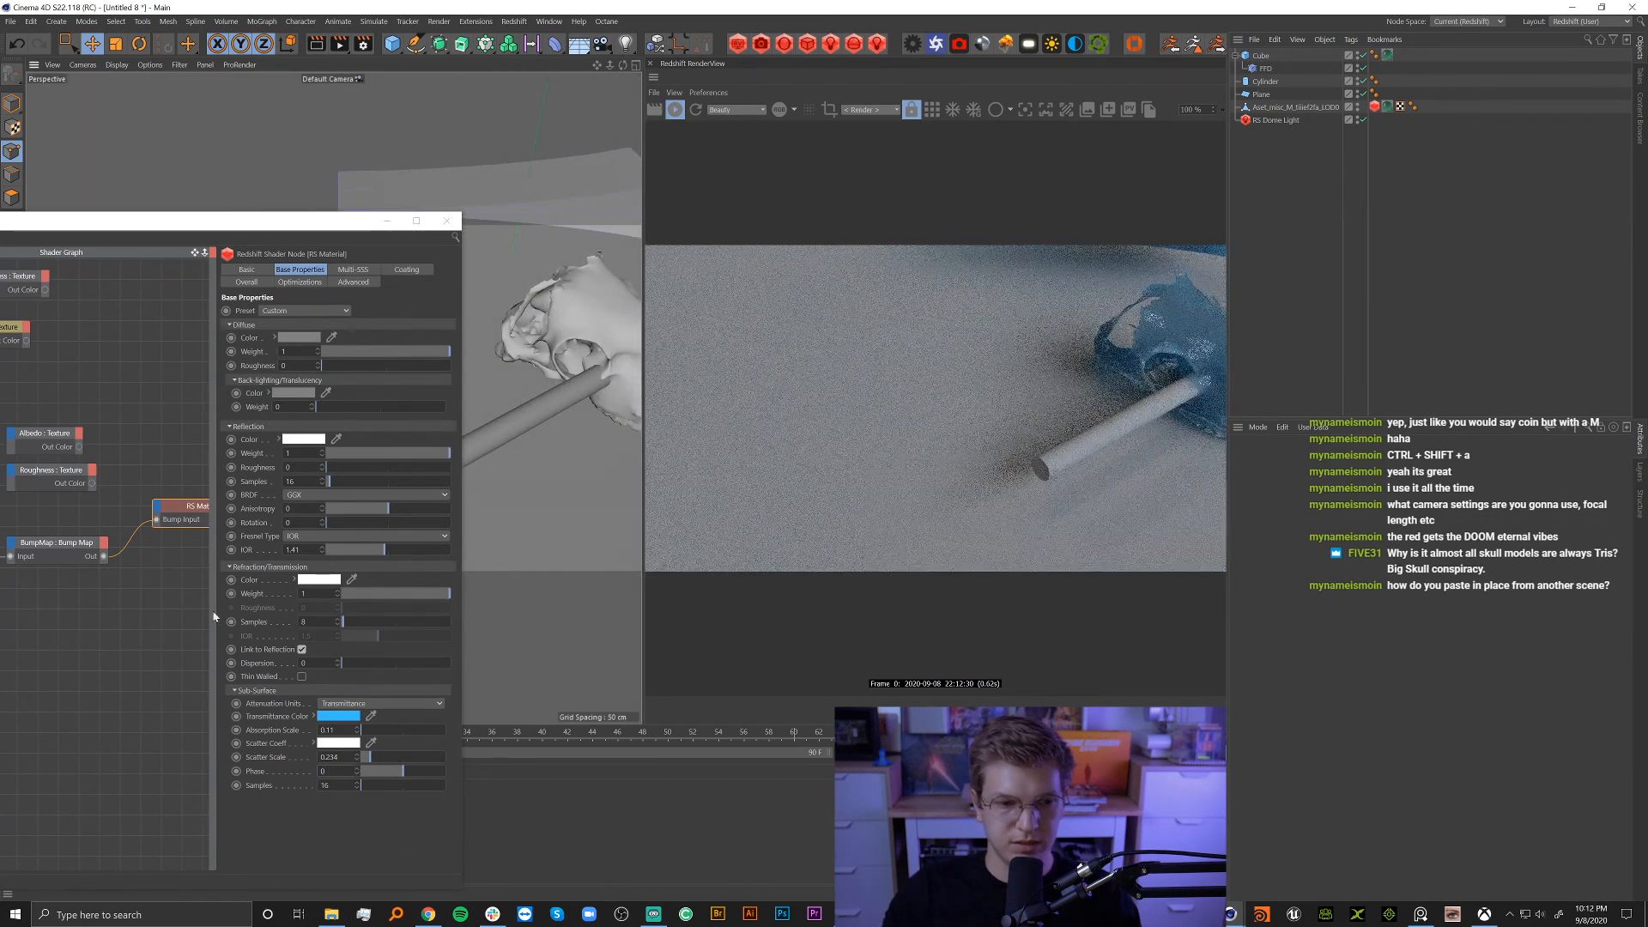
pyautogui.keyDown('alt'); pyautogui.moveTo(549, 412); pyautogui.dragTo(522, 435); pyautogui.keyUp('alt')
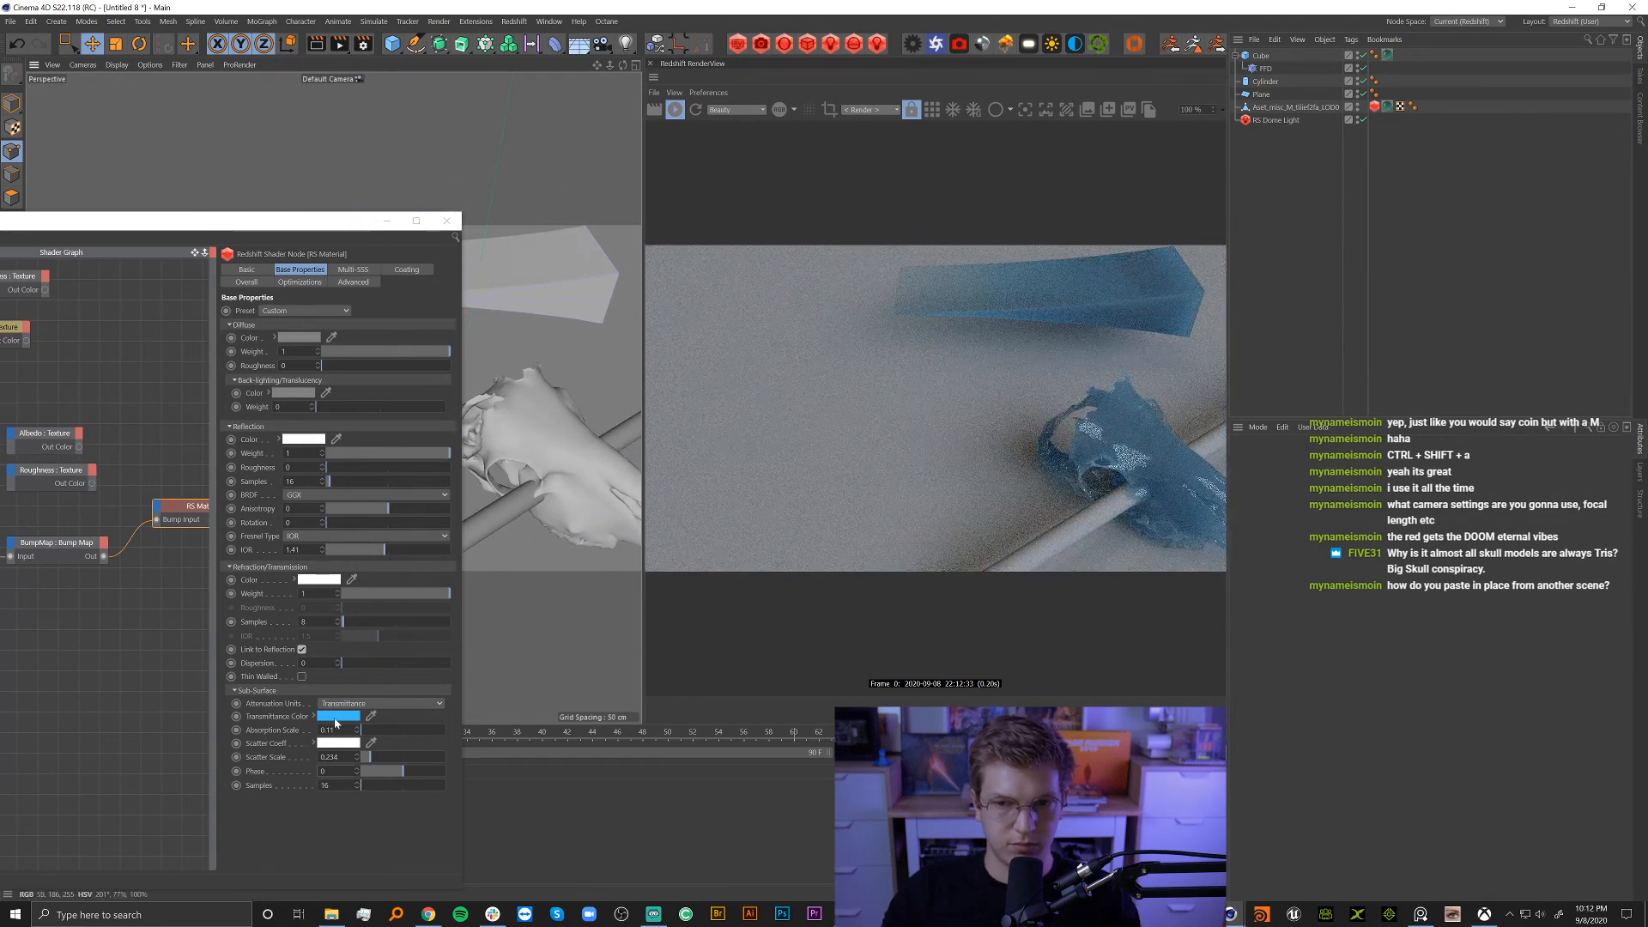
pyautogui.click(349, 270)
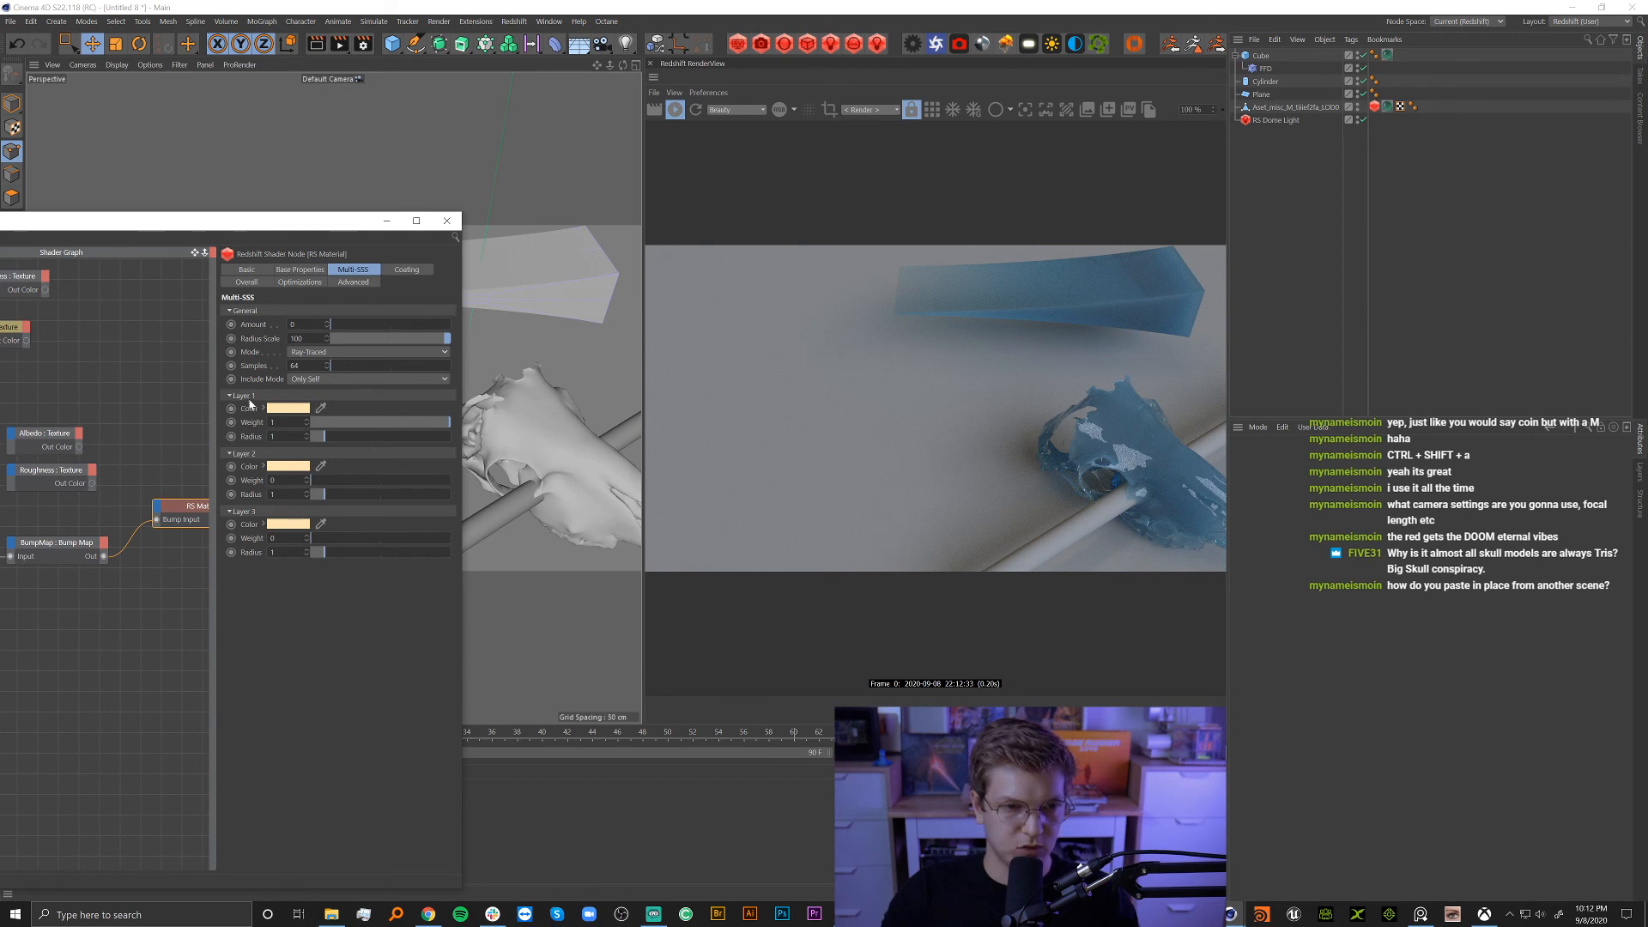
pyautogui.click(302, 269)
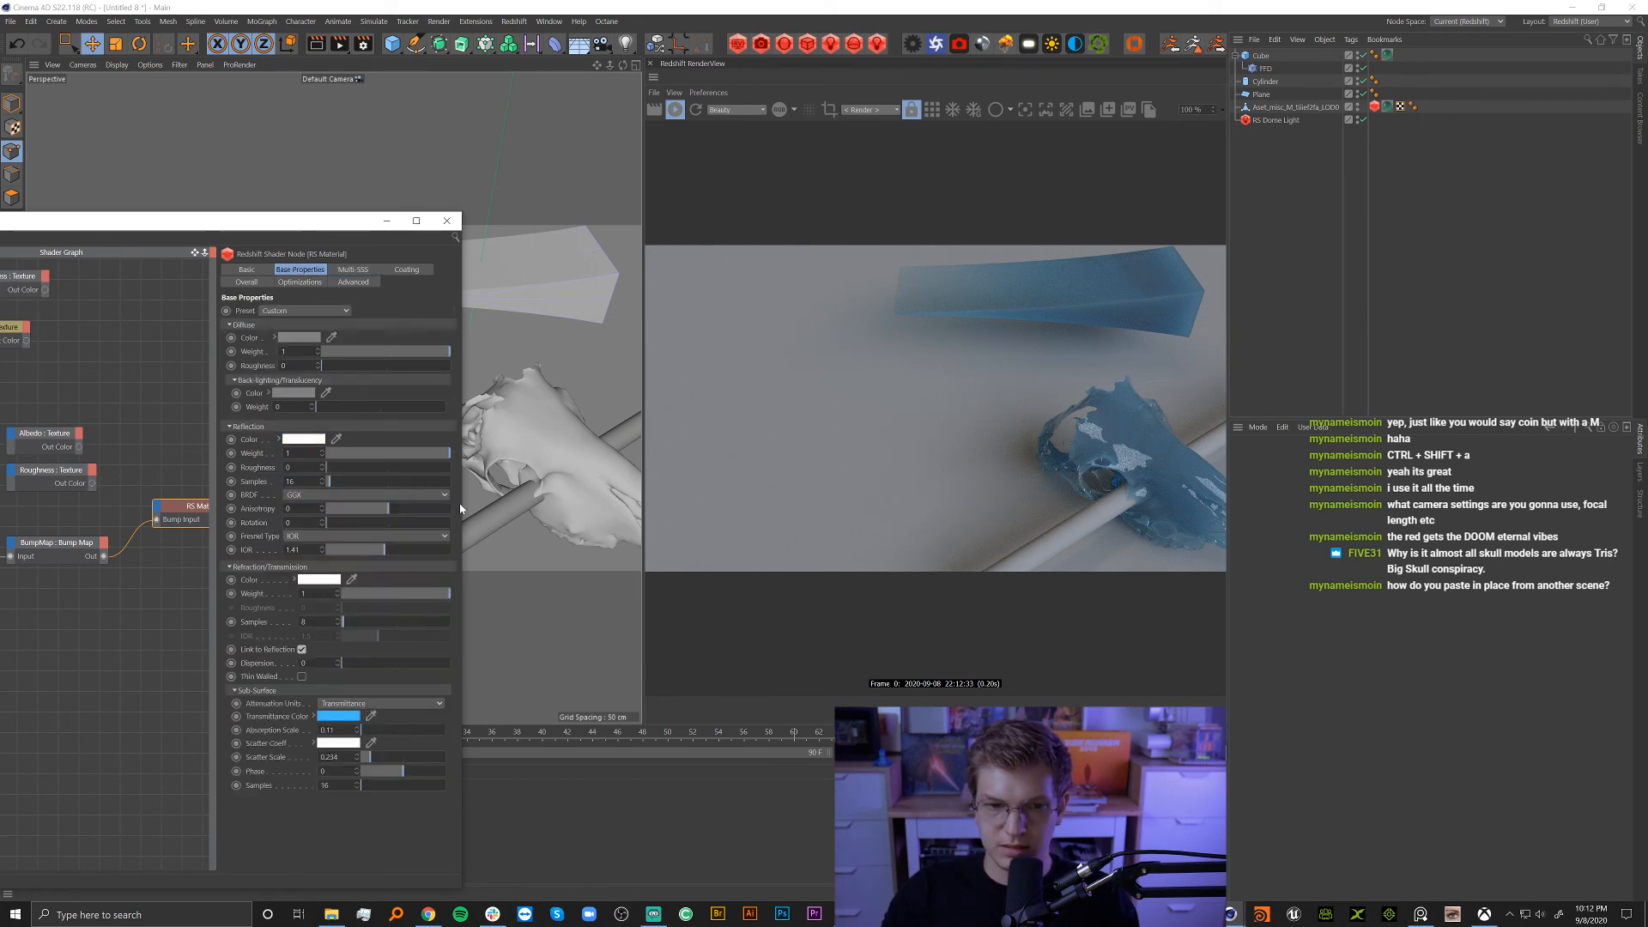
# Delete the wedge-shaped test cube together with its FFD deformer.
pyautogui.click(1259, 57)
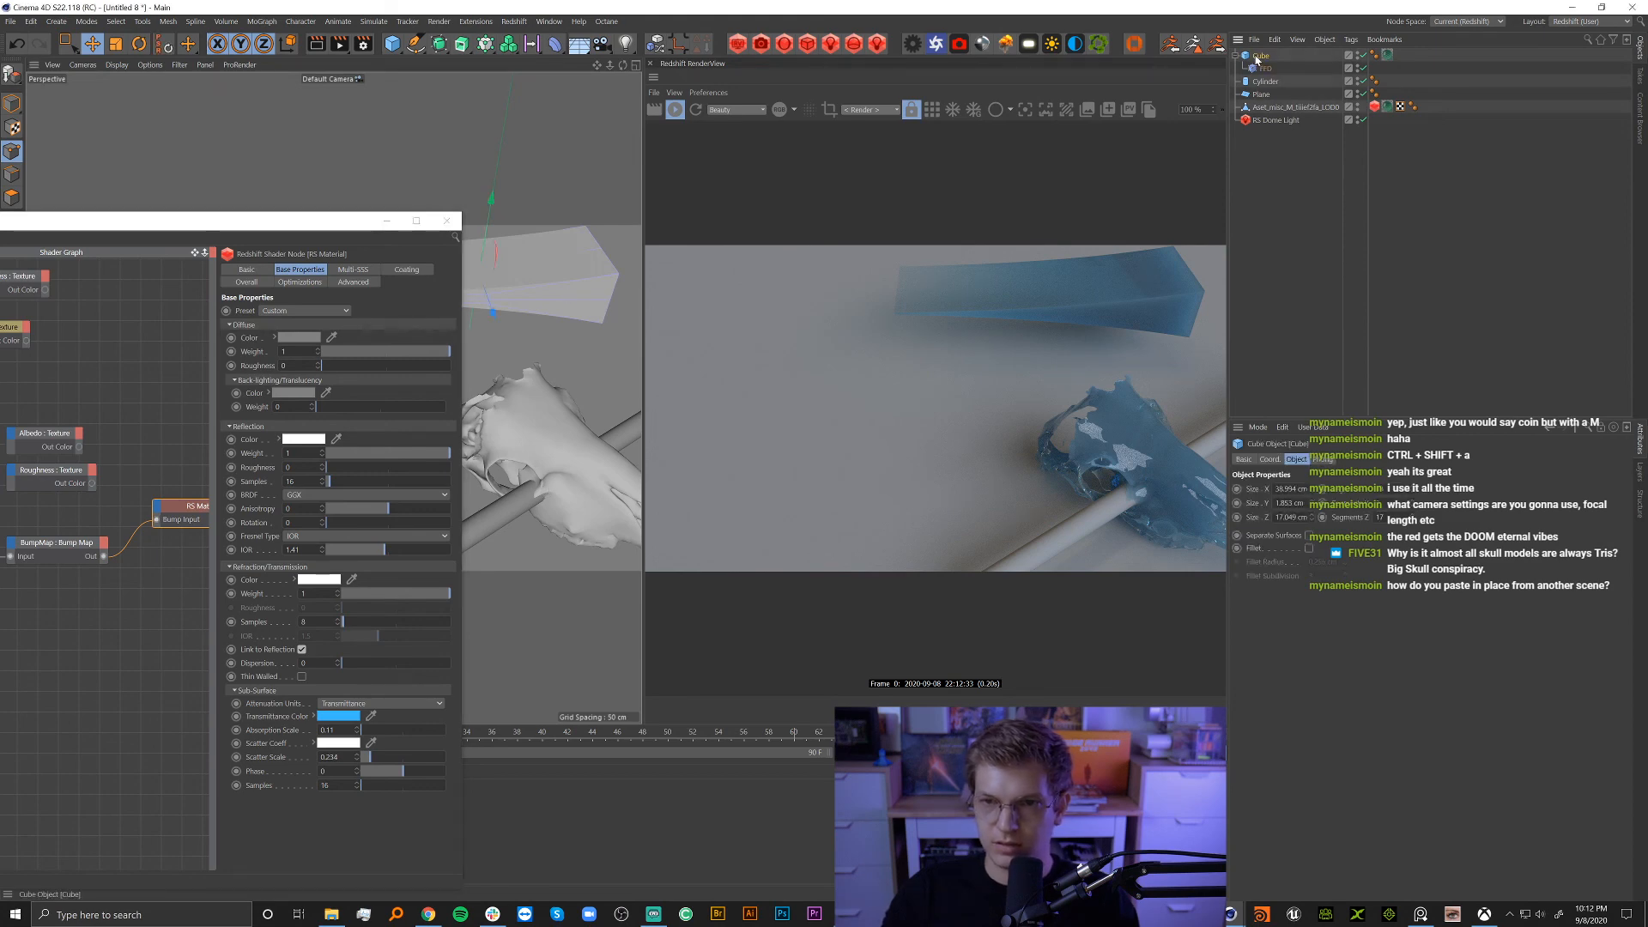
pyautogui.press('Delete')
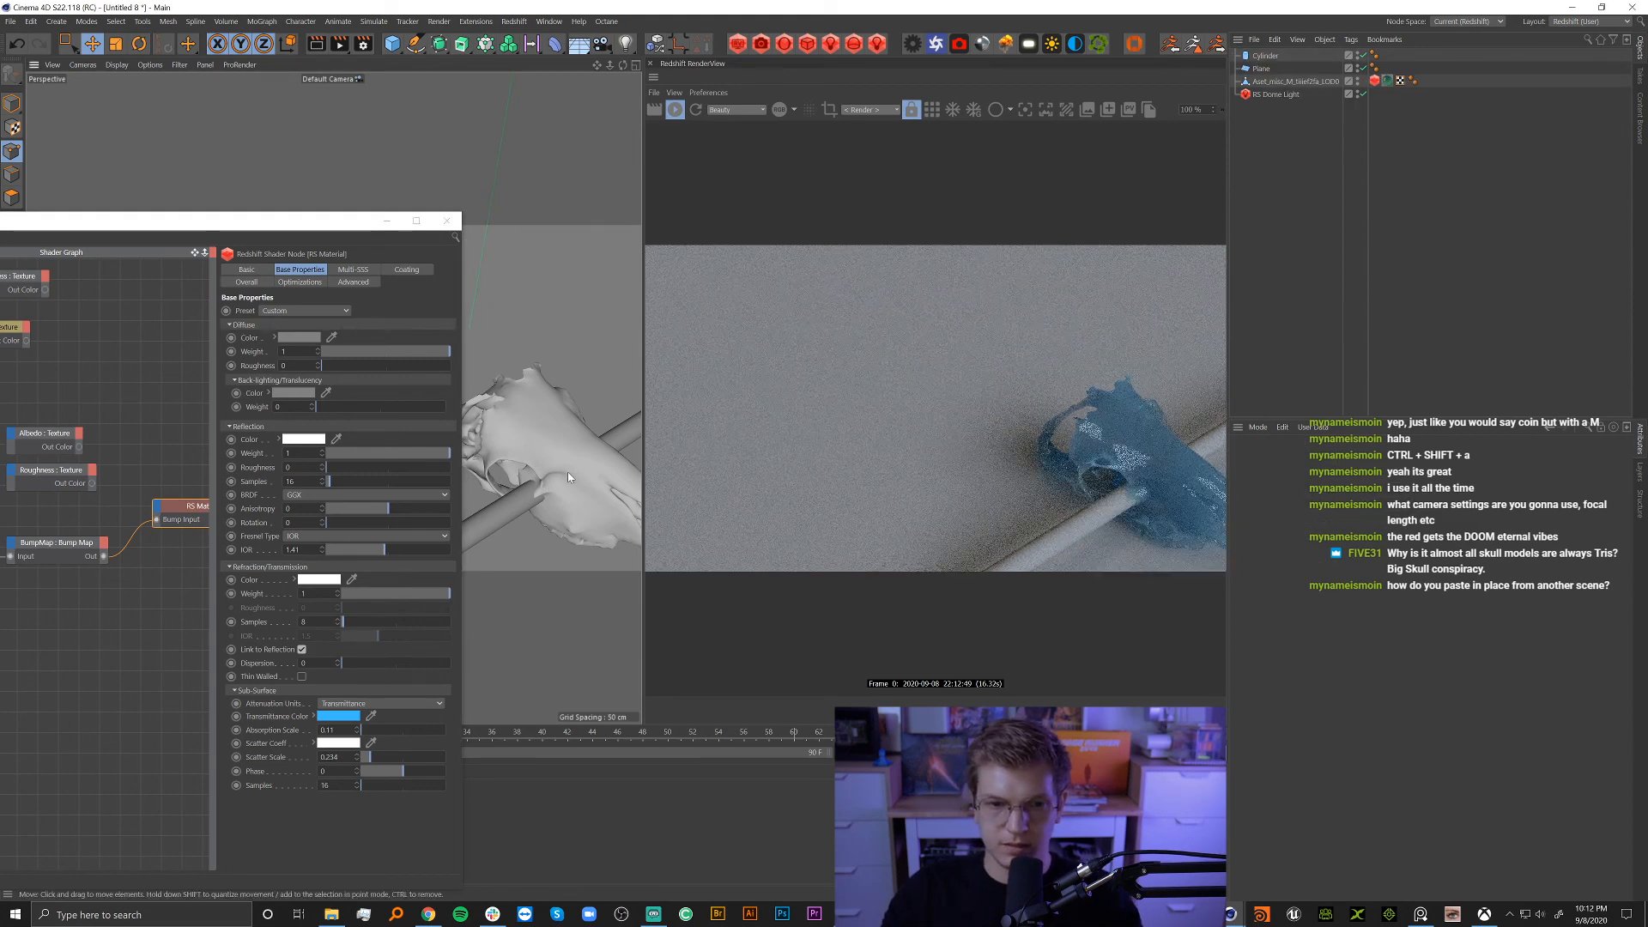
# Frame the skull up close in the render and set the material's absorption scale to 0.21.
pyautogui.scroll(3, 590, 438)
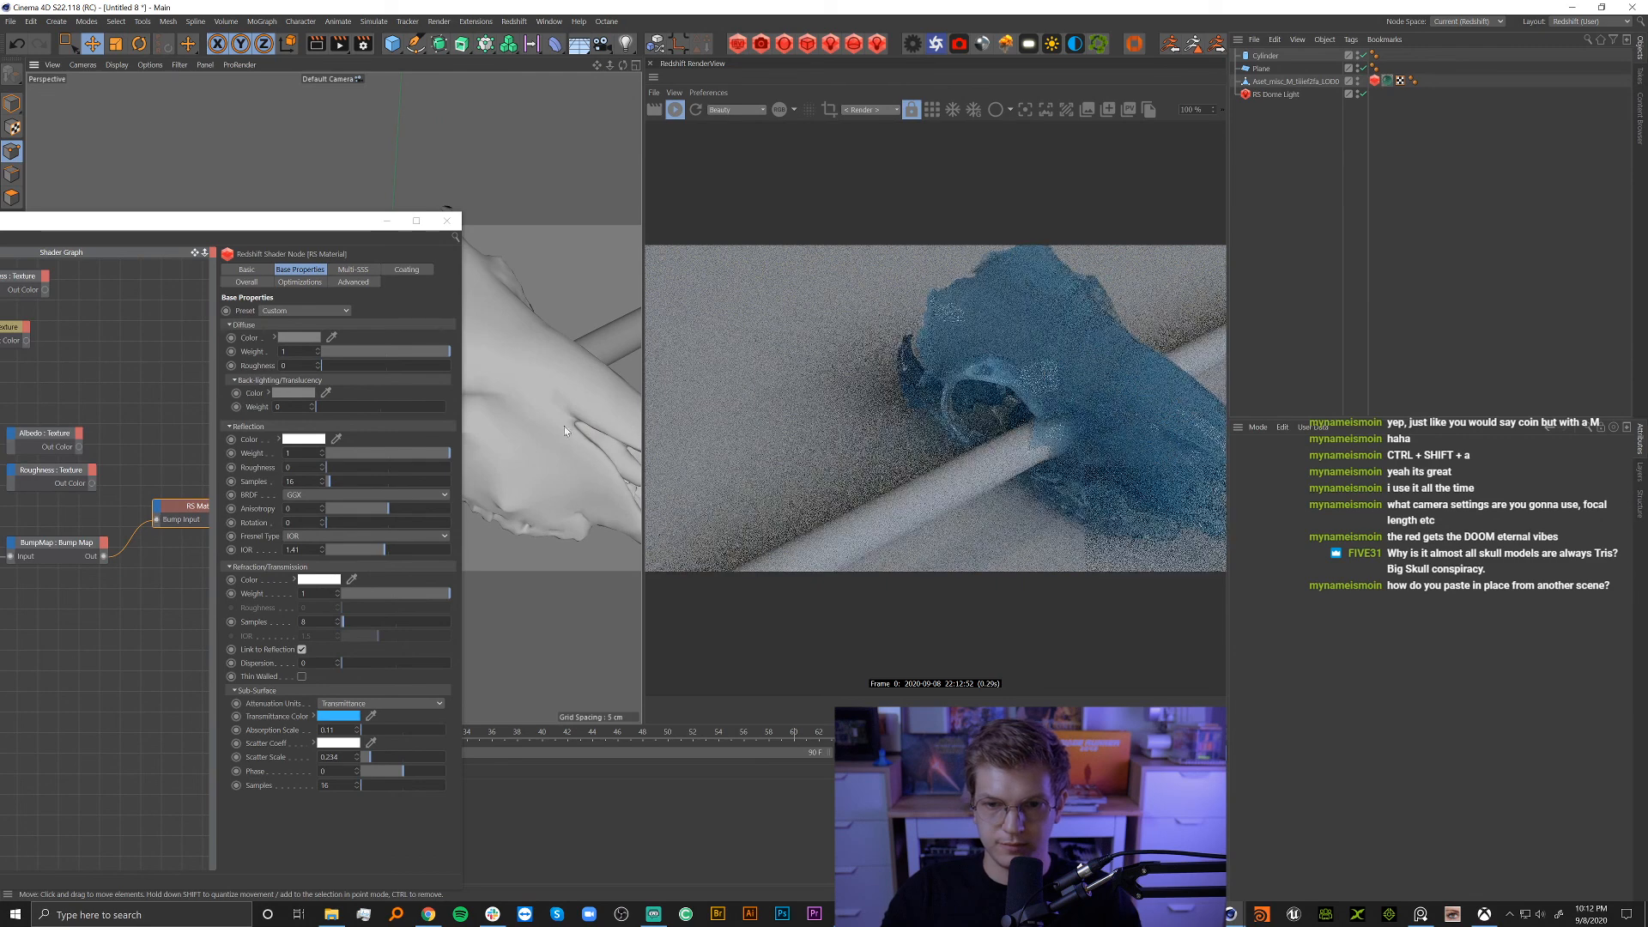
pyautogui.scroll(3, 550, 421)
pyautogui.keyDown('alt'); pyautogui.moveTo(538, 411); pyautogui.dragTo(497, 429); pyautogui.keyUp('alt')
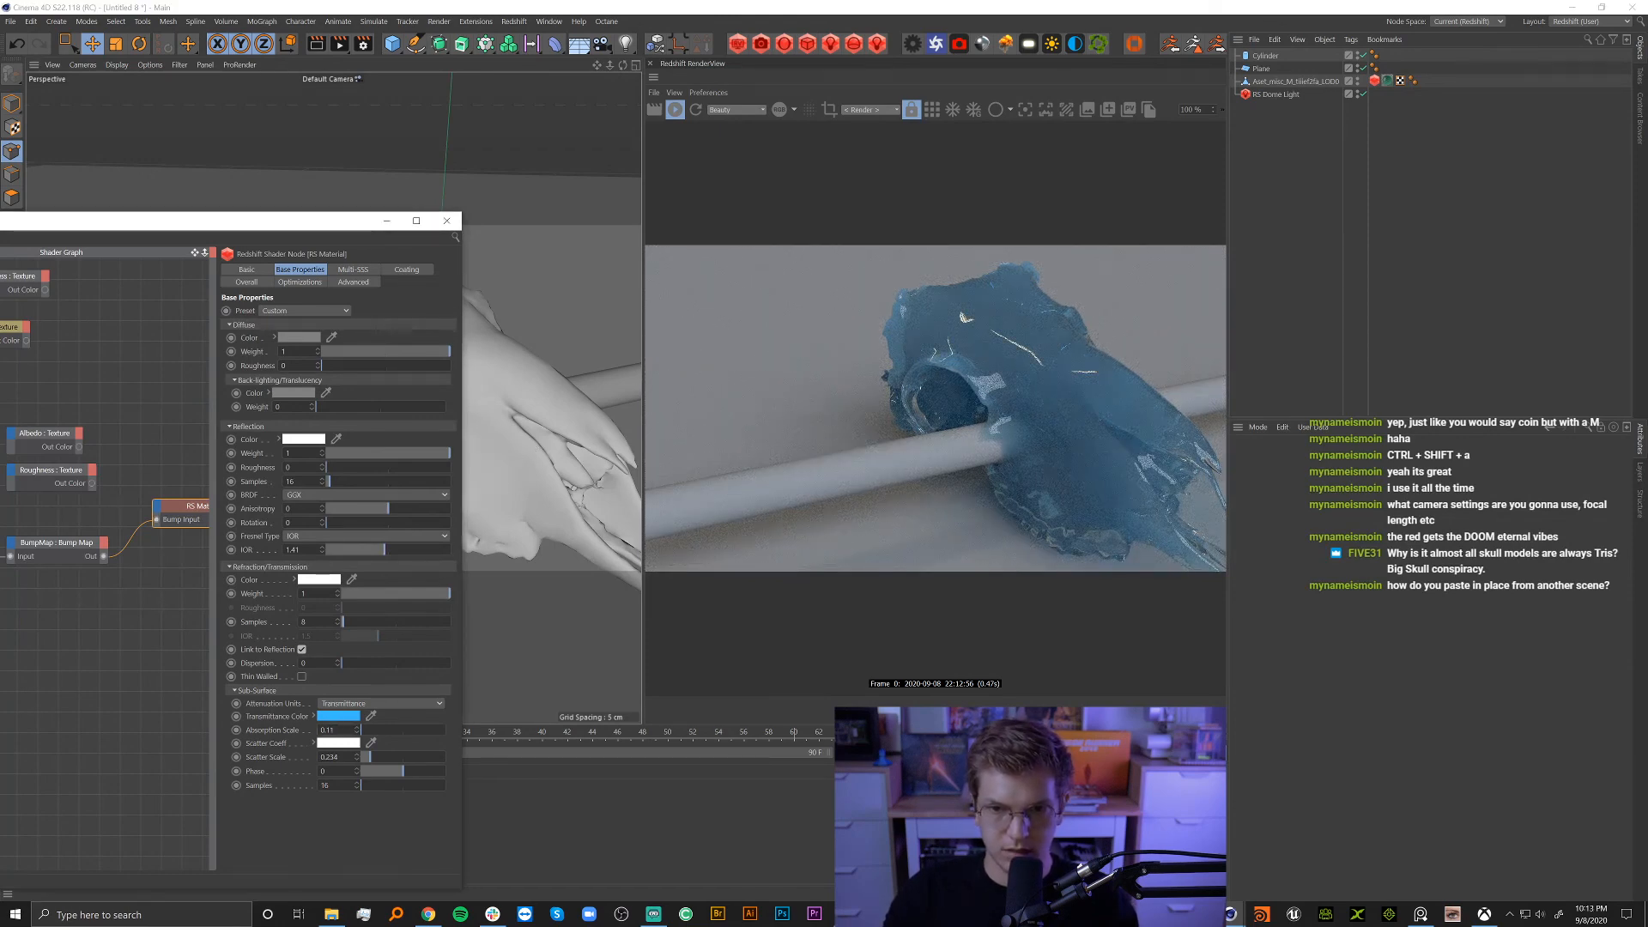
pyautogui.press('Up')
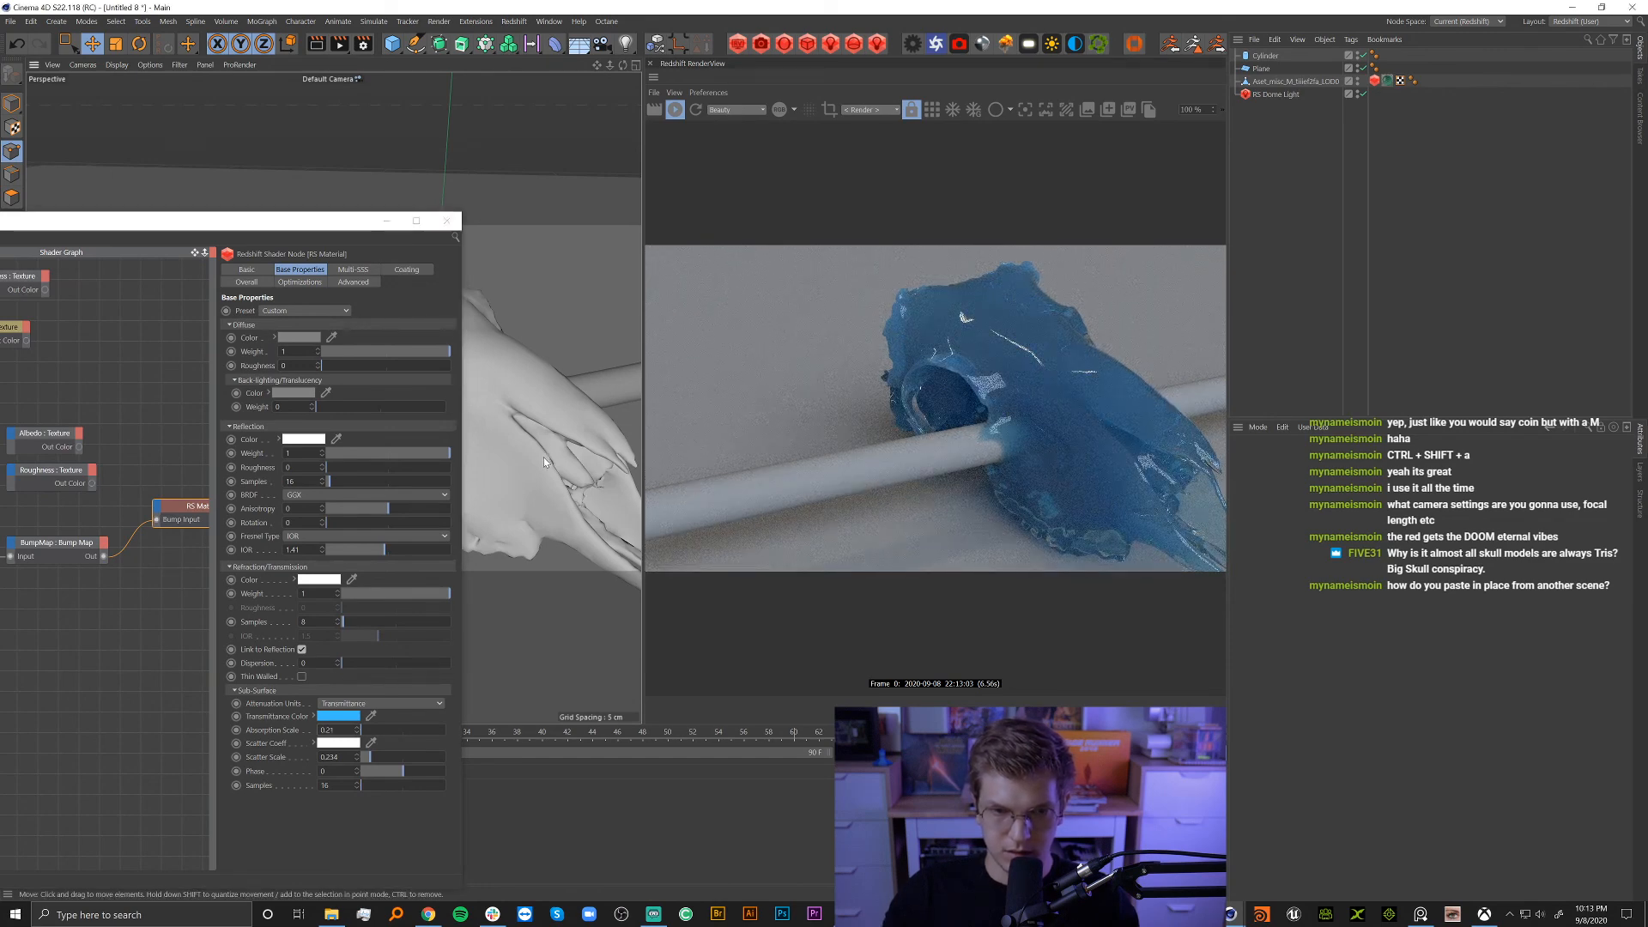
# Try darkening the skull material's scatter coefficient to a 19% value grey, followed by pure black at 0%.
pyautogui.keyDown('alt'); pyautogui.moveTo(543, 457); pyautogui.dragTo(488, 410); pyautogui.keyUp('alt')
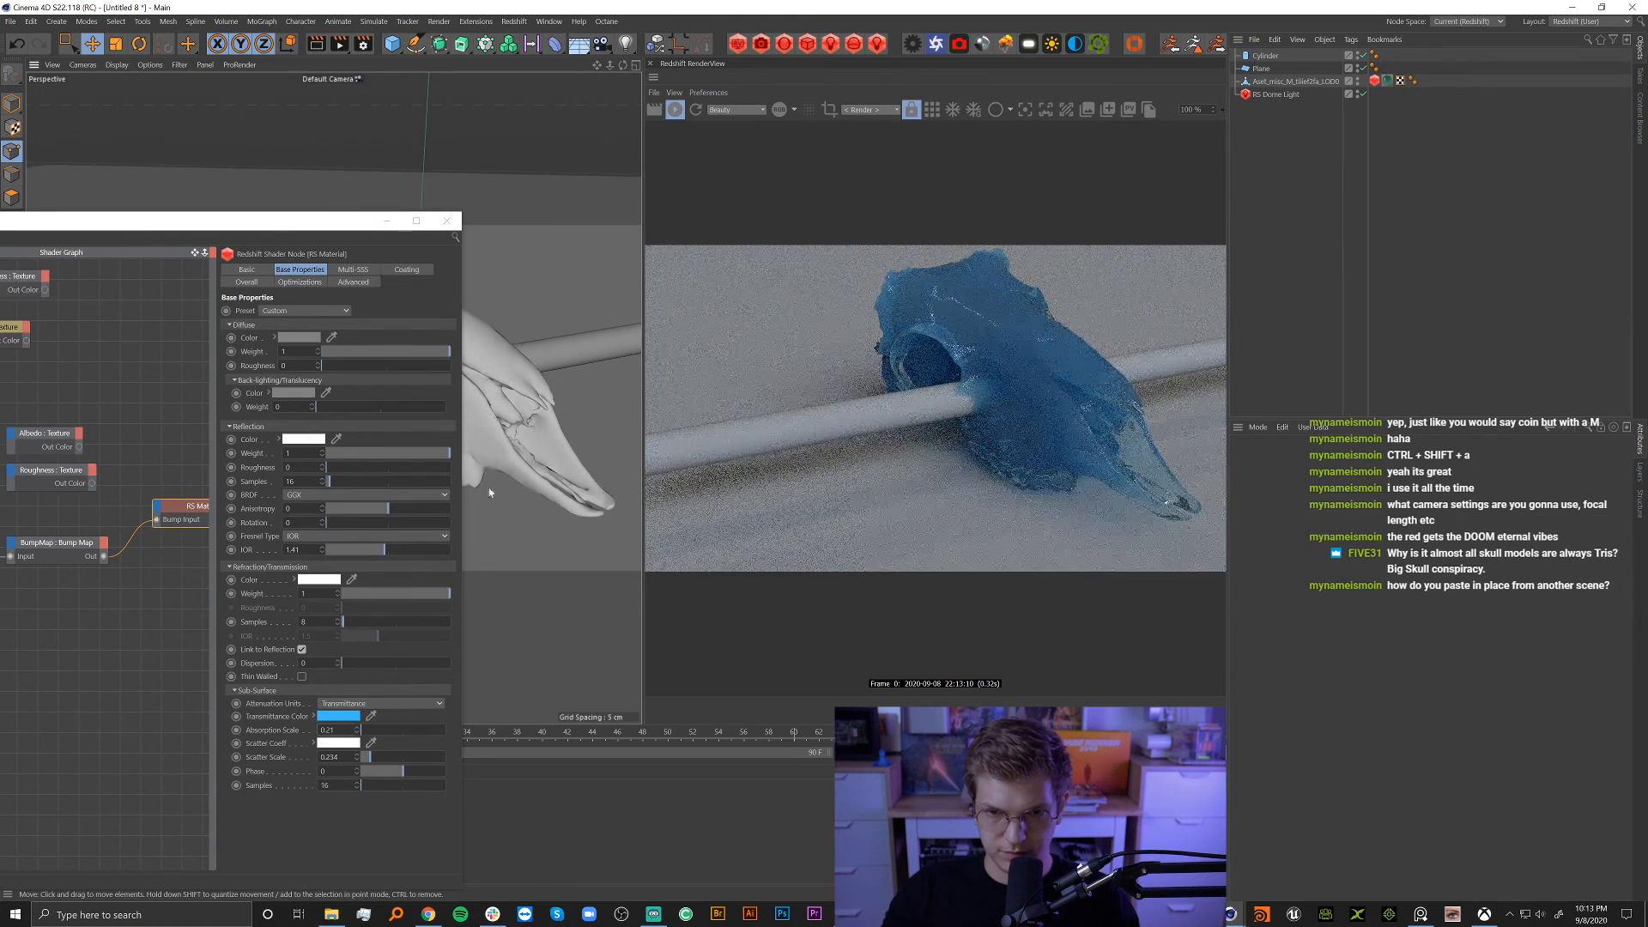
pyautogui.click(334, 746)
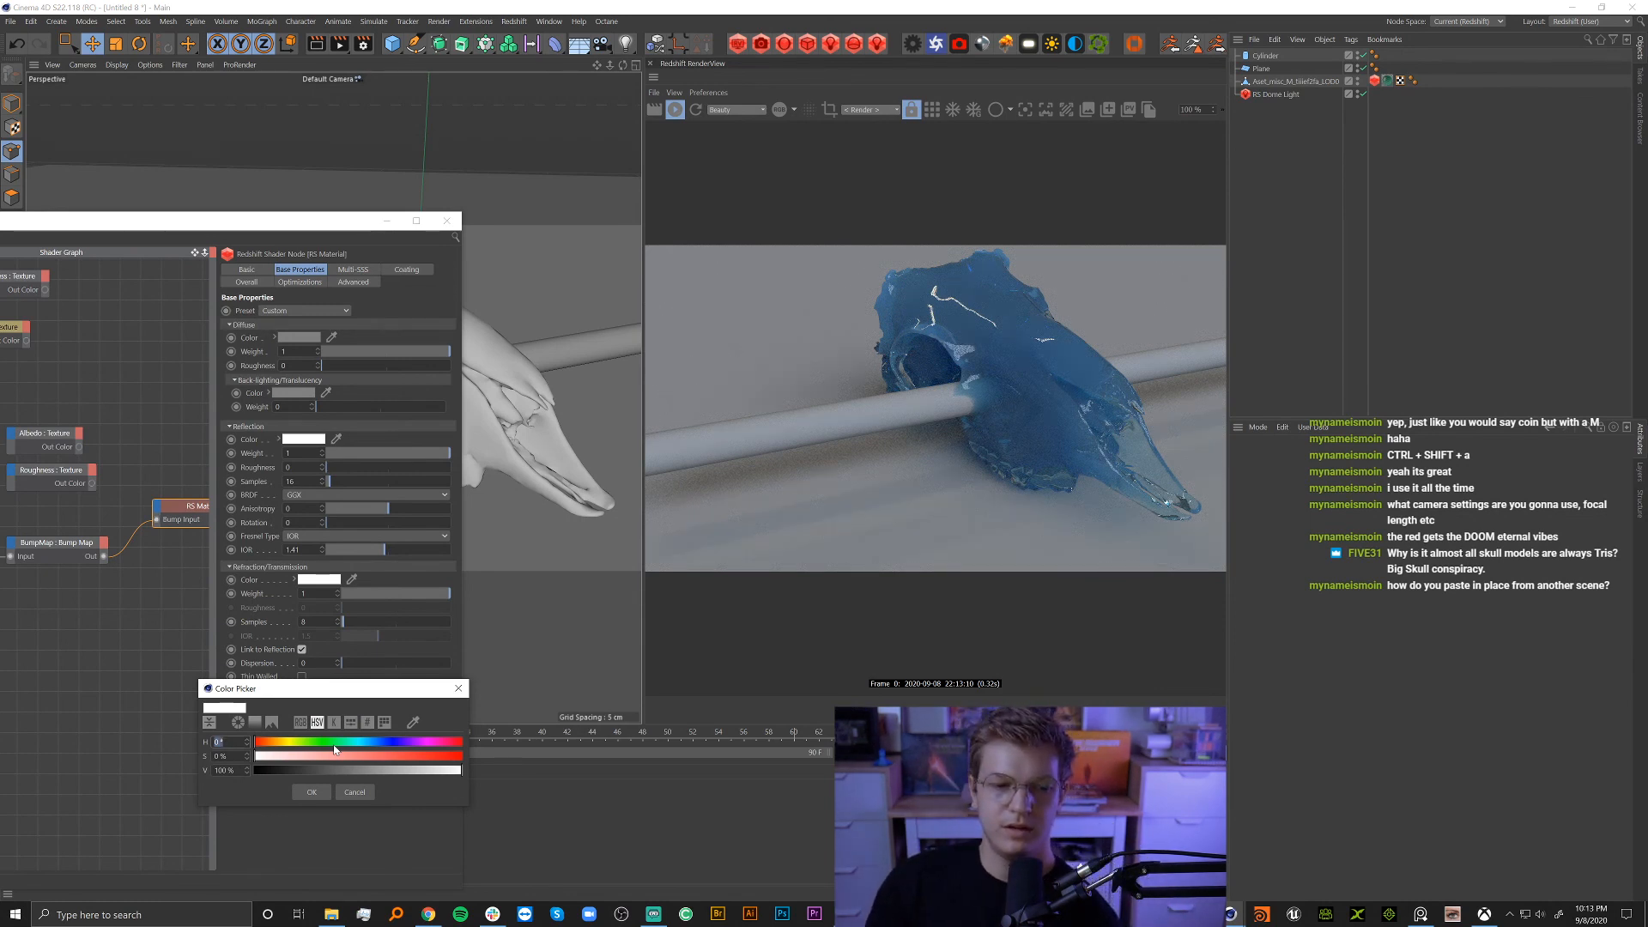
pyautogui.moveTo(326, 696); pyautogui.dragTo(630, 628)
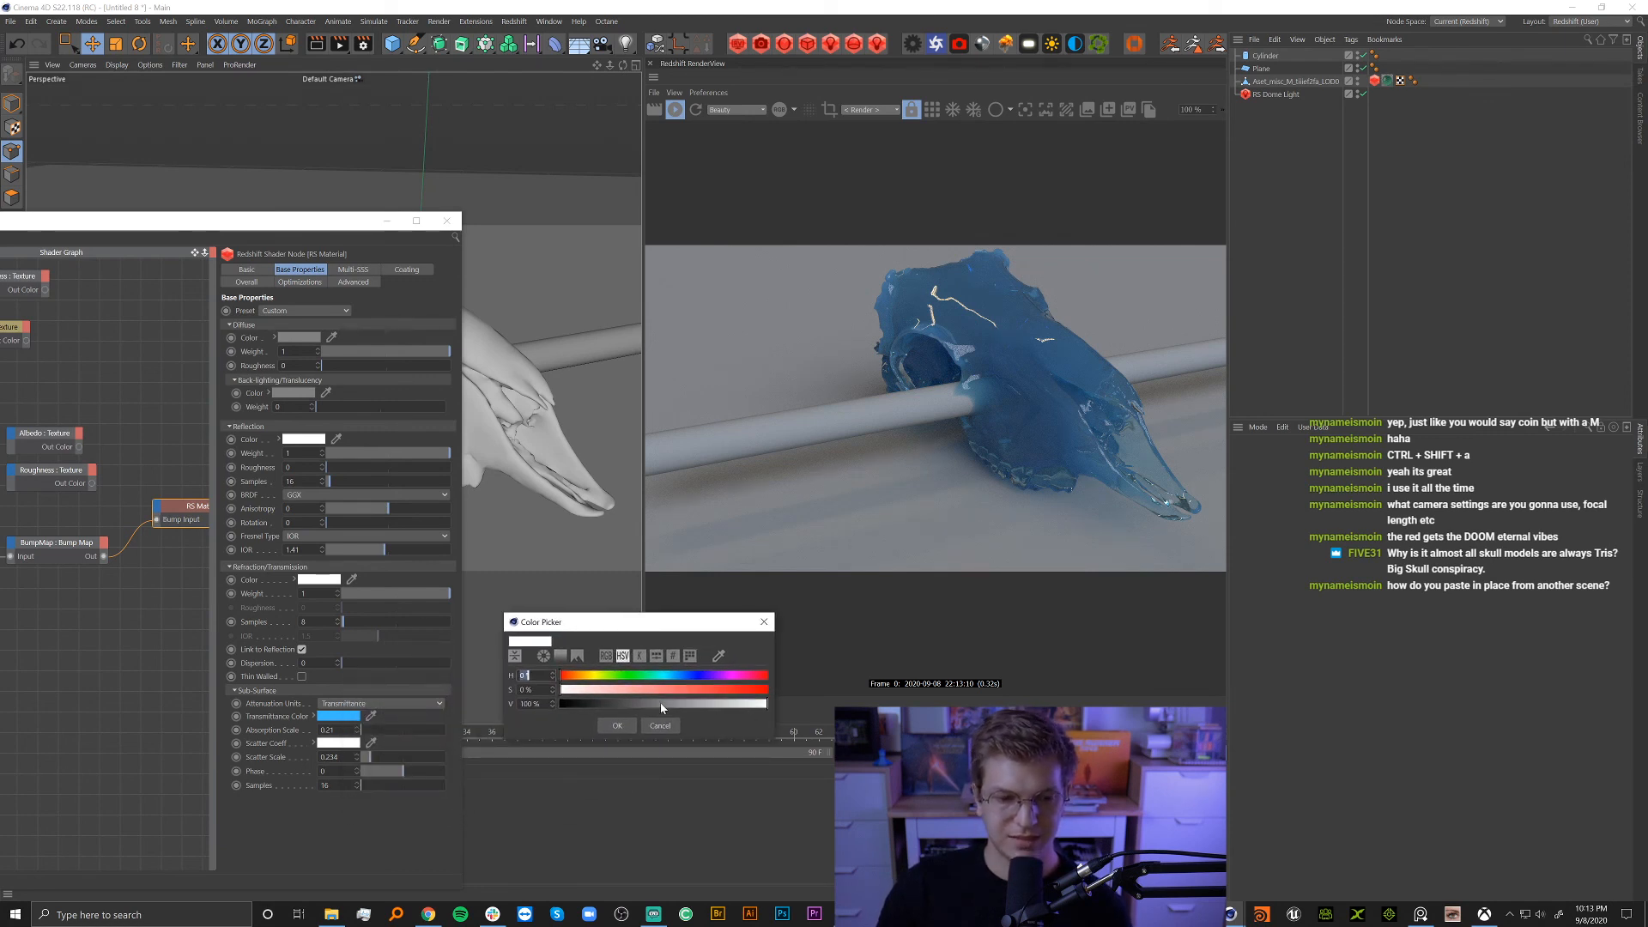
pyautogui.click(597, 704)
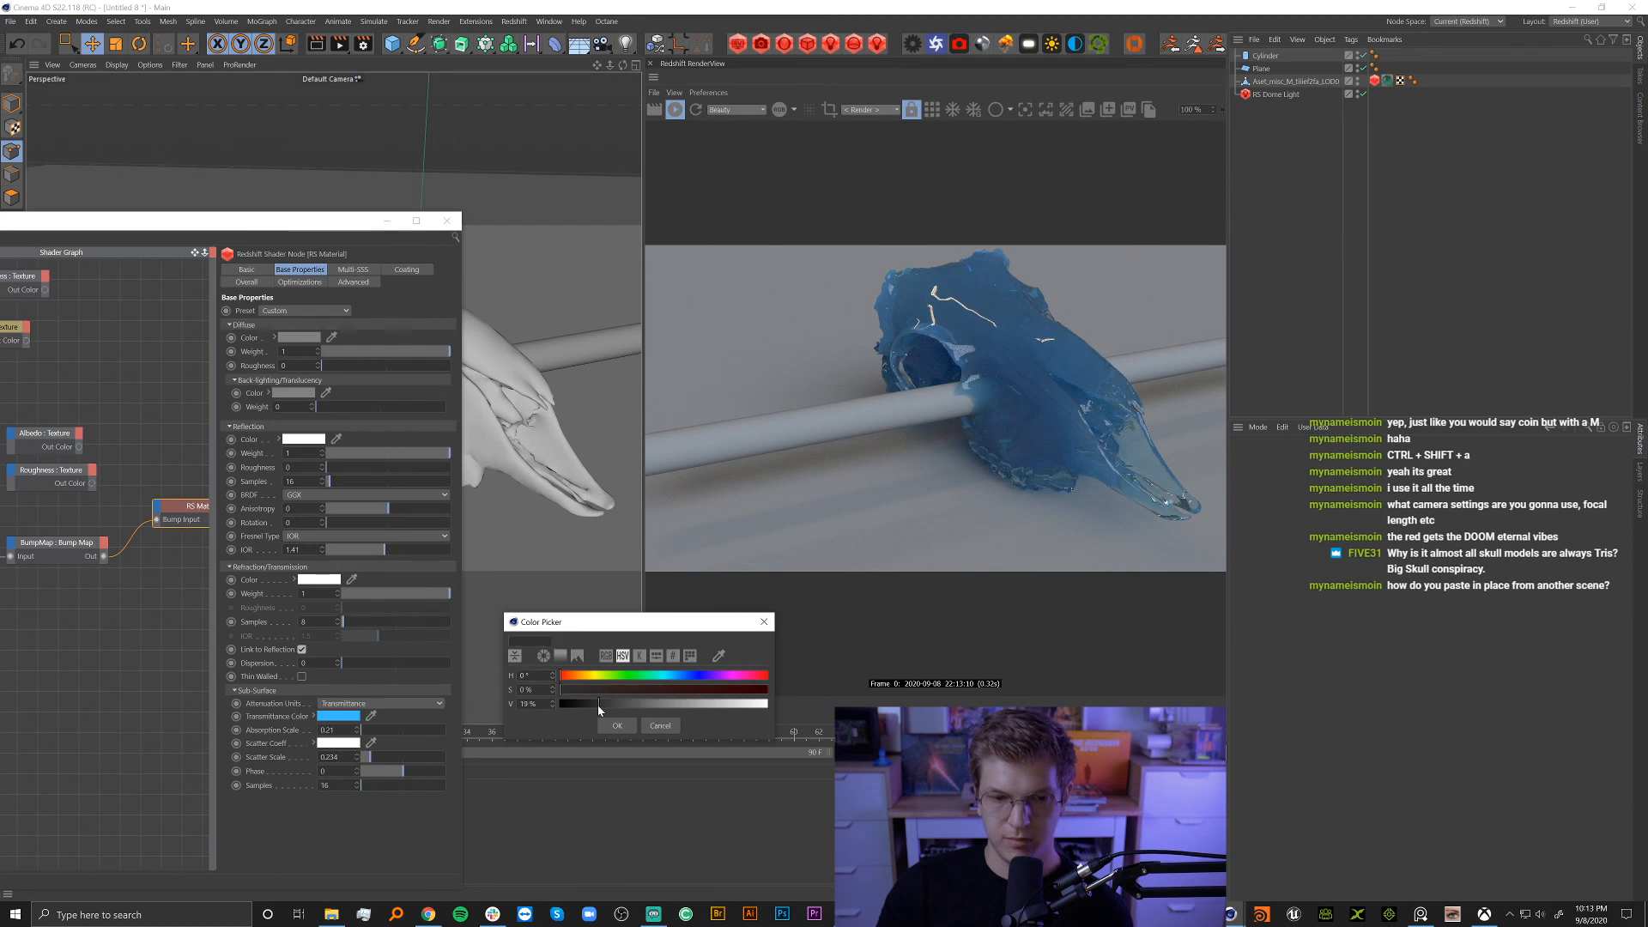
pyautogui.click(617, 725)
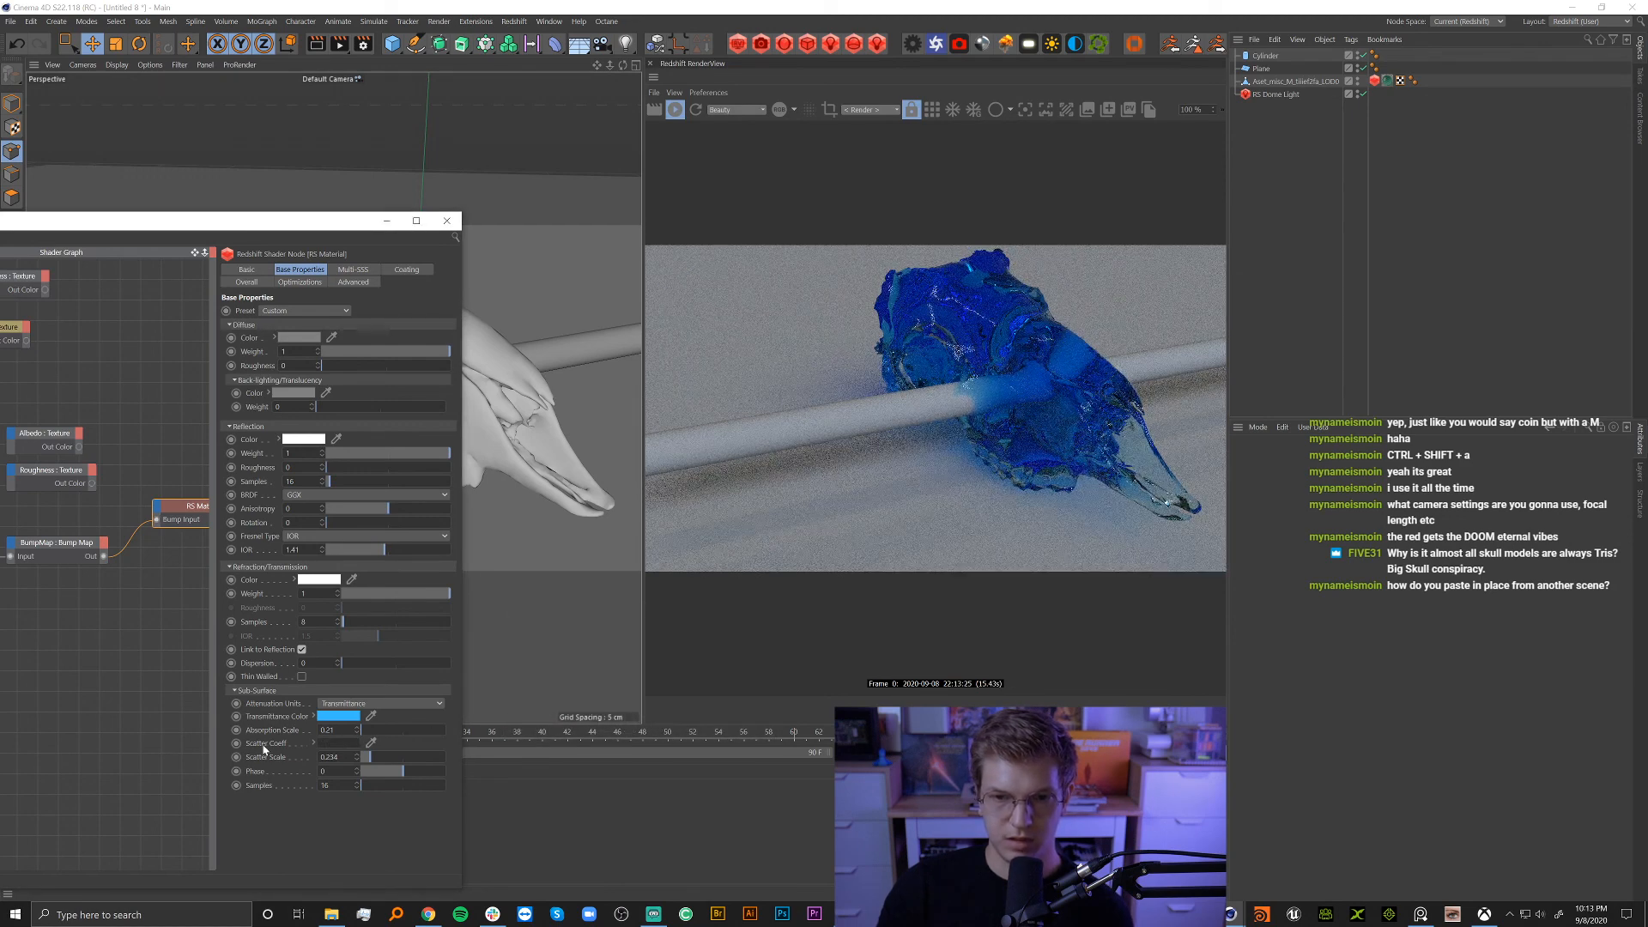
pyautogui.click(333, 745)
pyautogui.moveTo(301, 772); pyautogui.dragTo(245, 774)
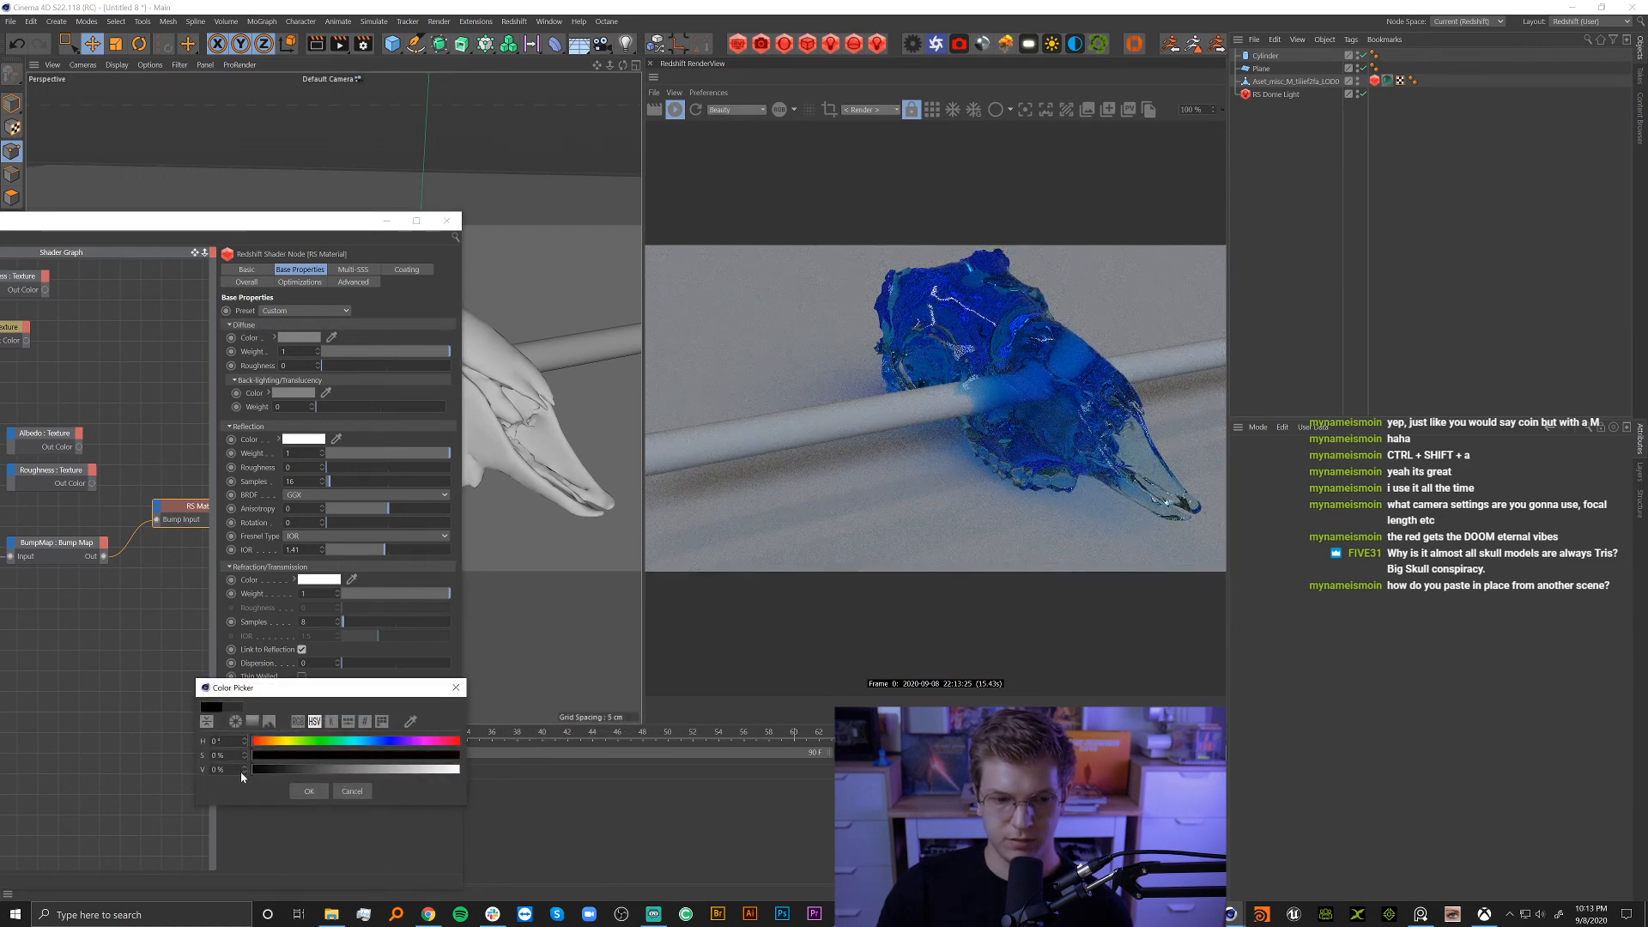
pyautogui.click(308, 791)
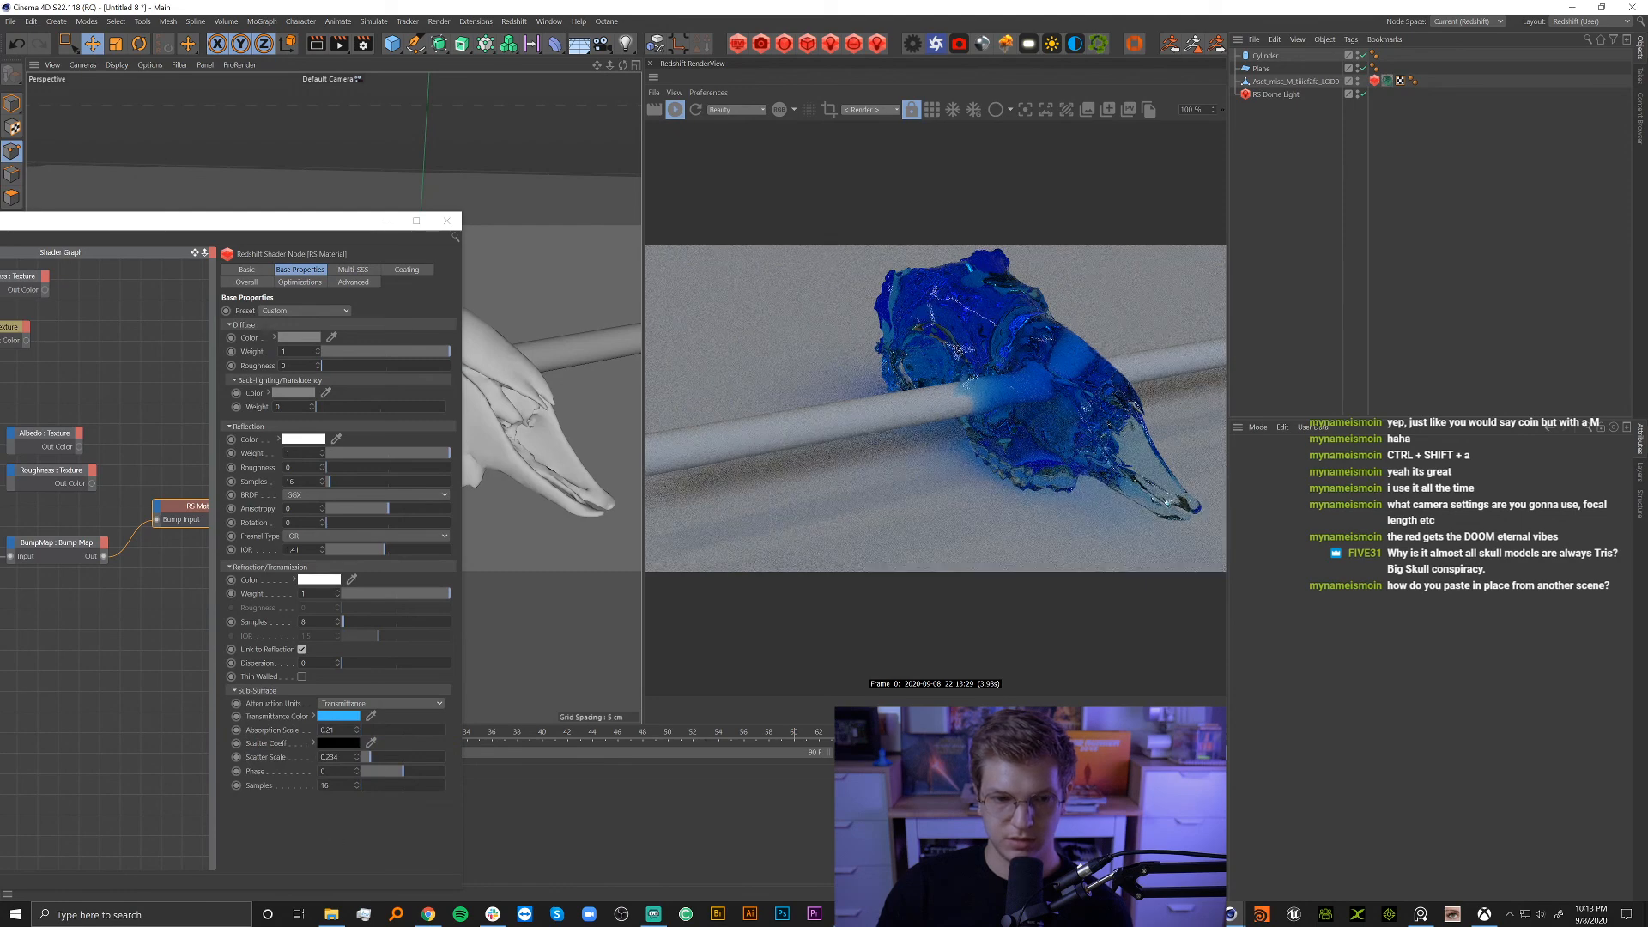
# Restore the scatter coefficient to white, try a scatter scale of 0, and return the scale to 0.234.
pyautogui.click(343, 745)
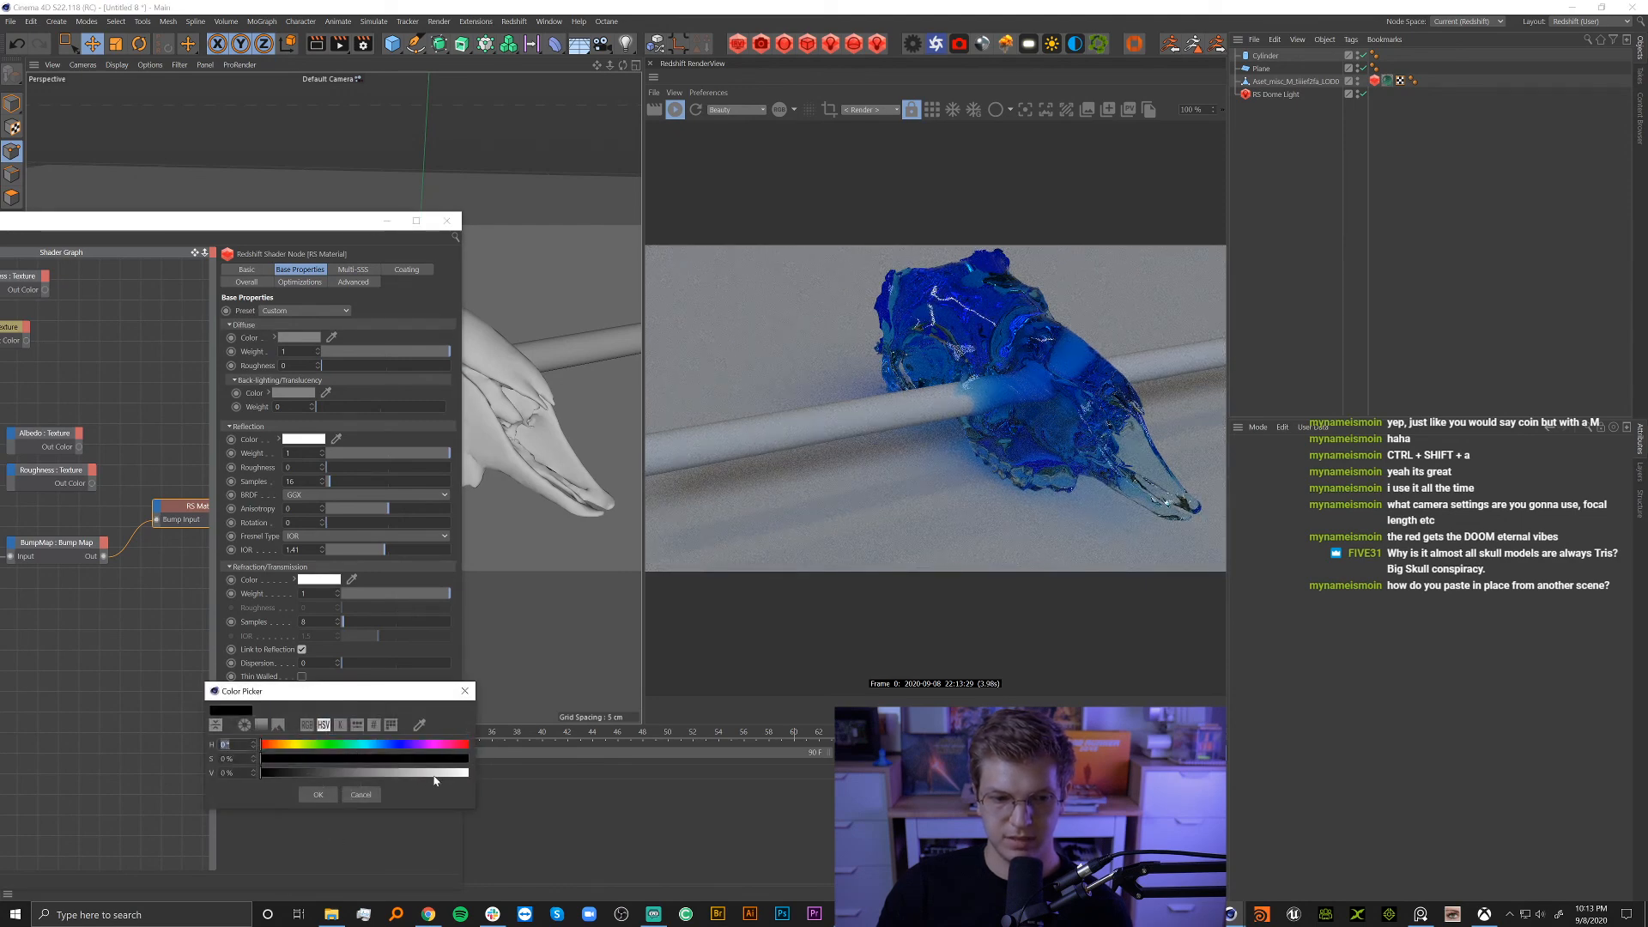
pyautogui.moveTo(434, 775); pyautogui.dragTo(468, 775)
pyautogui.click(326, 791)
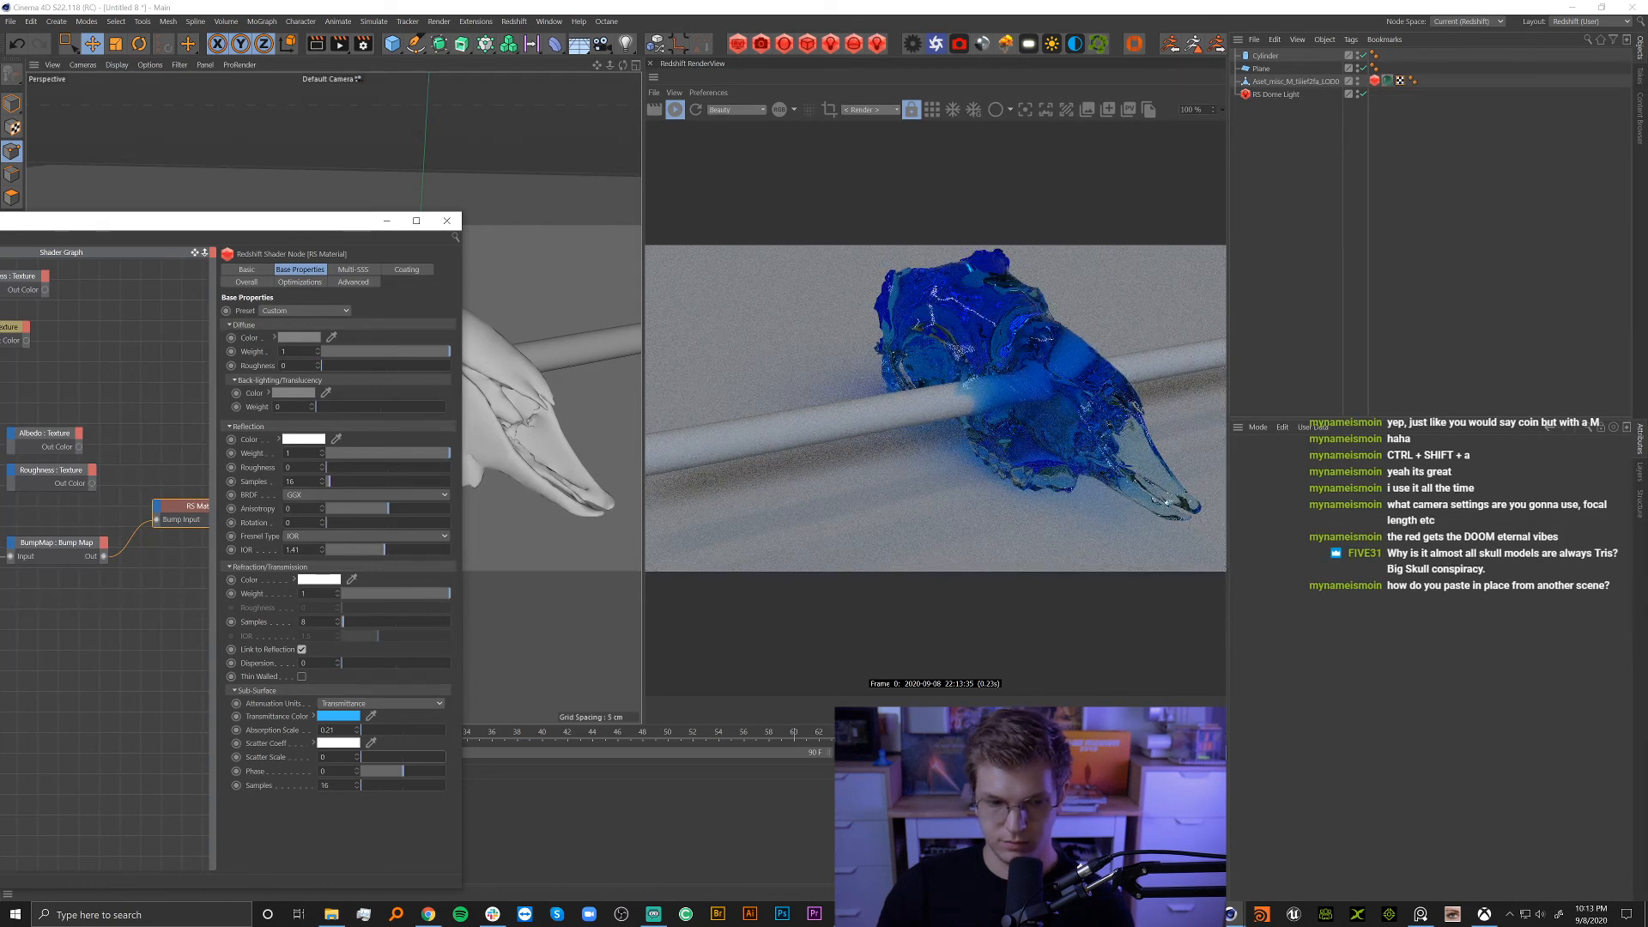
pyautogui.moveTo(362, 757); pyautogui.dragTo(371, 757)
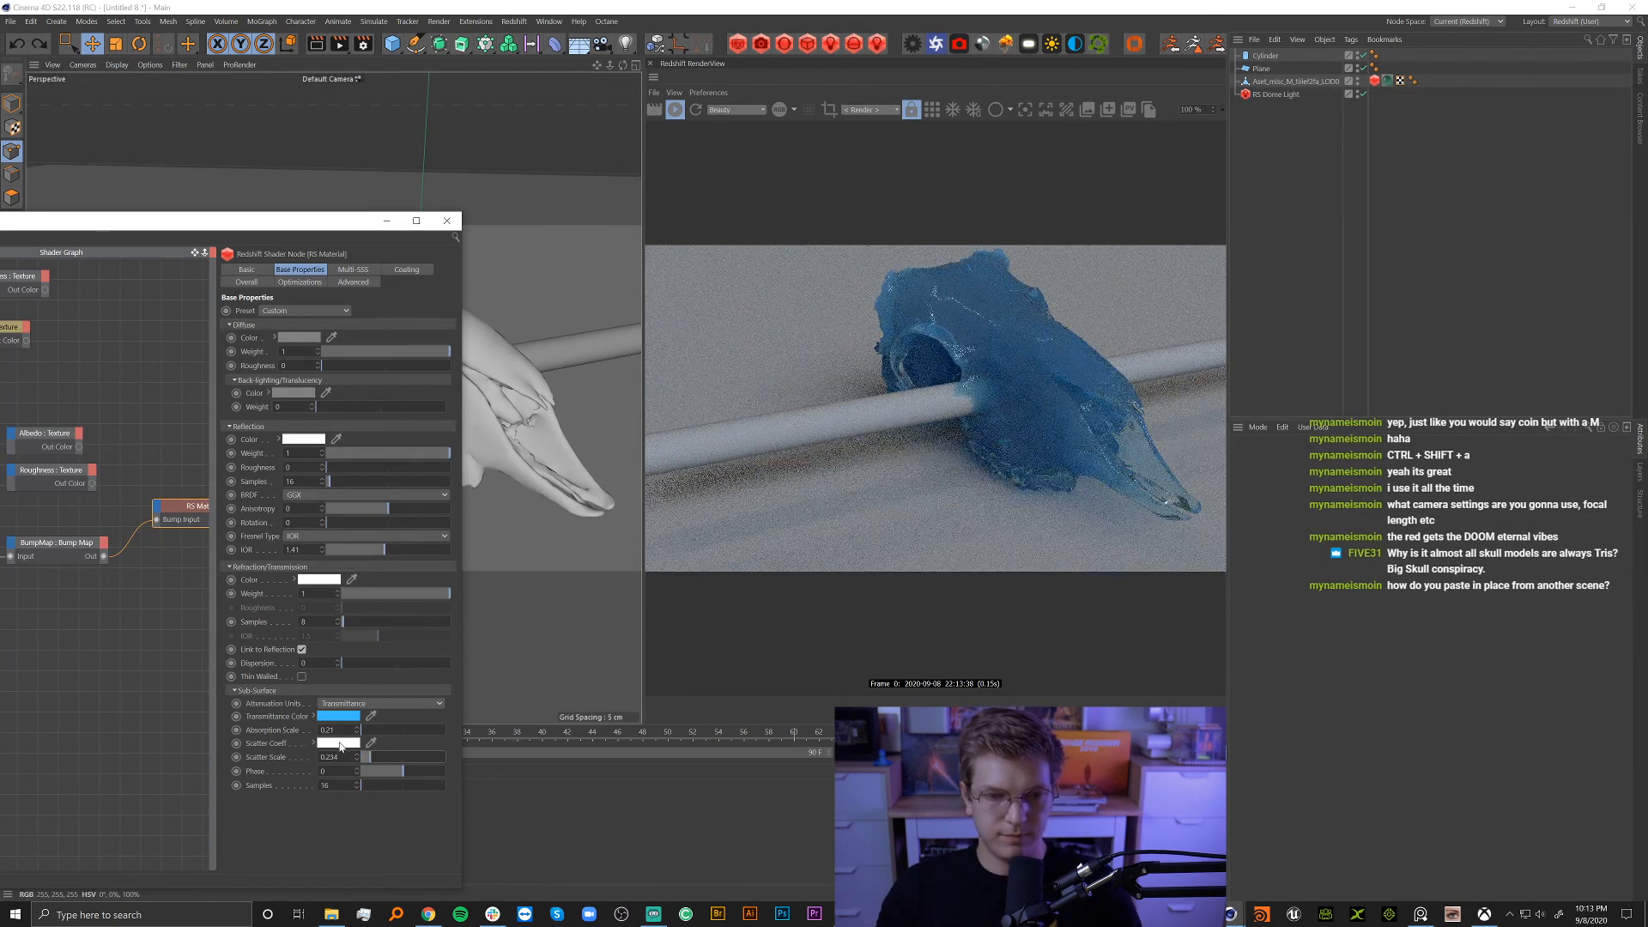
# Tint the scatter coefficient light green with hue 144° and 44% saturation, and set the scatter scale to 0.734.
pyautogui.click(341, 743)
pyautogui.moveTo(455, 768)
pyautogui.mouseDown()
pyautogui.moveTo(243, 767)
pyautogui.moveTo(483, 775)
pyautogui.mouseUp()
pyautogui.click(336, 754)
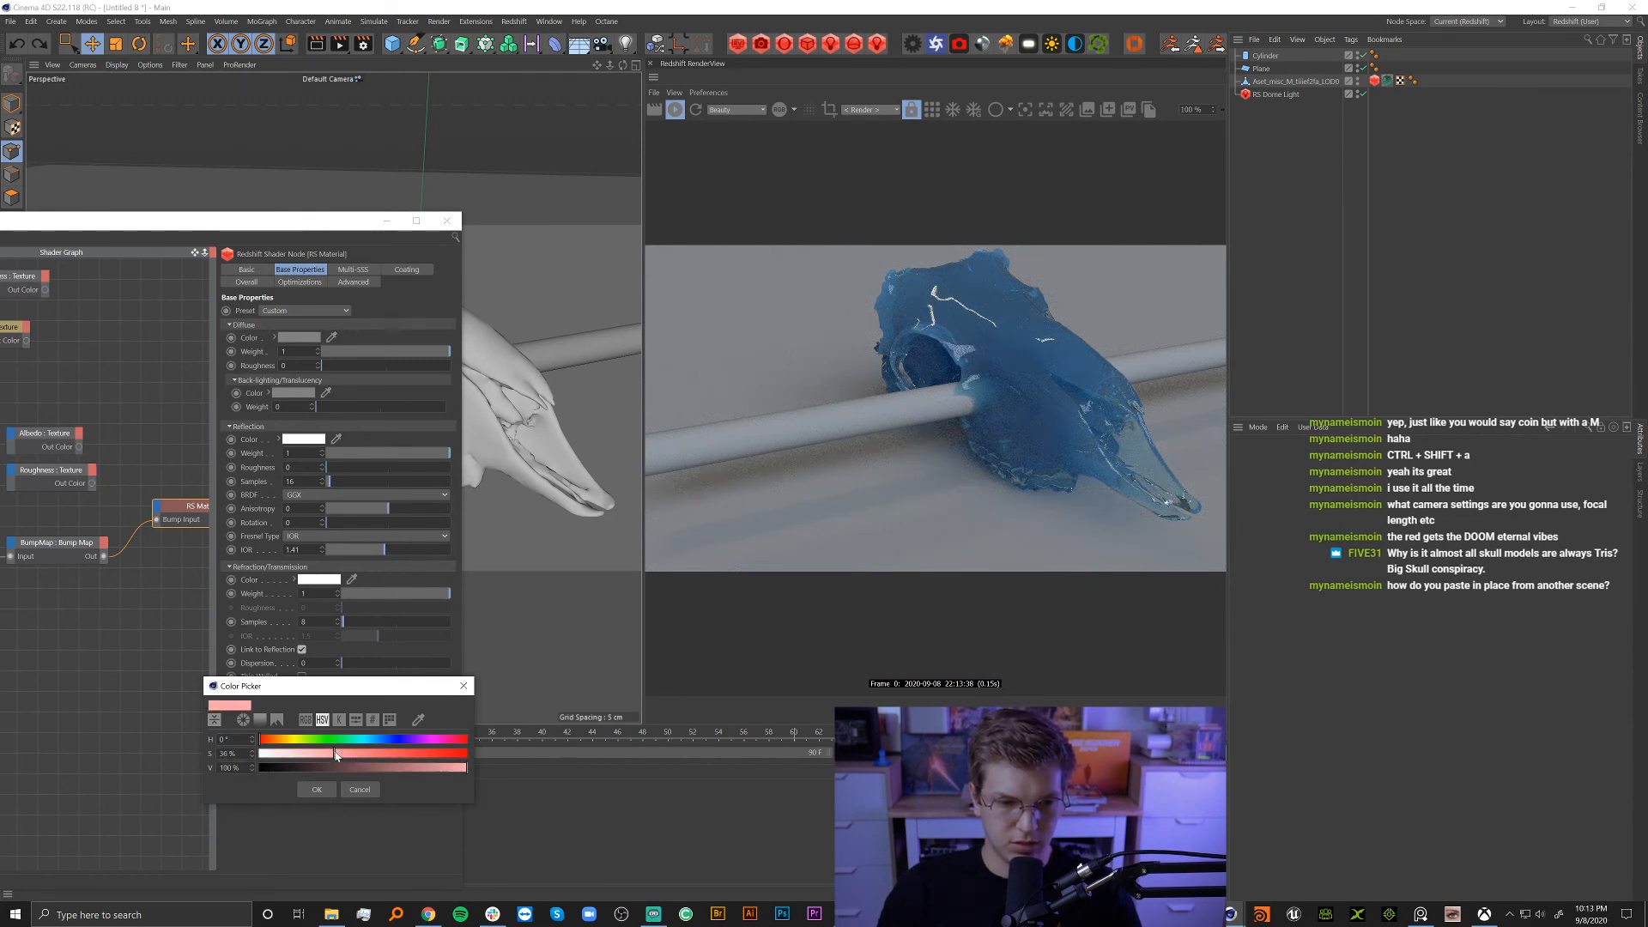
pyautogui.moveTo(347, 759); pyautogui.dragTo(354, 759)
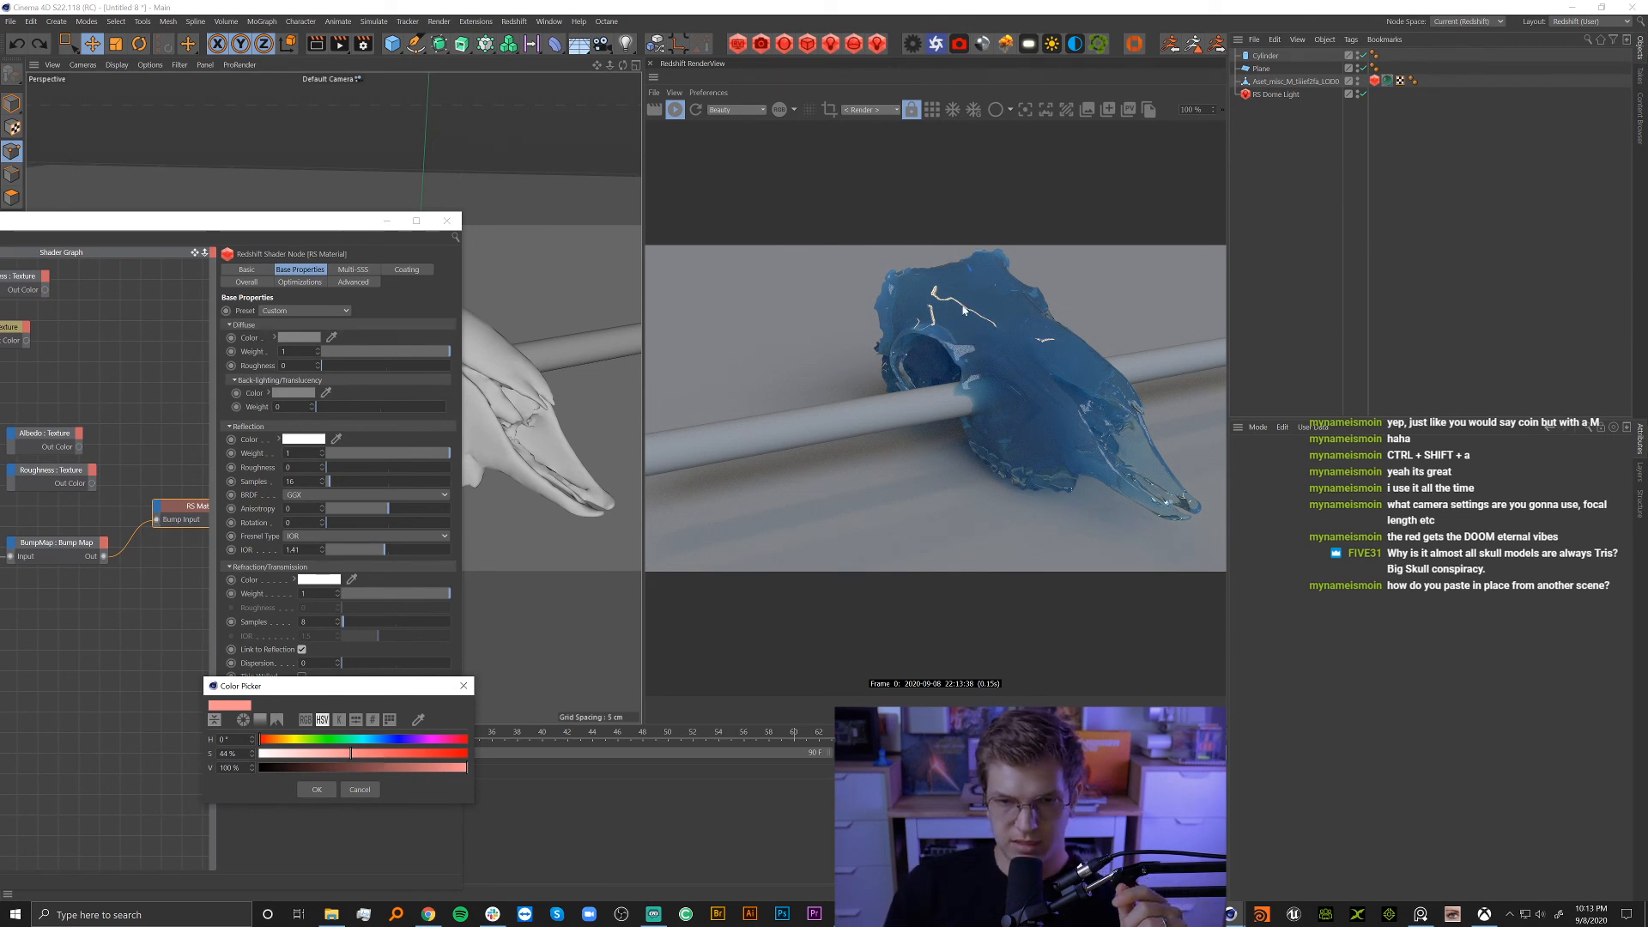
pyautogui.click(402, 739)
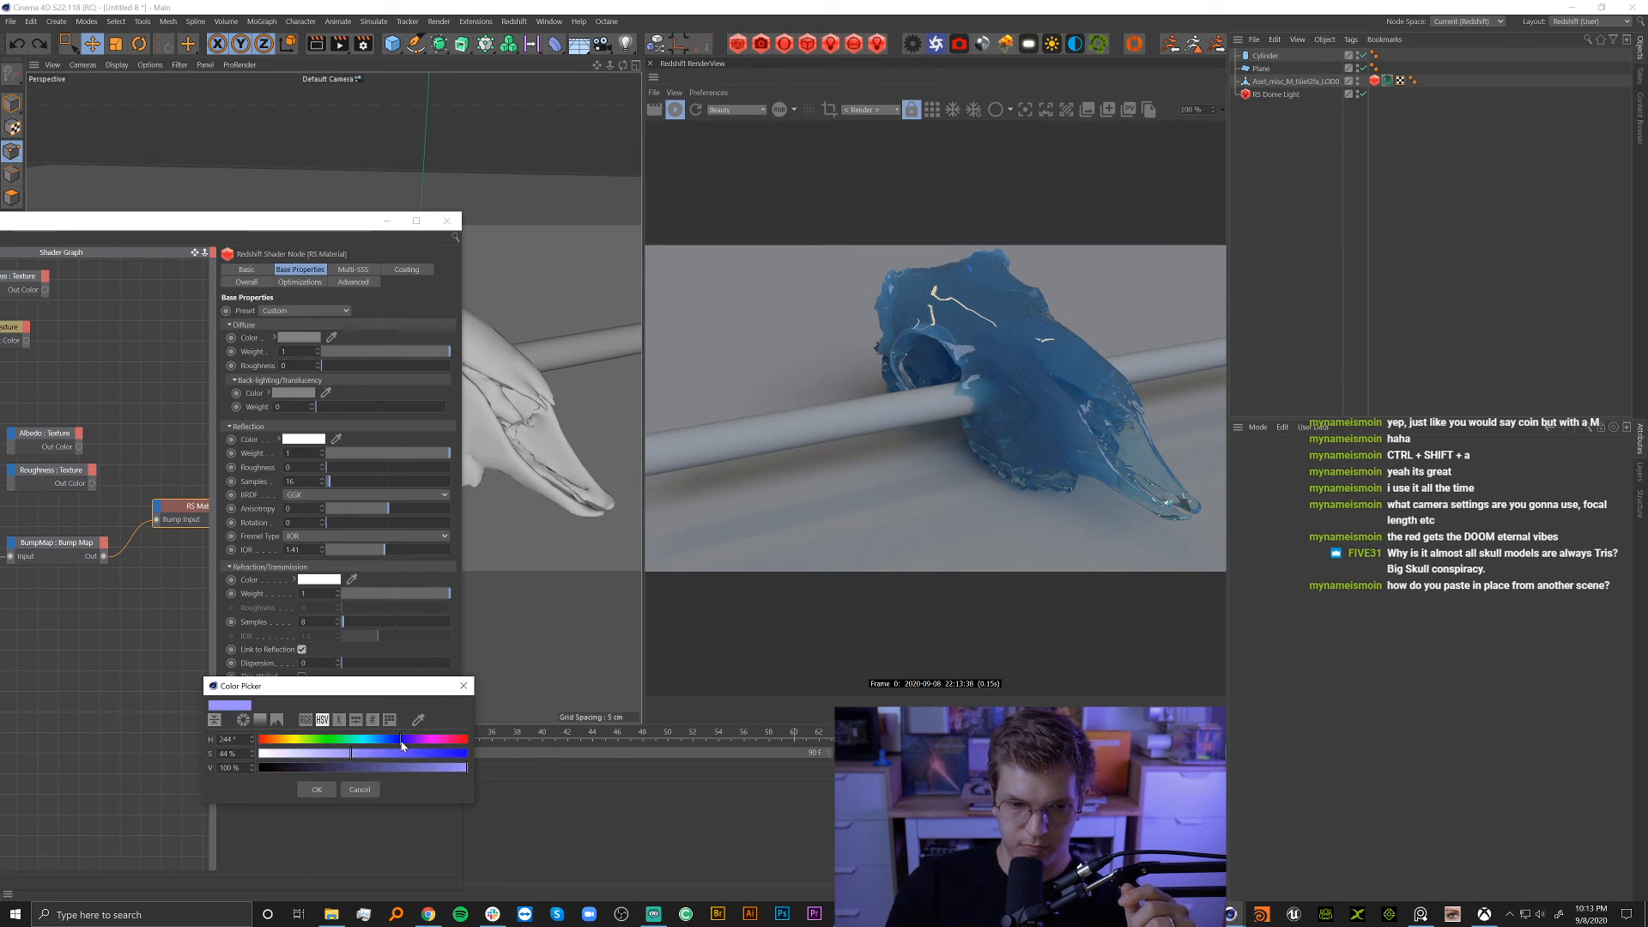
pyautogui.click(343, 740)
pyautogui.click(318, 790)
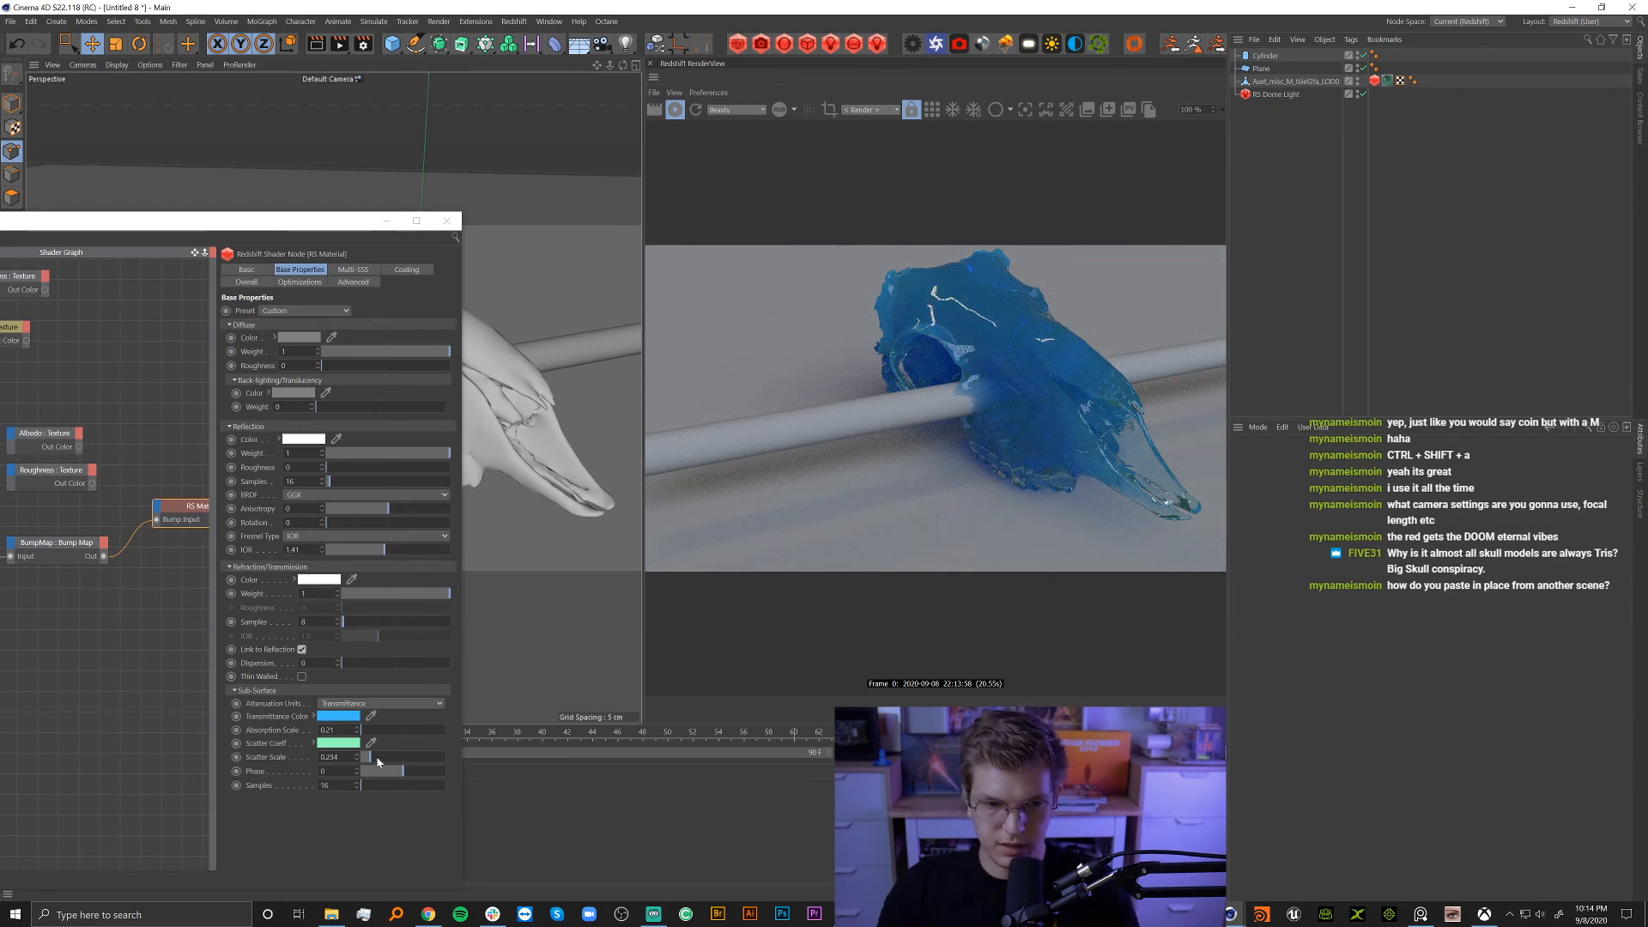
pyautogui.moveTo(377, 761); pyautogui.dragTo(384, 761)
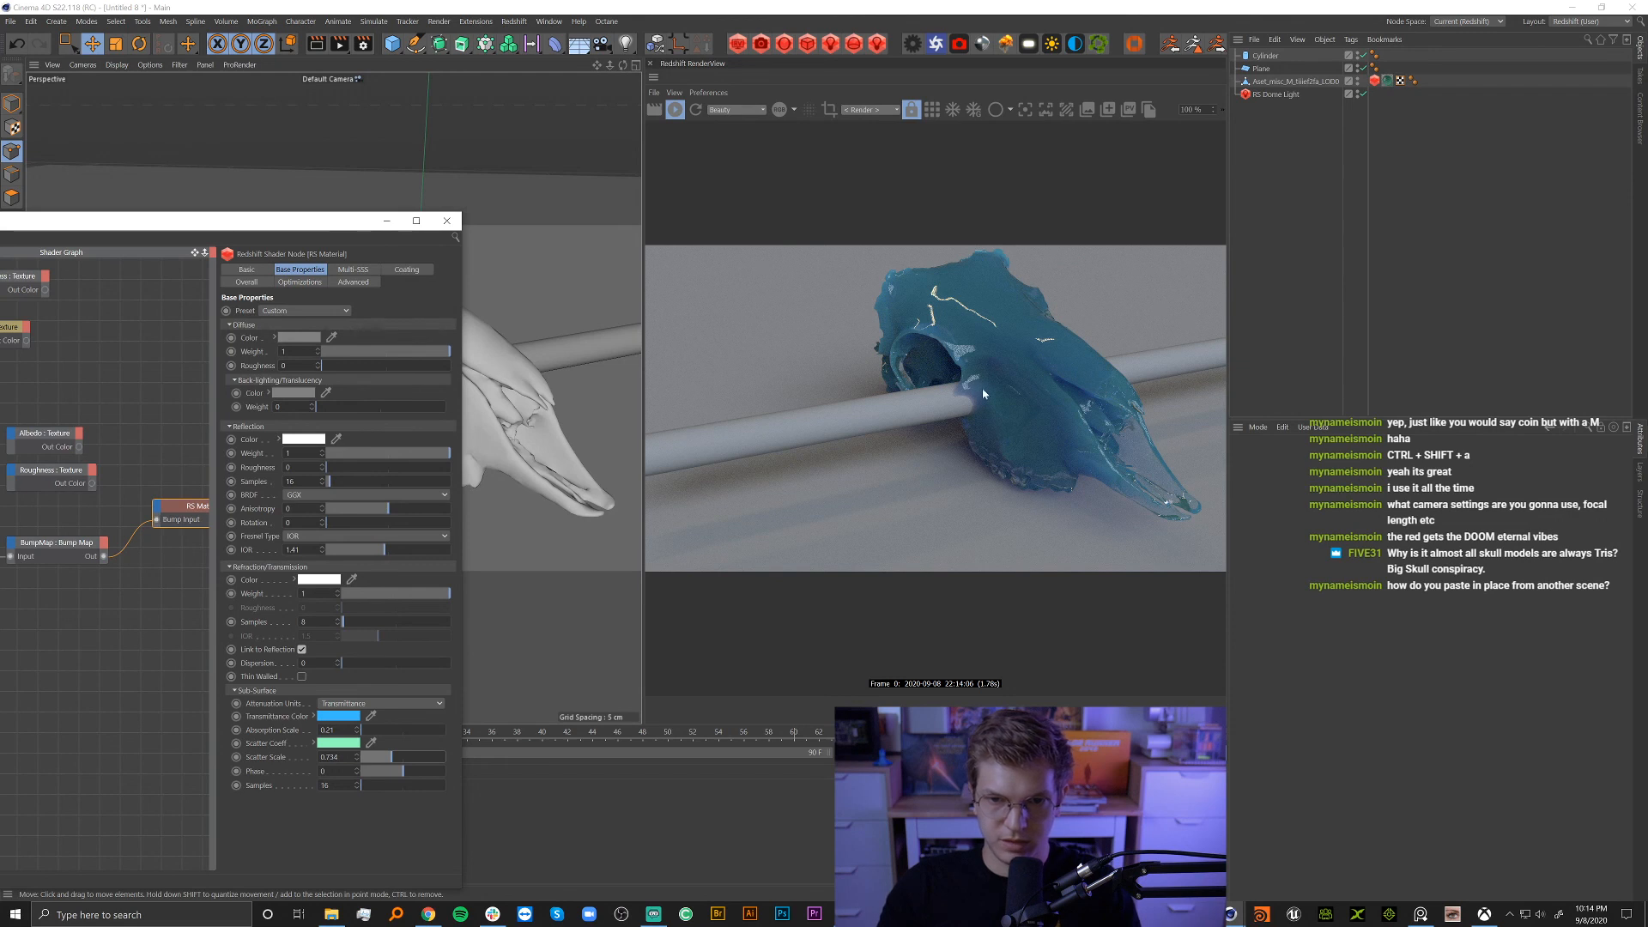
# Uncover the skull in the viewport and compare its render with the cylinder hidden and shown.
pyautogui.moveTo(333, 220); pyautogui.dragTo(204, 246)
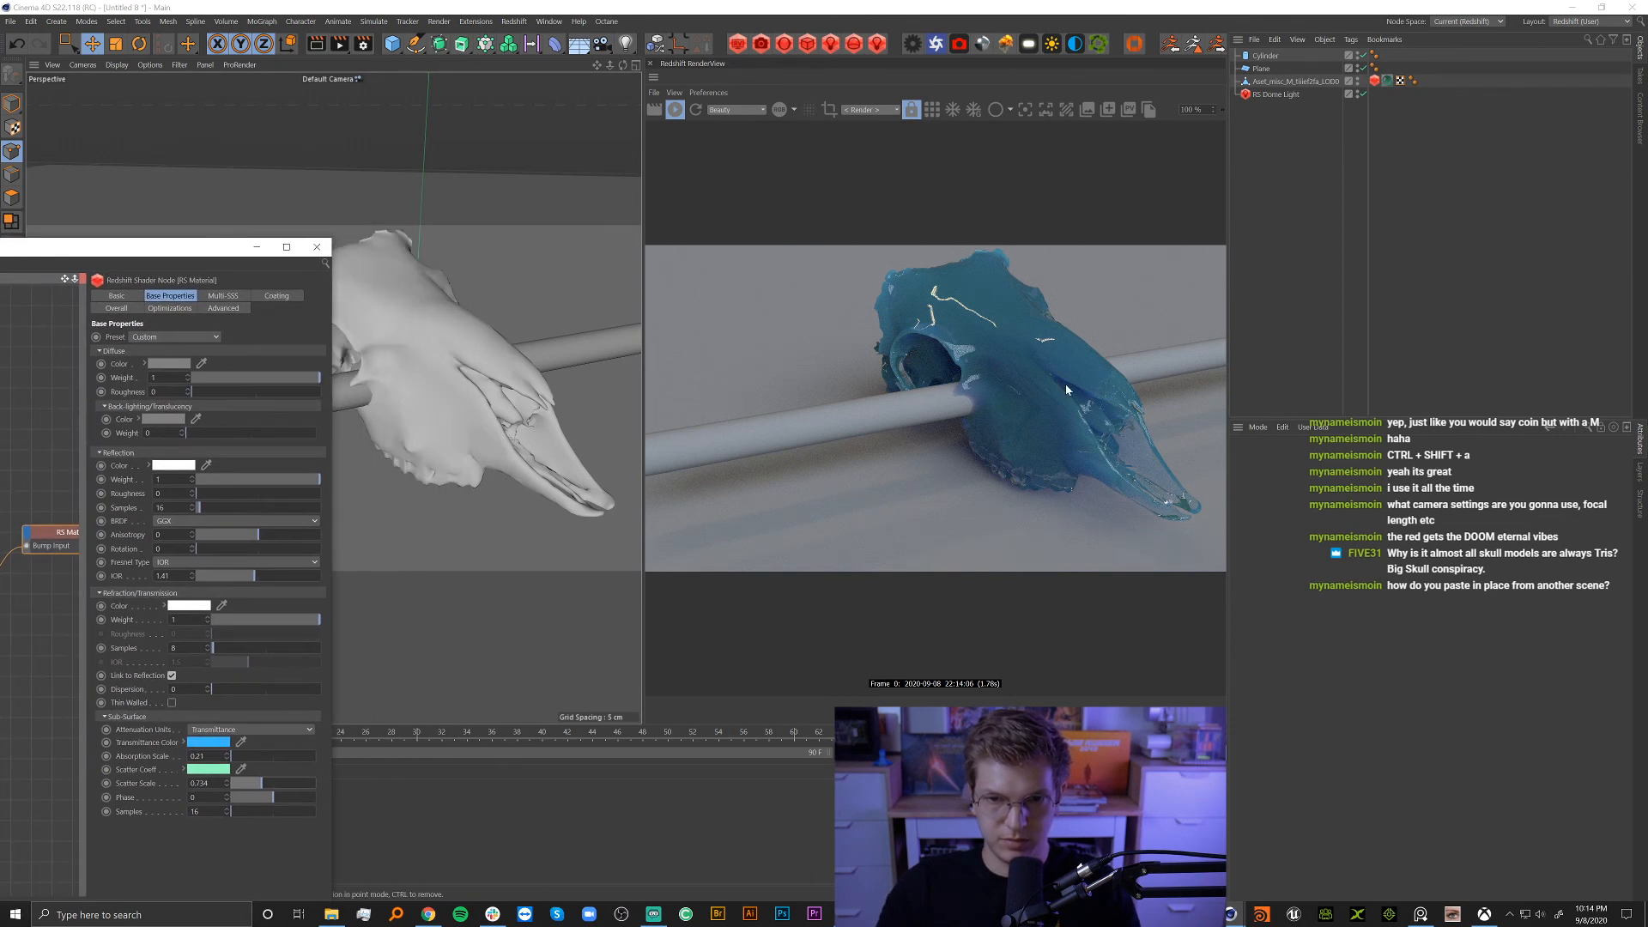
pyautogui.click(1364, 56)
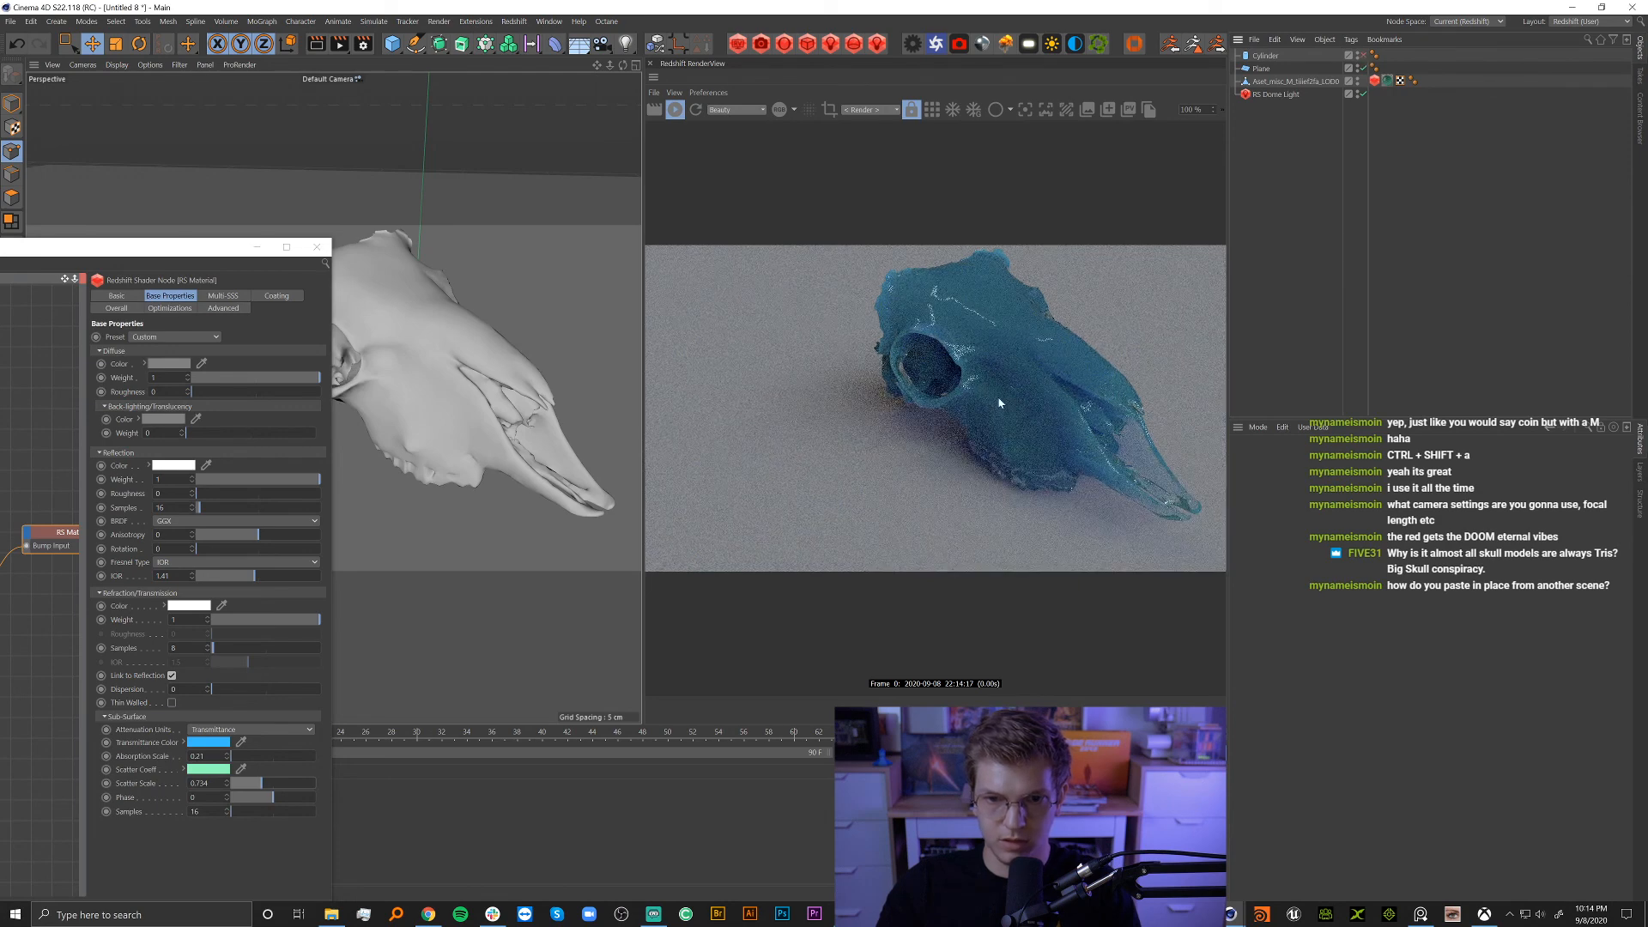
pyautogui.click(1364, 56)
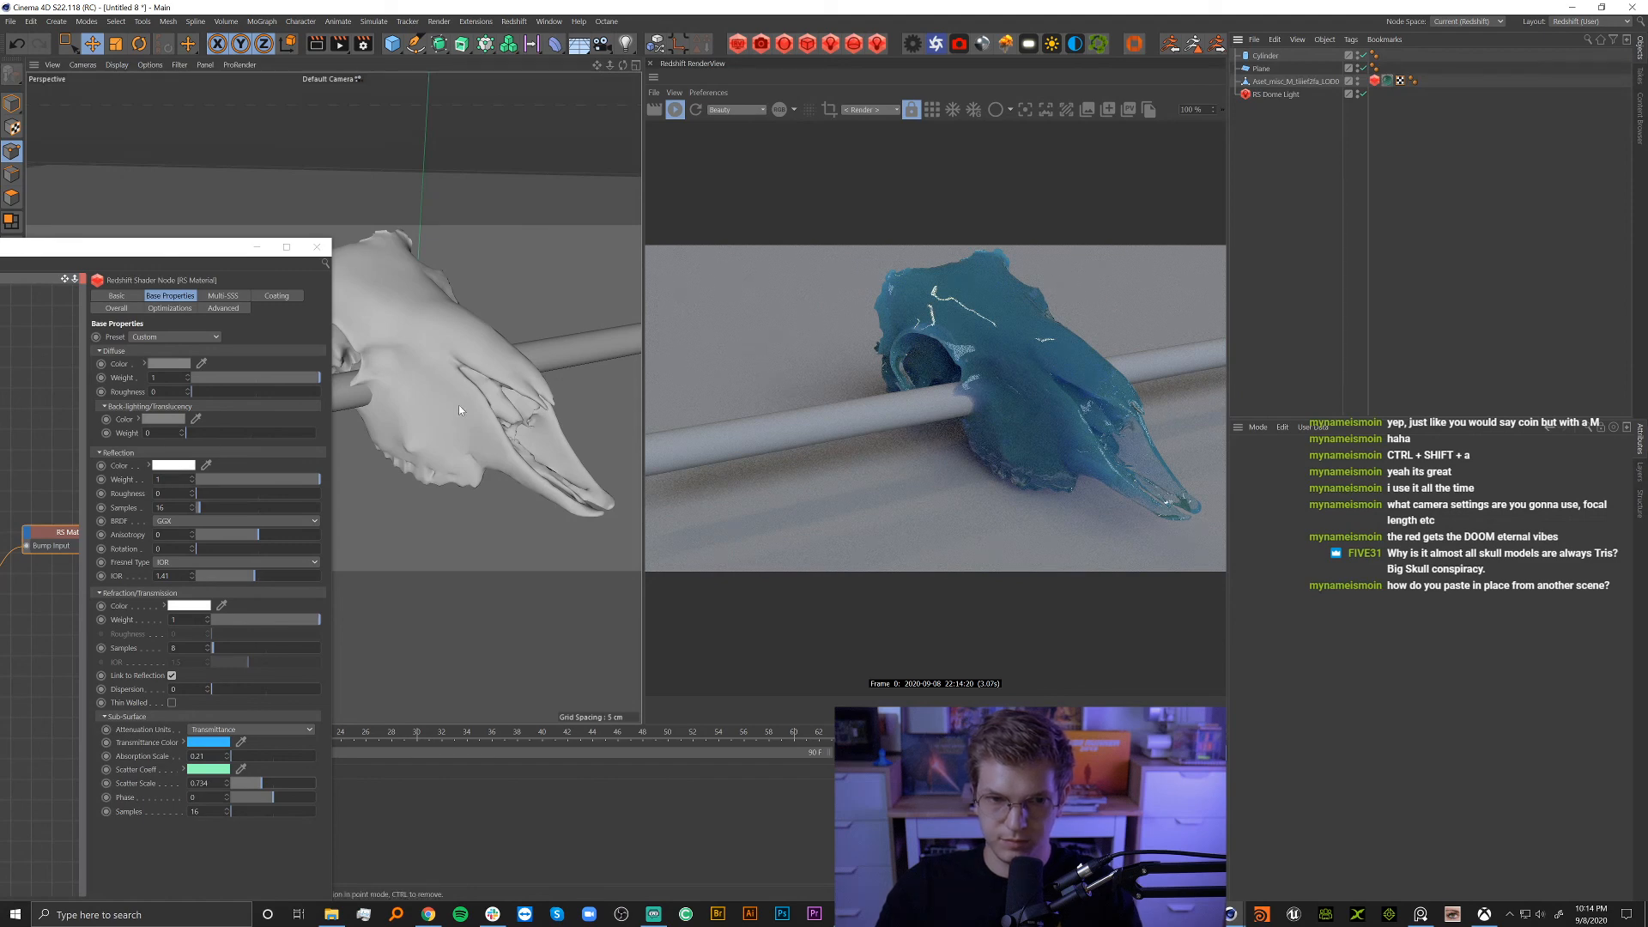
# Set the skull material's absorption scale to 0.15 and its scatter scale to 0.356.
pyautogui.keyDown('alt'); pyautogui.moveTo(459, 404); pyautogui.dragTo(517, 395); pyautogui.keyUp('alt')
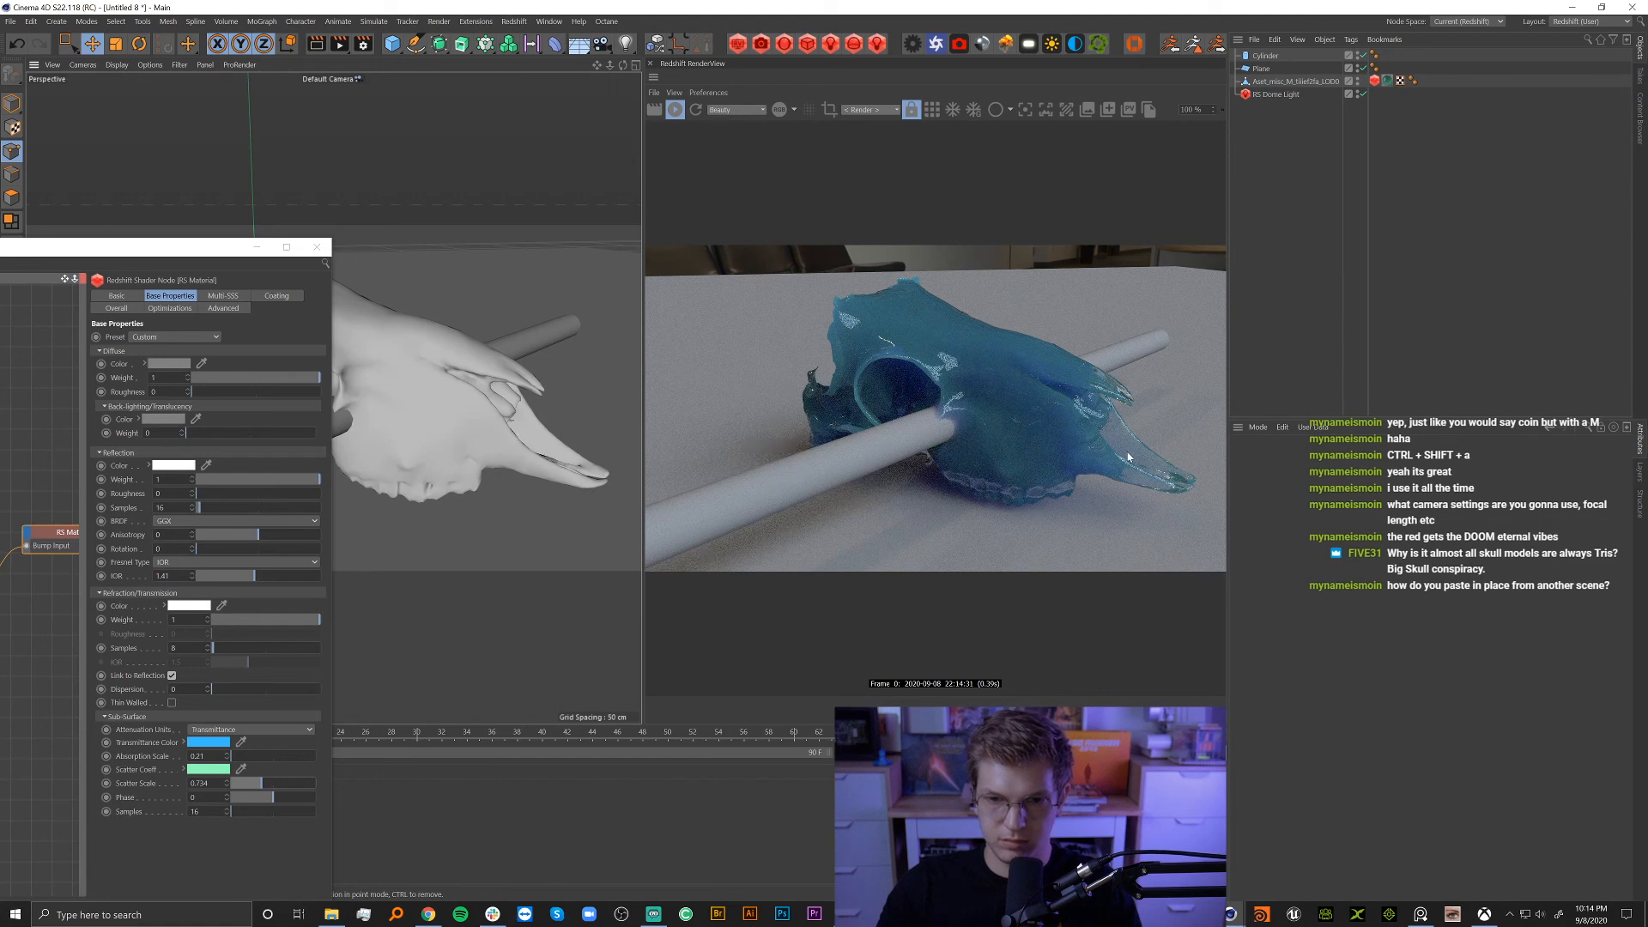
pyautogui.click(199, 756)
pyautogui.write('0.15')
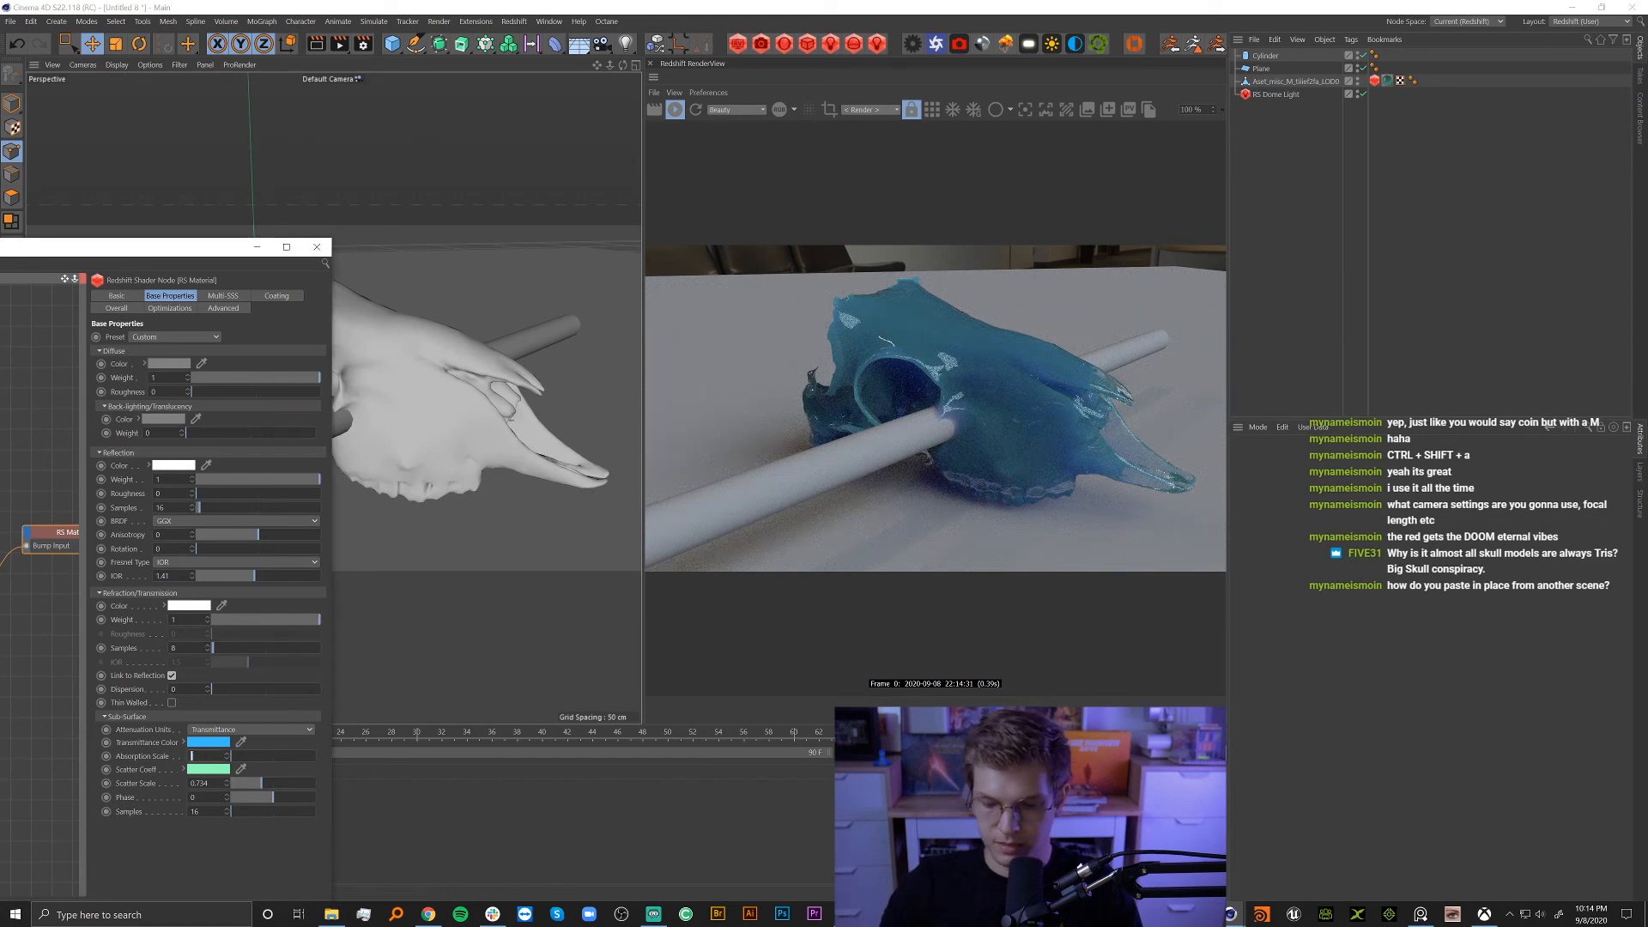
pyautogui.press('Return')
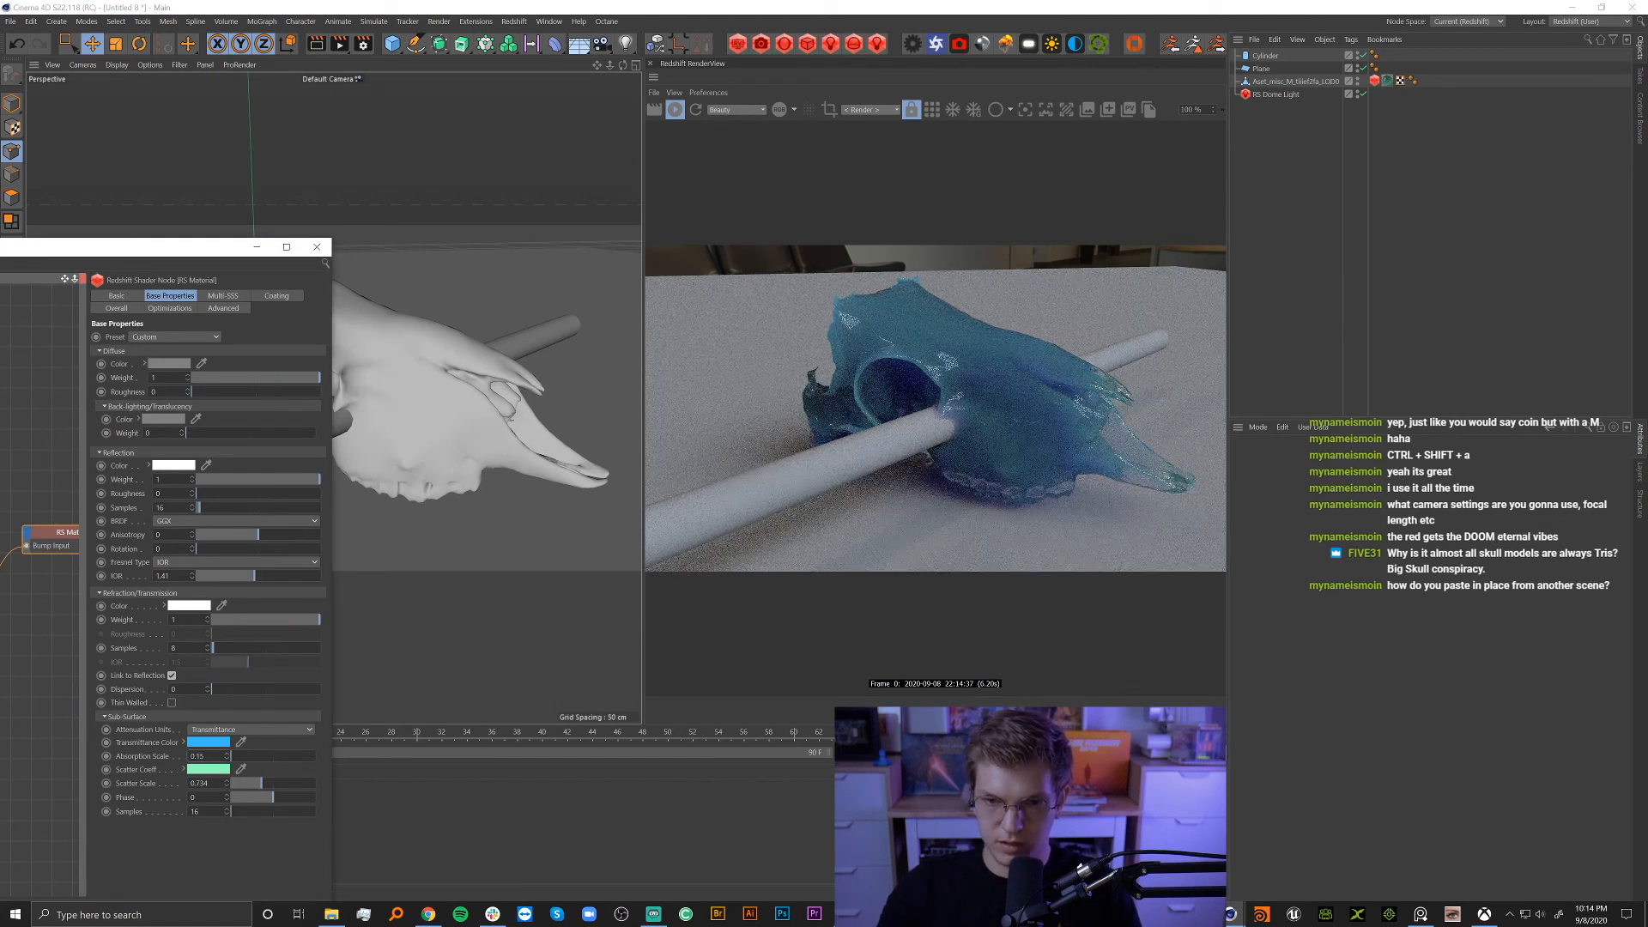
pyautogui.click(249, 783)
pyautogui.click(240, 783)
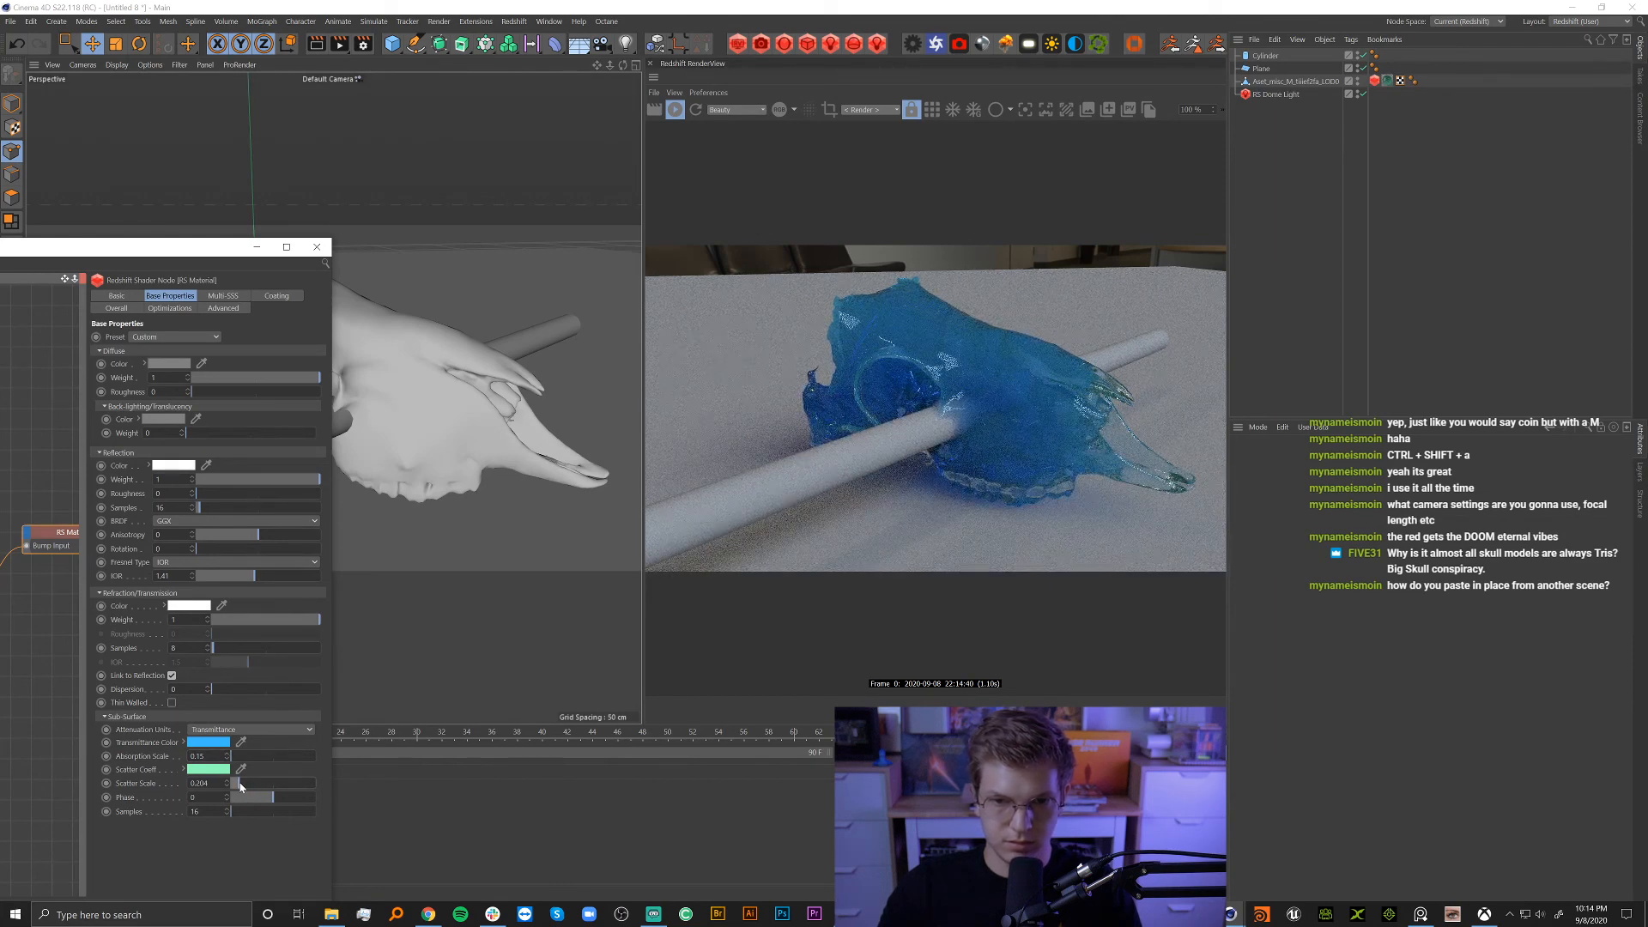
pyautogui.click(247, 783)
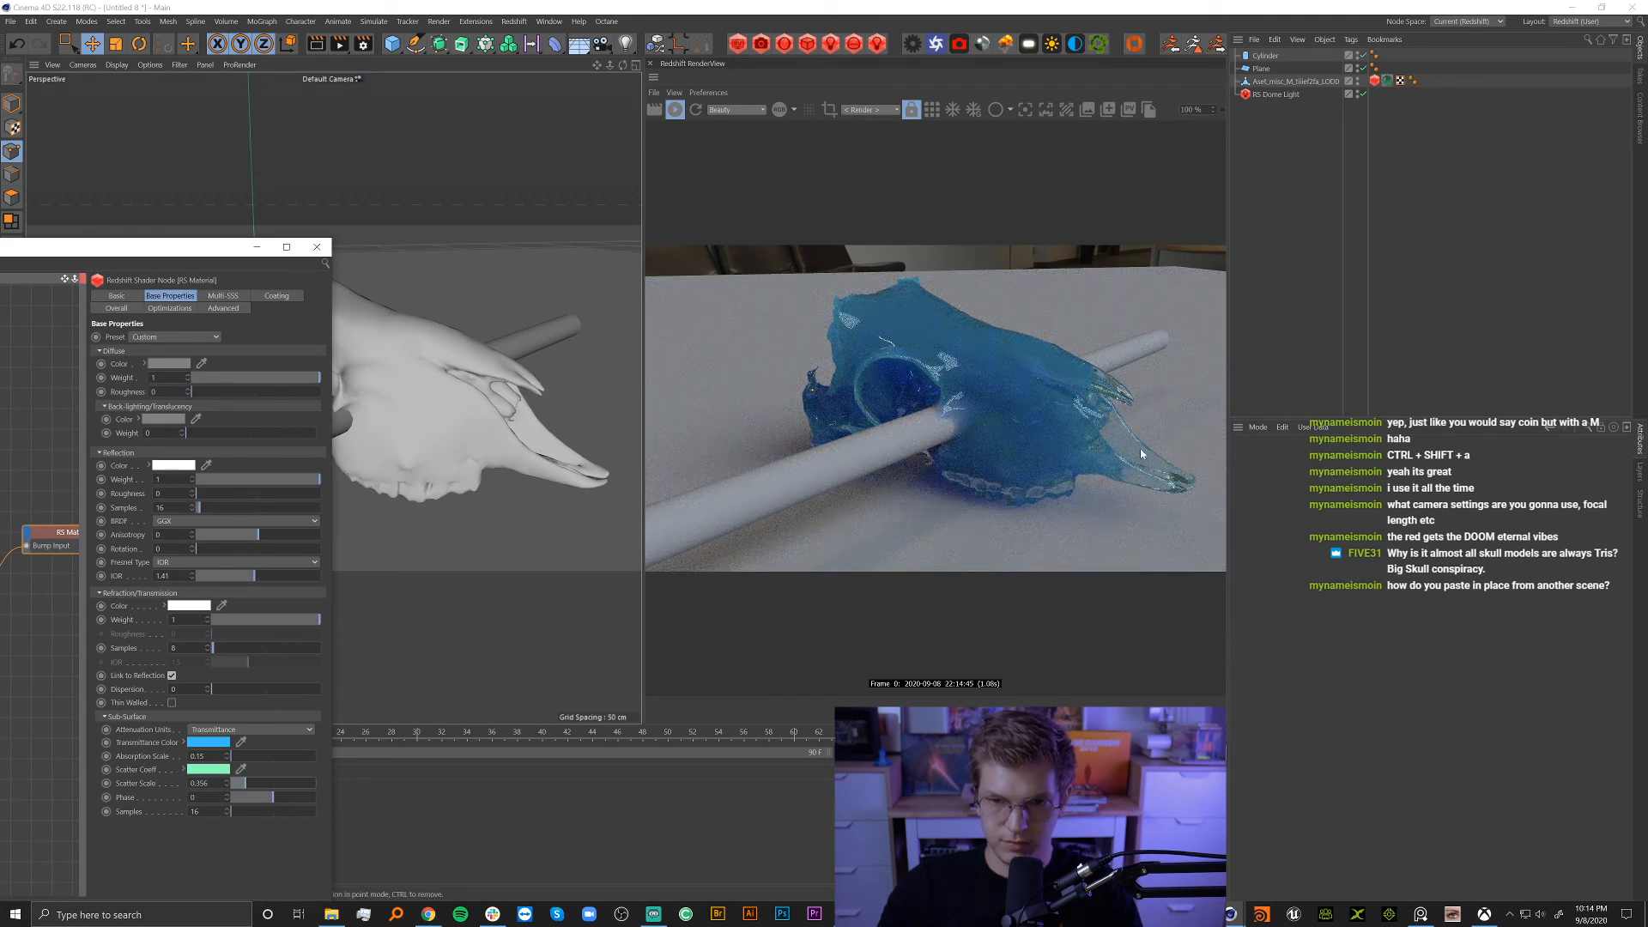
# Recolor the scatter coefficient to pale pink with hue 359° and 24% saturation, trying a magenta-pink and a salmon first.
pyautogui.keyDown('alt'); pyautogui.moveTo(434, 478); pyautogui.dragTo(328, 469); pyautogui.keyUp('alt')
pyautogui.click(202, 770)
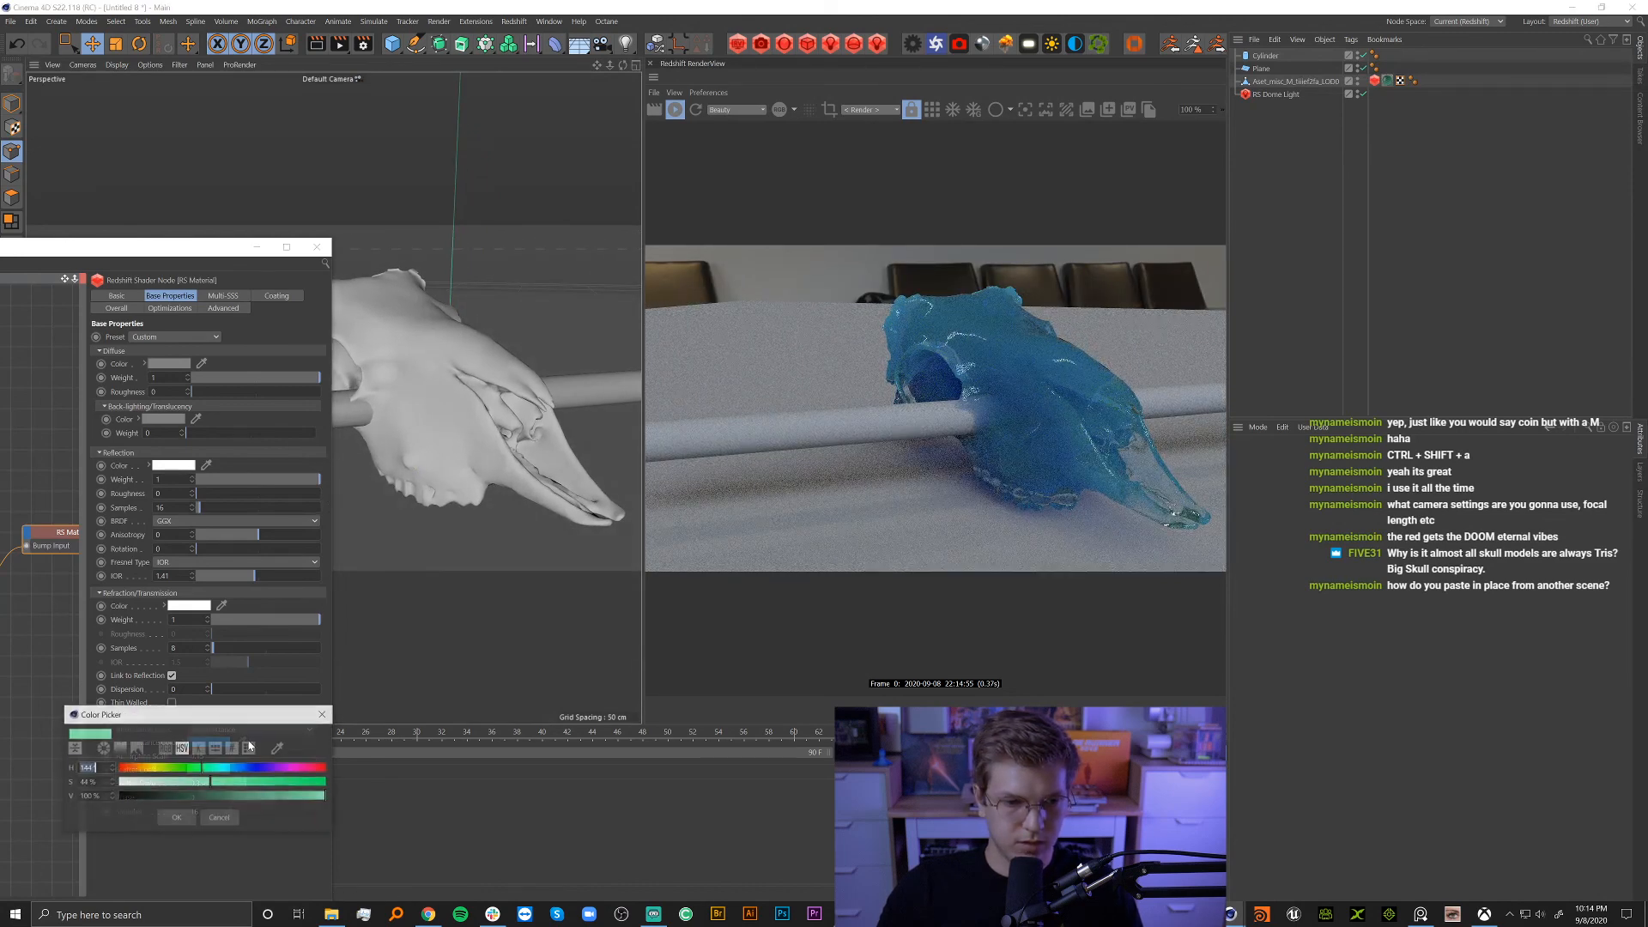
pyautogui.click(290, 776)
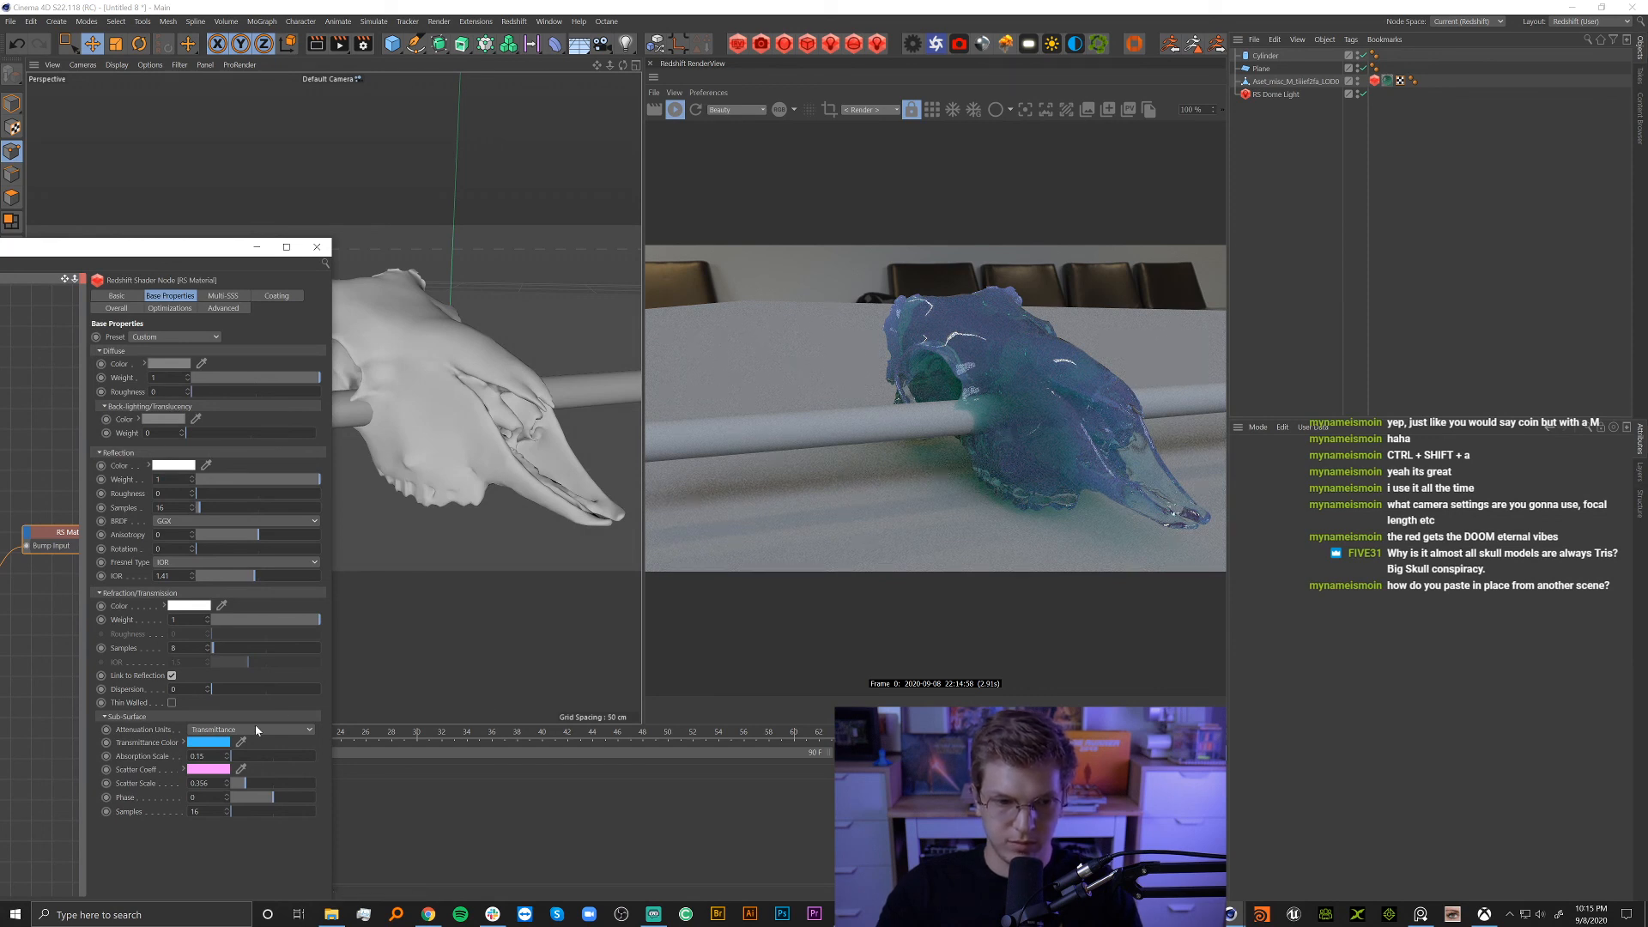
pyautogui.click(208, 769)
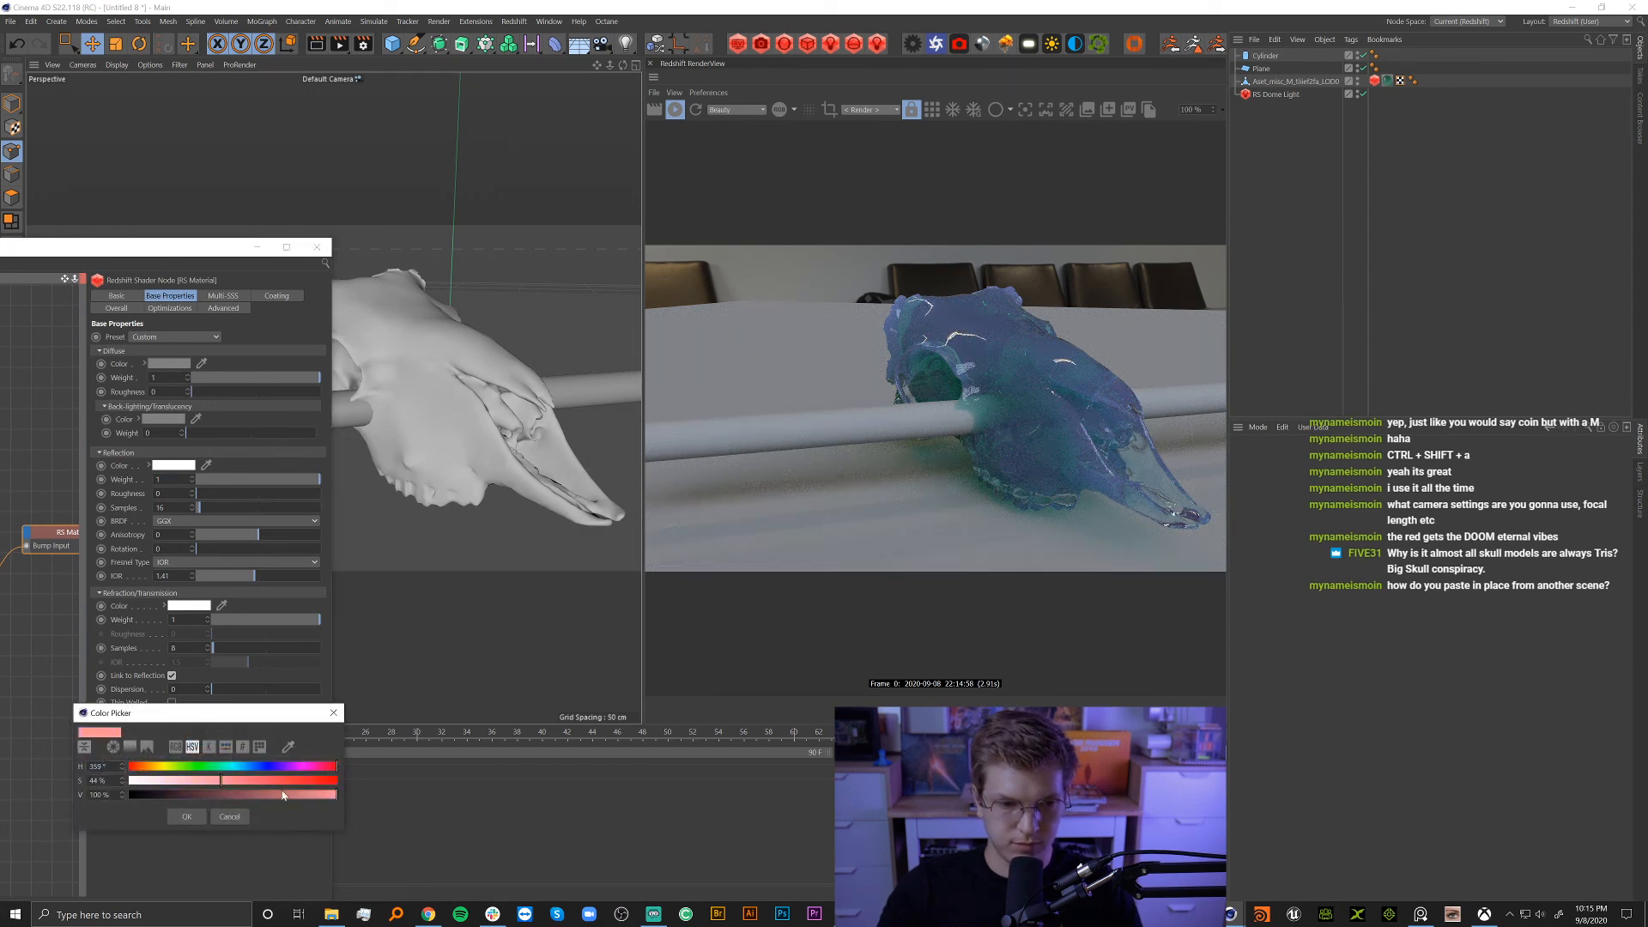
pyautogui.click(183, 818)
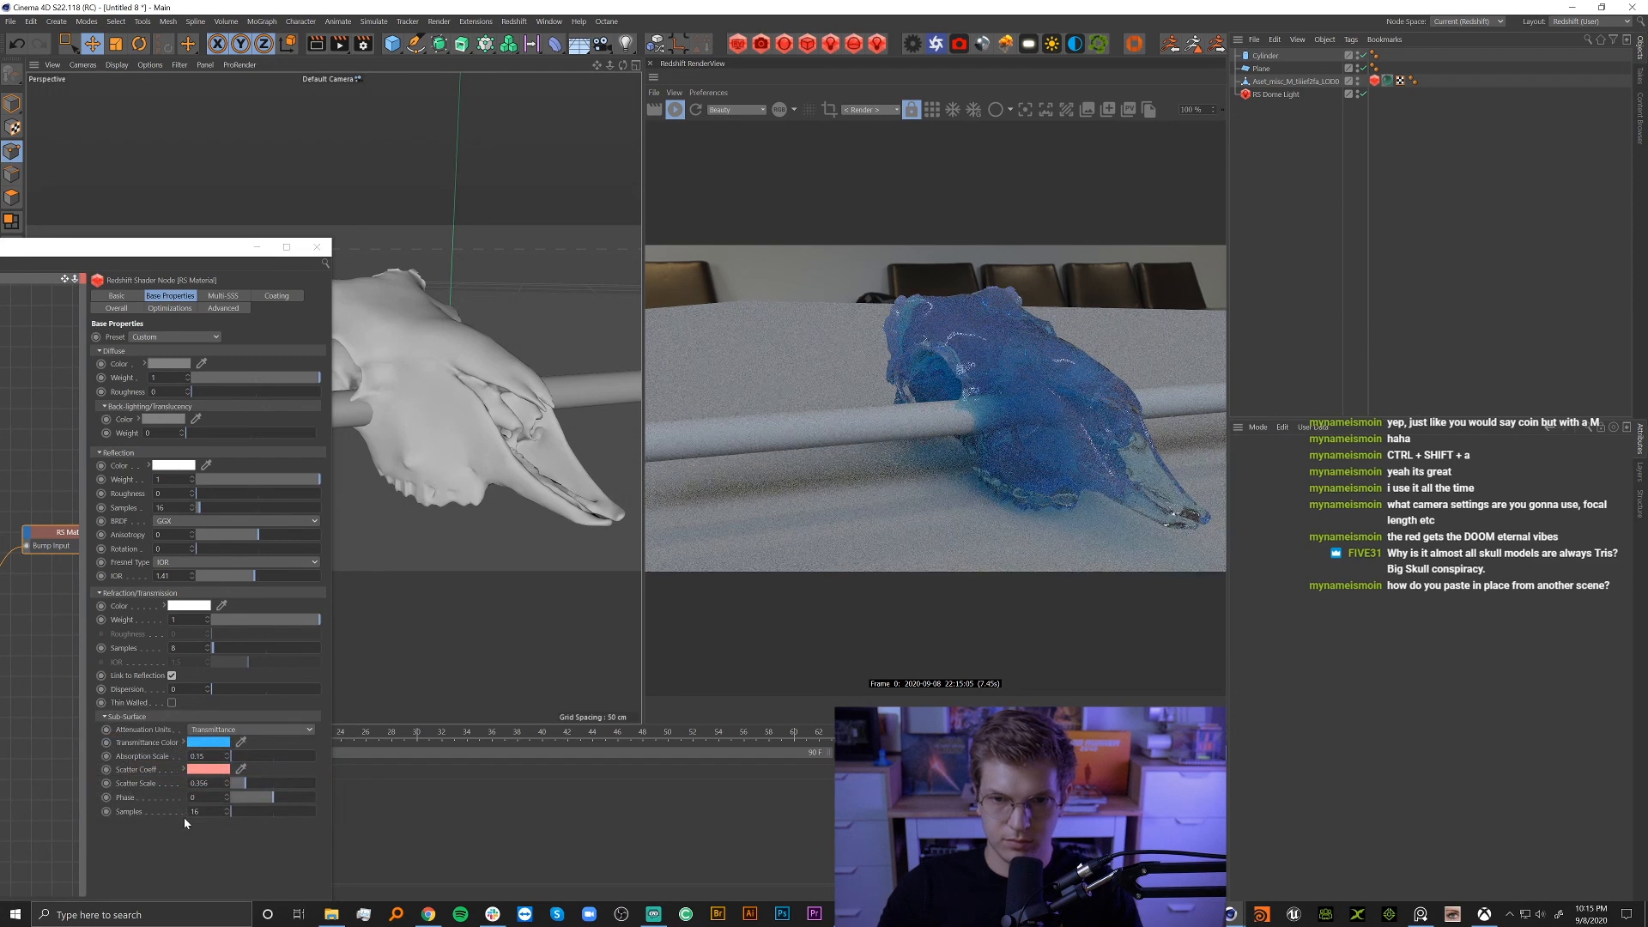
pyautogui.click(208, 769)
pyautogui.moveTo(227, 780); pyautogui.dragTo(187, 780)
pyautogui.click(199, 821)
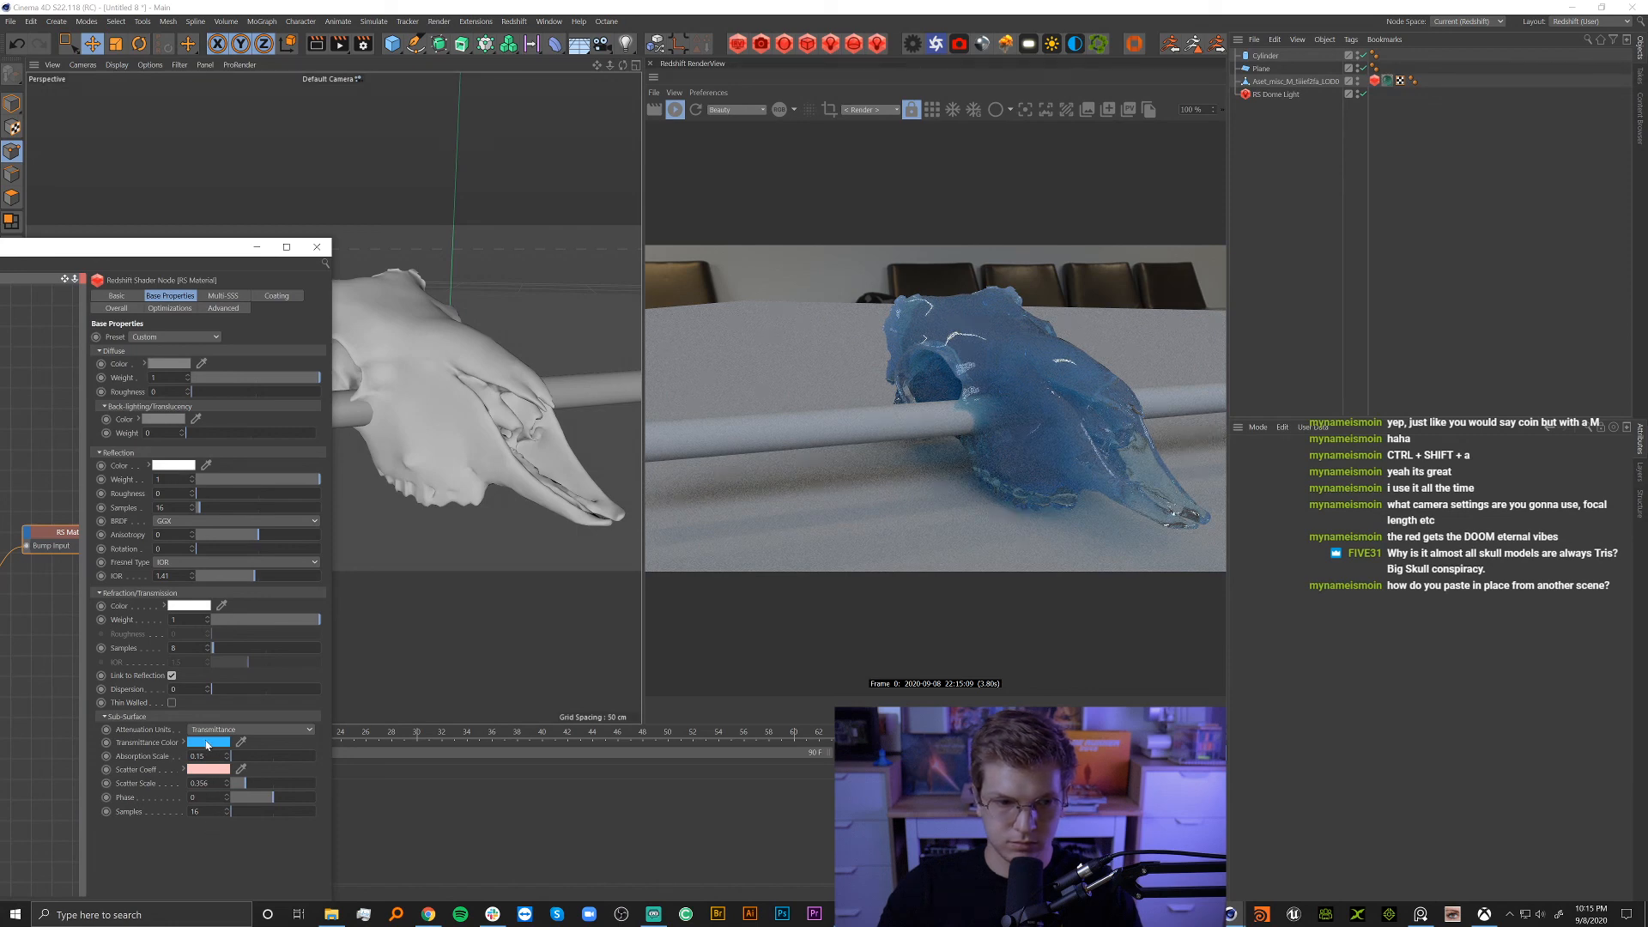
# Deepen the blue transmittance color by raising its saturation to 86% and then further toward full saturation.
pyautogui.click(207, 742)
pyautogui.click(300, 753)
pyautogui.click(183, 787)
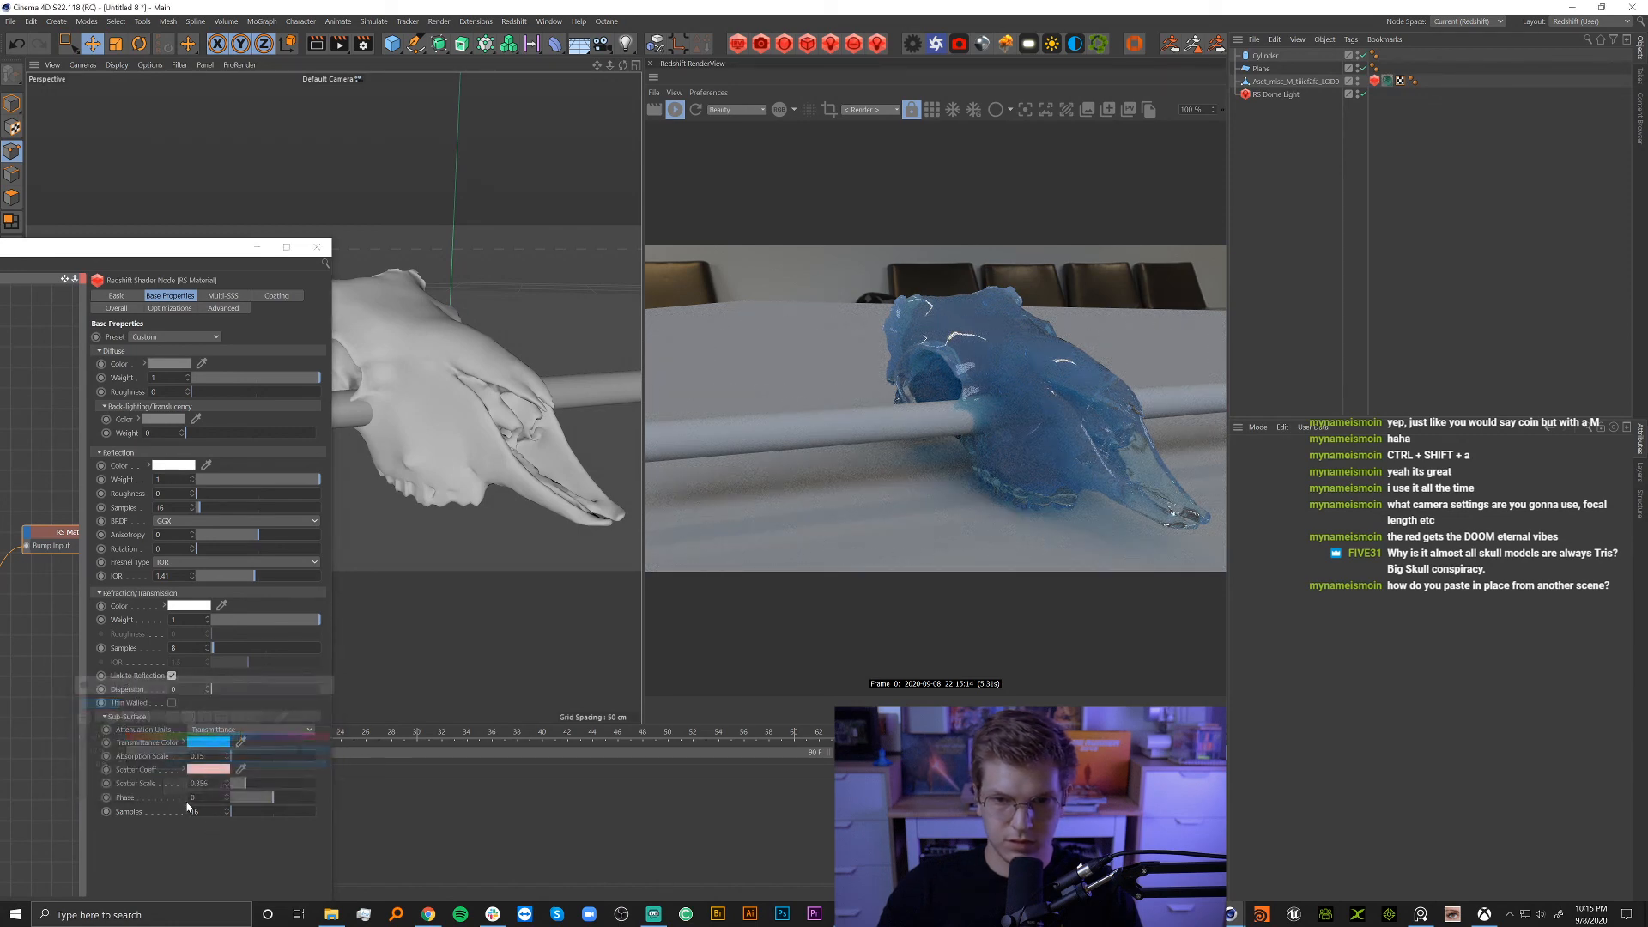
pyautogui.click(198, 744)
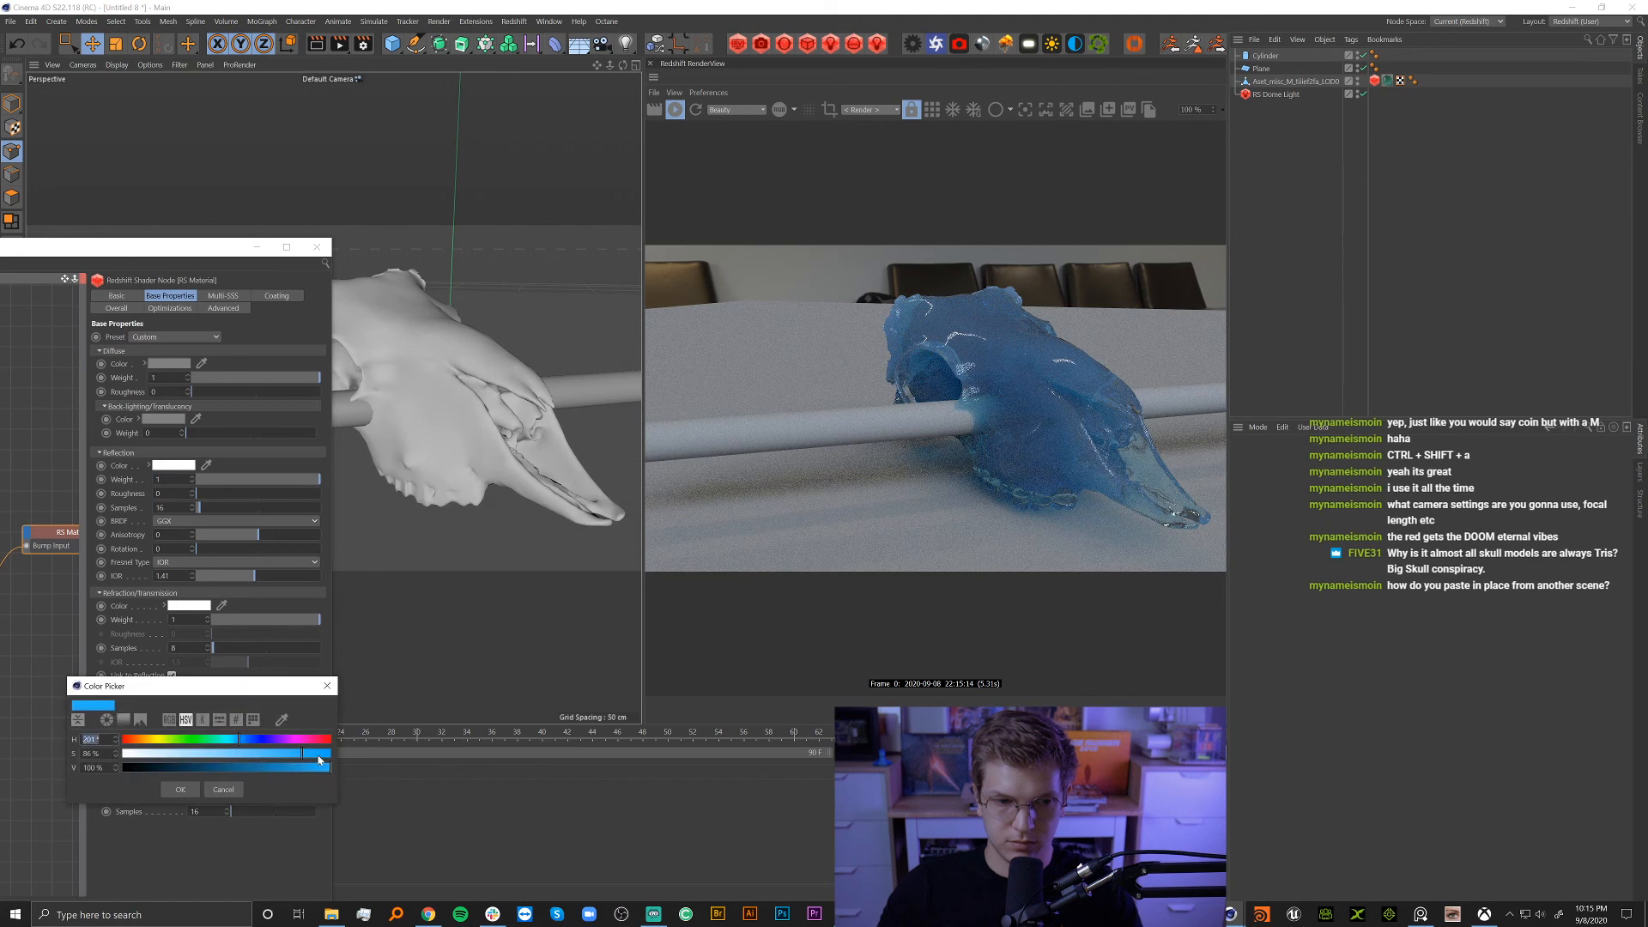
pyautogui.click(179, 788)
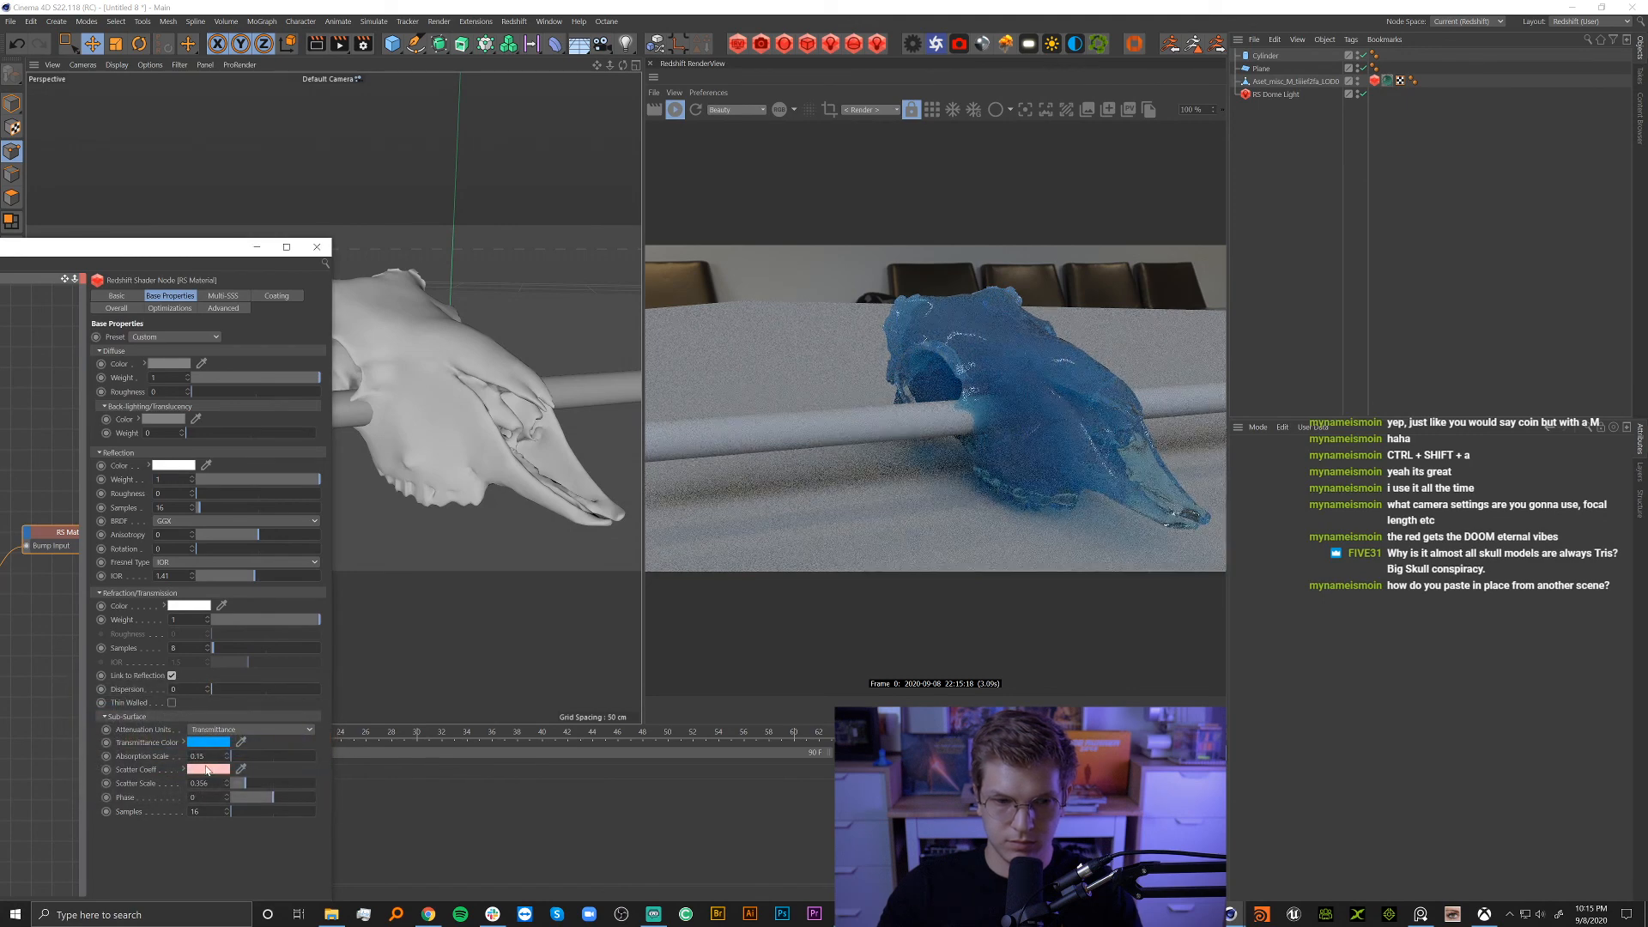
# Set the skull material's absorption scale to 0.2.
pyautogui.press('BackSpace')
pyautogui.press('BackSpace')
pyautogui.write('2')
pyautogui.press('Return')
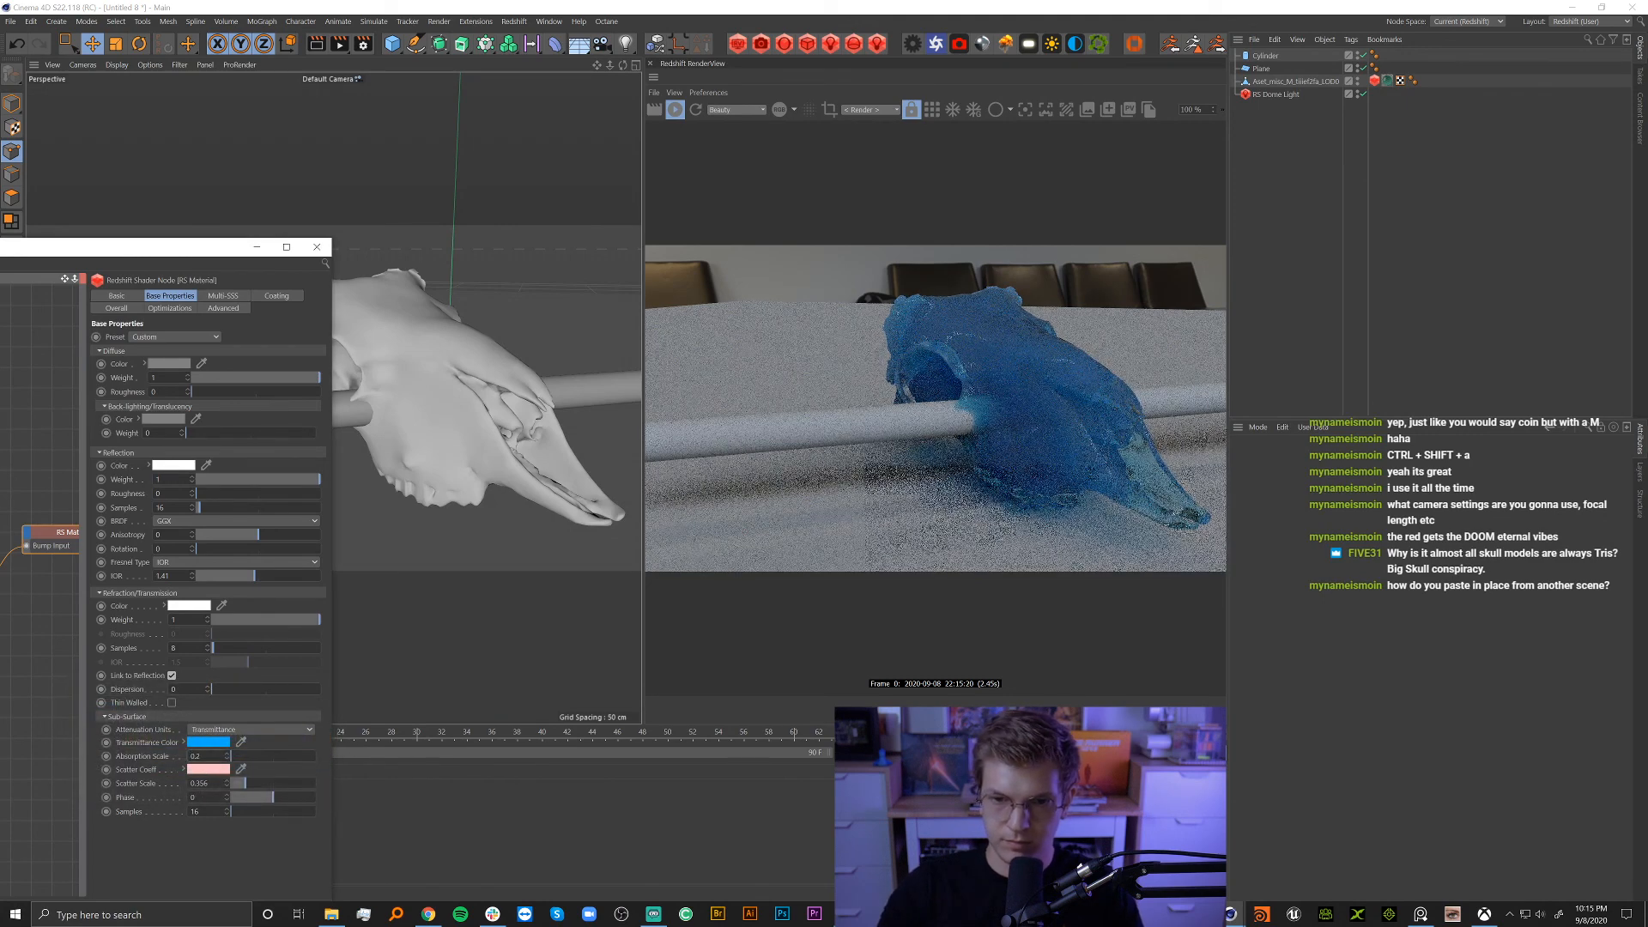
# Desaturate the scatter coefficient to a near-white pink and raise the scatter scale.
pyautogui.click(209, 769)
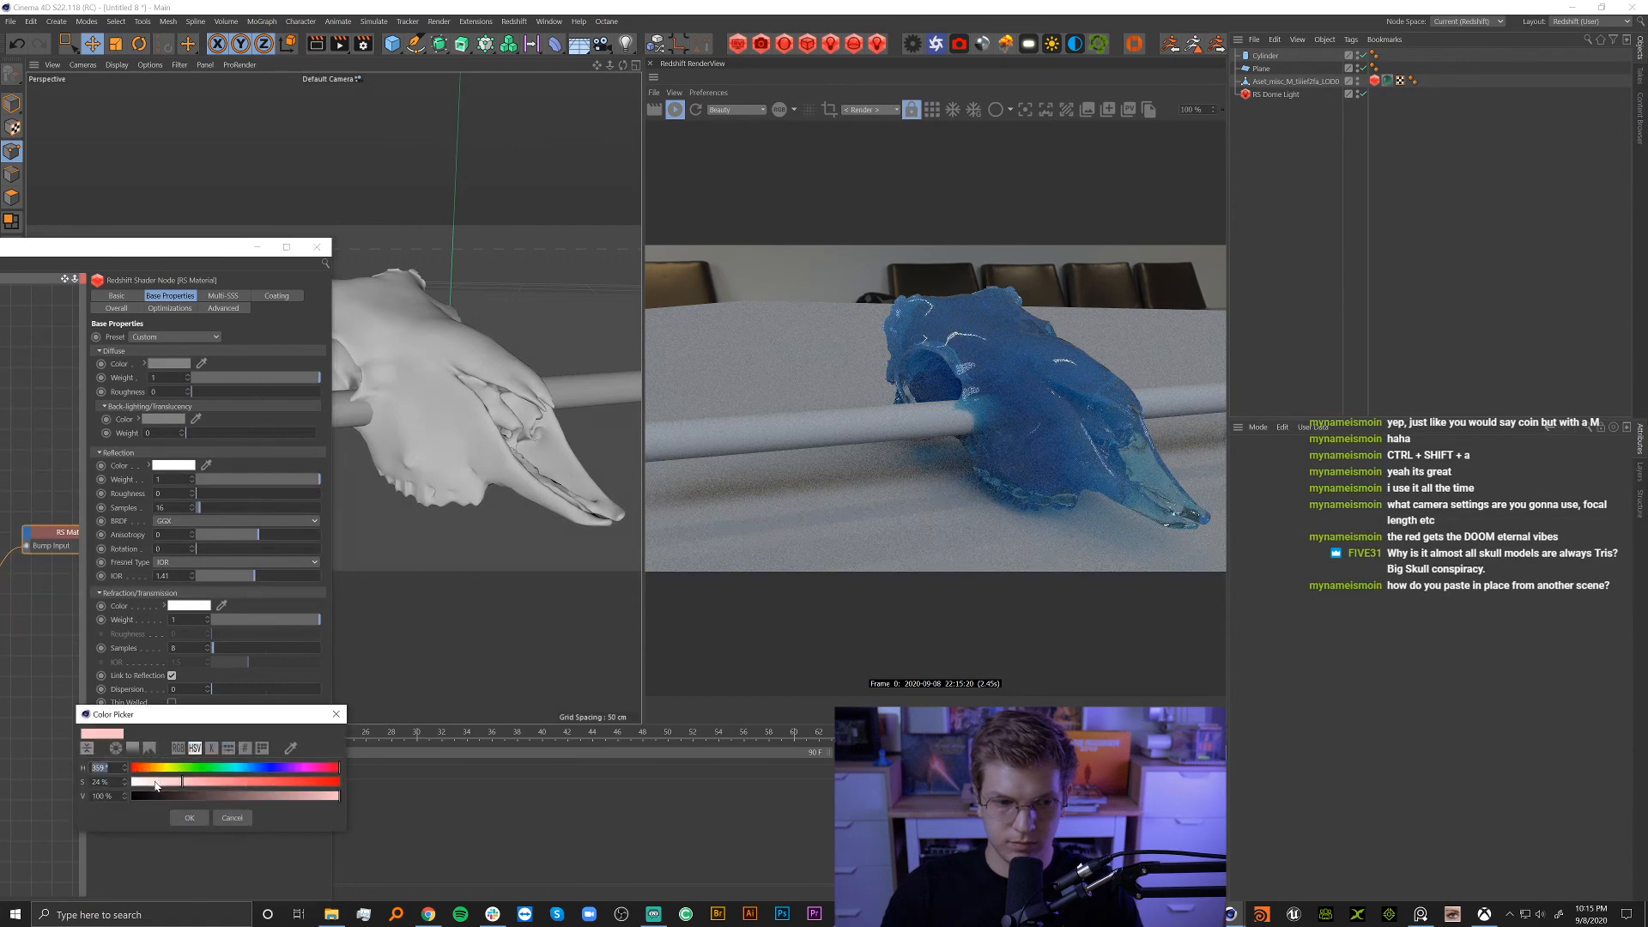
pyautogui.click(190, 818)
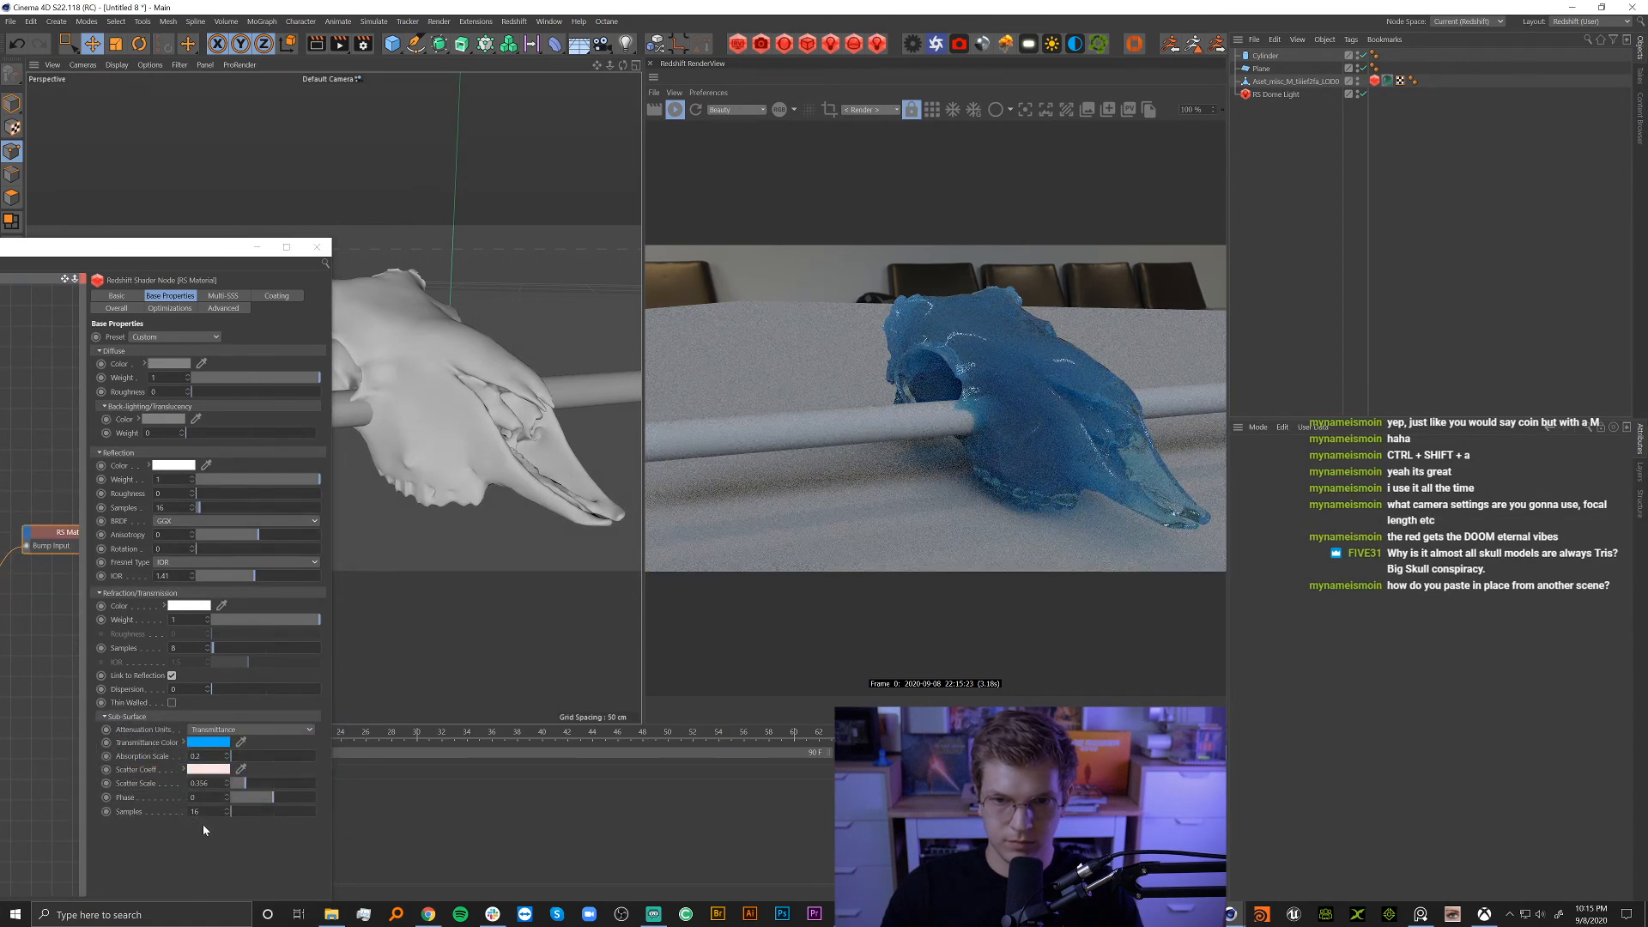
pyautogui.click(258, 784)
# Try a fully saturated red and an 80% saturated red for the scatter coefficient.
pyautogui.click(206, 769)
pyautogui.click(328, 780)
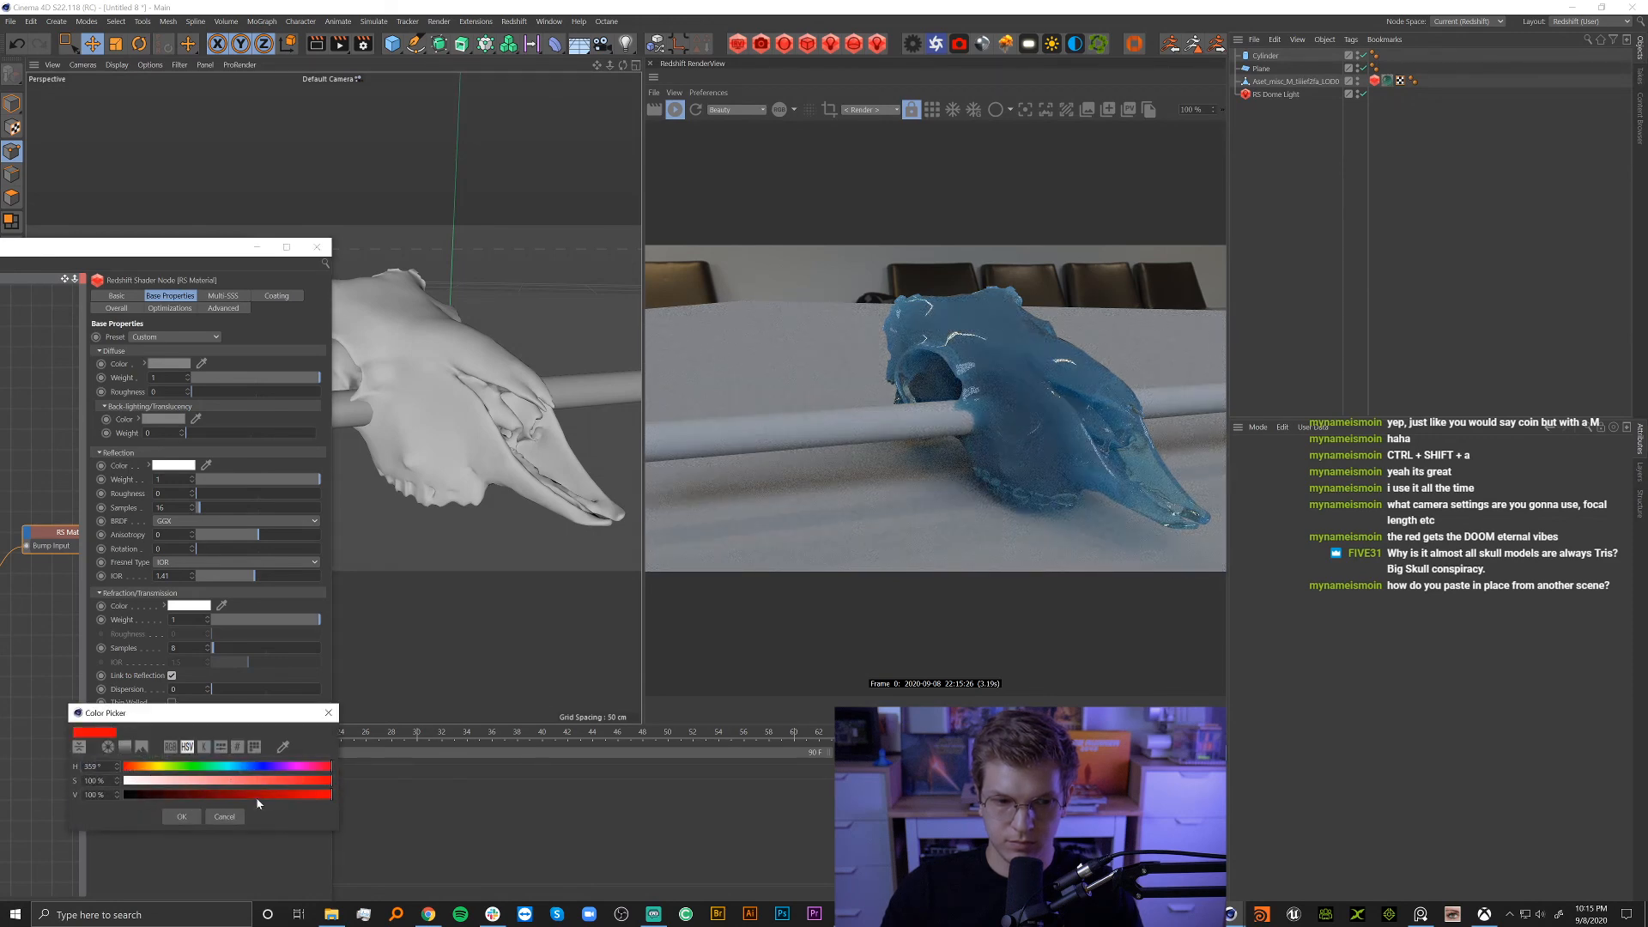
pyautogui.click(180, 816)
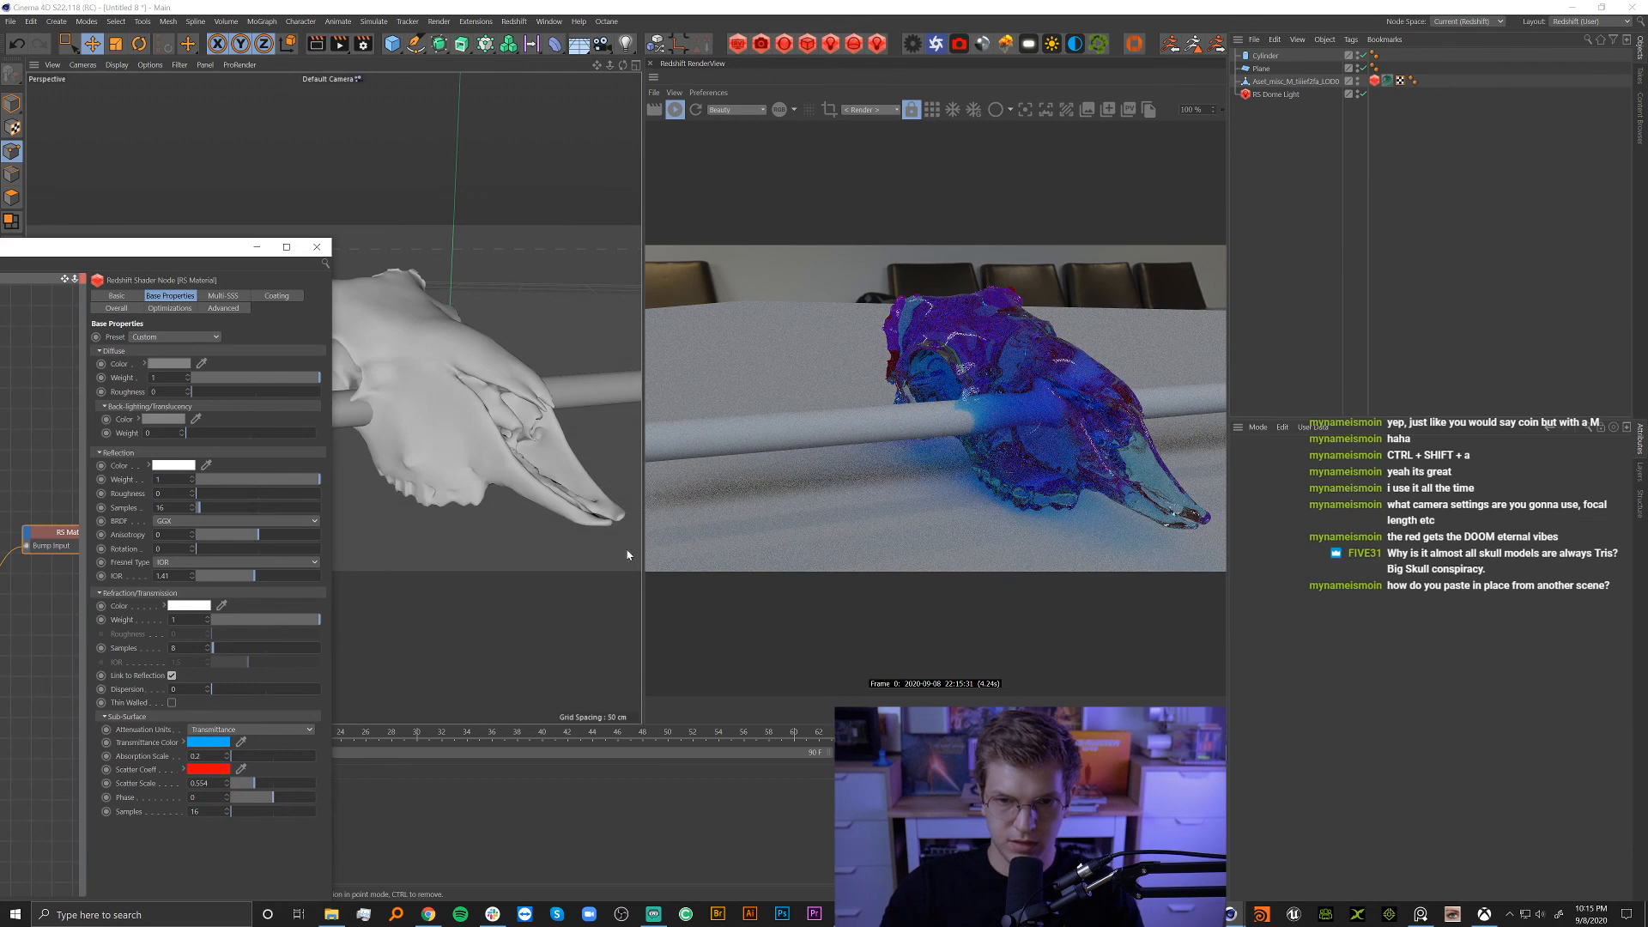
pyautogui.click(215, 771)
pyautogui.click(300, 781)
pyautogui.click(199, 814)
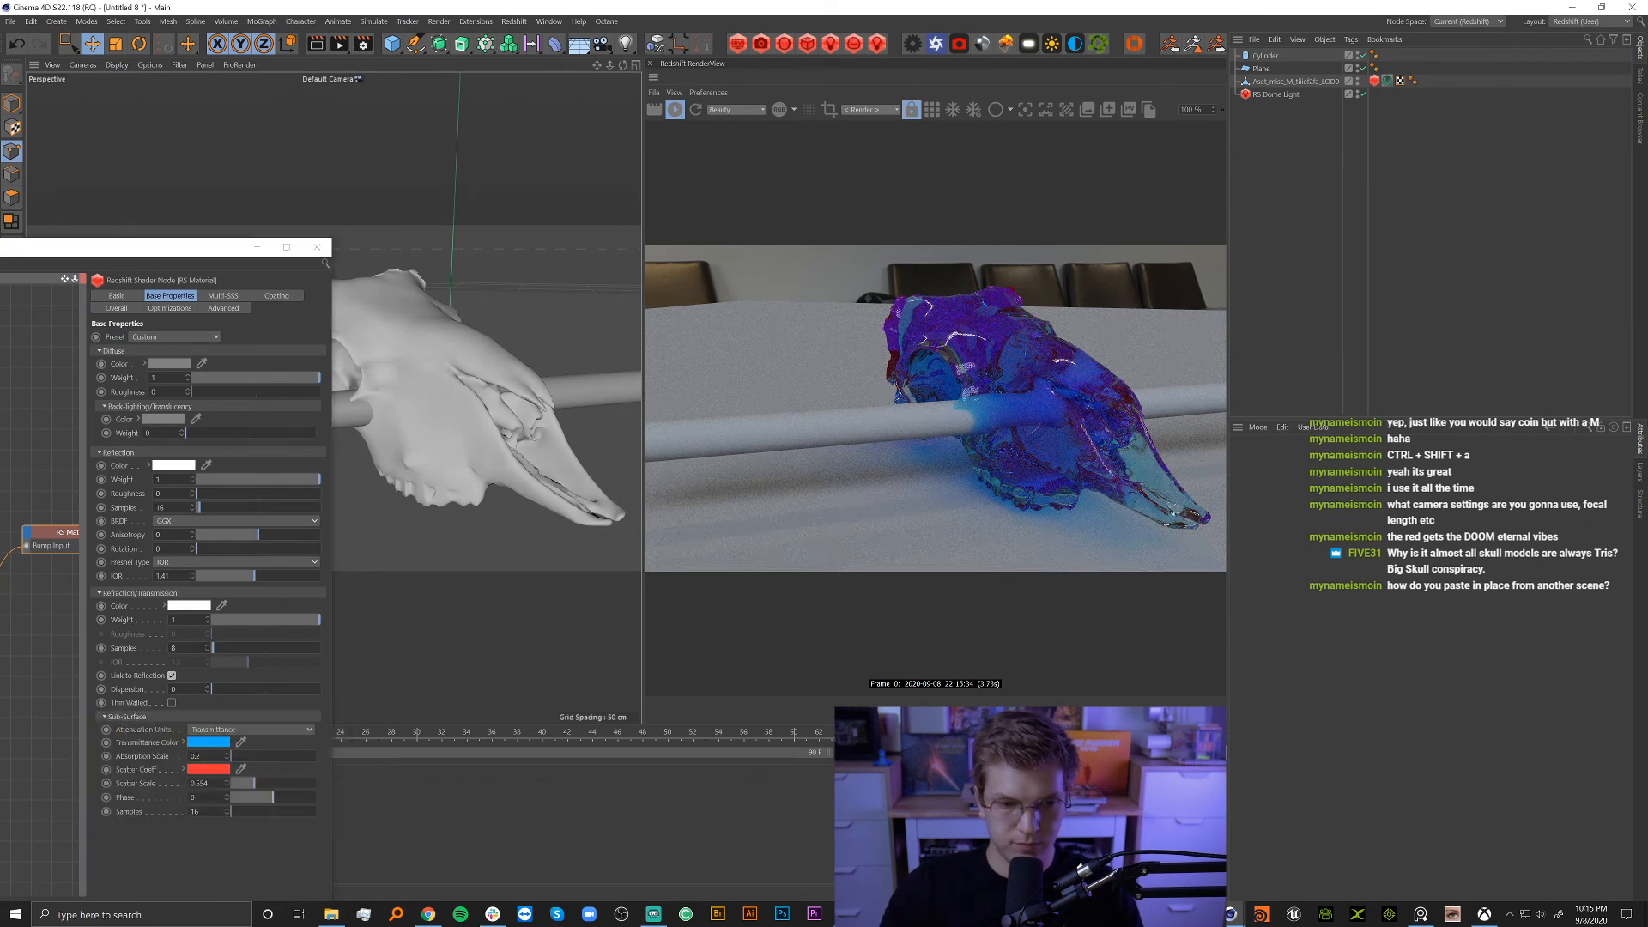
# Desaturate the scatter coefficient to 33% saturation and further to a pale pink.
pyautogui.click(208, 771)
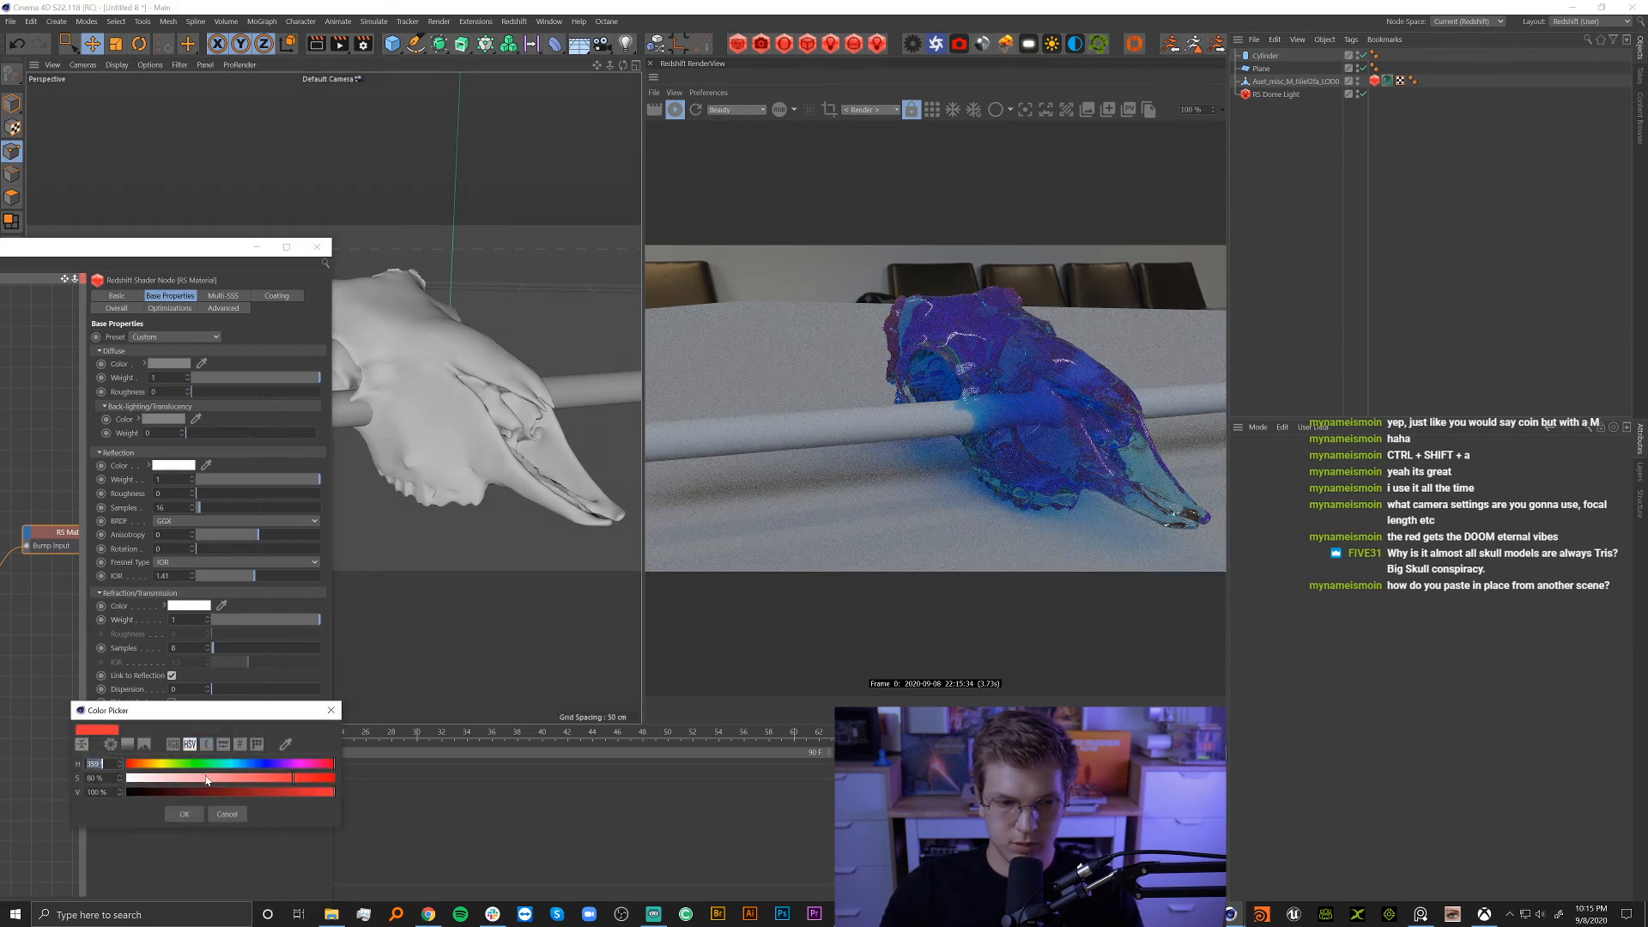
pyautogui.click(257, 791)
pyautogui.click(184, 817)
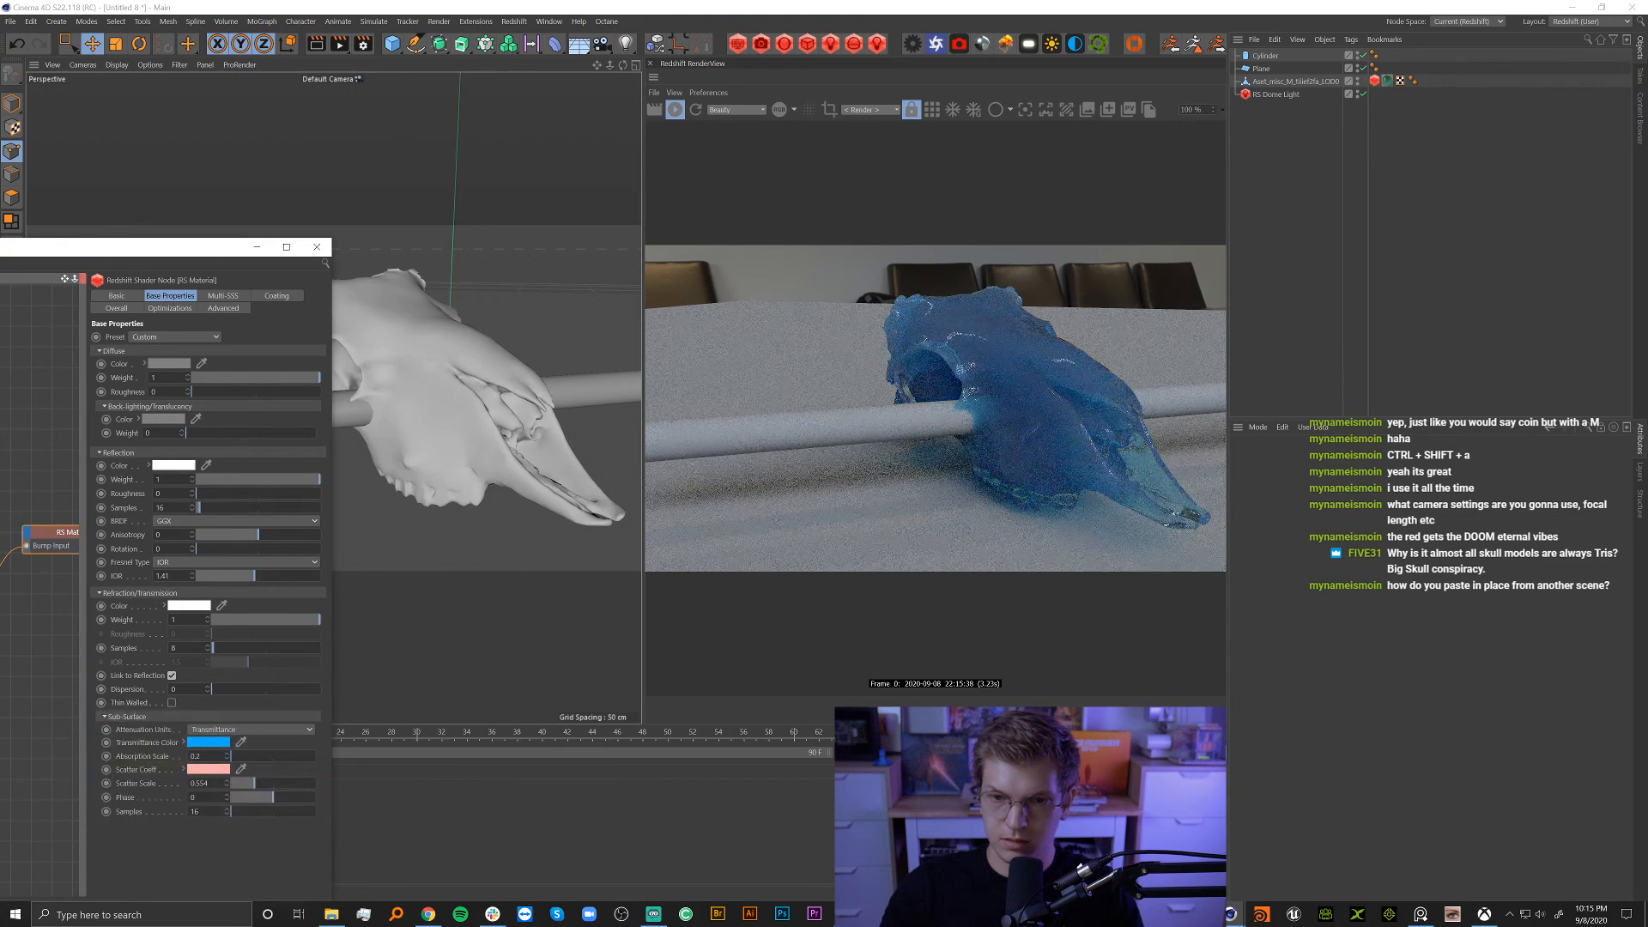
pyautogui.click(213, 772)
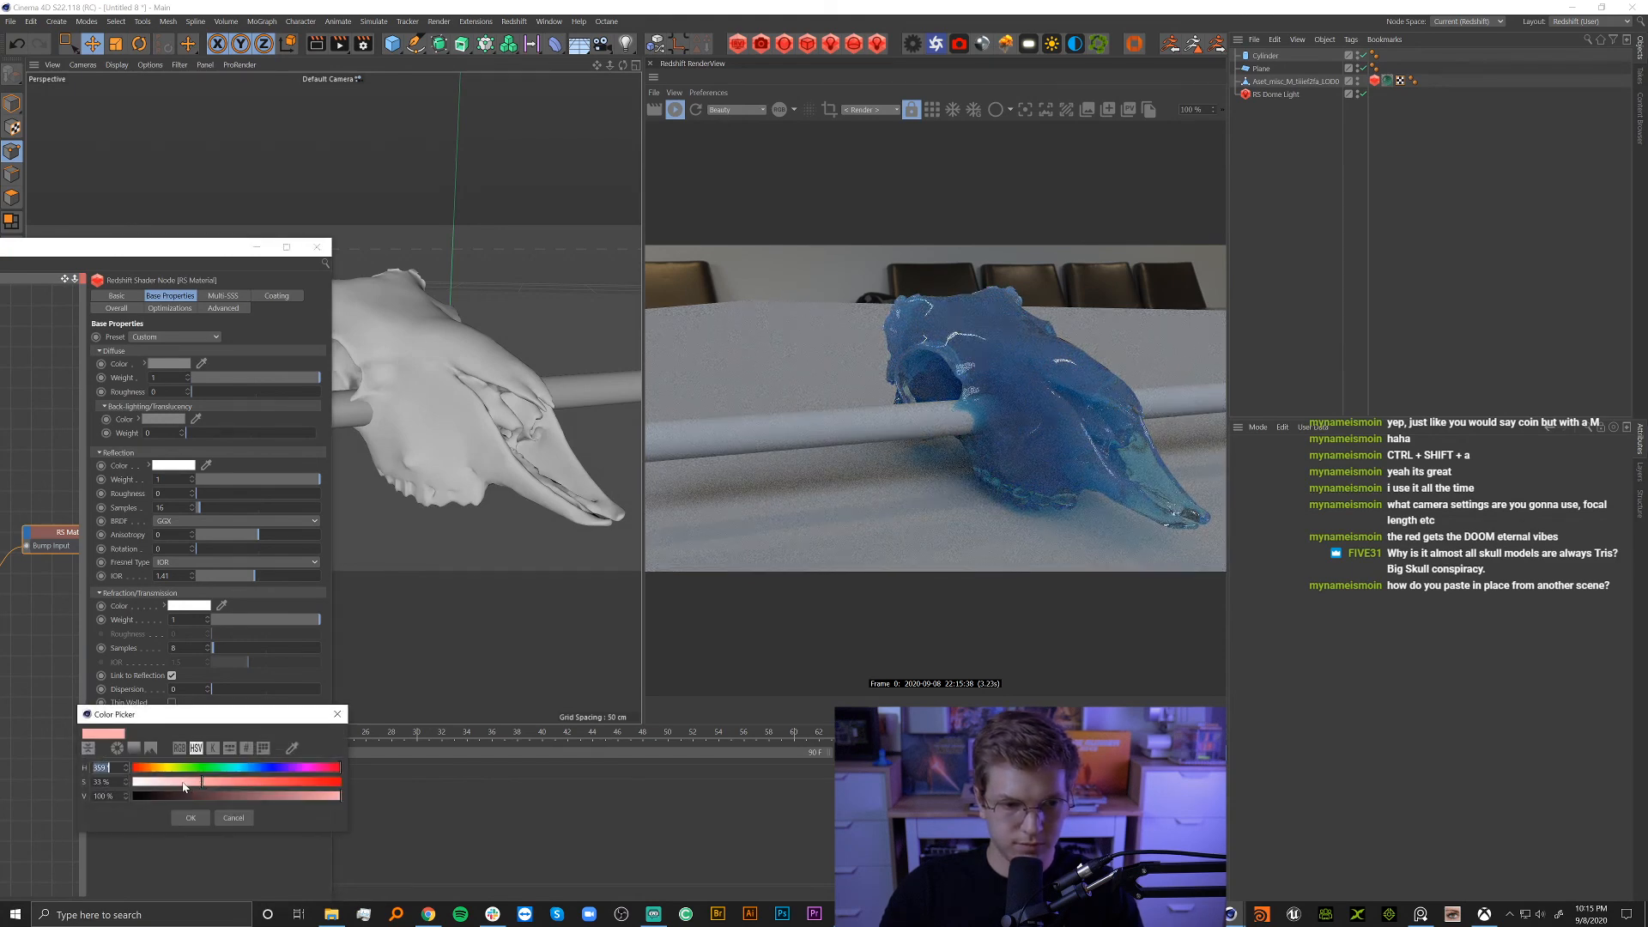
pyautogui.click(178, 783)
pyautogui.click(189, 818)
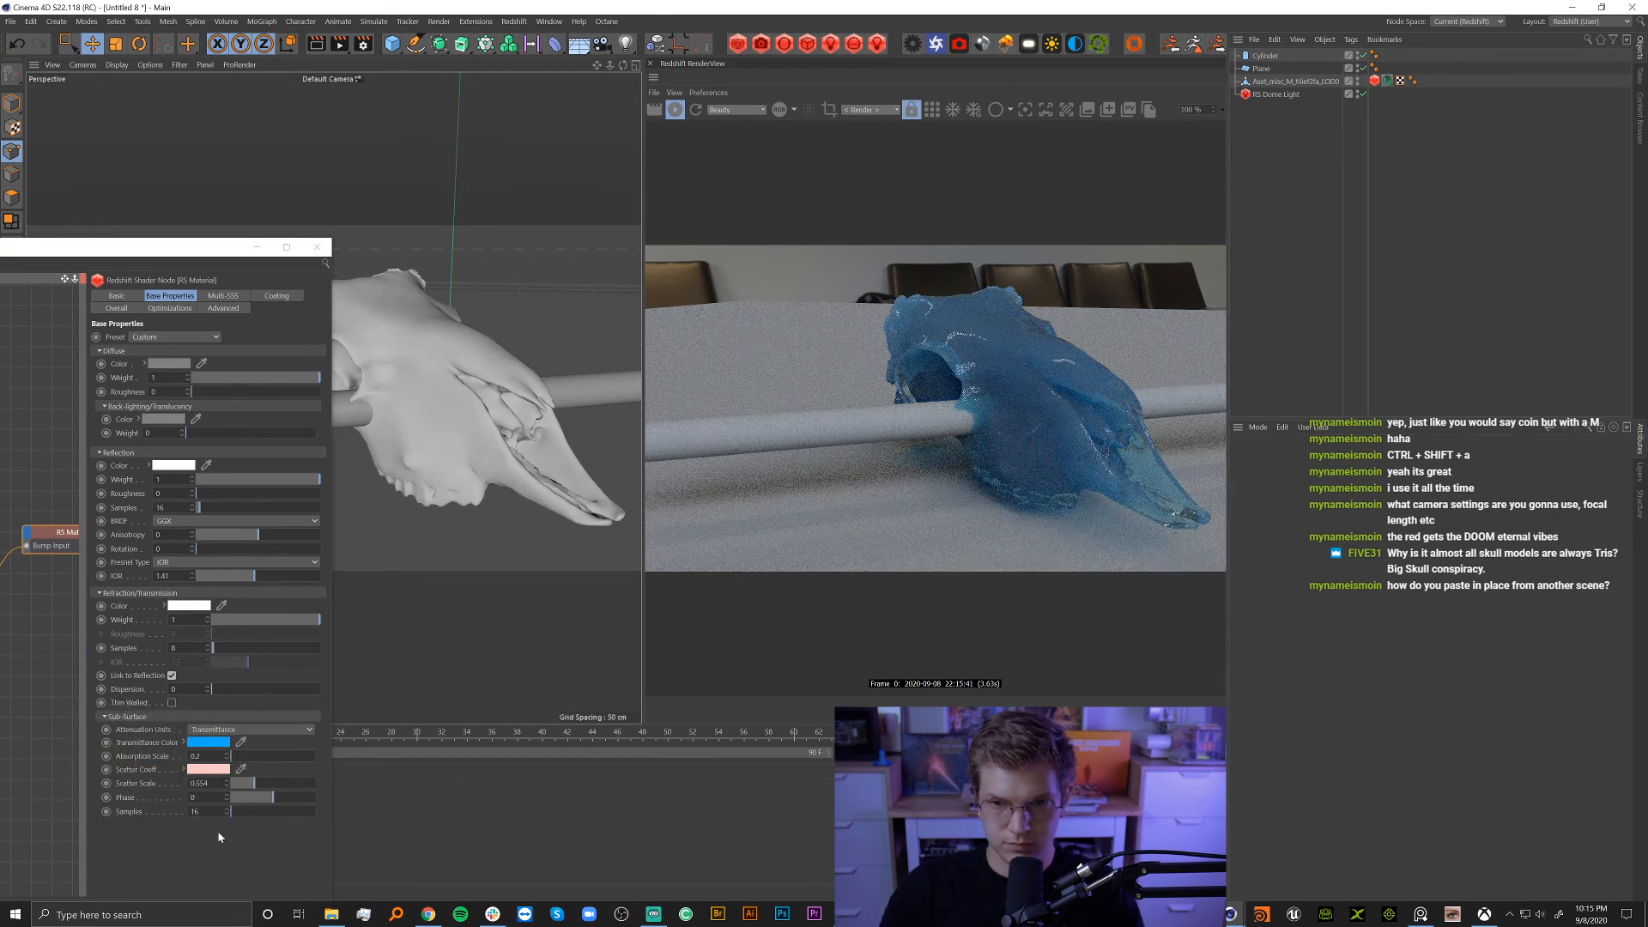
# Change the skull material's transmittance color to green with hue 101° and 94% saturation.
pyautogui.click(208, 742)
pyautogui.click(182, 740)
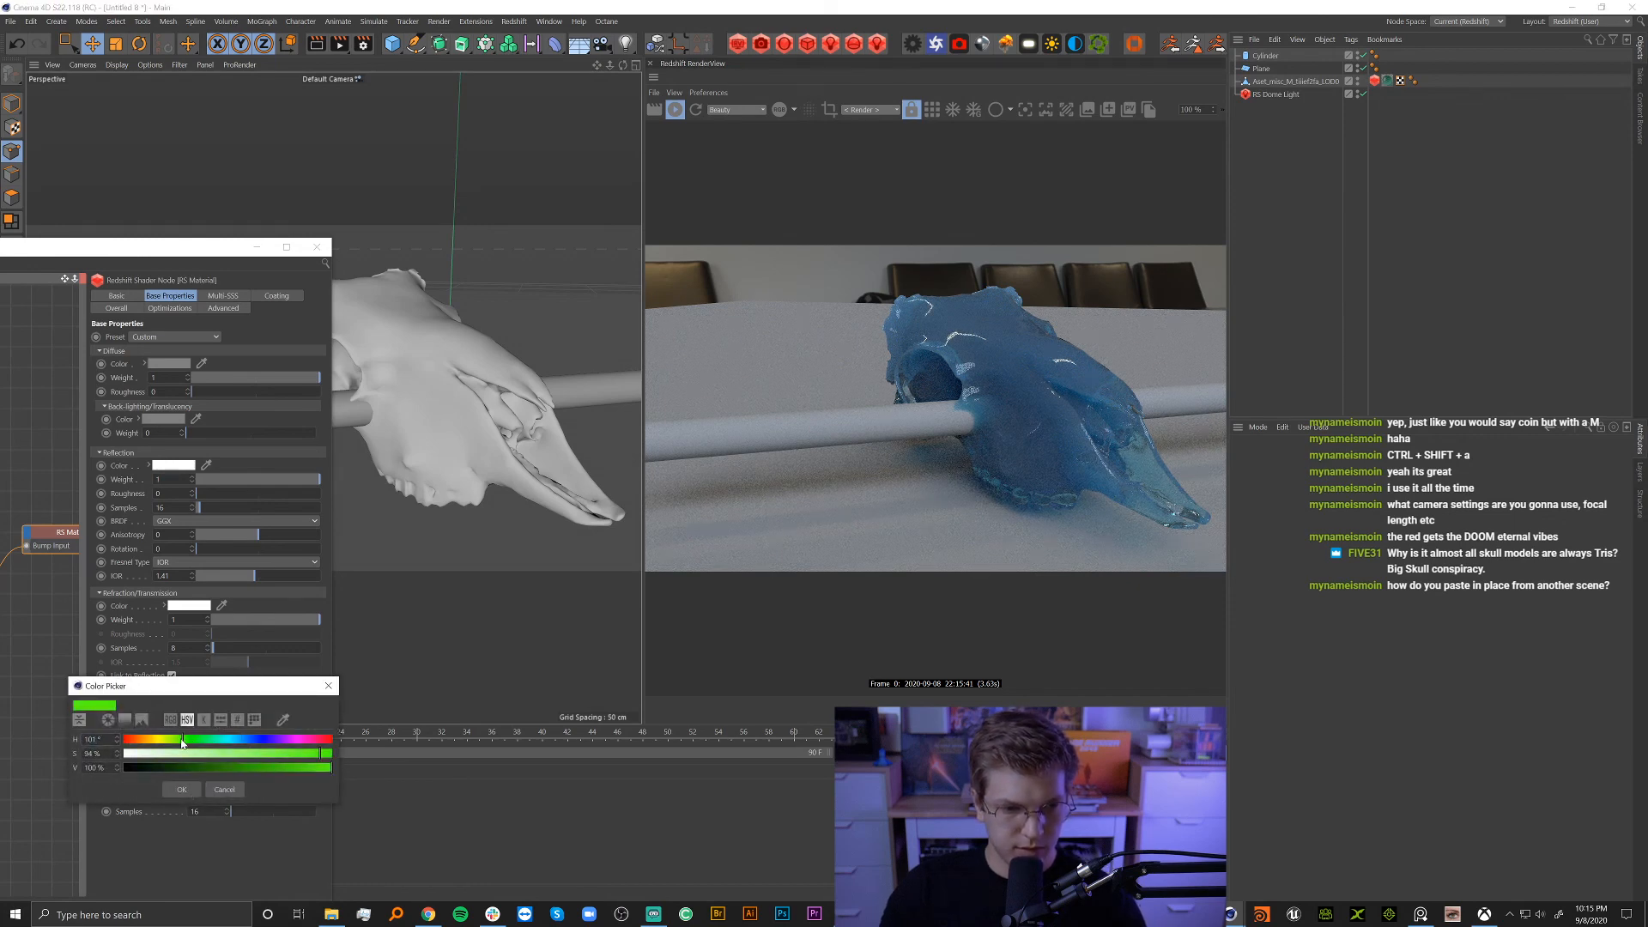
pyautogui.click(181, 789)
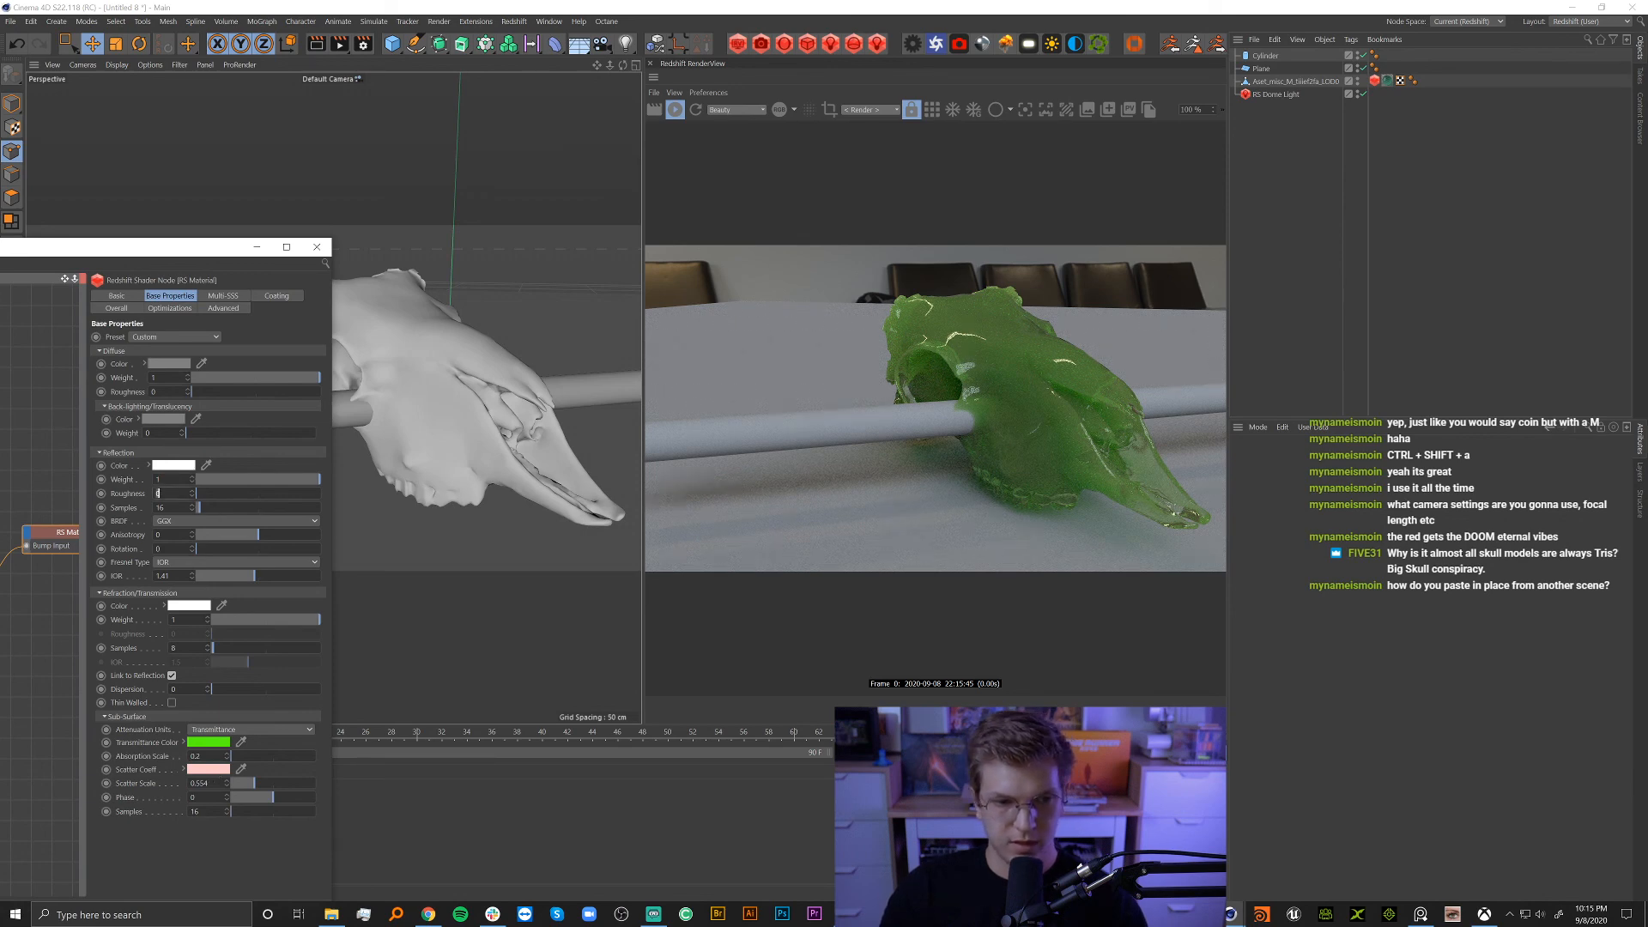
# Set the skull material's reflection roughness to 0.3, trying 0.2 and 0.5 first.
pyautogui.write('.2')
pyautogui.press('Return')
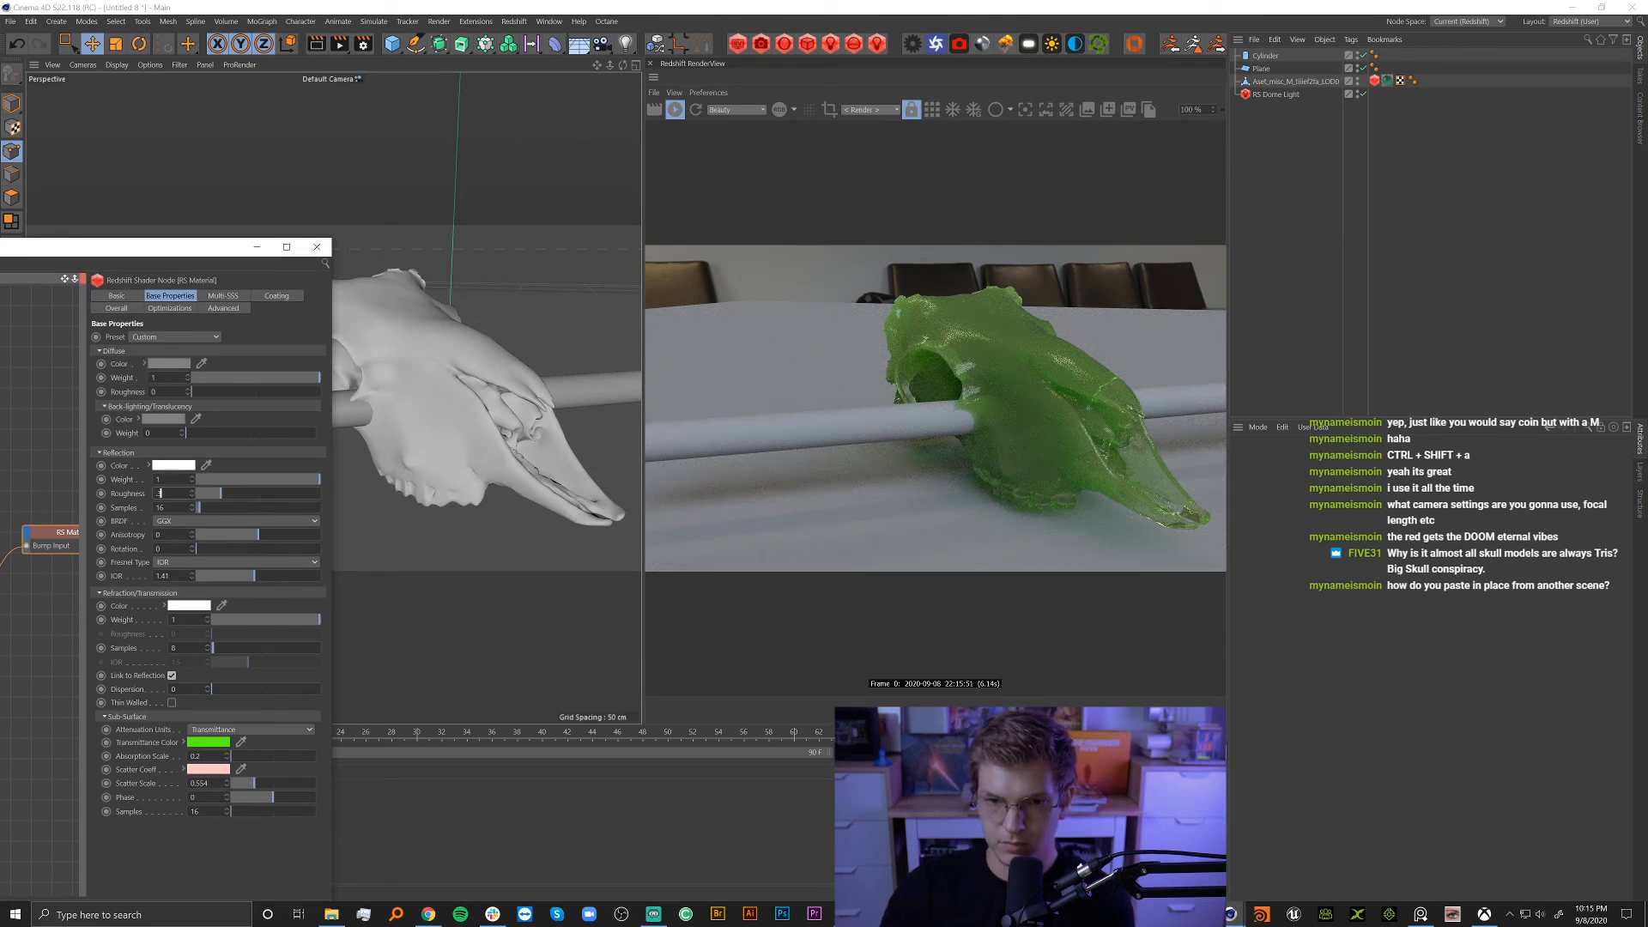
pyautogui.press('Return')
pyautogui.write('.5')
pyautogui.press('Return')
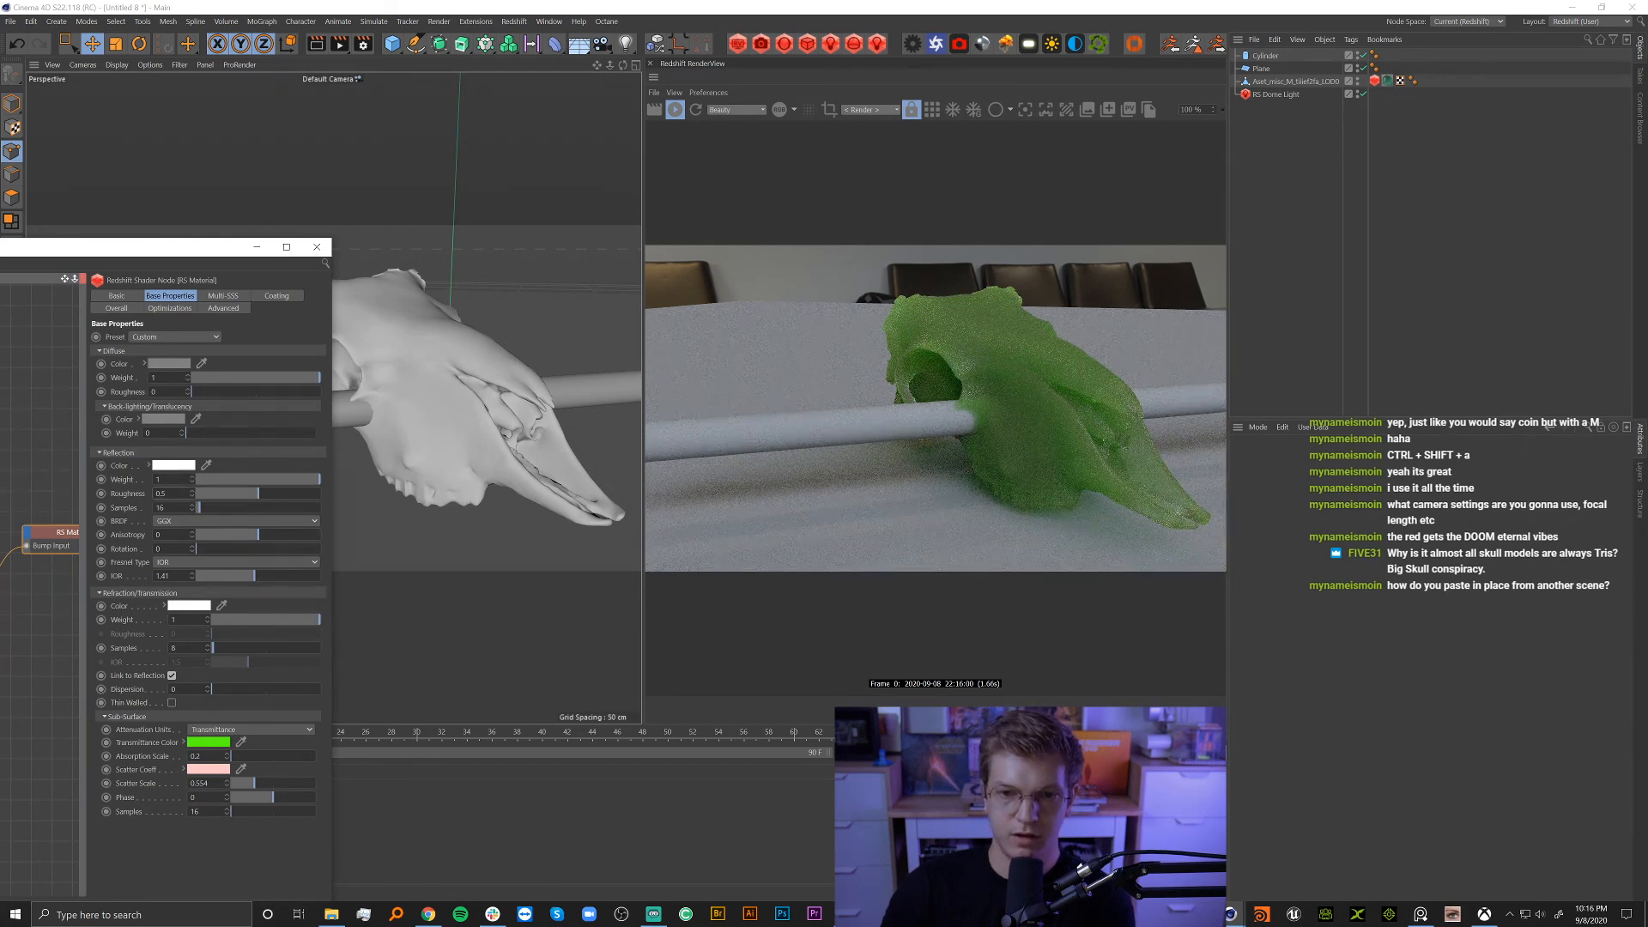
pyautogui.press('Return')
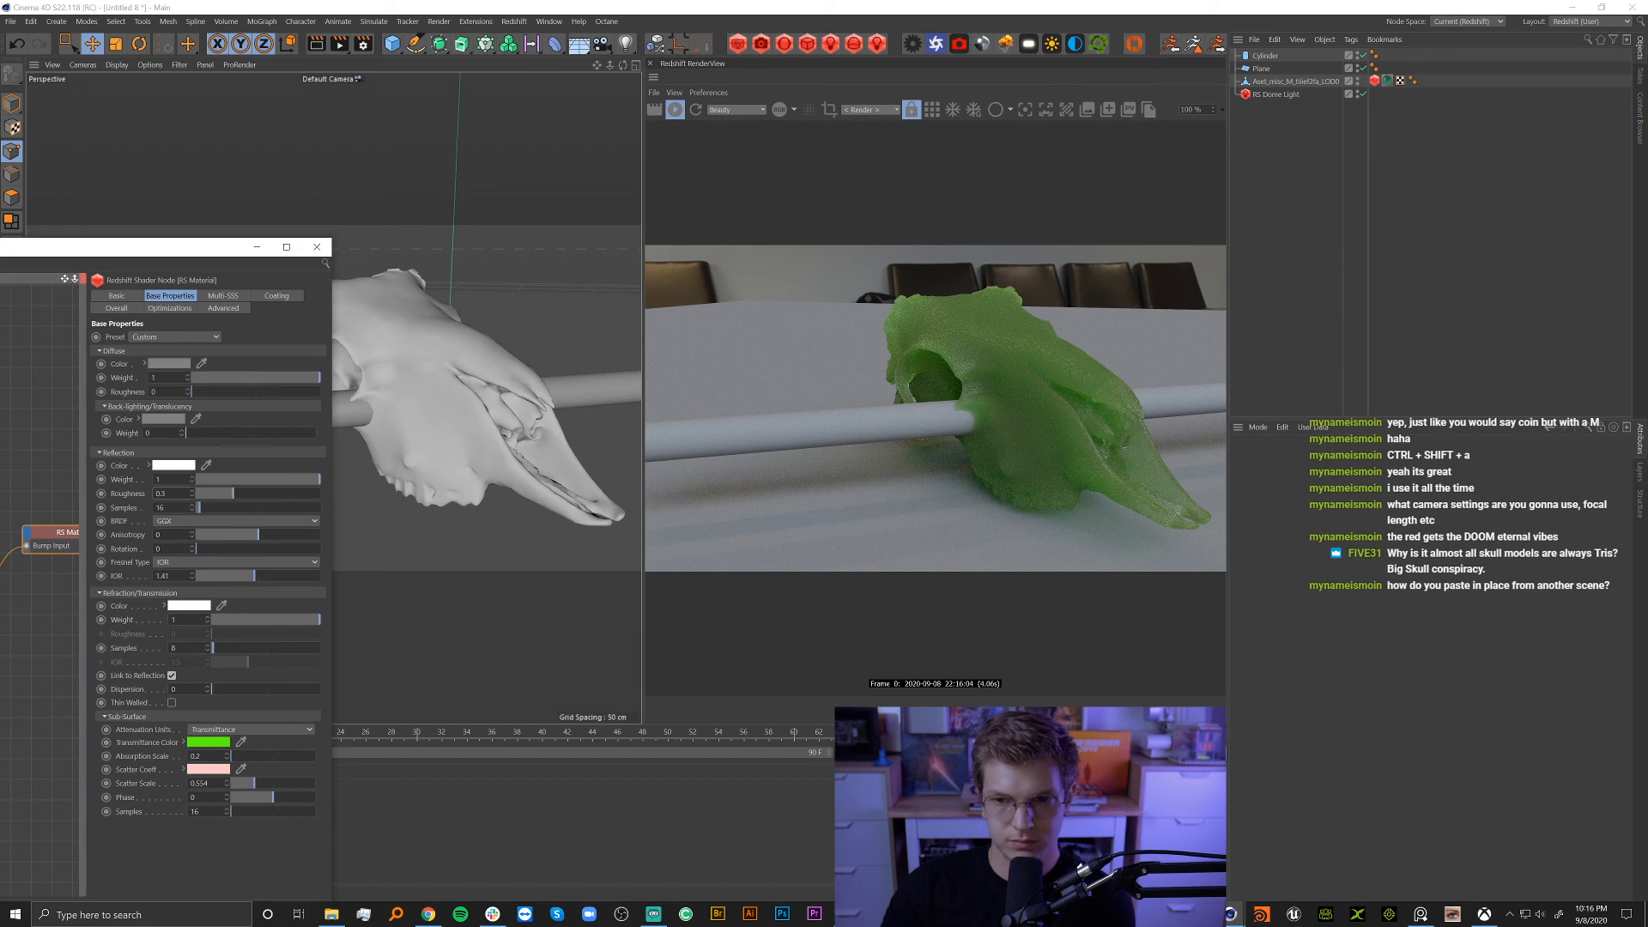
# View the skull from a slightly higher angle and enable the Bump Map node in its material.
pyautogui.click(317, 246)
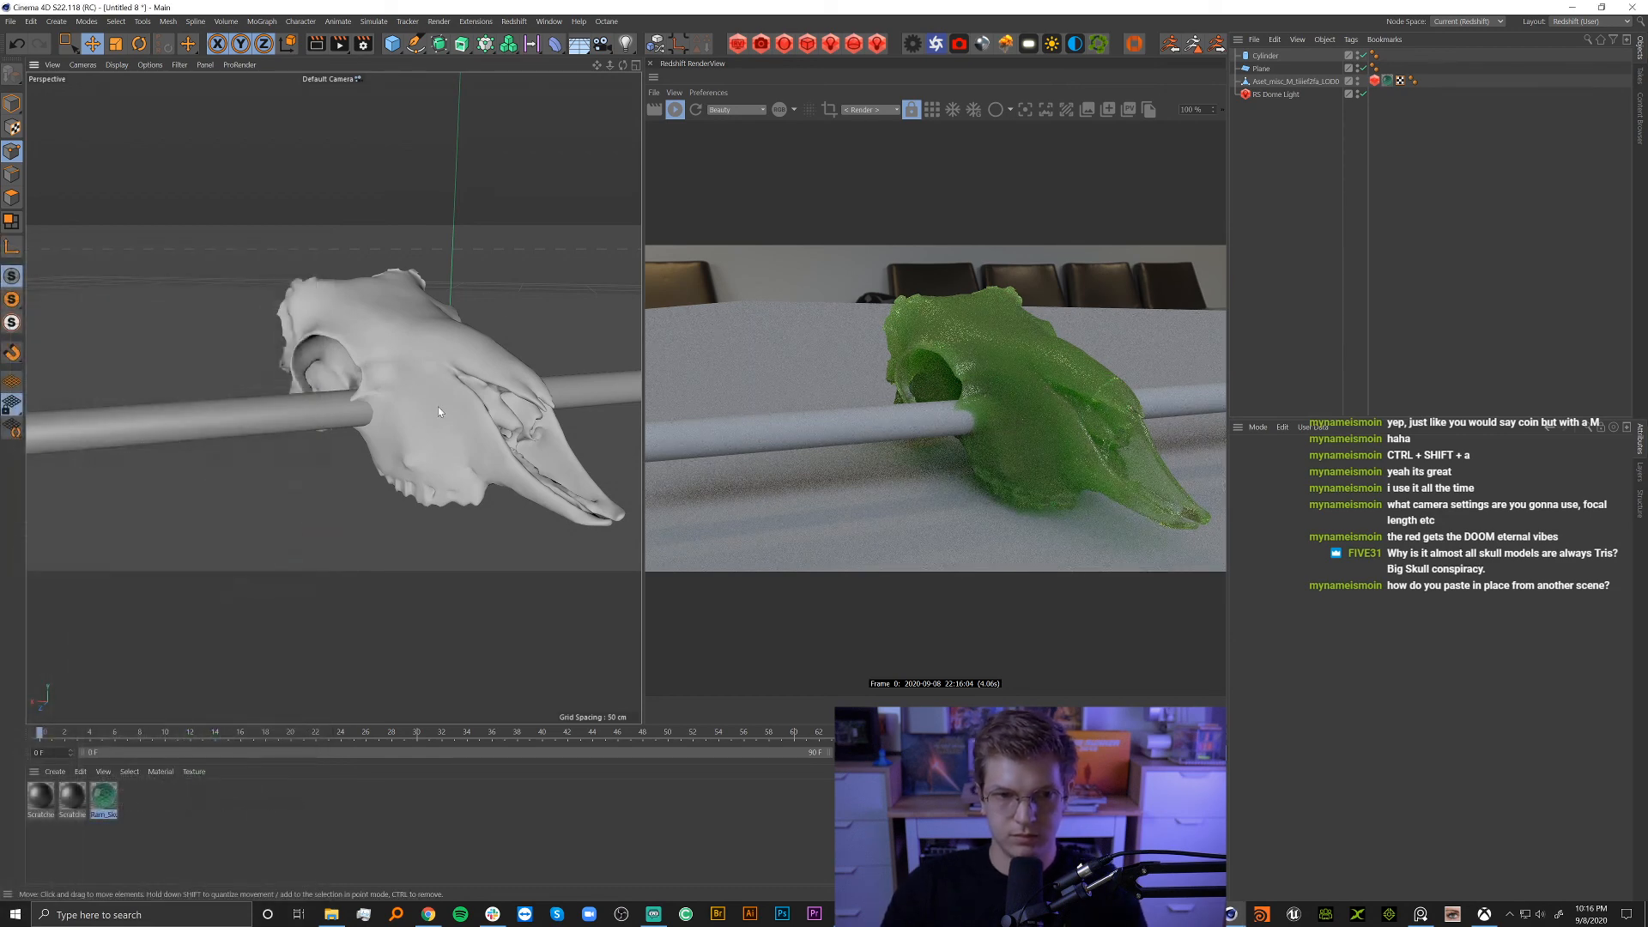
pyautogui.keyDown('alt'); pyautogui.moveTo(438, 405); pyautogui.dragTo(451, 436); pyautogui.keyUp('alt')
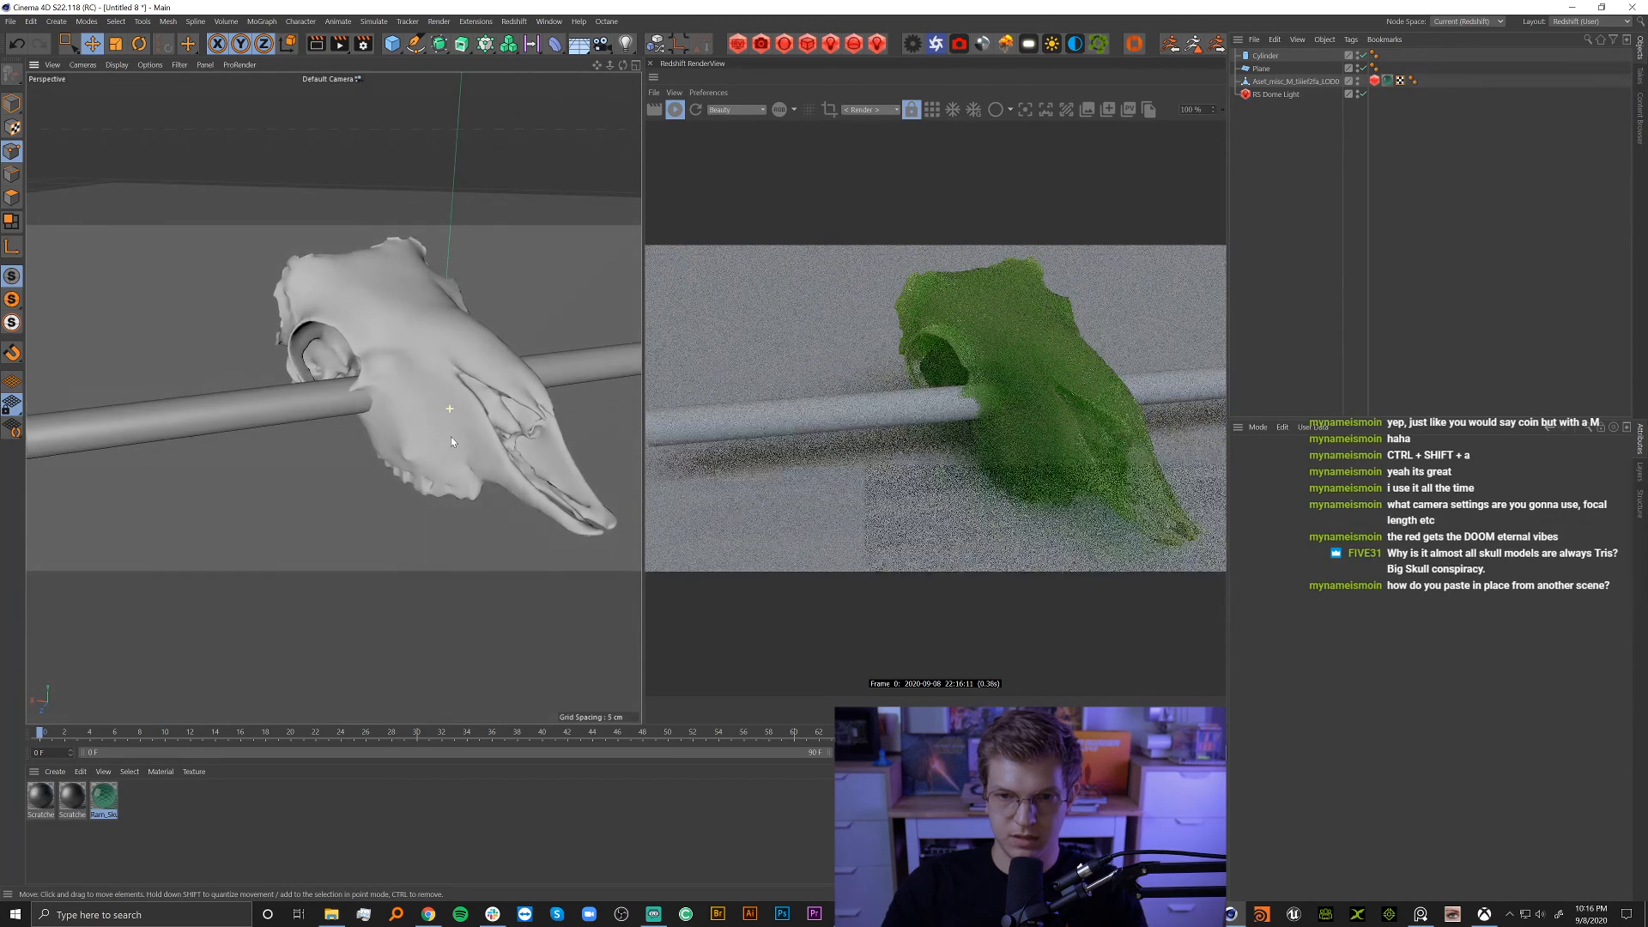
pyautogui.click(101, 799)
pyautogui.doubleClick(102, 799)
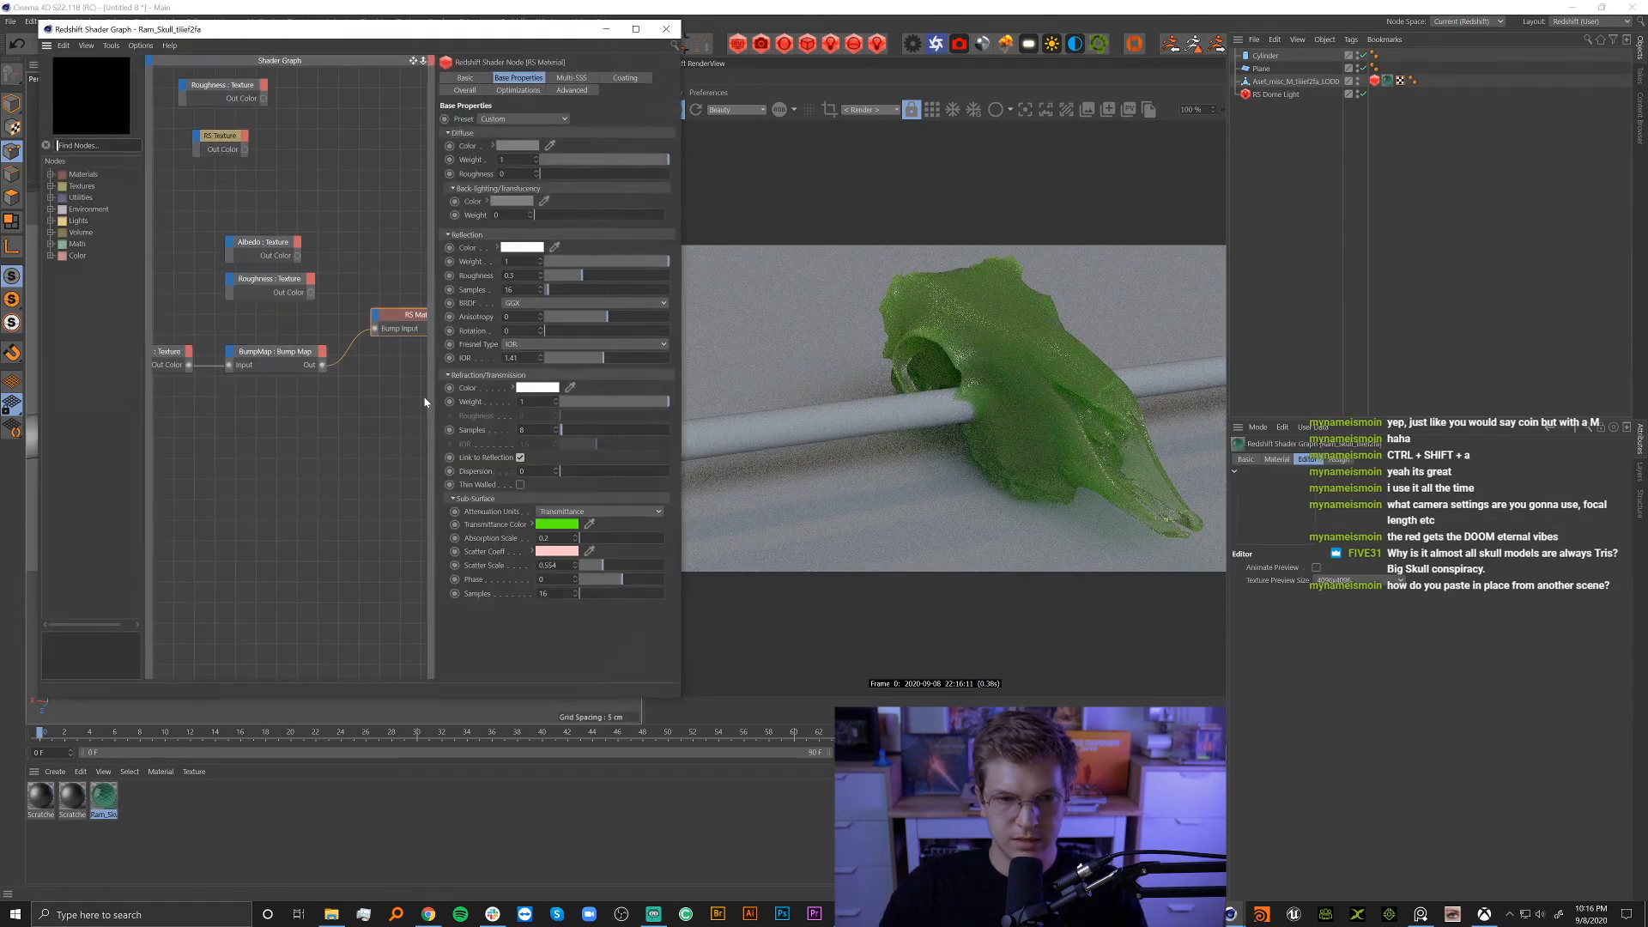
pyautogui.click(300, 418)
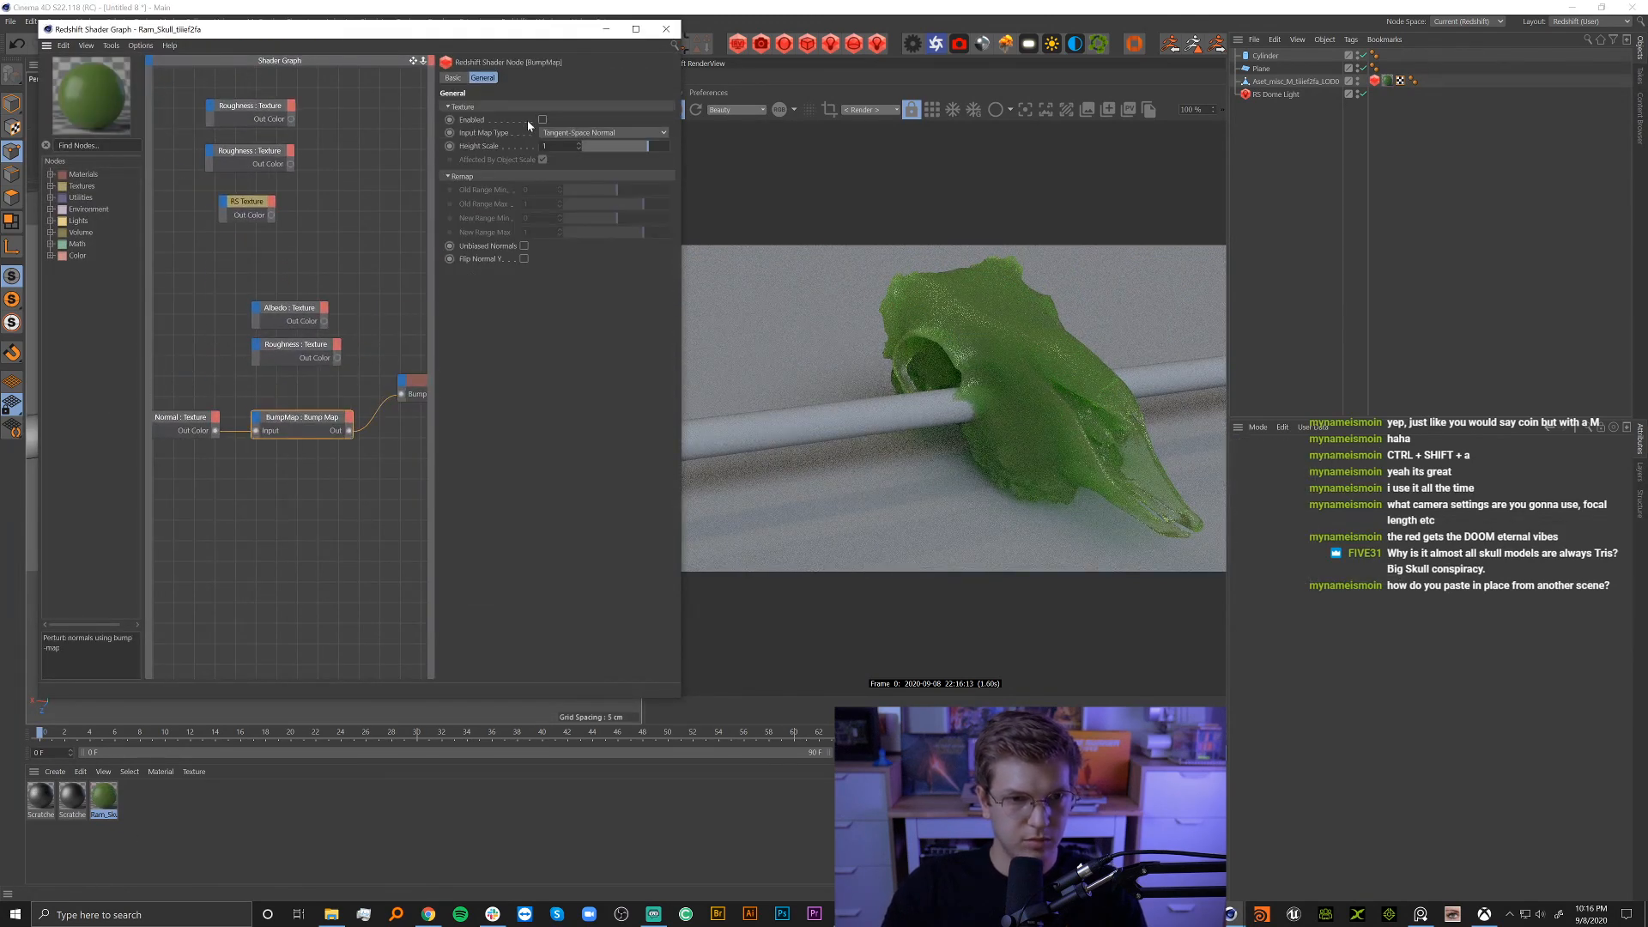
pyautogui.click(542, 119)
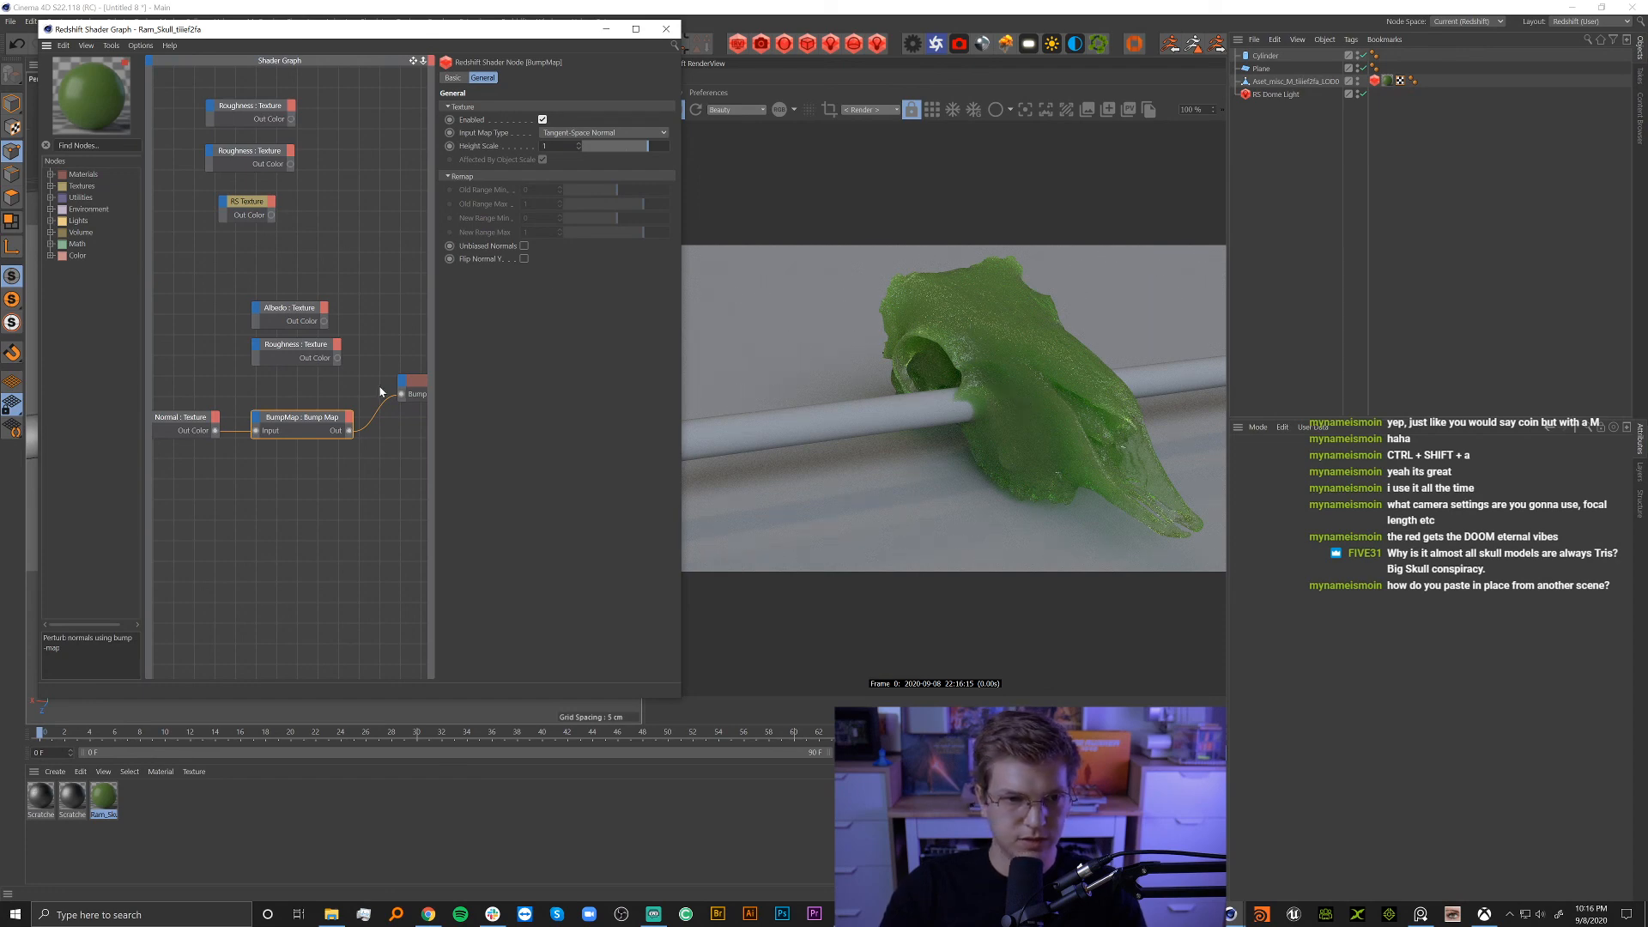
# Set the RS Material's reflection roughness to 0.2.
pyautogui.click(412, 383)
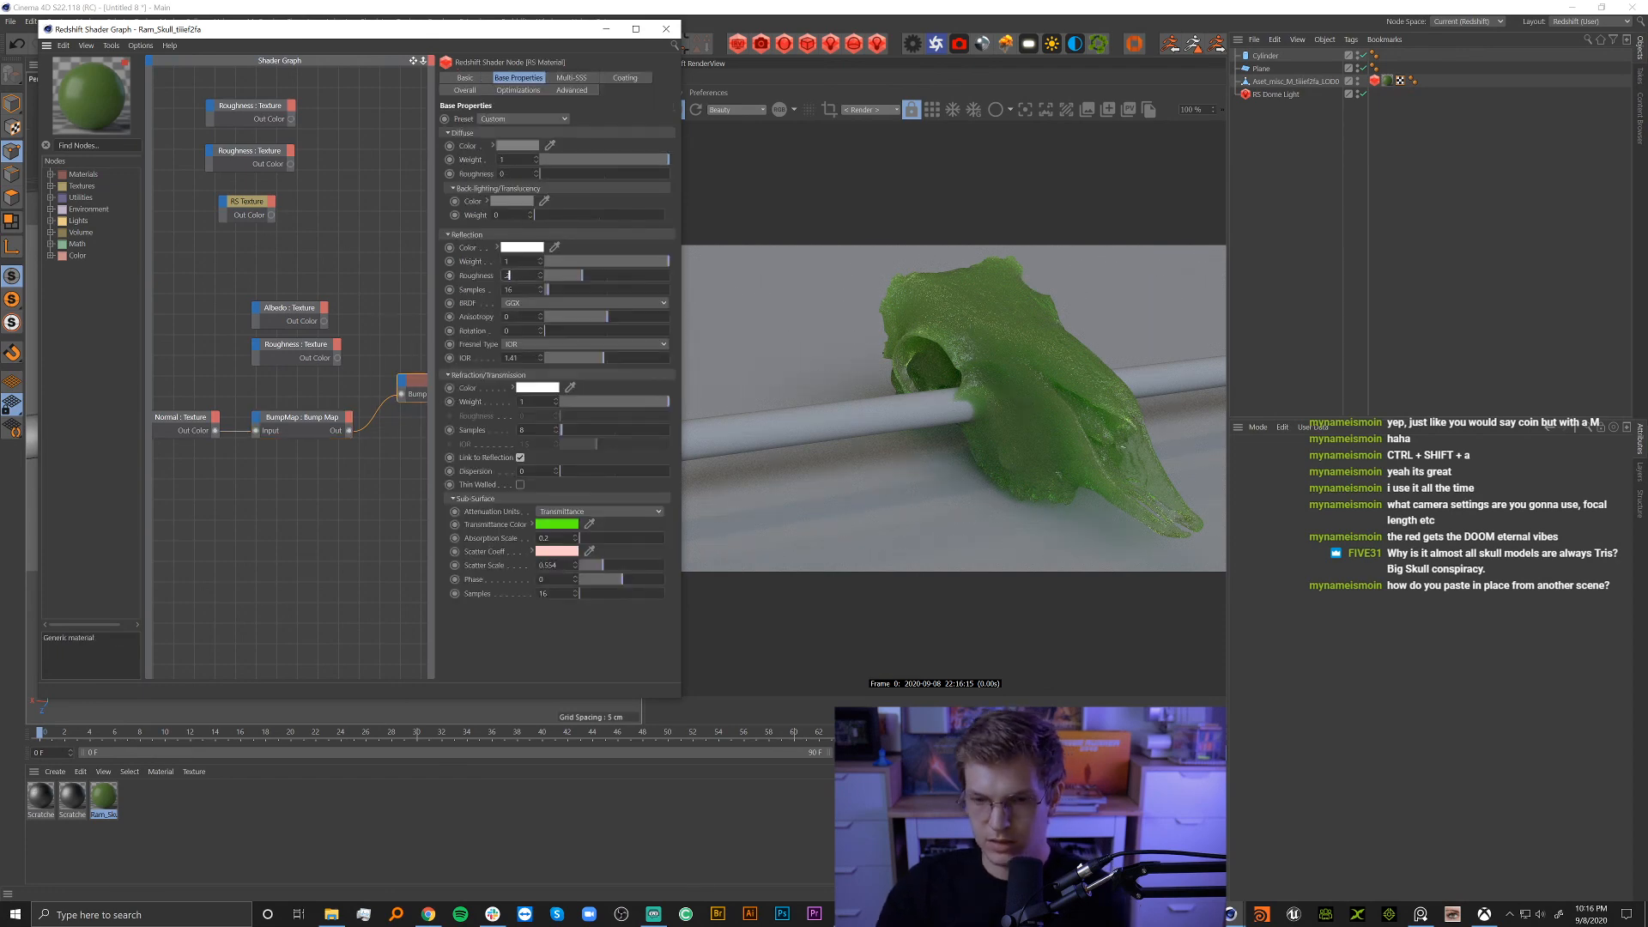
pyautogui.write('0.2')
pyautogui.press('Return')
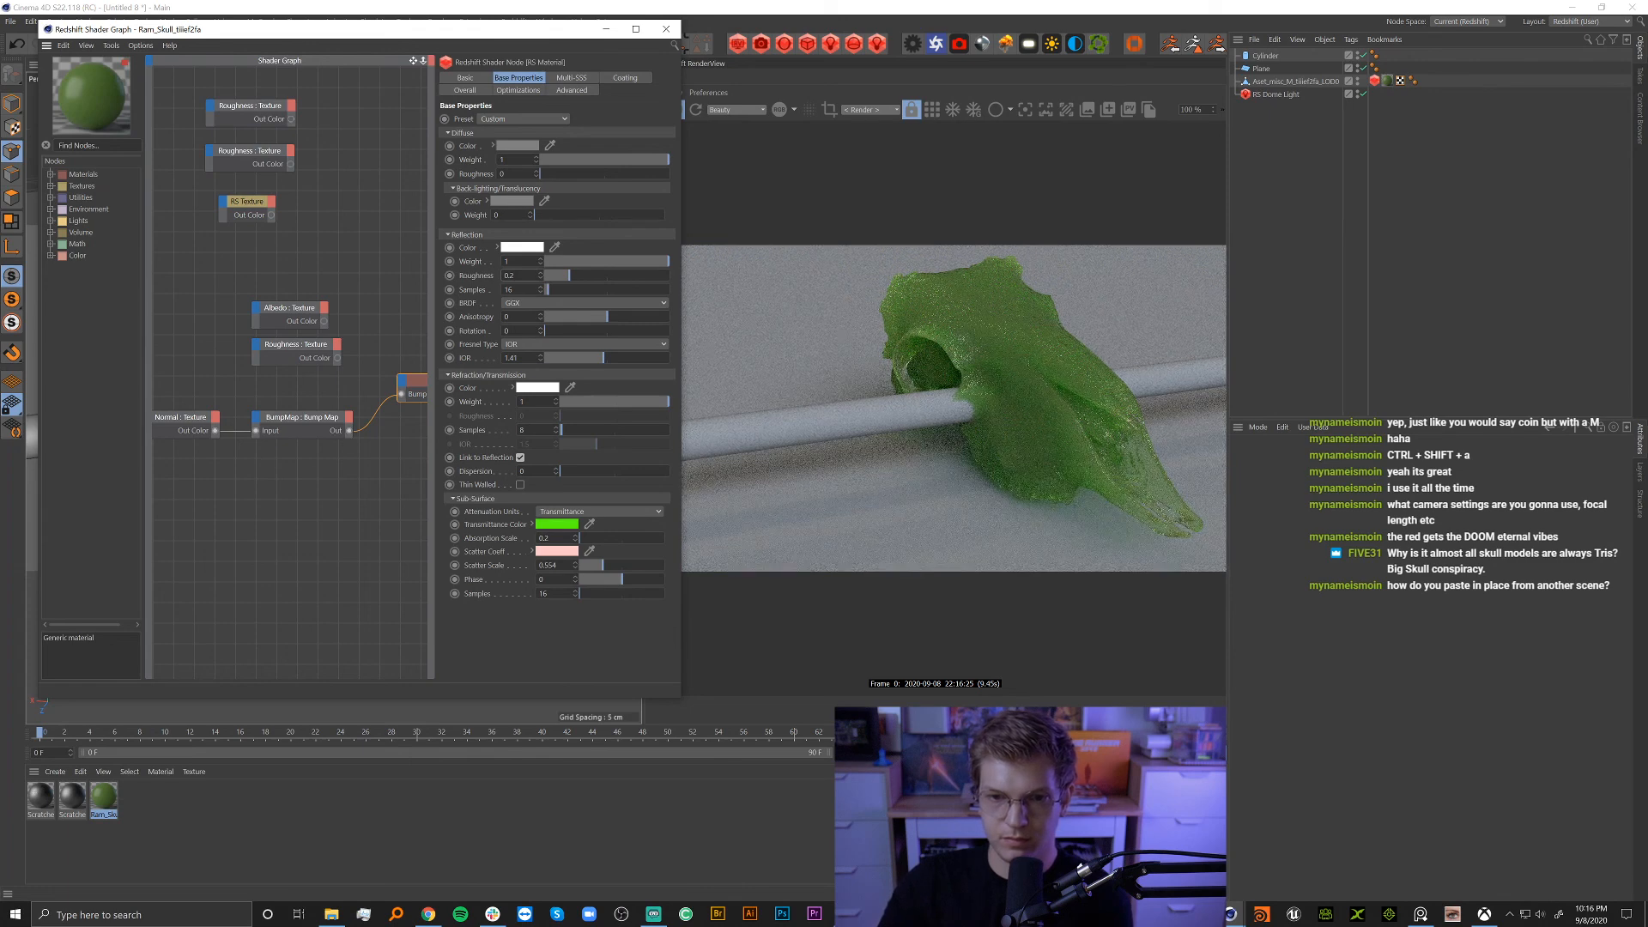
# Add a Ramp node fed by the Roughness texture and connect it to the RS Material's Refl Roughness input.
pyautogui.moveTo(285, 384); pyautogui.dragTo(206, 360)
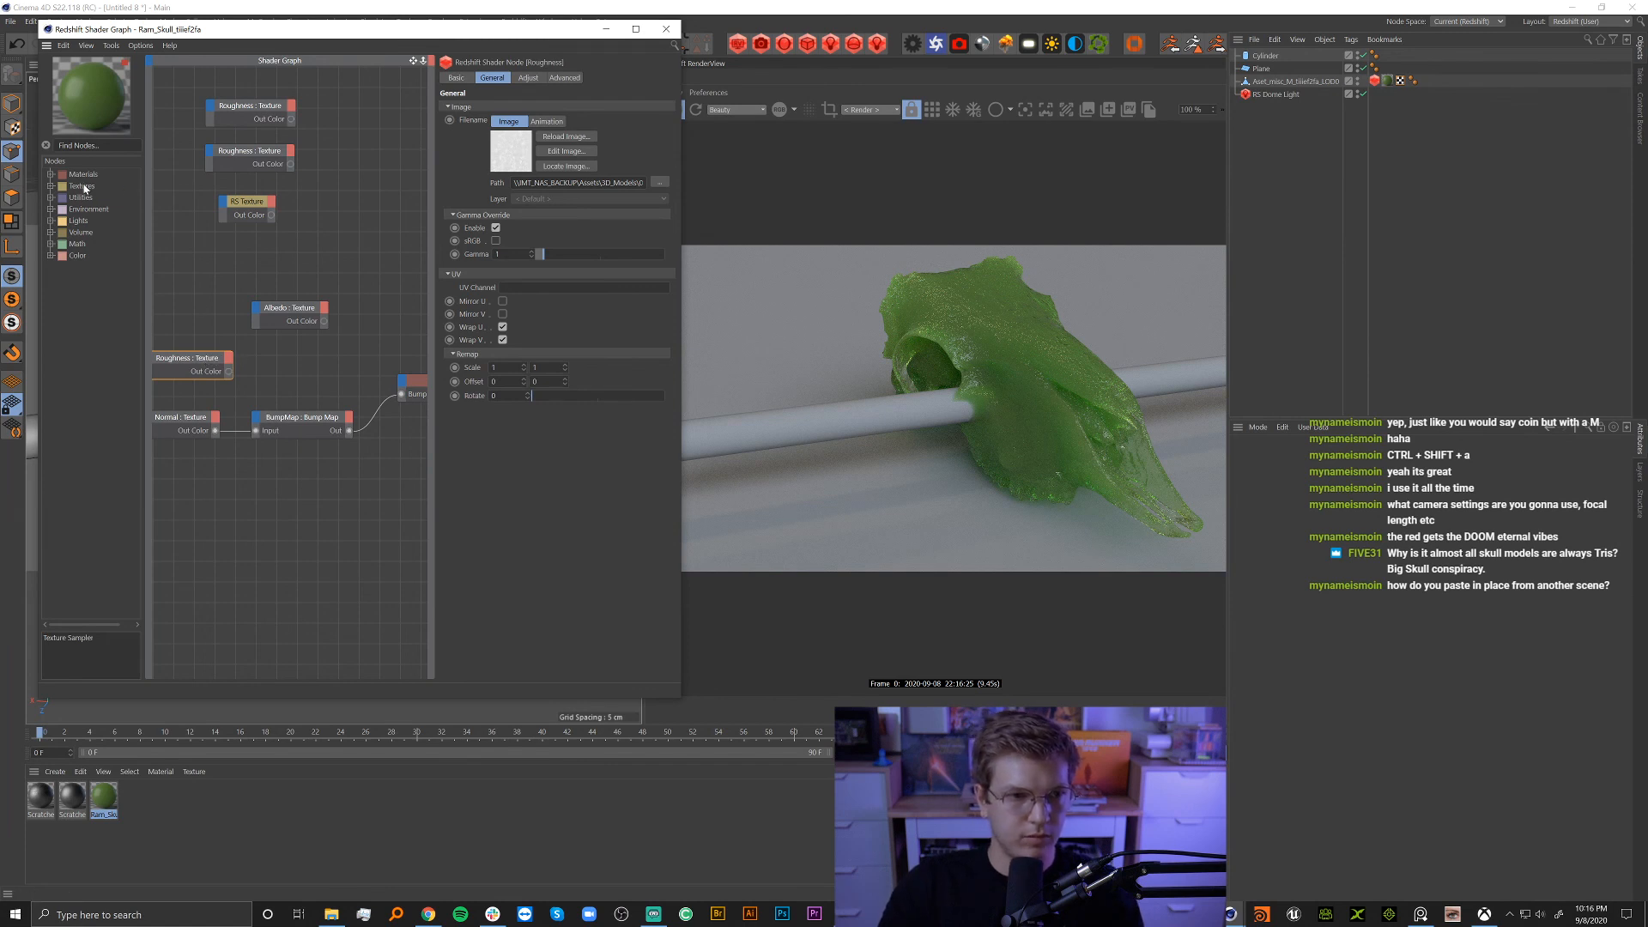
pyautogui.click(90, 145)
pyautogui.write('ramp')
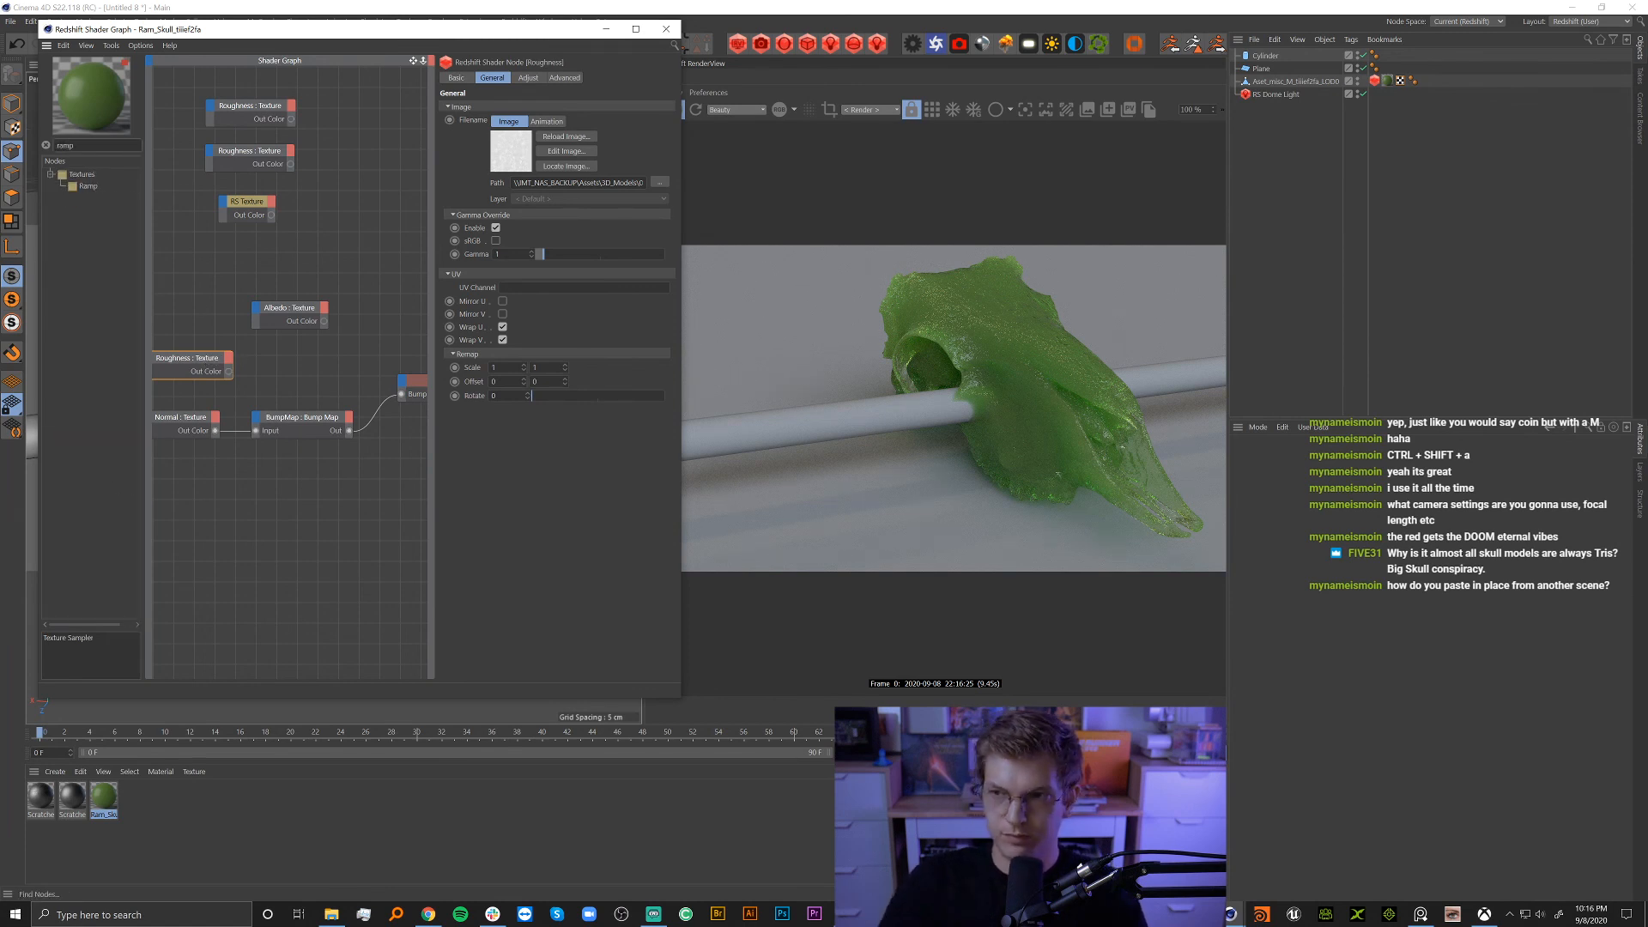
pyautogui.moveTo(88, 187); pyautogui.dragTo(402, 389)
pyautogui.click(343, 368)
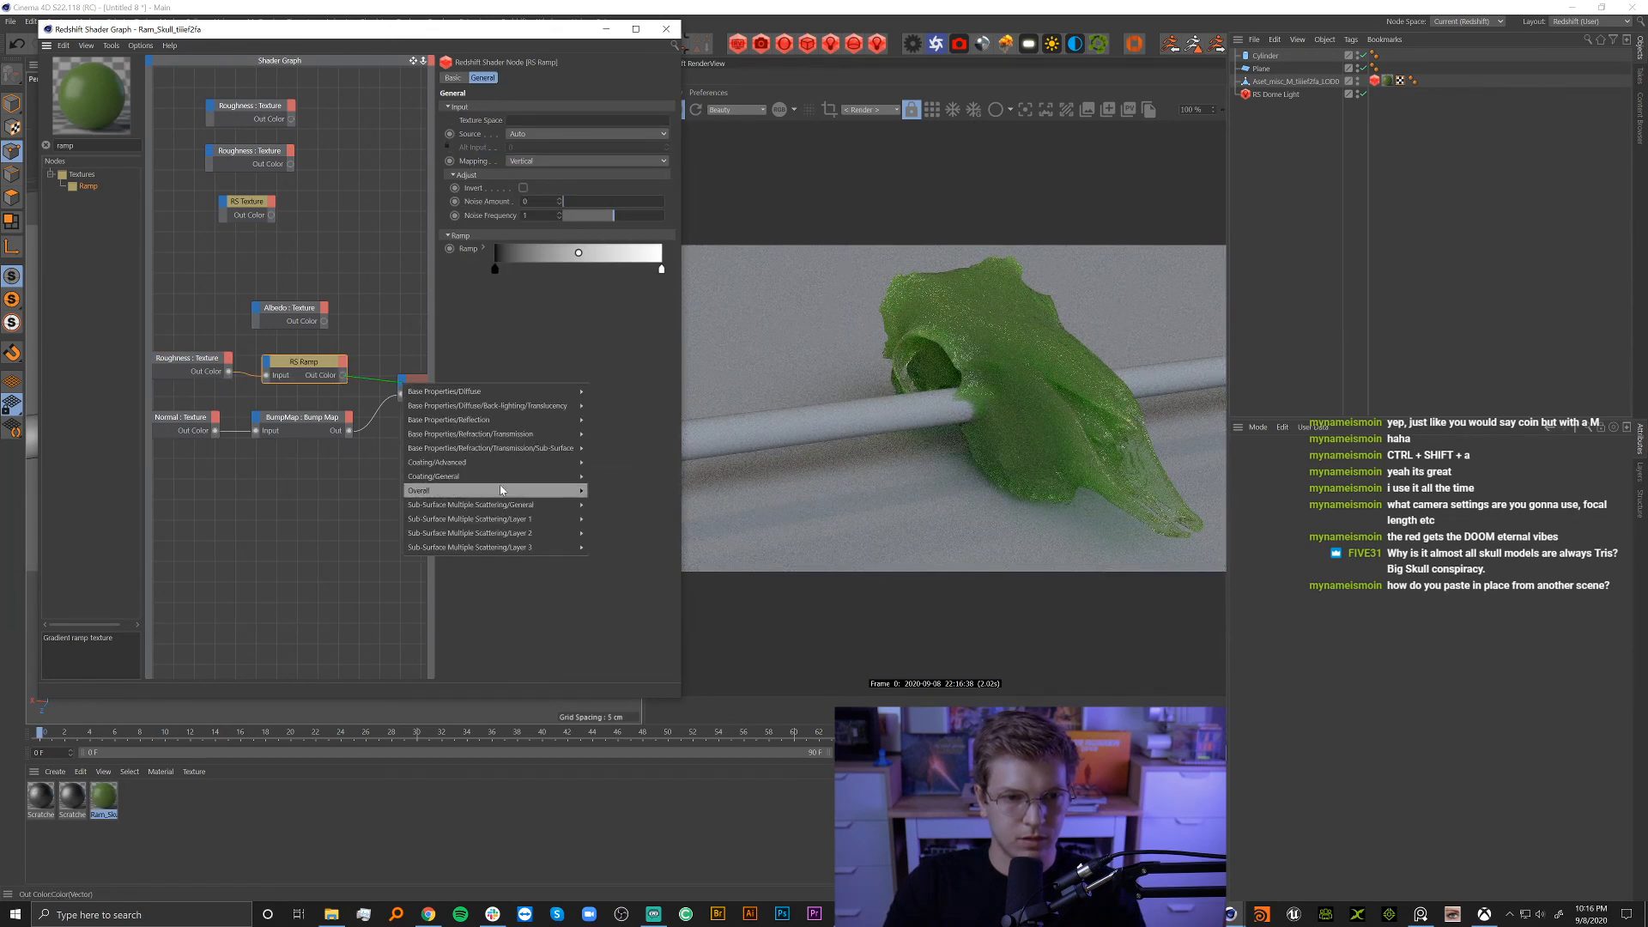
pyautogui.moveTo(577, 422)
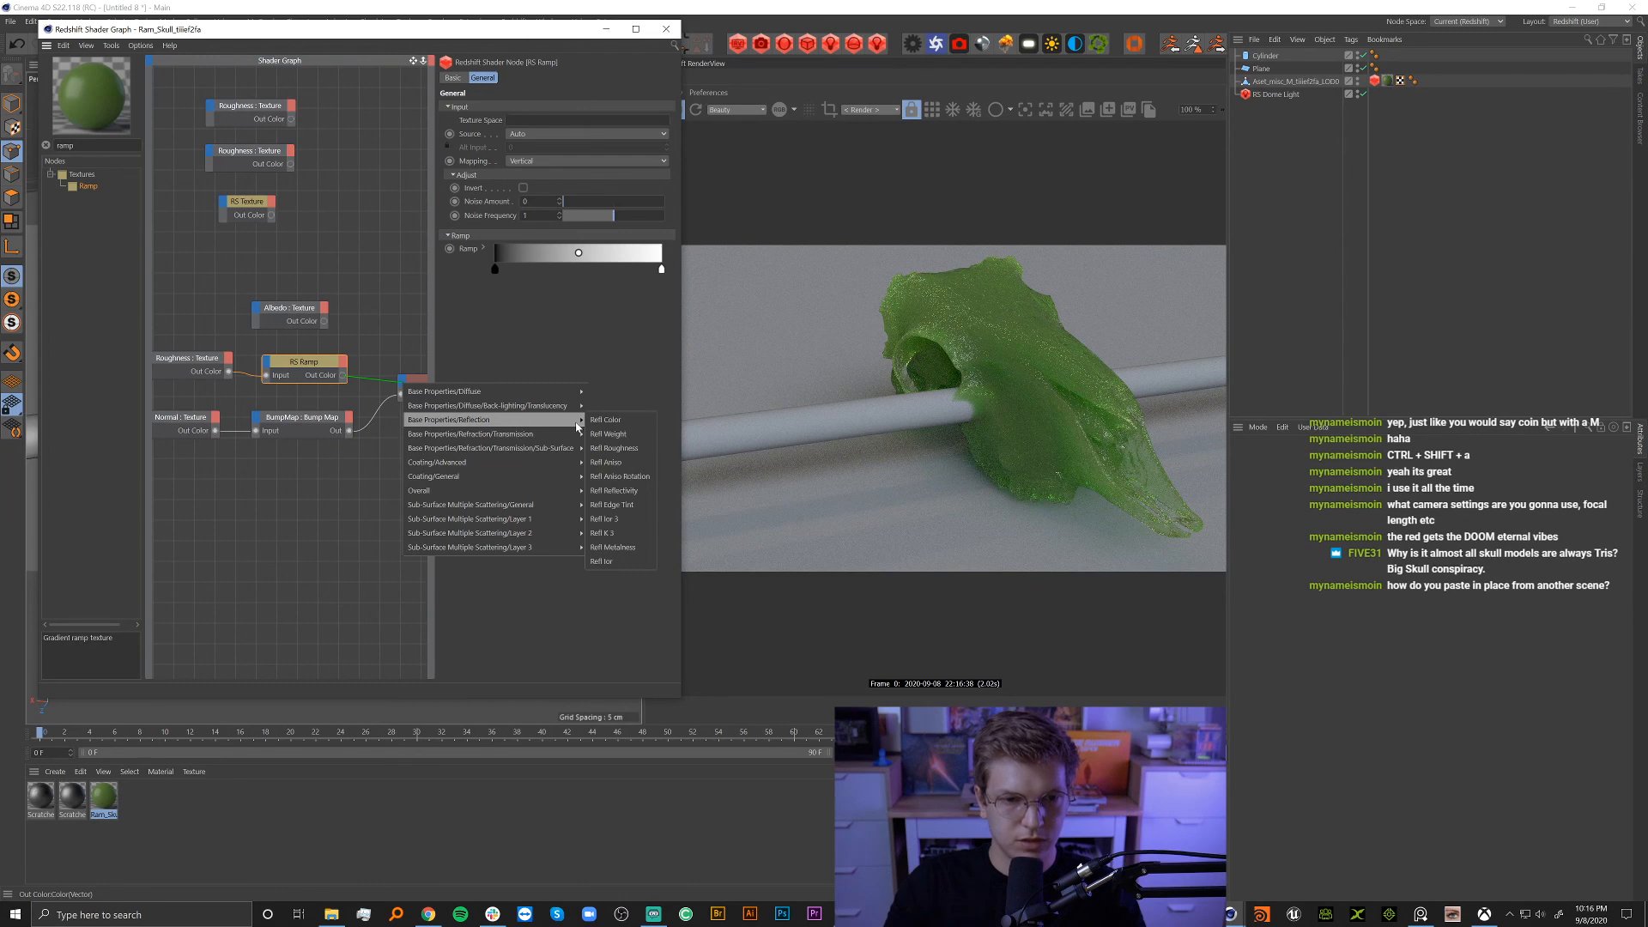
pyautogui.click(632, 450)
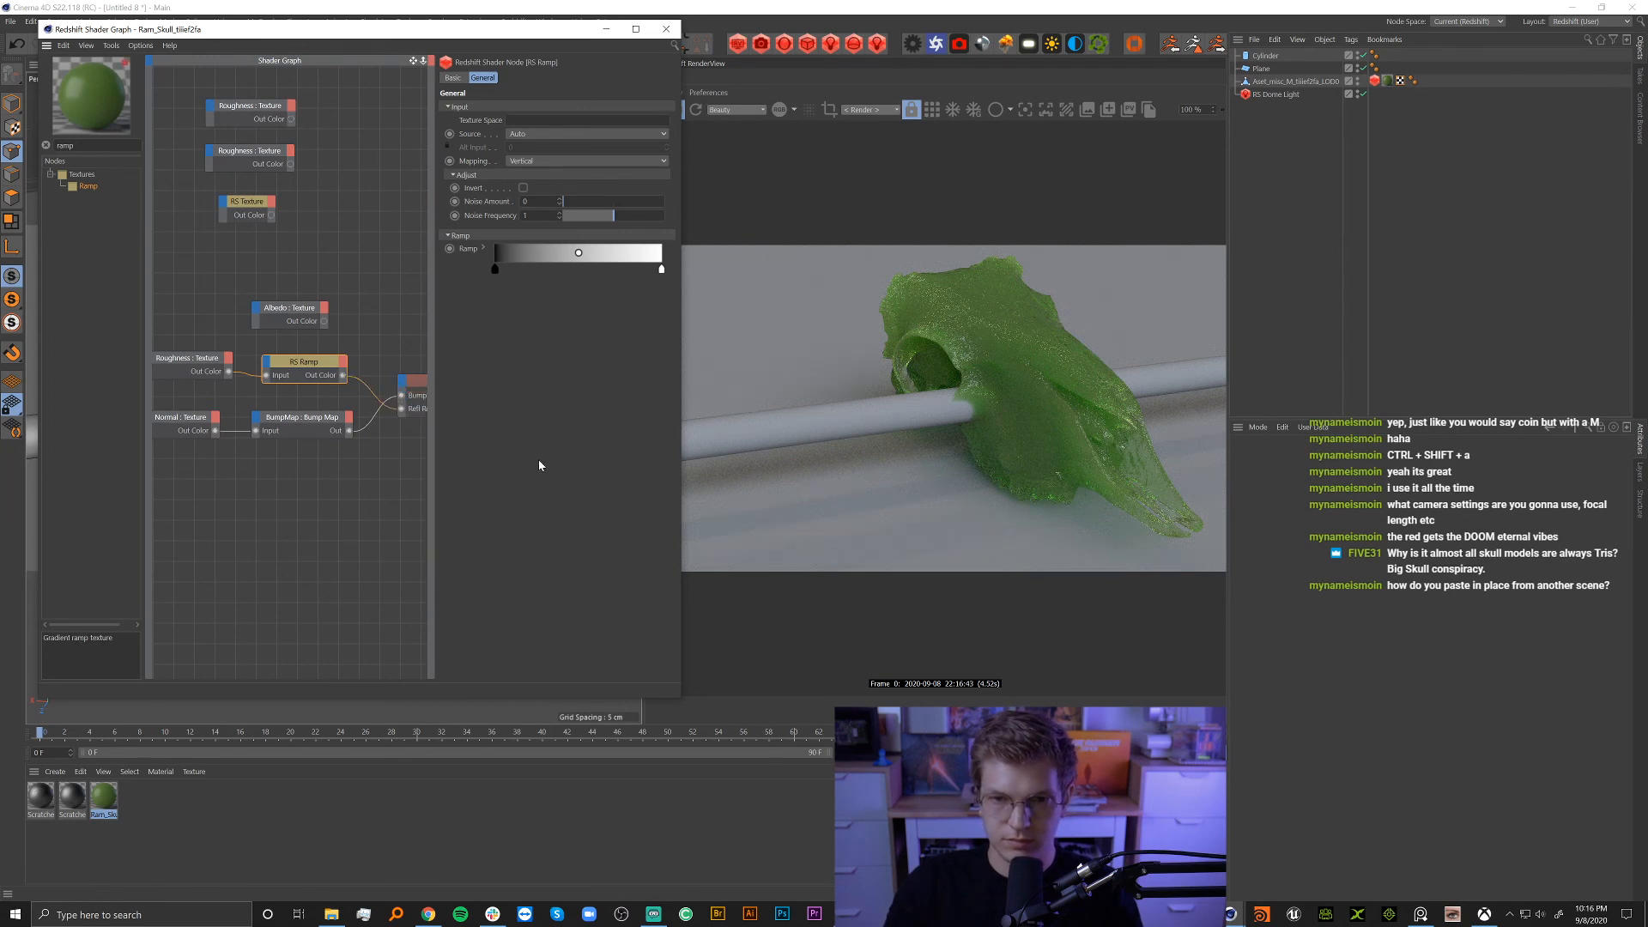
# Connect the ramp directly to the Output node's surface for preview and slide its black knot to about 80%.
pyautogui.keyDown('alt'); pyautogui.moveTo(340, 468); pyautogui.dragTo(213, 487, button='middle'); pyautogui.keyUp('alt')
pyautogui.keyDown('alt'); pyautogui.moveTo(364, 469); pyautogui.dragTo(390, 468, button='middle'); pyautogui.keyUp('alt')
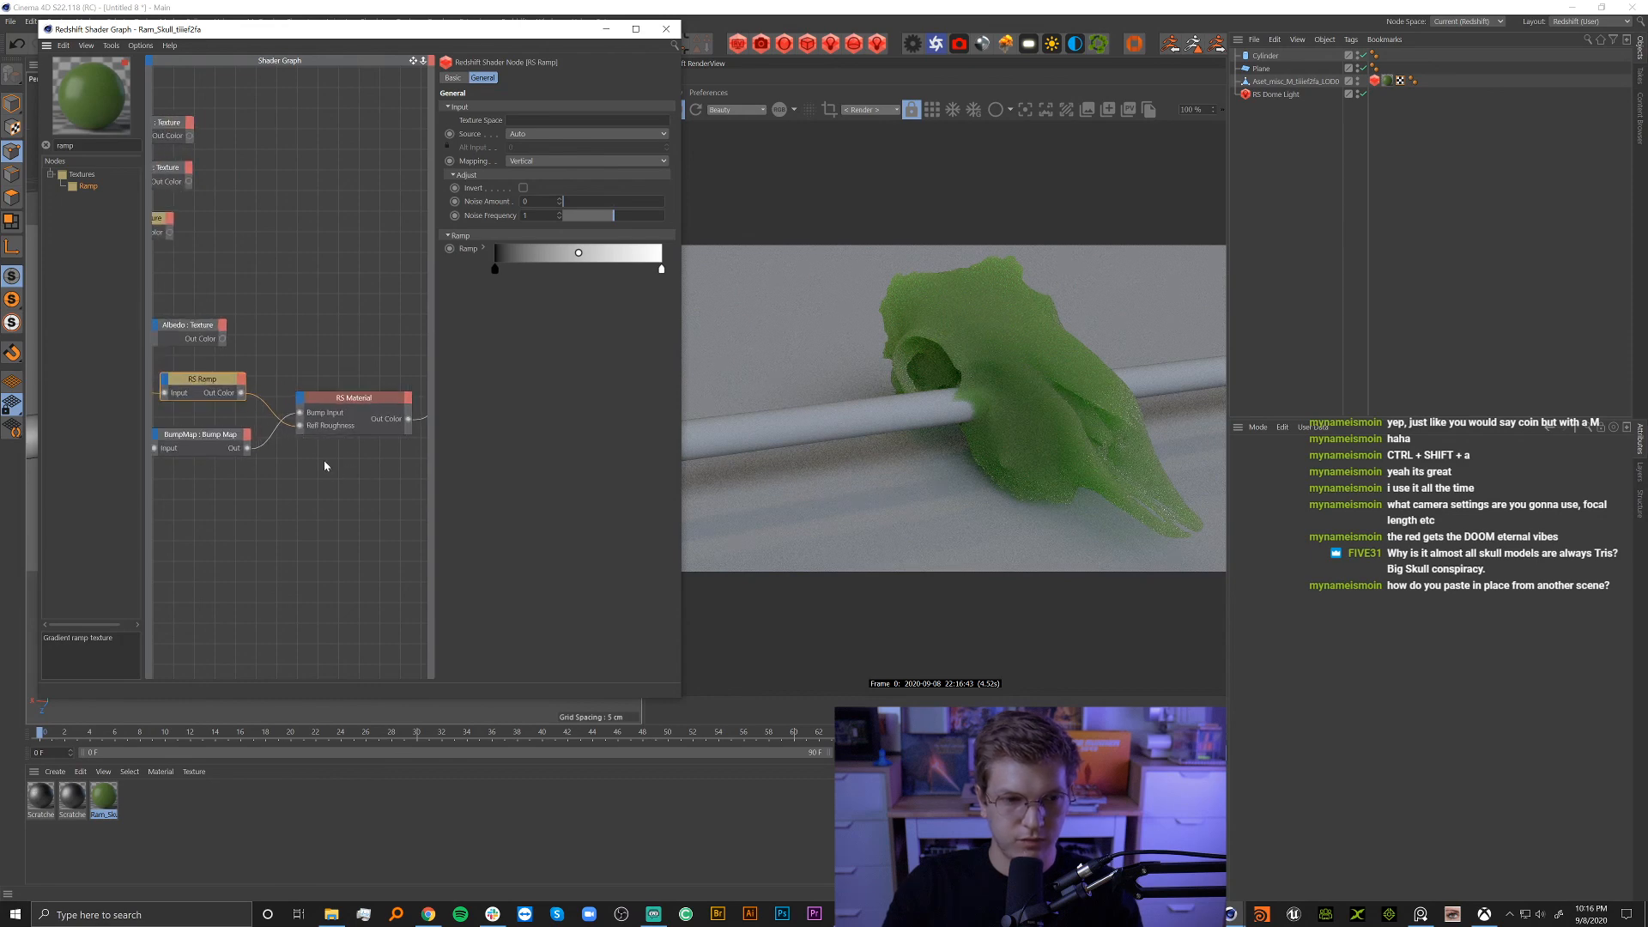
pyautogui.keyDown('alt'); pyautogui.moveTo(314, 371); pyautogui.dragTo(275, 381, button='middle'); pyautogui.keyUp('alt')
pyautogui.moveTo(203, 406); pyautogui.dragTo(407, 424)
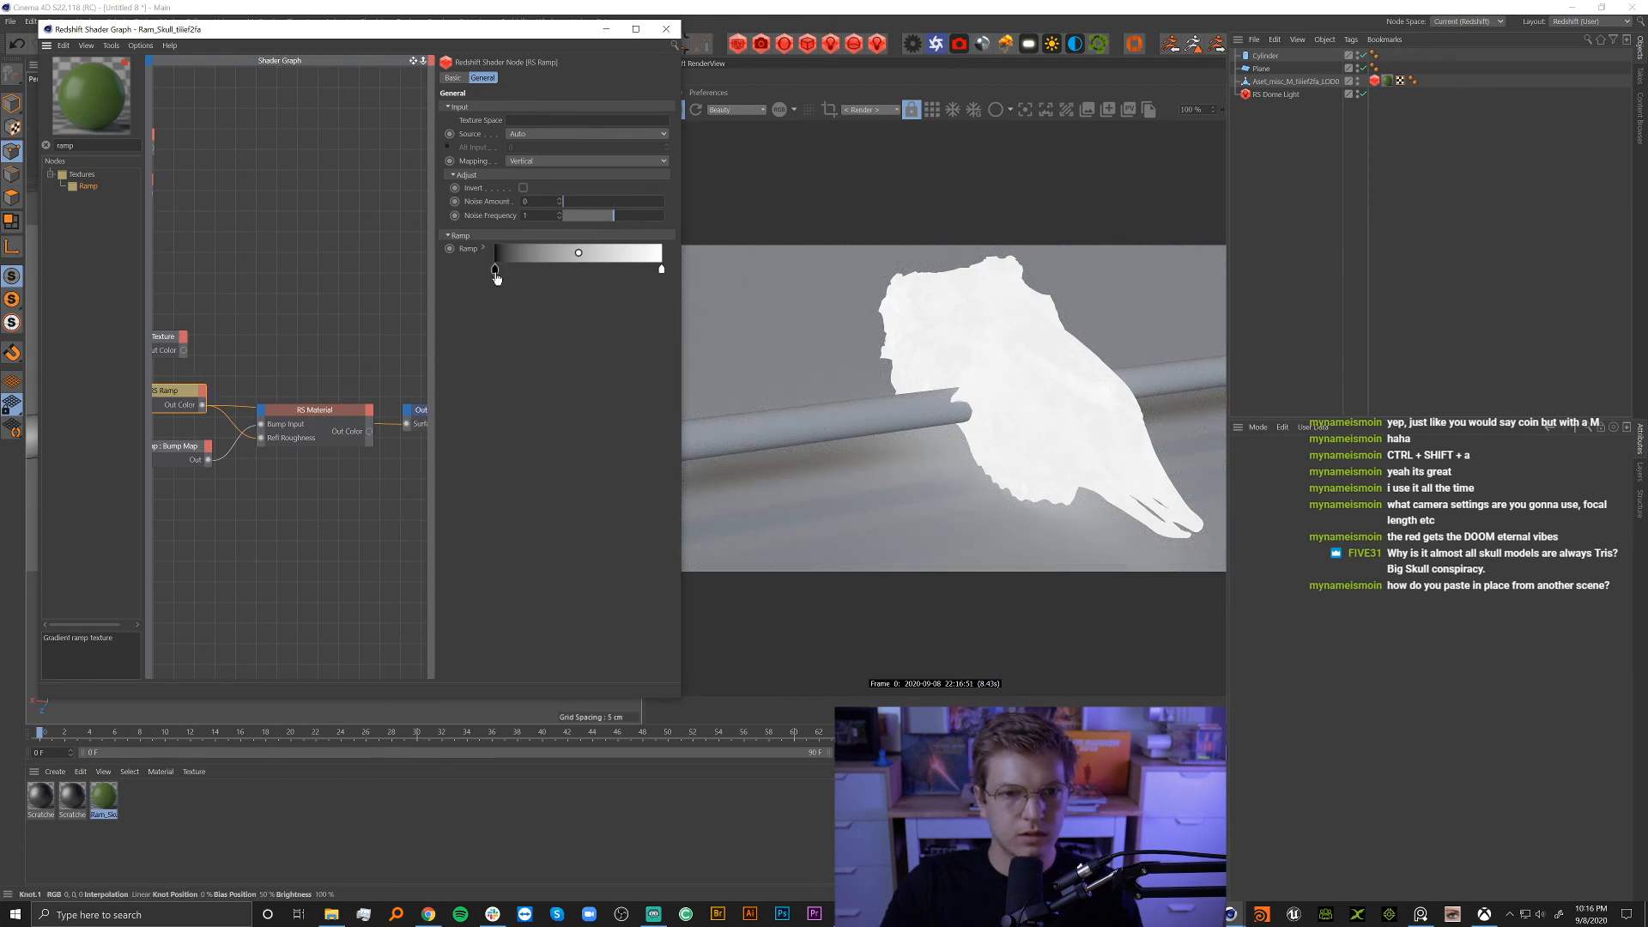
pyautogui.moveTo(495, 270); pyautogui.dragTo(628, 277)
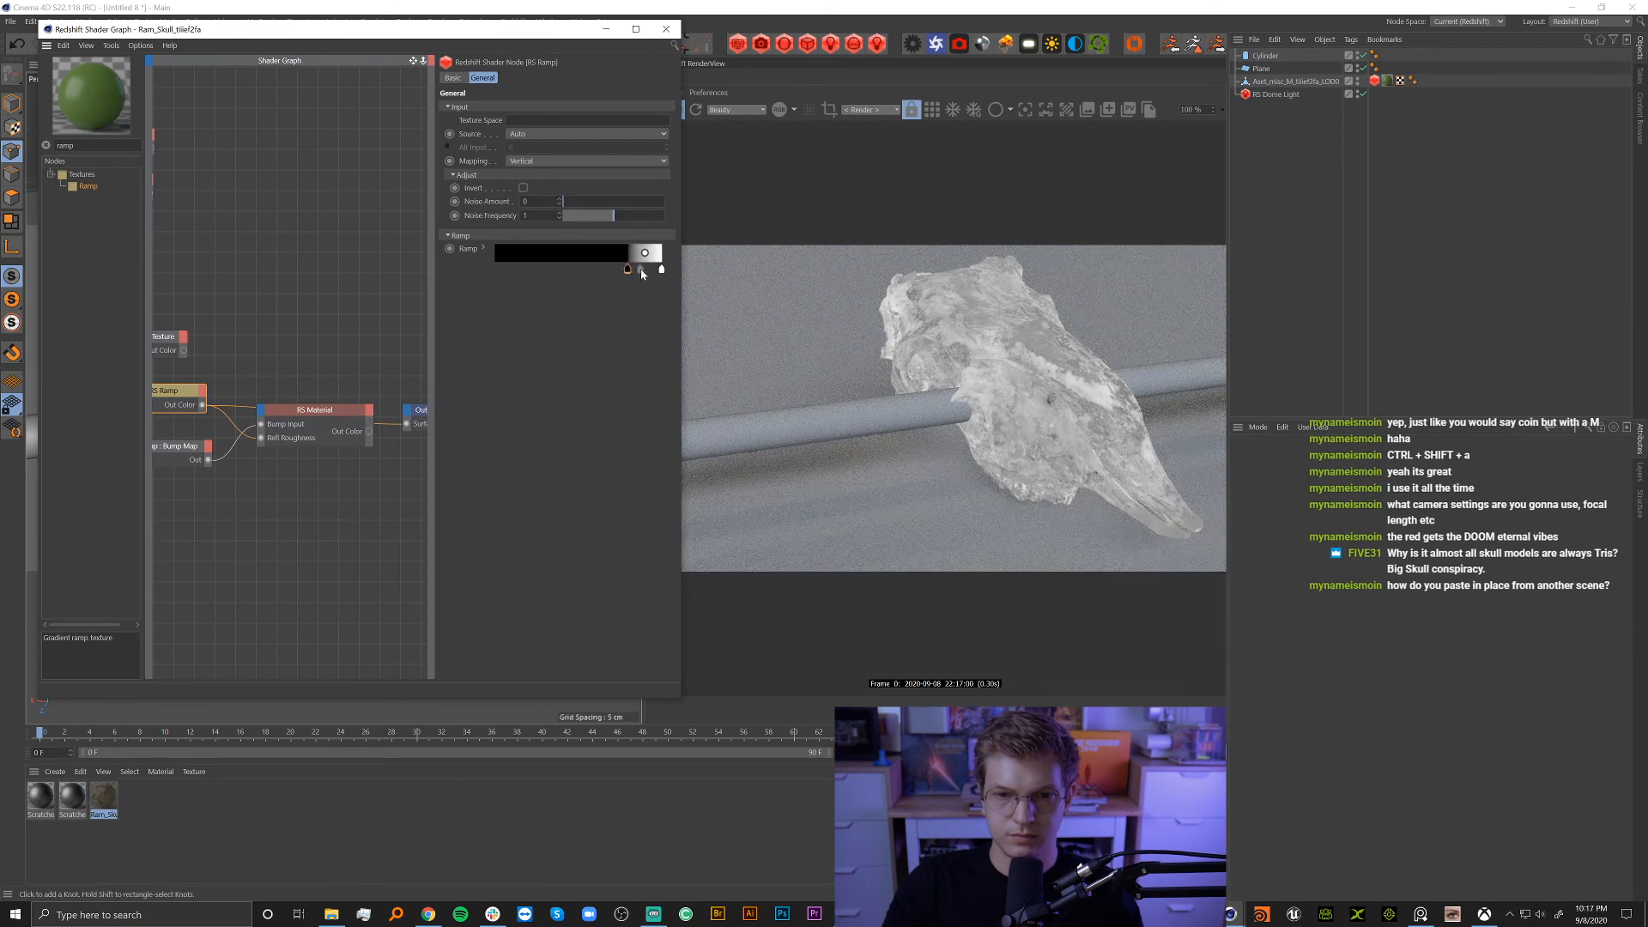
# Lighten the ramp's black knot to 35% value and reconnect the RS Material to the output surface.
pyautogui.doubleClick(628, 272)
pyautogui.click(622, 312)
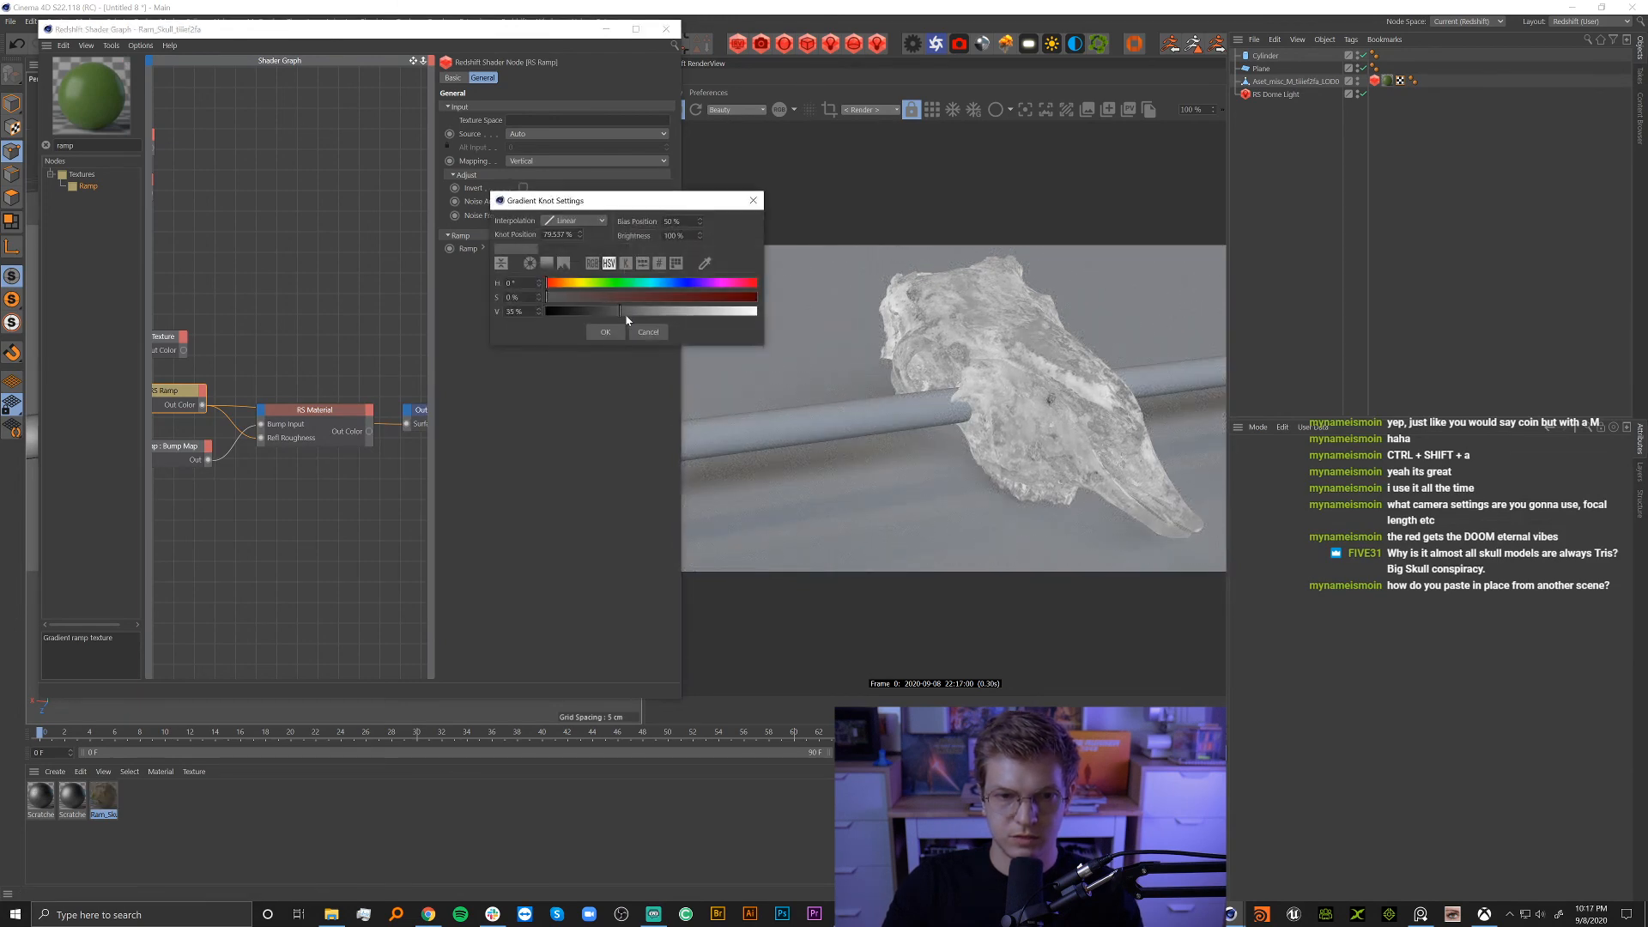
pyautogui.click(610, 334)
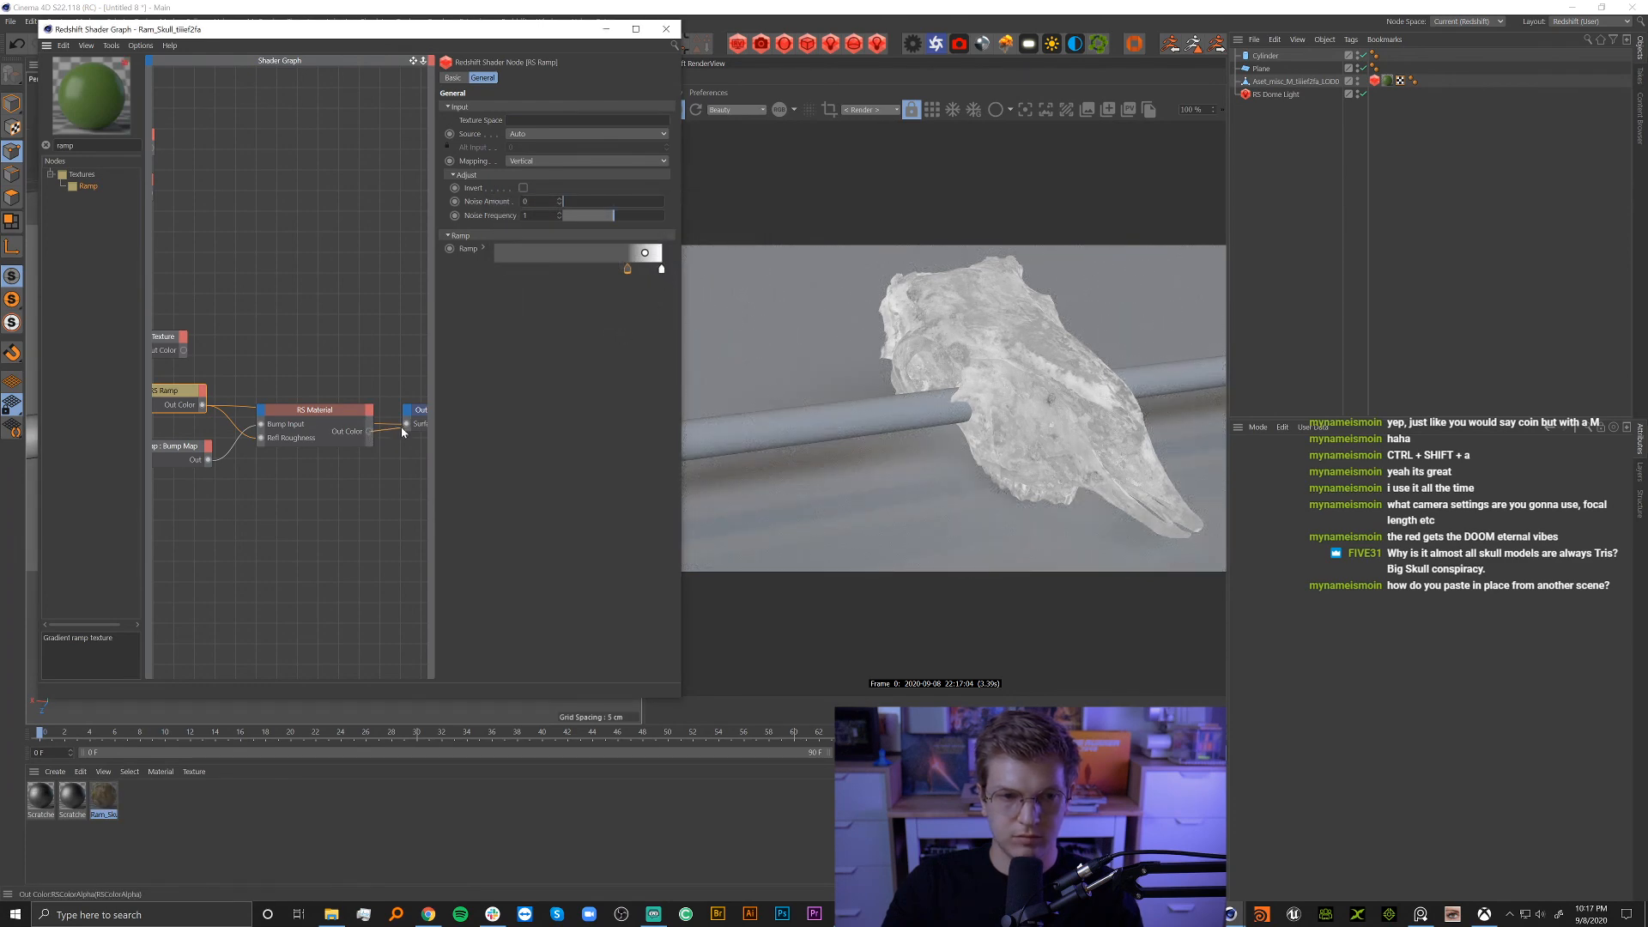
pyautogui.moveTo(402, 432); pyautogui.dragTo(406, 424)
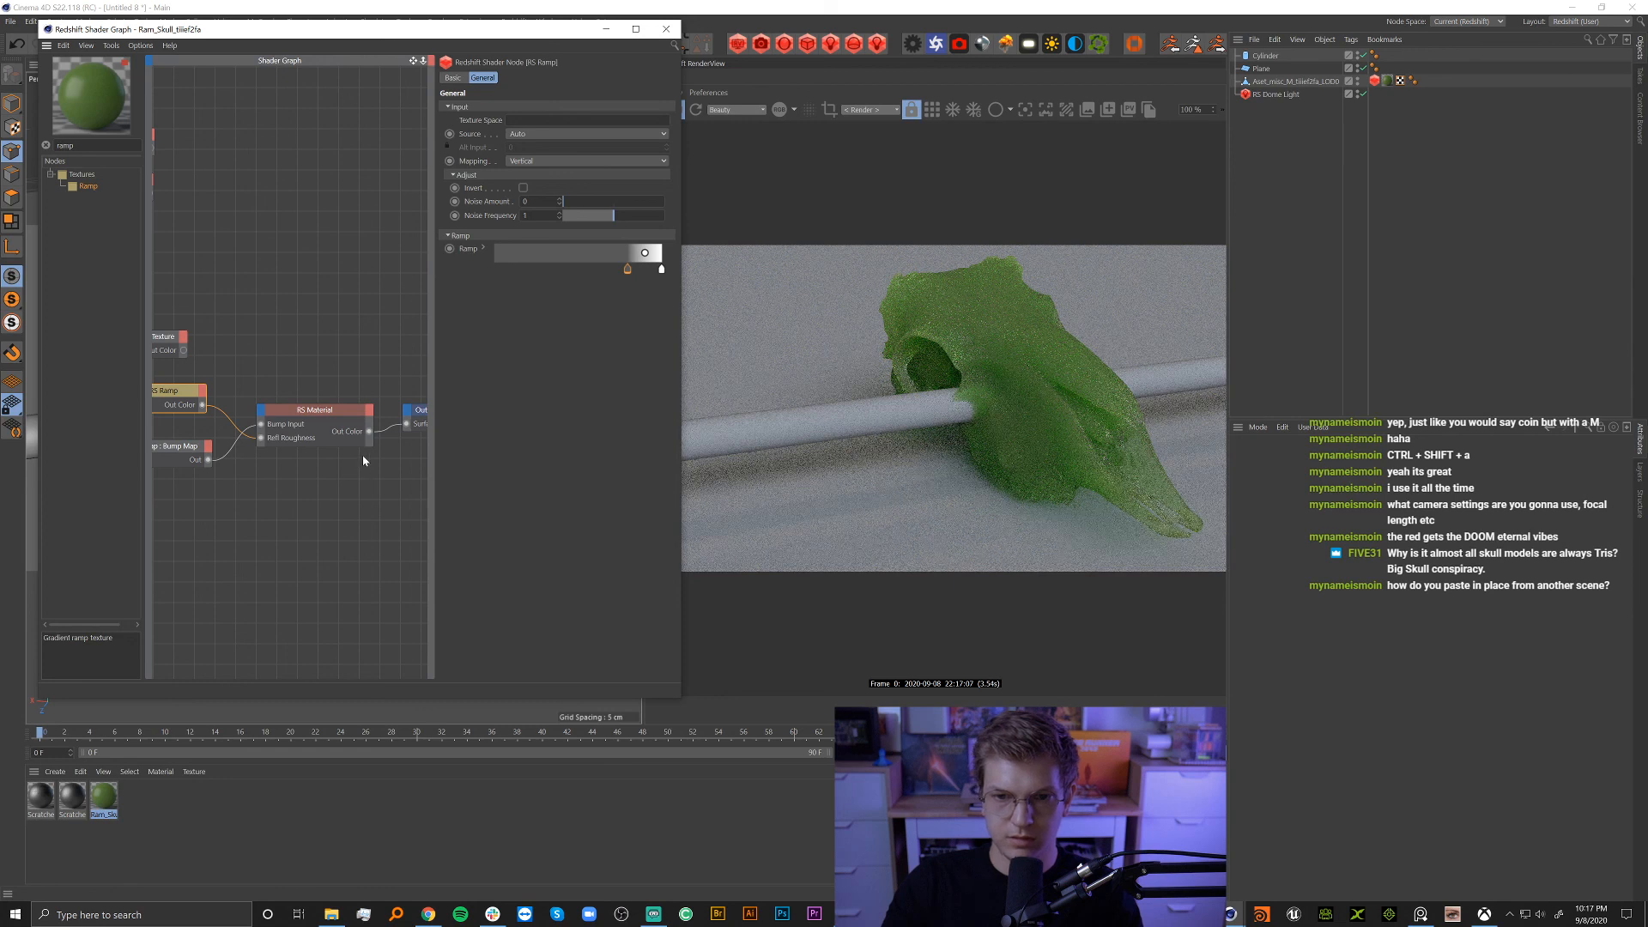
# Darken the ramp's white knot to 76% value and lighten its dark gray knot.
pyautogui.doubleClick(662, 272)
pyautogui.click(742, 311)
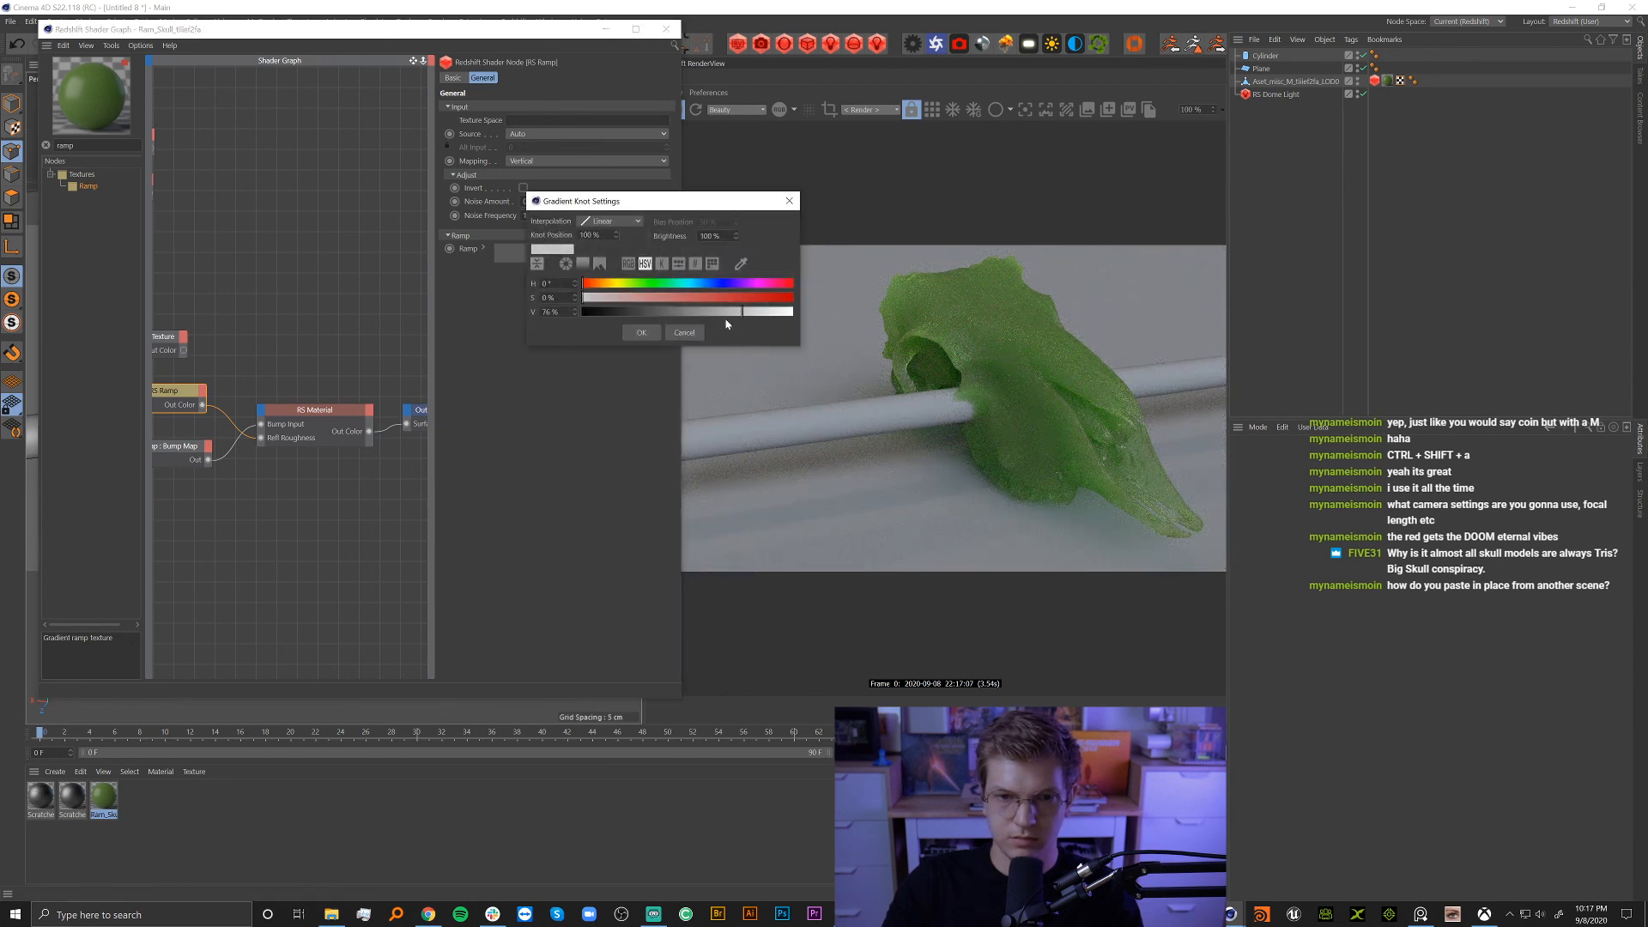
pyautogui.click(654, 333)
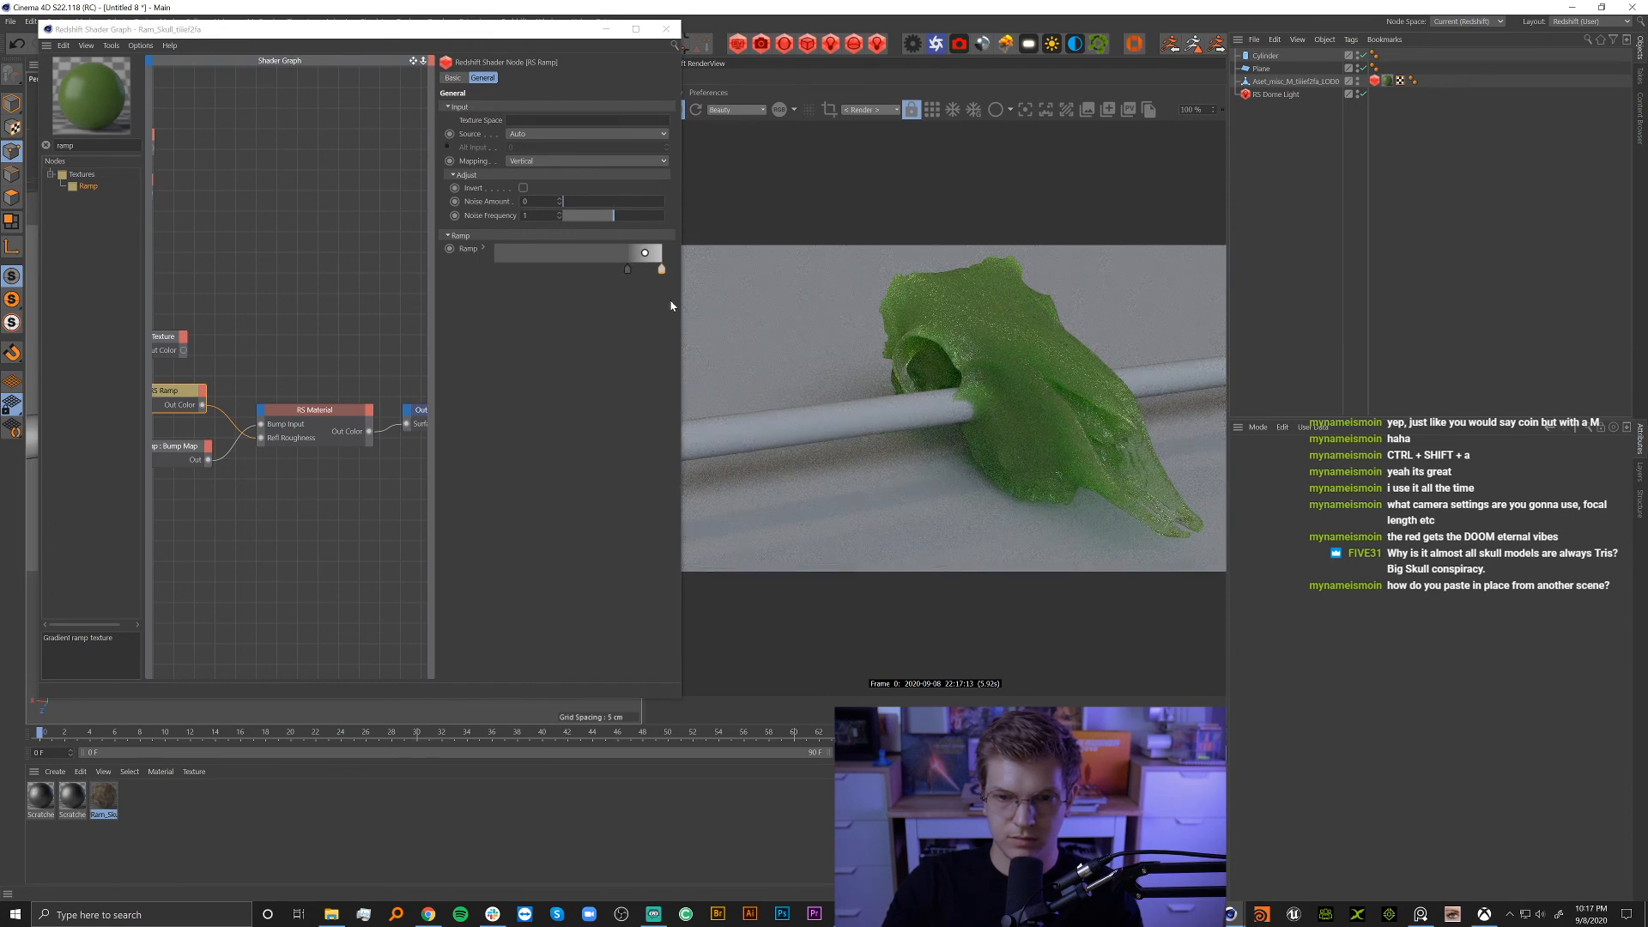
pyautogui.doubleClick(627, 269)
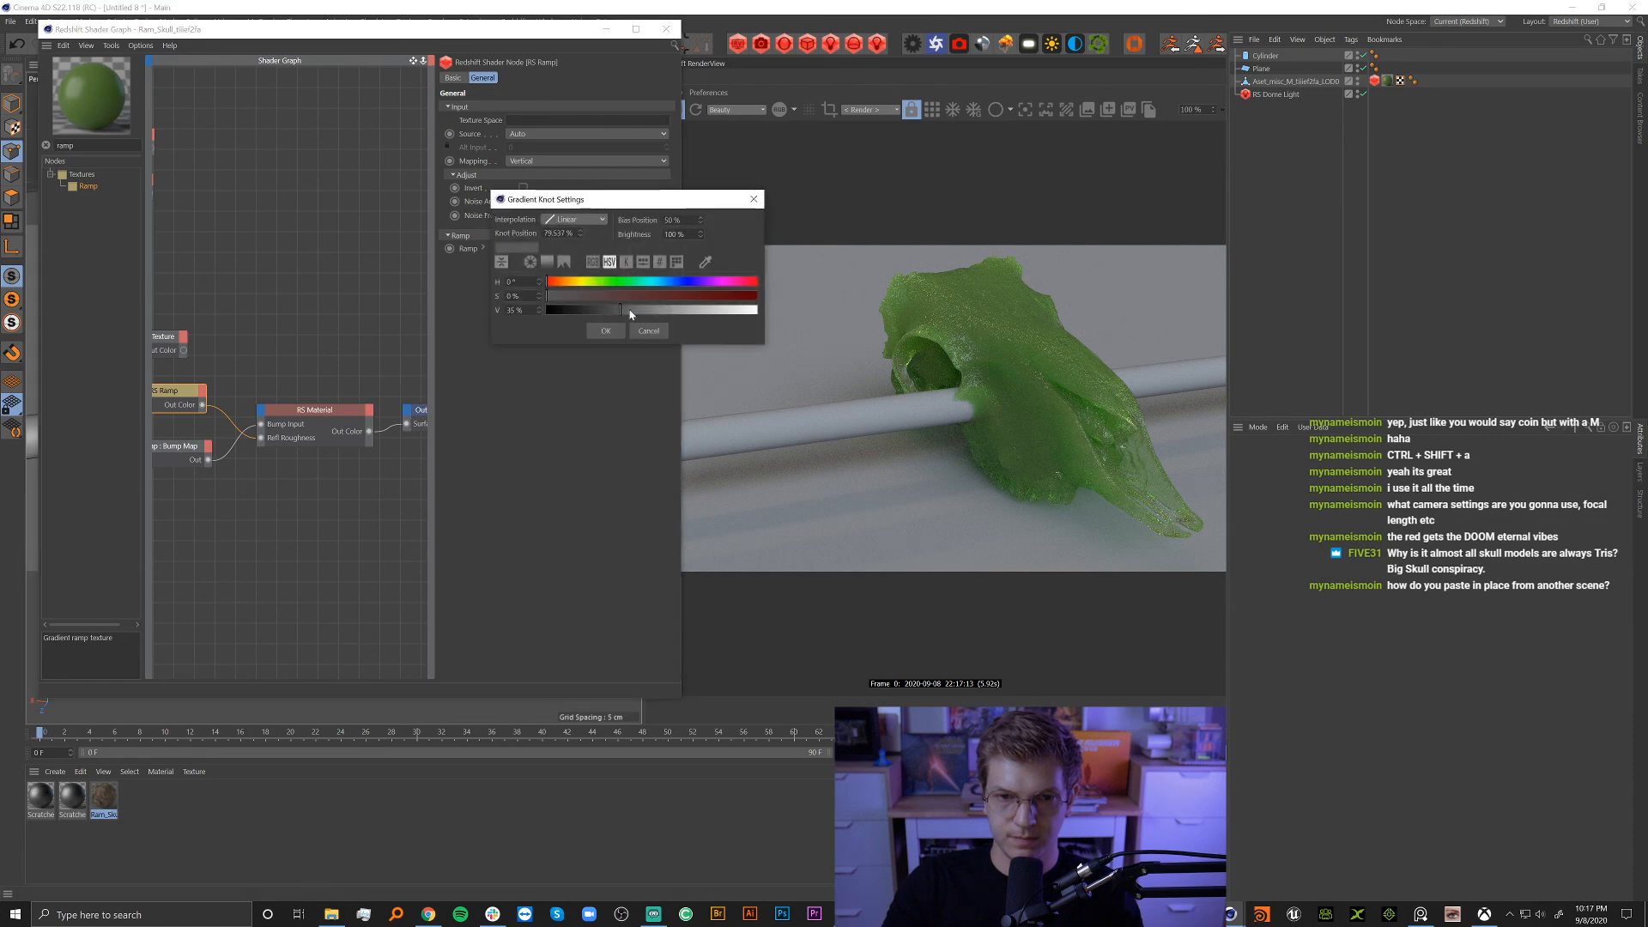
pyautogui.click(614, 334)
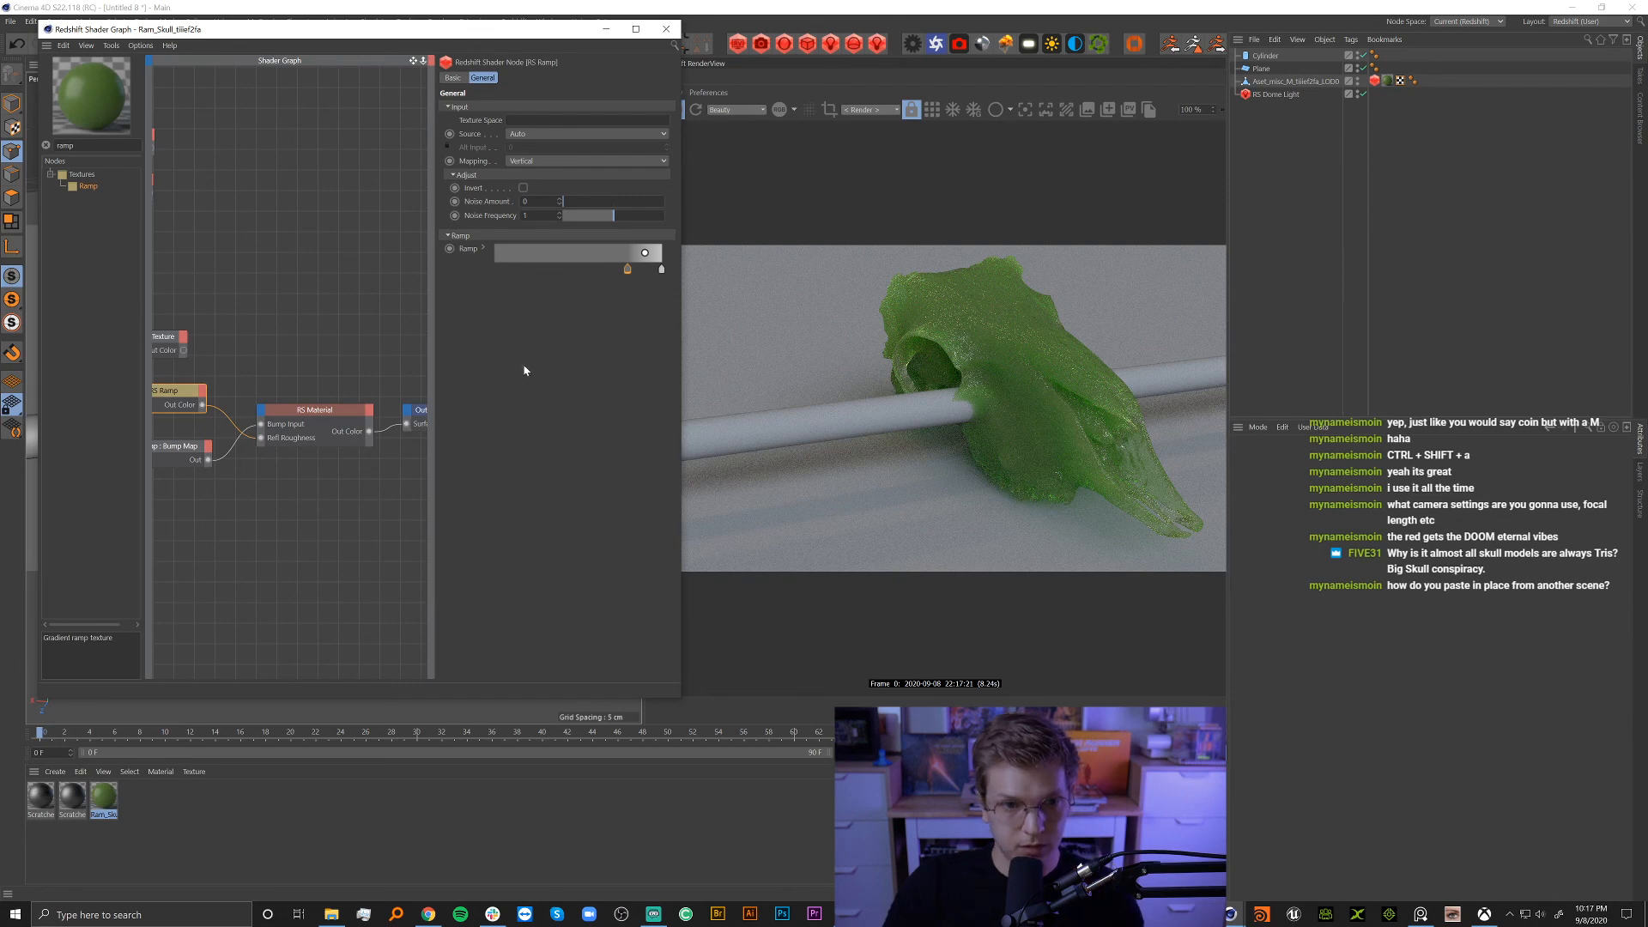
pyautogui.click(301, 342)
pyautogui.moveTo(288, 36)
pyautogui.mouseDown()
pyautogui.moveTo(417, 107)
pyautogui.moveTo(252, 181)
pyautogui.moveTo(255, 155)
pyautogui.moveTo(316, 118)
pyautogui.moveTo(273, 62)
pyautogui.mouseUp()
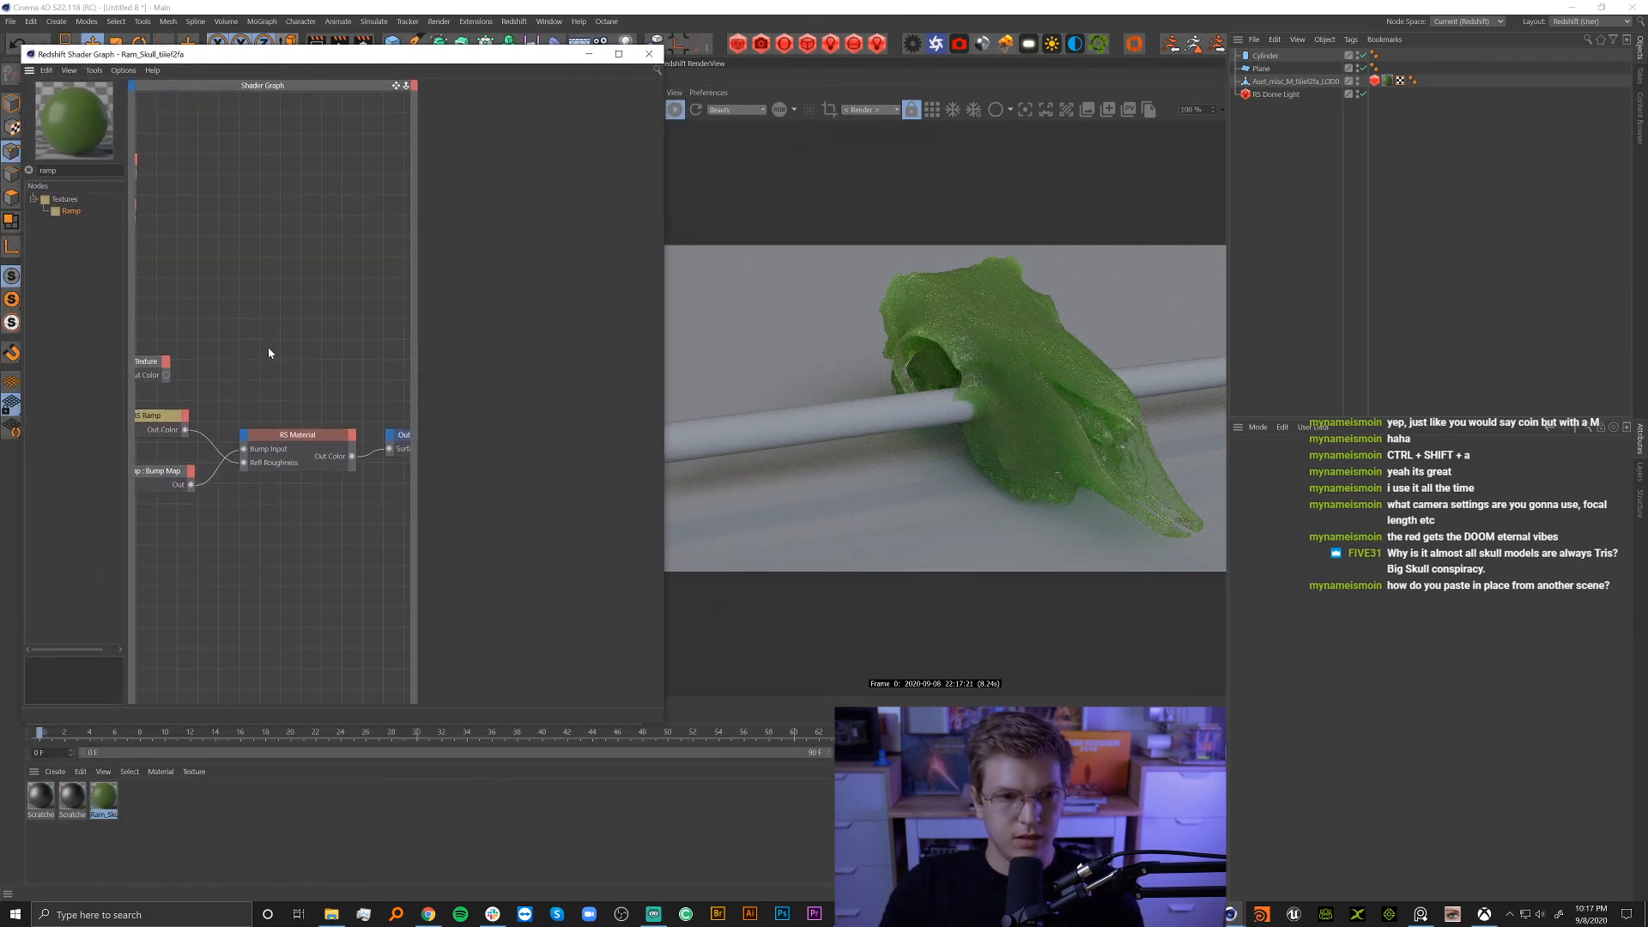
# Move the RS Texture node below the bump map node and connect it directly to the Output node's surface for preview.
pyautogui.scroll(-3, 268, 347)
pyautogui.moveTo(262, 326); pyautogui.dragTo(295, 385, button='middle')
pyautogui.scroll(3, 207, 395)
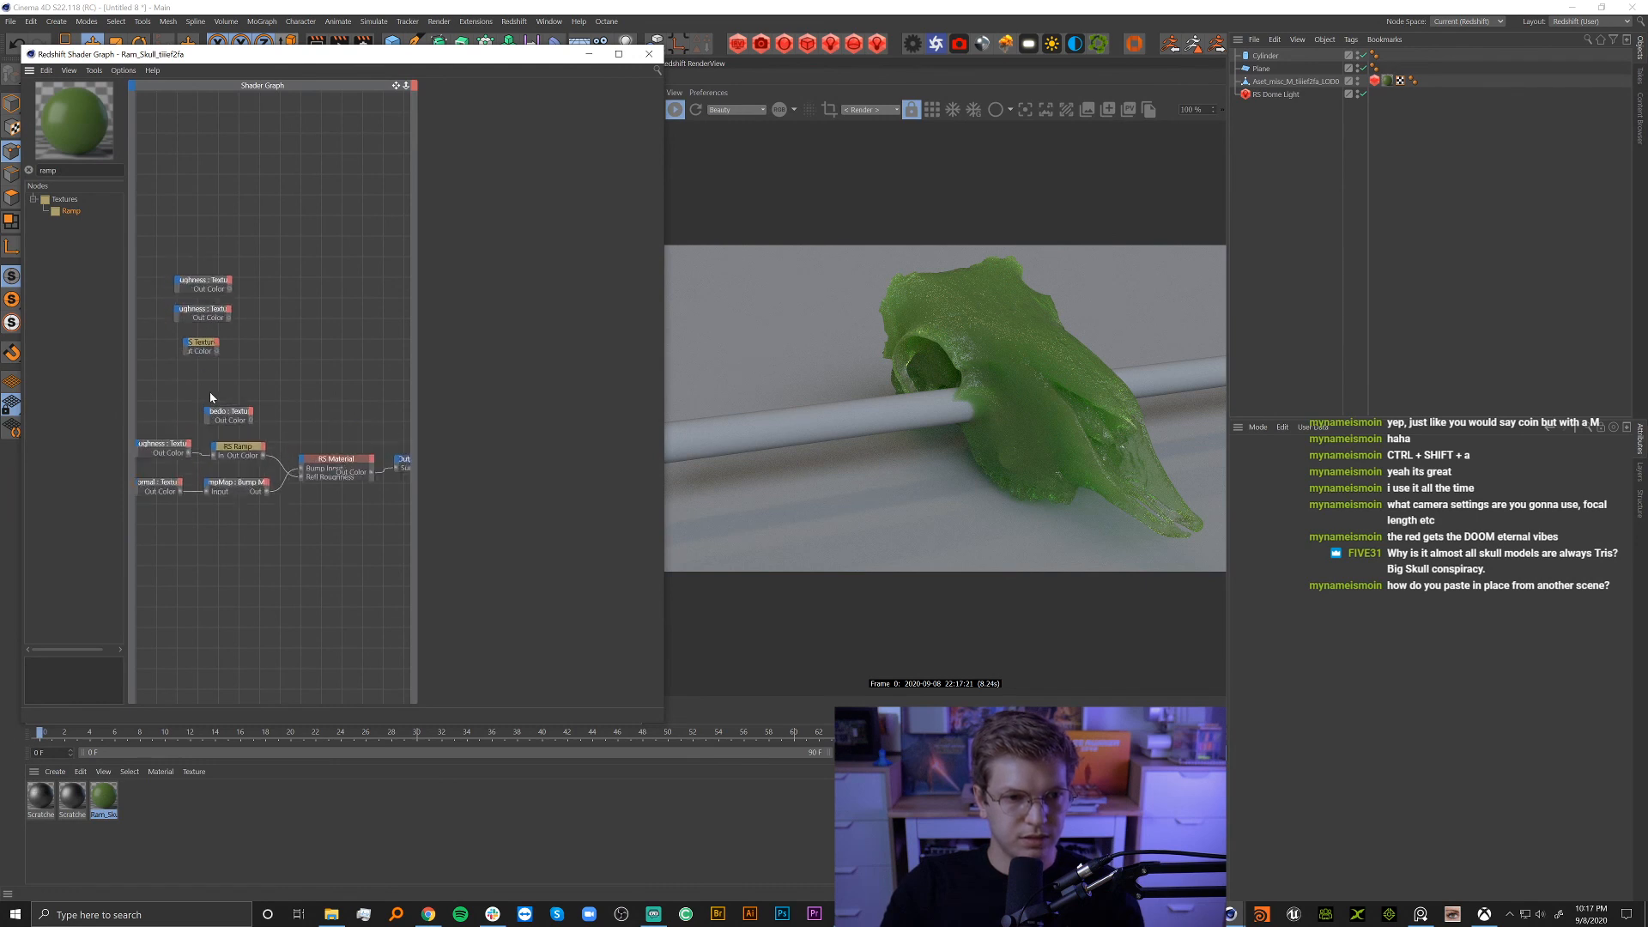
pyautogui.click(205, 342)
pyautogui.moveTo(241, 495); pyautogui.dragTo(249, 563)
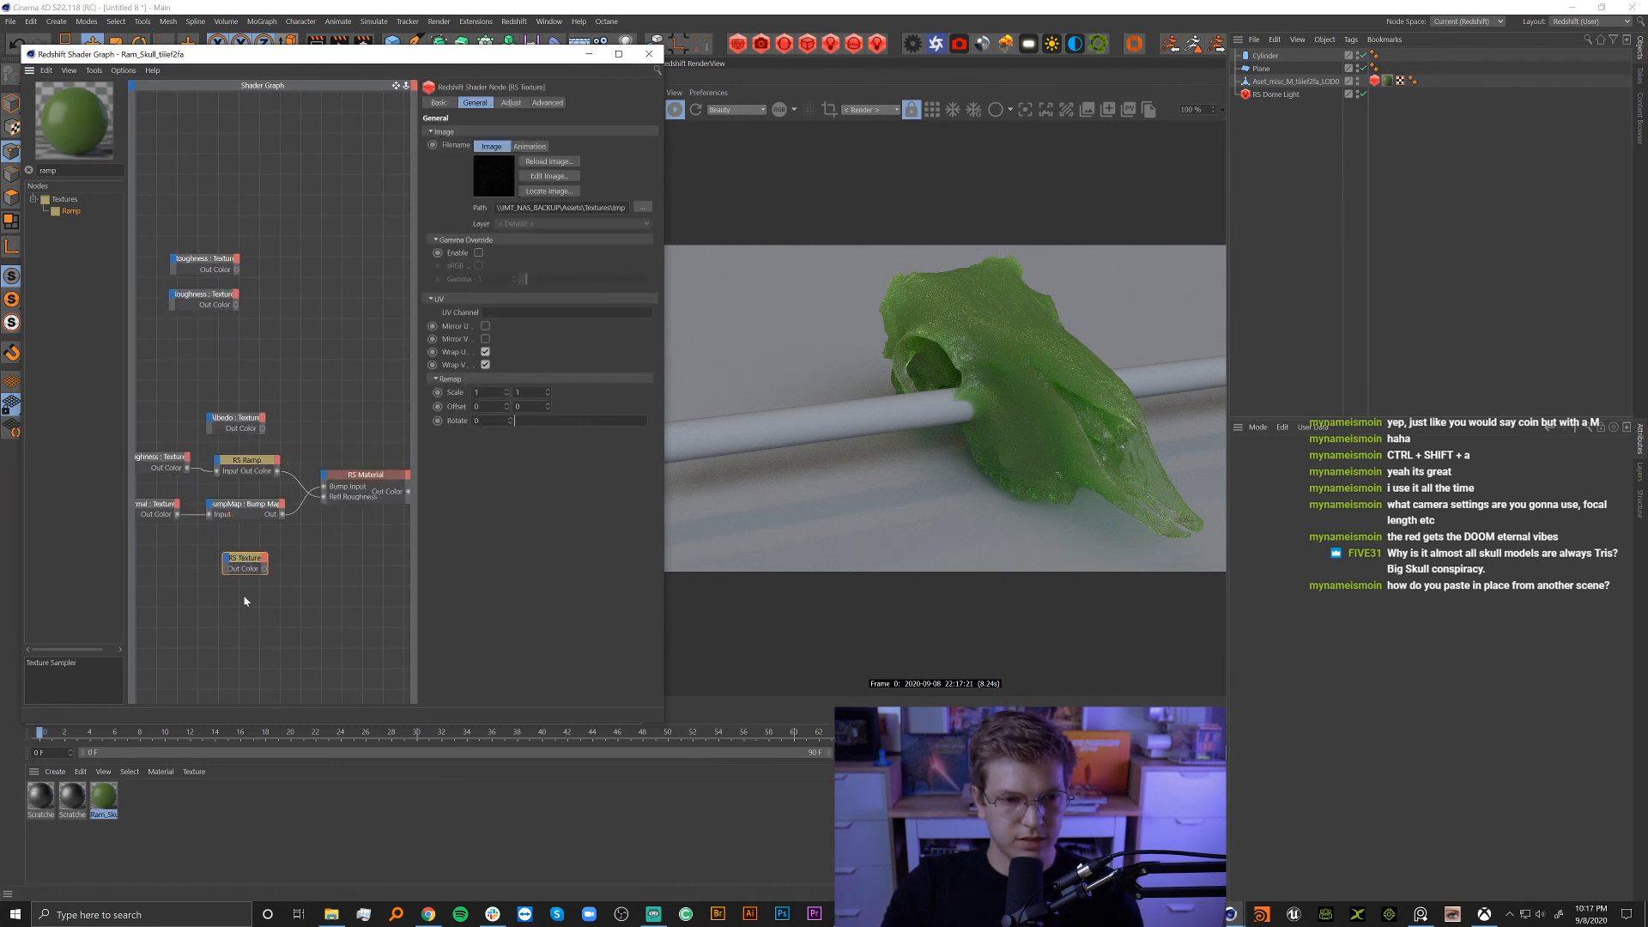
pyautogui.scroll(2, 303, 589)
pyautogui.moveTo(403, 558); pyautogui.dragTo(324, 555, button='middle')
pyautogui.scroll(-1, 325, 555)
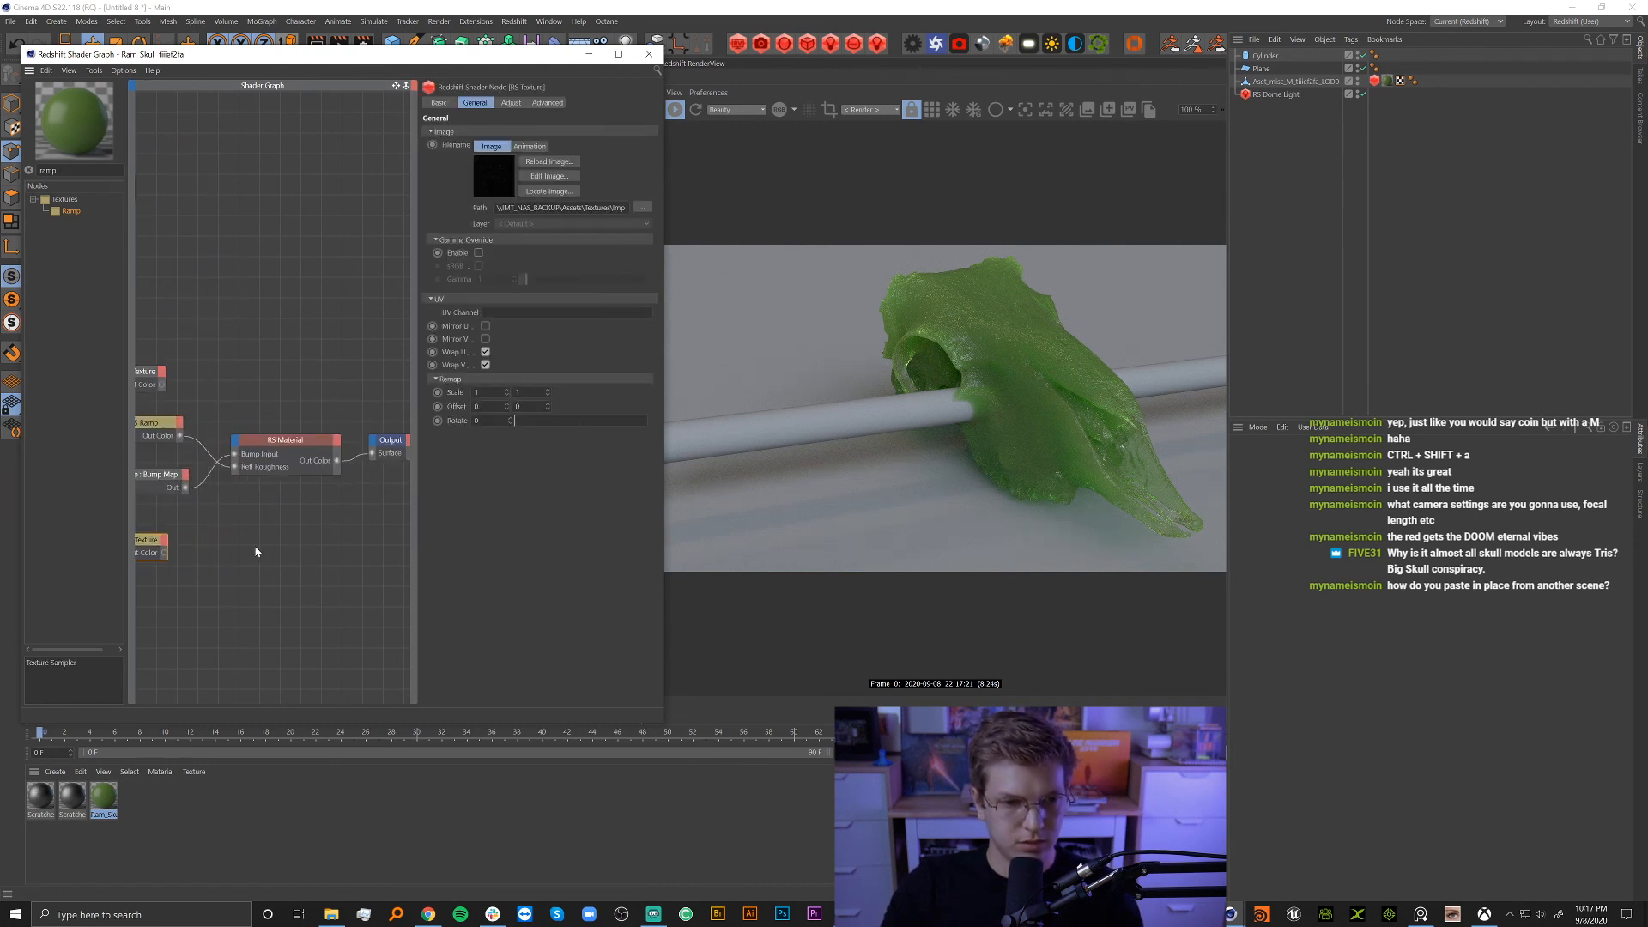
pyautogui.moveTo(164, 552); pyautogui.dragTo(372, 453)
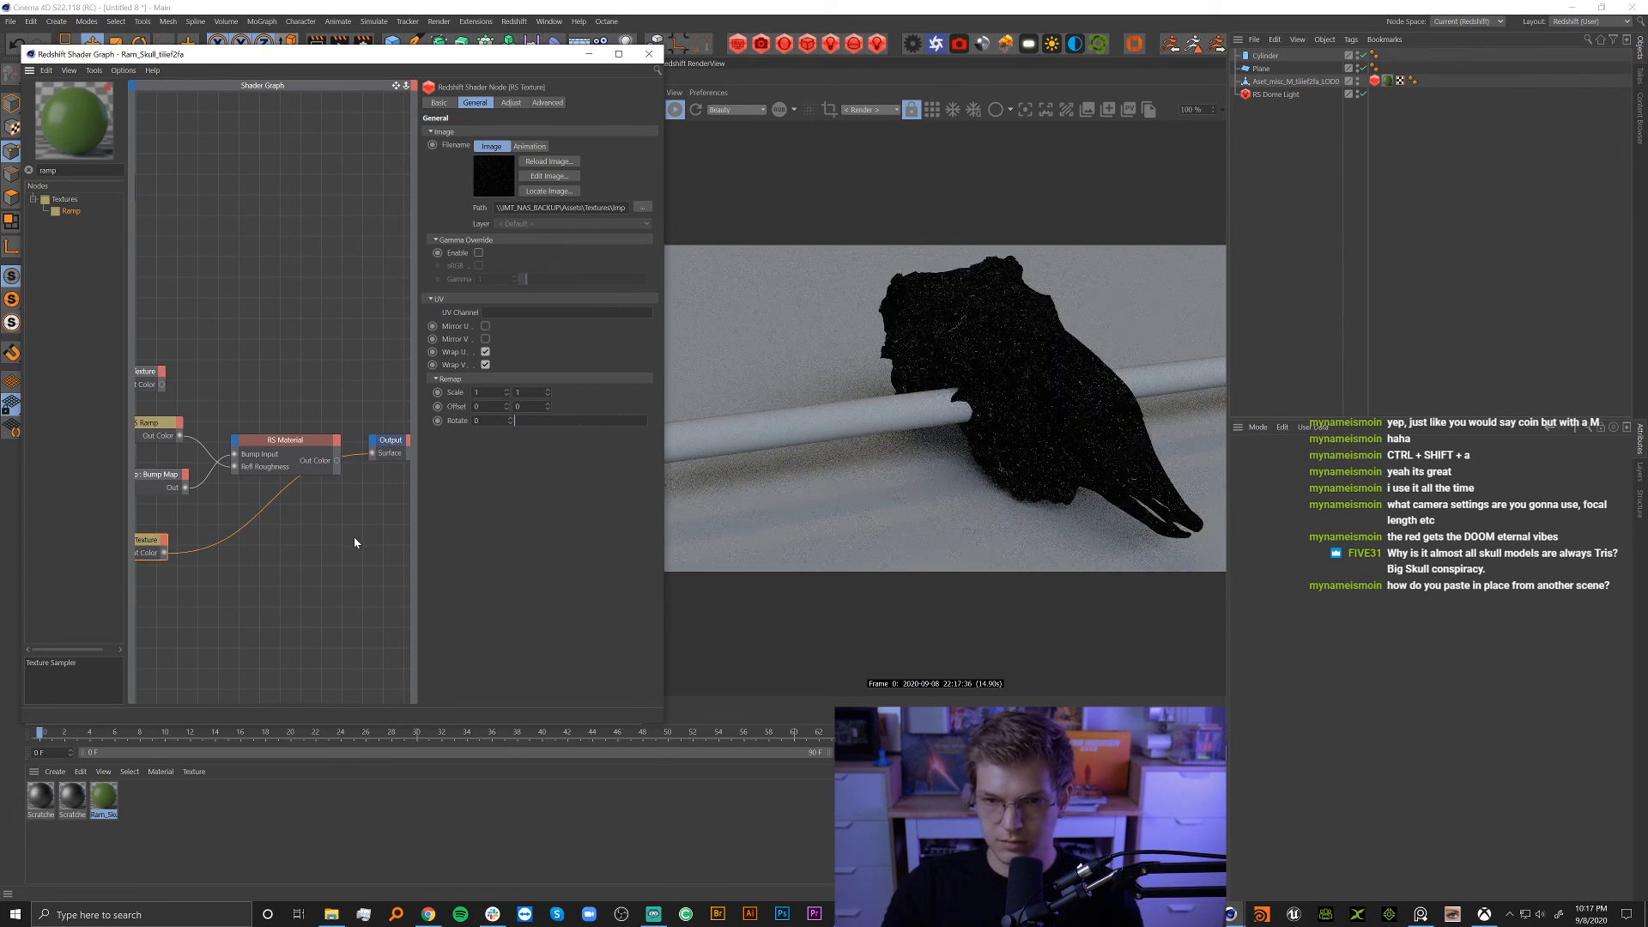
# Examine the previewed RS Texture up close on the skull's surface.
pyautogui.moveTo(395, 57); pyautogui.dragTo(479, 389)
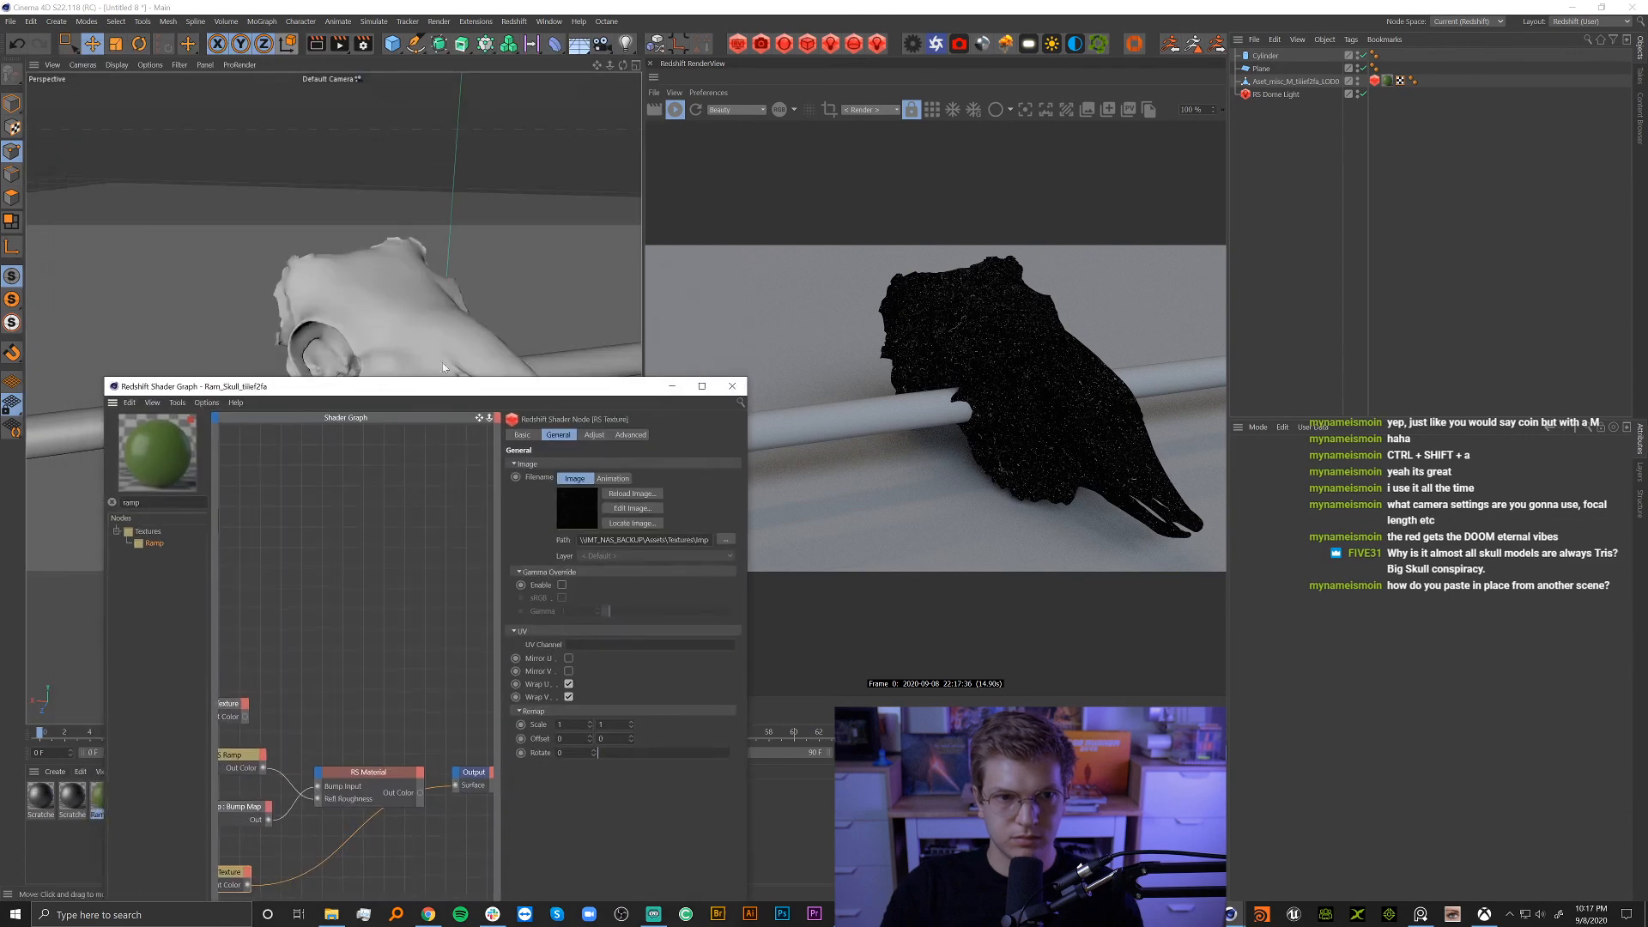
pyautogui.keyDown('alt'); pyautogui.moveTo(382, 319); pyautogui.dragTo(439, 302, button='right'); pyautogui.keyUp('alt')
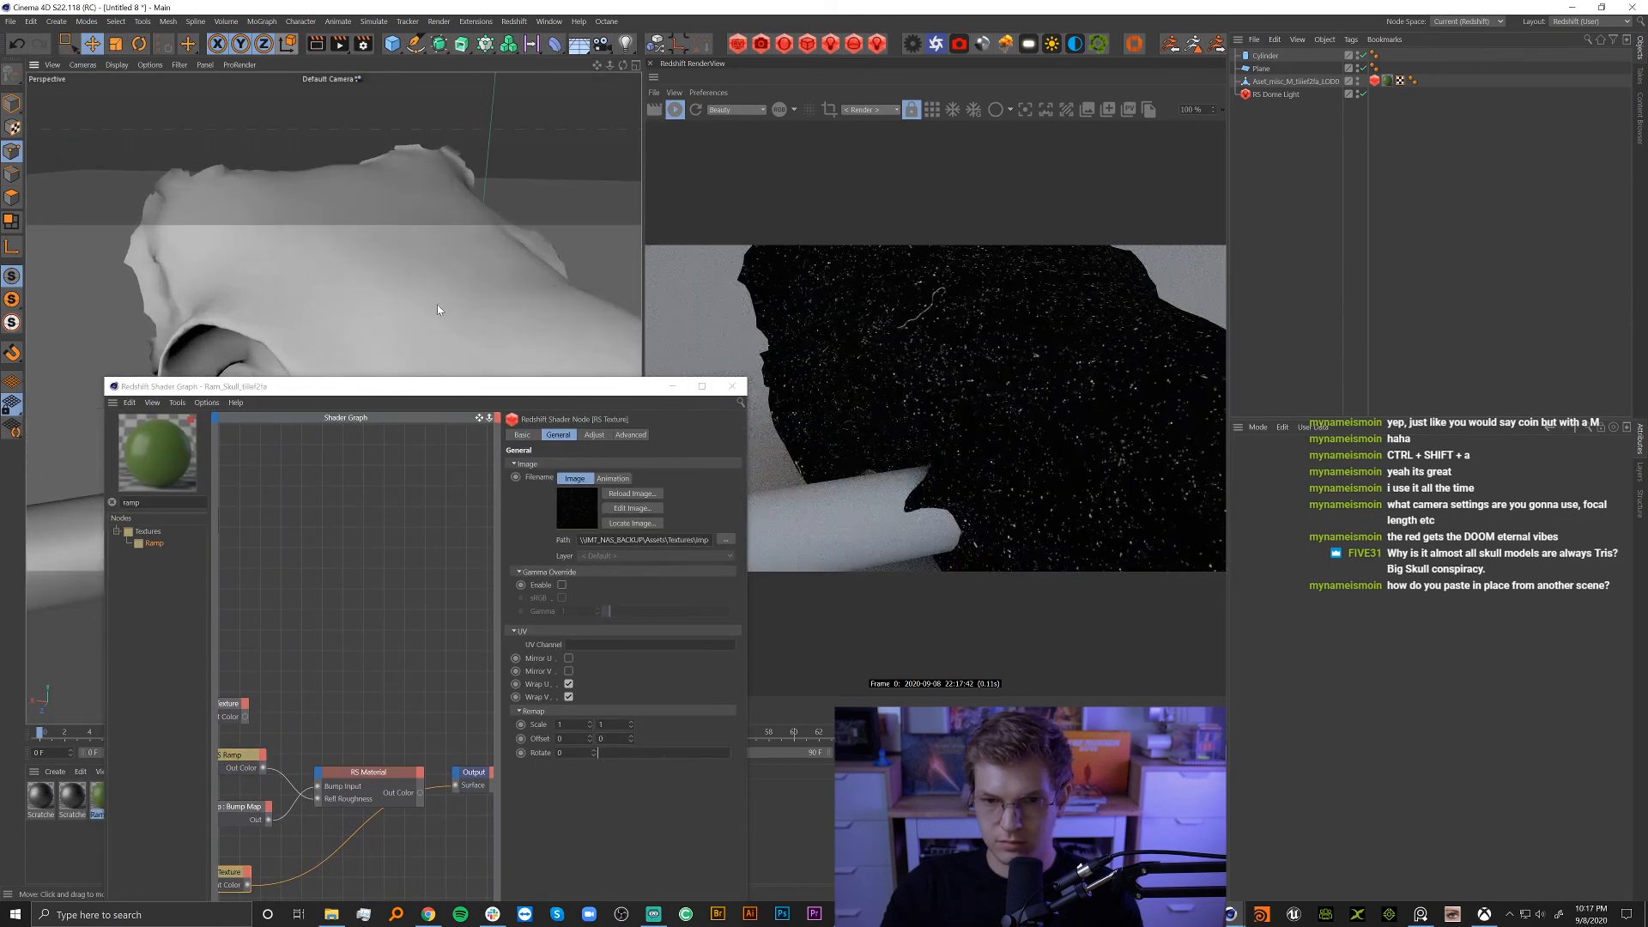
pyautogui.keyDown('alt'); pyautogui.moveTo(438, 309); pyautogui.dragTo(459, 280); pyautogui.keyUp('alt')
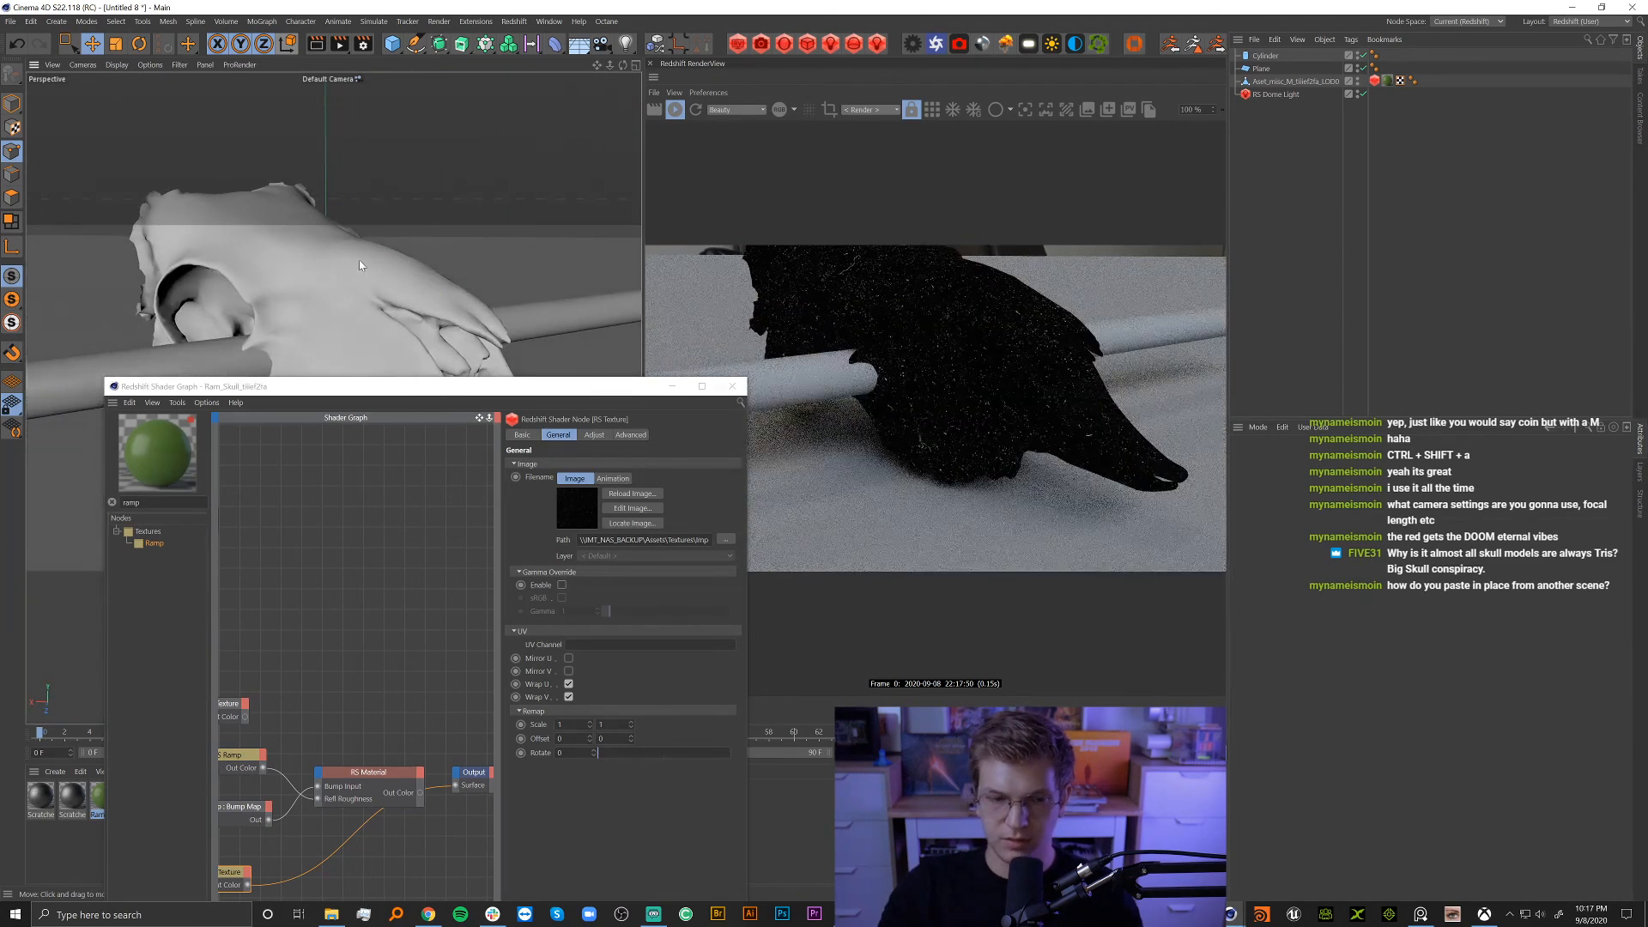
pyautogui.keyDown('alt'); pyautogui.moveTo(305, 270); pyautogui.dragTo(342, 266, button='right'); pyautogui.keyUp('alt')
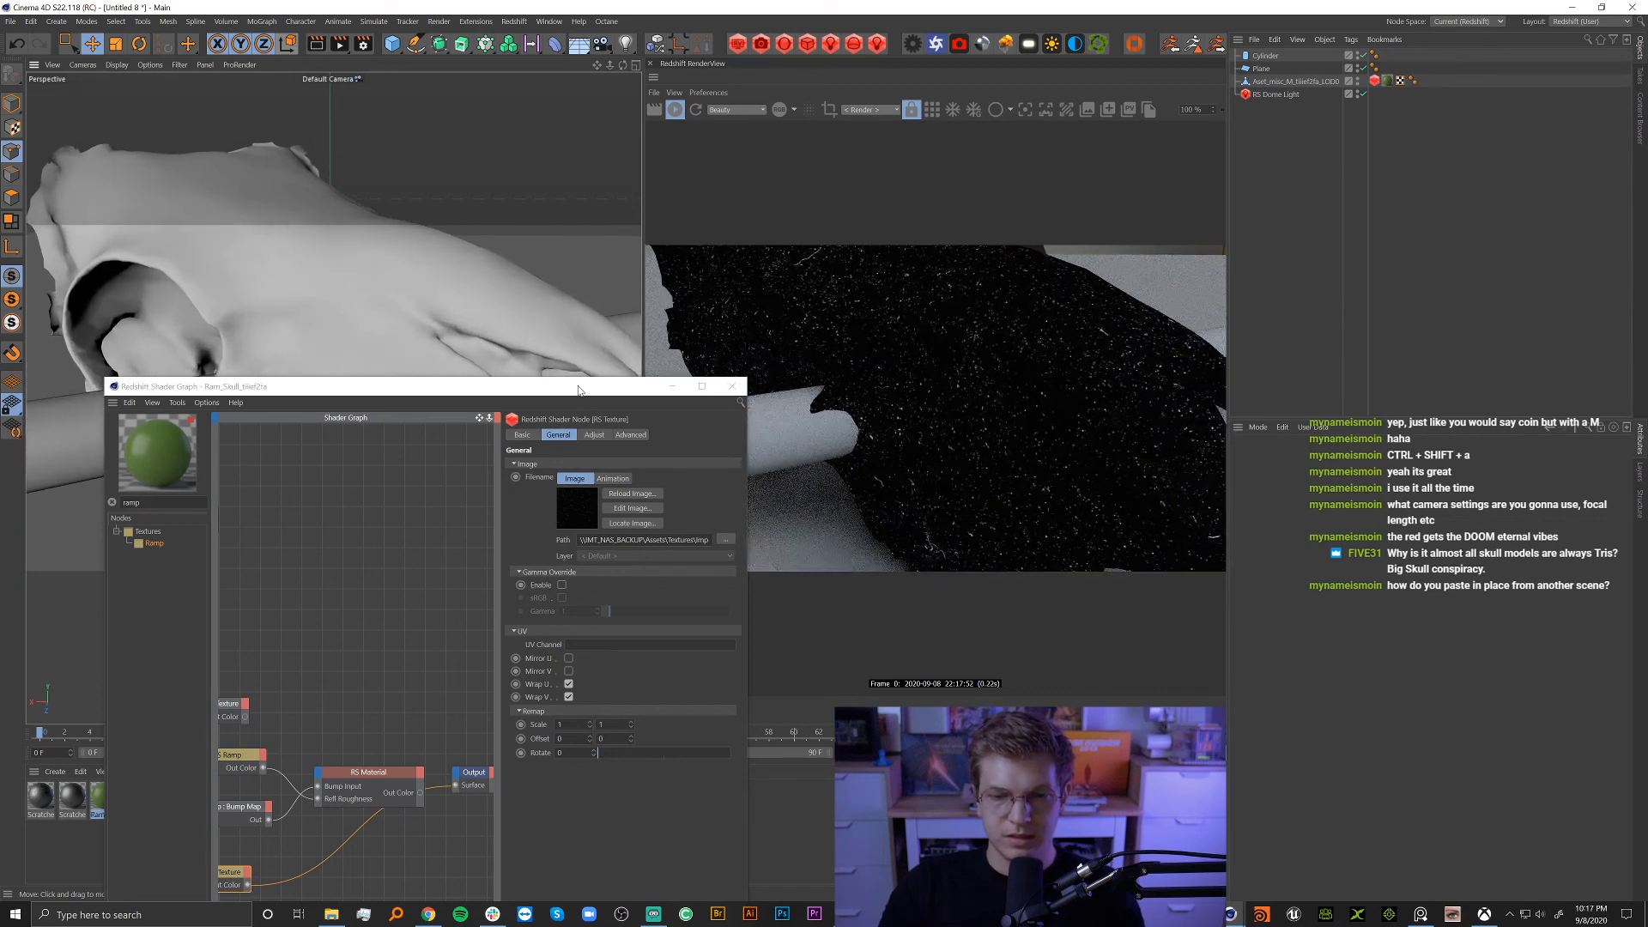
pyautogui.moveTo(481, 387); pyautogui.dragTo(401, 116)
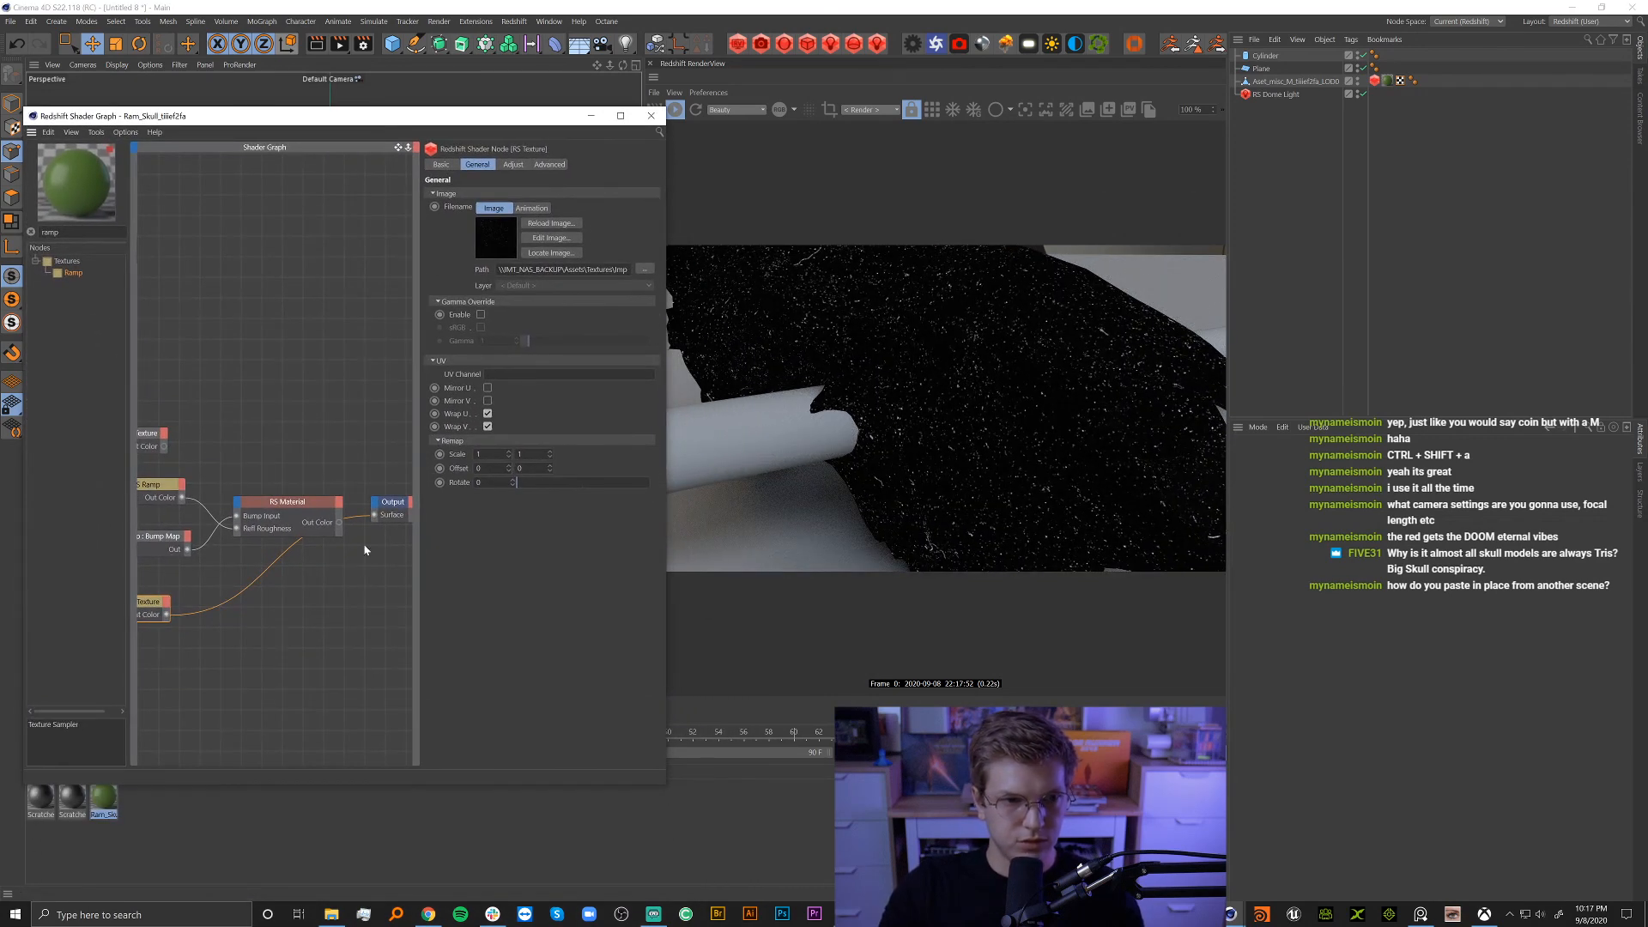
# Feed the RS Texture through a new Ramp into the RS Material's Ss Amount input and reconnect the material to the output surface.
pyautogui.scroll(-3, 316, 601)
pyautogui.scroll(2, 223, 604)
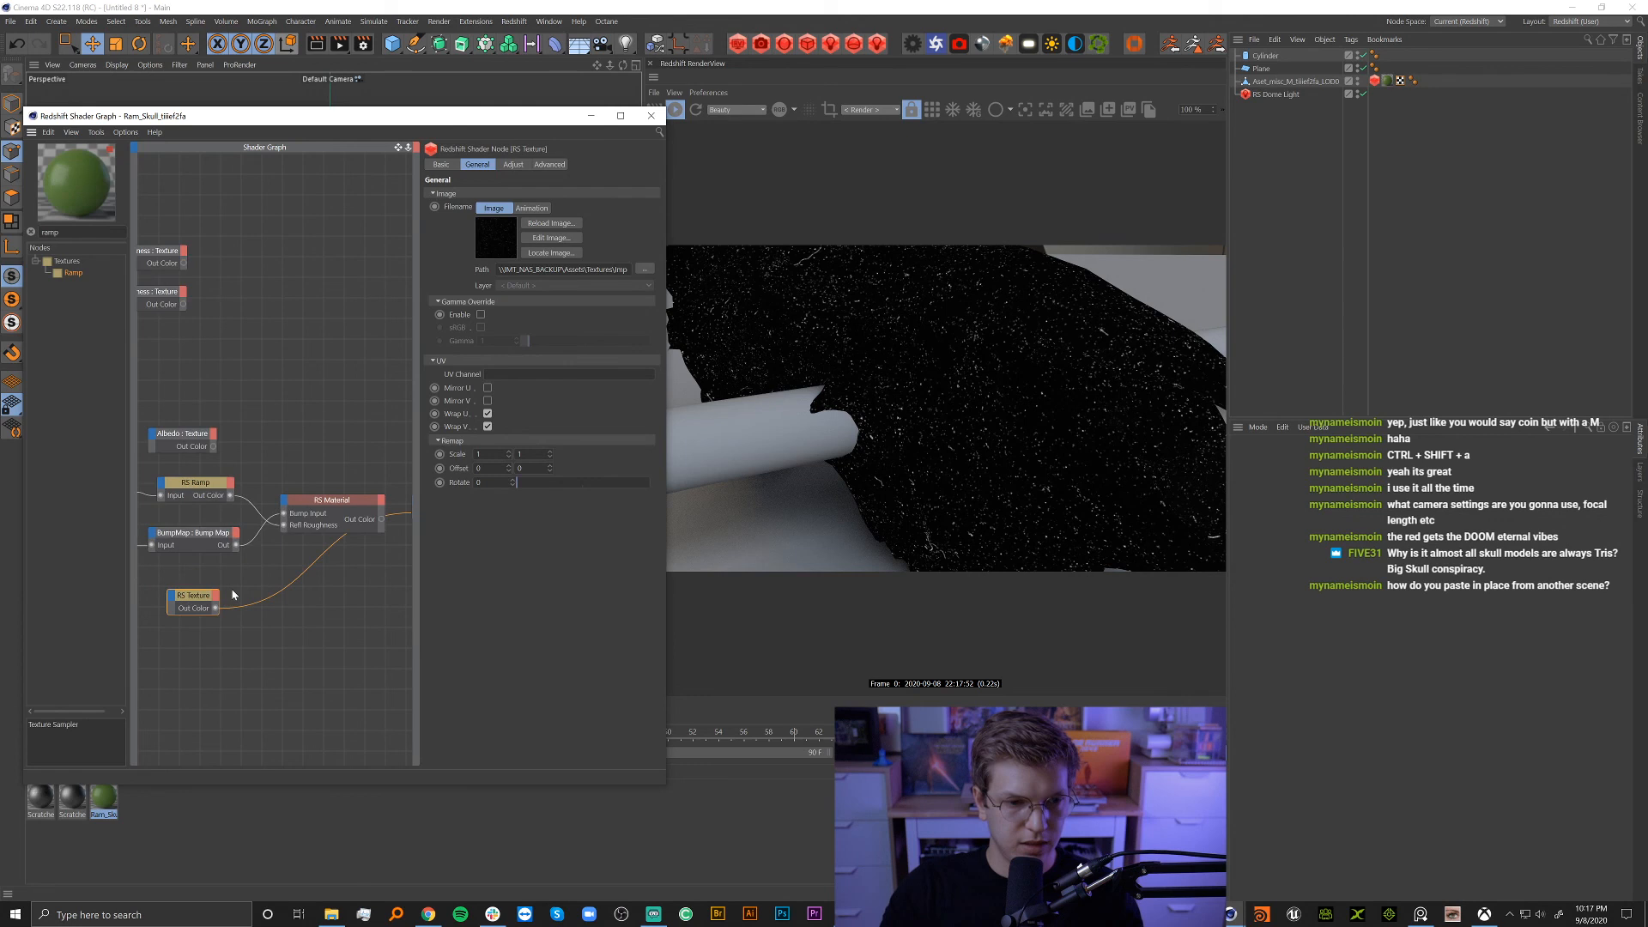
pyautogui.click(315, 499)
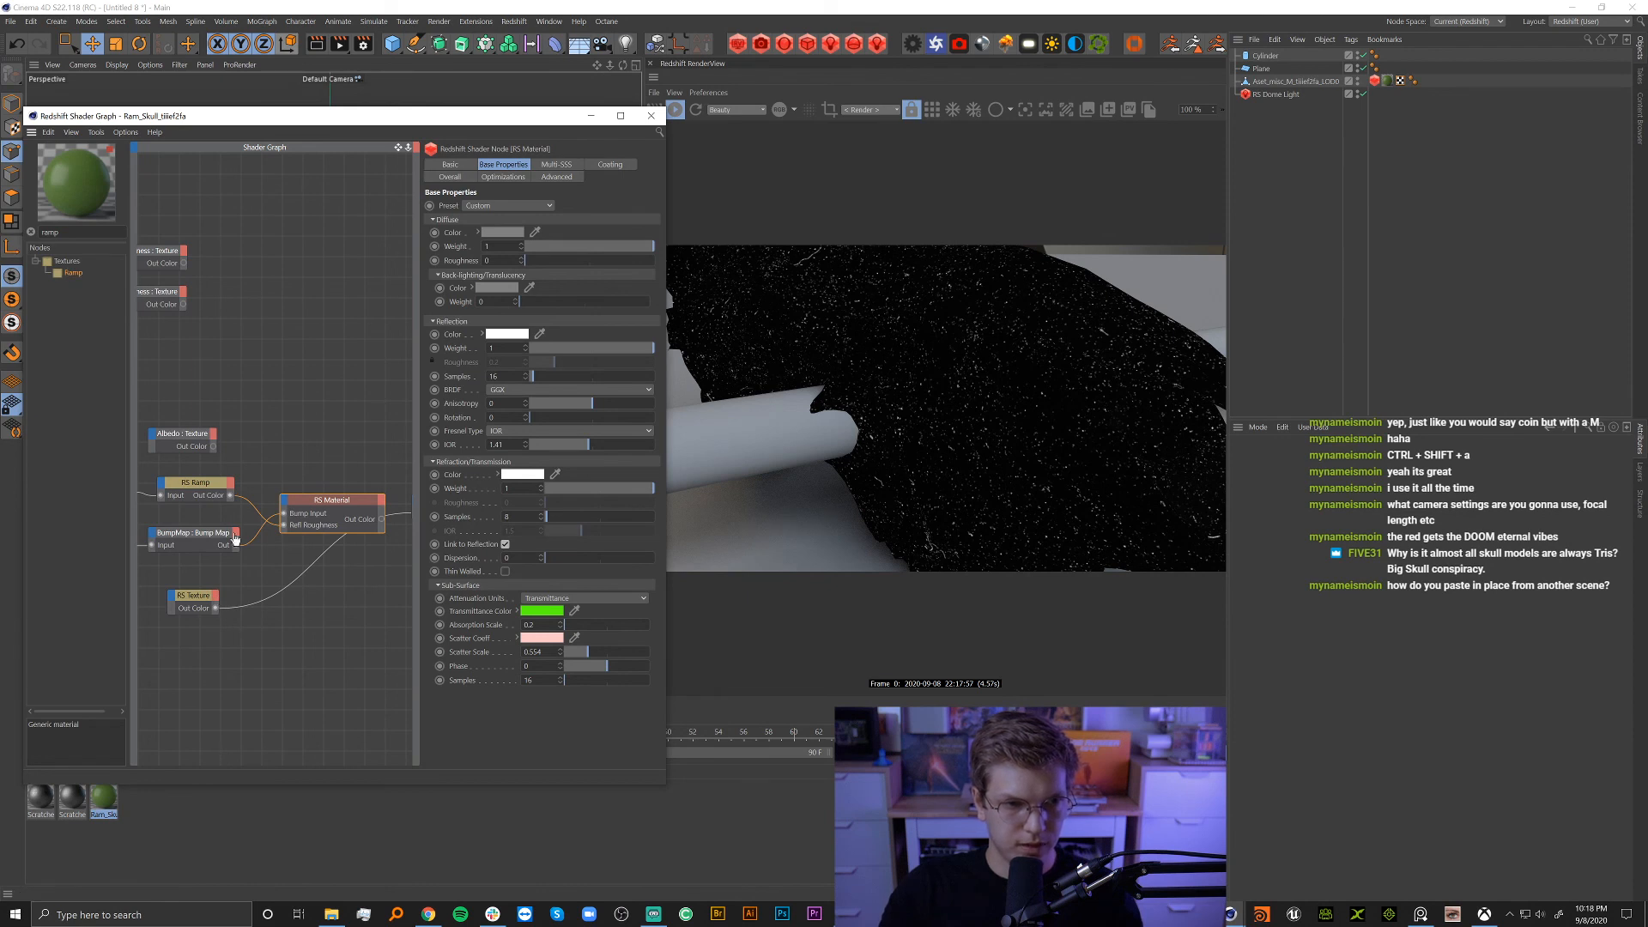
pyautogui.moveTo(234, 538); pyautogui.dragTo(296, 668)
pyautogui.moveTo(215, 608); pyautogui.dragTo(284, 526)
pyautogui.click(341, 668)
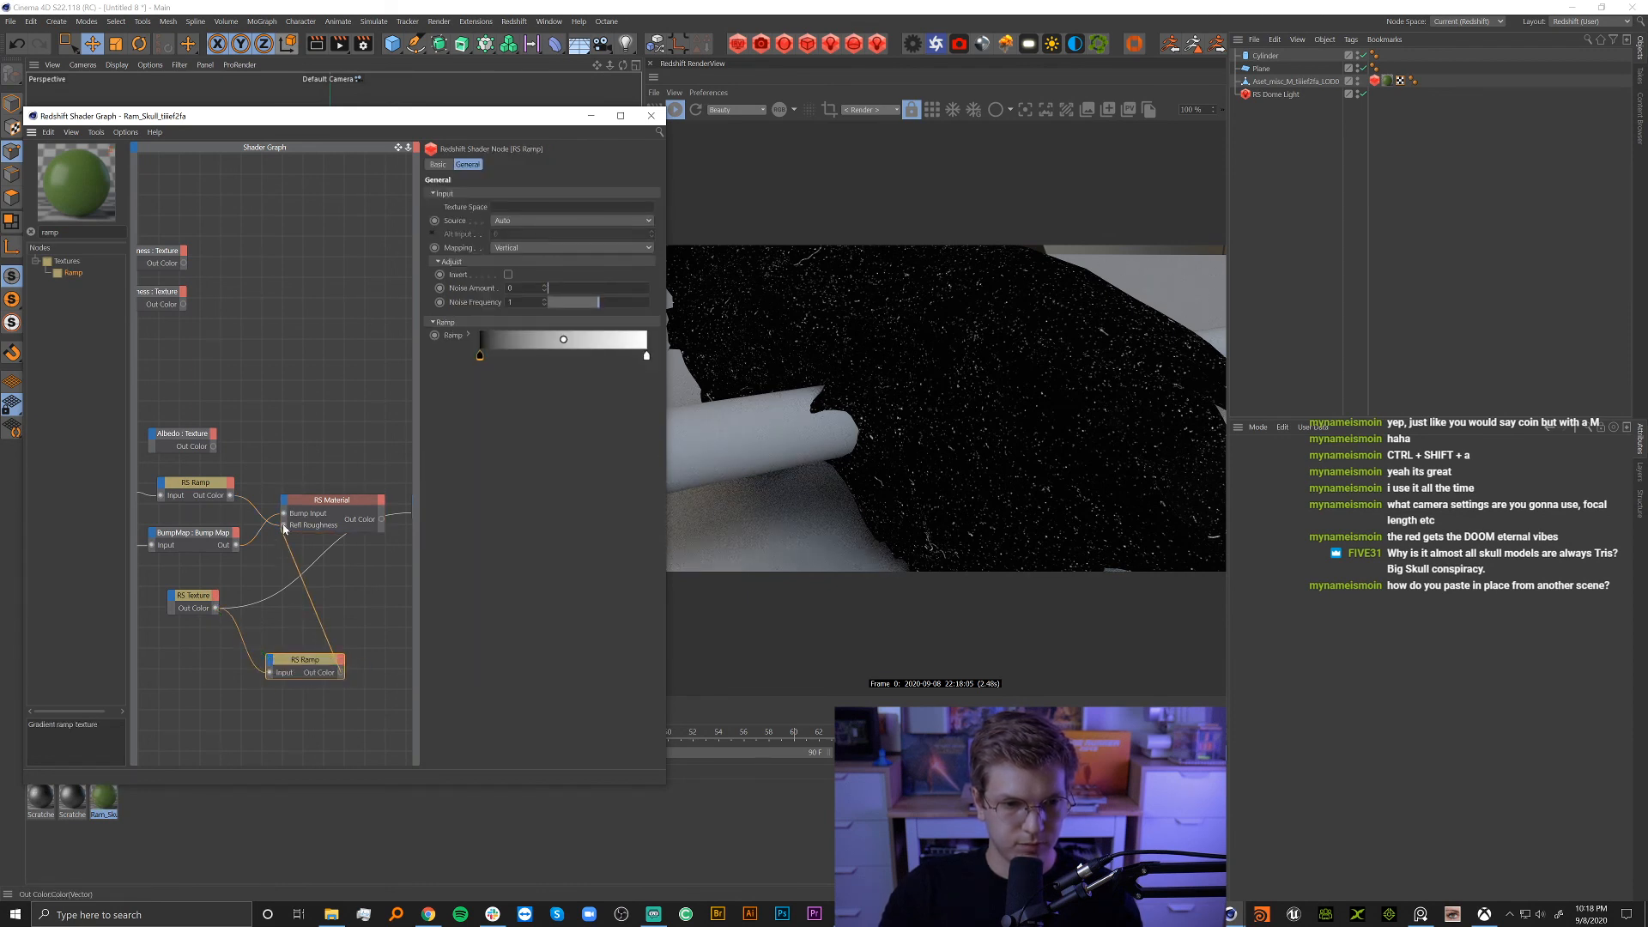
pyautogui.click(285, 499)
pyautogui.moveTo(422, 567)
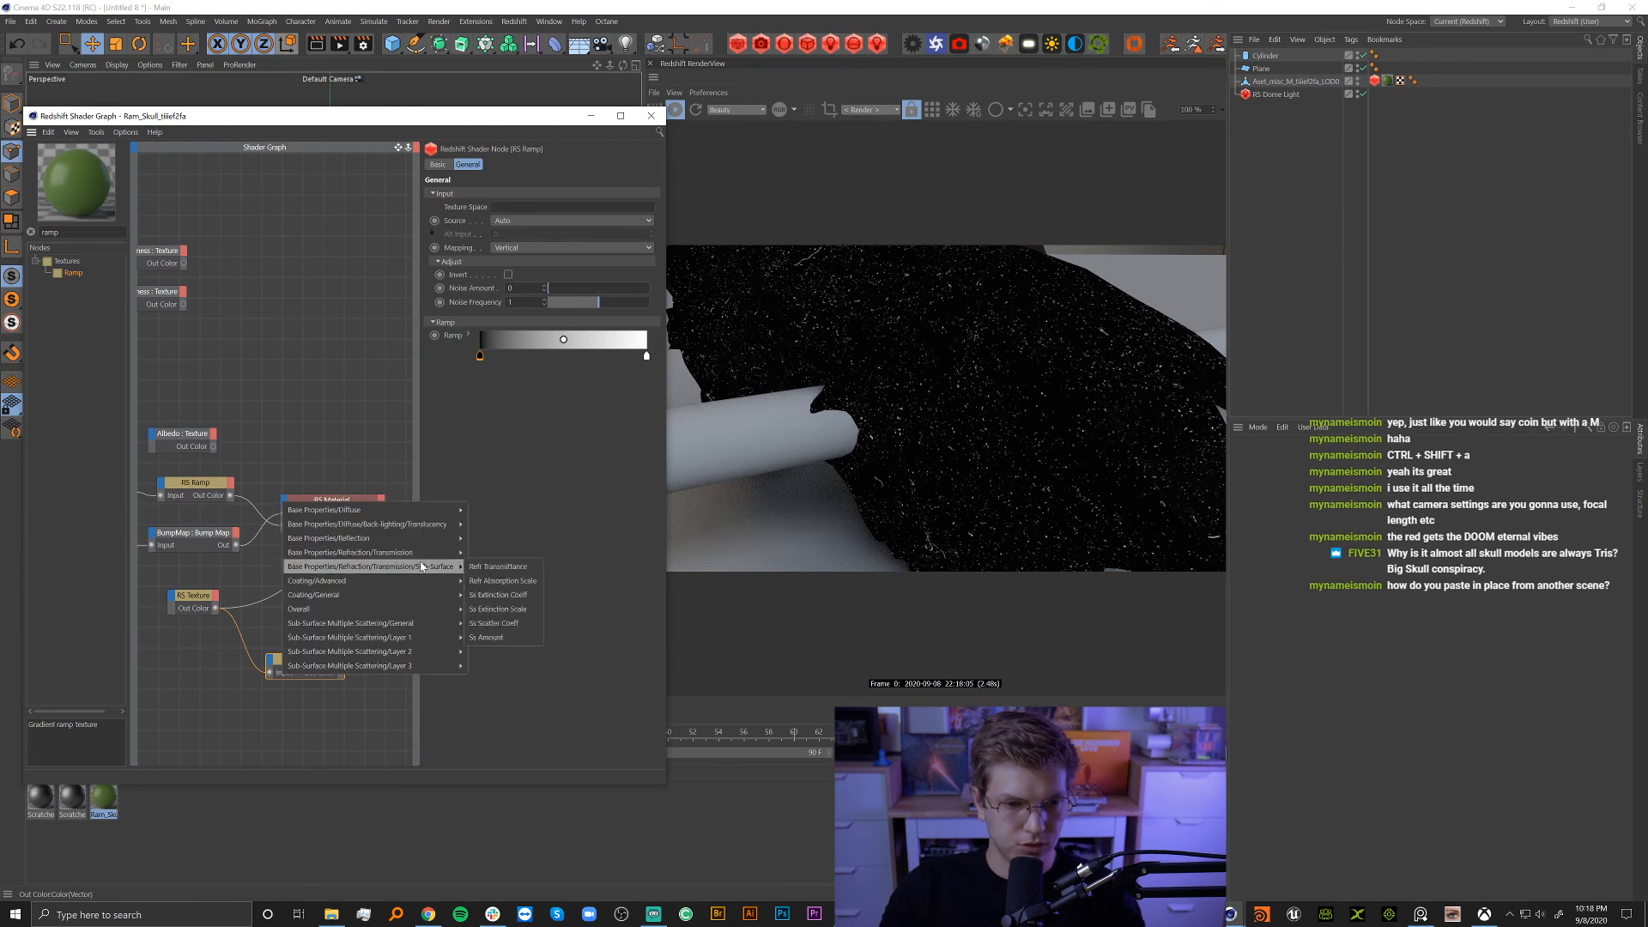
pyautogui.click(520, 638)
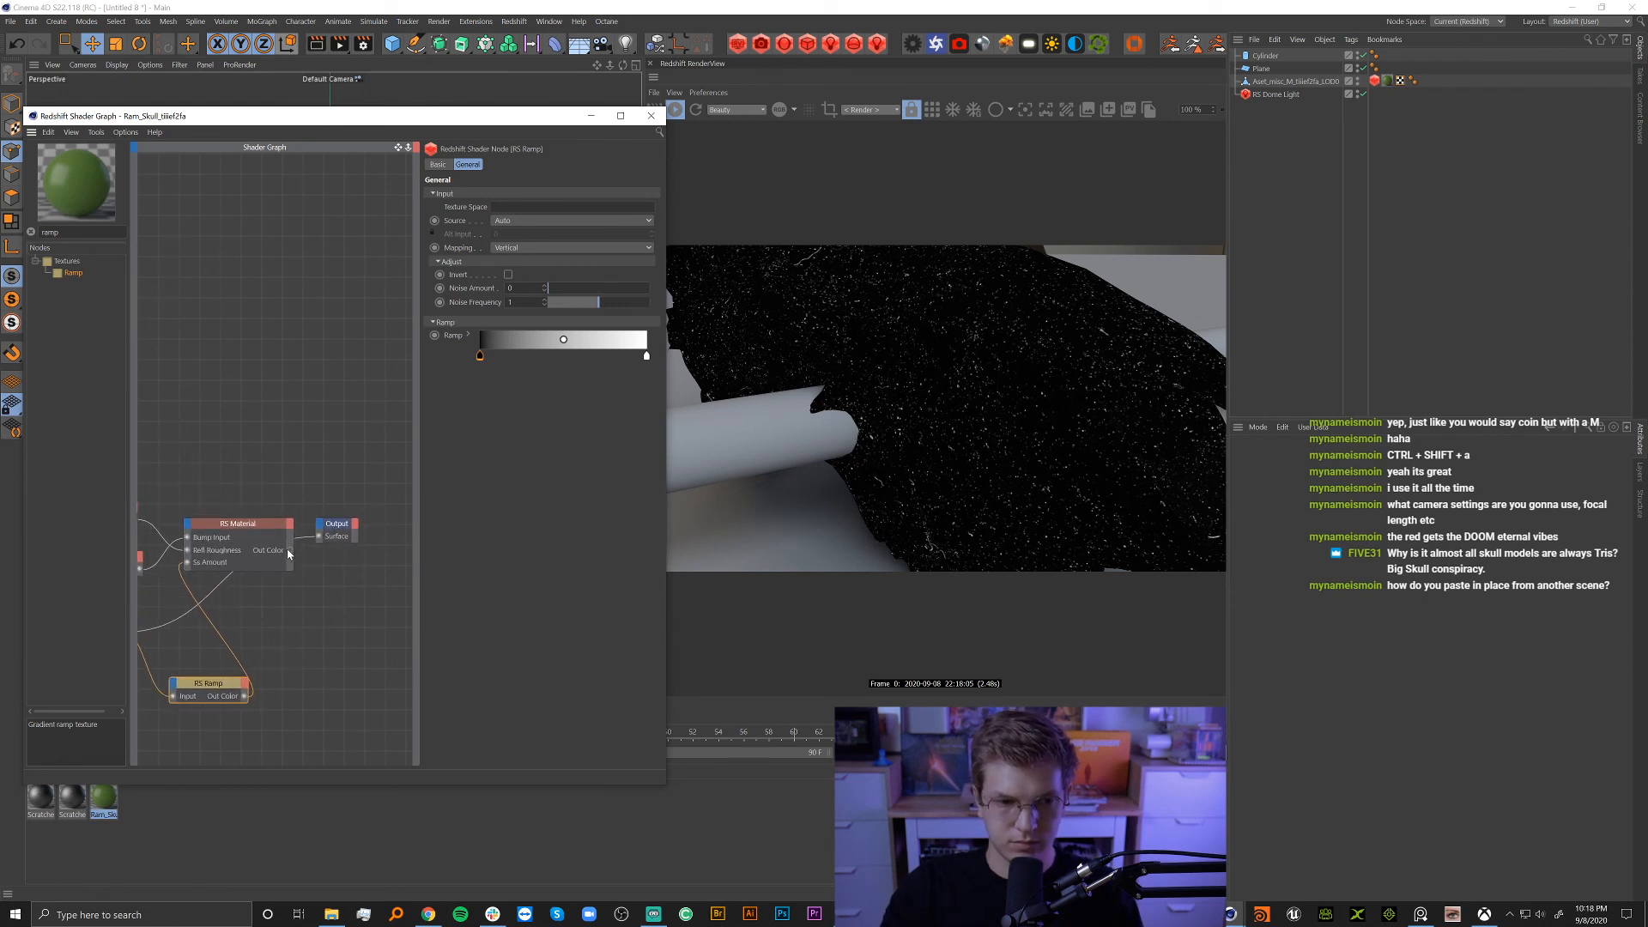
pyautogui.moveTo(319, 539); pyautogui.dragTo(319, 536)
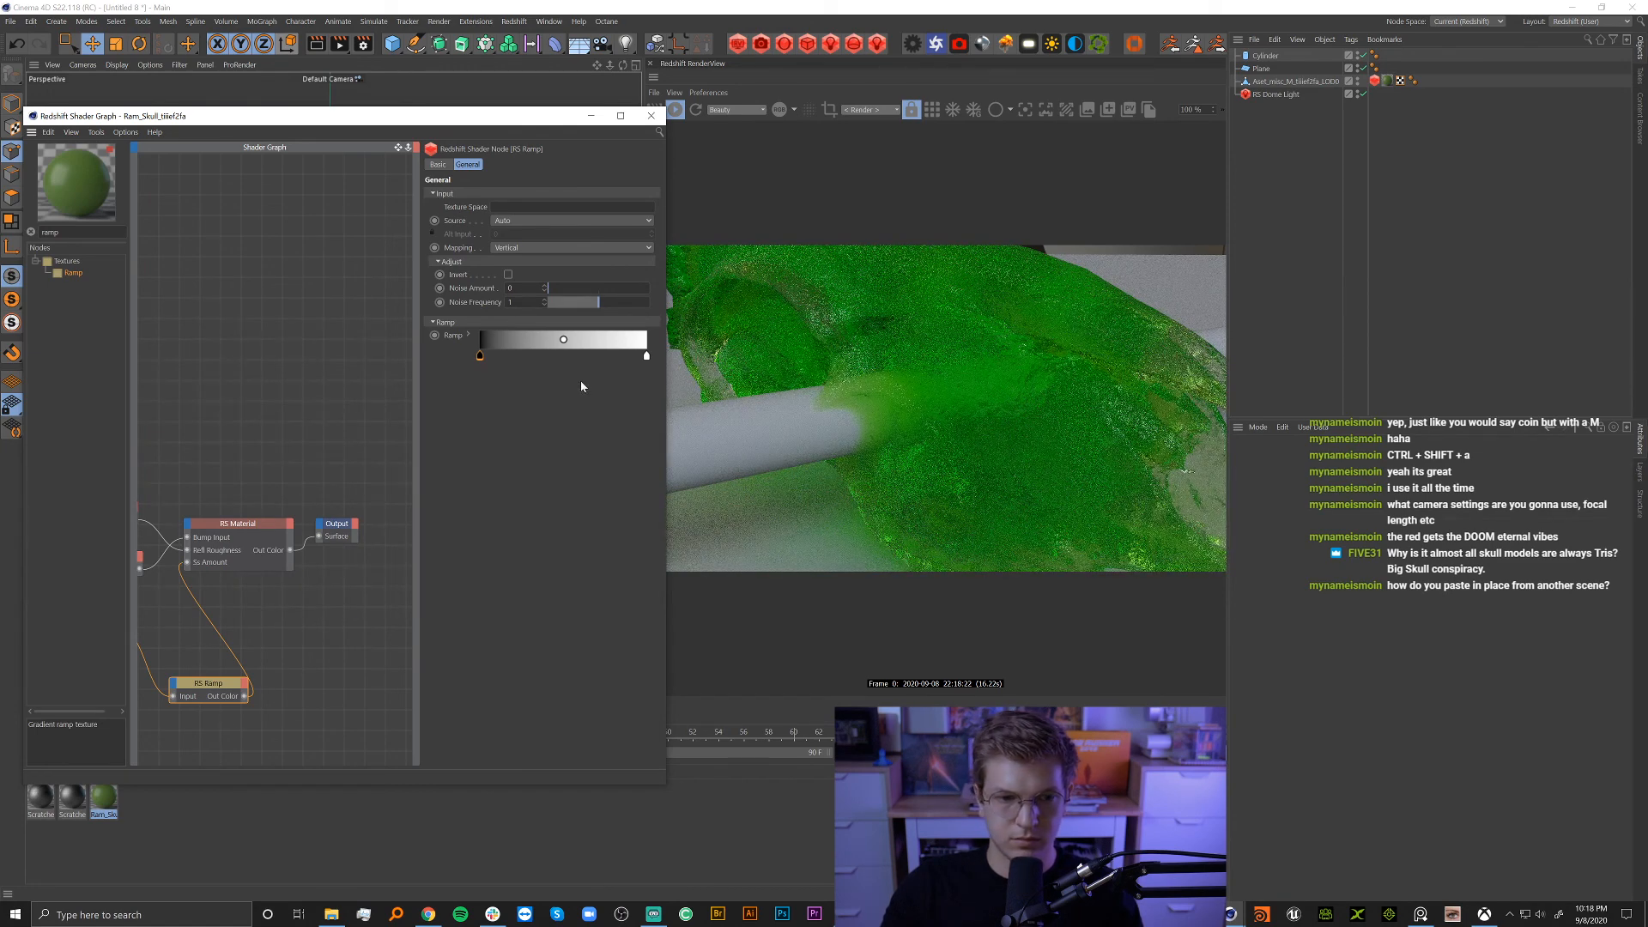
# Set the new ramp's first knot to white and its last knot to black, sliding the black knot to about 13%.
pyautogui.moveTo(270, 623); pyautogui.dragTo(317, 625, button='middle')
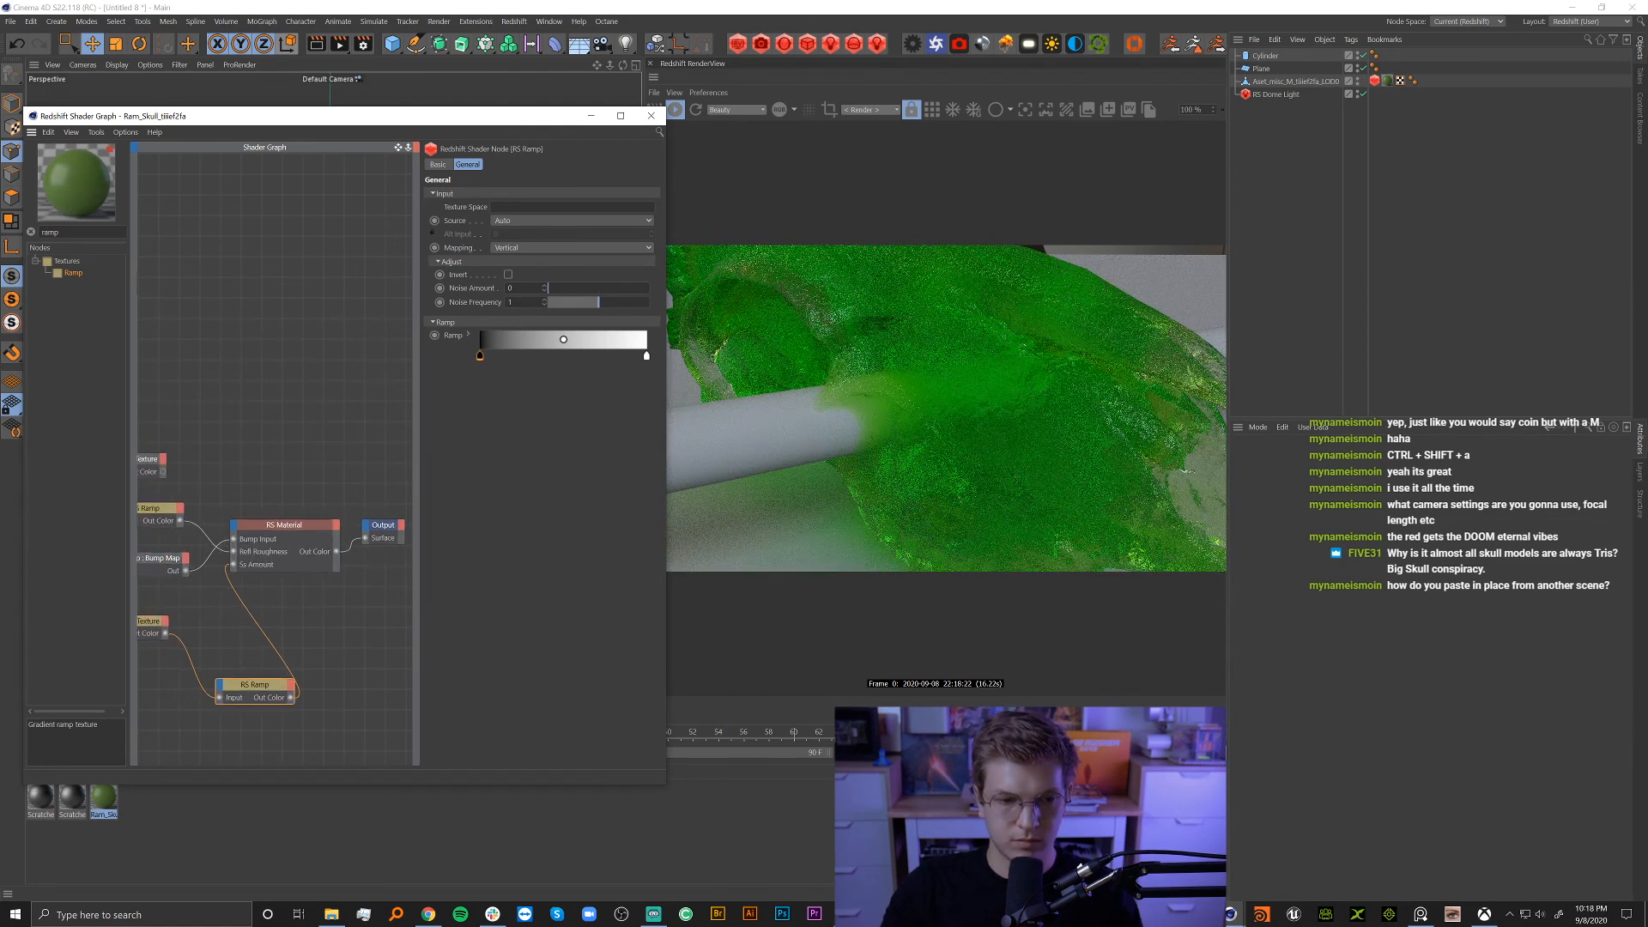
pyautogui.doubleClick(480, 355)
pyautogui.moveTo(575, 400); pyautogui.dragTo(619, 408)
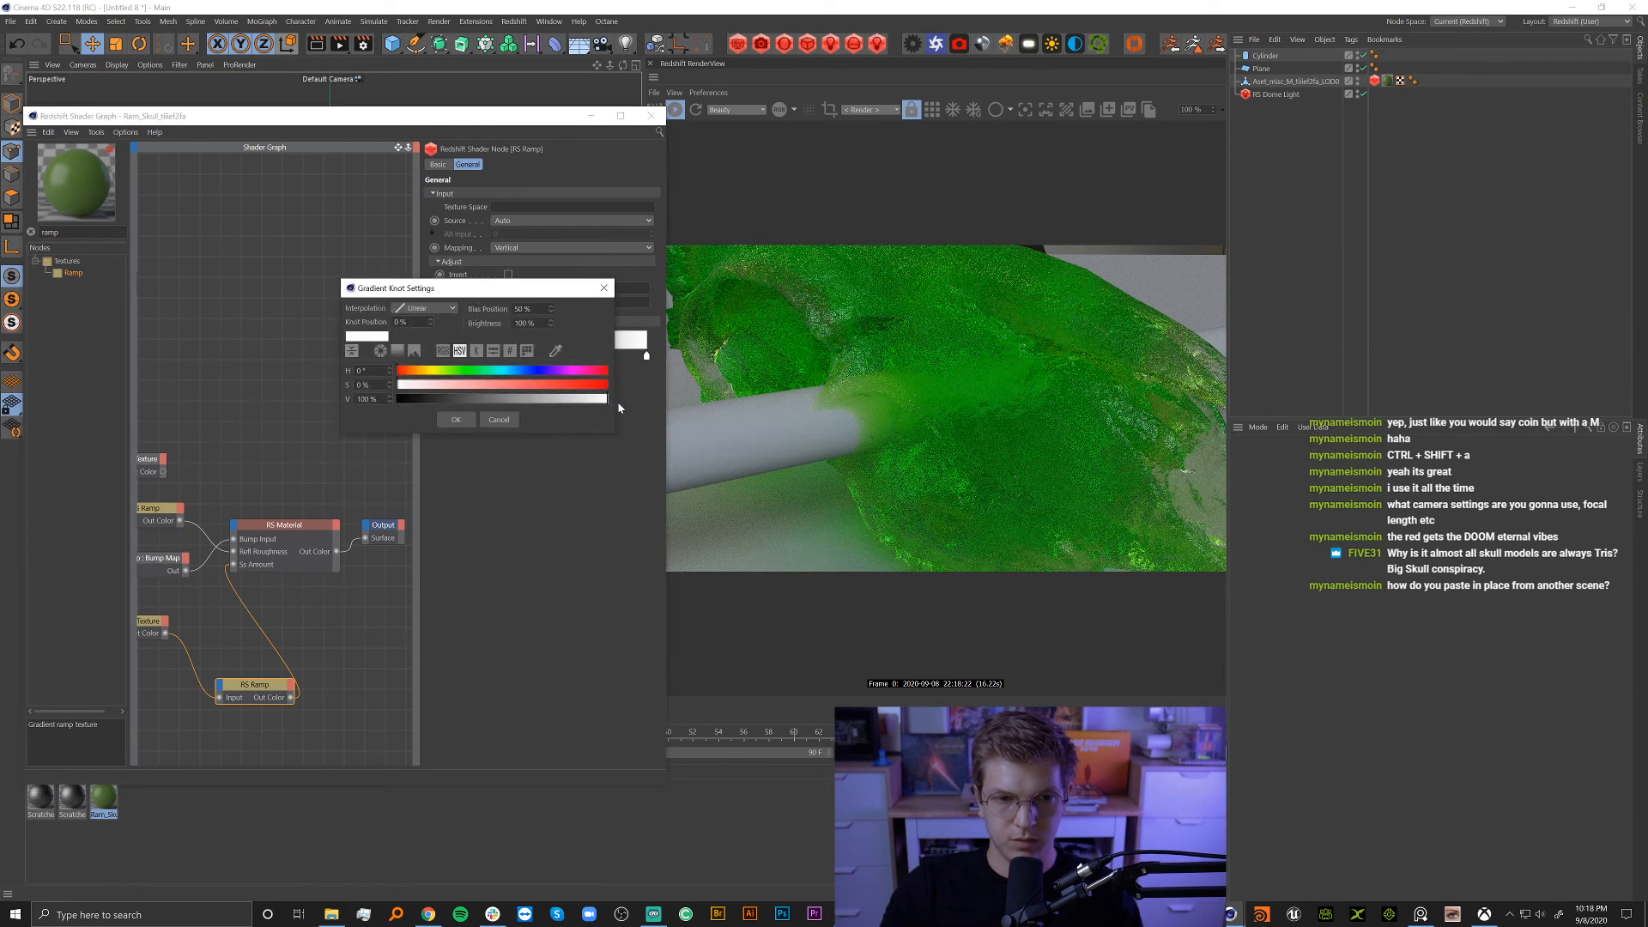
pyautogui.click(463, 423)
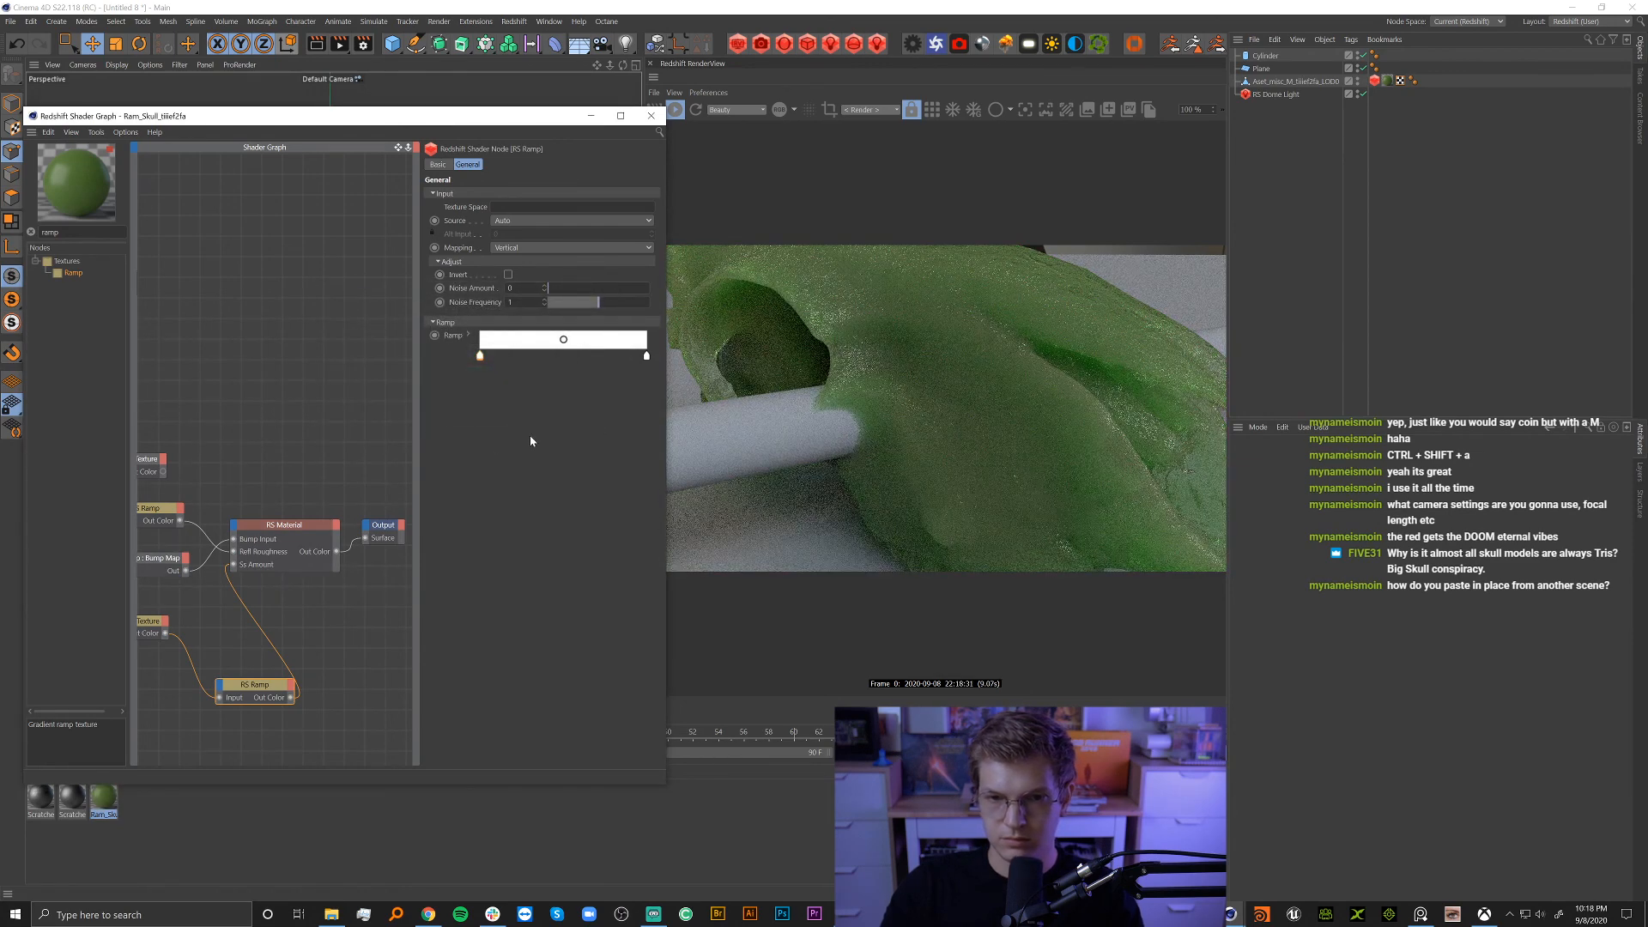
pyautogui.doubleClick(646, 355)
pyautogui.press('Return')
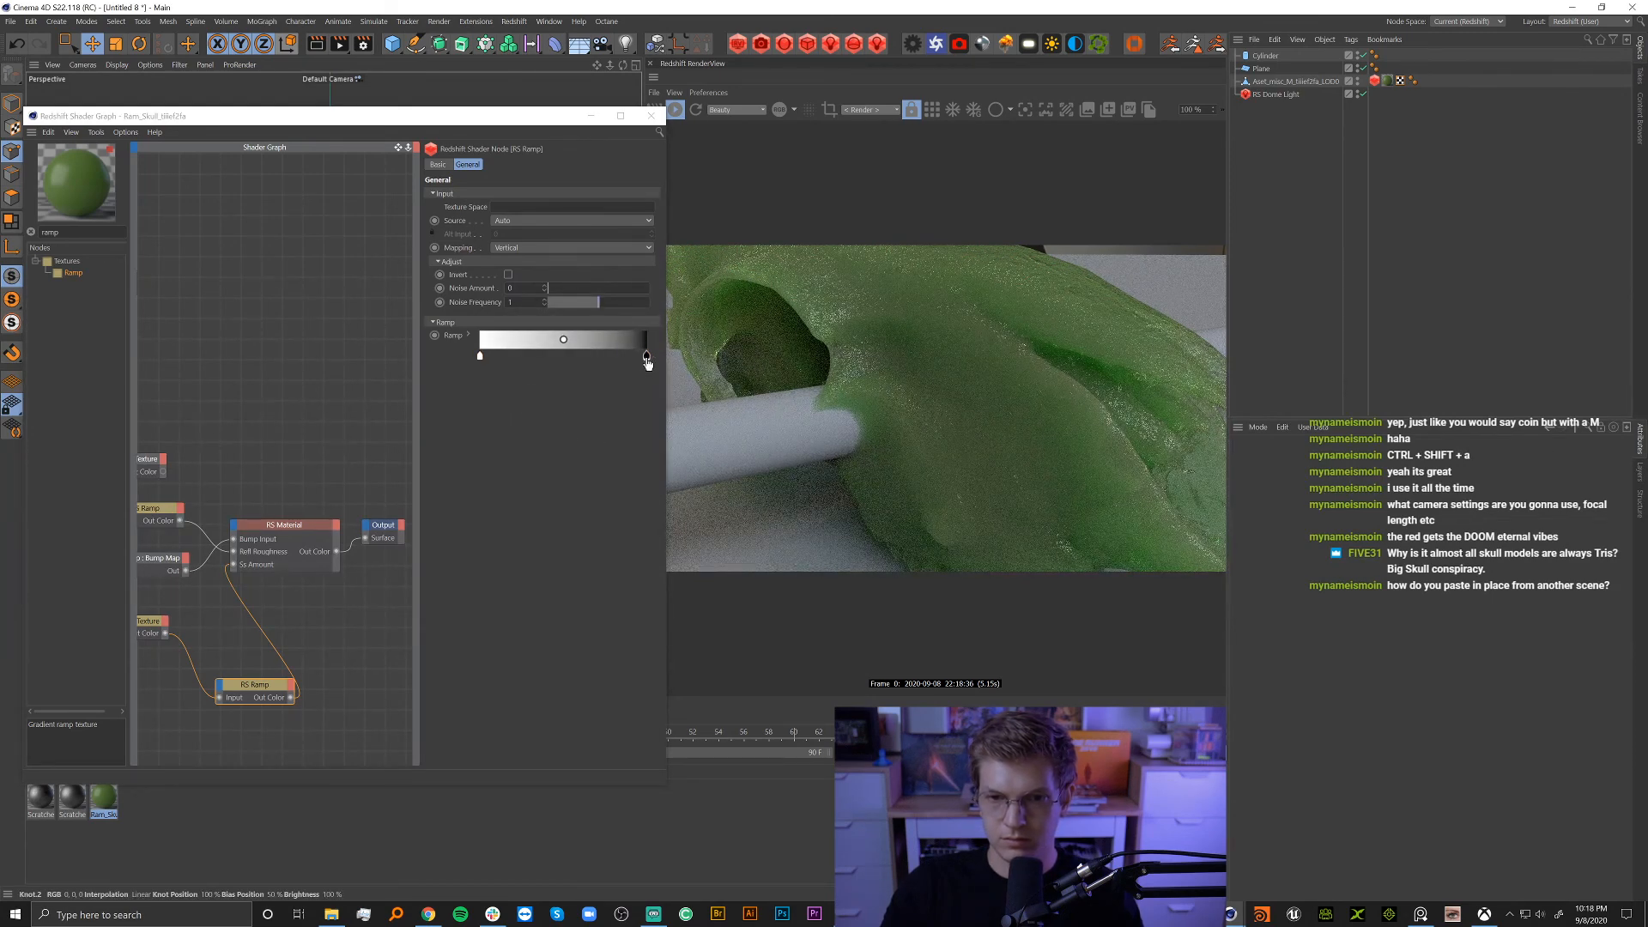
pyautogui.moveTo(646, 355); pyautogui.dragTo(503, 357)
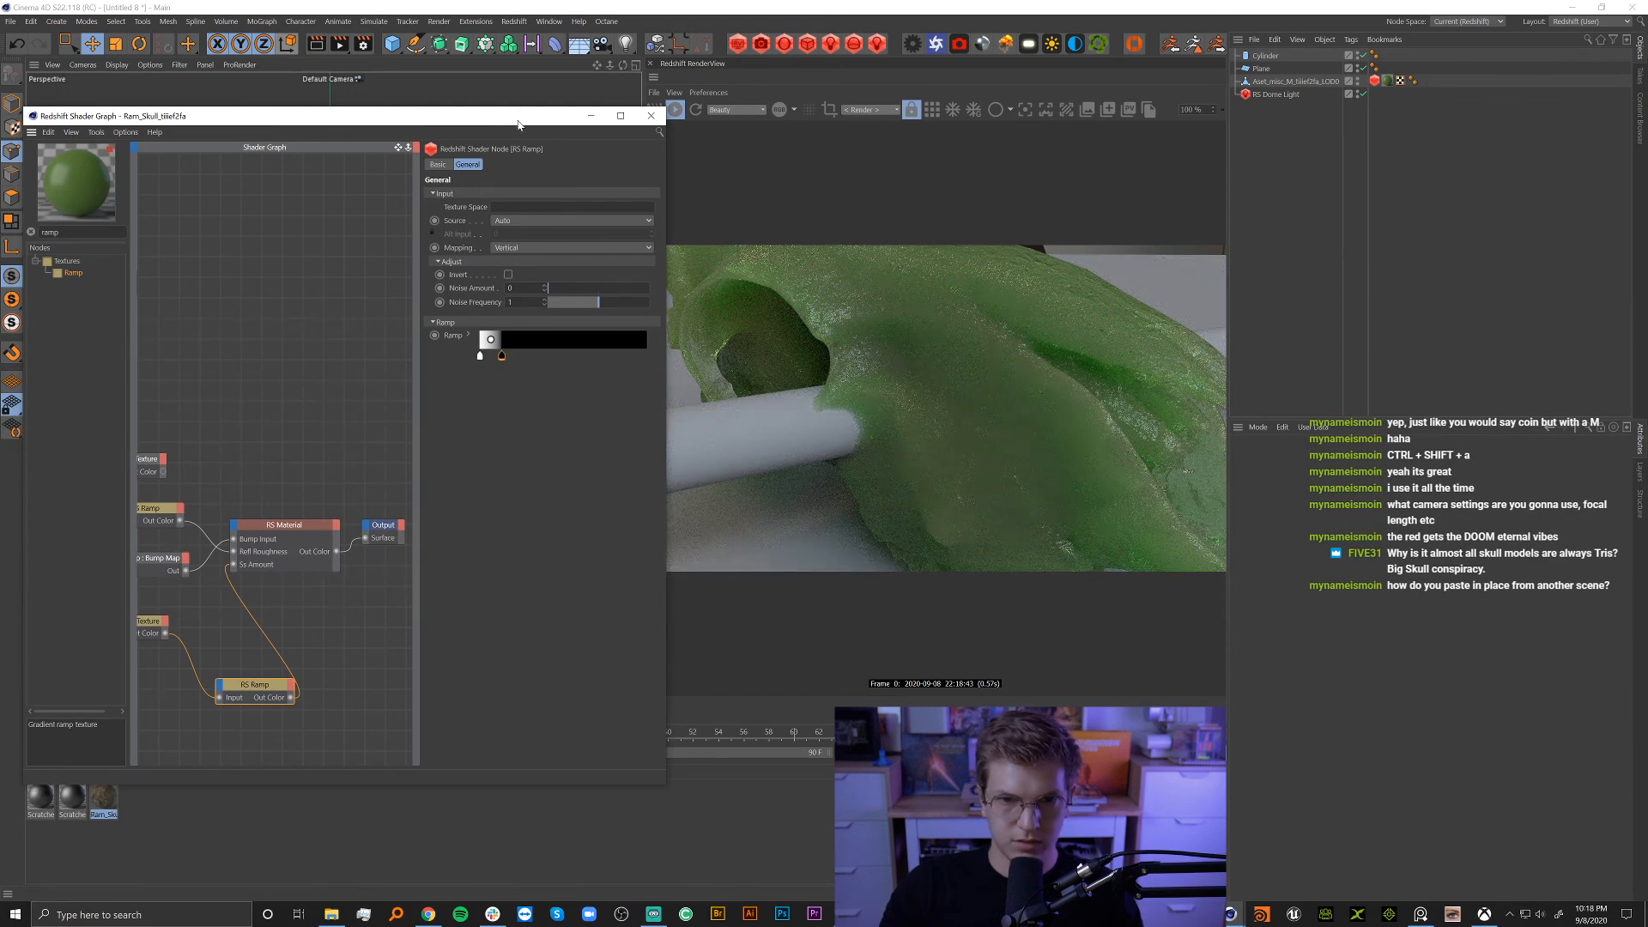
# Slide the ramp's black knot back to 100% and set its color to white at 100% value.
pyautogui.moveTo(536, 134); pyautogui.dragTo(457, 508)
pyautogui.keyDown('alt'); pyautogui.moveTo(390, 333); pyautogui.dragTo(353, 347); pyautogui.keyUp('alt')
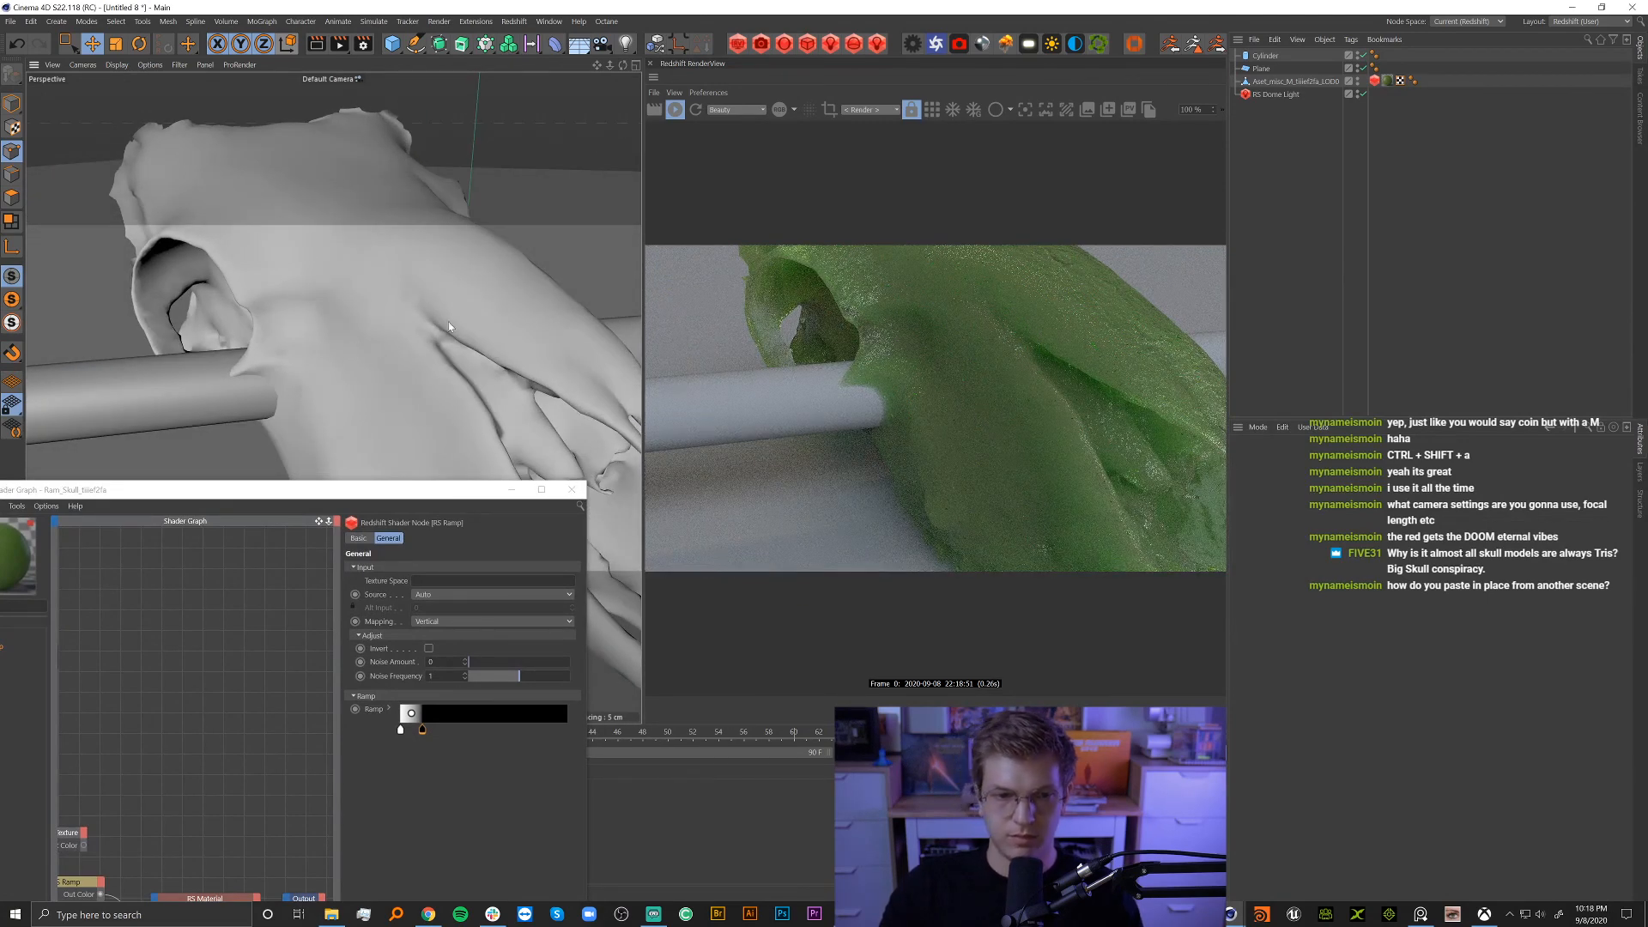
pyautogui.scroll(6, 372, 347)
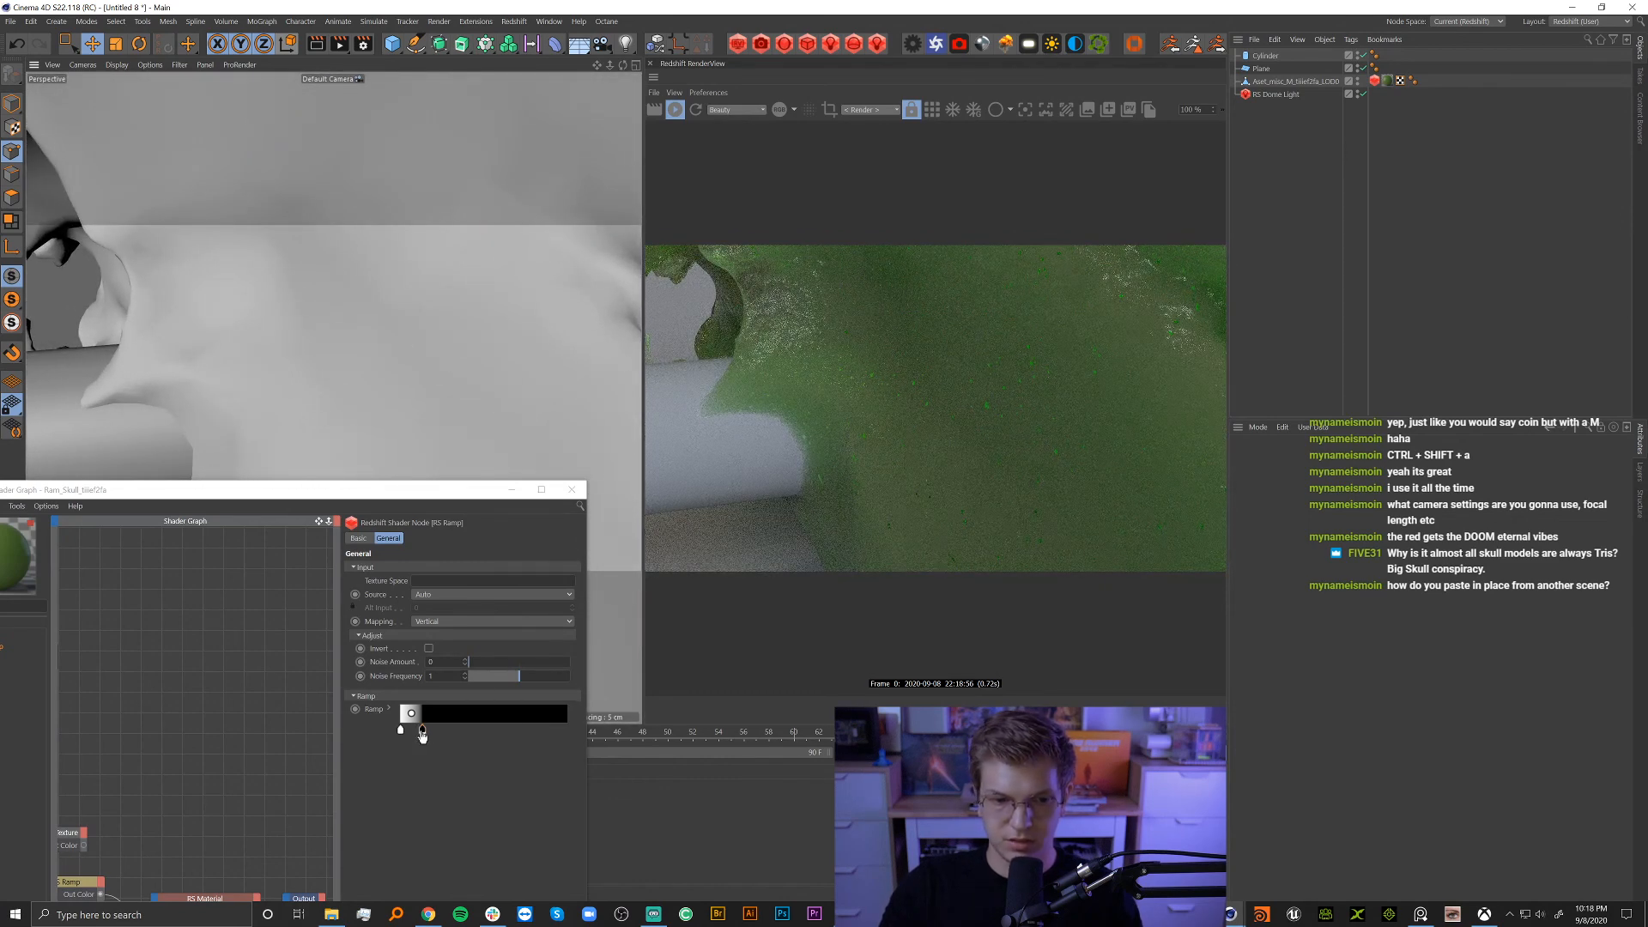
pyautogui.moveTo(423, 735); pyautogui.dragTo(451, 736)
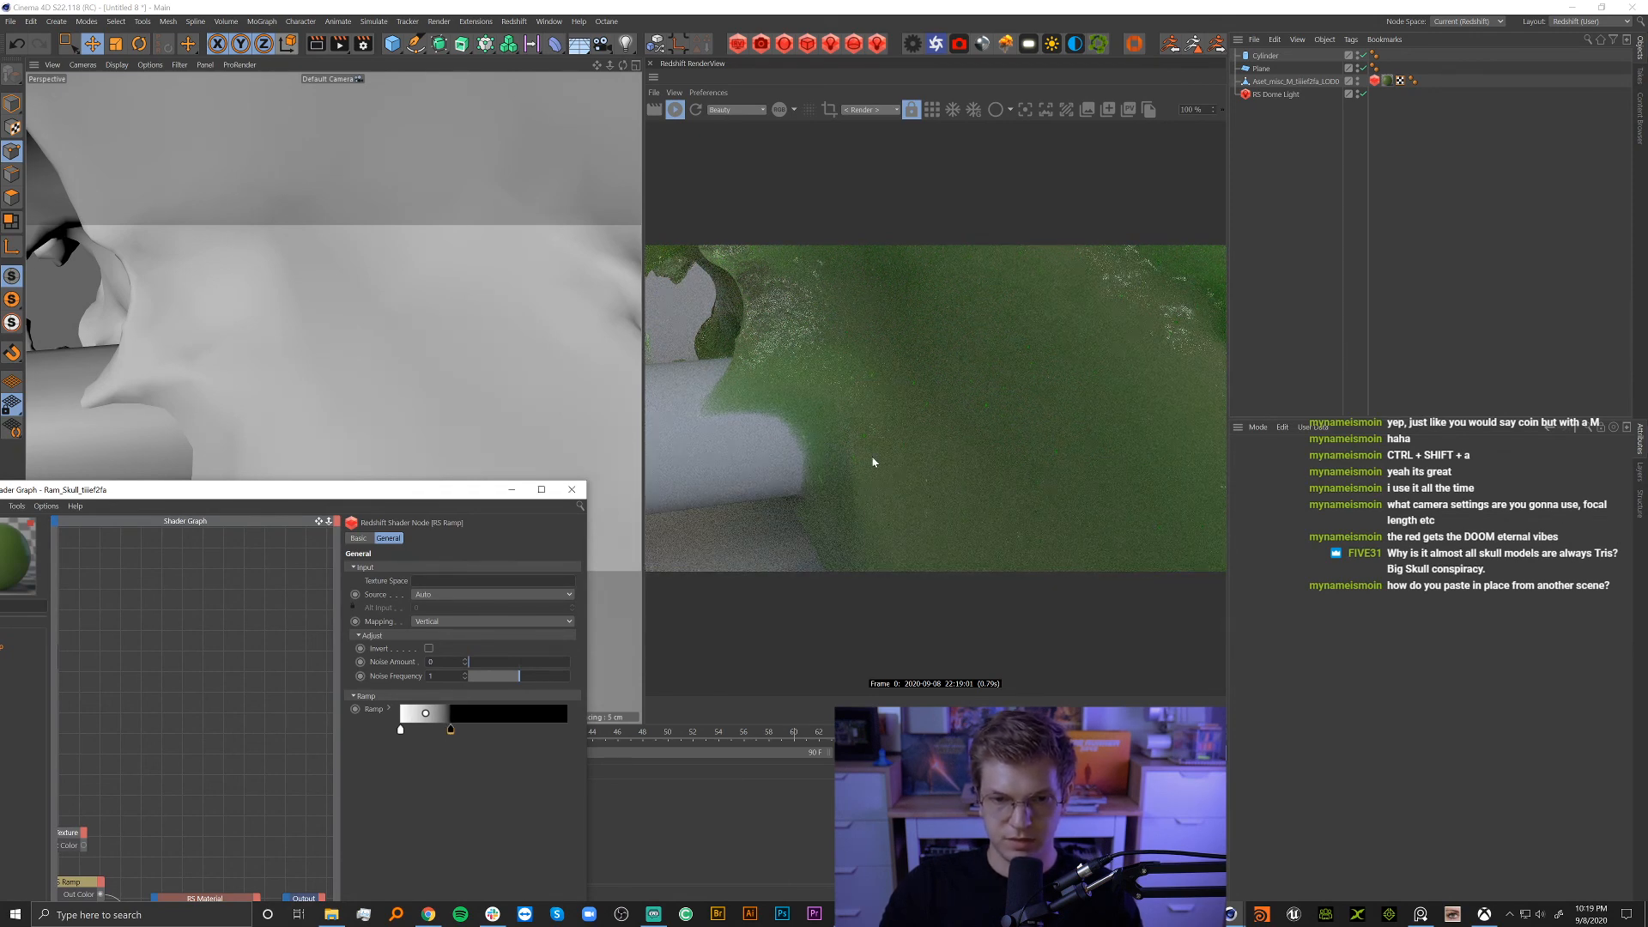
pyautogui.moveTo(452, 737); pyautogui.dragTo(568, 738)
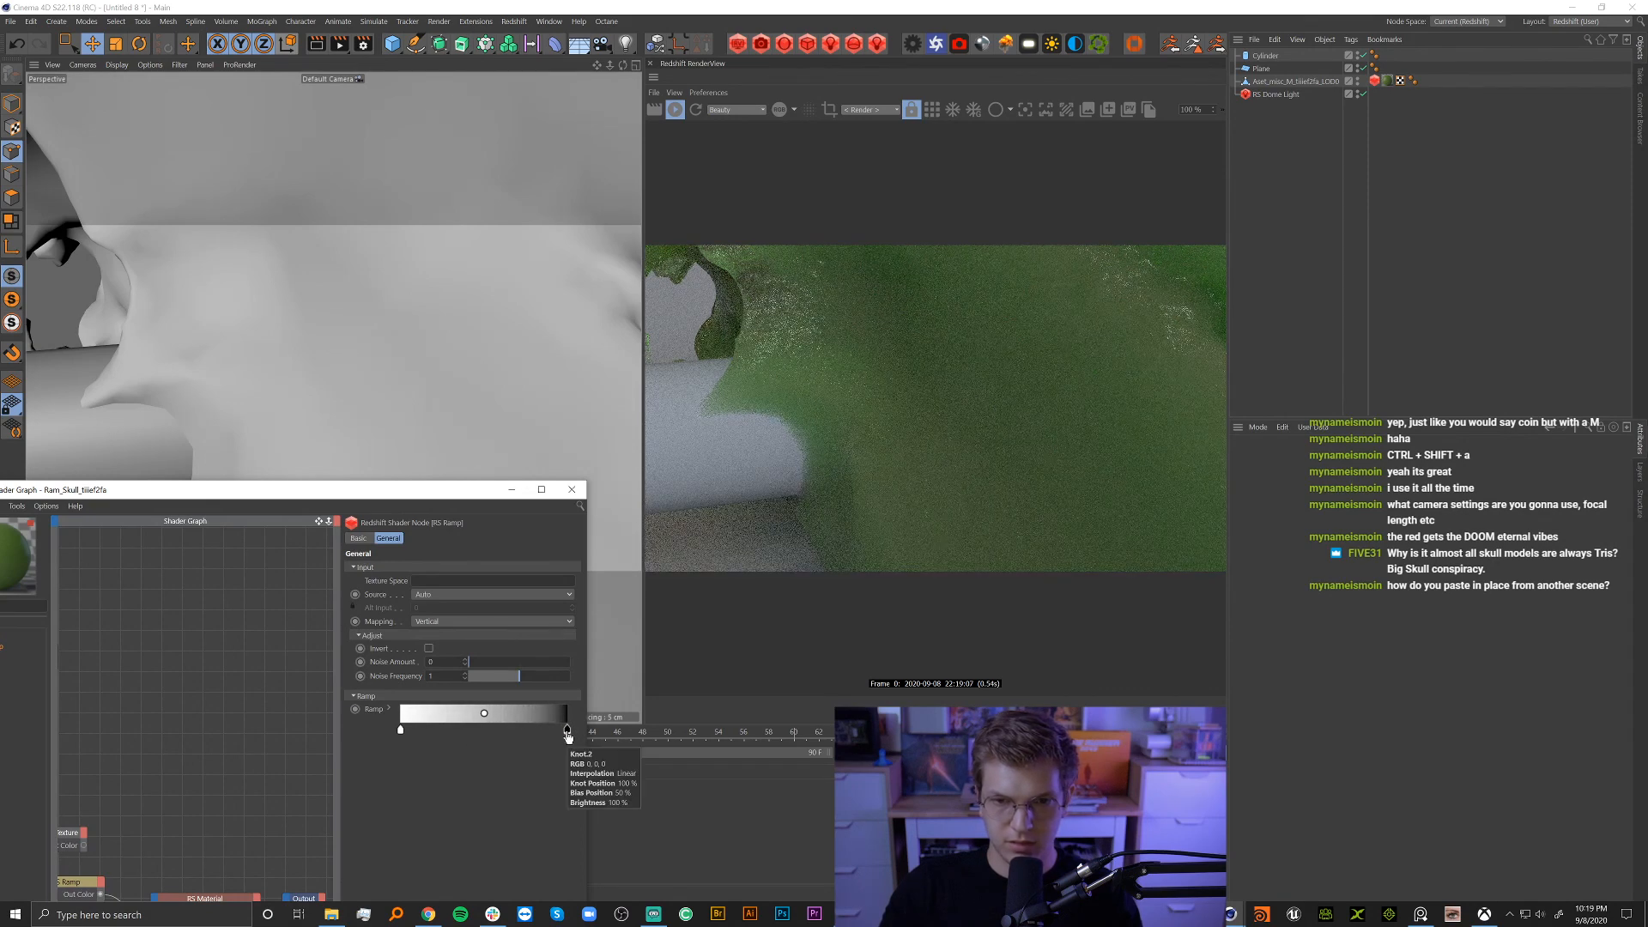
pyautogui.doubleClick(567, 732)
pyautogui.moveTo(644, 775); pyautogui.dragTo(696, 776)
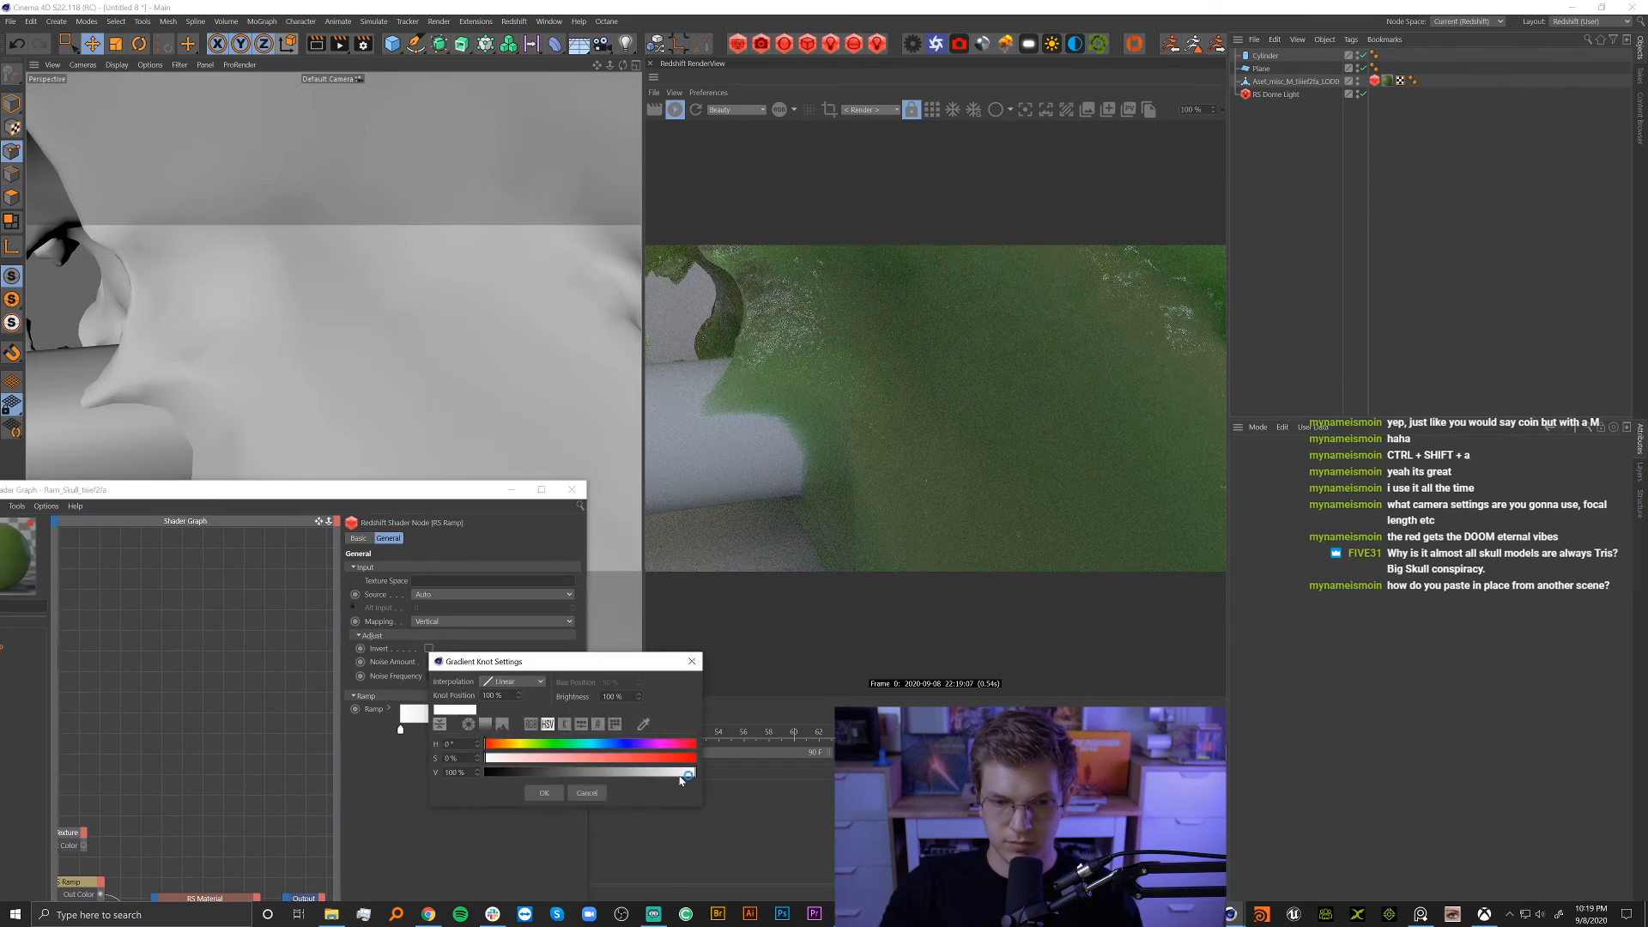
pyautogui.click(544, 794)
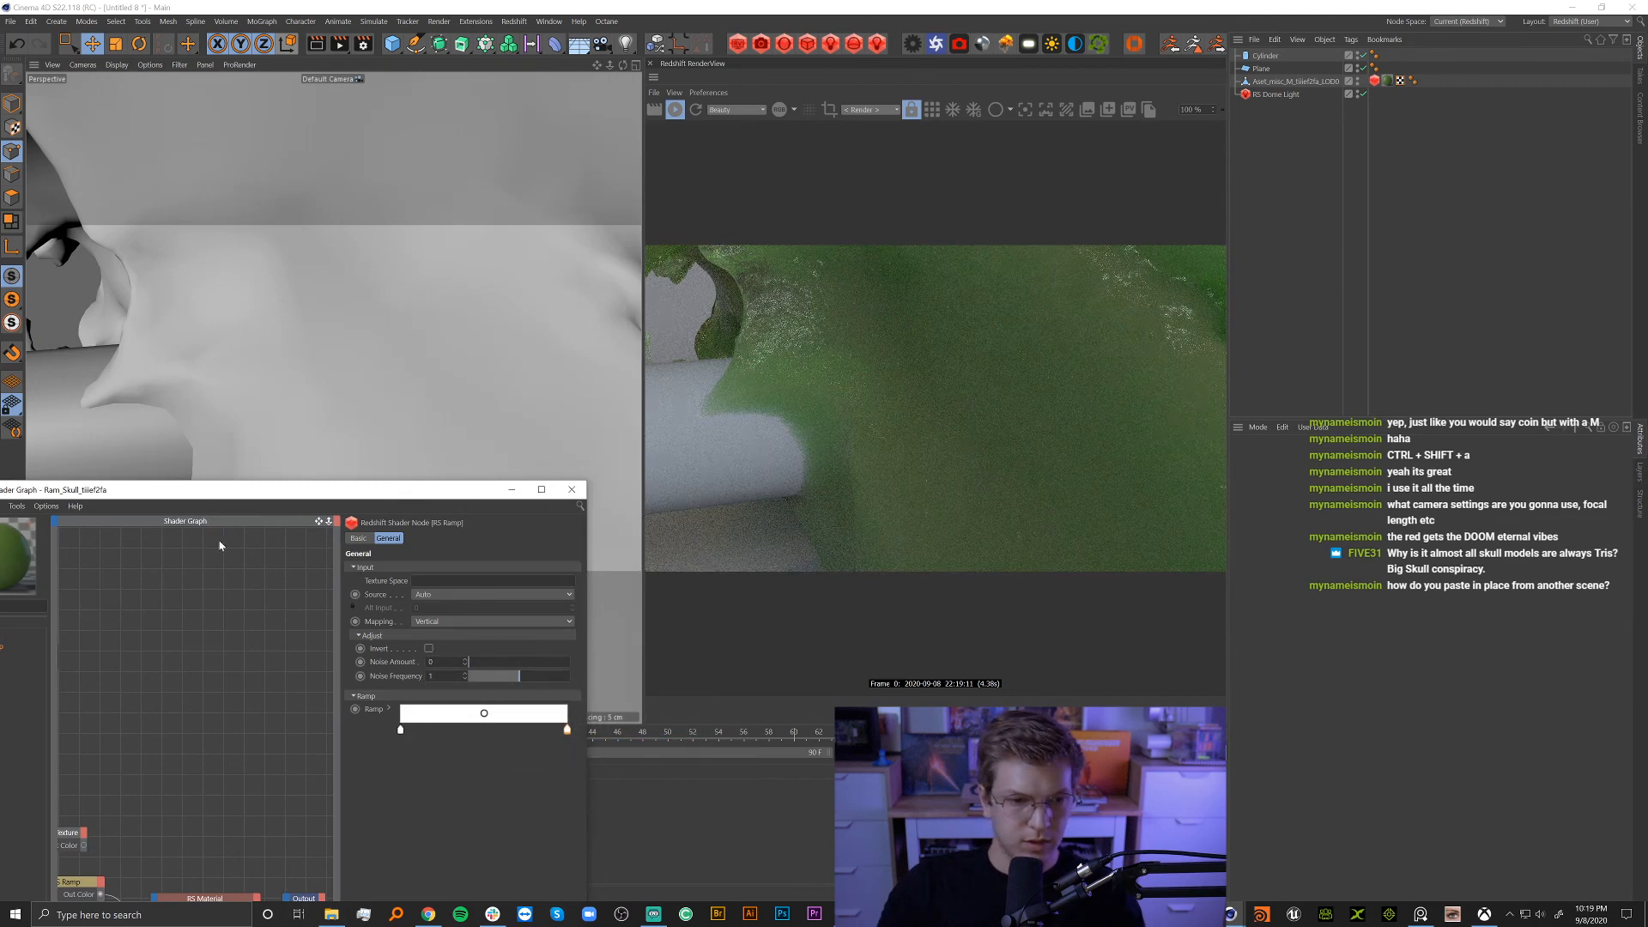
# Rearrange the RS Texture and its ramp beneath the bump map nodes in the shader graph.
pyautogui.scroll(-2, 234, 629)
pyautogui.moveTo(165, 837); pyautogui.dragTo(213, 733, button='middle')
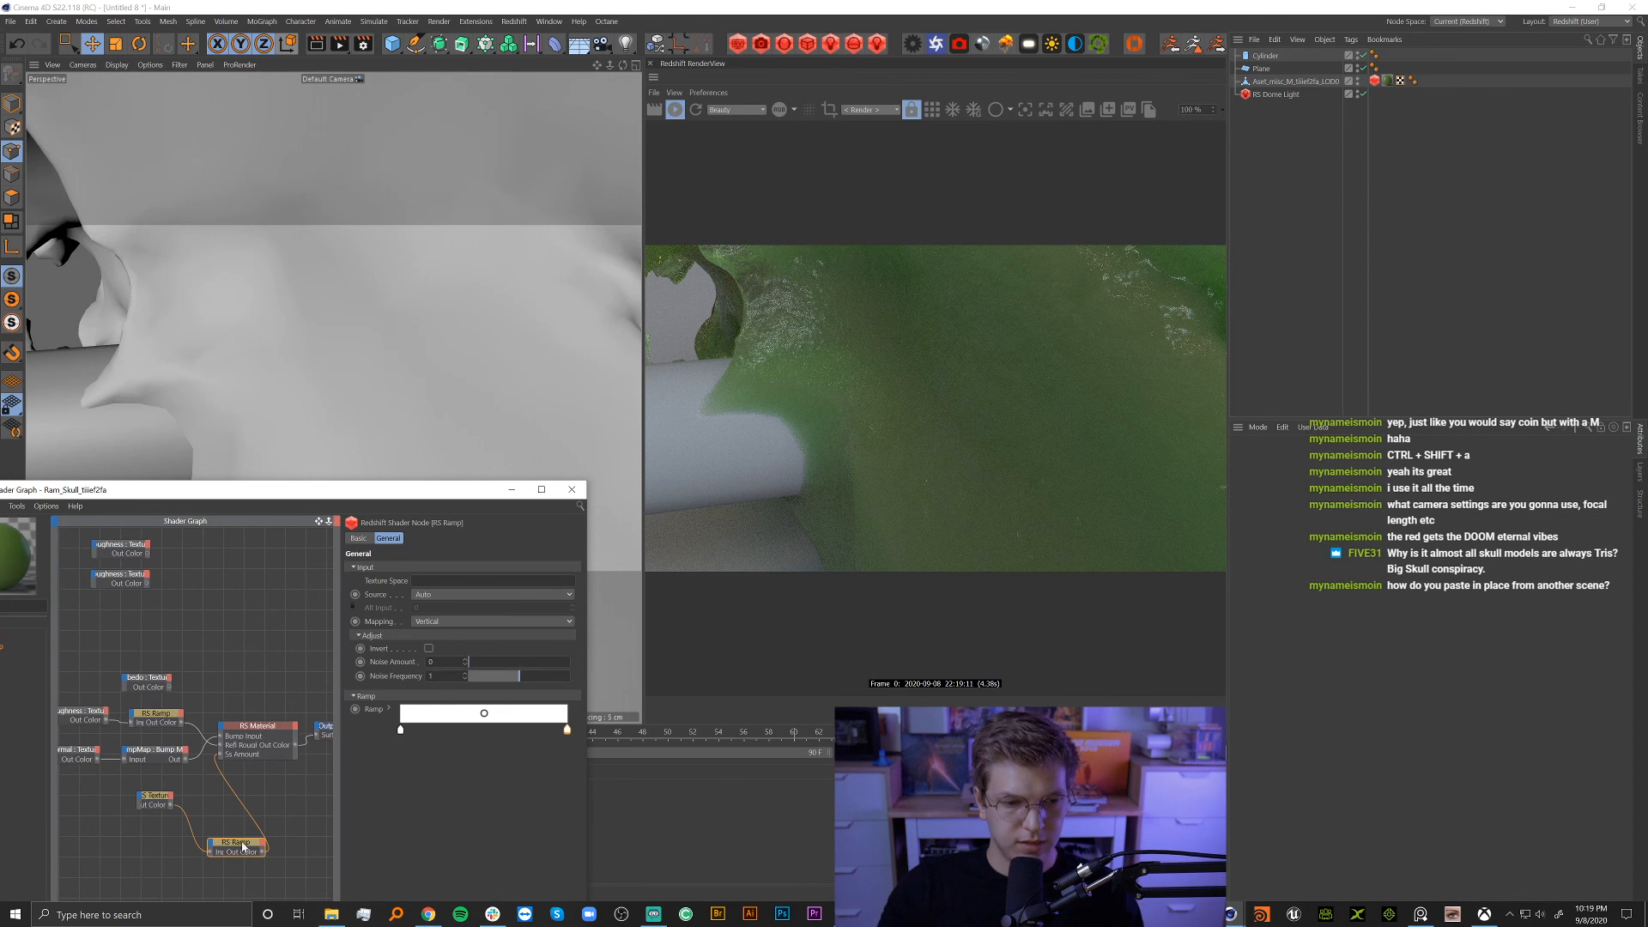
pyautogui.moveTo(110, 775); pyautogui.dragTo(169, 836)
pyautogui.click(259, 821)
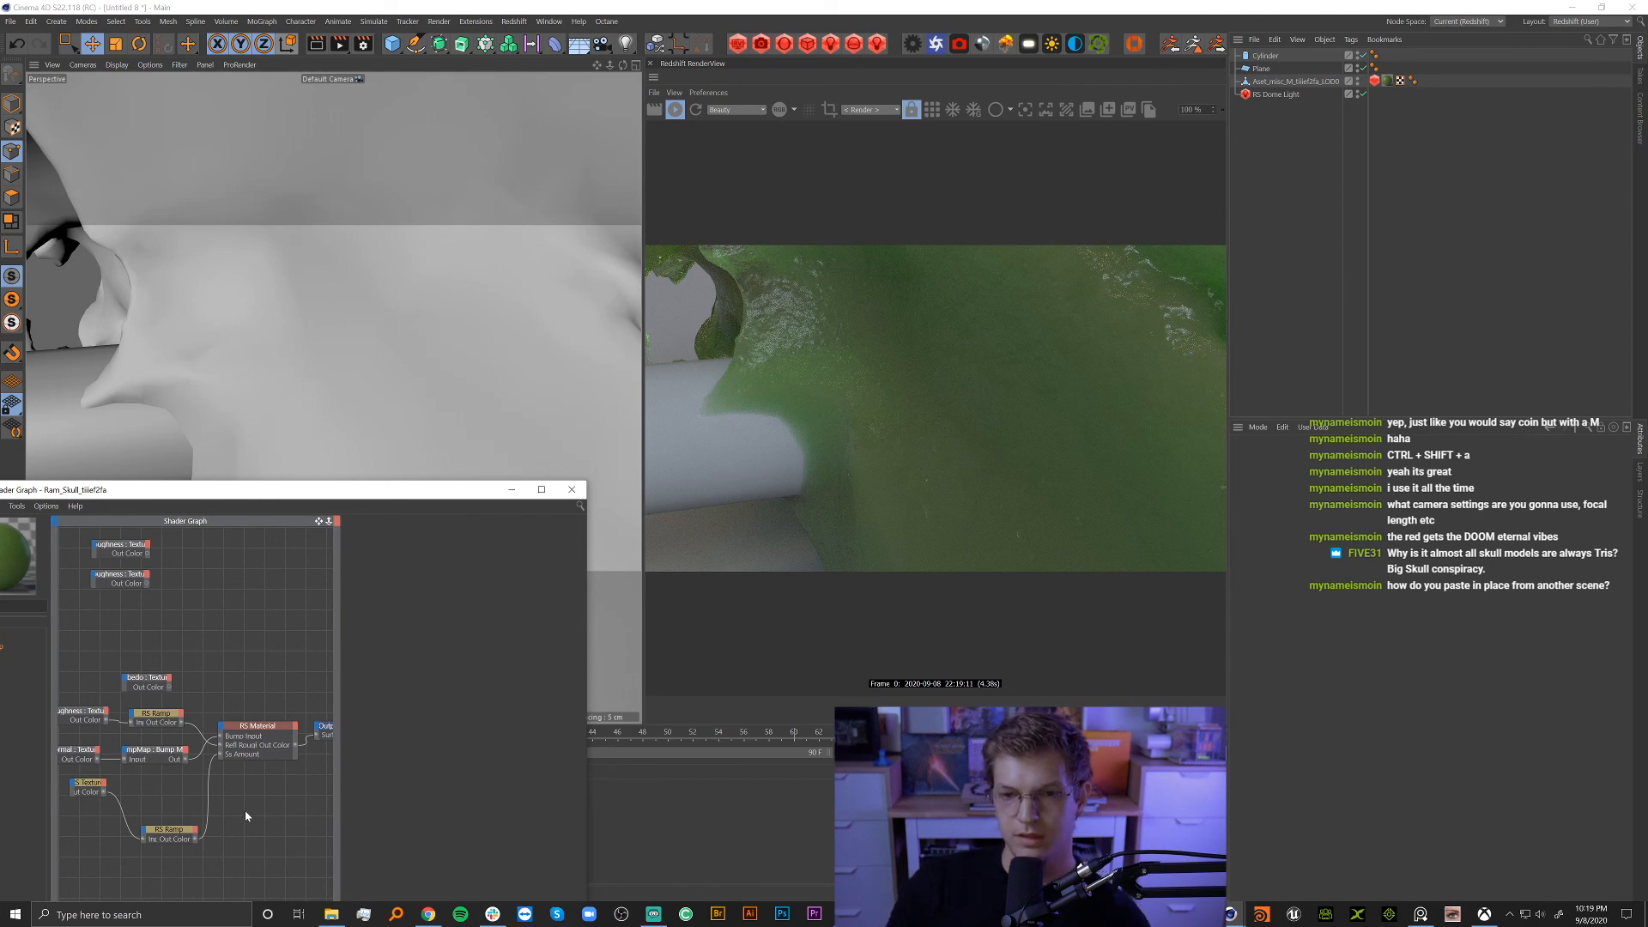
# Copy the RS Material's sub-surface Transmittance Color.
pyautogui.click(95, 790)
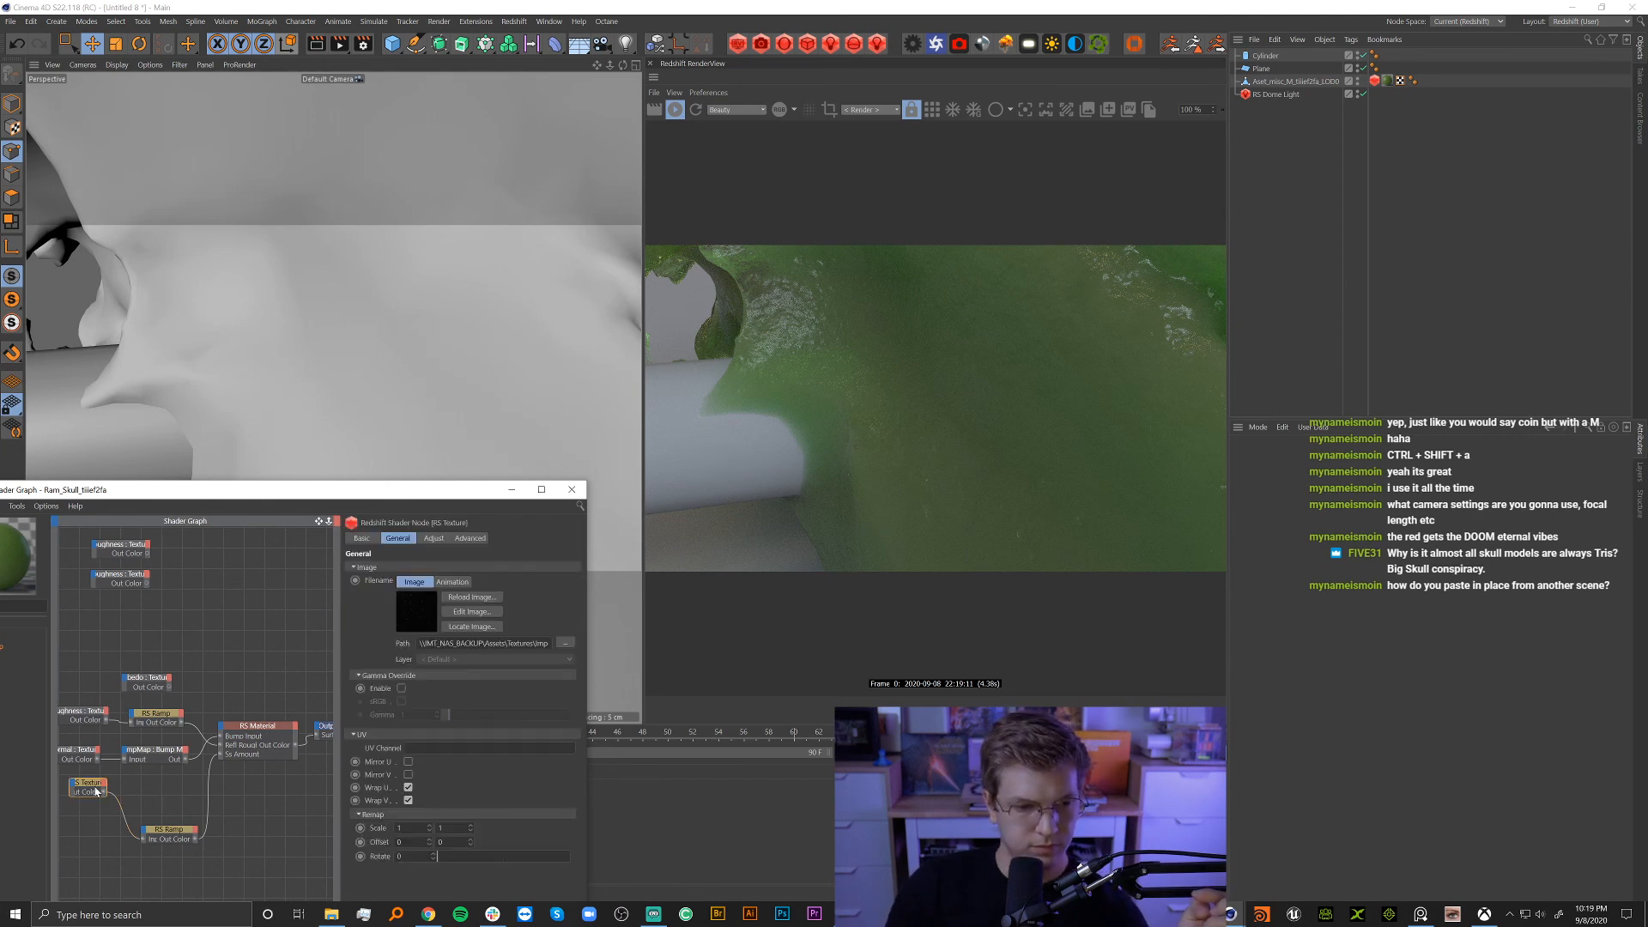
pyautogui.click(256, 726)
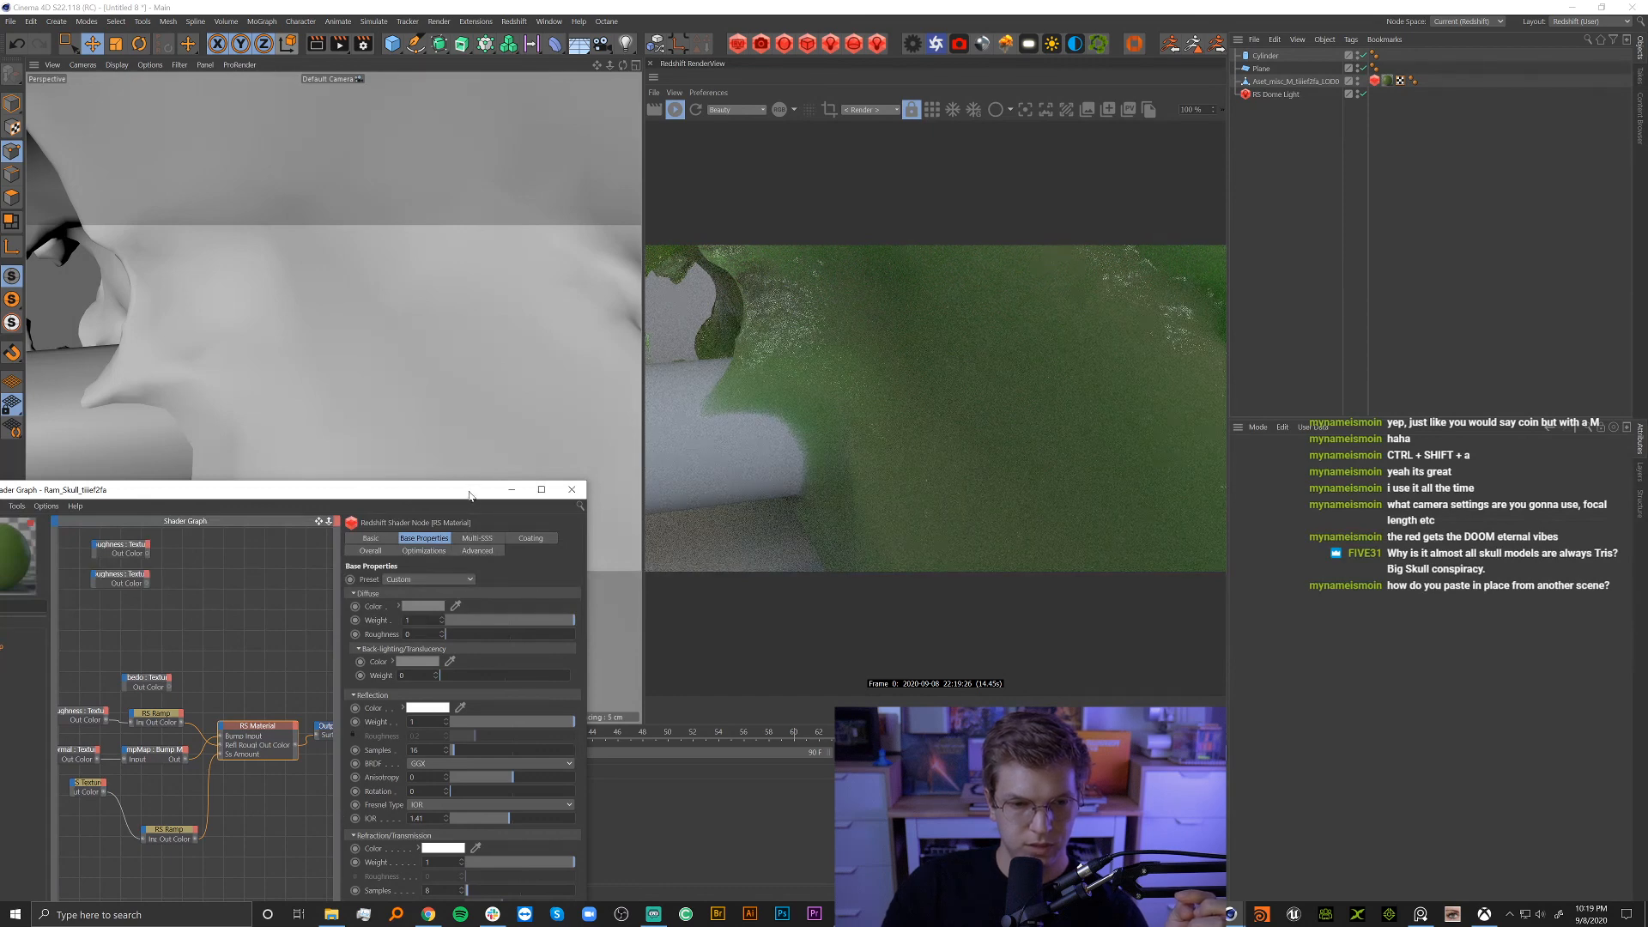
pyautogui.moveTo(449, 492); pyautogui.dragTo(405, 101)
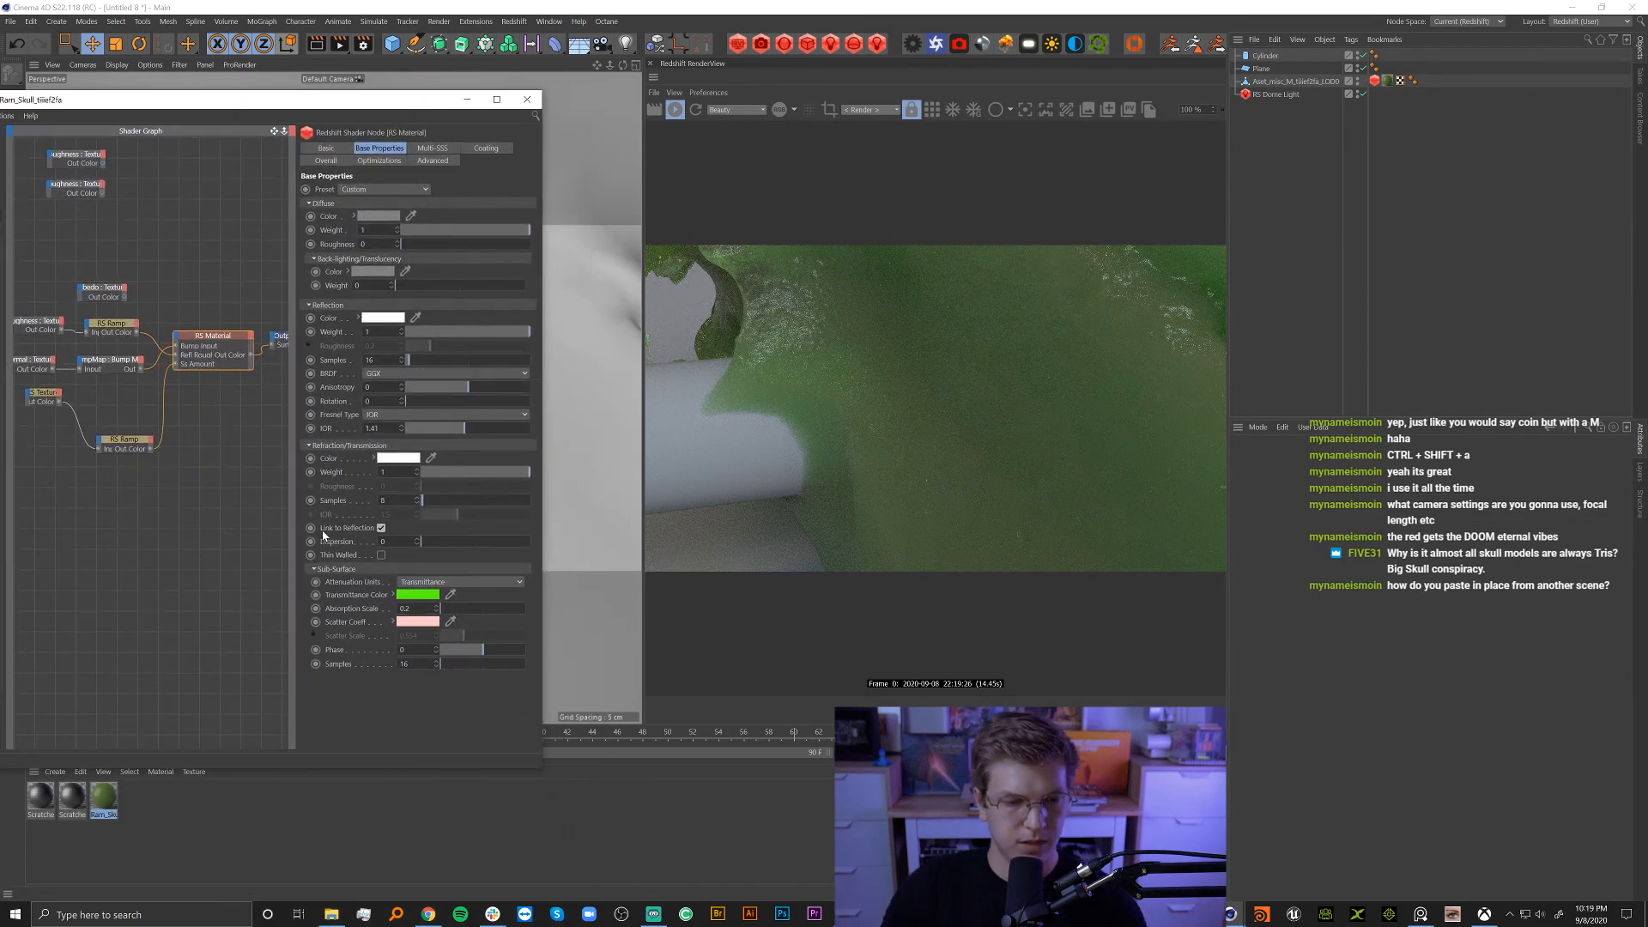
pyautogui.rightClick(343, 598)
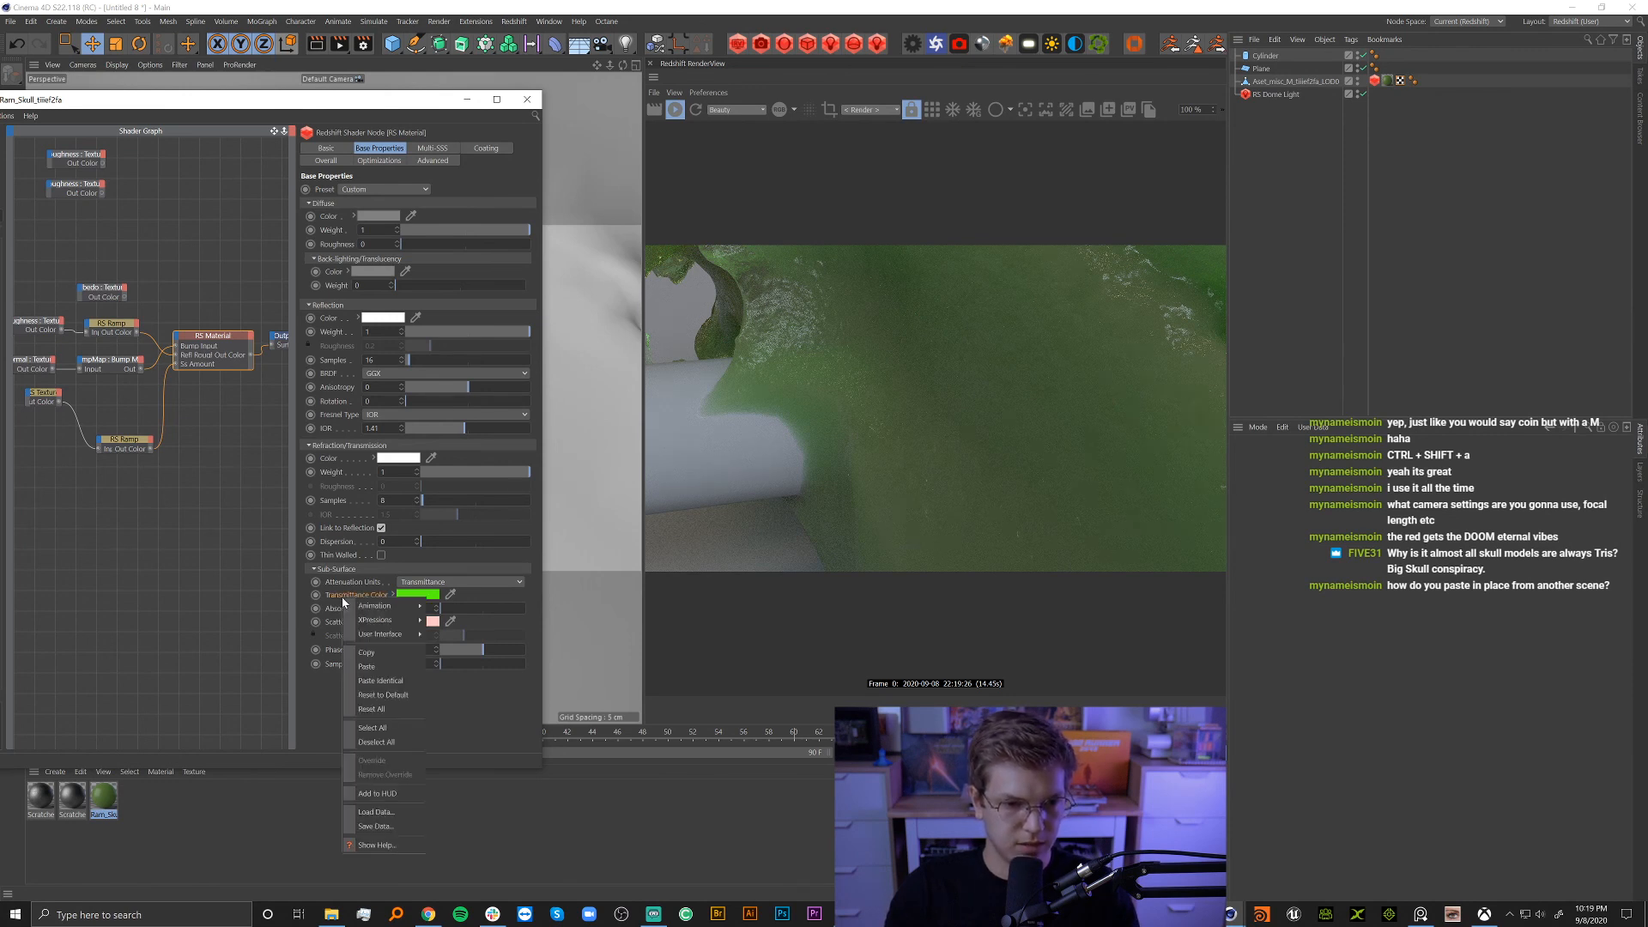
pyautogui.click(384, 656)
# Try to paste the copied Transmittance Color into the first knot of the lower RS Ramp.
pyautogui.click(144, 440)
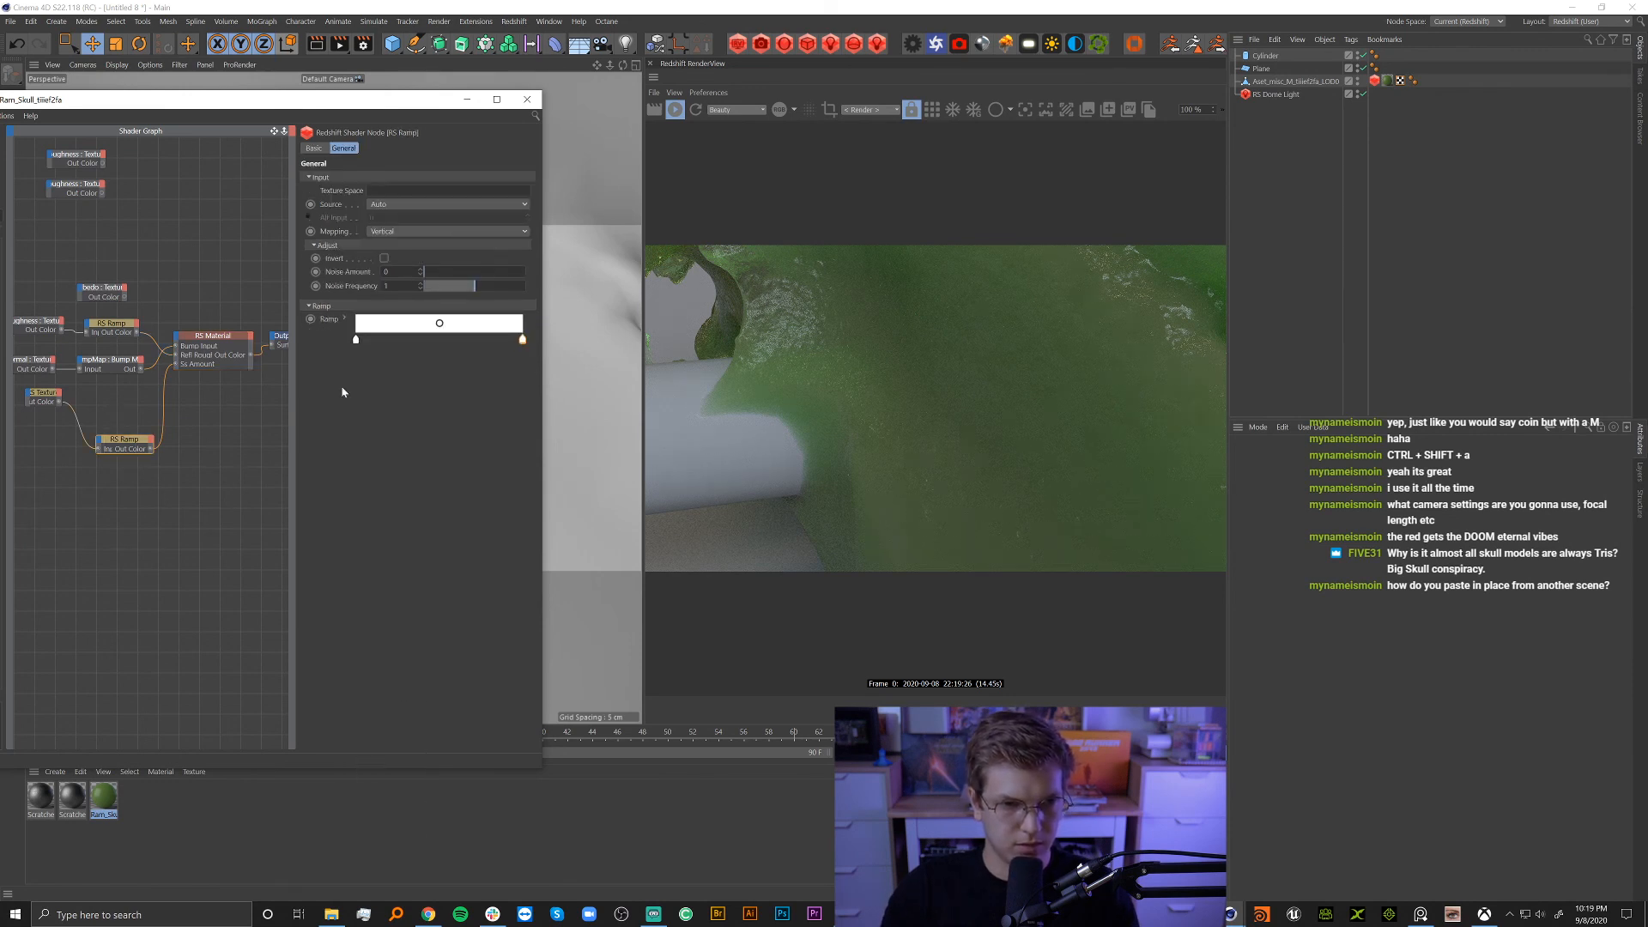
pyautogui.click(344, 319)
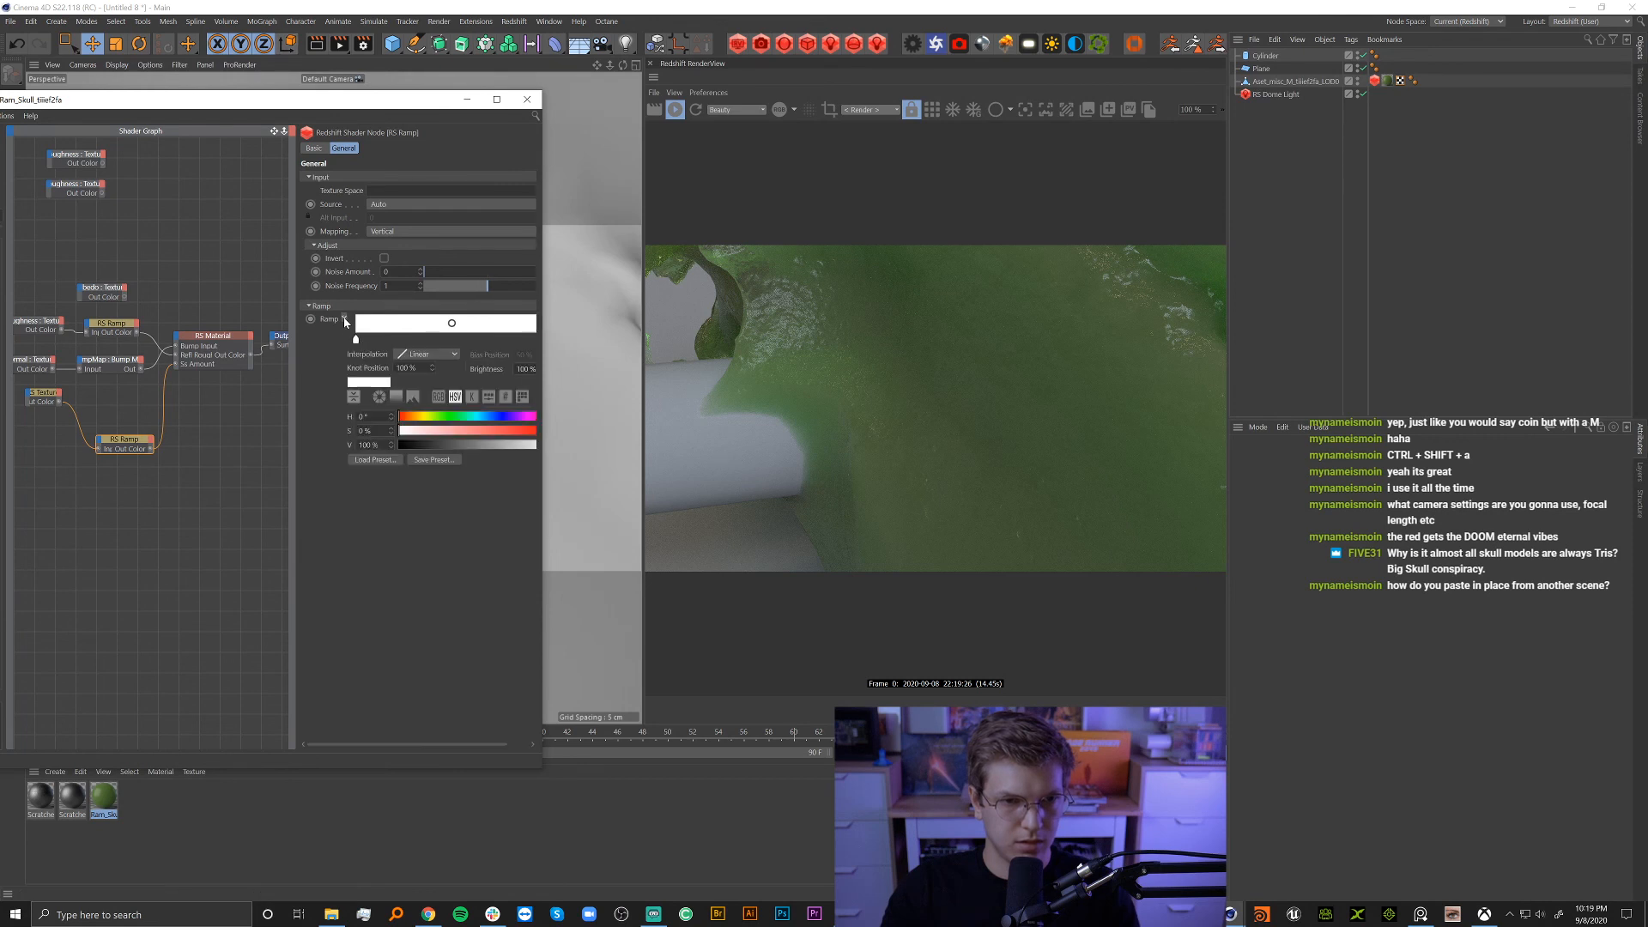
pyautogui.rightClick(362, 383)
pyautogui.click(338, 383)
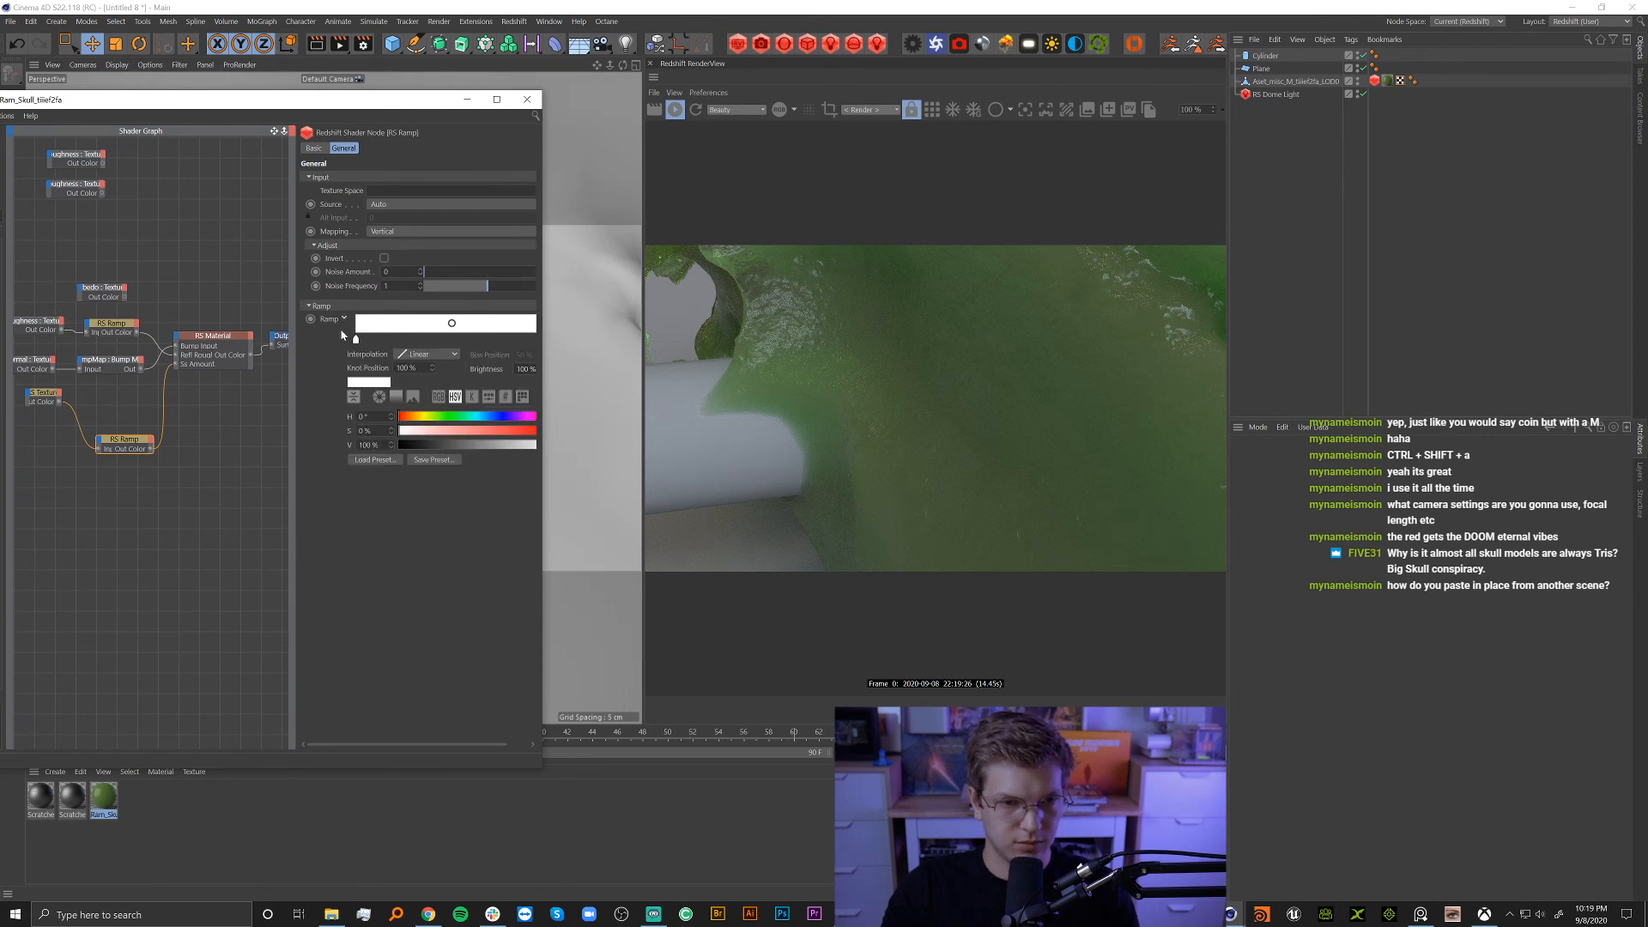
pyautogui.rightClick(355, 340)
pyautogui.click(327, 360)
# Widen the shader graph window and show the RS Material's sub-surface settings in the skull material's own attributes.
pyautogui.moveTo(544, 332); pyautogui.dragTo(683, 335)
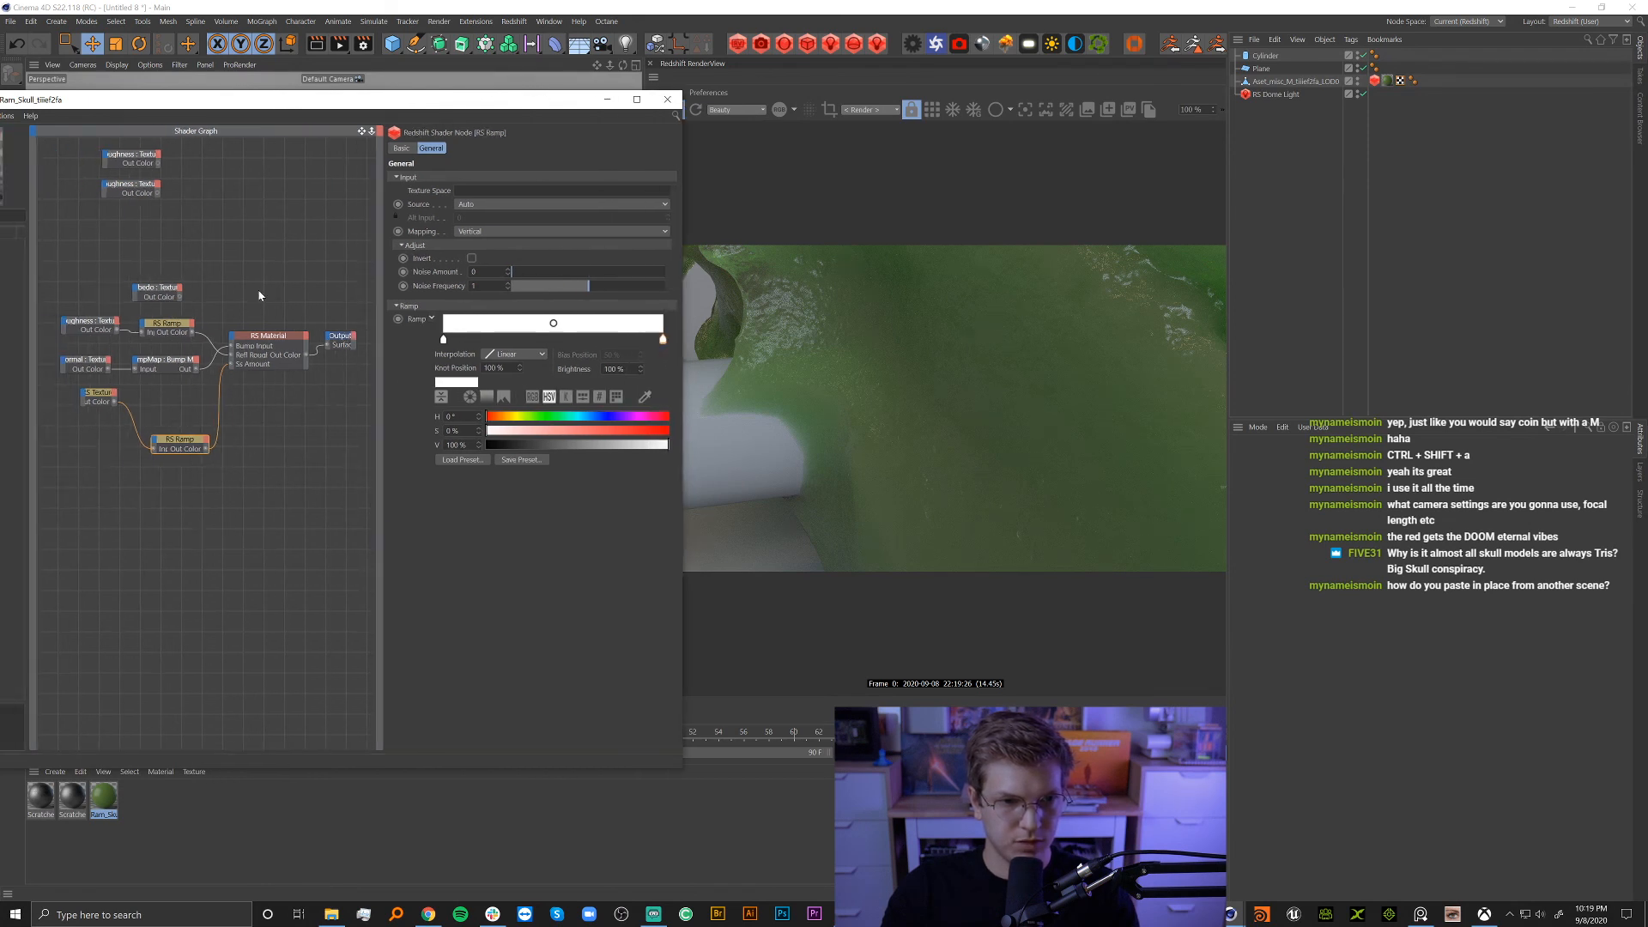
pyautogui.click(268, 352)
pyautogui.click(112, 802)
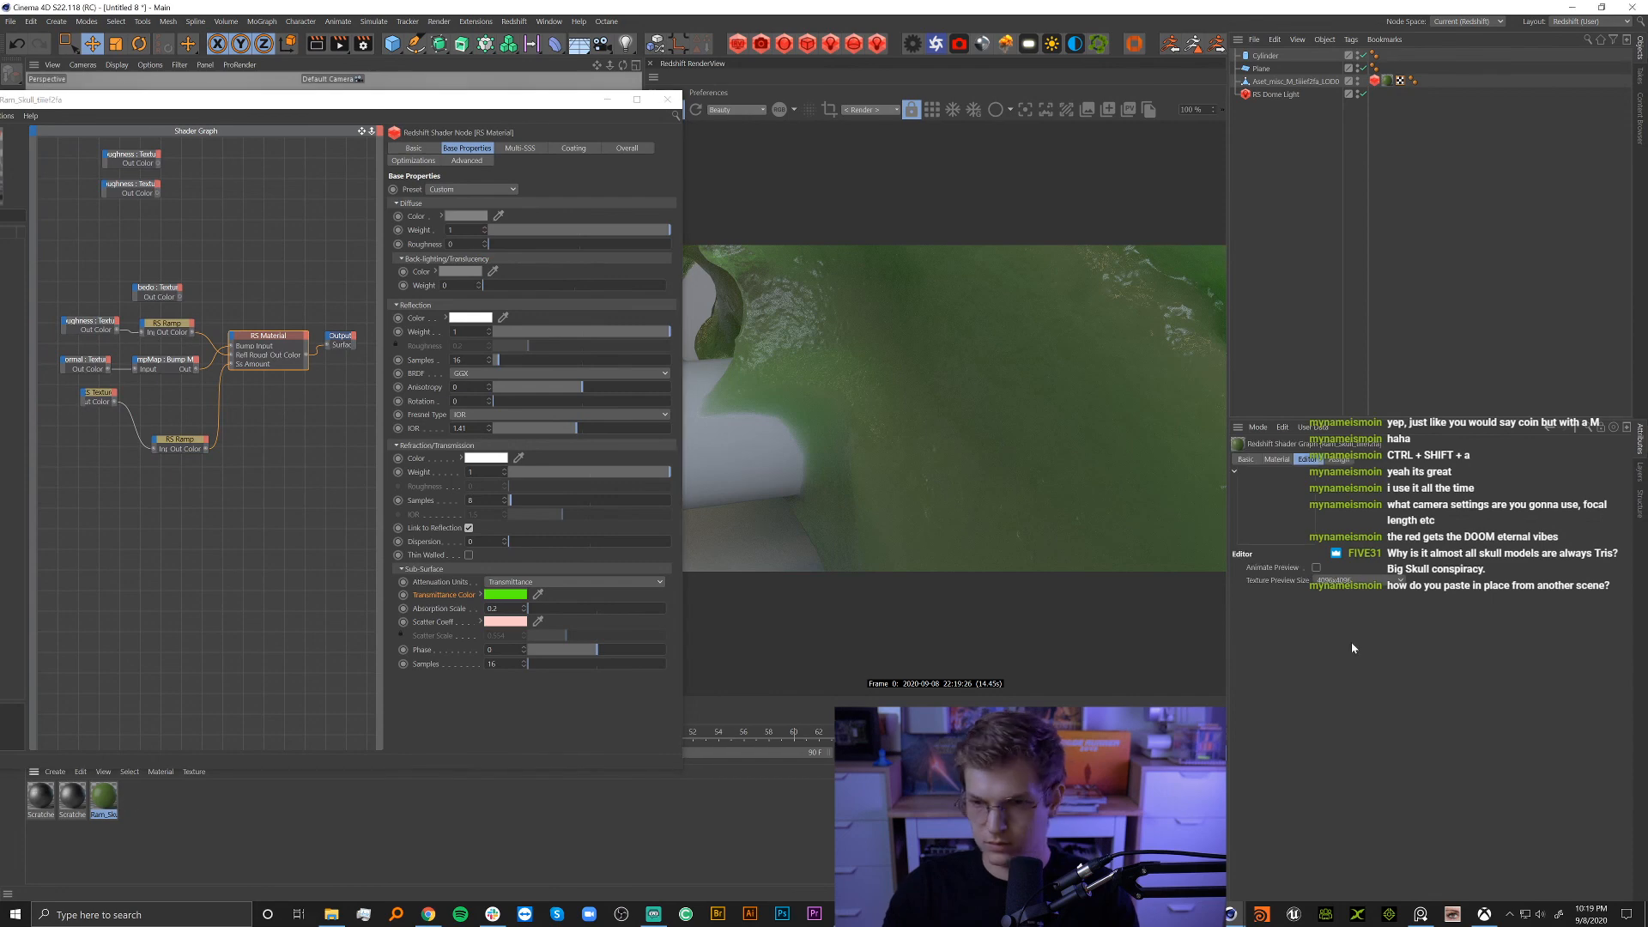
pyautogui.click(1275, 459)
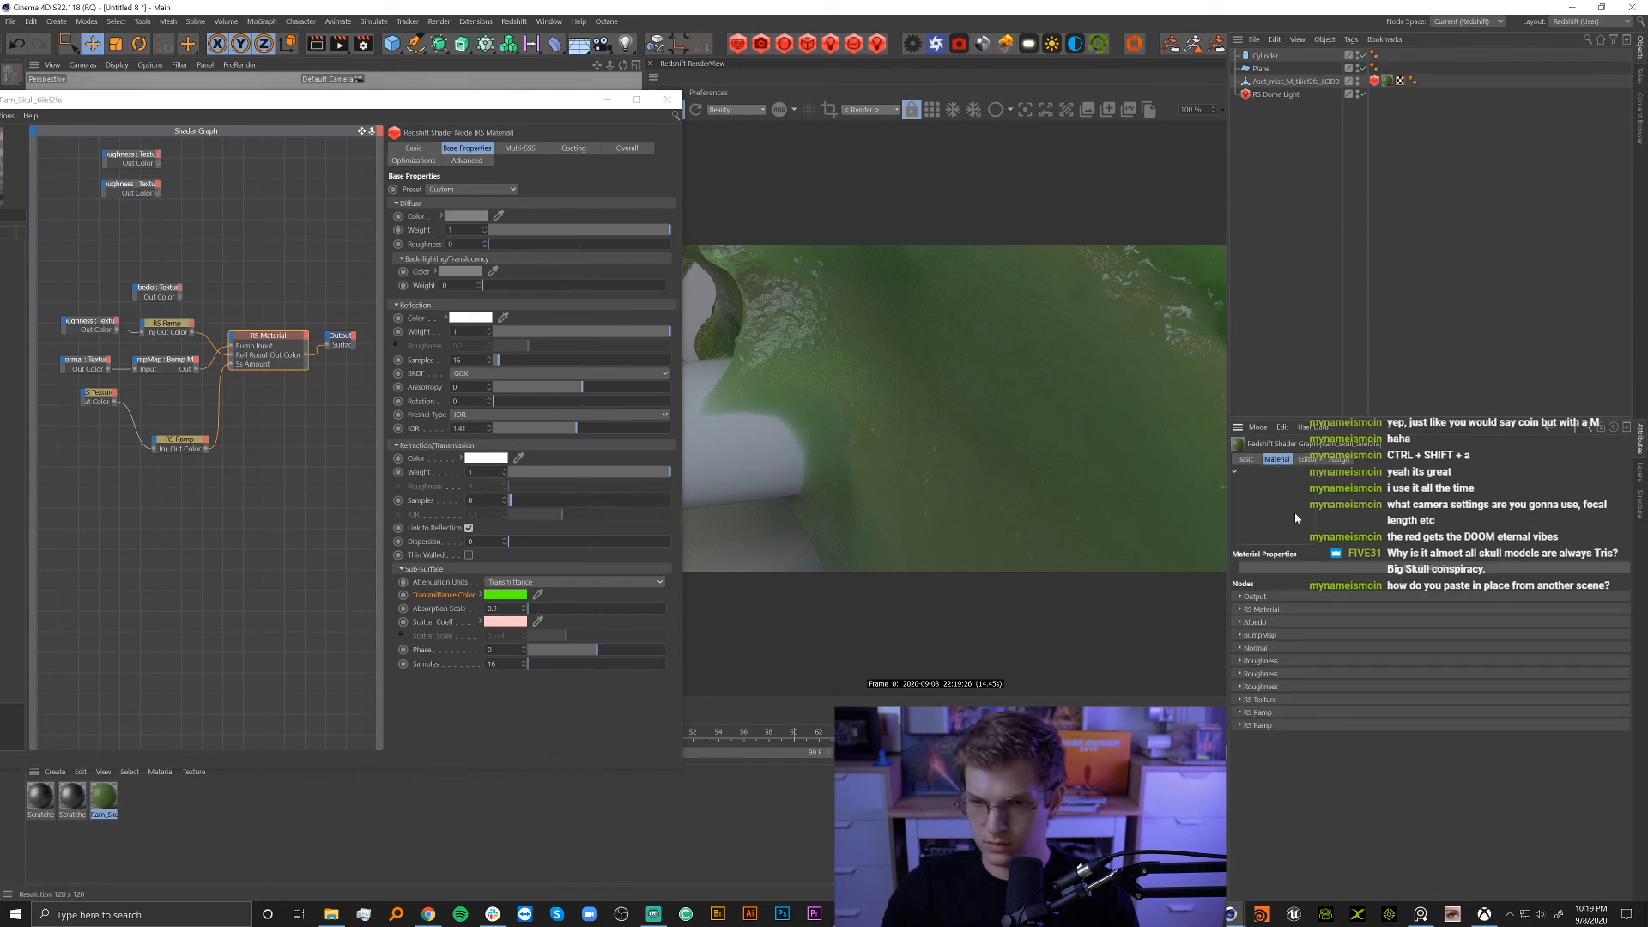
pyautogui.click(1240, 609)
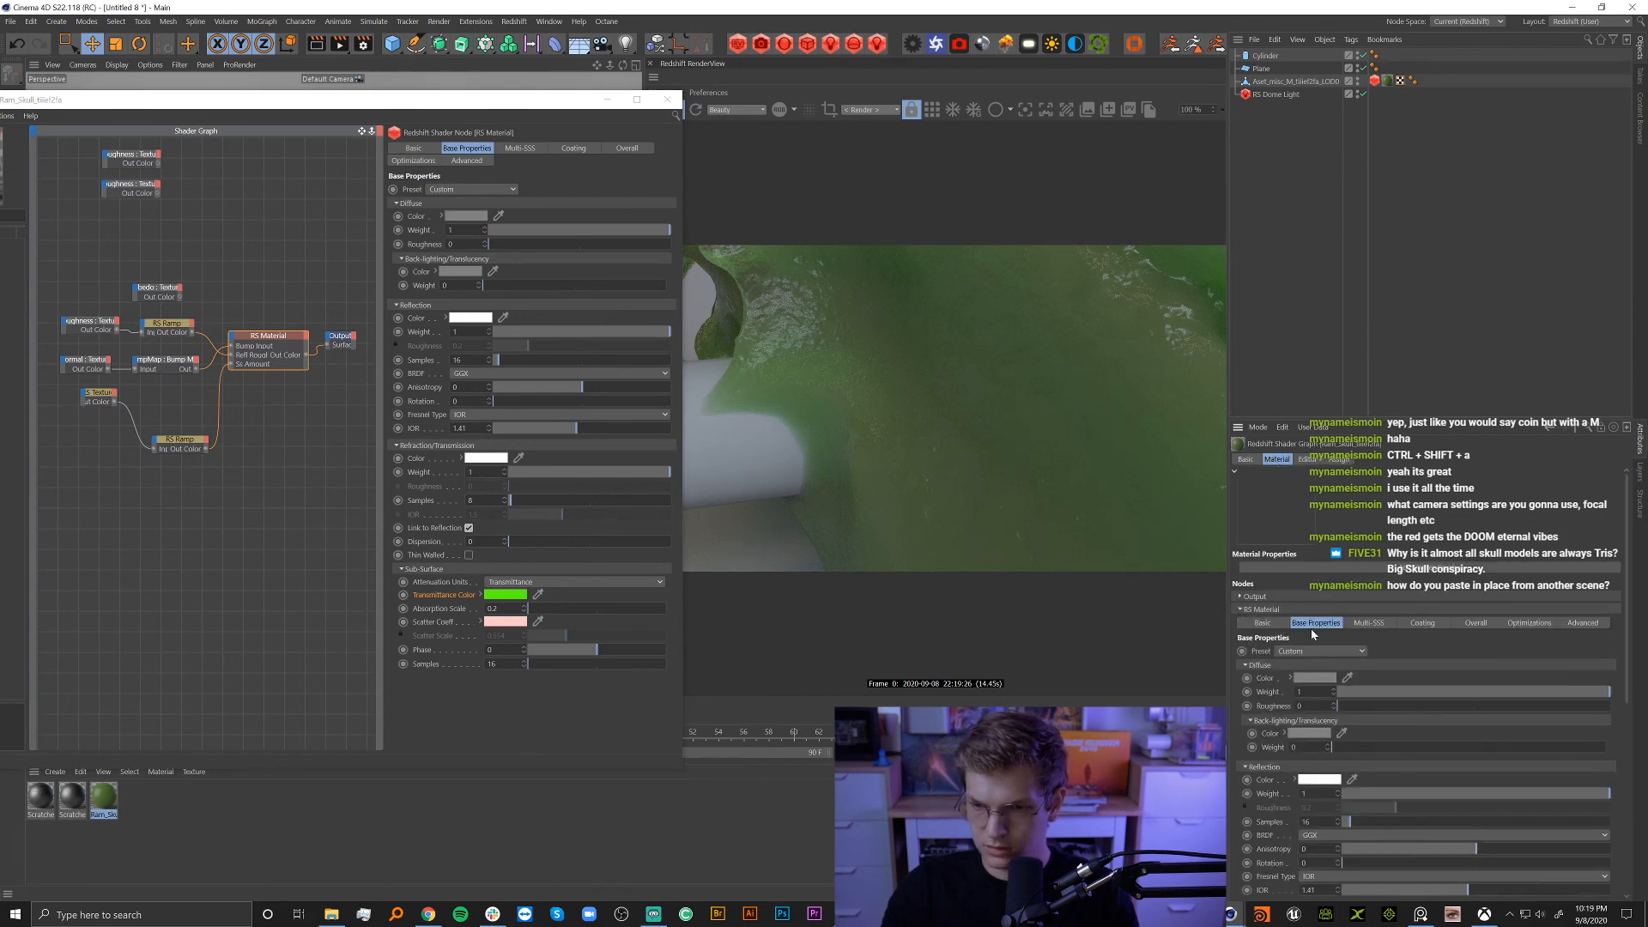
pyautogui.scroll(-5, 1252, 735)
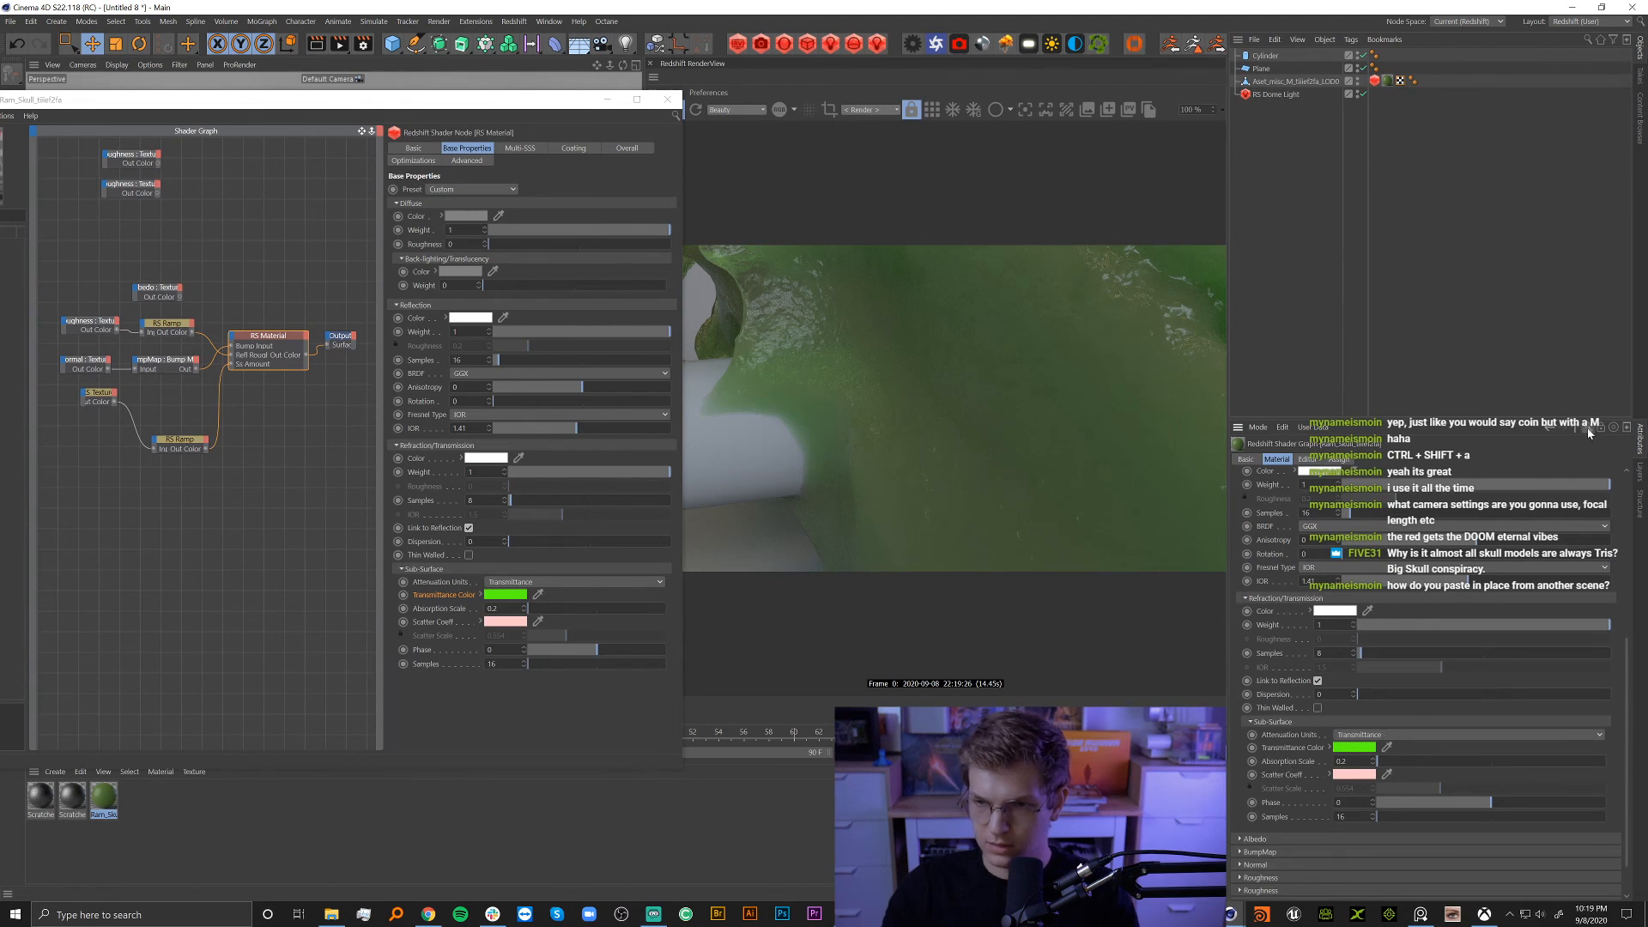
# Set the lower RS Ramp's first knot to the green sampled on screen from the RS Material's Transmittance Color.
pyautogui.click(182, 440)
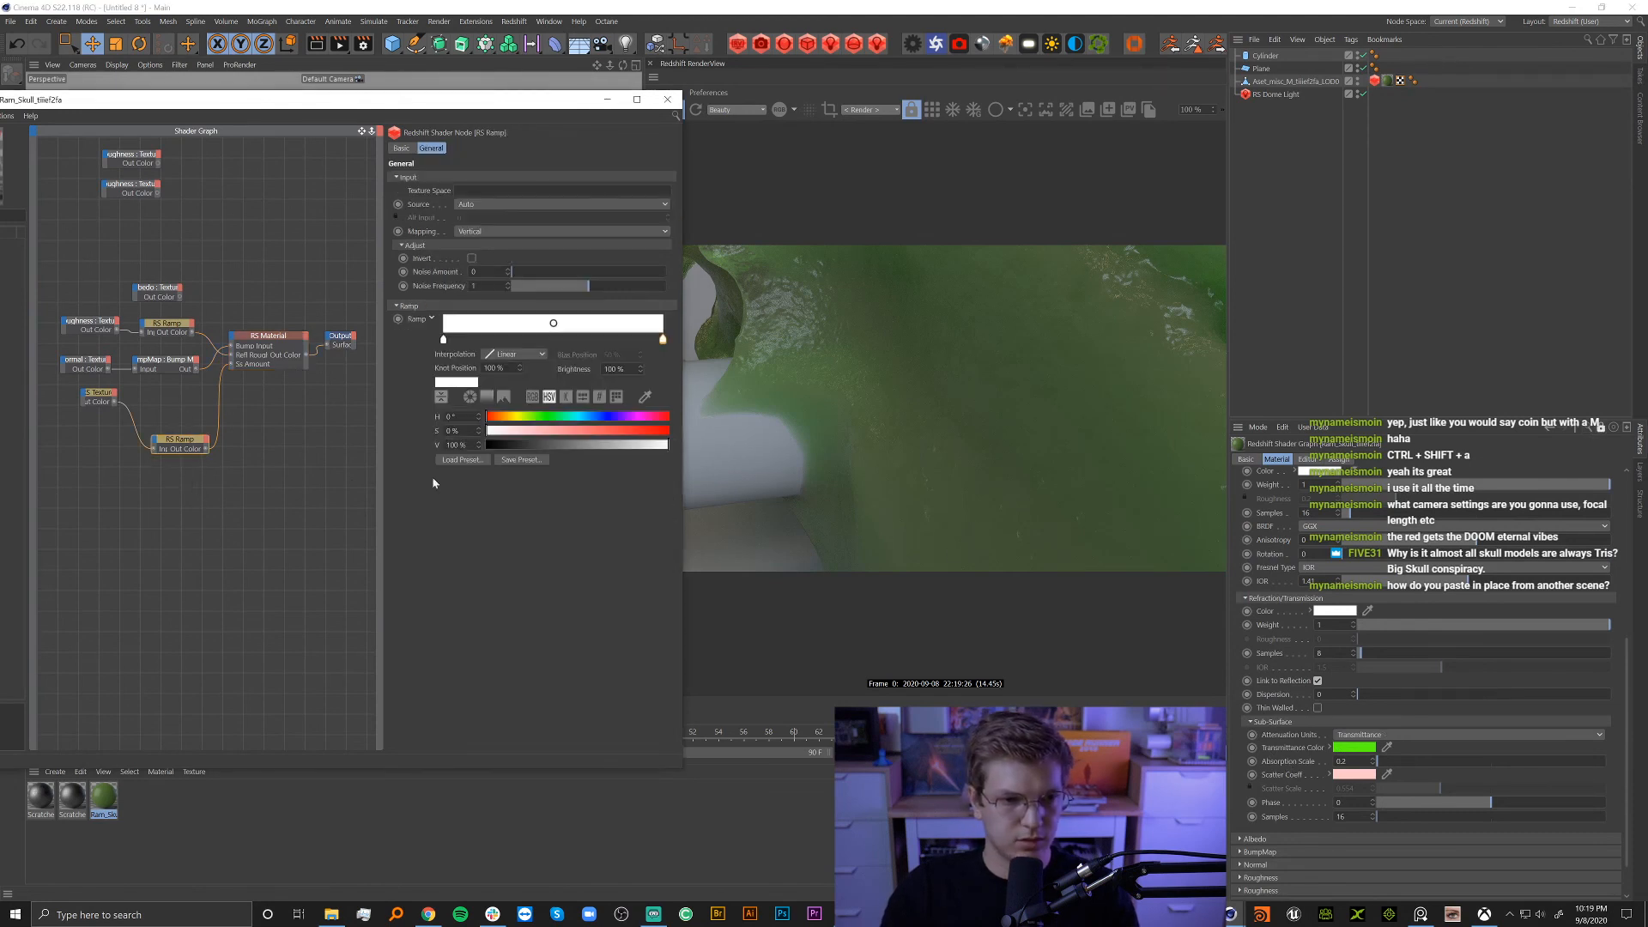
pyautogui.doubleClick(444, 343)
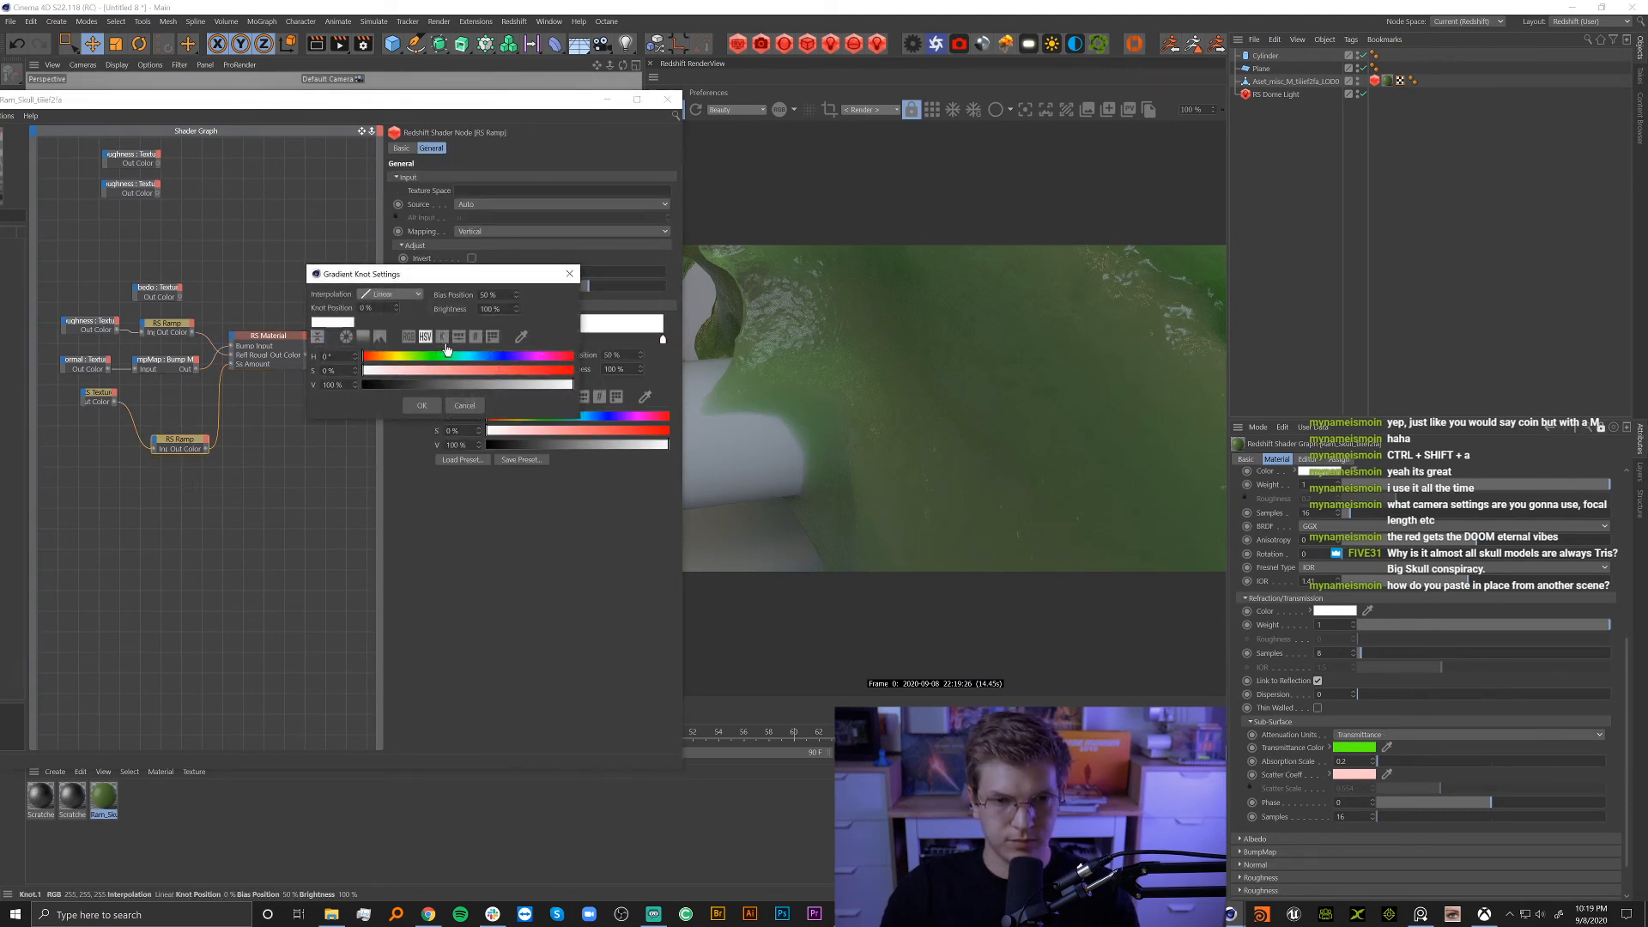
pyautogui.click(521, 335)
pyautogui.click(1353, 745)
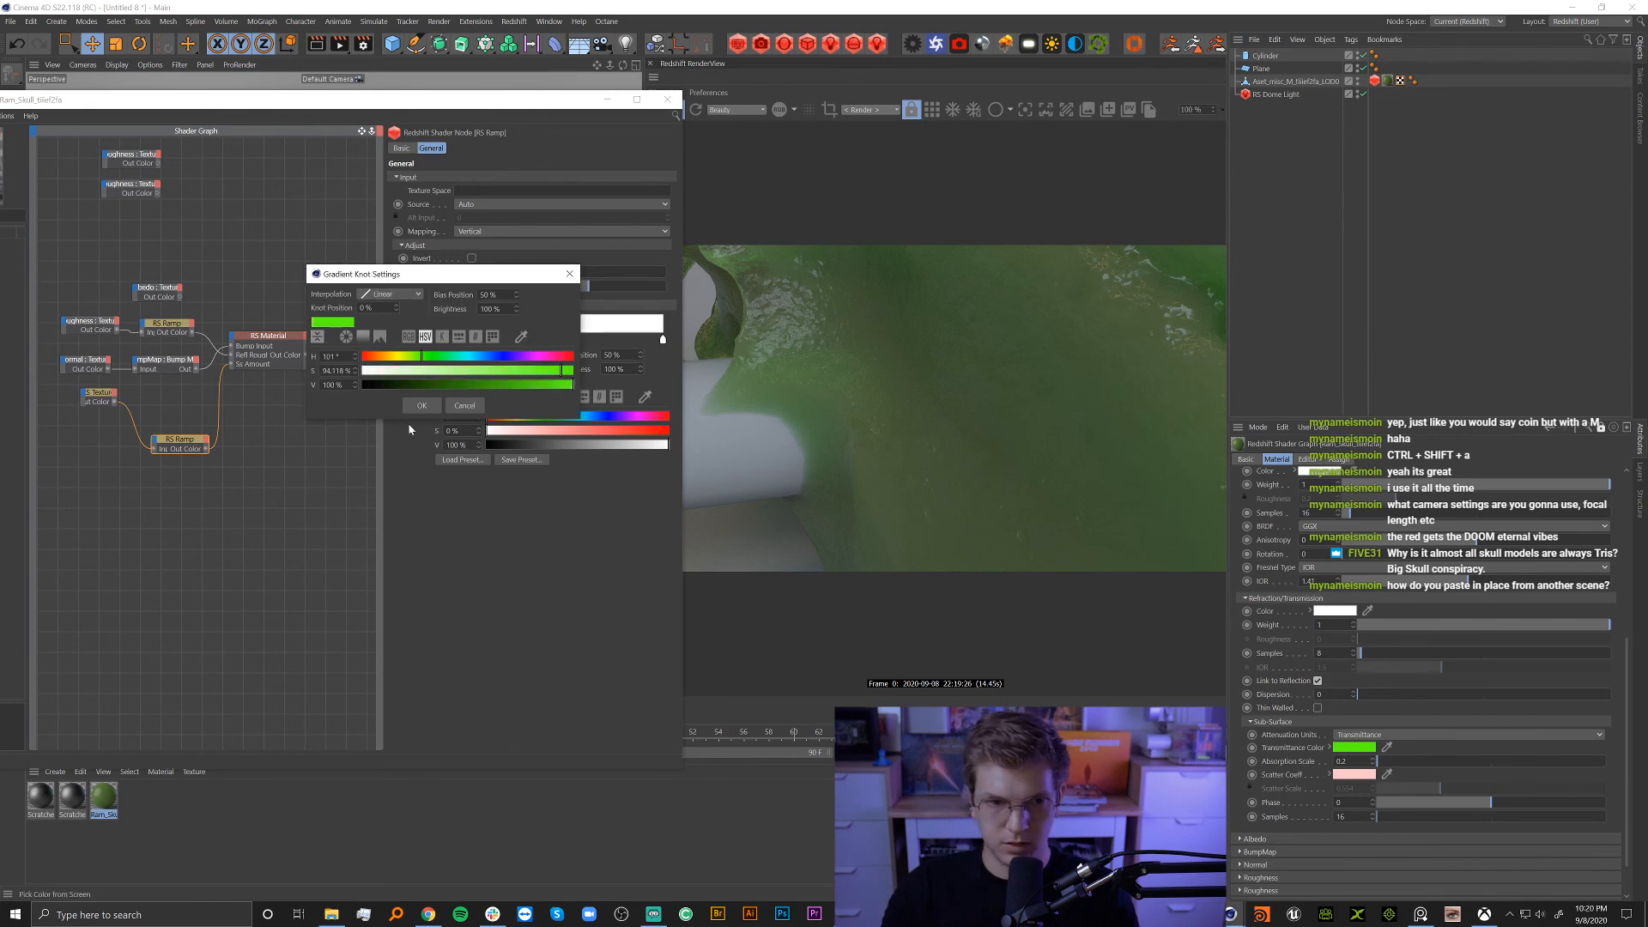
pyautogui.click(429, 407)
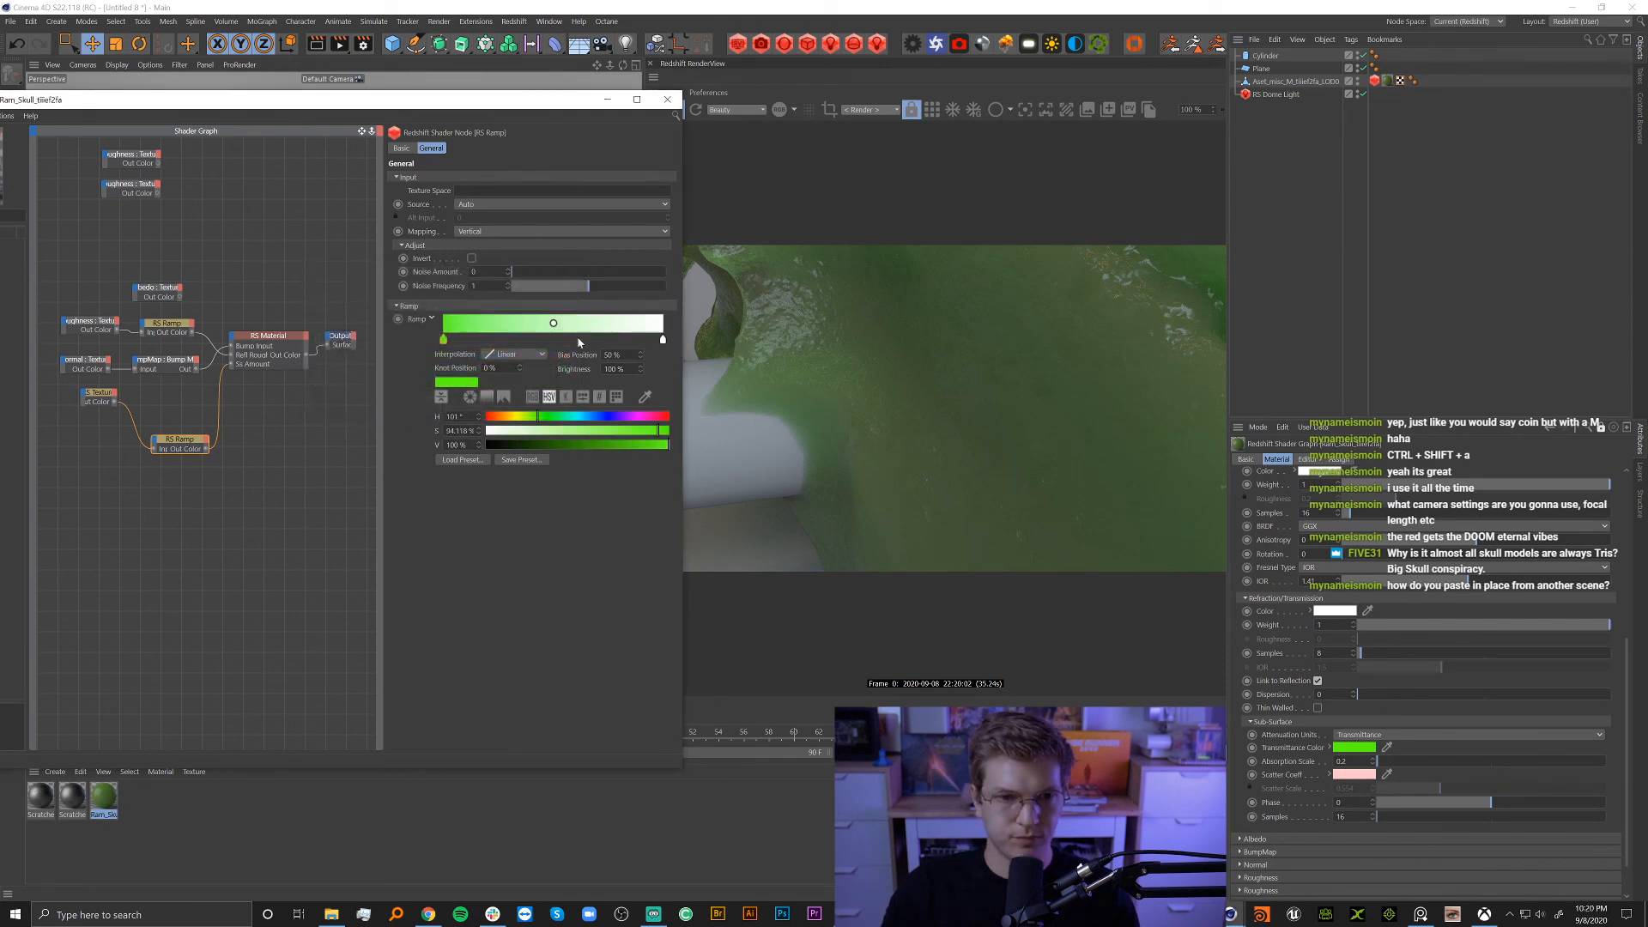
# Replace the ramp's white knot with a copy of the green one, placing green knots at 0% and 100%.
pyautogui.moveTo(442, 340); pyautogui.dragTo(665, 342)
pyautogui.click(663, 341)
pyautogui.press('Delete')
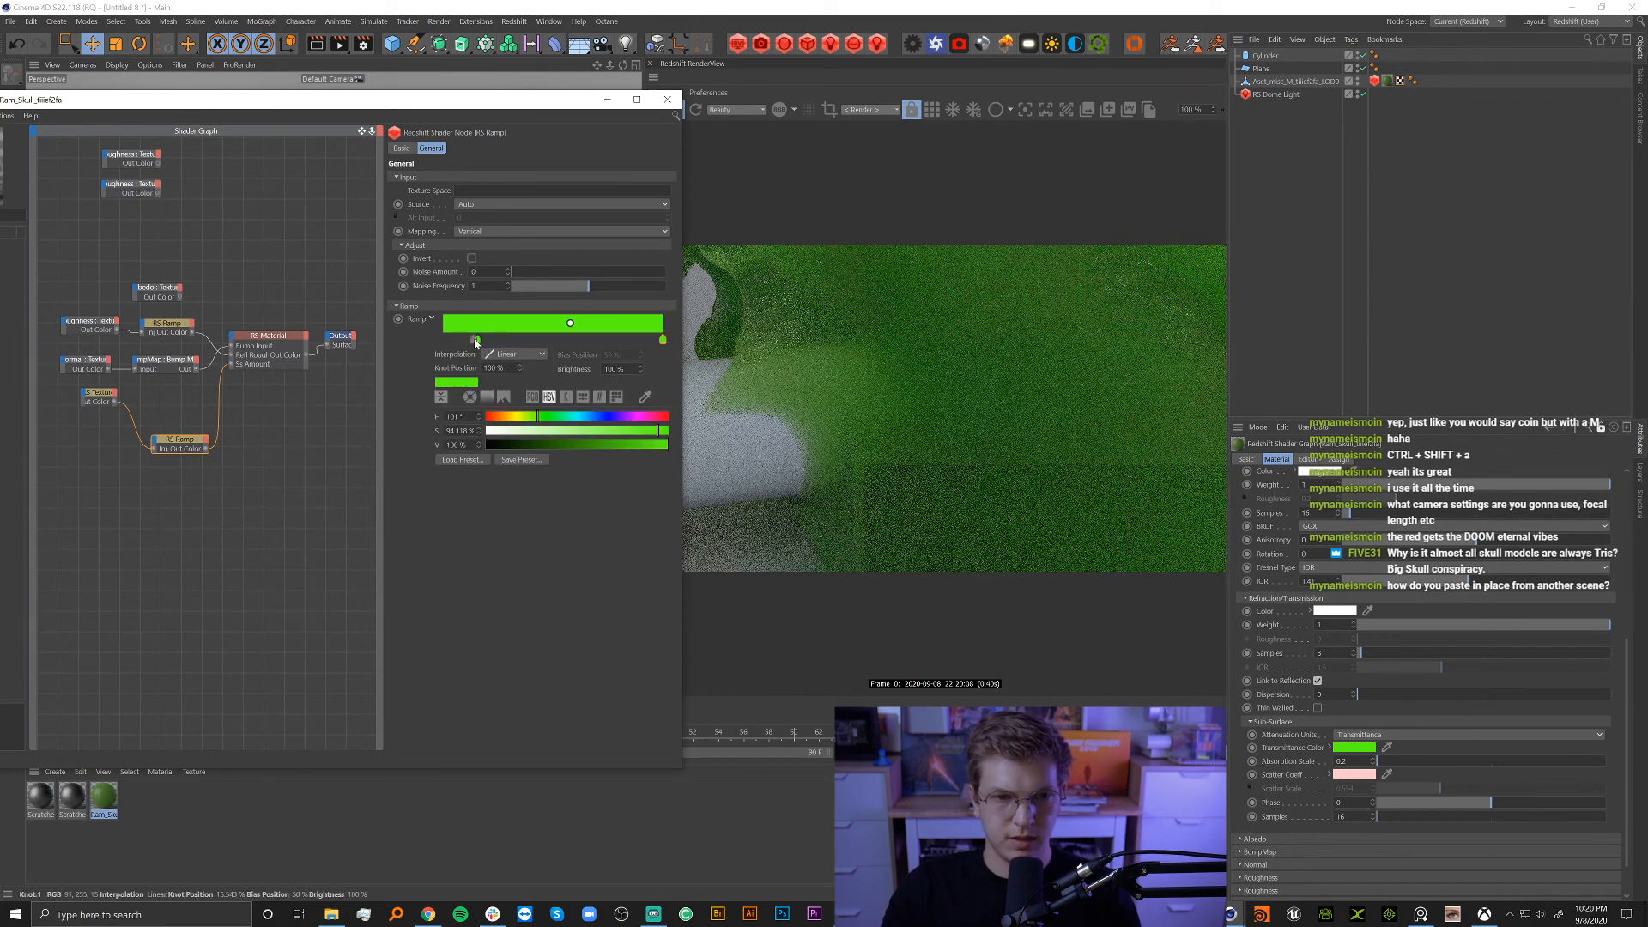
pyautogui.moveTo(477, 340); pyautogui.dragTo(443, 340)
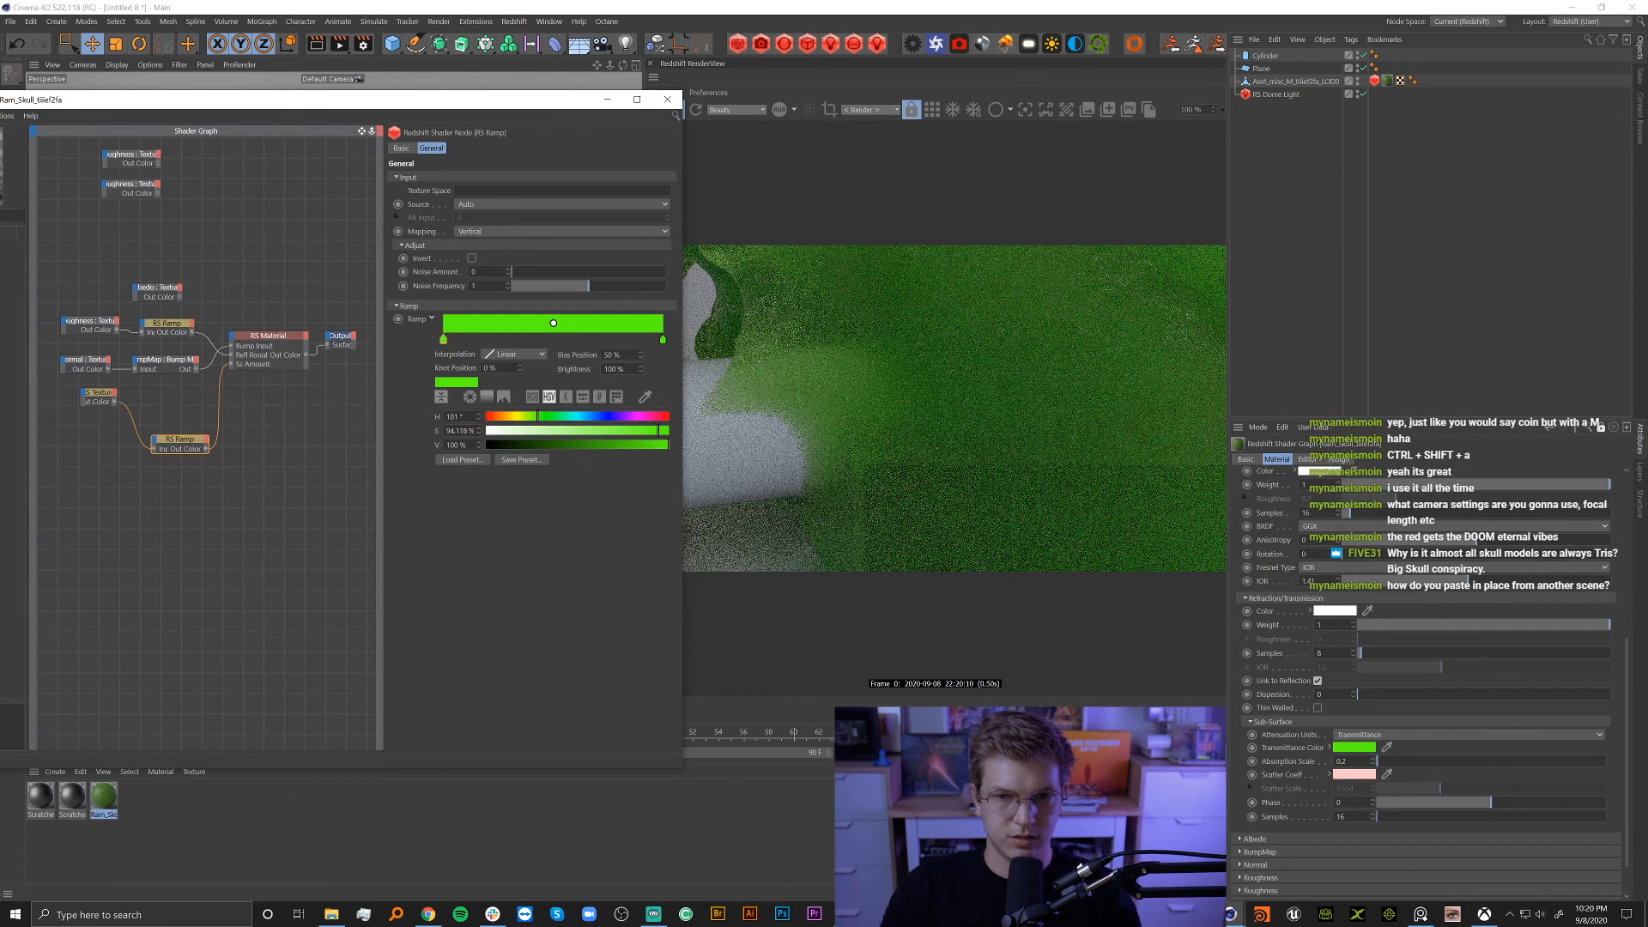
# Rewire the lower RS Ramp from the RS Material's Ss Amount to its sub-surface Refr Transmittance input.
pyautogui.click(265, 419)
pyautogui.moveTo(231, 364)
pyautogui.mouseDown()
pyautogui.moveTo(239, 407)
pyautogui.moveTo(215, 445)
pyautogui.moveTo(245, 346)
pyautogui.mouseUp()
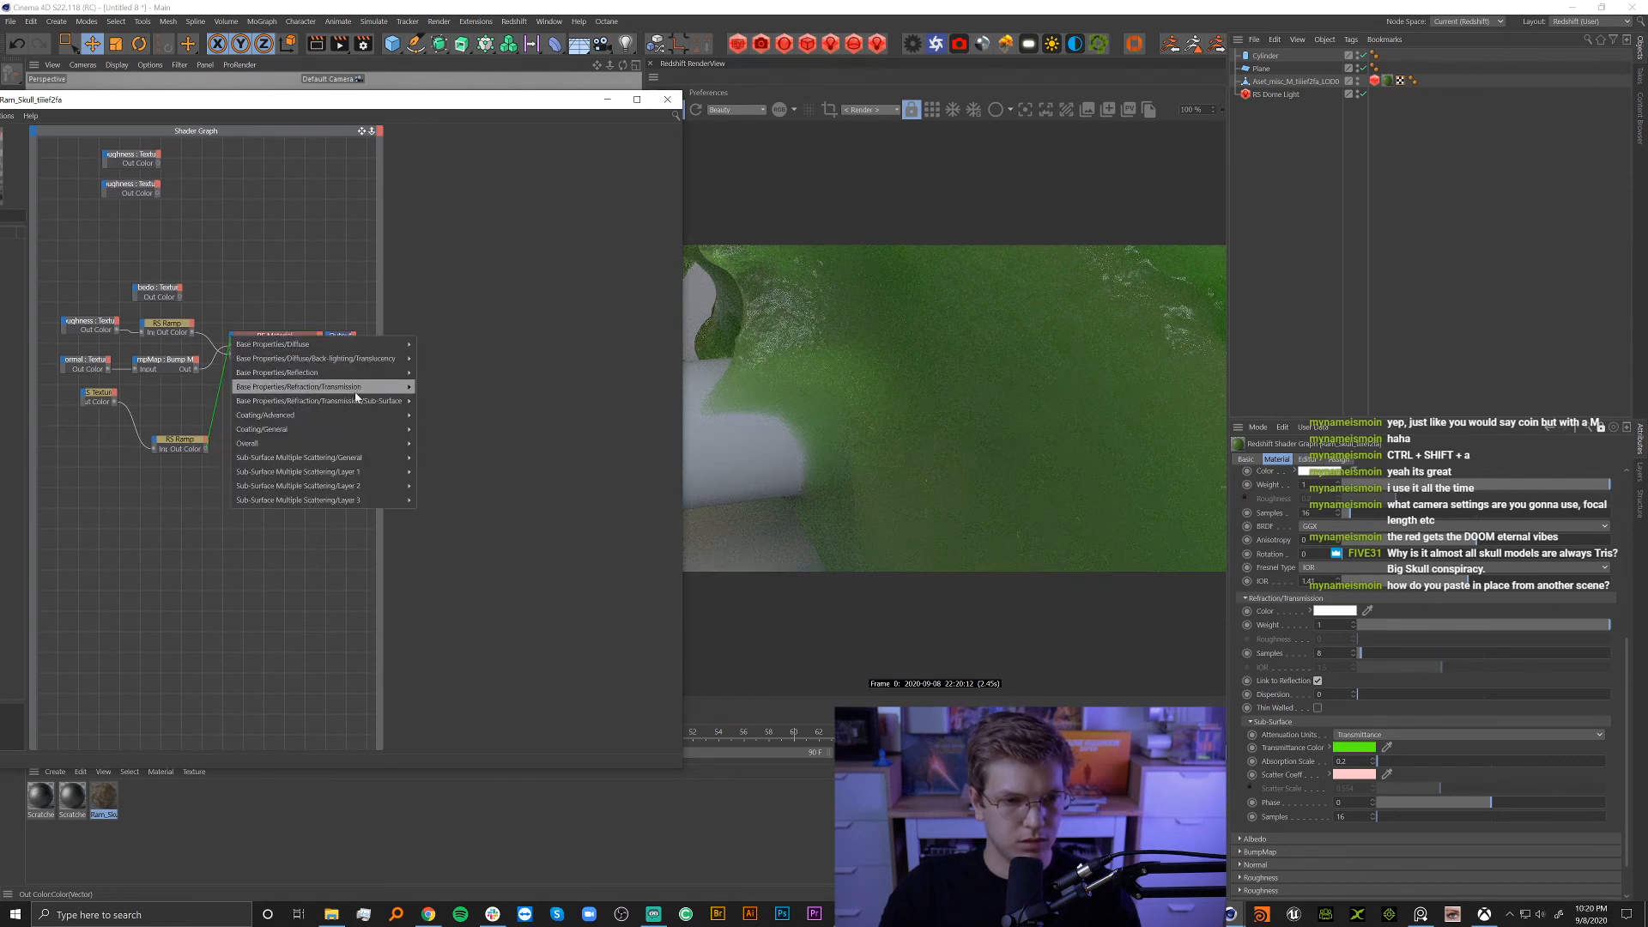
pyautogui.moveTo(371, 409)
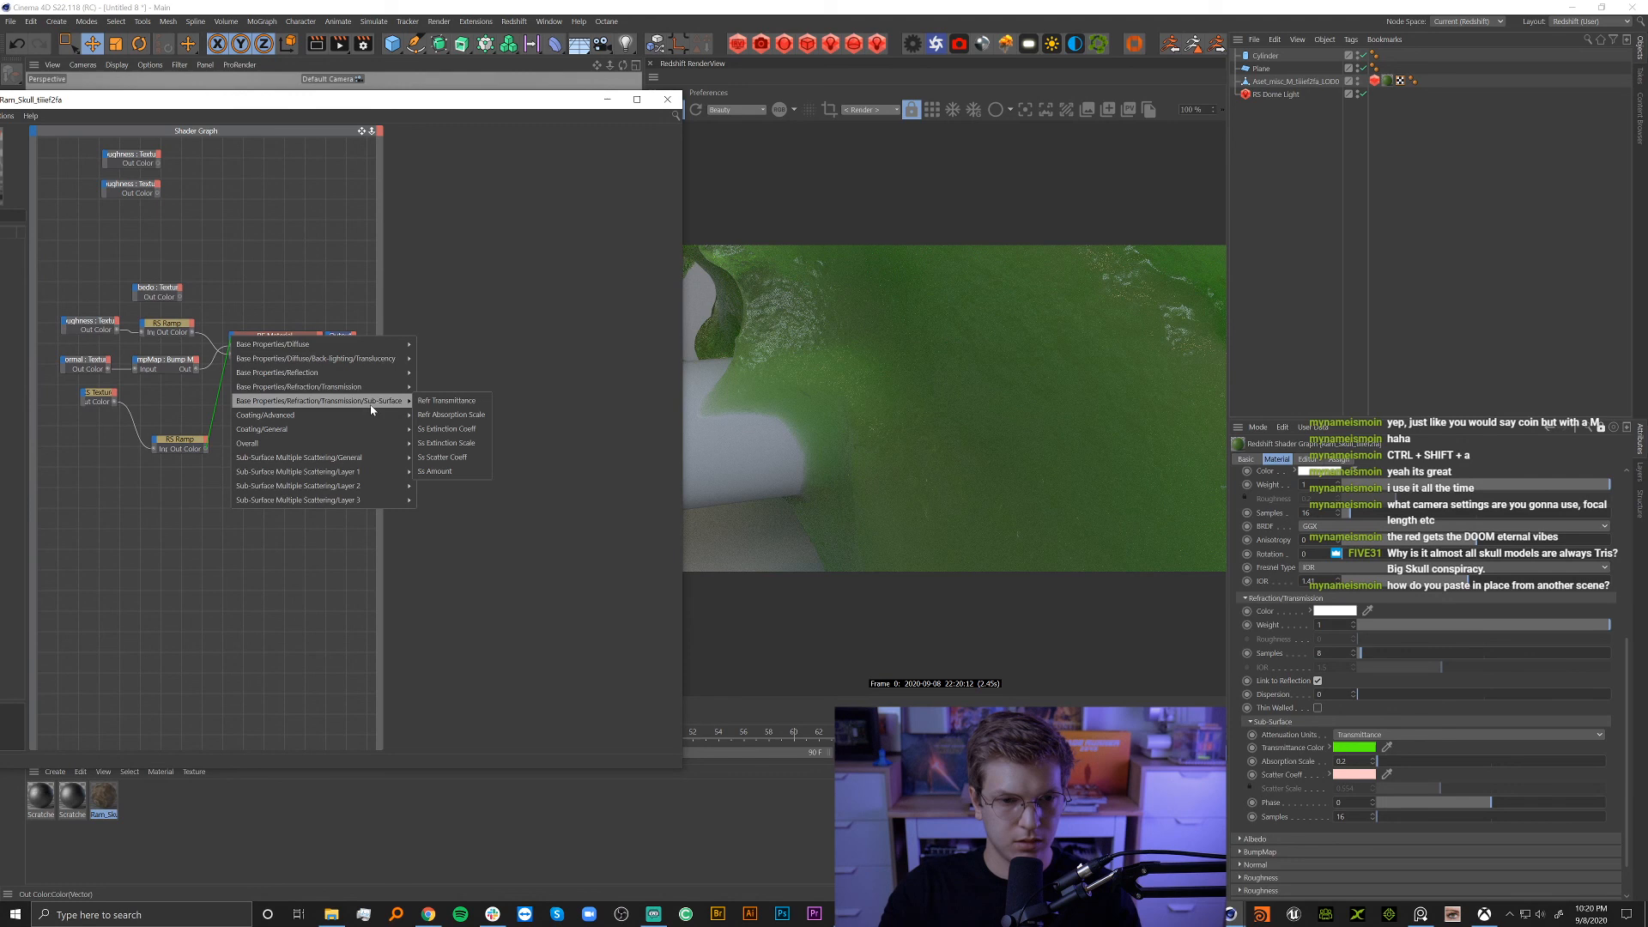
pyautogui.click(471, 401)
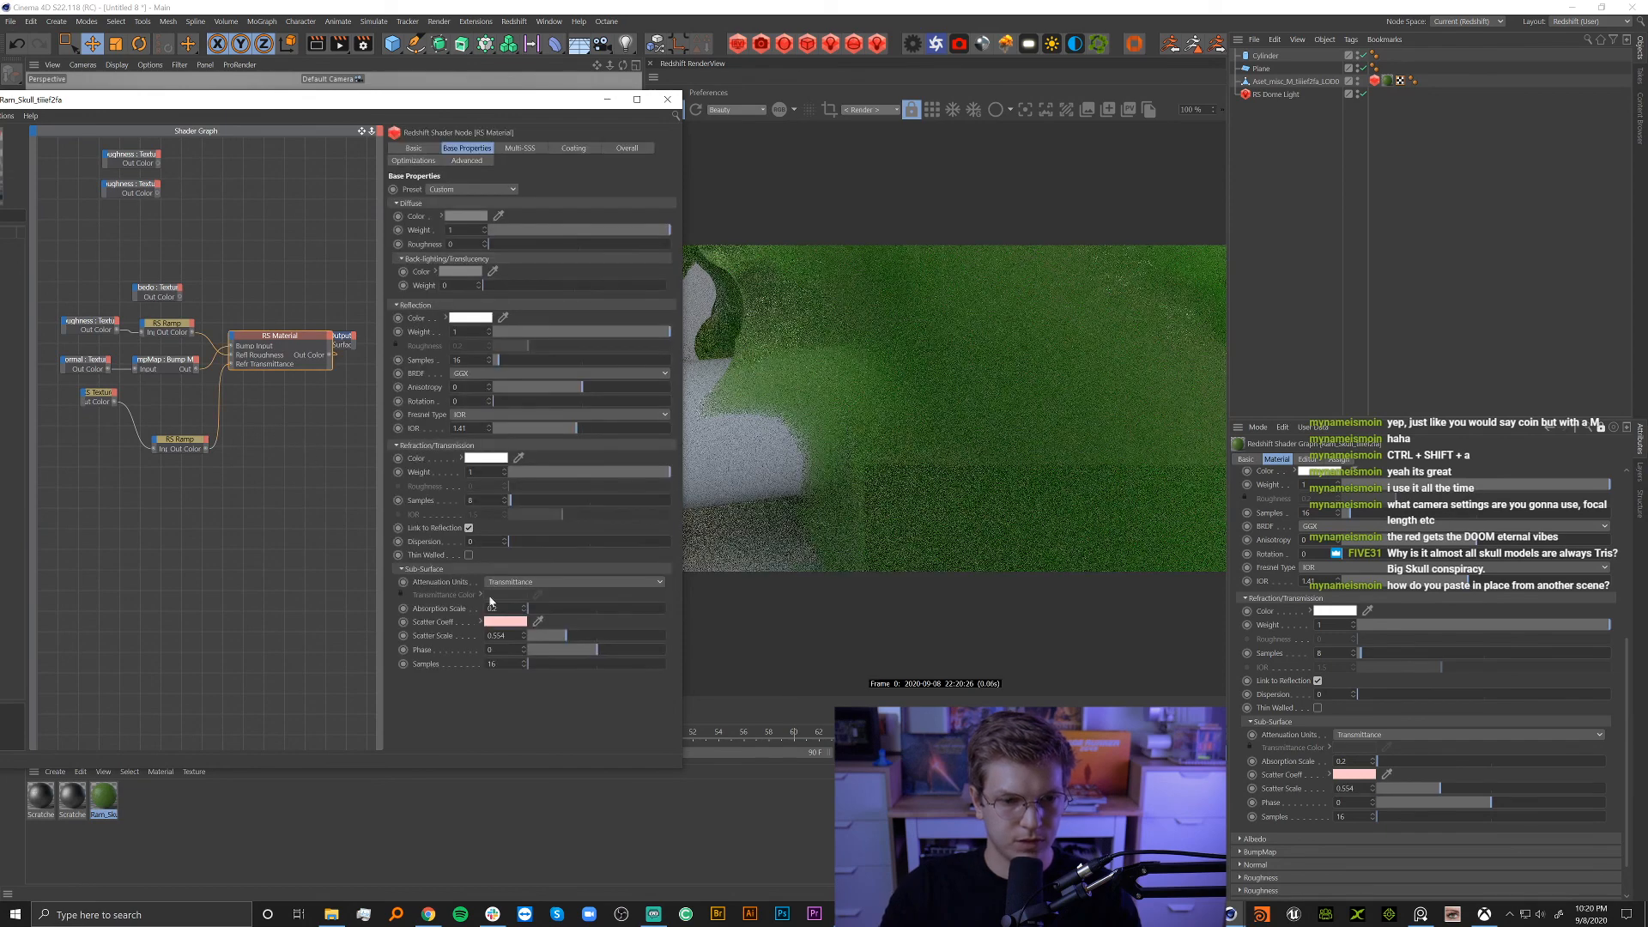
# Move the Output node farther from the RS Material and connect the lower RS Ramp directly to its Surface input.
pyautogui.click(180, 442)
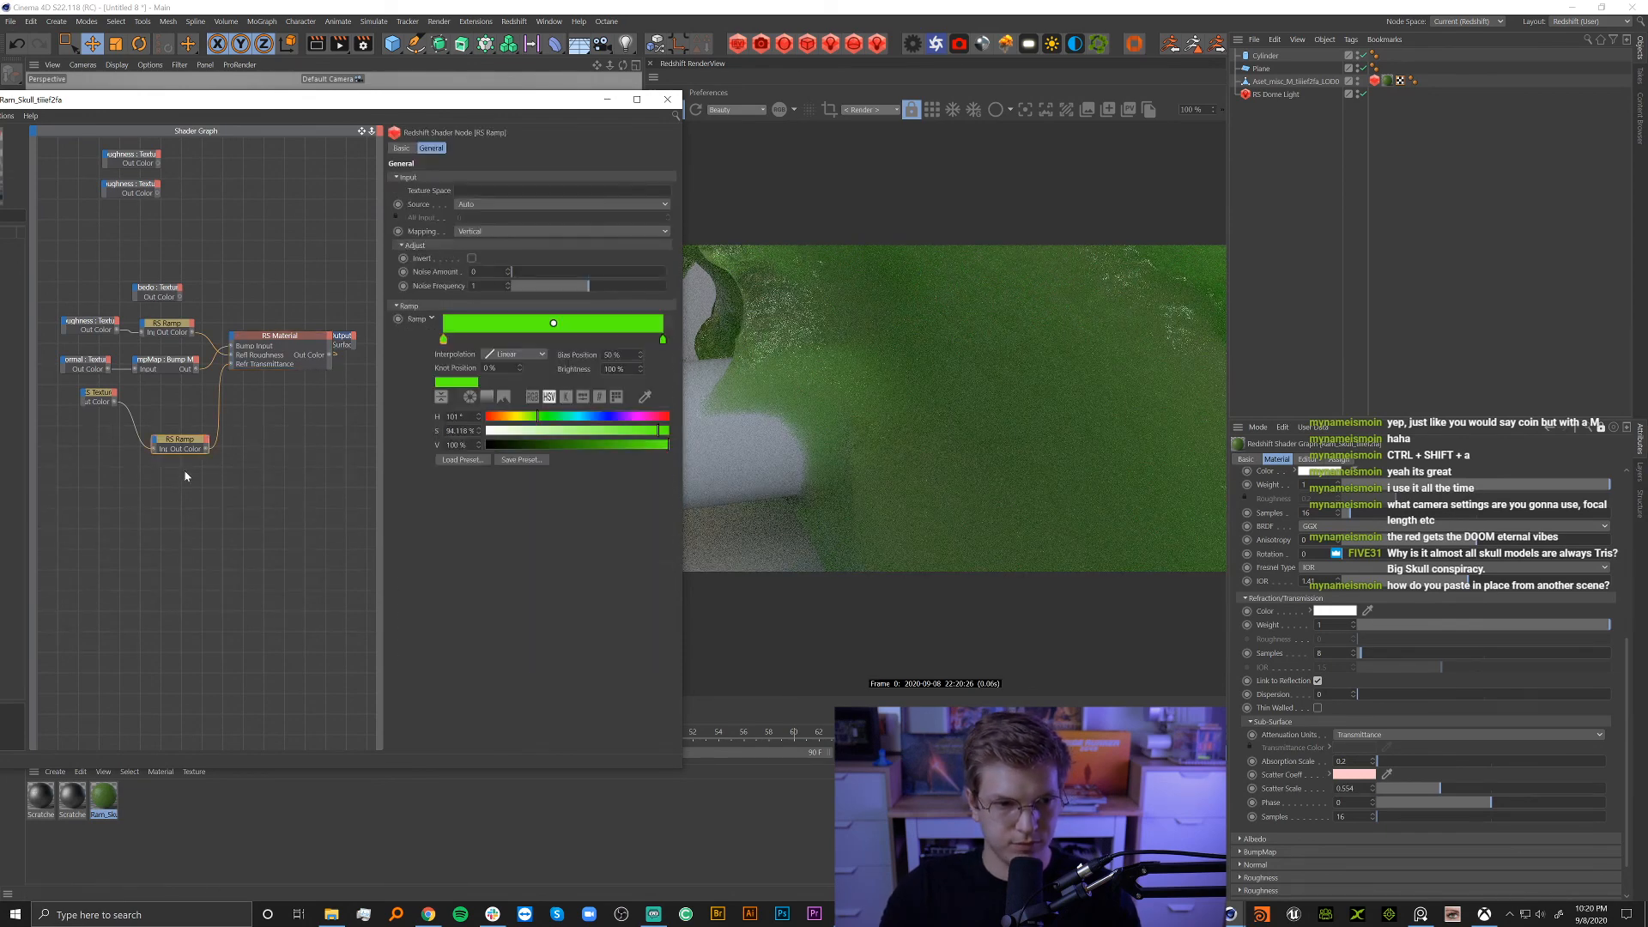
pyautogui.moveTo(260, 443); pyautogui.dragTo(56, 468, button='middle')
pyautogui.moveTo(151, 367); pyautogui.dragTo(221, 373)
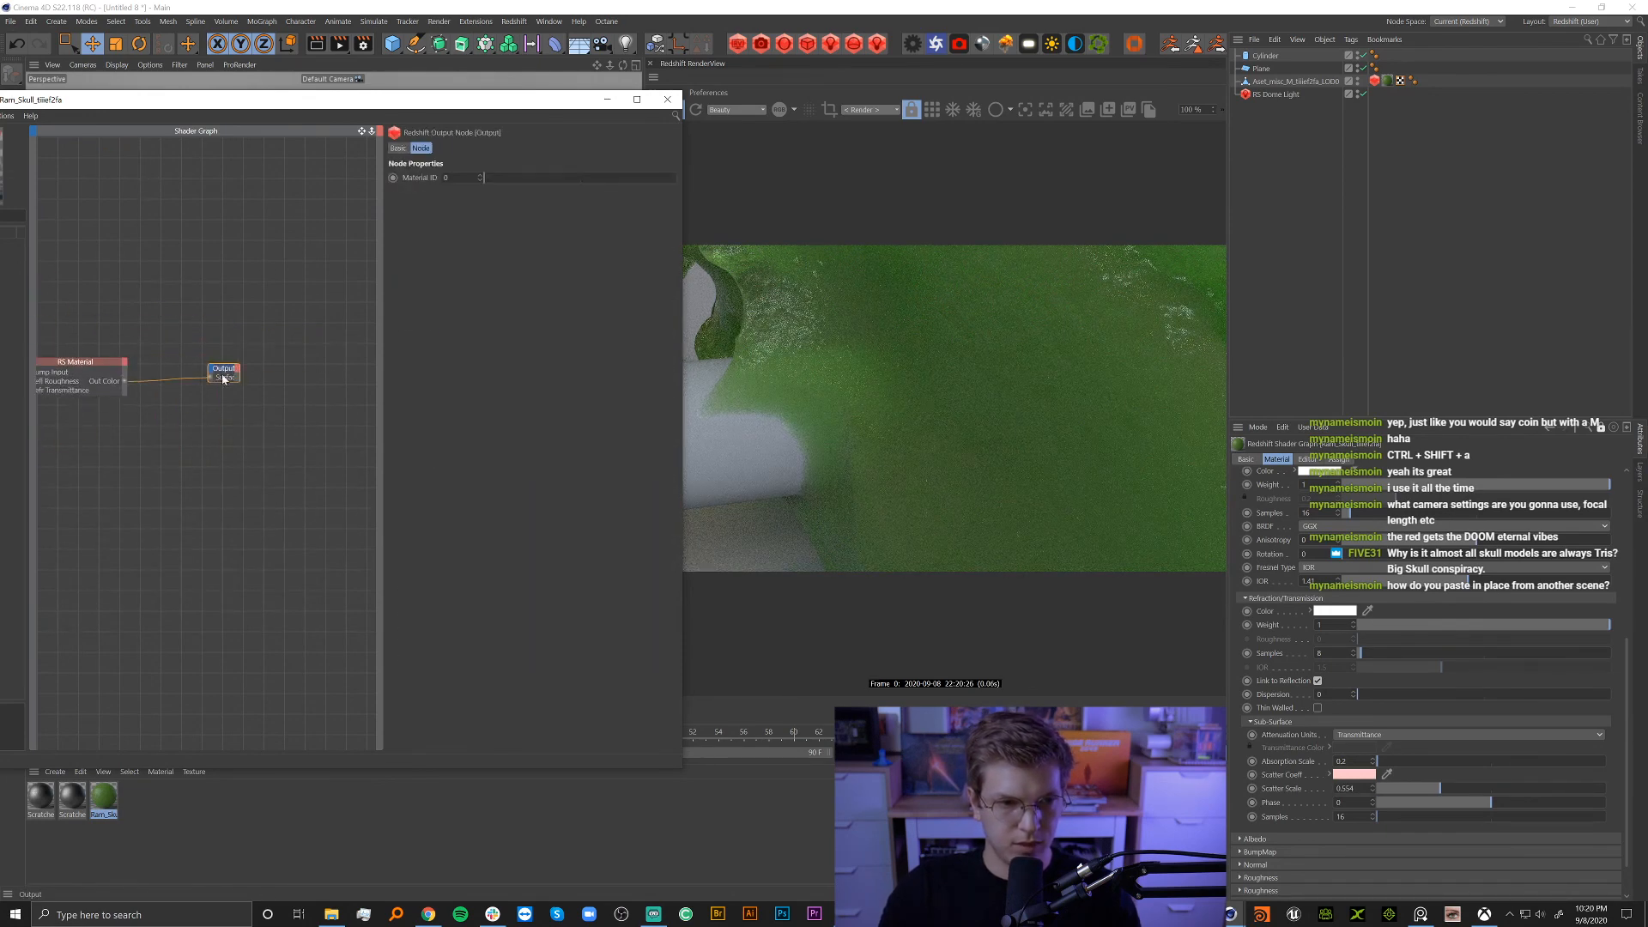
pyautogui.moveTo(29, 446); pyautogui.dragTo(127, 448, button='middle')
pyautogui.moveTo(98, 478); pyautogui.dragTo(307, 381)
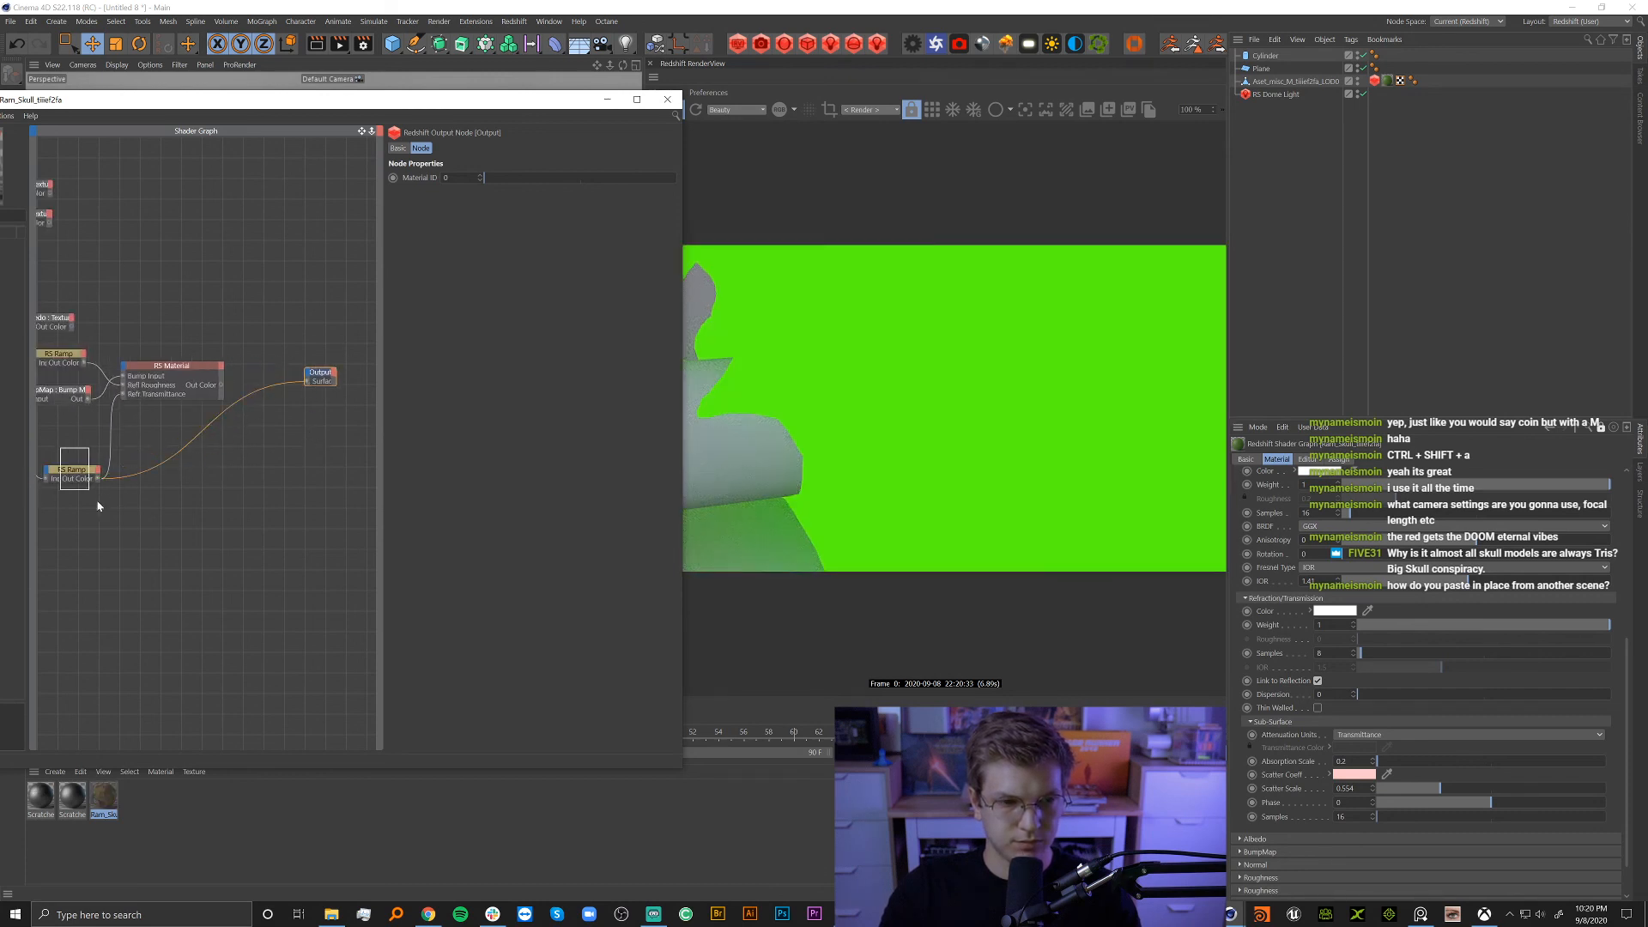
# Set the ramp's 100% knot to 35% saturation and reconnect the RS Material's Out Color to the Output's Surface.
pyautogui.moveTo(98, 506); pyautogui.dragTo(97, 506)
pyautogui.click(663, 340)
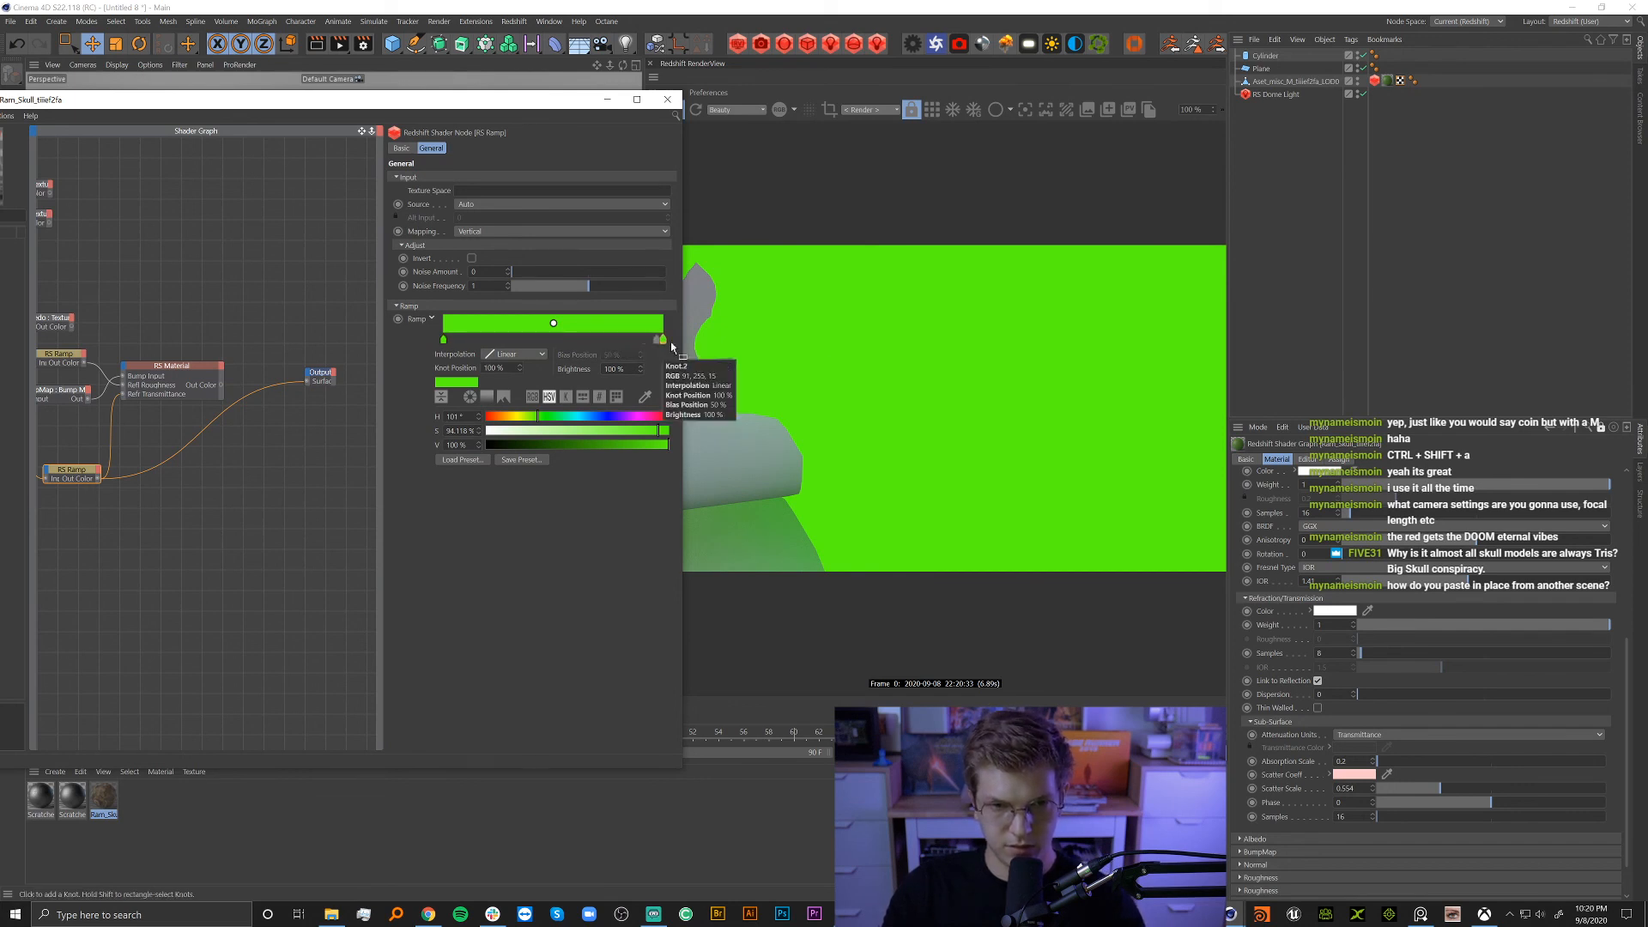
pyautogui.click(601, 436)
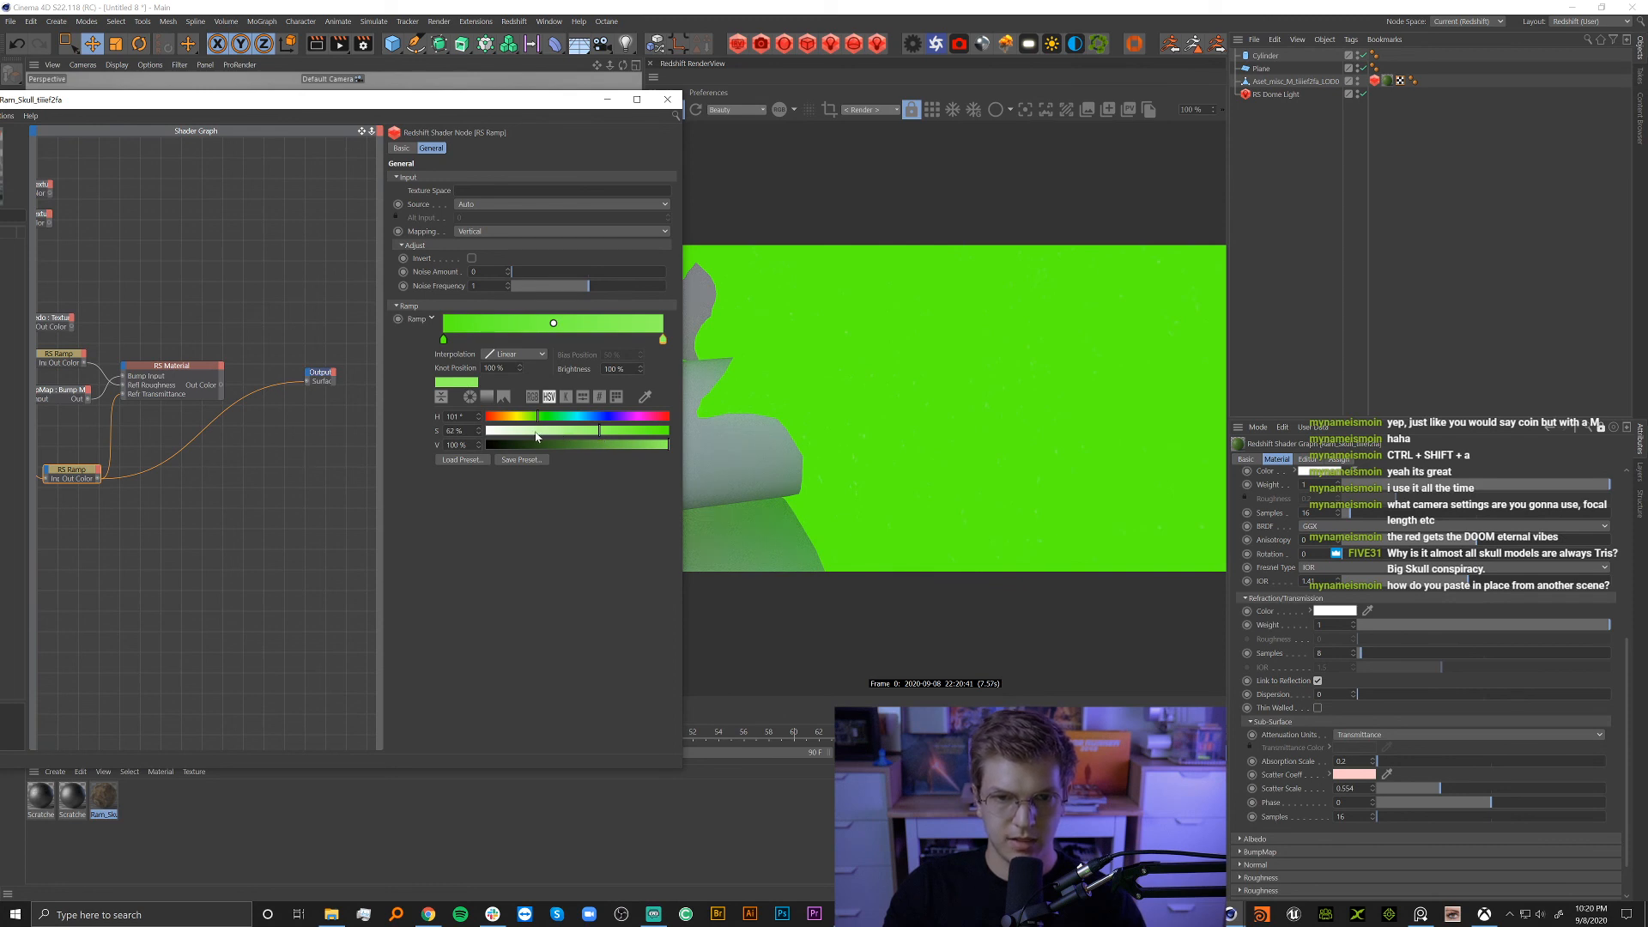
pyautogui.moveTo(532, 435); pyautogui.dragTo(486, 430)
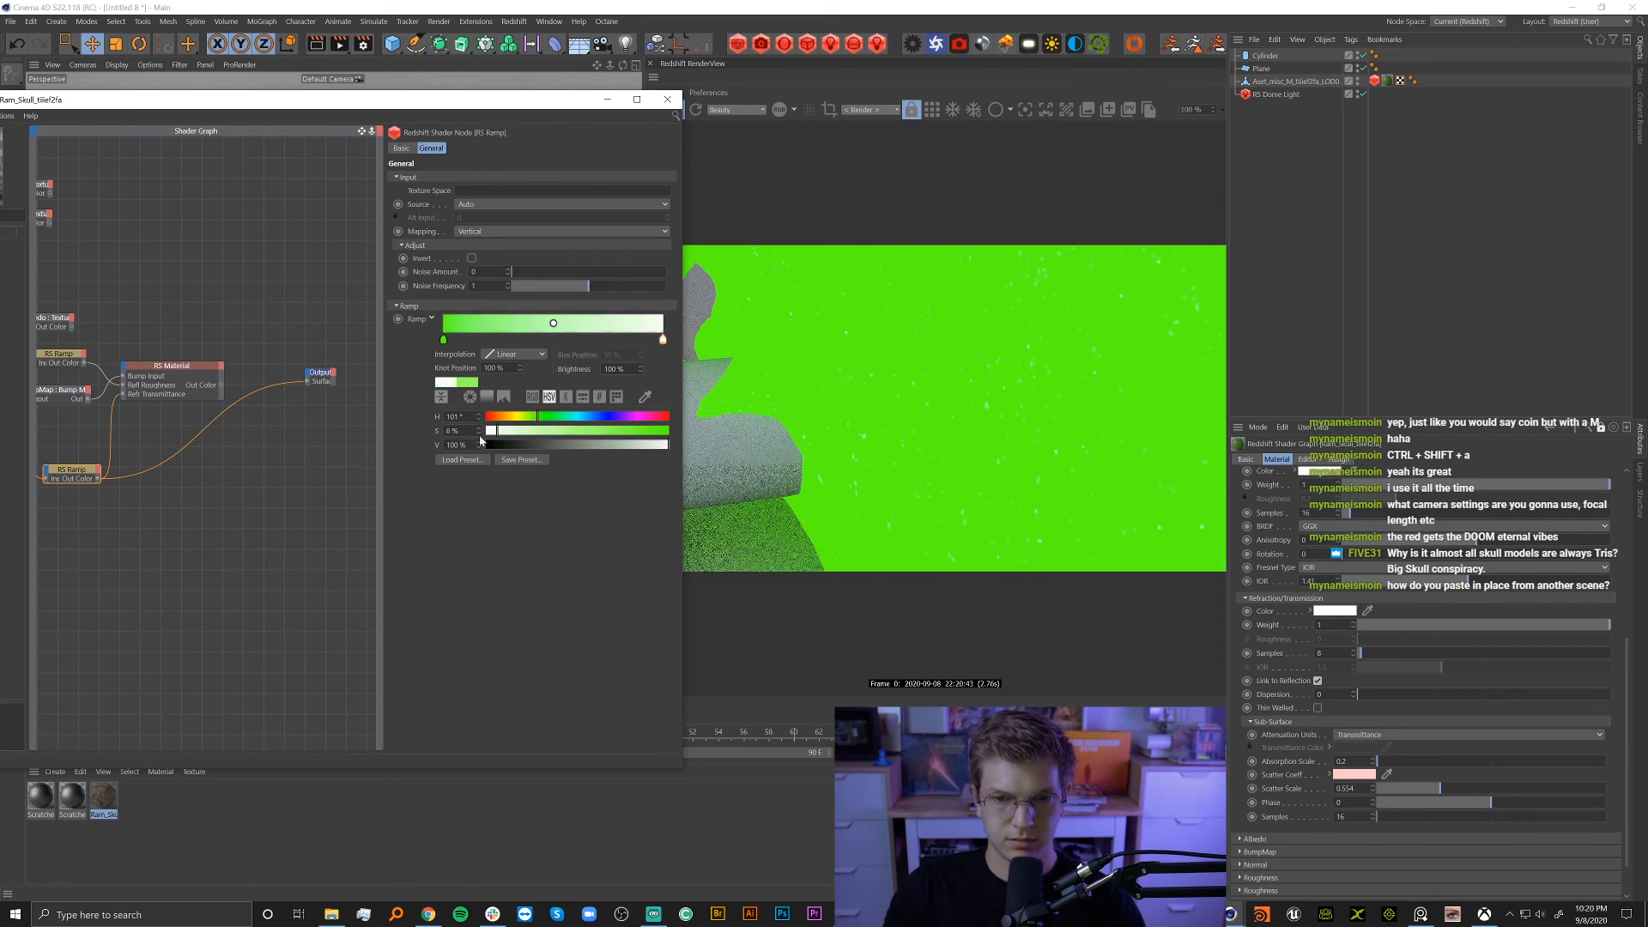
pyautogui.click(538, 433)
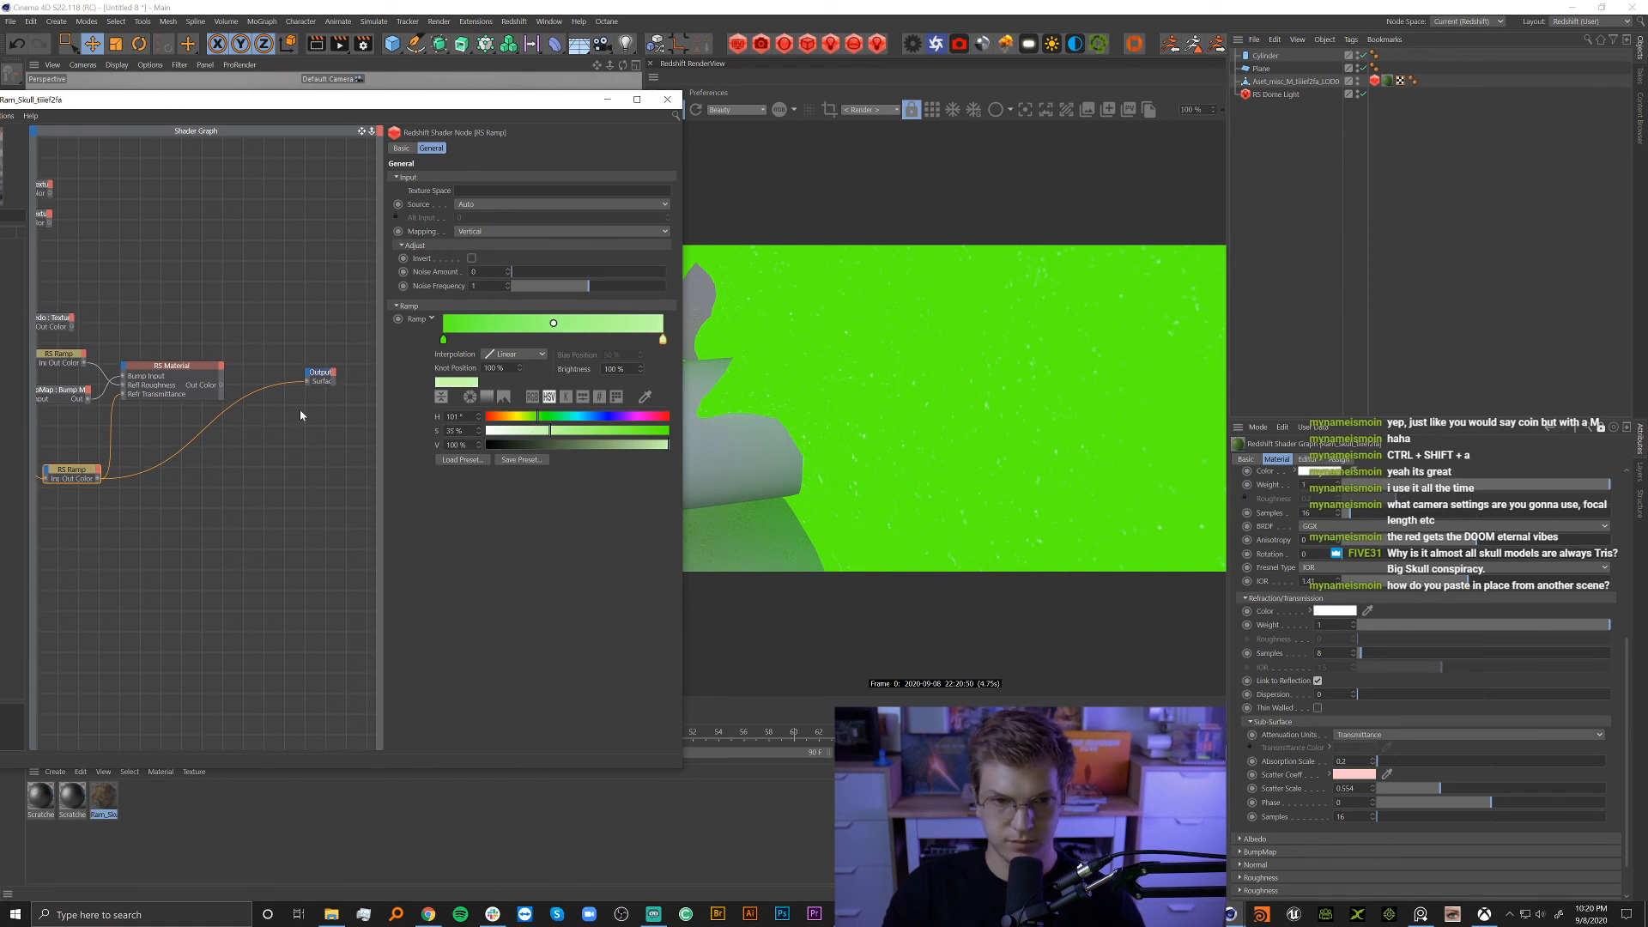
pyautogui.moveTo(312, 383); pyautogui.dragTo(312, 385)
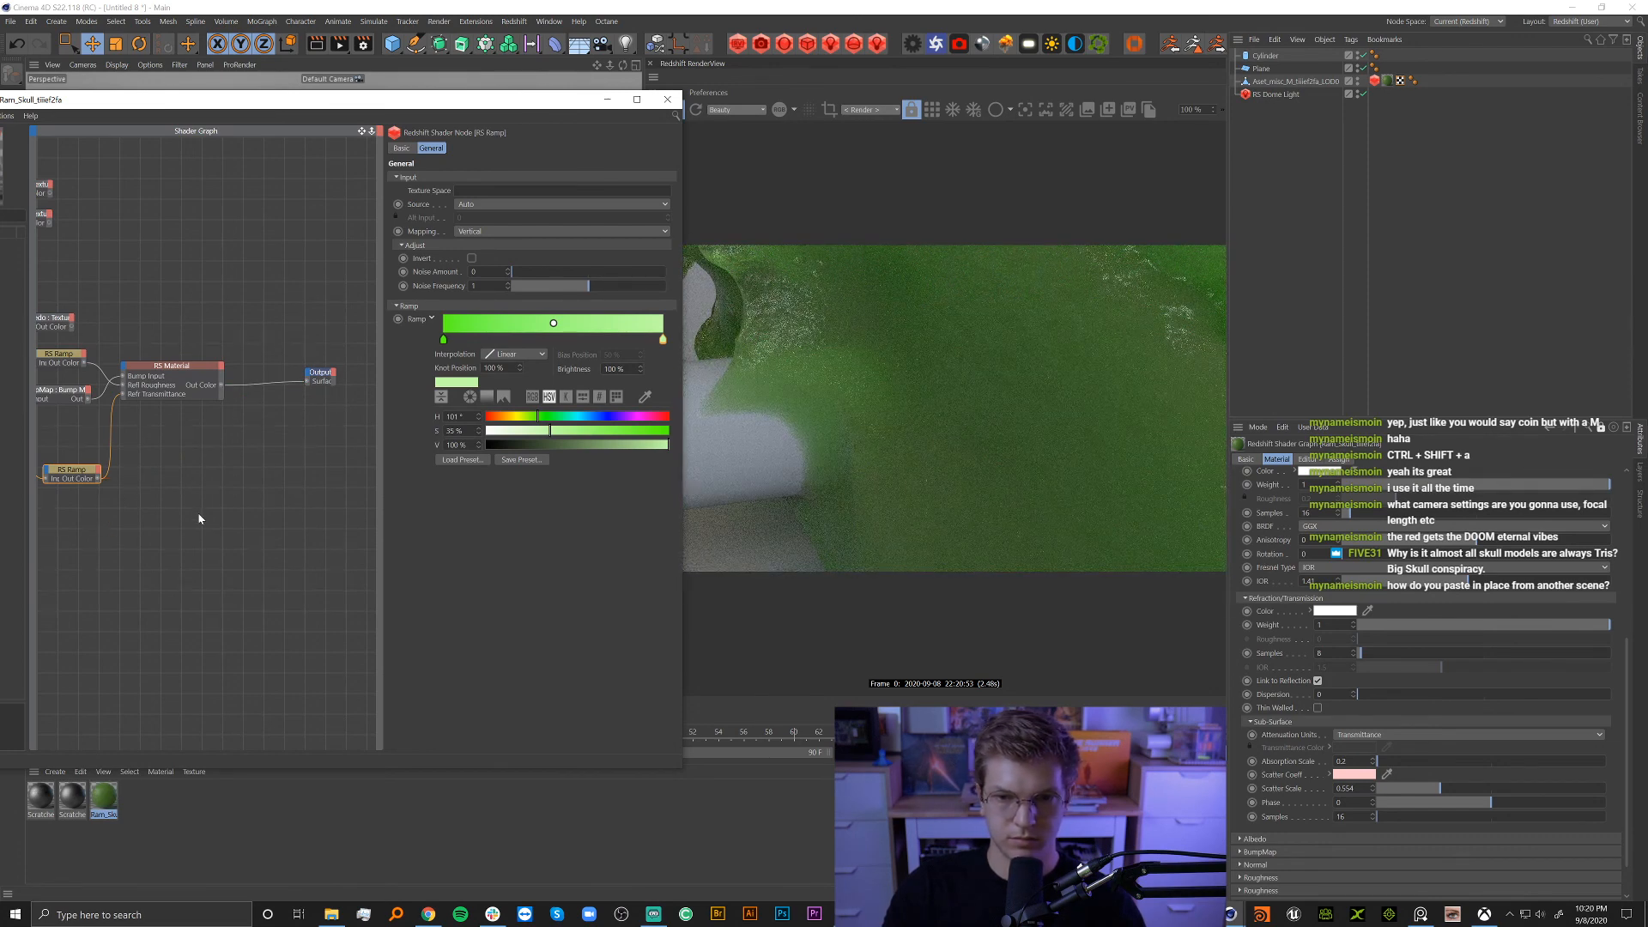
# Slide the ramp's light green knot to about 27% and set its color saturation to 51%.
pyautogui.moveTo(663, 340); pyautogui.dragTo(502, 343)
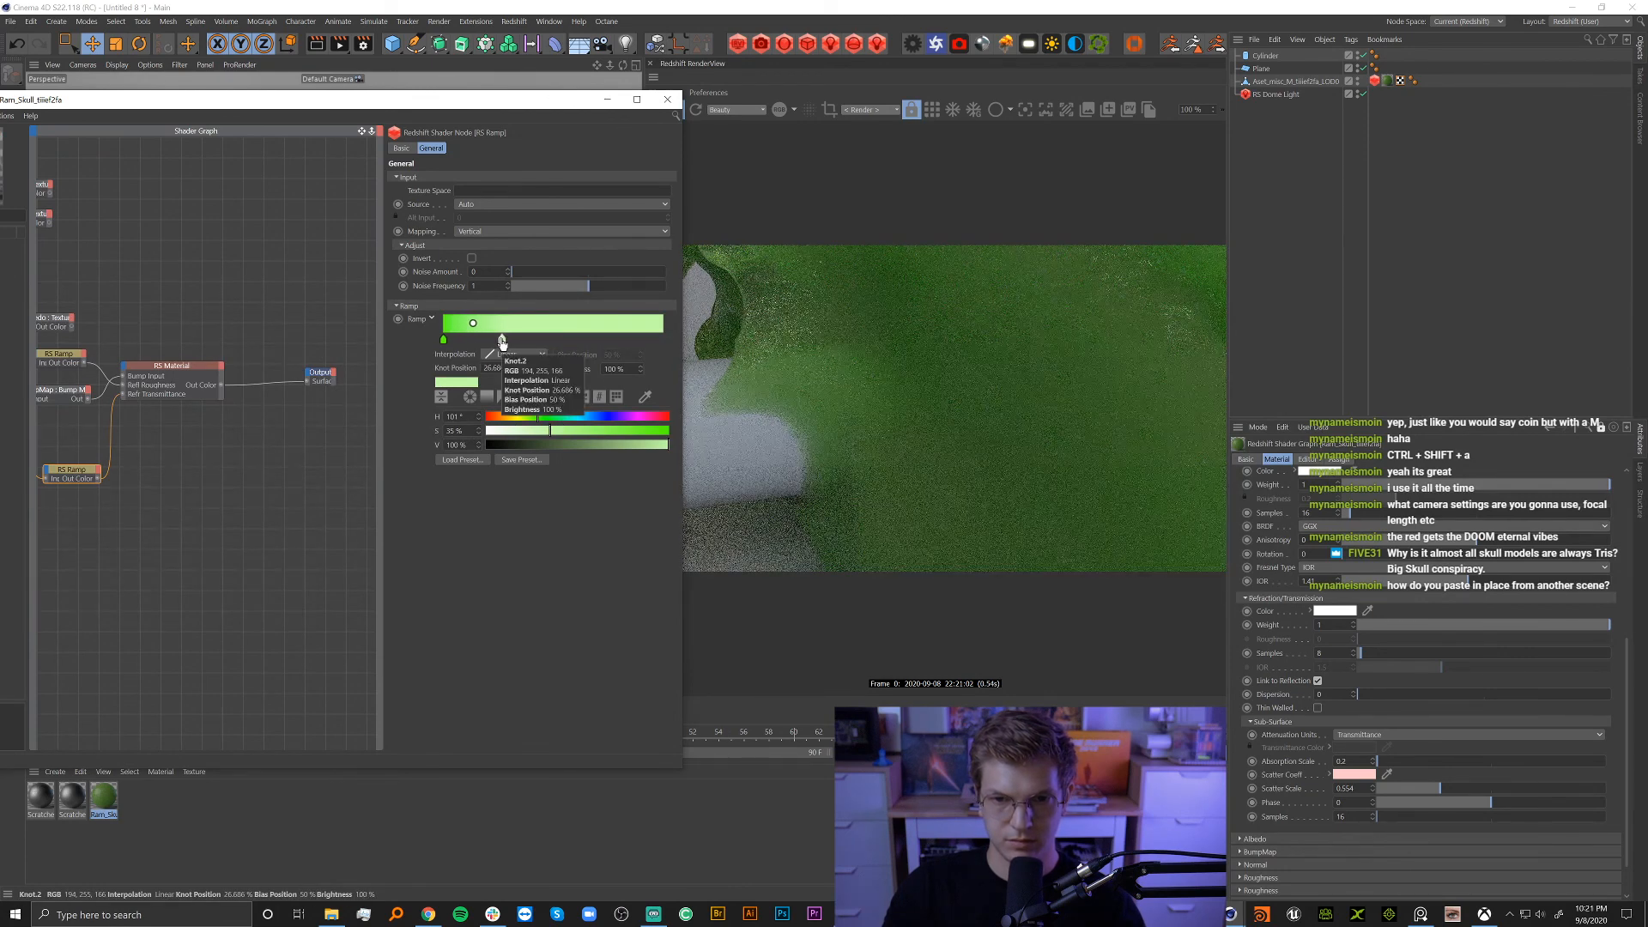
pyautogui.moveTo(530, 434); pyautogui.dragTo(486, 436)
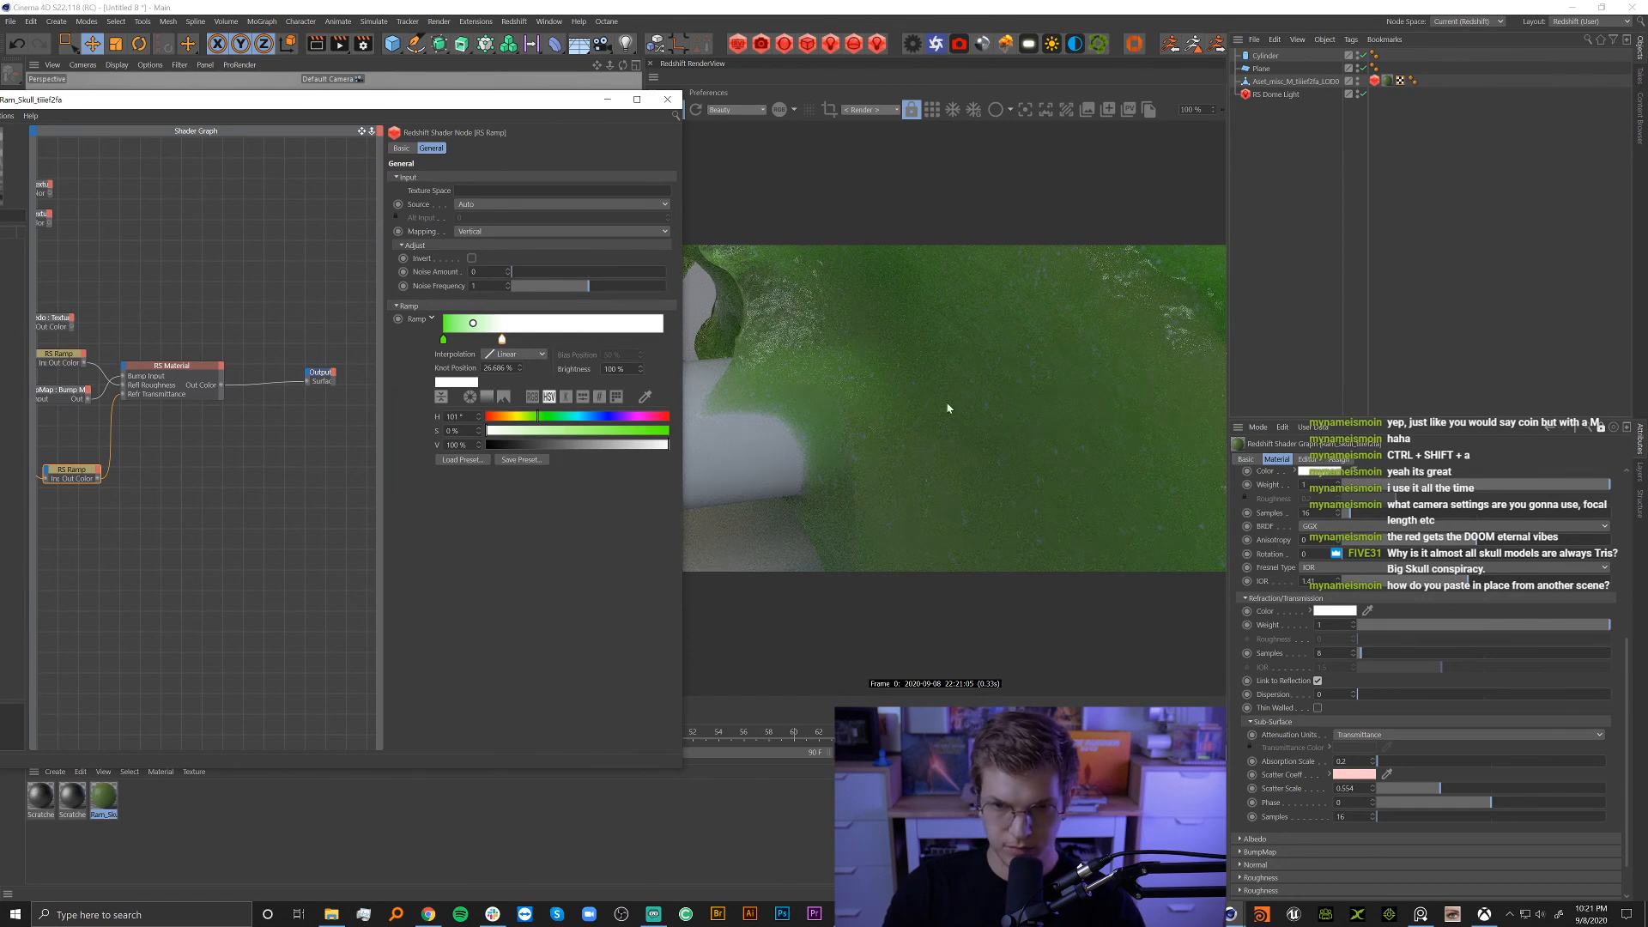
pyautogui.click(579, 430)
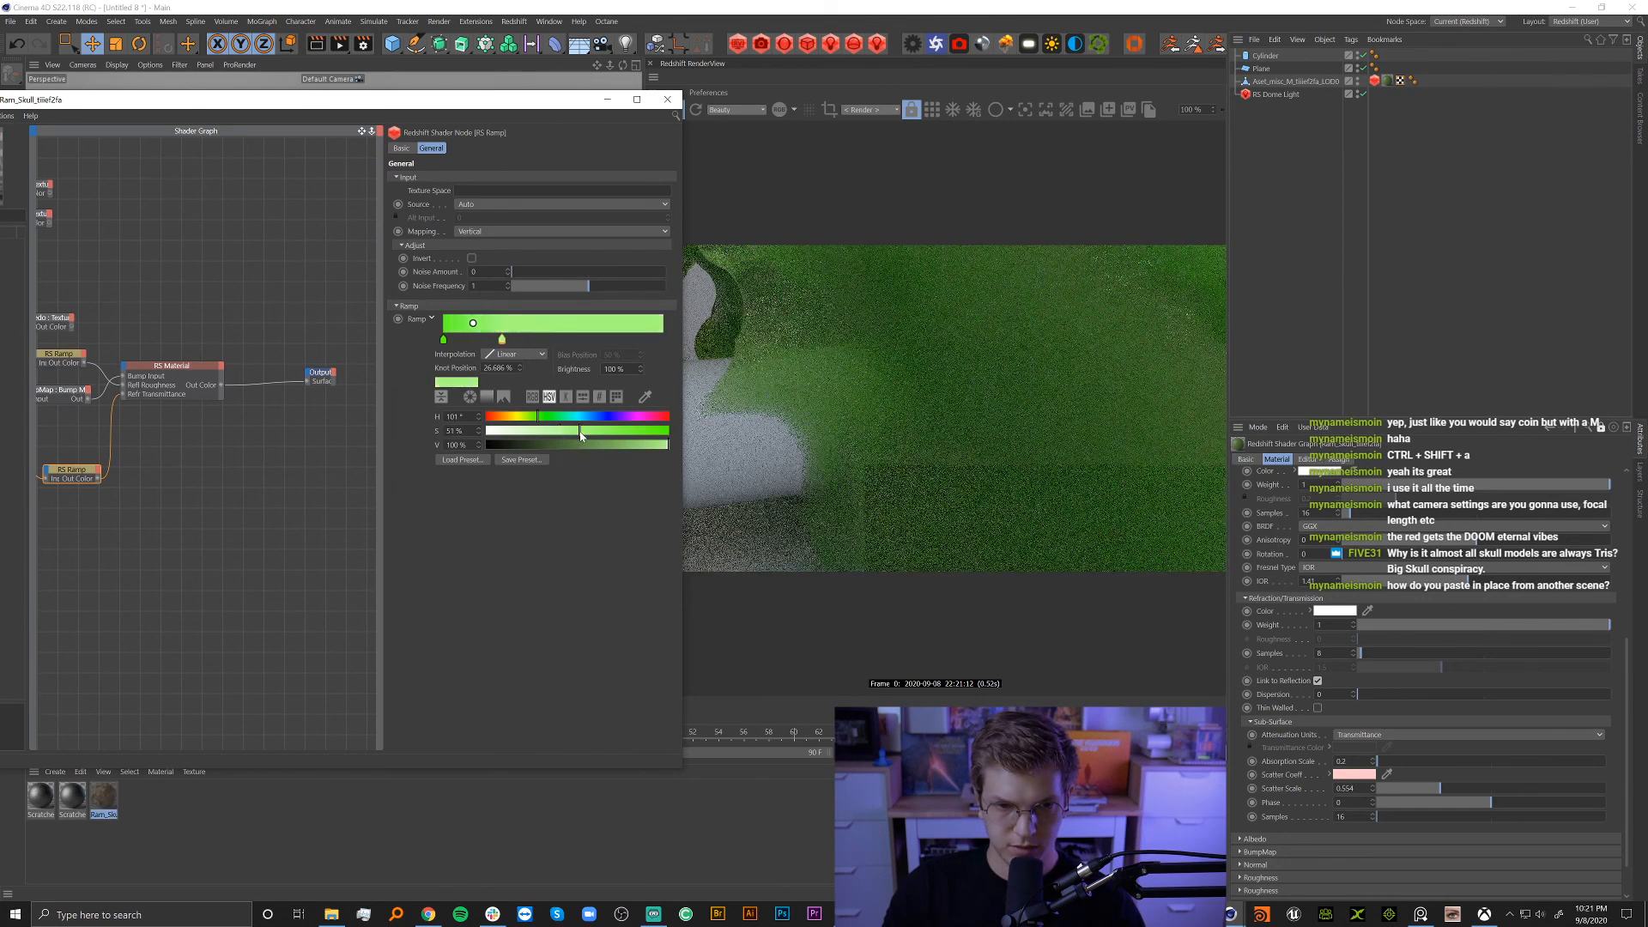
# Set the second ramp knot's color to 100% saturation and 95% value.
pyautogui.click(586, 445)
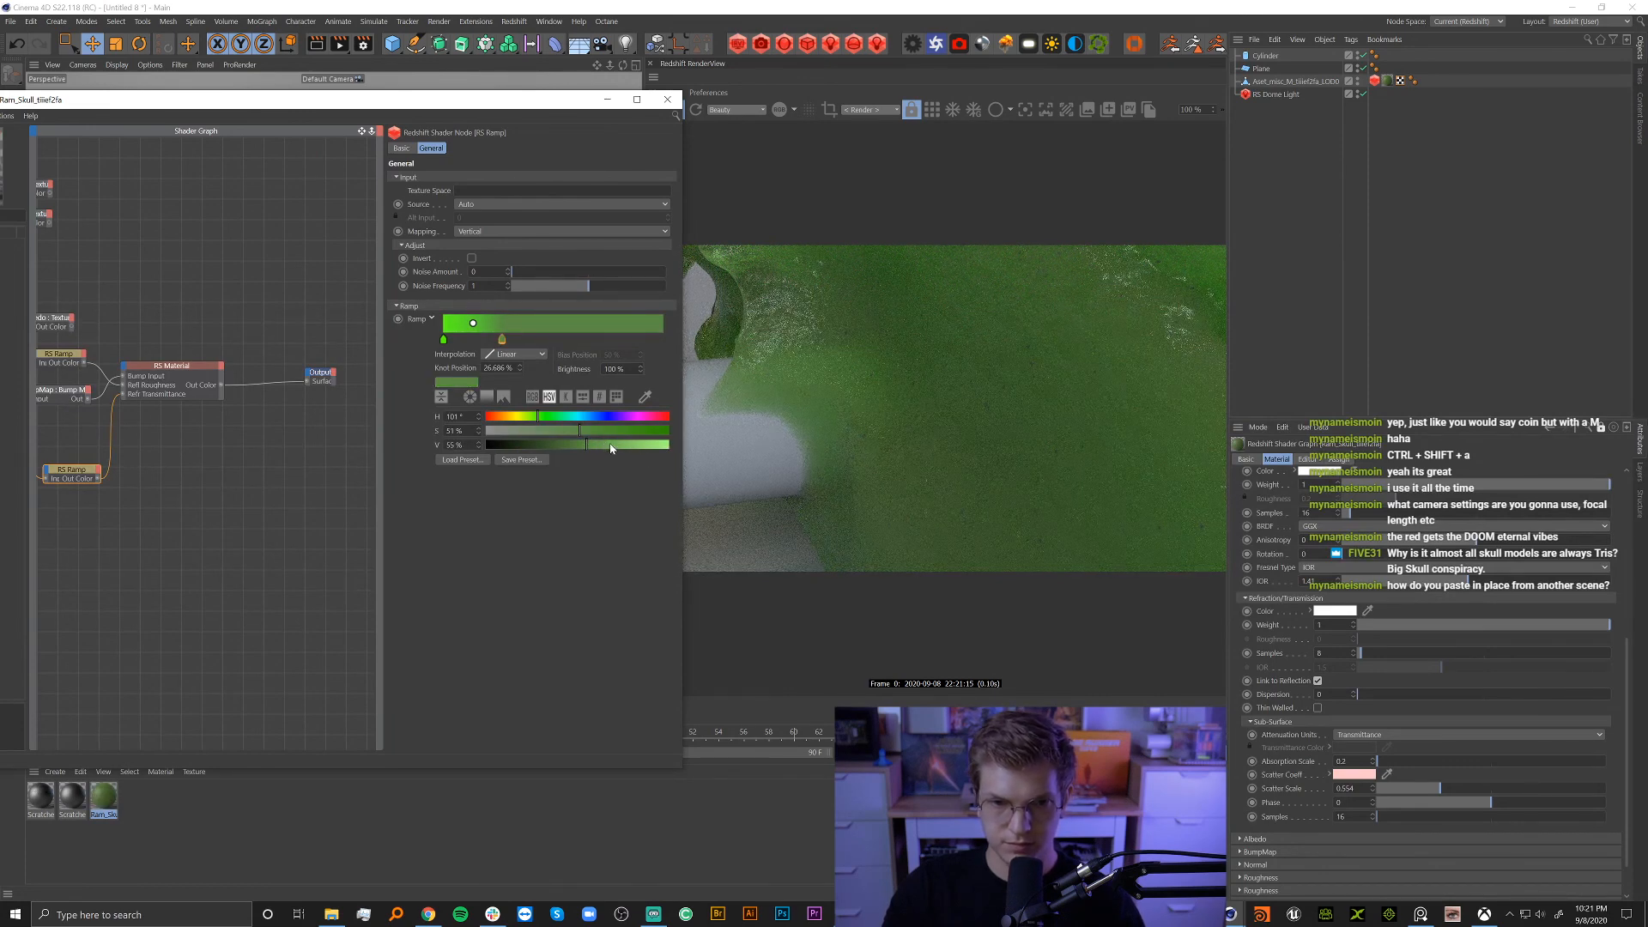
pyautogui.click(609, 445)
pyautogui.click(624, 430)
pyautogui.moveTo(631, 432); pyautogui.dragTo(671, 431)
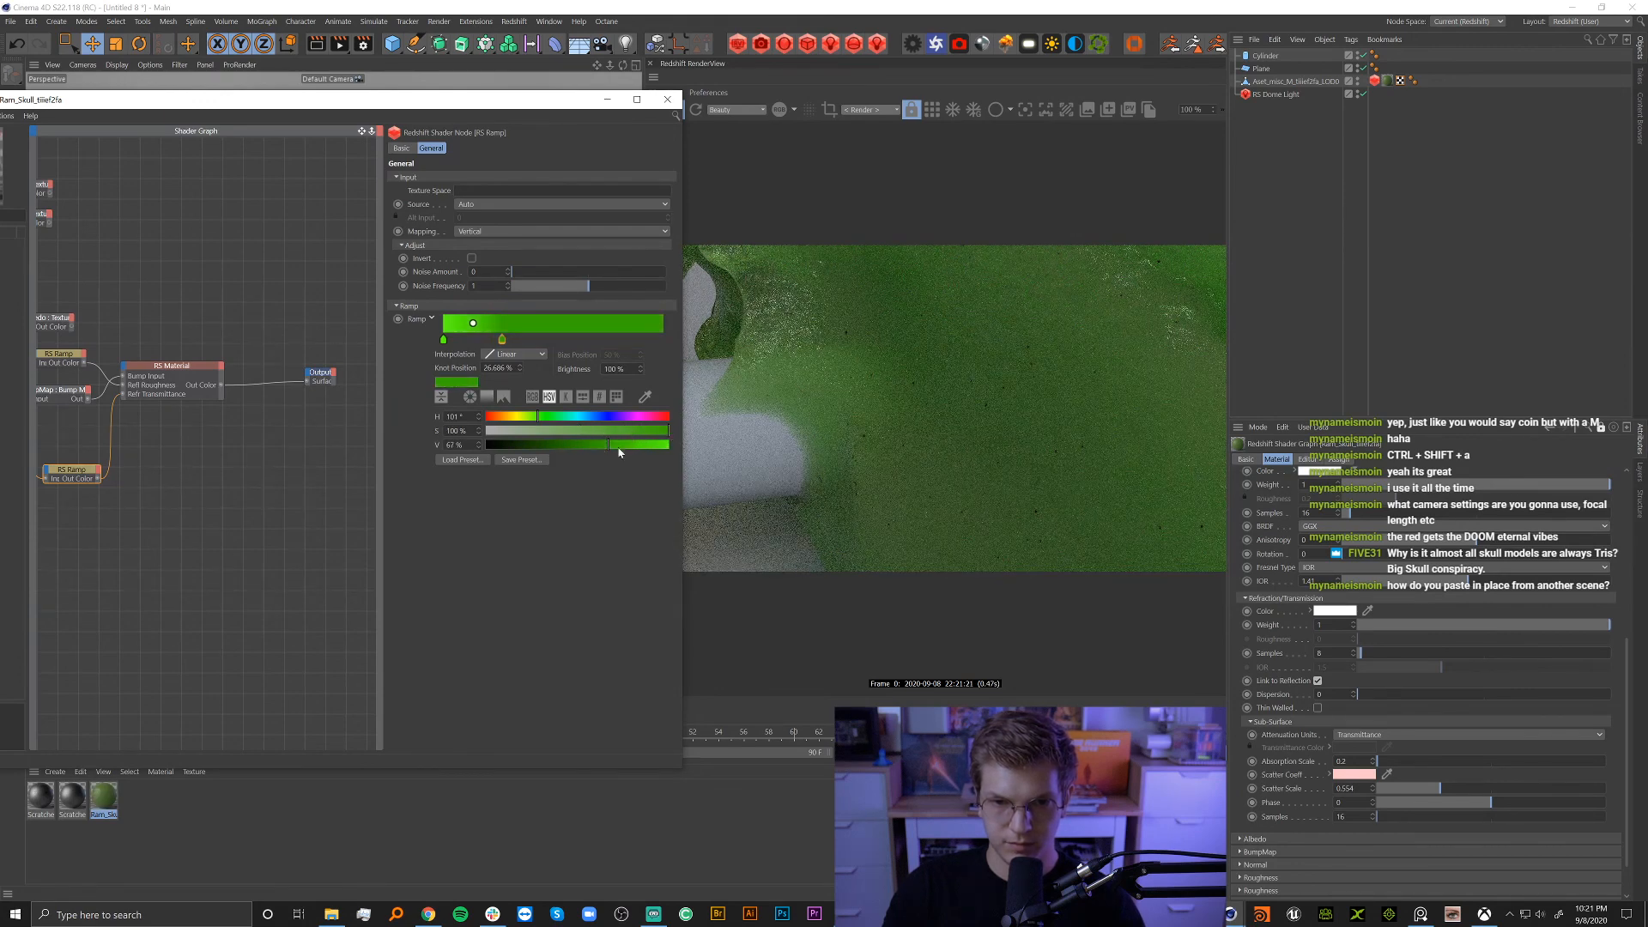
pyautogui.click(631, 444)
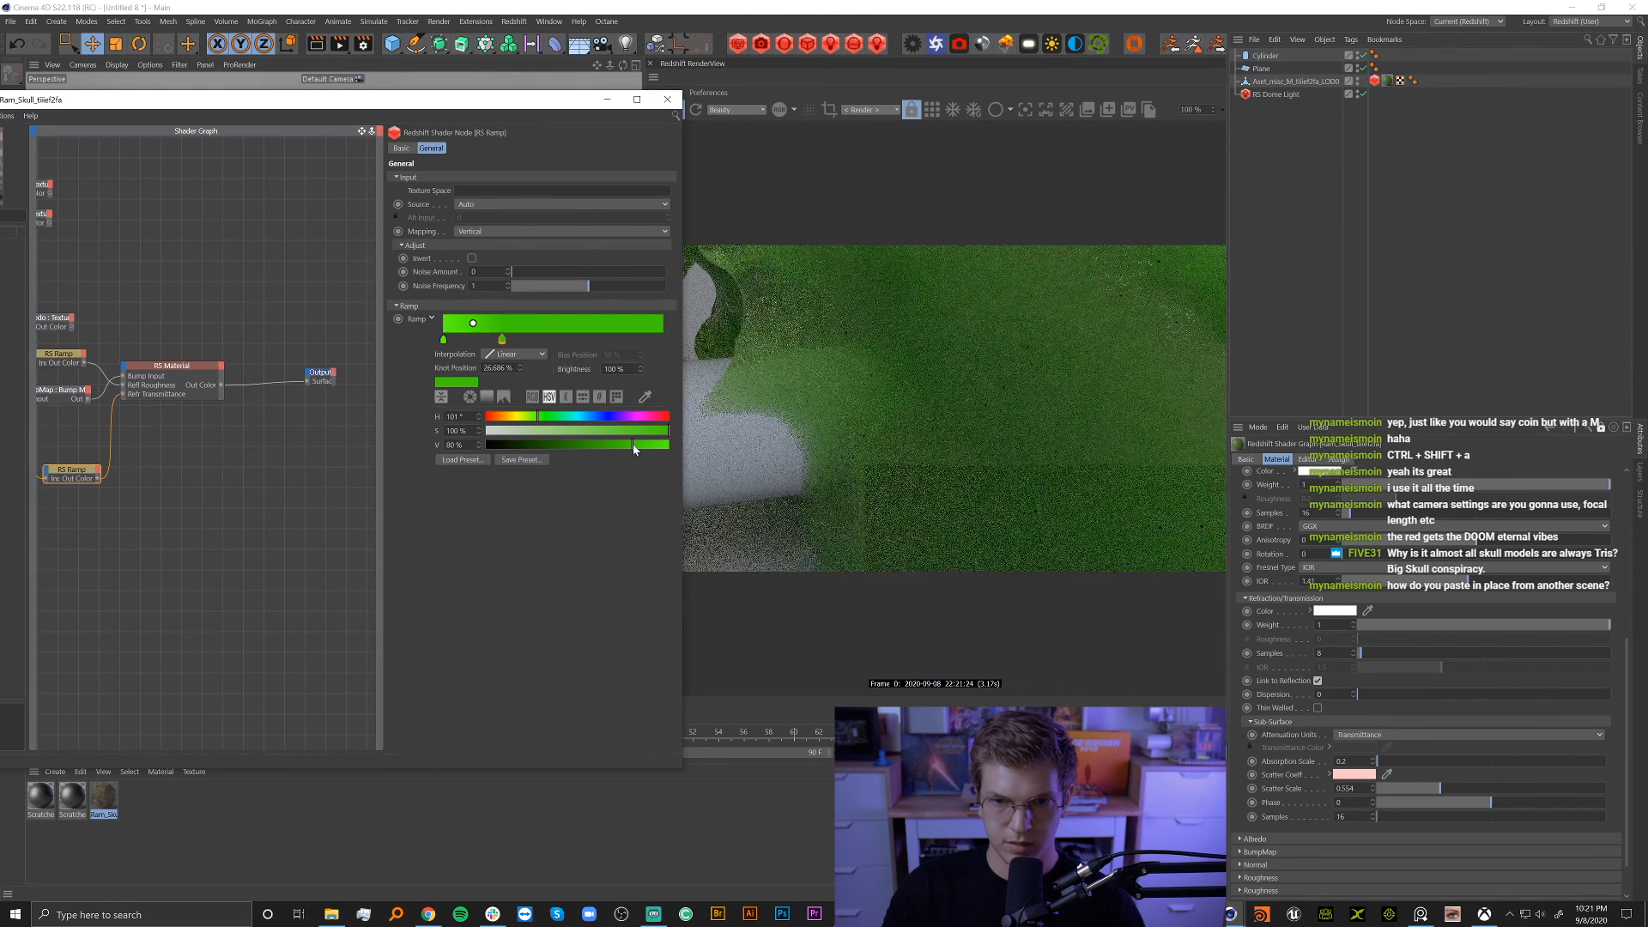
pyautogui.click(648, 449)
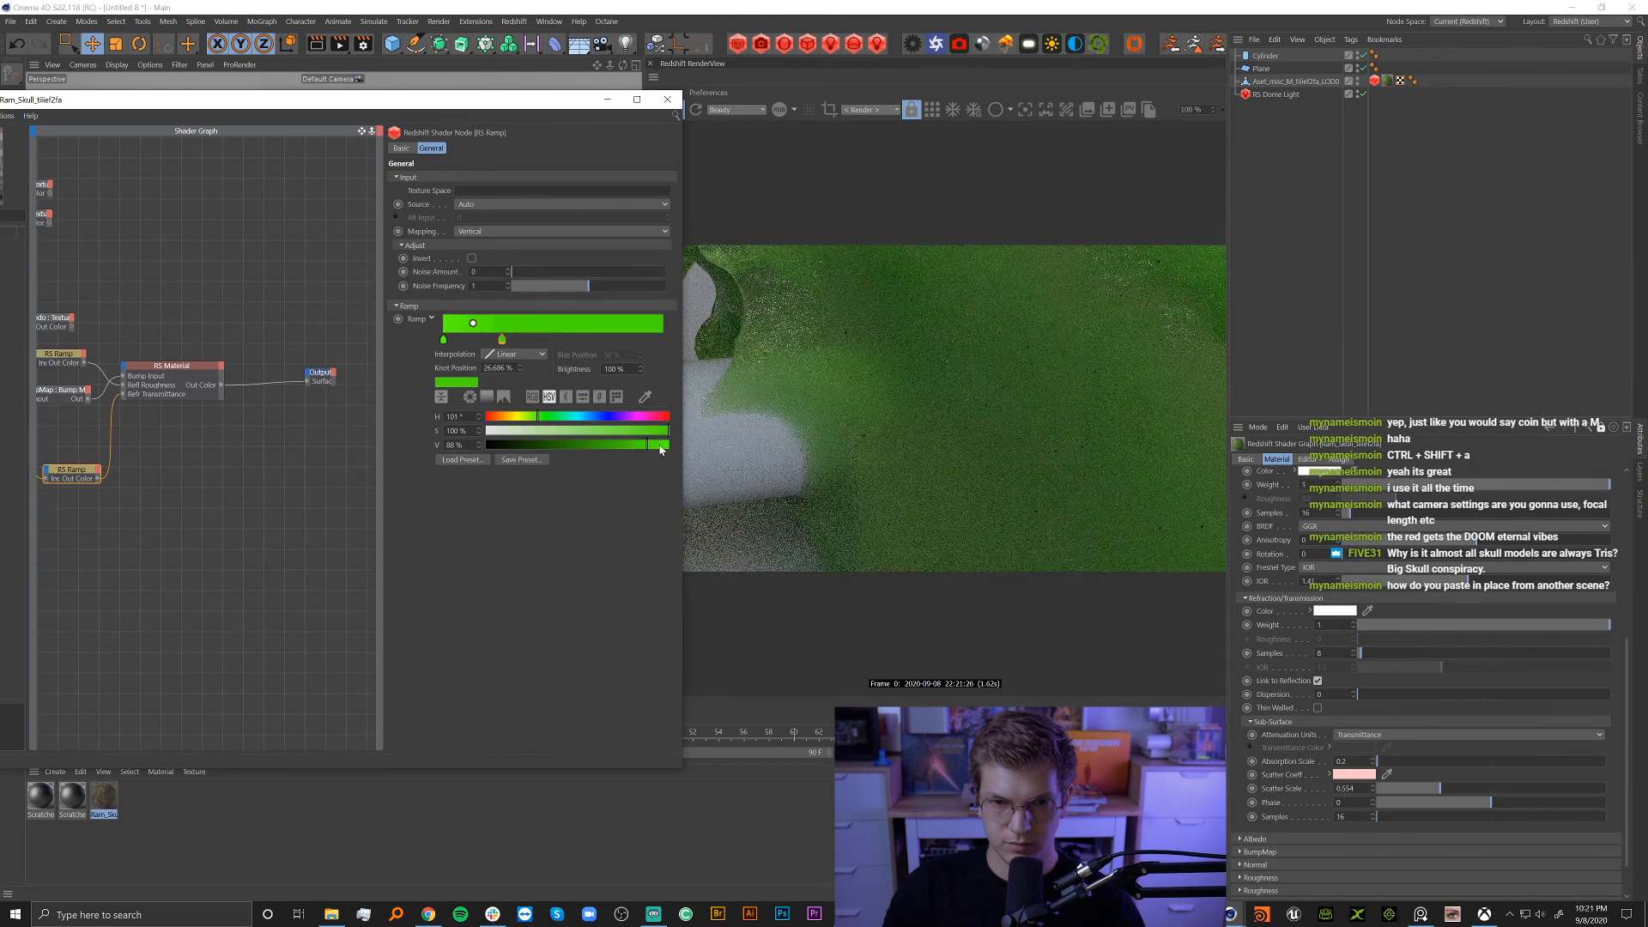
pyautogui.click(660, 448)
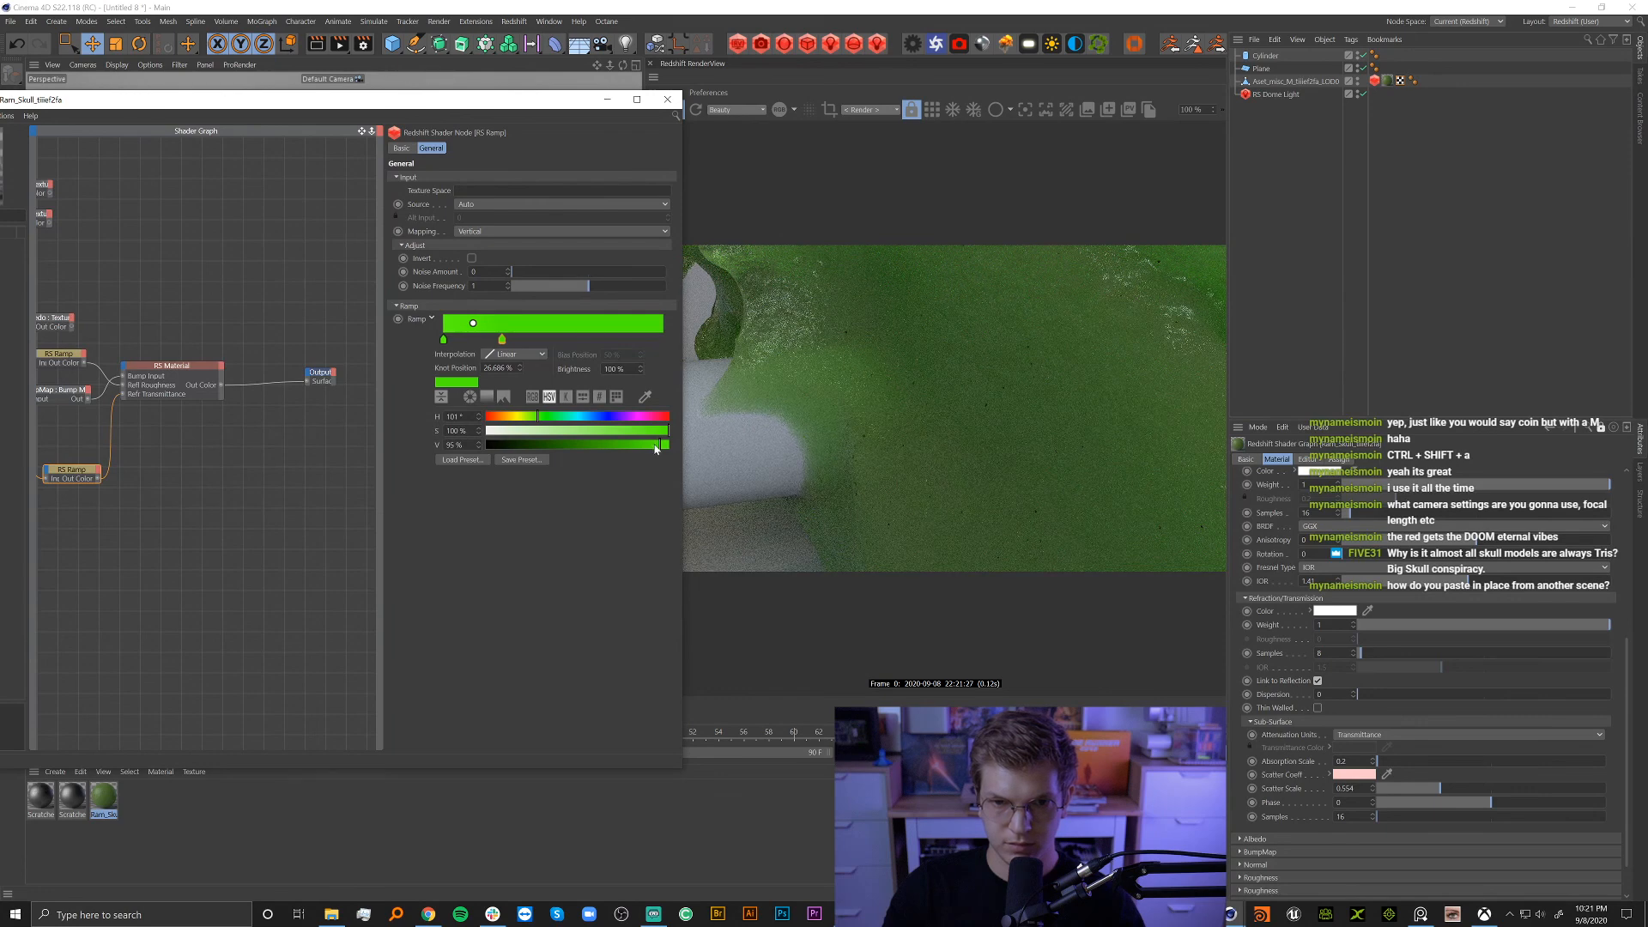
# Uncover the viewport and orbit around the skull to examine the green material from another angle.
pyautogui.moveTo(510, 100); pyautogui.dragTo(472, 310)
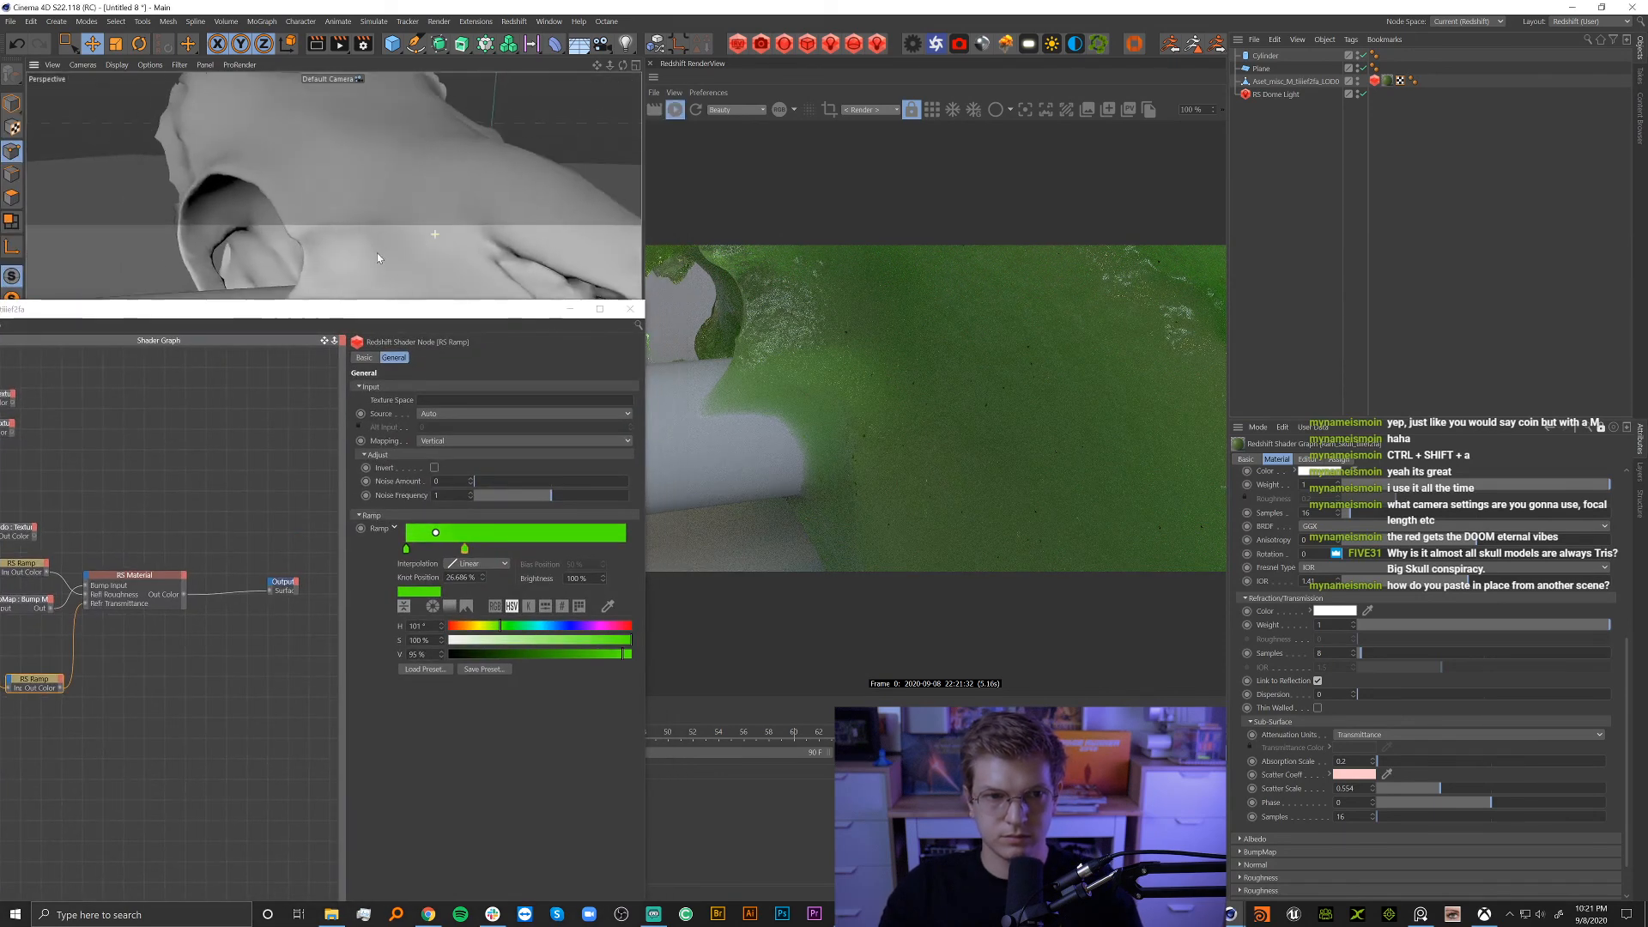
pyautogui.keyDown('alt'); pyautogui.moveTo(380, 252); pyautogui.dragTo(465, 249); pyautogui.keyUp('alt')
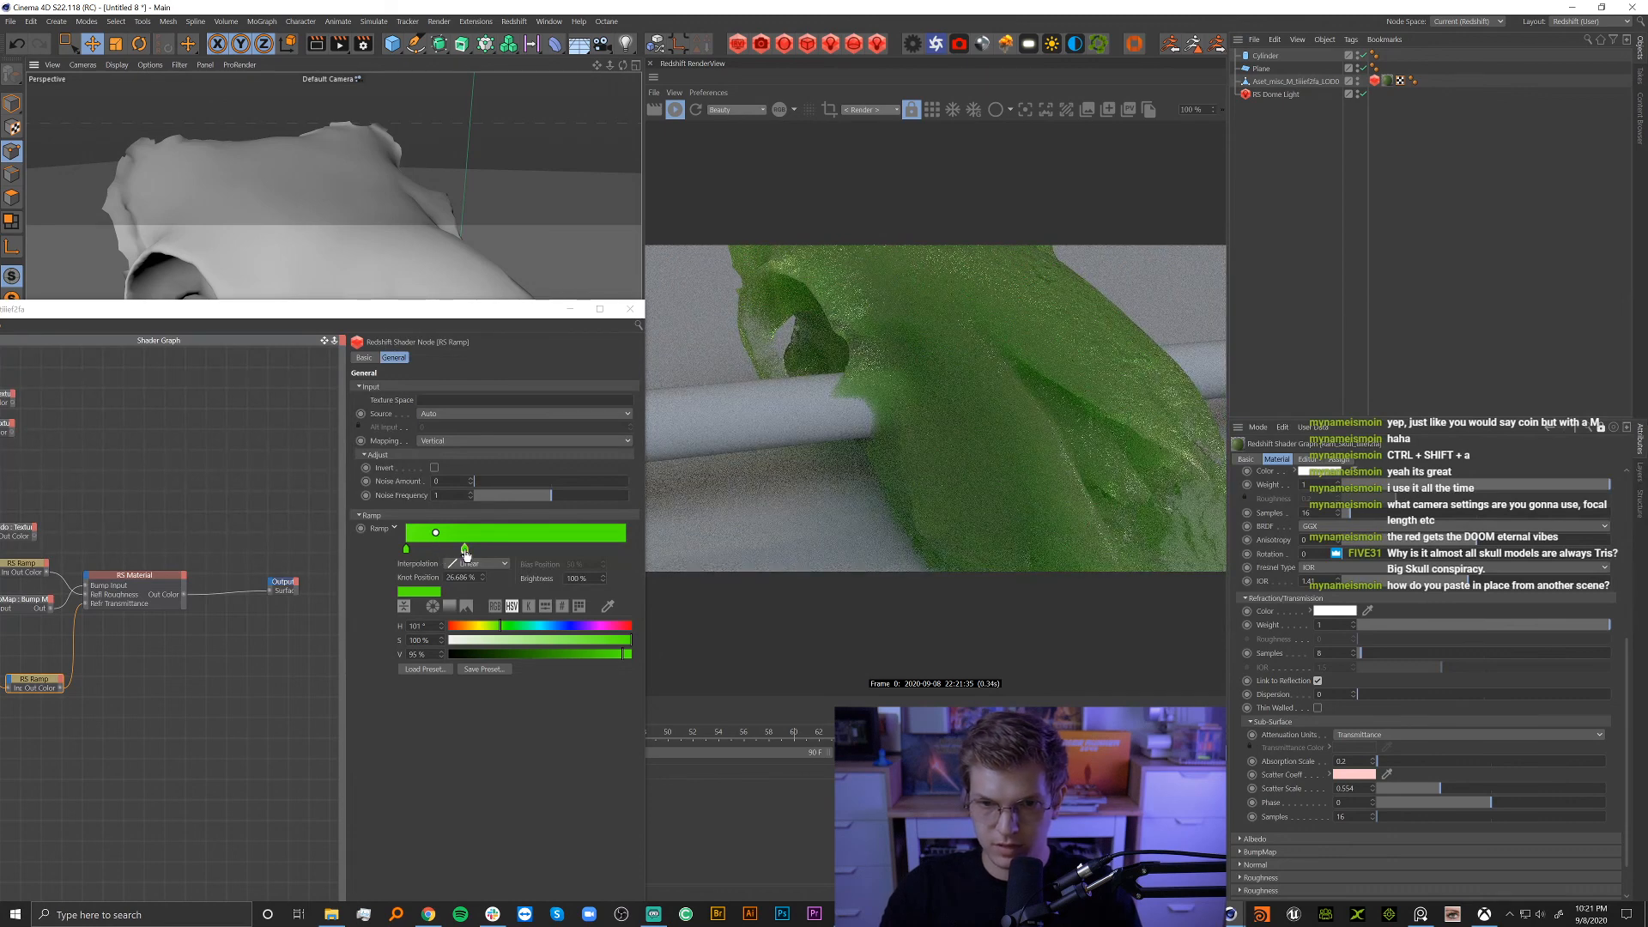
# Slide the green ramp's second knot to about 33% and close the shader graph.
pyautogui.moveTo(465, 551); pyautogui.dragTo(451, 551)
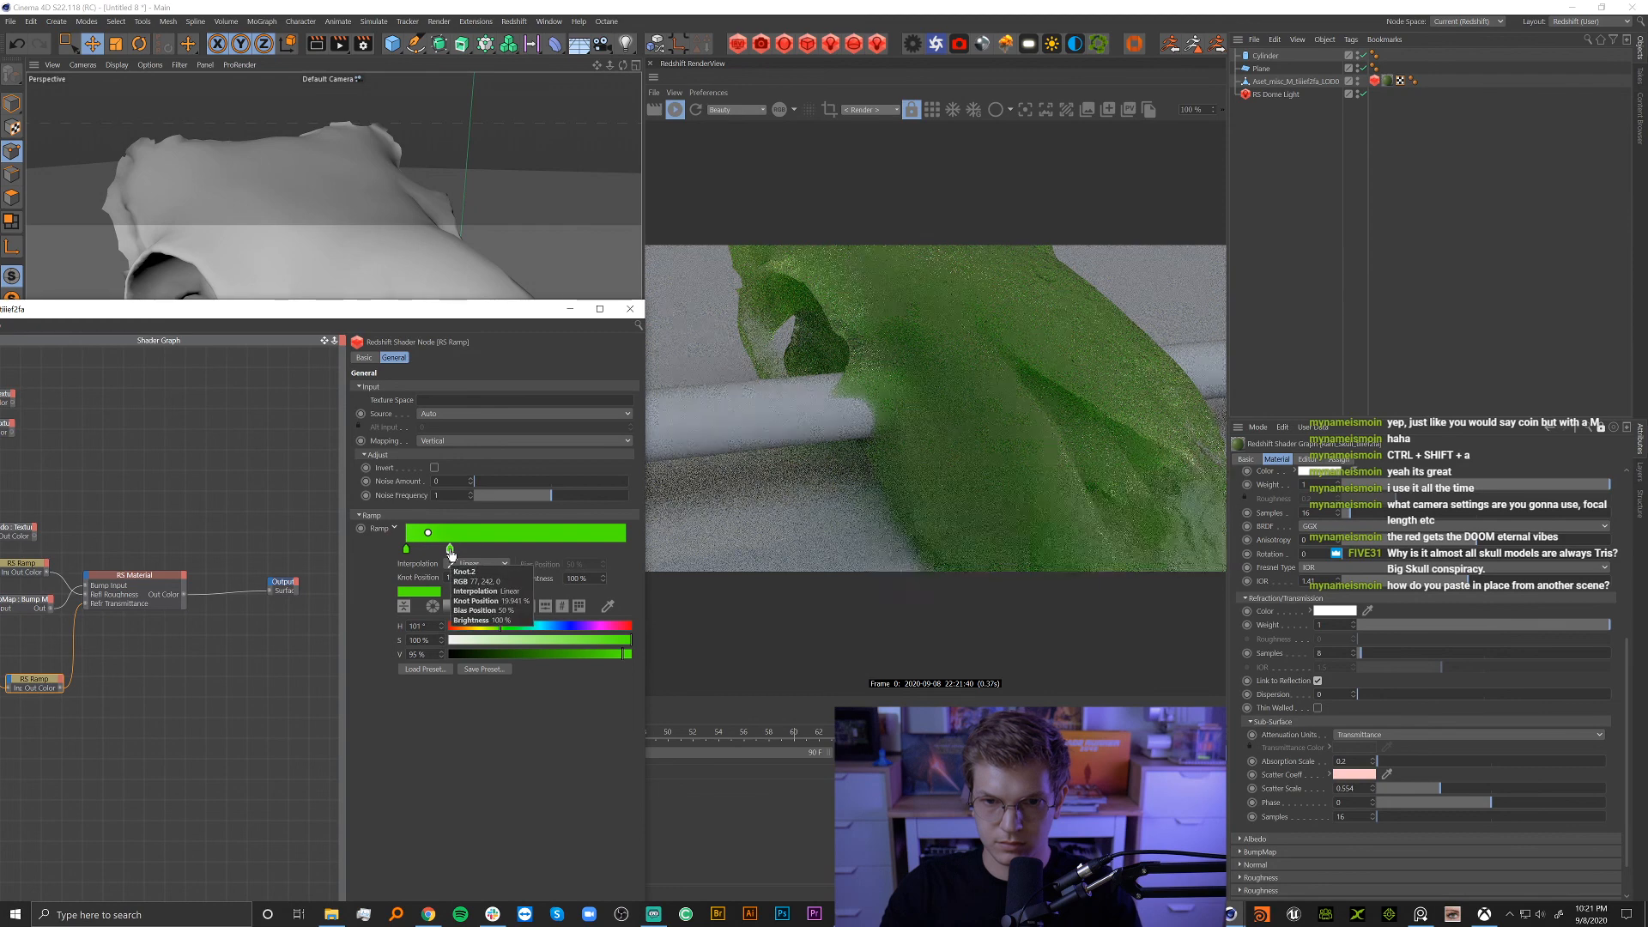
pyautogui.click(380, 266)
pyautogui.scroll(5, 433, 250)
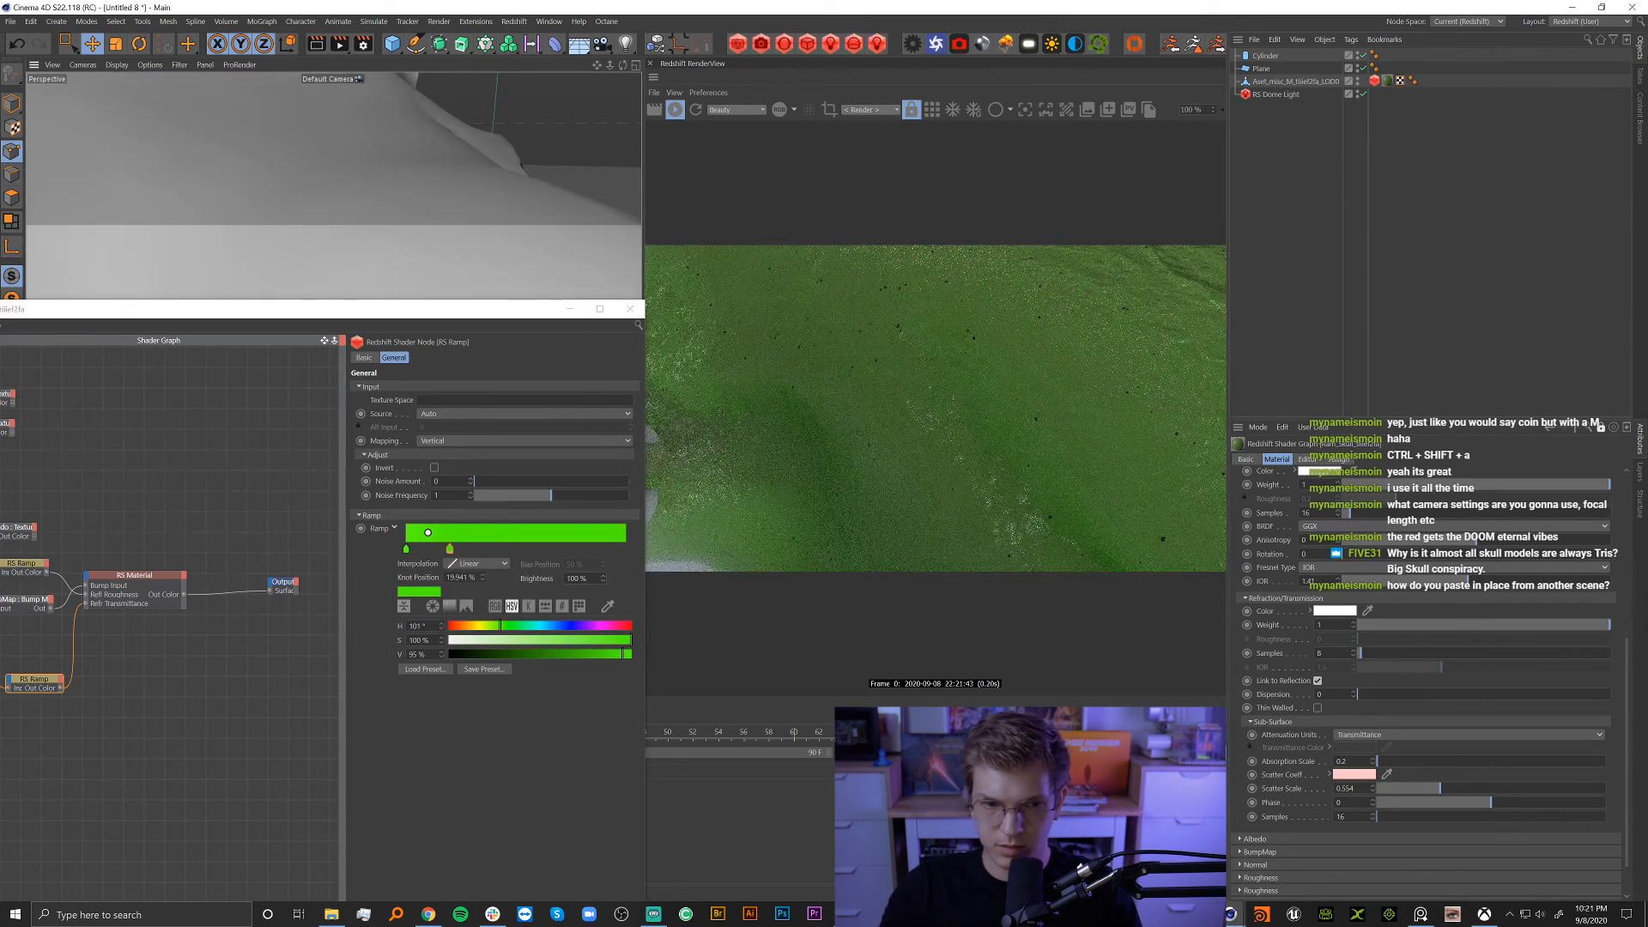
pyautogui.moveTo(450, 549); pyautogui.dragTo(470, 555)
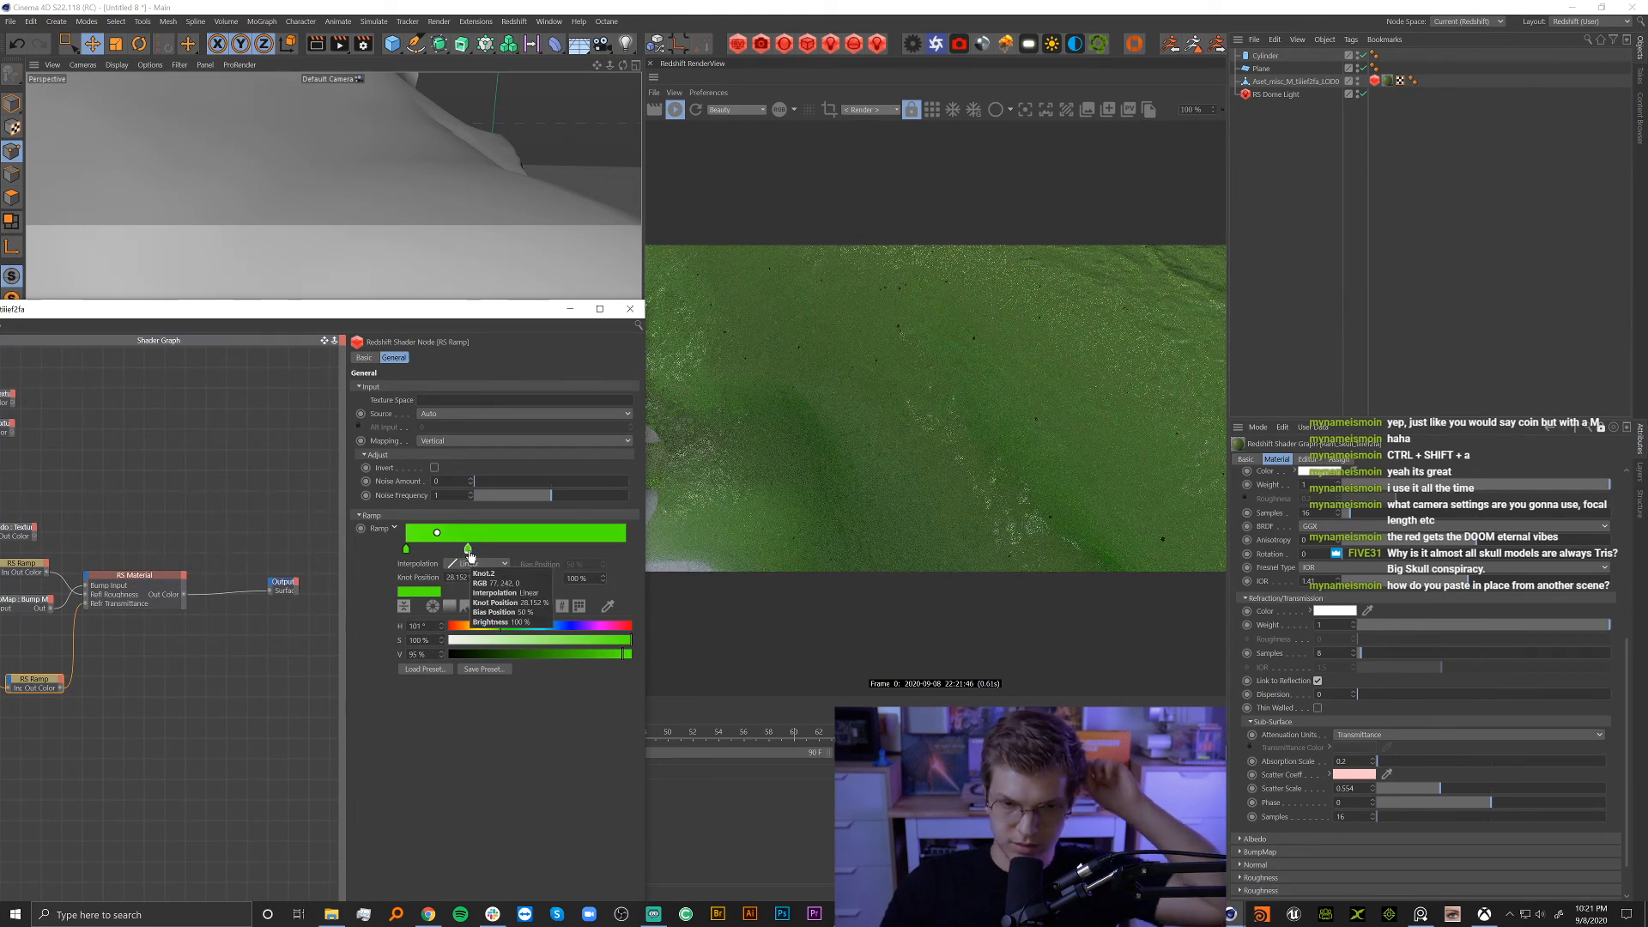
pyautogui.moveTo(471, 555); pyautogui.dragTo(479, 550)
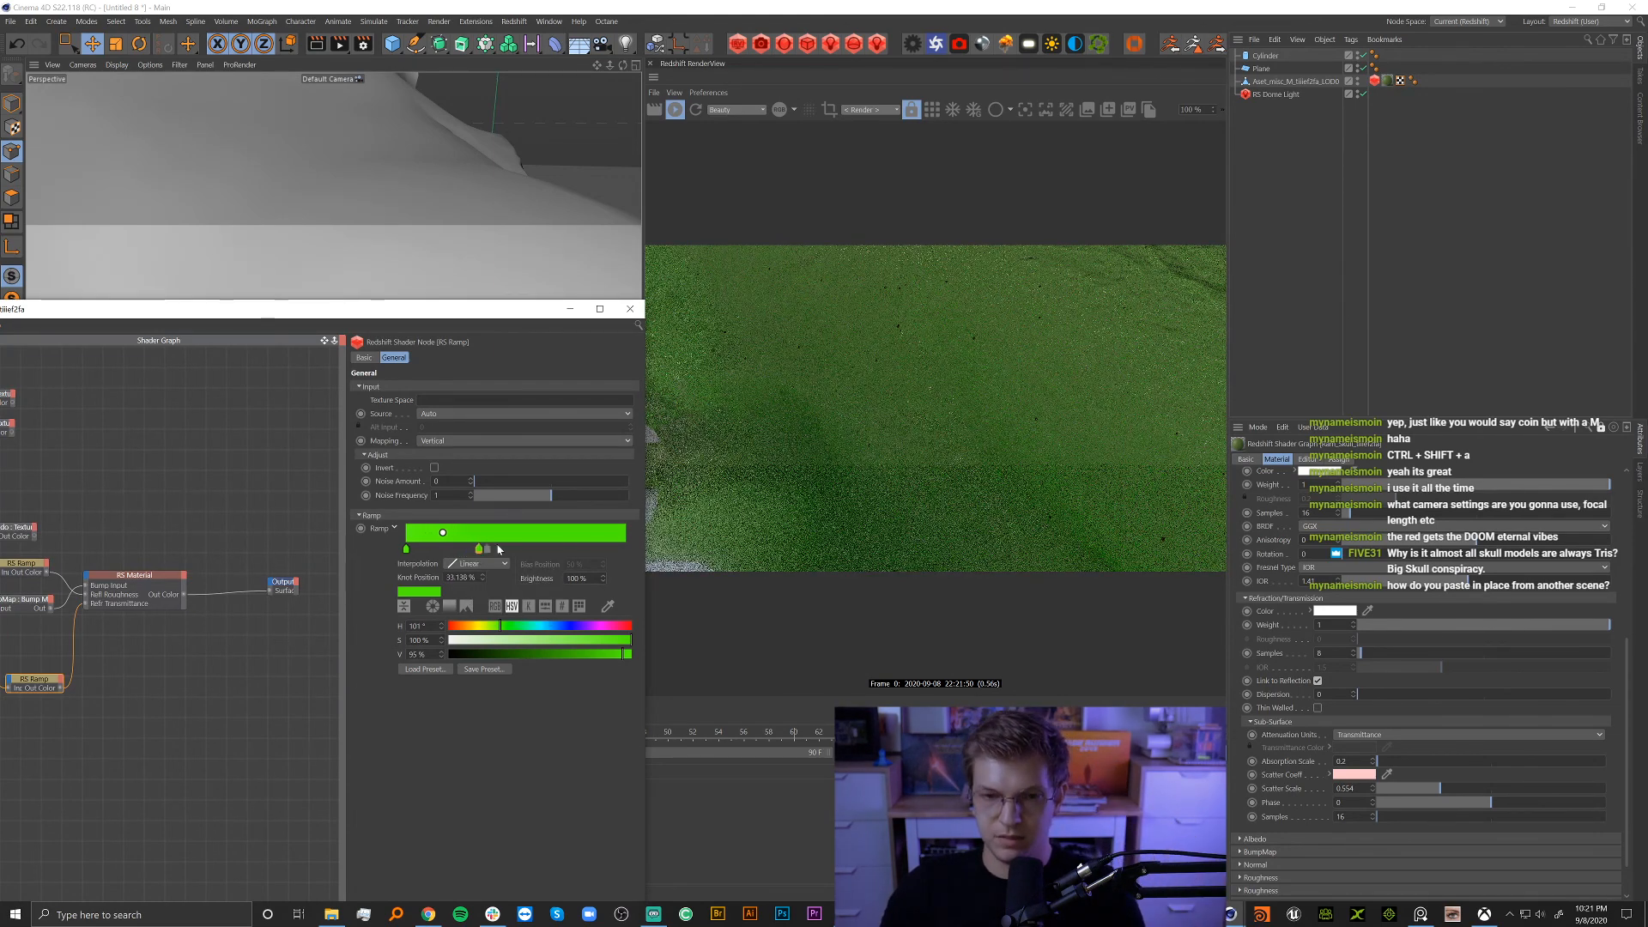
pyautogui.click(630, 309)
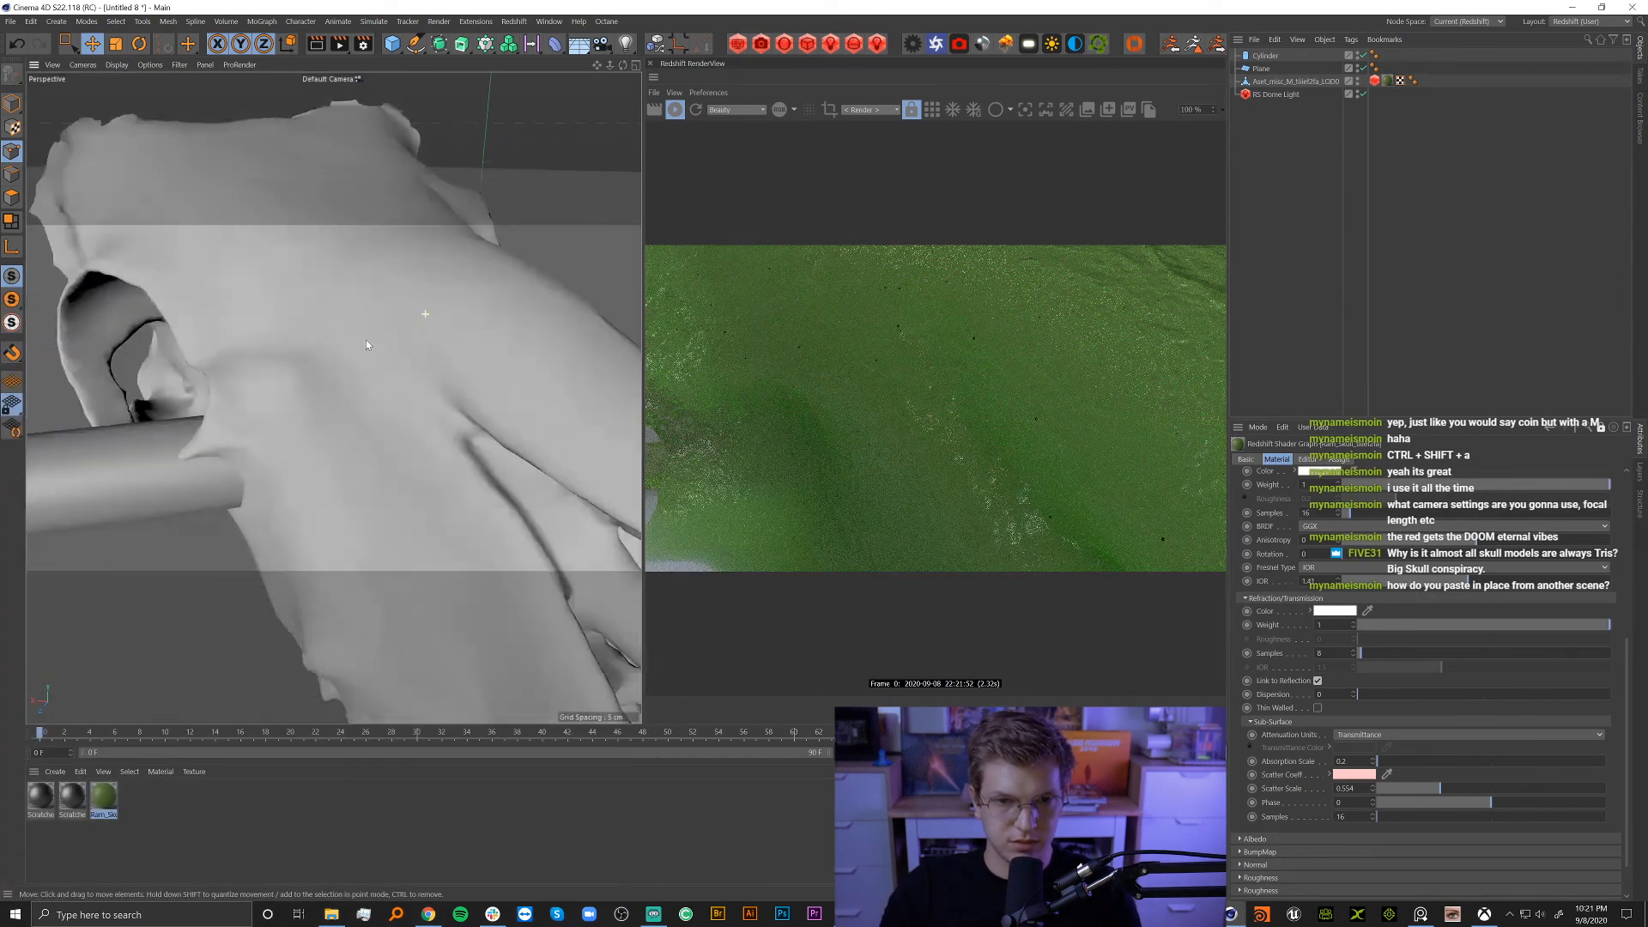
pyautogui.scroll(-5, 444, 351)
pyautogui.keyDown('alt'); pyautogui.moveTo(486, 390); pyautogui.dragTo(388, 414); pyautogui.keyUp('alt')
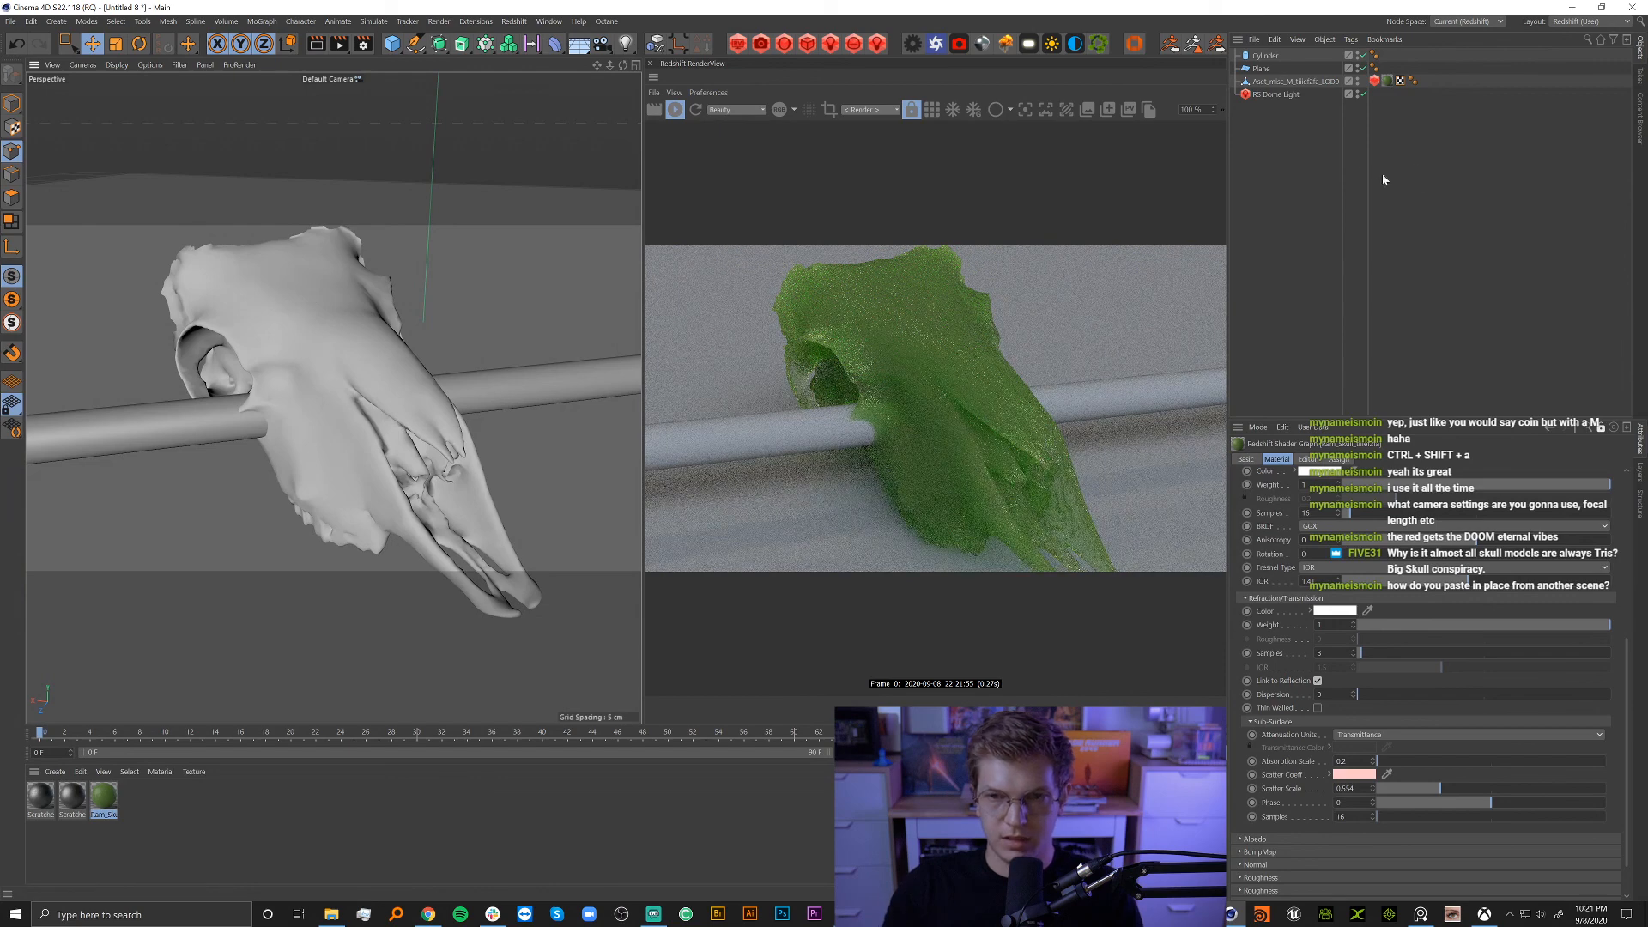
# Add a Sphere primitive to the scene and duplicate the ram skull's green material.
pyautogui.moveTo(393, 43); pyautogui.dragTo(583, 63)
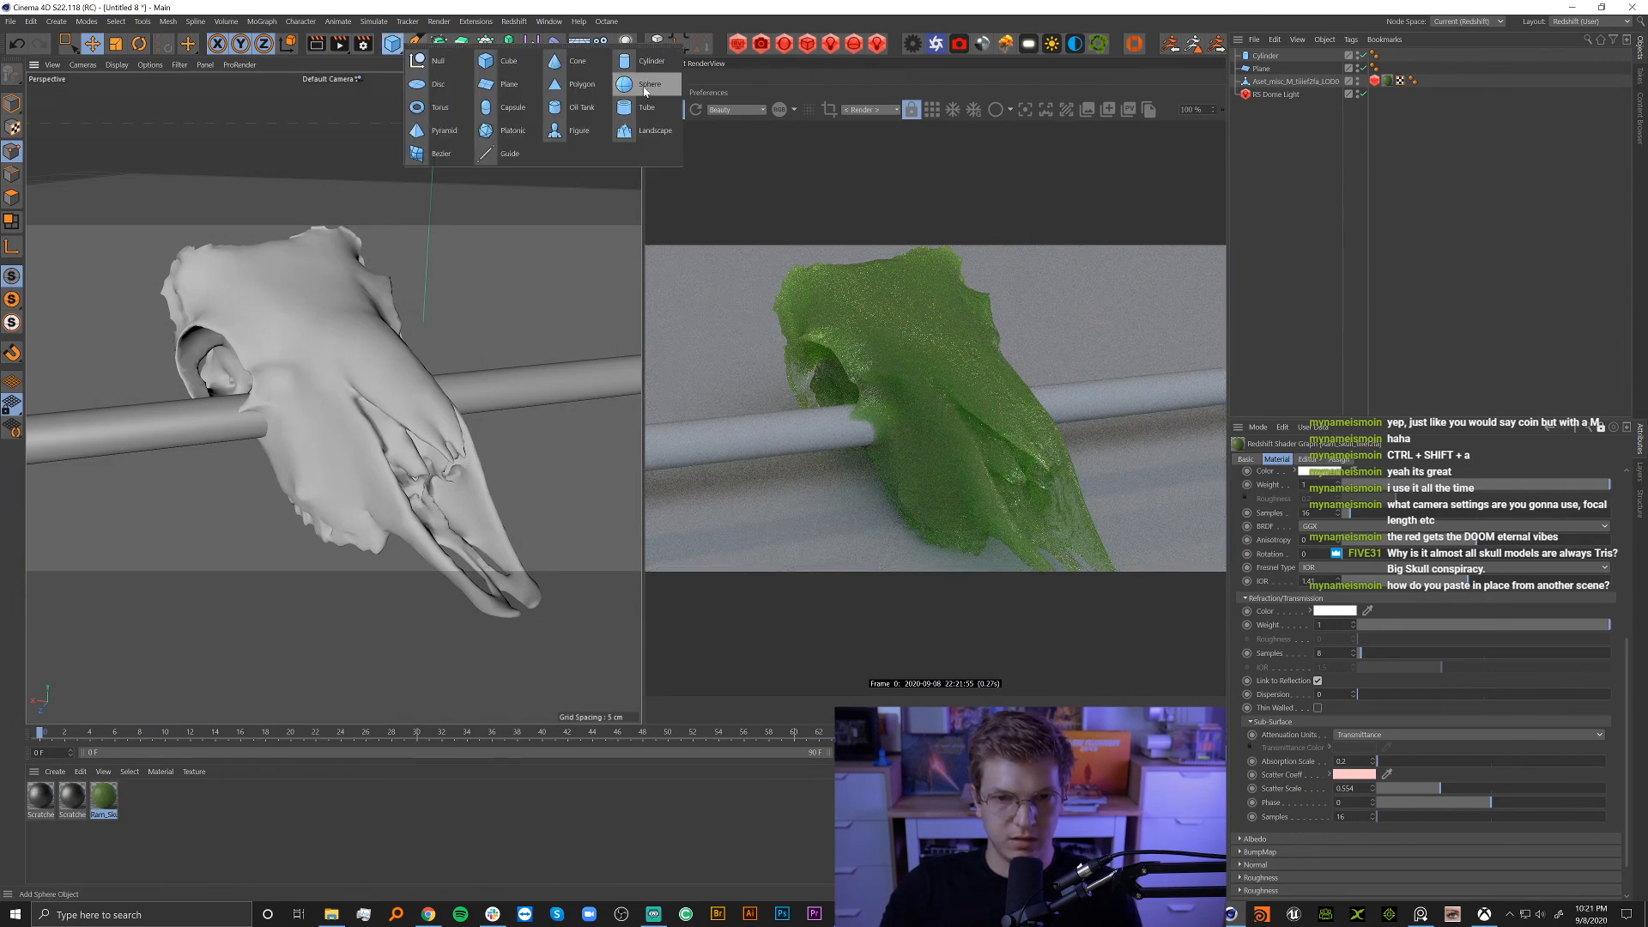
pyautogui.click(645, 88)
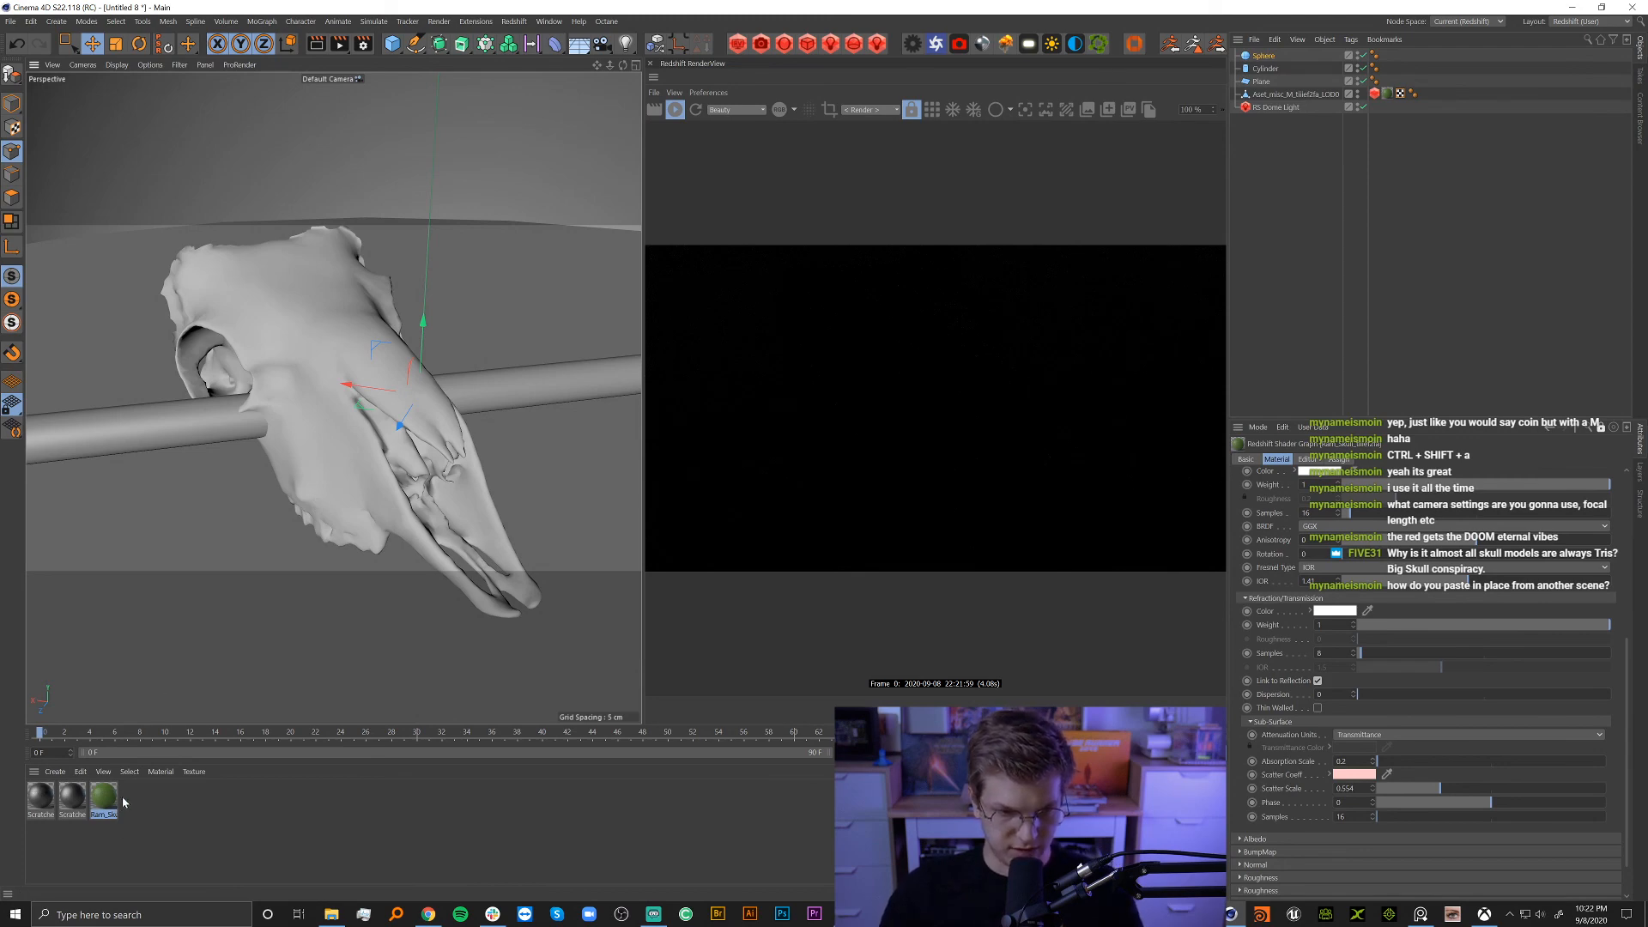
pyautogui.keyDown('ctrl'); pyautogui.moveTo(108, 803); pyautogui.dragTo(165, 804); pyautogui.keyUp('ctrl')
# In the duplicated material, disconnect the roughness ramp, bump map and transmittance ramp from the RS Material, and assign it to the sphere.
pyautogui.doubleClick(138, 798)
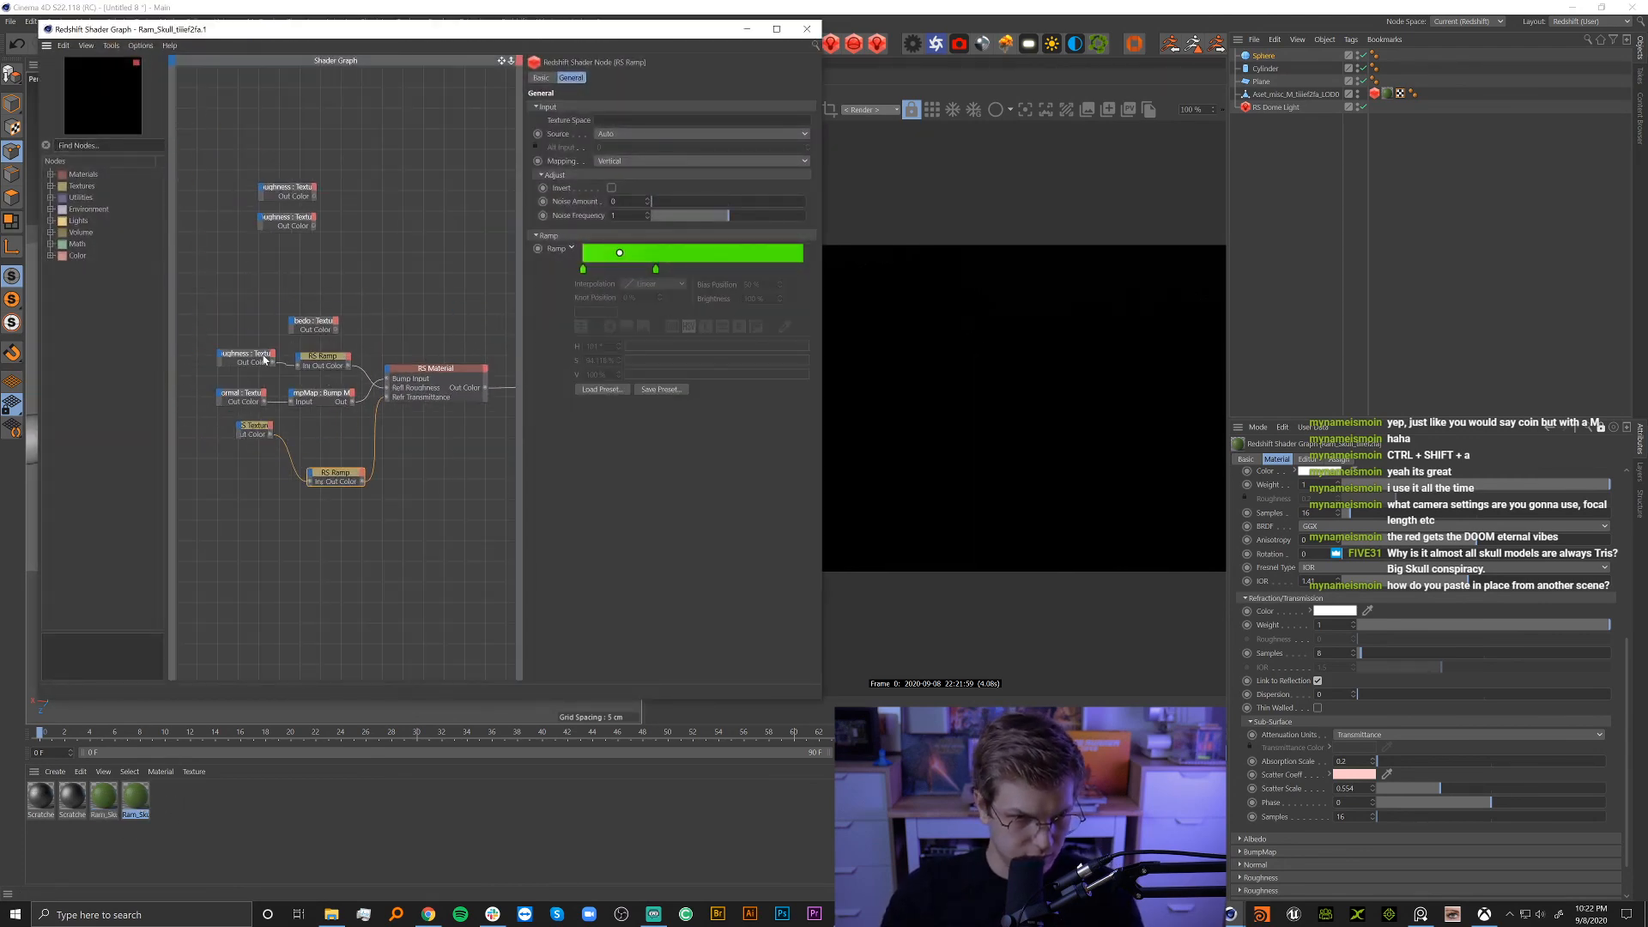
pyautogui.click(236, 354)
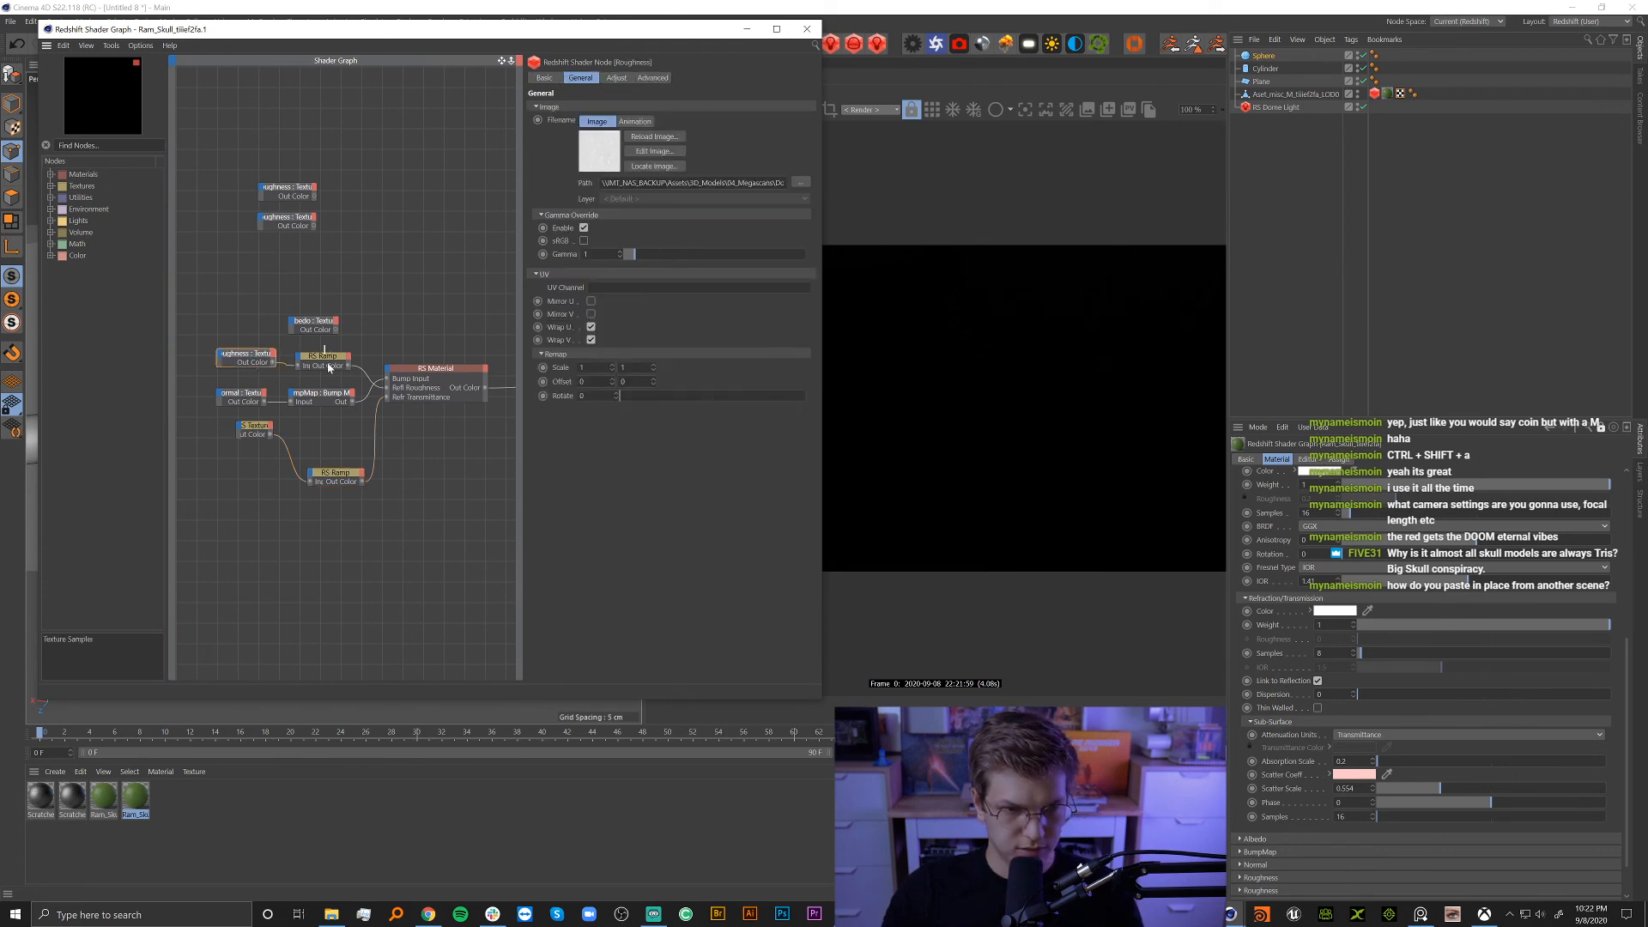
pyautogui.click(330, 367)
pyautogui.click(370, 377)
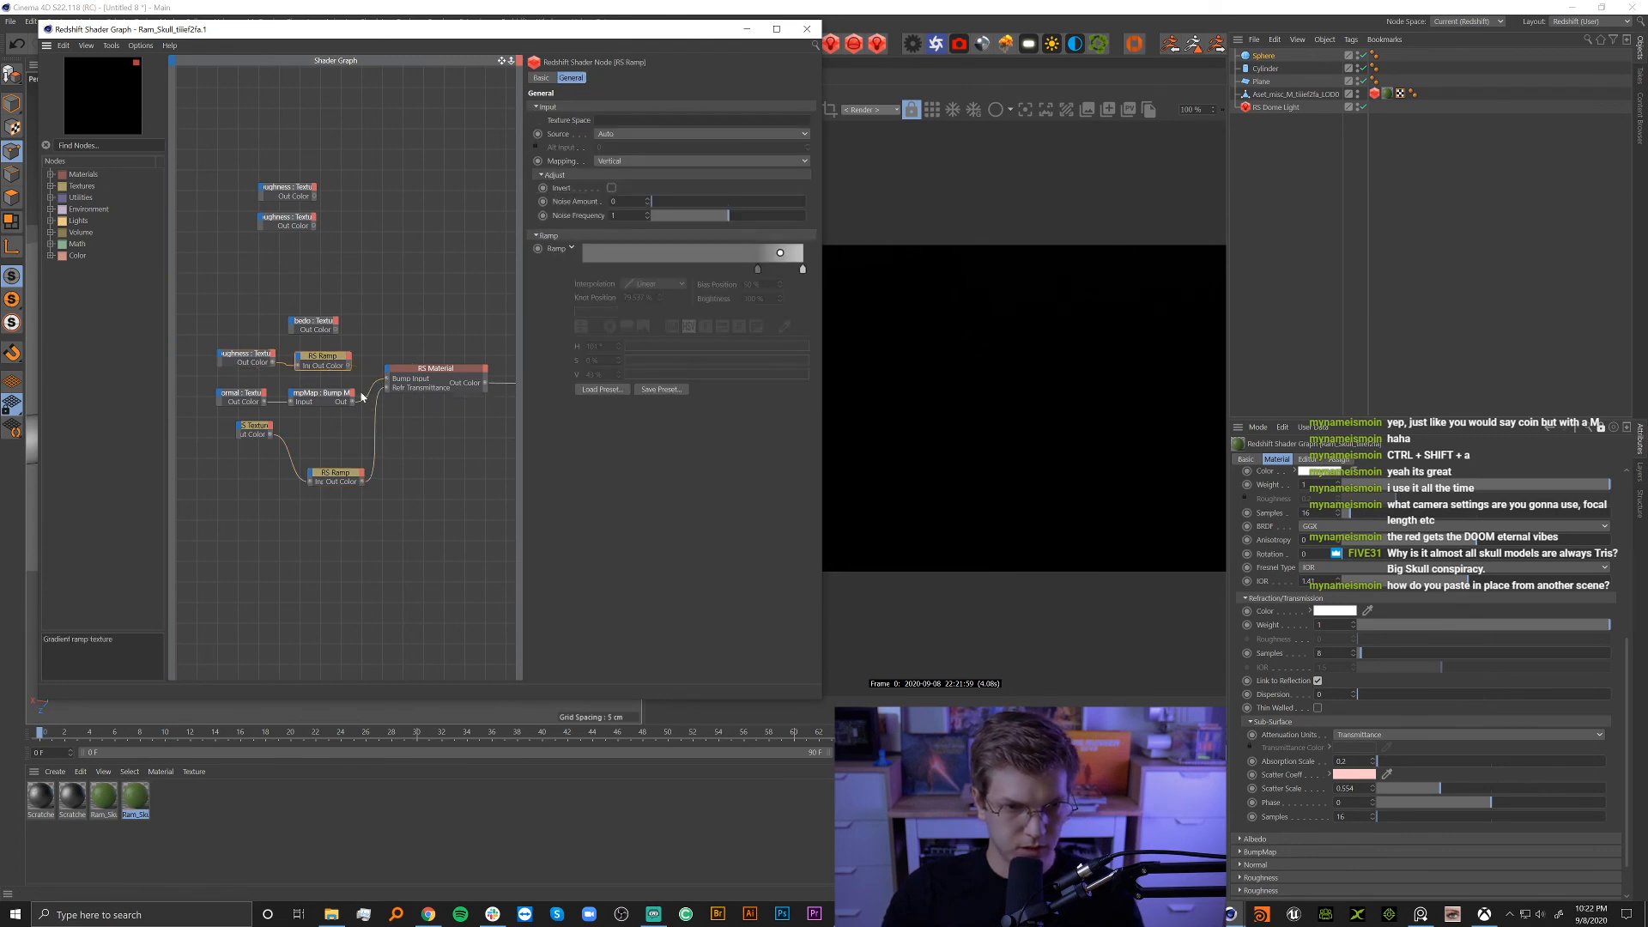
pyautogui.click(371, 391)
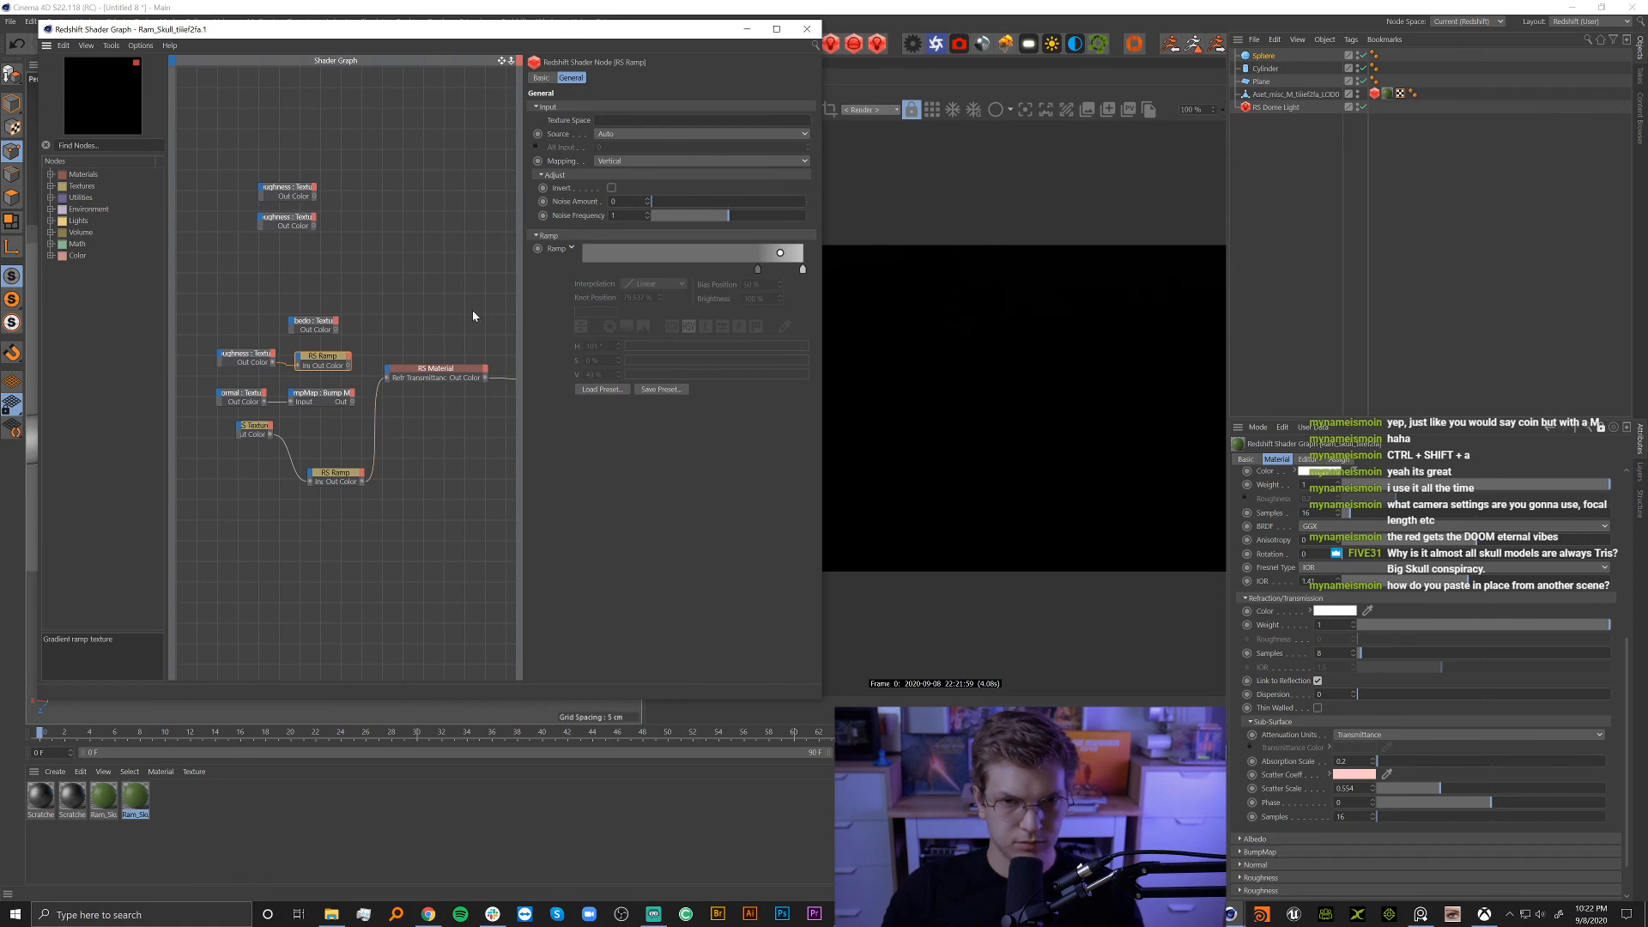
pyautogui.click(375, 386)
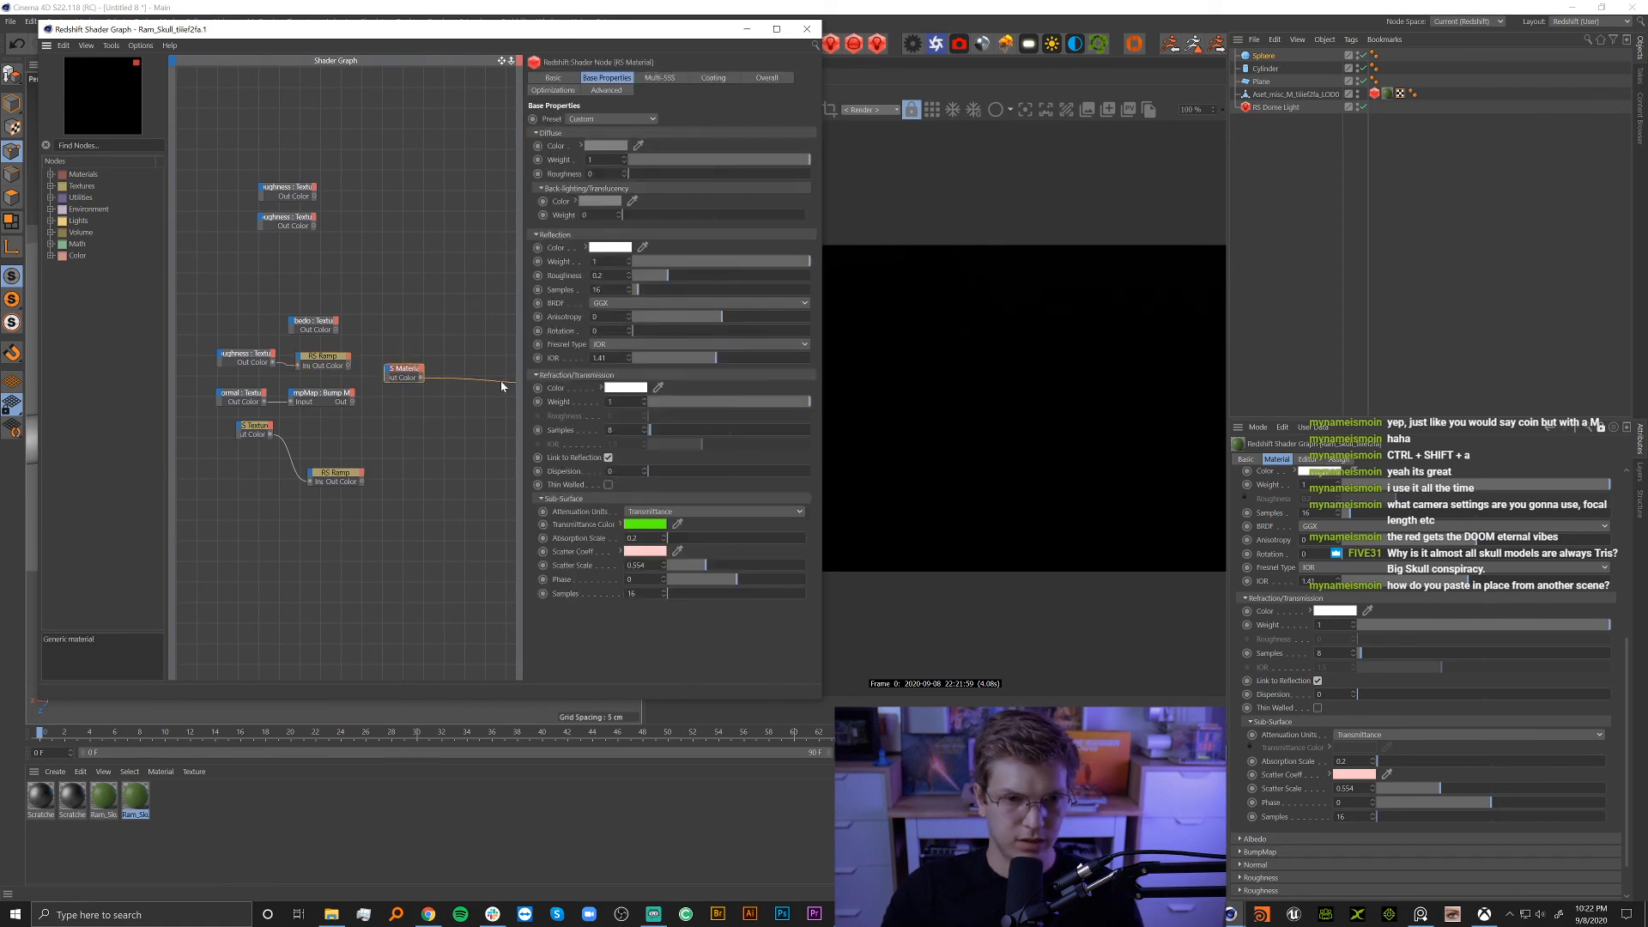
pyautogui.click(807, 28)
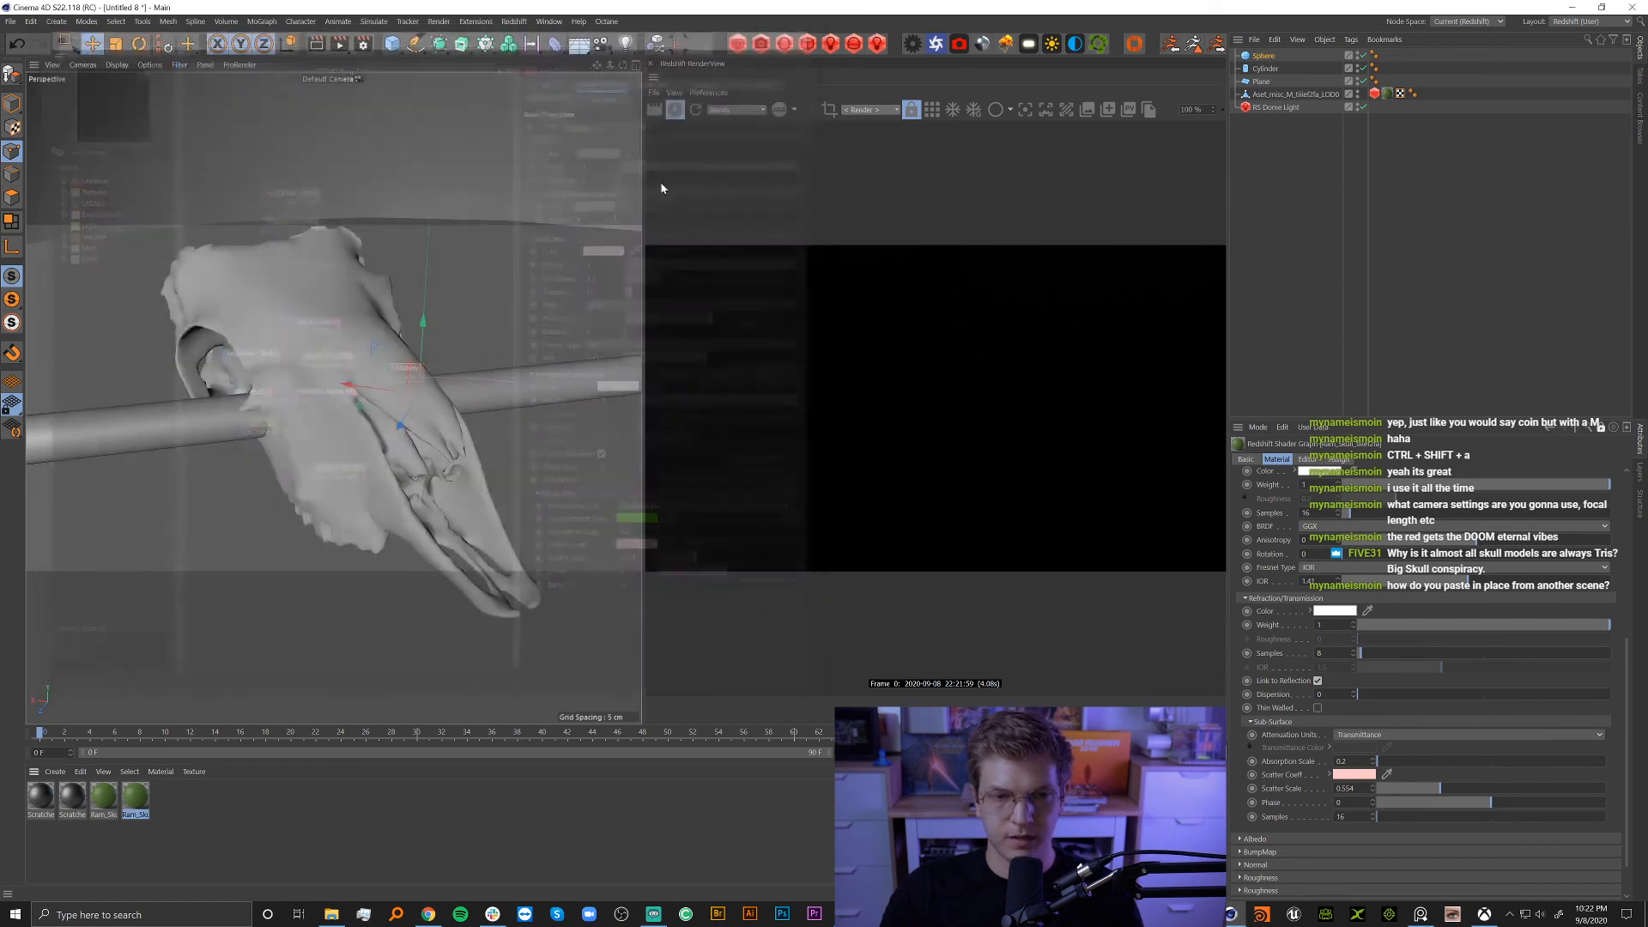
pyautogui.moveTo(1357, 91); pyautogui.dragTo(1268, 56)
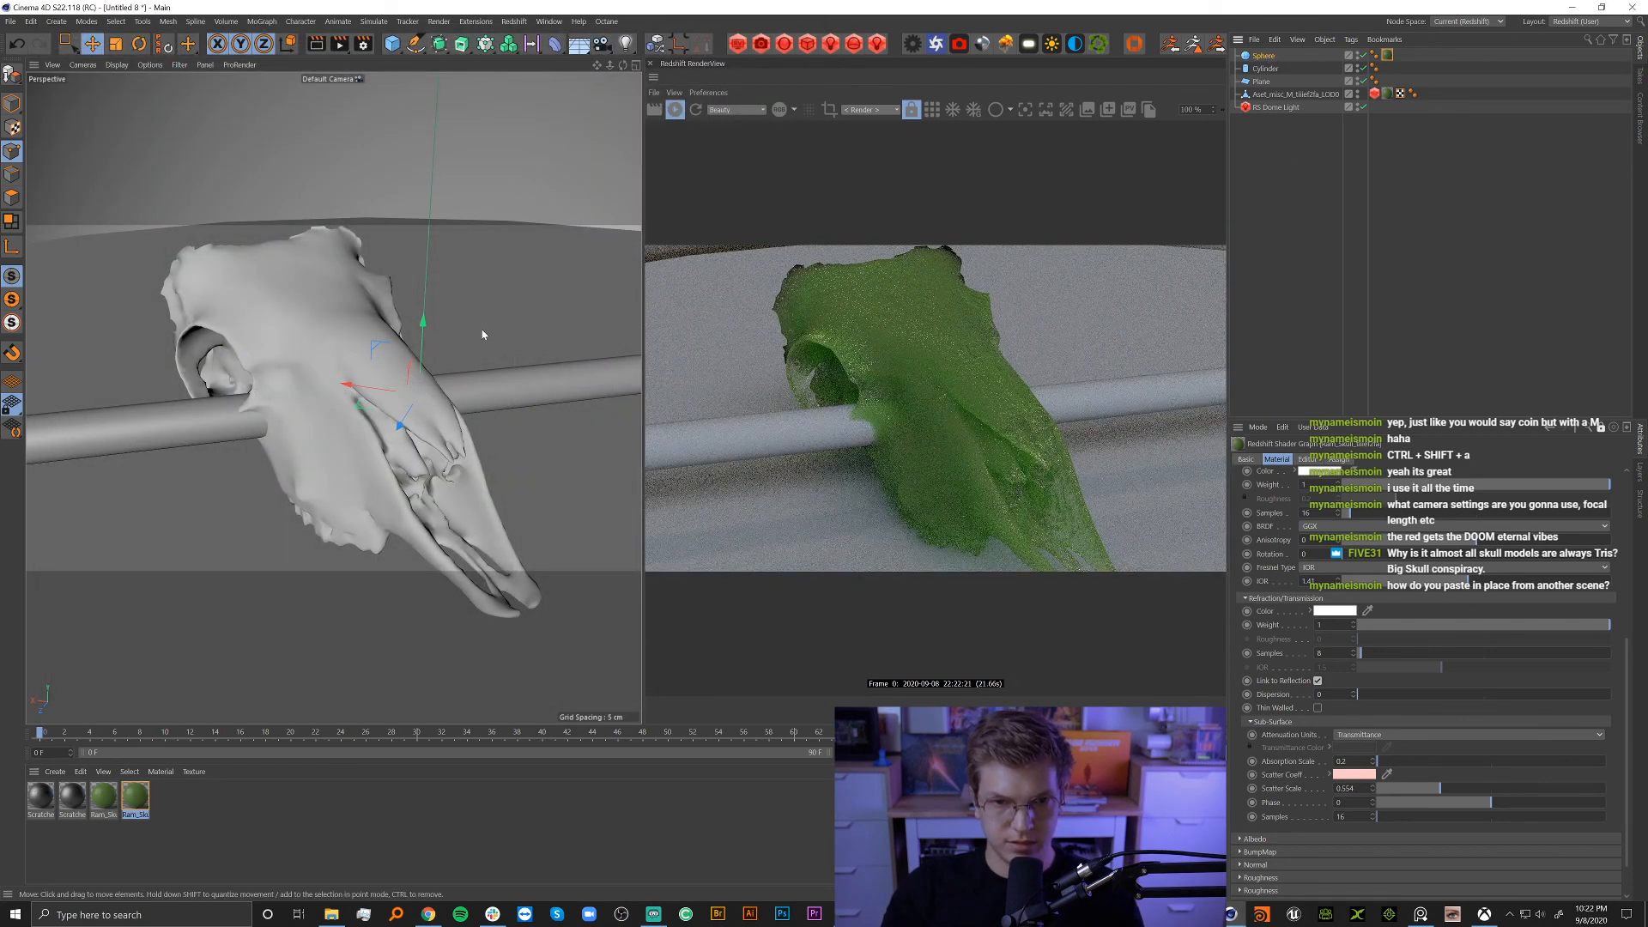
# Scale the oversized sphere down to roughly the skull's size and raise it above the skull.
pyautogui.scroll(-10, 340, 367)
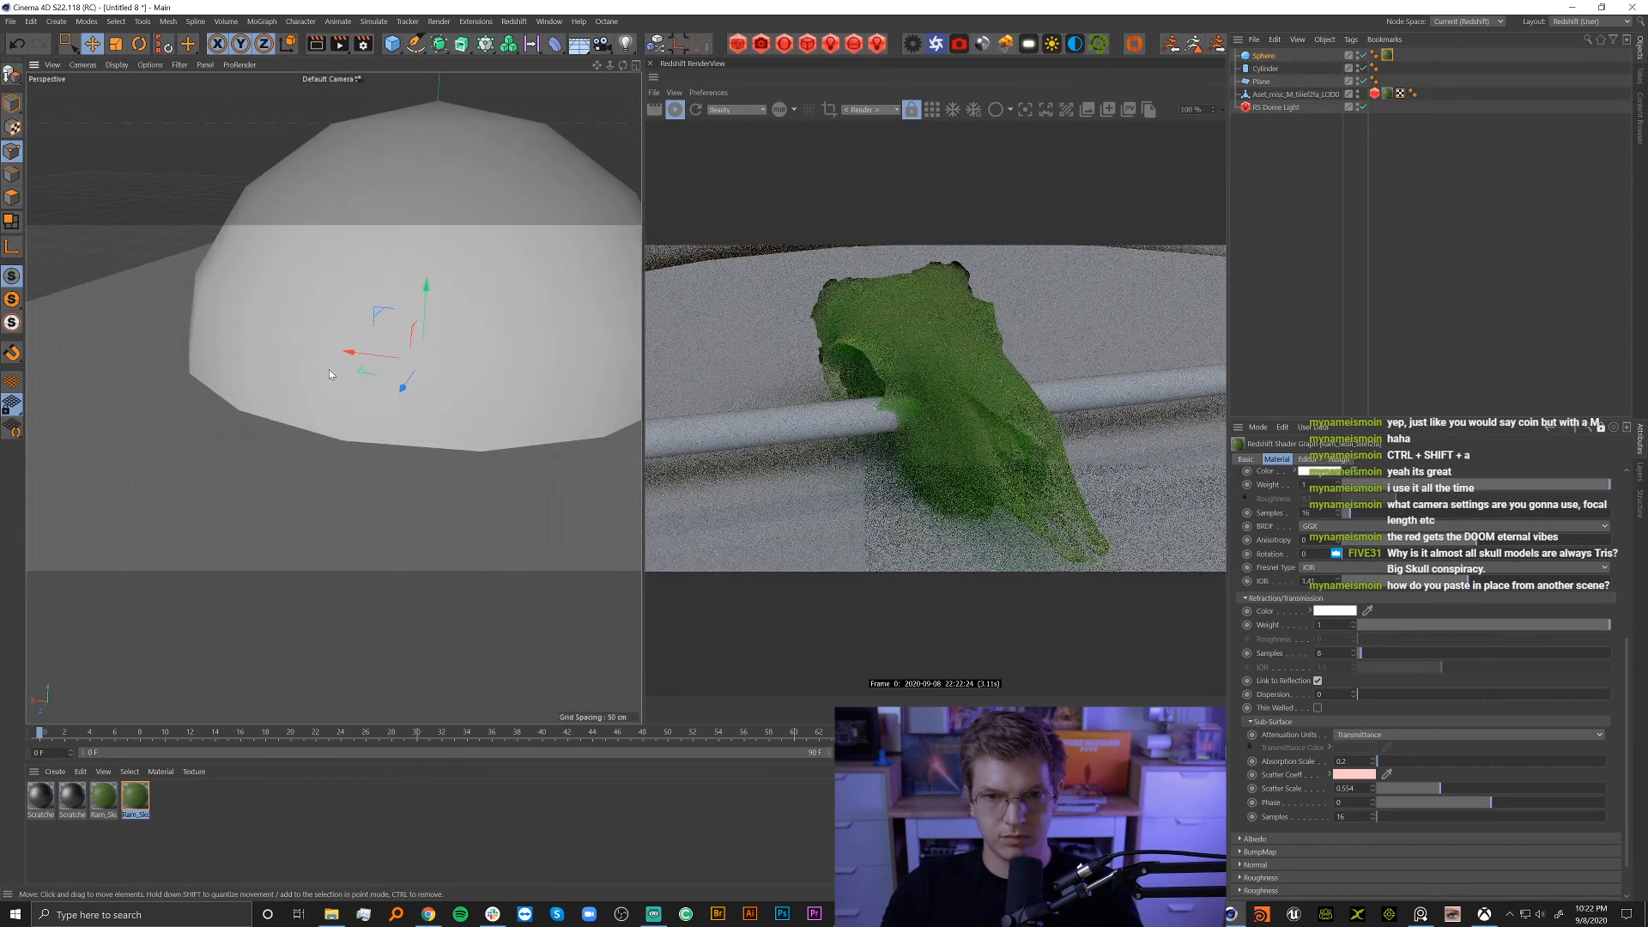
pyautogui.scroll(-3, 352, 361)
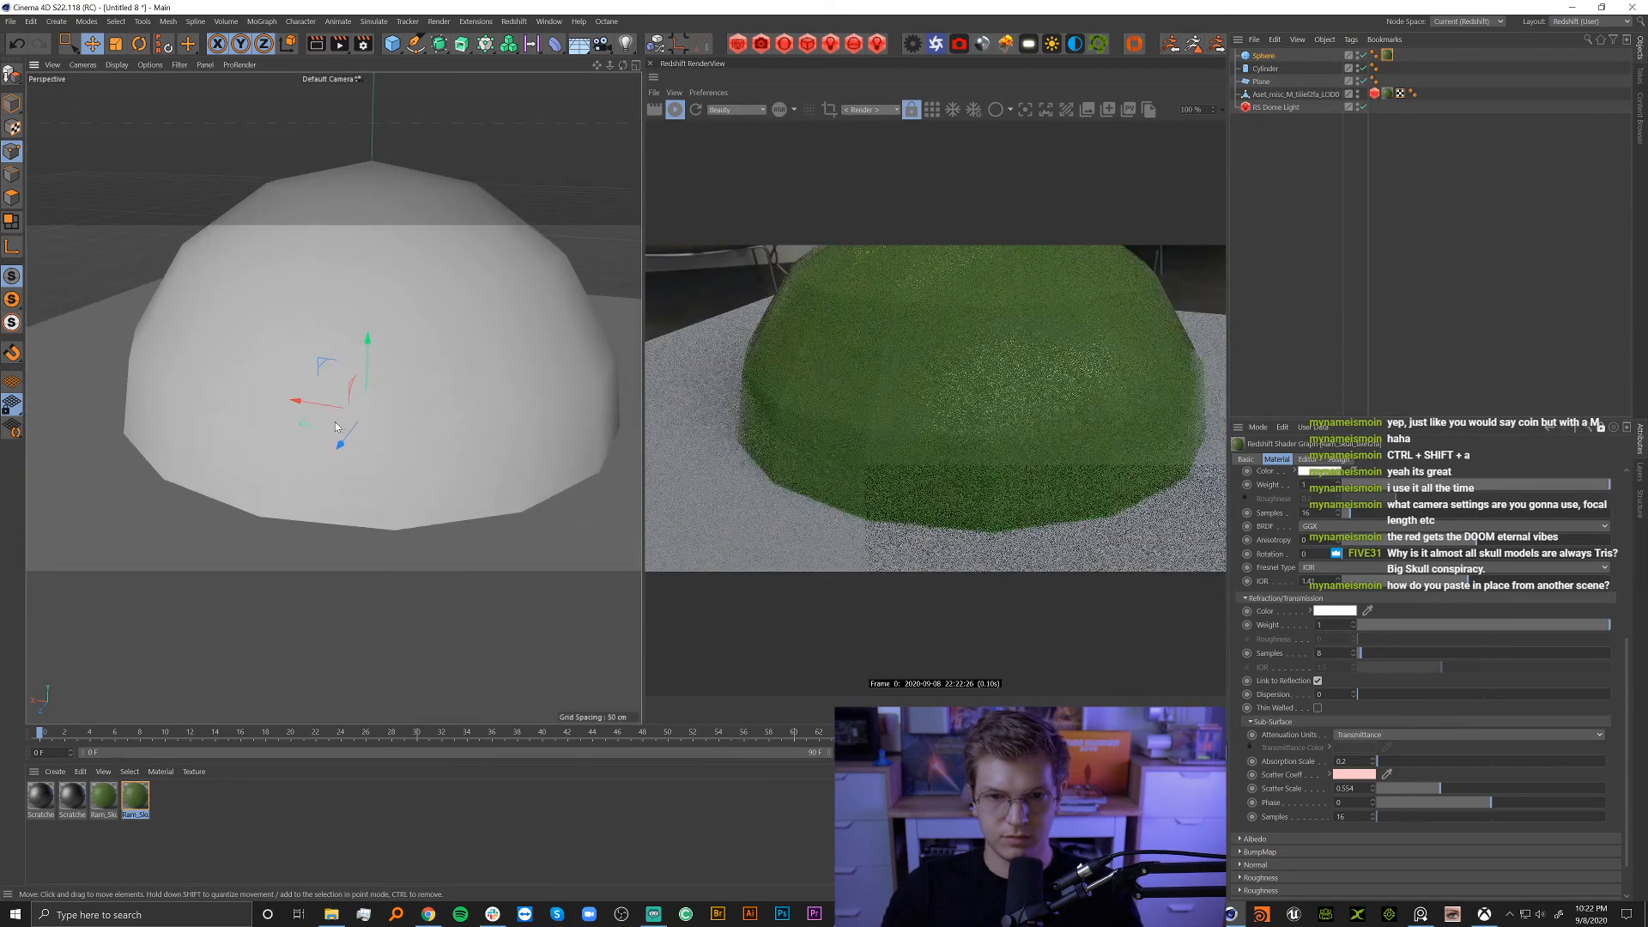
pyautogui.press('t')
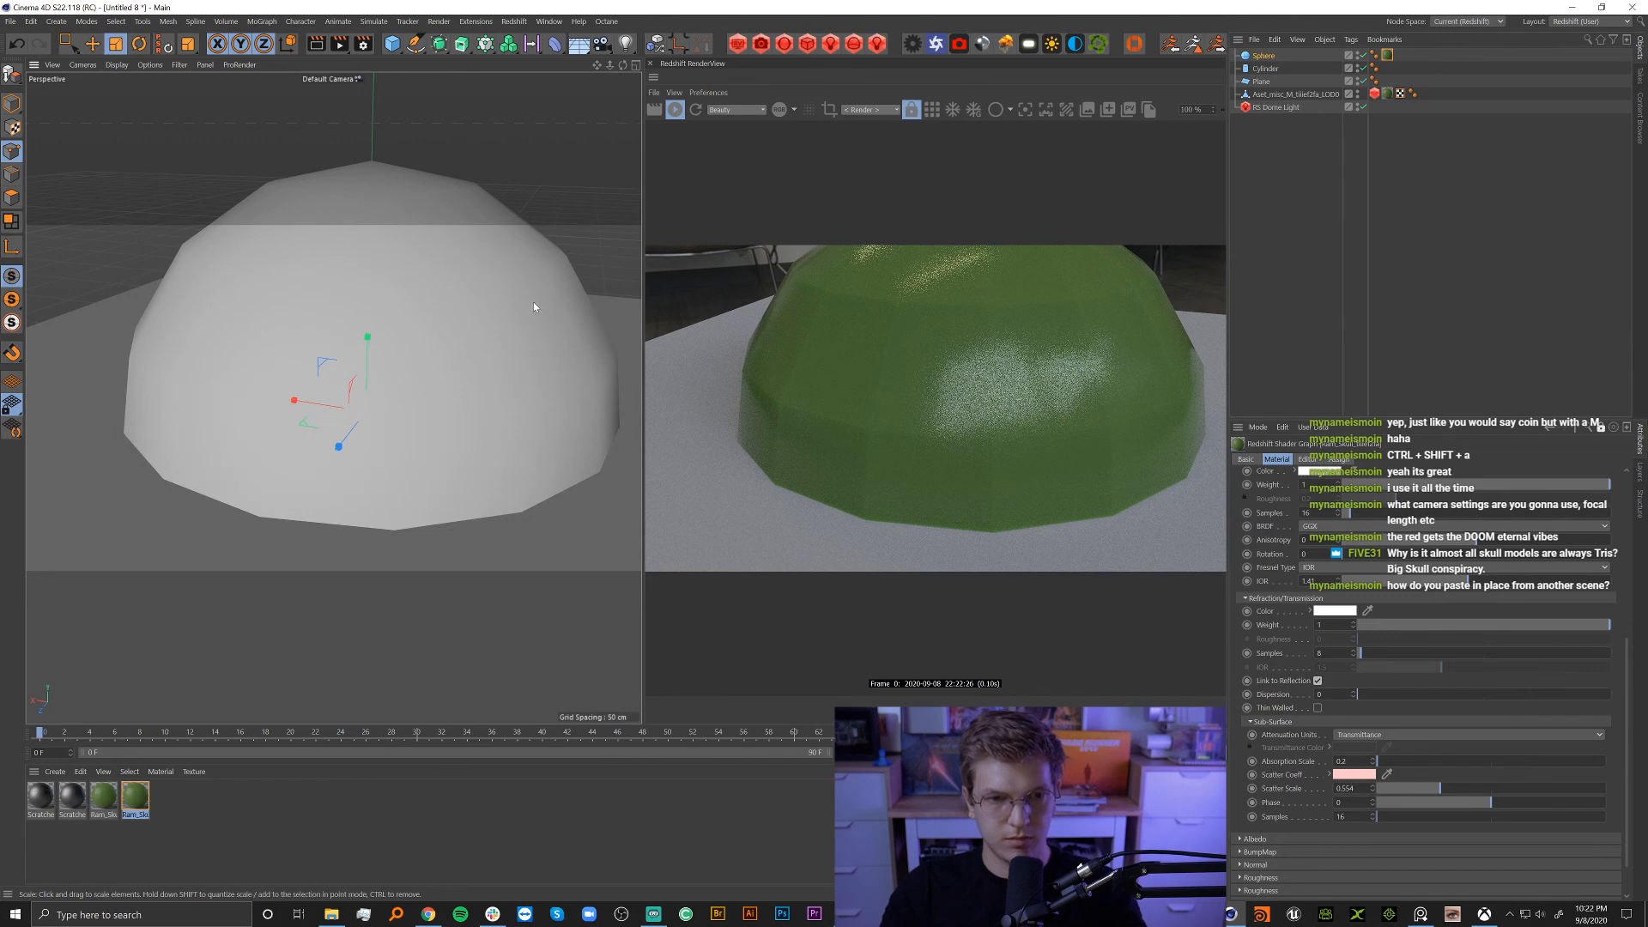
pyautogui.moveTo(533, 301); pyautogui.dragTo(117, 459)
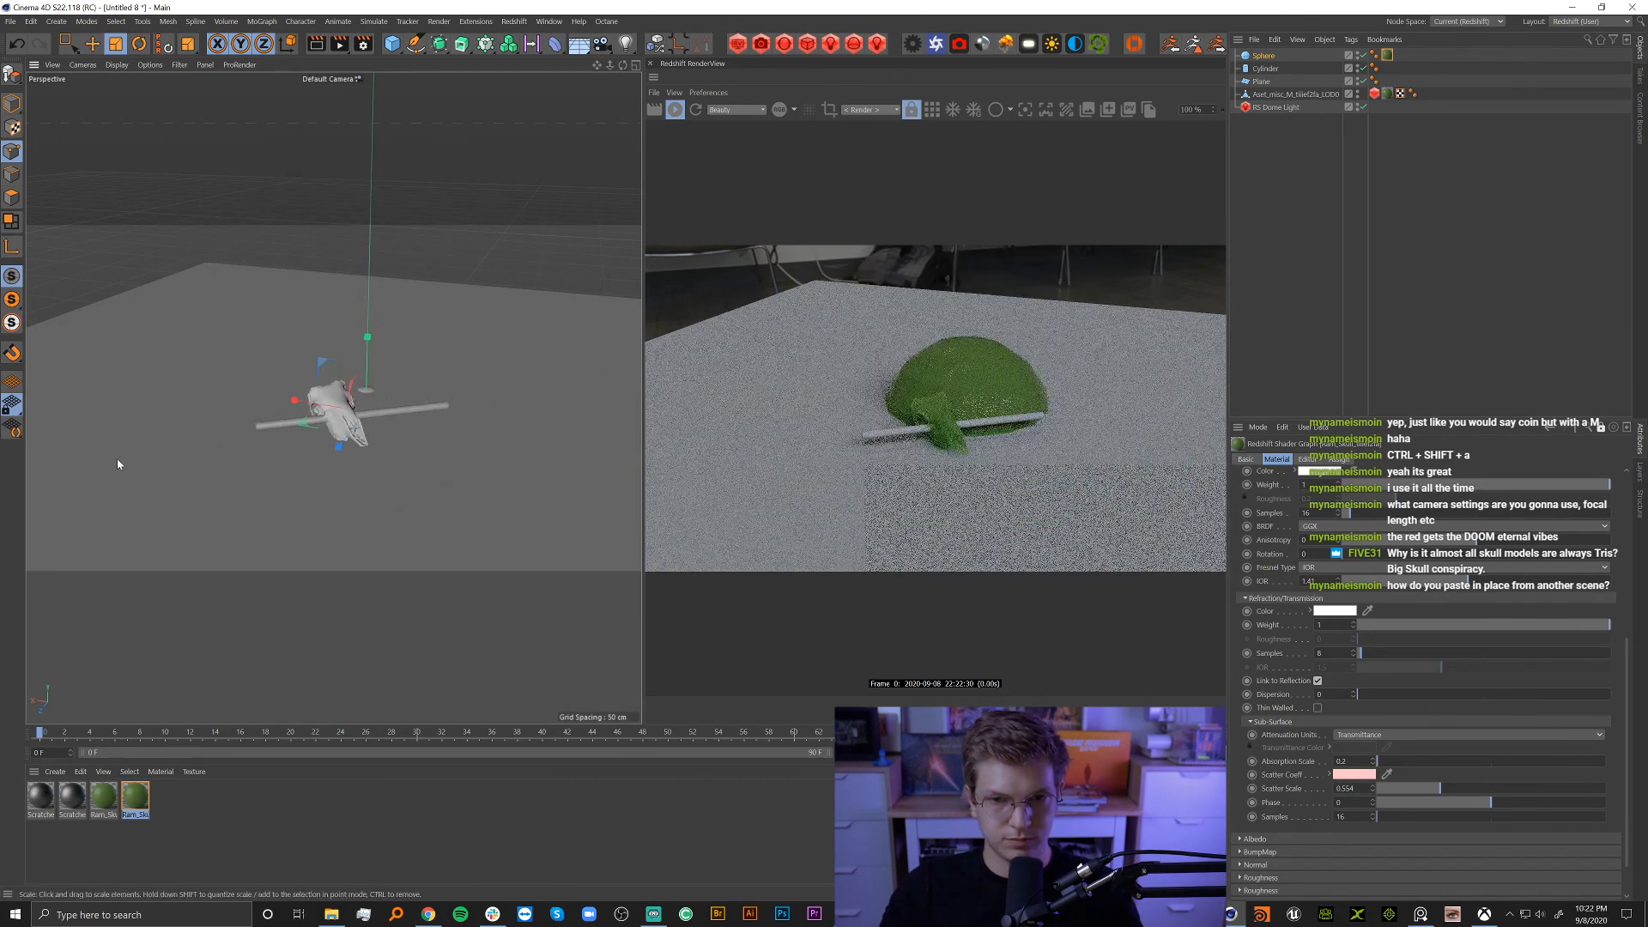
pyautogui.press('e')
pyautogui.hotkey('ctrl', 'z')
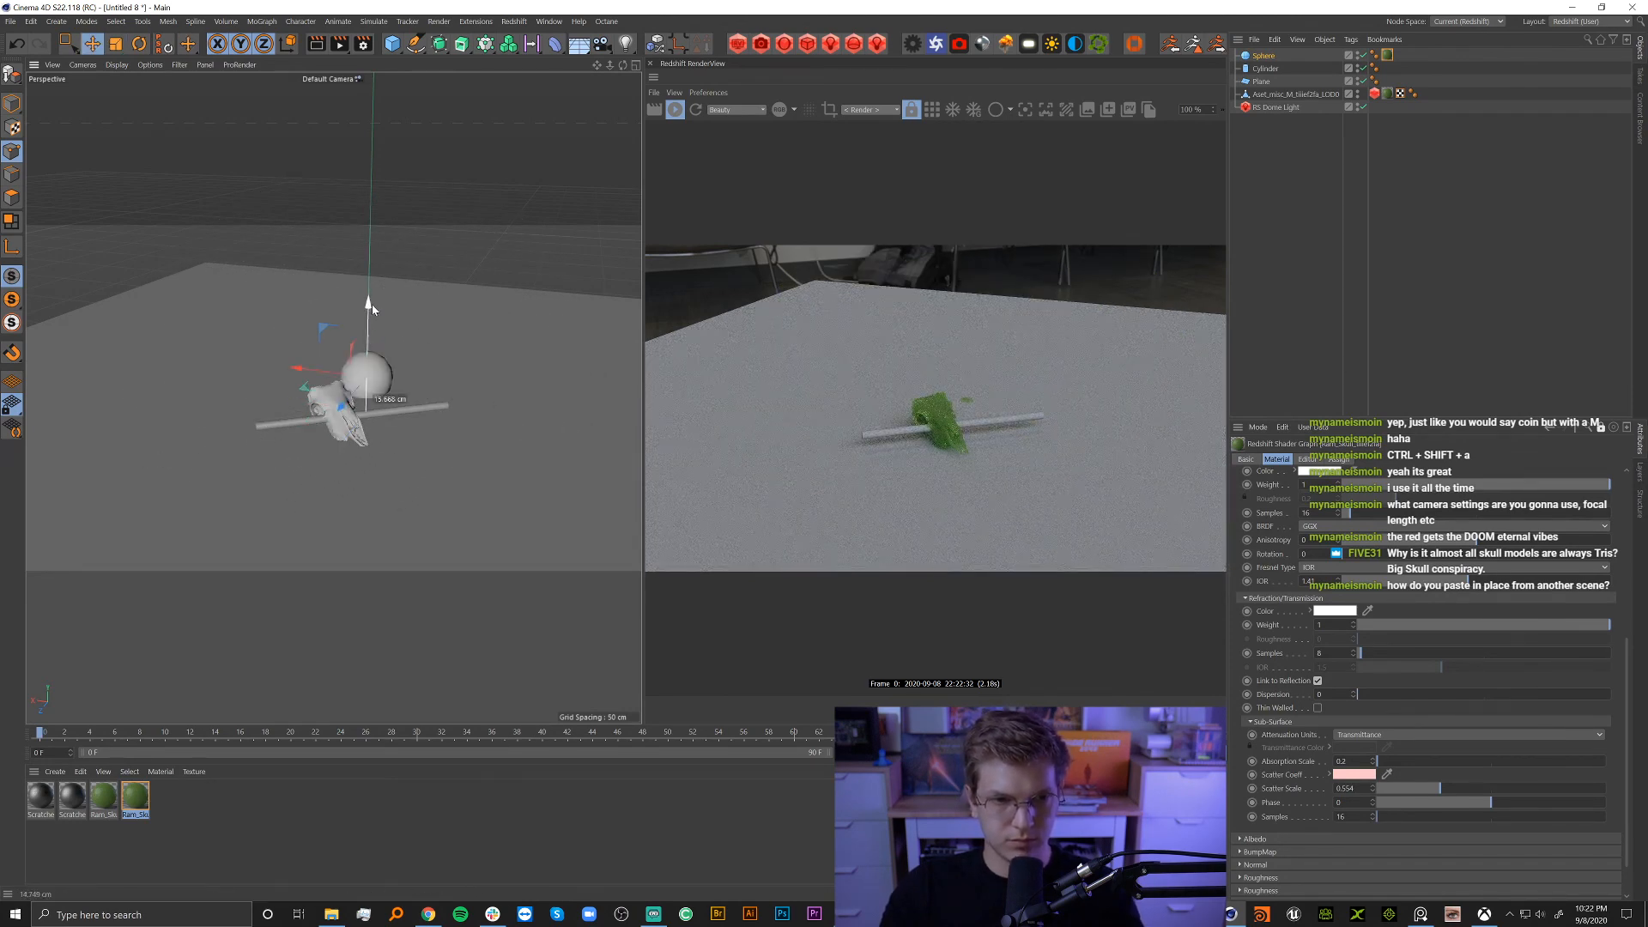
# Scale the sphere down repeatedly until it is a tiny bead compared with the skull.
pyautogui.press('t')
pyautogui.moveTo(508, 328); pyautogui.dragTo(111, 448)
pyautogui.keyDown('alt'); pyautogui.moveTo(364, 372); pyautogui.dragTo(482, 355, button='right'); pyautogui.keyUp('alt')
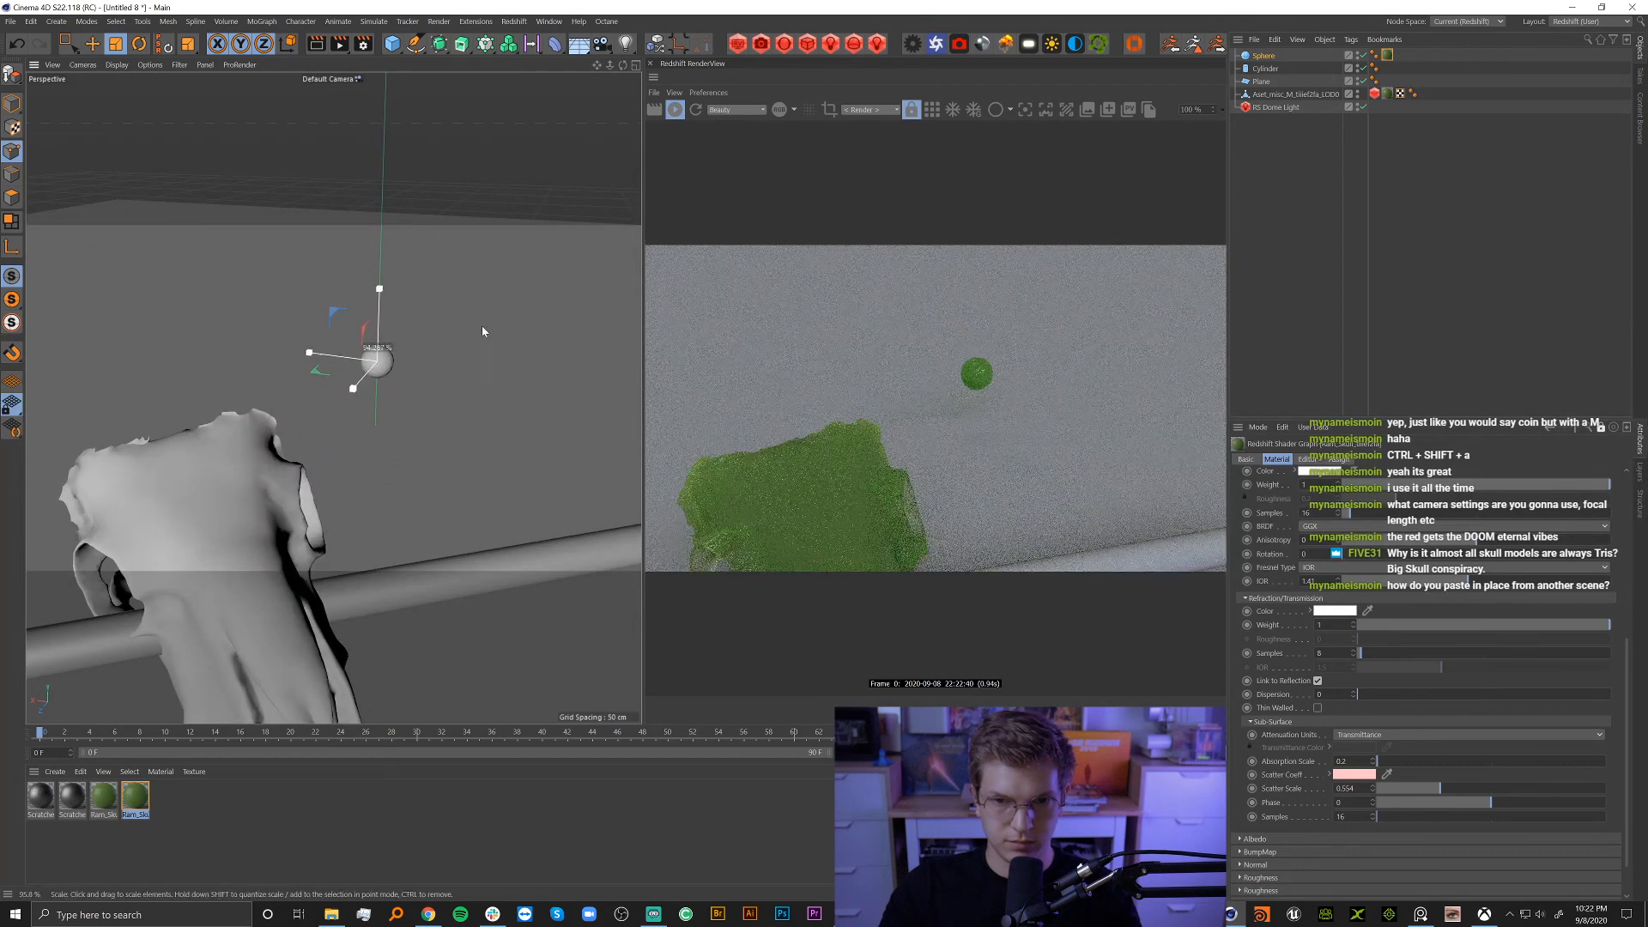
pyautogui.moveTo(482, 331); pyautogui.dragTo(276, 395)
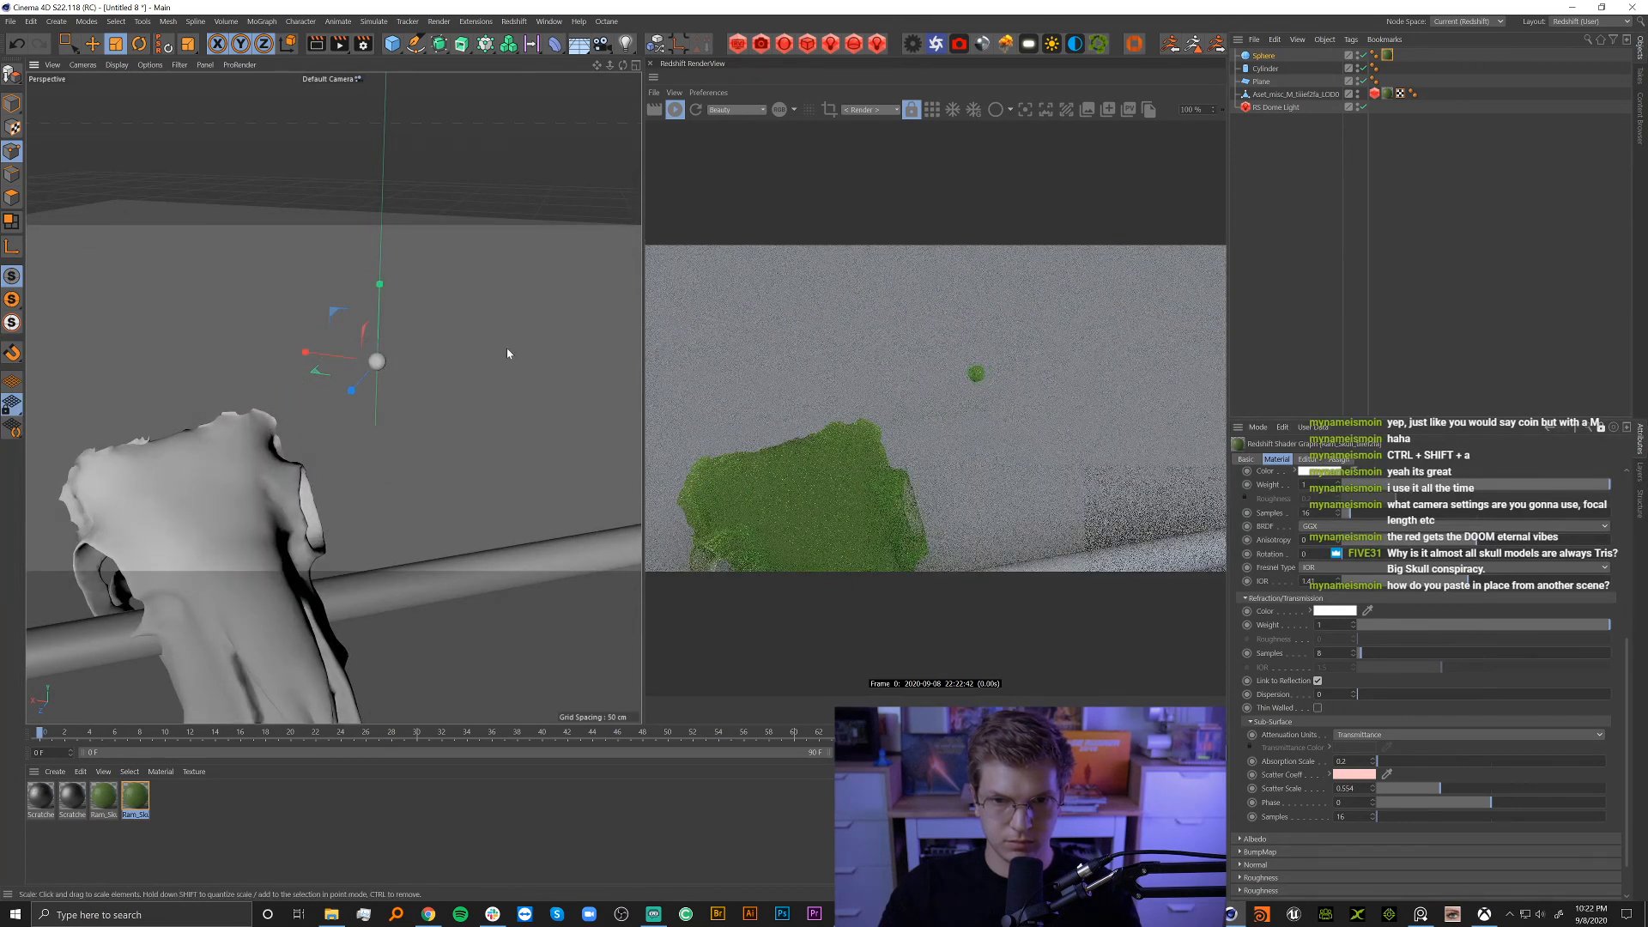
pyautogui.moveTo(506, 347); pyautogui.dragTo(422, 368)
pyautogui.keyDown('alt'); pyautogui.moveTo(376, 360); pyautogui.dragTo(442, 347, button='right'); pyautogui.keyUp('alt')
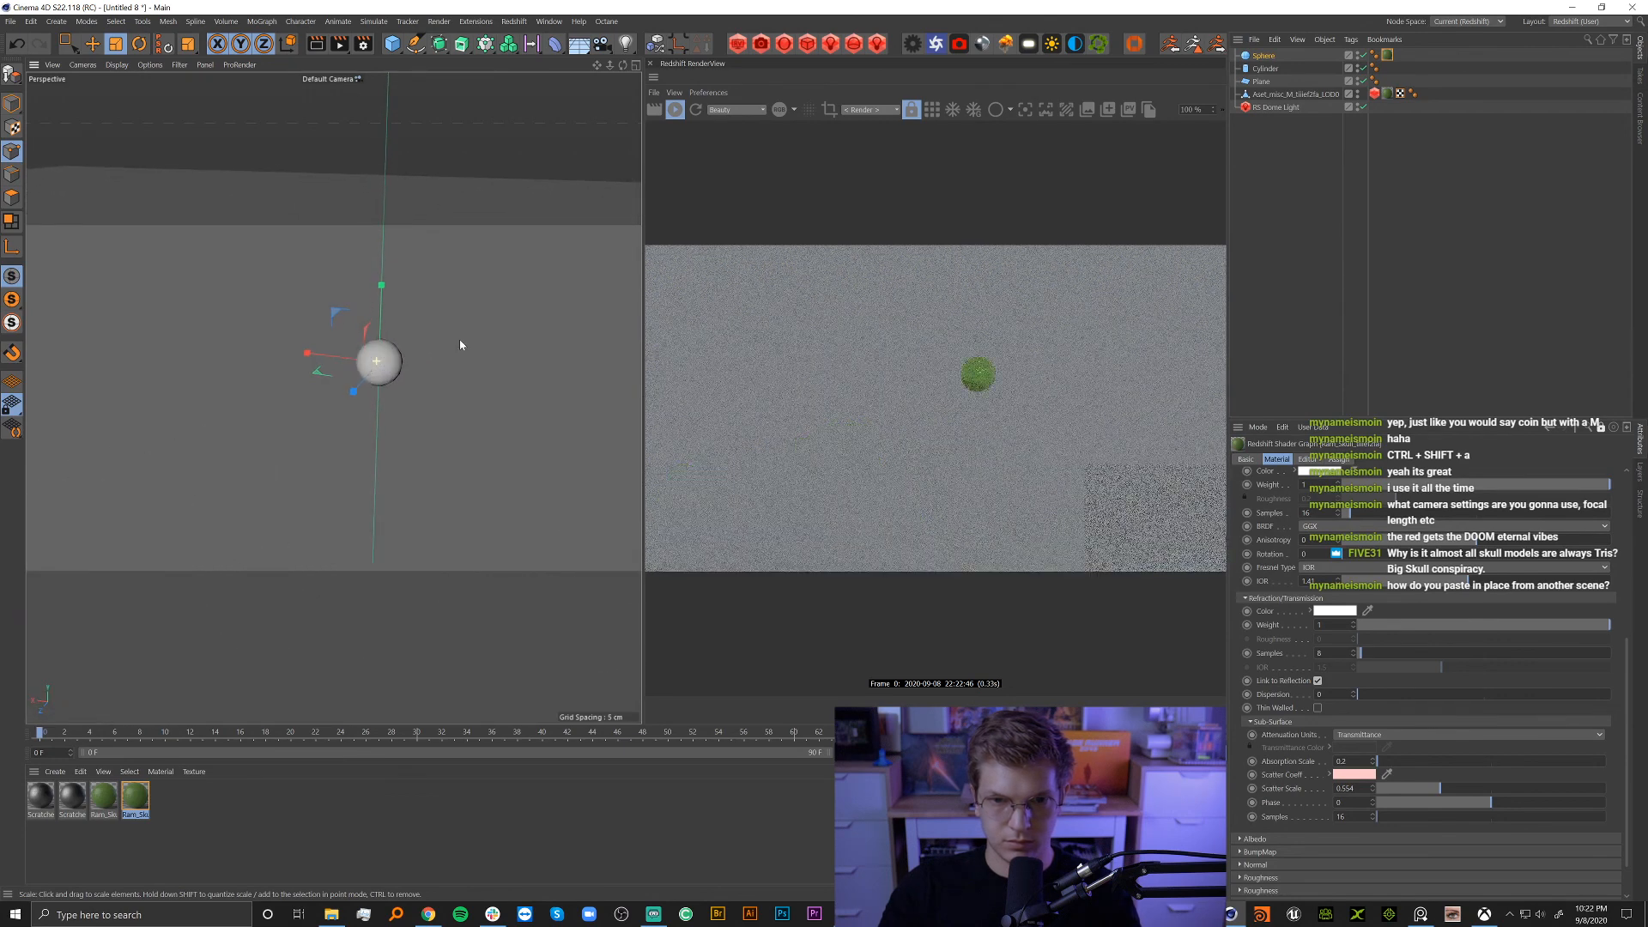
pyautogui.moveTo(491, 336); pyautogui.dragTo(393, 373)
pyautogui.keyDown('alt'); pyautogui.moveTo(459, 370); pyautogui.dragTo(369, 388, button='right'); pyautogui.keyUp('alt')
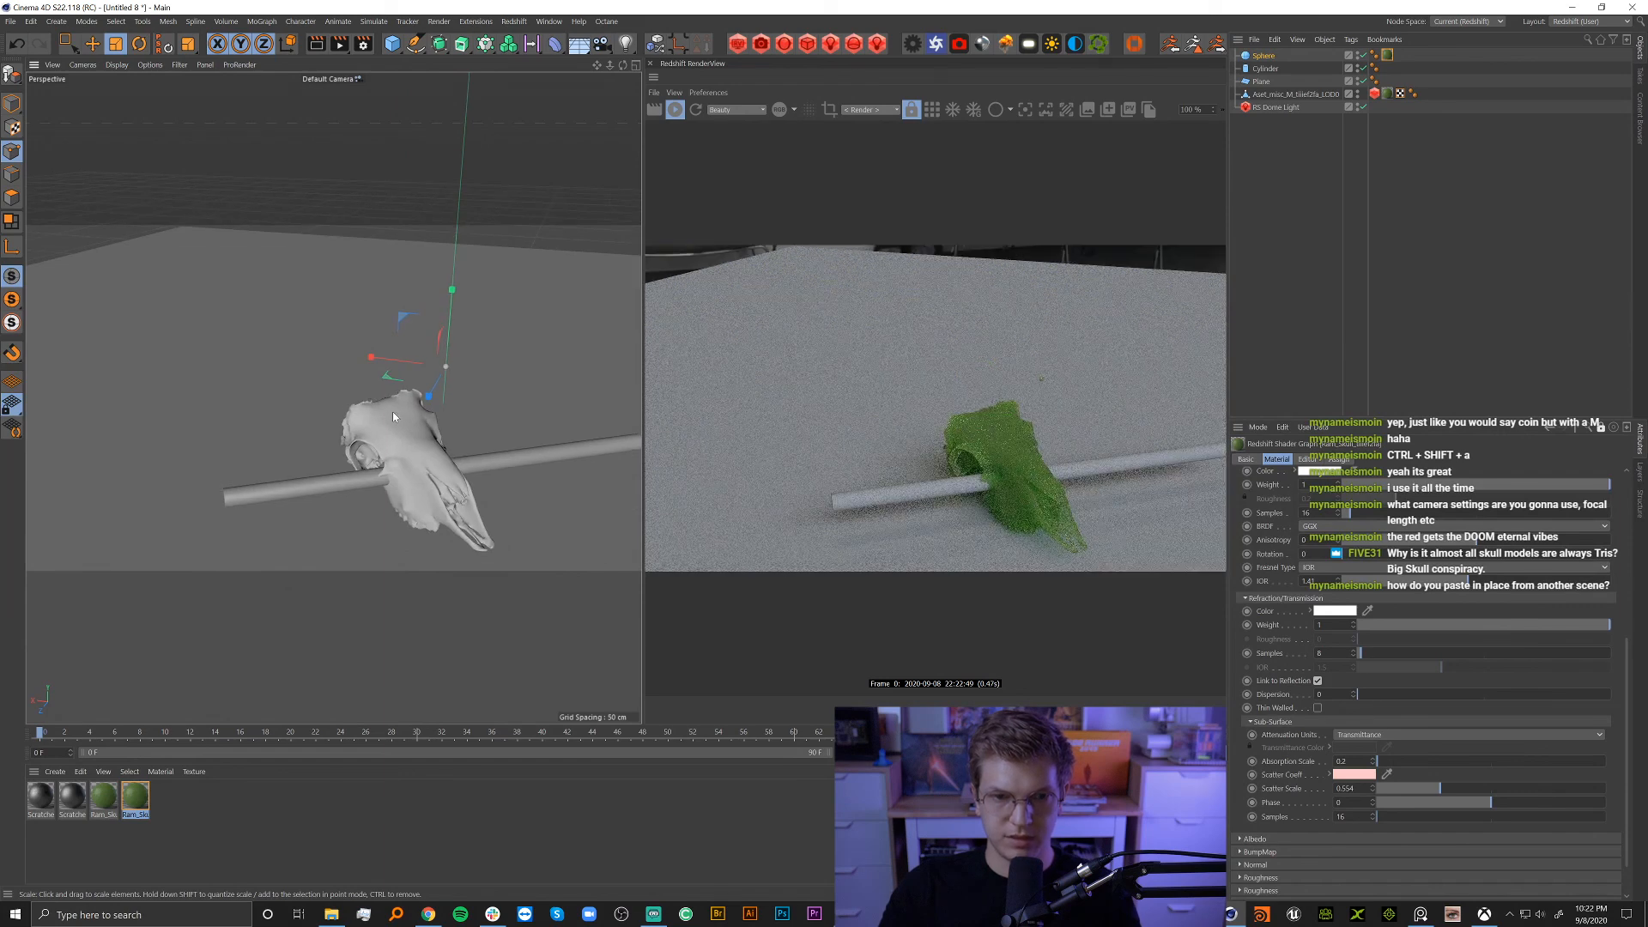
pyautogui.keyDown('alt'); pyautogui.moveTo(443, 443); pyautogui.dragTo(492, 415, button='right'); pyautogui.keyUp('alt')
pyautogui.moveTo(490, 378); pyautogui.dragTo(246, 388)
pyautogui.press('e')
# Disable the sphere object and select the skull mesh in Model mode.
pyautogui.click(1327, 162)
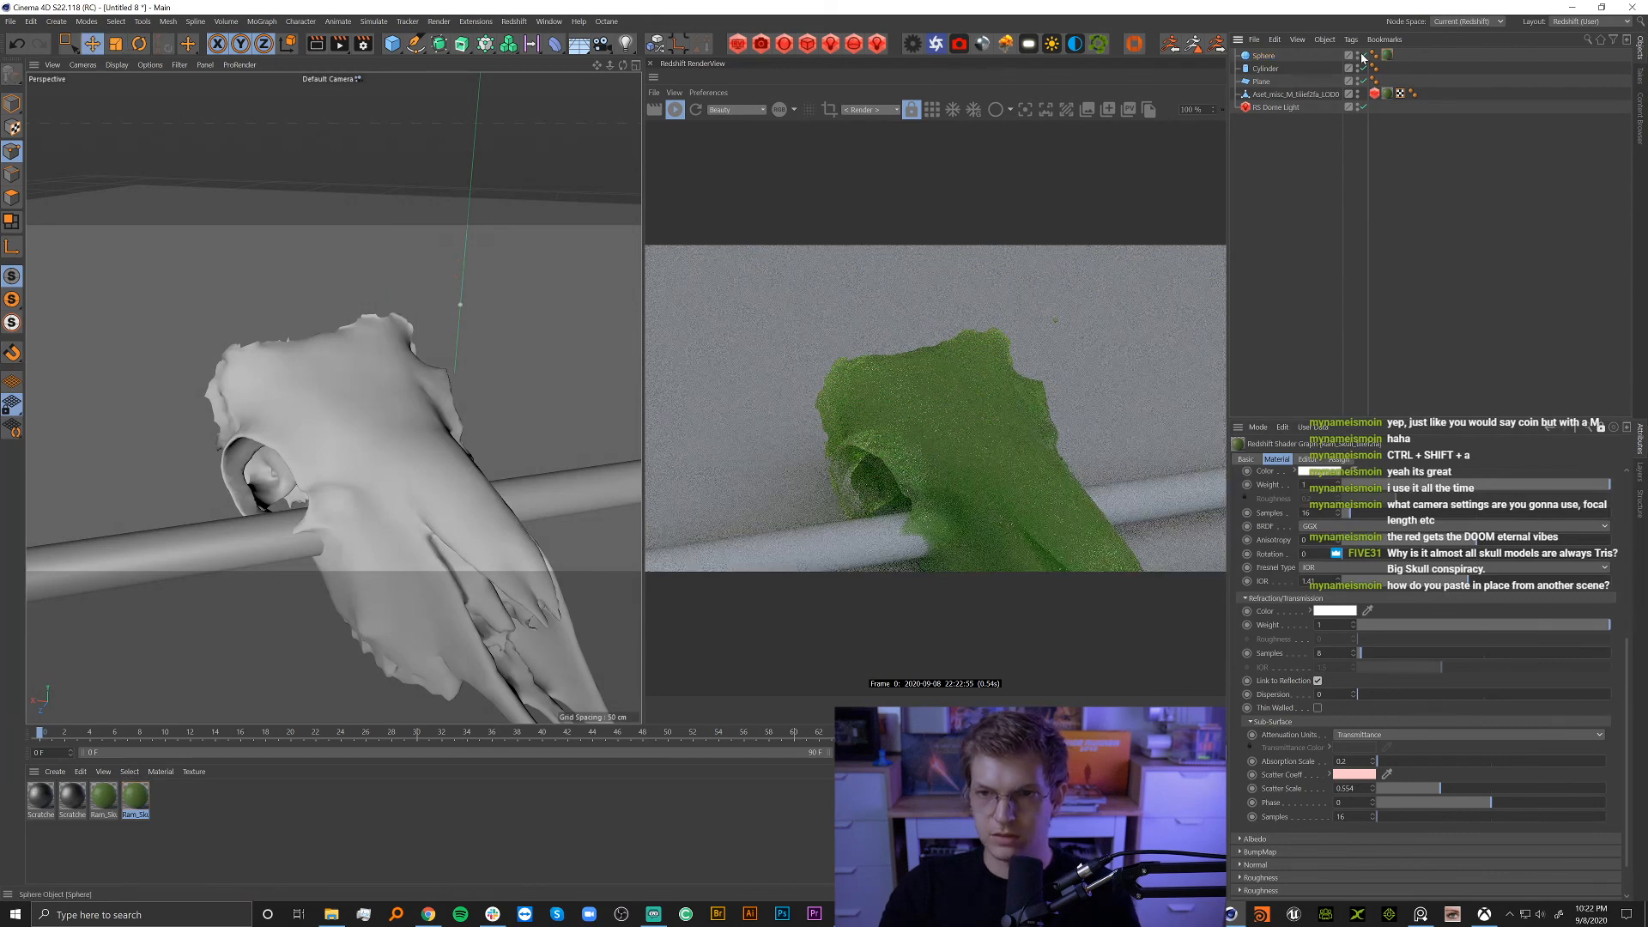
pyautogui.click(1363, 55)
pyautogui.click(1291, 95)
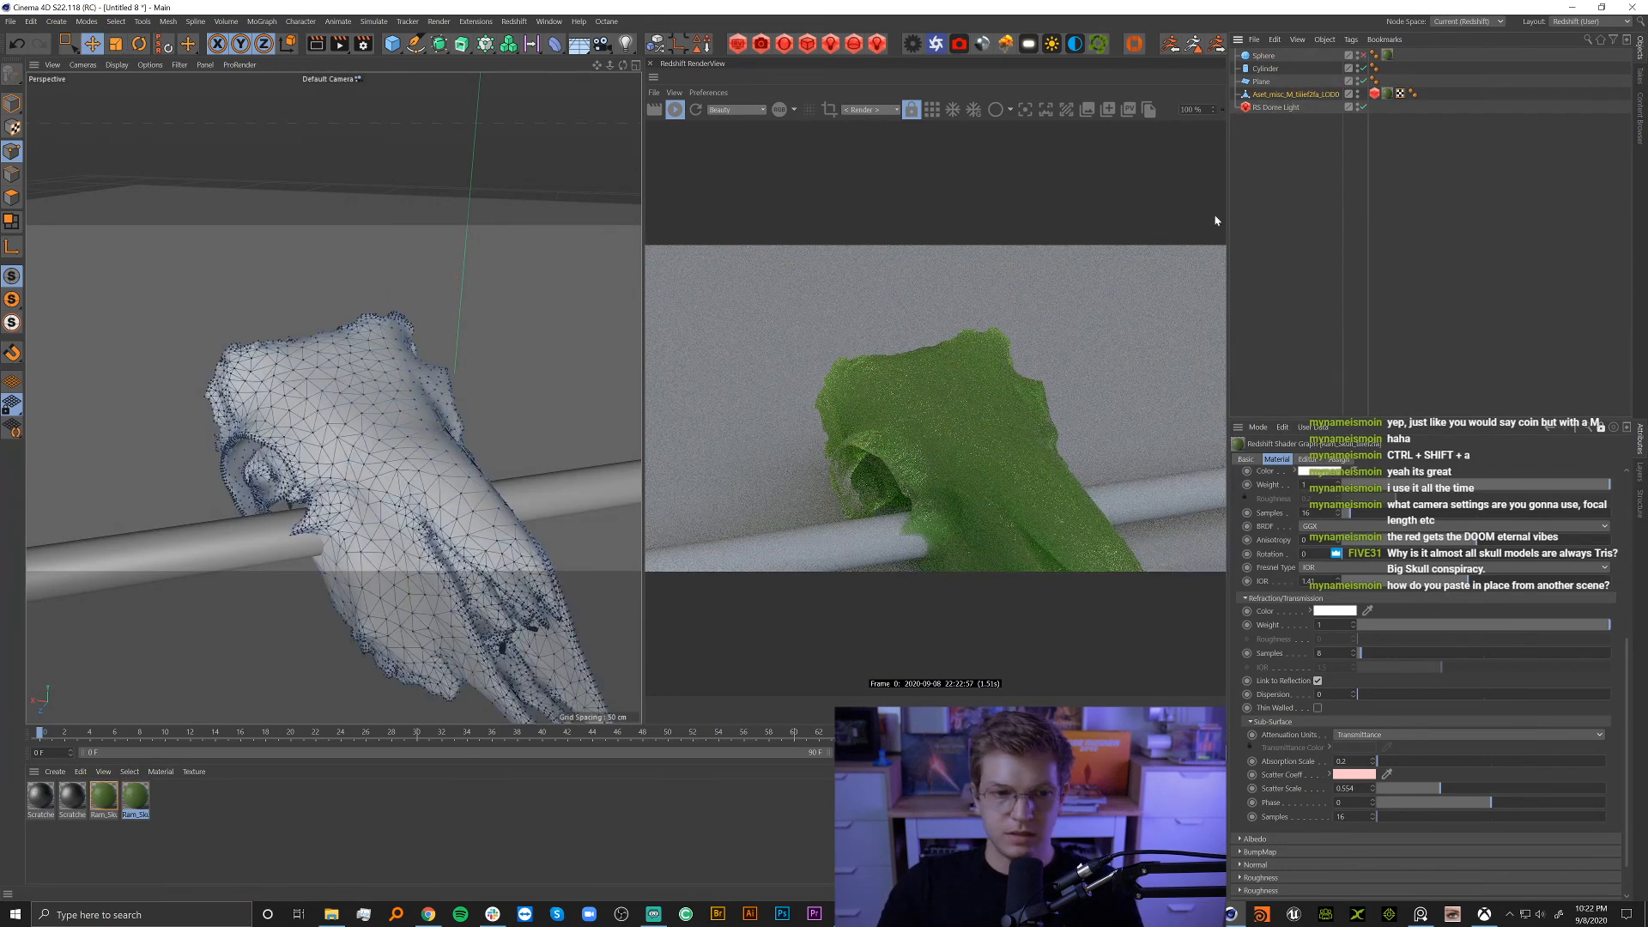
pyautogui.click(12, 104)
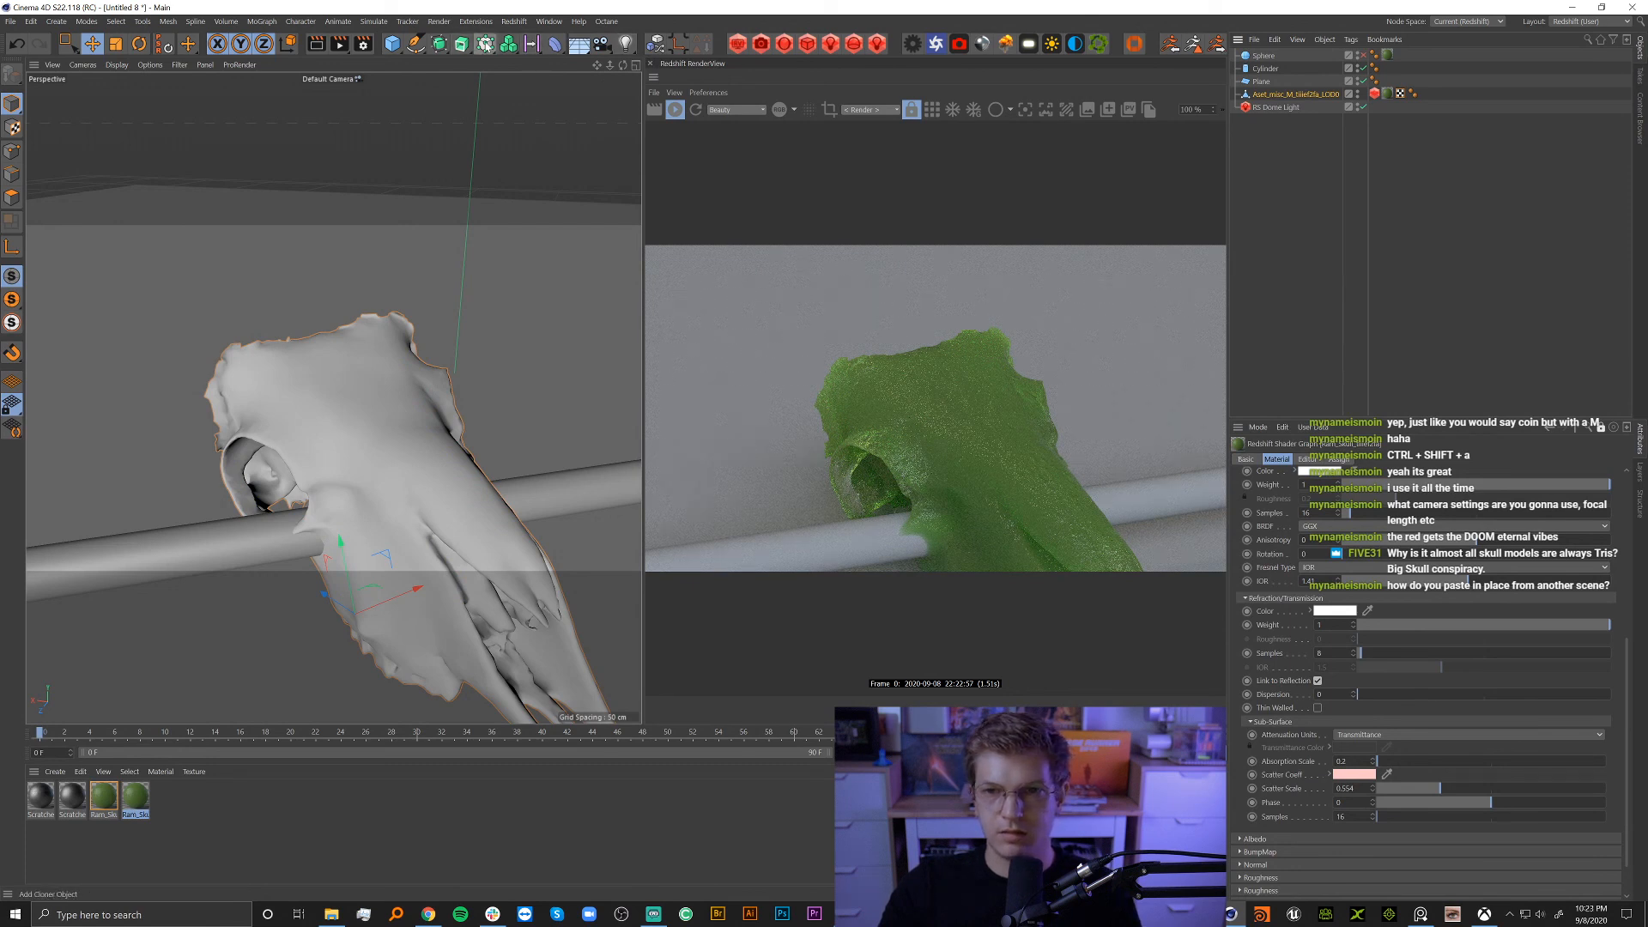
# Add a Cloner in Object mode that distributes over the skull mesh, and make the sphere its child.
pyautogui.click(485, 44)
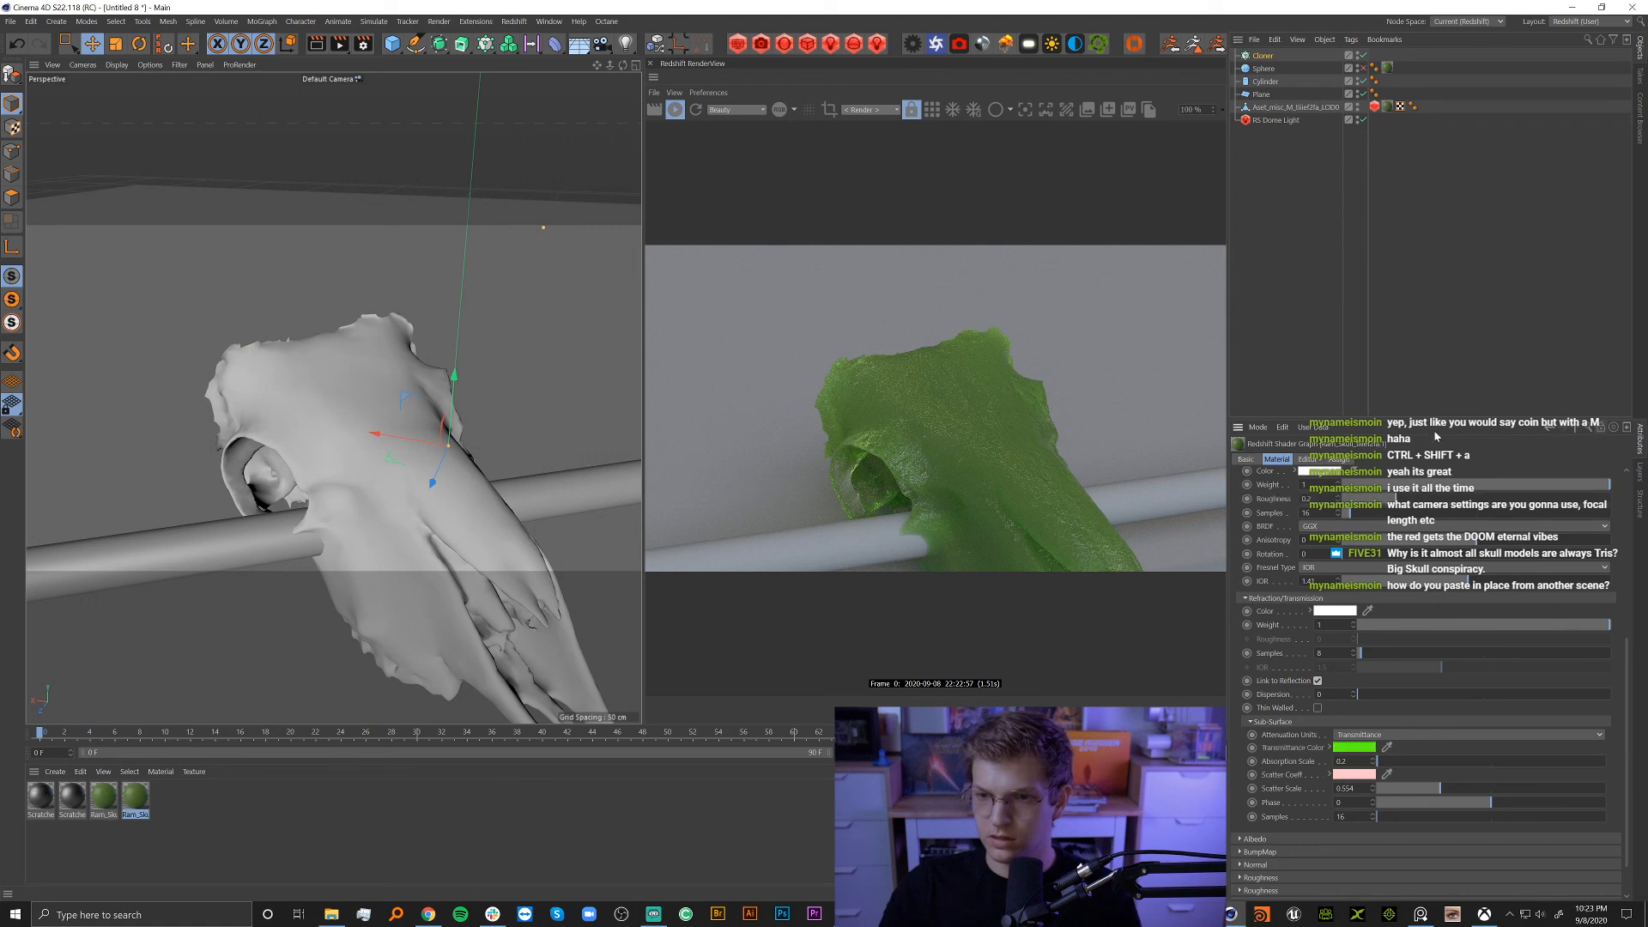
pyautogui.click(1269, 56)
pyautogui.click(1355, 489)
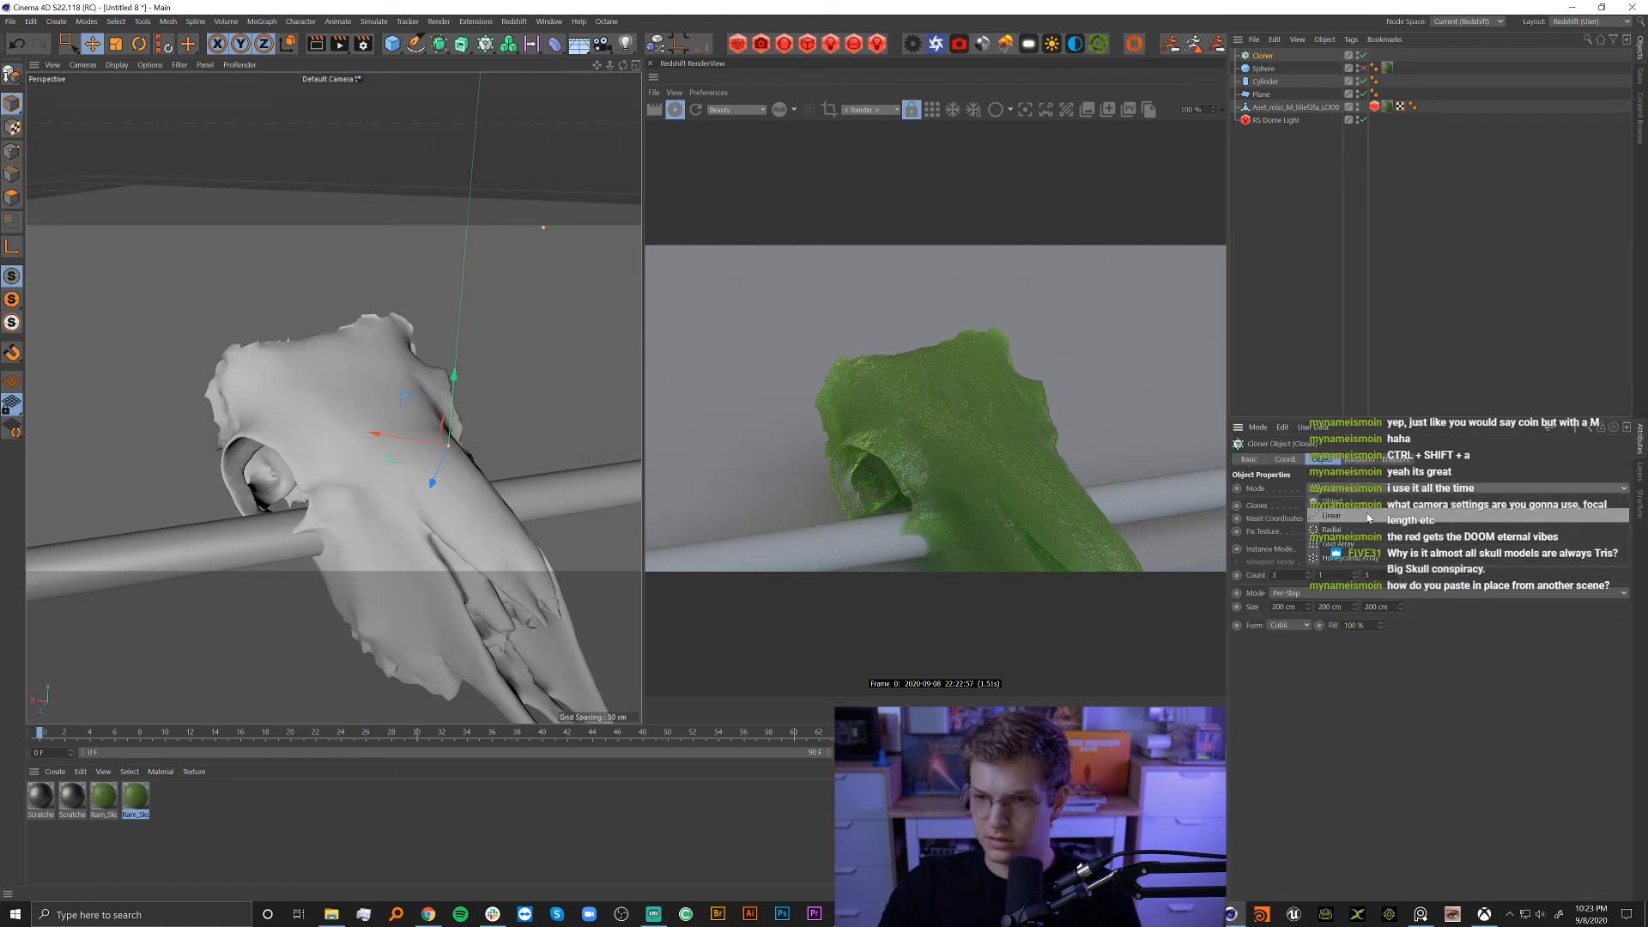
pyautogui.click(1365, 498)
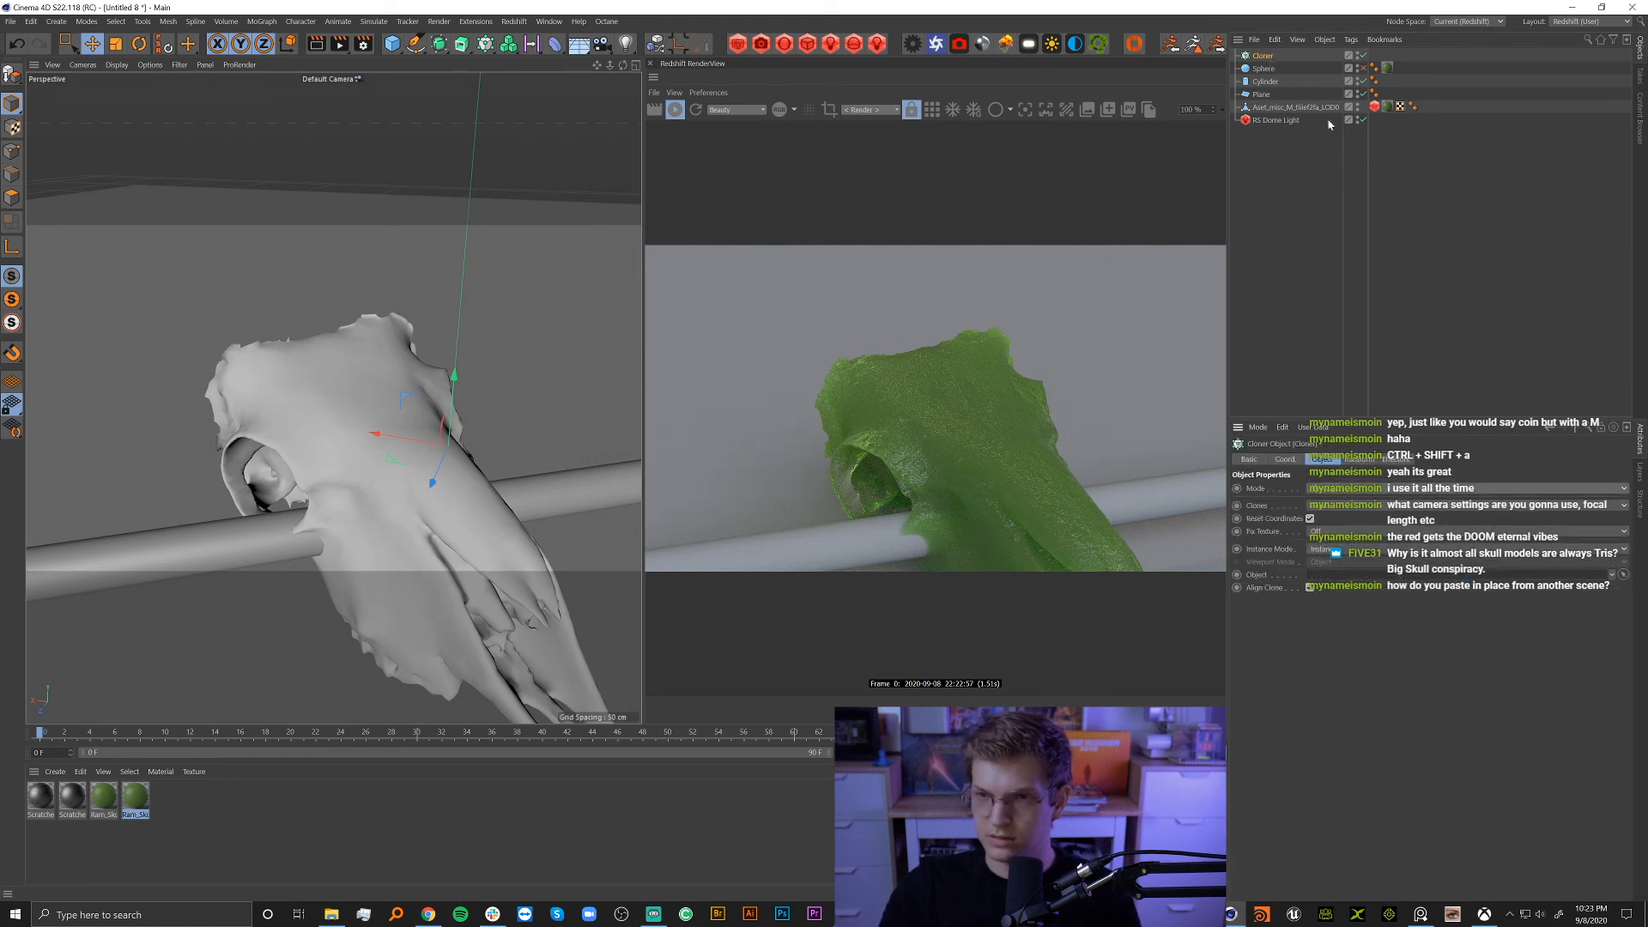
pyautogui.moveTo(1287, 108); pyautogui.dragTo(1350, 577)
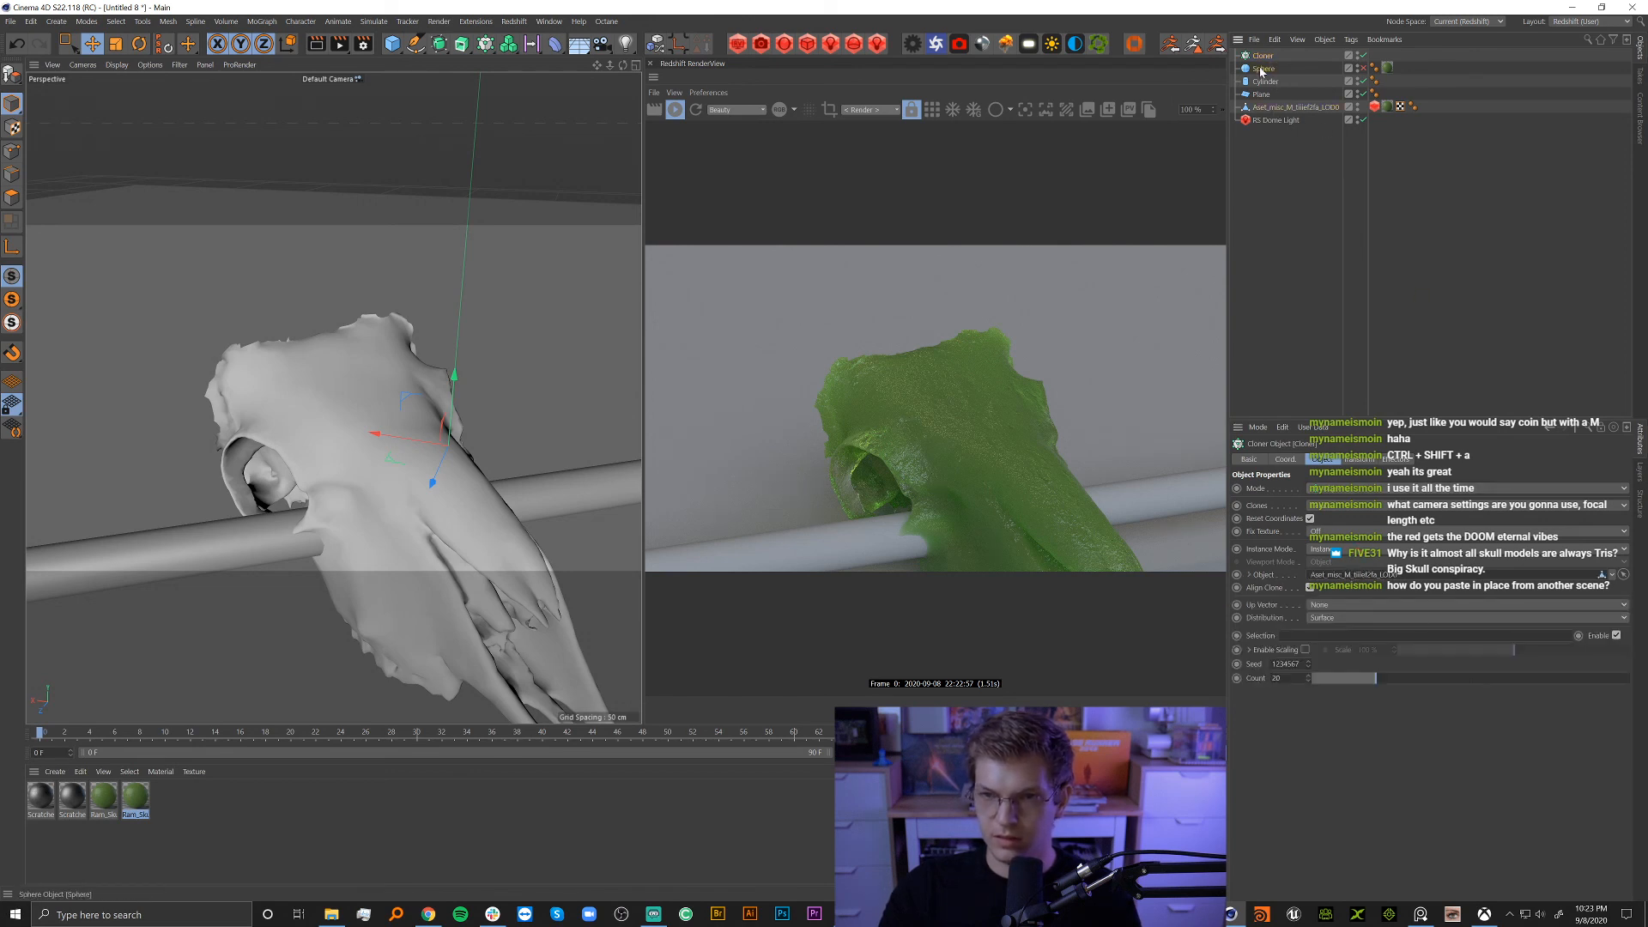
pyautogui.moveTo(1263, 59); pyautogui.dragTo(1261, 61)
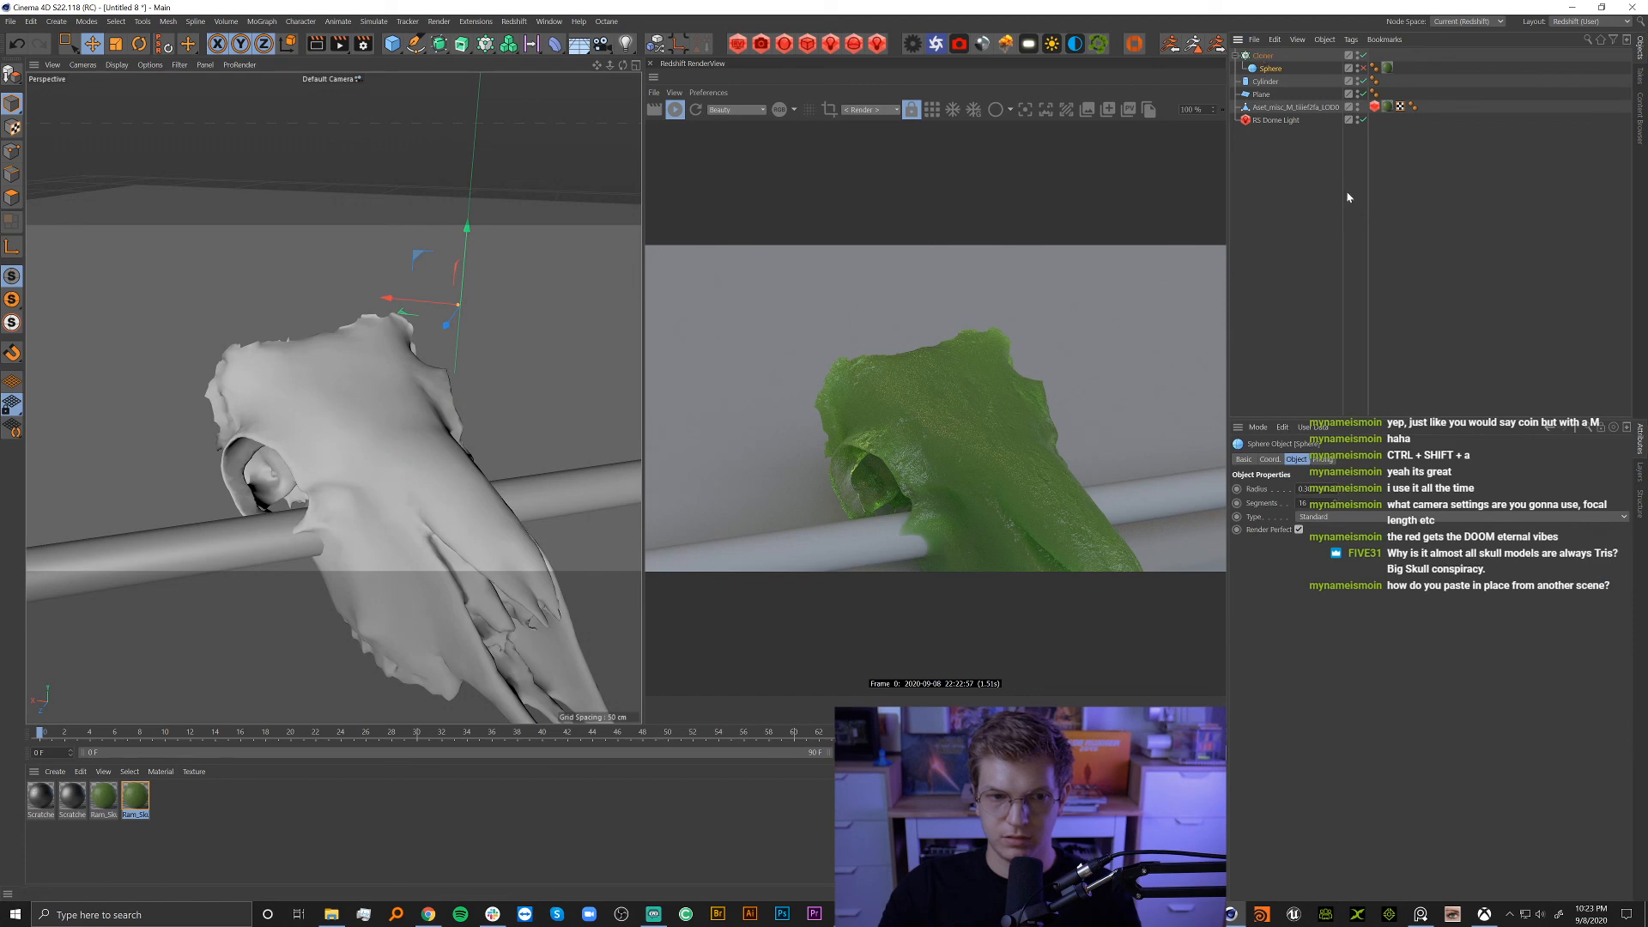
# Hide the skull mesh, re-enable the sphere inside the Cloner, and select the Cloner.
pyautogui.click(1358, 108)
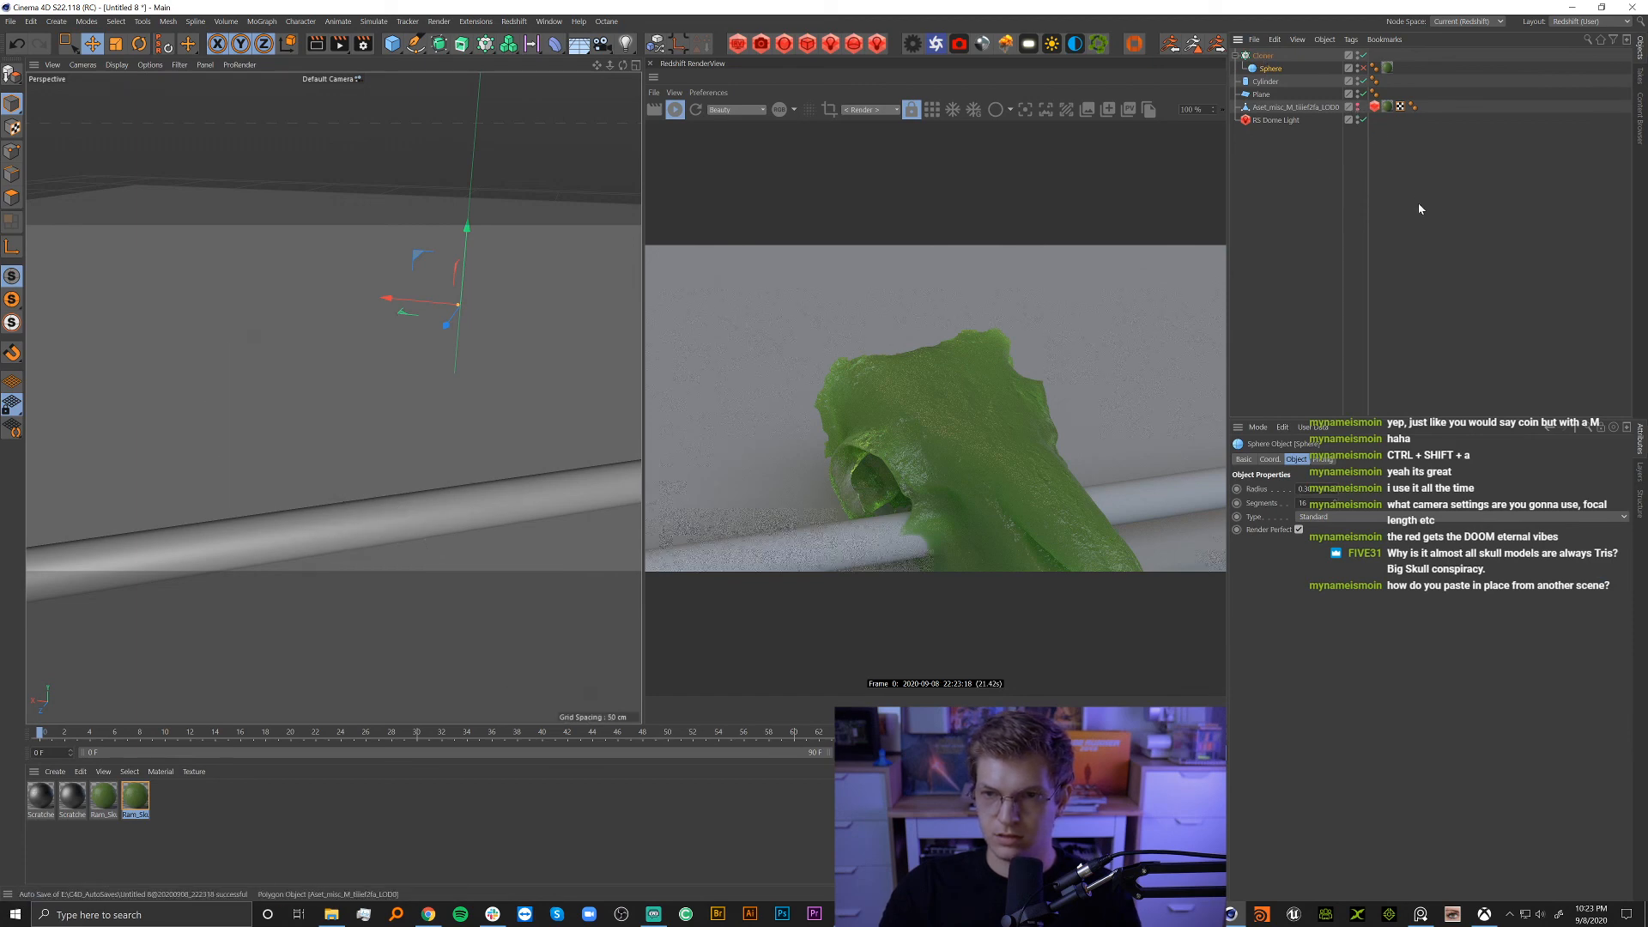
pyautogui.click(1363, 68)
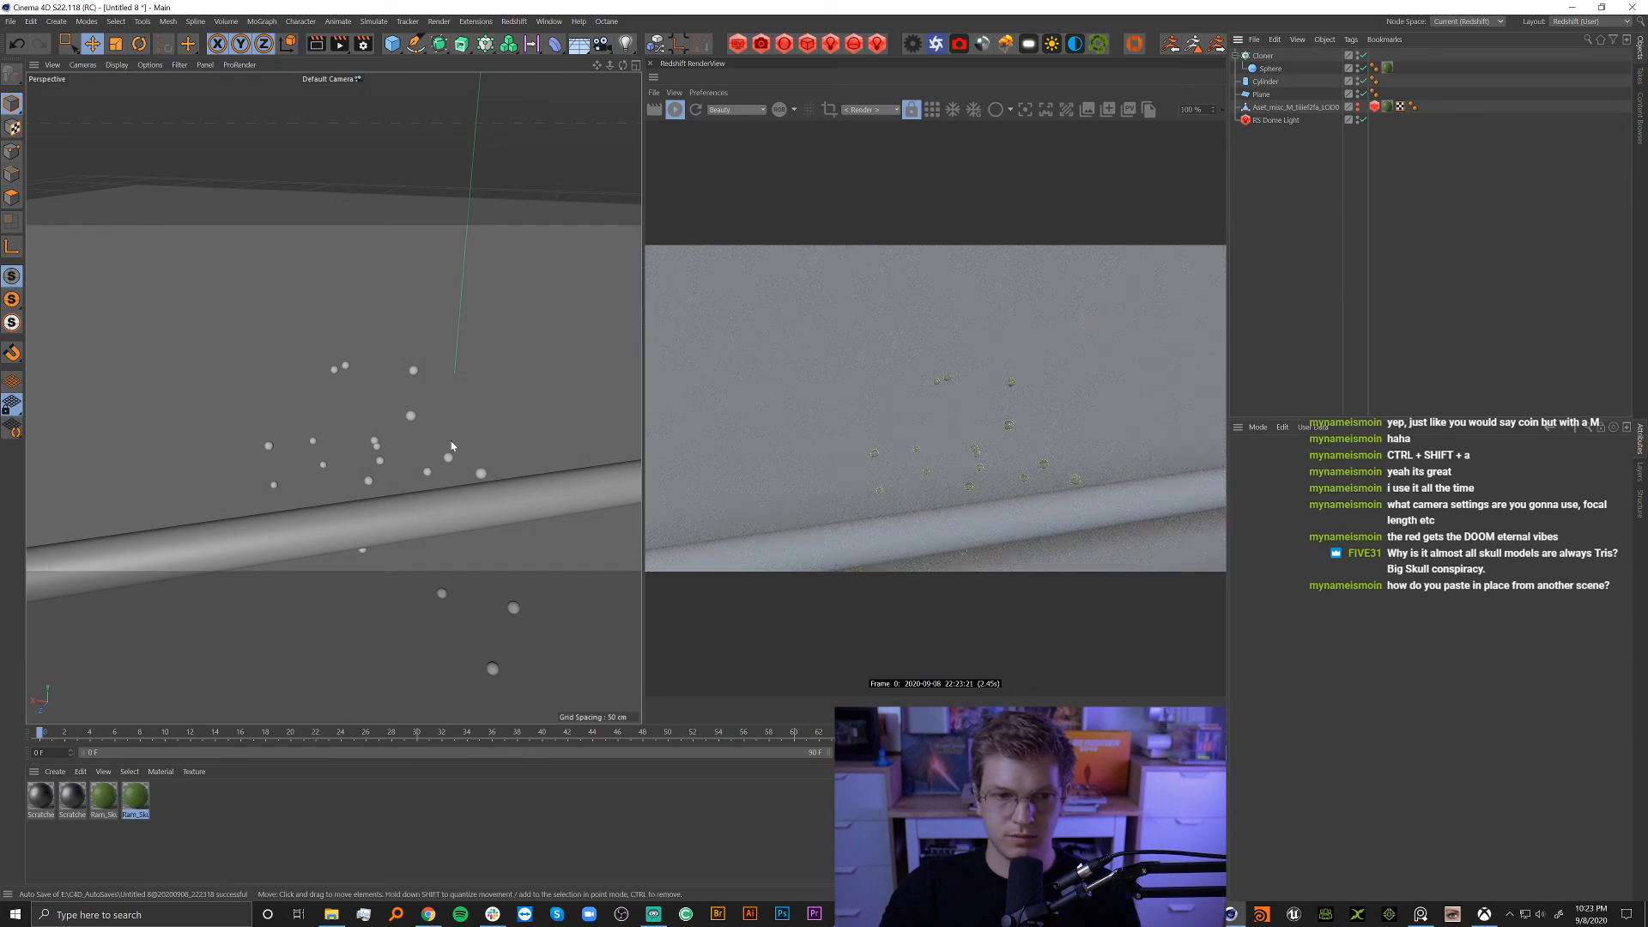
pyautogui.click(1263, 56)
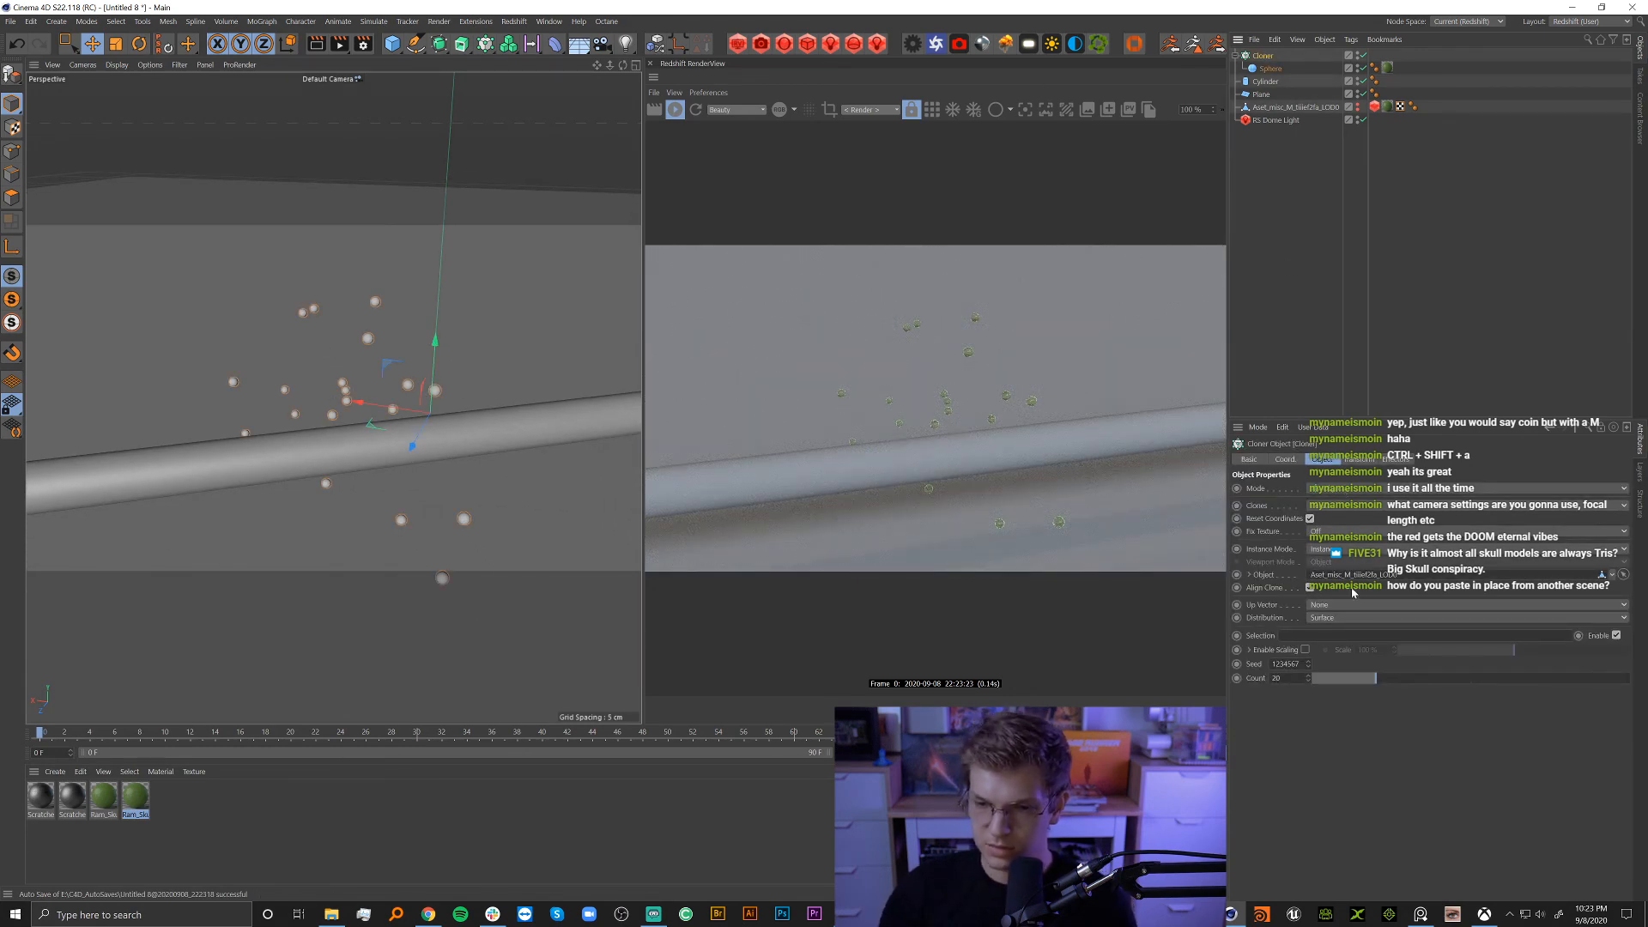
# Set the Cloner's distribution to Volume, raise its count, and switch its instance mode to Multi-Instance.
pyautogui.click(1339, 617)
pyautogui.click(1341, 687)
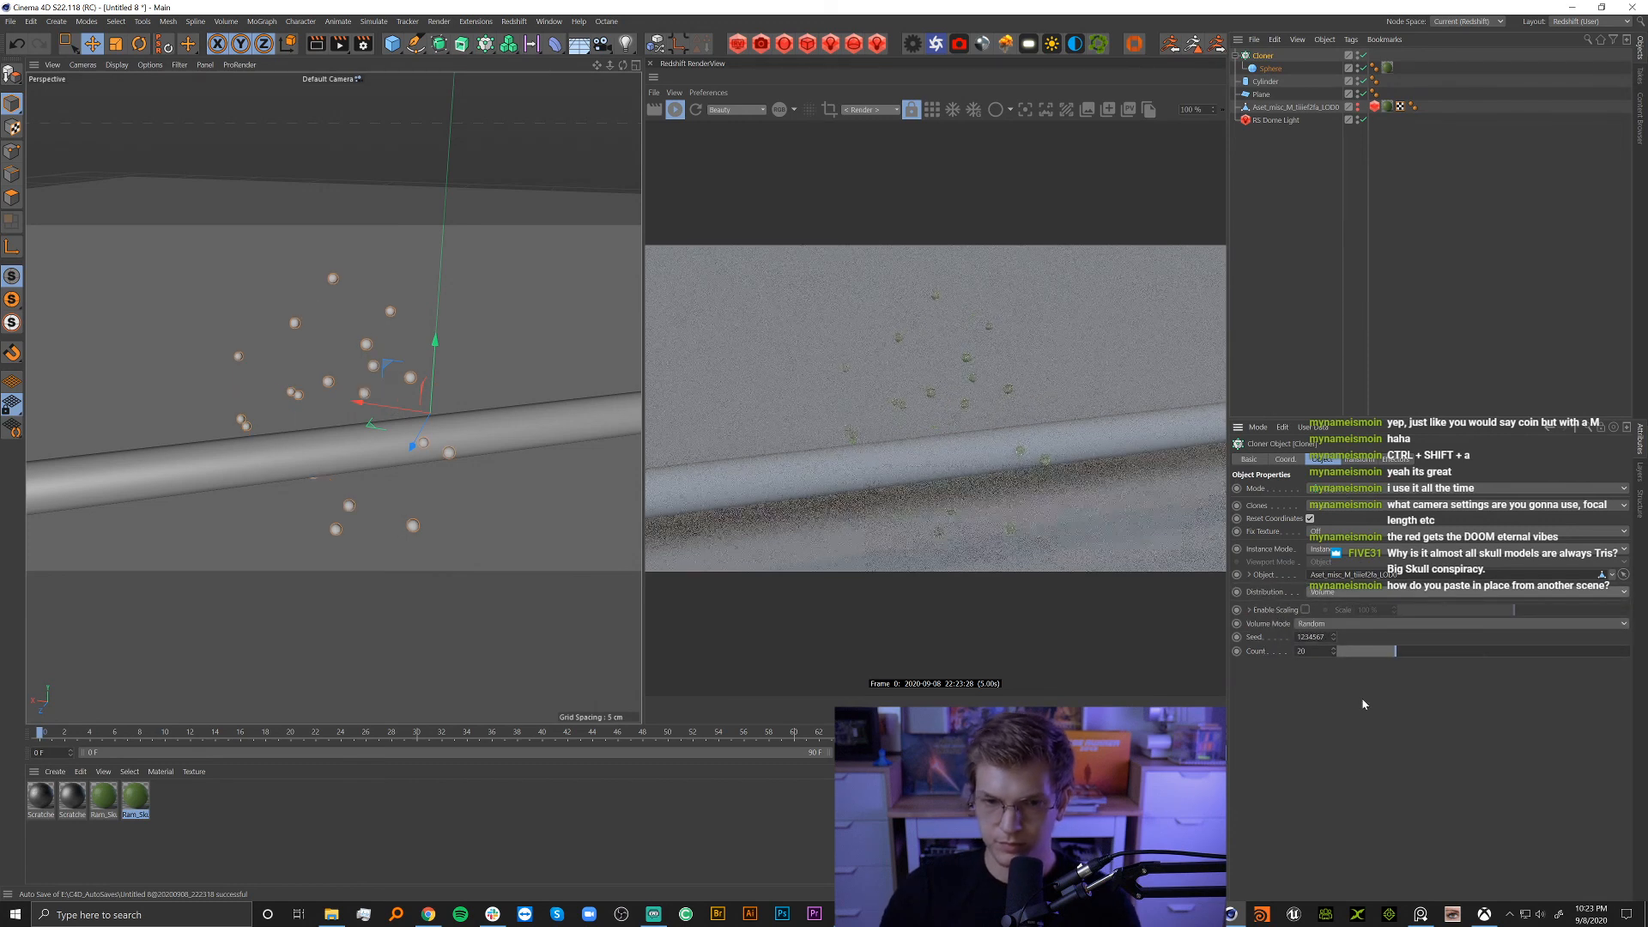
pyautogui.moveTo(1500, 652); pyautogui.dragTo(1587, 652)
pyautogui.click(1333, 548)
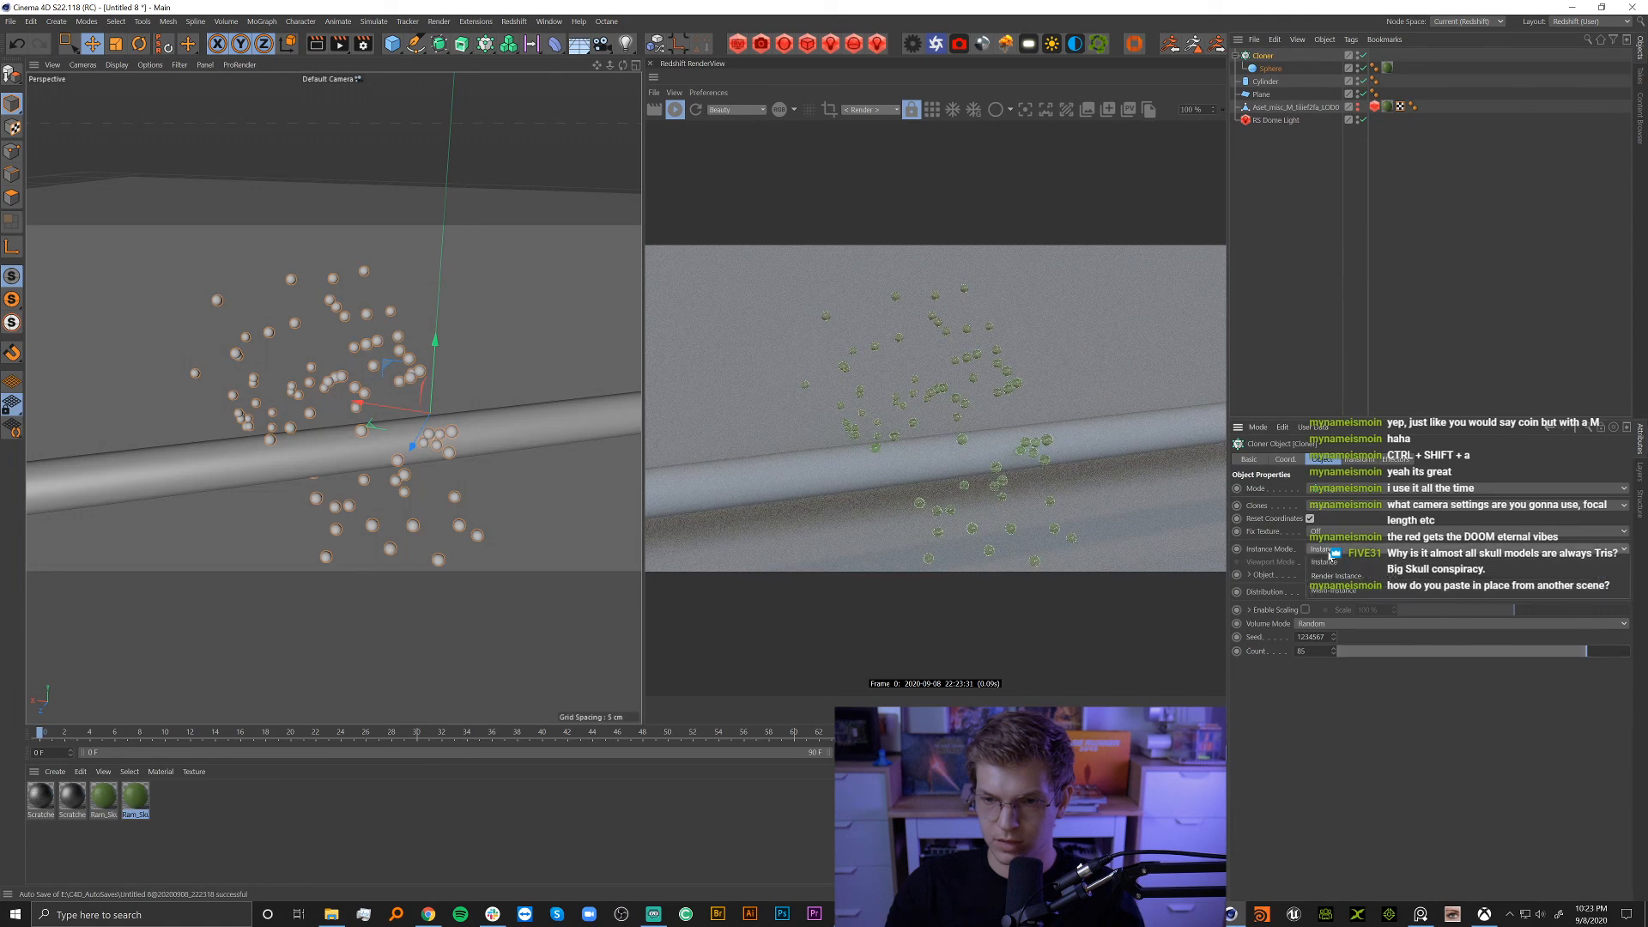
pyautogui.click(1336, 595)
# Set the Cloner's count to 2000 after trying 500, and briefly show the skull mesh to compare before hiding it again.
pyautogui.doubleClick(1302, 652)
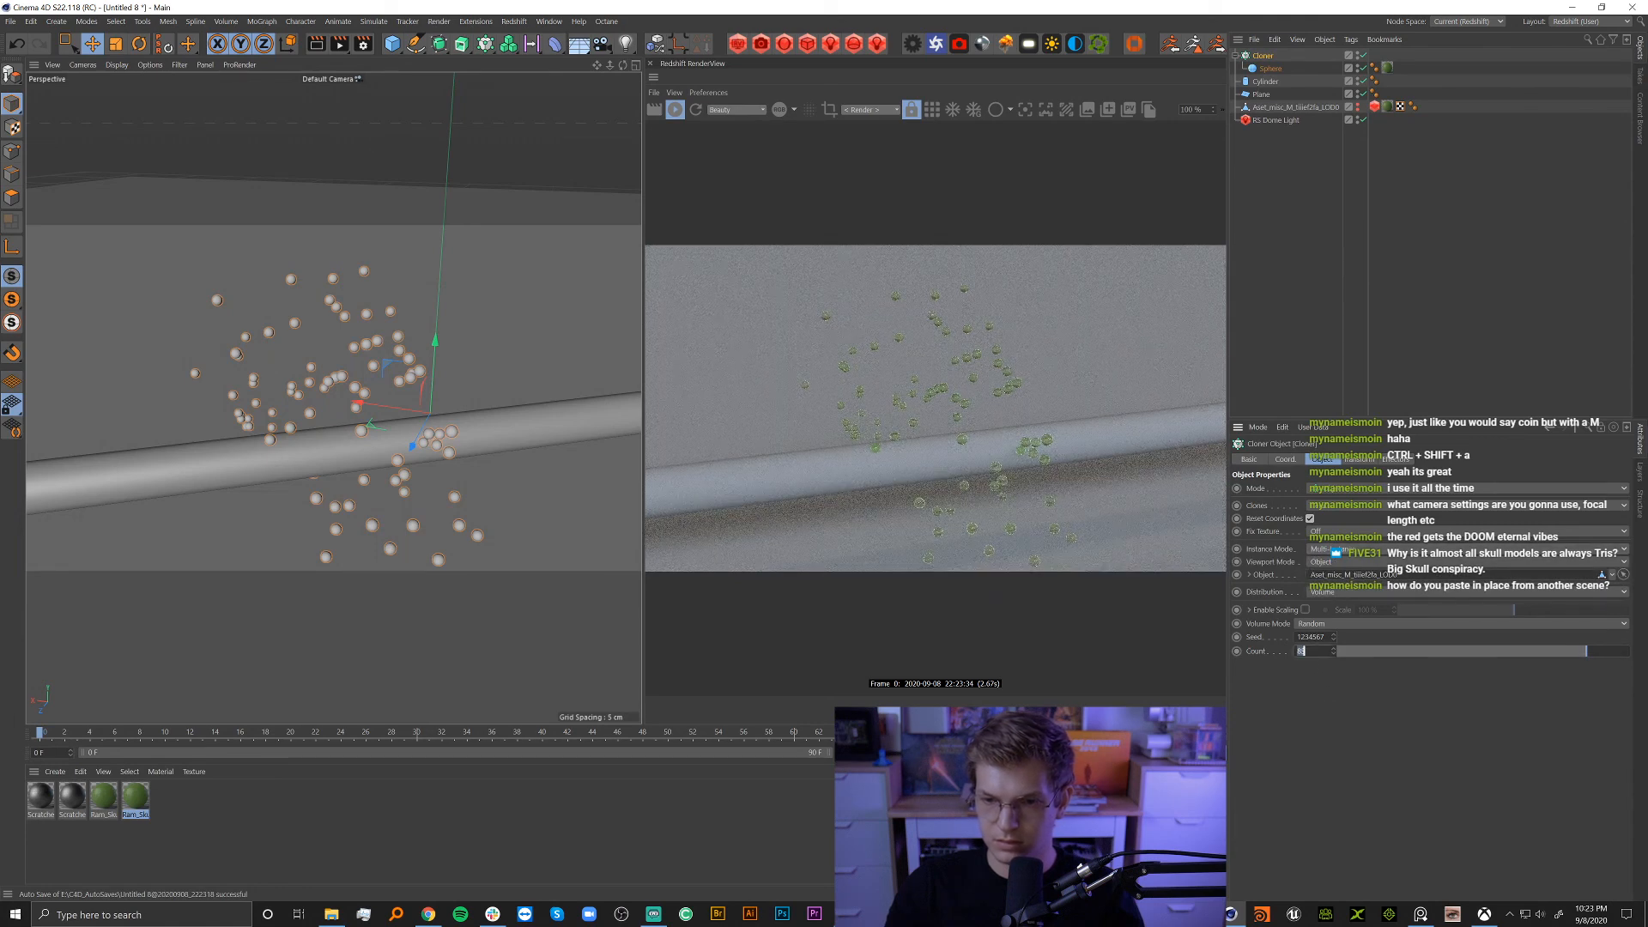
pyautogui.write('500')
pyautogui.press('Return')
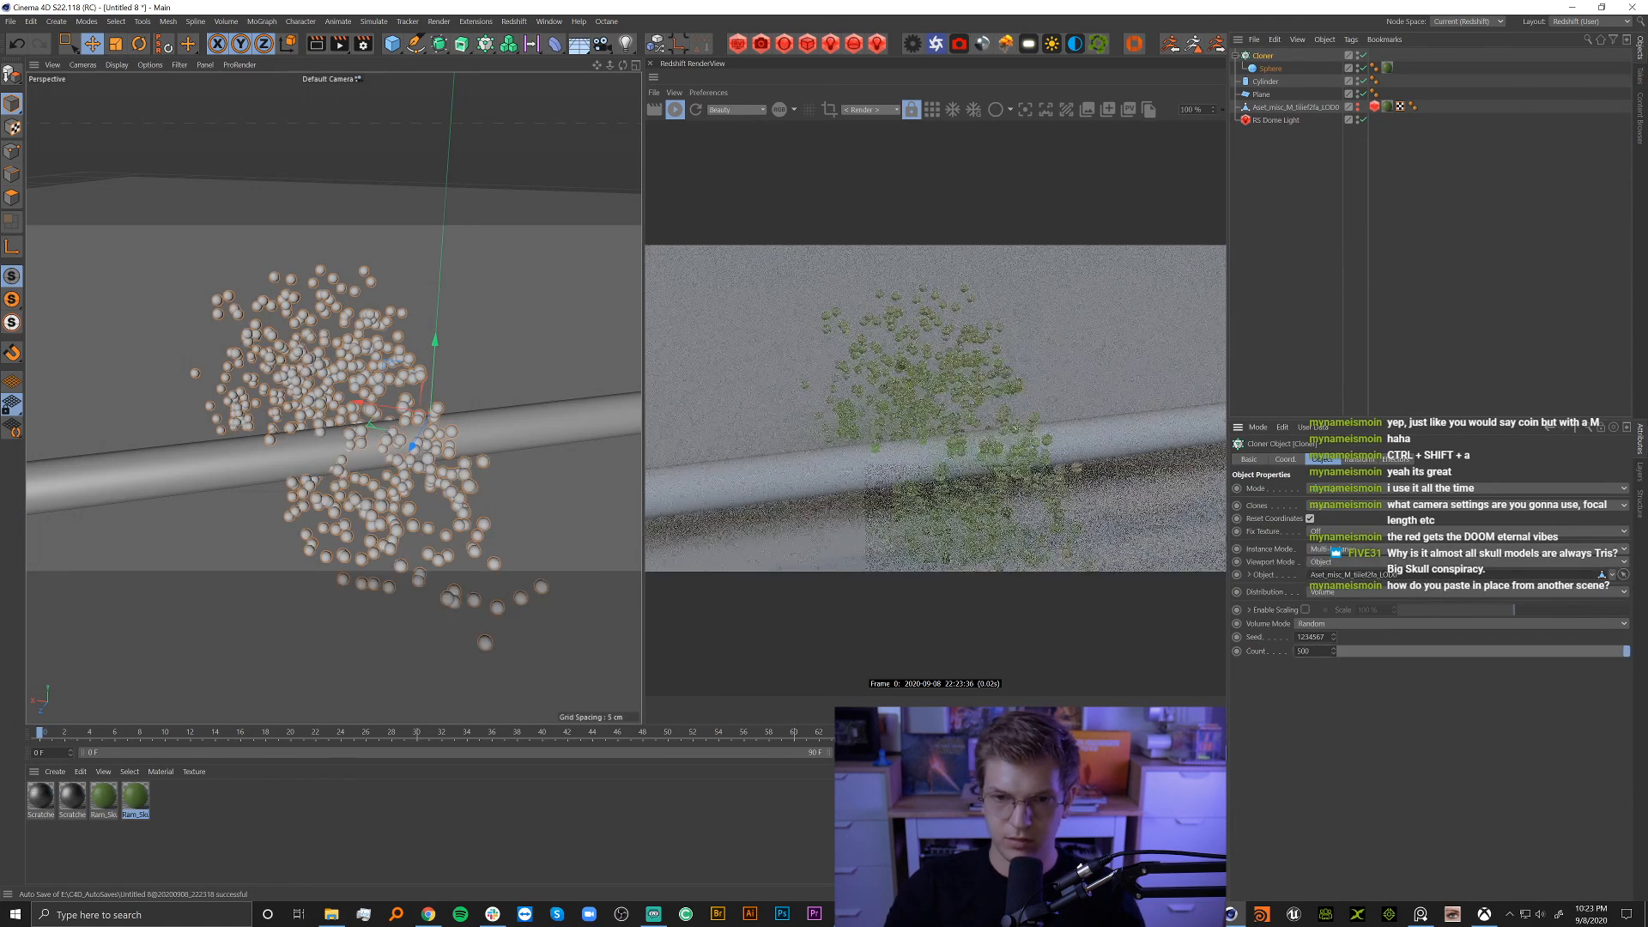
pyautogui.write('20')
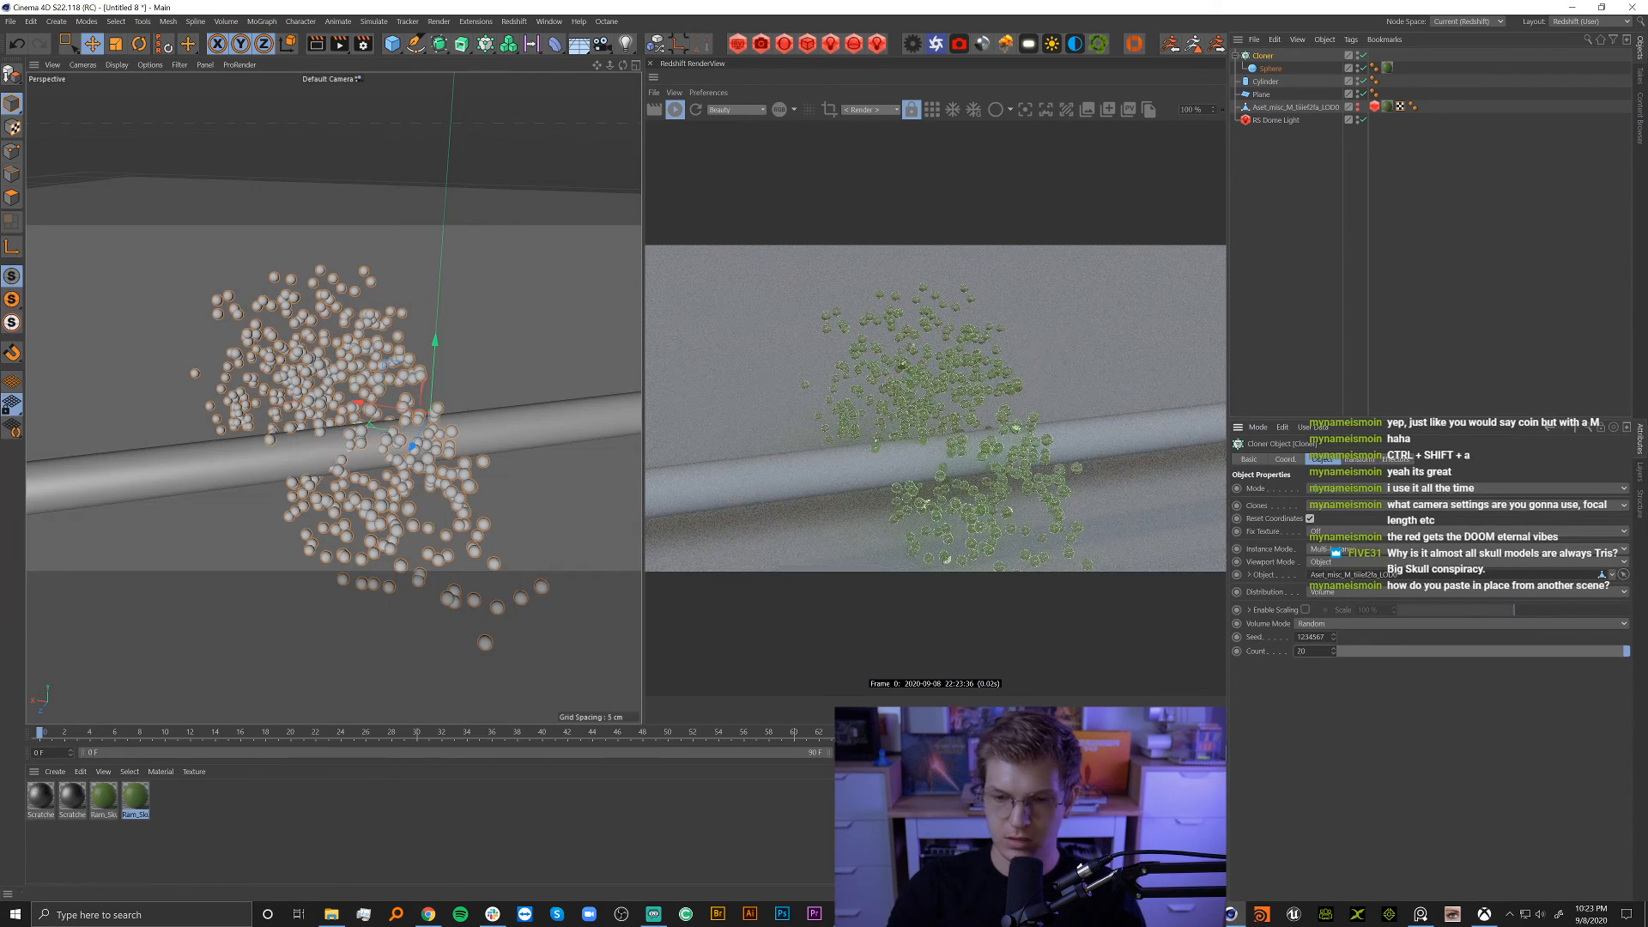
pyautogui.write('00')
pyautogui.press('Return')
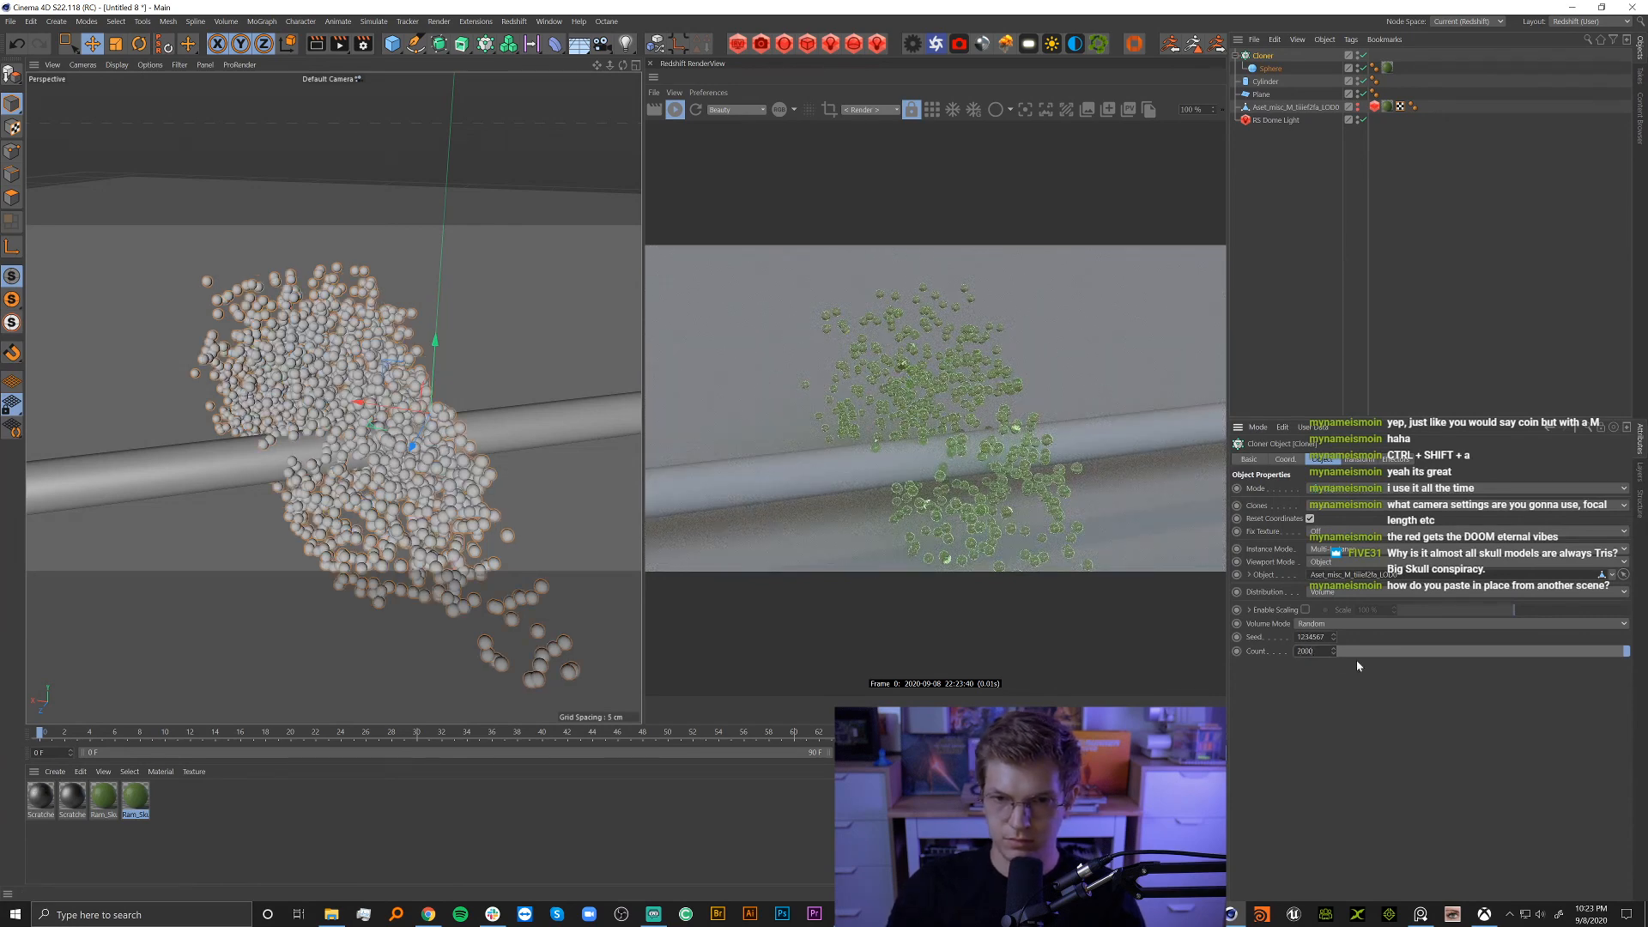
pyautogui.click(1359, 110)
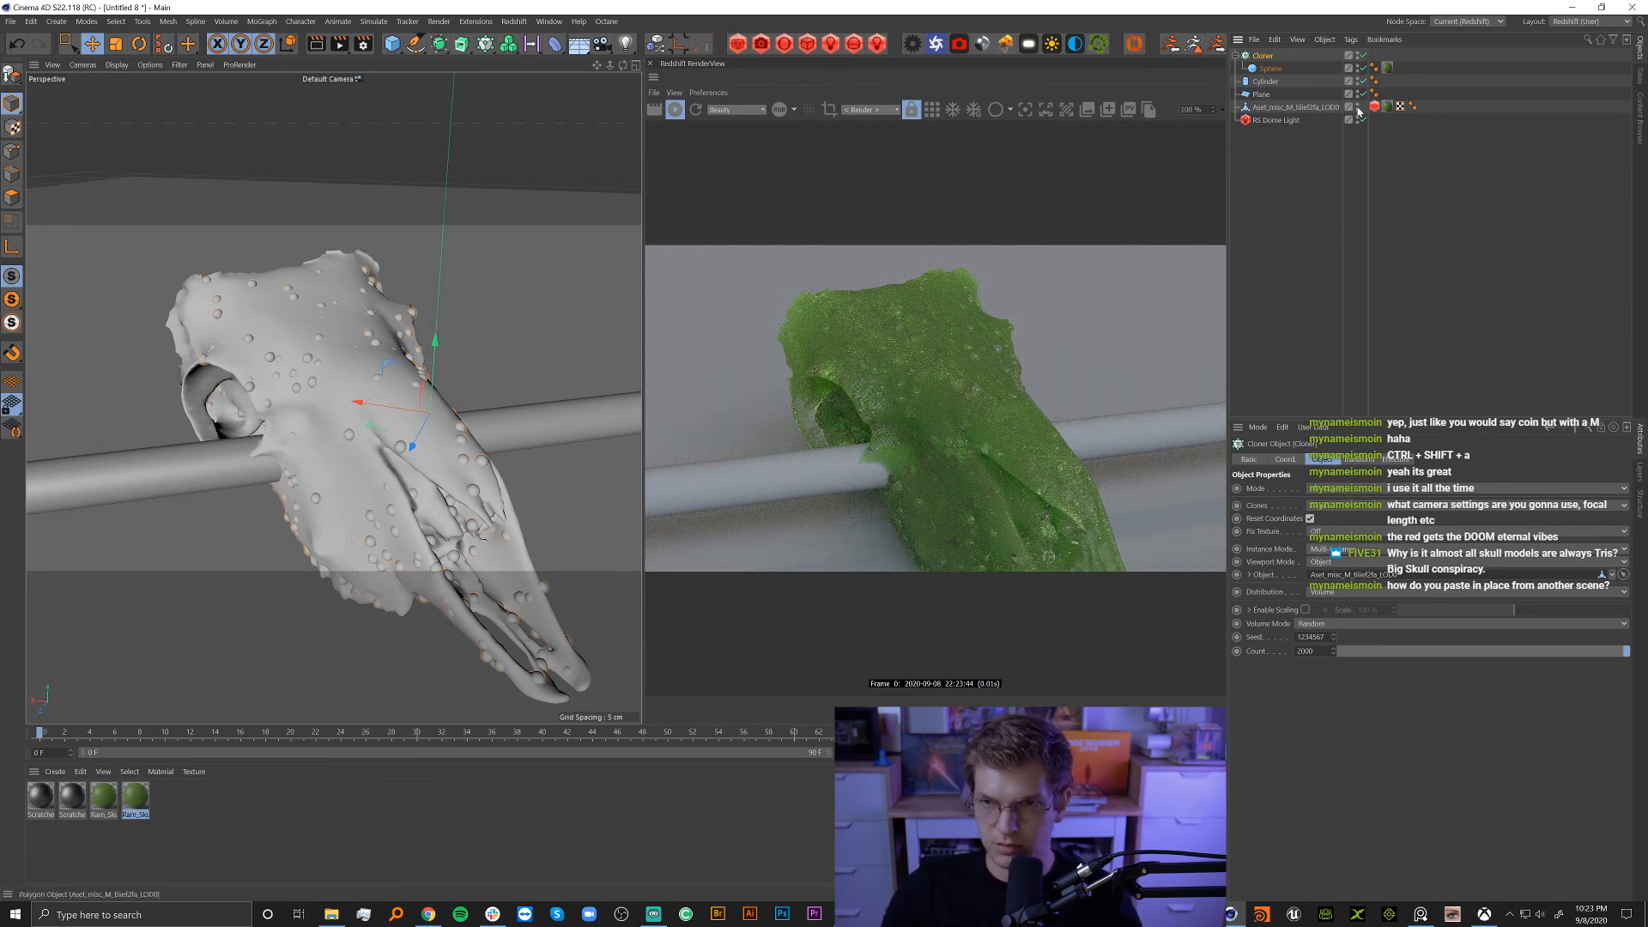
pyautogui.hotkey('ctrl', 'z')
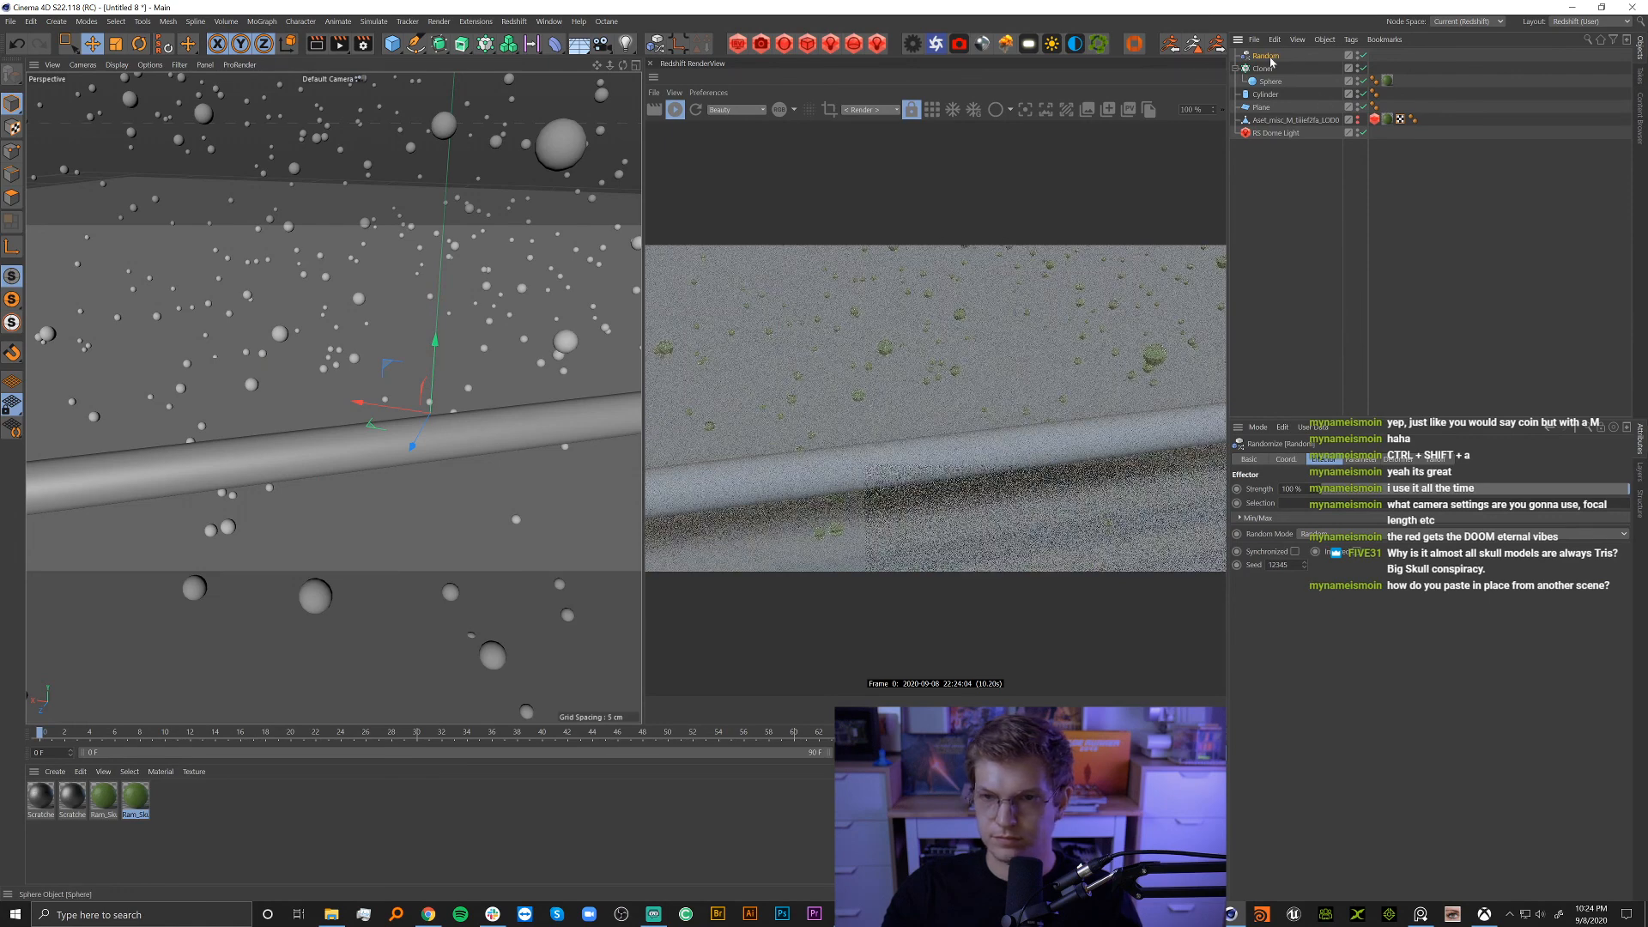
# In the Random effector, turn off position and enable uniform scale variation with a value of -0.5.
pyautogui.click(1360, 460)
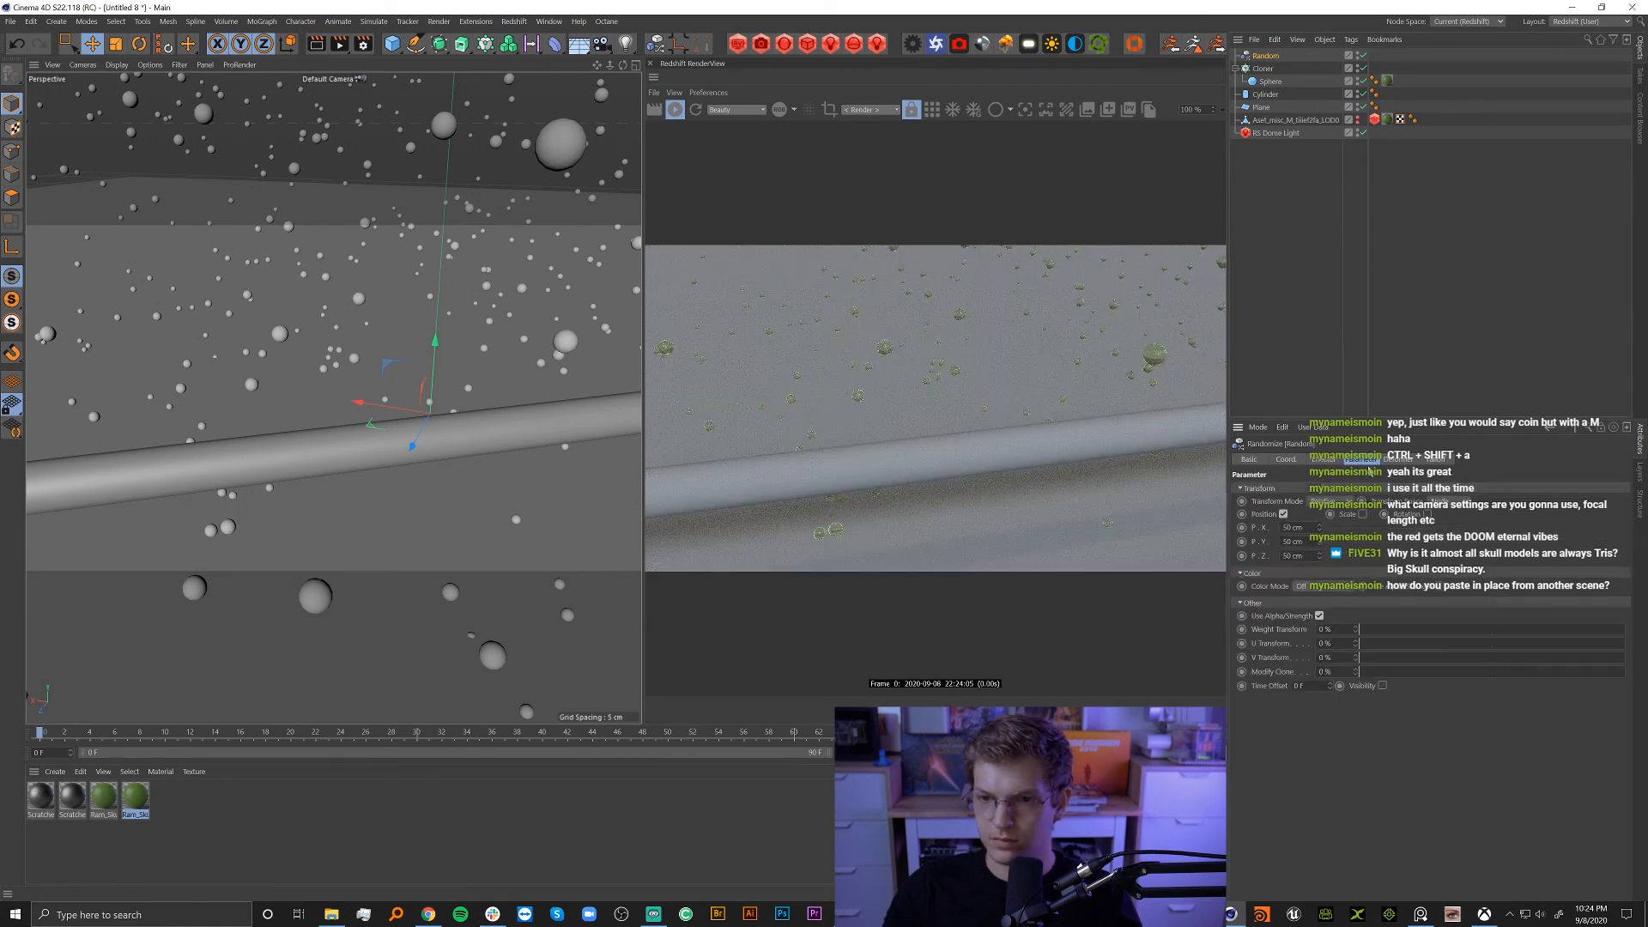
pyautogui.click(1285, 514)
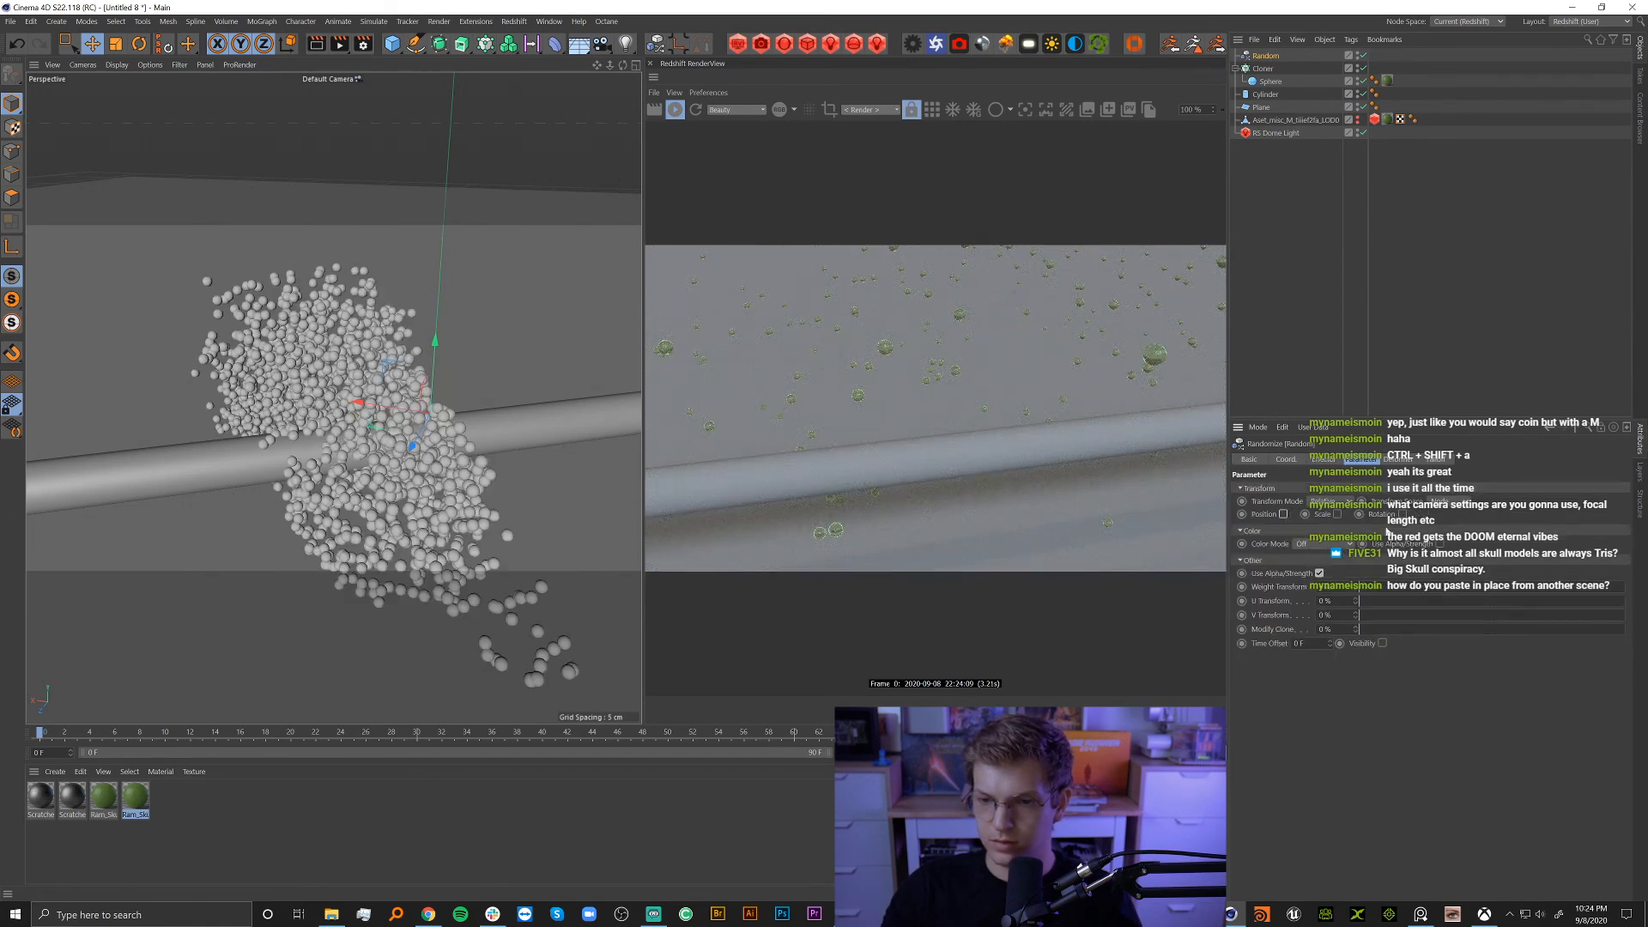
pyautogui.click(1363, 514)
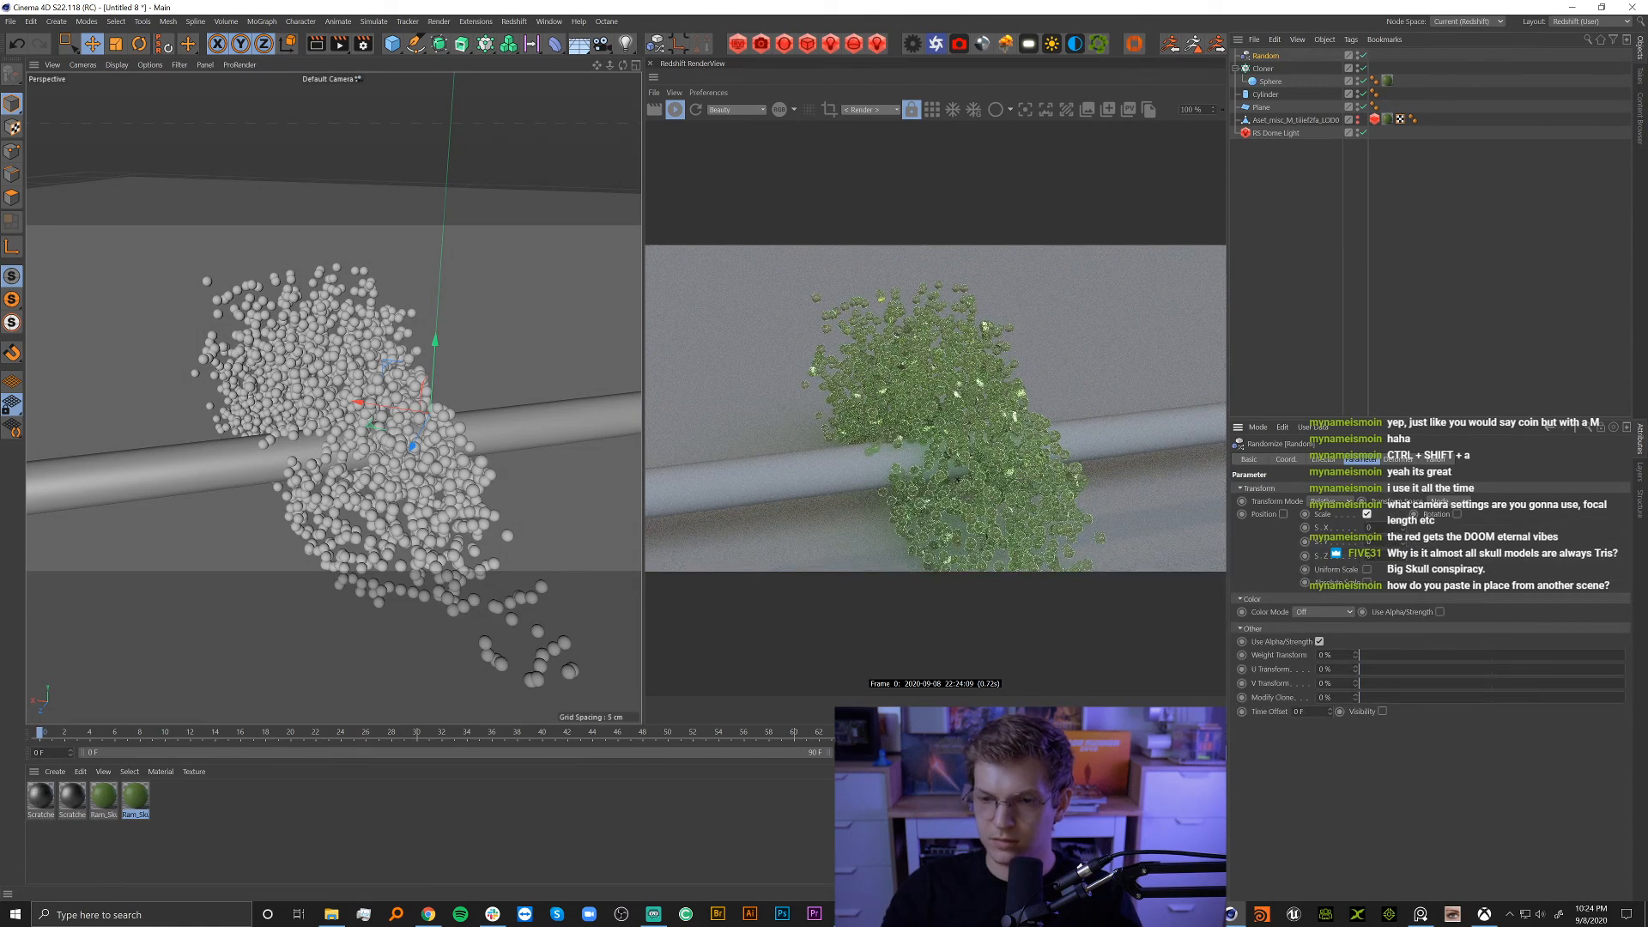
pyautogui.click(1366, 571)
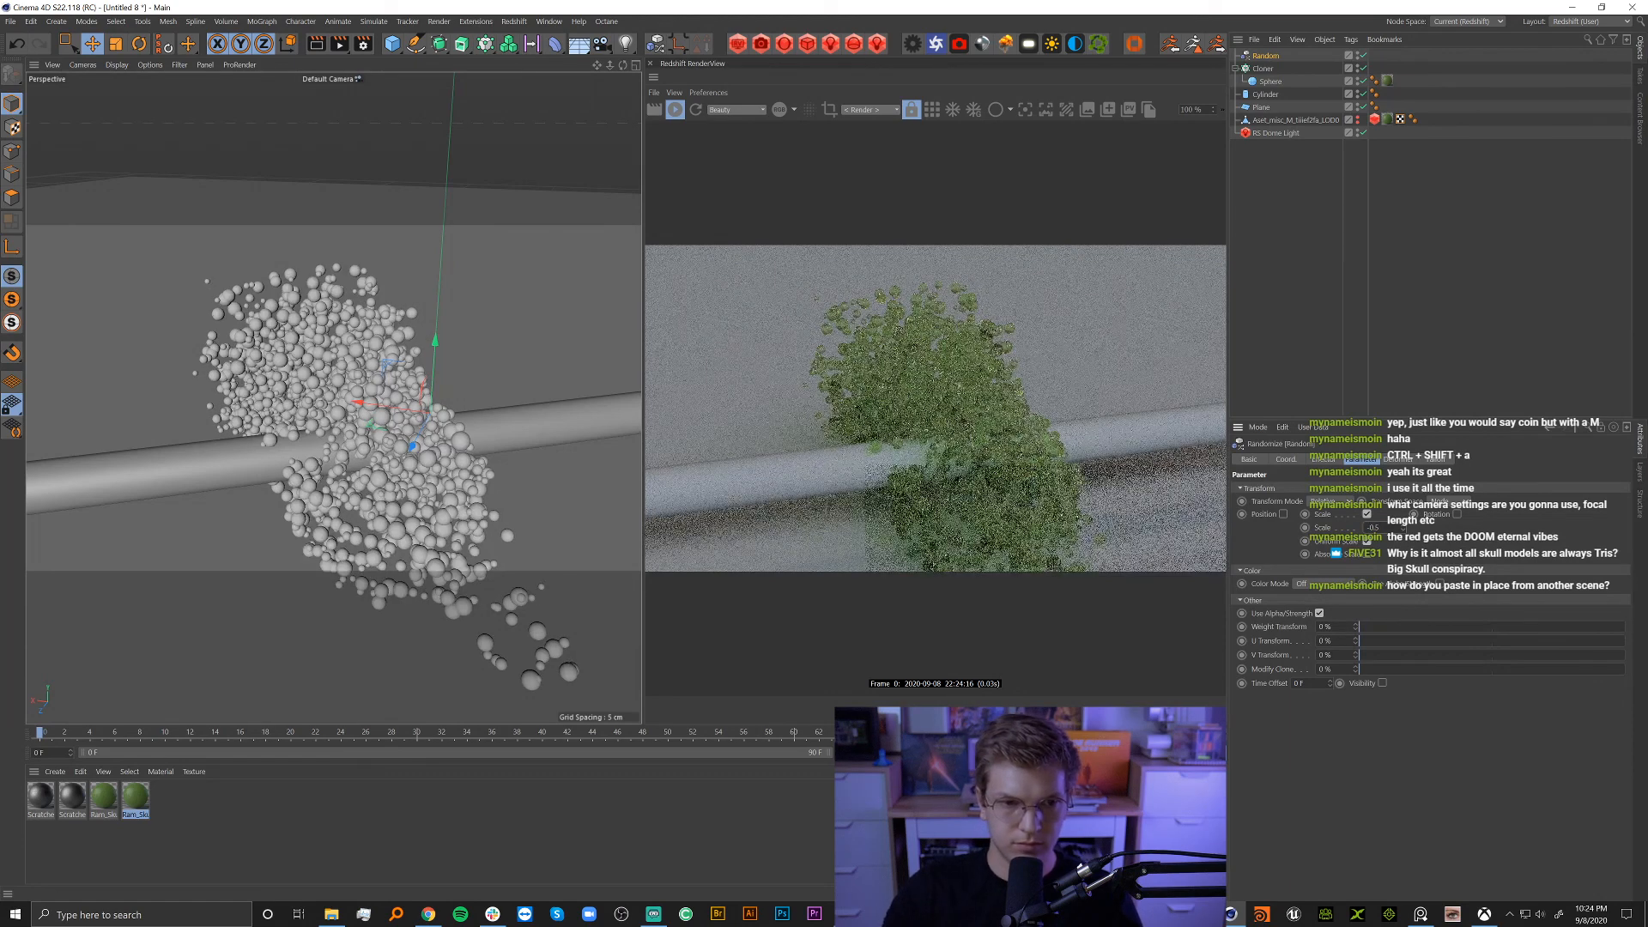
# Set the Random effector's minimum value to 0%.
pyautogui.click(1322, 459)
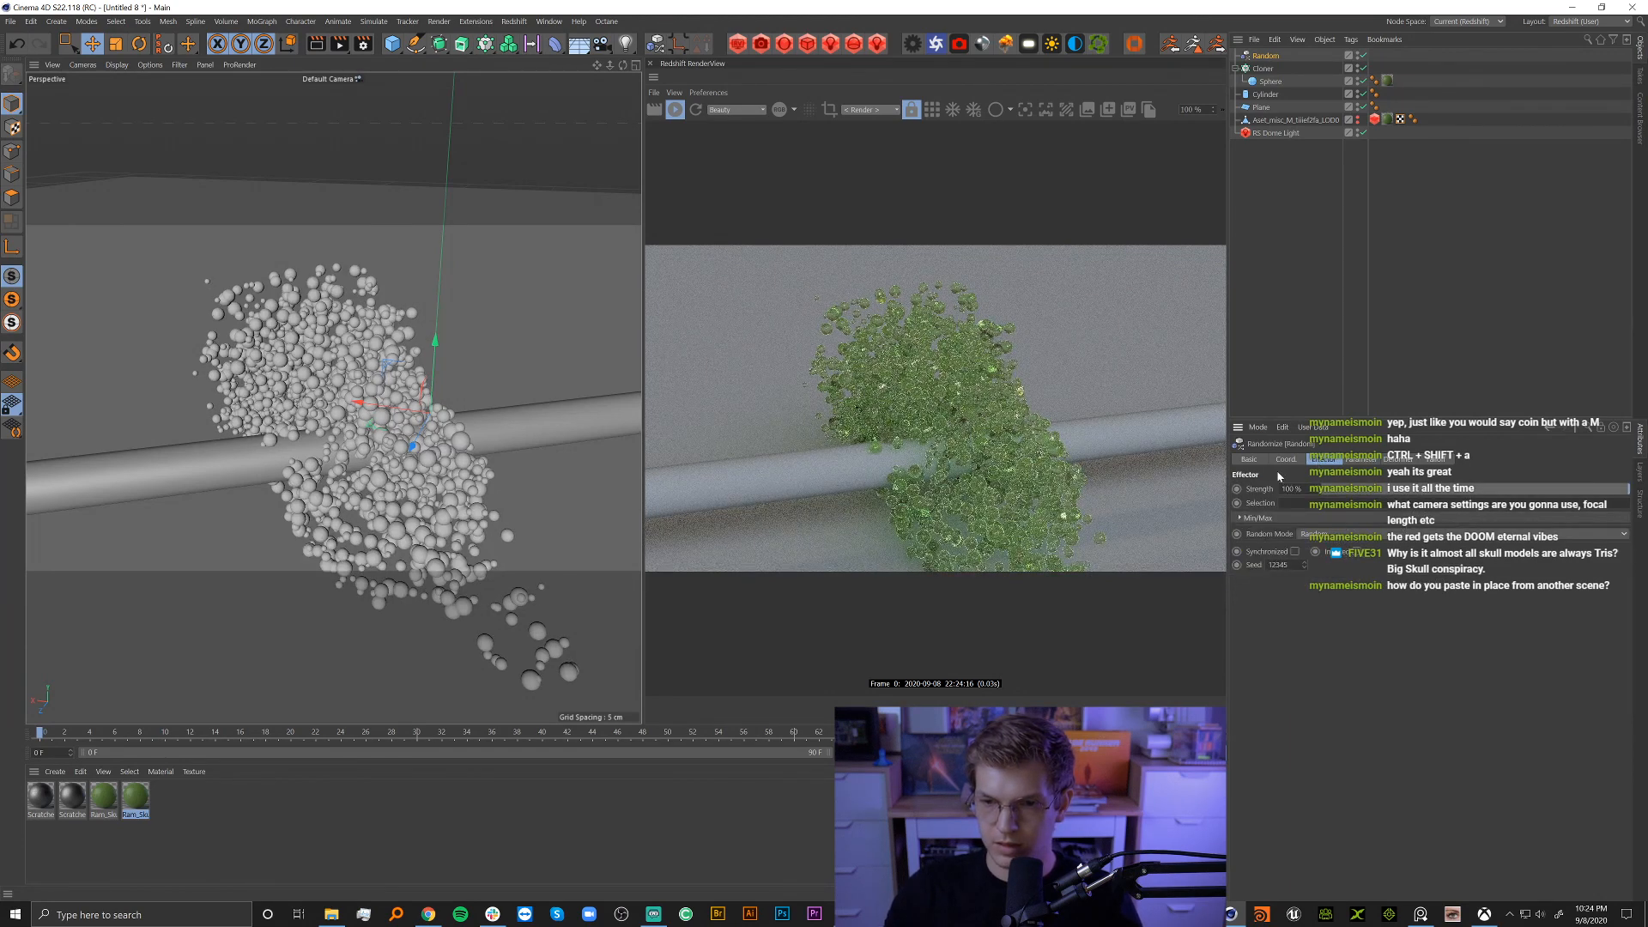
pyautogui.click(1242, 519)
pyautogui.click(1301, 546)
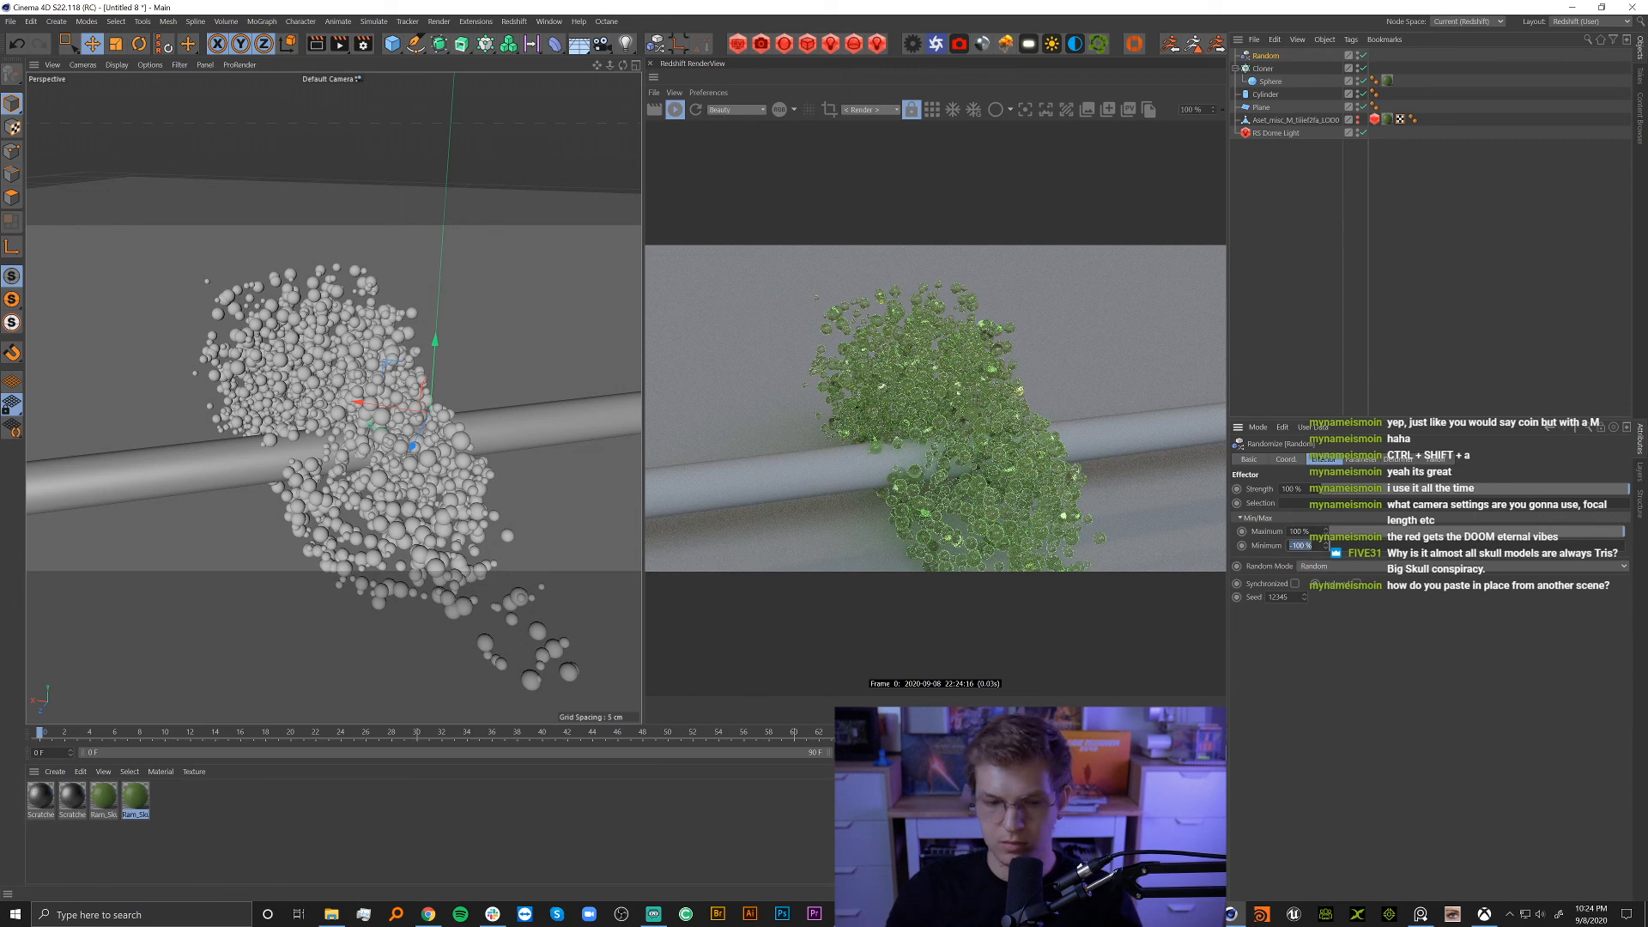
pyautogui.write('0')
pyautogui.press('Return')
# Set the Random effector's uniform scale to -0.9 for a stronger size variation.
pyautogui.click(1360, 459)
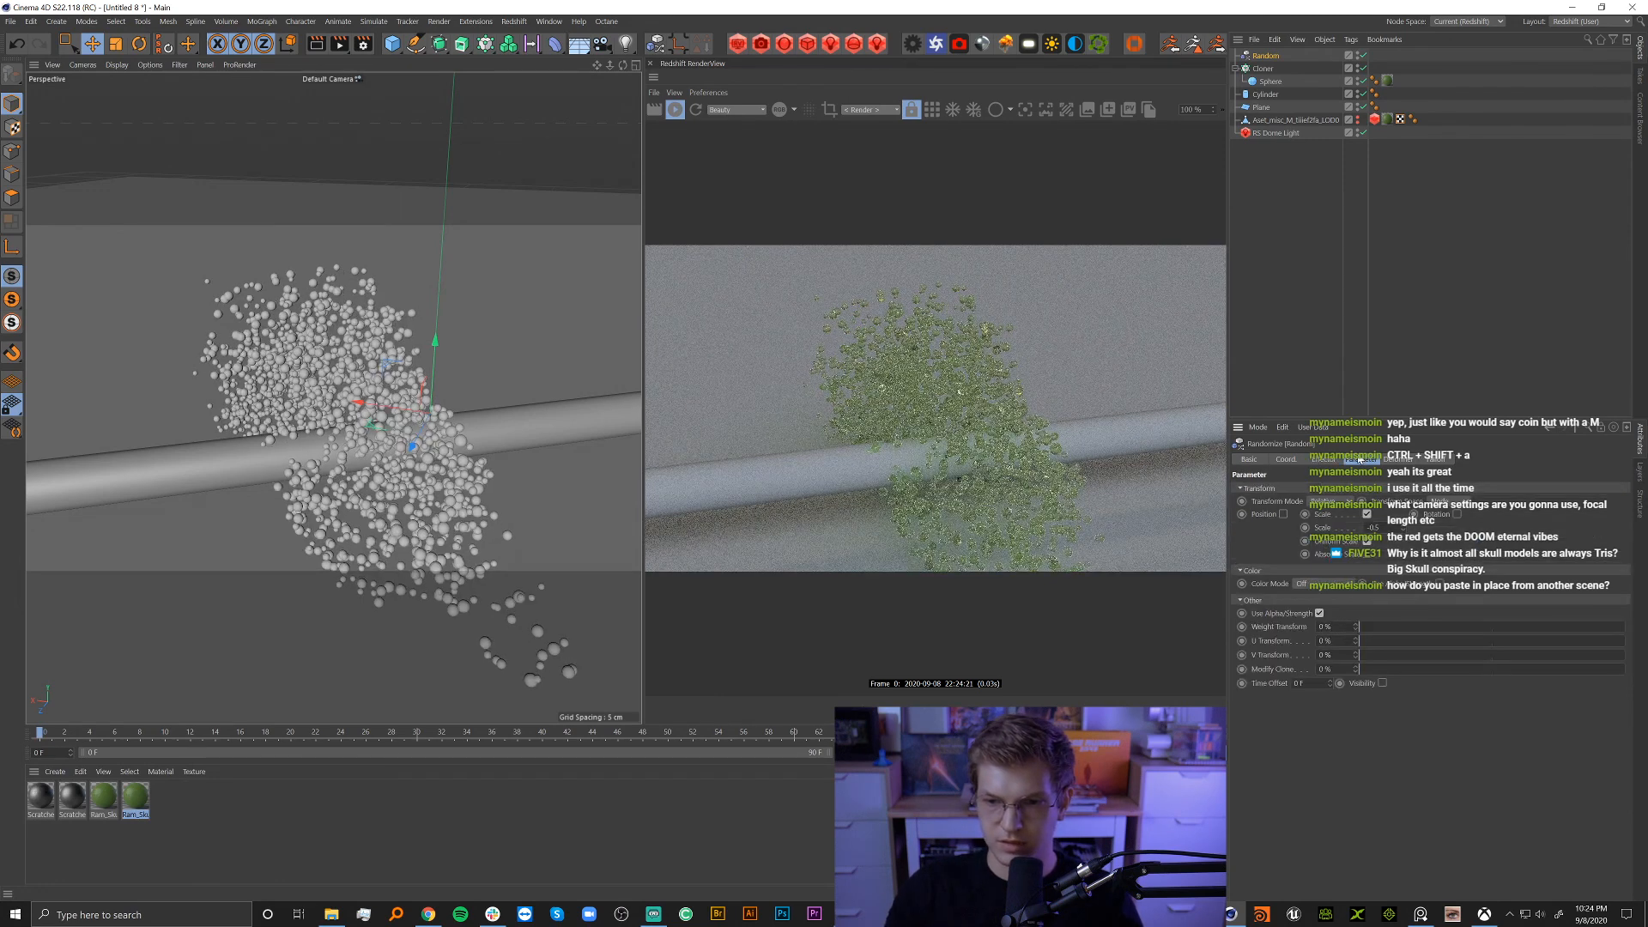
pyautogui.press('BackSpace')
pyautogui.write('9')
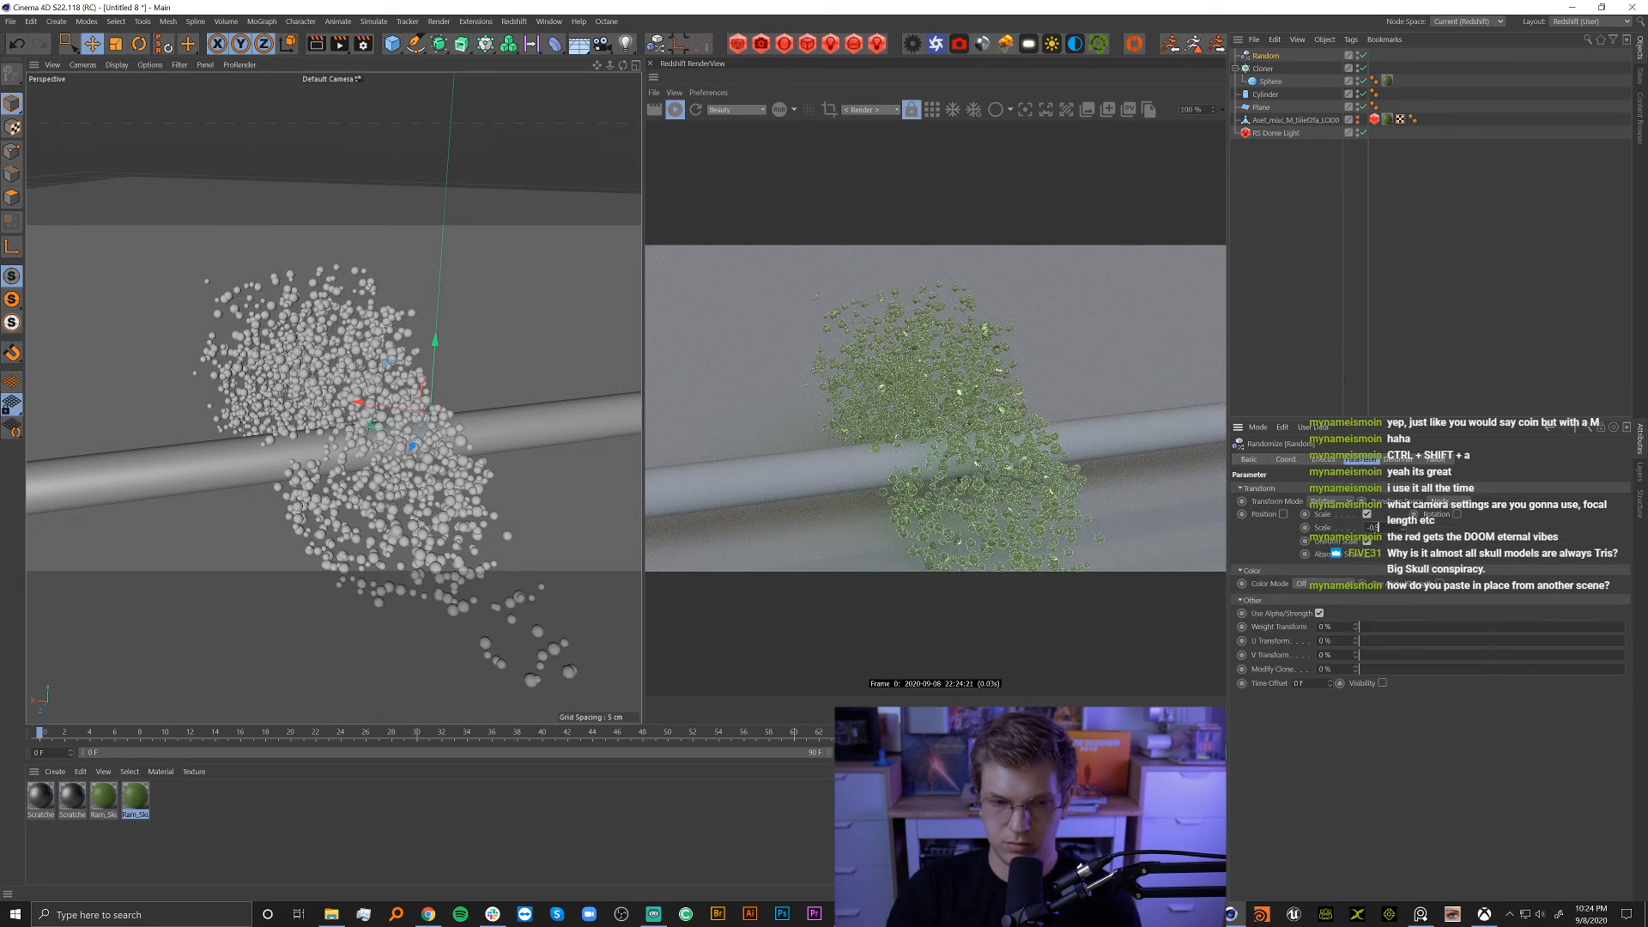
pyautogui.press('Return')
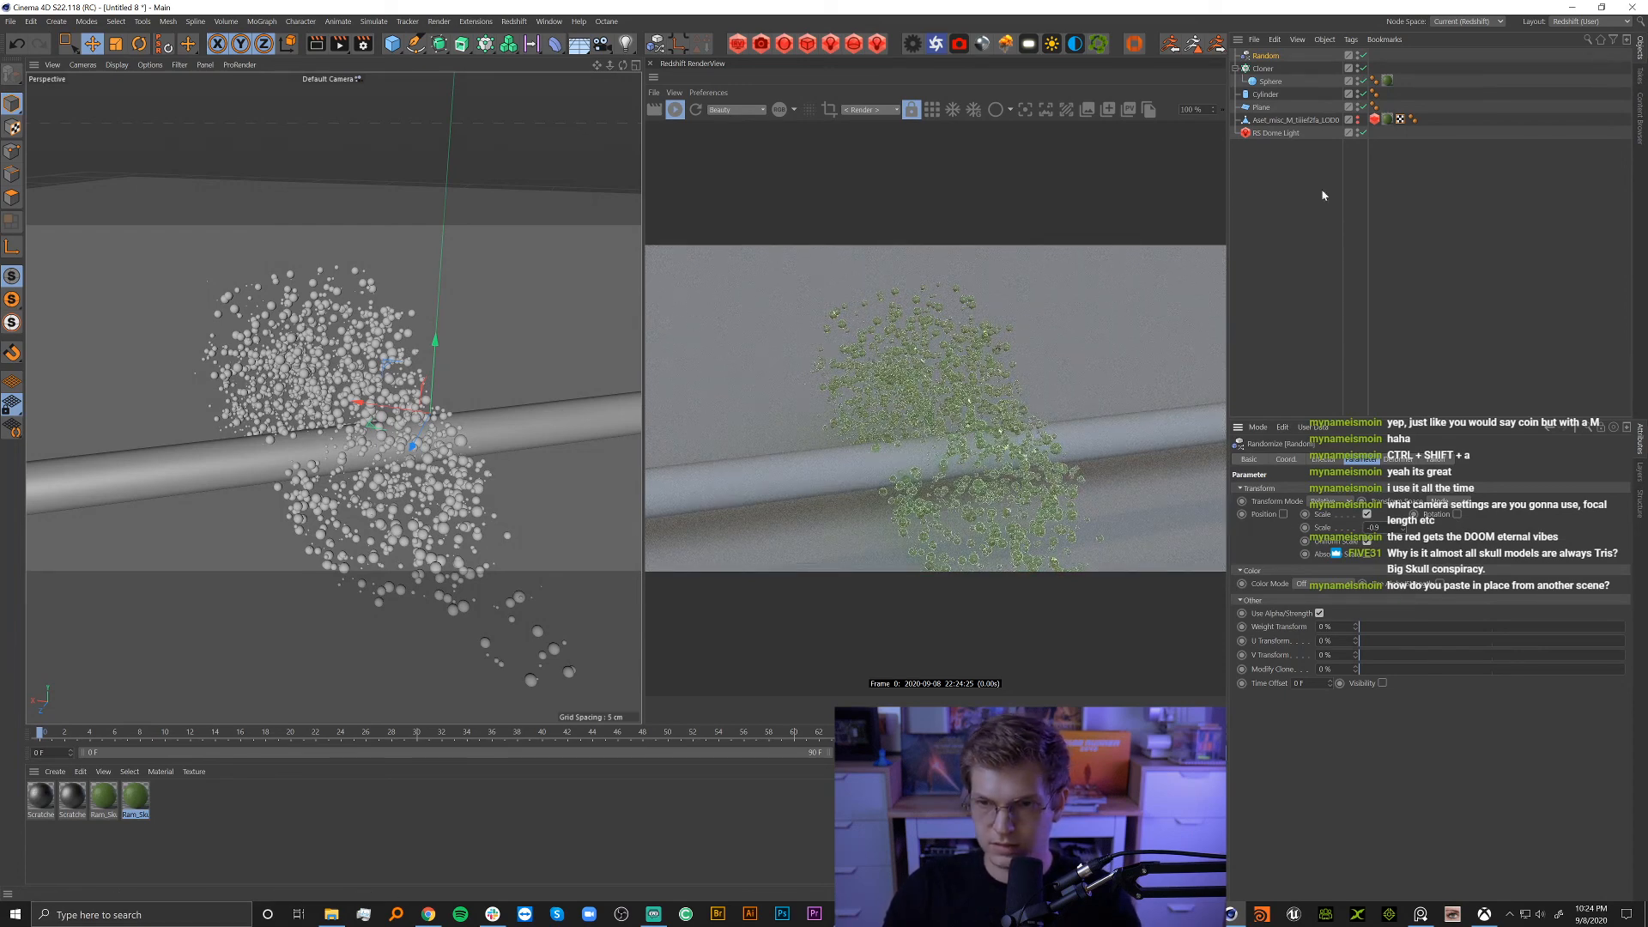
# Set the cloned sphere's radius to 0.2 cm, deselect everything, and inspect the clones up close.
pyautogui.click(1270, 81)
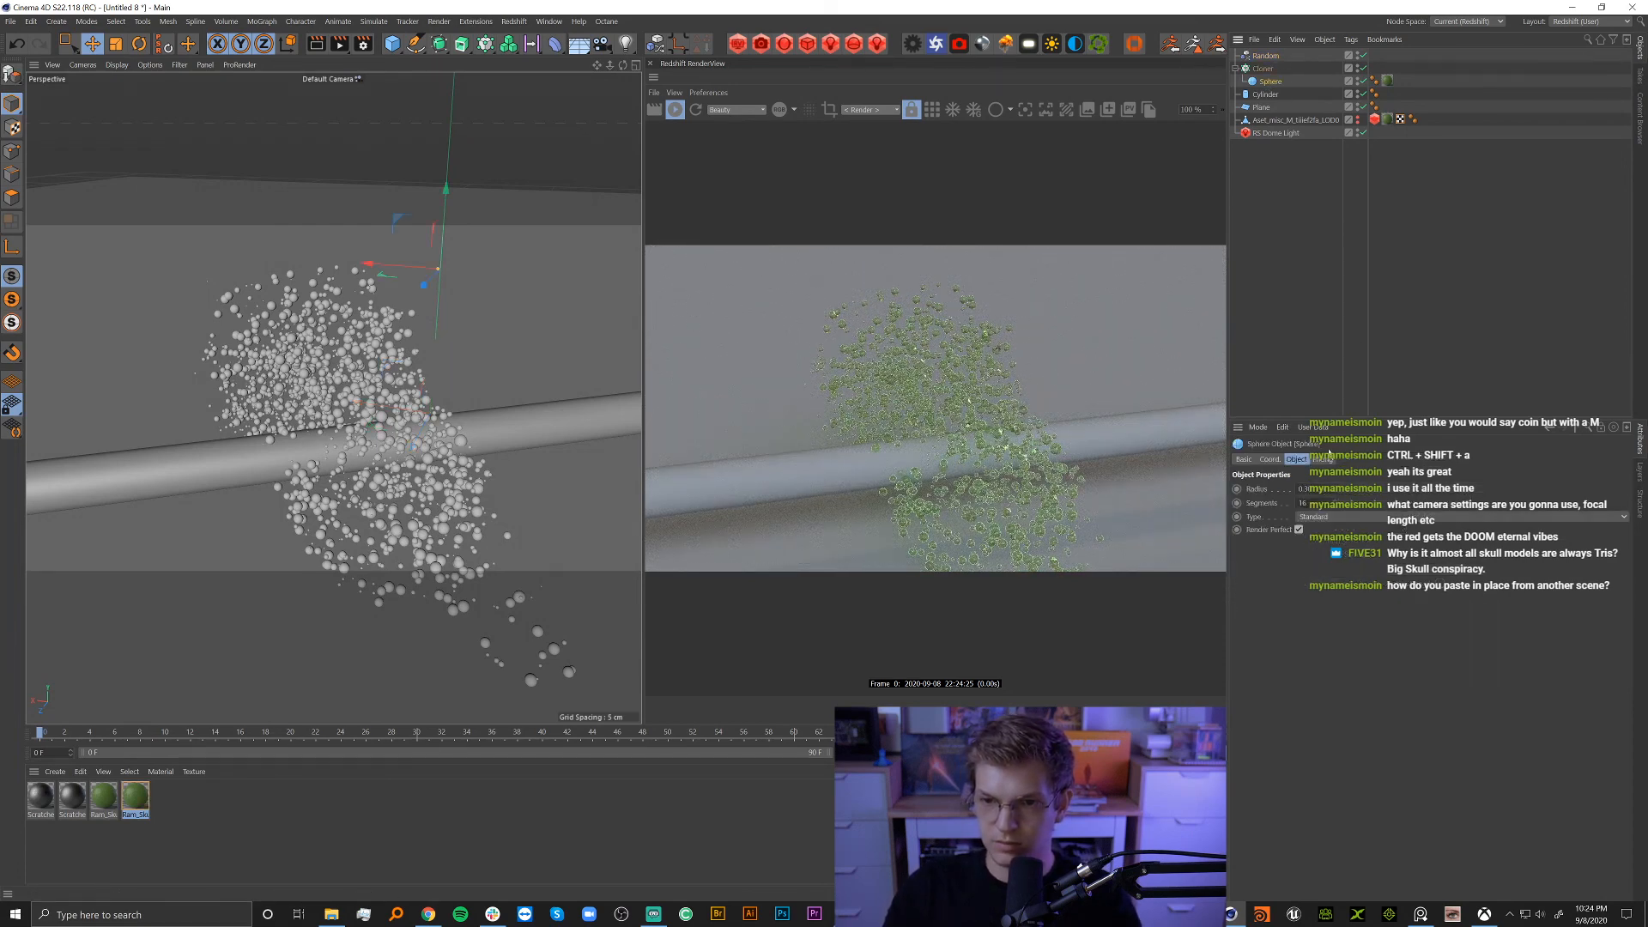
pyautogui.click(1324, 489)
pyautogui.write('2')
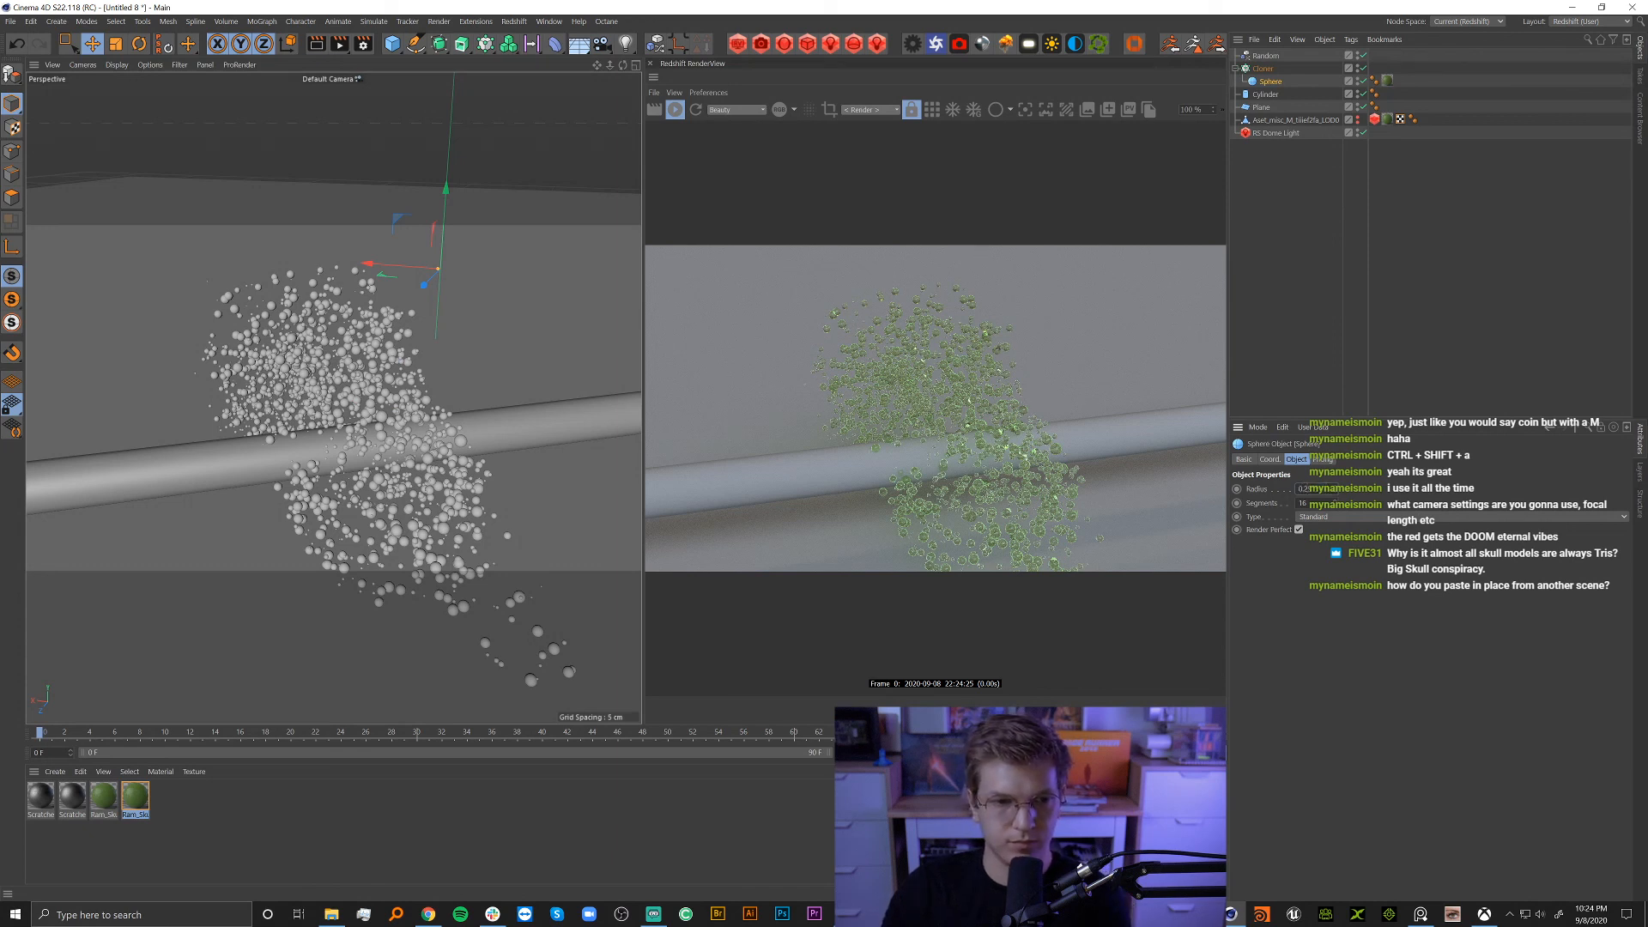
pyautogui.press('Return')
pyautogui.hotkey('ctrl', 'shift', 'a')
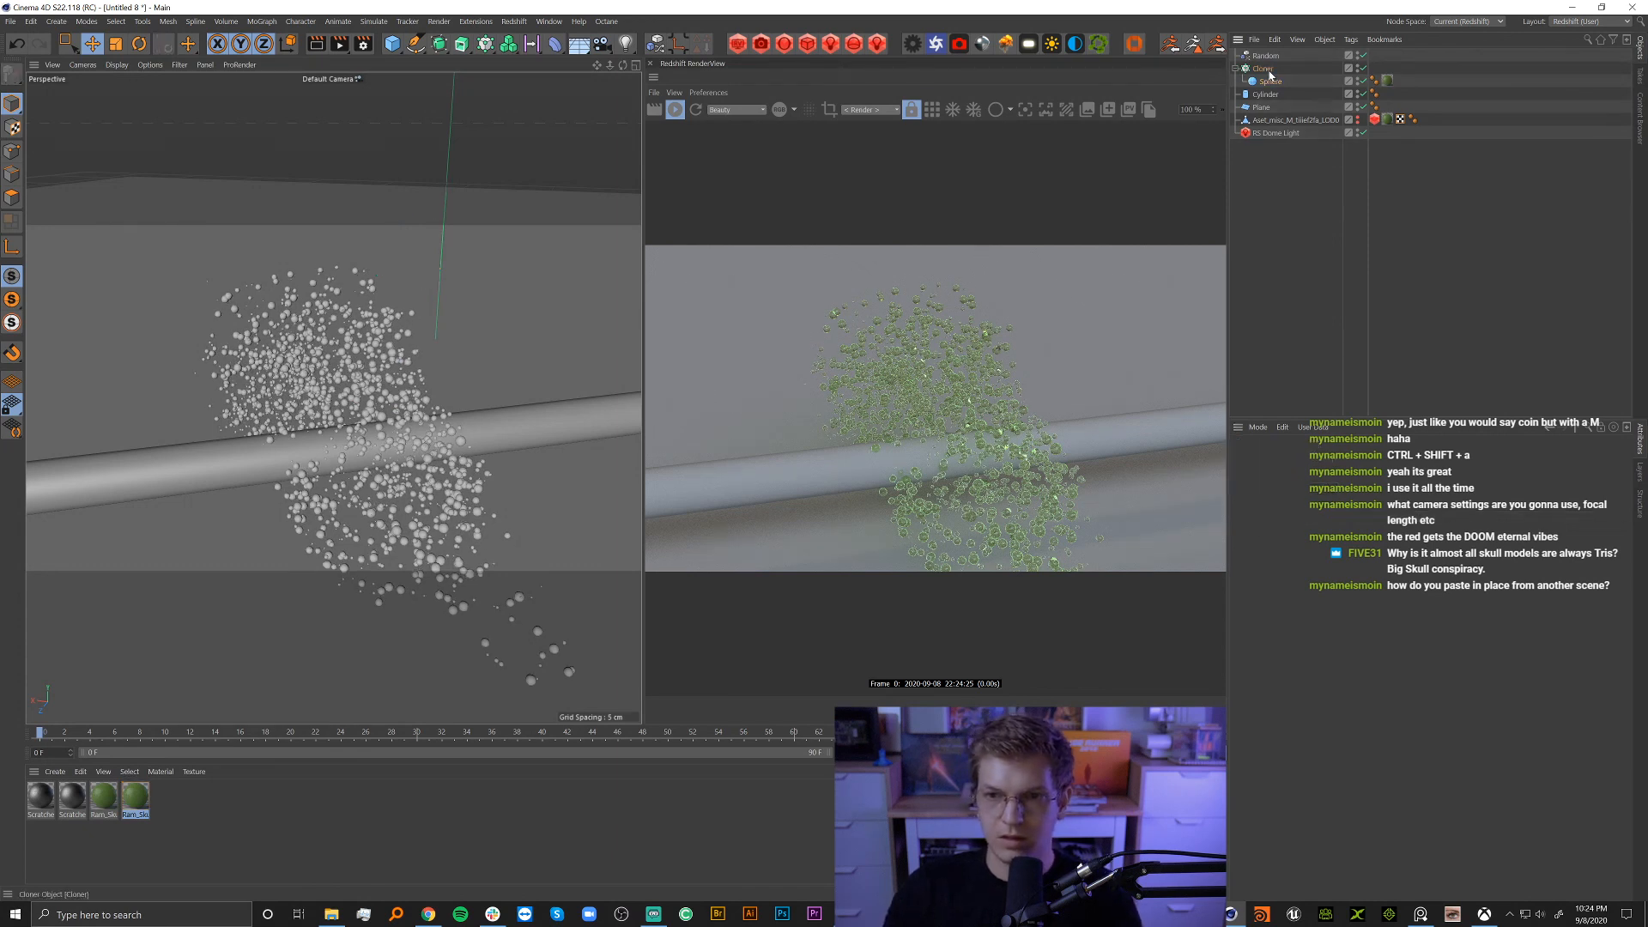
pyautogui.scroll(10, 418, 501)
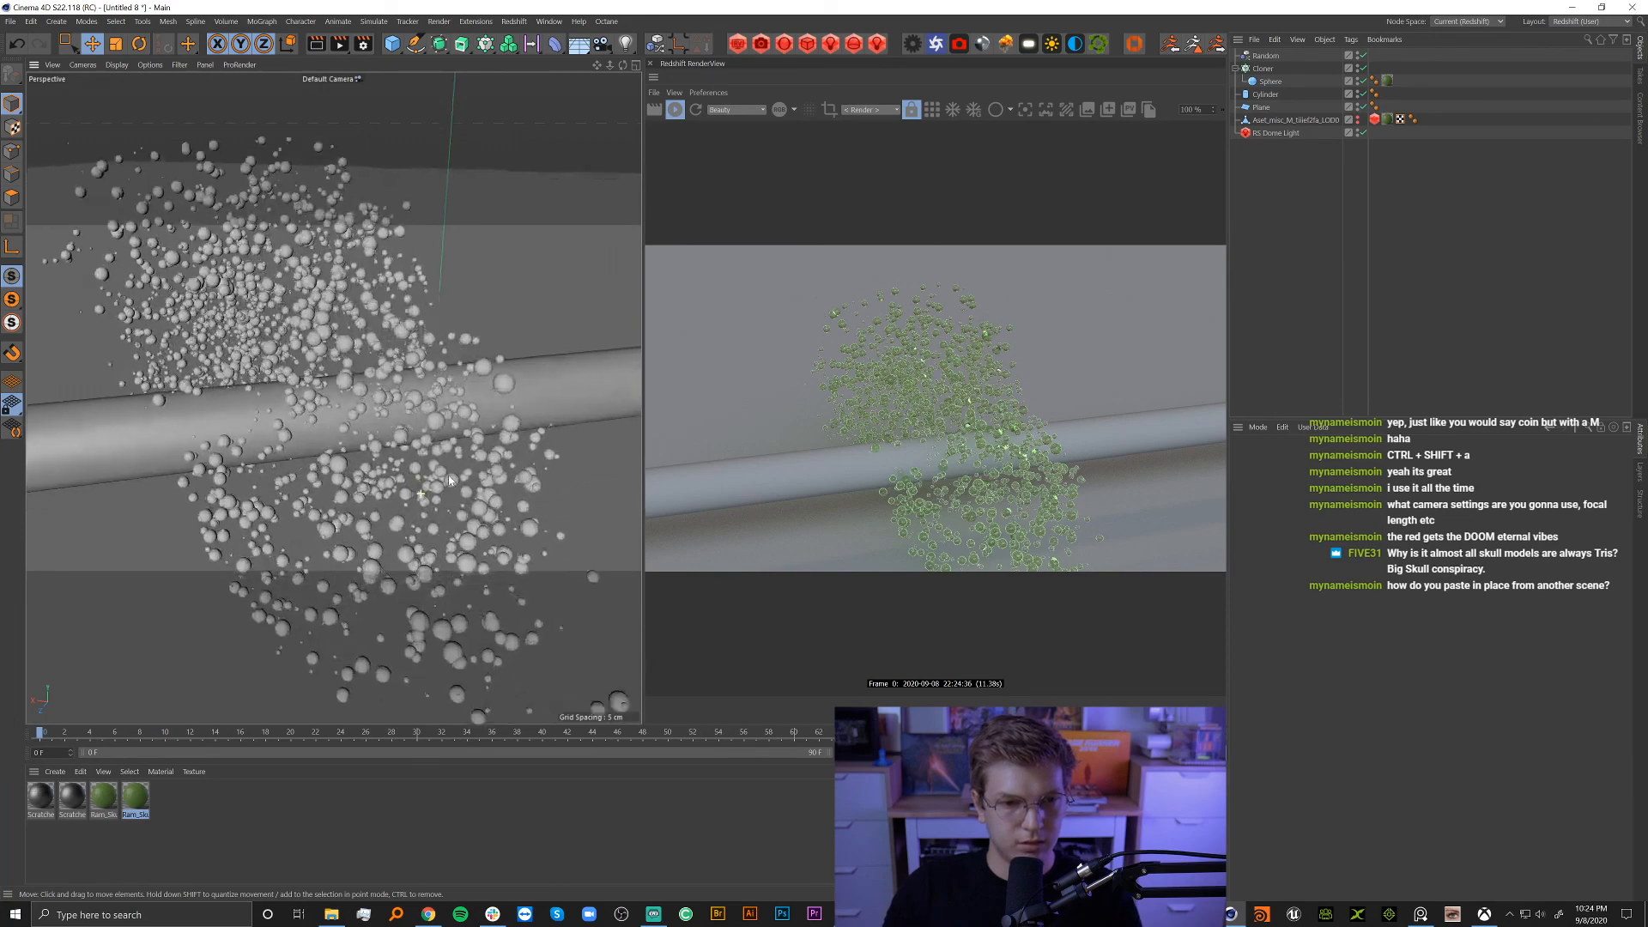
pyautogui.scroll(5, 554, 472)
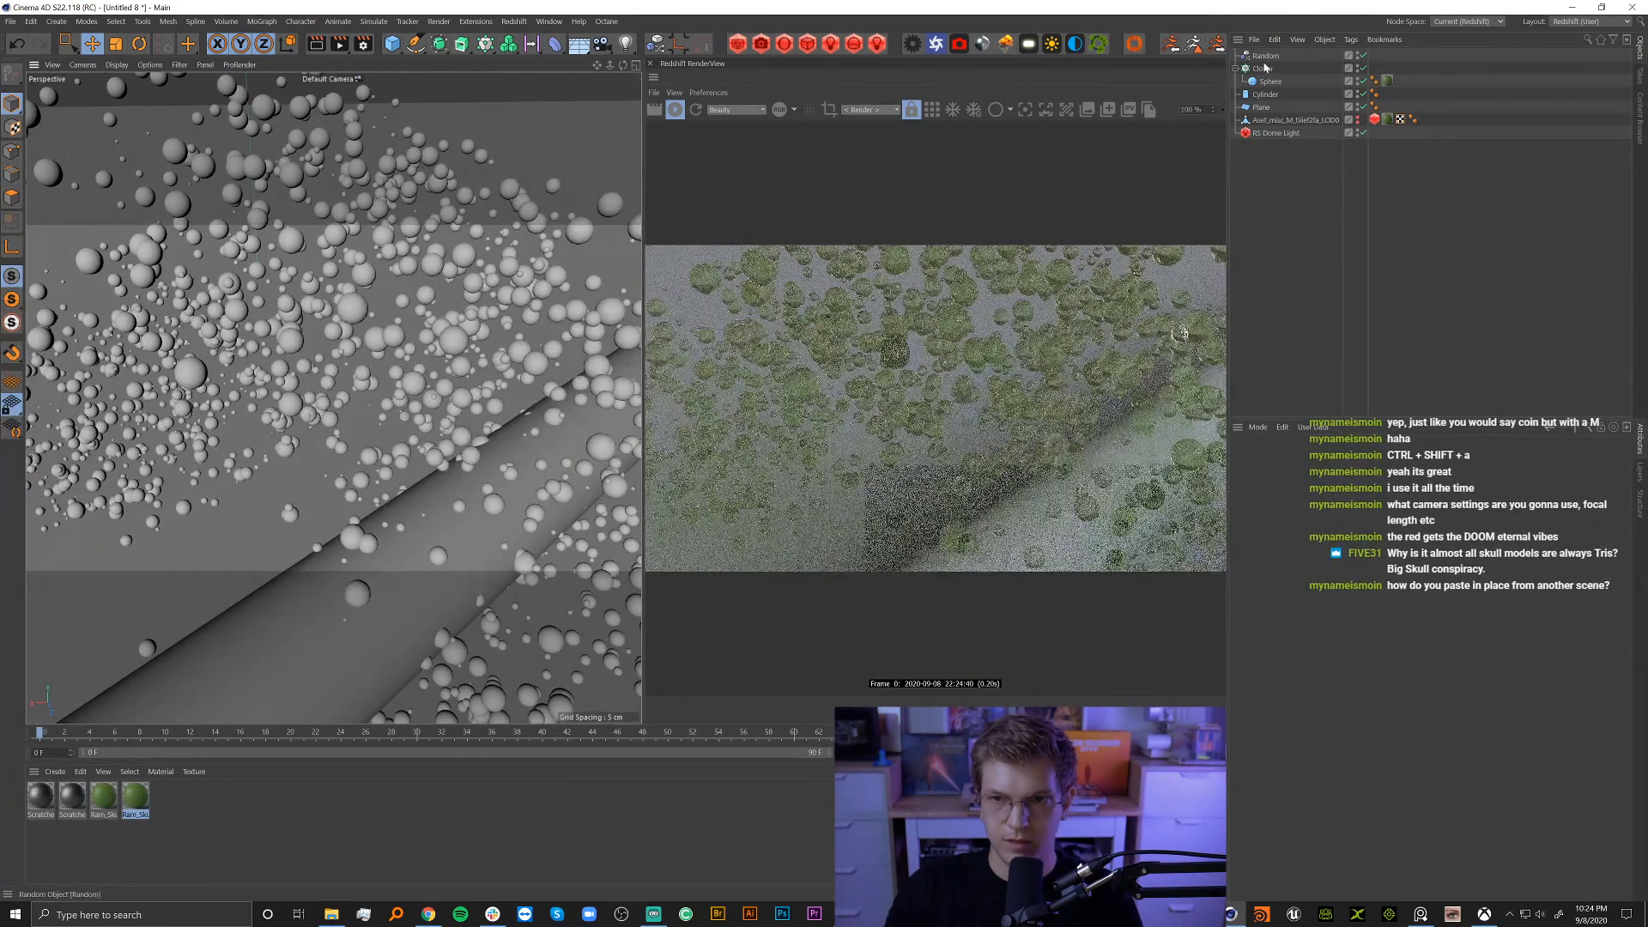
# Place the Cloner above the Random effector, add a Push Apart effector to it, and order that effector below Random.
pyautogui.click(1236, 69)
pyautogui.moveTo(1266, 80); pyautogui.dragTo(1263, 54)
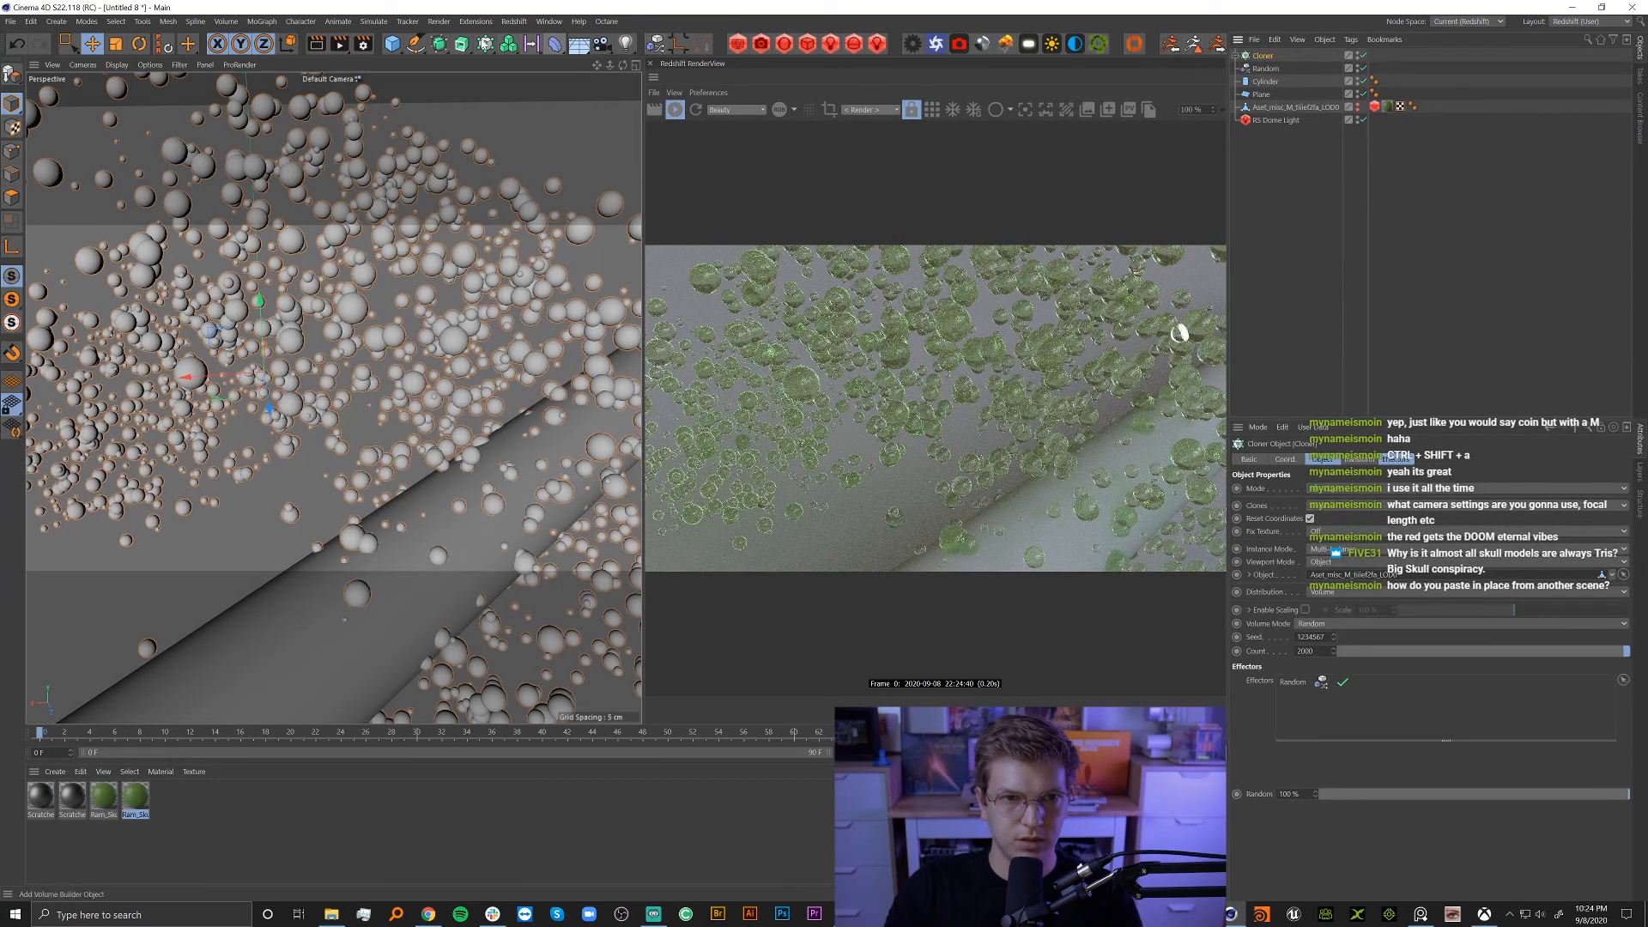
pyautogui.hotkey('shift', 'c')
pyautogui.write('f')
pyautogui.press('BackSpace')
pyautogui.write('push')
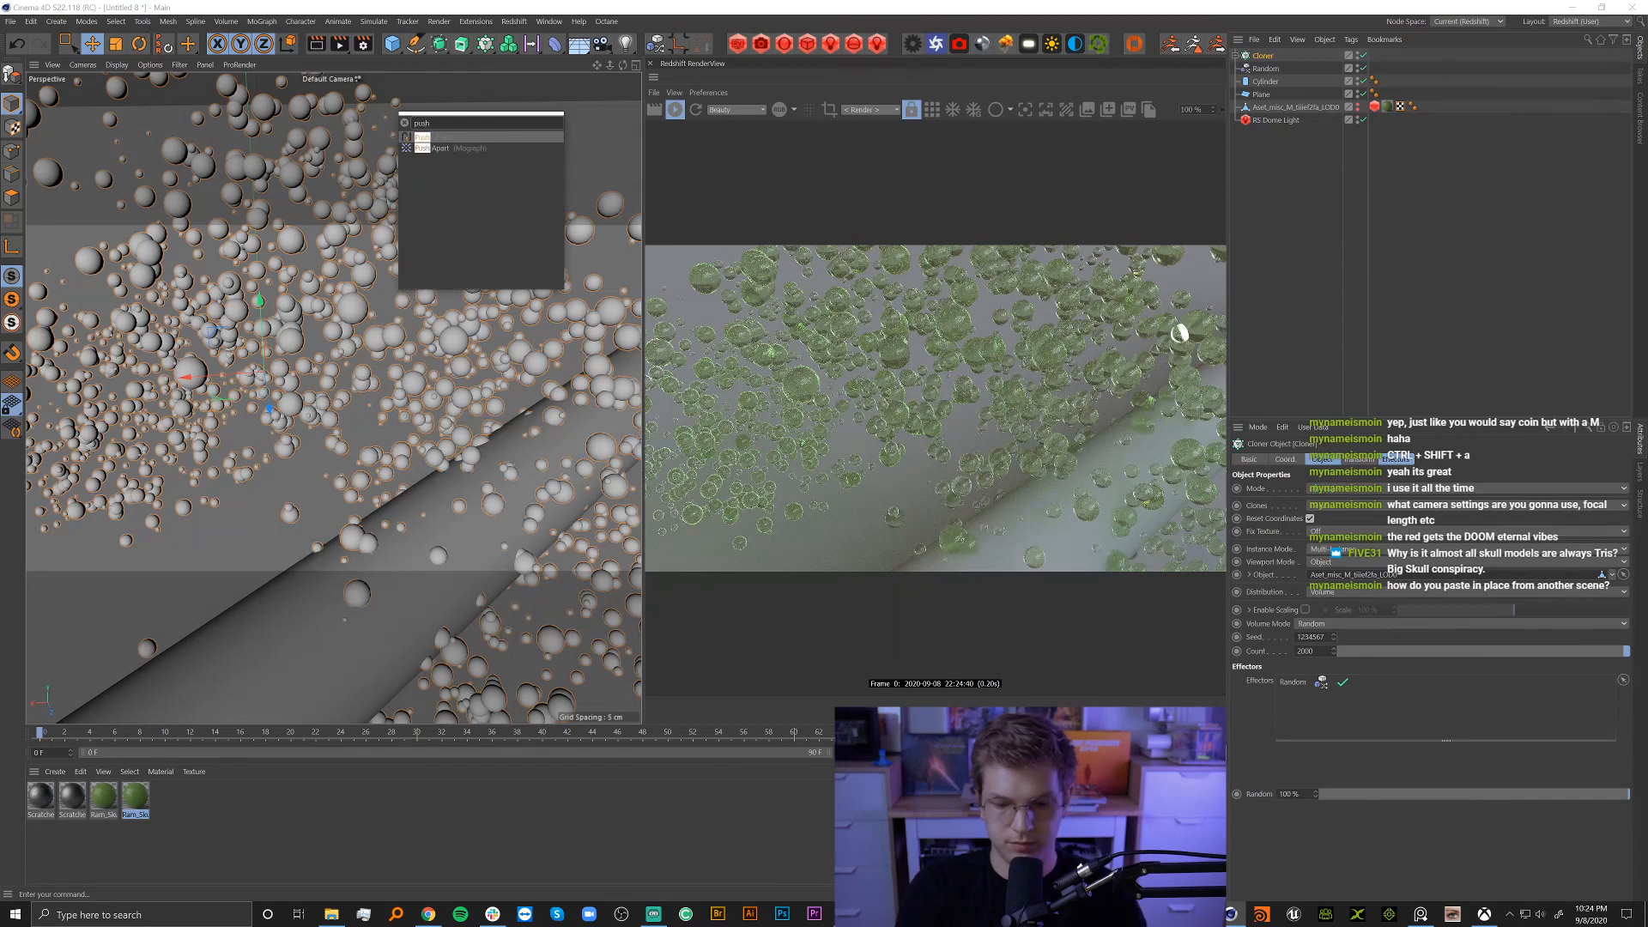
pyautogui.press('Down')
pyautogui.press('Return')
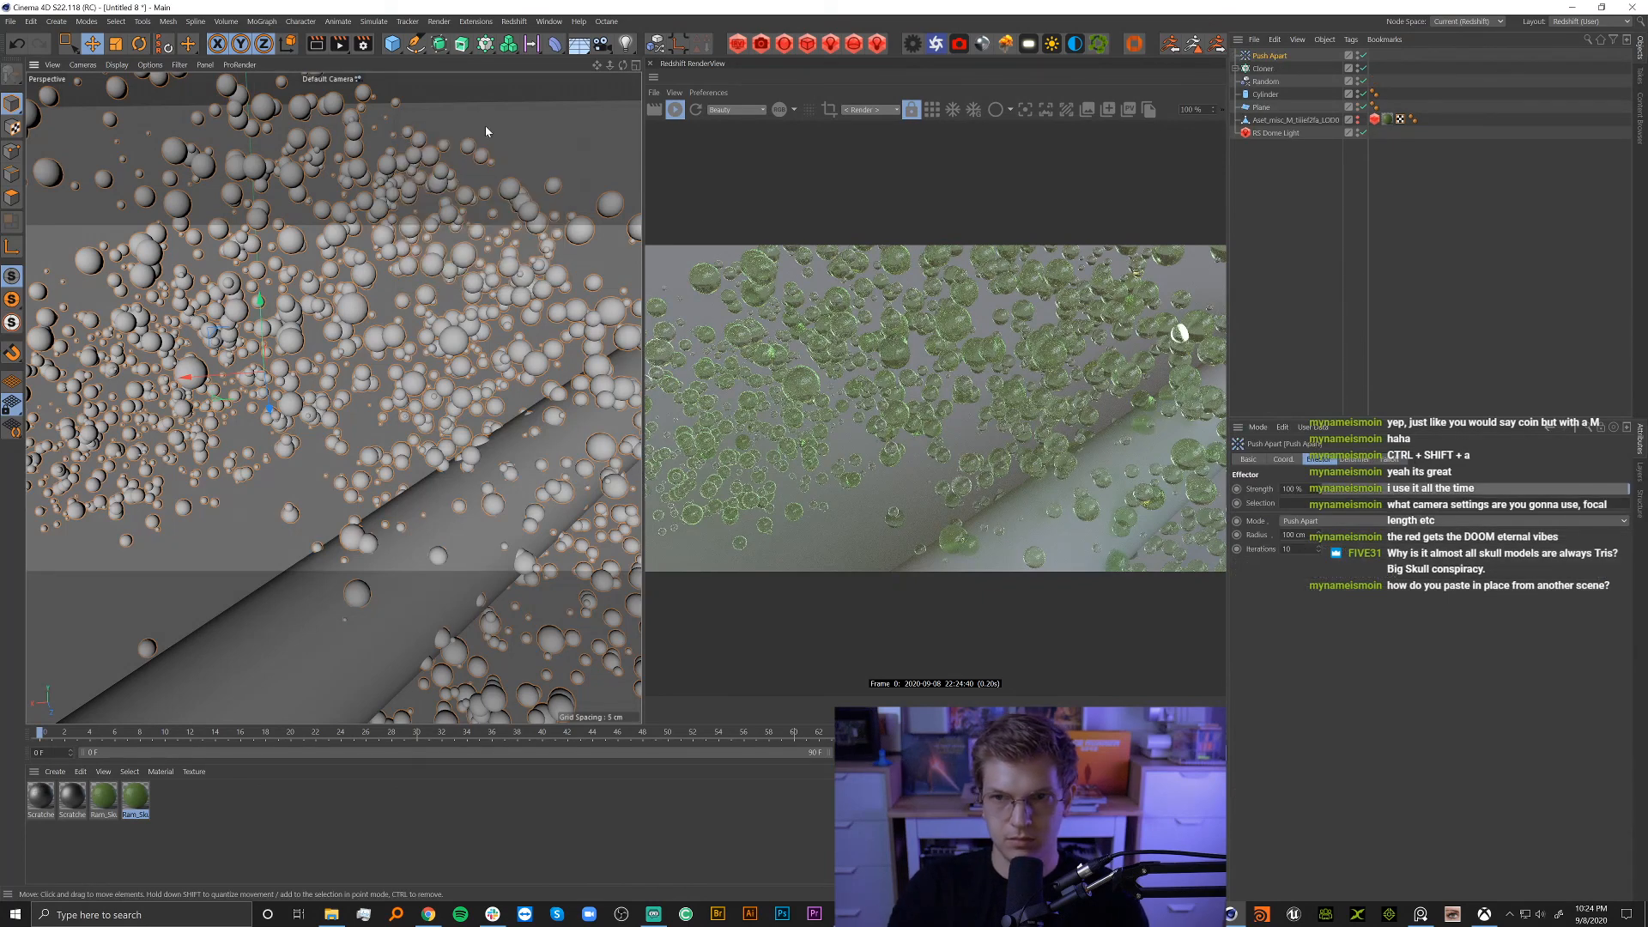
pyautogui.moveTo(1272, 61); pyautogui.dragTo(1272, 89)
# Check the cloned sphere's radius and set the Push Apart effector's radius to 0.25 cm.
pyautogui.click(1236, 56)
pyautogui.click(1270, 69)
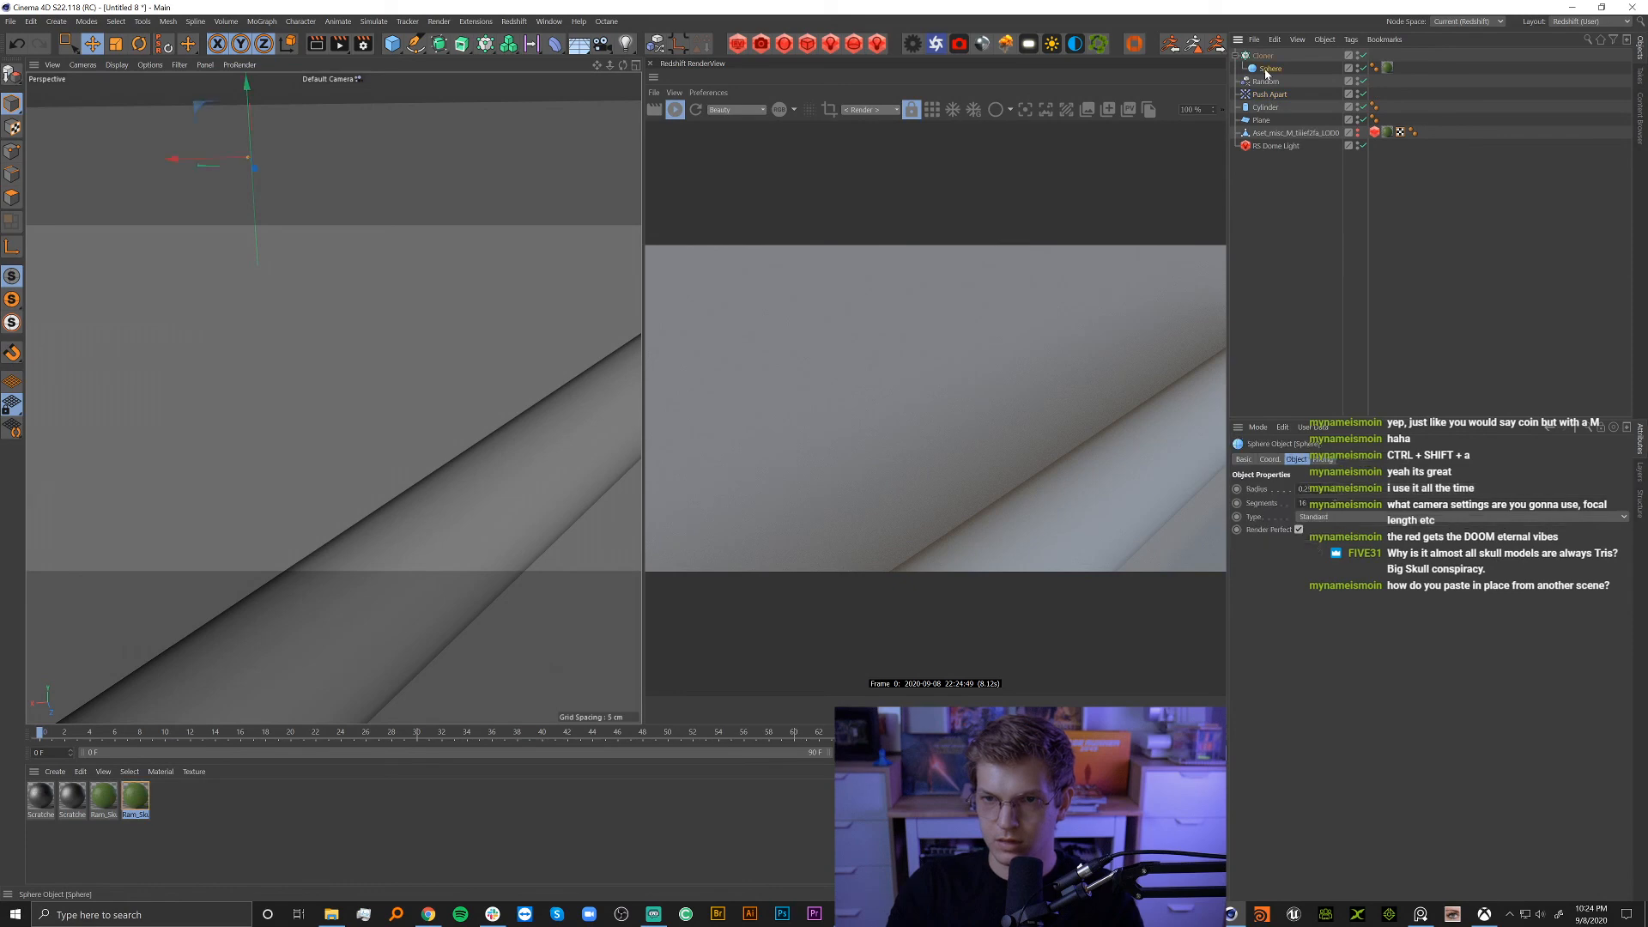
pyautogui.click(1267, 94)
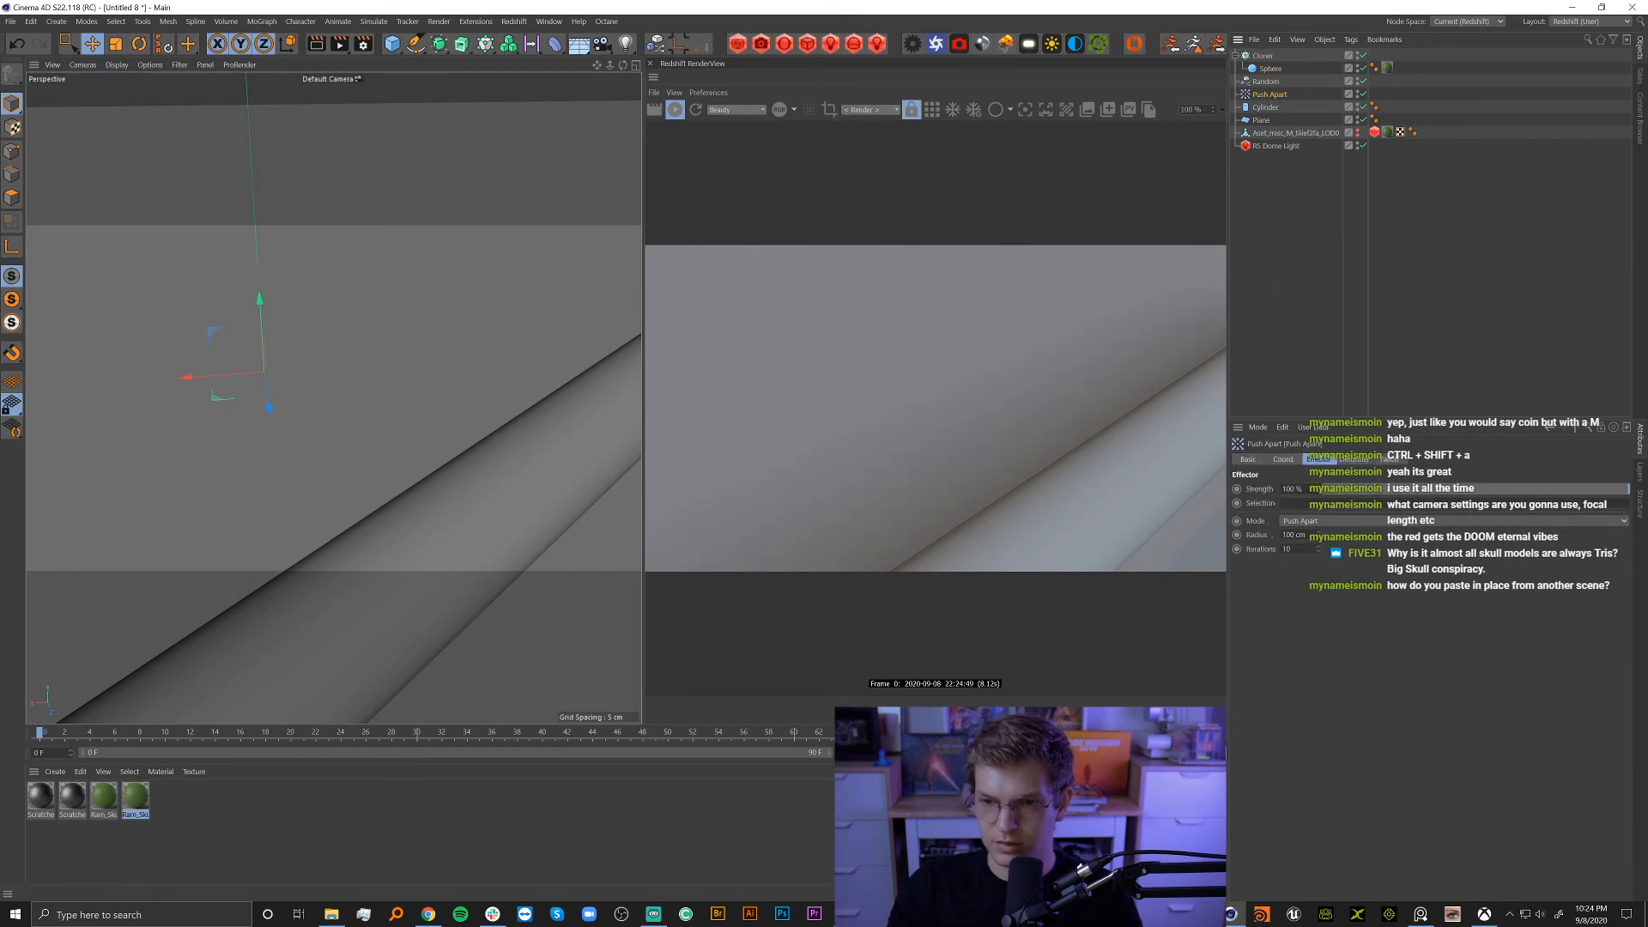
pyautogui.doubleClick(1292, 535)
pyautogui.write('25')
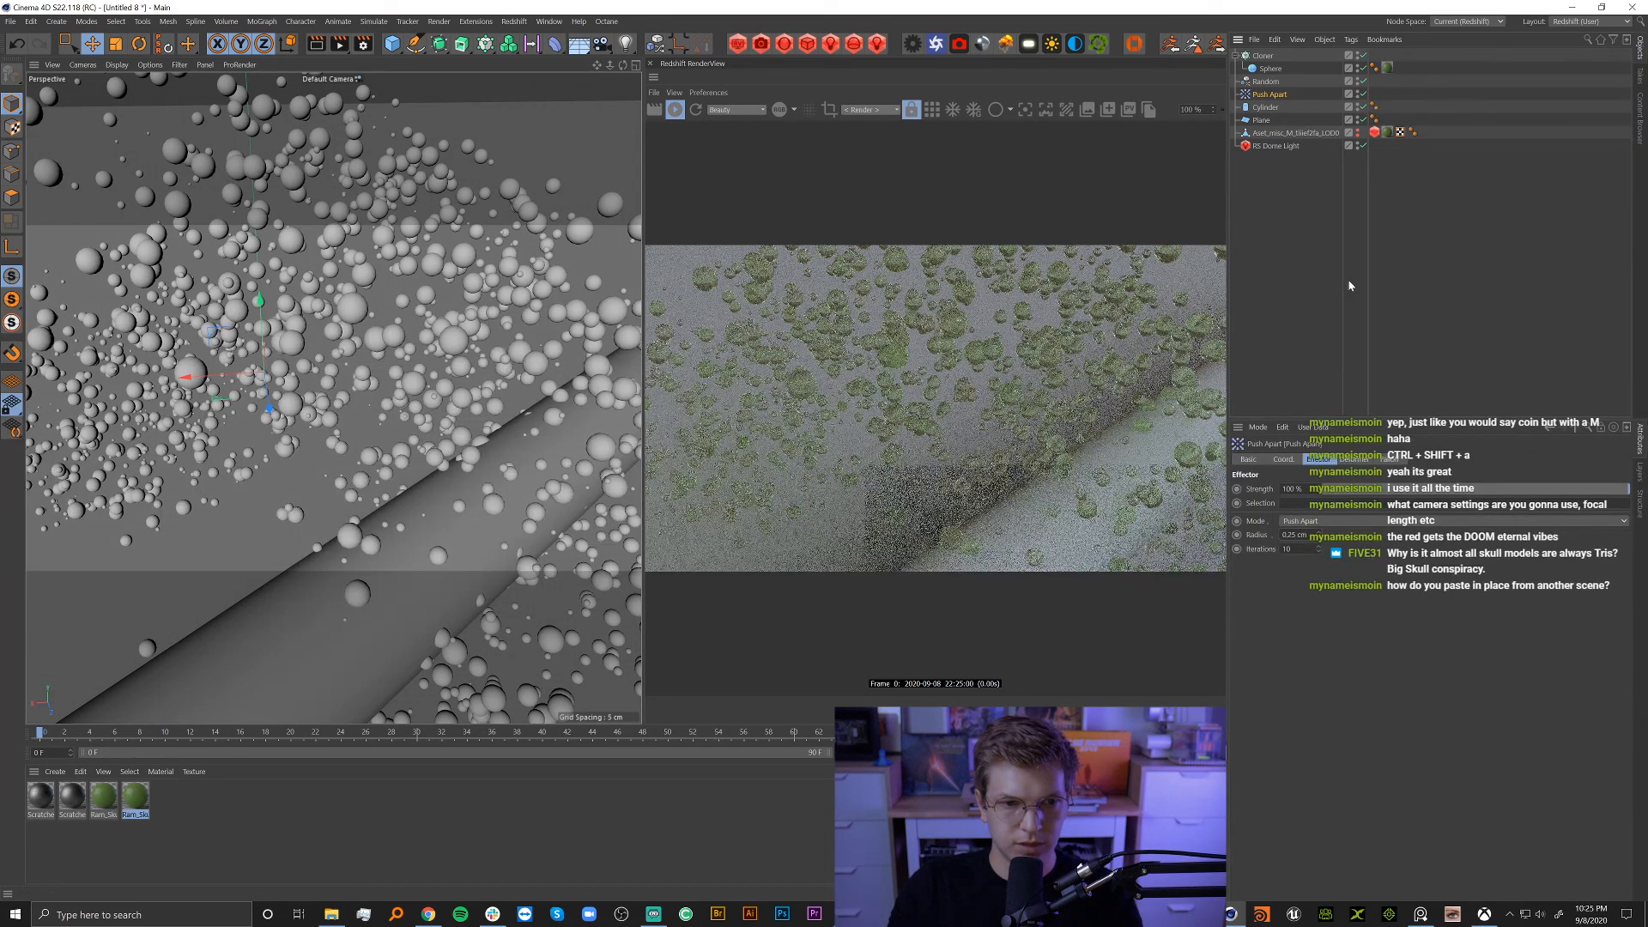
# Increase the Push Apart radius slightly and change its mode to Scale Apart with 40 iterations.
pyautogui.doubleClick(1294, 535)
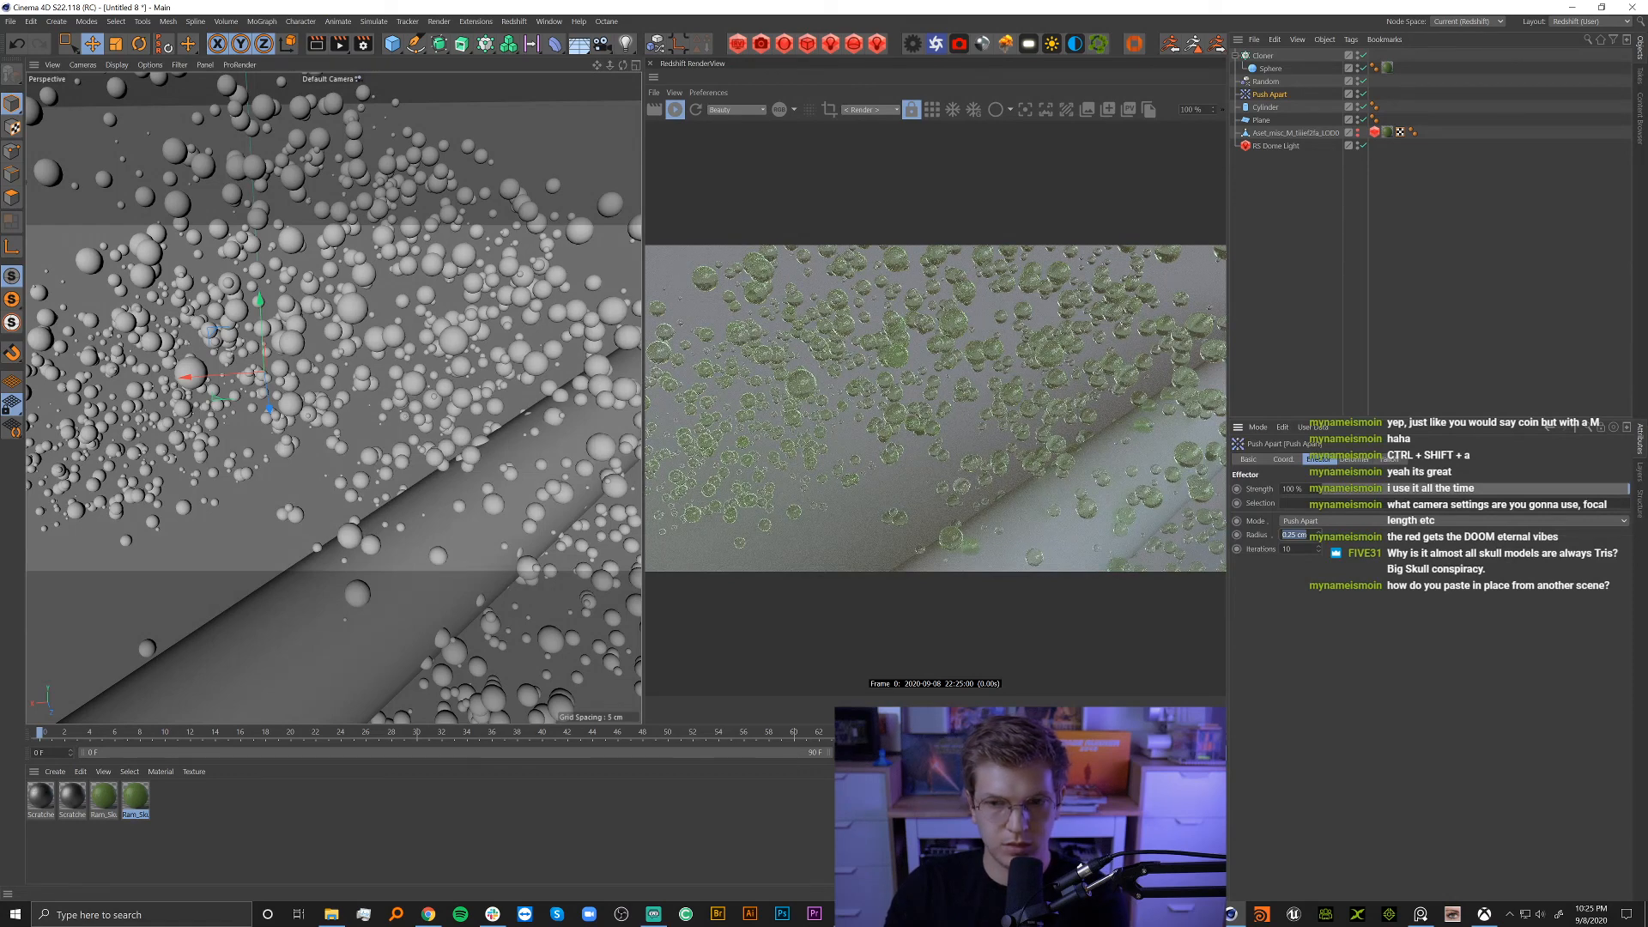
pyautogui.click(1306, 535)
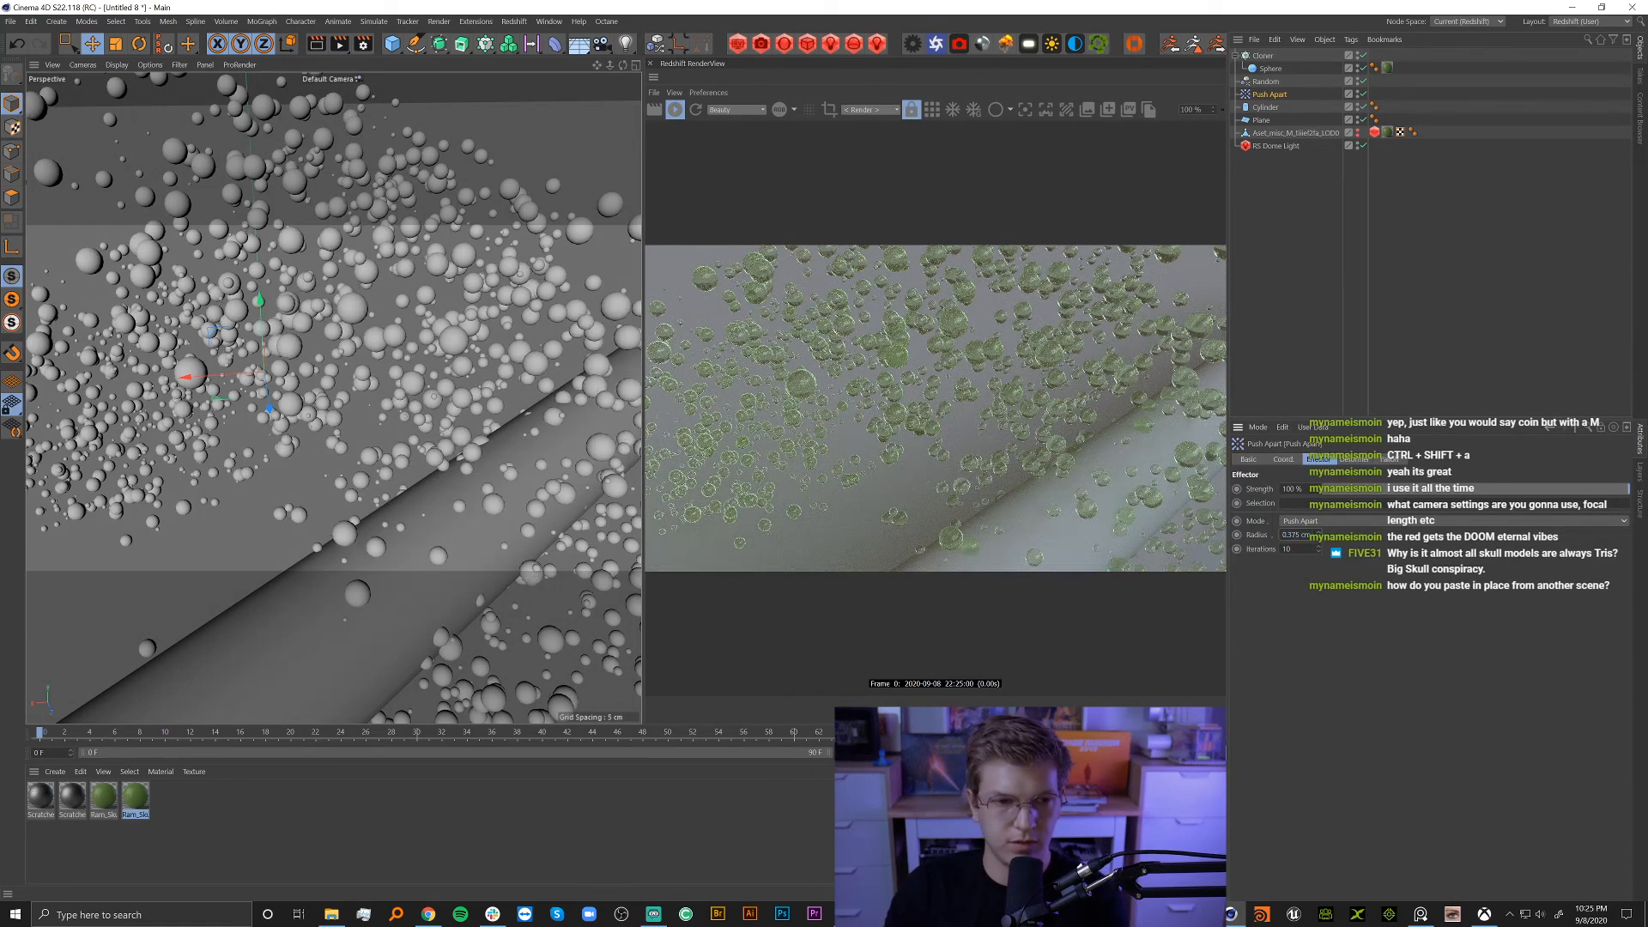
pyautogui.click(1313, 521)
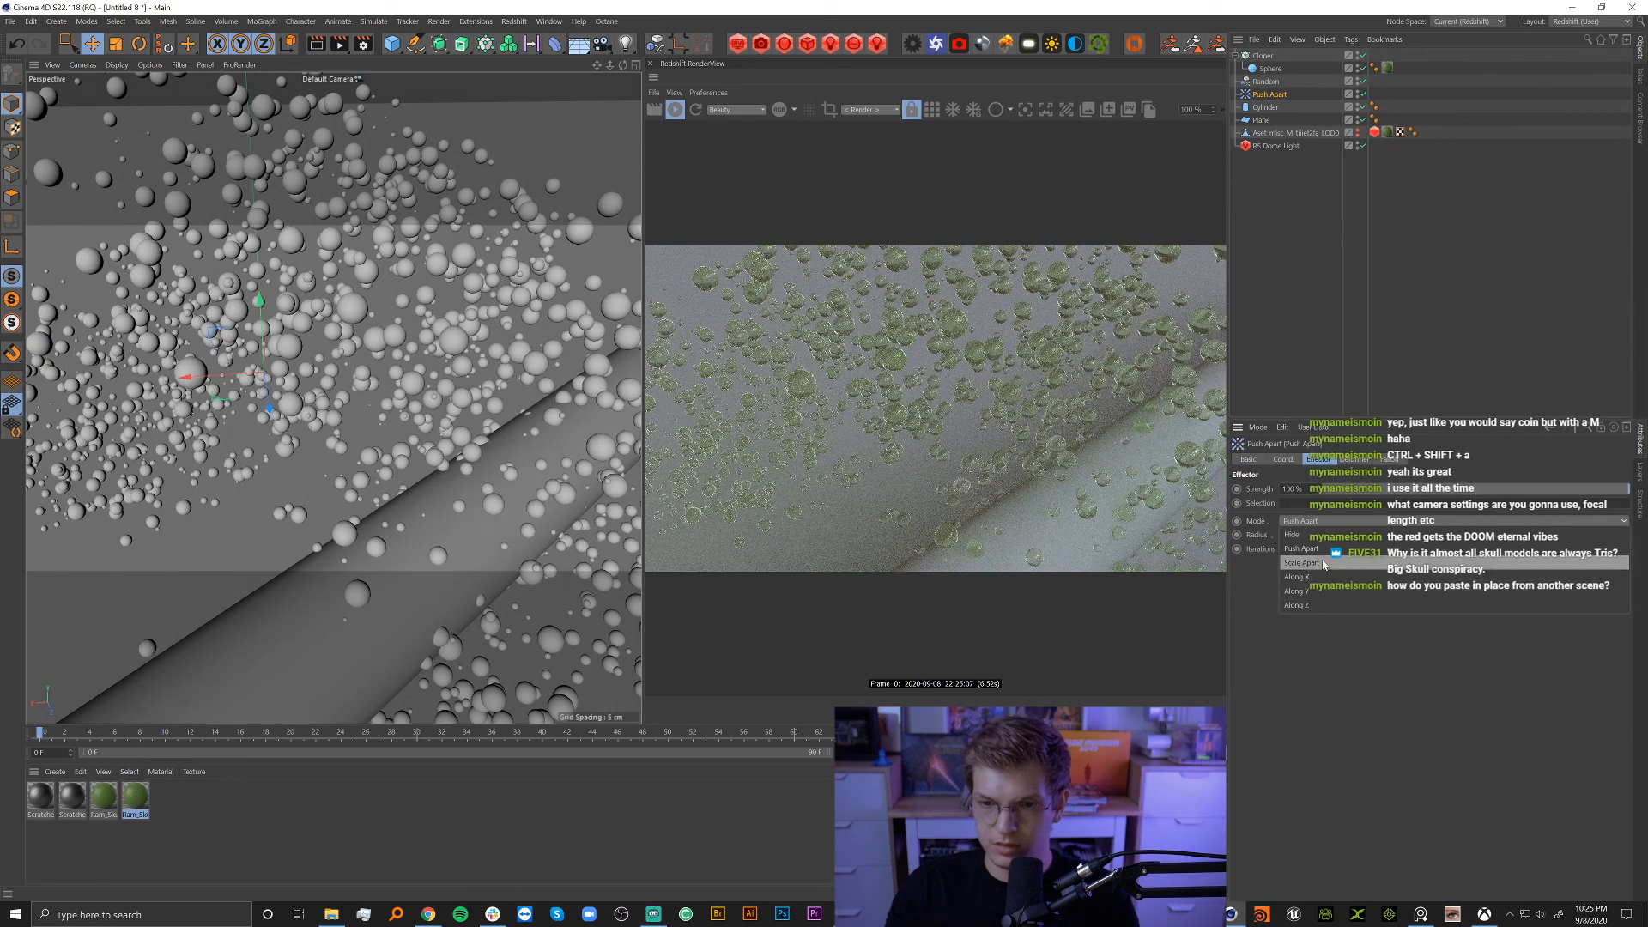
pyautogui.click(1301, 562)
pyautogui.keyDown('alt'); pyautogui.moveTo(375, 367); pyautogui.dragTo(502, 375); pyautogui.keyUp('alt')
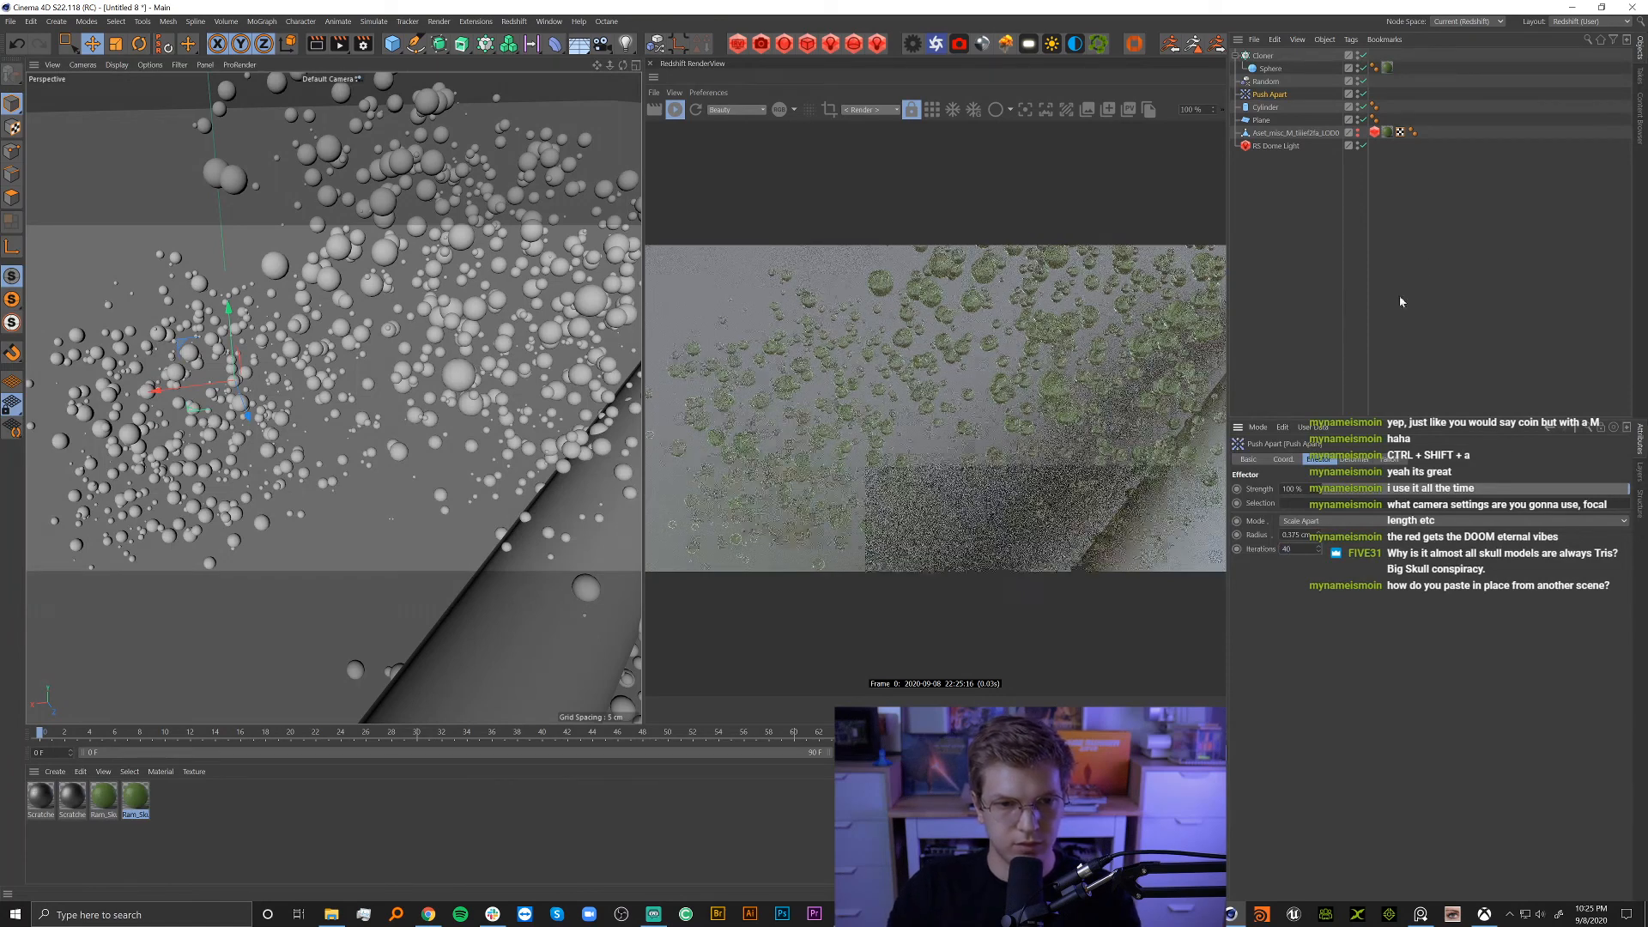
# Deselect everything, unhide the skull mesh, and examine how the scattered spheres sit within its surface.
pyautogui.click(1420, 271)
pyautogui.scroll(-5, 453, 371)
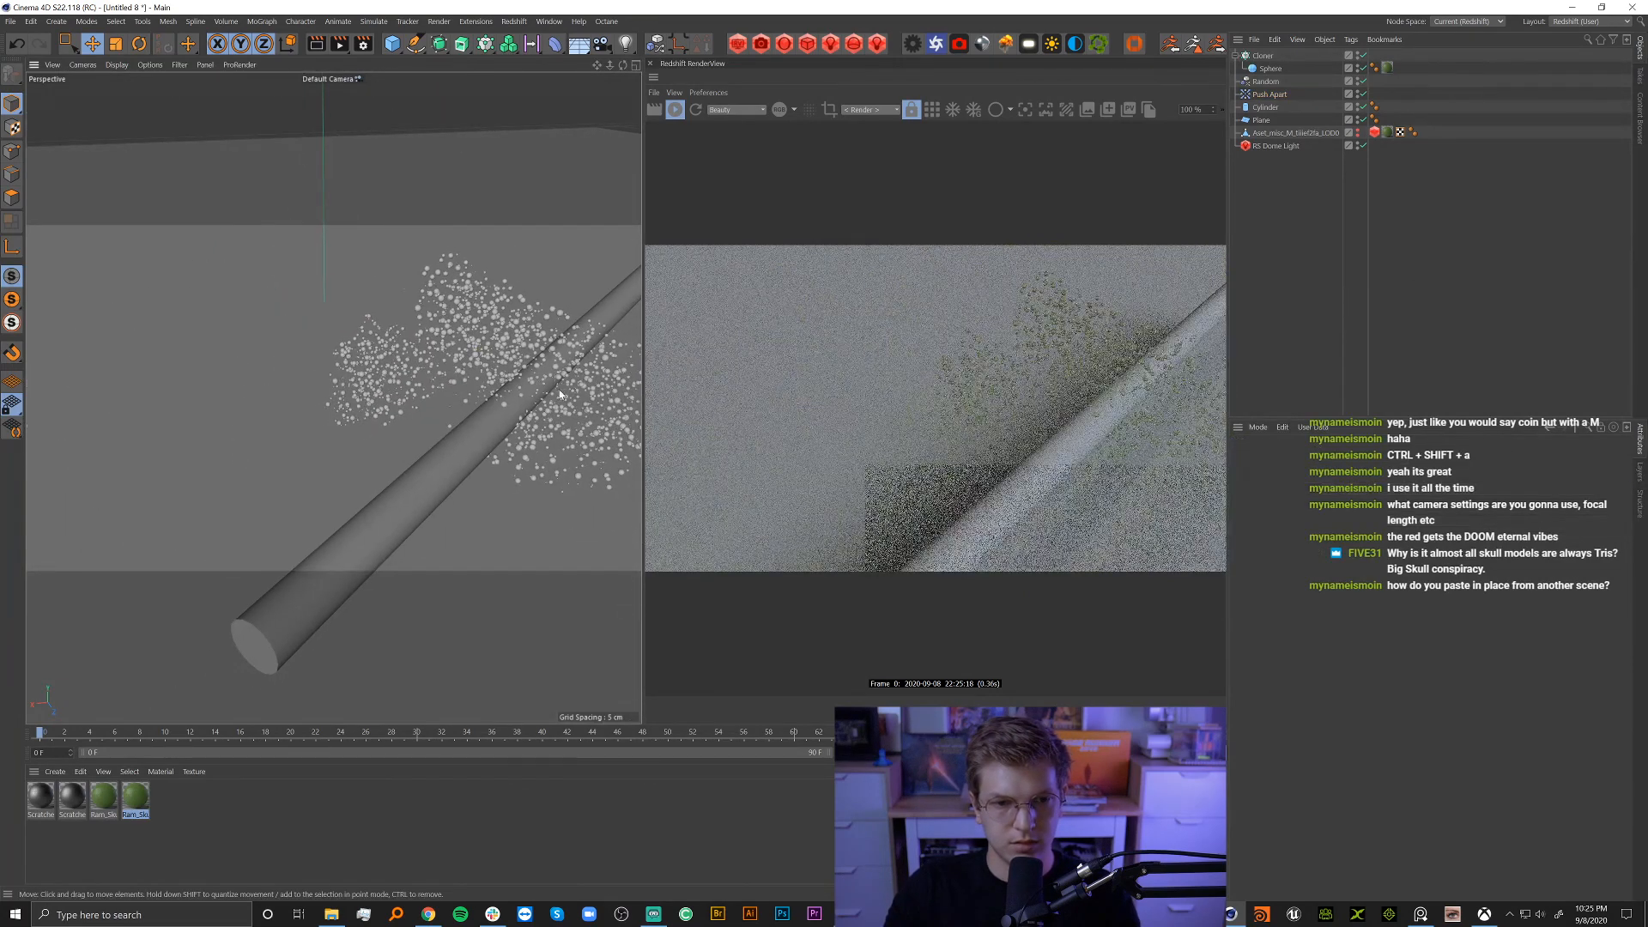
pyautogui.moveTo(558, 388)
pyautogui.keyDown('alt'); pyautogui.mouseDown()
pyautogui.moveTo(455, 386)
pyautogui.moveTo(434, 375)
pyautogui.moveTo(444, 359)
pyautogui.moveTo(515, 436)
pyautogui.mouseUp(); pyautogui.keyUp('alt')
pyautogui.click(1358, 134)
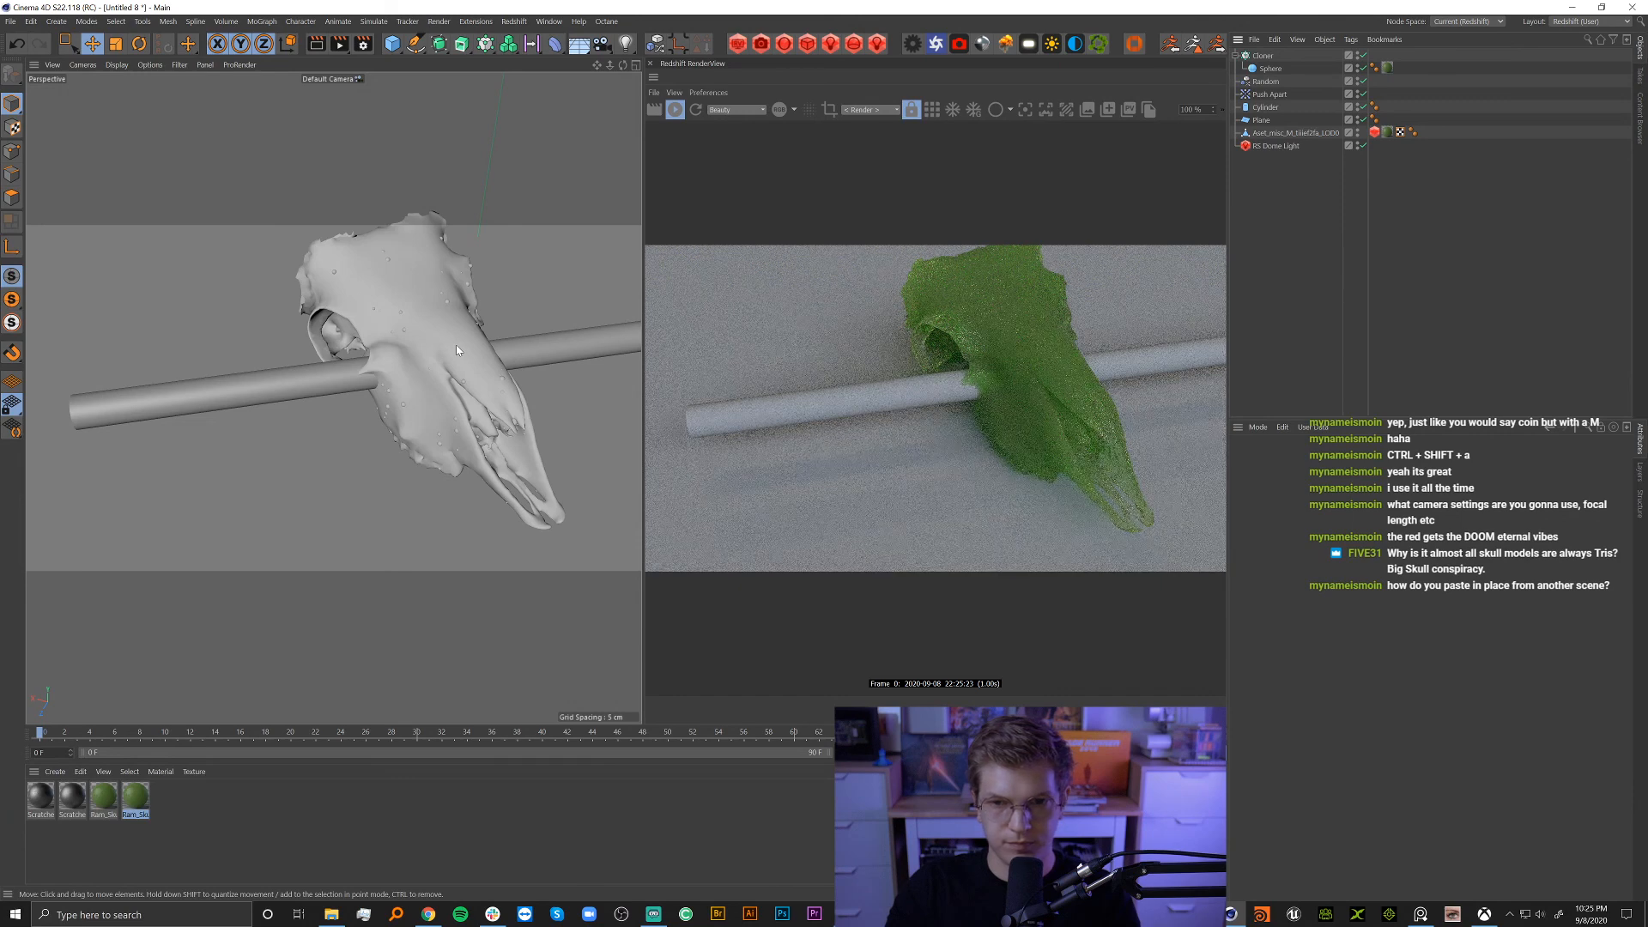
pyautogui.scroll(5, 453, 337)
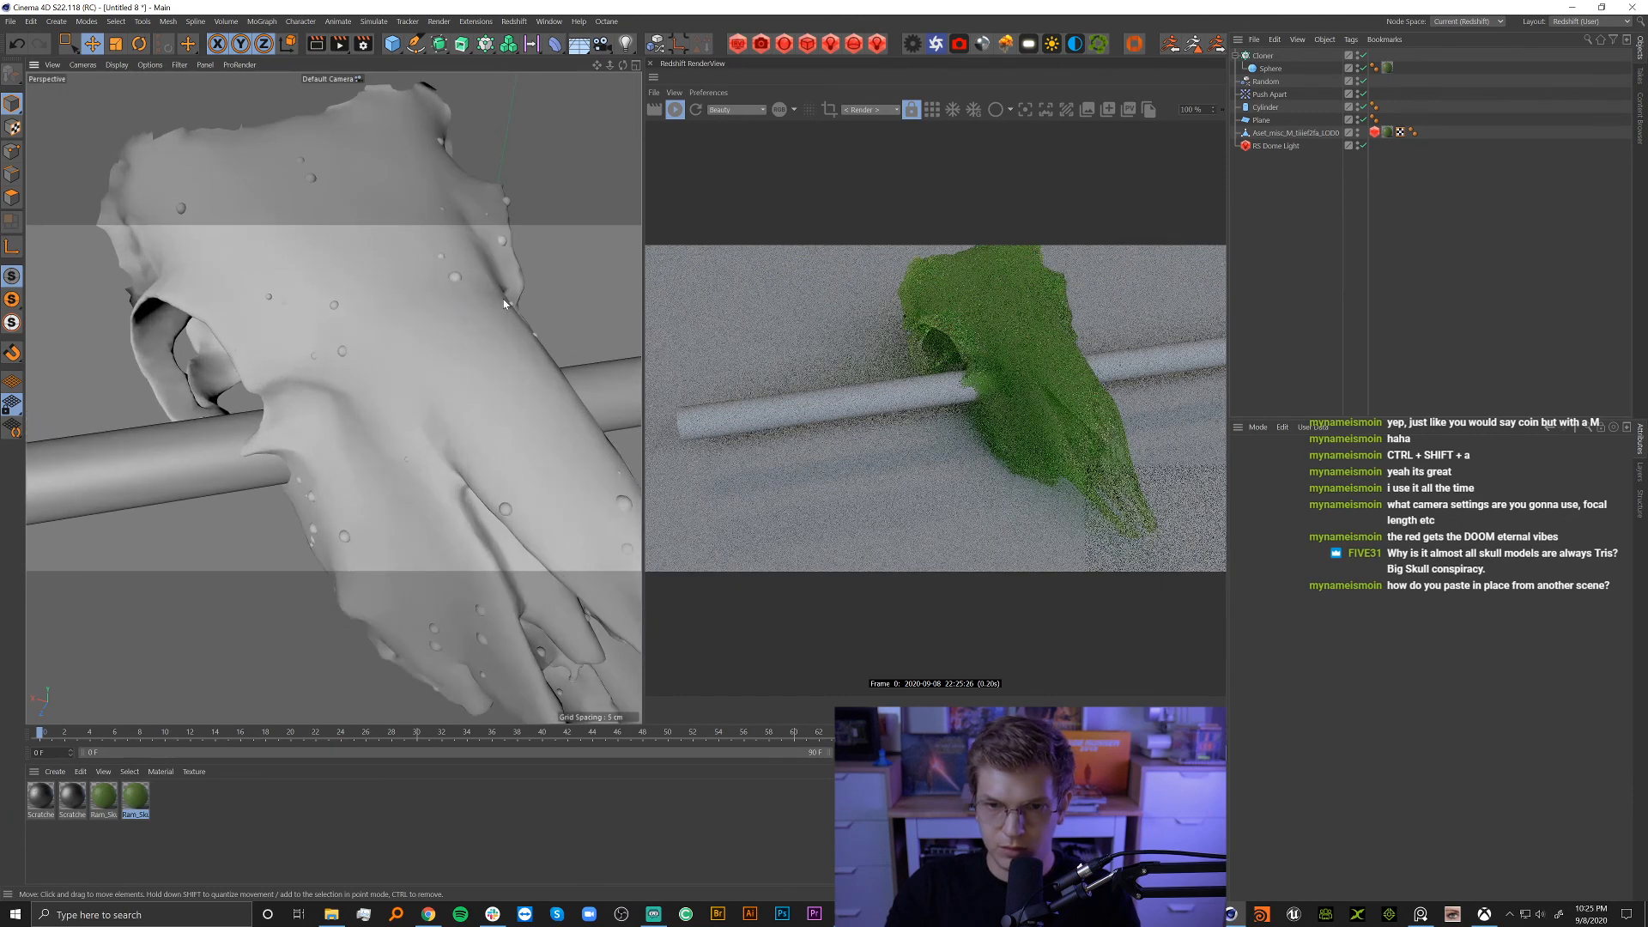
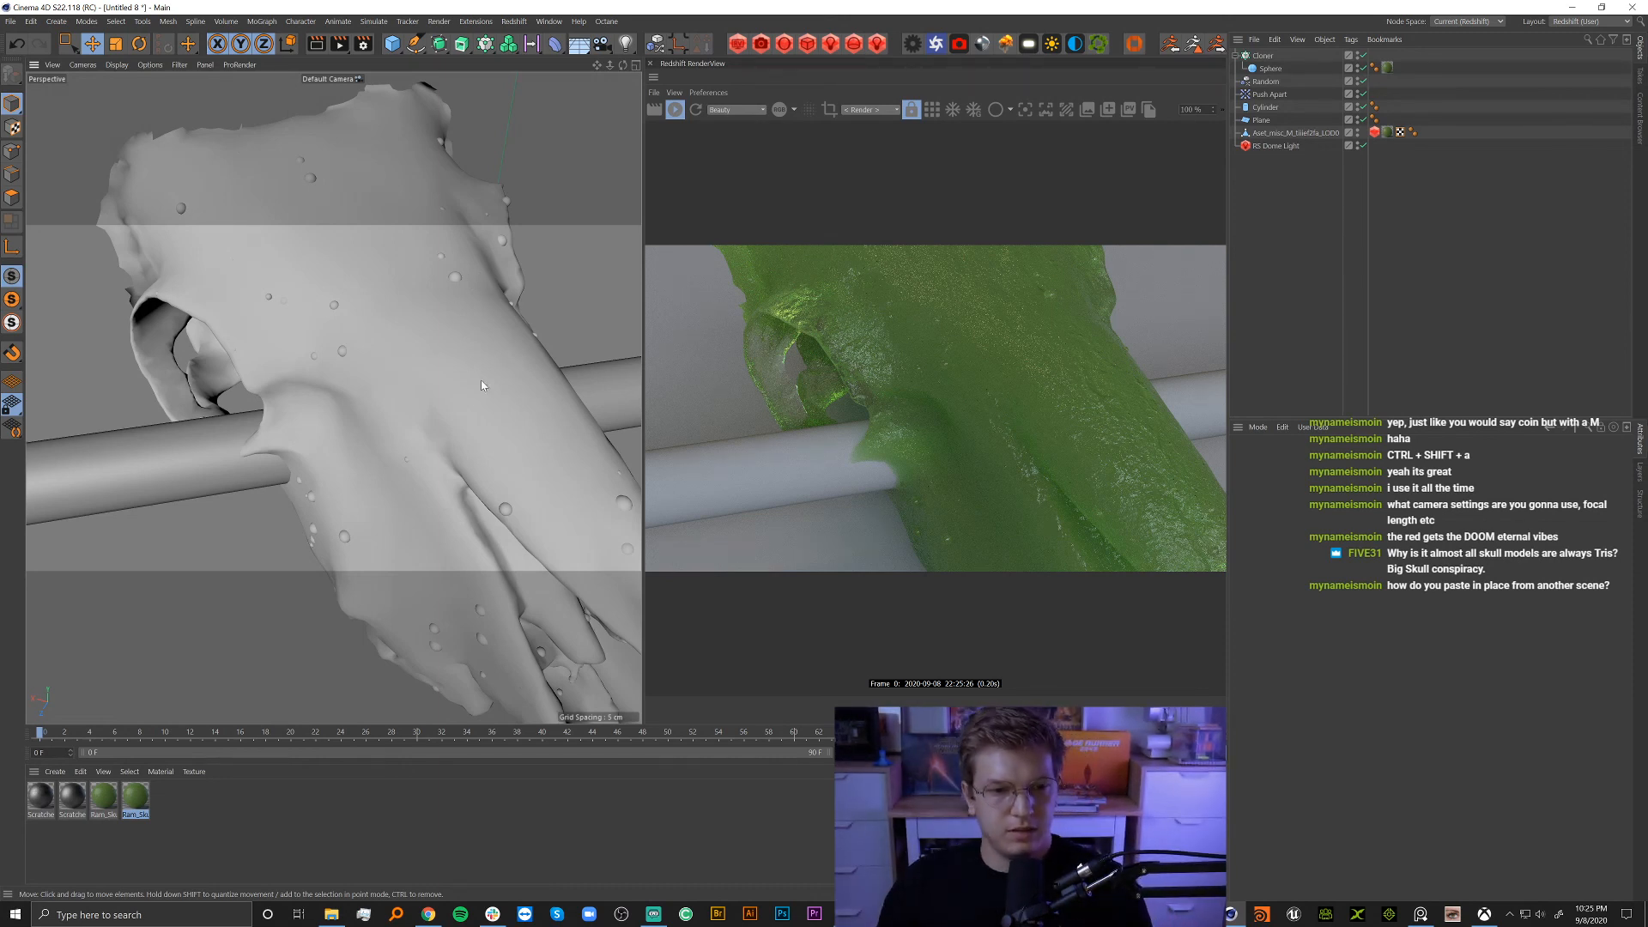
# Duplicate the skull mesh with the Cloner disabled and select all of the copy's polygons.
pyautogui.click(1361, 55)
pyautogui.click(1323, 134)
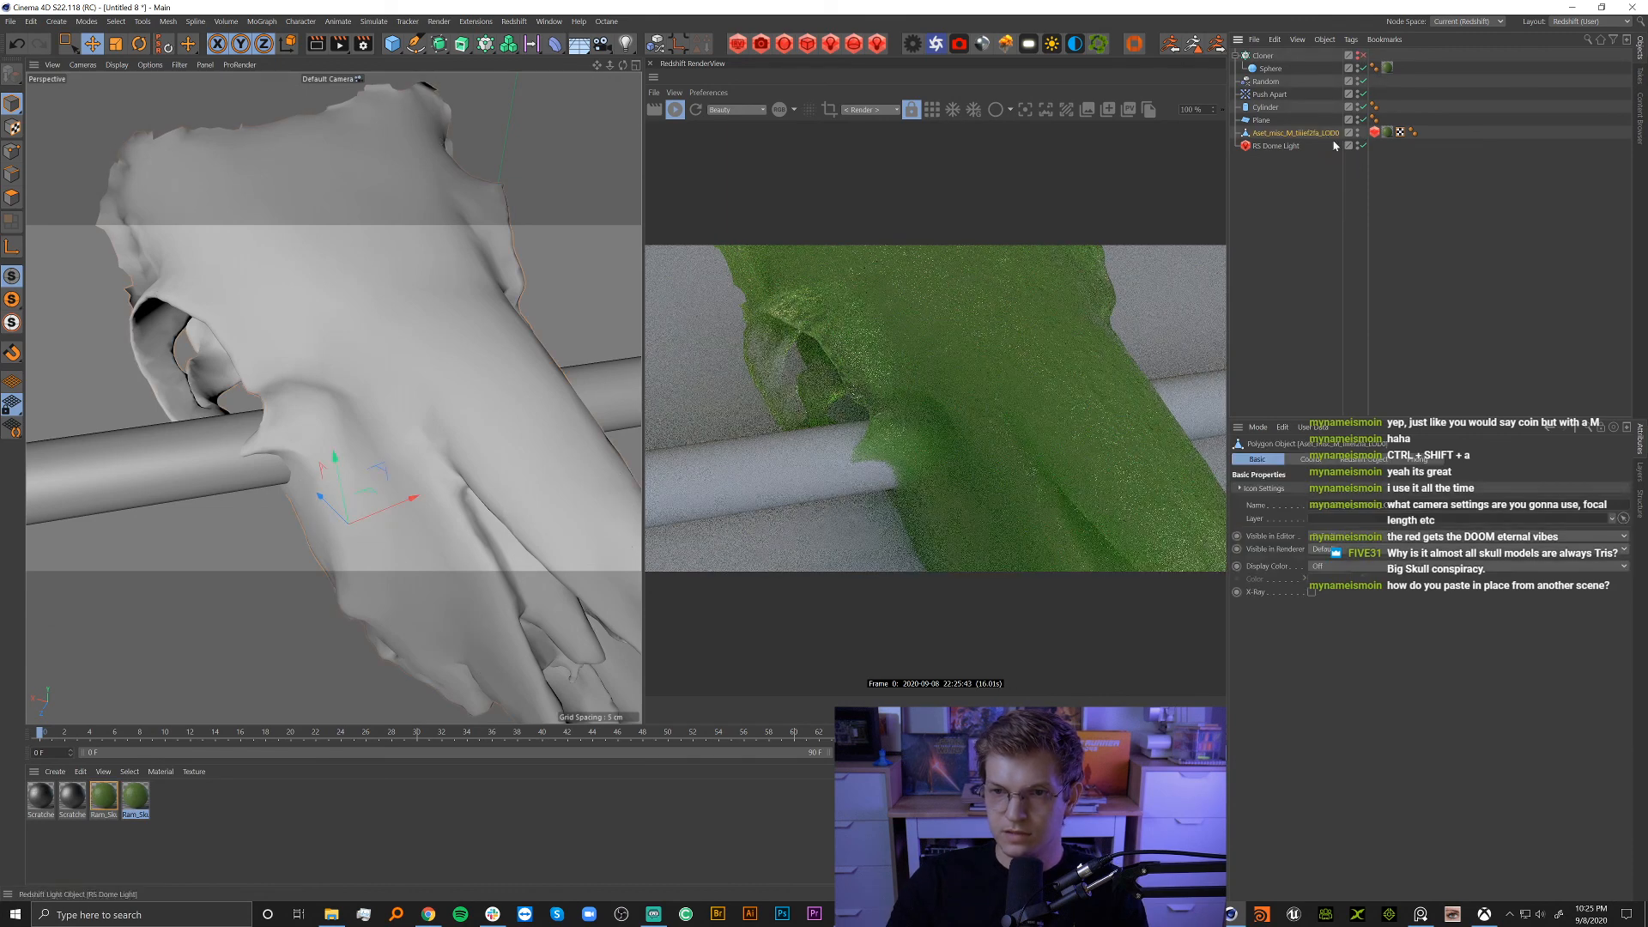
pyautogui.keyDown('ctrl'); pyautogui.moveTo(1323, 136); pyautogui.dragTo(1325, 147); pyautogui.keyUp('ctrl')
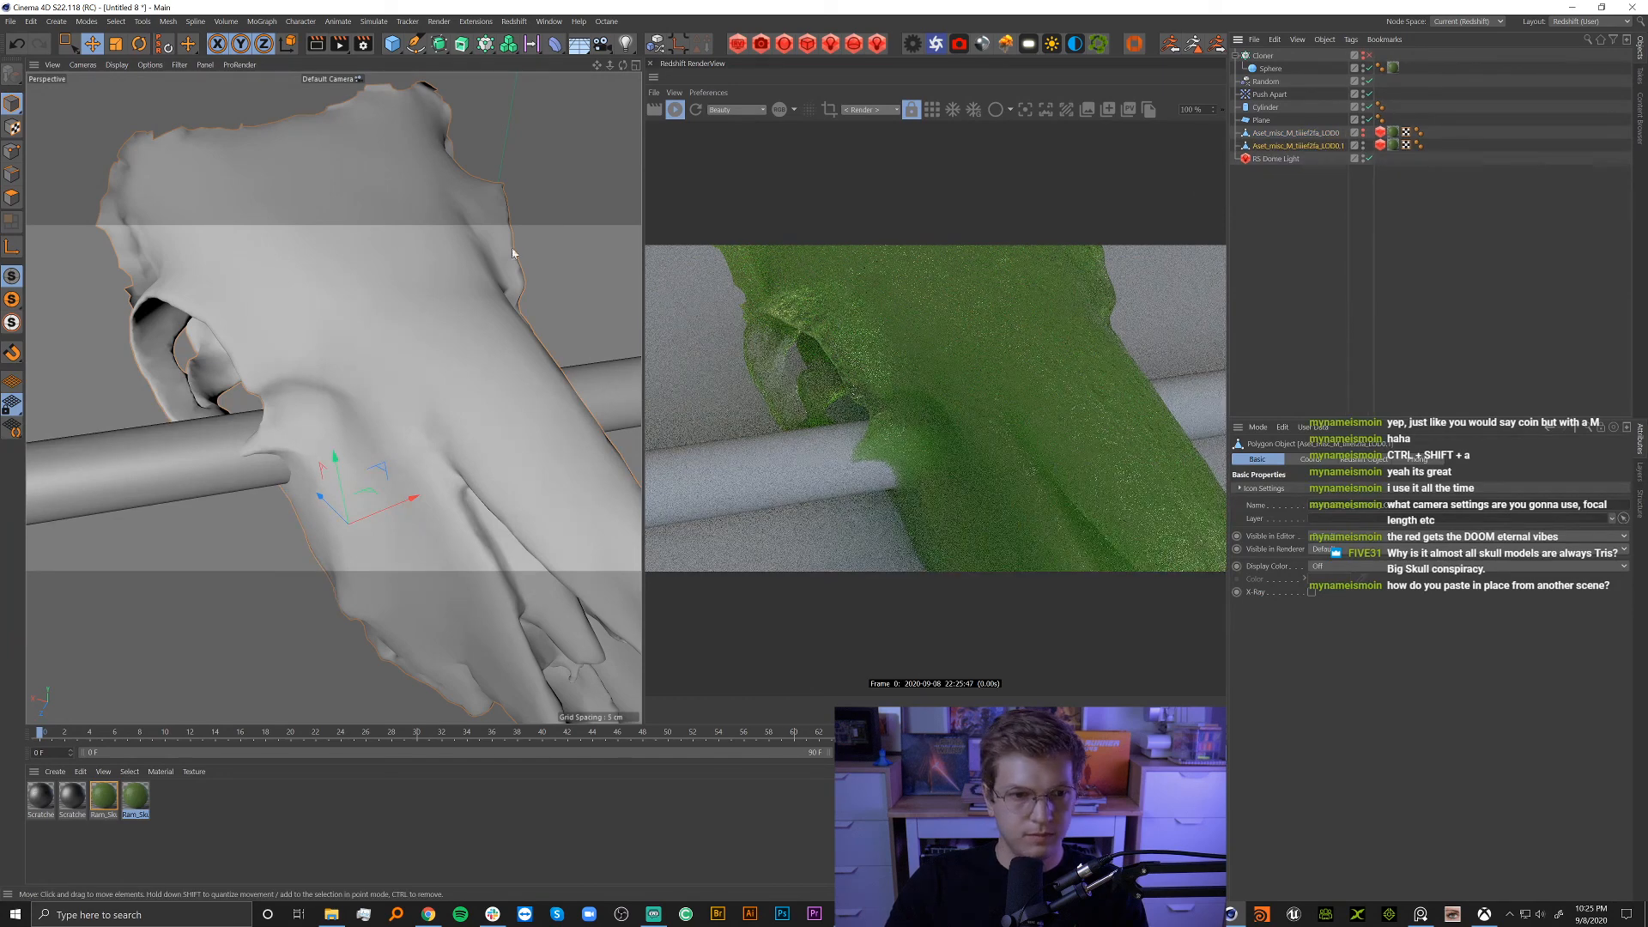
pyautogui.click(12, 197)
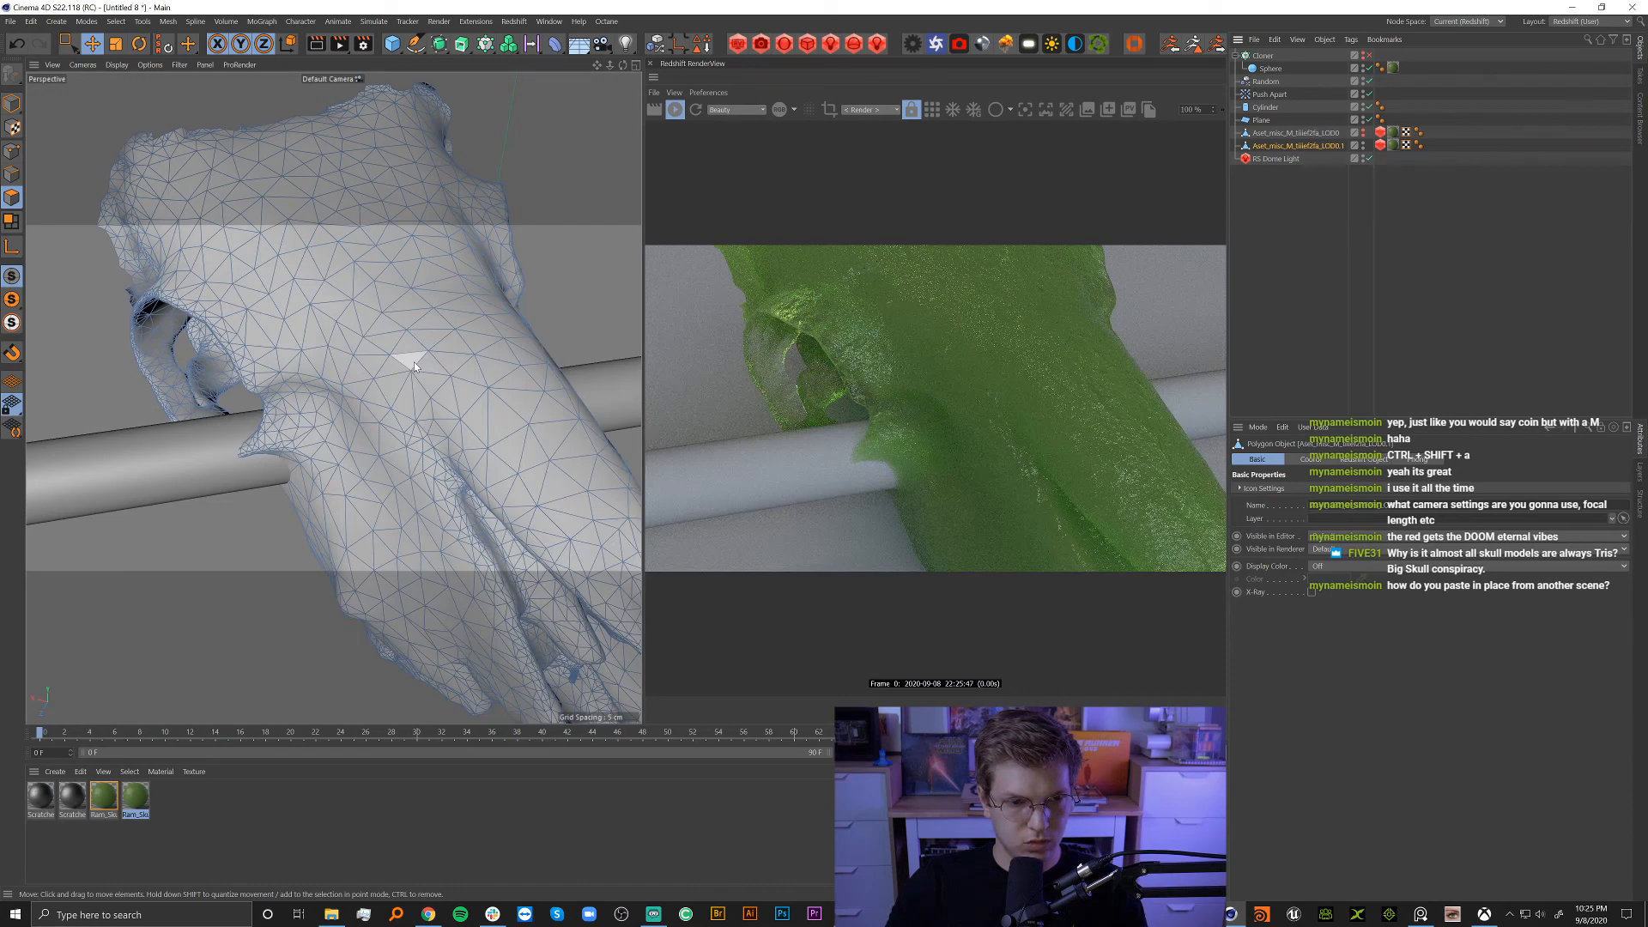
pyautogui.hotkey('ctrl', 'a')
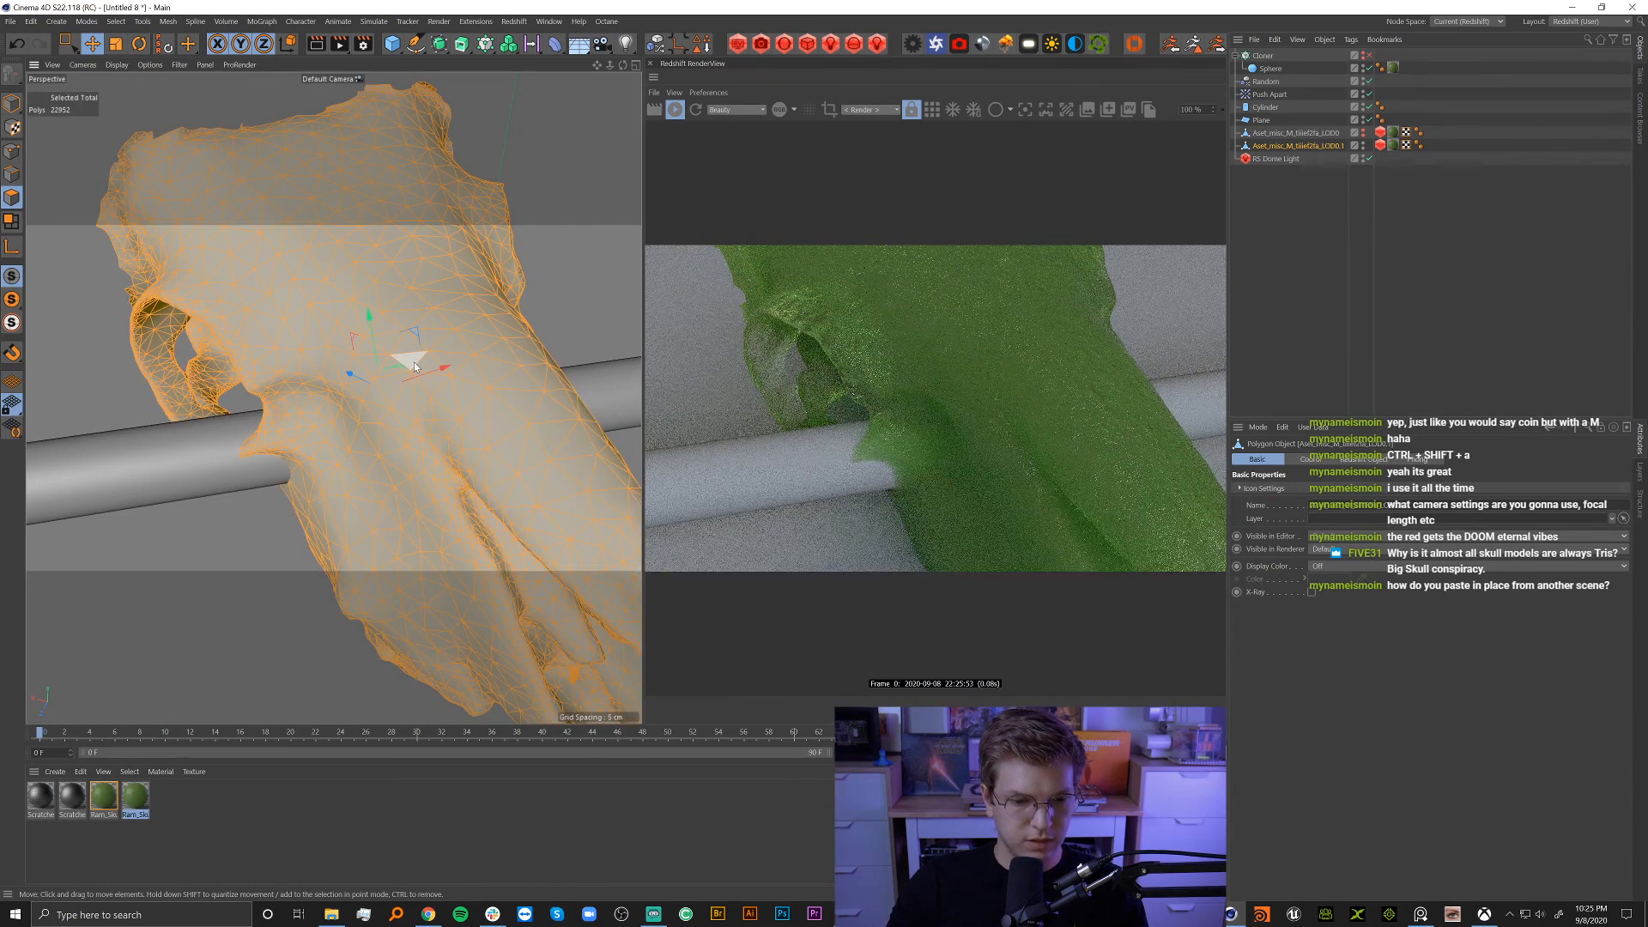
# Try to shrink the duplicate skull's polygons inward with Normal Scale at about 97.5 %, and undo it.
pyautogui.hotkey('shift', 'c')
pyautogui.write('norm')
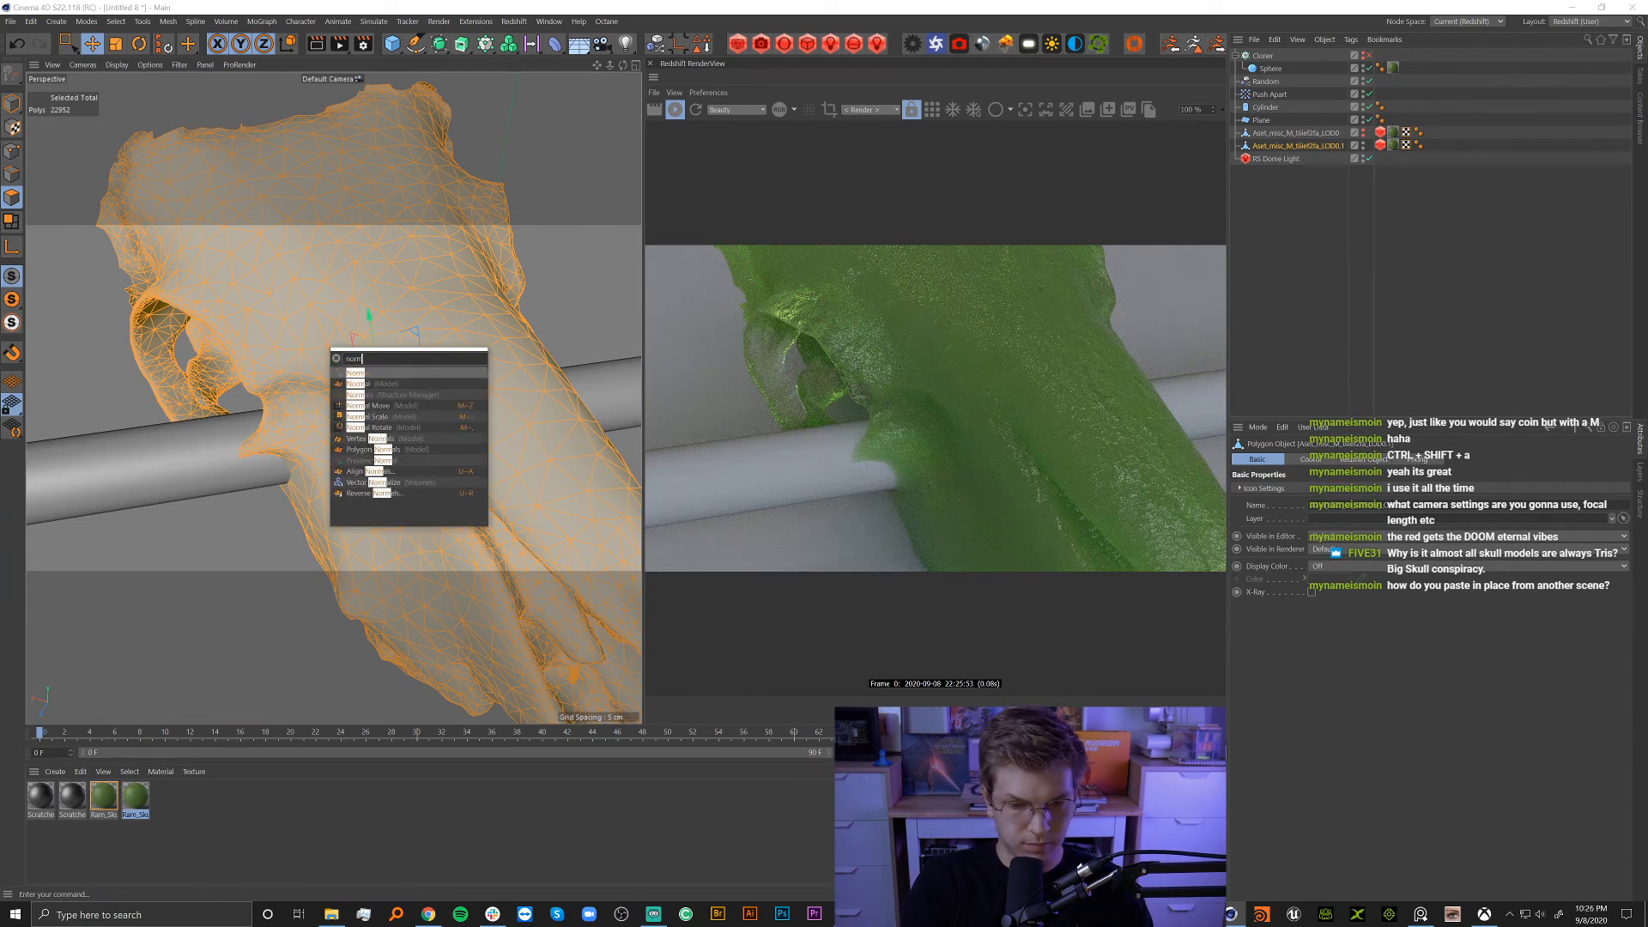
pyautogui.press('Down')
pyautogui.press('Down')
pyautogui.press('Down')
pyautogui.press('Down')
pyautogui.press('Return')
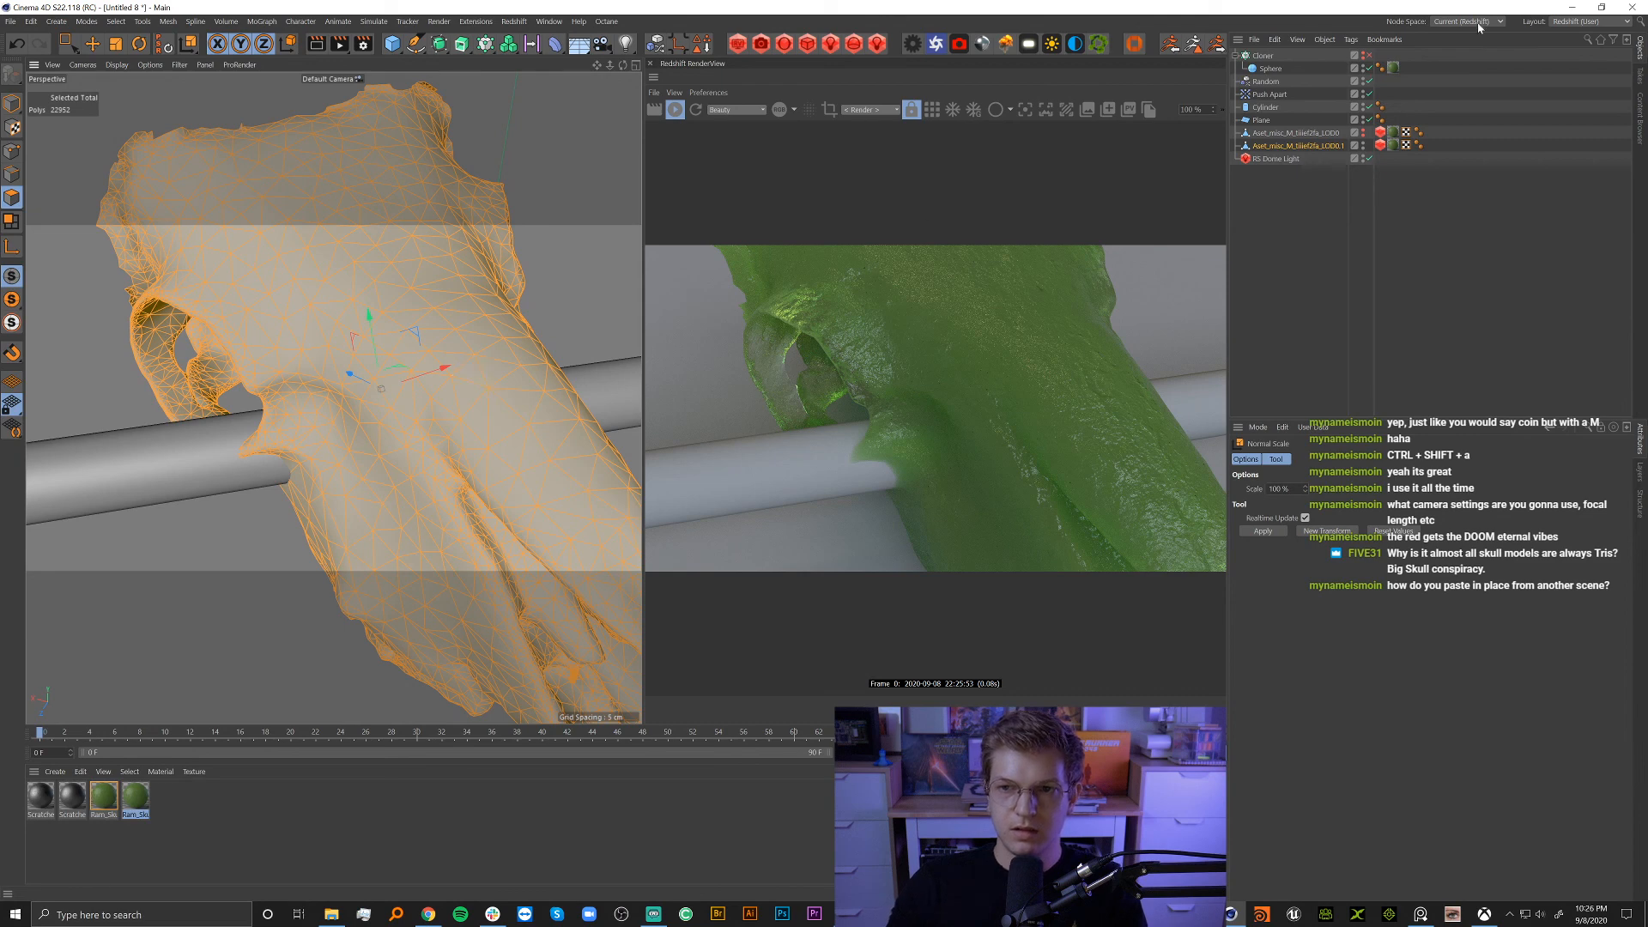
pyautogui.click(1363, 132)
pyautogui.keyDown('alt'); pyautogui.moveTo(393, 389); pyautogui.dragTo(457, 381, button='right'); pyautogui.keyUp('alt')
pyautogui.keyDown('alt'); pyautogui.moveTo(456, 381); pyautogui.dragTo(522, 345); pyautogui.keyUp('alt')
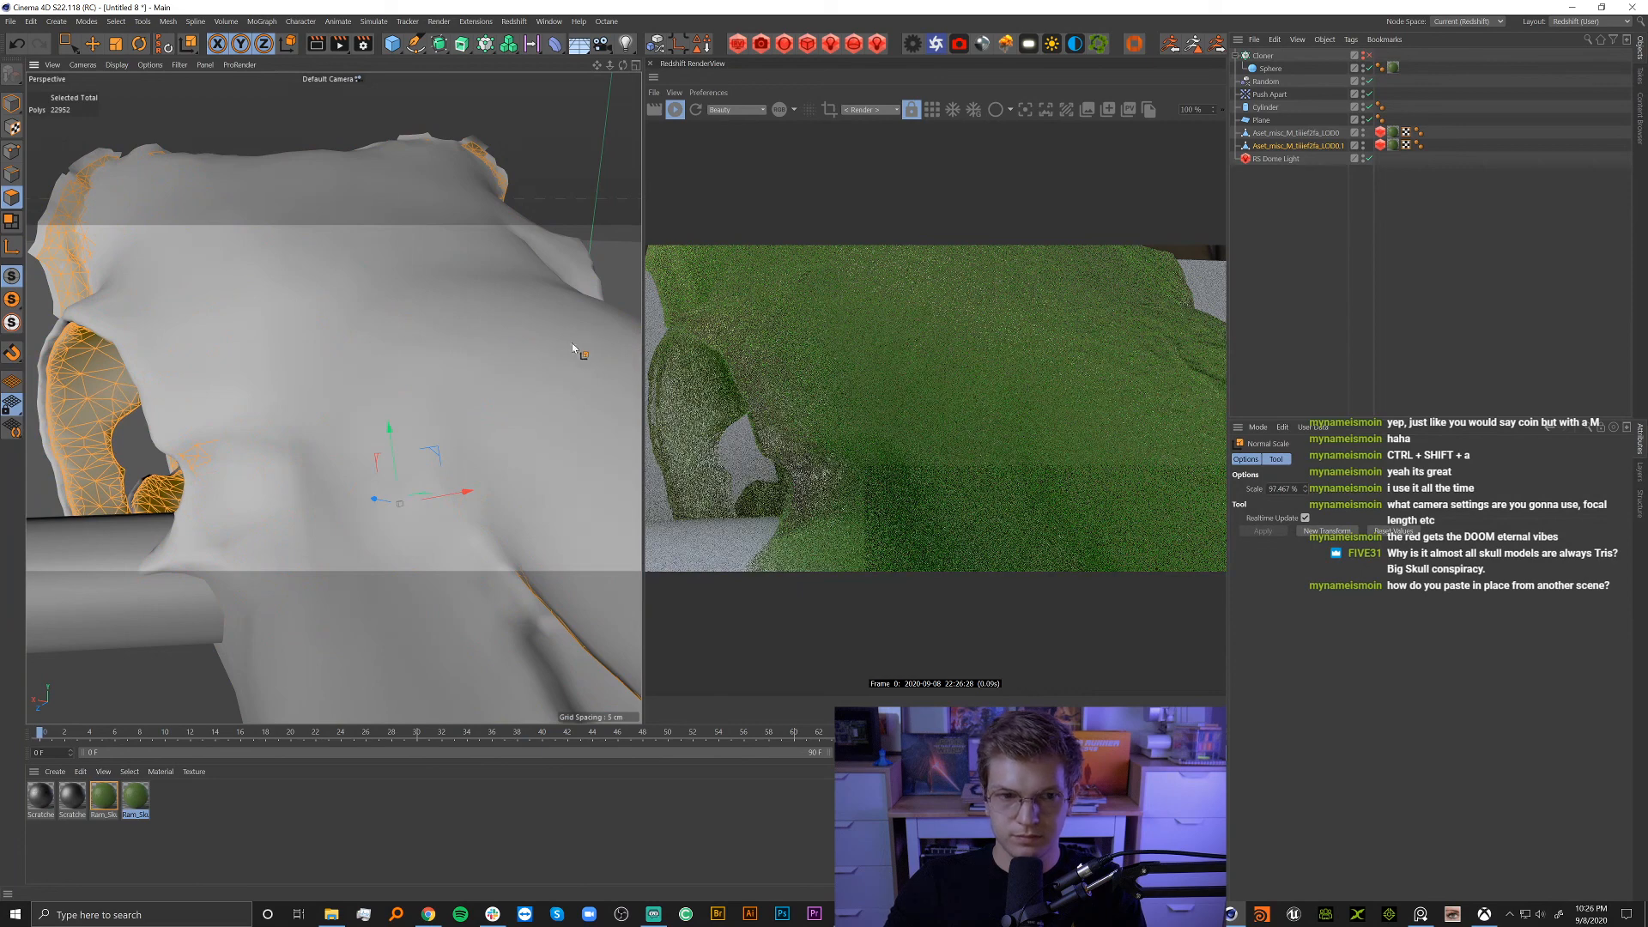
pyautogui.hotkey('ctrl', 'z')
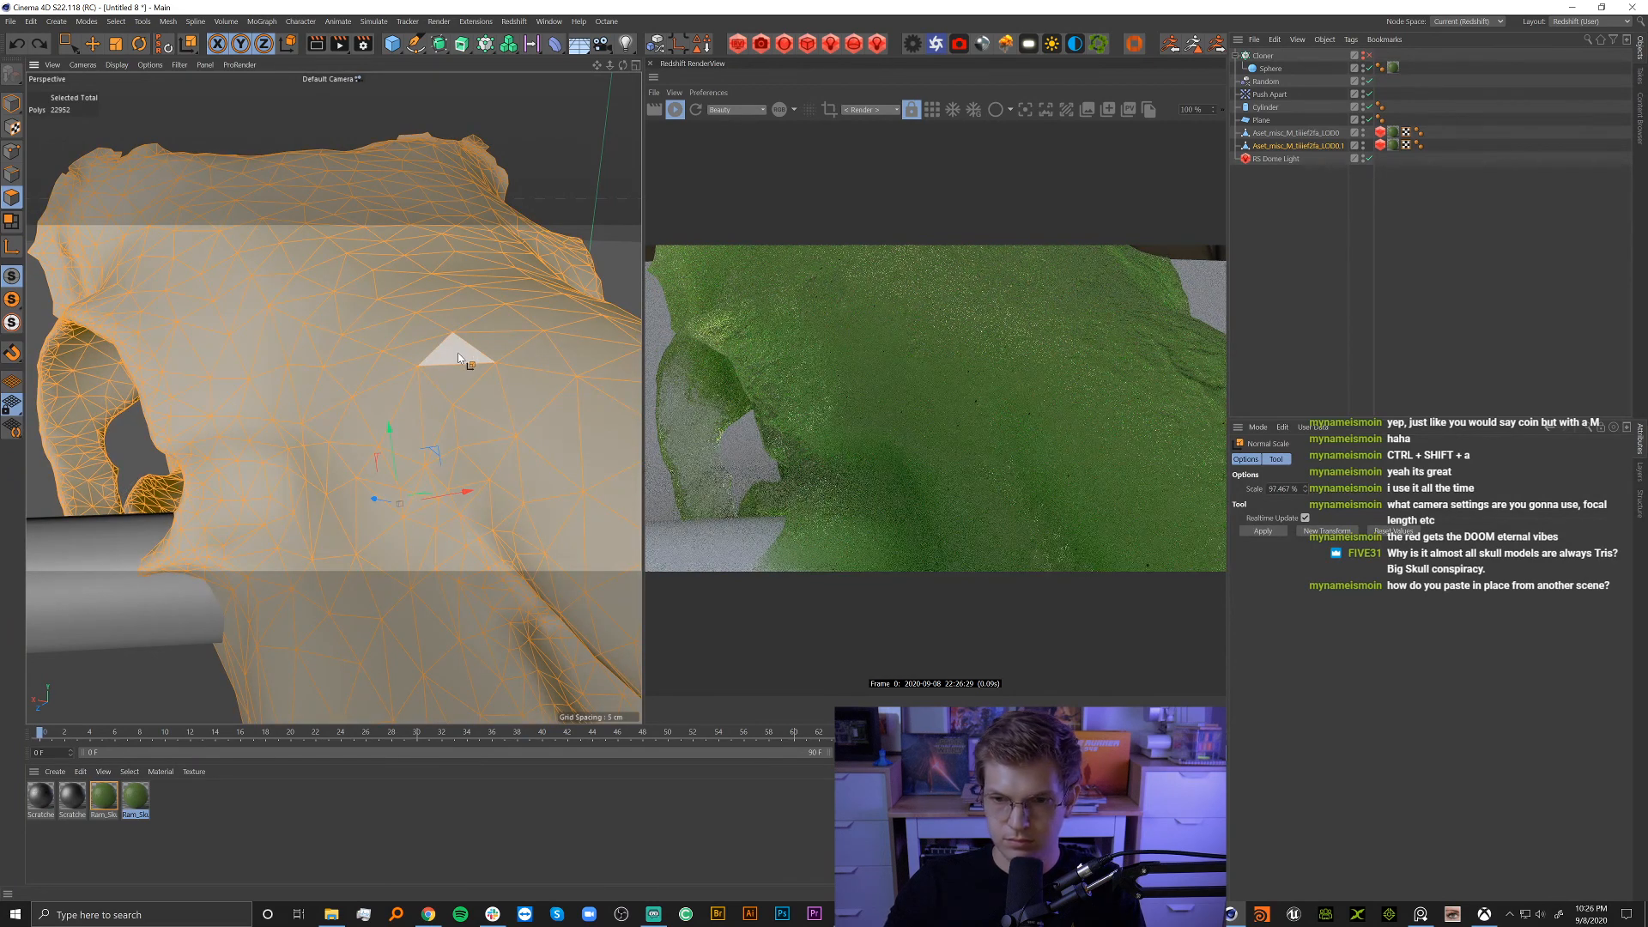
# Try an exact Normal Scale of 97 % on the duplicate skull, inspect its edges, and undo it.
pyautogui.click(1283, 488)
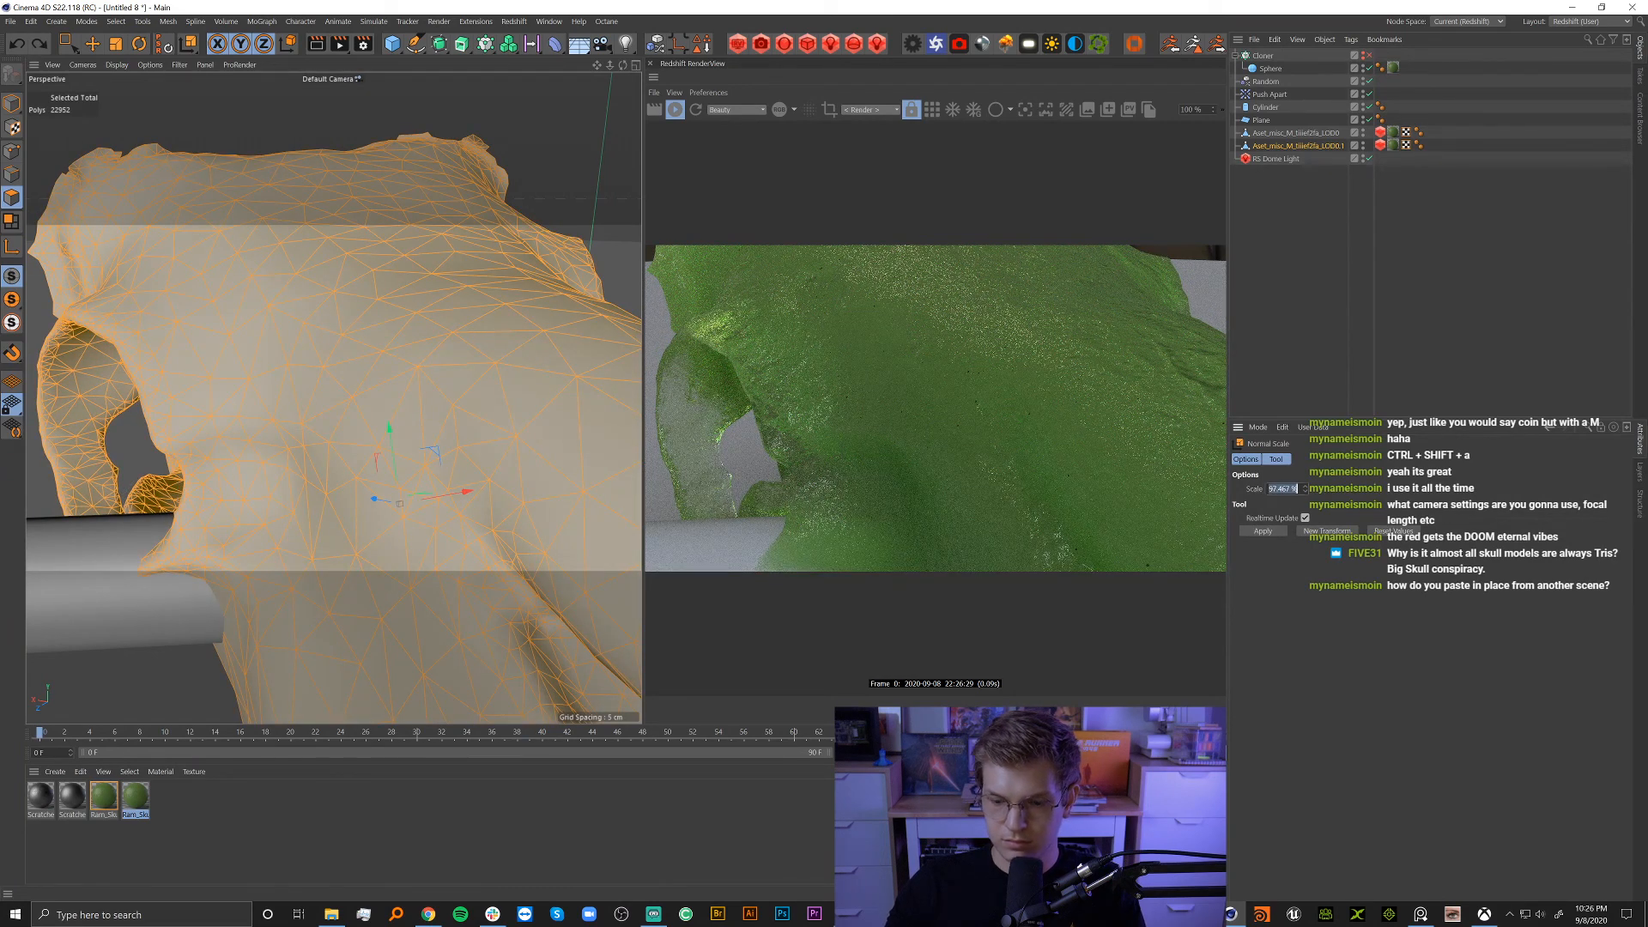
pyautogui.write('97')
pyautogui.press('Return')
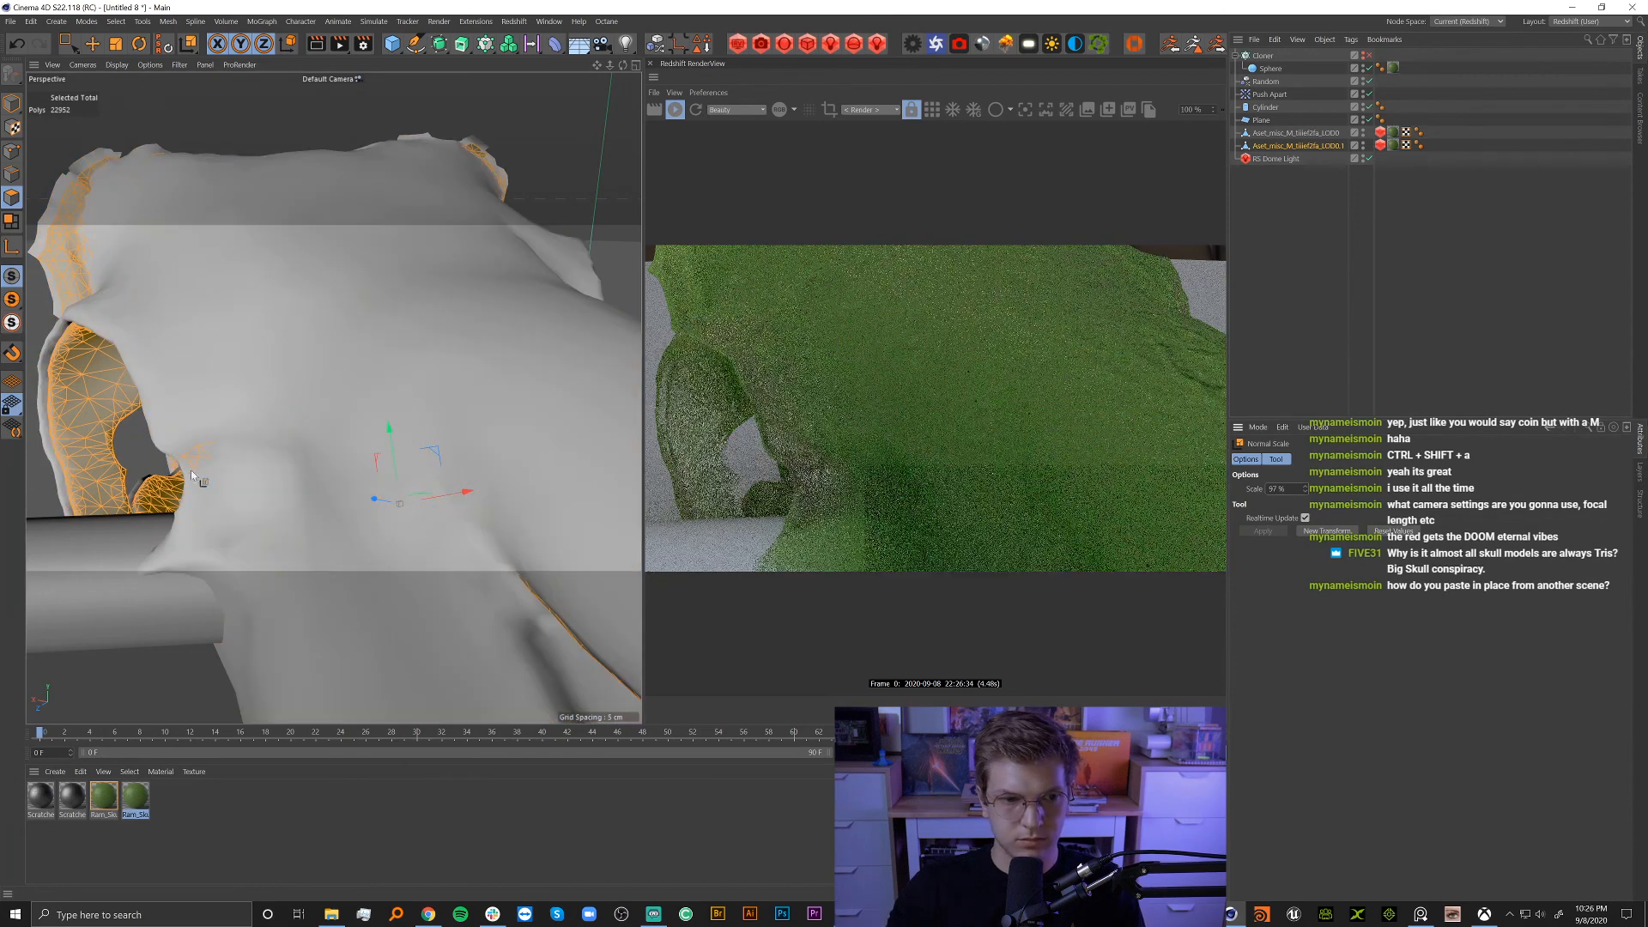
pyautogui.moveTo(170, 468)
pyautogui.keyDown('alt'); pyautogui.mouseDown()
pyautogui.moveTo(247, 490)
pyautogui.moveTo(240, 531)
pyautogui.moveTo(220, 541)
pyautogui.moveTo(176, 494)
pyautogui.mouseUp(); pyautogui.keyUp('alt')
pyautogui.hotkey('ctrl', 'z')
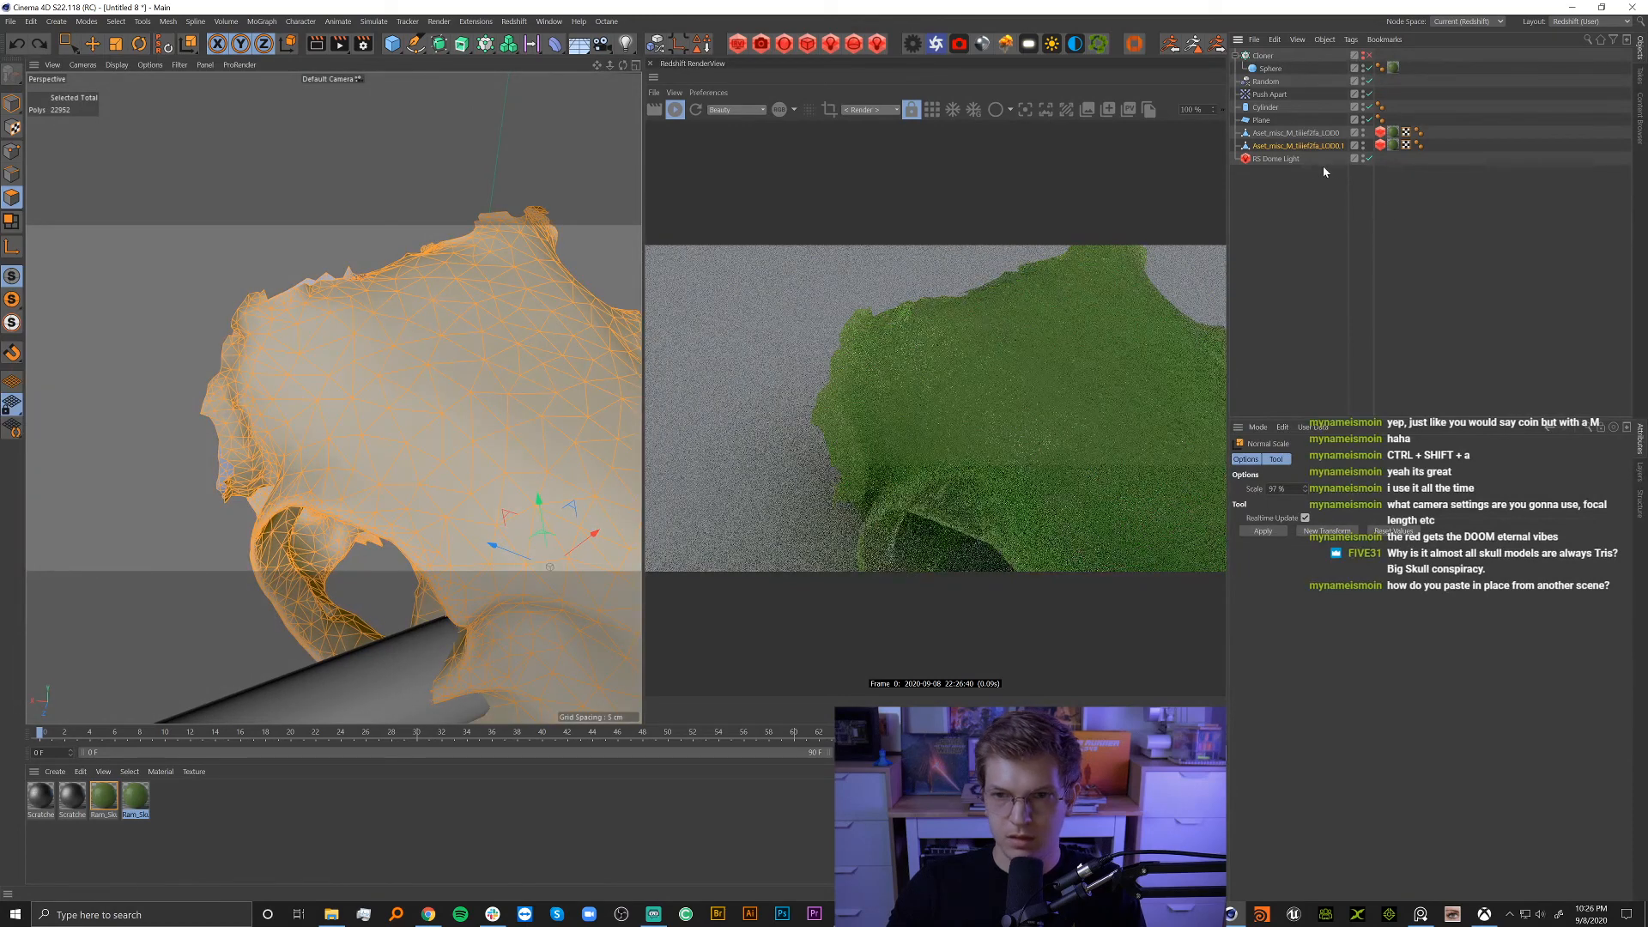
# Delete the duplicate skull mesh and re-enable the Cloner.
pyautogui.click(1334, 146)
pyautogui.press('Delete')
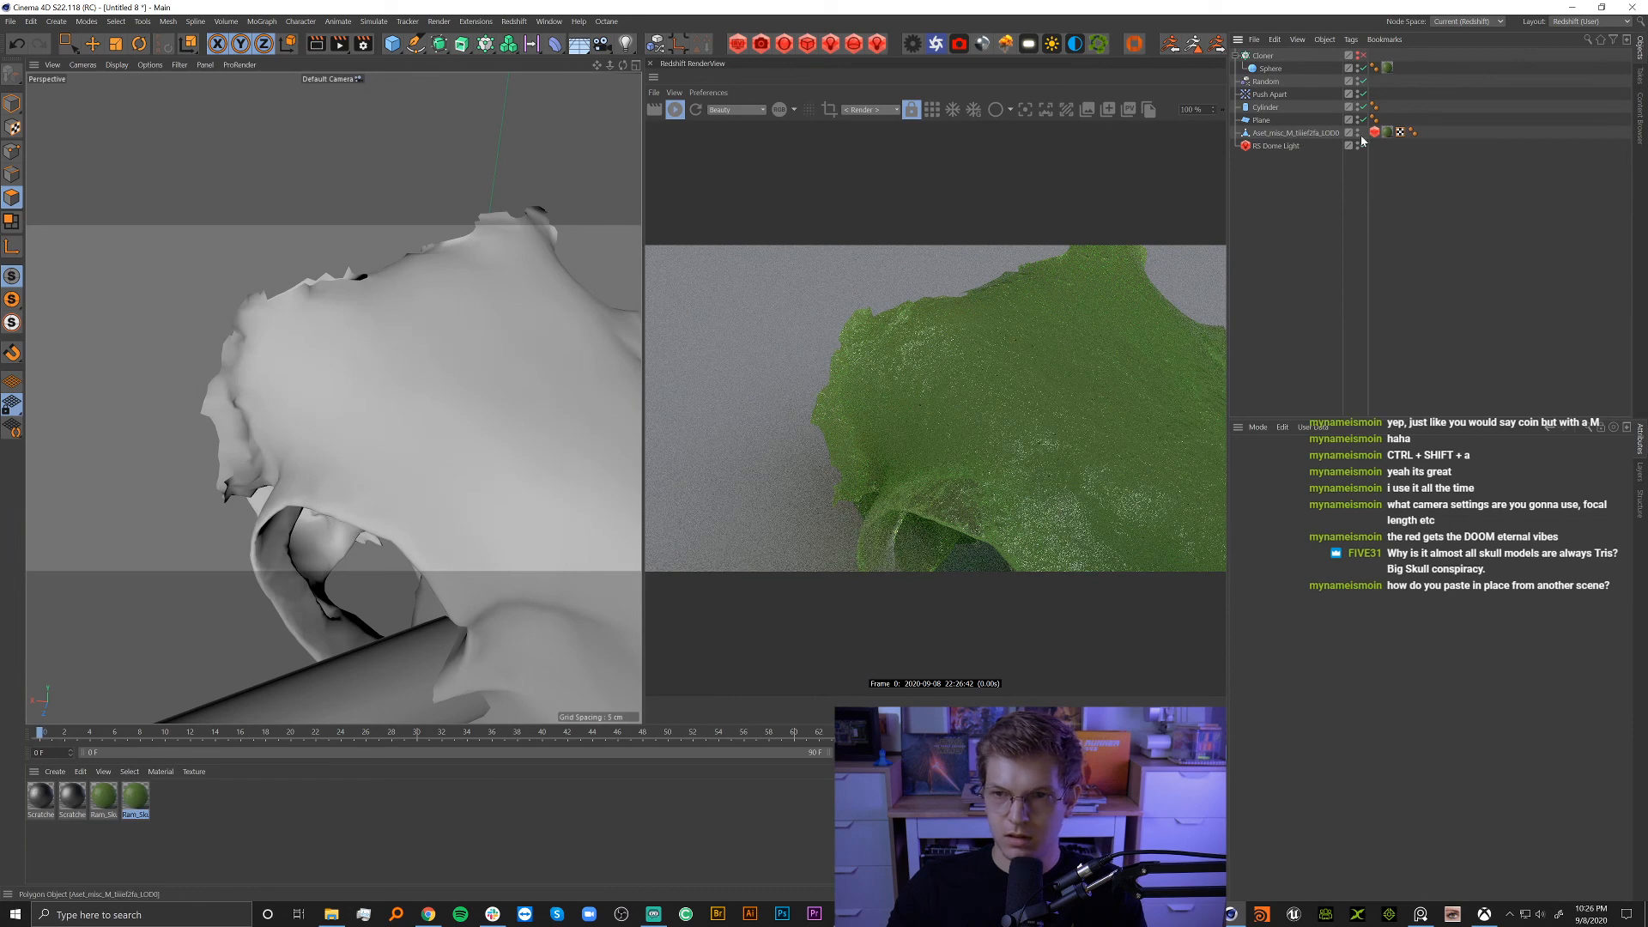
pyautogui.click(1364, 56)
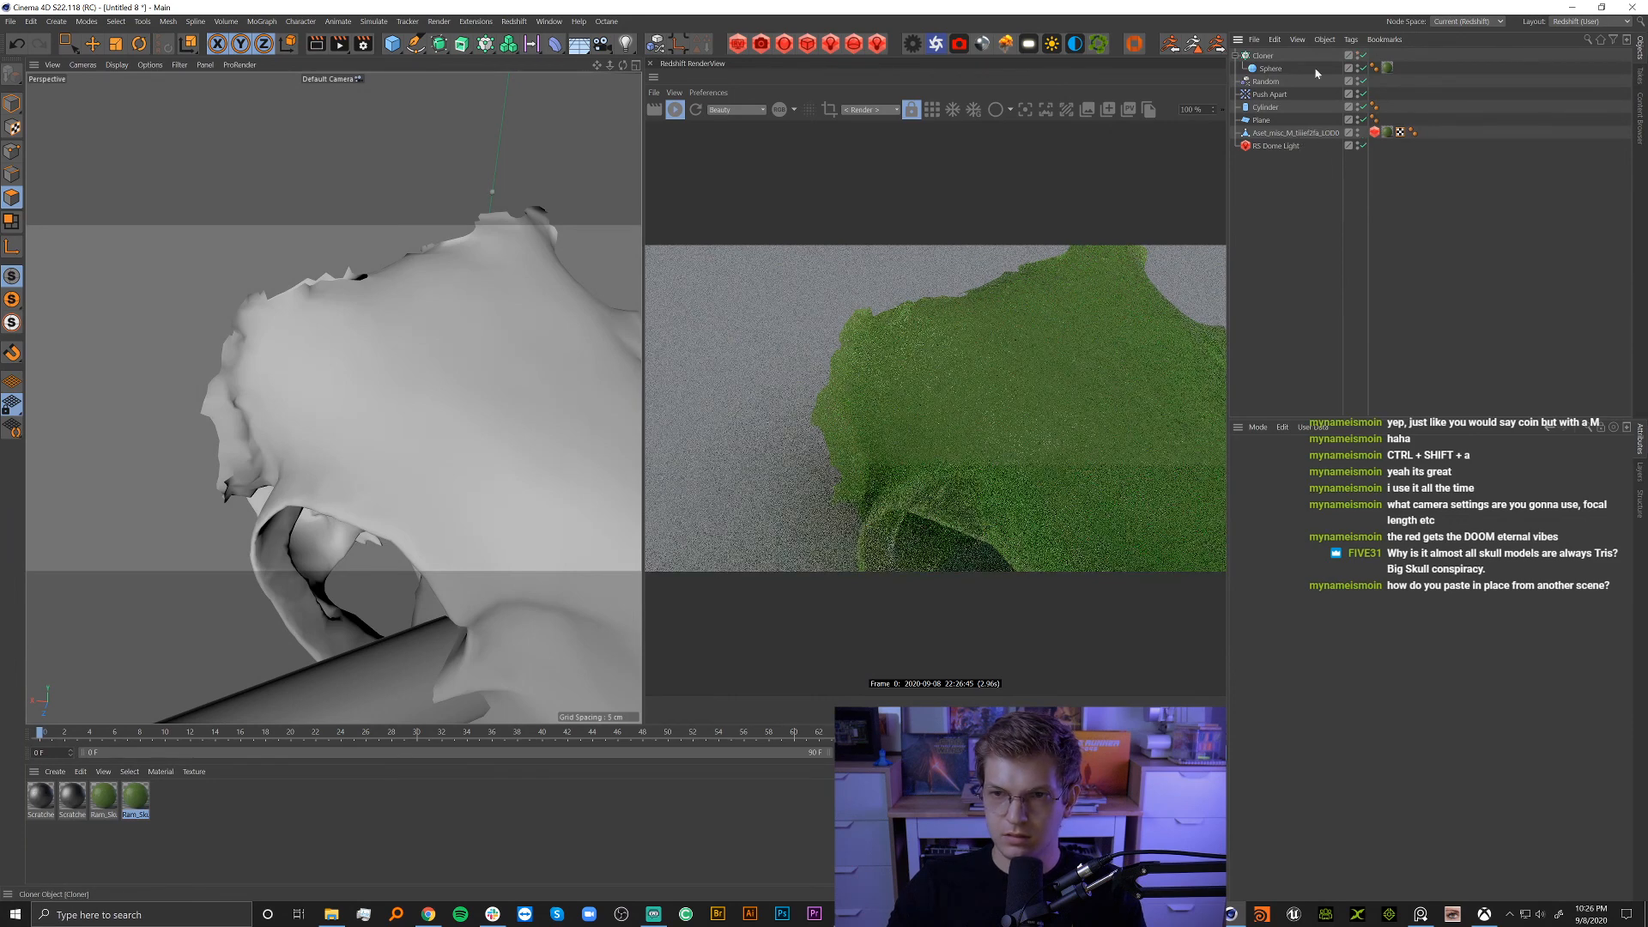
# Try shifting the clones by -1 cm in Y through the Cloner's transform settings, and revert the offset.
pyautogui.click(1263, 56)
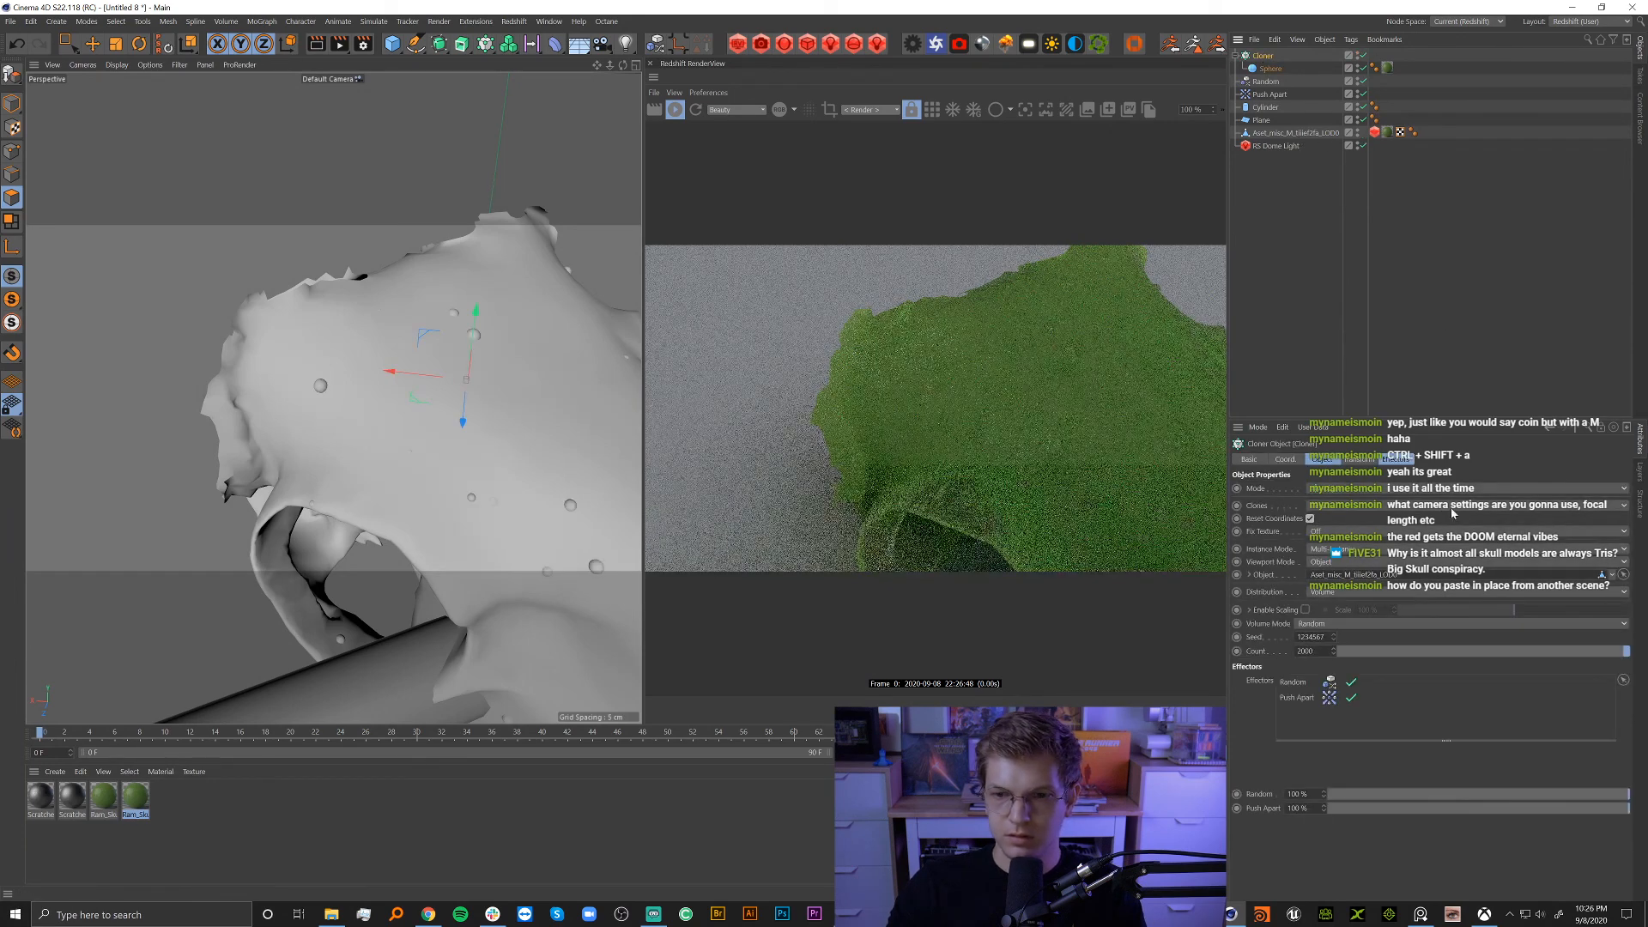
pyautogui.click(1333, 461)
pyautogui.click(1368, 461)
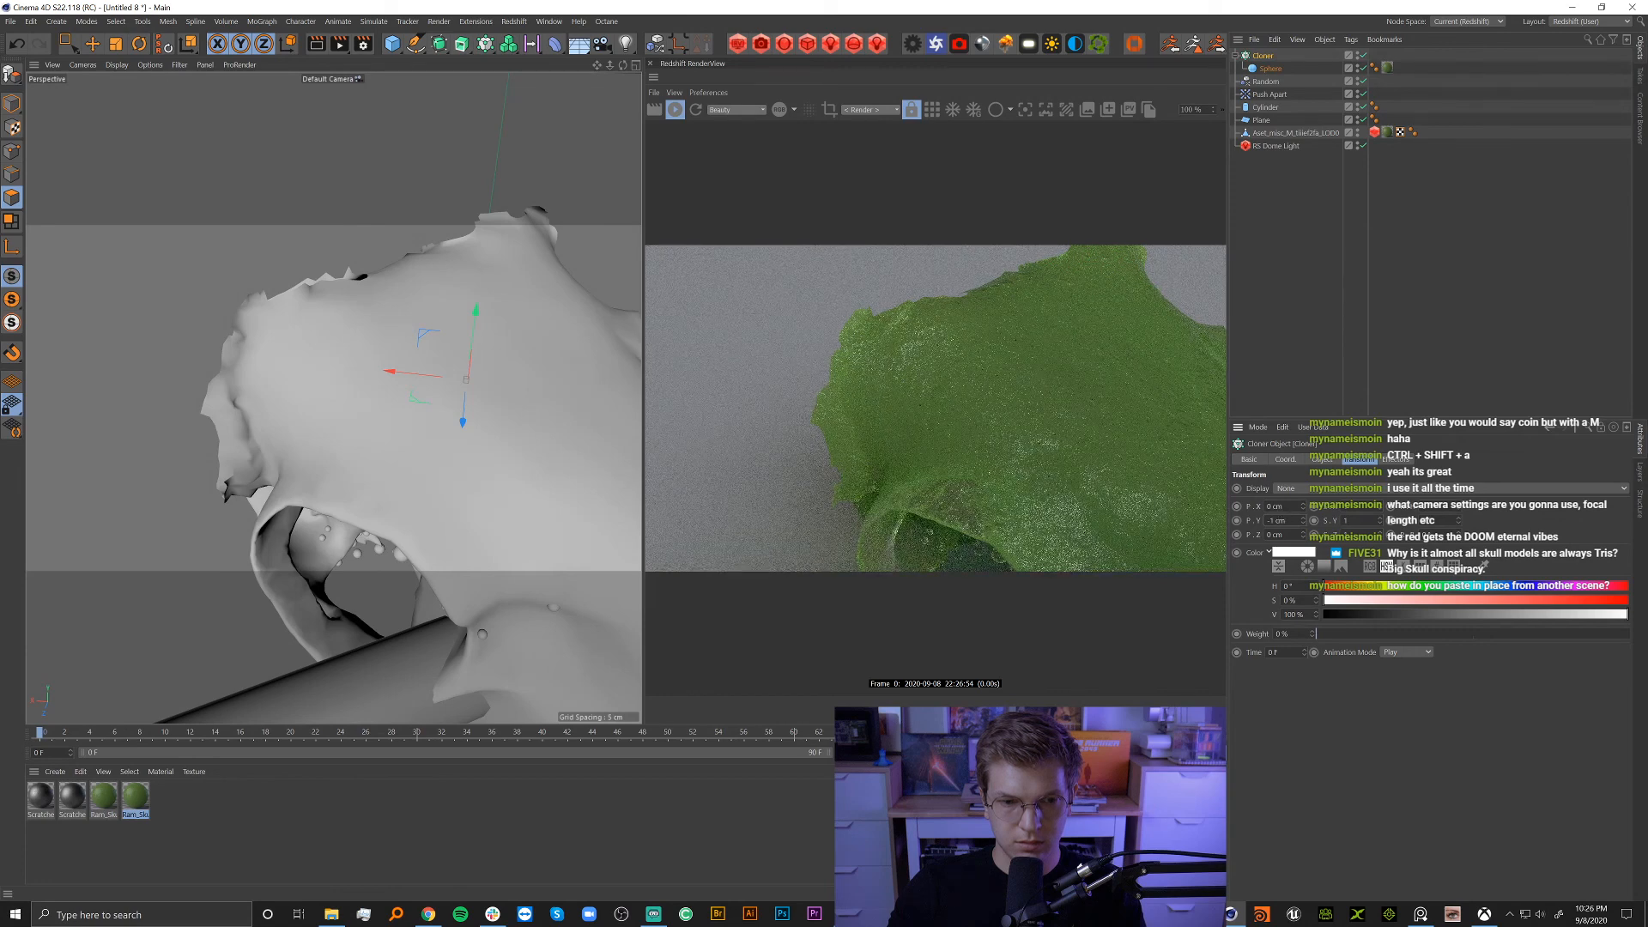
pyautogui.press('Return')
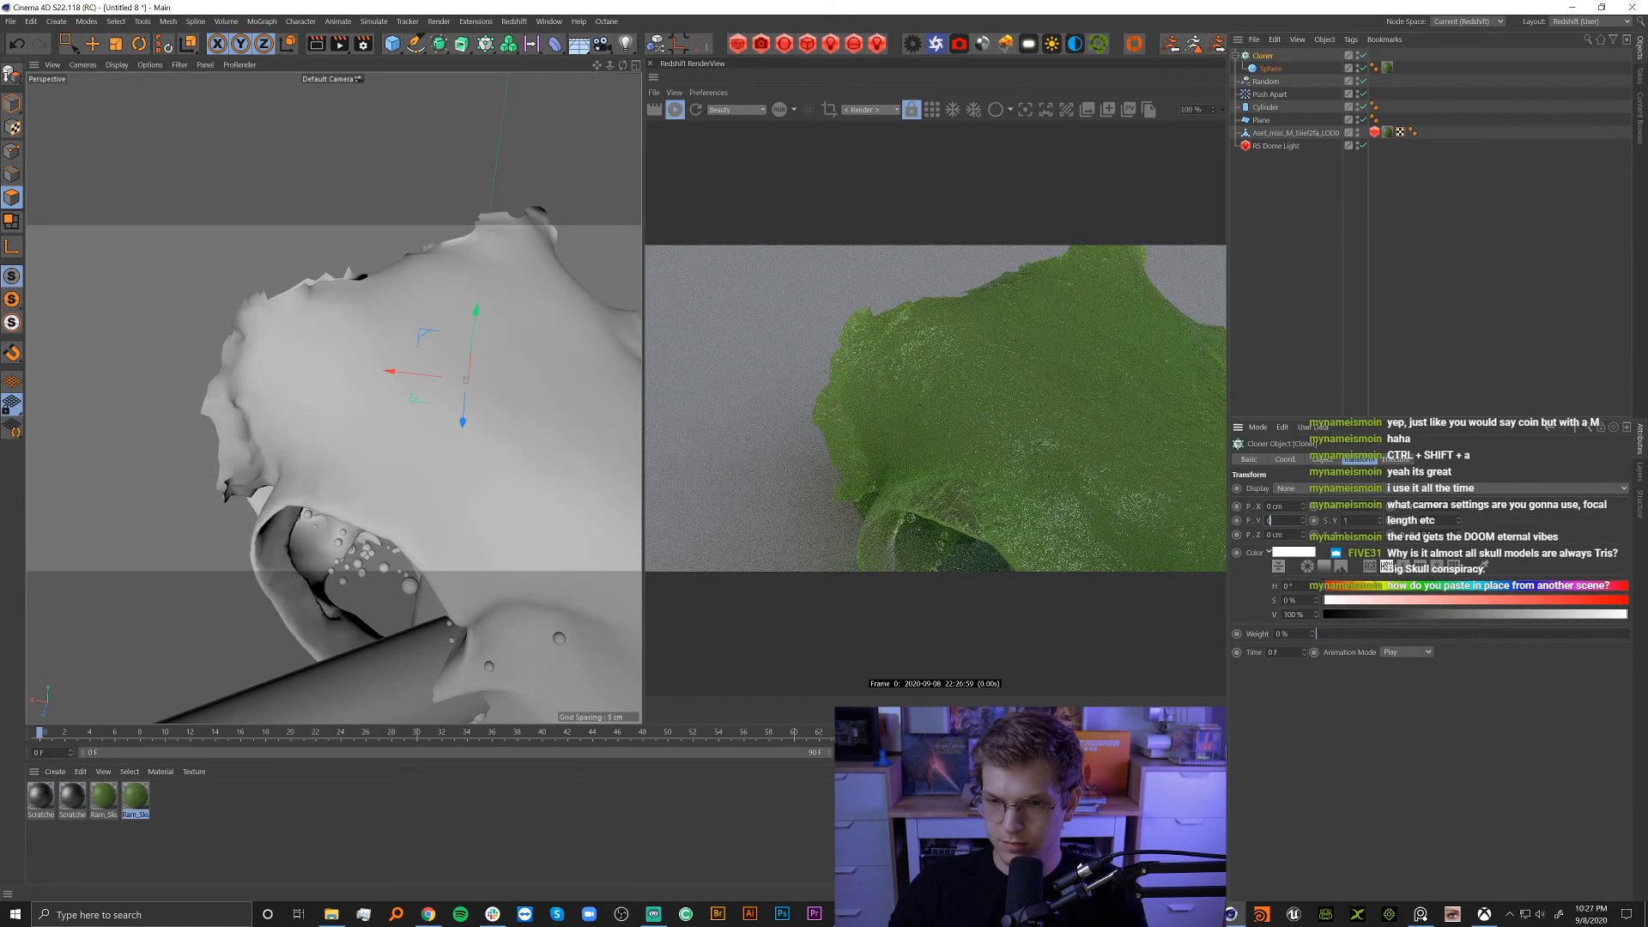
pyautogui.click(1322, 460)
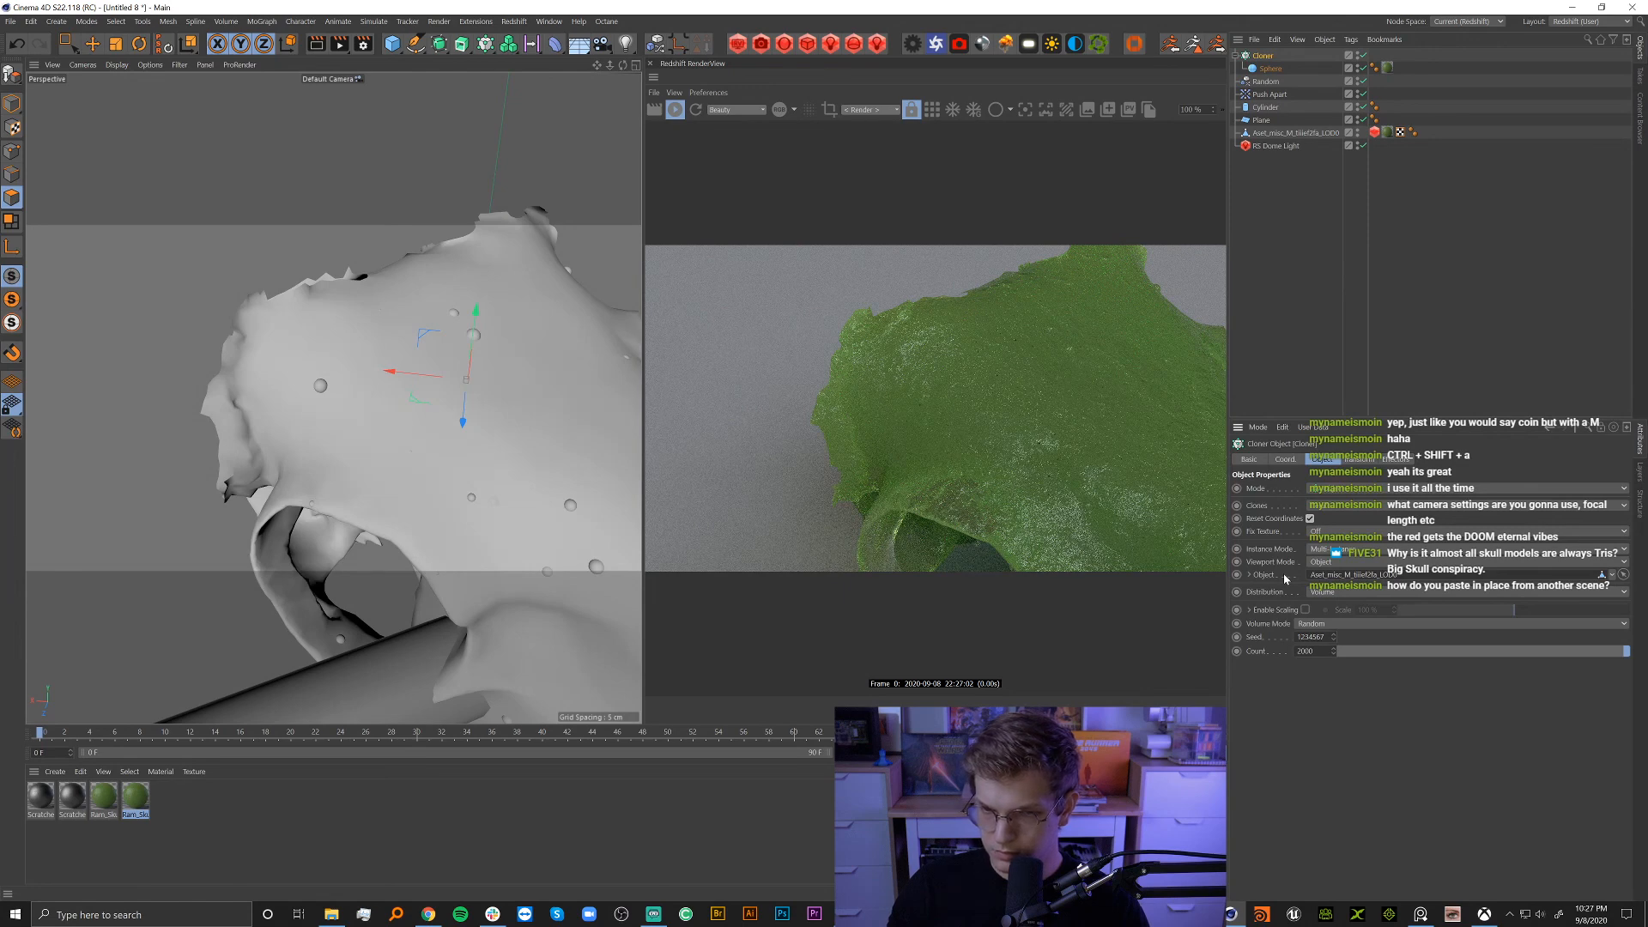
pyautogui.click(1444, 327)
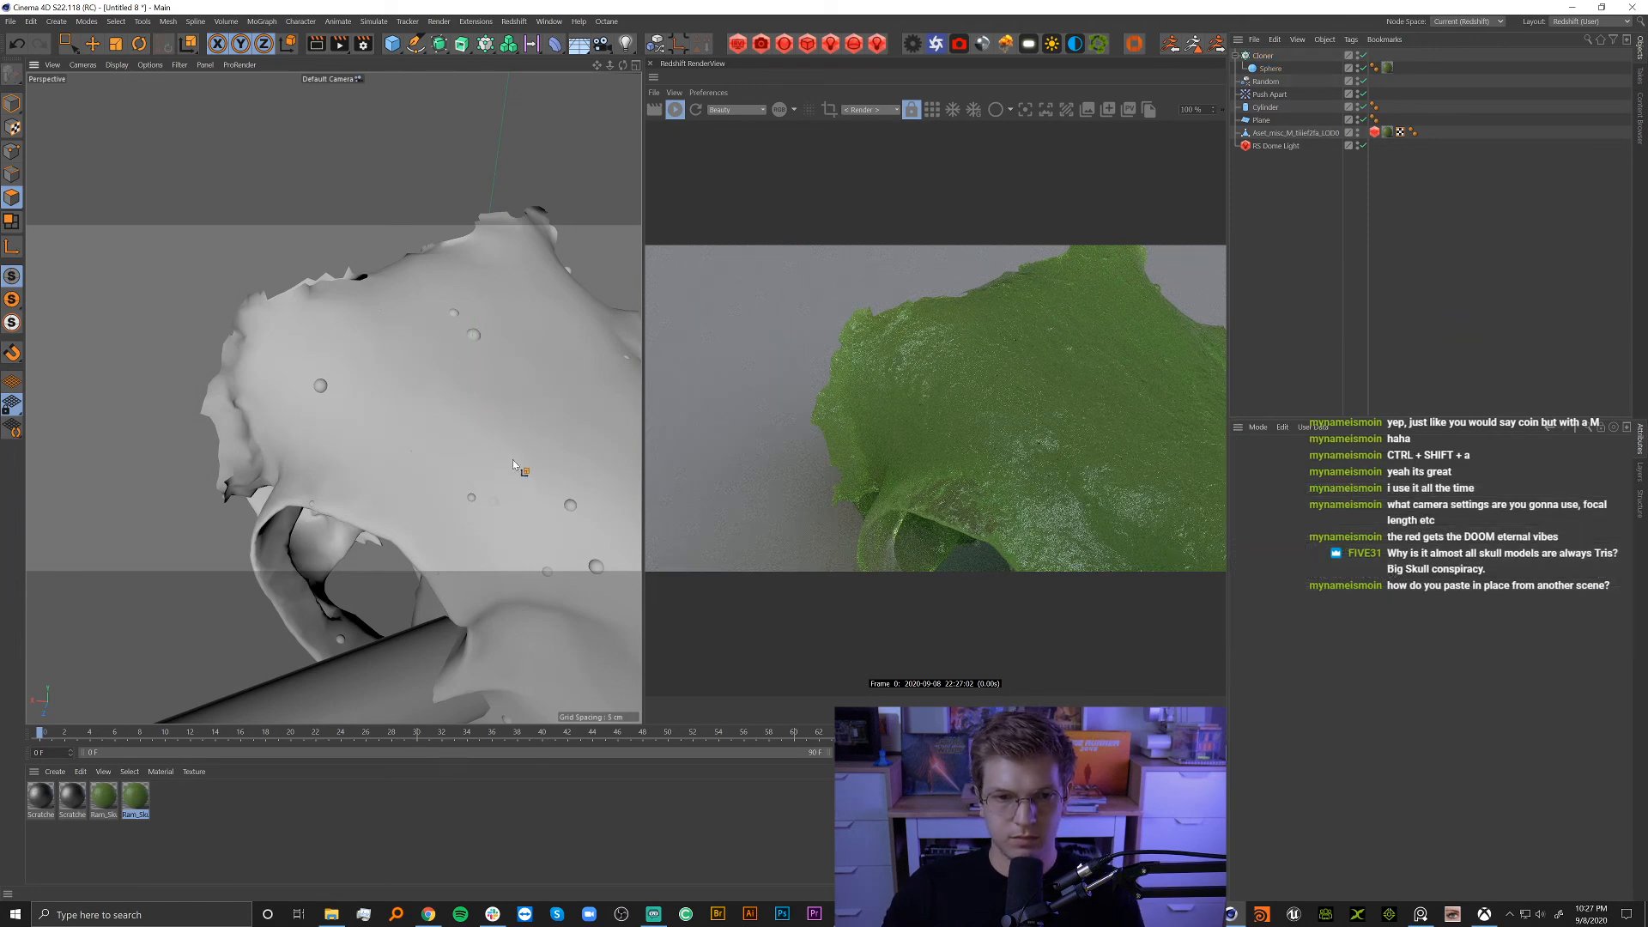
# Use the MoGraph Selection tool on the Cloner to select one sphere protruding from the skull's upper surface.
pyautogui.keyDown('alt'); pyautogui.moveTo(514, 461); pyautogui.dragTo(319, 302, button='middle'); pyautogui.keyUp('alt')
pyautogui.scroll(-6, 317, 307)
pyautogui.moveTo(427, 367)
pyautogui.keyDown('alt'); pyautogui.mouseDown()
pyautogui.moveTo(507, 320)
pyautogui.moveTo(482, 279)
pyautogui.moveTo(286, 293)
pyautogui.moveTo(445, 353)
pyautogui.mouseUp(); pyautogui.keyUp('alt')
pyautogui.press('e')
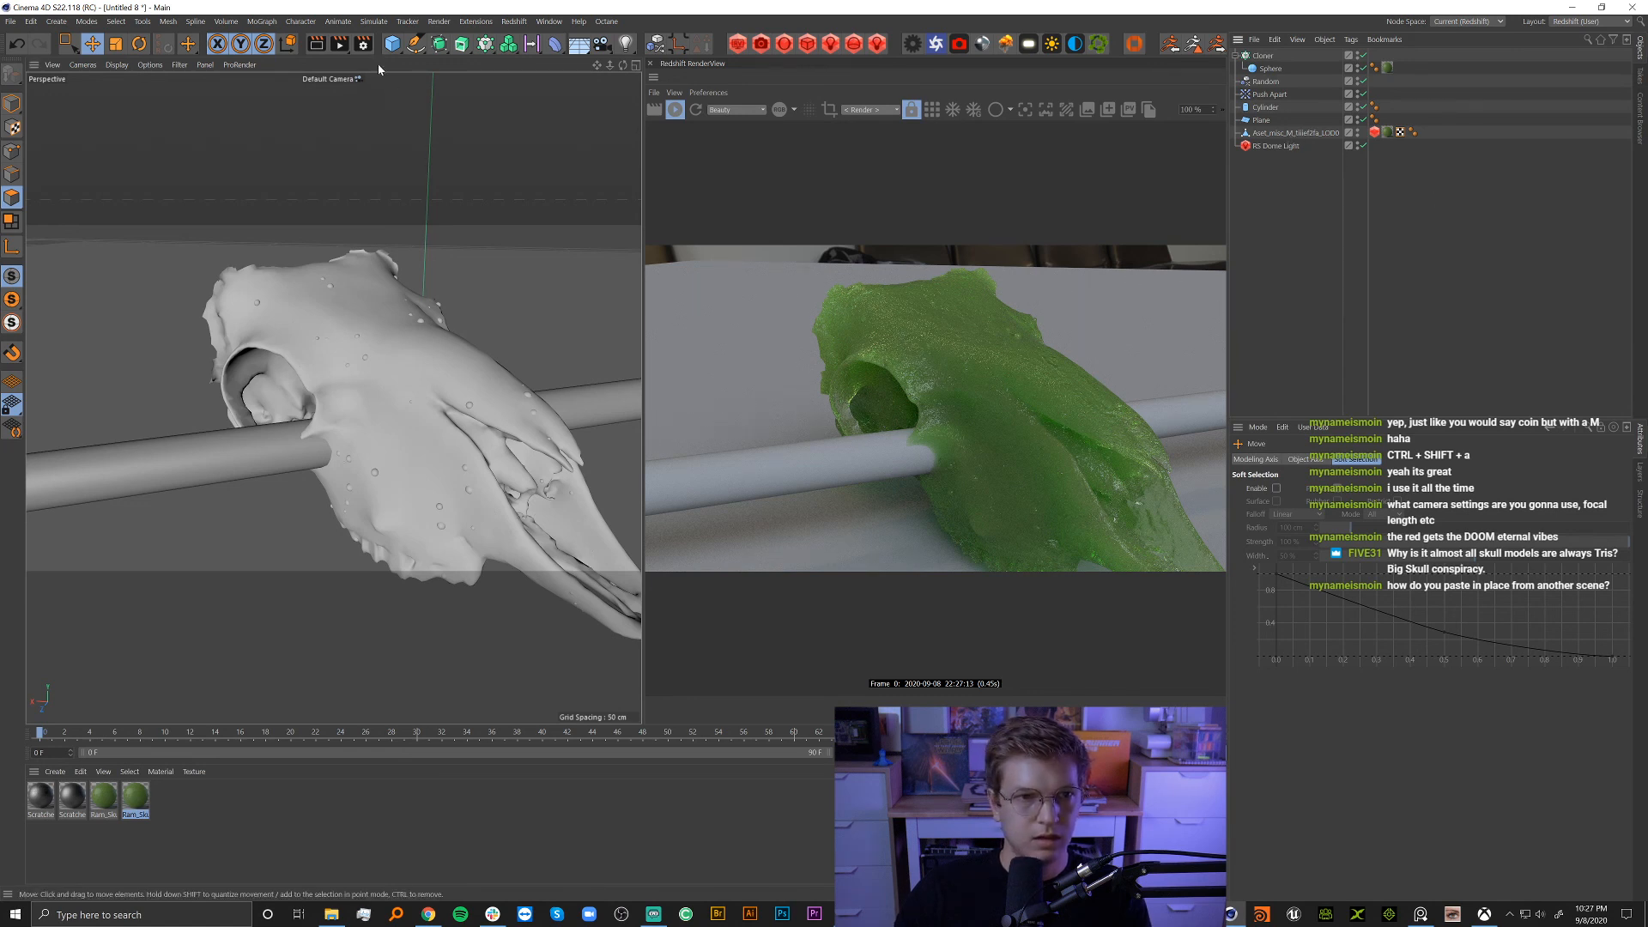
pyautogui.click(262, 21)
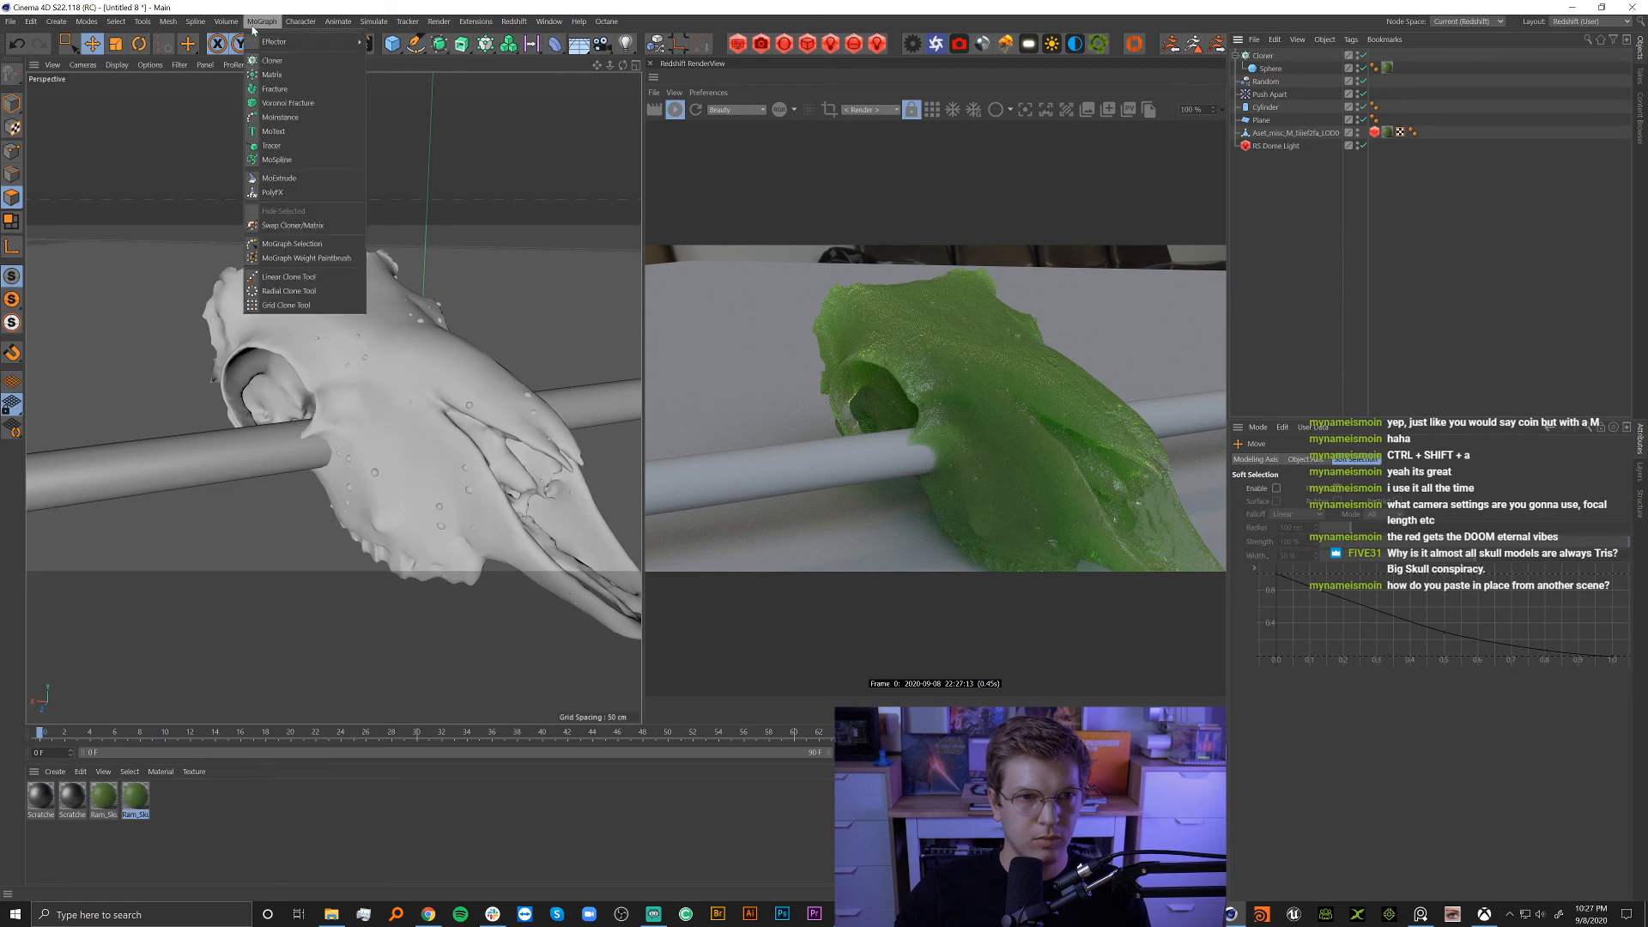
pyautogui.click(294, 246)
pyautogui.click(1263, 55)
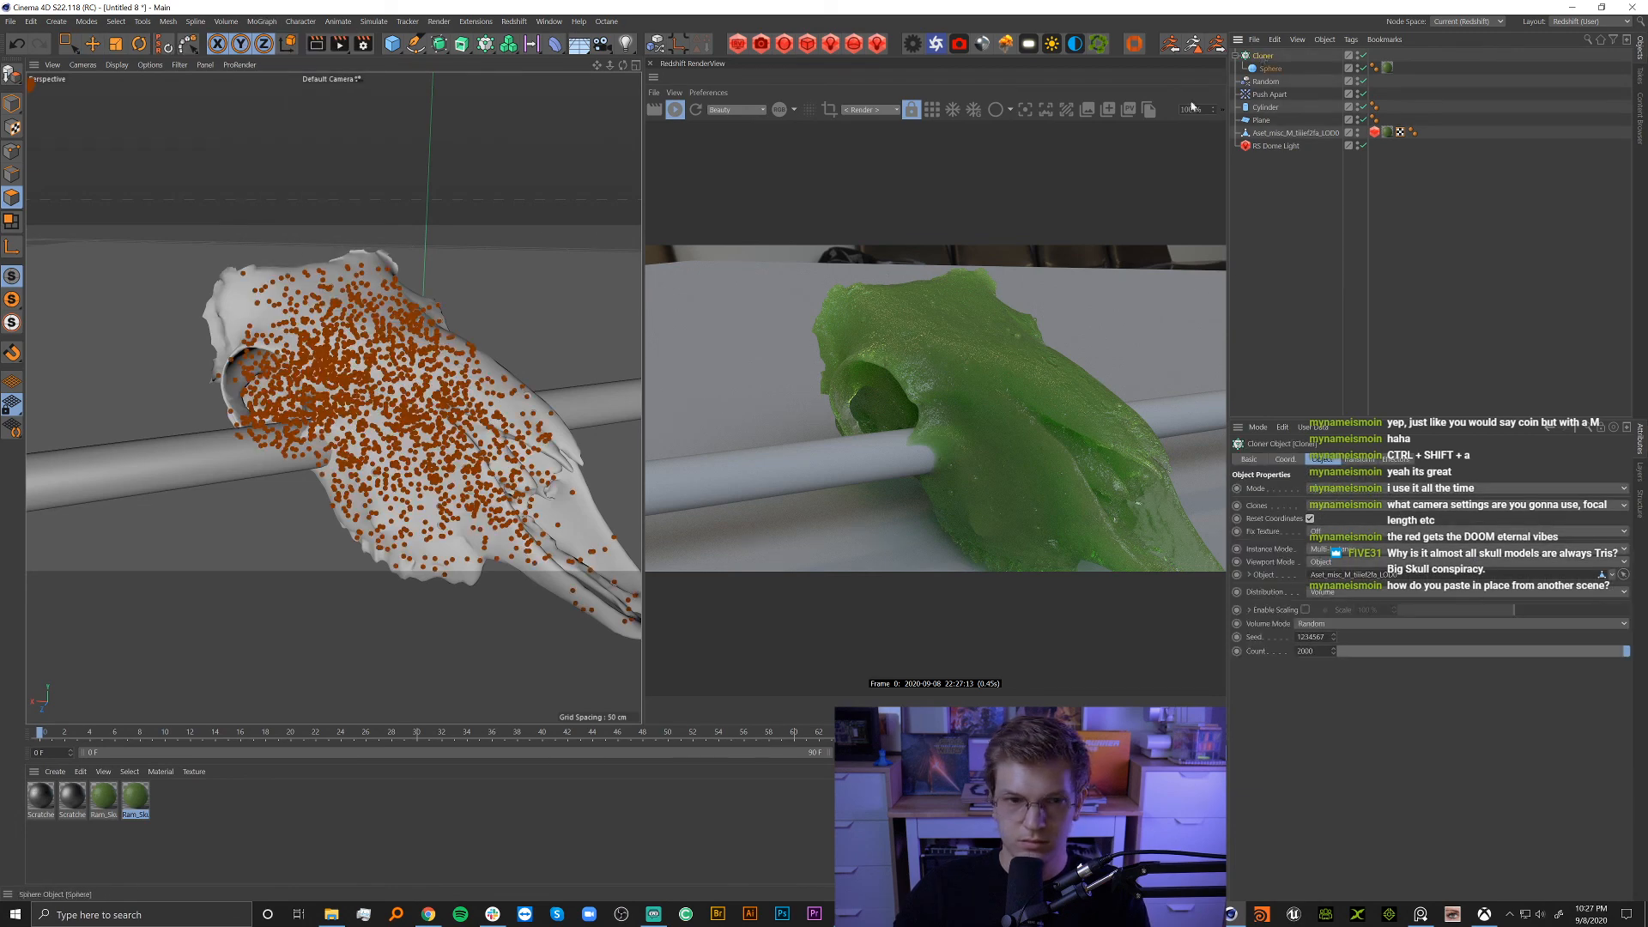
pyautogui.scroll(10, 480, 391)
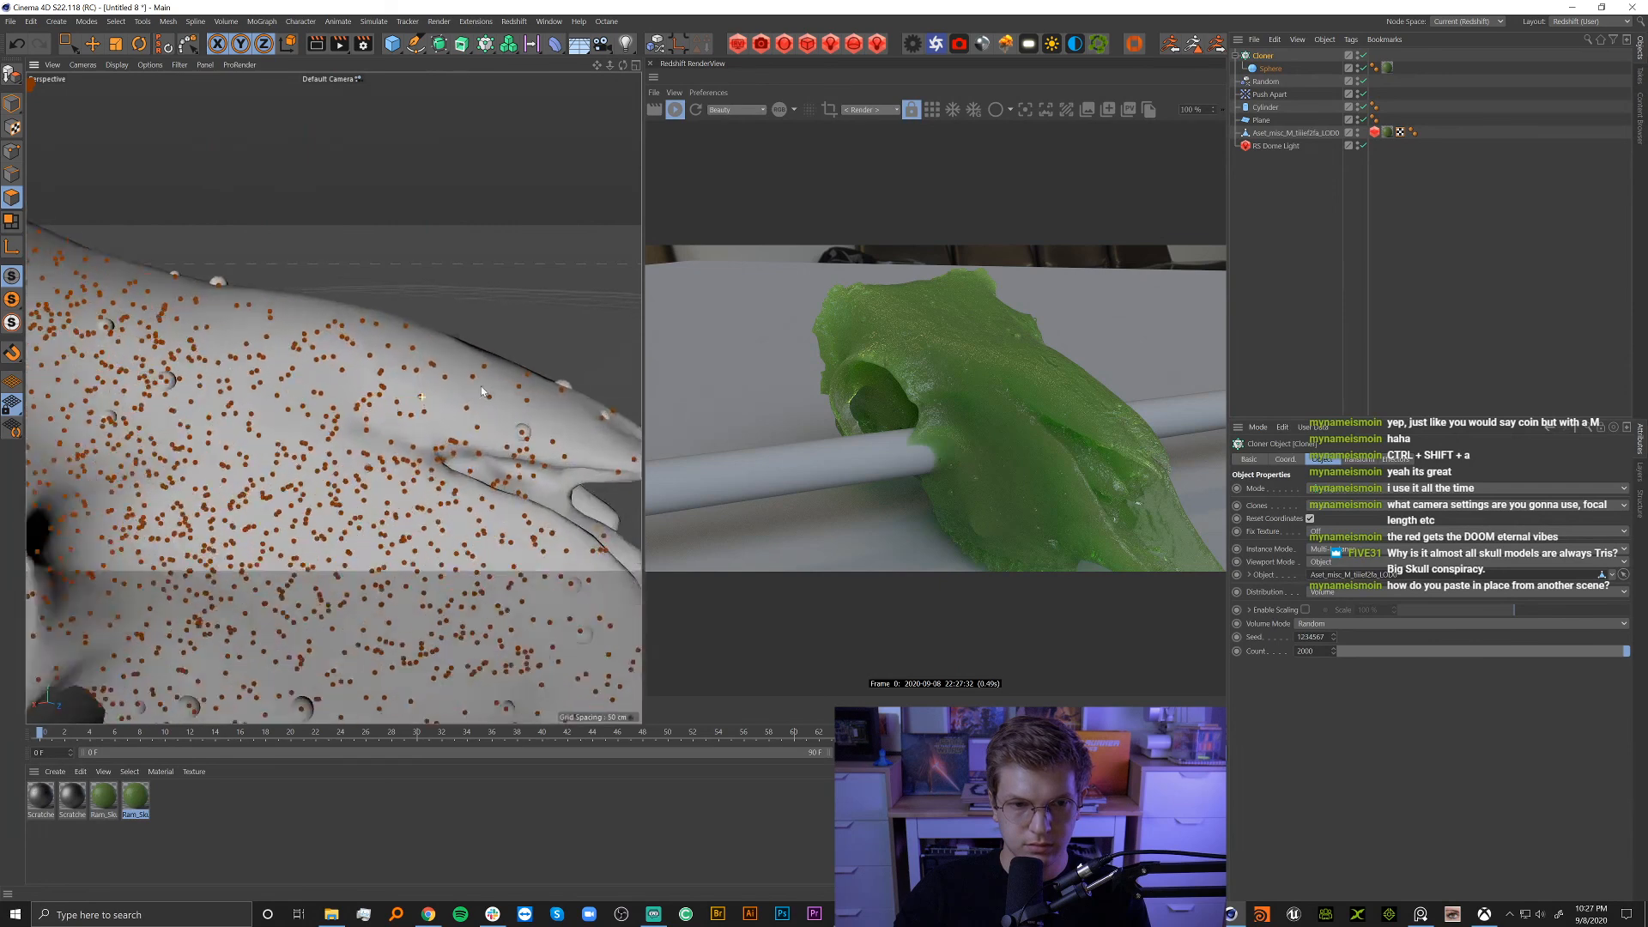
pyautogui.scroll(3, 480, 390)
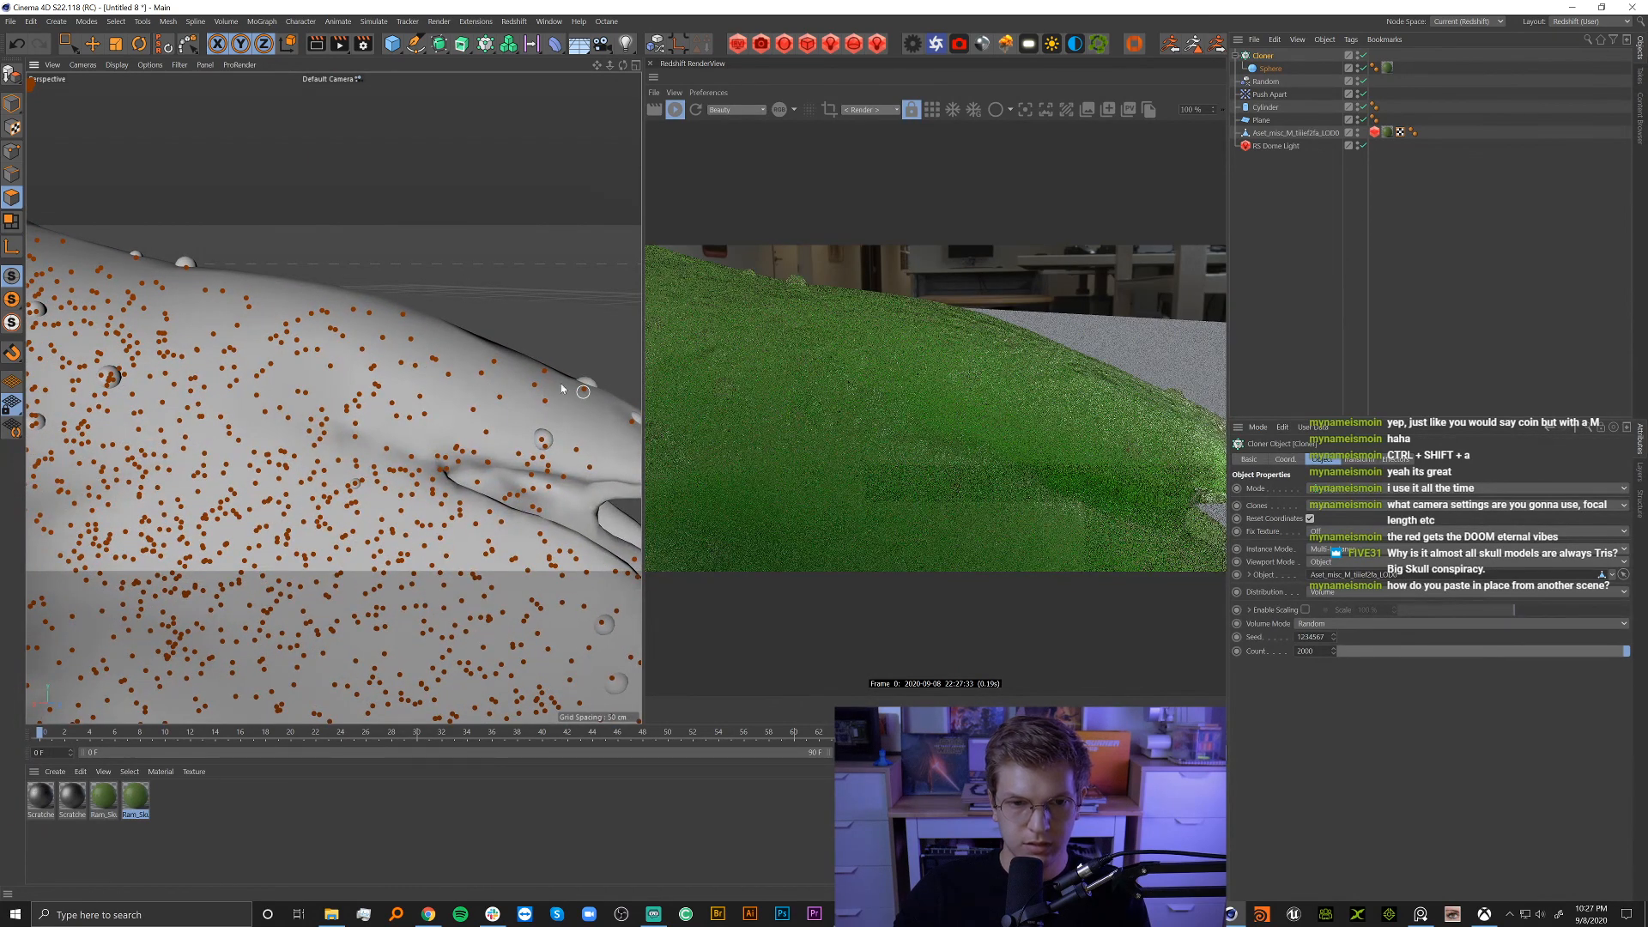
pyautogui.click(583, 390)
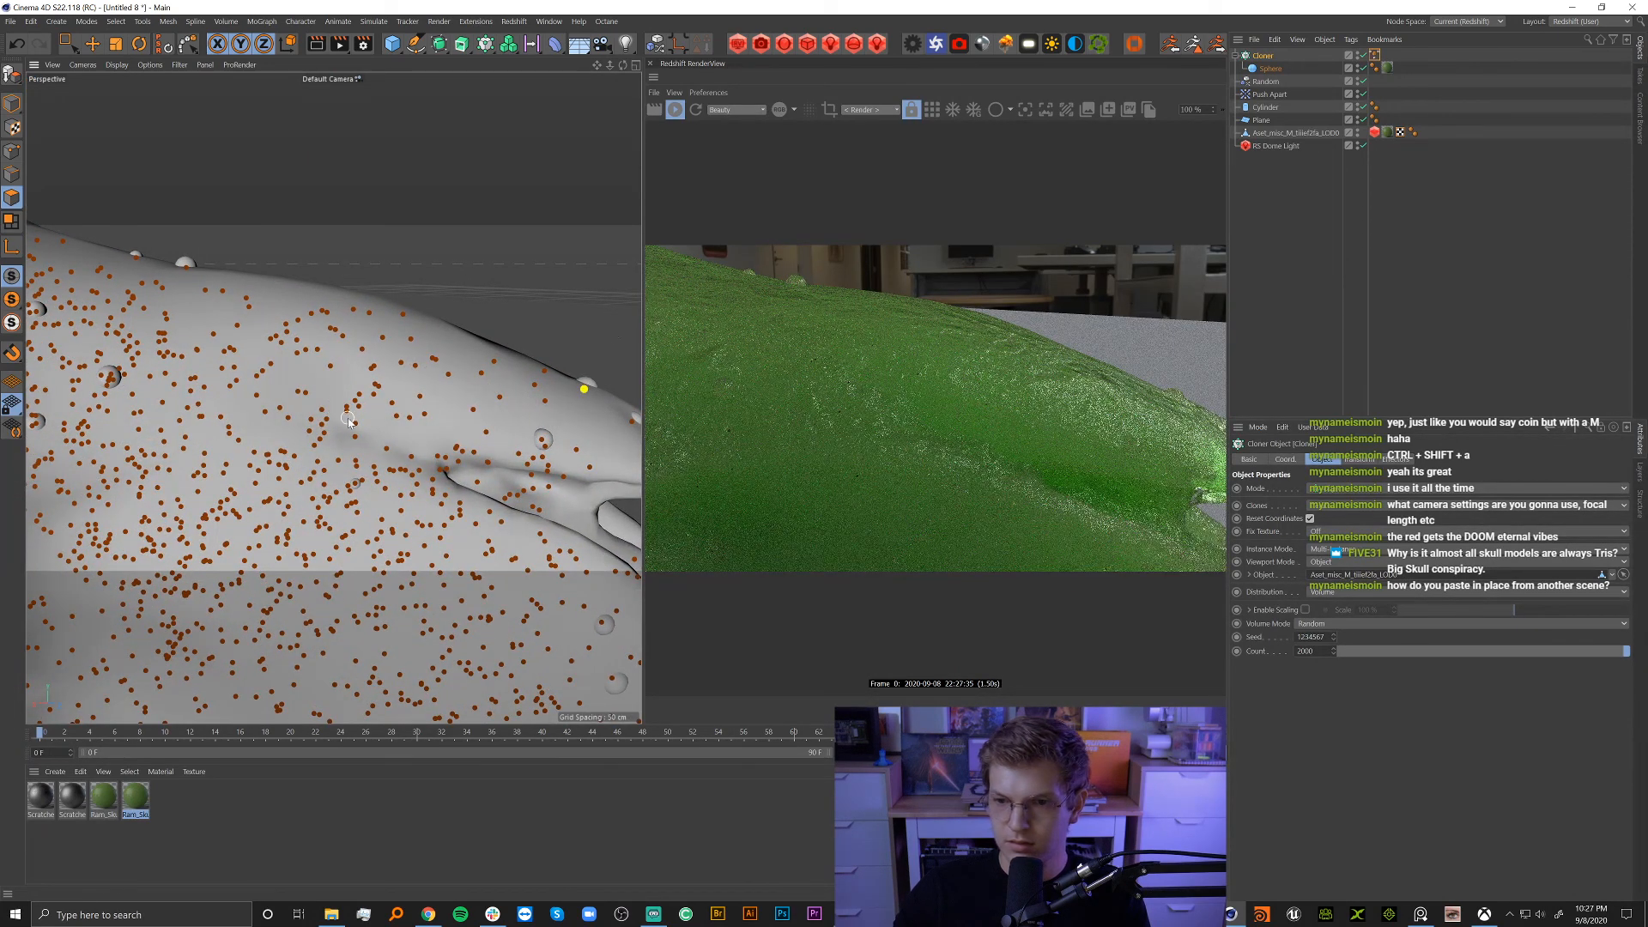
# Enable Use Fields on the Cloner's MoGraph Selection tag and add the skull mesh as a field layer.
pyautogui.click(1375, 55)
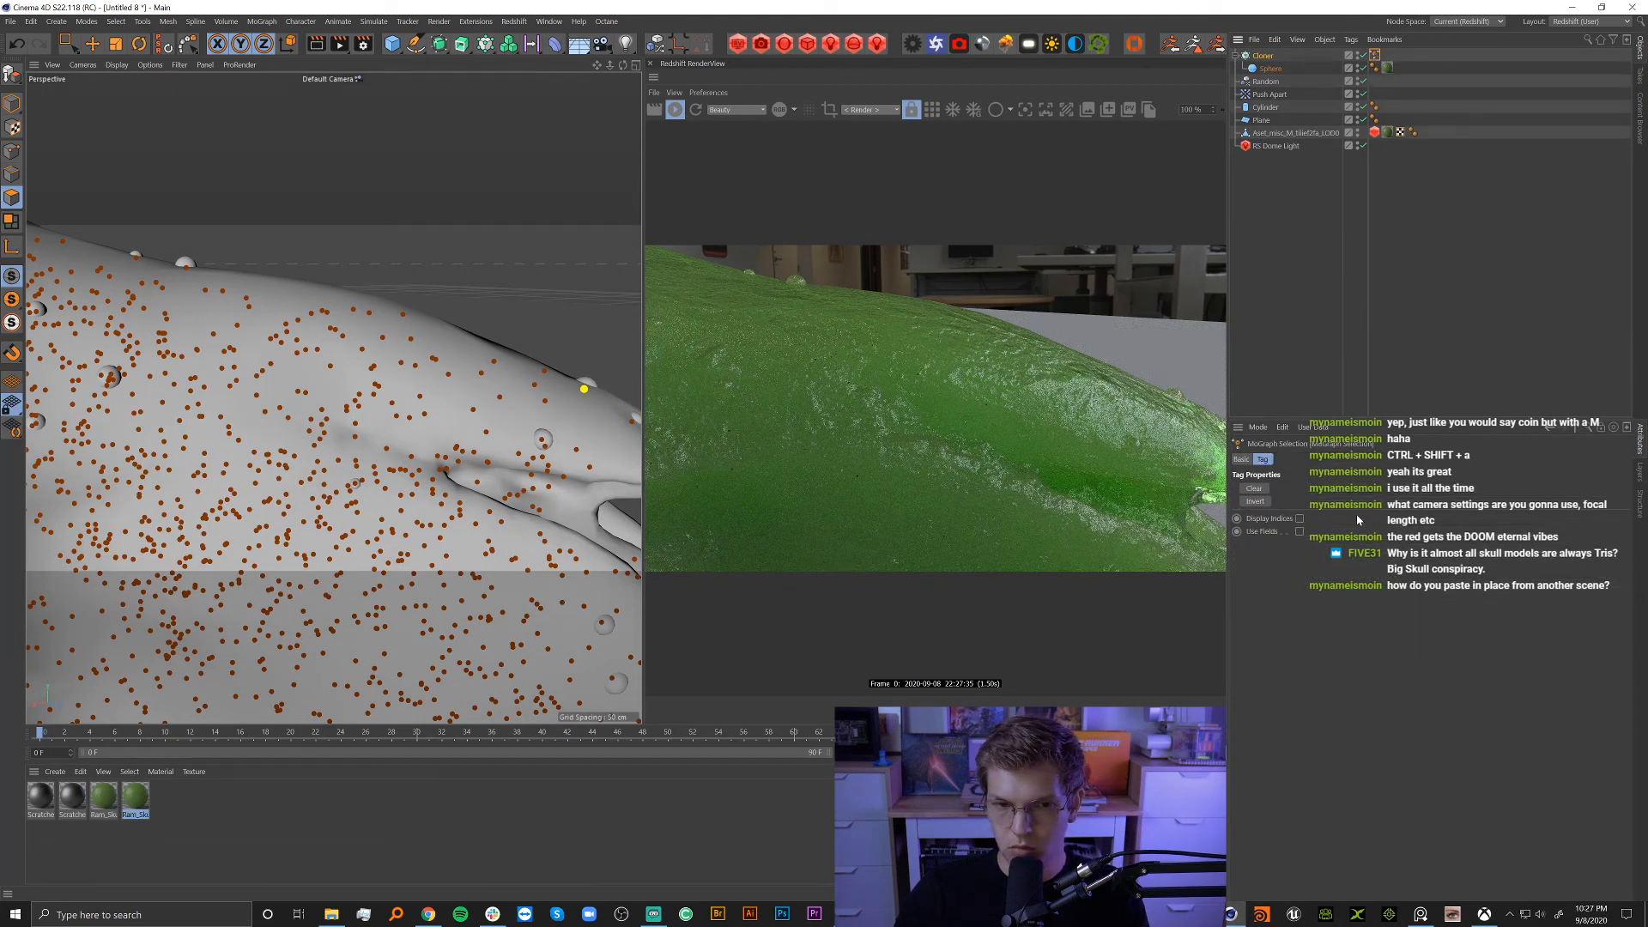
pyautogui.click(1299, 533)
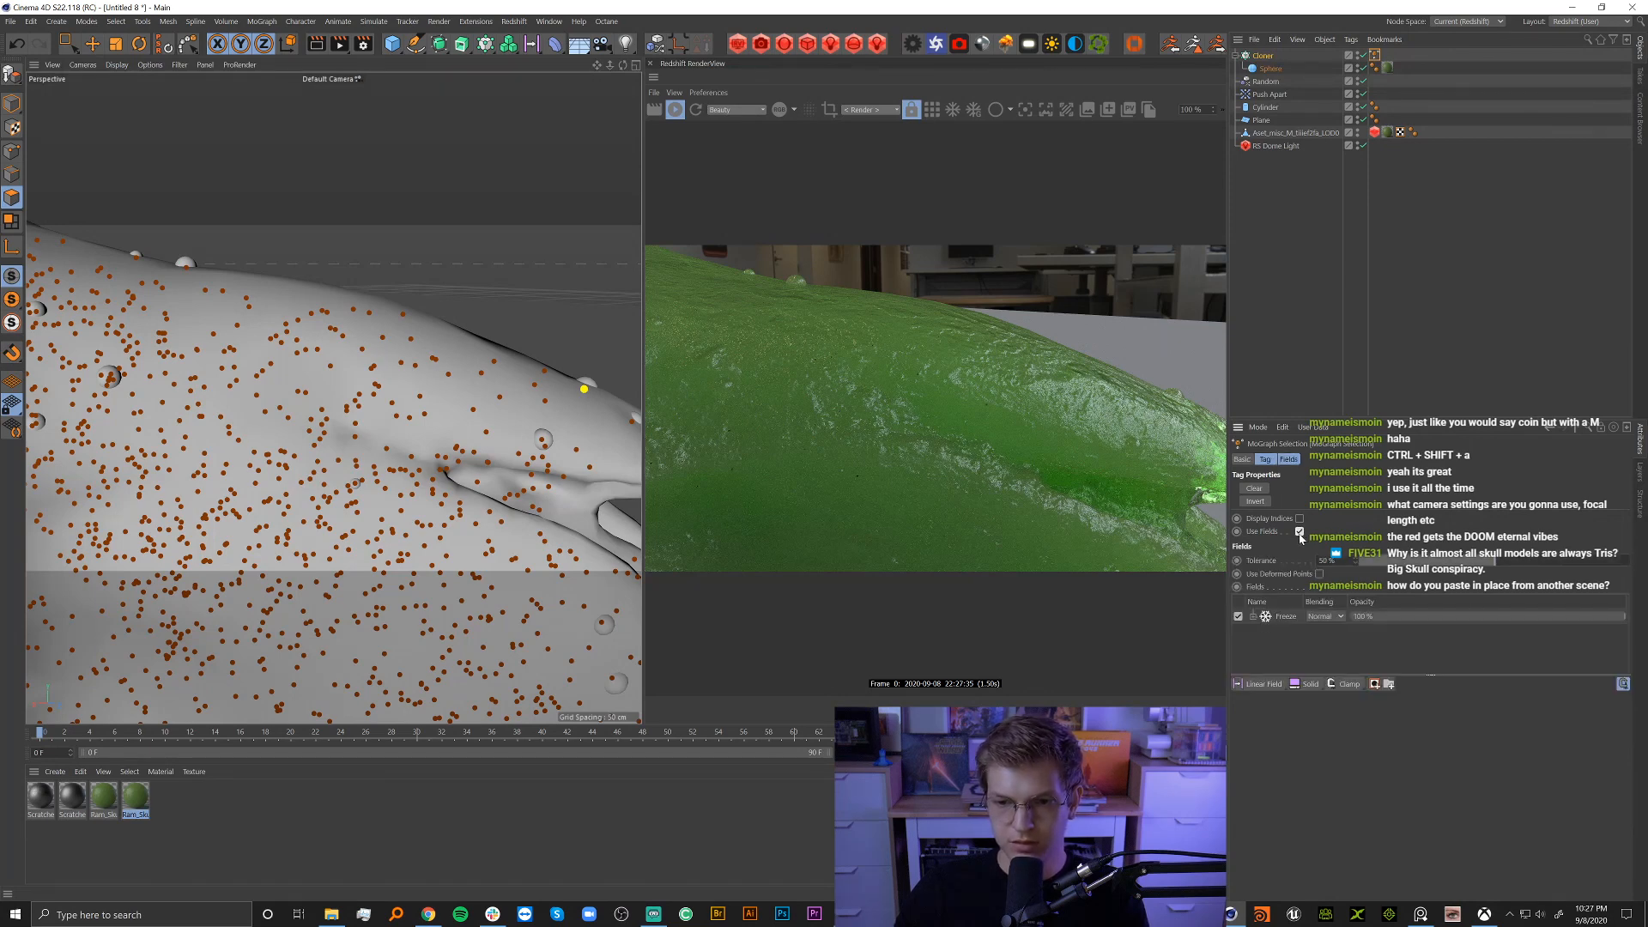
pyautogui.click(1286, 616)
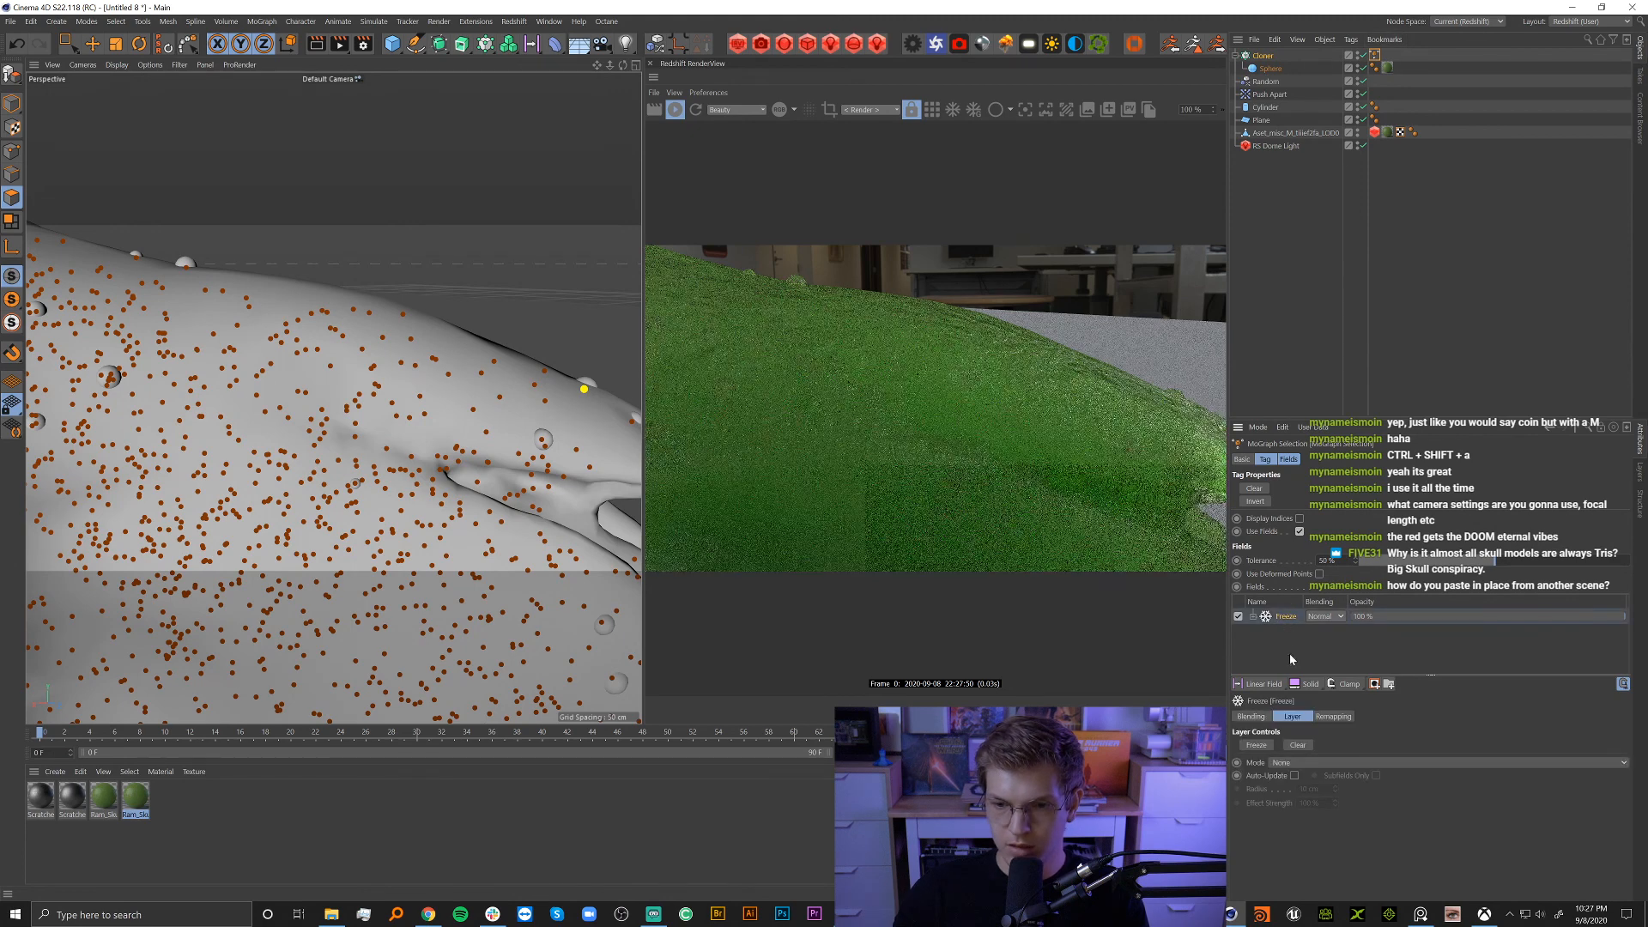
pyautogui.click(1274, 134)
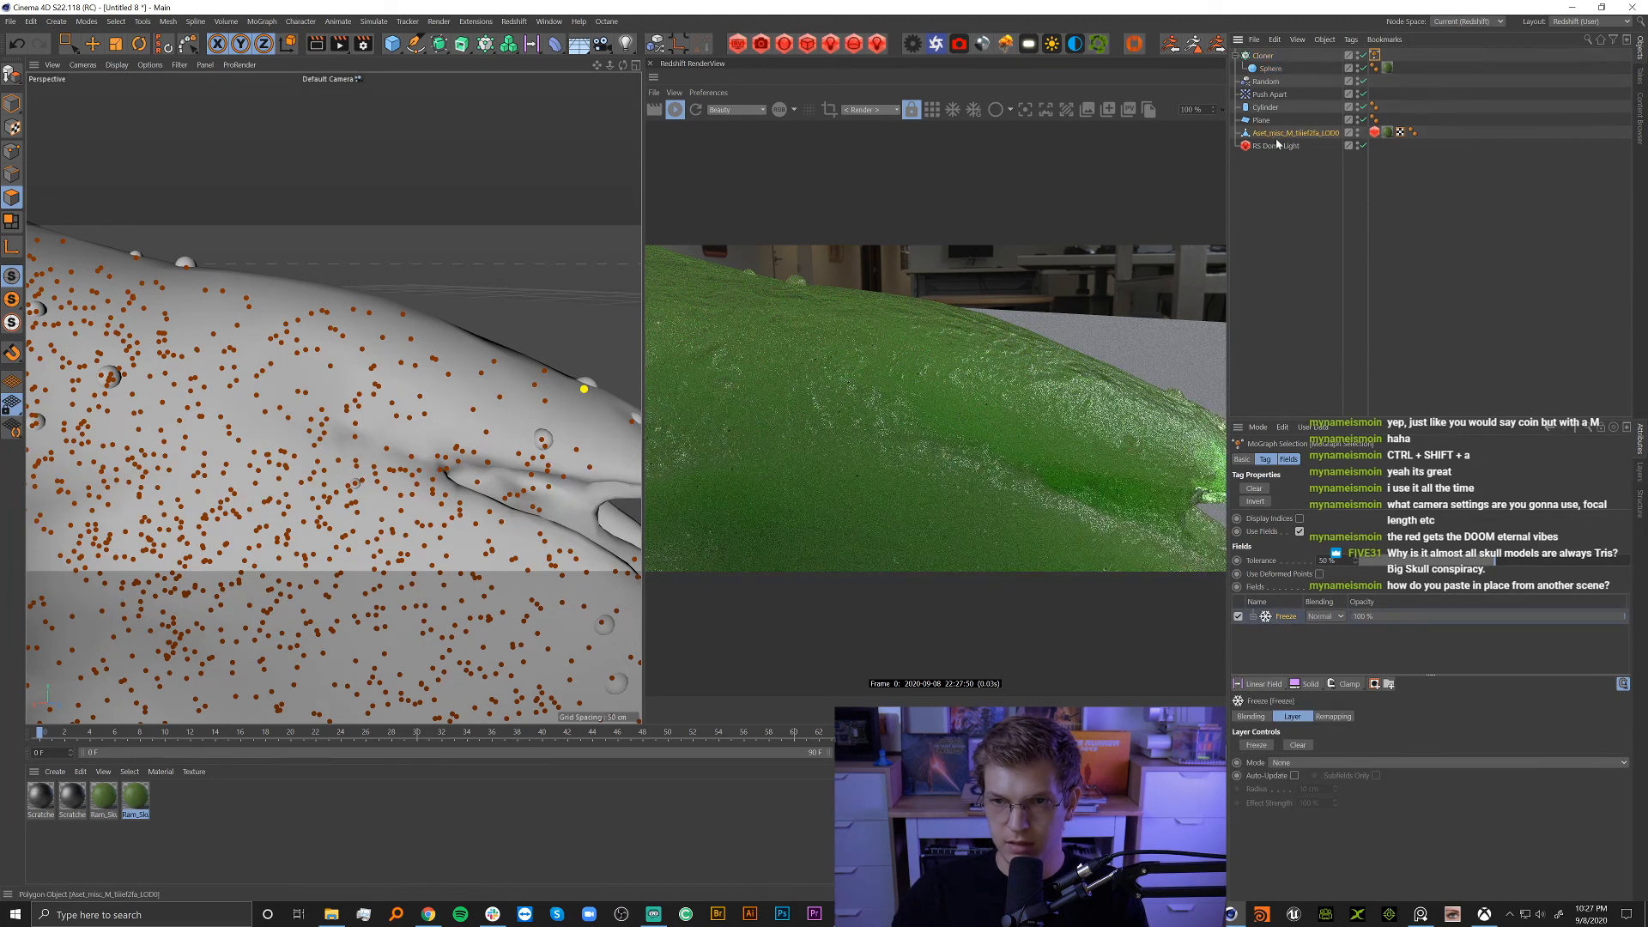
pyautogui.moveTo(1290, 610); pyautogui.dragTo(1290, 611)
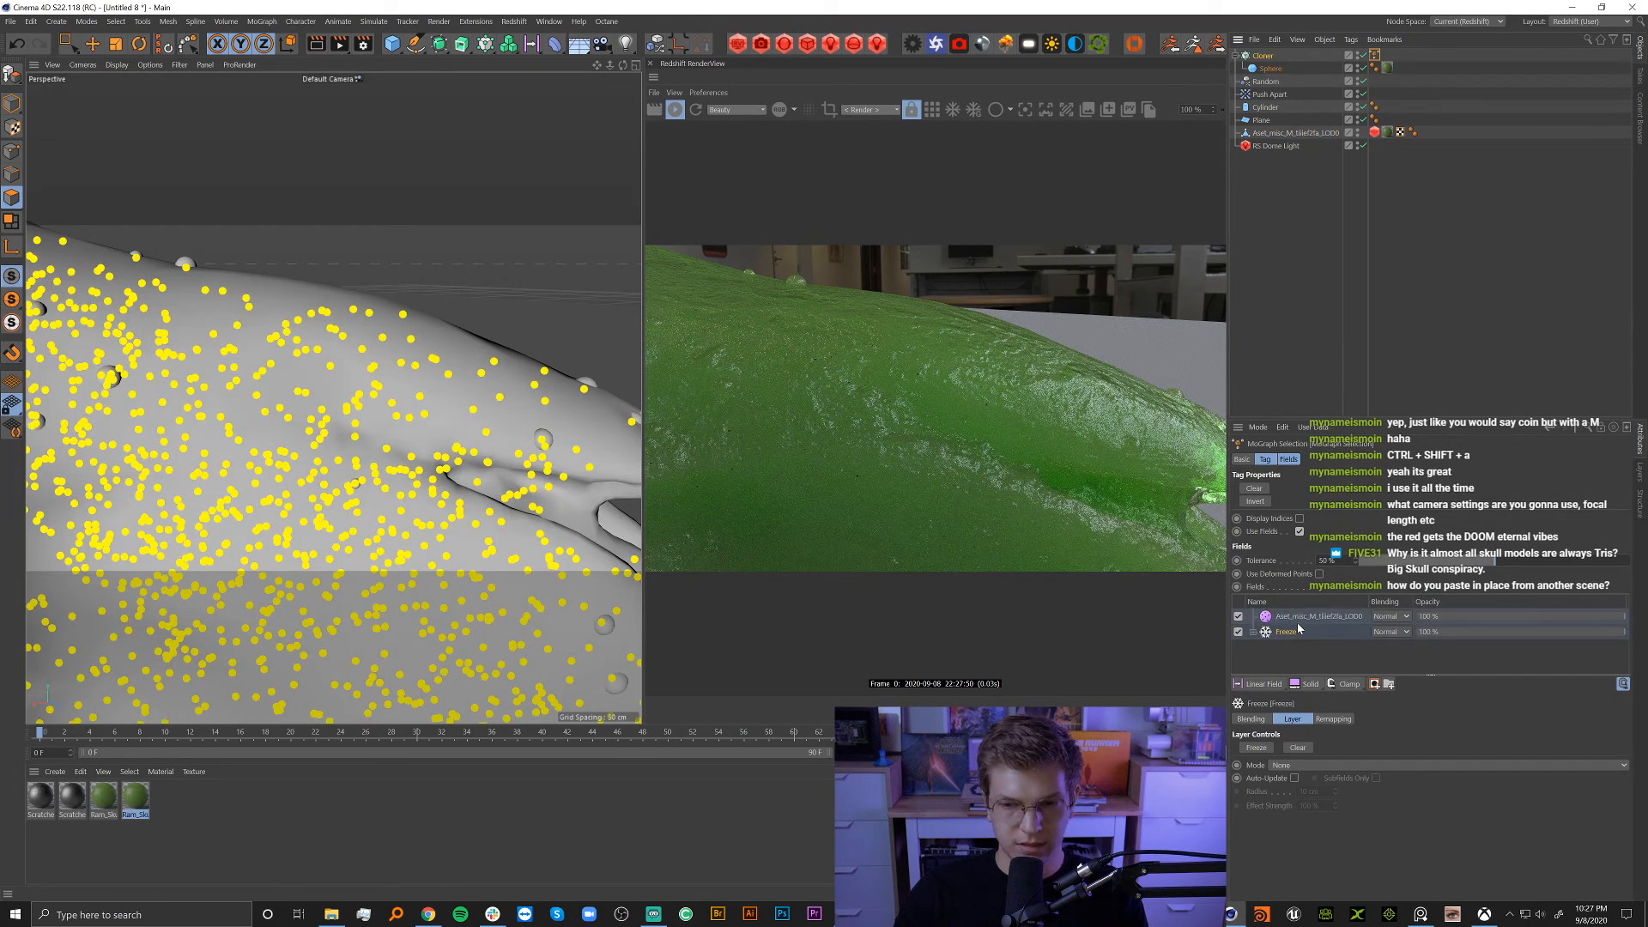
# Reduce the skull point field's radius to 6 cm, 3 cm and finally 1 cm, and check which clones it selects.
pyautogui.click(1295, 620)
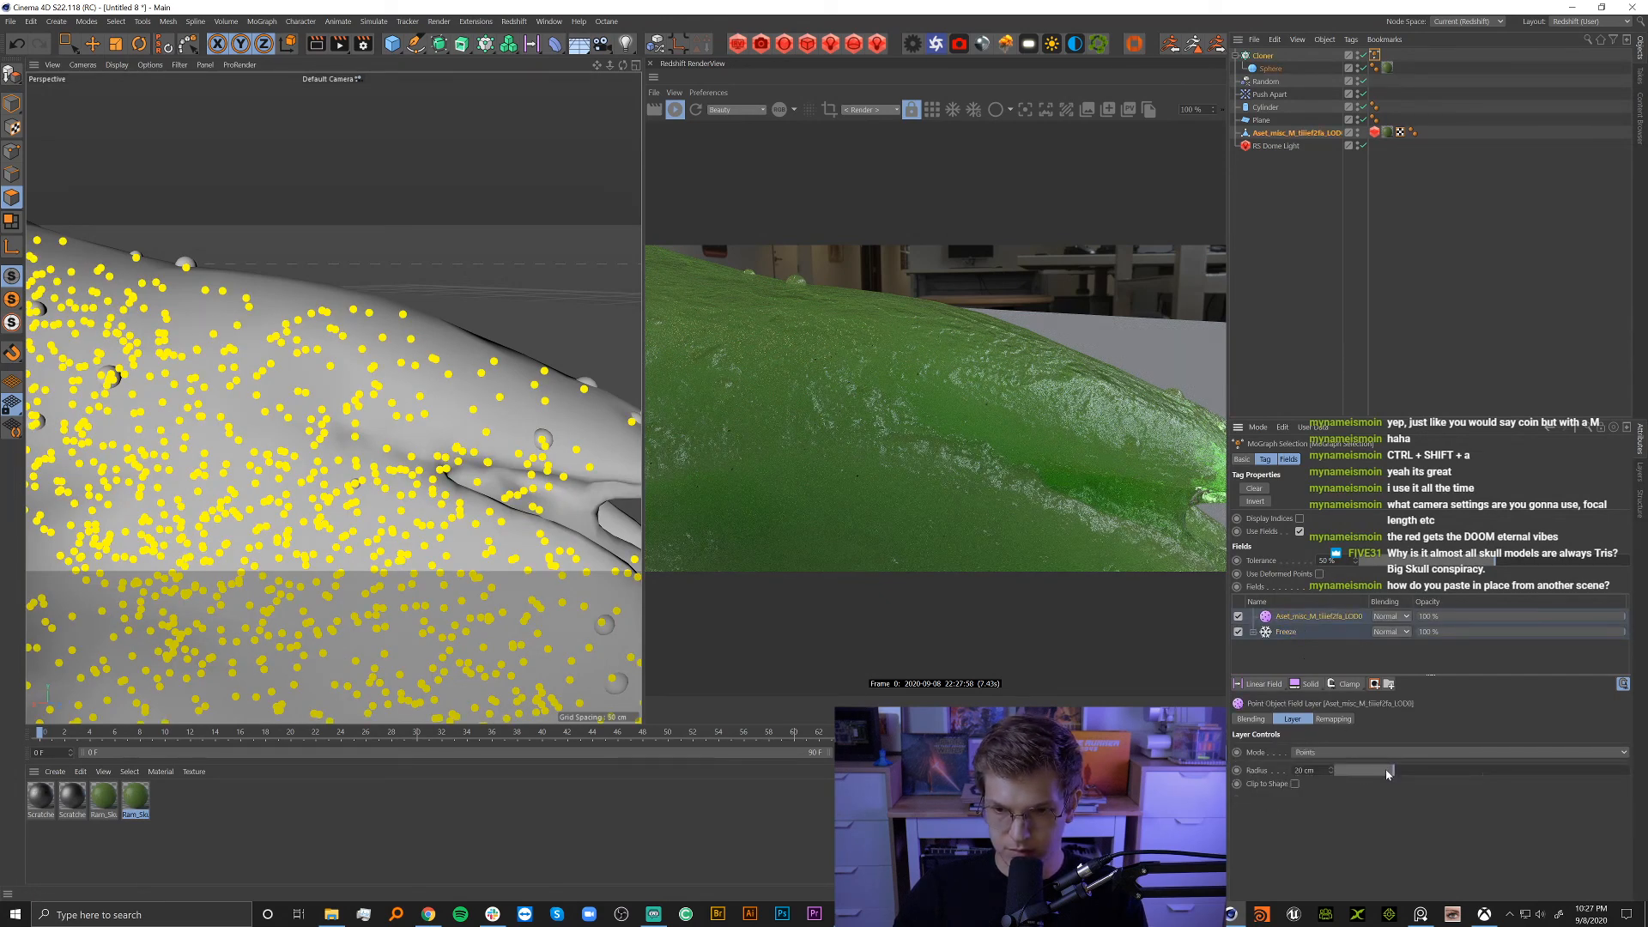
pyautogui.moveTo(1357, 777); pyautogui.dragTo(1346, 777)
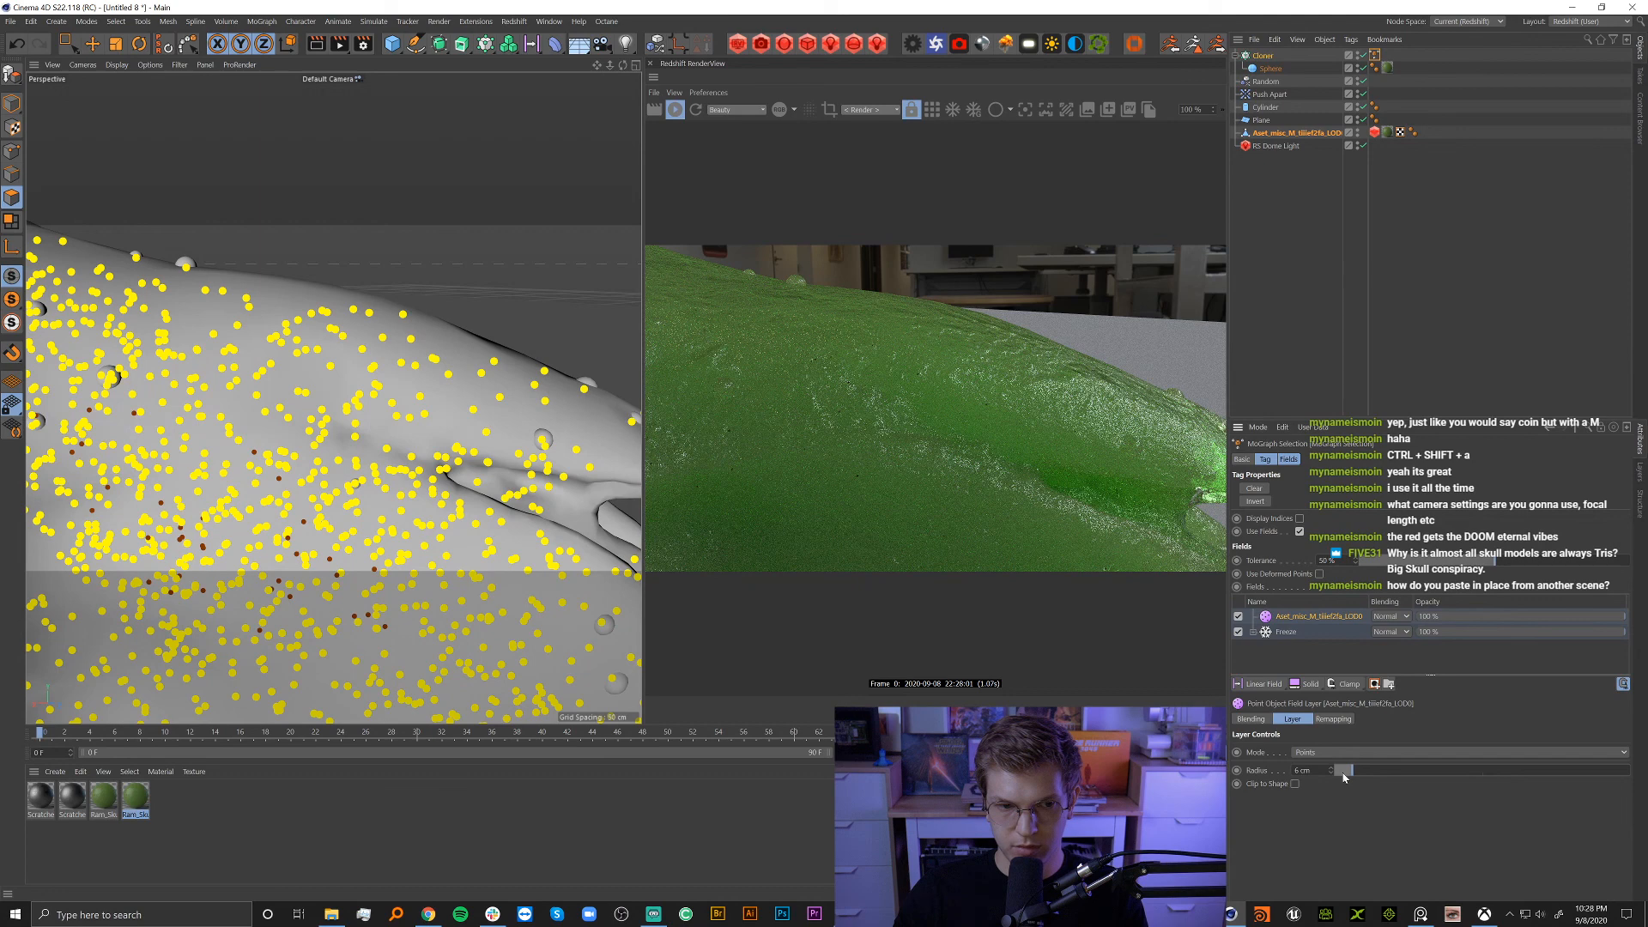
pyautogui.click(1304, 770)
pyautogui.write('3')
pyautogui.press('Return')
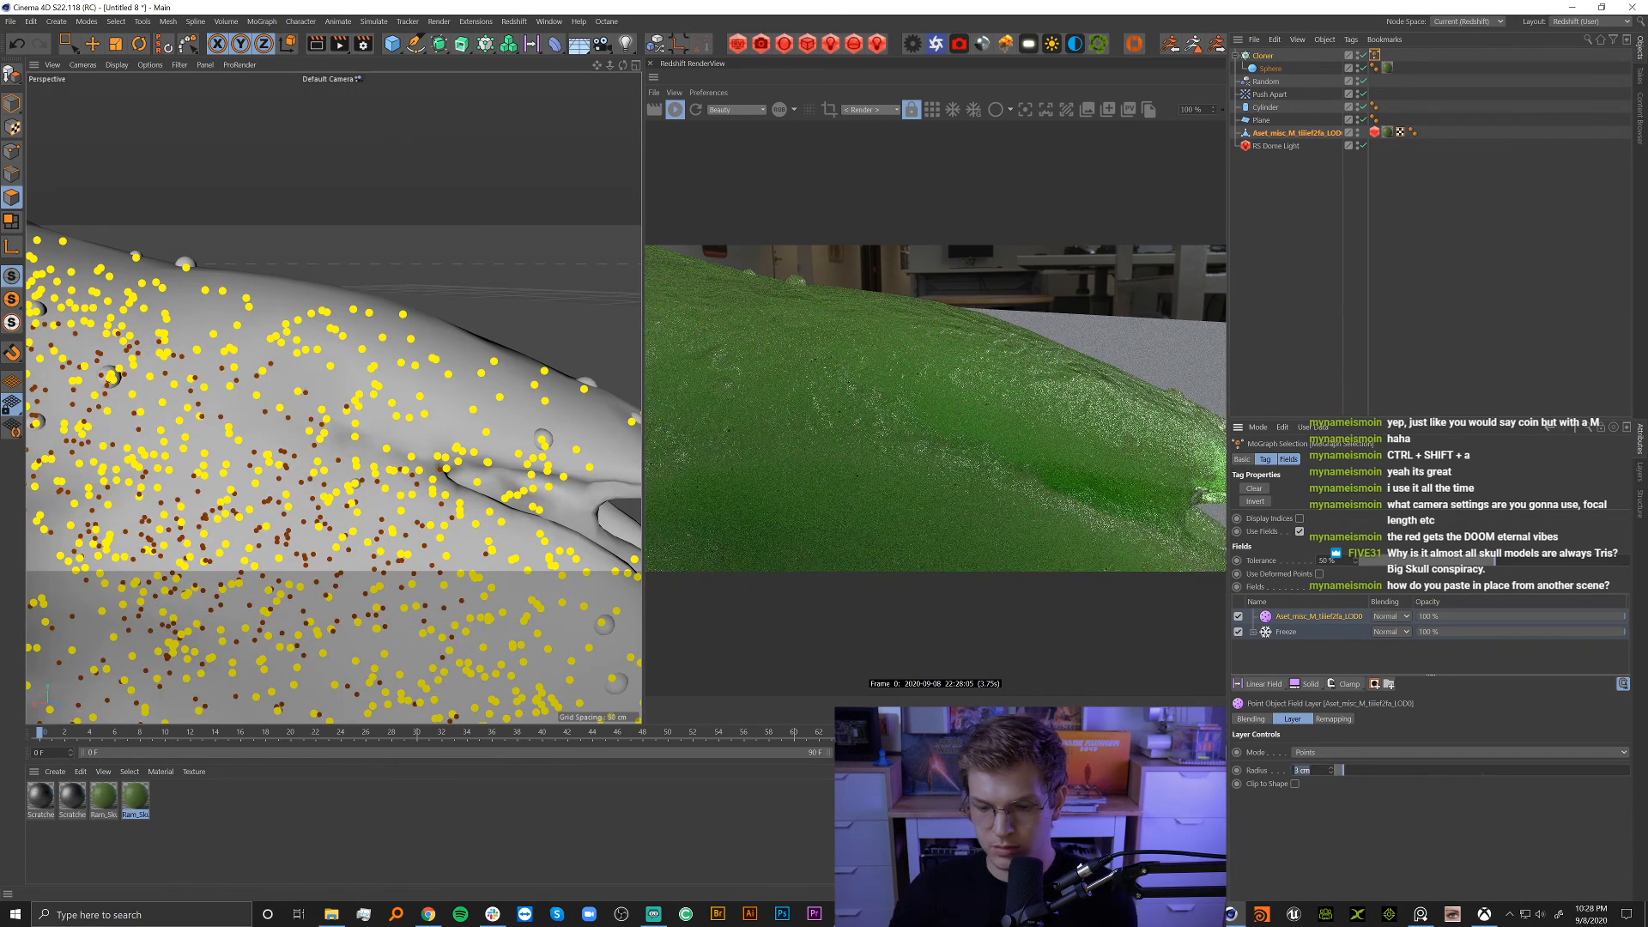
pyautogui.write('1')
pyautogui.press('Return')
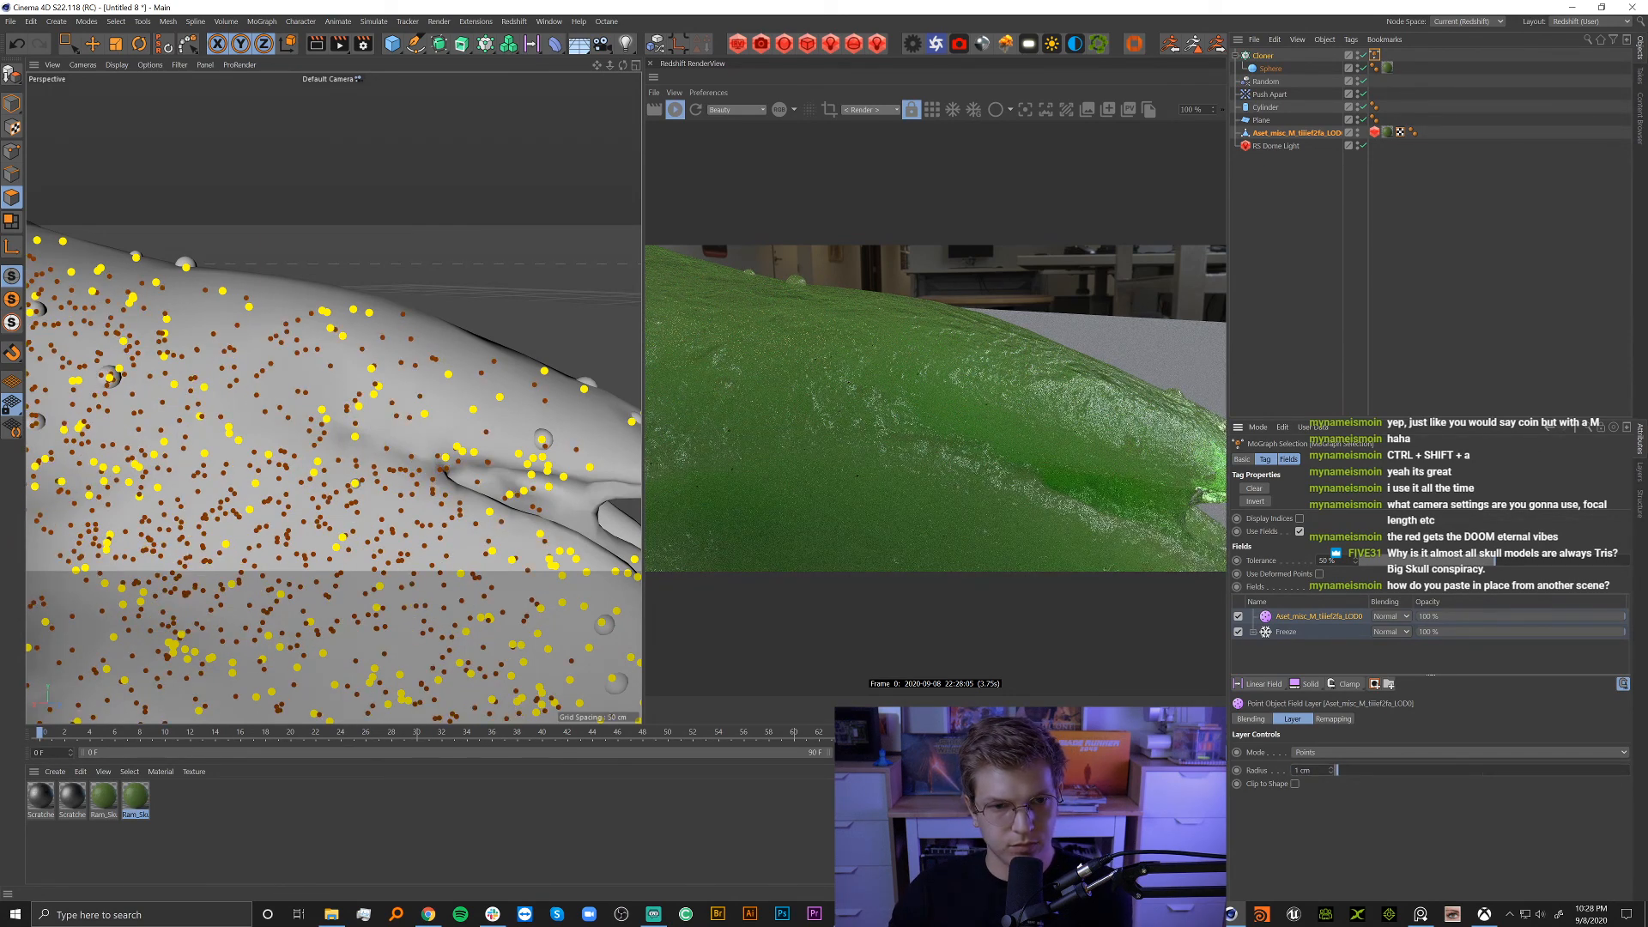
pyautogui.scroll(-5, 363, 352)
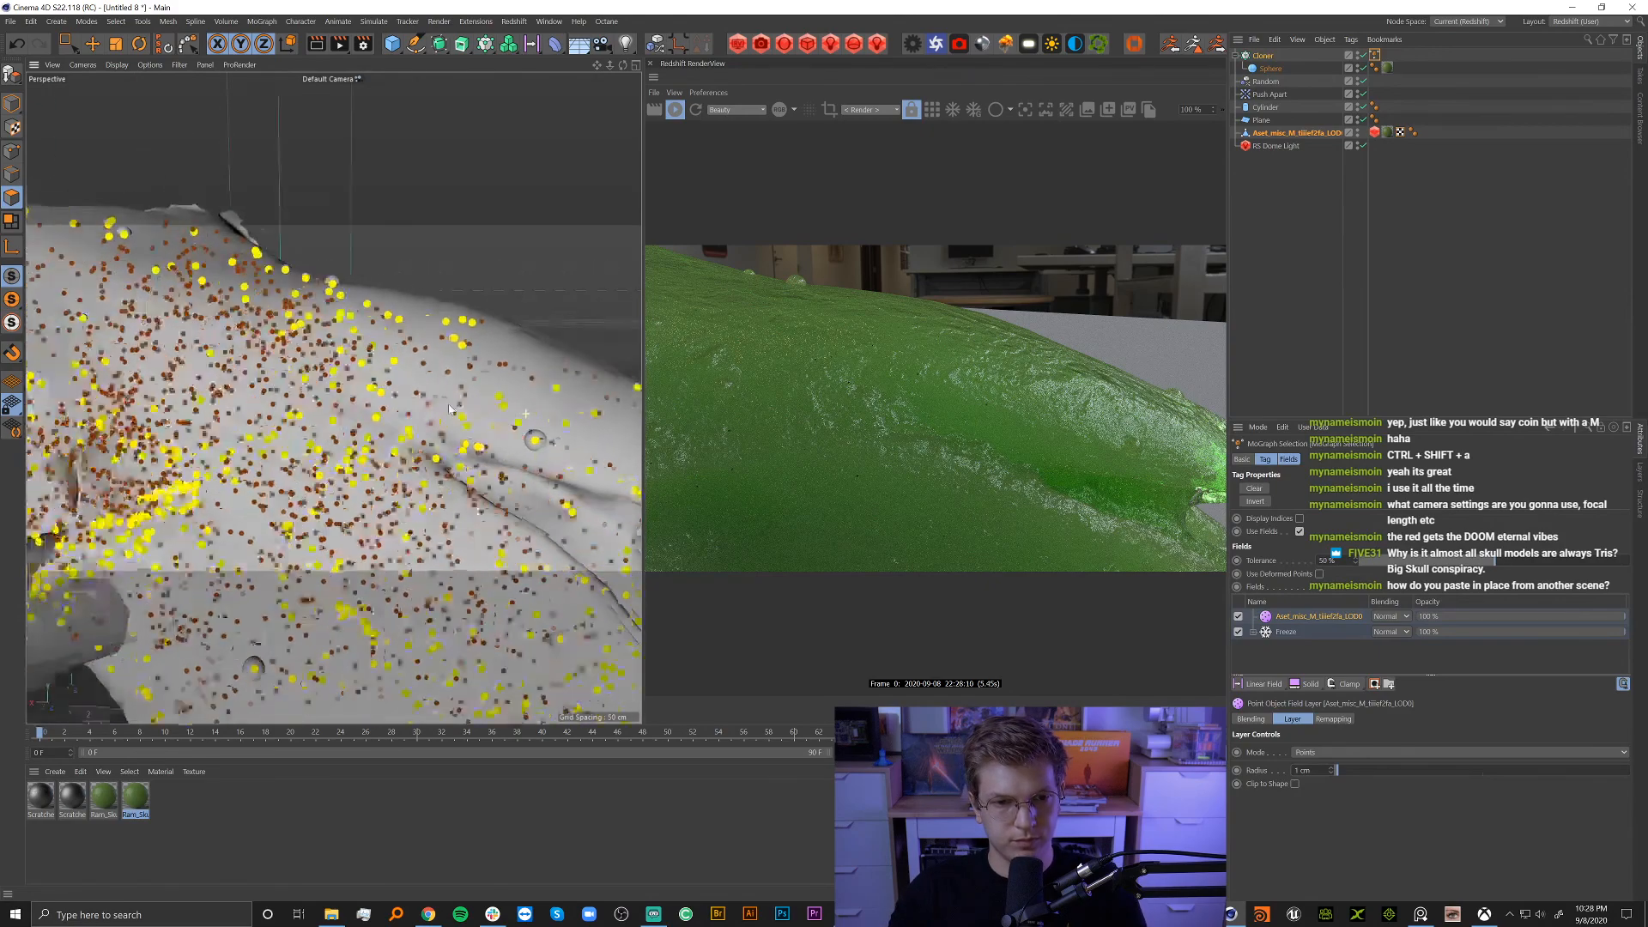
# Set the skull point field's radius to 0.5 cm in the MoGraph Selection tag and deselect everything.
pyautogui.keyDown('alt'); pyautogui.moveTo(362, 348); pyautogui.dragTo(412, 468); pyautogui.keyUp('alt')
pyautogui.doubleClick(1309, 770)
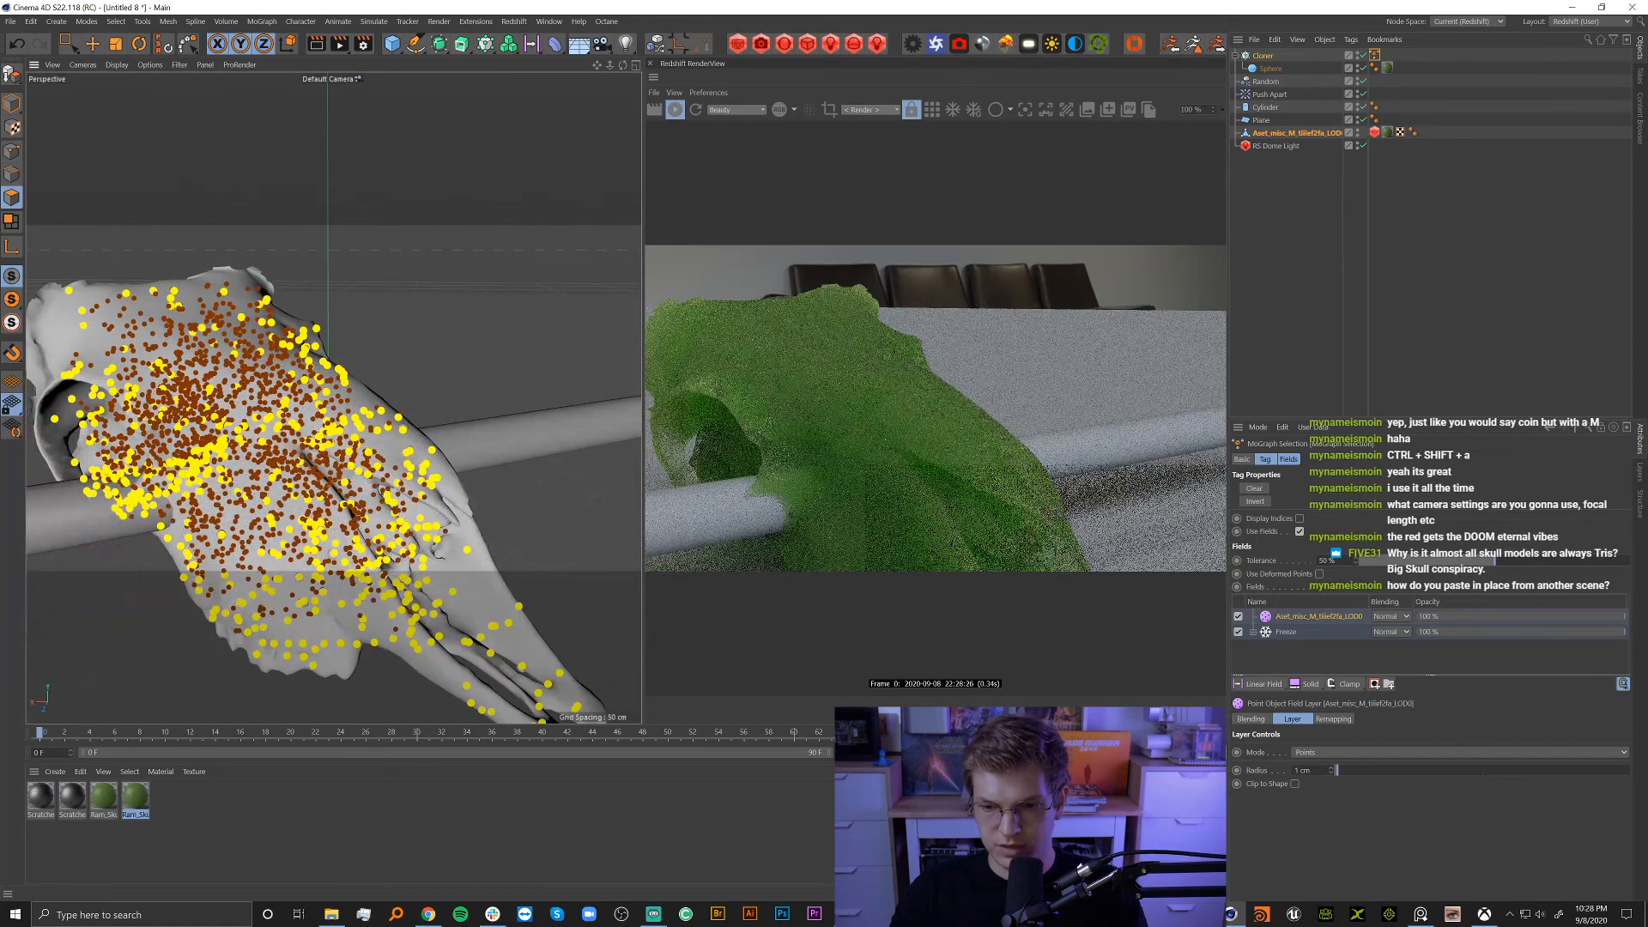
pyautogui.write('0.5')
pyautogui.press('Return')
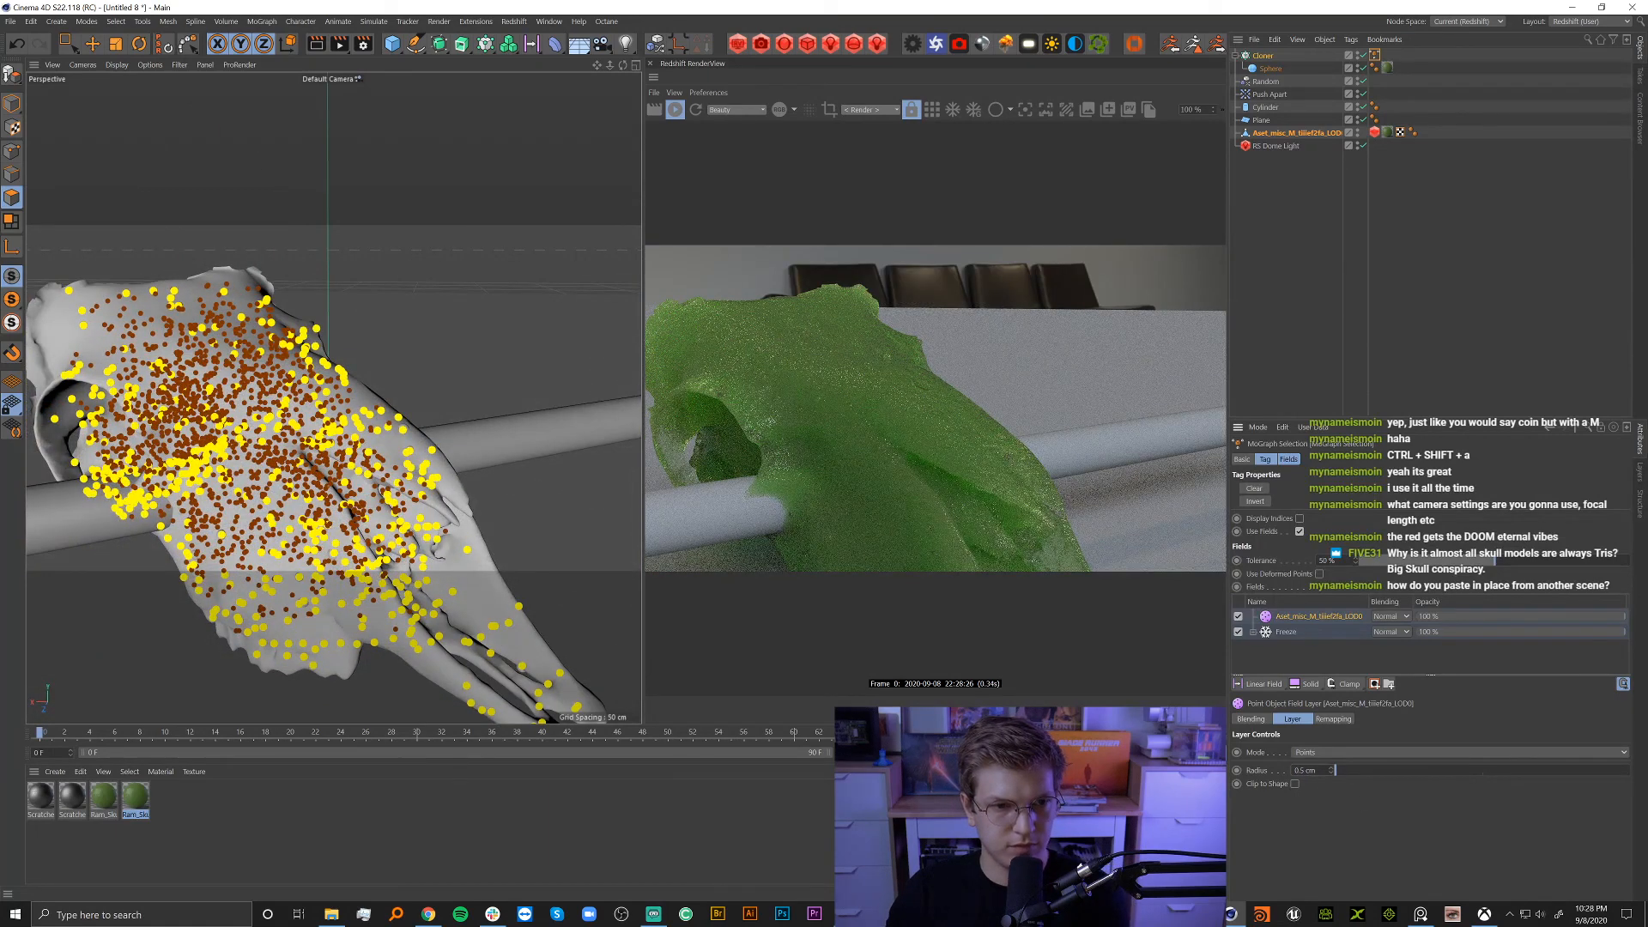
pyautogui.doubleClick(1304, 770)
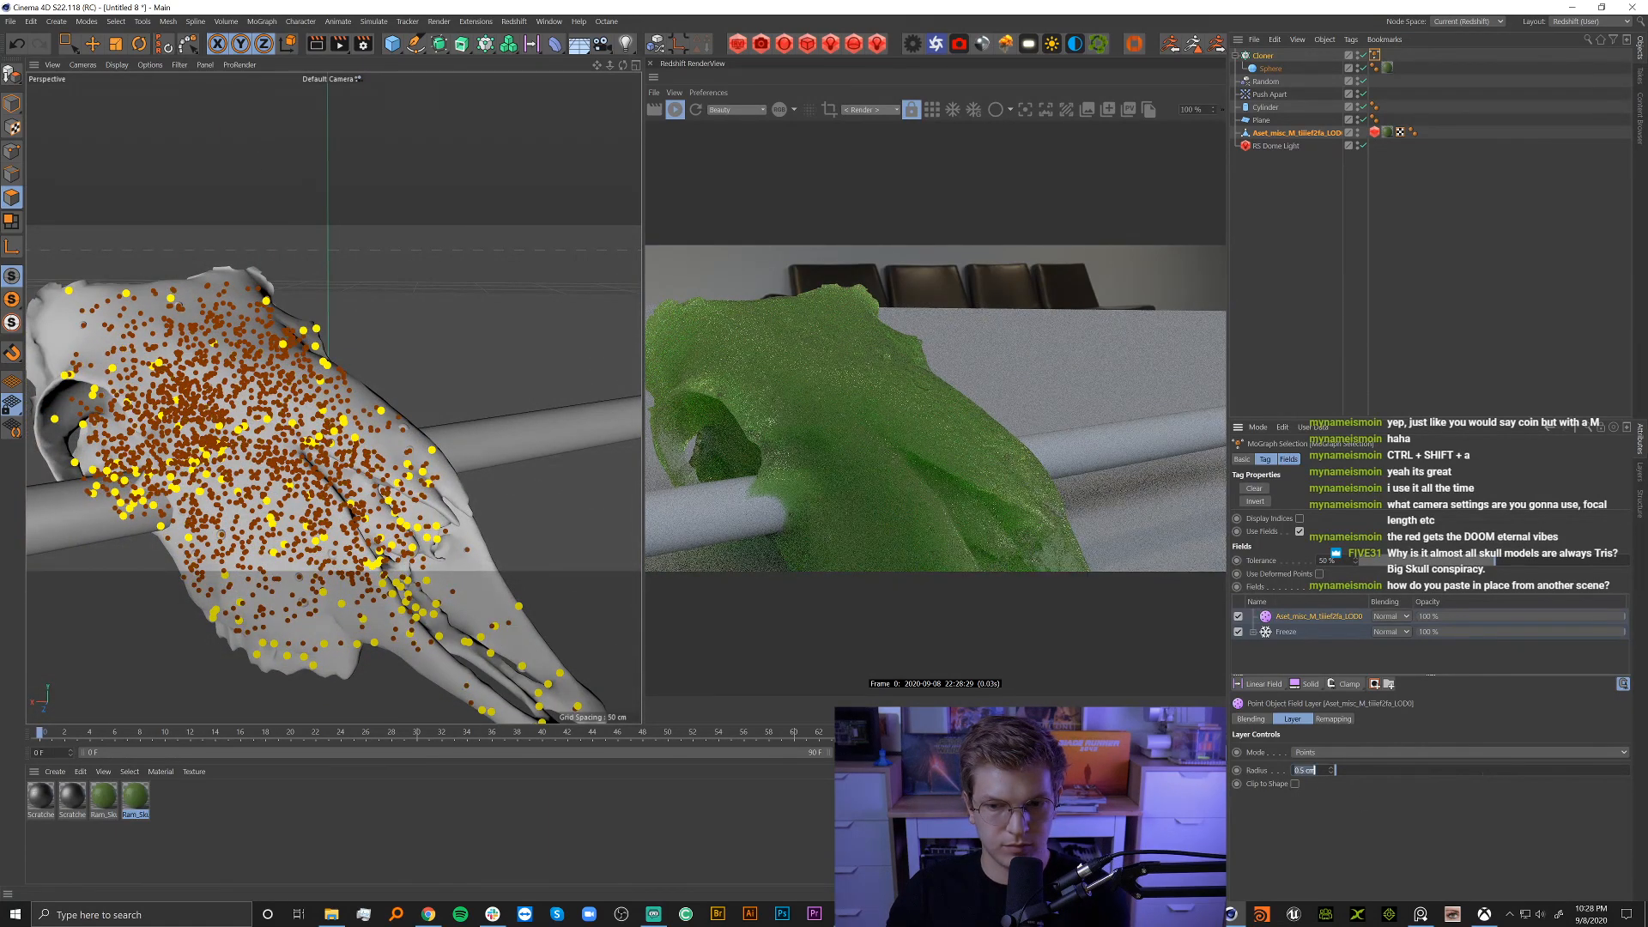
pyautogui.click(1442, 230)
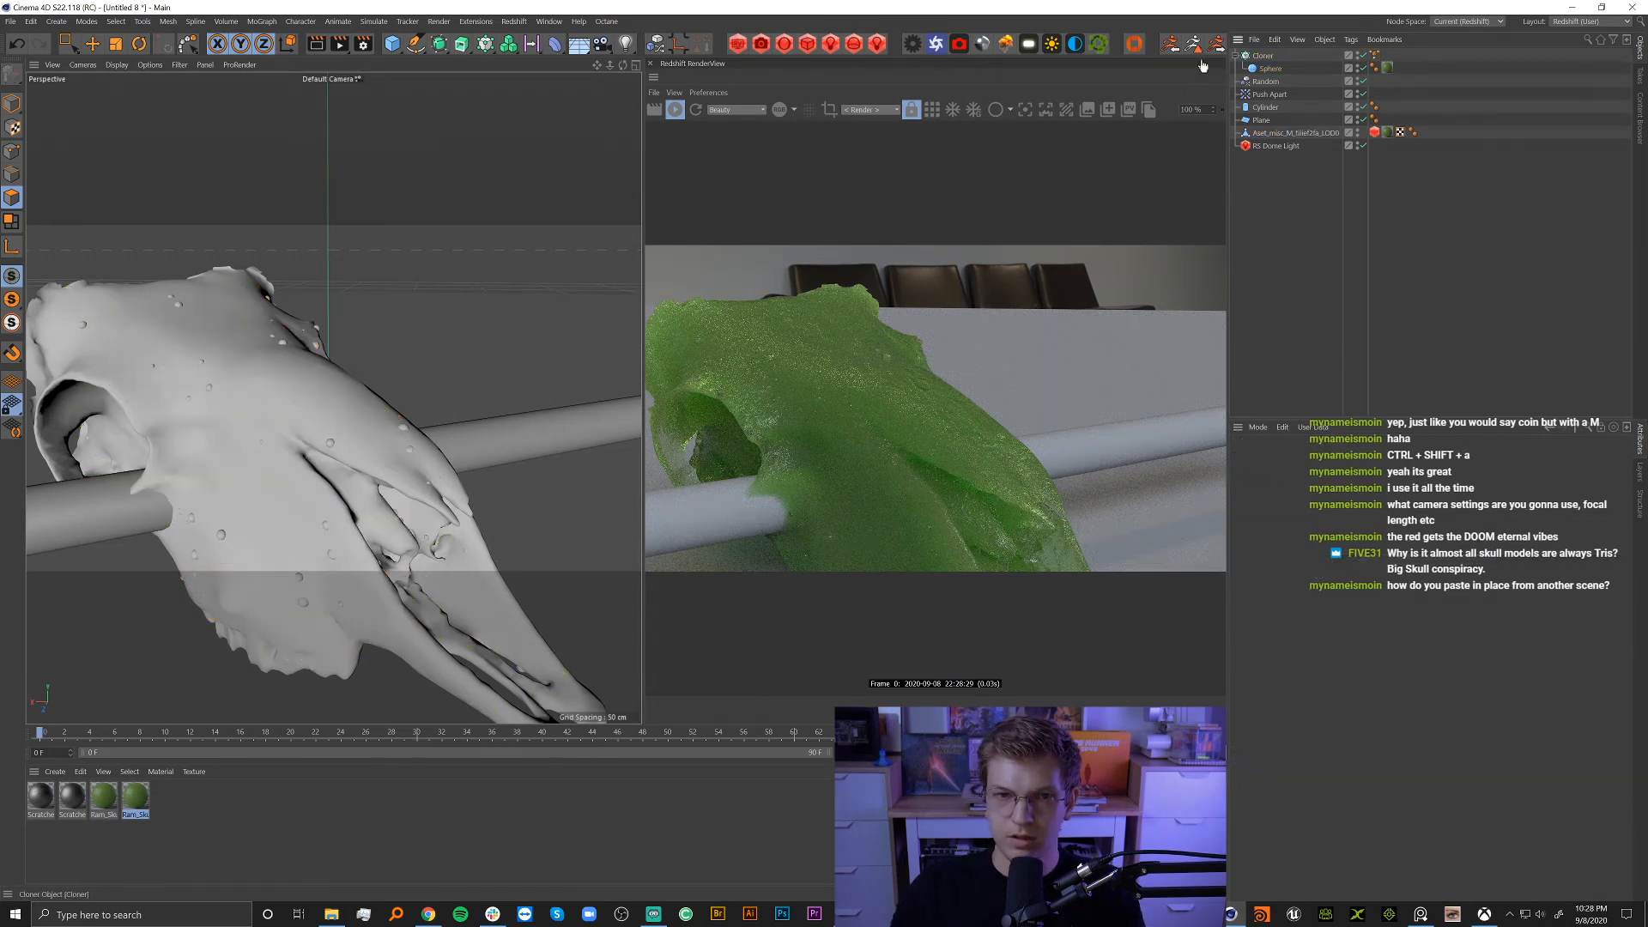
# Add a Plain effector to the scene and place it directly below the Push Apart effector in the object hierarchy.
pyautogui.hotkey('shift', 'c')
pyautogui.write('plan')
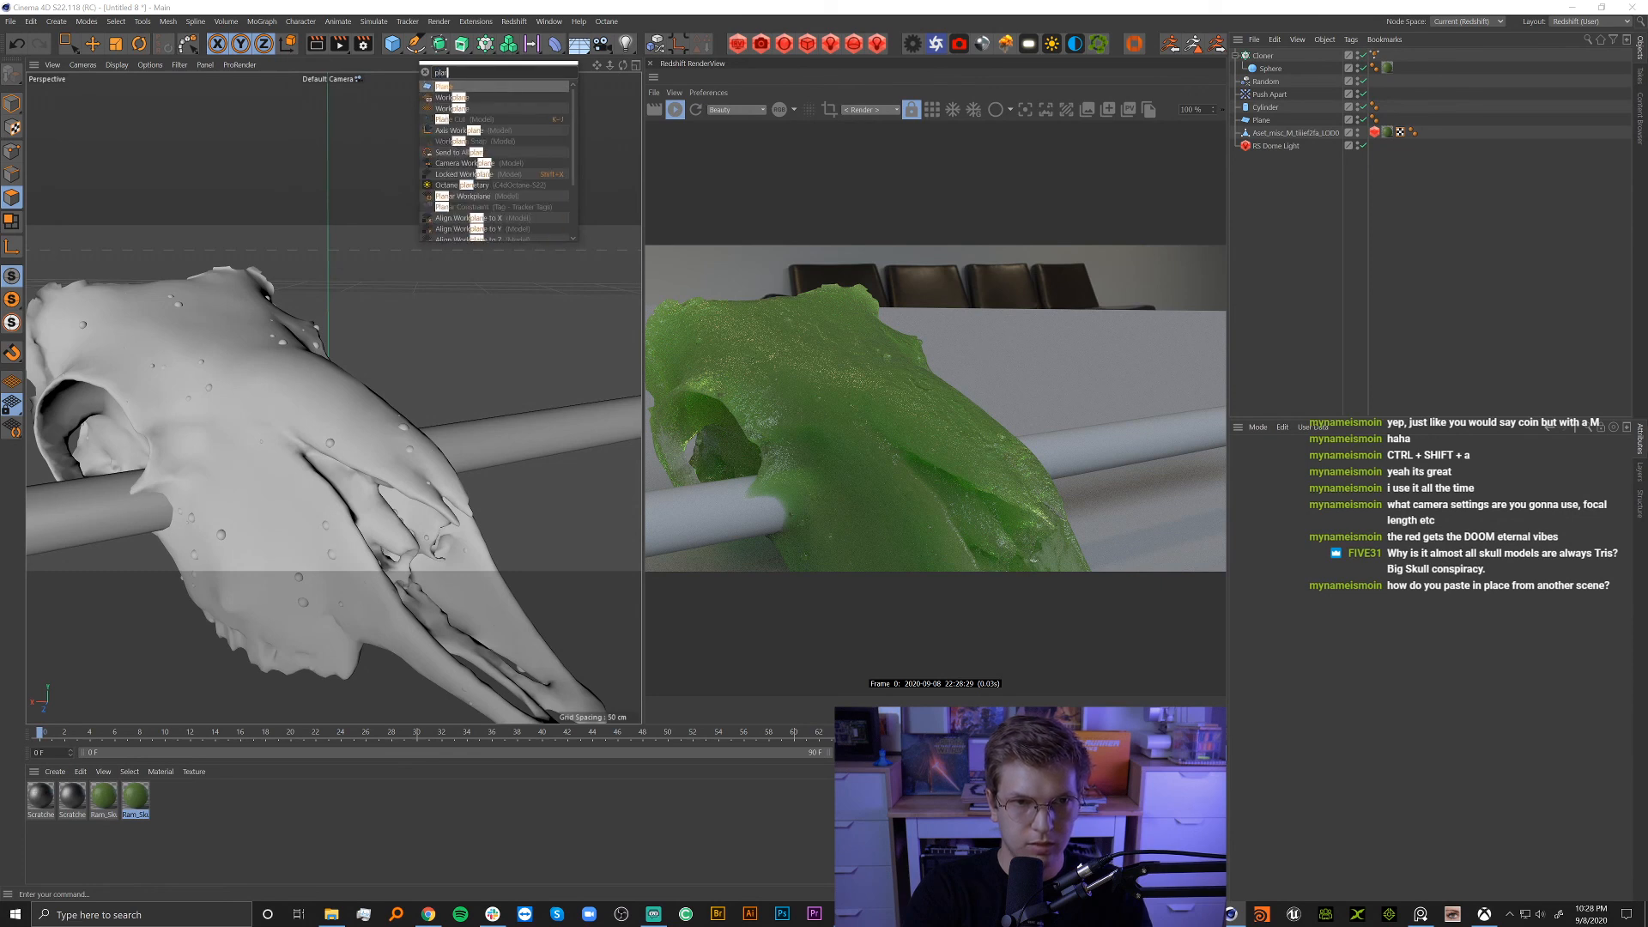
pyautogui.press('Return')
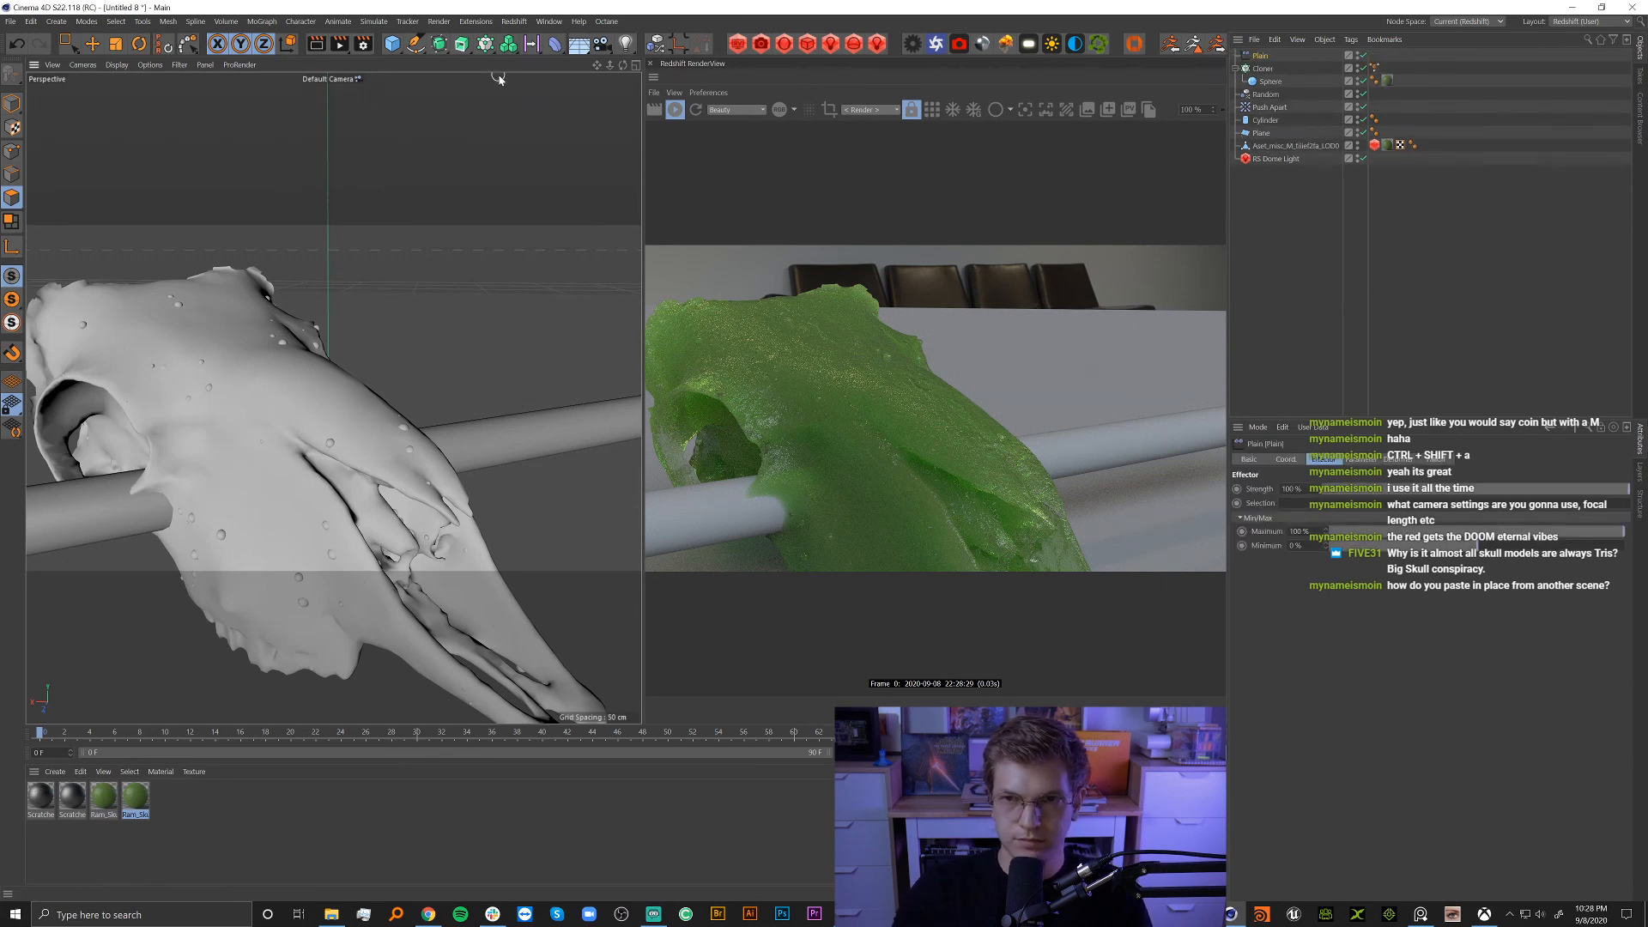
pyautogui.moveTo(1268, 55); pyautogui.dragTo(1275, 113)
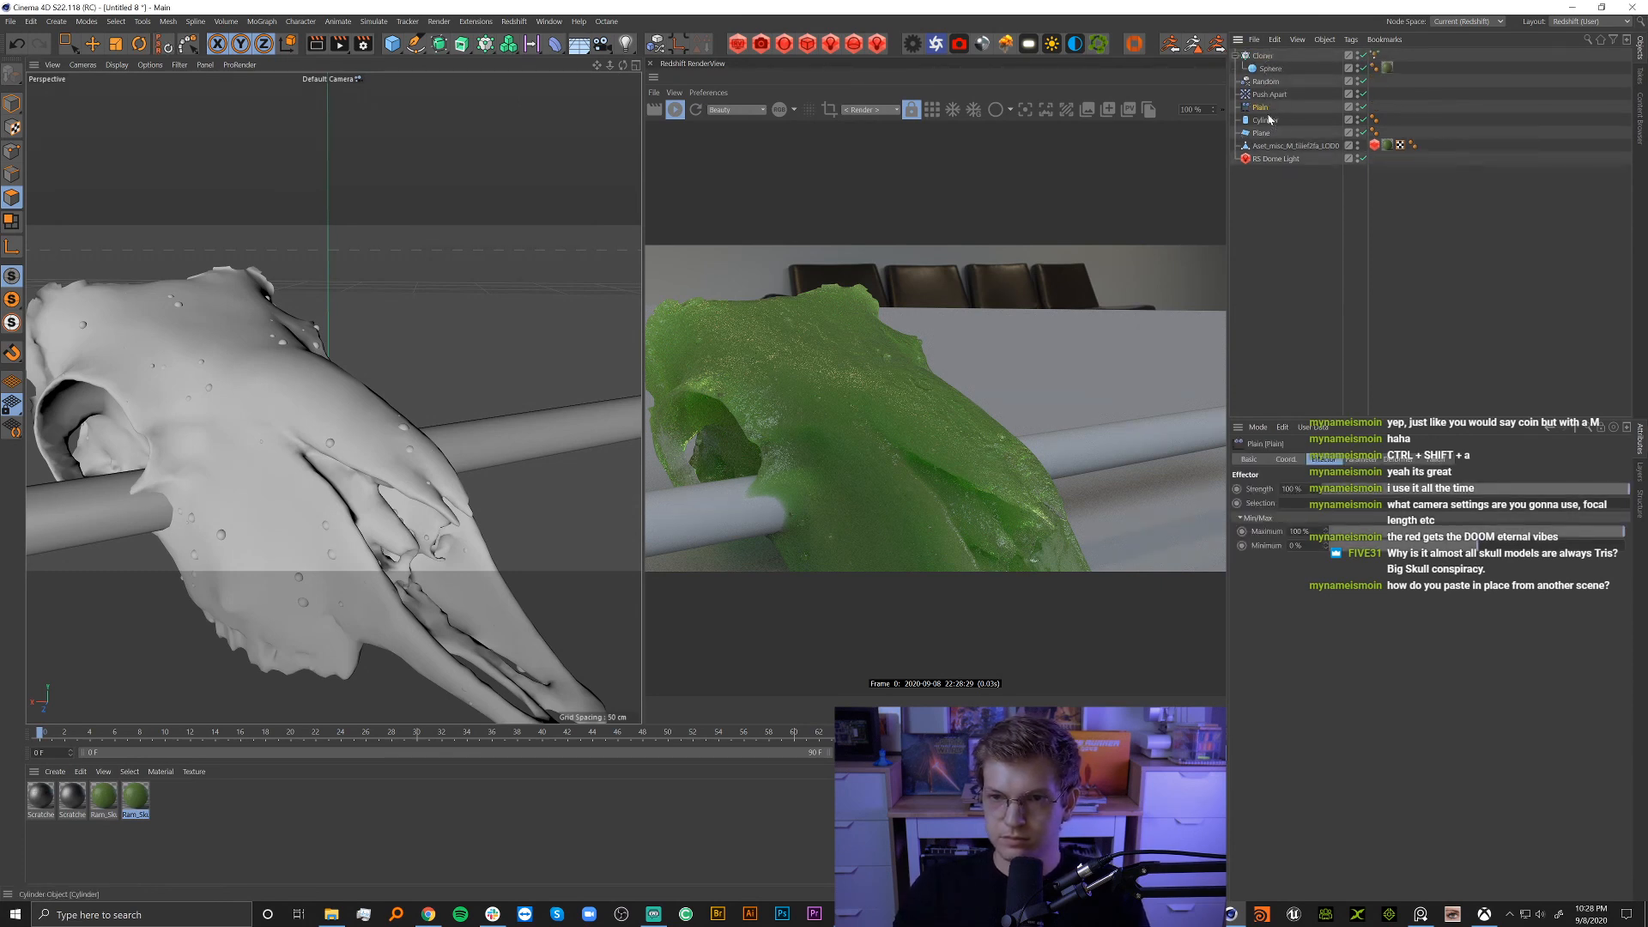
# Set the Plain effector's Weight Transform to 100%, enable Visibility and Use Alpha/Strength, and set its Maximum to 37%.
pyautogui.click(1362, 460)
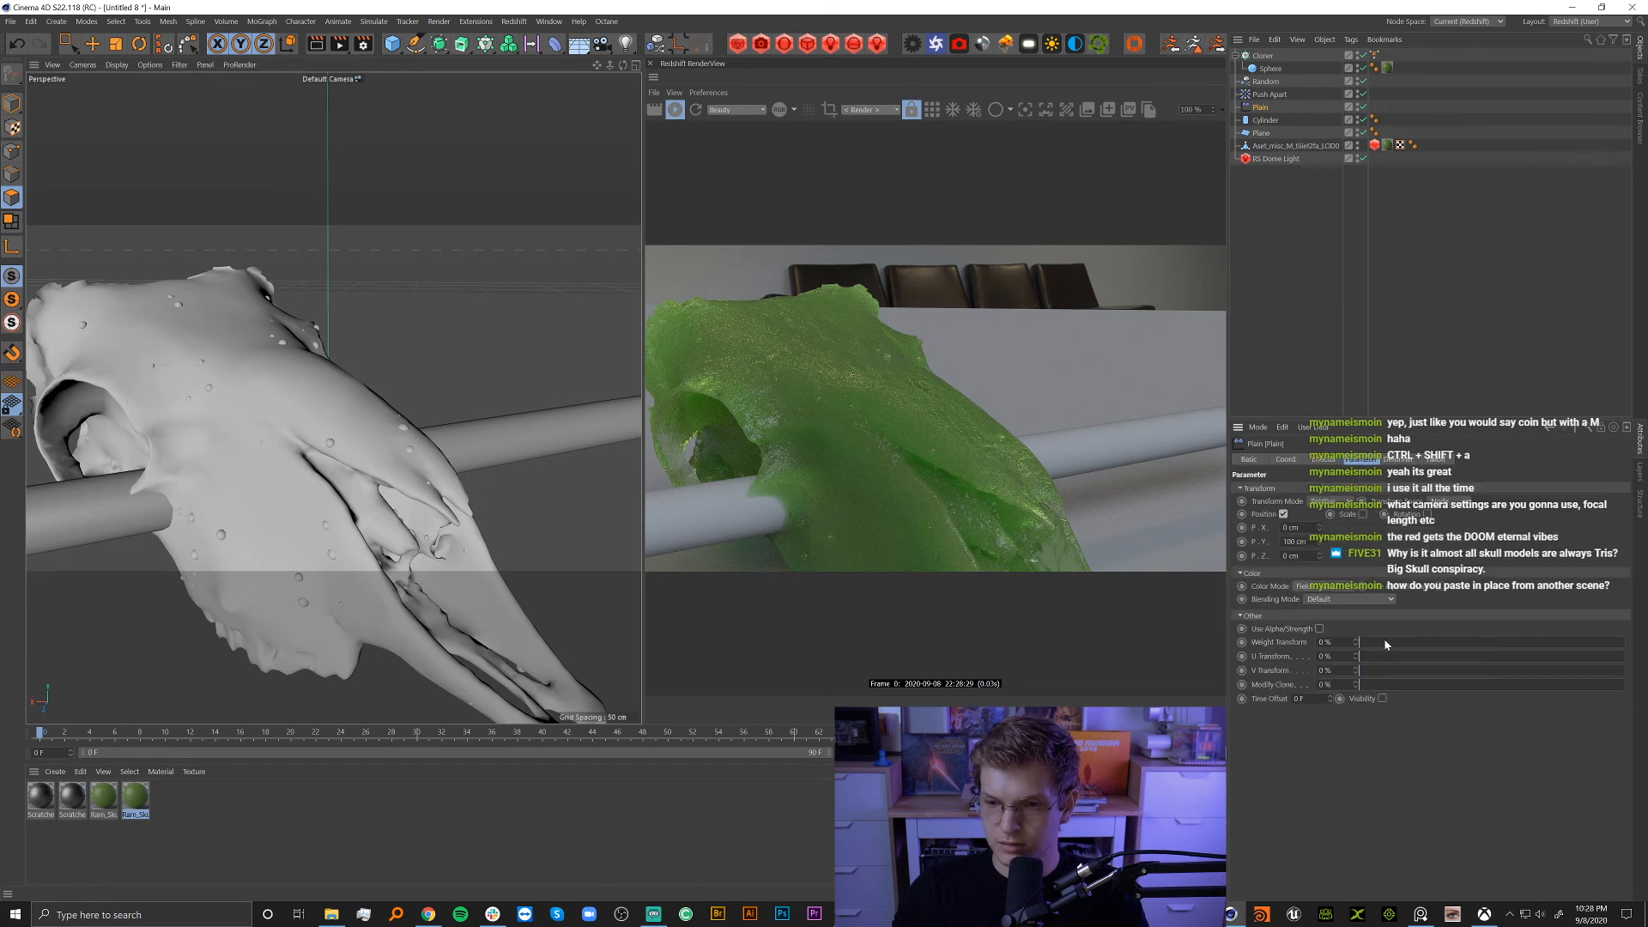
pyautogui.moveTo(1385, 643); pyautogui.dragTo(1622, 643)
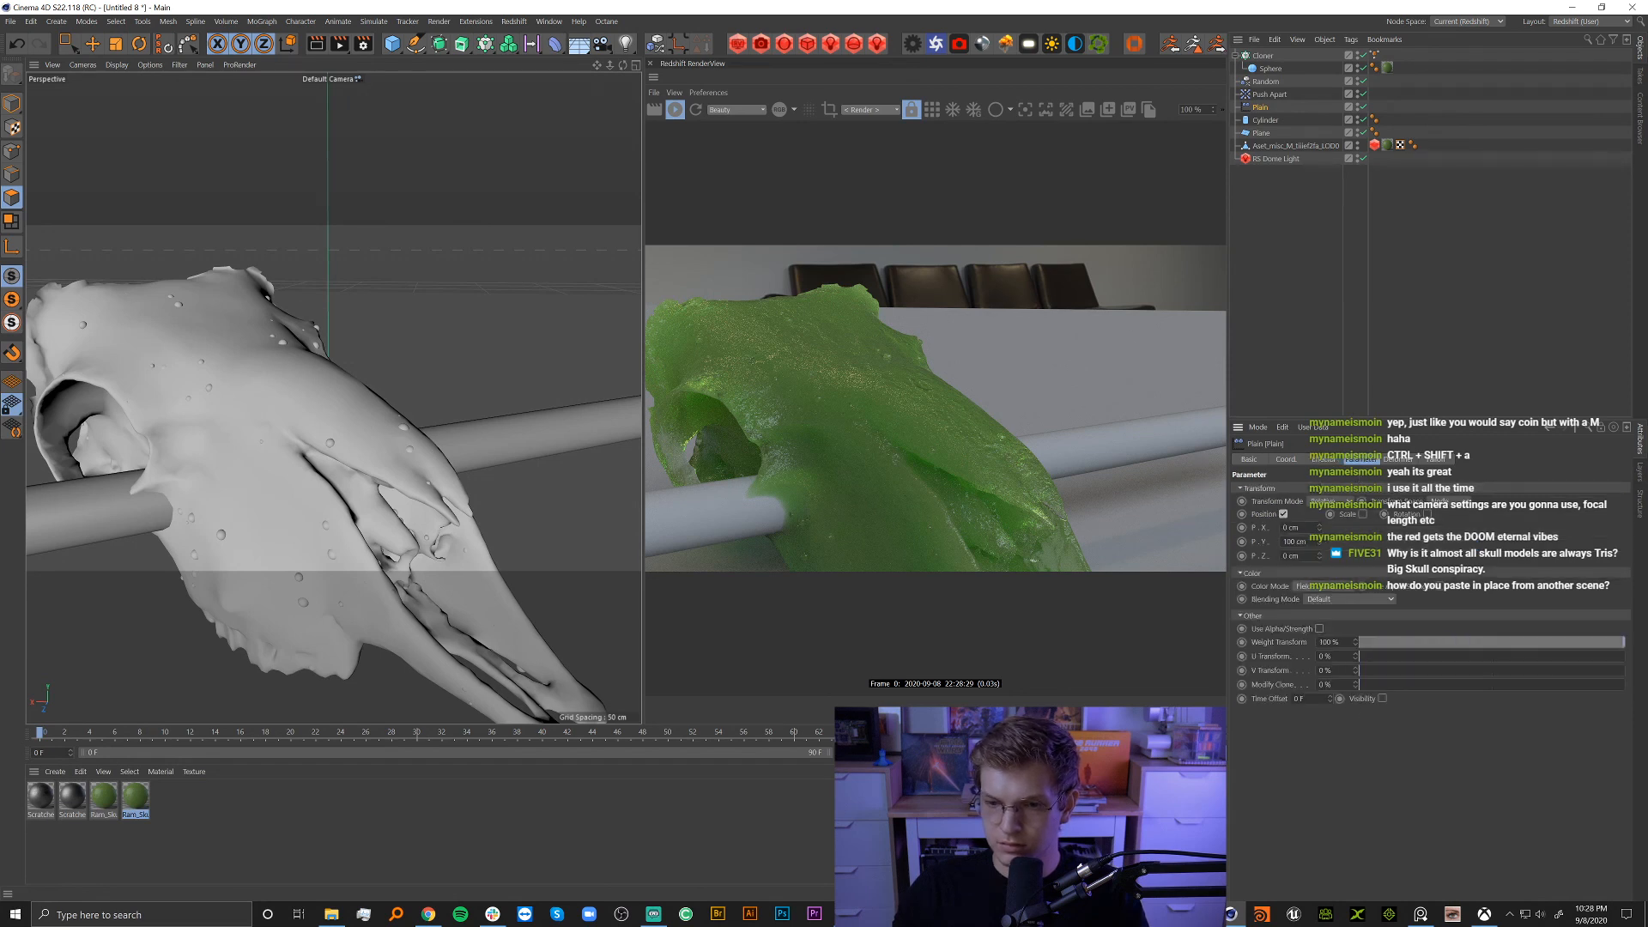
pyautogui.click(1382, 699)
pyautogui.click(1320, 629)
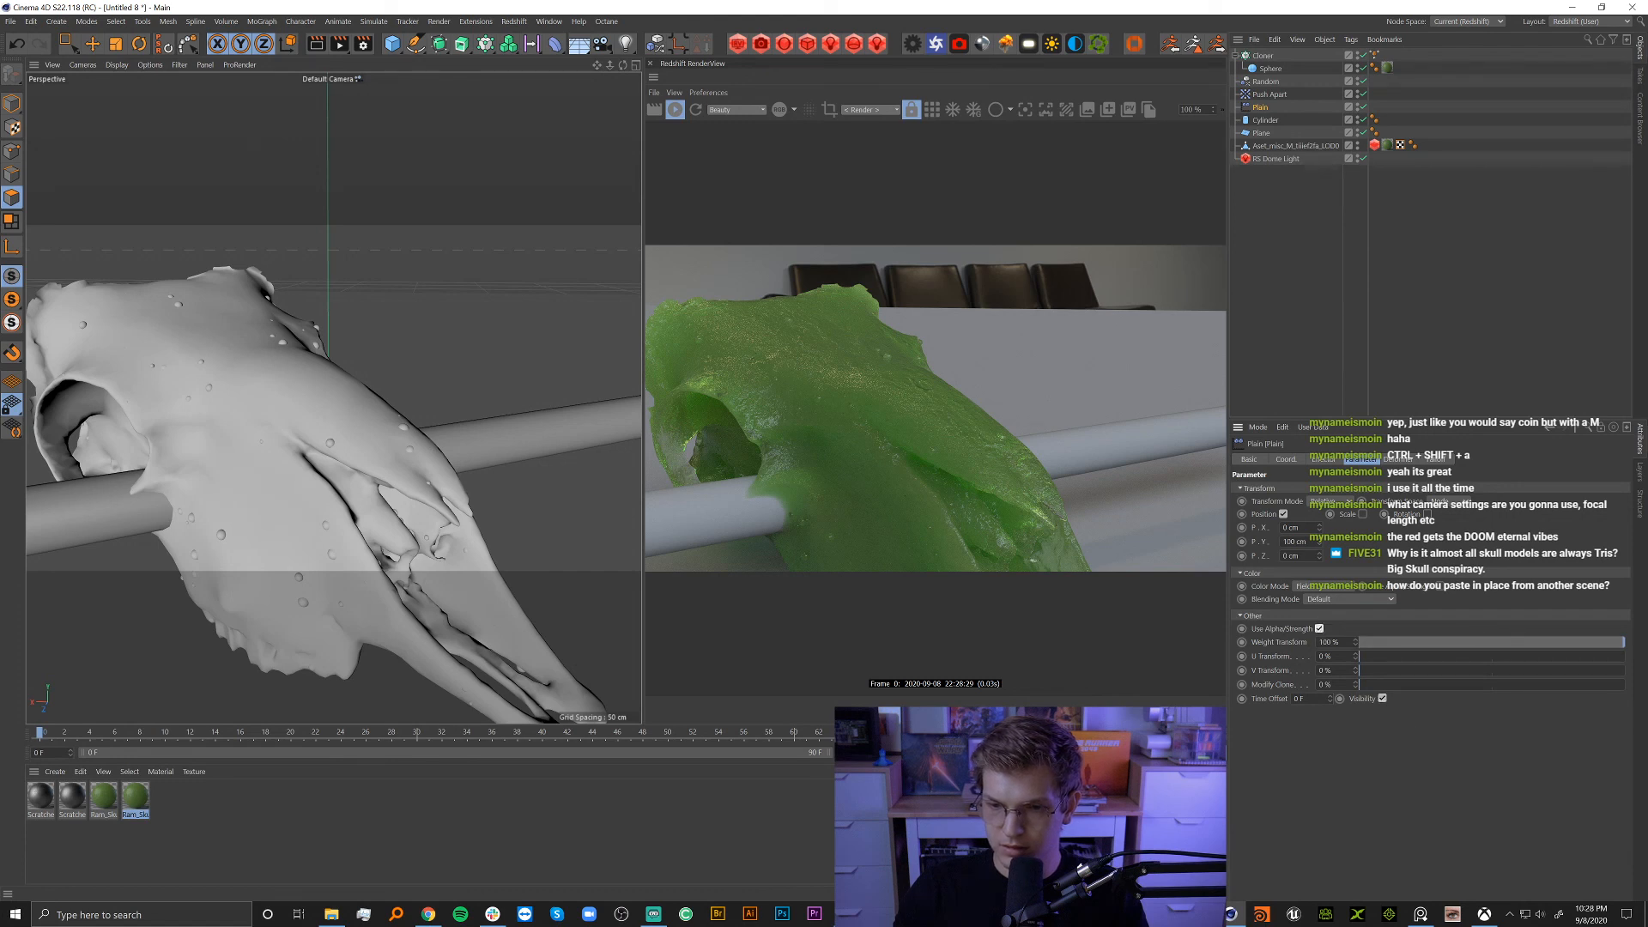
pyautogui.click(1324, 460)
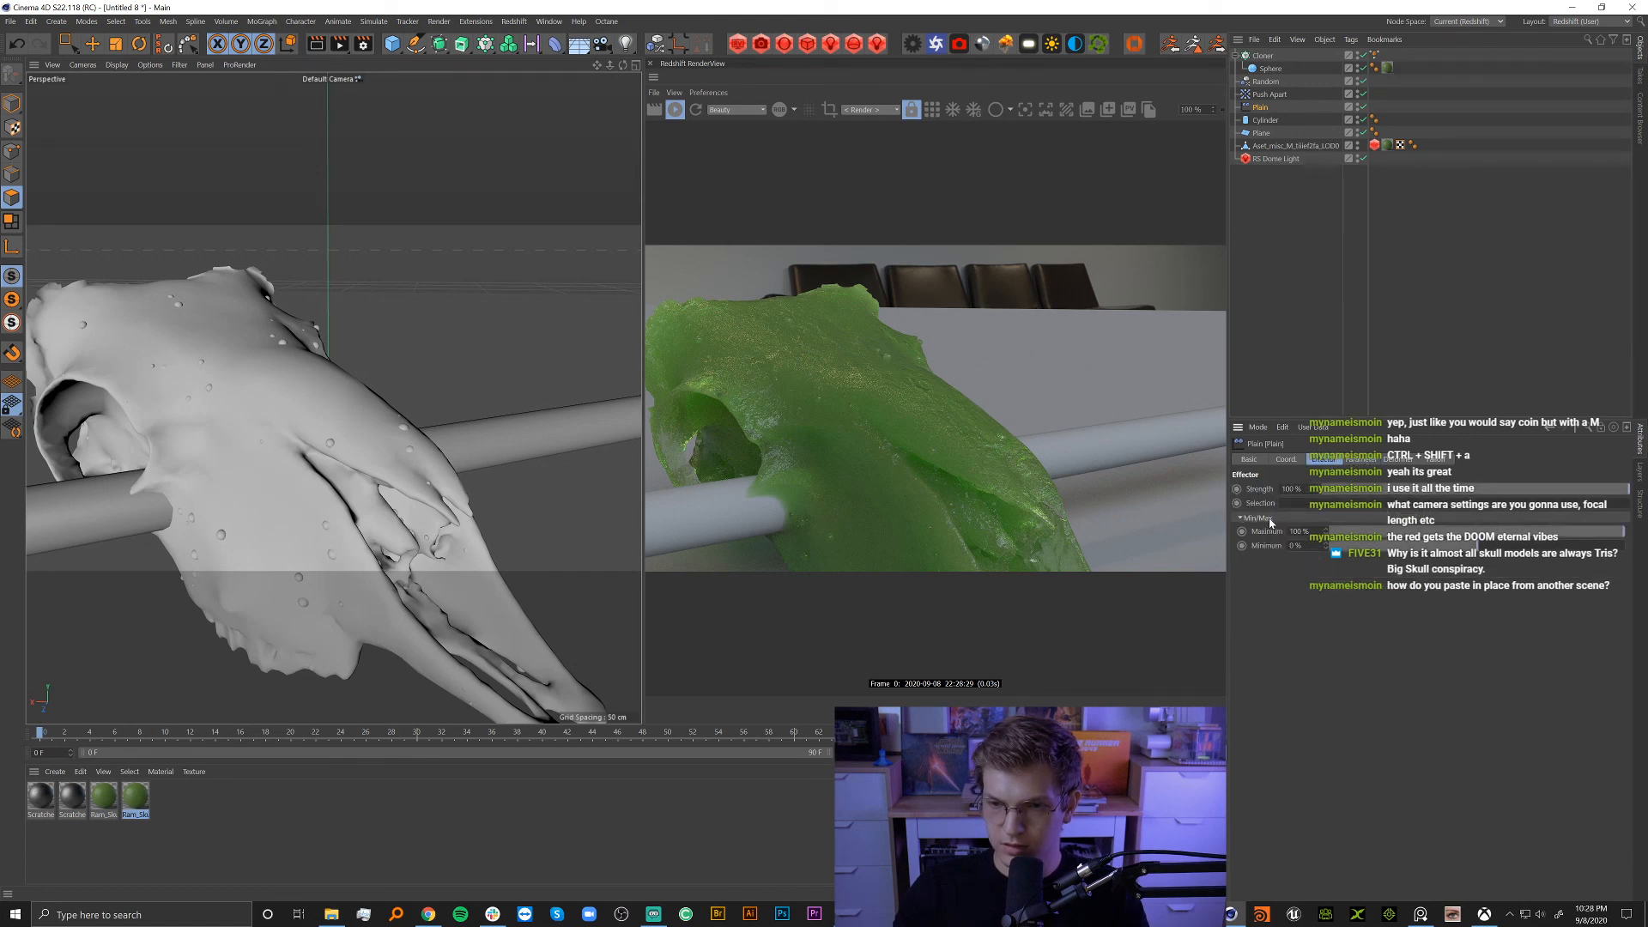
pyautogui.moveTo(1560, 540); pyautogui.dragTo(1531, 537)
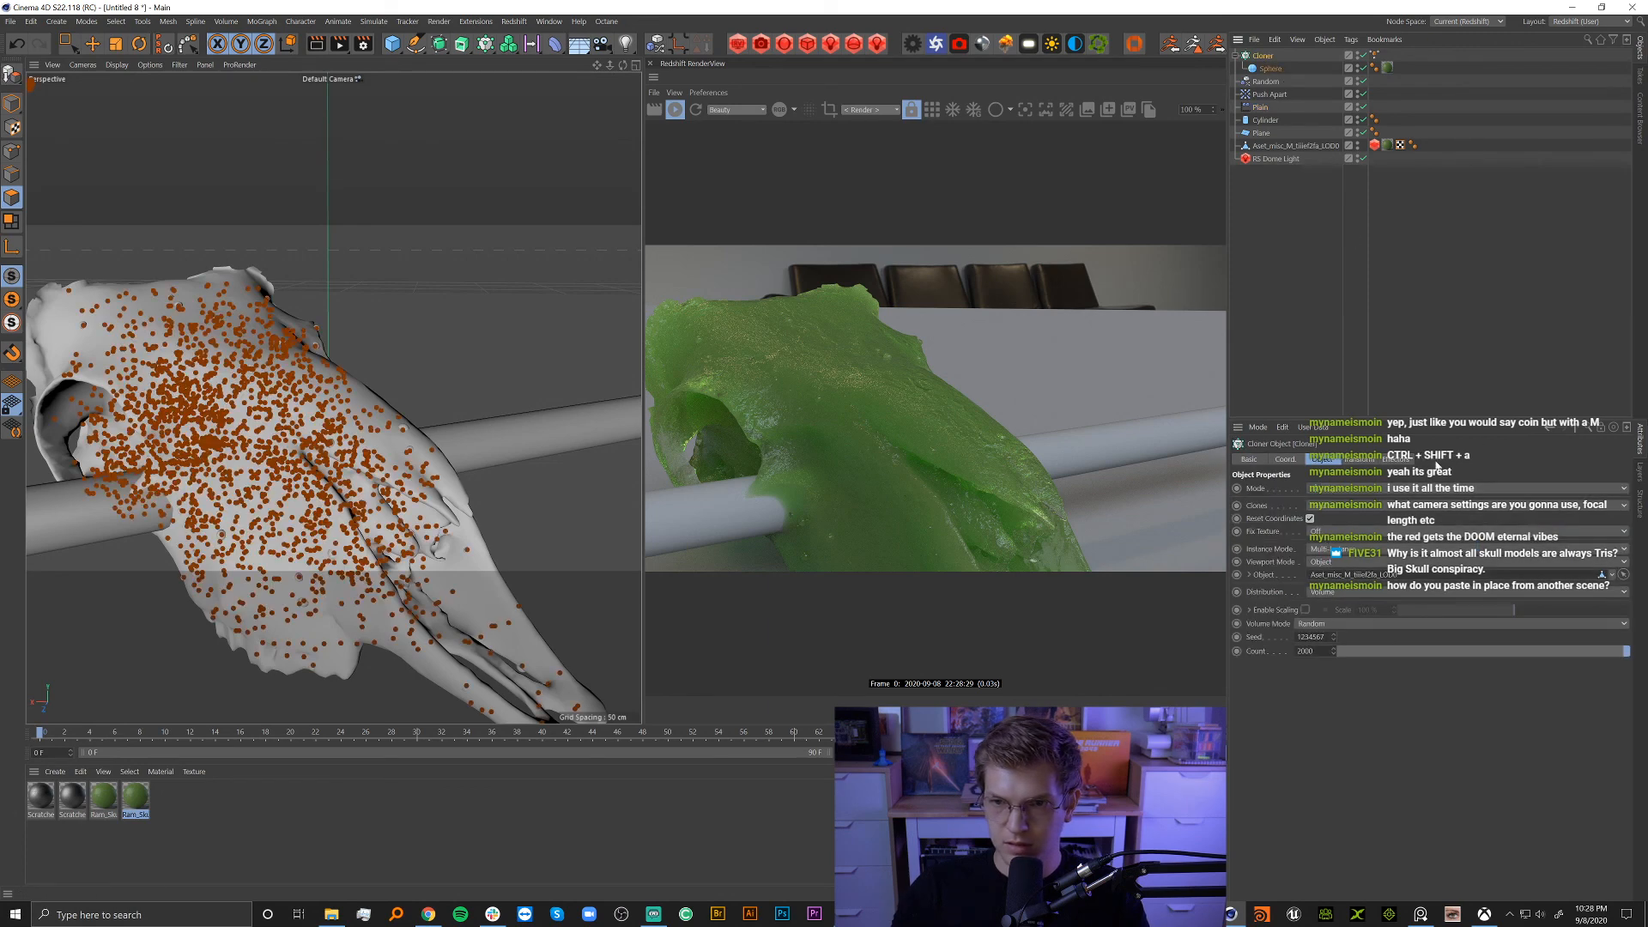
# Add the Plain effector to the Cloner's effectors list below Push Apart.
pyautogui.click(1263, 57)
pyautogui.moveTo(1265, 114); pyautogui.dragTo(1300, 521)
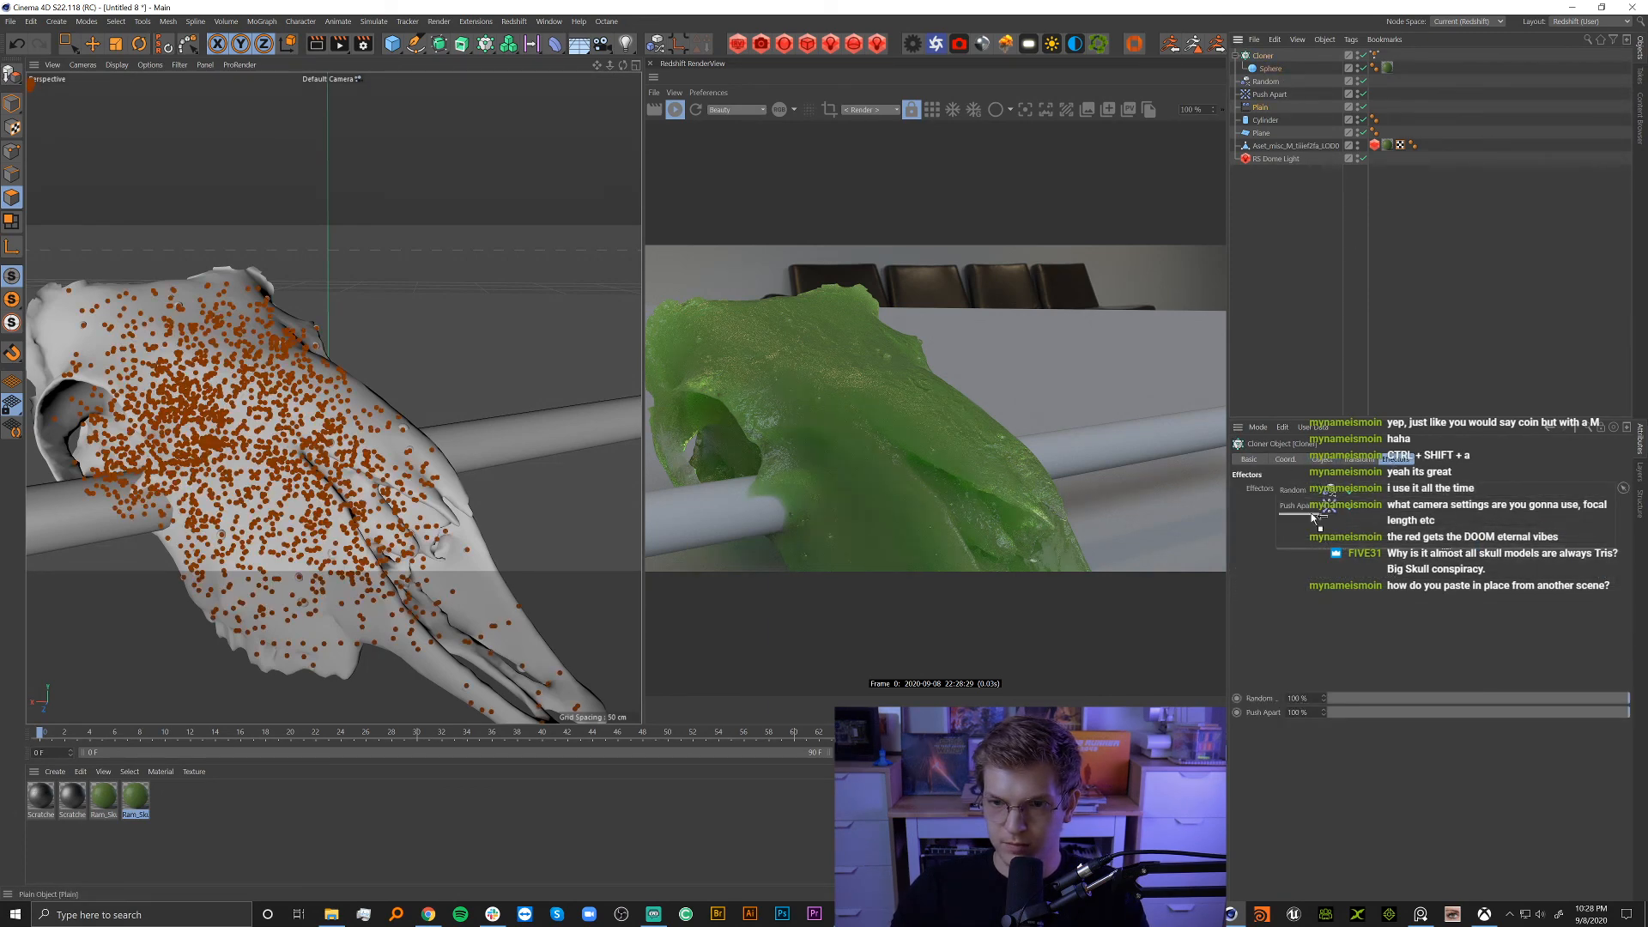
pyautogui.click(1456, 283)
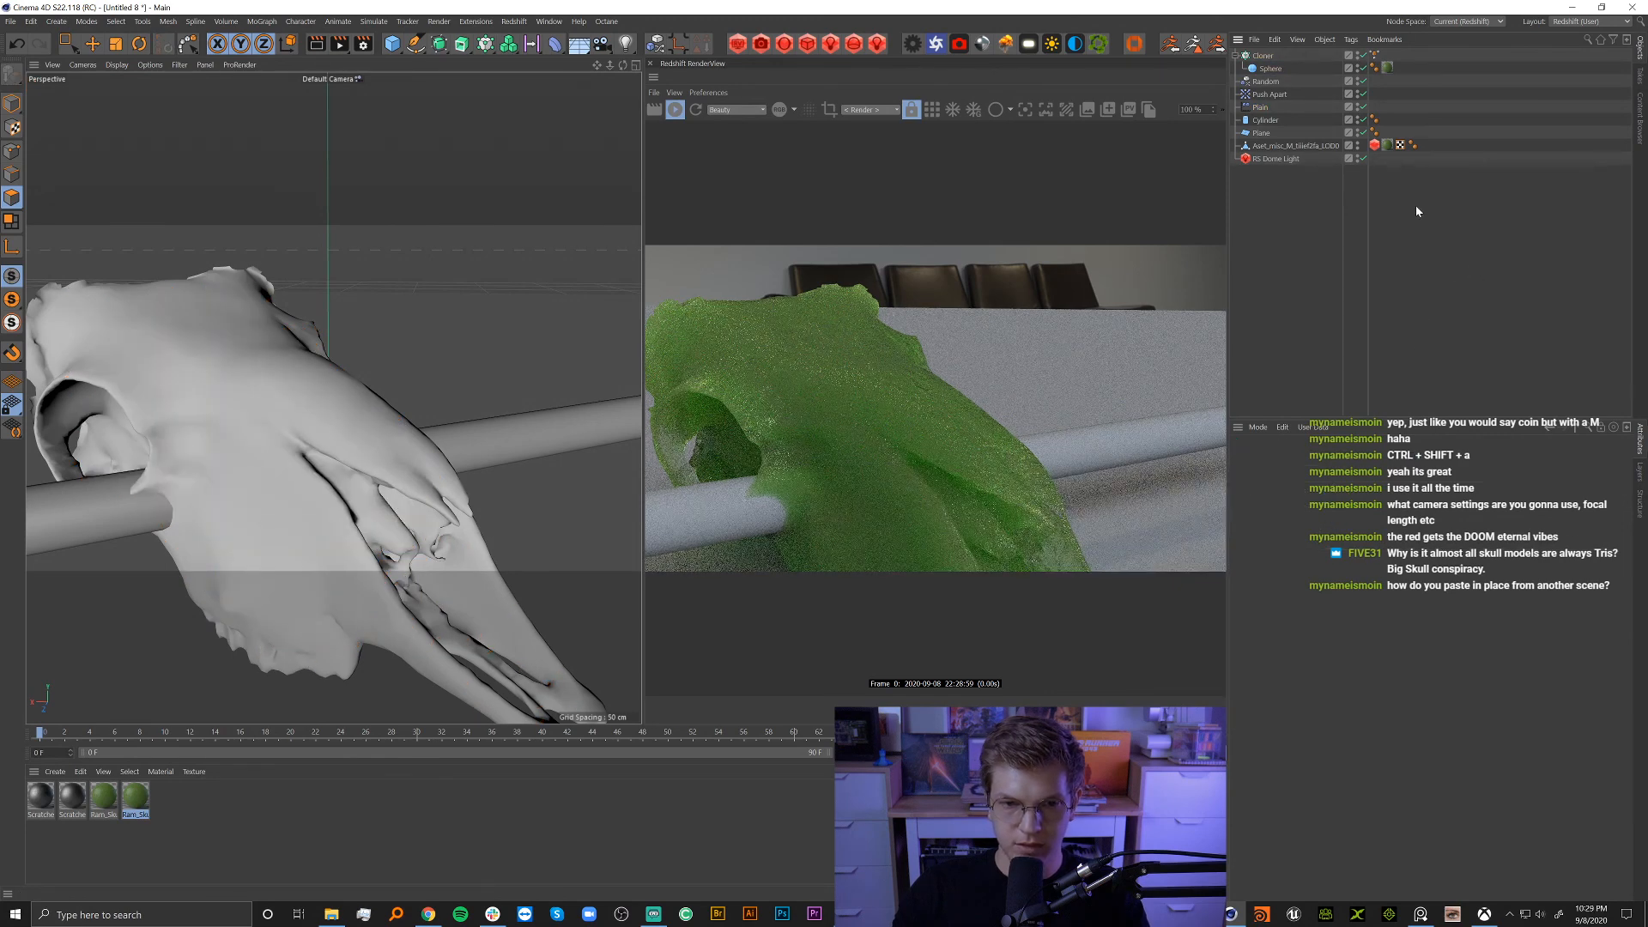
# Restrict the Plain effector to the Cloner's MoGraph Selection.
pyautogui.click(1260, 107)
pyautogui.click(1320, 460)
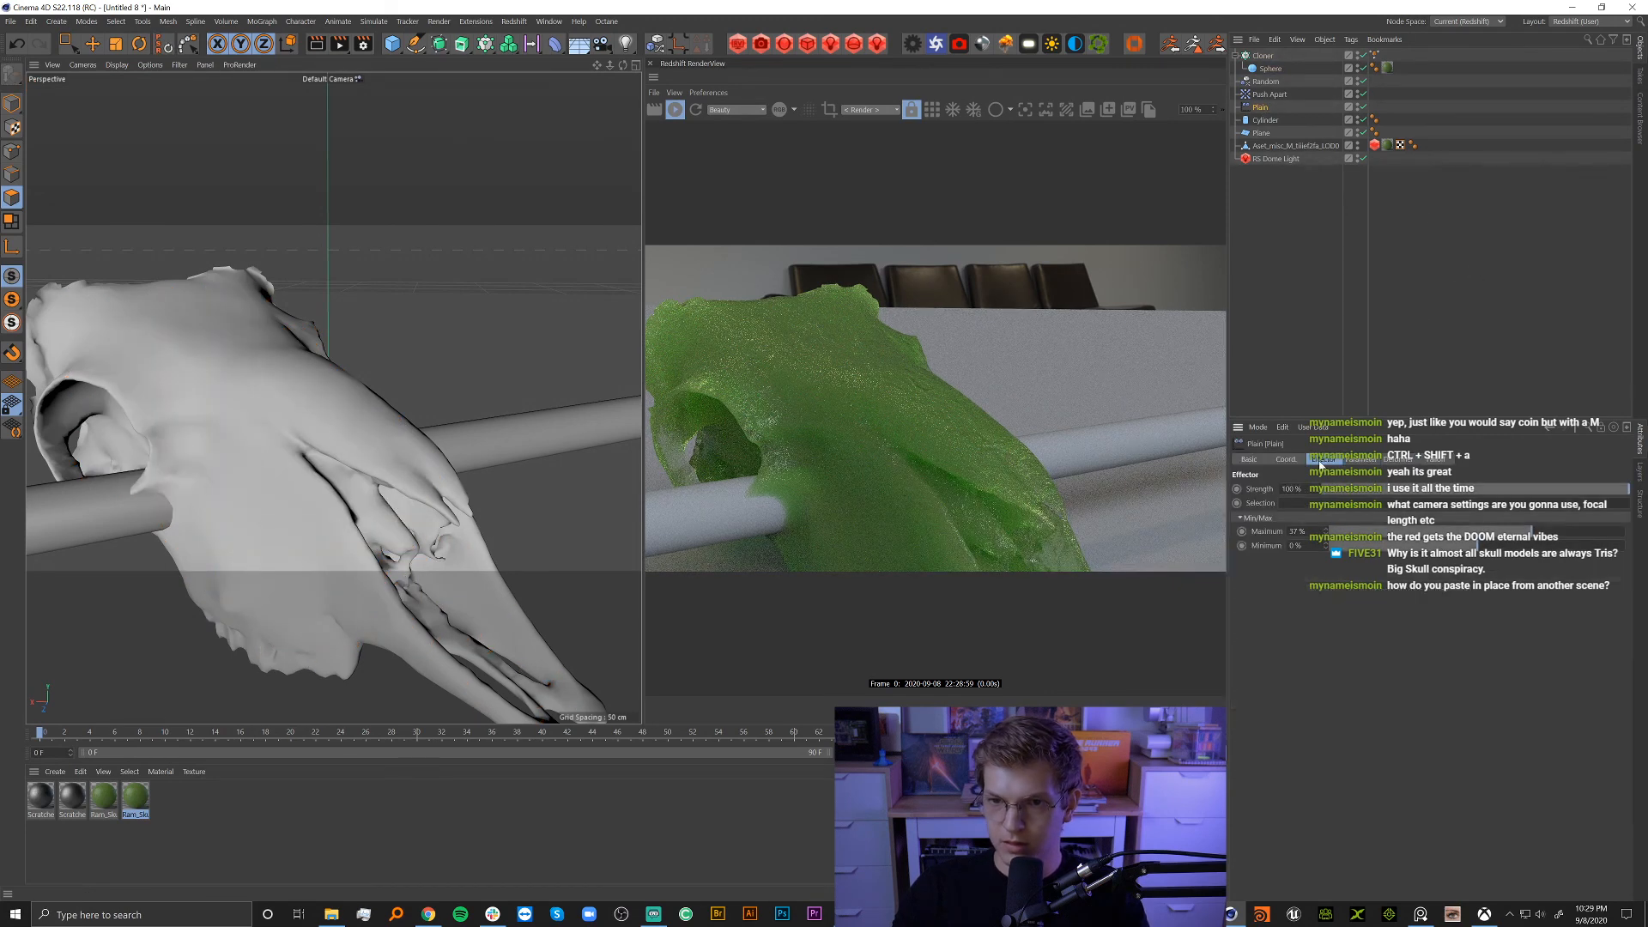
pyautogui.moveTo(1375, 56); pyautogui.dragTo(1381, 408)
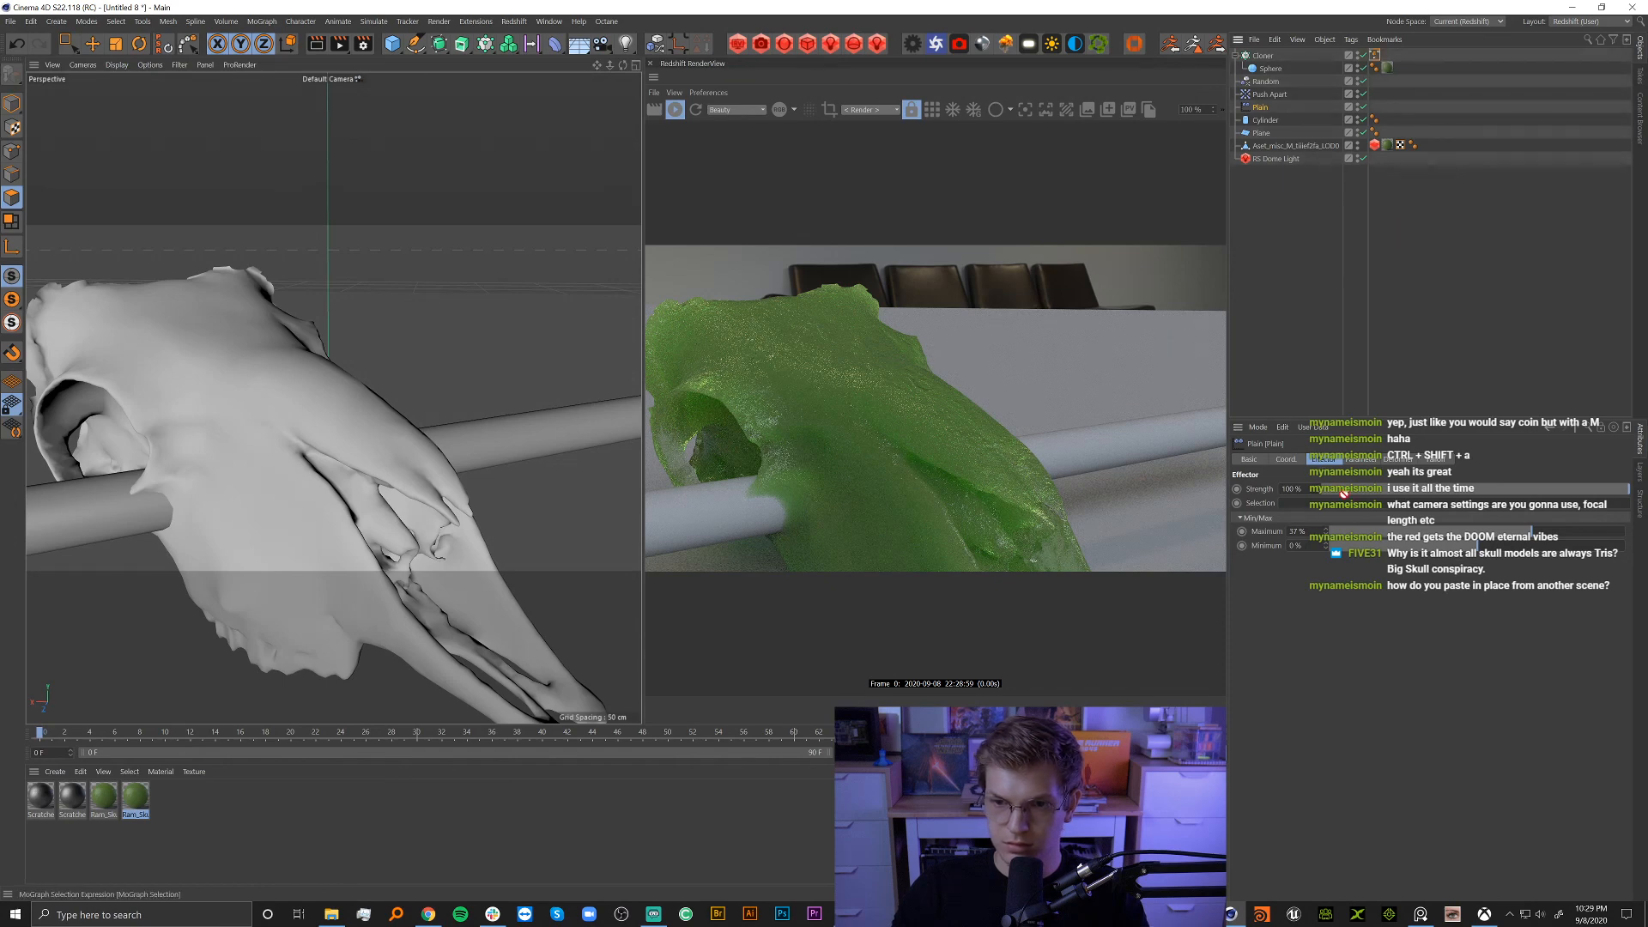
pyautogui.moveTo(1344, 493); pyautogui.dragTo(1313, 503)
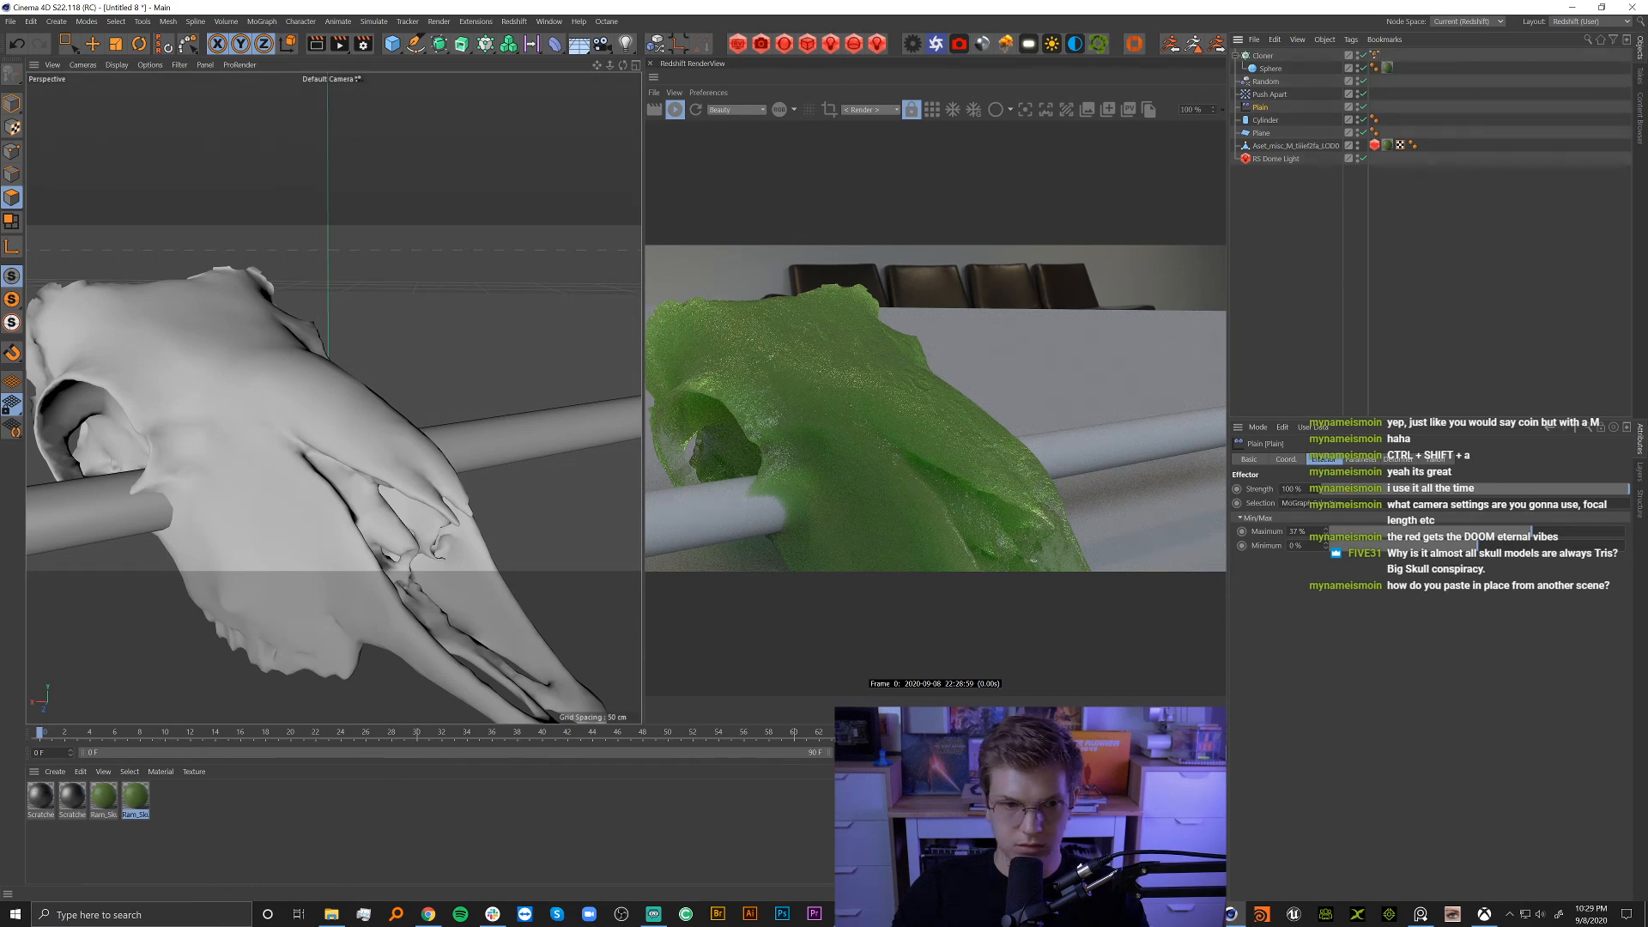
pyautogui.click(1483, 250)
# Add an Invert modifier layer above the skull layer in the Cloner's MoGraph Selection fields.
pyautogui.click(1375, 56)
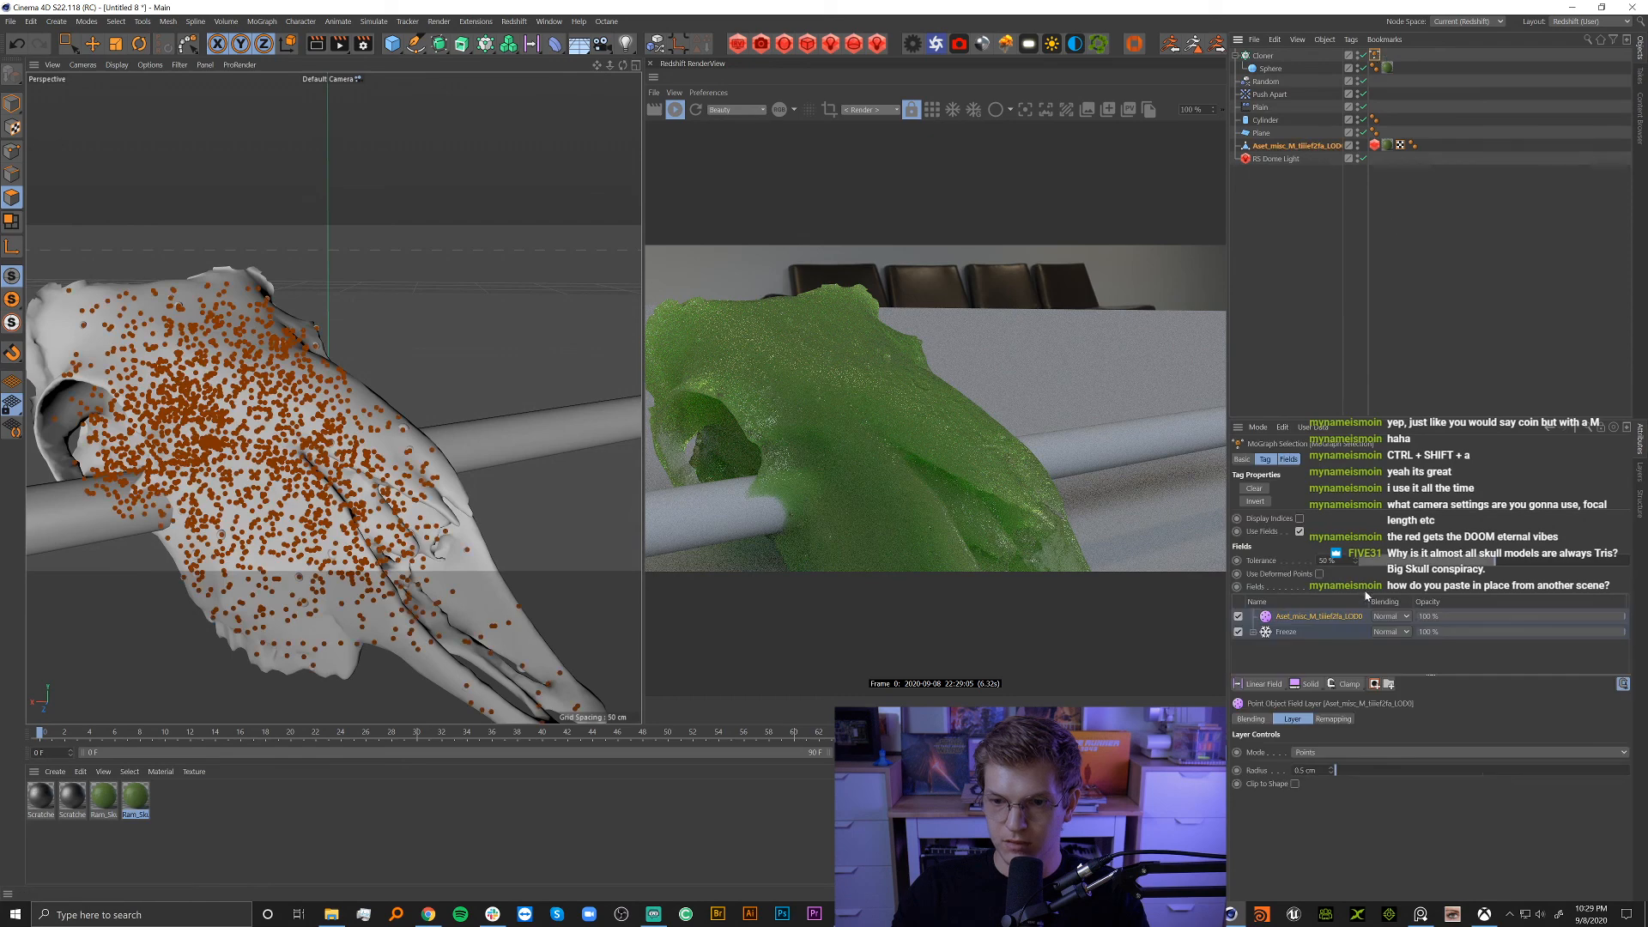
pyautogui.click(1359, 686)
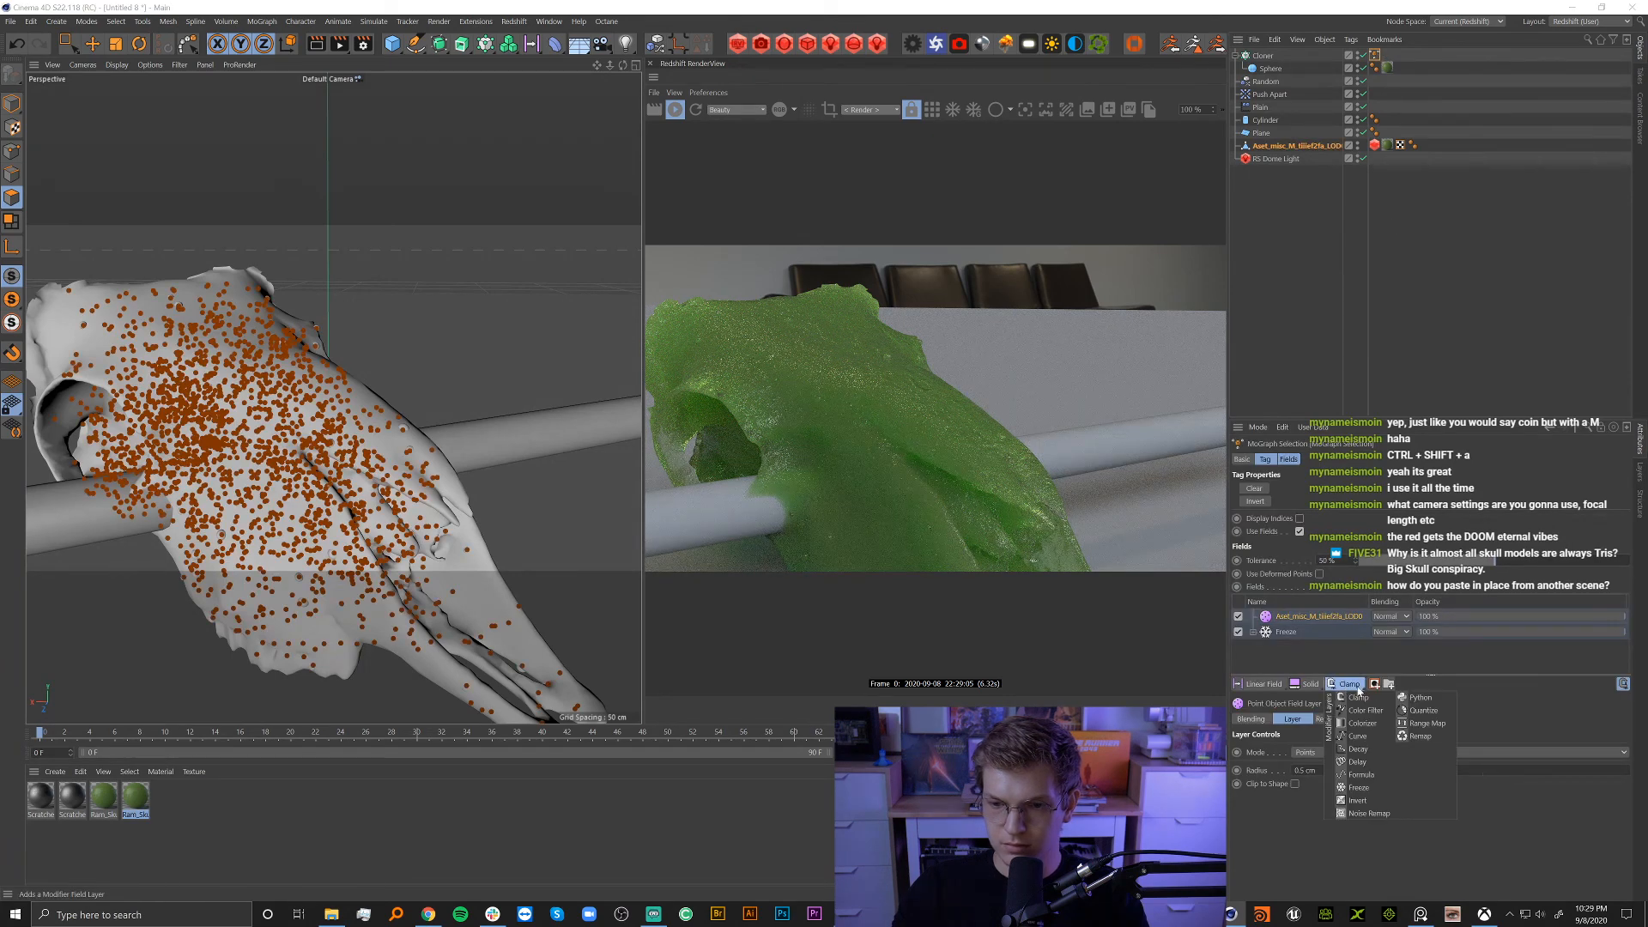
pyautogui.click(1363, 804)
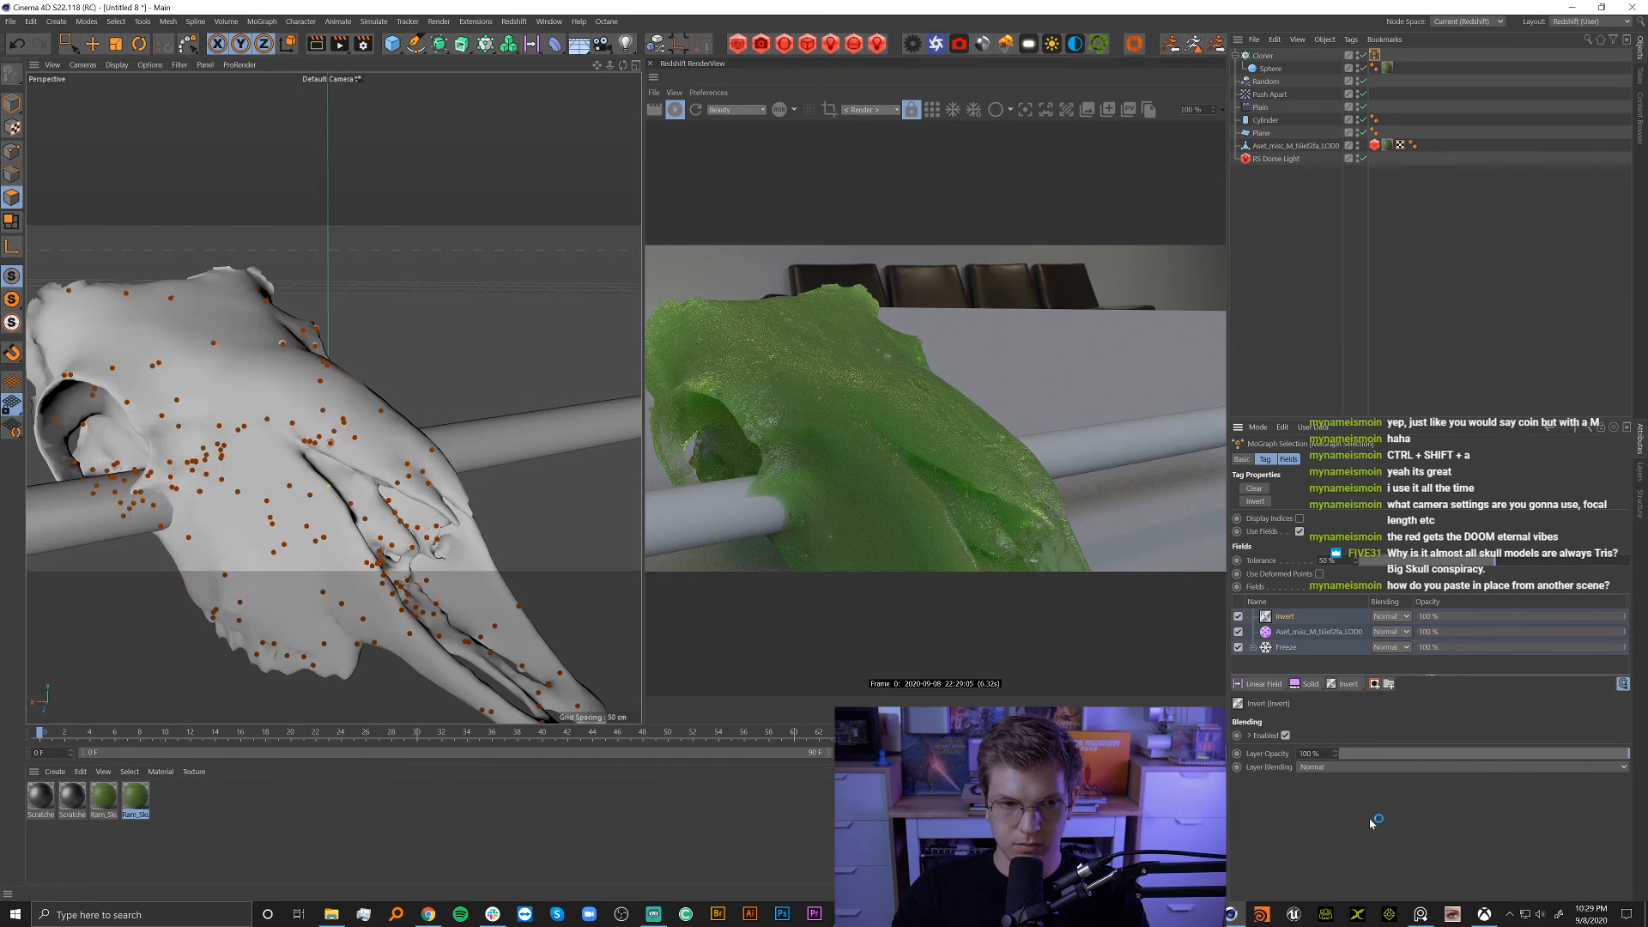
pyautogui.click(1422, 379)
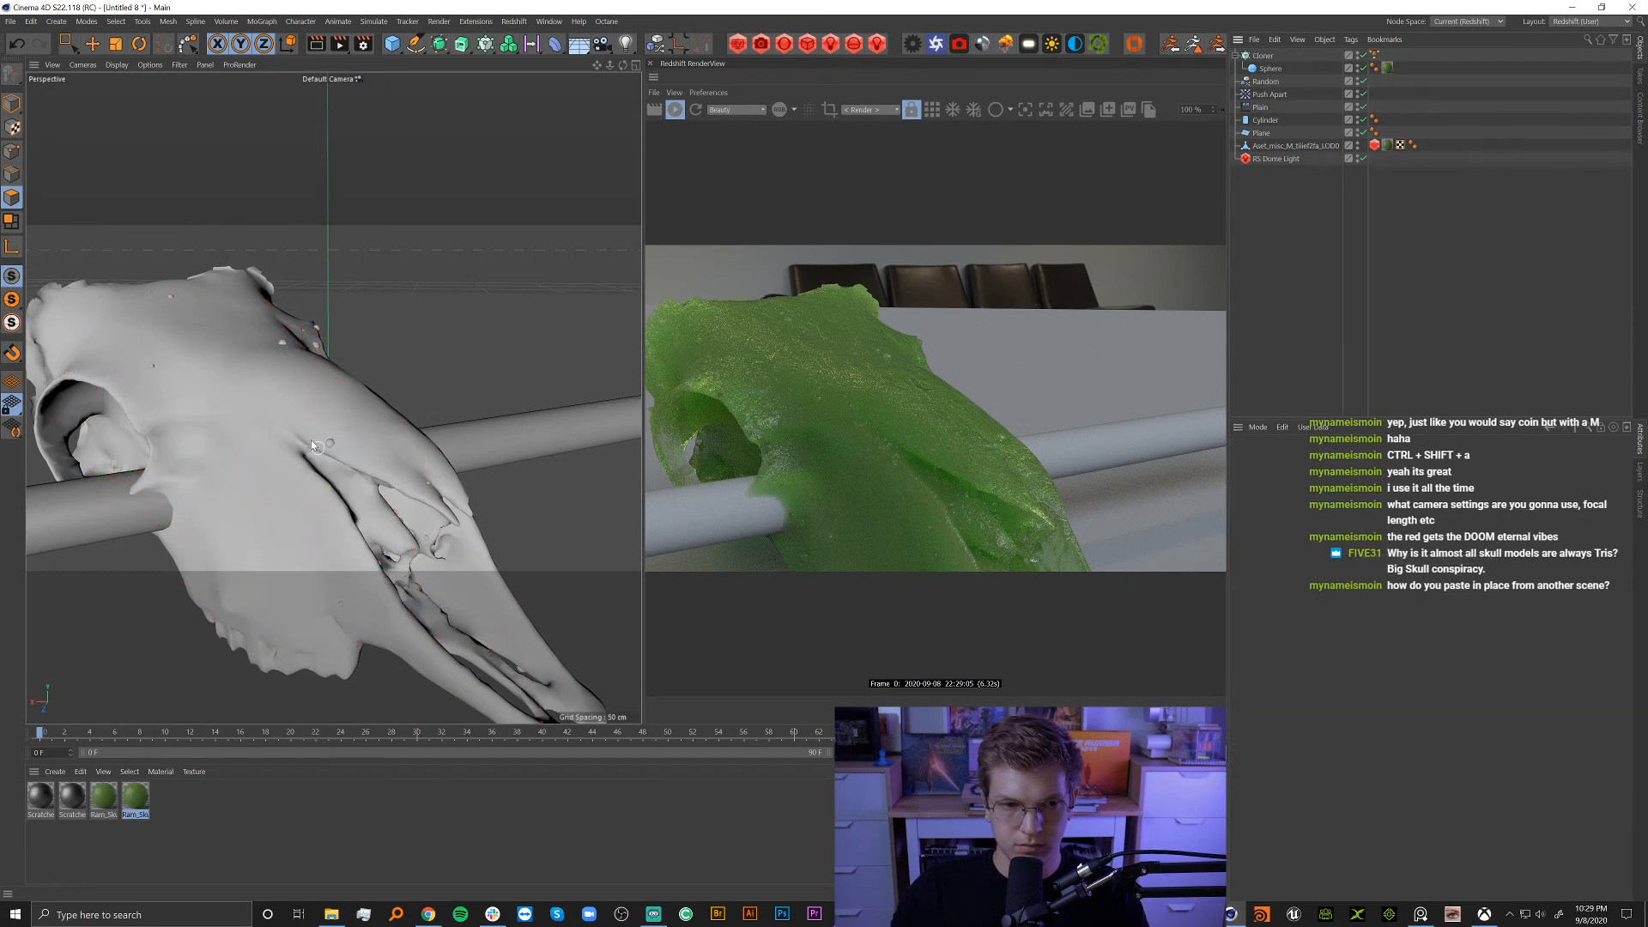
# Disable the Invert layer in the MoGraph Selection's fields.
pyautogui.keyDown('alt'); pyautogui.moveTo(312, 443); pyautogui.dragTo(580, 417); pyautogui.keyUp('alt')
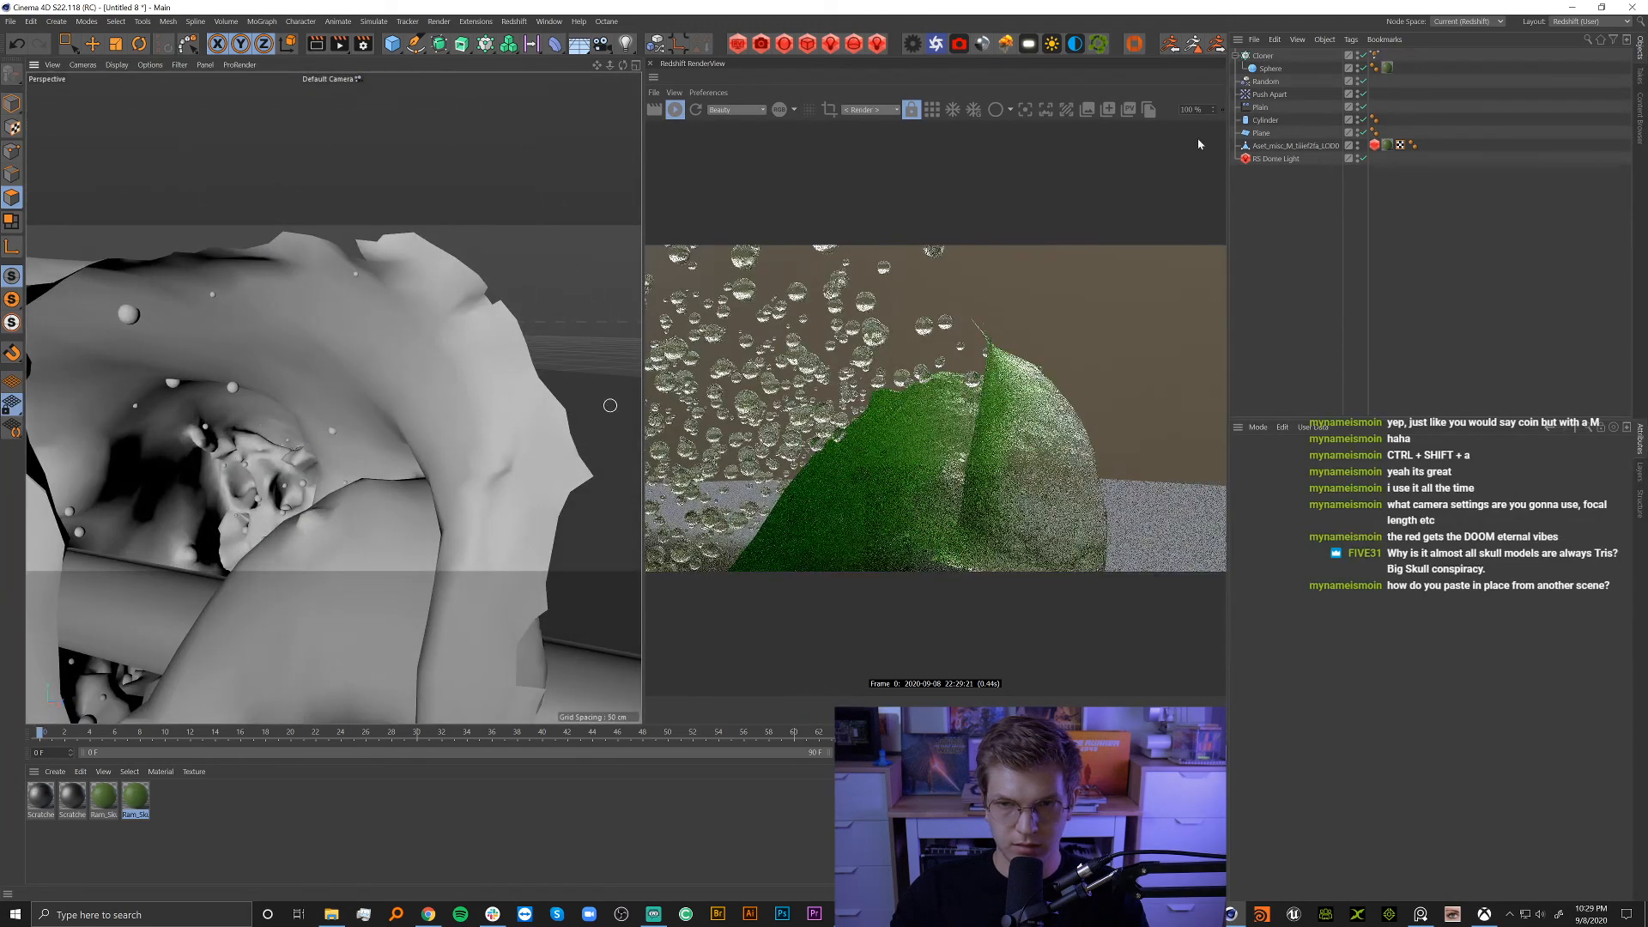
pyautogui.click(1374, 55)
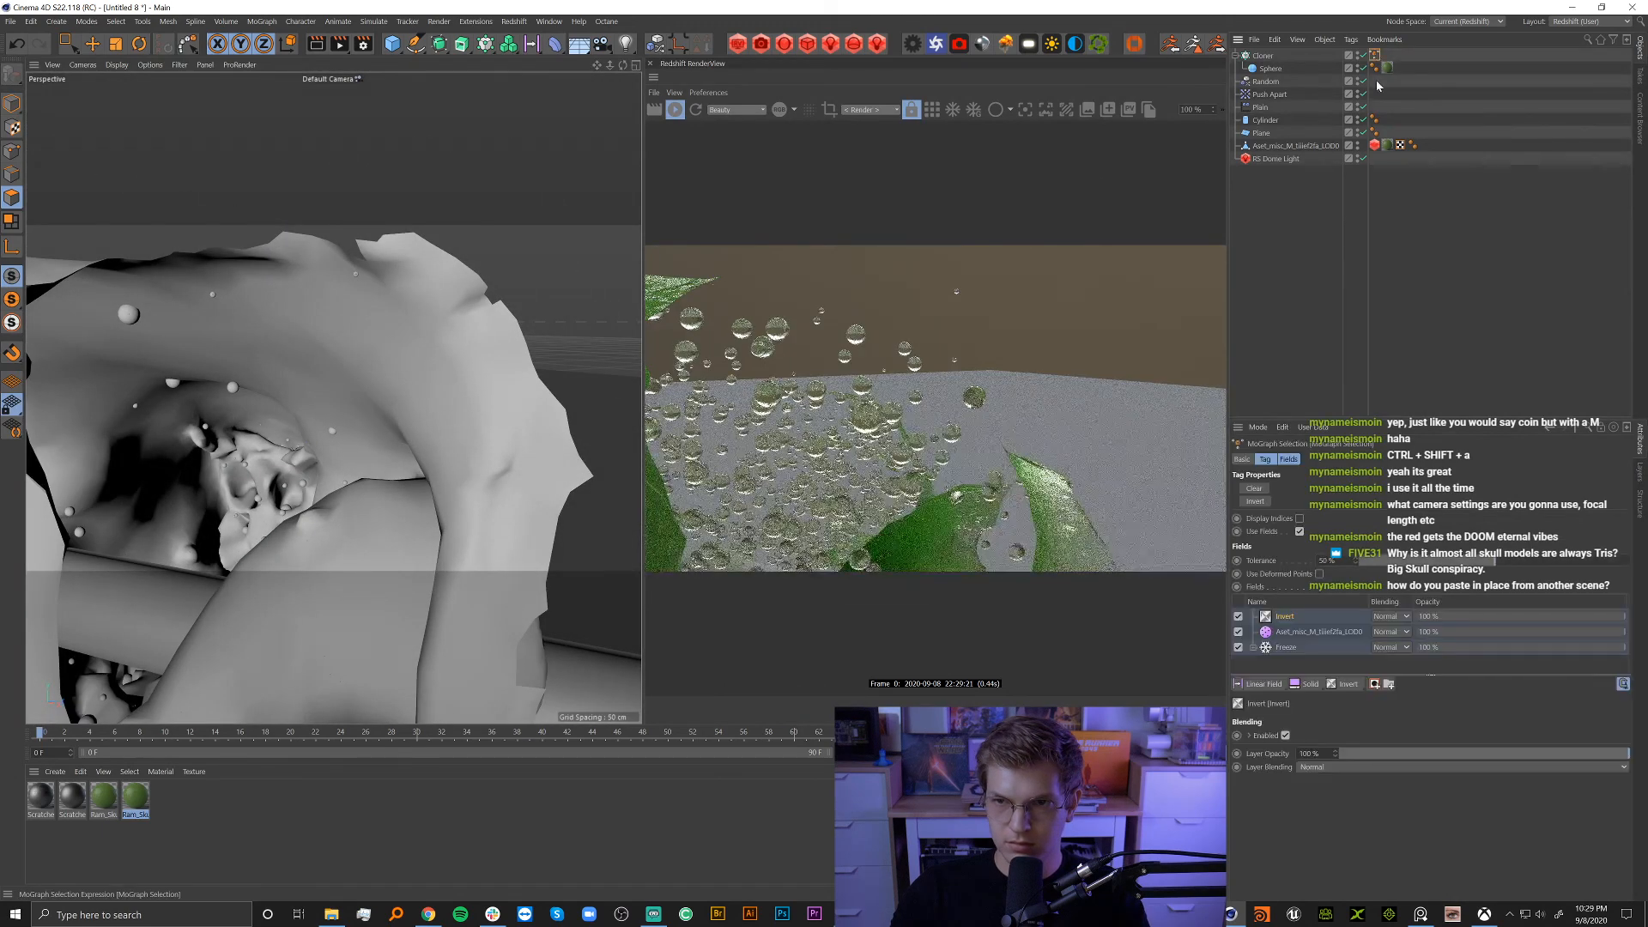
pyautogui.click(1237, 617)
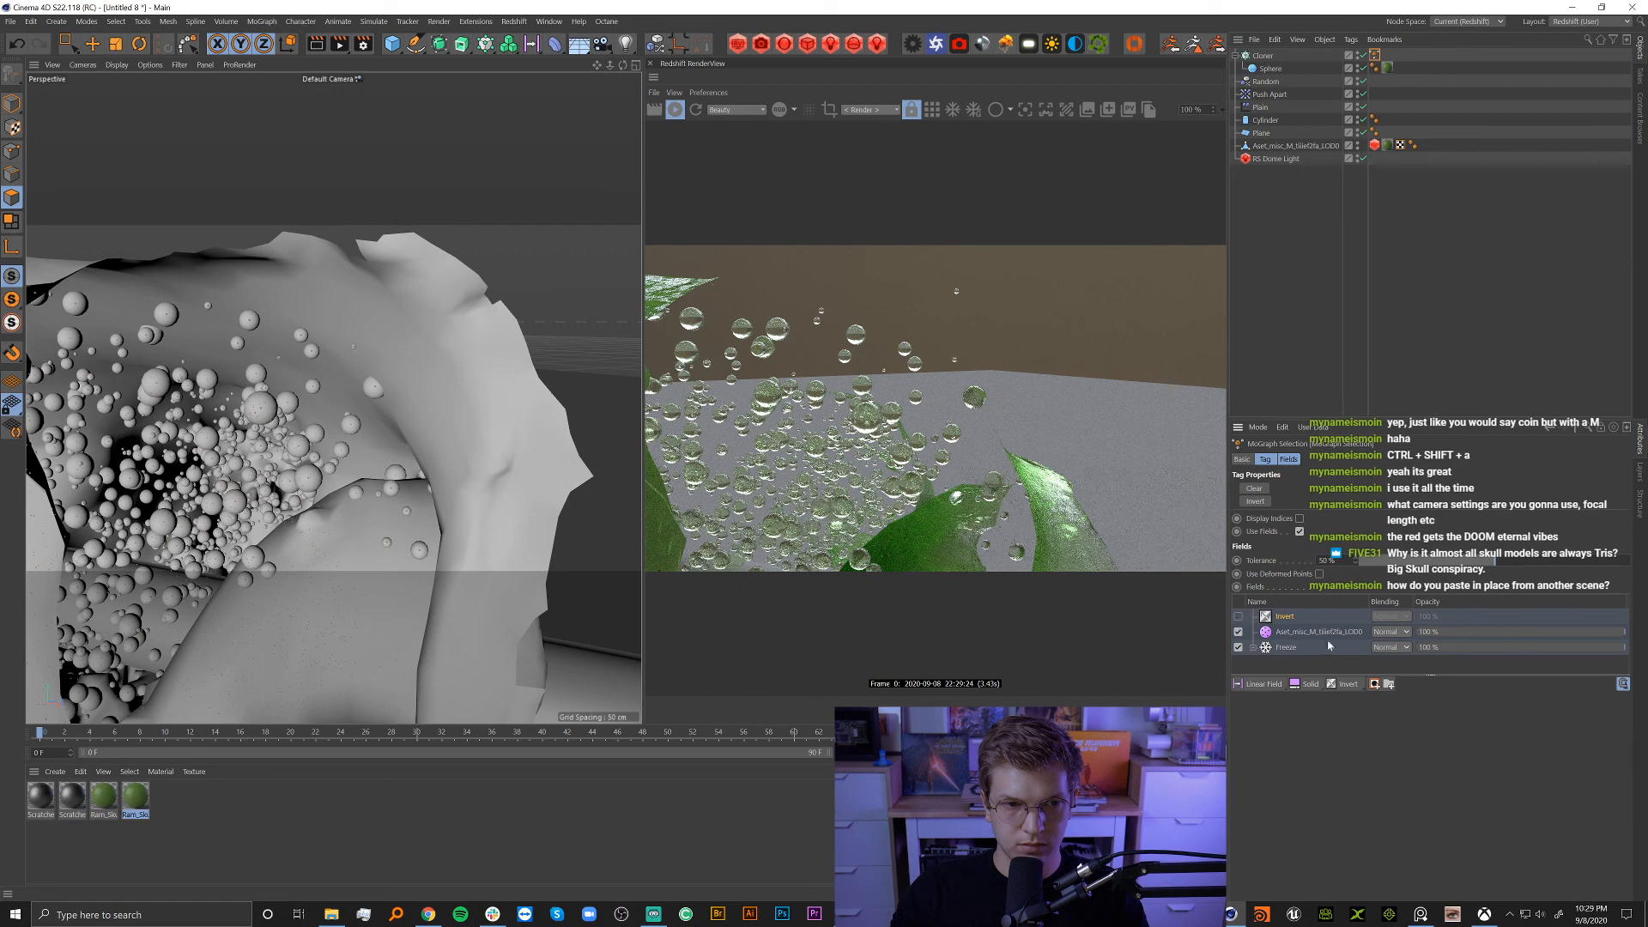
# Set the radius of the skull's Point Object field layer in the MoGraph Selection to 1 cm.
pyautogui.moveTo(249, 343)
pyautogui.keyDown('alt'); pyautogui.mouseDown()
pyautogui.moveTo(265, 335)
pyautogui.moveTo(144, 336)
pyautogui.moveTo(176, 330)
pyautogui.mouseUp(); pyautogui.keyUp('alt')
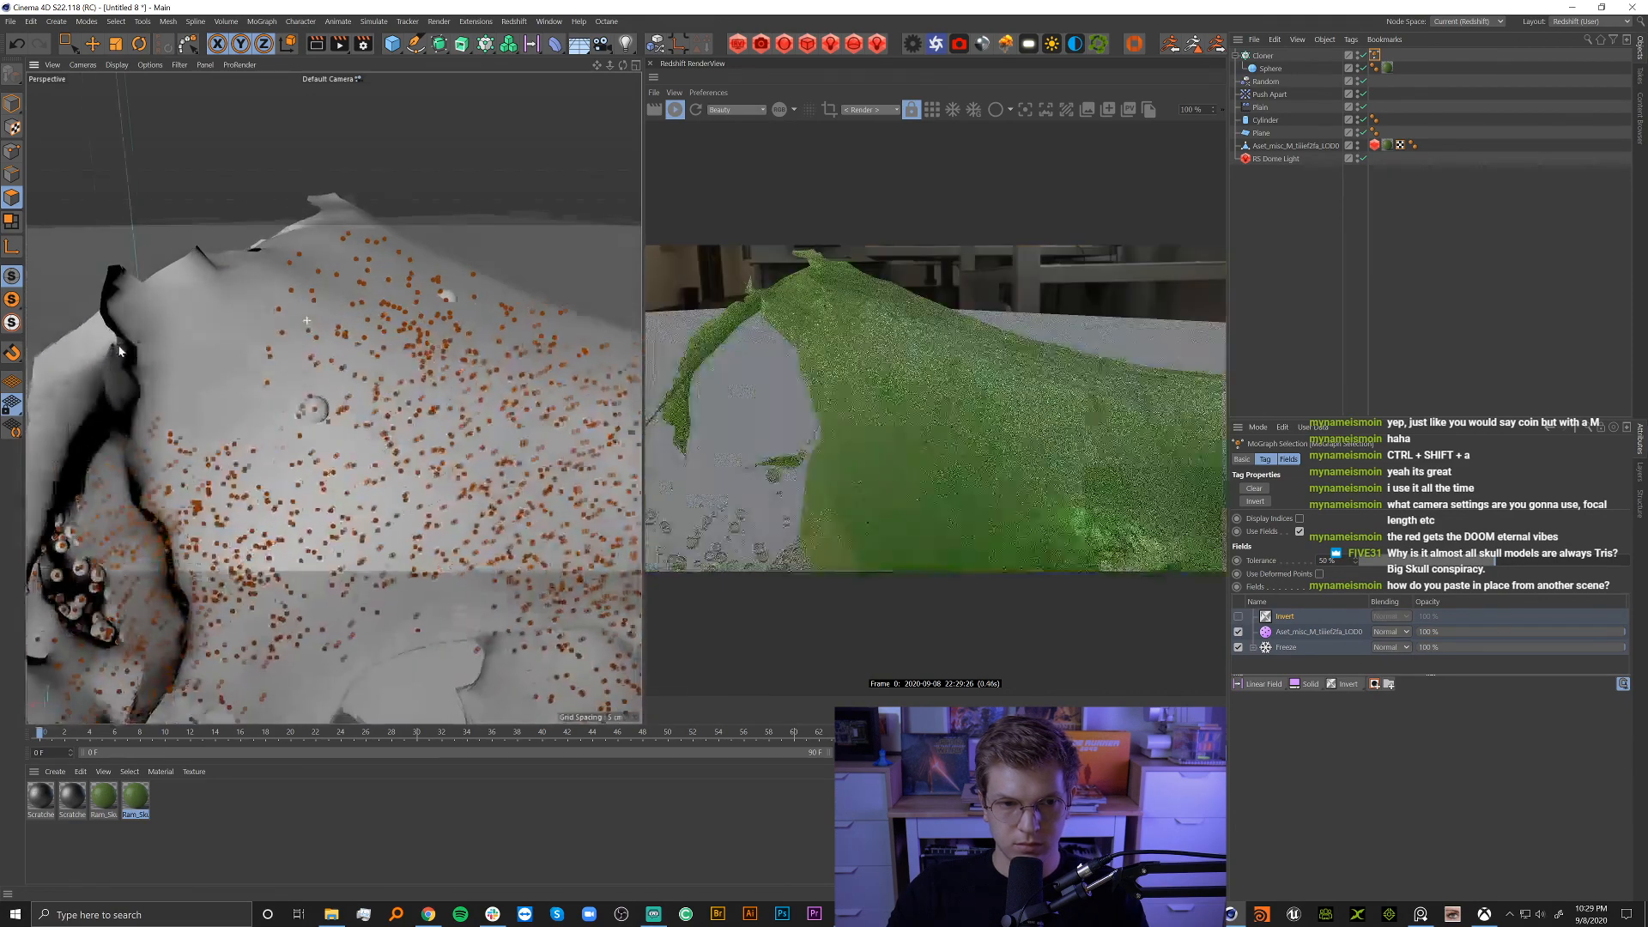
pyautogui.click(1318, 632)
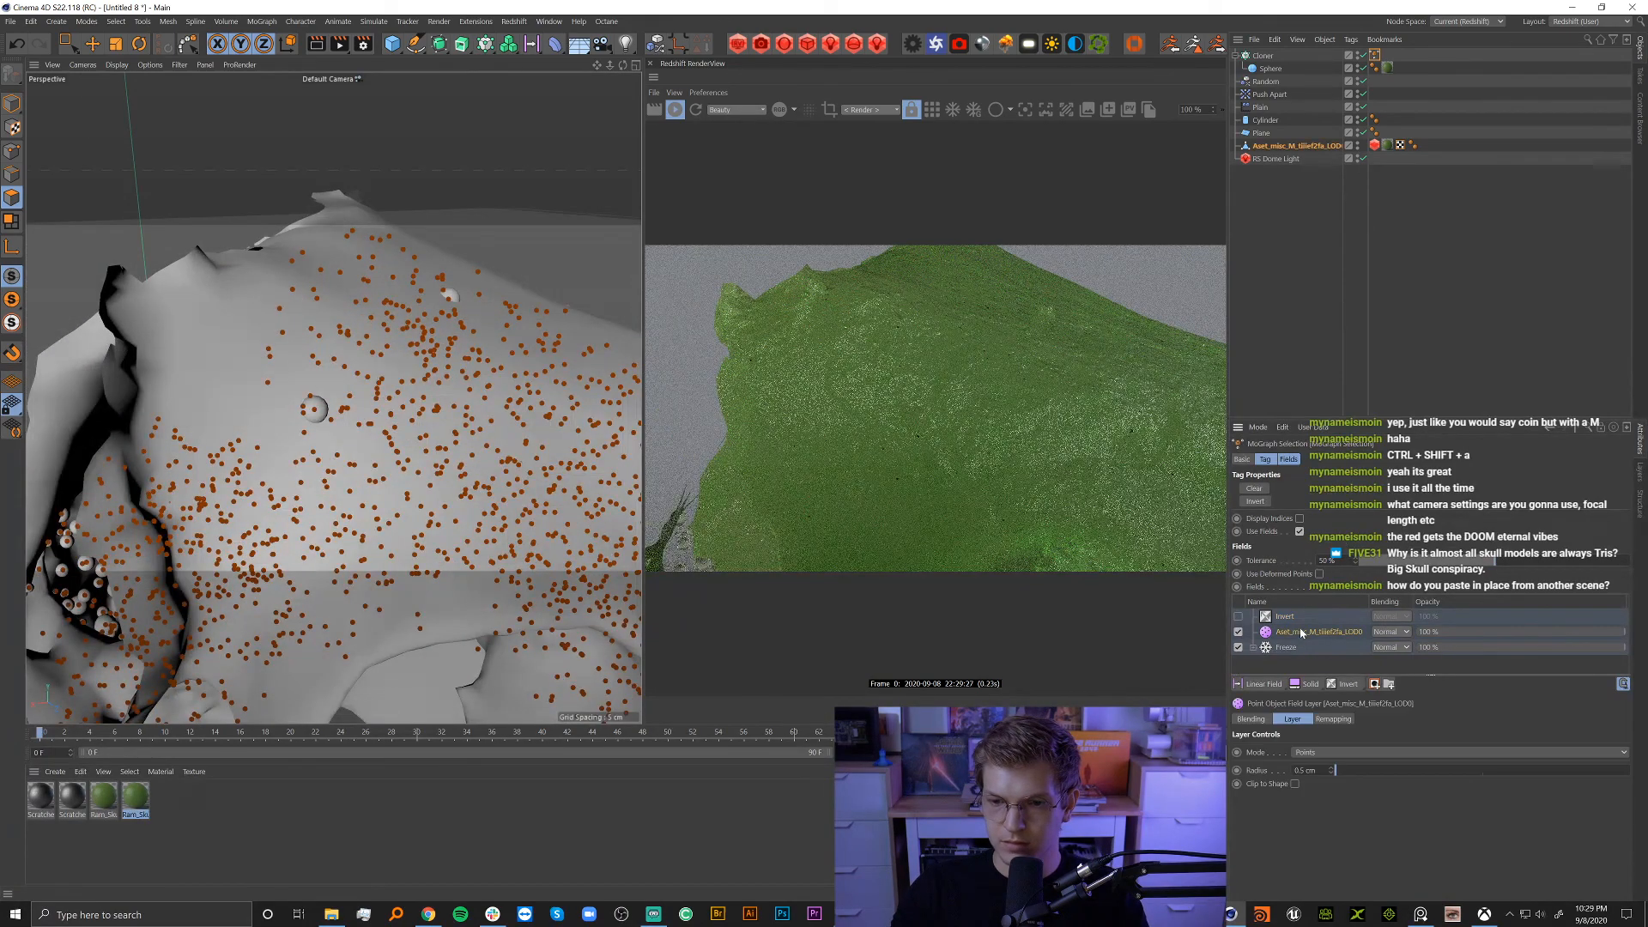
pyautogui.doubleClick(1306, 770)
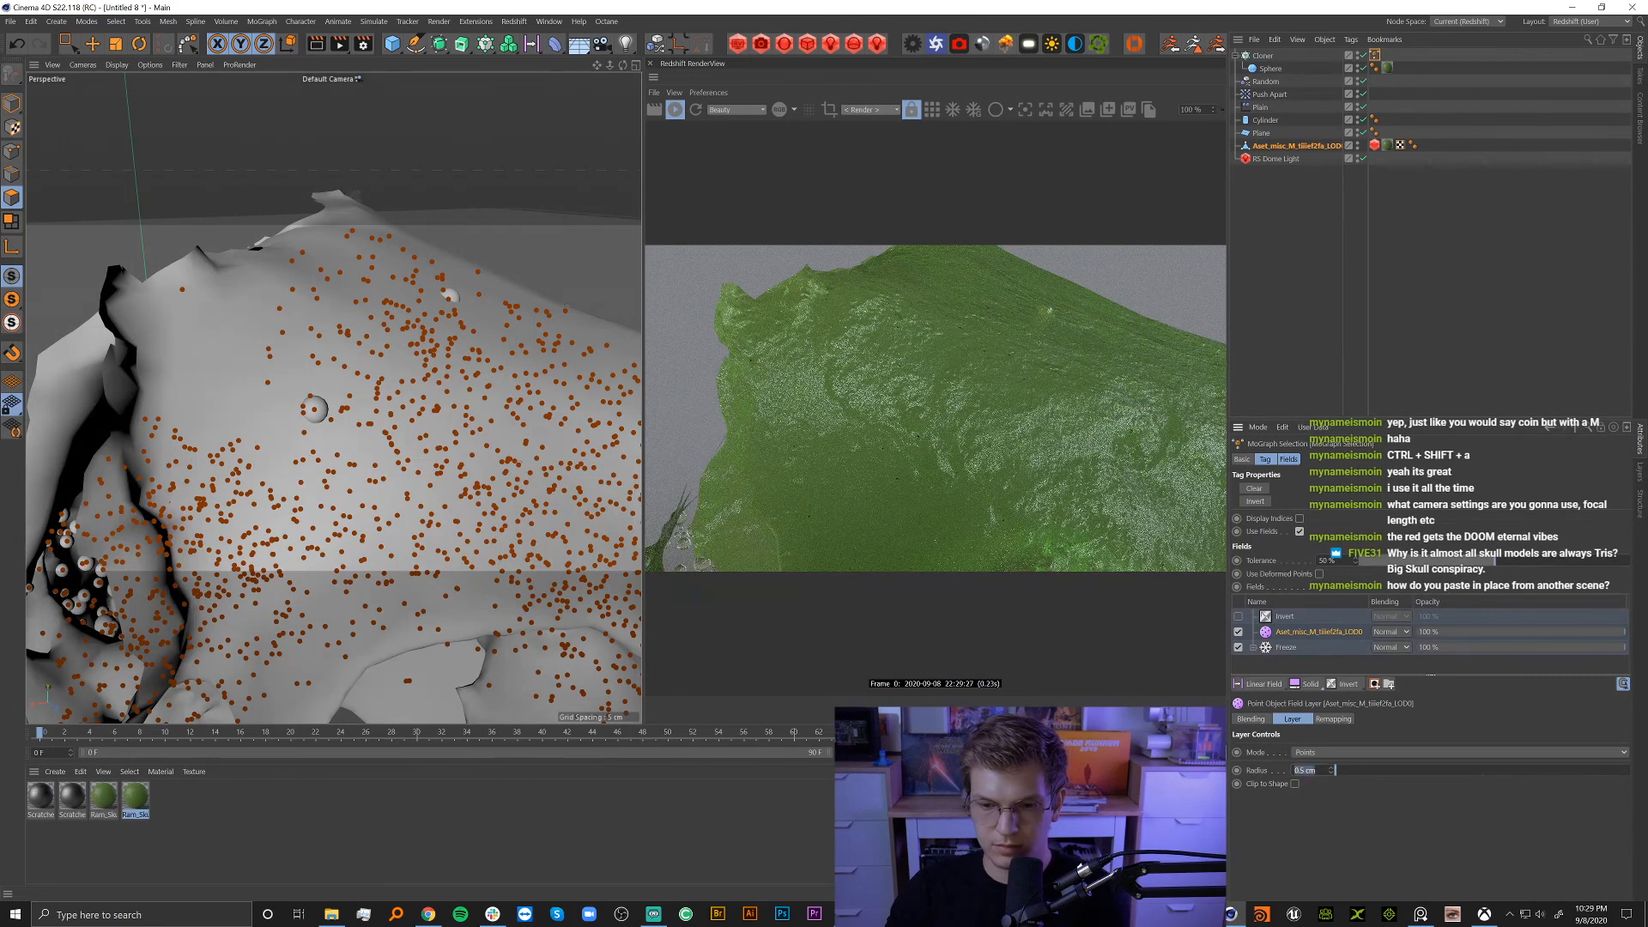
pyautogui.write('1')
pyautogui.press('Return')
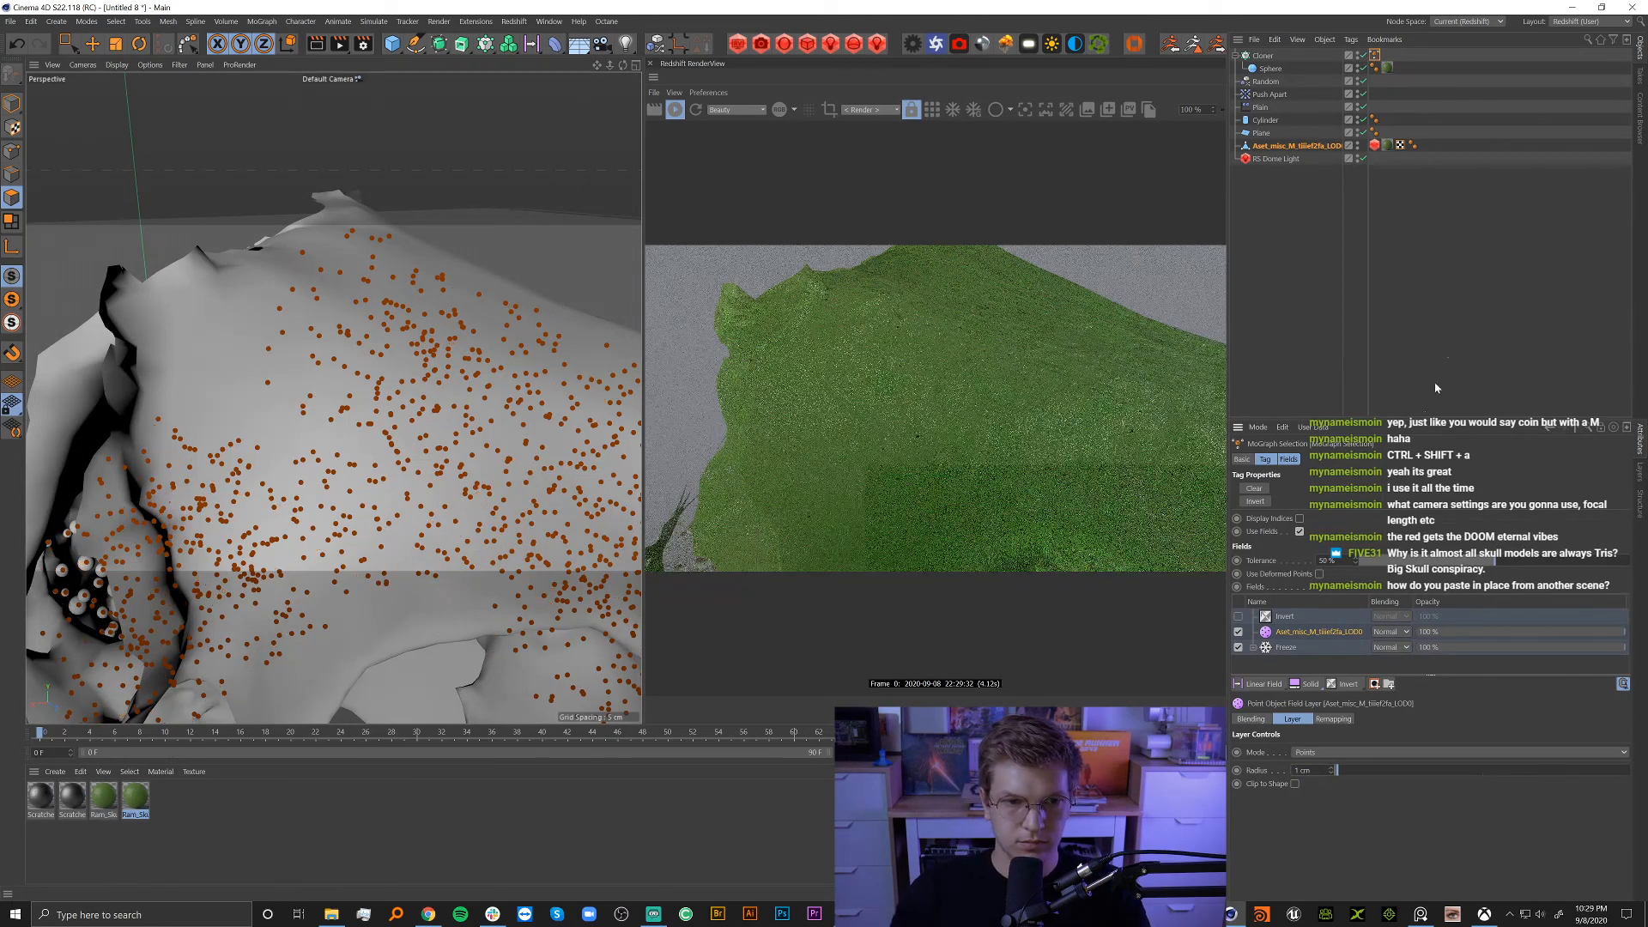
pyautogui.click(1434, 386)
# Increase the skull field layer's radius in the Cloner's MoGraph Selection to 1.5 cm.
pyautogui.keyDown('alt'); pyautogui.moveTo(395, 445); pyautogui.dragTo(402, 405); pyautogui.keyUp('alt')
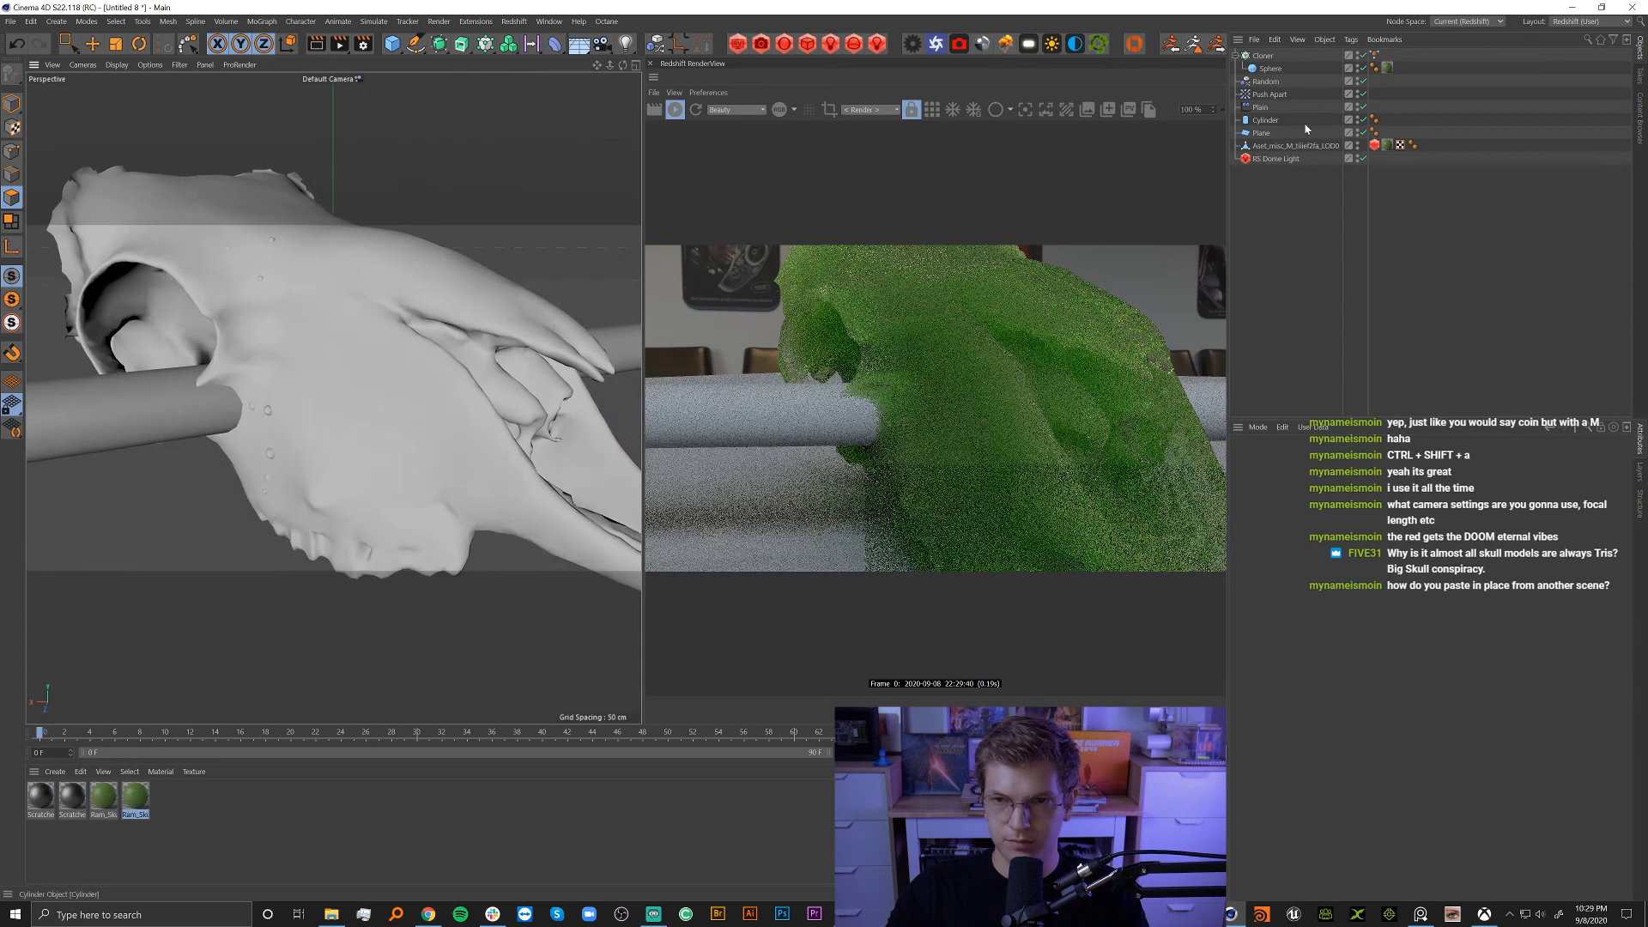
pyautogui.click(1374, 54)
pyautogui.doubleClick(1302, 770)
pyautogui.write('1.5')
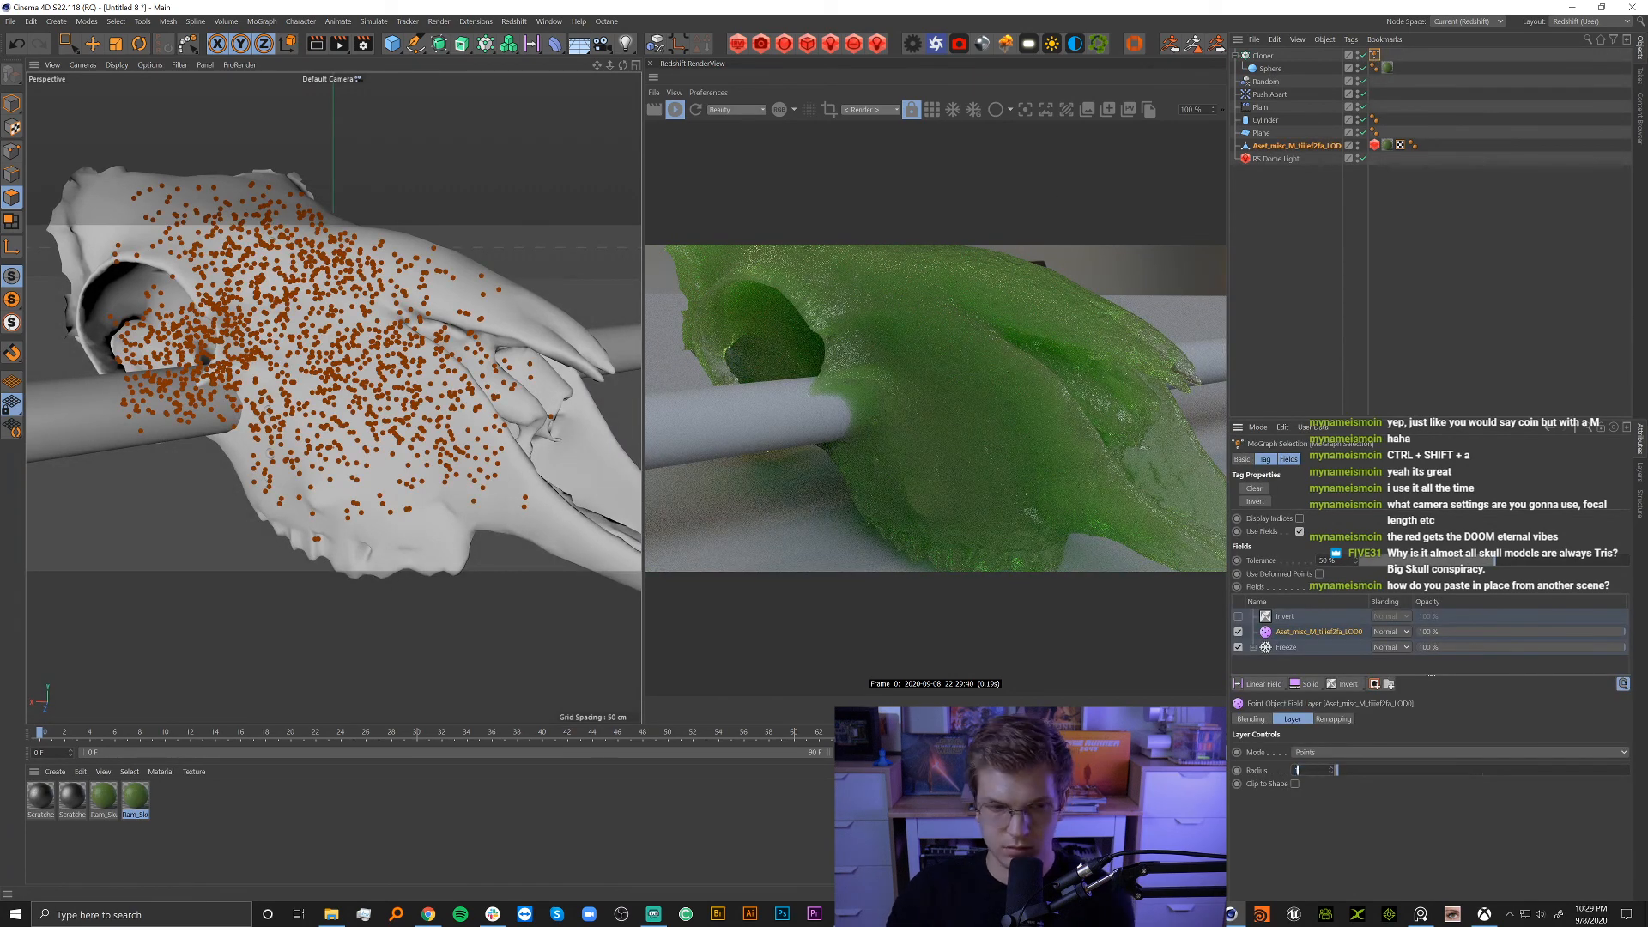
pyautogui.press('Return')
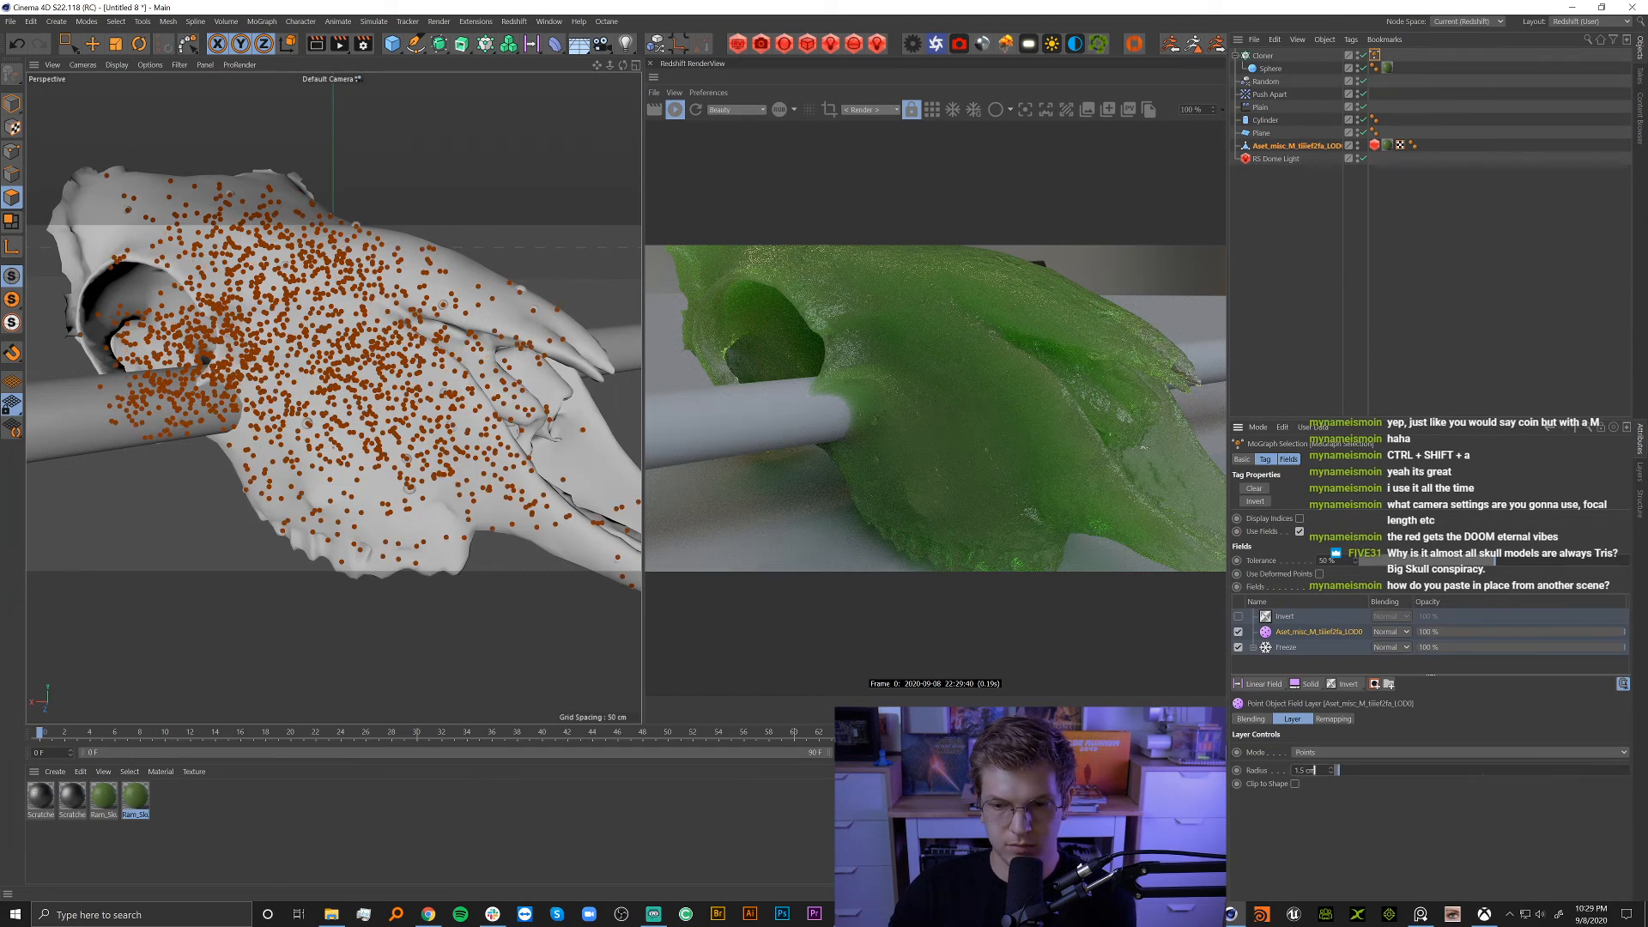
# Set the skull field layer's radius to 2 cm and clear the selection.
pyautogui.doubleClick(1313, 770)
pyautogui.write('2')
pyautogui.press('Return')
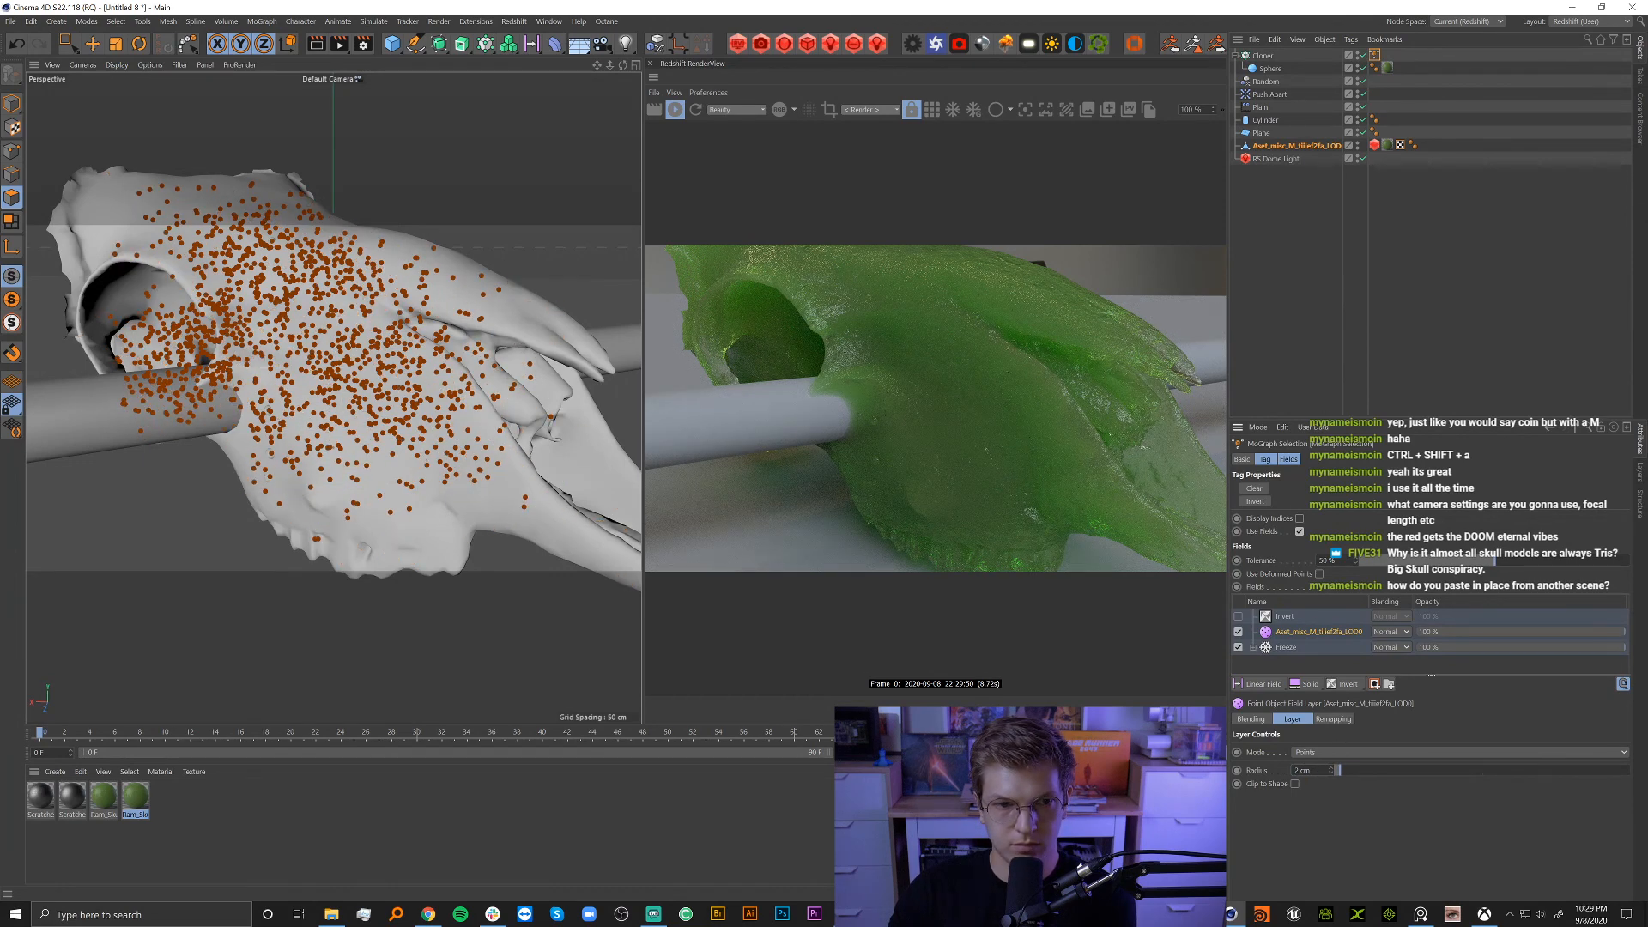
pyautogui.click(1422, 233)
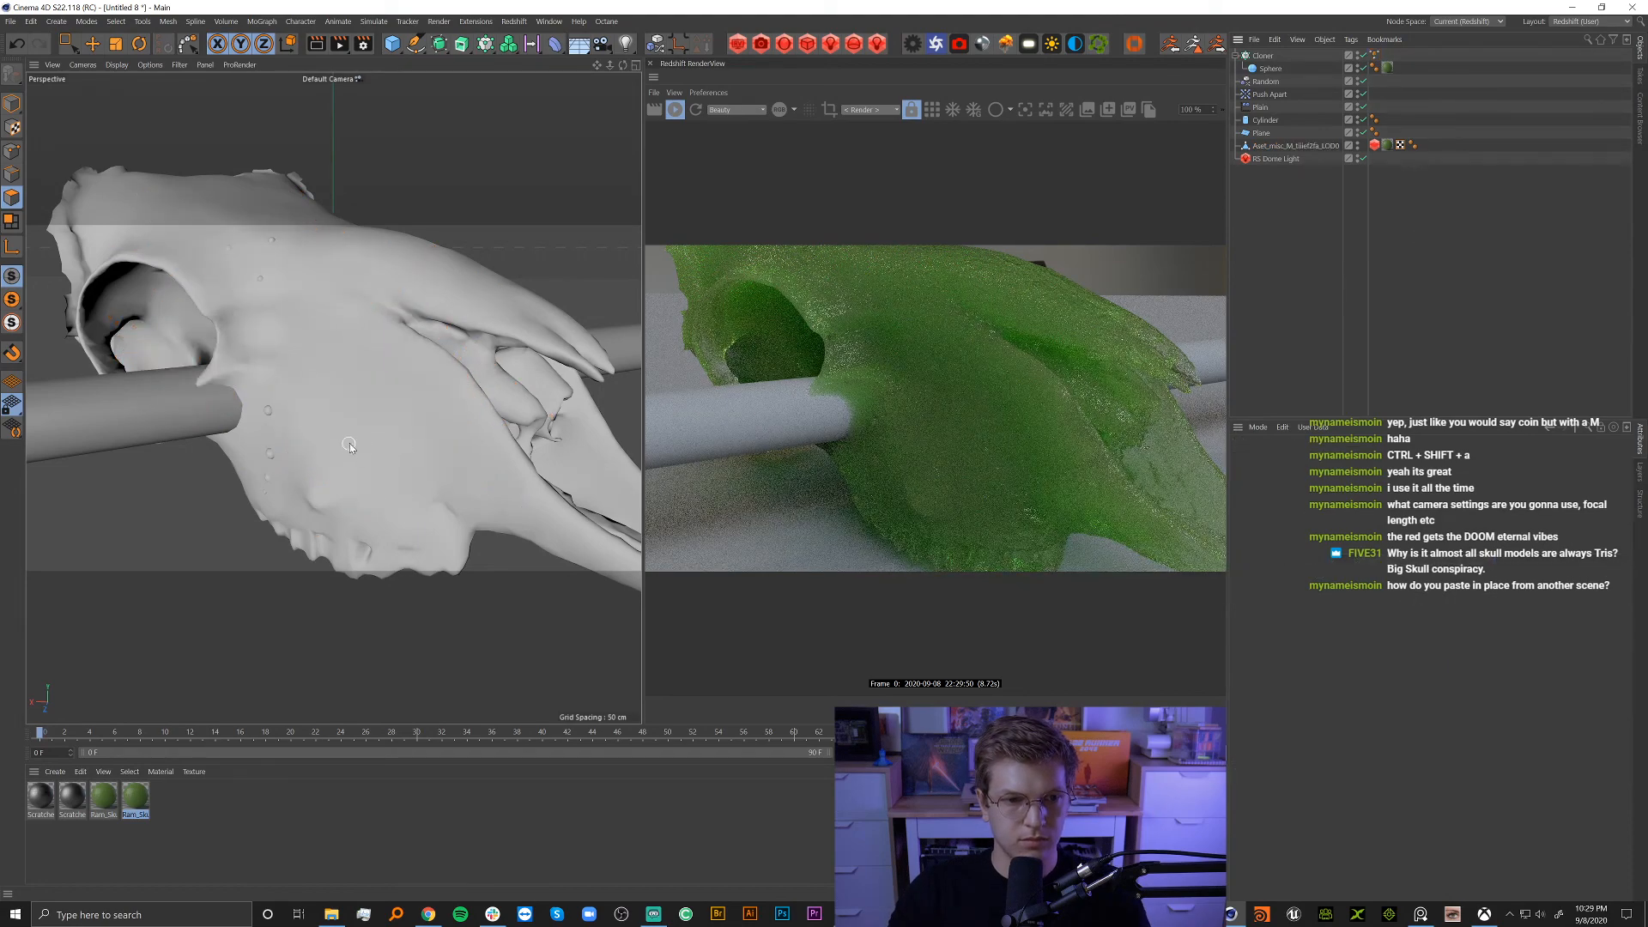
# Set the radius of the cloned Sphere to 0.2 cm.
pyautogui.keyDown('alt'); pyautogui.moveTo(364, 439); pyautogui.dragTo(363, 394); pyautogui.keyUp('alt')
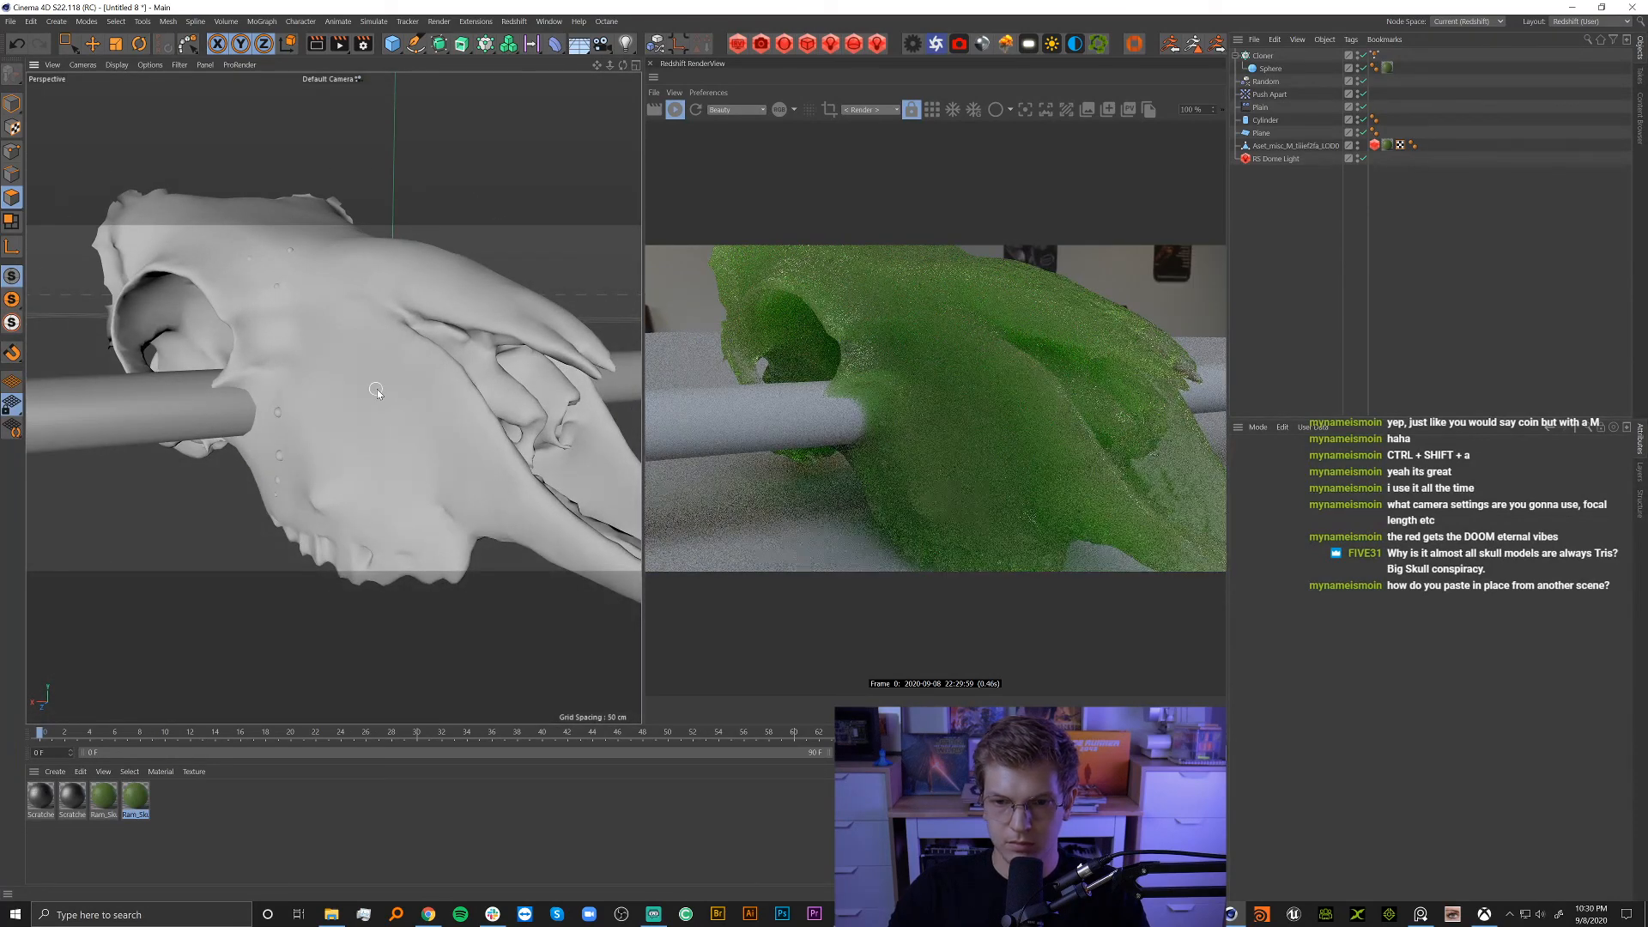
pyautogui.click(1271, 70)
pyautogui.doubleClick(1304, 489)
pyautogui.press('BackSpace')
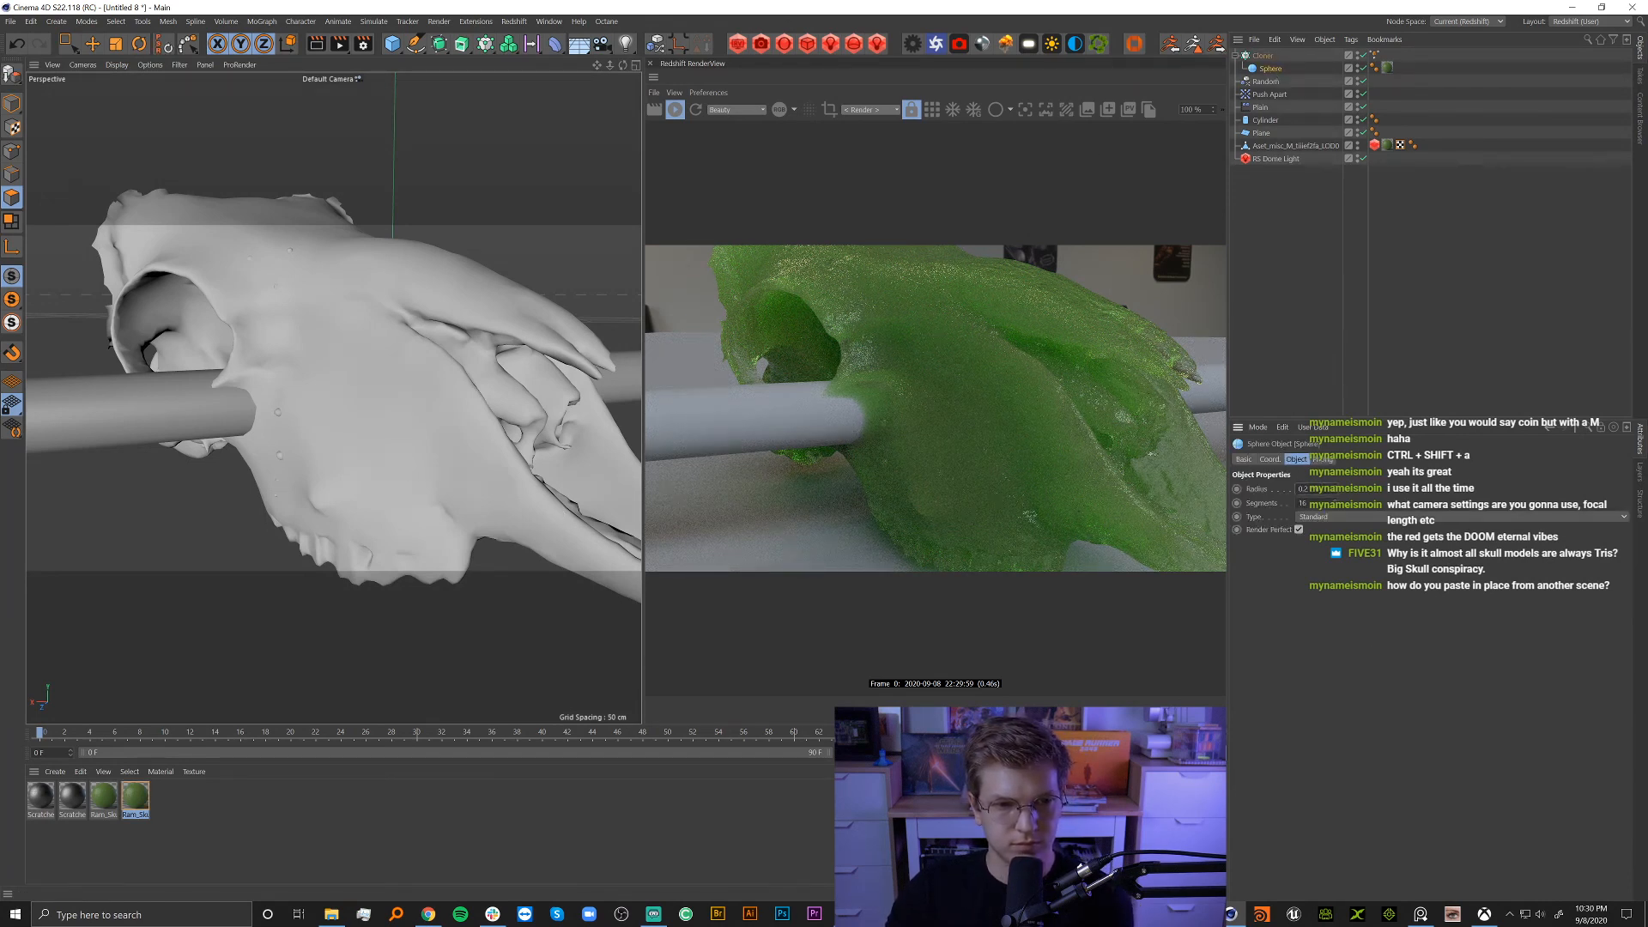
pyautogui.write('0.2')
# Set the Cloner's clone count to 4000 and deselect everything.
pyautogui.click(1263, 55)
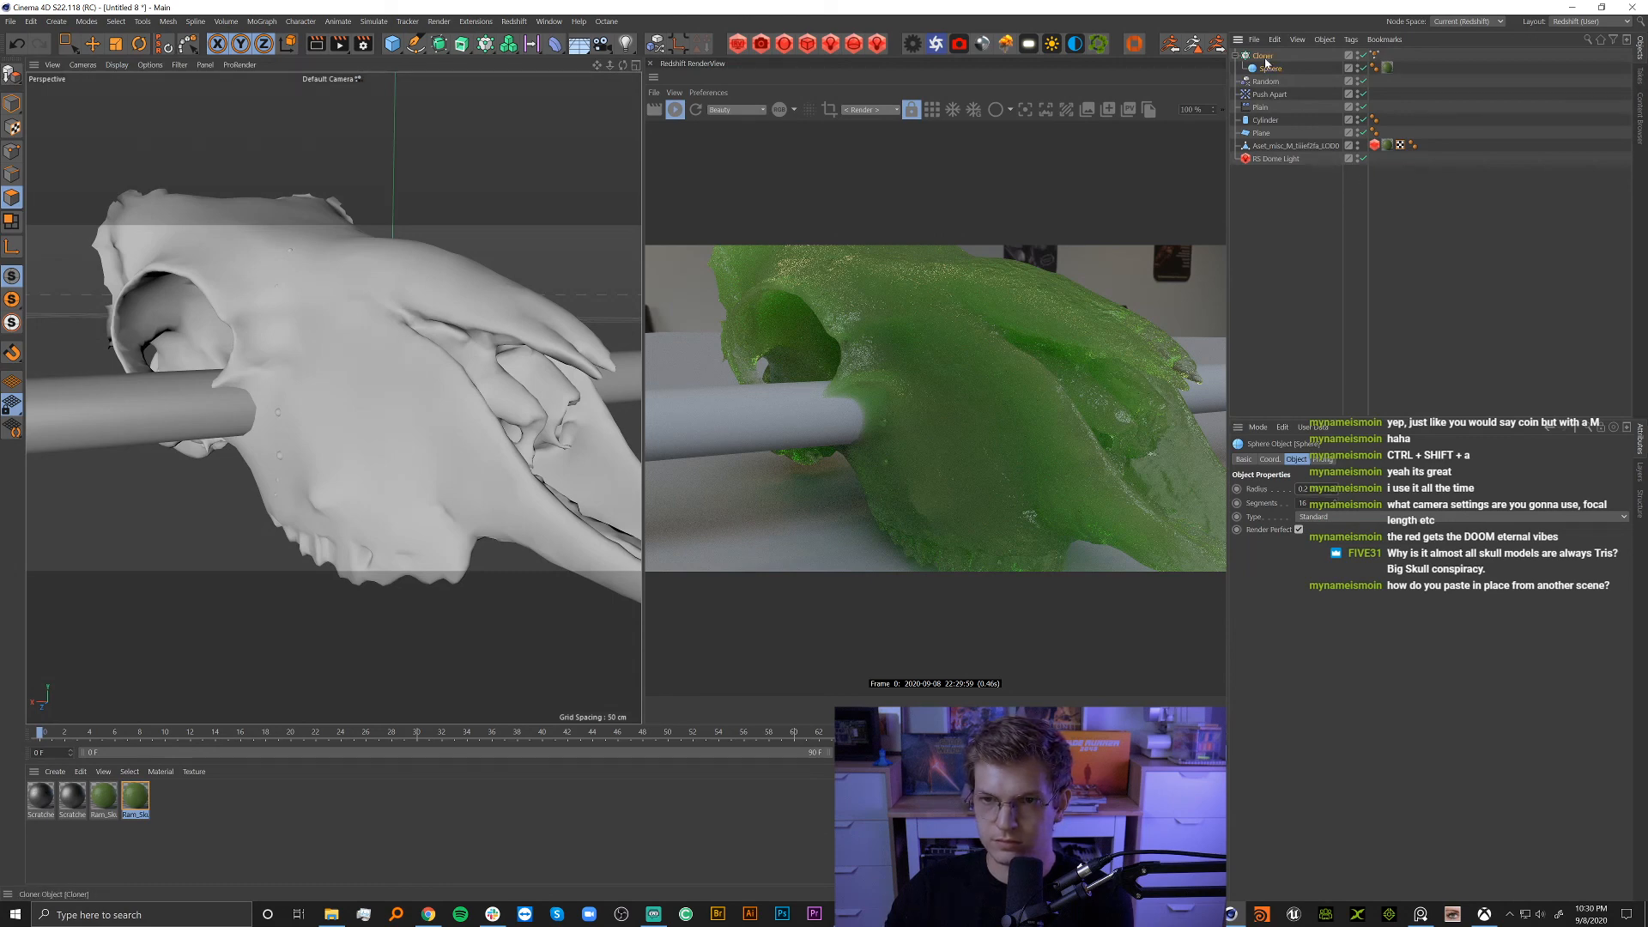
pyautogui.doubleClick(1310, 651)
pyautogui.write('4000')
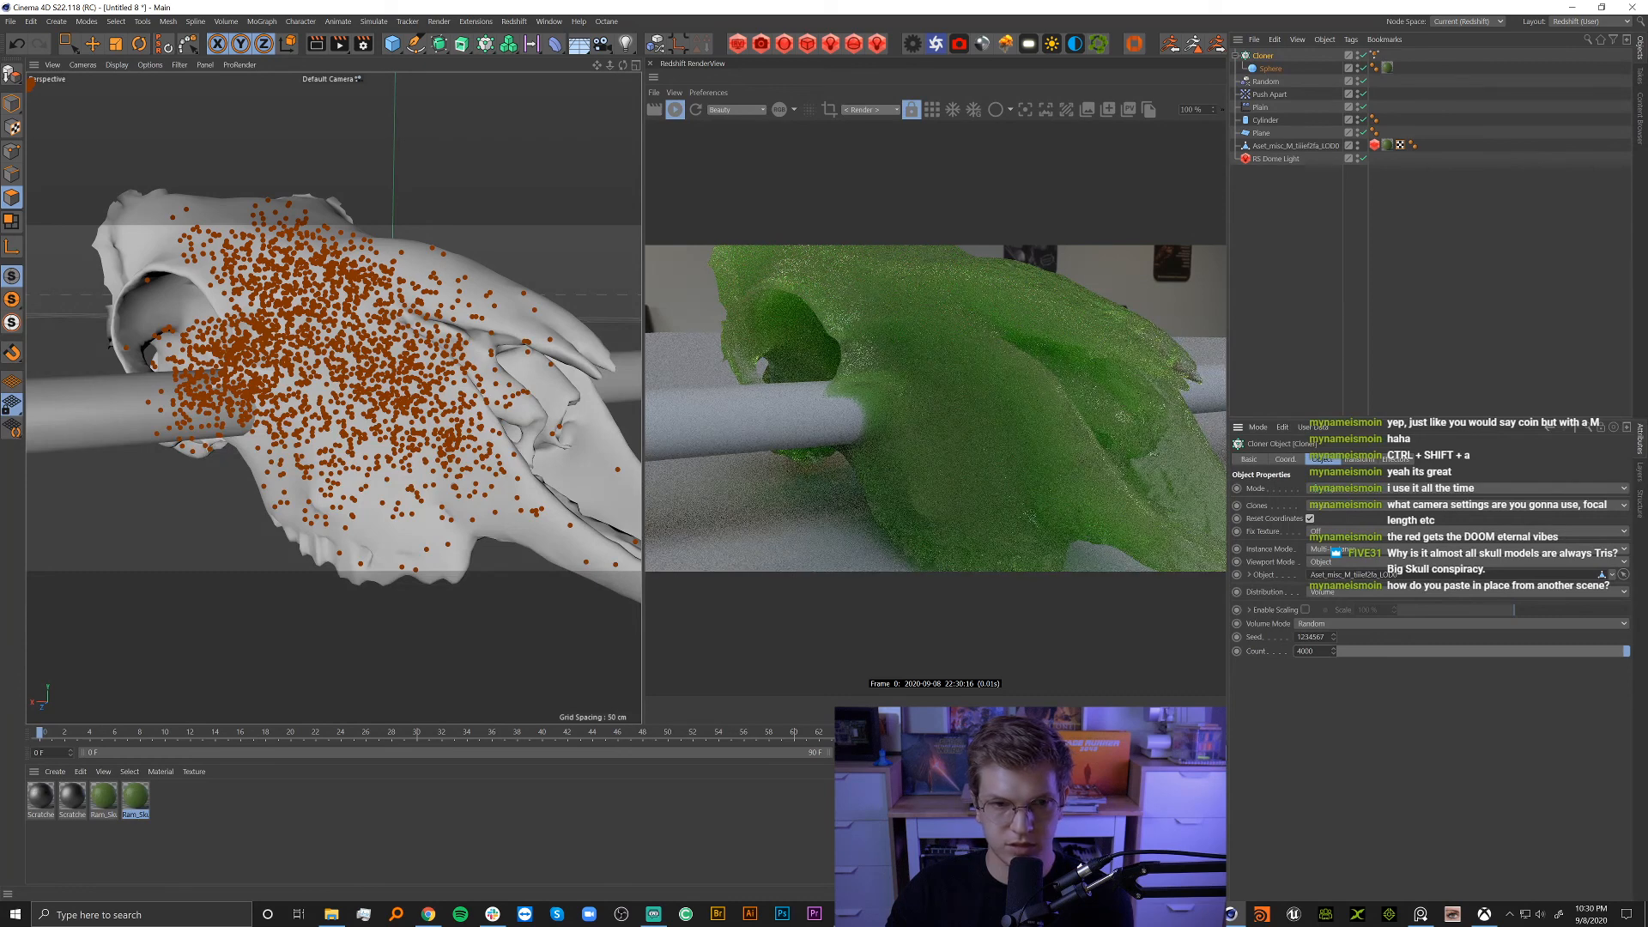
pyautogui.hotkey('ctrl', 'shift', 'a')
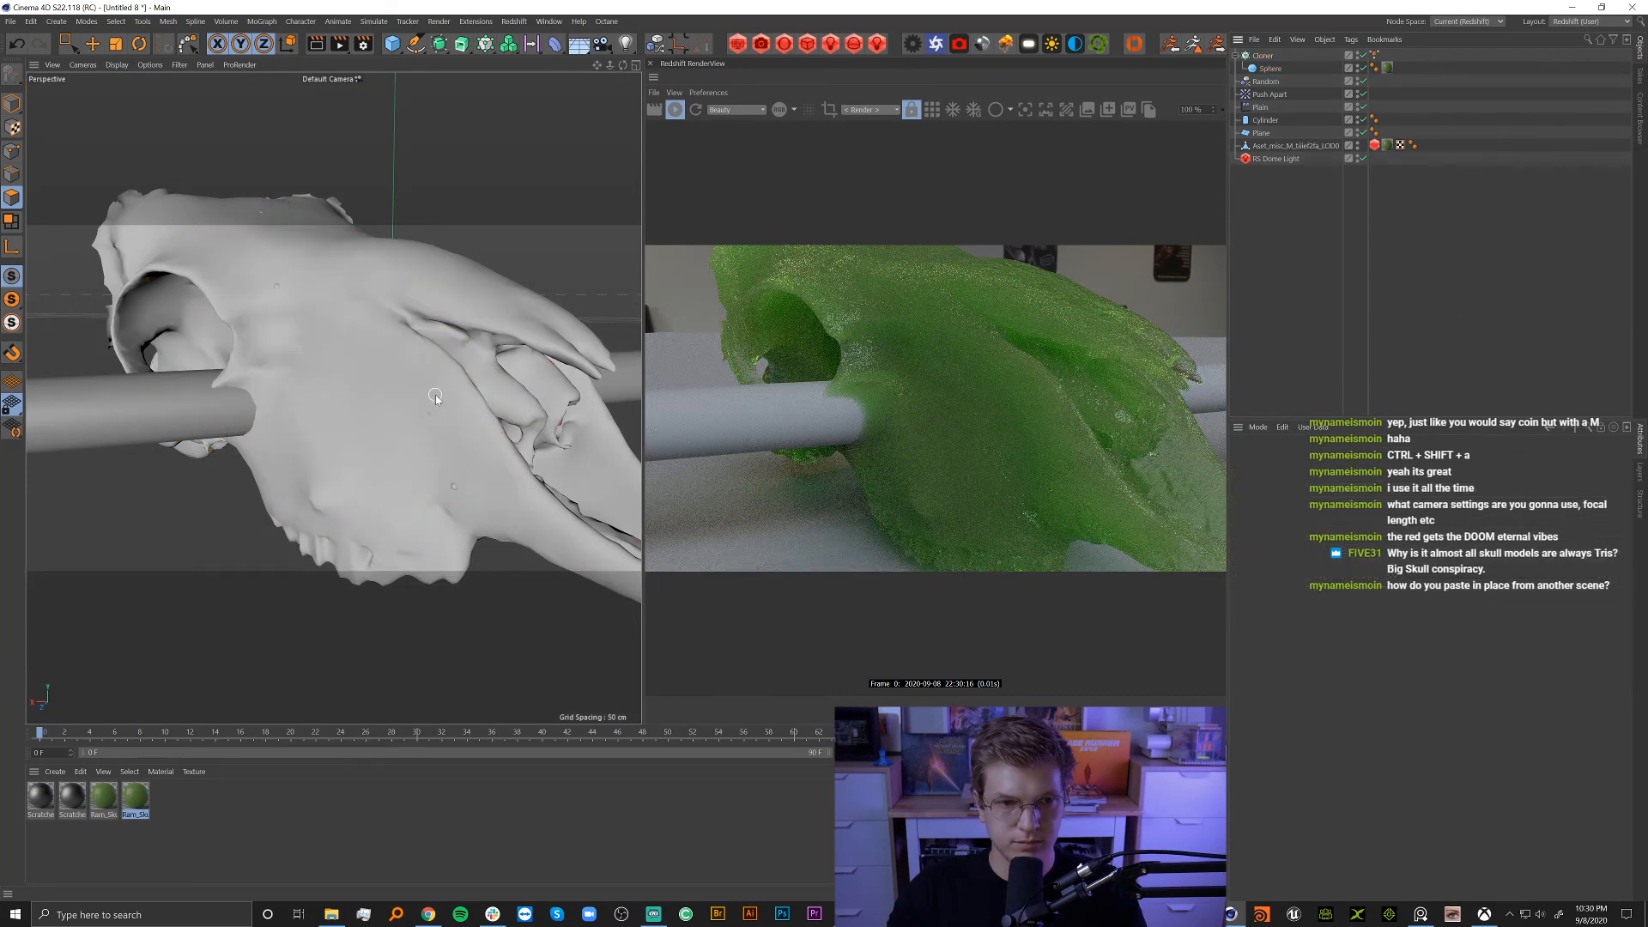
pyautogui.keyDown('alt'); pyautogui.moveTo(435, 397); pyautogui.dragTo(319, 421); pyautogui.keyUp('alt')
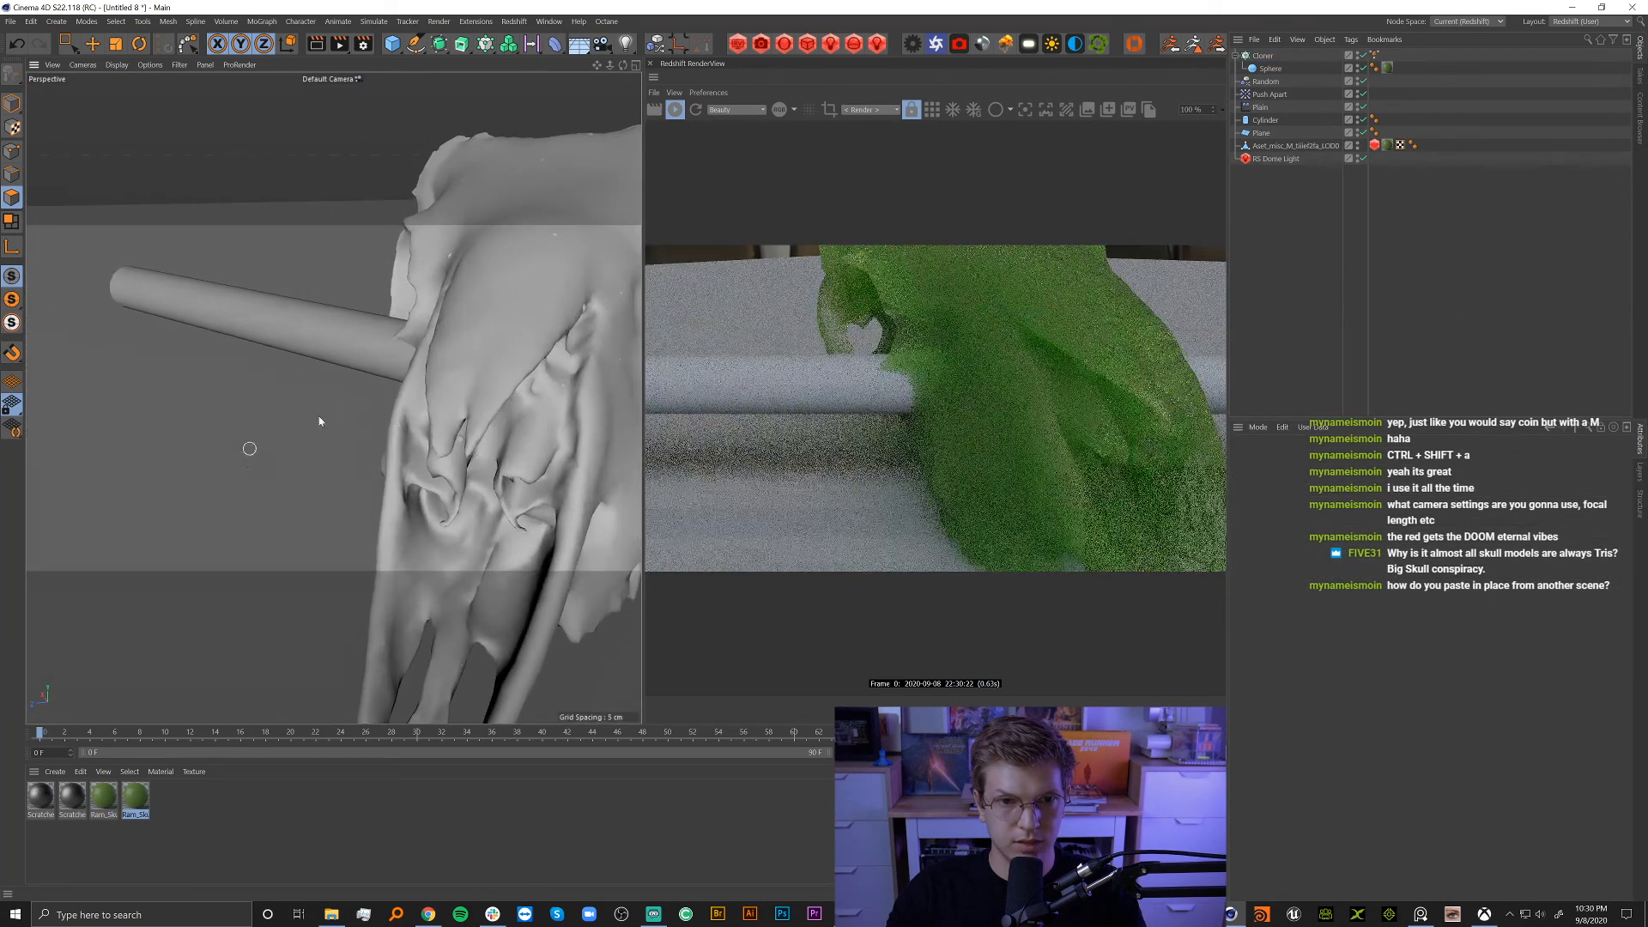
pyautogui.keyDown('alt'); pyautogui.moveTo(493, 249); pyautogui.dragTo(528, 254); pyautogui.keyUp('alt')
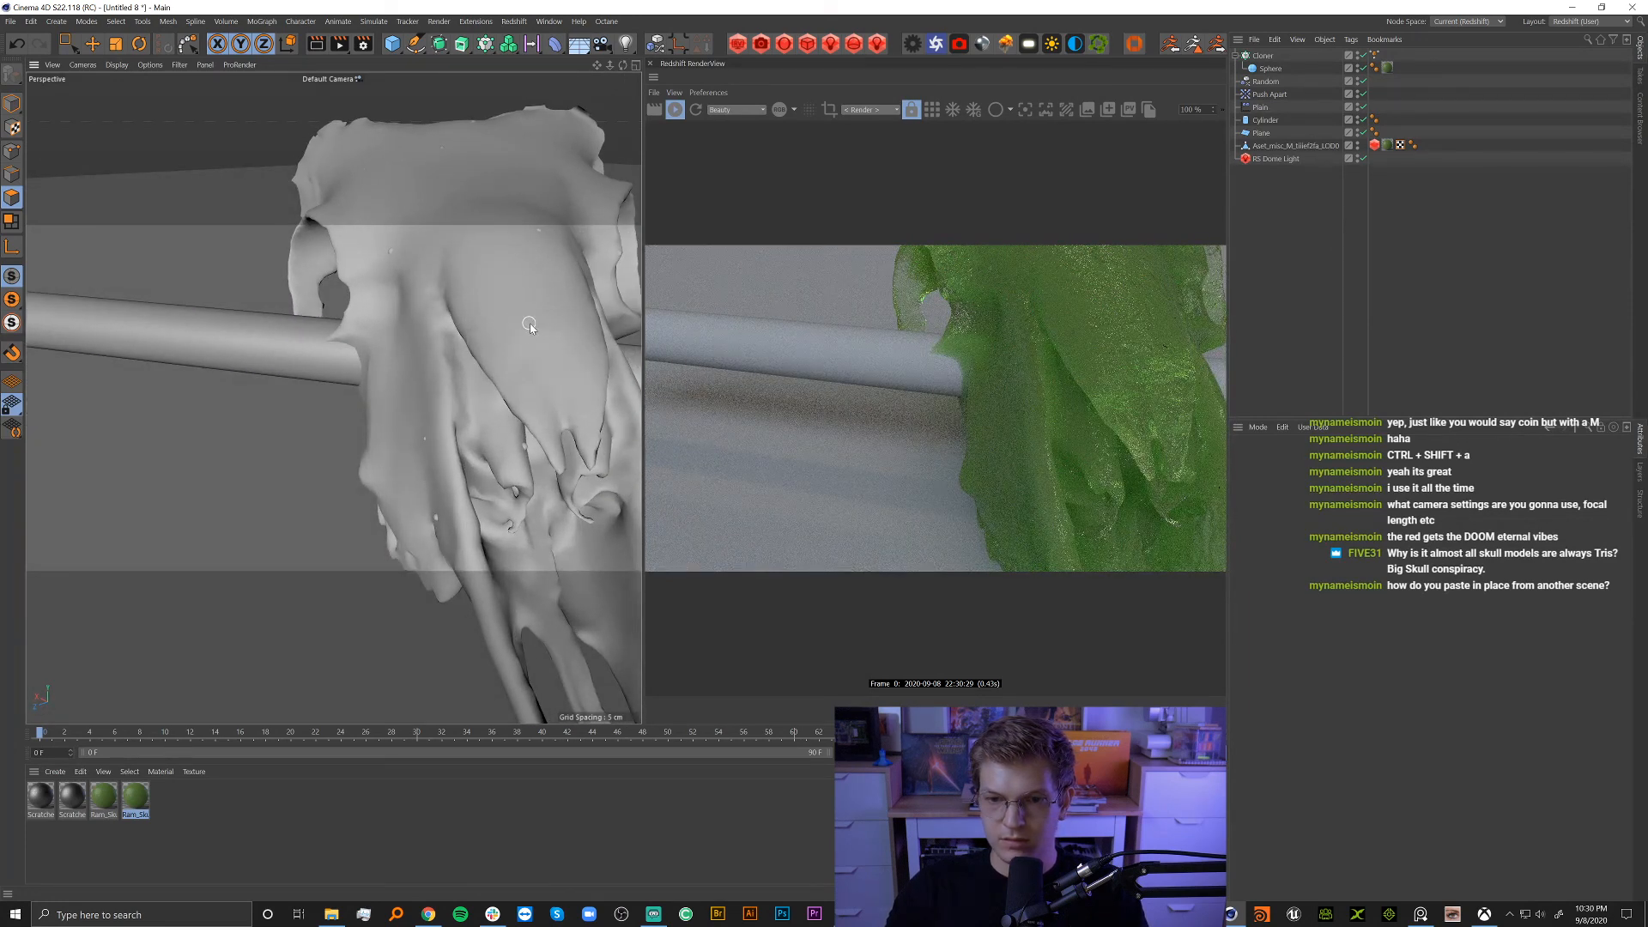
pyautogui.keyDown('alt'); pyautogui.moveTo(559, 472); pyautogui.dragTo(455, 295); pyautogui.keyUp('alt')
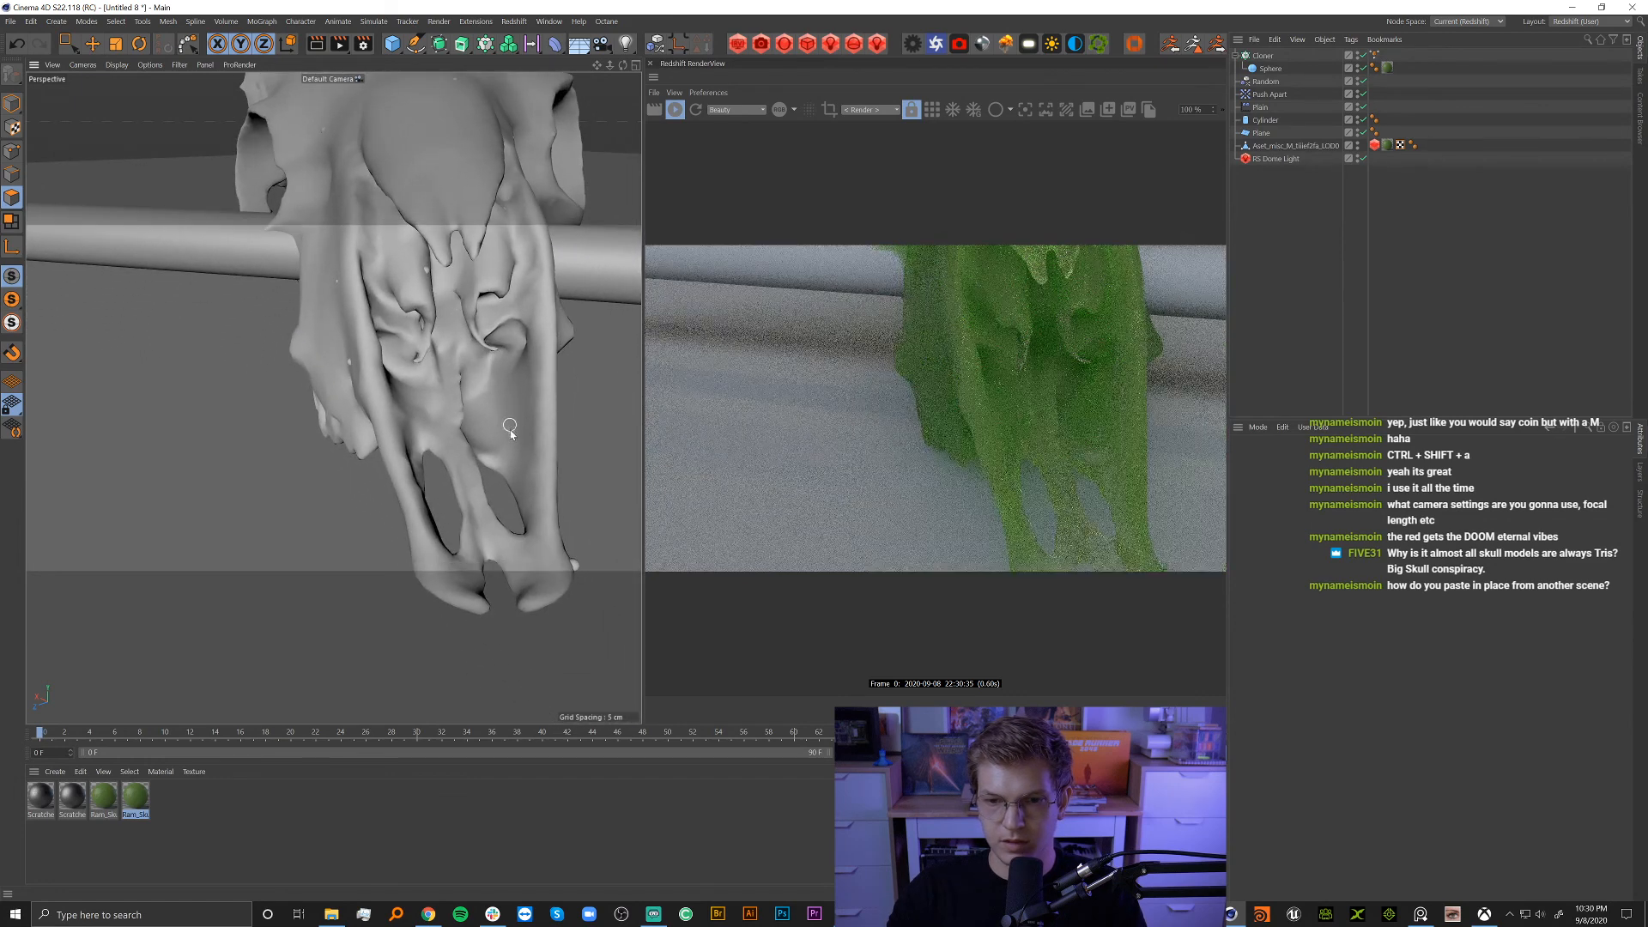
pyautogui.keyDown('alt'); pyautogui.moveTo(512, 415); pyautogui.dragTo(560, 413); pyautogui.keyUp('alt')
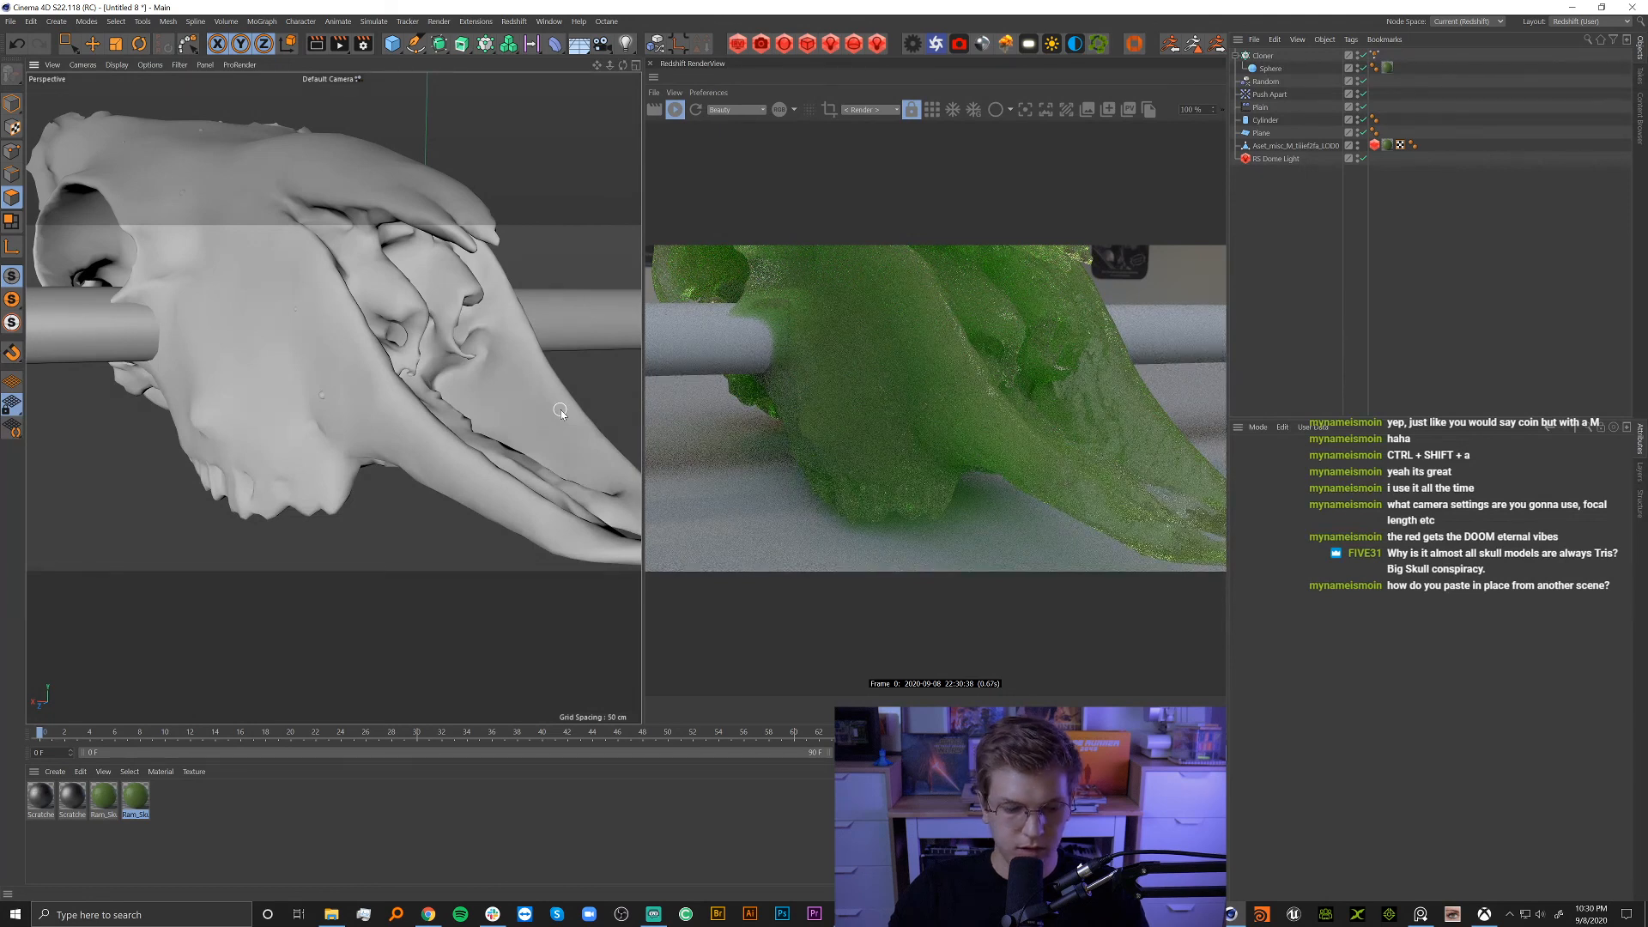
# Check the cloned bubbles without the skull, undo the skull's removal, and examine the render from higher and farther viewpoints.
pyautogui.press('e')
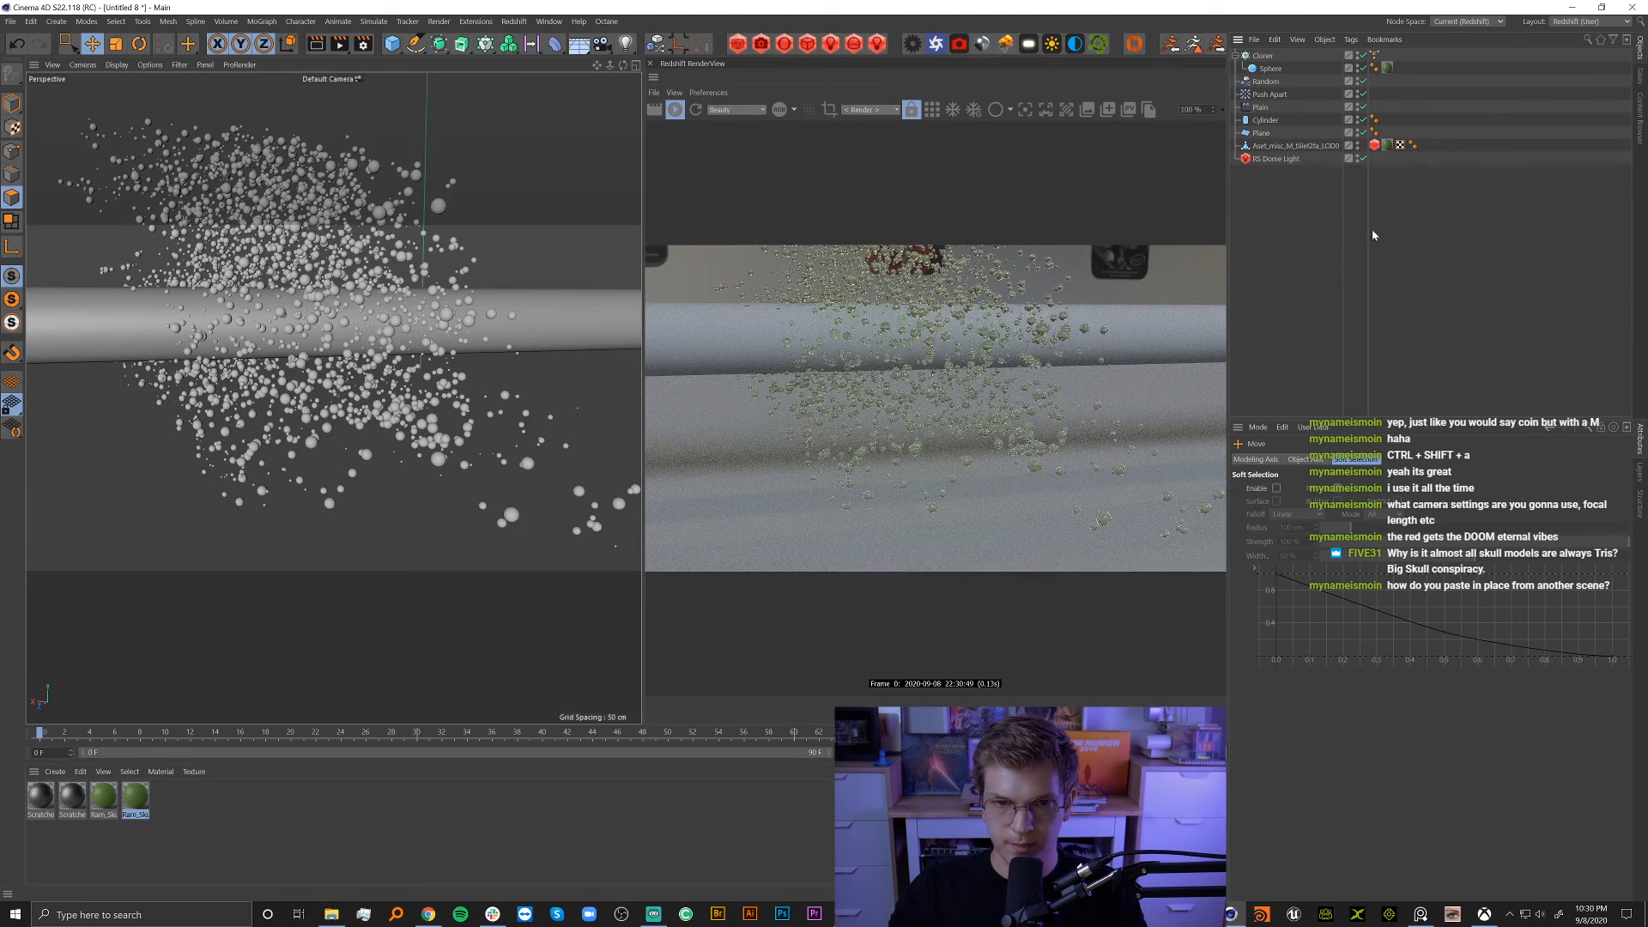
pyautogui.hotkey('ctrl', 'z')
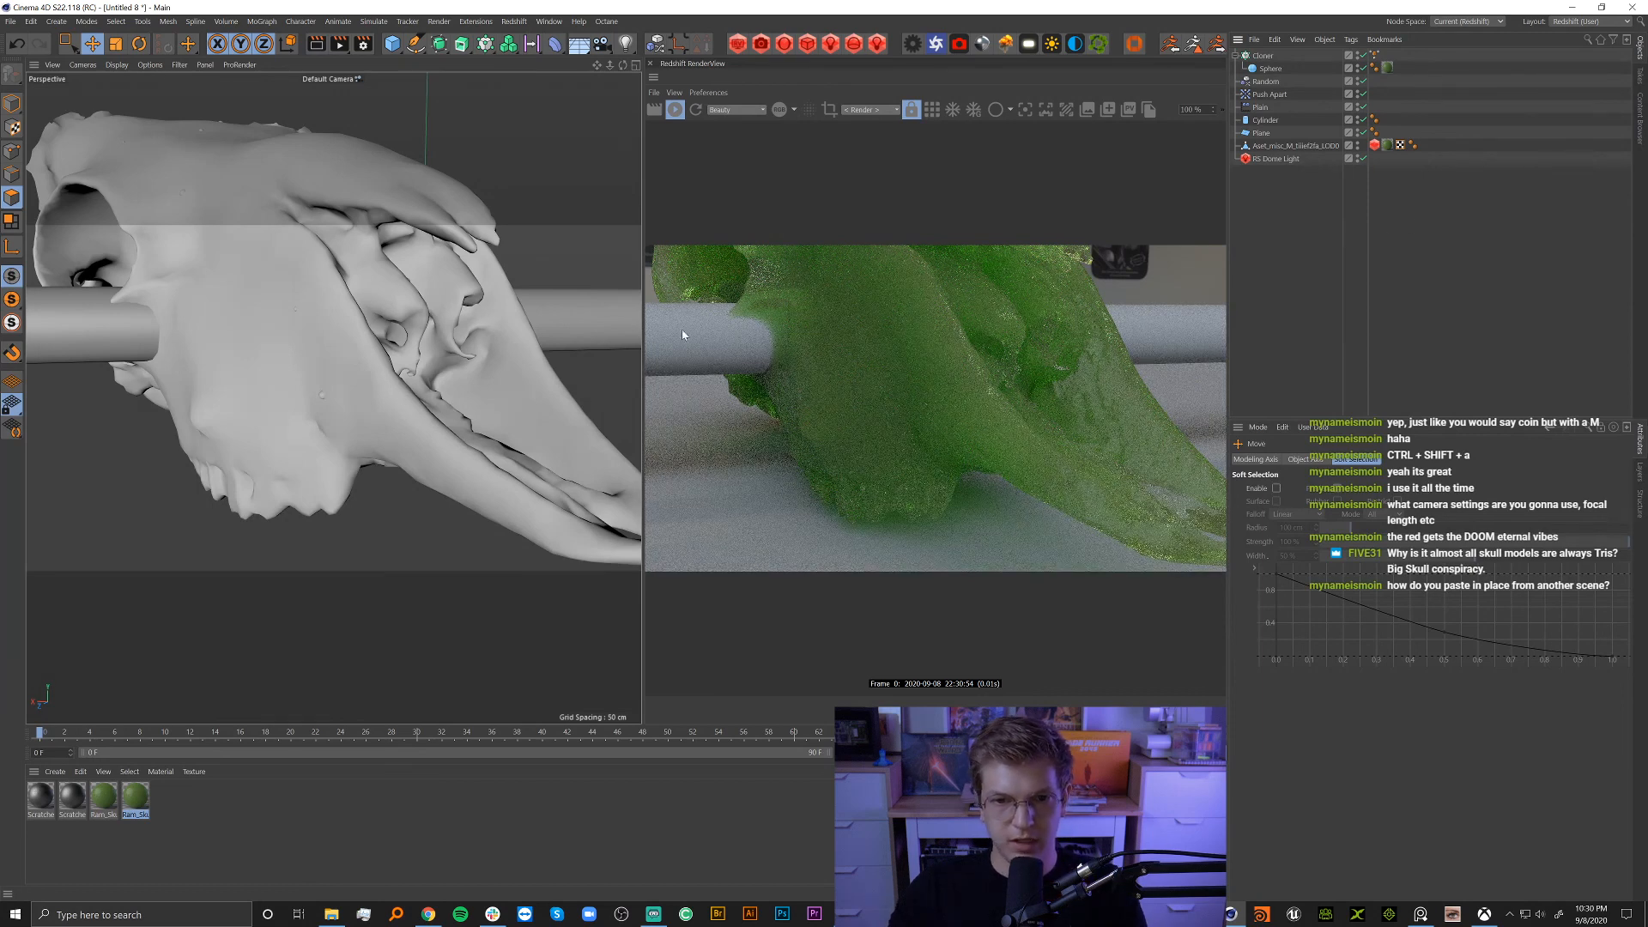
pyautogui.keyDown('alt'); pyautogui.moveTo(400, 305); pyautogui.dragTo(381, 436); pyautogui.keyUp('alt')
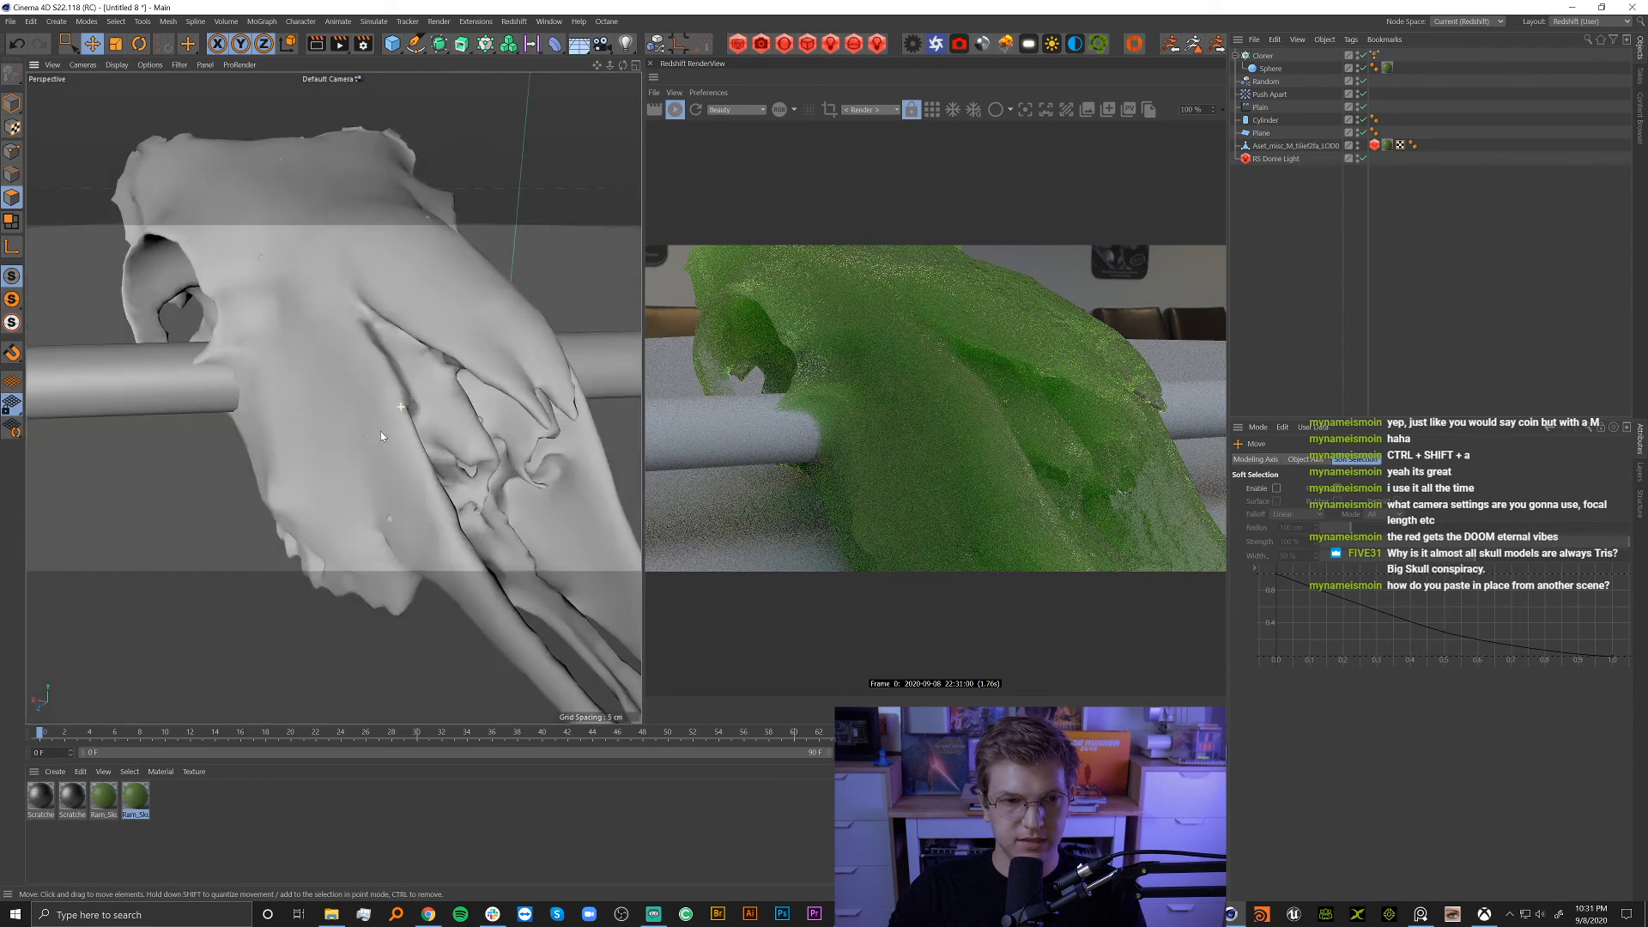
pyautogui.keyDown('alt'); pyautogui.moveTo(405, 280); pyautogui.dragTo(386, 292); pyautogui.keyUp('alt')
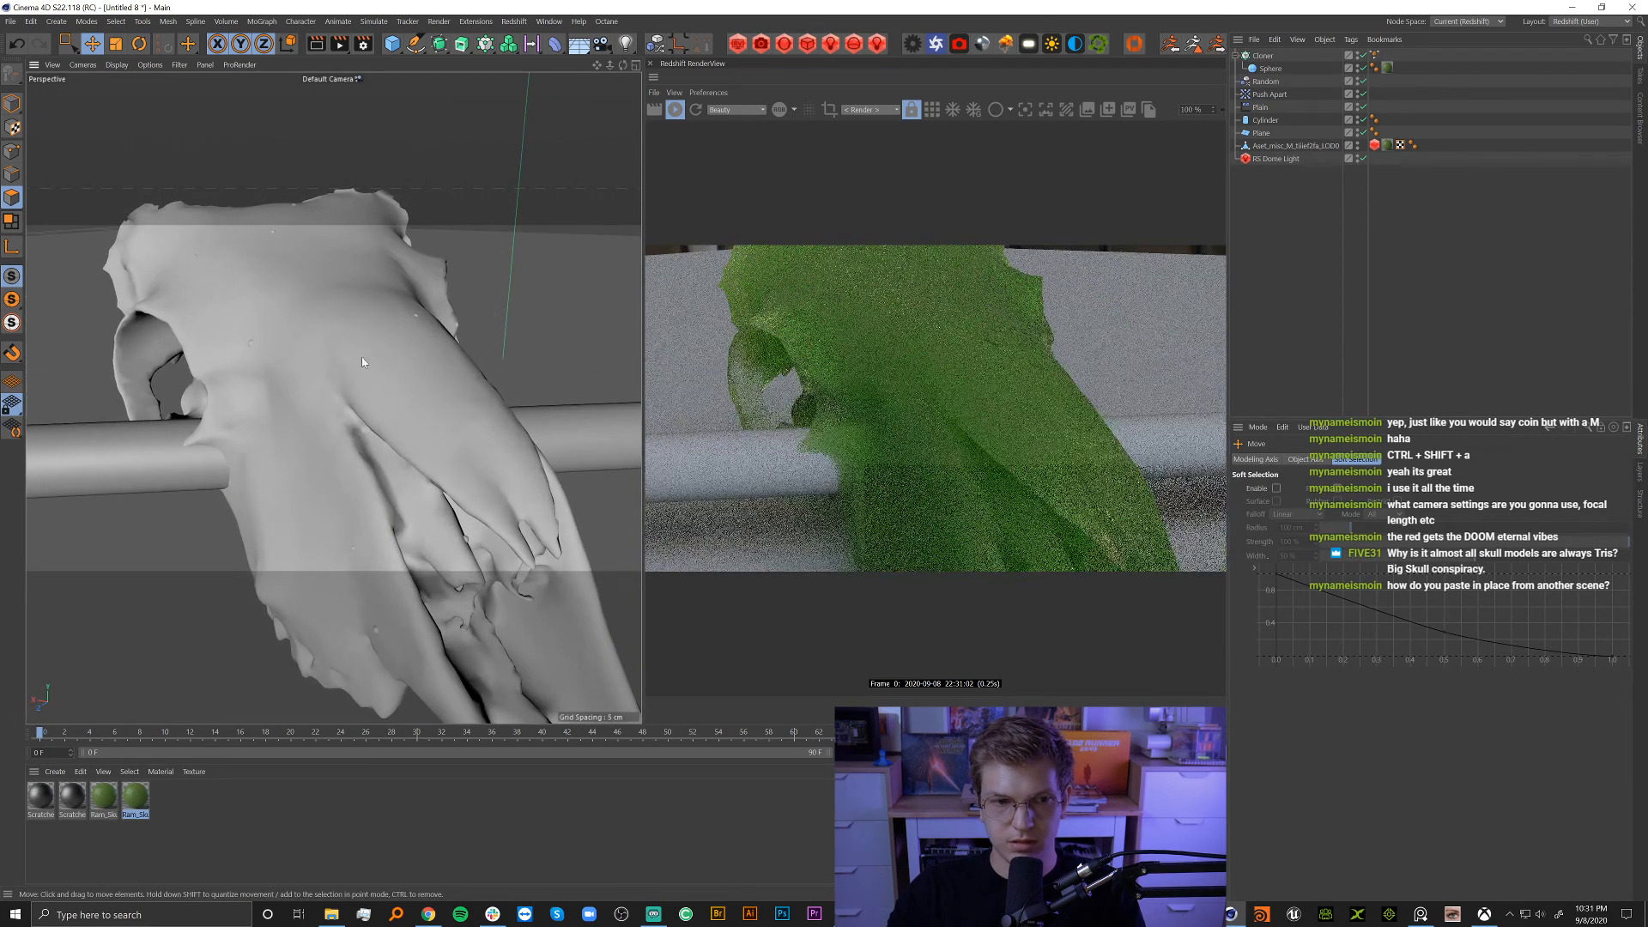
pyautogui.scroll(-5, 372, 354)
pyautogui.moveTo(372, 354)
pyautogui.keyDown('alt'); pyautogui.mouseDown()
pyautogui.moveTo(481, 352)
pyautogui.moveTo(385, 340)
pyautogui.moveTo(352, 358)
pyautogui.mouseUp(); pyautogui.keyUp('alt')
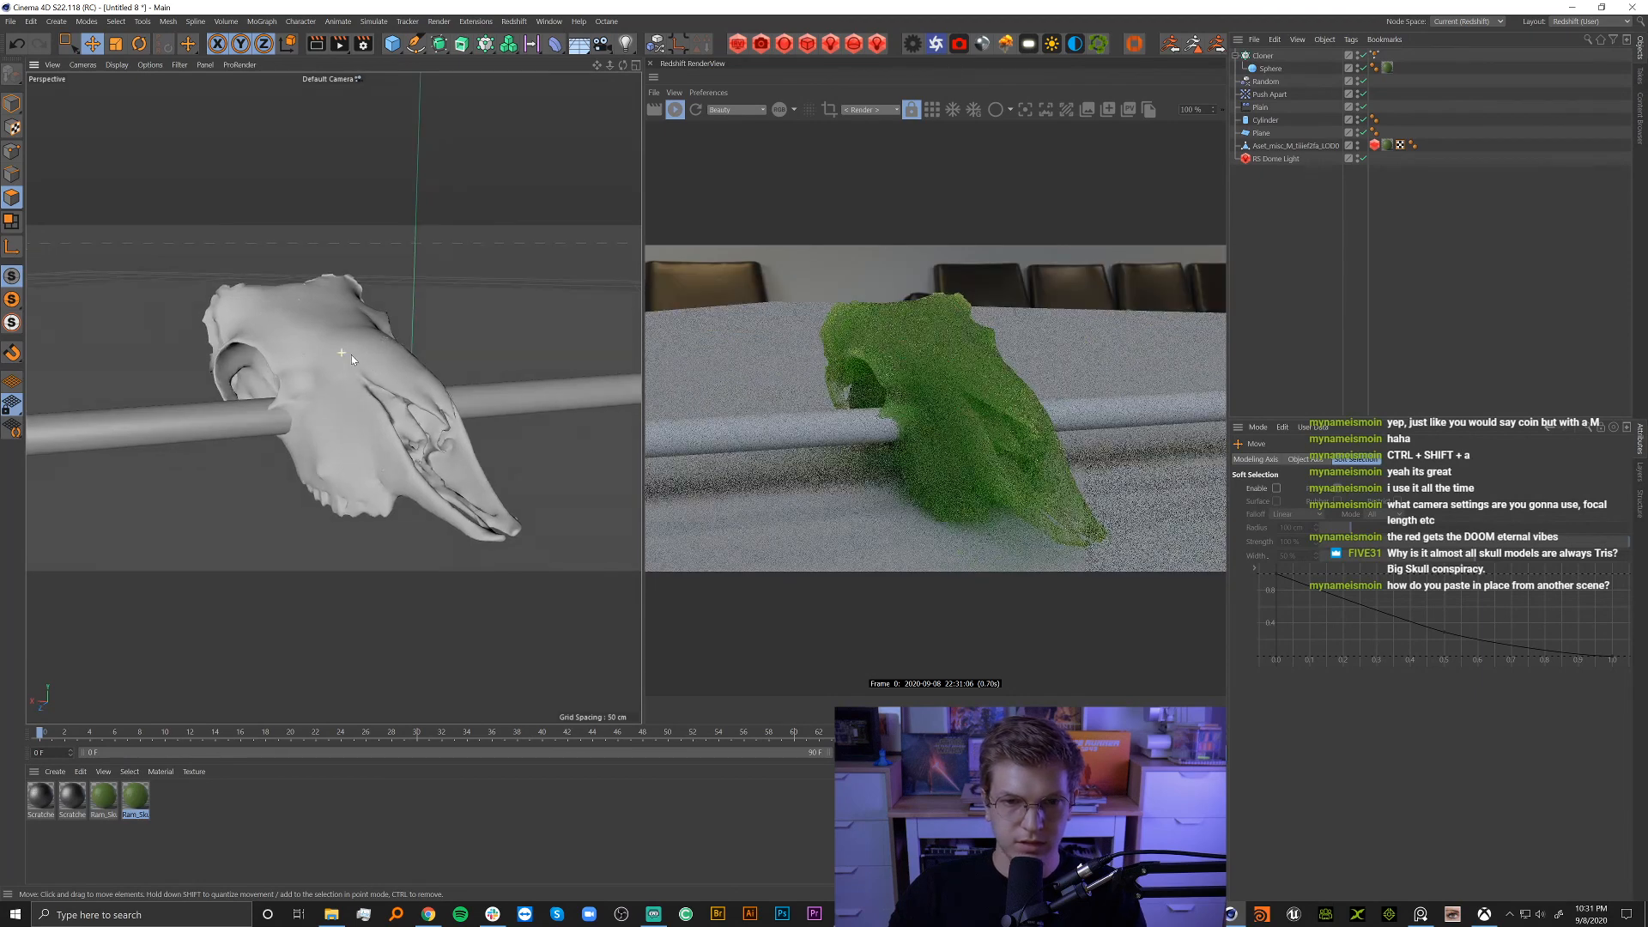
# Create a new Redshift material and connect an RS Incandescent node to its Output Surface in the shader graph.
pyautogui.click(221, 448)
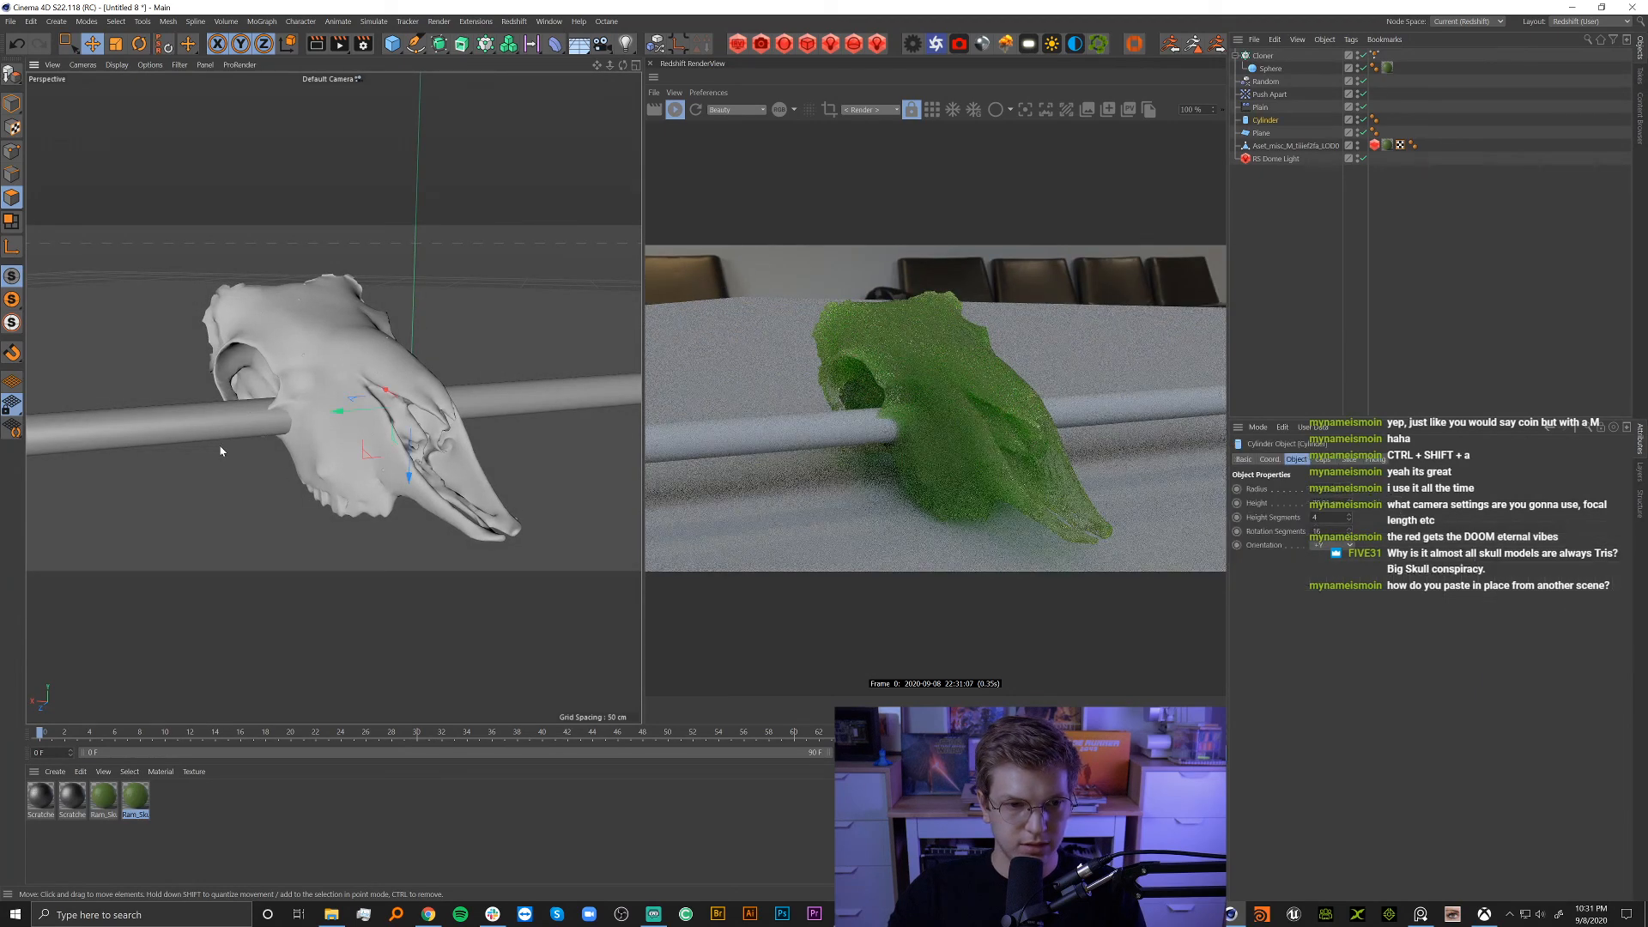
pyautogui.click(311, 787)
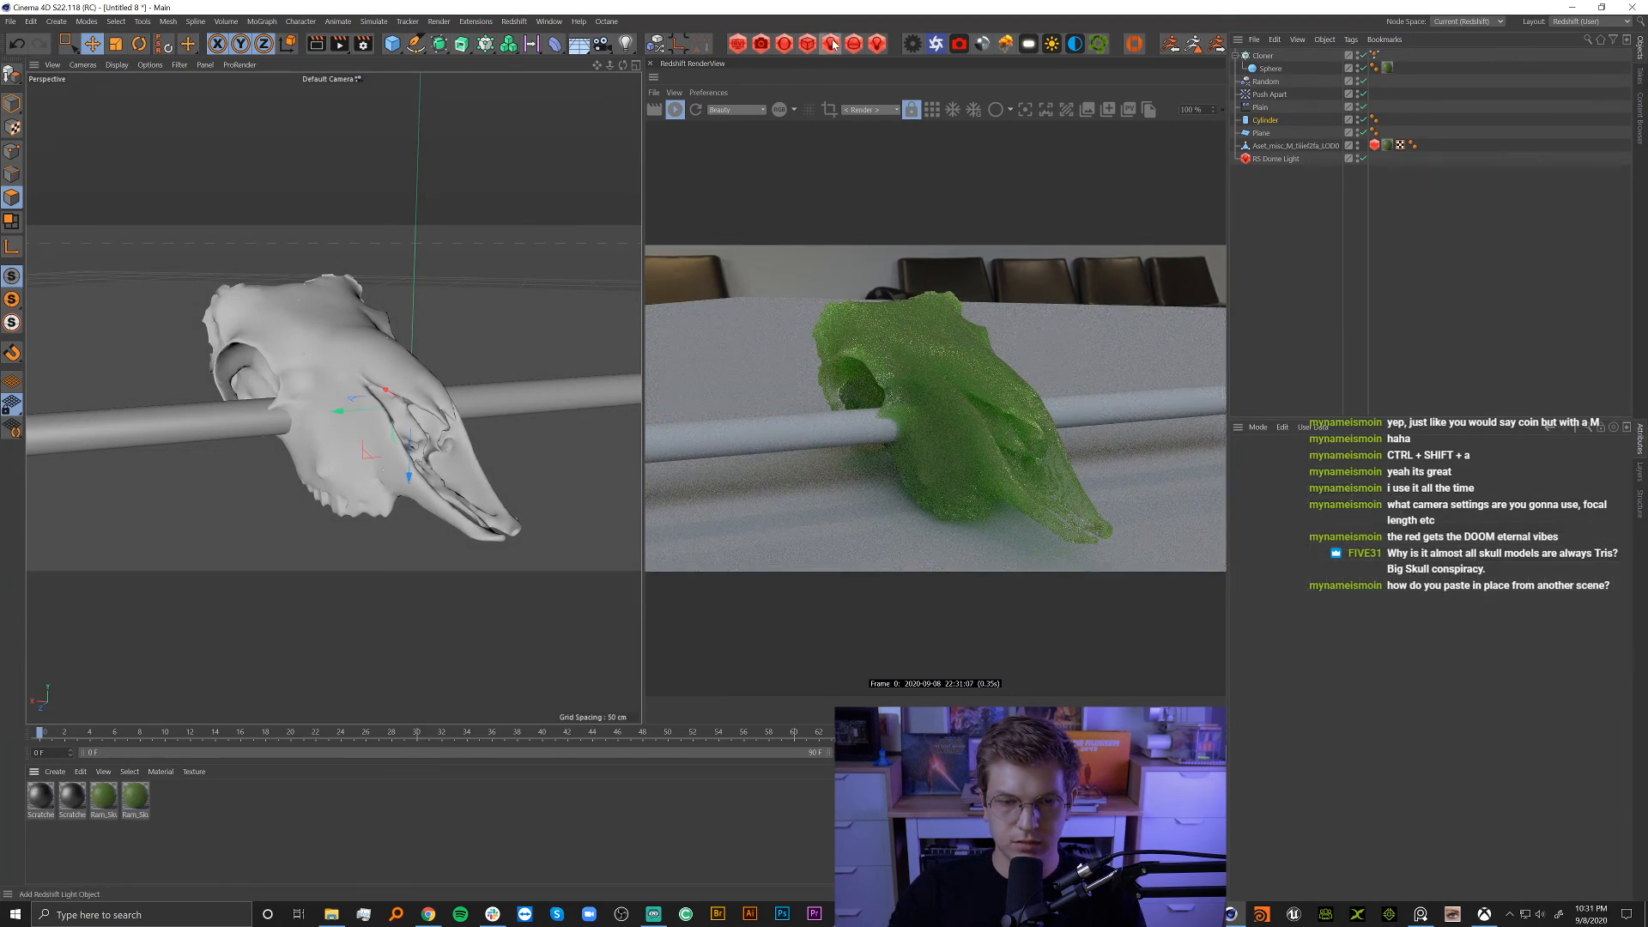
pyautogui.click(784, 45)
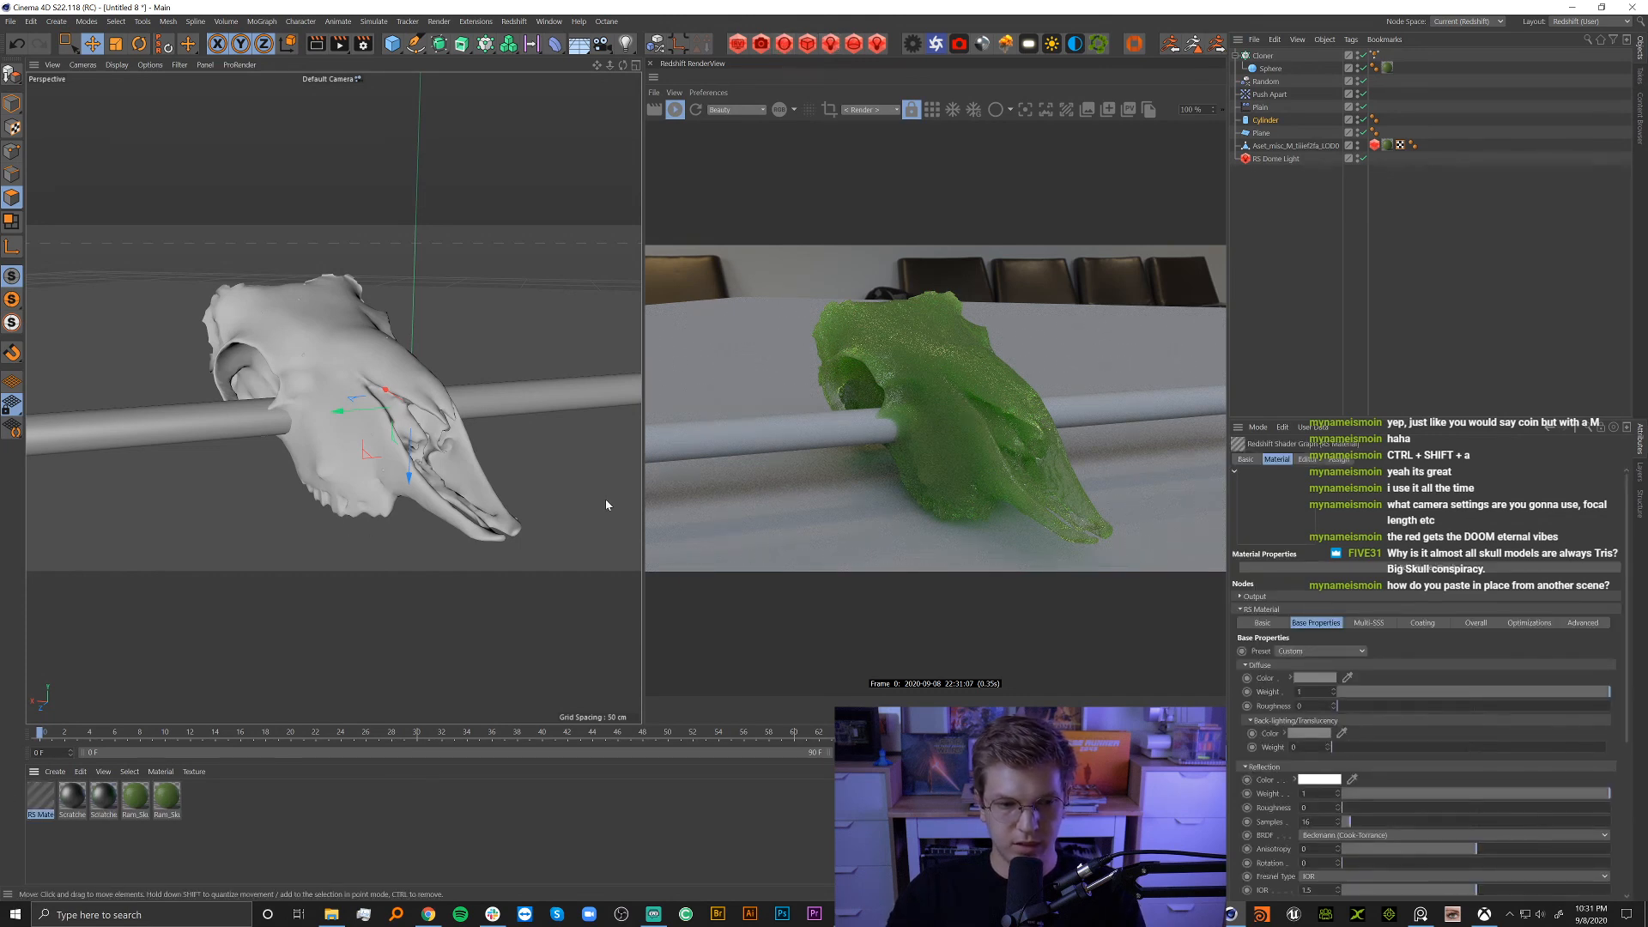
pyautogui.doubleClick(40, 796)
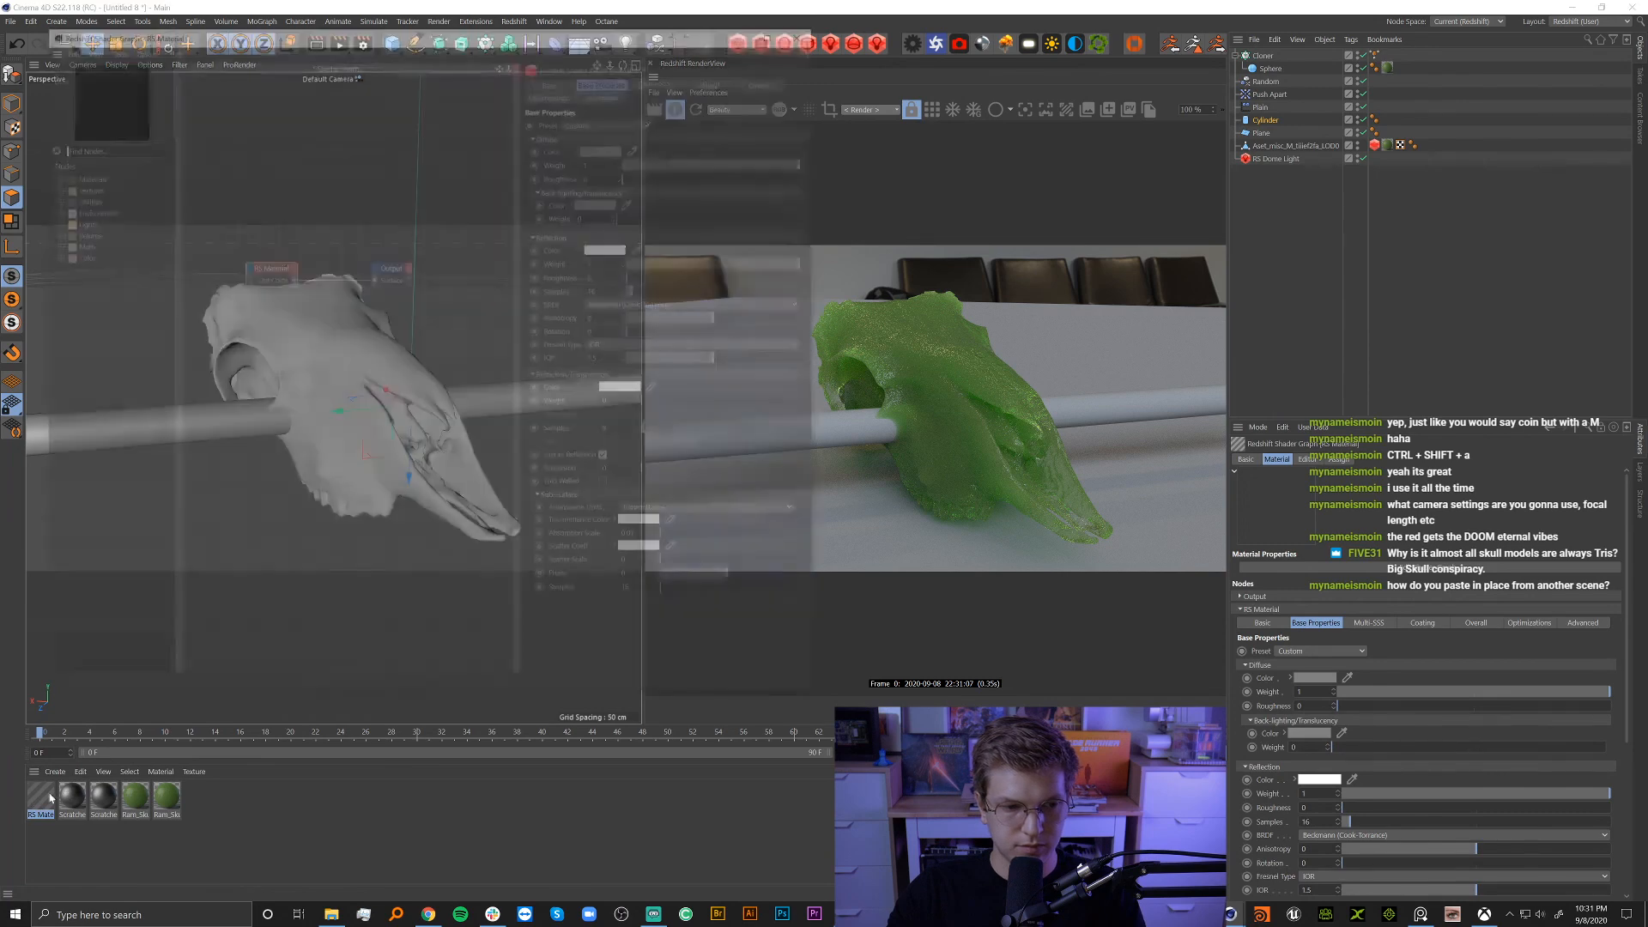
pyautogui.click(50, 174)
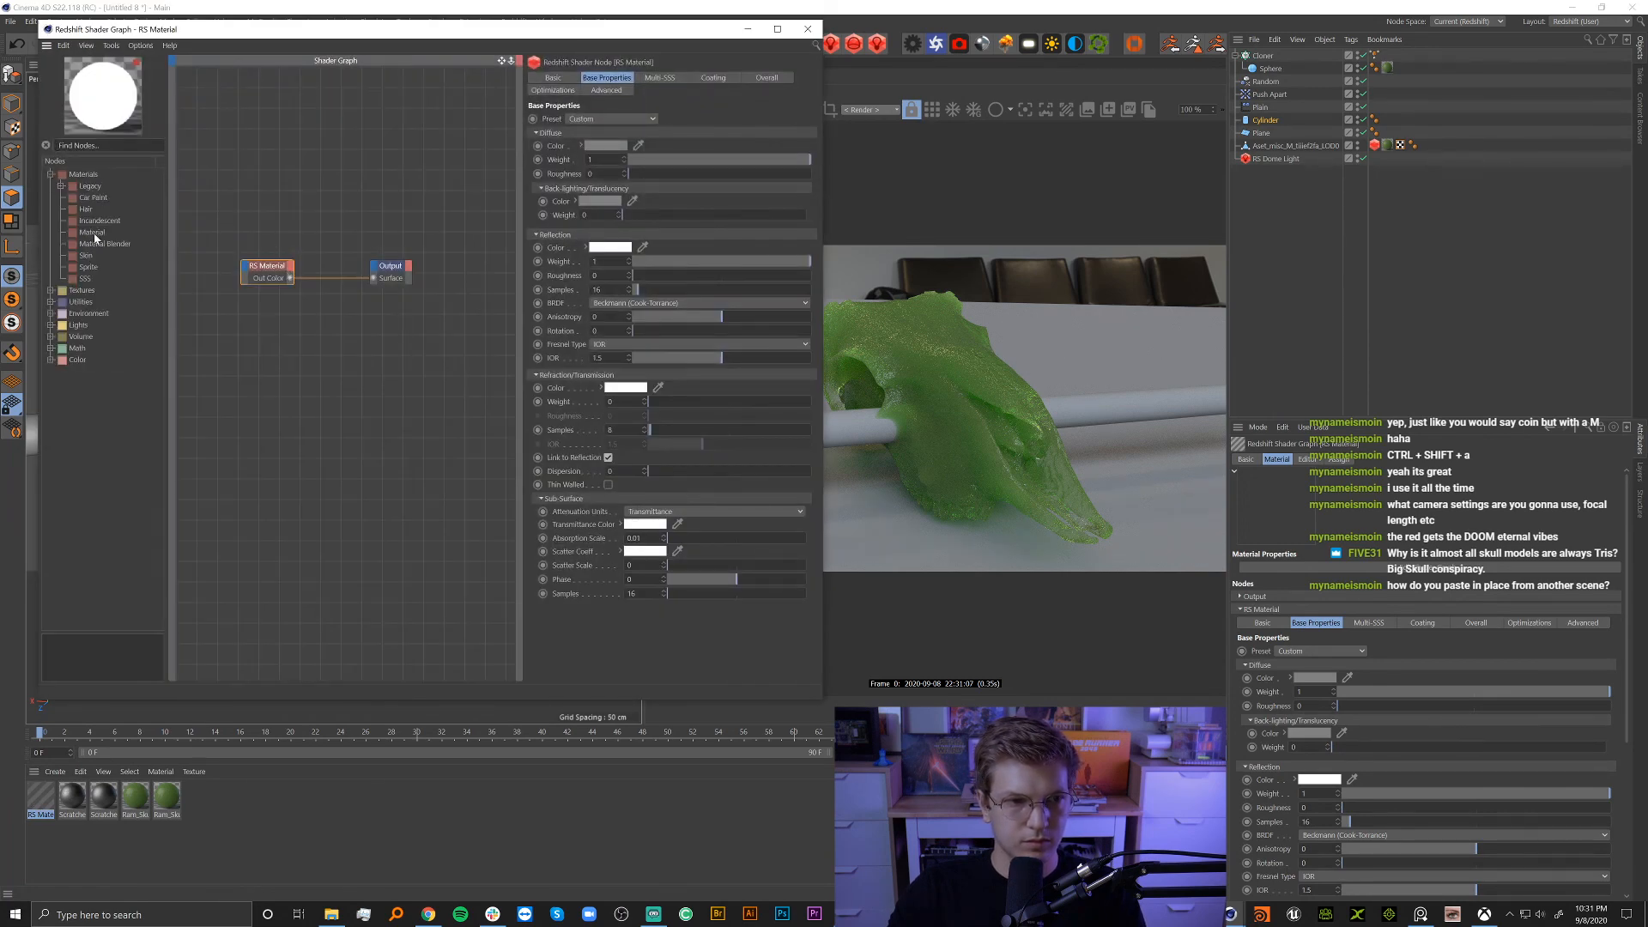
pyautogui.moveTo(92, 226); pyautogui.dragTo(269, 210)
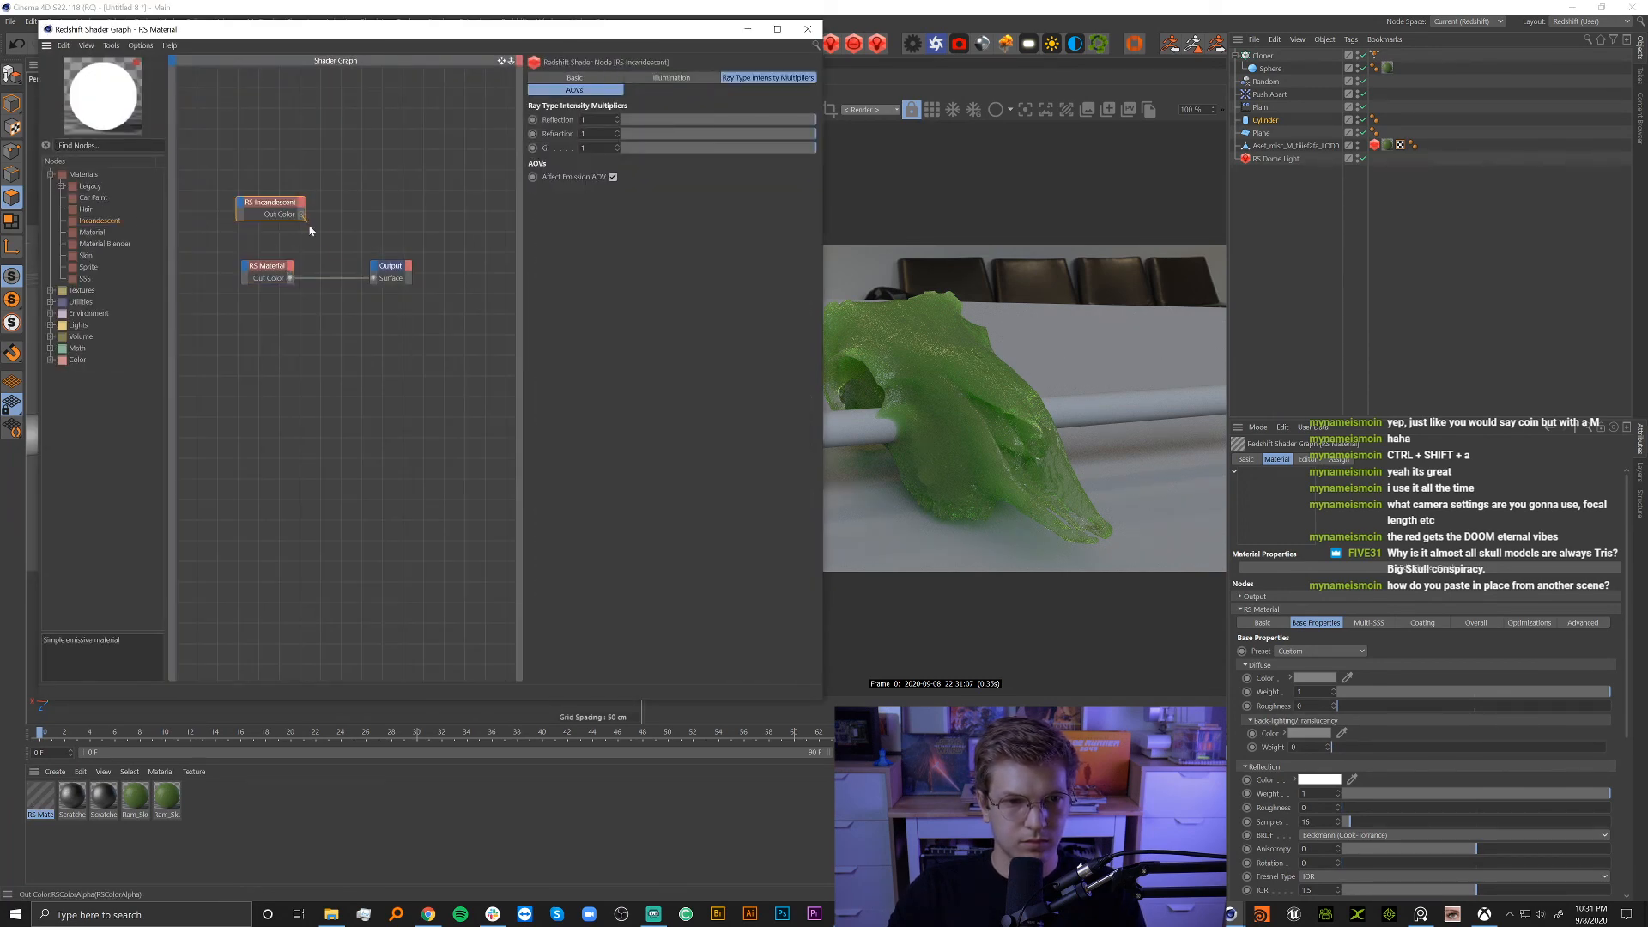
pyautogui.moveTo(375, 285); pyautogui.dragTo(374, 281)
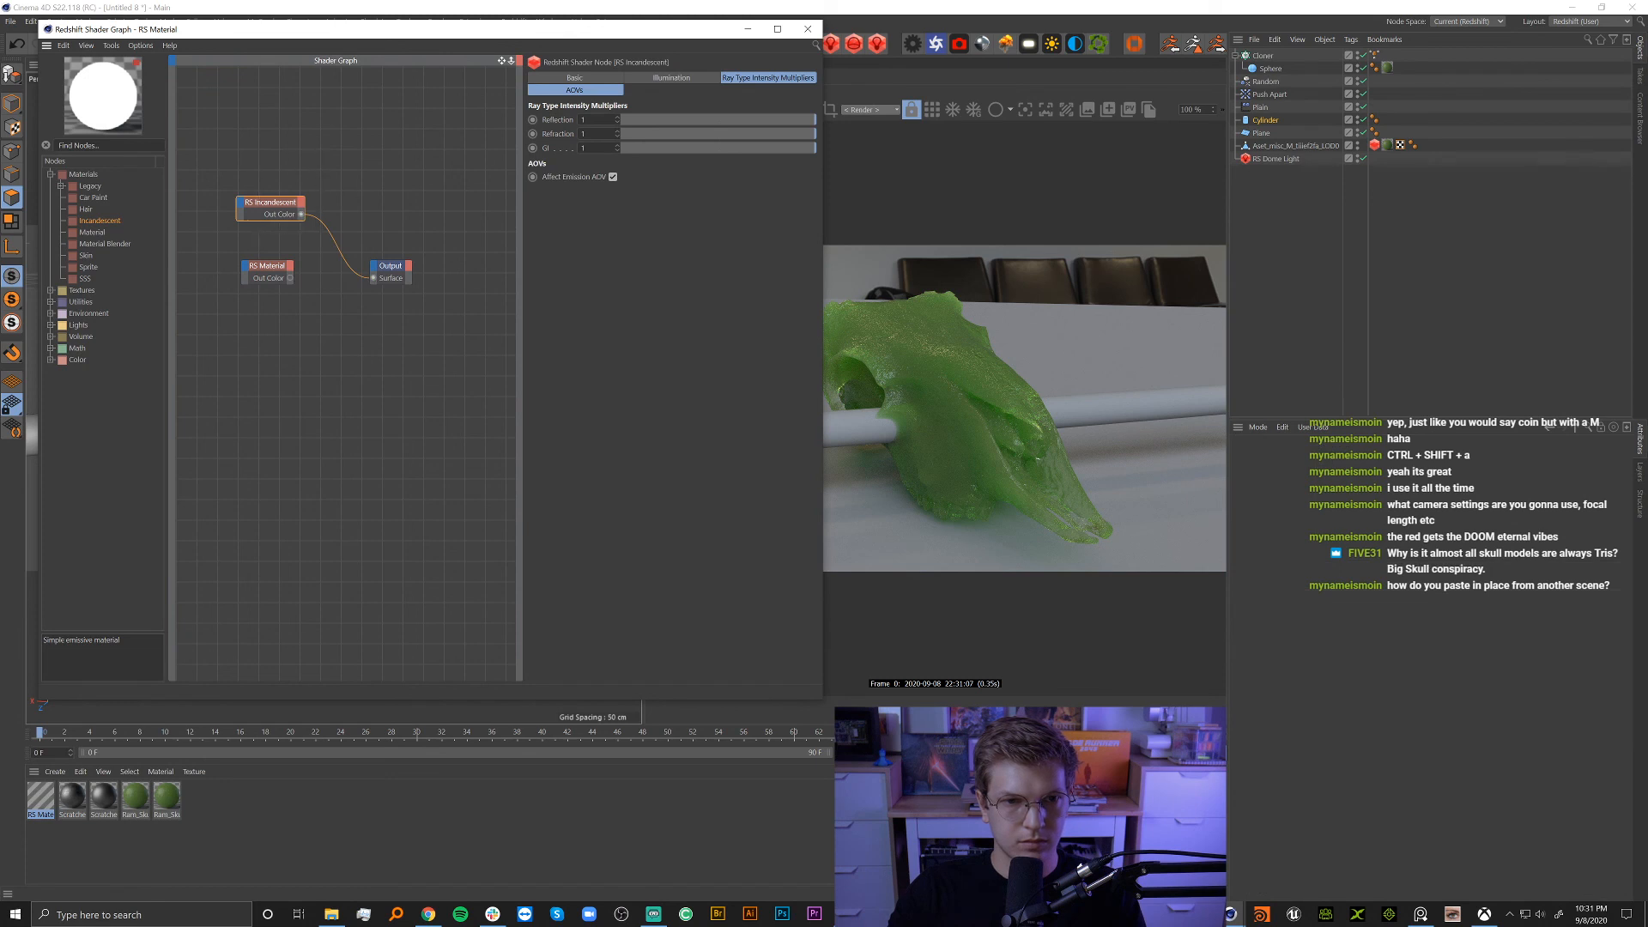
# Set the RS Incandescent node's intensity multiplier to 5 and apply the material to the cylinder running through the skull.
pyautogui.click(663, 78)
pyautogui.write('5')
pyautogui.press('Return')
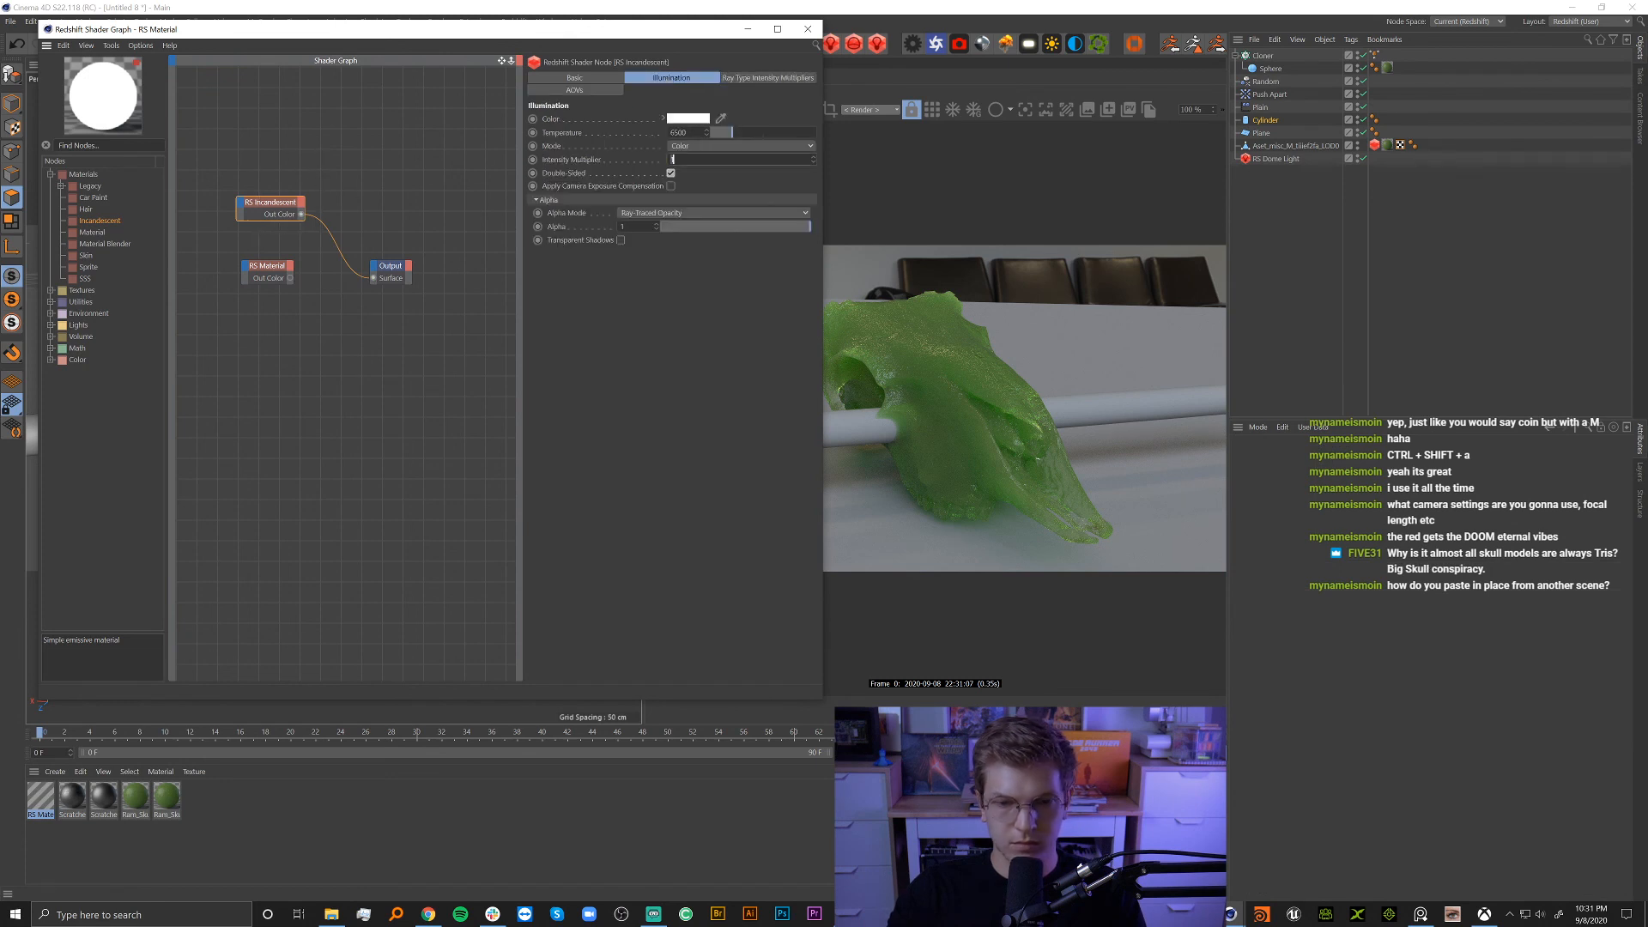
pyautogui.click(806, 32)
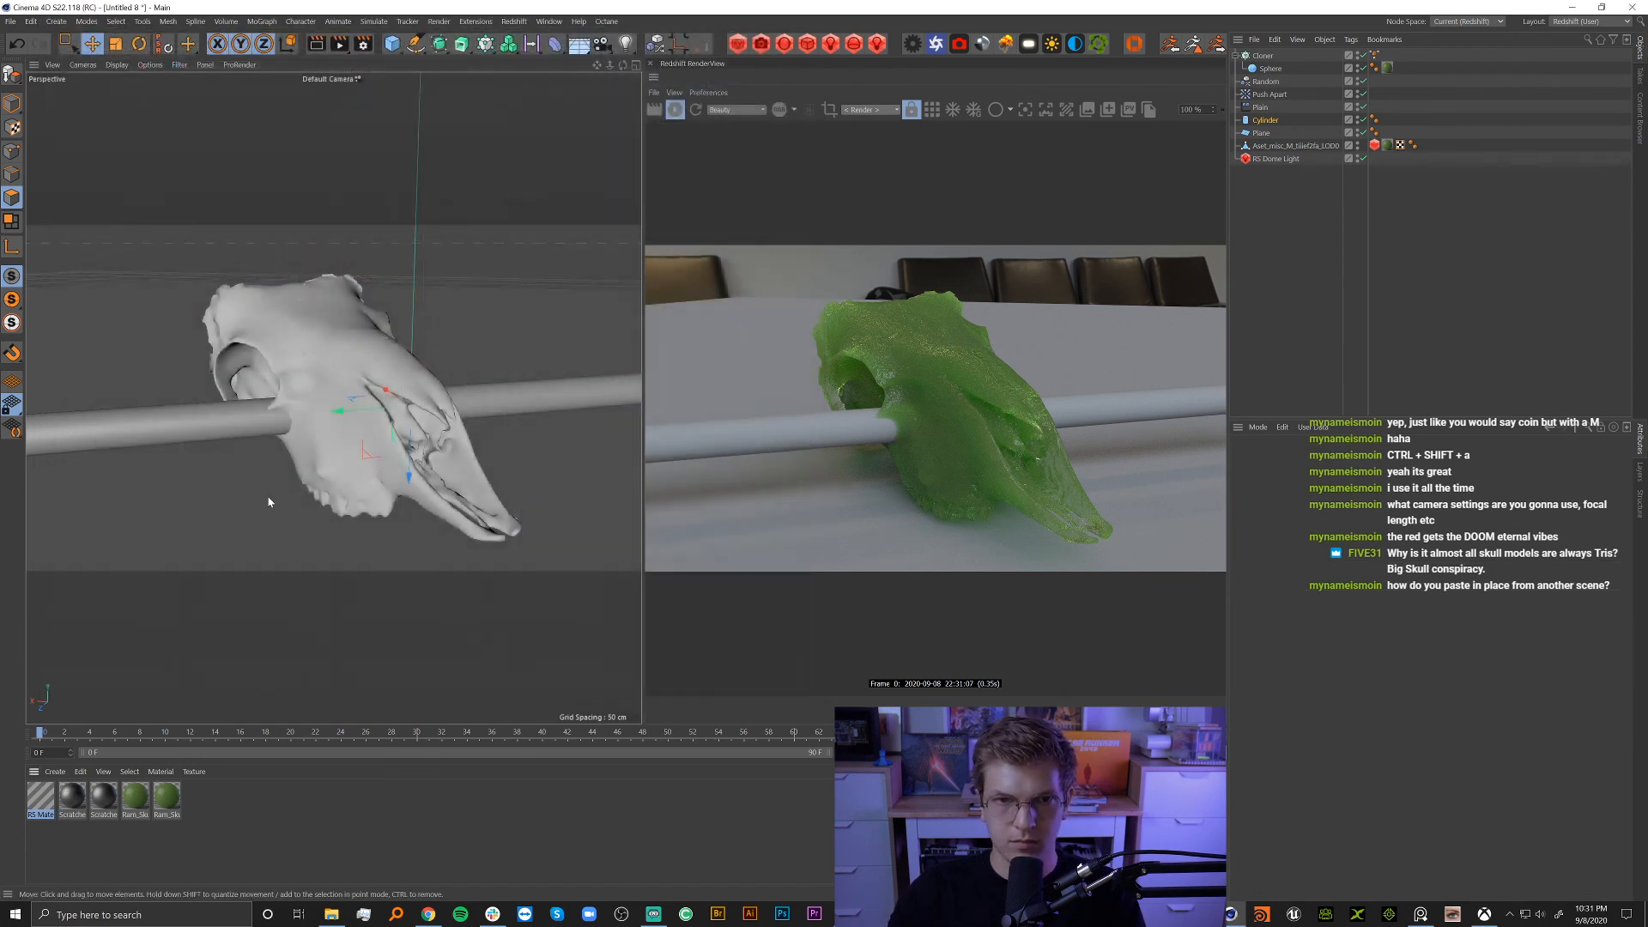
pyautogui.moveTo(45, 800); pyautogui.dragTo(208, 419)
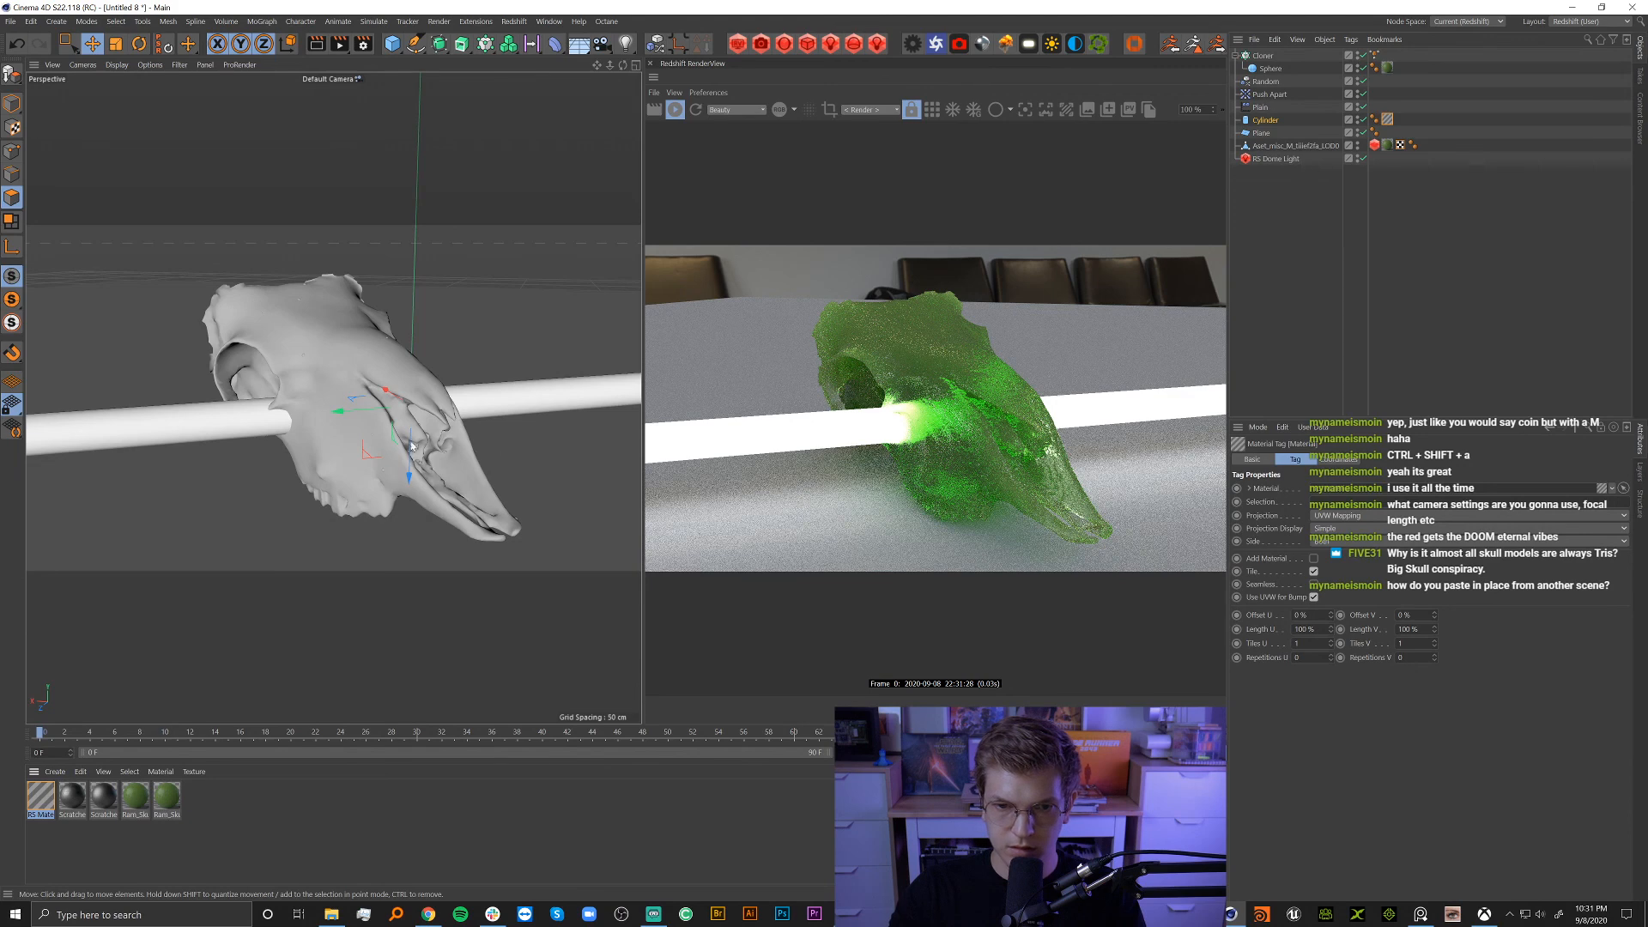
# Move the glowing cylinder up and back so it passes behind the skull's eye socket.
pyautogui.scroll(5, 336, 424)
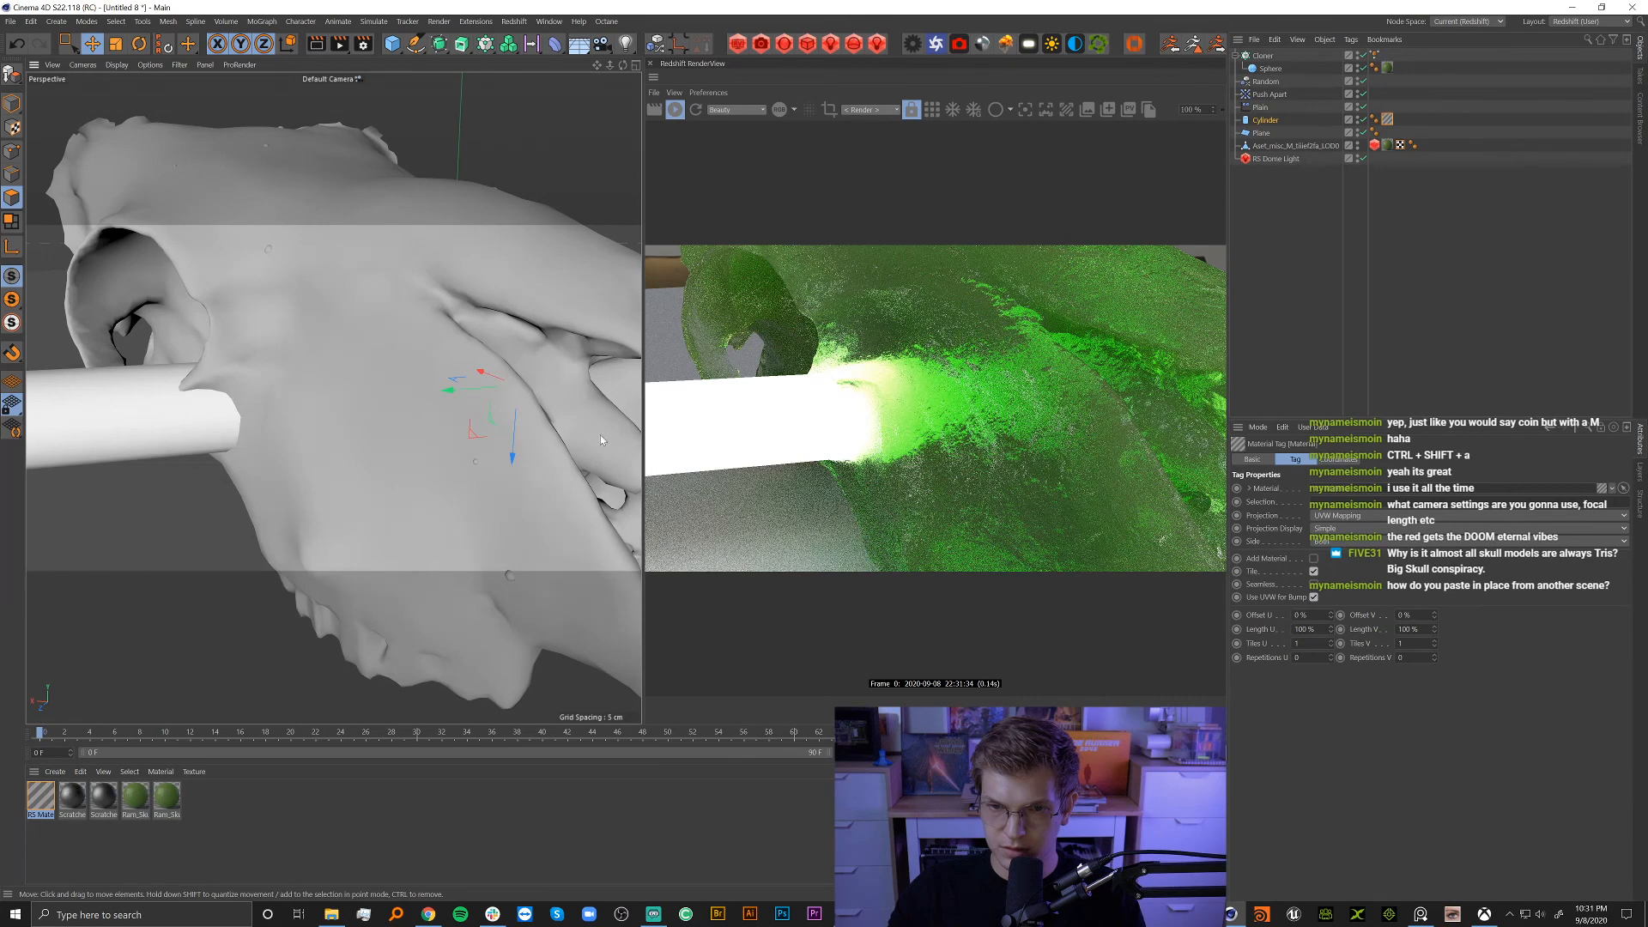
pyautogui.scroll(-5, 425, 421)
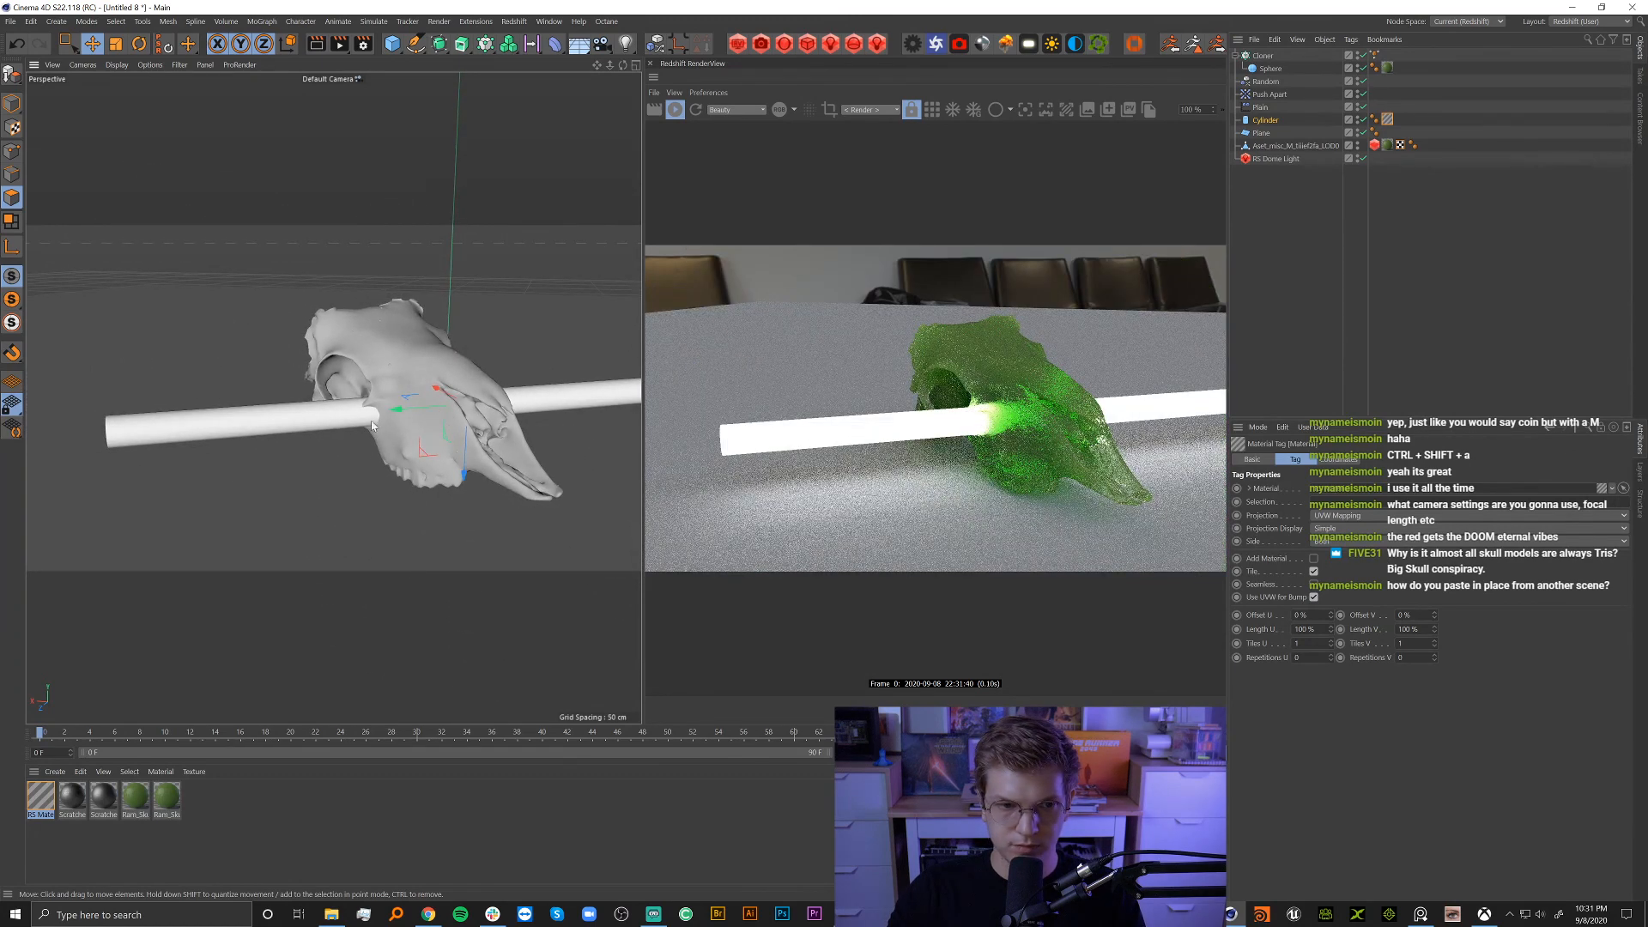
pyautogui.moveTo(433, 407); pyautogui.dragTo(395, 366)
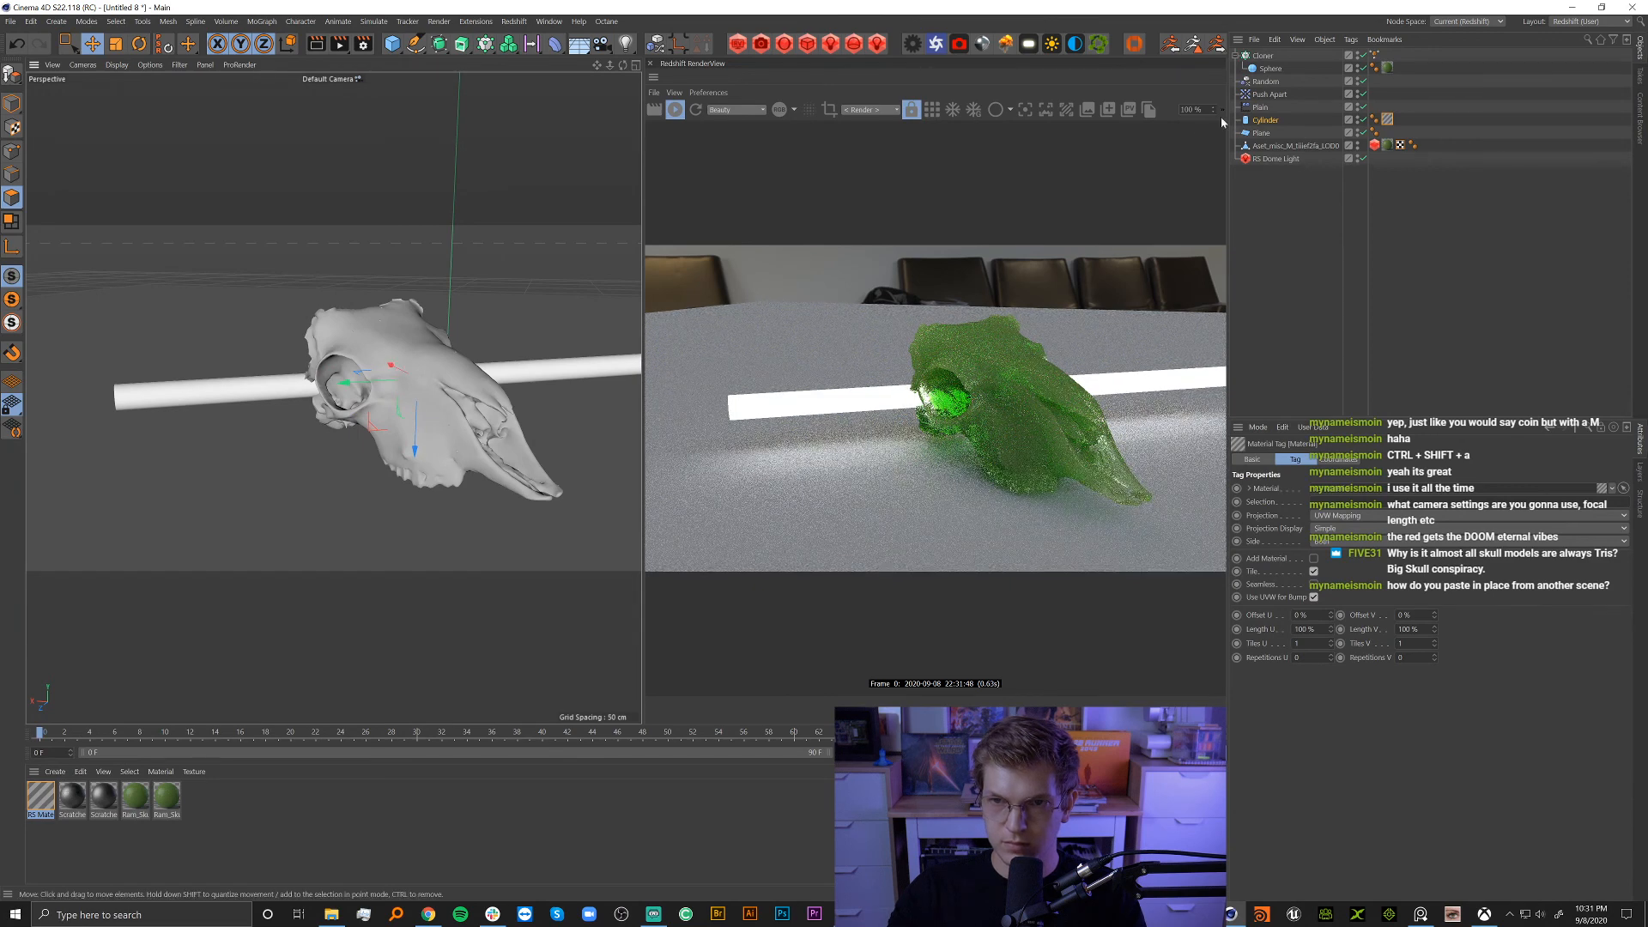
# Delete the glowing cylinder and select the skull mesh in Model mode.
pyautogui.click(1265, 120)
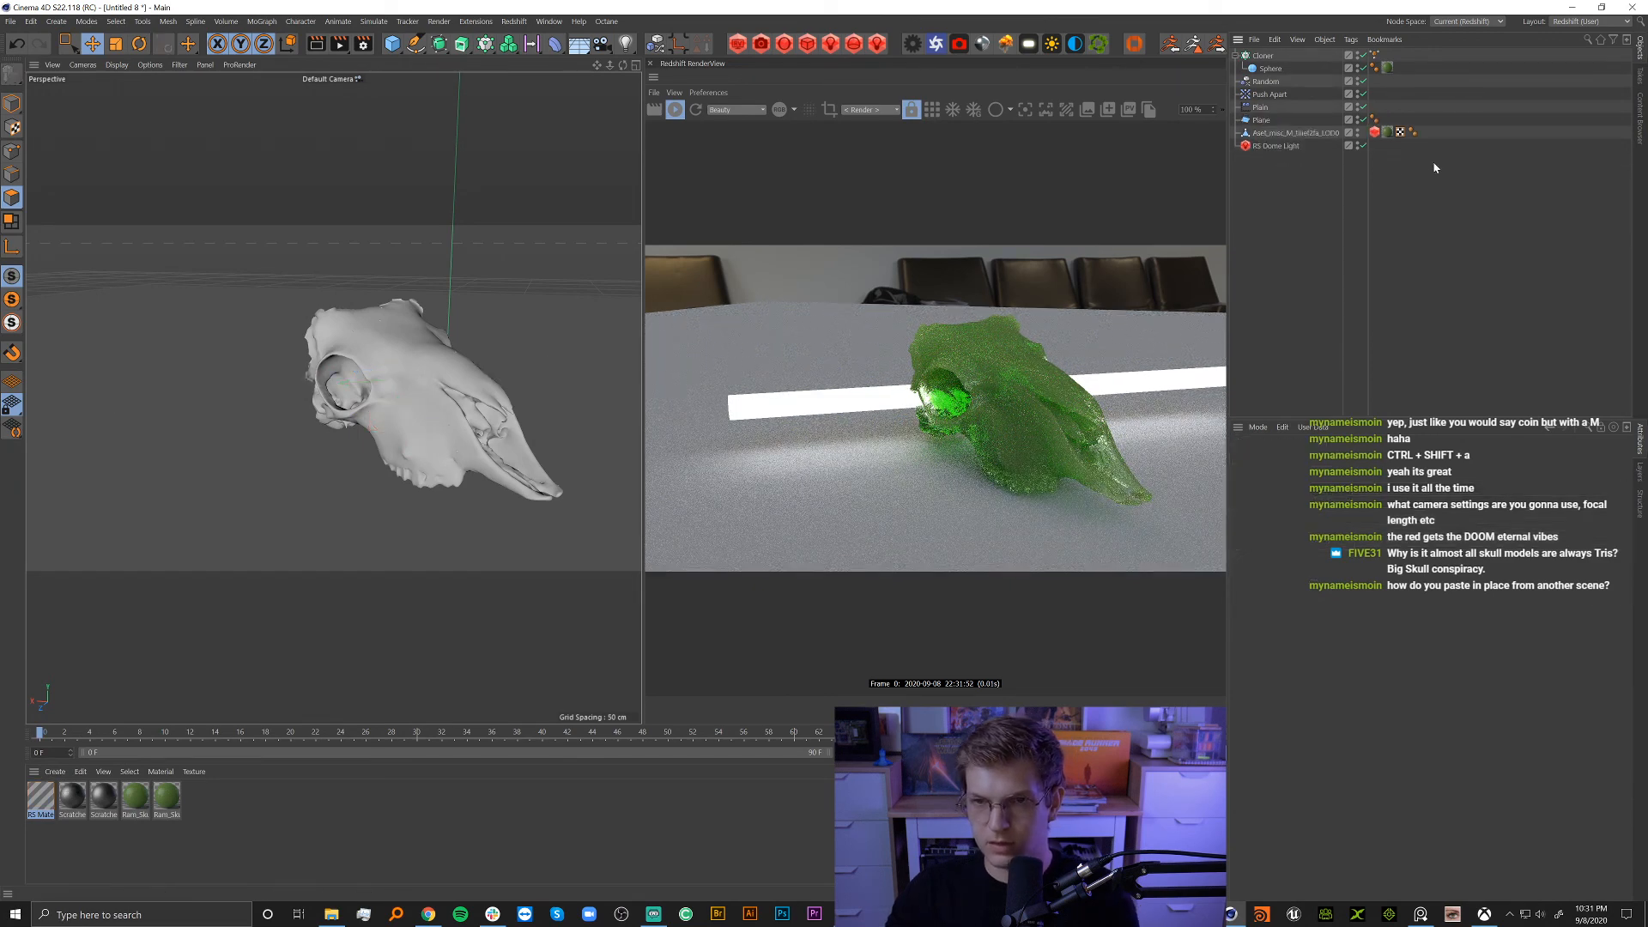
pyautogui.press('Delete')
pyautogui.click(1293, 133)
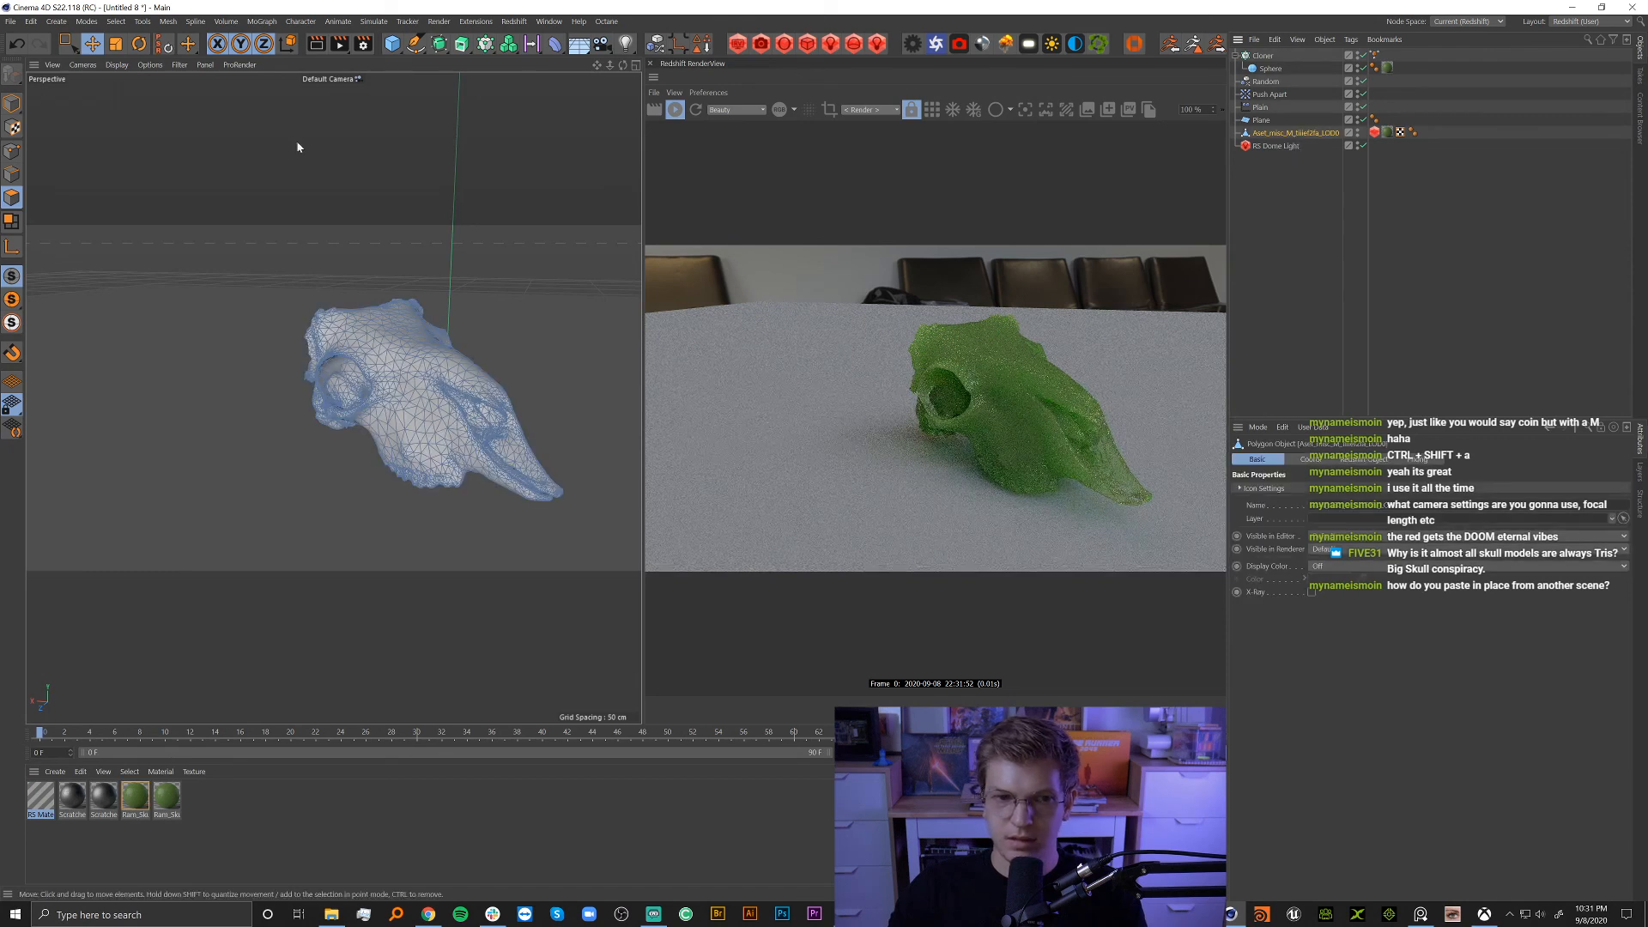
pyautogui.click(12, 104)
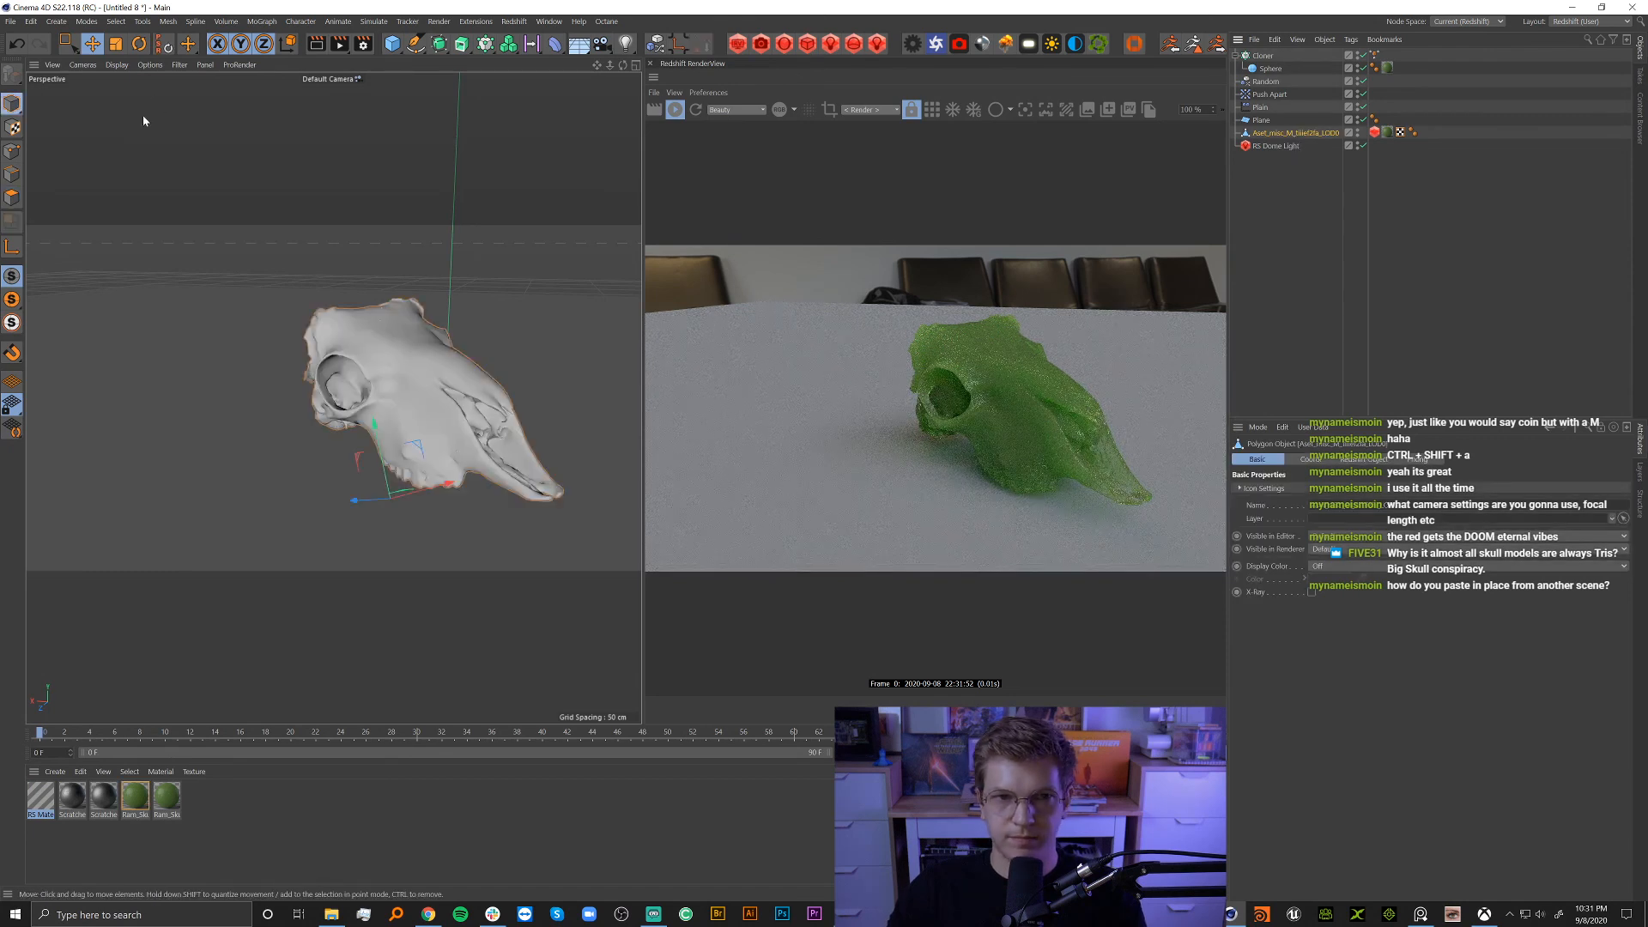
# Group the Cloner, Random, Push Apart, Plain and skull mesh under one null named Skull.
pyautogui.click(1236, 56)
pyautogui.moveTo(1266, 106); pyautogui.dragTo(1266, 108)
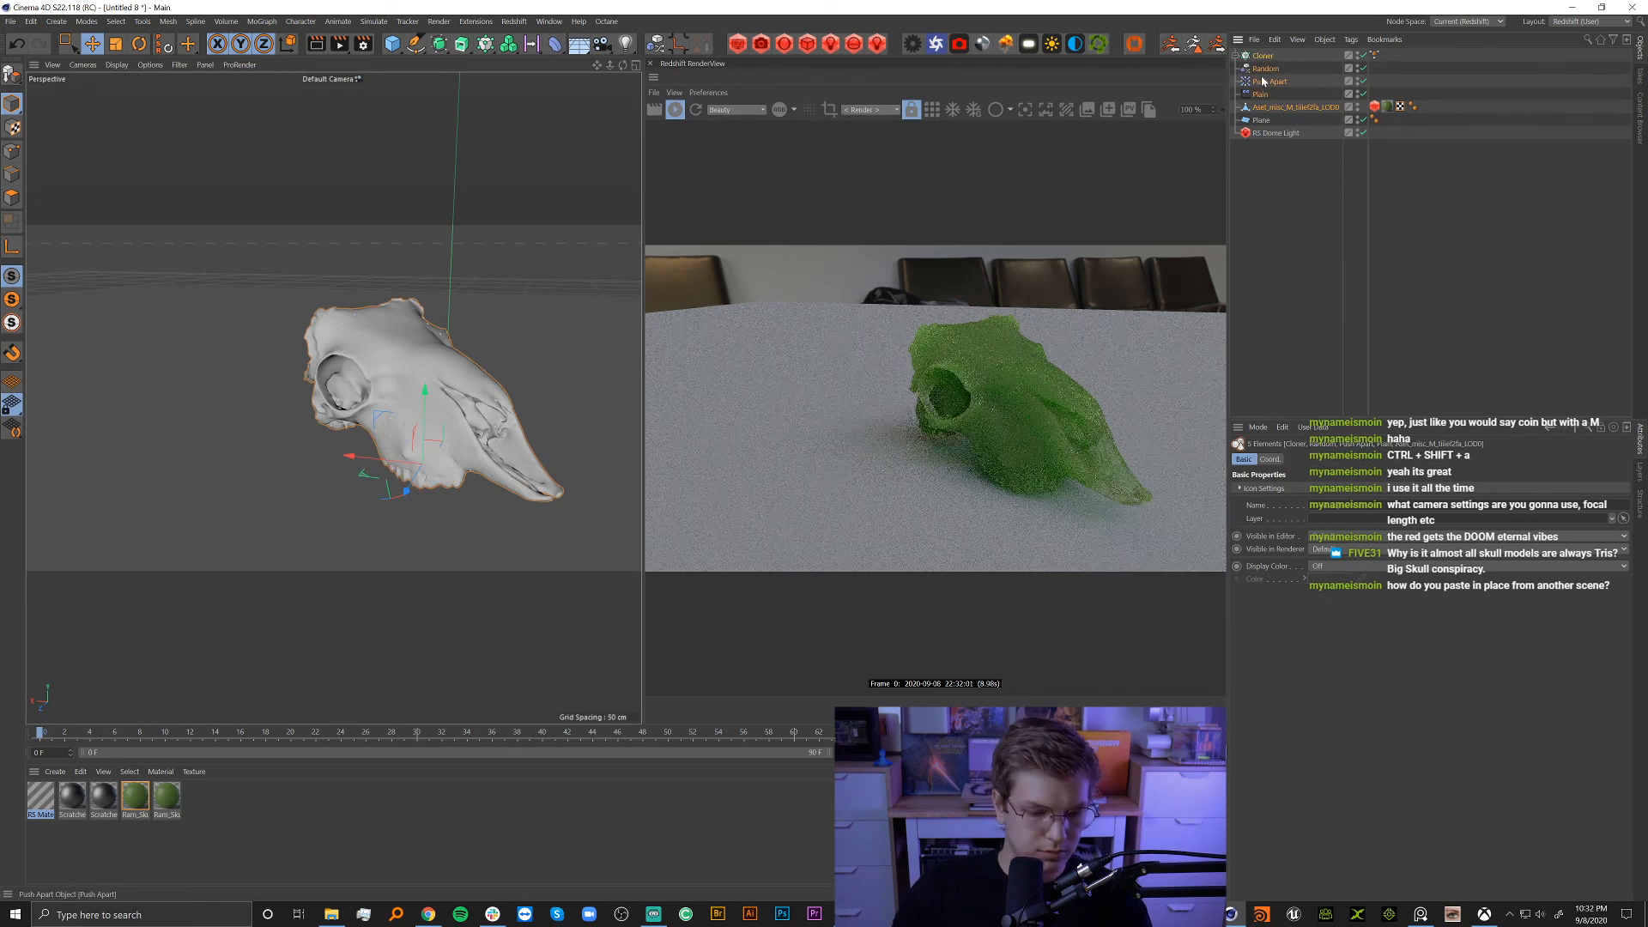
pyautogui.hotkey('alt', 'g')
pyautogui.doubleClick(1259, 56)
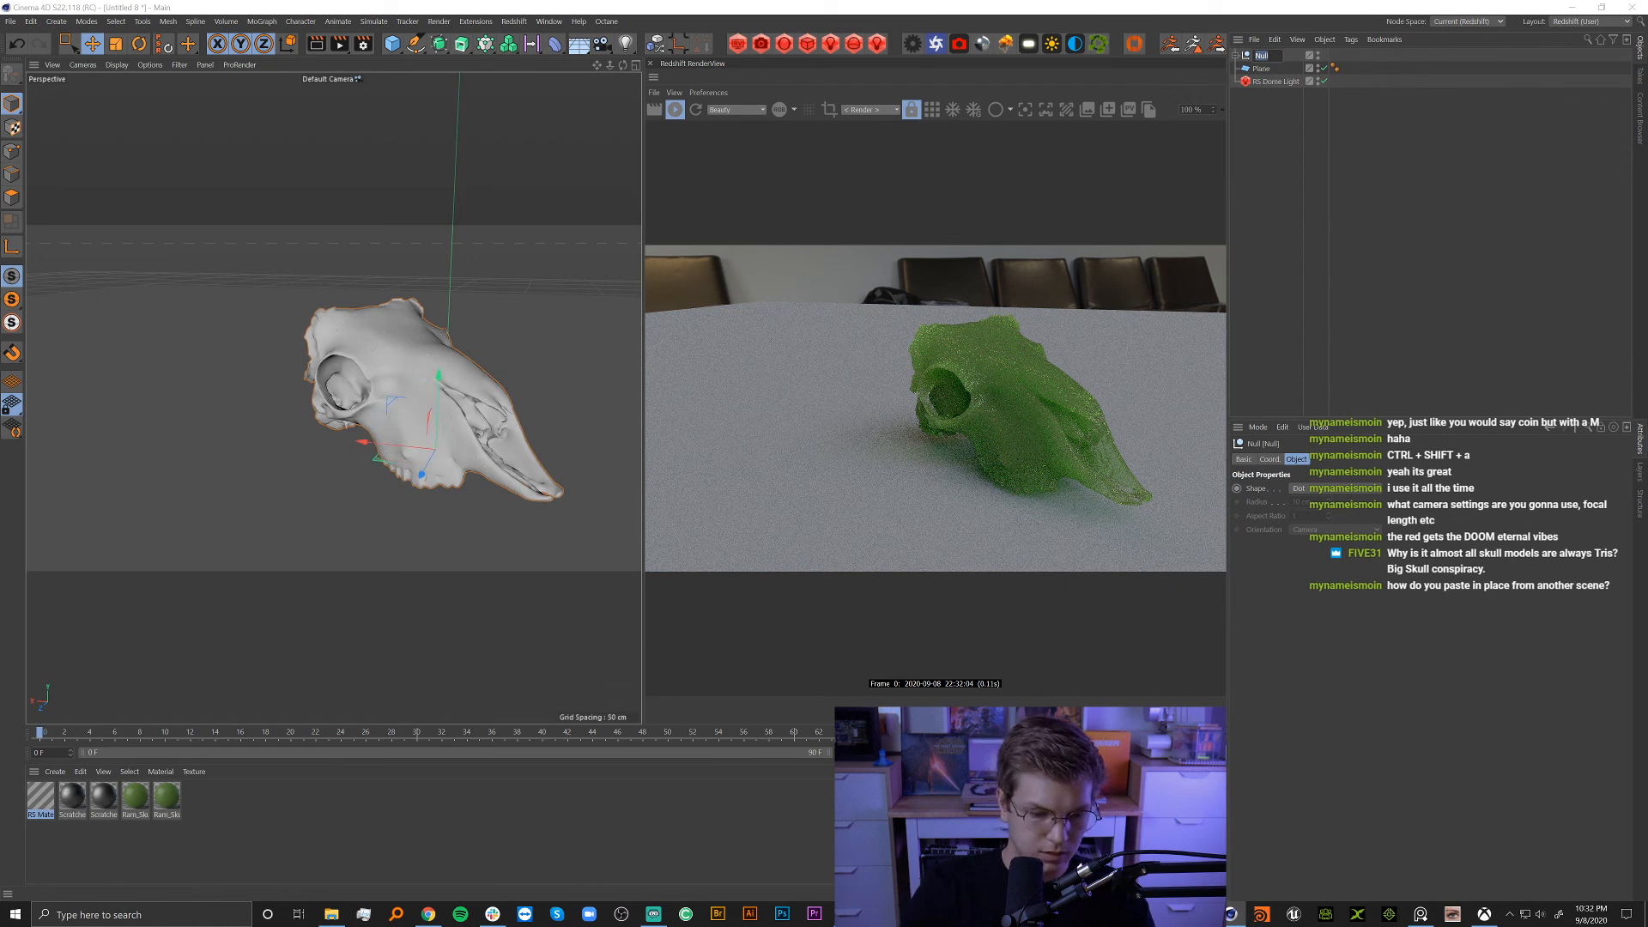
pyautogui.write('Skull')
pyautogui.press('Return')
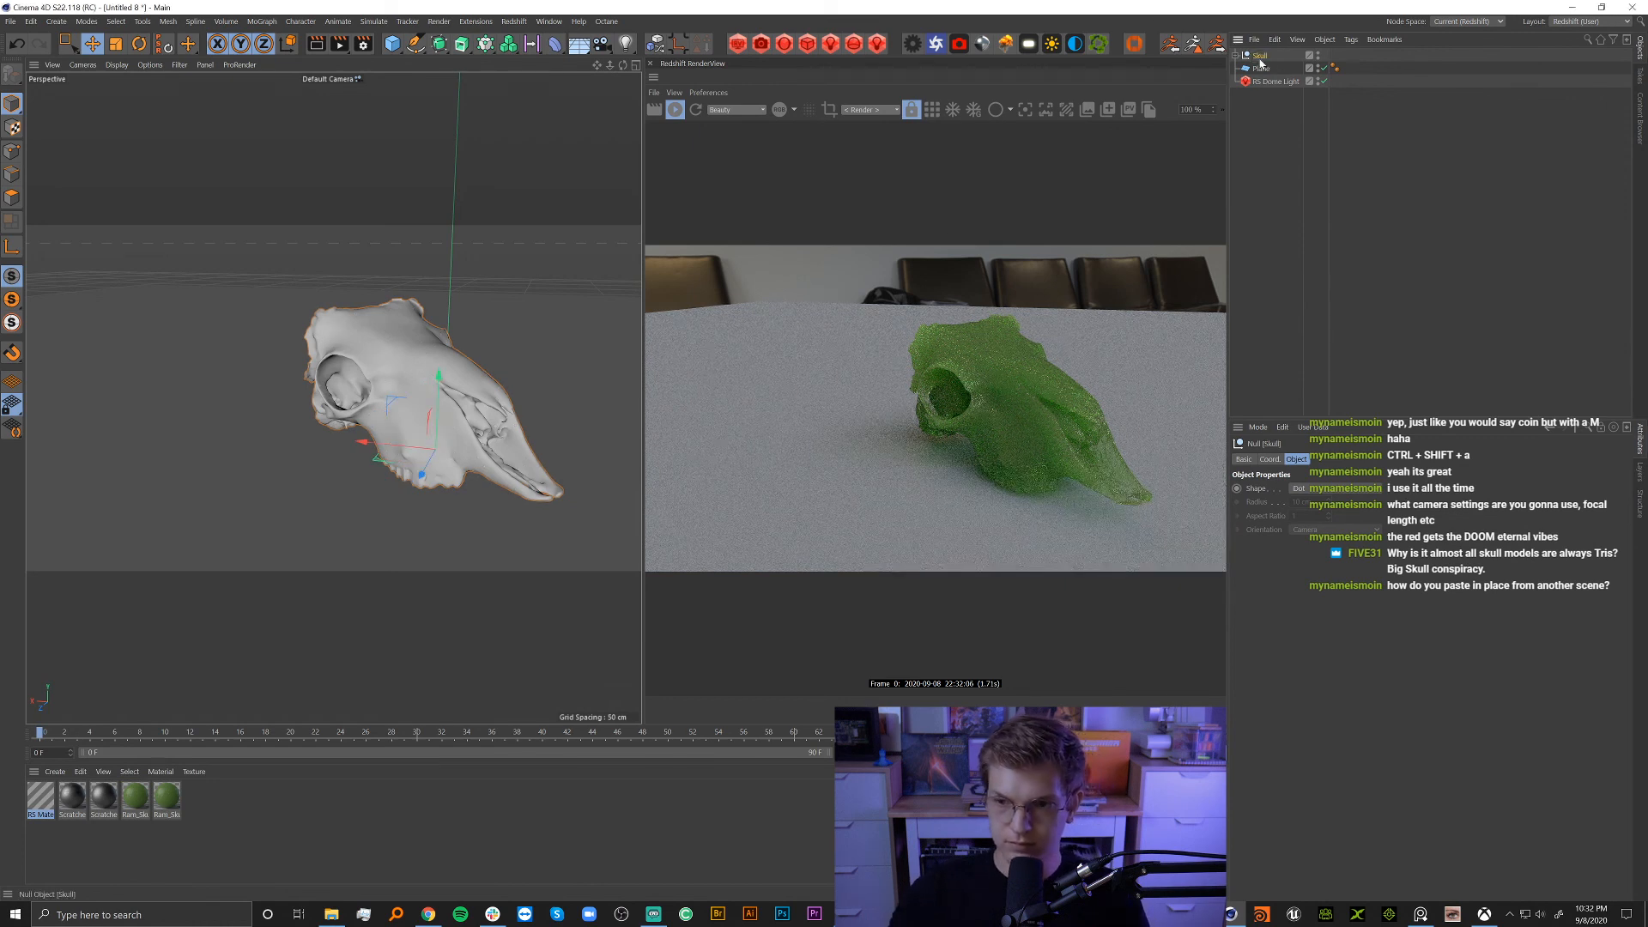
# Stop the live render and paste the copied Skull group into the Stream_09082020_Props.c4d scene.
pyautogui.click(1392, 265)
pyautogui.click(676, 110)
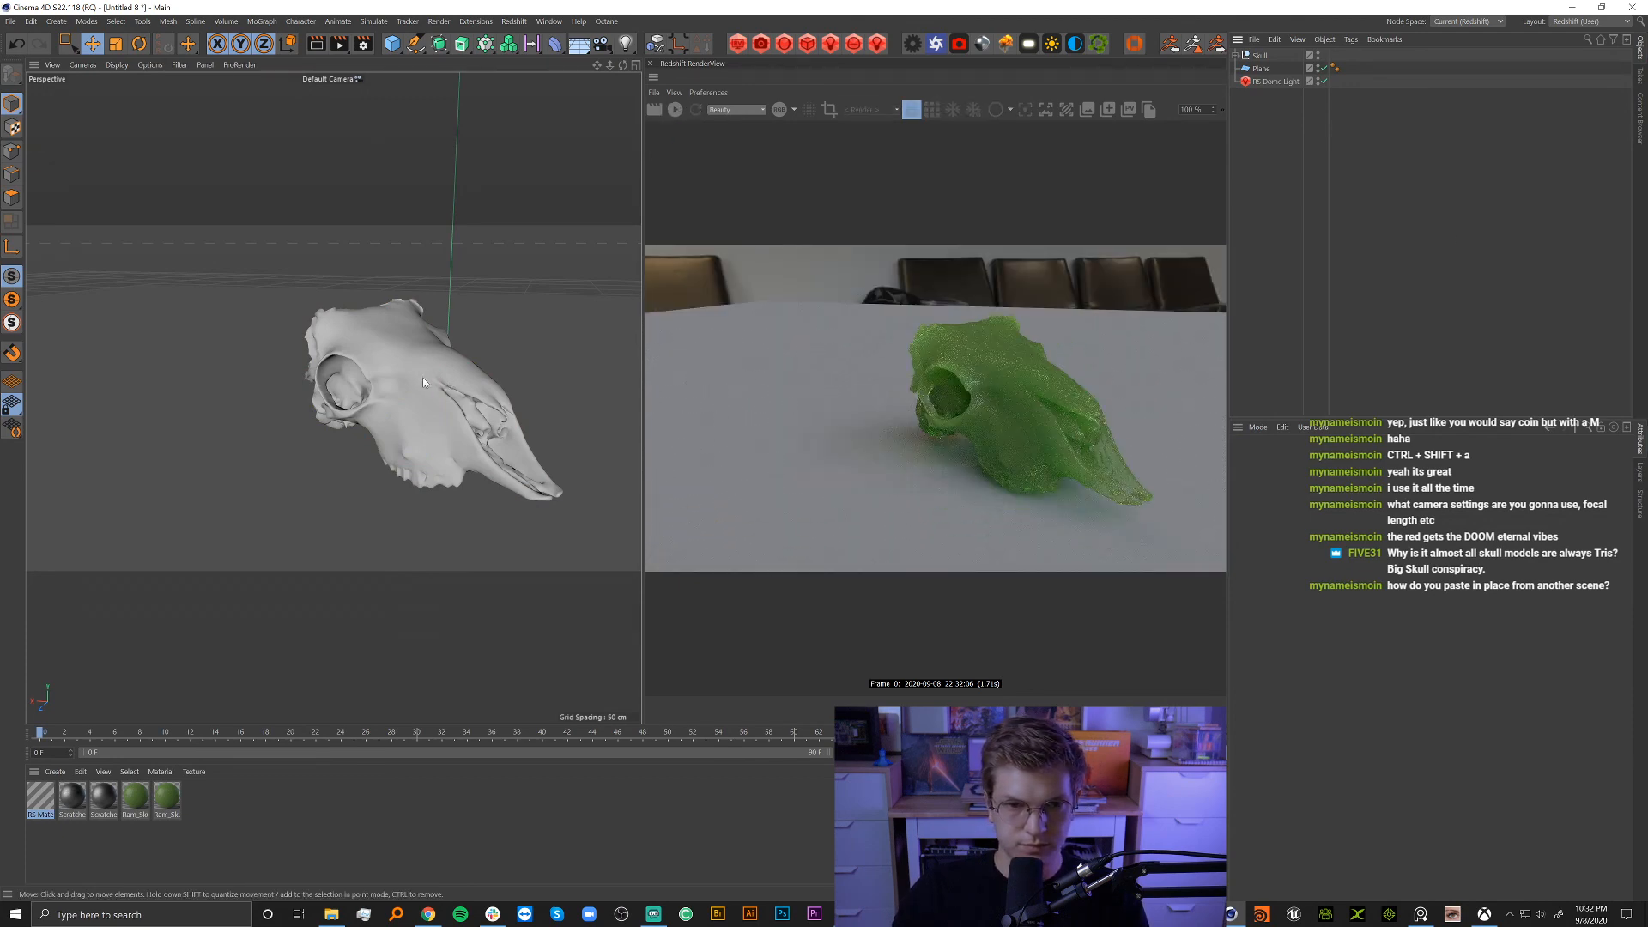
pyautogui.press('v')
pyautogui.moveTo(418, 414)
pyautogui.click(425, 443)
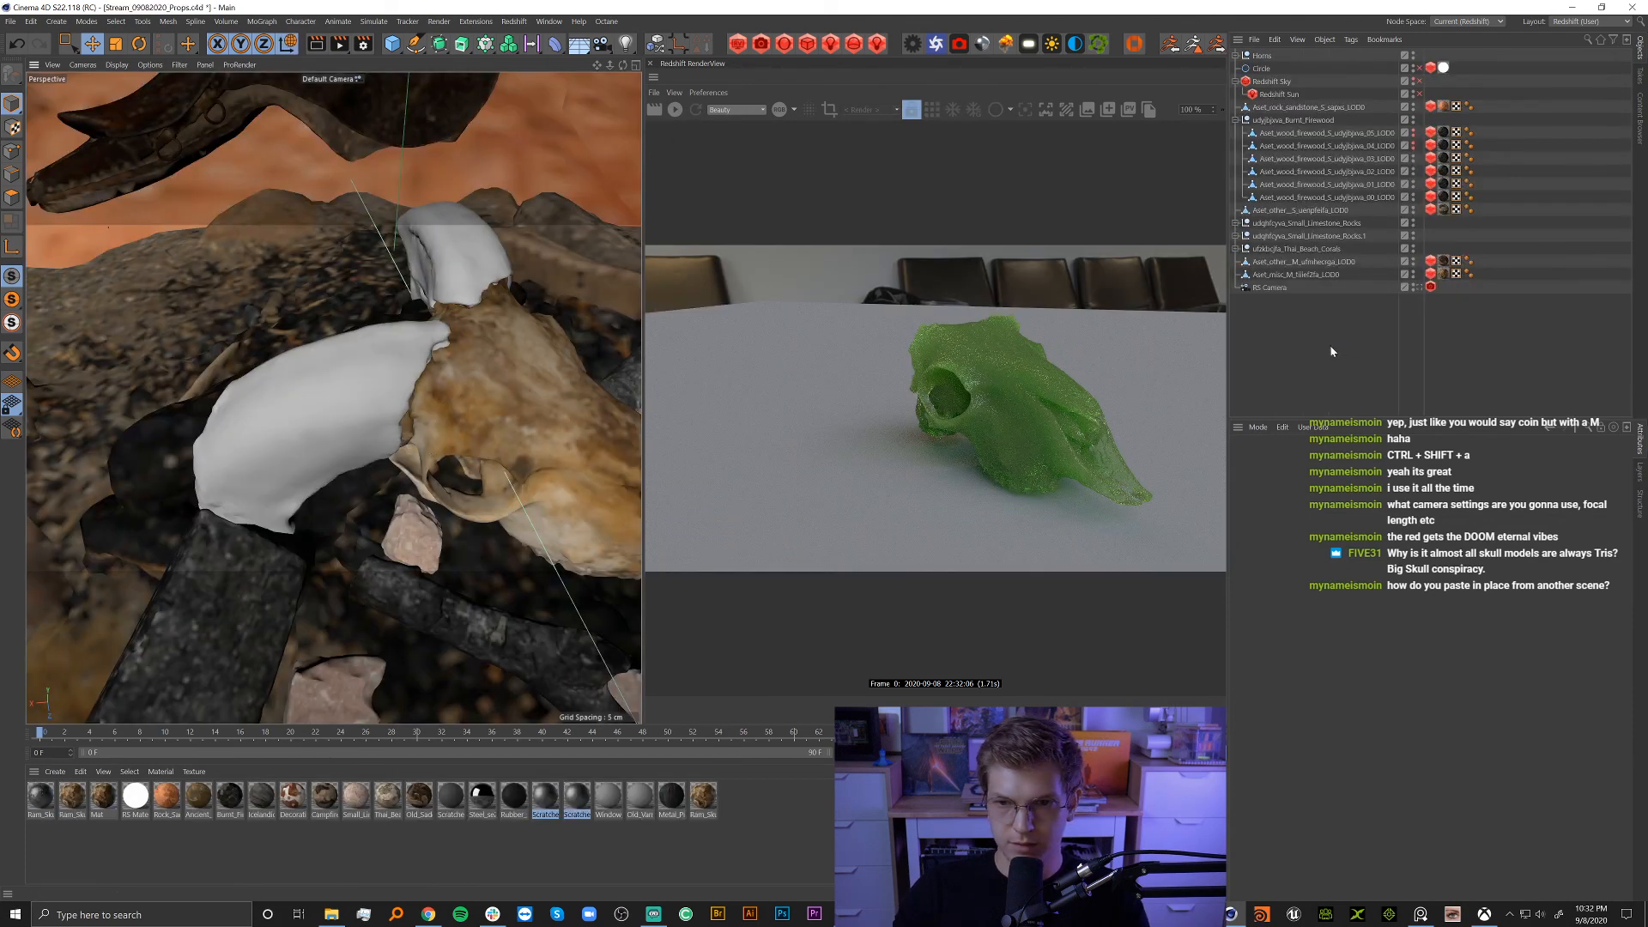
pyautogui.hotkey('ctrl', 'v')
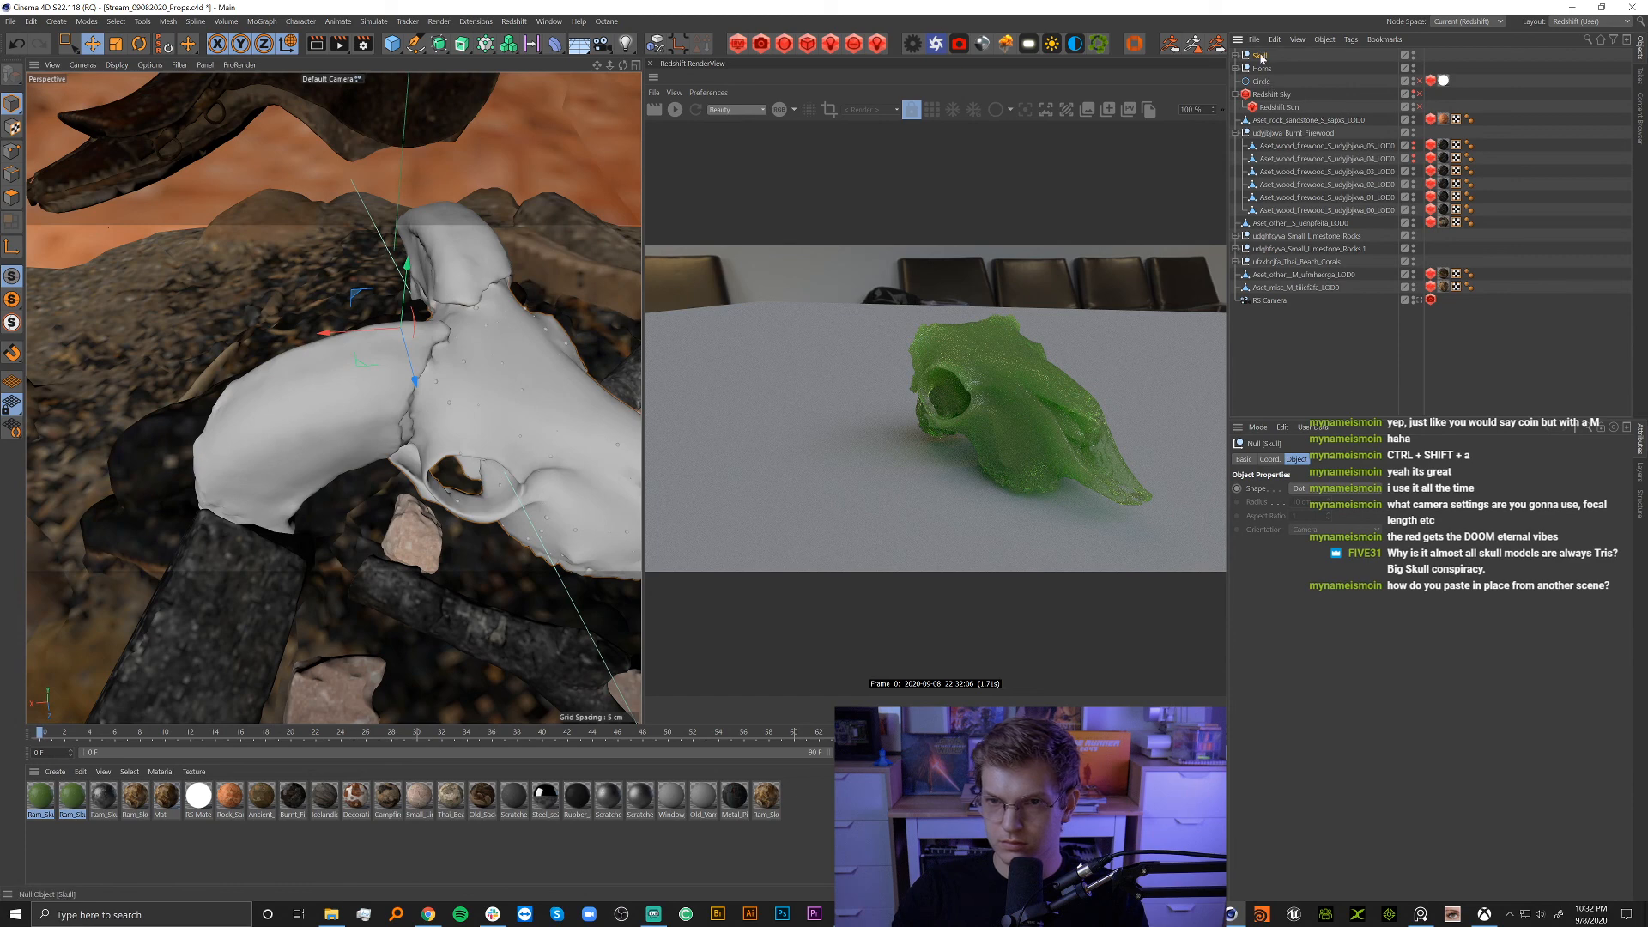
# Place the Skull group below the Horns group in the hierarchy and hide the scene's original textured skull mesh.
pyautogui.moveTo(1260, 56)
pyautogui.mouseDown()
pyautogui.moveTo(1272, 288)
pyautogui.moveTo(1262, 63)
pyautogui.mouseUp()
pyautogui.click(1276, 289)
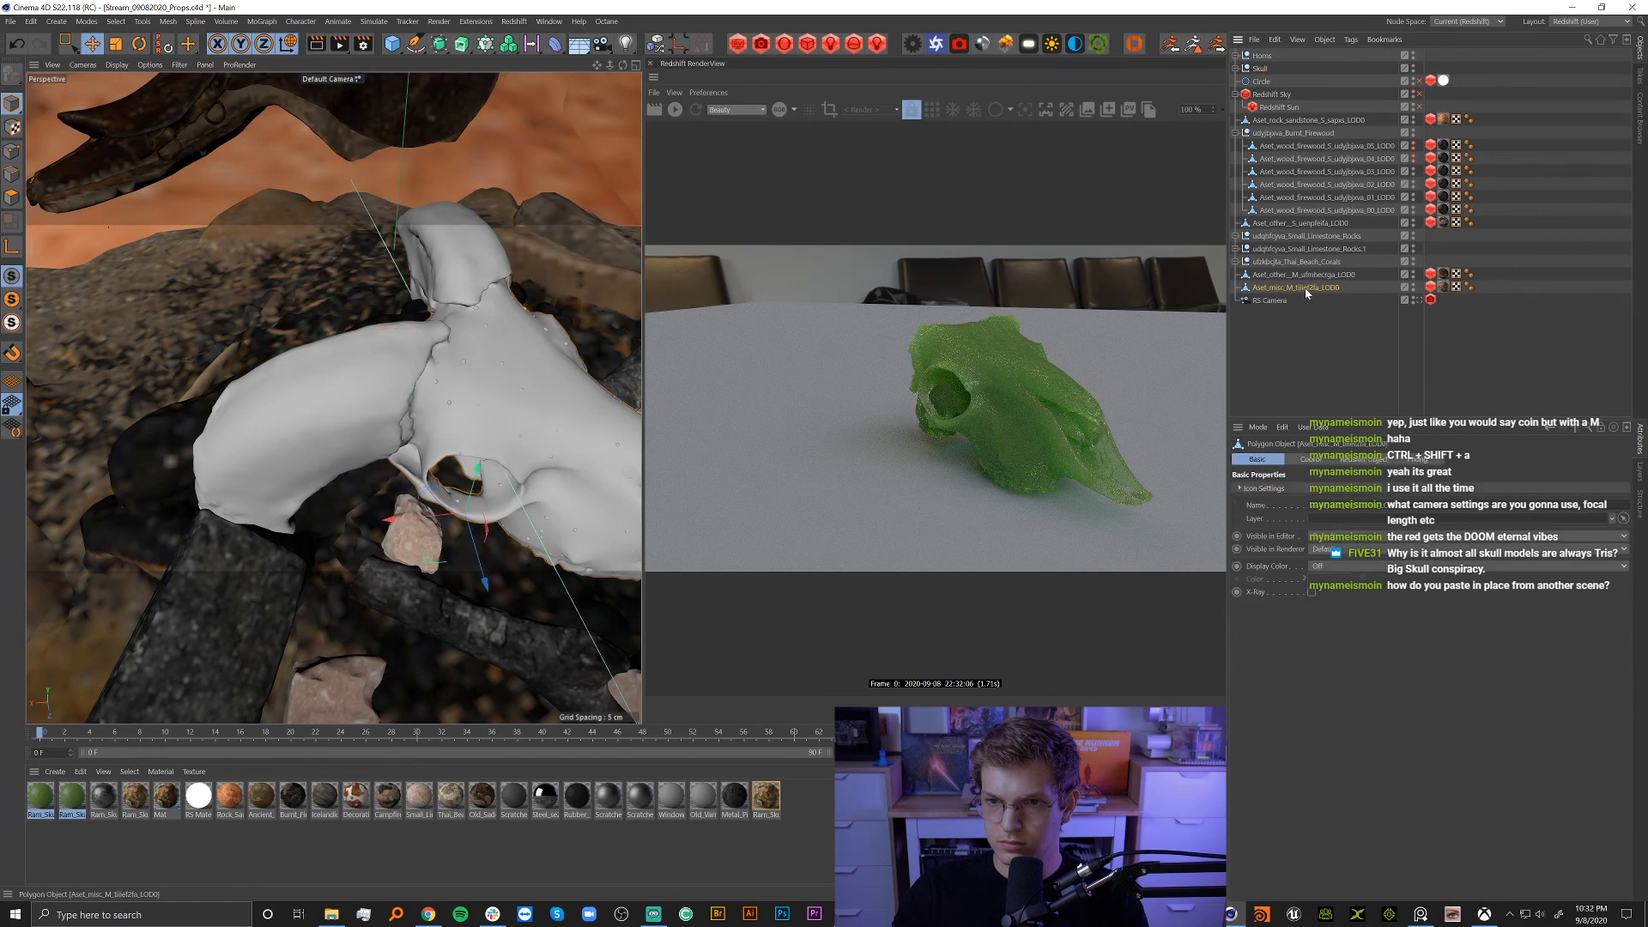
pyautogui.click(1412, 291)
pyautogui.click(1503, 354)
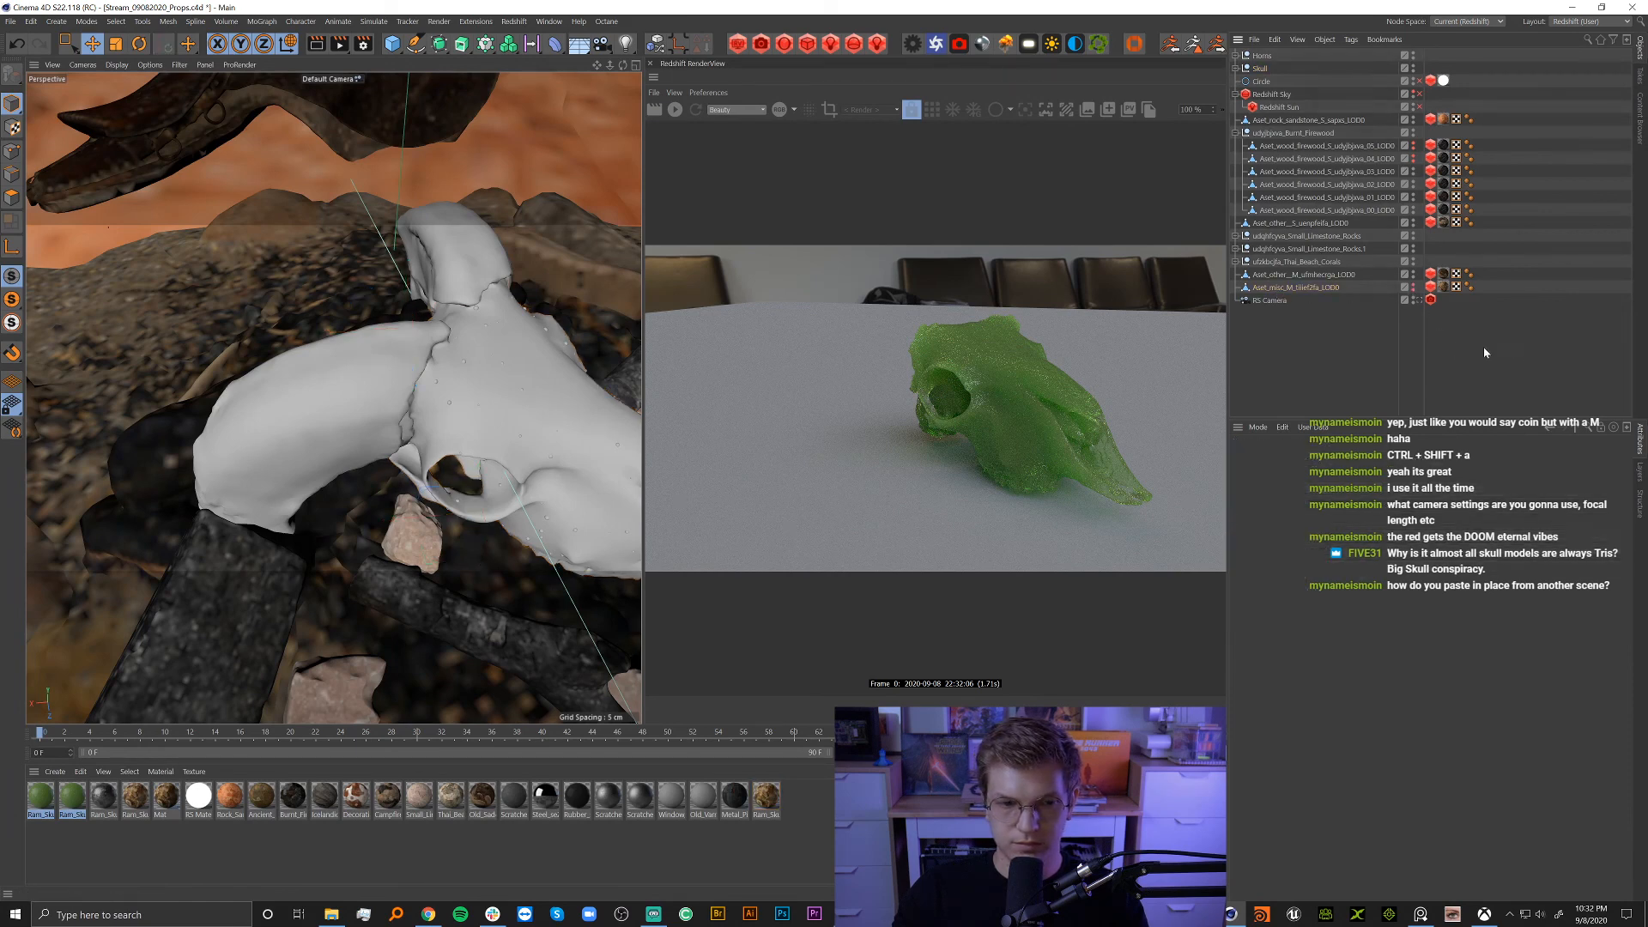
# Expand the Horns and Skull groups and examine the Cloner's object properties, effectors and MoGraph Selection tag.
pyautogui.keyDown('alt'); pyautogui.moveTo(530, 401); pyautogui.dragTo(438, 301); pyautogui.keyUp('alt')
pyautogui.click(1236, 56)
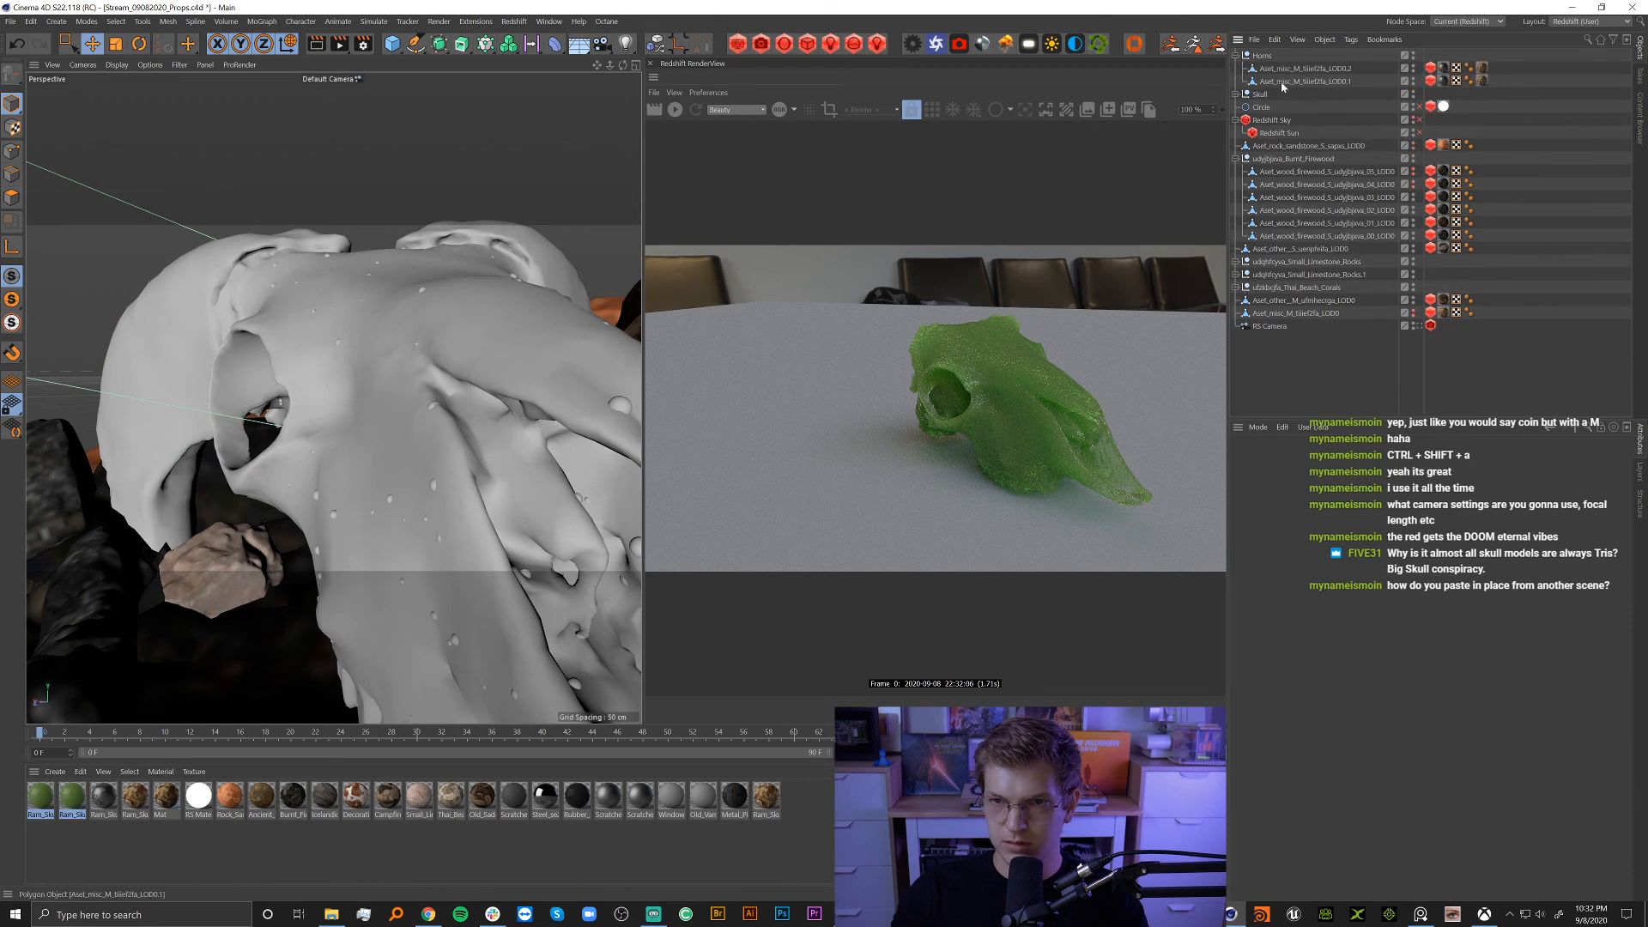
pyautogui.click(1235, 94)
pyautogui.click(1270, 107)
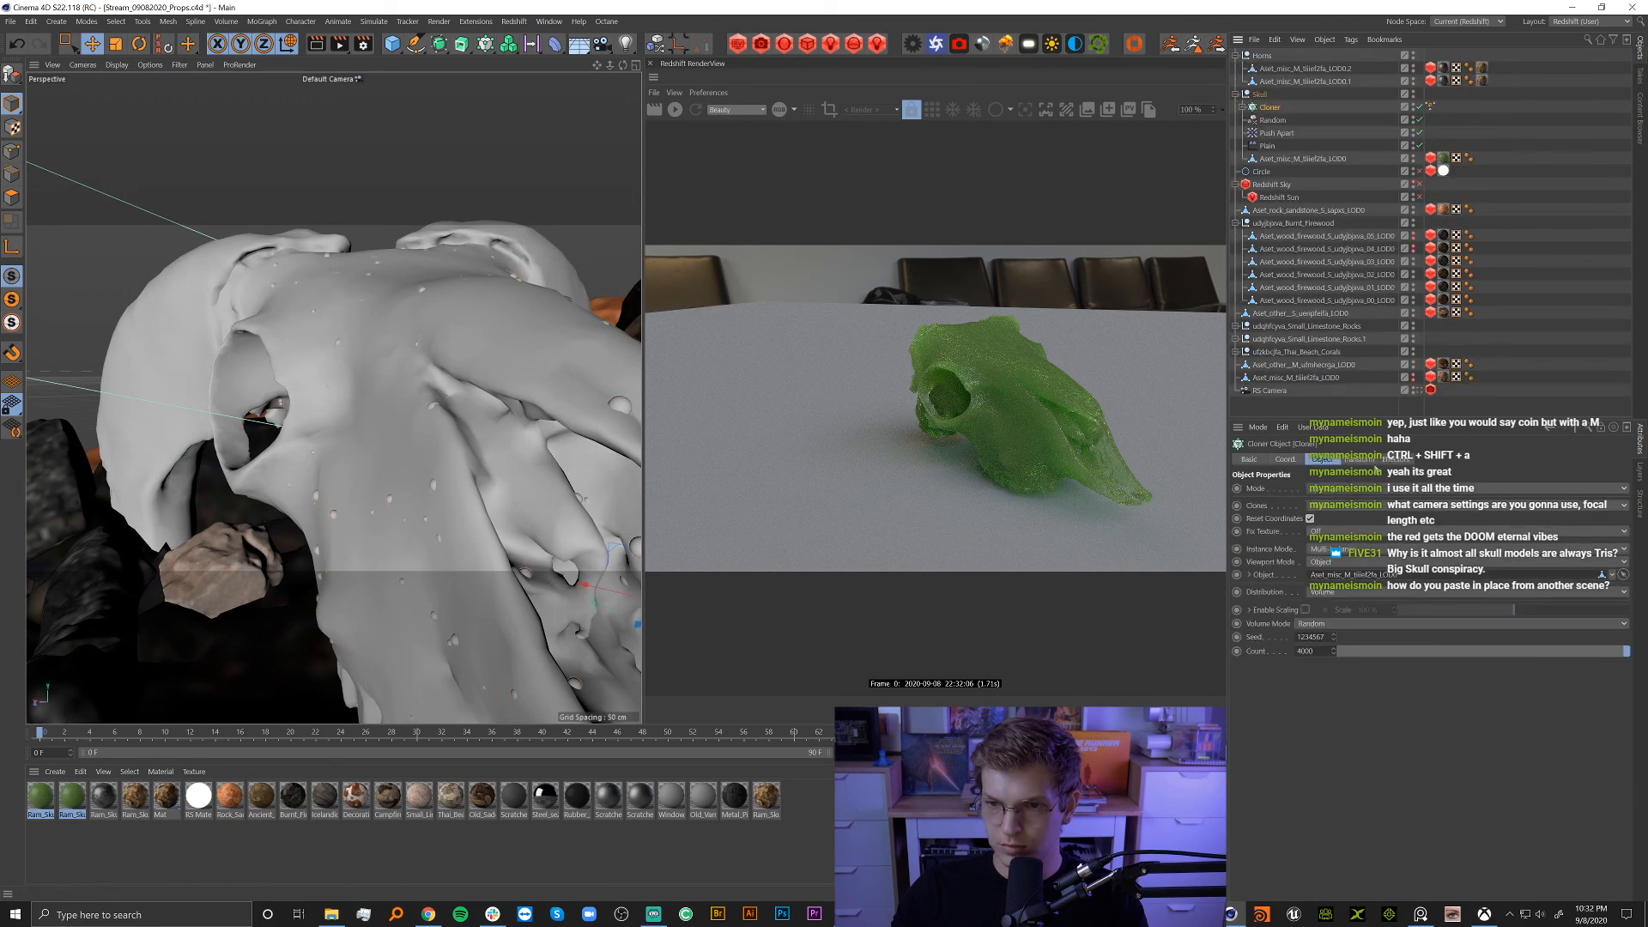
pyautogui.click(1362, 461)
pyautogui.click(1399, 461)
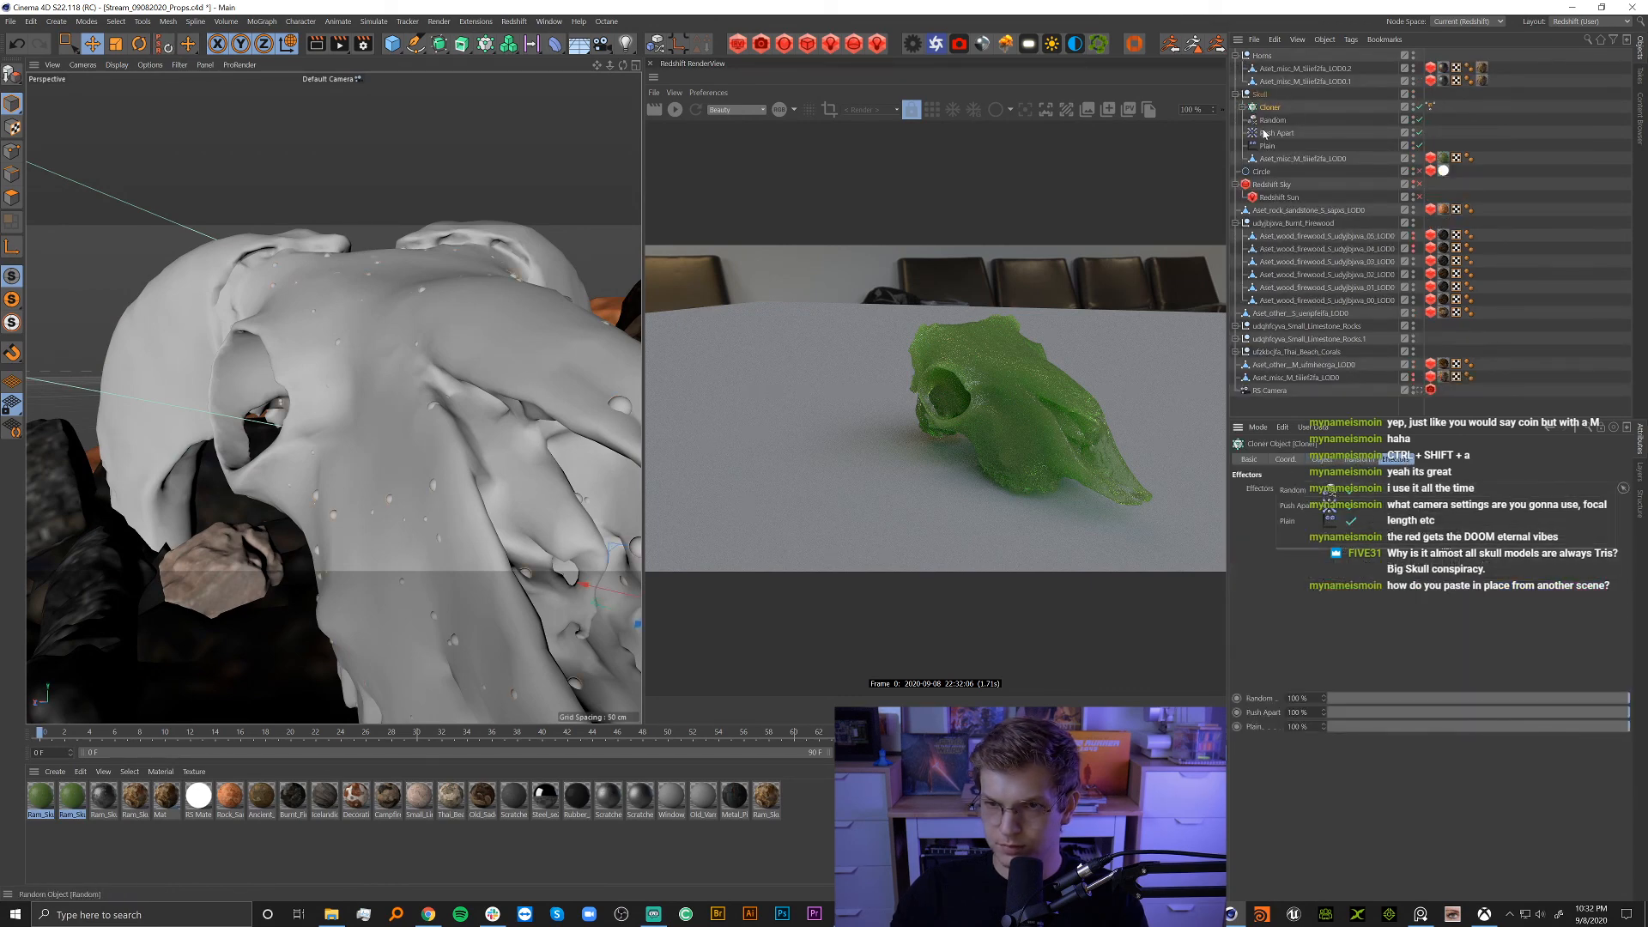
pyautogui.click(1431, 106)
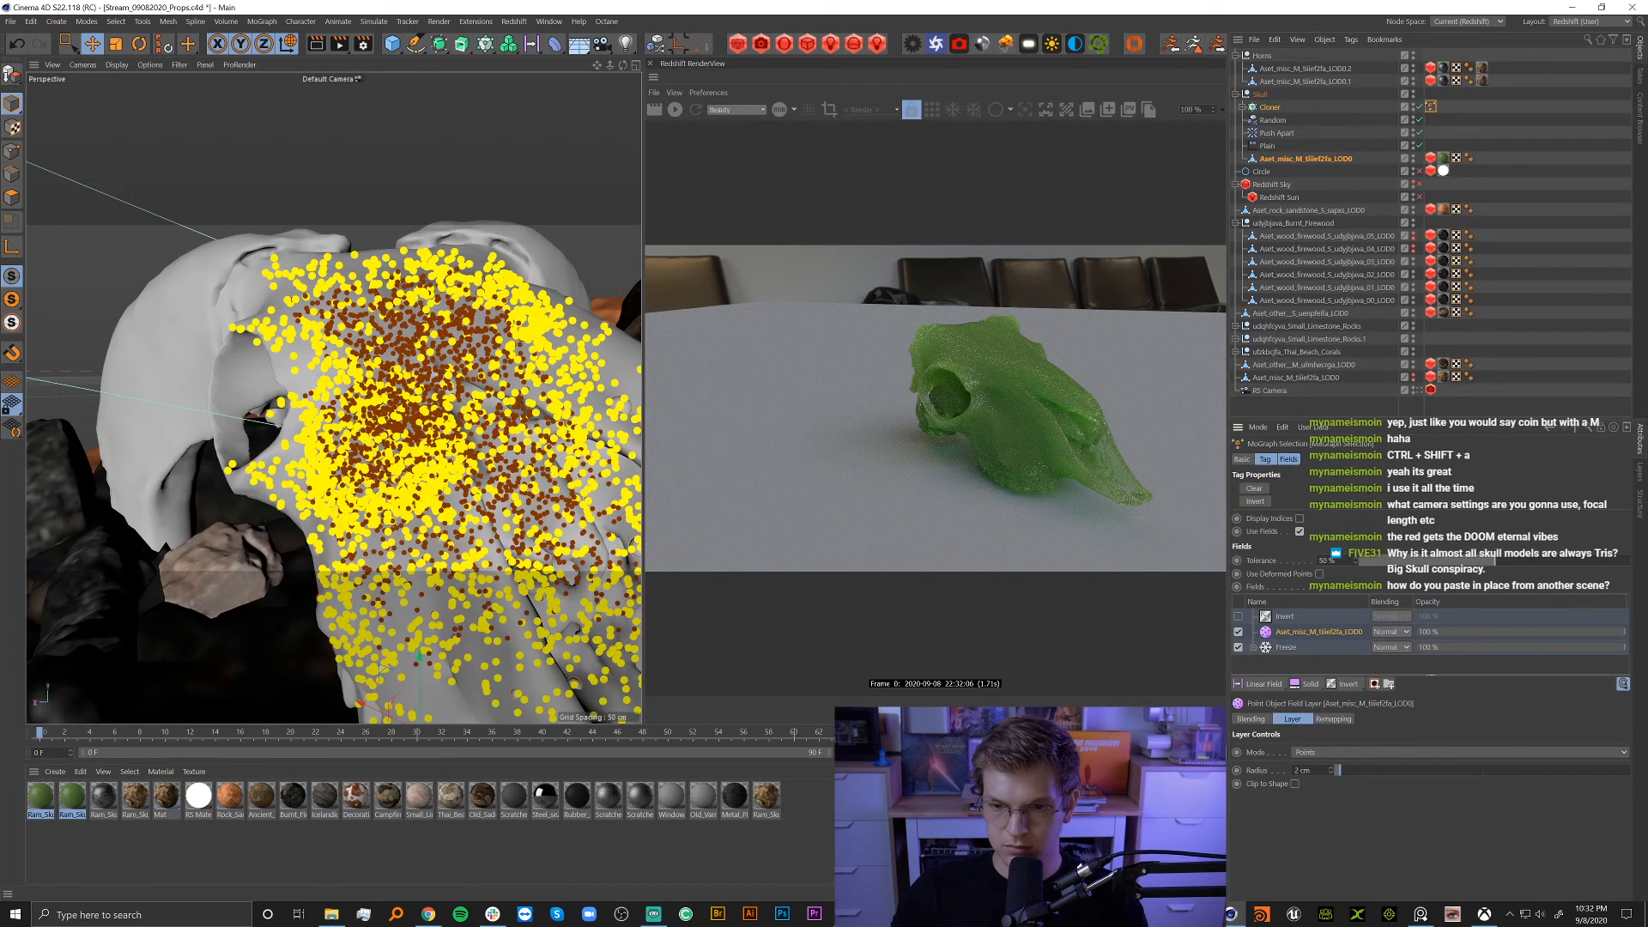
pyautogui.click(1309, 770)
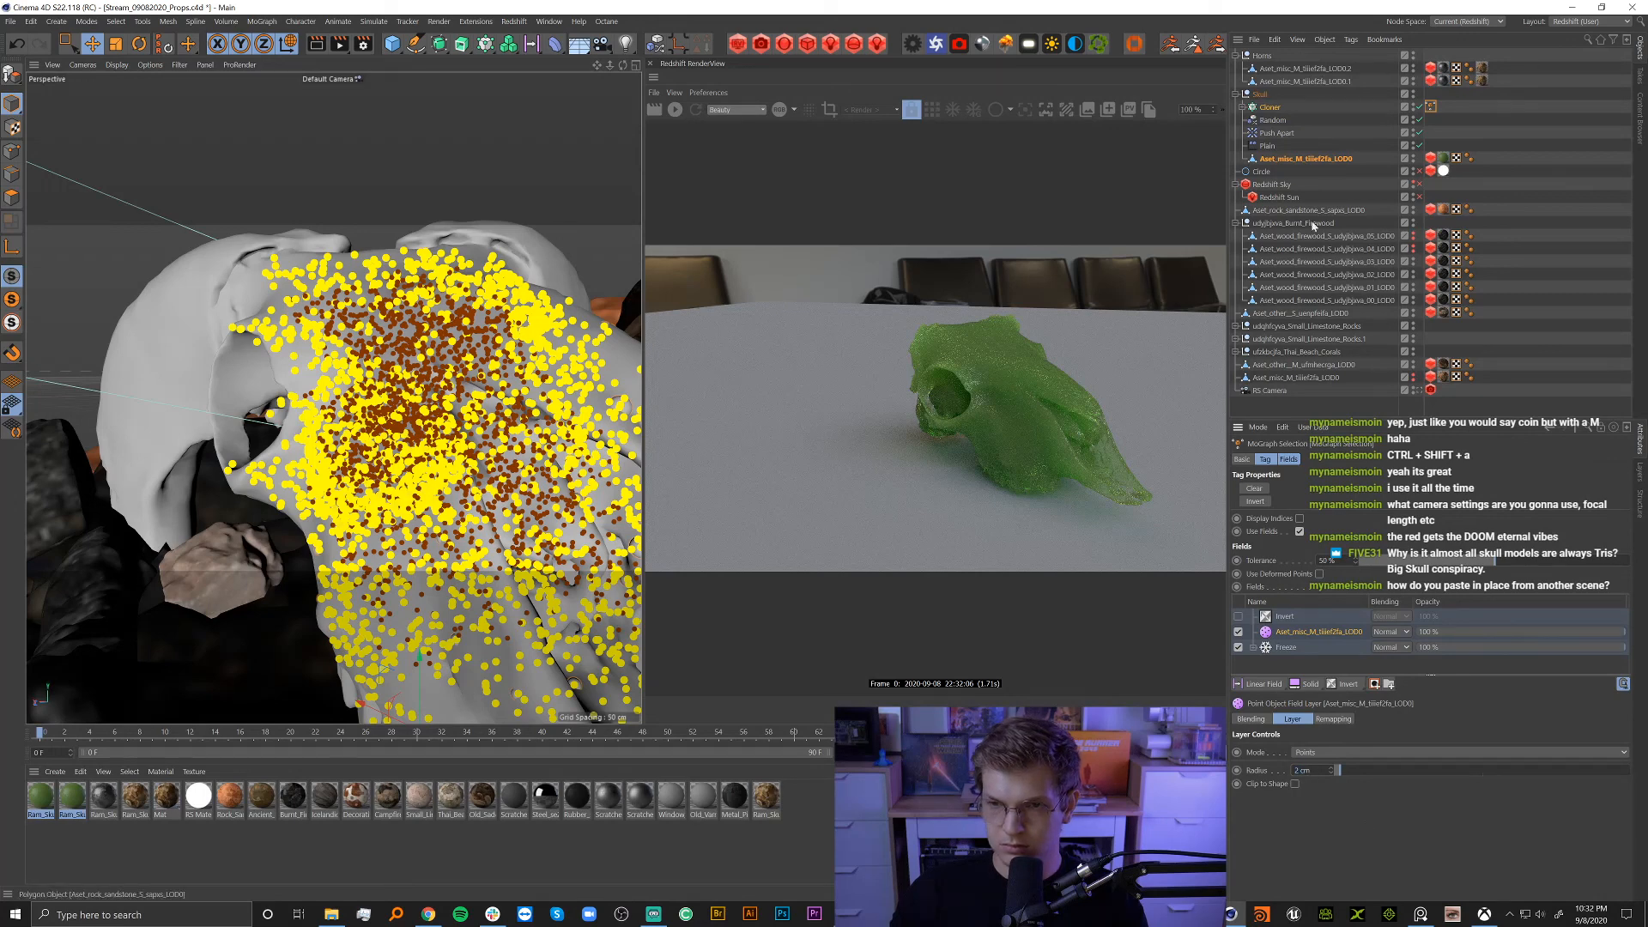
pyautogui.click(1311, 107)
# Set the Plain effector's Maximum to 28 % and toggle the effector in the Skull group.
pyautogui.click(1268, 146)
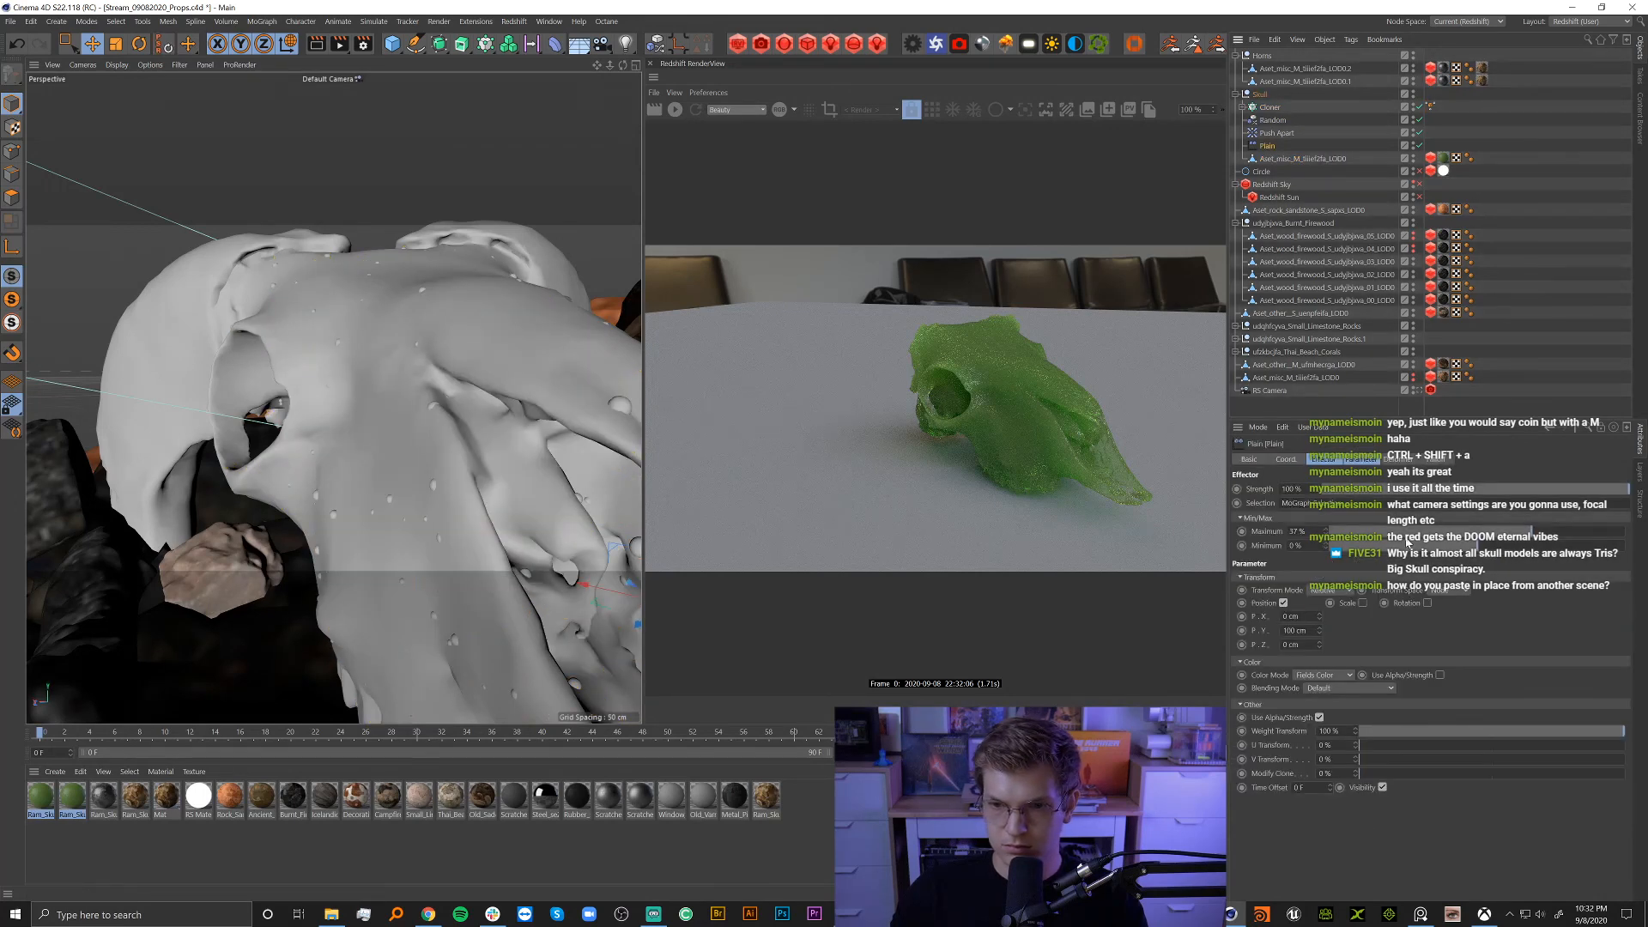
pyautogui.click(1620, 534)
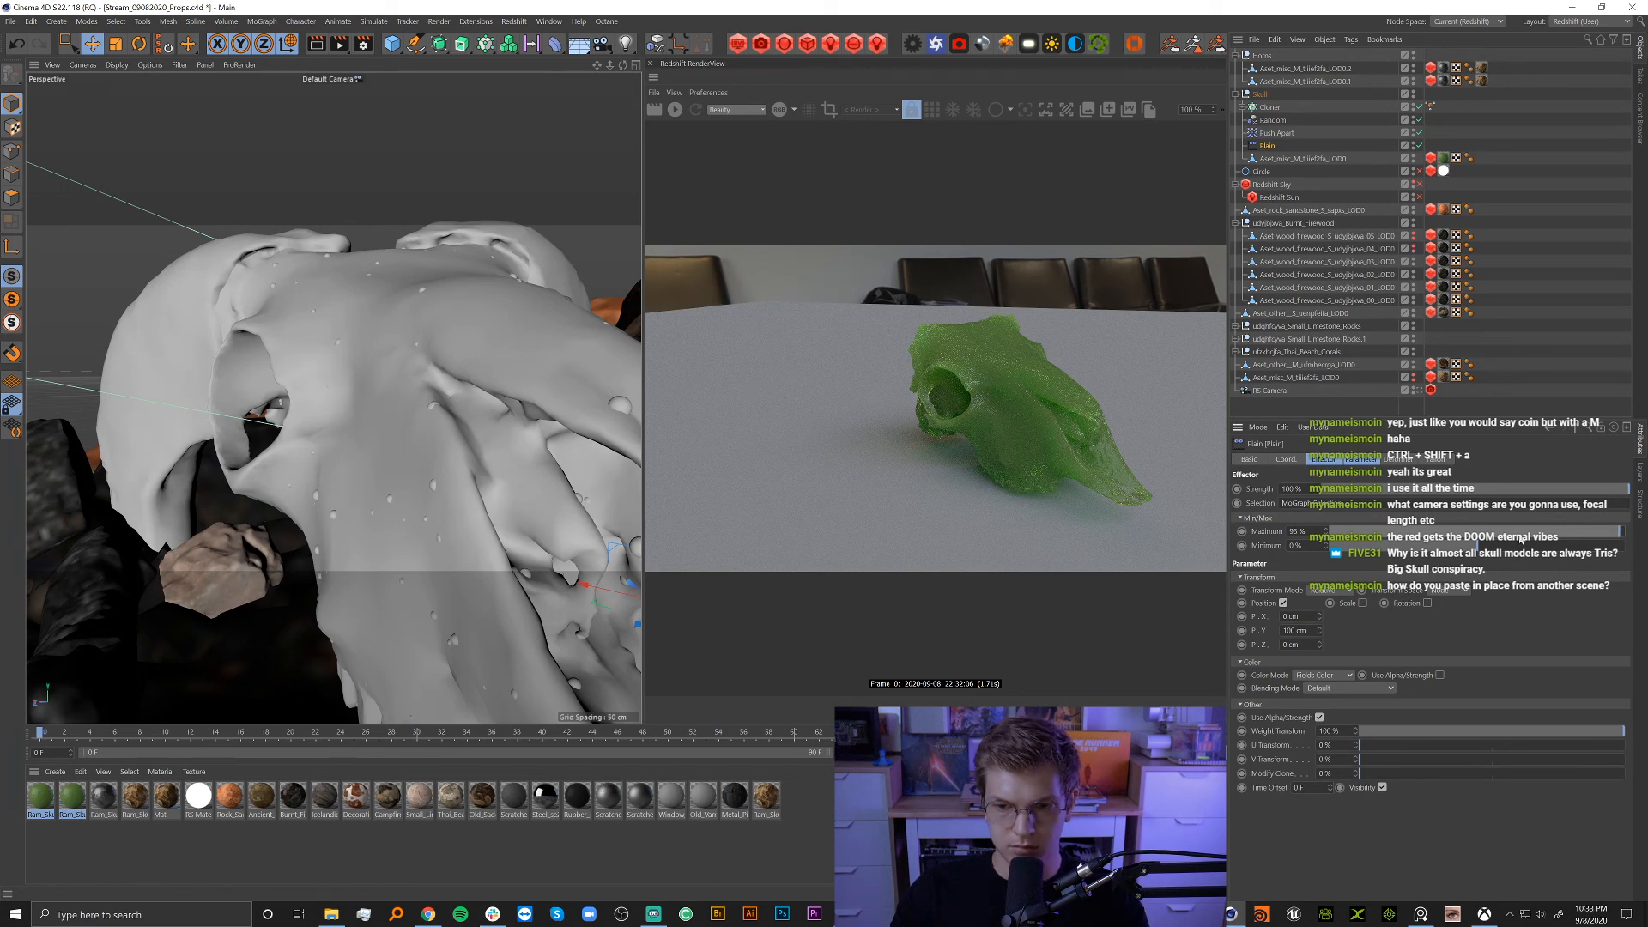
pyautogui.click(1520, 534)
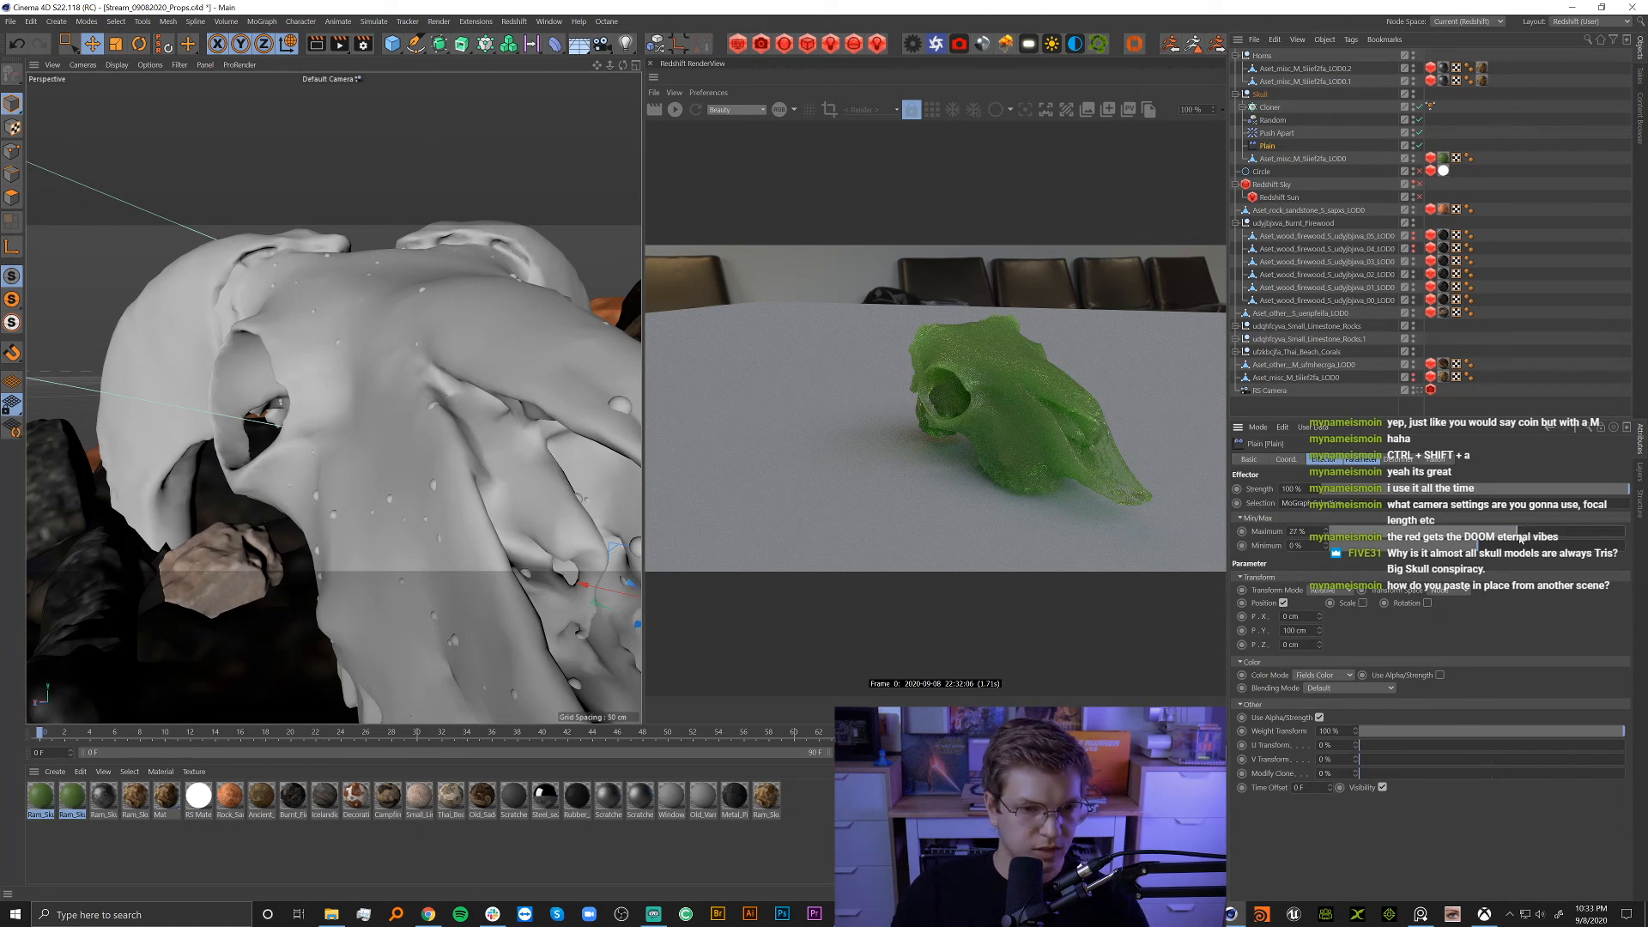
pyautogui.moveTo(1520, 537); pyautogui.dragTo(1521, 537)
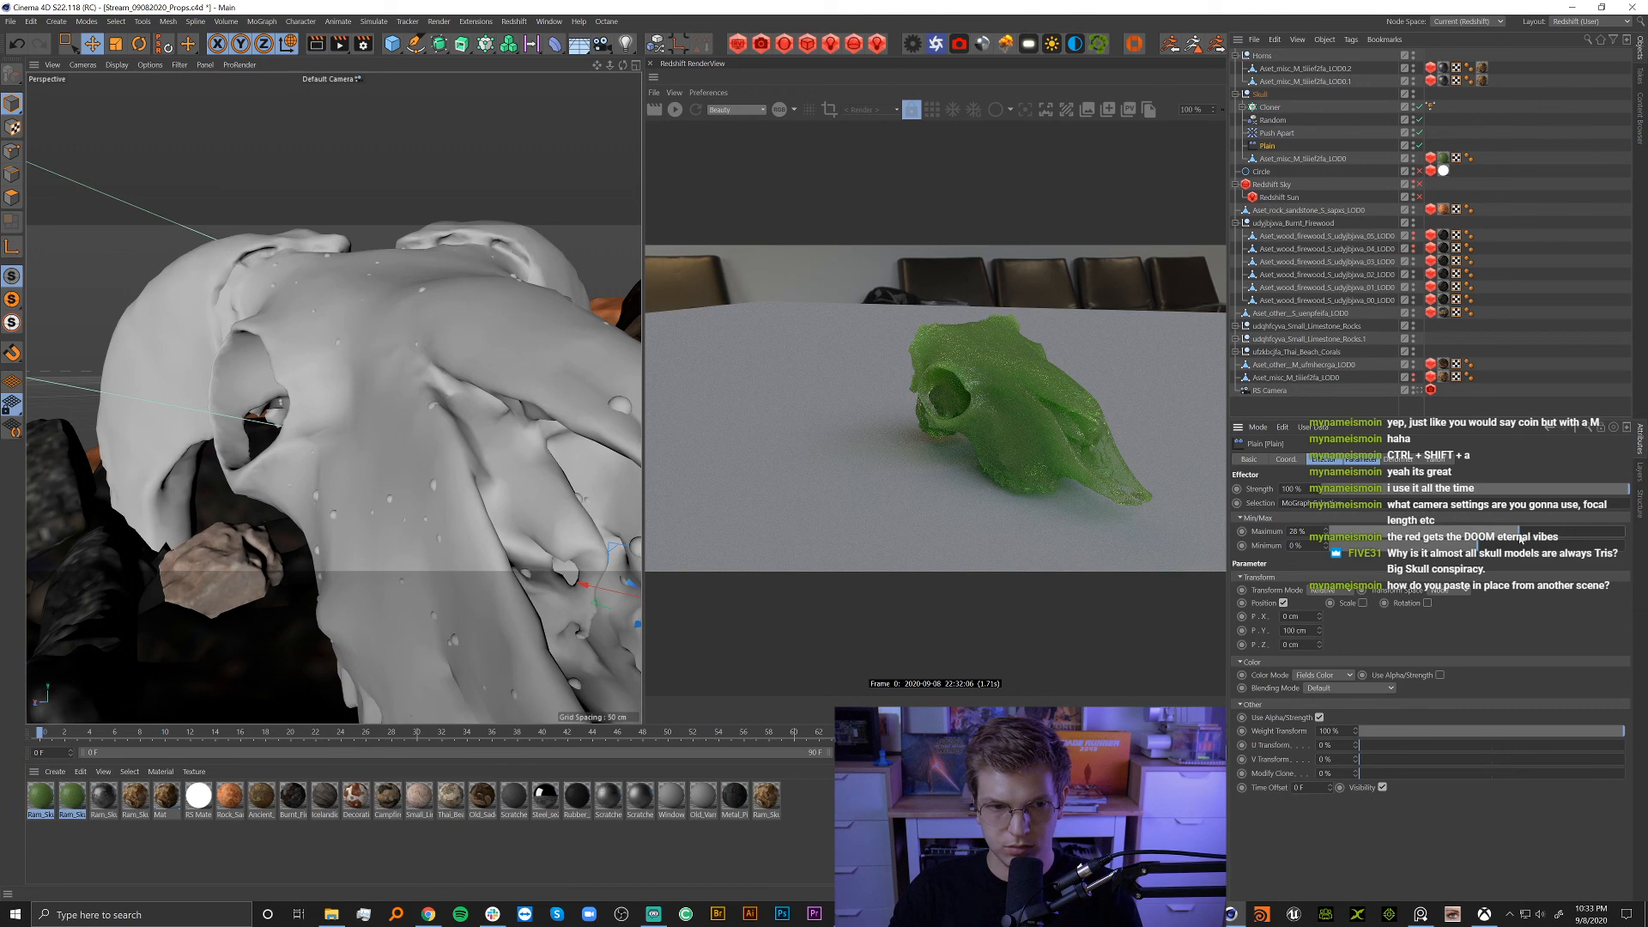
pyautogui.click(1419, 146)
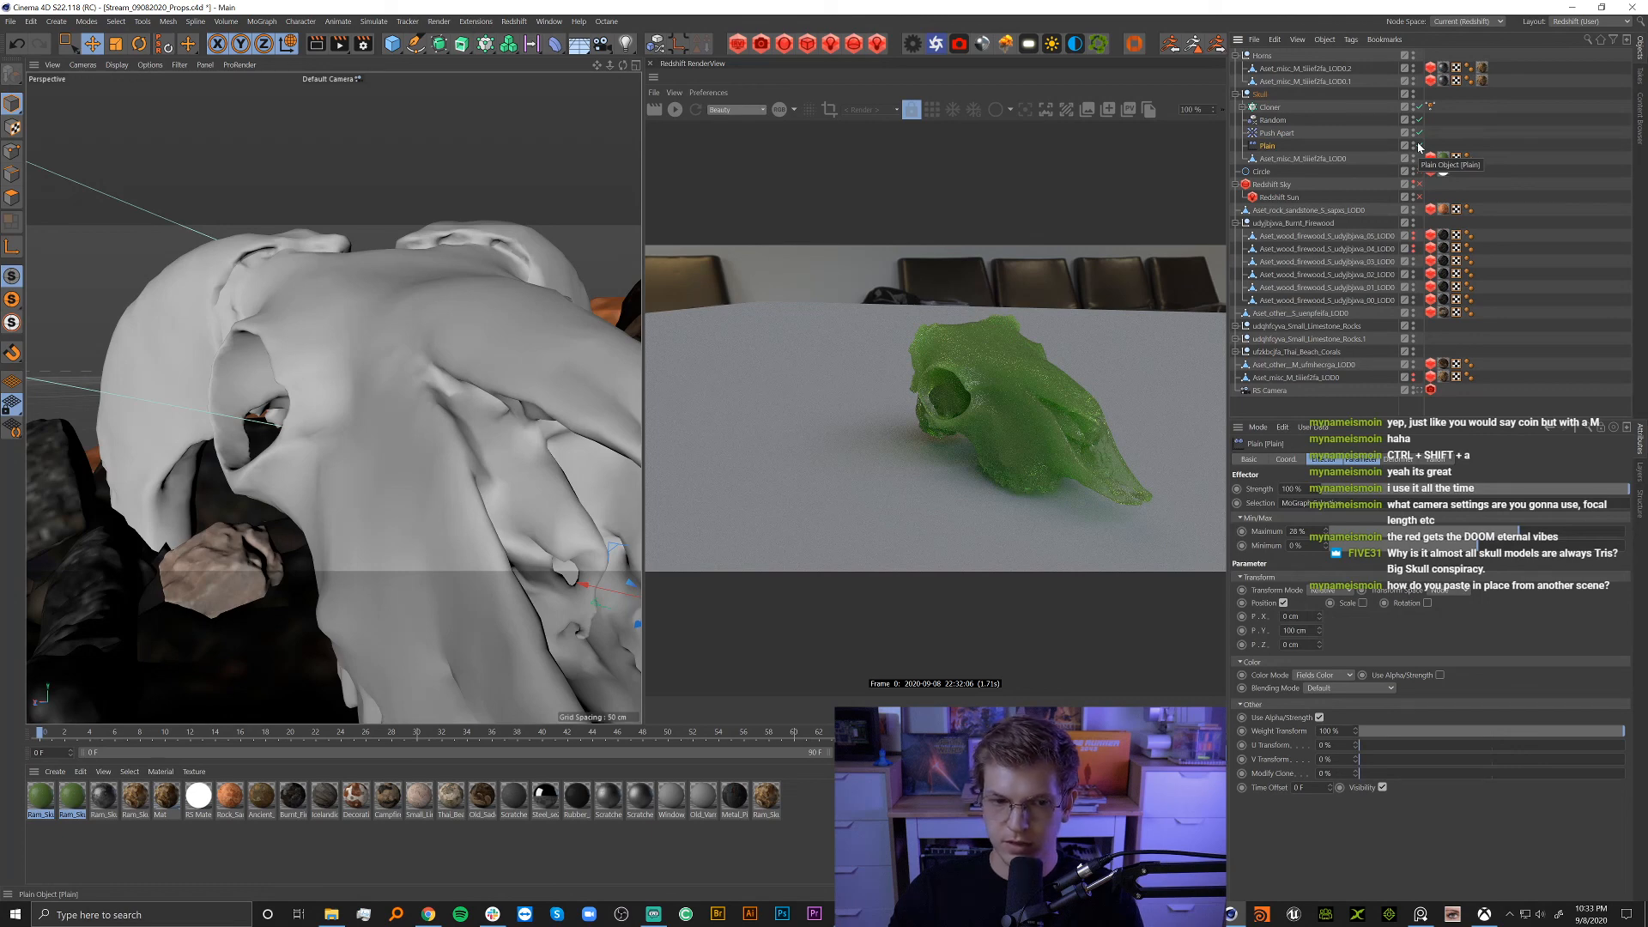
# Inspect the pasted skull from several angles, checking its surface for protruding bubbles and its fit with the horns.
pyautogui.click(1546, 242)
pyautogui.keyDown('alt'); pyautogui.moveTo(622, 421); pyautogui.dragTo(438, 400); pyautogui.keyUp('alt')
pyautogui.keyDown('alt'); pyautogui.moveTo(432, 401); pyautogui.dragTo(369, 401, button='right'); pyautogui.keyUp('alt')
pyautogui.keyDown('alt'); pyautogui.moveTo(532, 412); pyautogui.dragTo(443, 400); pyautogui.keyUp('alt')
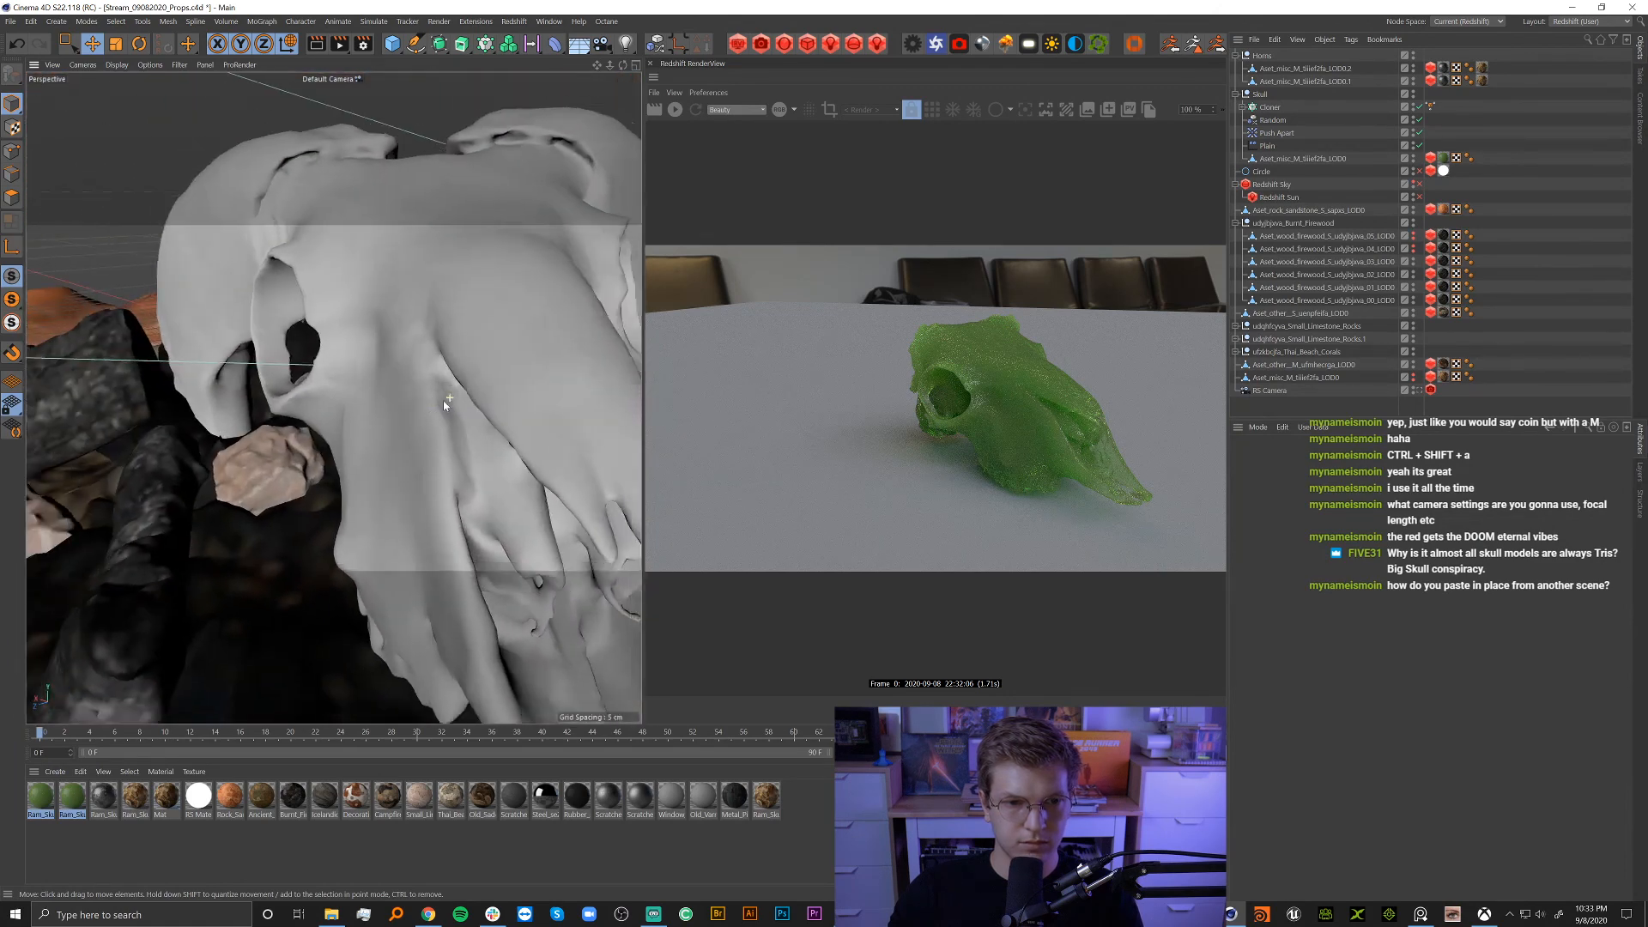
pyautogui.keyDown('alt'); pyautogui.moveTo(443, 400); pyautogui.dragTo(545, 439, button='right'); pyautogui.keyUp('alt')
pyautogui.keyDown('alt'); pyautogui.moveTo(404, 378); pyautogui.dragTo(523, 369); pyautogui.keyUp('alt')
pyautogui.keyDown('alt'); pyautogui.moveTo(444, 373); pyautogui.dragTo(556, 365, button='right'); pyautogui.keyUp('alt')
pyautogui.keyDown('alt'); pyautogui.moveTo(556, 364); pyautogui.dragTo(403, 403); pyautogui.keyUp('alt')
pyautogui.keyDown('alt'); pyautogui.moveTo(402, 398); pyautogui.dragTo(353, 415, button='right'); pyautogui.keyUp('alt')
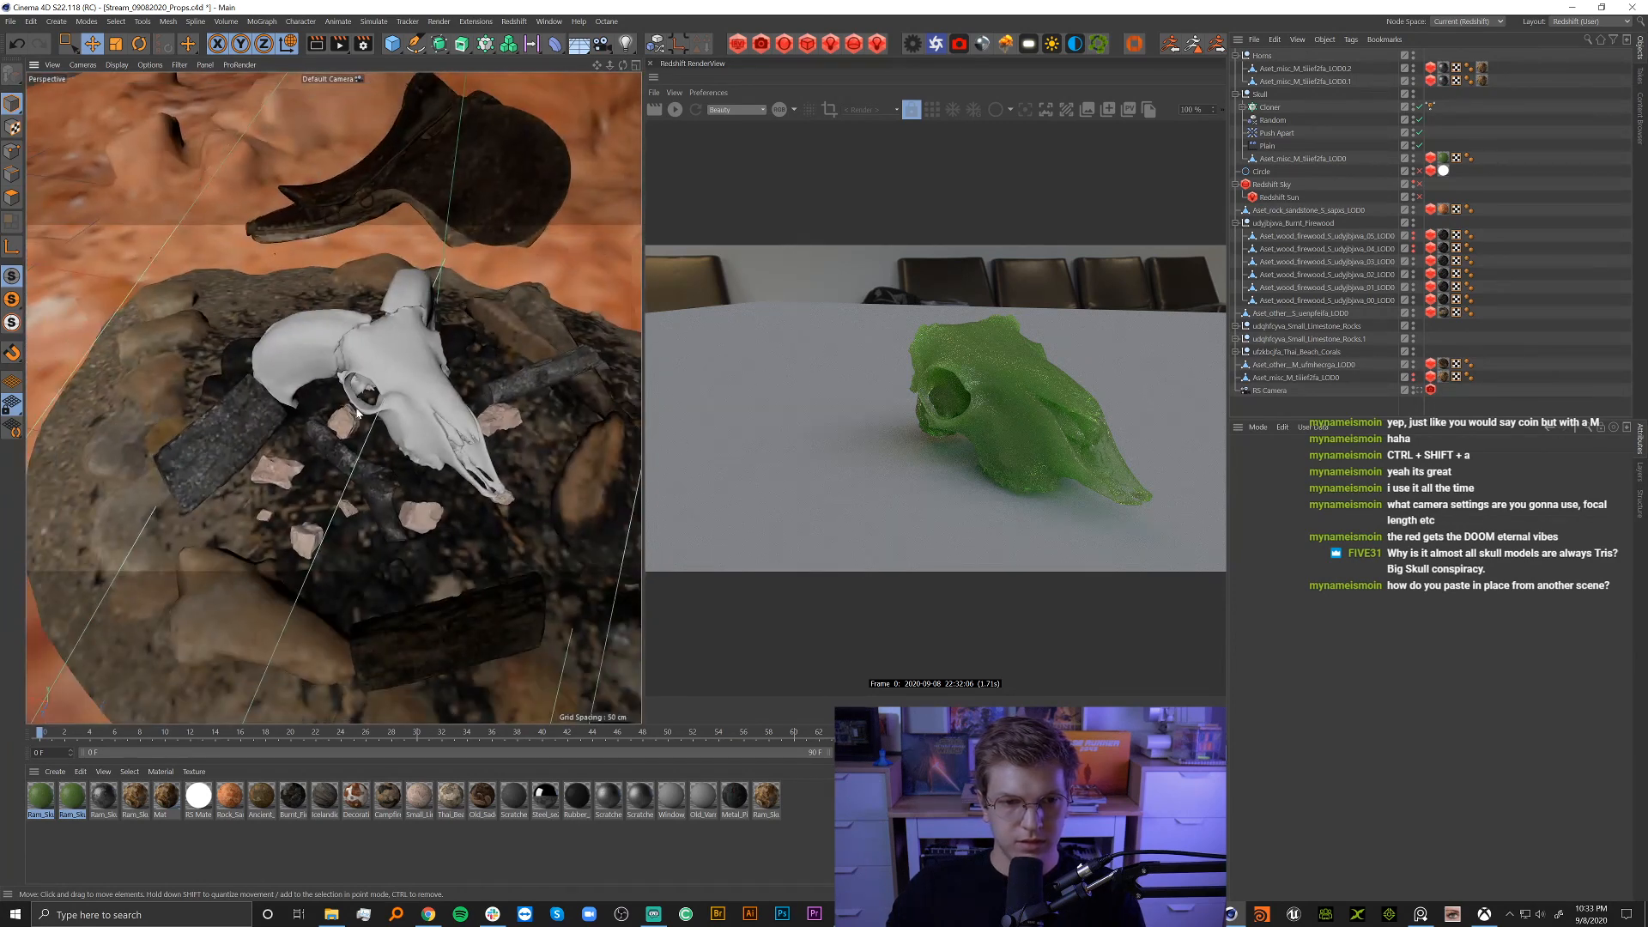
# Check the scene composition through the RS Camera and return to the default camera.
pyautogui.click(1418, 392)
pyautogui.click(1418, 389)
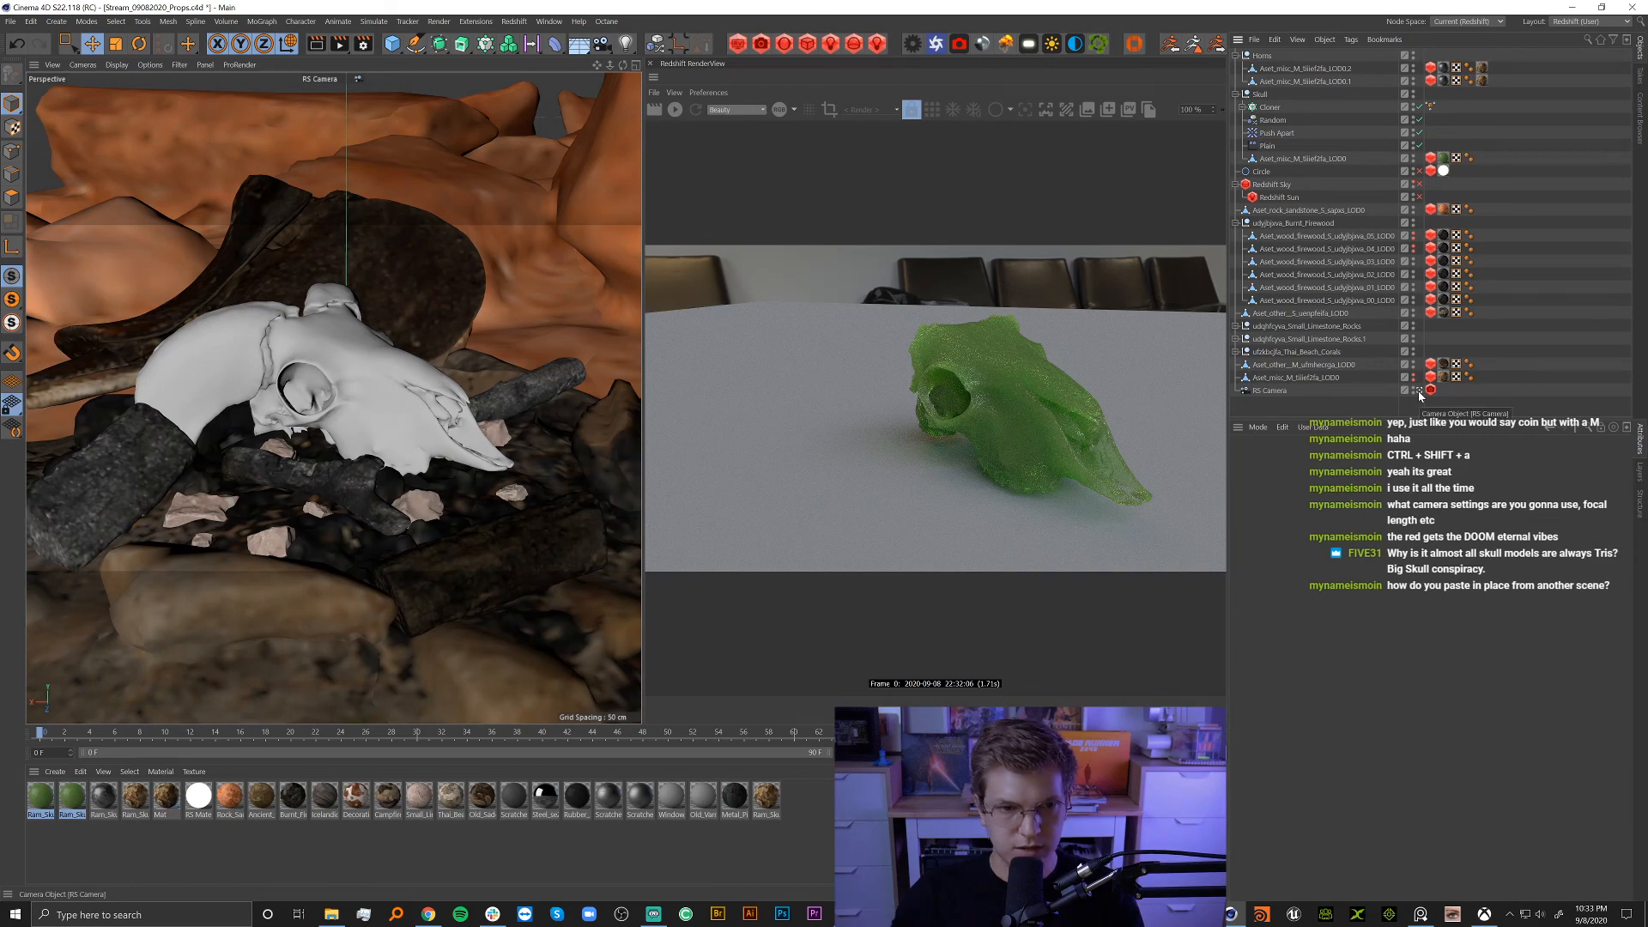
pyautogui.click(1418, 390)
pyautogui.keyDown('alt'); pyautogui.moveTo(388, 386); pyautogui.dragTo(455, 472); pyautogui.keyUp('alt')
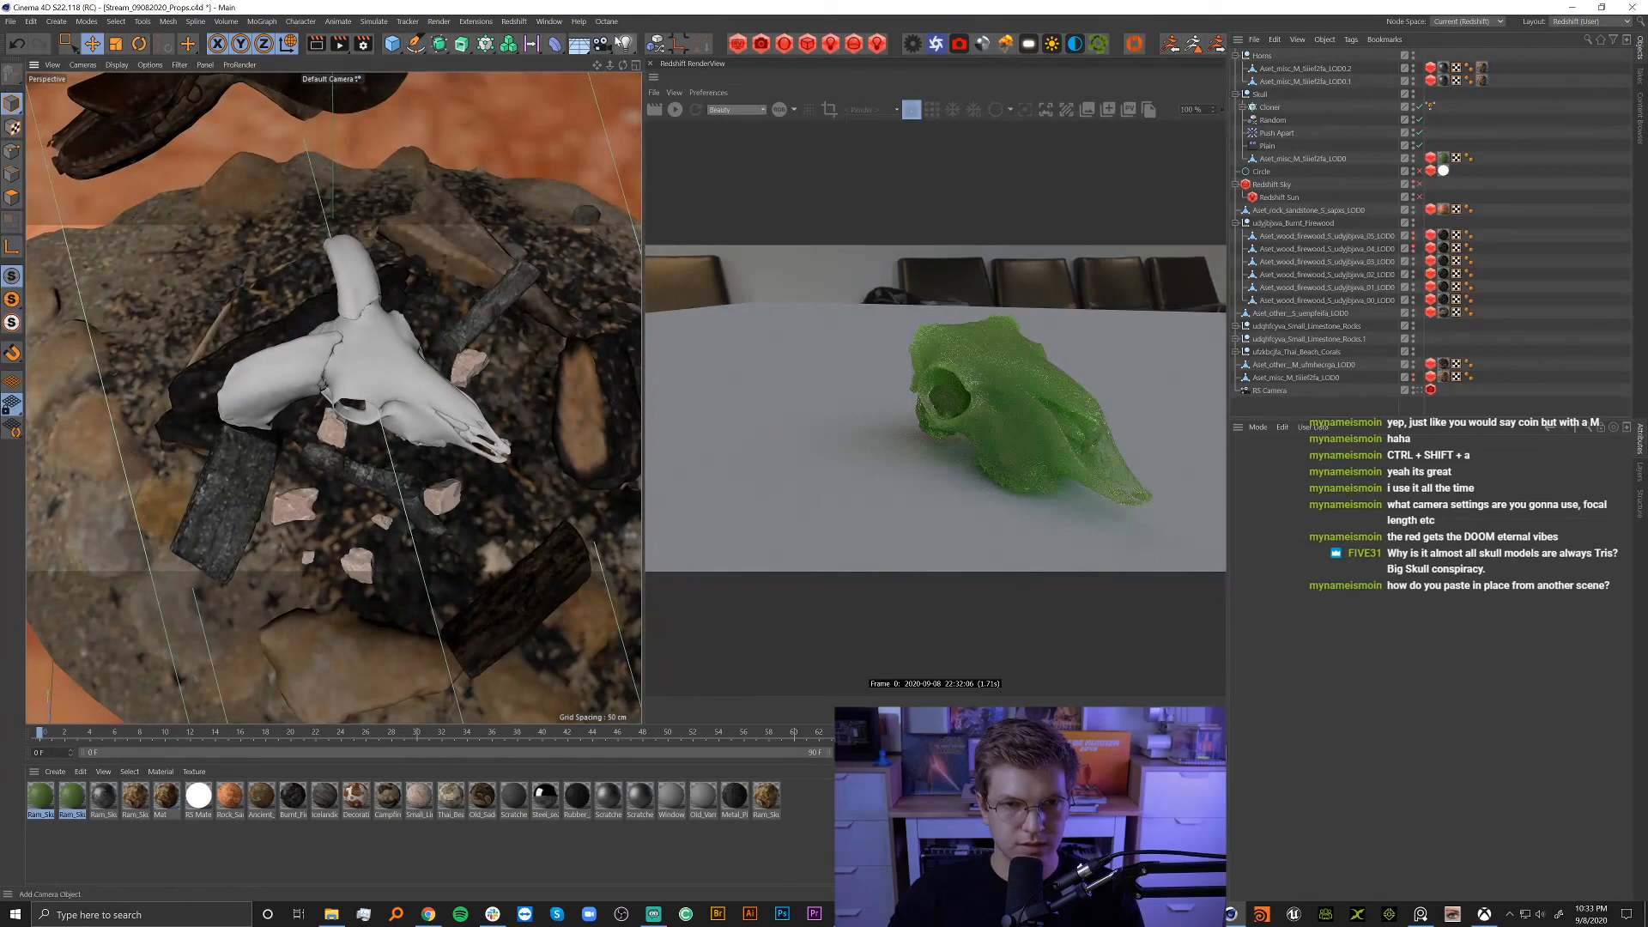
# Sketch a freehand spline with several uneven loops around the skull in the Top view using the Sketch tool.
pyautogui.click(636, 65)
pyautogui.click(636, 65)
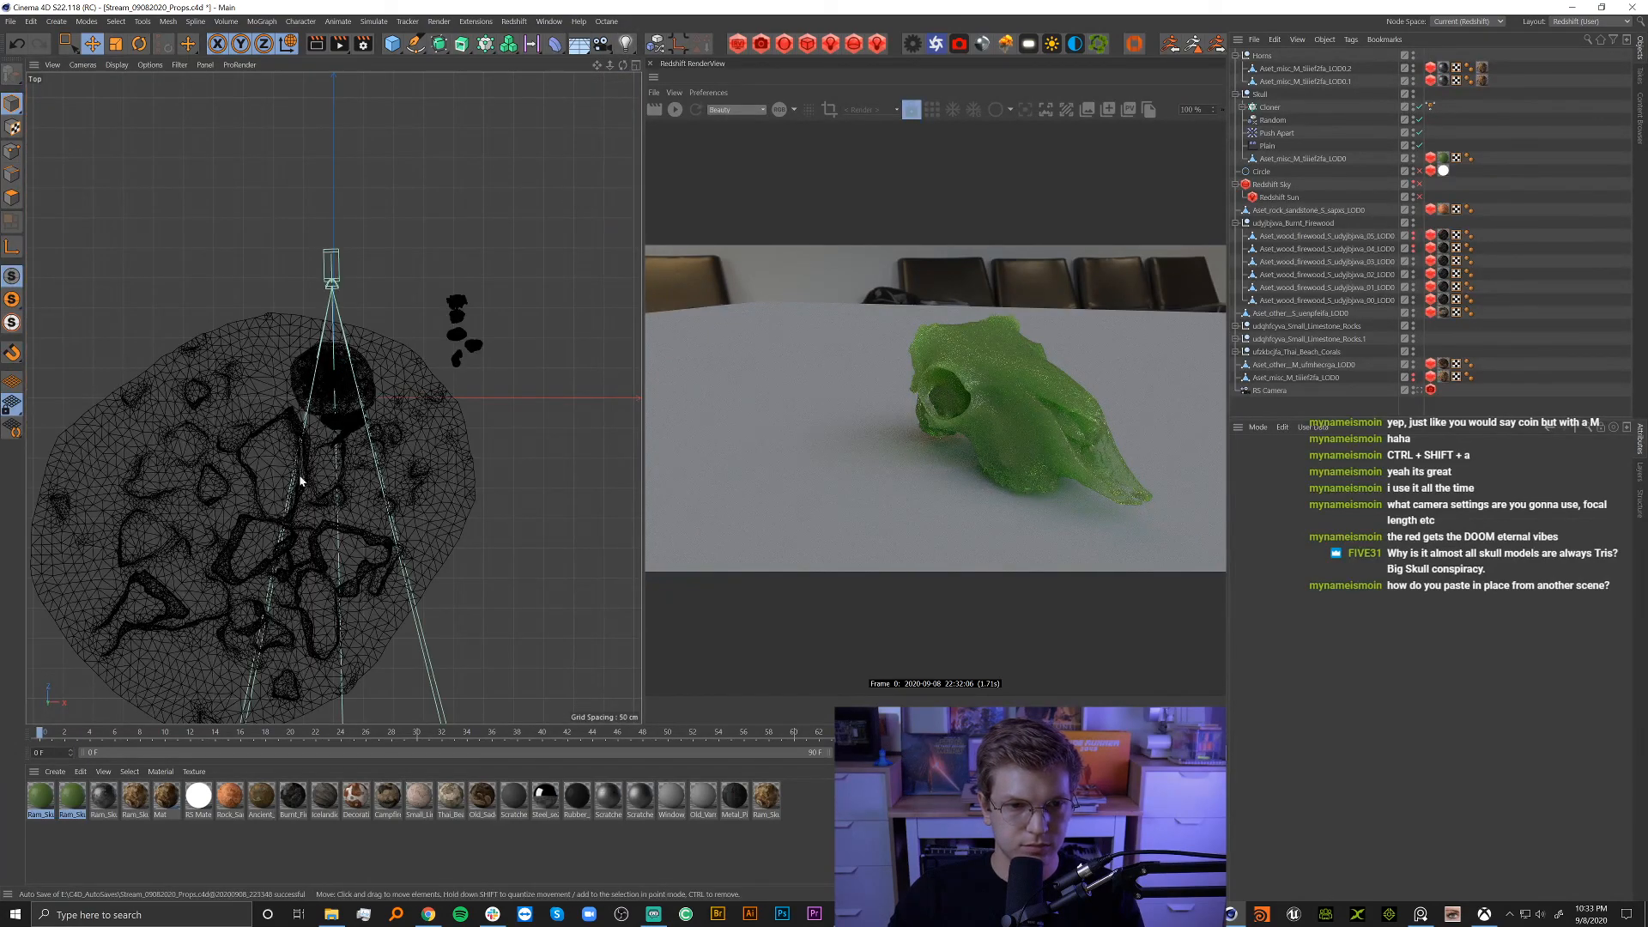
pyautogui.scroll(10, 332, 373)
pyautogui.scroll(5, 464, 354)
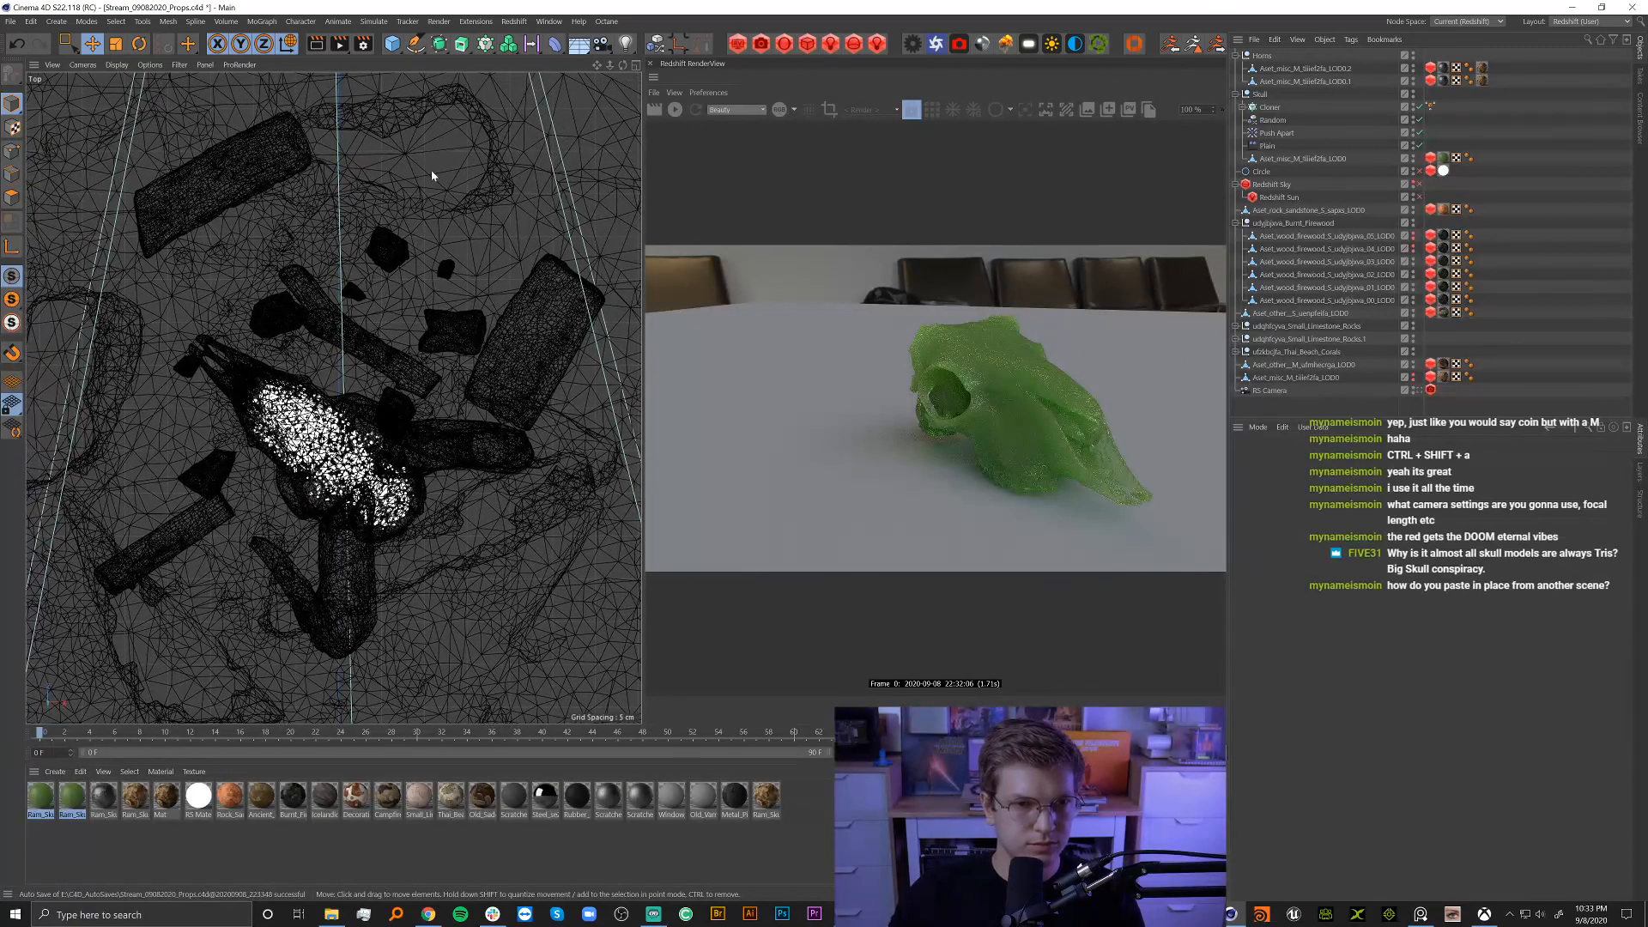
pyautogui.click(418, 49)
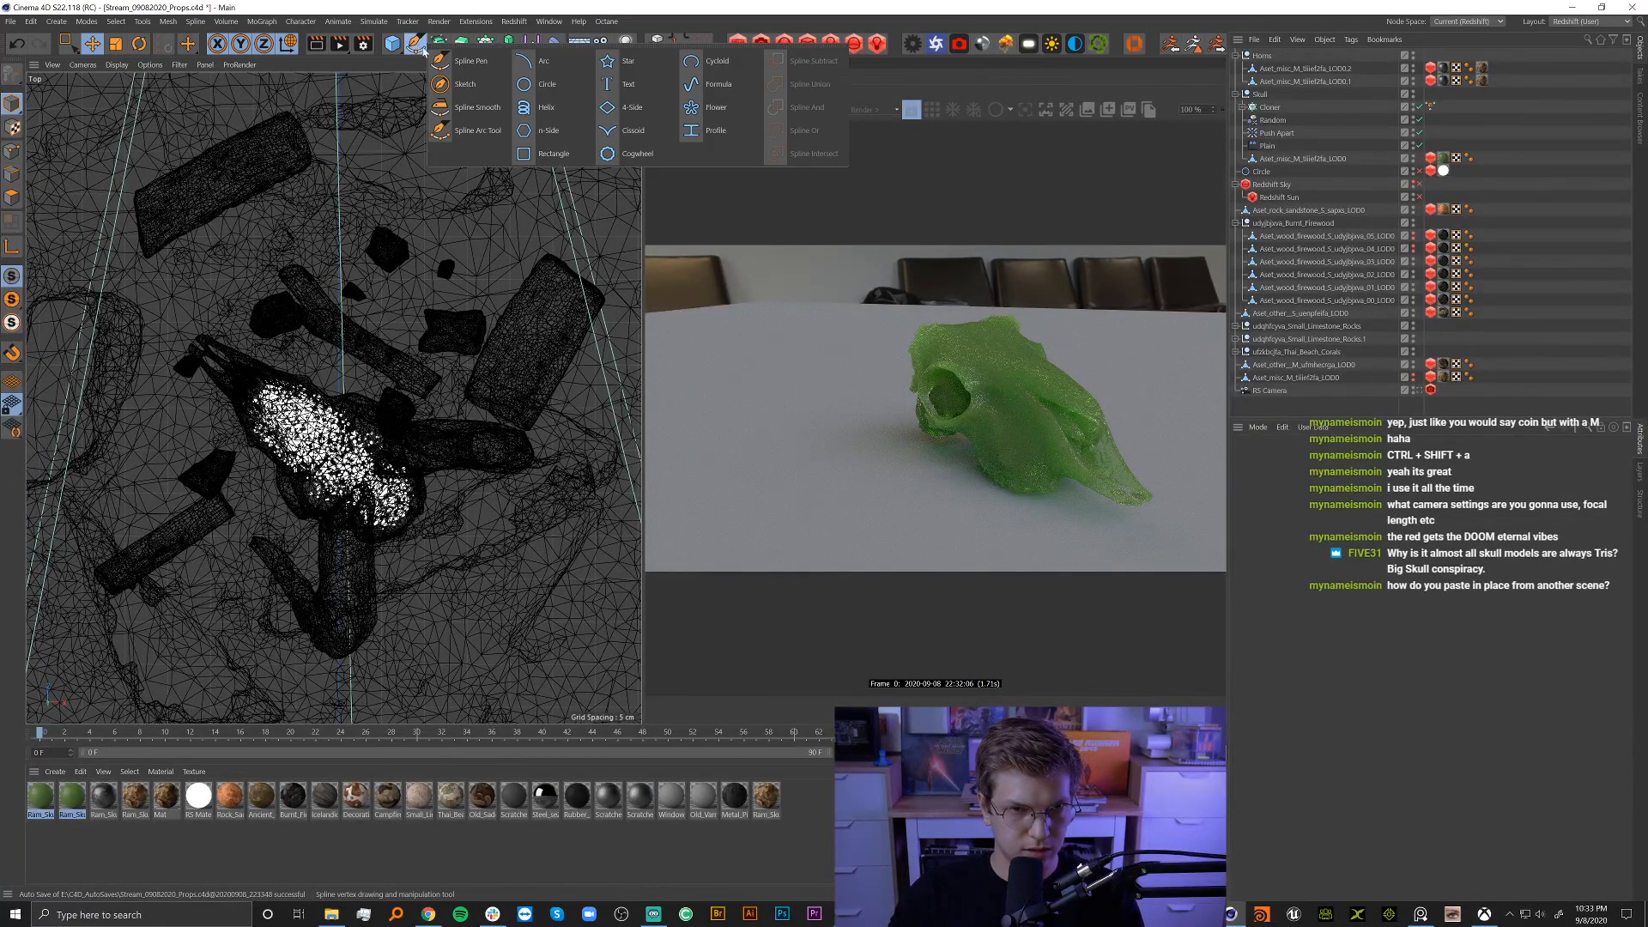
pyautogui.click(469, 90)
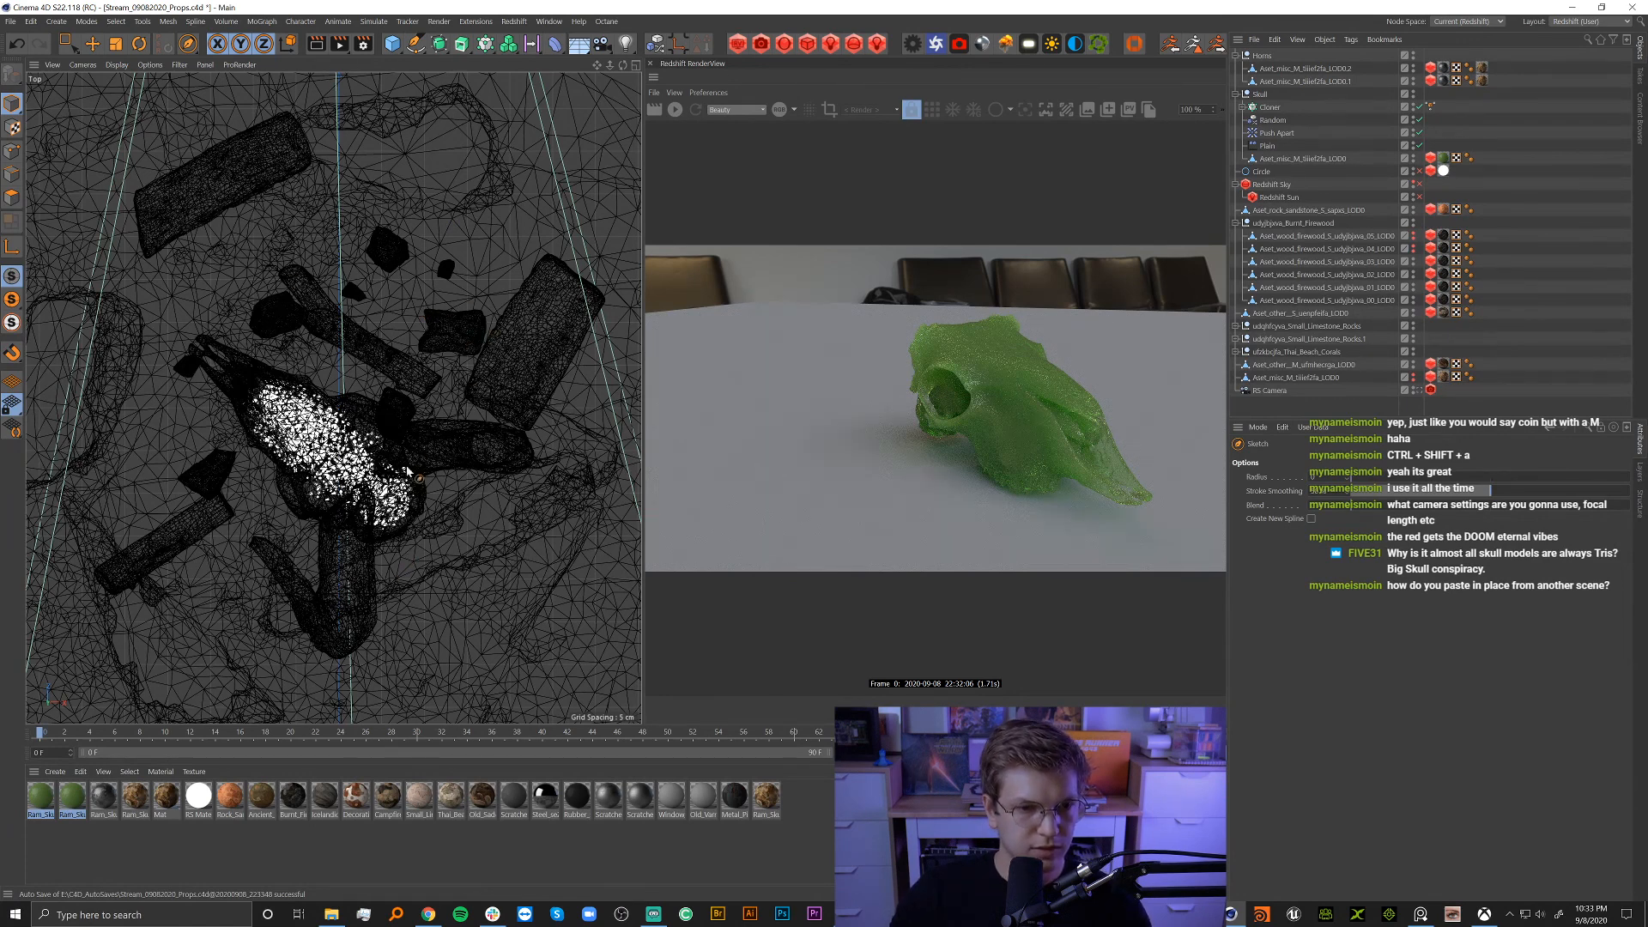
pyautogui.moveTo(326, 605); pyautogui.dragTo(453, 555)
pyautogui.moveTo(465, 468); pyautogui.dragTo(450, 381)
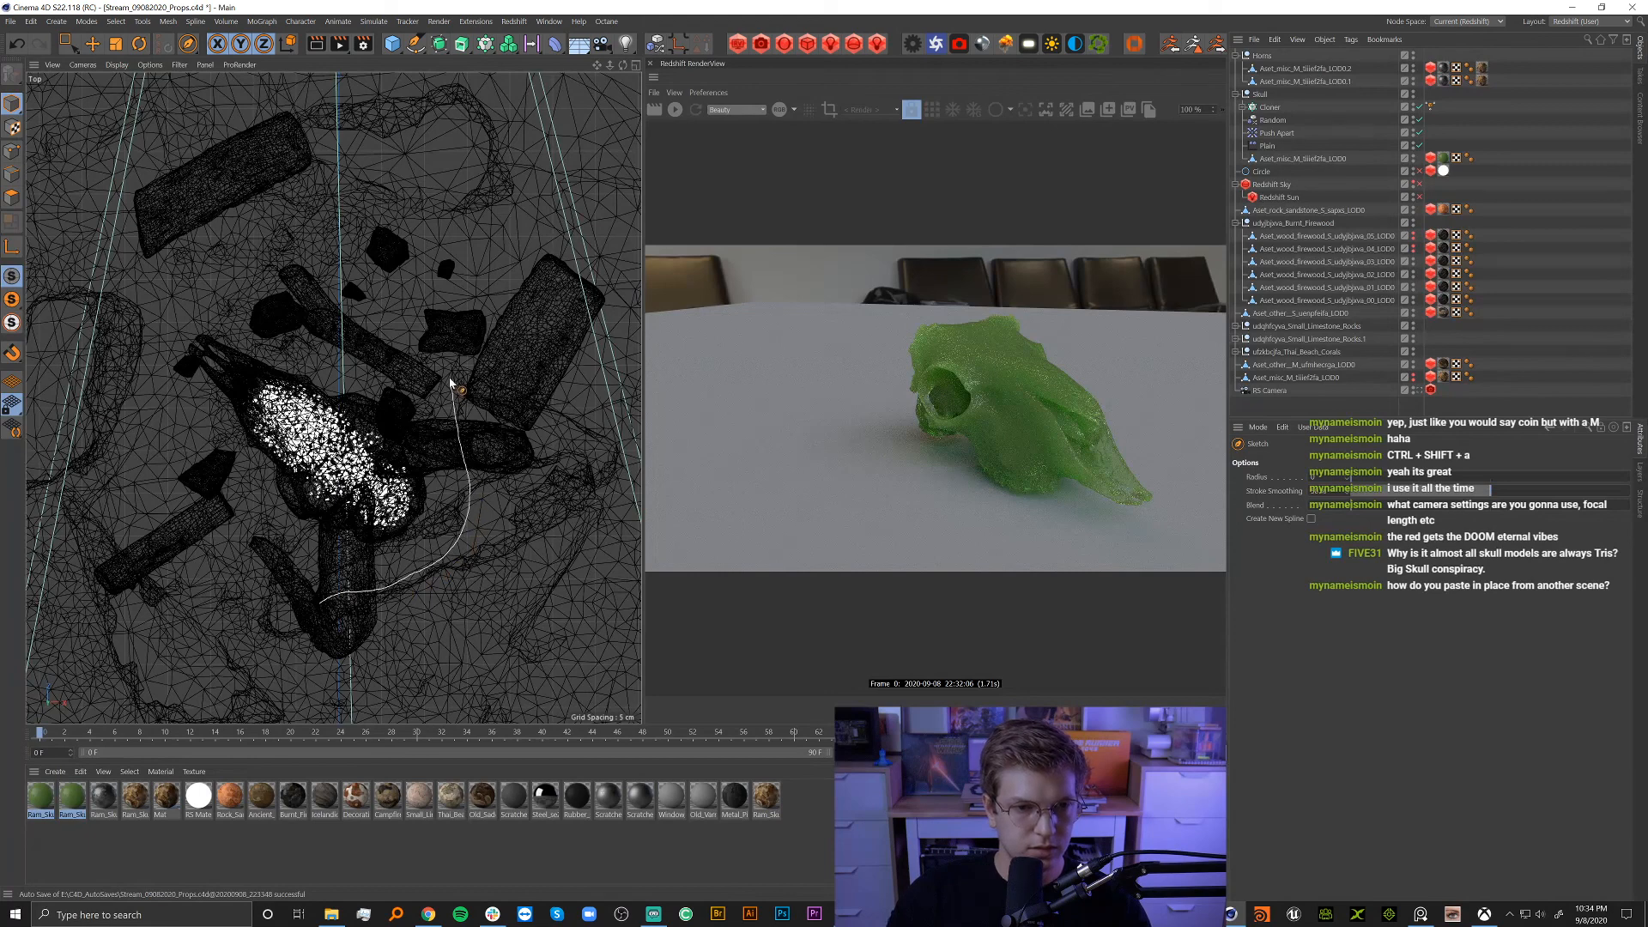
pyautogui.moveTo(335, 292); pyautogui.dragTo(180, 337)
pyautogui.moveTo(112, 455)
pyautogui.mouseDown()
pyautogui.moveTo(167, 577)
pyautogui.moveTo(322, 611)
pyautogui.mouseUp()
pyautogui.moveTo(436, 585)
pyautogui.mouseDown()
pyautogui.moveTo(498, 482)
pyautogui.moveTo(449, 352)
pyautogui.mouseUp()
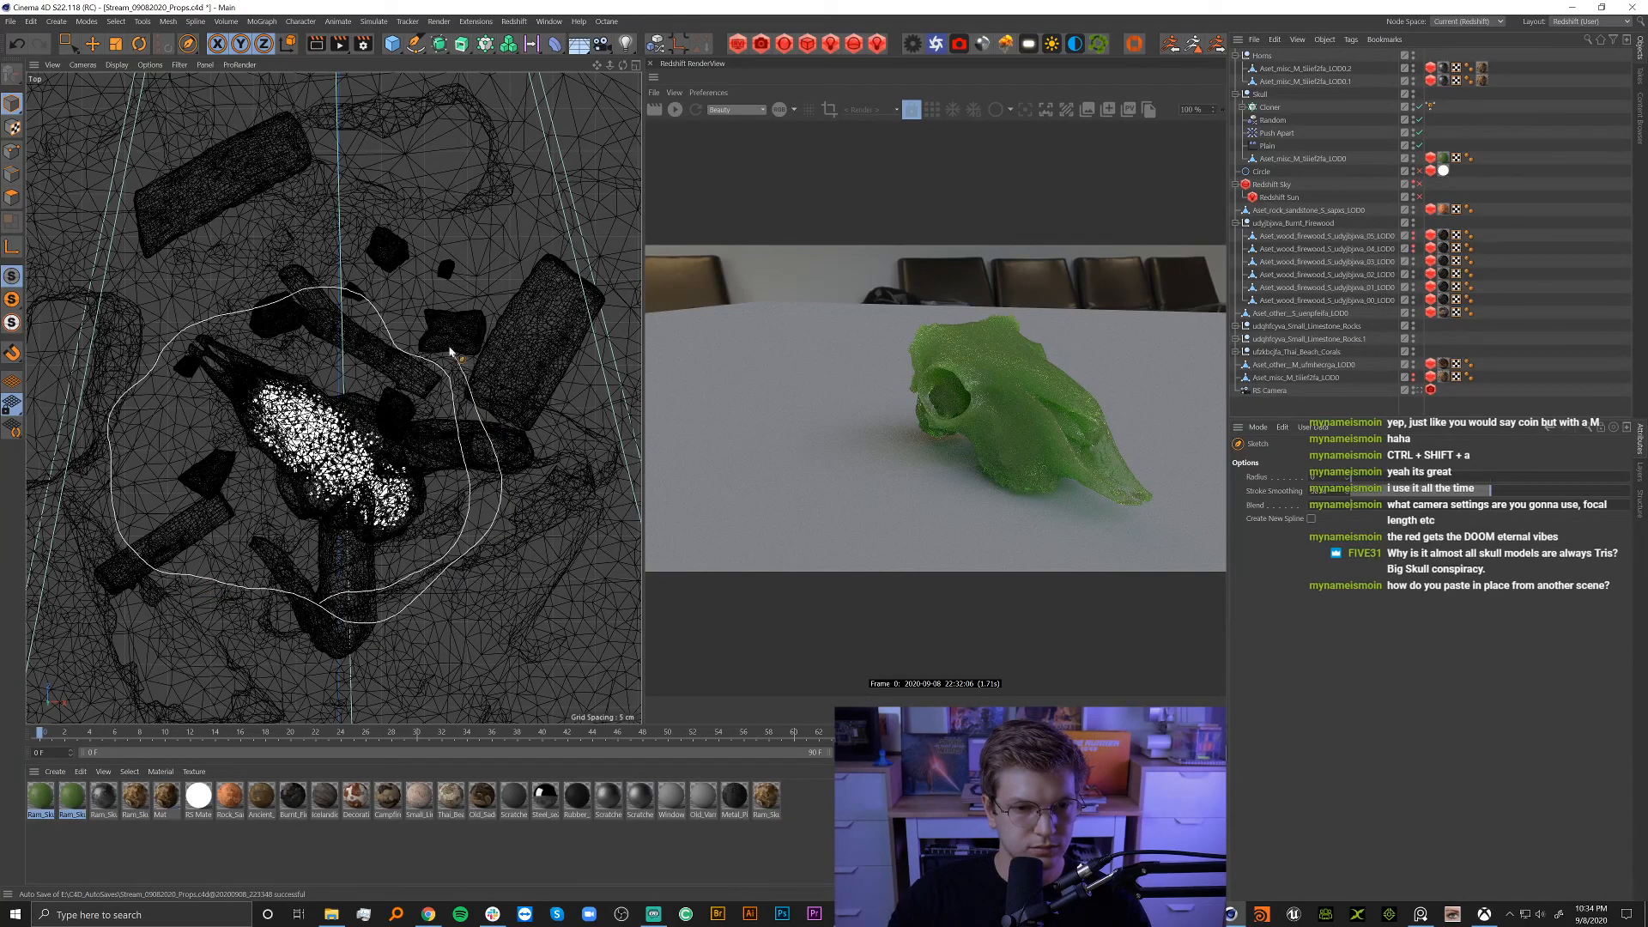
pyautogui.moveTo(326, 263); pyautogui.dragTo(203, 330)
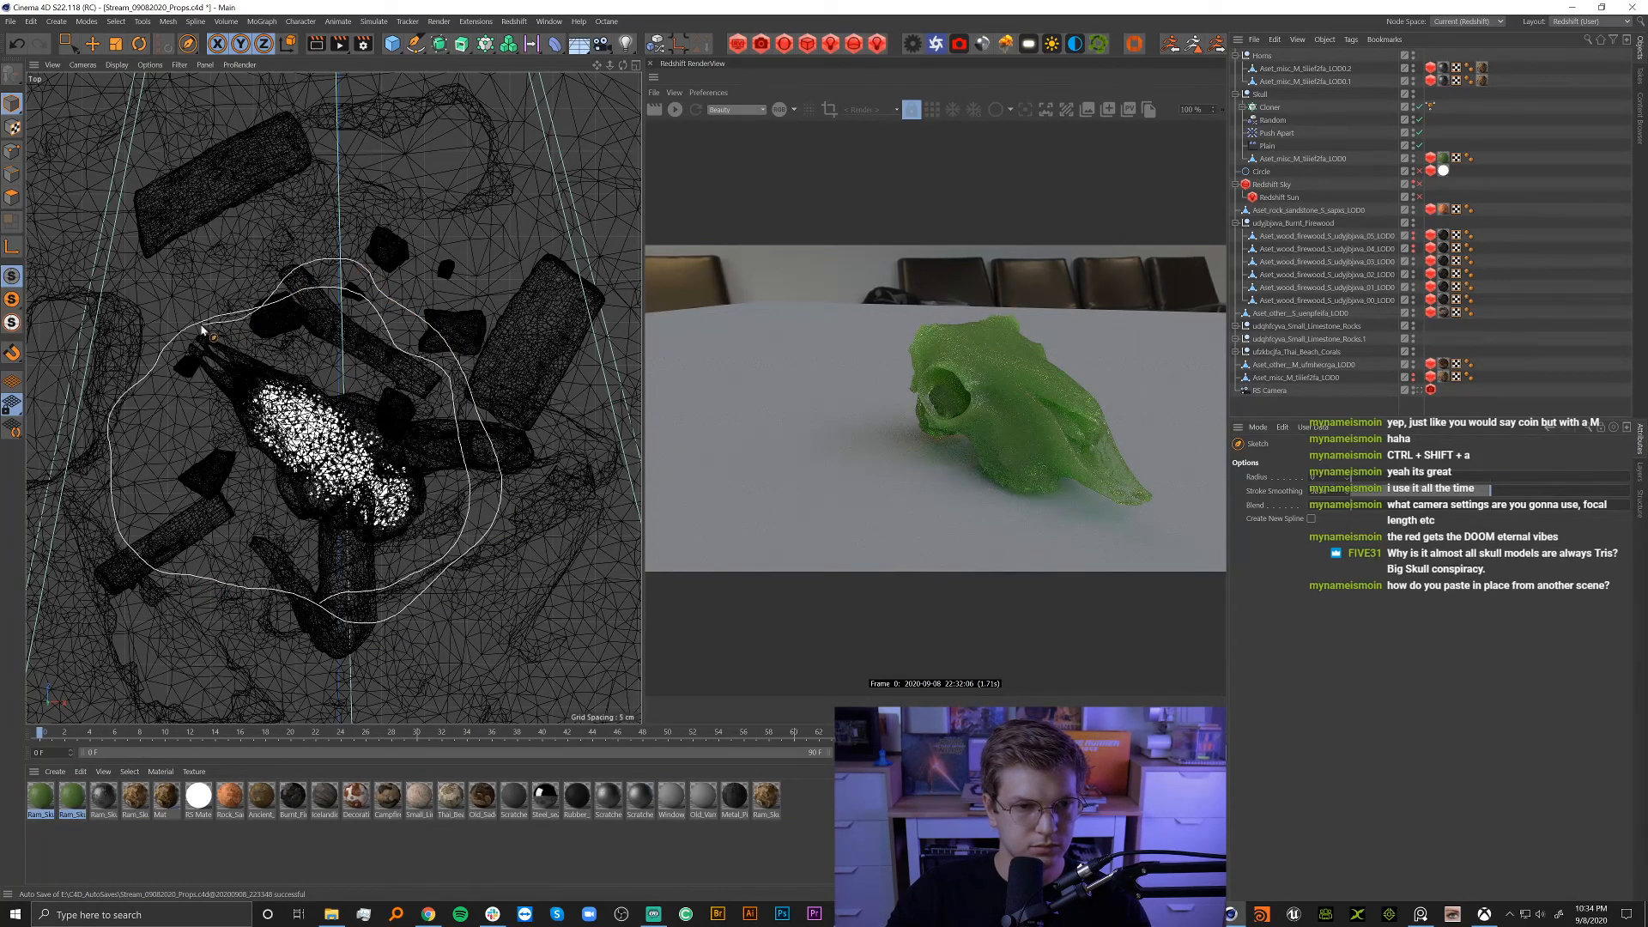
pyautogui.moveTo(112, 504)
pyautogui.mouseDown()
pyautogui.moveTo(130, 593)
pyautogui.moveTo(258, 646)
pyautogui.moveTo(494, 576)
pyautogui.moveTo(521, 479)
pyautogui.moveTo(456, 327)
pyautogui.moveTo(379, 262)
pyautogui.moveTo(105, 331)
pyautogui.moveTo(80, 424)
pyautogui.moveTo(80, 537)
pyautogui.moveTo(242, 604)
pyautogui.moveTo(446, 625)
pyautogui.mouseUp()
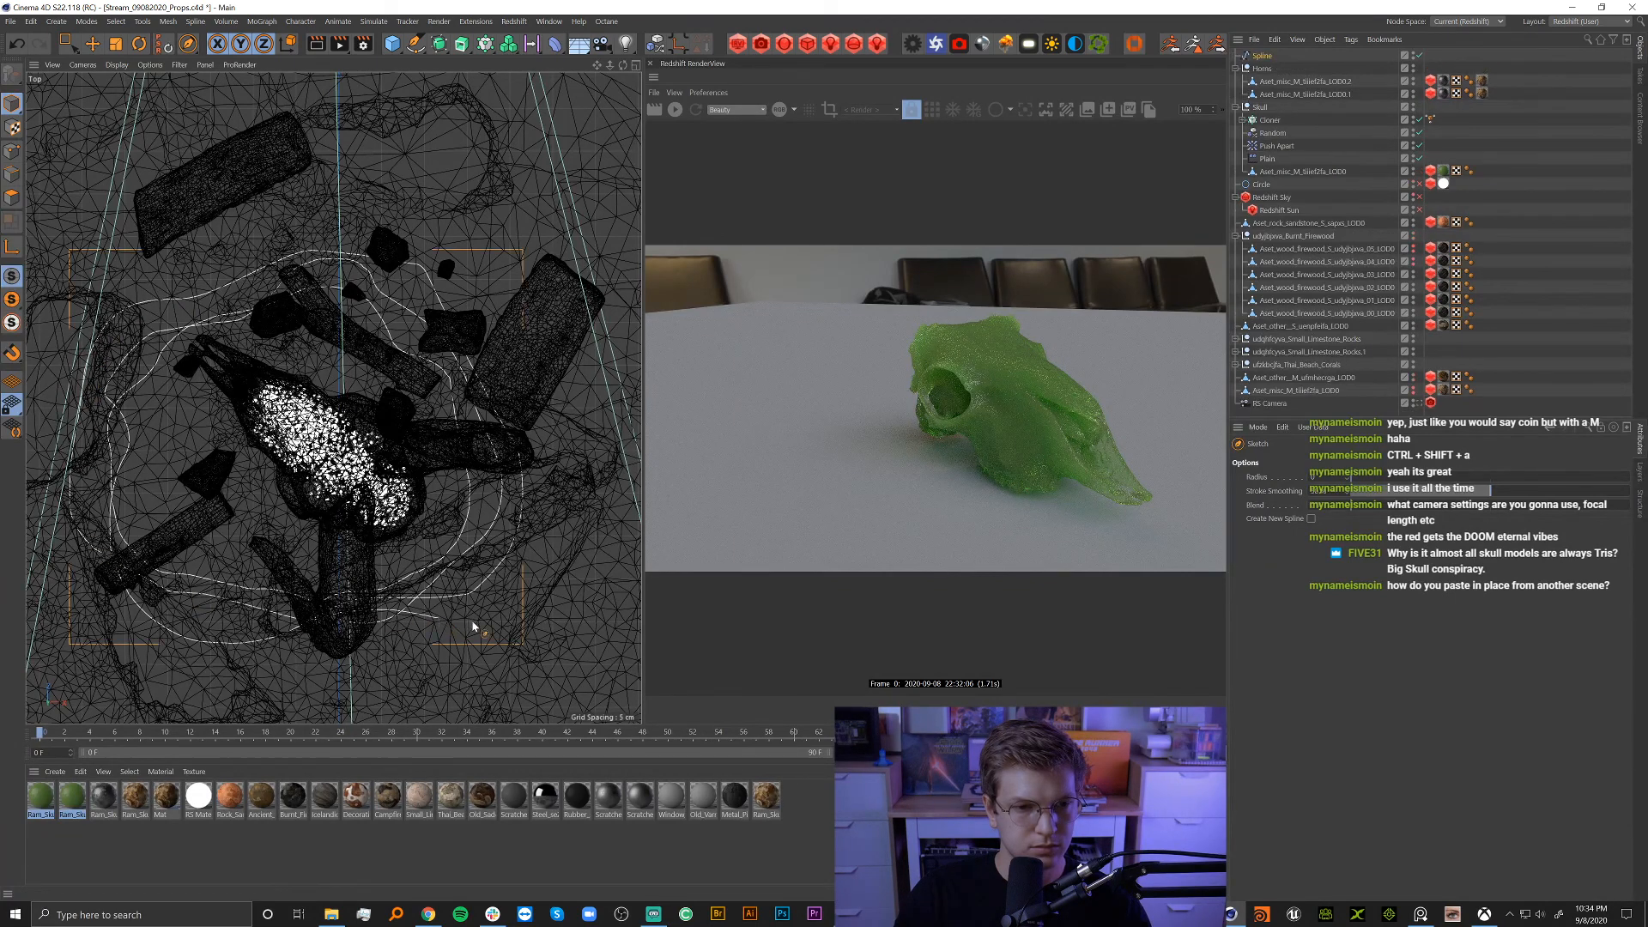
# Set the sketched spline's Intermediate Points to Uniform with a Number of 4.
pyautogui.press('e')
pyautogui.click(11, 150)
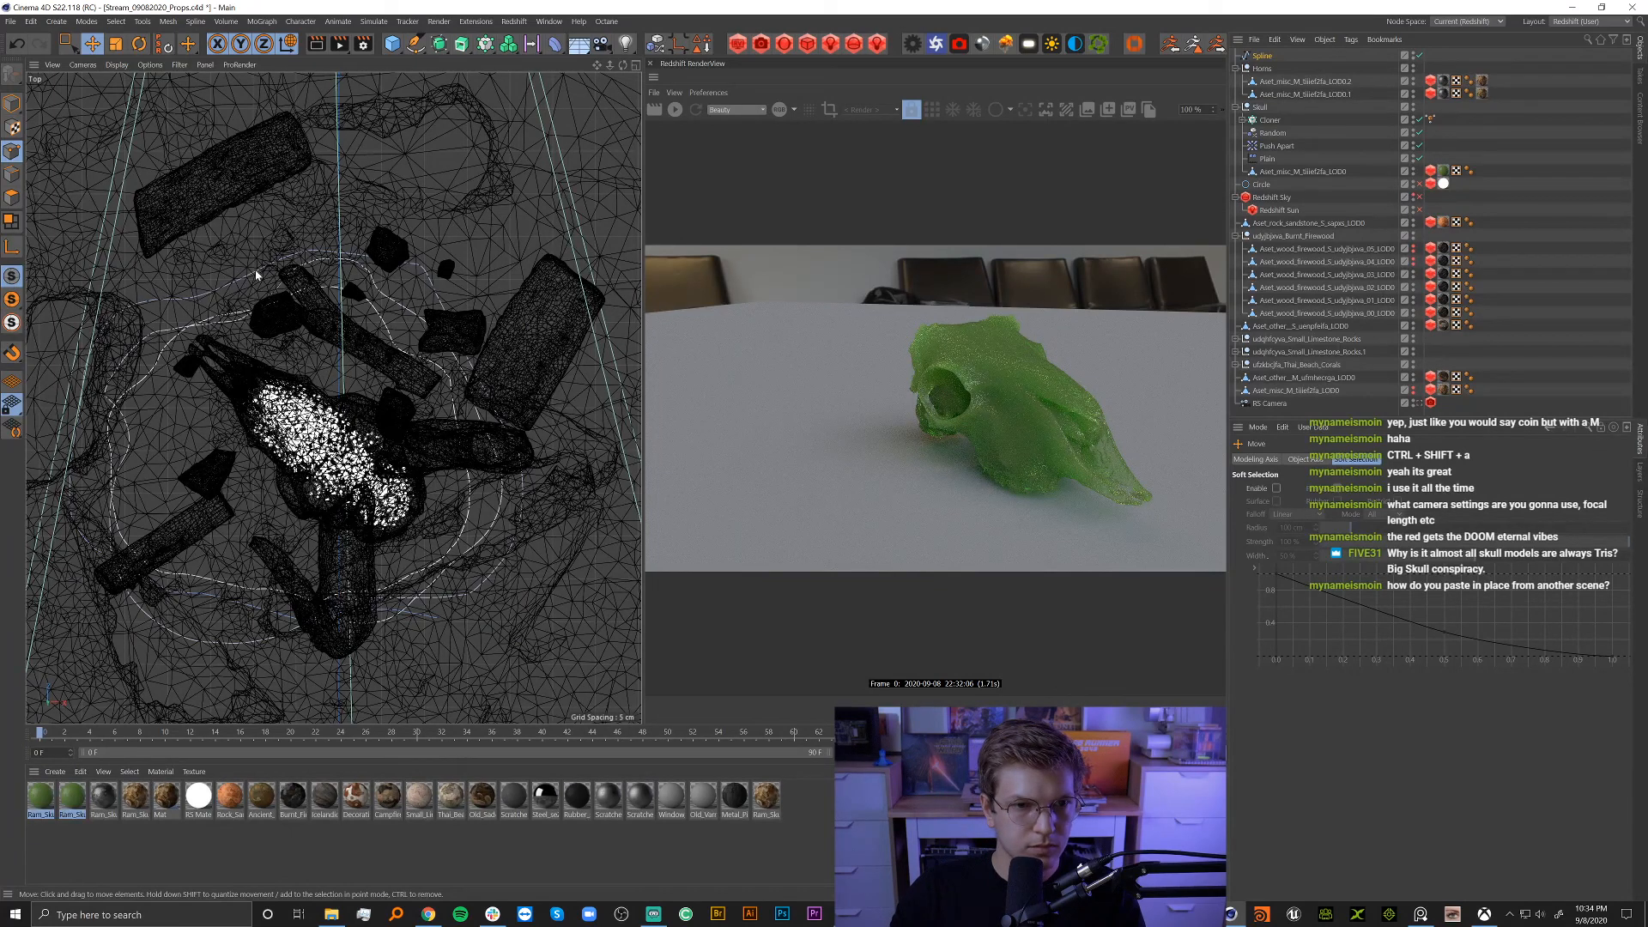
pyautogui.click(1261, 55)
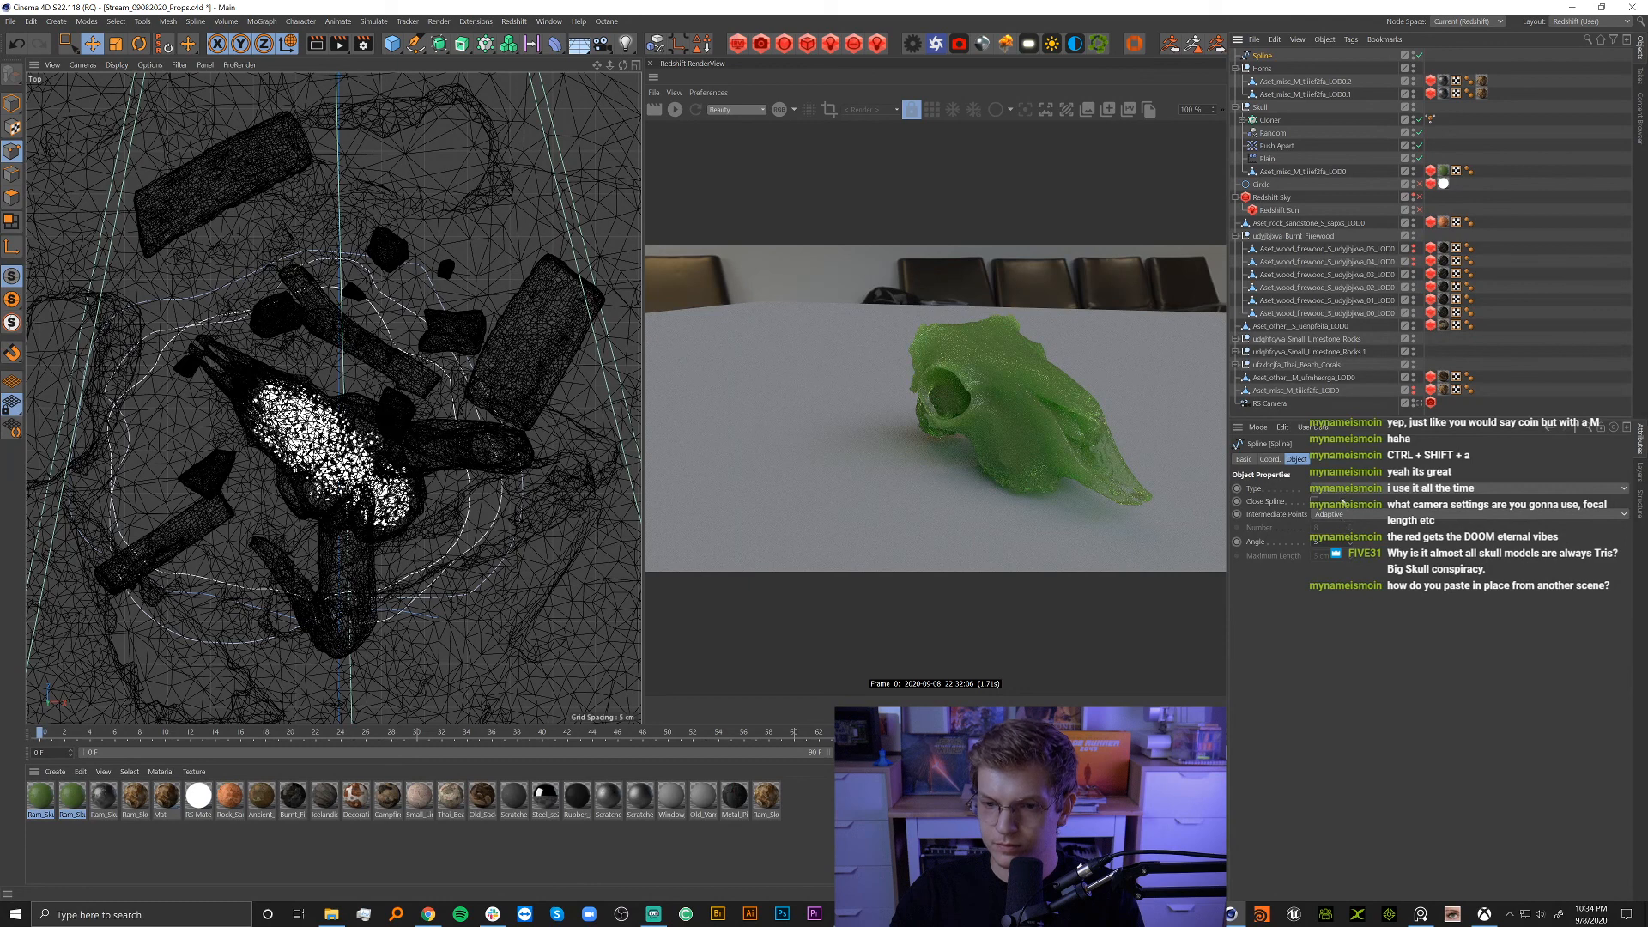
pyautogui.click(1342, 491)
pyautogui.click(1343, 503)
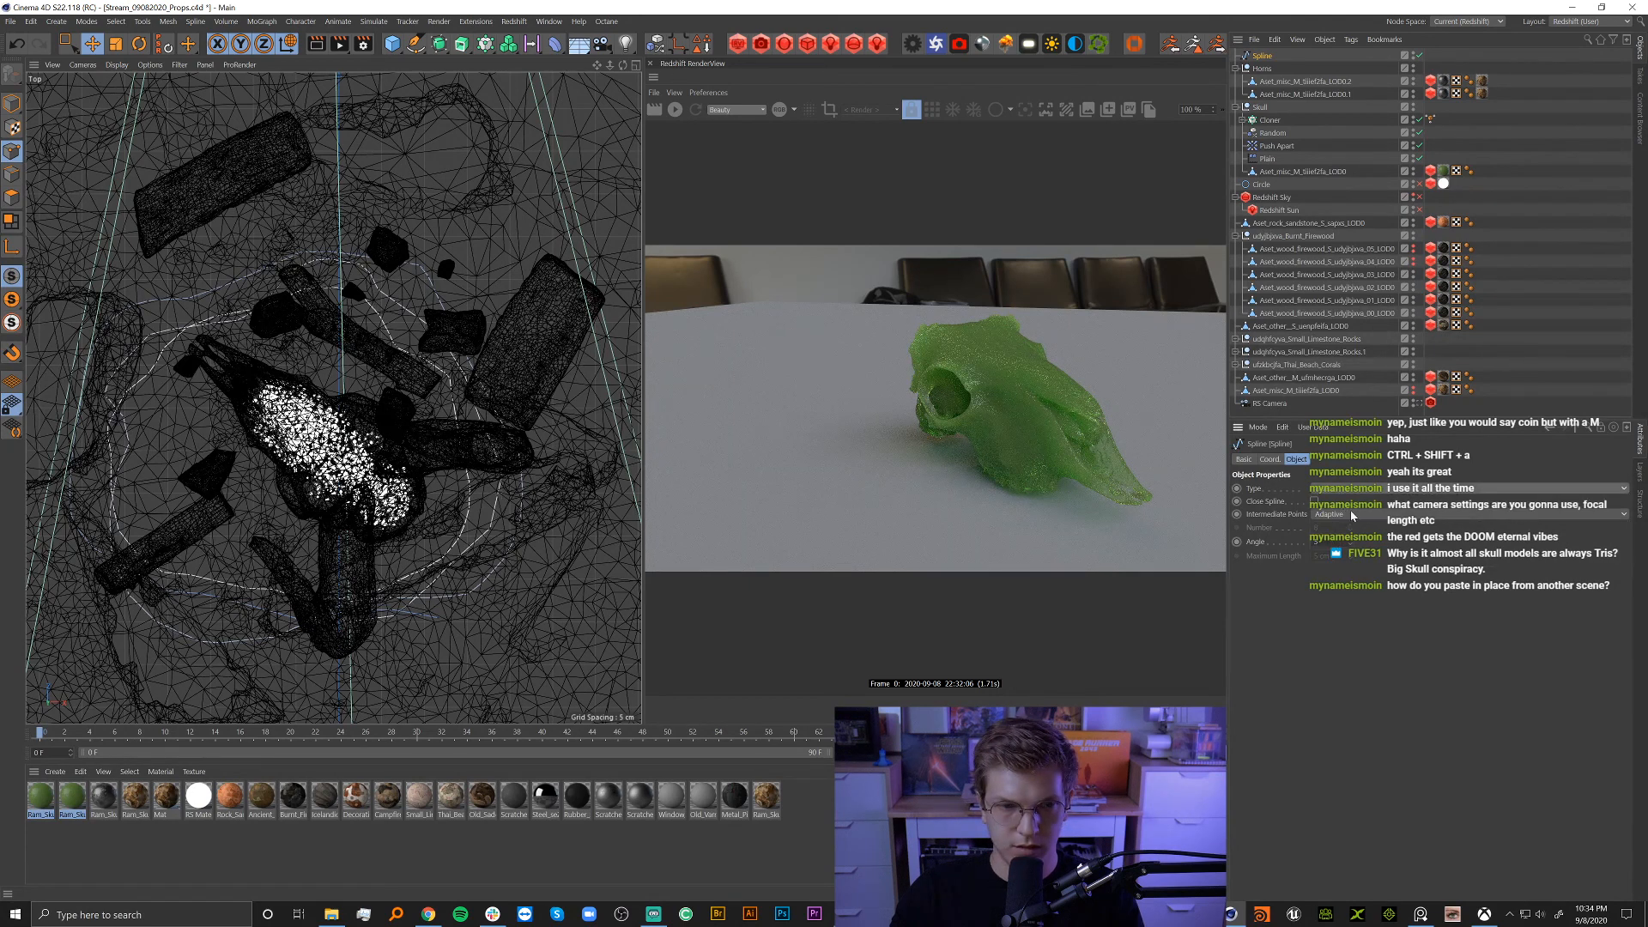
pyautogui.click(1346, 515)
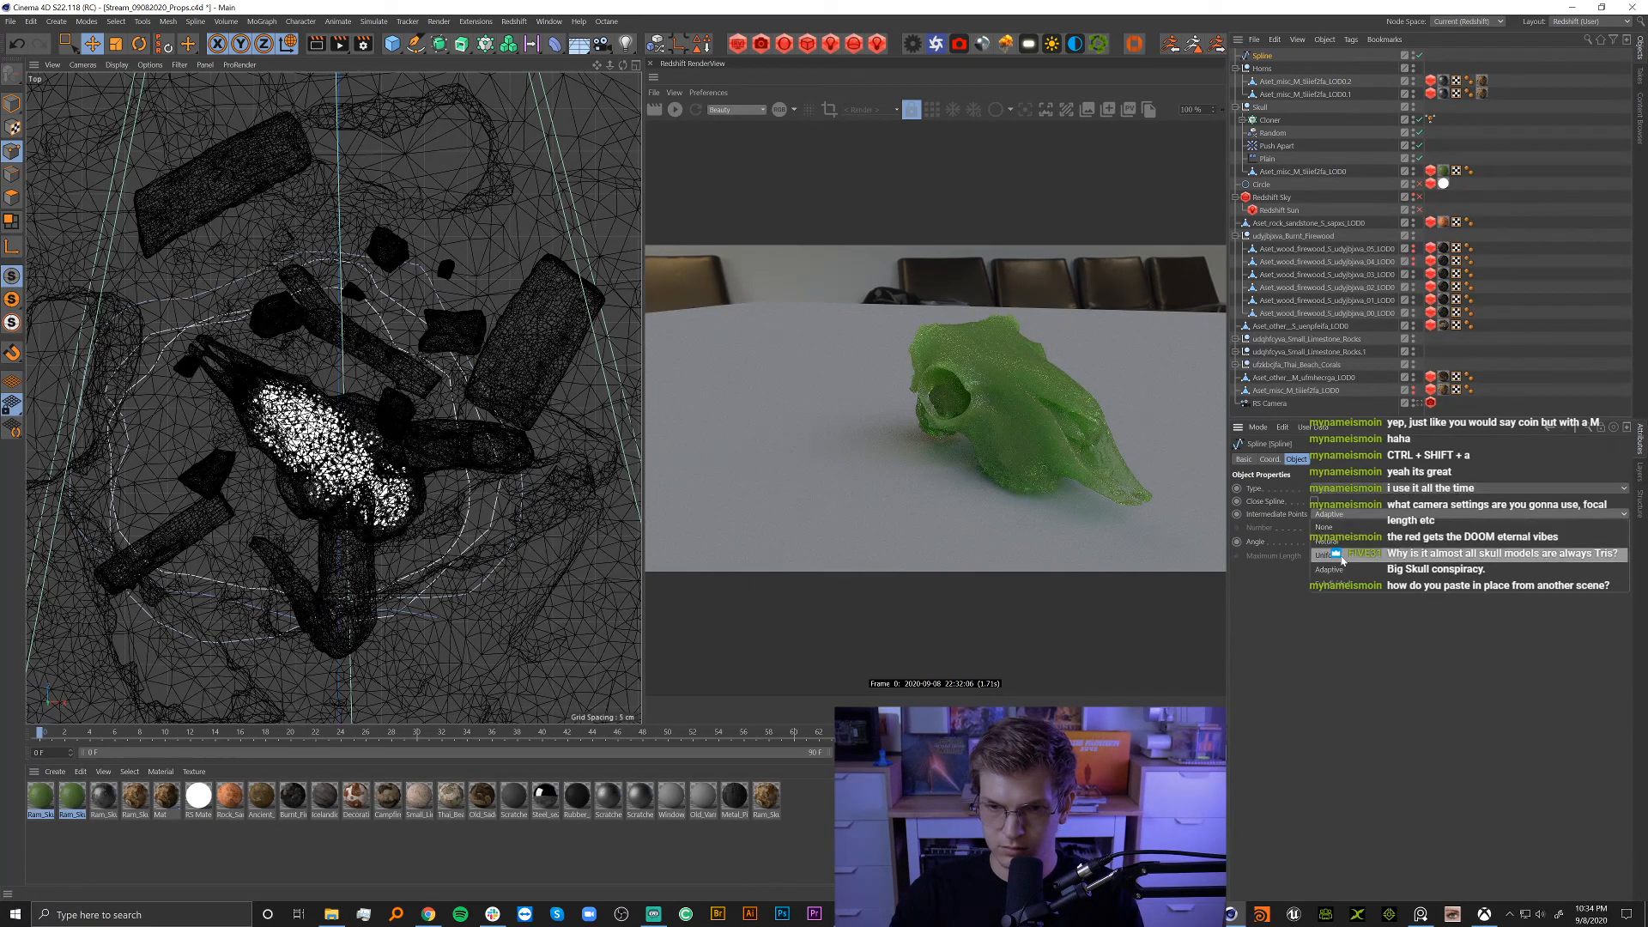
pyautogui.click(1343, 556)
pyautogui.click(1319, 527)
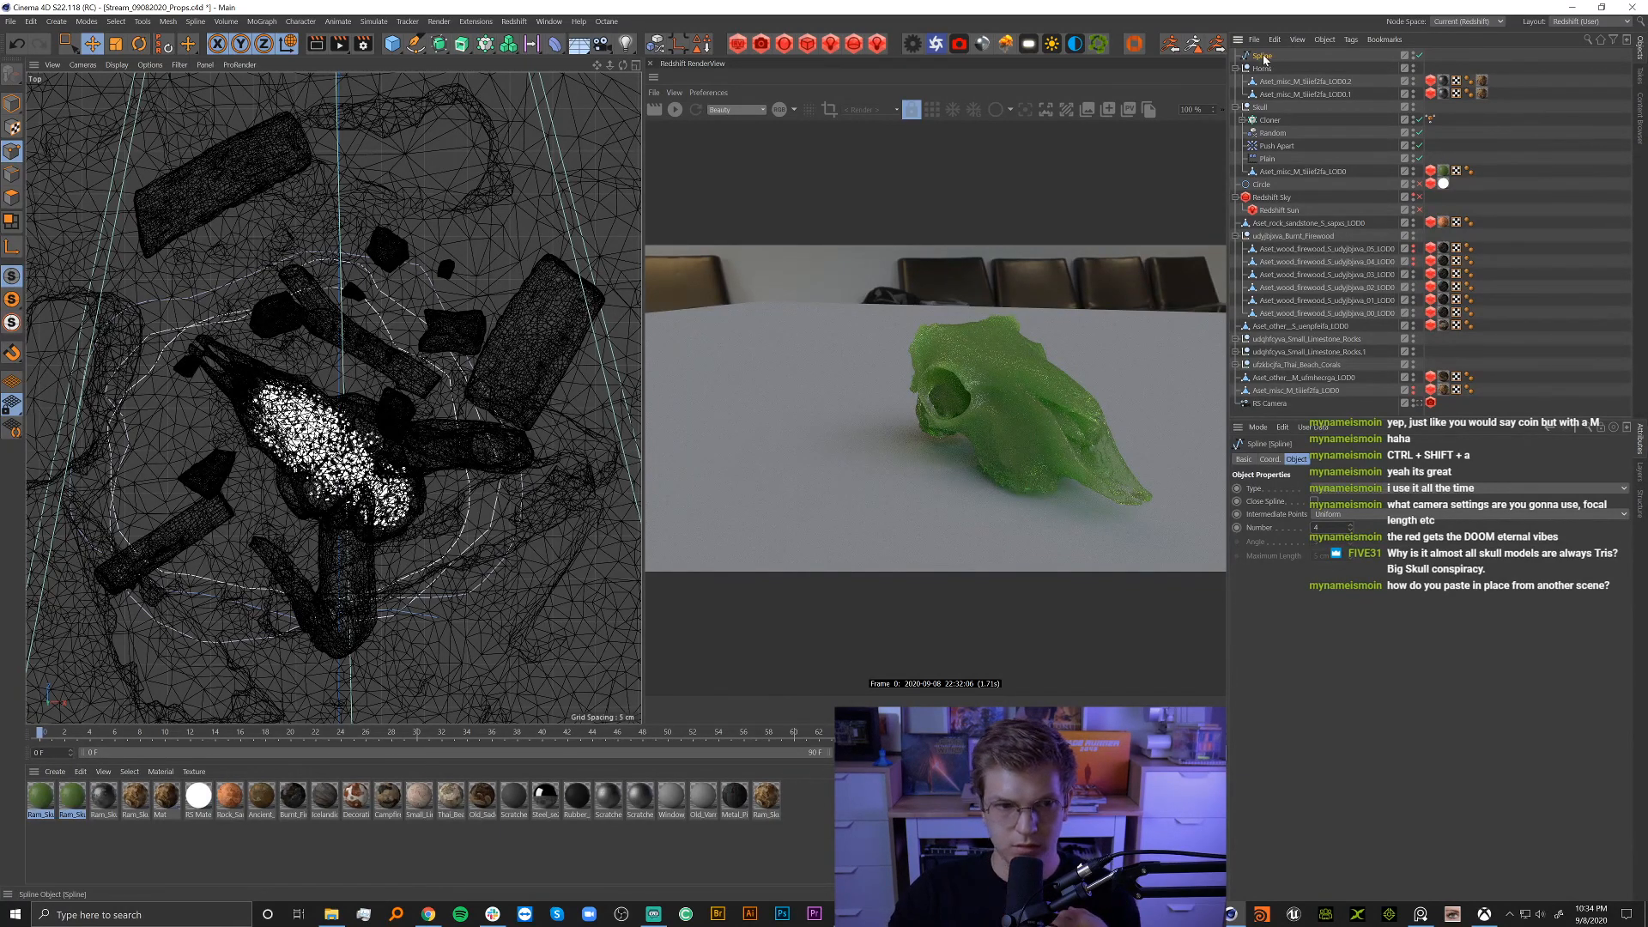
# Raise the whole spline vertically in the perspective view so its loops encircle the skull above the fire pit.
pyautogui.middleClick(299, 115)
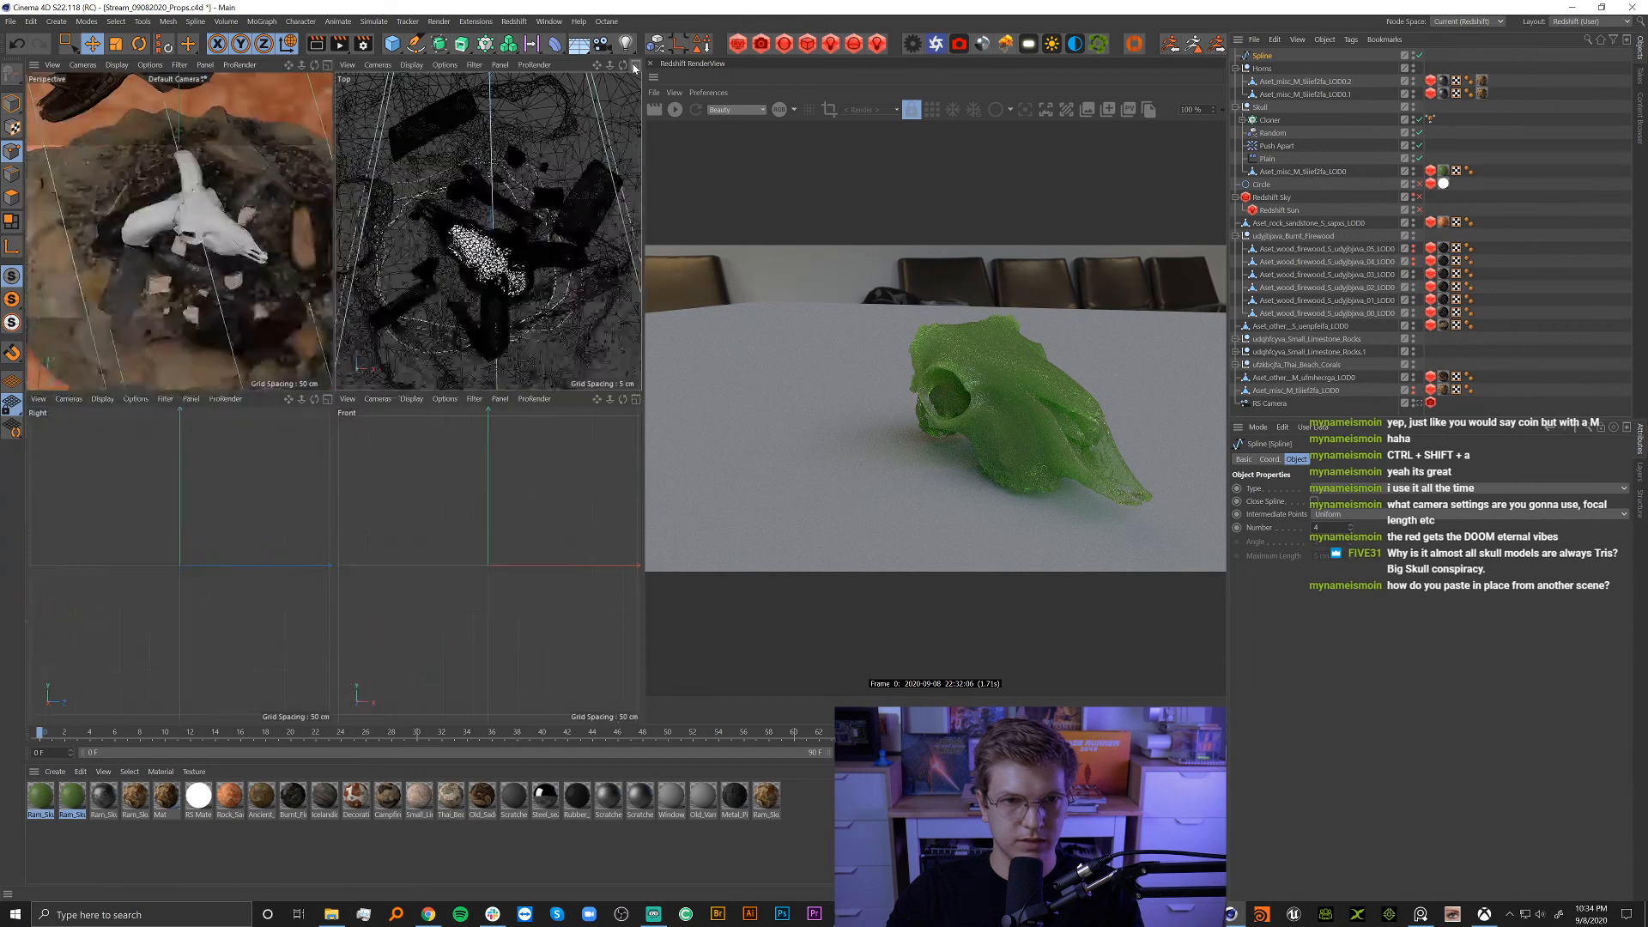
pyautogui.middleClick(300, 115)
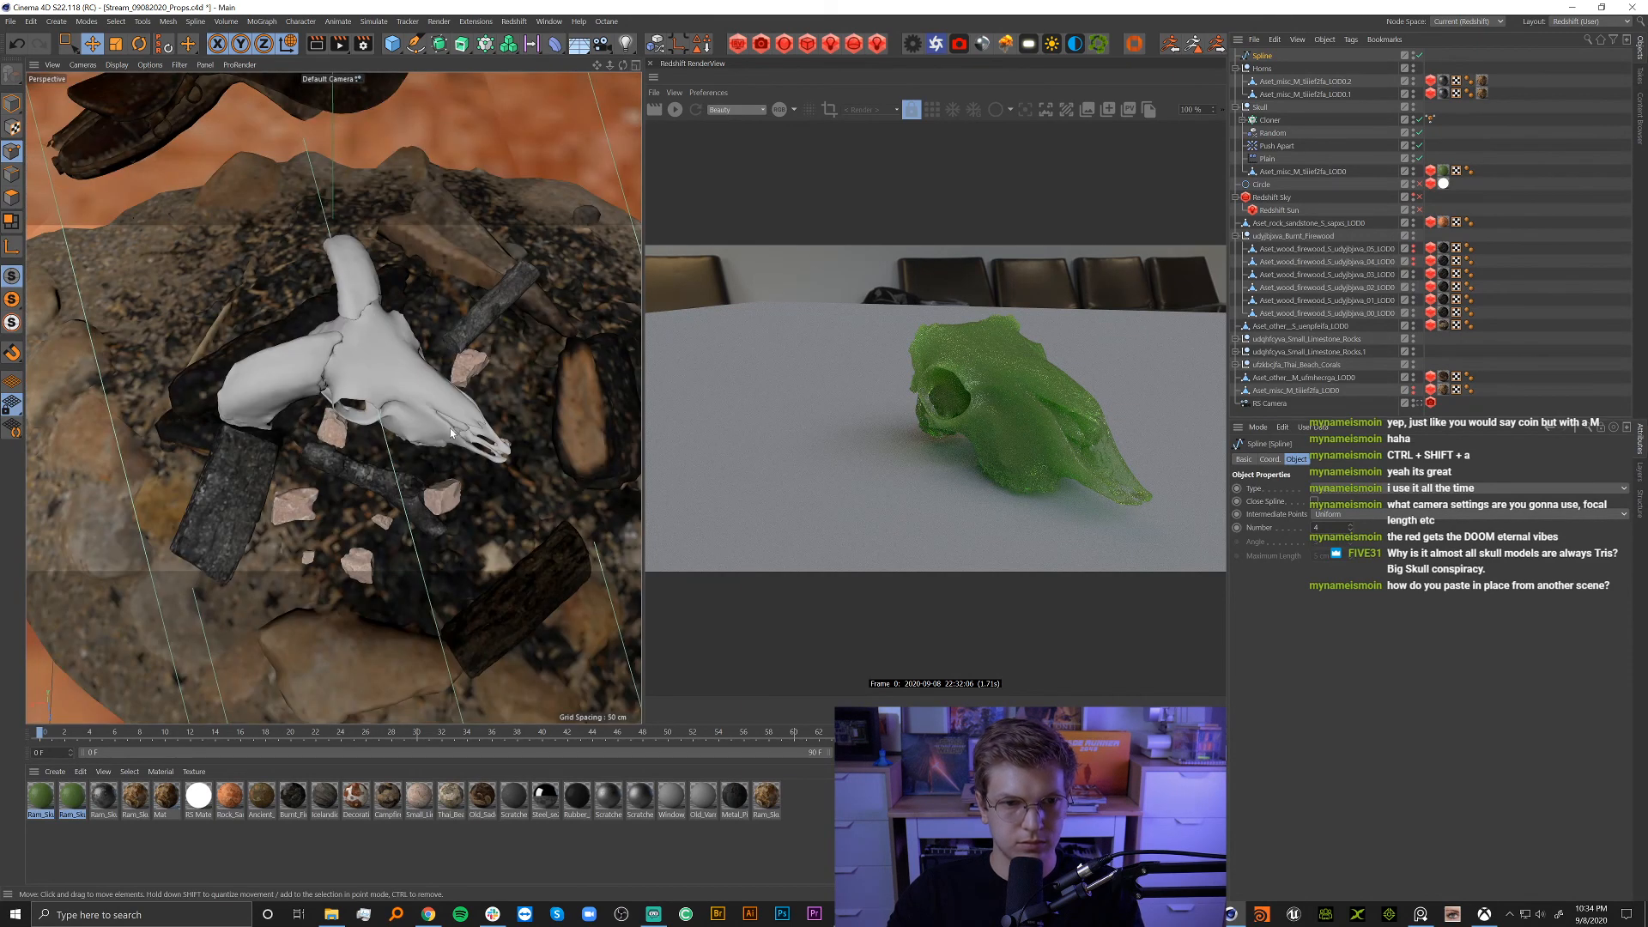
pyautogui.scroll(3, 450, 428)
pyautogui.scroll(-5, 444, 389)
pyautogui.click(12, 103)
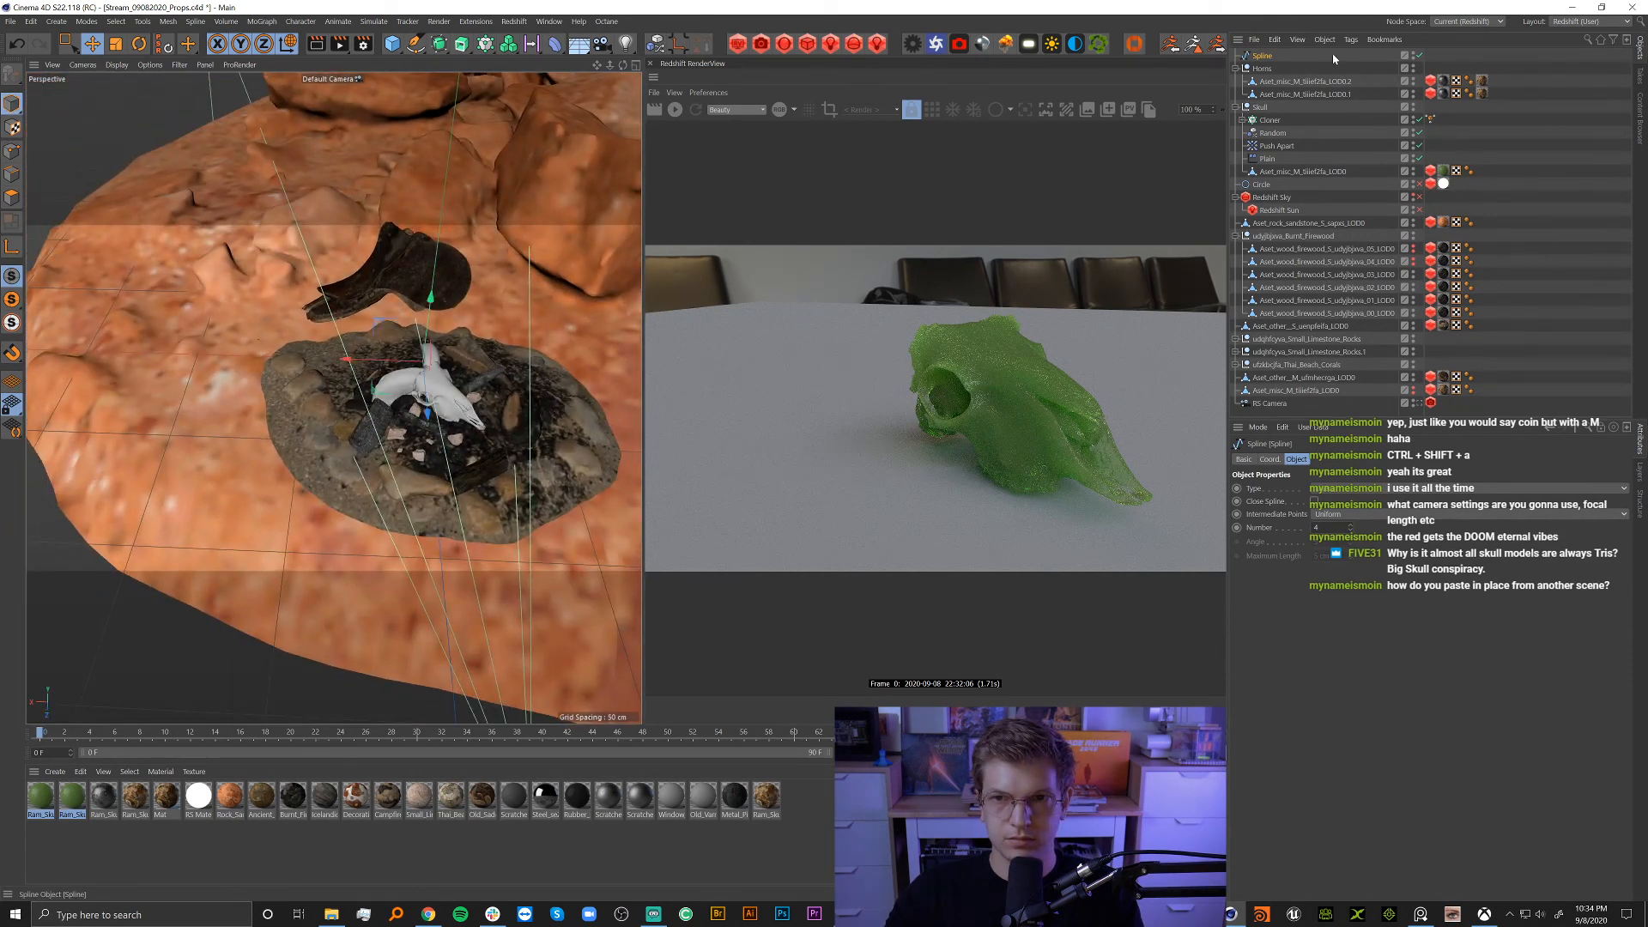
pyautogui.scroll(-5, 420, 294)
pyautogui.scroll(6, 420, 294)
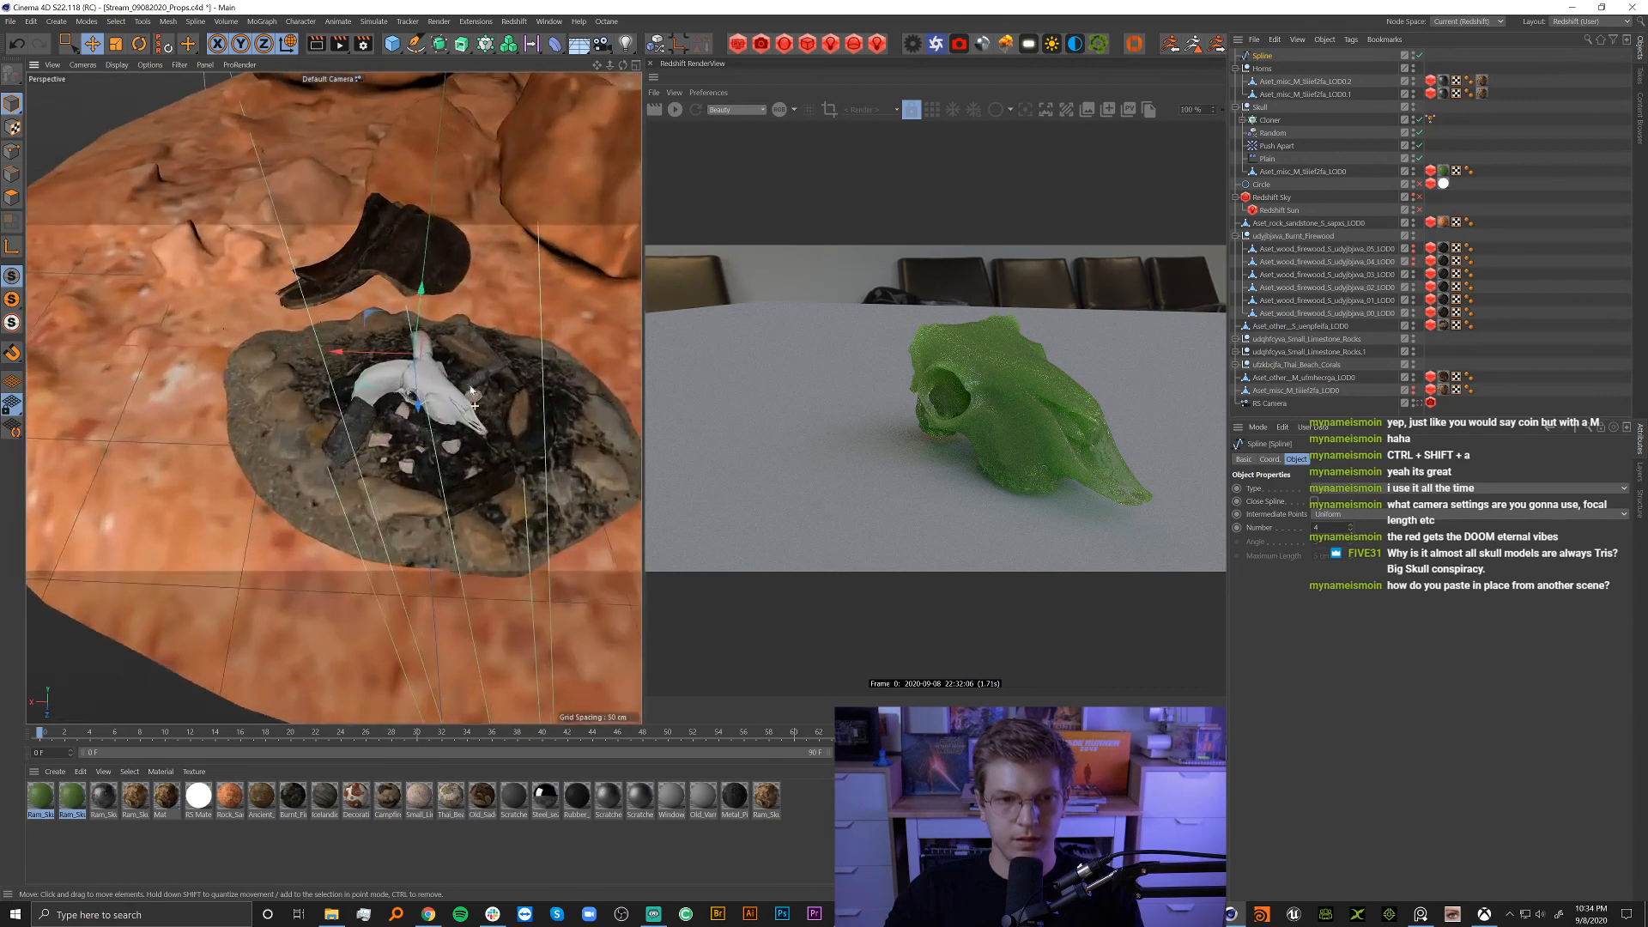
pyautogui.moveTo(421, 294); pyautogui.dragTo(427, 225)
pyautogui.scroll(4, 504, 357)
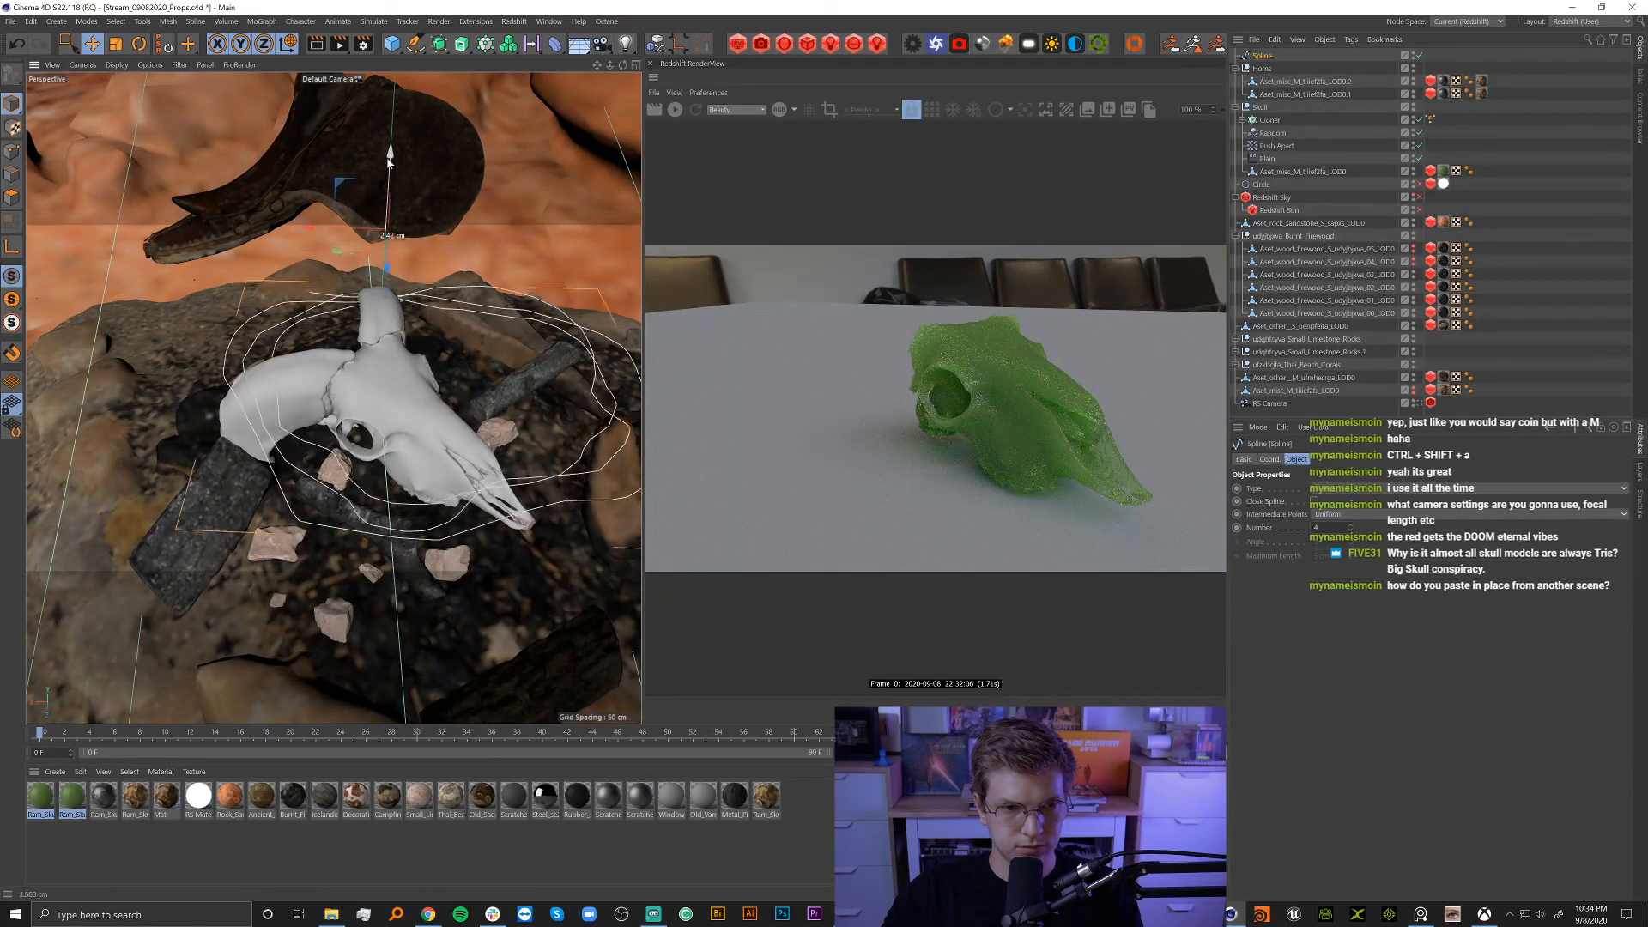
pyautogui.moveTo(389, 151); pyautogui.dragTo(388, 145)
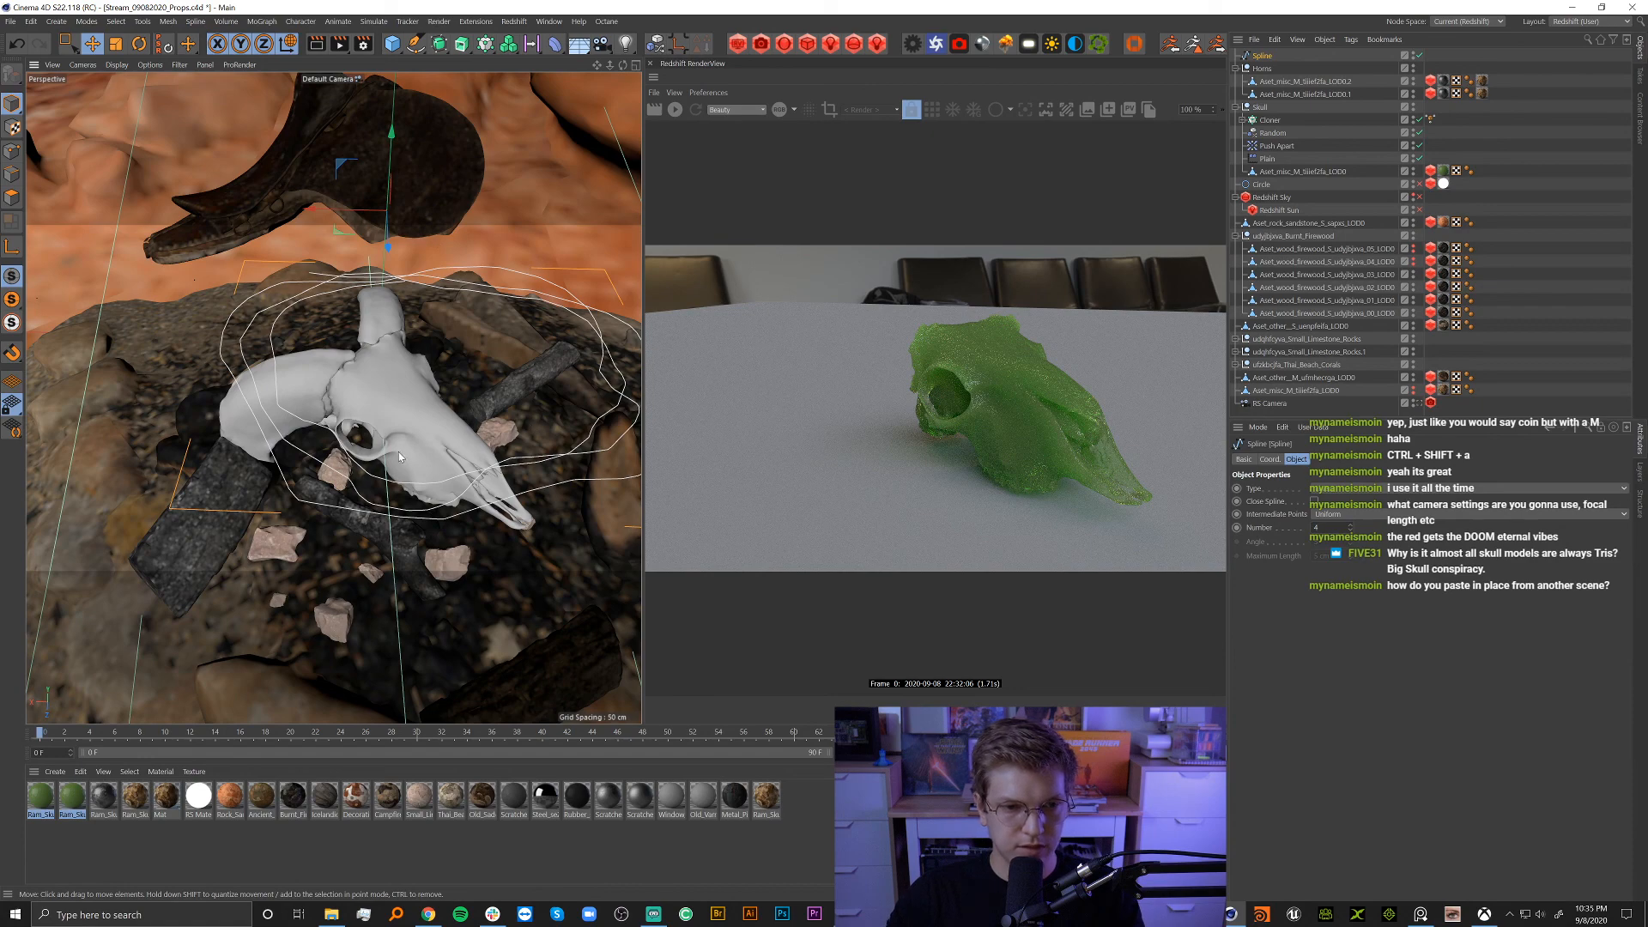
# Inspect the looped spline's points around the skull in point mode, then delete the spline.
pyautogui.keyDown('alt'); pyautogui.moveTo(397, 418); pyautogui.dragTo(449, 438); pyautogui.keyUp('alt')
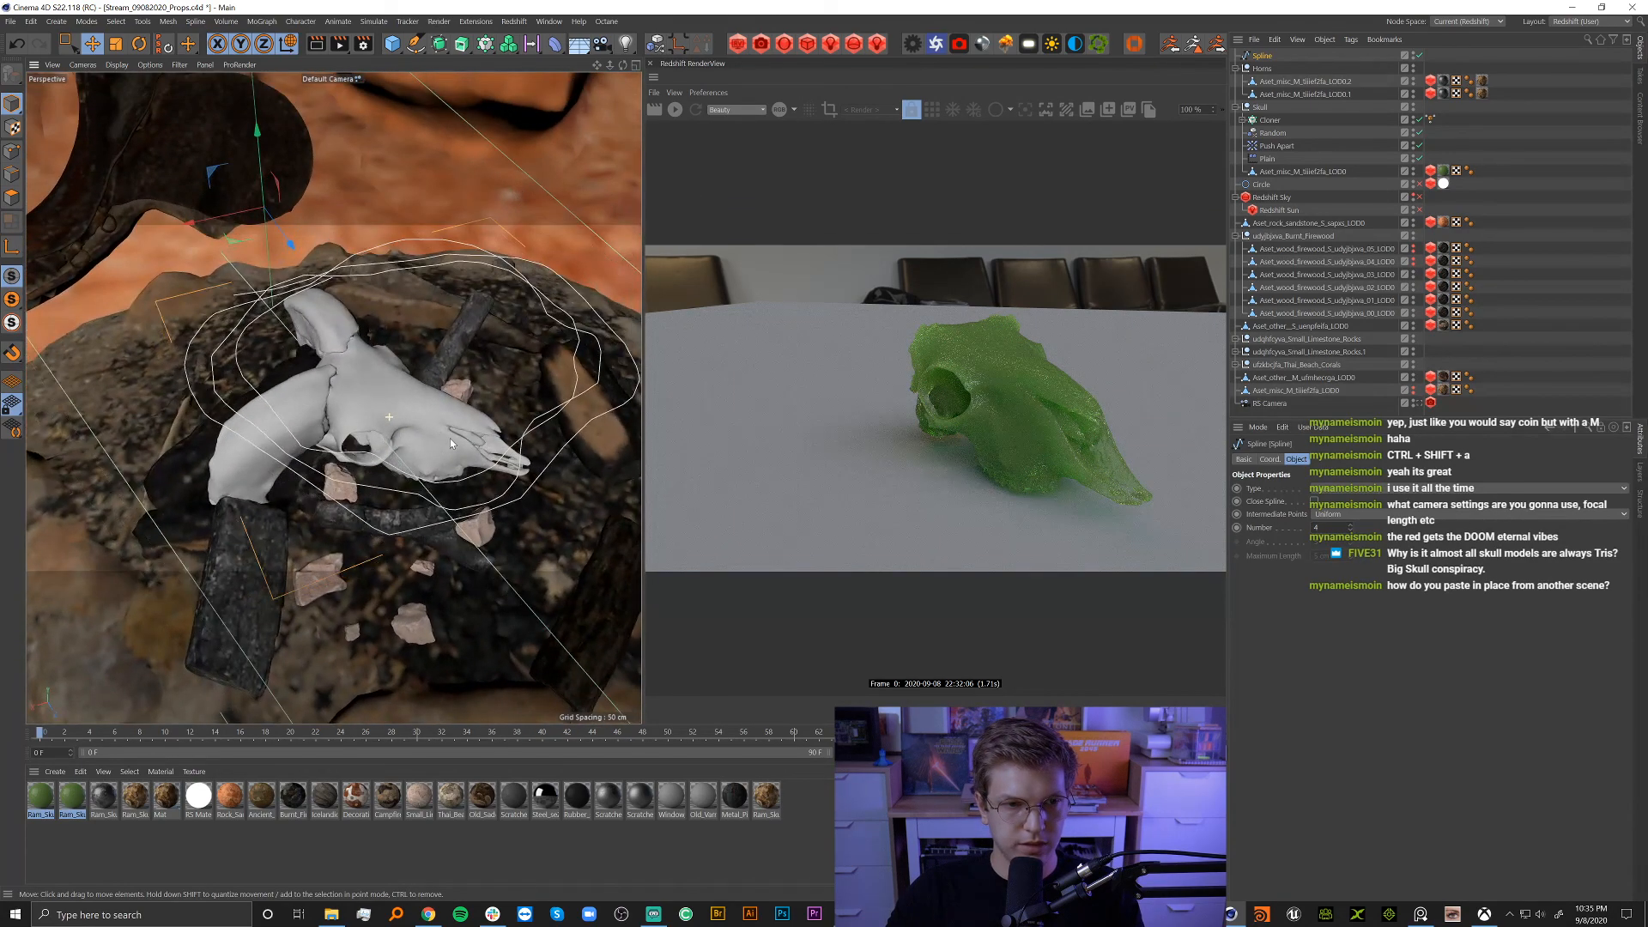
pyautogui.click(12, 151)
pyautogui.scroll(5, 296, 401)
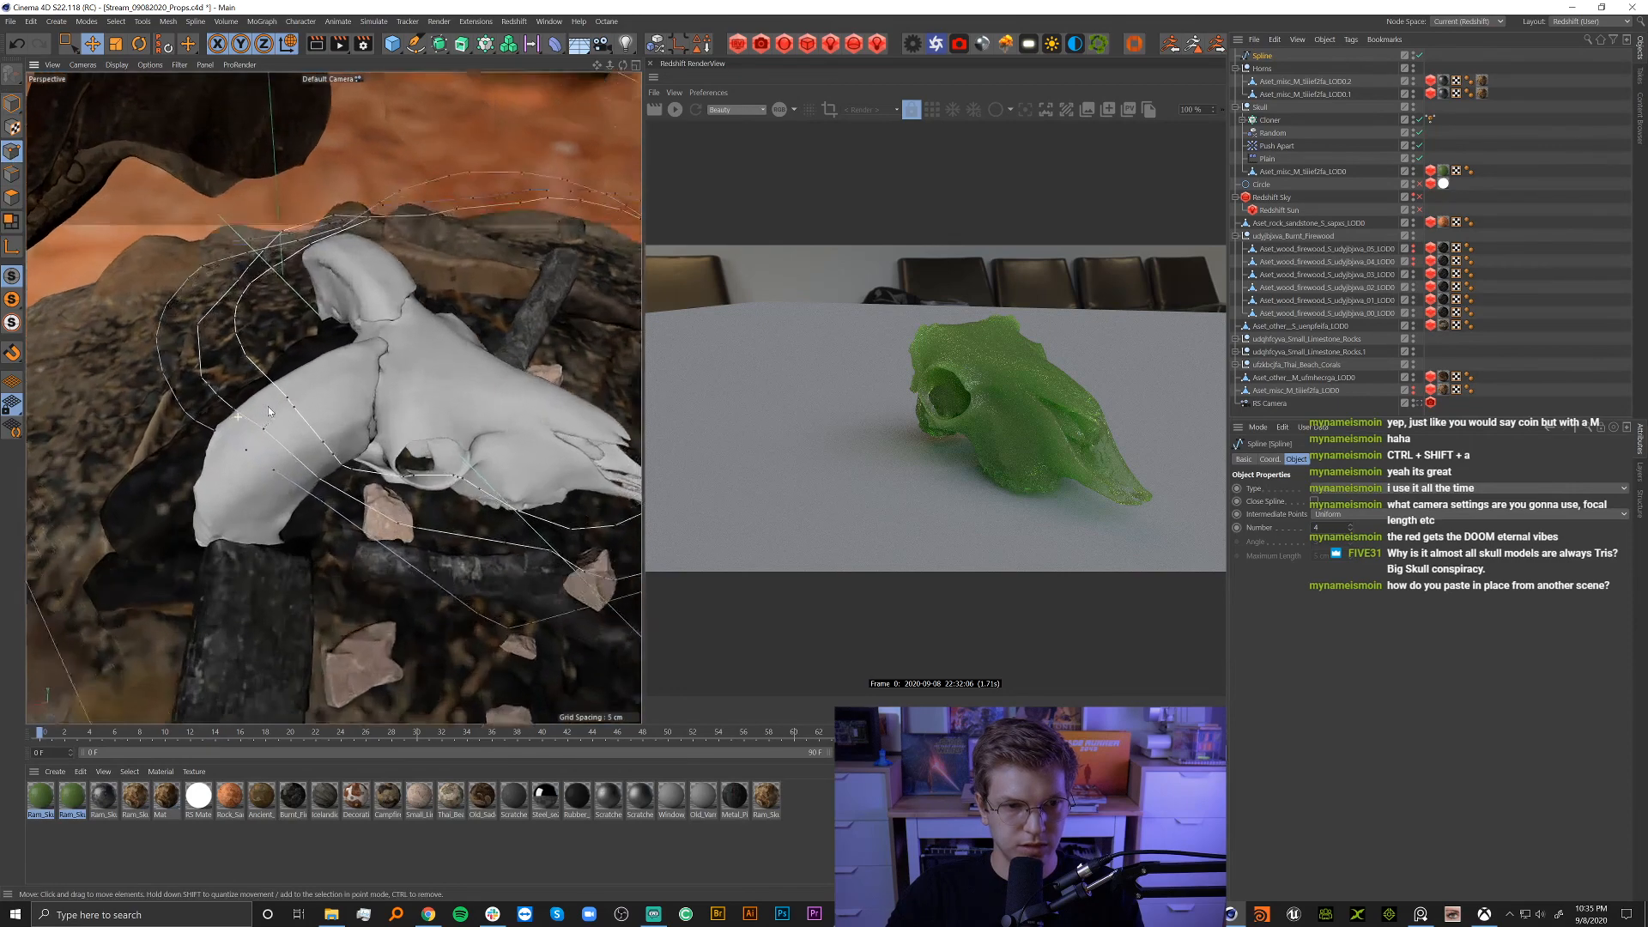
pyautogui.keyDown('alt'); pyautogui.moveTo(298, 404); pyautogui.dragTo(343, 415); pyautogui.keyUp('alt')
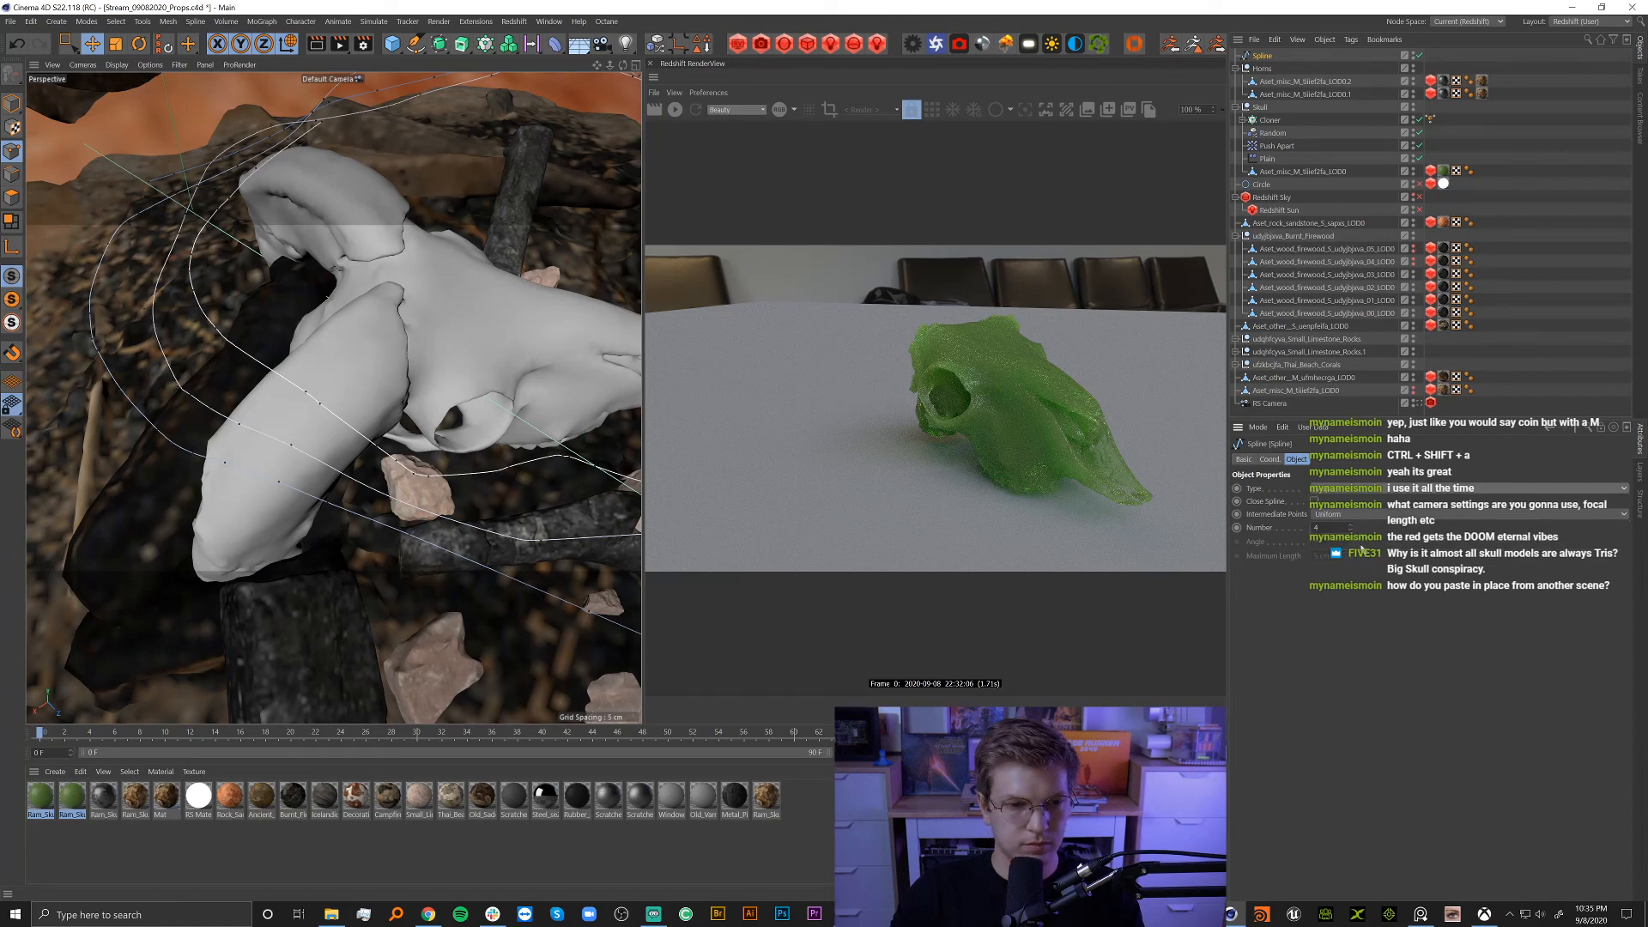
pyautogui.keyDown('alt'); pyautogui.moveTo(391, 488); pyautogui.dragTo(419, 427); pyautogui.keyUp('alt')
pyautogui.press('0')
pyautogui.moveTo(343, 364); pyautogui.dragTo(408, 429)
pyautogui.click(1260, 57)
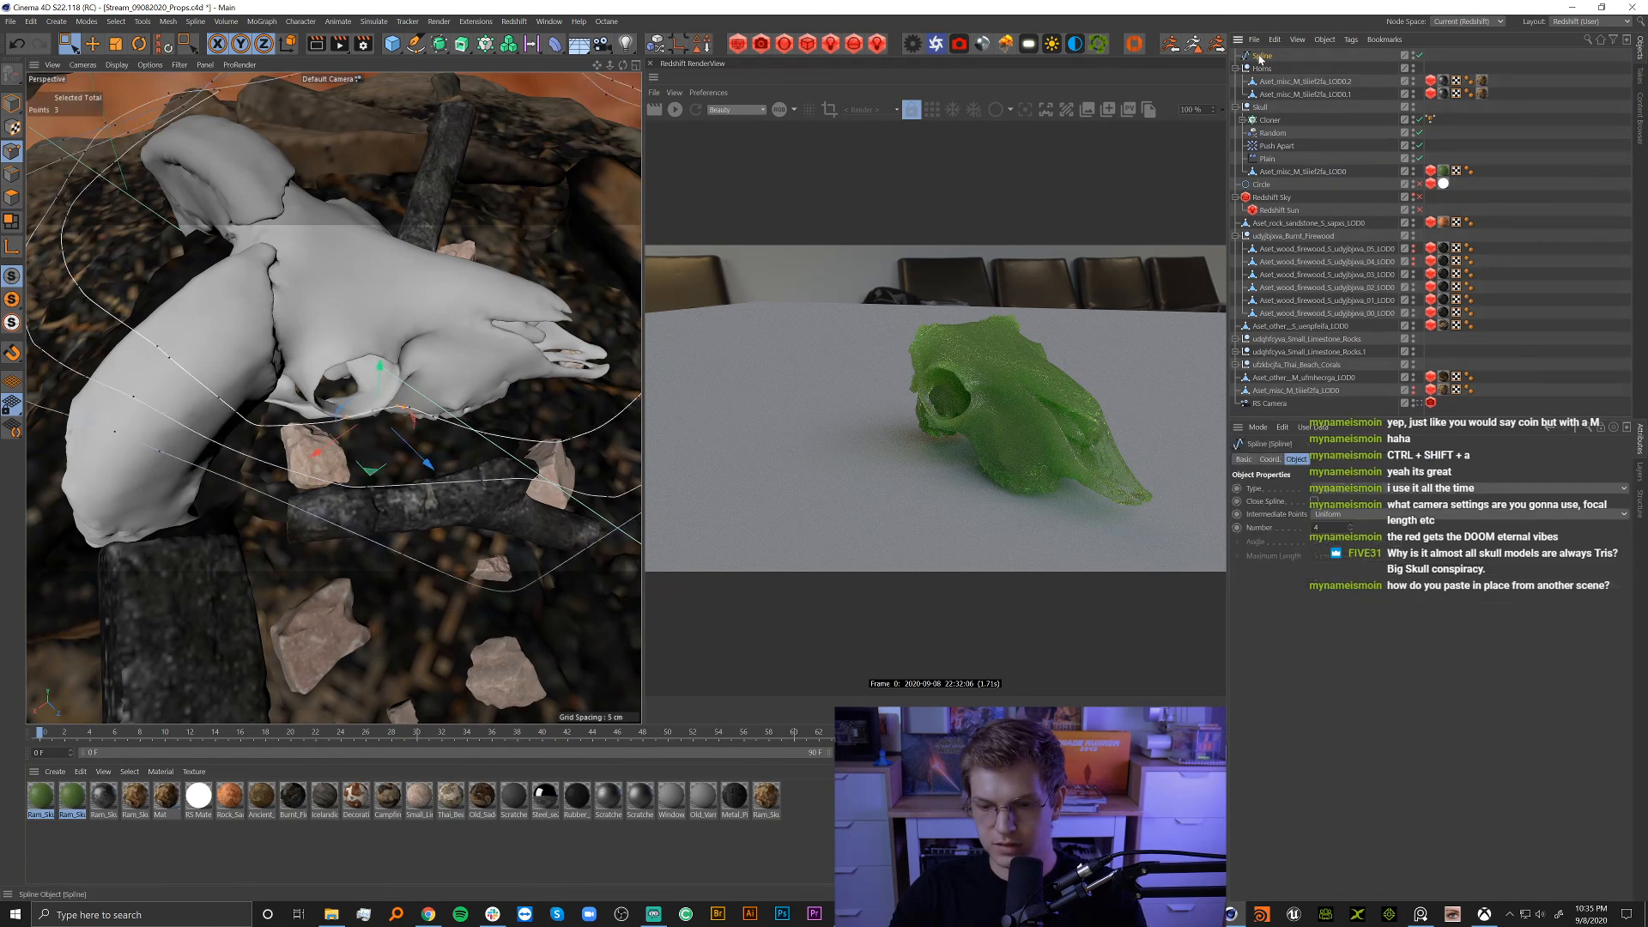
pyautogui.press('Delete')
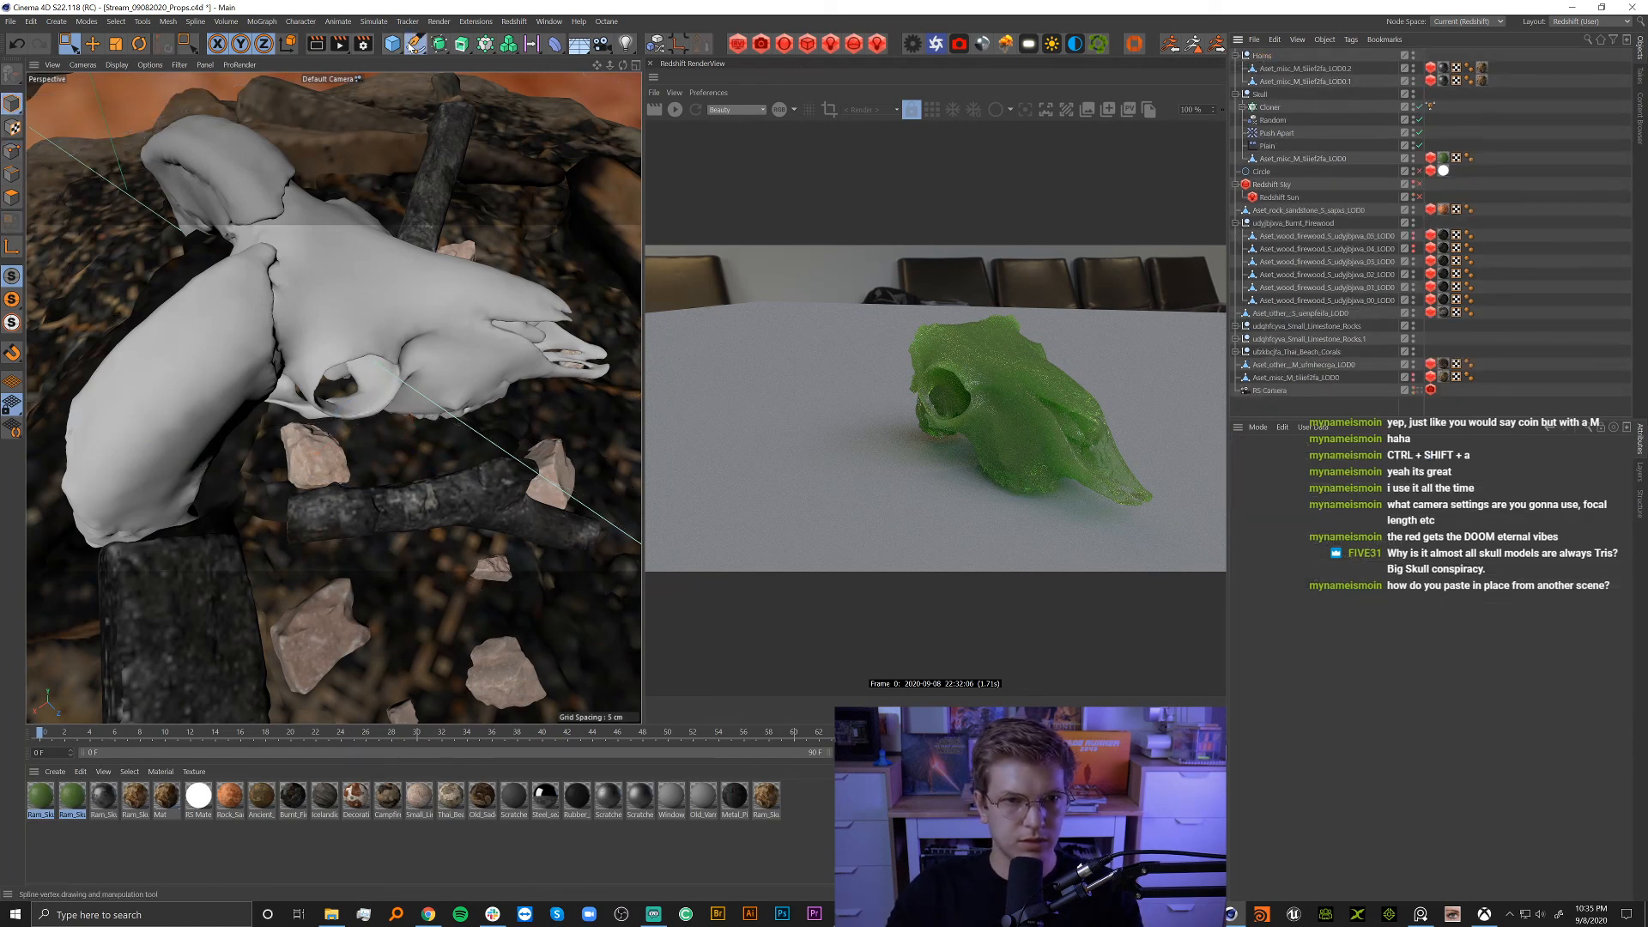
# Try the Sketch tool with adjusted Stroke Smoothing by drawing a freehand spline near the skull in the Top view, and inspect its points.
pyautogui.moveTo(412, 44); pyautogui.dragTo(455, 83)
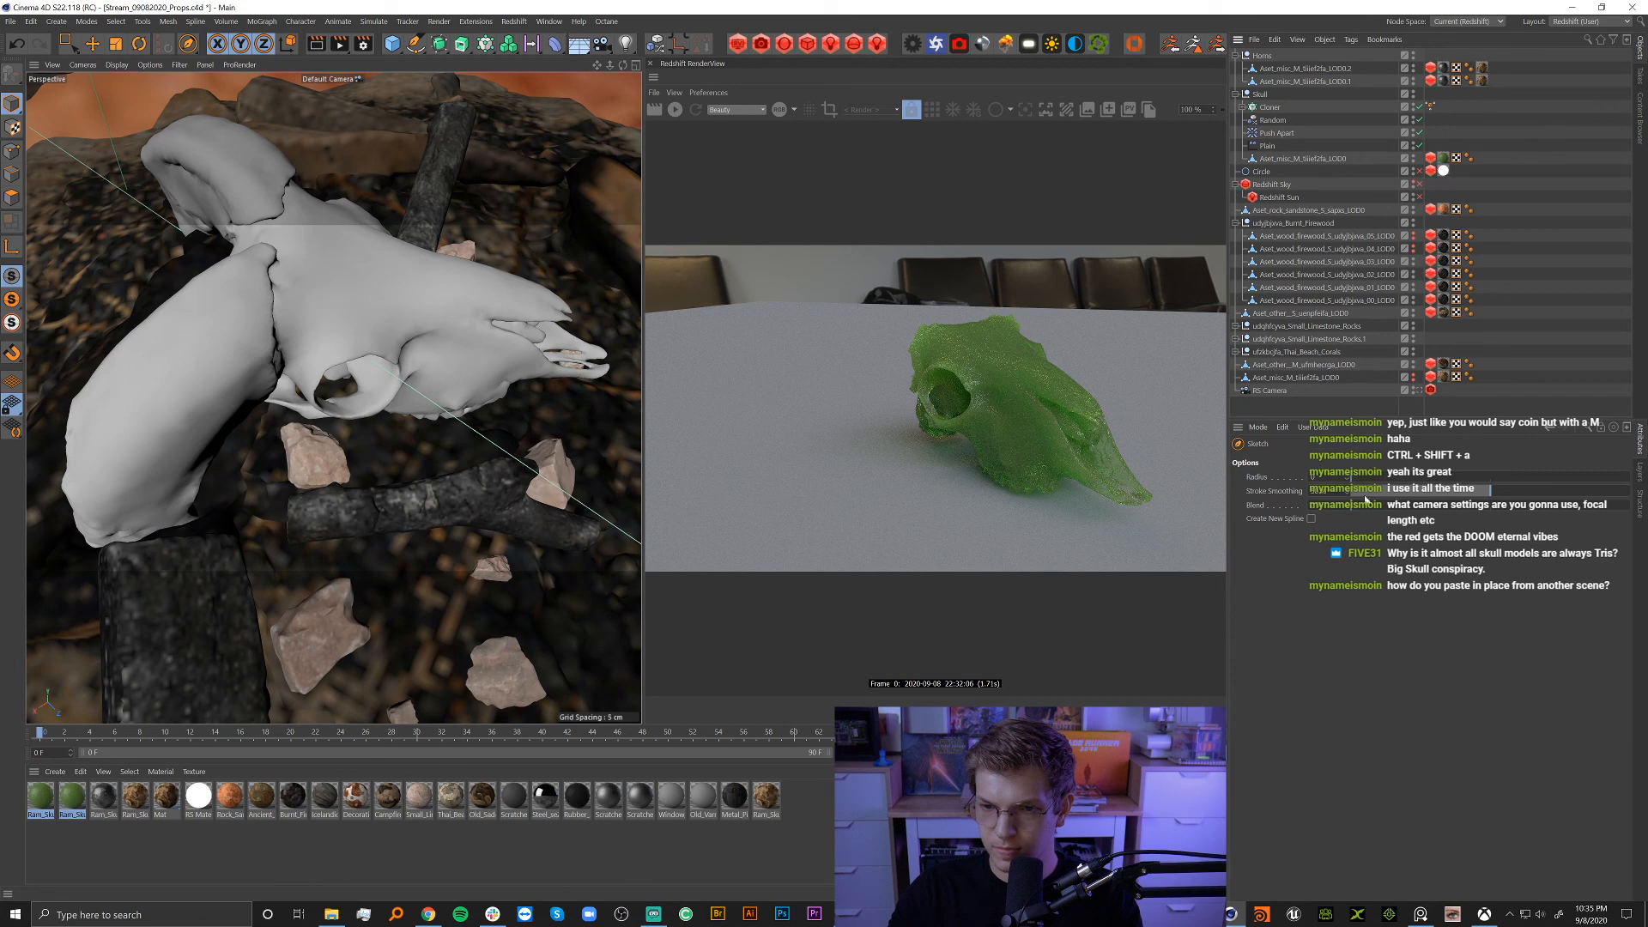
pyautogui.moveTo(337, 319)
pyautogui.mouseDown()
pyautogui.moveTo(451, 389)
pyautogui.moveTo(540, 266)
pyautogui.moveTo(523, 282)
pyautogui.mouseUp()
pyautogui.hotkey('ctrl', 'z')
pyautogui.middleClick(475, 378)
pyautogui.middleClick(529, 315)
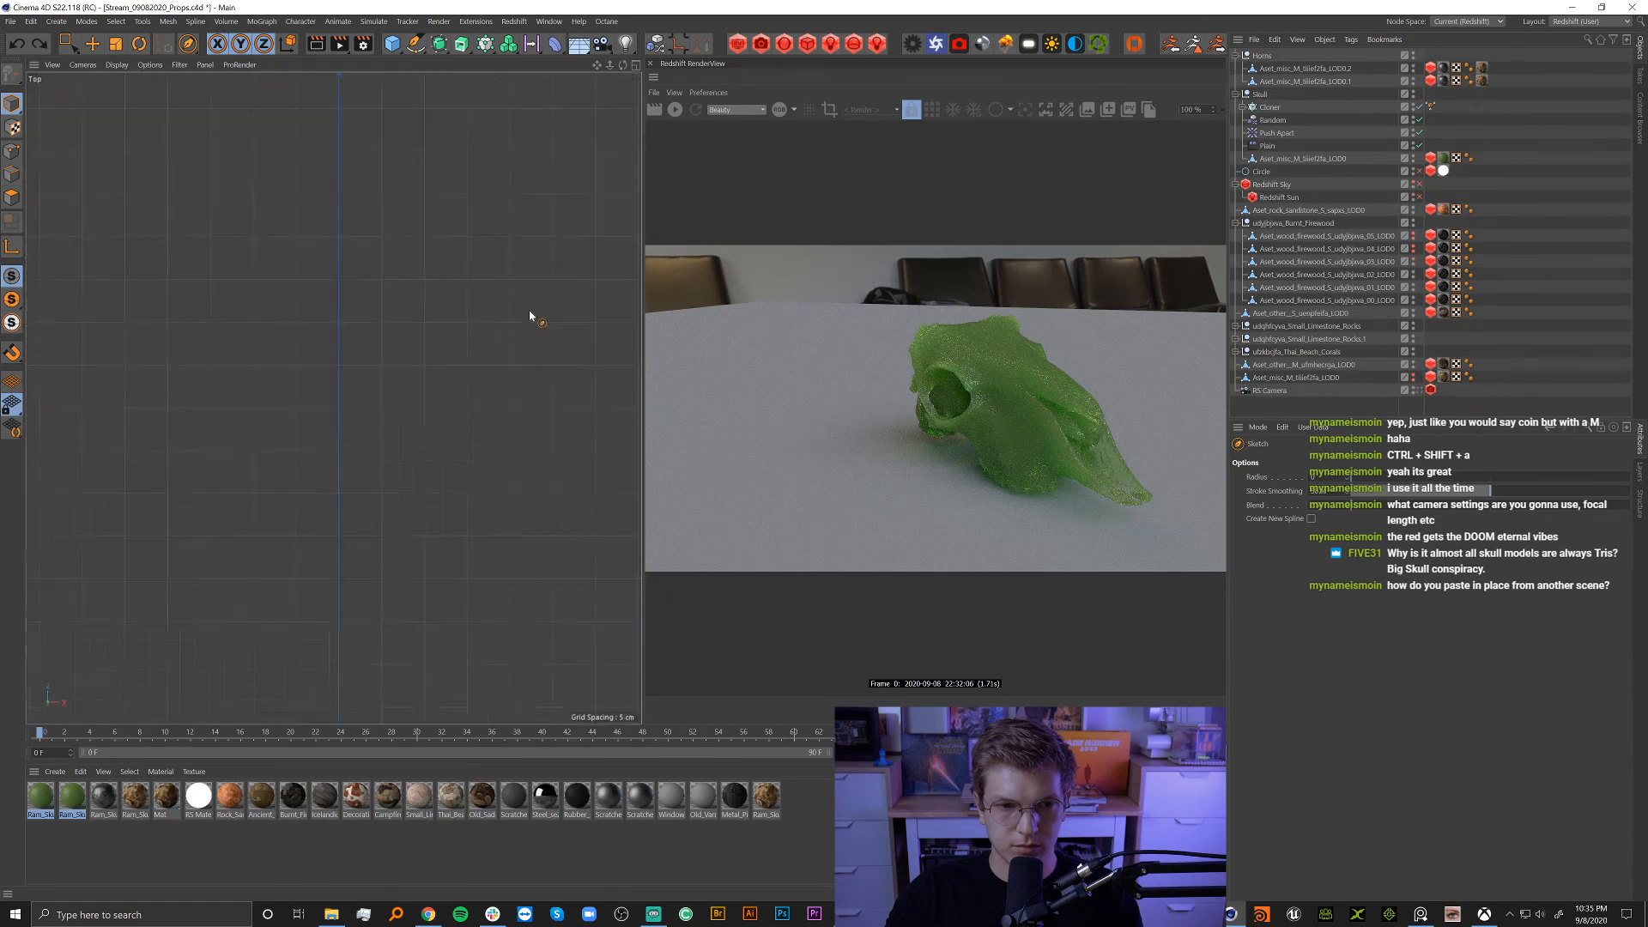
pyautogui.moveTo(403, 225)
pyautogui.mouseDown()
pyautogui.moveTo(290, 273)
pyautogui.moveTo(371, 297)
pyautogui.mouseUp()
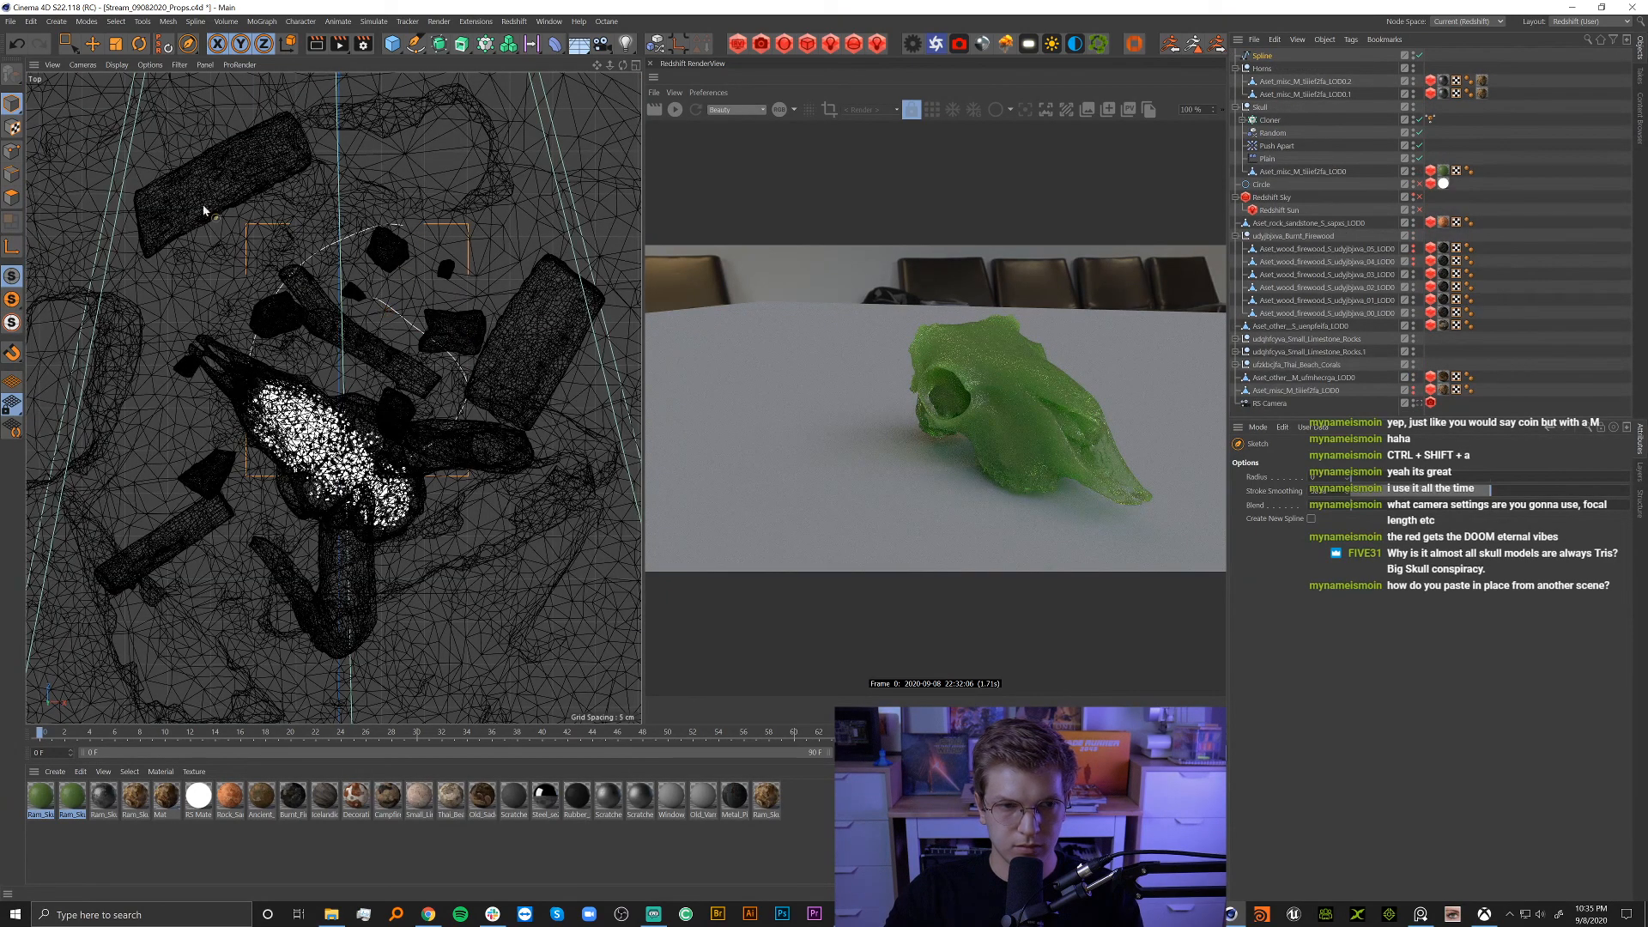
pyautogui.click(12, 150)
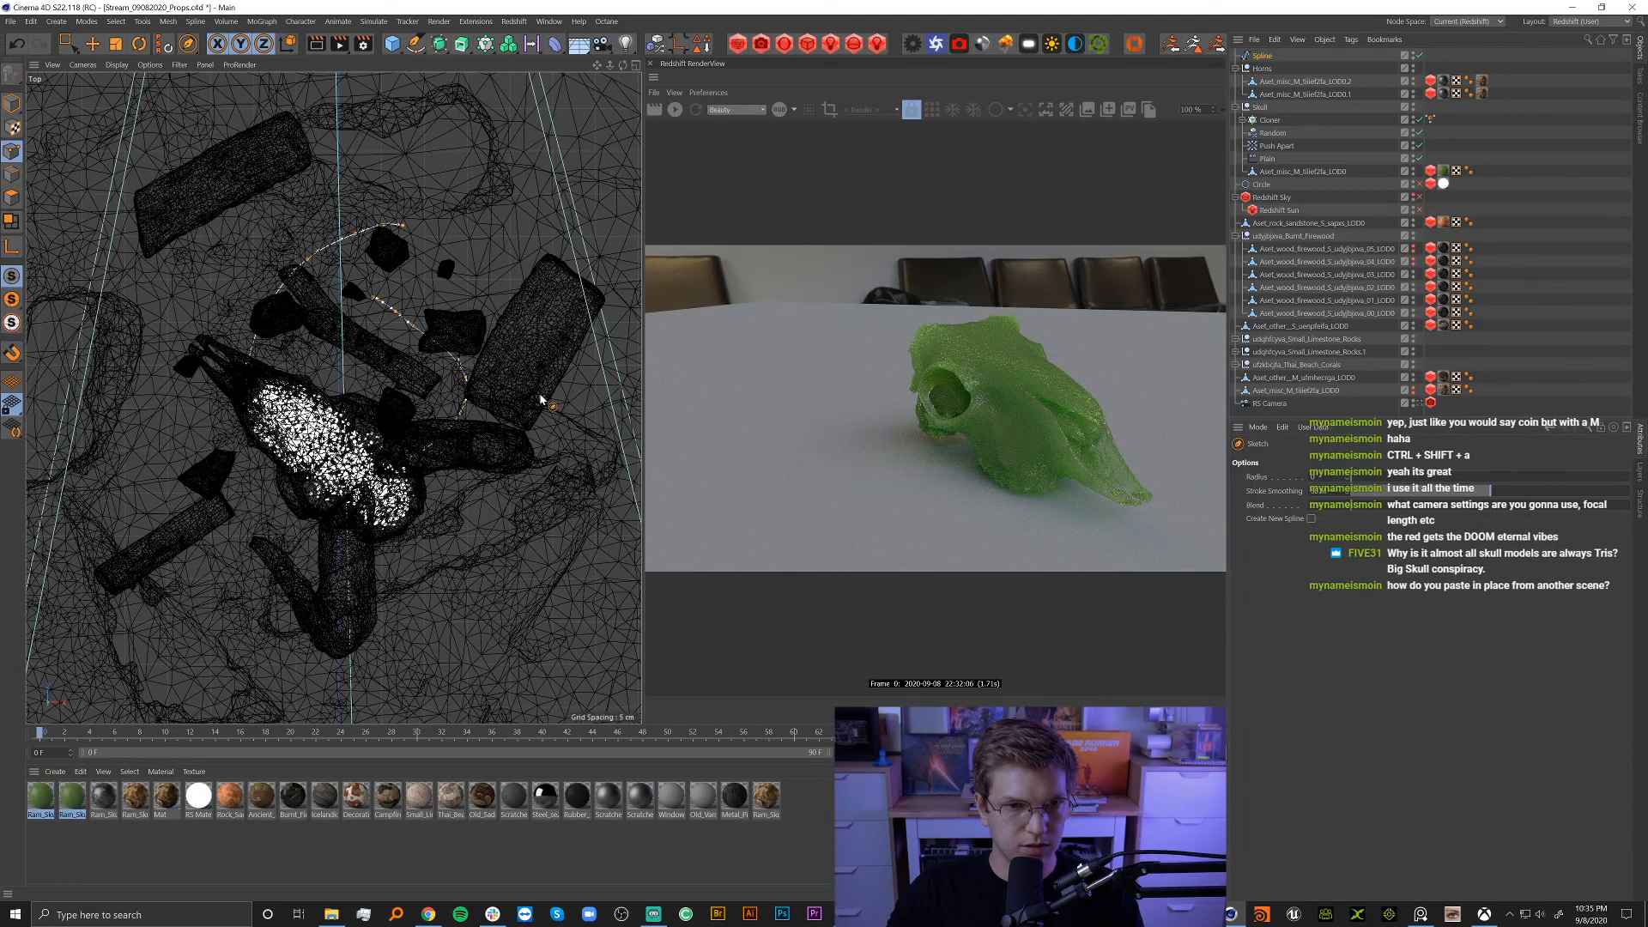
# Try Uniform Intermediate Points on the newly sketched spline, then delete that spline.
pyautogui.click(1264, 57)
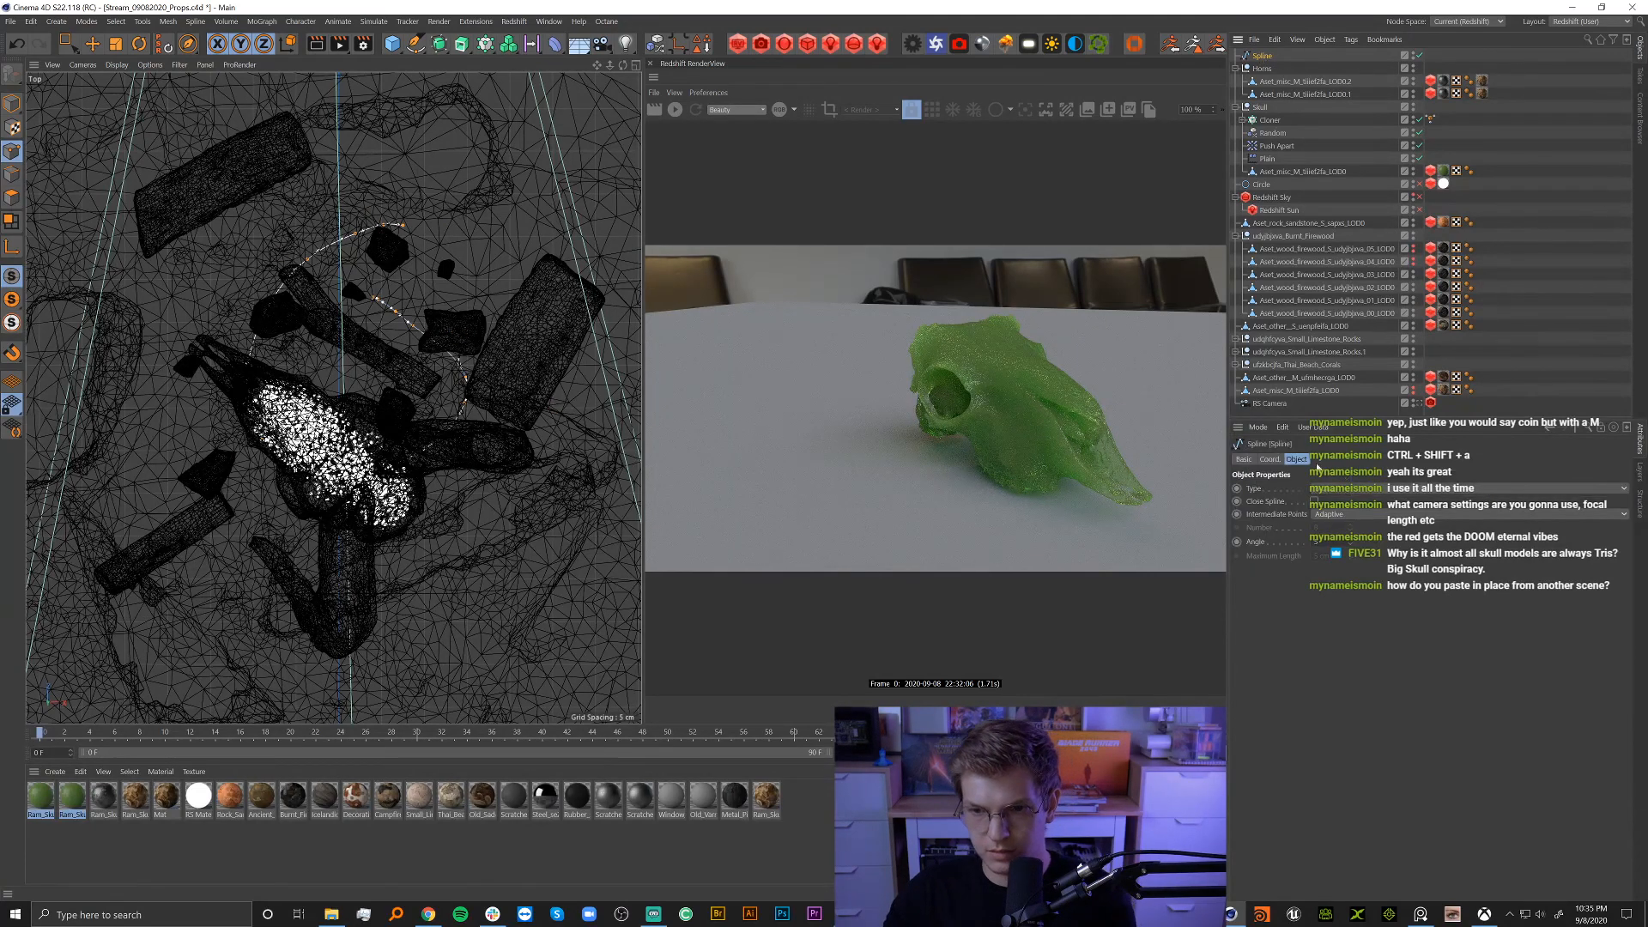
pyautogui.click(1345, 515)
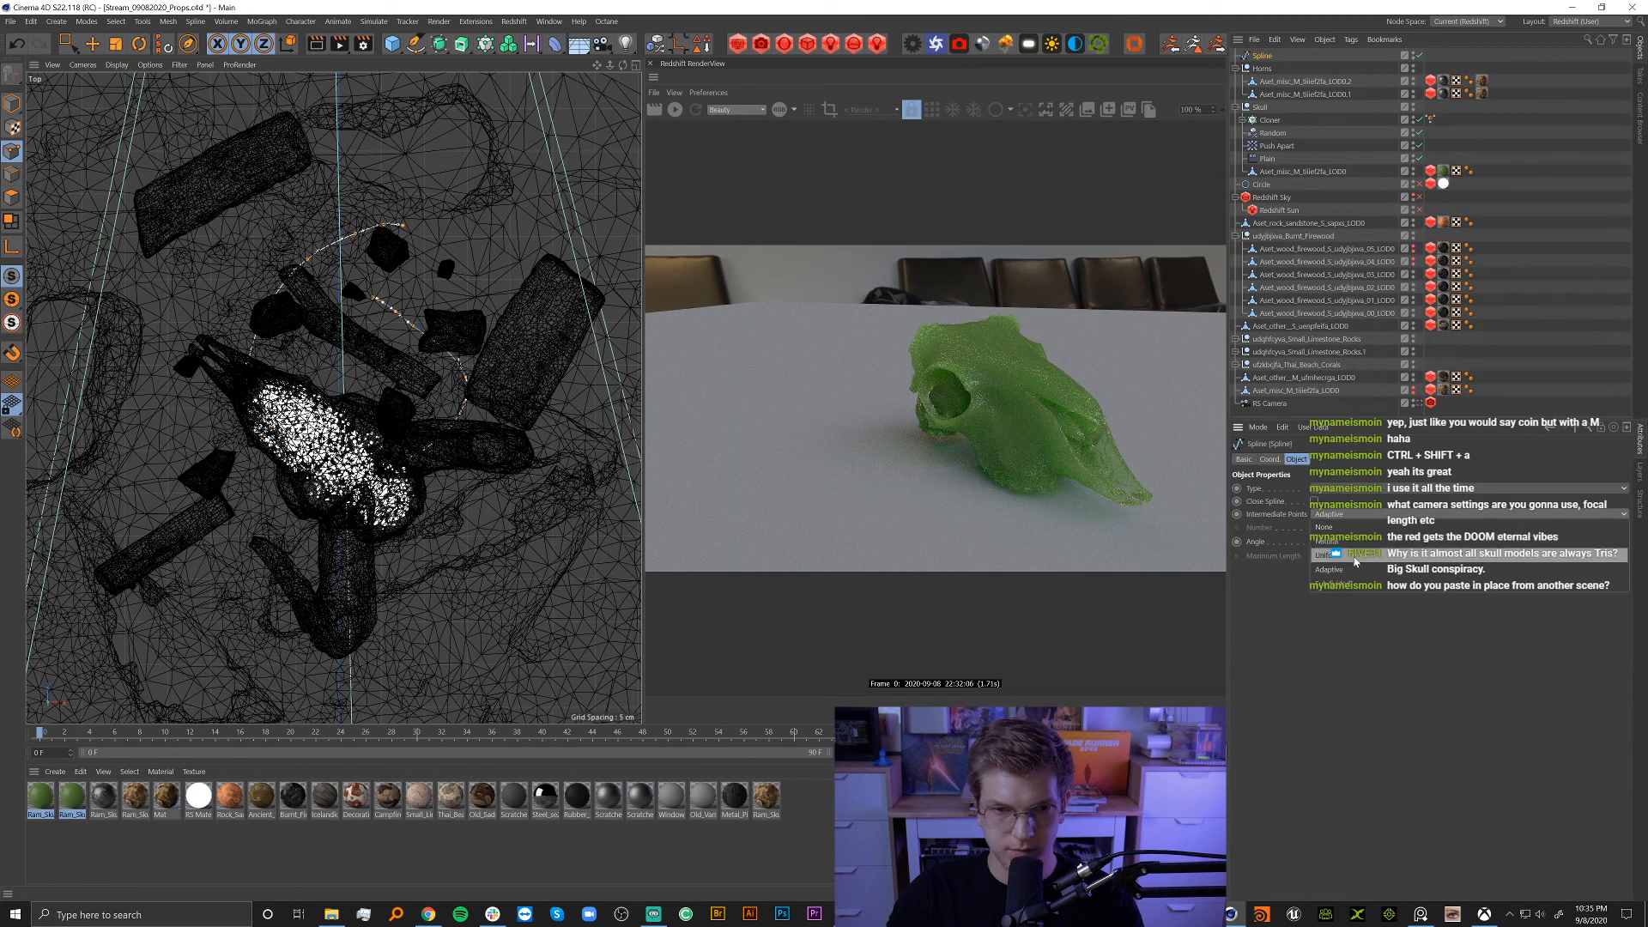
pyautogui.click(1356, 560)
pyautogui.click(1340, 515)
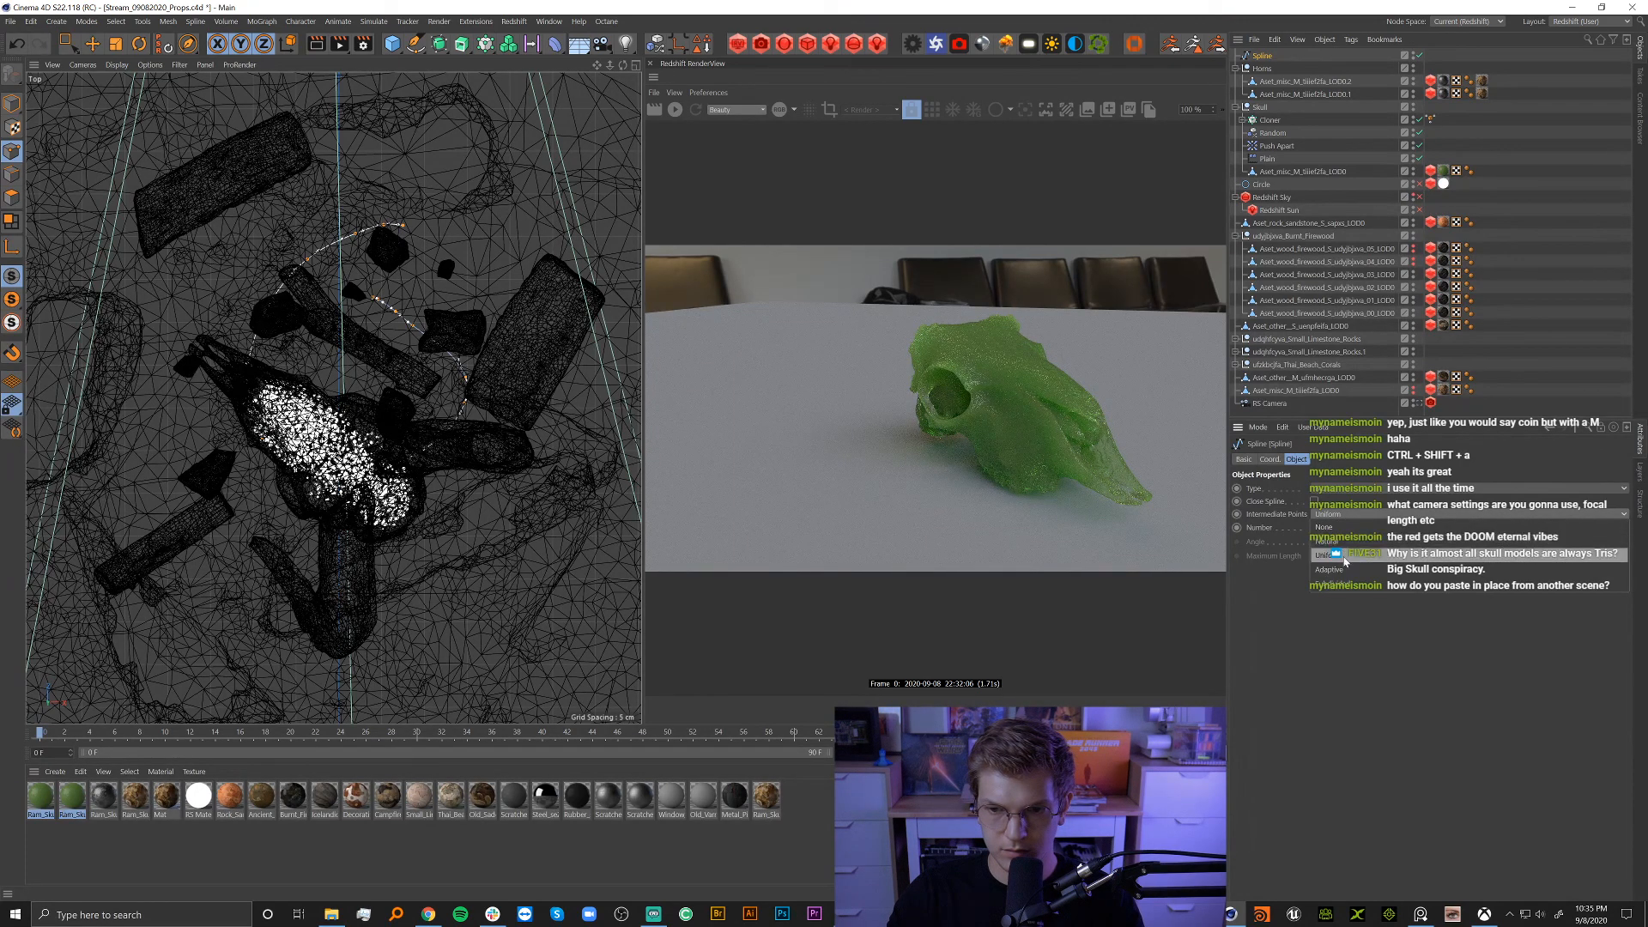
pyautogui.click(1317, 527)
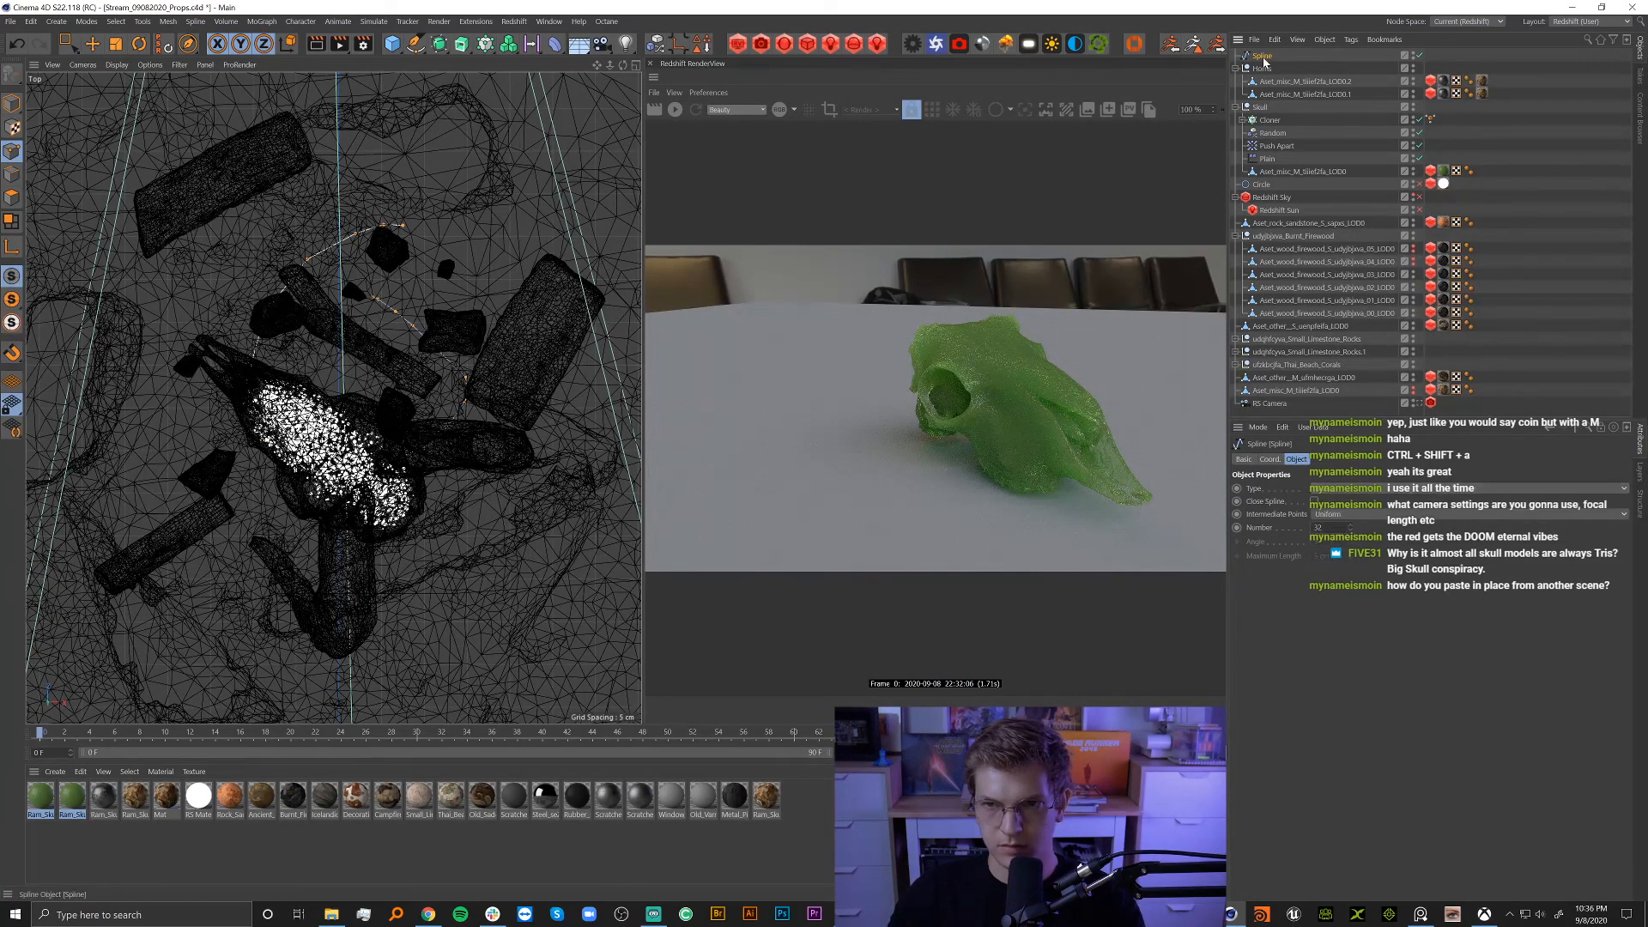
pyautogui.press('Delete')
# Sketch another trial spline around the skull's snout with much higher Stroke Smoothing, then delete it.
pyautogui.moveTo(417, 44); pyautogui.dragTo(459, 91)
pyautogui.click(1601, 494)
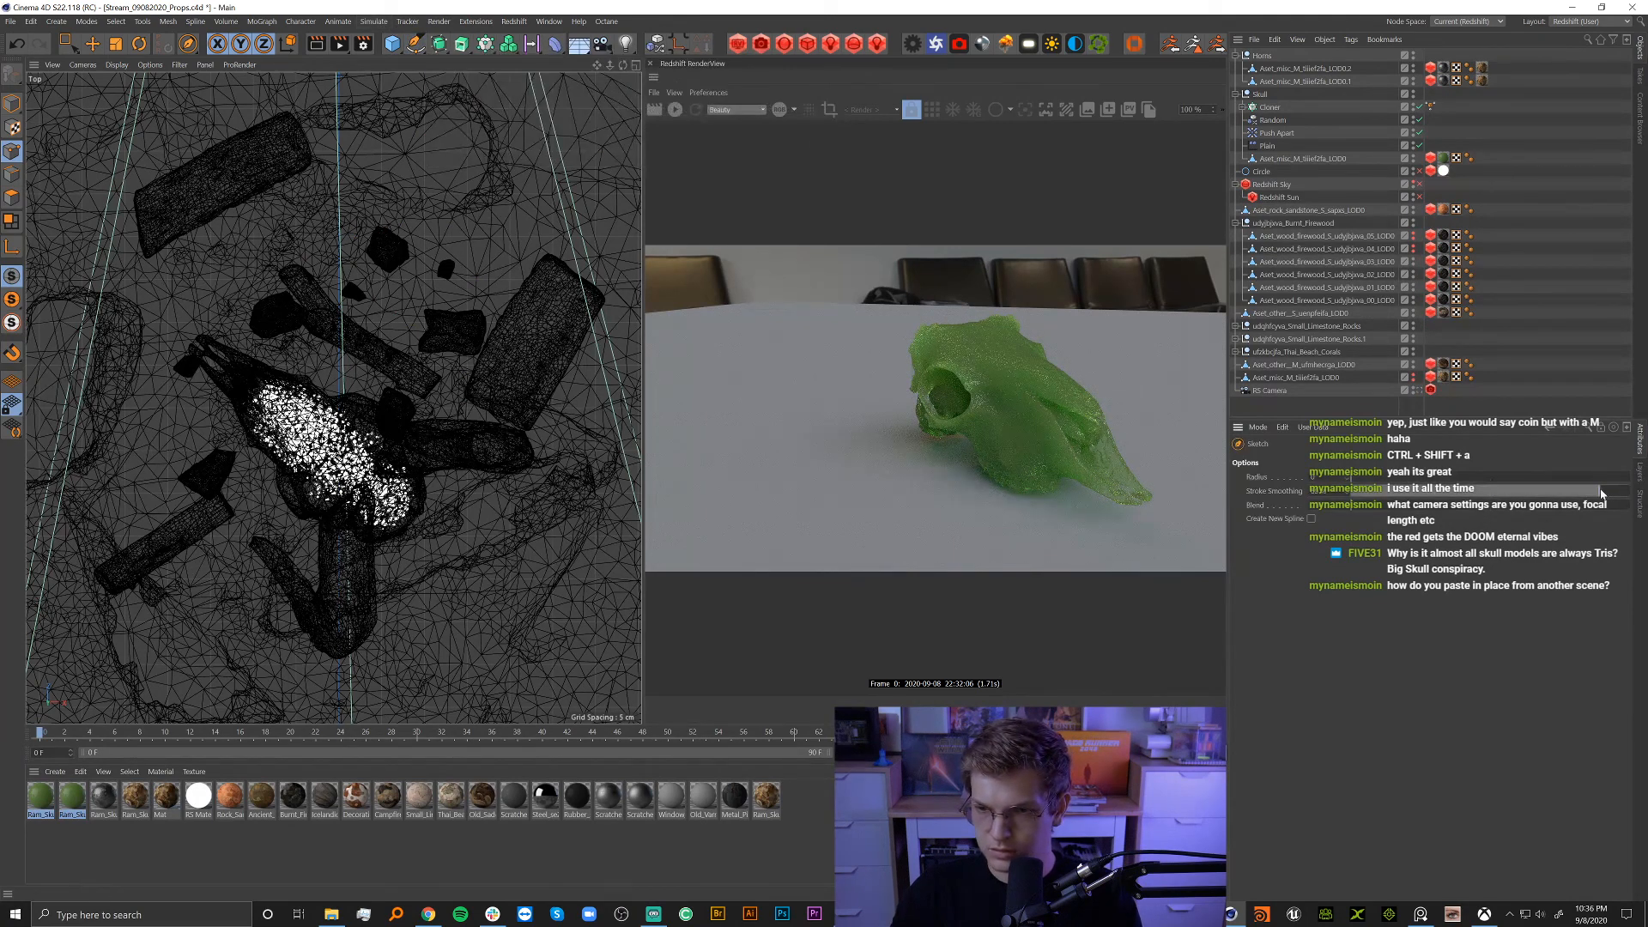
pyautogui.moveTo(347, 333)
pyautogui.mouseDown()
pyautogui.moveTo(197, 403)
pyautogui.moveTo(515, 382)
pyautogui.moveTo(361, 257)
pyautogui.moveTo(411, 264)
pyautogui.mouseUp()
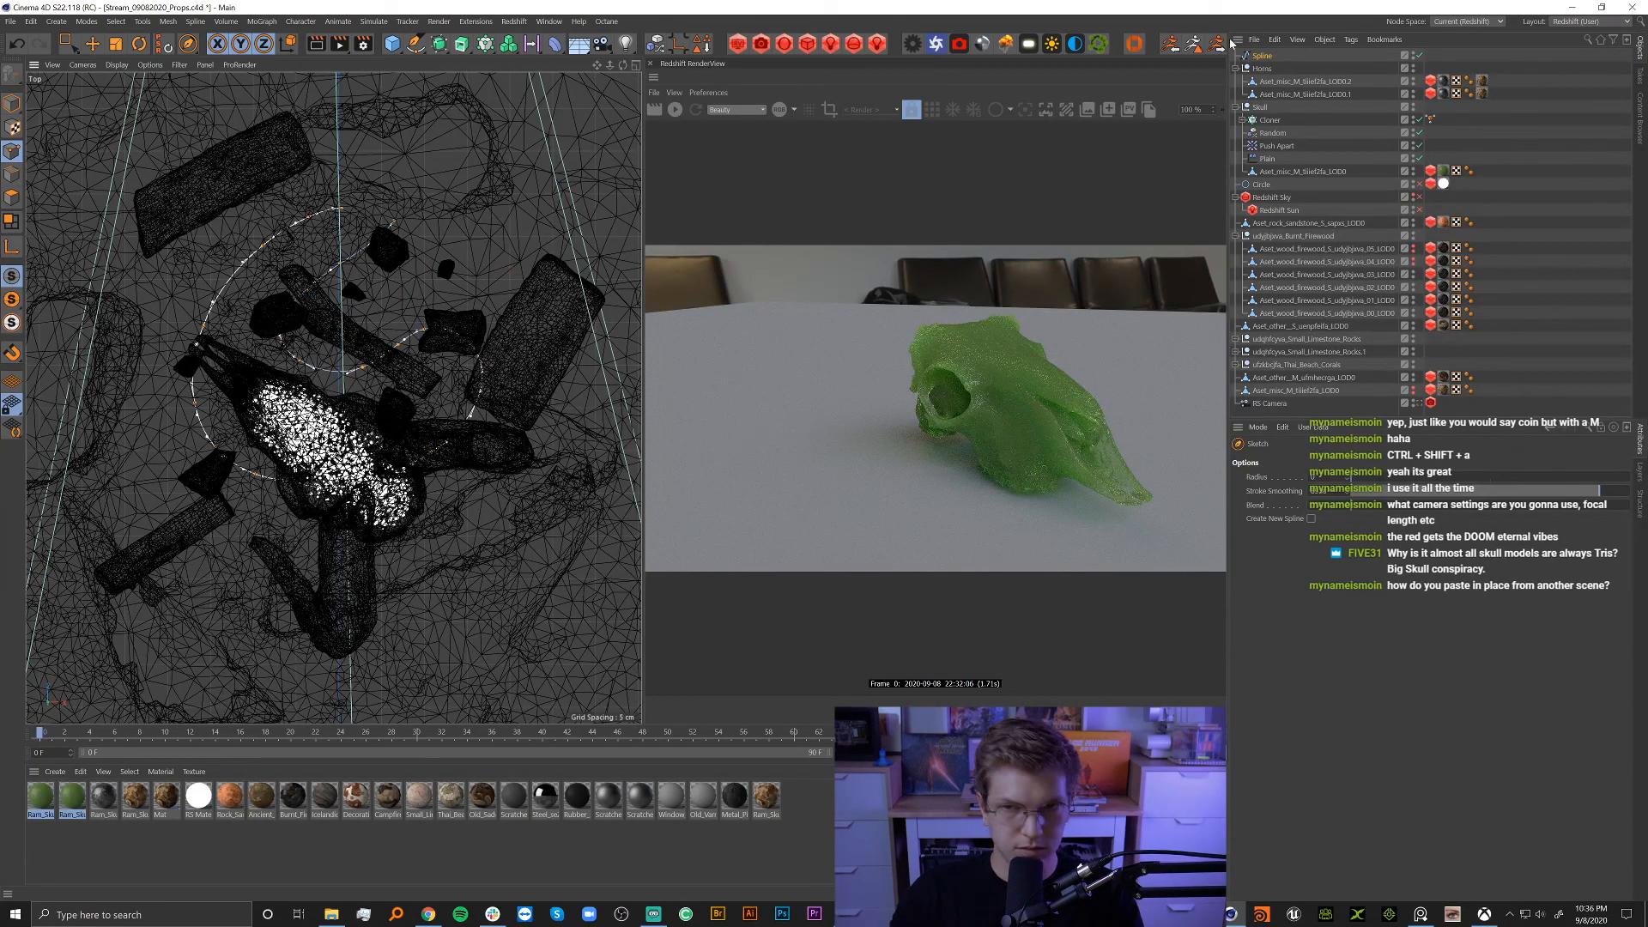
pyautogui.click(1260, 57)
pyautogui.press('Delete')
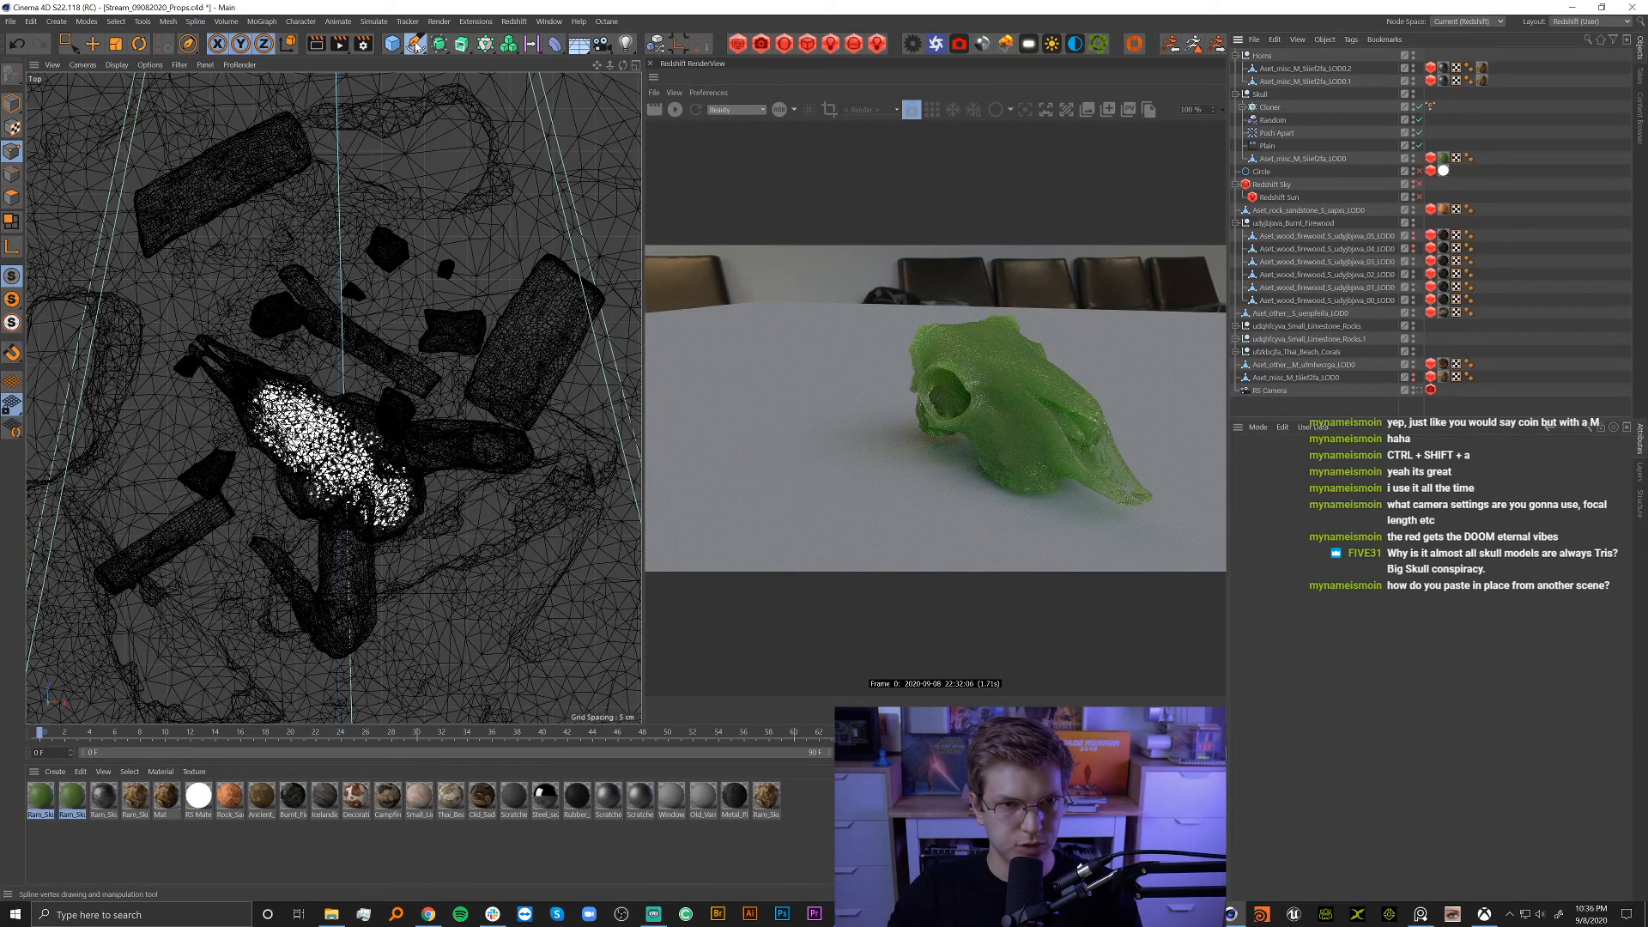
# Sketch a wider trial spline around the skull with reduced Stroke Smoothing and raised Blend, then delete it.
pyautogui.moveTo(416, 44); pyautogui.dragTo(463, 83)
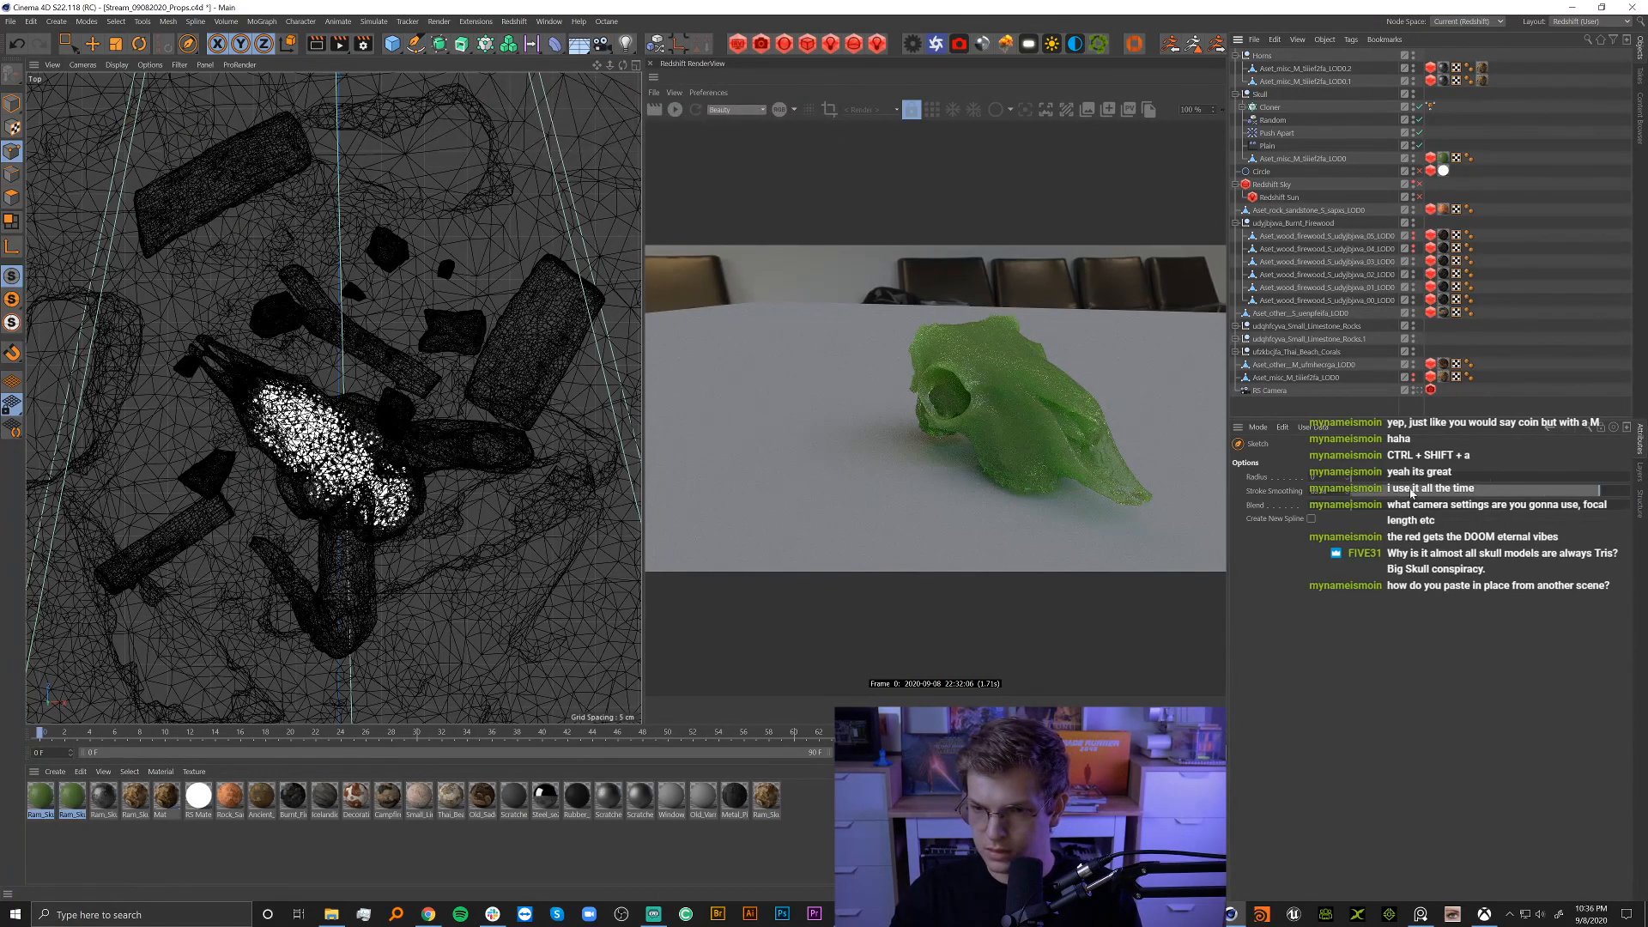
pyautogui.moveTo(1412, 494); pyautogui.dragTo(1489, 505)
pyautogui.moveTo(343, 281)
pyautogui.mouseDown()
pyautogui.moveTo(154, 436)
pyautogui.moveTo(464, 369)
pyautogui.moveTo(353, 284)
pyautogui.mouseUp()
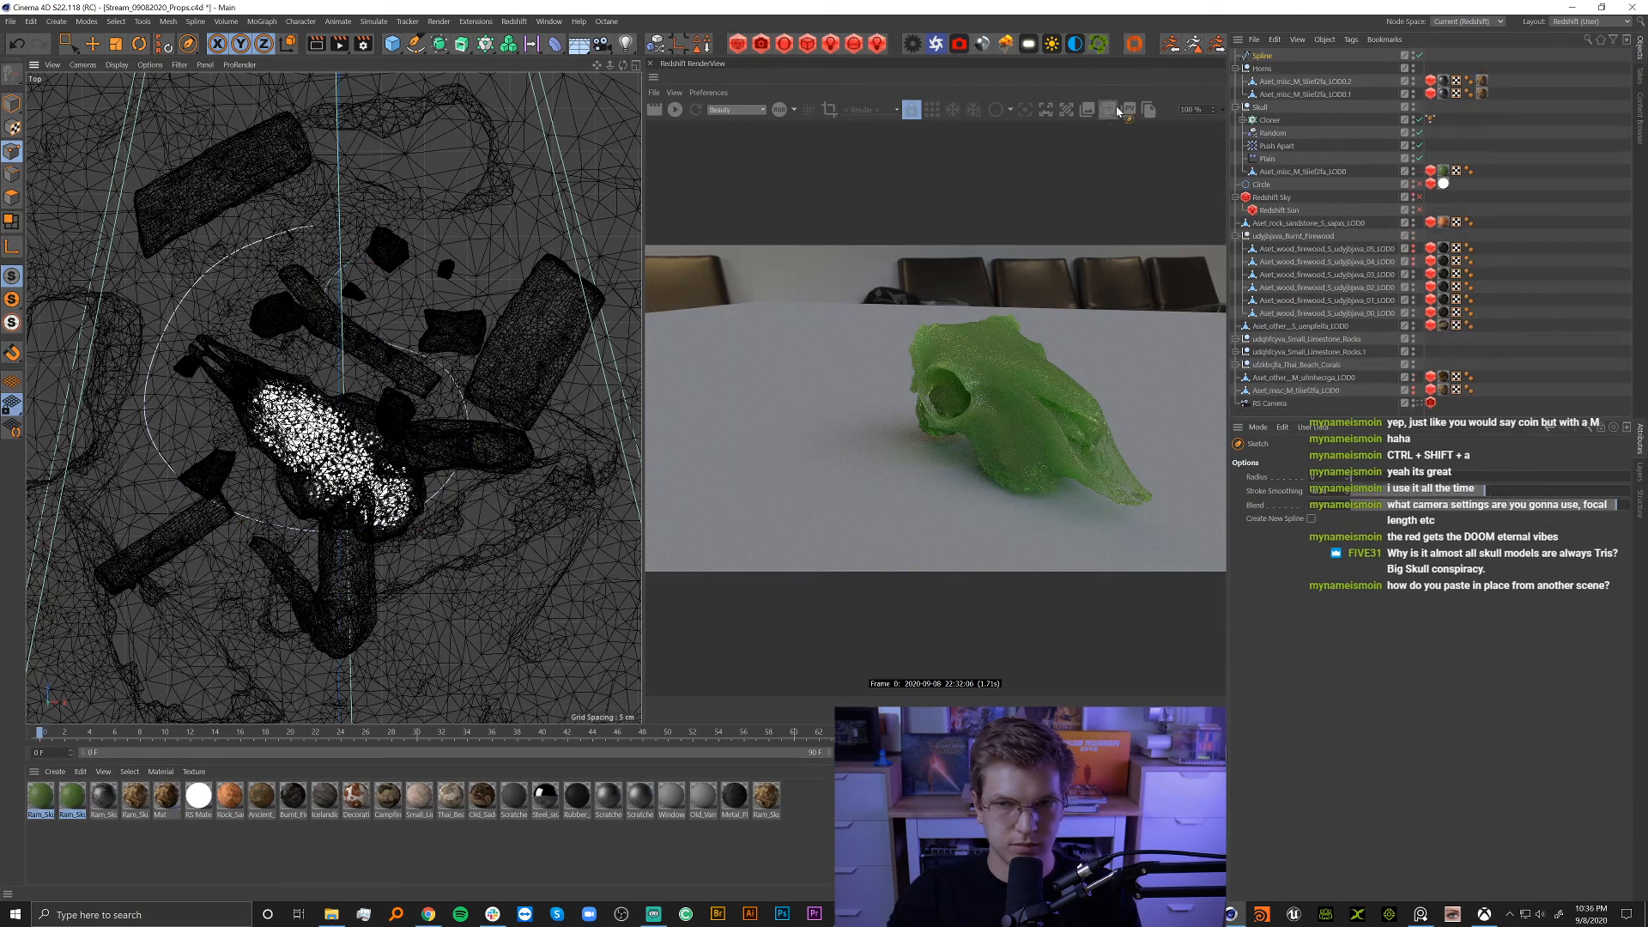
pyautogui.click(1263, 56)
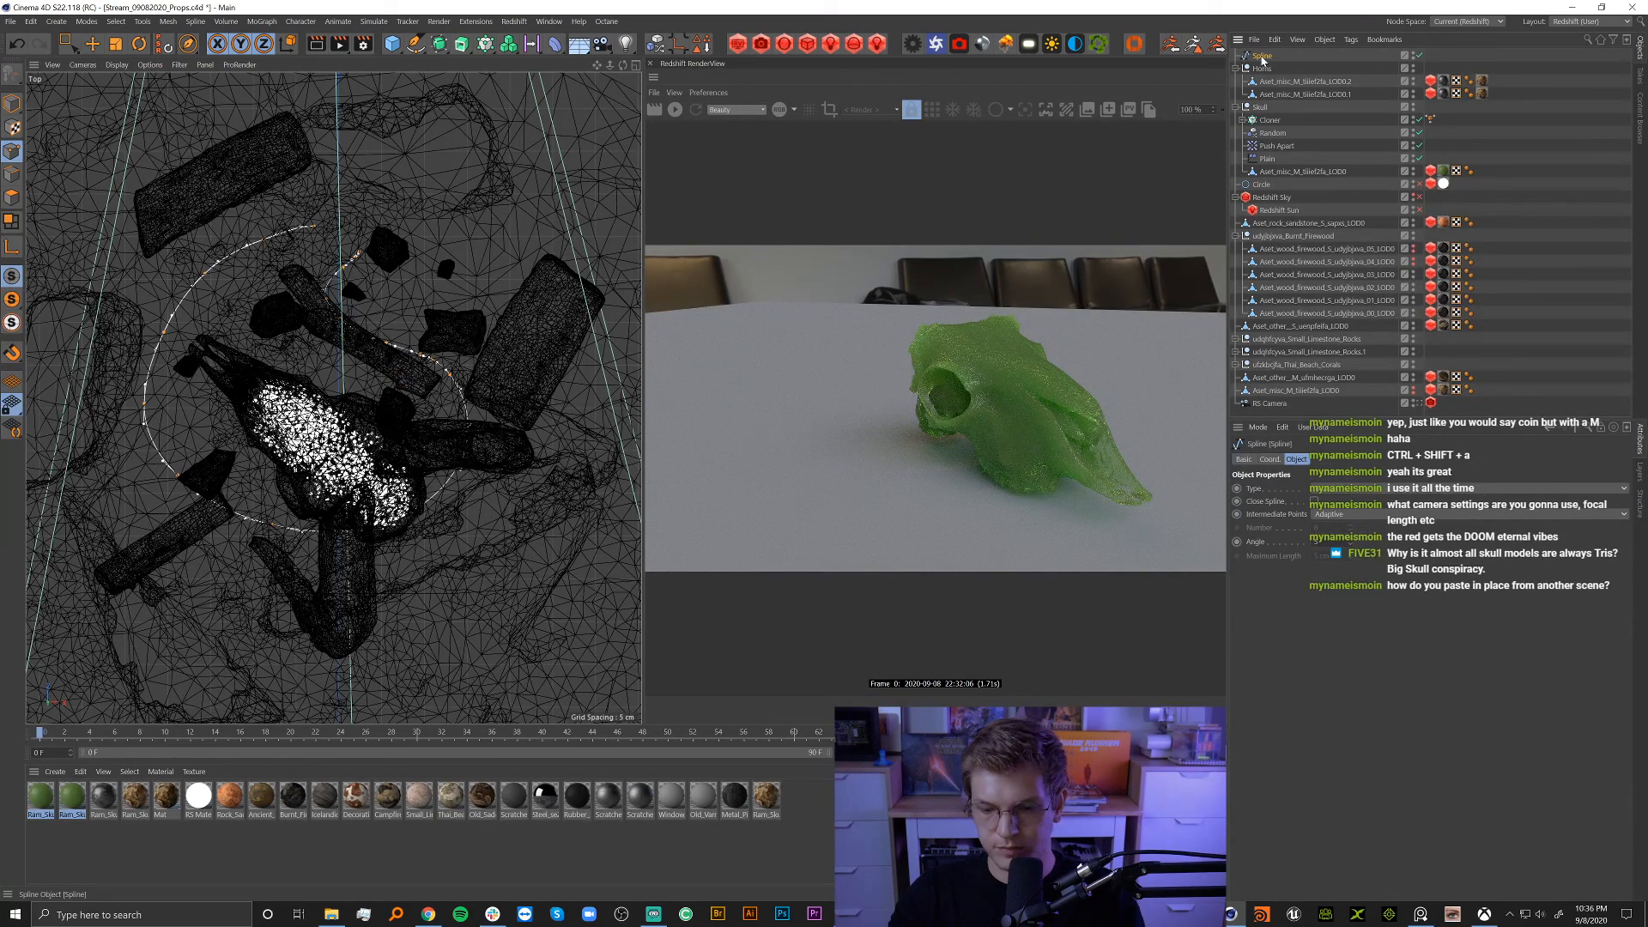
pyautogui.press('Delete')
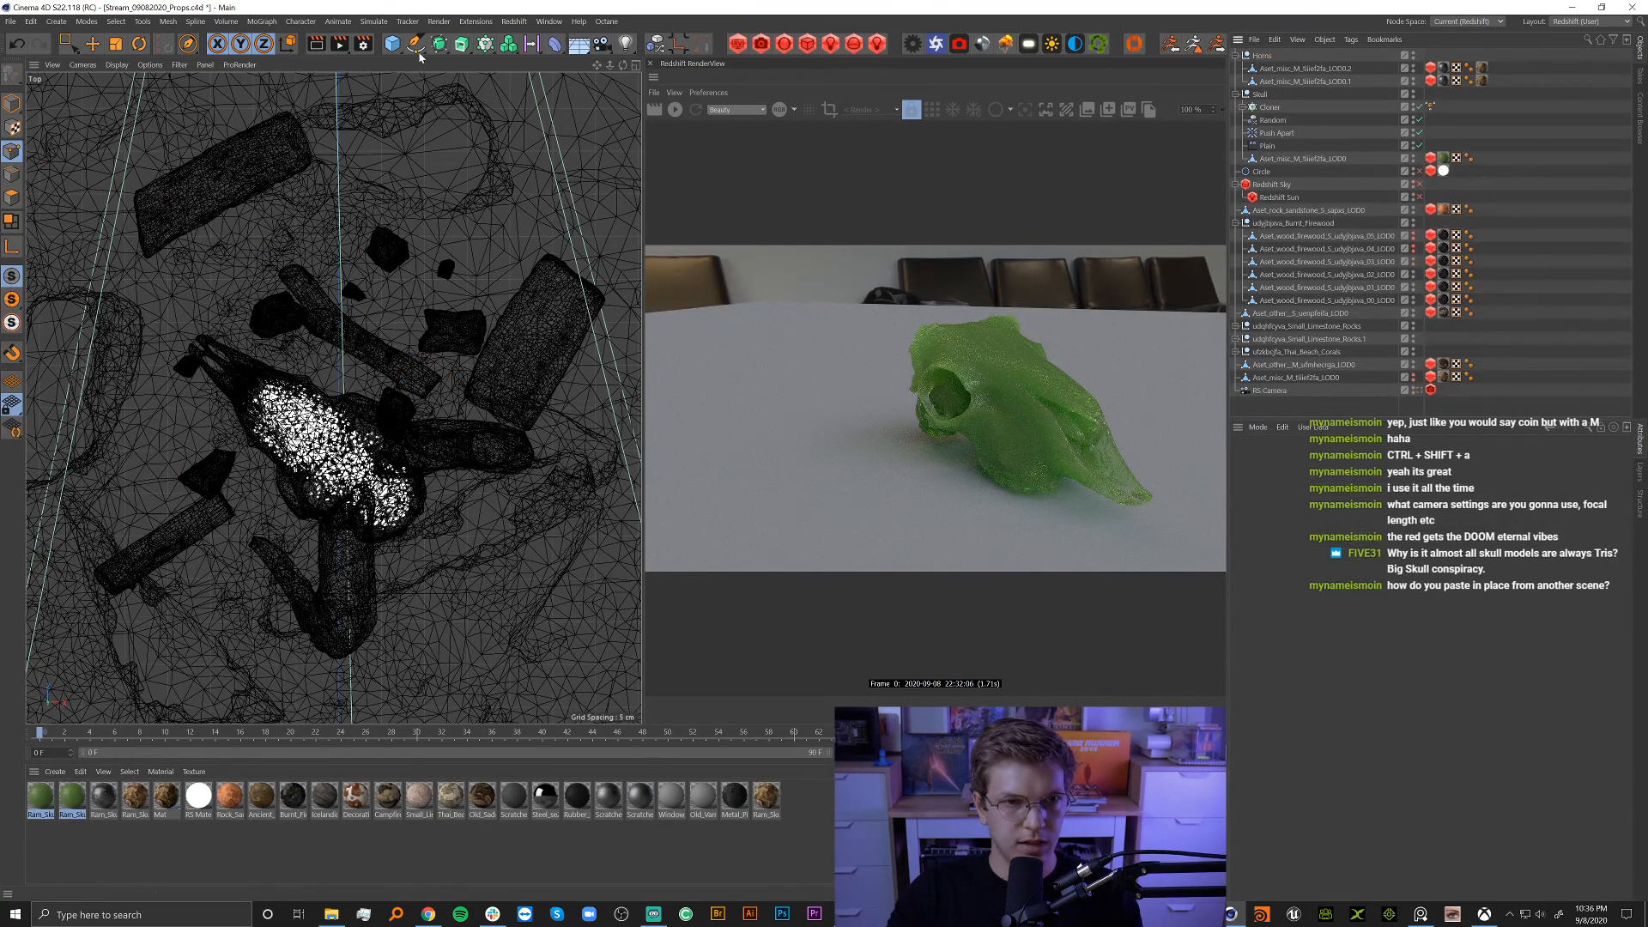
# Try drawing a B-Spline around the skull with the Spline Pen in the Top view, then undo all its points.
pyautogui.moveTo(417, 48); pyautogui.dragTo(466, 61)
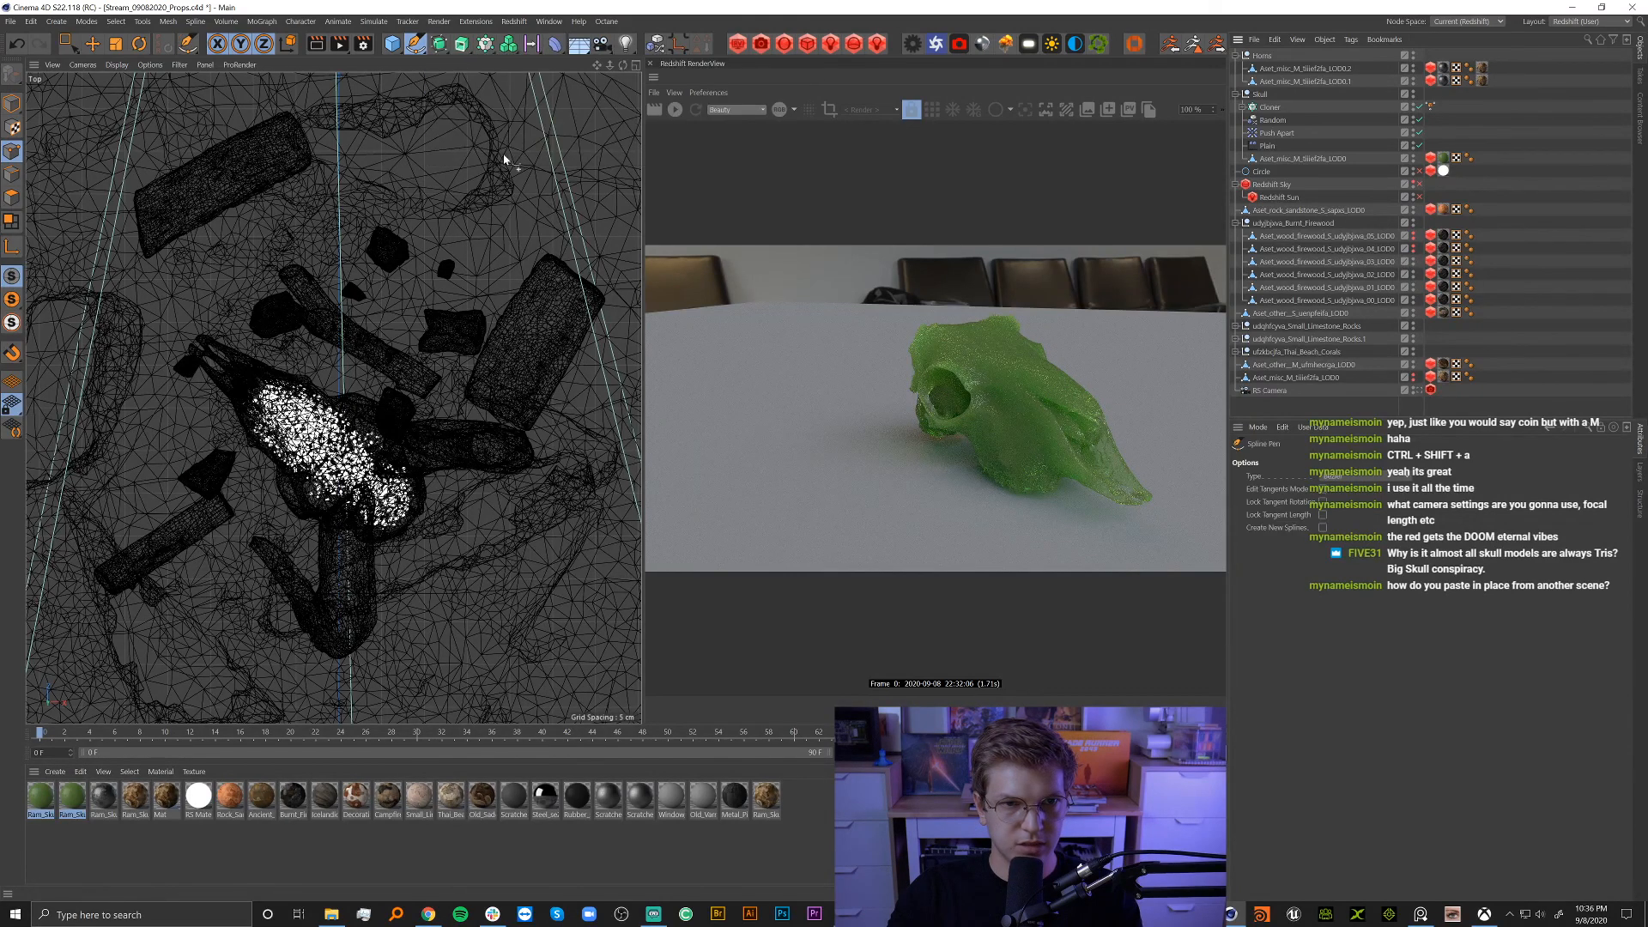
pyautogui.click(1365, 475)
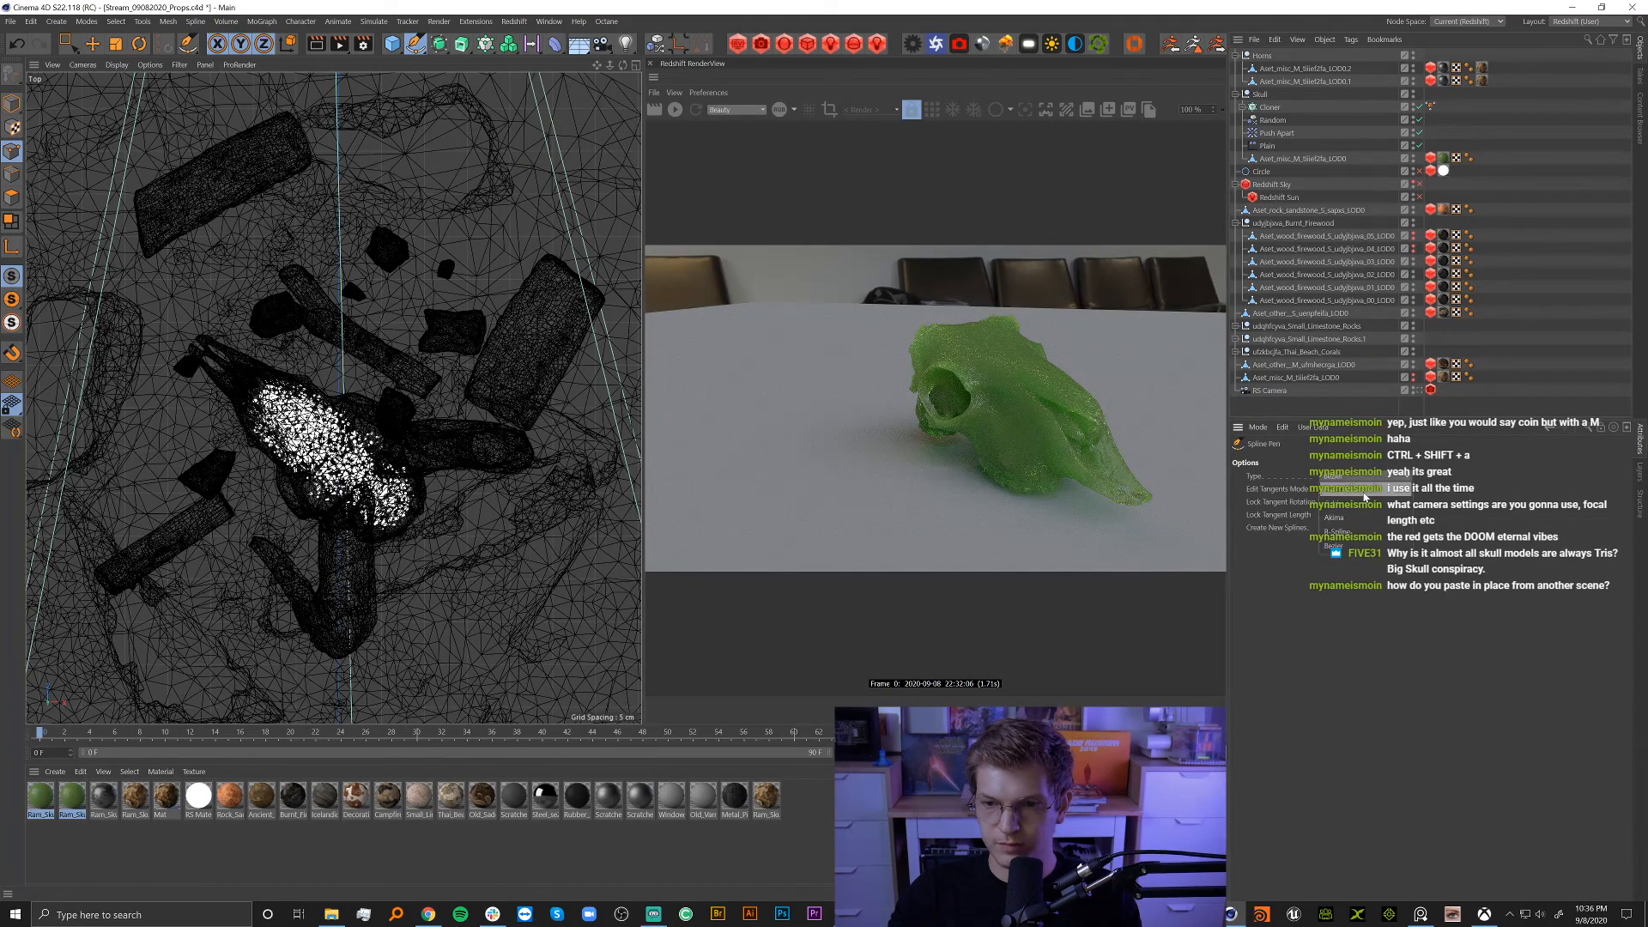
pyautogui.click(1361, 533)
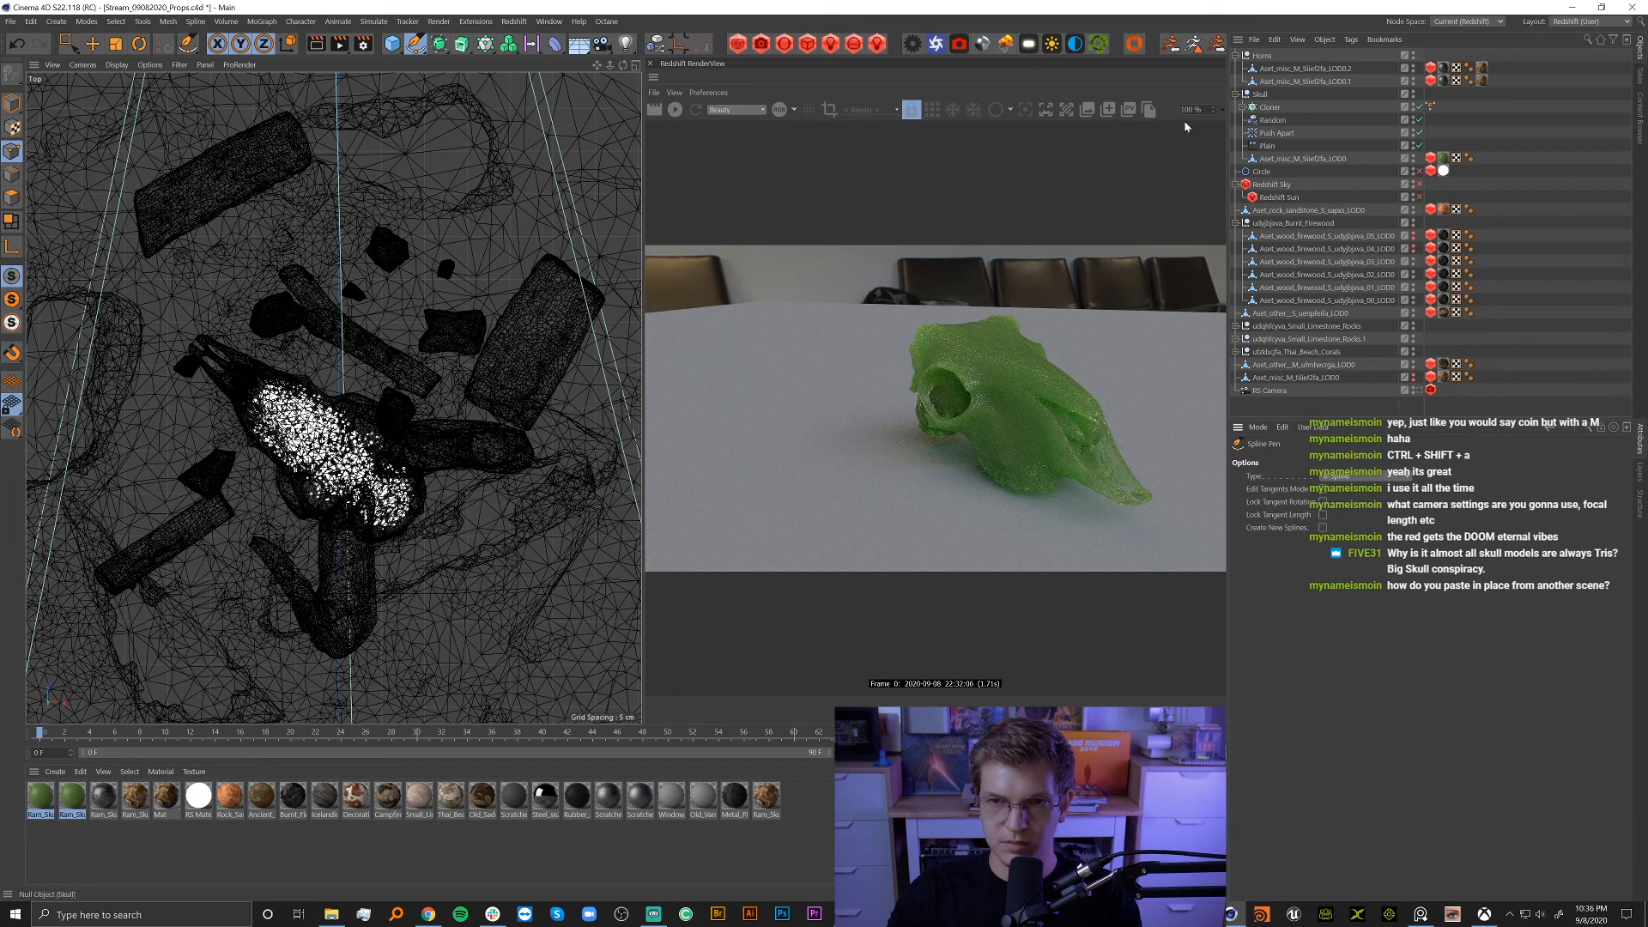
pyautogui.click(182, 546)
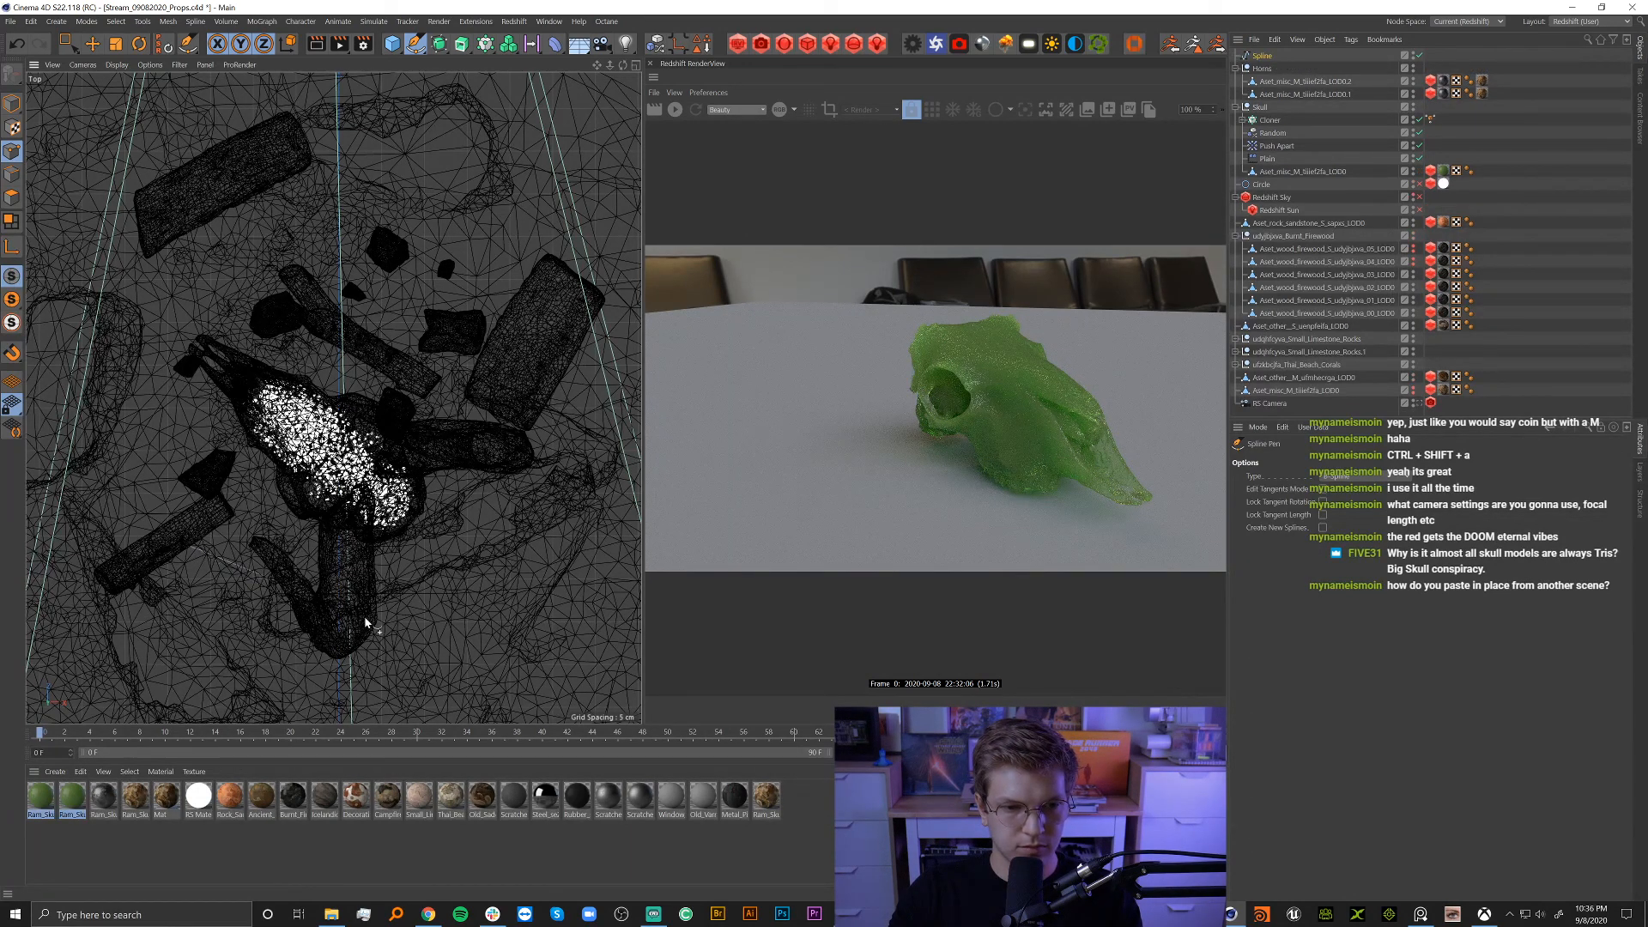
pyautogui.click(398, 609)
pyautogui.hotkey('ctrl', 'z')
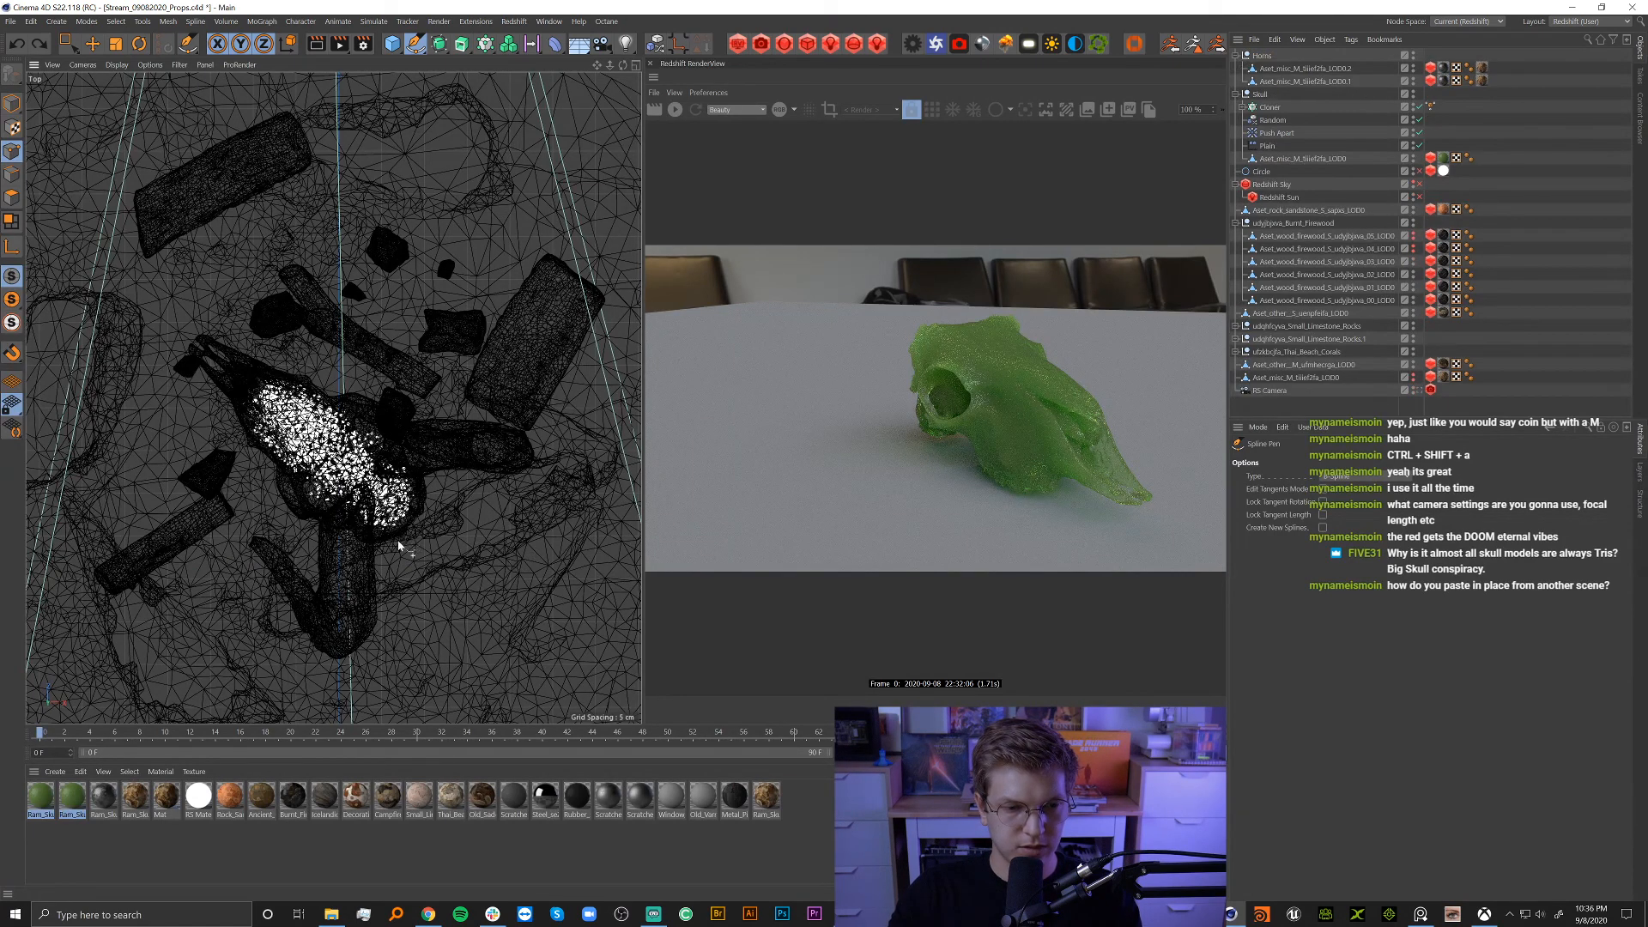
pyautogui.click(346, 587)
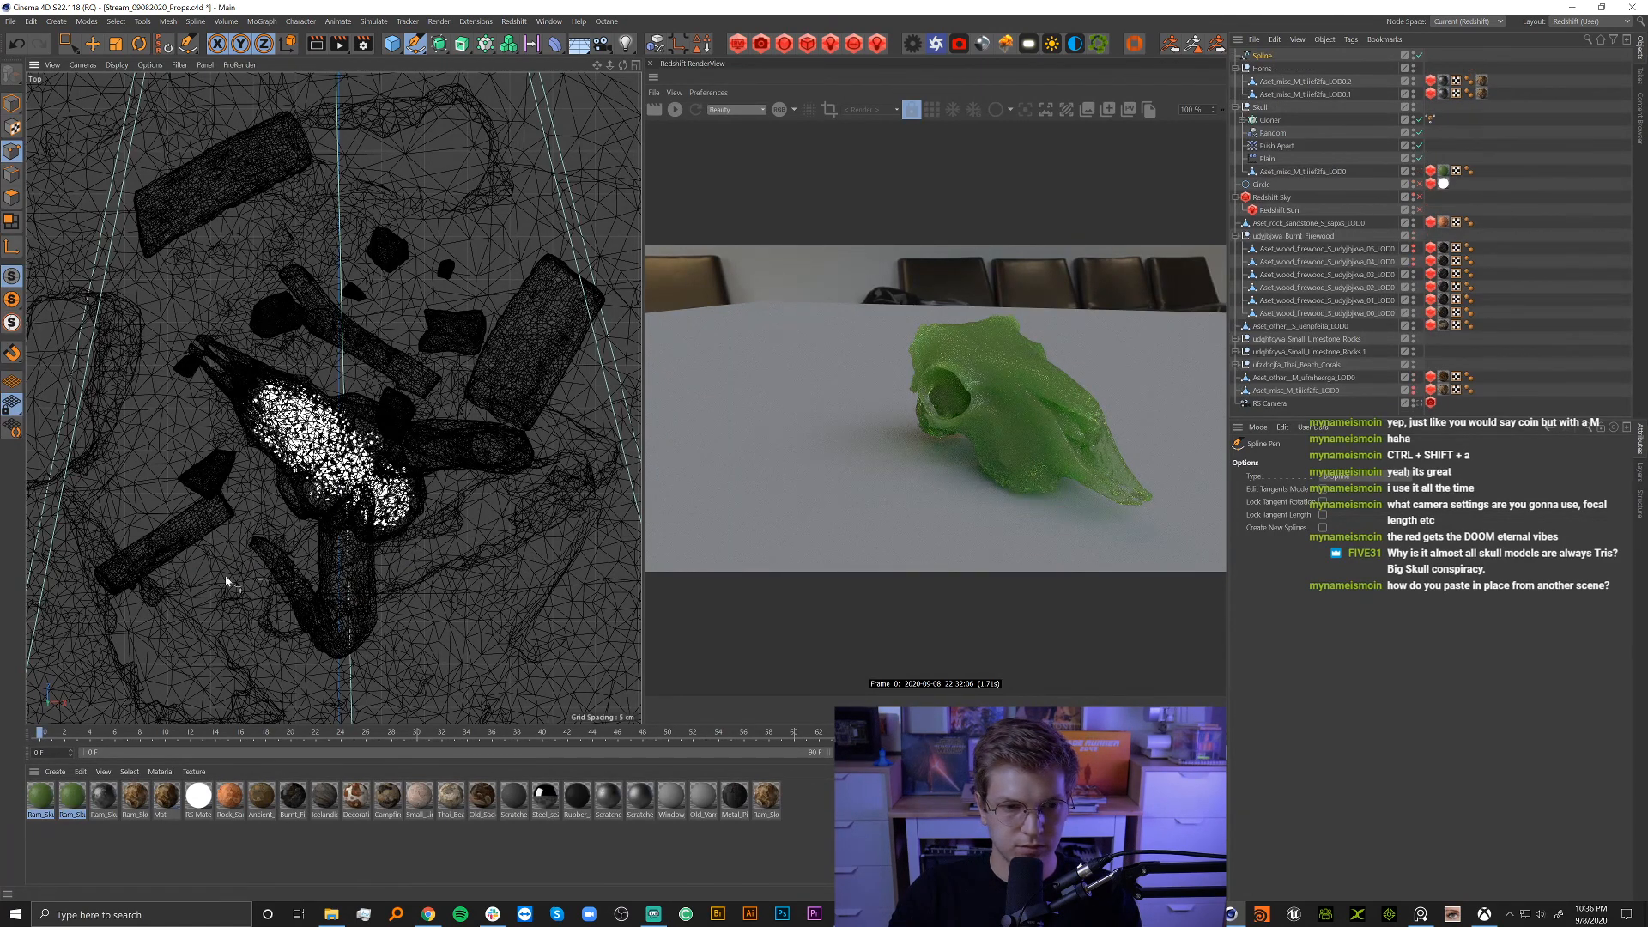
pyautogui.click(160, 527)
pyautogui.click(148, 416)
pyautogui.hotkey('ctrl', 'z')
pyautogui.hotkey('ctrl', 'z')
pyautogui.hotkey('ctrl', 'z')
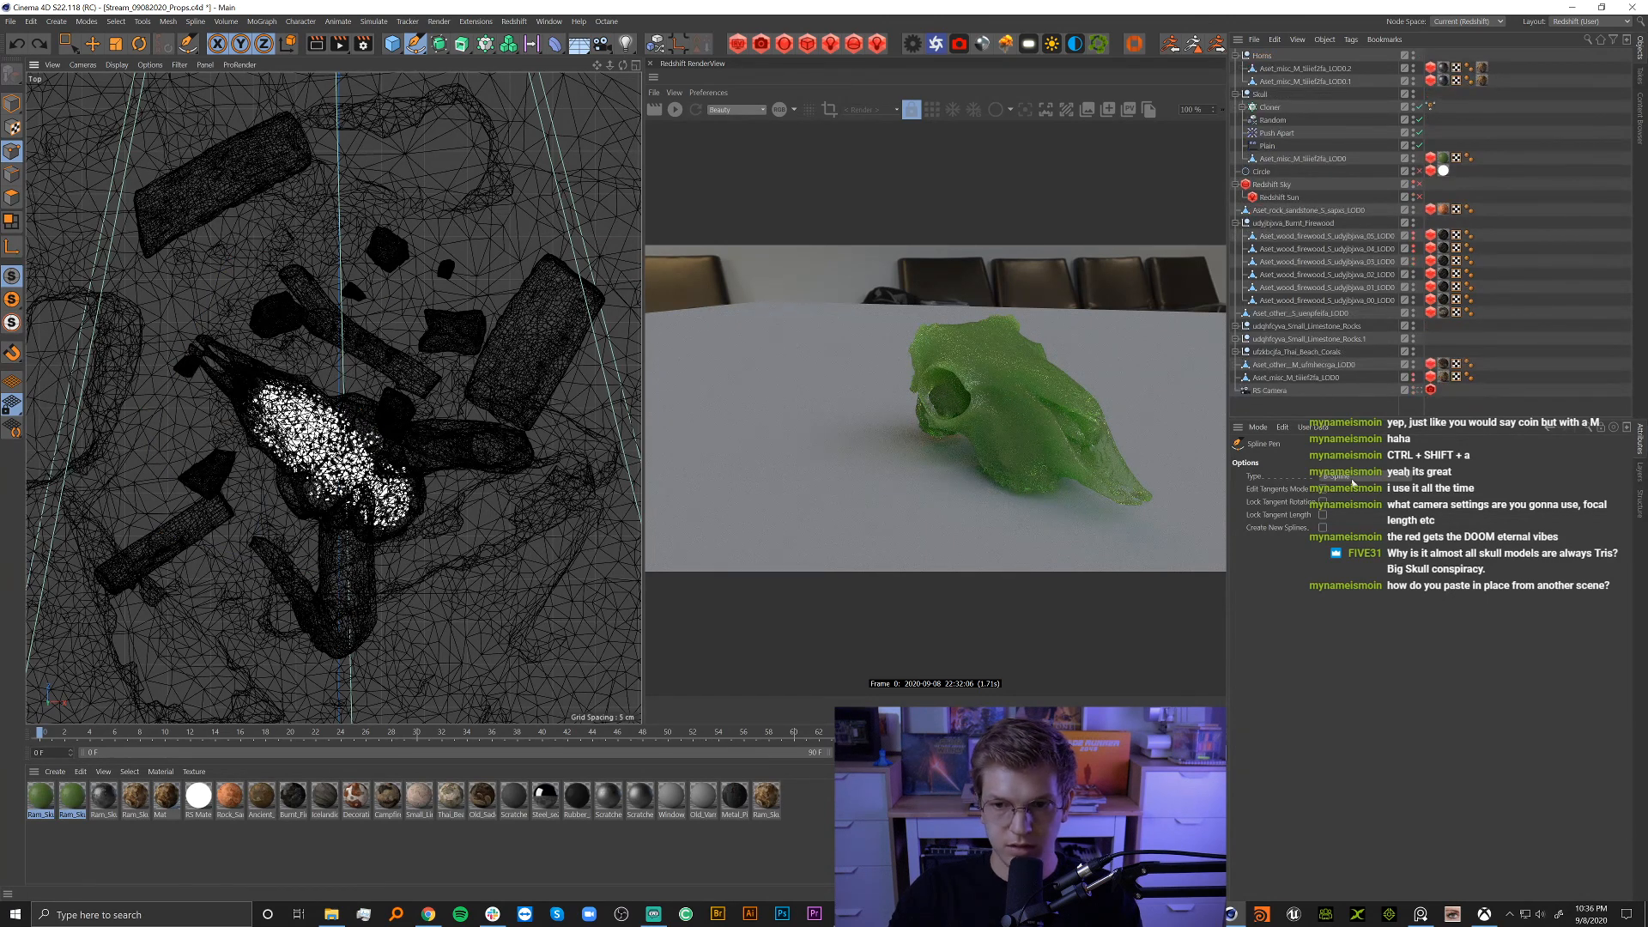
# Try a four-point curved spline below and beside the skull with the Spline Pen, then undo its points.
pyautogui.click(237, 561)
pyautogui.click(439, 584)
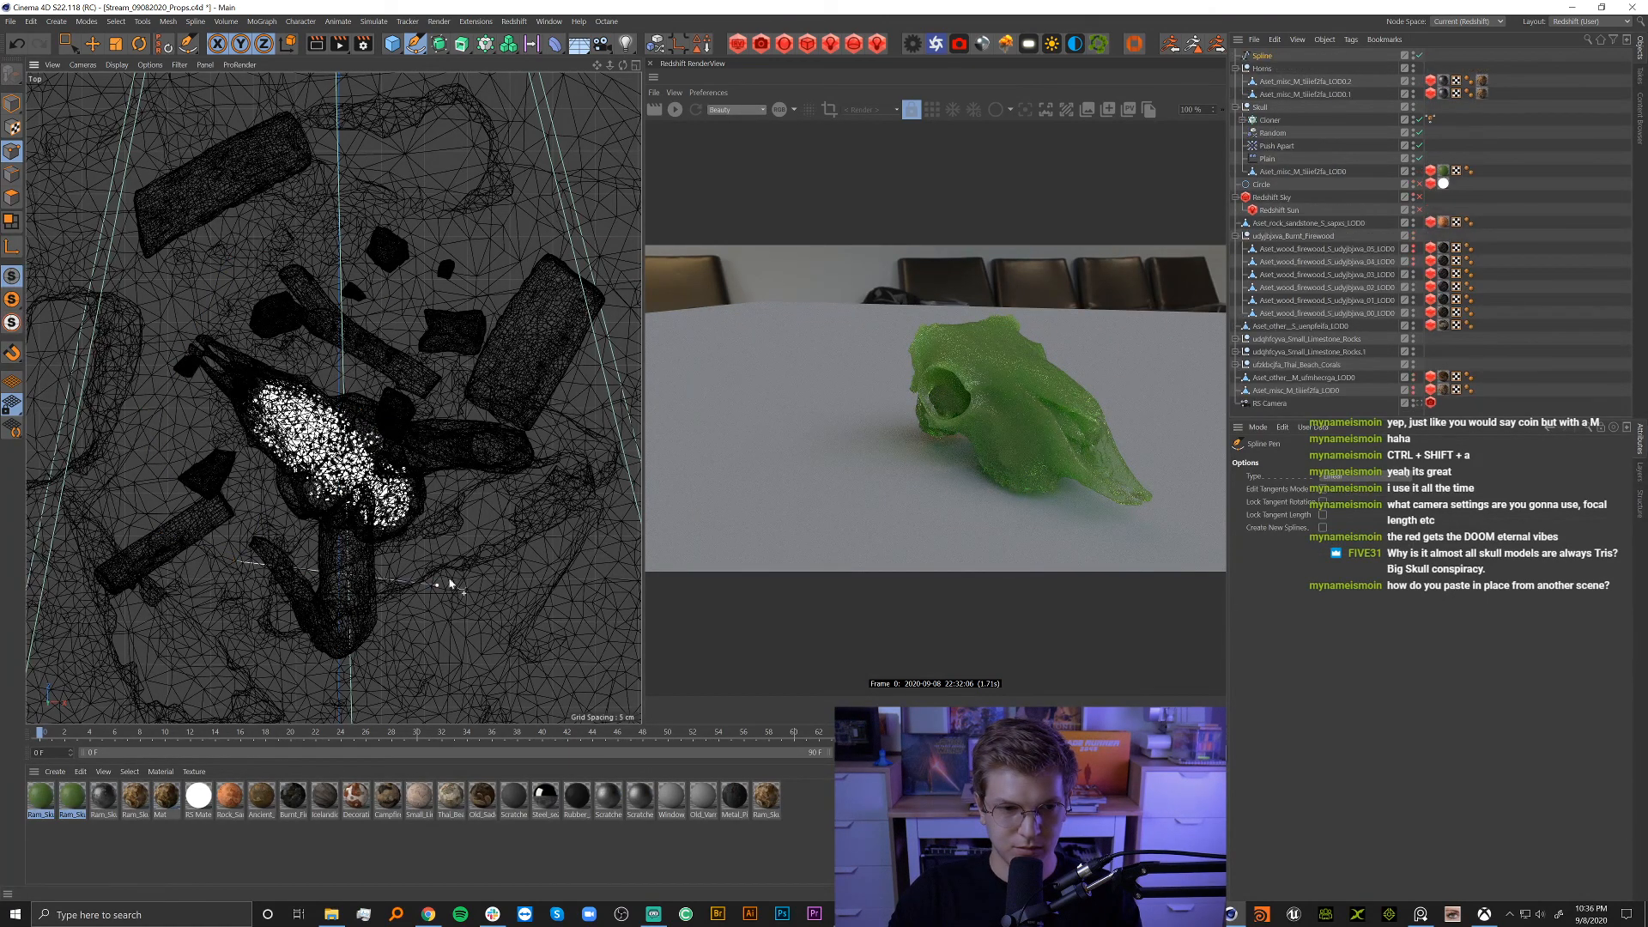
pyautogui.click(510, 481)
pyautogui.click(520, 336)
pyautogui.hotkey('ctrl', 'z')
pyautogui.hotkey('ctrl', 'z')
pyautogui.hotkey('ctrl', 'z')
pyautogui.hotkey('ctrl', 'z')
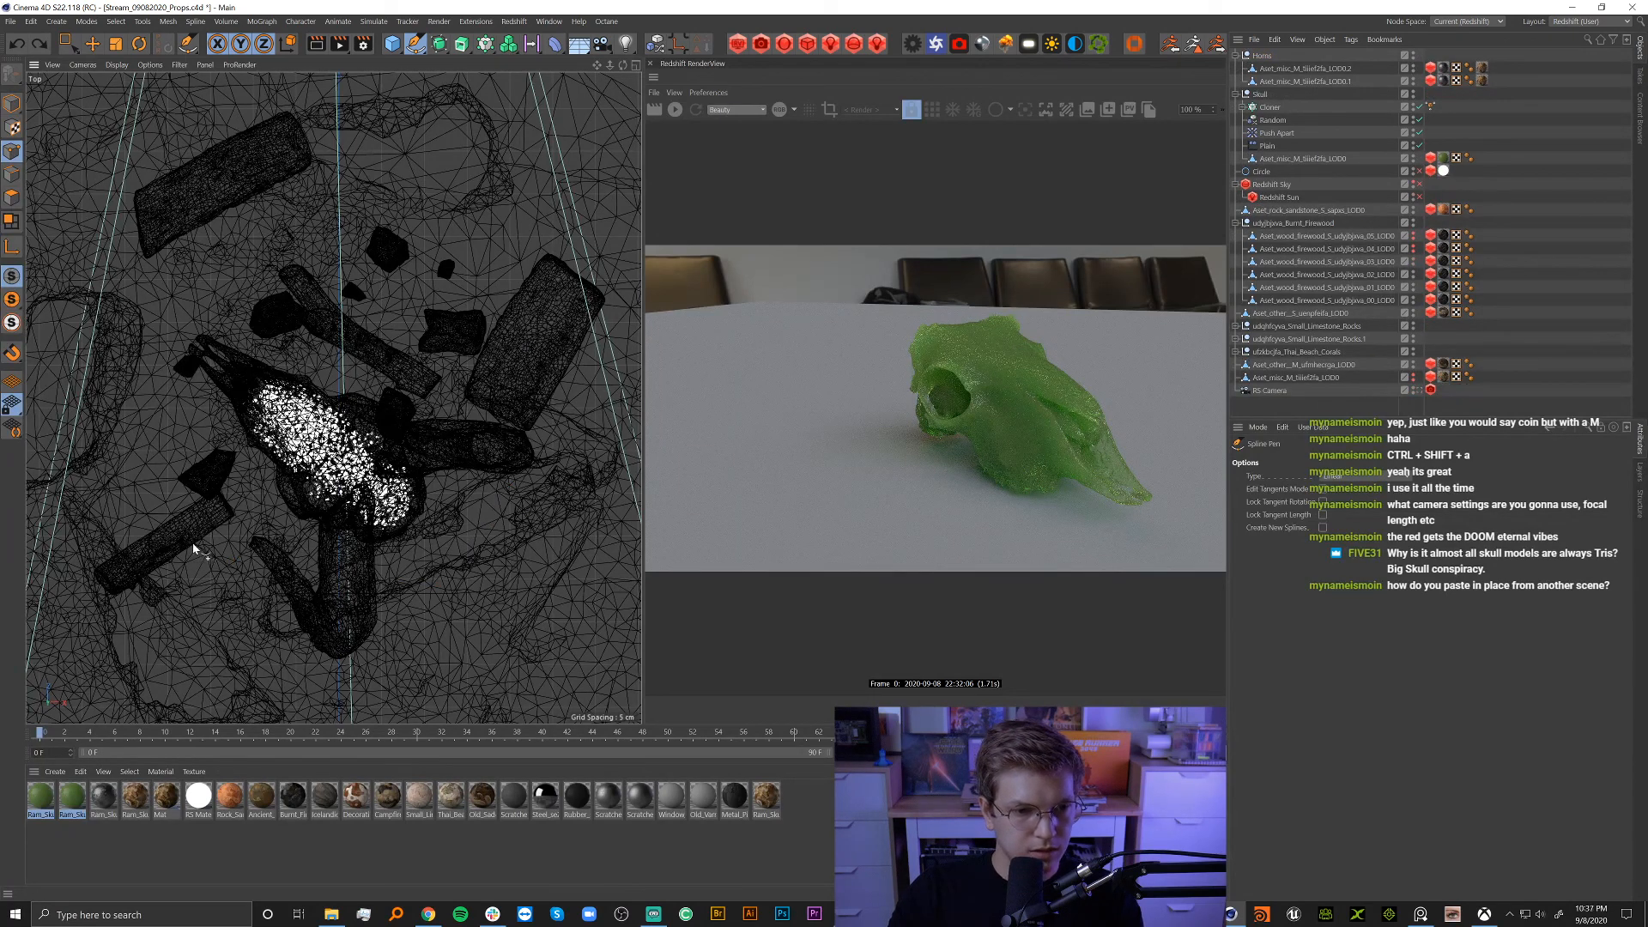
# Draw a straight-segmented spline in uneven loops around the skull with the Spline Pen, then switch to the Move tool in the four-view layout.
pyautogui.click(192, 542)
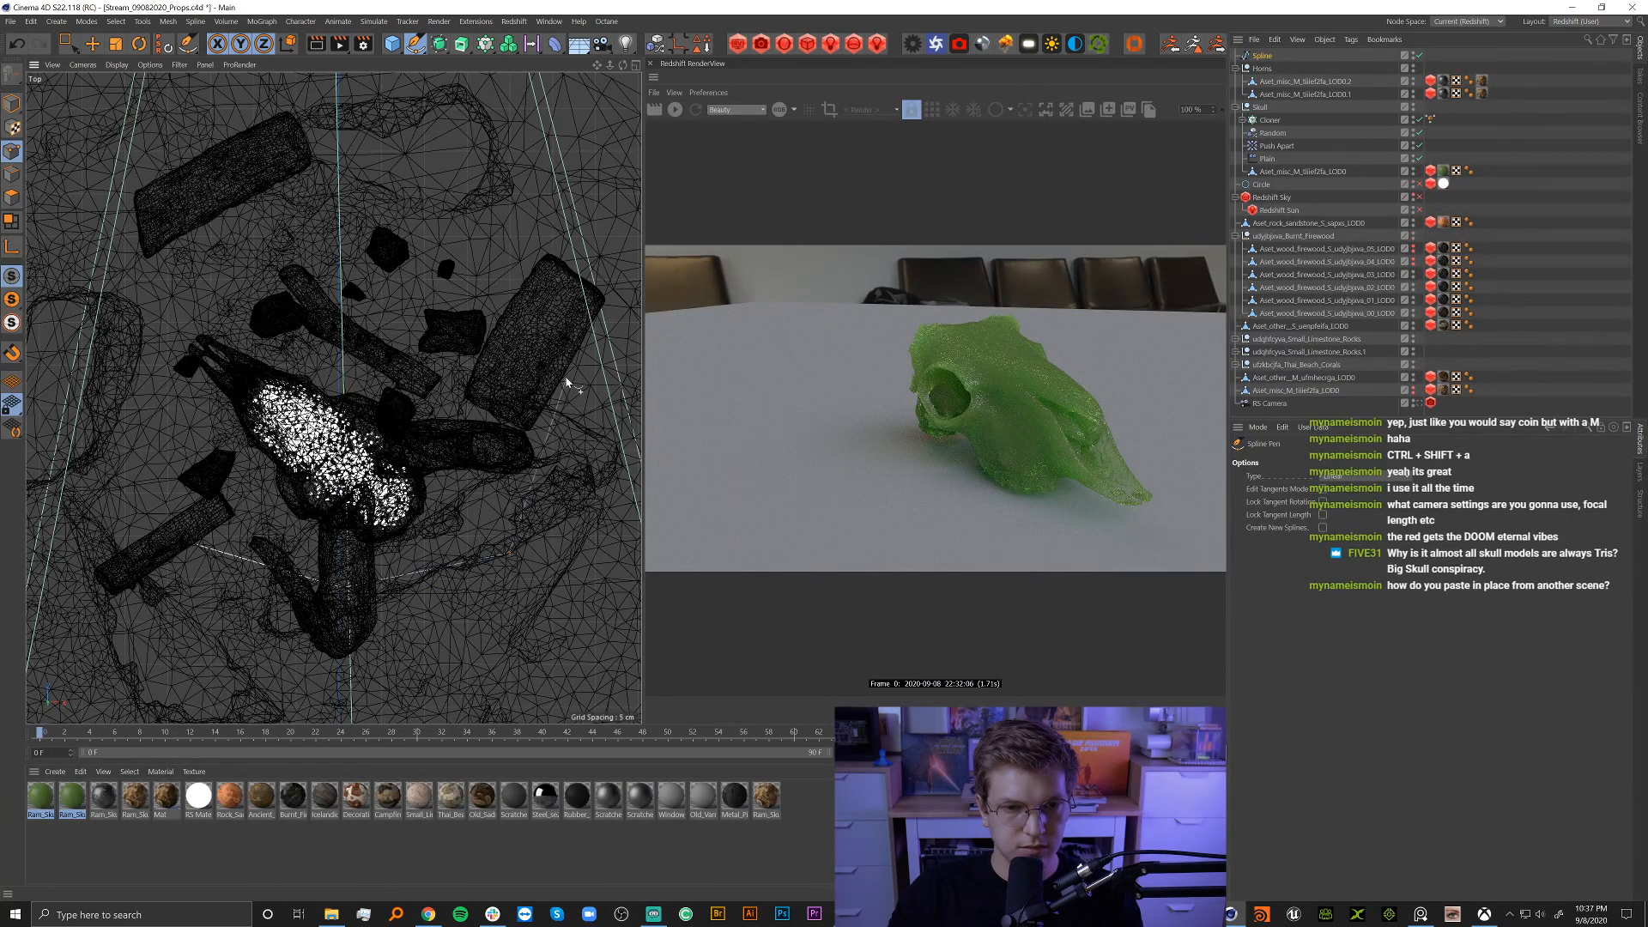
pyautogui.click(501, 295)
pyautogui.click(371, 219)
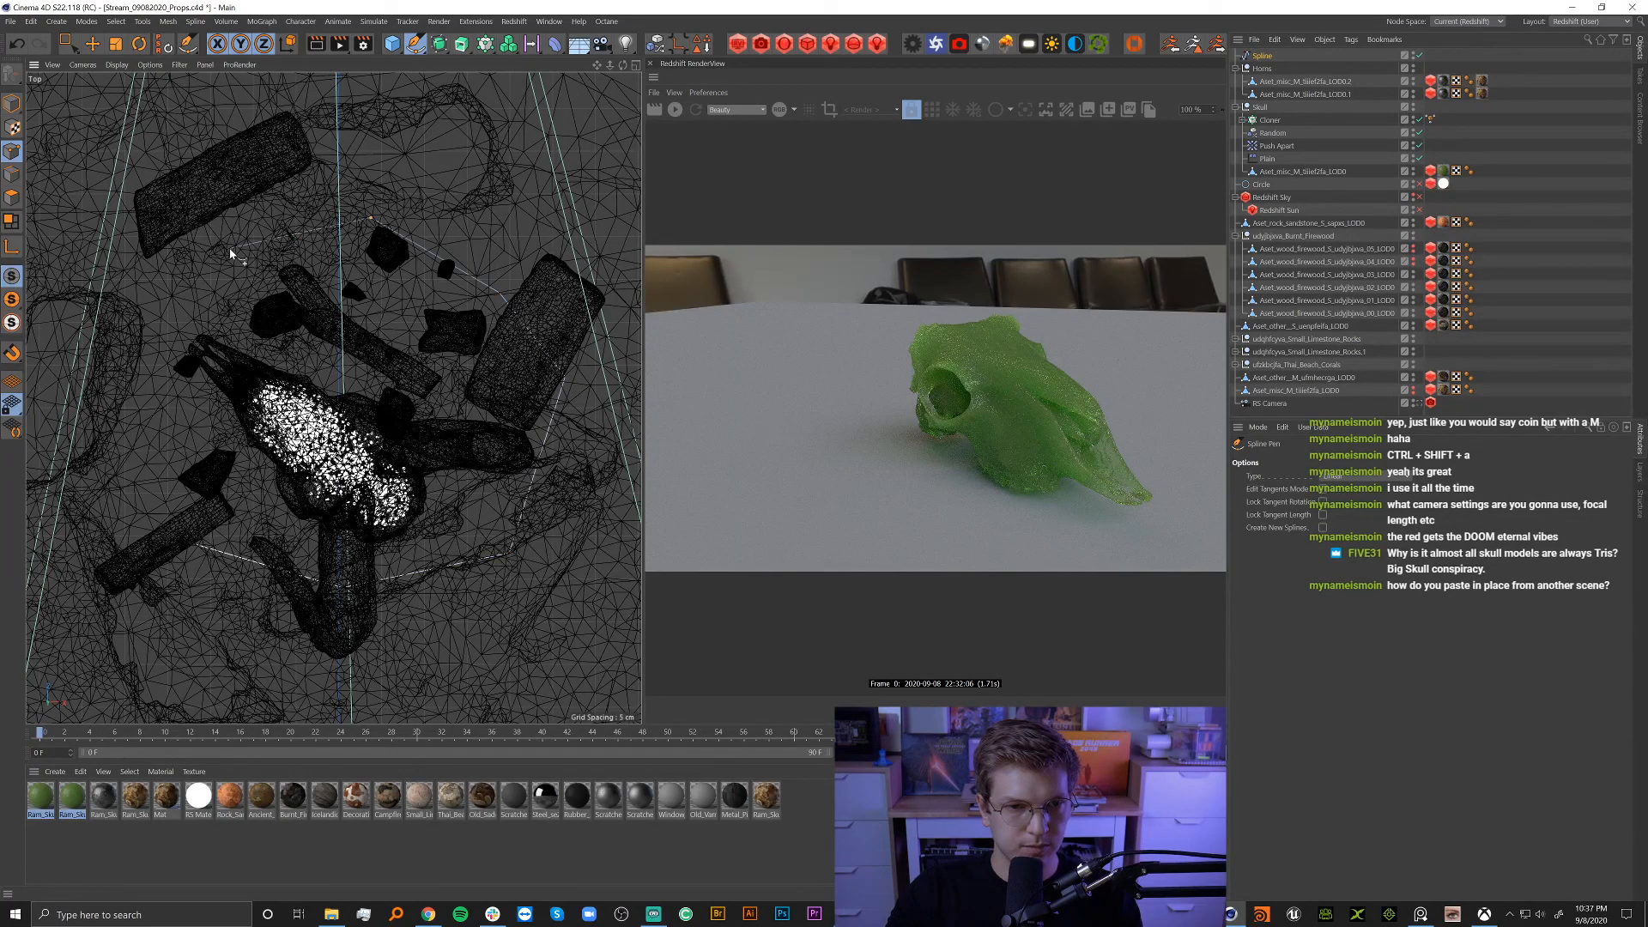
pyautogui.click(230, 249)
pyautogui.click(144, 340)
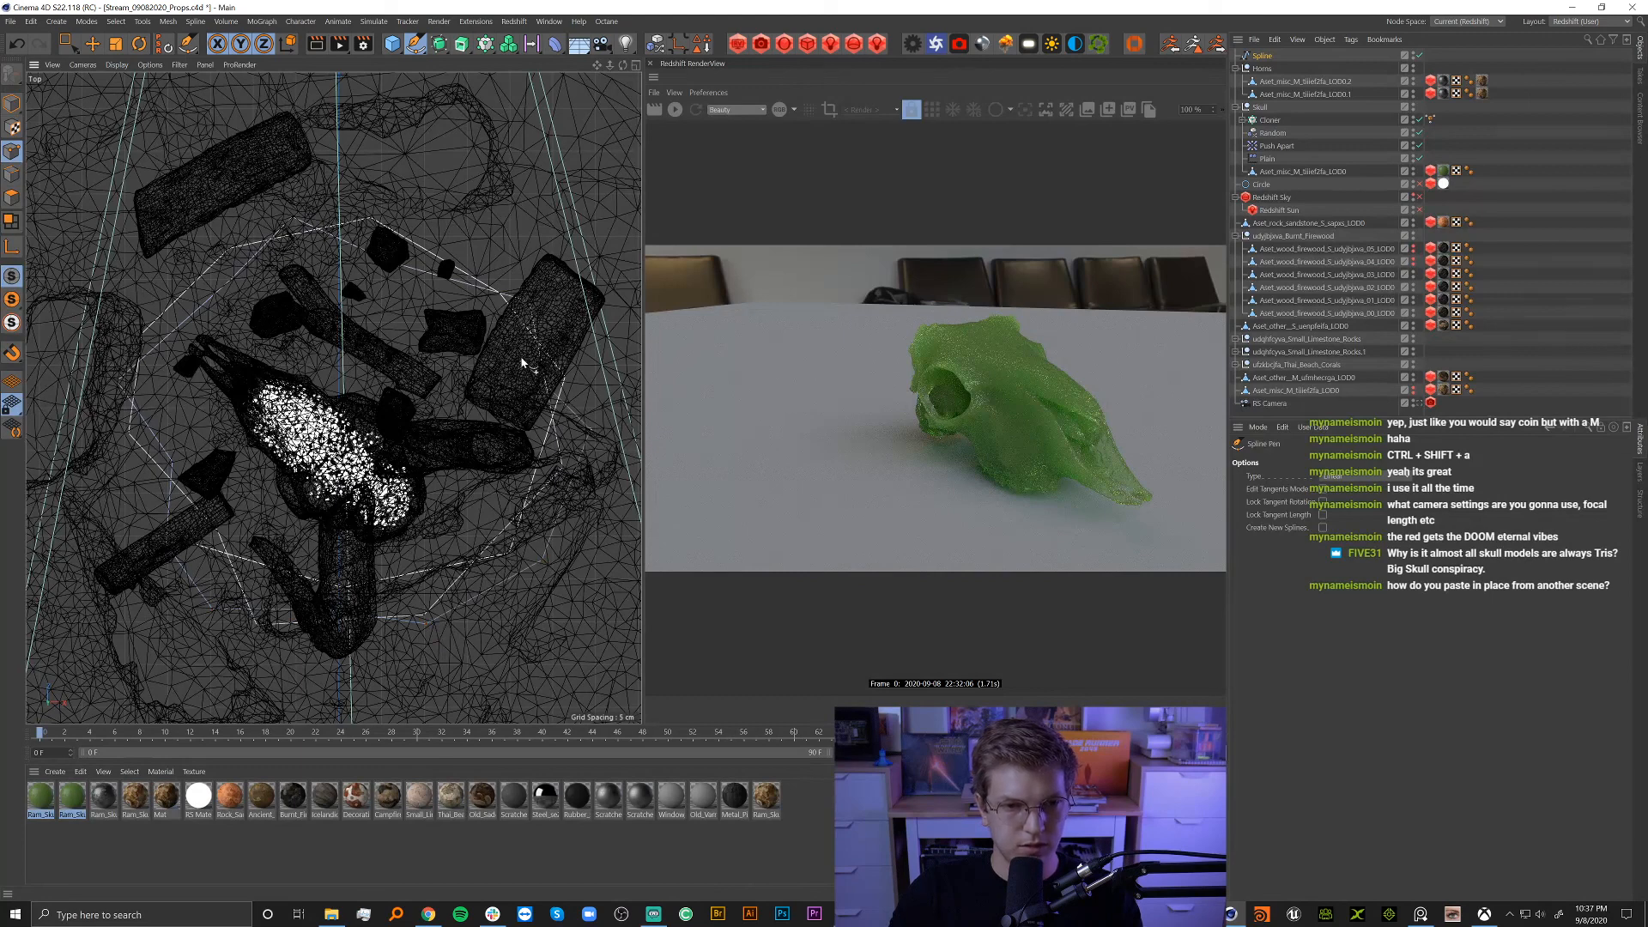
pyautogui.click(482, 246)
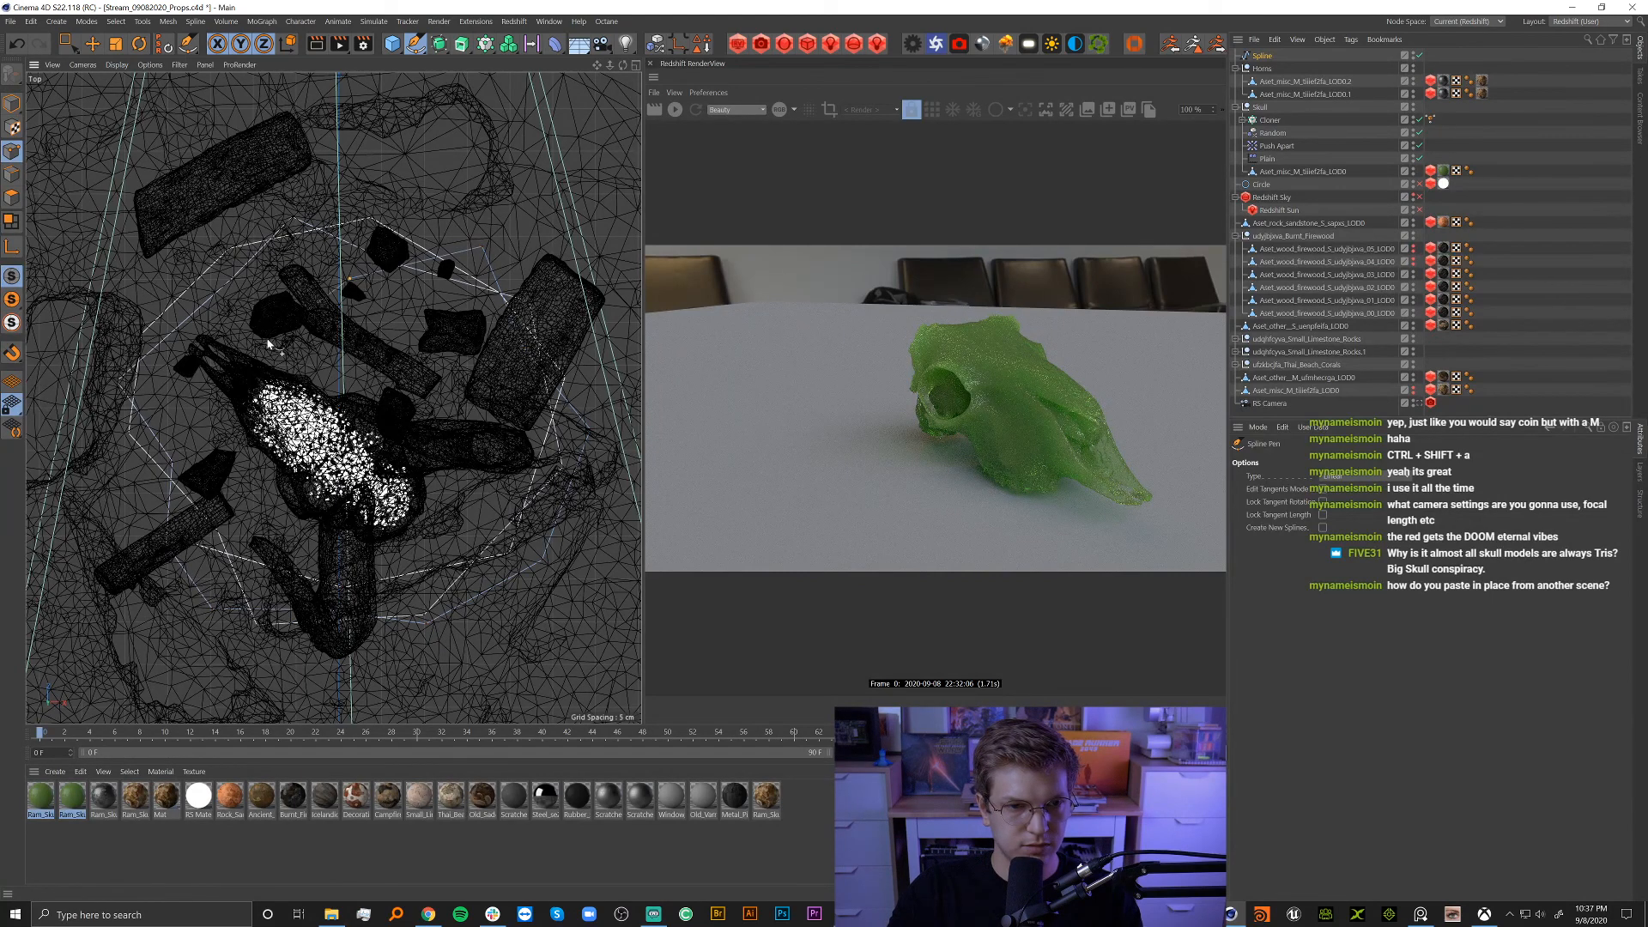
pyautogui.click(171, 284)
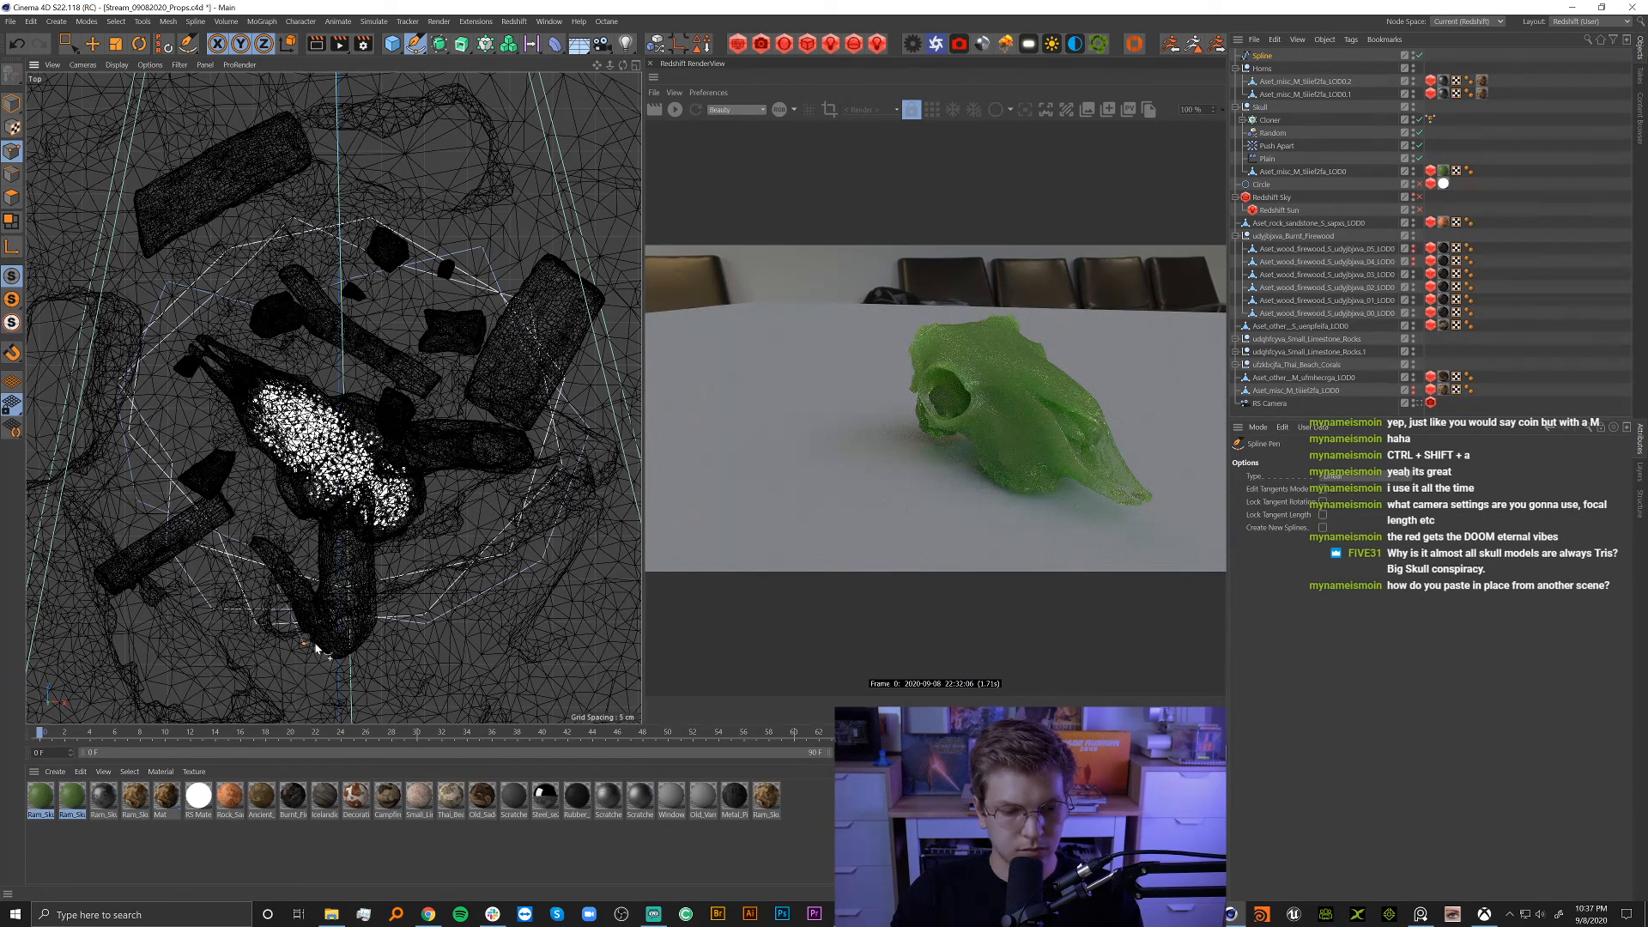
pyautogui.press('e')
pyautogui.middleClick(284, 271)
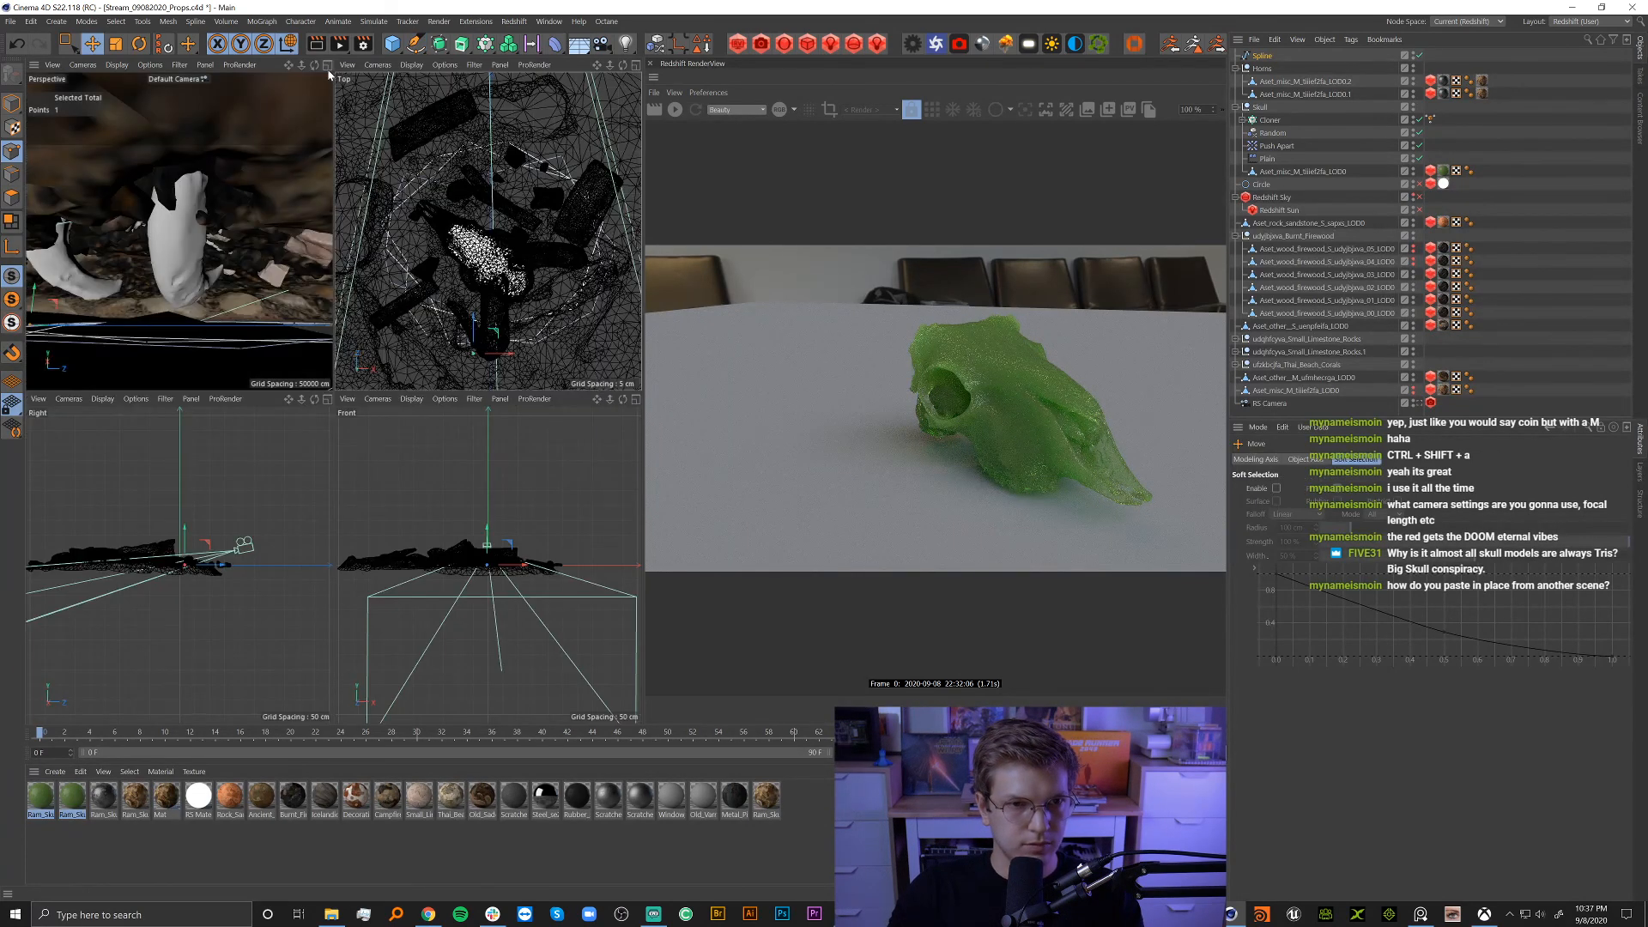
# Select the whole spline in the Perspective view and raise it from below the props to around the skull.
pyautogui.middleClick(281, 269)
pyautogui.press('s')
pyautogui.keyDown('alt'); pyautogui.moveTo(280, 269); pyautogui.dragTo(224, 257); pyautogui.keyUp('alt')
pyautogui.keyDown('alt'); pyautogui.moveTo(223, 258); pyautogui.dragTo(96, 169, button='right'); pyautogui.keyUp('alt')
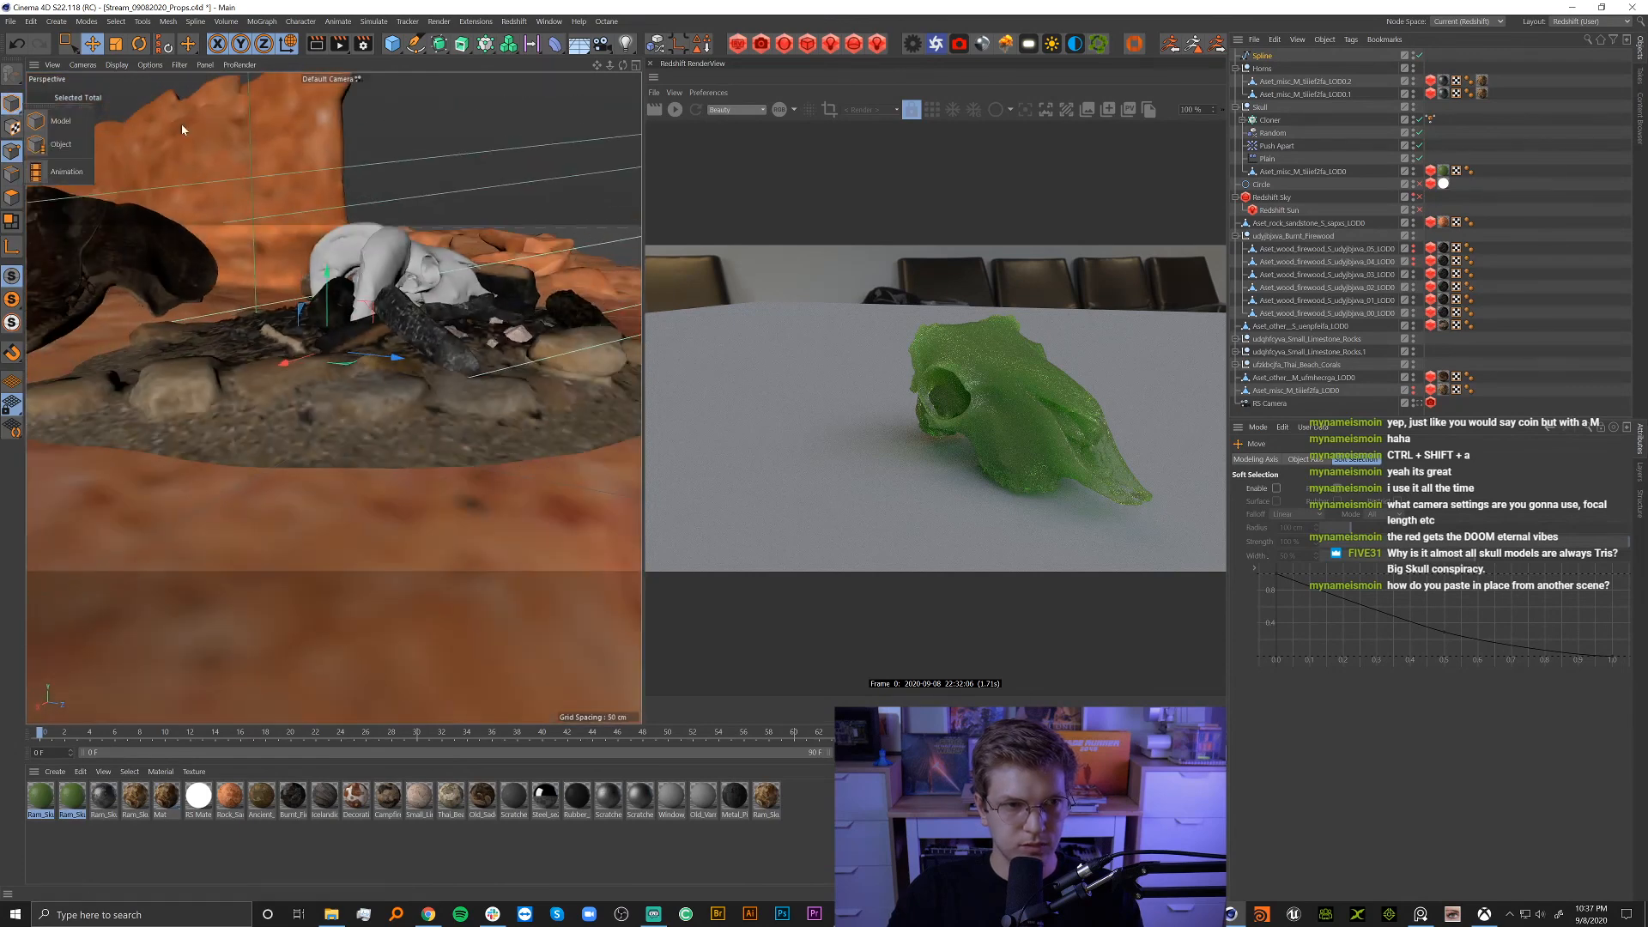
pyautogui.moveTo(327, 286); pyautogui.dragTo(342, 321)
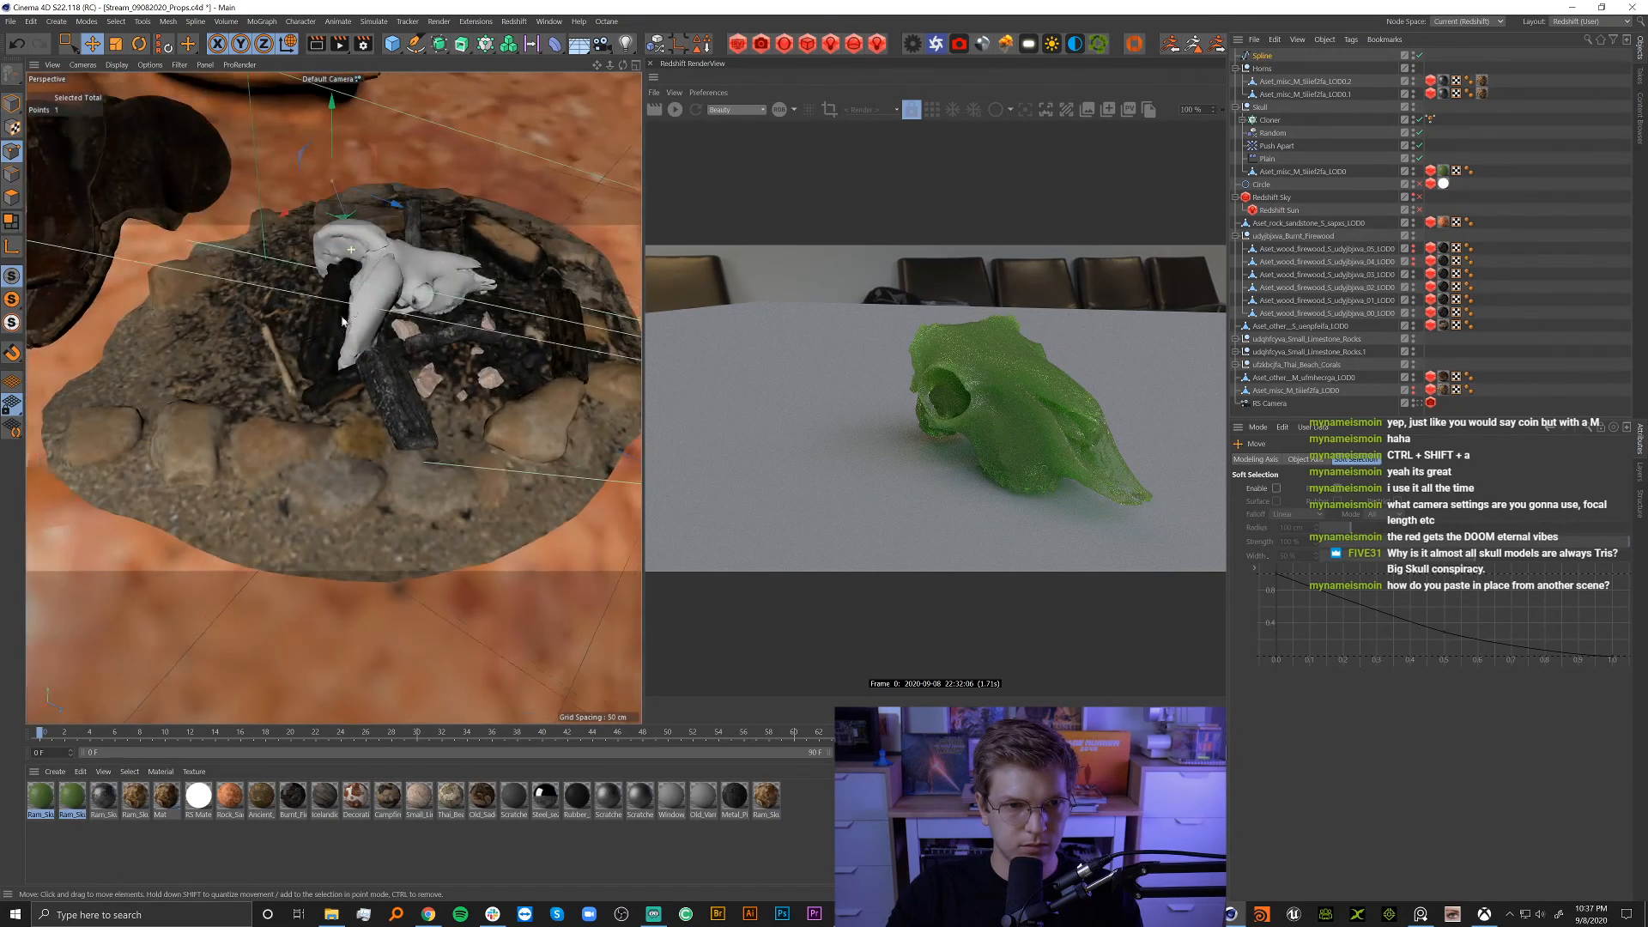
pyautogui.click(12, 103)
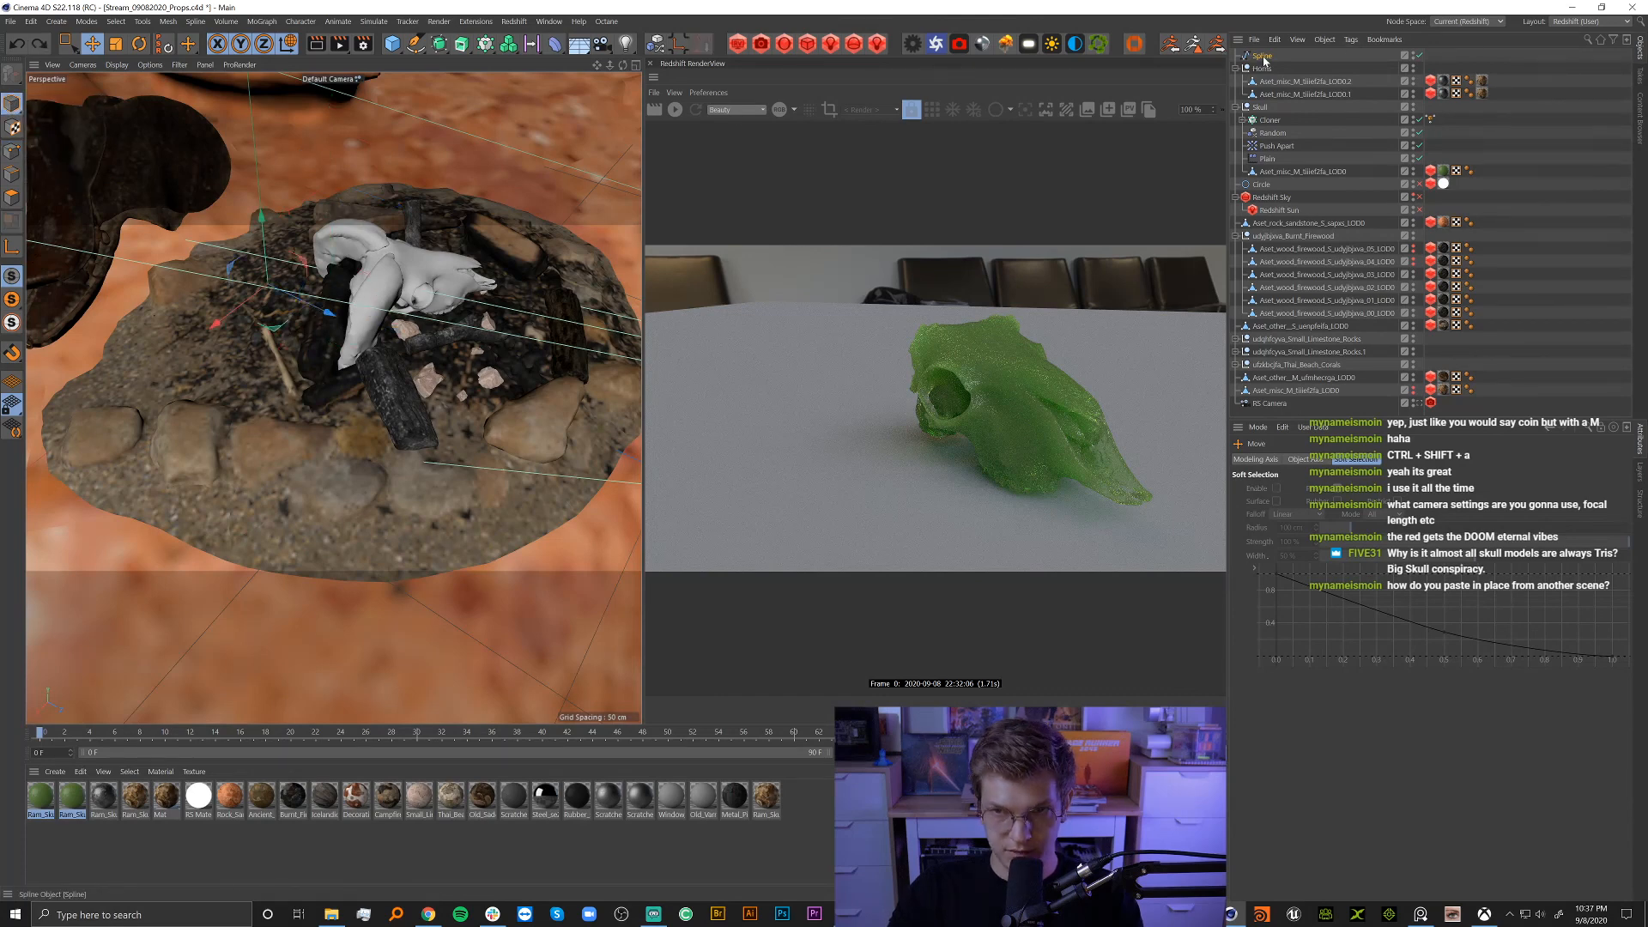
pyautogui.moveTo(260, 217); pyautogui.dragTo(283, 103)
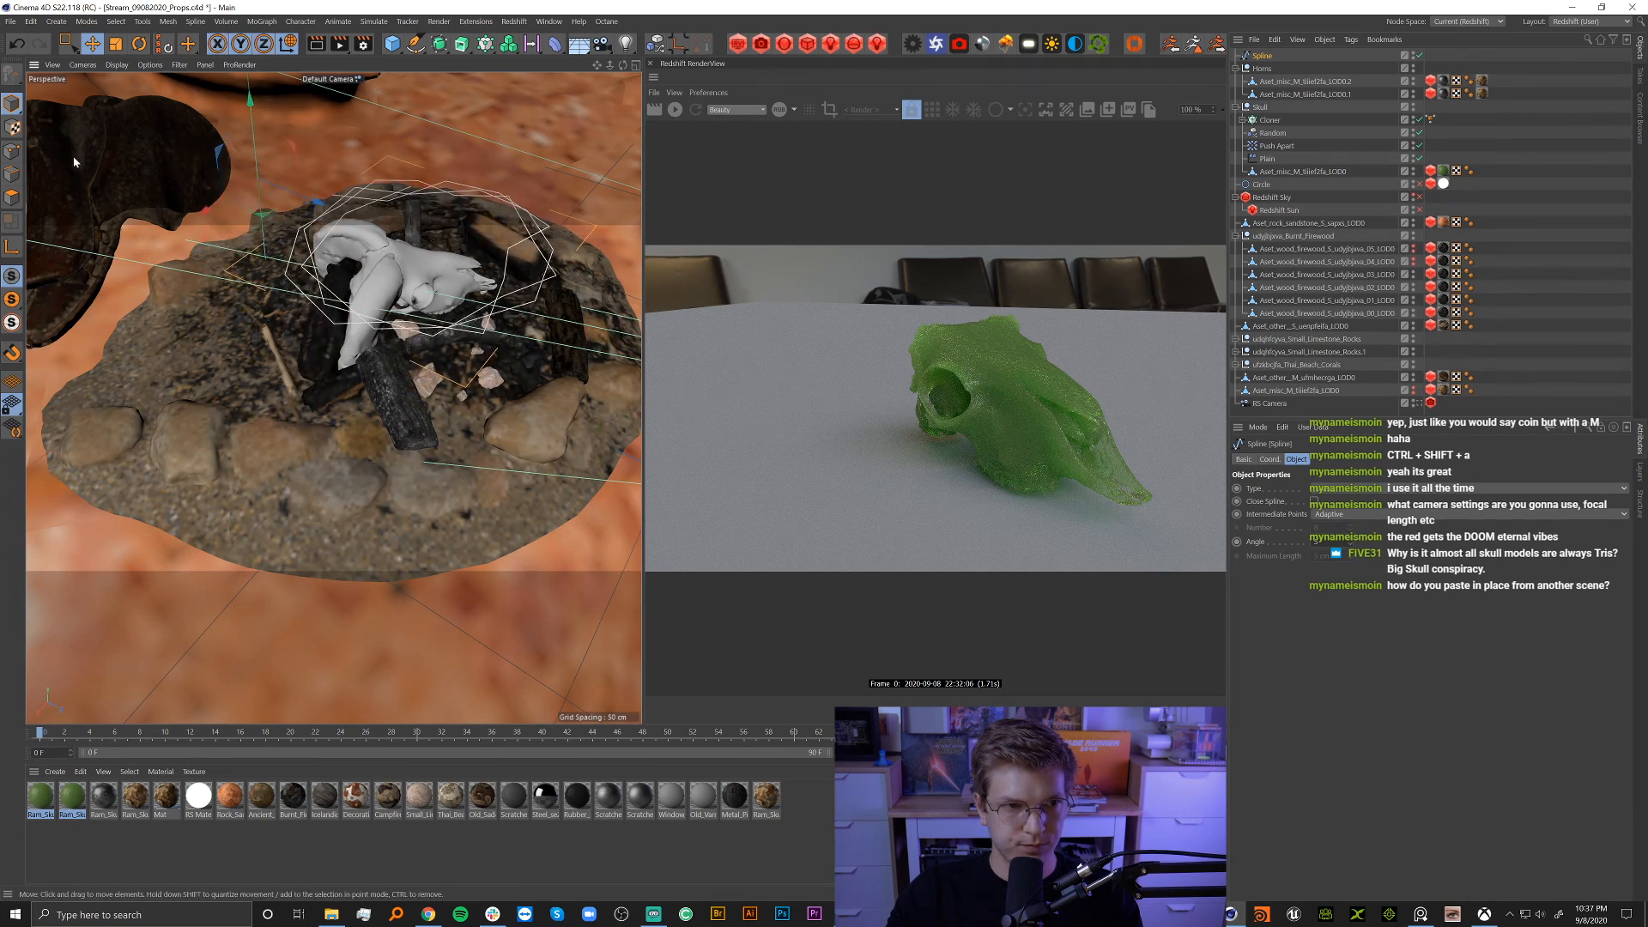
# Change the spline's type from straight segments to a smooth curve.
pyautogui.click(12, 151)
pyautogui.scroll(5, 441, 266)
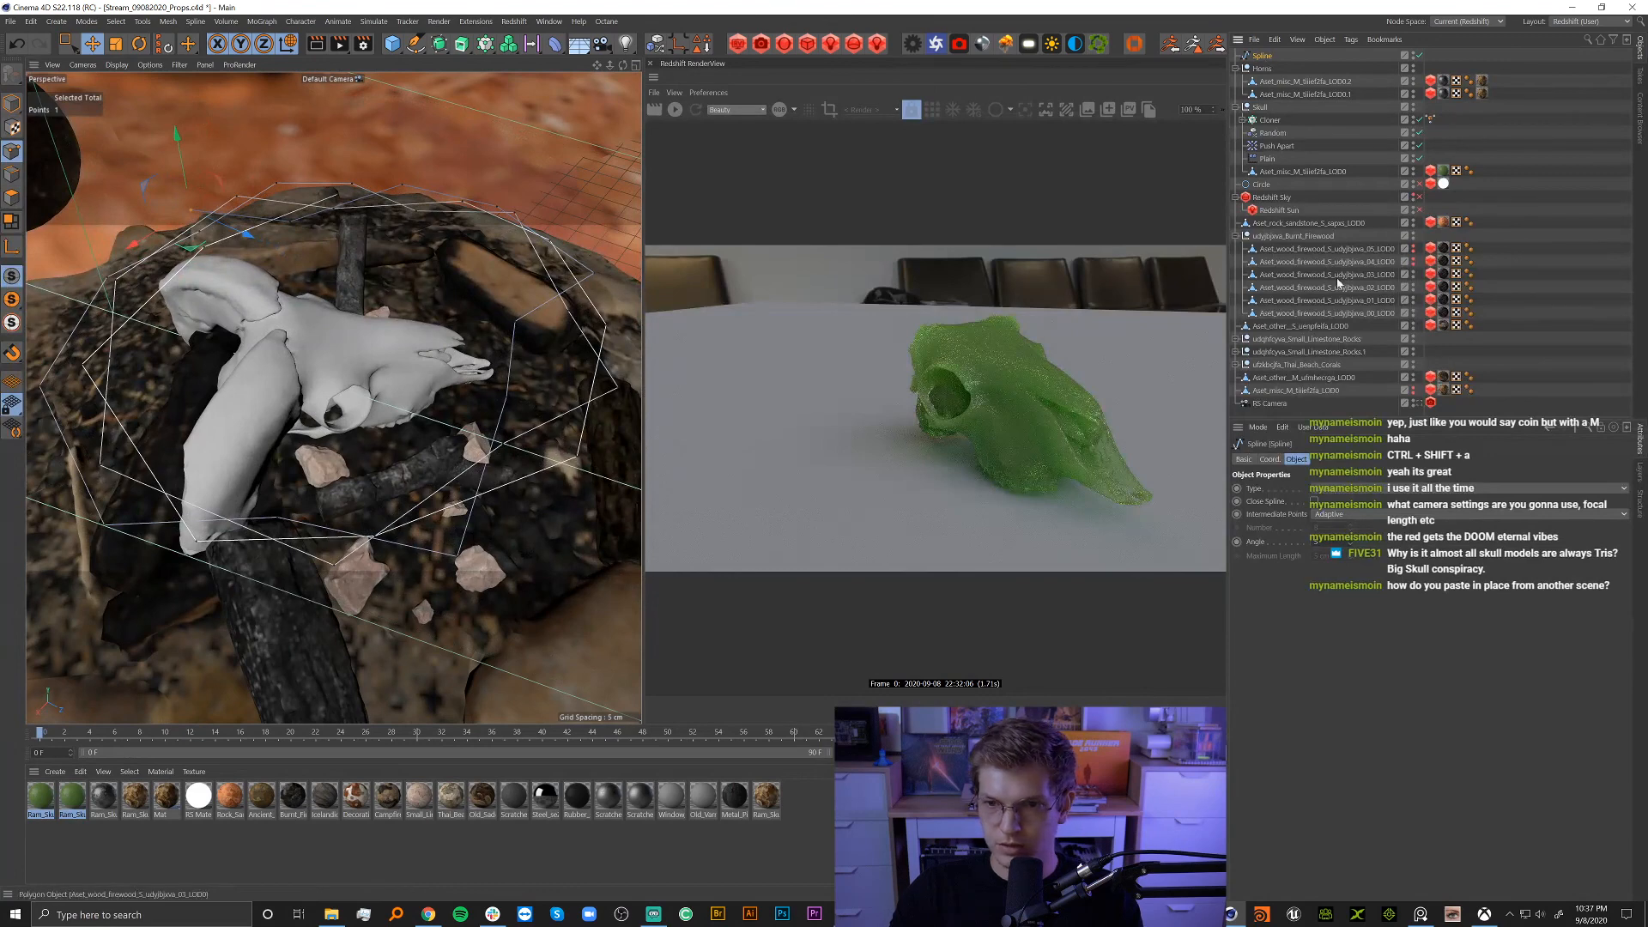
pyautogui.click(1339, 488)
pyautogui.click(1342, 546)
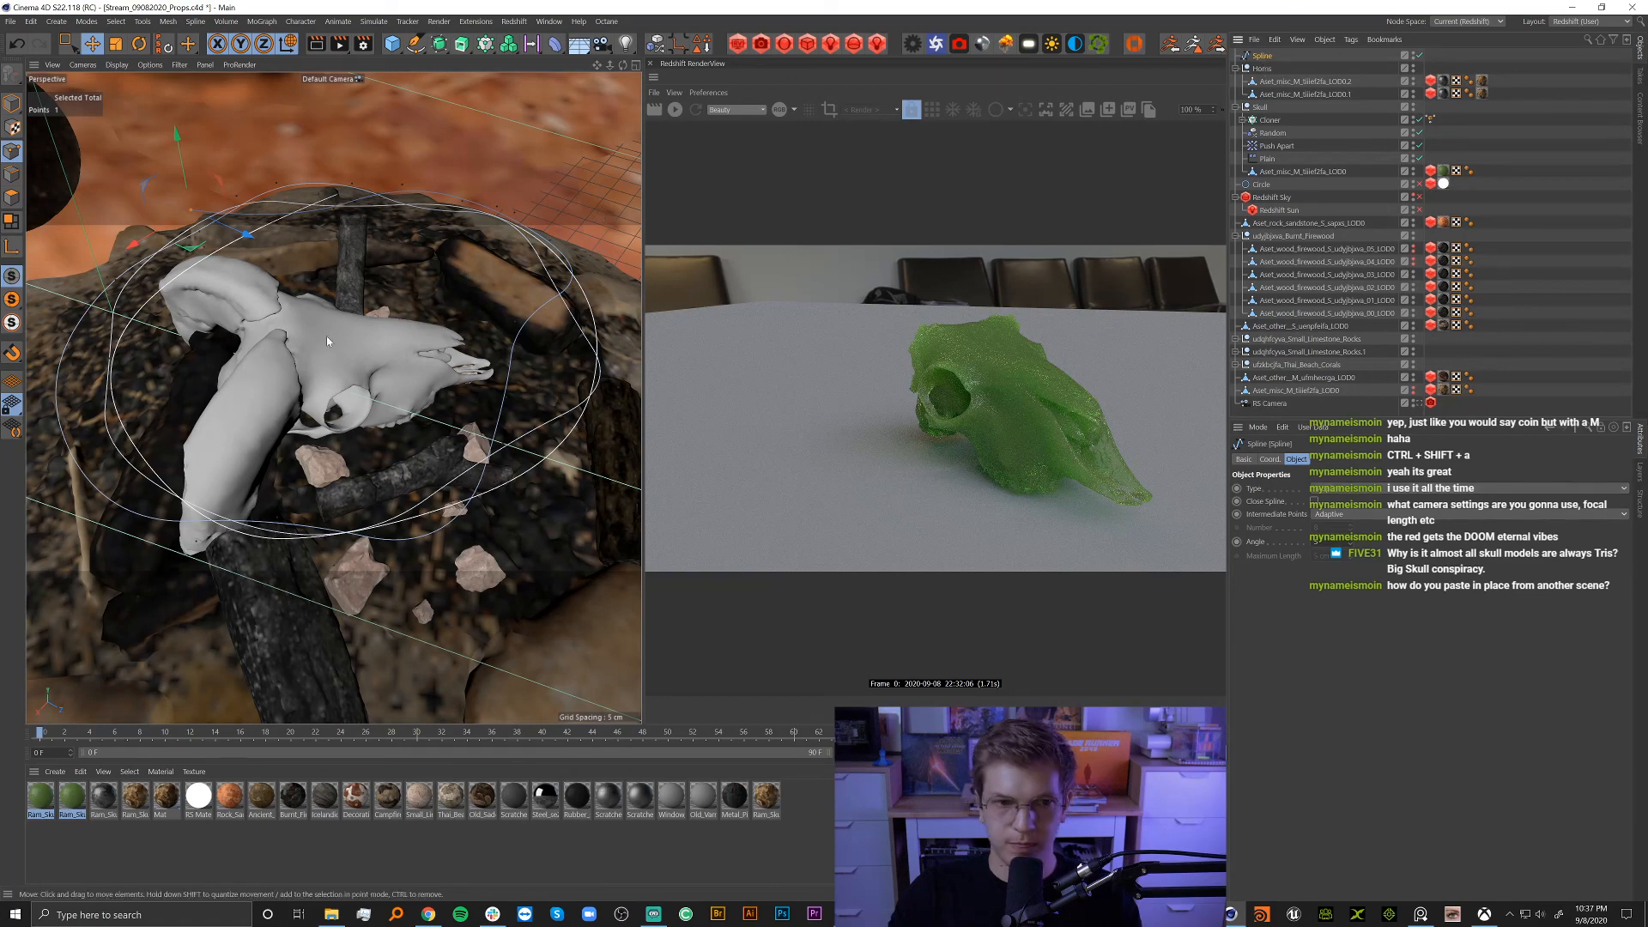
# Add a Sweep generator and nest a new Circle profile above the spline inside it.
pyautogui.click(11, 154)
pyautogui.keyDown('alt'); pyautogui.moveTo(208, 285); pyautogui.dragTo(228, 400); pyautogui.keyUp('alt')
pyautogui.keyDown('alt'); pyautogui.moveTo(105, 419); pyautogui.dragTo(549, 627); pyautogui.keyUp('alt')
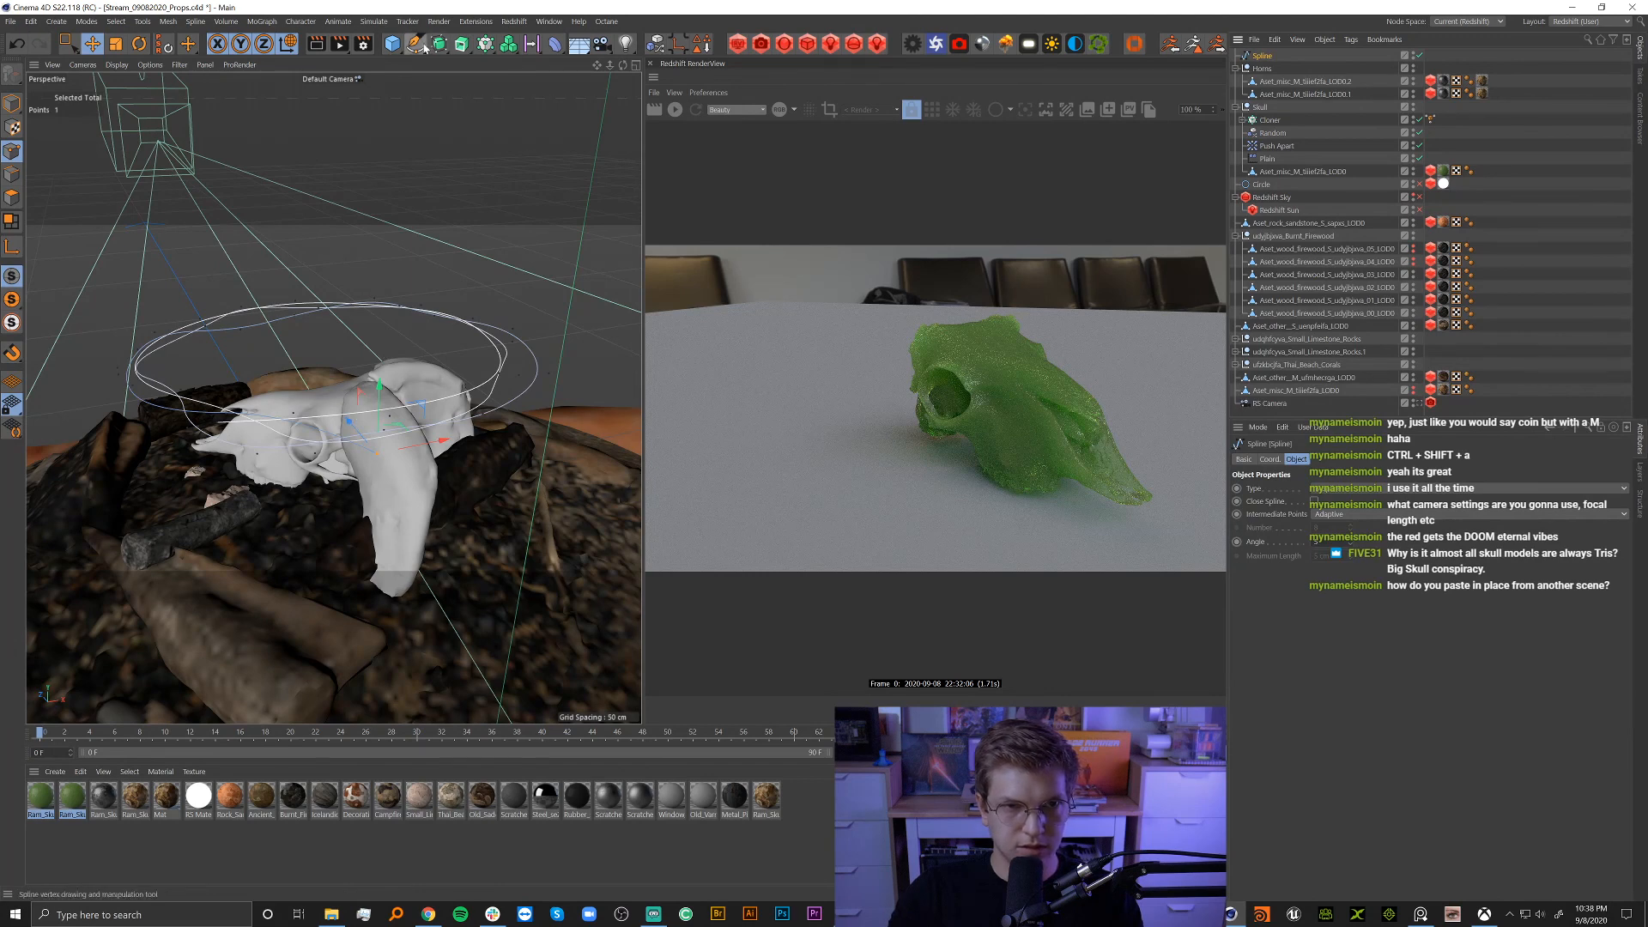
pyautogui.moveTo(460, 48); pyautogui.dragTo(518, 132)
pyautogui.moveTo(415, 44); pyautogui.dragTo(554, 93)
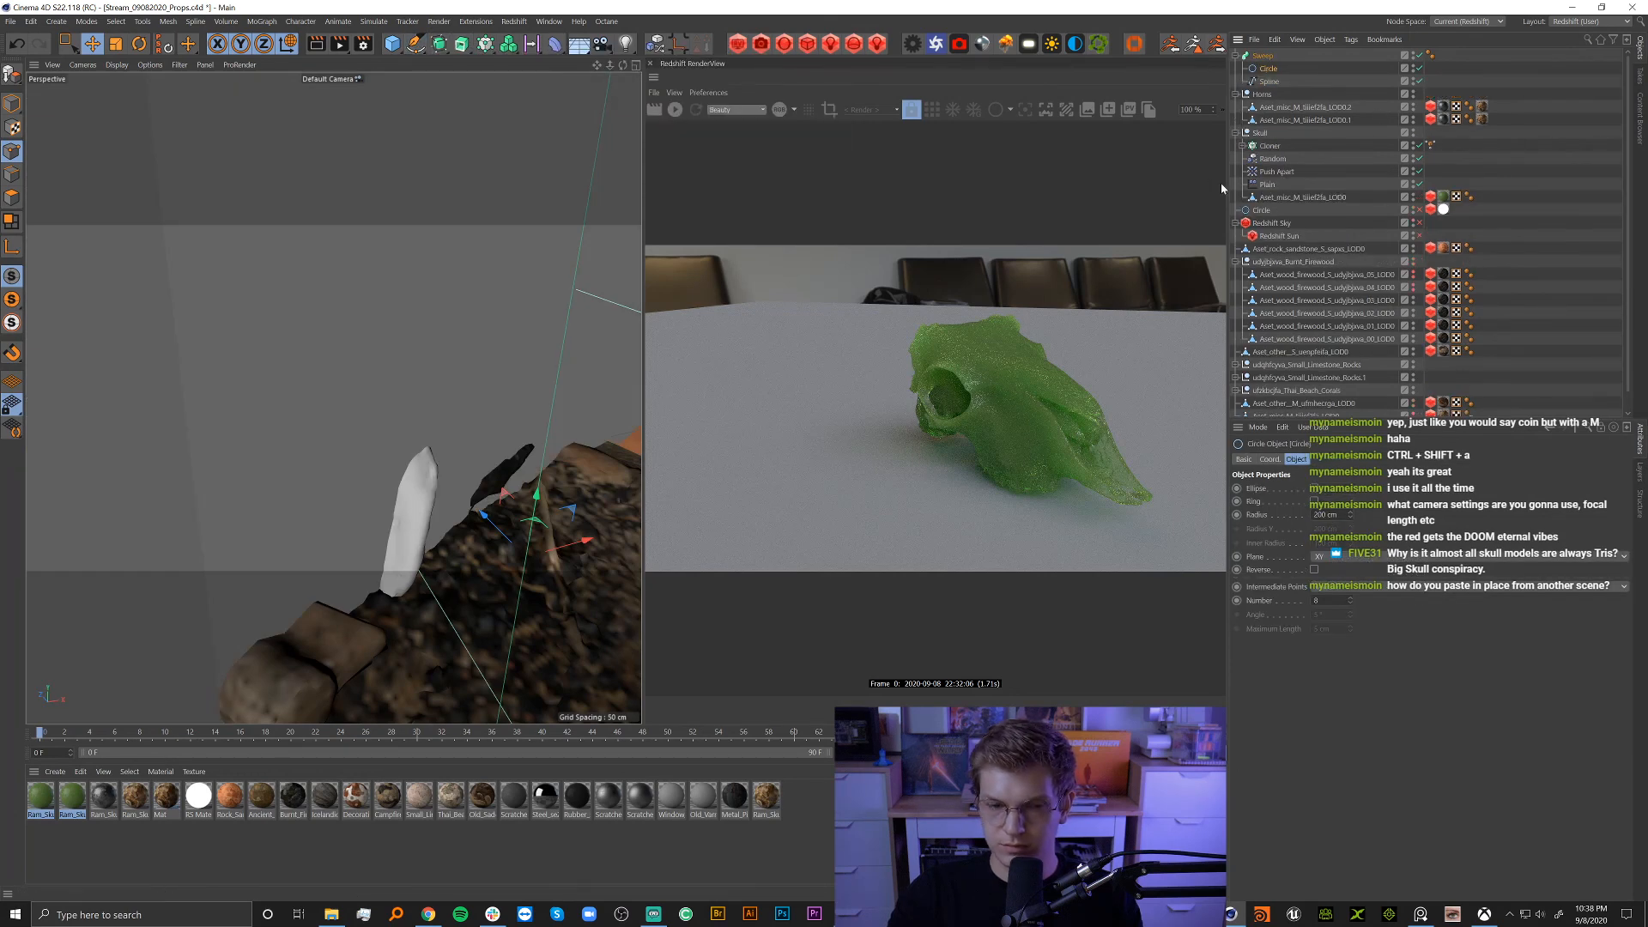
# Set the radius of the sweep's circle profile to 0.25 cm.
pyautogui.write('1')
pyautogui.press('Return')
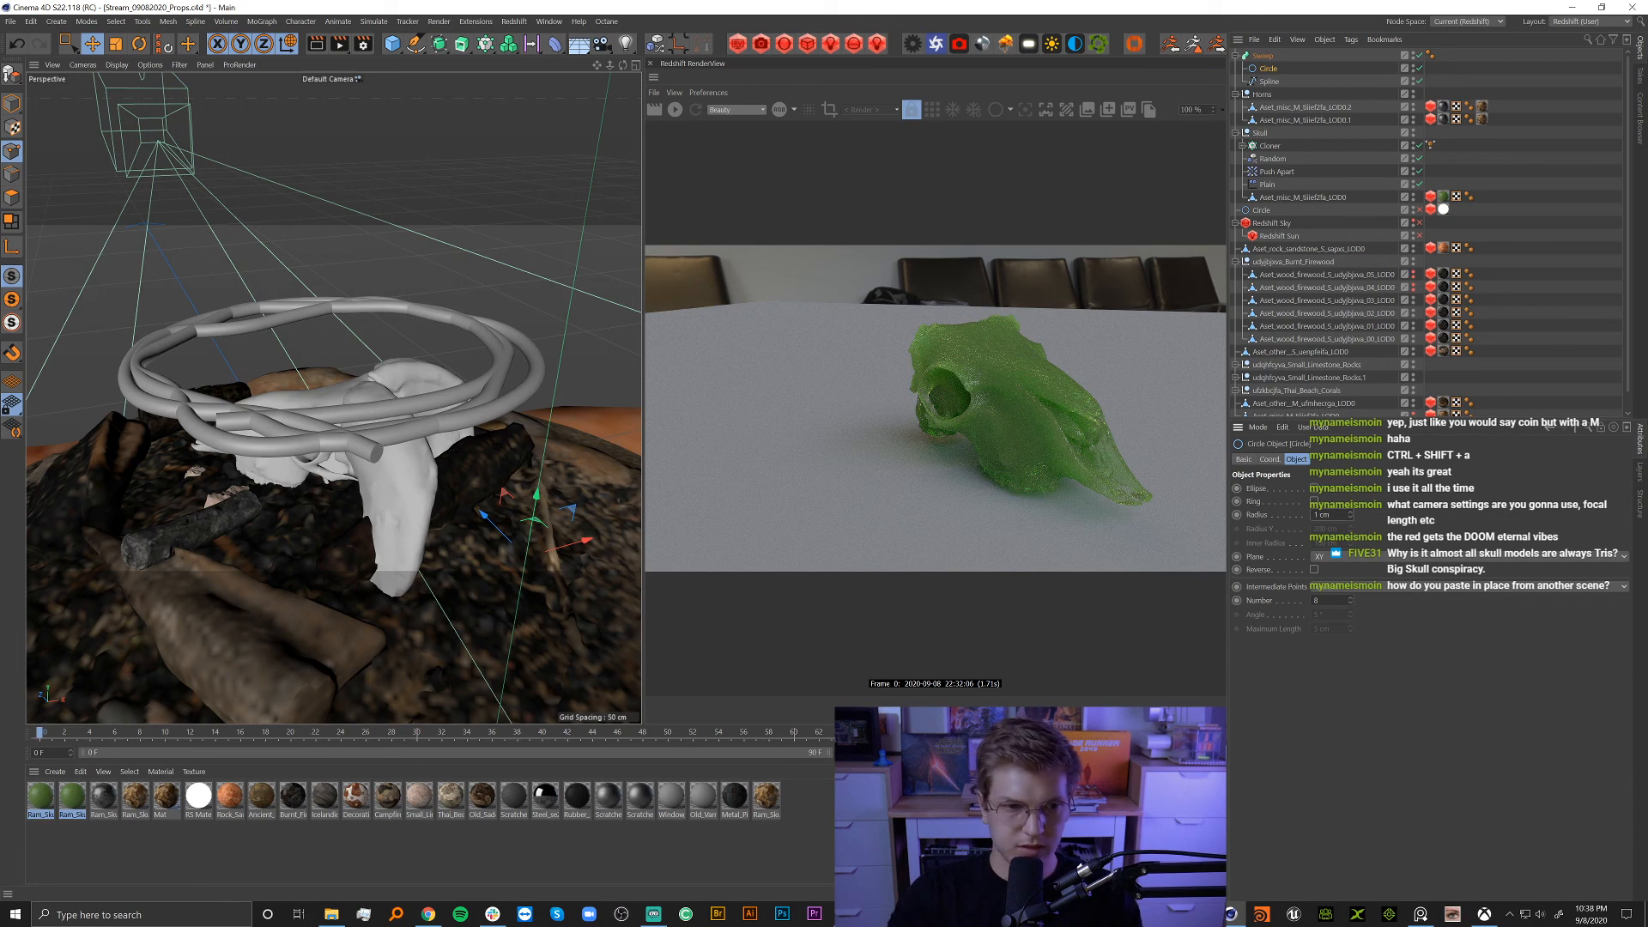
pyautogui.write('0.25')
pyautogui.press('Return')
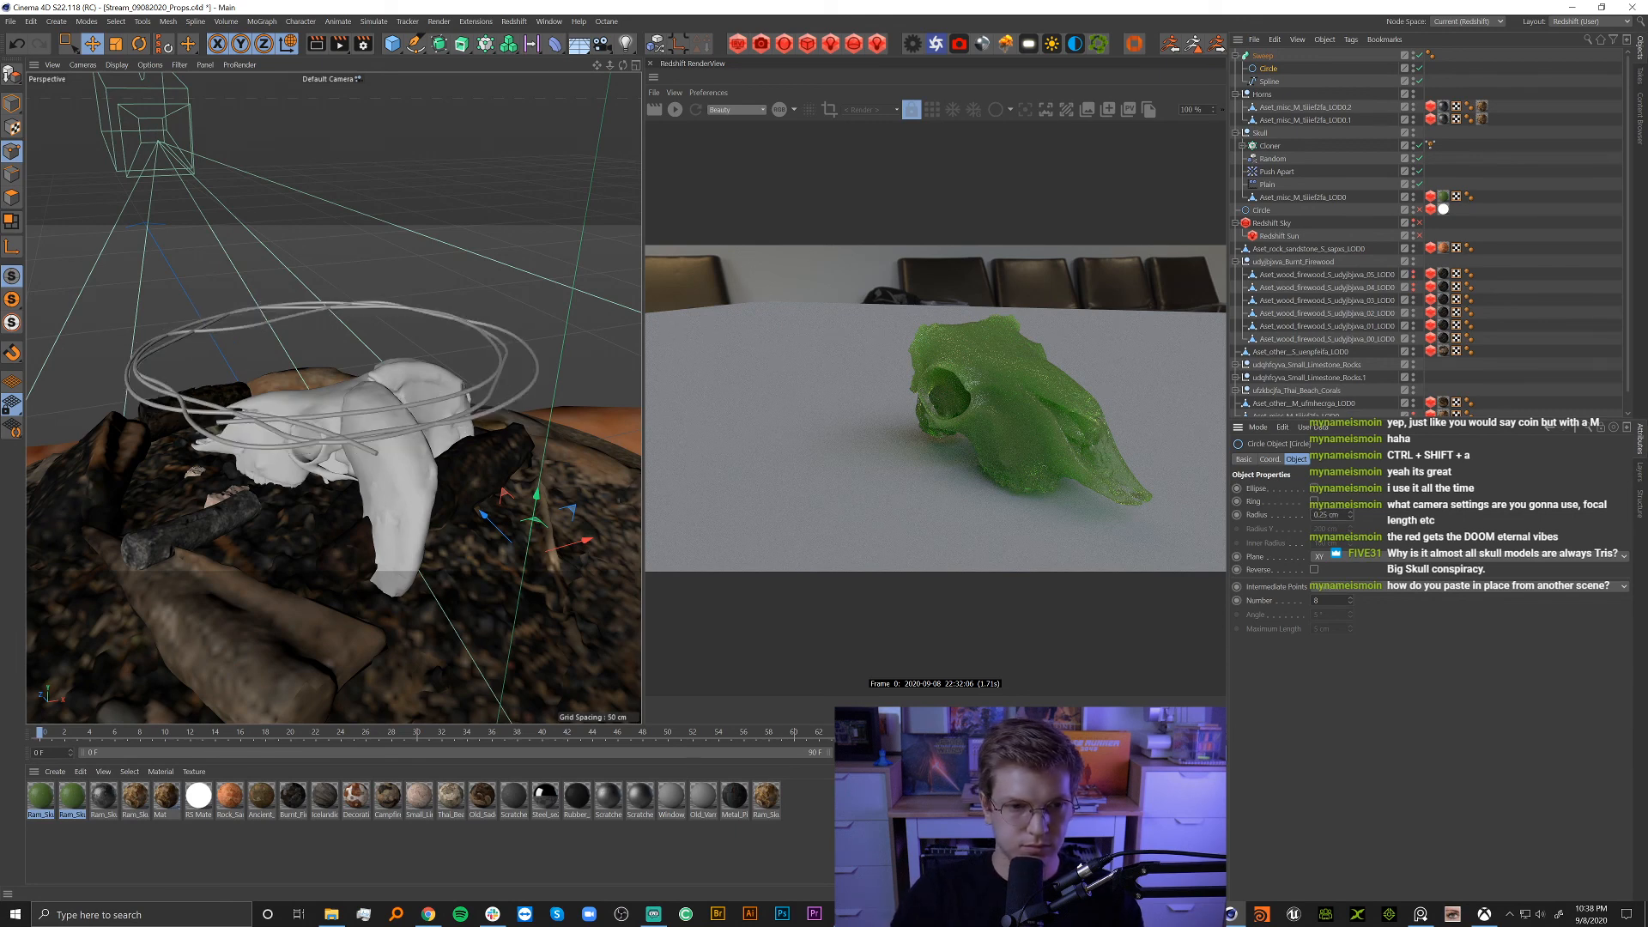
# Select the sweep's path spline and pull its point above the skull down to the tip of the near horn.
pyautogui.click(1268, 81)
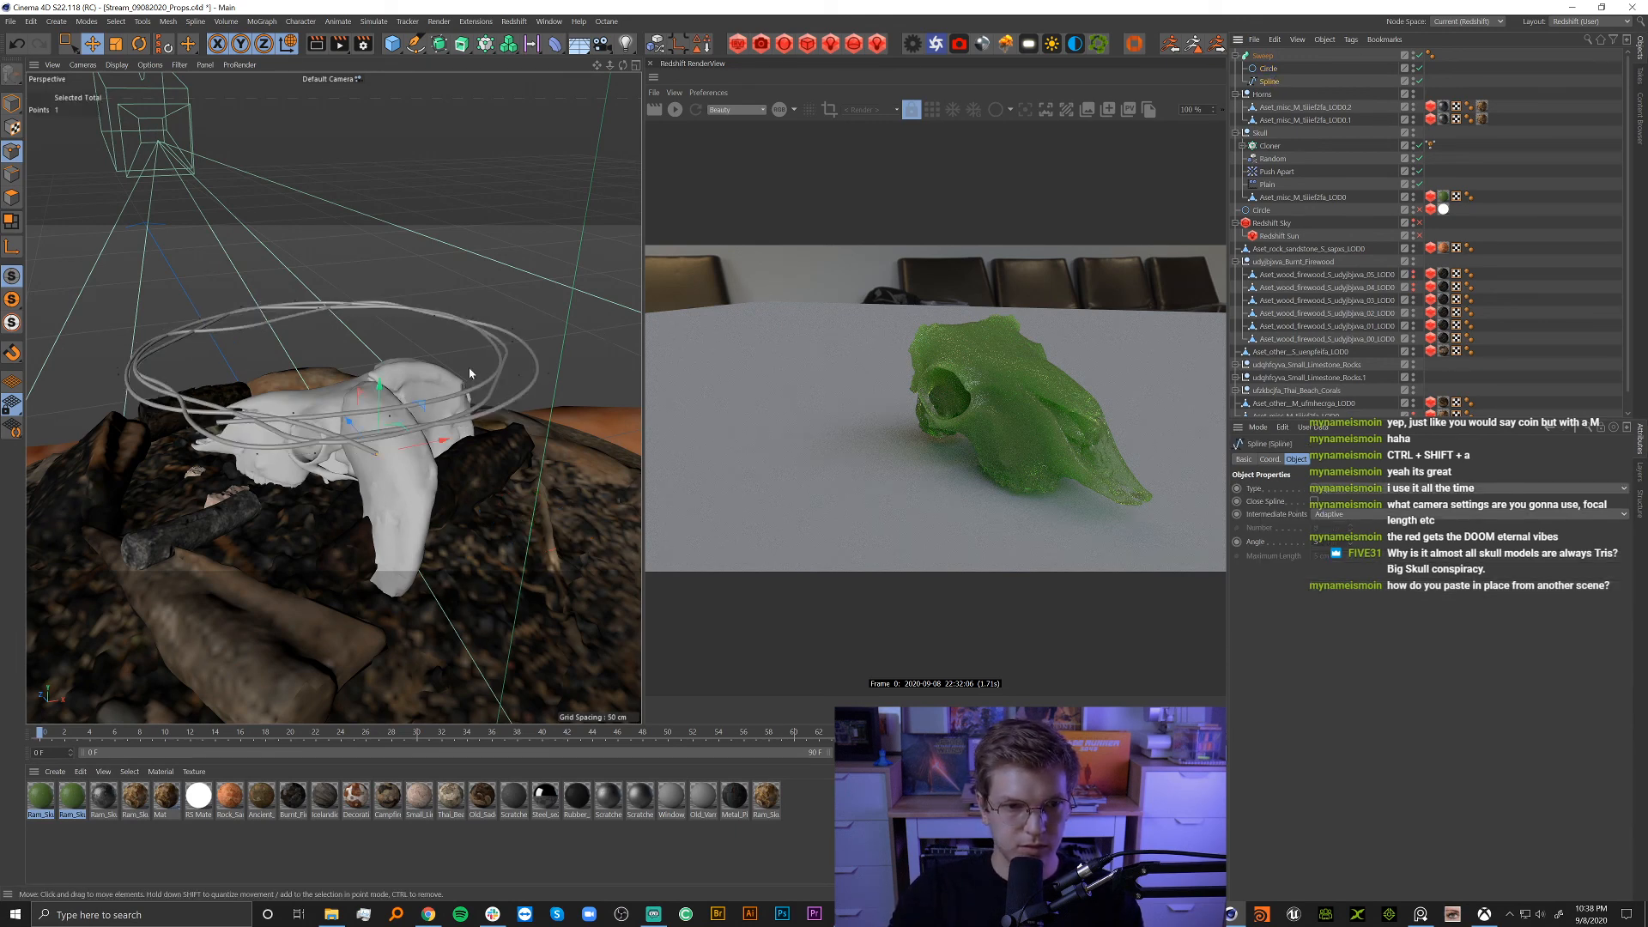
pyautogui.click(379, 388)
pyautogui.moveTo(378, 388); pyautogui.dragTo(375, 515)
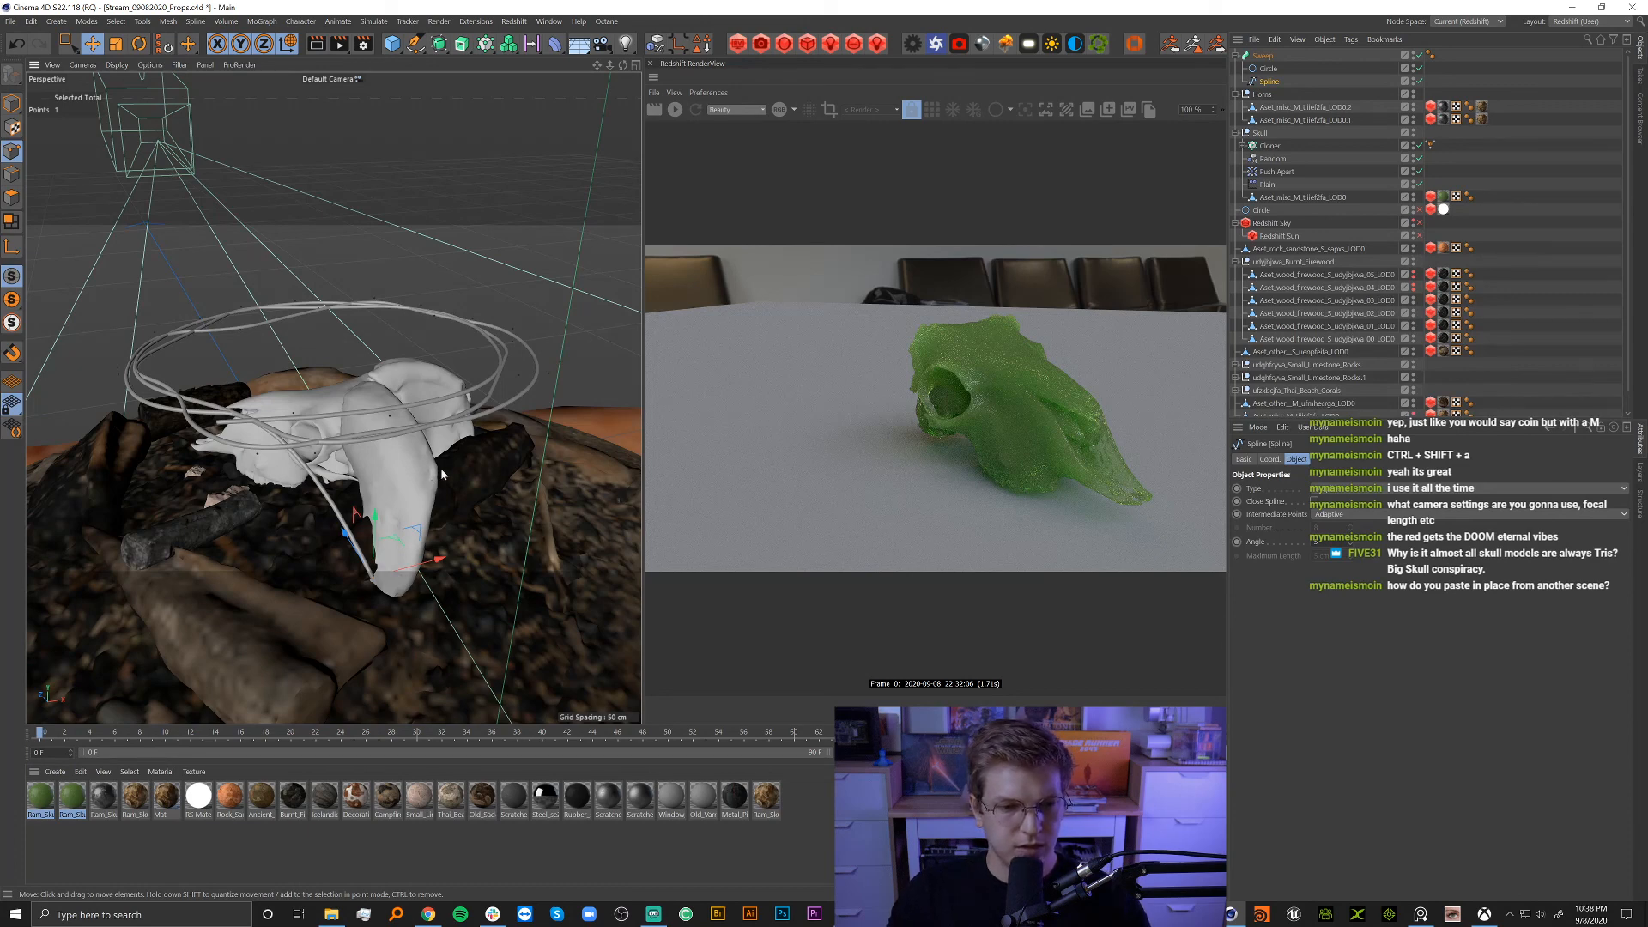
# Try changing the spline's point order with Move Up Sequence.
pyautogui.rightClick(480, 467)
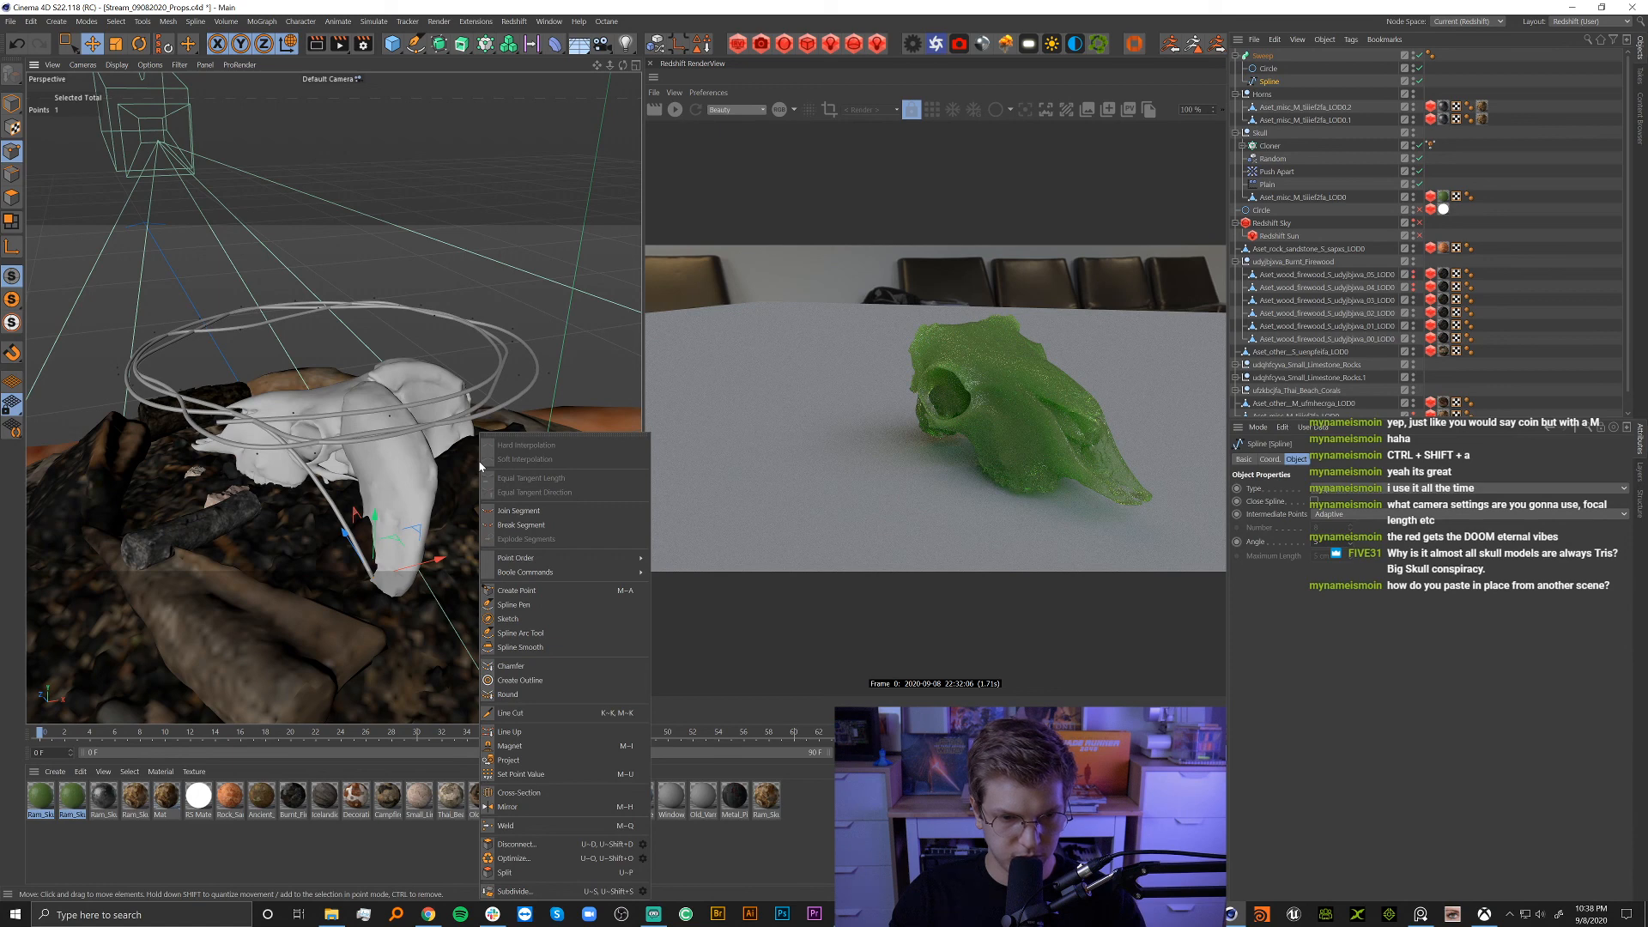
pyautogui.moveTo(552, 564)
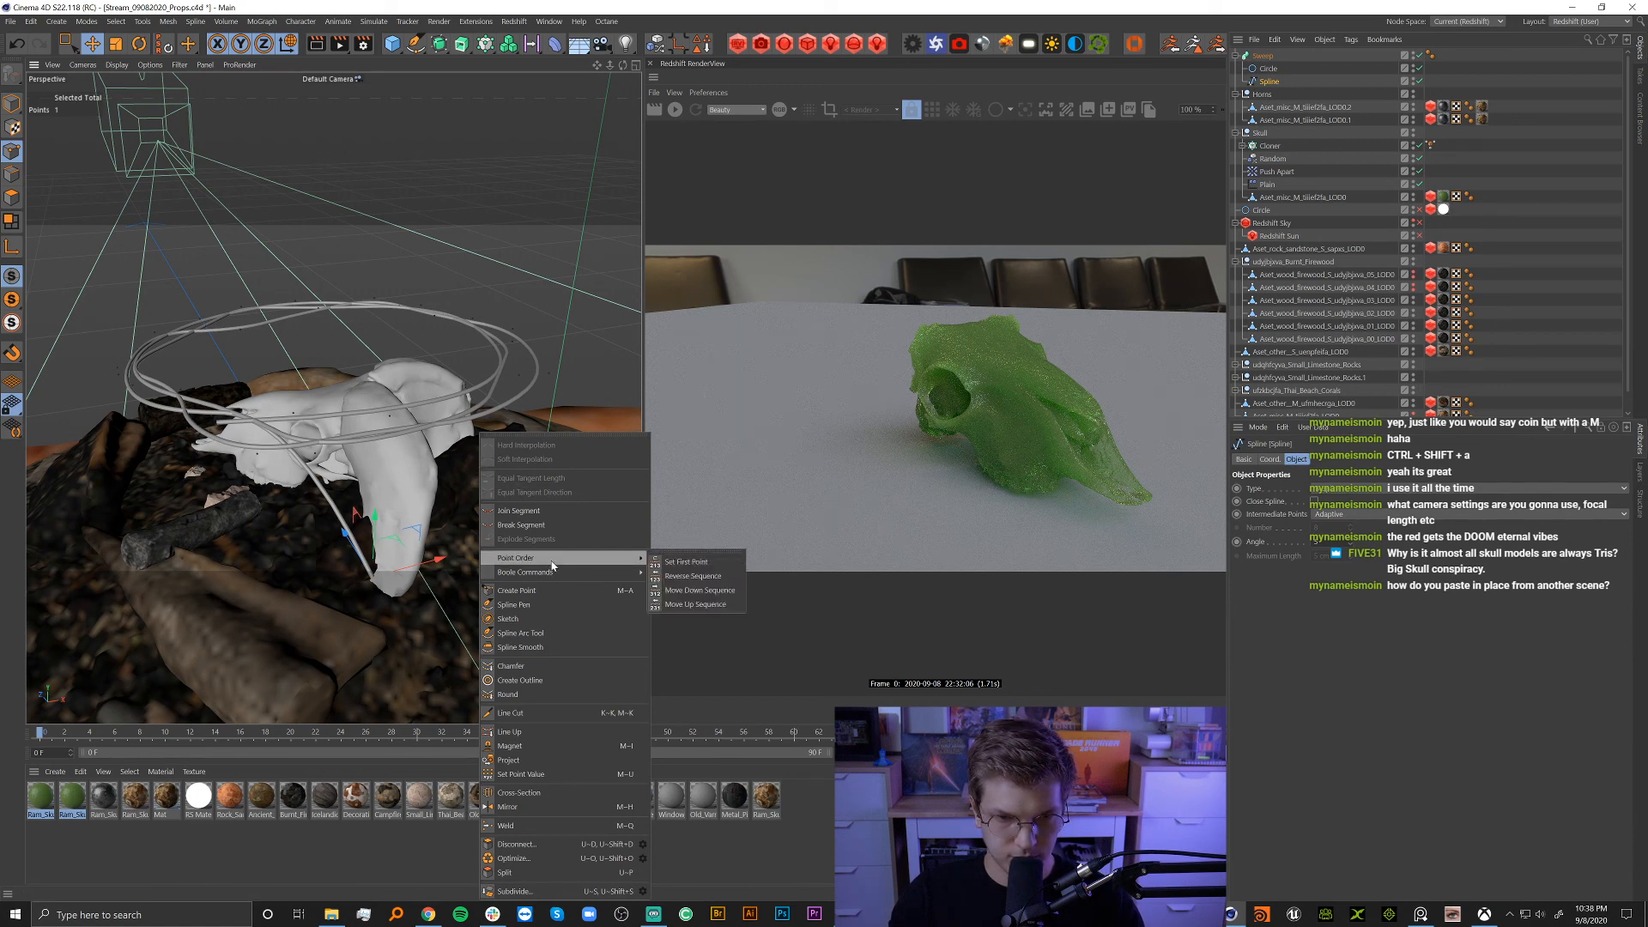
pyautogui.click(718, 603)
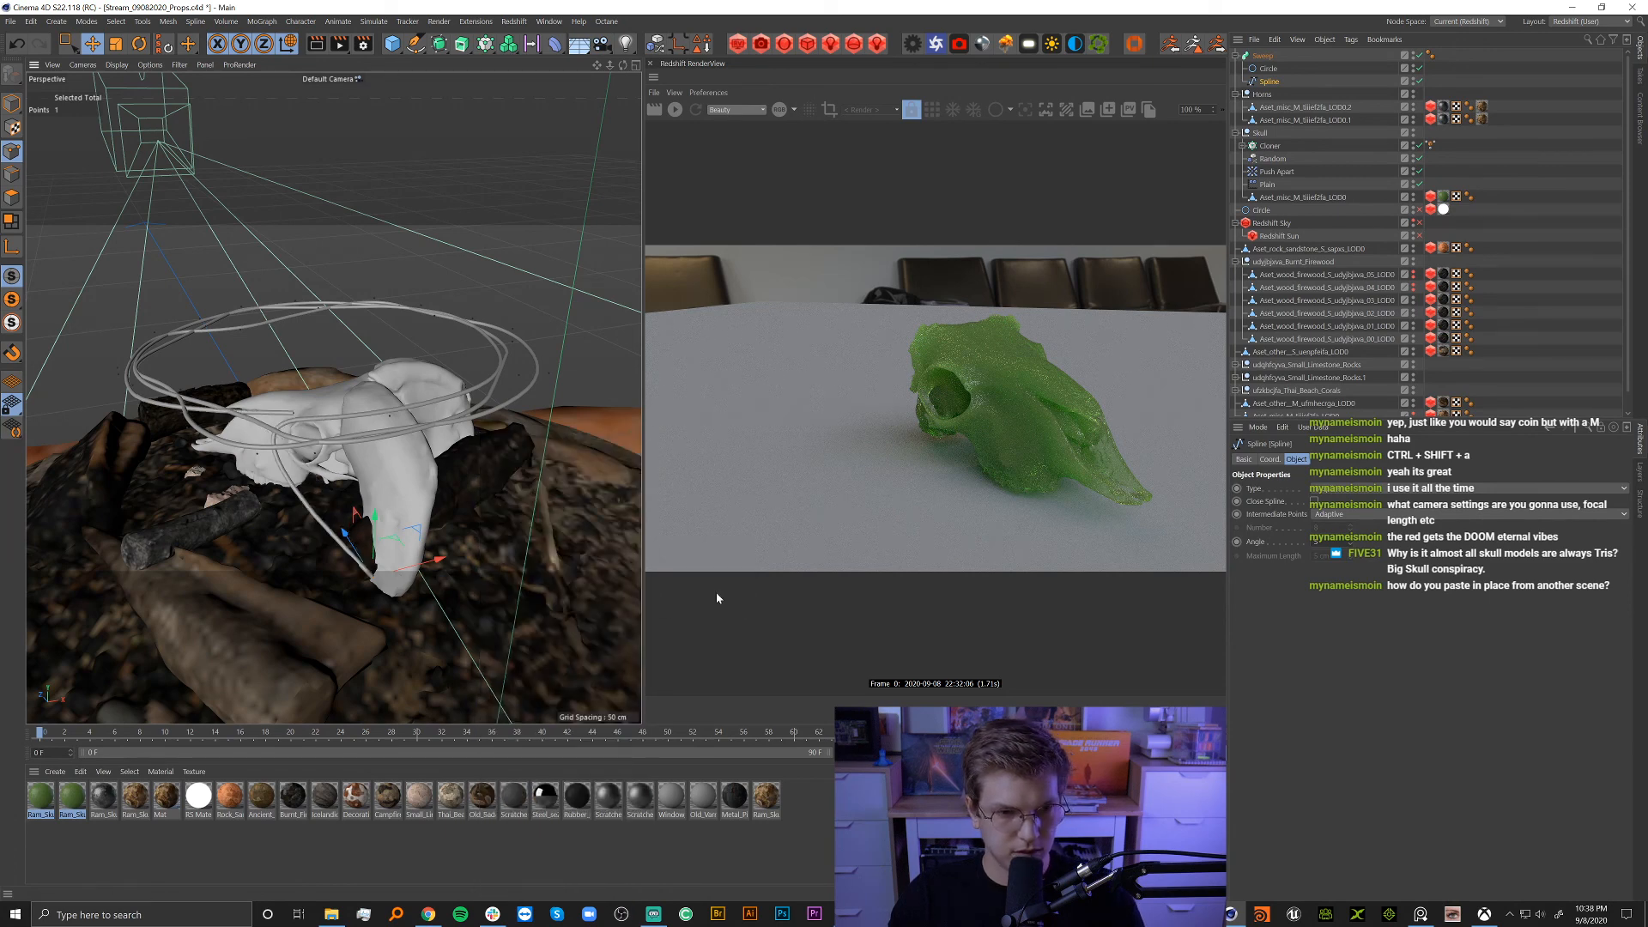
pyautogui.rightClick(520, 511)
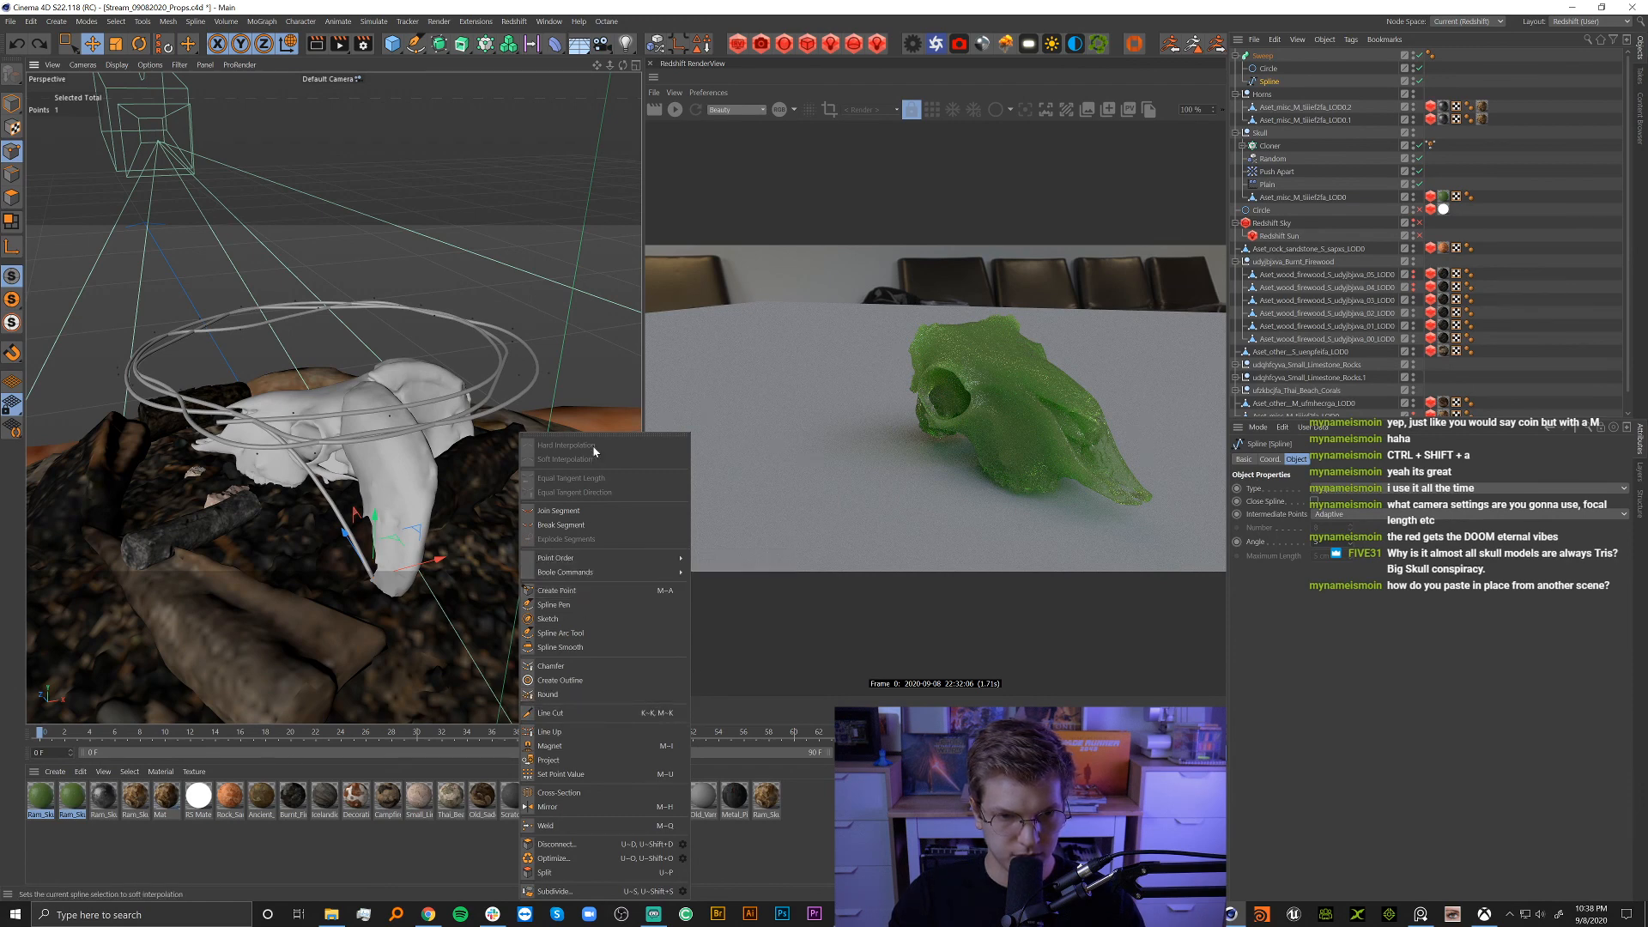
pyautogui.click(375, 617)
# Select the spline point above the skull's snout and raise it slightly.
pyautogui.scroll(5, 418, 560)
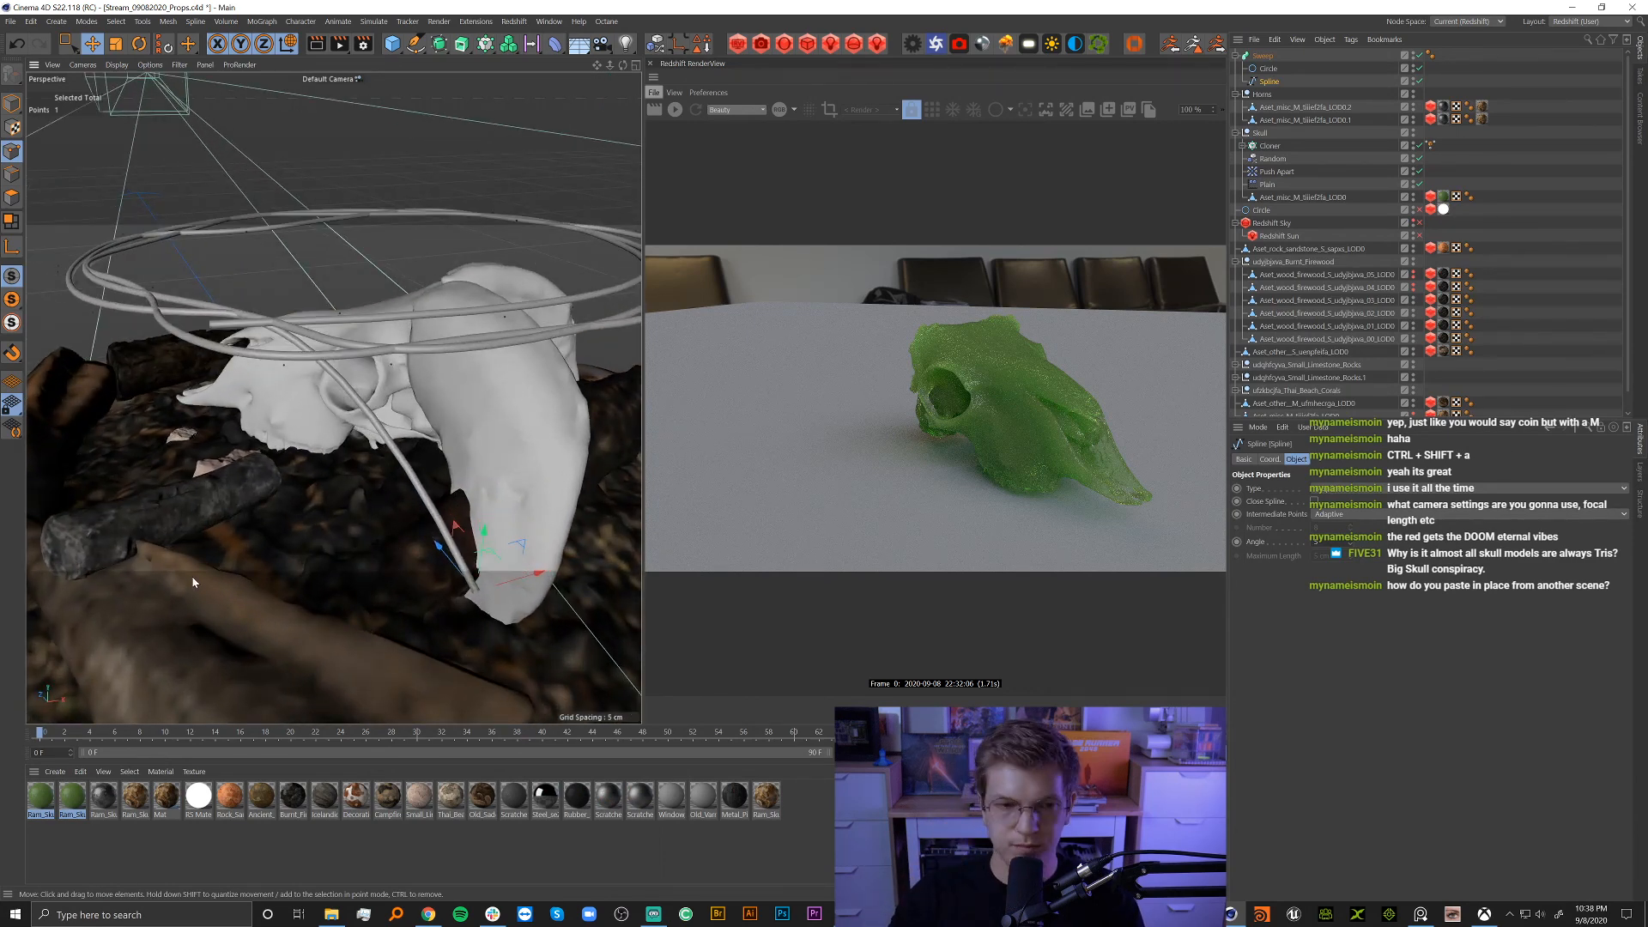
pyautogui.keyDown('alt'); pyautogui.moveTo(359, 411); pyautogui.dragTo(337, 385); pyautogui.keyUp('alt')
pyautogui.click(260, 352)
pyautogui.moveTo(256, 298); pyautogui.dragTo(254, 249)
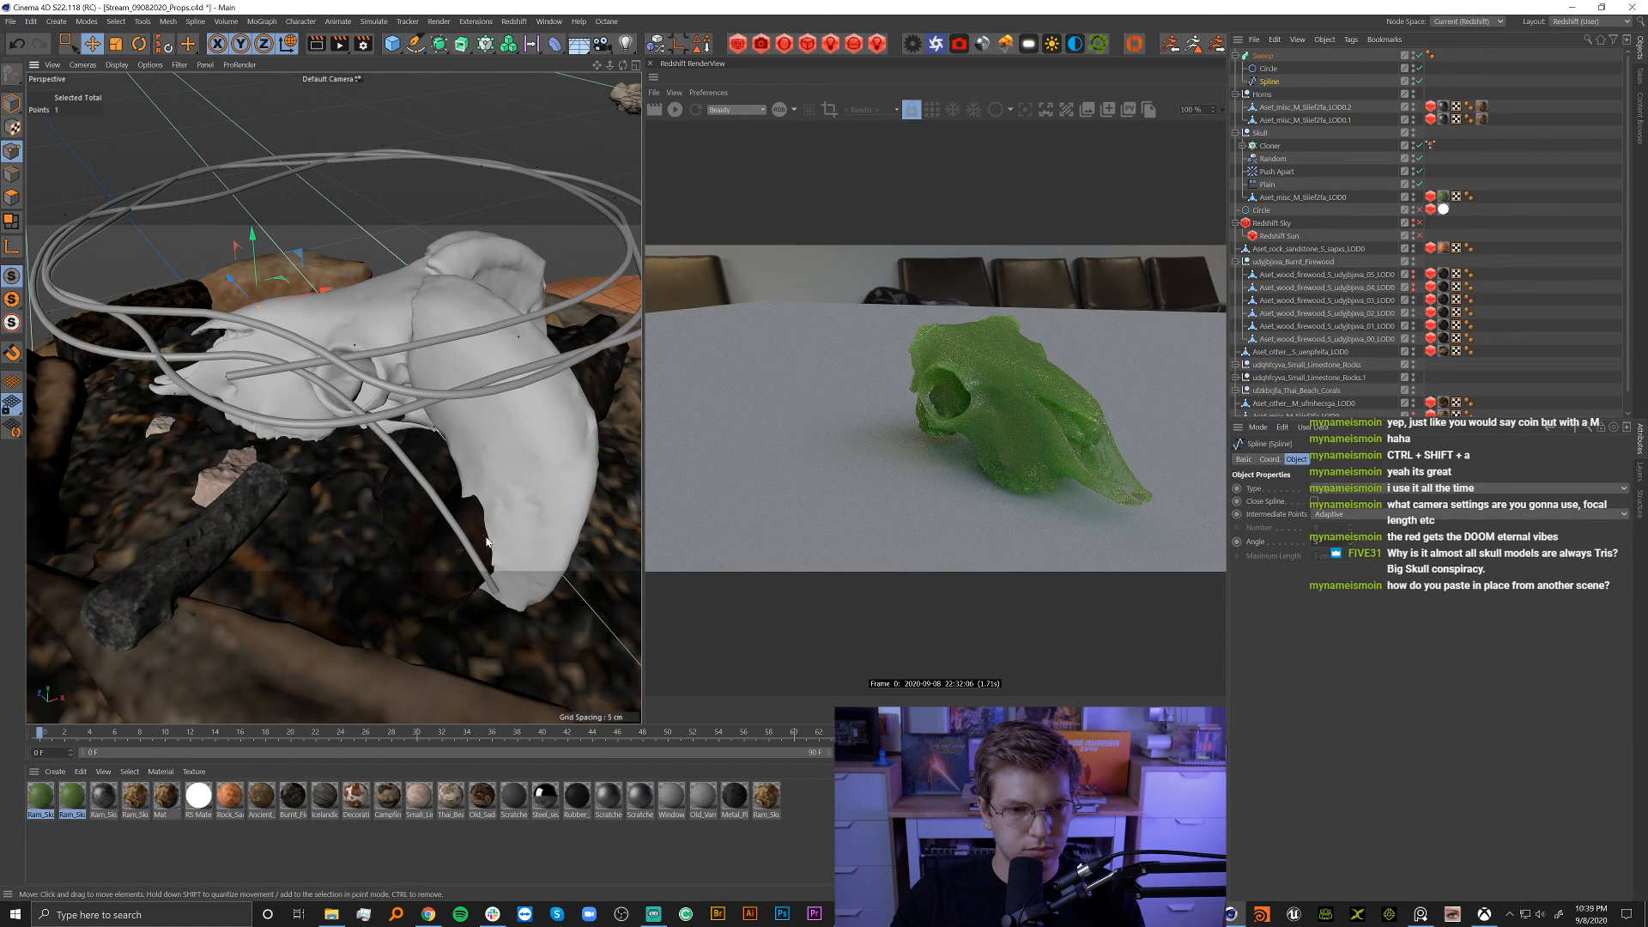
# Select the spline's end point at the horn tip, grow the selection to its neighbour, and lower the selected points beneath the skull.
pyautogui.press('0')
pyautogui.moveTo(526, 570); pyautogui.dragTo(457, 642)
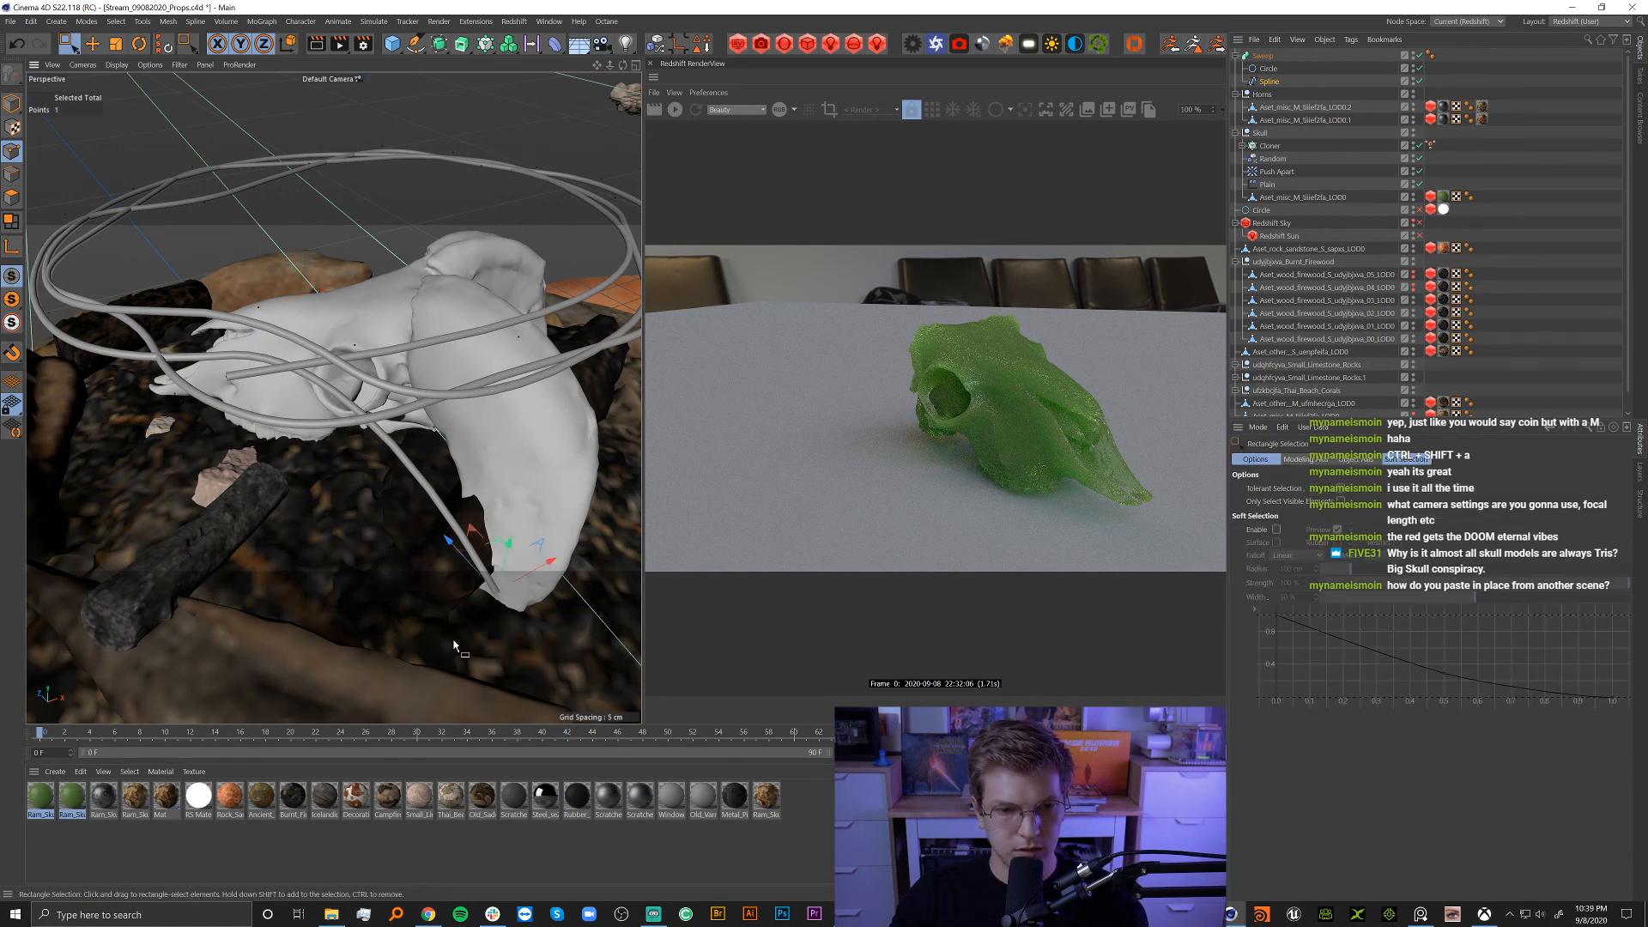
pyautogui.press('u')
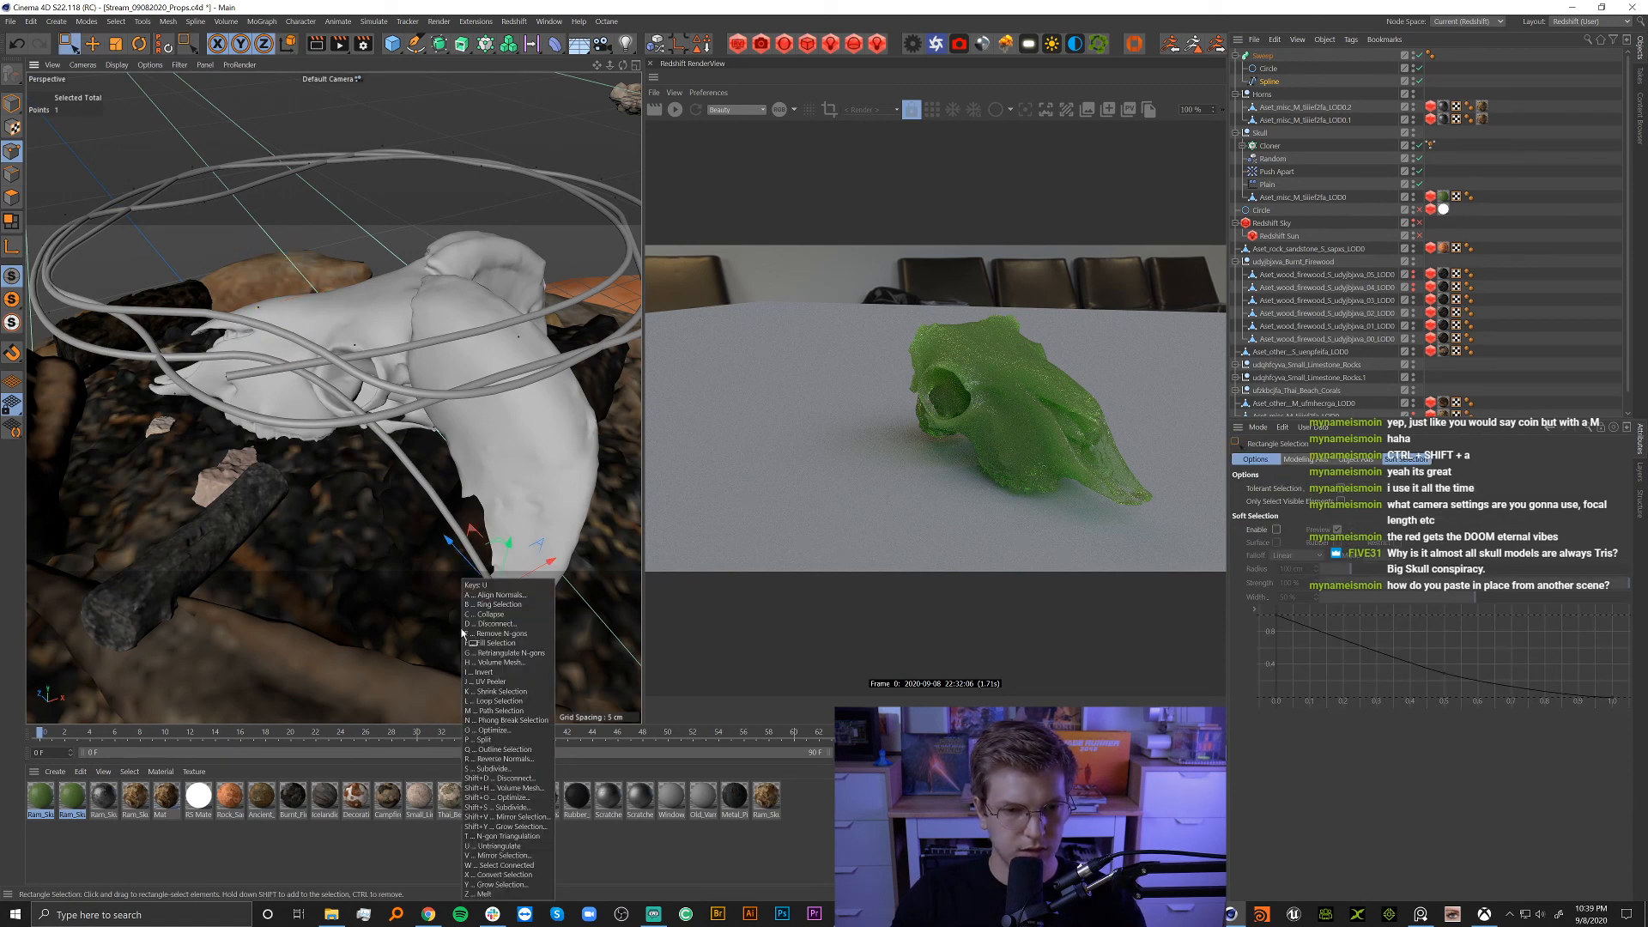
pyautogui.click(461, 634)
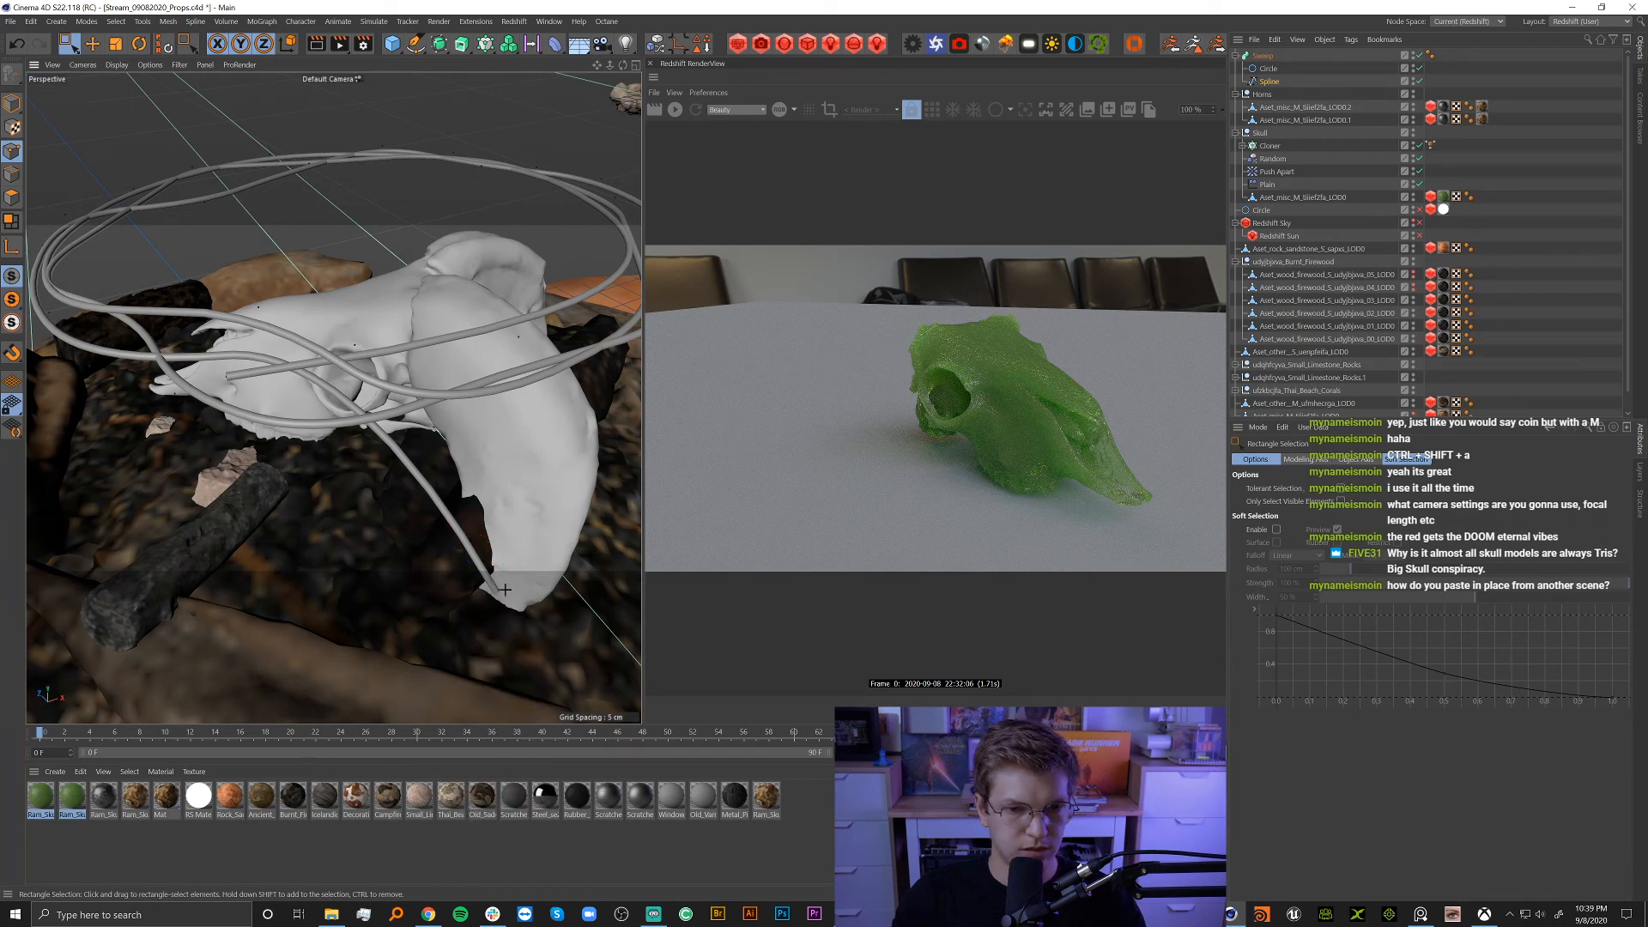
pyautogui.press('u')
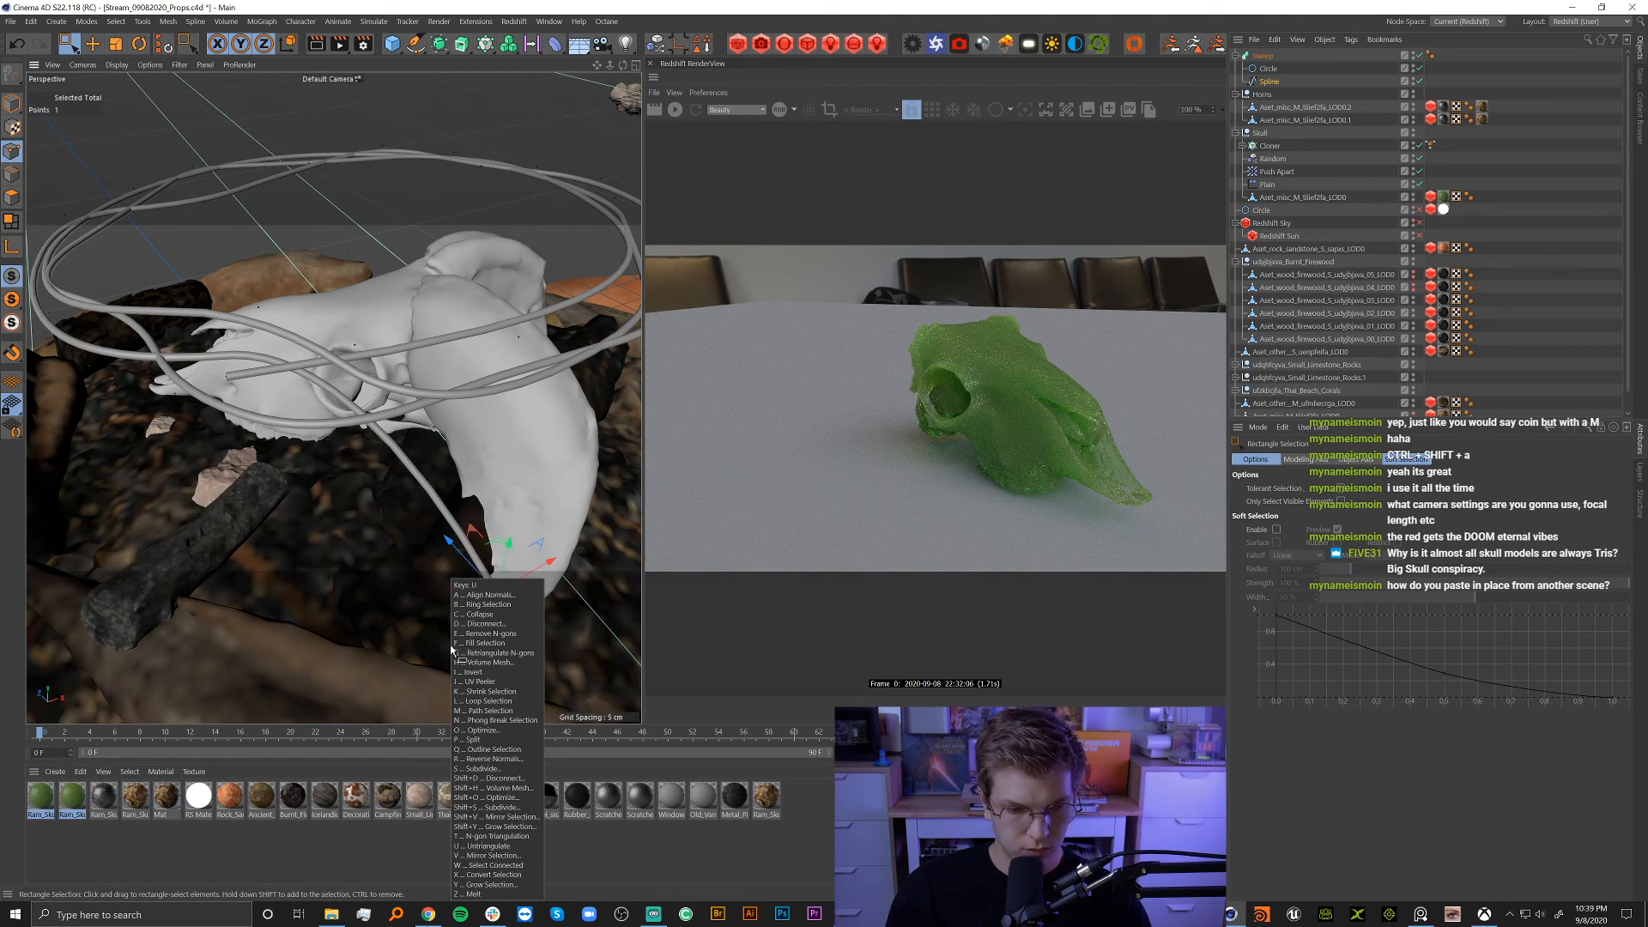
pyautogui.press('y')
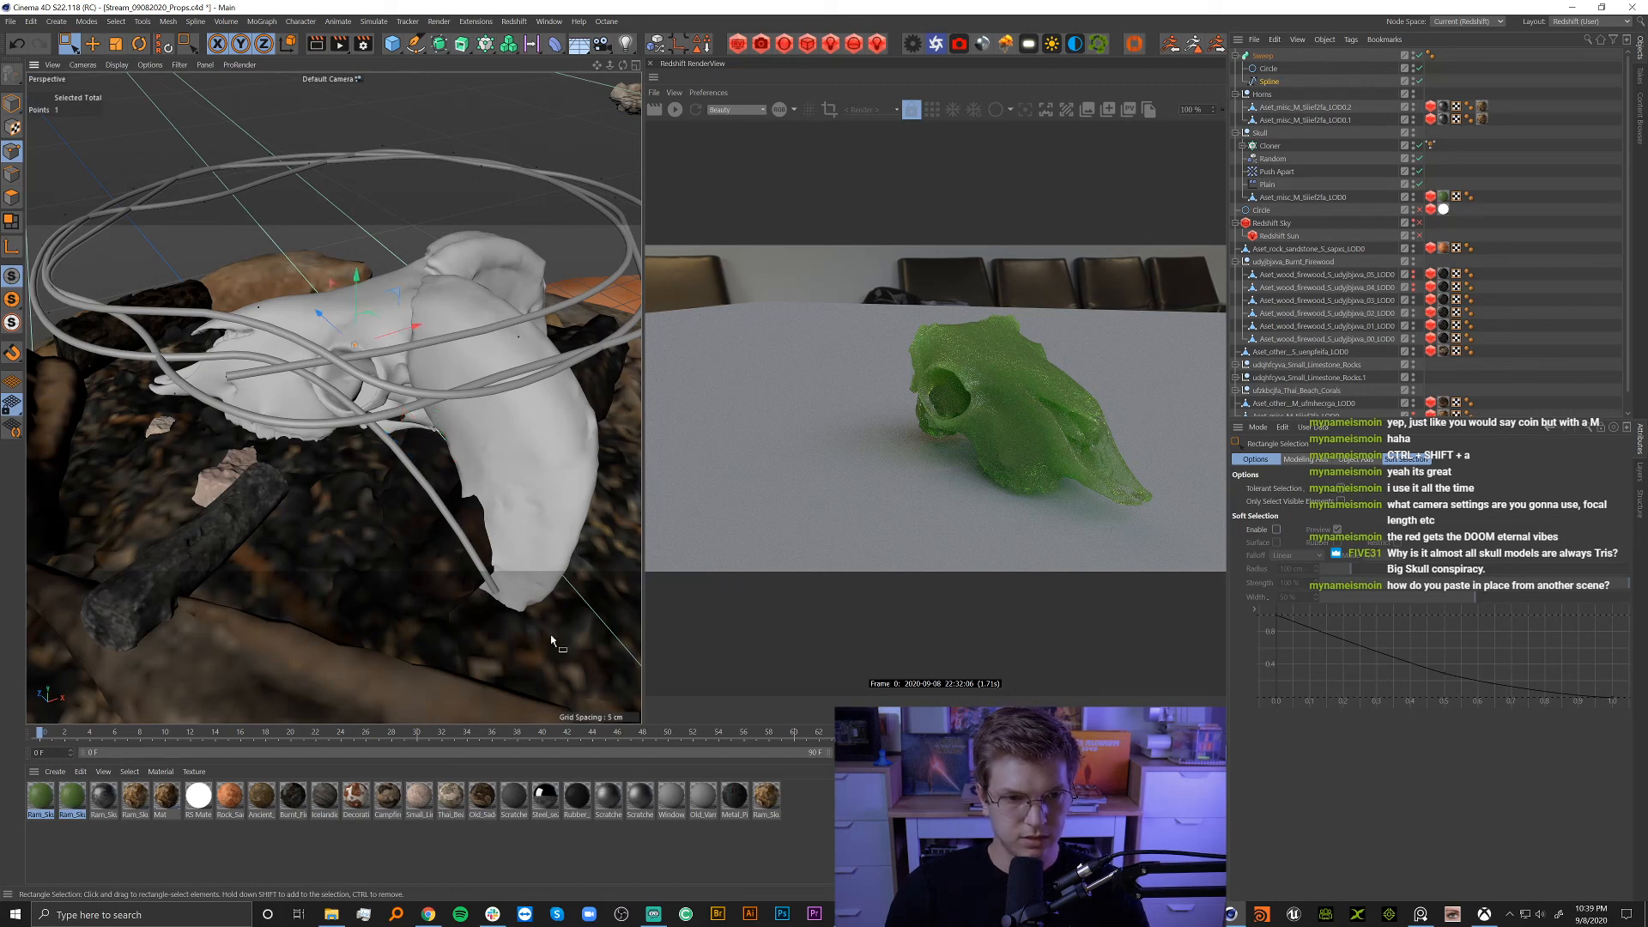
pyautogui.moveTo(356, 286); pyautogui.dragTo(347, 504)
# Raise the spline's end point about 6 cm to just above the near horn's tip.
pyautogui.click(501, 581)
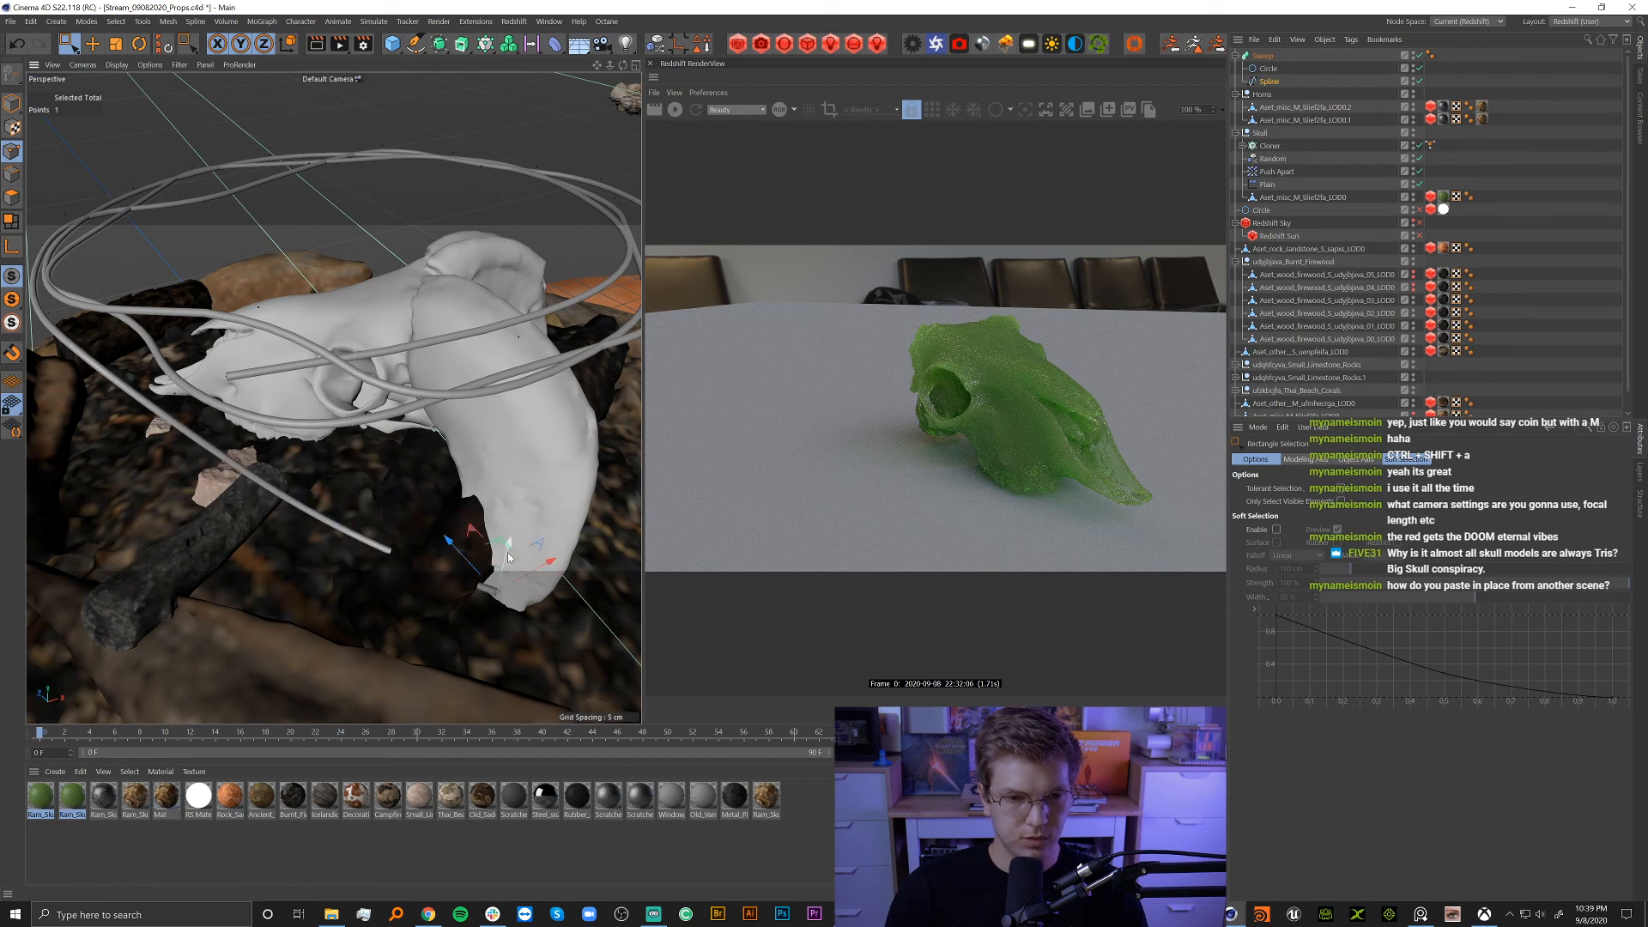
pyautogui.moveTo(516, 498); pyautogui.dragTo(515, 486)
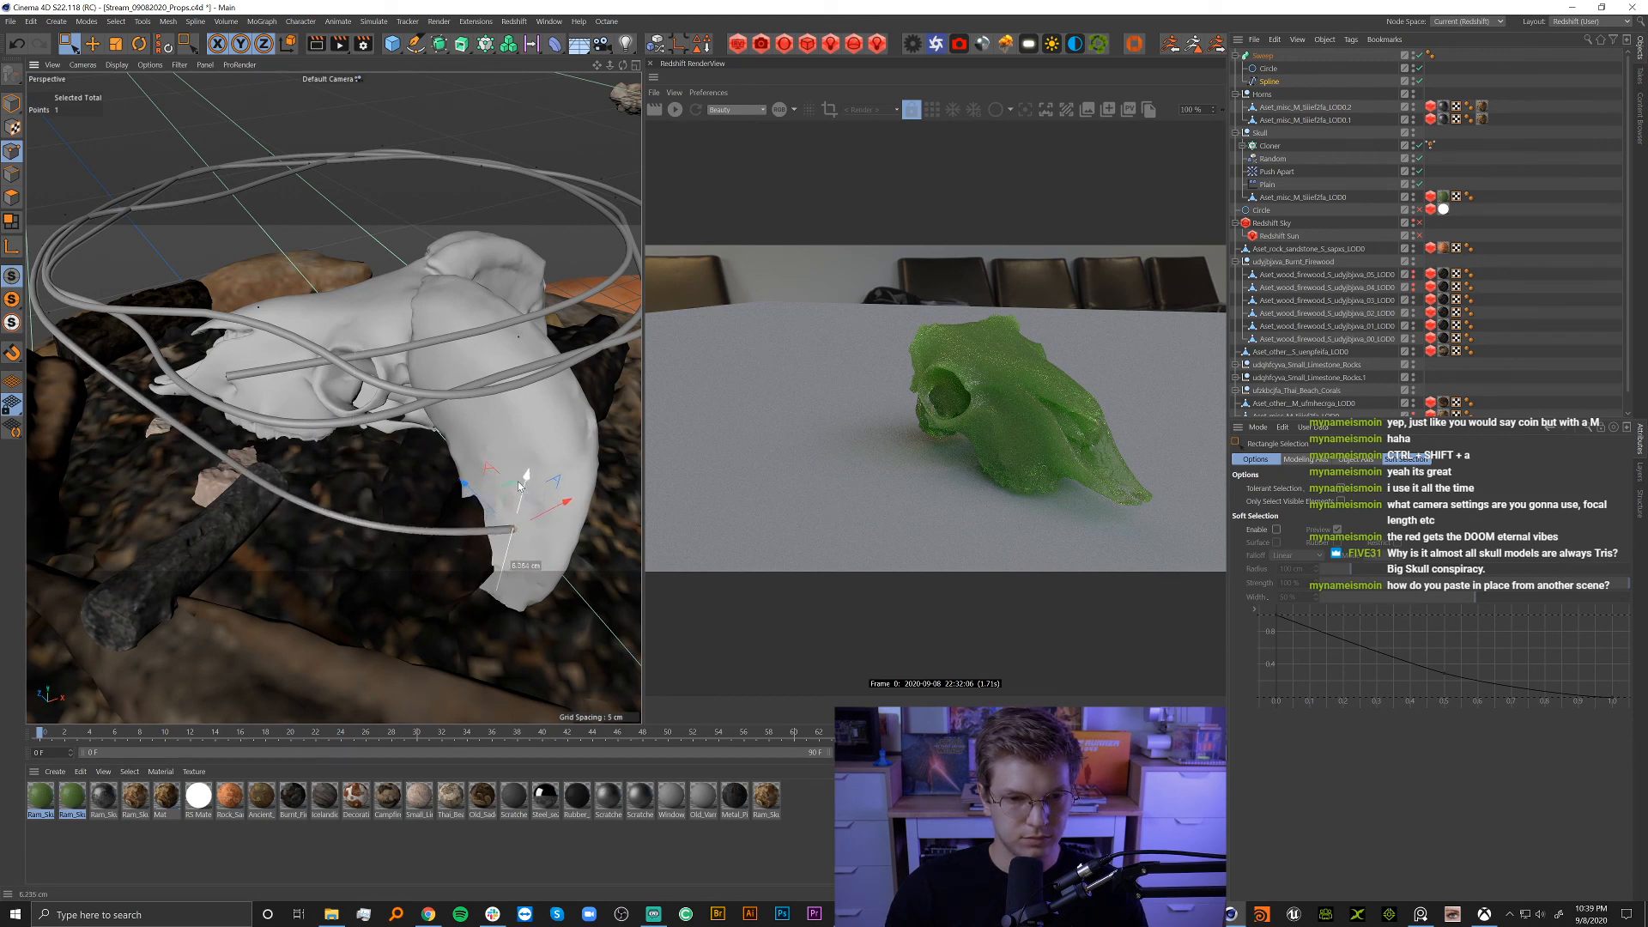
pyautogui.keyDown('alt'); pyautogui.moveTo(301, 481); pyautogui.dragTo(384, 523, button='middle'); pyautogui.keyUp('alt')
pyautogui.moveTo(385, 526)
pyautogui.keyDown('alt'); pyautogui.mouseDown()
pyautogui.moveTo(409, 511)
pyautogui.moveTo(380, 499)
pyautogui.mouseUp(); pyautogui.keyUp('alt')
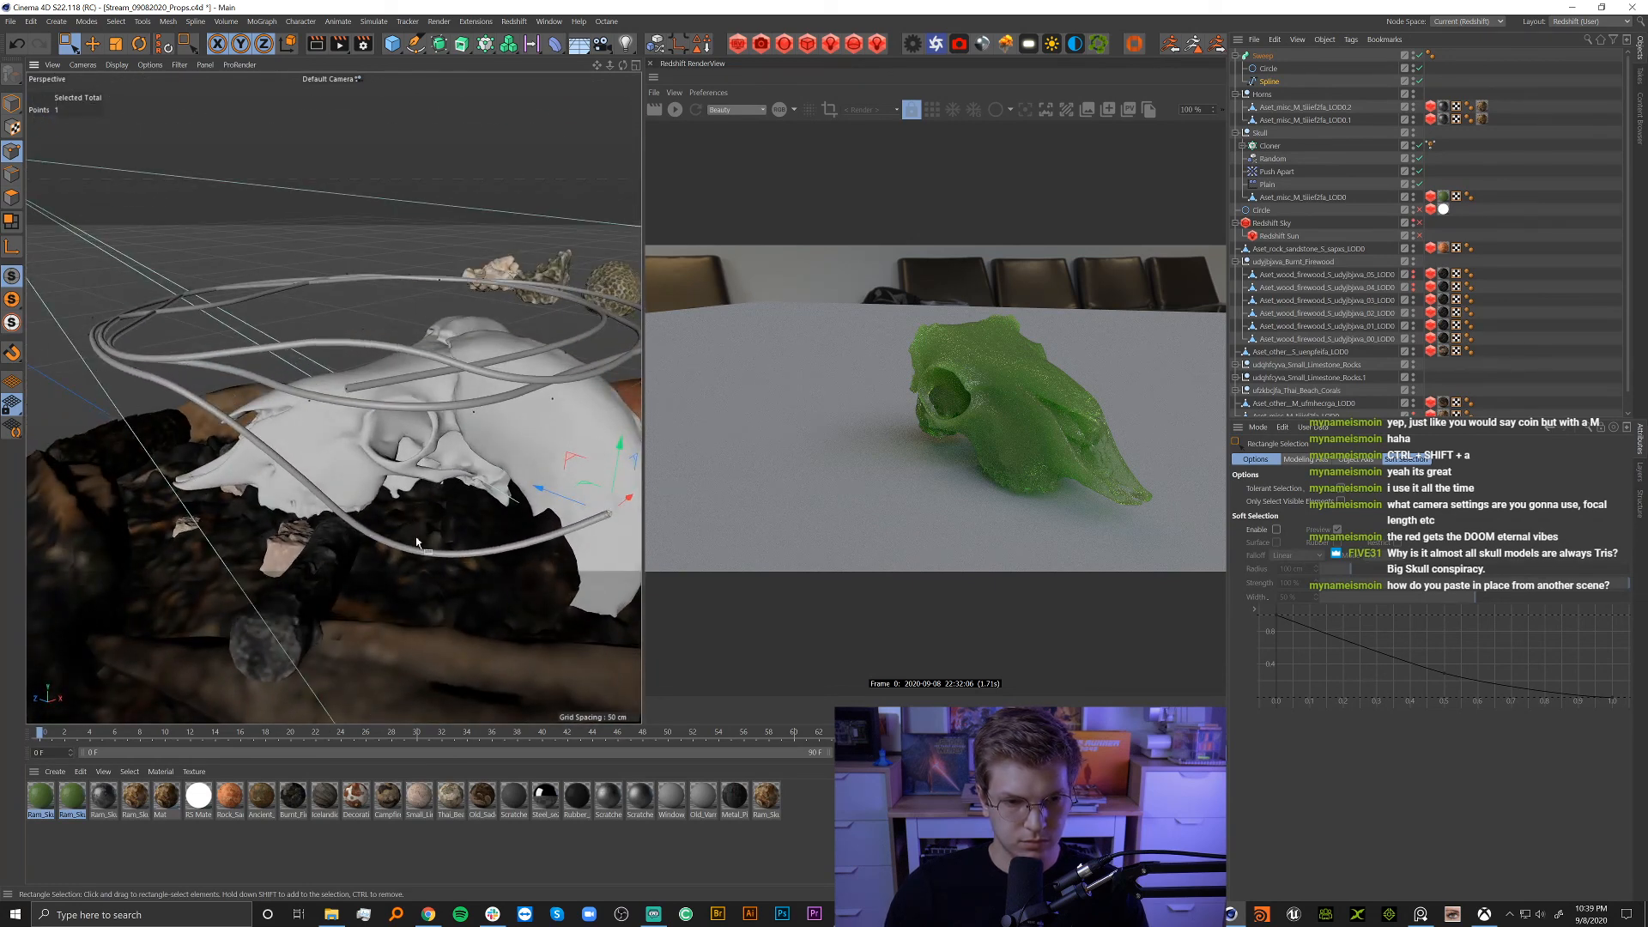
pyautogui.press('u')
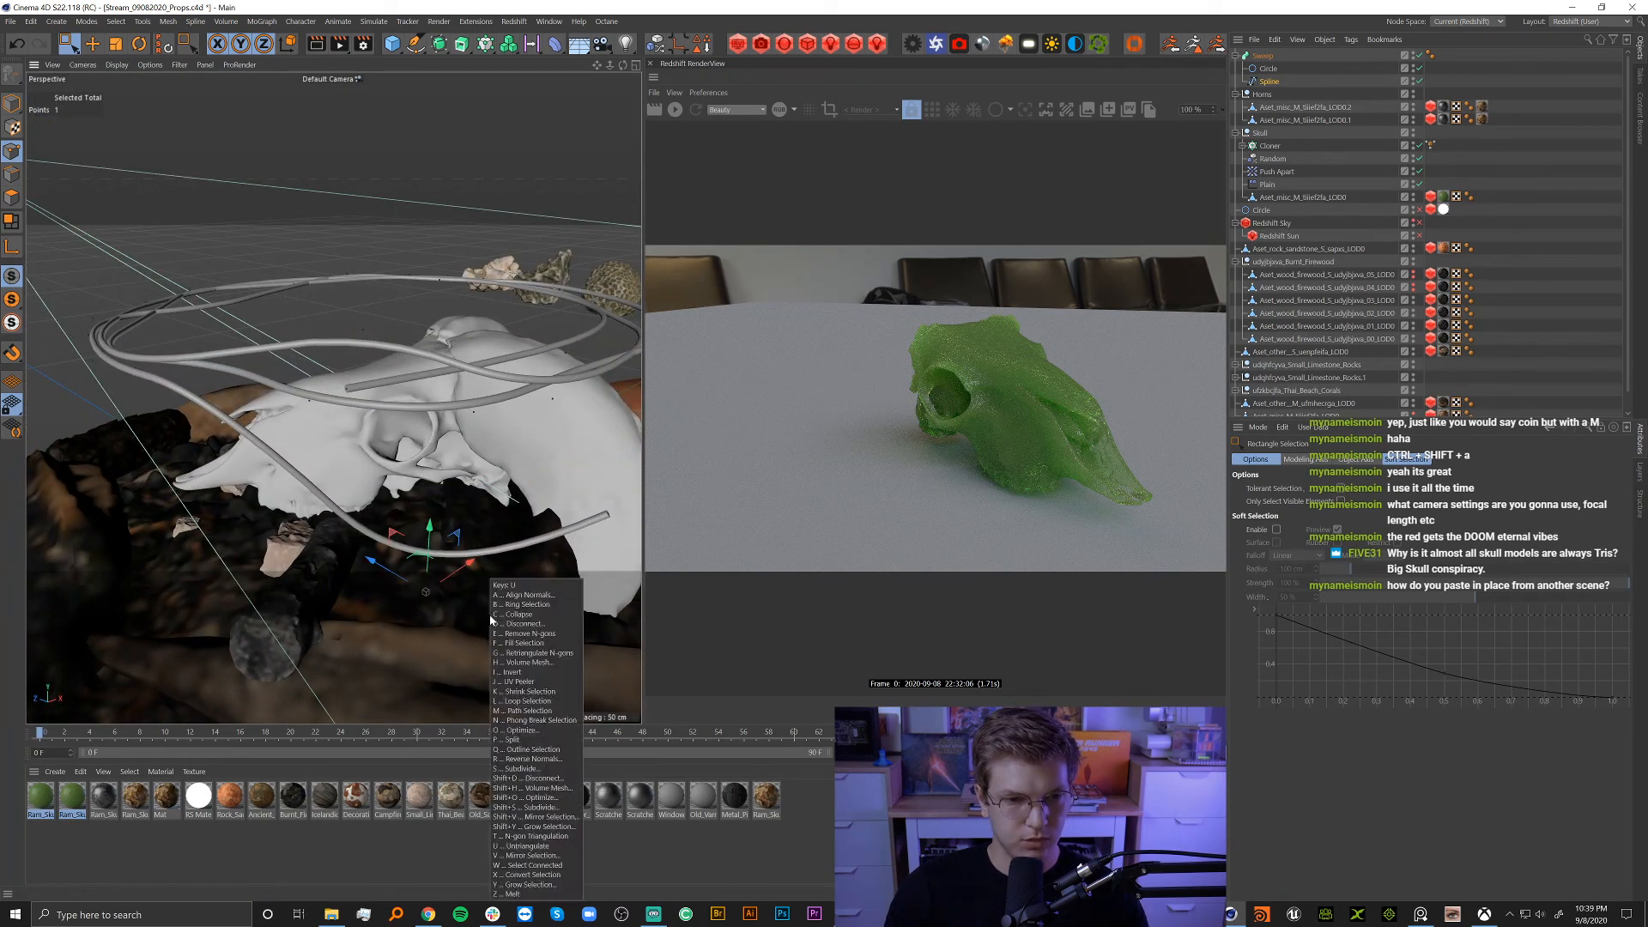
pyautogui.press('y')
pyautogui.keyDown('ctrl'); pyautogui.moveTo(479, 604); pyautogui.dragTo(372, 475); pyautogui.keyUp('ctrl')
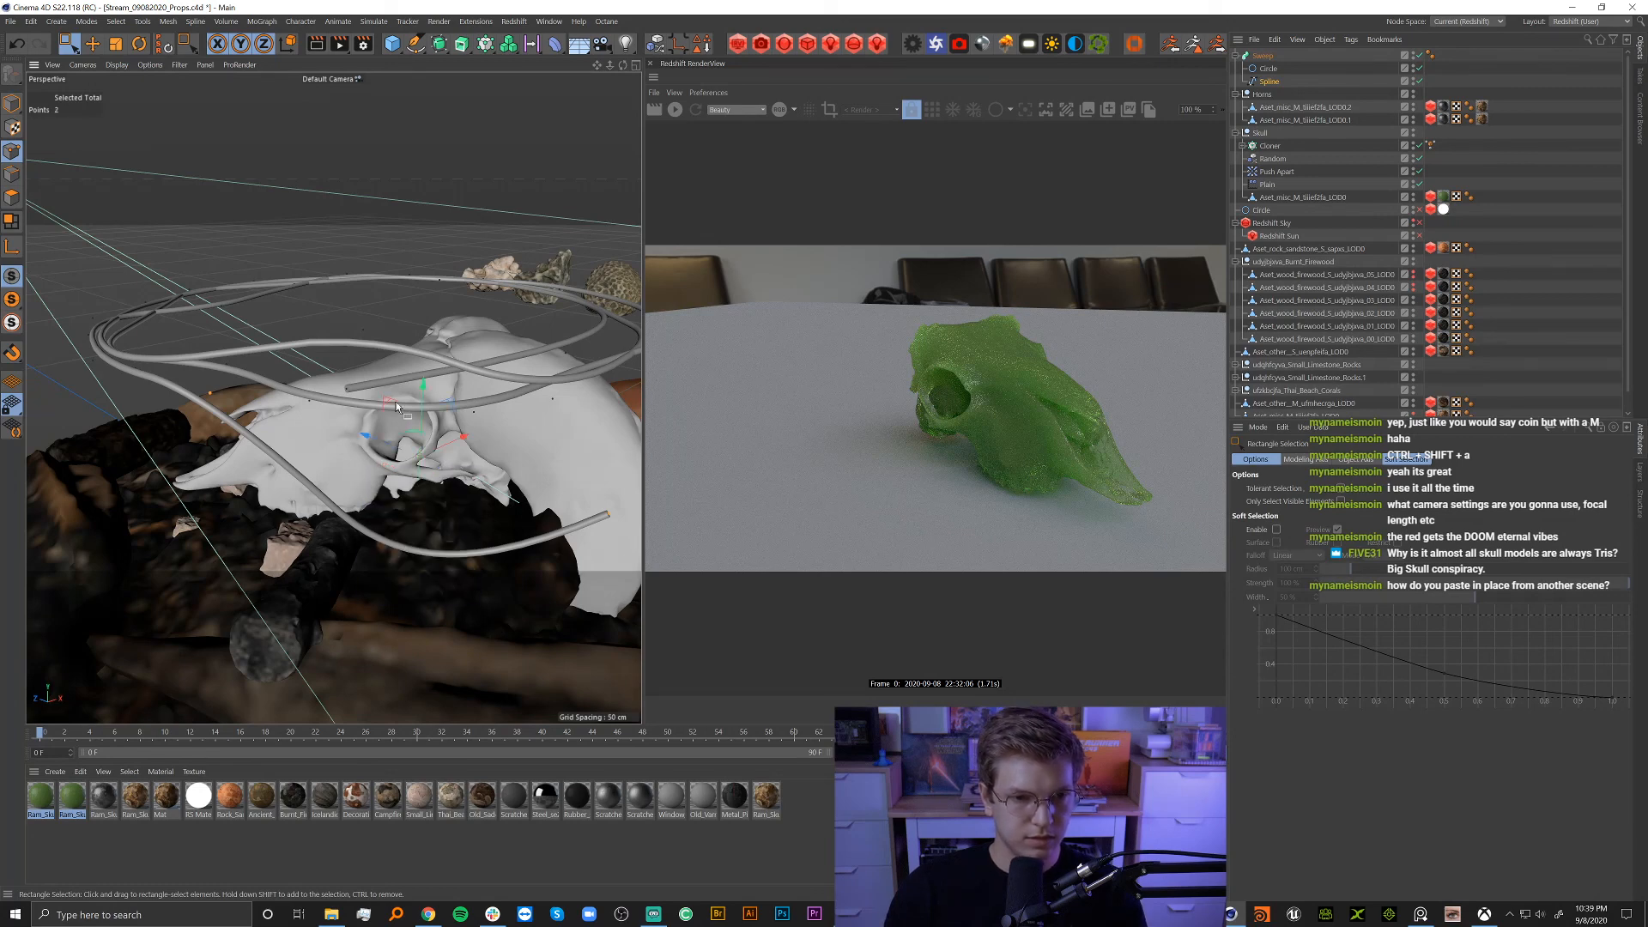
pyautogui.keyDown('ctrl'); pyautogui.moveTo(495, 600); pyautogui.dragTo(378, 388); pyautogui.keyUp('ctrl')
pyautogui.moveTo(409, 495)
pyautogui.keyDown('alt'); pyautogui.mouseDown()
pyautogui.moveTo(458, 492)
pyautogui.moveTo(471, 455)
pyautogui.moveTo(415, 459)
pyautogui.moveTo(409, 495)
pyautogui.mouseUp(); pyautogui.keyUp('alt')
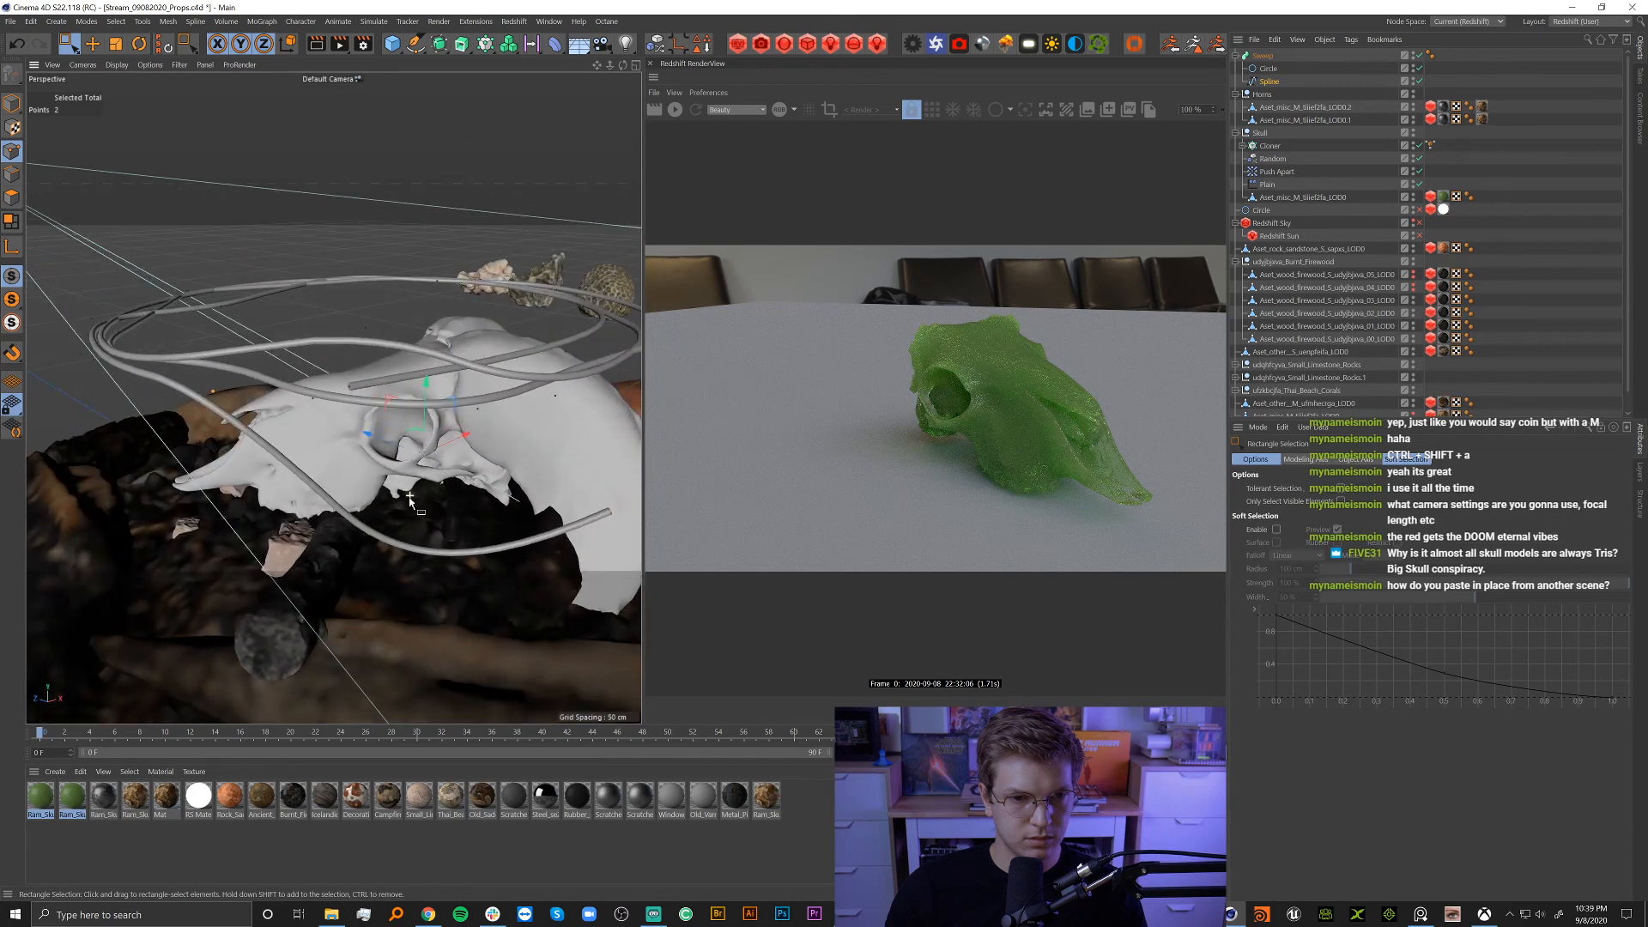
# Lower the spline point near the snout and adjust the lowest loop so it dips beneath the skull.
pyautogui.moveTo(543, 440); pyautogui.dragTo(662, 542)
pyautogui.moveTo(215, 328); pyautogui.dragTo(262, 416)
pyautogui.keyDown('alt'); pyautogui.moveTo(313, 566); pyautogui.dragTo(343, 557); pyautogui.keyUp('alt')
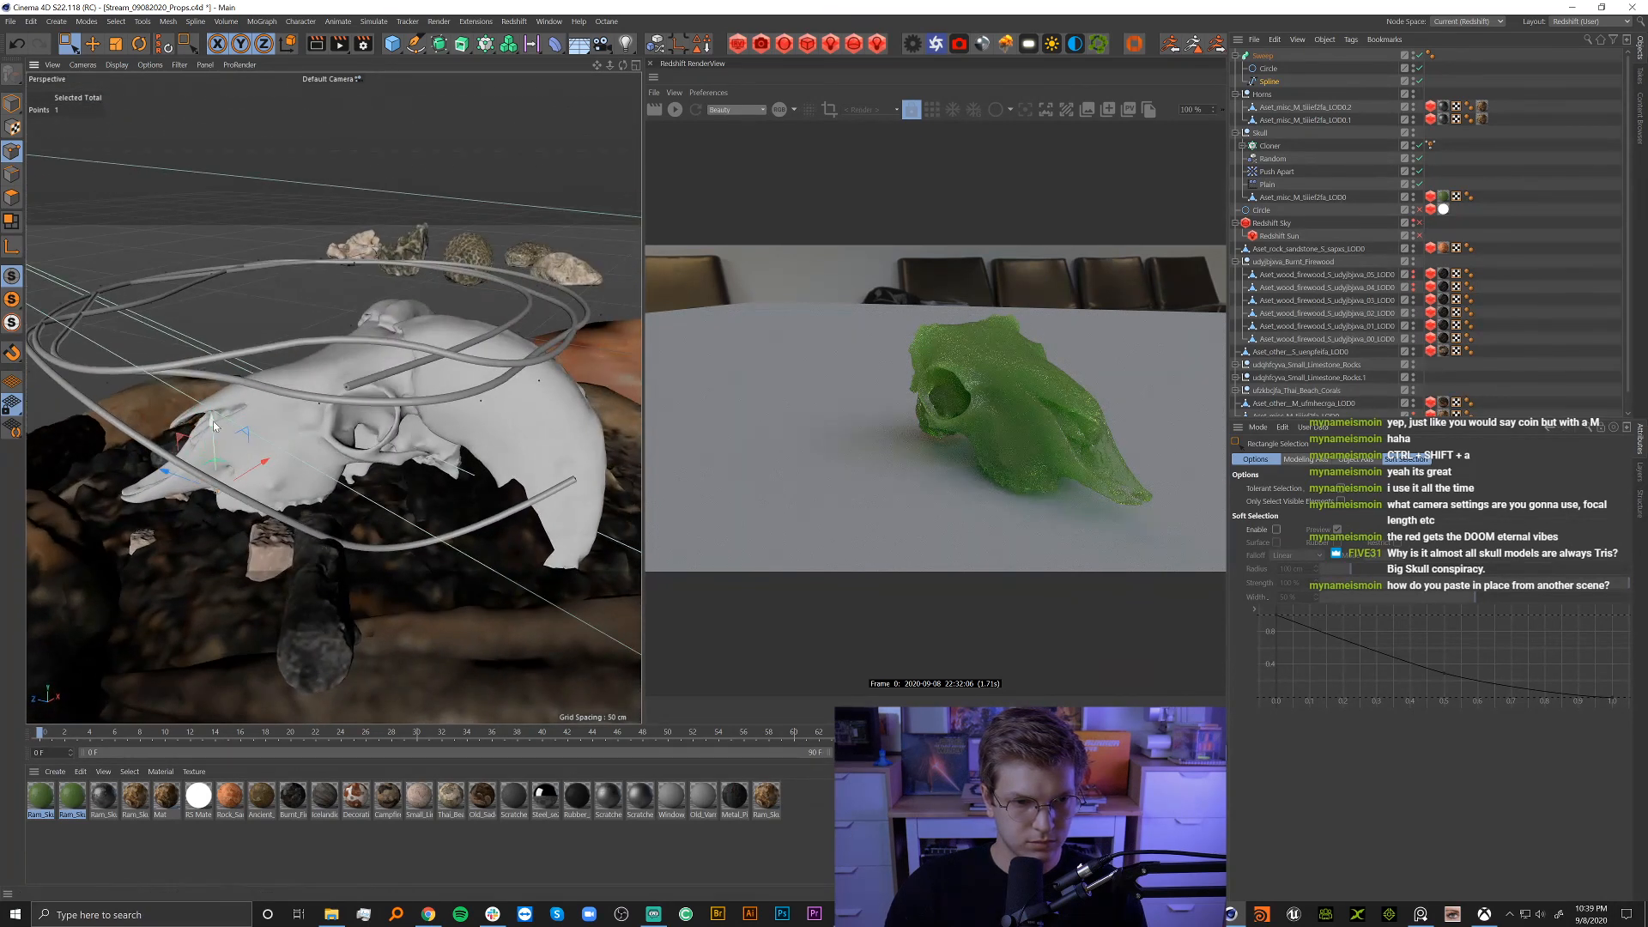
pyautogui.moveTo(214, 425); pyautogui.dragTo(203, 568)
pyautogui.moveTo(400, 559); pyautogui.dragTo(408, 497)
pyautogui.moveTo(463, 570)
pyautogui.keyDown('alt'); pyautogui.mouseDown()
pyautogui.moveTo(515, 595)
pyautogui.moveTo(508, 551)
pyautogui.moveTo(488, 547)
pyautogui.moveTo(513, 518)
pyautogui.moveTo(458, 580)
pyautogui.mouseUp(); pyautogui.keyUp('alt')
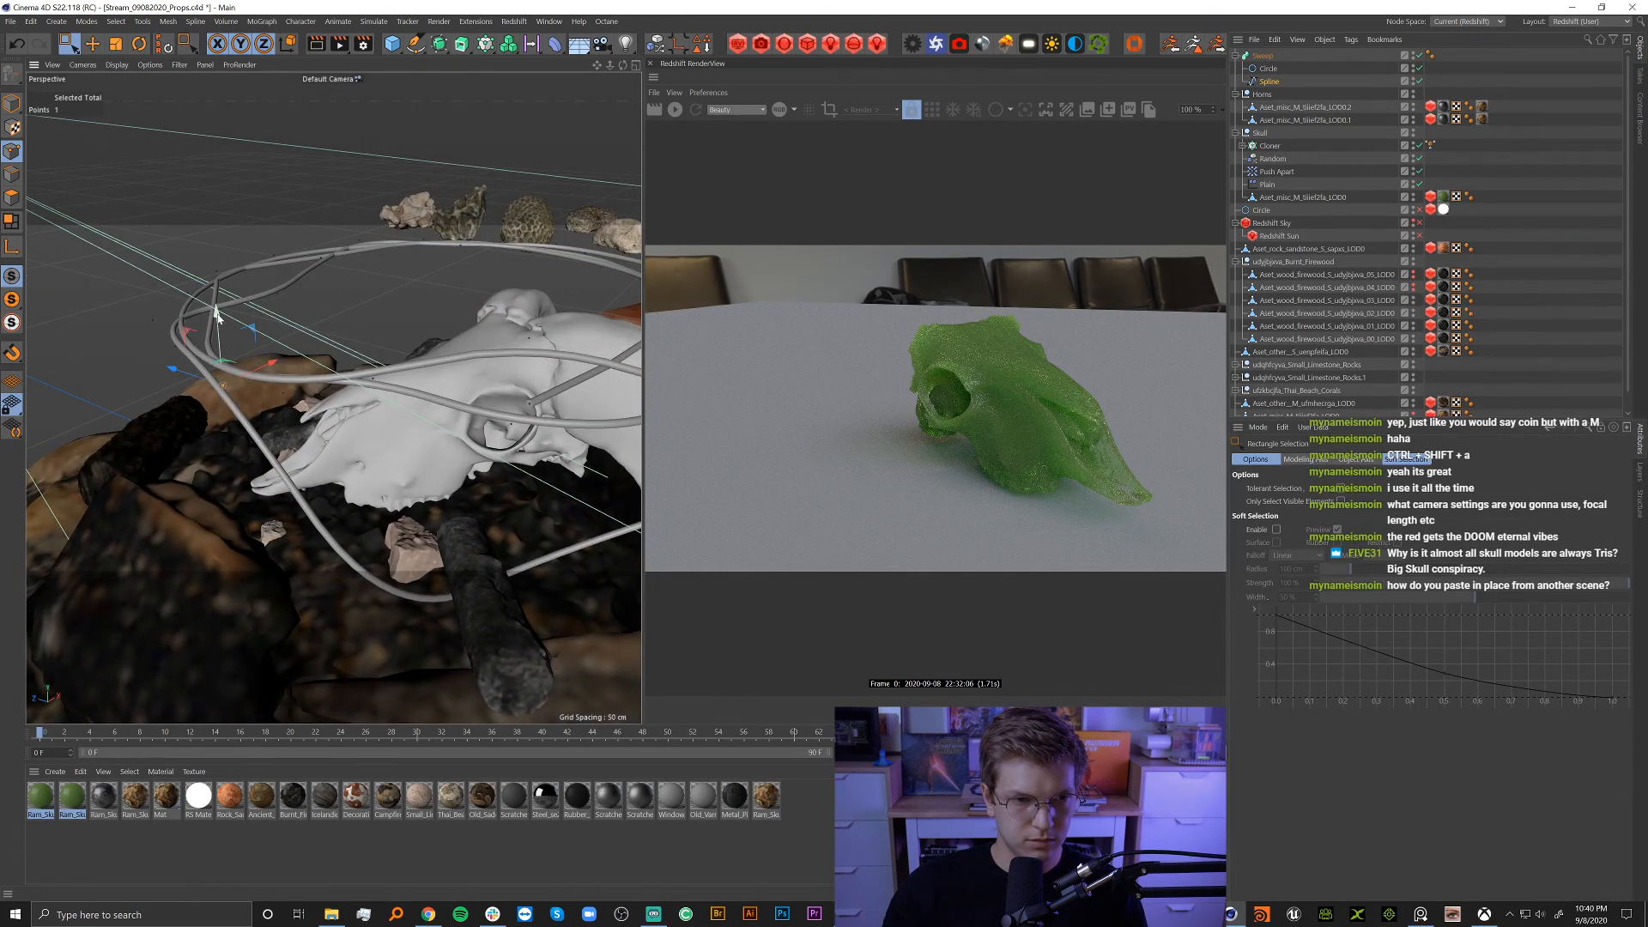
# Lower two neighbouring spline points in front of the skull's snout so the tube drops toward the ground.
pyautogui.moveTo(217, 318); pyautogui.dragTo(227, 465)
pyautogui.keyDown('alt'); pyautogui.moveTo(288, 585); pyautogui.dragTo(230, 583); pyautogui.keyUp('alt')
pyautogui.moveTo(318, 511); pyautogui.dragTo(496, 446)
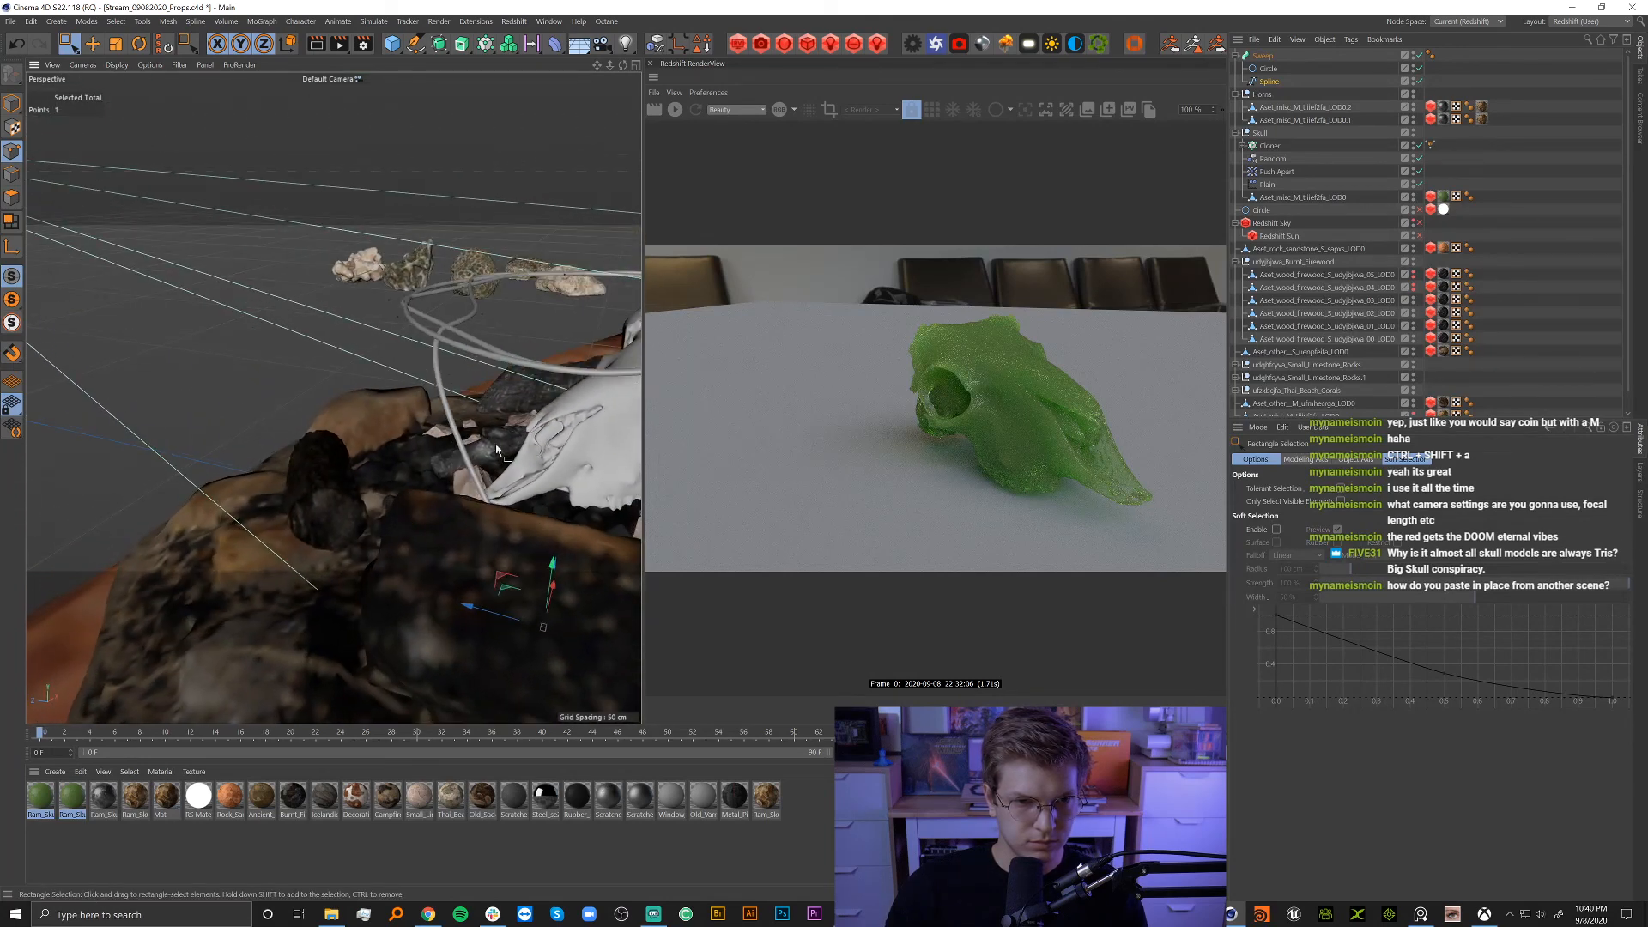
pyautogui.keyDown('alt'); pyautogui.moveTo(439, 393); pyautogui.dragTo(410, 348); pyautogui.keyUp('alt')
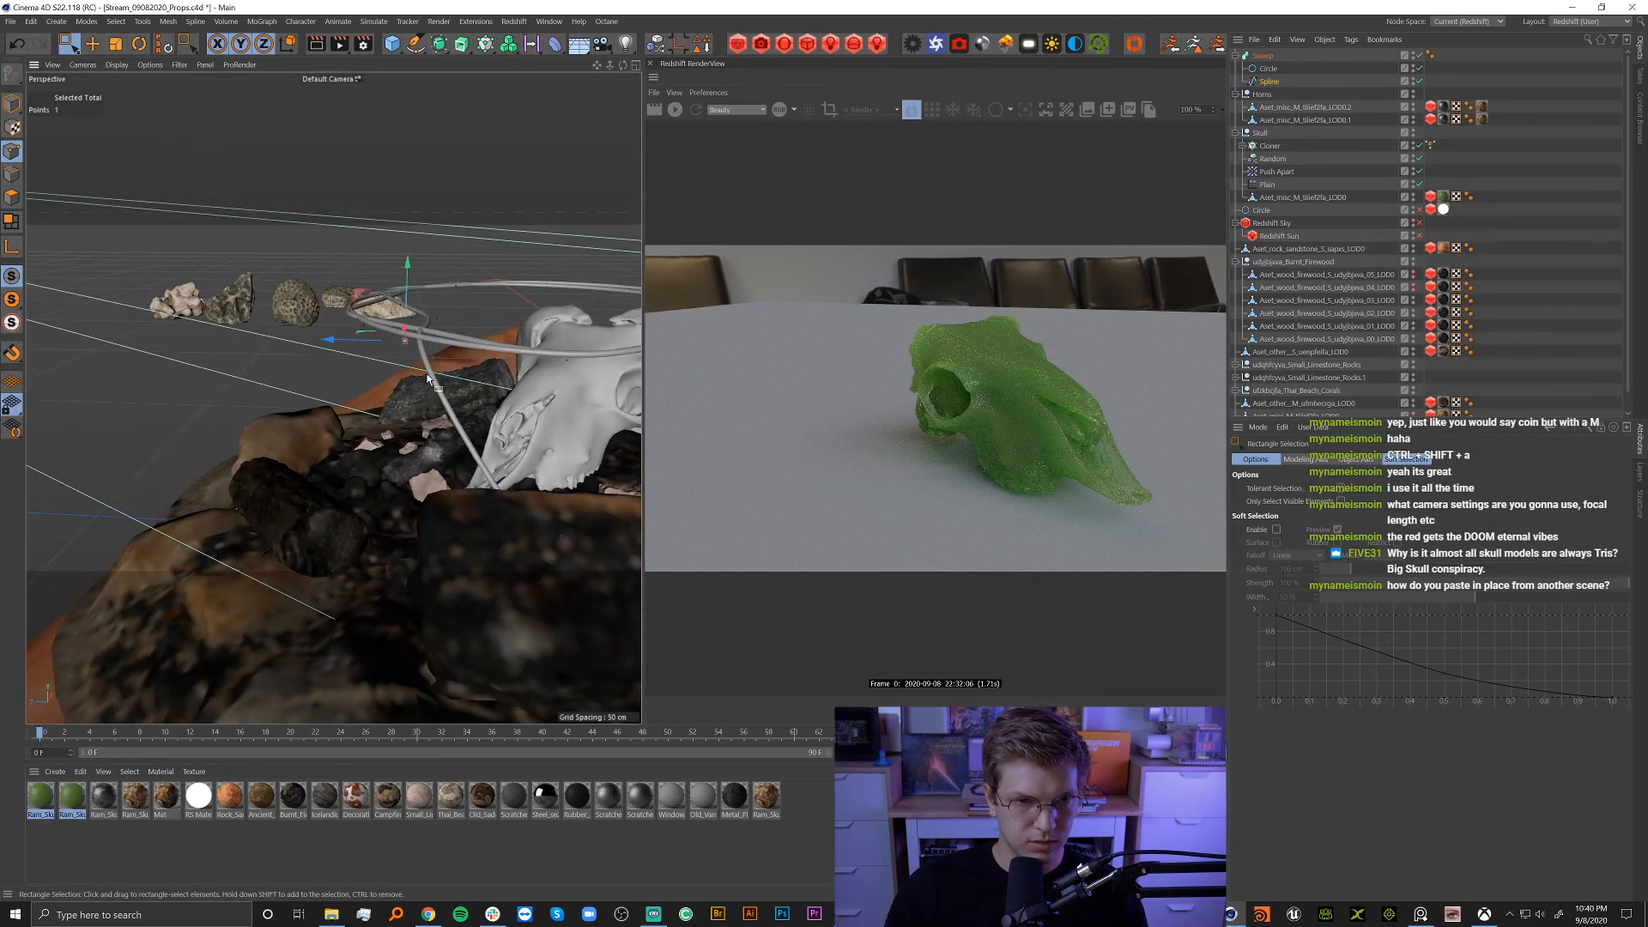
pyautogui.moveTo(406, 283); pyautogui.dragTo(406, 356)
pyautogui.keyDown('alt'); pyautogui.moveTo(425, 415); pyautogui.dragTo(336, 467); pyautogui.keyUp('alt')
pyautogui.moveTo(393, 373); pyautogui.dragTo(385, 479)
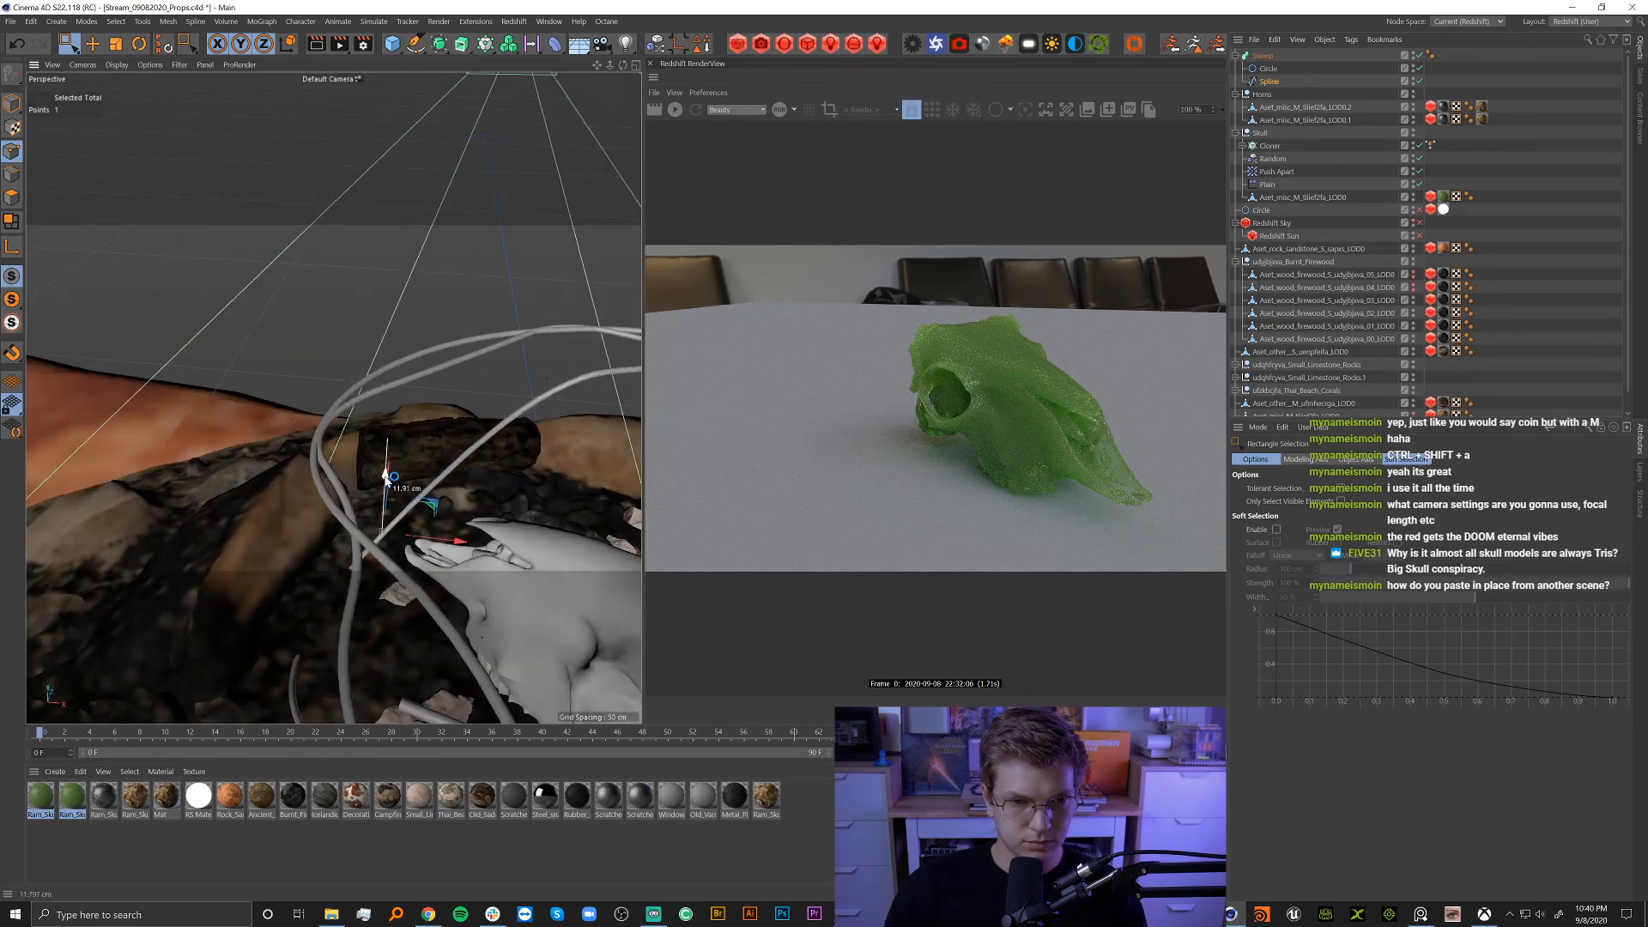
pyautogui.moveTo(366, 554); pyautogui.dragTo(238, 660)
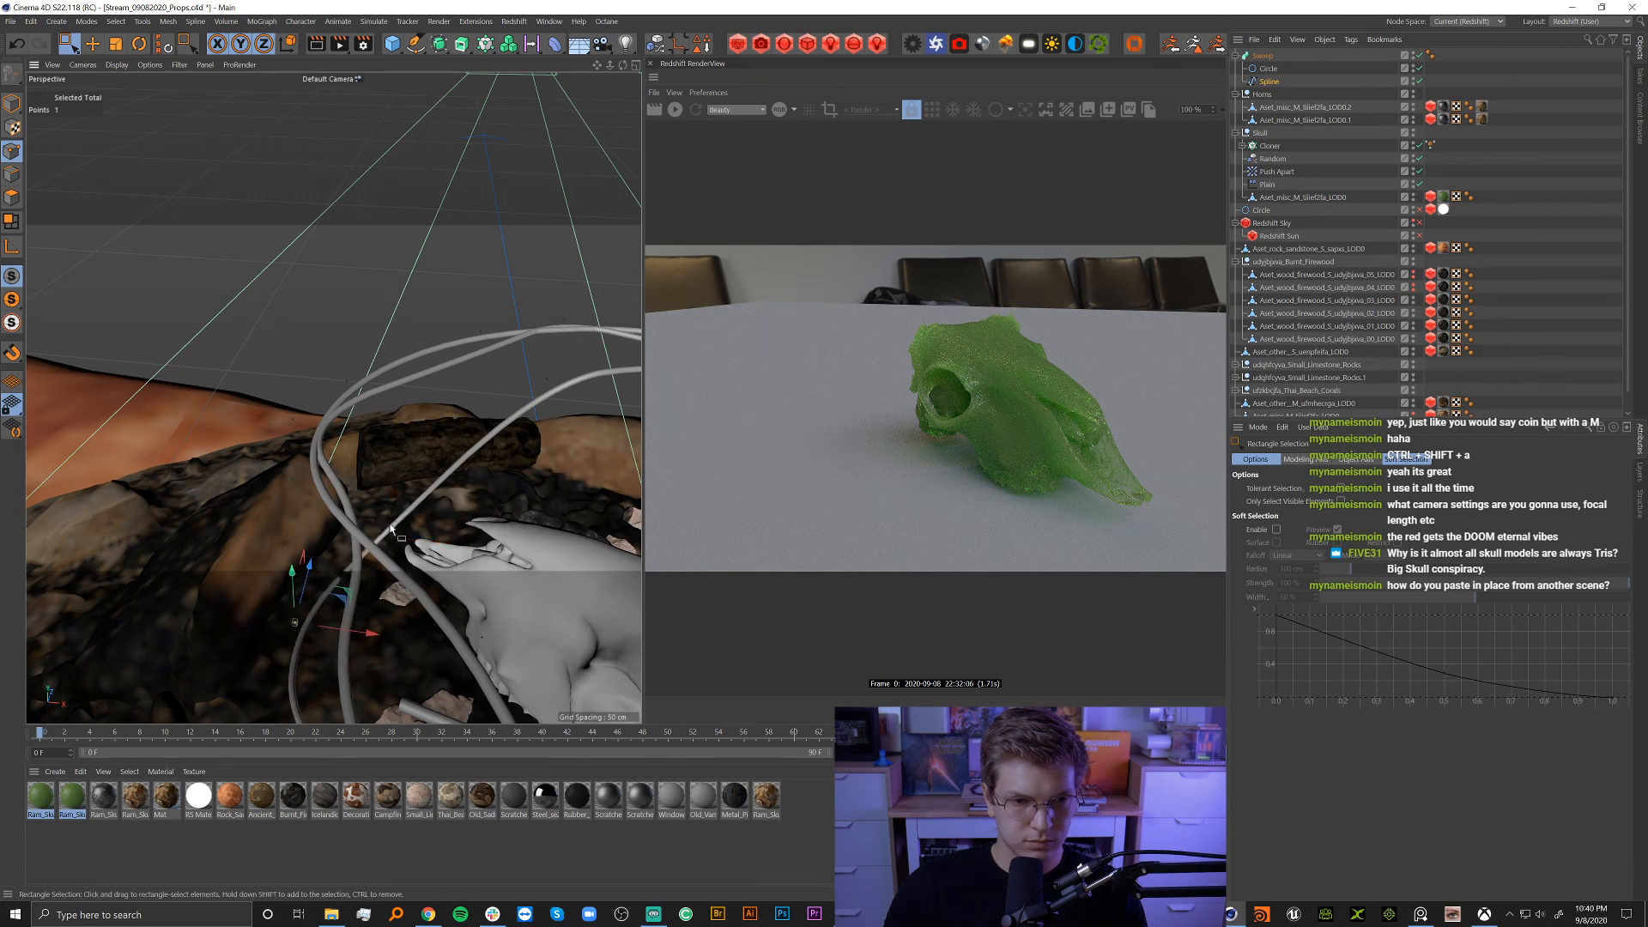
pyautogui.keyDown('shift'); pyautogui.moveTo(441, 562); pyautogui.dragTo(355, 482); pyautogui.keyUp('shift')
pyautogui.keyDown('alt'); pyautogui.moveTo(414, 533); pyautogui.dragTo(424, 432); pyautogui.keyUp('alt')
pyautogui.keyDown('alt'); pyautogui.moveTo(458, 490); pyautogui.dragTo(495, 423); pyautogui.keyUp('alt')
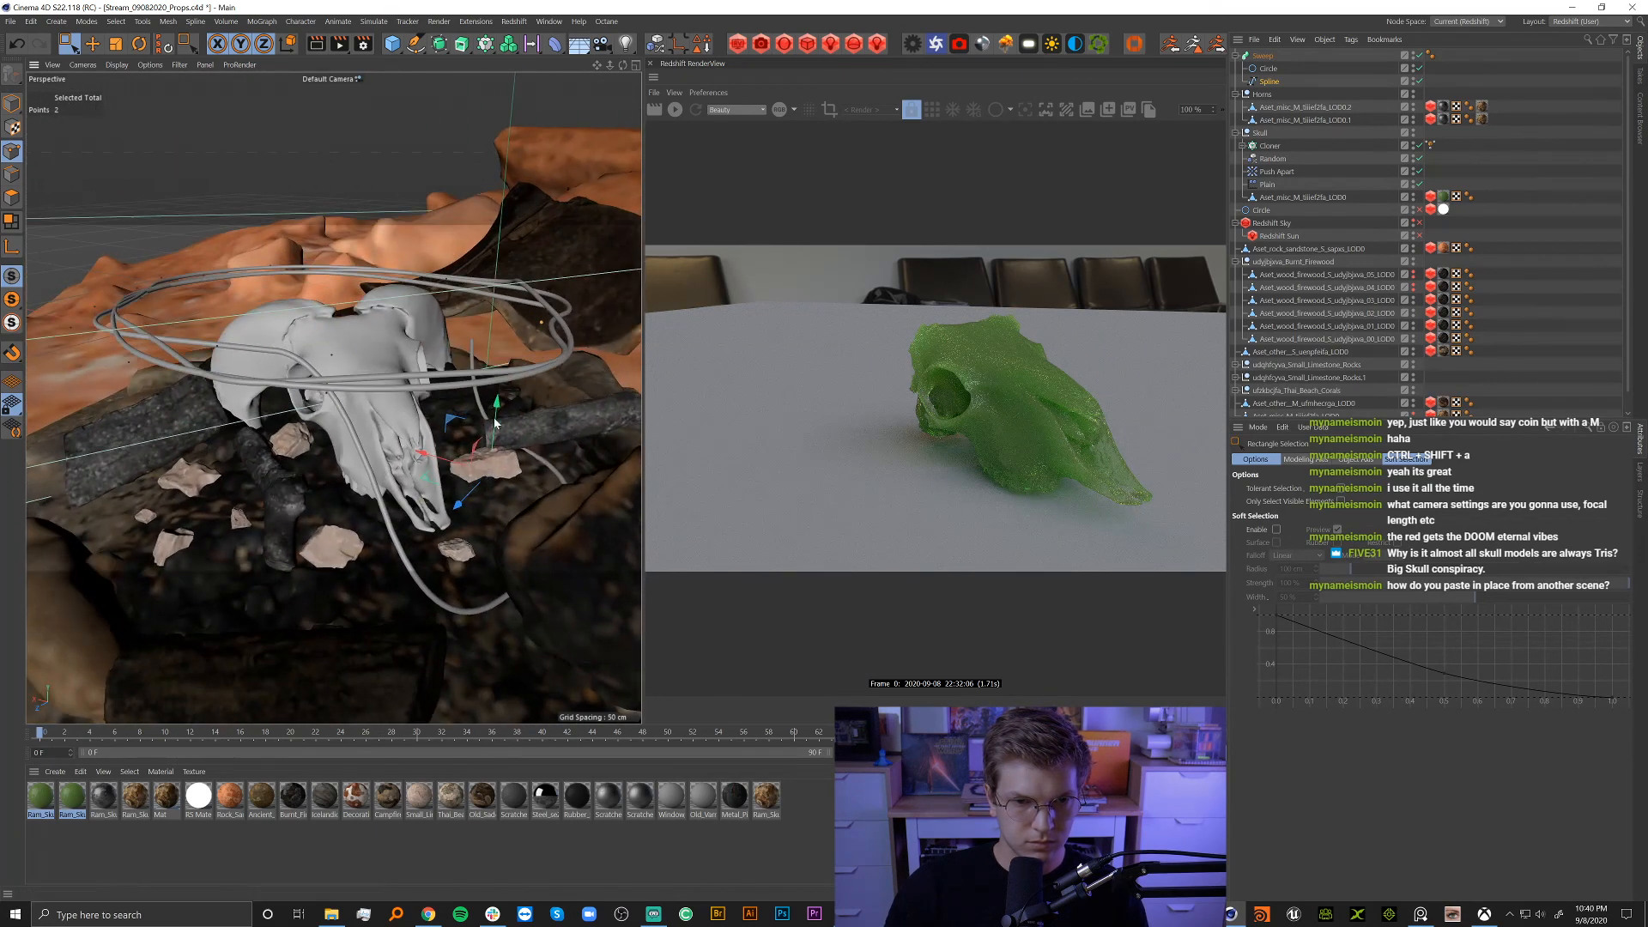
pyautogui.hotkey('ctrl', 'z')
pyautogui.hotkey('ctrl', 'z')
pyautogui.hotkey('ctrl', 'z')
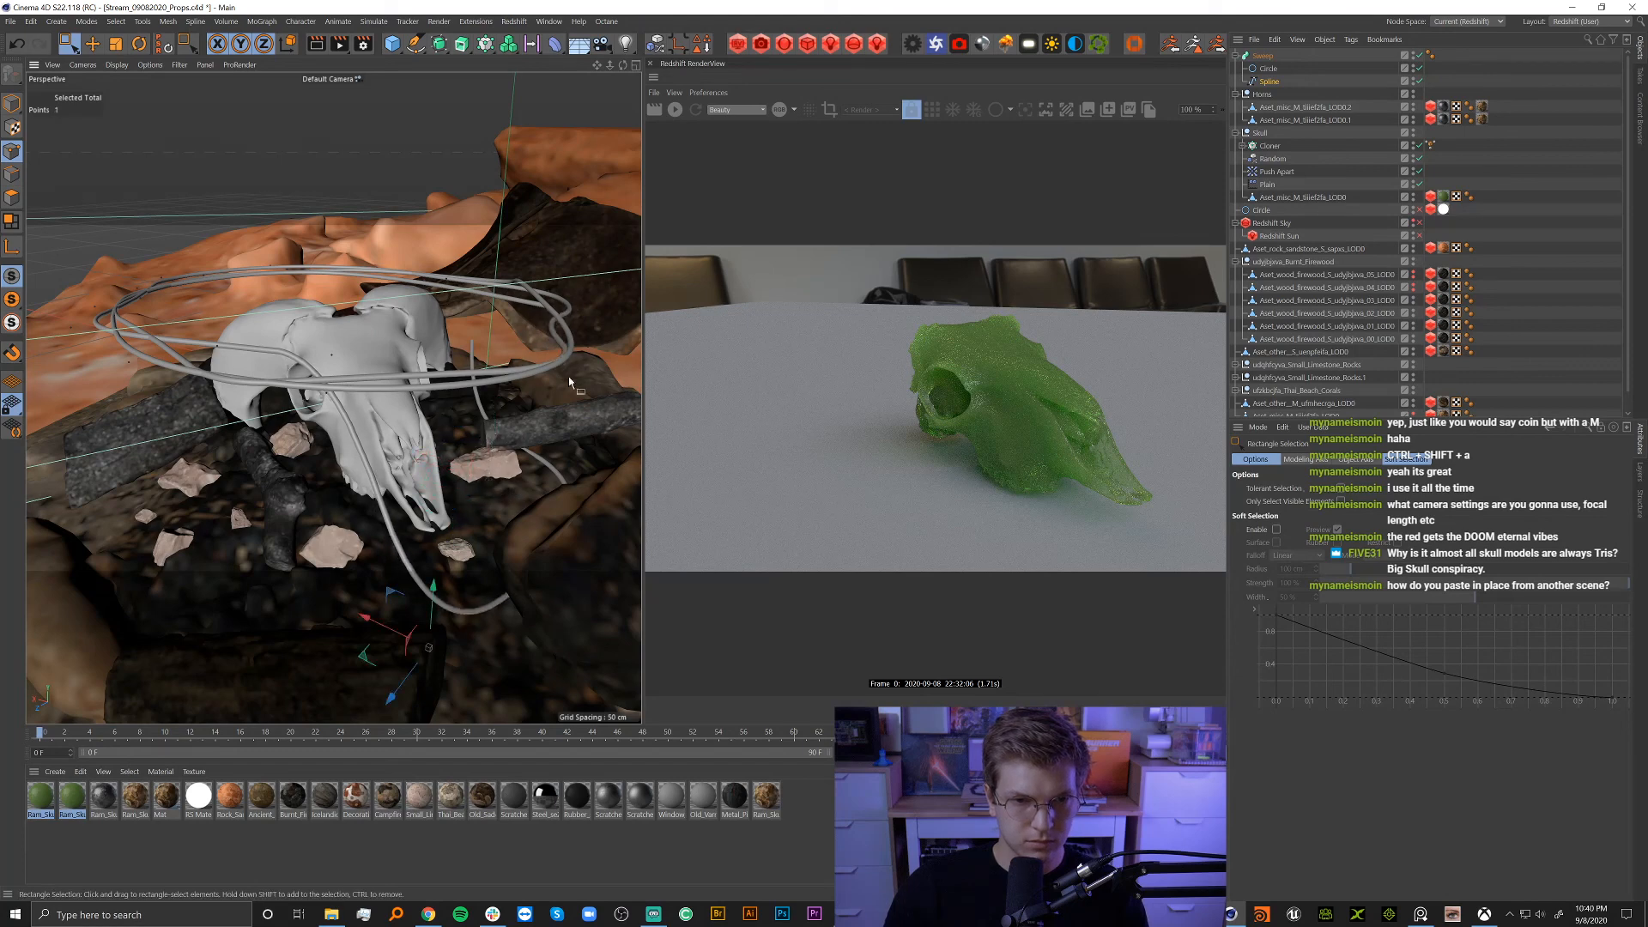
# Select the spline point above the skull's forehead and lower it to the ground below the jaw.
pyautogui.moveTo(434, 582); pyautogui.dragTo(484, 518)
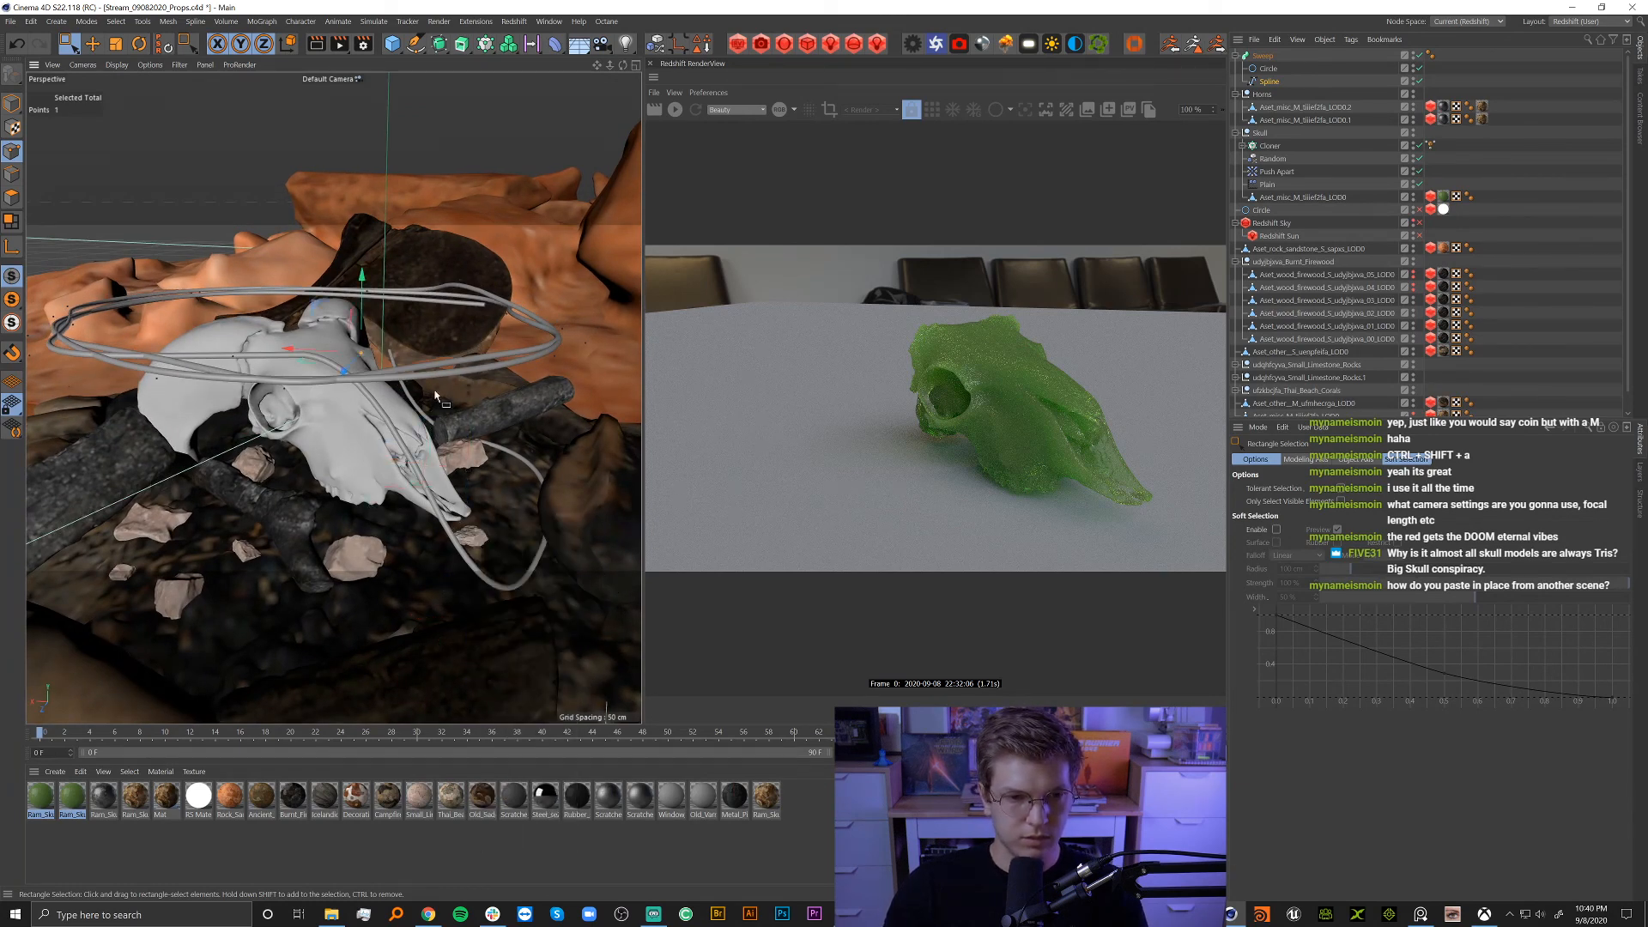
pyautogui.moveTo(361, 276); pyautogui.dragTo(348, 502)
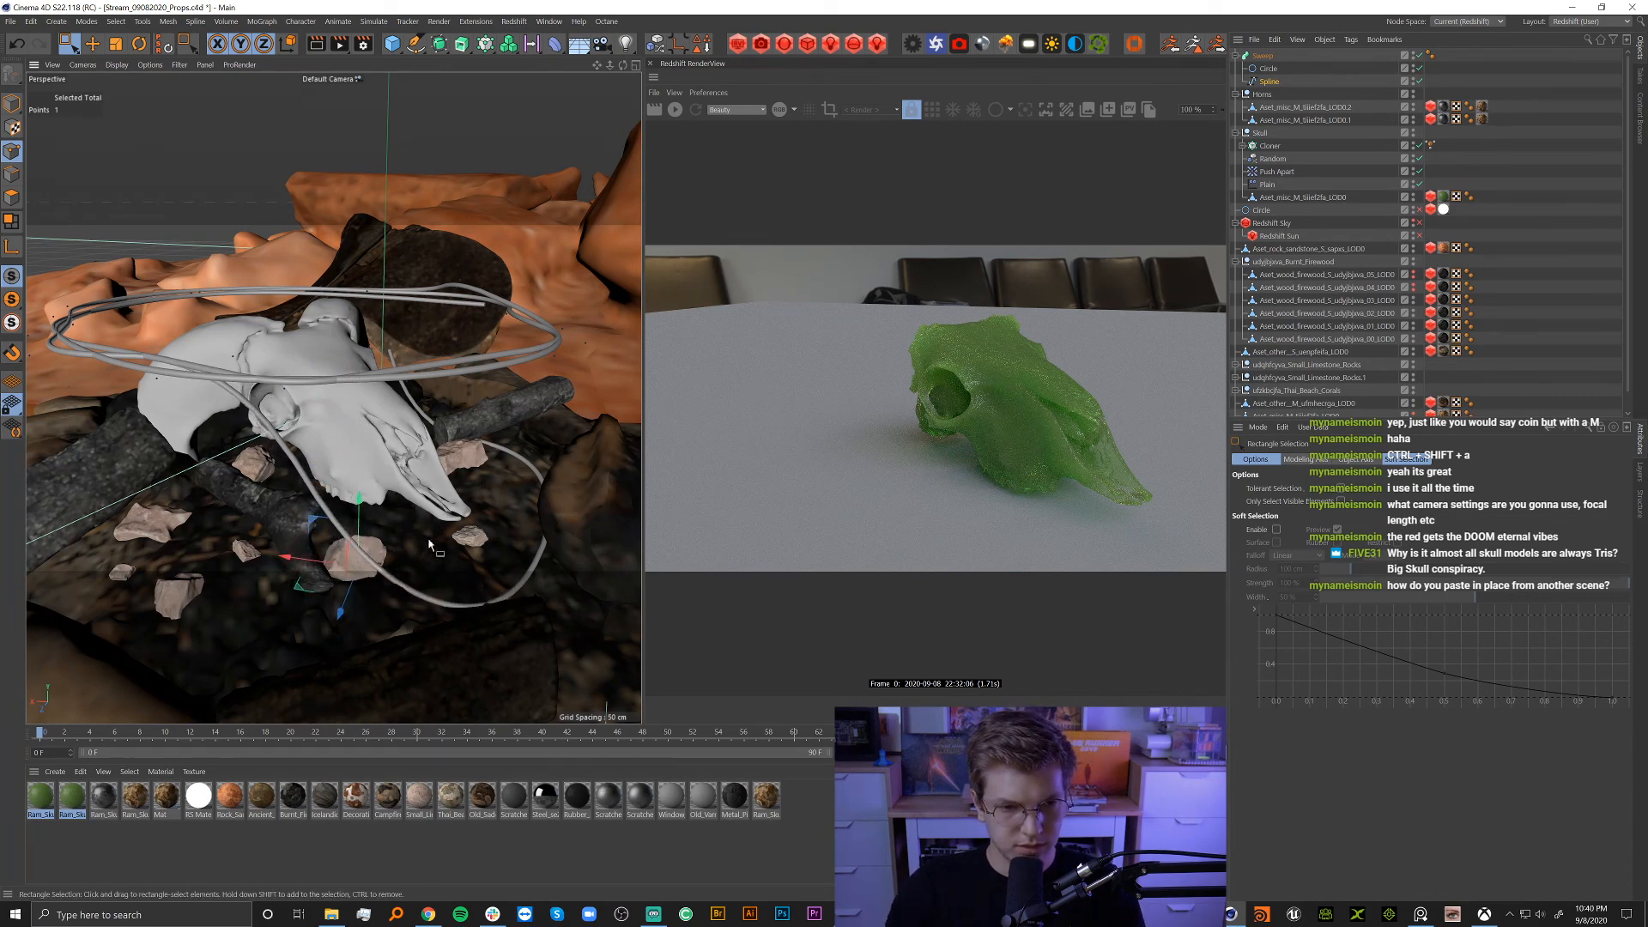
pyautogui.moveTo(430, 544)
pyautogui.keyDown('alt'); pyautogui.mouseDown()
pyautogui.moveTo(470, 563)
pyautogui.moveTo(491, 540)
pyautogui.moveTo(437, 527)
pyautogui.mouseUp(); pyautogui.keyUp('alt')
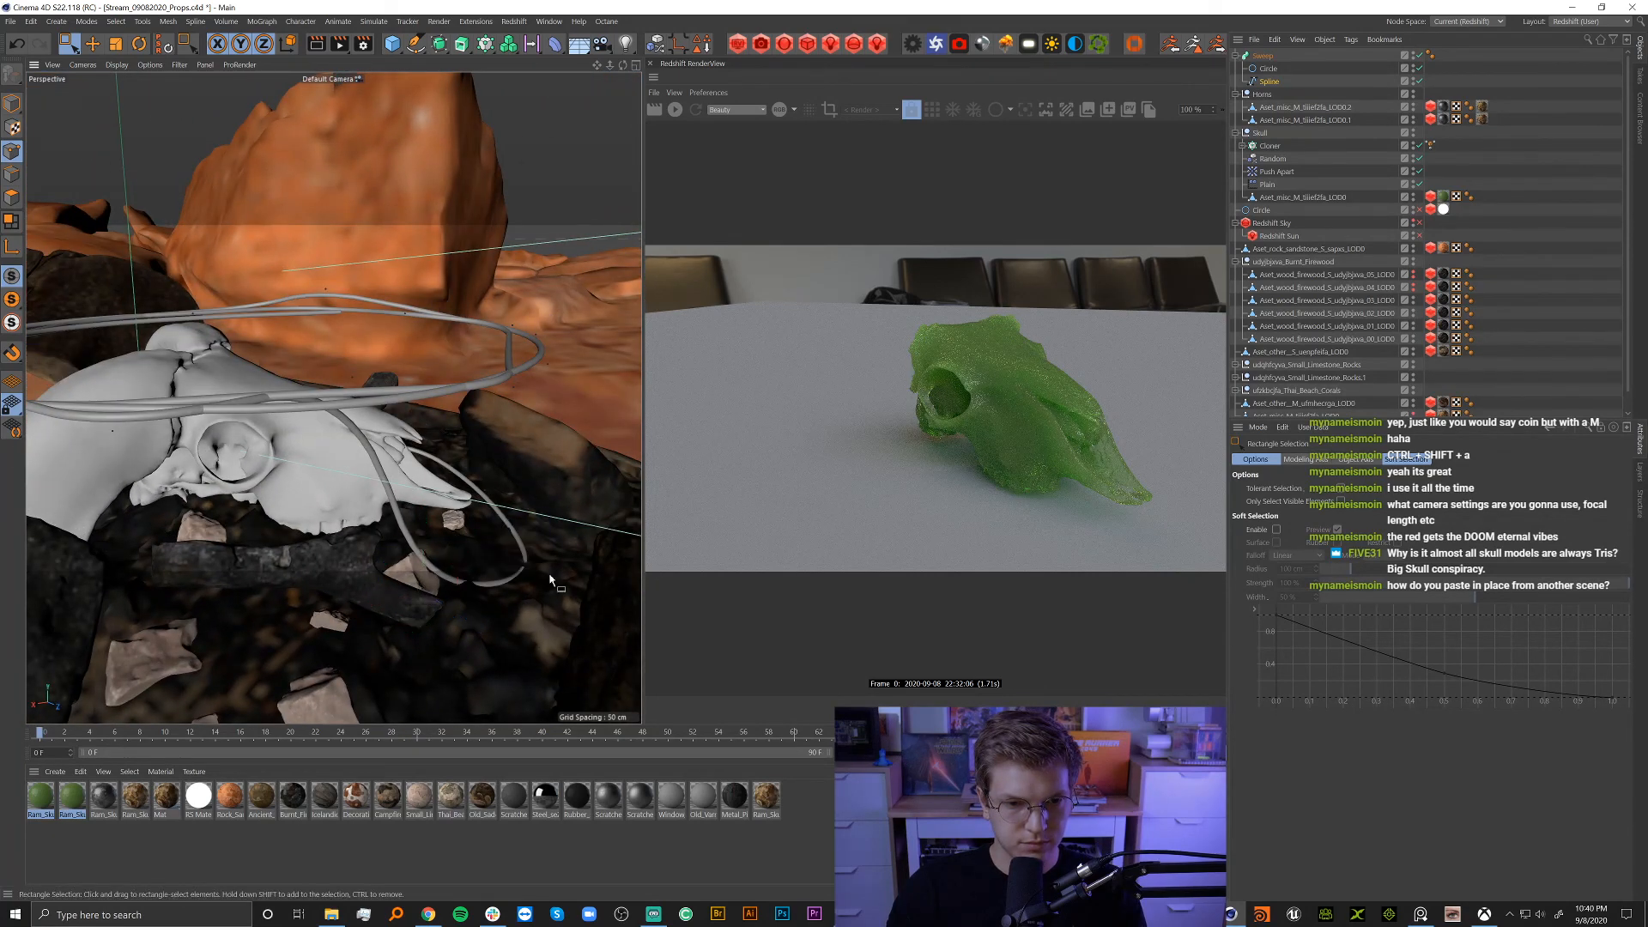
# Select the spline point above the near horn and lower it to the burnt wood beside the skull.
pyautogui.moveTo(553, 524); pyautogui.dragTo(404, 554)
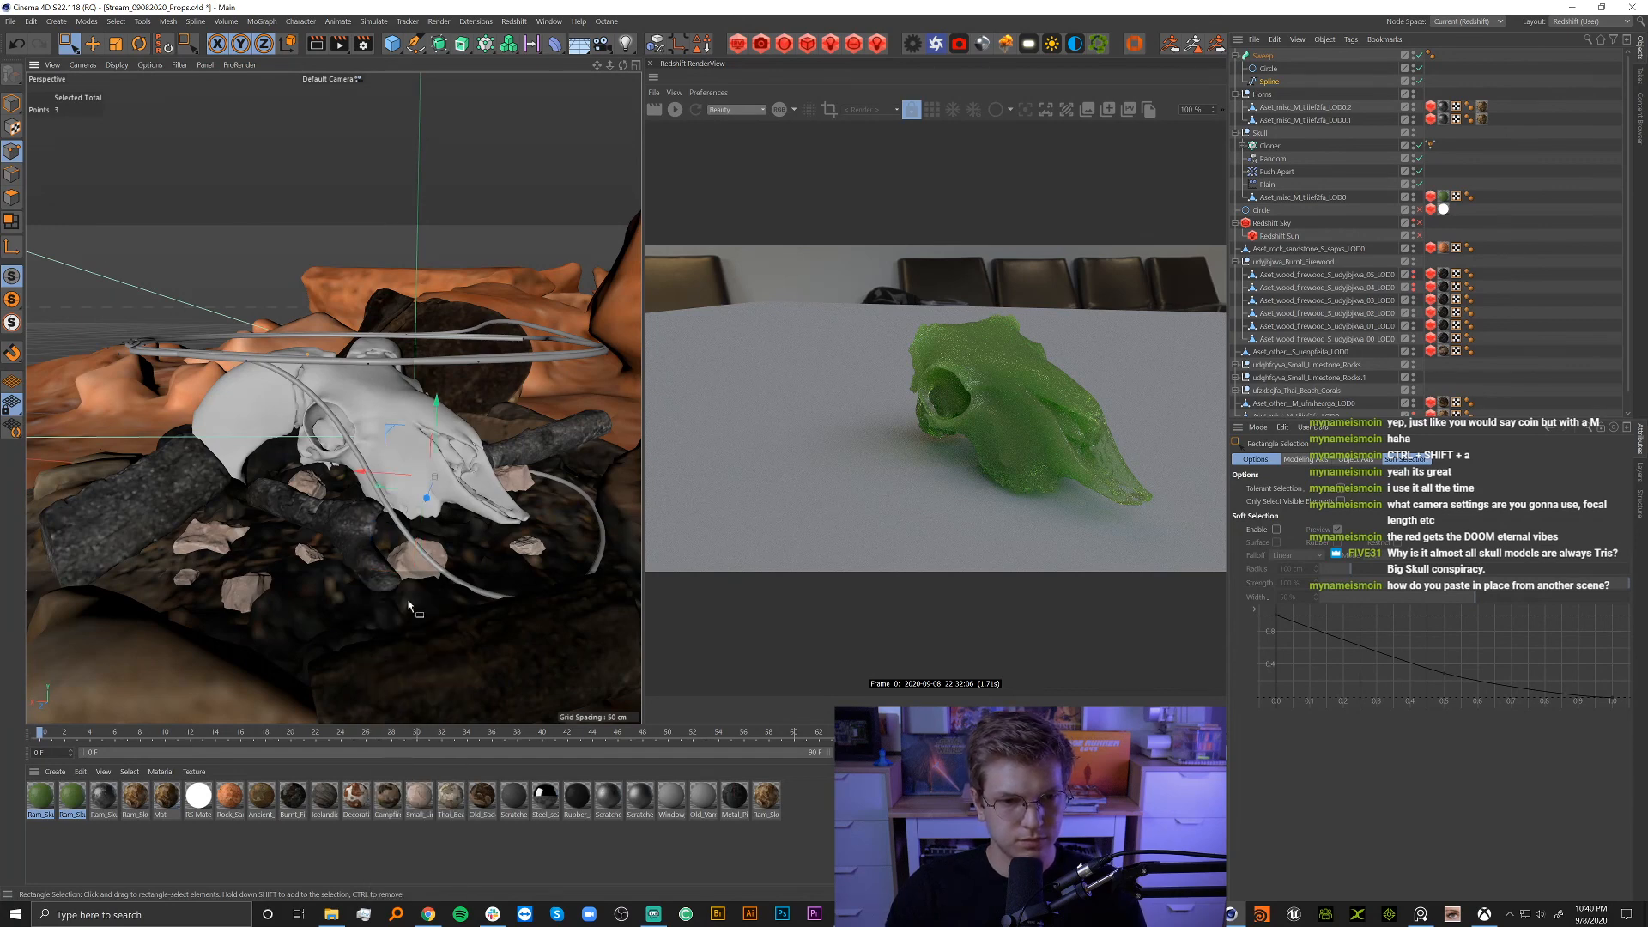
pyautogui.keyDown('ctrl'); pyautogui.moveTo(345, 423); pyautogui.dragTo(647, 677); pyautogui.keyUp('ctrl')
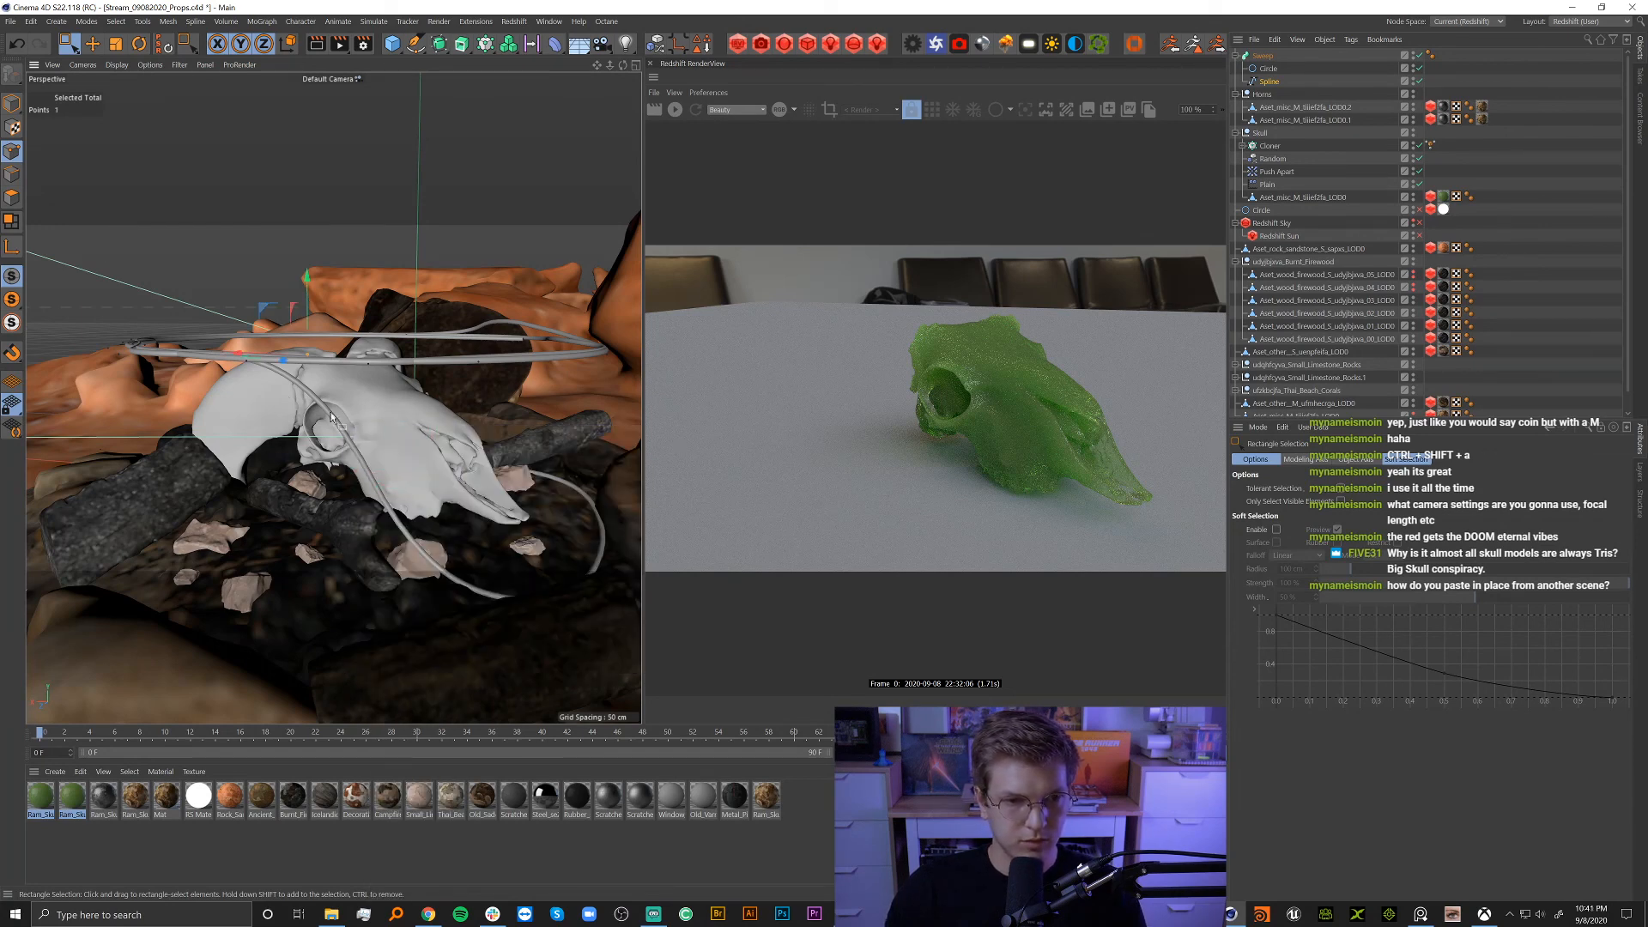
pyautogui.moveTo(306, 279); pyautogui.dragTo(309, 491)
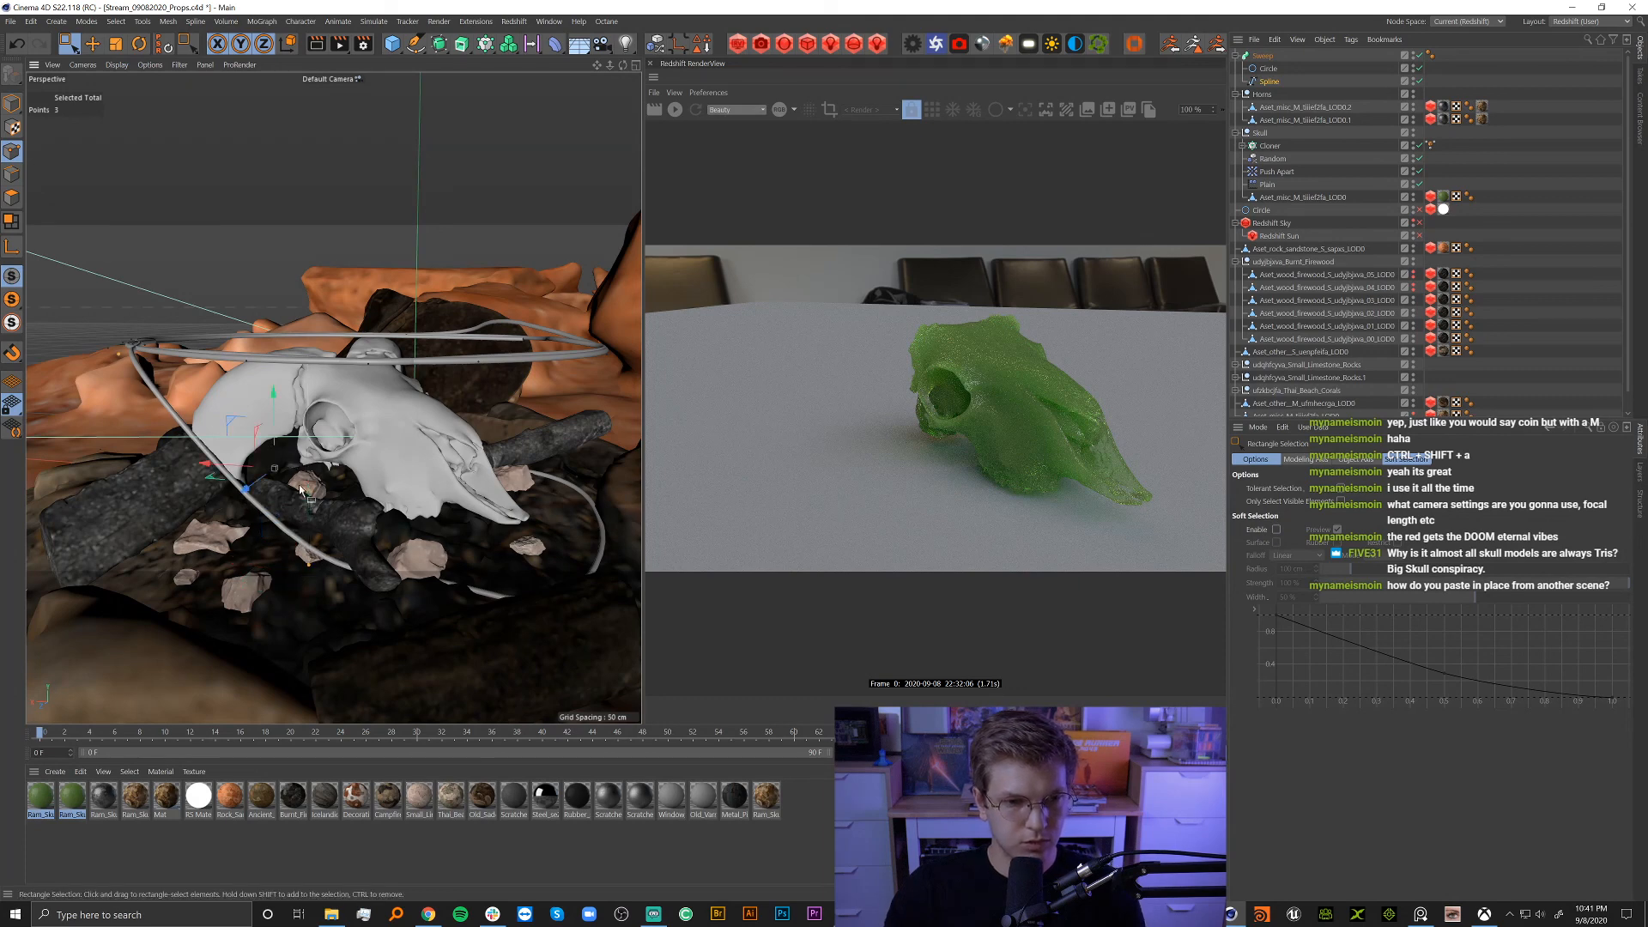
pyautogui.moveTo(545, 655); pyautogui.dragTo(198, 403)
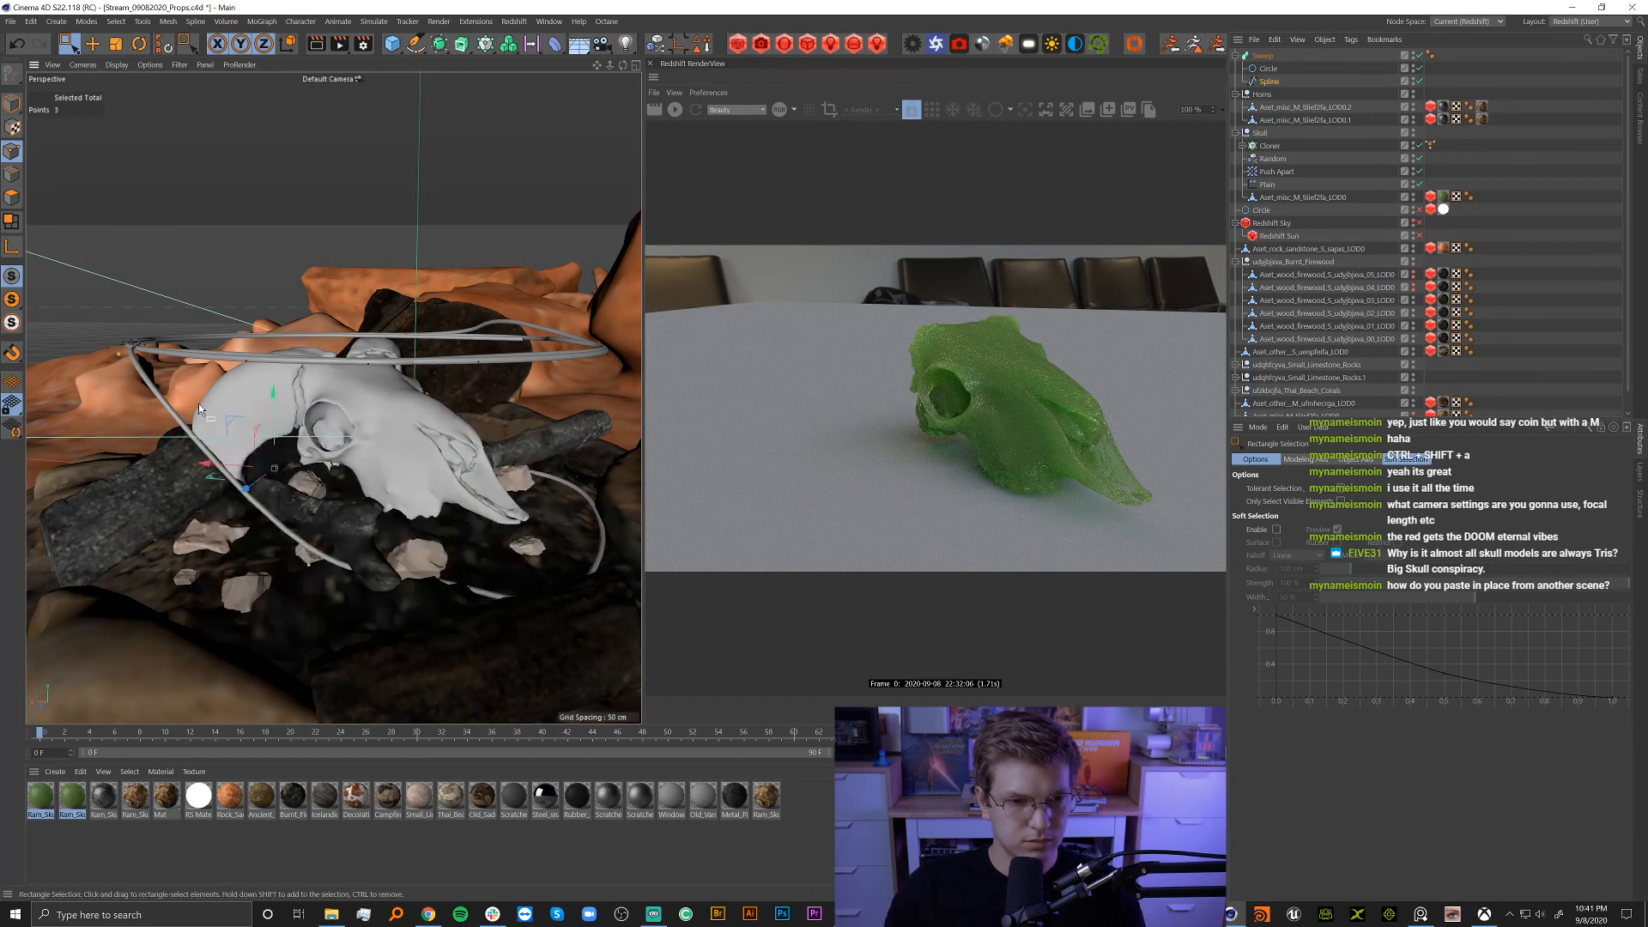
# Select the next spline point on the upper loop behind the horn and lower it so the tube wraps the horn.
pyautogui.moveTo(114, 279)
pyautogui.mouseDown()
pyautogui.moveTo(139, 536)
pyautogui.moveTo(276, 505)
pyautogui.mouseUp()
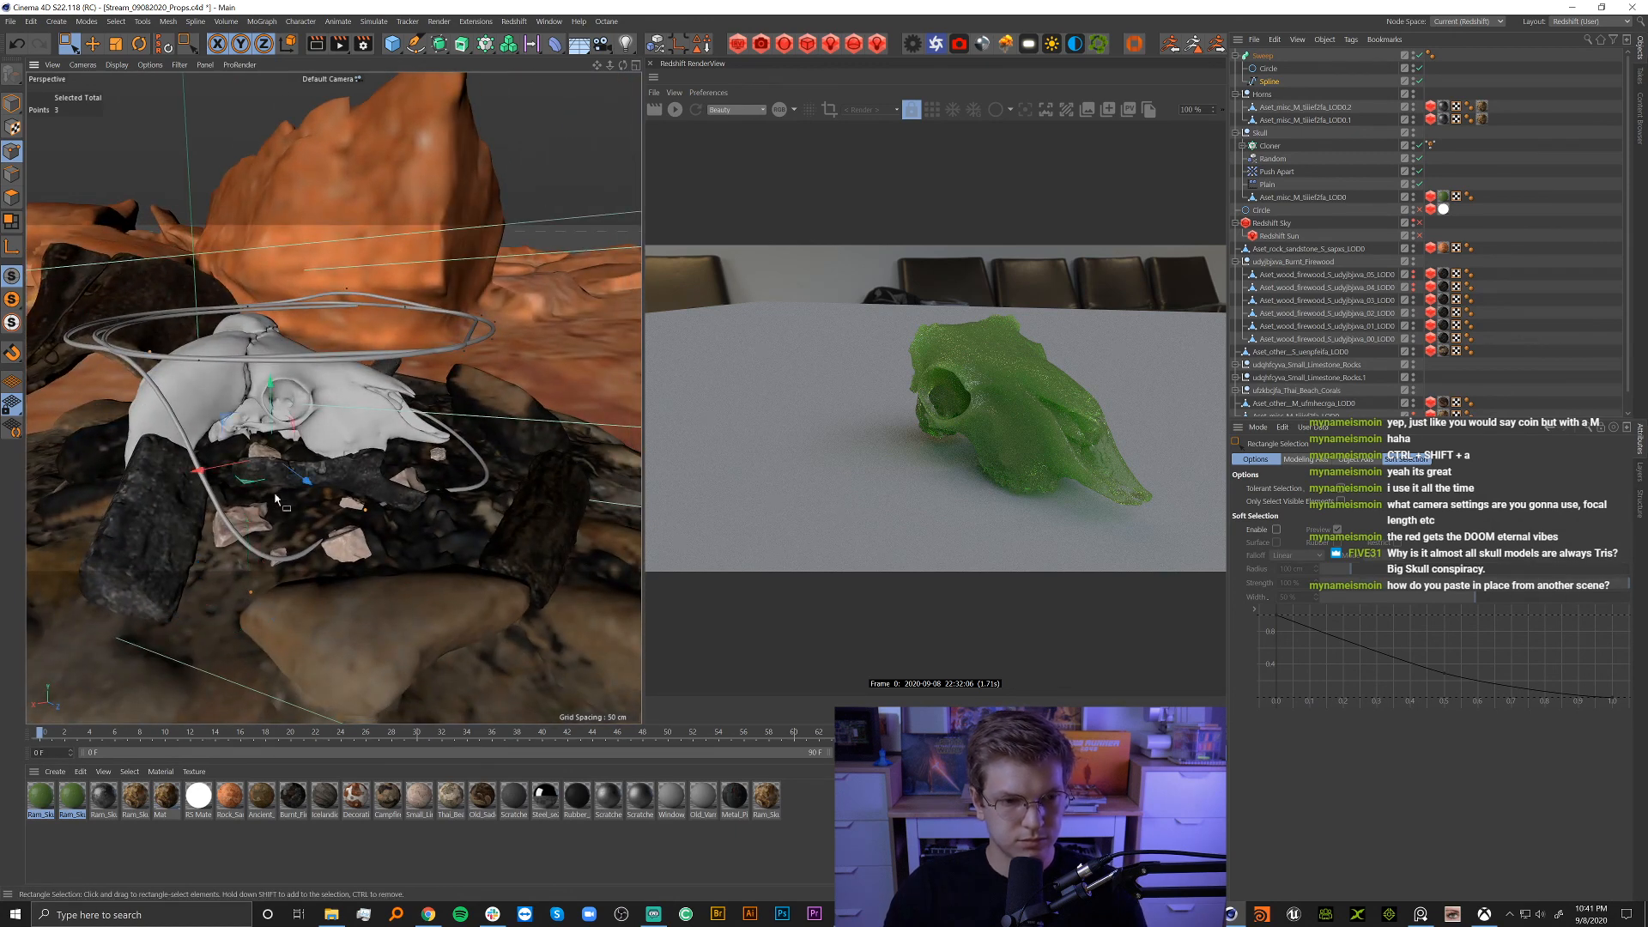
pyautogui.moveTo(176, 429); pyautogui.dragTo(482, 654)
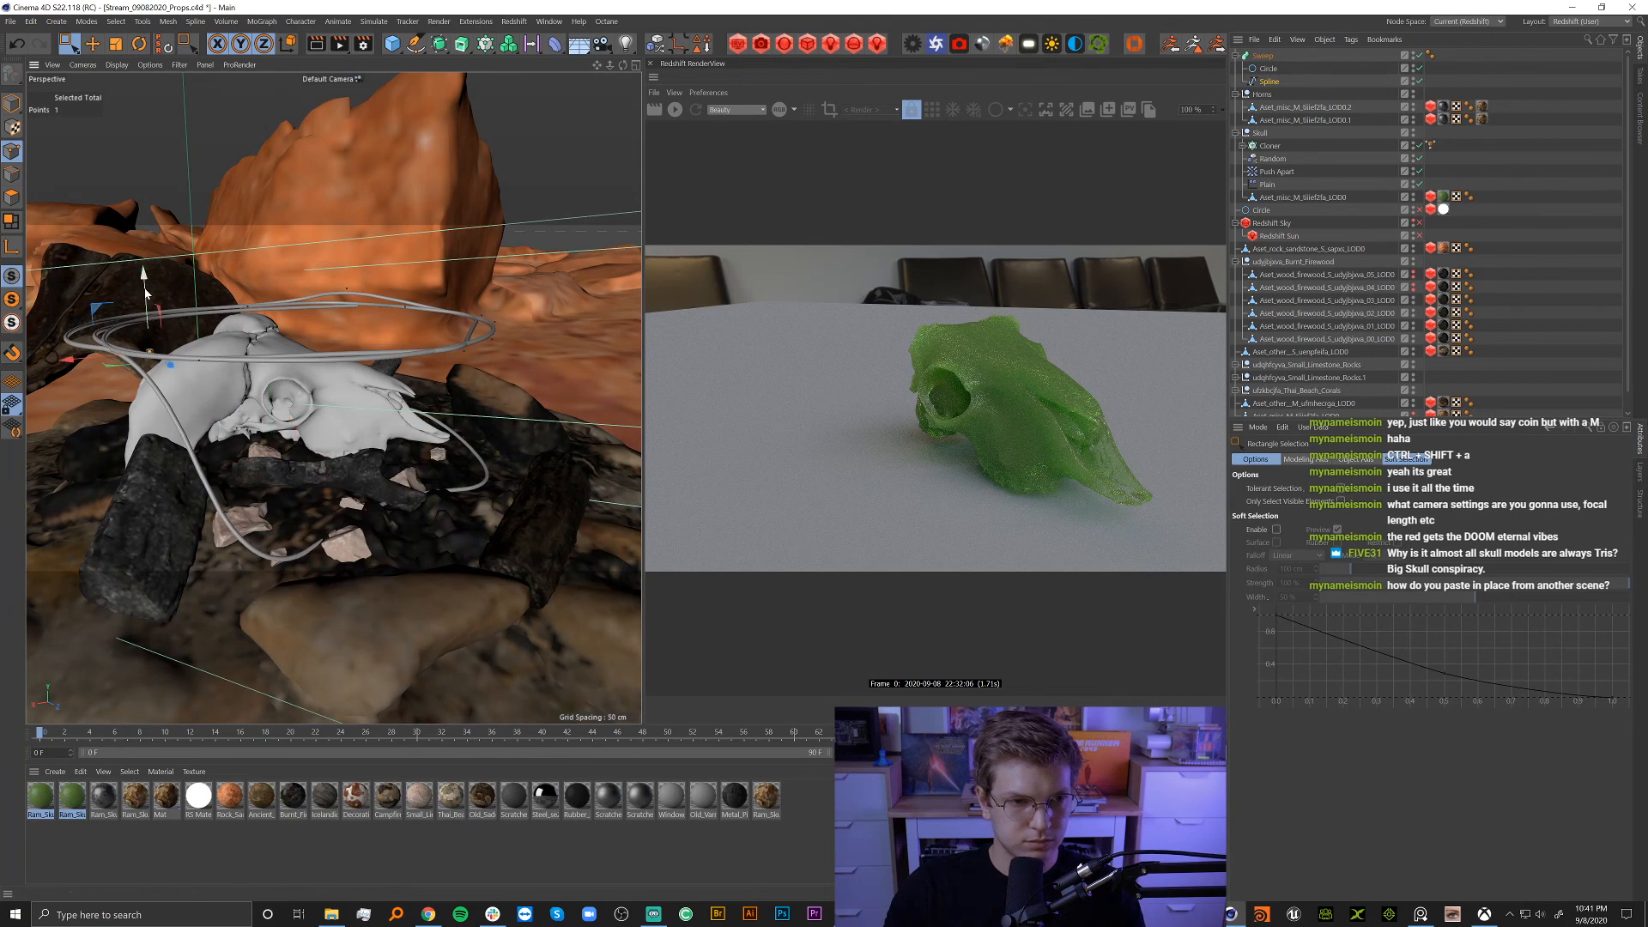
pyautogui.moveTo(144, 292); pyautogui.dragTo(618, 706)
pyautogui.moveTo(269, 520); pyautogui.dragTo(263, 479)
# Select the spline point buried in the burnt log near the horn and raise it so the tube passes over the log.
pyautogui.keyDown('alt'); pyautogui.moveTo(326, 524); pyautogui.dragTo(433, 600); pyautogui.keyUp('alt')
pyautogui.moveTo(355, 537); pyautogui.dragTo(424, 631)
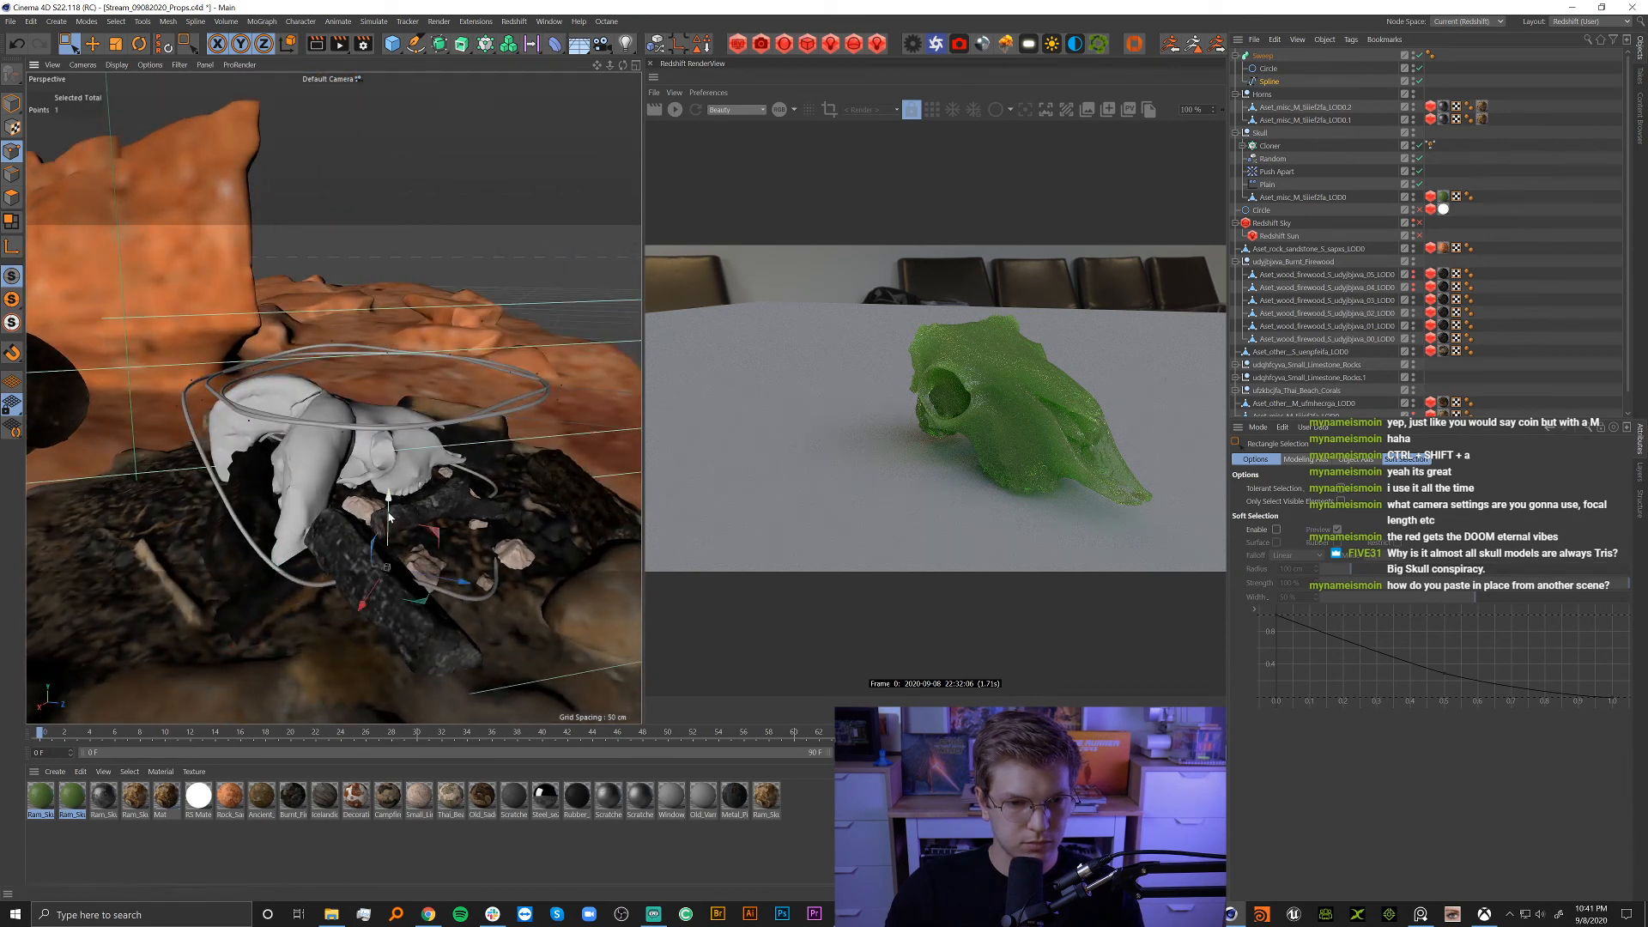
pyautogui.moveTo(392, 516); pyautogui.dragTo(389, 464)
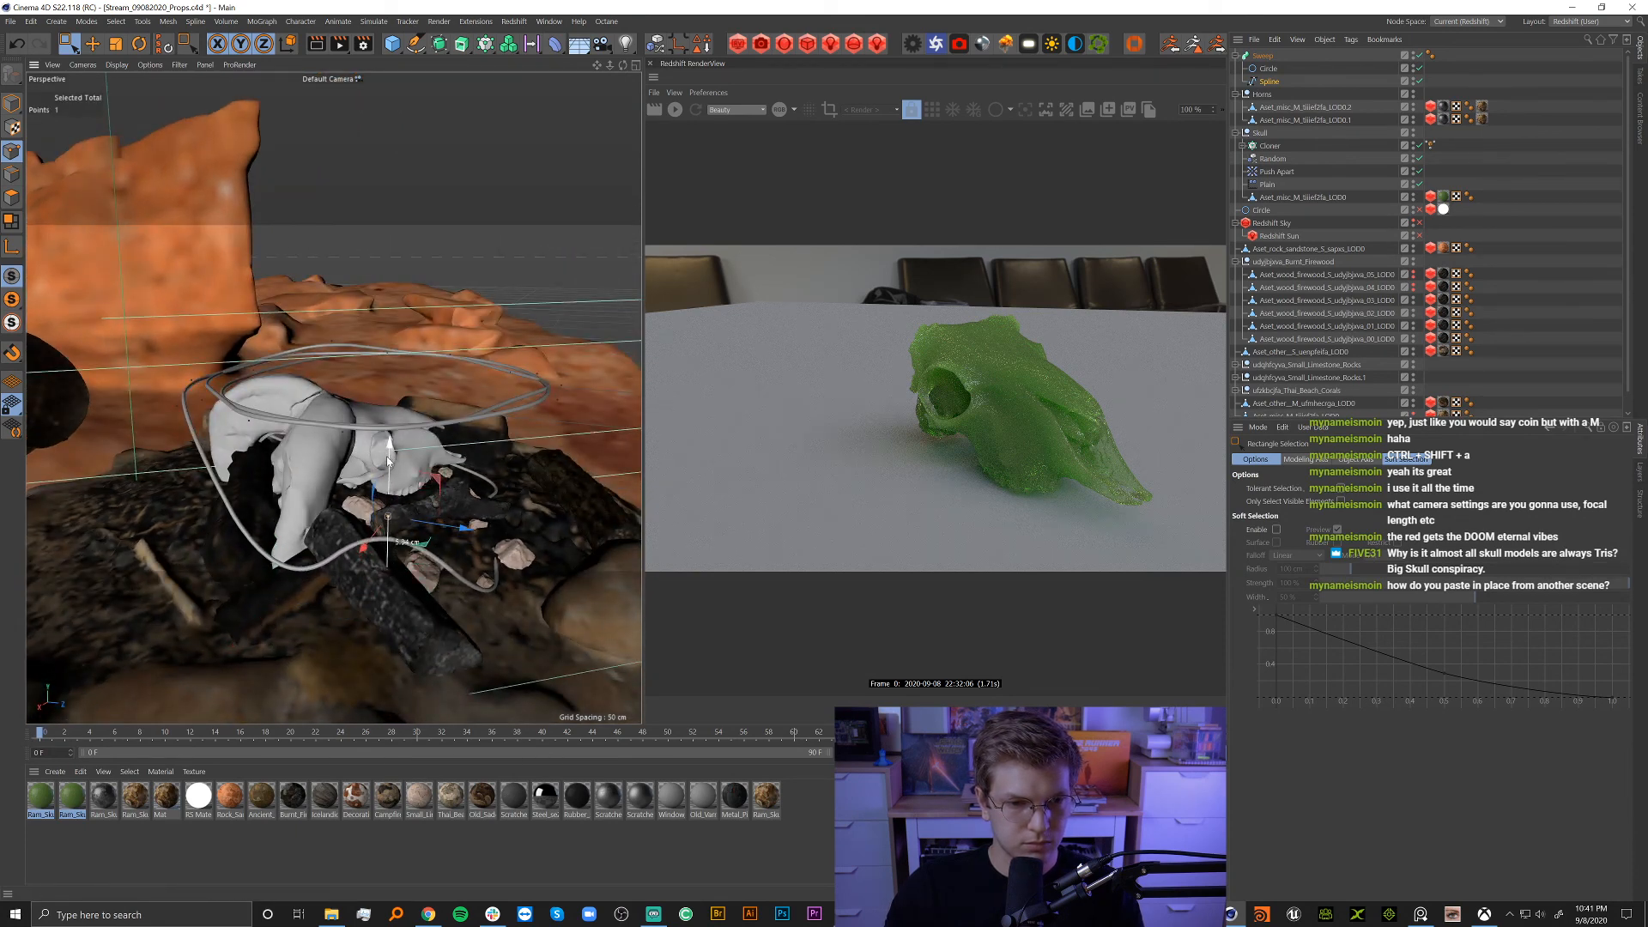
pyautogui.keyDown('alt'); pyautogui.moveTo(369, 570); pyautogui.dragTo(416, 543); pyautogui.keyUp('alt')
pyautogui.moveTo(390, 466); pyautogui.dragTo(583, 556)
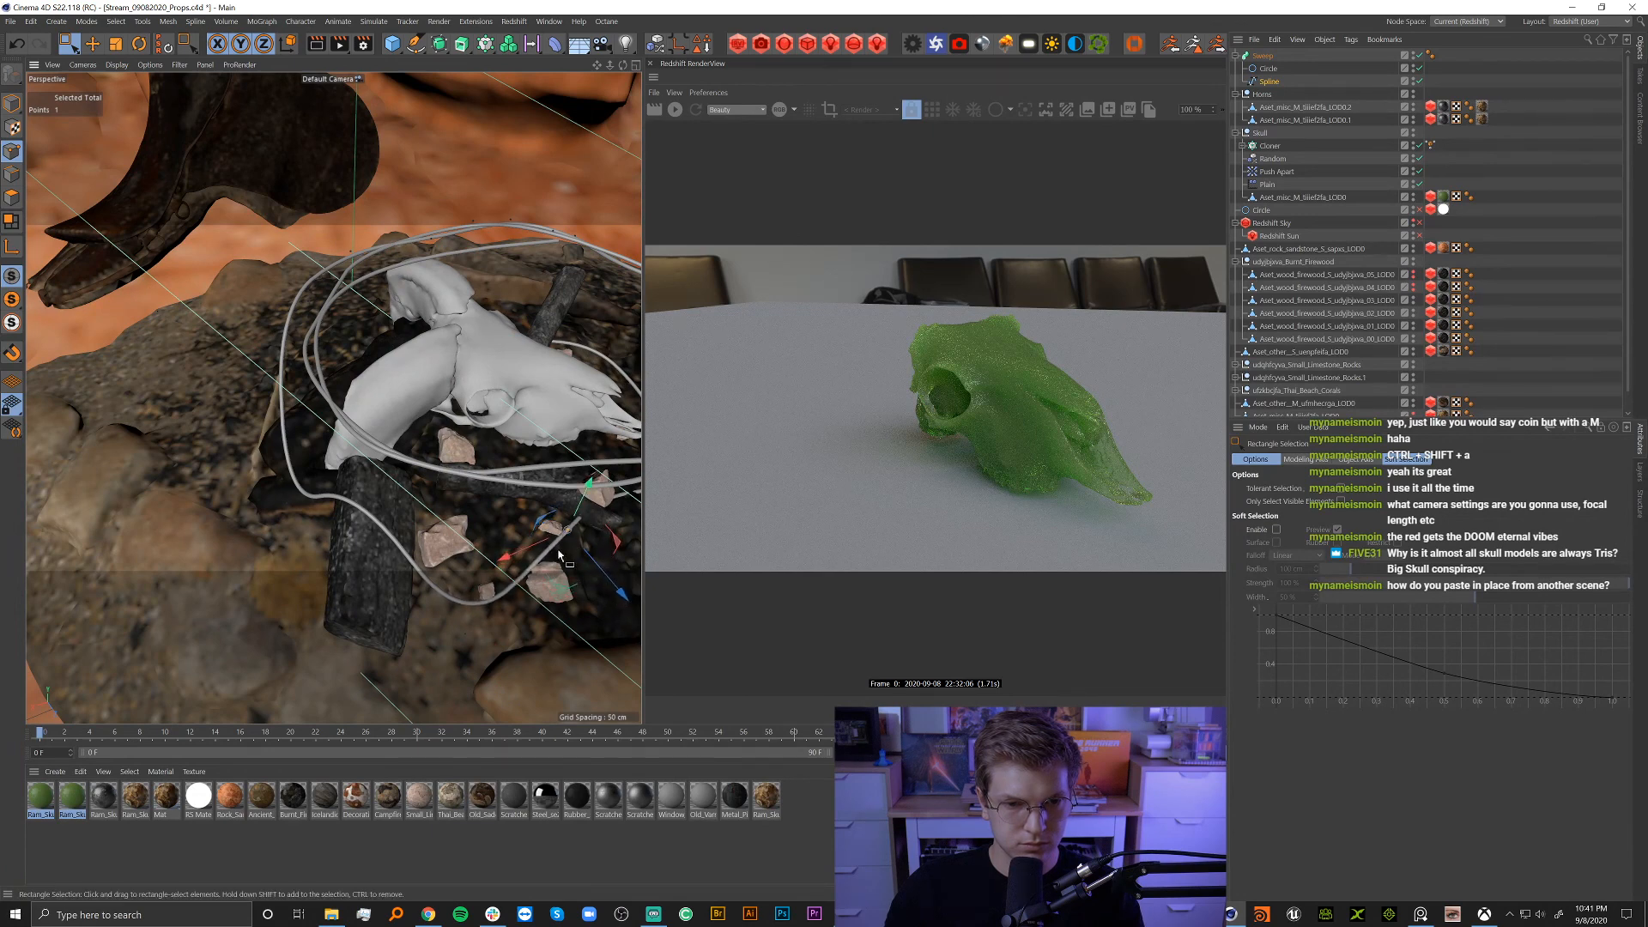
# Adjust the height of the two spline points on the low loop beside the jaw and snout tip.
pyautogui.keyDown('alt'); pyautogui.moveTo(582, 485); pyautogui.dragTo(218, 616); pyautogui.keyUp('alt')
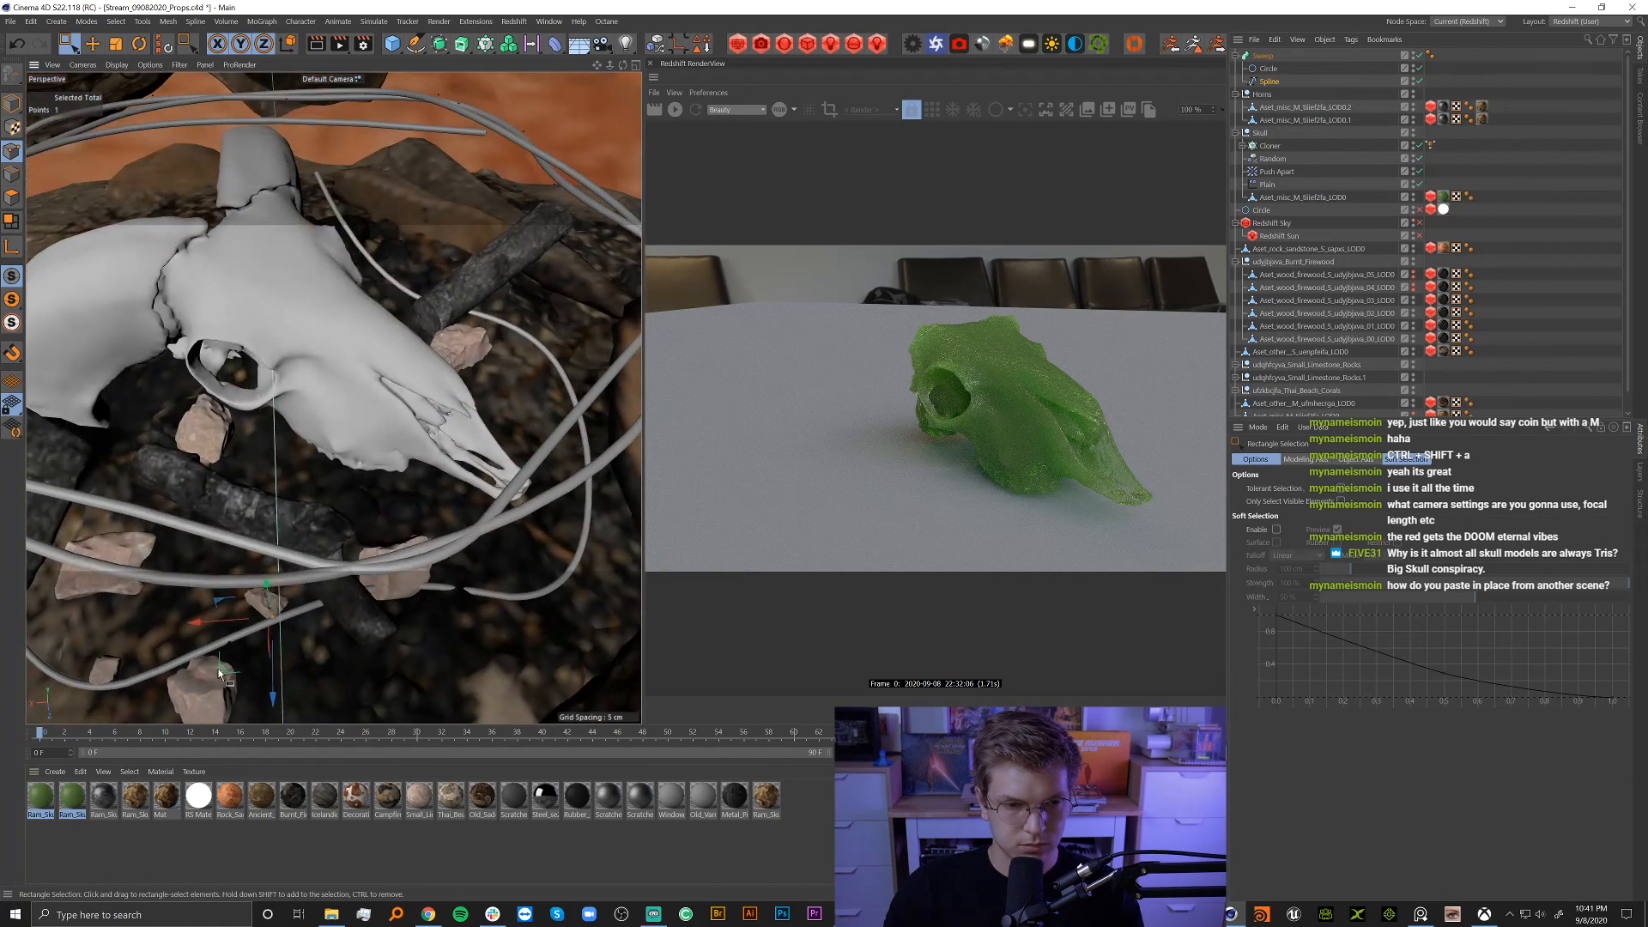
pyautogui.keyDown('alt'); pyautogui.moveTo(326, 631); pyautogui.dragTo(369, 545); pyautogui.keyUp('alt')
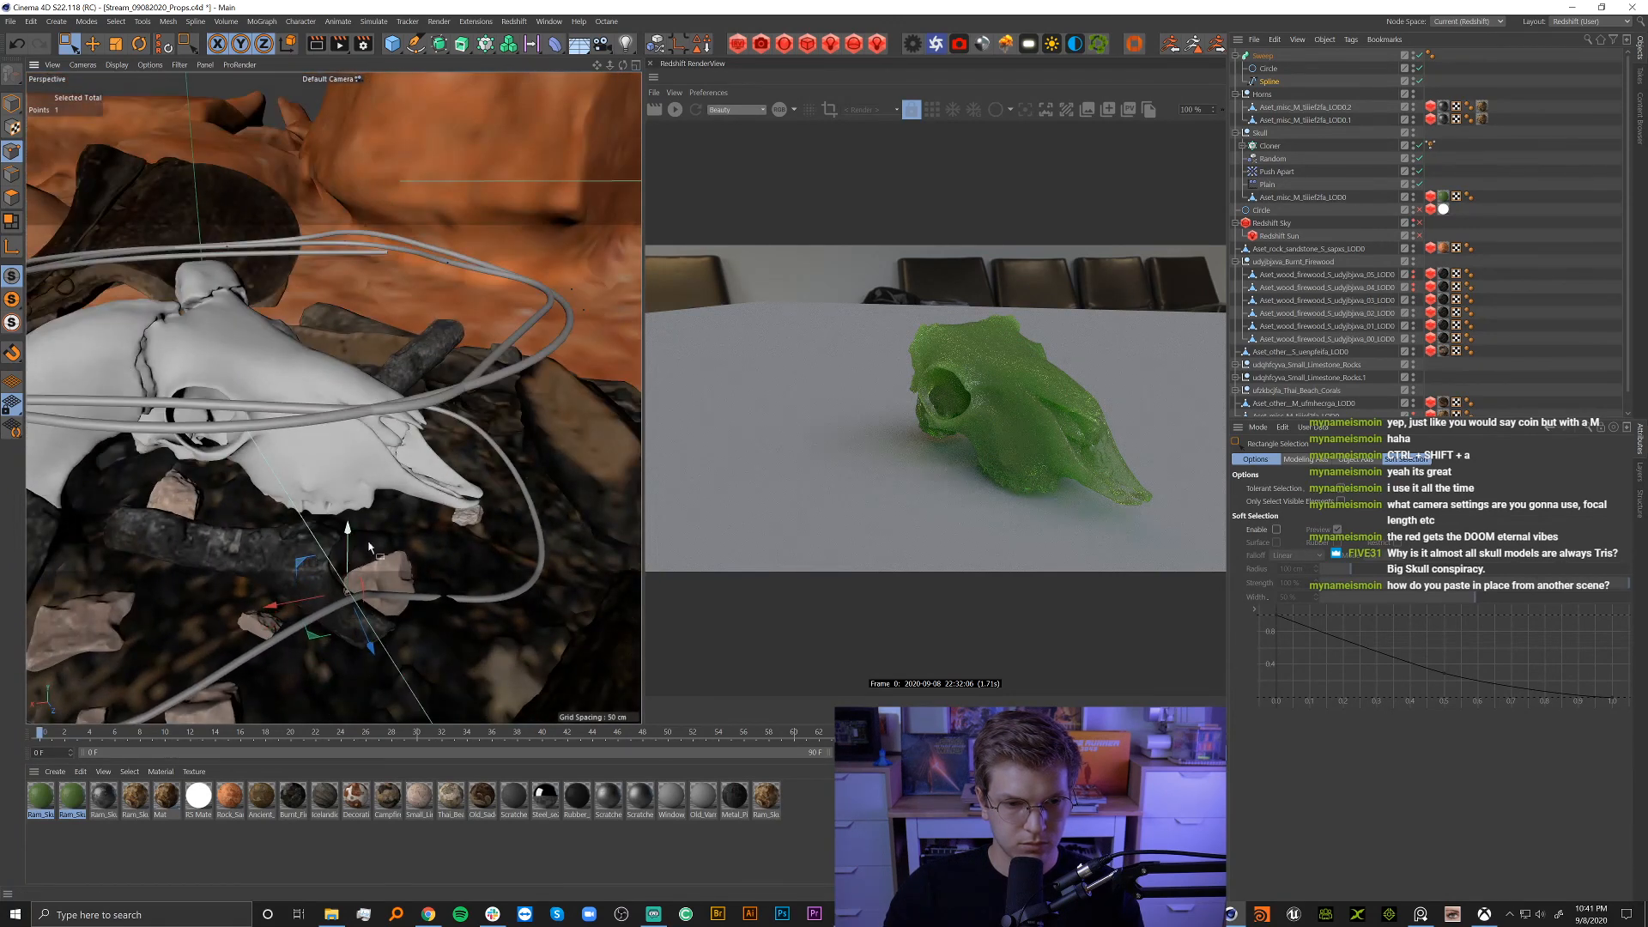
pyautogui.moveTo(470, 564); pyautogui.dragTo(558, 637)
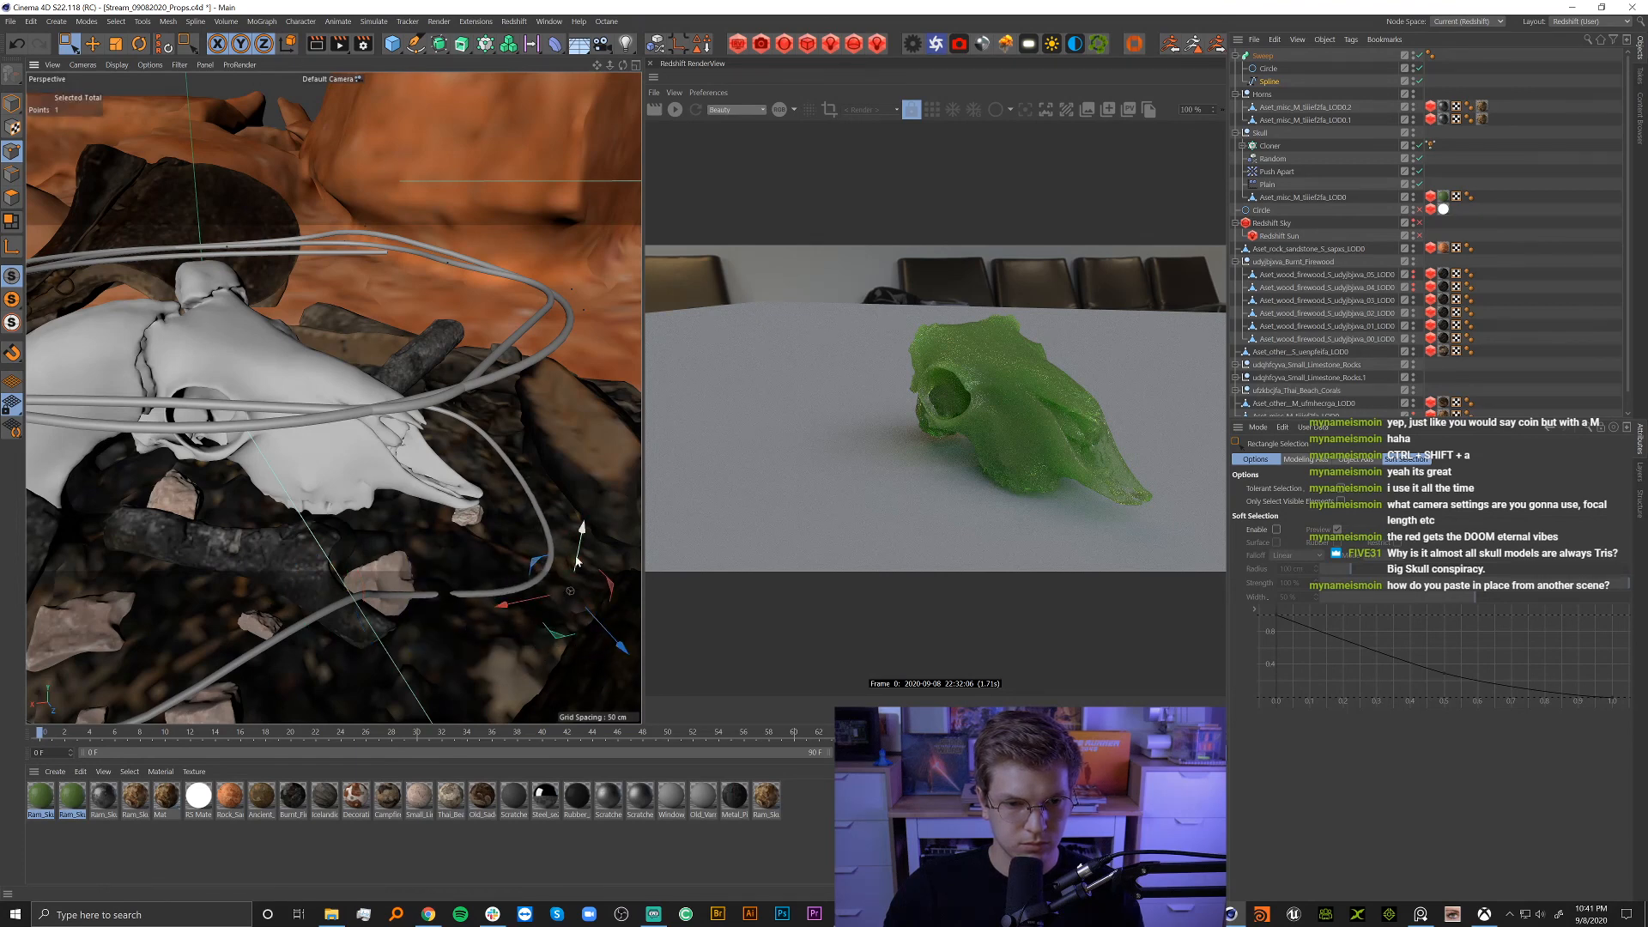
pyautogui.keyDown('alt'); pyautogui.moveTo(550, 566); pyautogui.dragTo(438, 491); pyautogui.keyUp('alt')
pyautogui.keyDown('alt'); pyautogui.moveTo(484, 544); pyautogui.dragTo(458, 495); pyautogui.keyUp('alt')
# Select the low spline point behind the skull between the horns and shift it vertically by about 3 cm.
pyautogui.moveTo(518, 600); pyautogui.dragTo(546, 629)
pyautogui.moveTo(455, 496); pyautogui.dragTo(596, 606)
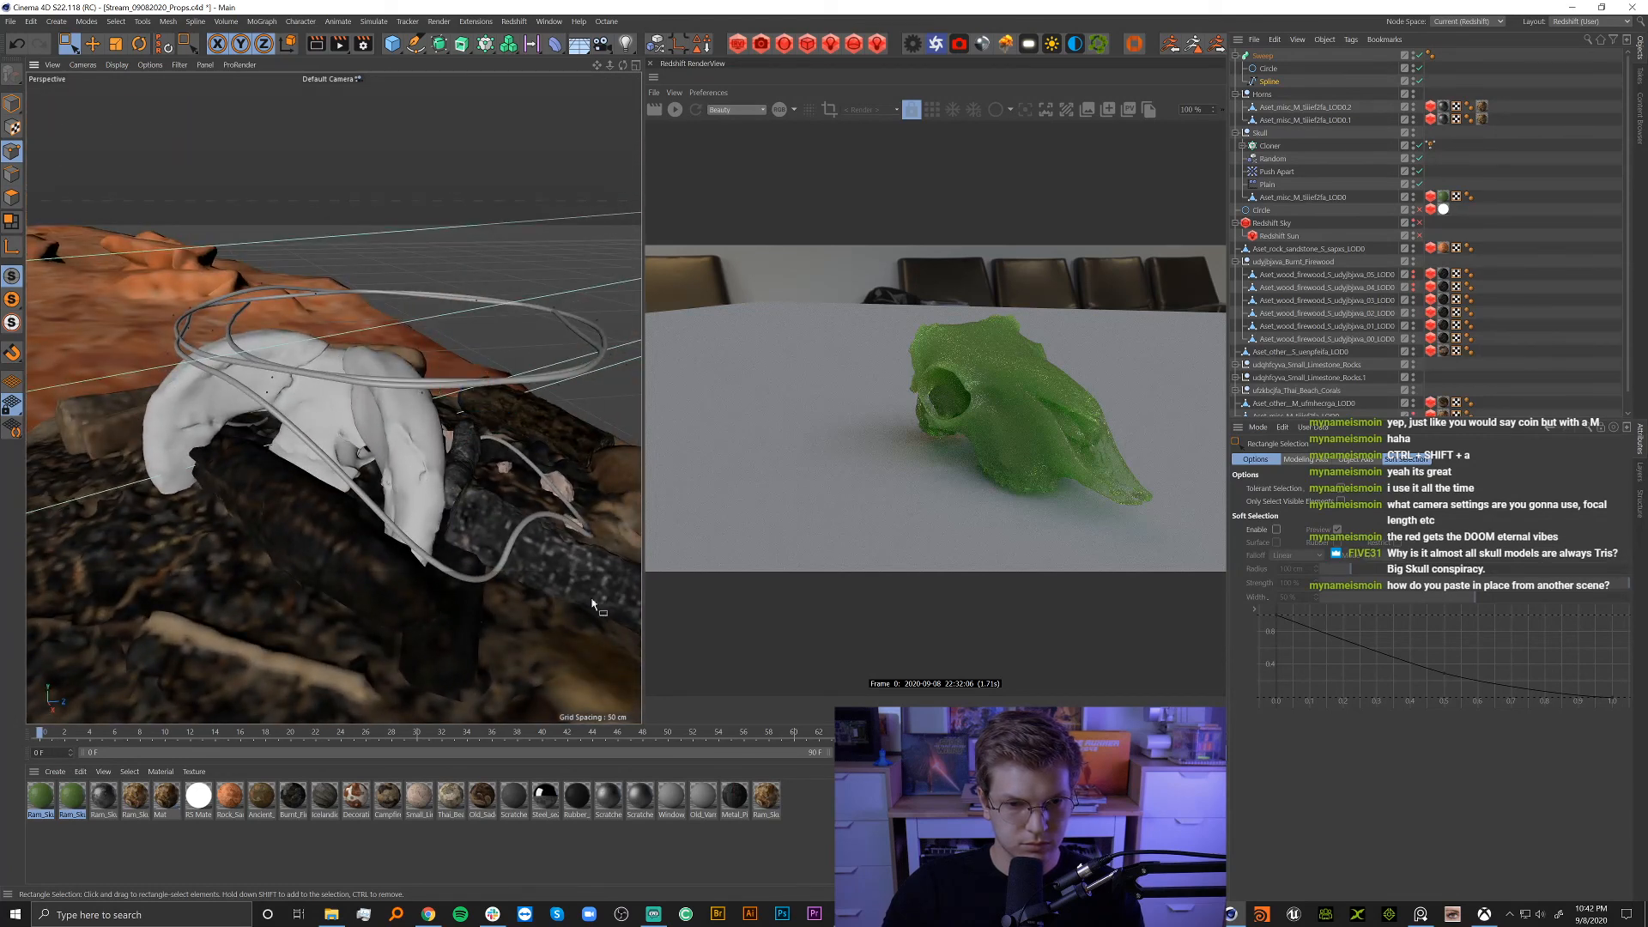
pyautogui.keyDown('alt'); pyautogui.moveTo(494, 557); pyautogui.dragTo(345, 642); pyautogui.keyUp('alt')
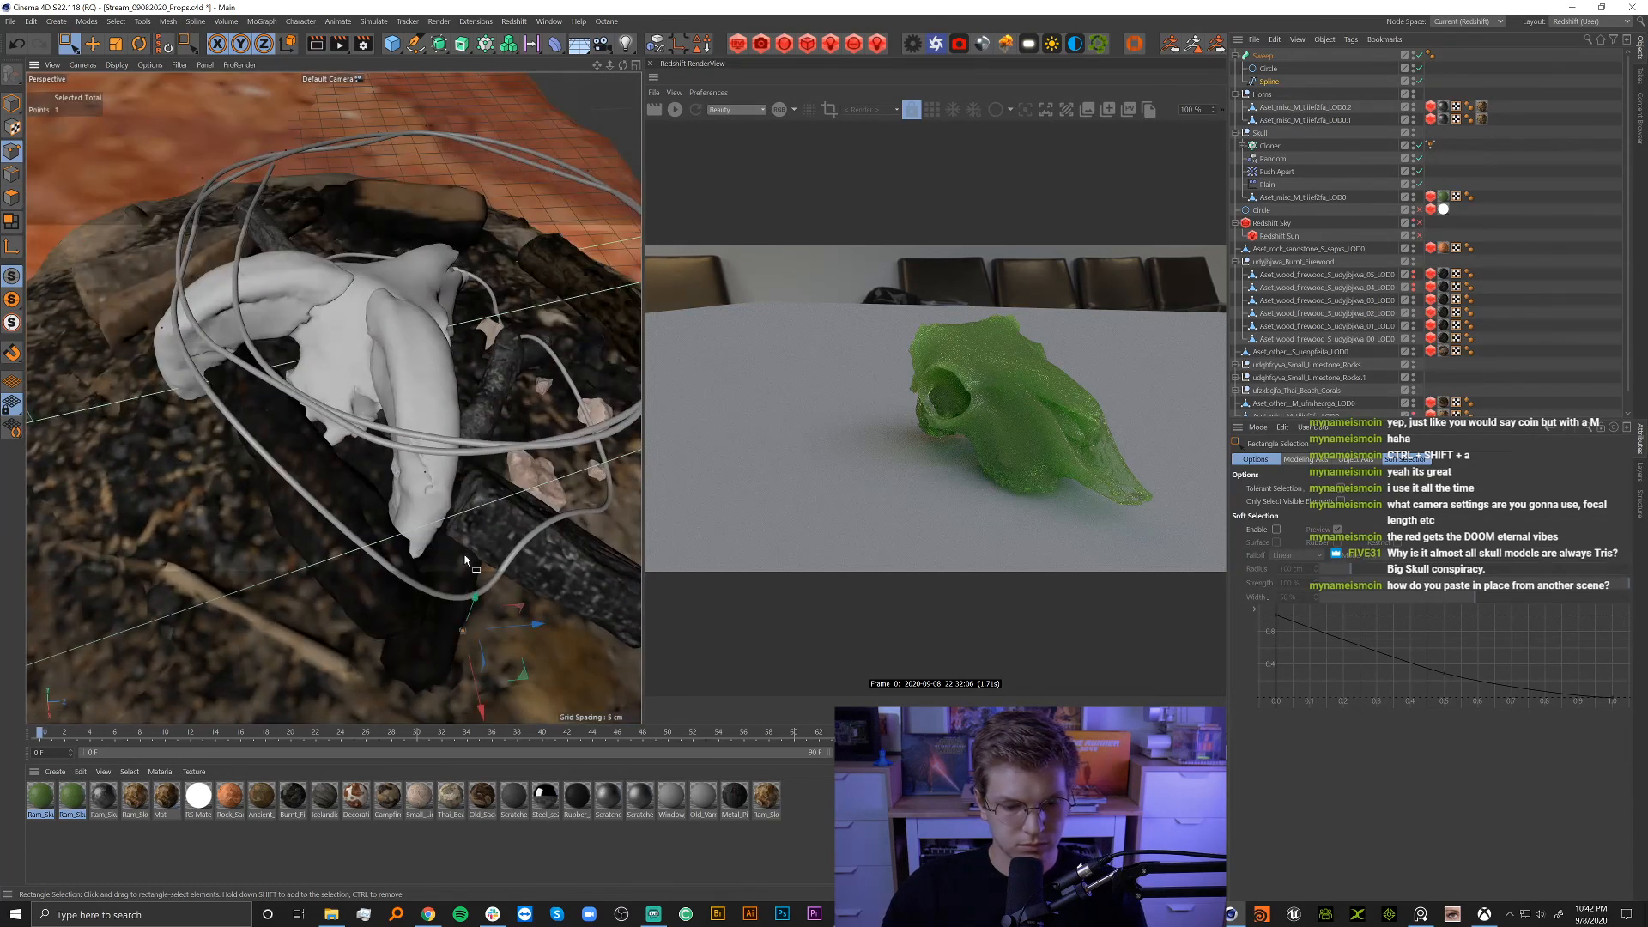
pyautogui.moveTo(569, 494); pyautogui.dragTo(422, 699)
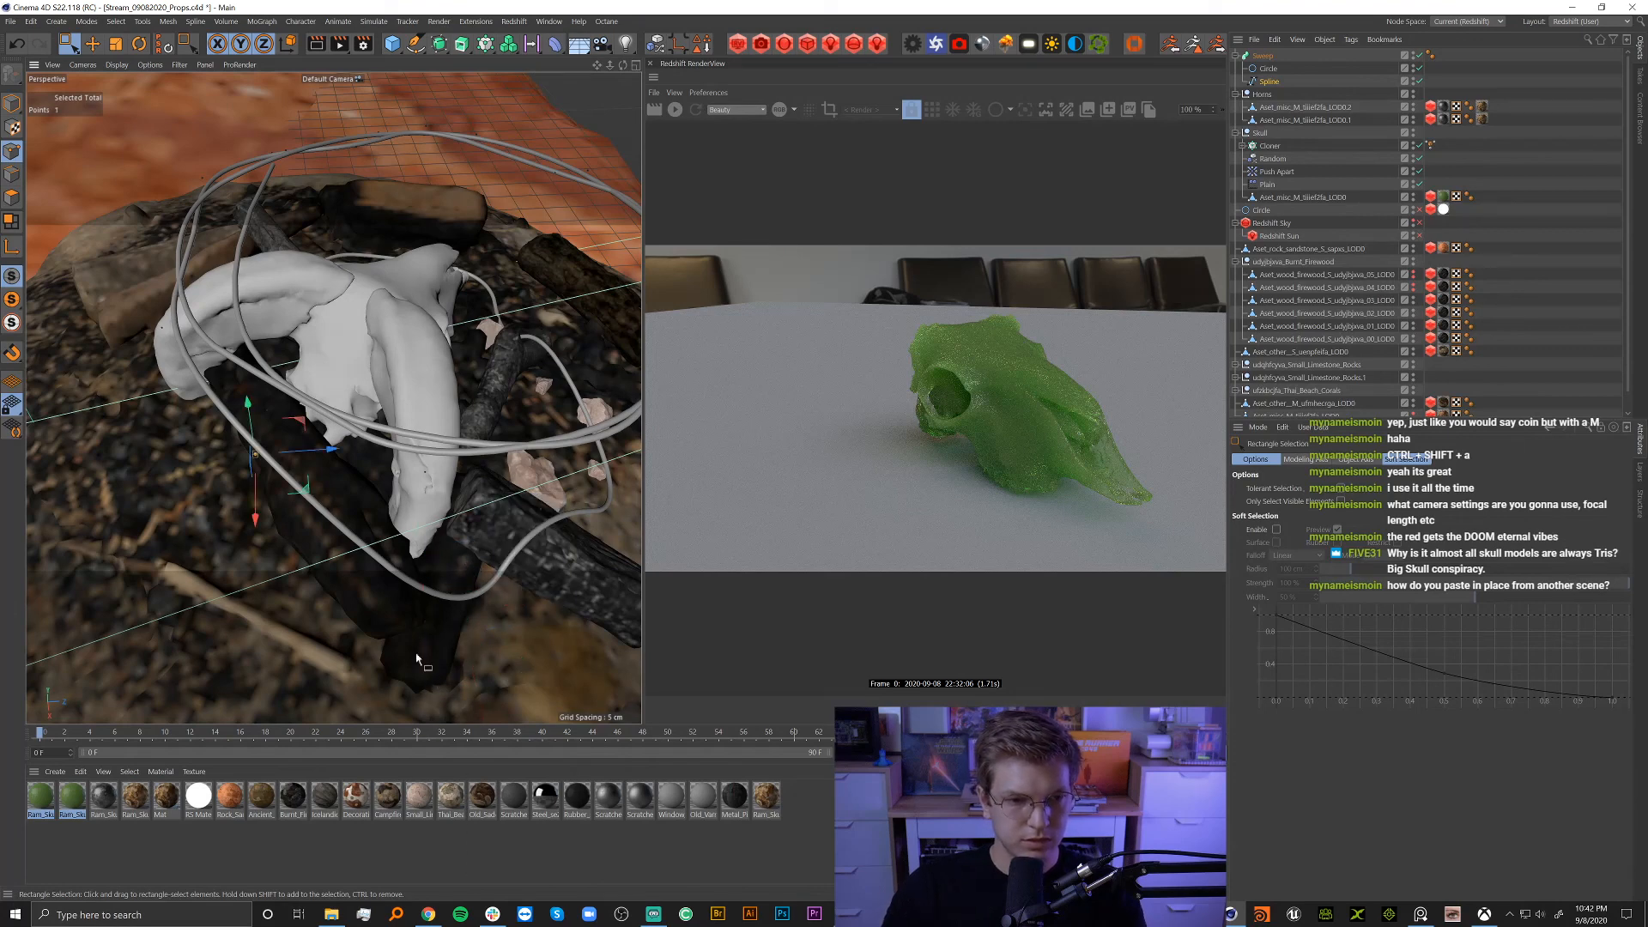
pyautogui.keyDown('alt'); pyautogui.moveTo(334, 525); pyautogui.dragTo(228, 440); pyautogui.keyUp('alt')
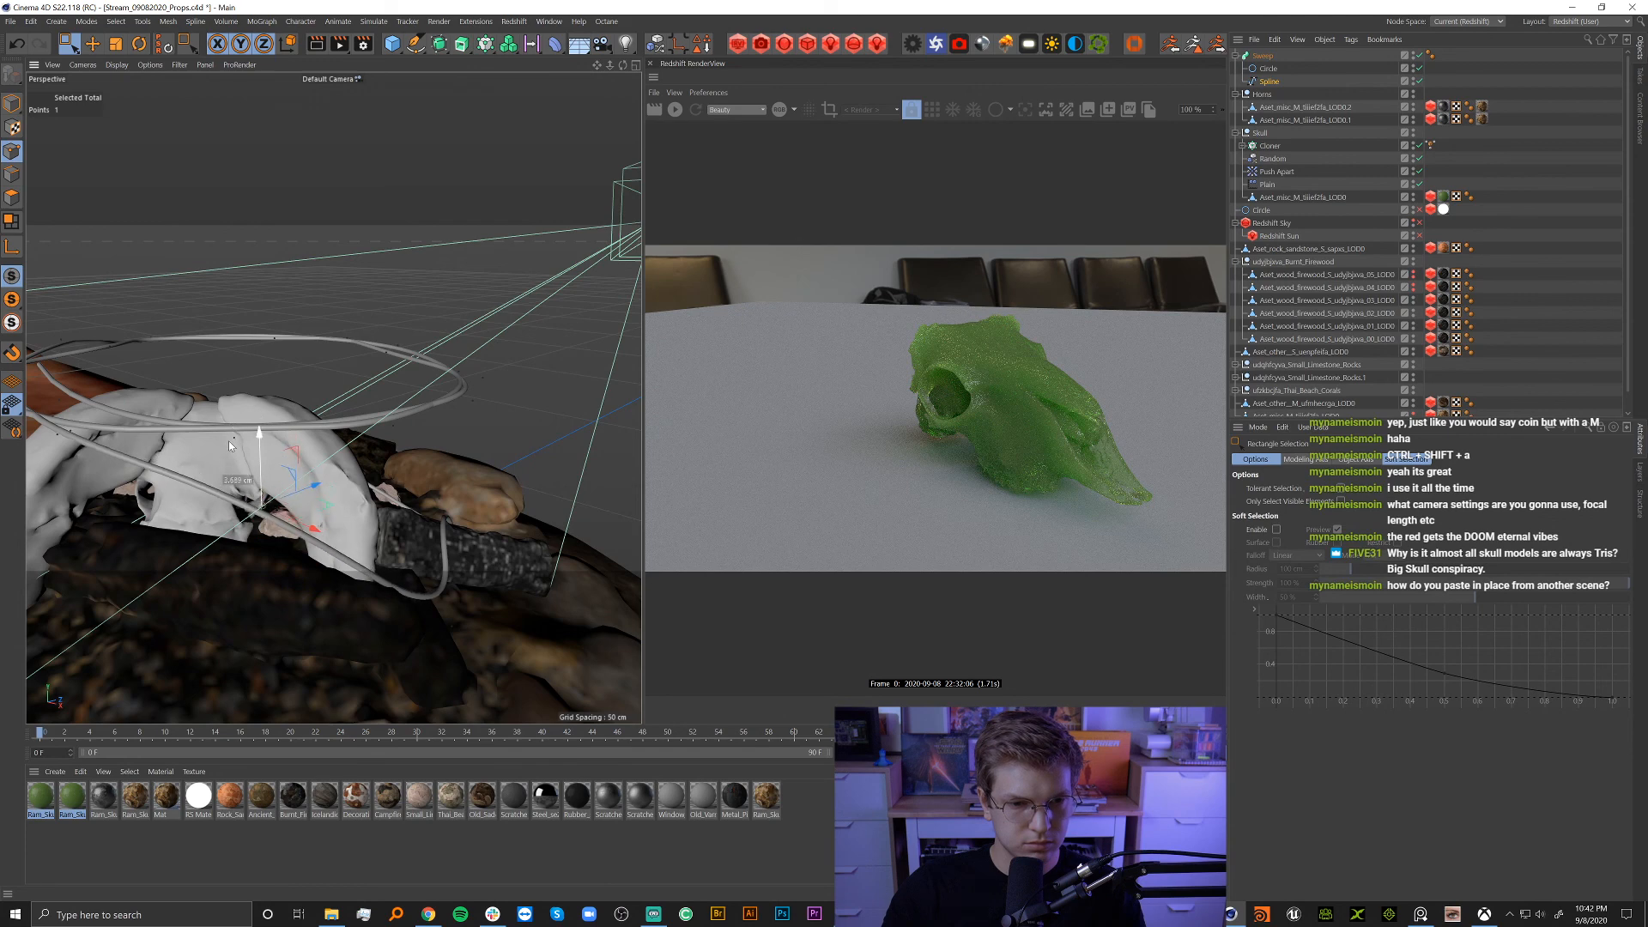
pyautogui.keyDown('alt'); pyautogui.moveTo(309, 558); pyautogui.dragTo(439, 553); pyautogui.keyUp('alt')
# Add a point to the spline near the horn tip with Line Cut and select it.
pyautogui.press('k')
pyautogui.press('k')
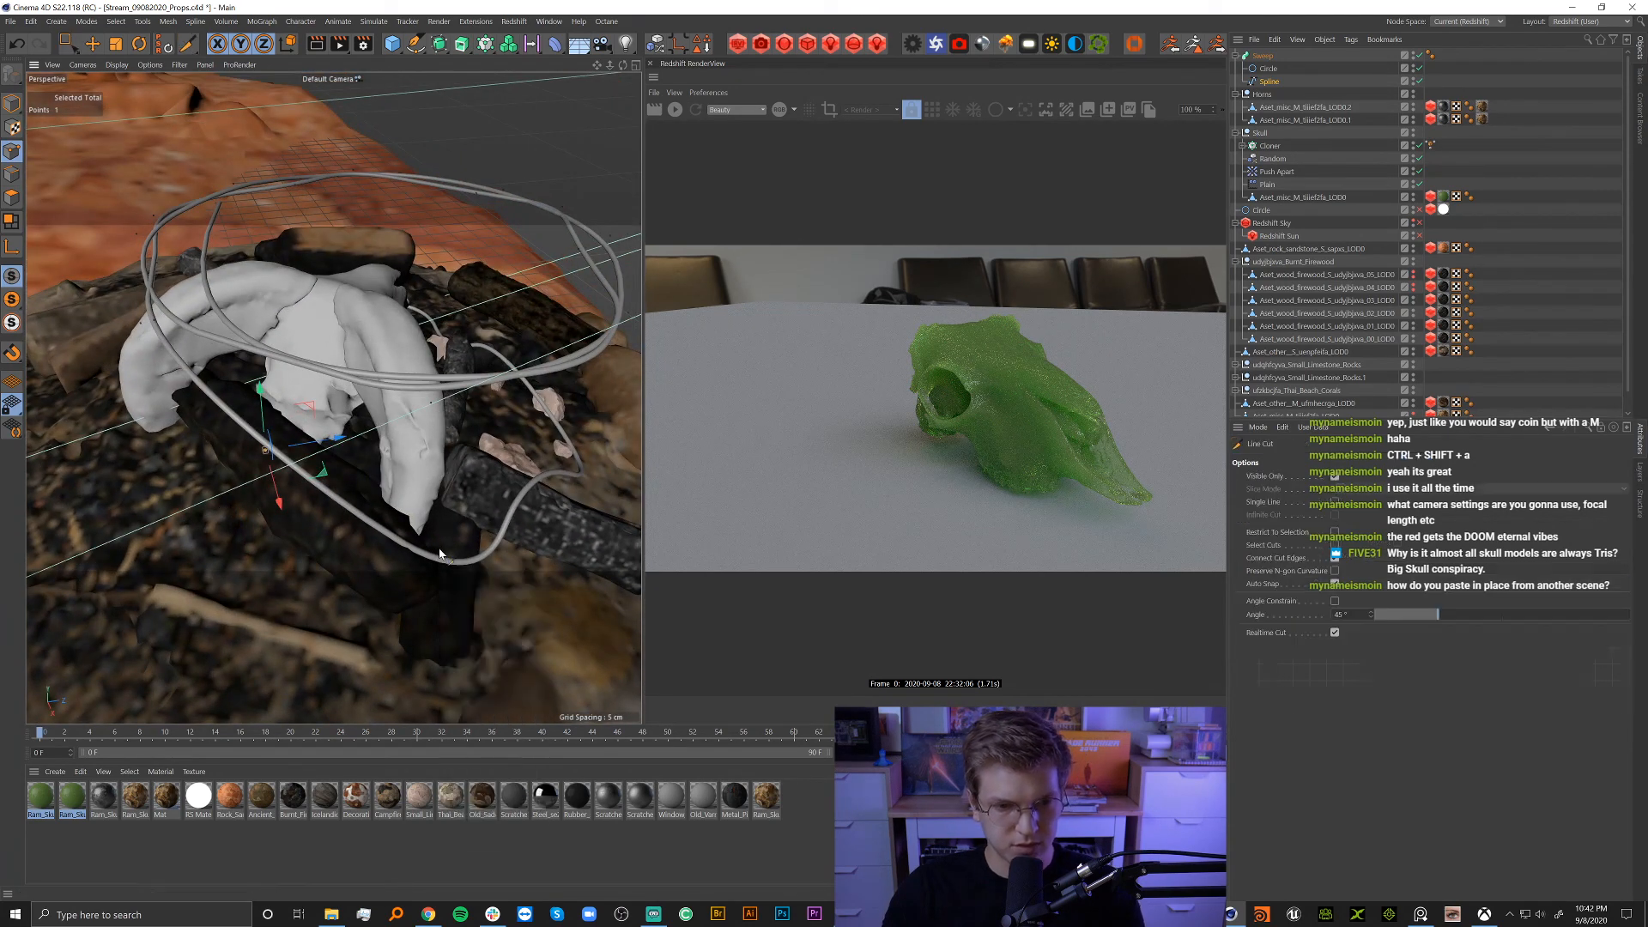
pyautogui.click(421, 508)
pyautogui.press('e')
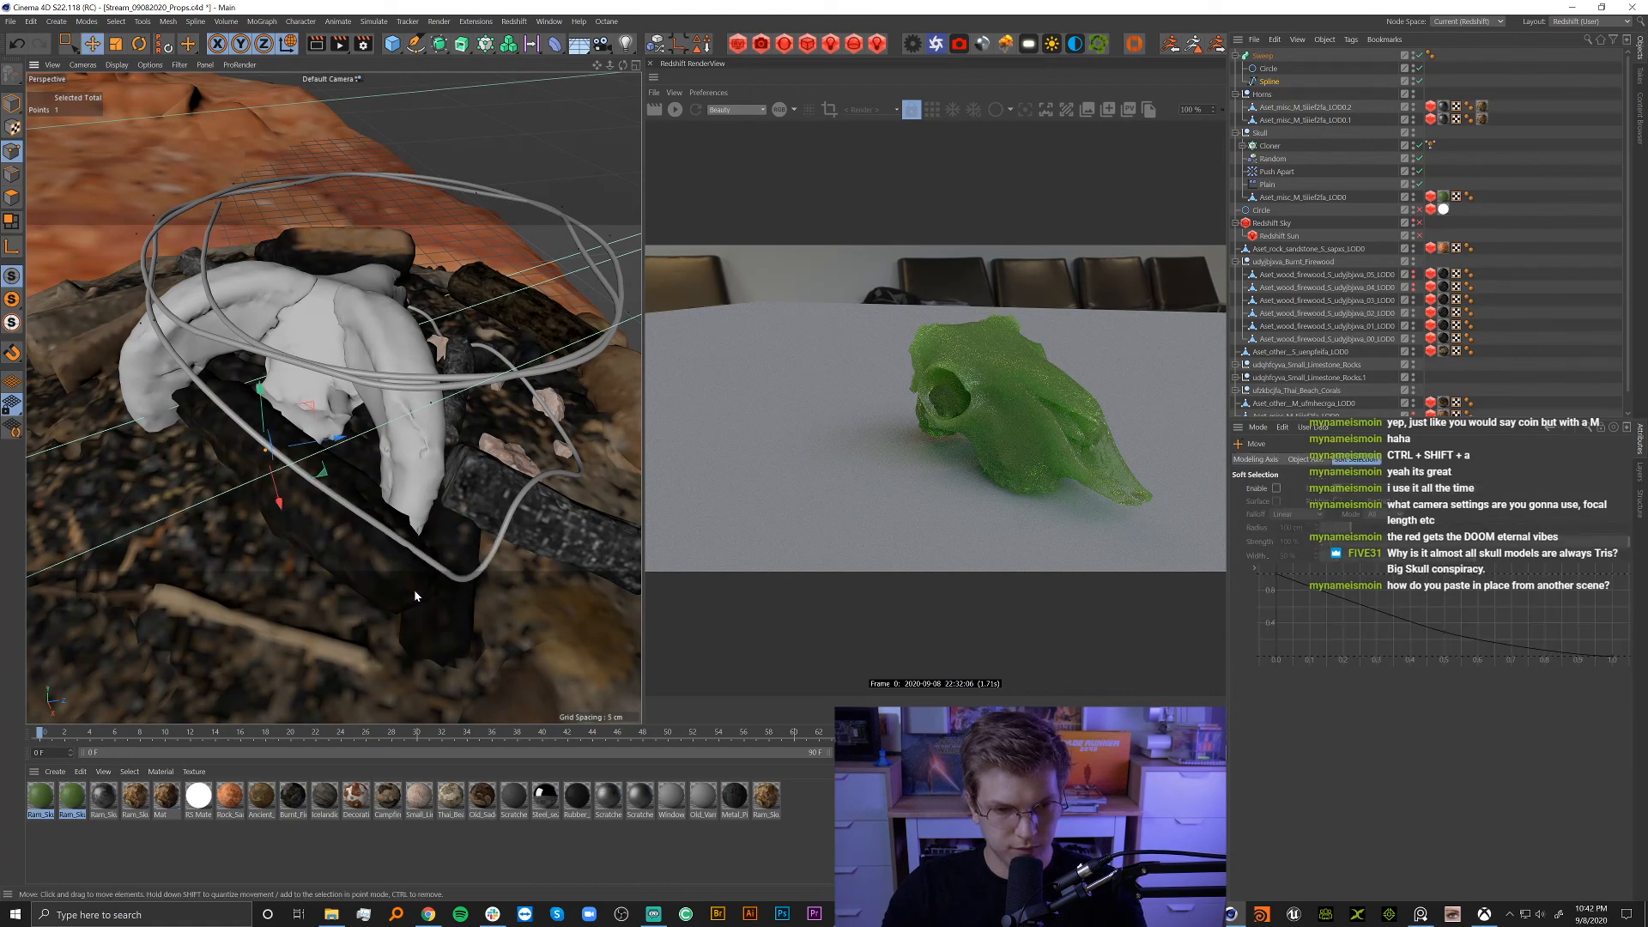
pyautogui.press('0')
pyautogui.click(444, 542)
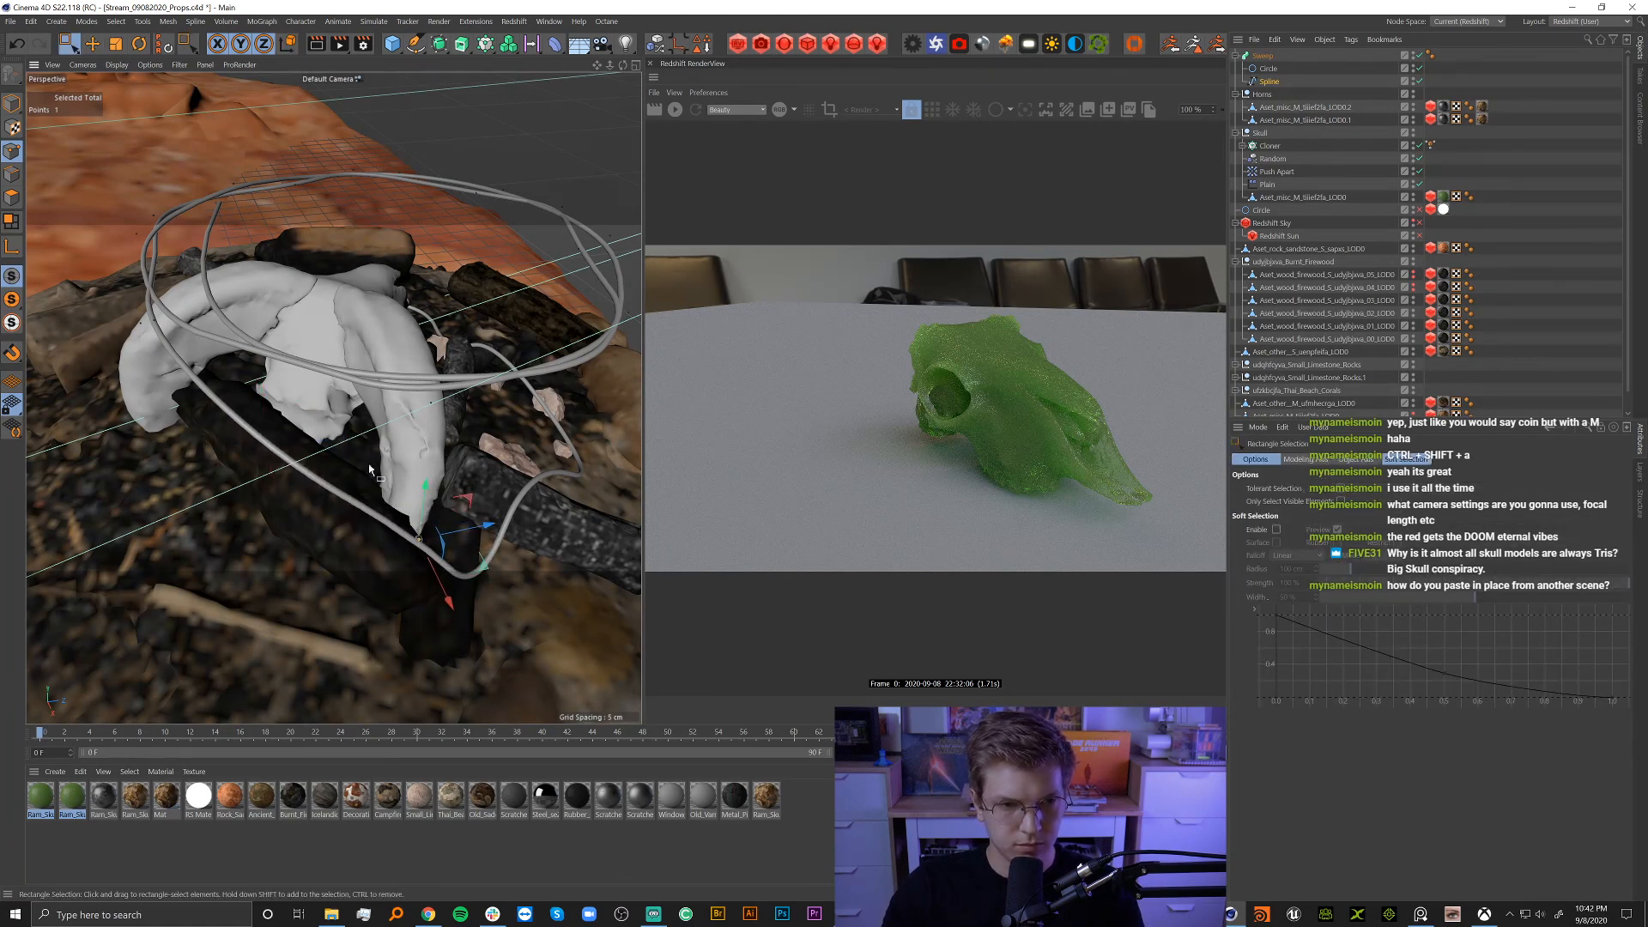
# Select two spline points behind the skull and lower them so the tube sags toward the burnt wood.
pyautogui.keyDown('alt'); pyautogui.moveTo(337, 476); pyautogui.dragTo(369, 436); pyautogui.keyUp('alt')
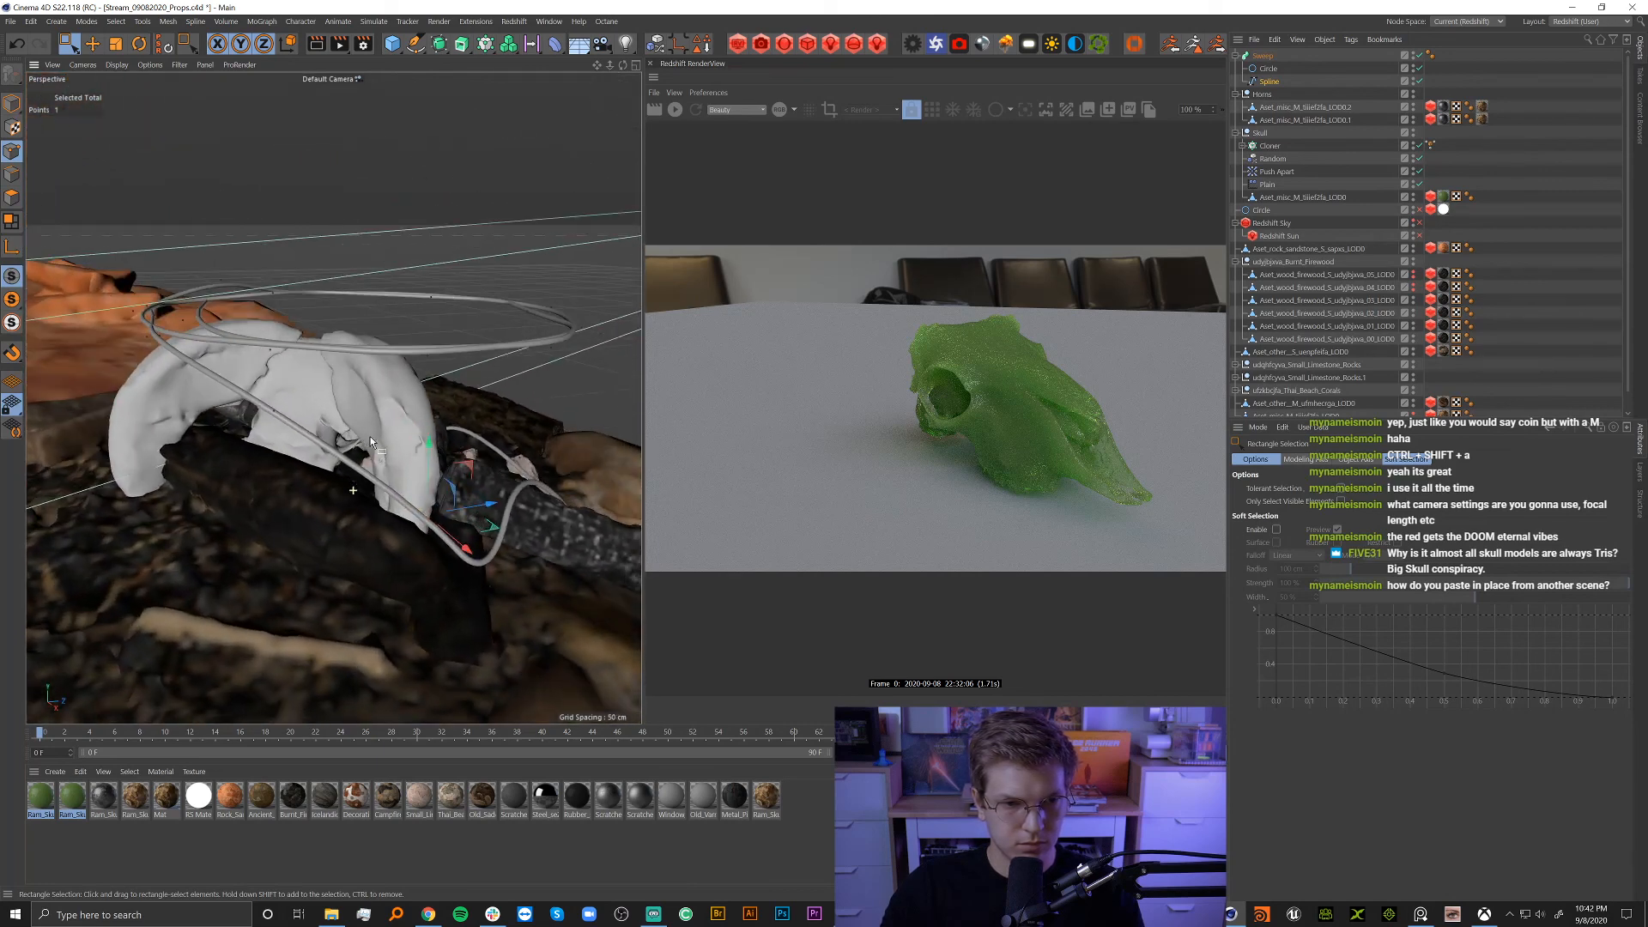
pyautogui.moveTo(250, 340); pyautogui.dragTo(244, 382)
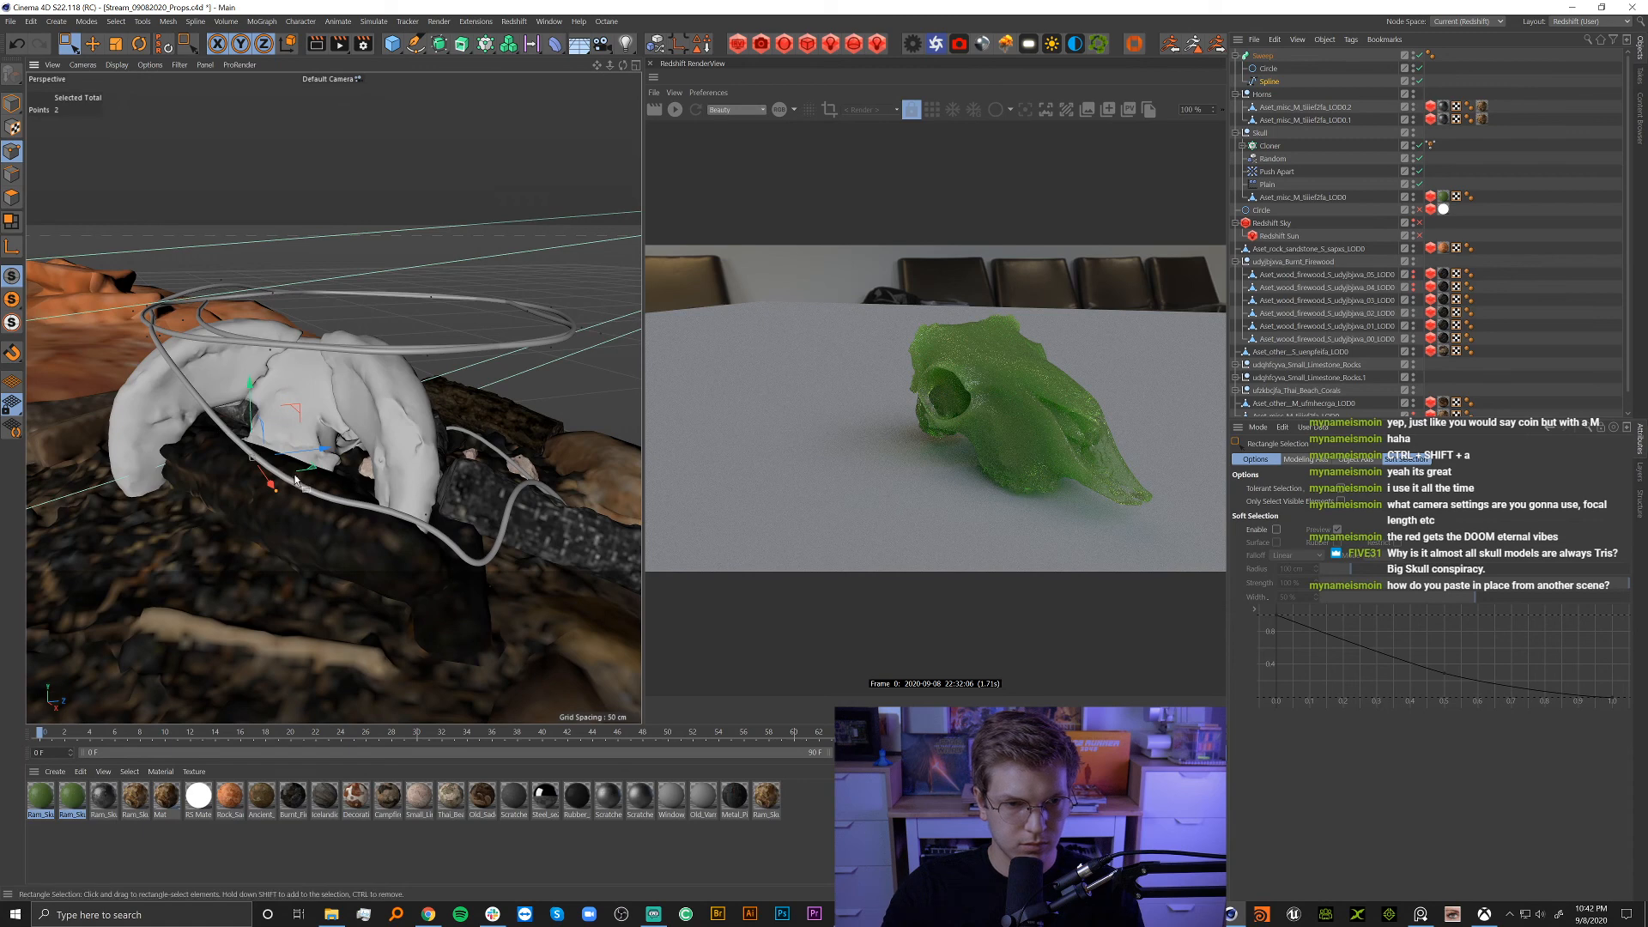
pyautogui.keyDown('alt'); pyautogui.moveTo(296, 482); pyautogui.dragTo(330, 524); pyautogui.keyUp('alt')
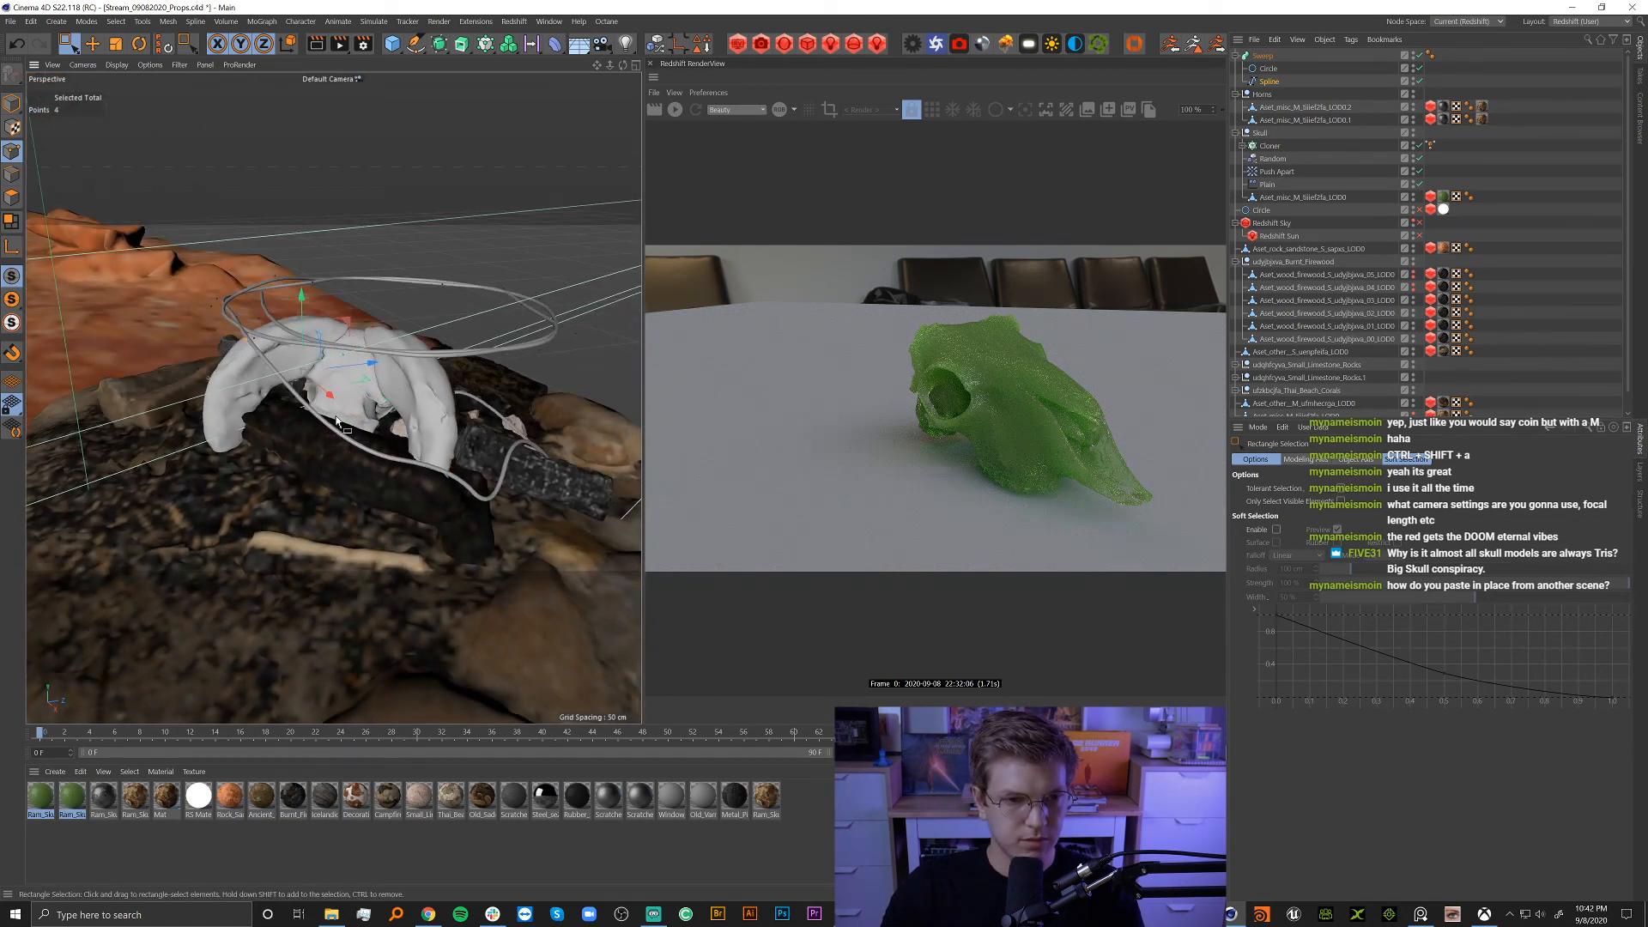
# Select three spline points on the loops around the horn and lower them toward the ground.
pyautogui.keyDown('alt'); pyautogui.moveTo(336, 418); pyautogui.dragTo(485, 414); pyautogui.keyUp('alt')
pyautogui.keyDown('alt'); pyautogui.moveTo(219, 335); pyautogui.dragTo(179, 294); pyautogui.keyUp('alt')
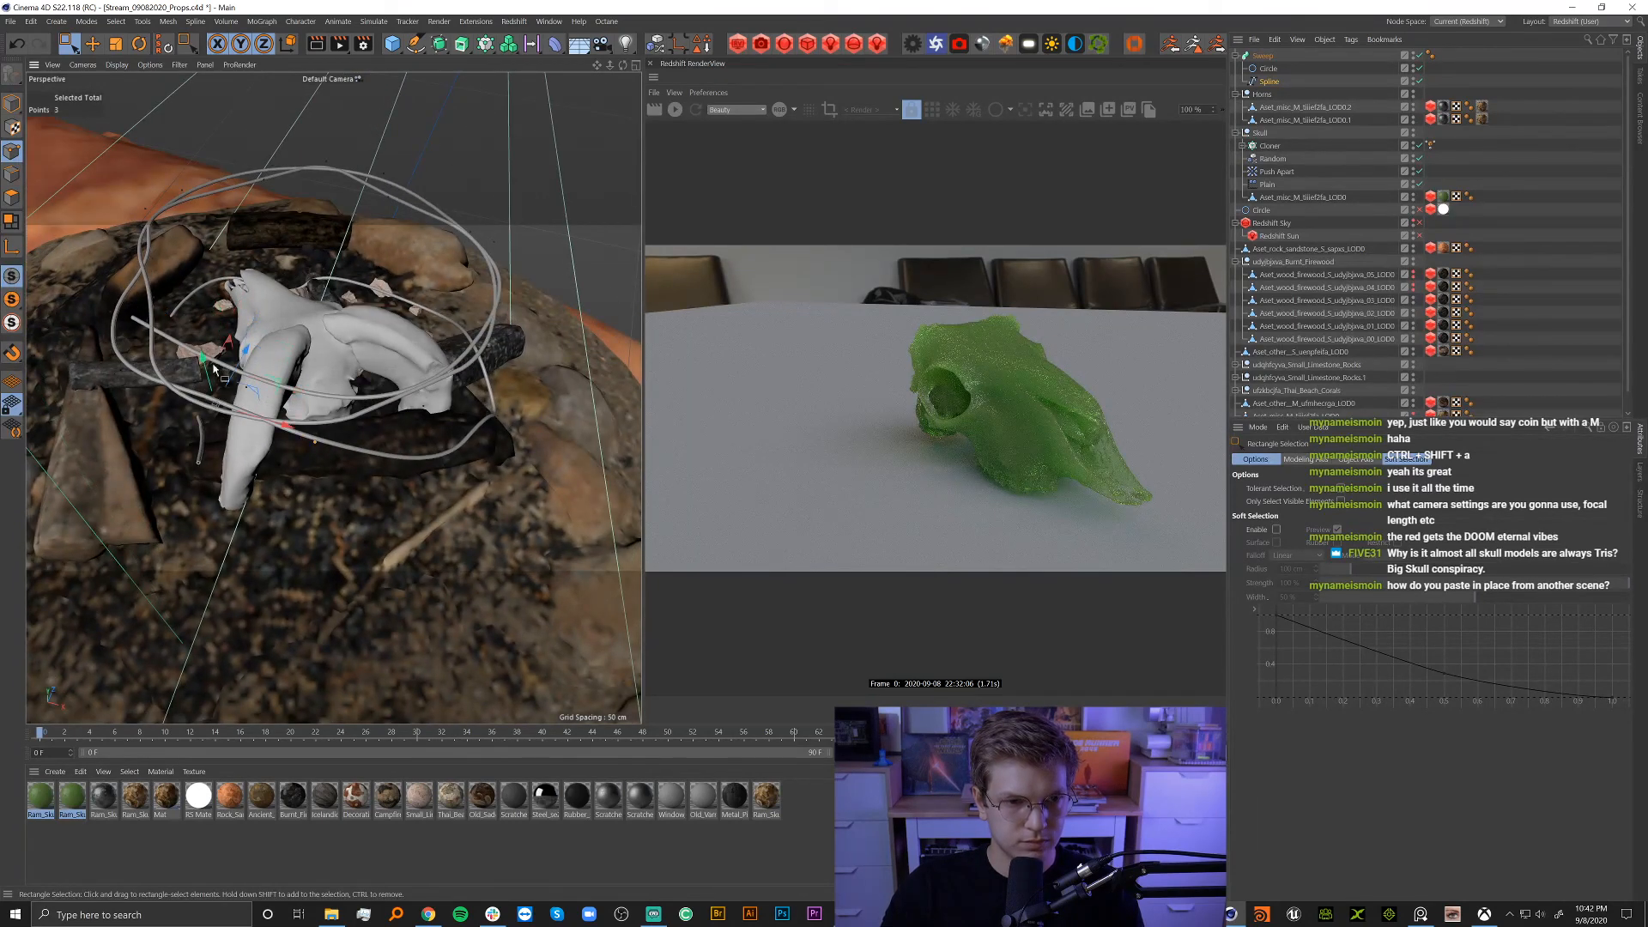
pyautogui.moveTo(202, 412); pyautogui.dragTo(197, 456)
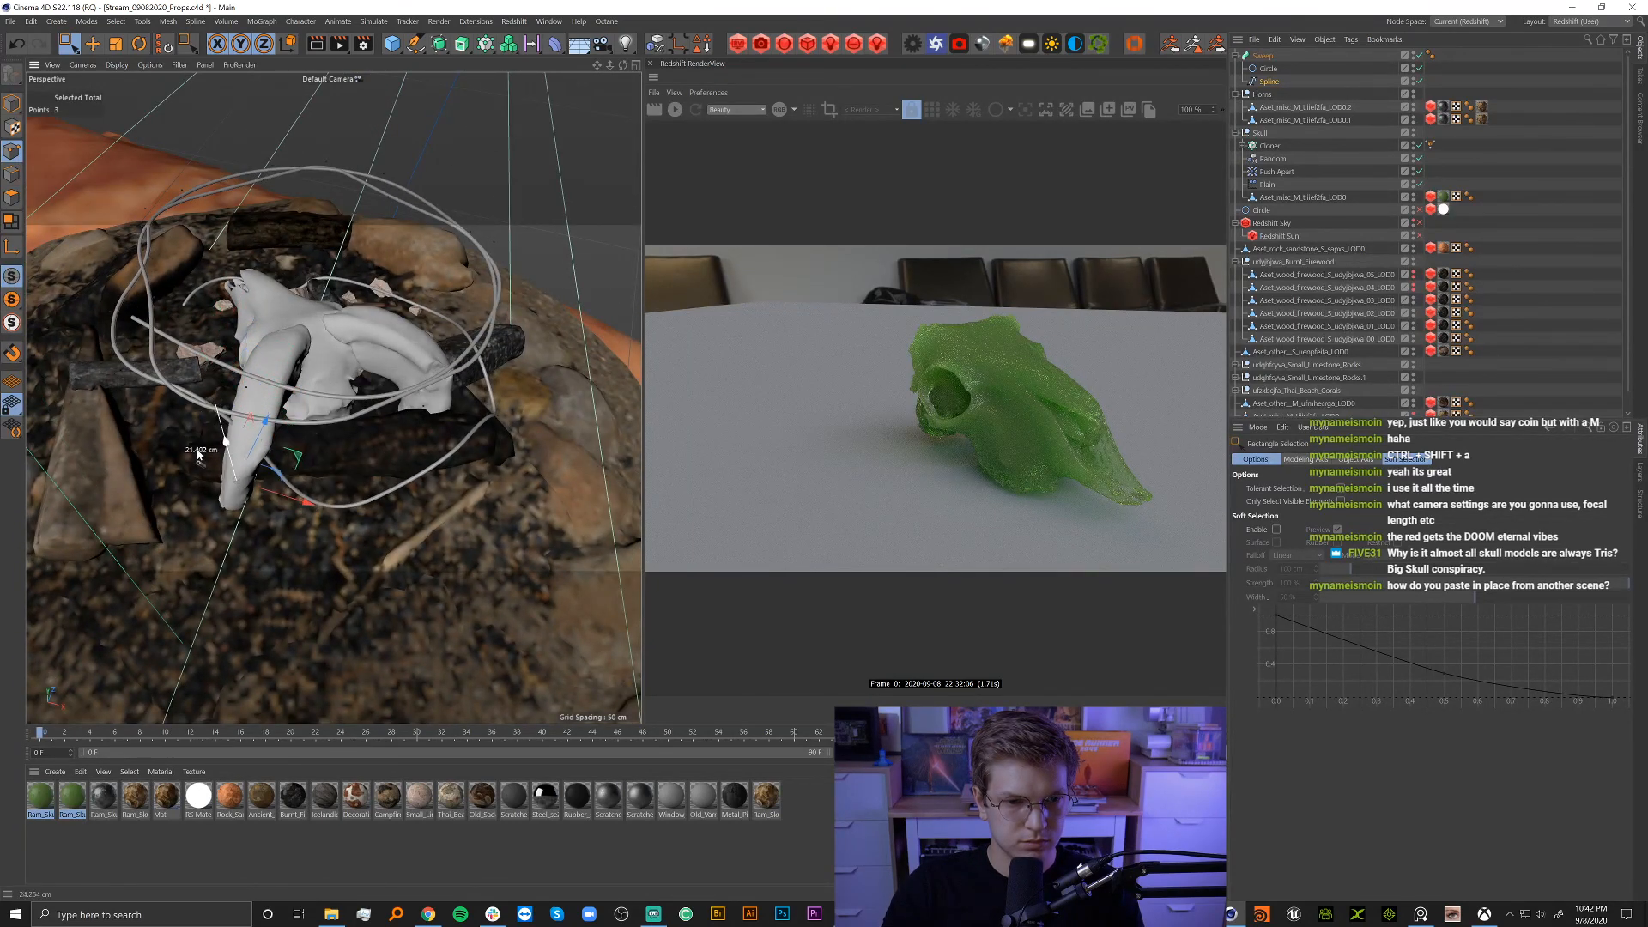
# Select the two spline points that dip beneath the terrain and adjust their height.
pyautogui.keyDown('alt'); pyautogui.moveTo(416, 462); pyautogui.dragTo(345, 494); pyautogui.keyUp('alt')
pyautogui.keyDown('shift'); pyautogui.moveTo(215, 442); pyautogui.dragTo(386, 489); pyautogui.keyUp('shift')
pyautogui.moveTo(263, 539); pyautogui.dragTo(364, 559)
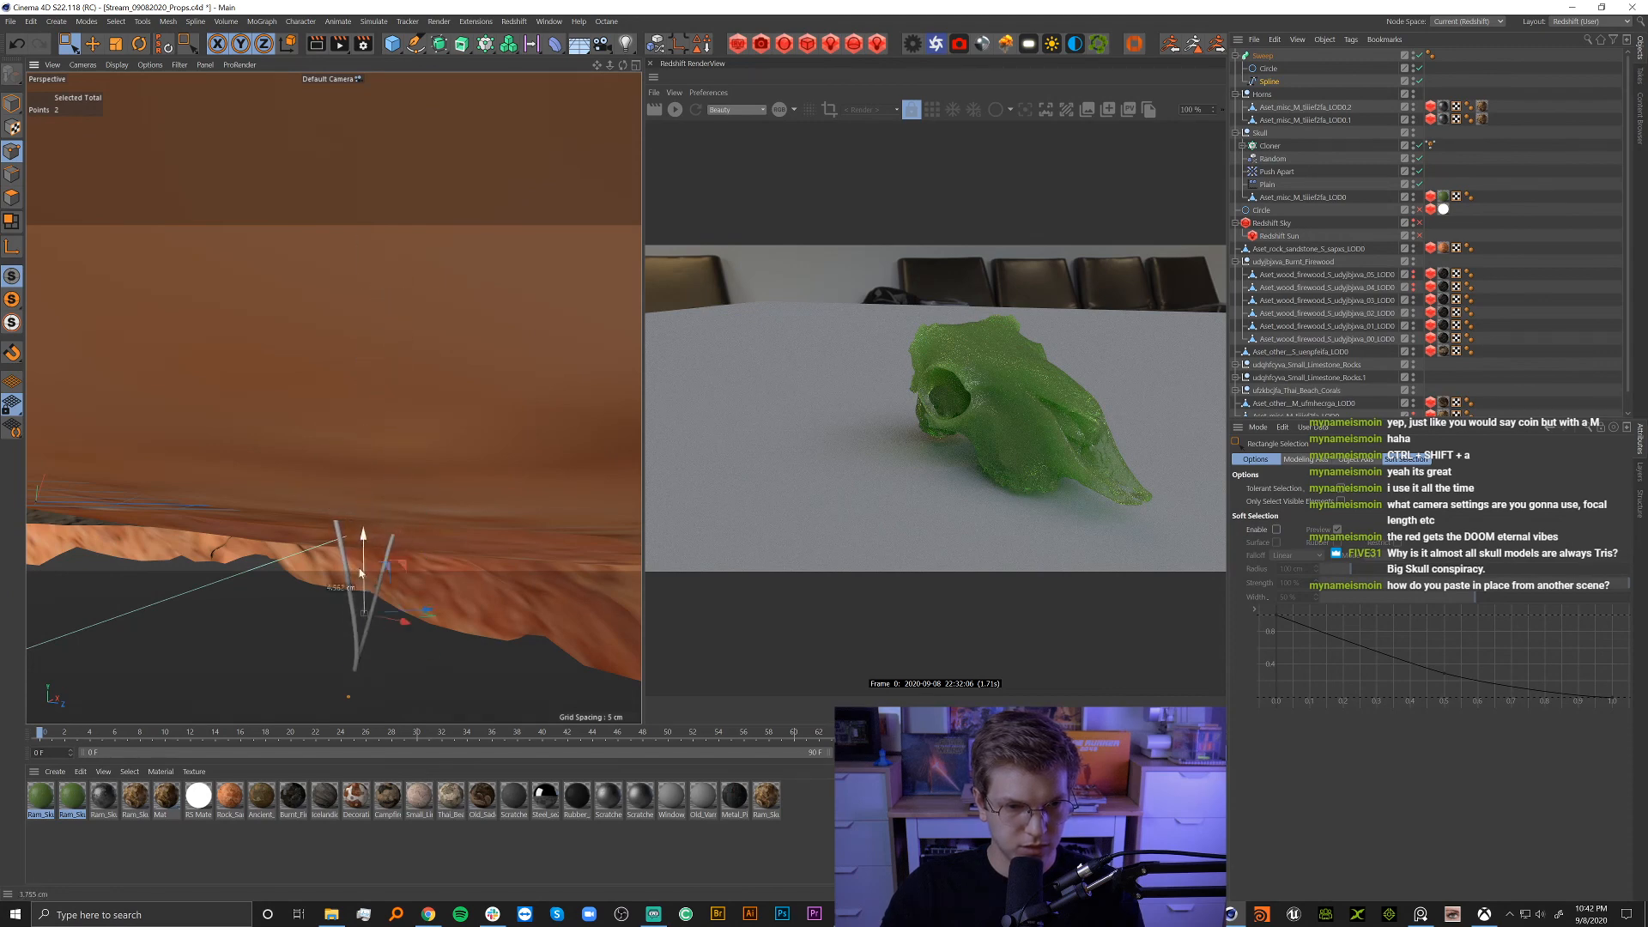
pyautogui.keyDown('alt'); pyautogui.moveTo(364, 522); pyautogui.dragTo(422, 616); pyautogui.keyUp('alt')
pyautogui.keyDown('alt'); pyautogui.moveTo(425, 422); pyautogui.dragTo(364, 350); pyautogui.keyUp('alt')
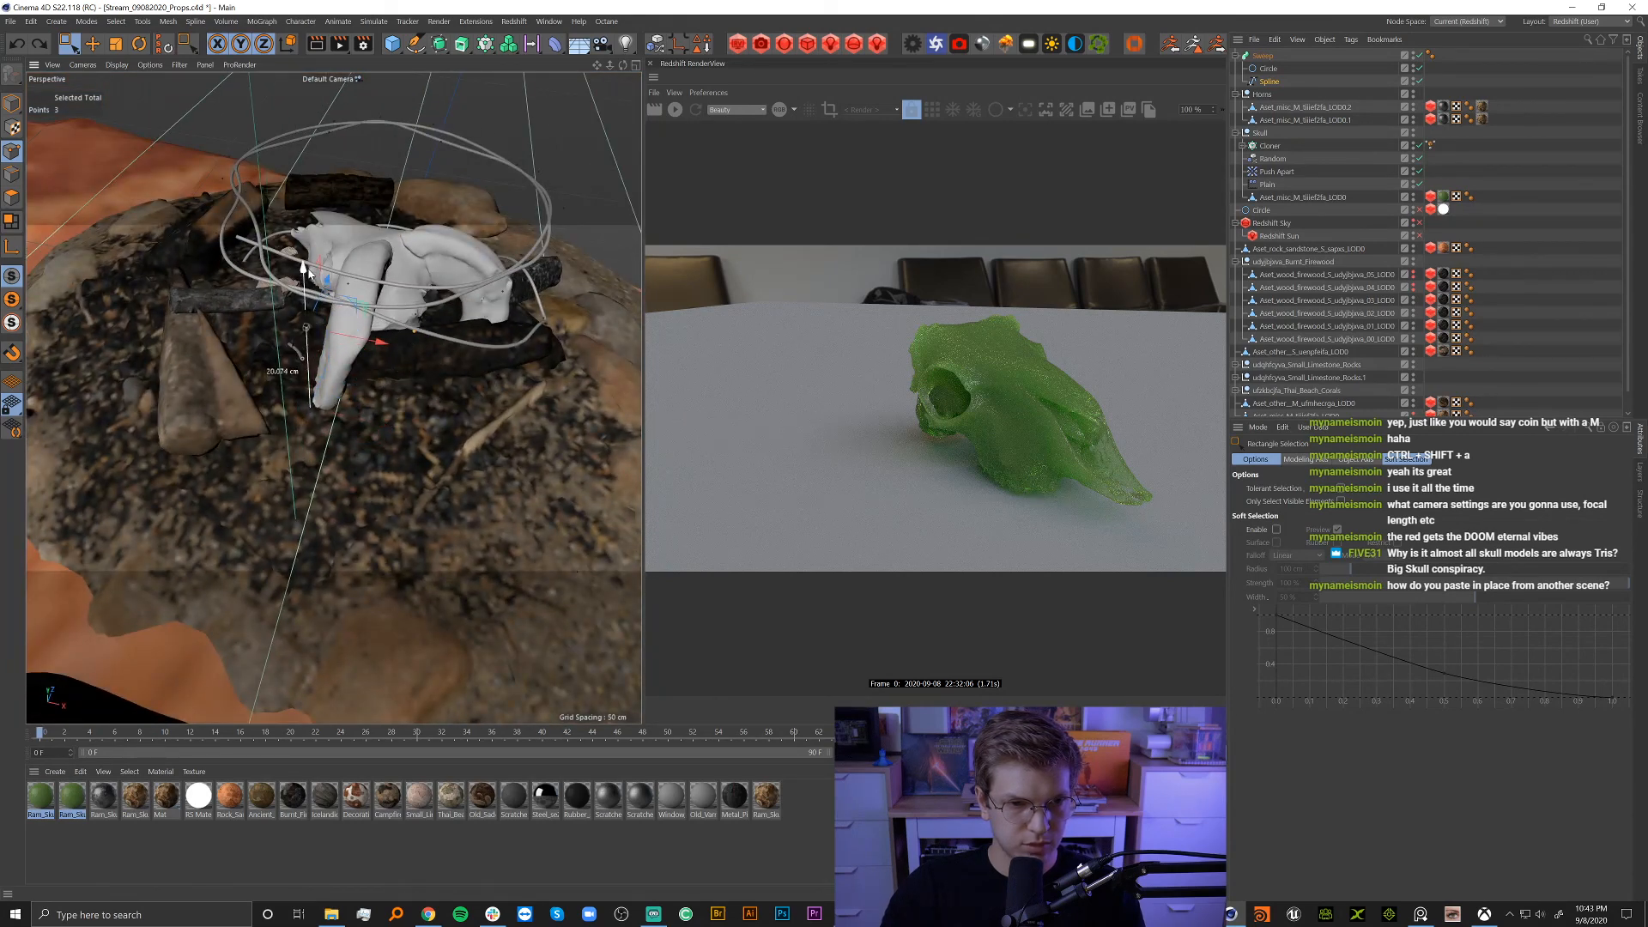
# Adjust the height of the spline points behind the skull and of the single point beside the horn tip.
pyautogui.moveTo(310, 276); pyautogui.dragTo(313, 283)
pyautogui.hotkey('ctrl', 'z')
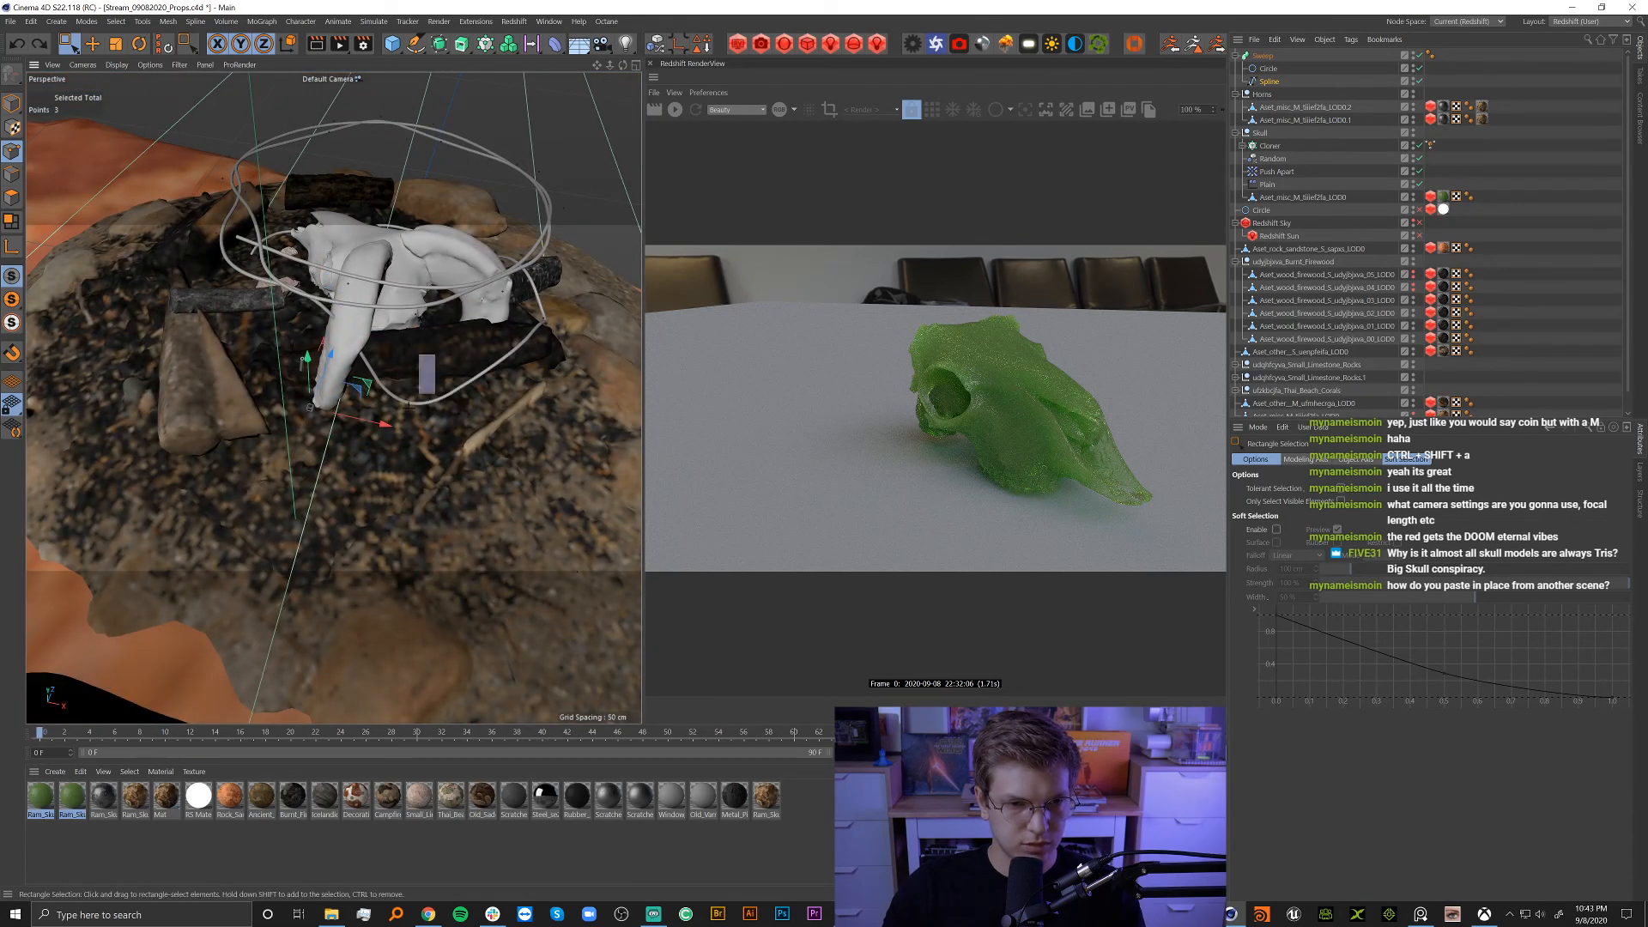
pyautogui.keyDown('ctrl'); pyautogui.moveTo(418, 393); pyautogui.dragTo(388, 456); pyautogui.keyUp('ctrl')
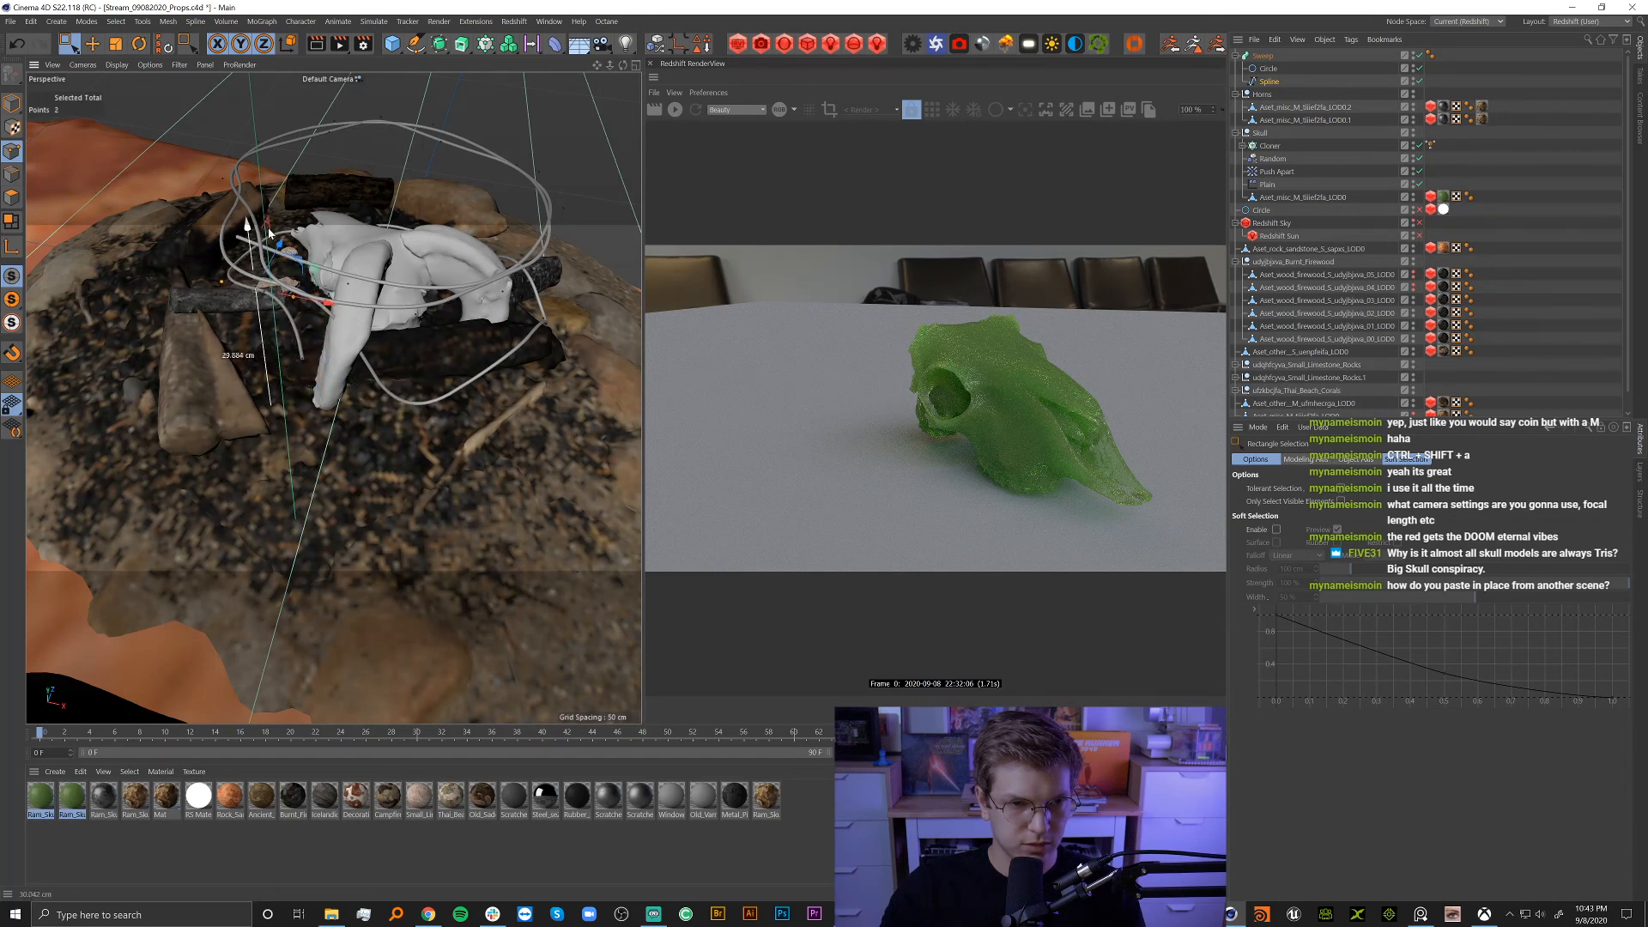
pyautogui.keyDown('alt'); pyautogui.moveTo(320, 322); pyautogui.dragTo(188, 349); pyautogui.keyUp('alt')
pyautogui.scroll(5, 300, 295)
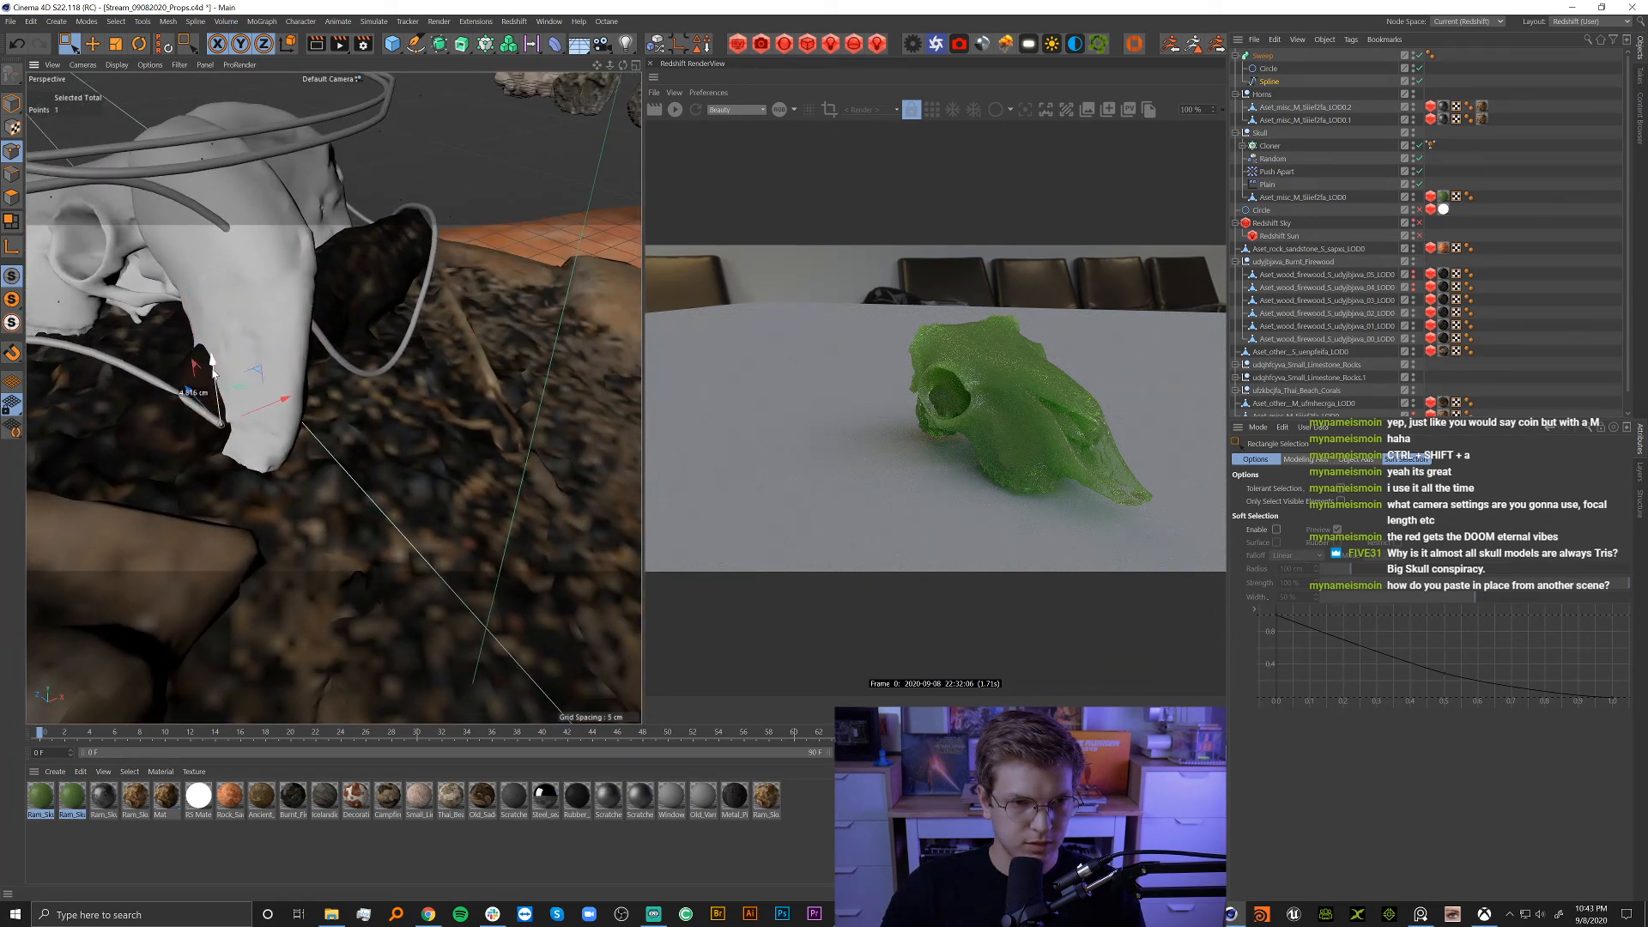
# Raise the spline point on the tube section beyond the burnt log so it sits above the ground.
pyautogui.keyDown('alt'); pyautogui.moveTo(138, 385); pyautogui.dragTo(610, 398); pyautogui.keyUp('alt')
pyautogui.scroll(-6, 412, 436)
pyautogui.keyDown('alt'); pyautogui.moveTo(146, 470); pyautogui.dragTo(421, 413); pyautogui.keyUp('alt')
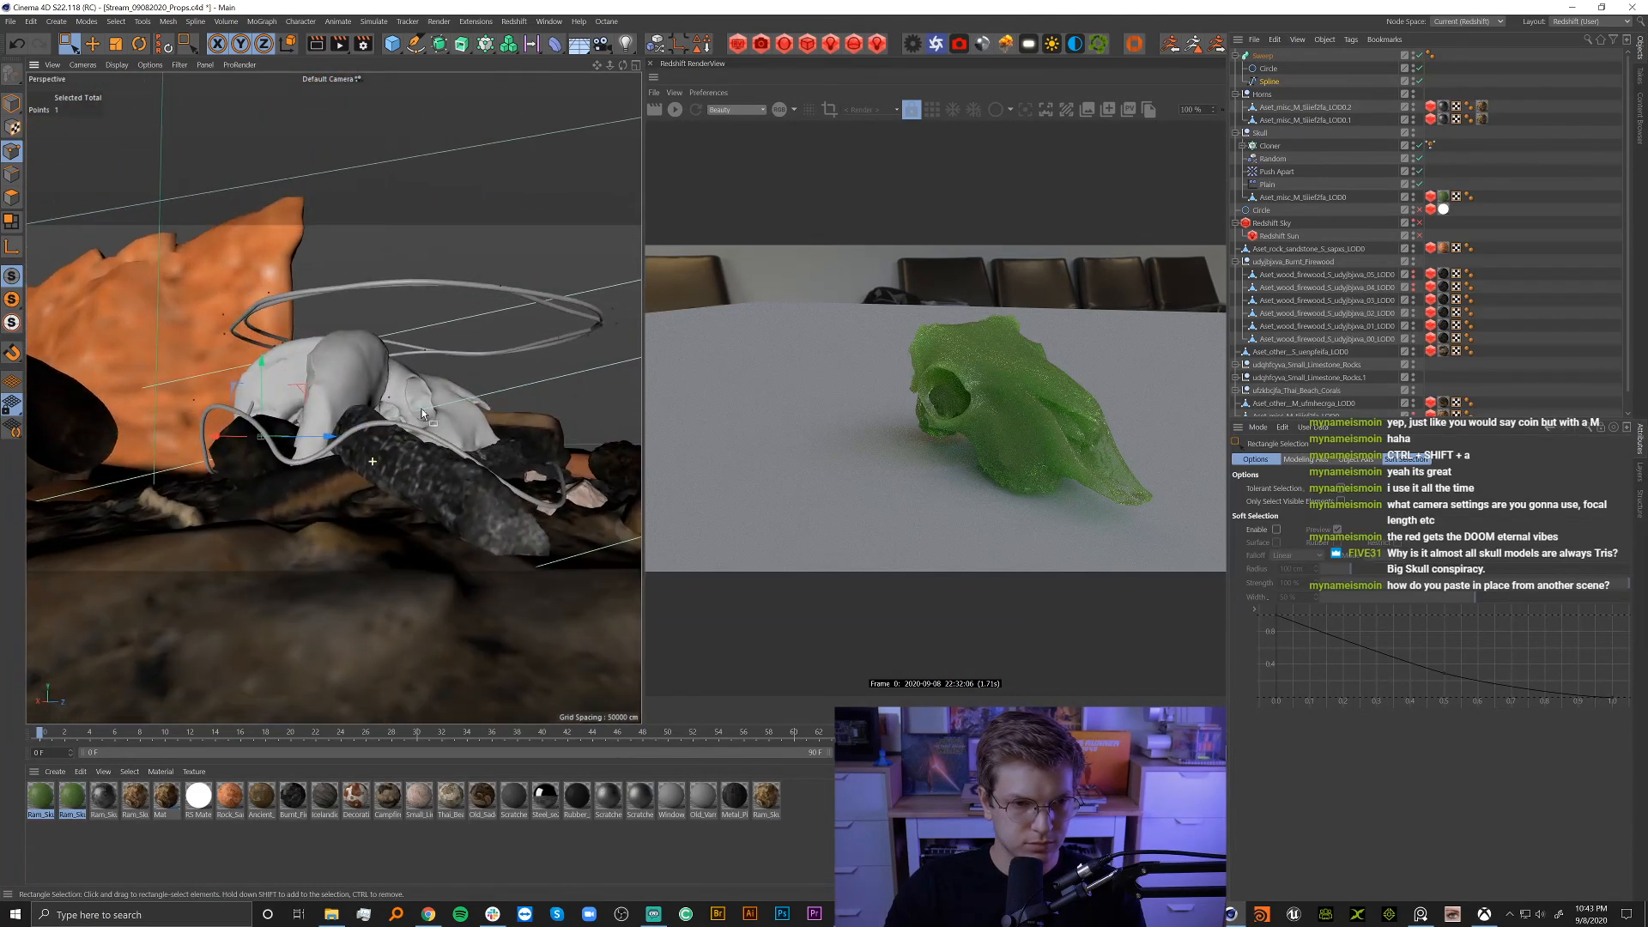
pyautogui.keyDown('alt'); pyautogui.moveTo(203, 431); pyautogui.dragTo(174, 456); pyautogui.keyUp('alt')
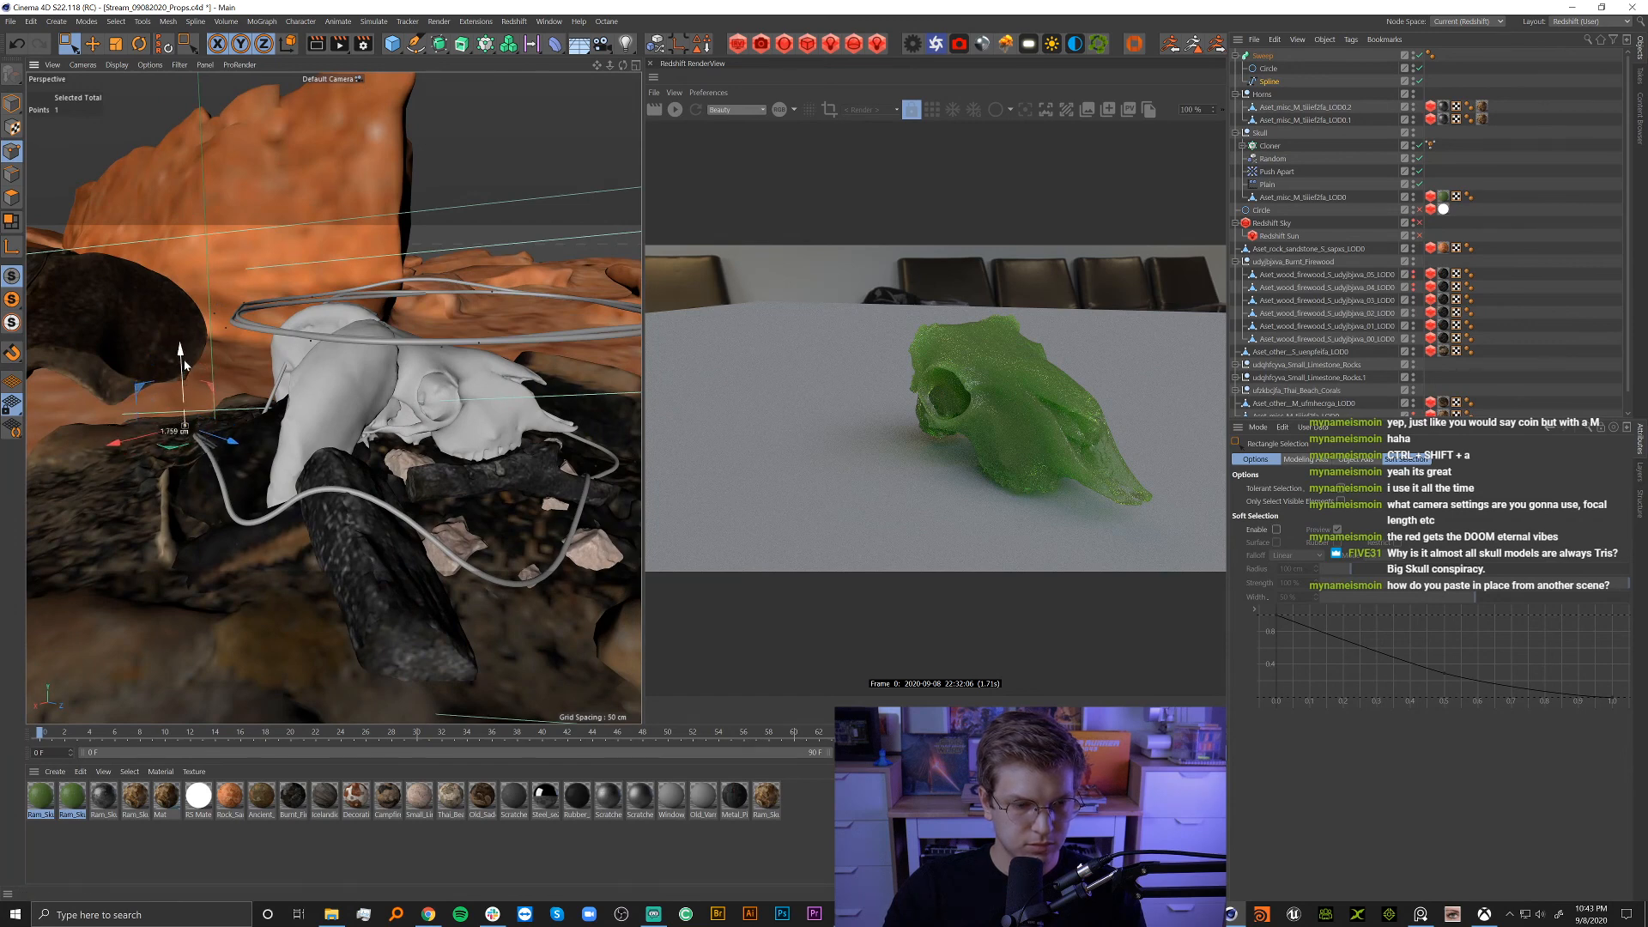
pyautogui.keyDown('alt'); pyautogui.moveTo(208, 403); pyautogui.dragTo(240, 505); pyautogui.keyUp('alt')
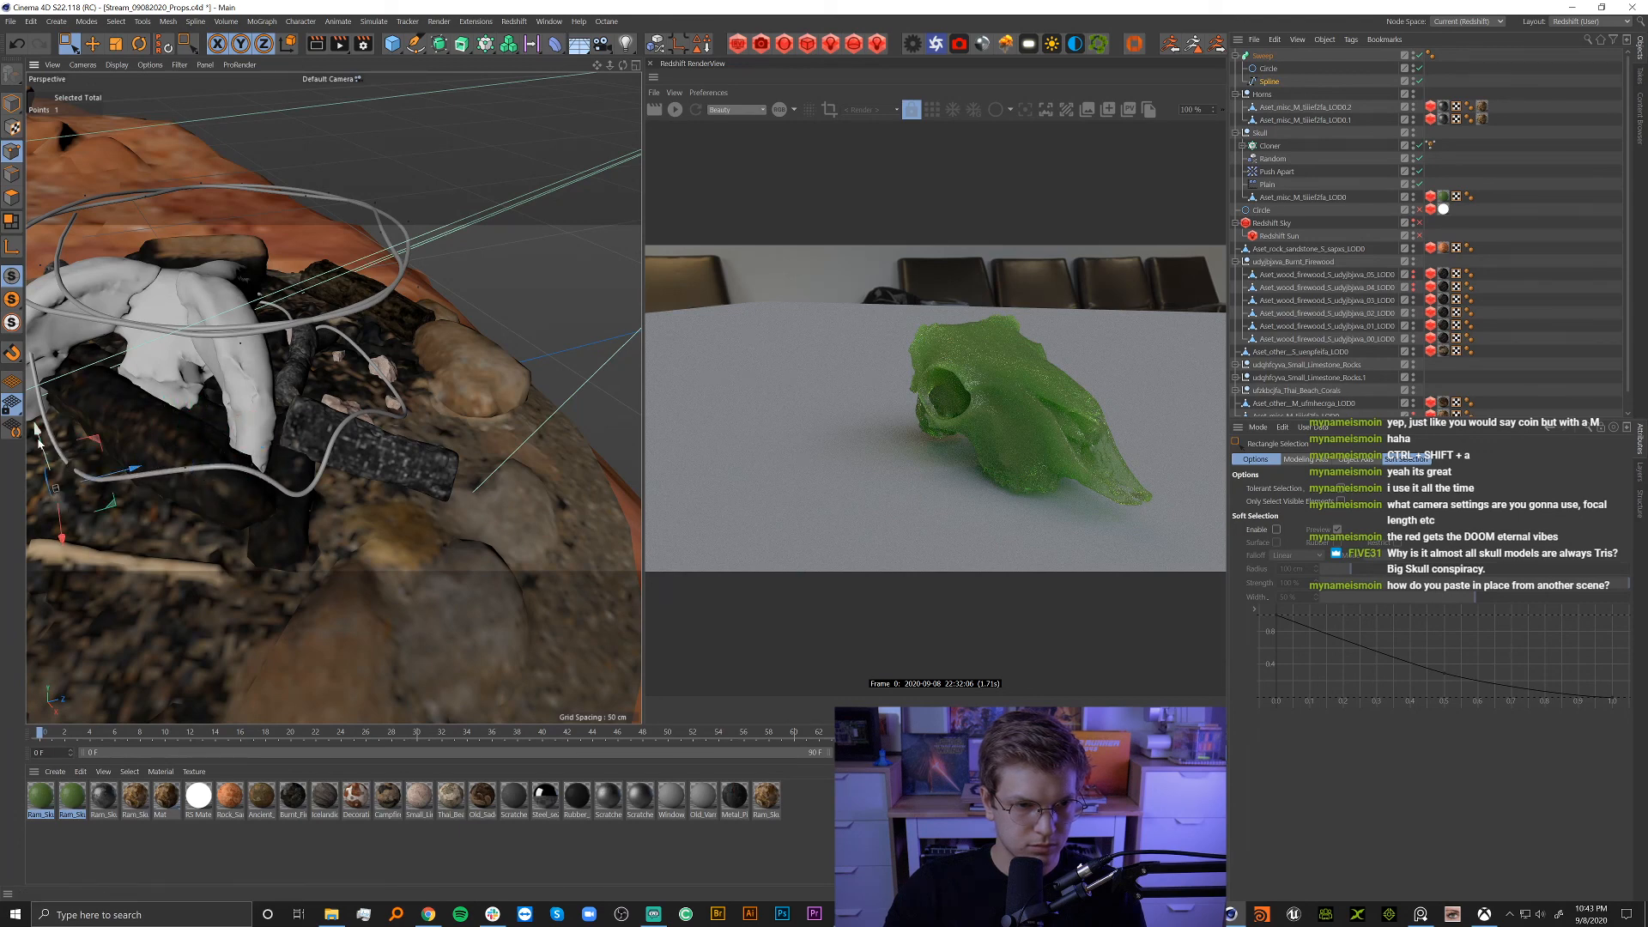
# Raise the spline point at the charred log so the tube drapes over the wood beneath the horn.
pyautogui.keyDown('alt'); pyautogui.moveTo(222, 460); pyautogui.dragTo(146, 420); pyautogui.keyUp('alt')
pyautogui.keyDown('alt'); pyautogui.moveTo(270, 488); pyautogui.dragTo(337, 502); pyautogui.keyUp('alt')
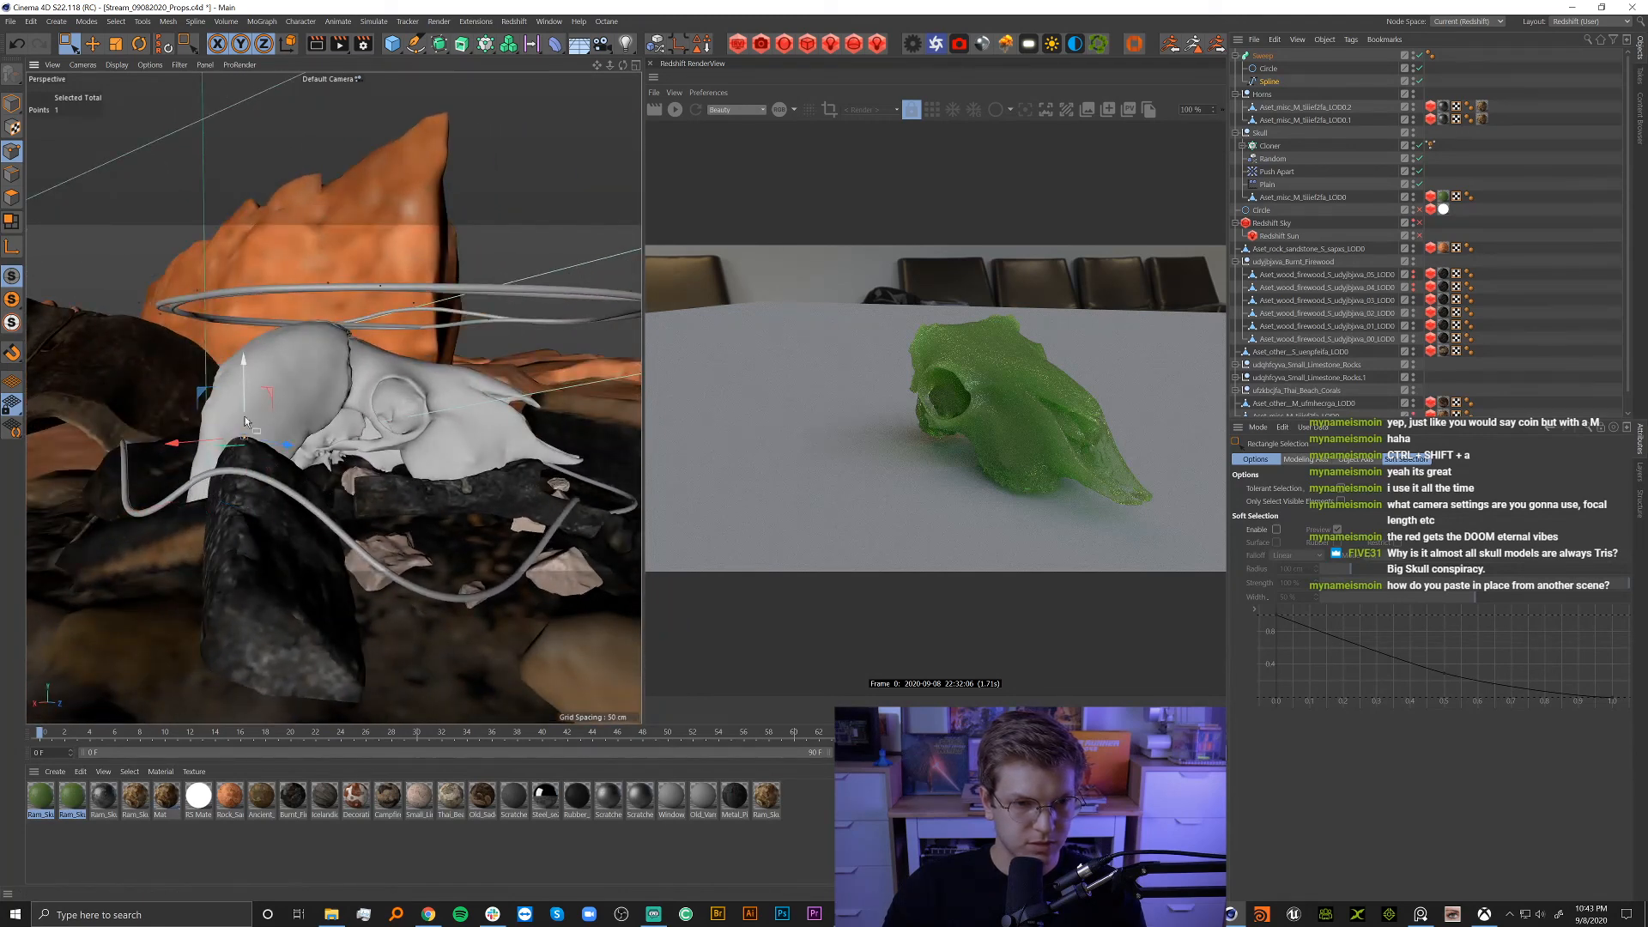
pyautogui.keyDown('alt'); pyautogui.moveTo(244, 421); pyautogui.dragTo(277, 399); pyautogui.keyUp('alt')
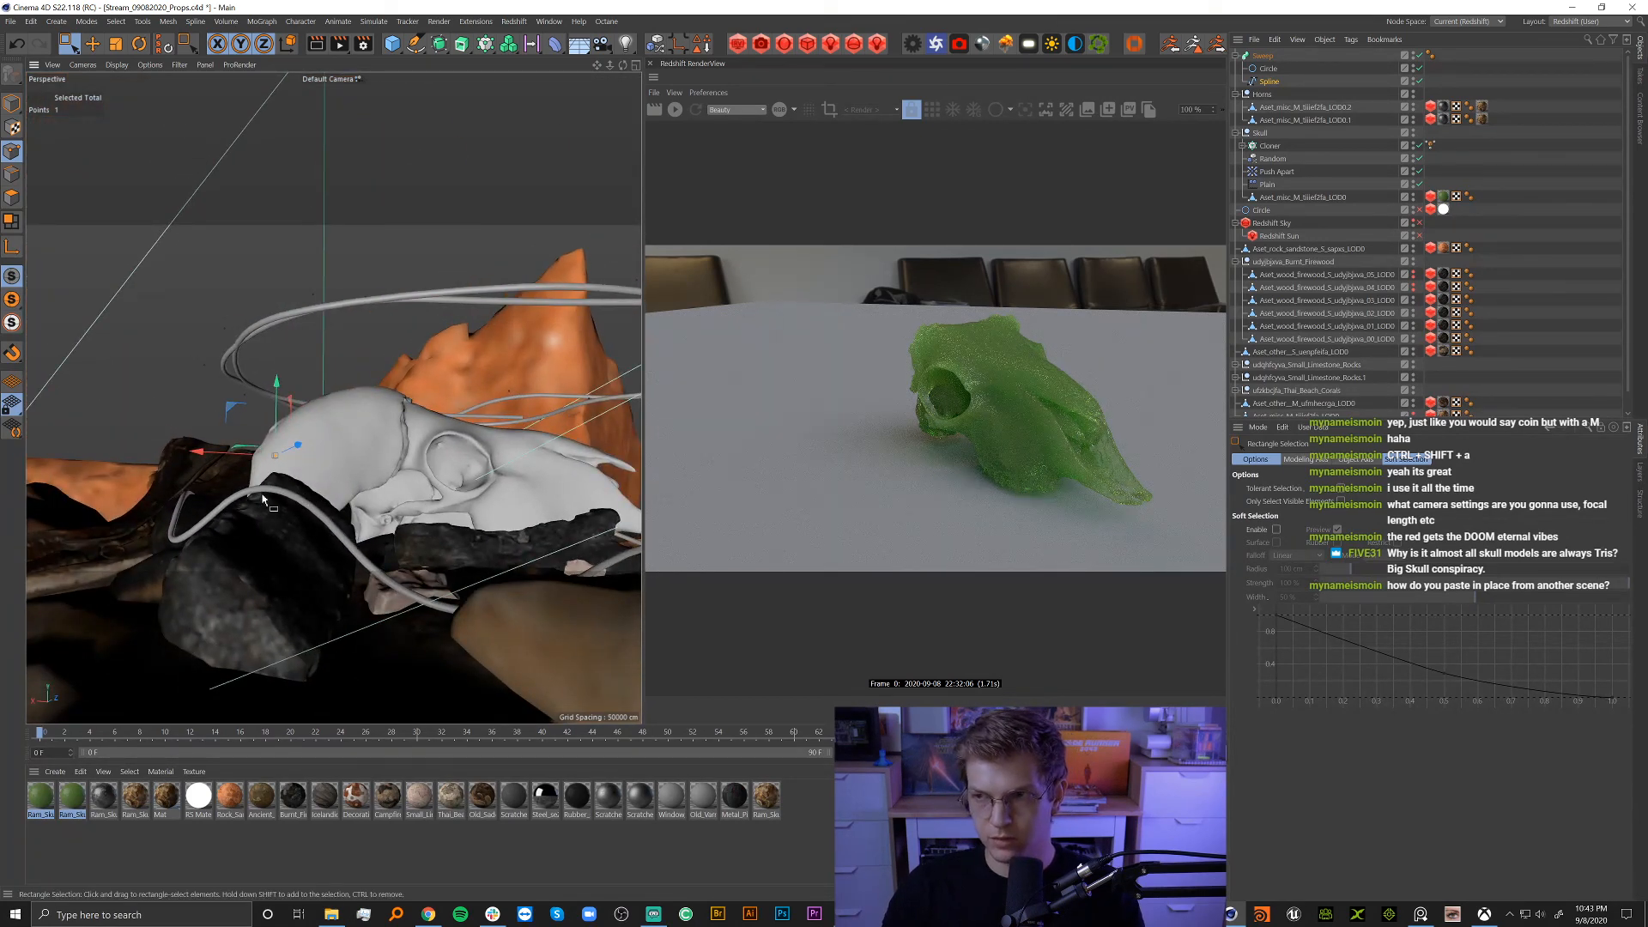
pyautogui.keyDown('alt'); pyautogui.moveTo(343, 499); pyautogui.dragTo(853, 364); pyautogui.keyUp('alt')
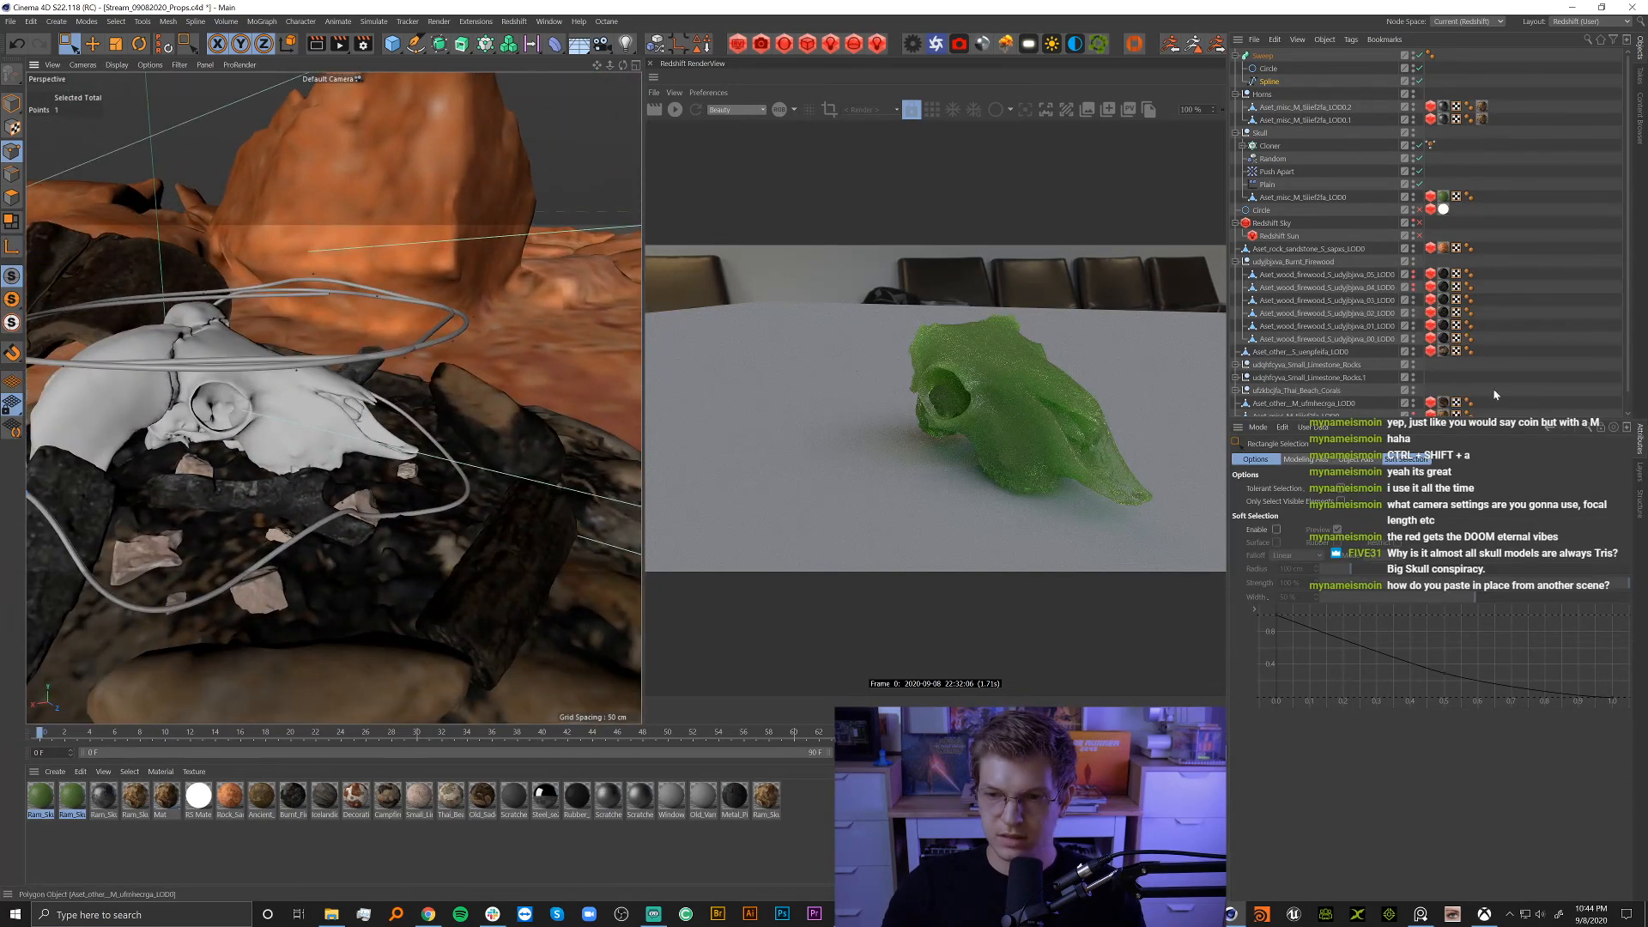
# Check the tube's shape around the skull through the RS Camera and return to the default camera.
pyautogui.scroll(-1, 1494, 394)
pyautogui.click(1419, 411)
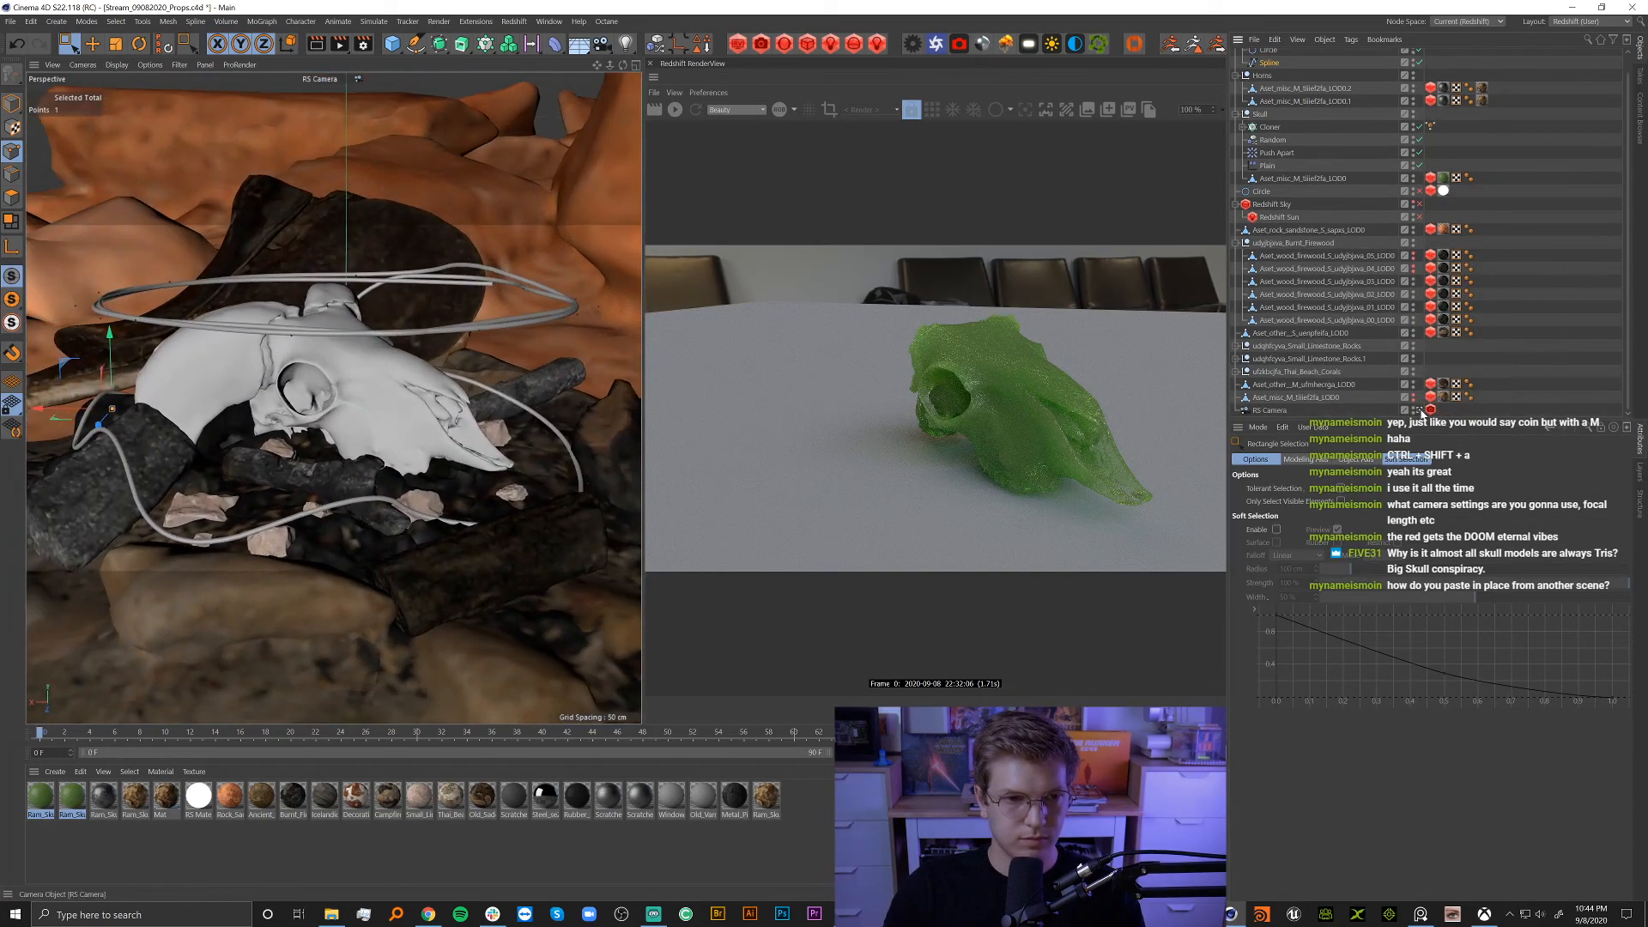
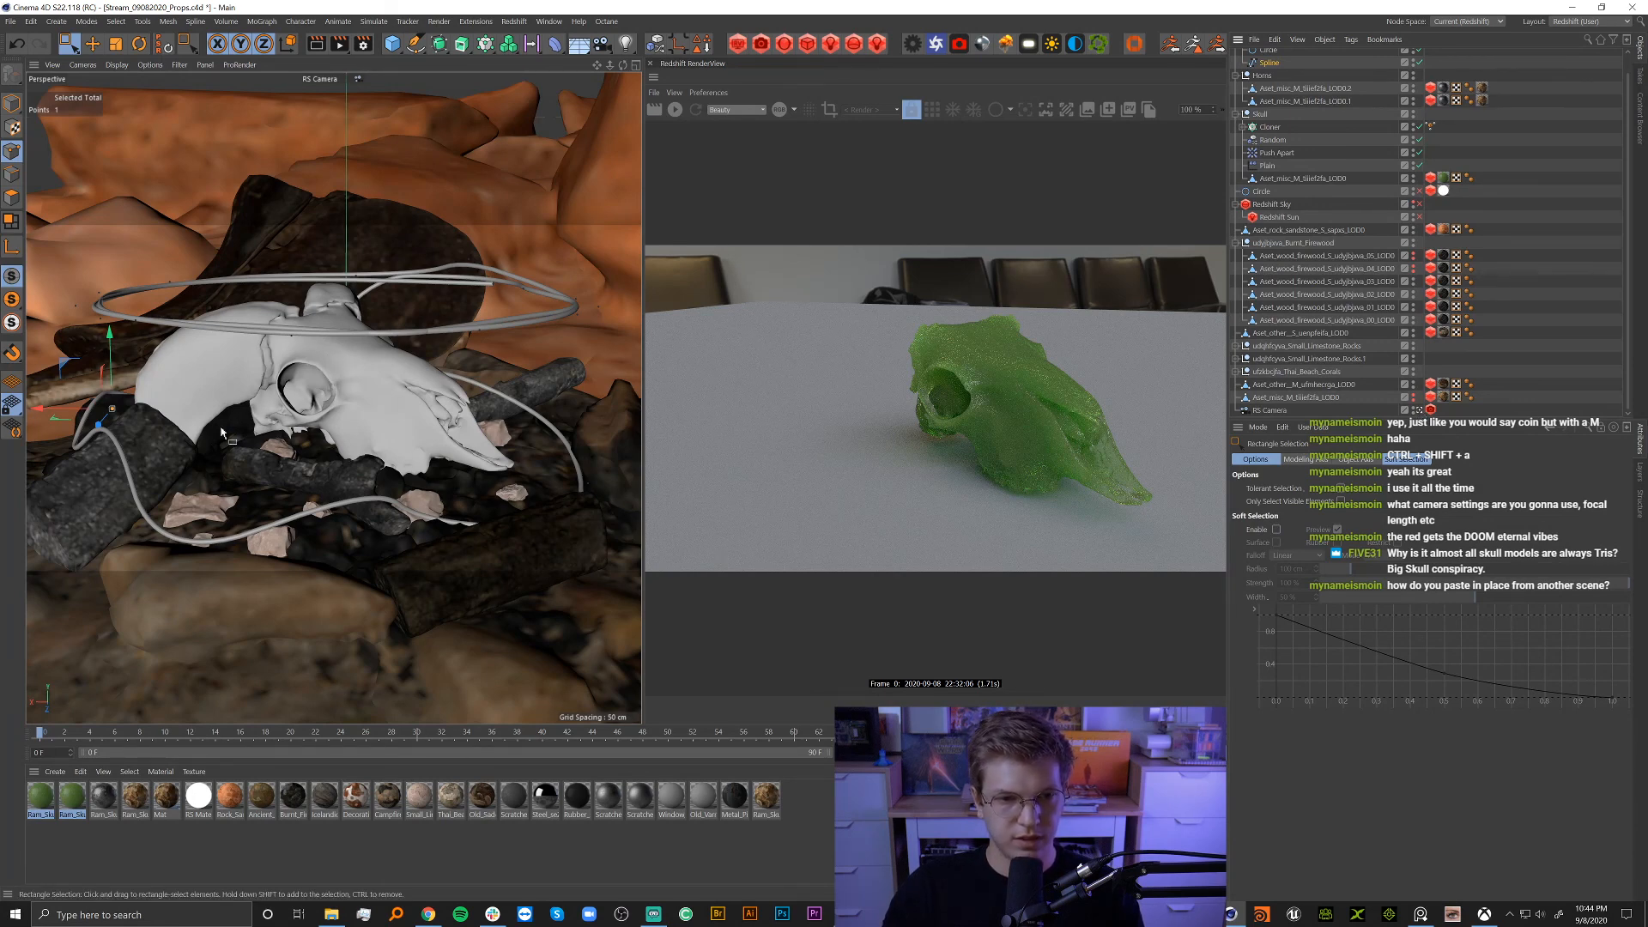
pyautogui.click(1419, 411)
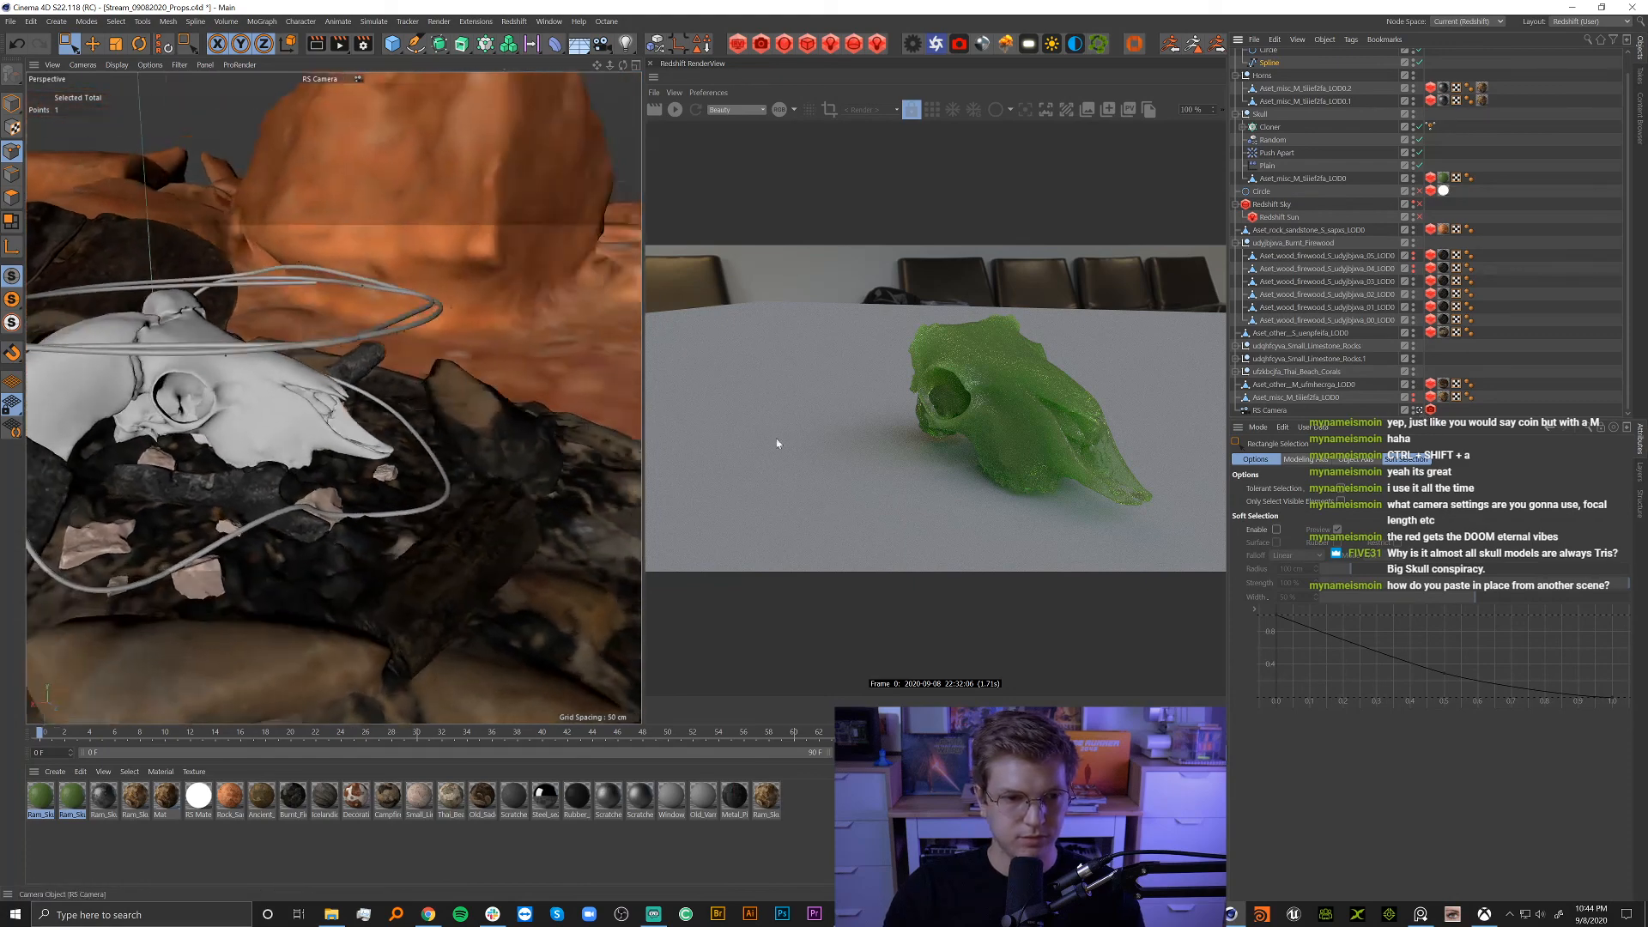
pyautogui.moveTo(345, 442)
pyautogui.keyDown('alt'); pyautogui.mouseDown()
pyautogui.moveTo(214, 489)
pyautogui.moveTo(79, 466)
pyautogui.moveTo(345, 441)
pyautogui.mouseUp(); pyautogui.keyUp('alt')
# Extend the spline point selection behind the horns to the neighbouring points and deselect the points already placed on the ground.
pyautogui.keyDown('alt'); pyautogui.moveTo(642, 466); pyautogui.dragTo(351, 607); pyautogui.keyUp('alt')
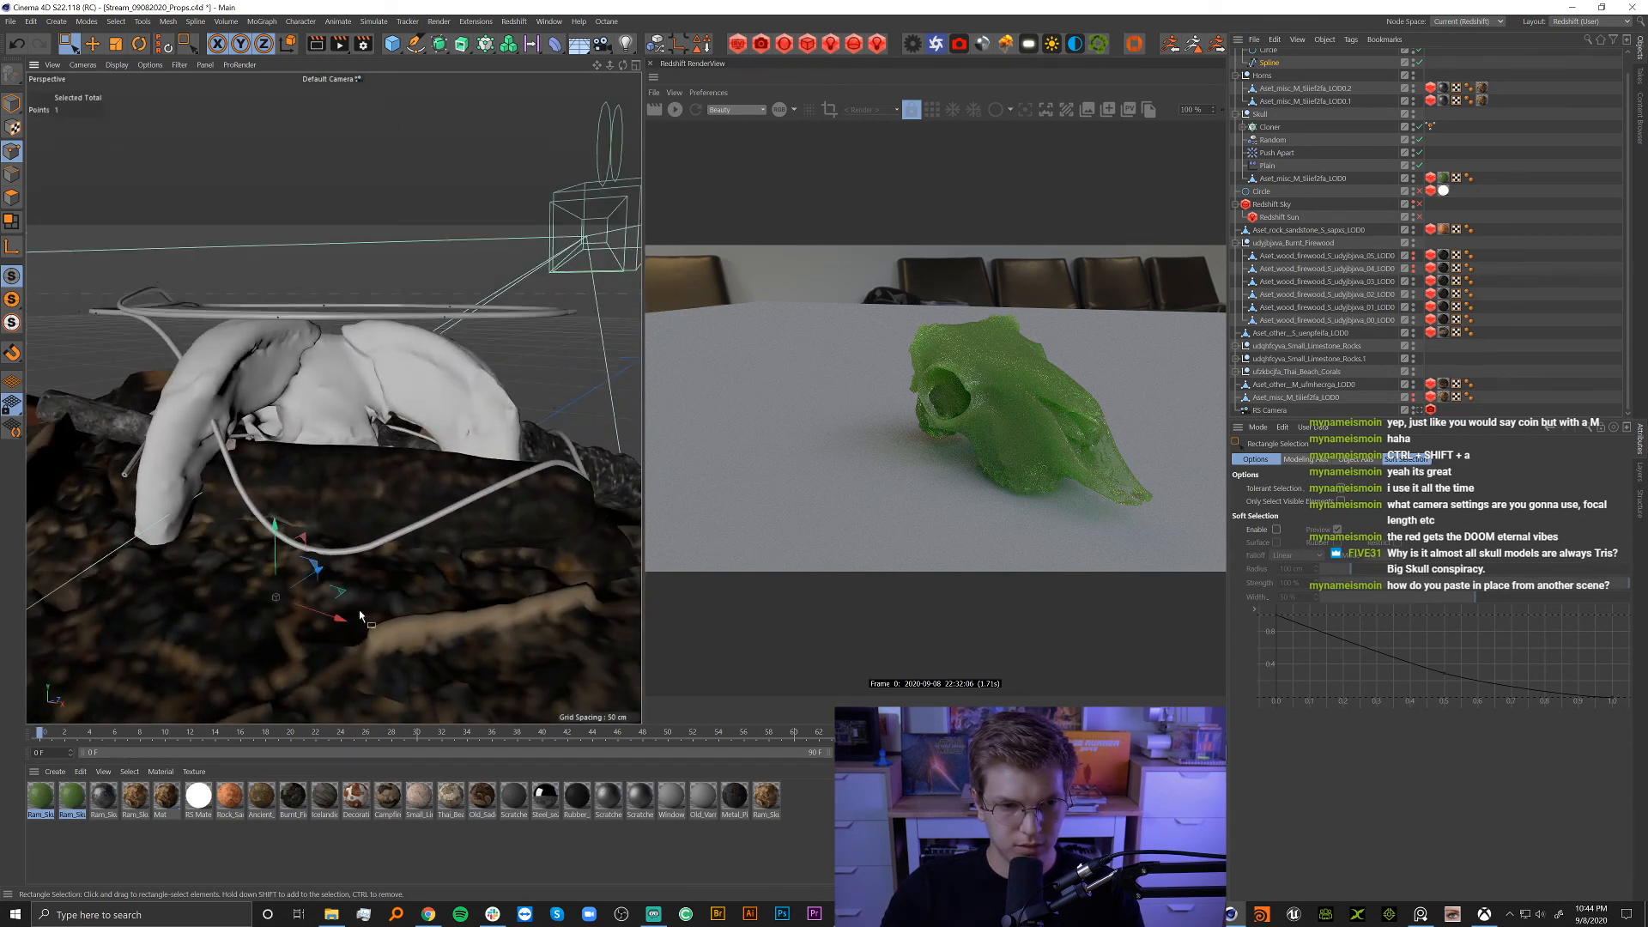
pyautogui.keyDown('alt'); pyautogui.moveTo(330, 535); pyautogui.dragTo(364, 591); pyautogui.keyUp('alt')
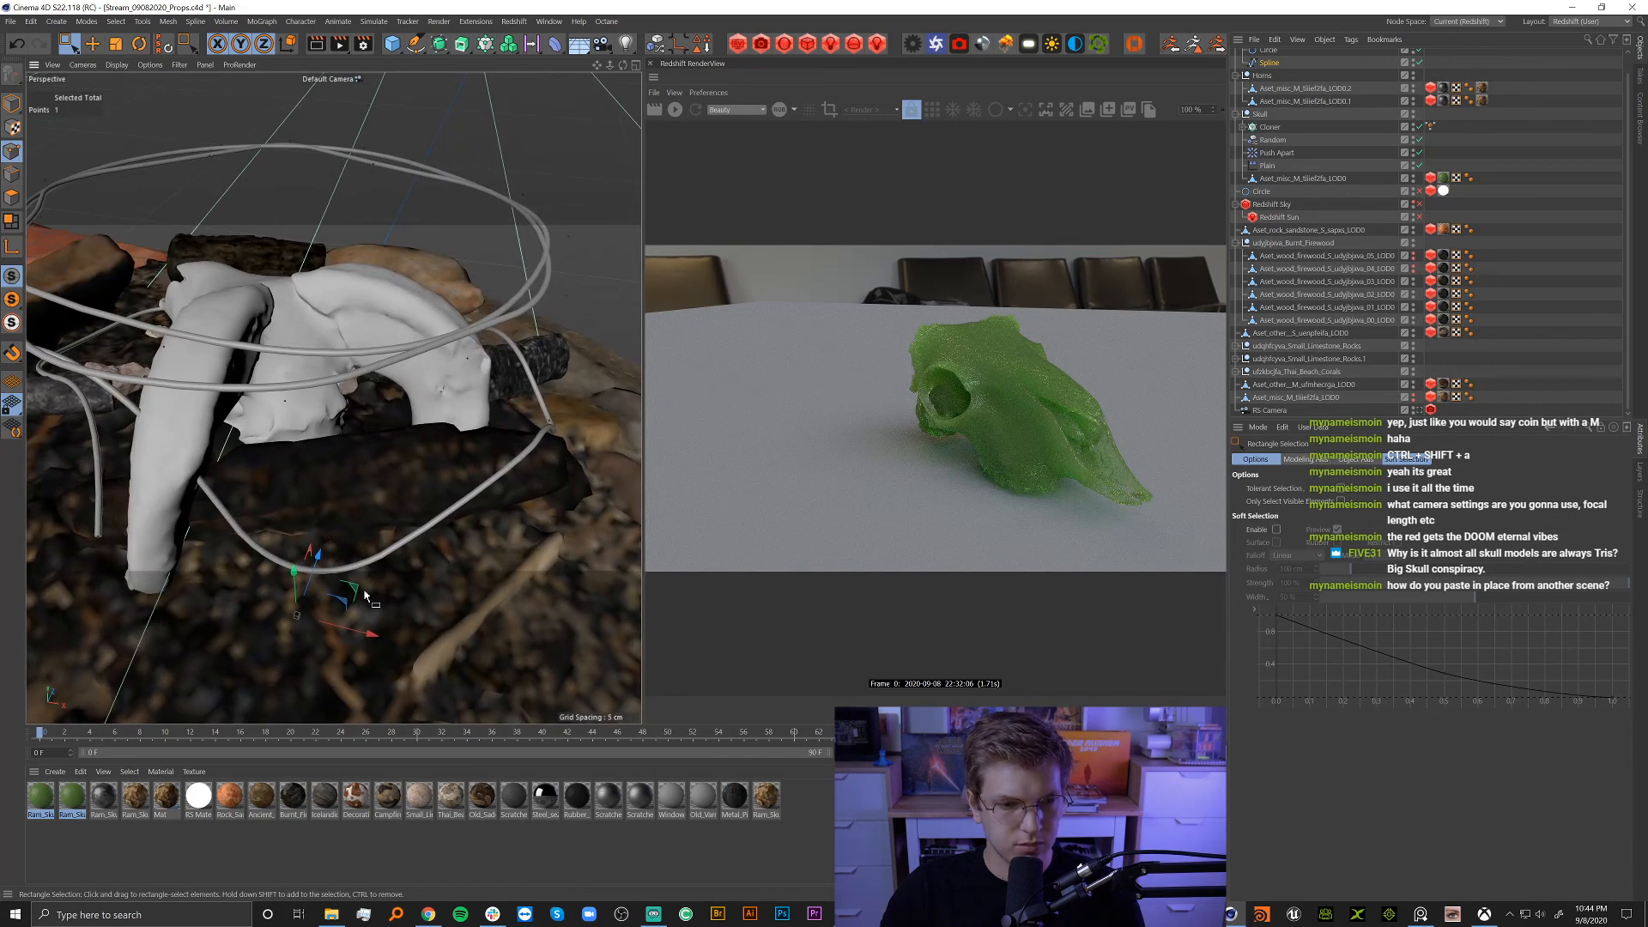
pyautogui.press('u')
pyautogui.press('g')
pyautogui.keyDown('alt'); pyautogui.moveTo(210, 432); pyautogui.dragTo(266, 424); pyautogui.keyUp('alt')
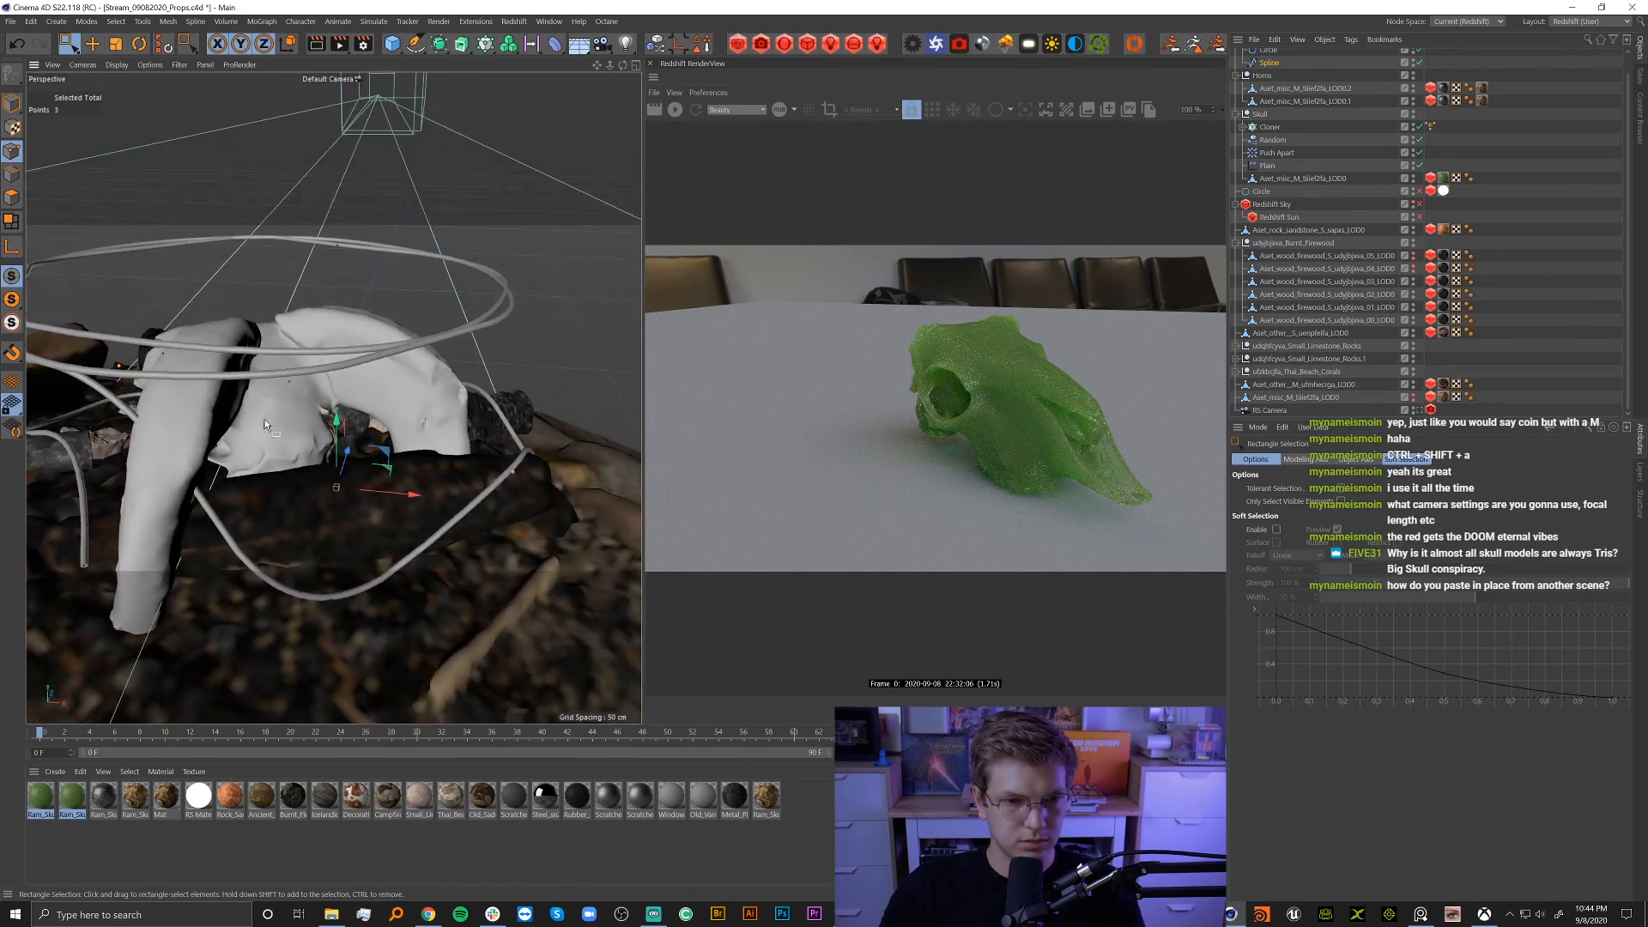
pyautogui.keyDown('ctrl'); pyautogui.moveTo(562, 440); pyautogui.dragTo(318, 679); pyautogui.keyUp('ctrl')
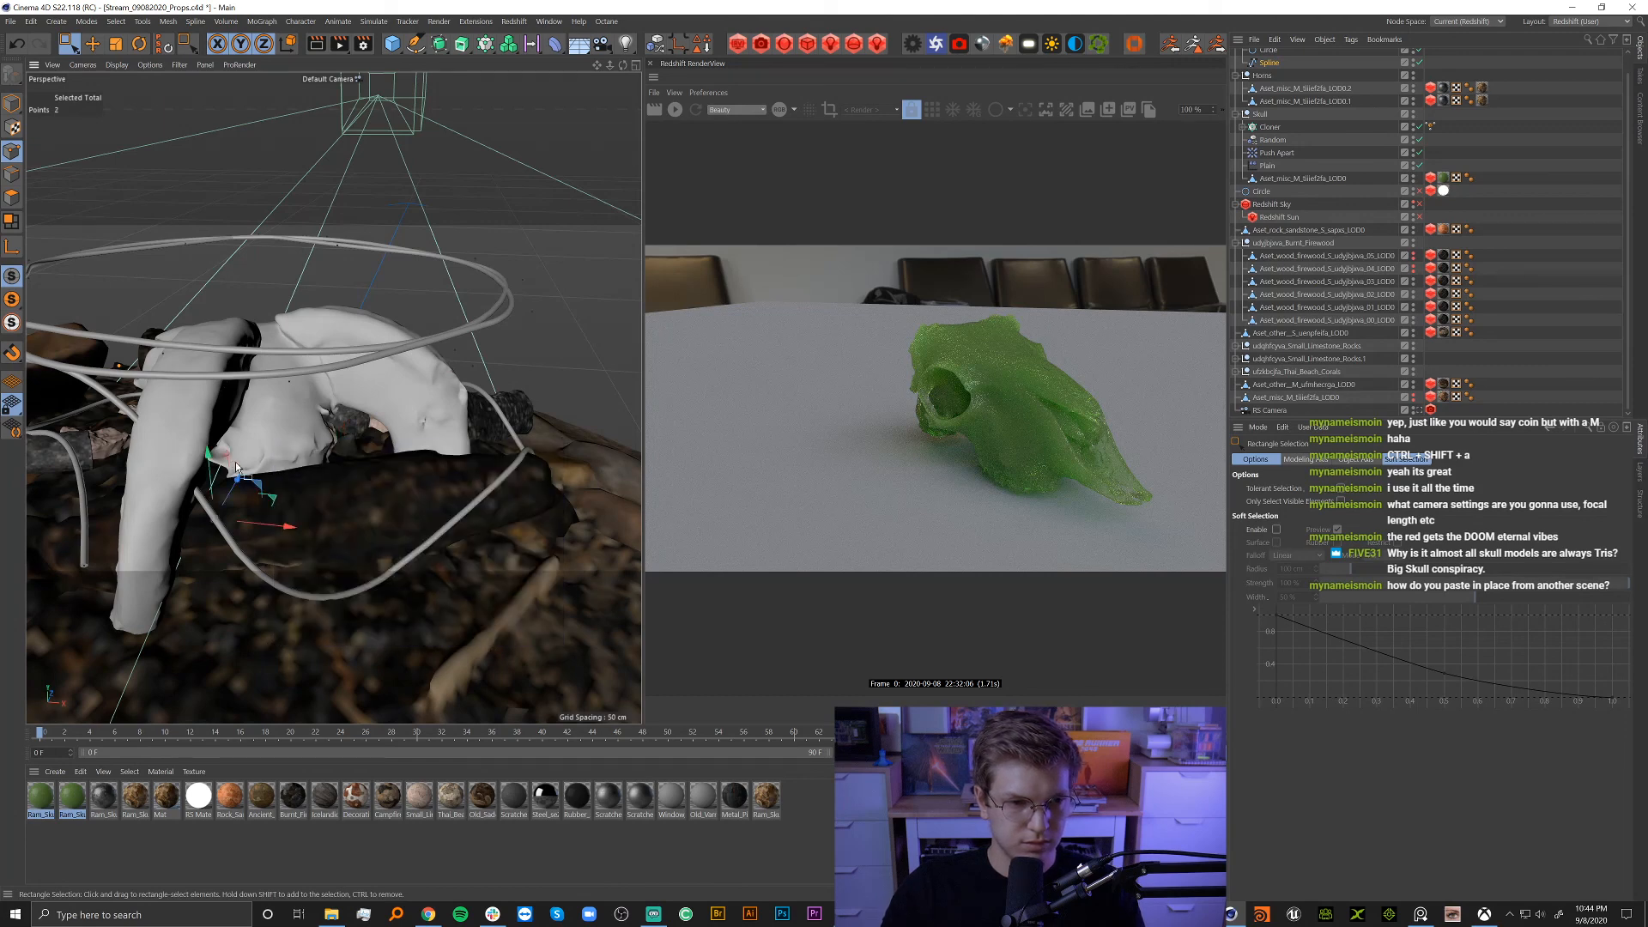
pyautogui.keyDown('ctrl'); pyautogui.moveTo(417, 394); pyautogui.dragTo(44, 621); pyautogui.keyUp('ctrl')
# Lower the spline points beside the horn toward the logs and raise the buried point behind the skull above the ground.
pyautogui.keyDown('alt'); pyautogui.moveTo(171, 618); pyautogui.dragTo(480, 633); pyautogui.keyUp('alt')
pyautogui.moveTo(250, 262); pyautogui.dragTo(187, 479)
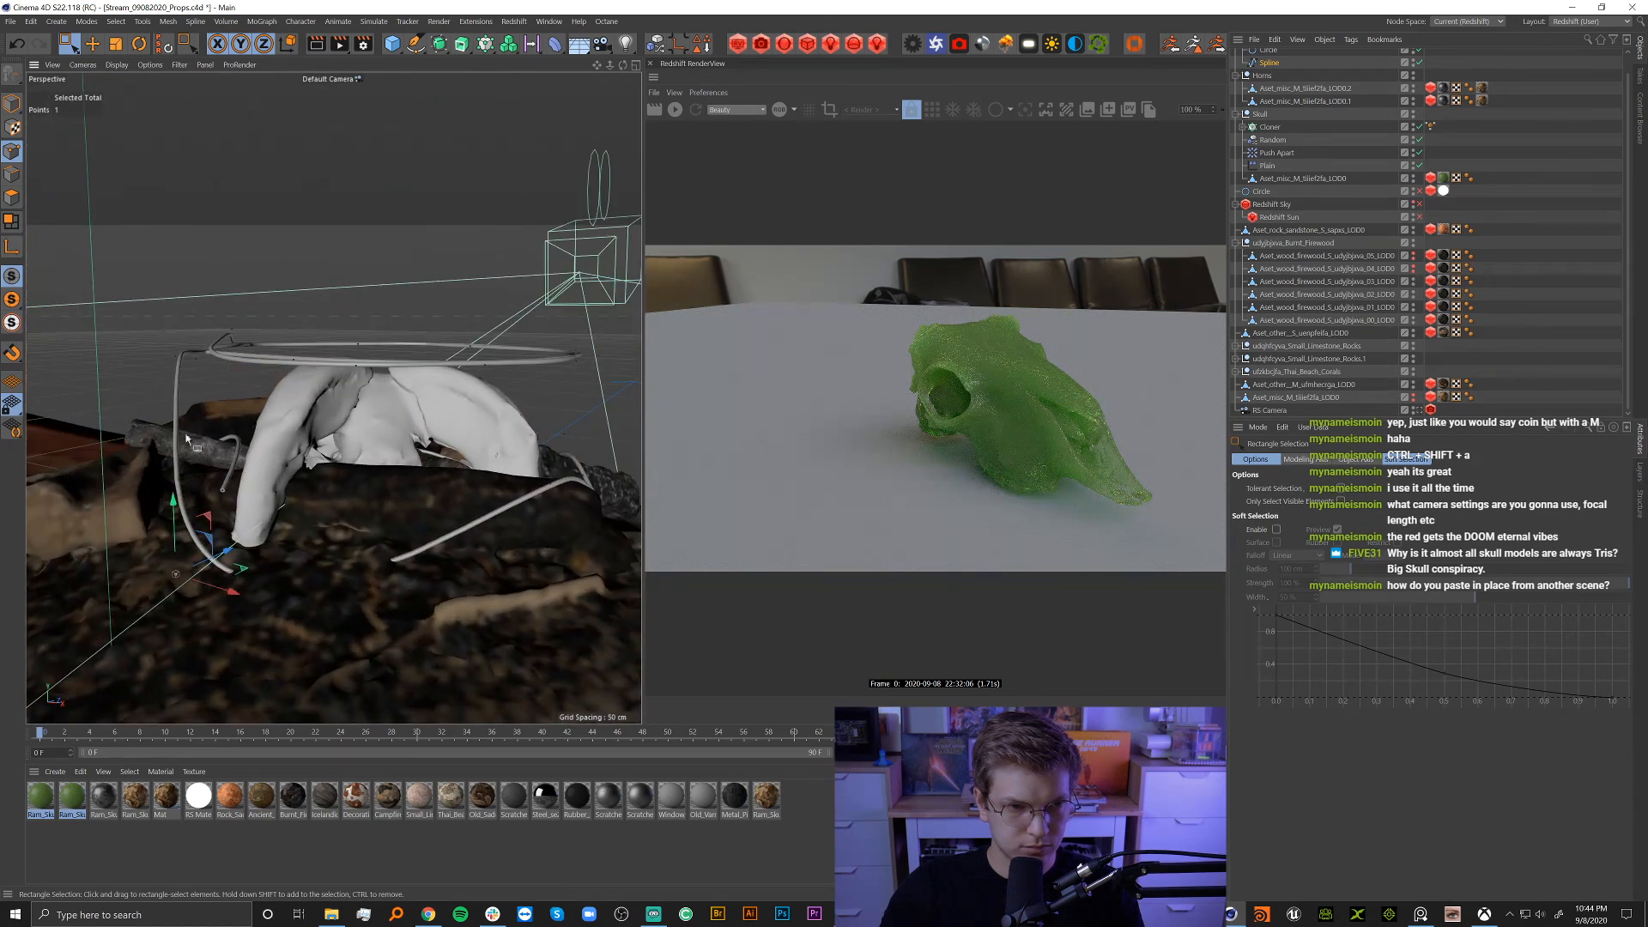
pyautogui.keyDown('alt'); pyautogui.moveTo(173, 405); pyautogui.dragTo(154, 304); pyautogui.keyUp('alt')
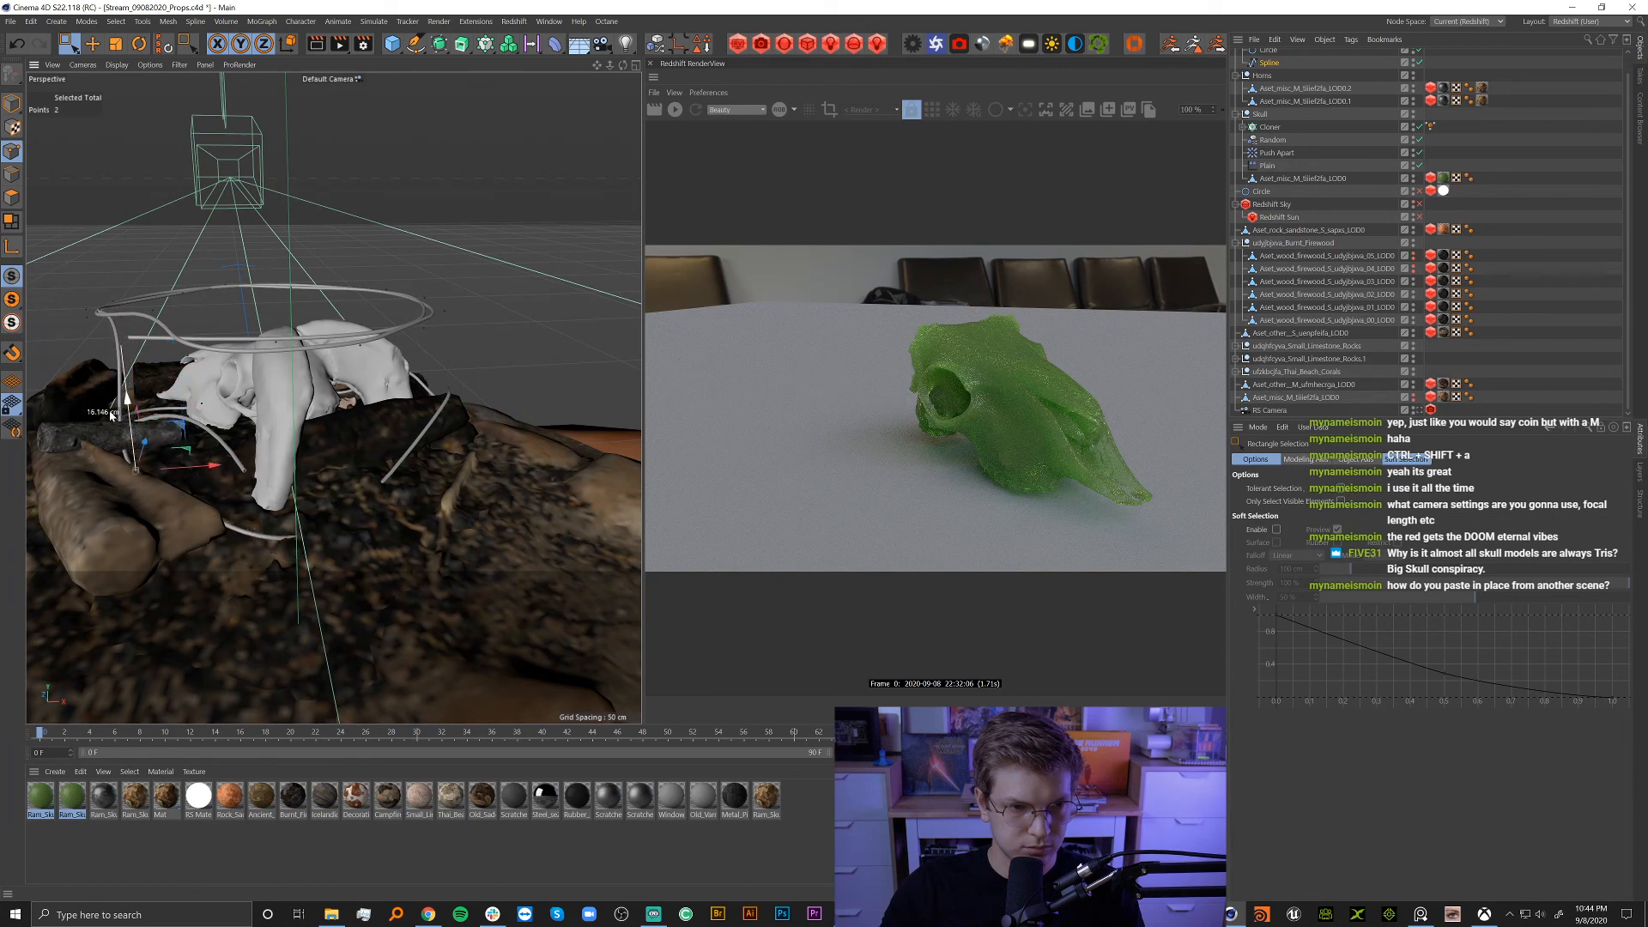
pyautogui.keyDown('alt'); pyautogui.moveTo(120, 410); pyautogui.dragTo(169, 360); pyautogui.keyUp('alt')
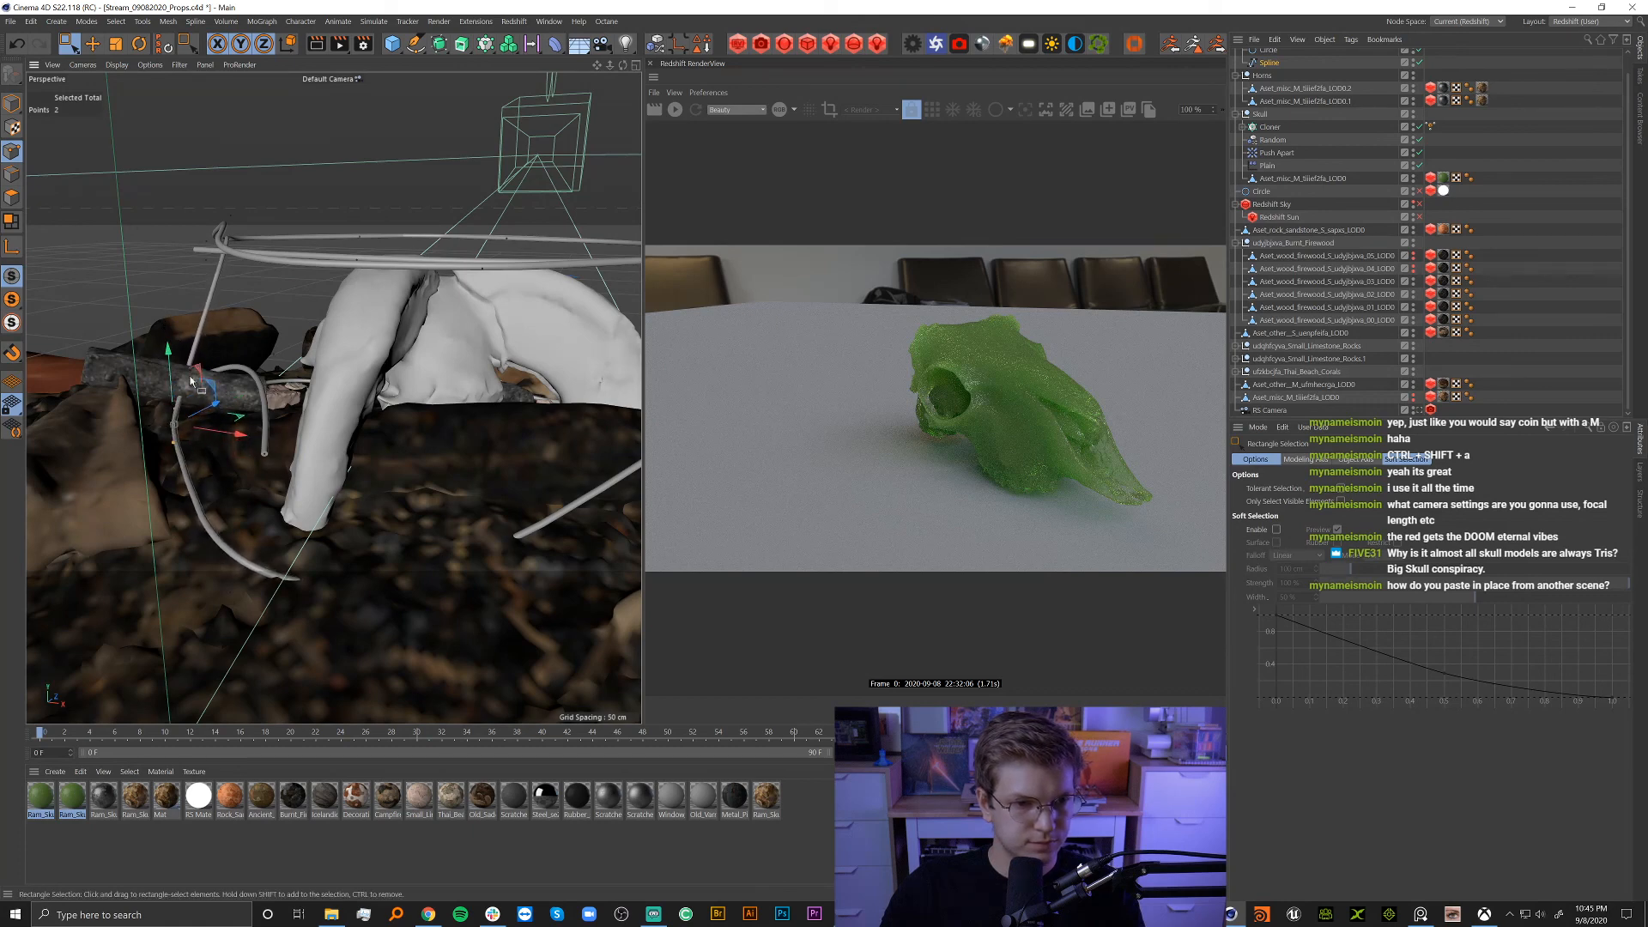
pyautogui.moveTo(406, 519); pyautogui.dragTo(509, 596)
pyautogui.moveTo(465, 513); pyautogui.dragTo(469, 479)
# Lower the raised spline points near the skull's snout so the loop drops to the stone and burnt log.
pyautogui.keyDown('alt'); pyautogui.moveTo(319, 467); pyautogui.dragTo(328, 350); pyautogui.keyUp('alt')
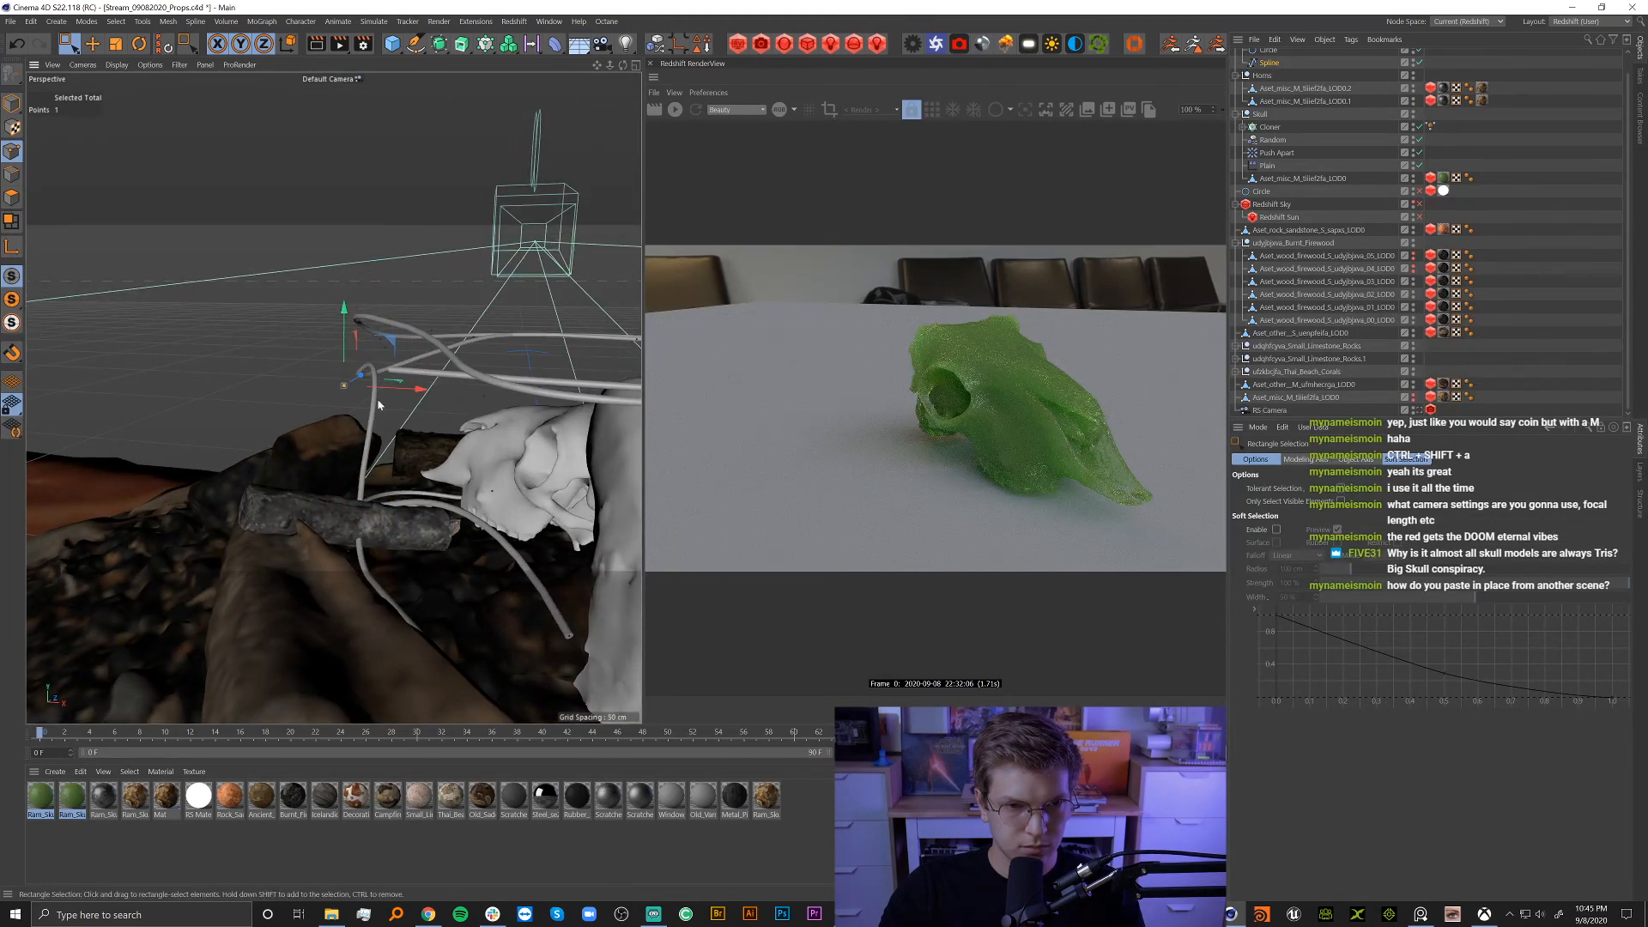
pyautogui.keyDown('alt'); pyautogui.moveTo(378, 405); pyautogui.dragTo(461, 492); pyautogui.keyUp('alt')
pyautogui.keyDown('alt'); pyautogui.moveTo(461, 492); pyautogui.dragTo(567, 482, button='right'); pyautogui.keyUp('alt')
pyautogui.keyDown('alt'); pyautogui.moveTo(343, 406); pyautogui.dragTo(395, 444); pyautogui.keyUp('alt')
pyautogui.moveTo(127, 234)
pyautogui.mouseDown()
pyautogui.moveTo(141, 339)
pyautogui.moveTo(120, 258)
pyautogui.mouseUp()
pyautogui.keyDown('alt'); pyautogui.moveTo(171, 330); pyautogui.dragTo(257, 174); pyautogui.keyUp('alt')
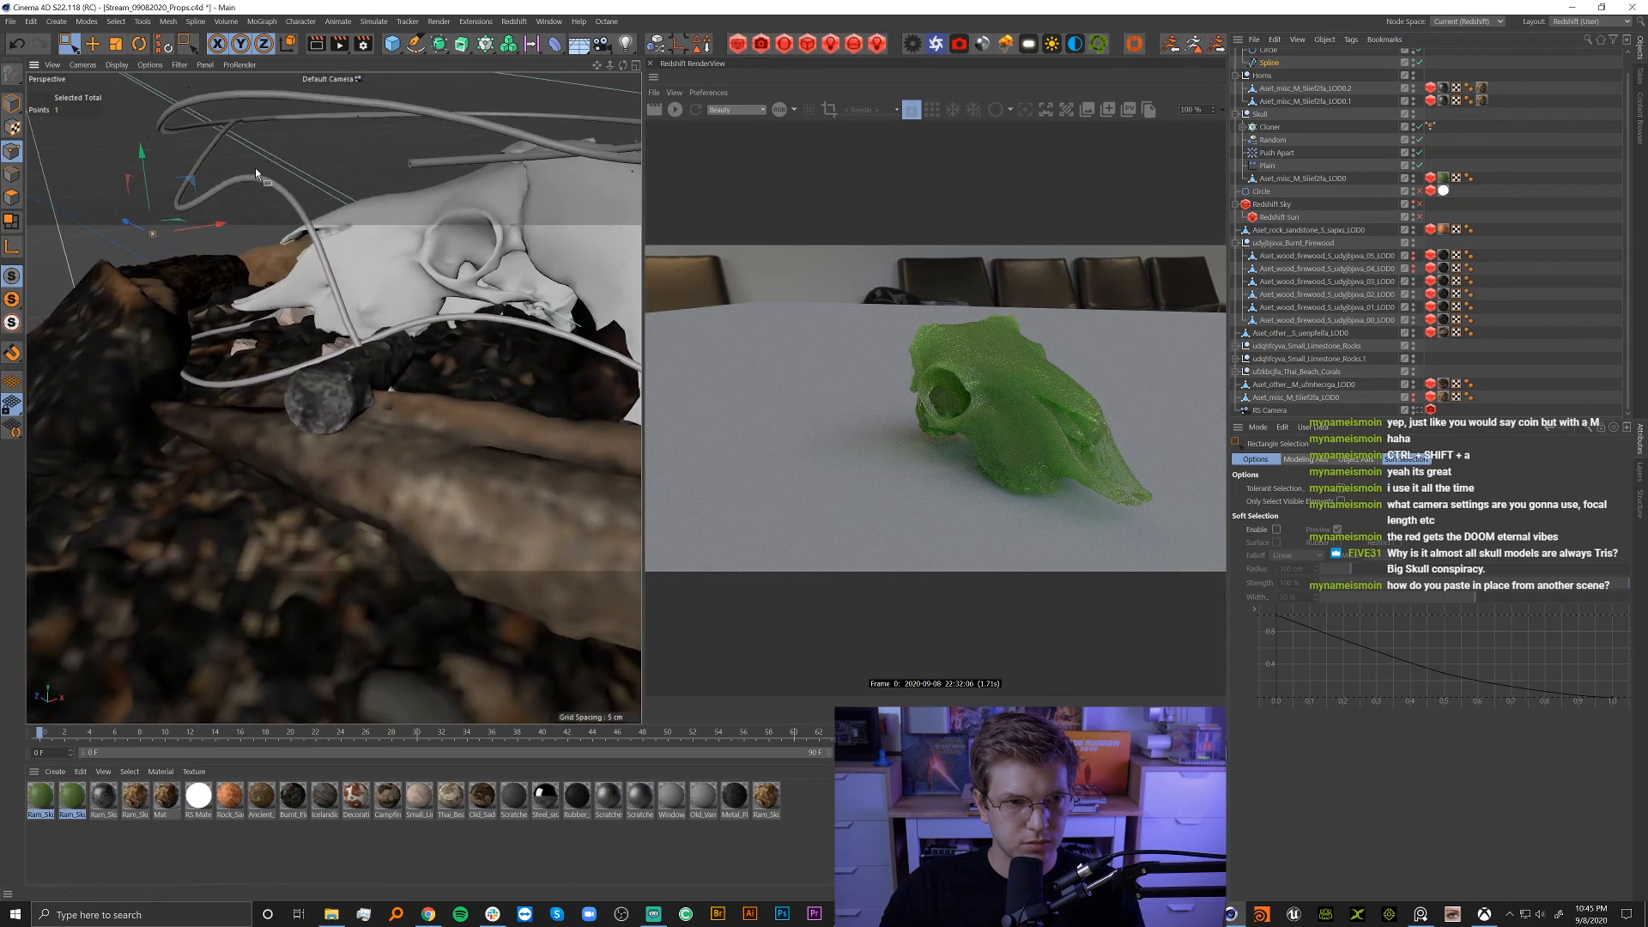
pyautogui.moveTo(280, 96); pyautogui.dragTo(281, 263)
pyautogui.keyDown('alt'); pyautogui.moveTo(303, 373); pyautogui.dragTo(434, 455); pyautogui.keyUp('alt')
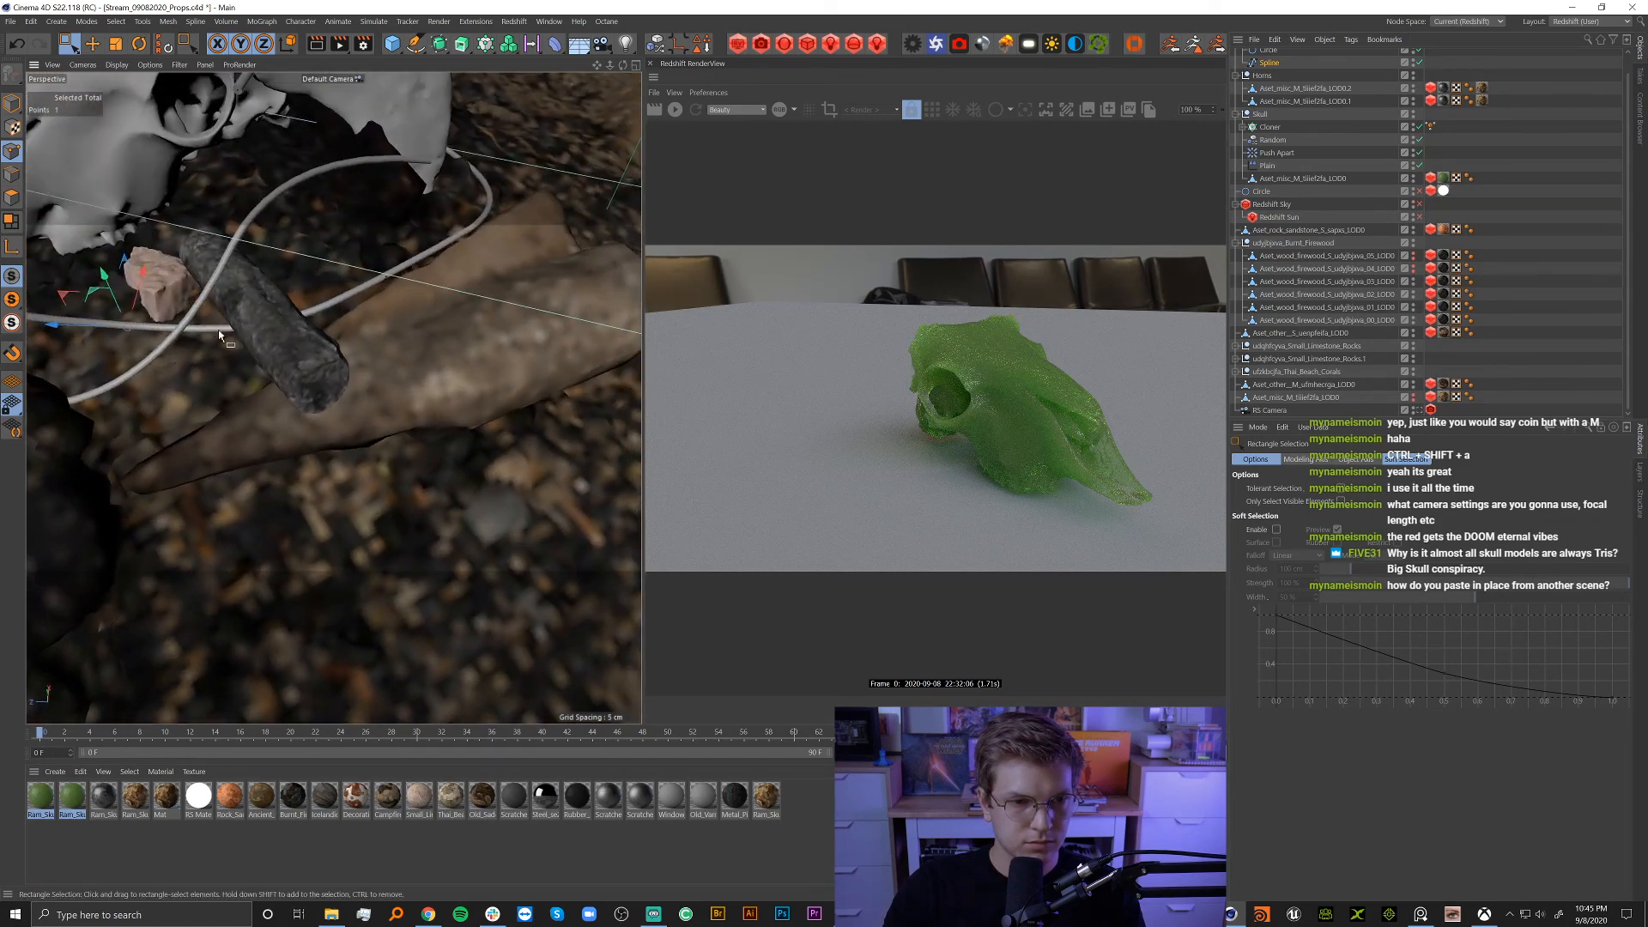
# Reposition the spline point beside the small stones so the tube lies along the ground near the burnt log.
pyautogui.keyDown('alt'); pyautogui.moveTo(218, 330); pyautogui.dragTo(407, 402, button='middle'); pyautogui.keyUp('alt')
pyautogui.moveTo(418, 399)
pyautogui.keyDown('alt'); pyautogui.mouseDown()
pyautogui.moveTo(422, 352)
pyautogui.moveTo(425, 367)
pyautogui.mouseUp(); pyautogui.keyUp('alt')
pyautogui.moveTo(268, 423); pyautogui.dragTo(209, 404)
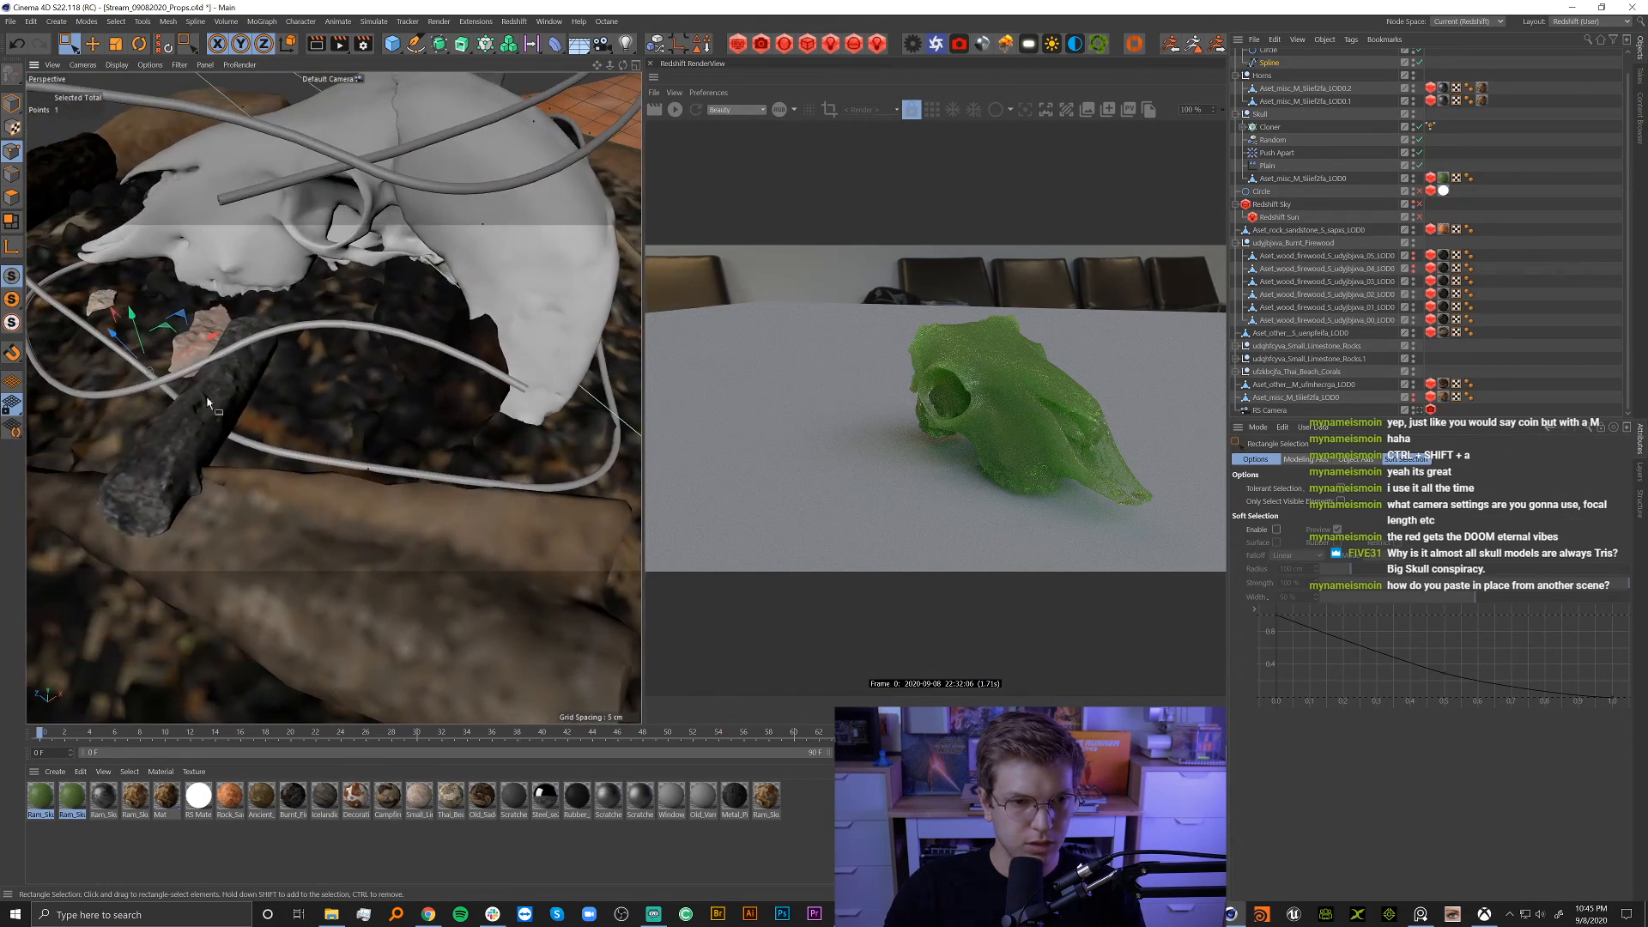
pyautogui.keyDown('alt'); pyautogui.moveTo(221, 346); pyautogui.dragTo(263, 324); pyautogui.keyUp('alt')
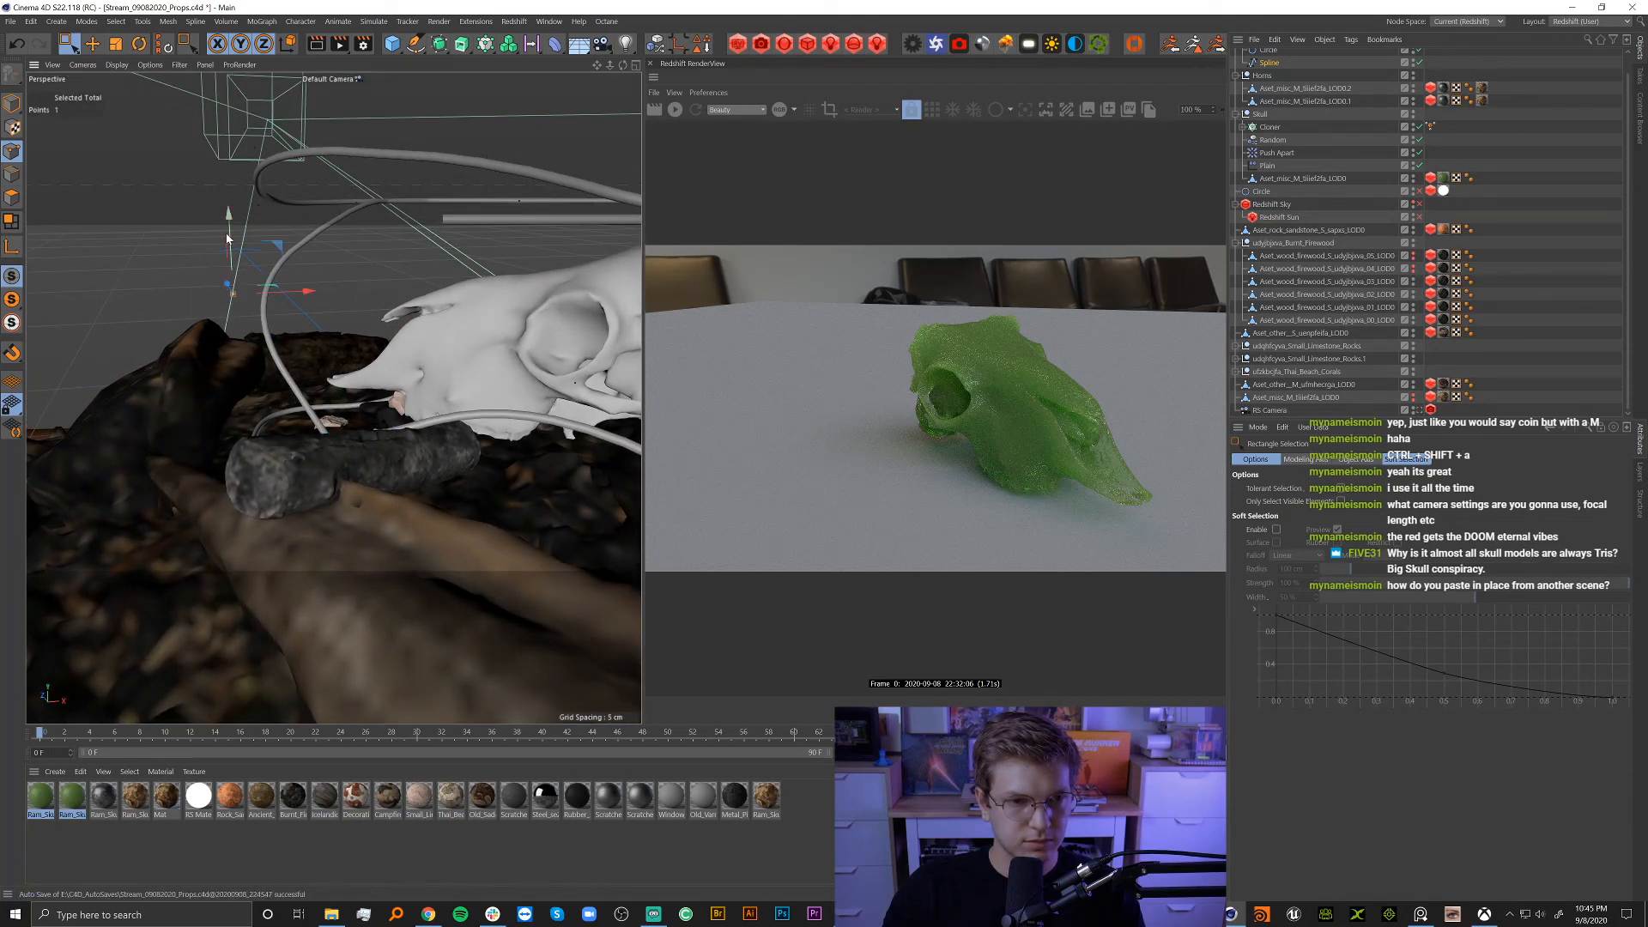
# Lower the next two spline points of the upper loop in front of the snout toward the ground.
pyautogui.moveTo(227, 239); pyautogui.dragTo(225, 383)
pyautogui.keyDown('alt'); pyautogui.moveTo(315, 416); pyautogui.dragTo(251, 396); pyautogui.keyUp('alt')
pyautogui.keyDown('alt'); pyautogui.moveTo(329, 299); pyautogui.dragTo(343, 246); pyautogui.keyUp('alt')
pyautogui.moveTo(349, 155); pyautogui.dragTo(346, 256)
# Adjust the height of the spline point by the stone in front of the snout.
pyautogui.keyDown('alt'); pyautogui.moveTo(383, 361); pyautogui.dragTo(525, 380); pyautogui.keyUp('alt')
pyautogui.scroll(-4, 502, 447)
pyautogui.scroll(5, 520, 369)
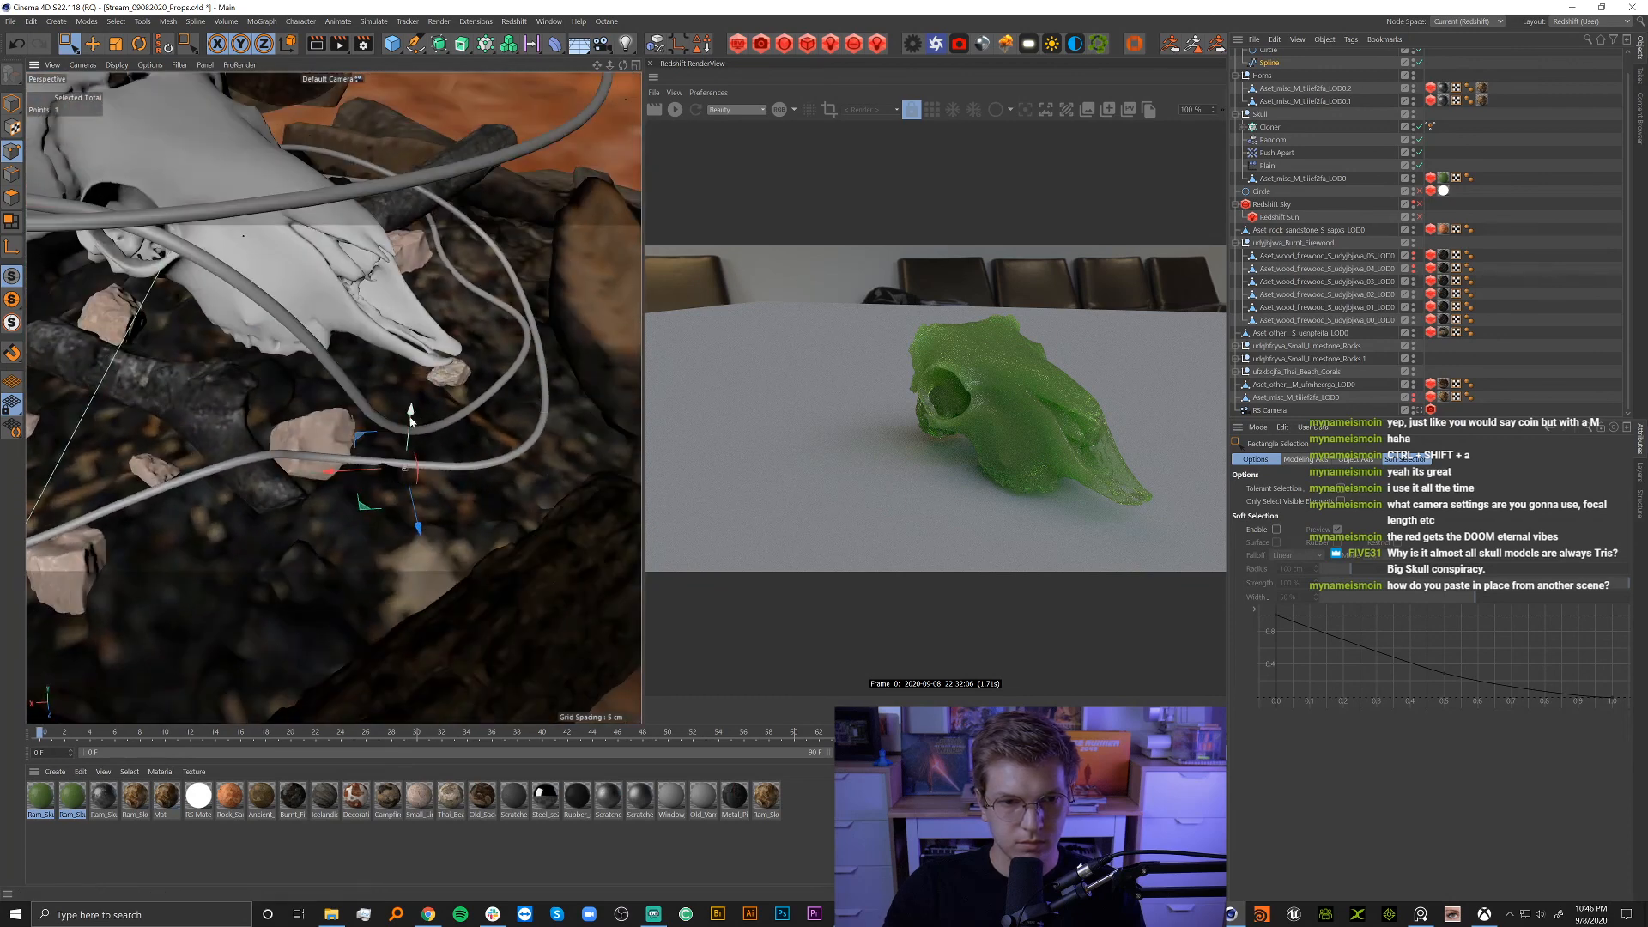
pyautogui.moveTo(410, 426); pyautogui.dragTo(365, 401)
pyautogui.scroll(-3, 404, 477)
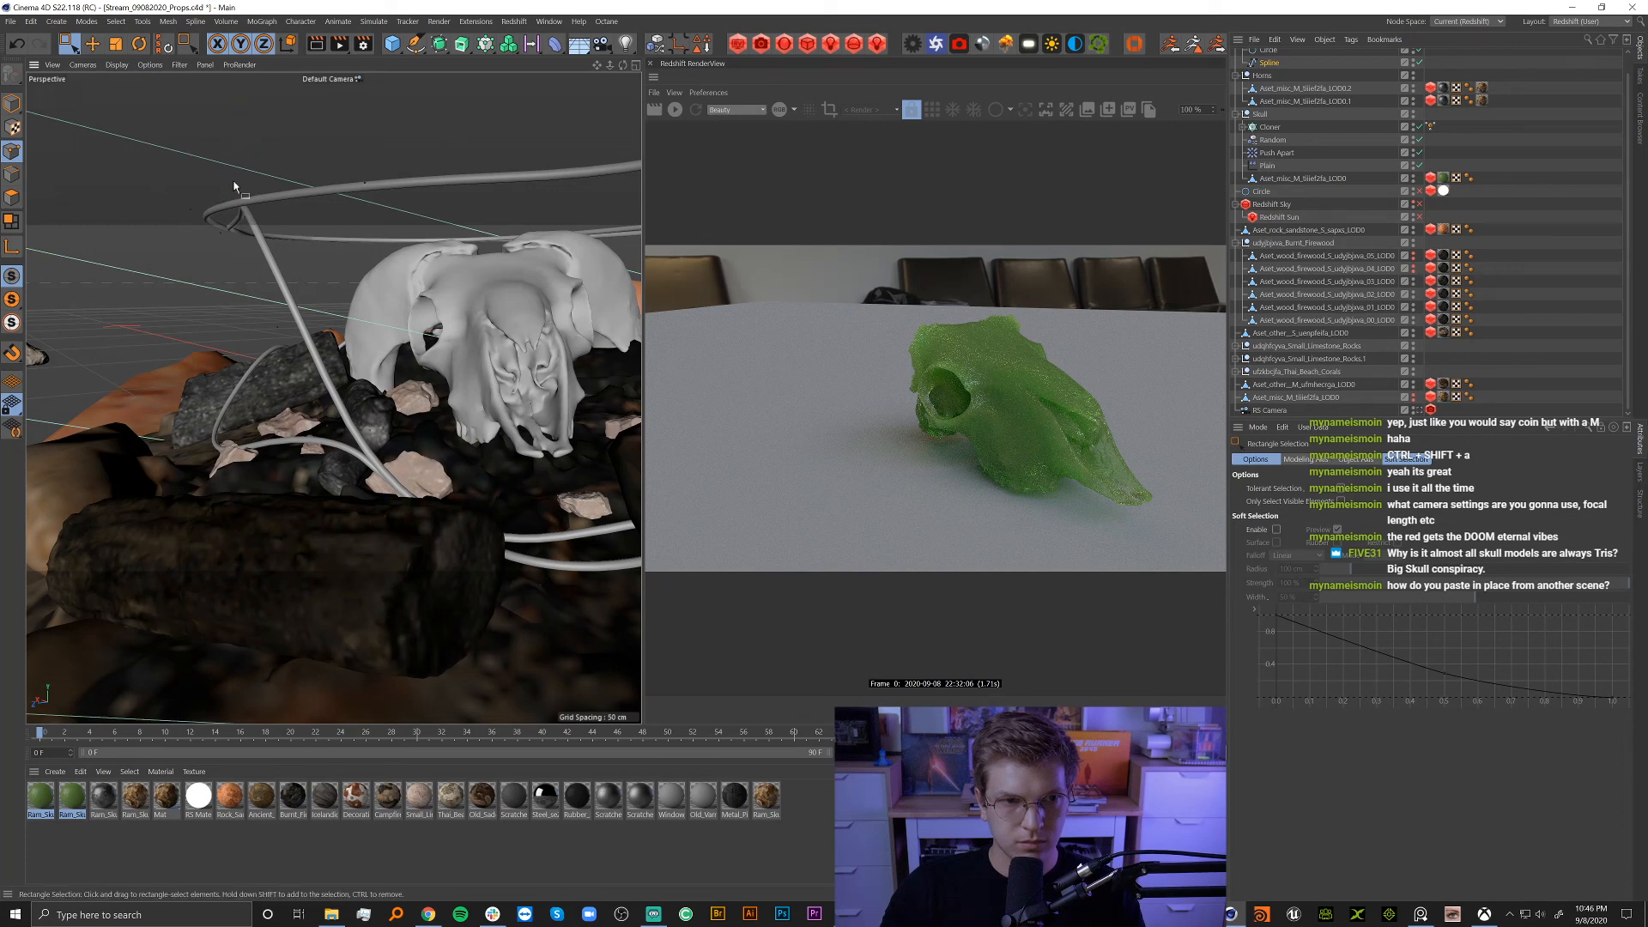
# Select the spline point at the loop's outer bend and lower it to the ground in front of the skull.
pyautogui.moveTo(233, 182); pyautogui.dragTo(257, 219)
pyautogui.moveTo(244, 142); pyautogui.dragTo(403, 483)
pyautogui.scroll(1, 456, 513)
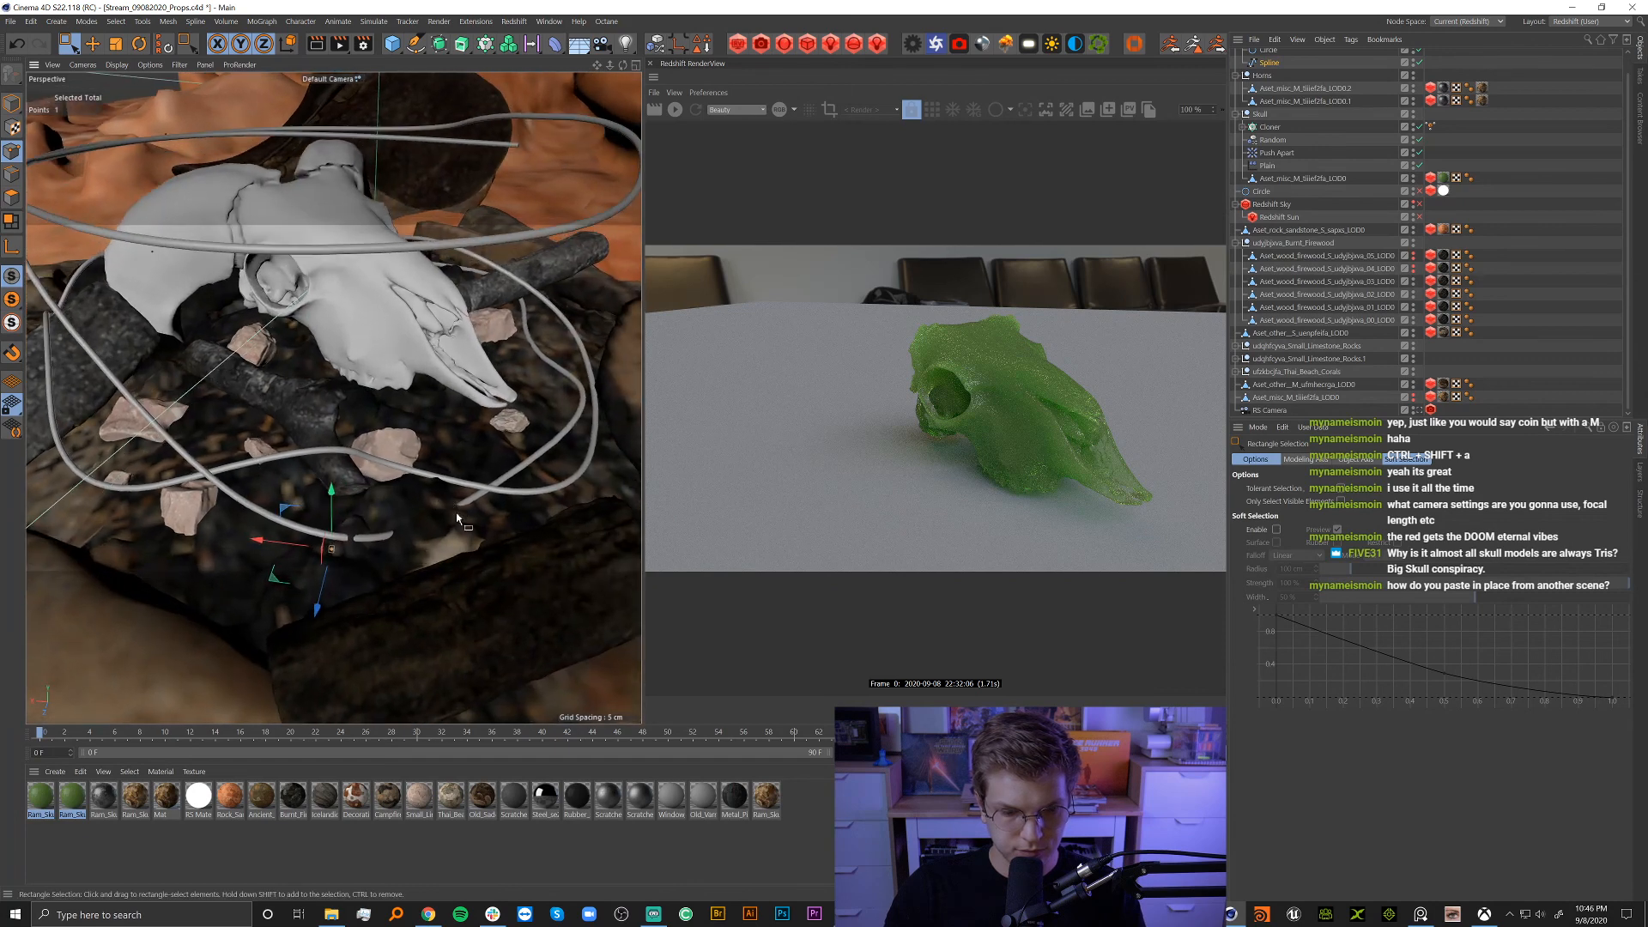
# Grow the selection along the front loop and adjust the neighbouring point so the buried tube section rises above the ground.
pyautogui.press('u')
pyautogui.press('y')
pyautogui.moveTo(362, 569); pyautogui.dragTo(118, 412)
pyautogui.moveTo(451, 463); pyautogui.dragTo(487, 485)
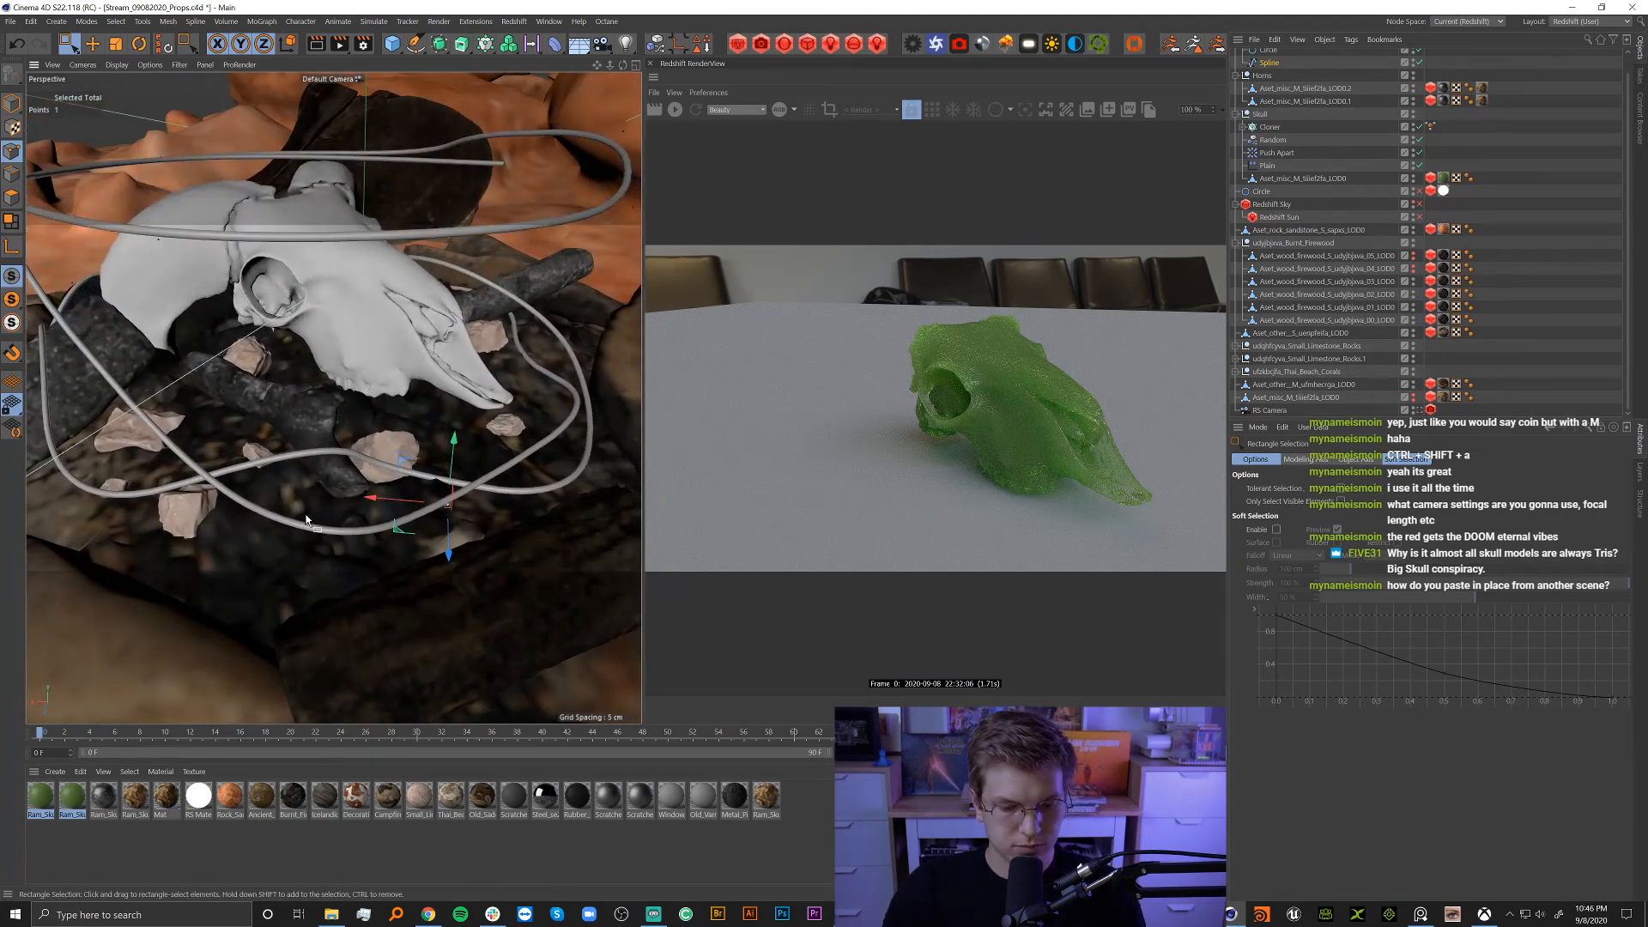
pyautogui.moveTo(396, 389); pyautogui.dragTo(605, 549)
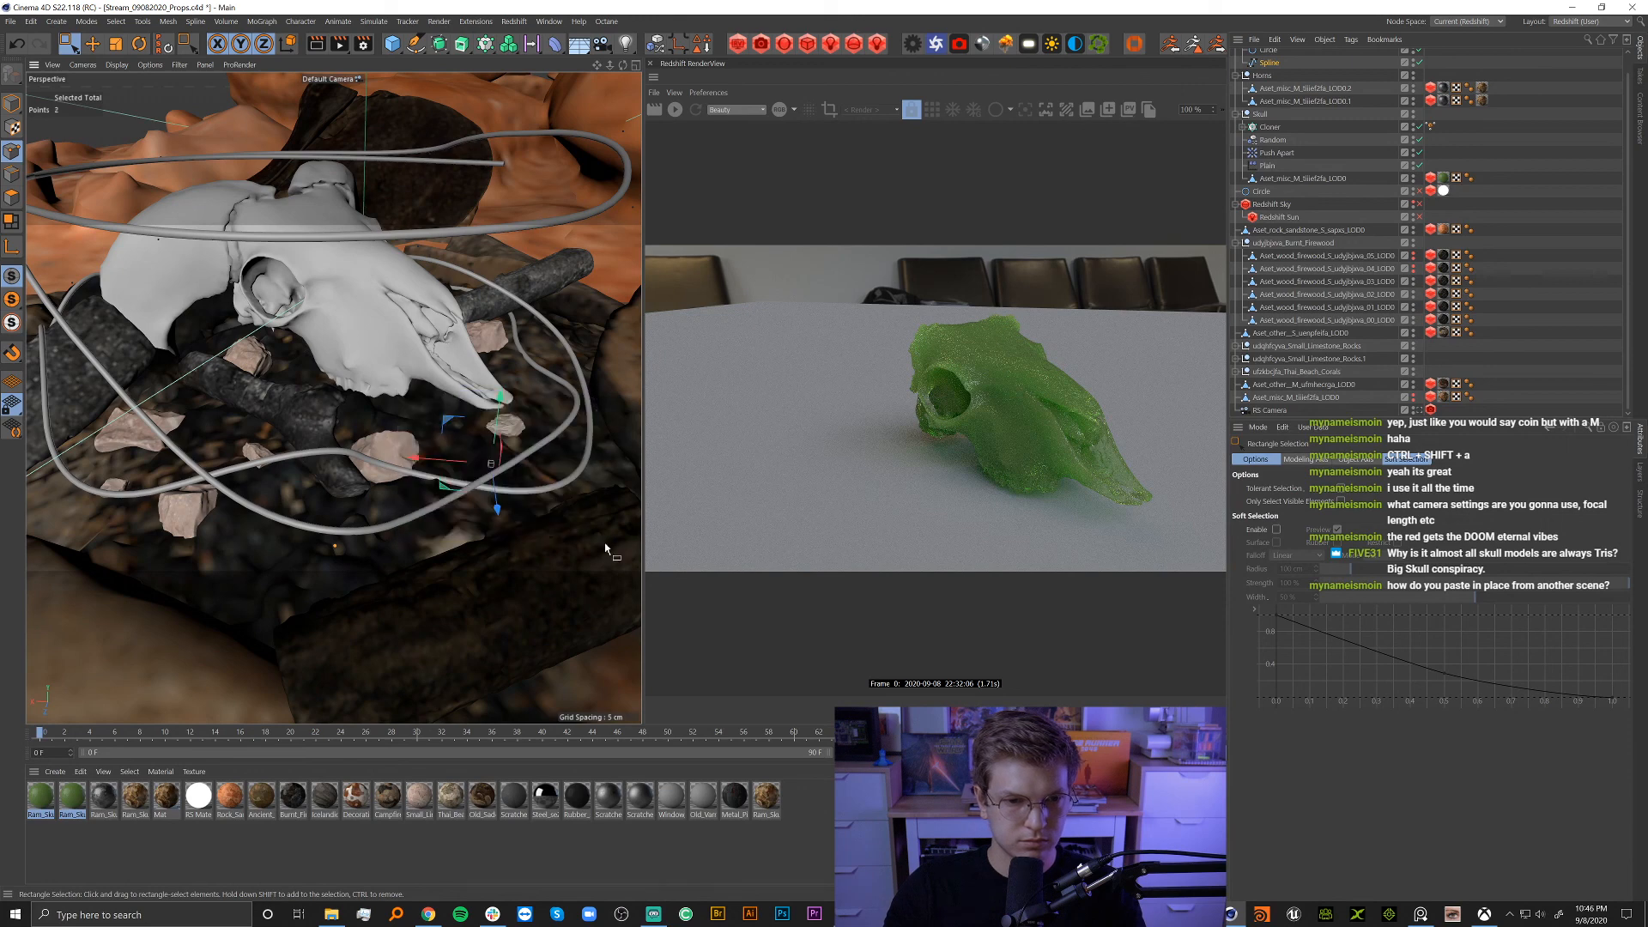
pyautogui.keyDown('ctrl'); pyautogui.moveTo(519, 383); pyautogui.dragTo(555, 490); pyautogui.keyUp('ctrl')
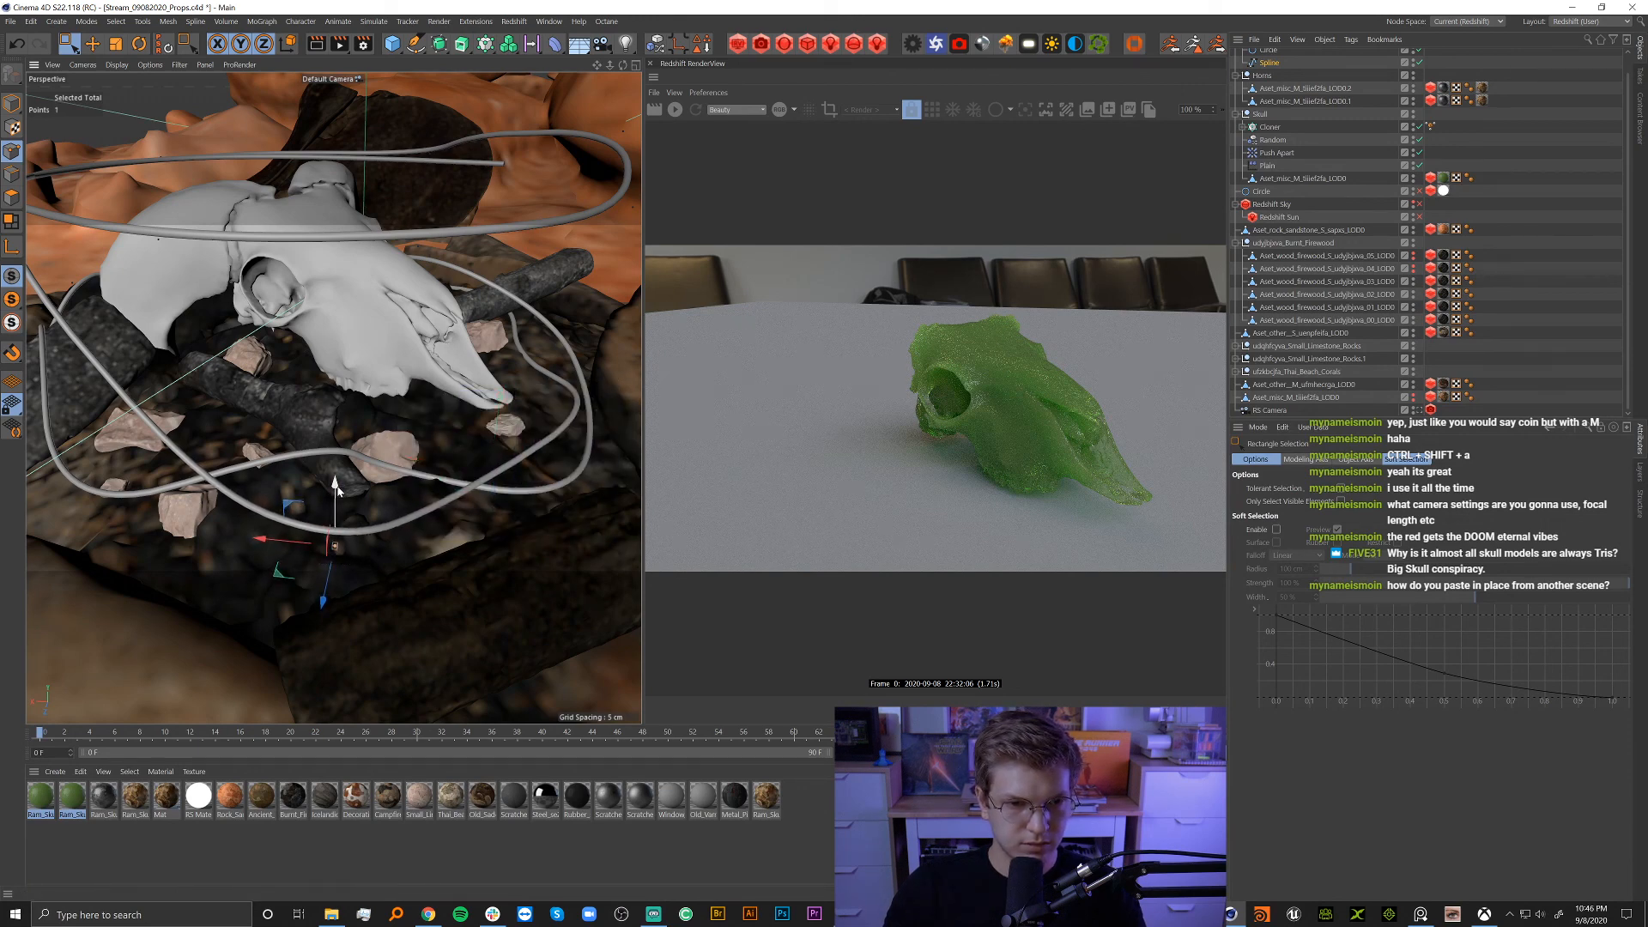
# Grow the selection along the tube, isolate the upper-loop point beside the horn and lower it toward the ground.
pyautogui.press('u')
pyautogui.press('y')
pyautogui.keyDown('ctrl'); pyautogui.moveTo(485, 464); pyautogui.dragTo(312, 592); pyautogui.keyUp('ctrl')
pyautogui.moveTo(183, 416); pyautogui.dragTo(315, 541)
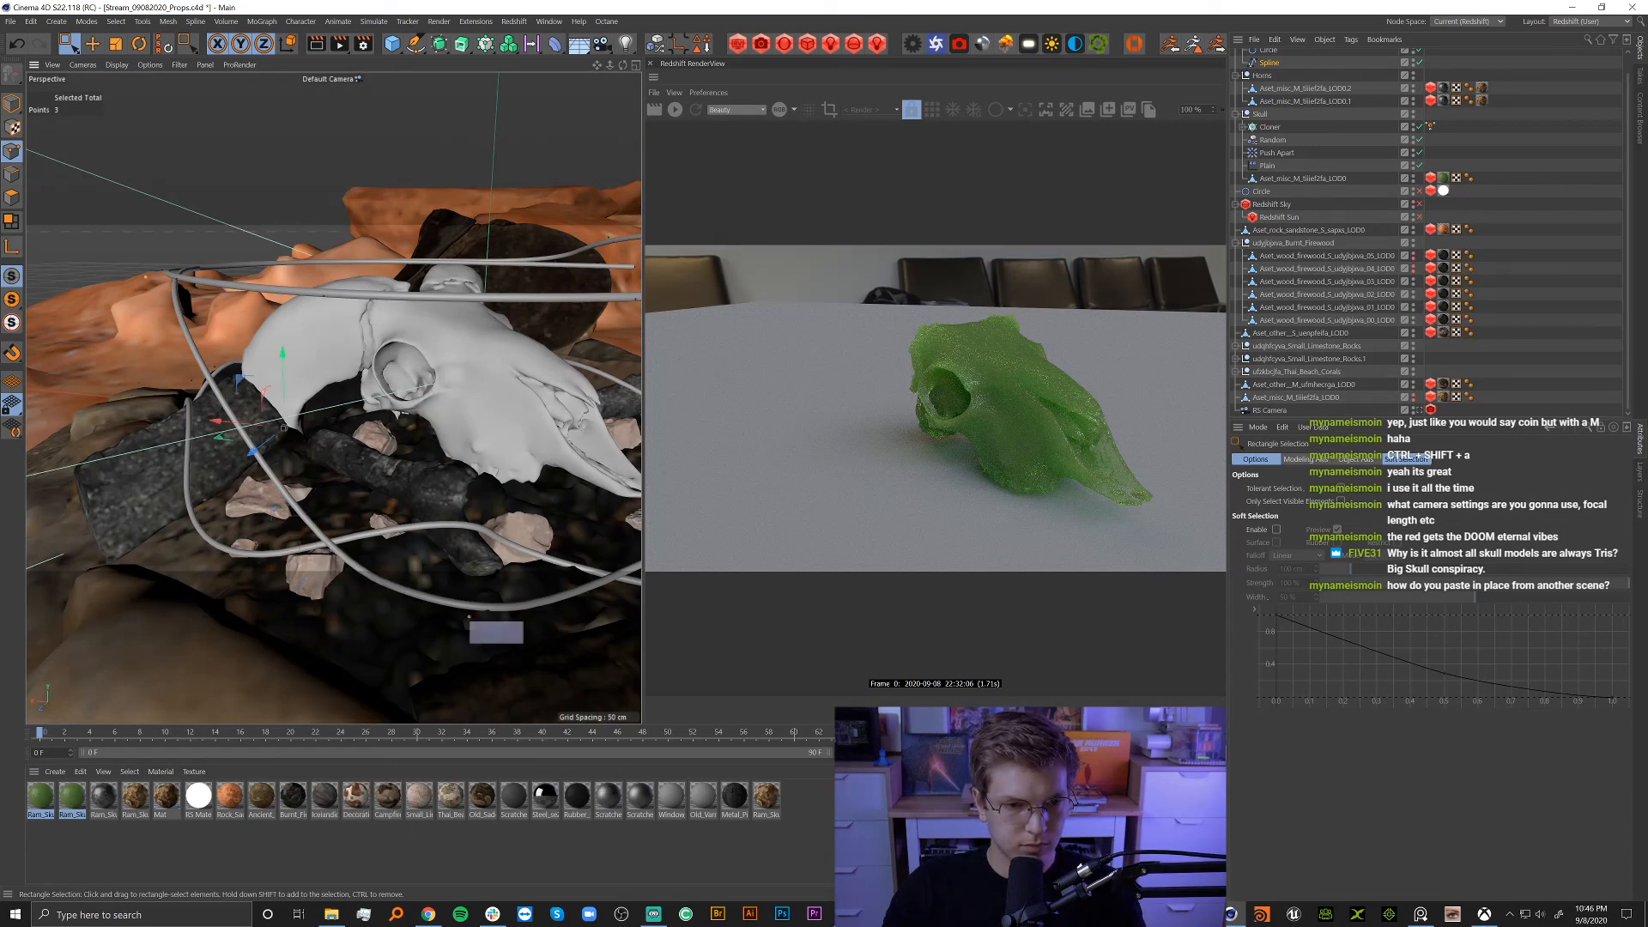
pyautogui.moveTo(470, 620); pyautogui.dragTo(290, 492)
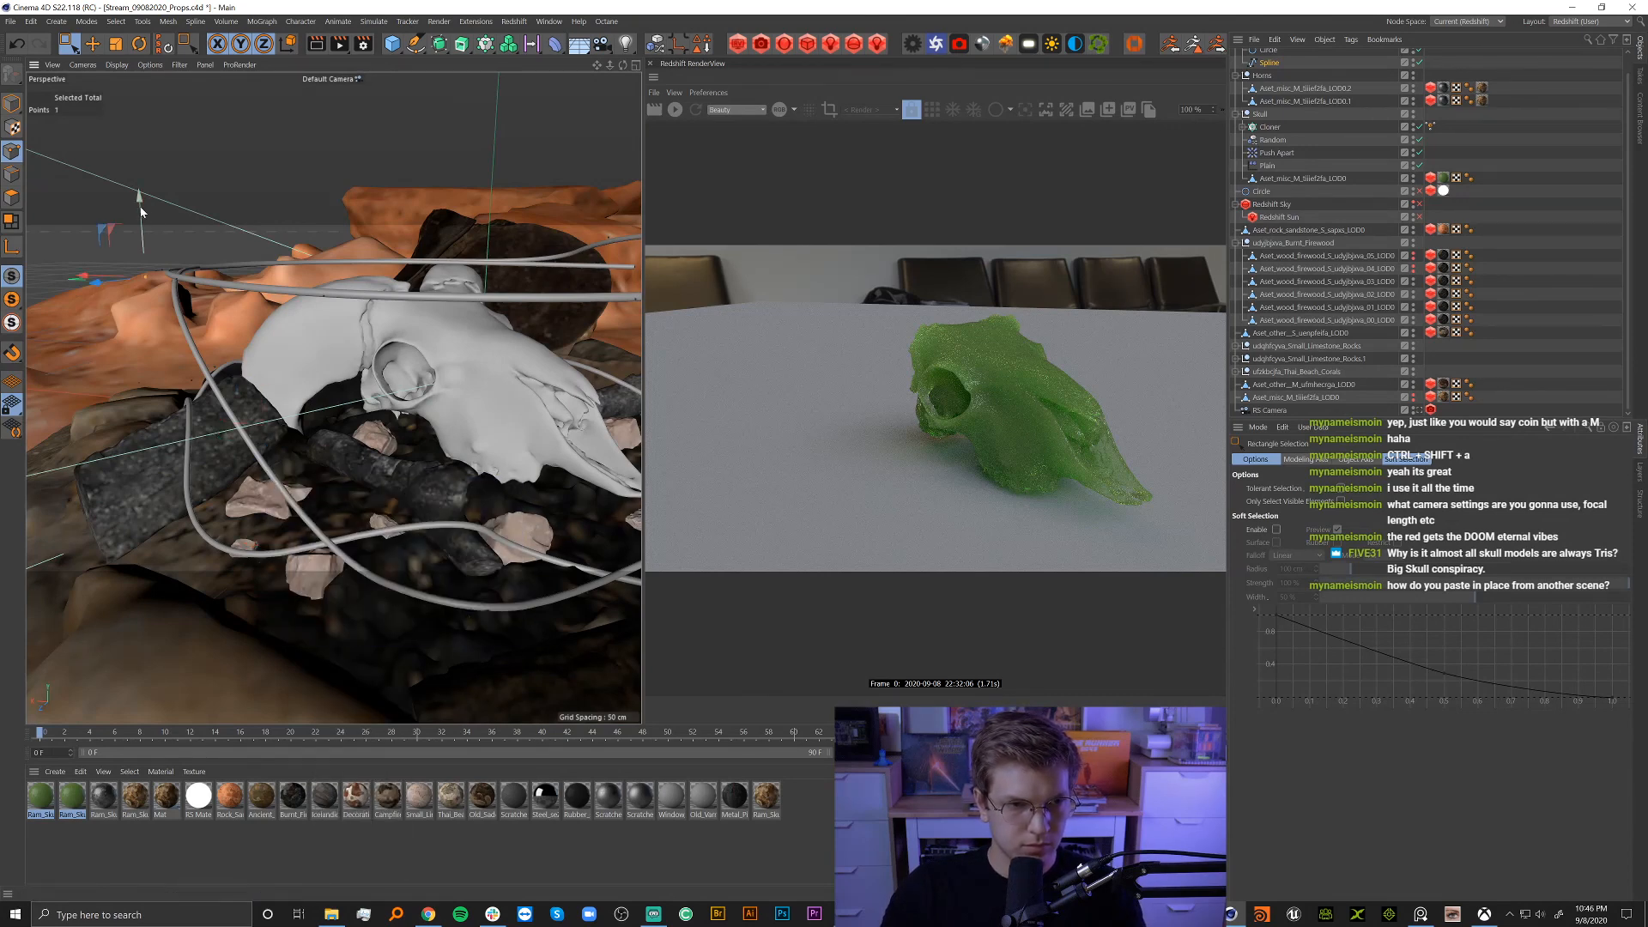
pyautogui.moveTo(141, 211); pyautogui.dragTo(98, 521)
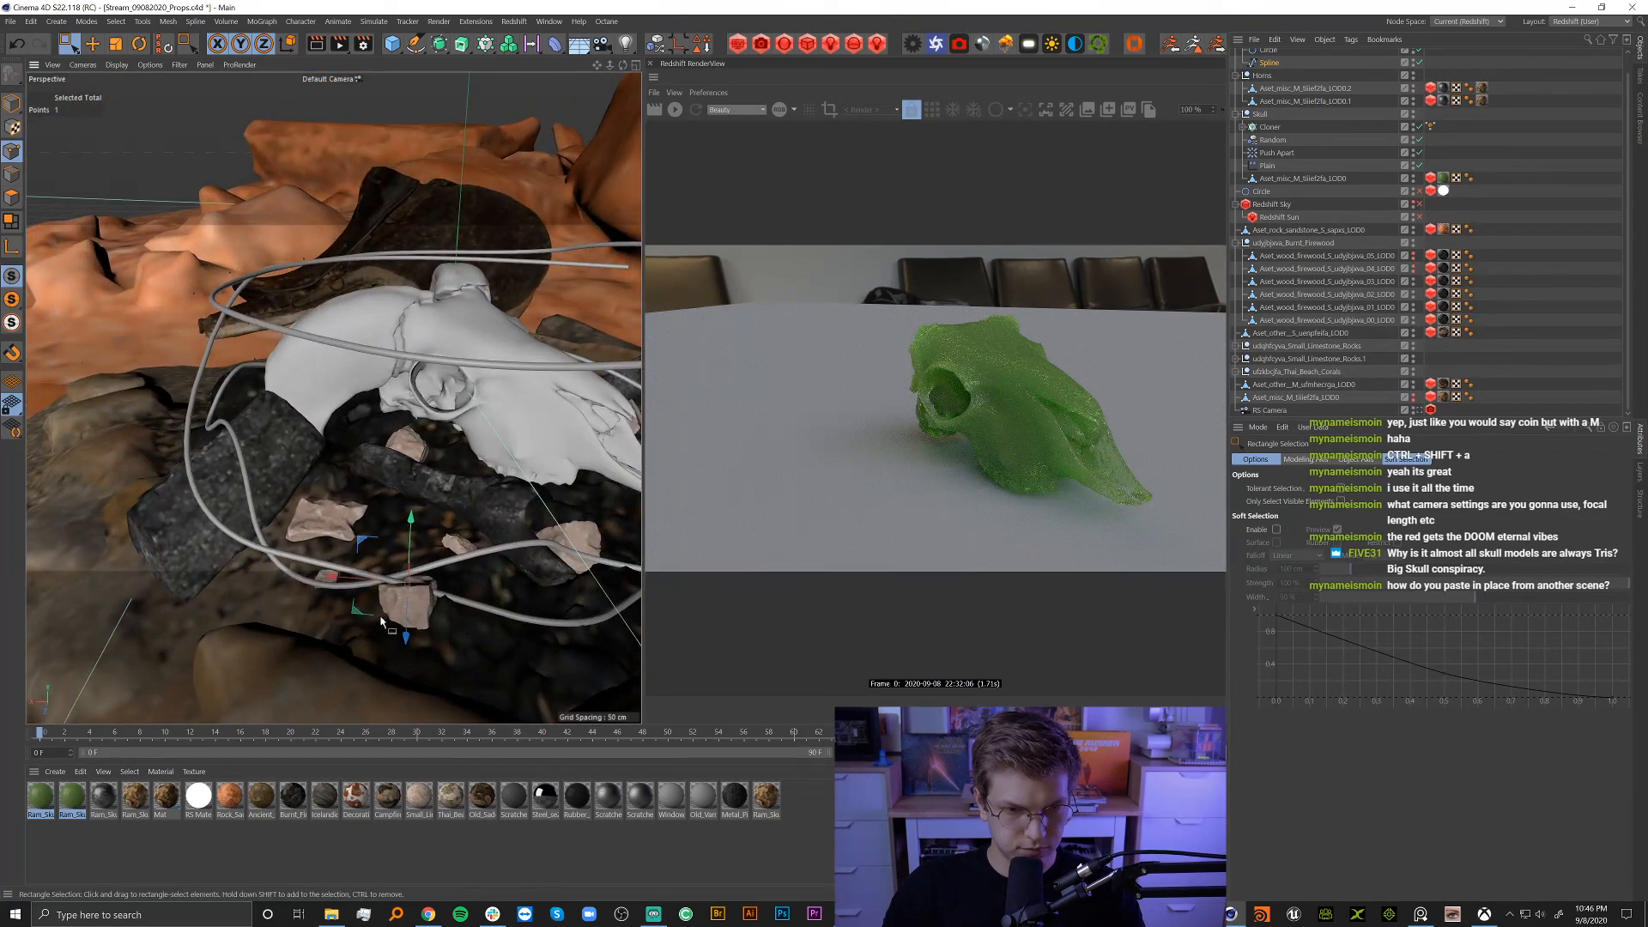
# Select the spline point beside the leaning burnt log and lower it toward the ground.
pyautogui.moveTo(358, 616); pyautogui.dragTo(331, 665)
pyautogui.keyDown('alt'); pyautogui.moveTo(287, 597); pyautogui.dragTo(279, 520); pyautogui.keyUp('alt')
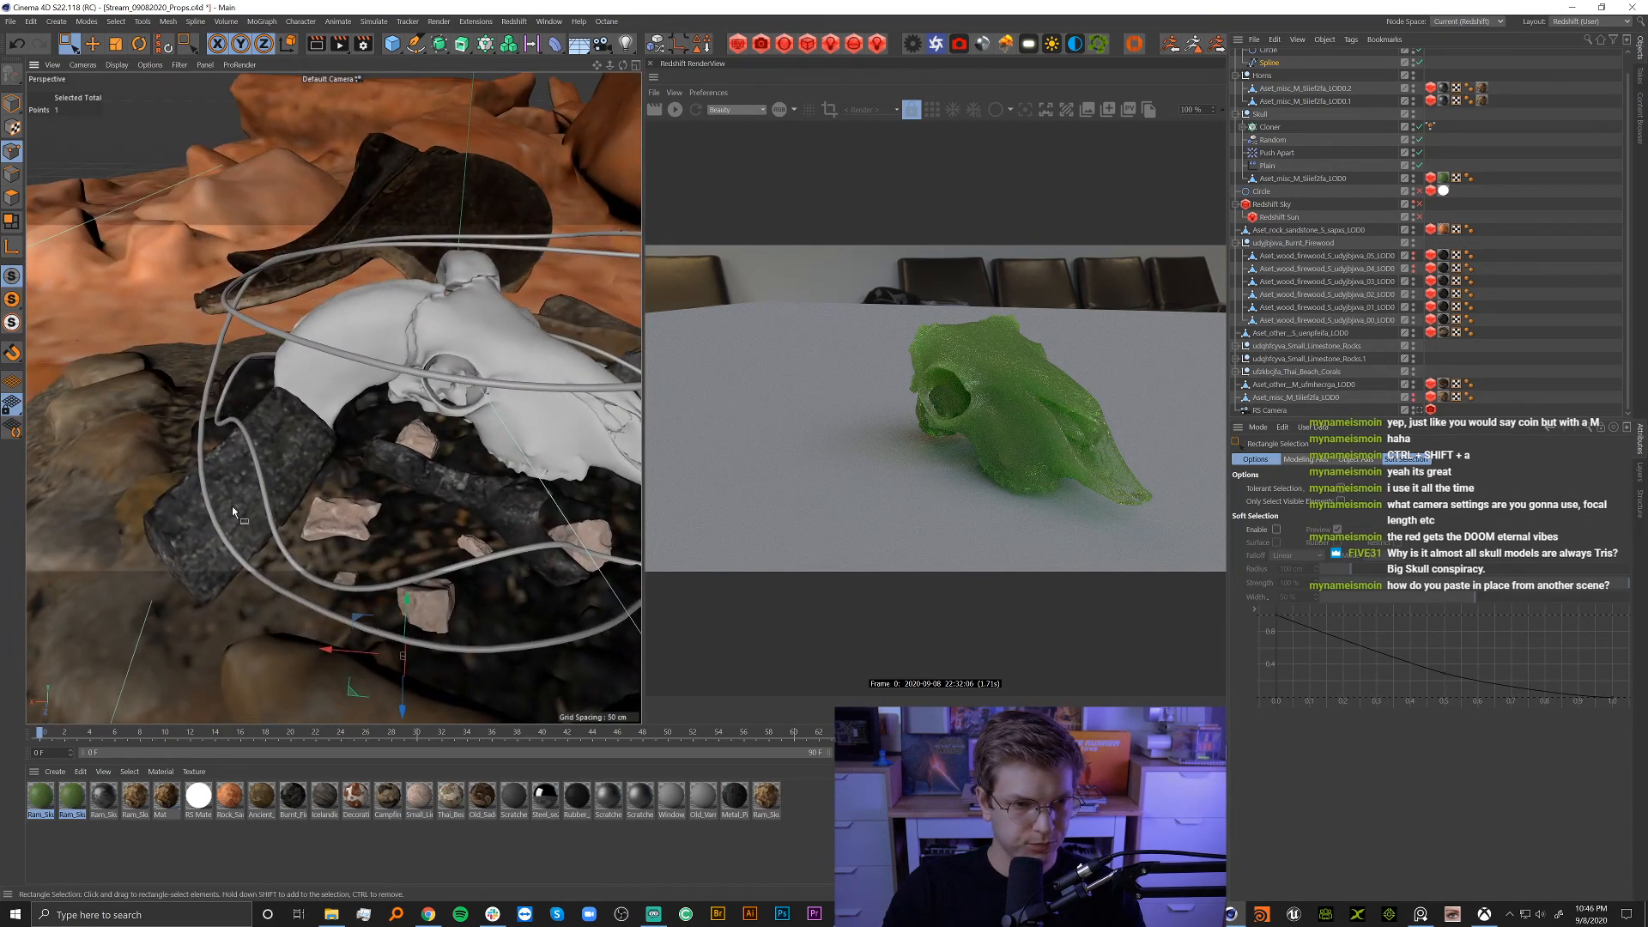
pyautogui.click(196, 581)
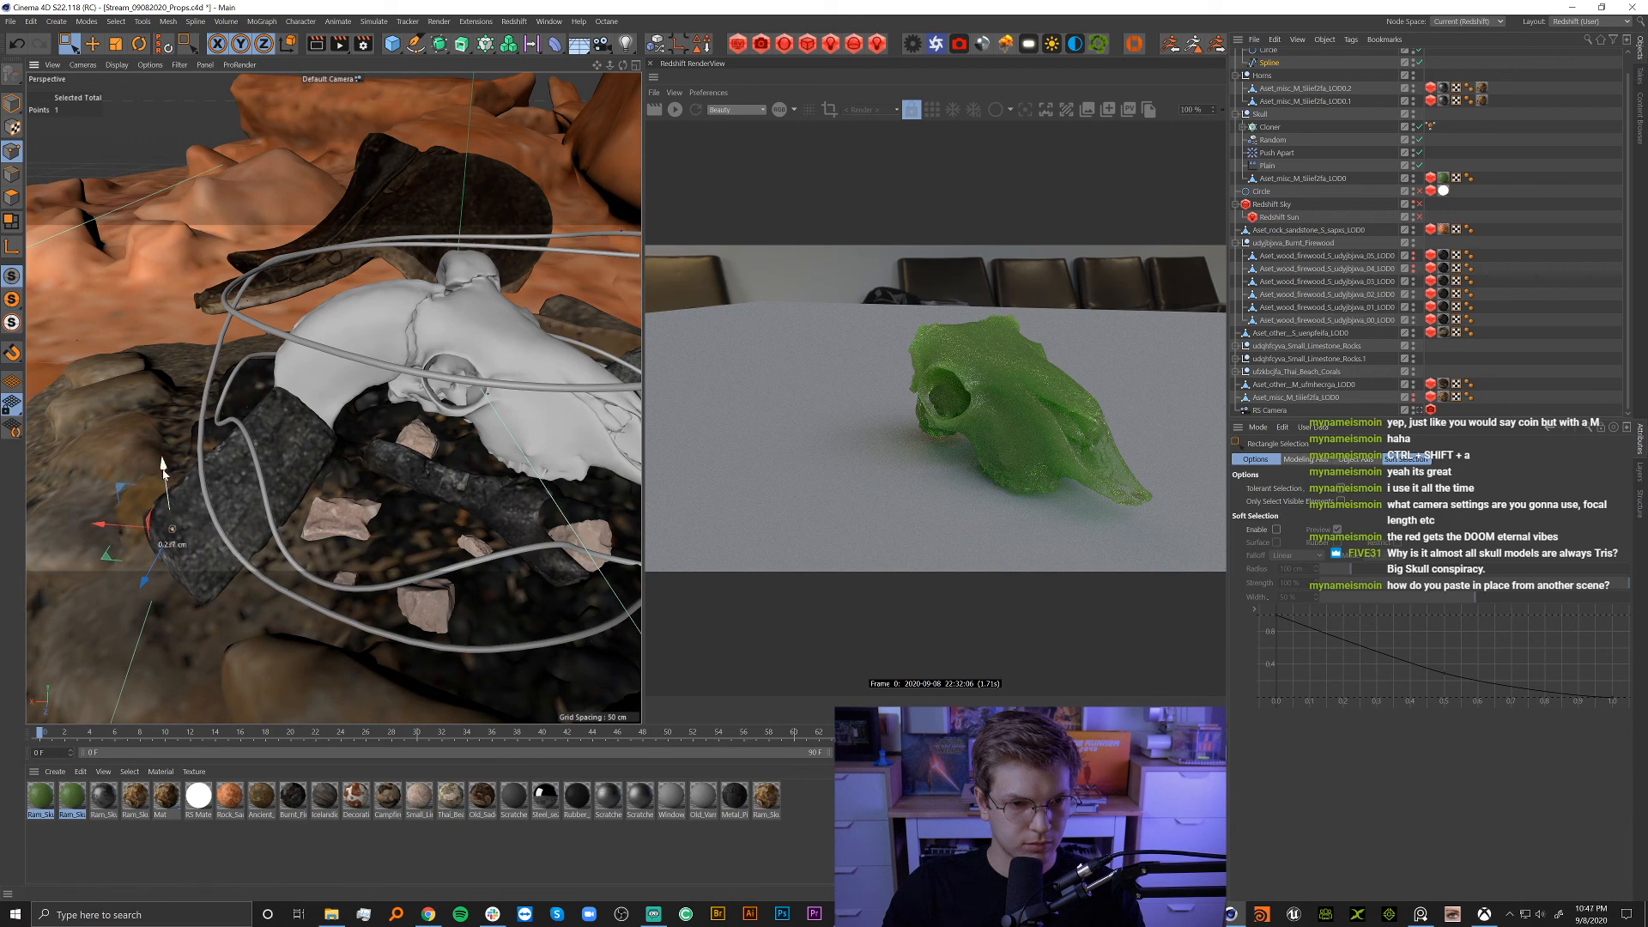
pyautogui.moveTo(163, 466); pyautogui.dragTo(169, 531)
pyautogui.keyDown('alt'); pyautogui.moveTo(169, 531); pyautogui.dragTo(377, 480); pyautogui.keyUp('alt')
pyautogui.keyDown('alt'); pyautogui.moveTo(378, 481); pyautogui.dragTo(464, 495, button='right'); pyautogui.keyUp('alt')
# Select the spline point at the front end of the burnt log and shift it slightly so the tube crosses the log.
pyautogui.moveTo(434, 501); pyautogui.dragTo(353, 563)
pyautogui.moveTo(376, 619); pyautogui.dragTo(390, 634)
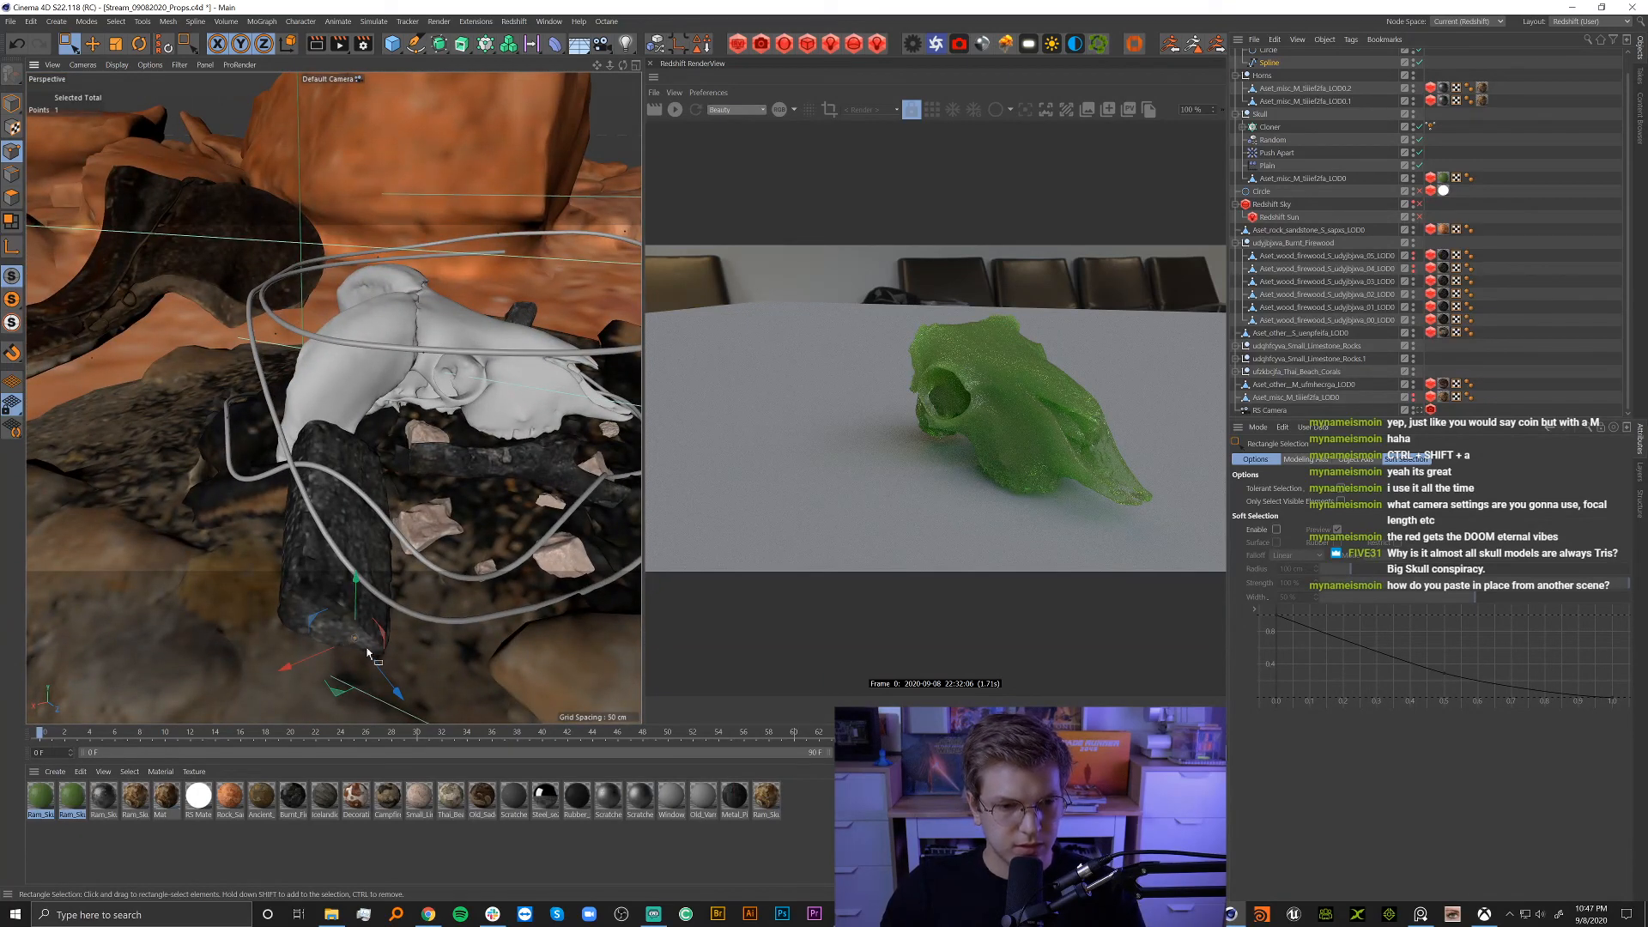
pyautogui.moveTo(414, 605); pyautogui.dragTo(331, 682)
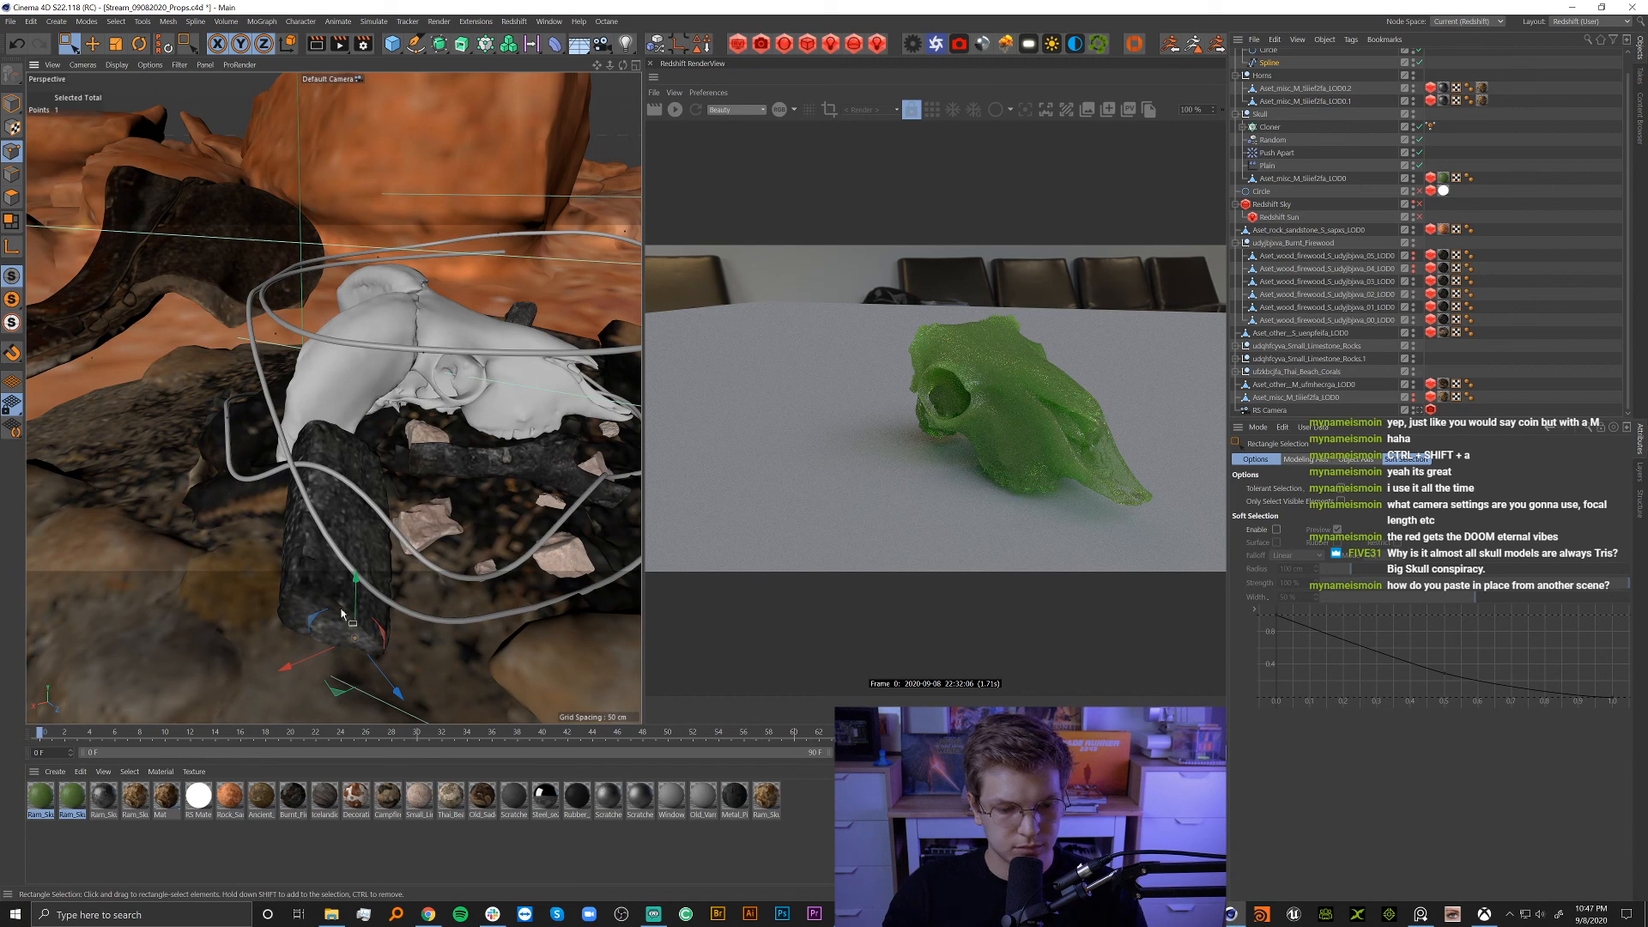
pyautogui.moveTo(311, 575); pyautogui.dragTo(526, 682)
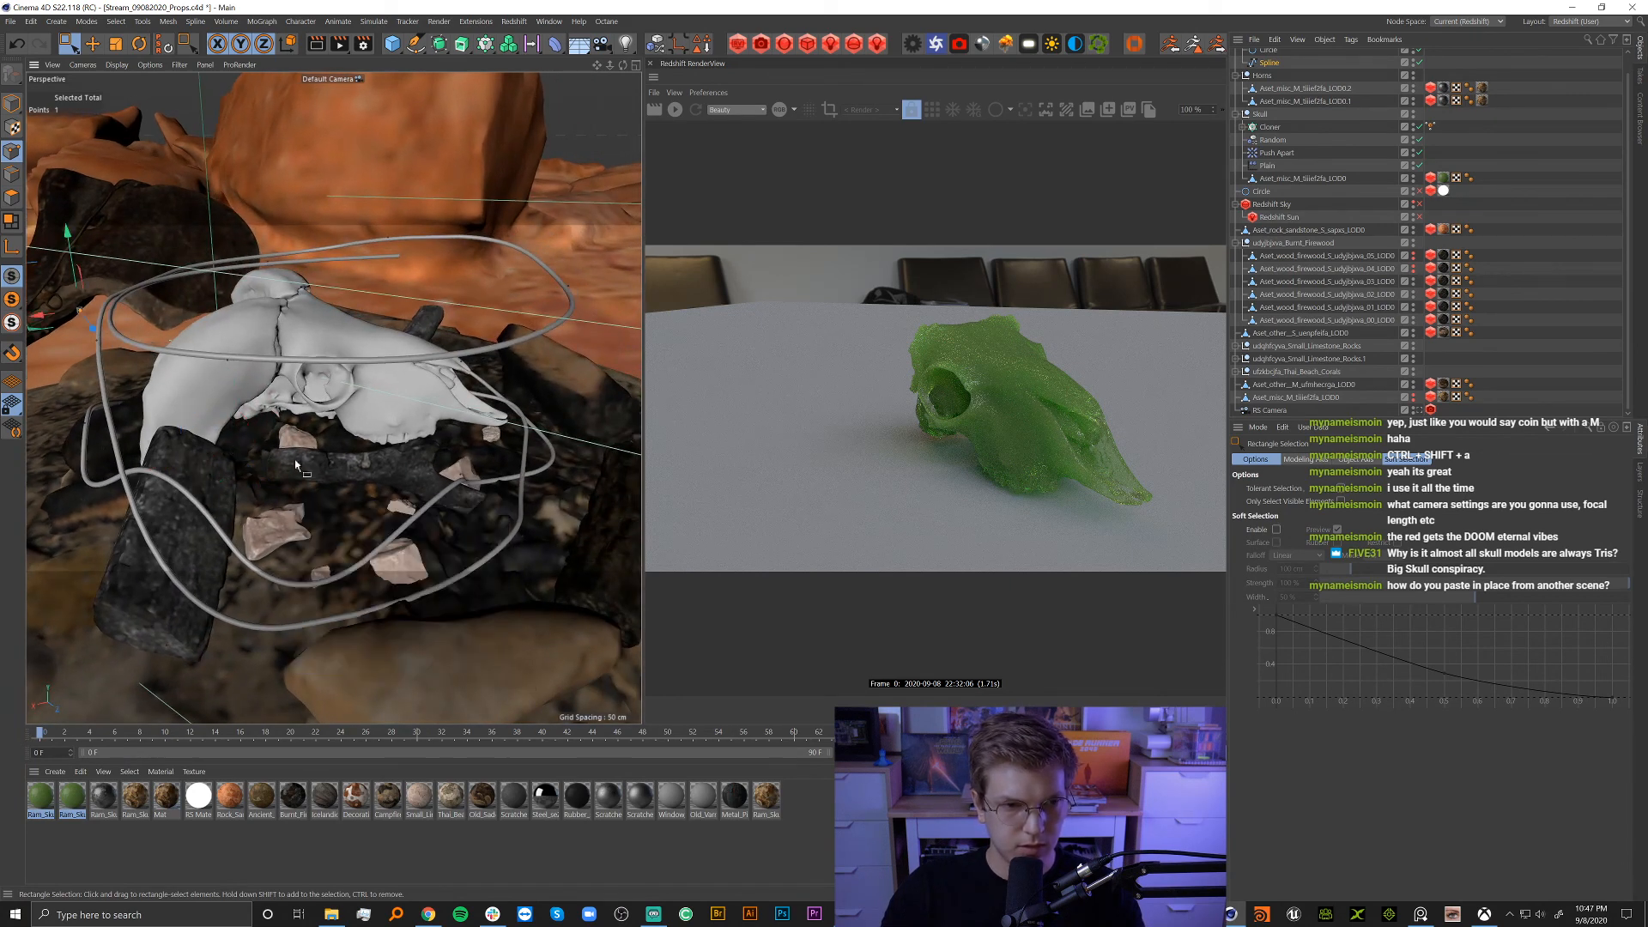
# Use Line Cut on the tube spline at the burnt log, select the spline point there and fine-tune its height.
pyautogui.keyDown('alt'); pyautogui.moveTo(302, 470); pyautogui.dragTo(220, 490); pyautogui.keyUp('alt')
pyautogui.scroll(5, 251, 559)
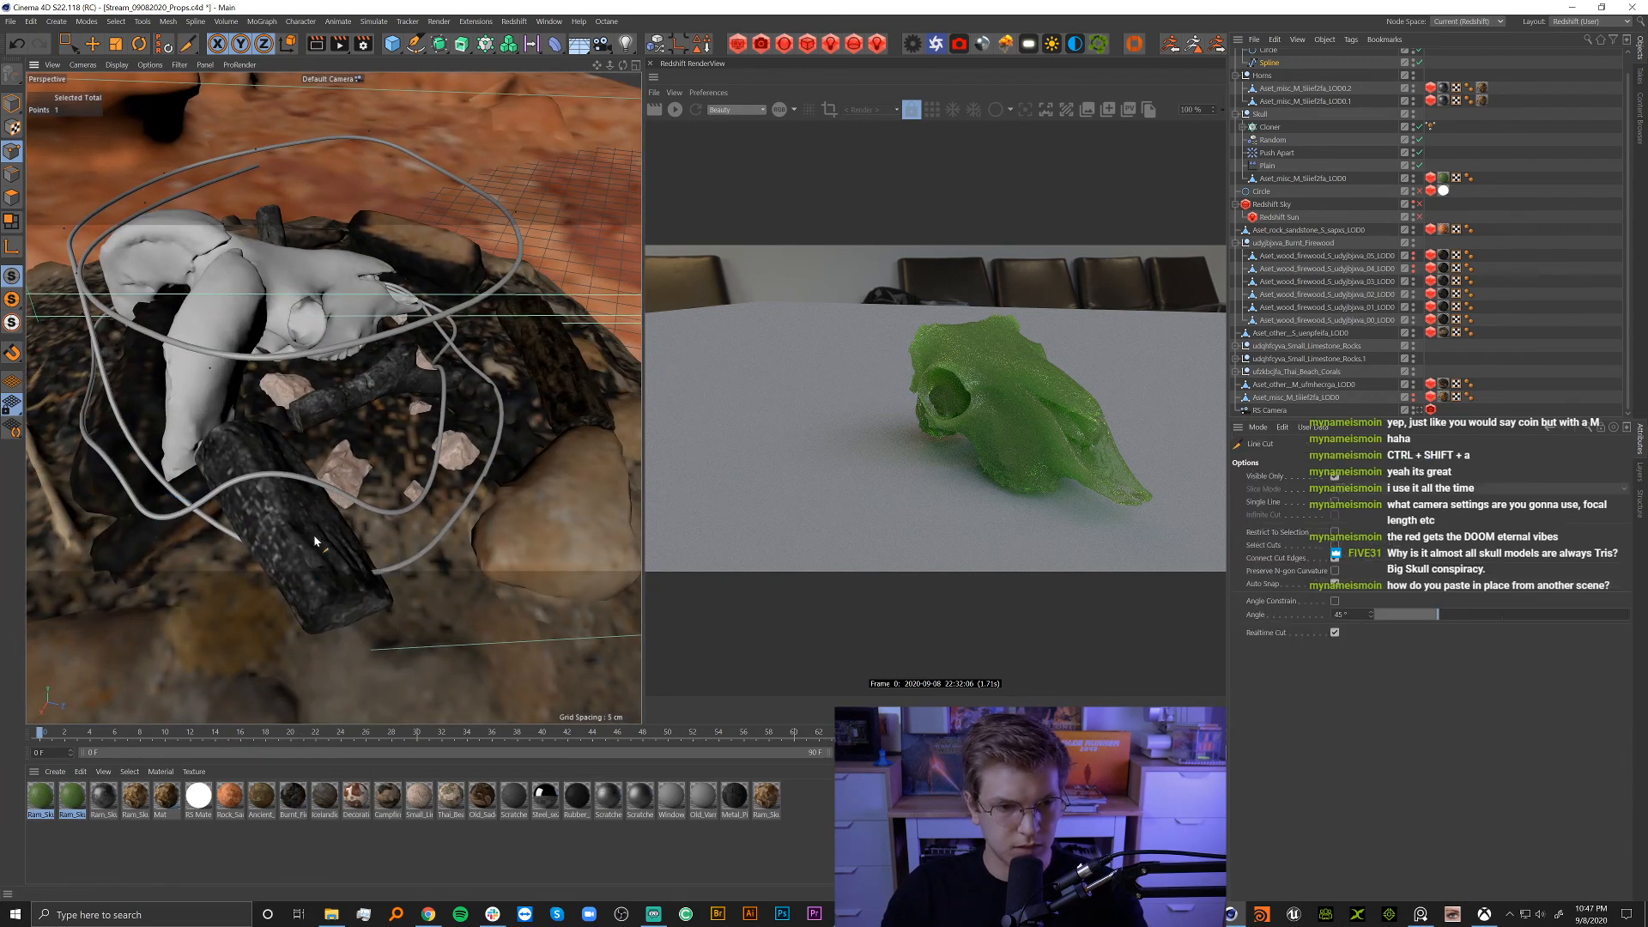
pyautogui.press('e')
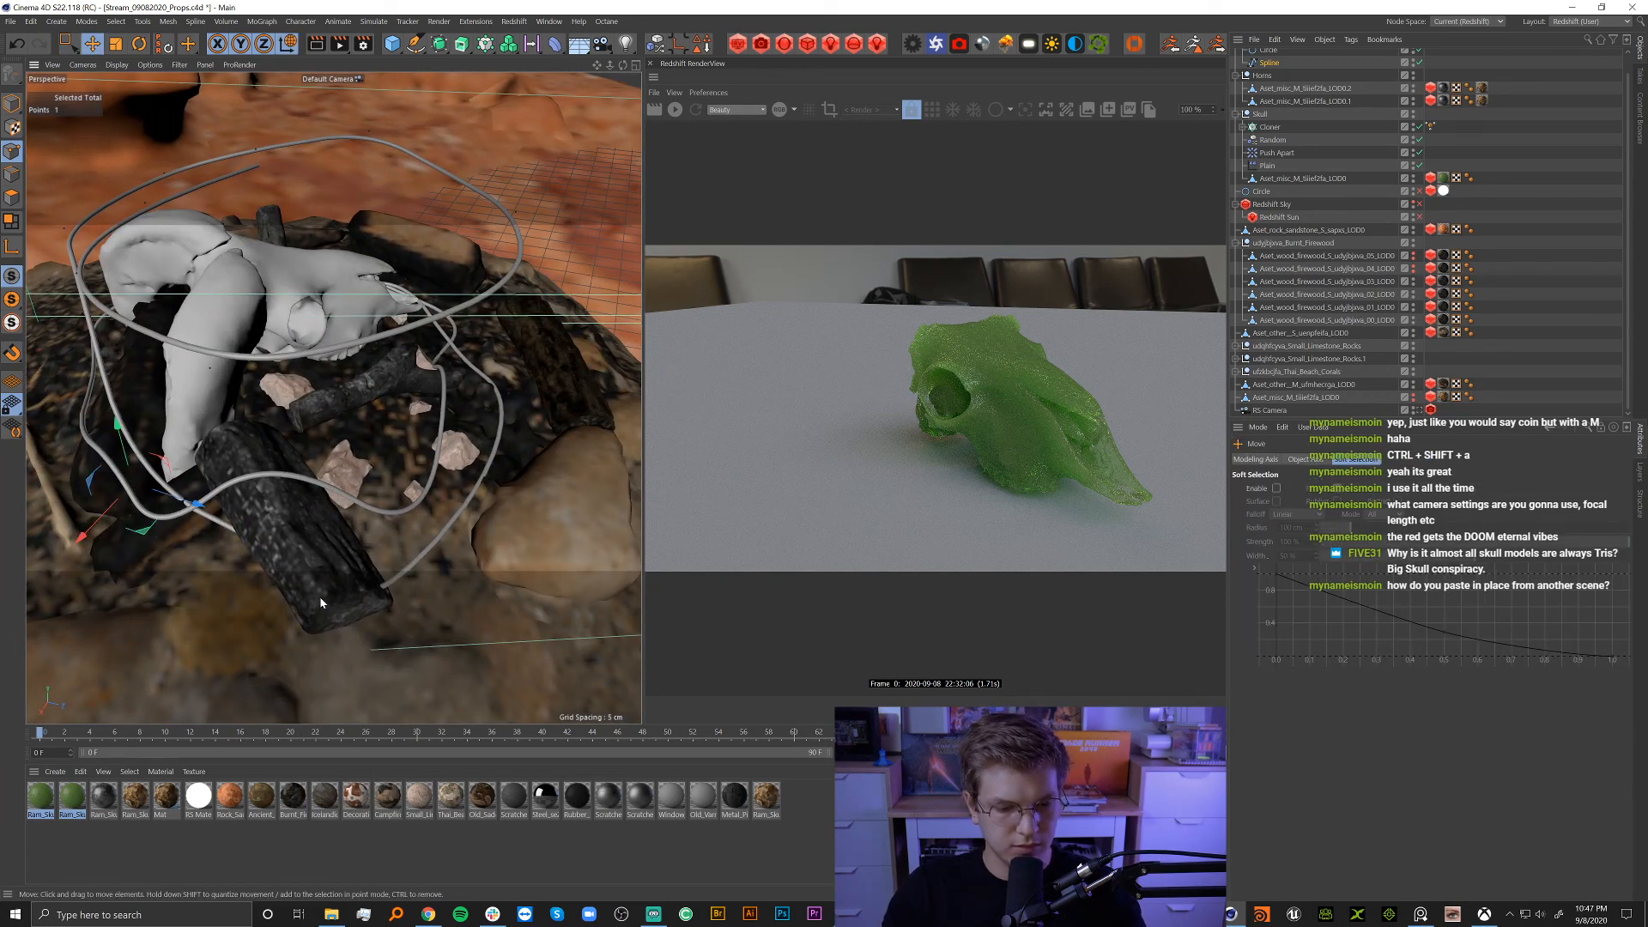
pyautogui.press('space')
pyautogui.moveTo(300, 554); pyautogui.dragTo(374, 606)
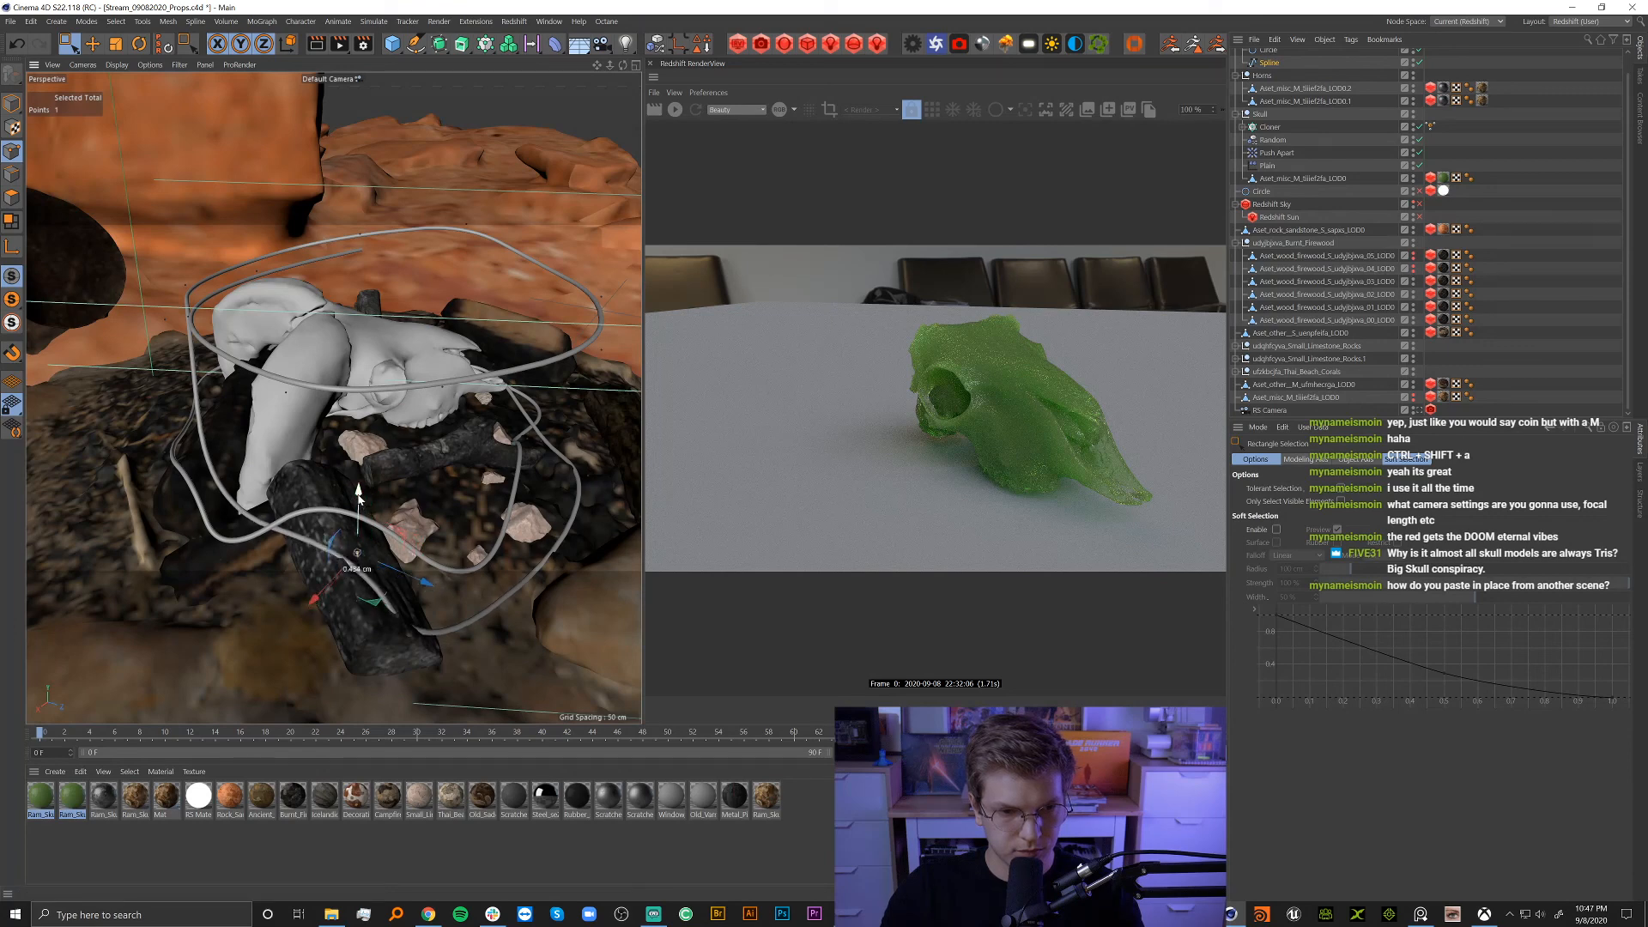
pyautogui.moveTo(358, 495); pyautogui.dragTo(358, 500)
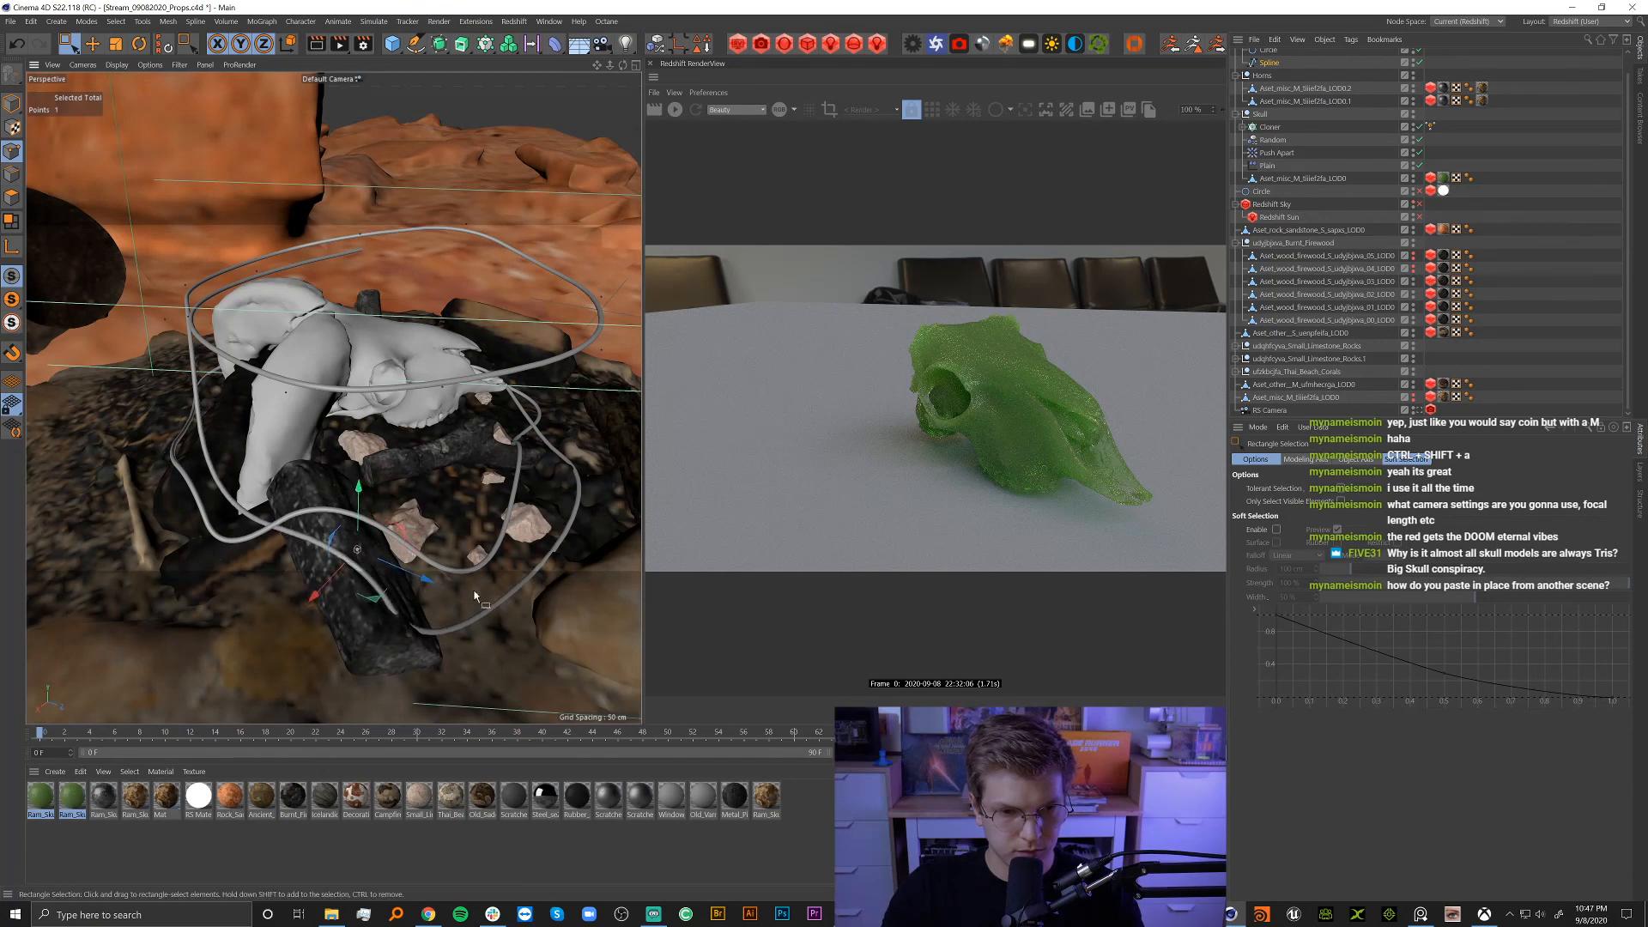
# Undo the last change and nudge the spline point at the burnt log's near end into place.
pyautogui.moveTo(518, 667); pyautogui.dragTo(273, 633)
pyautogui.hotkey('ctrl', 'z')
pyautogui.moveTo(418, 499); pyautogui.dragTo(494, 591)
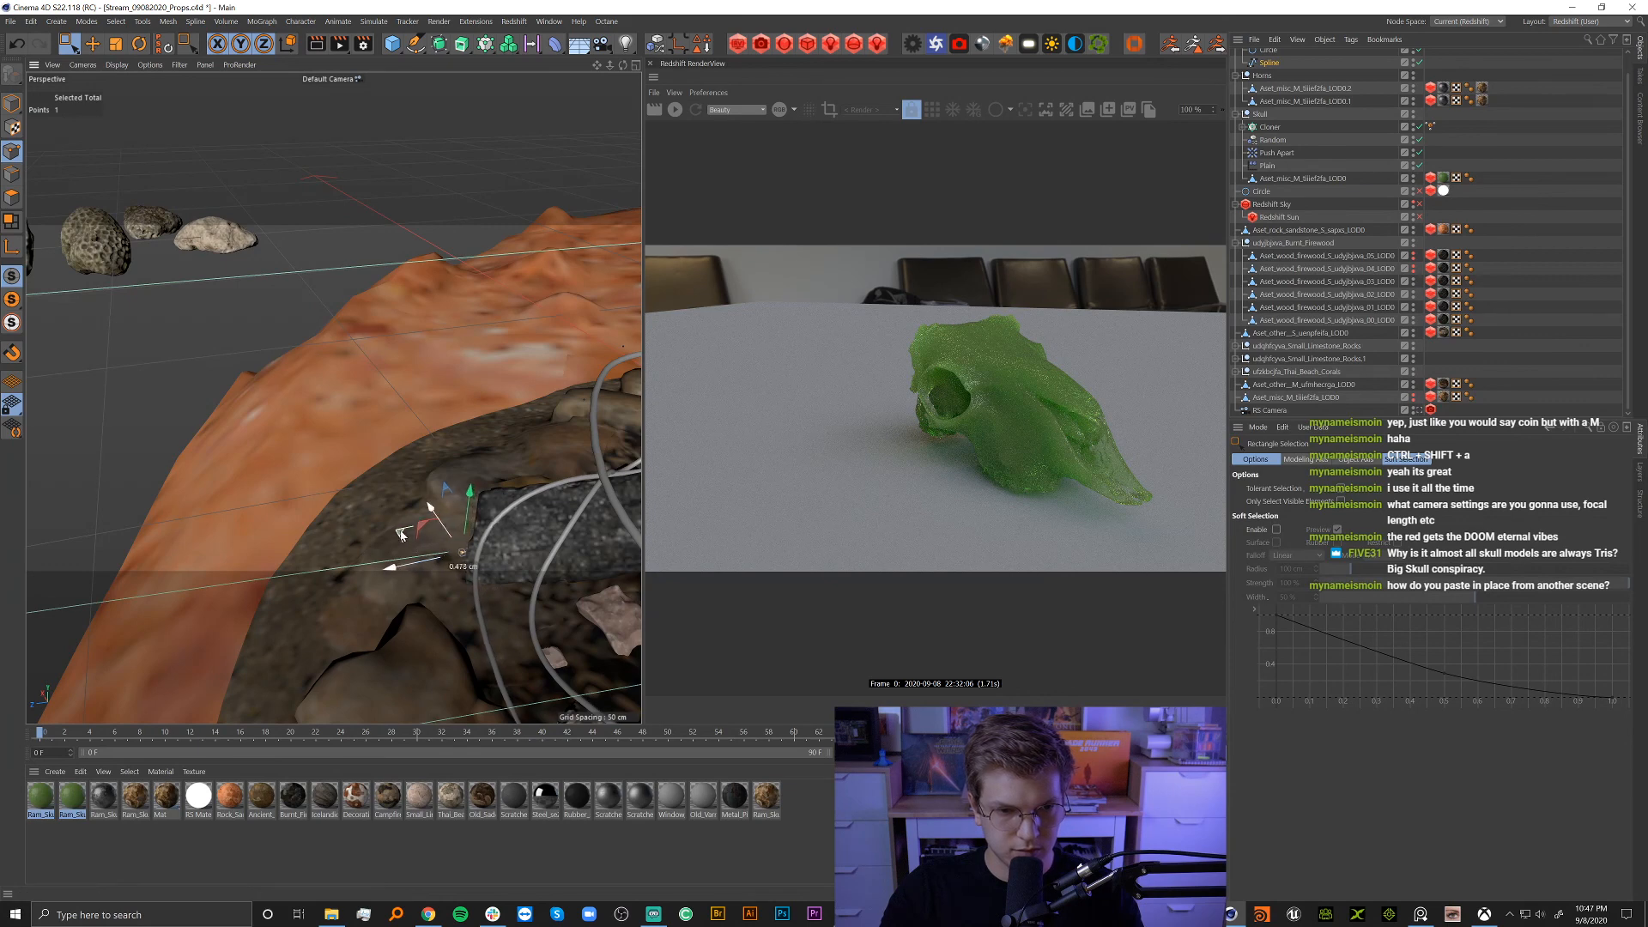
pyautogui.keyDown('alt'); pyautogui.moveTo(401, 534); pyautogui.dragTo(489, 654); pyautogui.keyUp('alt')
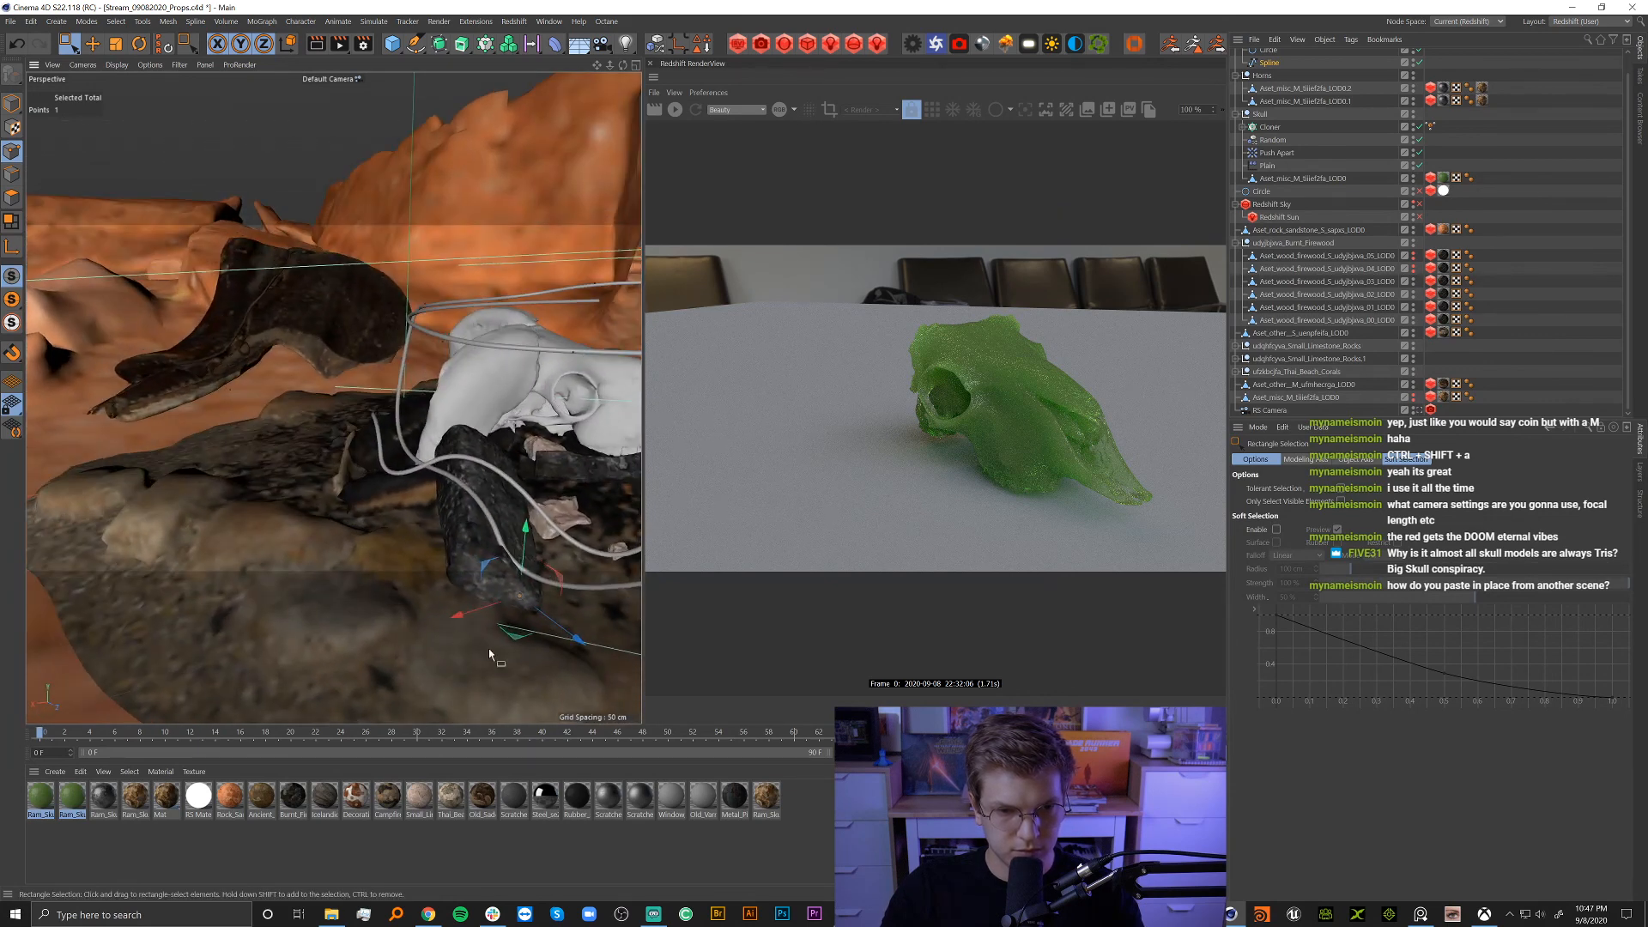
pyautogui.keyDown('alt'); pyautogui.moveTo(520, 595); pyautogui.dragTo(347, 511); pyautogui.keyUp('alt')
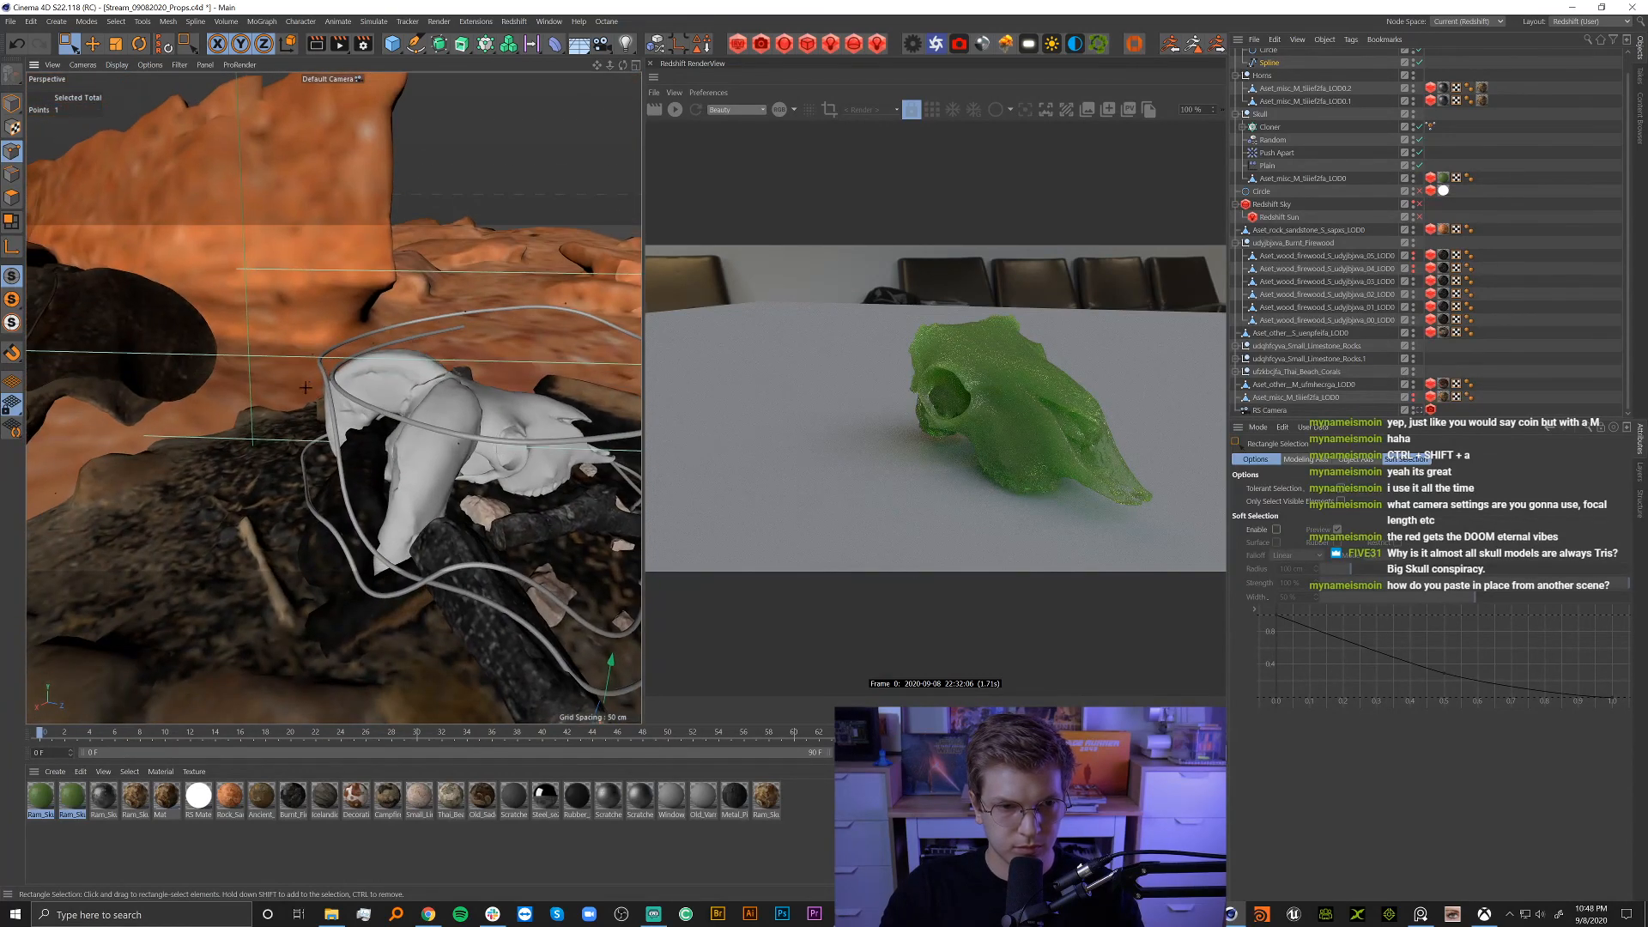
# Select the upper-loop spline point behind the horn and lower it to the ground beside the skull.
pyautogui.moveTo(306, 327); pyautogui.dragTo(306, 225)
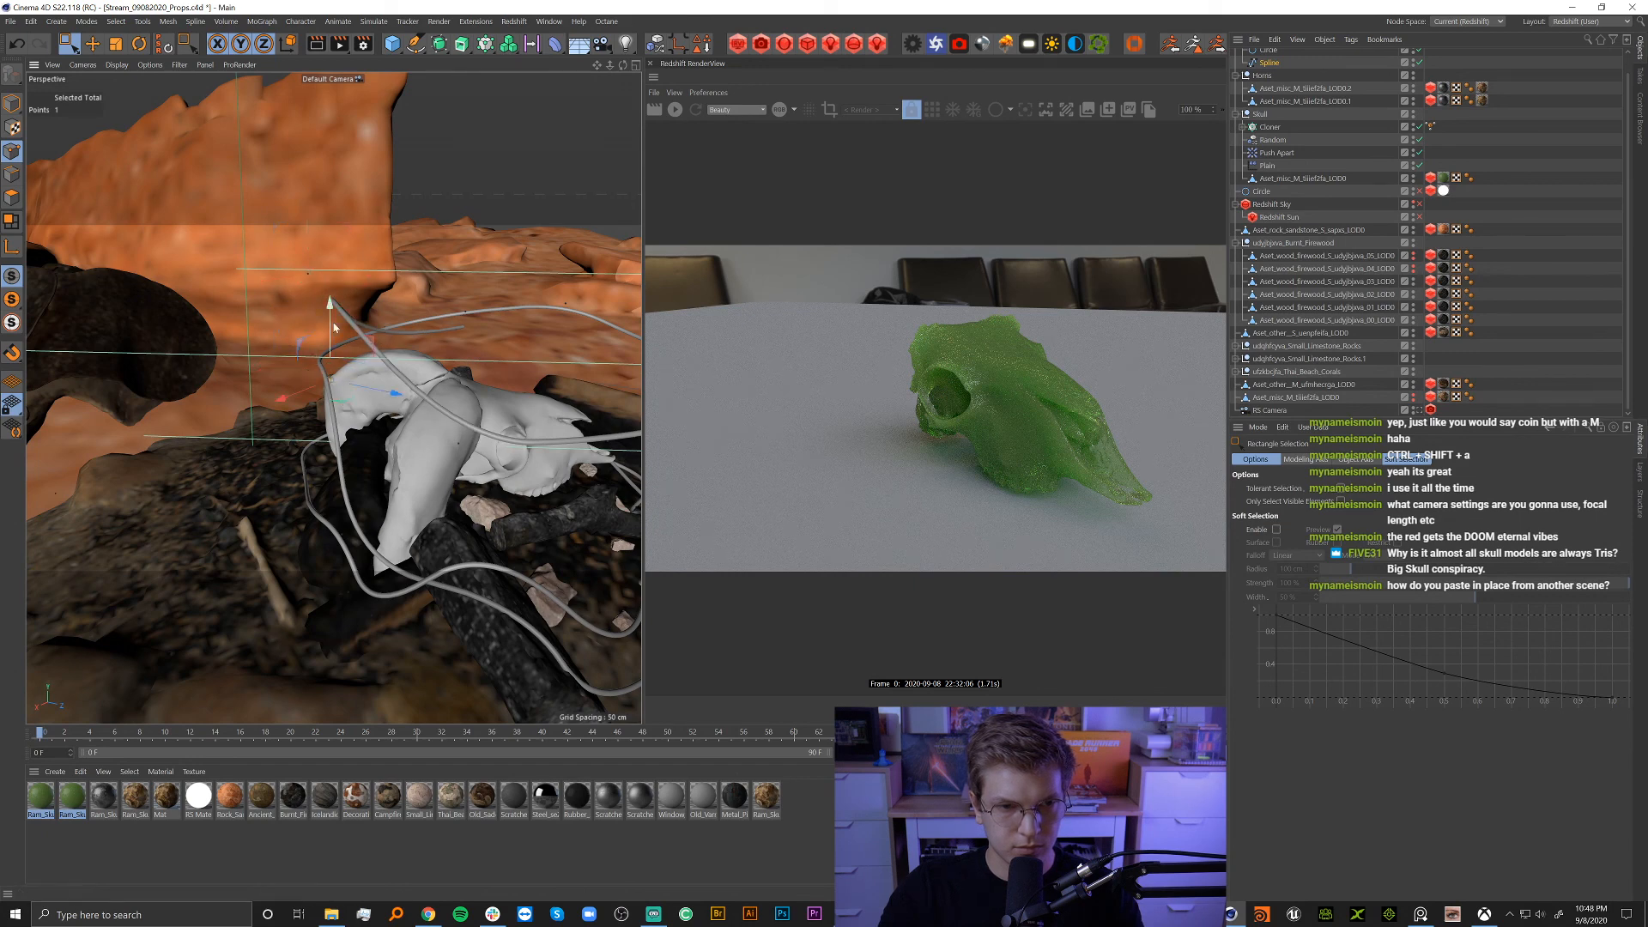
pyautogui.moveTo(334, 327); pyautogui.dragTo(348, 558)
pyautogui.moveTo(391, 486); pyautogui.dragTo(384, 500)
pyautogui.keyDown('alt'); pyautogui.moveTo(384, 499); pyautogui.dragTo(427, 642); pyautogui.keyUp('alt')
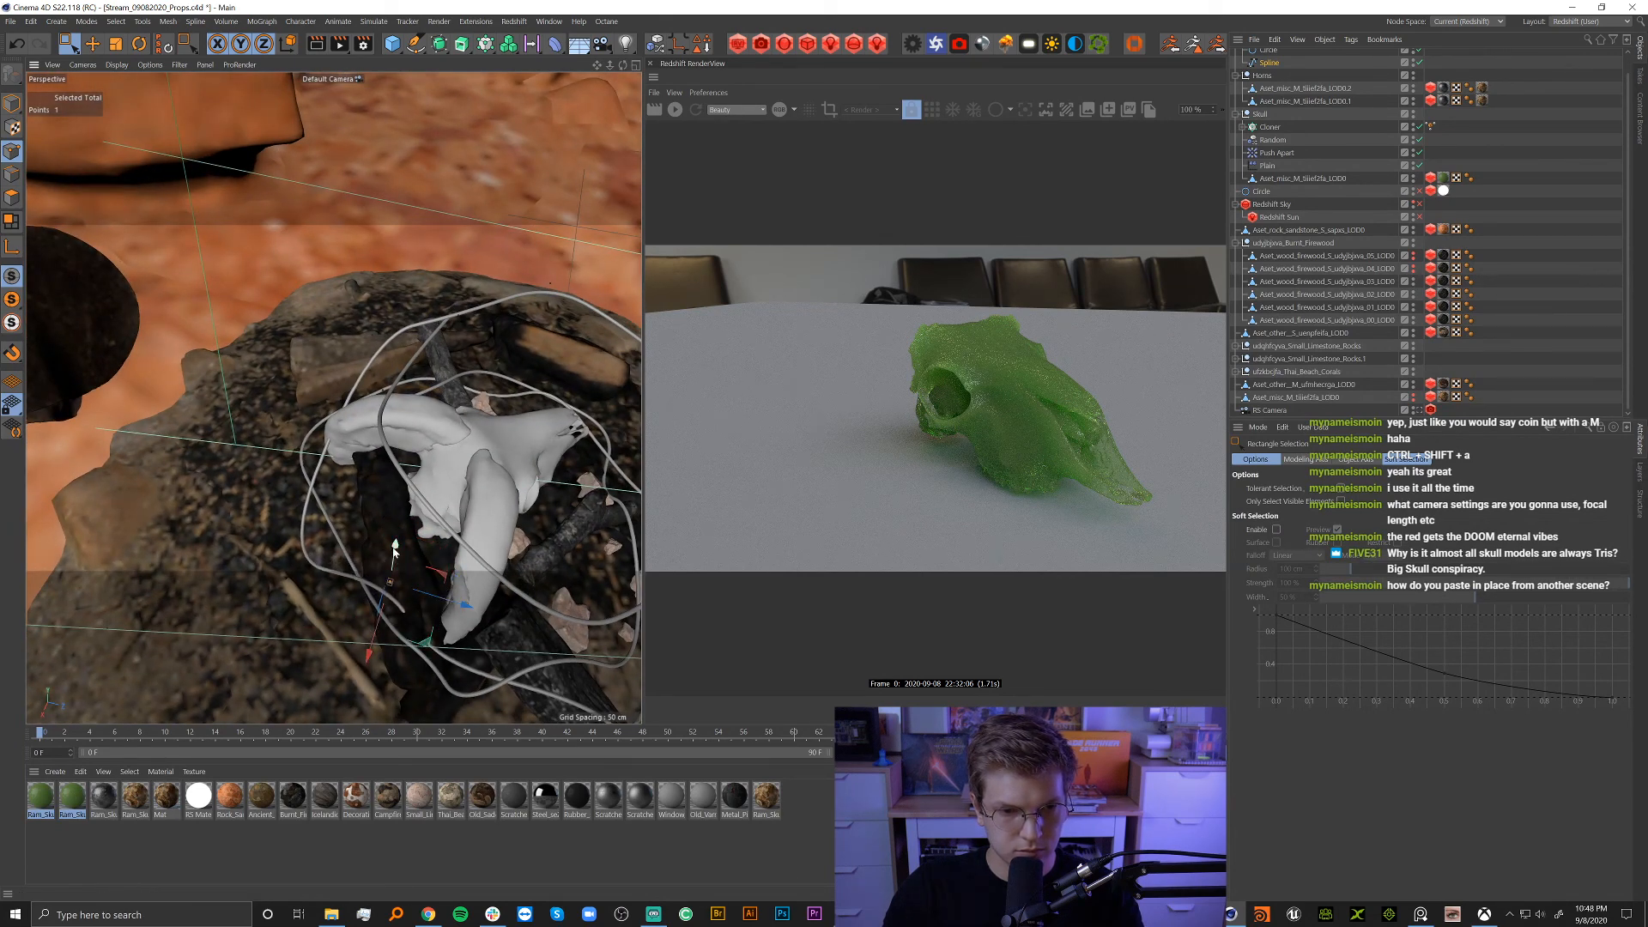
pyautogui.keyDown('alt'); pyautogui.moveTo(396, 539); pyautogui.dragTo(395, 624); pyautogui.keyUp('alt')
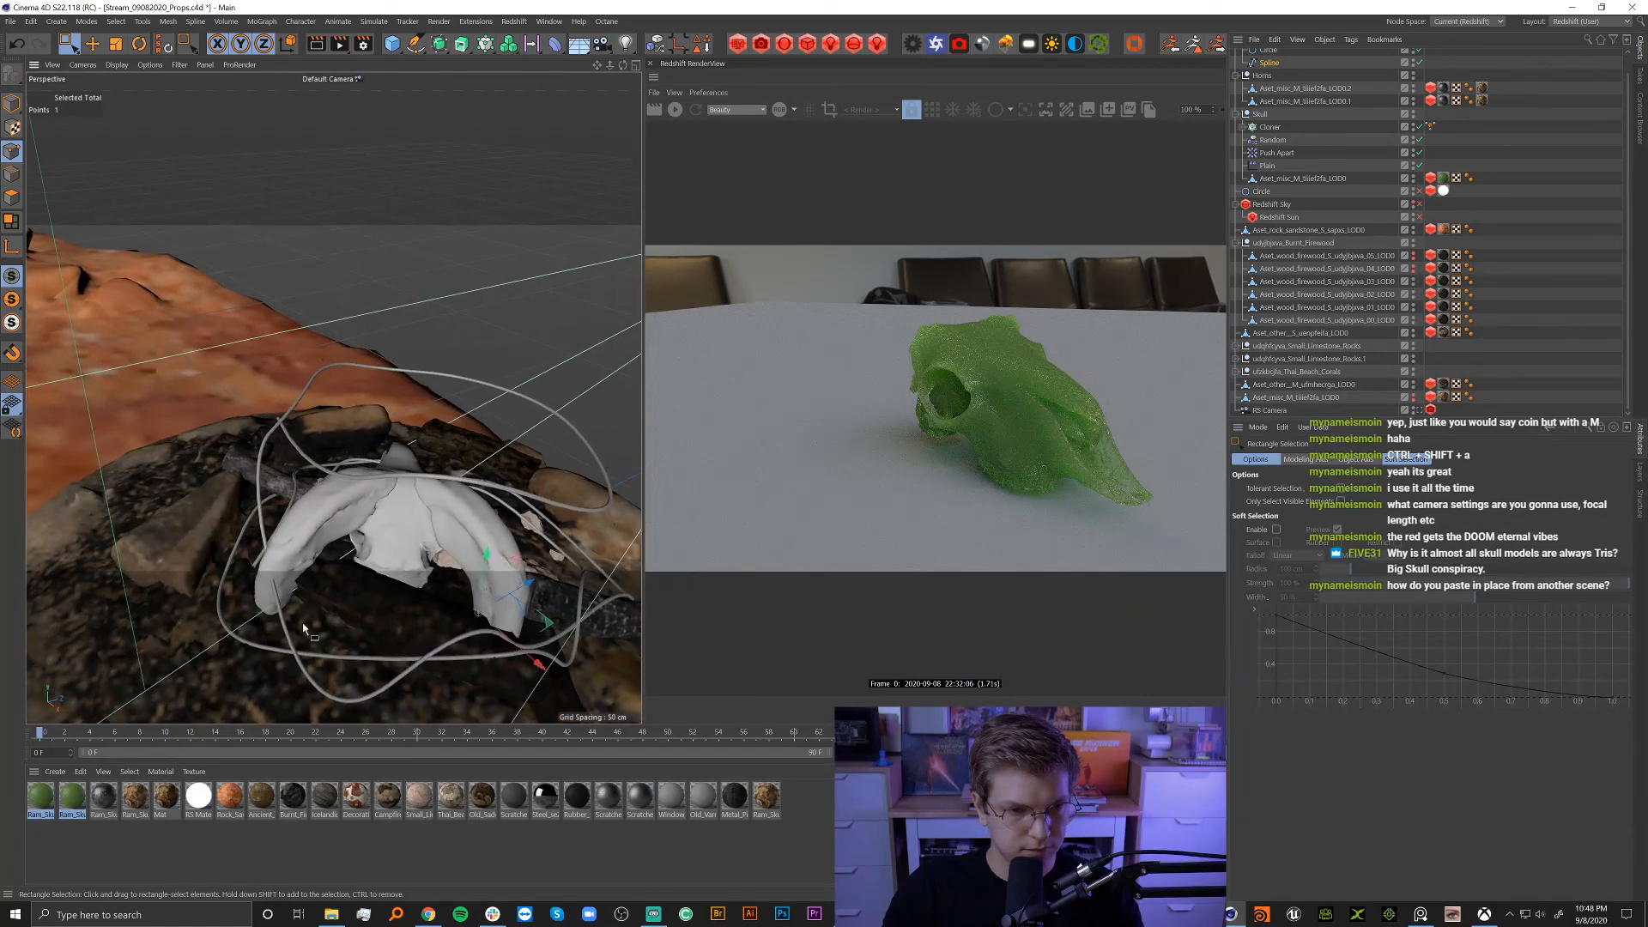
# Select the spline points of the back loop behind the horns and adjust how the tube bends there.
pyautogui.keyDown('alt'); pyautogui.moveTo(358, 686); pyautogui.dragTo(369, 738); pyautogui.keyUp('alt')
pyautogui.moveTo(290, 633); pyautogui.dragTo(362, 730)
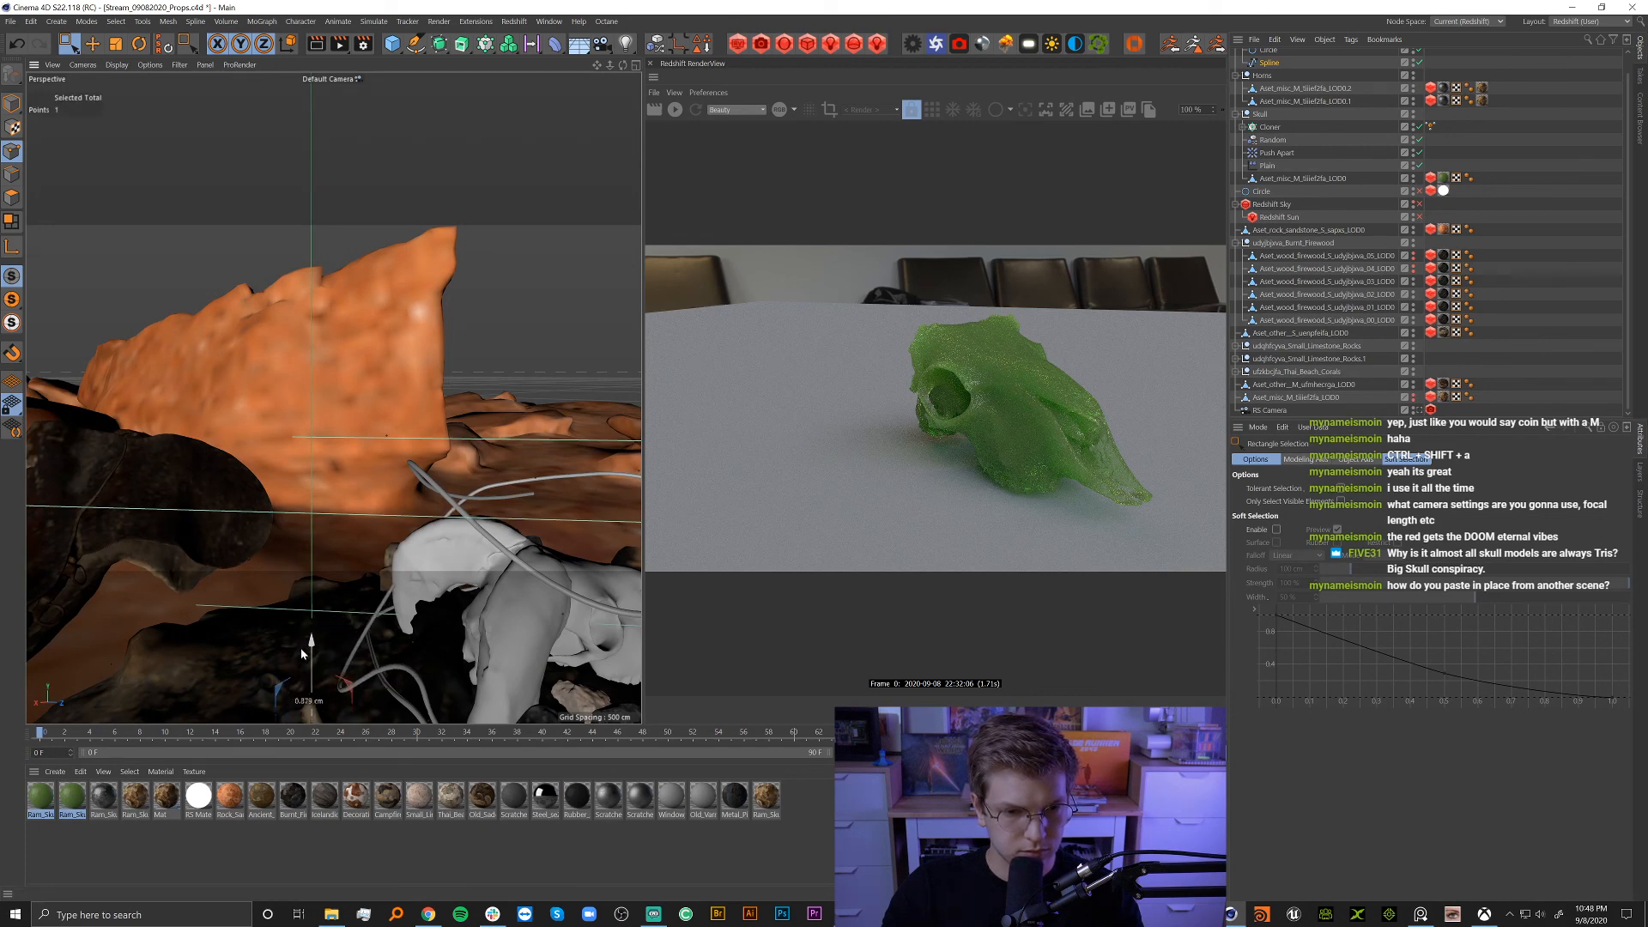
pyautogui.rightClick(354, 666)
pyautogui.click(386, 846)
pyautogui.keyDown('alt'); pyautogui.moveTo(405, 673); pyautogui.dragTo(431, 597, button='middle'); pyautogui.keyUp('alt')
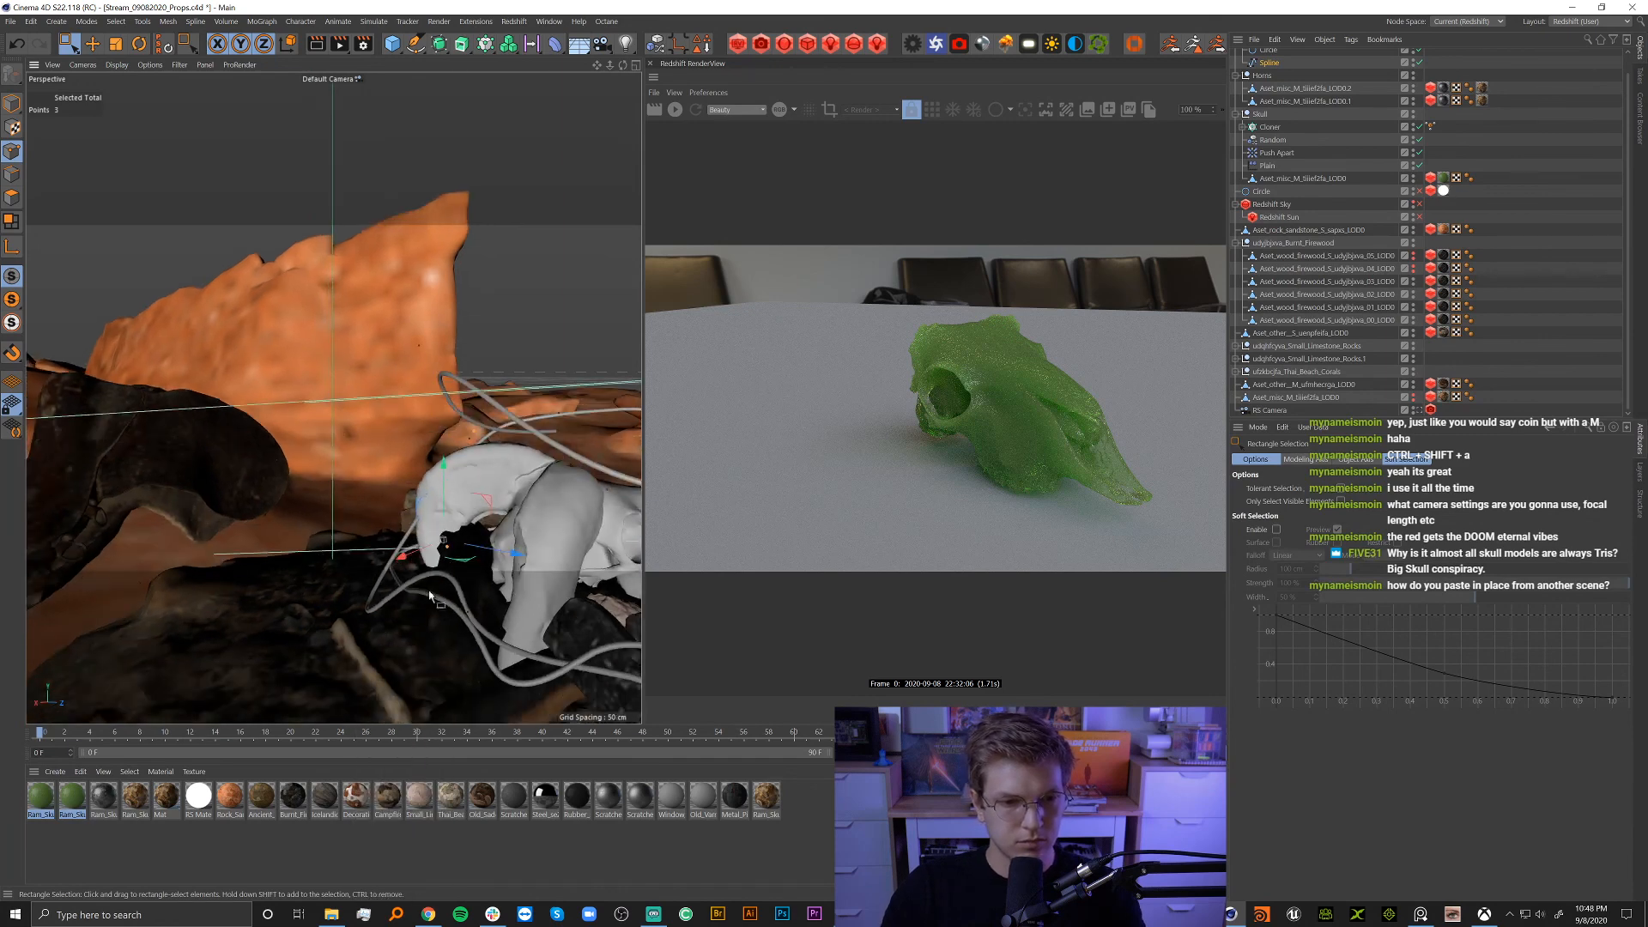
# Isolate the buried spline point behind the horns and raise it so the tube lies above the ground.
pyautogui.keyDown('alt'); pyautogui.moveTo(431, 597); pyautogui.dragTo(527, 640); pyautogui.keyUp('alt')
pyautogui.keyDown('ctrl'); pyautogui.moveTo(194, 574); pyautogui.dragTo(357, 693); pyautogui.keyUp('ctrl')
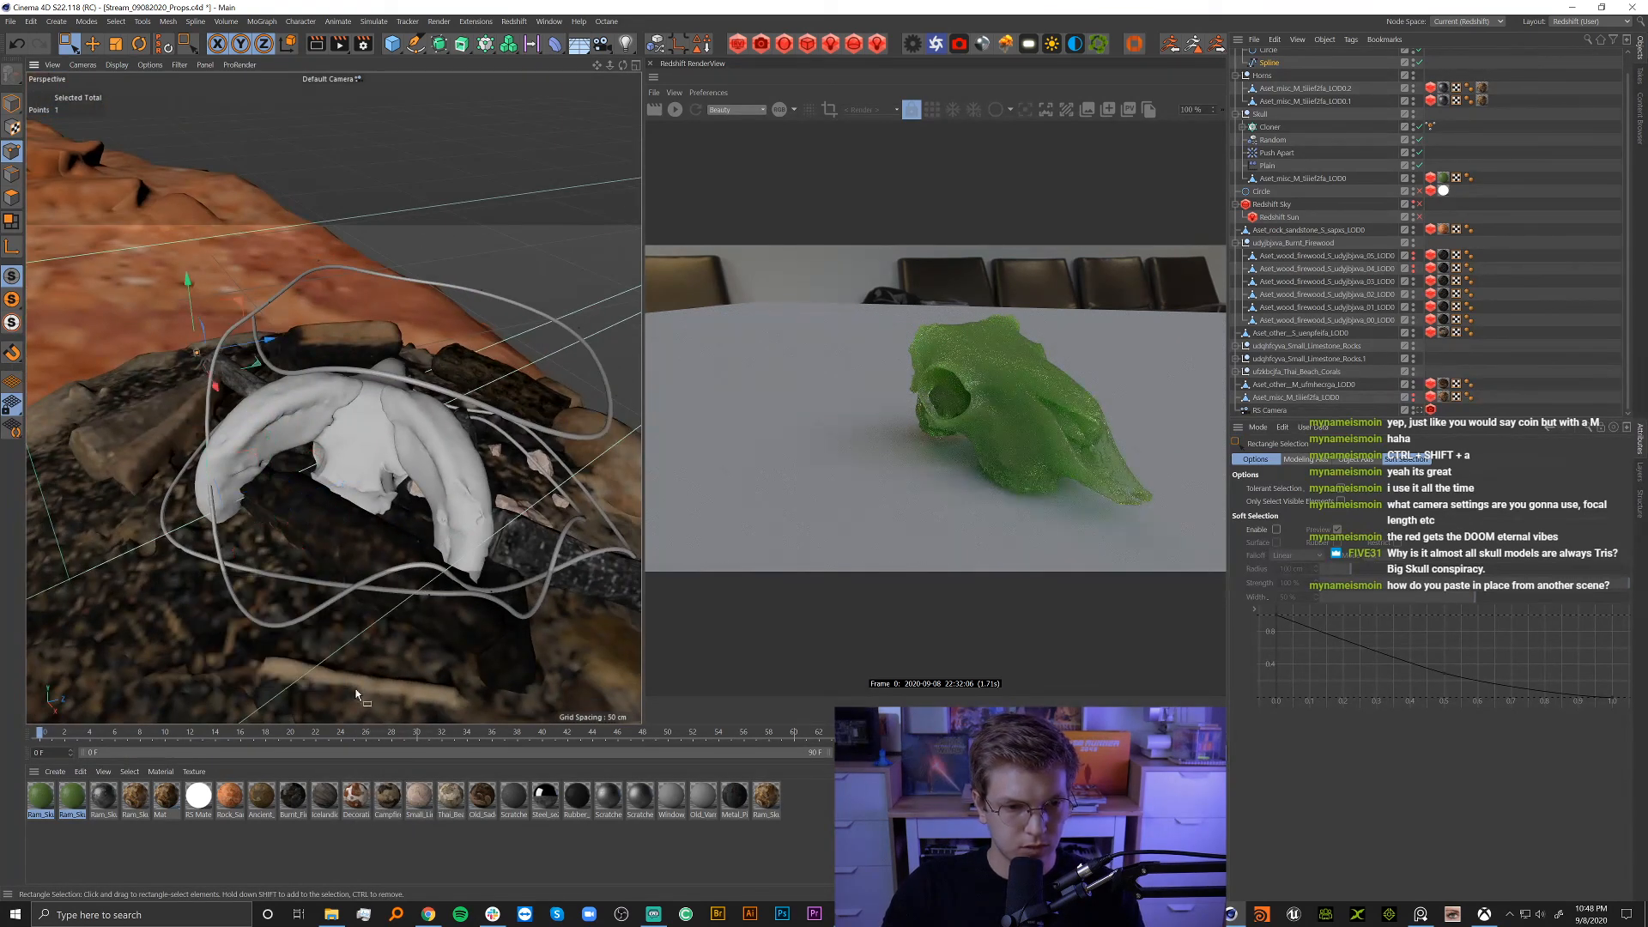
pyautogui.keyDown('alt'); pyautogui.moveTo(272, 535); pyautogui.dragTo(241, 489); pyautogui.keyUp('alt')
pyautogui.moveTo(454, 599); pyautogui.dragTo(302, 384)
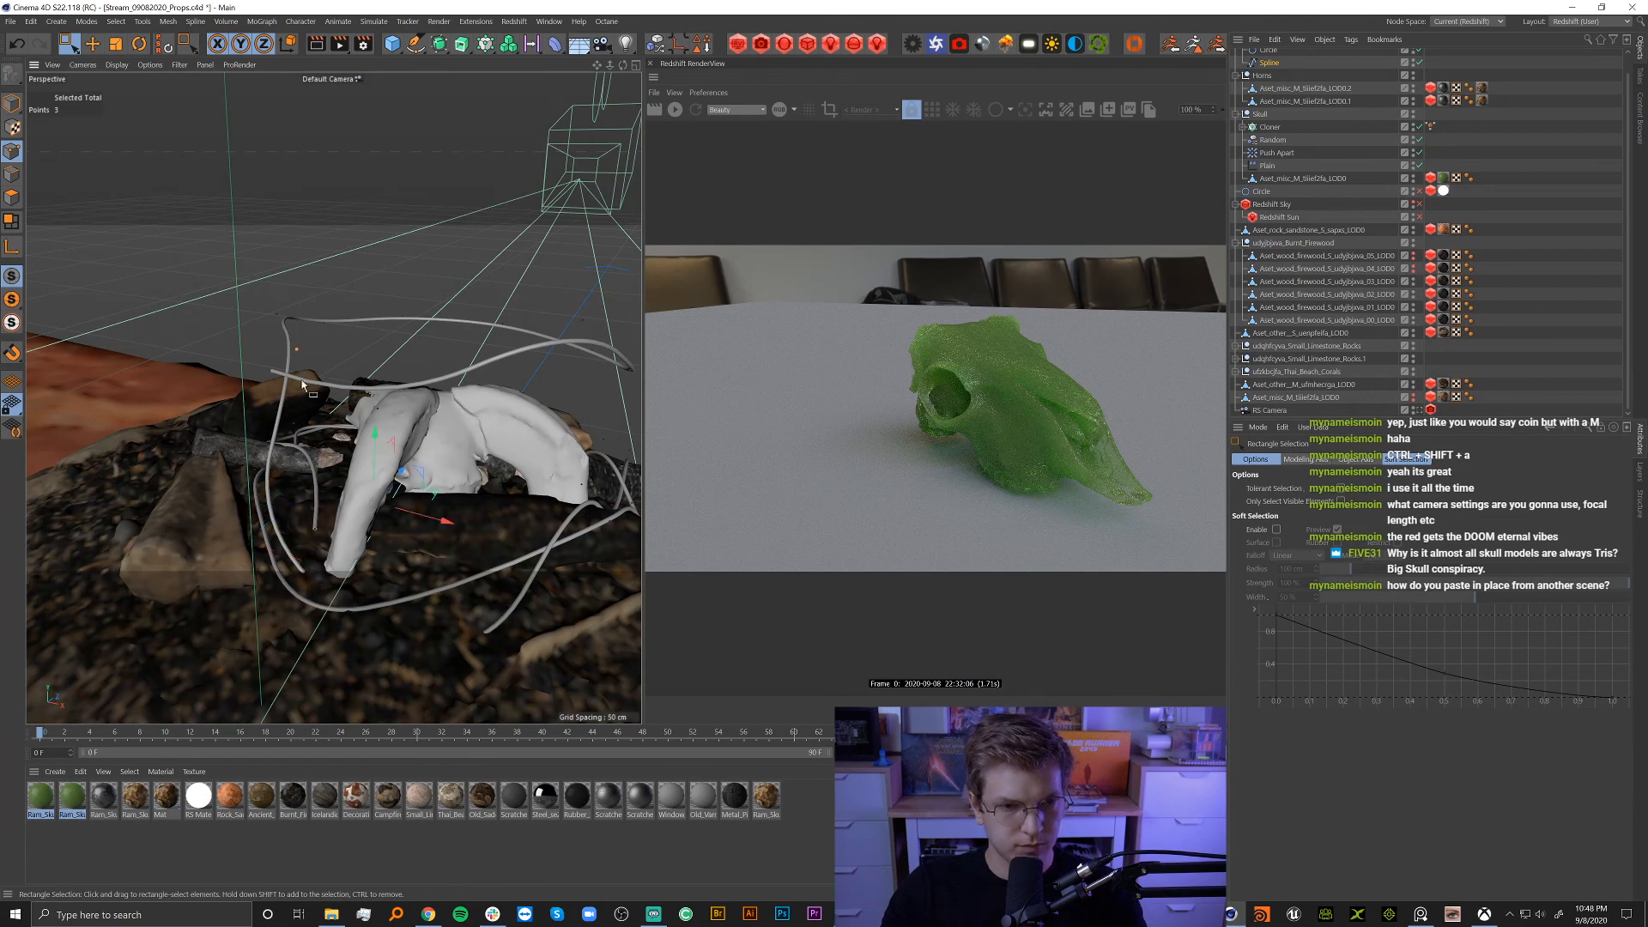
pyautogui.moveTo(186, 438); pyautogui.dragTo(349, 641)
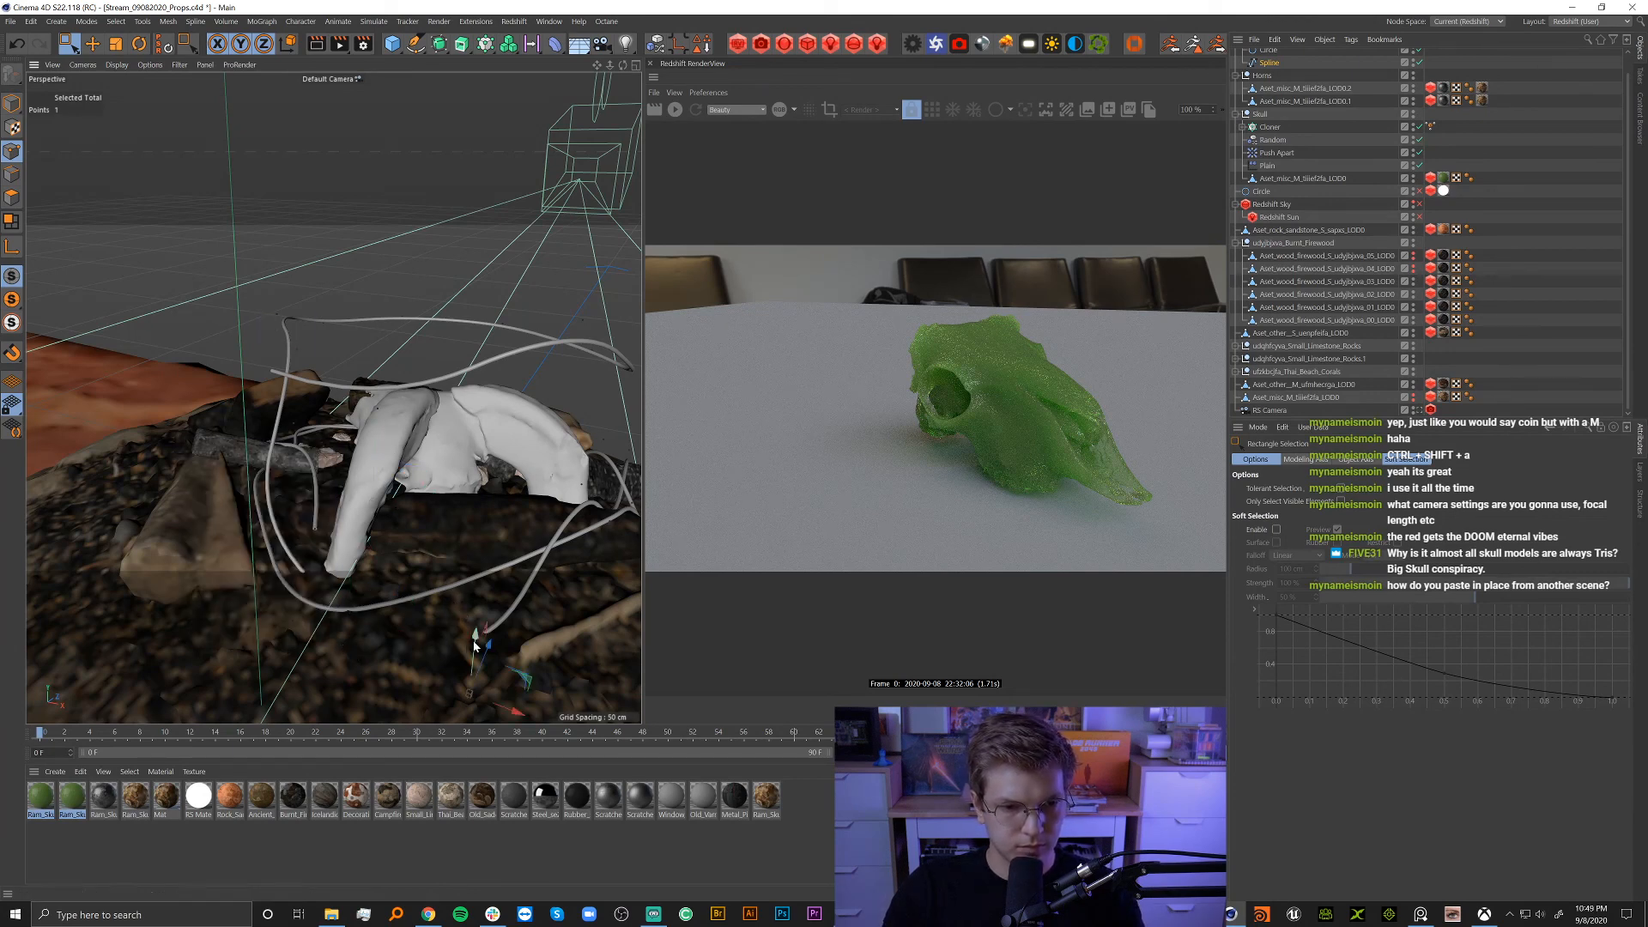
pyautogui.moveTo(475, 644); pyautogui.dragTo(487, 546)
# Select the upper-loop spline point above the snout and lower it to the ground beside the skull.
pyautogui.keyDown('alt'); pyautogui.moveTo(448, 516); pyautogui.dragTo(364, 400); pyautogui.keyUp('alt')
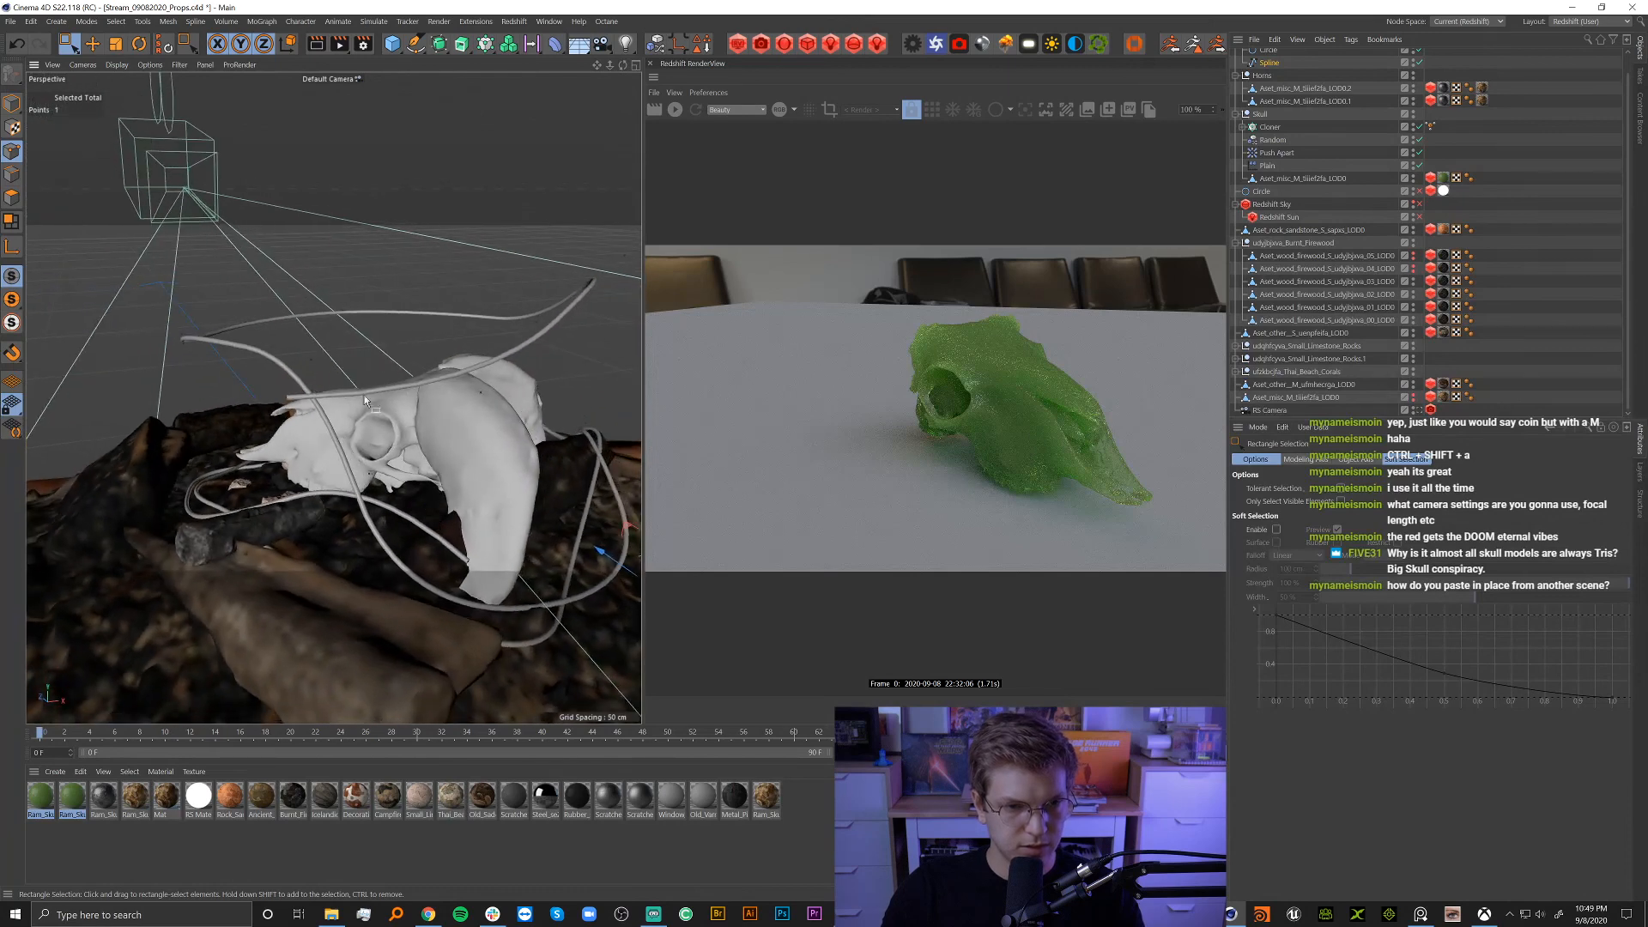
pyautogui.click(309, 355)
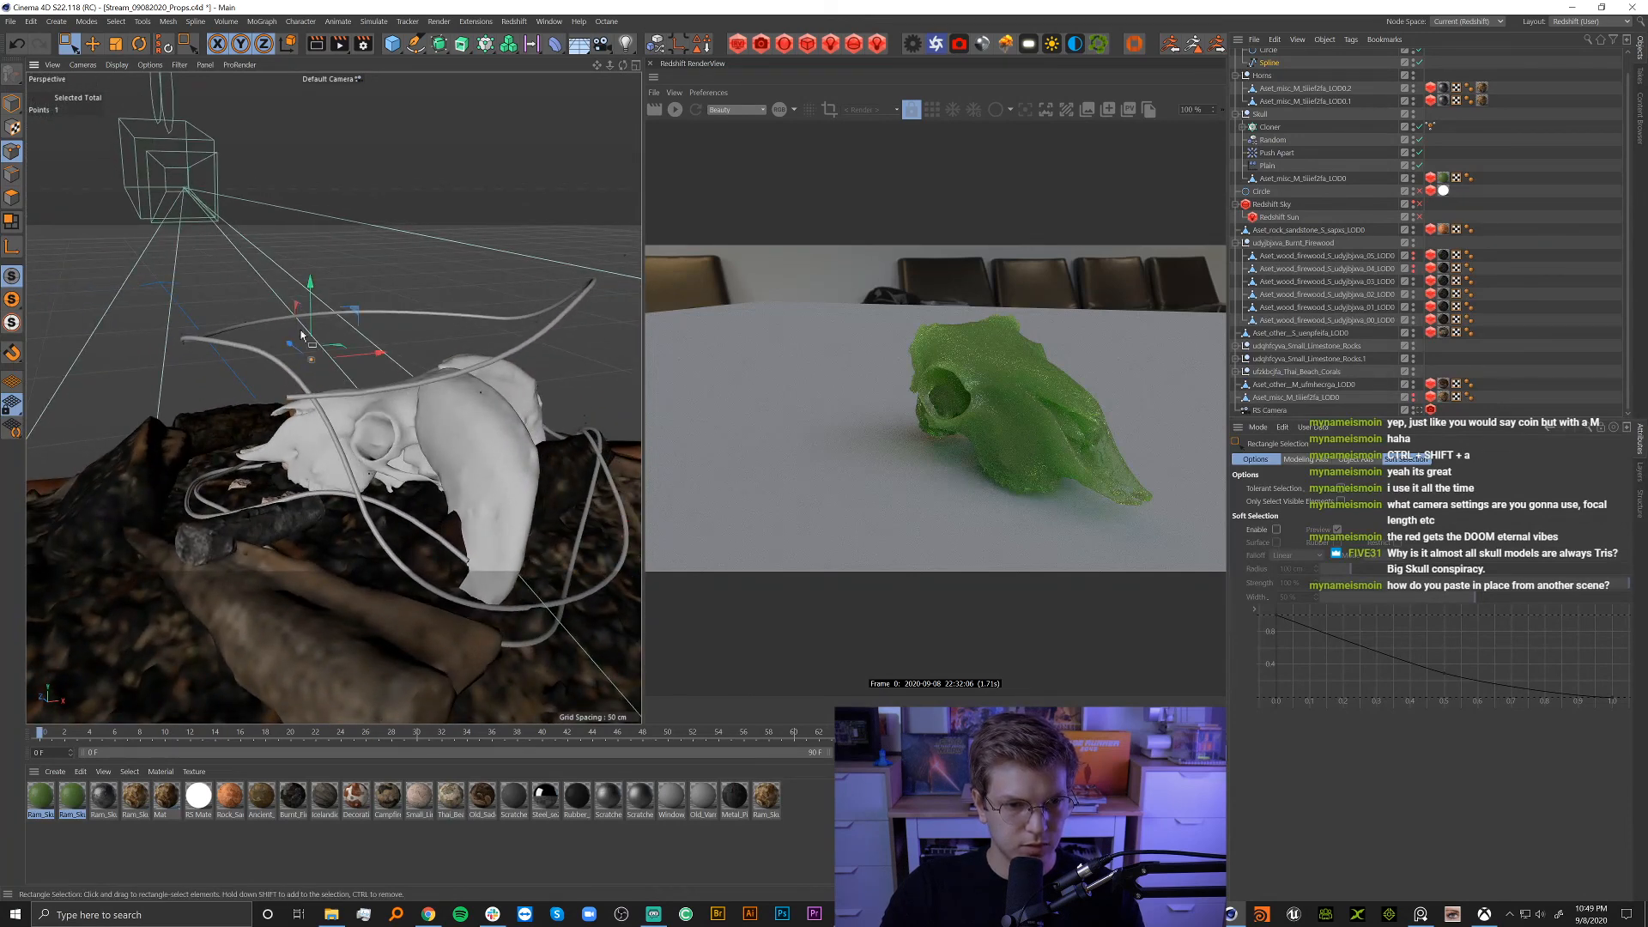
pyautogui.moveTo(311, 367); pyautogui.dragTo(292, 442)
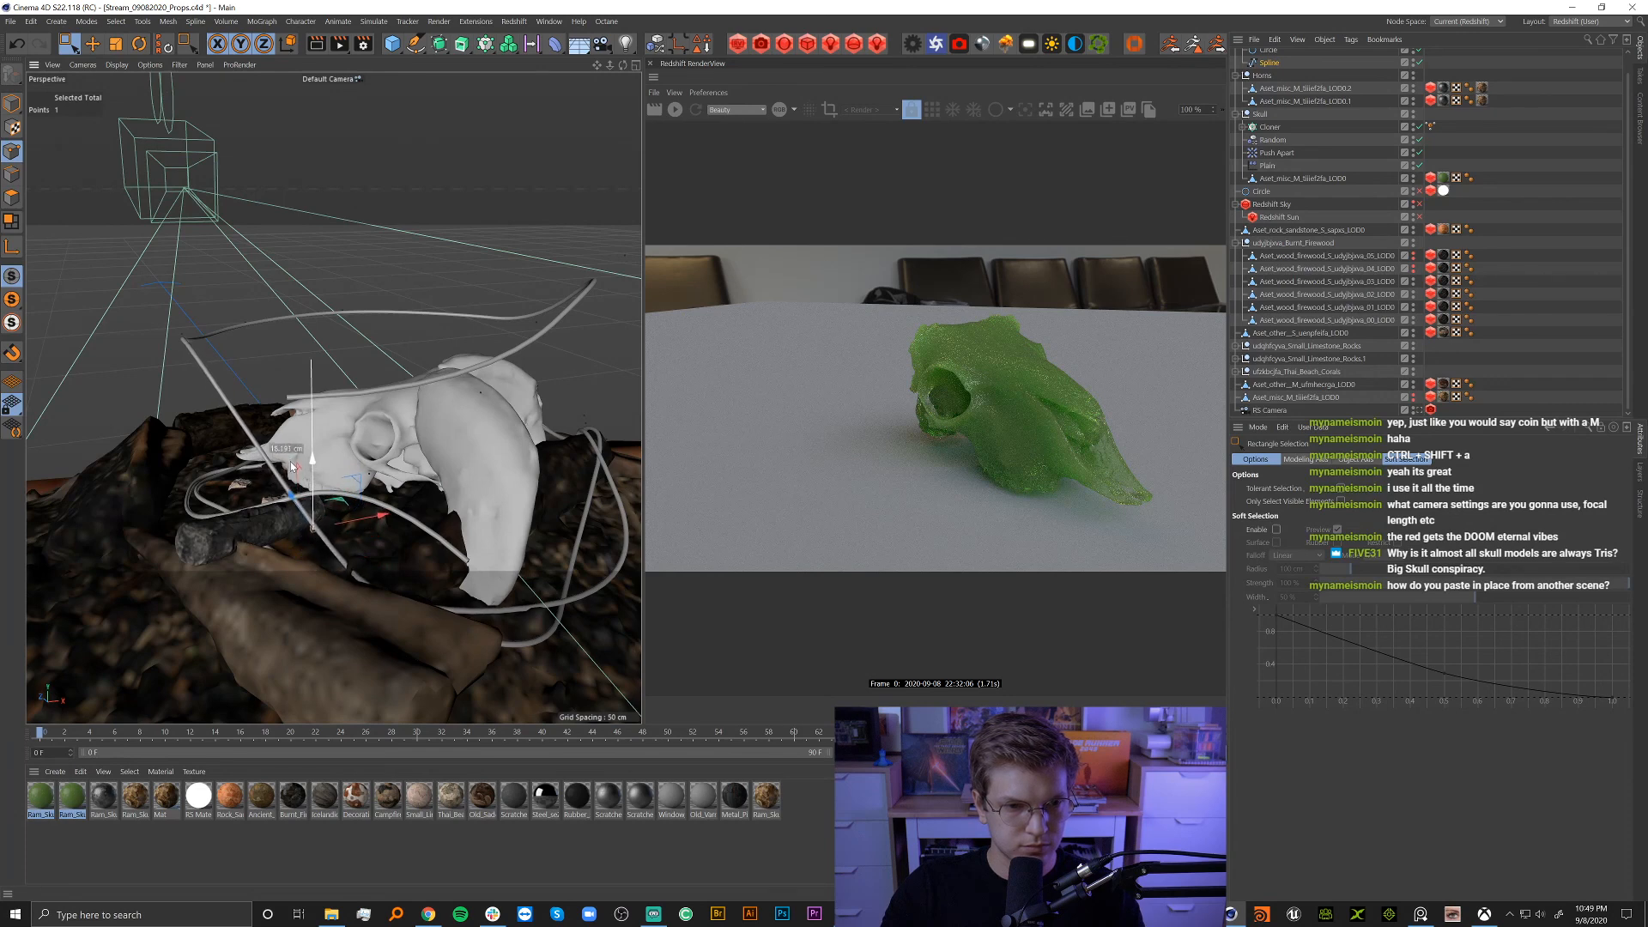
pyautogui.scroll(5, 361, 534)
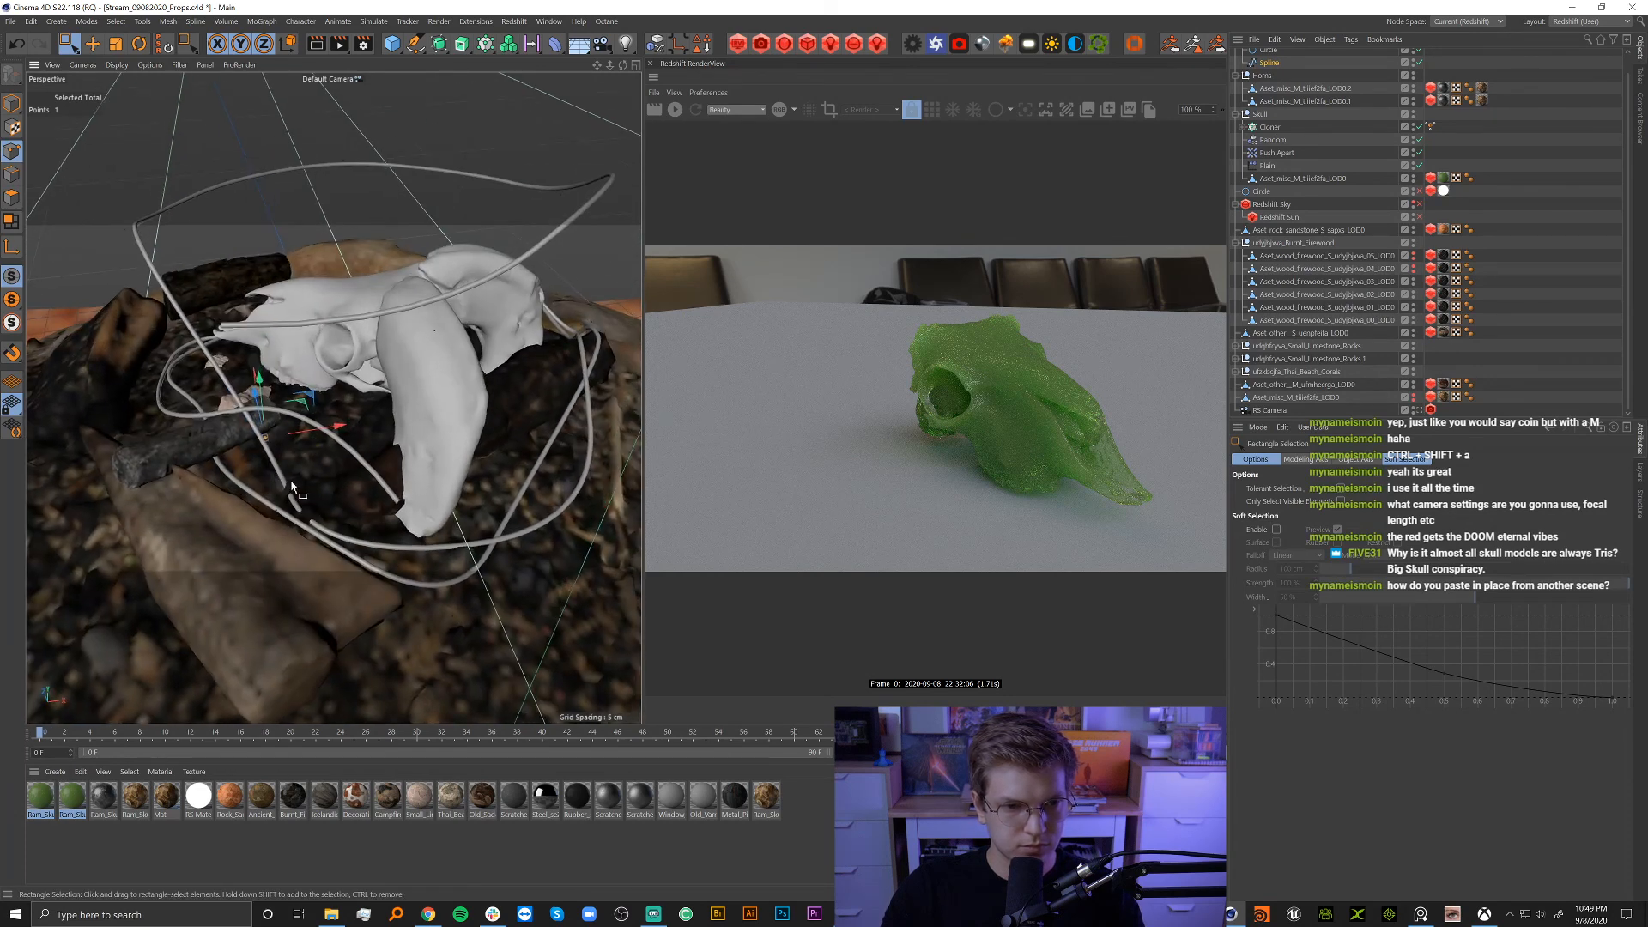
# Select the two spline points of the raised loop near the snout tip and lower them toward the stones.
pyautogui.moveTo(91, 179); pyautogui.dragTo(395, 512)
pyautogui.keyDown('alt'); pyautogui.moveTo(343, 507); pyautogui.dragTo(497, 534, button='middle'); pyautogui.keyUp('alt')
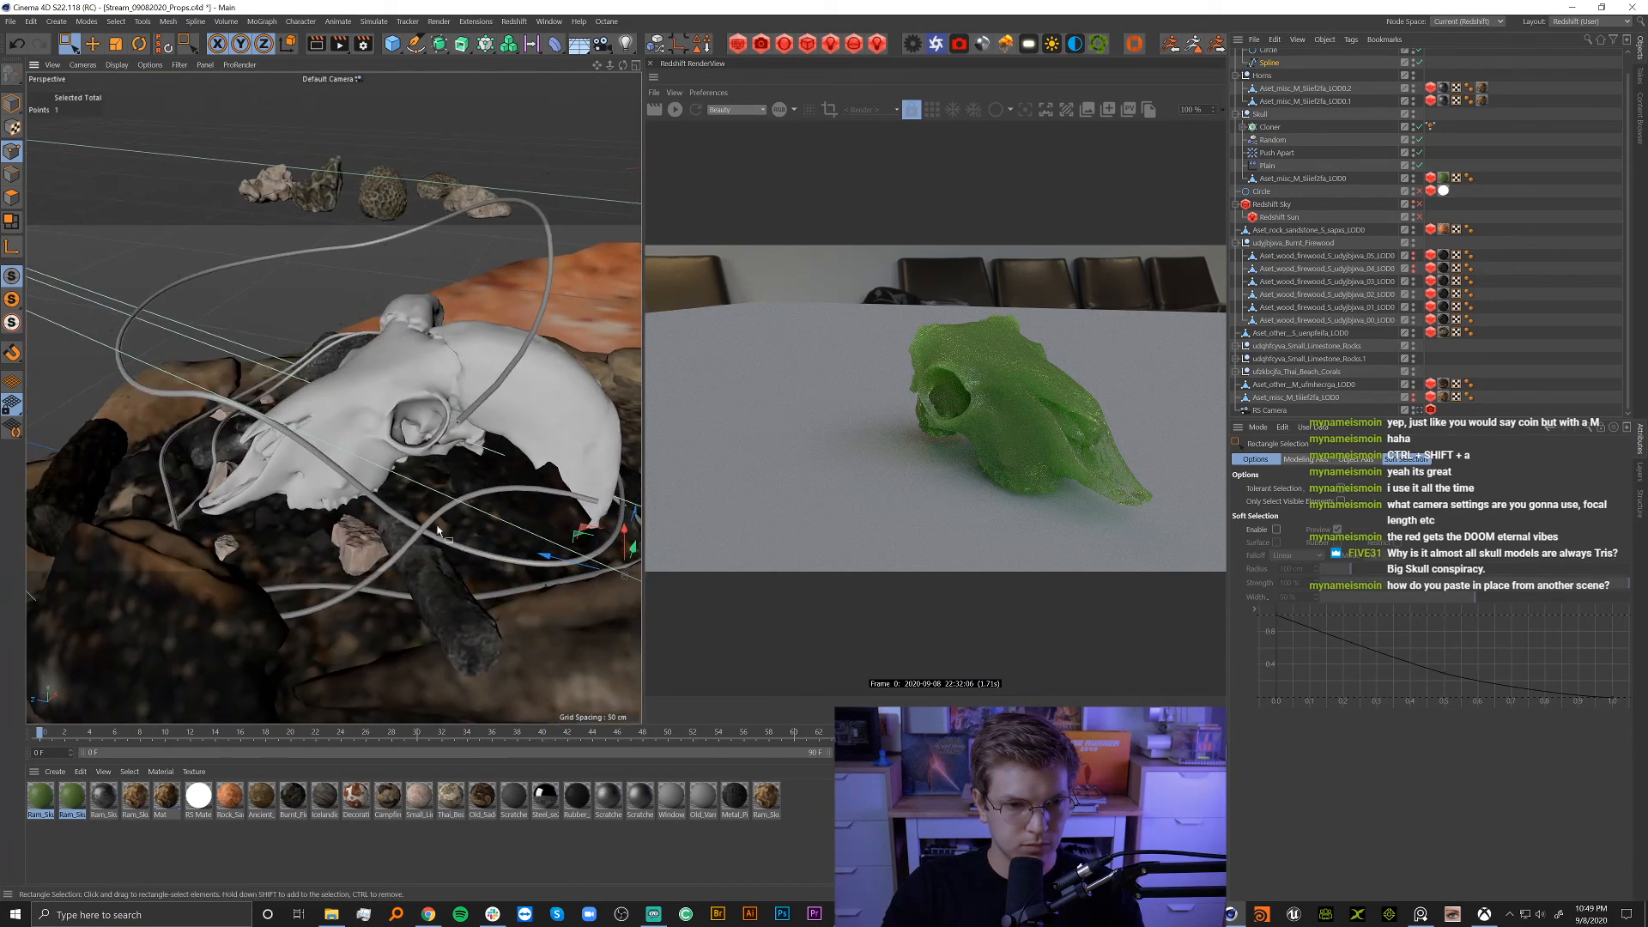
pyautogui.keyDown('alt'); pyautogui.moveTo(438, 531); pyautogui.dragTo(310, 479); pyautogui.keyUp('alt')
pyautogui.moveTo(273, 331); pyautogui.dragTo(418, 431)
pyautogui.moveTo(209, 265); pyautogui.dragTo(219, 384)
pyautogui.keyDown('alt'); pyautogui.moveTo(245, 396); pyautogui.dragTo(220, 489); pyautogui.keyUp('alt')
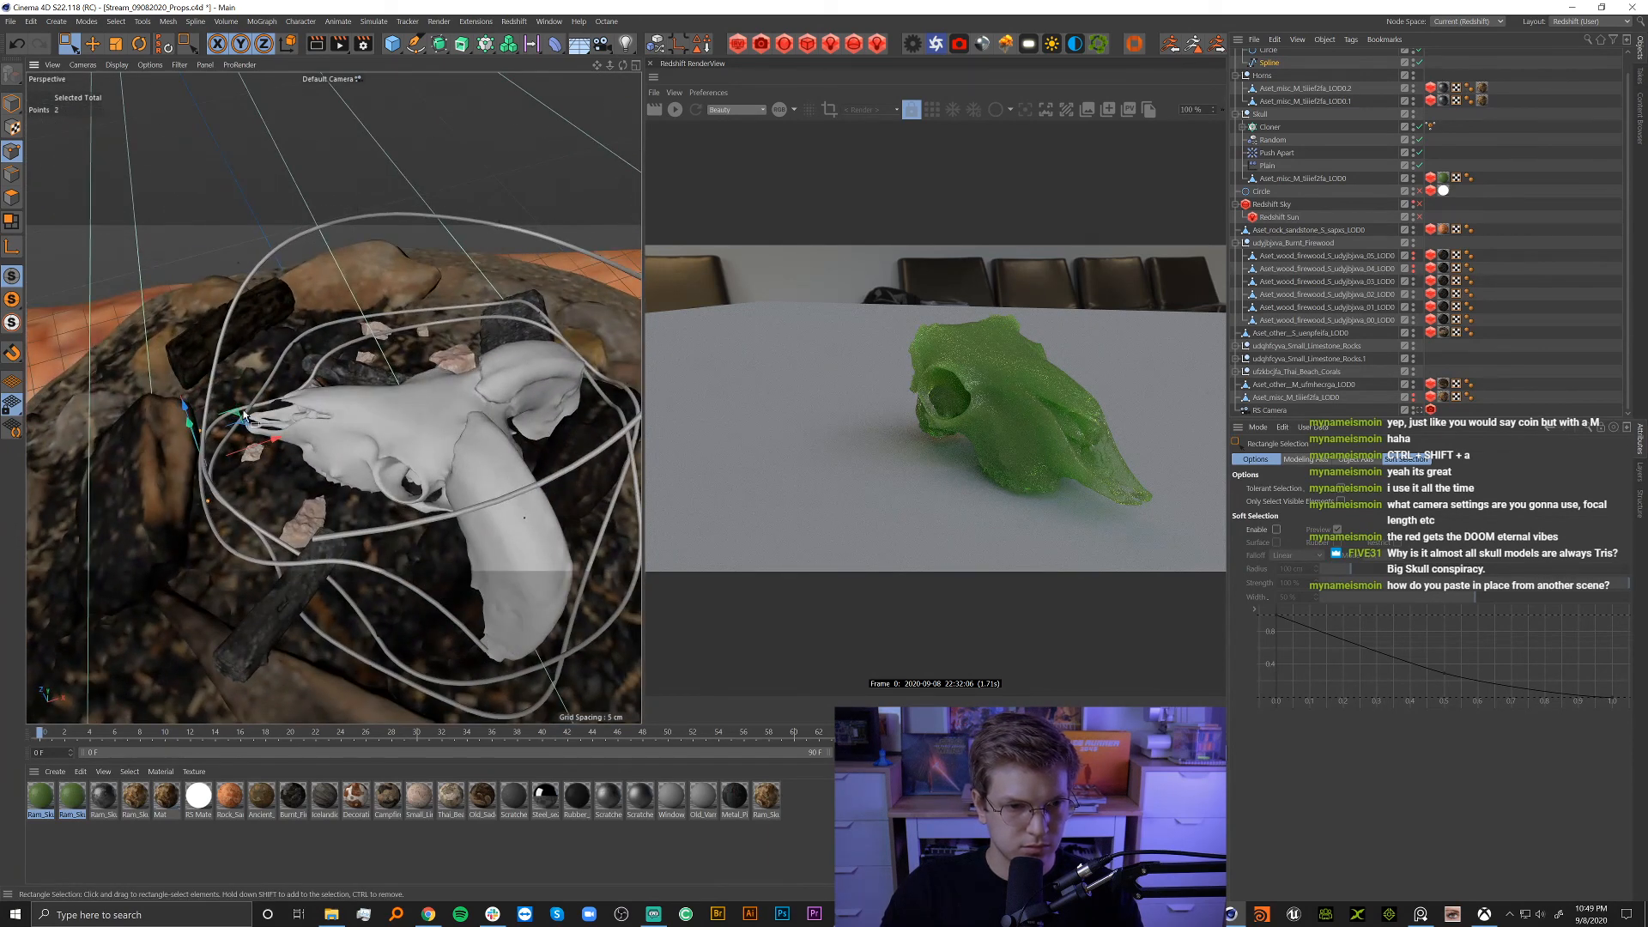
# Reposition the spline points in front of the snout so the tube sweeps around the stones.
pyautogui.moveTo(244, 412)
pyautogui.keyDown('alt'); pyautogui.mouseDown()
pyautogui.moveTo(281, 468)
pyautogui.moveTo(228, 410)
pyautogui.moveTo(231, 458)
pyautogui.moveTo(335, 488)
pyautogui.moveTo(486, 485)
pyautogui.moveTo(539, 507)
pyautogui.moveTo(393, 467)
pyautogui.moveTo(270, 394)
pyautogui.mouseUp(); pyautogui.keyUp('alt')
pyautogui.click(273, 250)
pyautogui.keyDown('alt'); pyautogui.moveTo(273, 250); pyautogui.dragTo(324, 352); pyautogui.keyUp('alt')
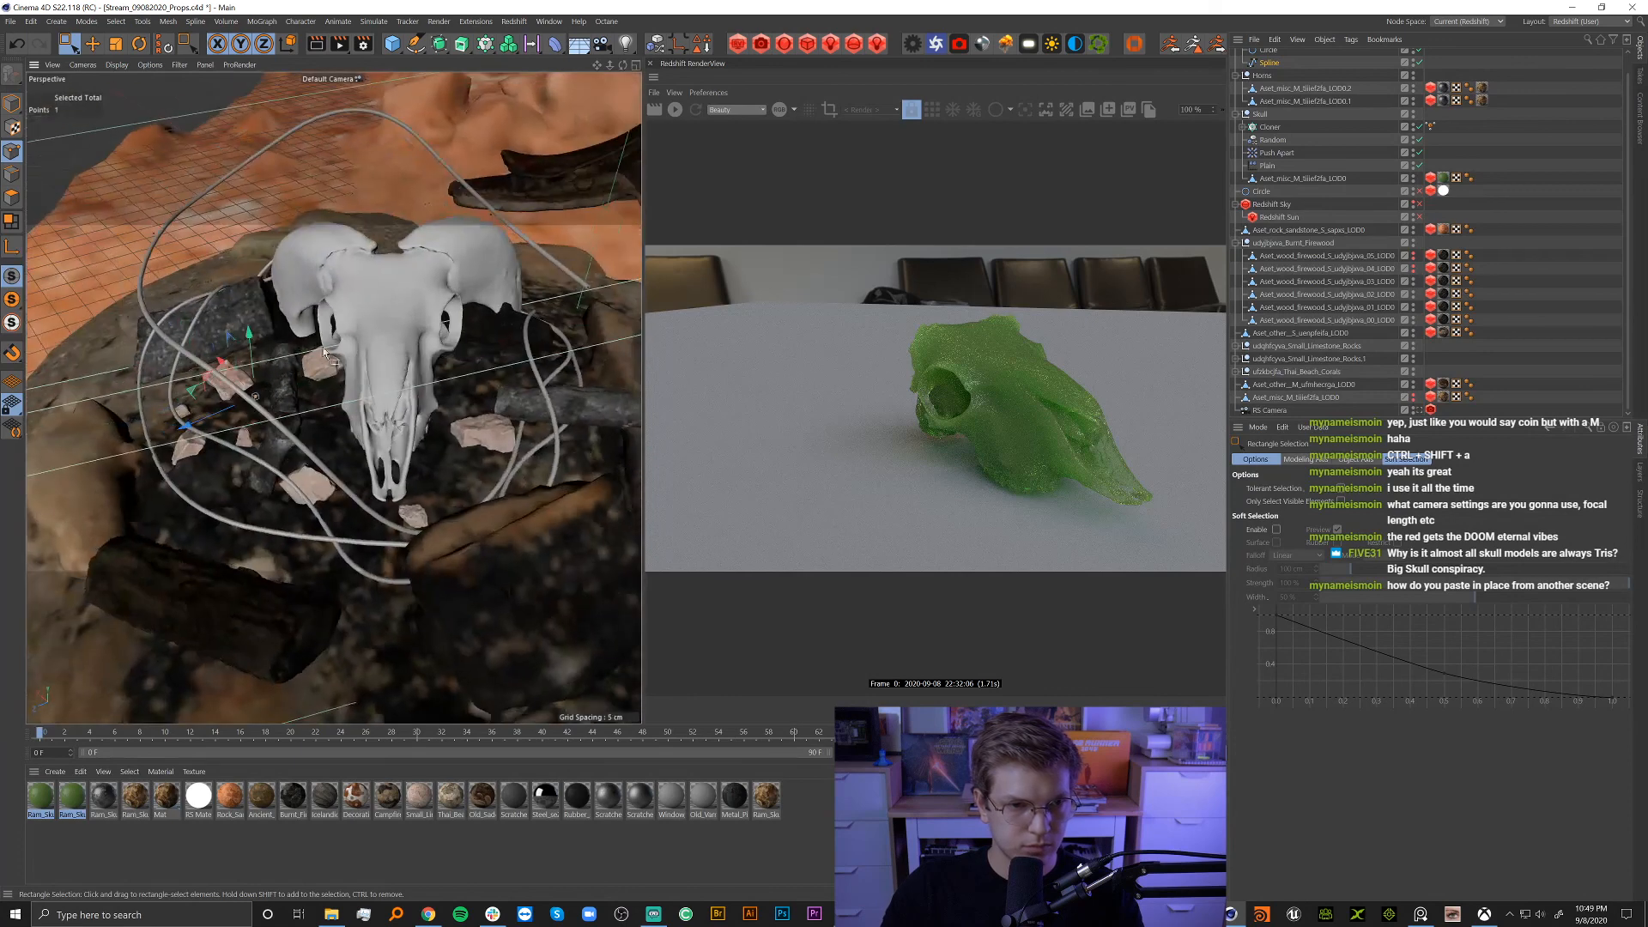
pyautogui.moveTo(255, 396); pyautogui.dragTo(390, 546)
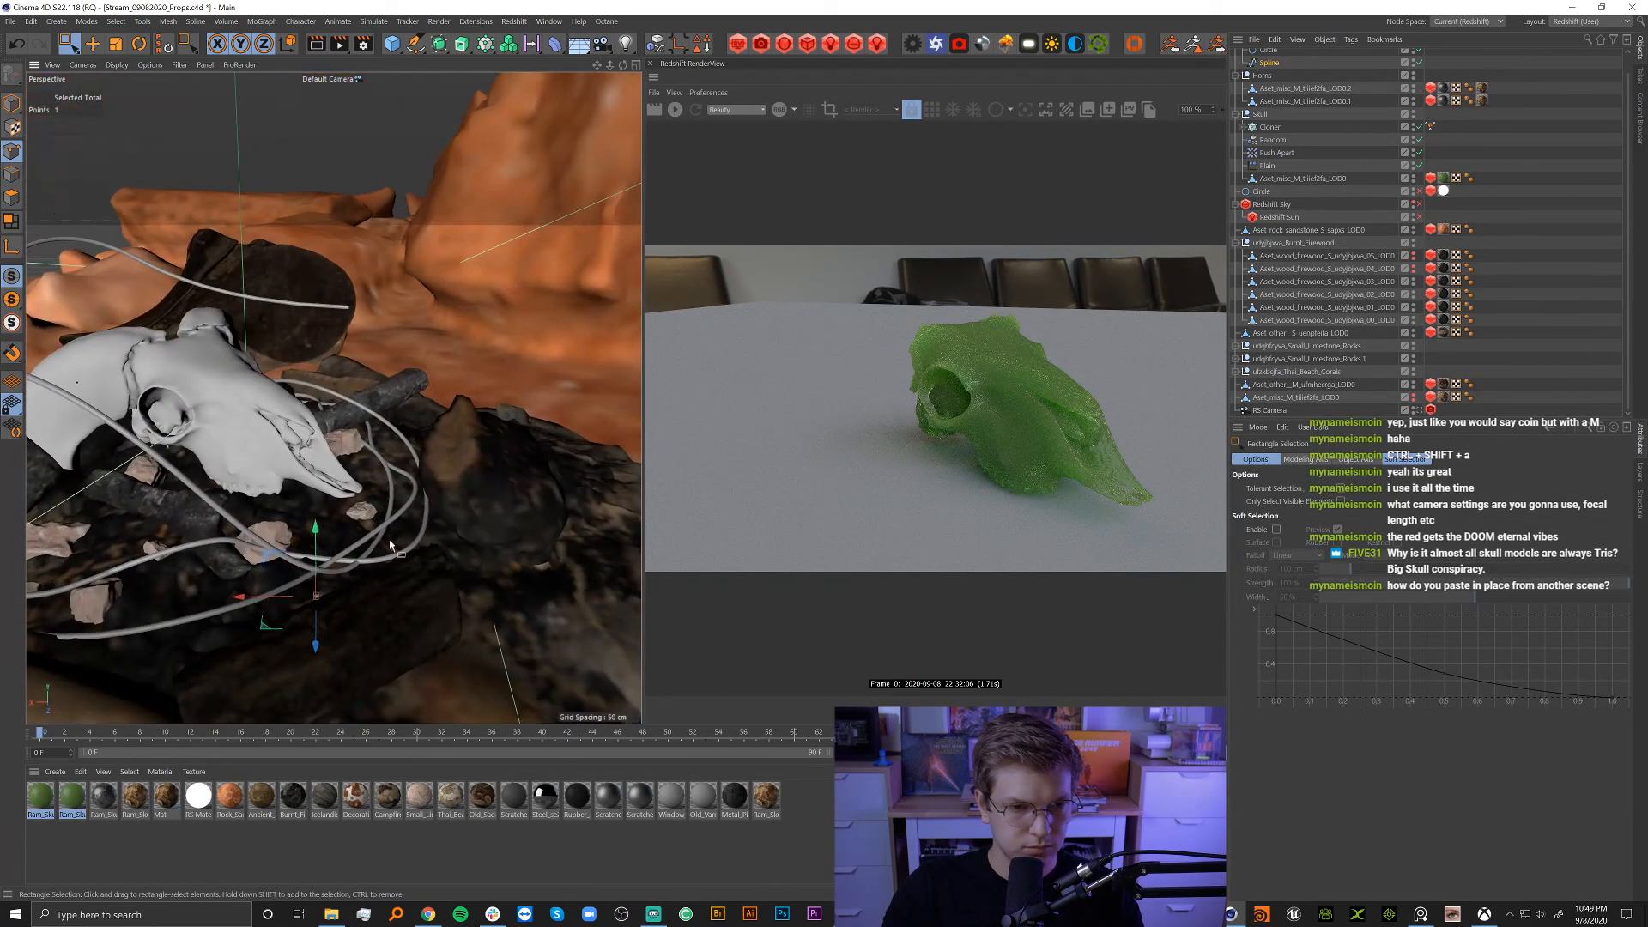
pyautogui.scroll(5, 403, 550)
pyautogui.moveTo(222, 642); pyautogui.dragTo(102, 583)
# Select the raised outer-loop spline point on the horn's side and lower it beside the burnt log.
pyautogui.scroll(-5, 299, 583)
pyautogui.click(161, 304)
pyautogui.keyDown('alt'); pyautogui.moveTo(172, 307); pyautogui.dragTo(316, 481); pyautogui.keyUp('alt')
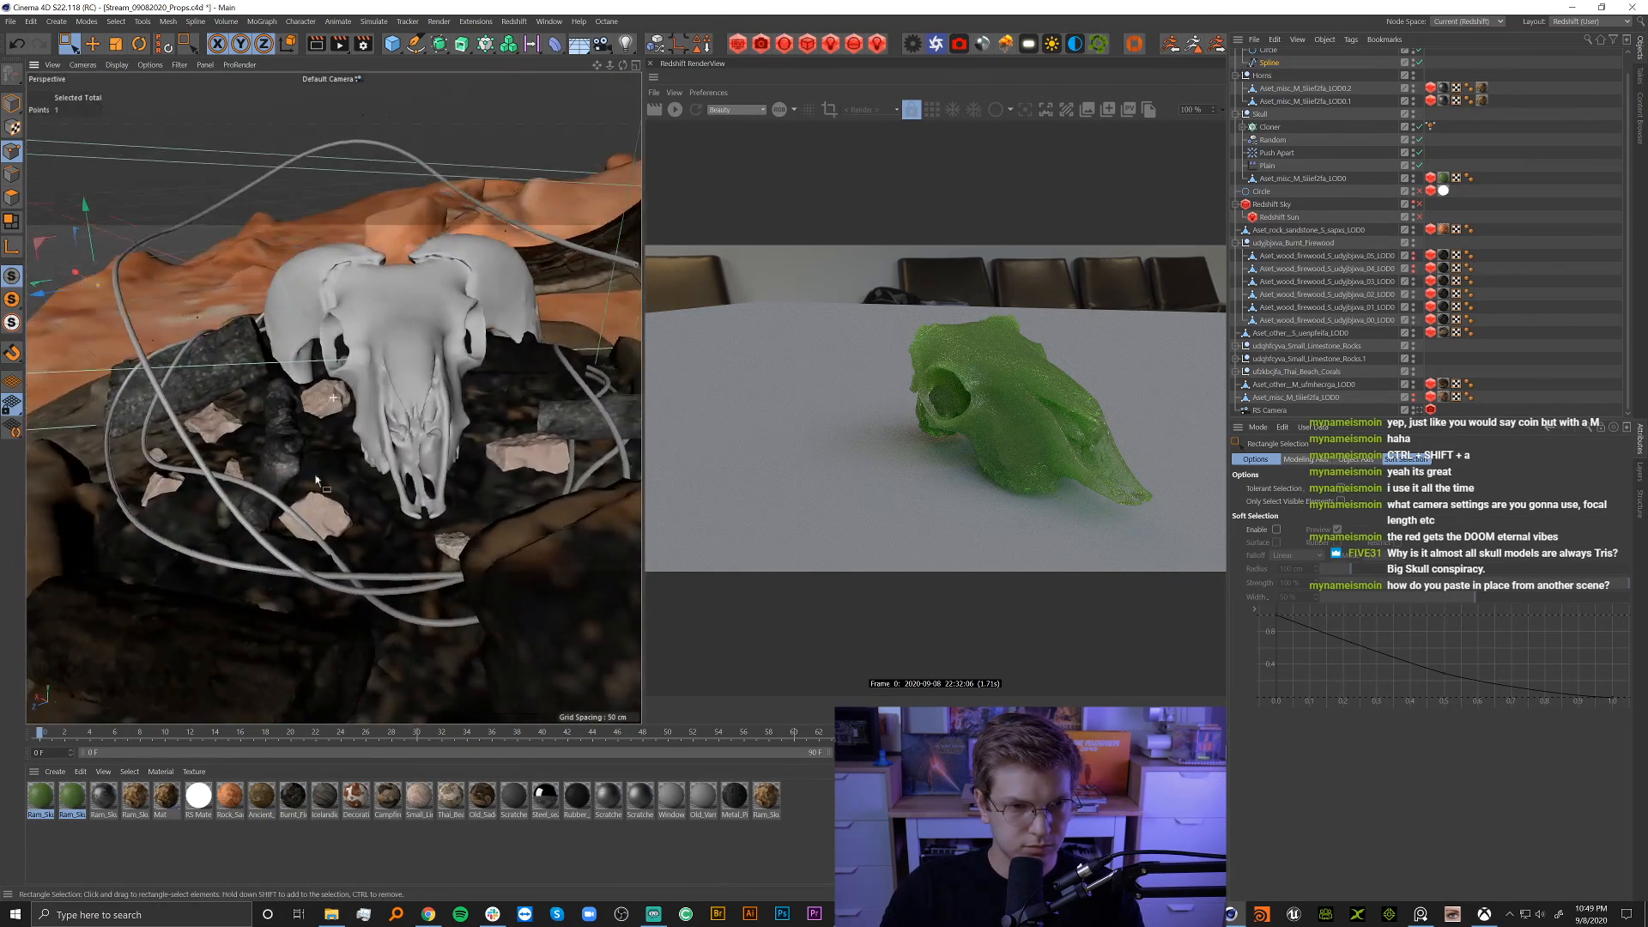
pyautogui.moveTo(116, 249); pyautogui.dragTo(77, 441)
pyautogui.keyDown('alt'); pyautogui.moveTo(262, 556); pyautogui.dragTo(135, 324); pyautogui.keyUp('alt')
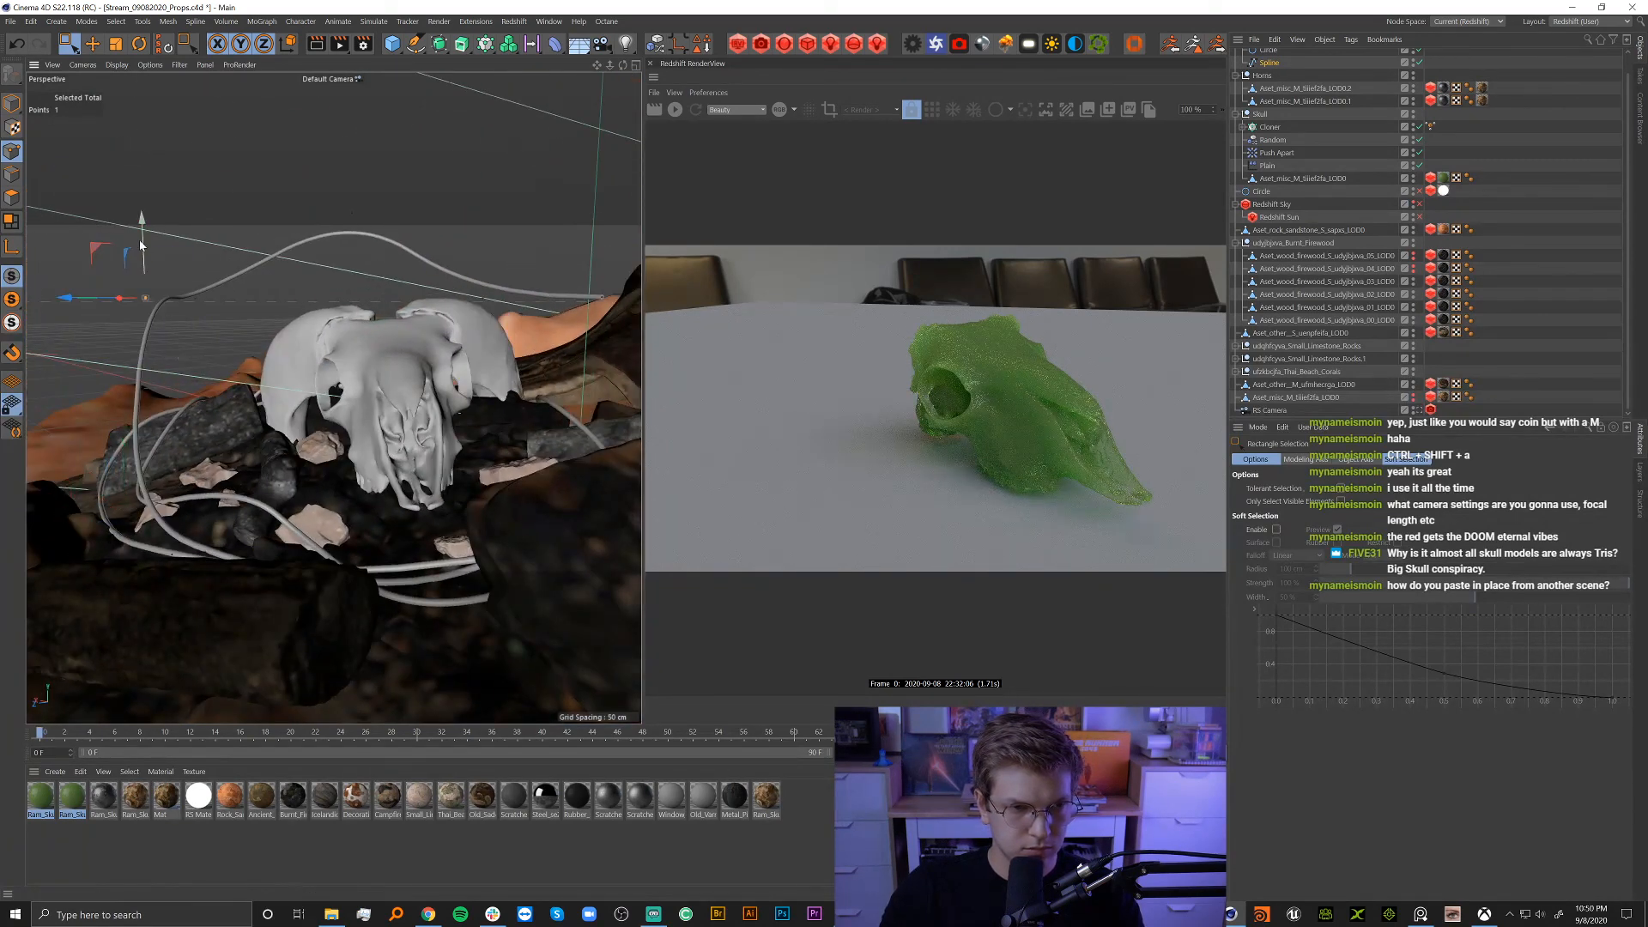
pyautogui.moveTo(143, 232); pyautogui.dragTo(152, 423)
# Shift the outer-loop spline point beside the burnt log so the tube curves down close to the ground.
pyautogui.keyDown('alt'); pyautogui.moveTo(200, 510); pyautogui.dragTo(252, 582); pyautogui.keyUp('alt')
pyautogui.keyDown('alt'); pyautogui.moveTo(160, 474); pyautogui.dragTo(275, 470, button='middle'); pyautogui.keyUp('alt')
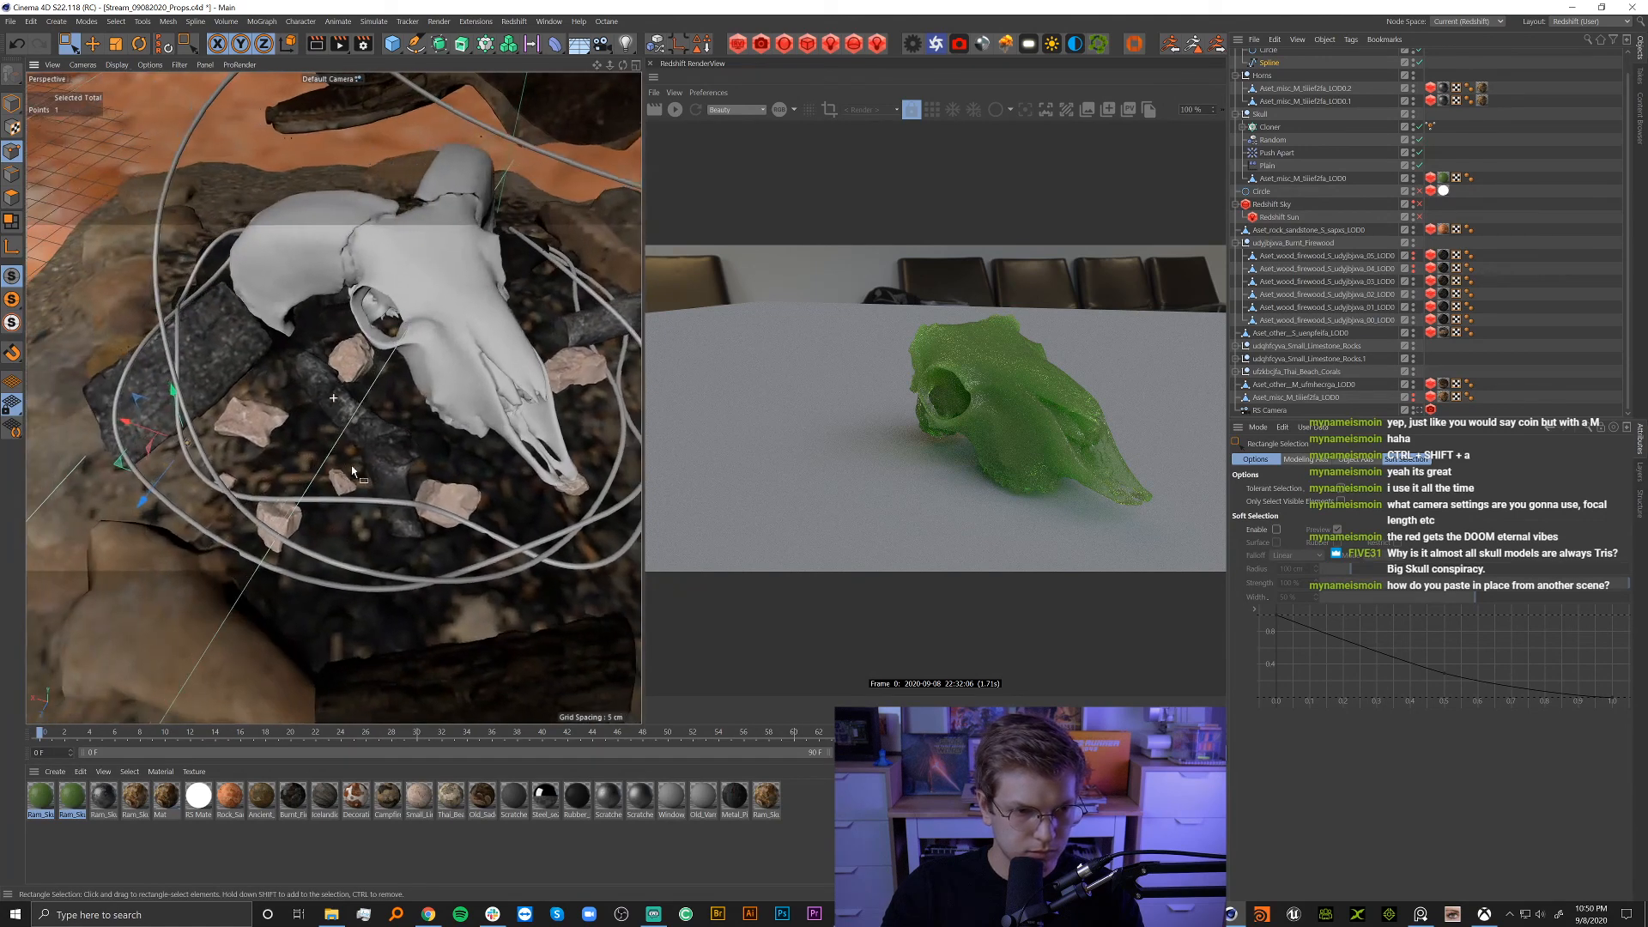
pyautogui.moveTo(123, 465); pyautogui.dragTo(114, 521)
pyautogui.keyDown('alt'); pyautogui.moveTo(222, 552); pyautogui.dragTo(231, 471); pyautogui.keyUp('alt')
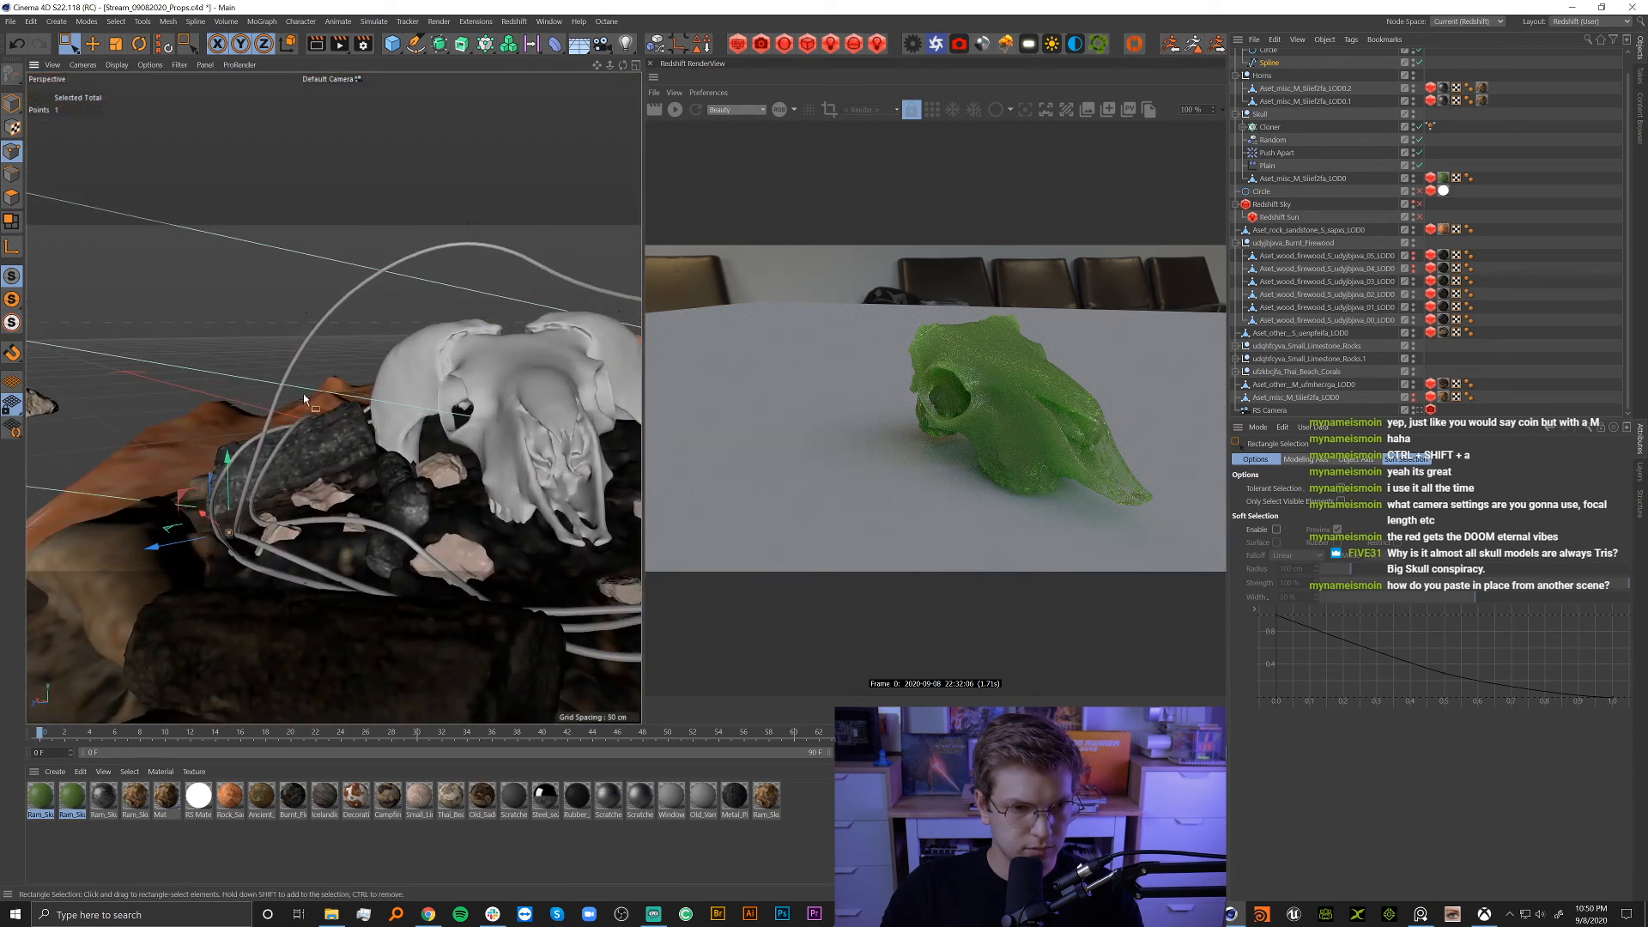
# Lower the arching upper-loop section past the horn so it drapes over the burnt log's end.
pyautogui.keyDown('alt'); pyautogui.moveTo(297, 311); pyautogui.dragTo(236, 395); pyautogui.keyUp('alt')
pyautogui.moveTo(162, 314); pyautogui.dragTo(230, 549)
pyautogui.moveTo(257, 477); pyautogui.dragTo(378, 671)
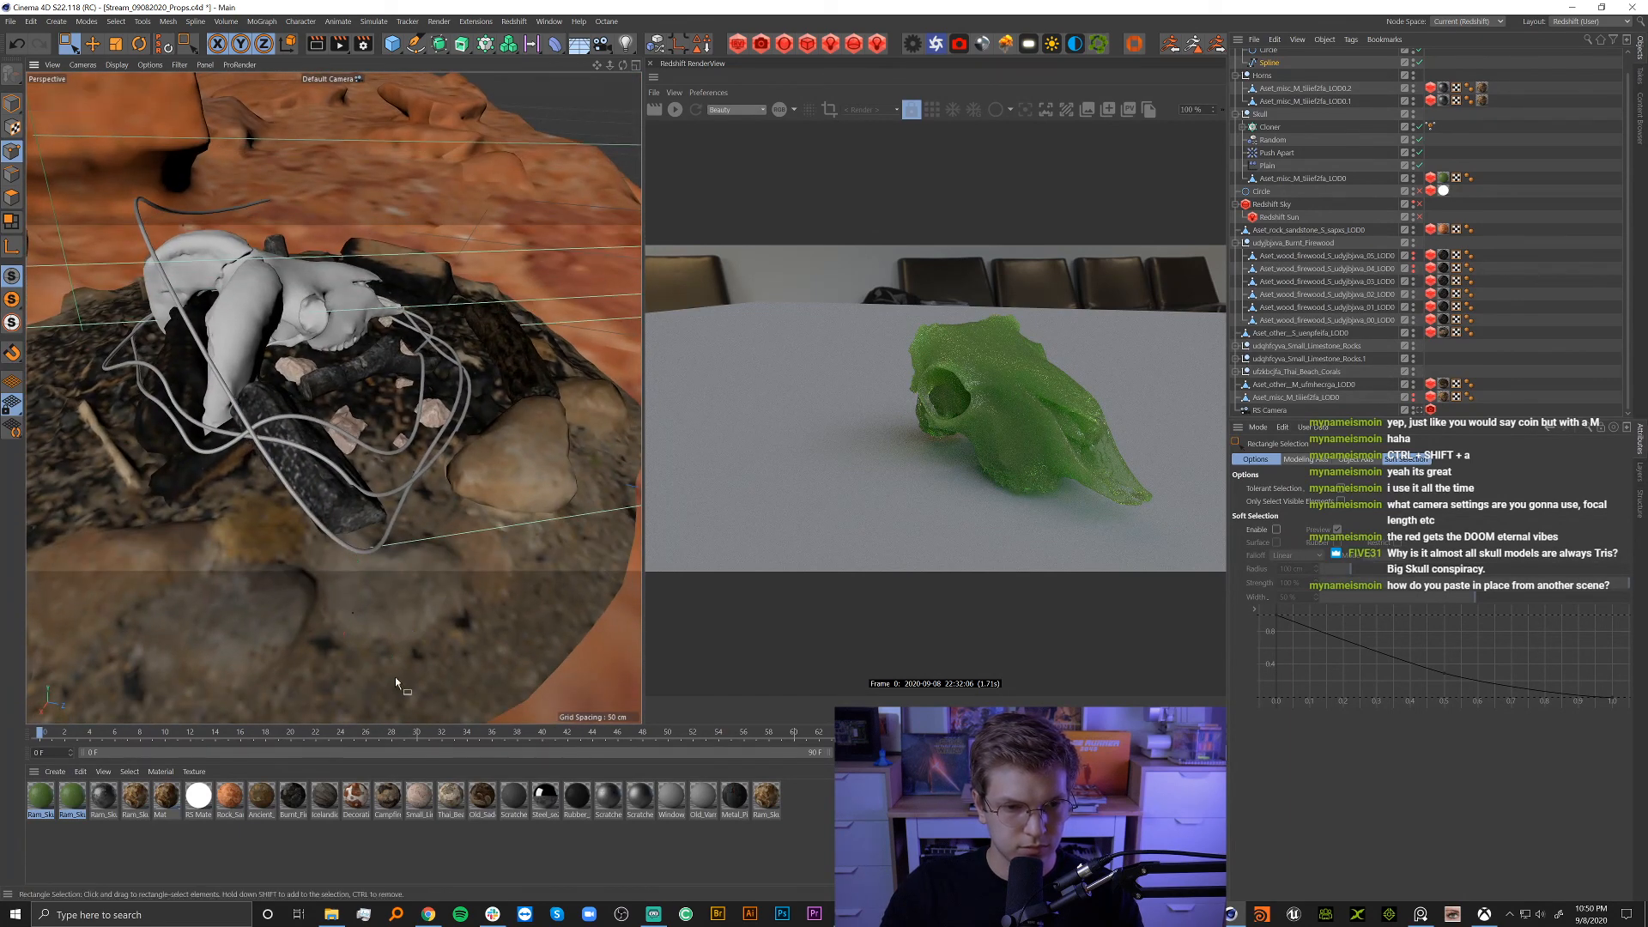
pyautogui.moveTo(397, 636); pyautogui.dragTo(423, 316)
pyautogui.keyDown('alt'); pyautogui.moveTo(495, 379); pyautogui.dragTo(495, 499); pyautogui.keyUp('alt')
# Reposition the raised outer-loop spline point so the tube drapes low around the skull, and look through the RS Camera.
pyautogui.moveTo(234, 454); pyautogui.dragTo(146, 299)
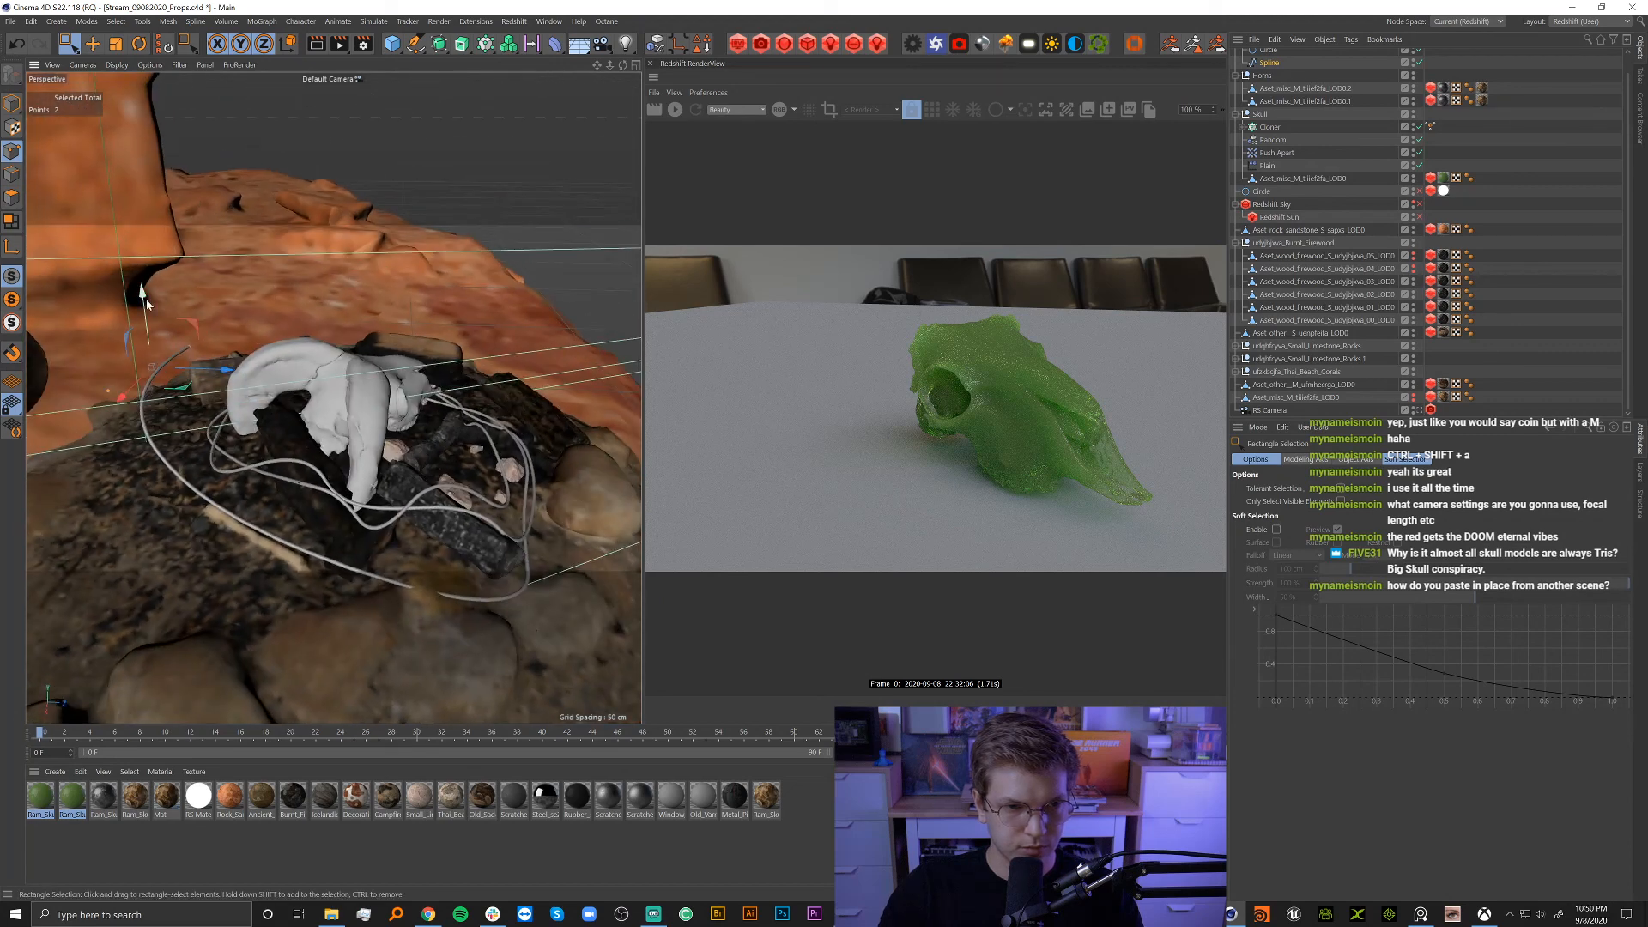
pyautogui.moveTo(151, 365); pyautogui.dragTo(283, 480)
pyautogui.click(277, 485)
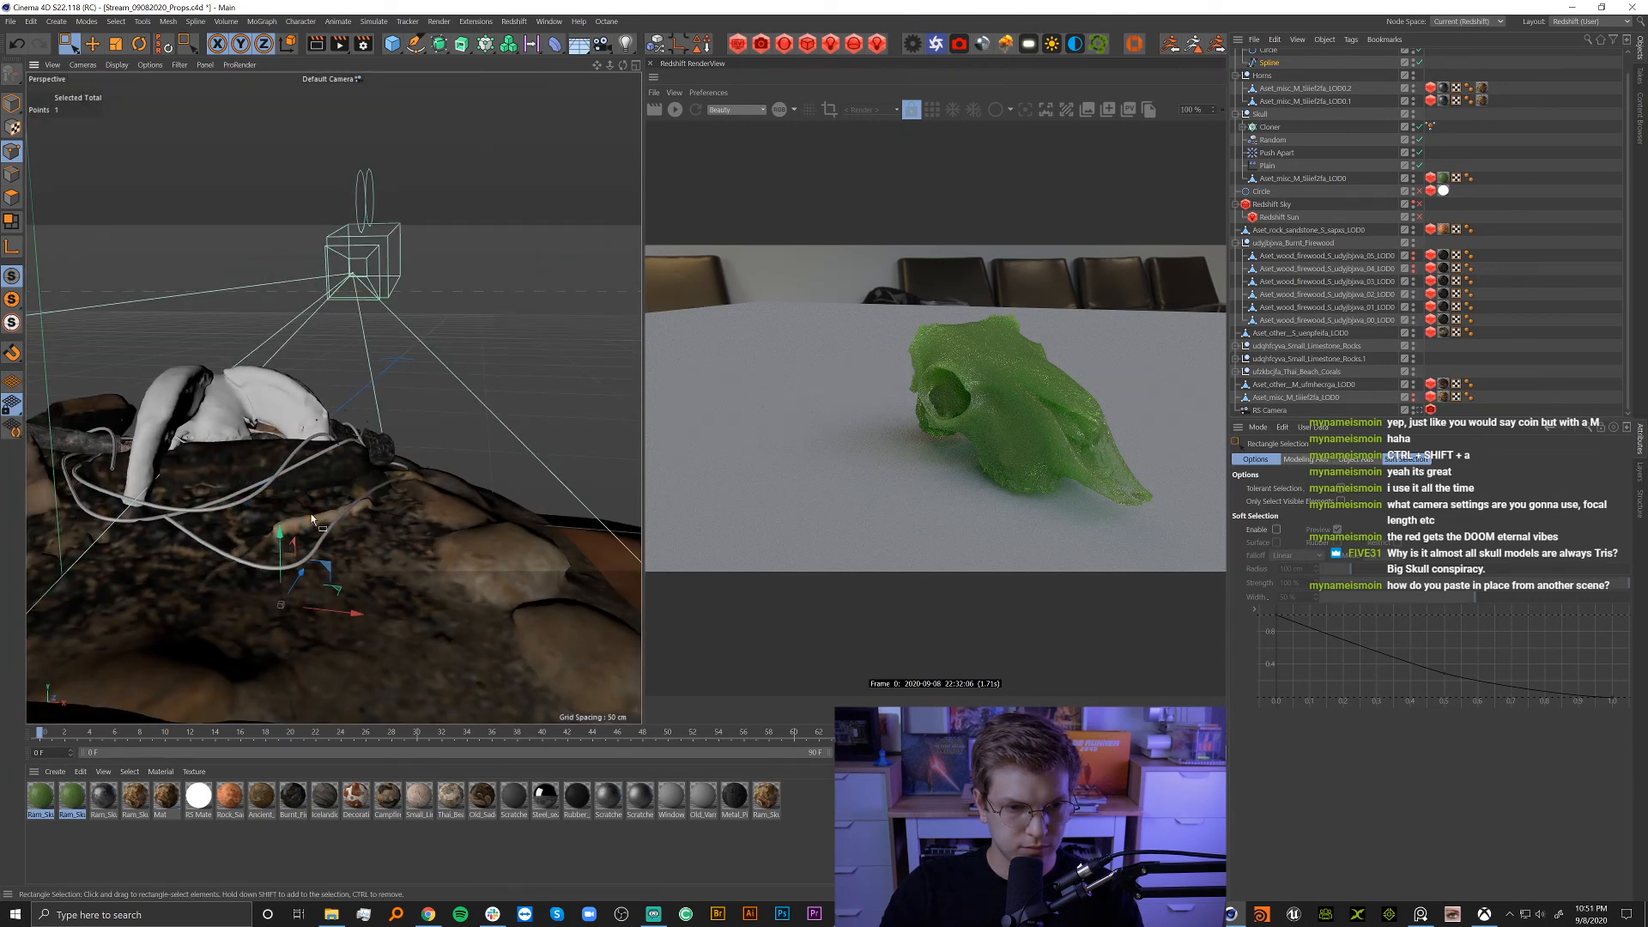
pyautogui.keyDown('alt'); pyautogui.moveTo(278, 485); pyautogui.dragTo(424, 313); pyautogui.keyUp('alt')
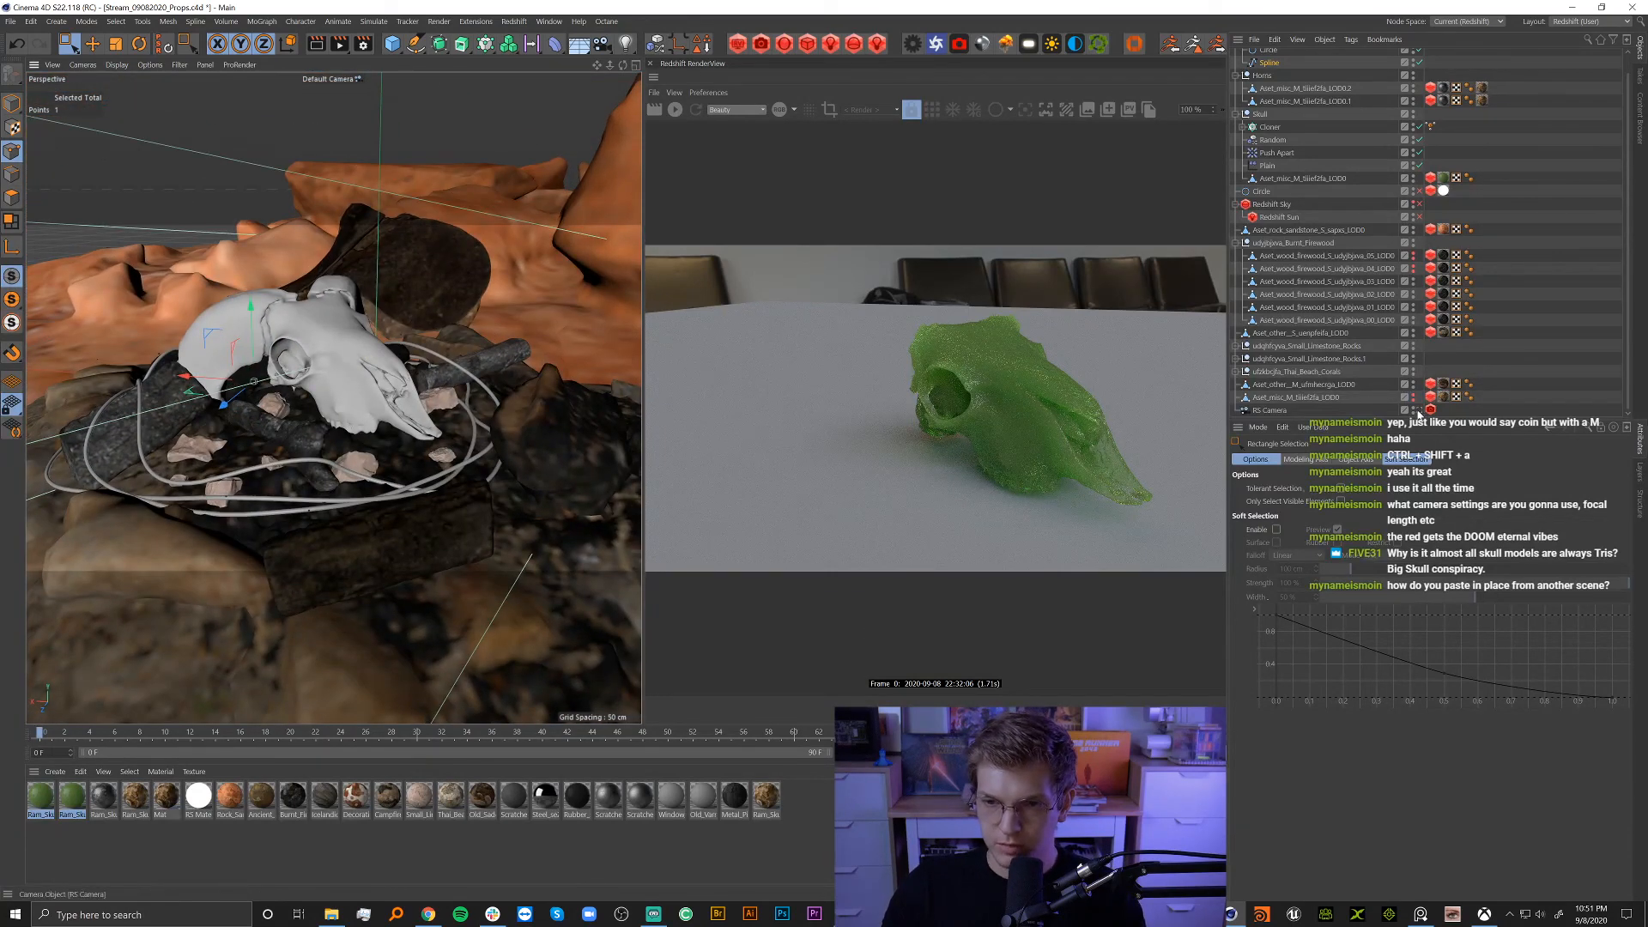
pyautogui.click(1417, 410)
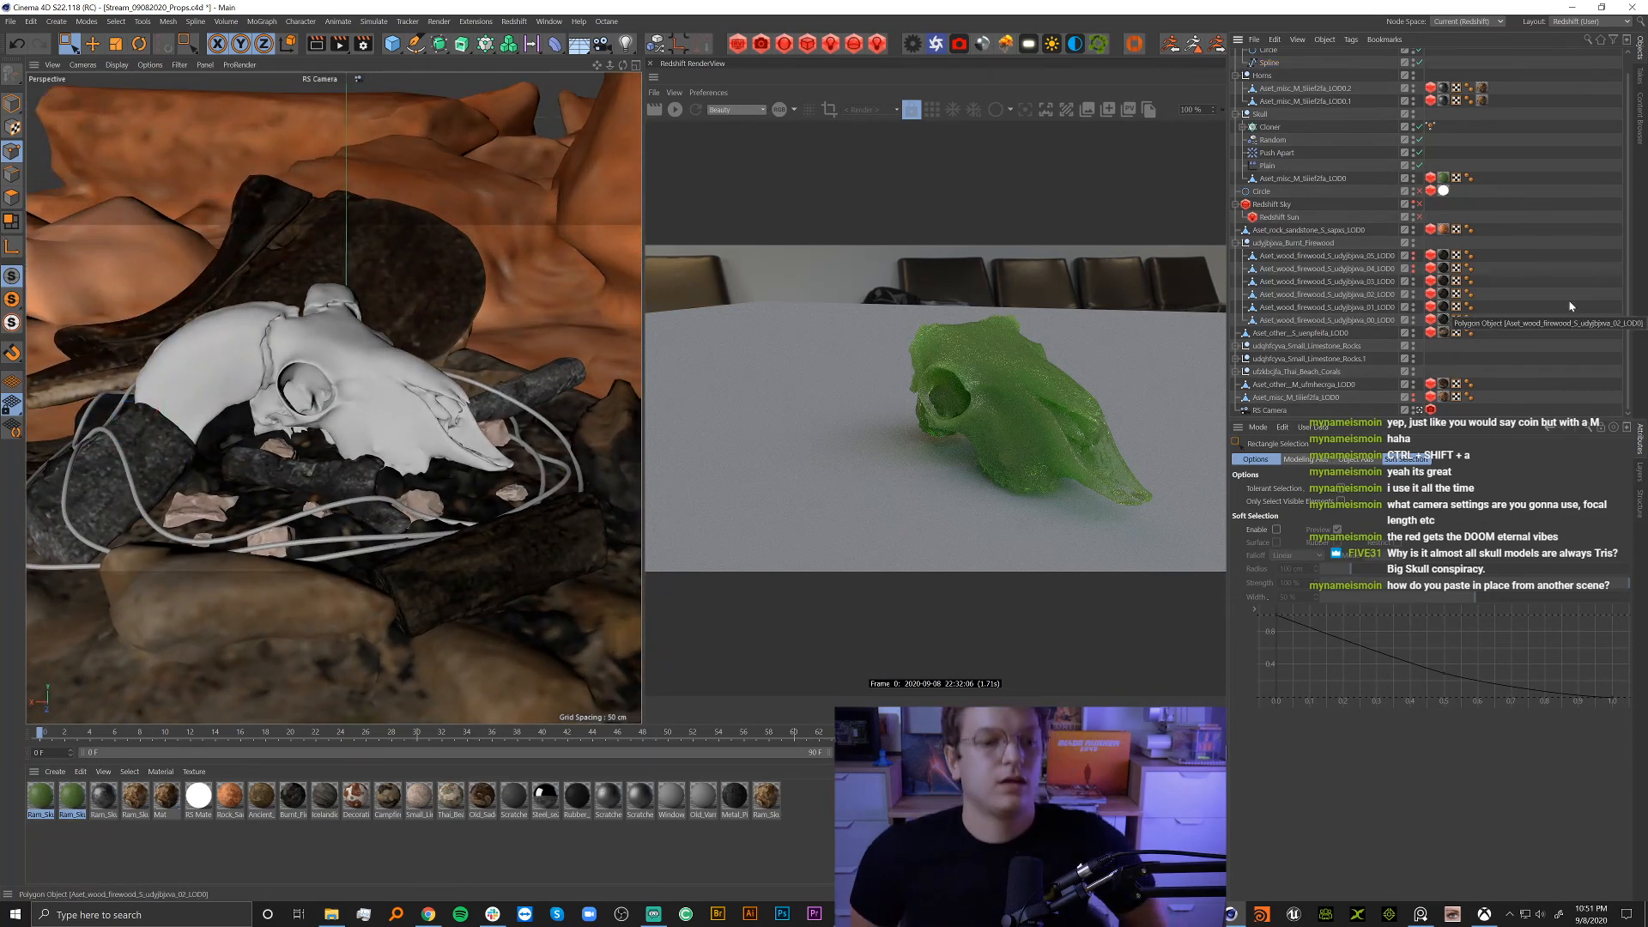
# Try adding a Redshift Object tag to the bare spline outside the sweep.
pyautogui.scroll(1, 1570, 306)
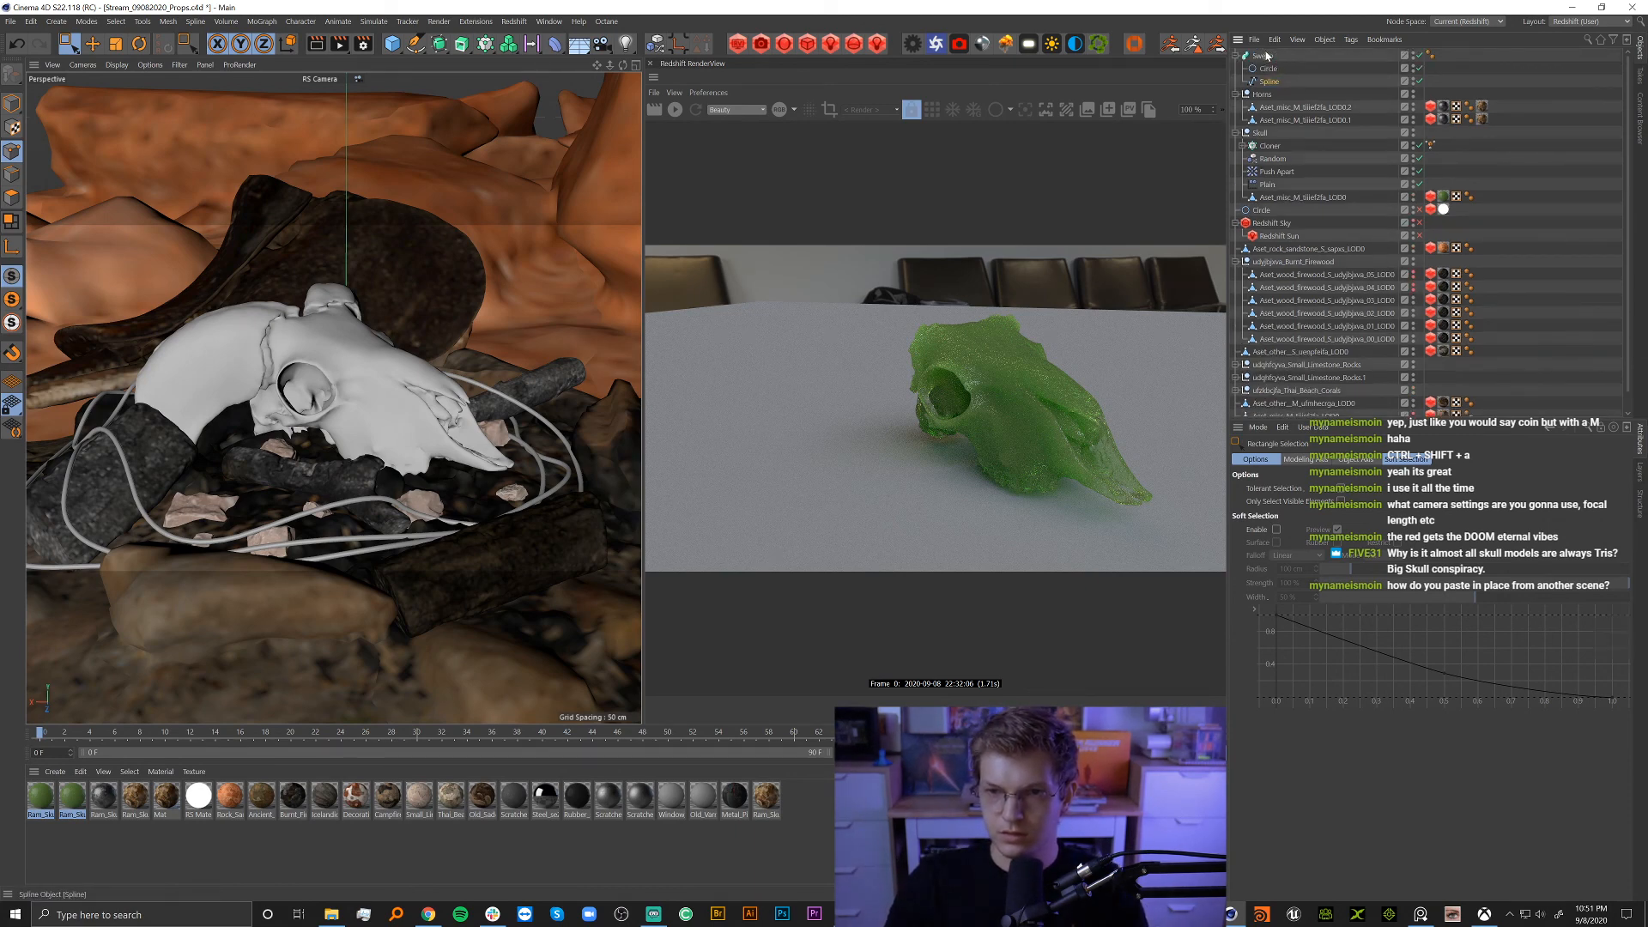
pyautogui.hotkey('ctrl', 'z')
pyautogui.hotkey('ctrl', 'z')
pyautogui.hotkey('ctrl', 'z')
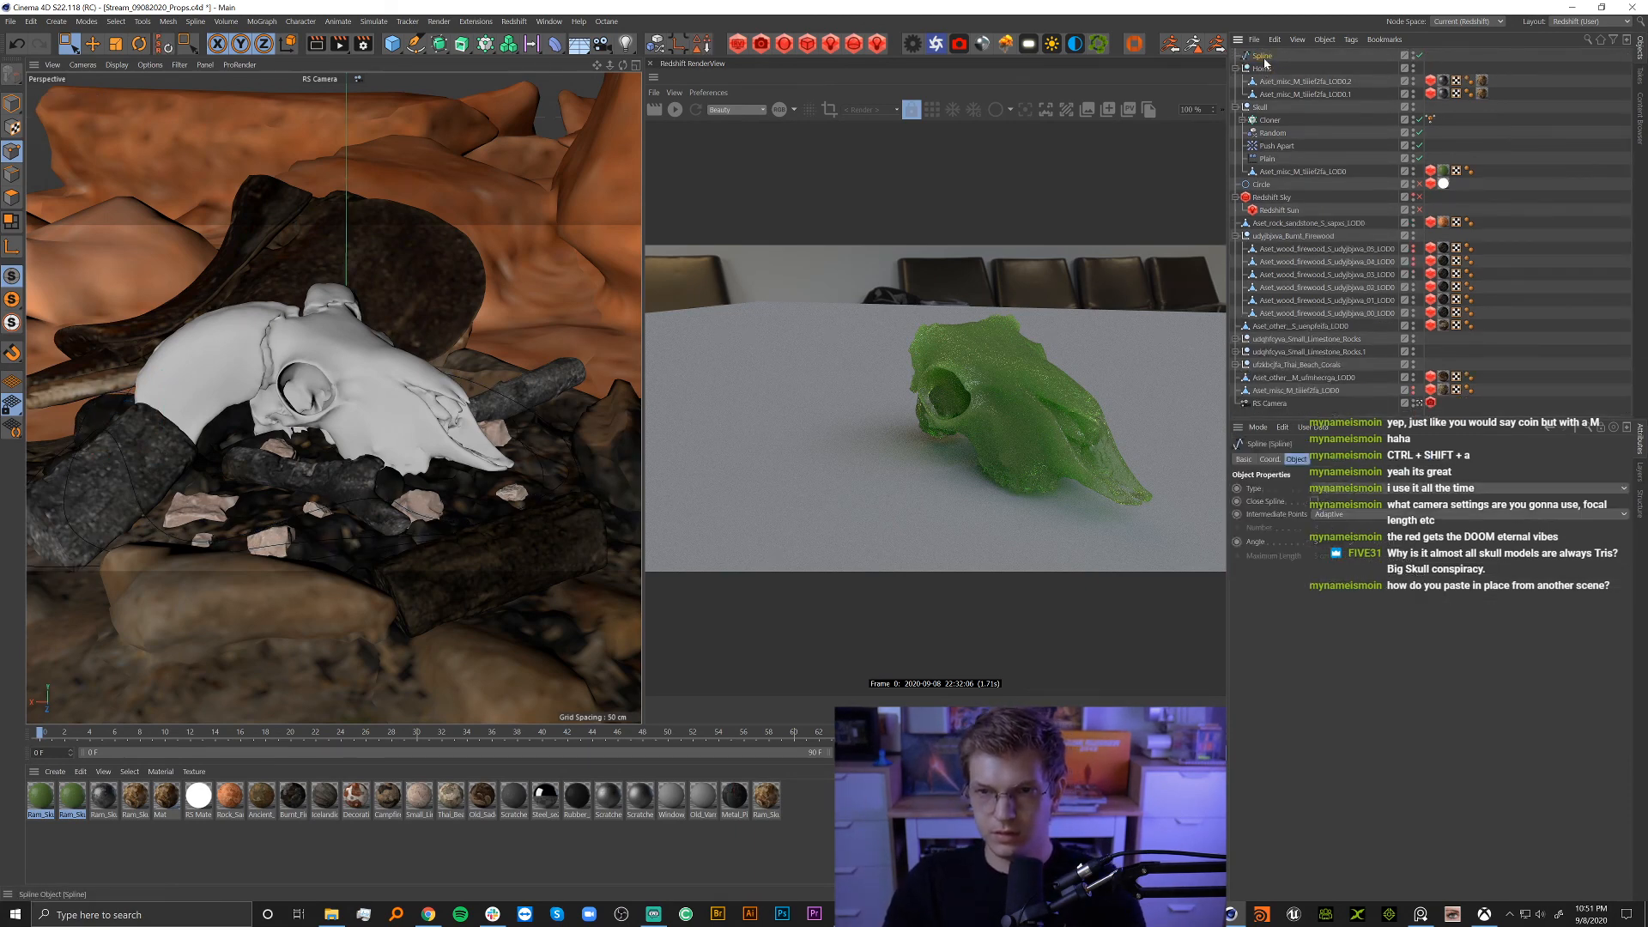
pyautogui.rightClick(1265, 61)
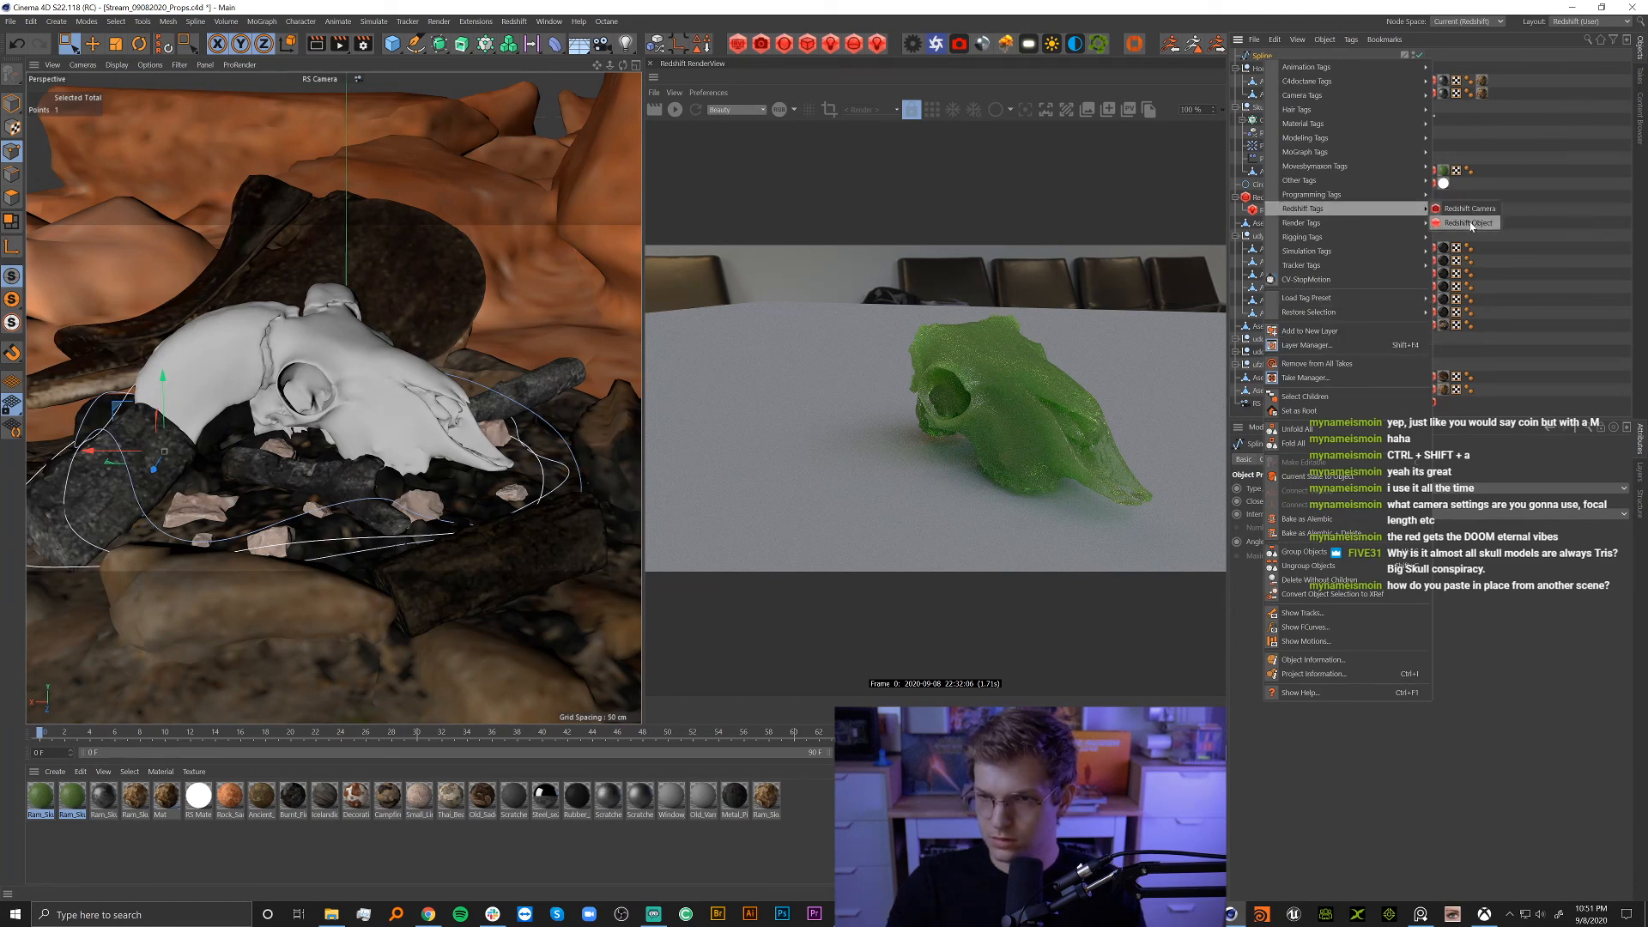
pyautogui.click(1469, 223)
pyautogui.moveTo(1263, 56); pyautogui.dragTo(1275, 86)
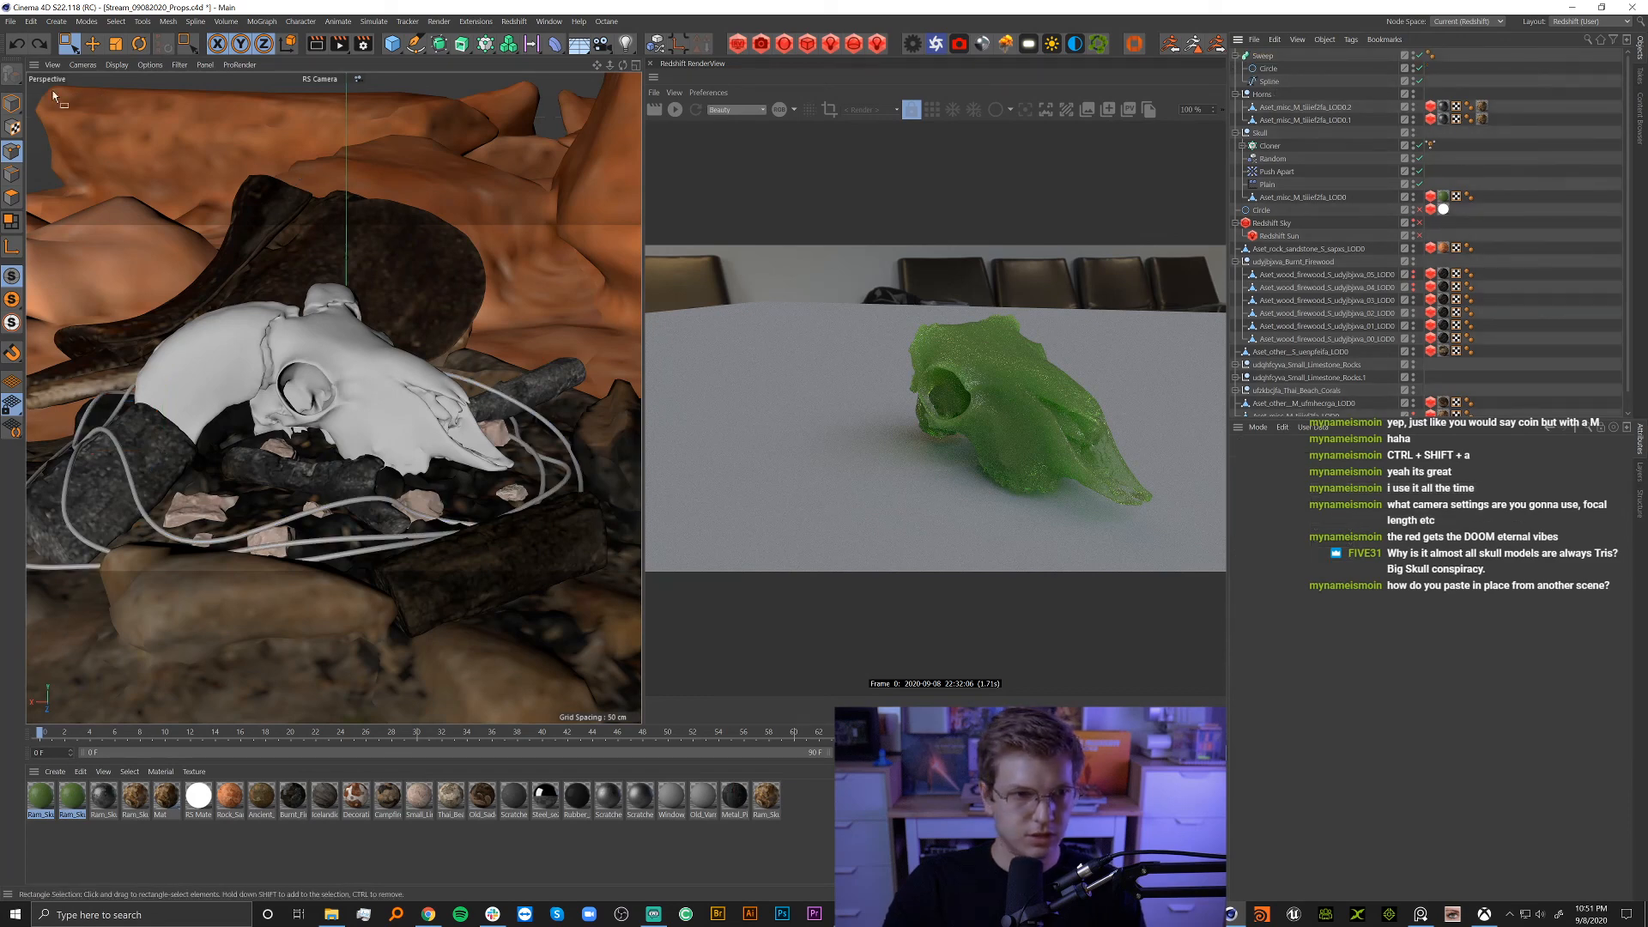
# Return to whole-object editing and apply the white RS Material to the Sweep so the tube acts as a light.
pyautogui.click(12, 103)
pyautogui.press('e')
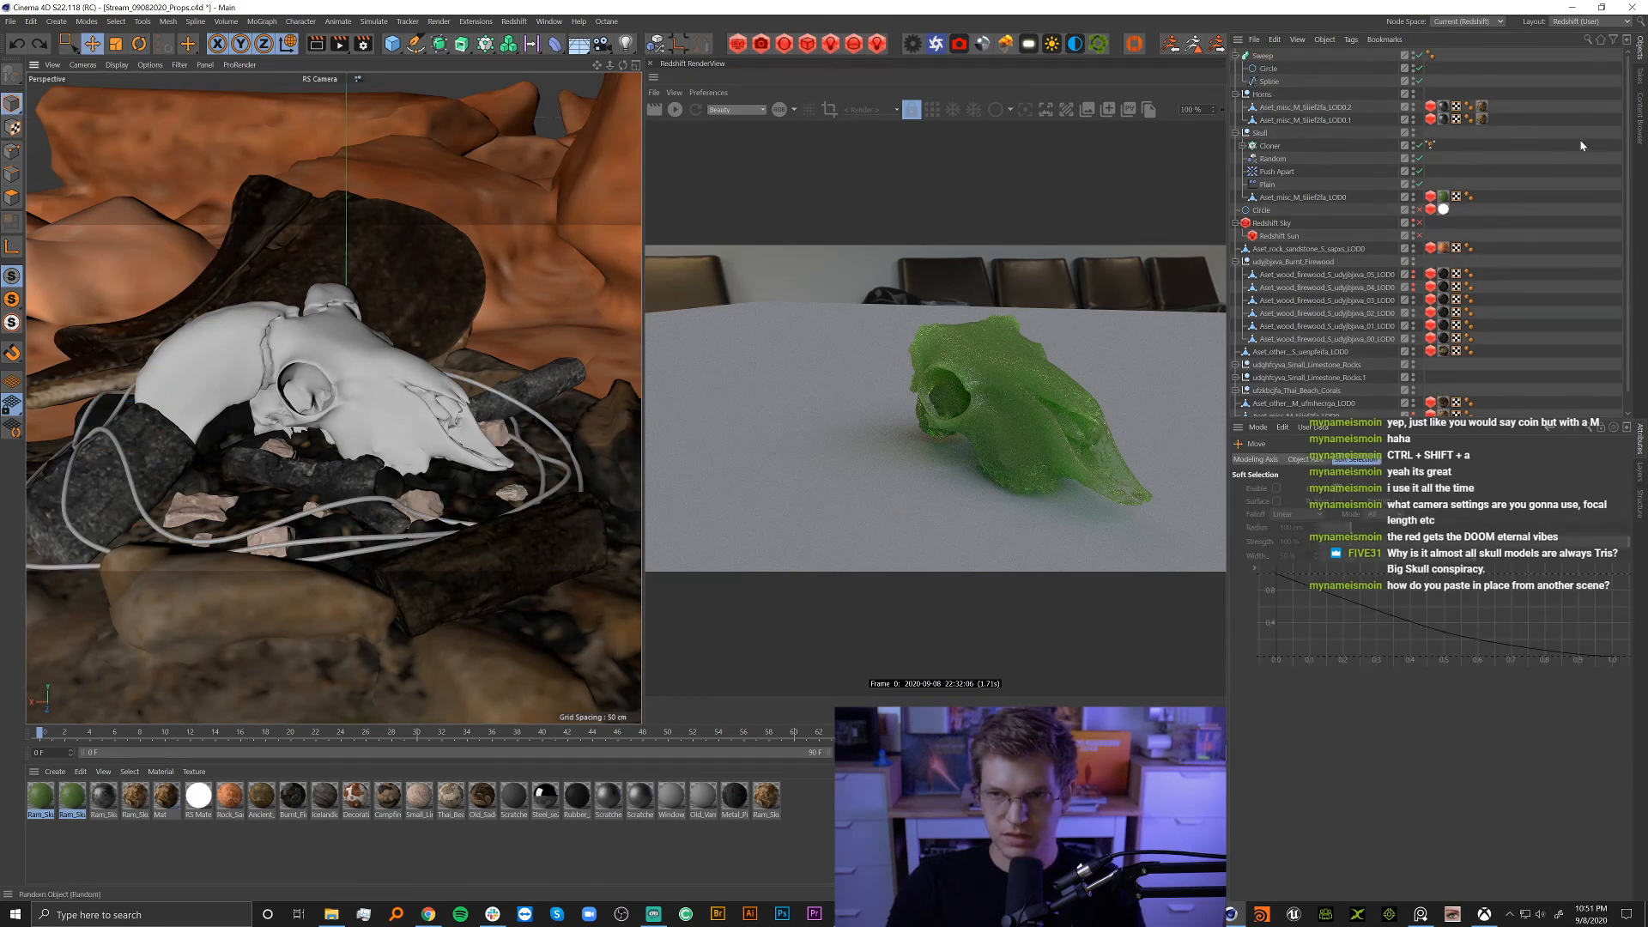
pyautogui.click(1270, 82)
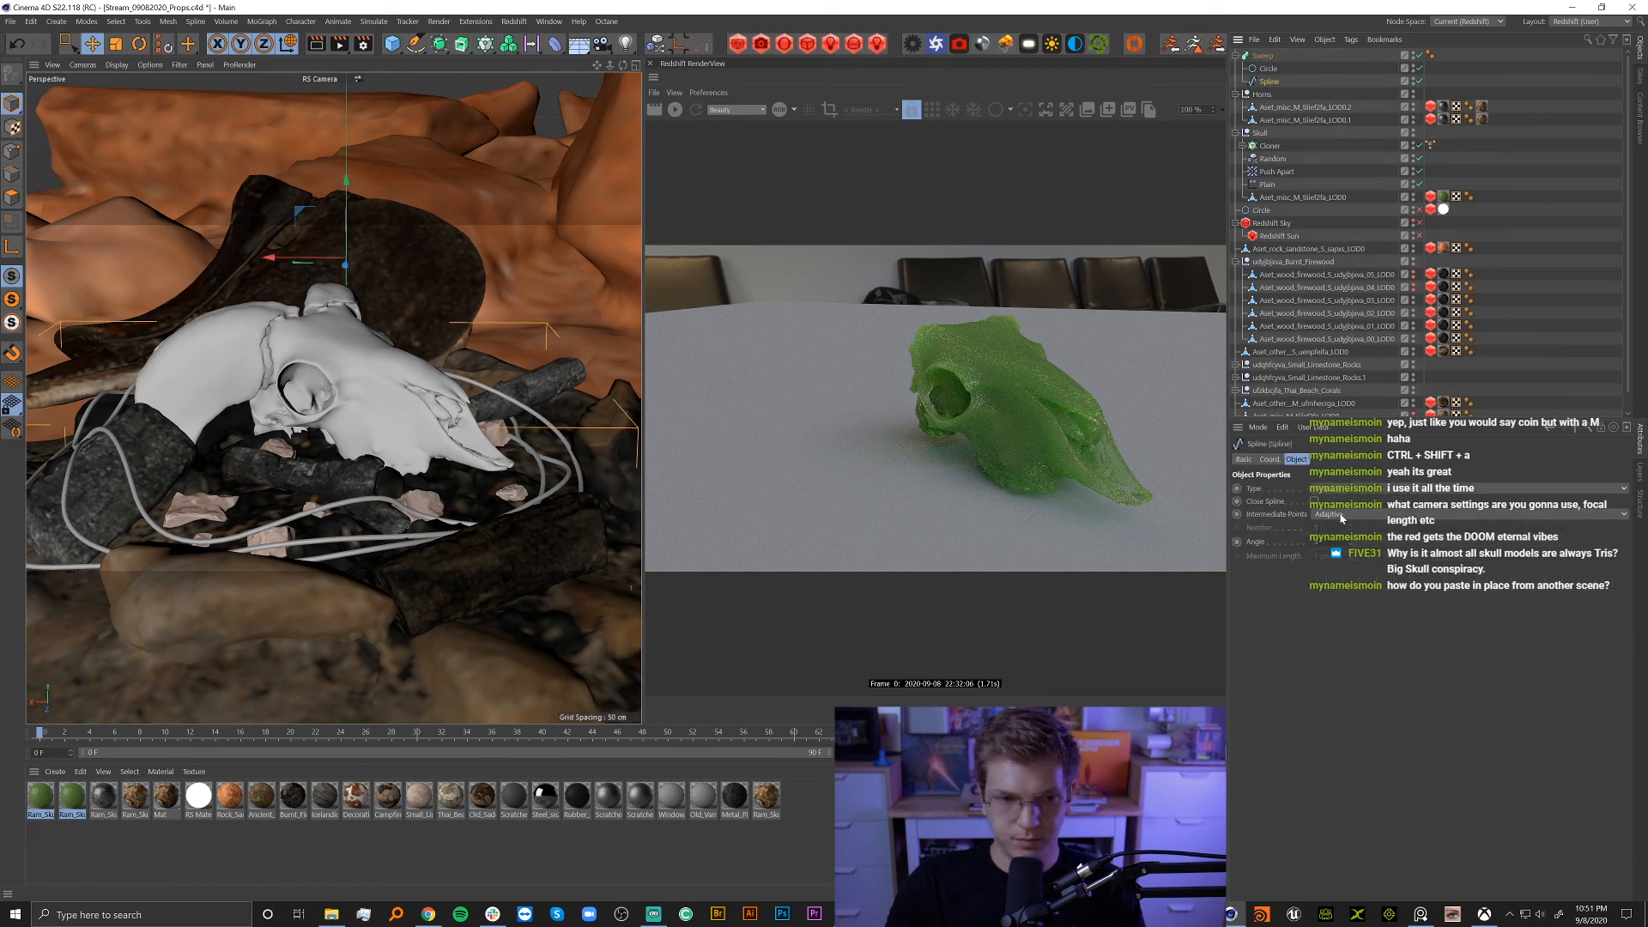
pyautogui.click(177, 863)
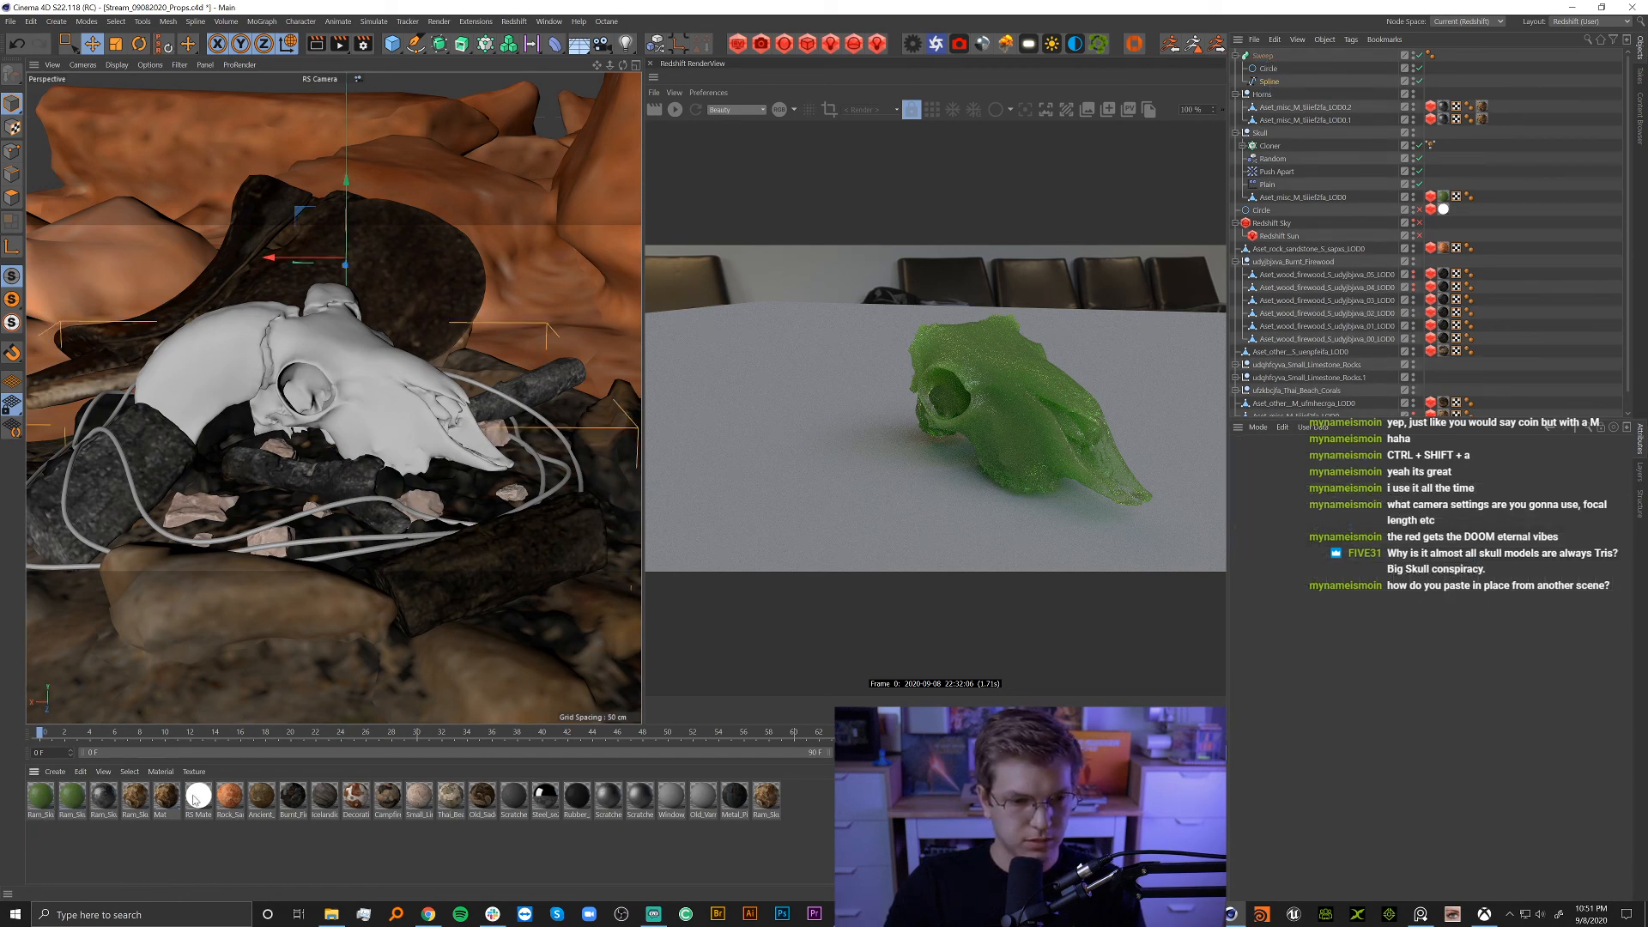
pyautogui.moveTo(195, 799); pyautogui.dragTo(1139, 201)
pyautogui.moveTo(1259, 66); pyautogui.dragTo(1259, 56)
pyautogui.click(1235, 55)
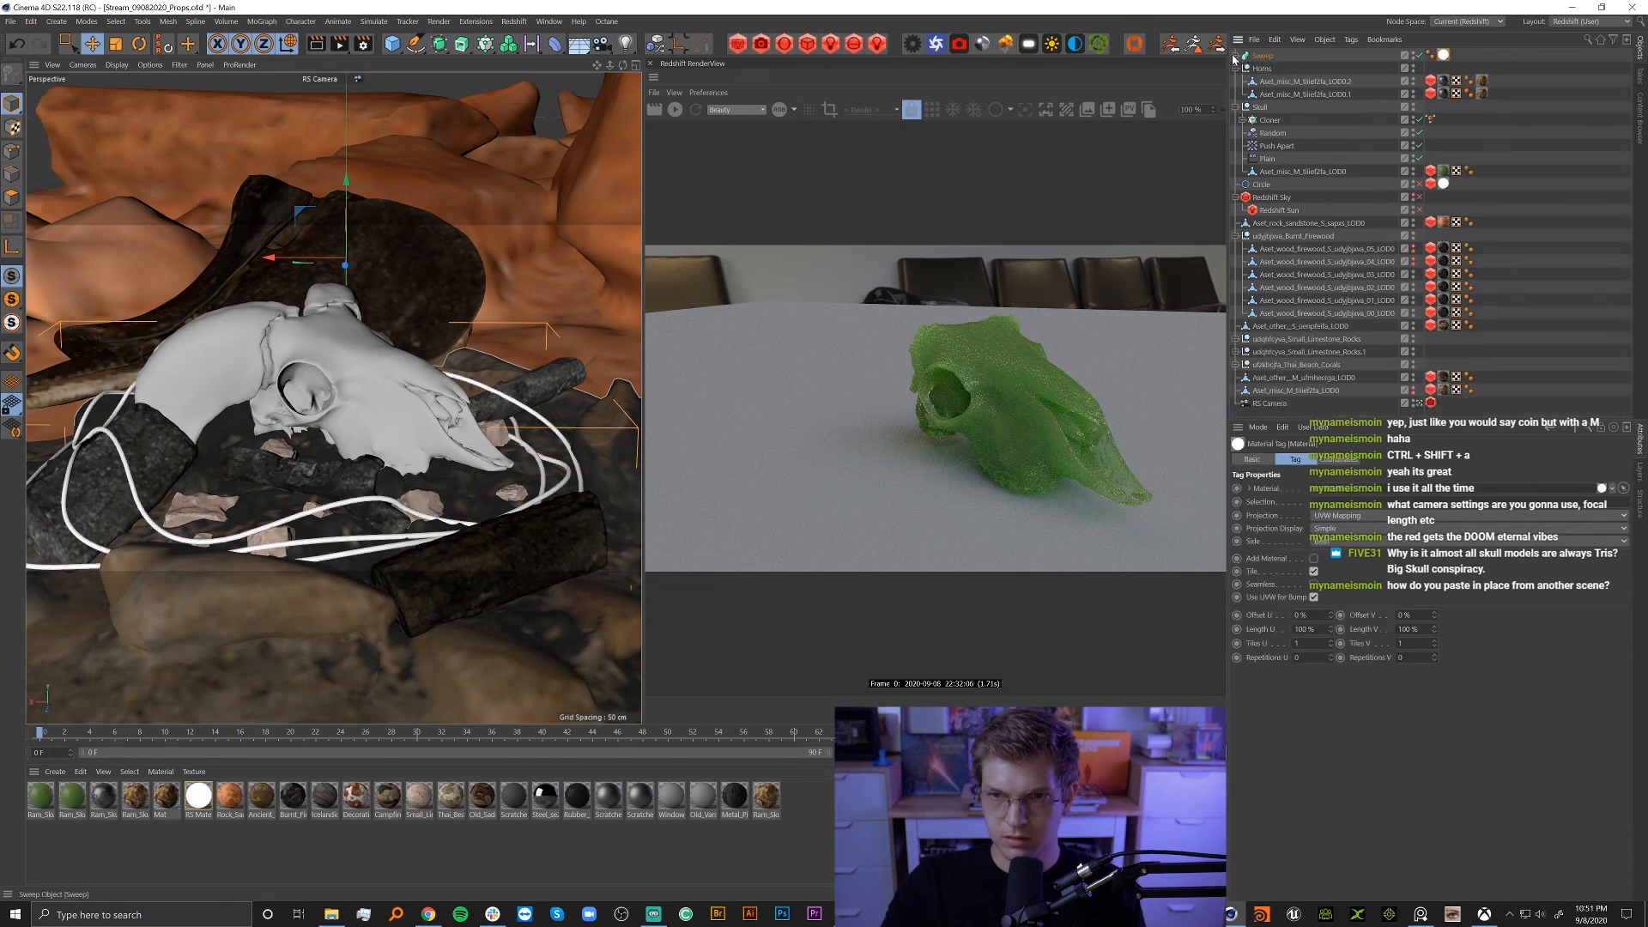
# Clear the selection, save the scene and start the live Redshift render.
pyautogui.click(1549, 215)
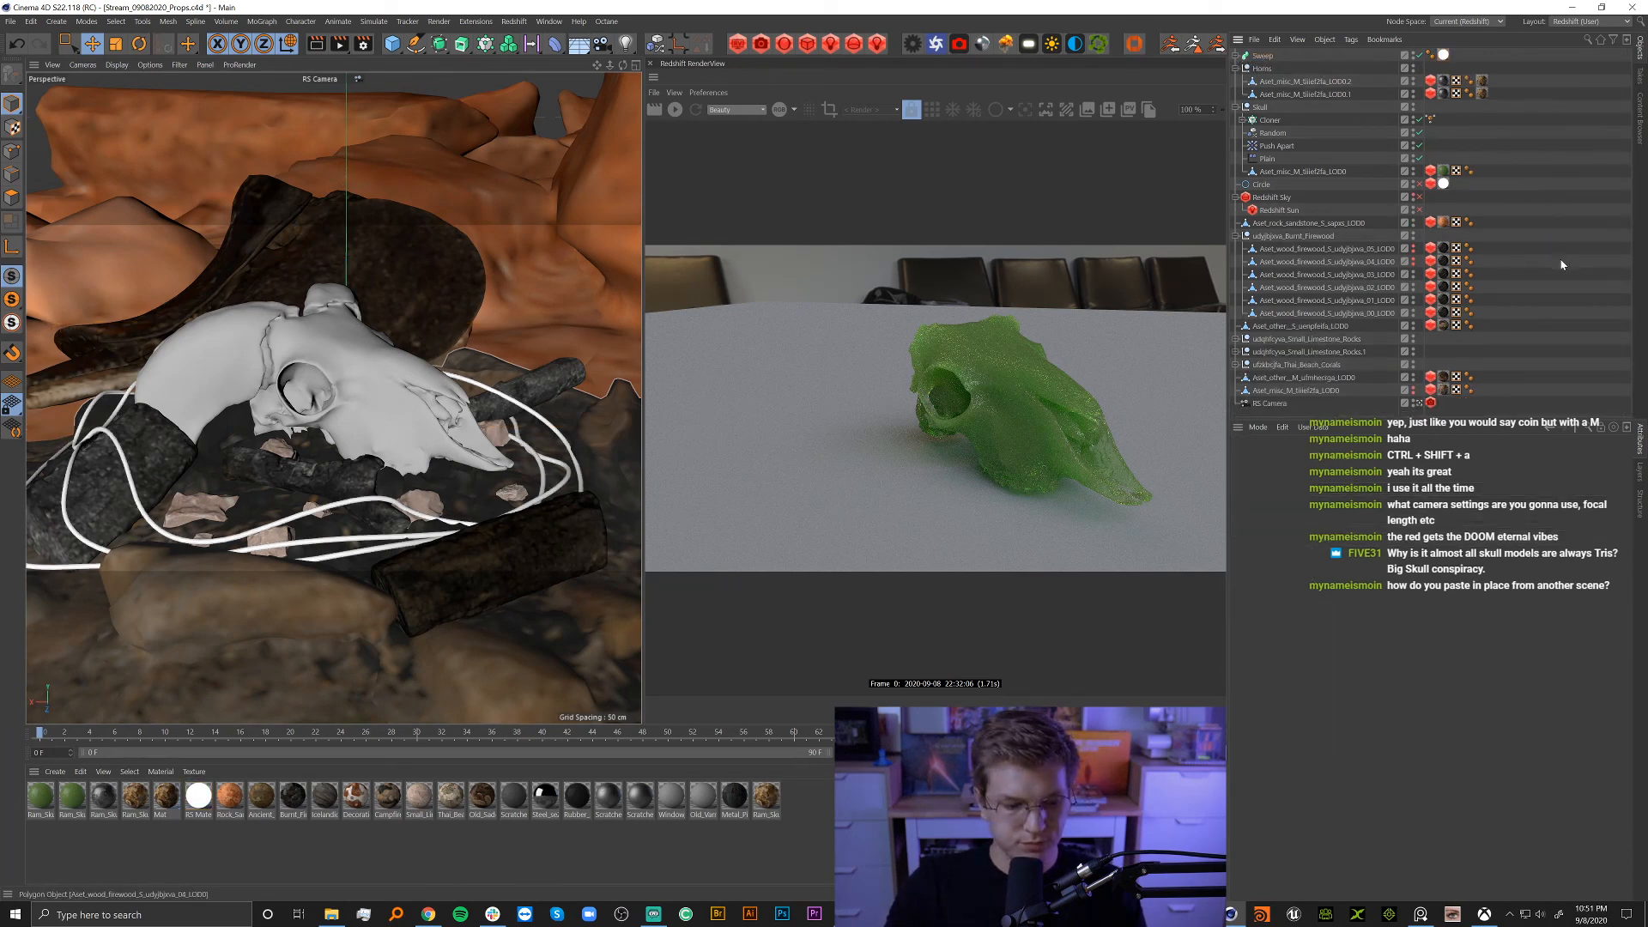
pyautogui.hotkey('ctrl', 's')
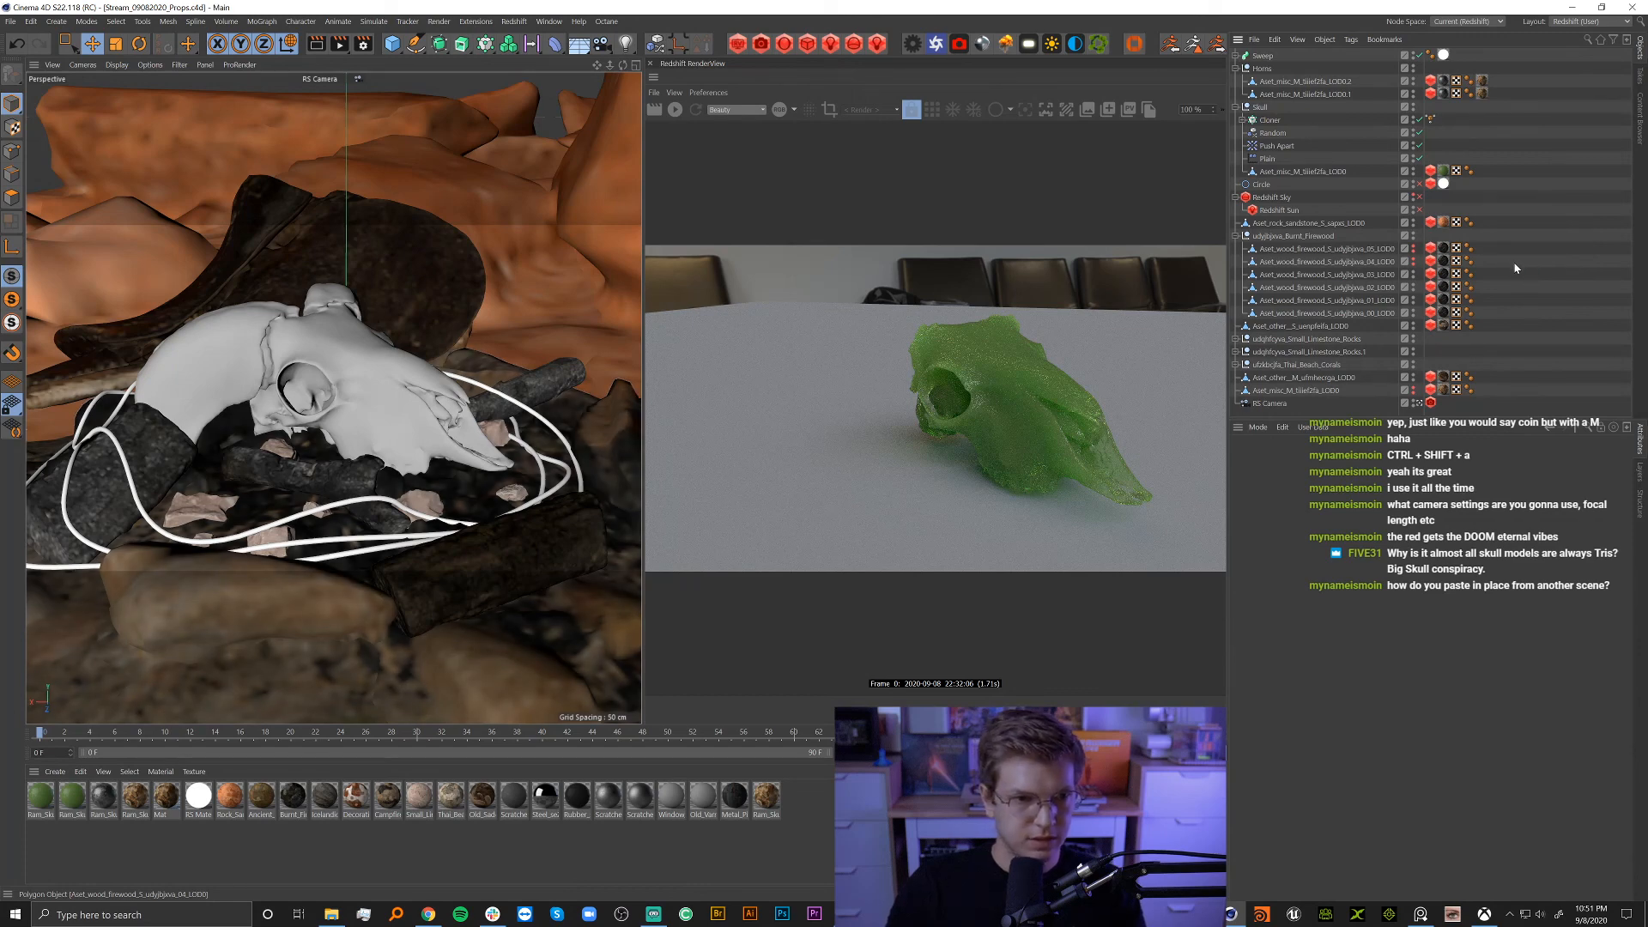
pyautogui.click(675, 112)
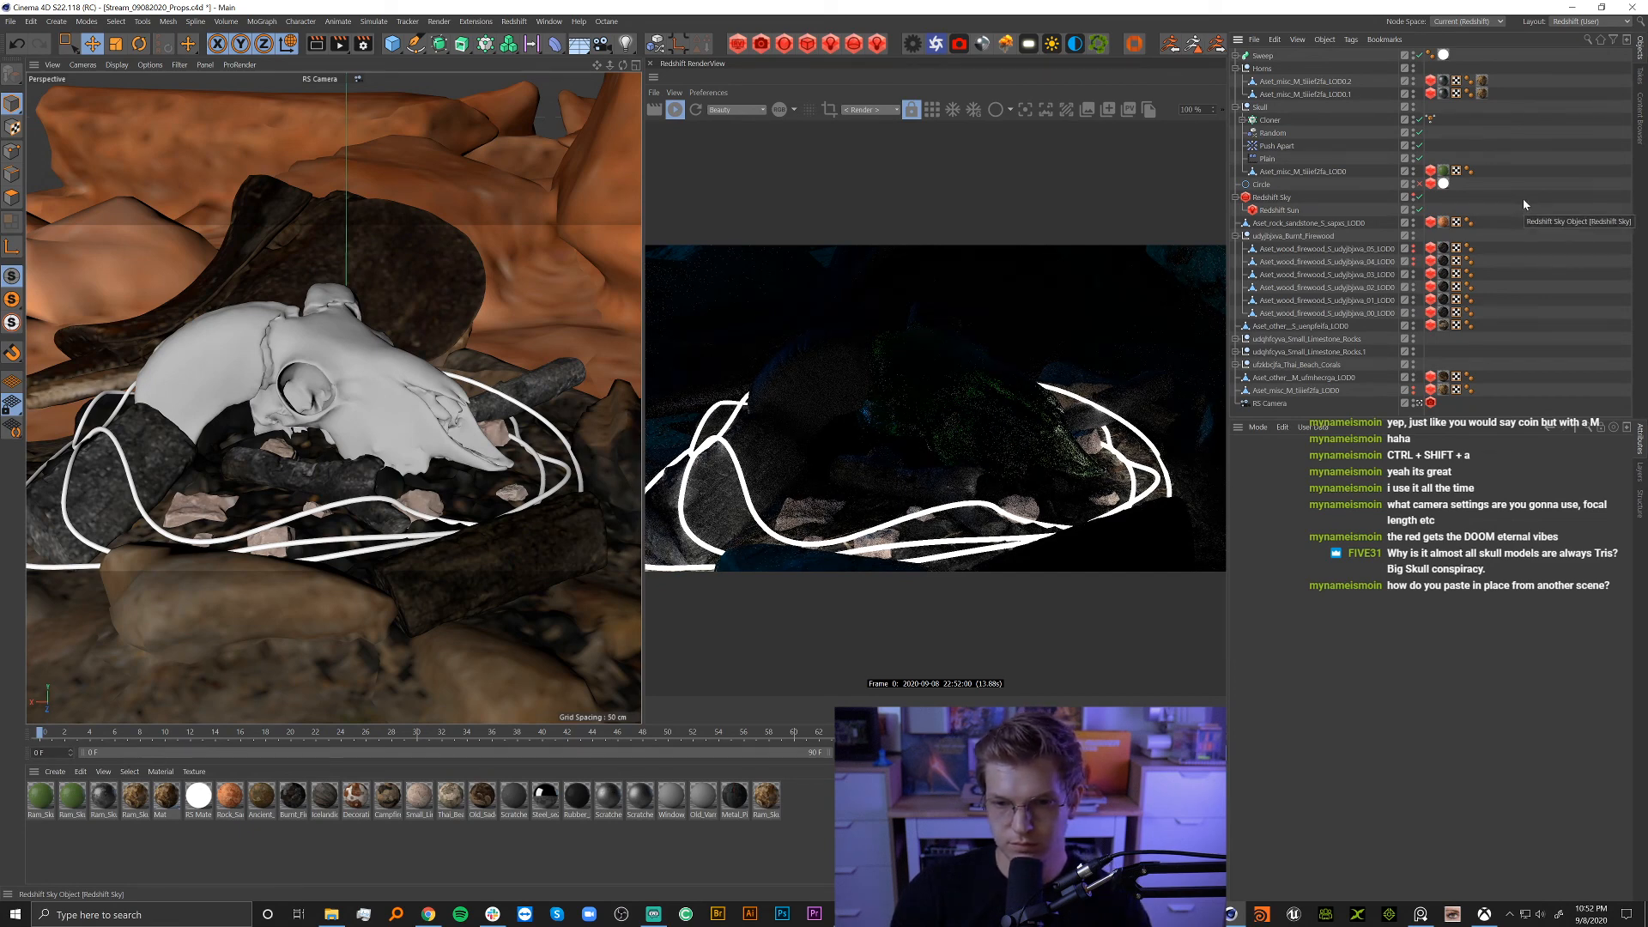
# Override the bloom settings on the RS Camera's Redshift tag and set the bloom threshold to 40.
pyautogui.click(1431, 403)
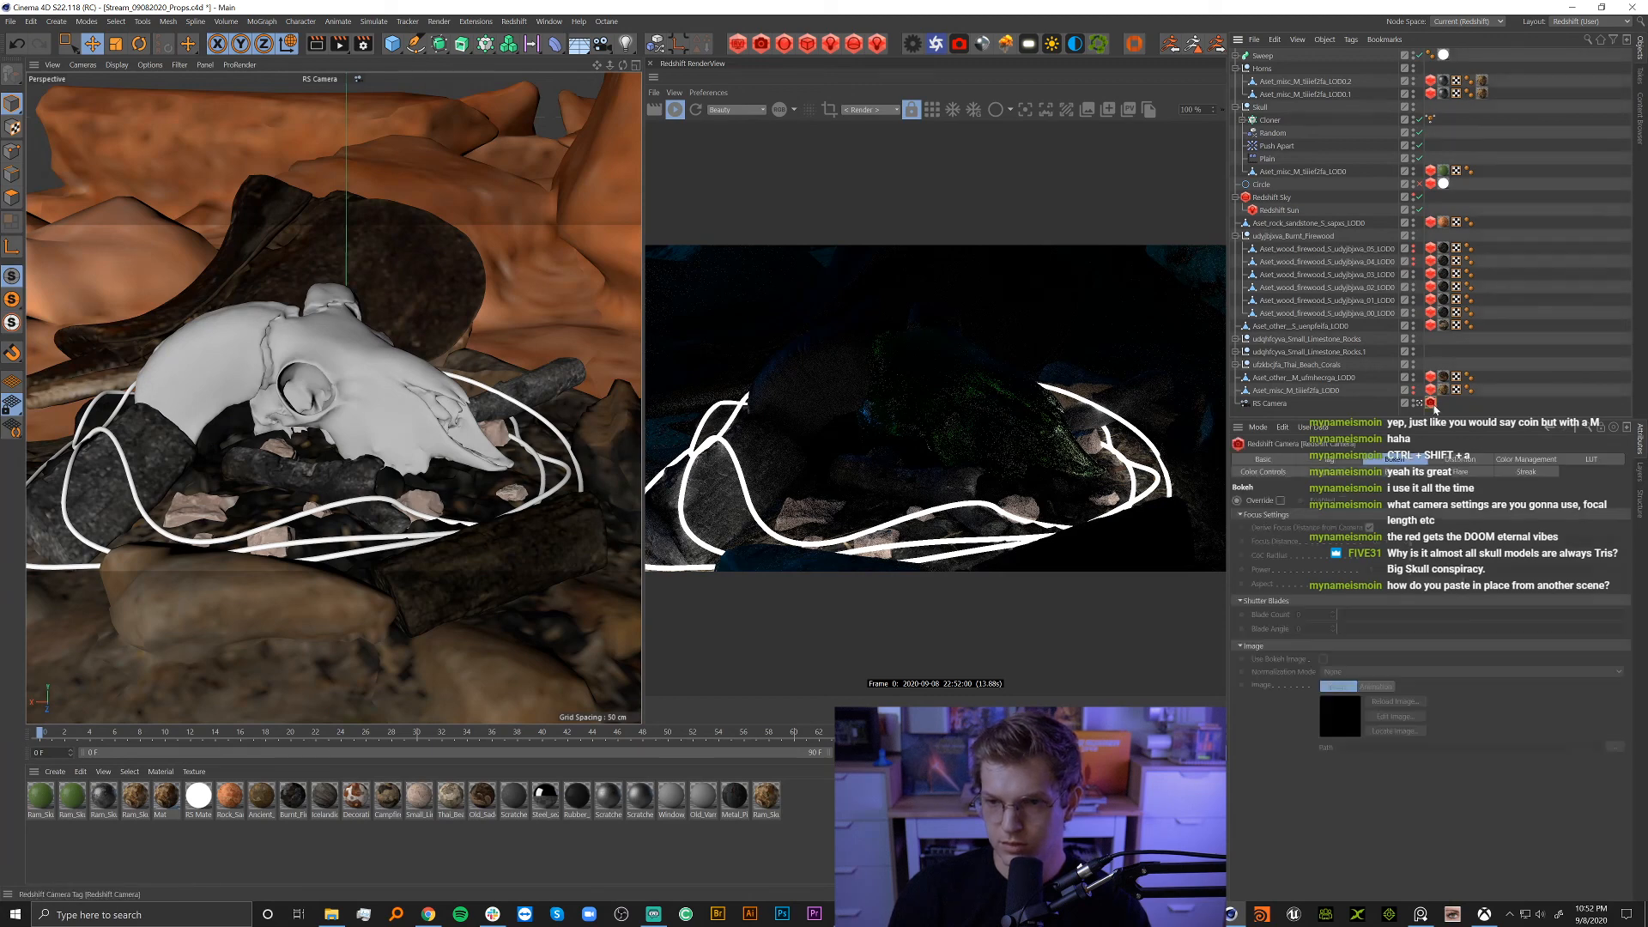
pyautogui.click(1402, 475)
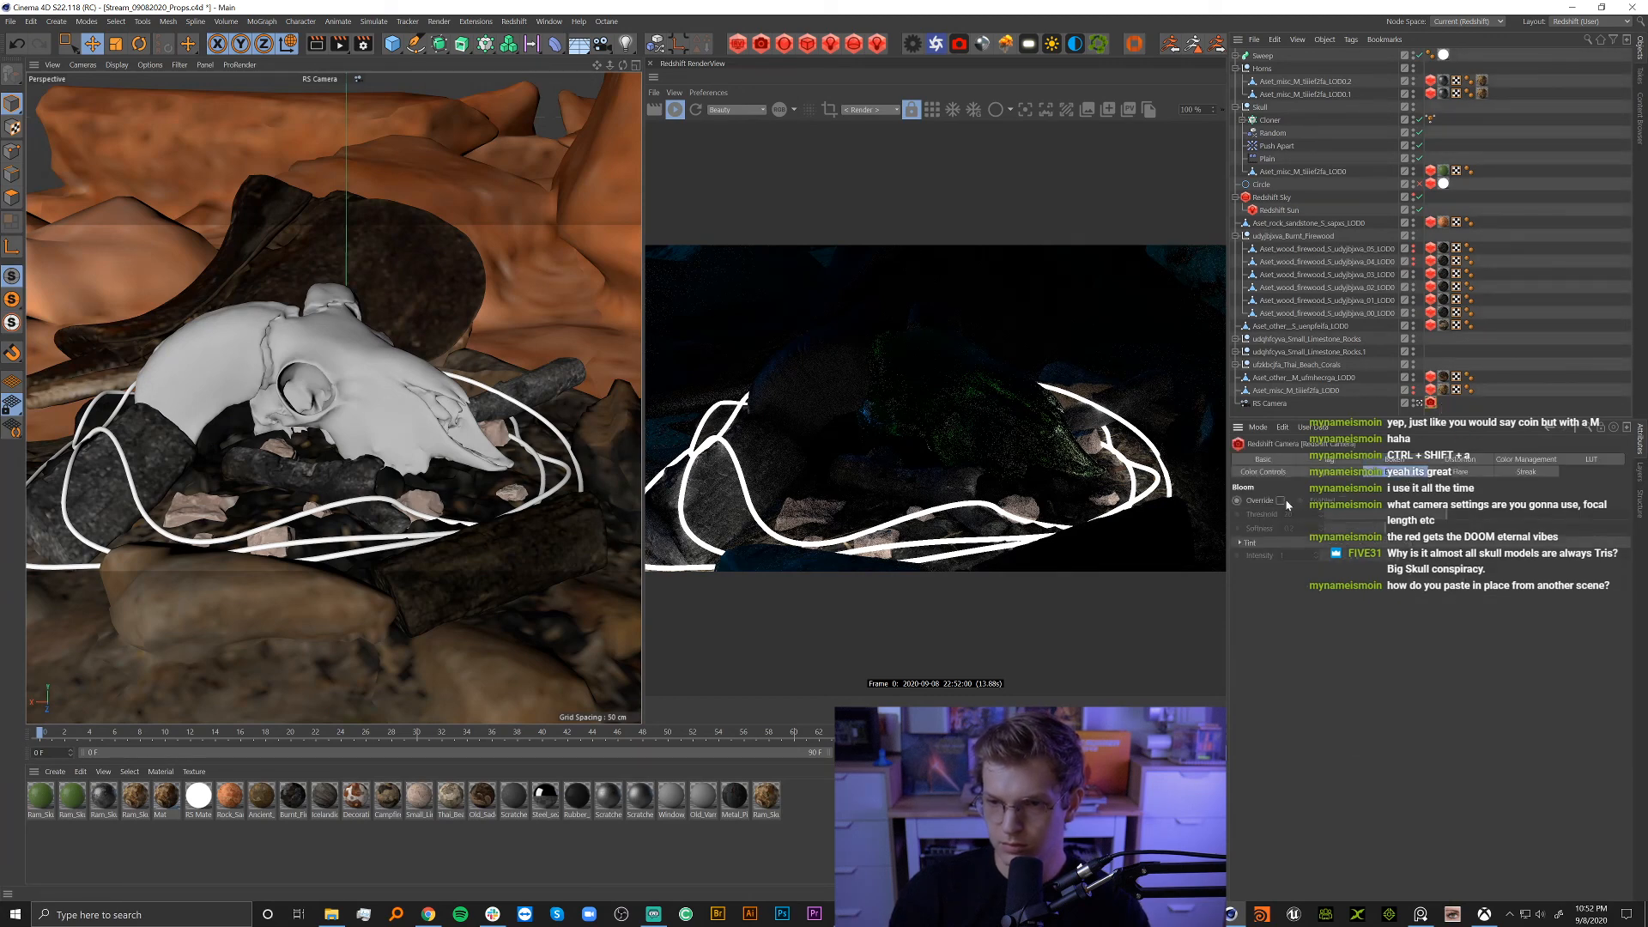
pyautogui.click(1341, 501)
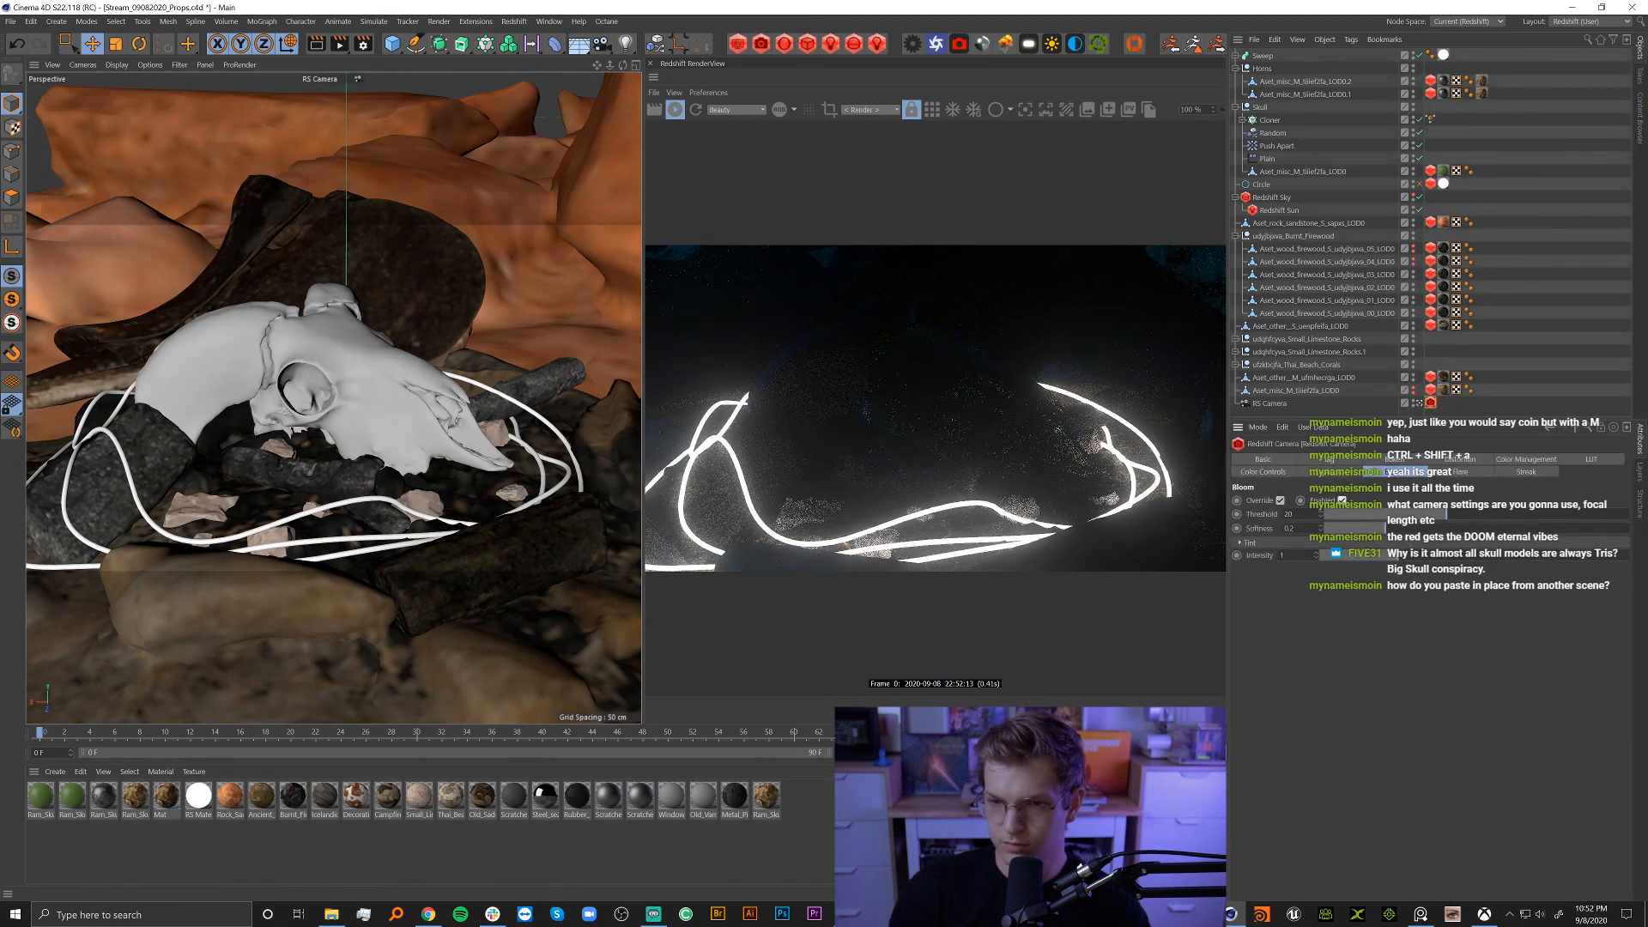
pyautogui.write('40')
pyautogui.press('Return')
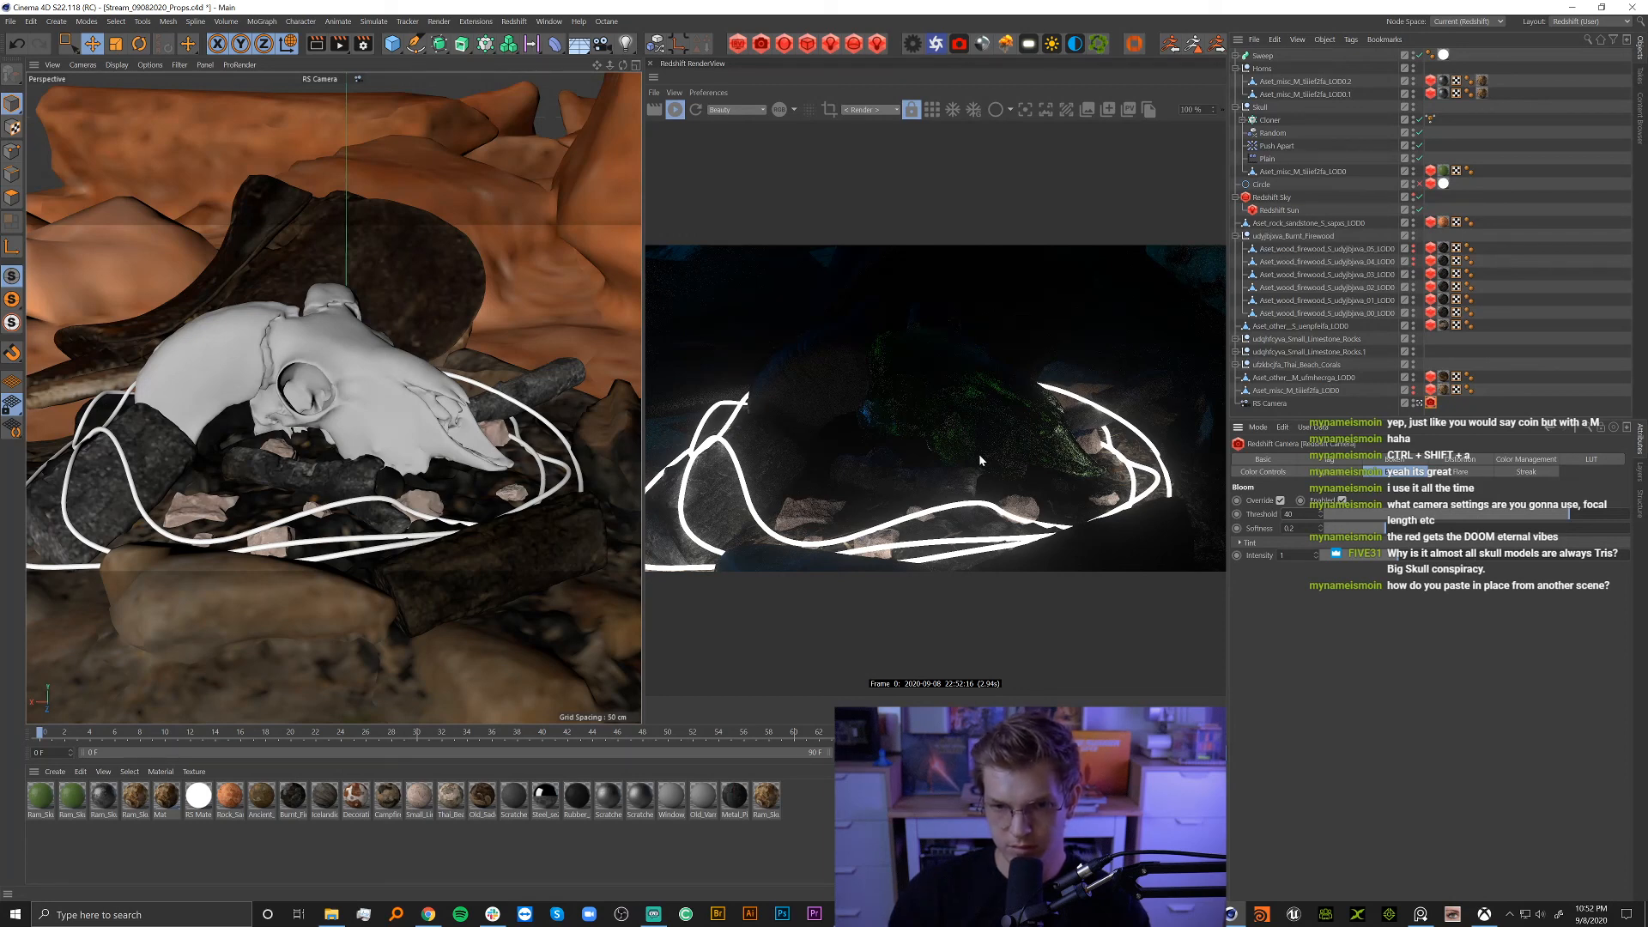
# Set the intensity multiplier of the tube material's RS Incandescent node to 10.
pyautogui.doubleClick(199, 795)
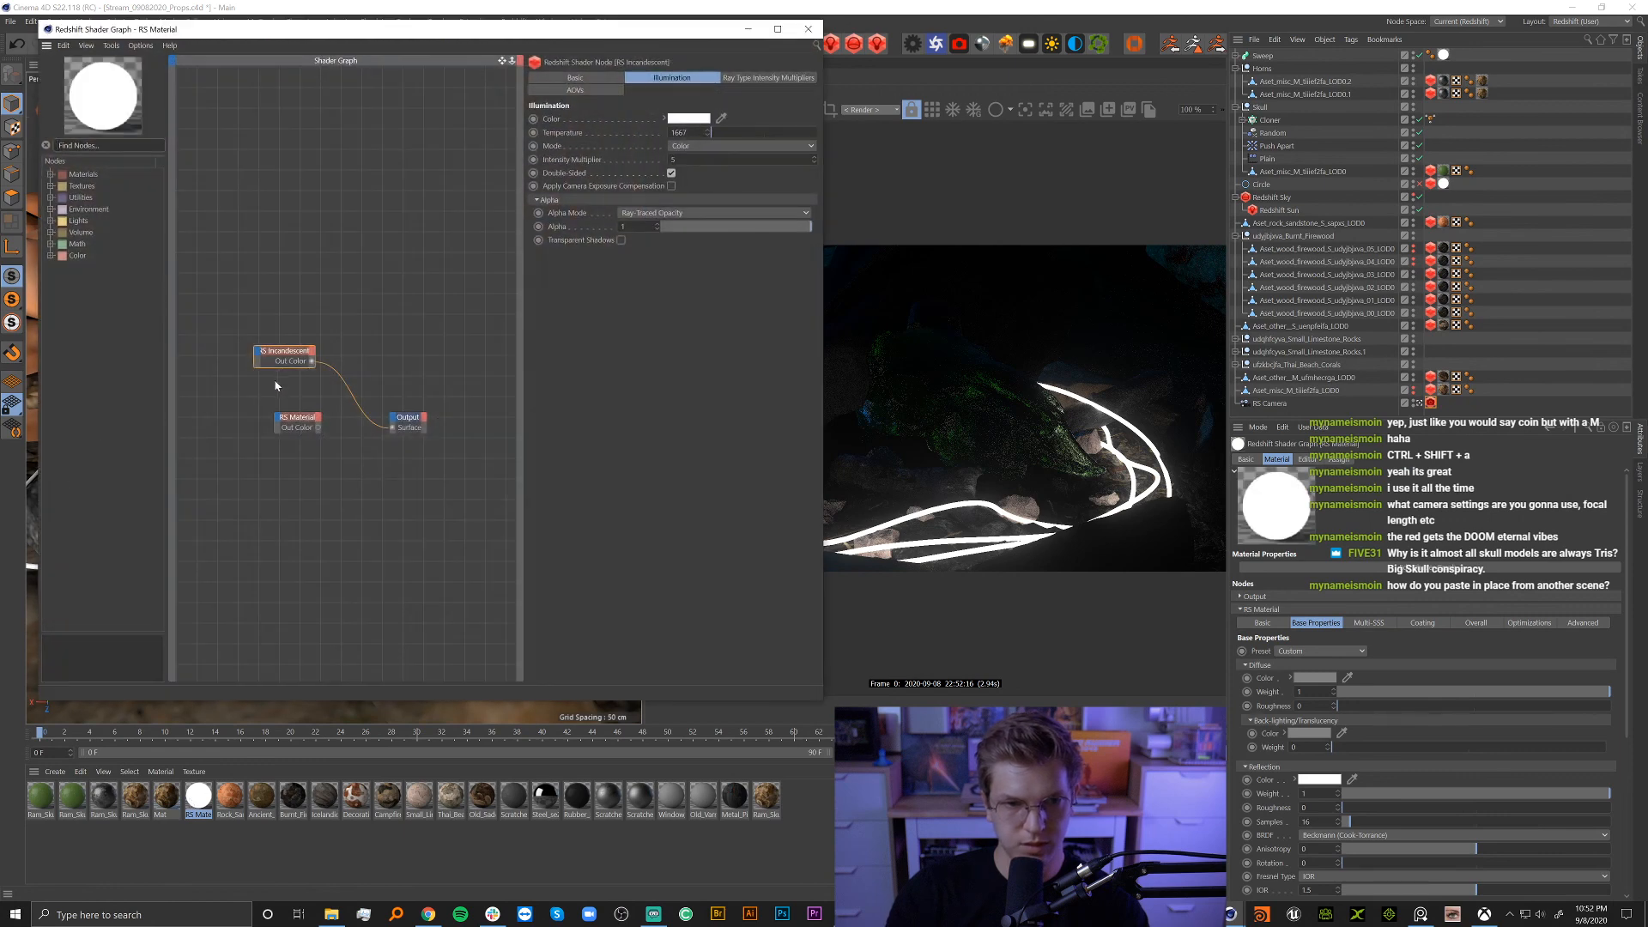
pyautogui.click(673, 159)
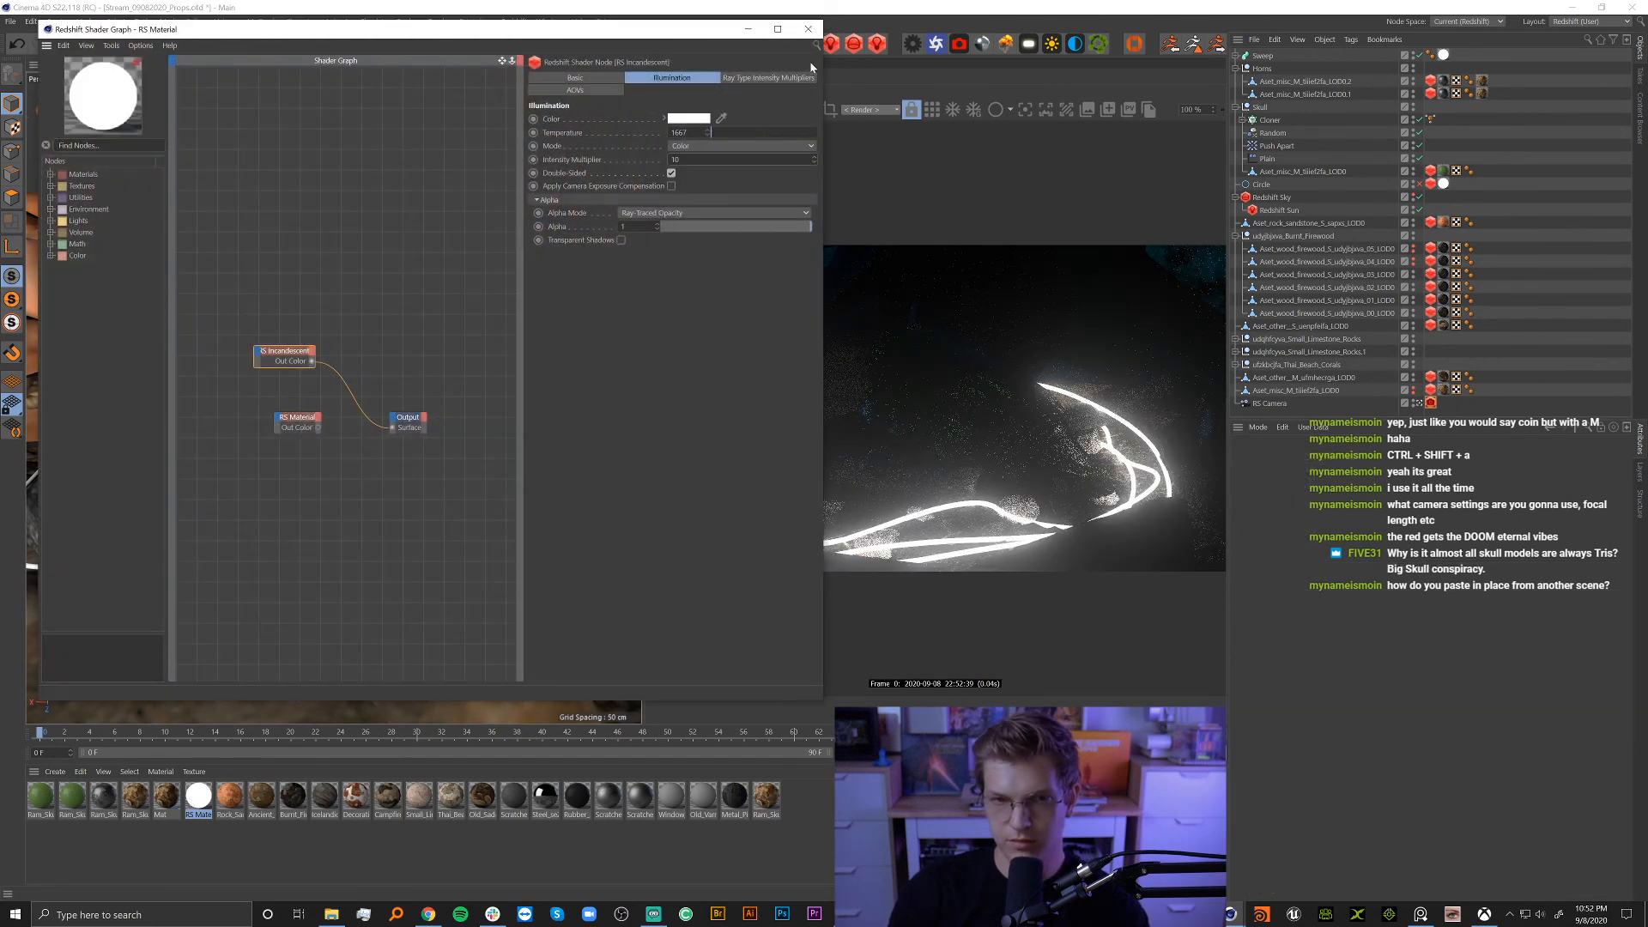
pyautogui.click(808, 28)
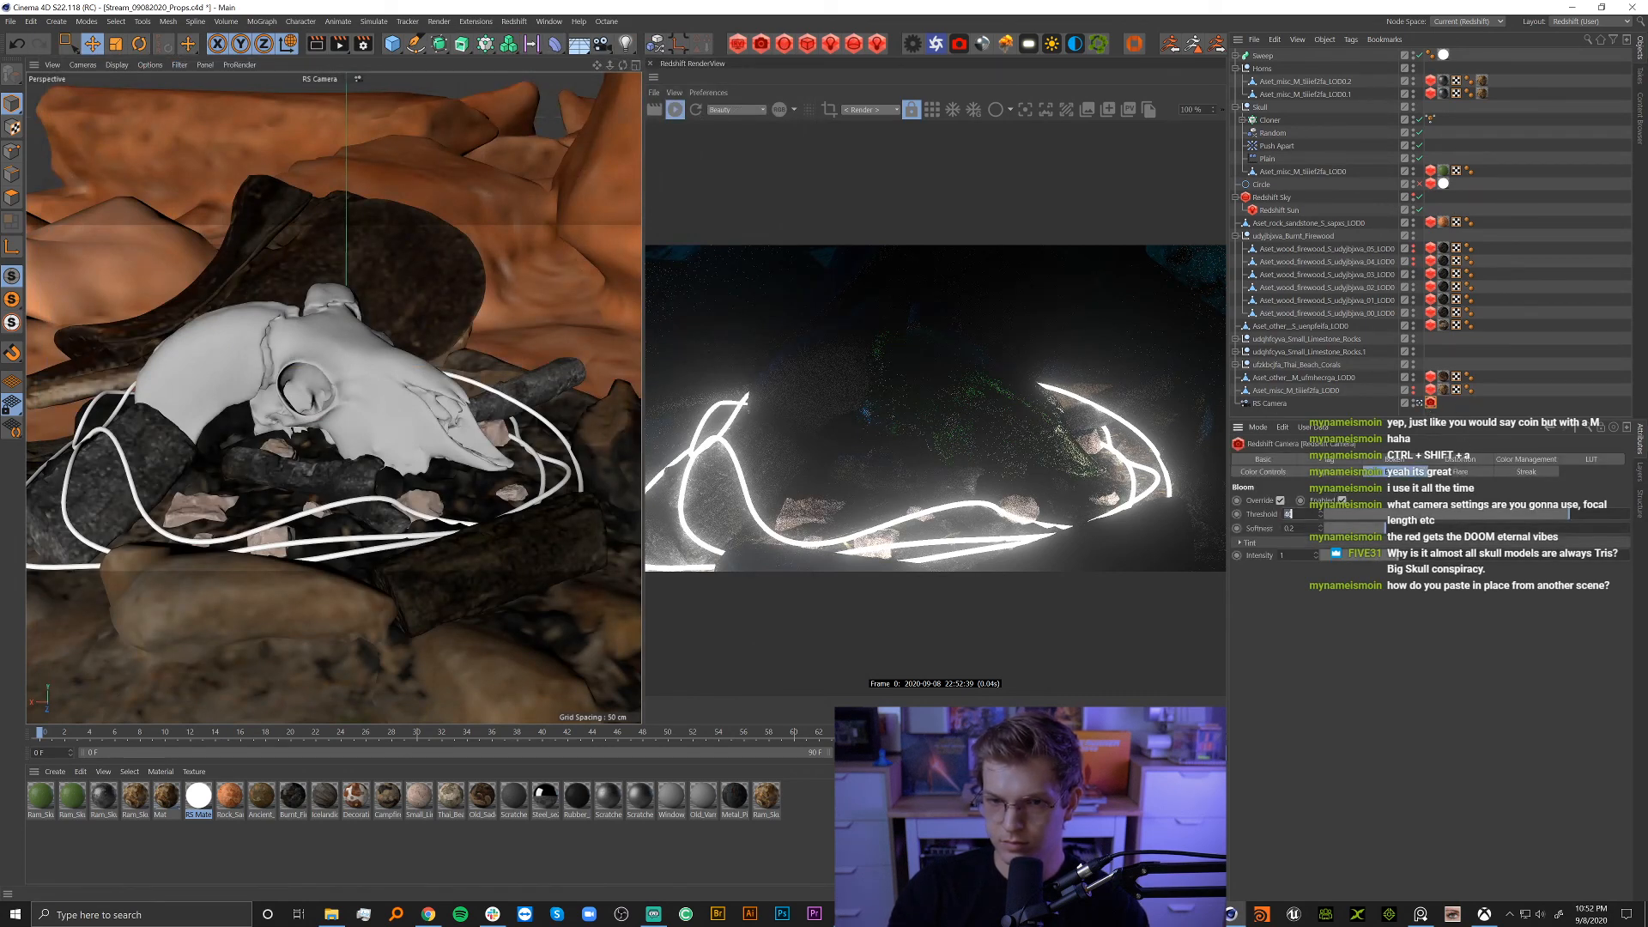
# Set the RS Camera's bloom threshold to 50 and reduce the bloom intensity to about 0.26.
pyautogui.write('50')
pyautogui.press('Return')
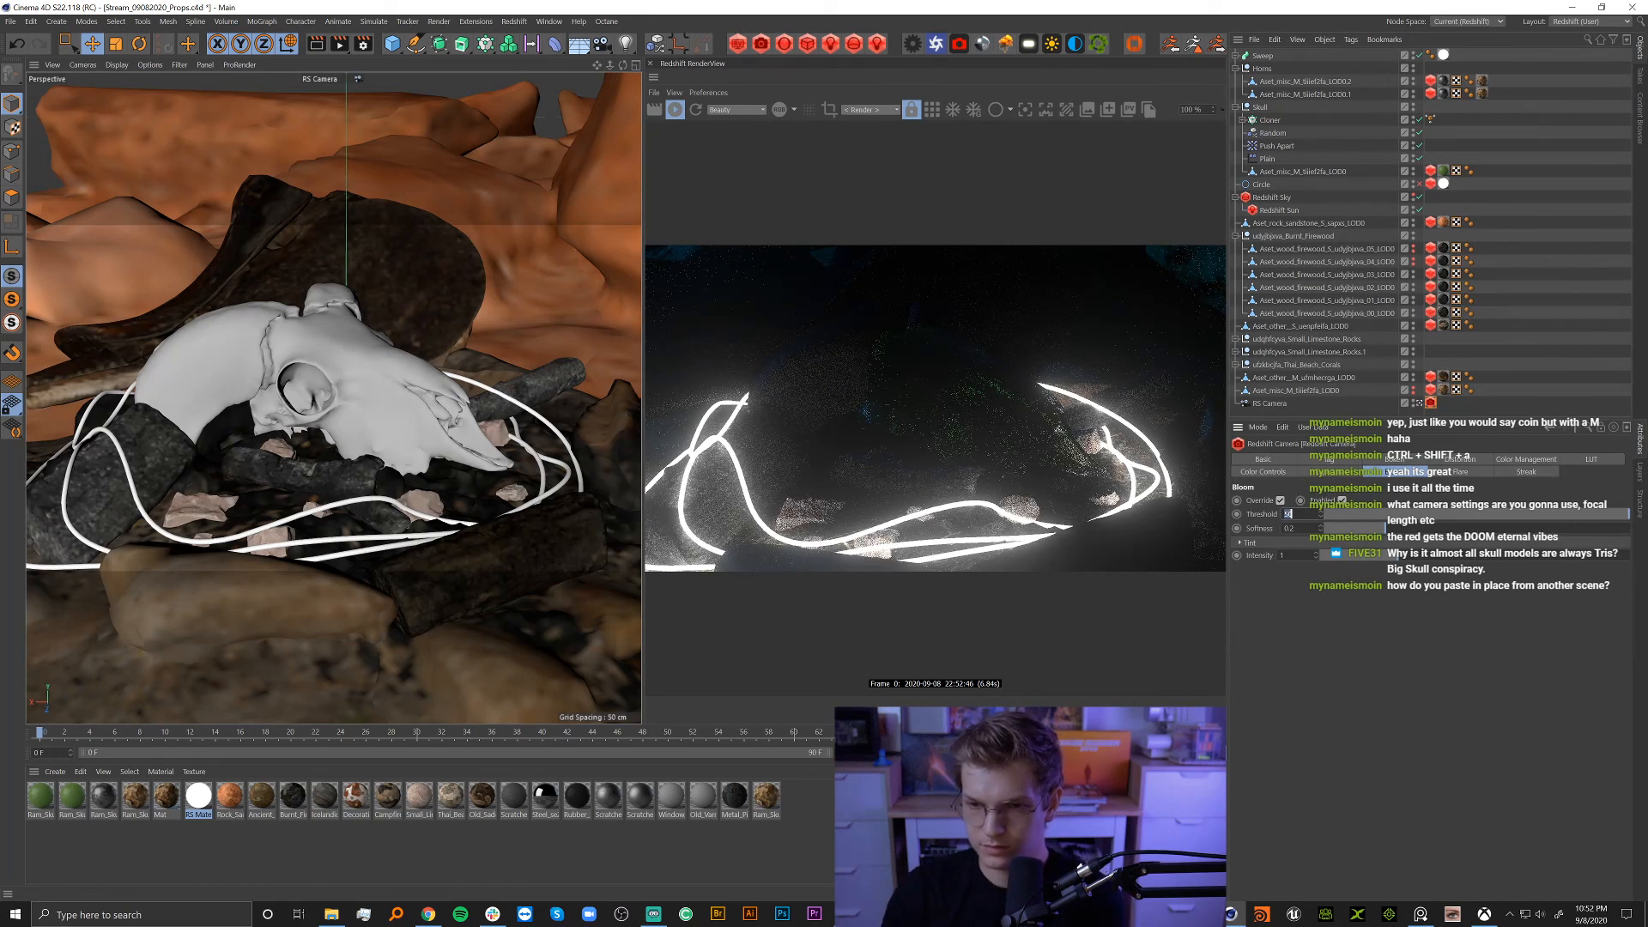
pyautogui.moveTo(1316, 555); pyautogui.dragTo(1346, 555)
# Check the skull's snout in a small render region with bucket rendering, and restore the full-frame render.
pyautogui.click(829, 110)
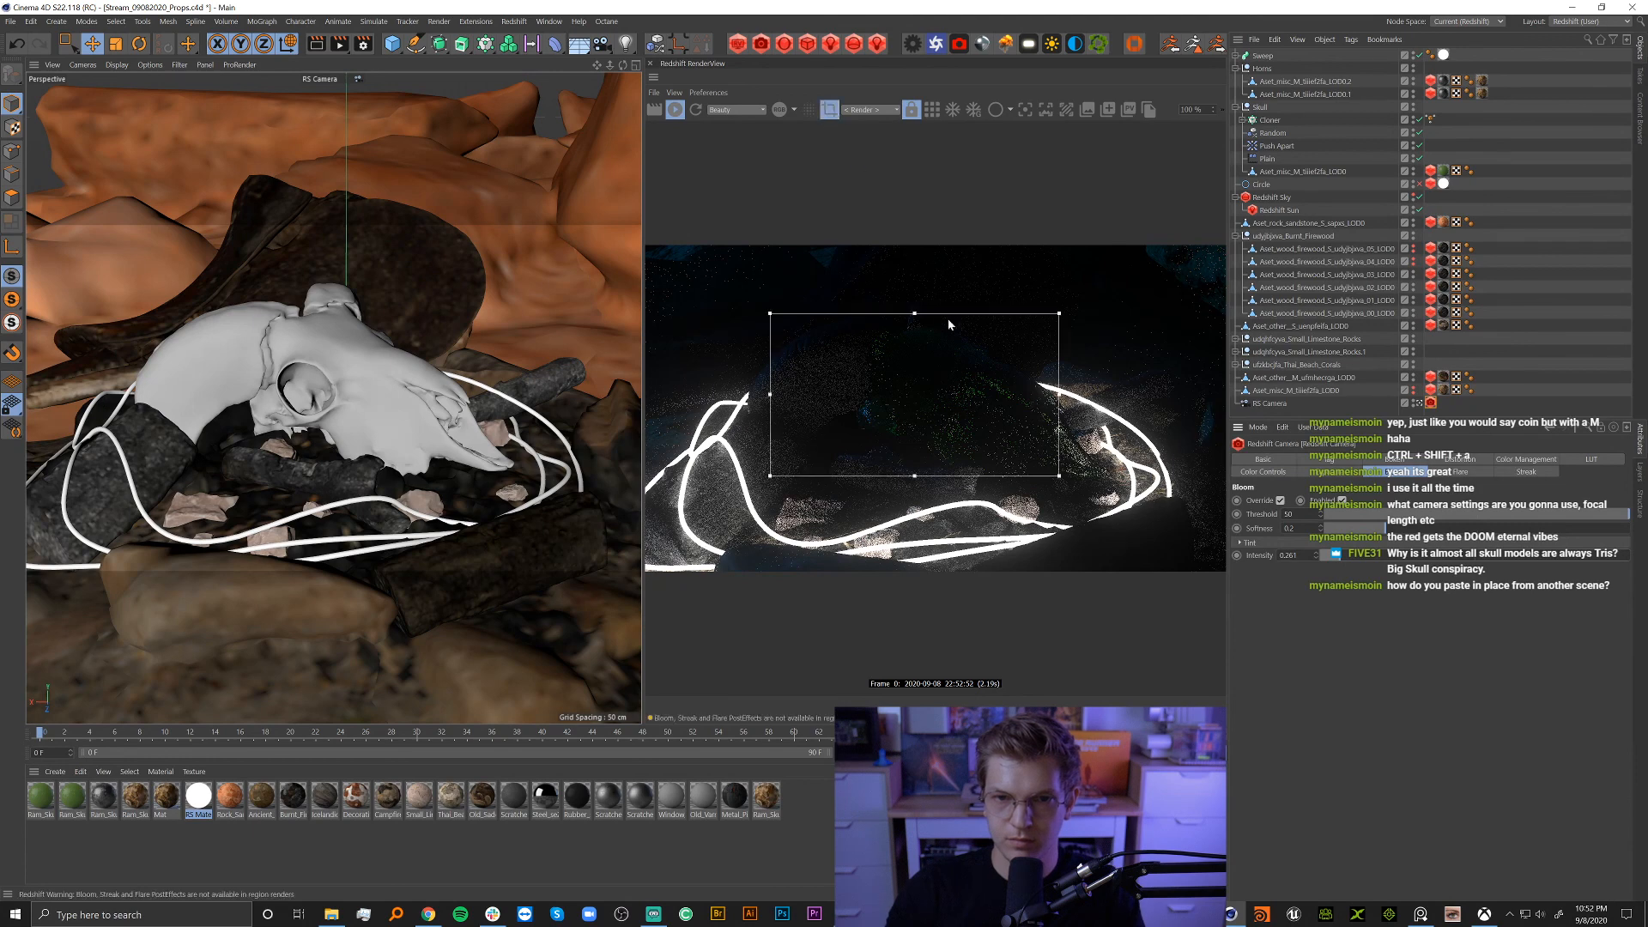
pyautogui.moveTo(771, 315); pyautogui.dragTo(901, 294)
pyautogui.moveTo(984, 369); pyautogui.dragTo(1026, 406)
pyautogui.click(932, 111)
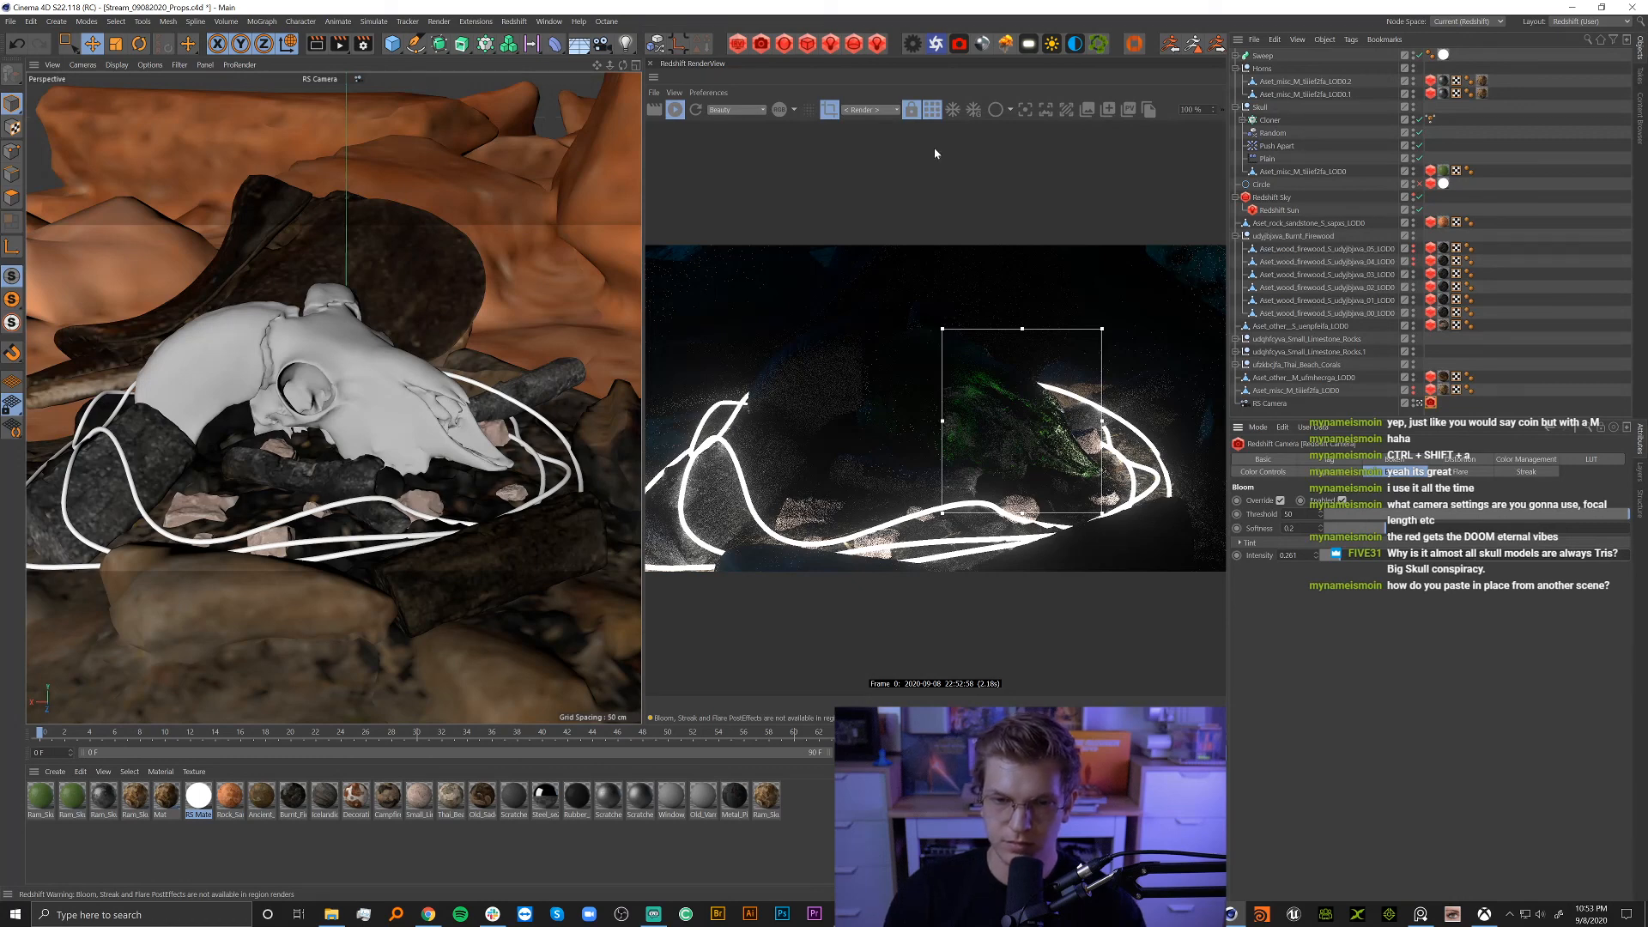
pyautogui.click(832, 112)
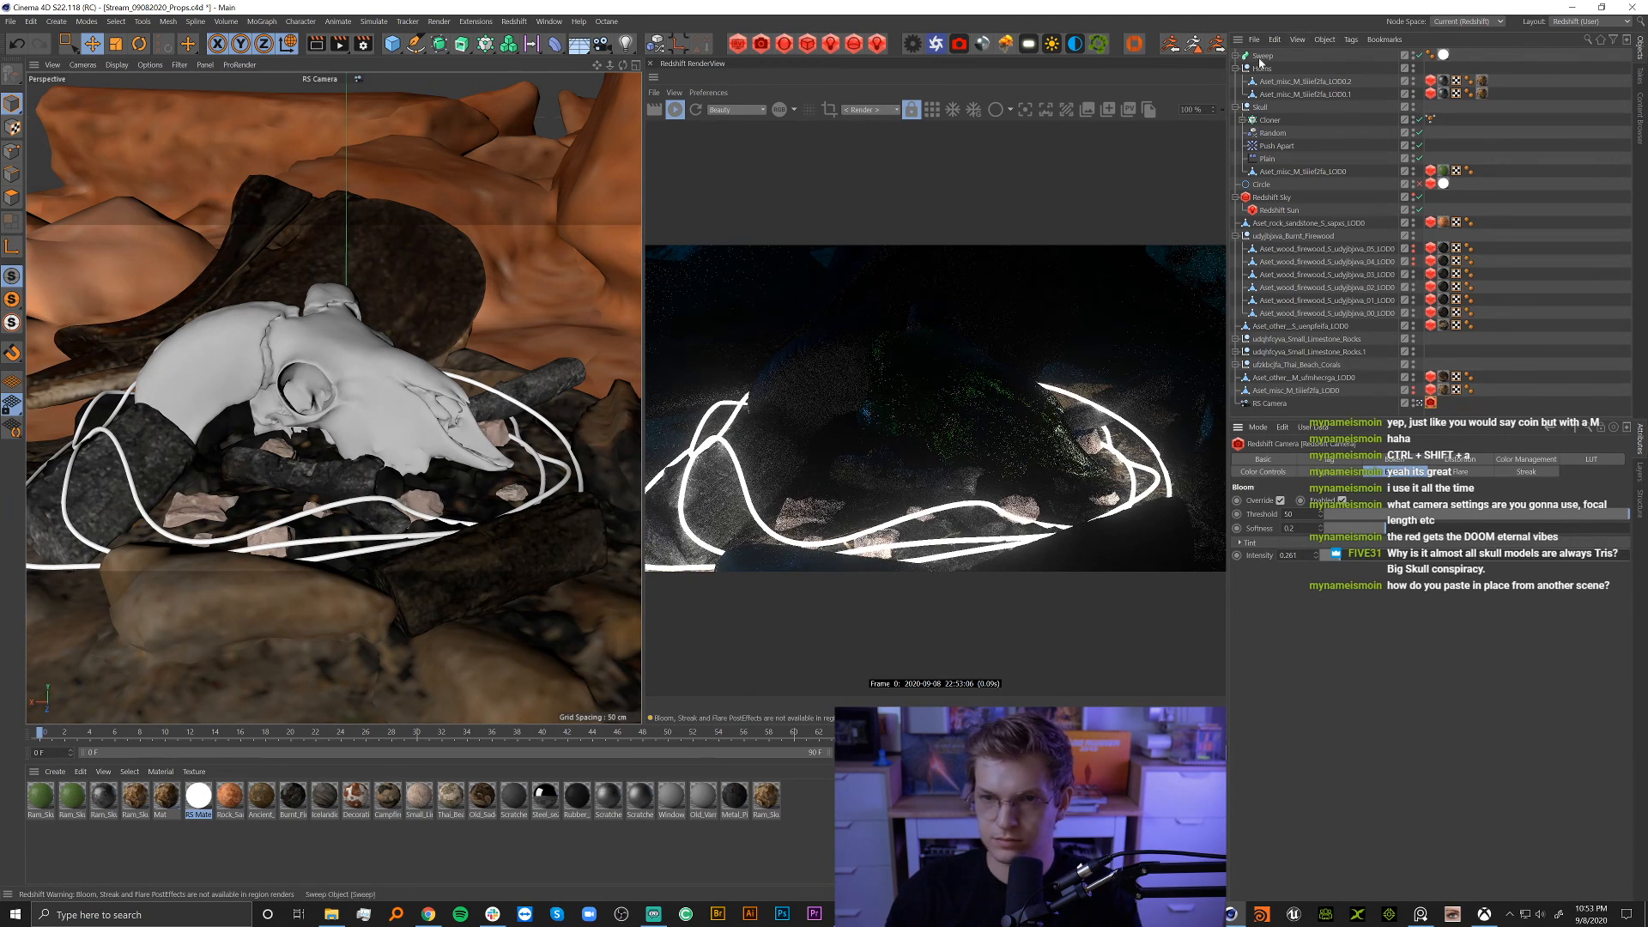
# Try raising the Sweep tube high above the skull to light it from overhead.
pyautogui.click(1261, 56)
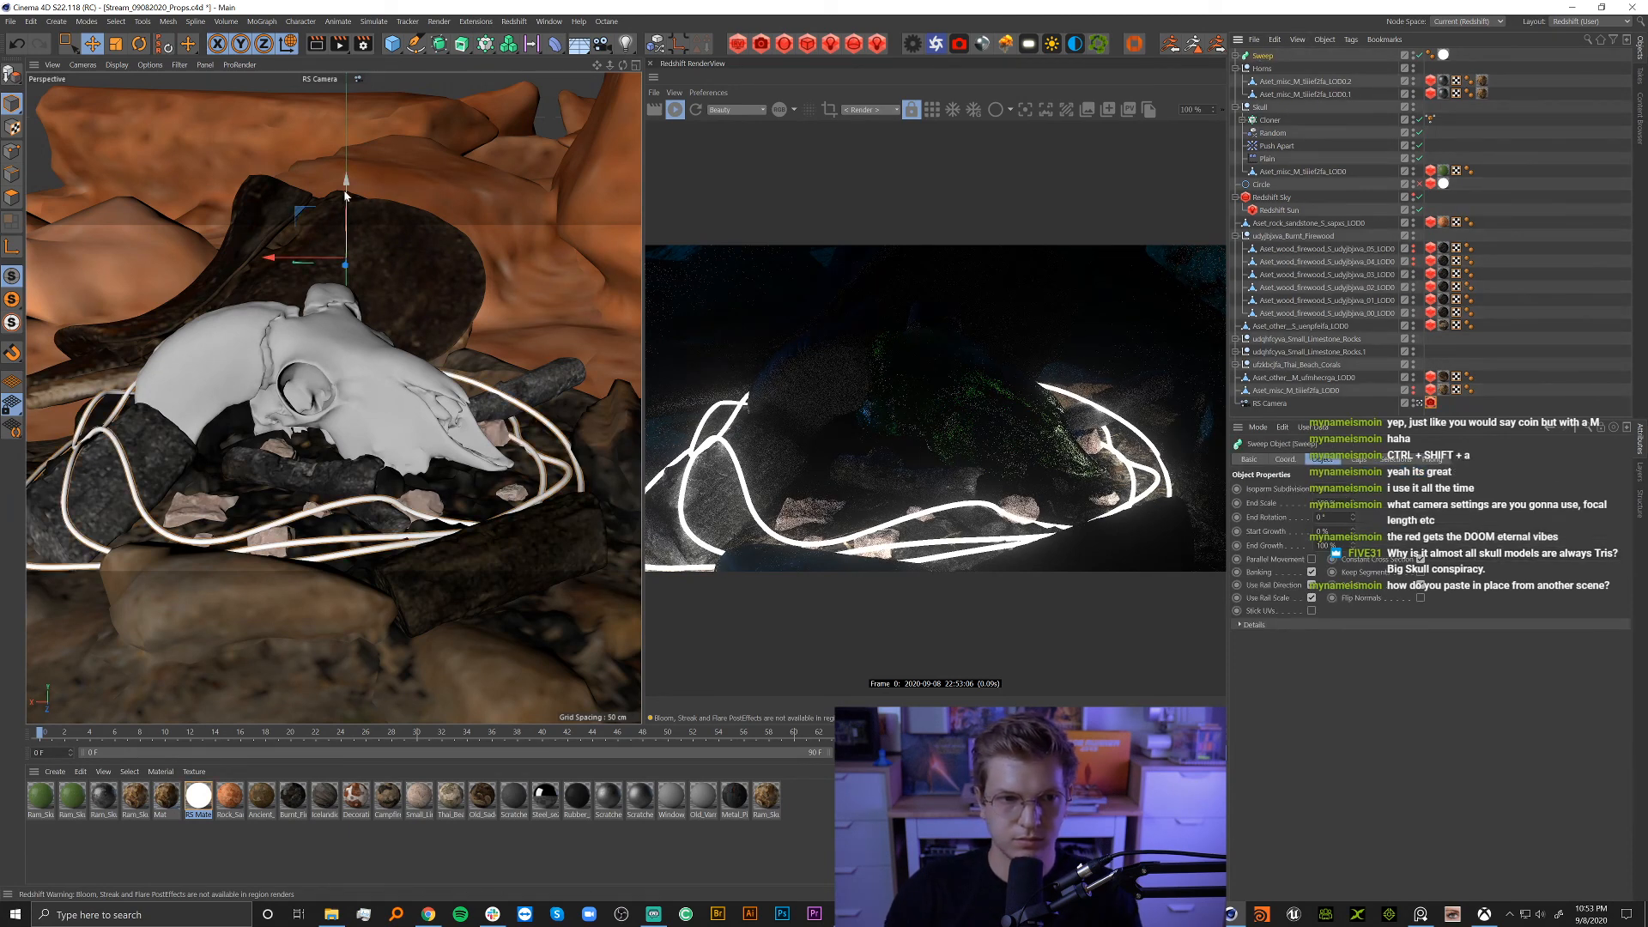
pyautogui.moveTo(347, 196); pyautogui.dragTo(353, 65)
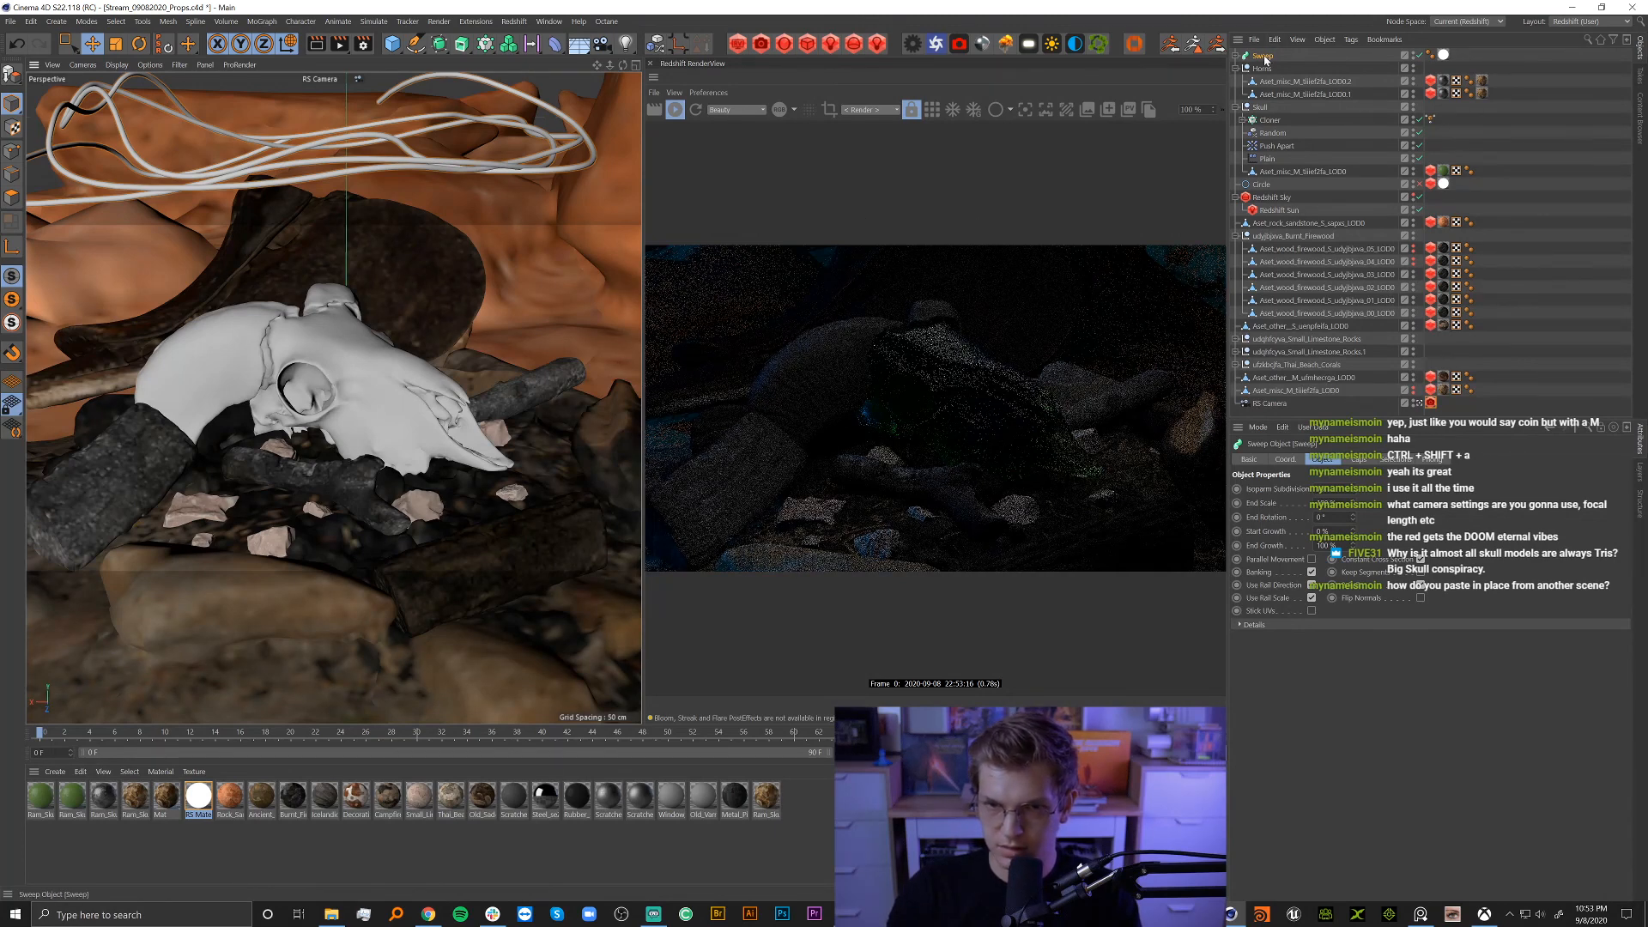
pyautogui.hotkey('ctrl', 'z')
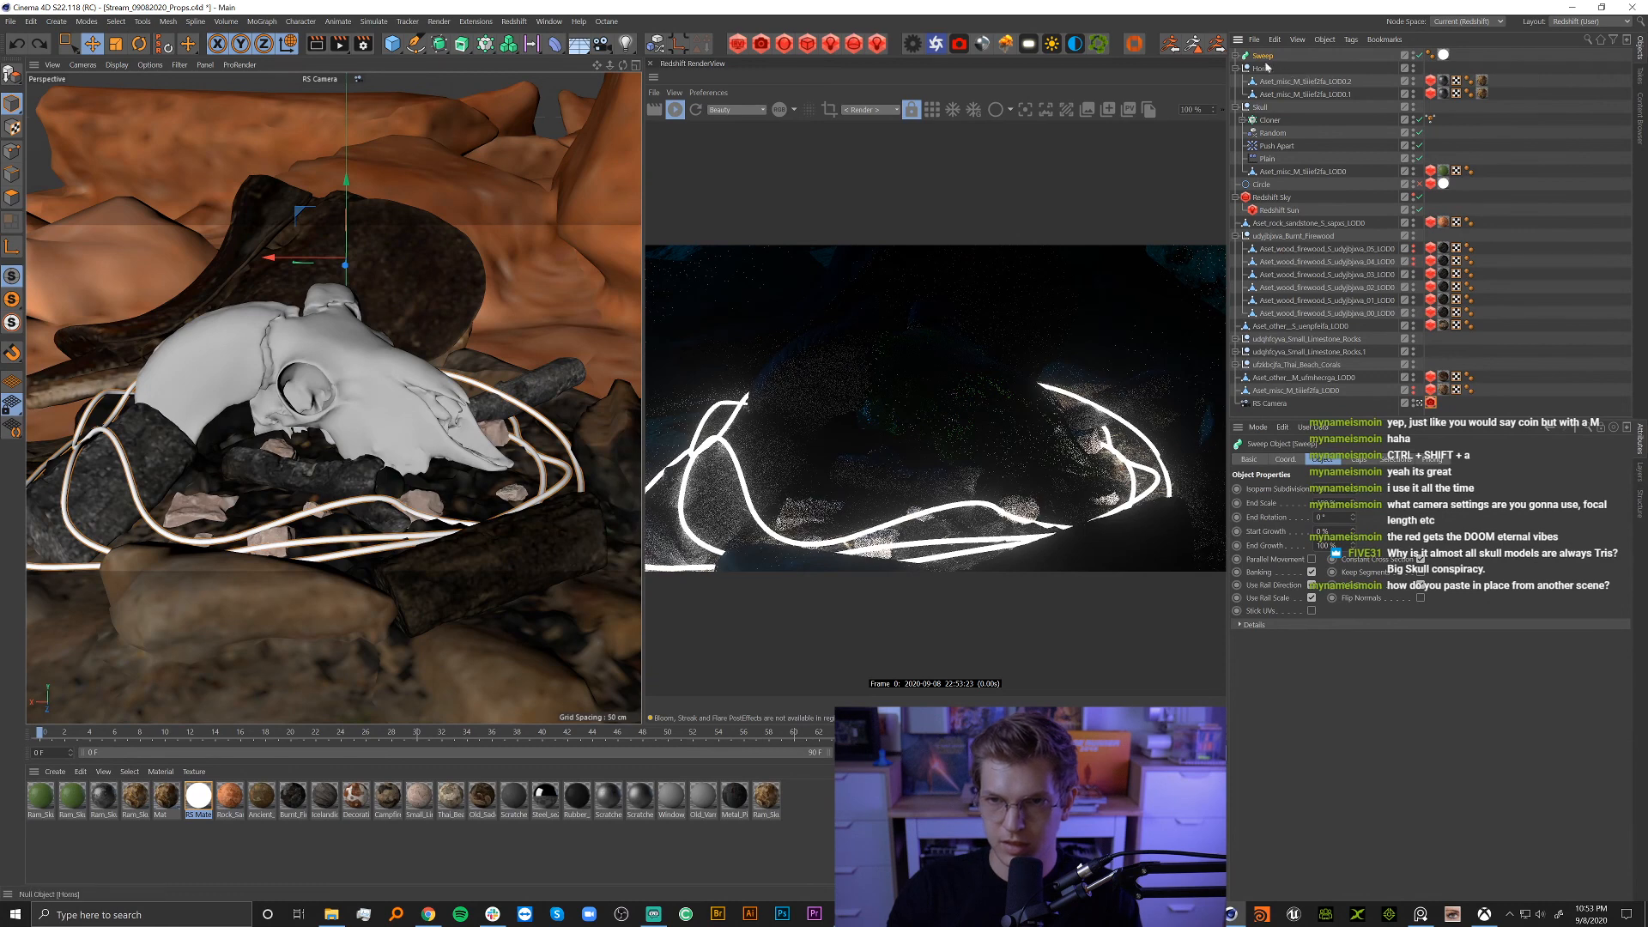
# Disable the Sweep tube and clear the selection.
pyautogui.click(1417, 57)
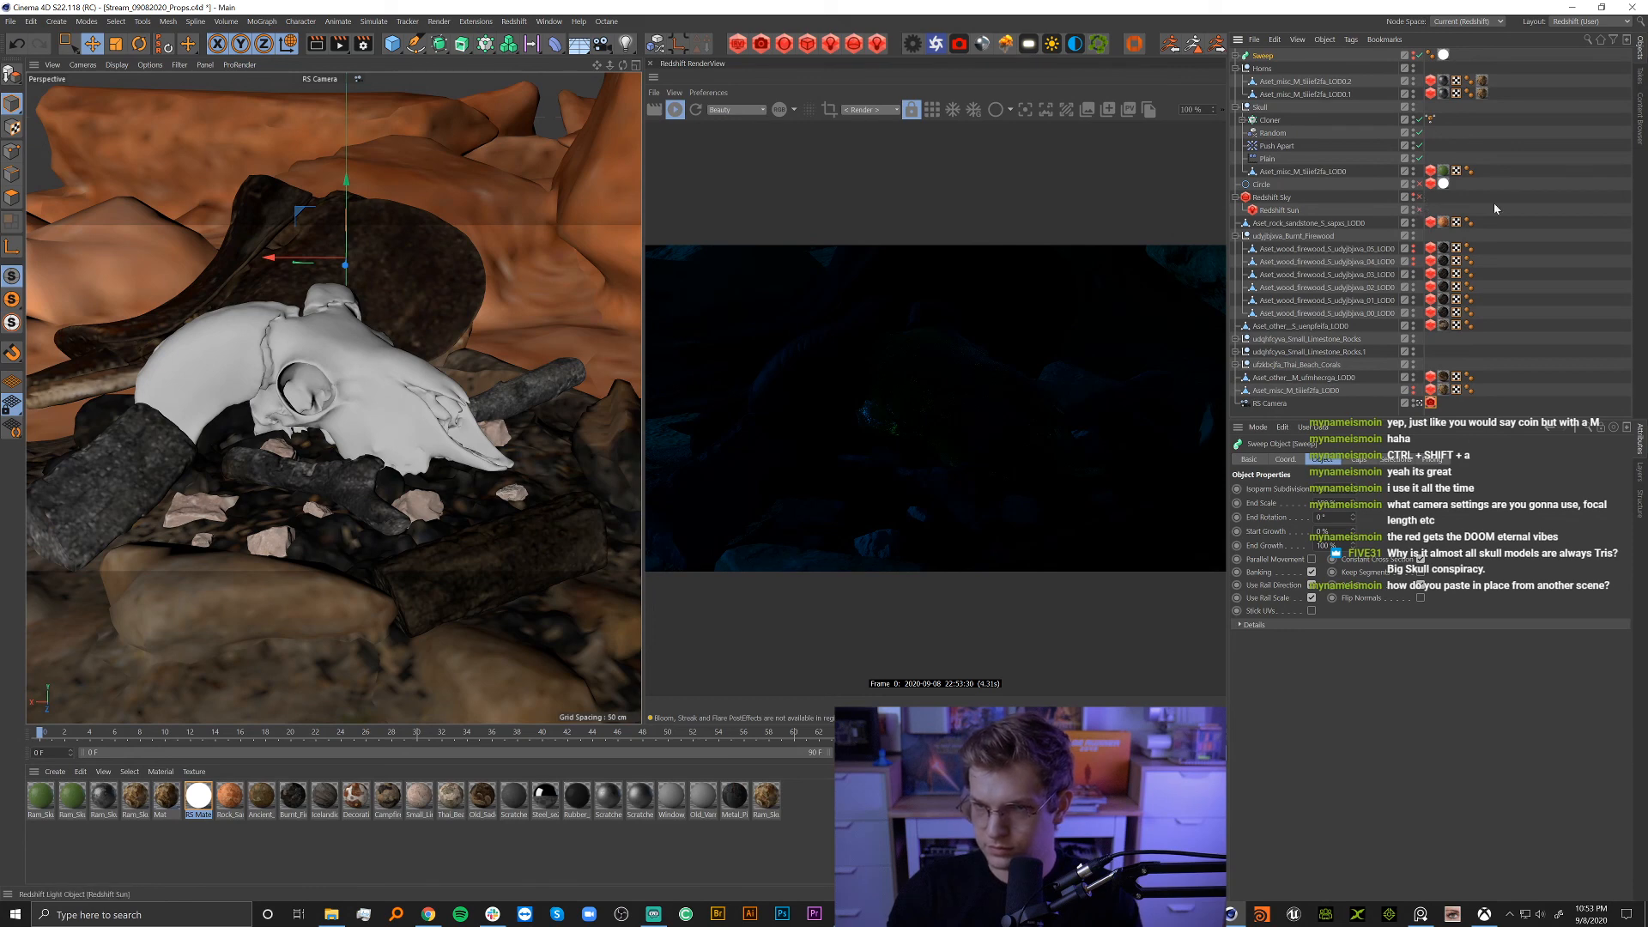
pyautogui.hotkey('ctrl', 'shift', 'a')
# Copy the RS Dome Light from the Untitled 8 project into the Stream_09082020_Props scene.
pyautogui.press('v')
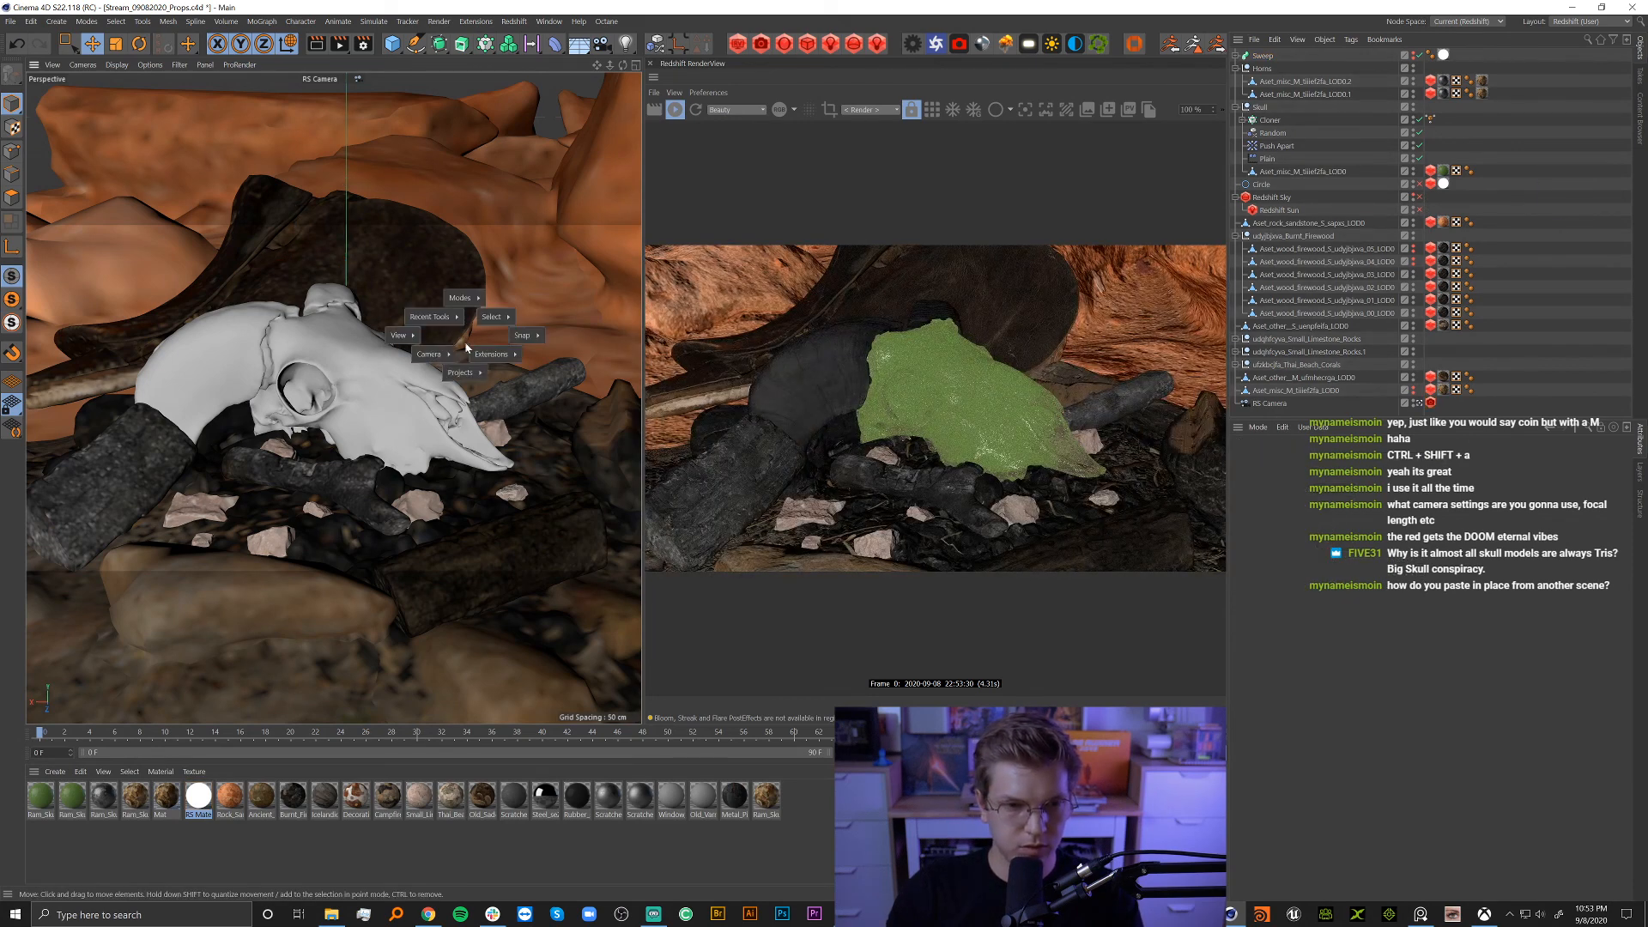
pyautogui.click(466, 388)
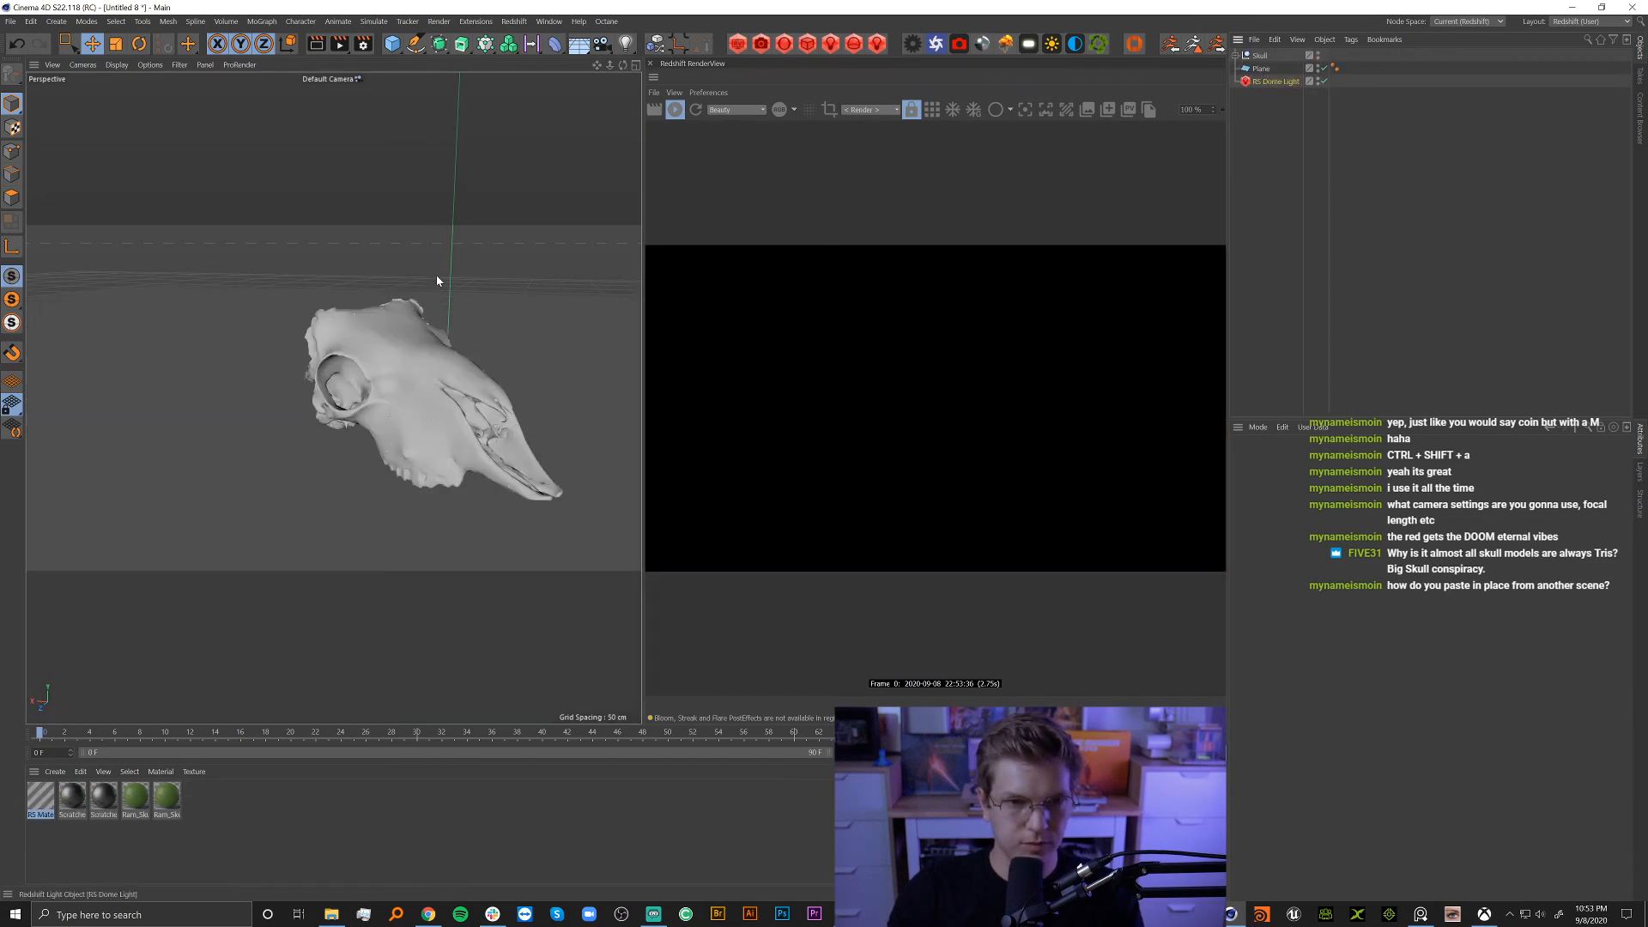
pyautogui.press('v')
pyautogui.moveTo(464, 316)
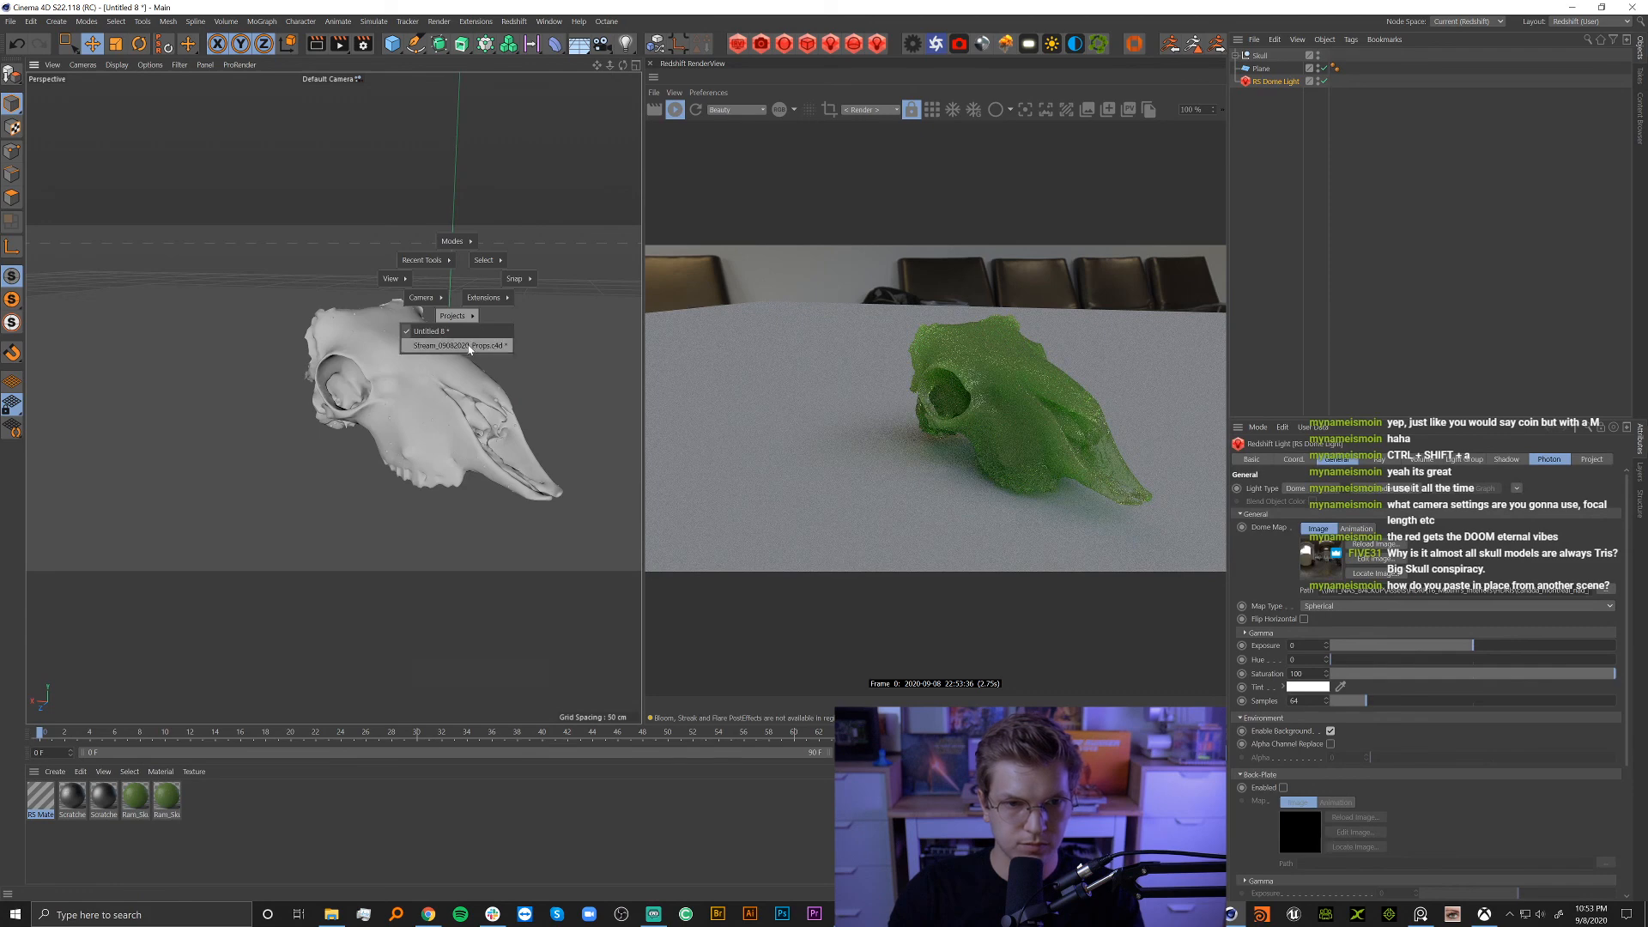
pyautogui.click(459, 345)
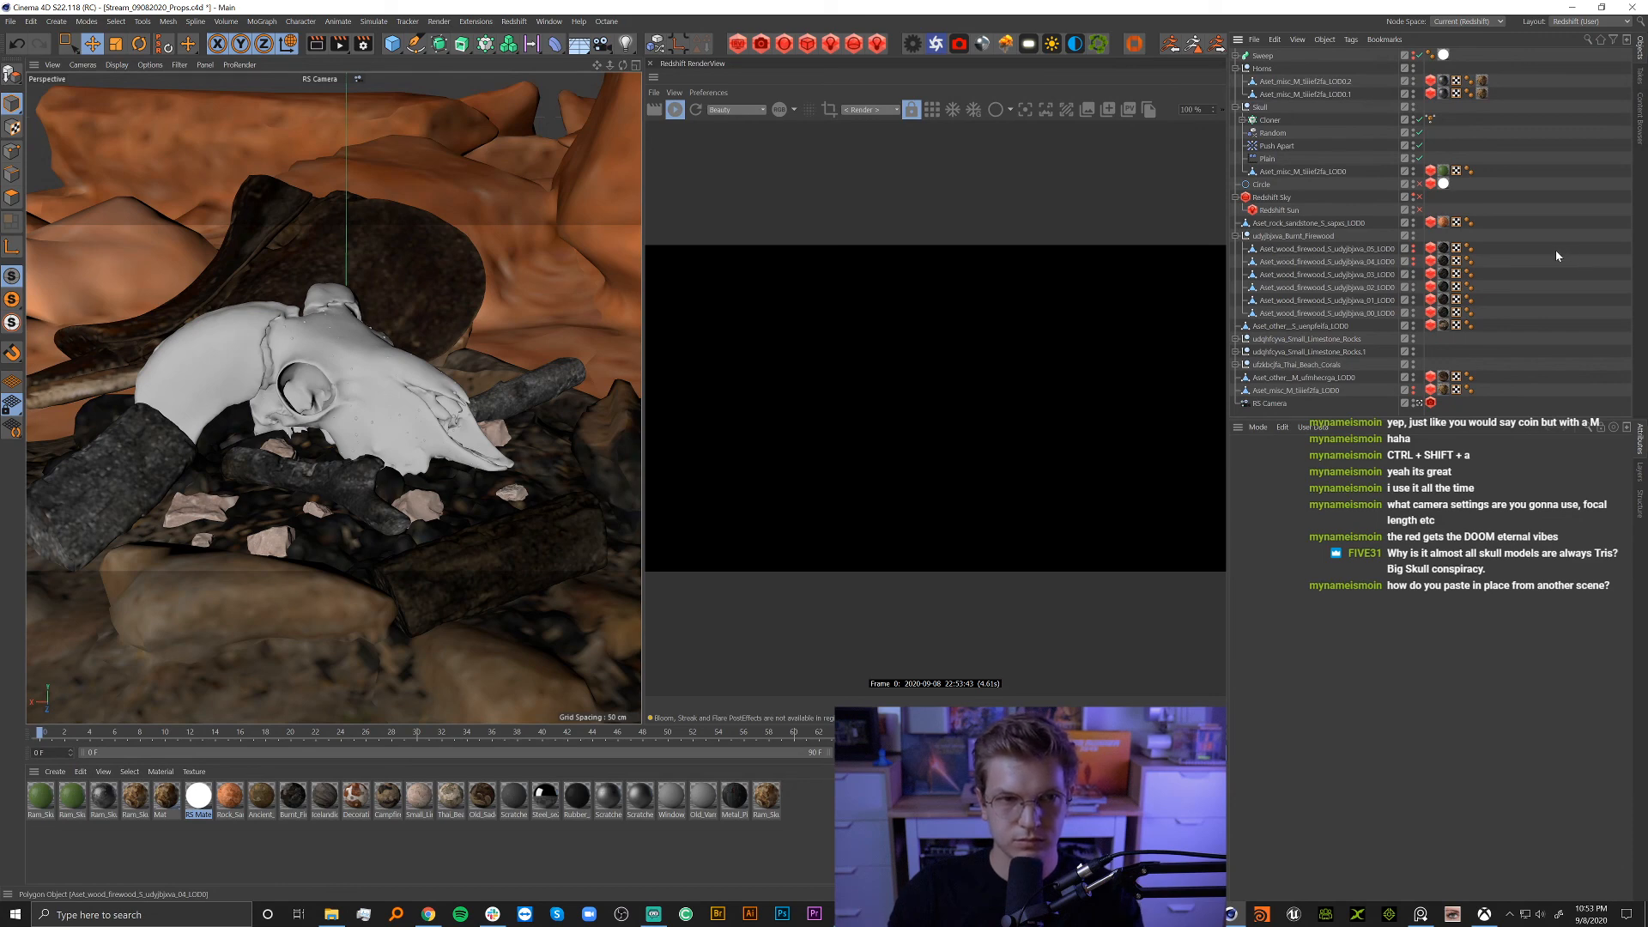
pyautogui.hotkey('ctrl', 'v')
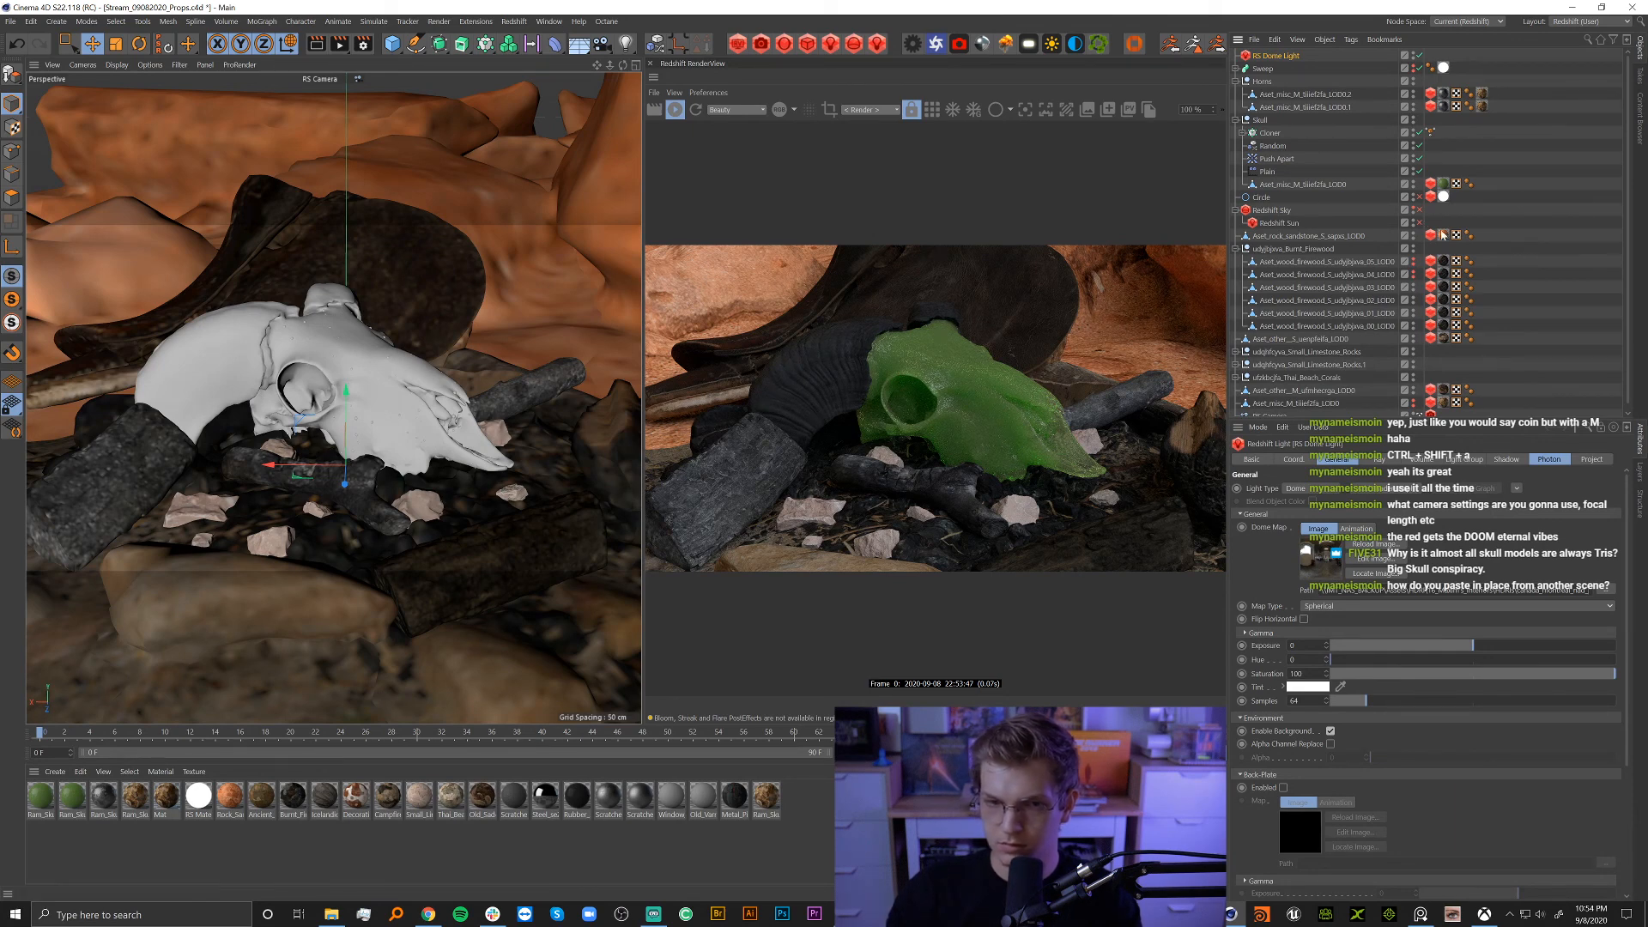
# Leave the RS Camera view, then add a Redshift light to the scene and make it an Area light.
pyautogui.hotkey('ctrl', 'shift', 'a')
pyautogui.scroll(-1, 1322, 343)
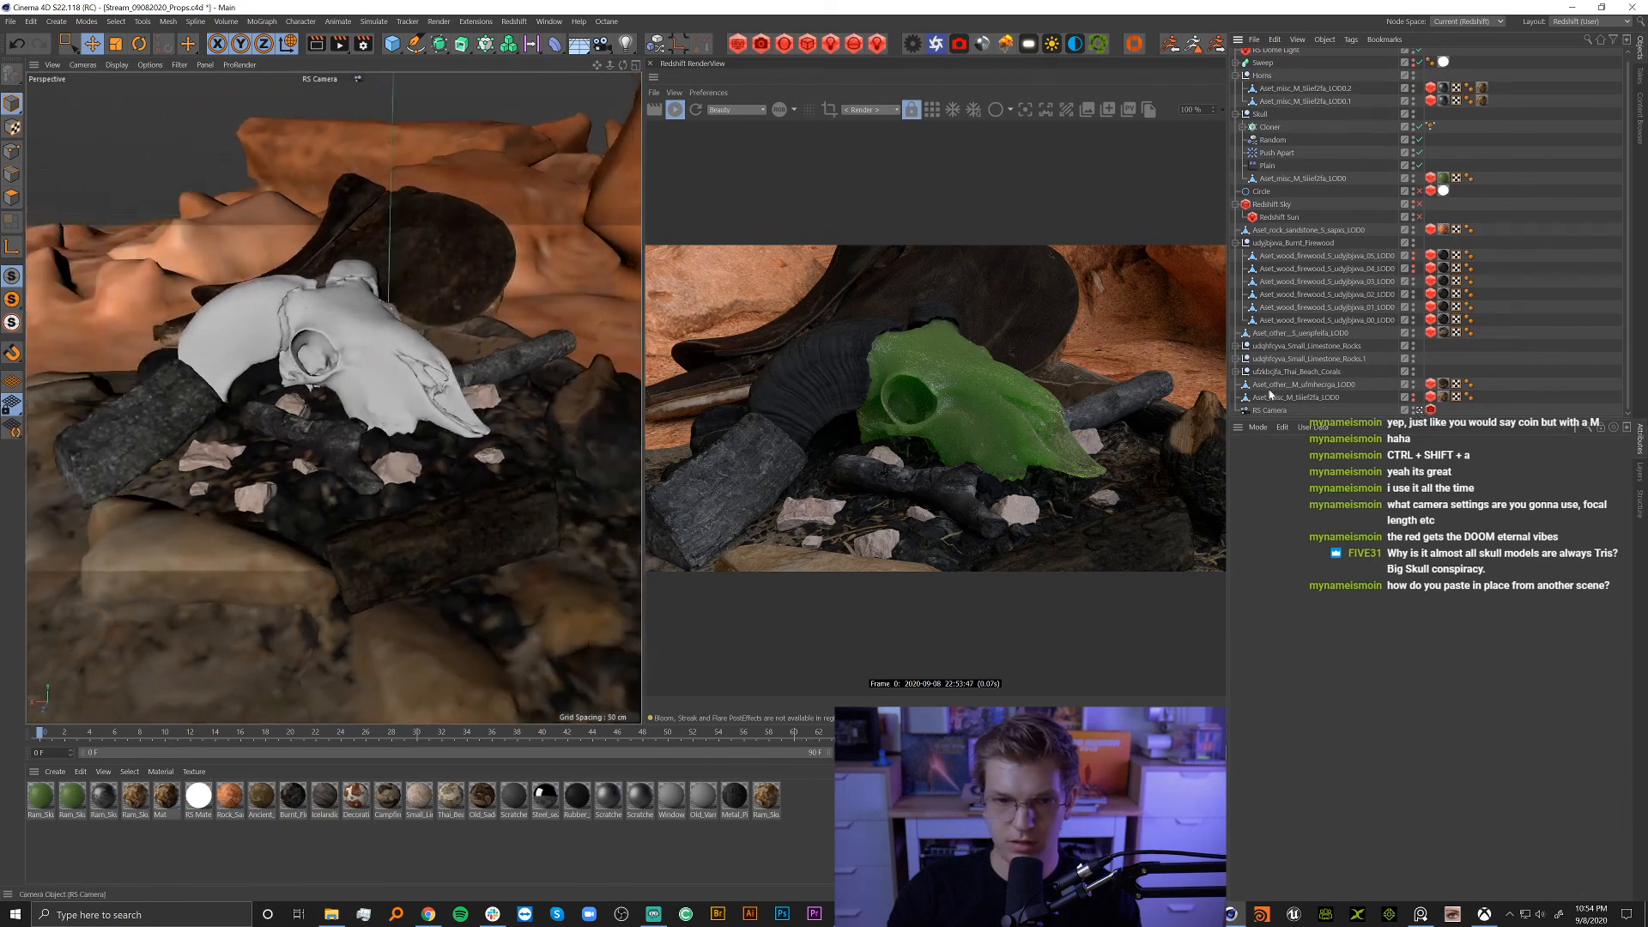
pyautogui.hotkey('ctrl', 'shift', 'z')
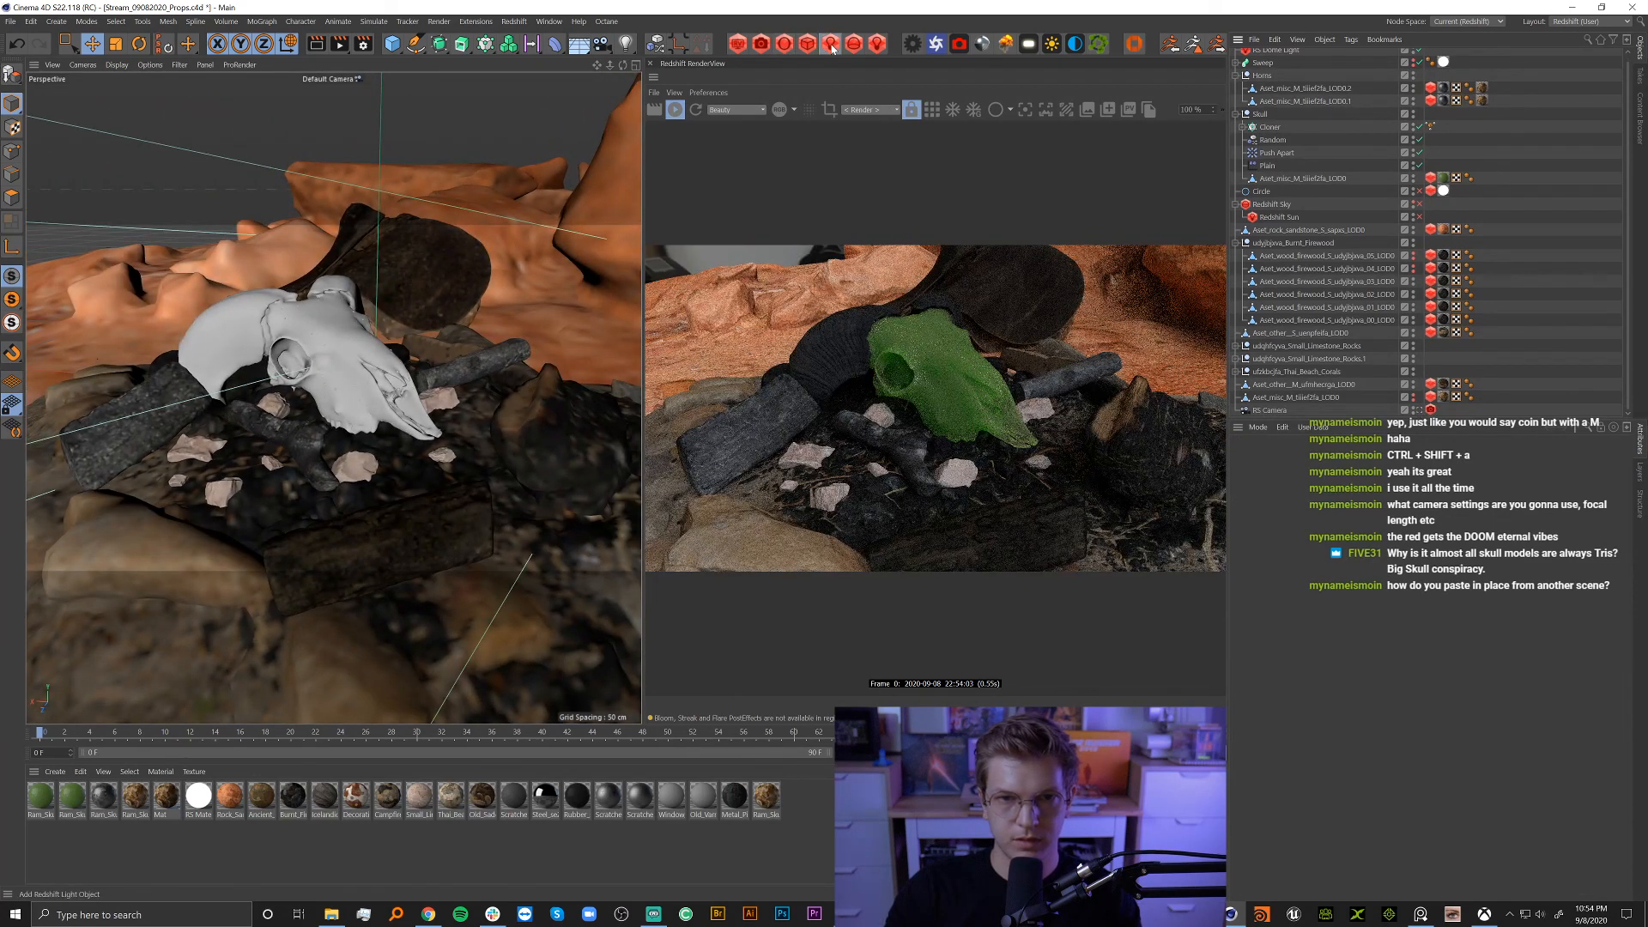
pyautogui.click(831, 45)
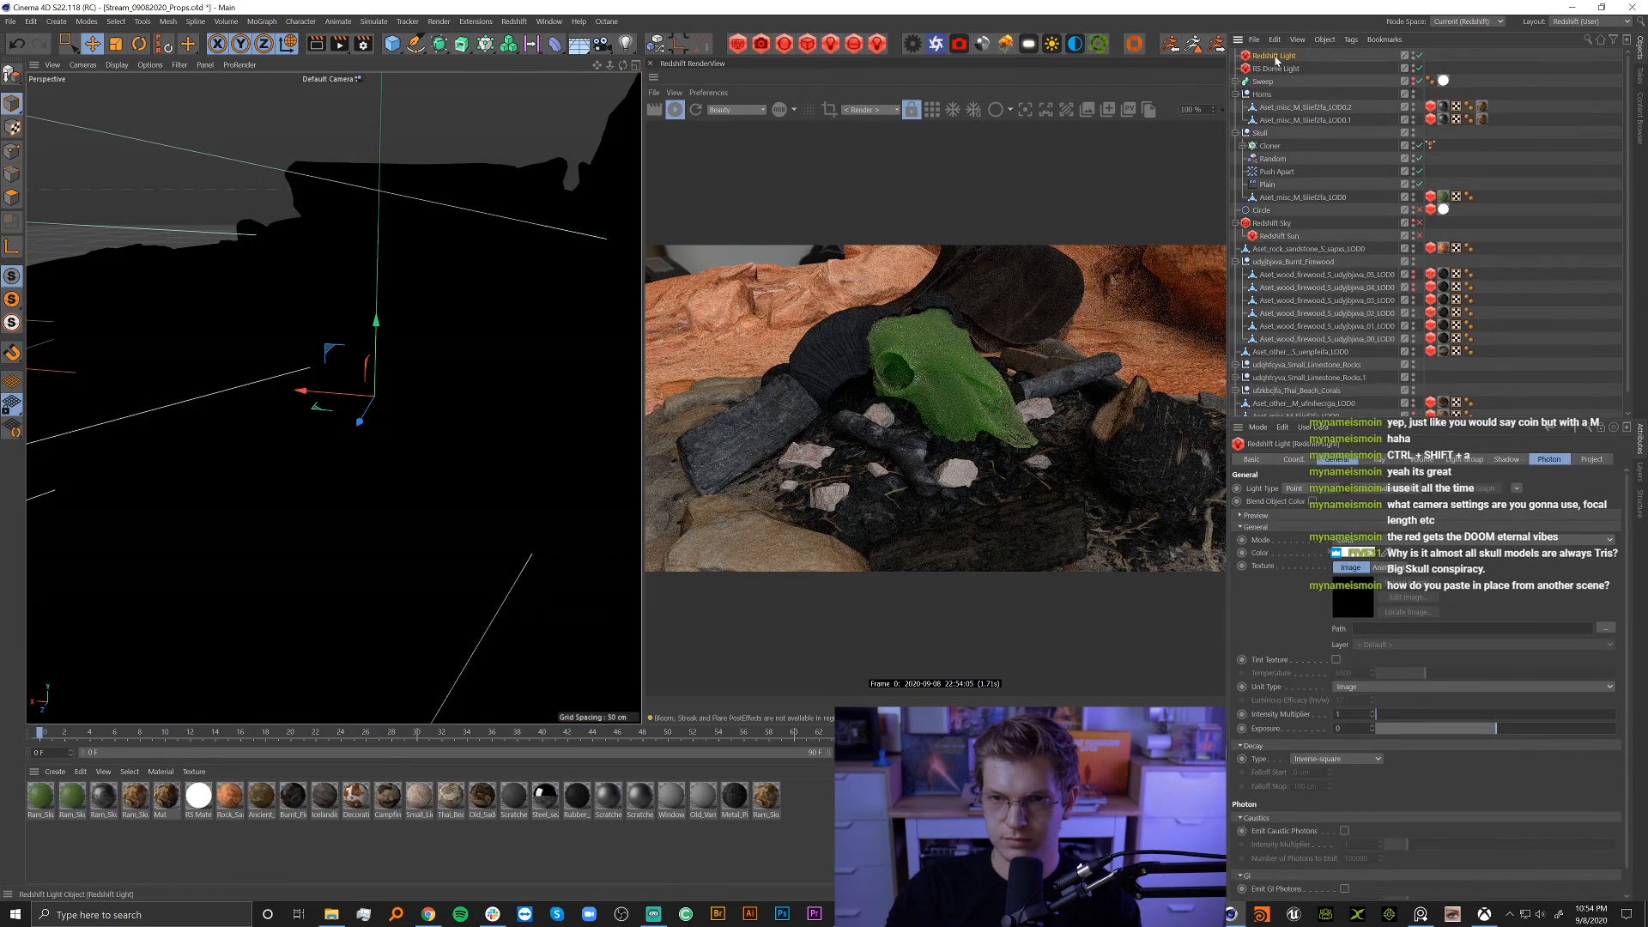
pyautogui.click(1294, 488)
pyautogui.click(1300, 515)
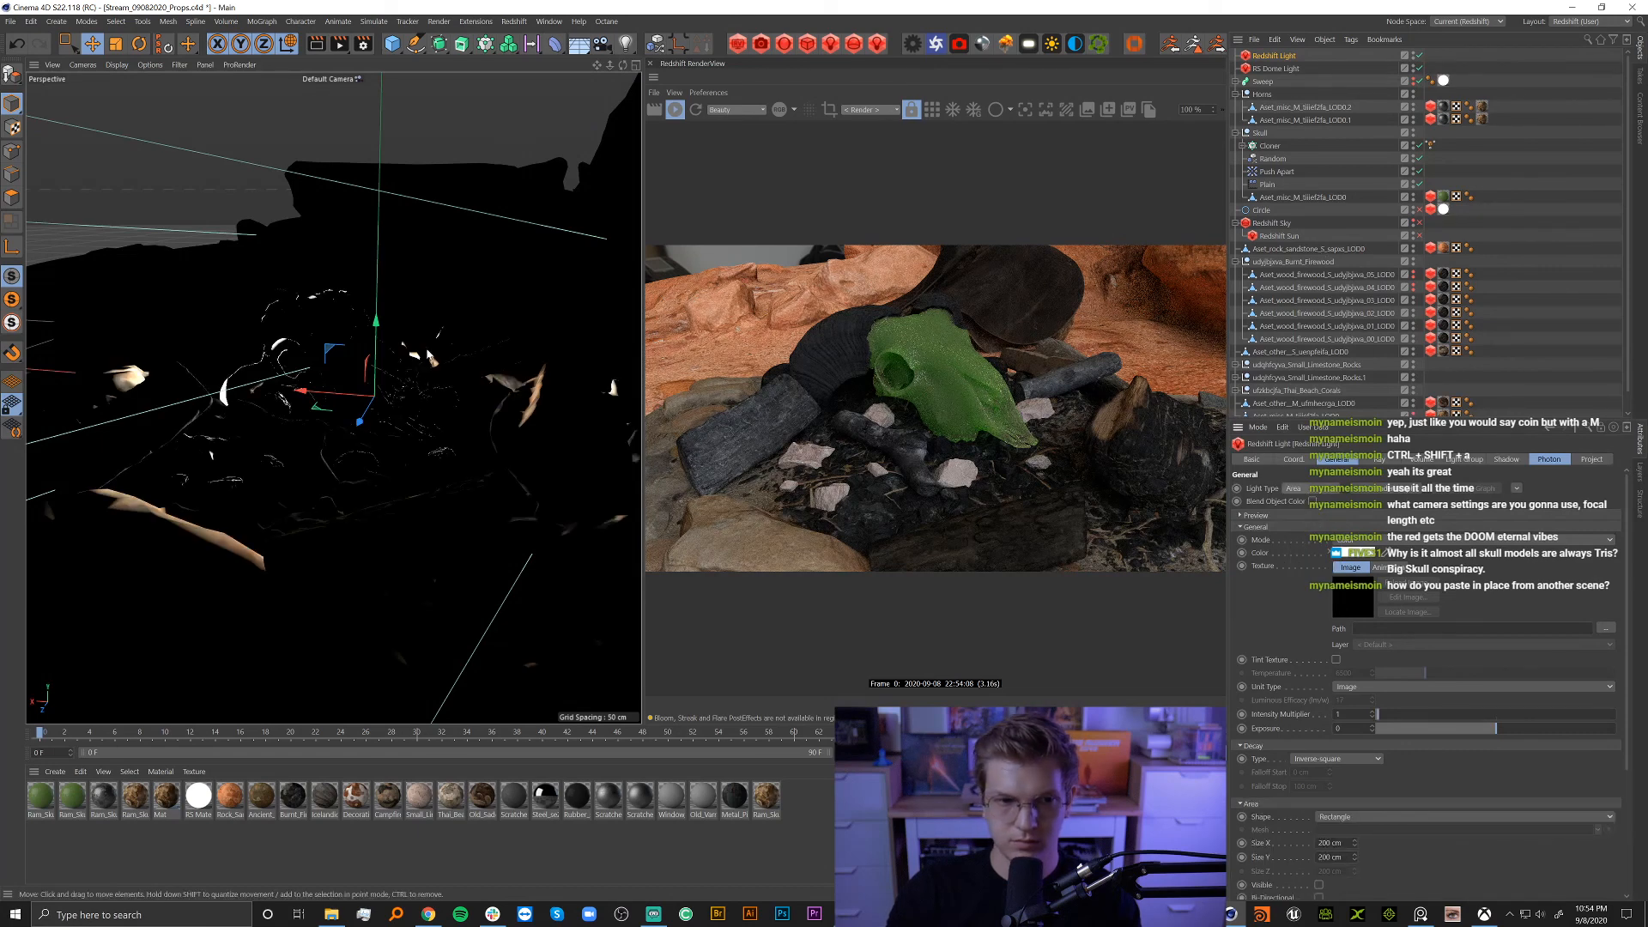
# Move the area light out to the side above the campfire and rotate it to shine down on the skull.
pyautogui.keyDown('alt'); pyautogui.moveTo(468, 378); pyautogui.dragTo(309, 401, button='right'); pyautogui.keyUp('alt')
pyautogui.keyDown('alt'); pyautogui.moveTo(429, 396); pyautogui.dragTo(487, 423); pyautogui.keyUp('alt')
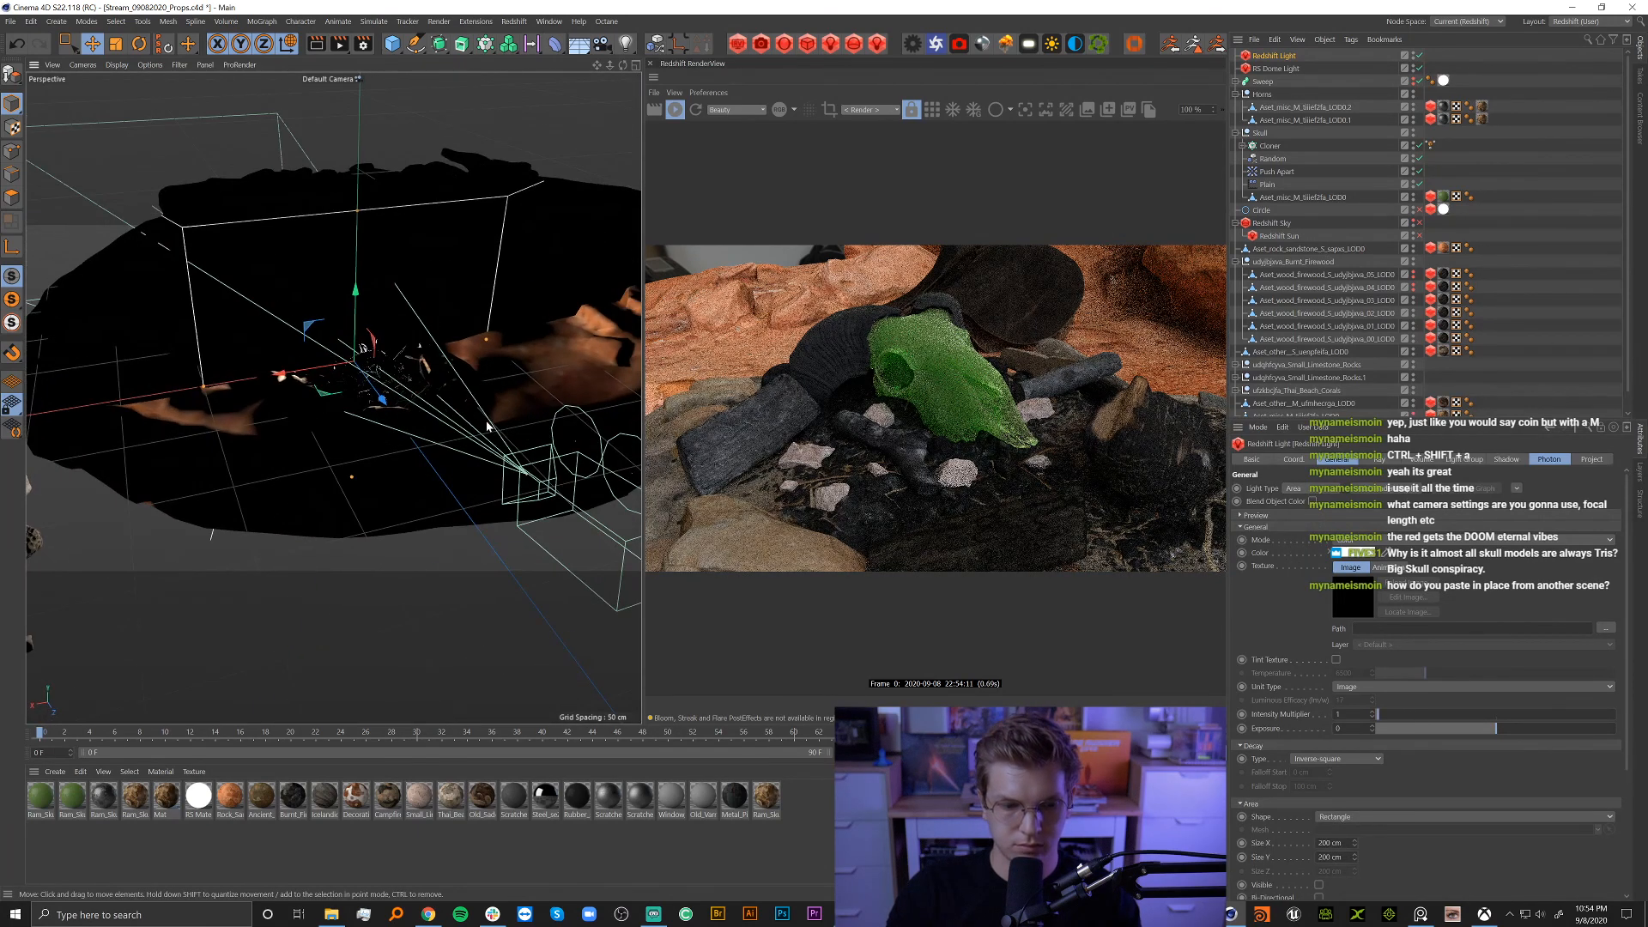
pyautogui.press('r')
pyautogui.moveTo(364, 389); pyautogui.dragTo(445, 367)
pyautogui.press('e')
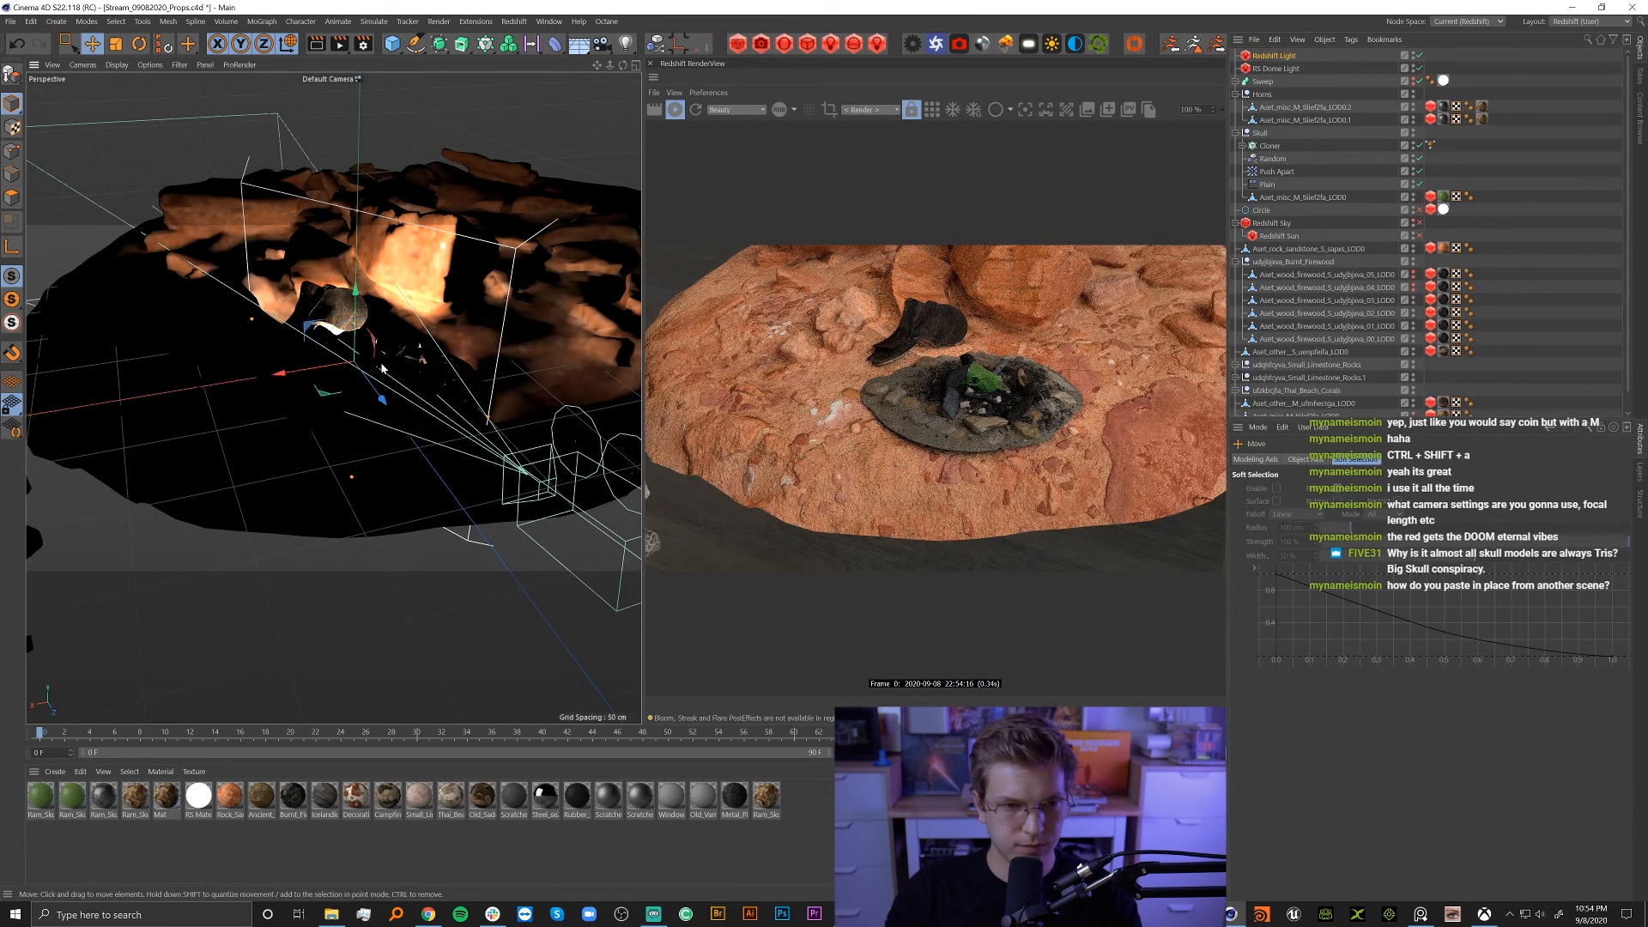
pyautogui.moveTo(326, 403); pyautogui.dragTo(228, 473)
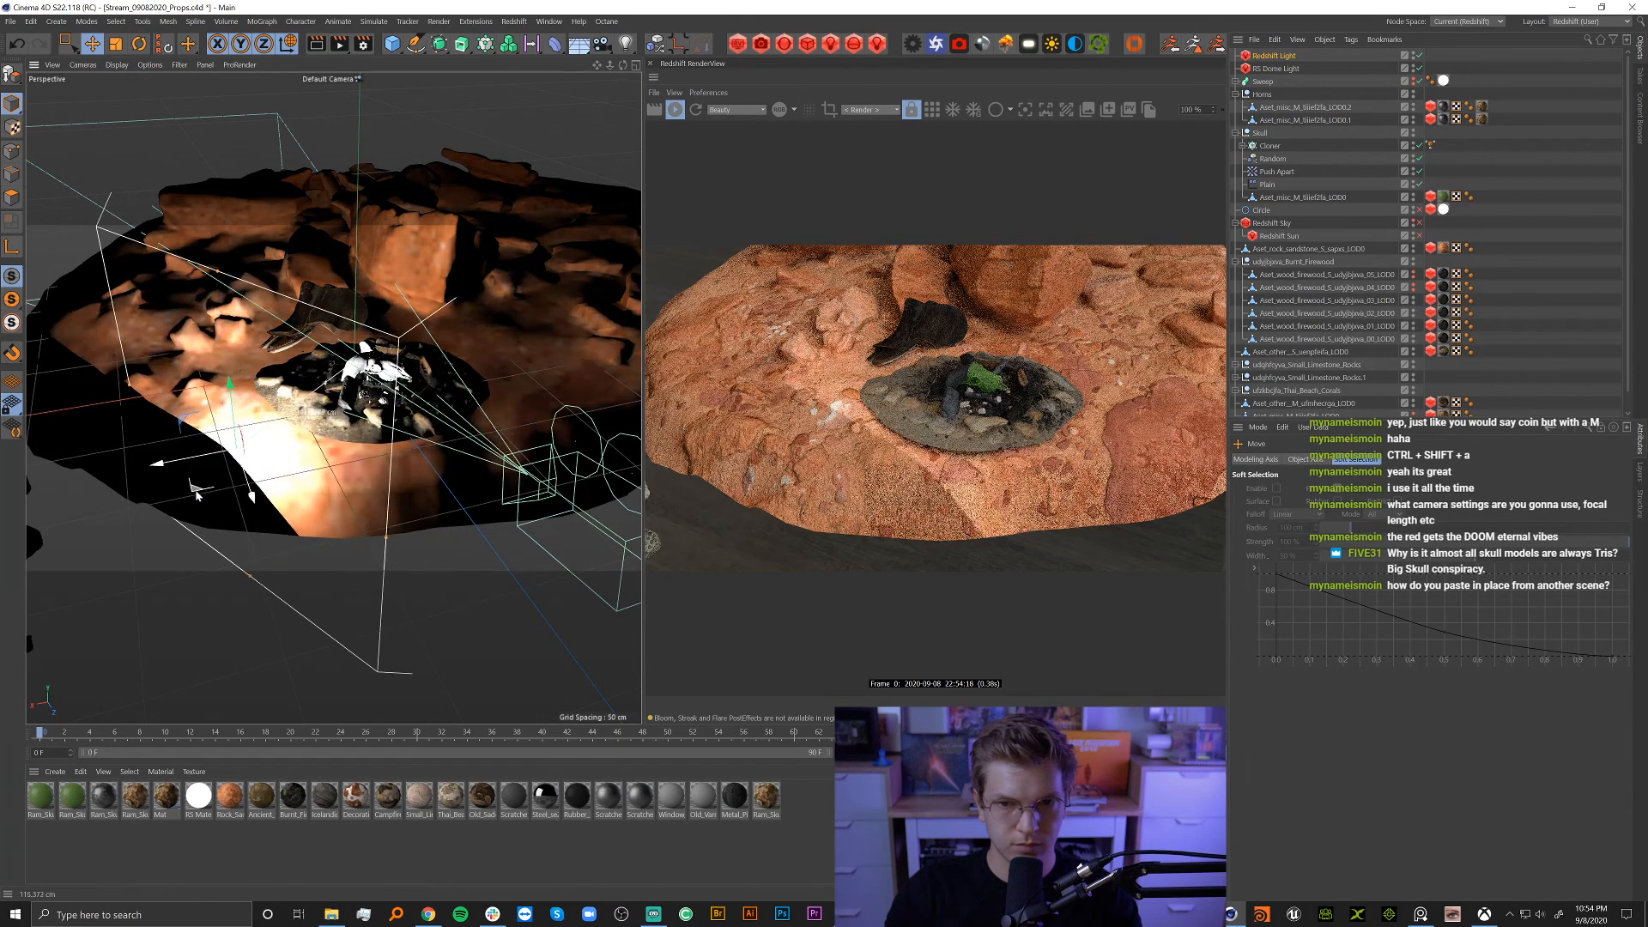
pyautogui.press('r')
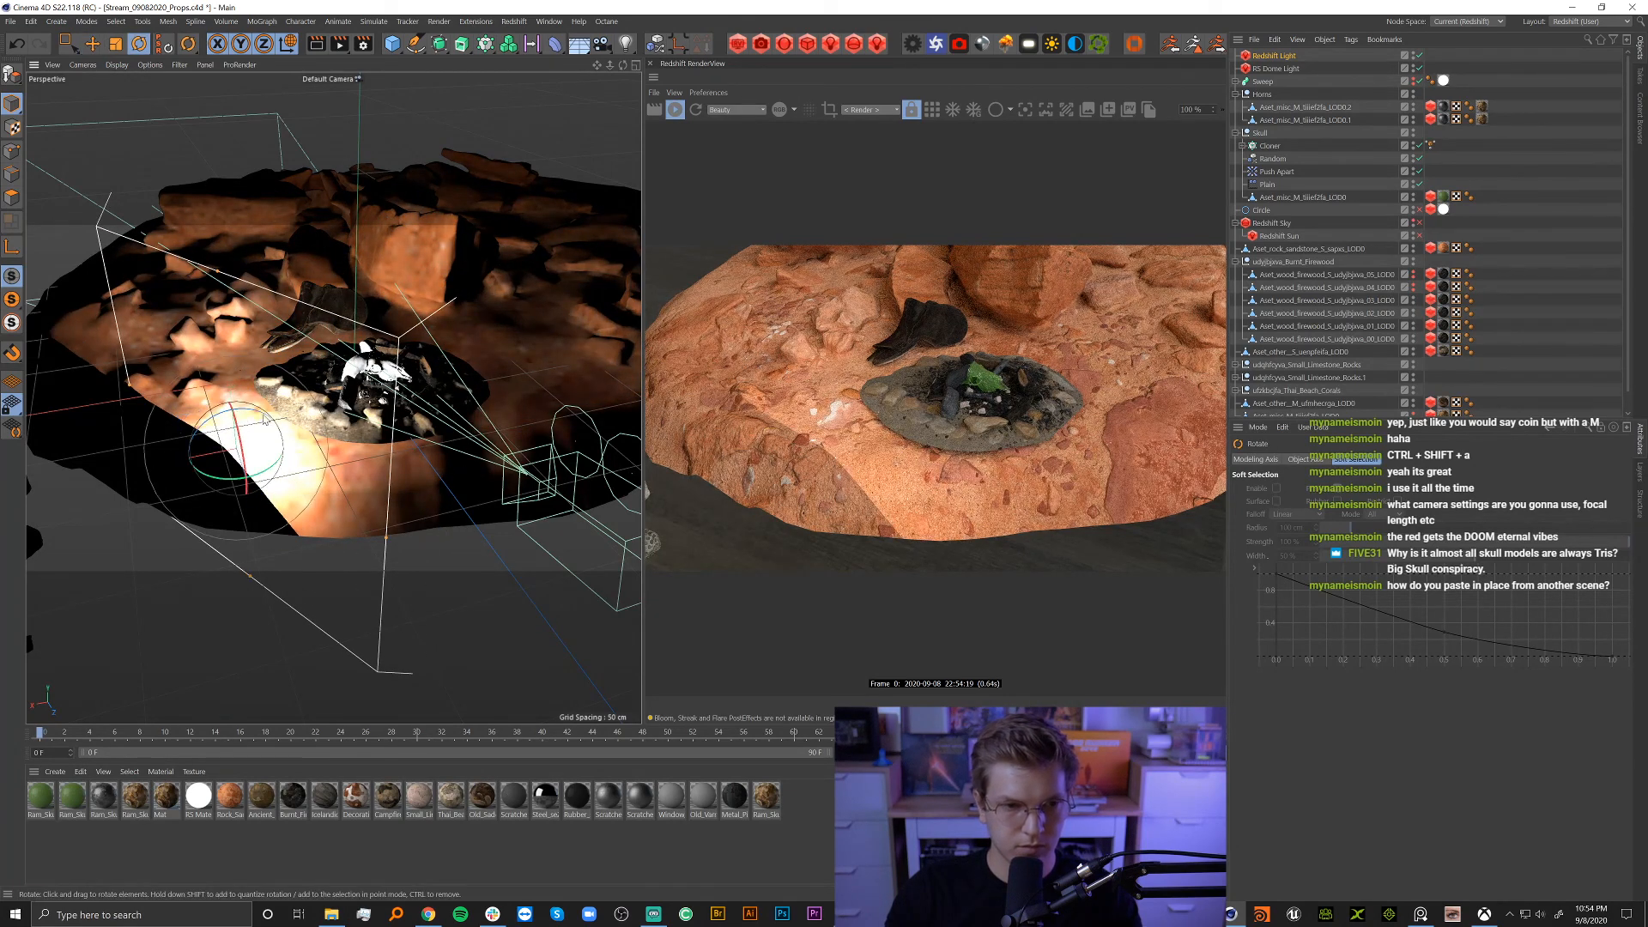
pyautogui.moveTo(236, 447); pyautogui.dragTo(249, 228)
pyautogui.press('e')
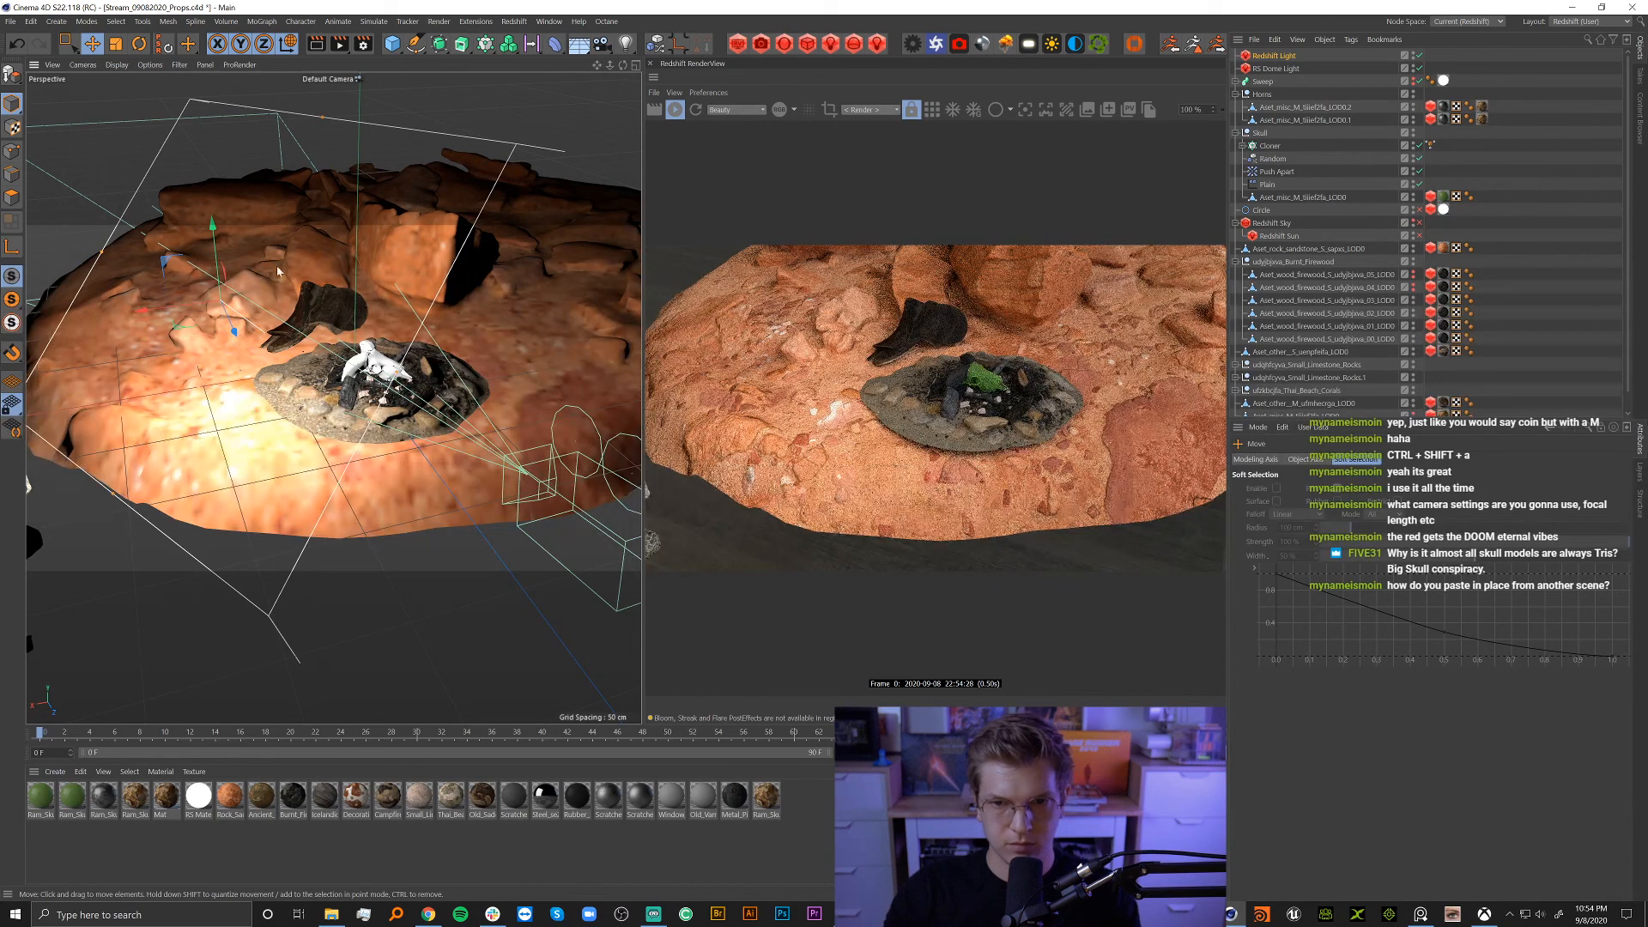
# Add a plane, stand it upright, and place two rotated copies to wall in the campfire on three sides.
pyautogui.keyDown('alt'); pyautogui.moveTo(412, 414); pyautogui.dragTo(374, 402); pyautogui.keyUp('alt')
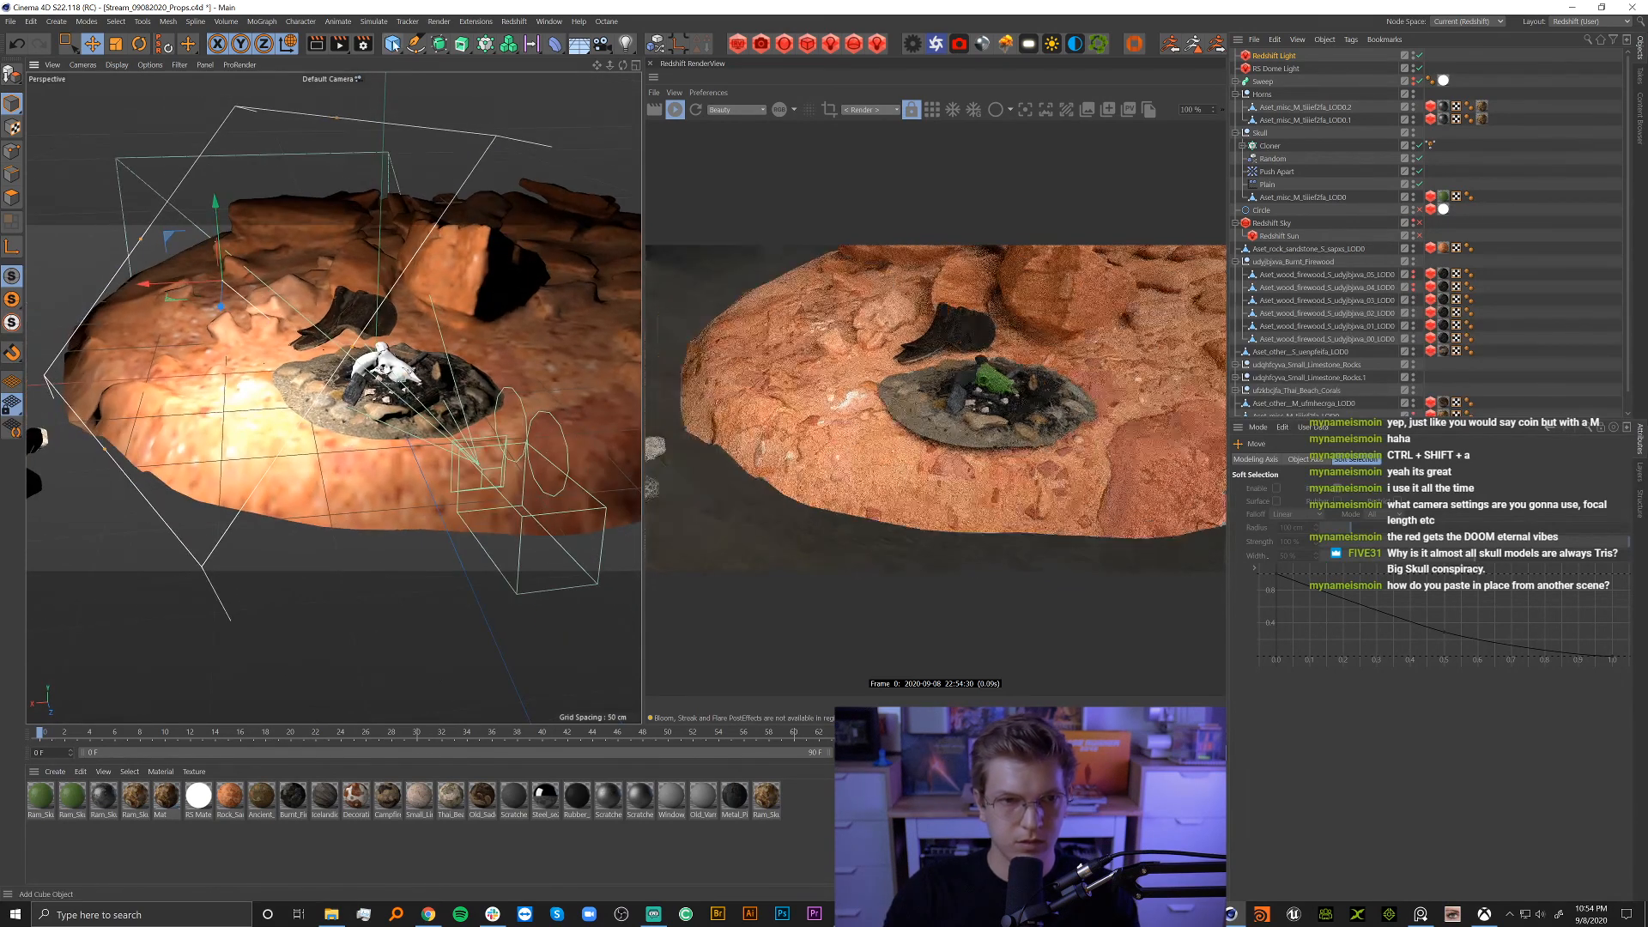
pyautogui.moveTo(393, 44); pyautogui.dragTo(512, 98)
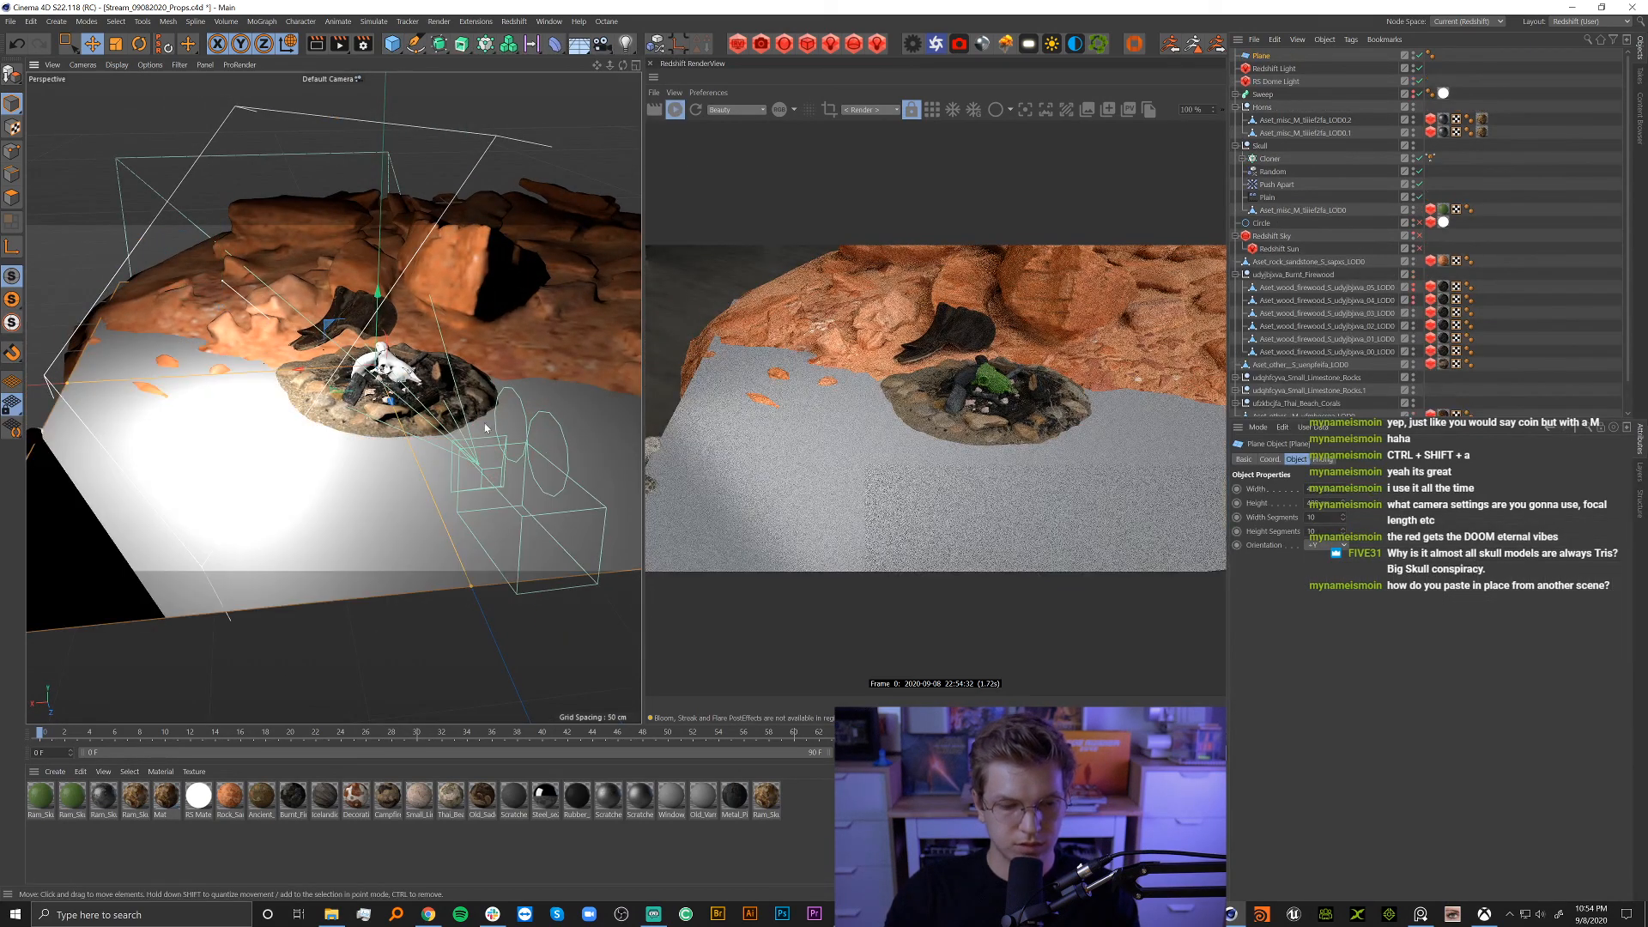
pyautogui.press('r')
pyautogui.moveTo(383, 348); pyautogui.dragTo(349, 372)
pyautogui.press('e')
pyautogui.hotkey('ctrl', 'c')
pyautogui.hotkey('ctrl', 'v')
pyautogui.press('r')
pyautogui.hotkey('ctrl', 'c')
pyautogui.hotkey('ctrl', 'v')
pyautogui.press('e')
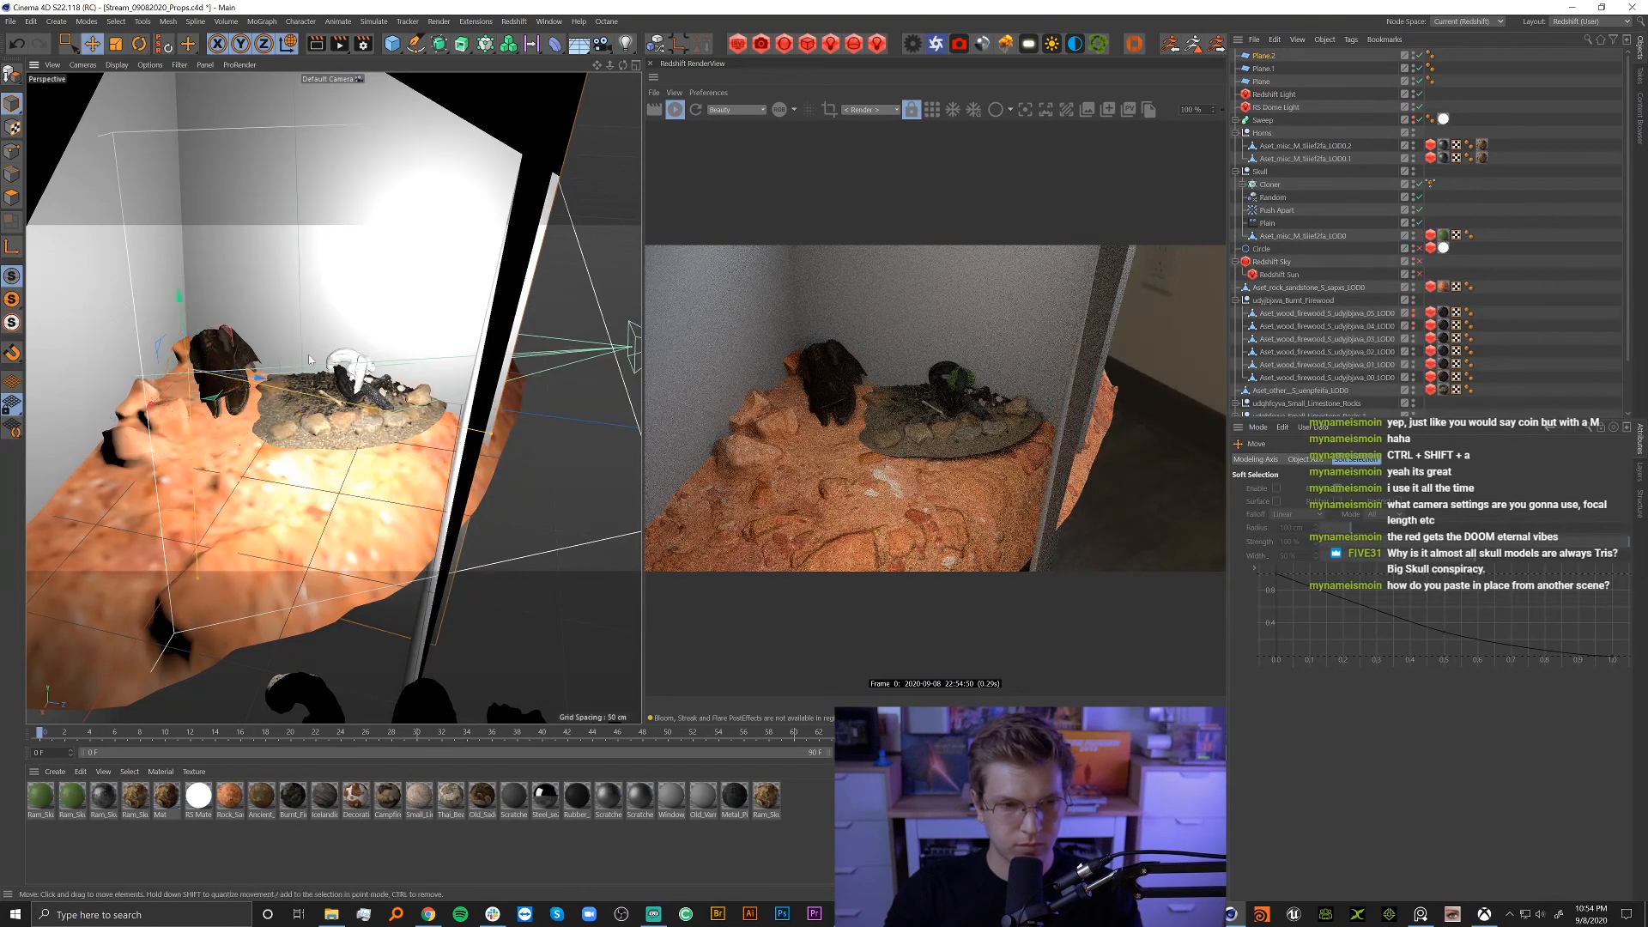
pyautogui.keyDown('alt'); pyautogui.moveTo(213, 407); pyautogui.dragTo(399, 391); pyautogui.keyUp('alt')
pyautogui.keyDown('alt'); pyautogui.moveTo(515, 383); pyautogui.dragTo(471, 290); pyautogui.keyUp('alt')
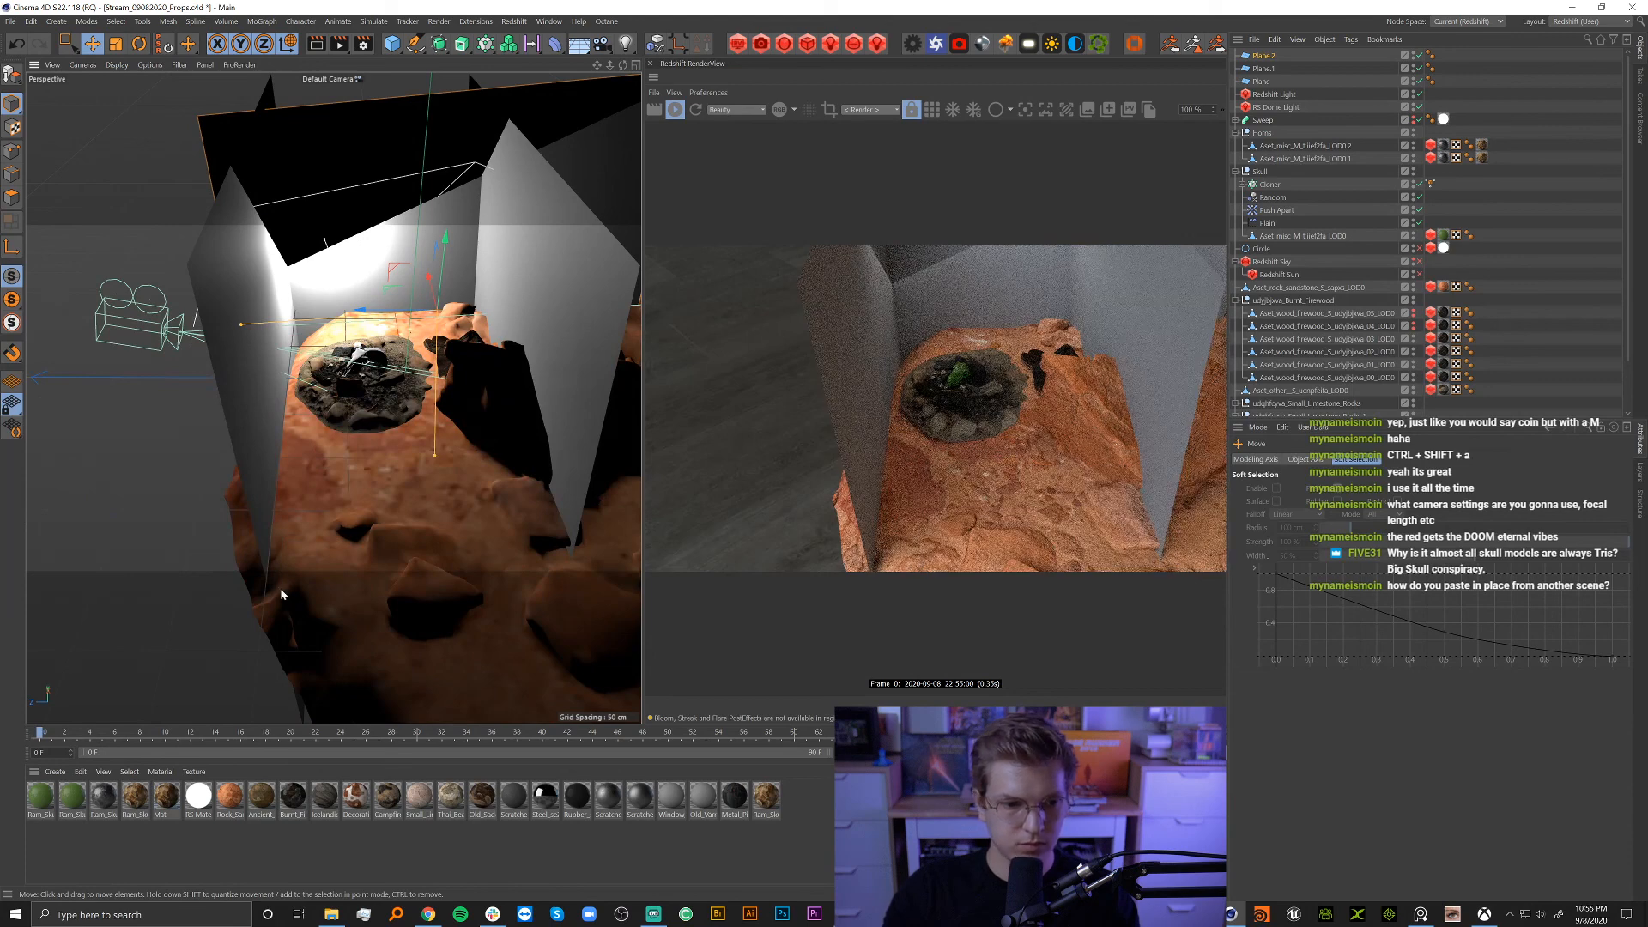
# Create a Redshift material with a dark grey diffuse color at 21% value and a reflection weight of 0.
pyautogui.click(795, 44)
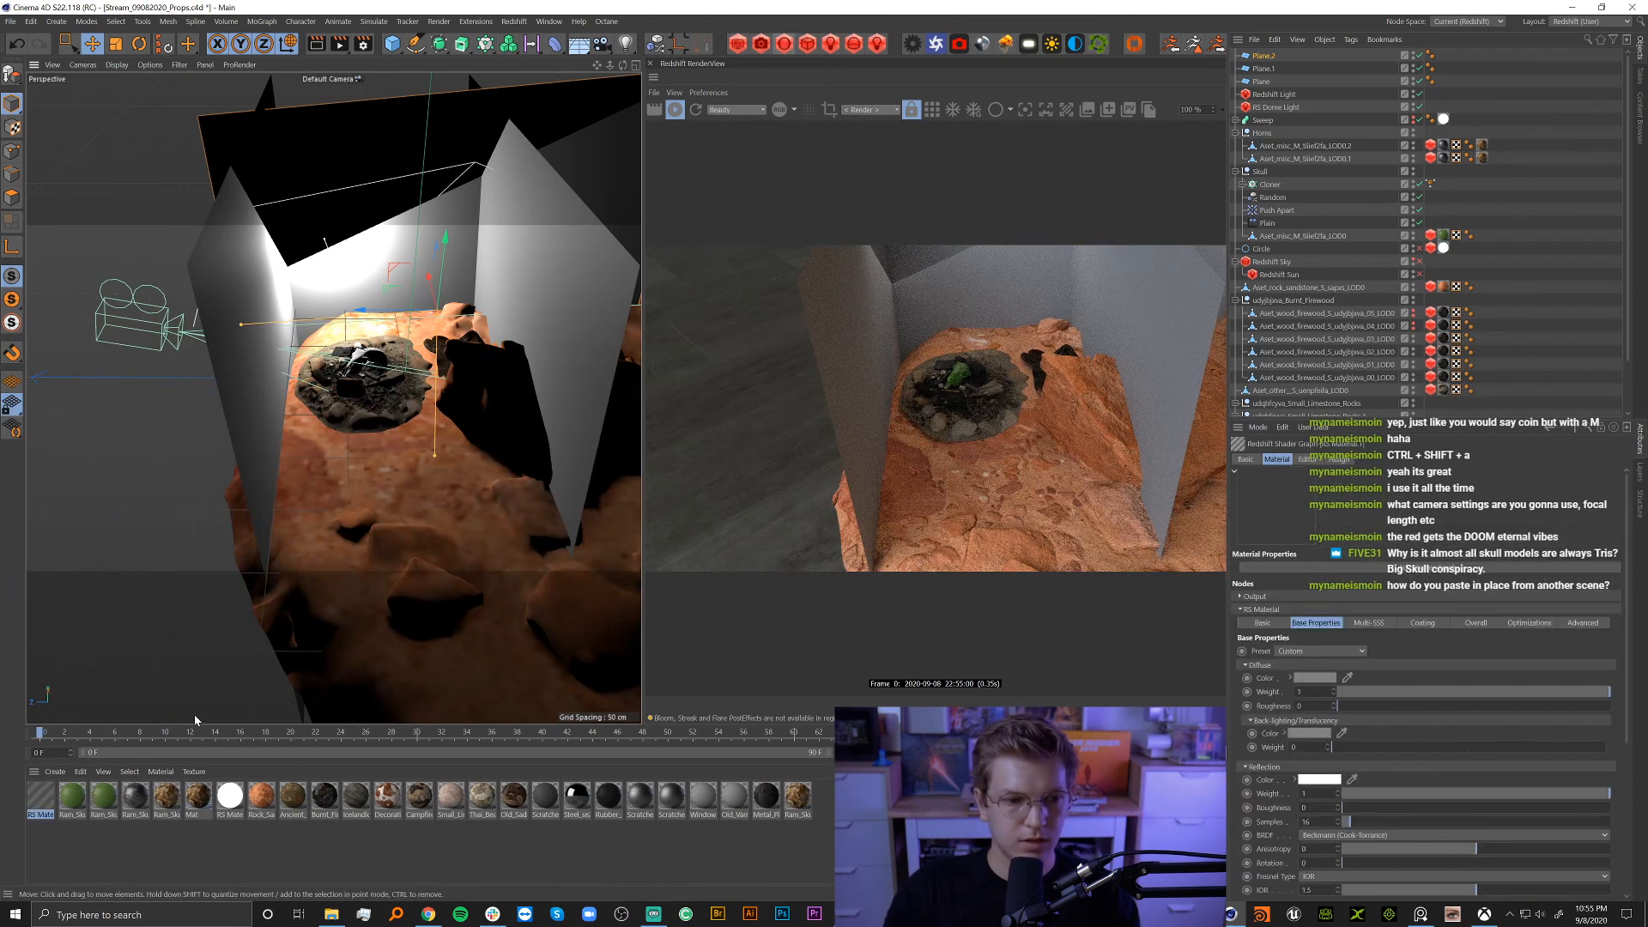
pyautogui.doubleClick(39, 802)
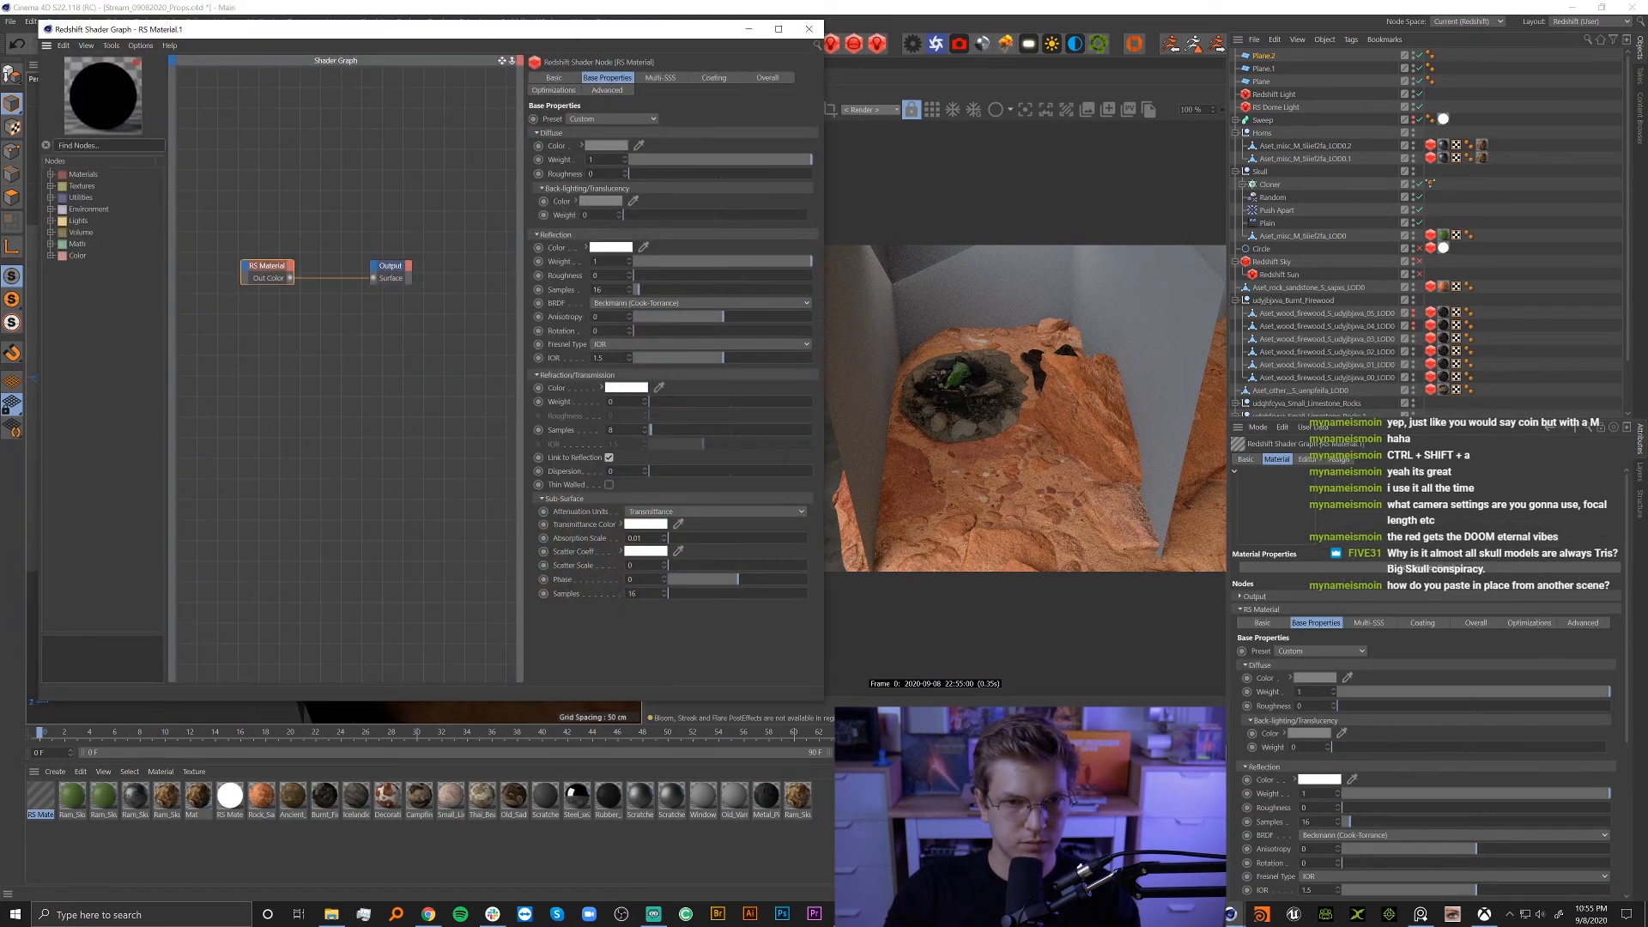
pyautogui.click(666, 160)
pyautogui.moveTo(754, 159); pyautogui.dragTo(812, 159)
pyautogui.click(609, 145)
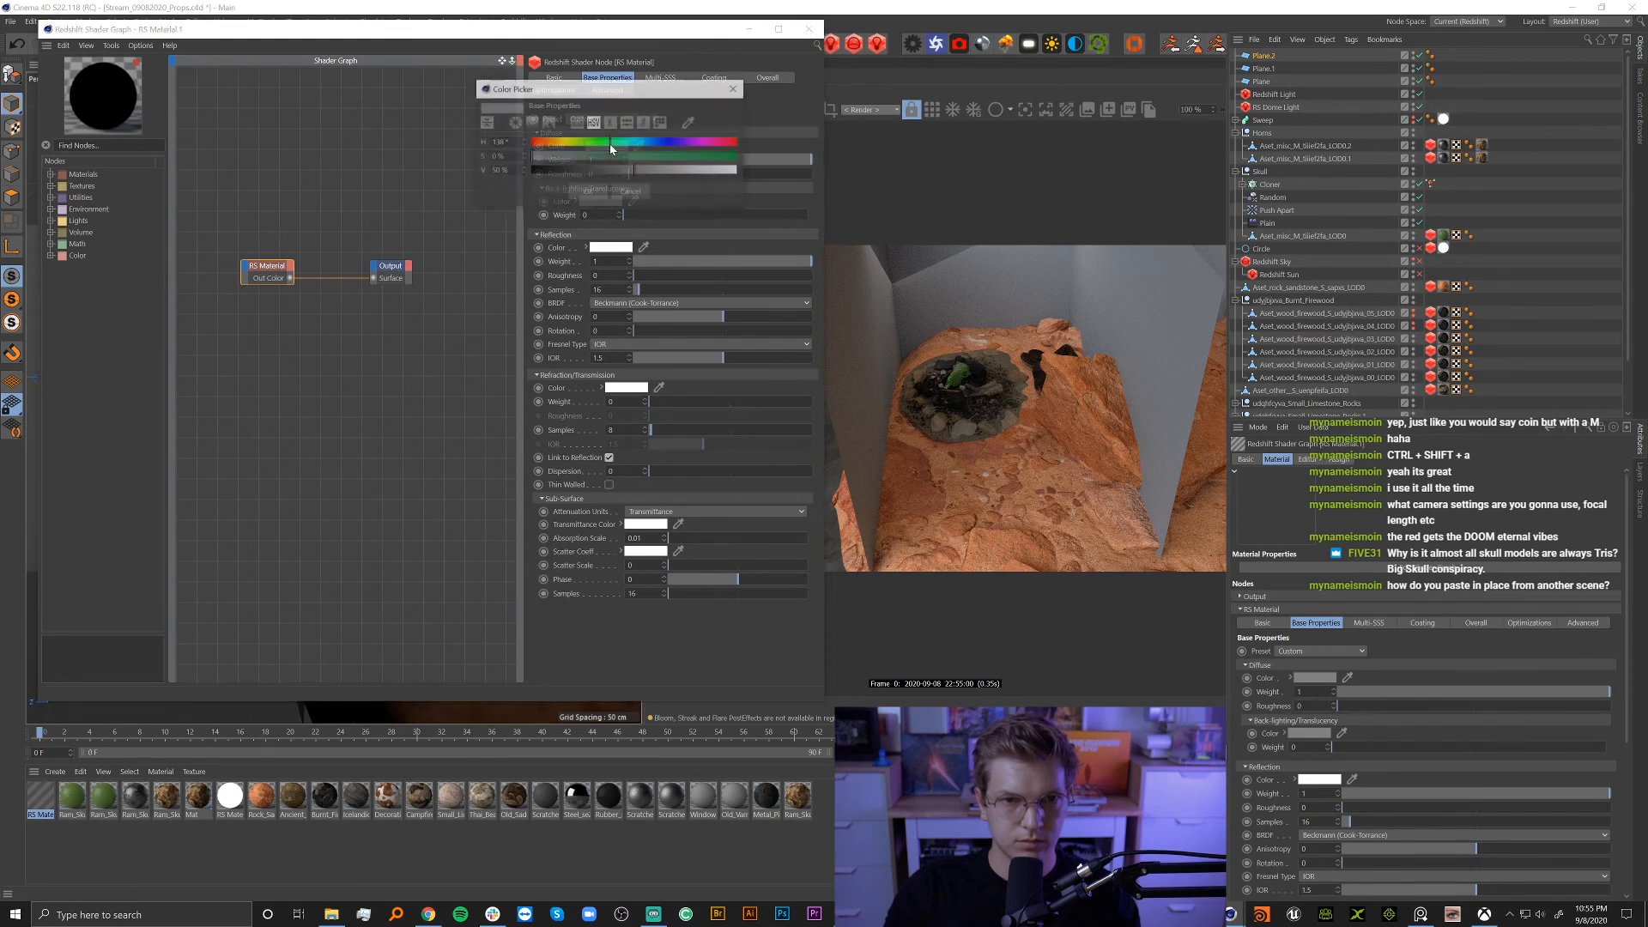
pyautogui.moveTo(612, 171); pyautogui.dragTo(562, 172)
pyautogui.click(588, 192)
pyautogui.click(605, 148)
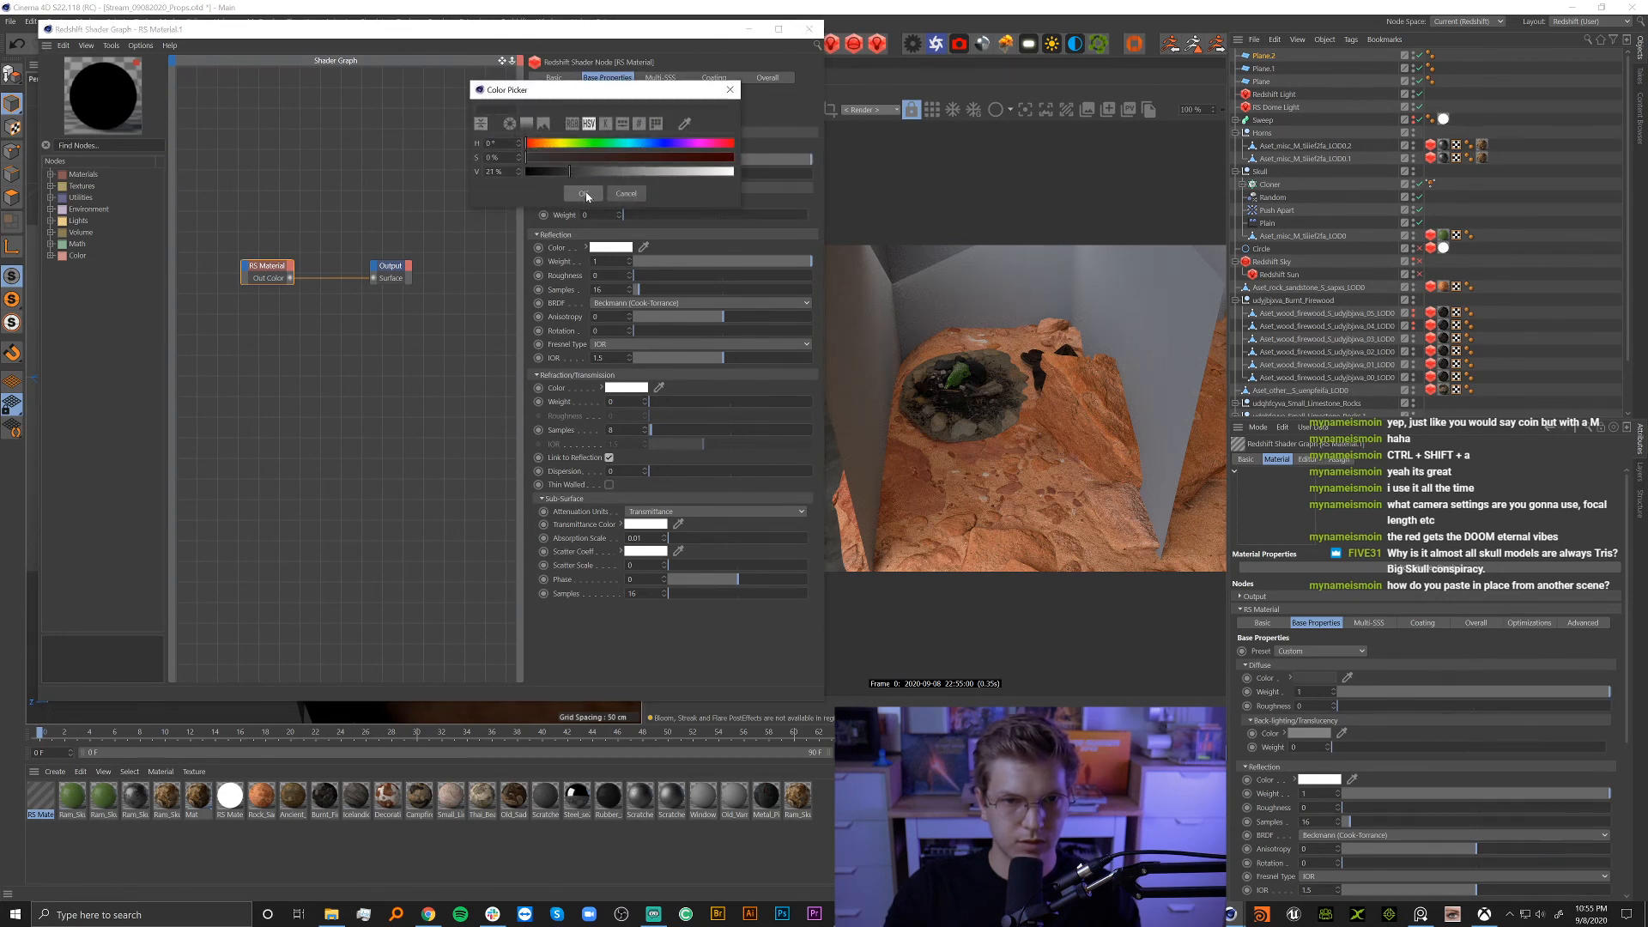
pyautogui.click(588, 192)
pyautogui.moveTo(672, 261); pyautogui.dragTo(629, 261)
pyautogui.click(808, 29)
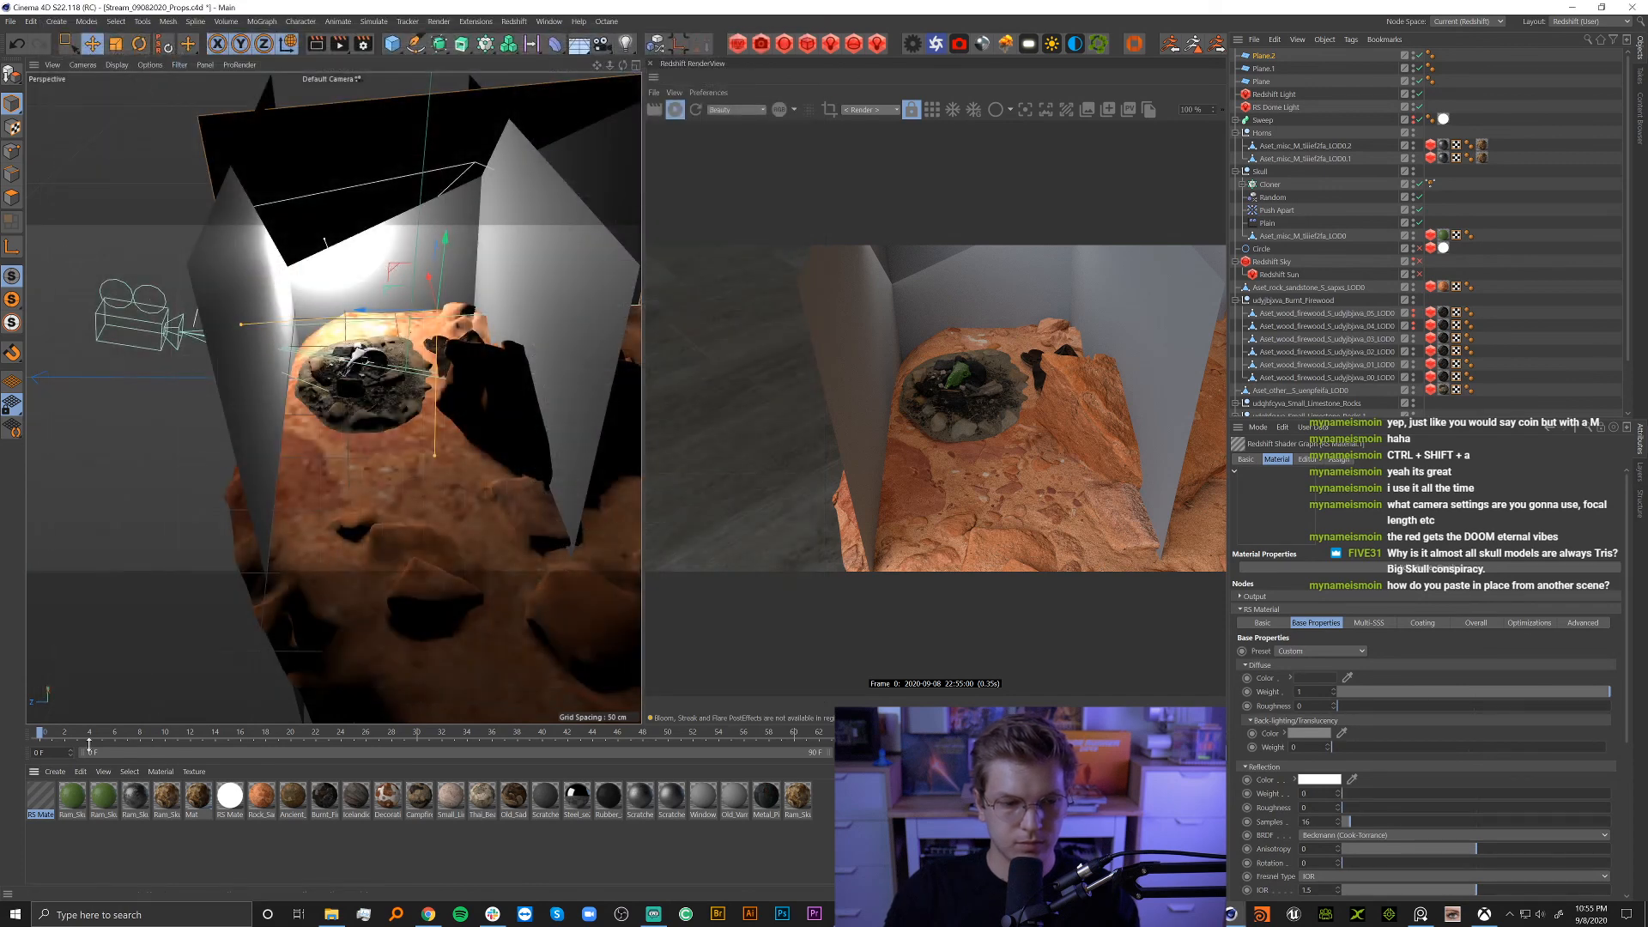
# Apply the new dark grey material to all three wall planes.
pyautogui.moveTo(541, 318); pyautogui.dragTo(542, 317)
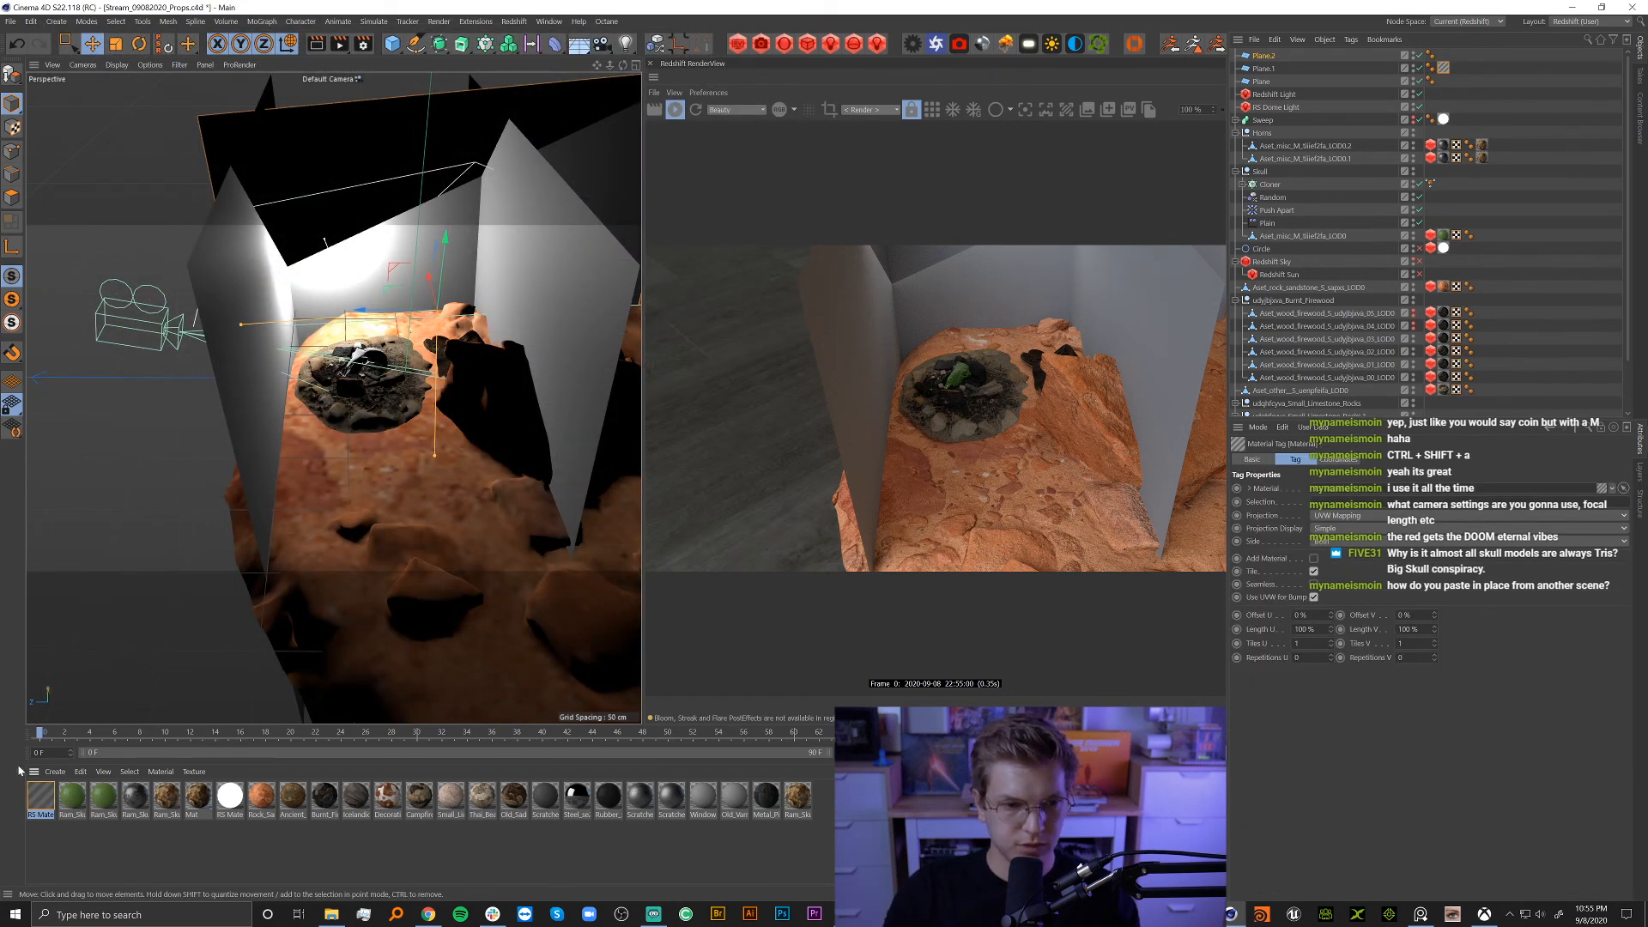
pyautogui.keyDown('ctrl'); pyautogui.moveTo(1269, 58); pyautogui.dragTo(1268, 57); pyautogui.keyUp('ctrl')
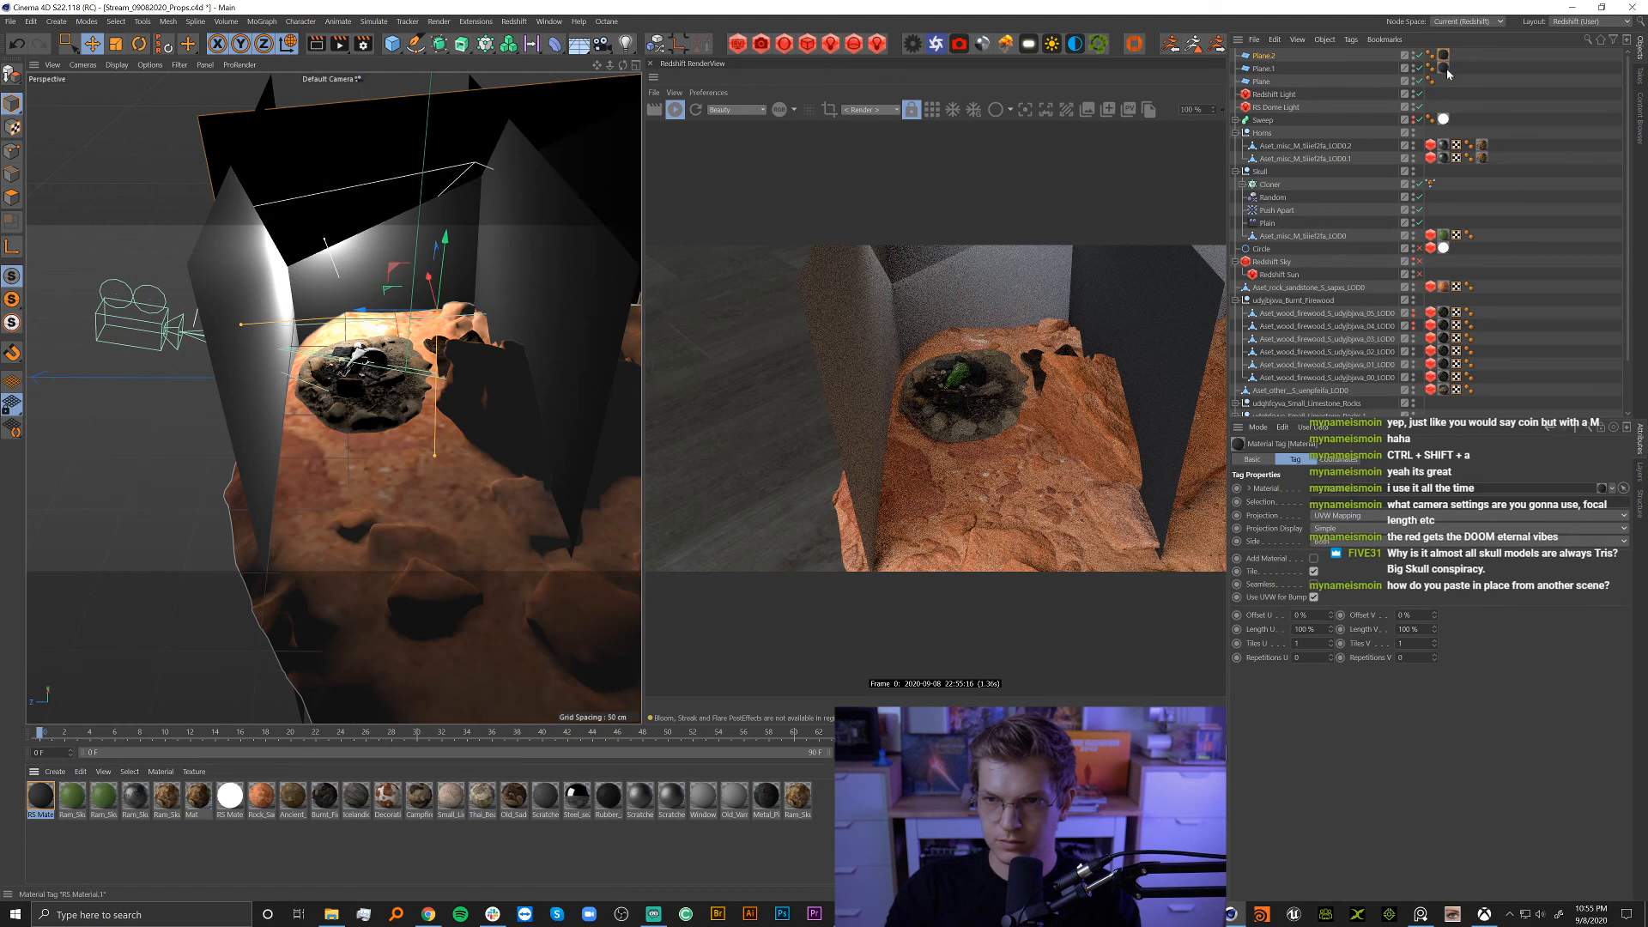
pyautogui.keyDown('ctrl'); pyautogui.moveTo(1444, 68); pyautogui.dragTo(1447, 82); pyautogui.keyUp('ctrl')
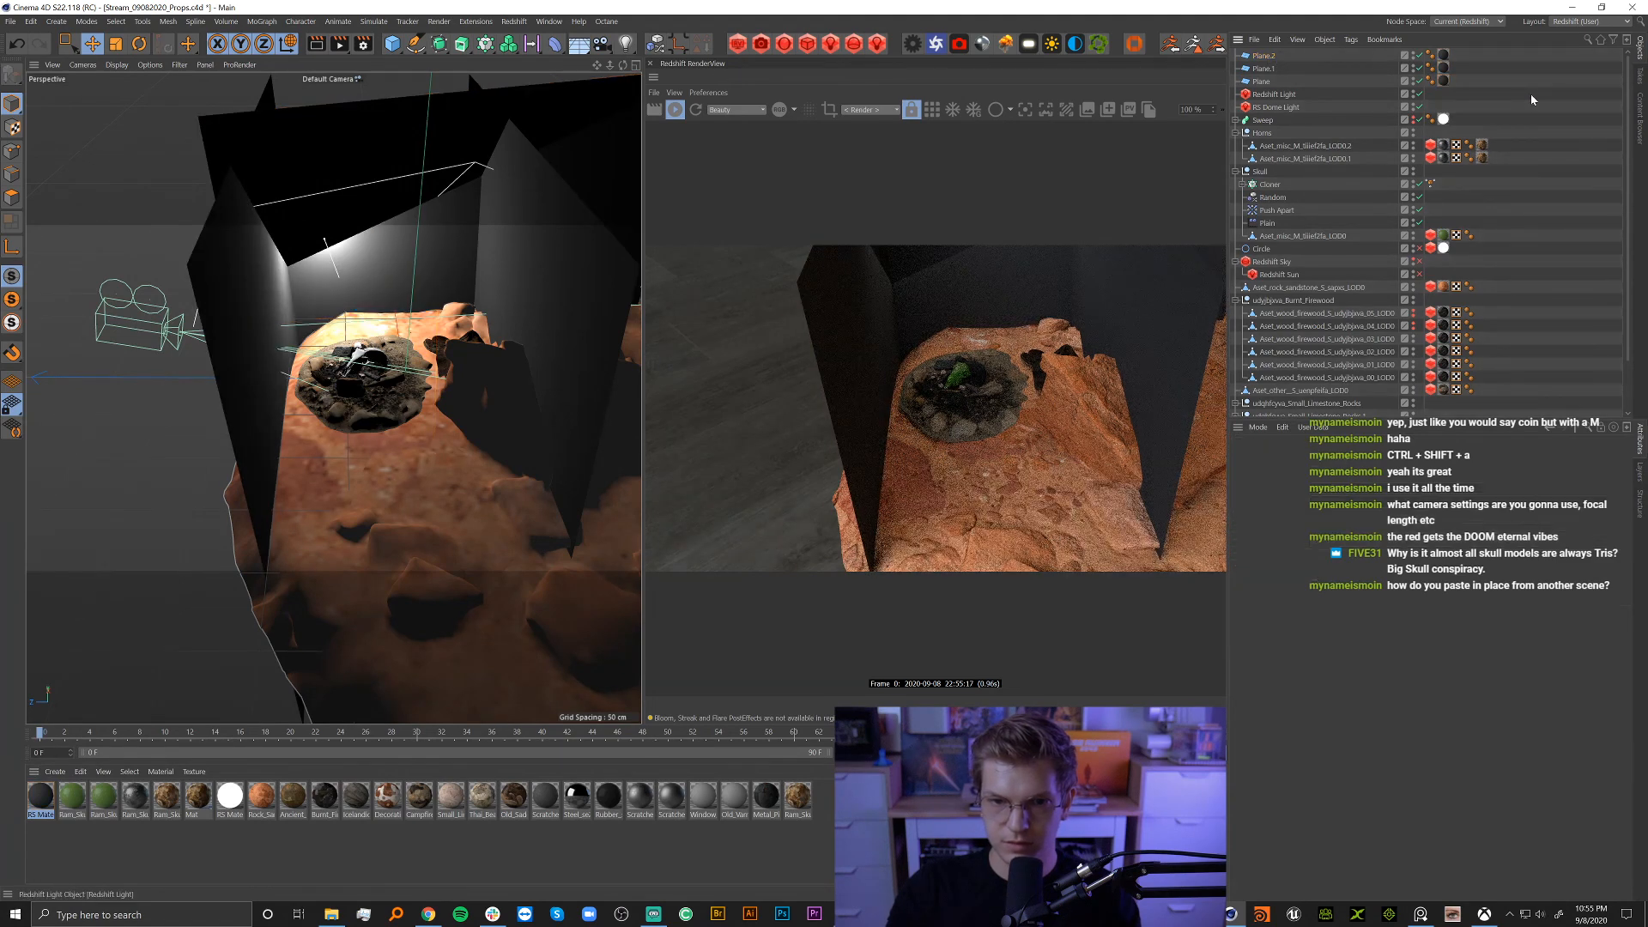
# Move the plane nearest the camera back by about 95 cm and widen the side plane towards it.
pyautogui.click(251, 374)
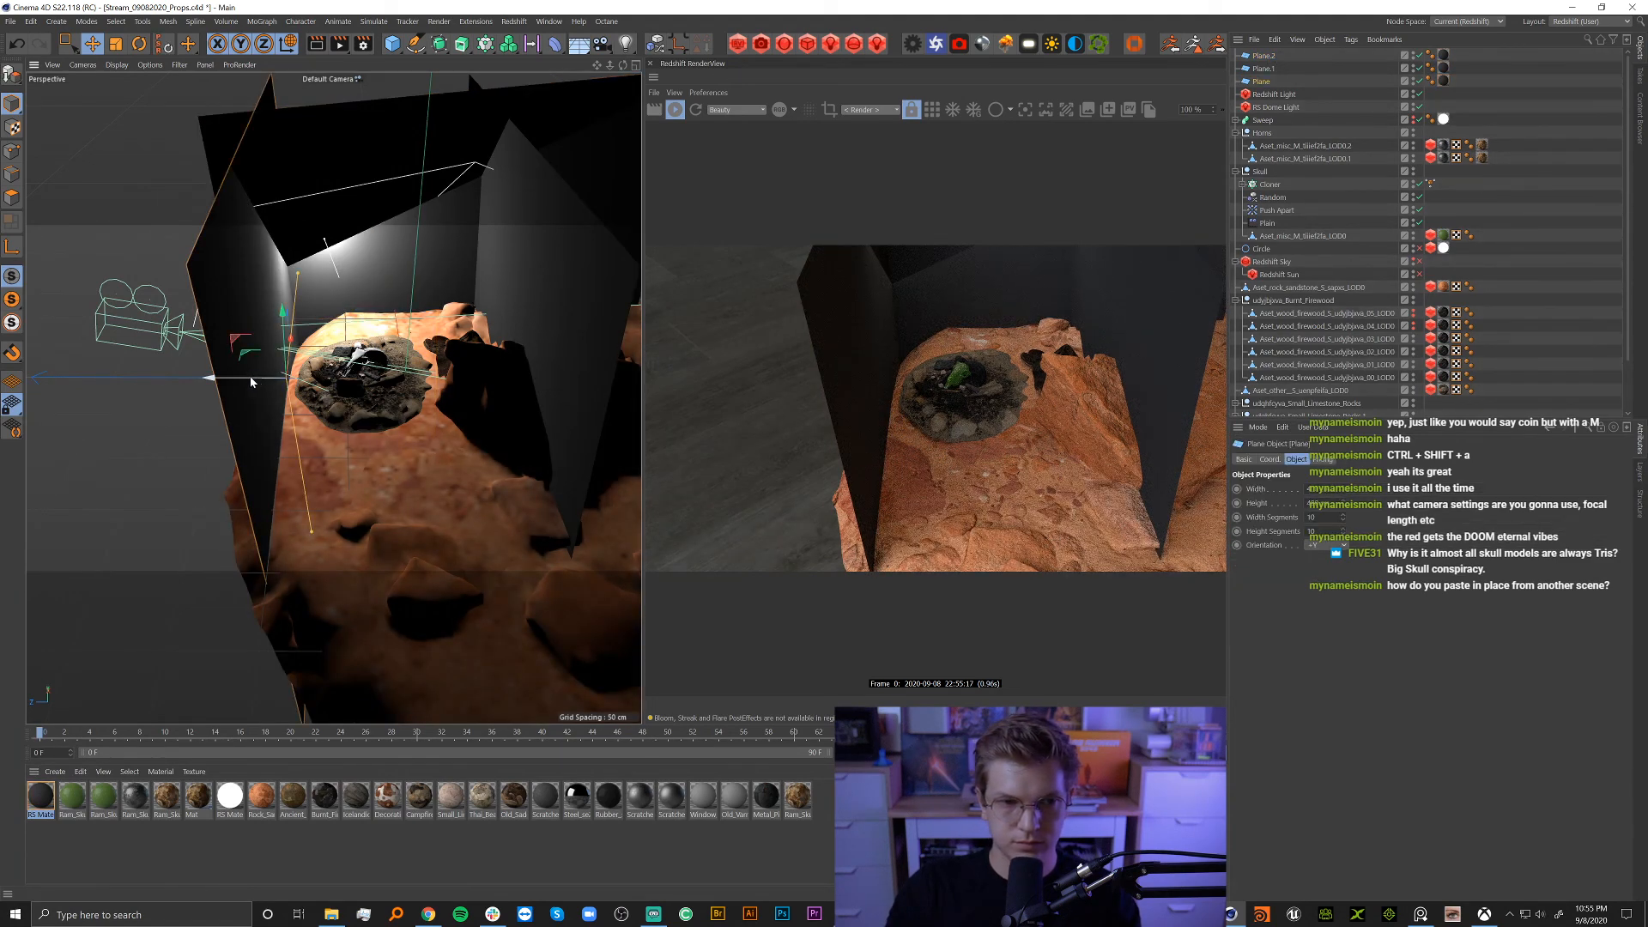
pyautogui.moveTo(254, 375); pyautogui.dragTo(144, 387)
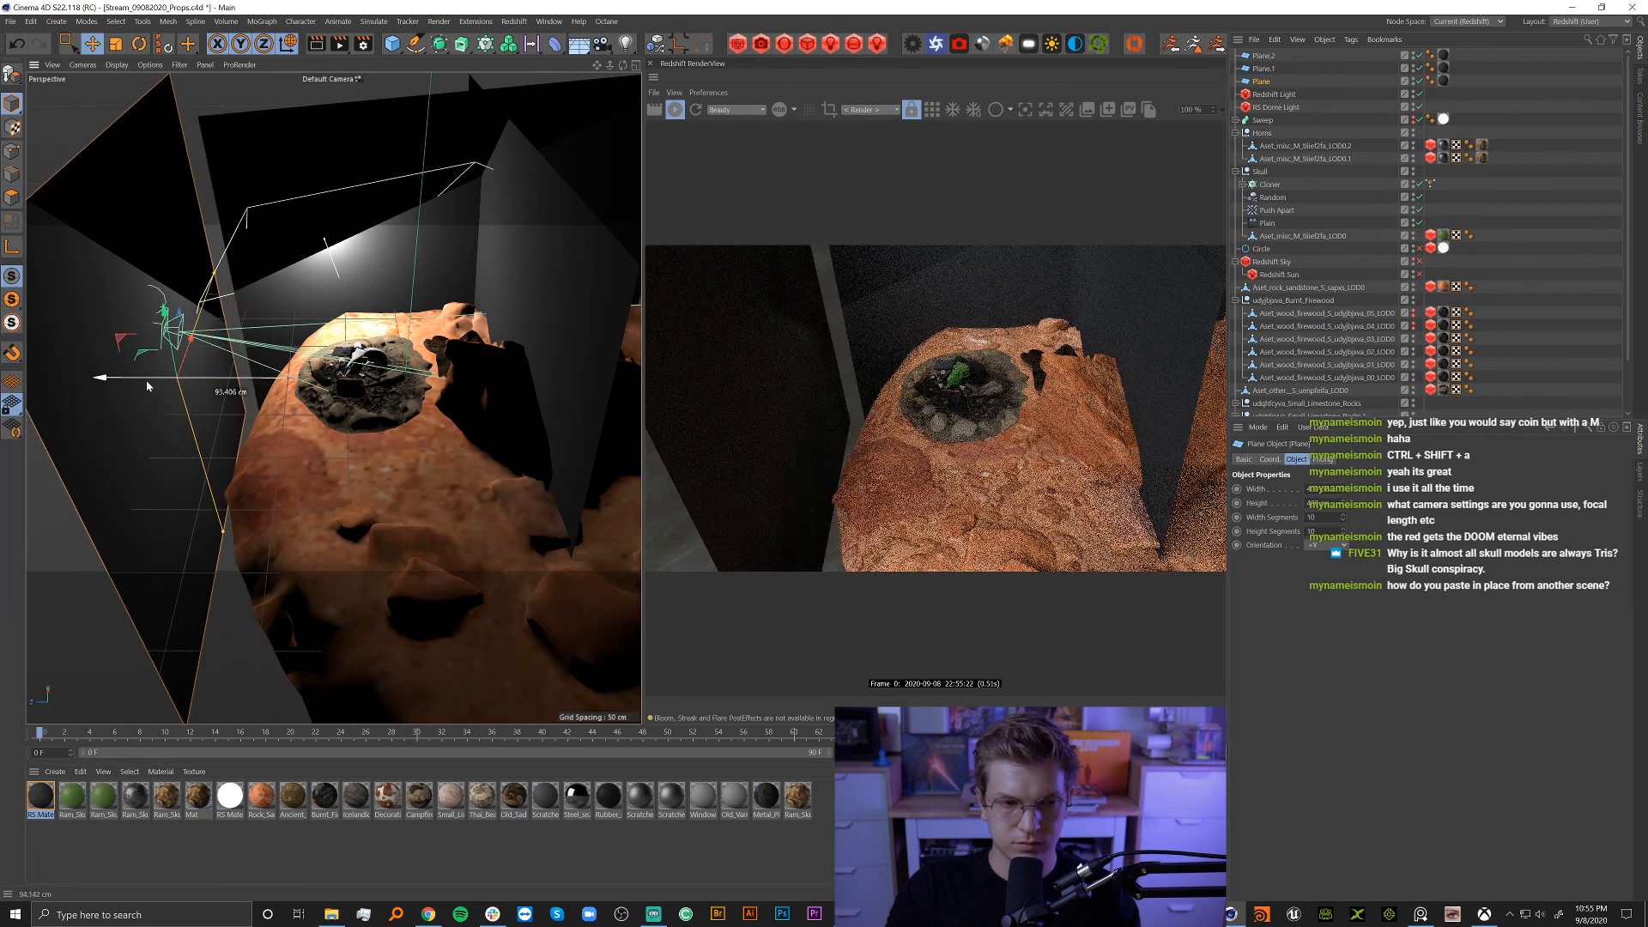
pyautogui.click(273, 163)
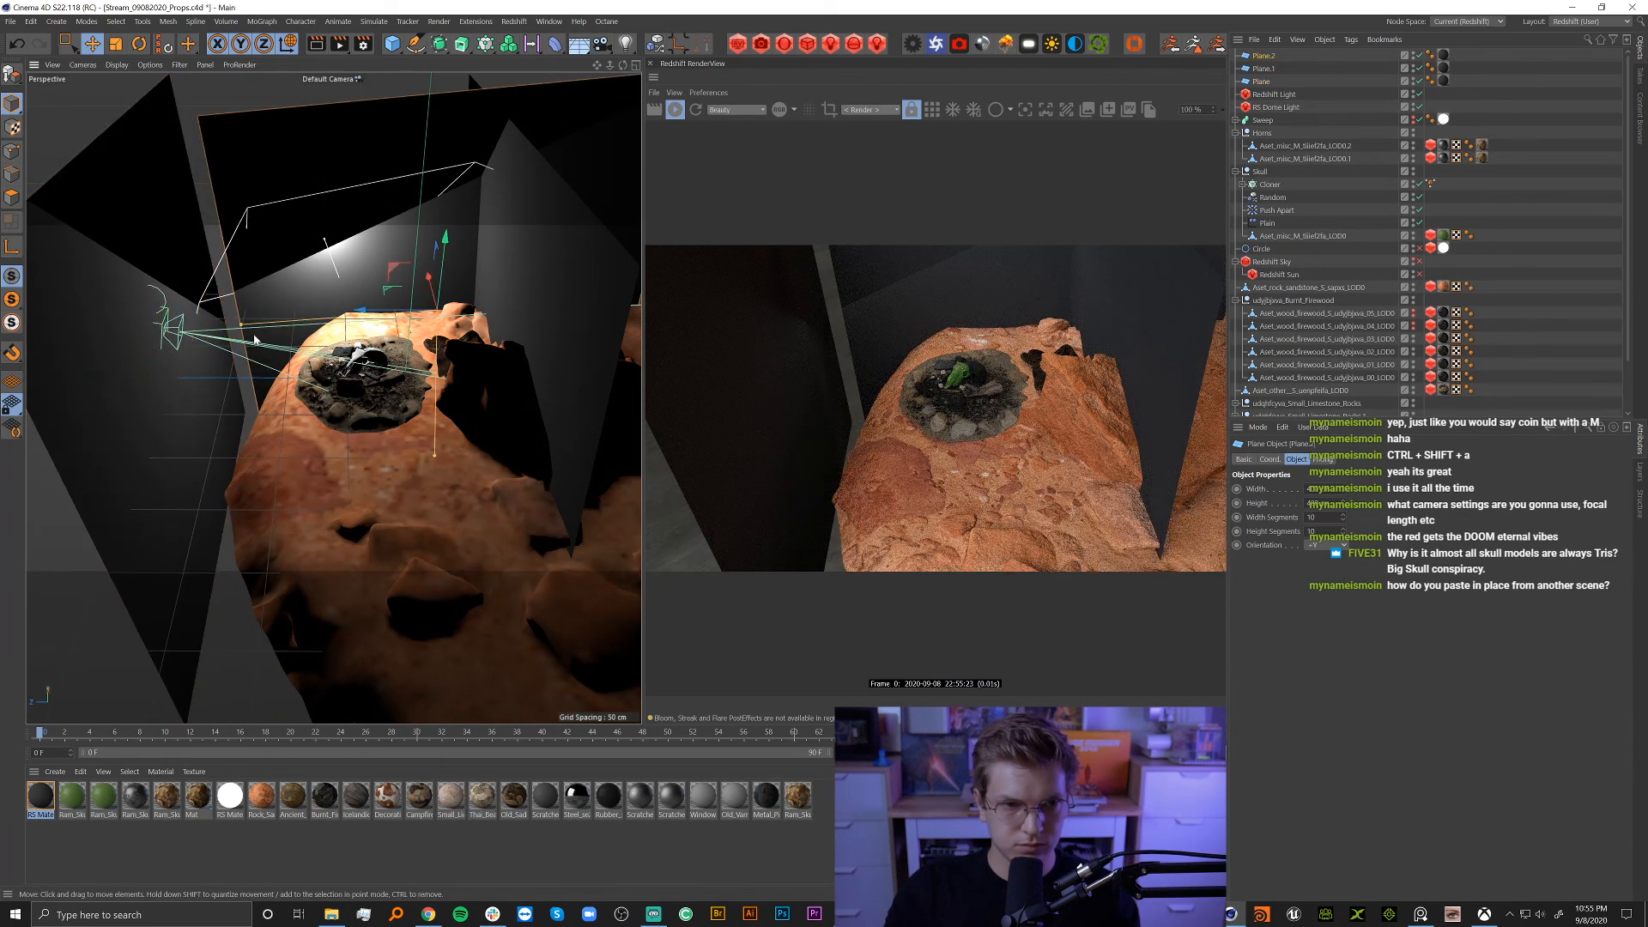
pyautogui.moveTo(242, 324); pyautogui.dragTo(127, 333)
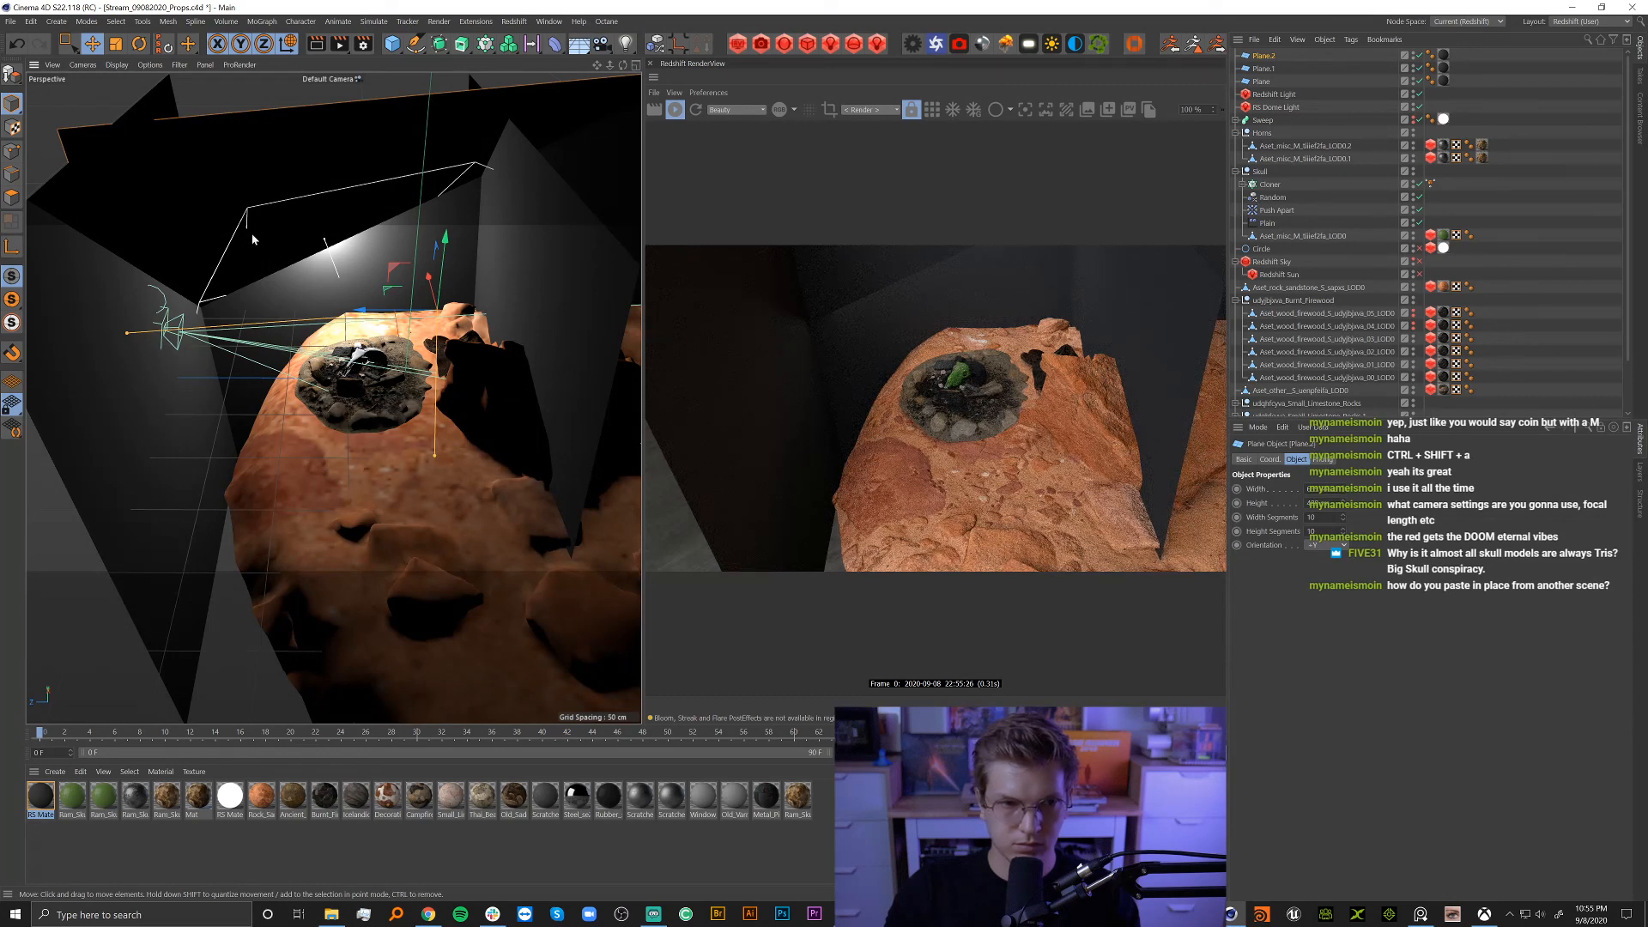
# Place a copy of the widened side plane on the open side of the campfire and return to the RS Camera view.
pyautogui.keyDown('alt'); pyautogui.moveTo(388, 309); pyautogui.dragTo(442, 279); pyautogui.keyUp('alt')
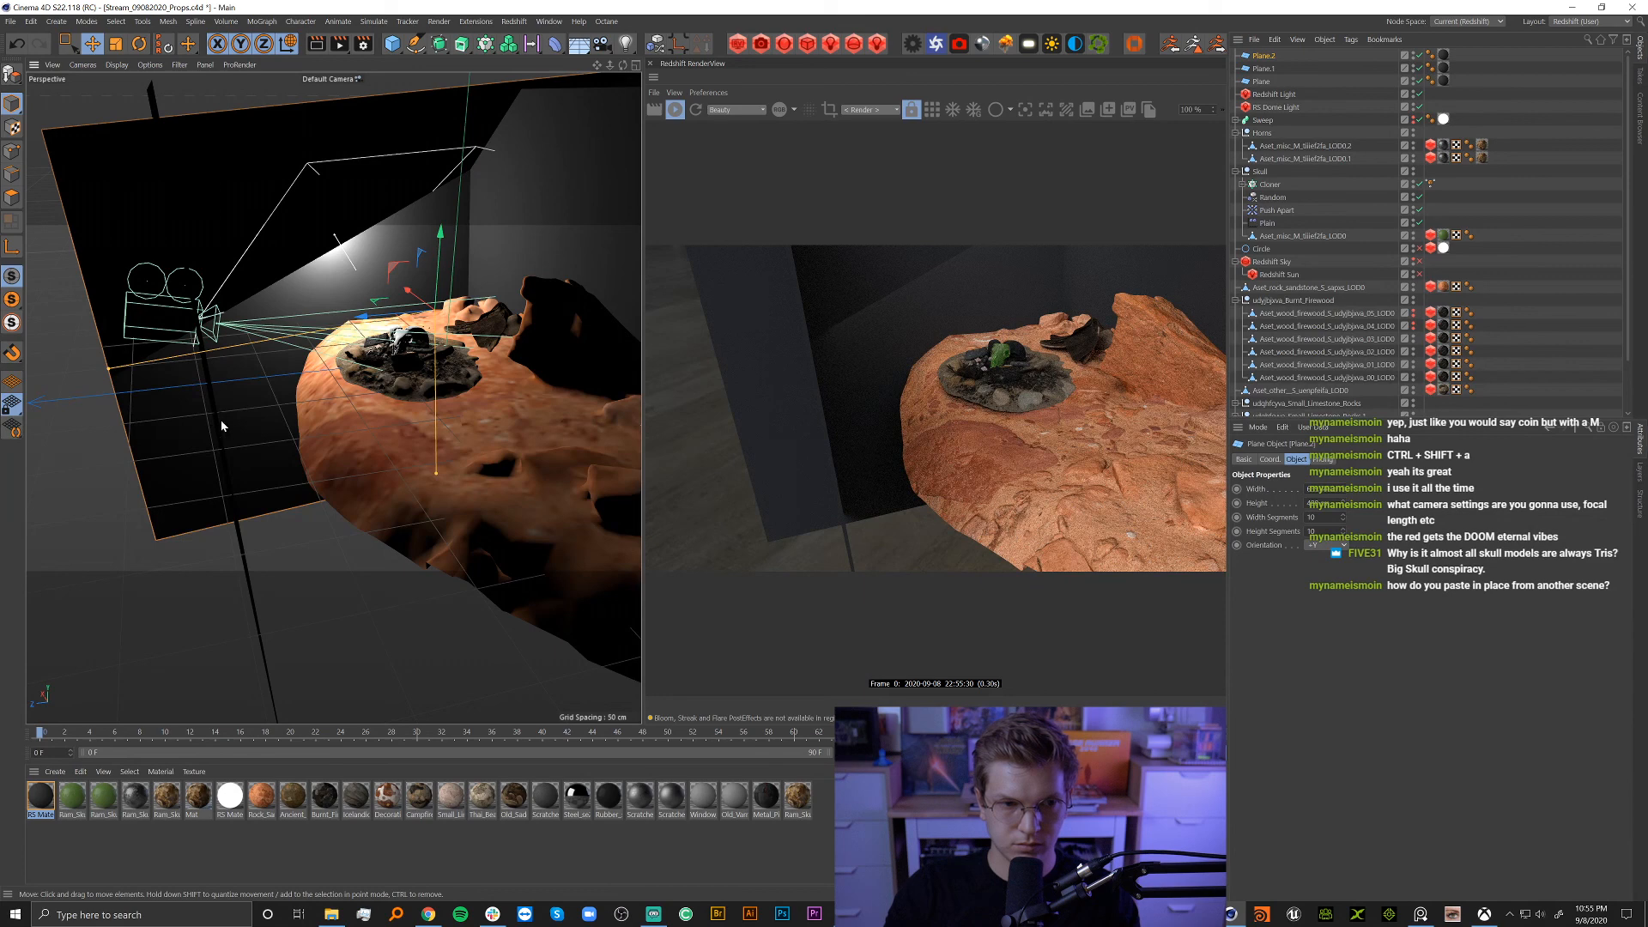
pyautogui.keyDown('ctrl'); pyautogui.moveTo(427, 310); pyautogui.dragTo(554, 475); pyautogui.keyUp('ctrl')
pyautogui.keyDown('alt'); pyautogui.moveTo(493, 335); pyautogui.dragTo(526, 368); pyautogui.keyUp('alt')
pyautogui.keyDown('alt'); pyautogui.moveTo(477, 341); pyautogui.dragTo(499, 430, button='middle'); pyautogui.keyUp('alt')
pyautogui.scroll(-3, 1357, 360)
pyautogui.click(1417, 410)
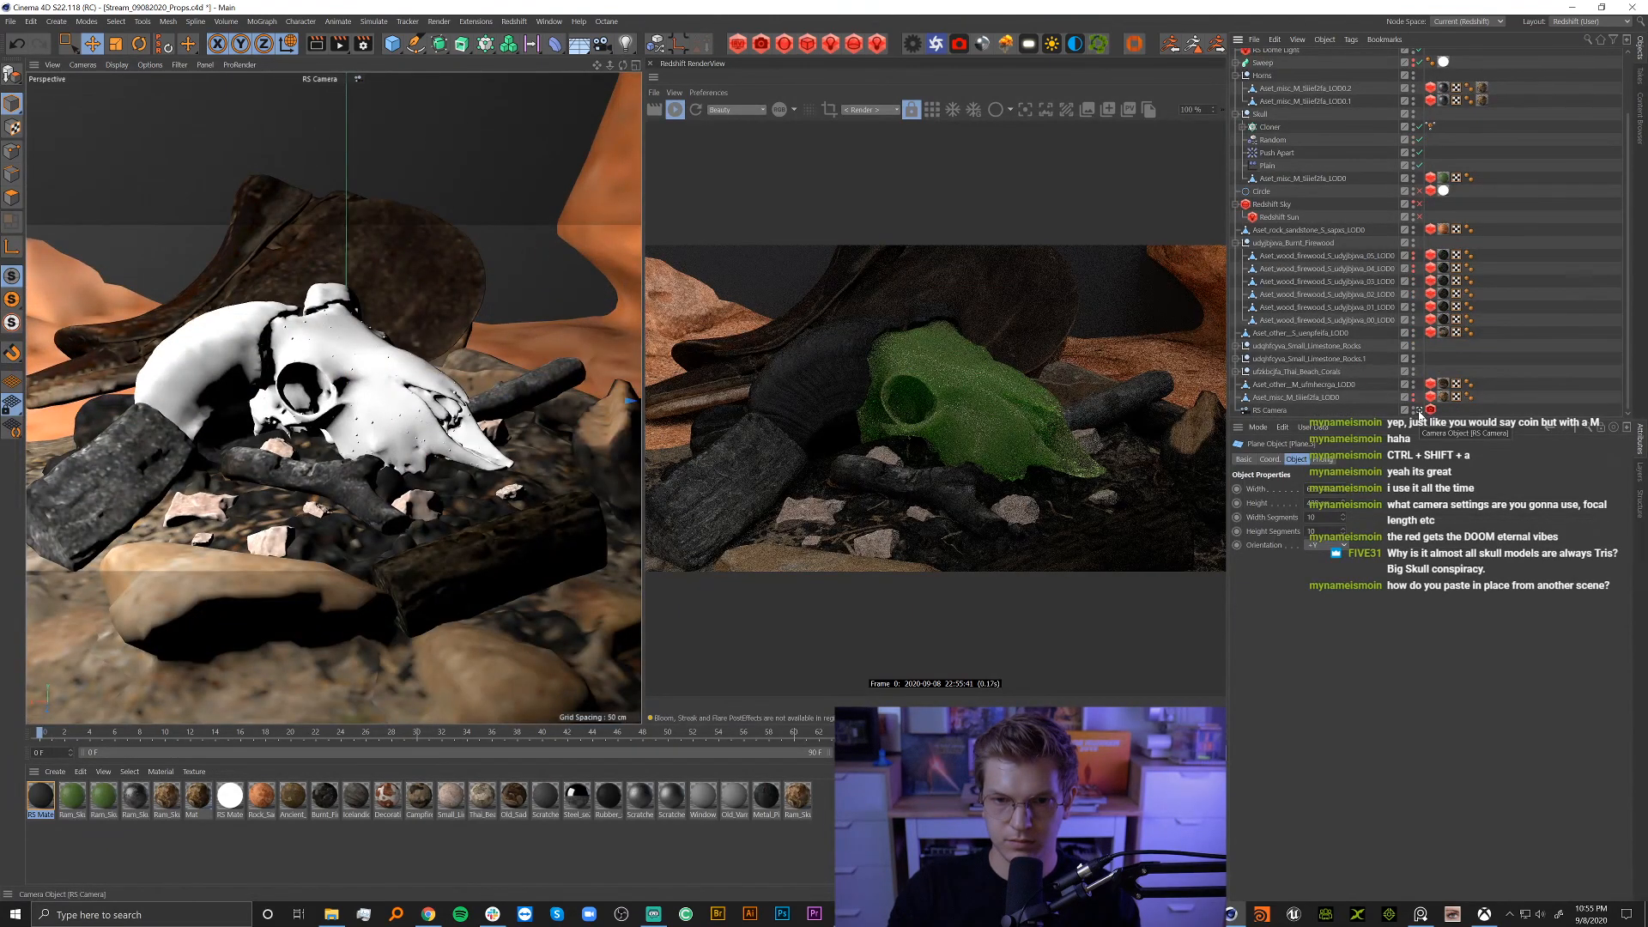
# Push the back plane farther from the camera, behind the sandstone rocks.
pyautogui.click(182, 244)
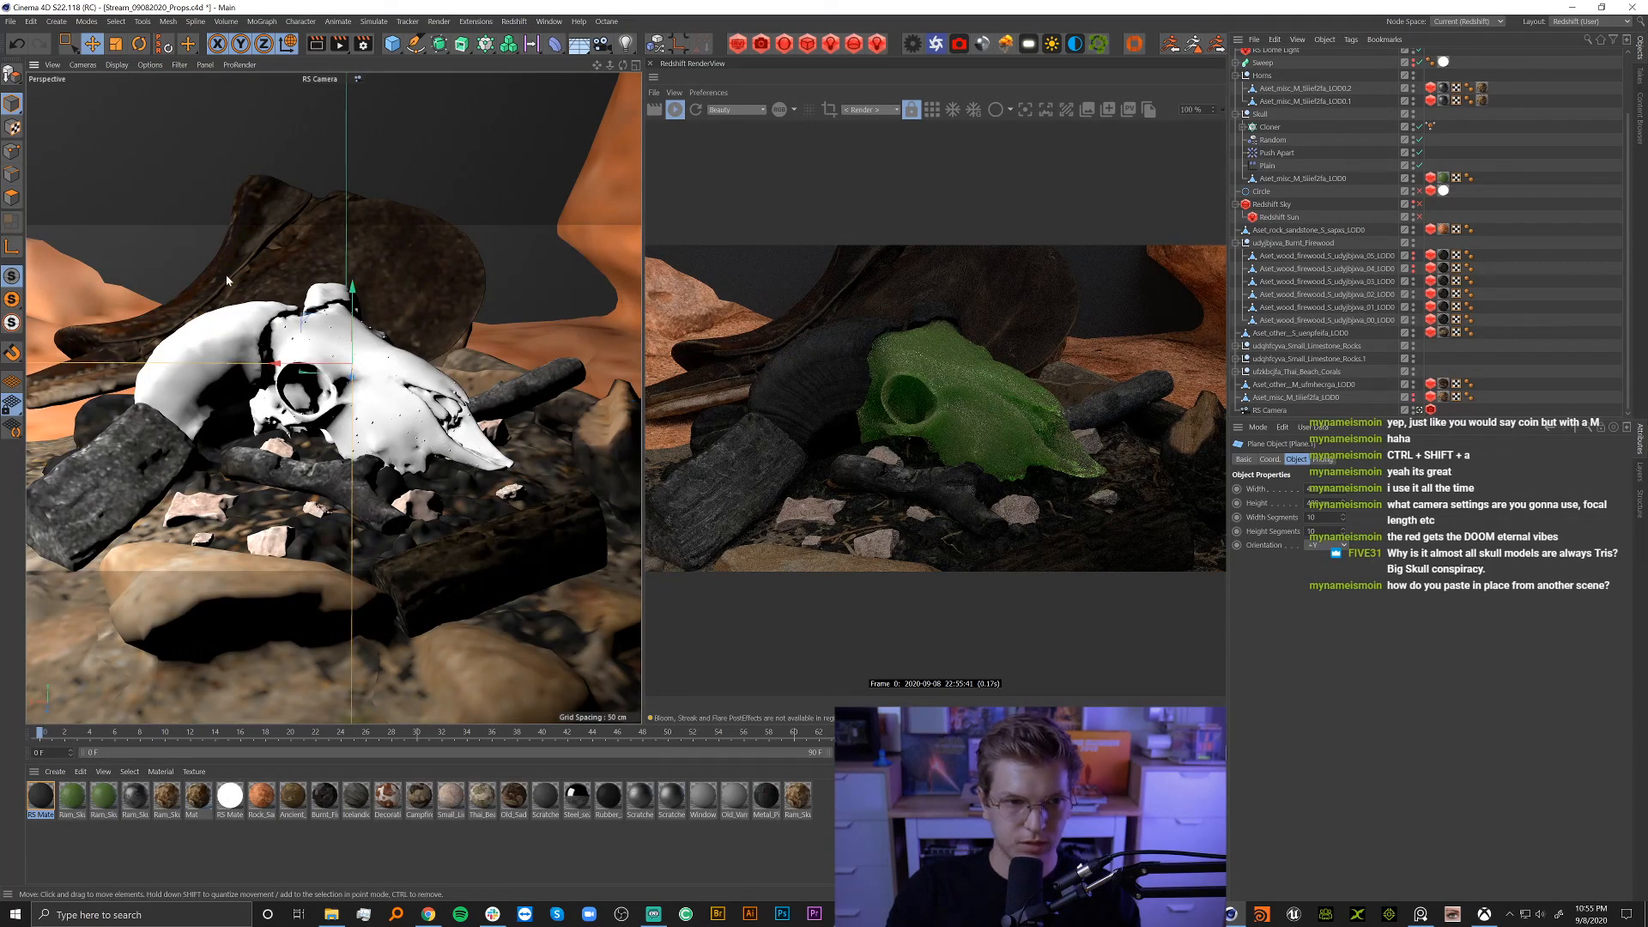
pyautogui.moveTo(357, 379); pyautogui.dragTo(434, 309)
pyautogui.moveTo(453, 296); pyautogui.dragTo(460, 285)
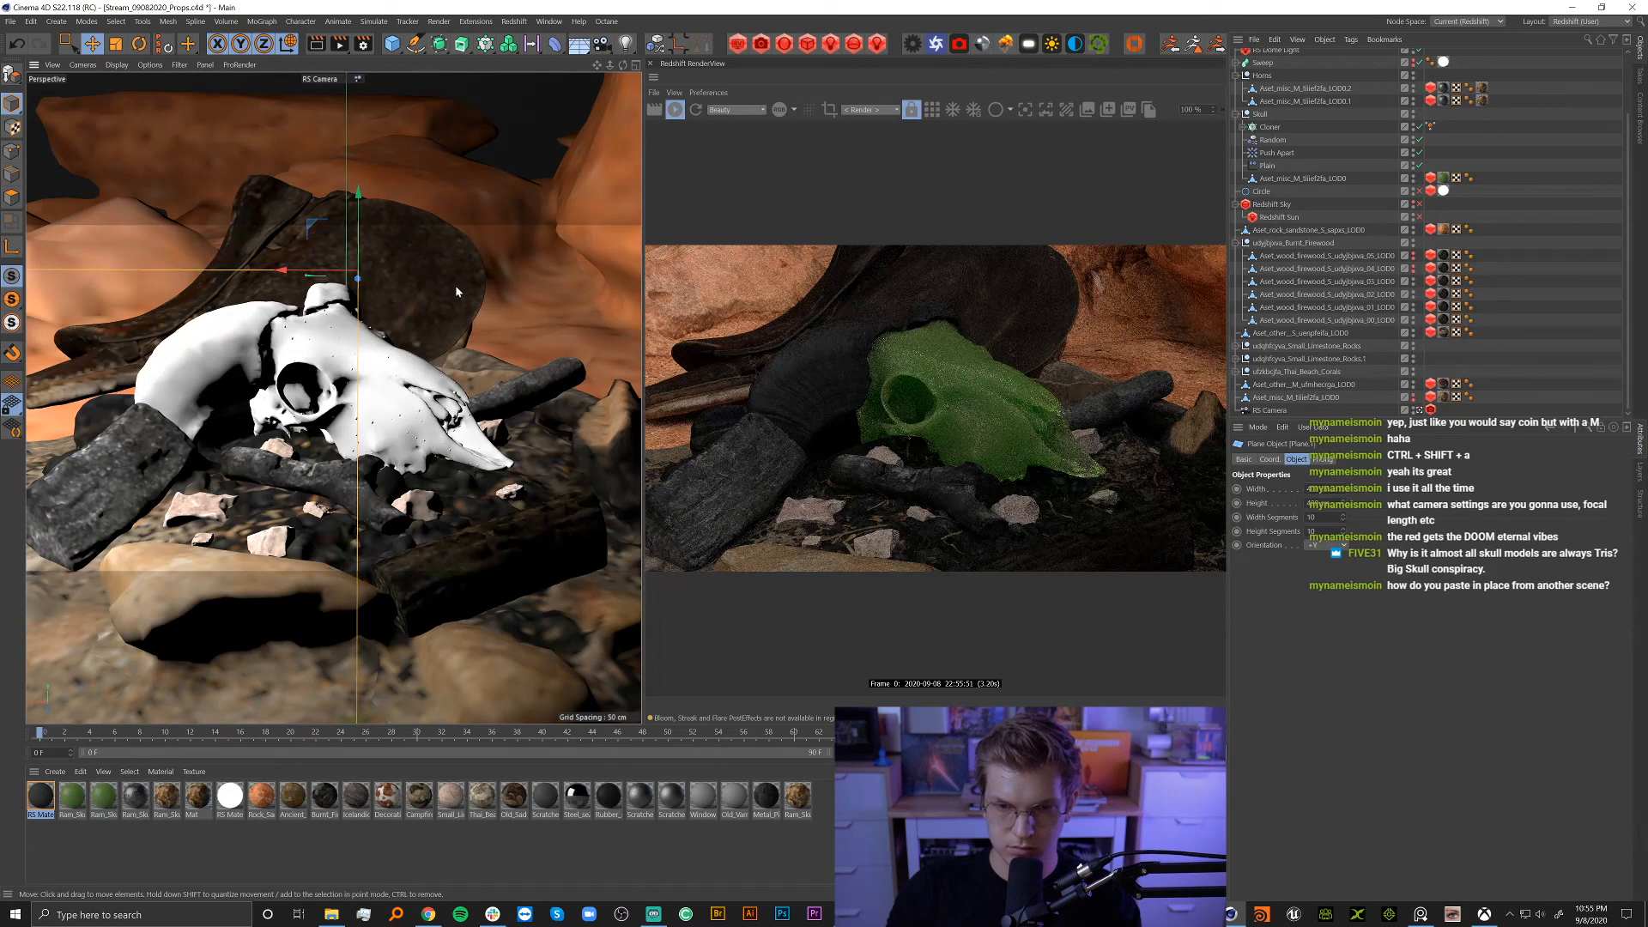
# Reorder the material tags on both horn meshes so the dark material comes after the brown one.
pyautogui.click(1573, 320)
pyautogui.scroll(2, 1573, 319)
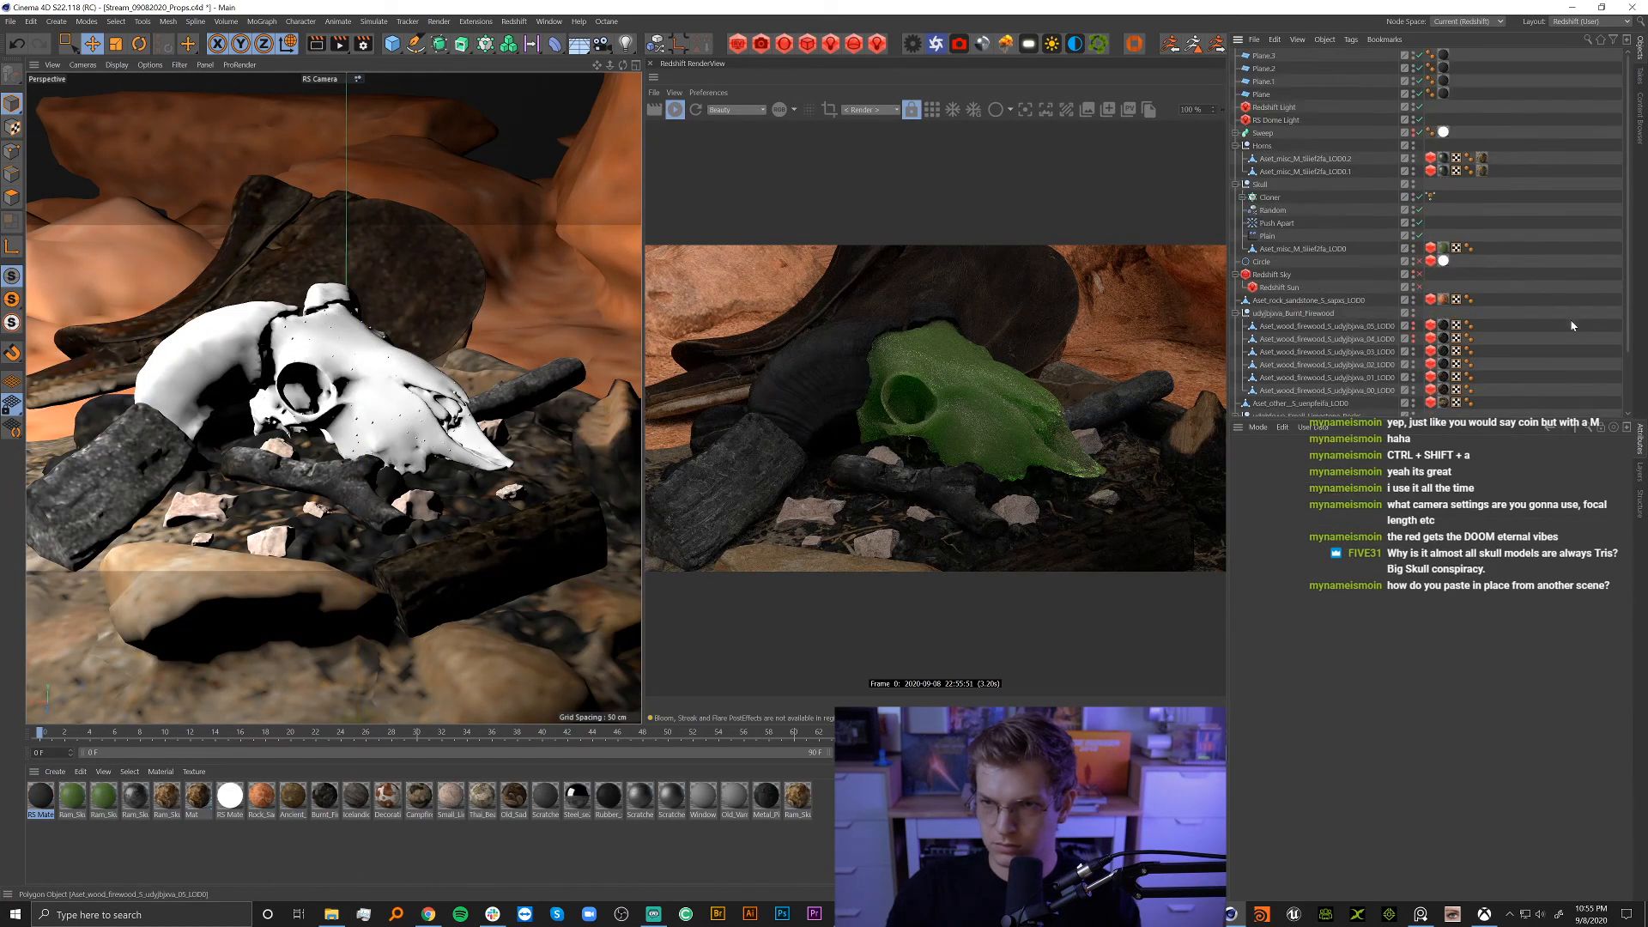
pyautogui.moveTo(1483, 166); pyautogui.dragTo(1484, 167)
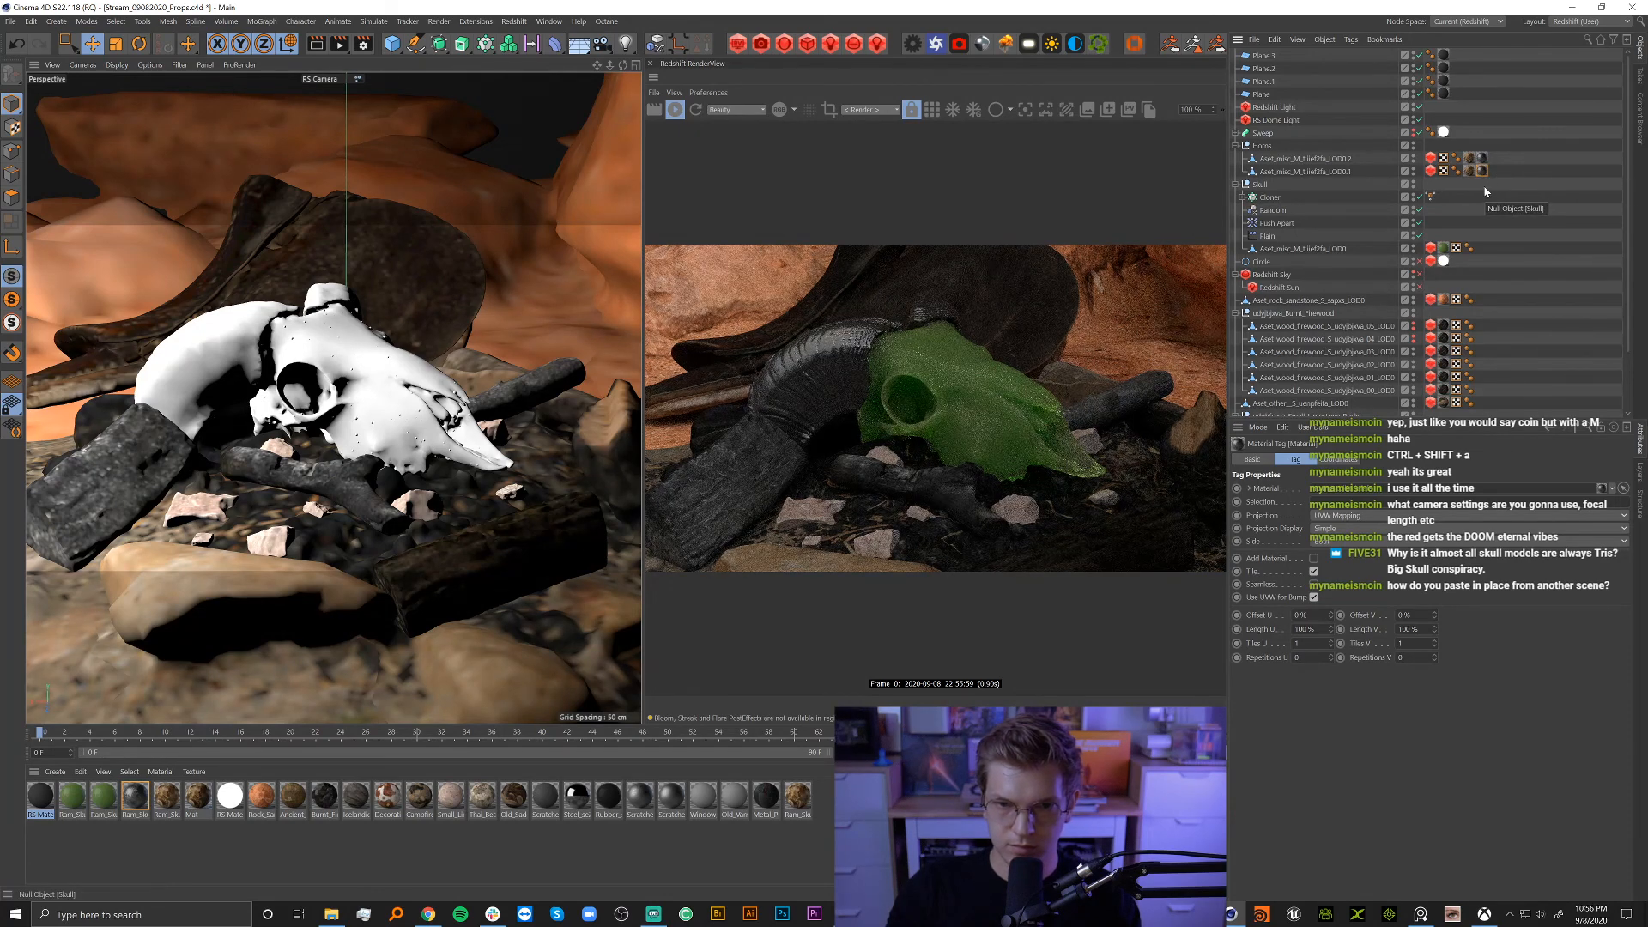
# Shift the old saddle behind the skull slightly up and to the left.
pyautogui.click(288, 241)
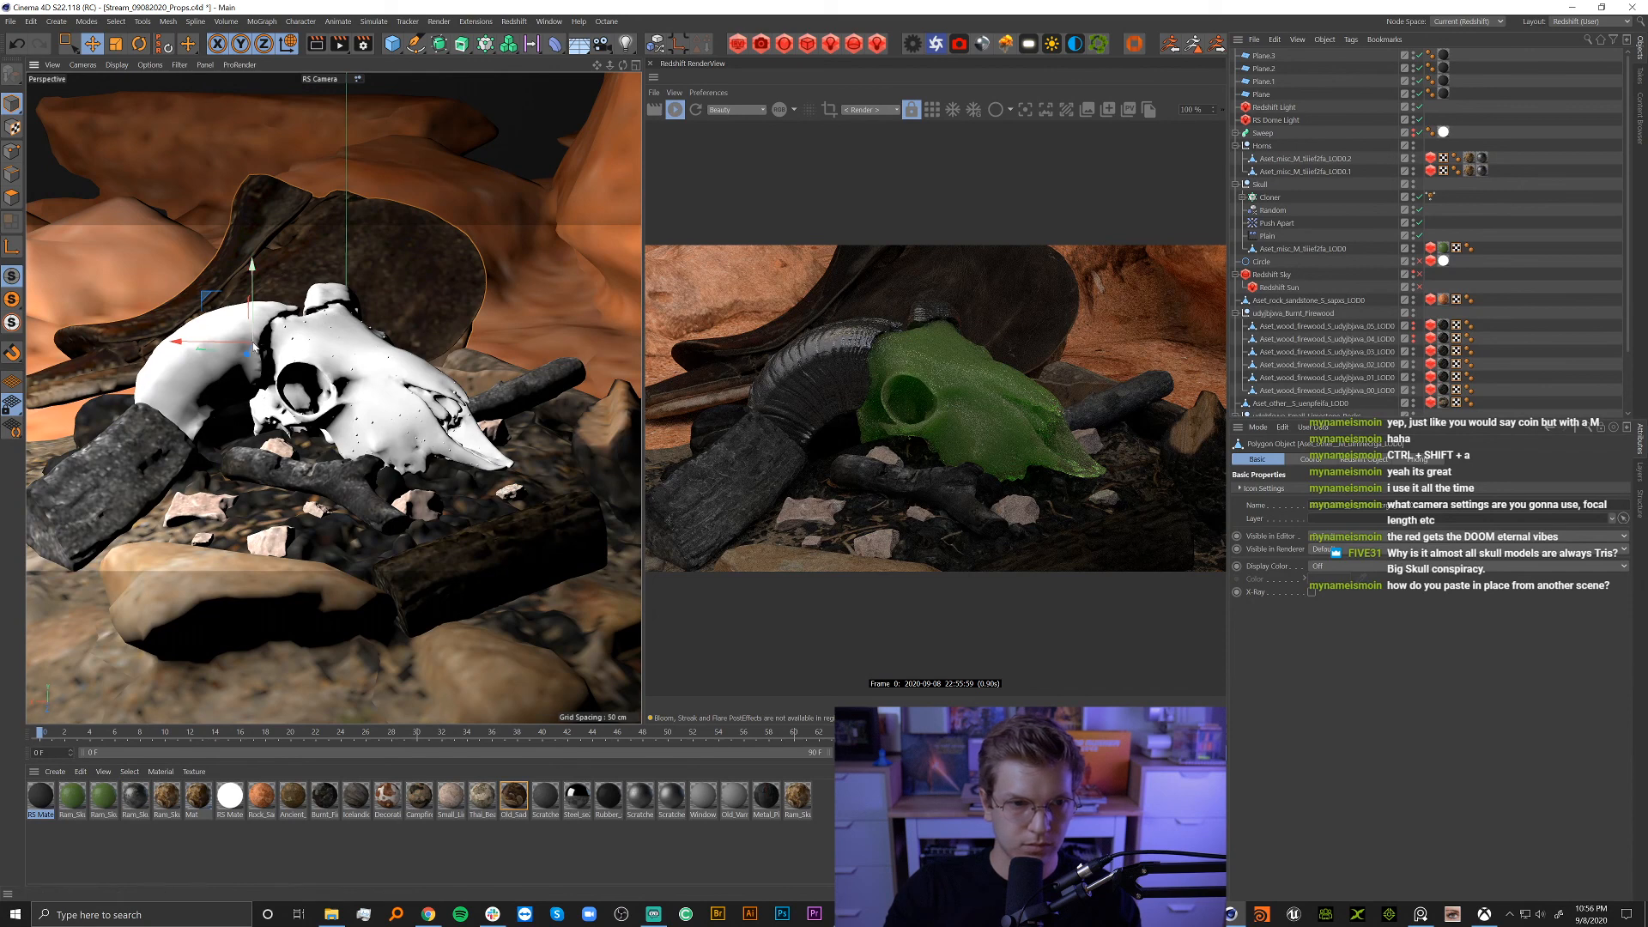
pyautogui.moveTo(254, 347); pyautogui.dragTo(260, 332)
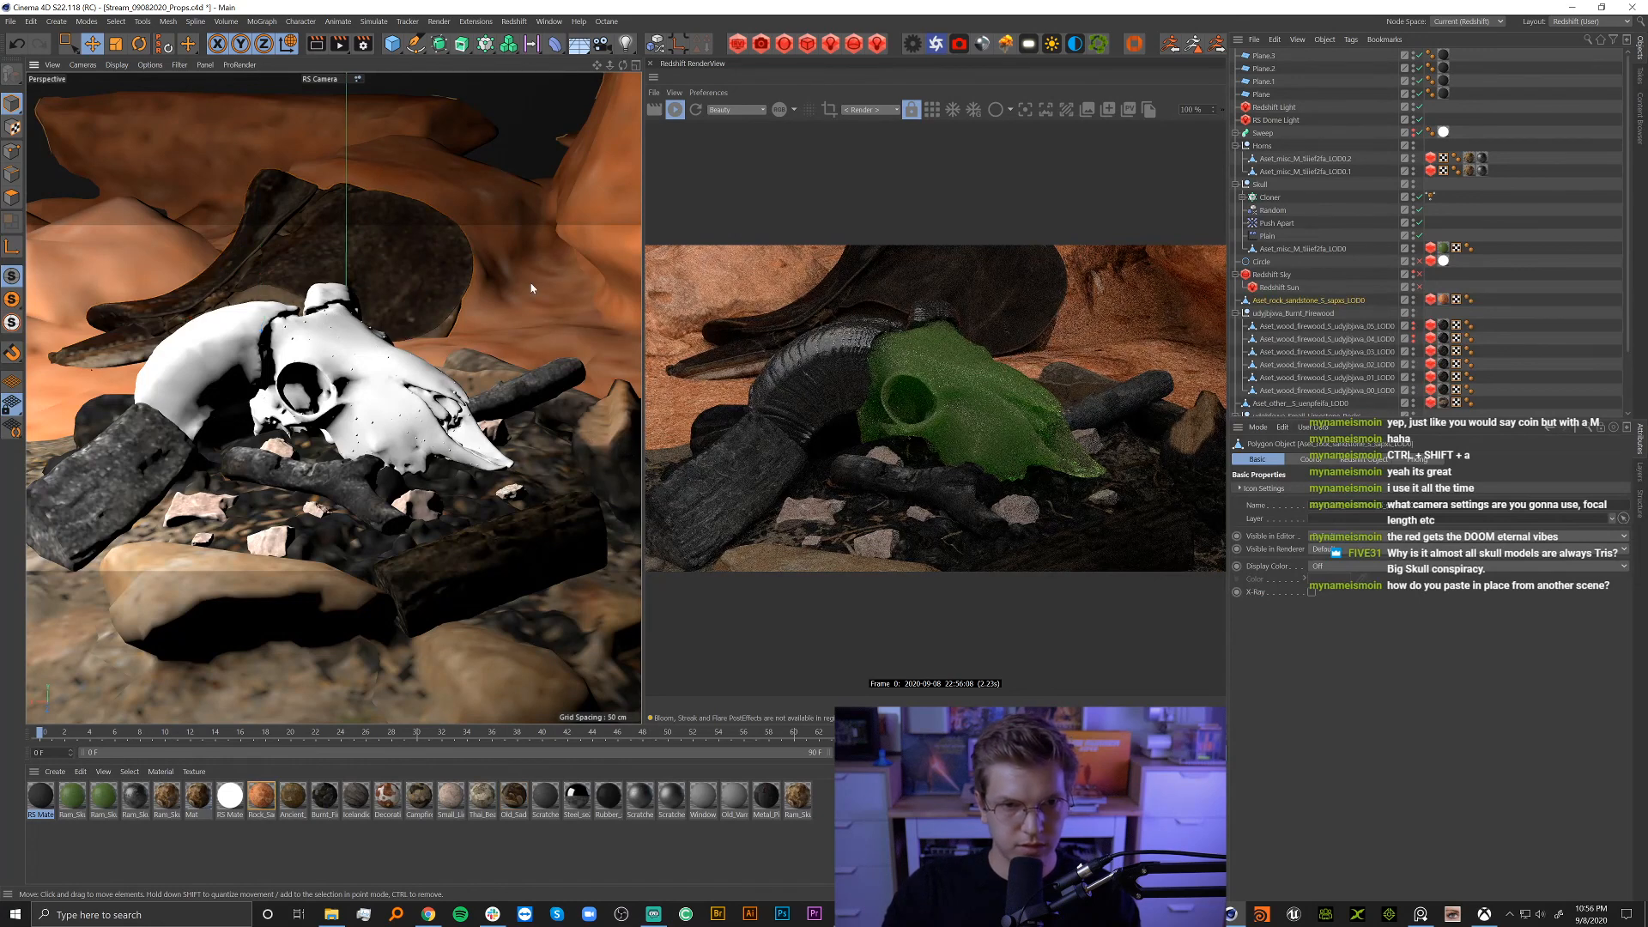
# Insert an RS Color Correct node between the albedo texture and the diffuse color of the Rock_Sandstone material.
pyautogui.doubleClick(261, 797)
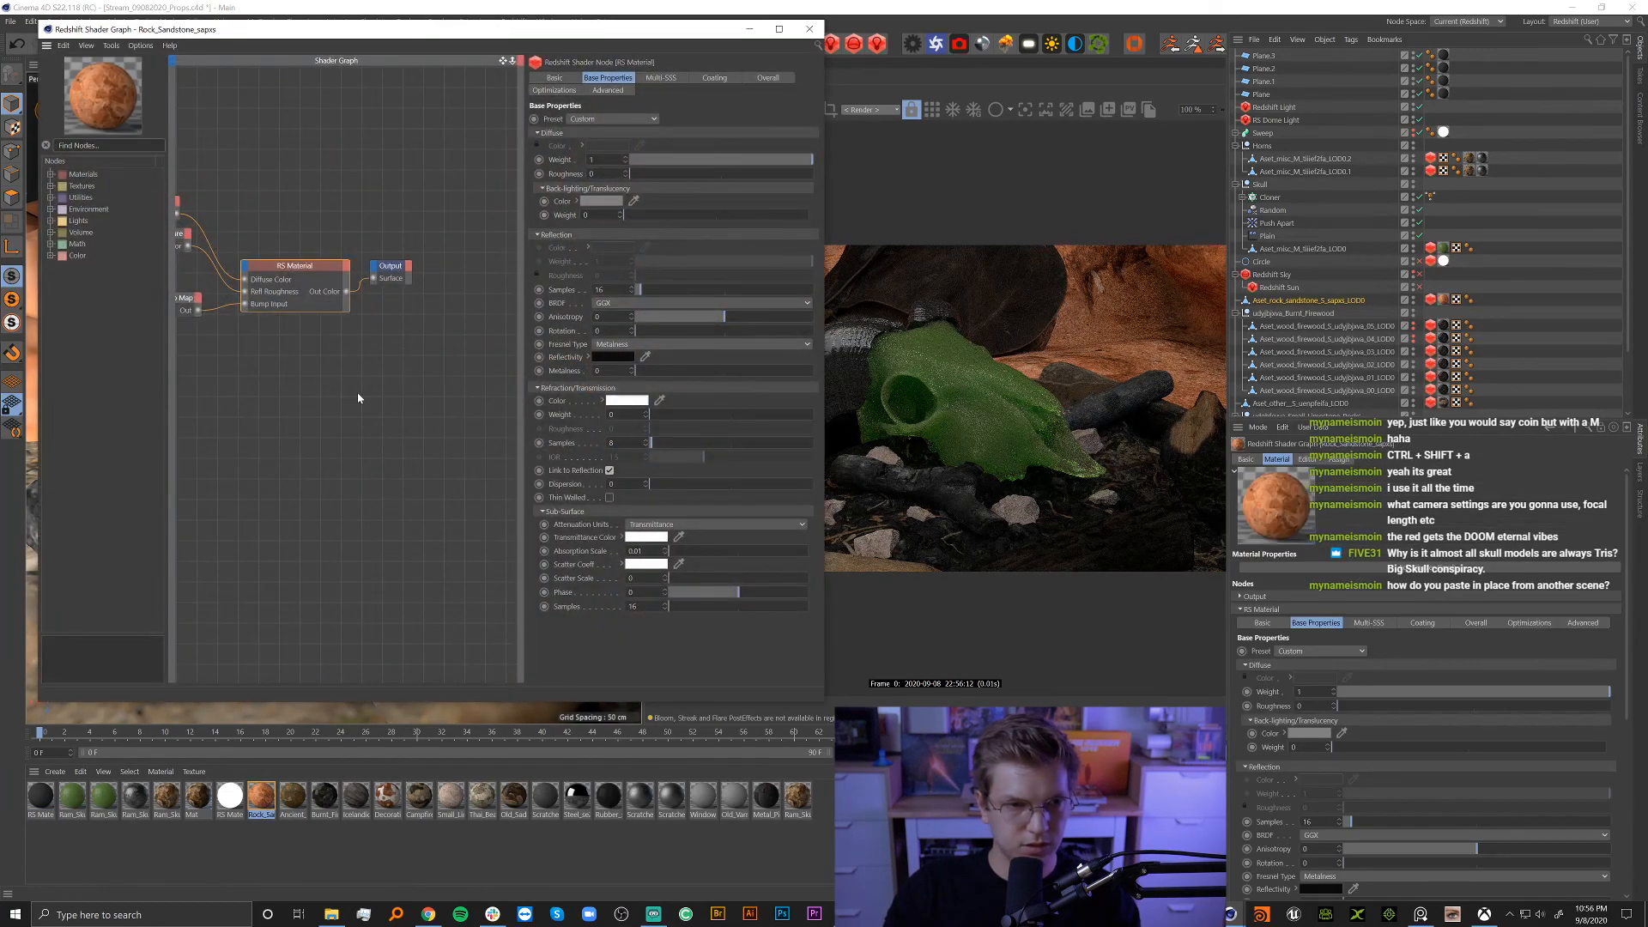
pyautogui.click(51, 256)
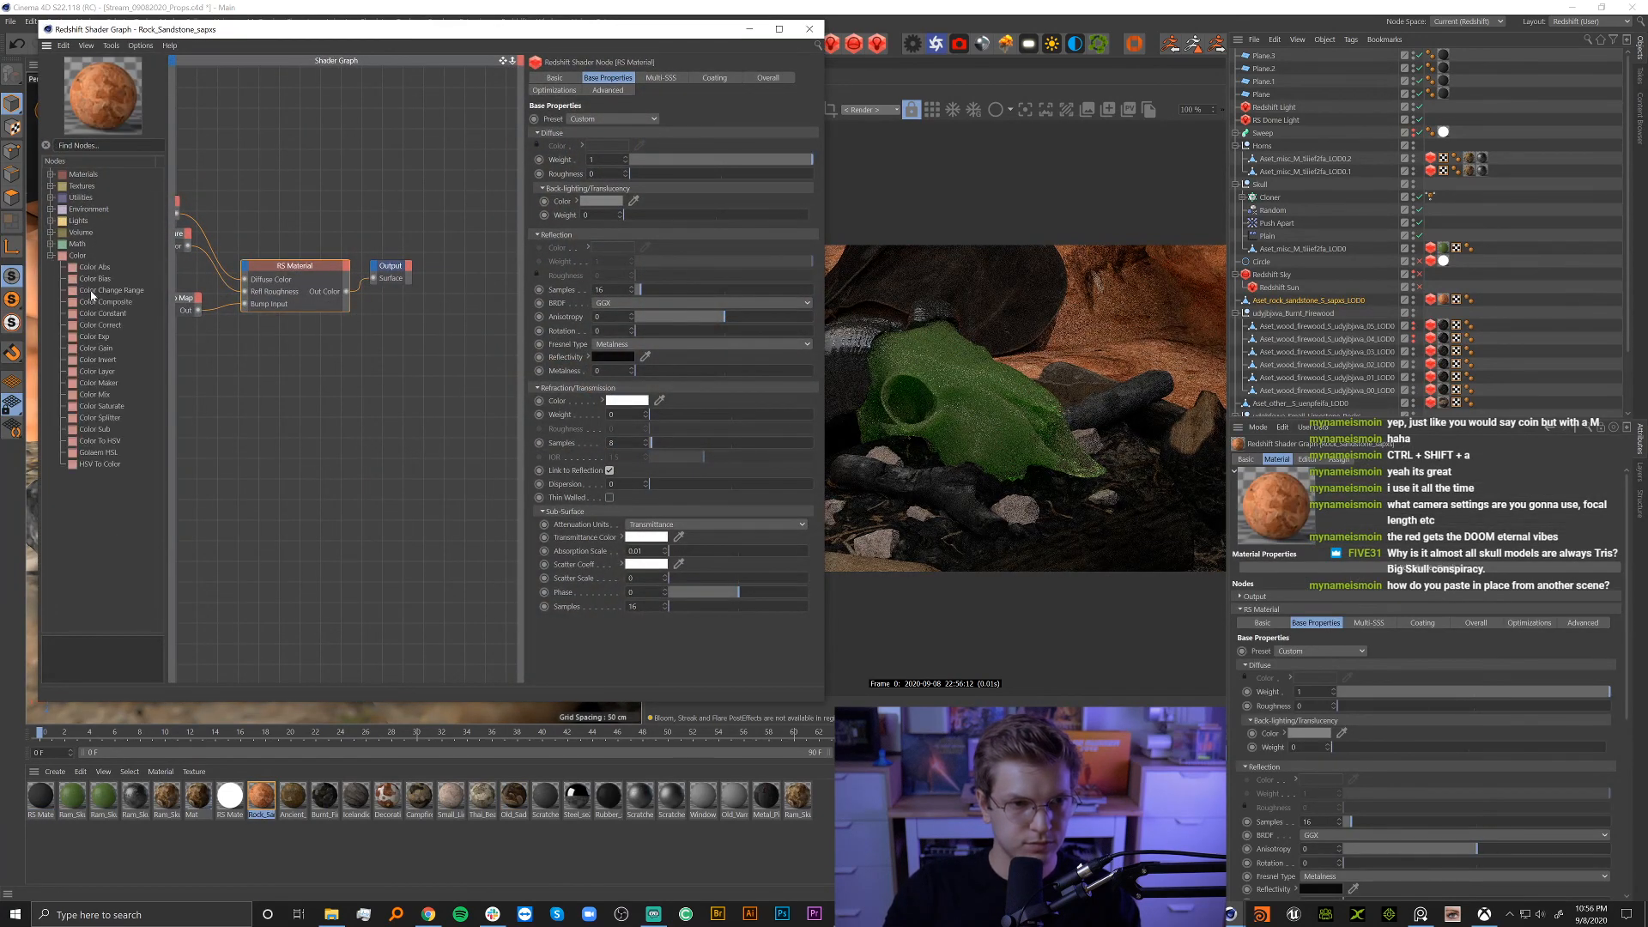
pyautogui.moveTo(104, 324); pyautogui.dragTo(286, 199)
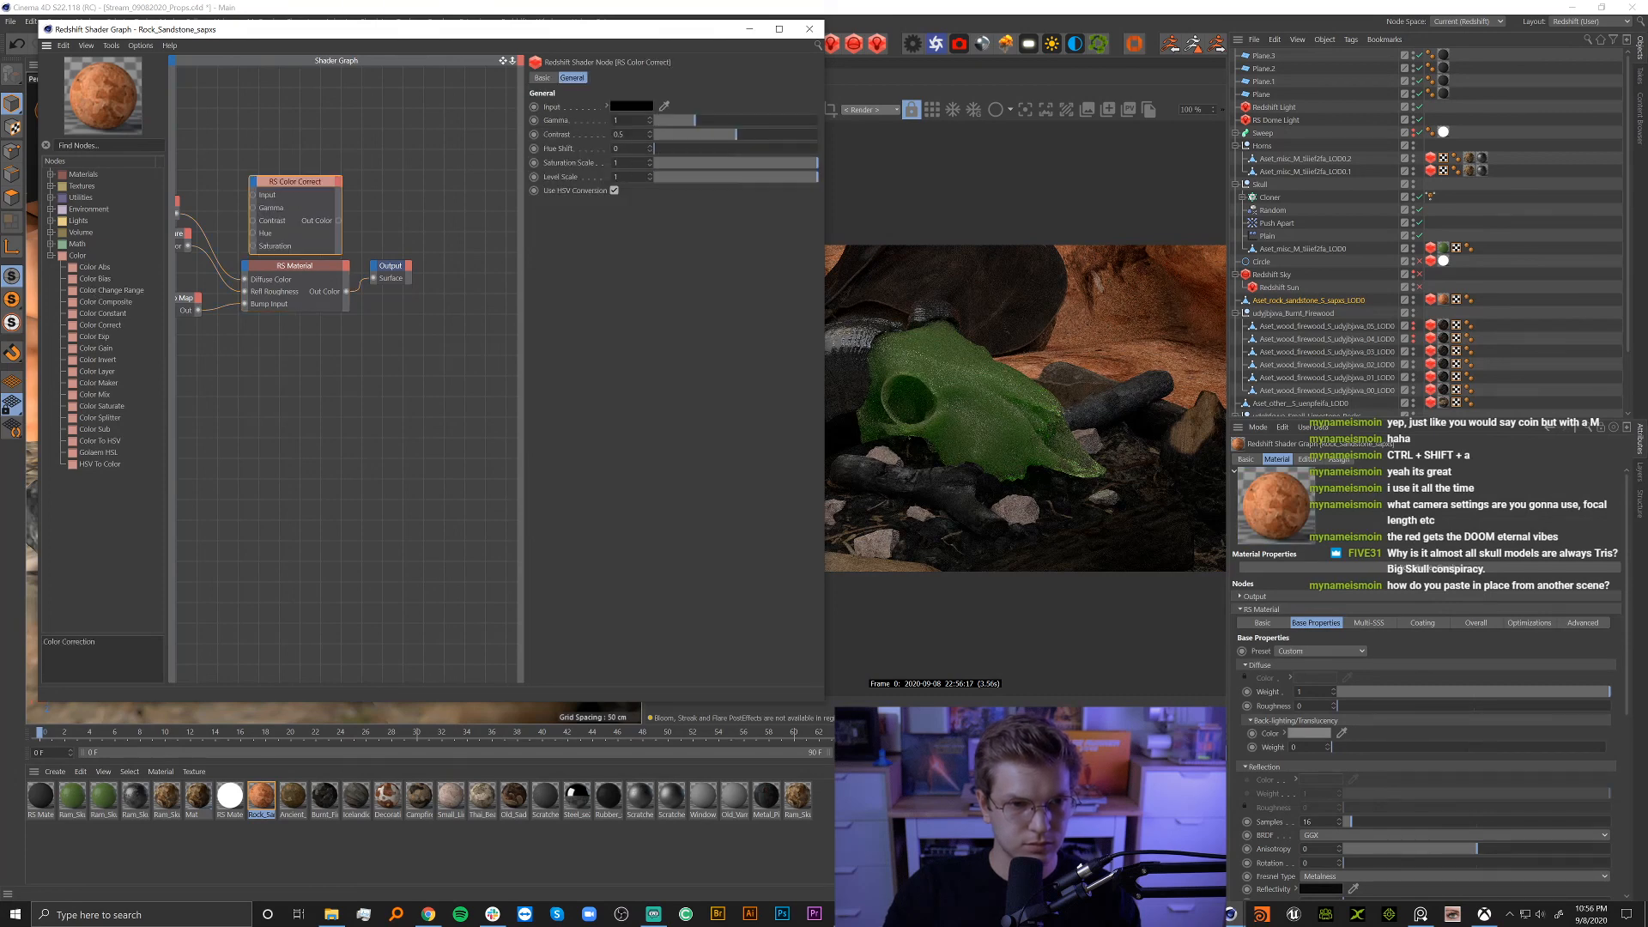
pyautogui.moveTo(290, 285); pyautogui.dragTo(360, 353)
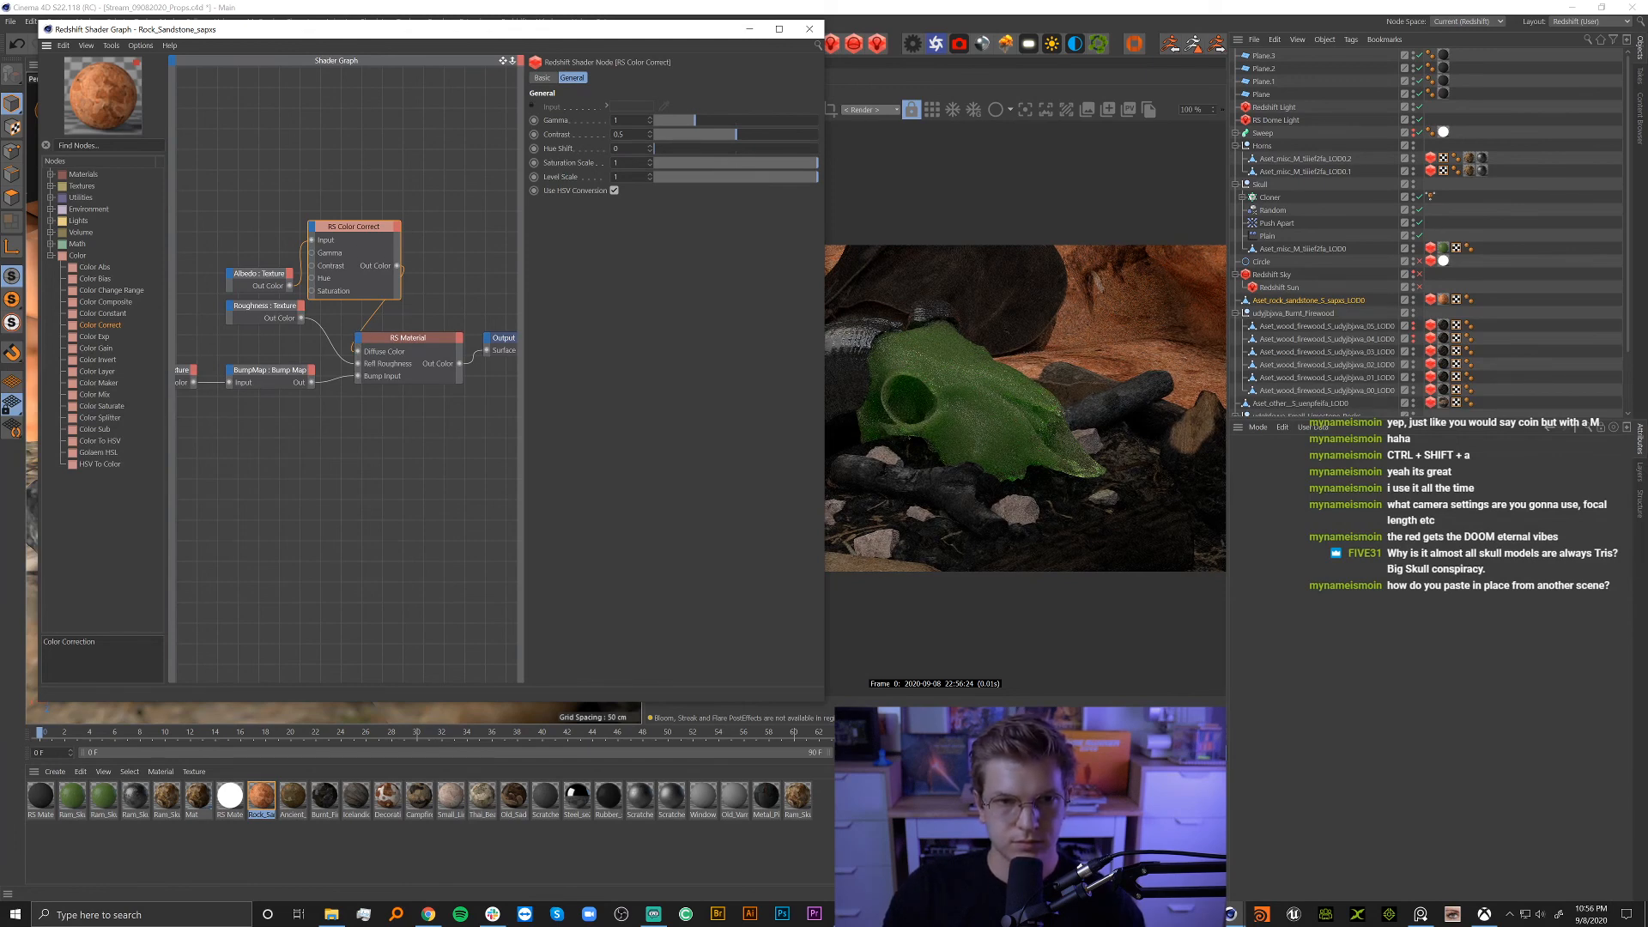
# Set the sandstone Color Correct node's saturation scale to 0.25 and lower its gamma to 0.18.
pyautogui.doubleClick(618, 162)
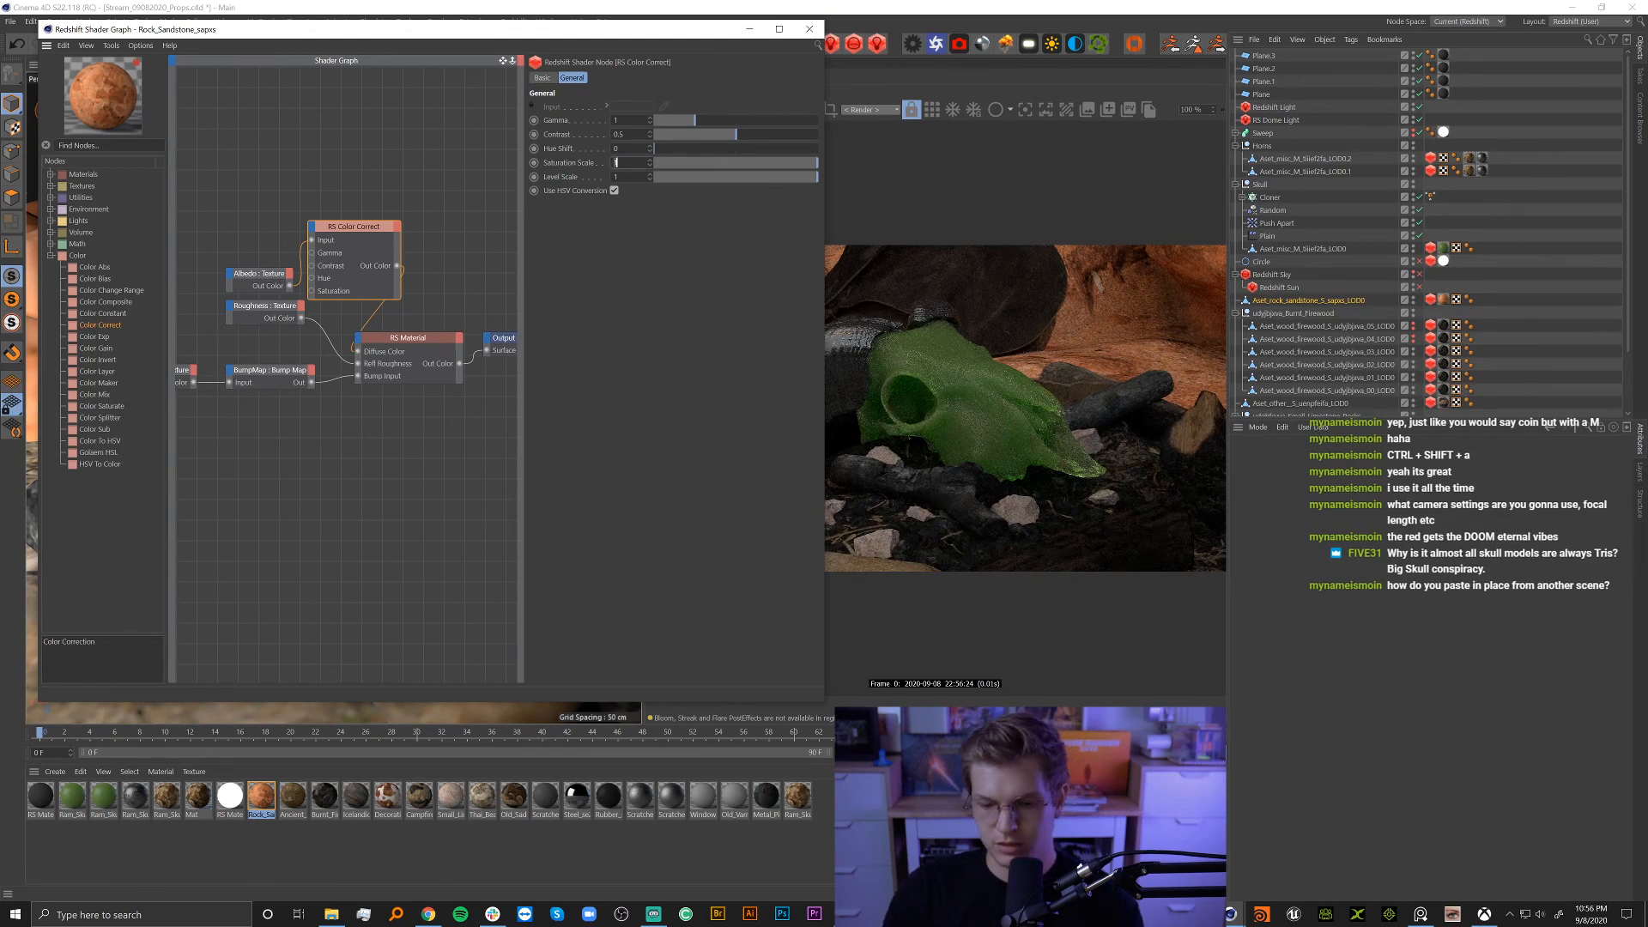
pyautogui.write('0.25')
pyautogui.press('Return')
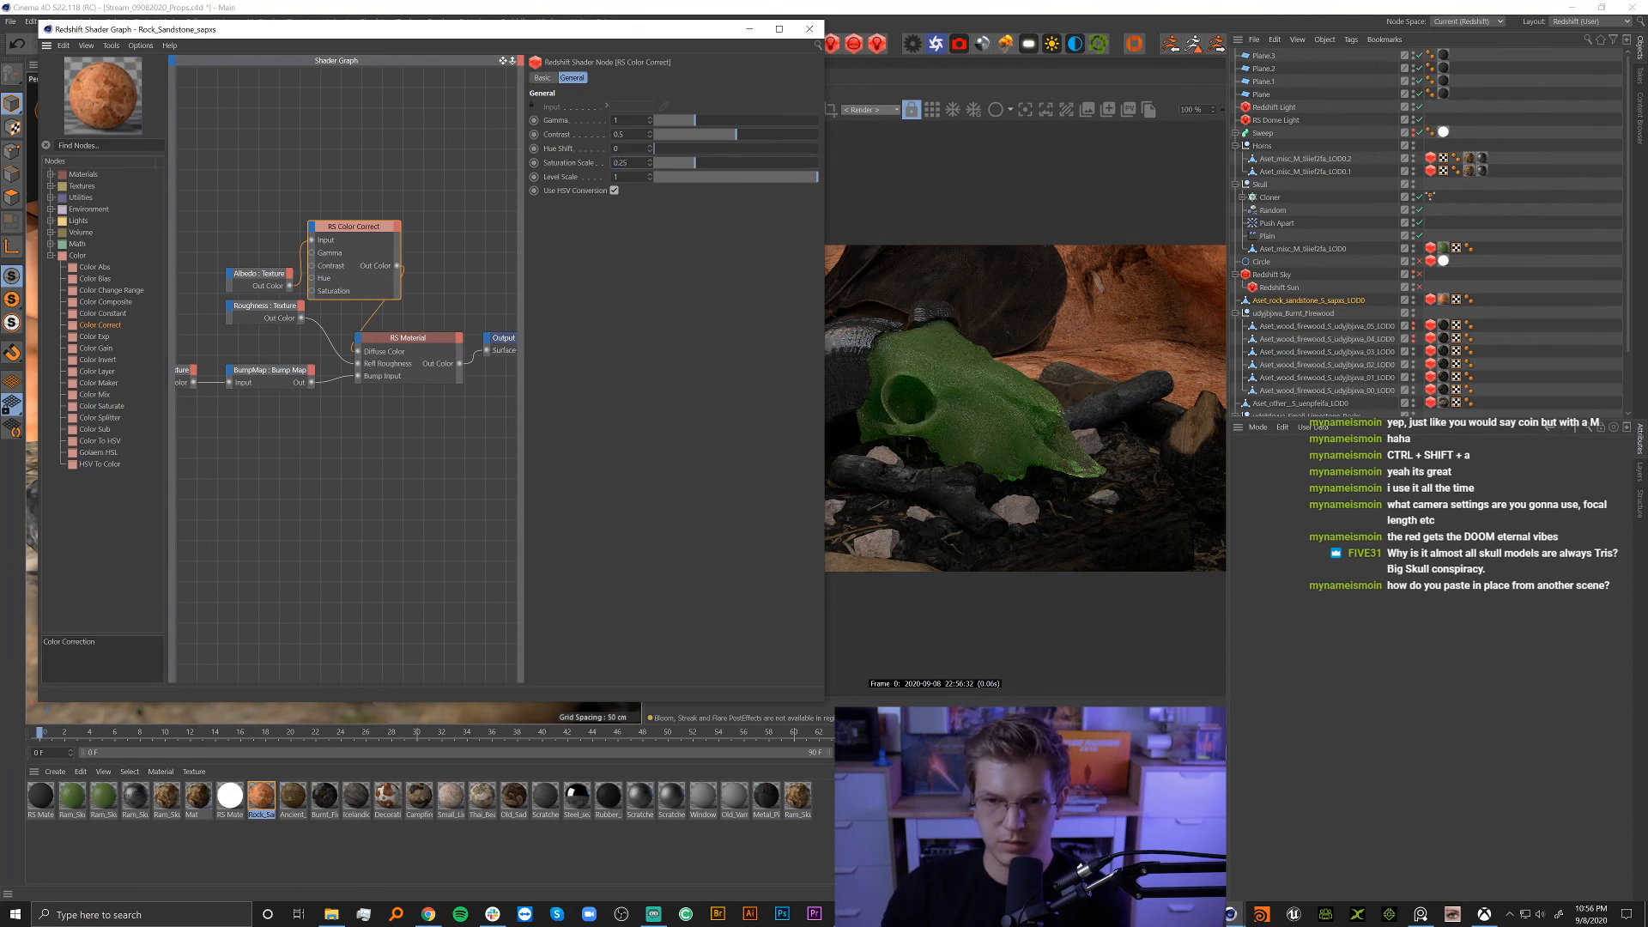
pyautogui.moveTo(622, 30); pyautogui.dragTo(298, 140)
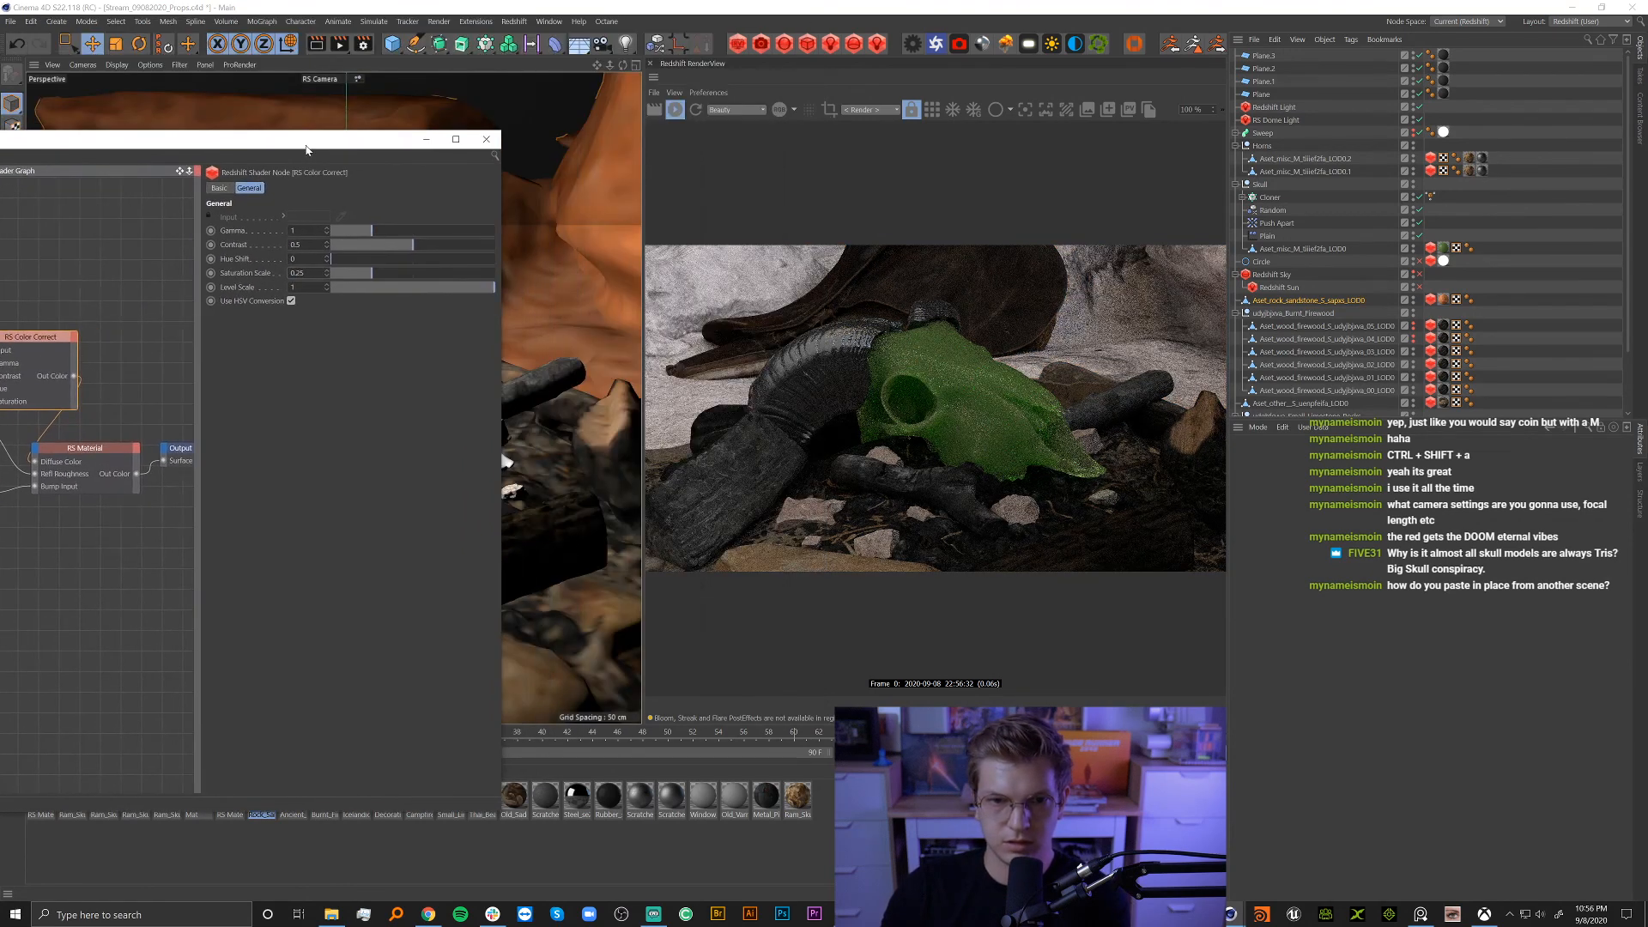
pyautogui.click(357, 233)
pyautogui.moveTo(356, 234); pyautogui.dragTo(331, 233)
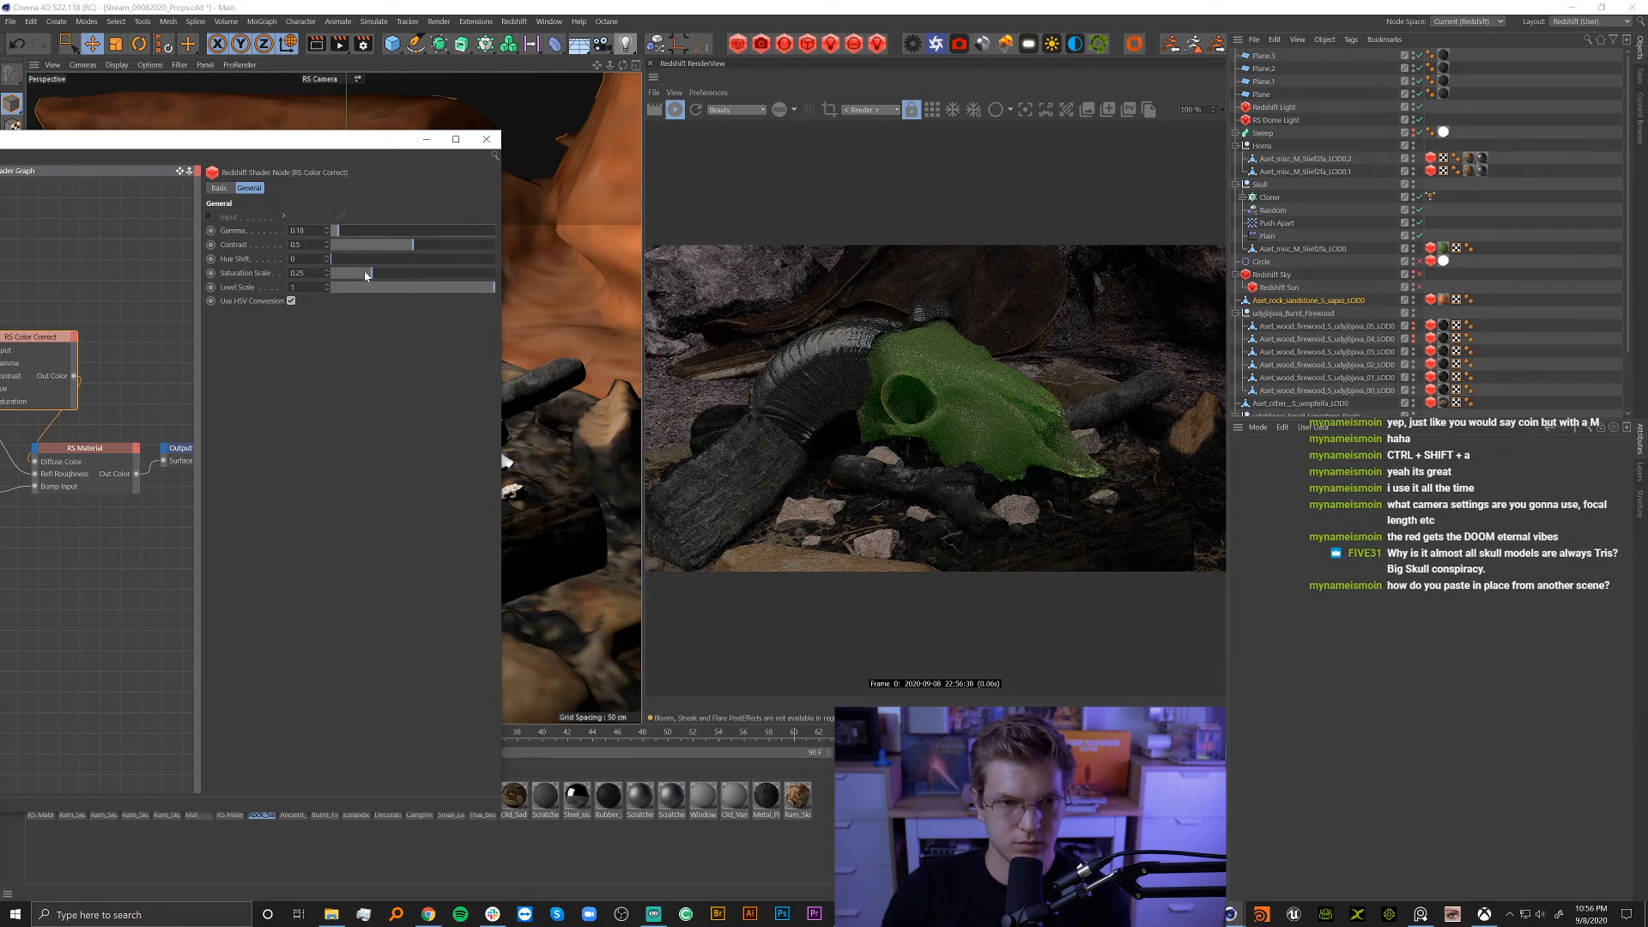
# Reduce the sandstone color correction's saturation scale to 0.139, shift its hue to about 58, and close the shader graph.
pyautogui.click(350, 274)
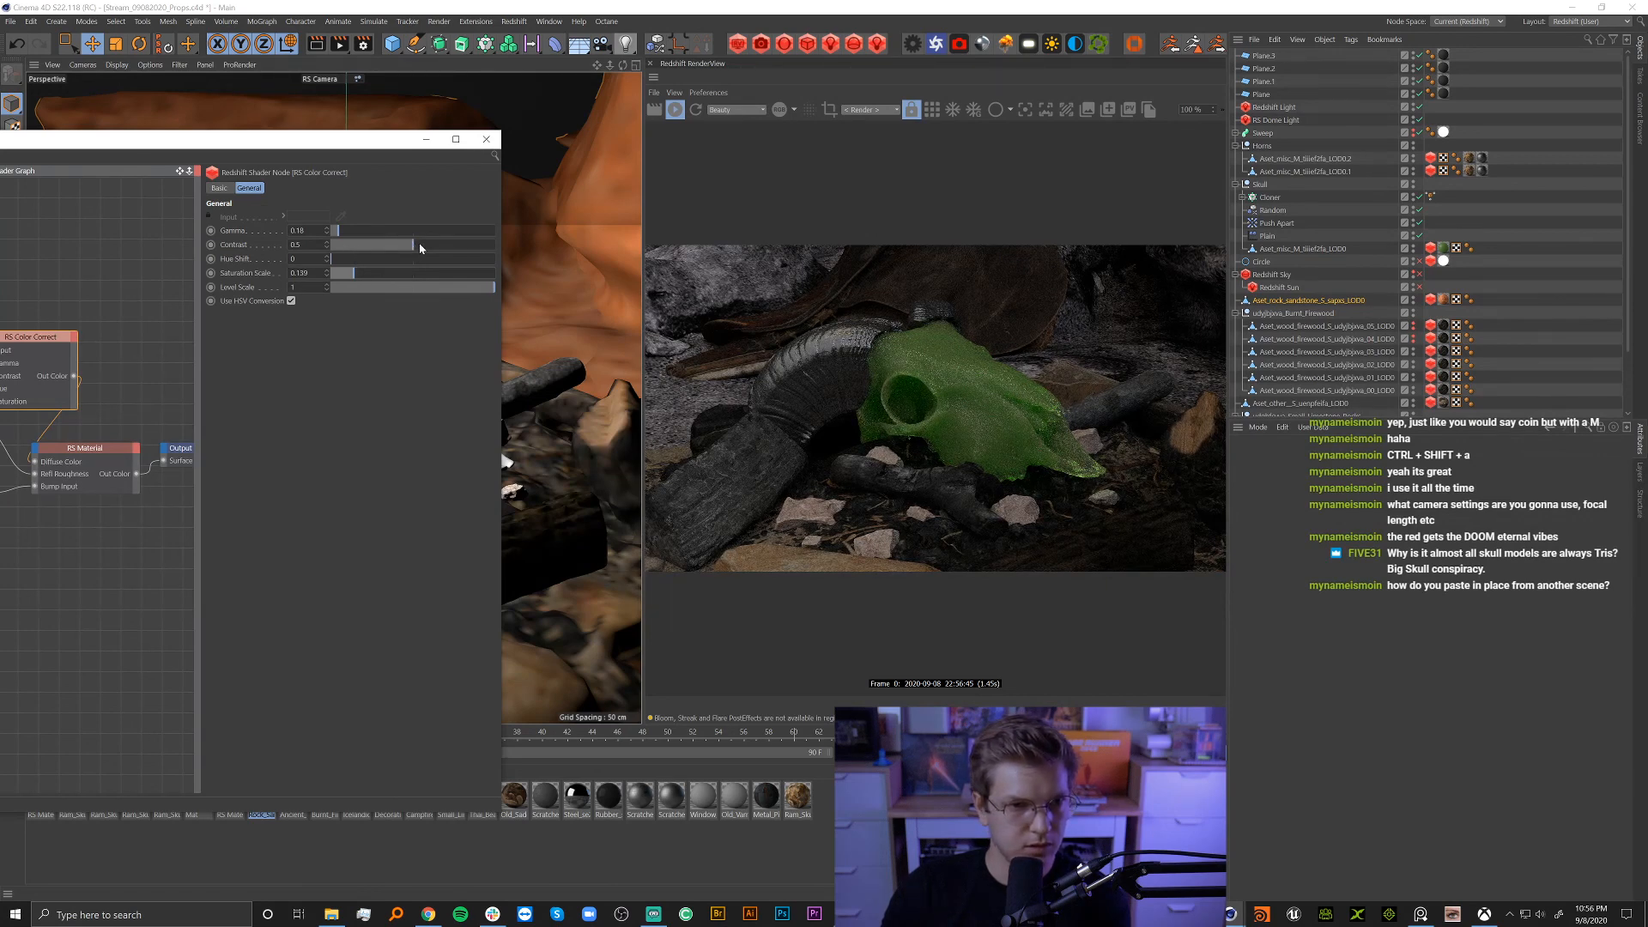
pyautogui.moveTo(373, 263); pyautogui.dragTo(487, 264)
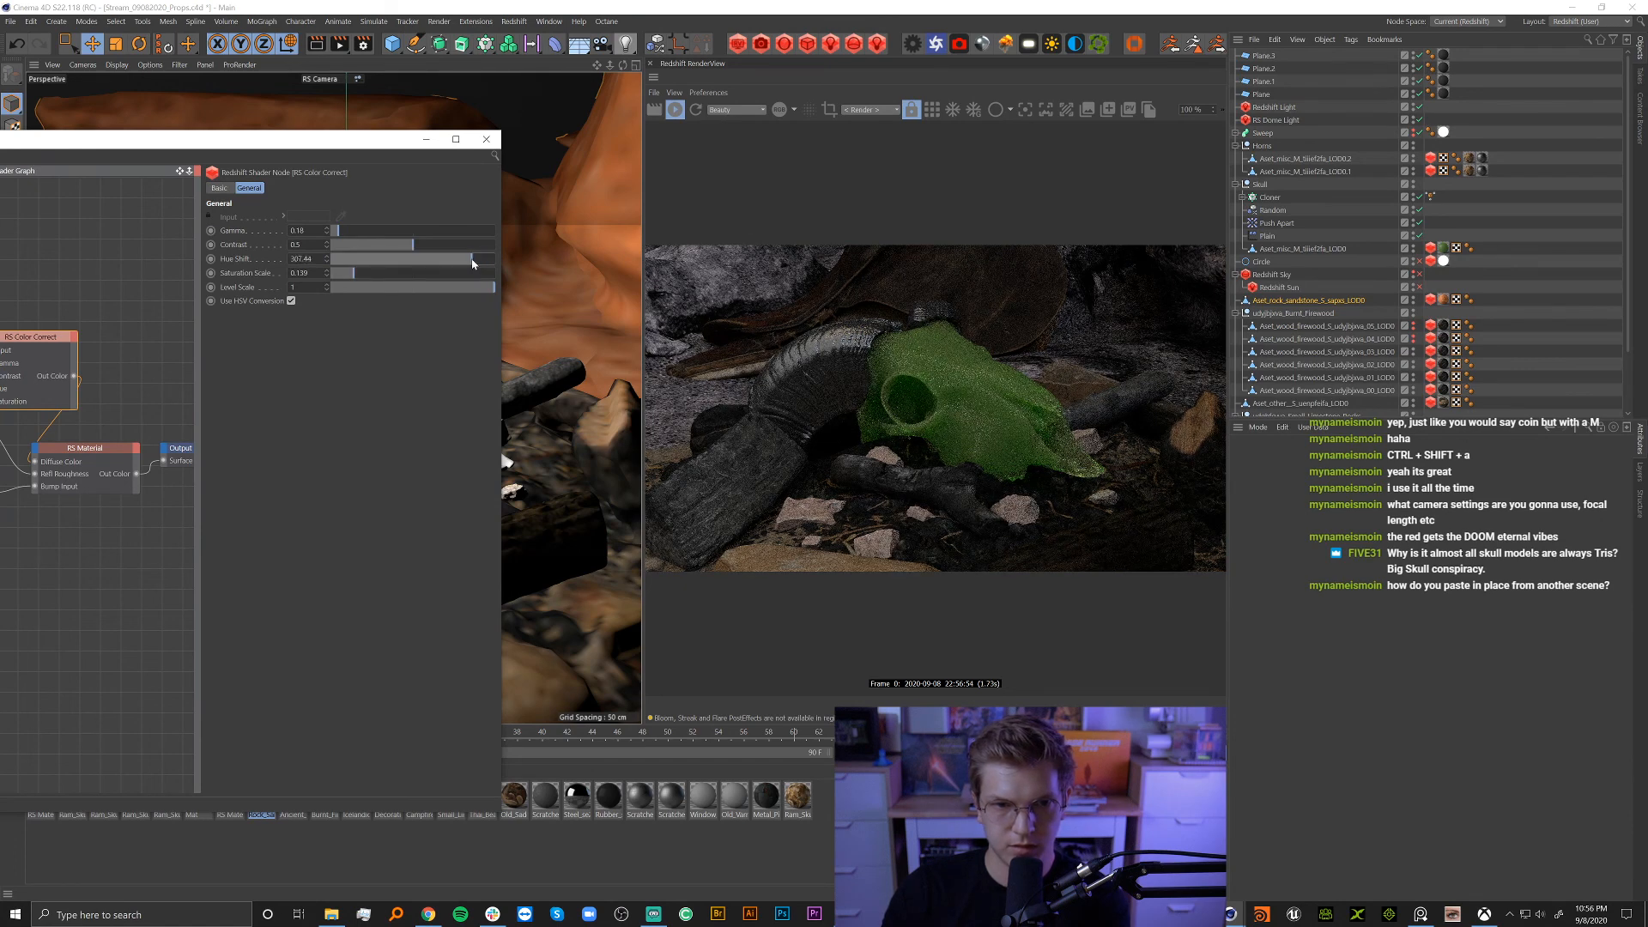
pyautogui.moveTo(472, 264); pyautogui.dragTo(358, 264)
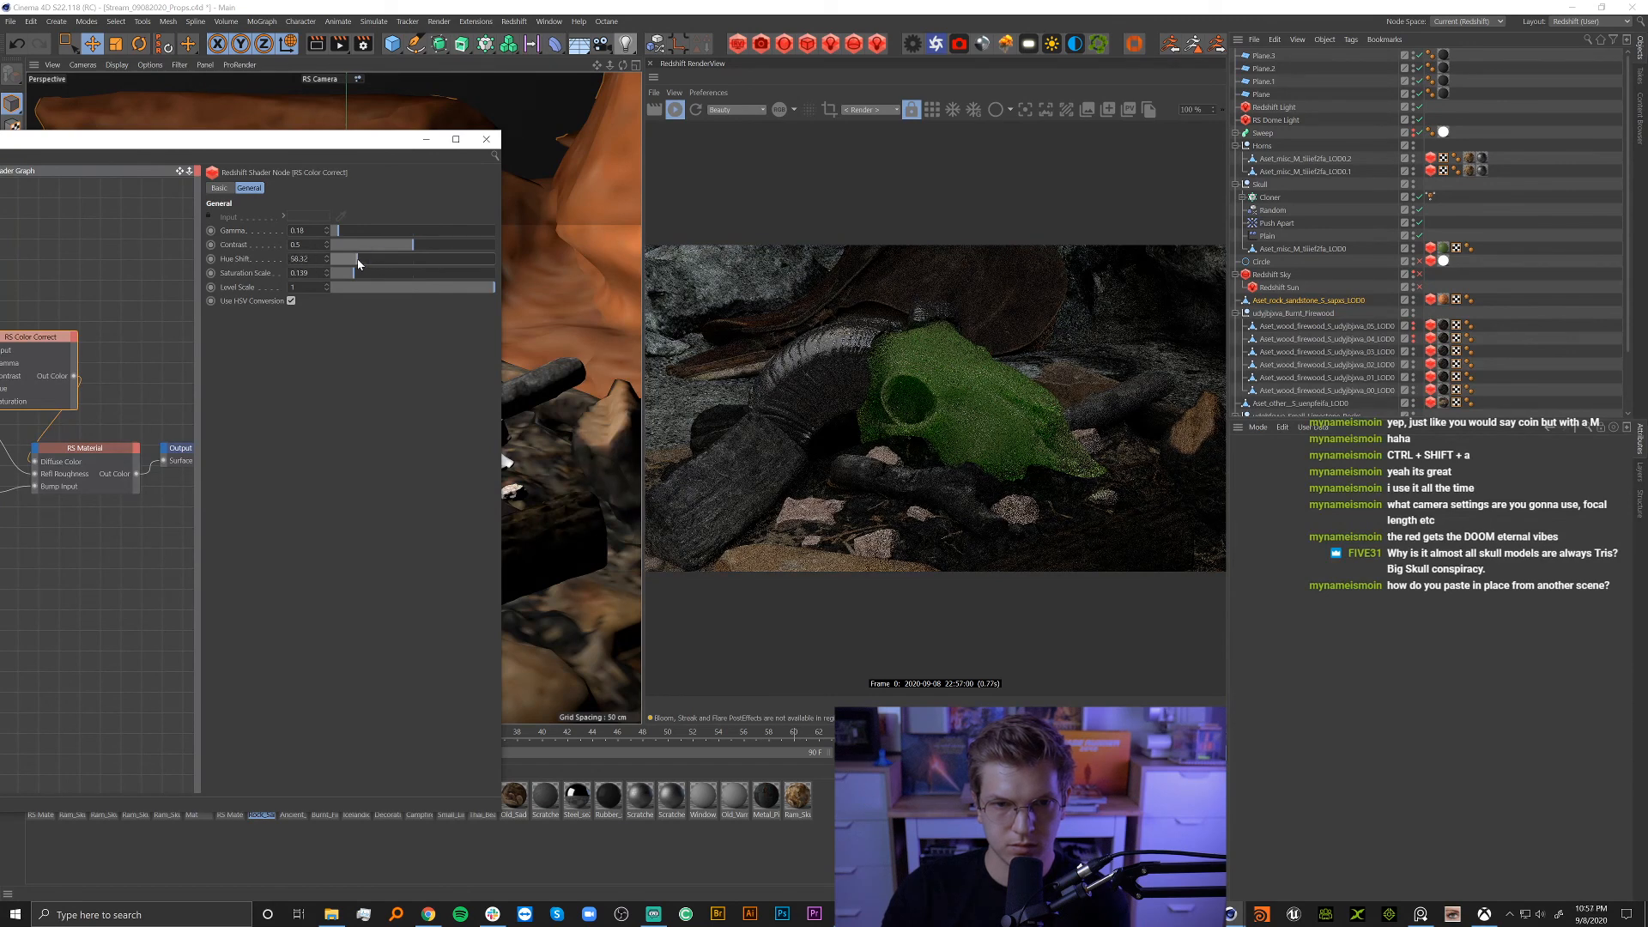
pyautogui.moveTo(418, 146); pyautogui.dragTo(673, 70)
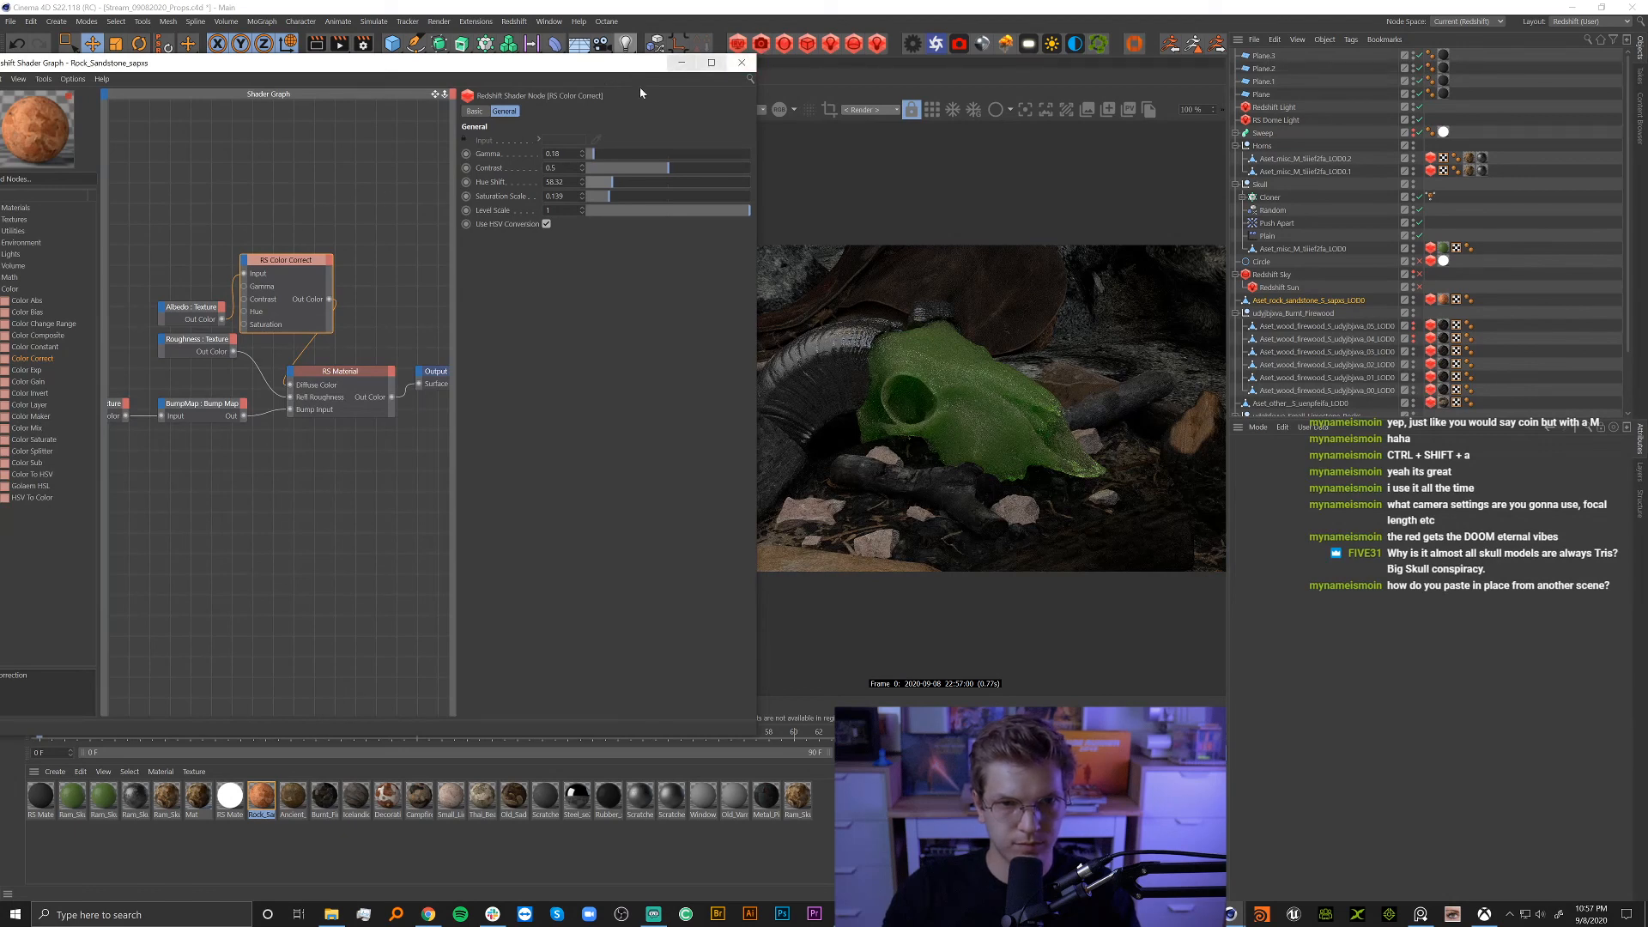
pyautogui.click(741, 62)
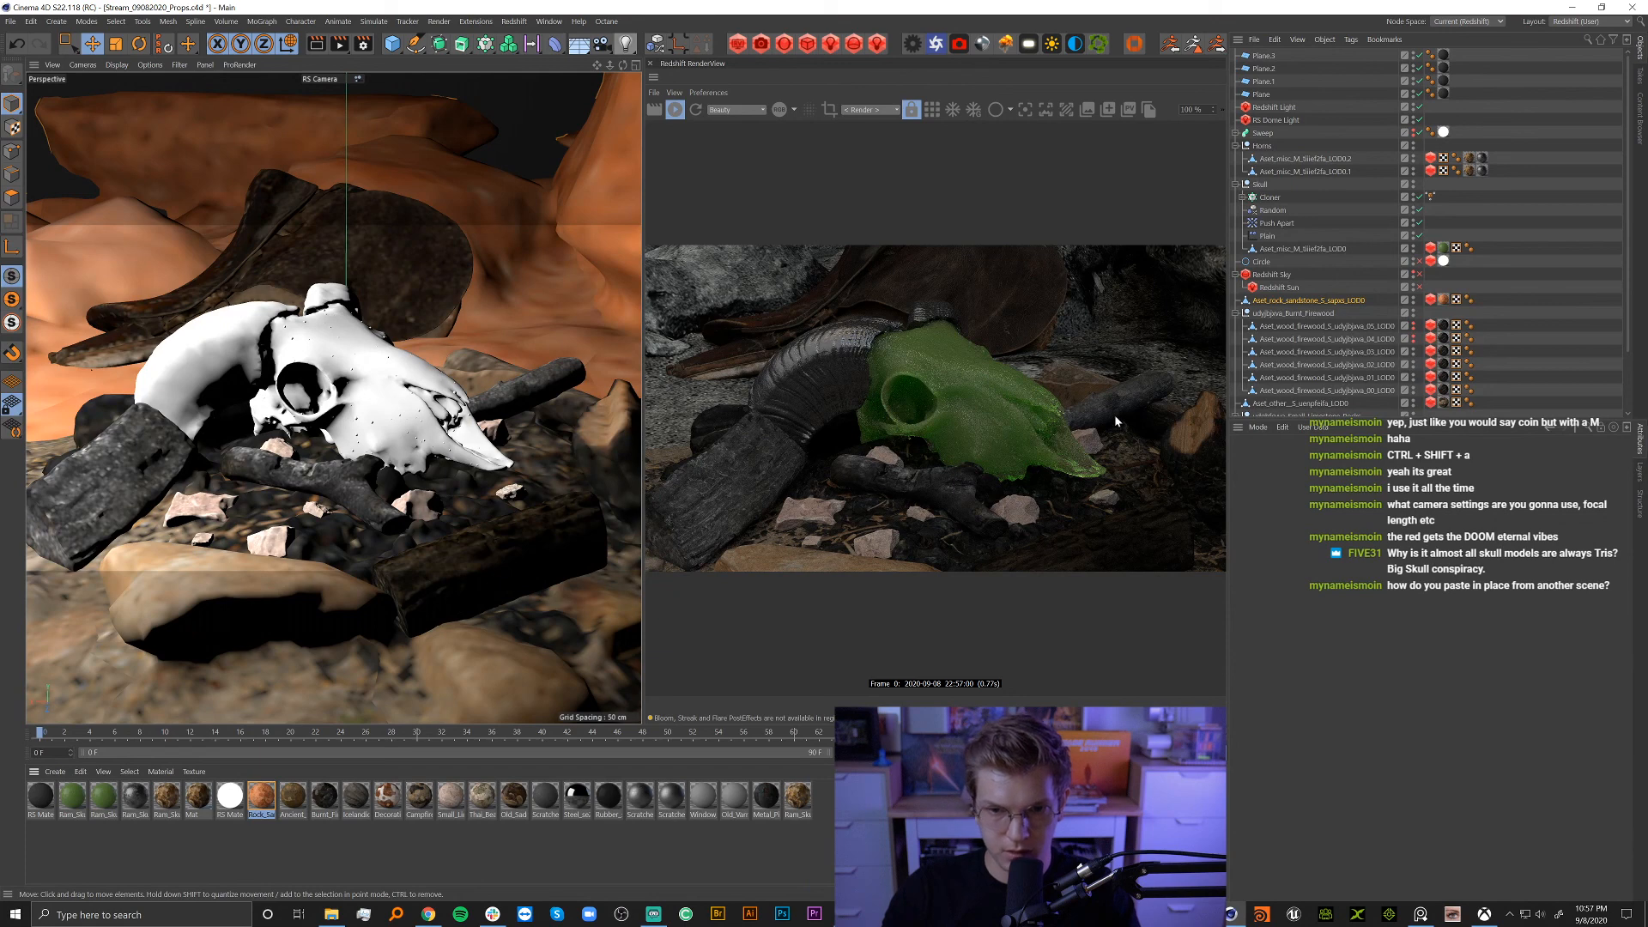
# Open the shader graph of the campfire ground's material and bring its texture nodes into view.
pyautogui.click(177, 563)
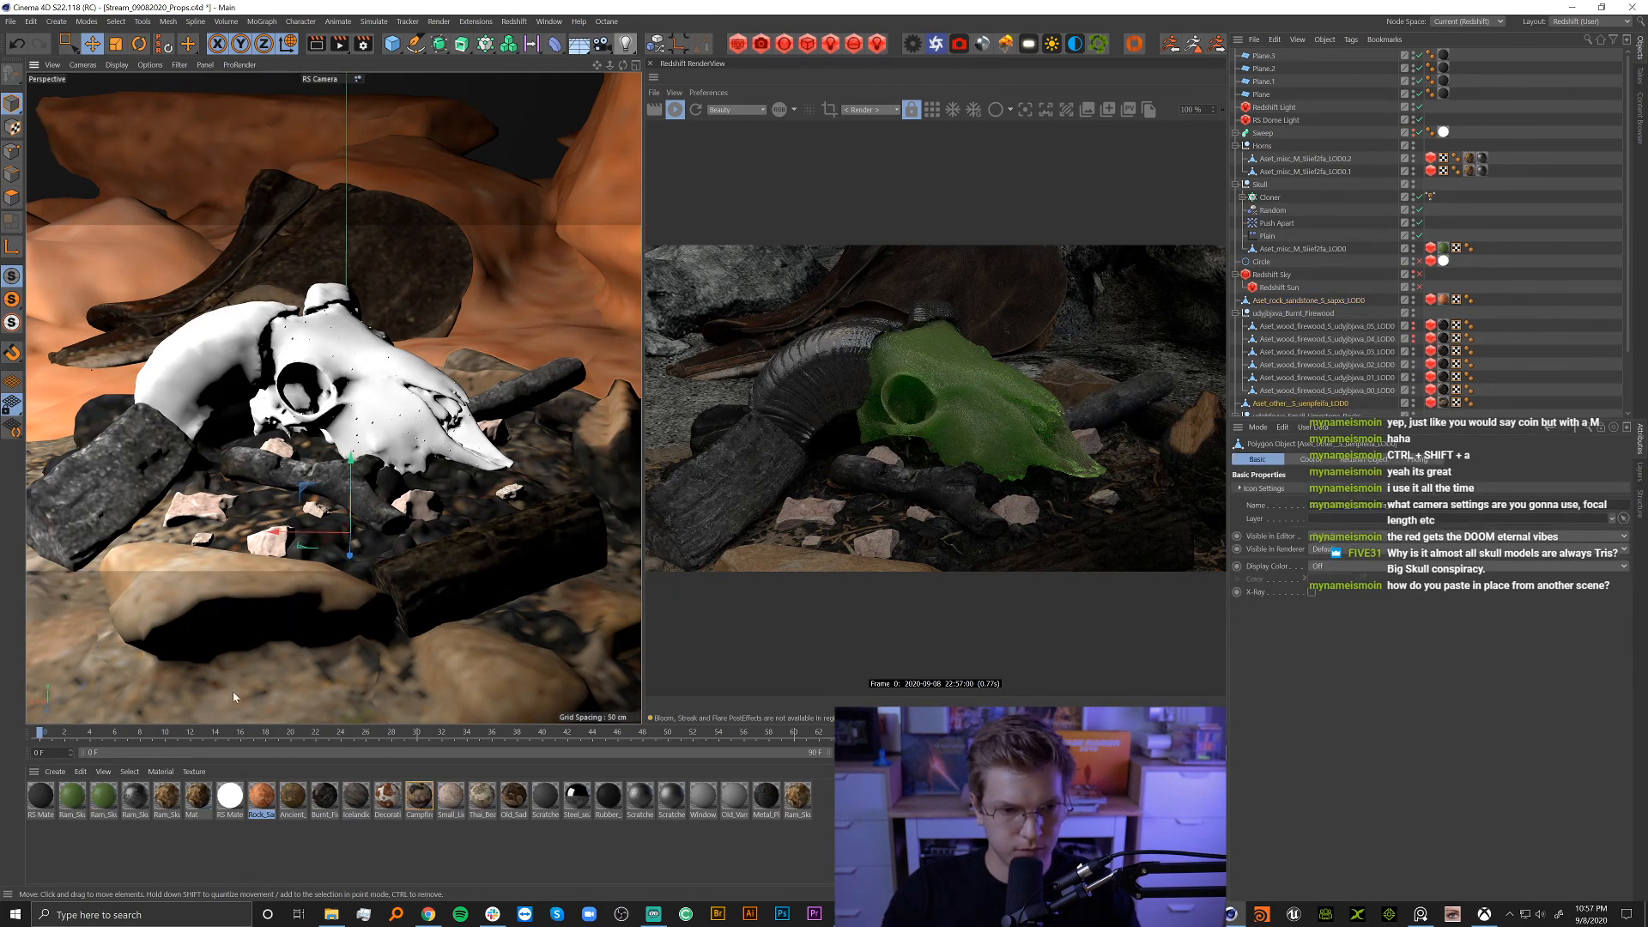
pyautogui.doubleClick(419, 796)
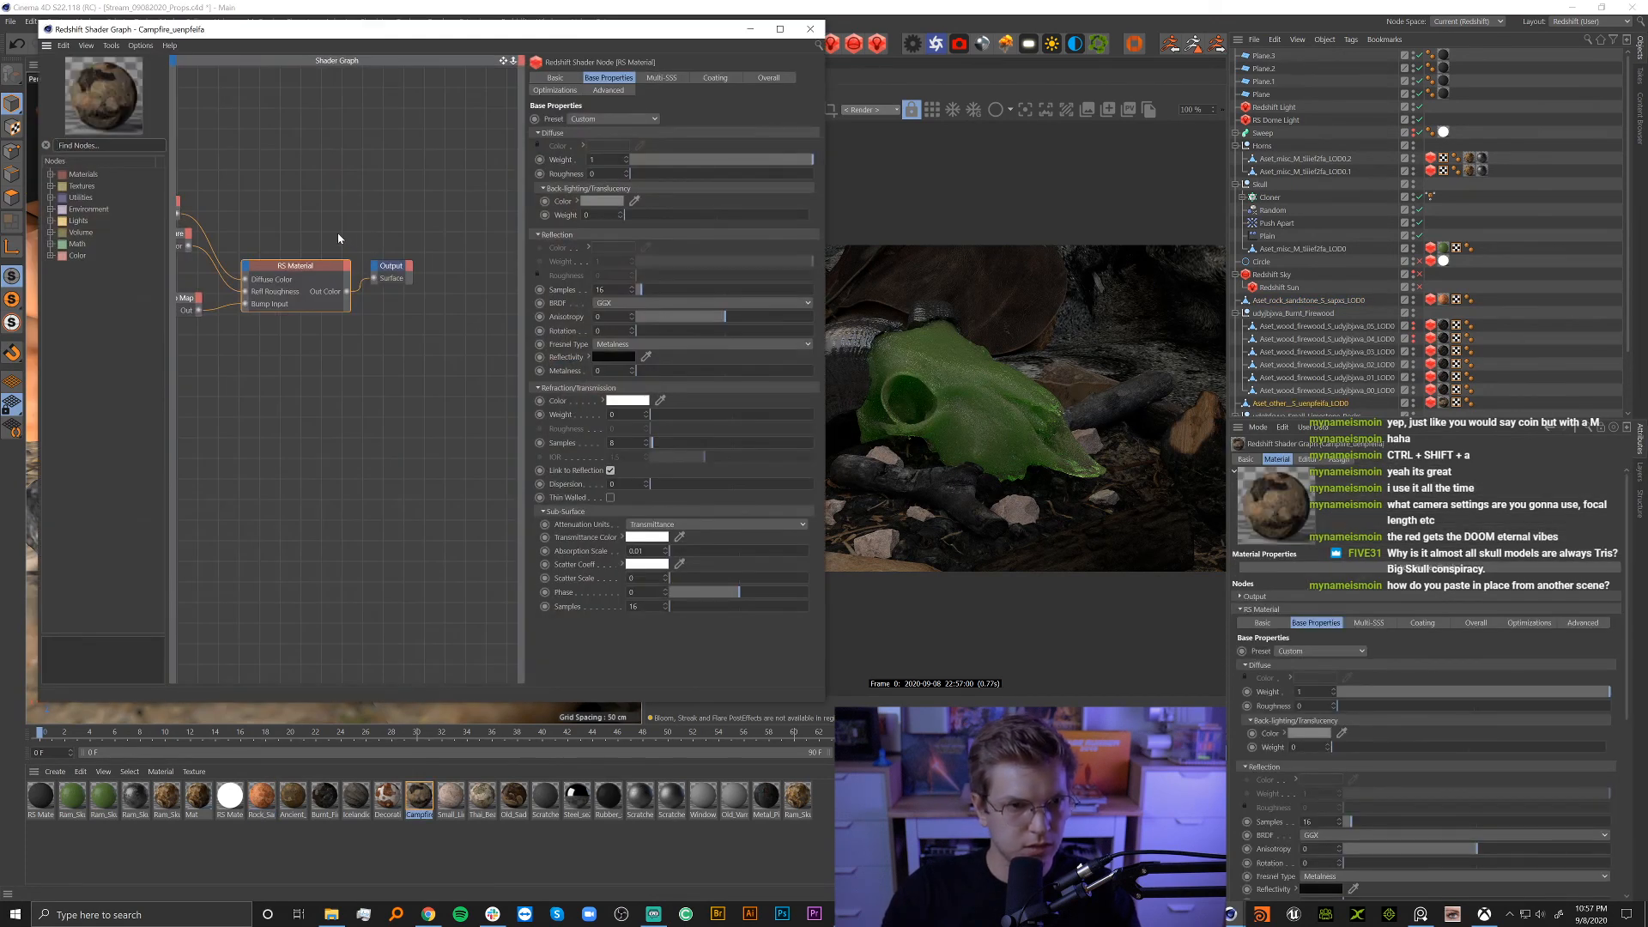
pyautogui.click(343, 210)
pyautogui.moveTo(301, 205); pyautogui.dragTo(376, 272, button='middle')
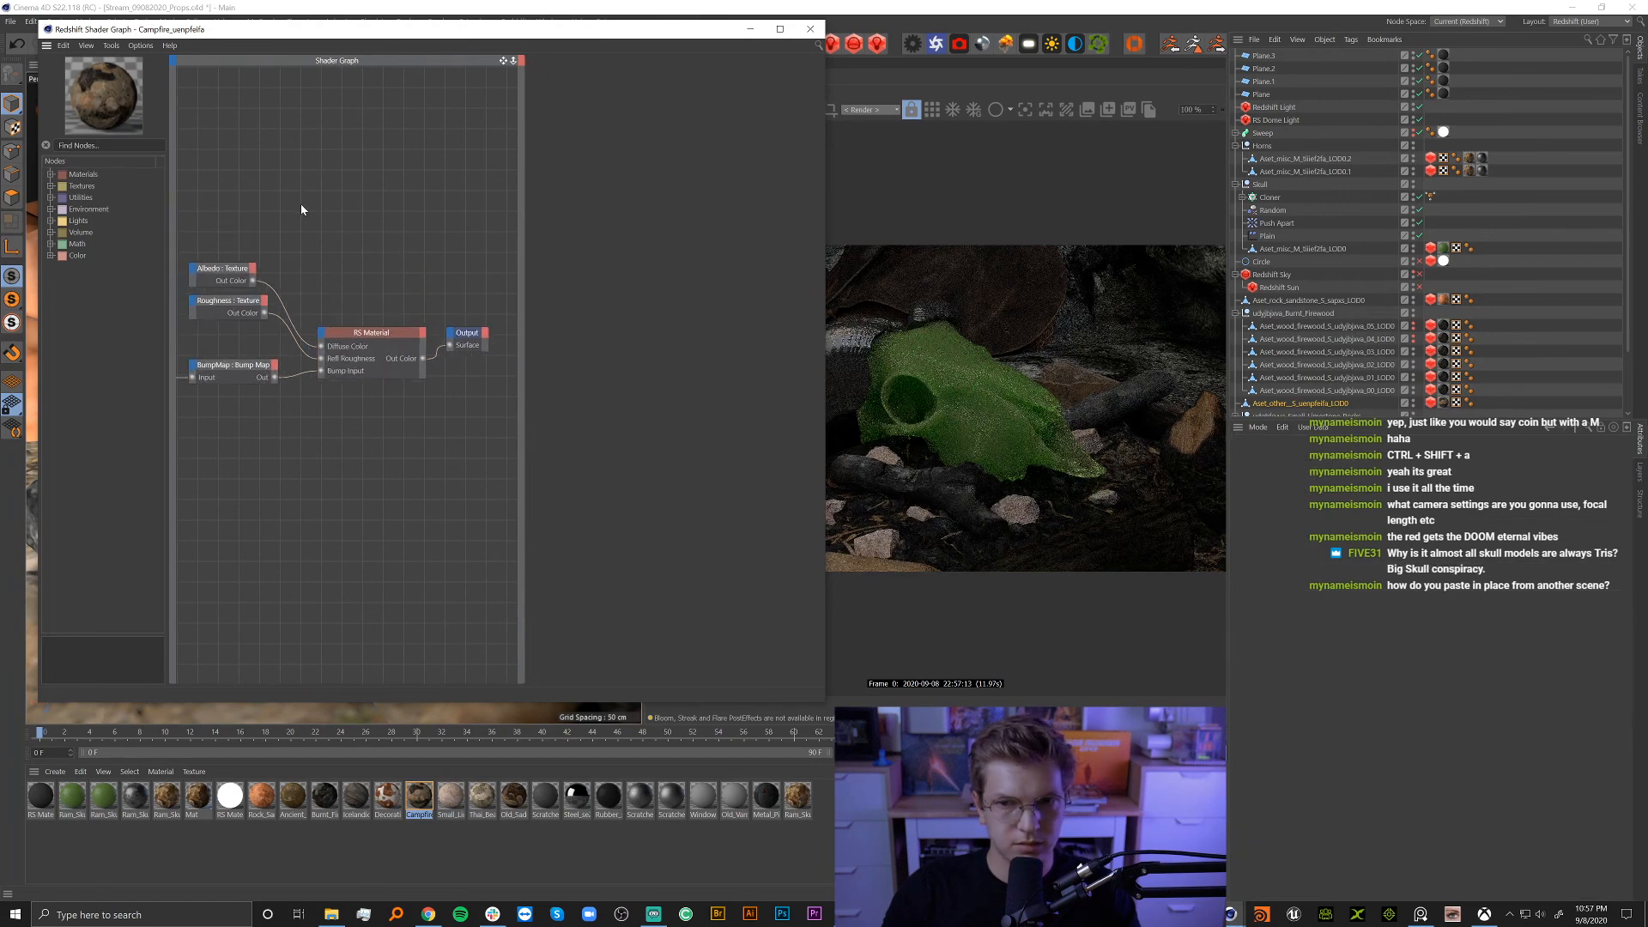
pyautogui.moveTo(483, 35)
pyautogui.mouseDown()
pyautogui.moveTo(127, 102)
pyautogui.moveTo(471, 81)
pyautogui.mouseUp()
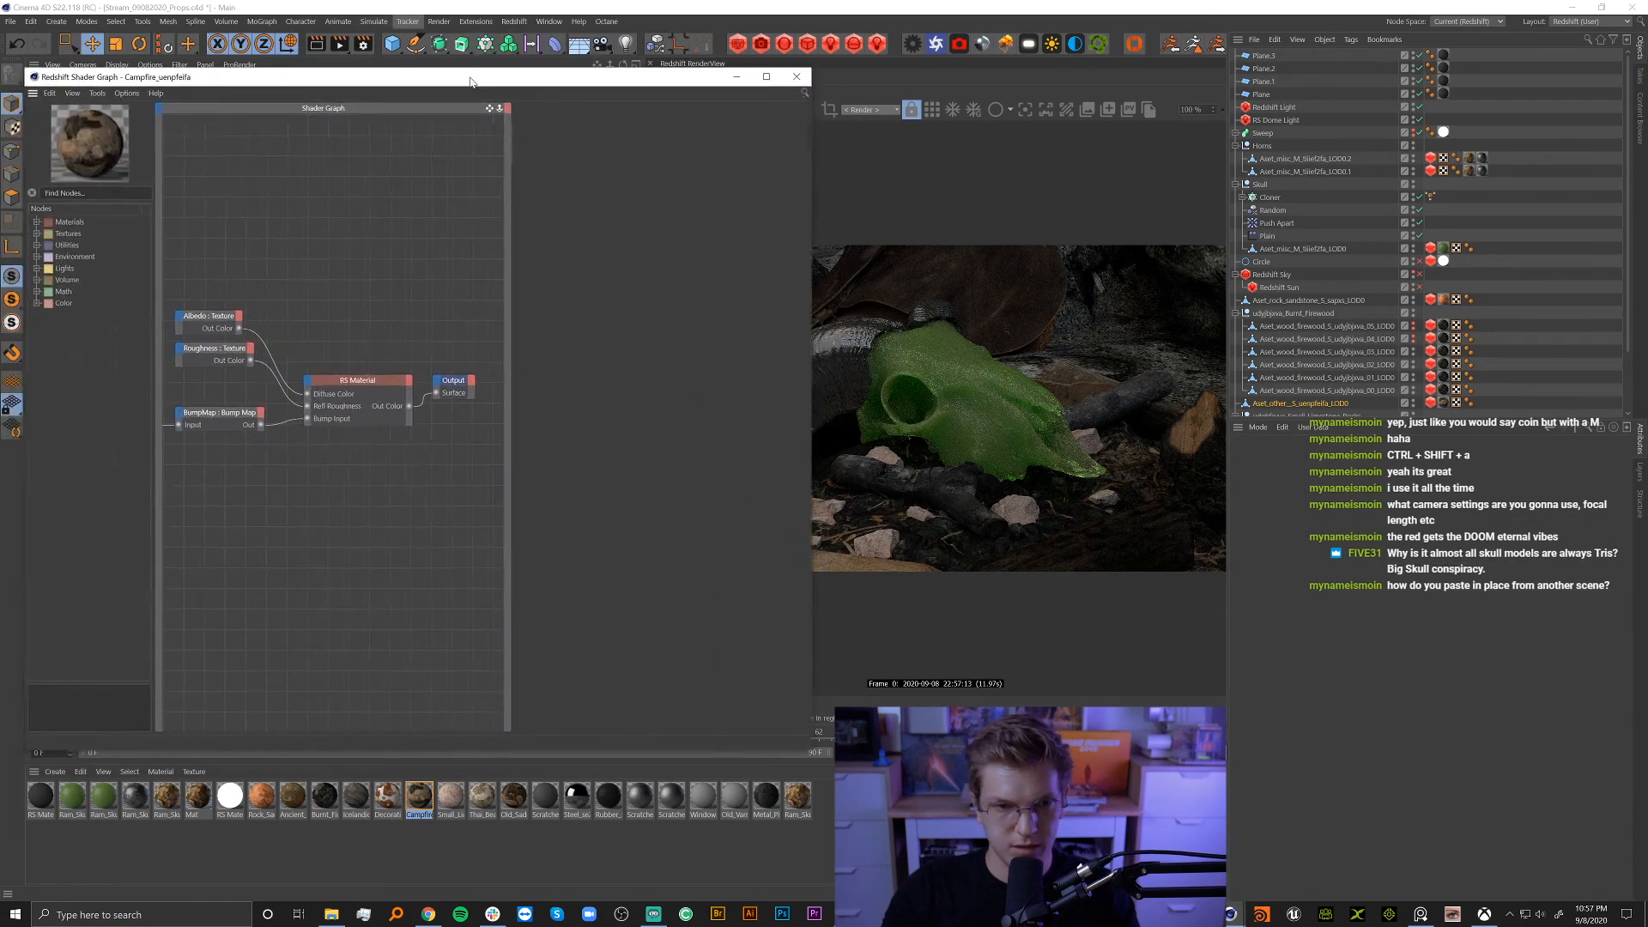
pyautogui.moveTo(321, 214)
pyautogui.mouseDown()
pyautogui.moveTo(350, 283)
pyautogui.moveTo(384, 303)
pyautogui.mouseUp()
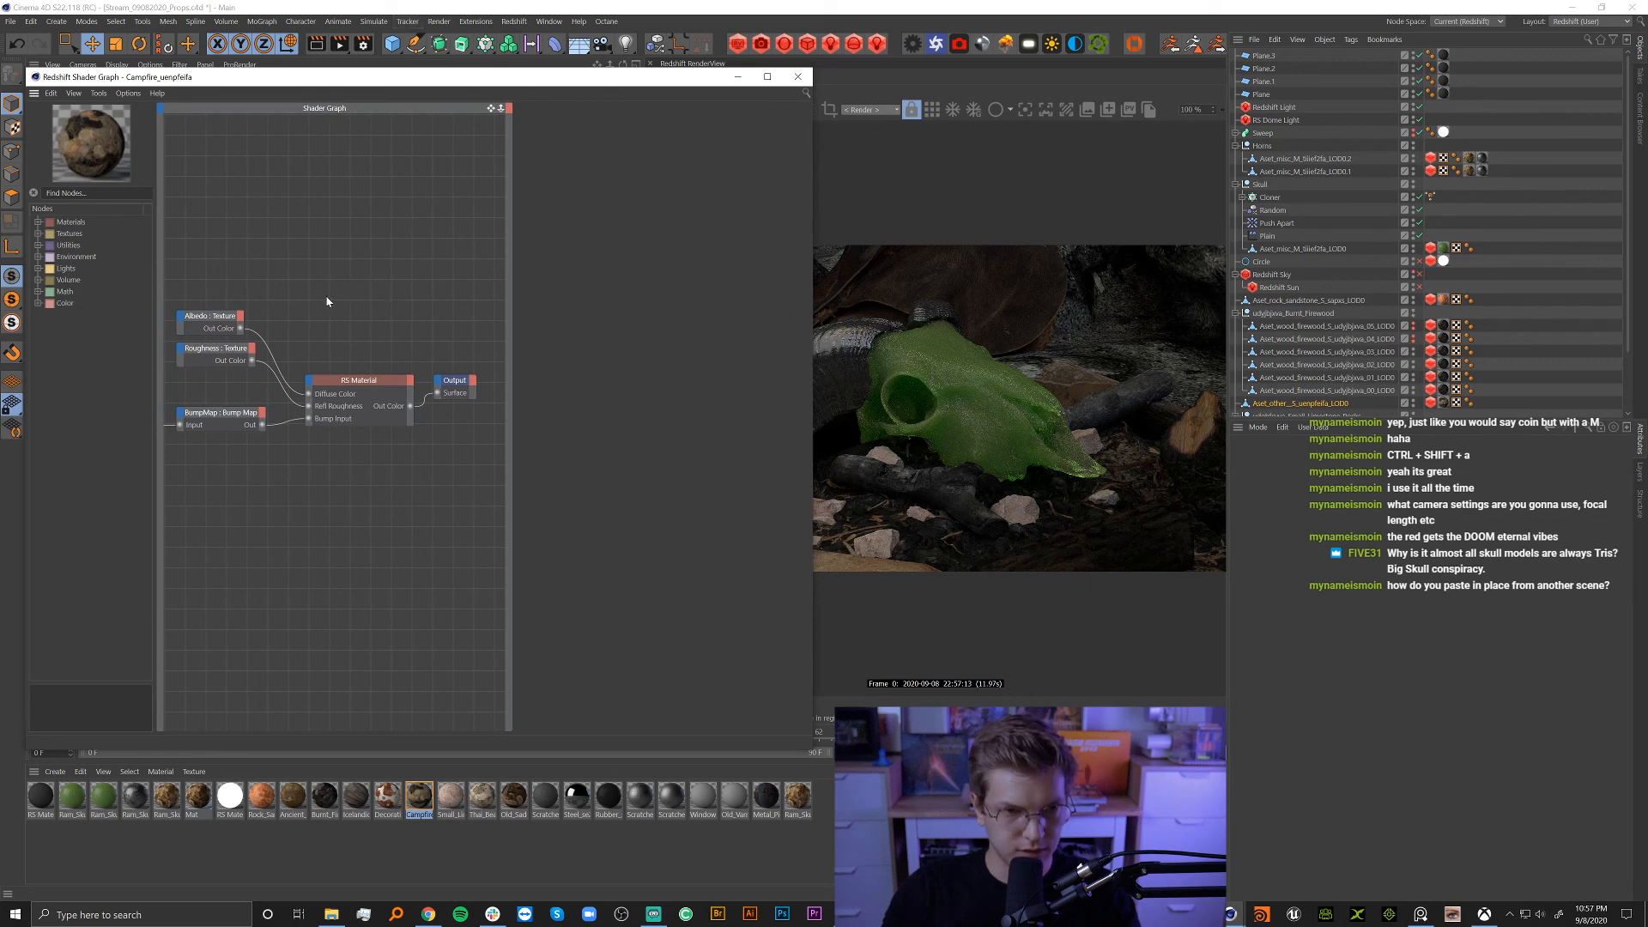
# Select the Color Correct node in the Rock_Sandstone material's shader graph.
pyautogui.click(261, 797)
pyautogui.click(356, 299)
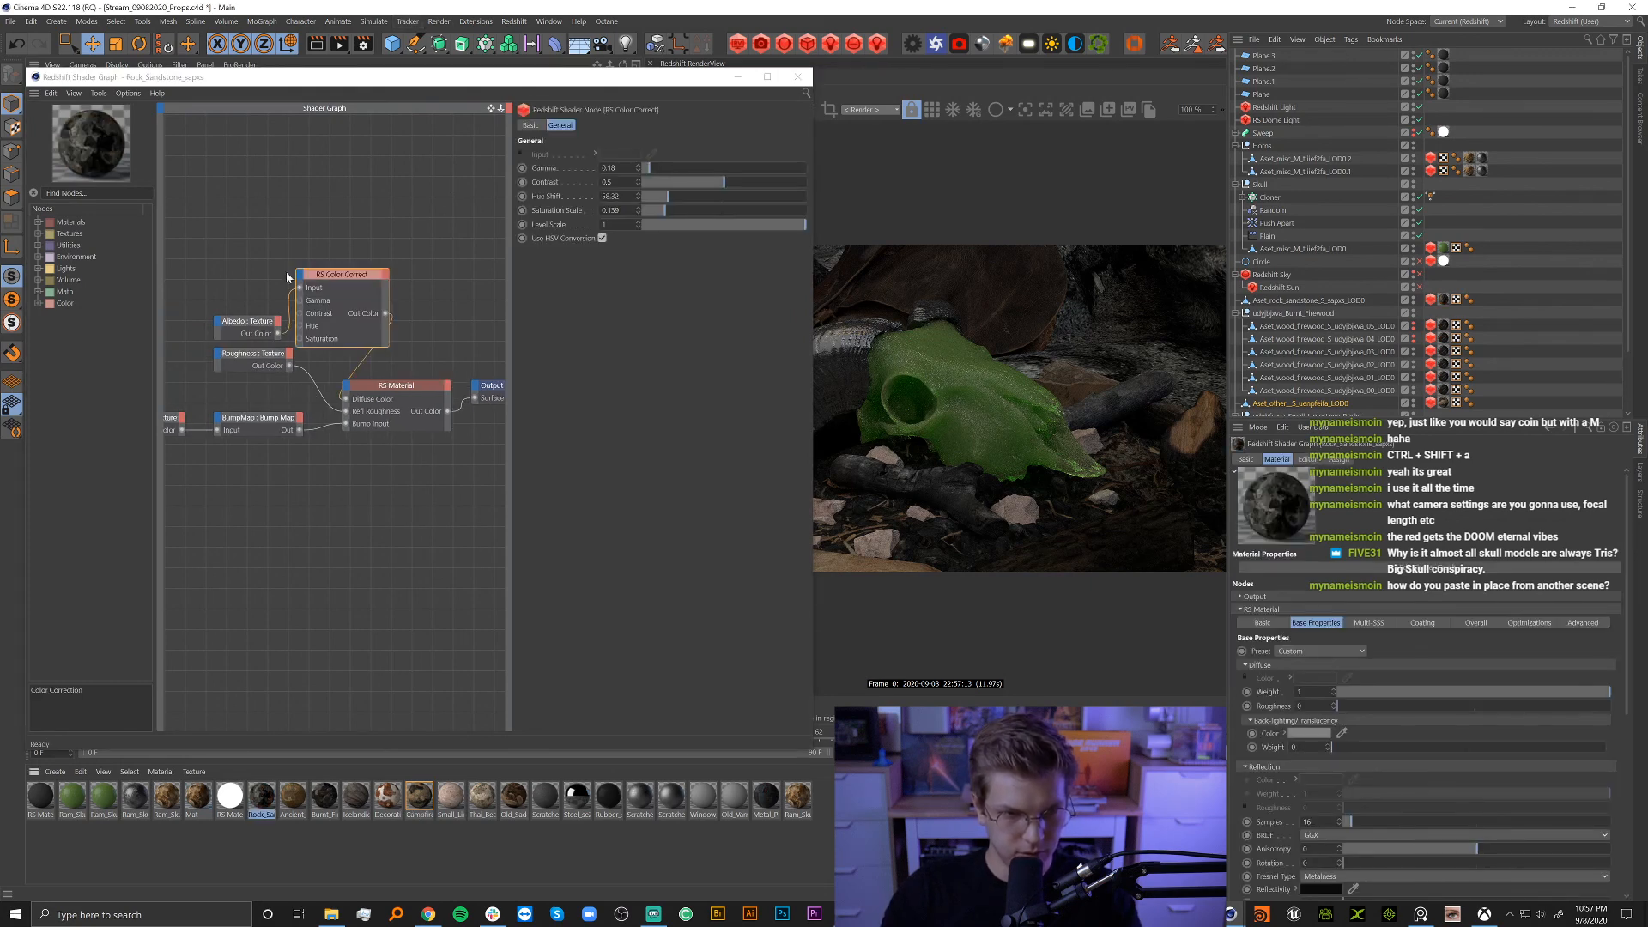
# Copy the RS Color Correct node from the Rock_Sandstone material into the Campfire graph, wiring it between the albedo texture and Diffuse Color.
pyautogui.hotkey('ctrl', 'z')
pyautogui.hotkey('ctrl', 'z')
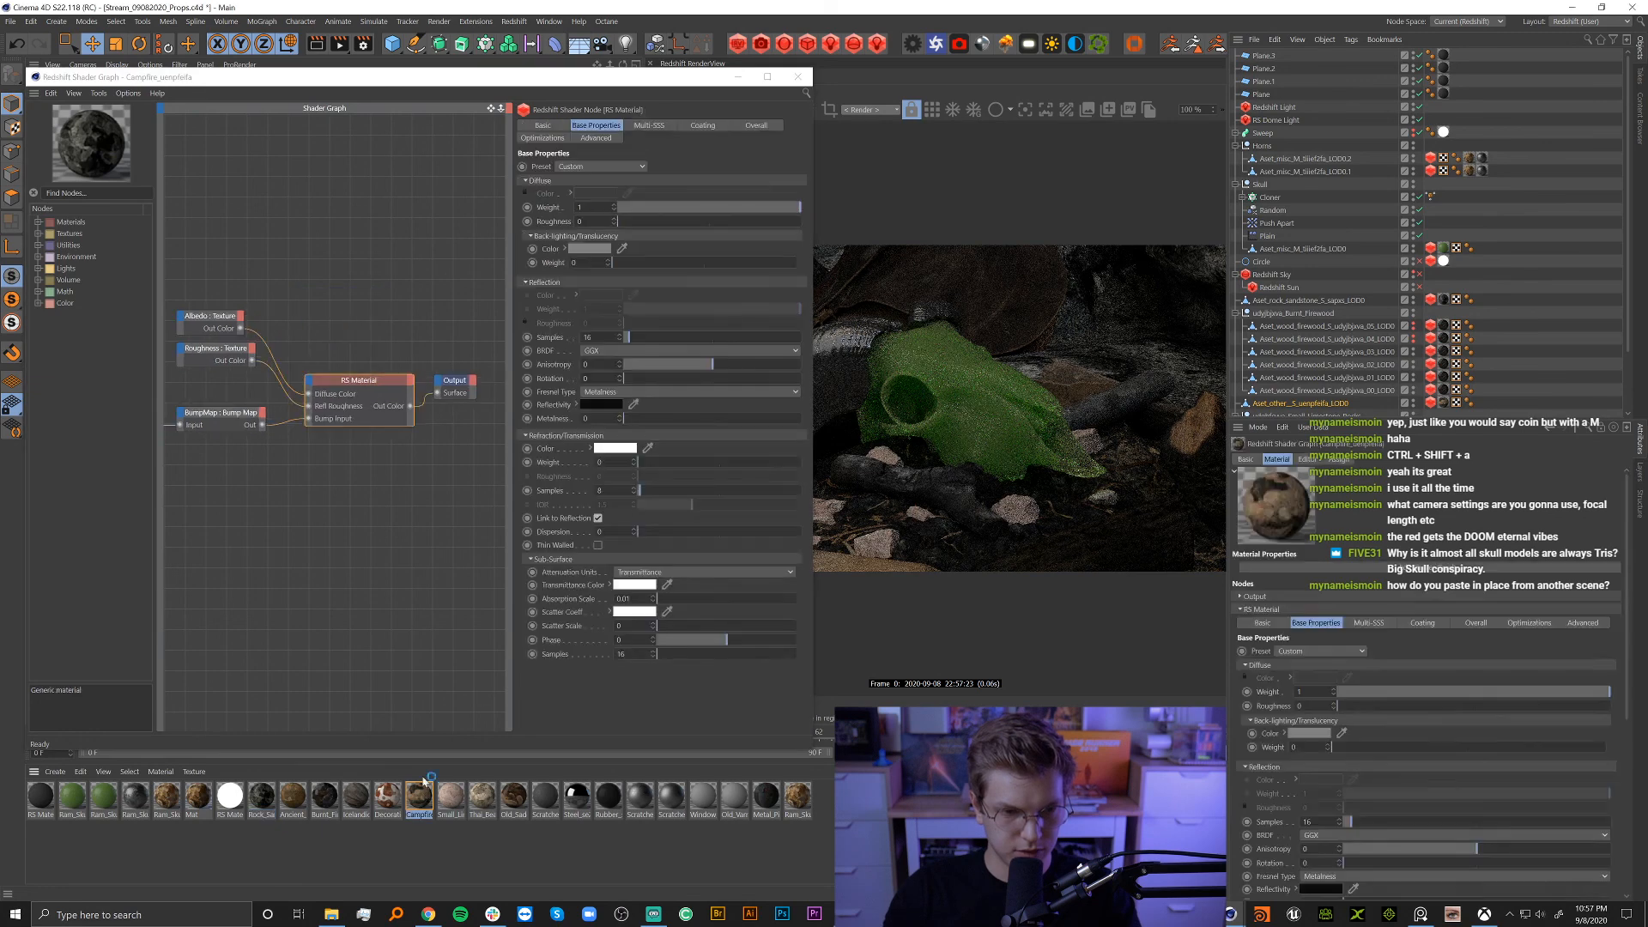
pyautogui.hotkey('ctrl', 'v')
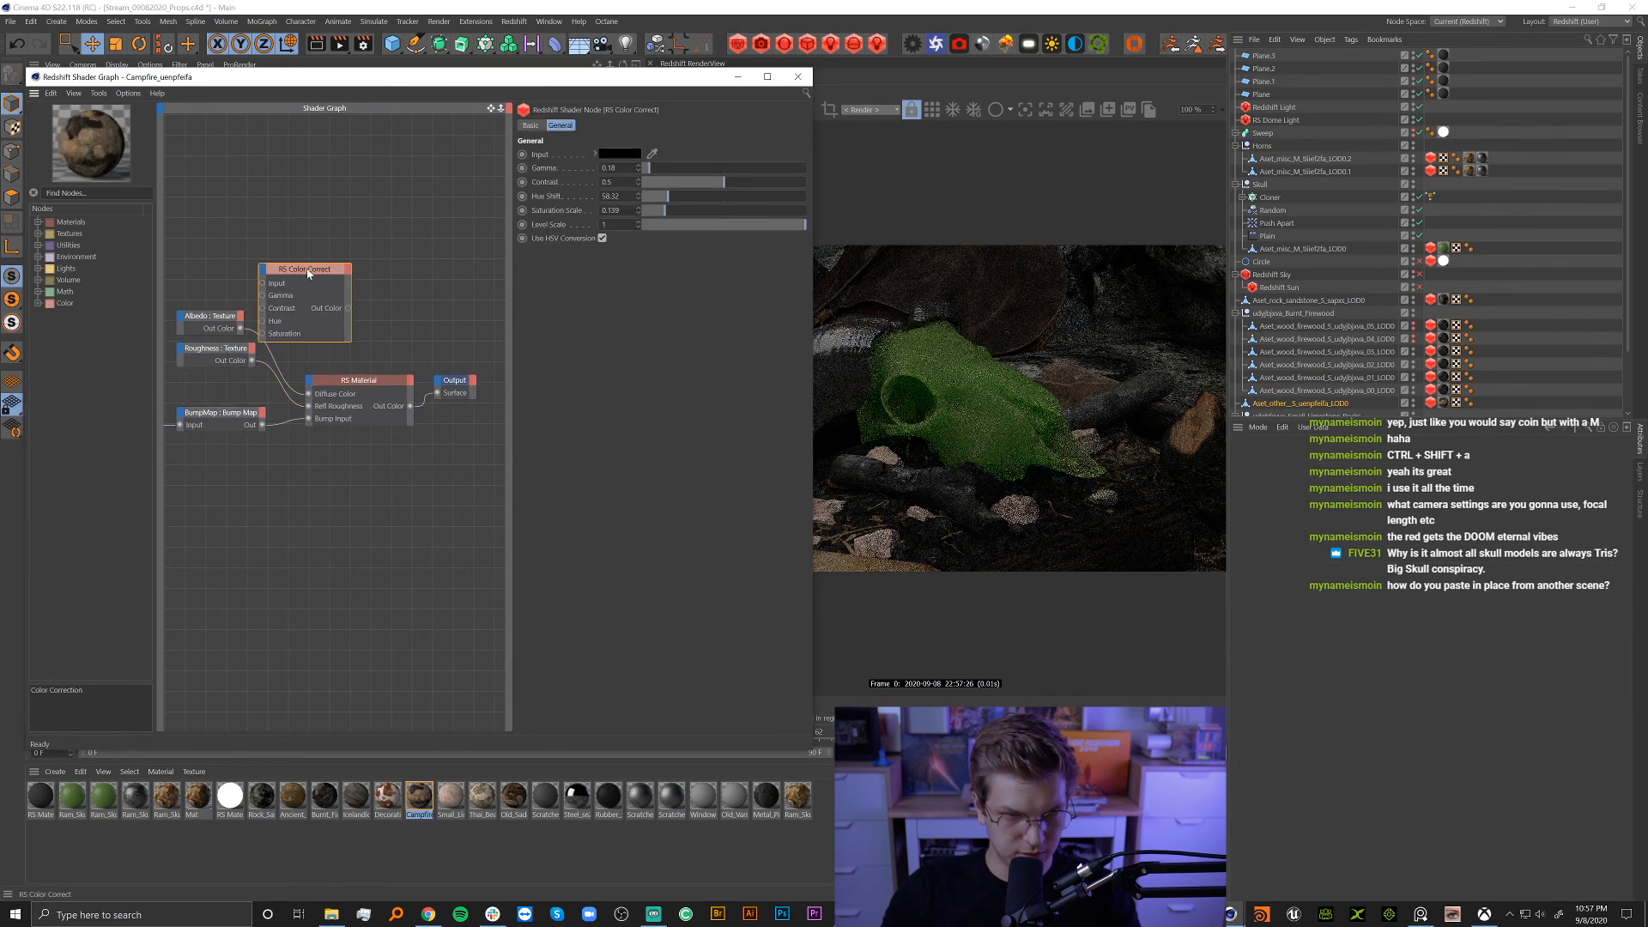
pyautogui.moveTo(318, 271); pyautogui.dragTo(347, 267)
pyautogui.moveTo(240, 328); pyautogui.dragTo(309, 400)
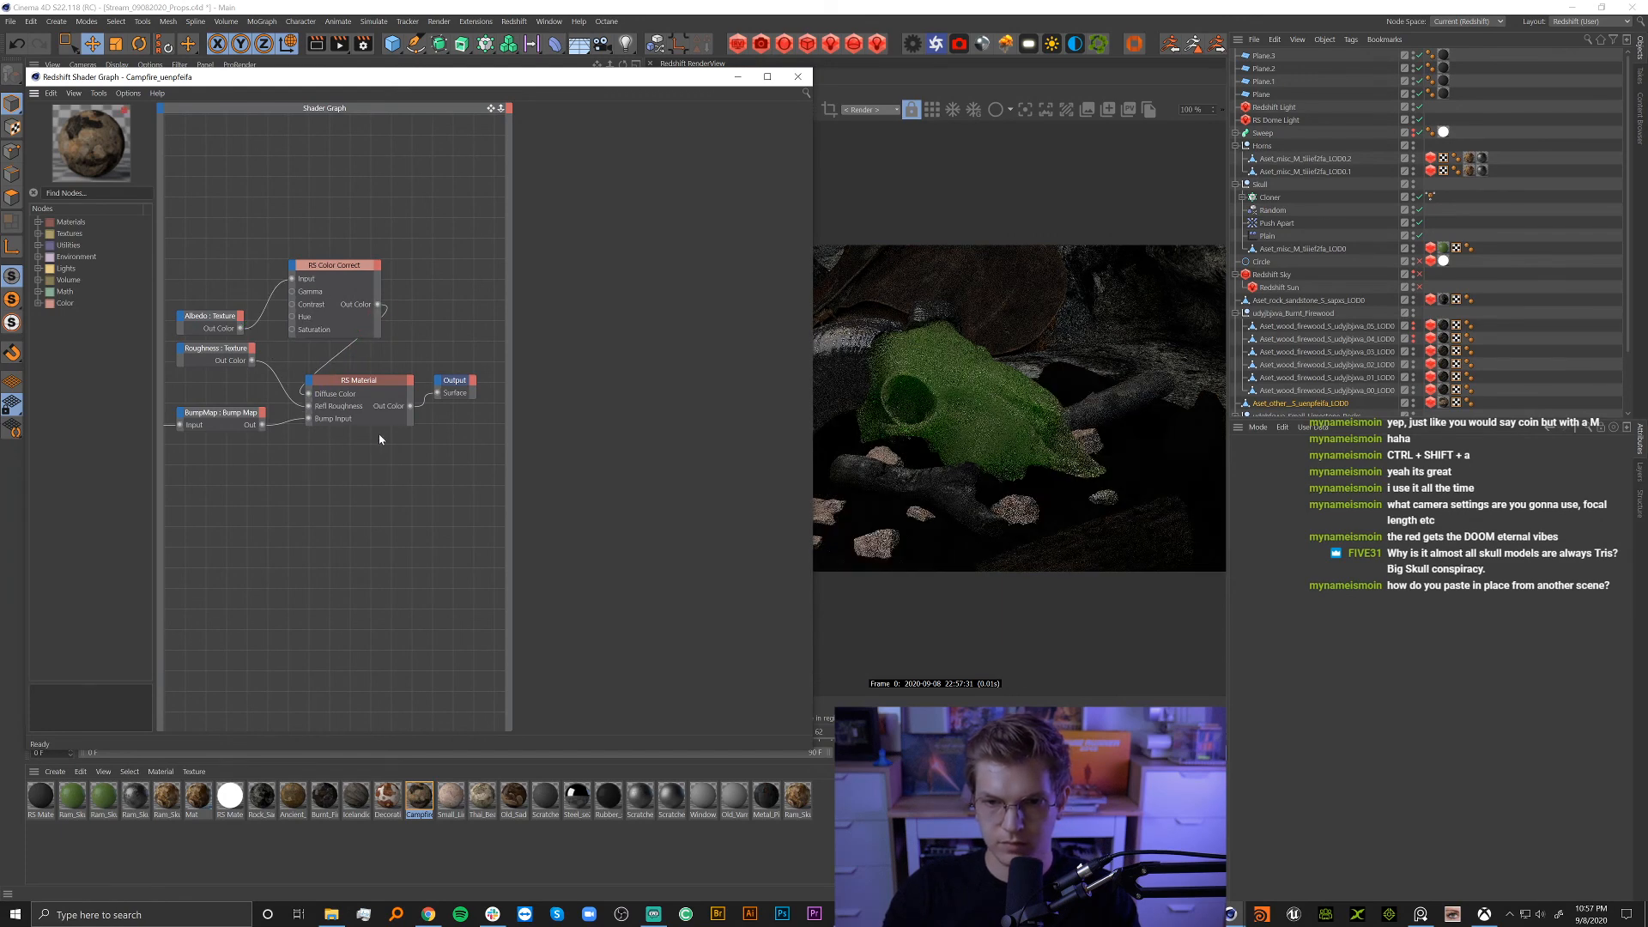
# Raise the Campfire material's color correction gamma to about 0.992 while checking the render, and close the shader graph.
pyautogui.click(325, 264)
pyautogui.moveTo(677, 166); pyautogui.dragTo(684, 170)
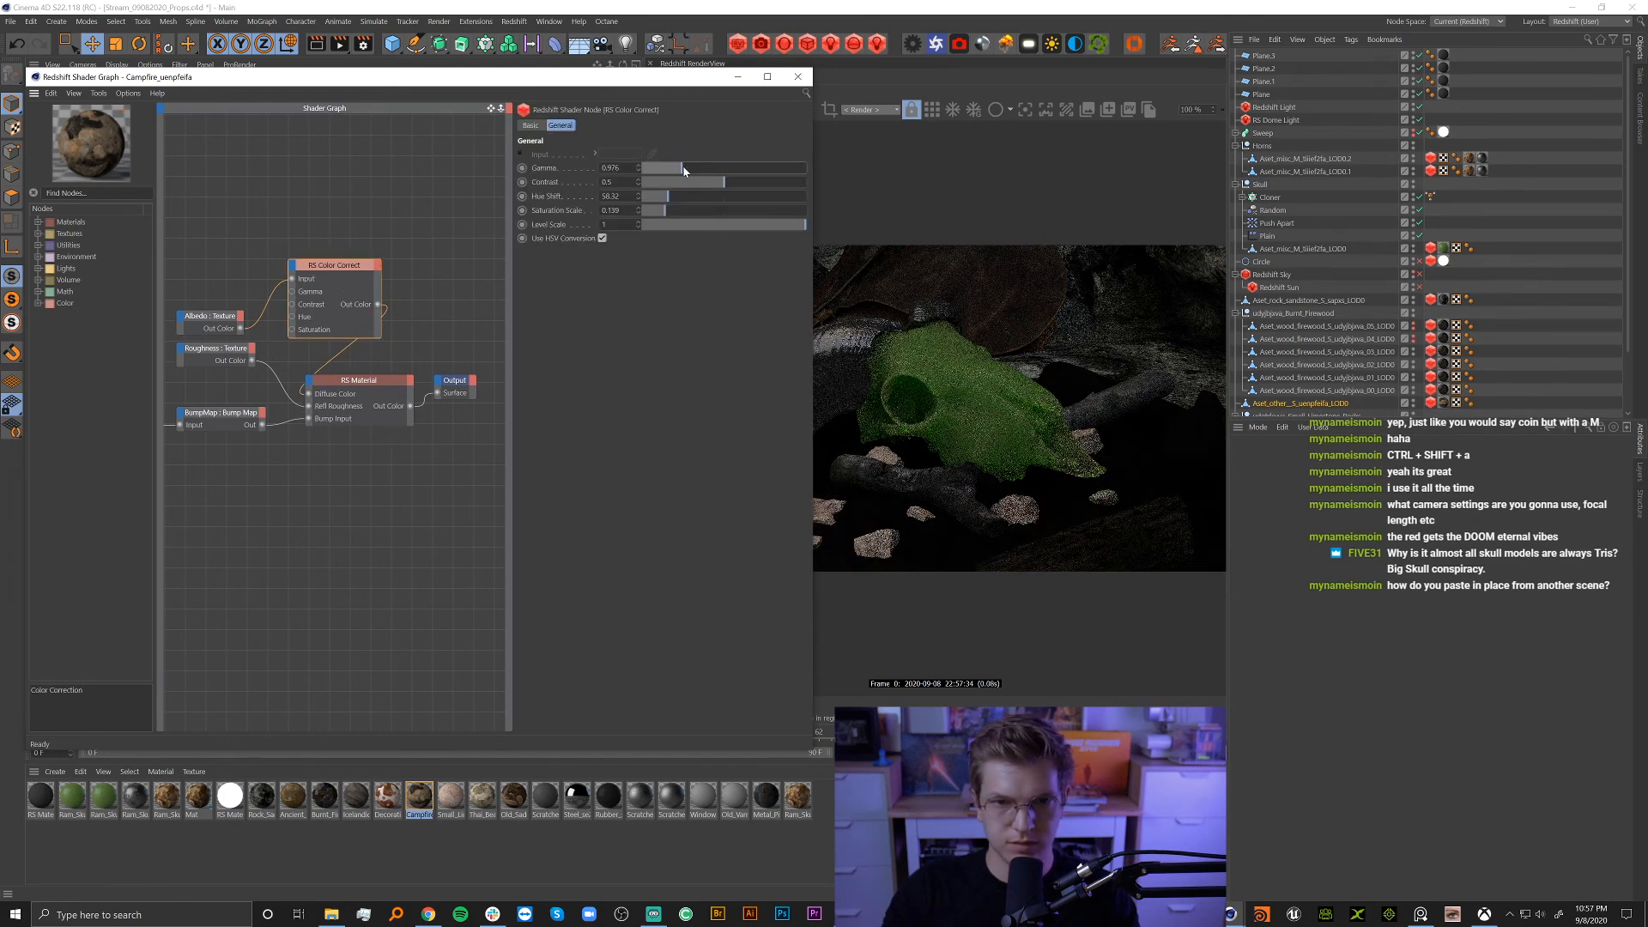
pyautogui.moveTo(641, 81); pyautogui.dragTo(385, 131)
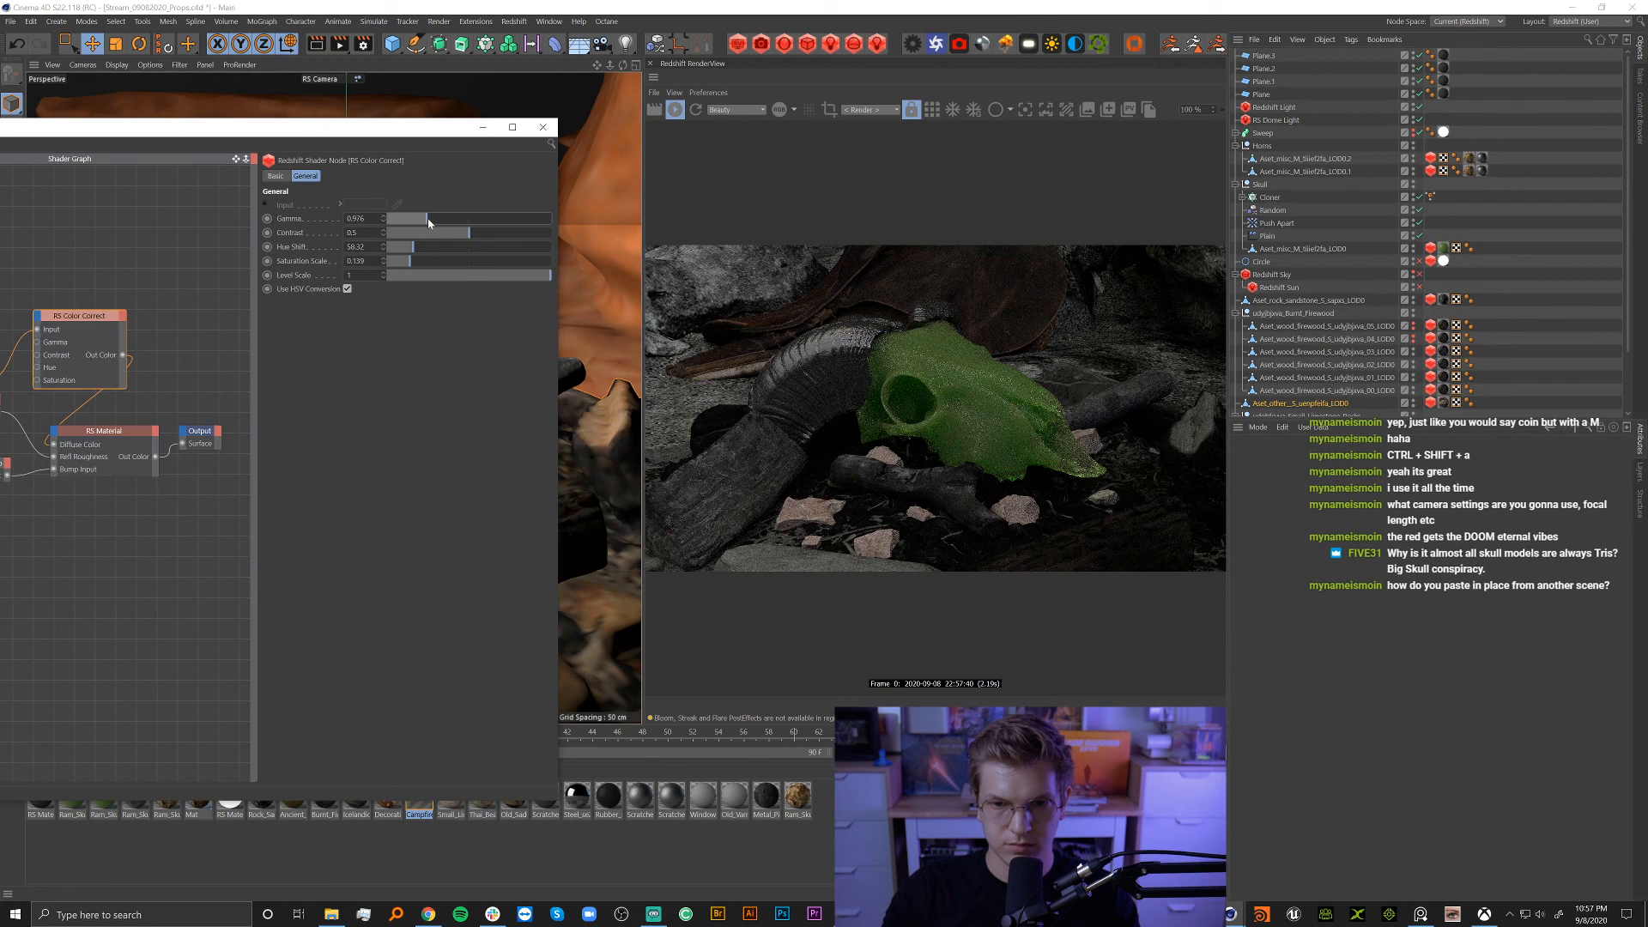
pyautogui.moveTo(428, 223); pyautogui.dragTo(434, 223)
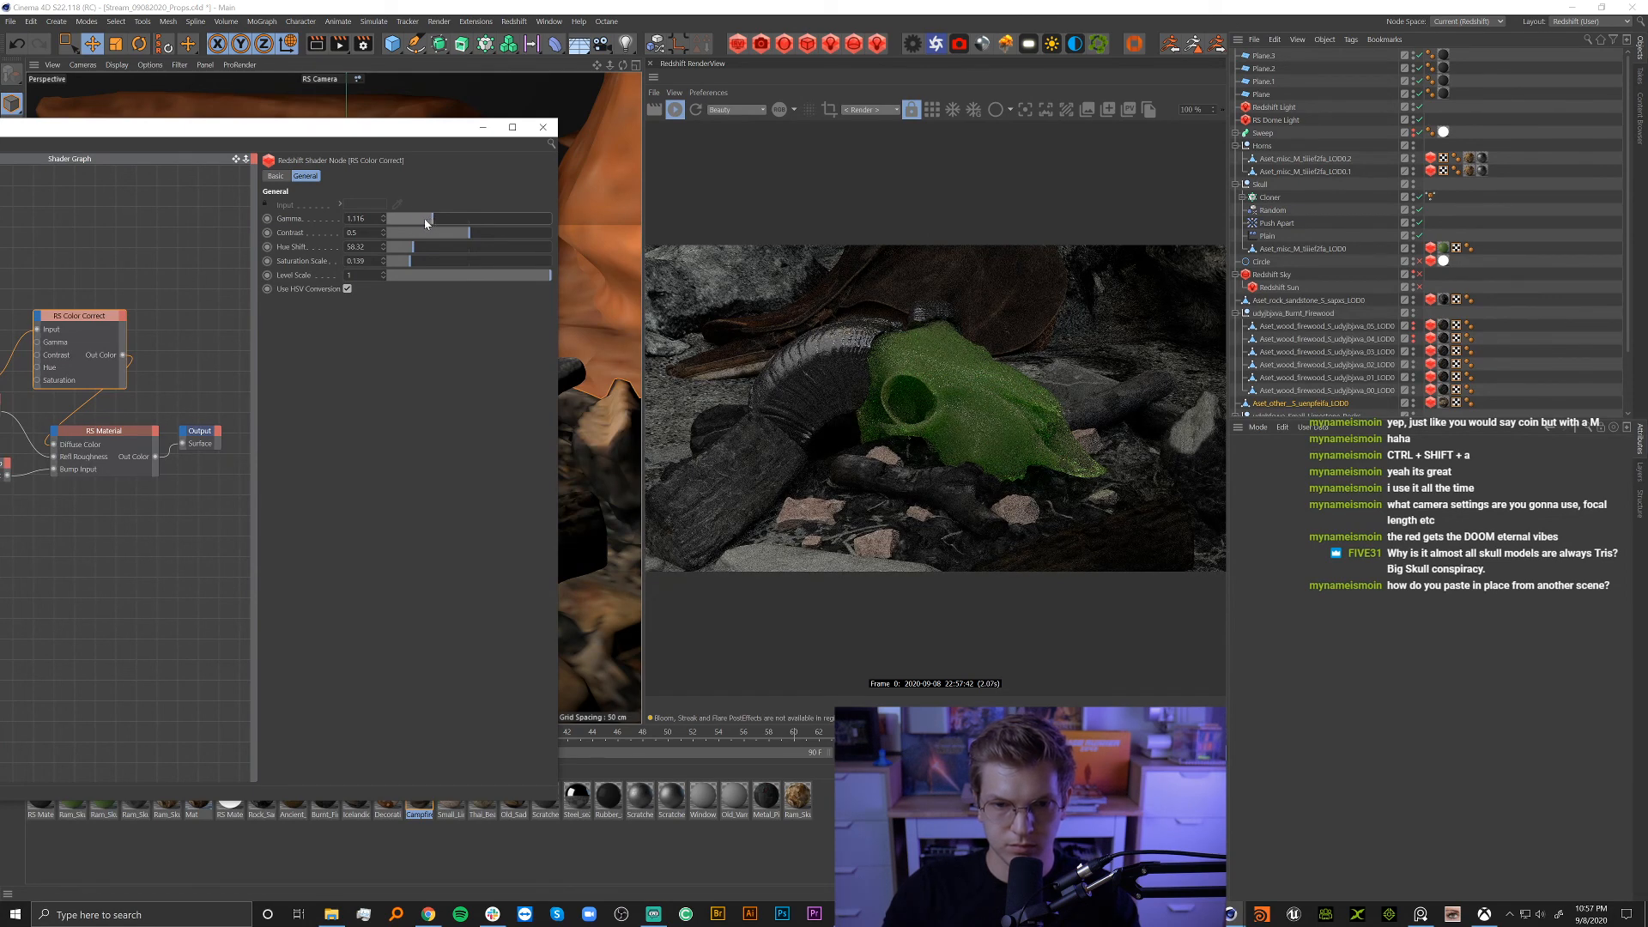
pyautogui.click(425, 221)
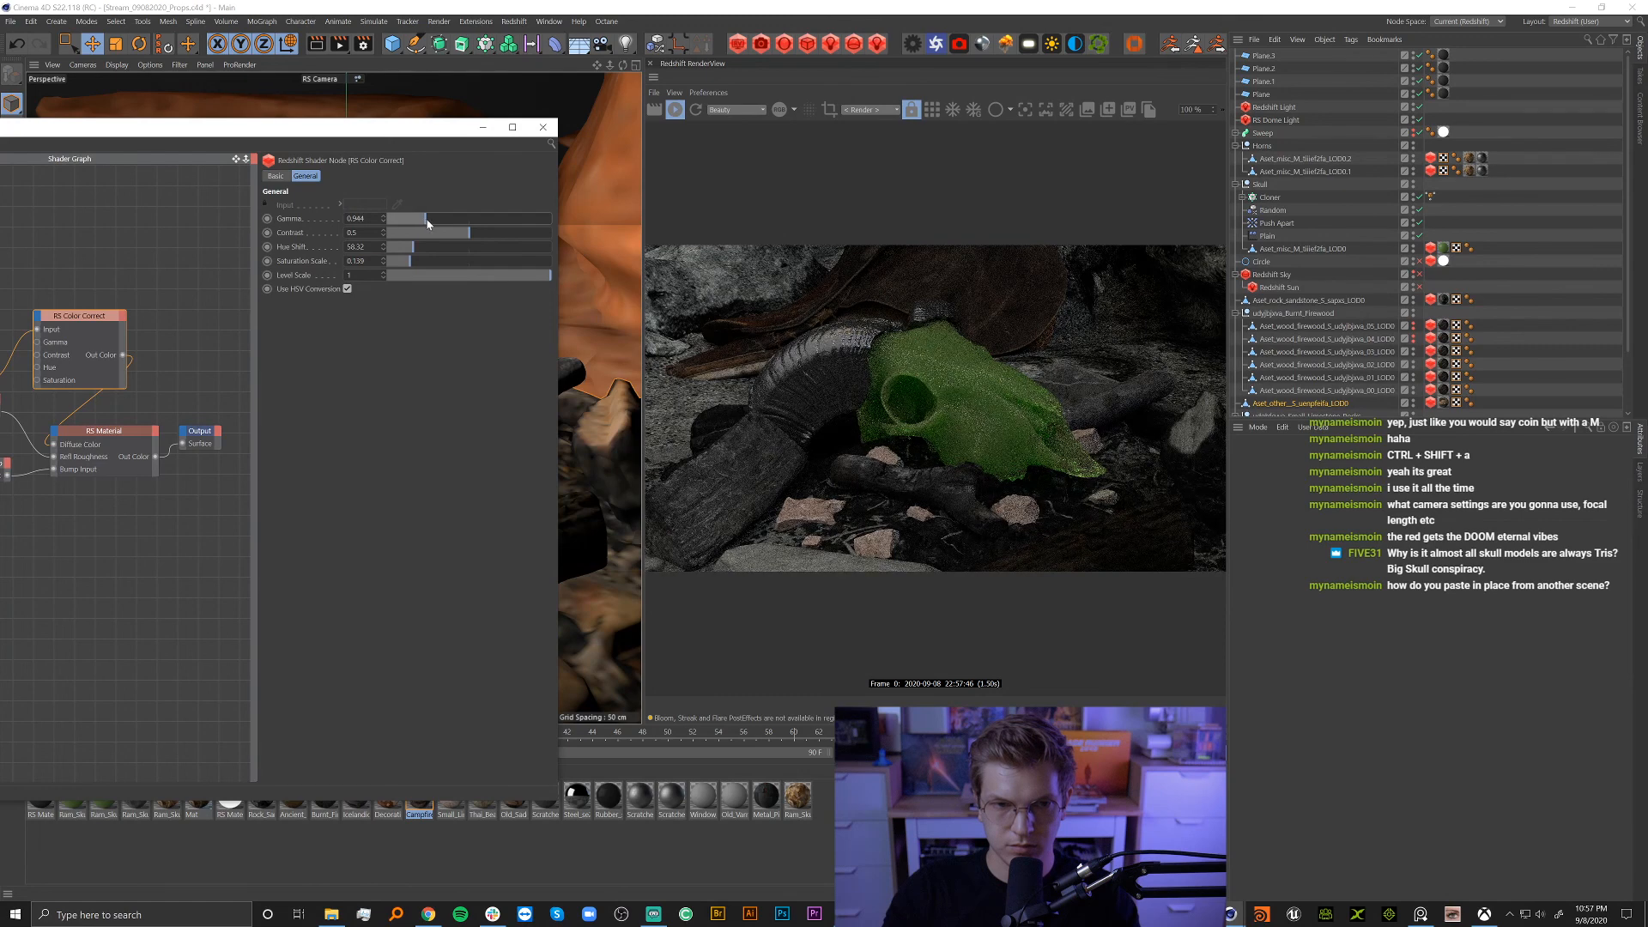
pyautogui.moveTo(428, 224); pyautogui.dragTo(430, 225)
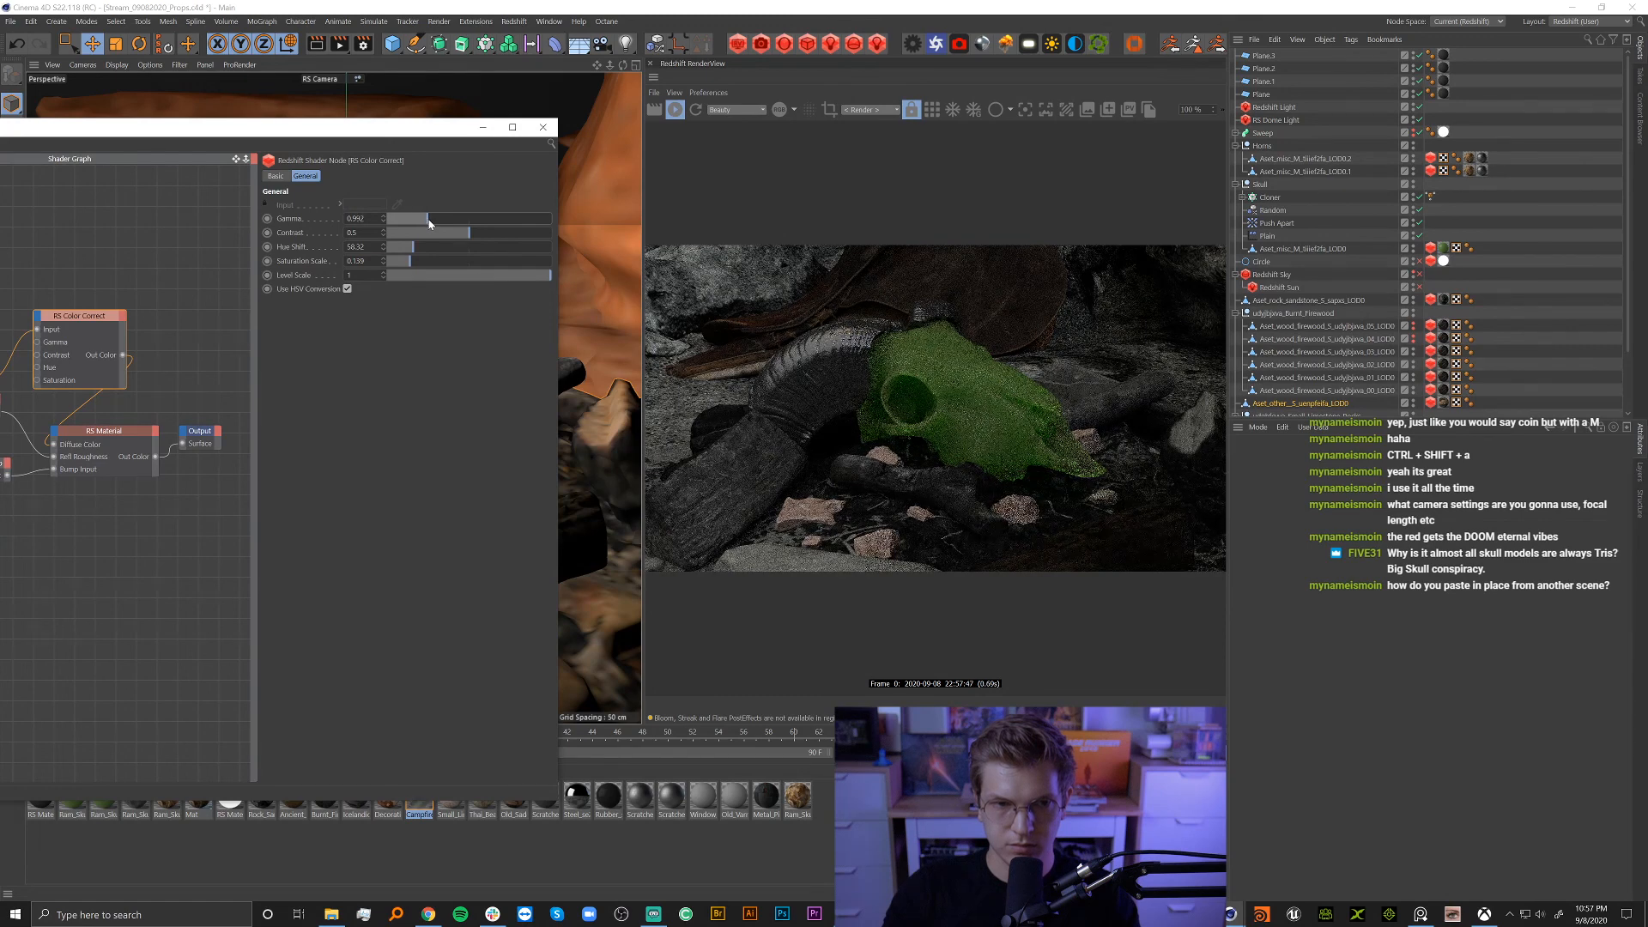
pyautogui.click(543, 129)
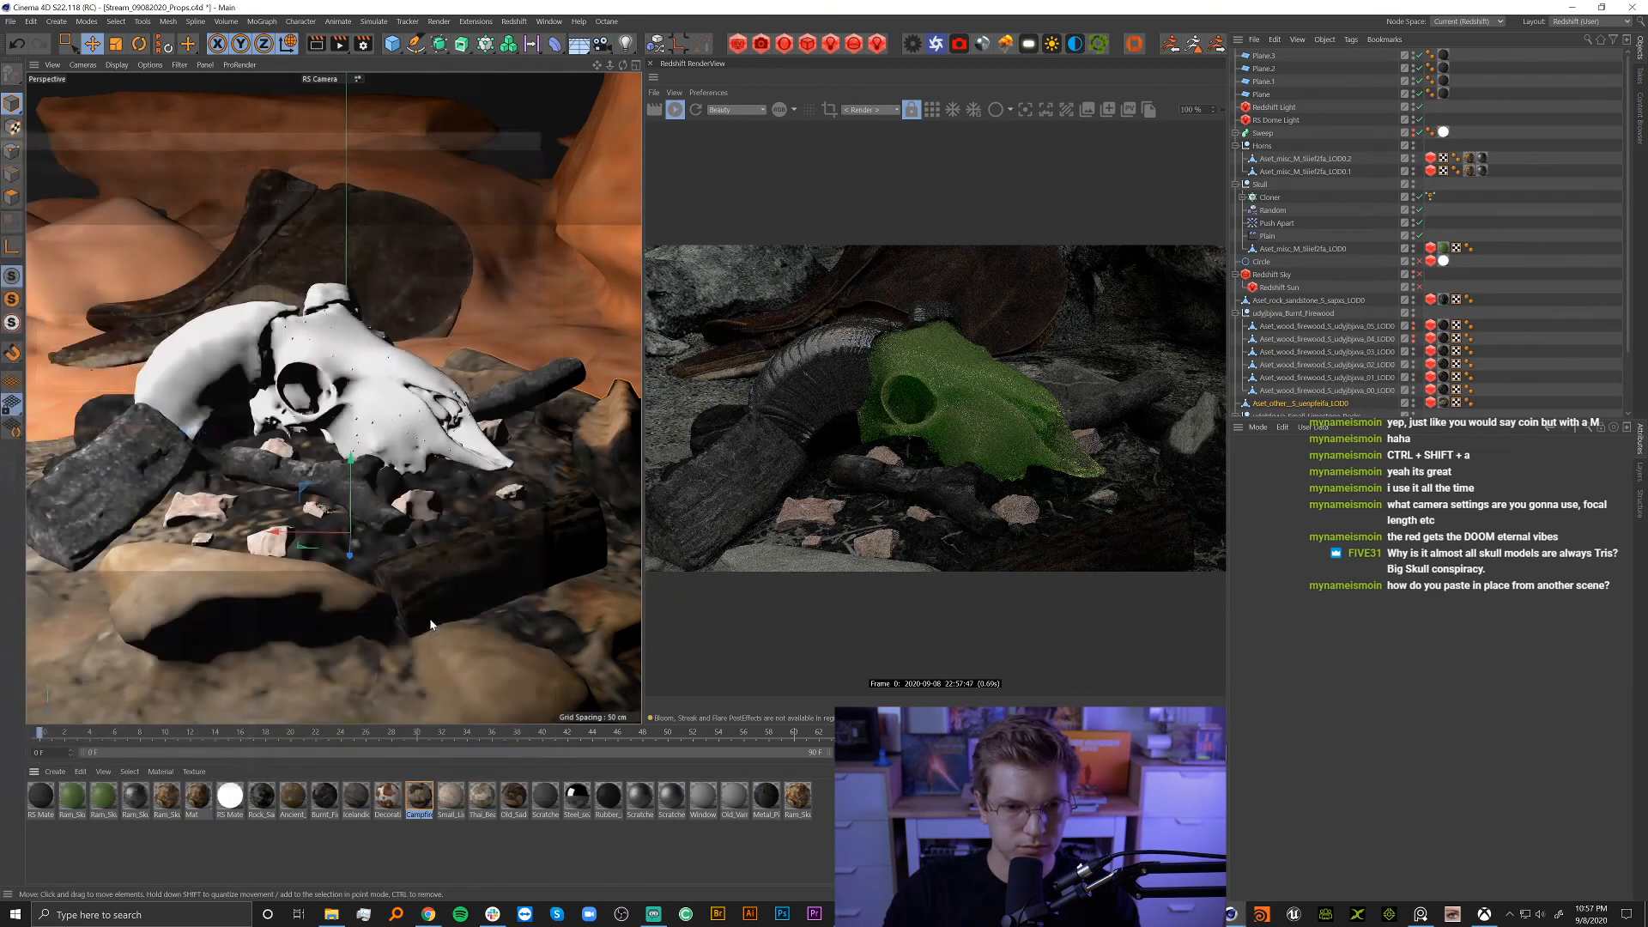
# Select a small pale rock beneath the skull and open the Small_Limestone_Rocks material's shader graph.
pyautogui.click(281, 538)
pyautogui.click(446, 797)
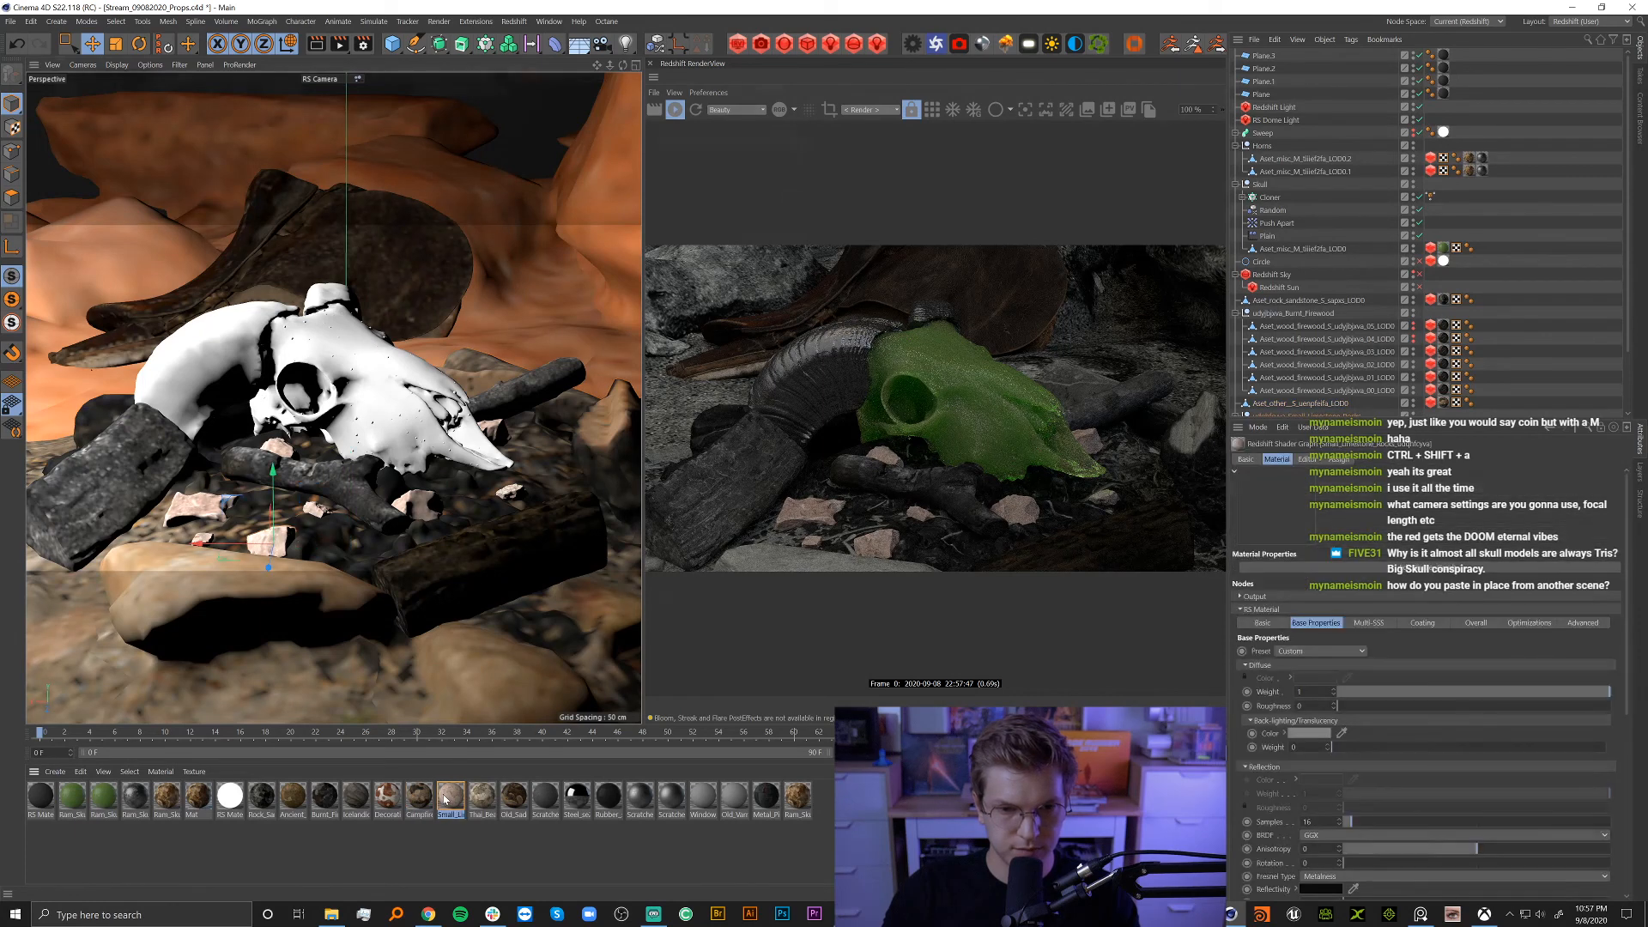
pyautogui.doubleClick(446, 796)
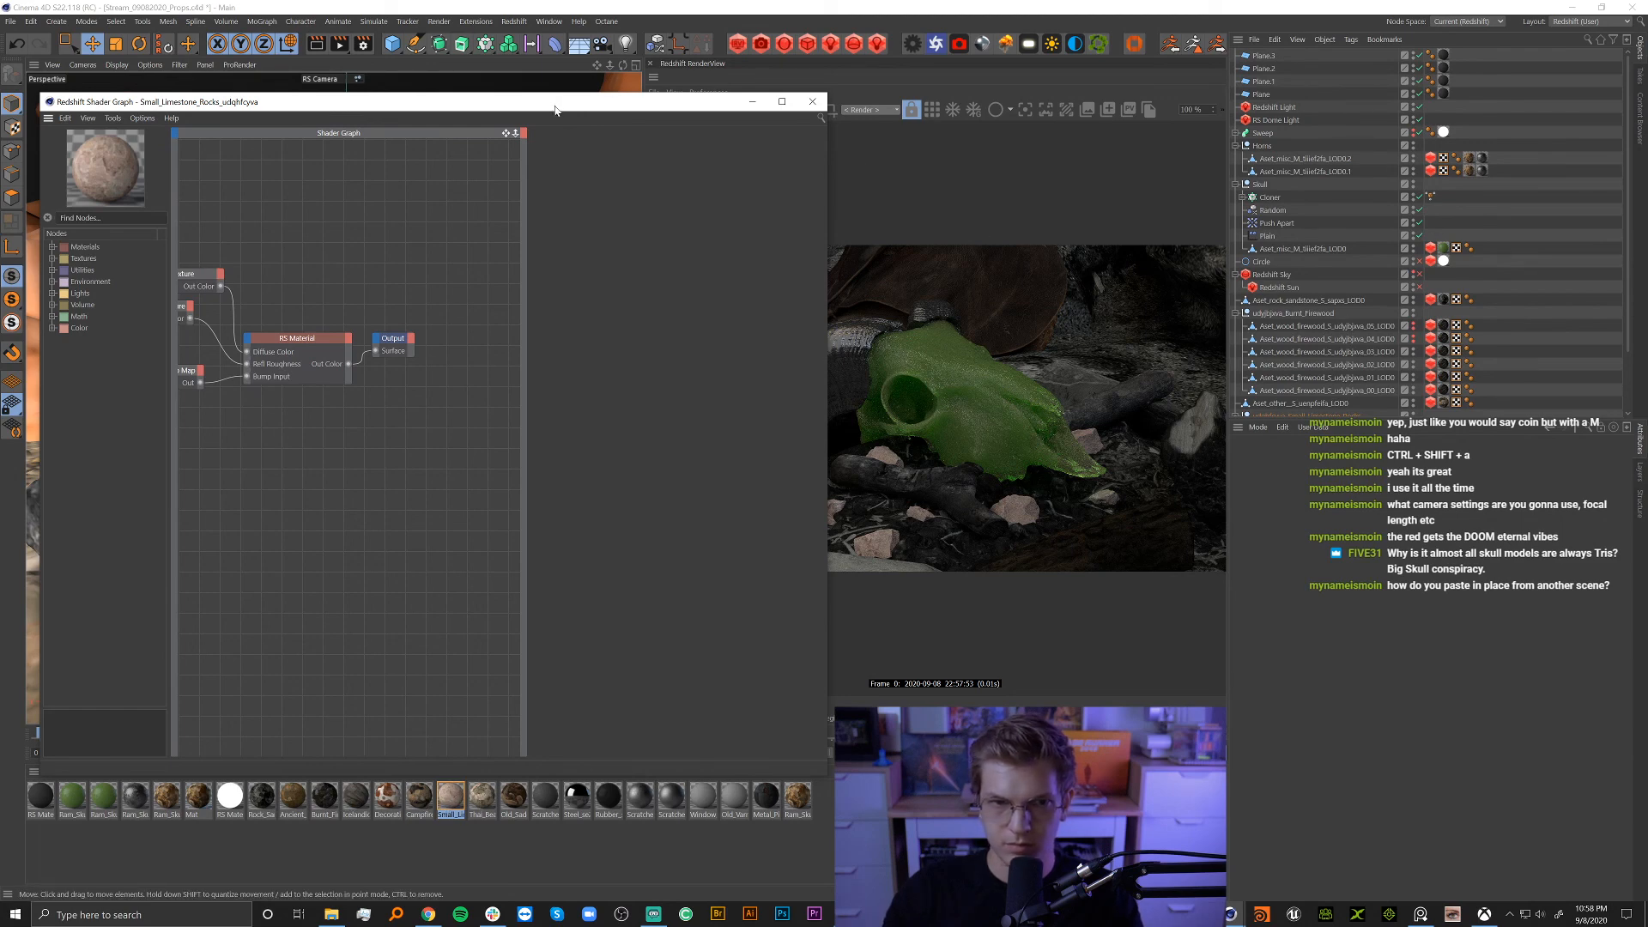
pyautogui.moveTo(555, 109); pyautogui.dragTo(571, 235)
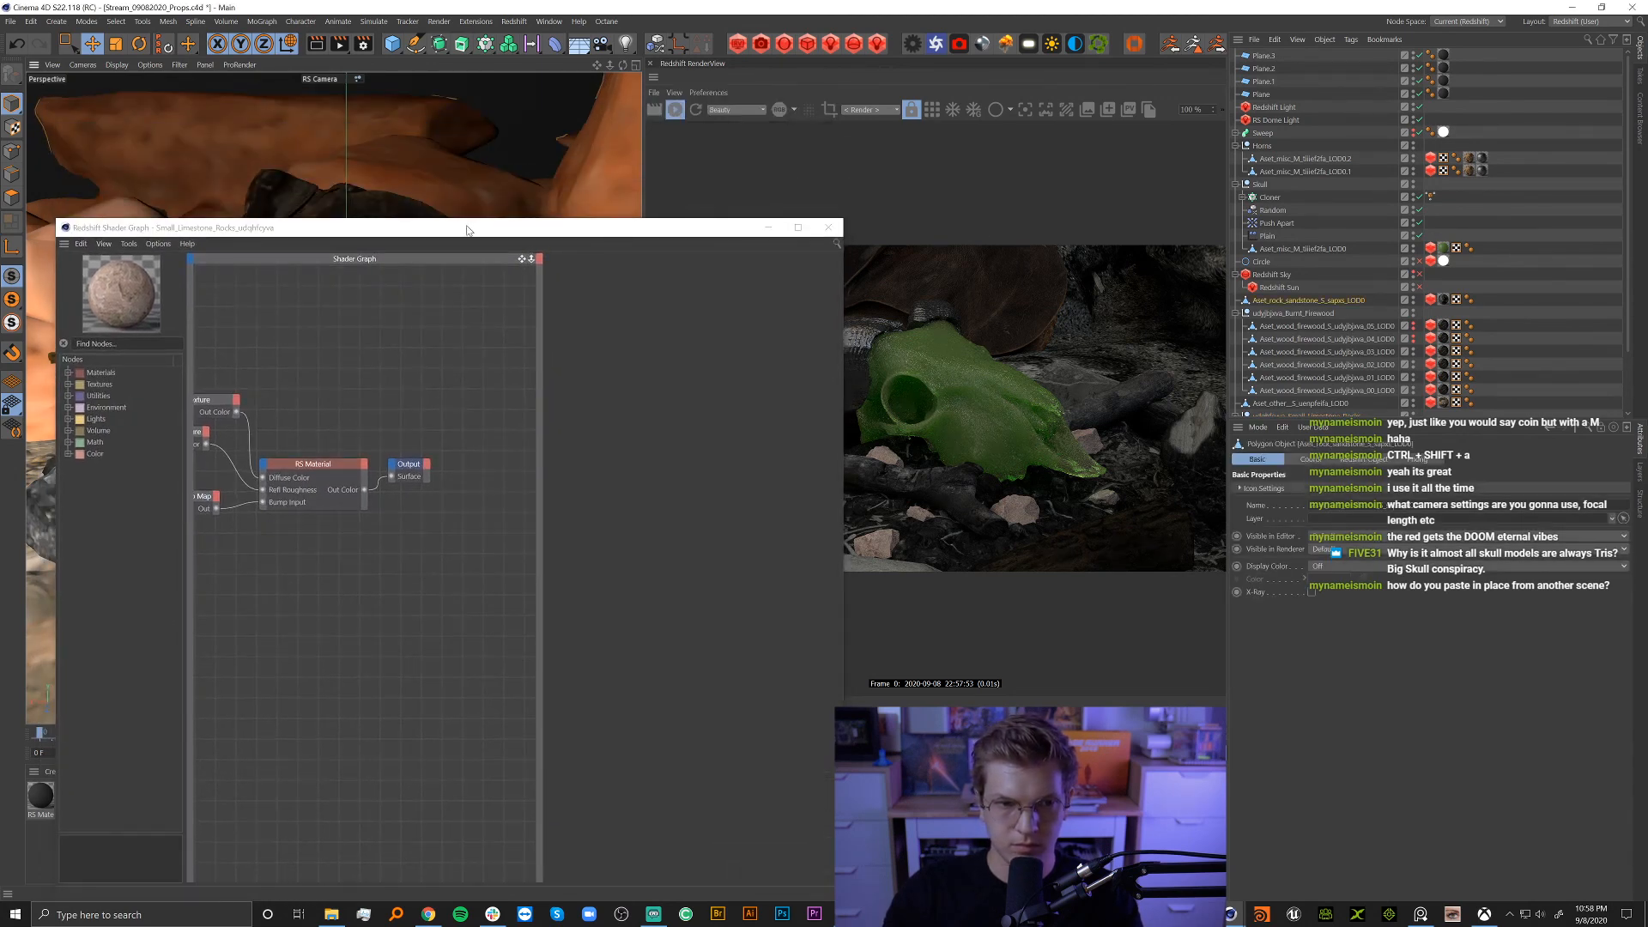
pyautogui.moveTo(467, 230); pyautogui.dragTo(481, 92)
# Copy the RS Color Correct node from the Rock_Sandstone material's graph and reselect the small pale rocks in the scene.
pyautogui.click(262, 797)
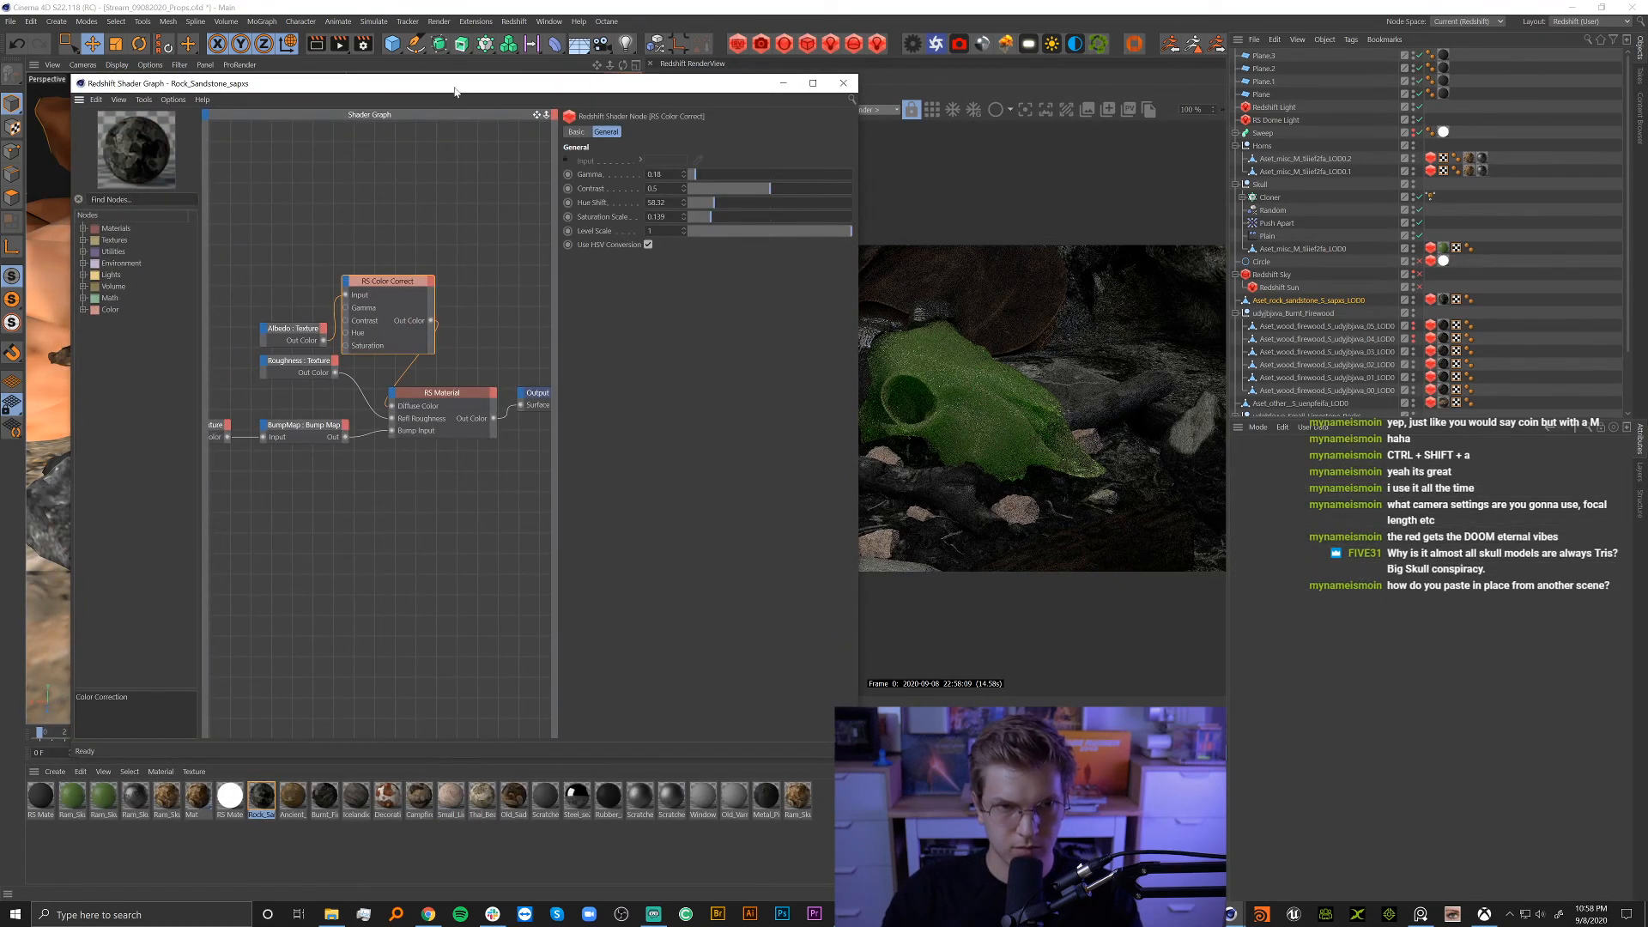
pyautogui.moveTo(455, 90); pyautogui.dragTo(718, 107)
pyautogui.click(163, 558)
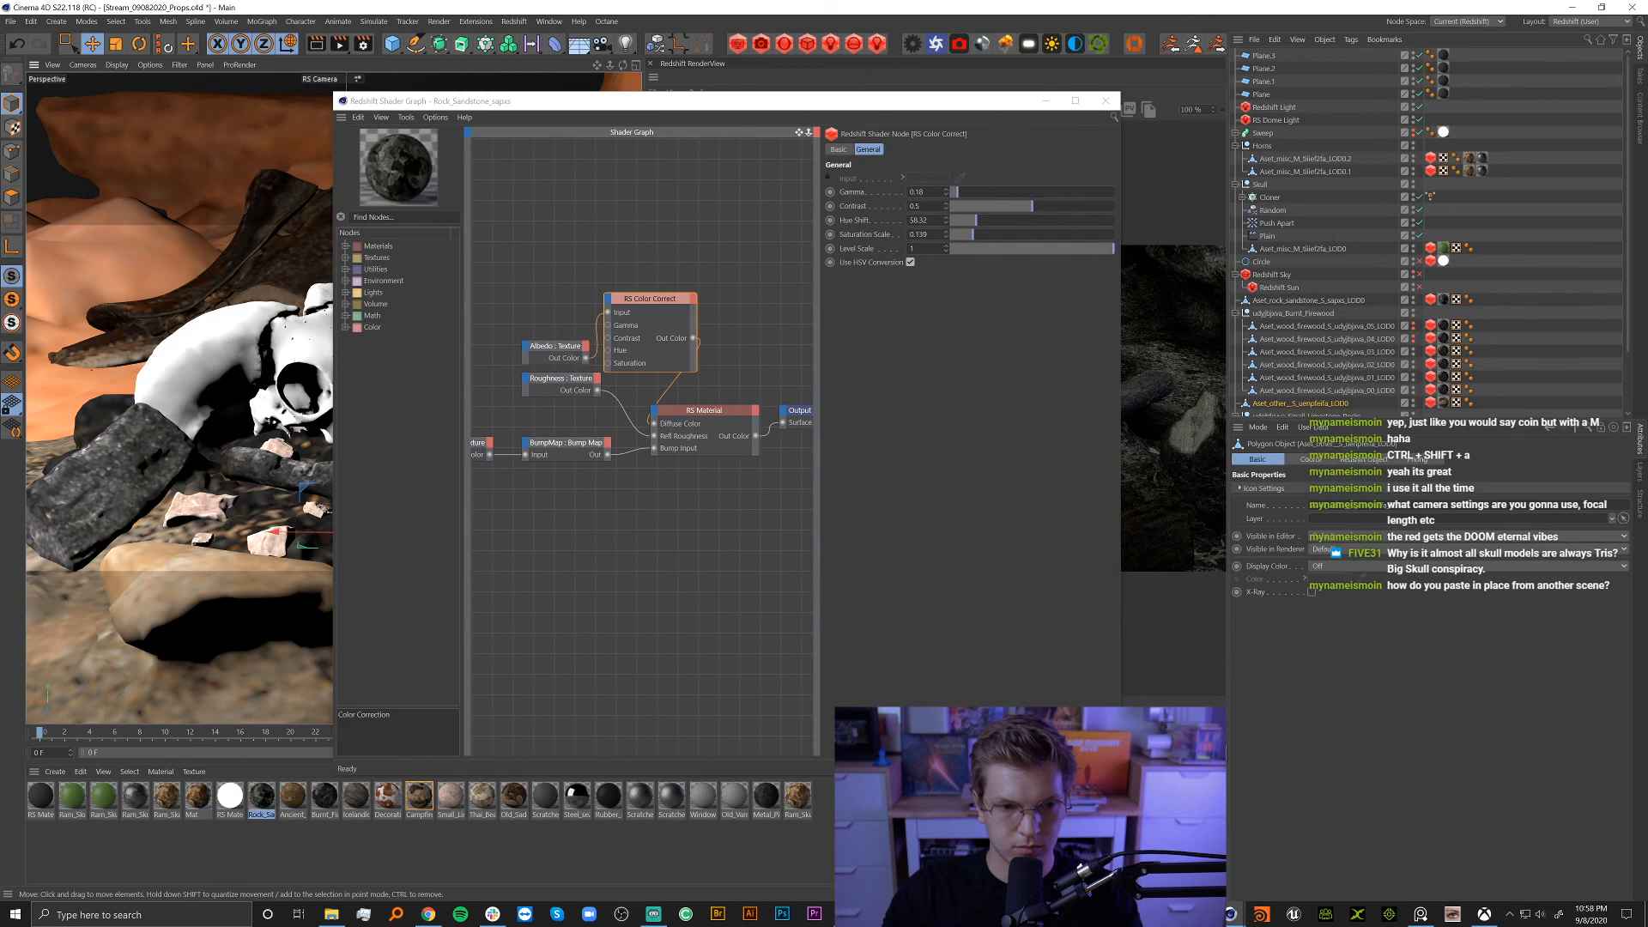
pyautogui.click(418, 797)
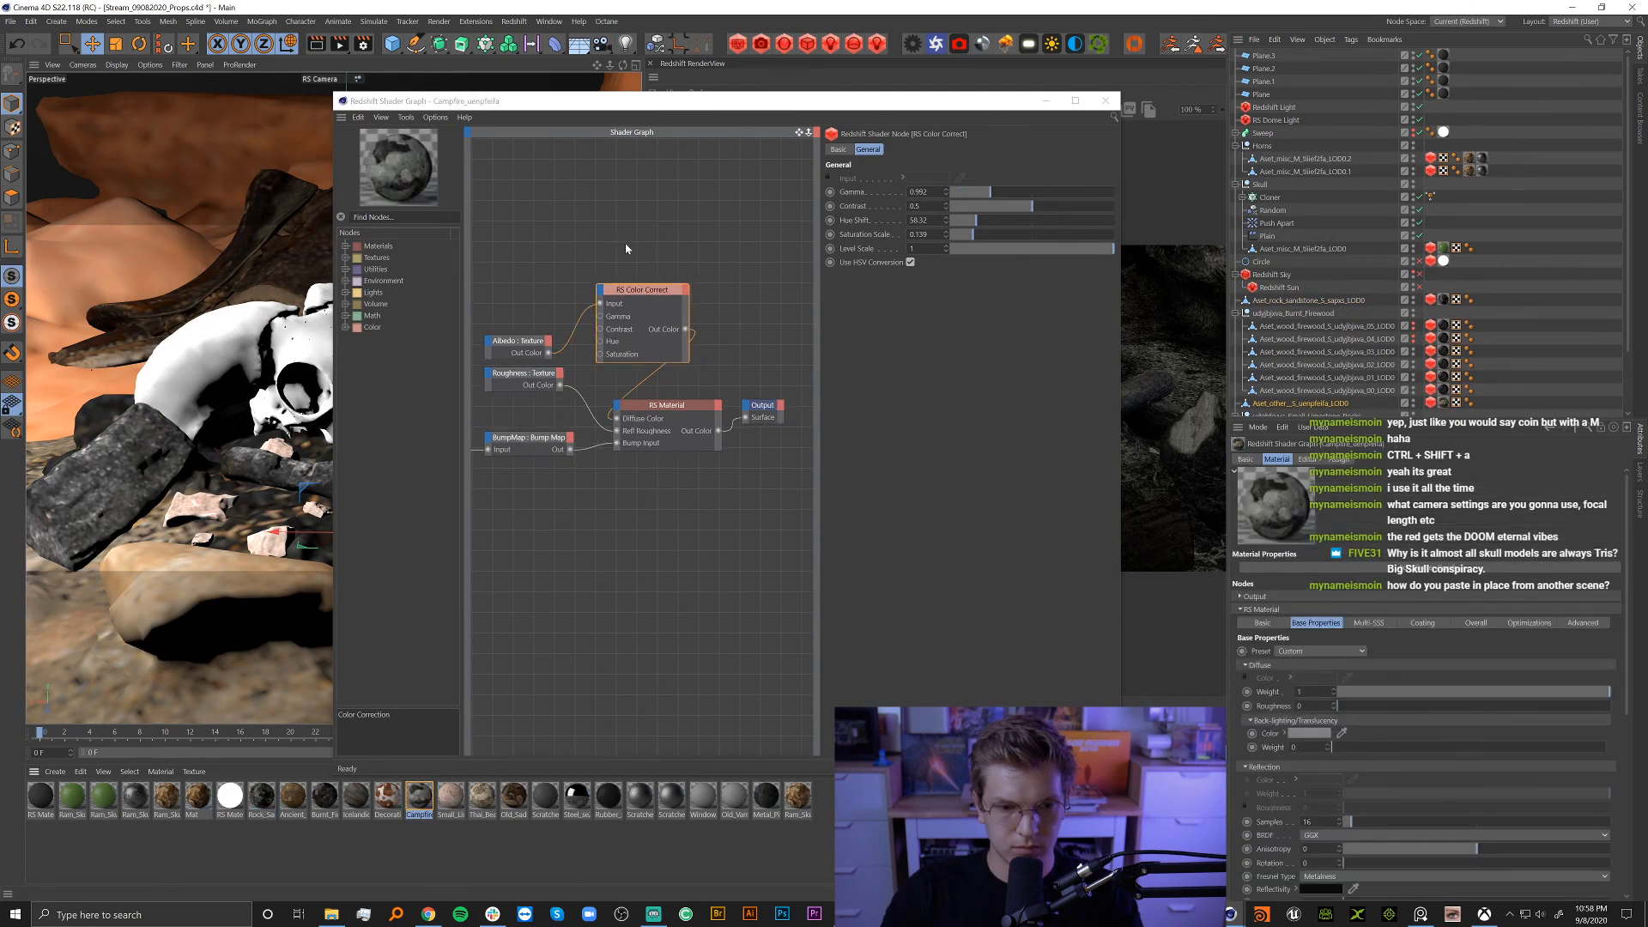
pyautogui.click(197, 516)
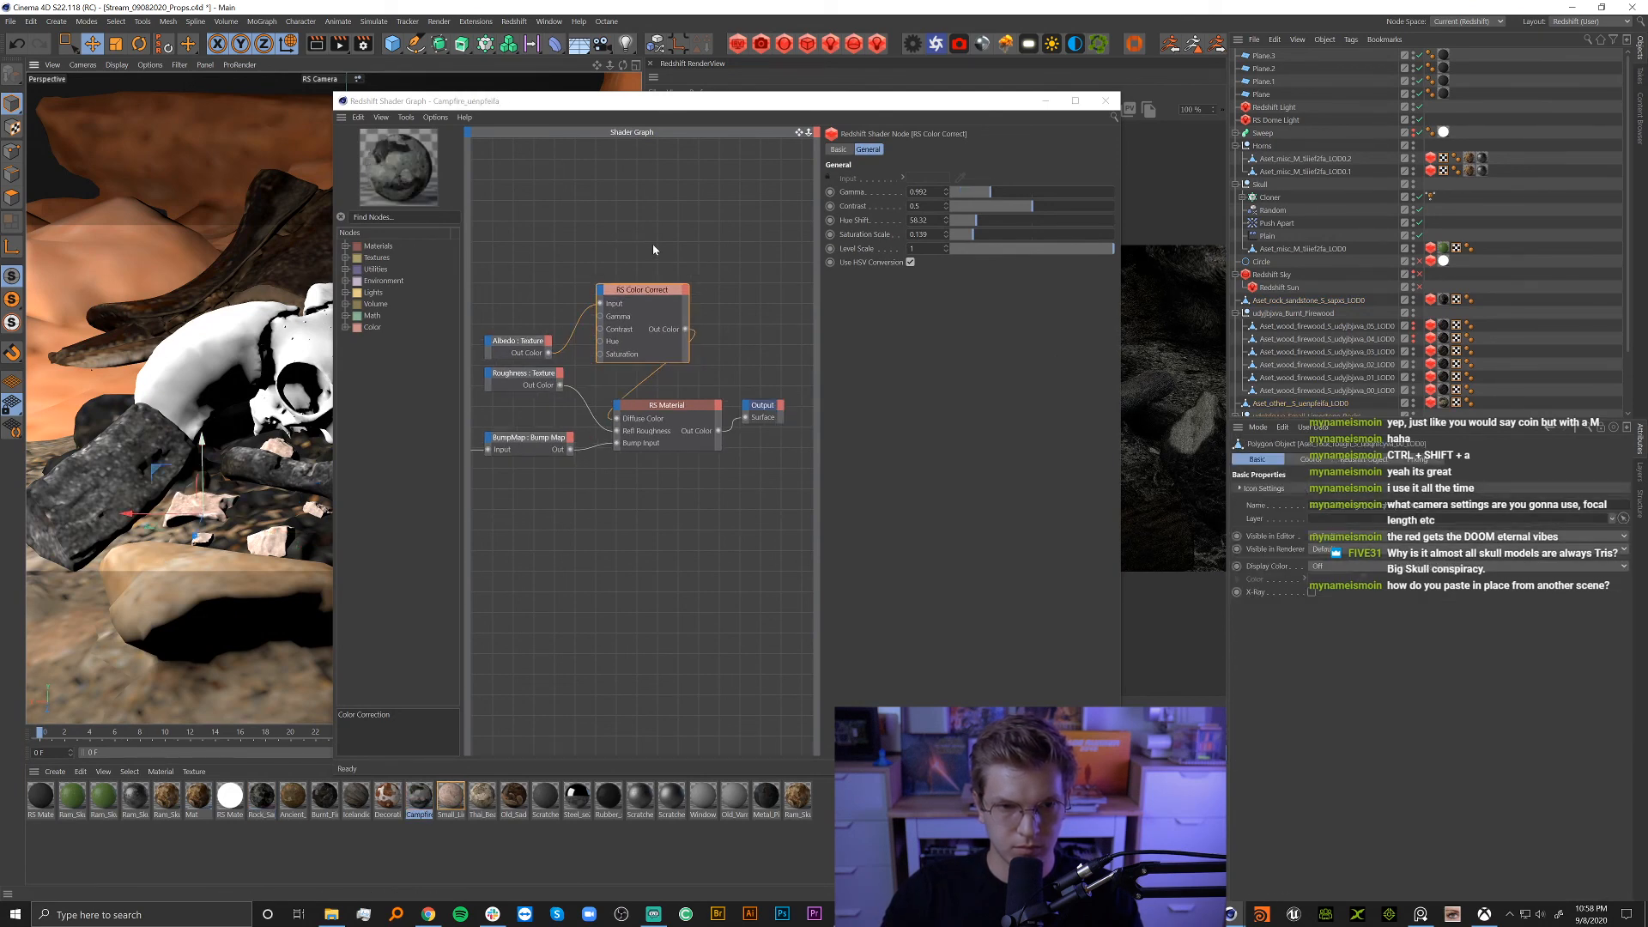
# Paste the RS Color Correct node into the Small_Limestone_Rocks graph and wire it between the albedo texture and Diffuse Color.
pyautogui.click(447, 801)
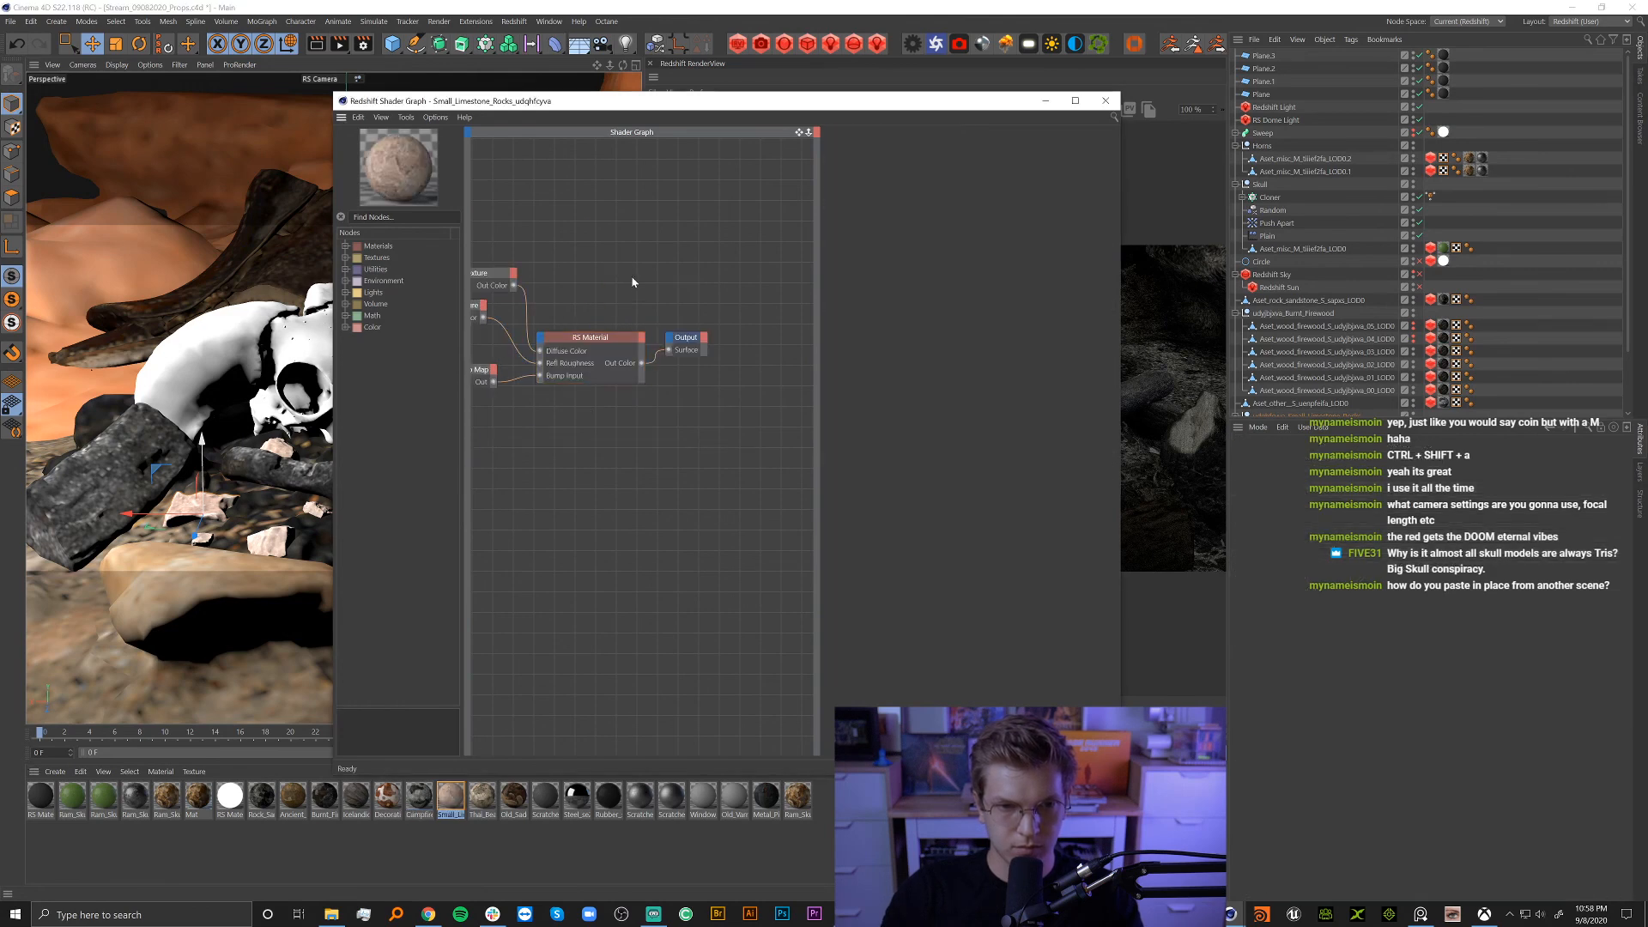
pyautogui.click(538, 227)
pyautogui.moveTo(538, 227); pyautogui.dragTo(613, 221)
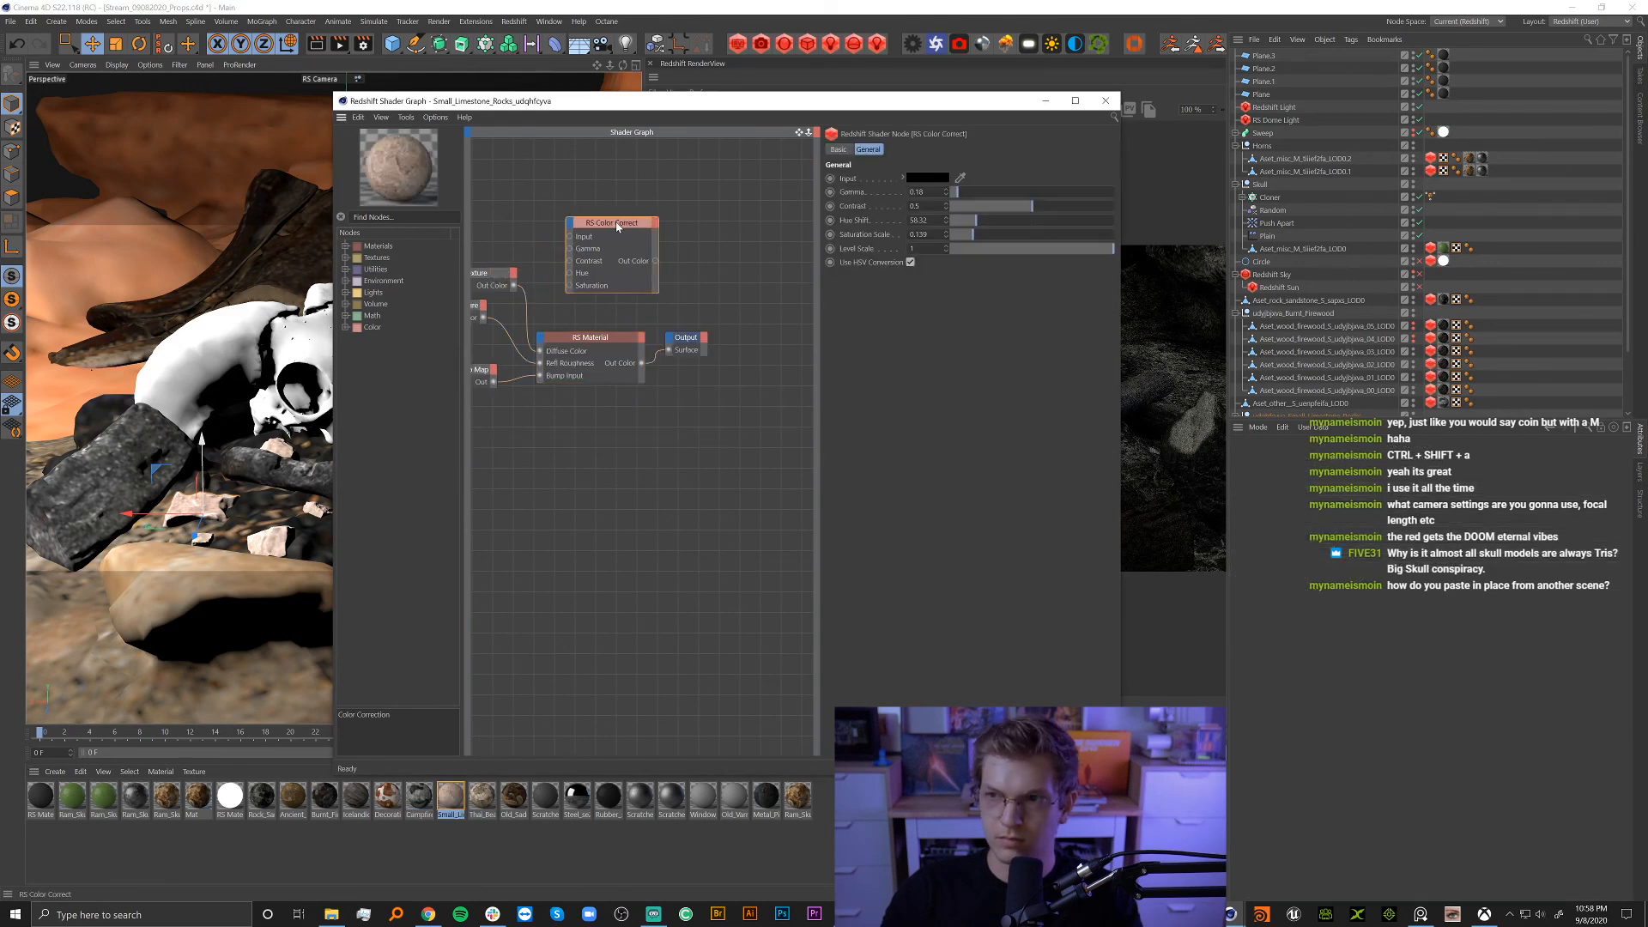
pyautogui.moveTo(514, 285); pyautogui.dragTo(539, 351)
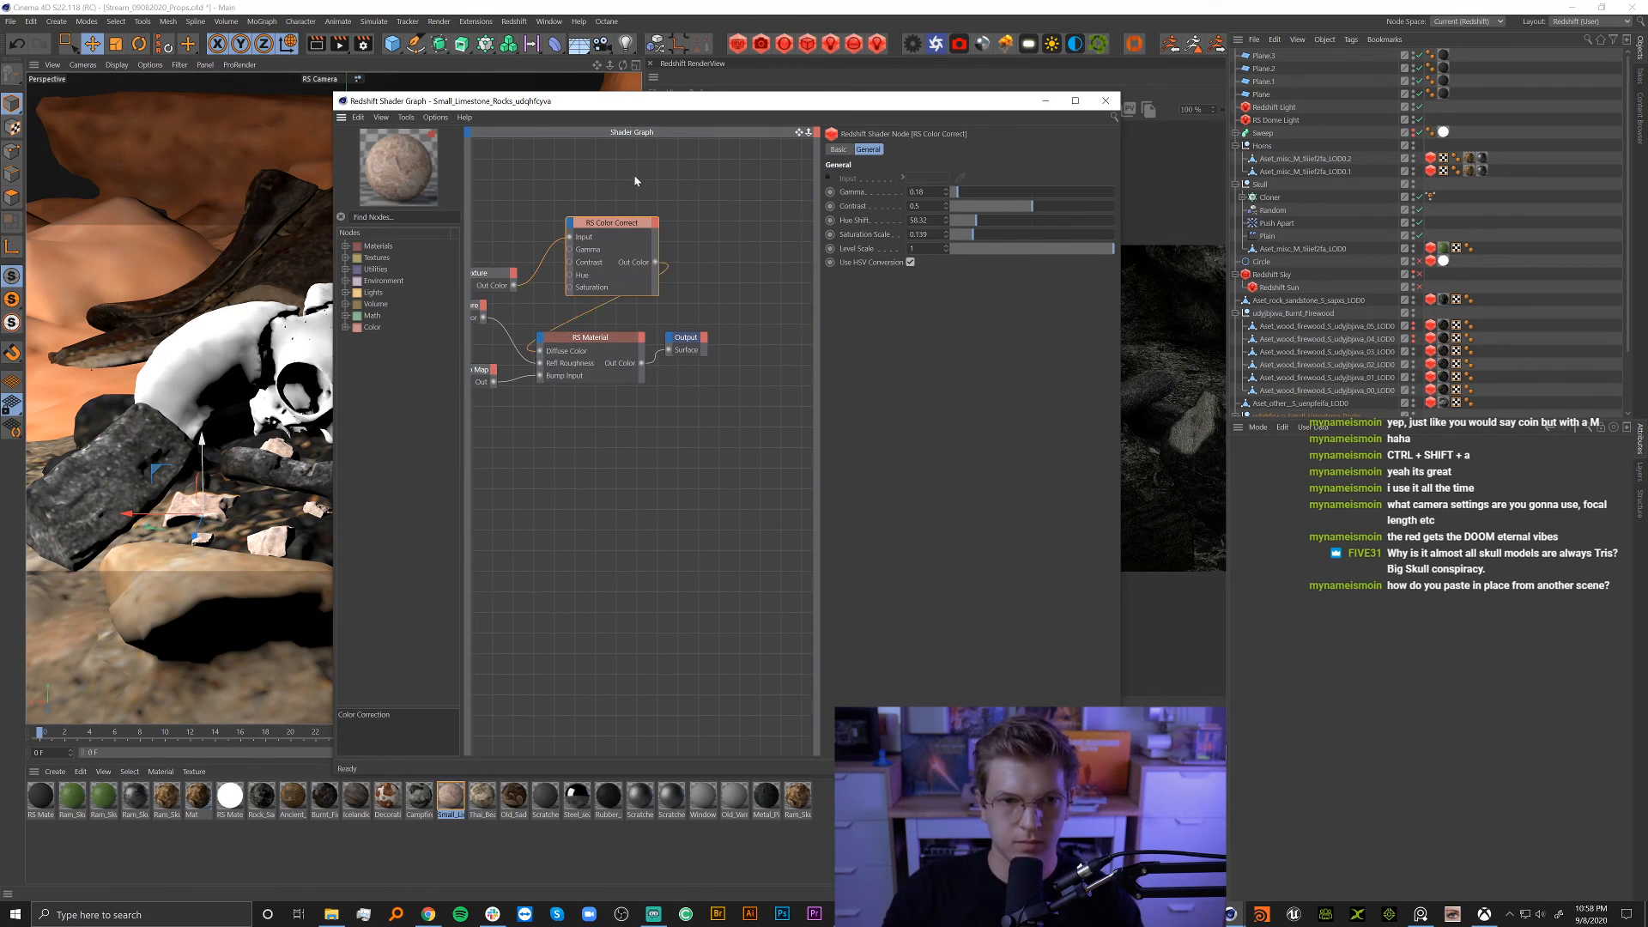
# Set the limestone rocks' color correction gamma to about 0.288 while checking the render, and close the shader graph.
pyautogui.moveTo(662, 106); pyautogui.dragTo(171, 124)
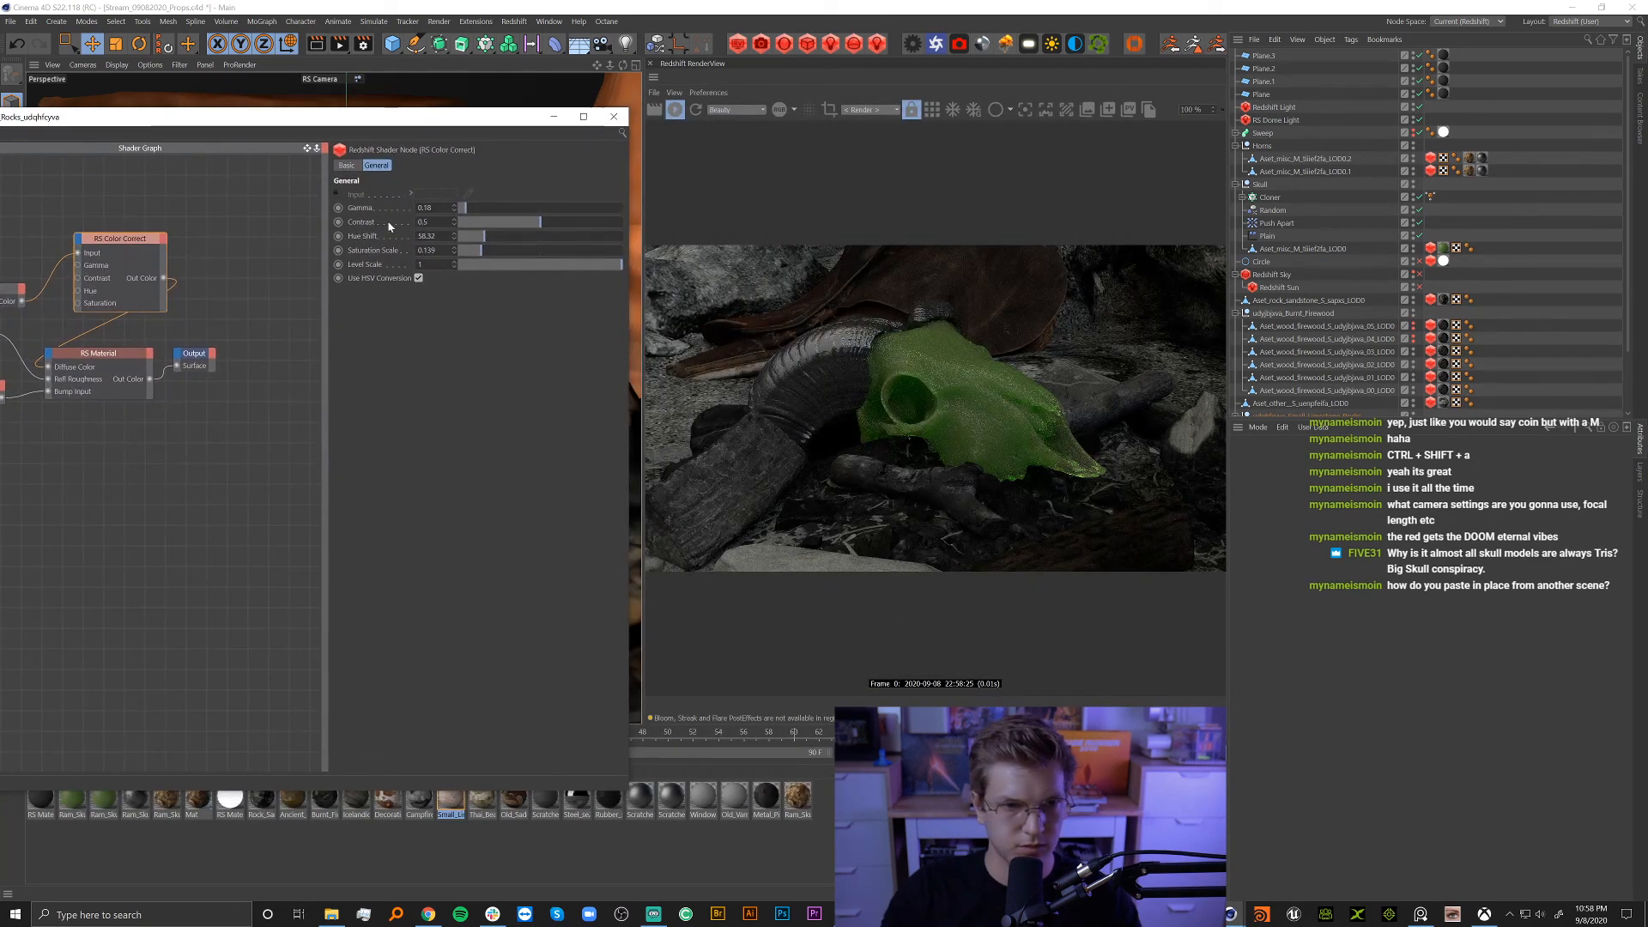
pyautogui.moveTo(462, 208)
pyautogui.mouseDown()
pyautogui.moveTo(494, 209)
pyautogui.moveTo(478, 211)
pyautogui.mouseUp()
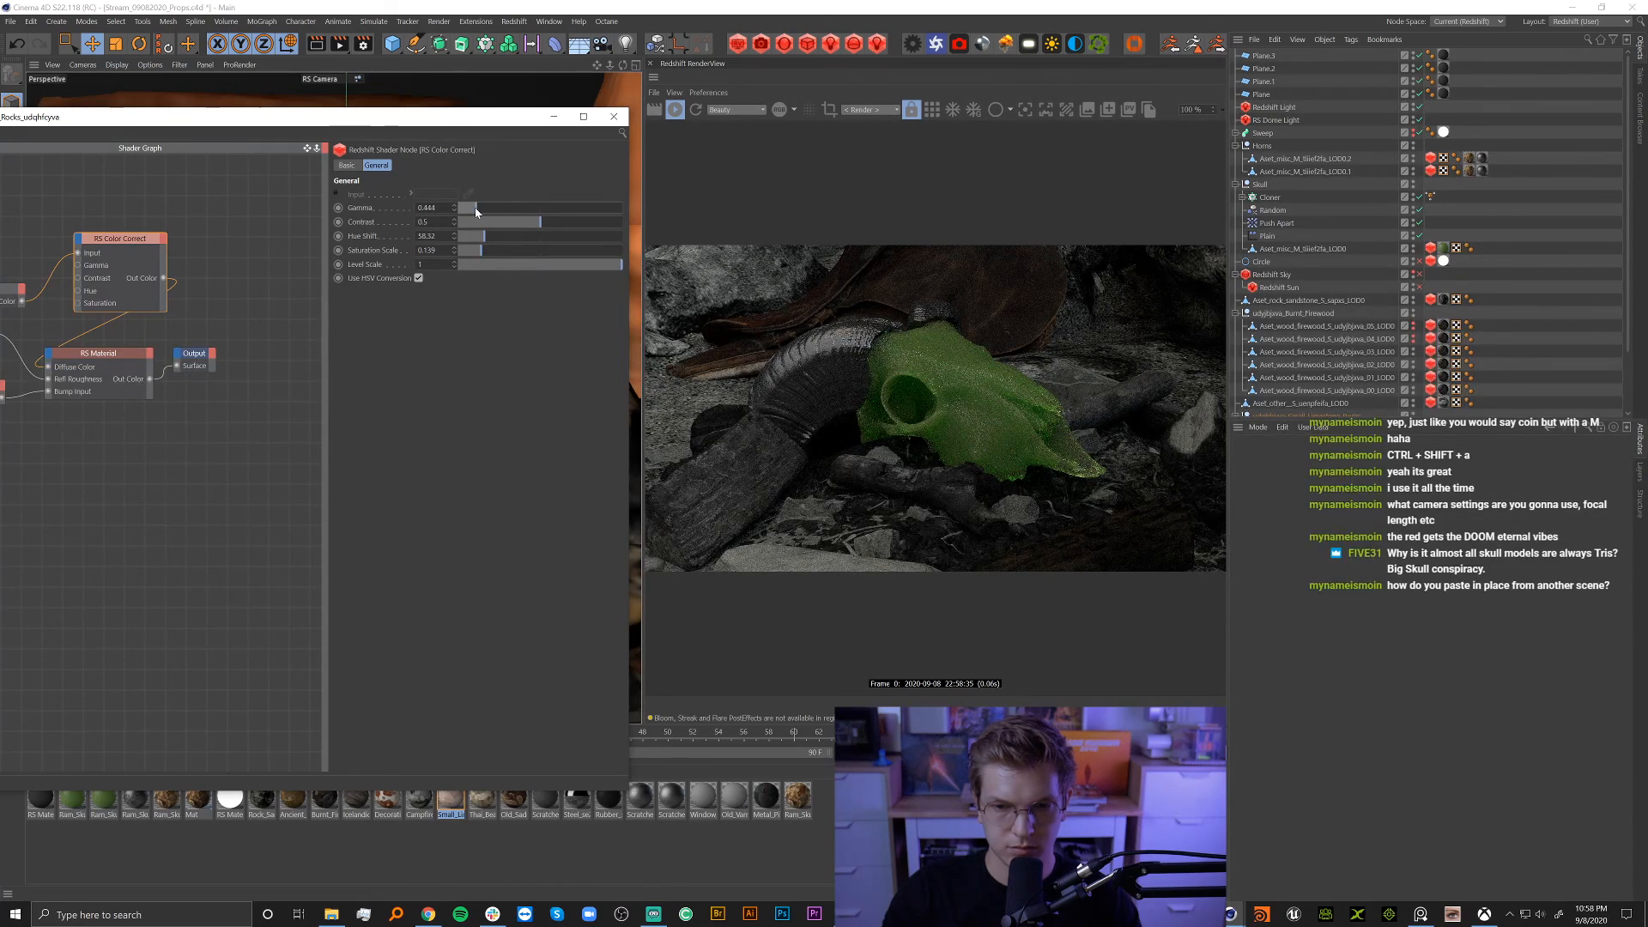
pyautogui.moveTo(476, 208); pyautogui.dragTo(471, 212)
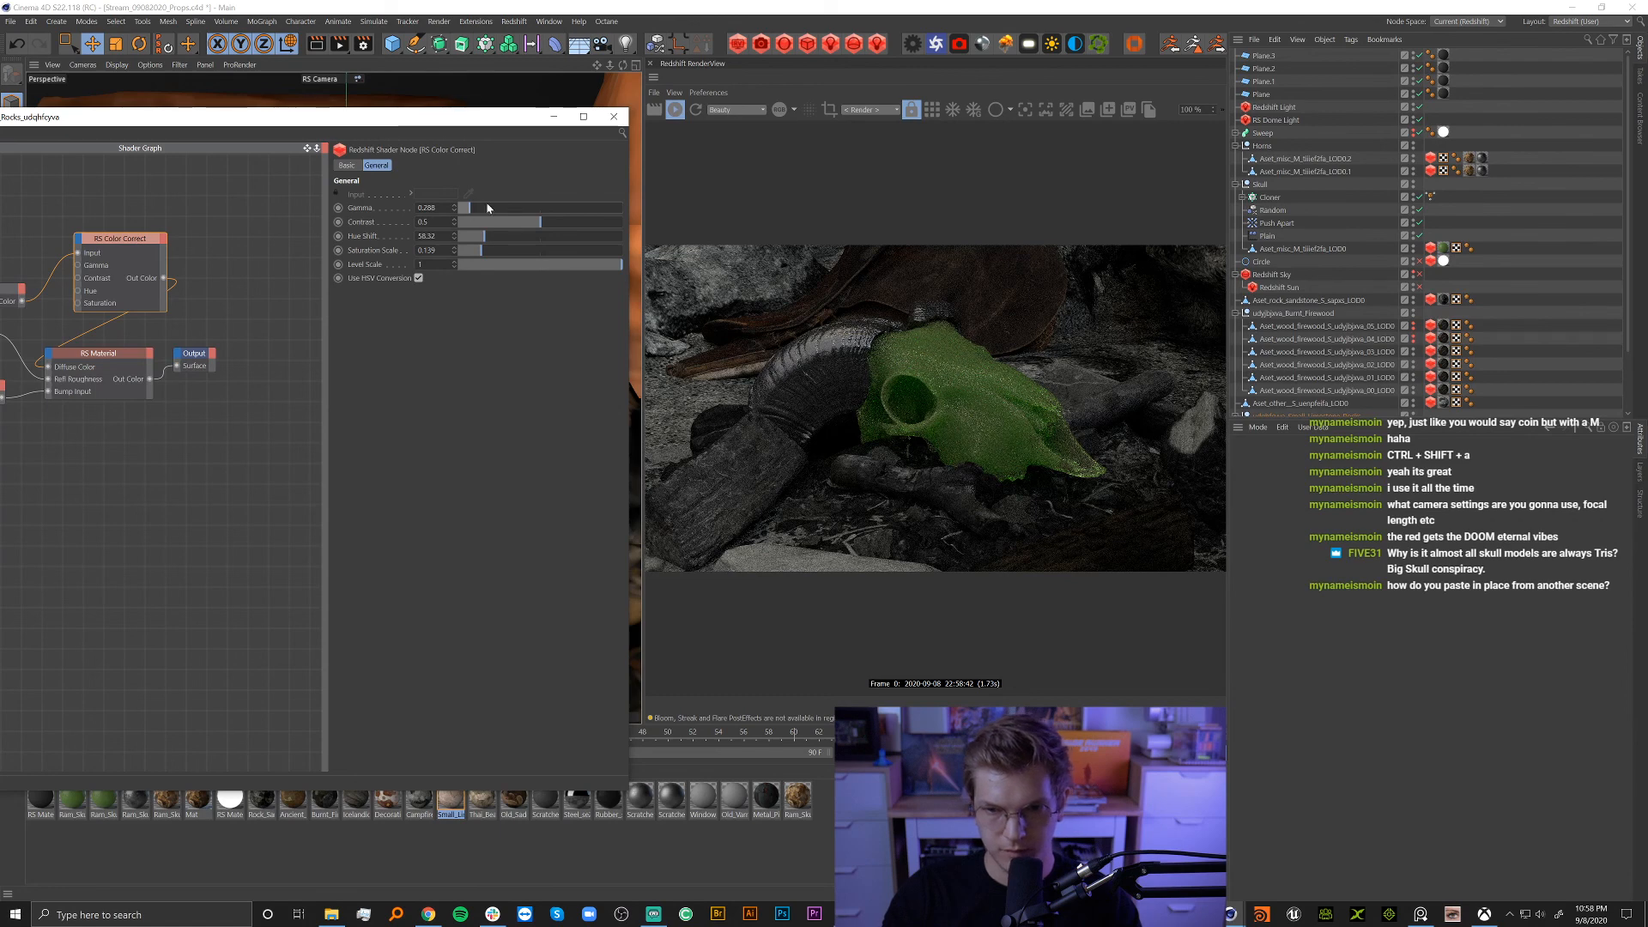
pyautogui.click(614, 116)
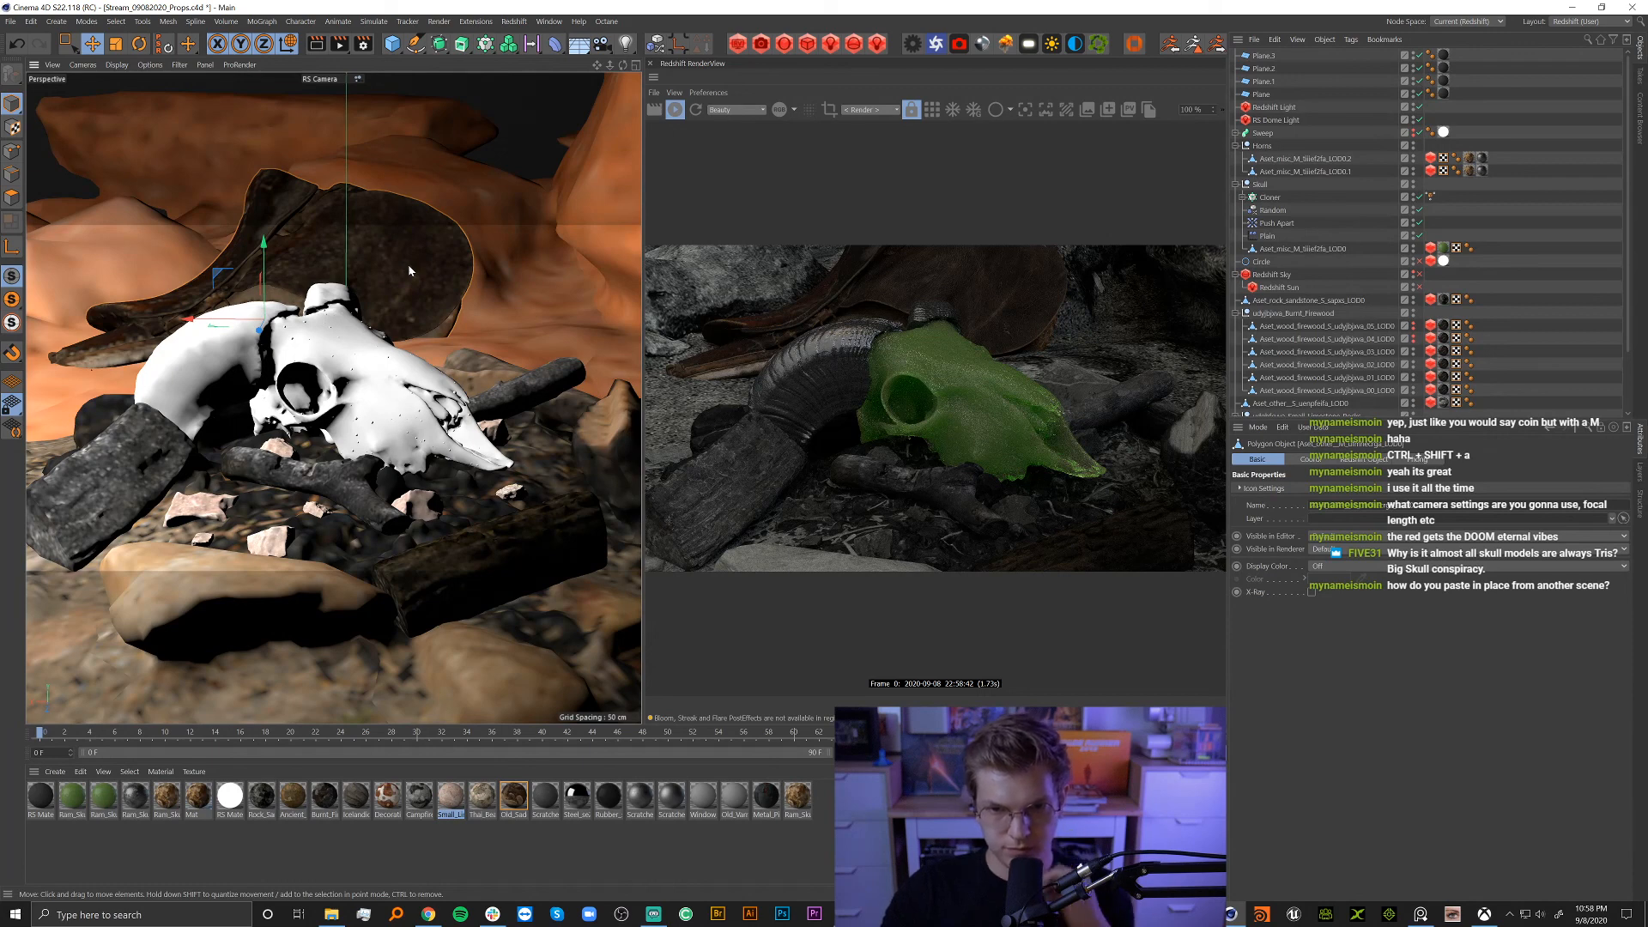
# Show the Sweep object and set its Circle profile's radius to 0.2 cm.
pyautogui.click(1413, 130)
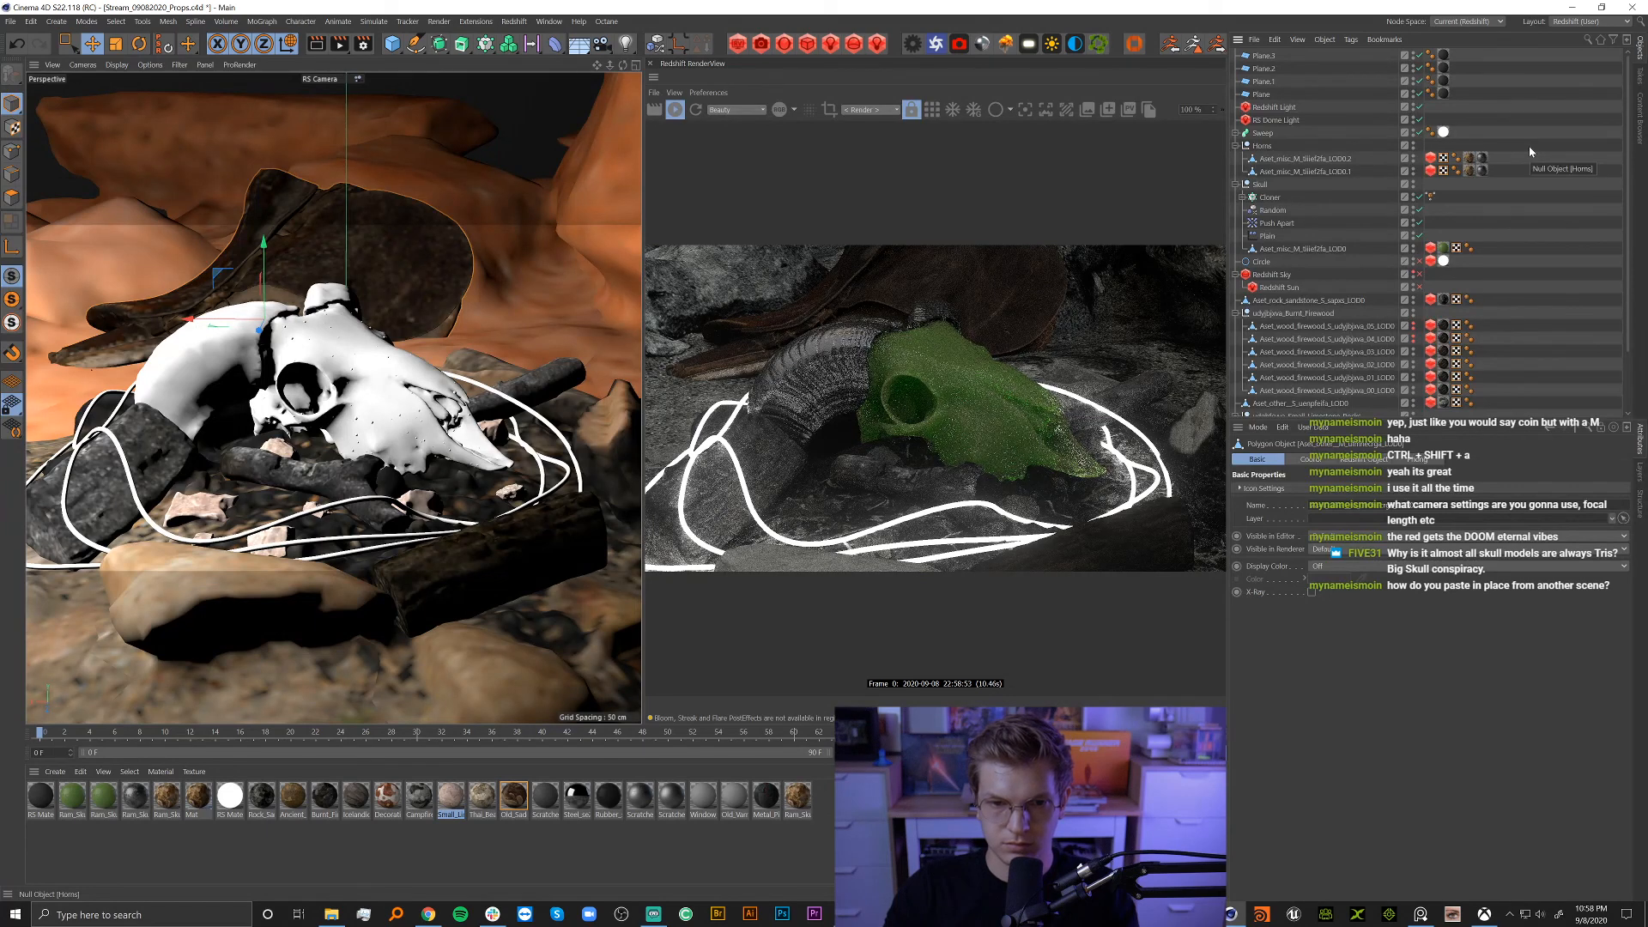
pyautogui.click(1237, 134)
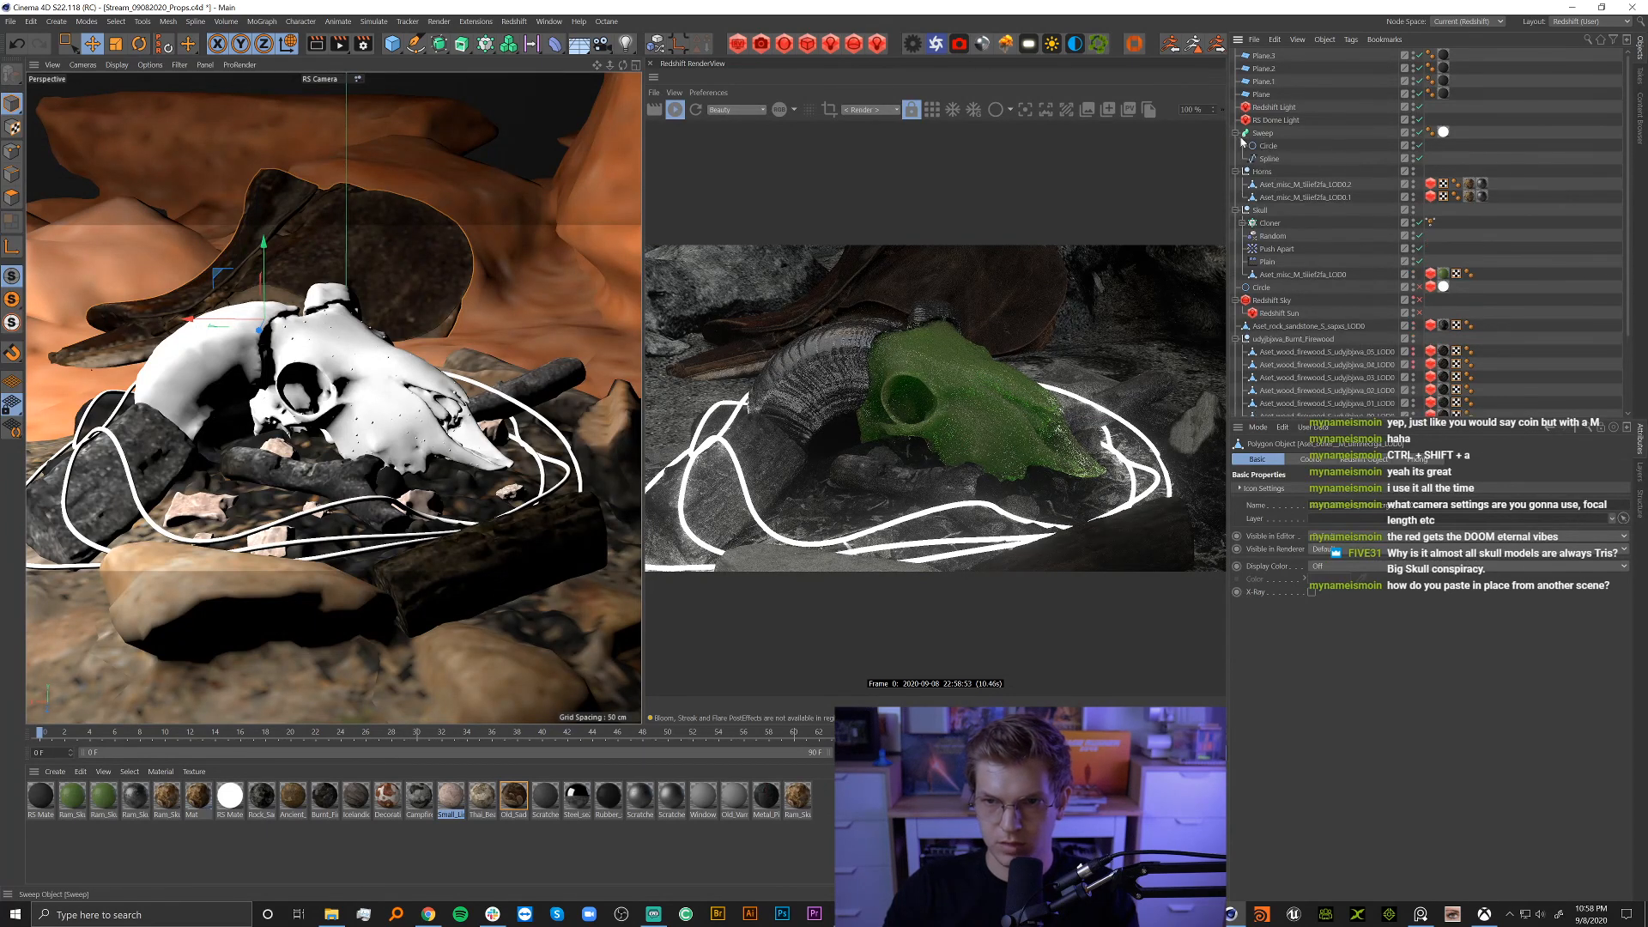
pyautogui.click(1268, 146)
pyautogui.click(1326, 515)
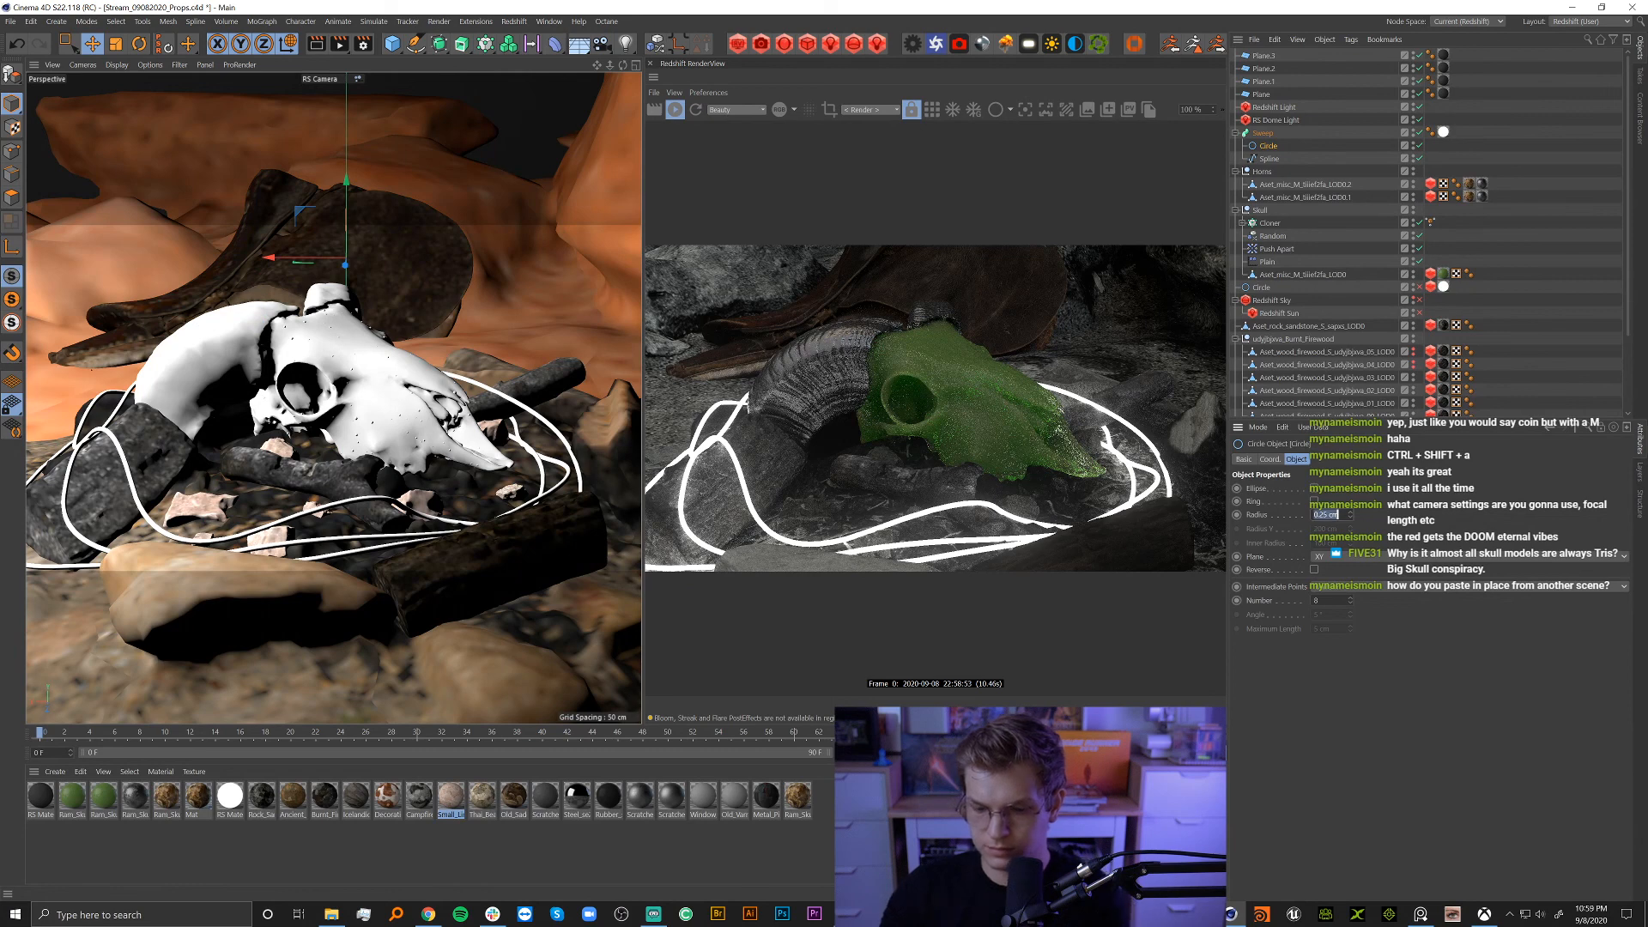
pyautogui.write('0.2')
pyautogui.press('Return')
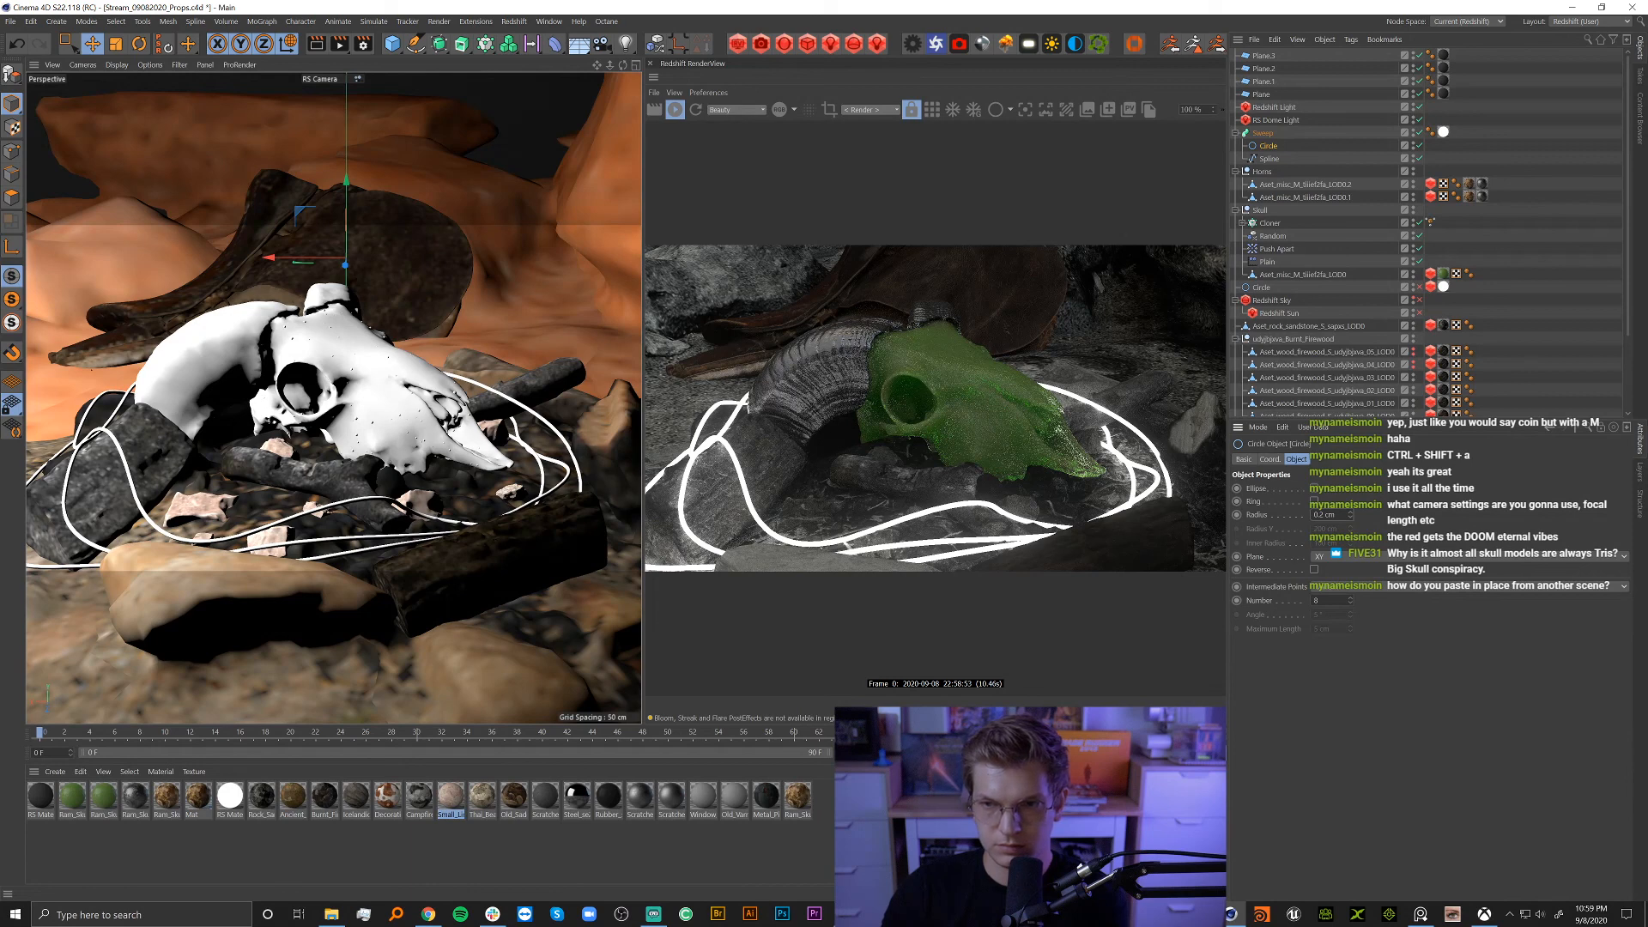
# Reduce the radius of the Sweep's Circle profile to 0.15 cm.
pyautogui.click(1269, 146)
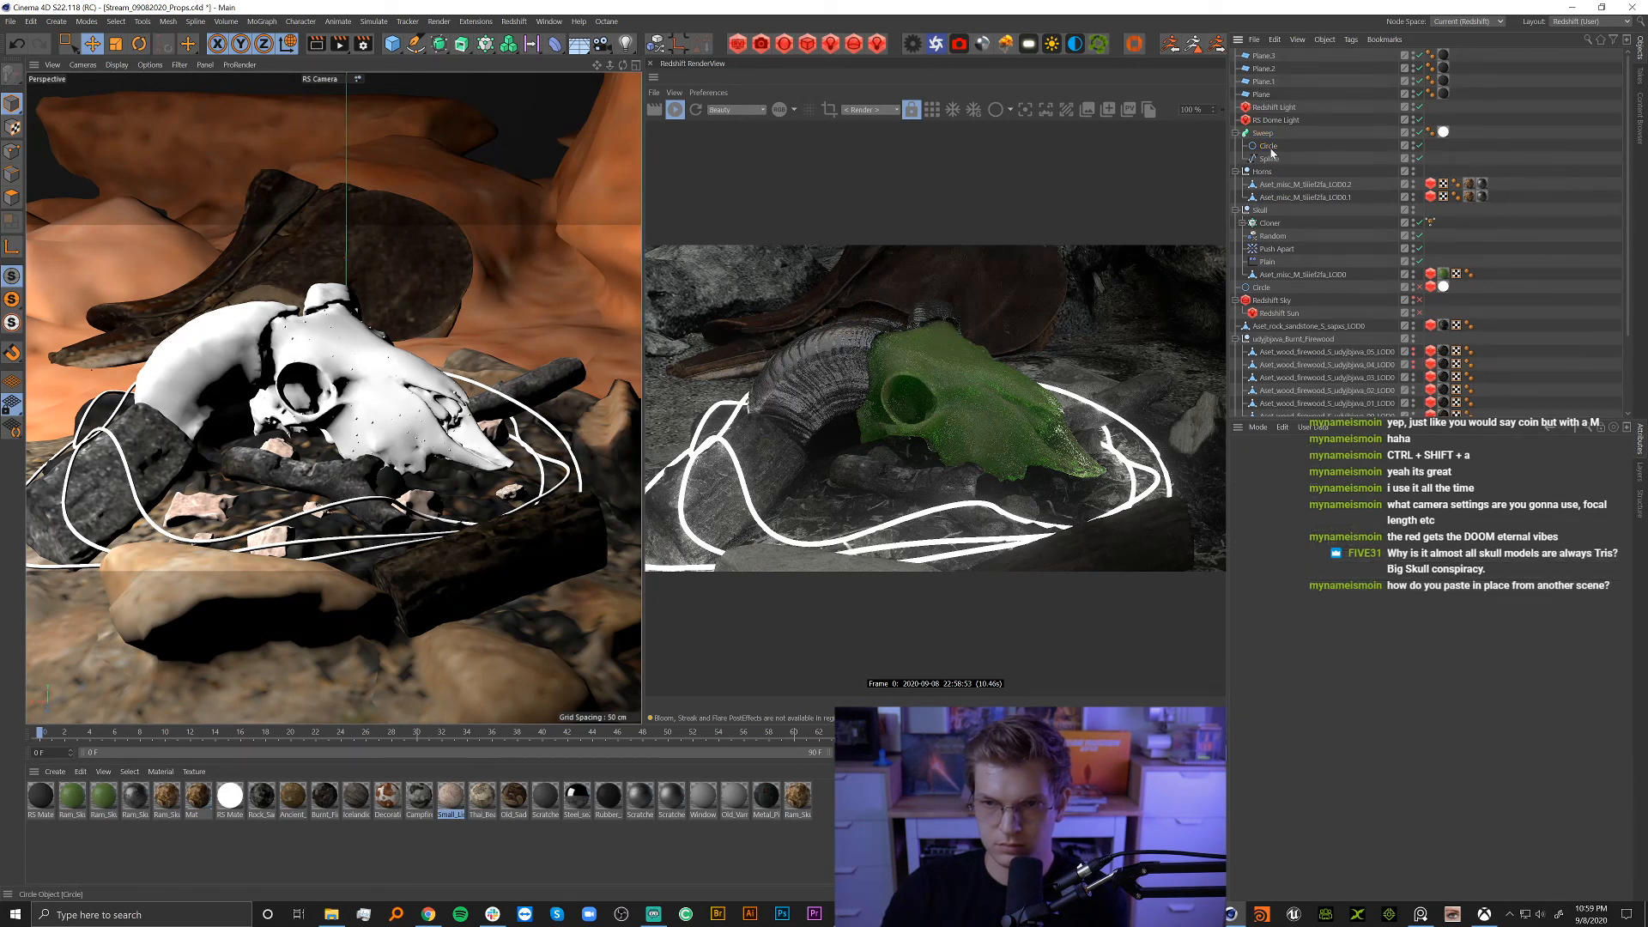
pyautogui.write('0.15')
pyautogui.press('Return')
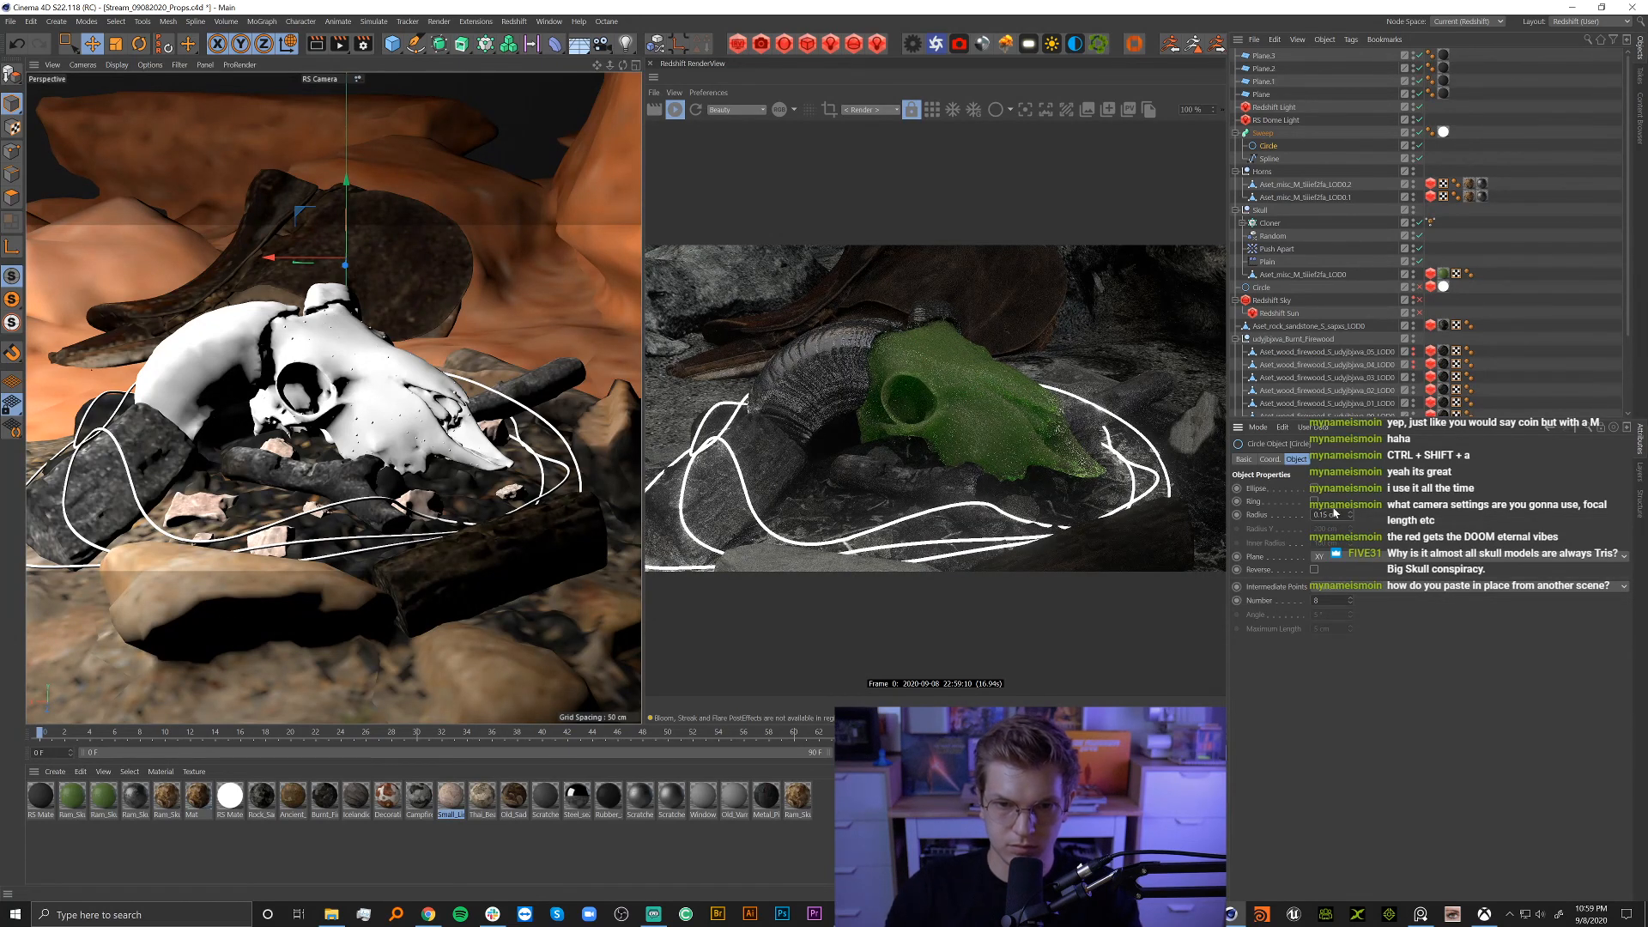
# Try reversing the order of the two material tags on both horn meshes.
pyautogui.click(1470, 185)
pyautogui.moveTo(1498, 187); pyautogui.dragTo(1495, 186)
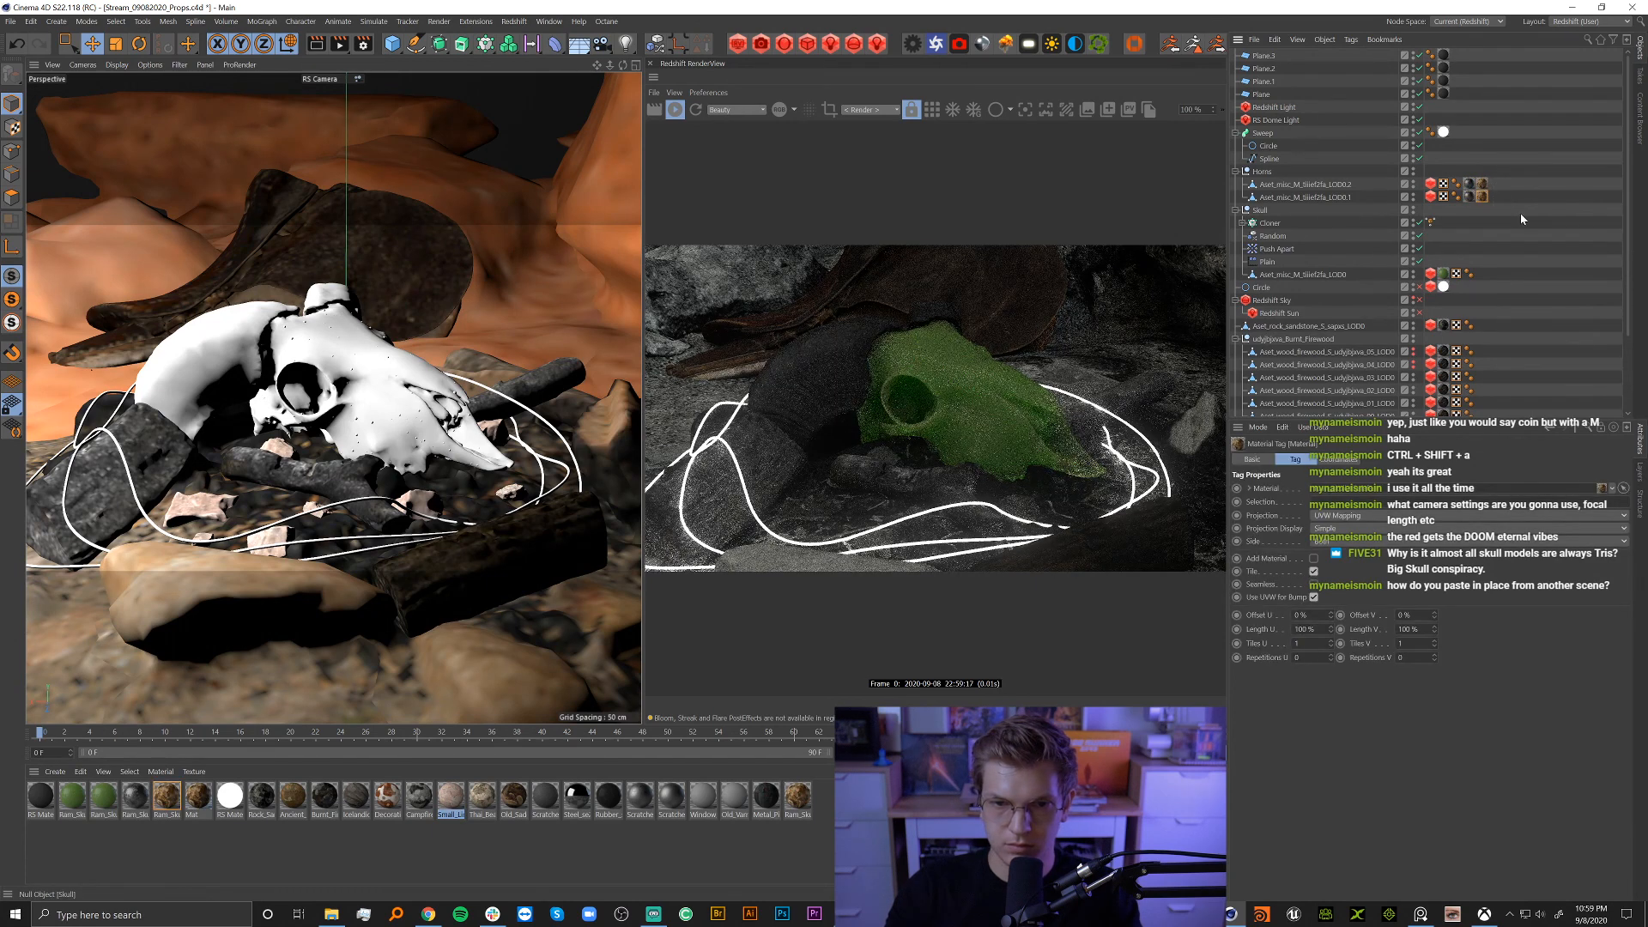
pyautogui.click(1479, 196)
pyautogui.moveTo(1473, 183); pyautogui.dragTo(1490, 187)
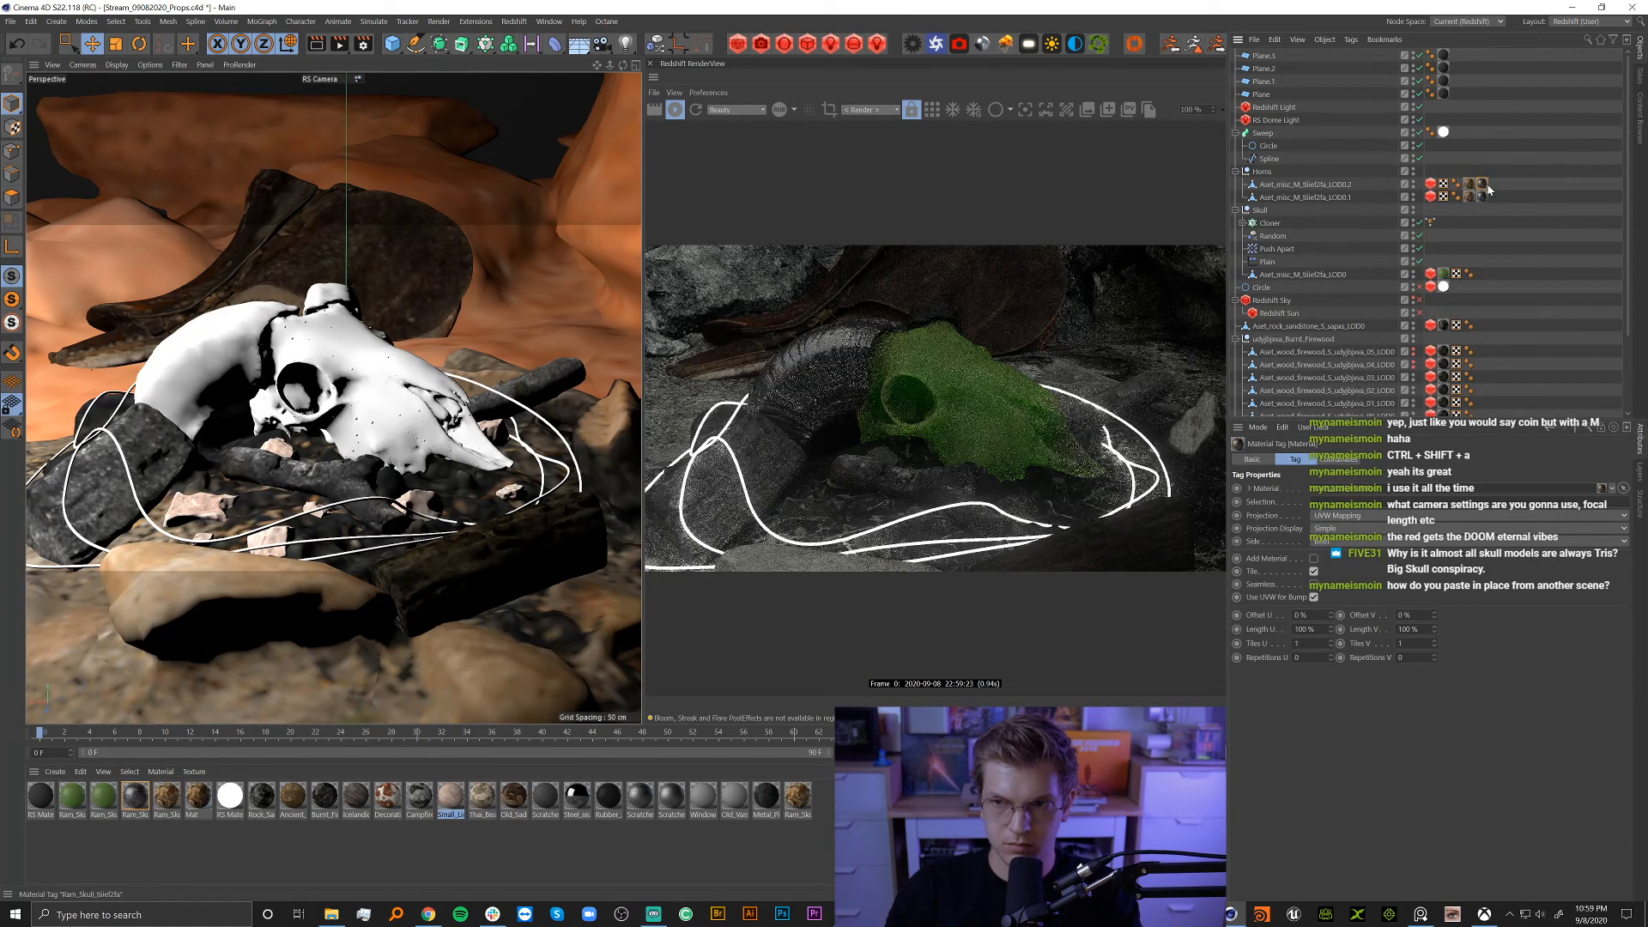
pyautogui.click(1561, 199)
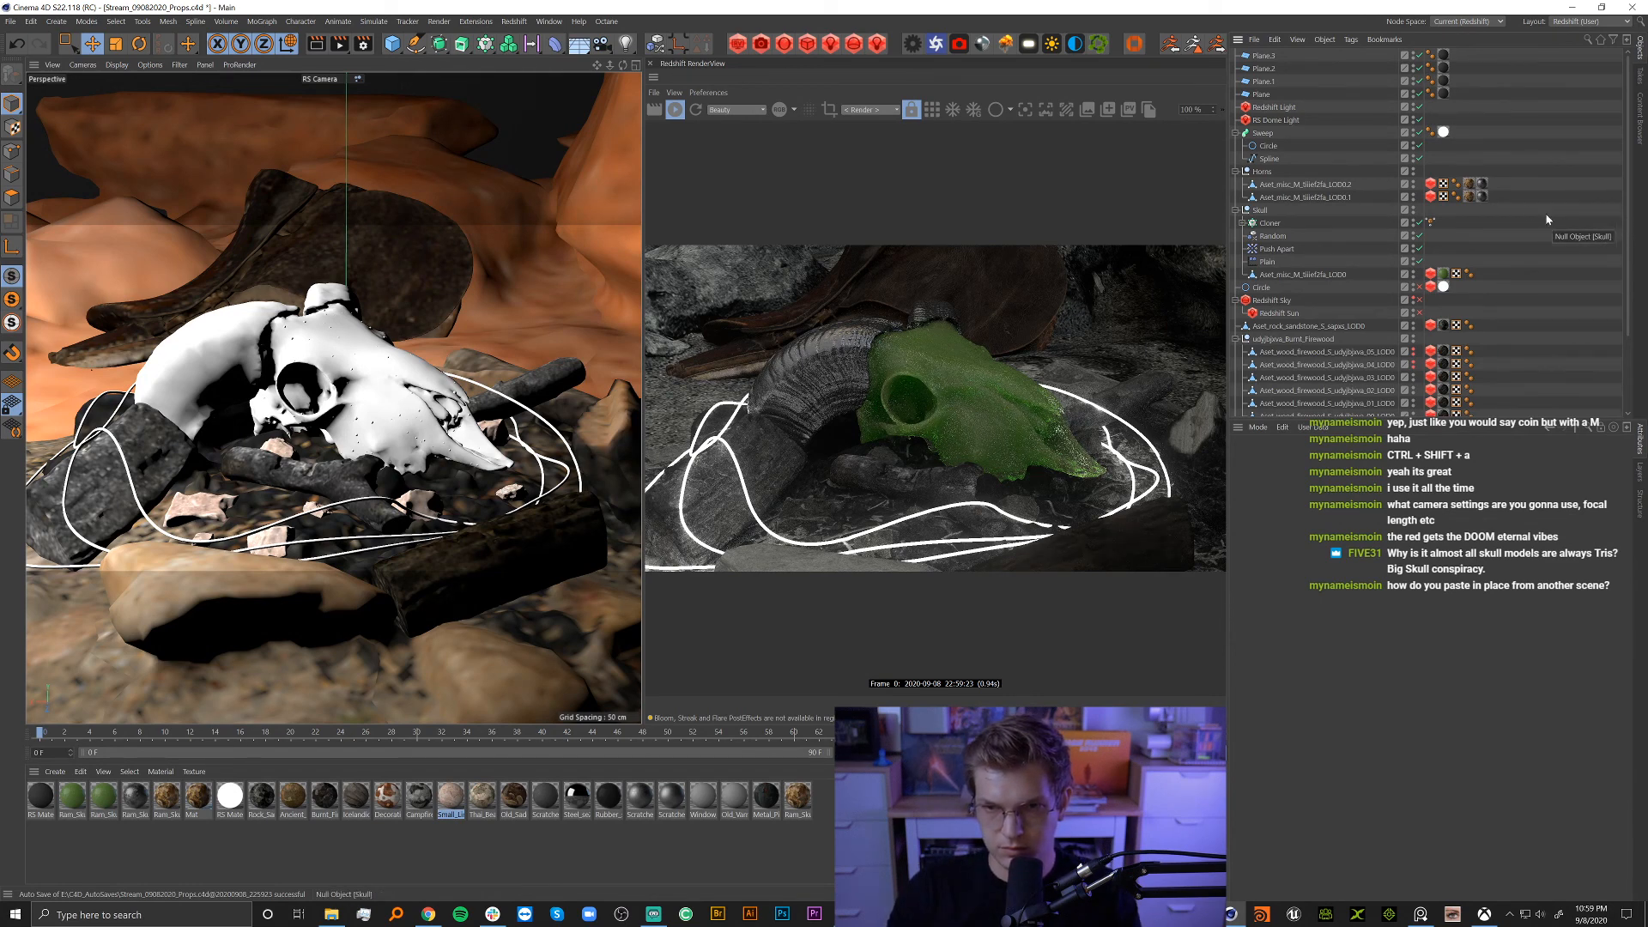
# Hide the Sweep object and add a Cylinder primitive scaled down to roughly the width of the skull's top.
pyautogui.click(1415, 135)
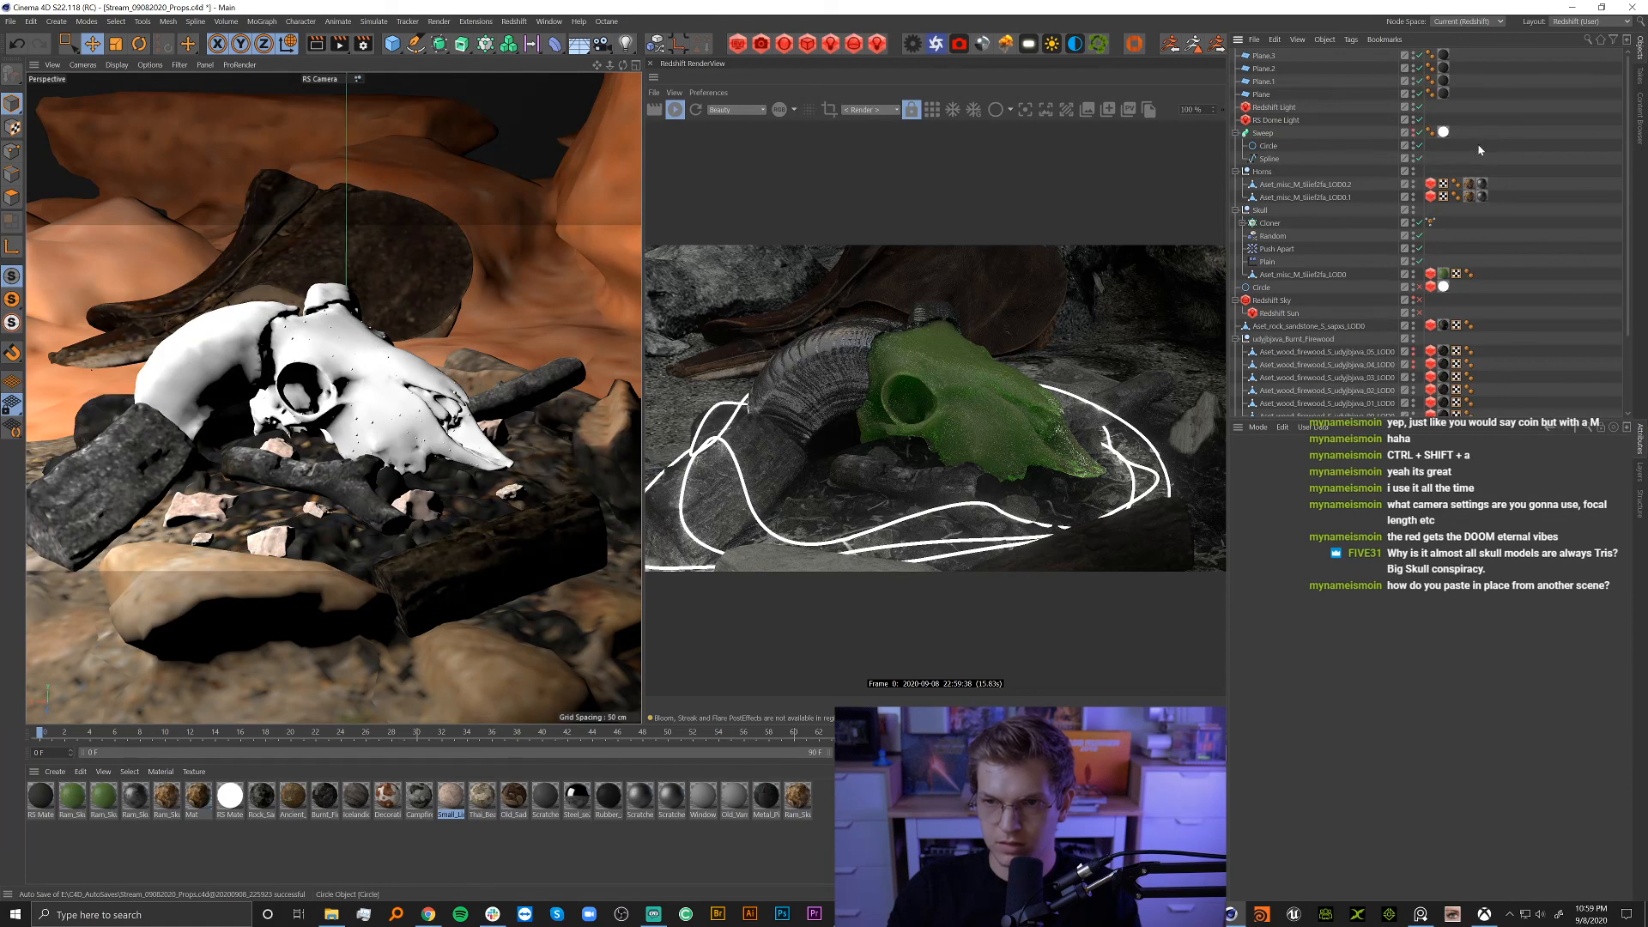
pyautogui.moveTo(402, 53); pyautogui.dragTo(638, 69)
pyautogui.press('t')
pyautogui.moveTo(500, 314); pyautogui.dragTo(226, 365)
# Stretch the cylinder vertically into a tall, thin column passing through the skull.
pyautogui.press('e')
pyautogui.press('t')
pyautogui.press('e')
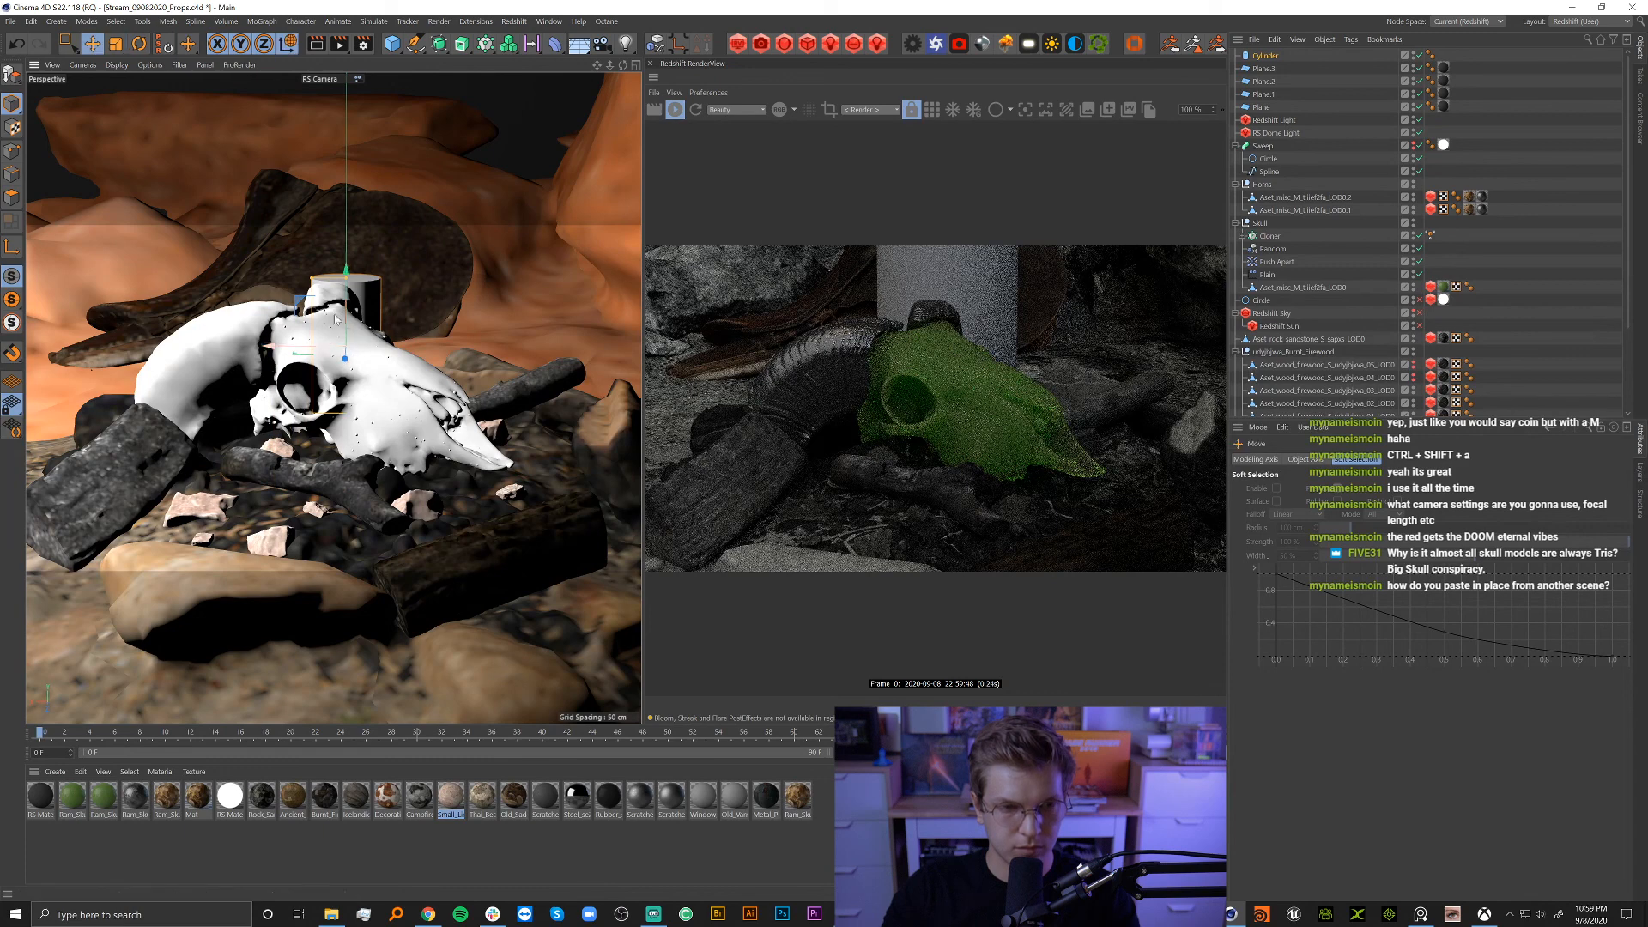
pyautogui.moveTo(349, 257); pyautogui.dragTo(352, 60)
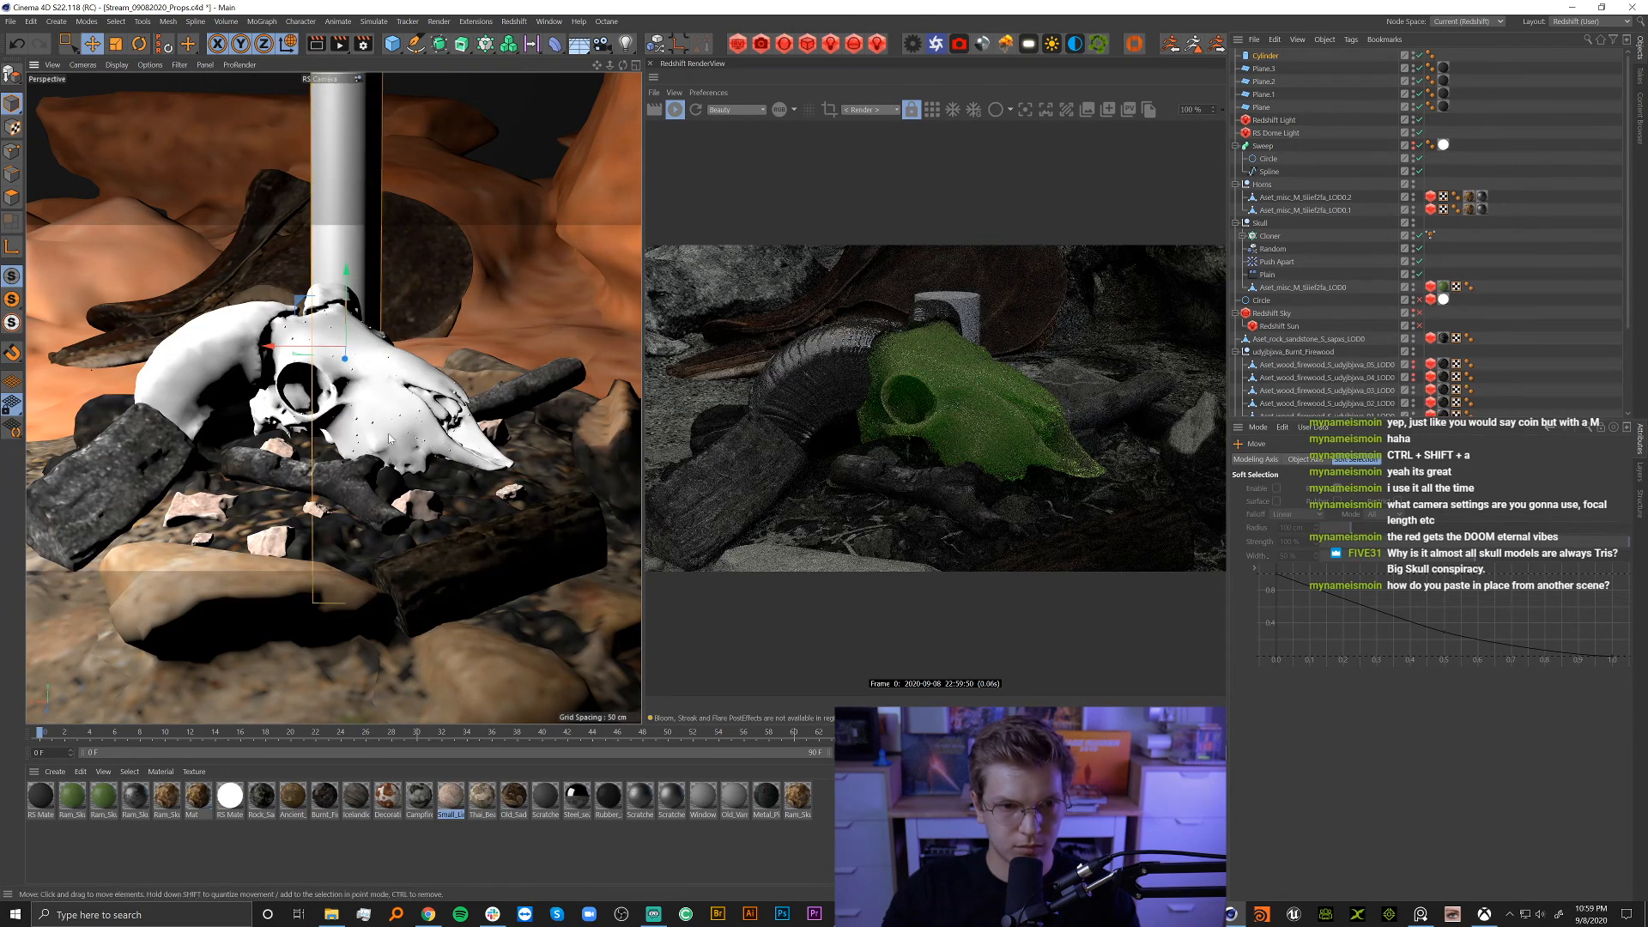
# Tilt the cylinder diagonally across the skull and slim it down into a thin rod.
pyautogui.press('r')
pyautogui.moveTo(429, 364); pyautogui.dragTo(338, 433)
pyautogui.press('e')
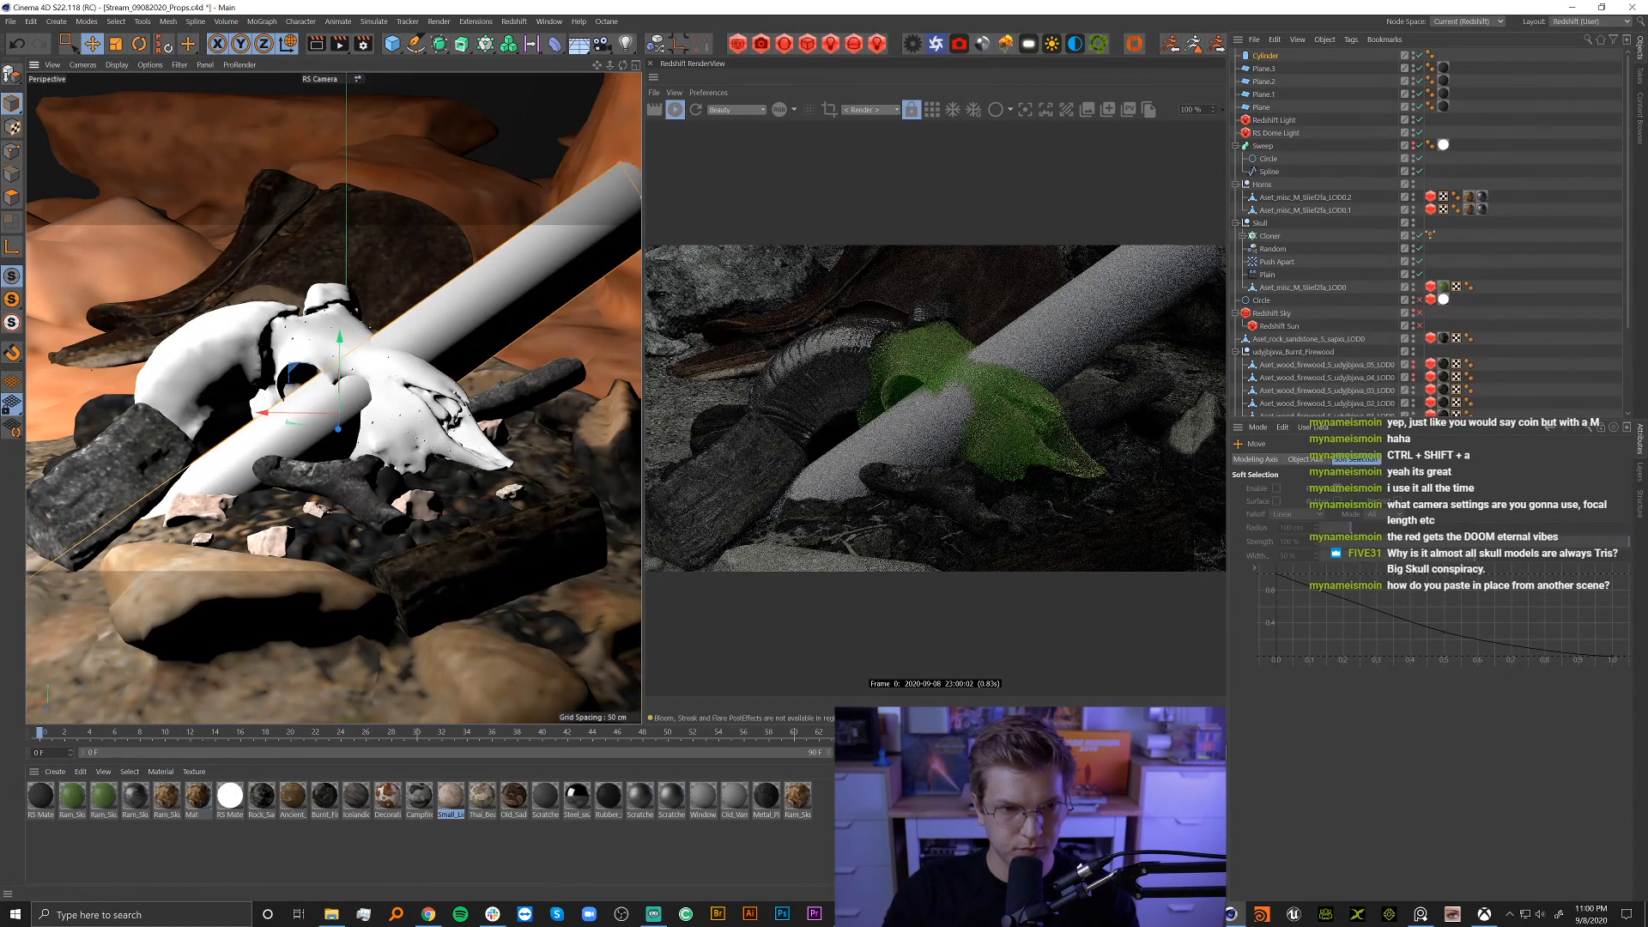
pyautogui.moveTo(620, 162); pyautogui.dragTo(638, 193)
pyautogui.moveTo(340, 342); pyautogui.dragTo(341, 303)
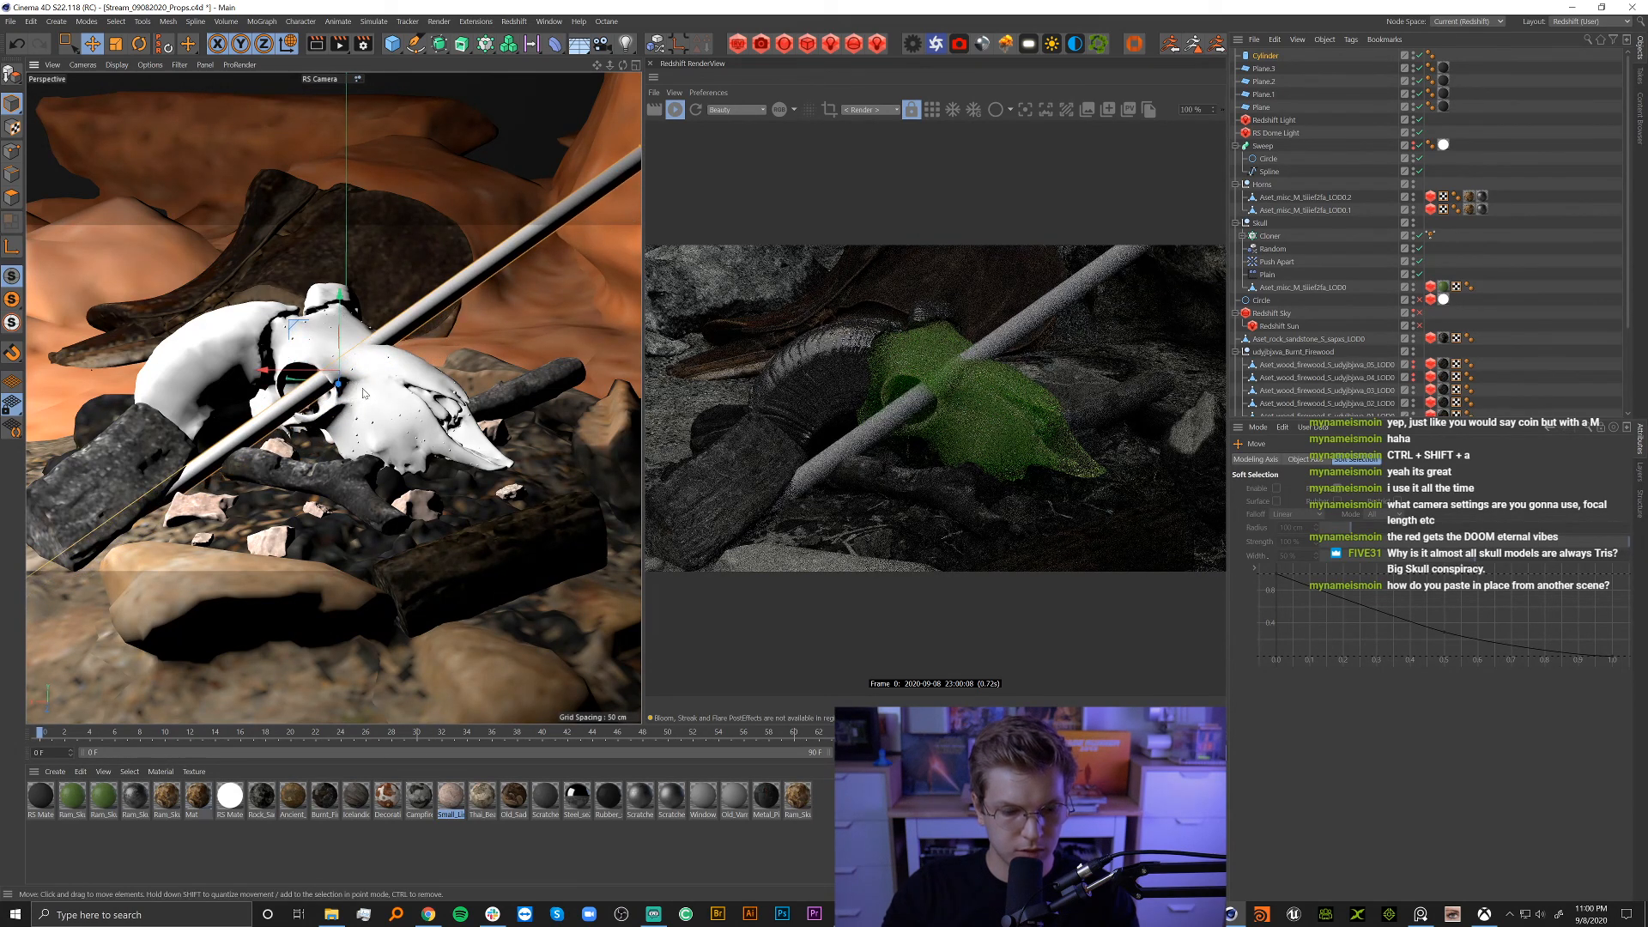
# Rotate the rod through the skull's eye socket, then shorten and thin it so both ends fall within the camera view.
pyautogui.press('r')
pyautogui.moveTo(321, 389); pyautogui.dragTo(360, 374)
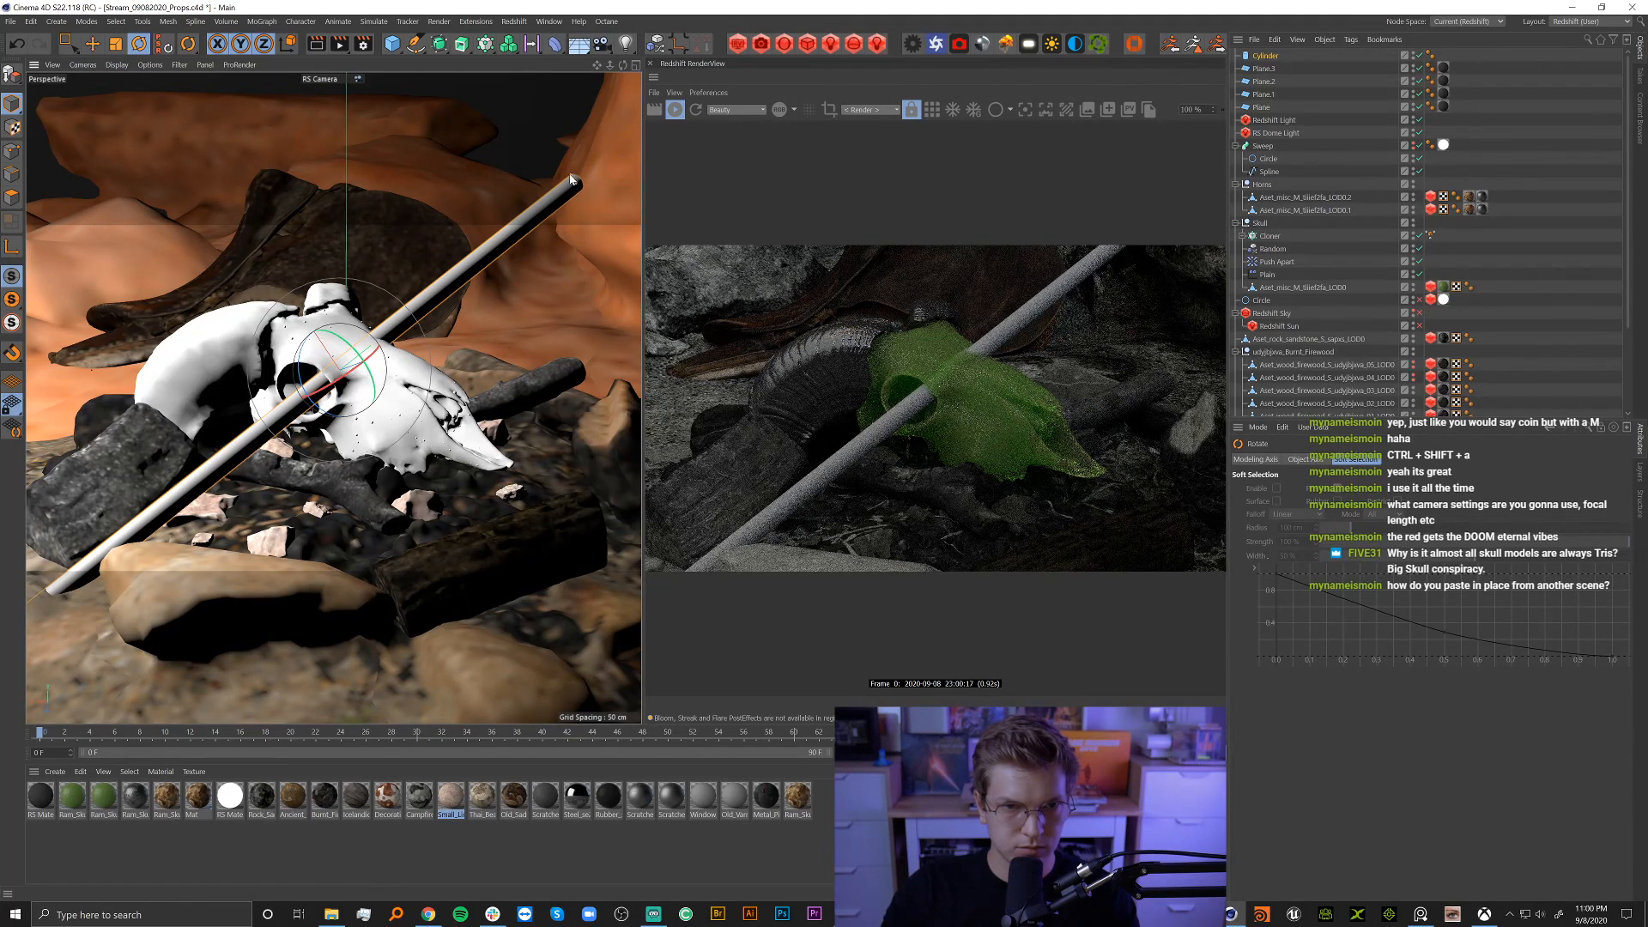
pyautogui.moveTo(570, 174); pyautogui.dragTo(573, 178)
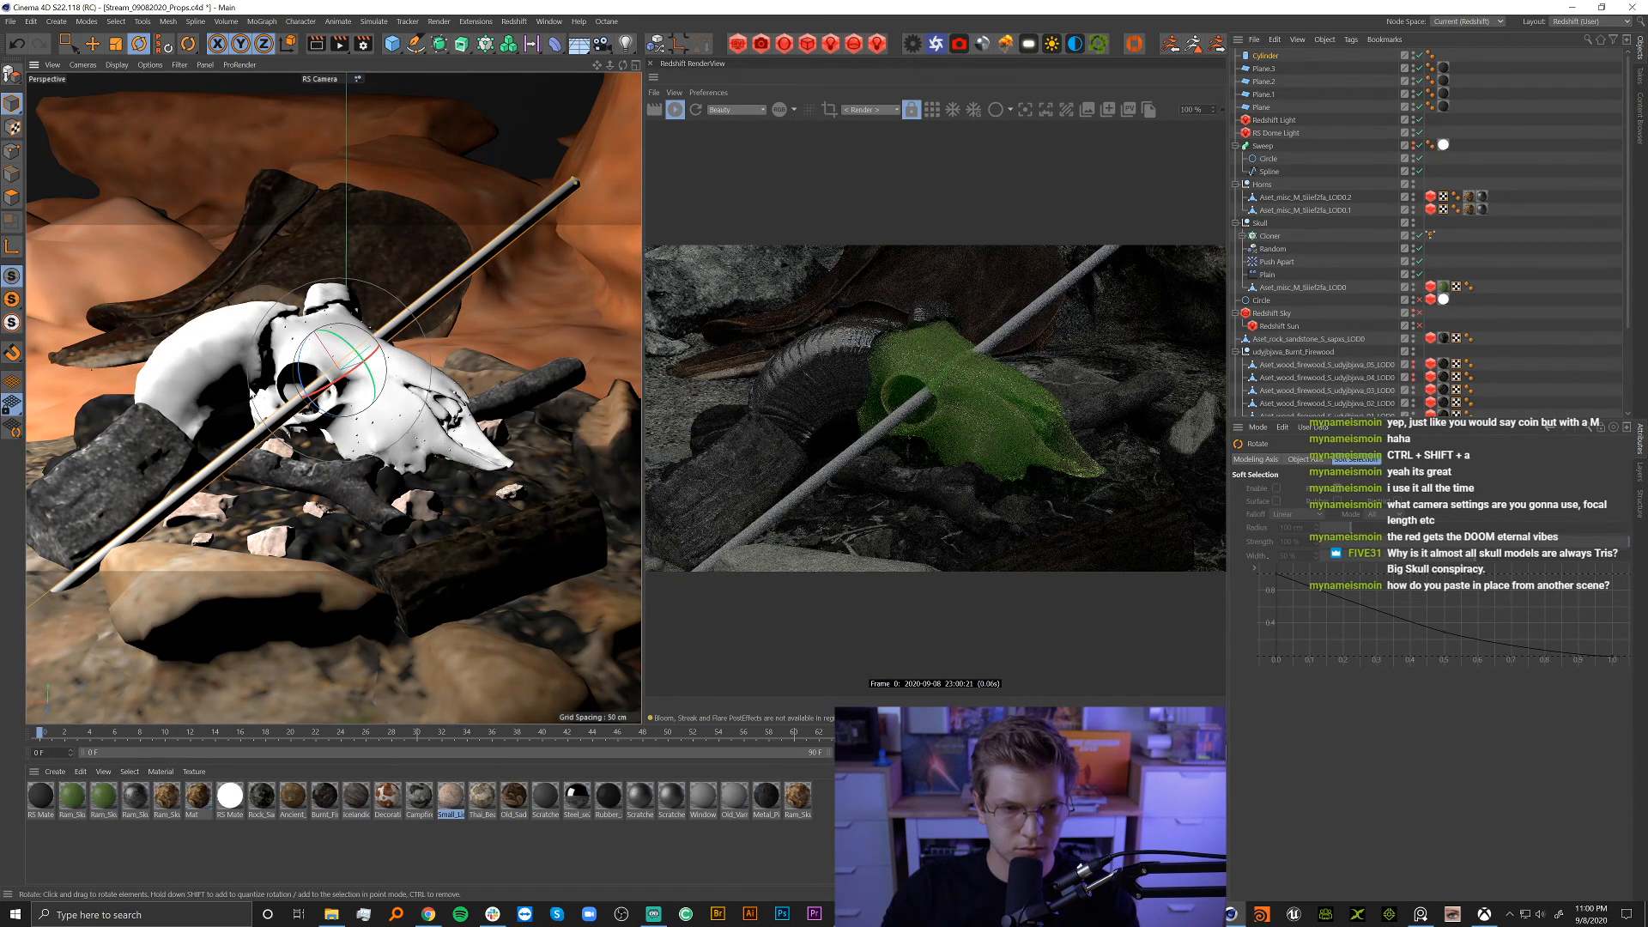
pyautogui.moveTo(304, 372); pyautogui.dragTo(300, 376)
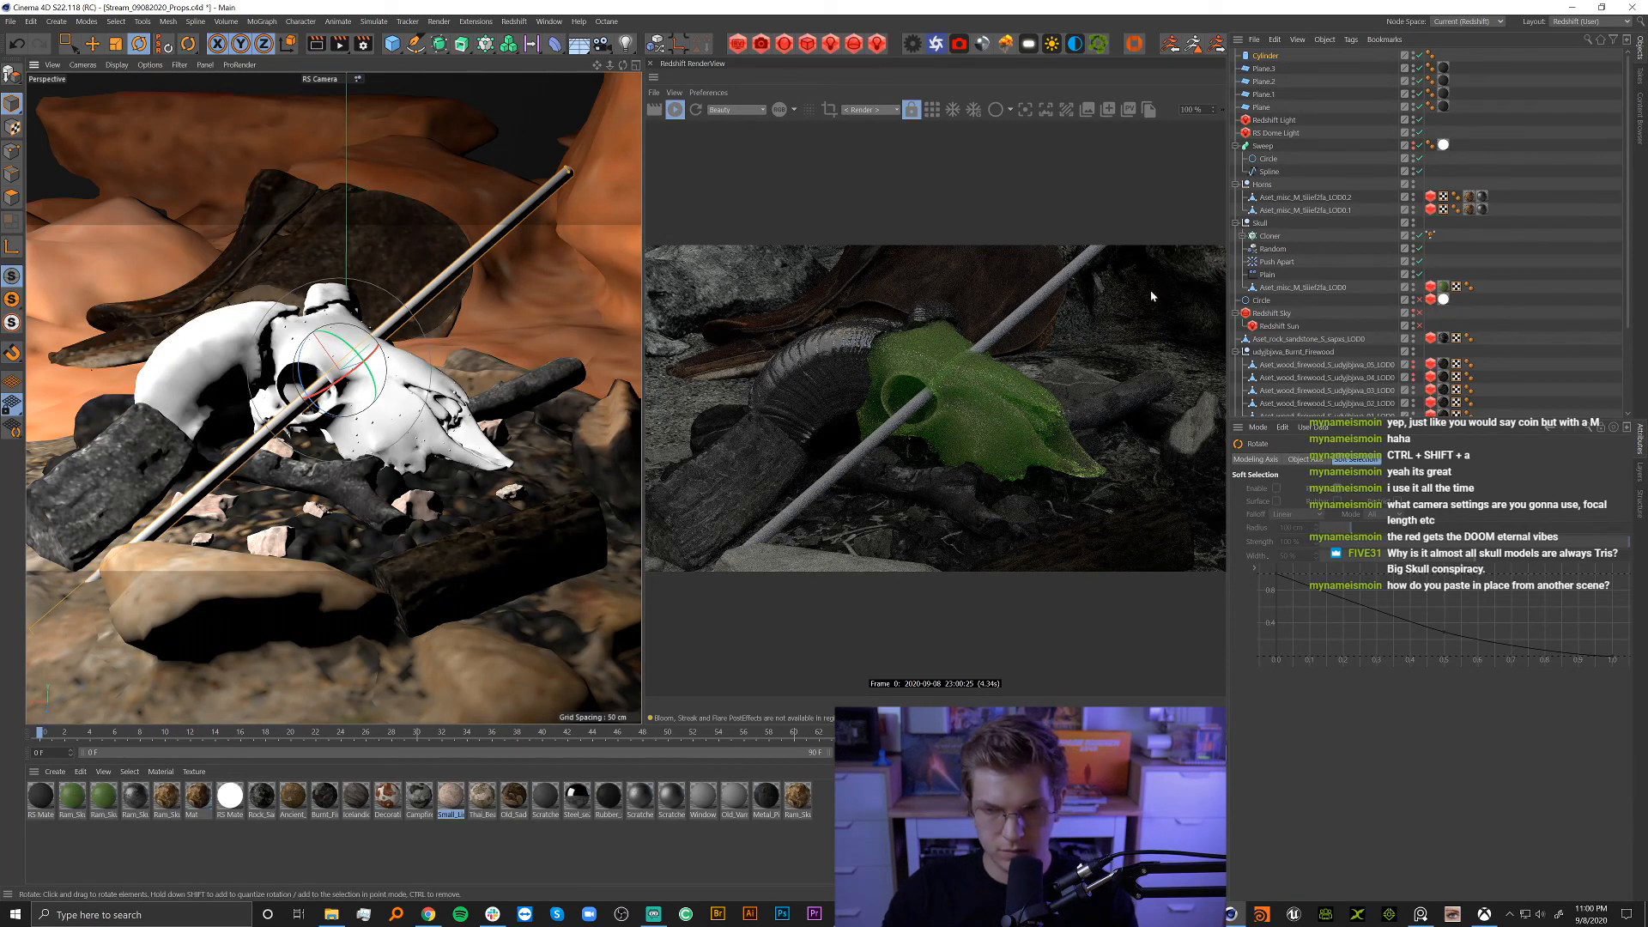
pyautogui.click(1524, 146)
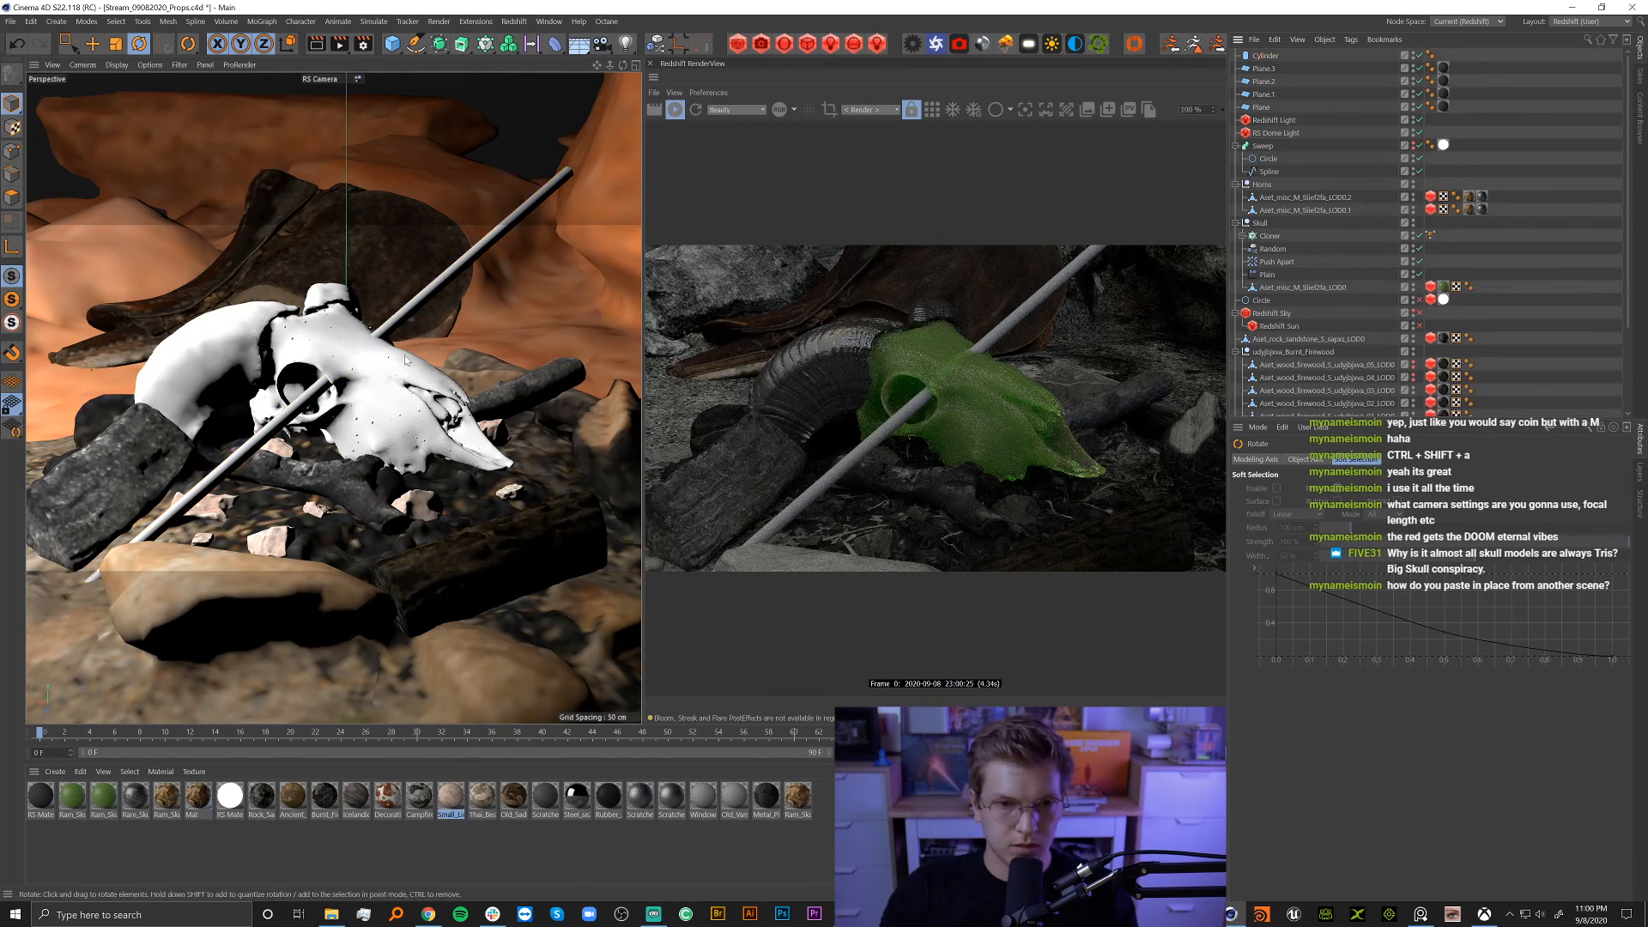
# Reselect the cylinder and shift it slightly along its own axes within the skull's eye socket.
pyautogui.click(1265, 56)
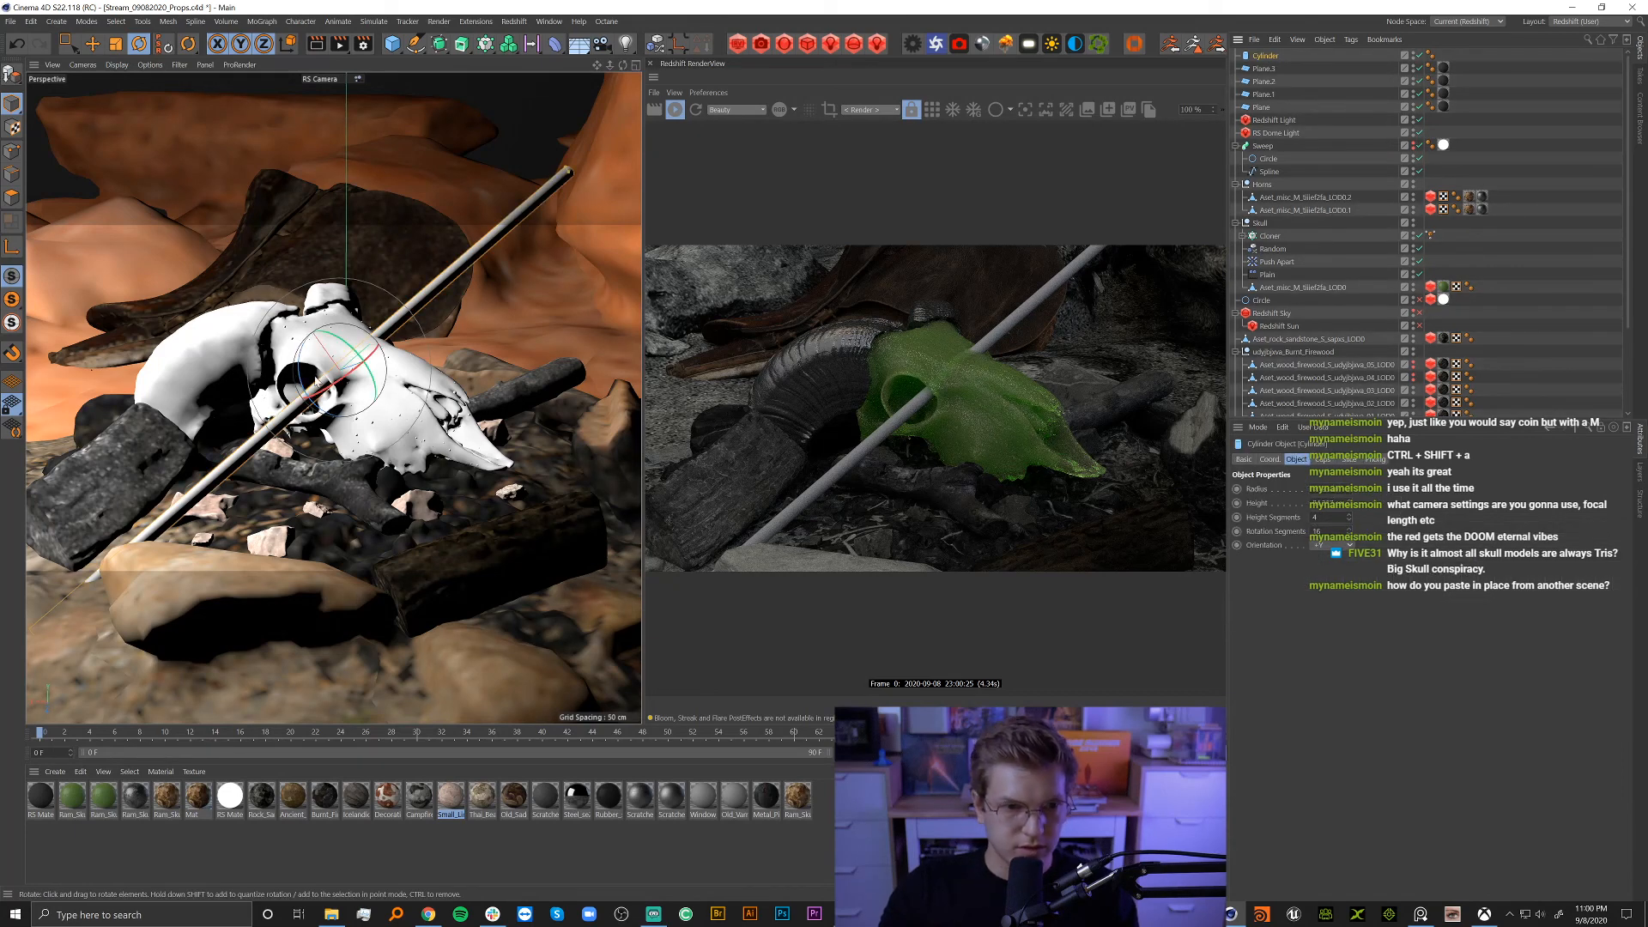
pyautogui.press('e')
pyautogui.press('w')
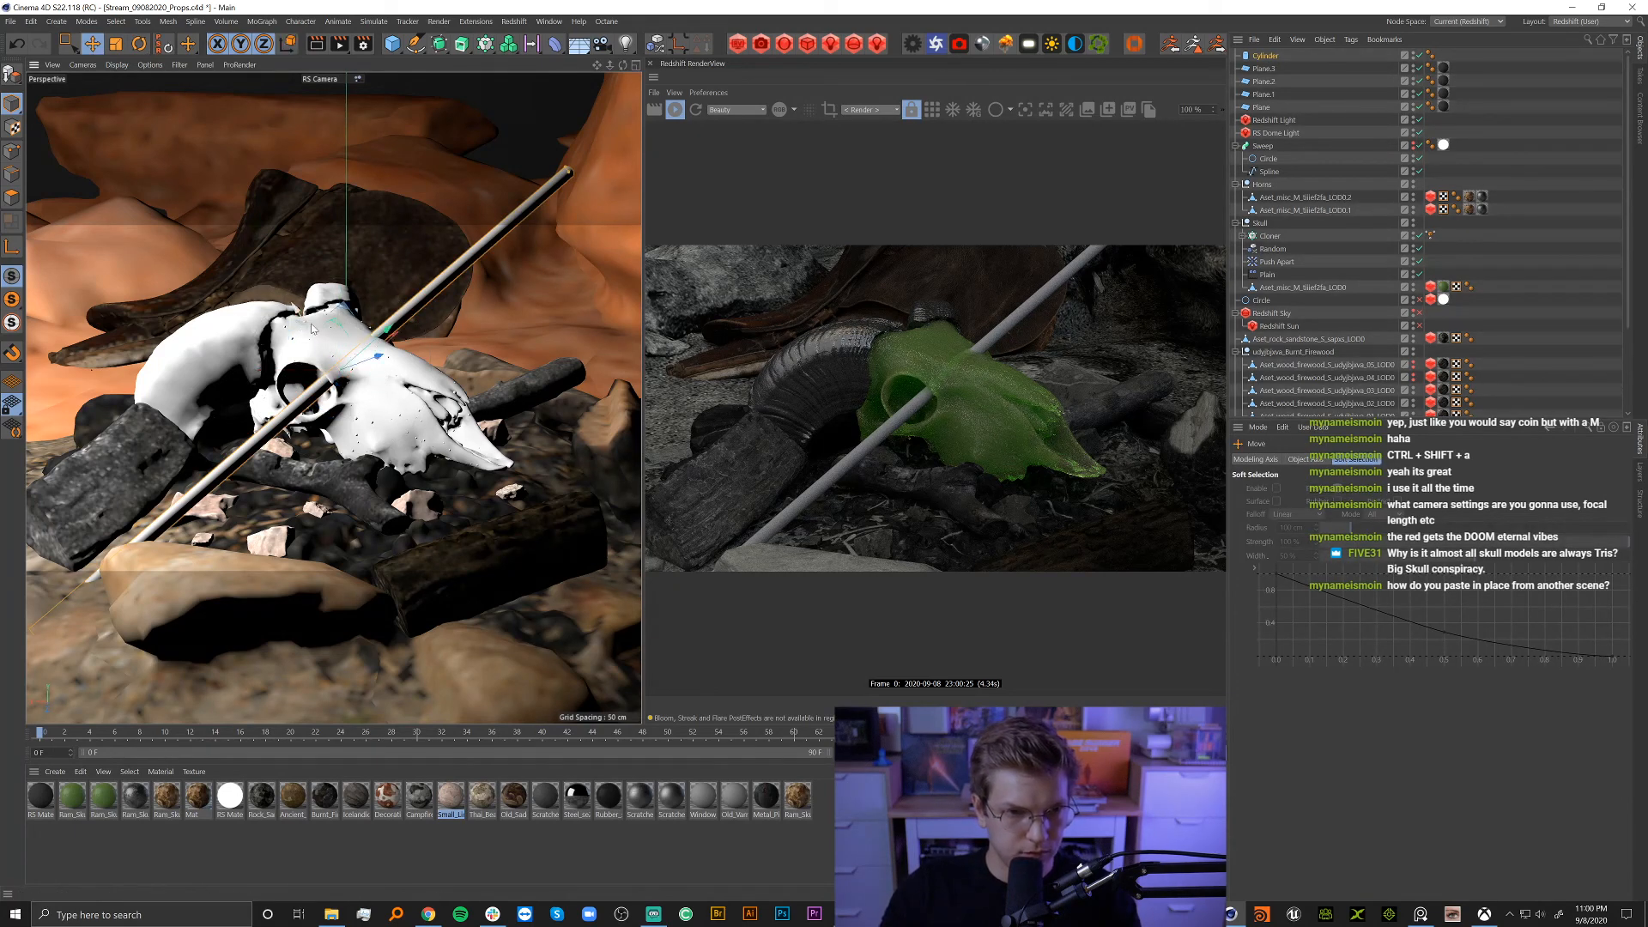
pyautogui.moveTo(306, 327); pyautogui.dragTo(311, 371)
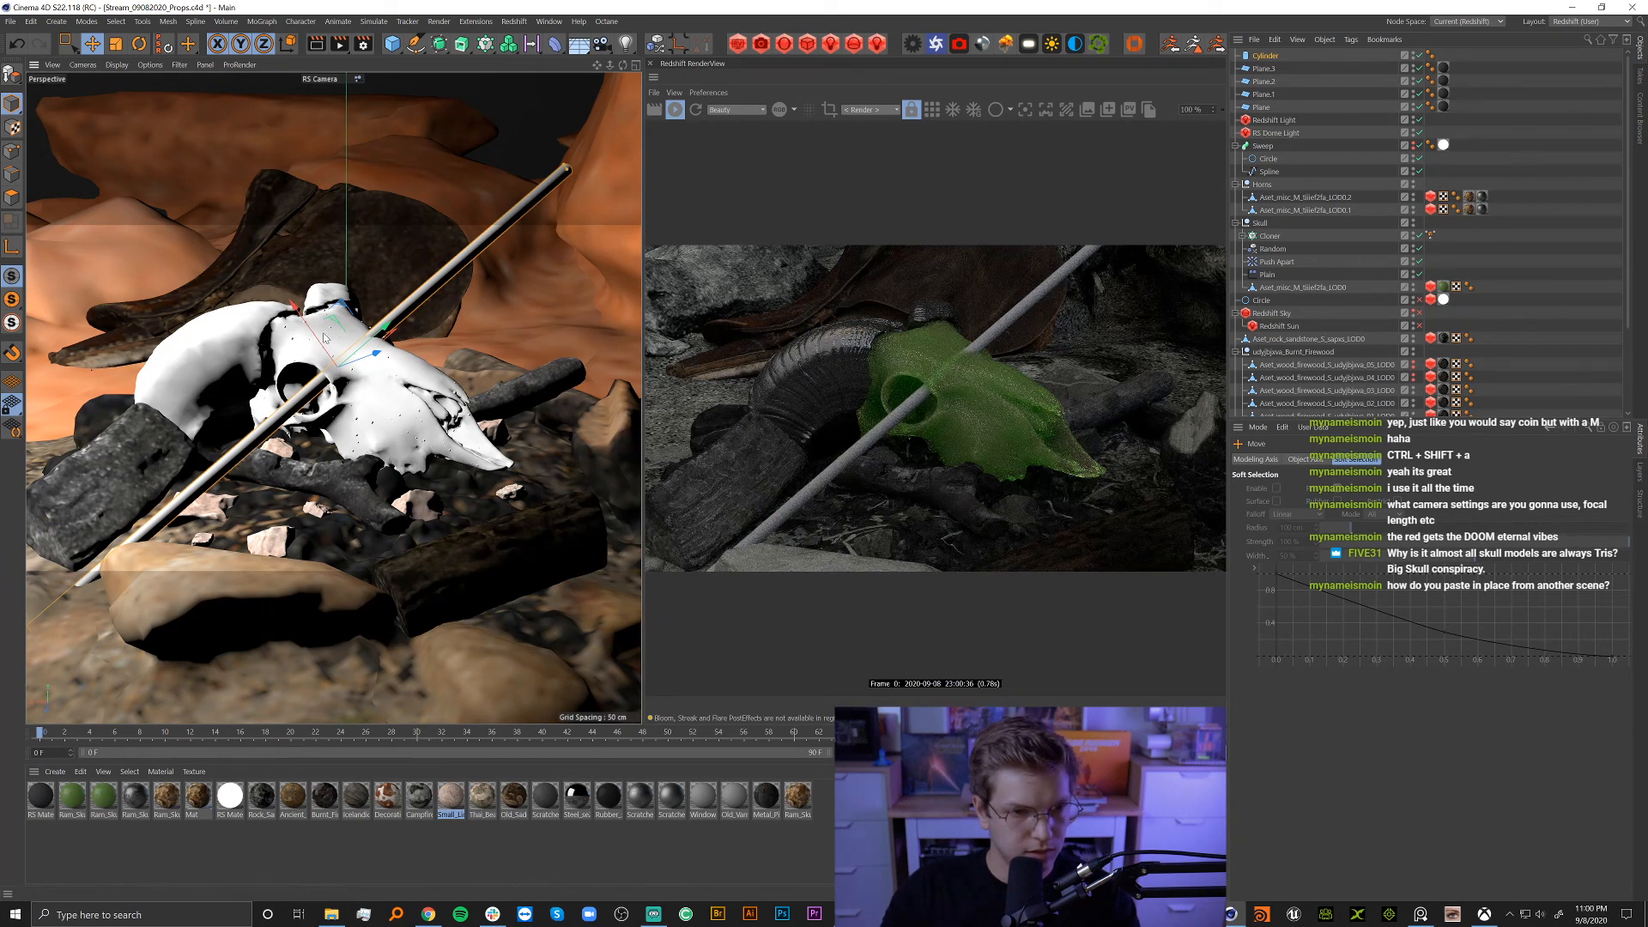
pyautogui.moveTo(301, 321); pyautogui.dragTo(301, 367)
pyautogui.press('r')
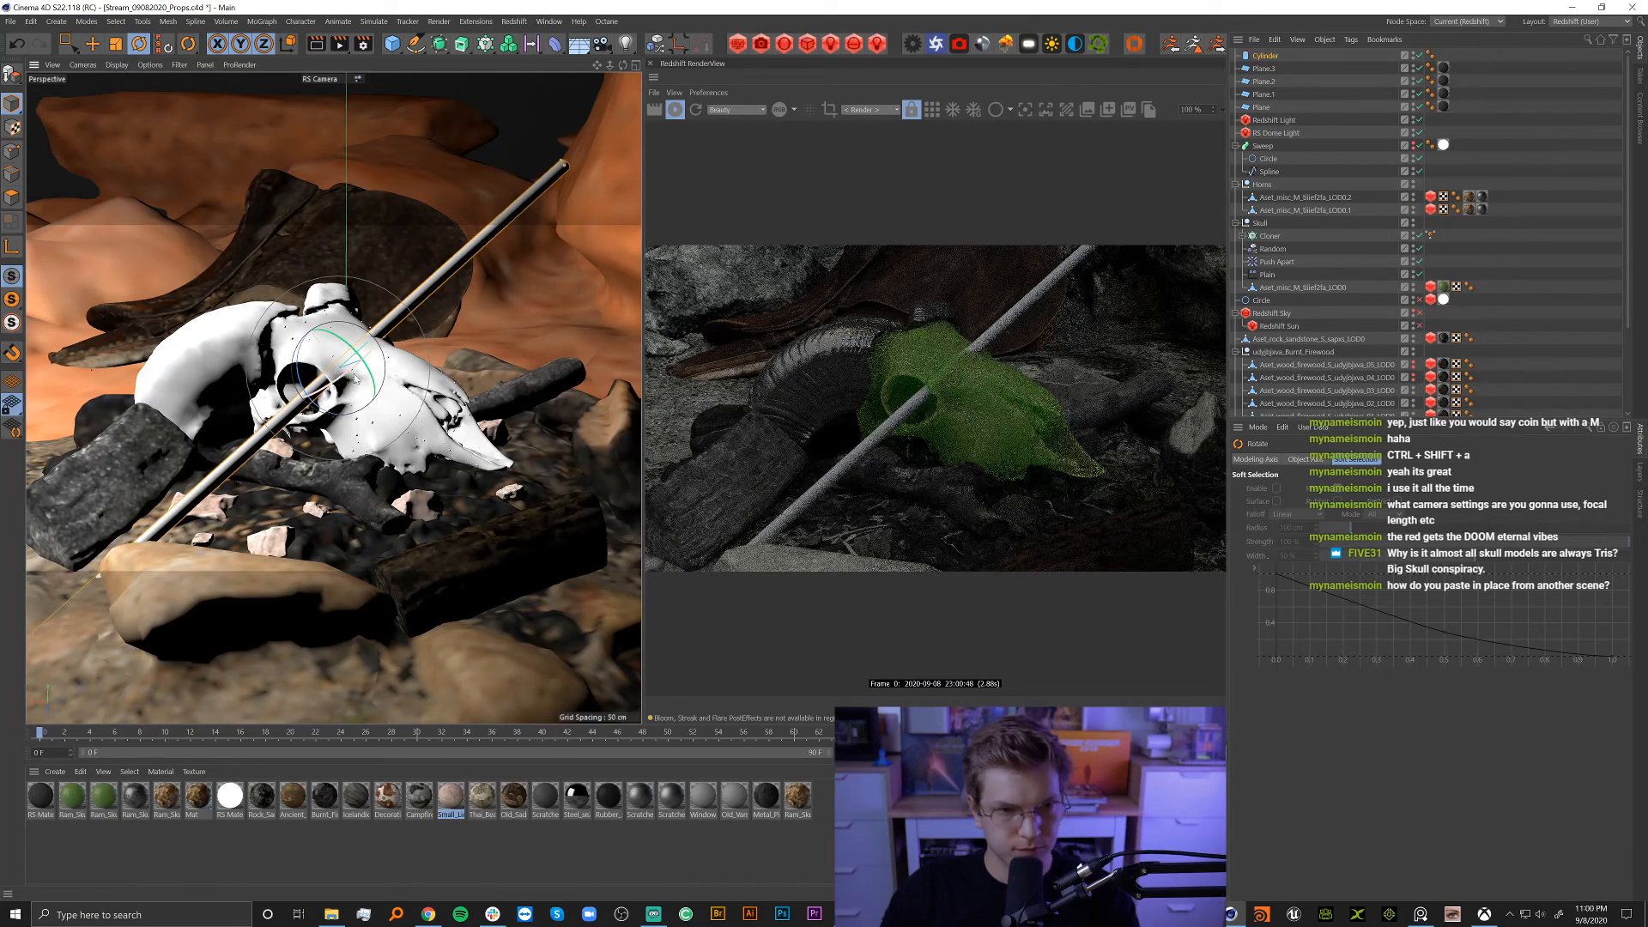
# Examine from above and in front, outside the RS Camera, where the rod passes through the skull, then return to the RS Camera view.
pyautogui.press('e')
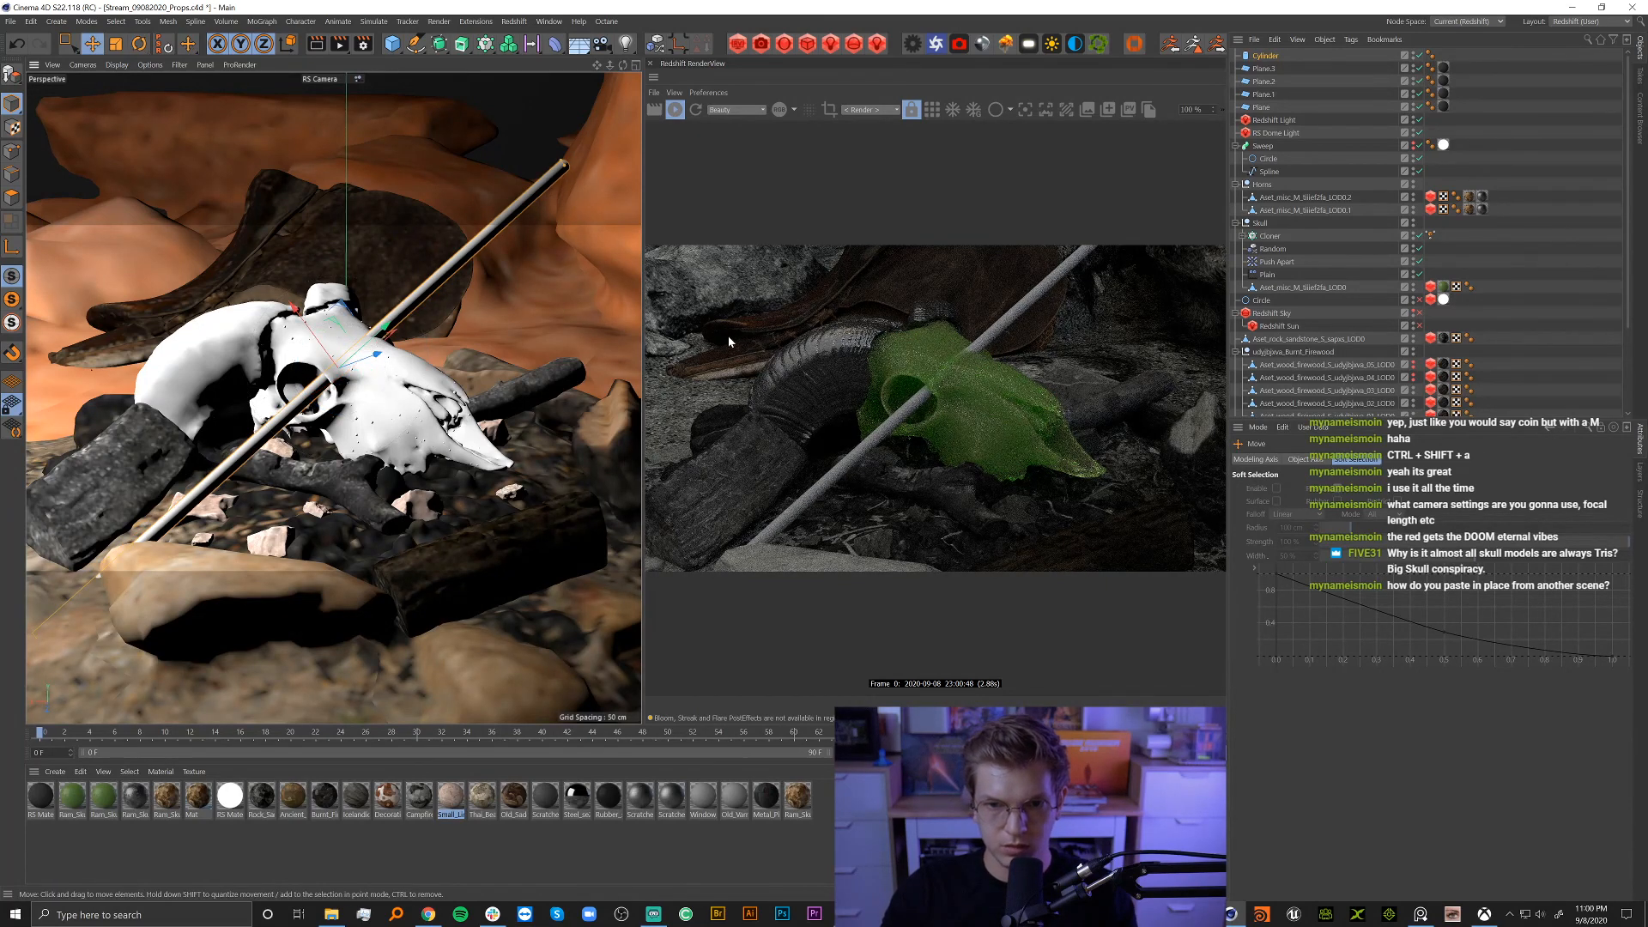
pyautogui.scroll(-3, 1421, 392)
pyautogui.click(1420, 410)
pyautogui.keyDown('alt'); pyautogui.moveTo(361, 335); pyautogui.dragTo(455, 412); pyautogui.keyUp('alt')
pyautogui.keyDown('alt'); pyautogui.moveTo(455, 412); pyautogui.dragTo(400, 391, button='right'); pyautogui.keyUp('alt')
pyautogui.keyDown('alt'); pyautogui.moveTo(400, 392); pyautogui.dragTo(391, 433); pyautogui.keyUp('alt')
pyautogui.keyDown('alt'); pyautogui.moveTo(391, 433); pyautogui.dragTo(515, 446, button='right'); pyautogui.keyUp('alt')
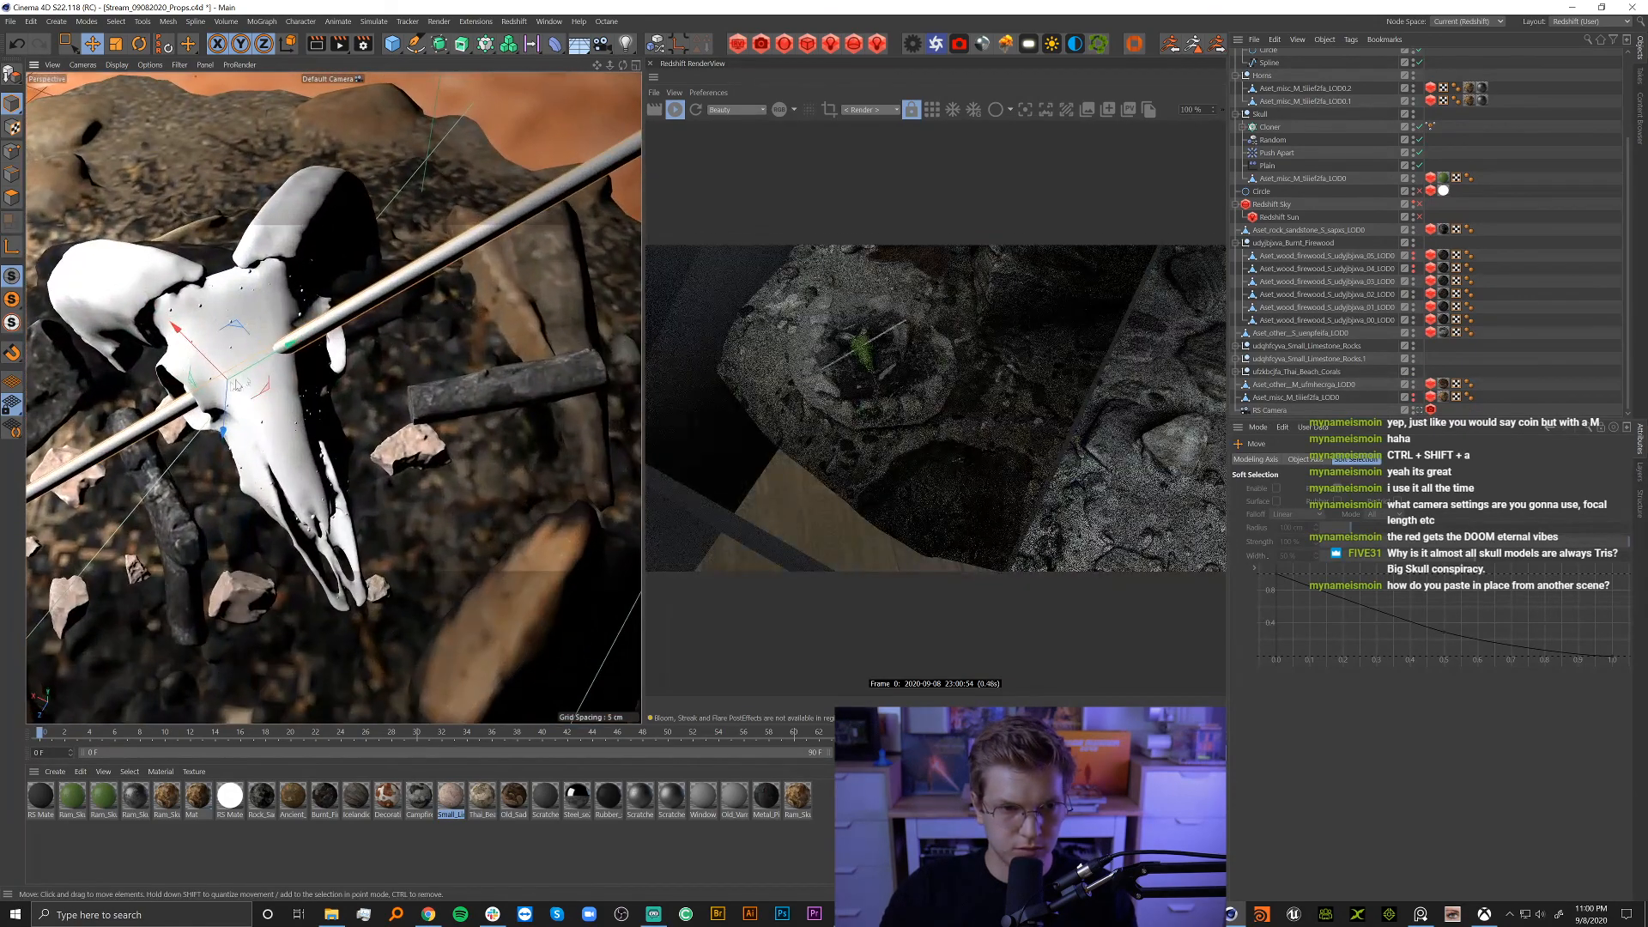
pyautogui.keyDown('alt'); pyautogui.moveTo(343, 447); pyautogui.dragTo(321, 394); pyautogui.keyUp('alt')
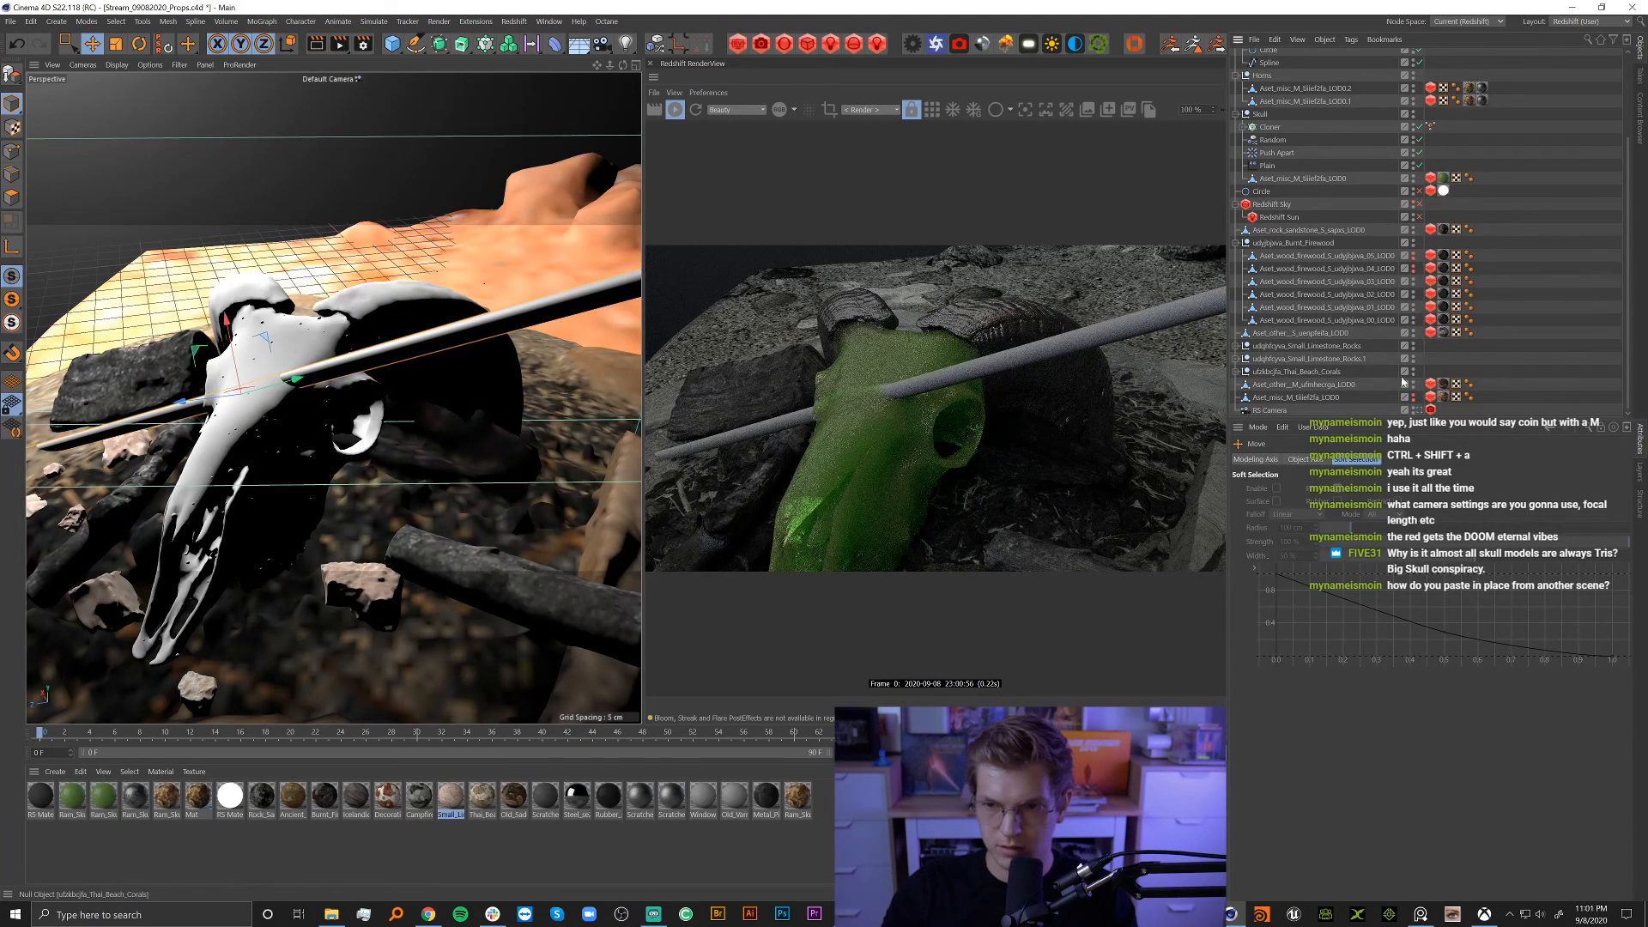
pyautogui.click(1418, 410)
pyautogui.click(1418, 410)
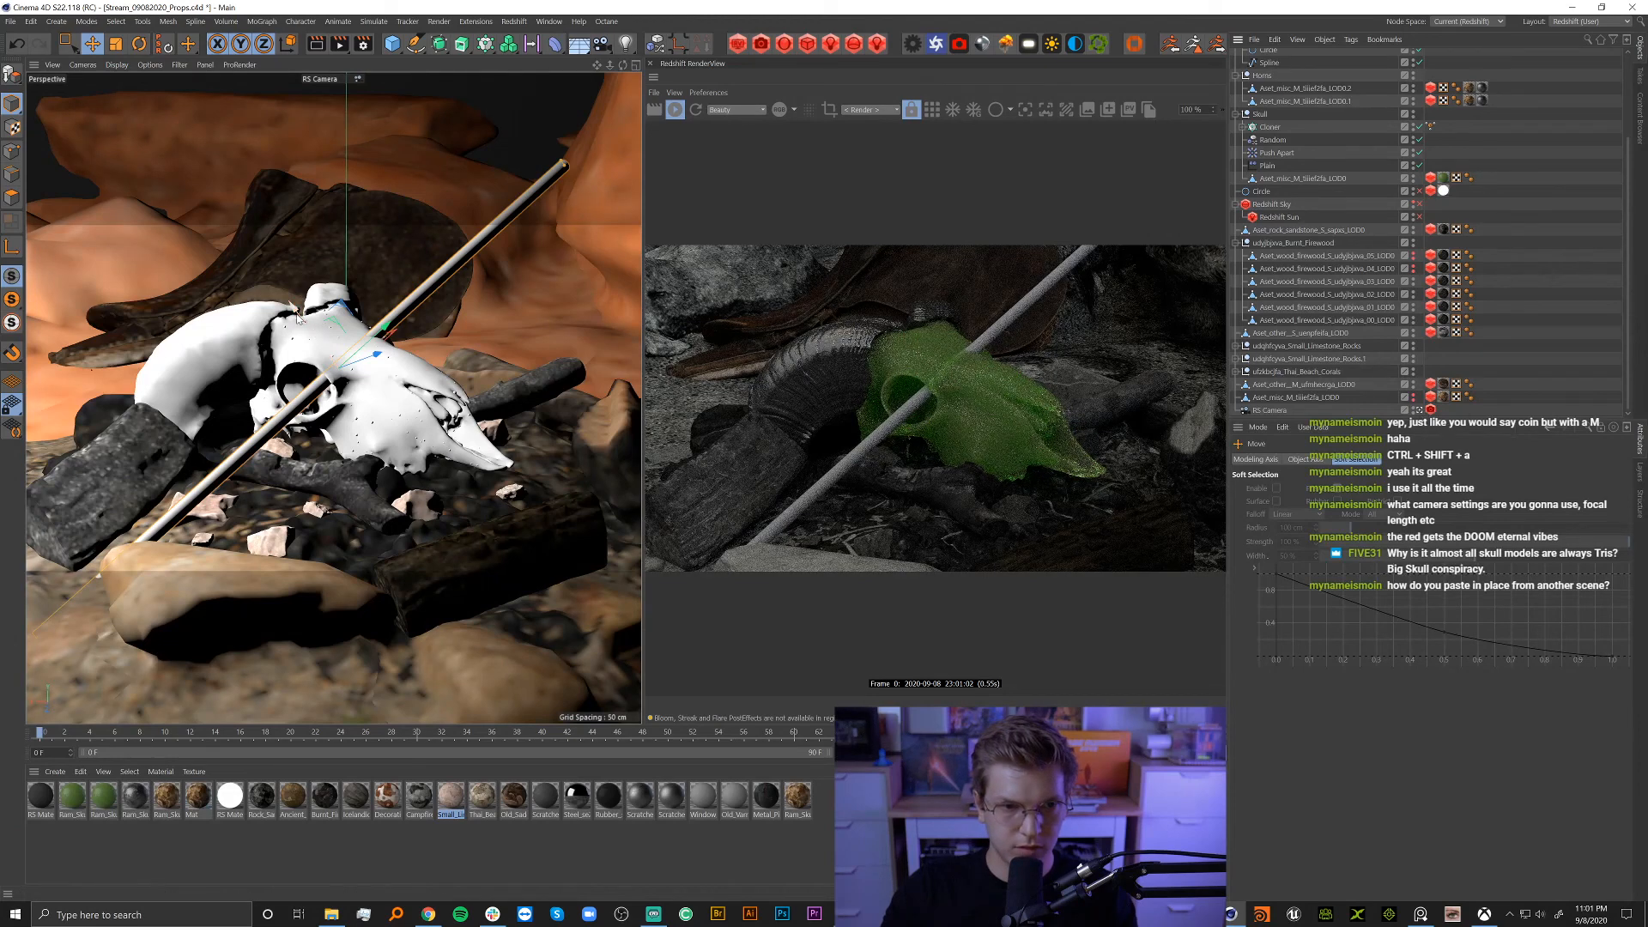
# Fine-tune the rod's position and tilt so it runs diagonally out of the skull's eye socket.
pyautogui.moveTo(297, 318); pyautogui.dragTo(344, 384)
pyautogui.press('r')
pyautogui.press('e')
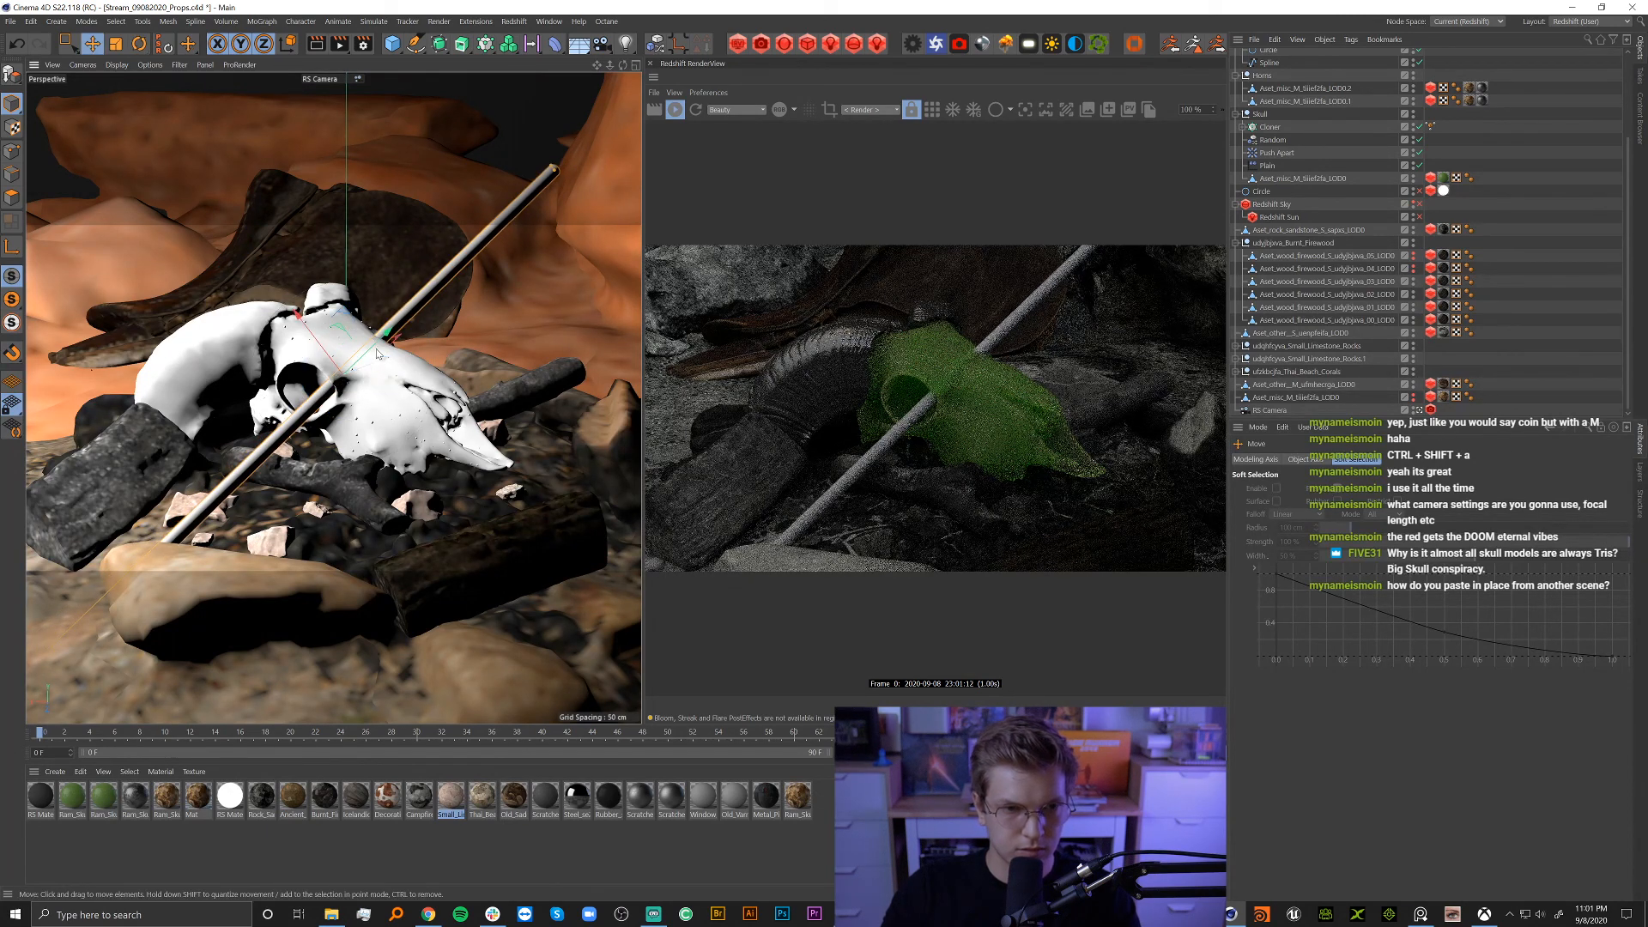
pyautogui.moveTo(343, 315); pyautogui.dragTo(339, 314)
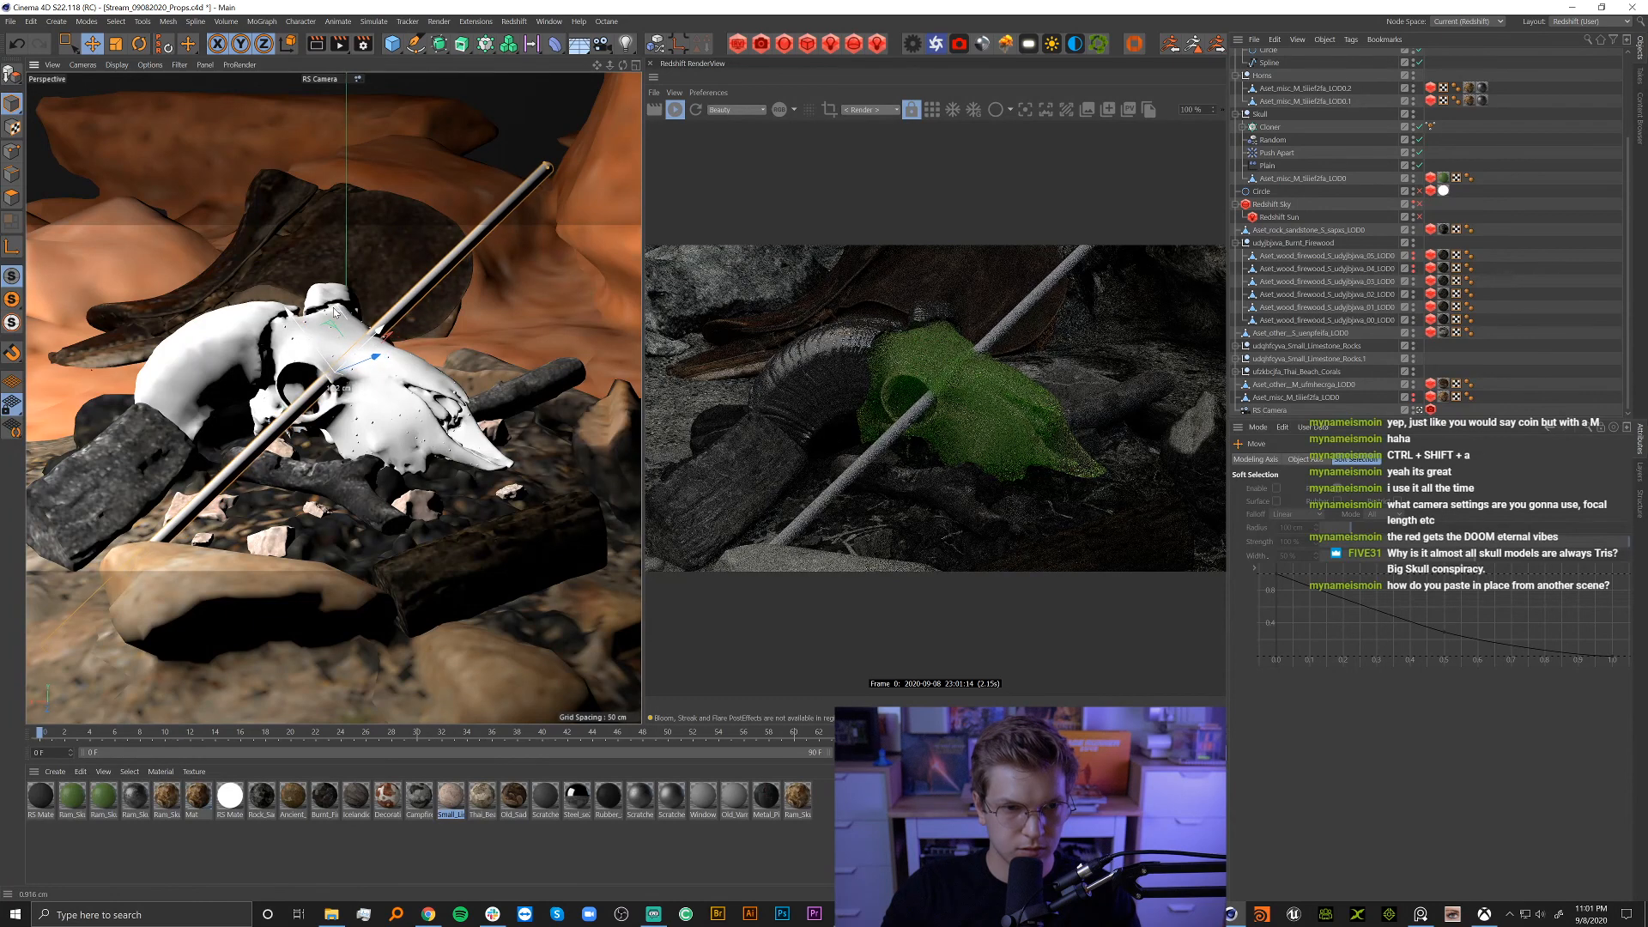
pyautogui.press('r')
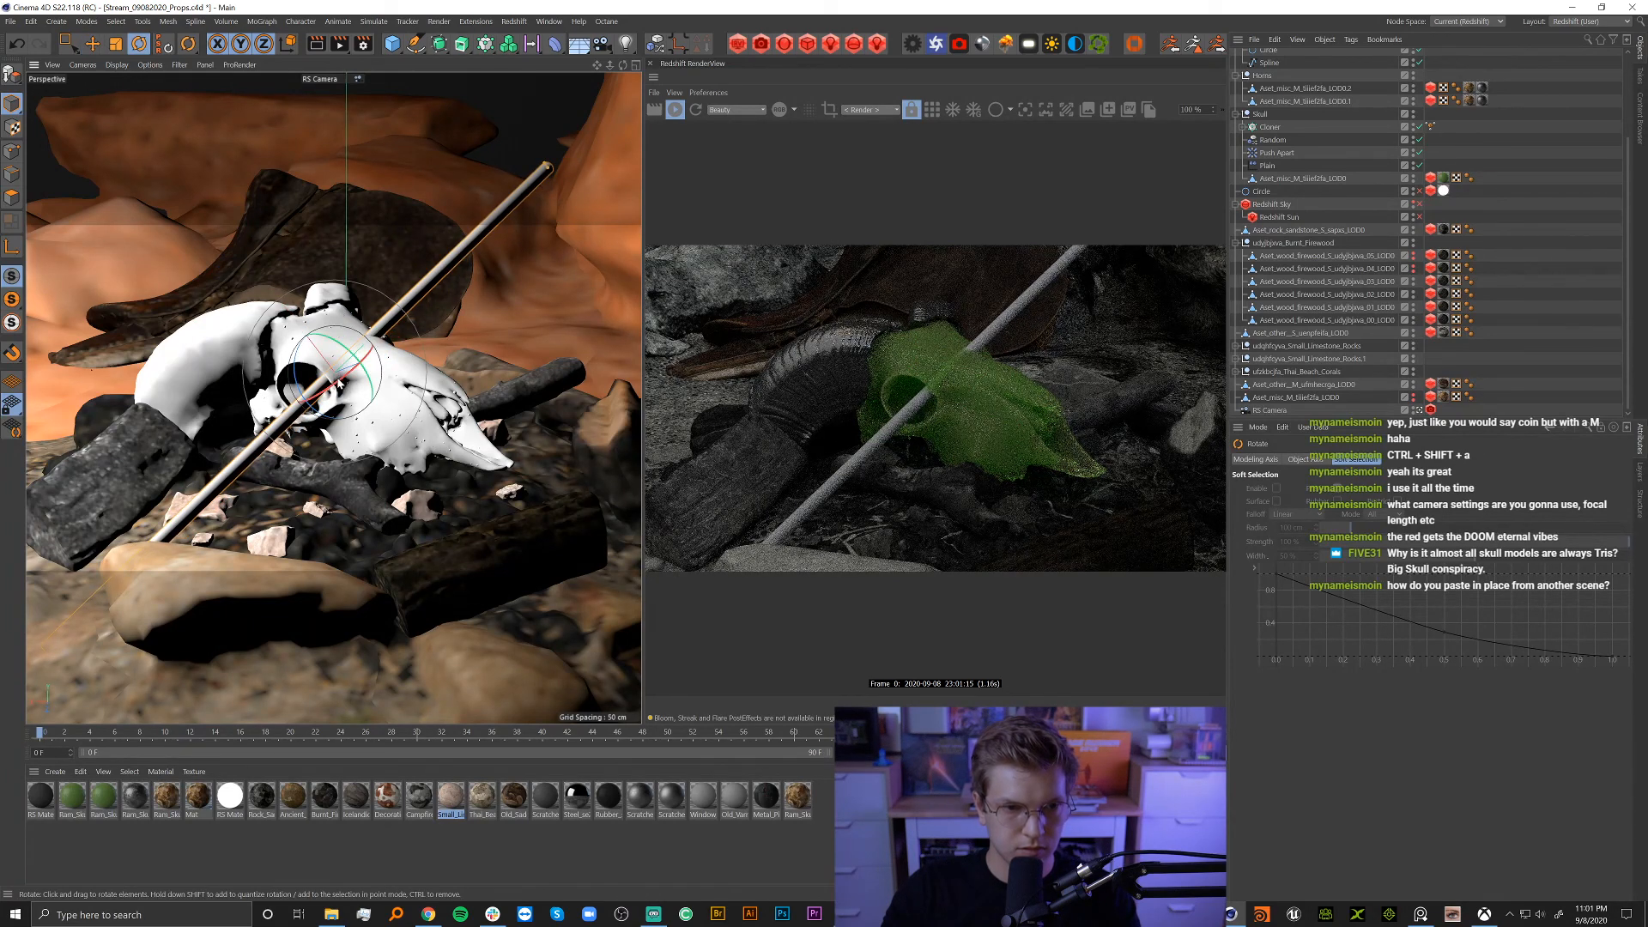
pyautogui.moveTo(344, 375)
pyautogui.mouseDown()
pyautogui.moveTo(333, 384)
pyautogui.moveTo(358, 373)
pyautogui.mouseUp()
pyautogui.press('e')
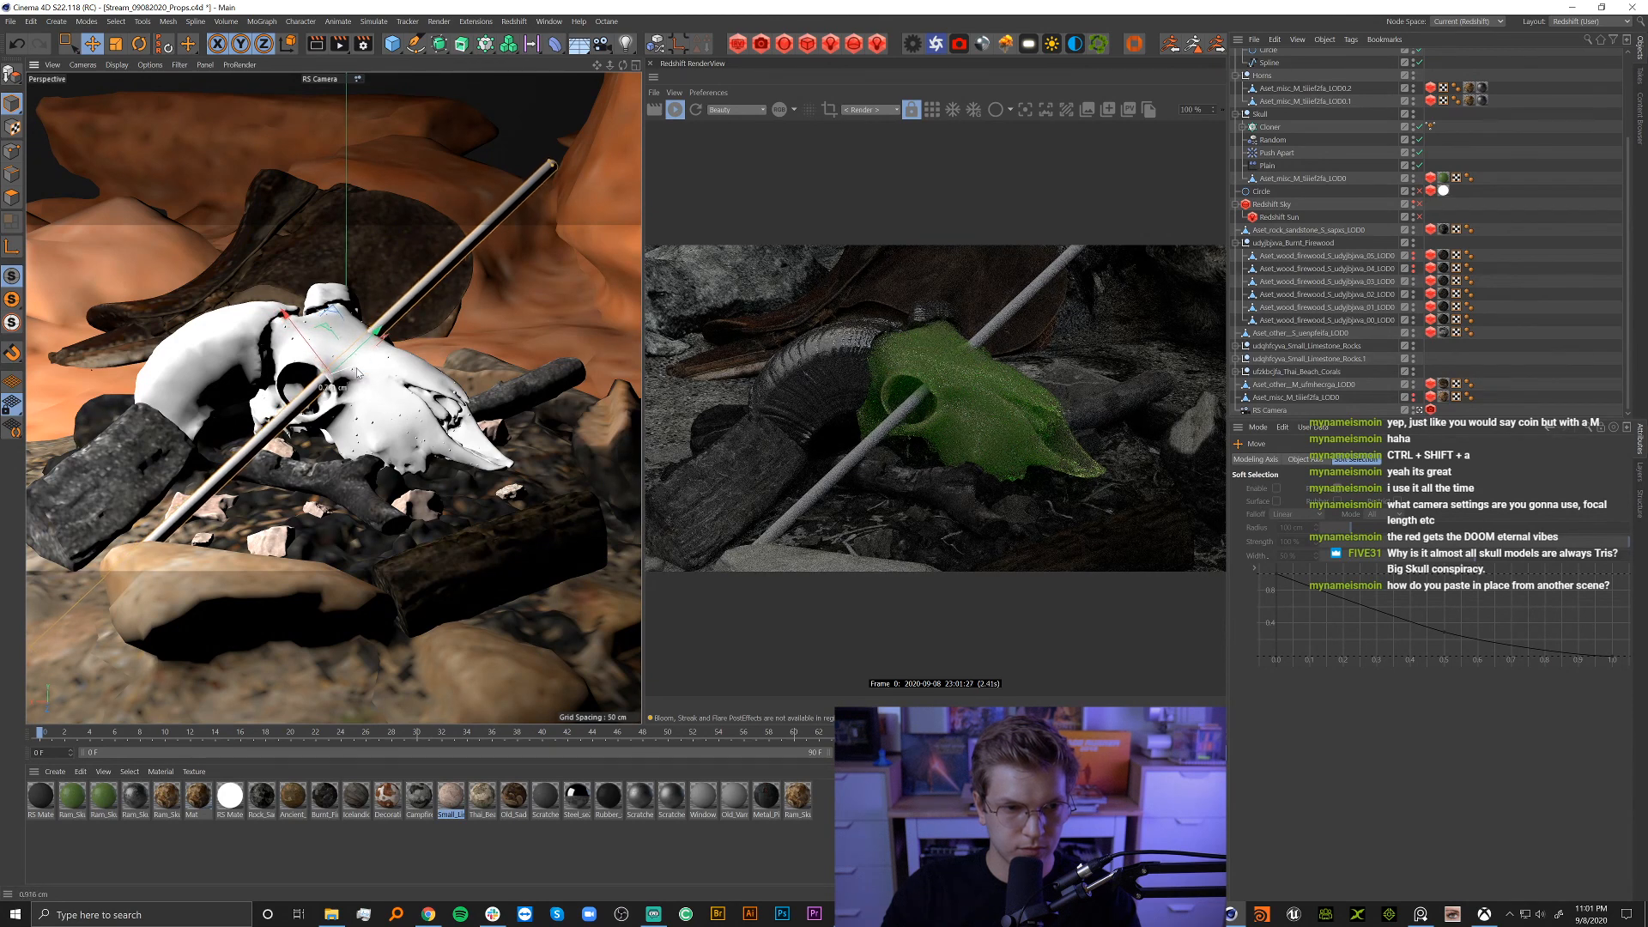
pyautogui.press('r')
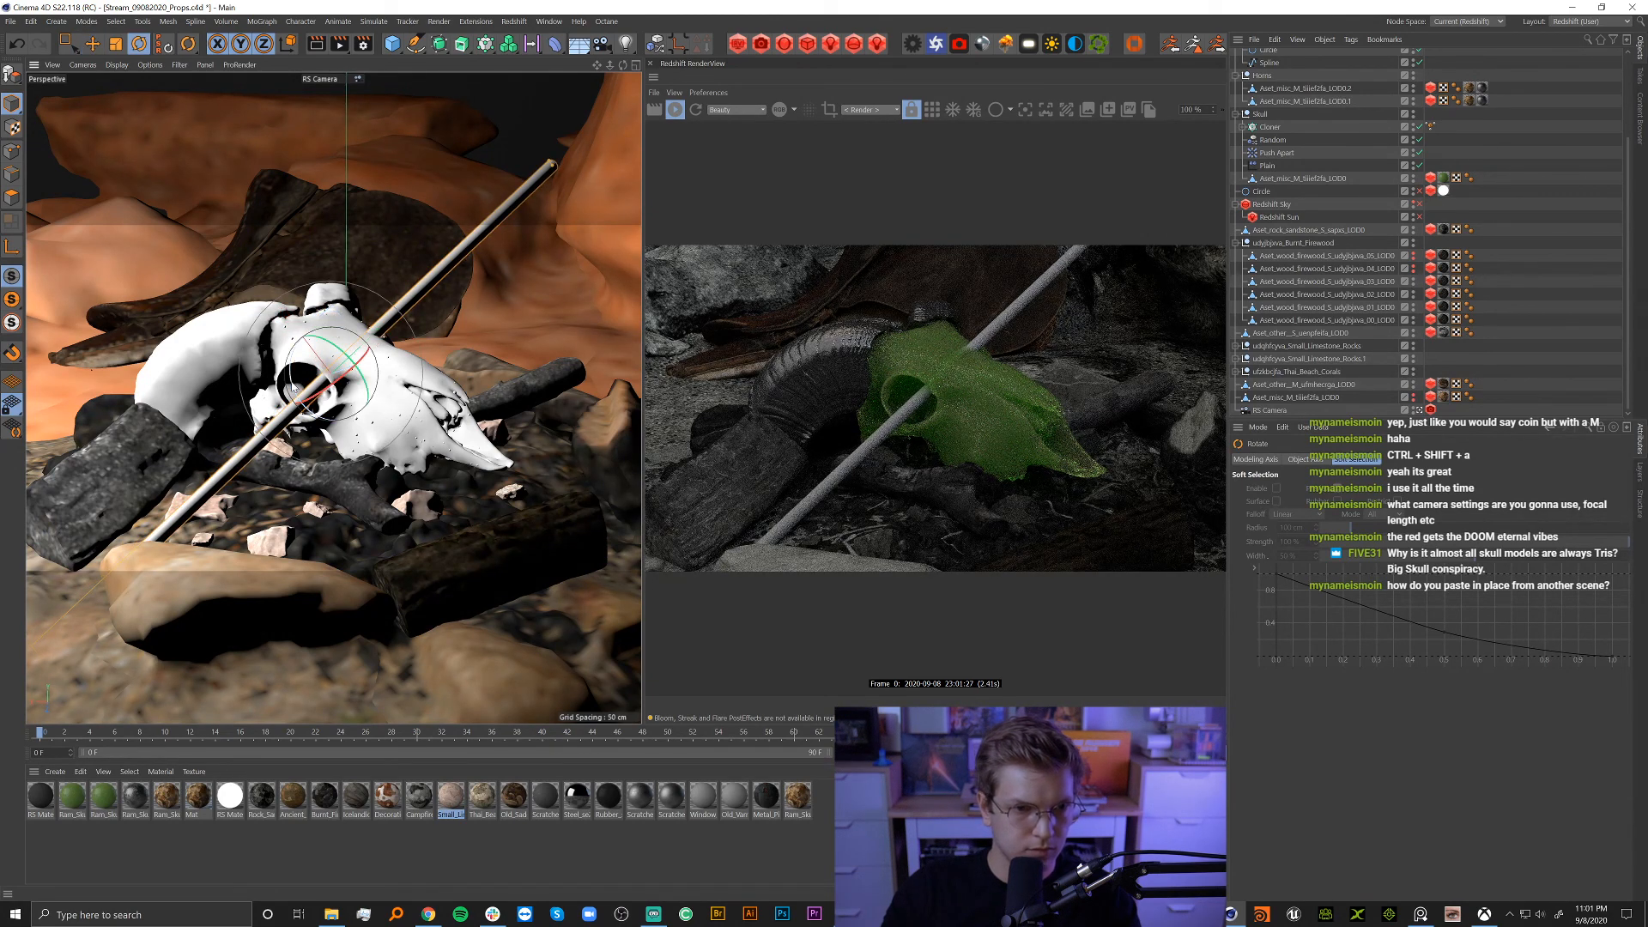
pyautogui.moveTo(290, 386); pyautogui.dragTo(295, 390)
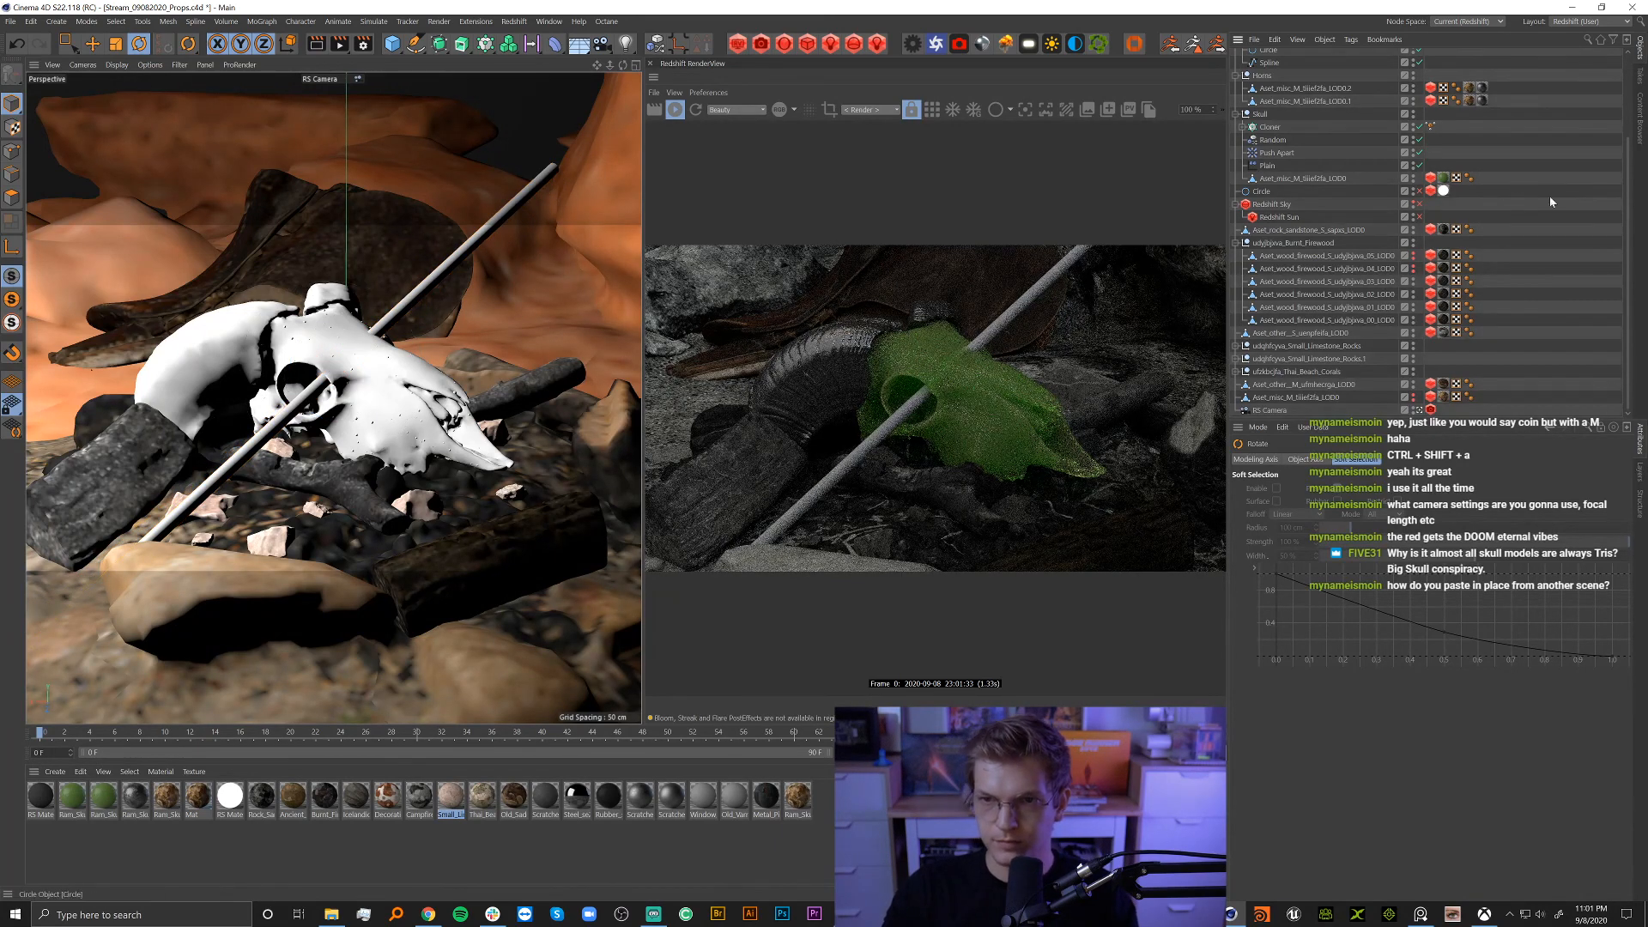
# Apply the white glowing RS Material to the Cylinder.
pyautogui.scroll(3, 1549, 196)
pyautogui.moveTo(230, 796); pyautogui.dragTo(1278, 57)
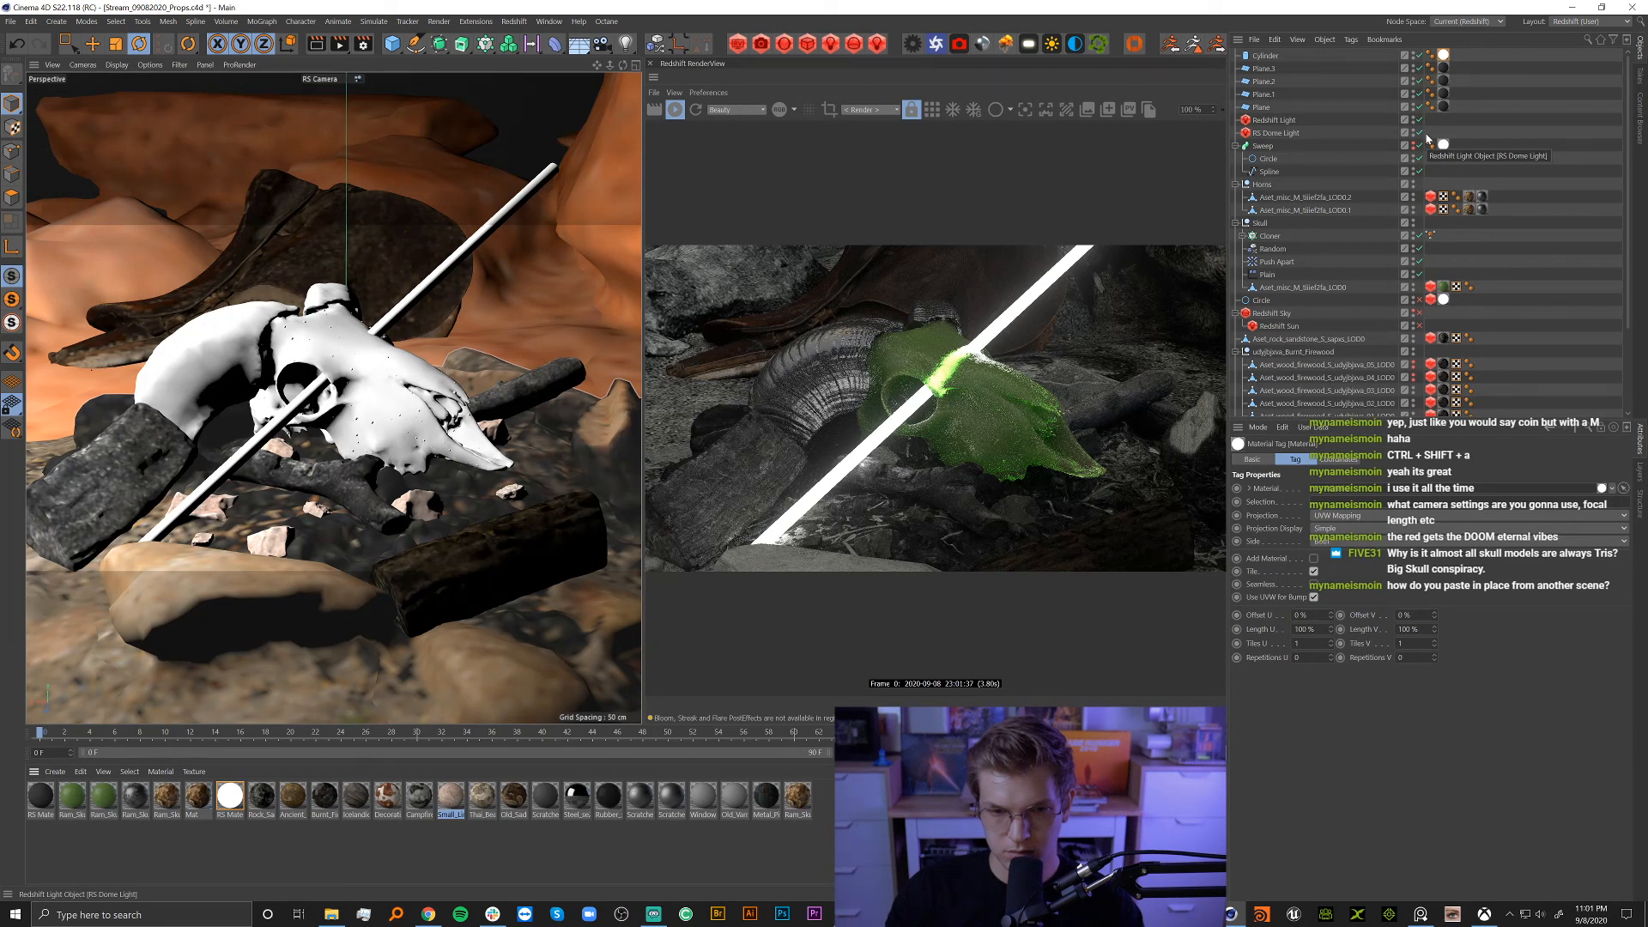
# Try a much lower exposure on the RS Dome Light, then restore it to 0.
pyautogui.click(1543, 194)
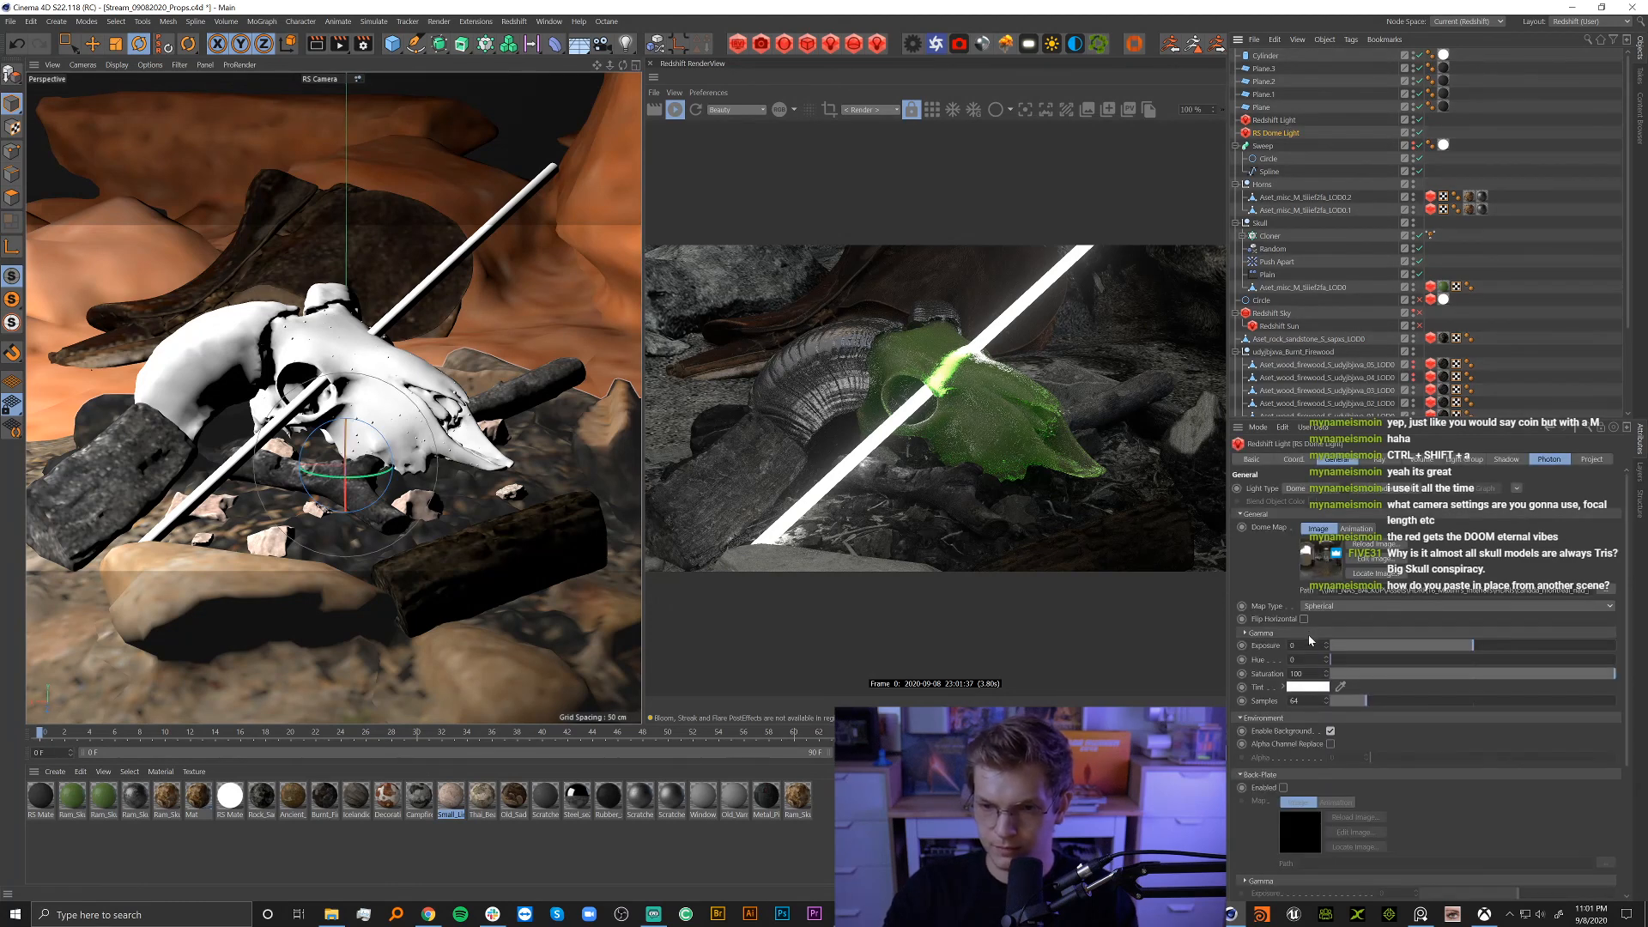
pyautogui.click(1338, 648)
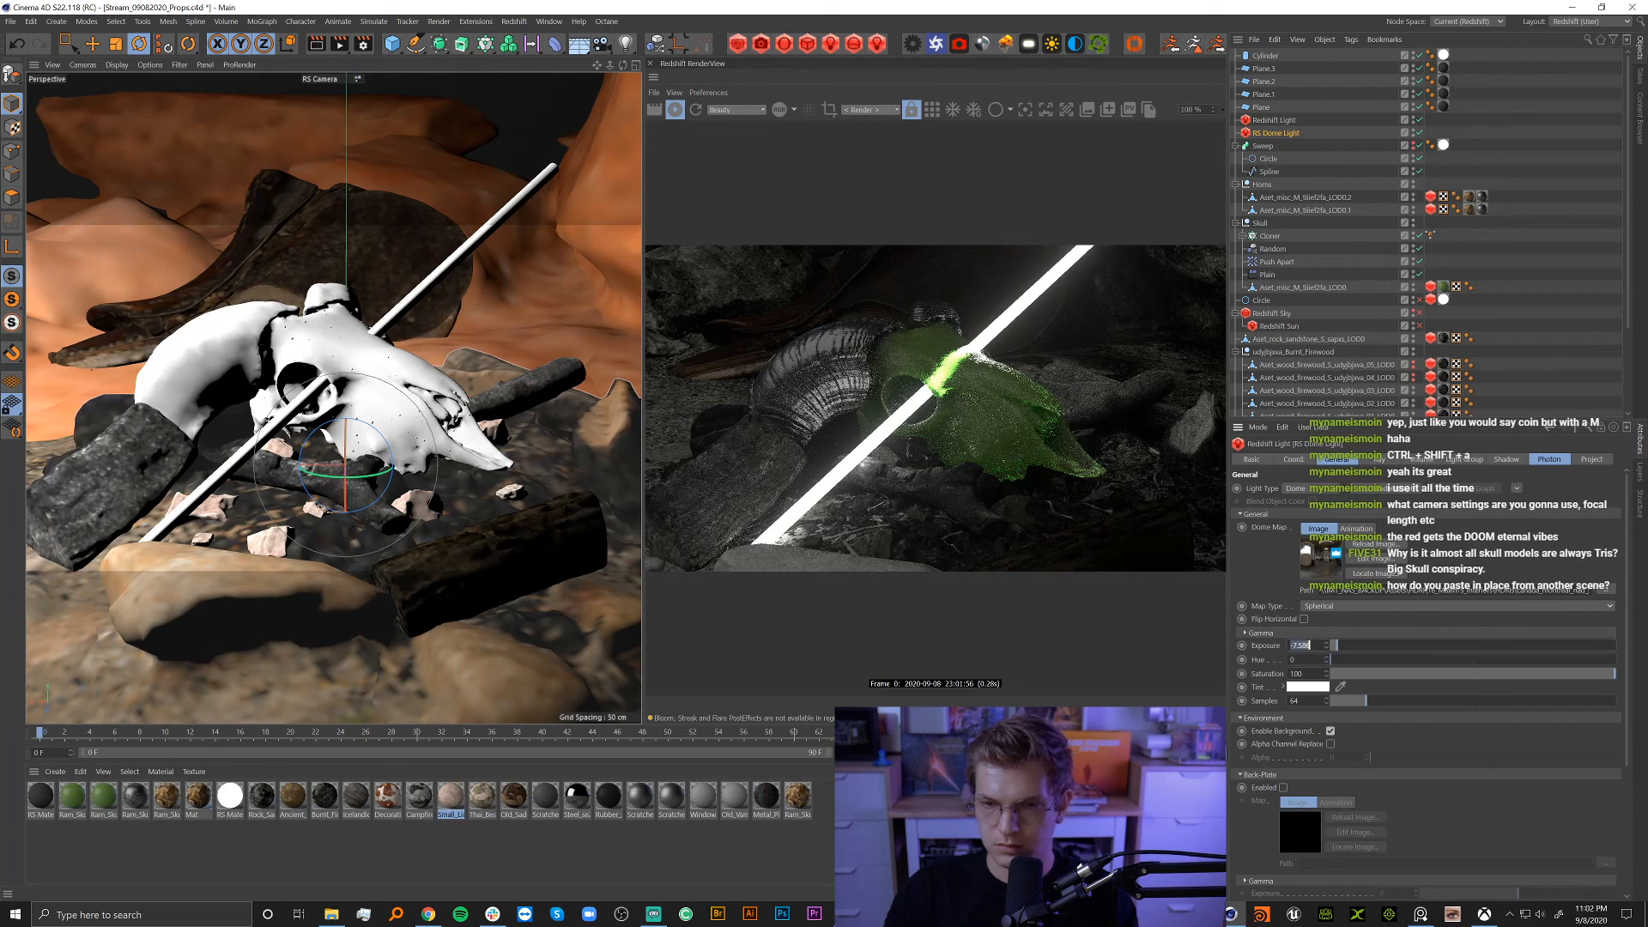
pyautogui.write('0')
pyautogui.press('Return')
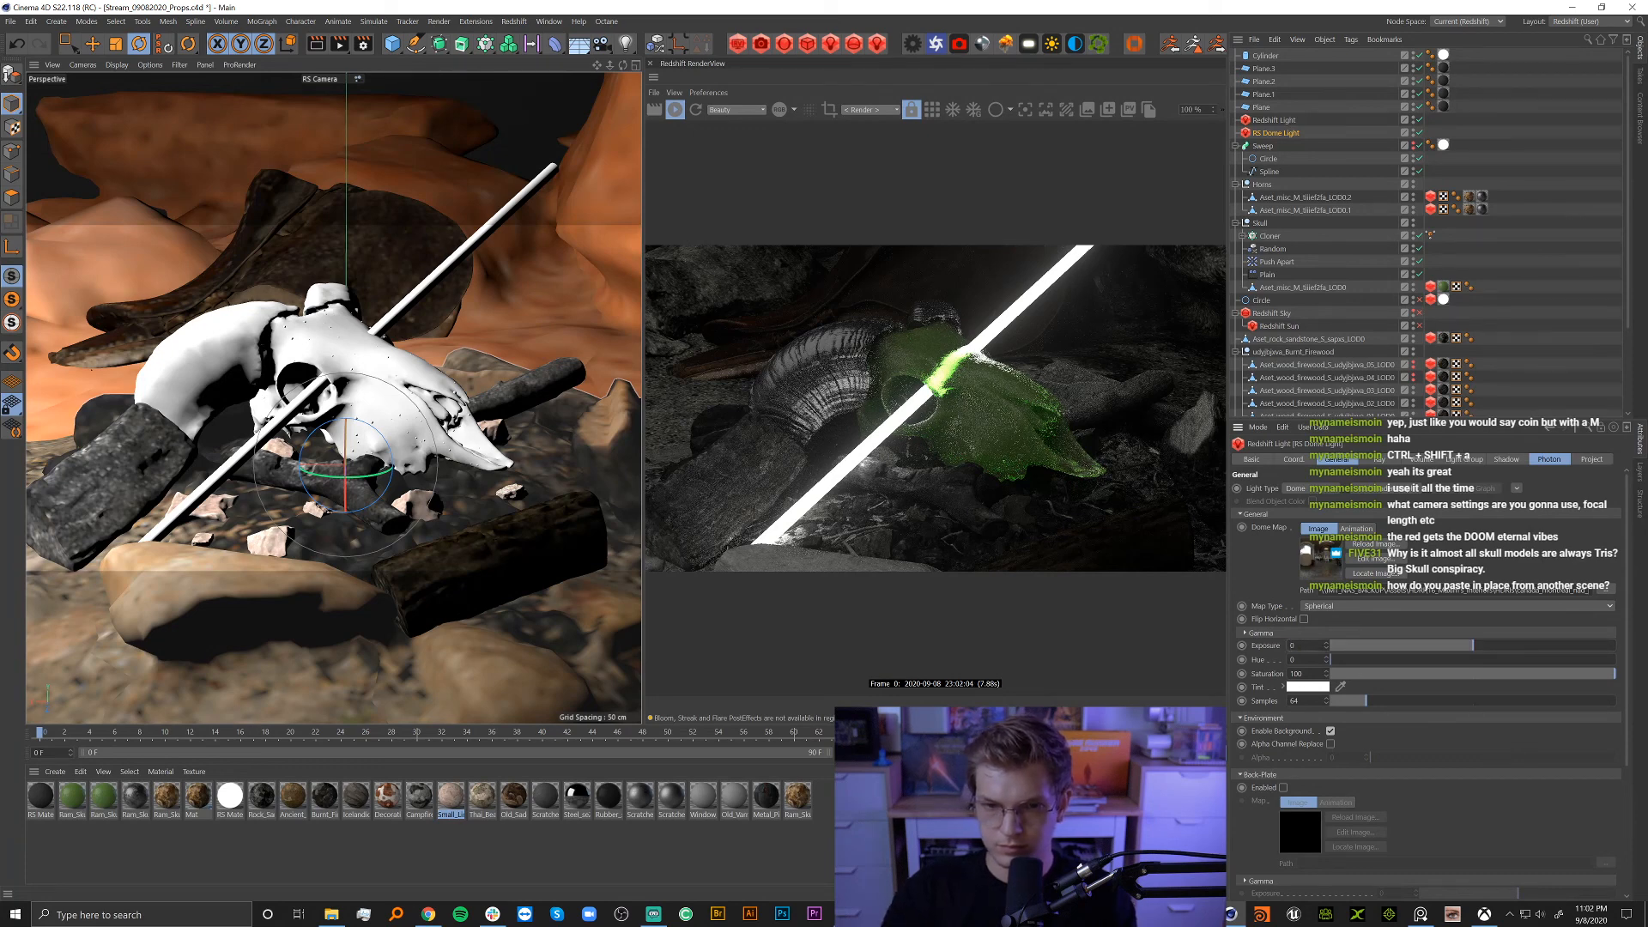
# Set the Intensity Multiplier of the glowing material's RS Incandescent node to 1 and close the shader graph.
pyautogui.click(1443, 56)
pyautogui.doubleClick(229, 797)
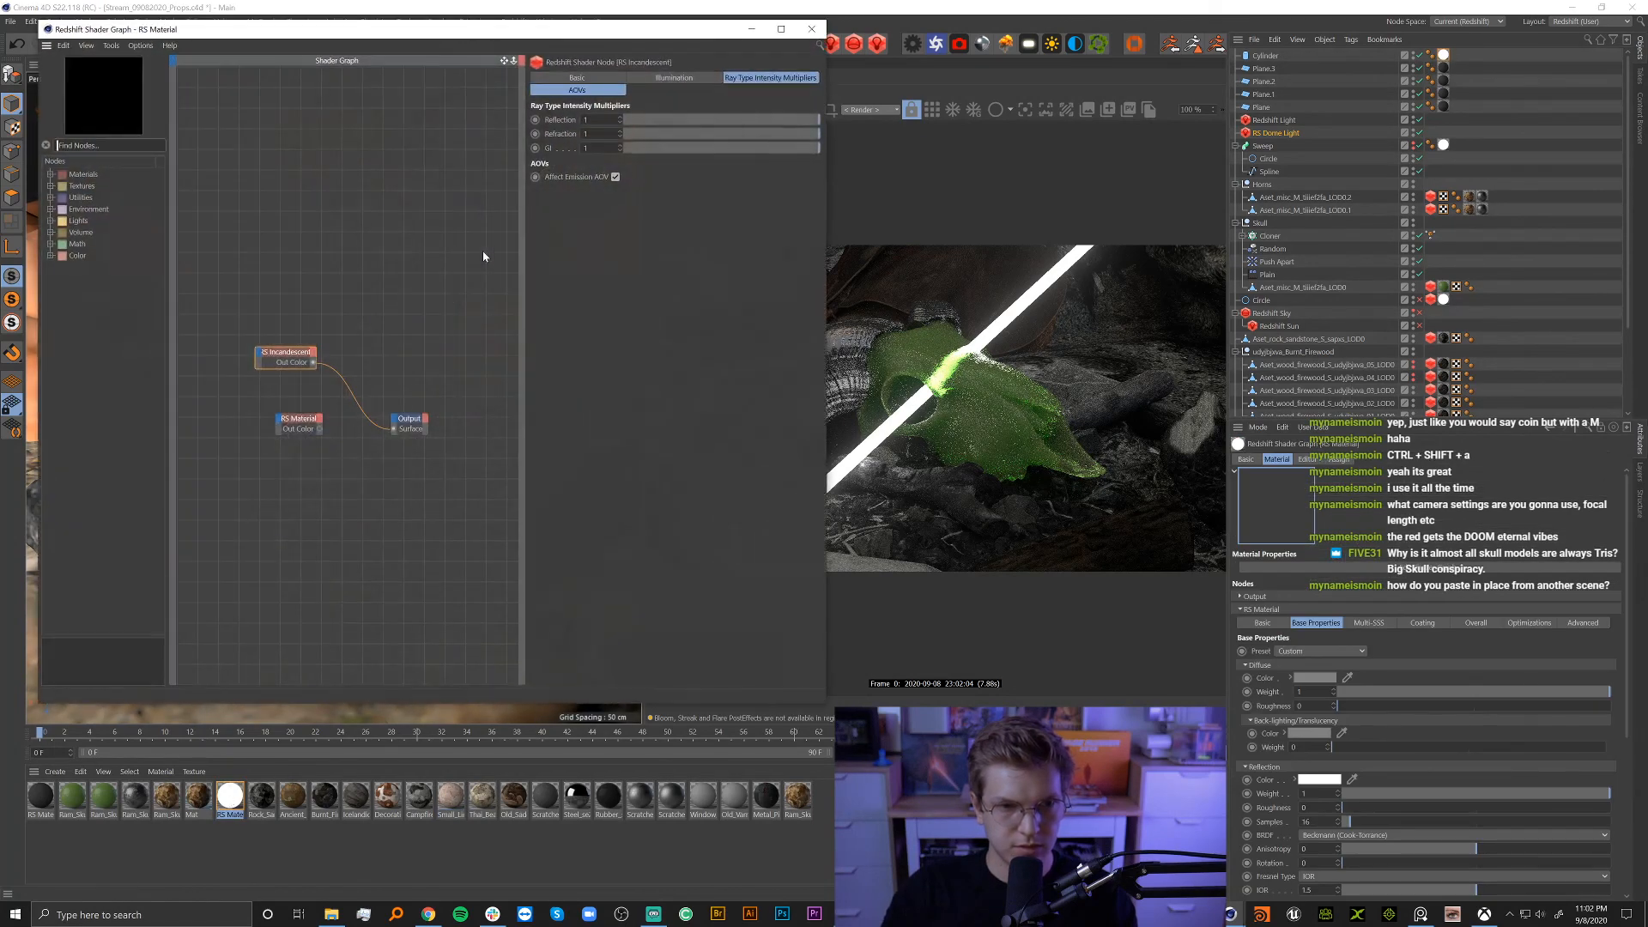
pyautogui.click(674, 78)
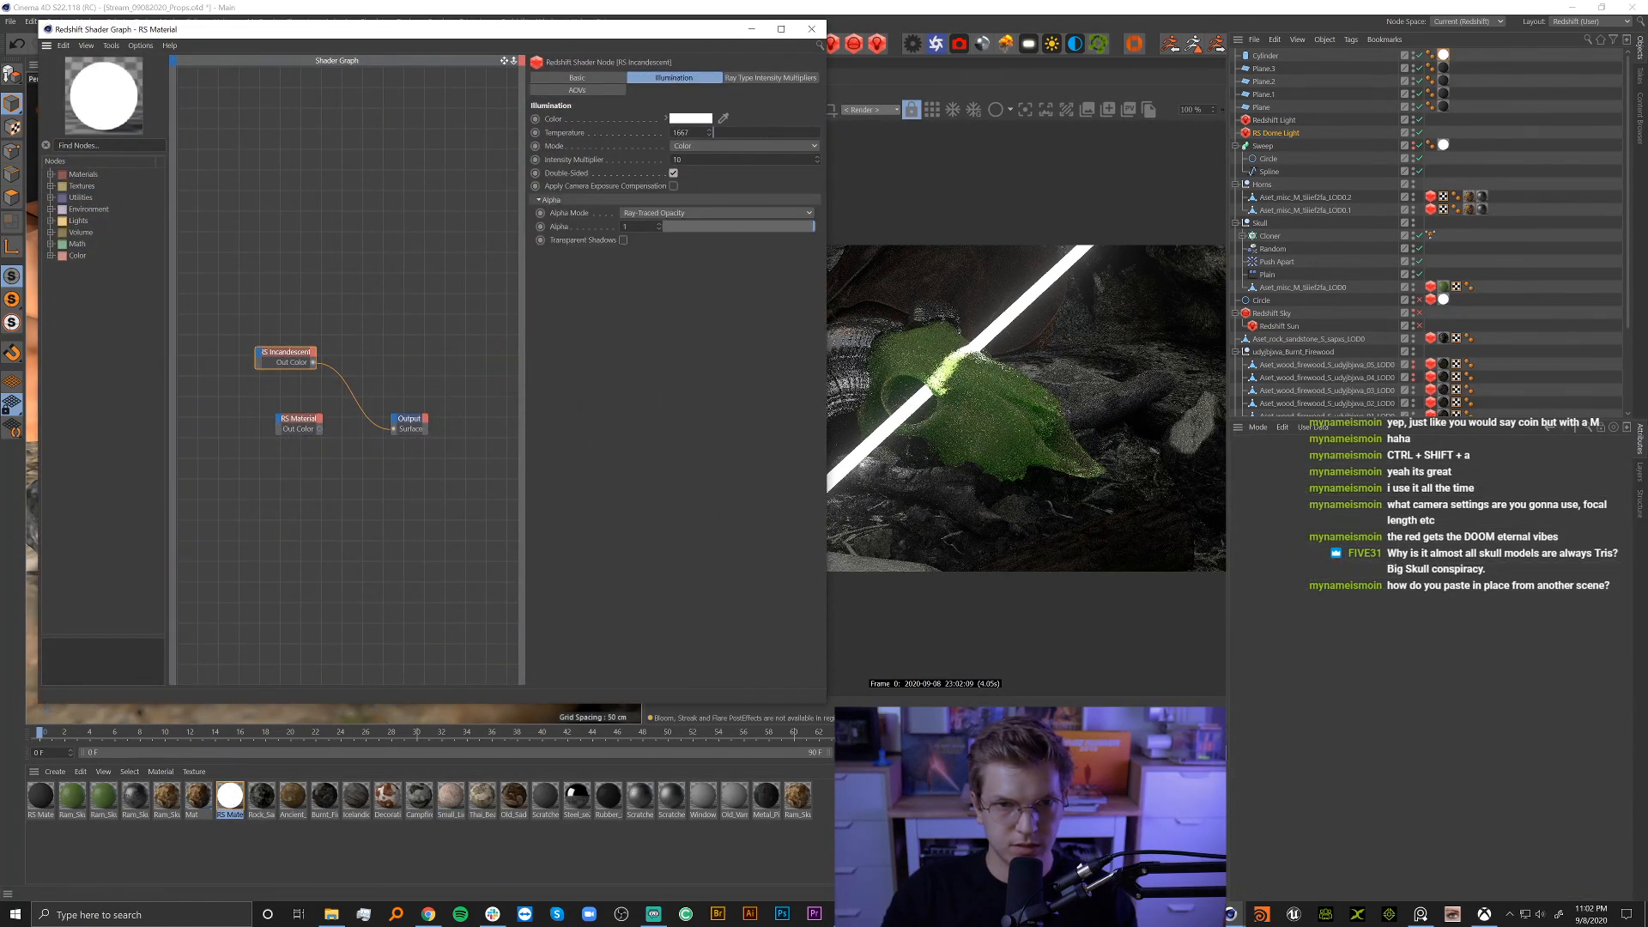
pyautogui.write('1')
pyautogui.press('Return')
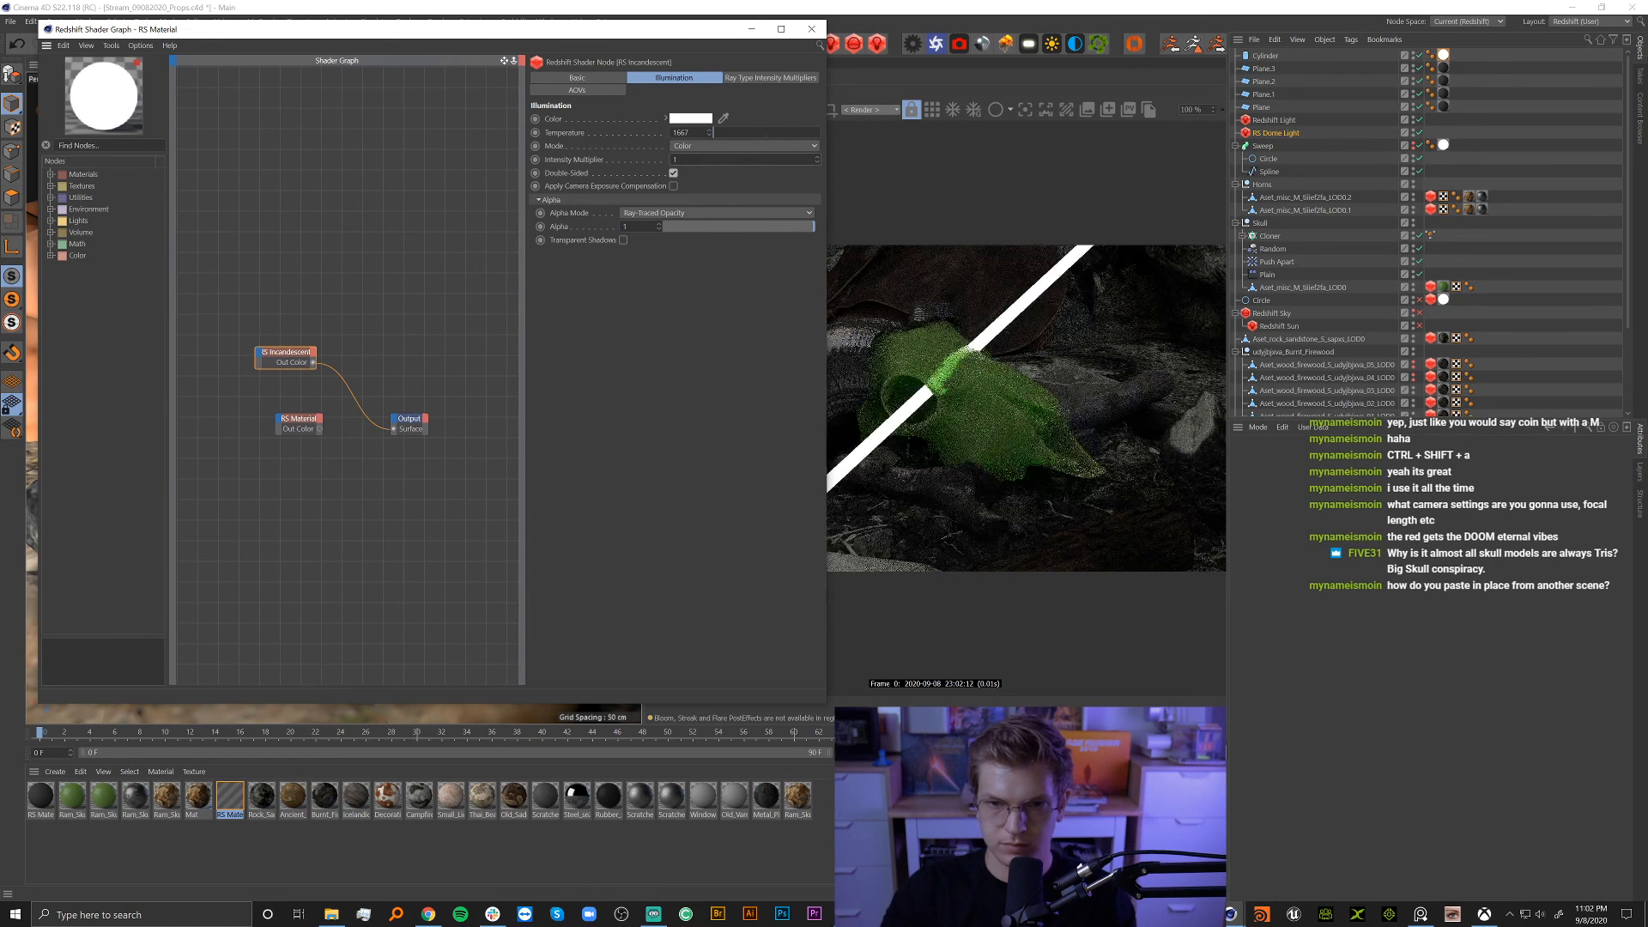
pyautogui.moveTo(642, 35); pyautogui.dragTo(270, 177)
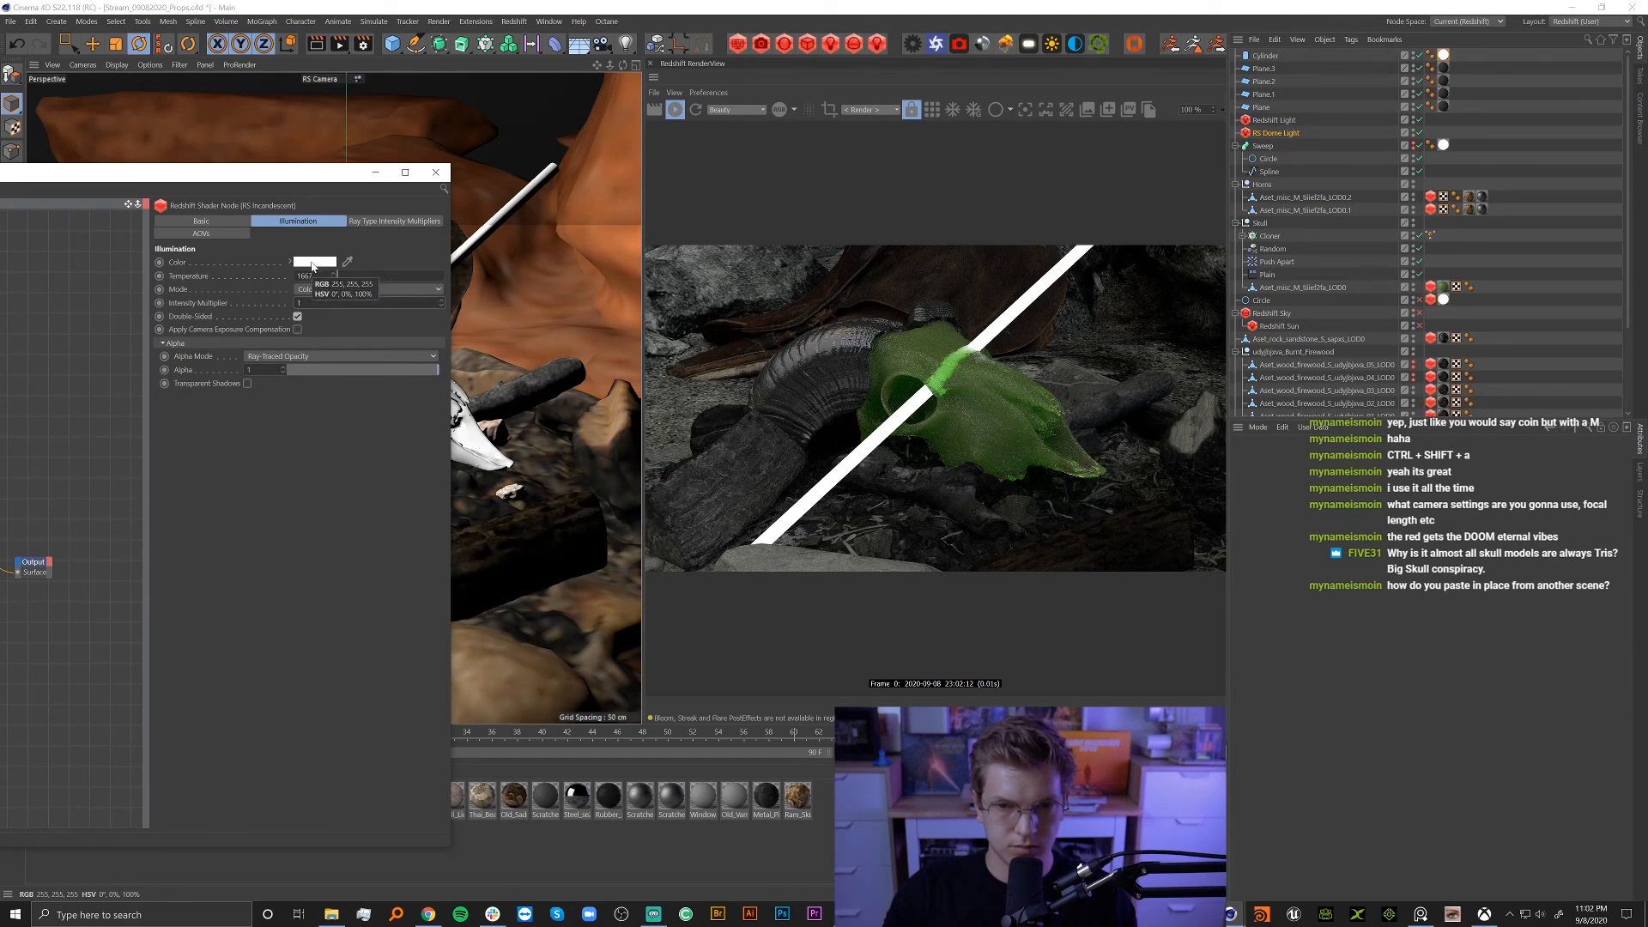
pyautogui.click(435, 172)
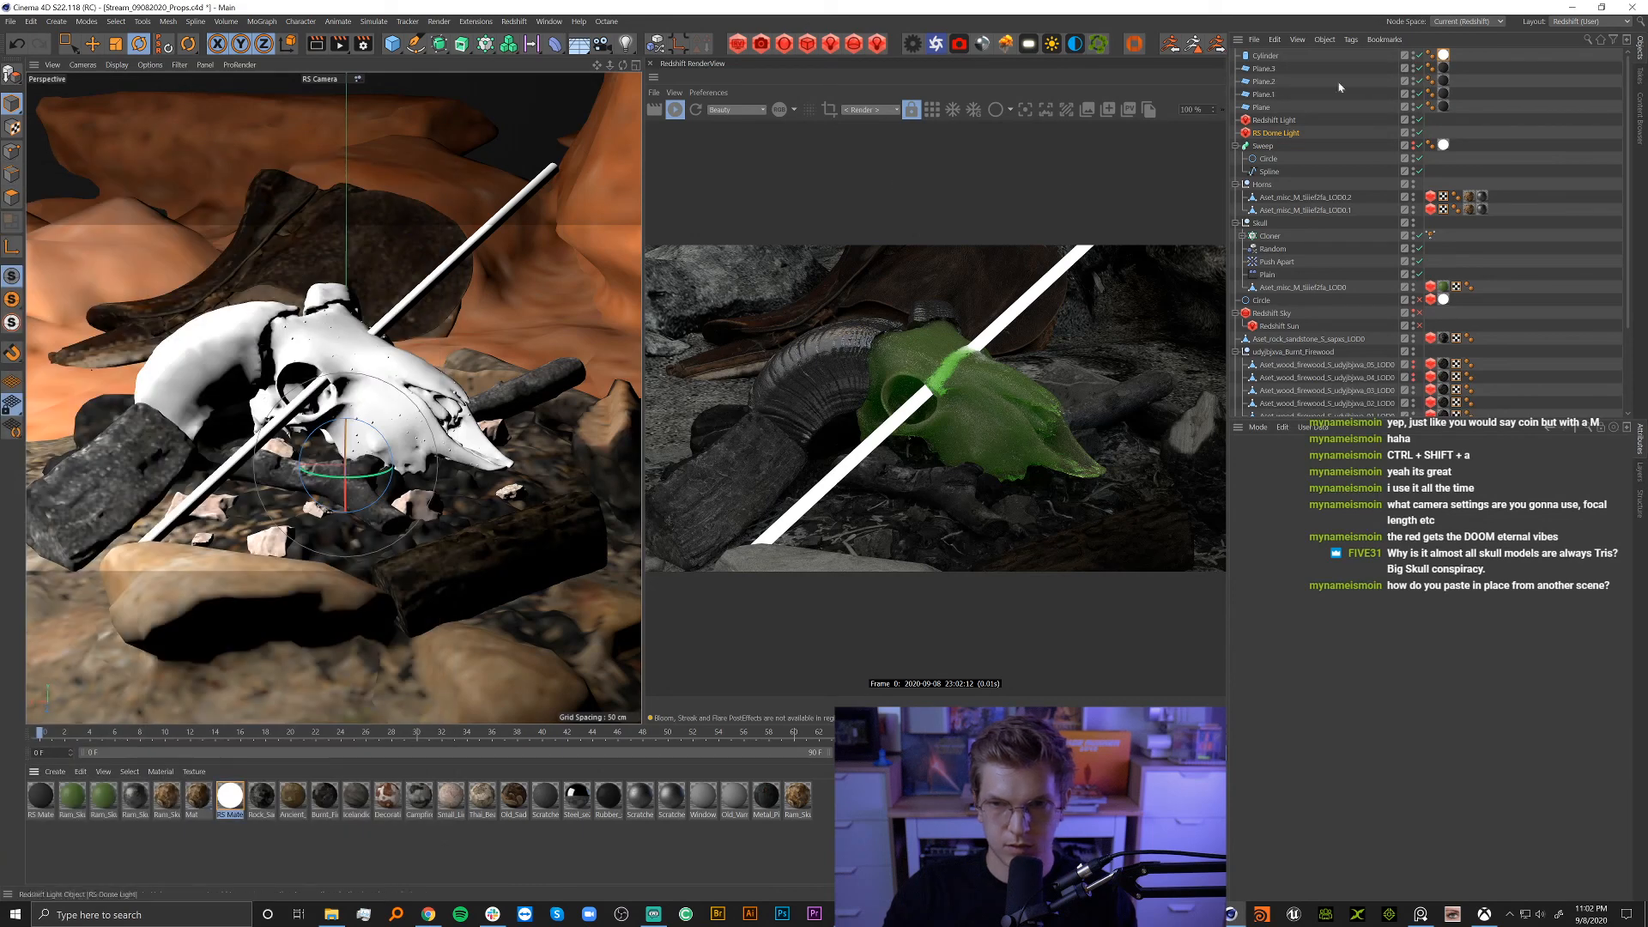
# Disable the Cylinder object to remove the glowing rod from the scene.
pyautogui.click(1417, 54)
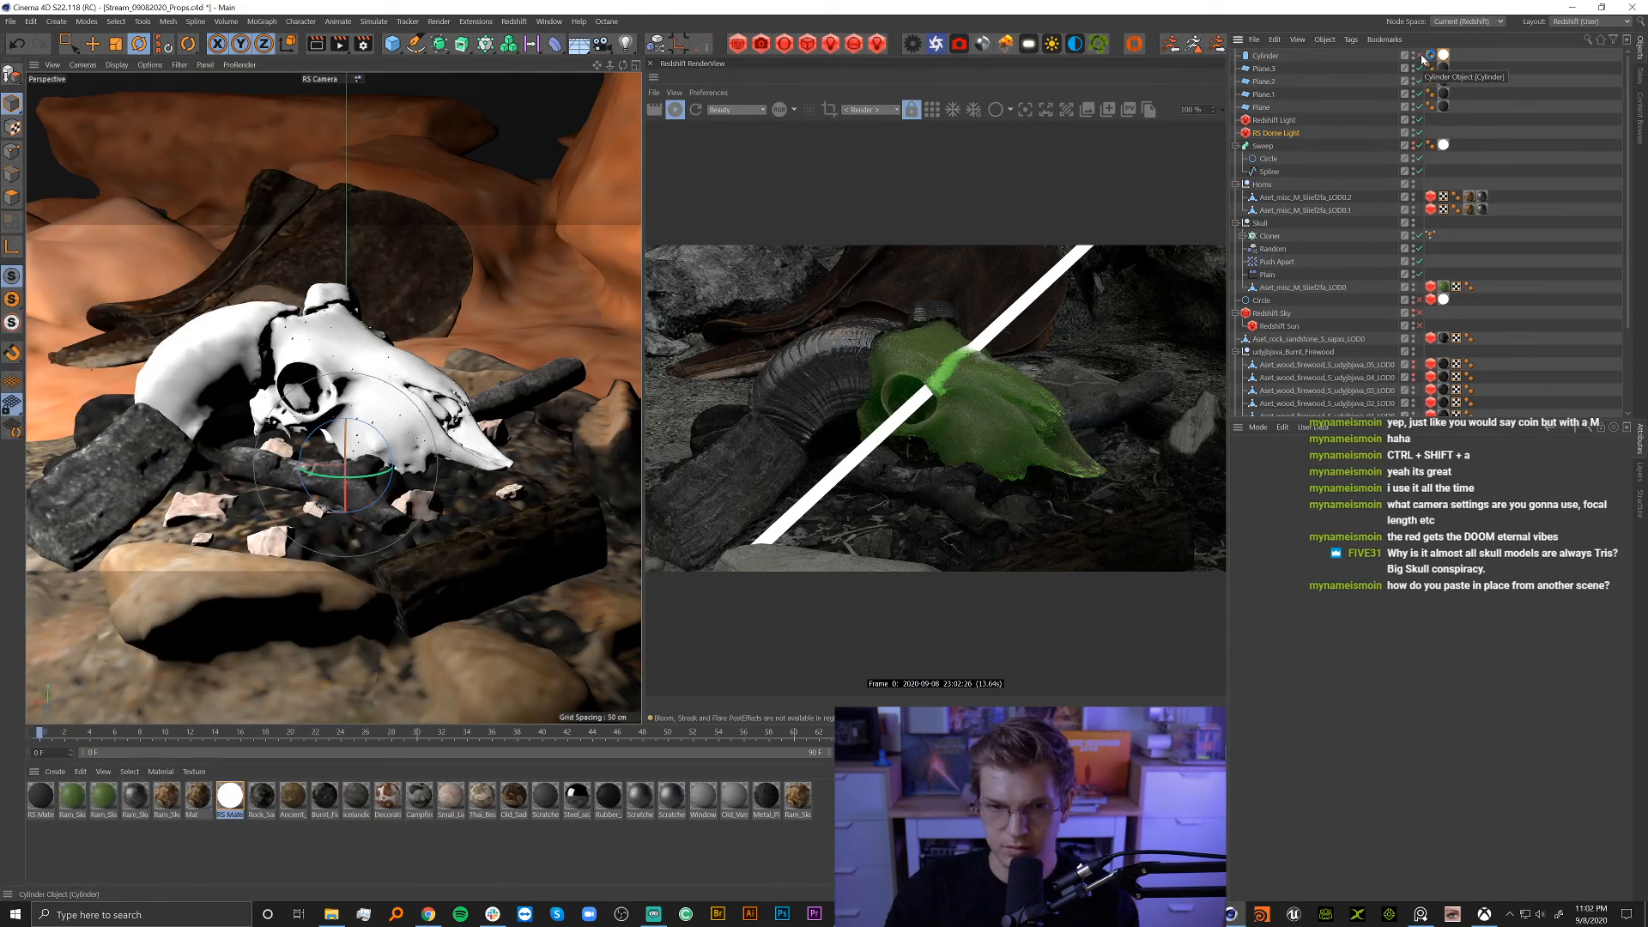
pyautogui.click(1545, 106)
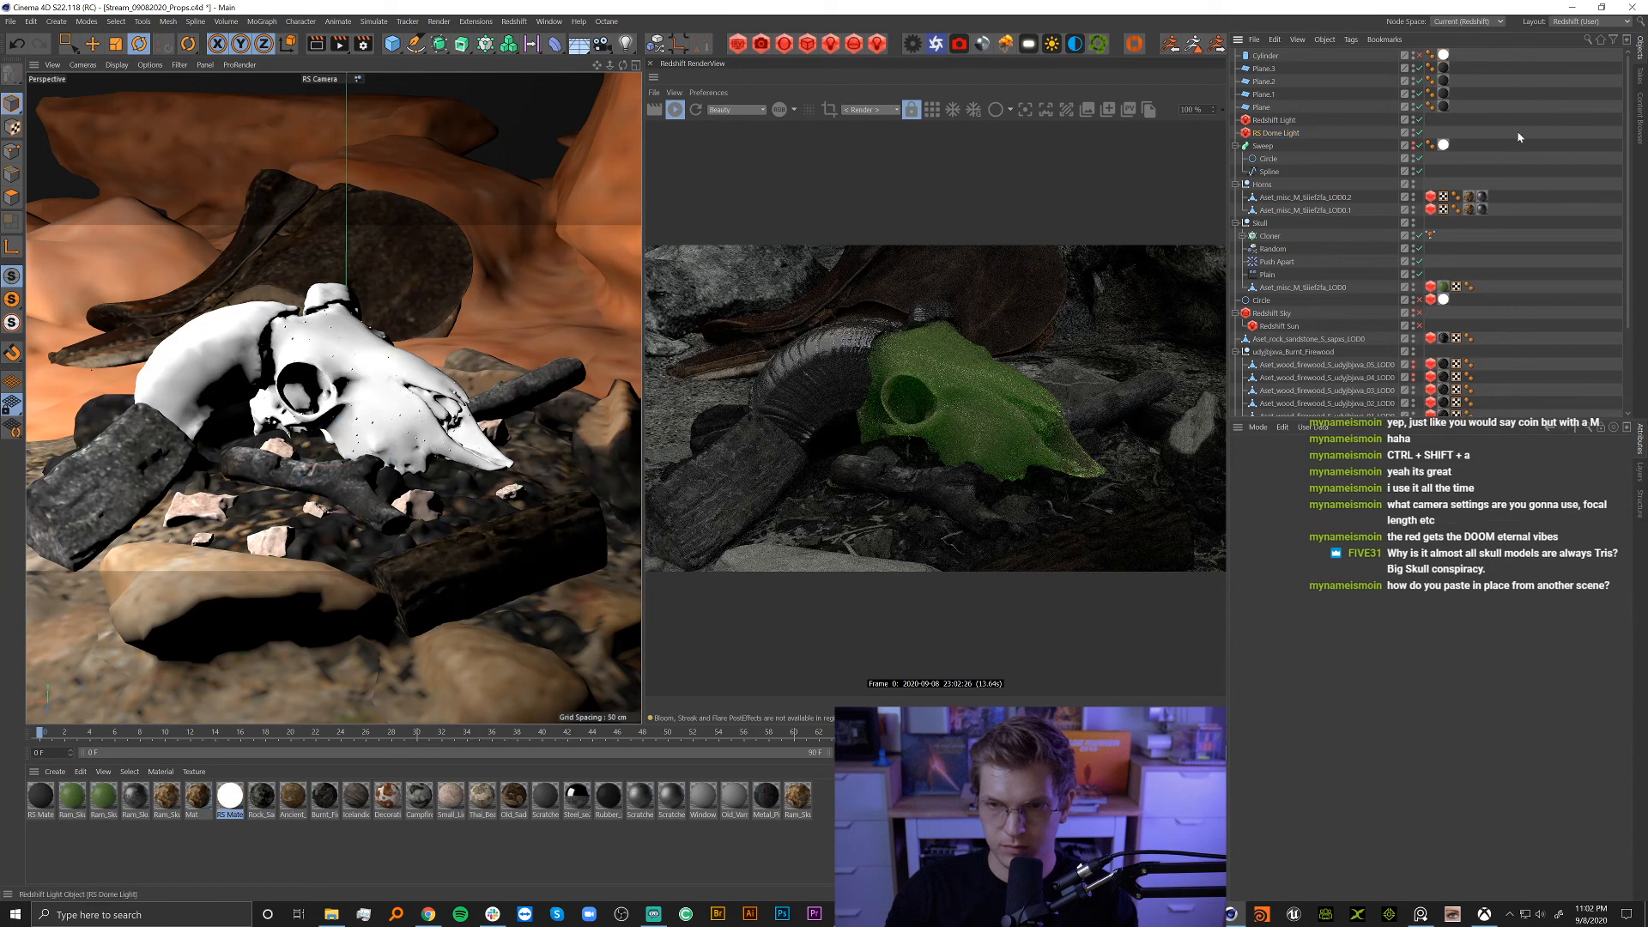
# Switch the Redshift Light off and back on to compare its contribution to the render.
pyautogui.scroll(-3, 1421, 407)
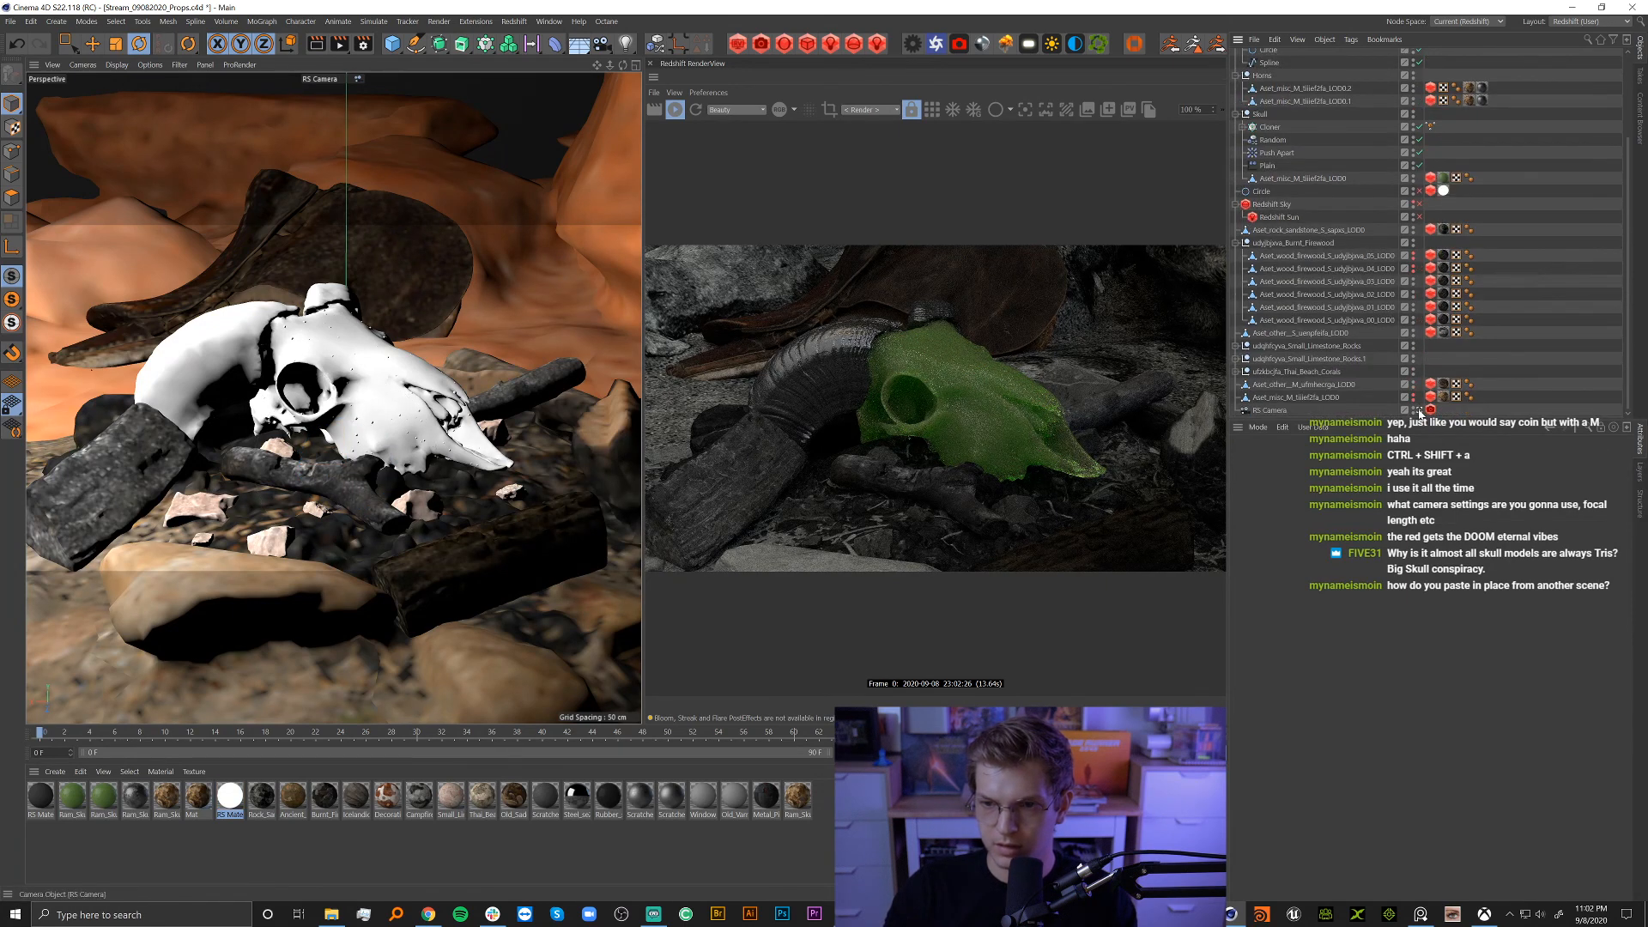
pyautogui.scroll(3, 1438, 365)
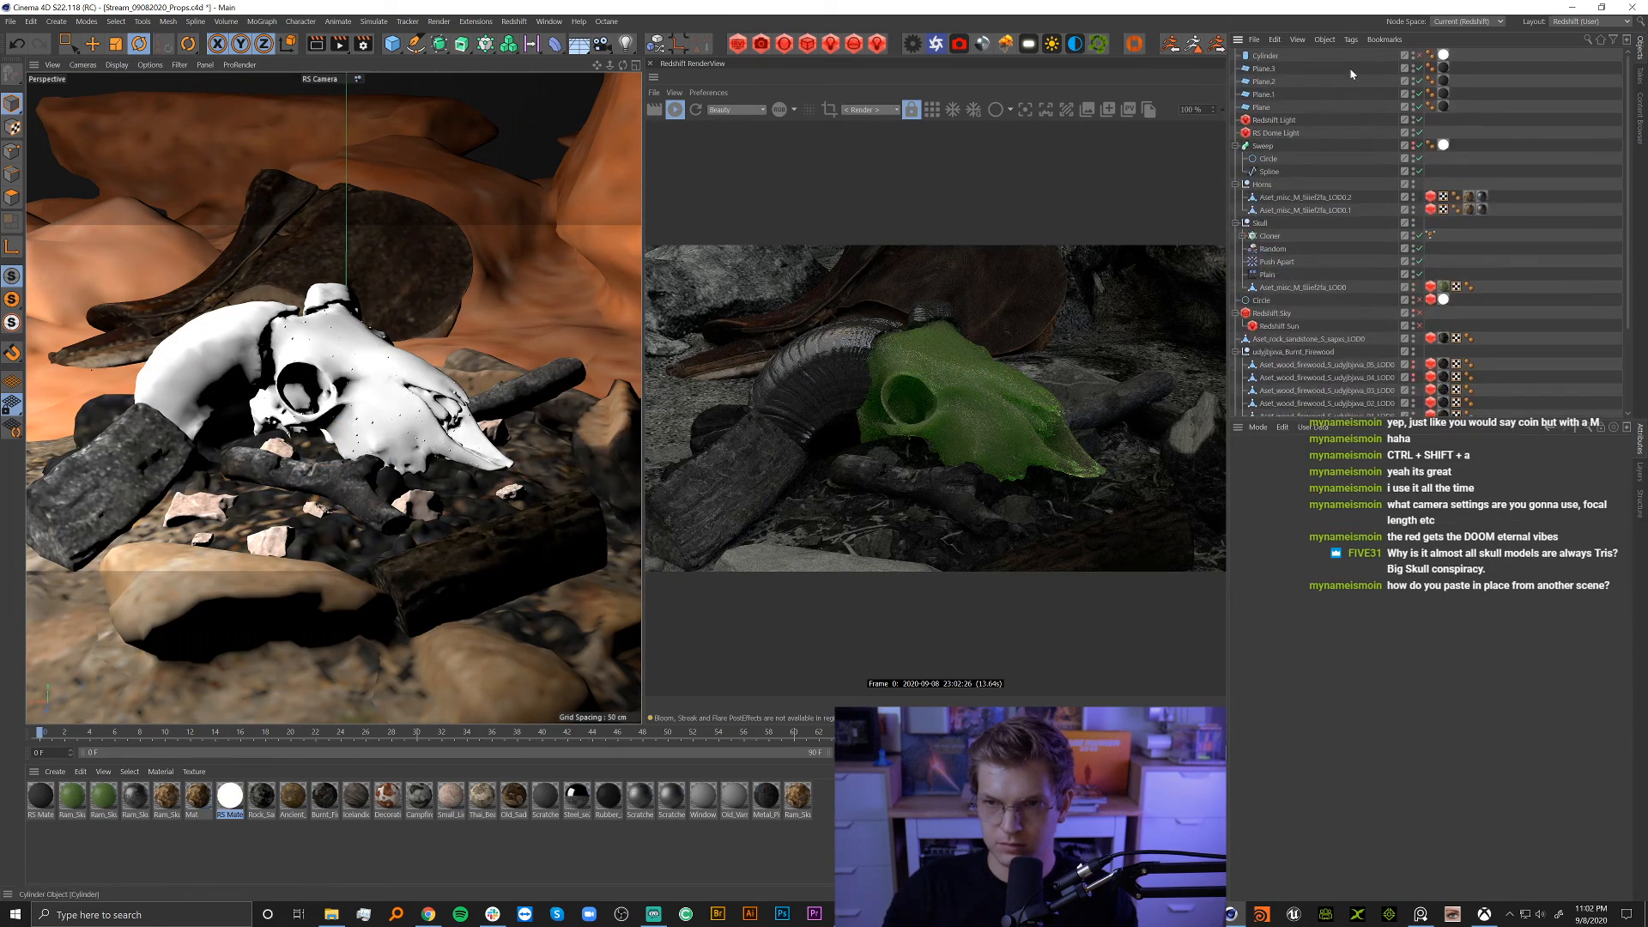
pyautogui.click(1419, 120)
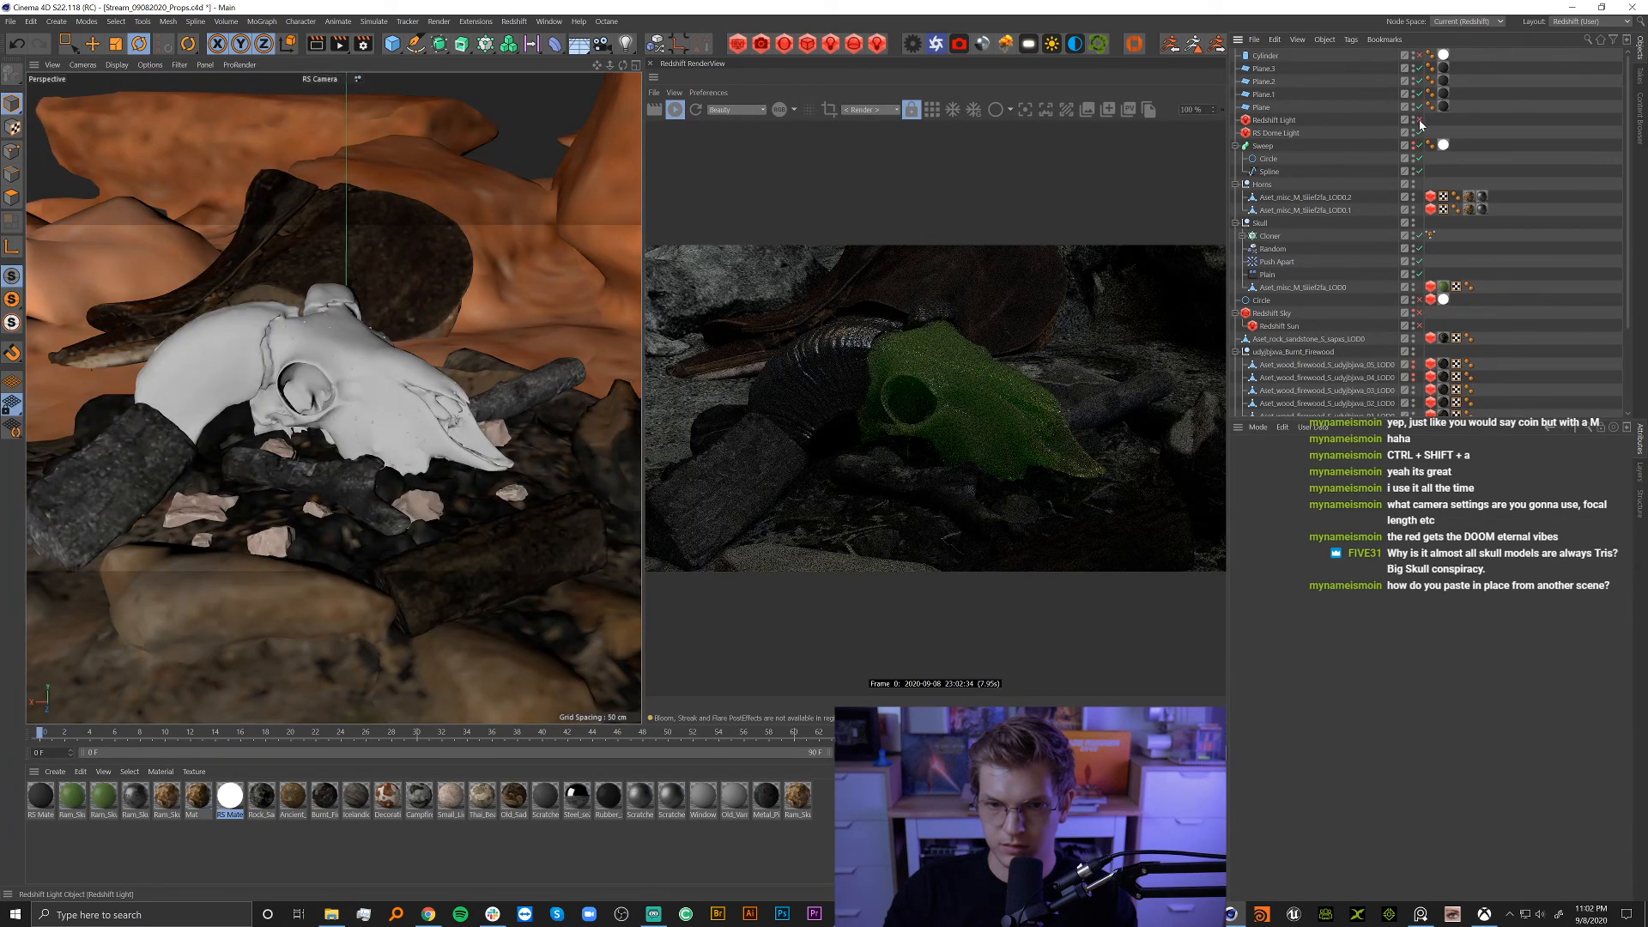
pyautogui.click(1419, 120)
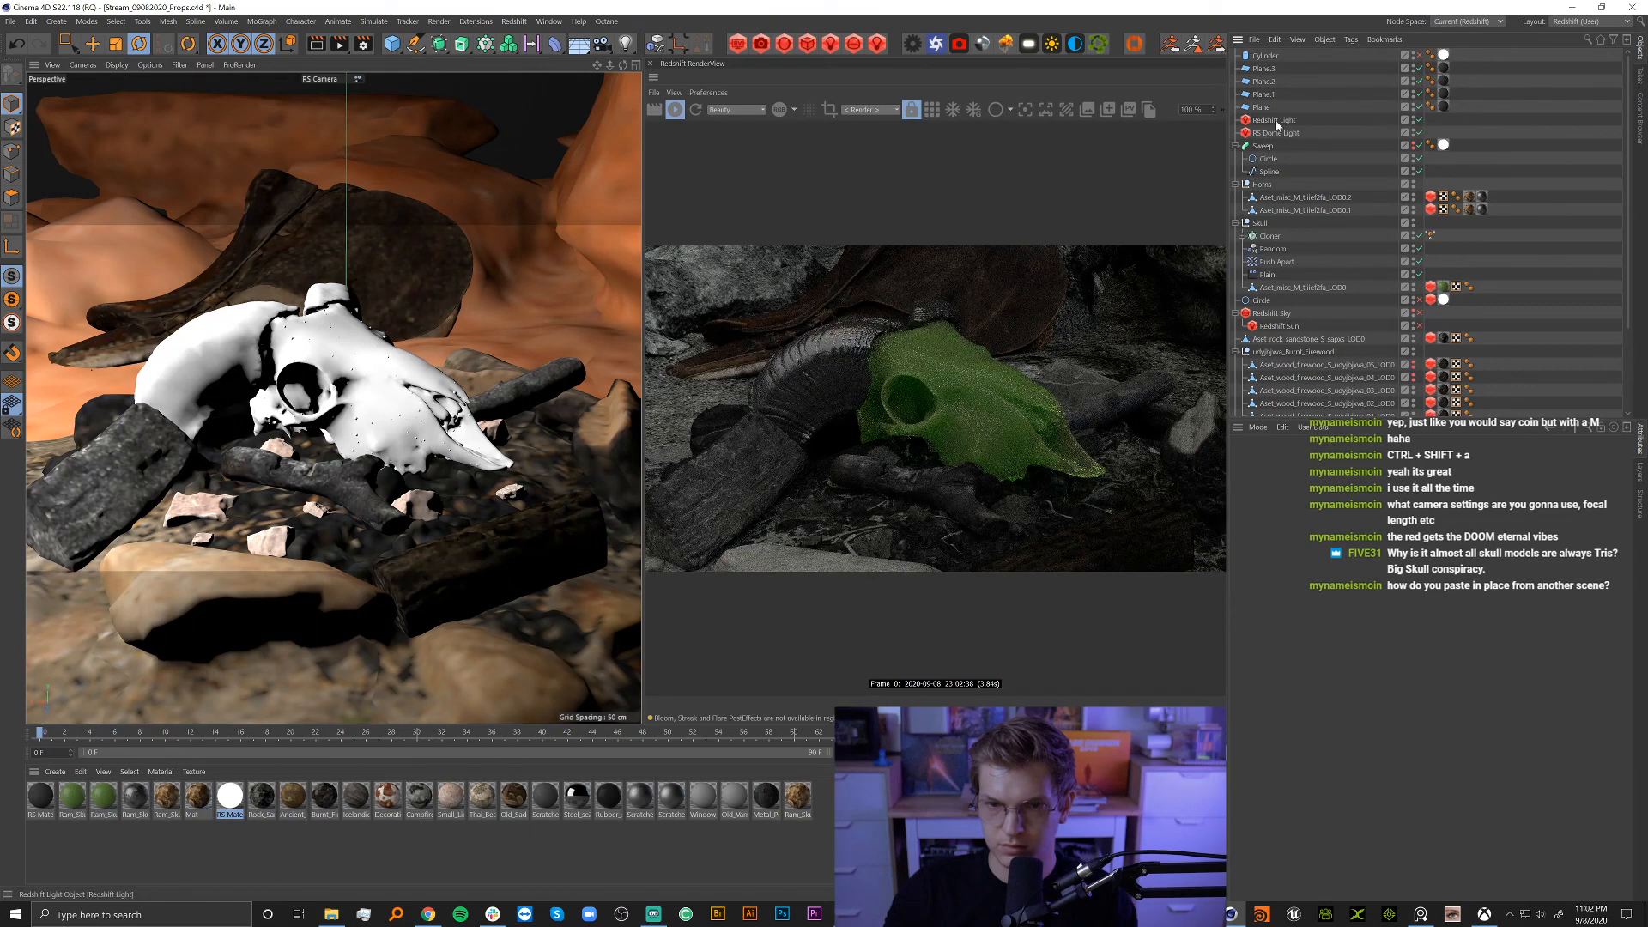
# Leave the RS Camera view and select the black planes enclosing the campfire scene for moving.
pyautogui.scroll(-3, 1339, 223)
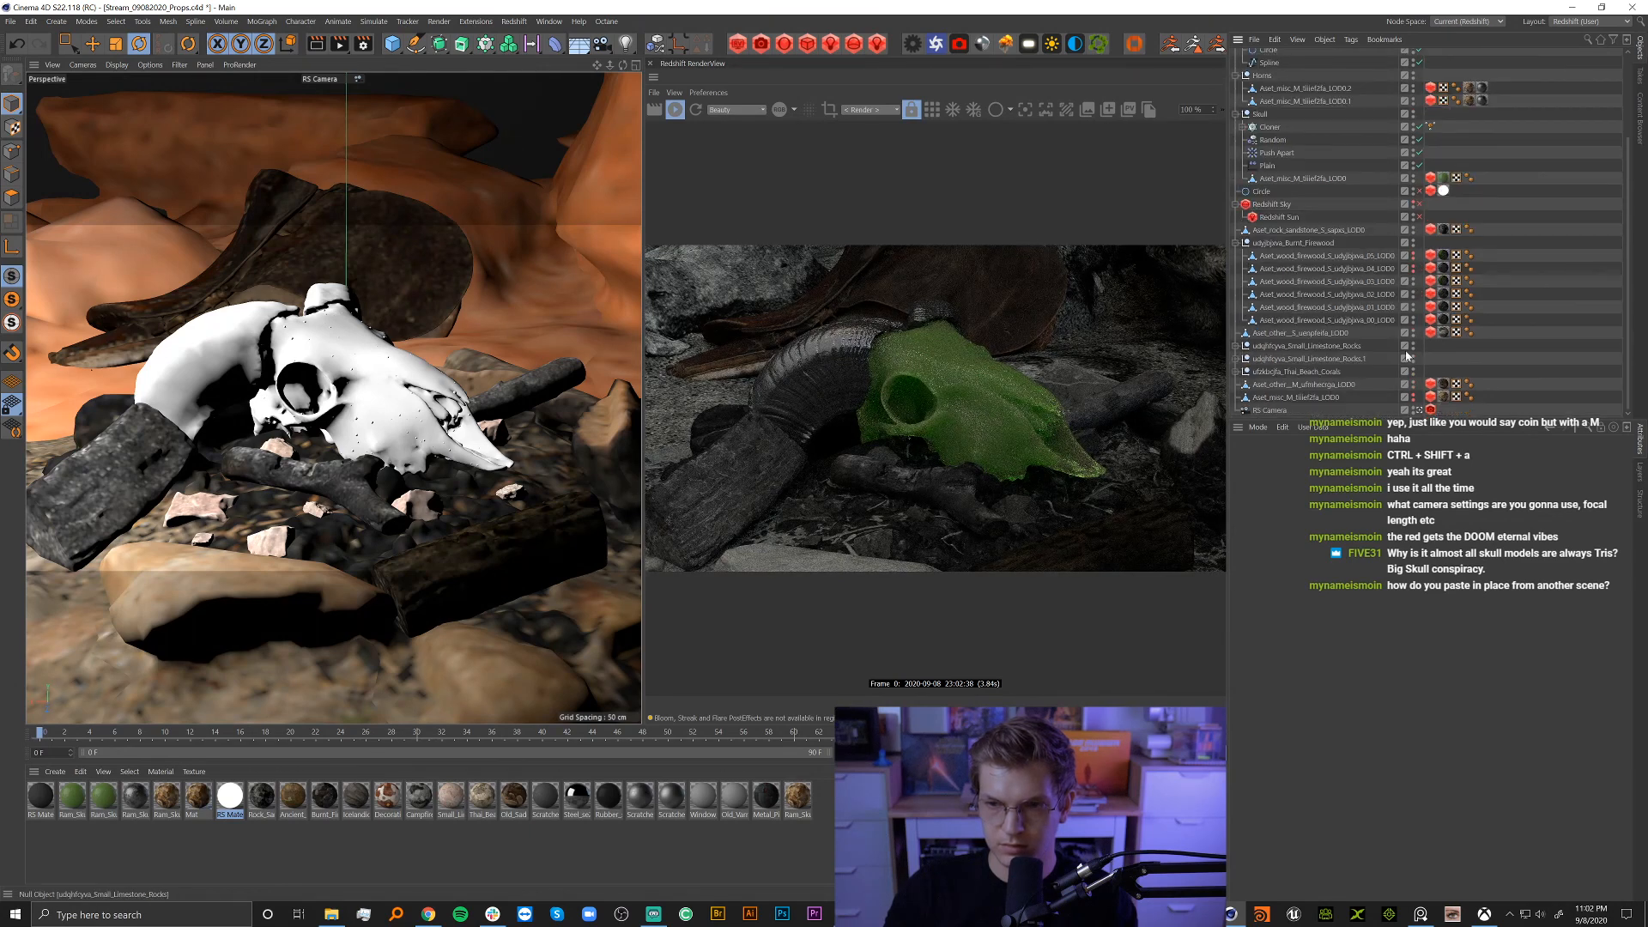
pyautogui.click(1419, 411)
pyautogui.keyDown('alt'); pyautogui.moveTo(600, 330); pyautogui.dragTo(536, 333); pyautogui.keyUp('alt')
pyautogui.keyDown('alt'); pyautogui.moveTo(471, 347); pyautogui.dragTo(300, 388, button='right'); pyautogui.keyUp('alt')
pyautogui.keyDown('alt'); pyautogui.moveTo(469, 351); pyautogui.dragTo(365, 305); pyautogui.keyUp('alt')
pyautogui.click(408, 318)
pyautogui.keyDown('shift'); pyautogui.click(415, 237); pyautogui.keyUp('shift')
pyautogui.keyDown('shift'); pyautogui.click(299, 203); pyautogui.keyUp('shift')
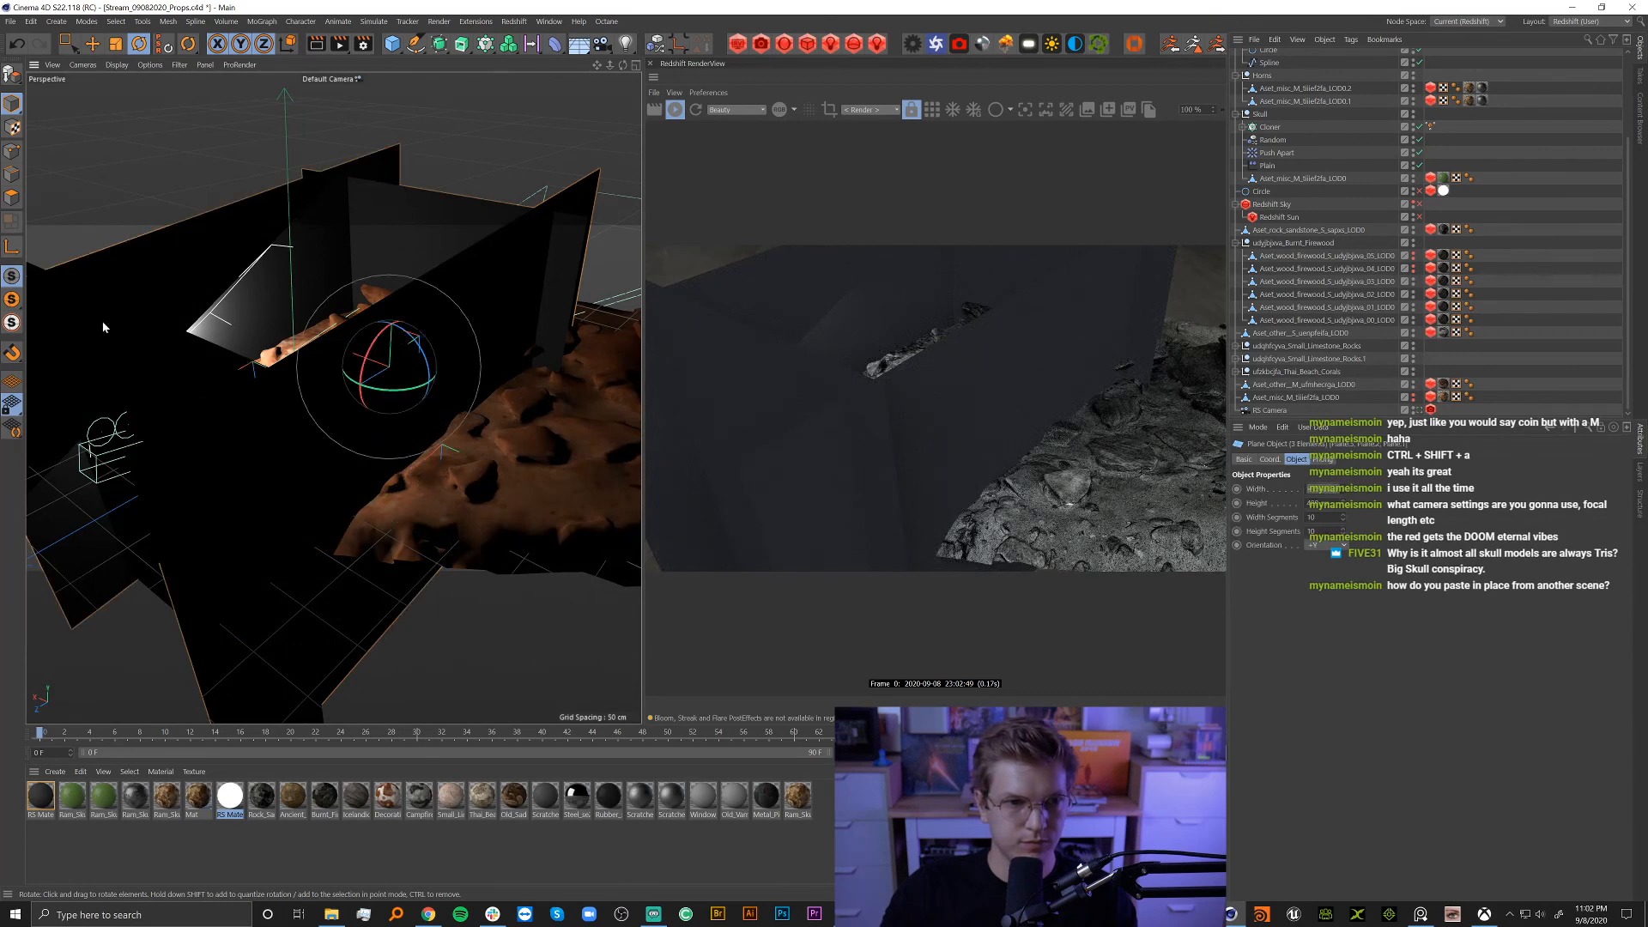
pyautogui.keyDown('shift'); pyautogui.click(144, 363); pyautogui.keyUp('shift')
pyautogui.press('e')
pyautogui.moveTo(318, 339); pyautogui.dragTo(389, 367)
# Duplicate one of the black planes with a rotation, place the copy above the scene as a ceiling, and return to the RS Camera view.
pyautogui.click(323, 252)
pyautogui.press('r')
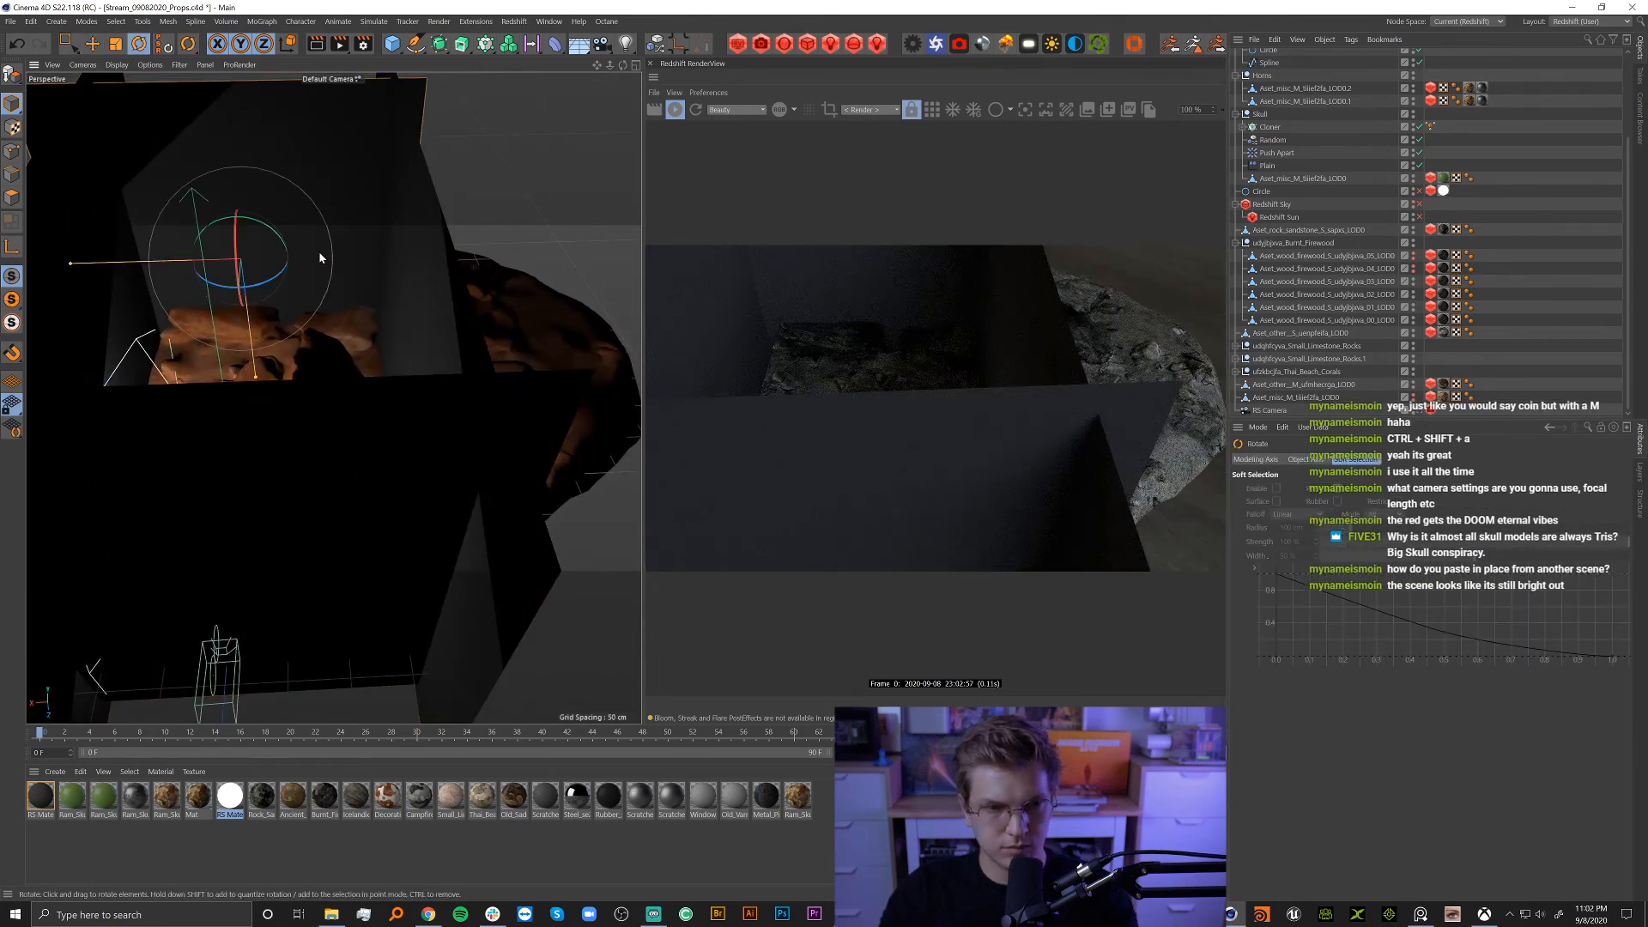
pyautogui.moveTo(230, 253); pyautogui.dragTo(248, 346)
pyautogui.hotkey('ctrl', 'z')
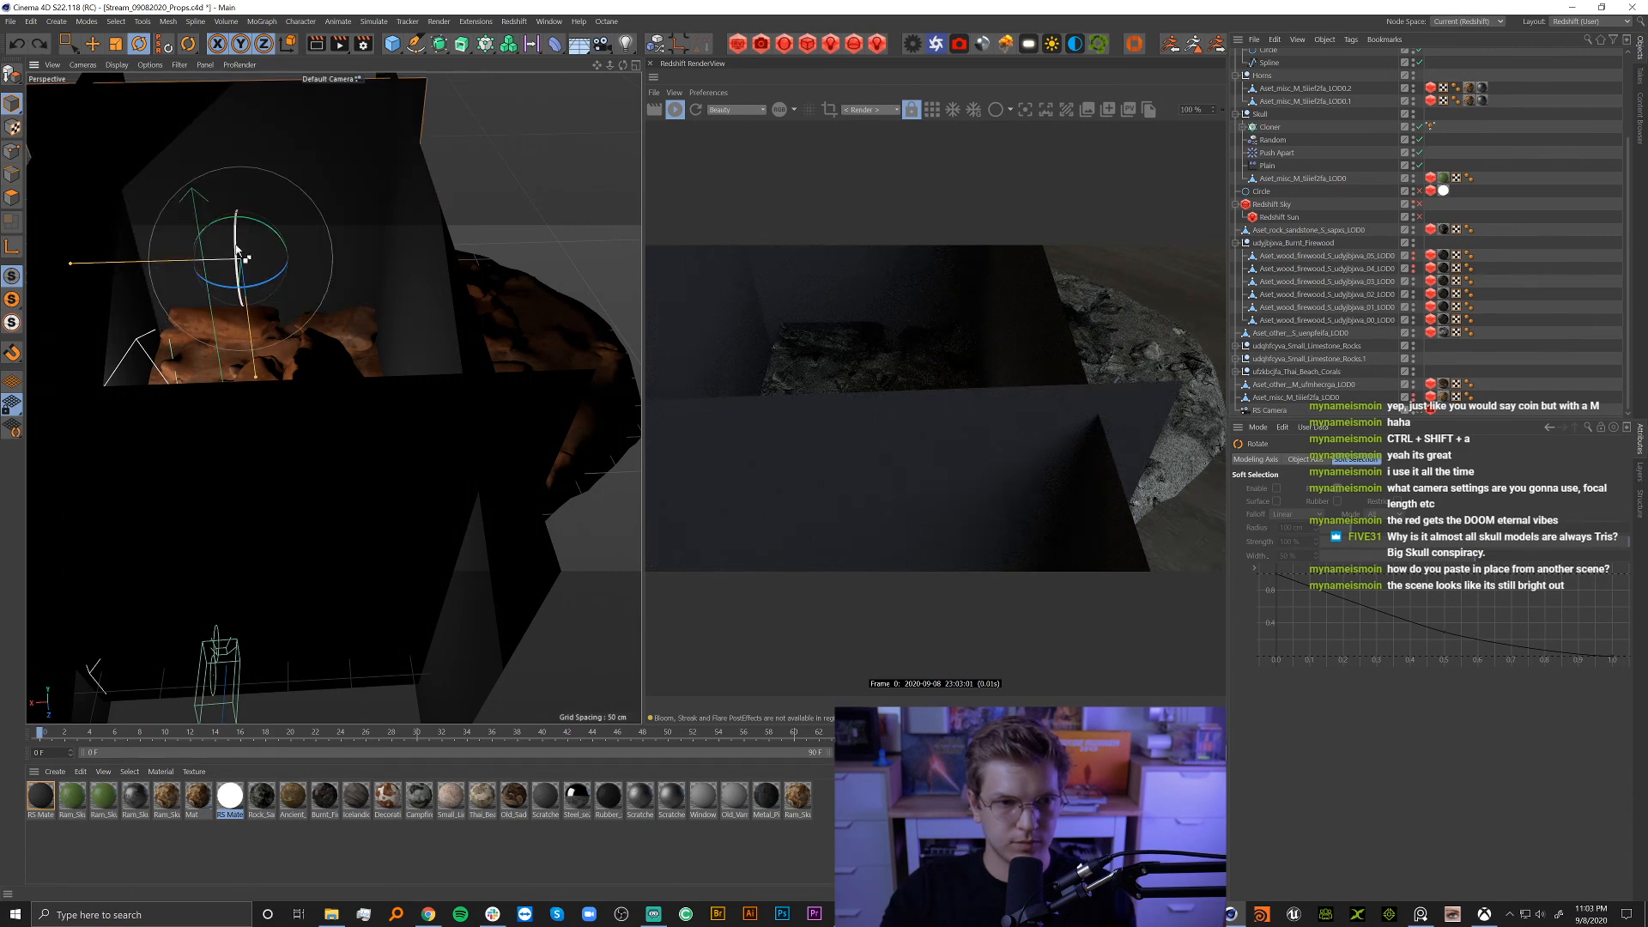
pyautogui.moveTo(237, 248); pyautogui.dragTo(264, 330)
pyautogui.press('e')
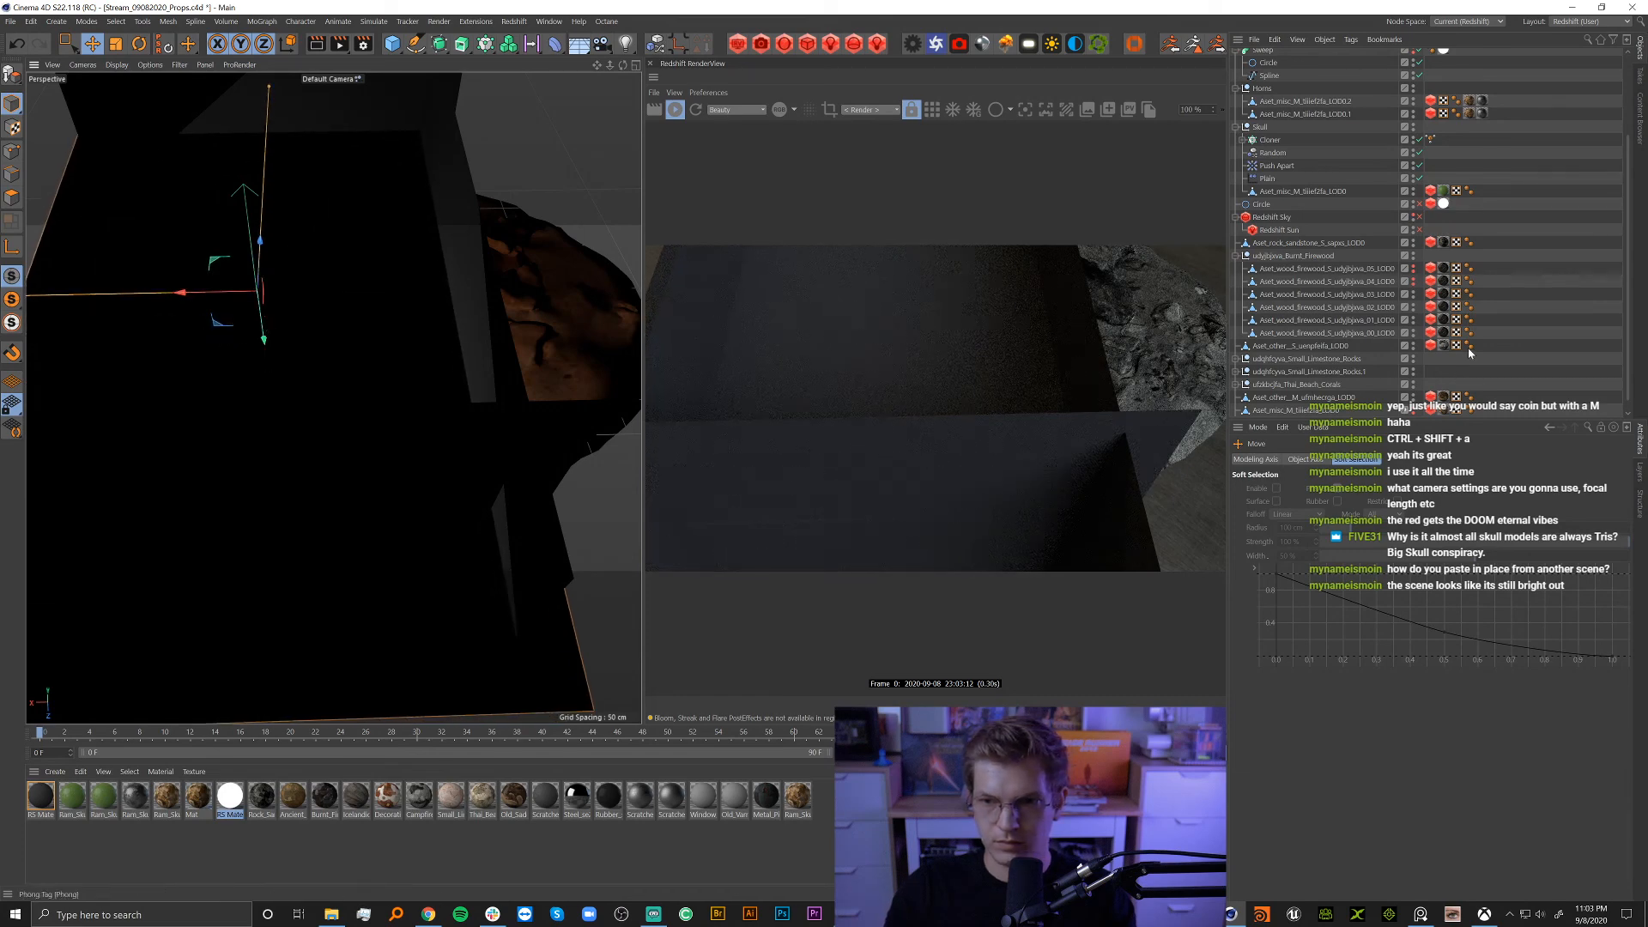
pyautogui.scroll(-1, 1469, 352)
pyautogui.click(1420, 411)
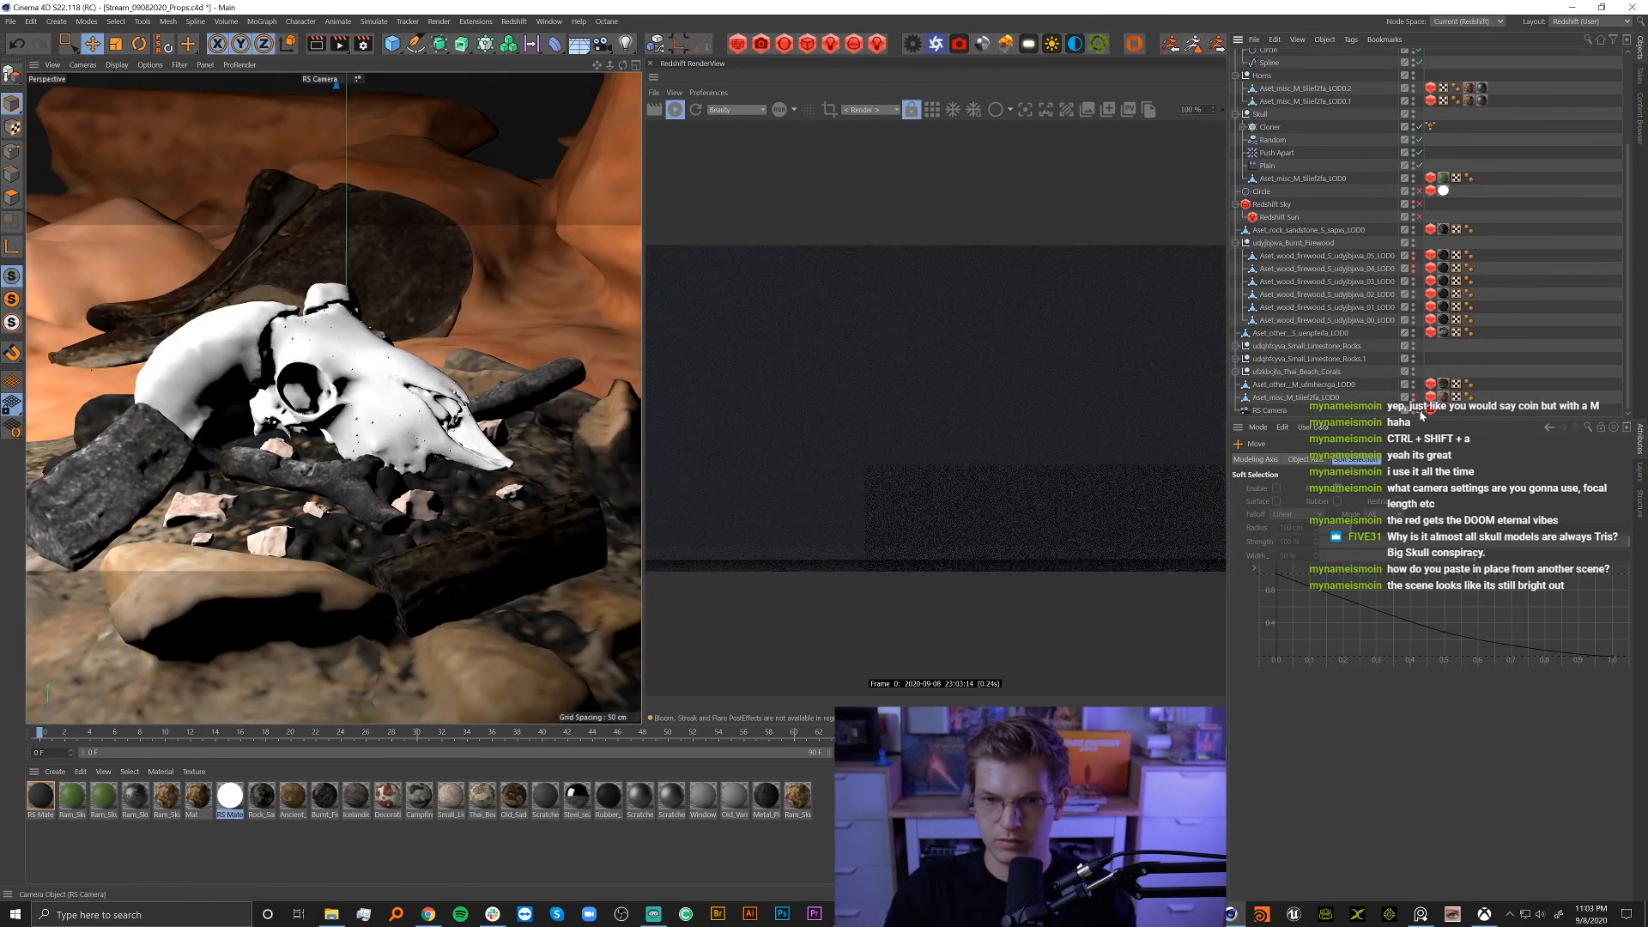
# Disable the Redshift Light to check how dark the enclosed scene renders without it.
pyautogui.scroll(3, 1358, 120)
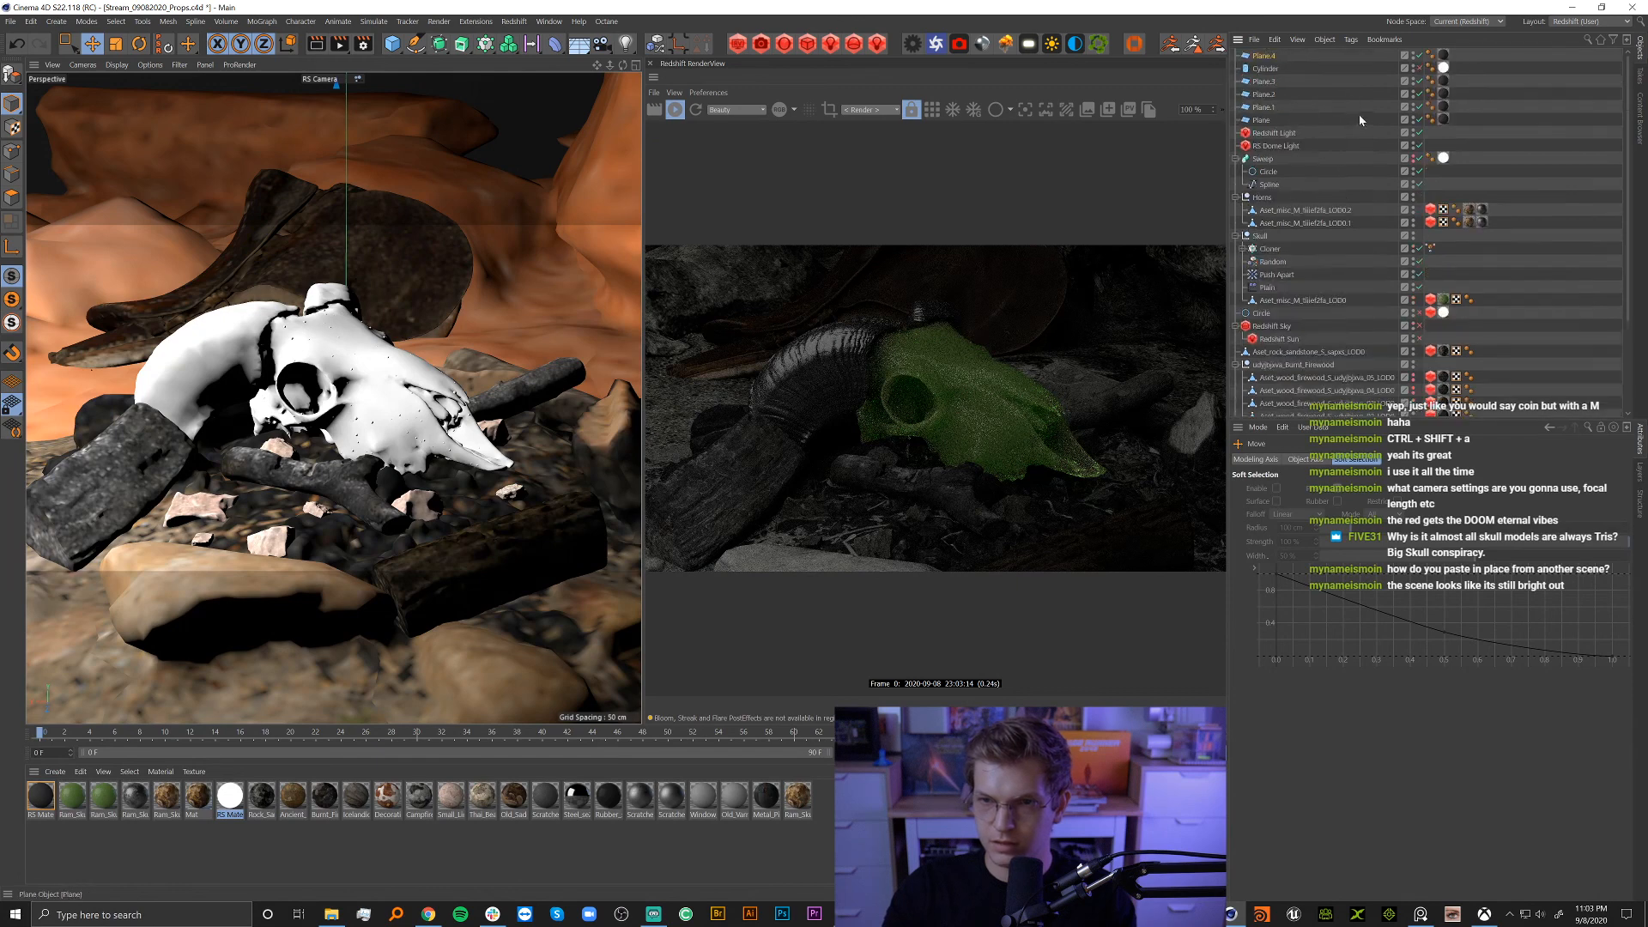
pyautogui.click(1419, 134)
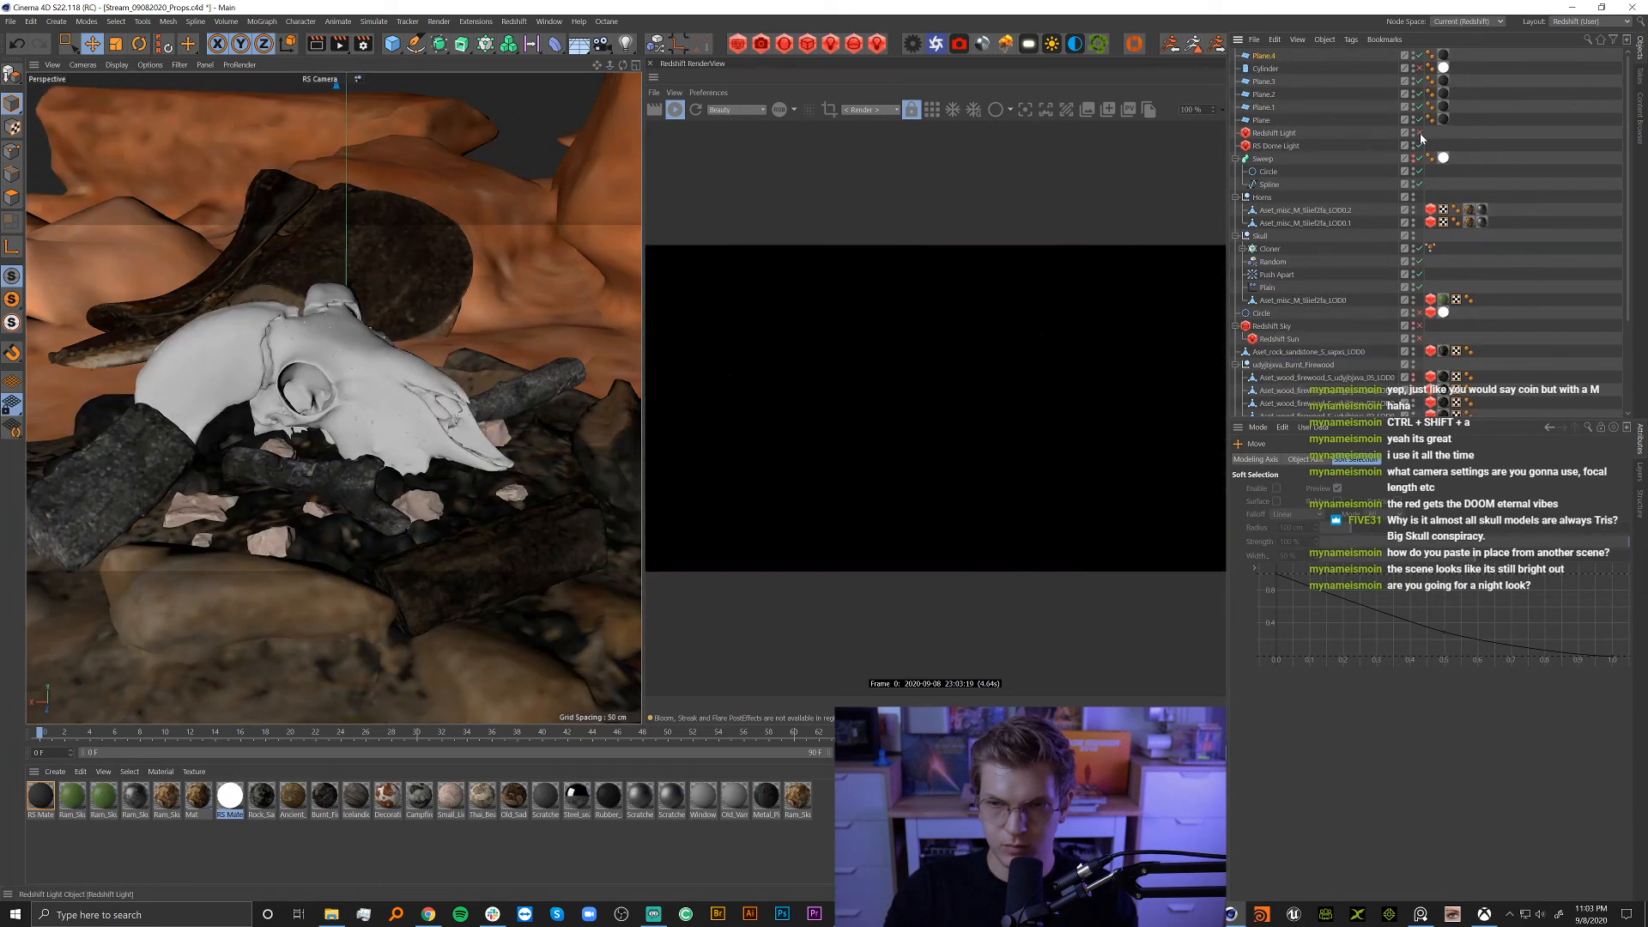
pyautogui.scroll(-3, 1420, 138)
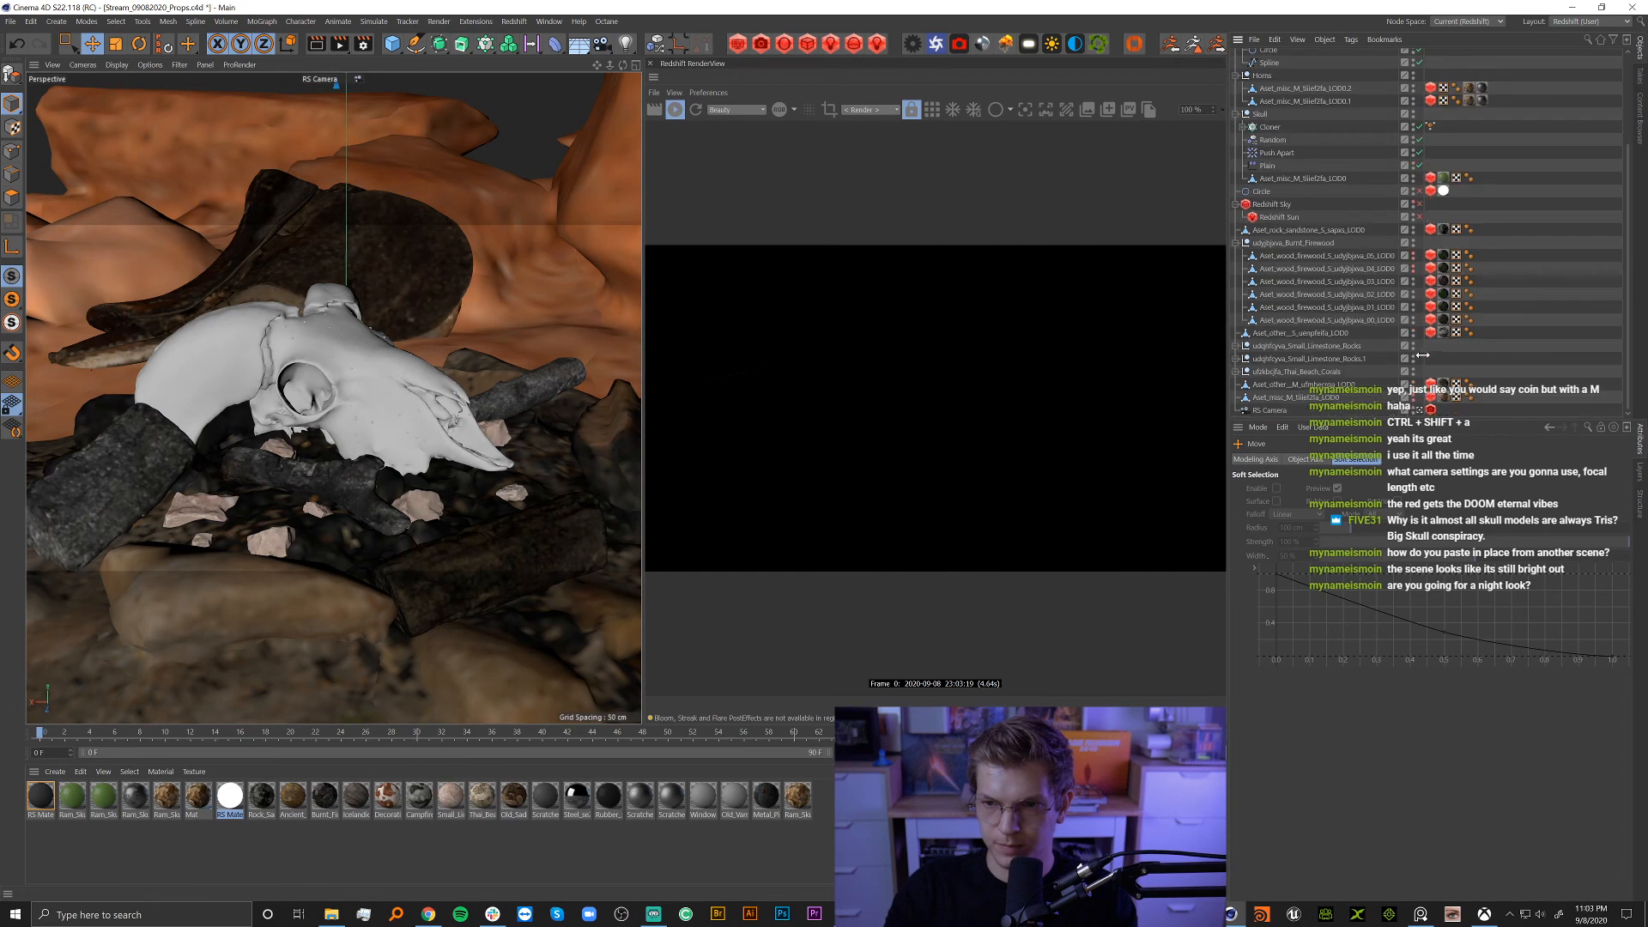
# Show the four-view layout, try sliding Plane.2 away from the camera in the top view, and undo the move.
pyautogui.click(636, 64)
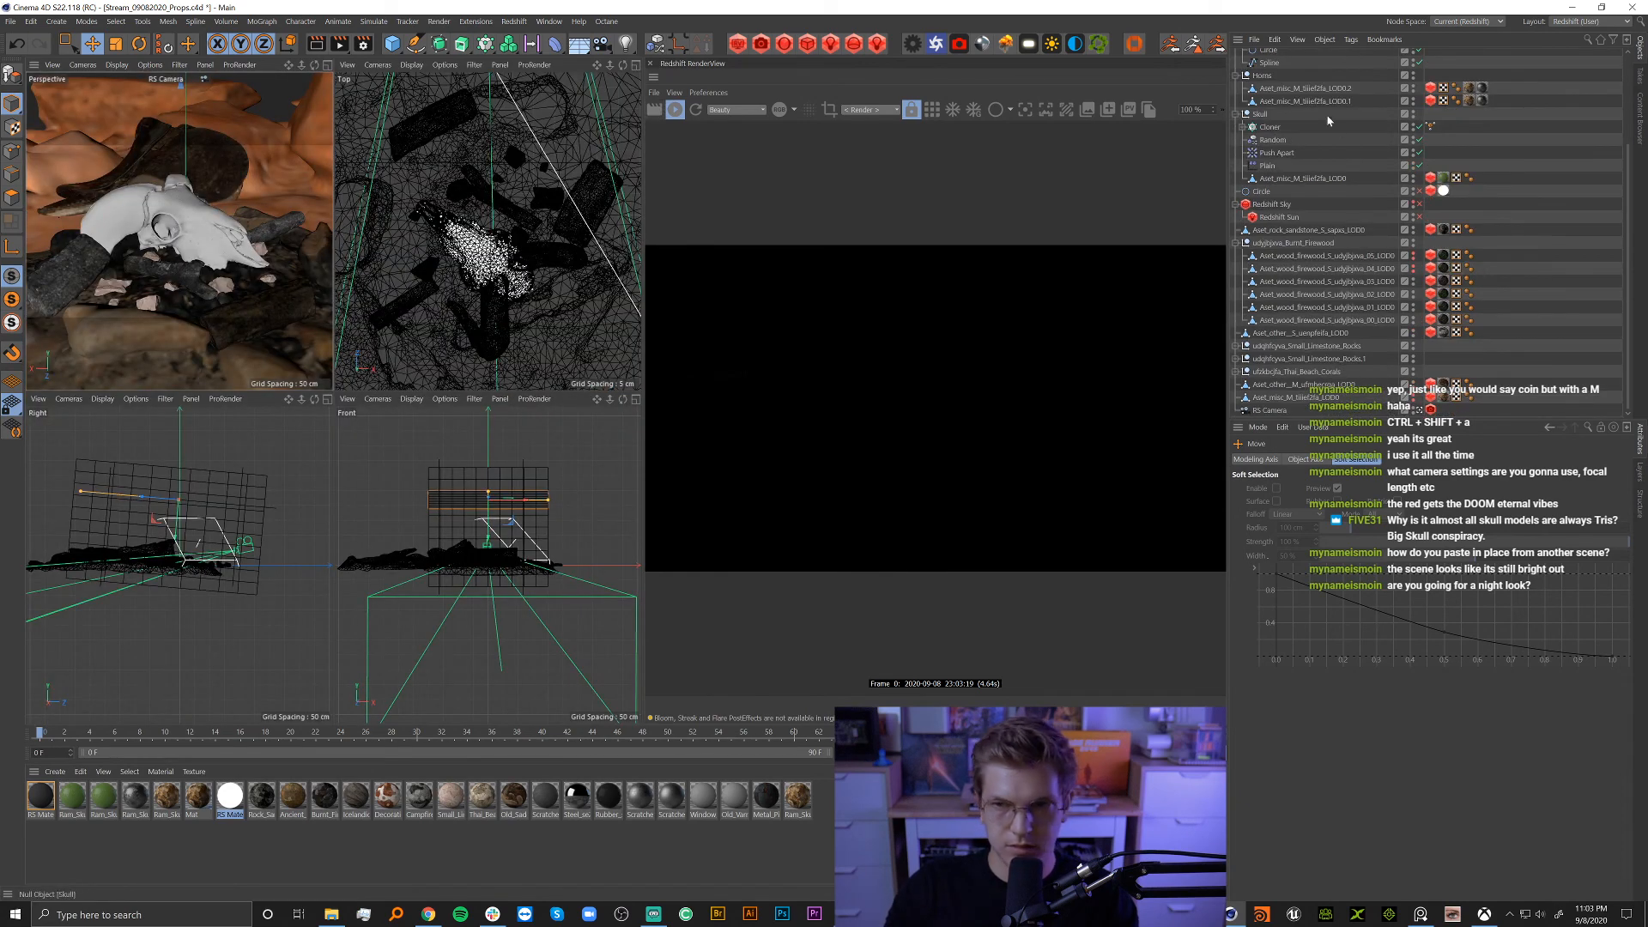
pyautogui.scroll(3, 1284, 172)
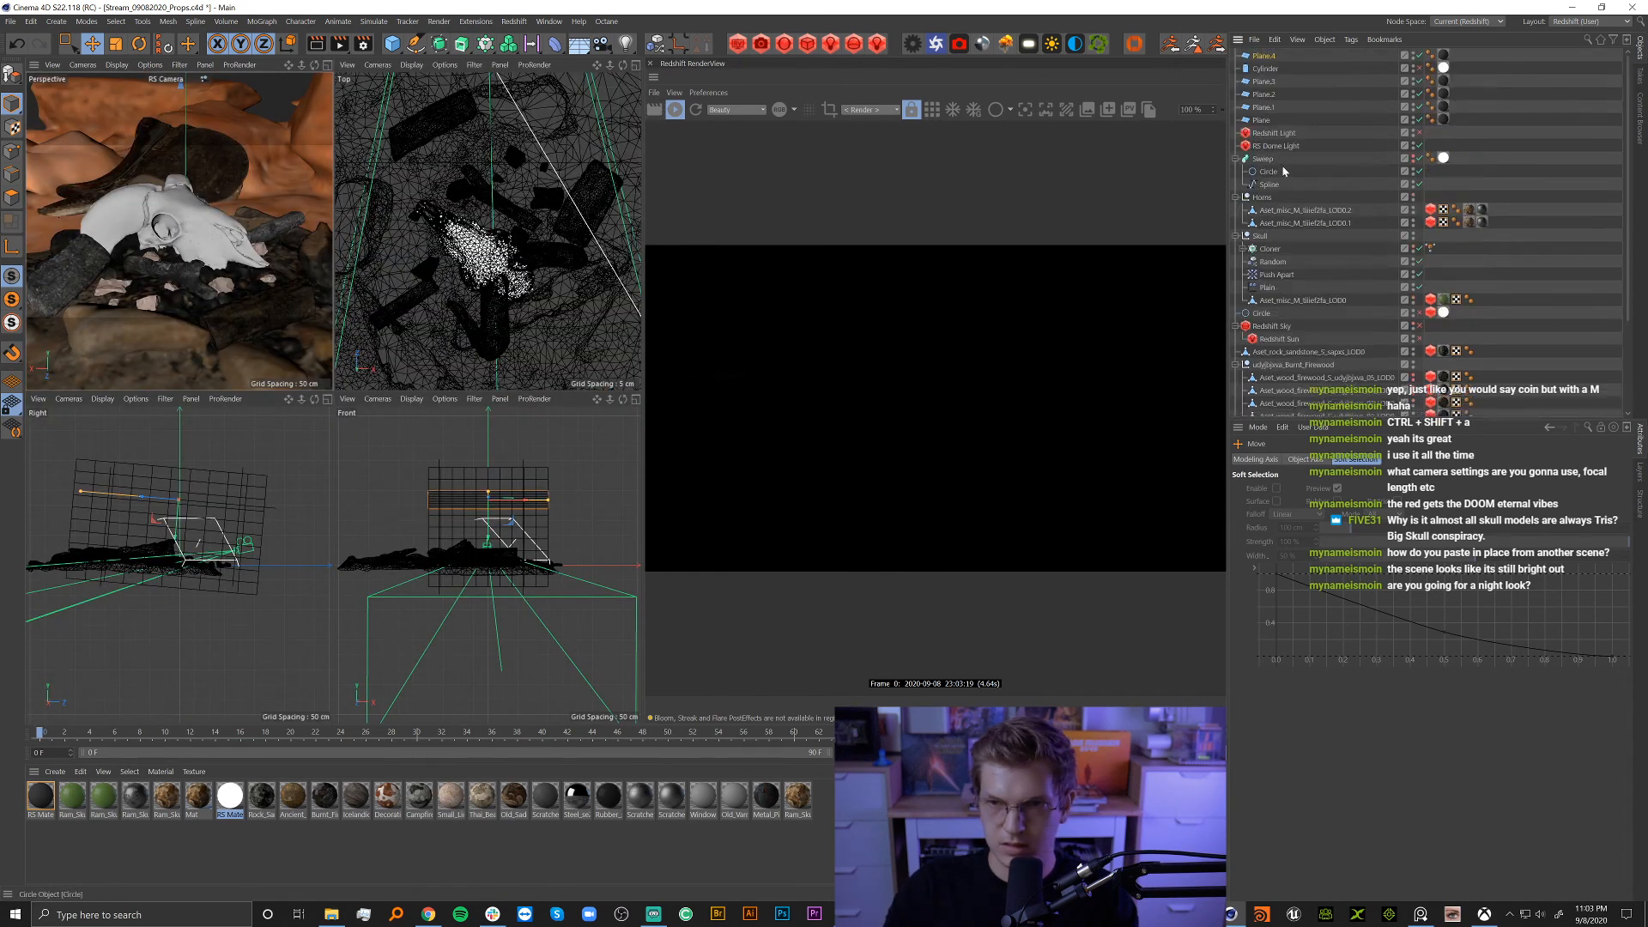
pyautogui.click(1264, 95)
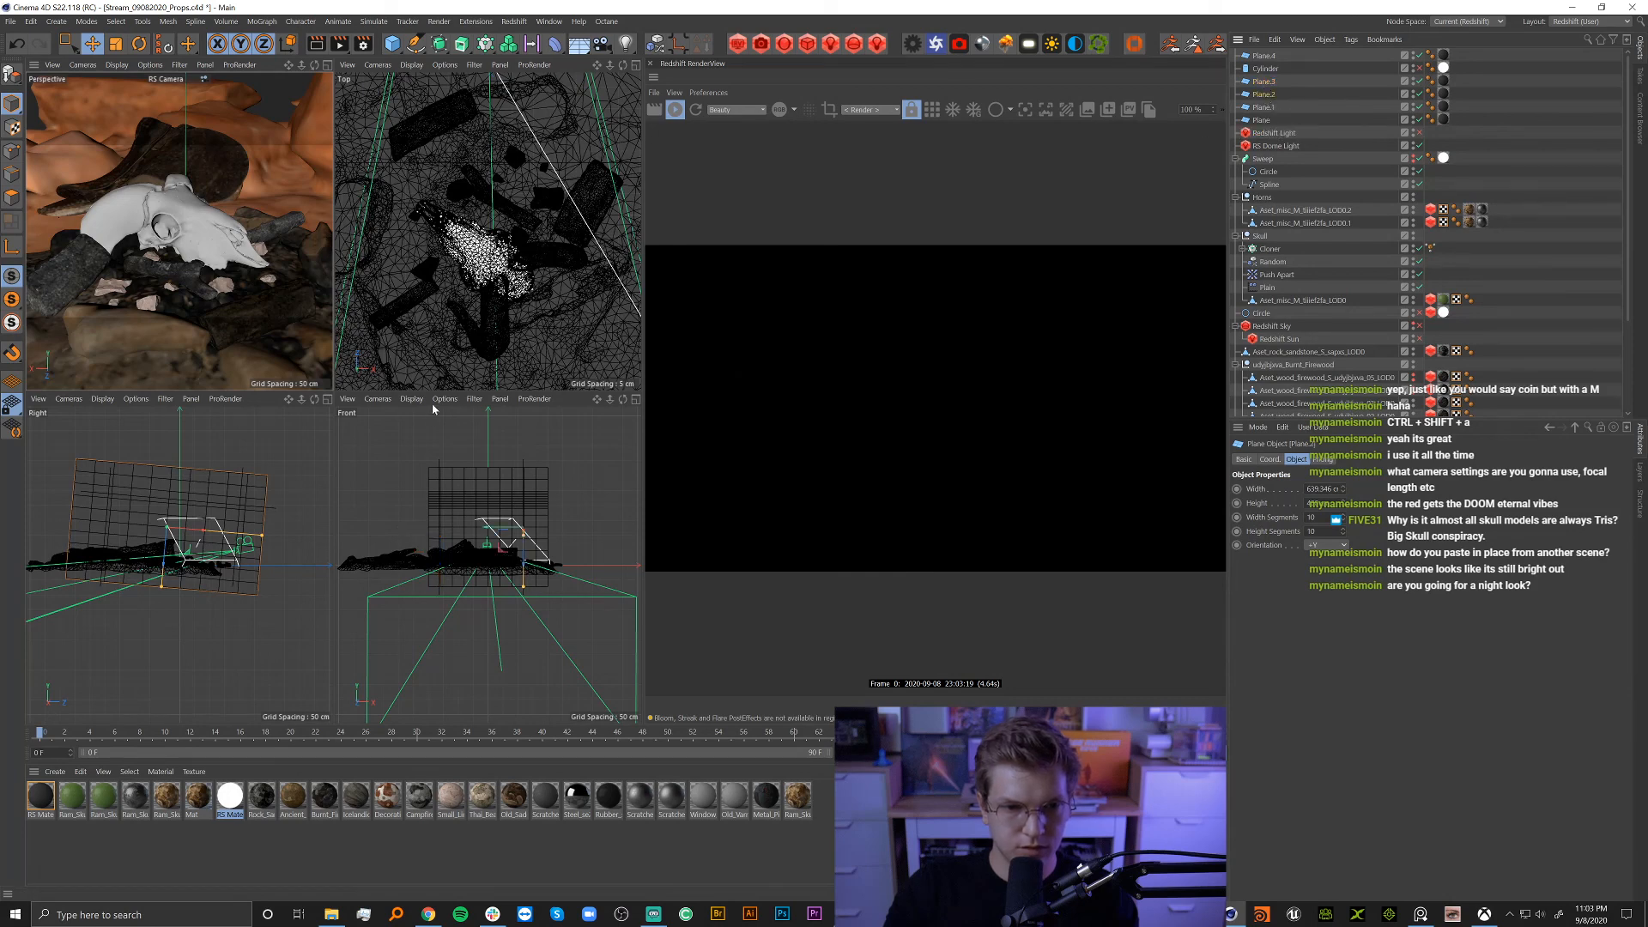
pyautogui.press('o')
pyautogui.scroll(-2, 494, 272)
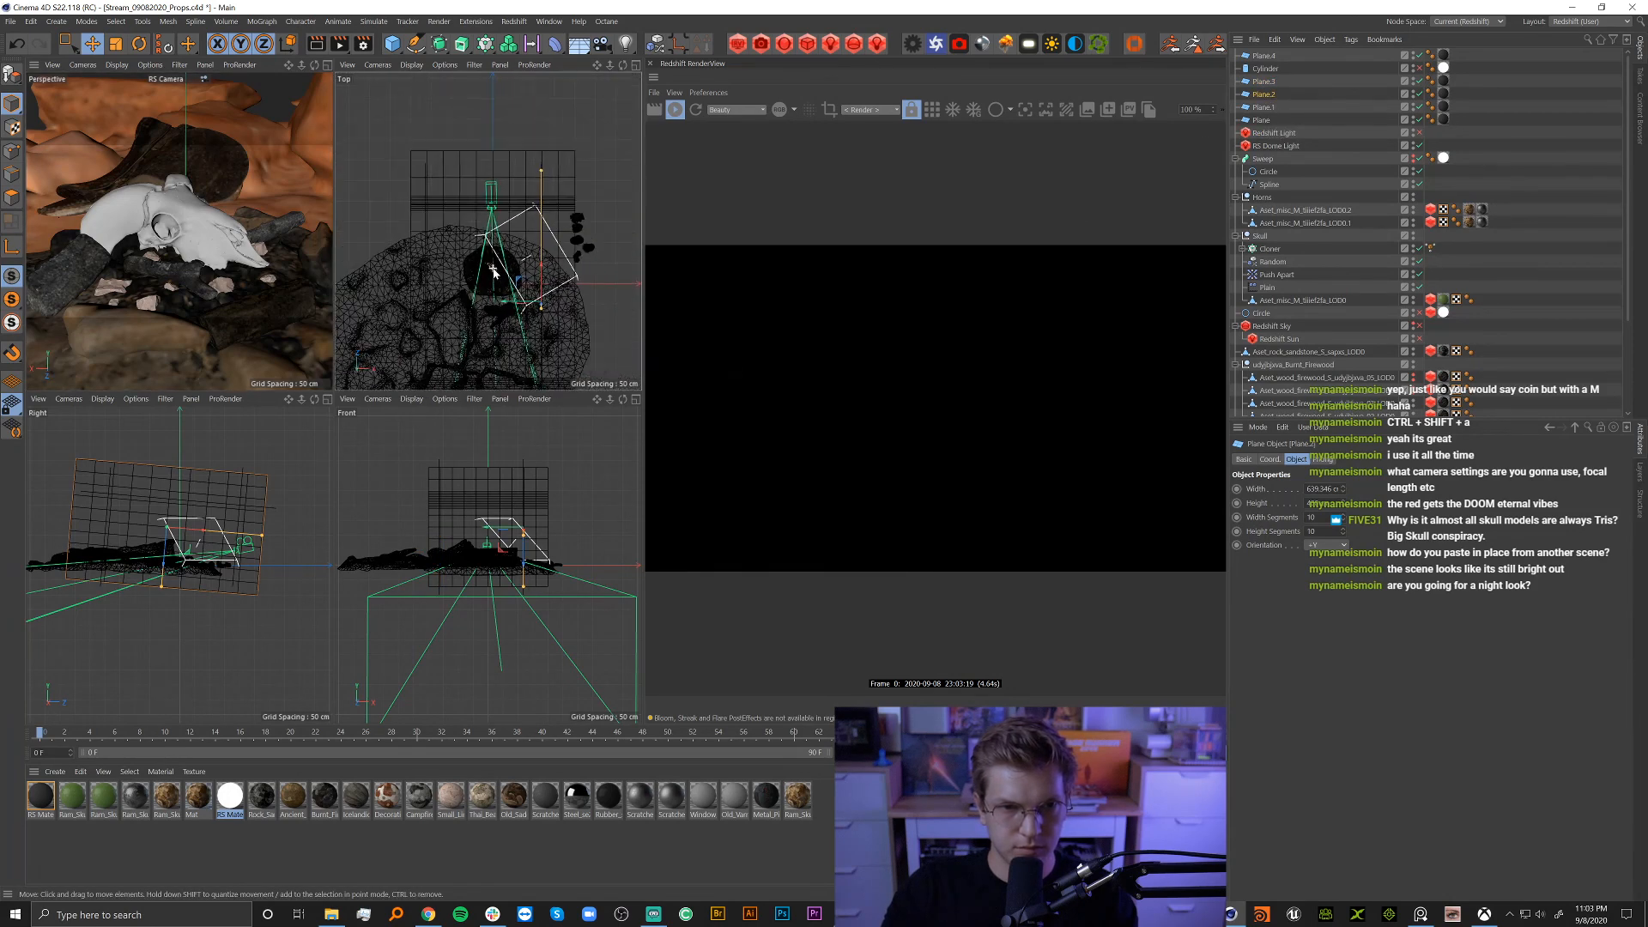
pyautogui.moveTo(541, 266); pyautogui.dragTo(541, 398)
pyautogui.hotkey('ctrl', 'z')
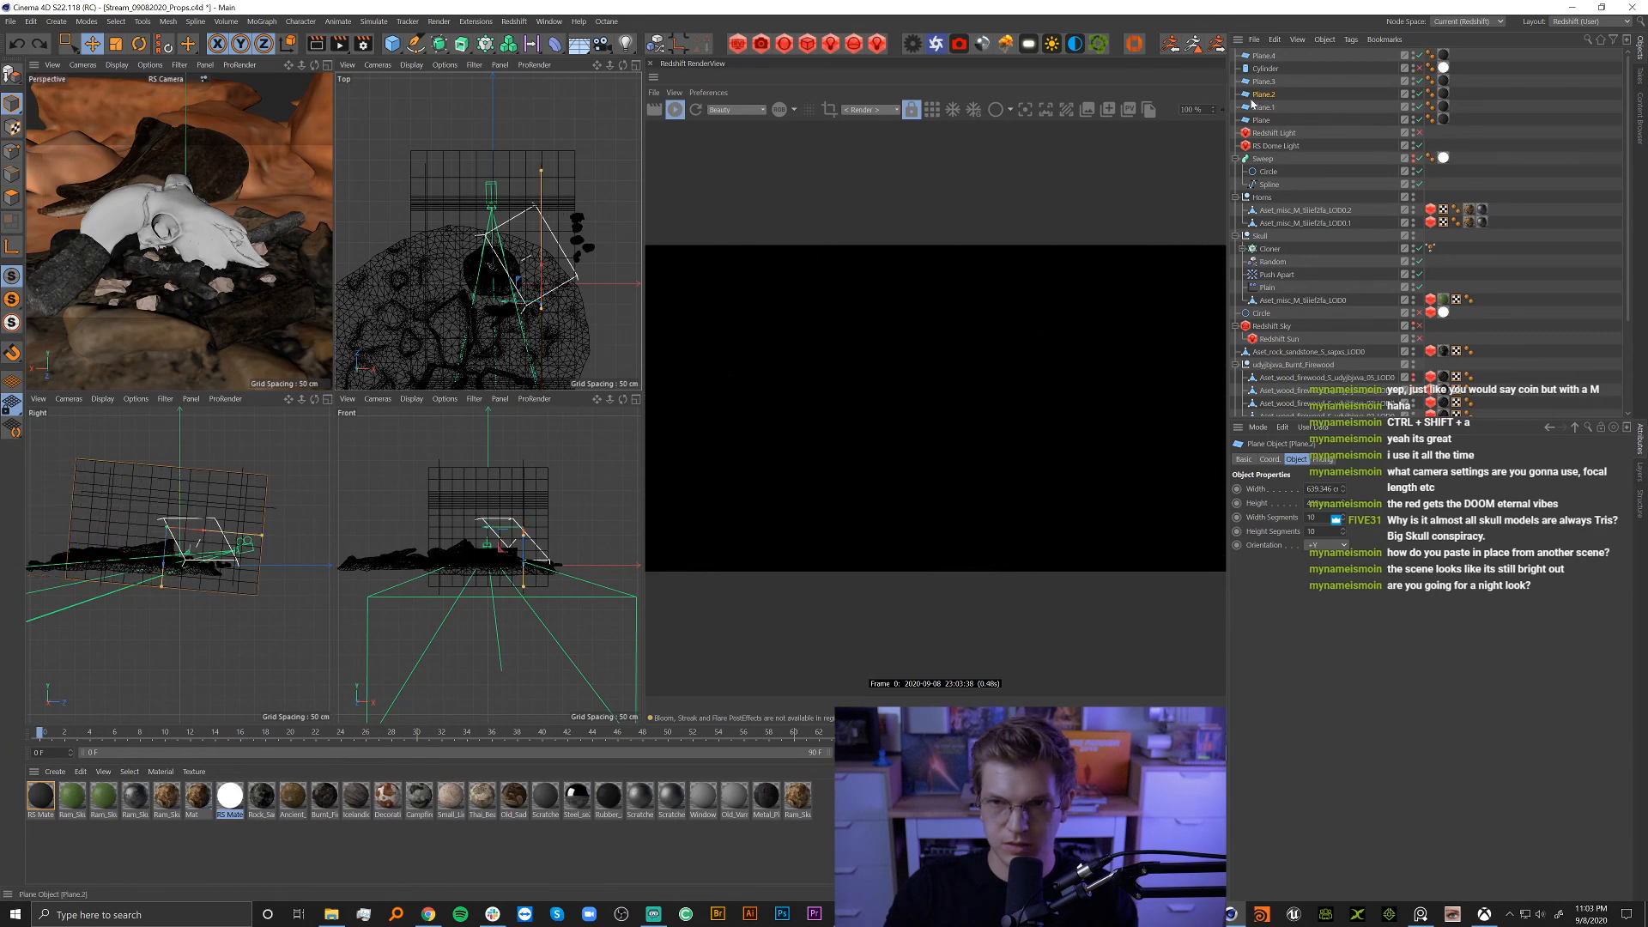
# Move Plane.3 along its length in the top view so that it sits behind the camera.
pyautogui.click(426, 286)
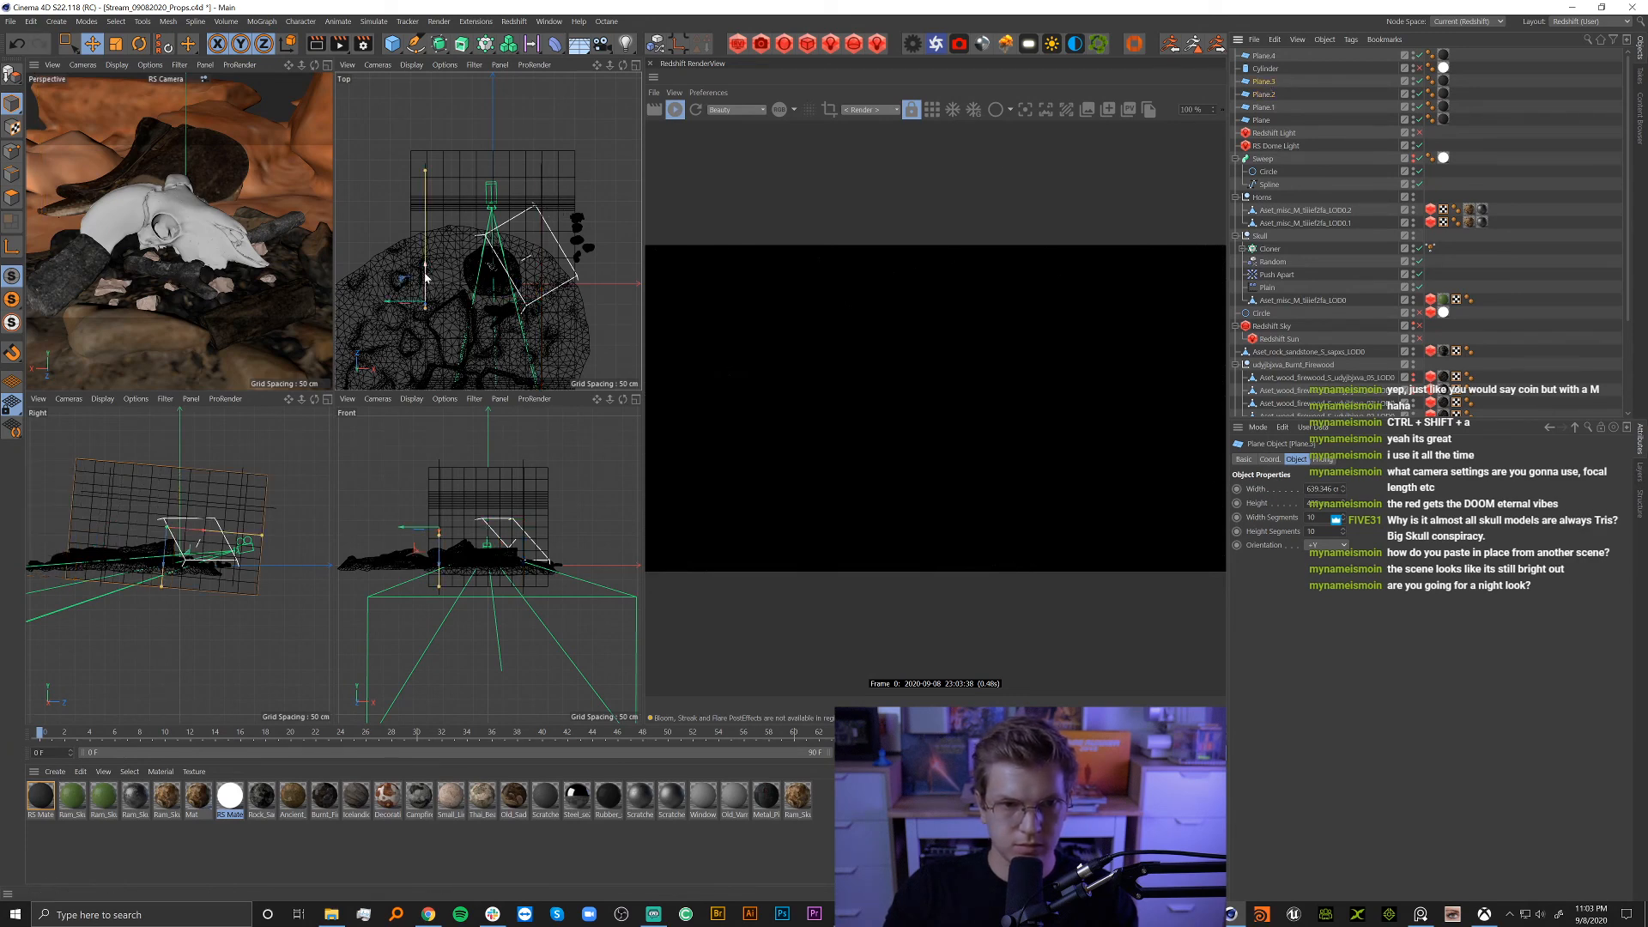
pyautogui.moveTo(426, 275); pyautogui.dragTo(444, 101)
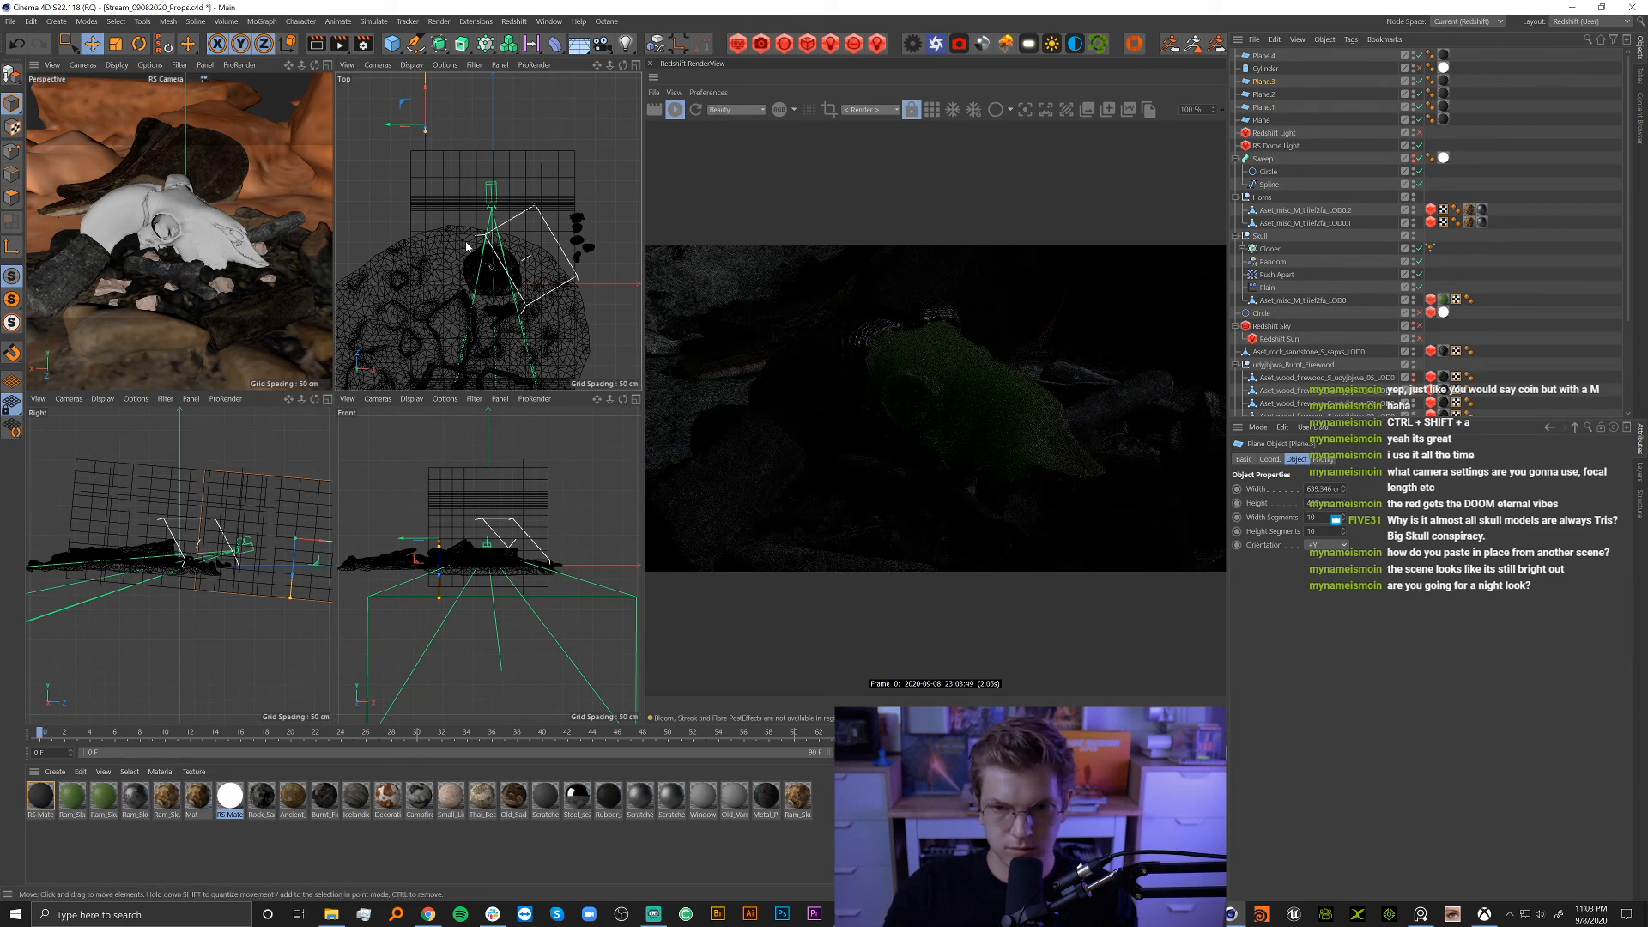
pyautogui.moveTo(424, 92); pyautogui.dragTo(430, 112)
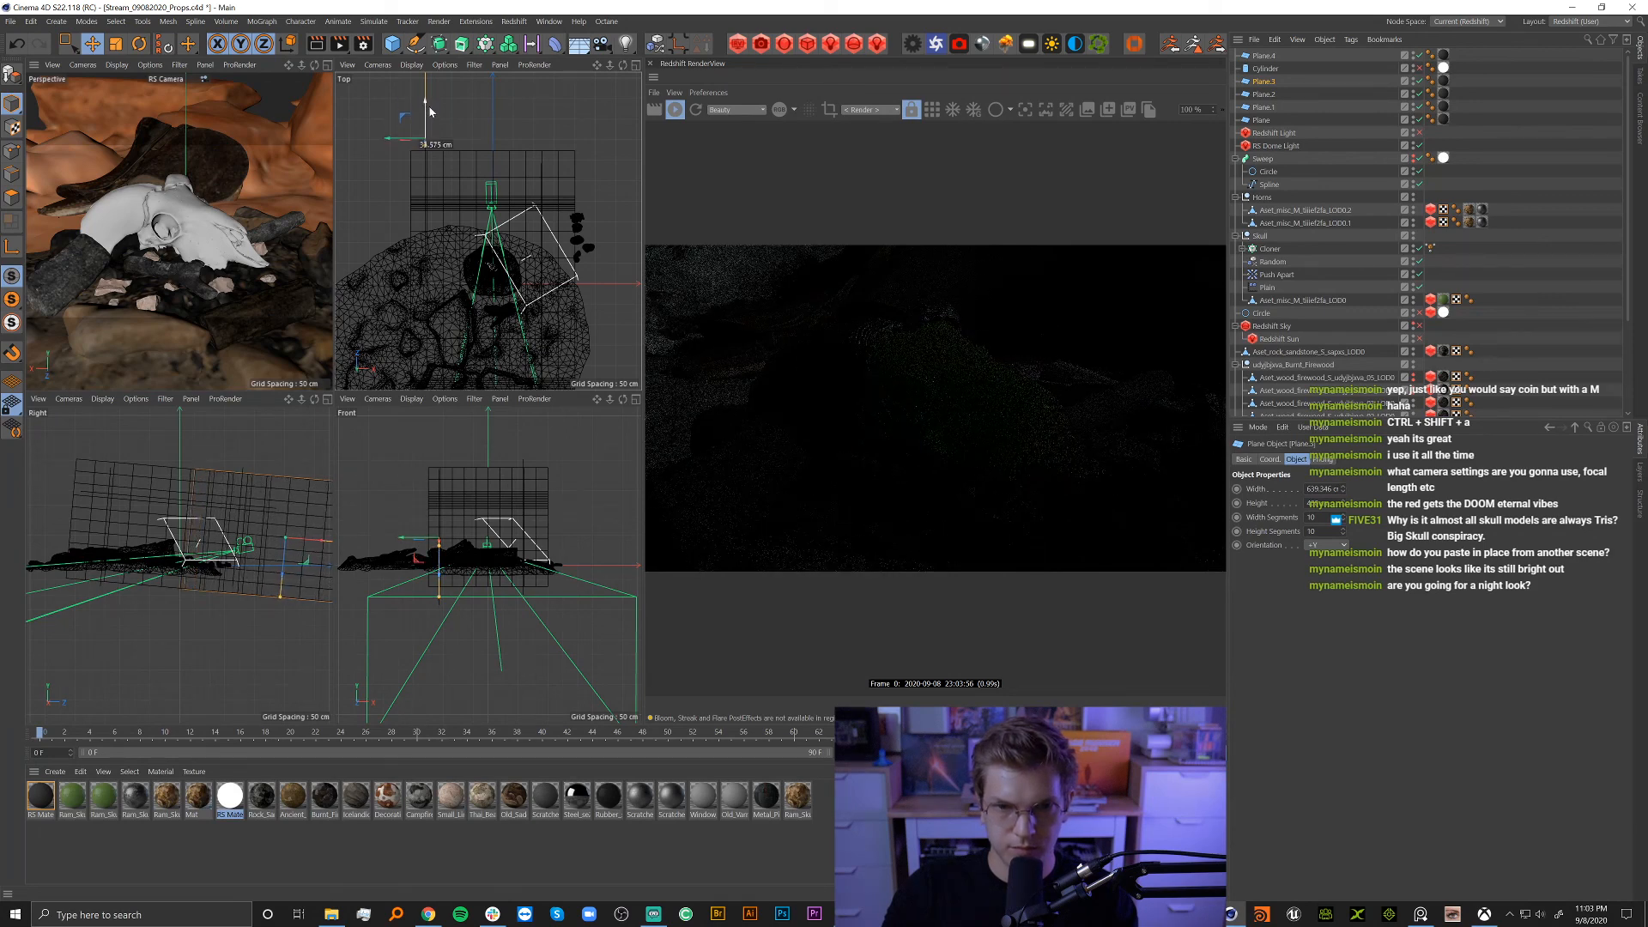
# Re-enable the Redshift Light and set its Intensity Multiplier to 2.
pyautogui.click(1428, 145)
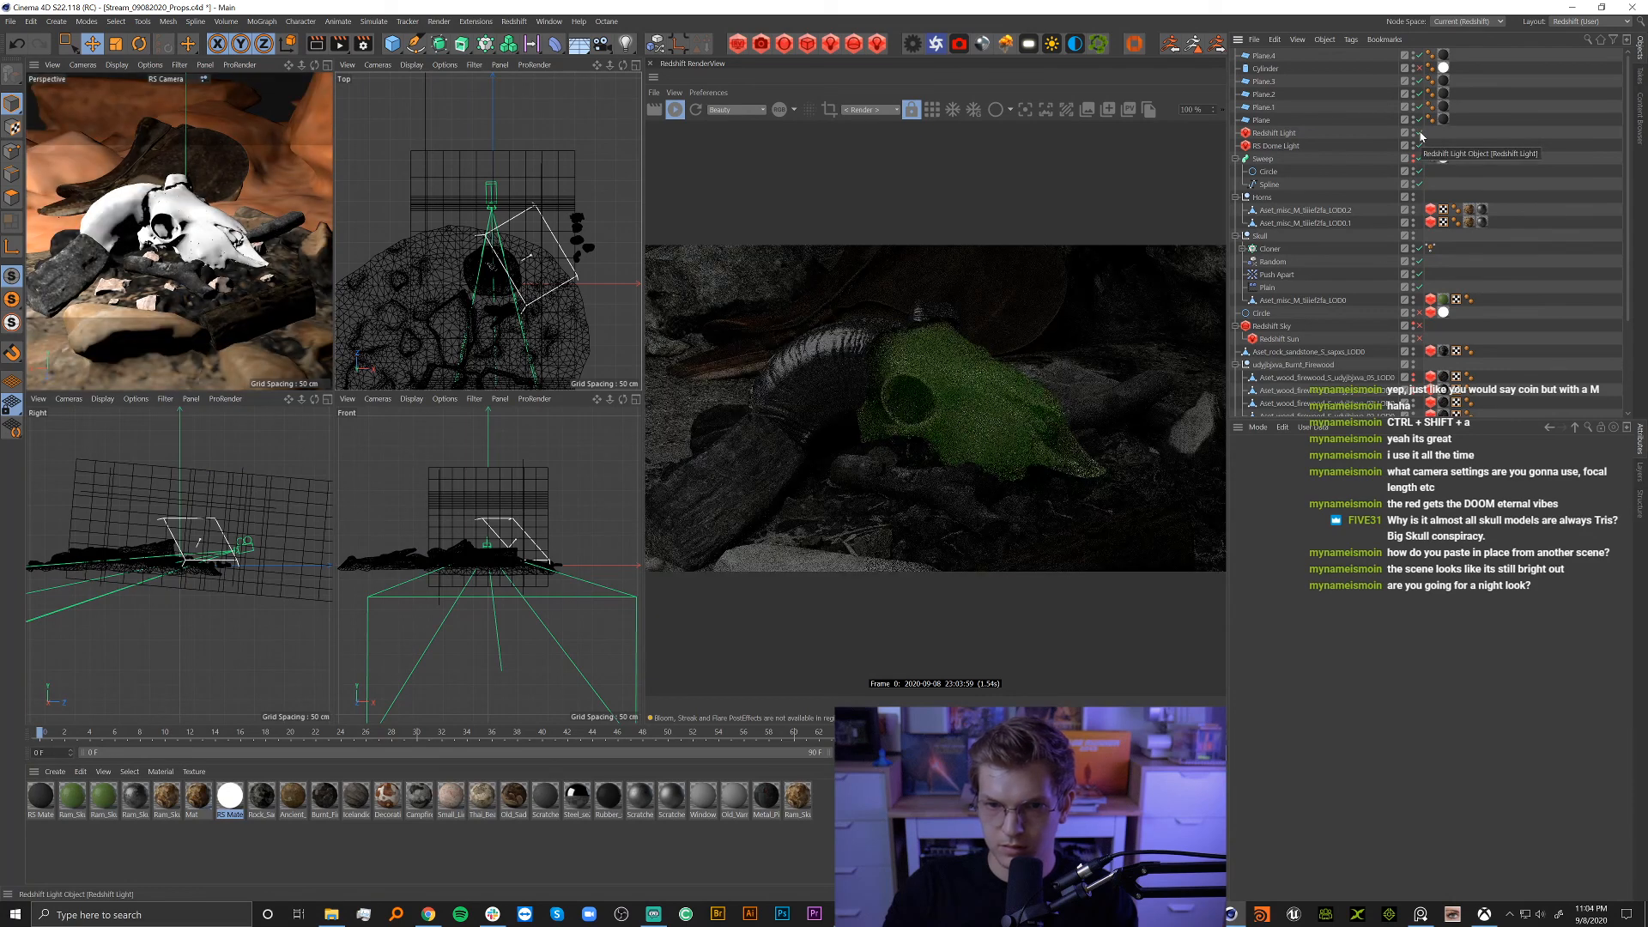
pyautogui.click(1314, 135)
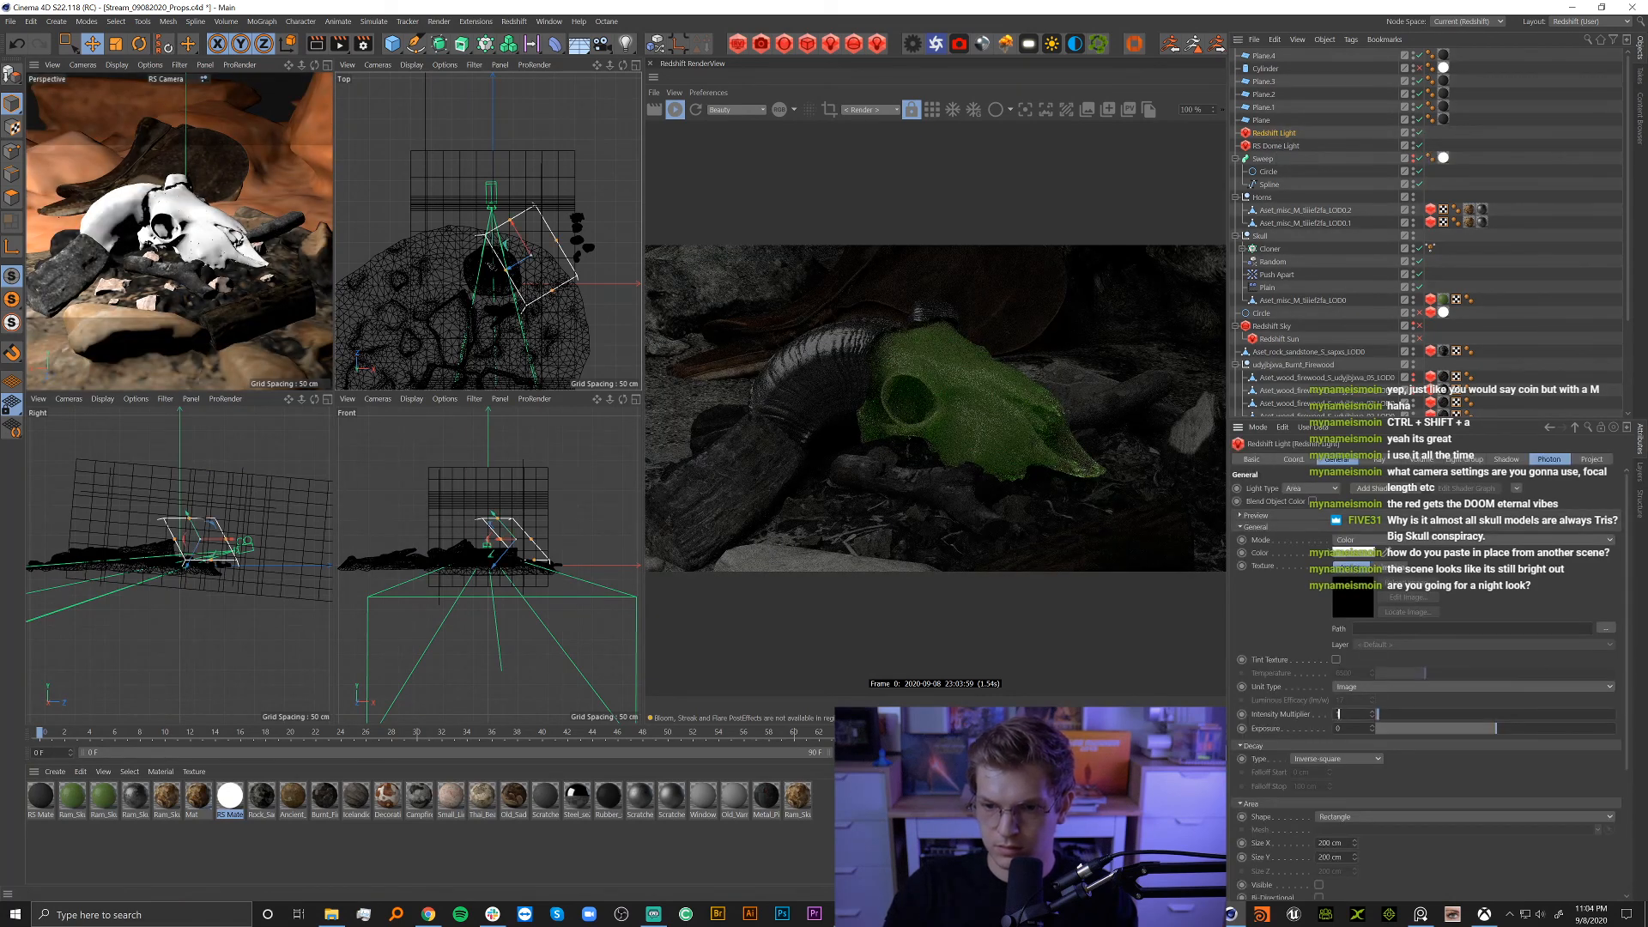
pyautogui.write('2')
pyautogui.press('Return')
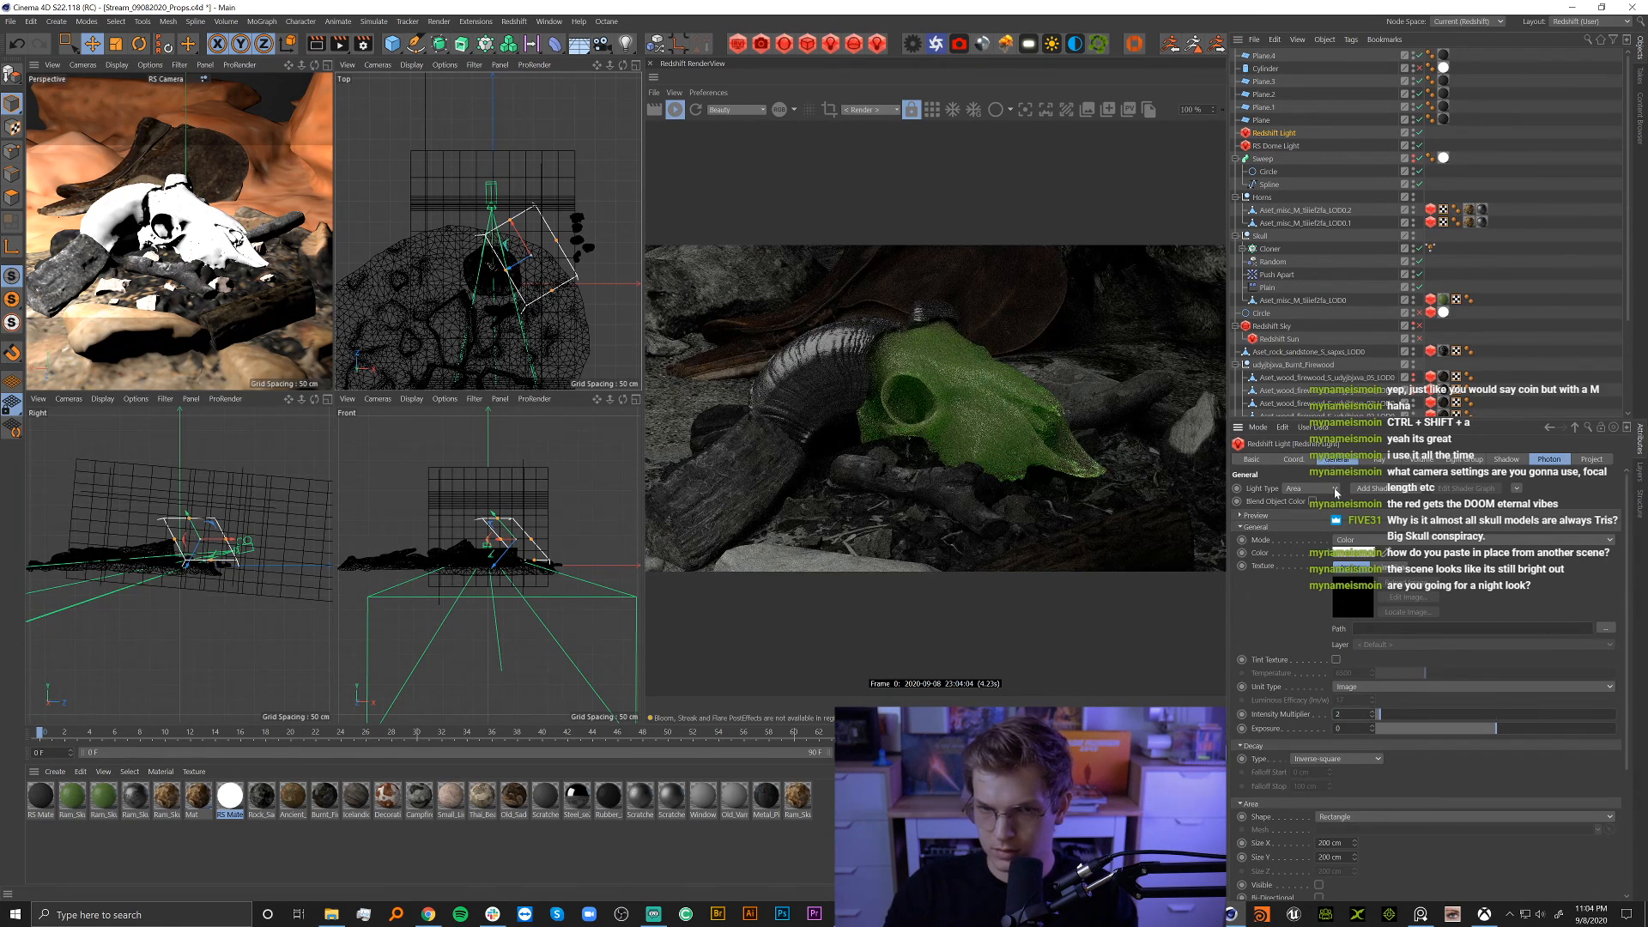
# Try a 50 × 50 cm area size for the Redshift Light.
pyautogui.click(1375, 465)
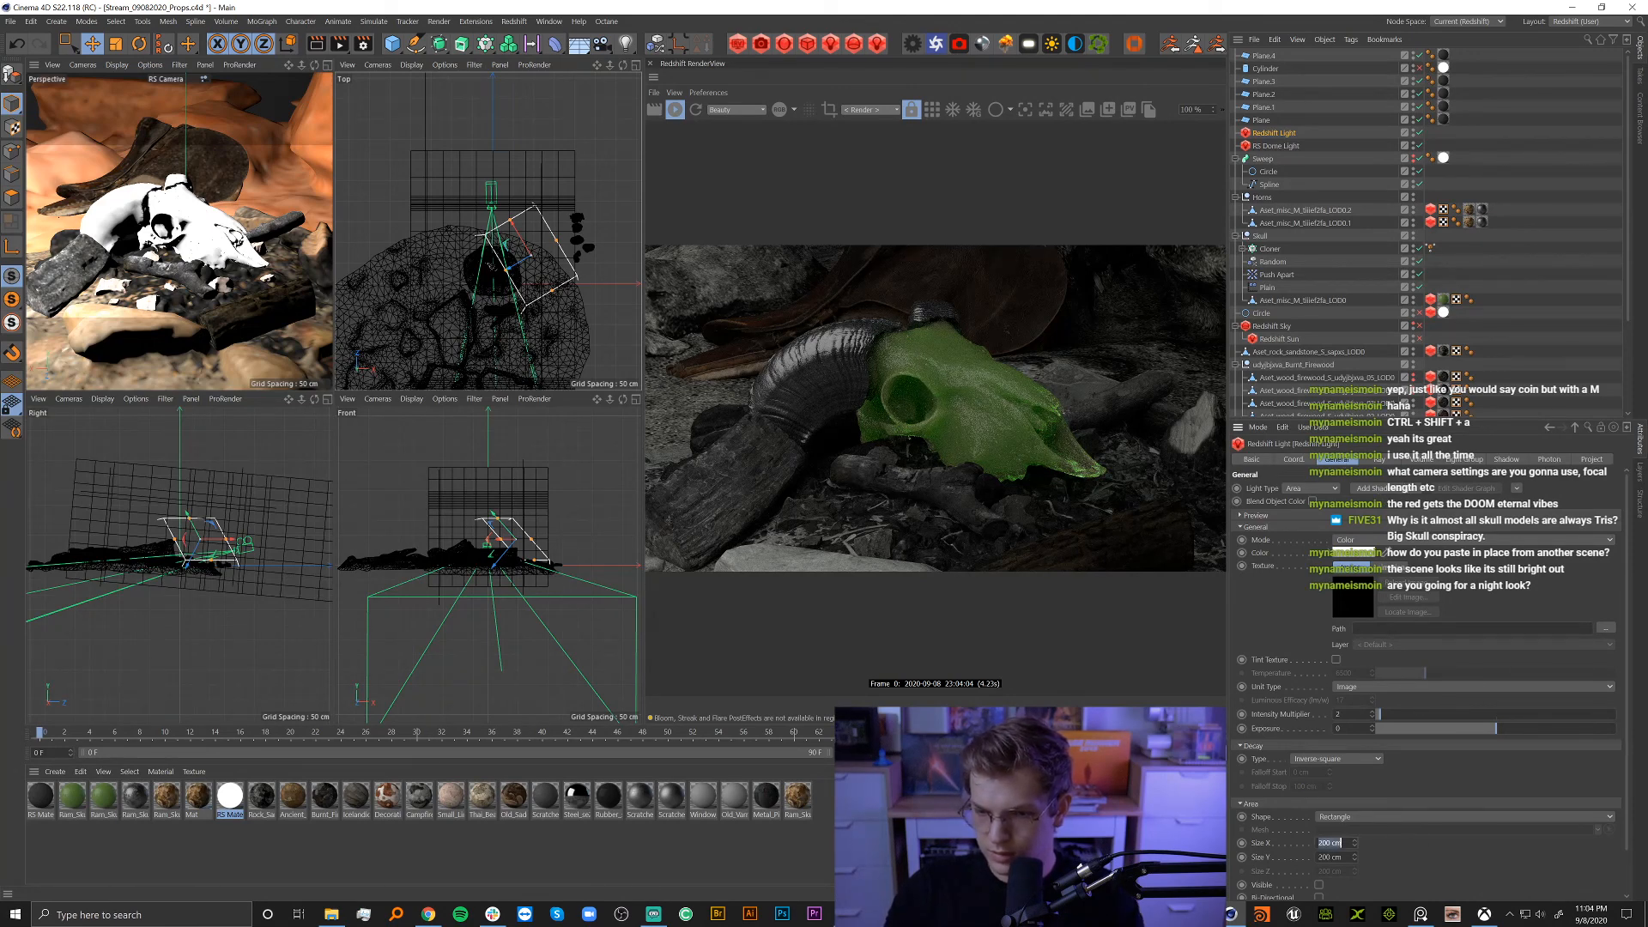
pyautogui.write('50')
pyautogui.press('Return')
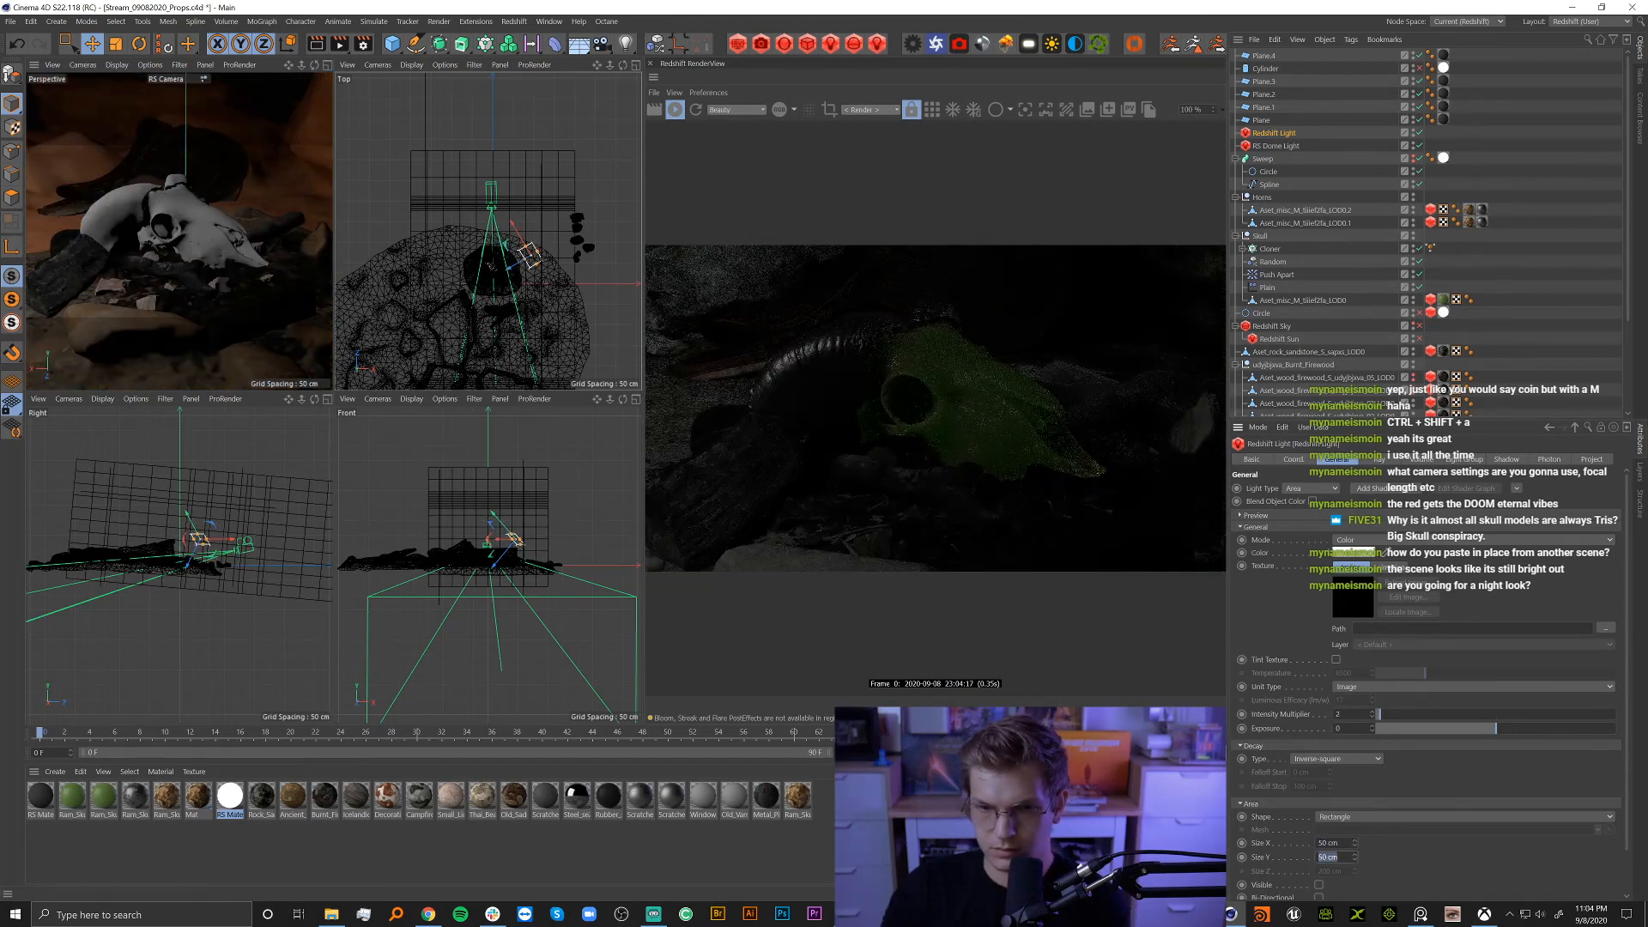
# Set the Redshift Light's area size to 100 × 100 cm and its Intensity Multiplier to 4.
pyautogui.write('100')
pyautogui.press('Return')
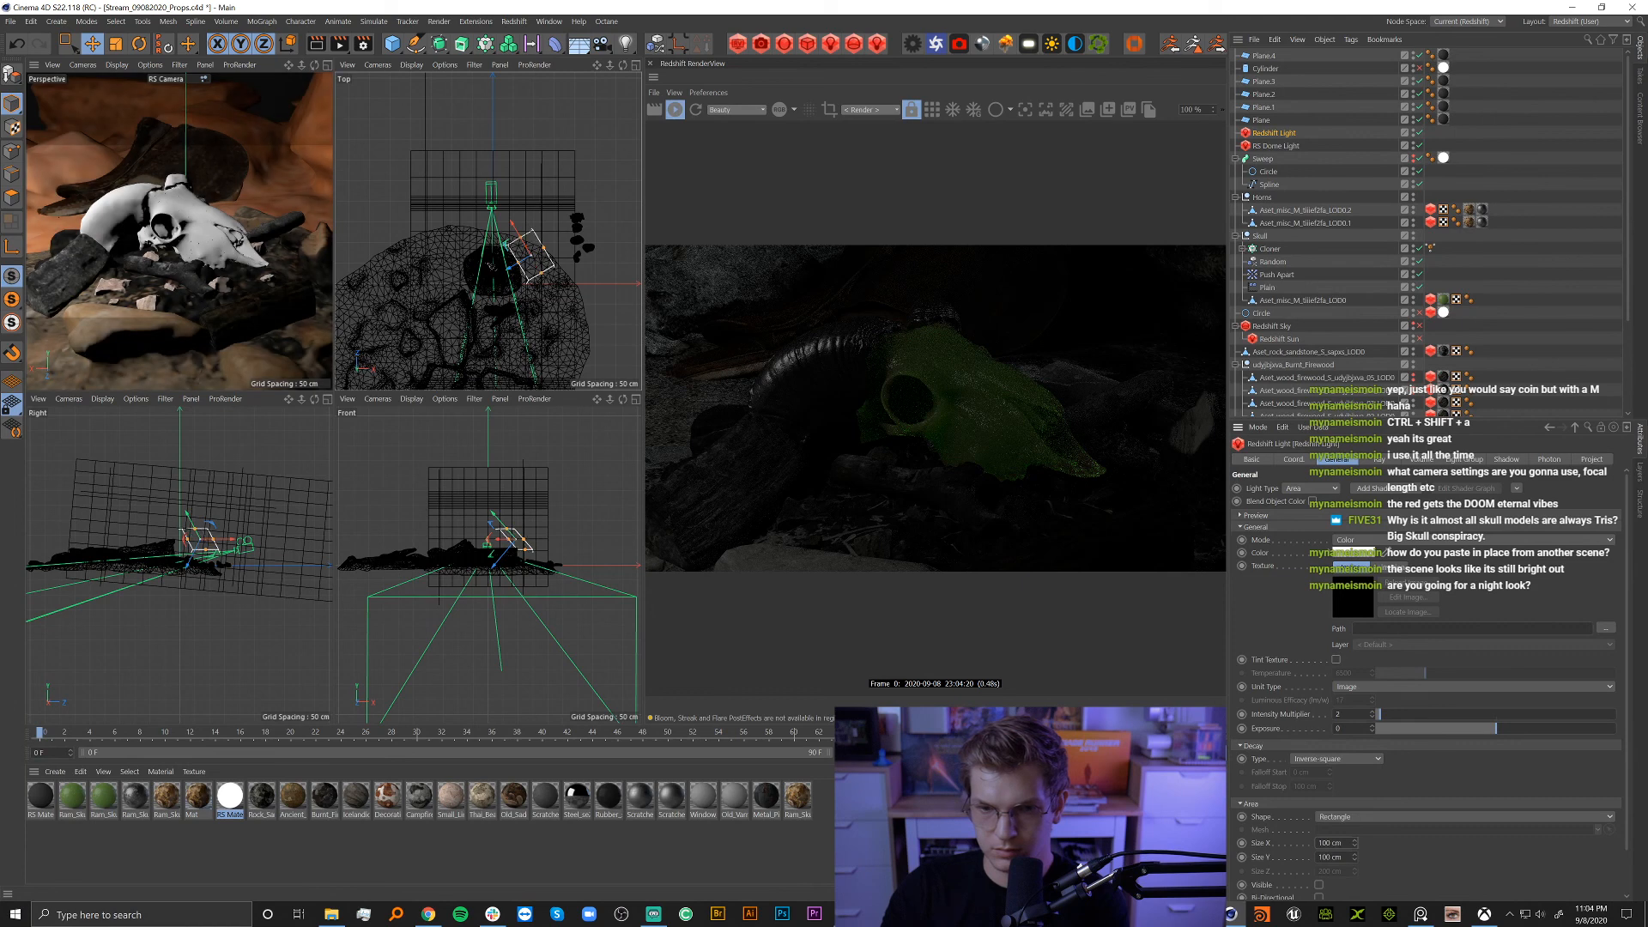
pyautogui.write('4')
pyautogui.press('Return')
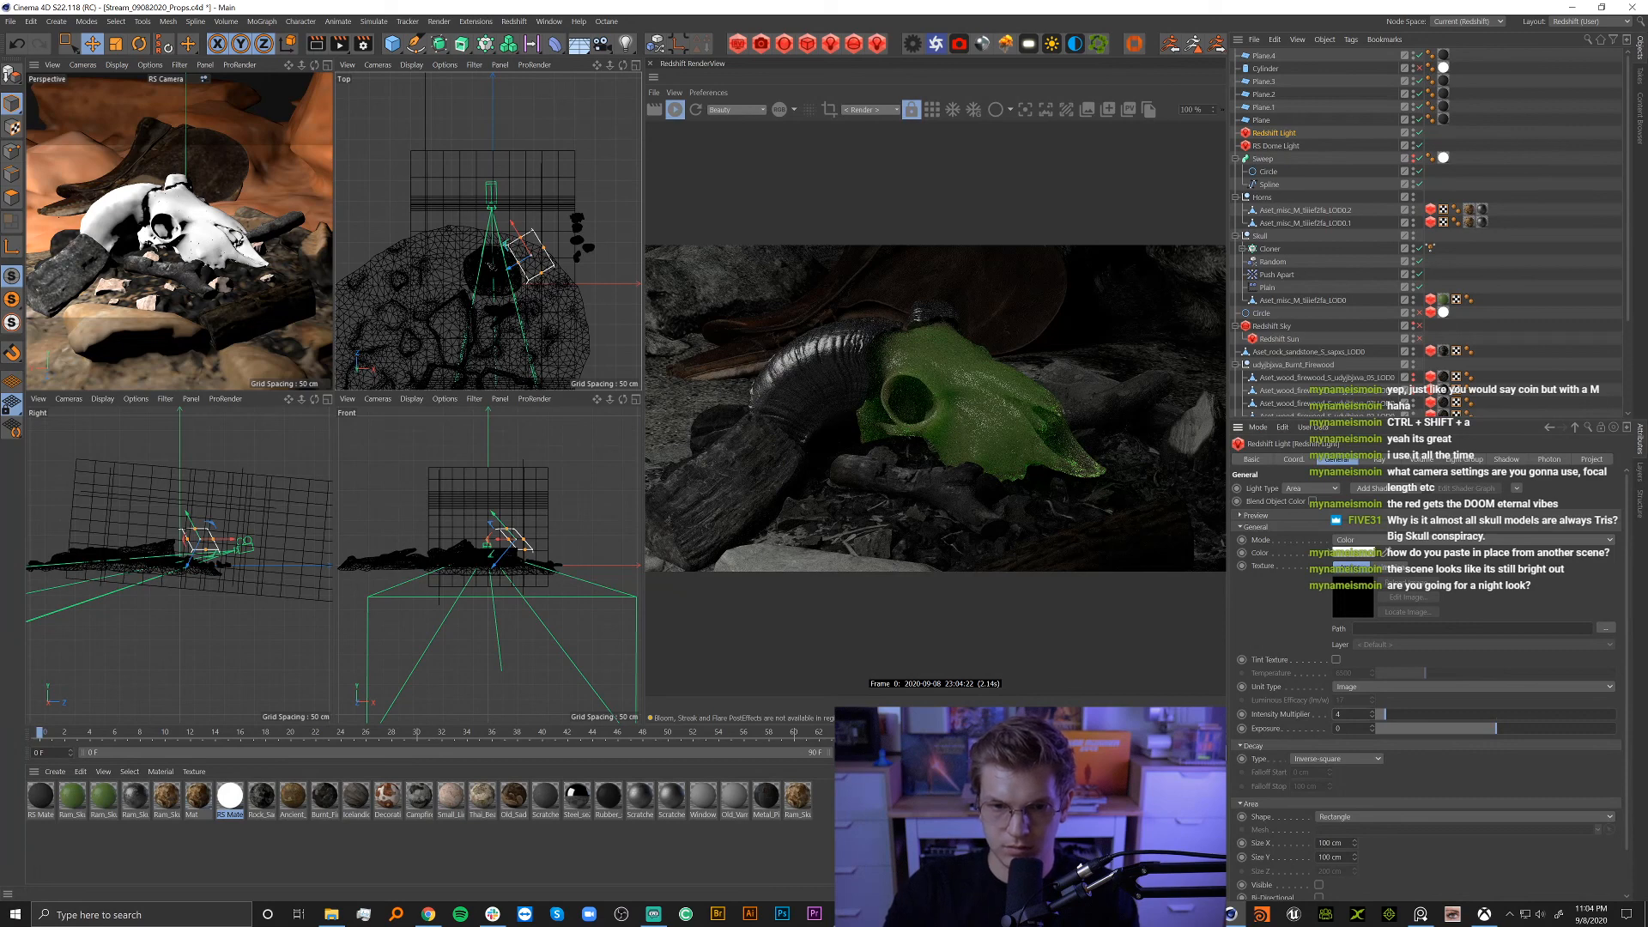
# Open the Rock_Sandstone material's shader graph and try a Gamma of 0.415 on its RS Color Correct node.
pyautogui.click(287, 188)
pyautogui.doubleClick(259, 797)
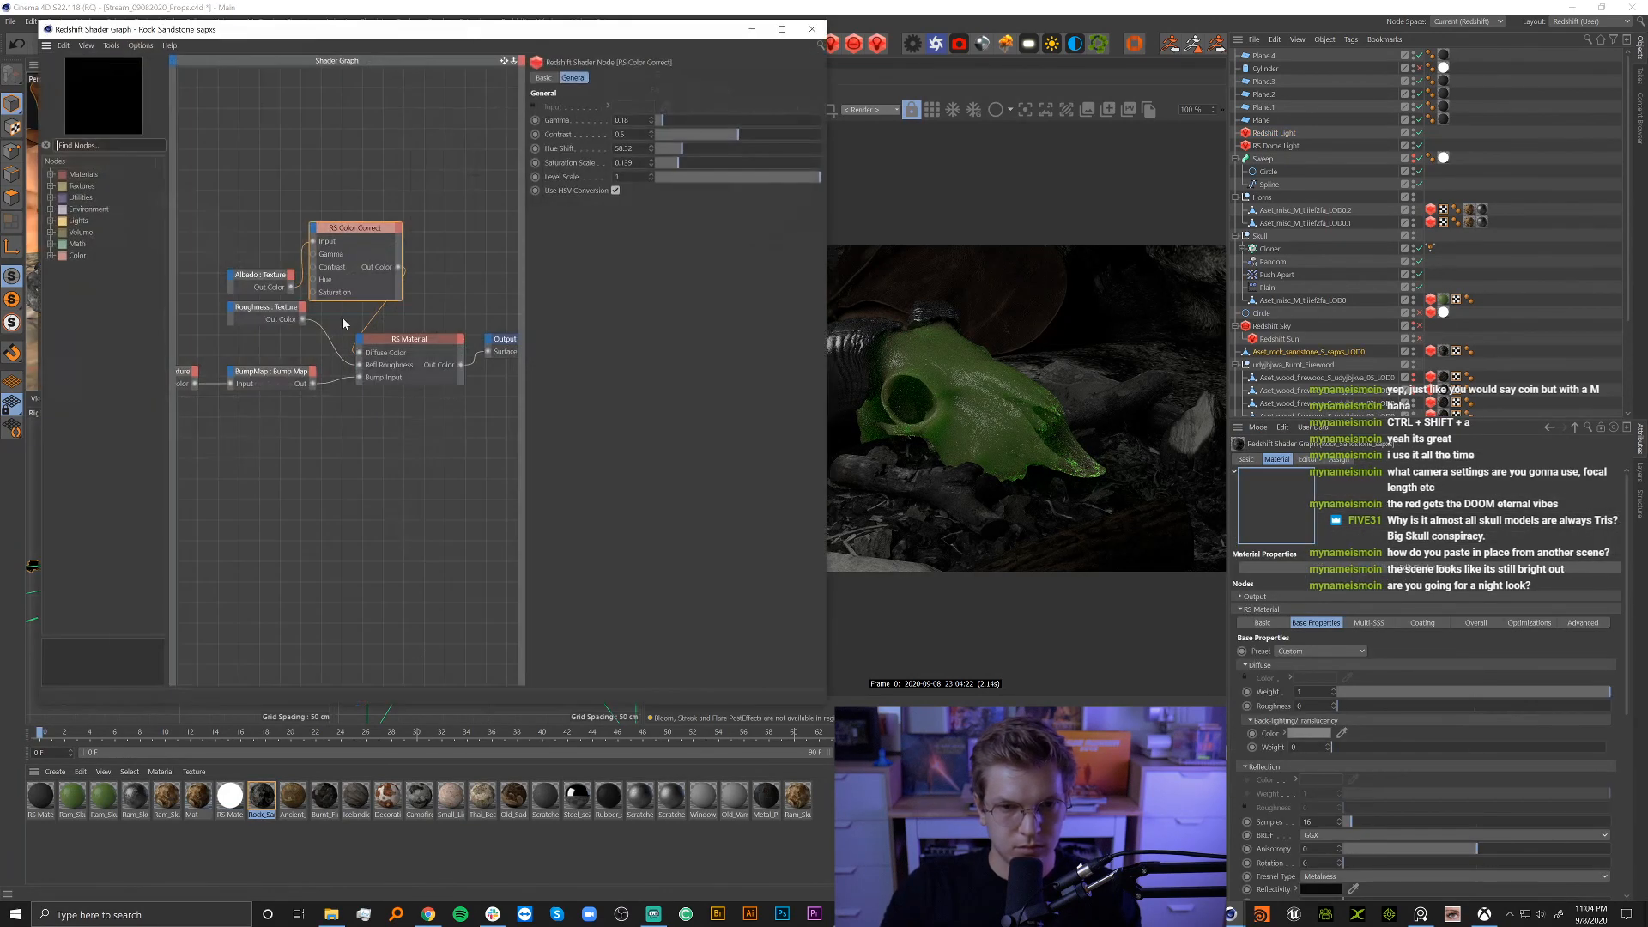
pyautogui.moveTo(587, 31); pyautogui.dragTo(325, 100)
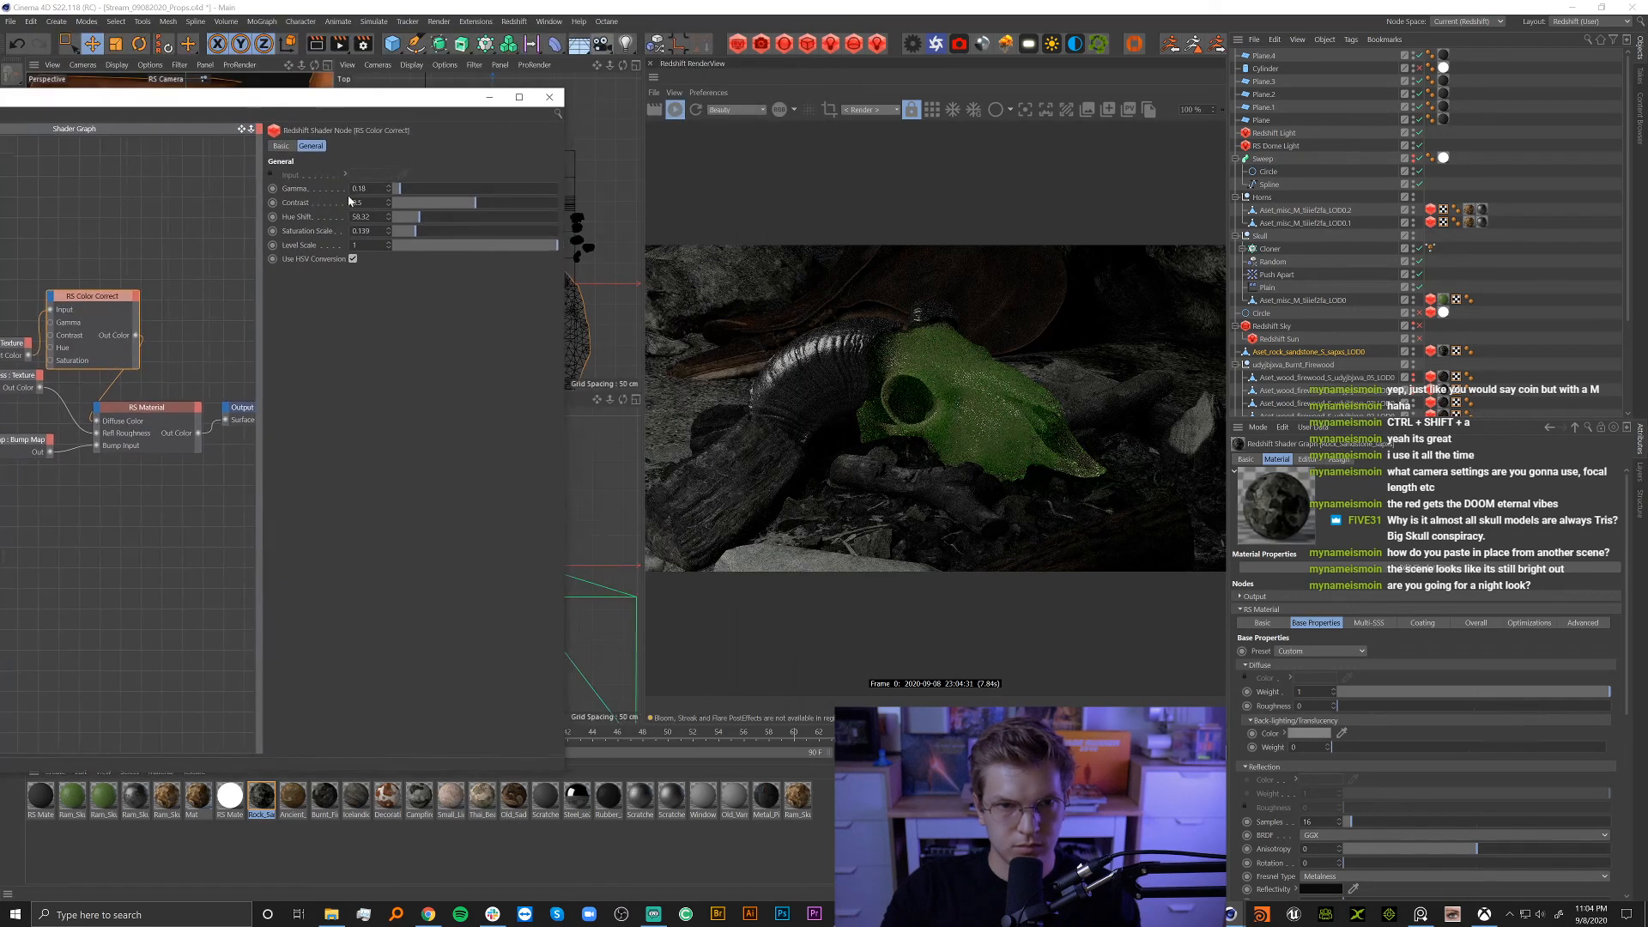
pyautogui.doubleClick(362, 187)
pyautogui.write('.415')
pyautogui.press('Return')
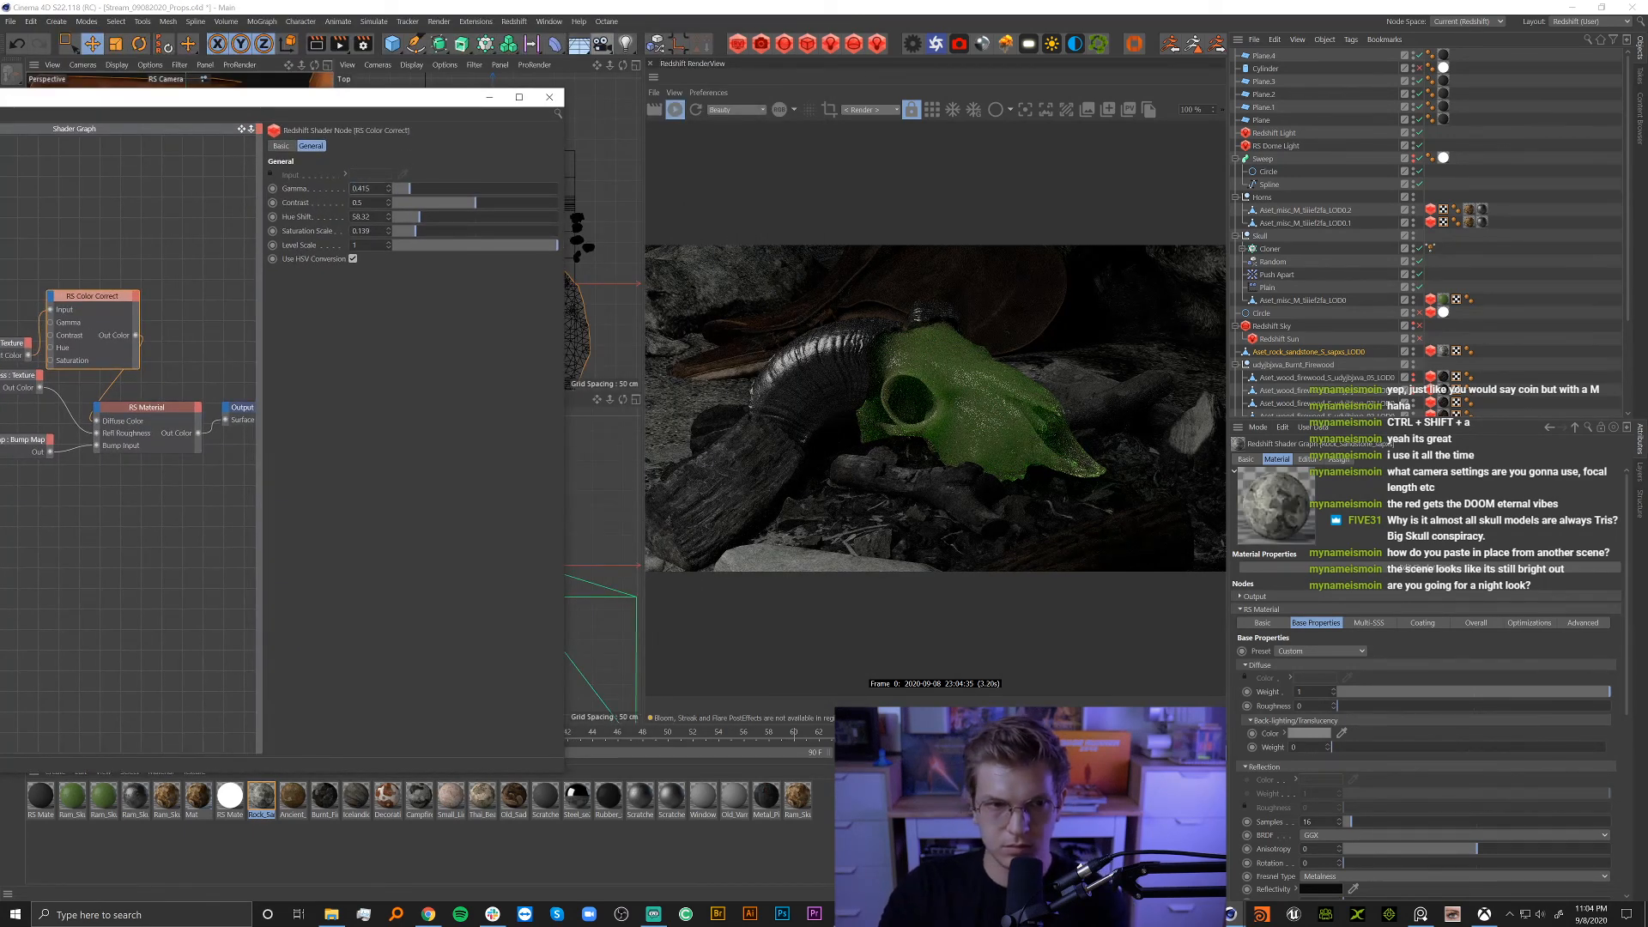
# Try a Gamma of 0.15 for the sandstone's RS Color Correct node, then set it to 0.2.
pyautogui.doubleClick(362, 188)
pyautogui.write('.15')
pyautogui.press('Return')
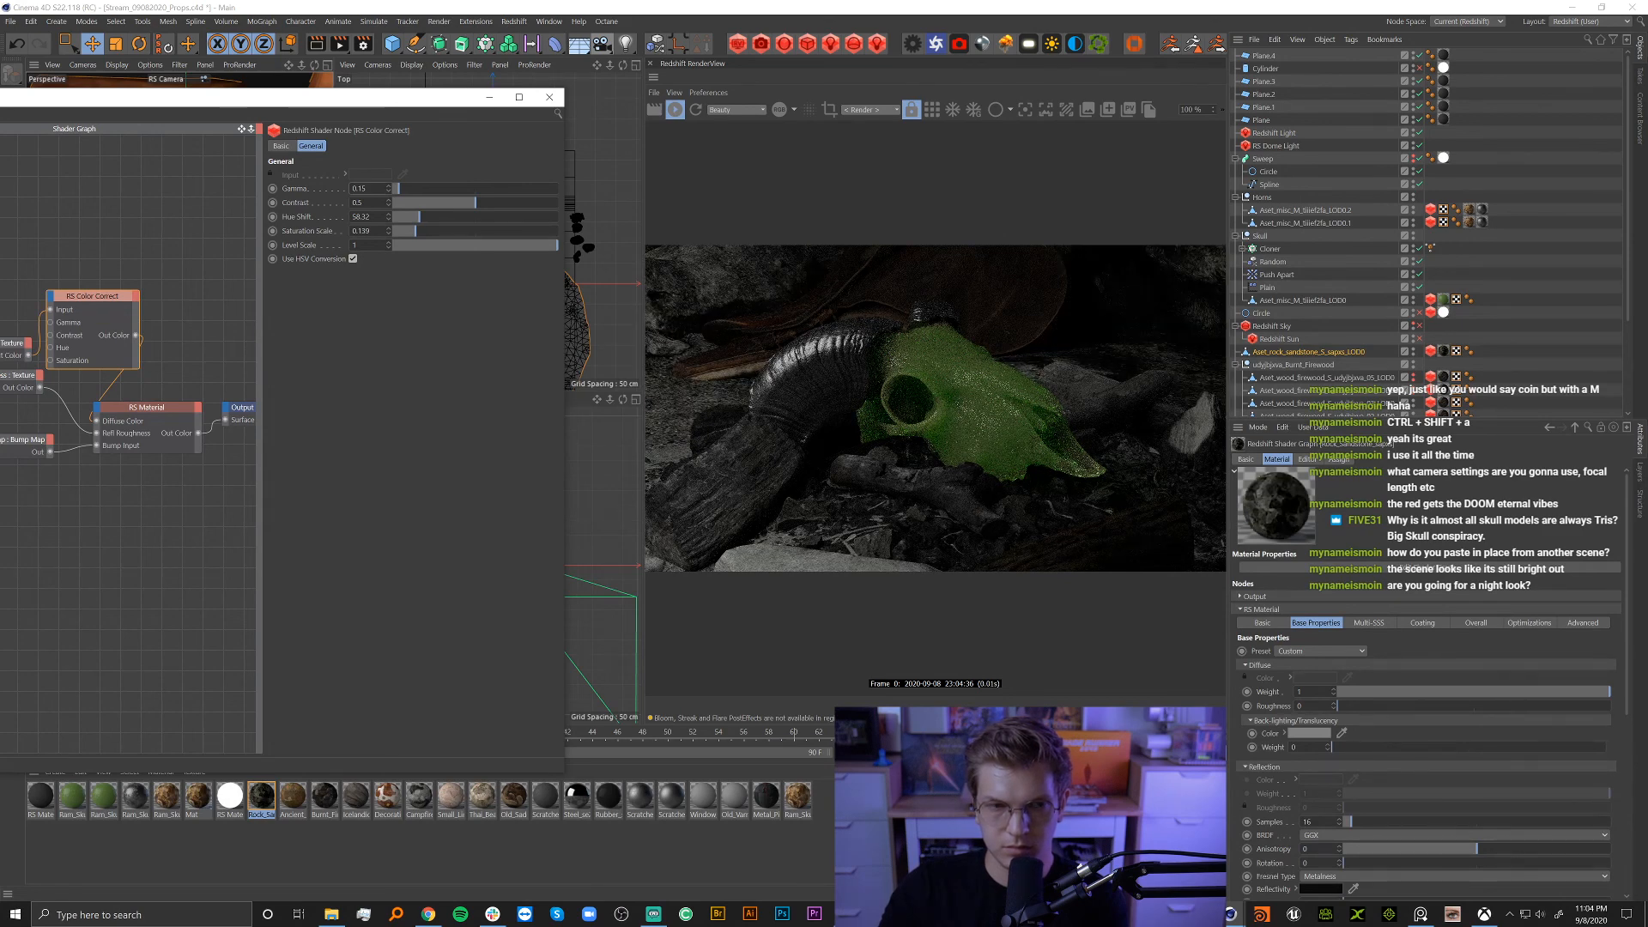
pyautogui.press('Return')
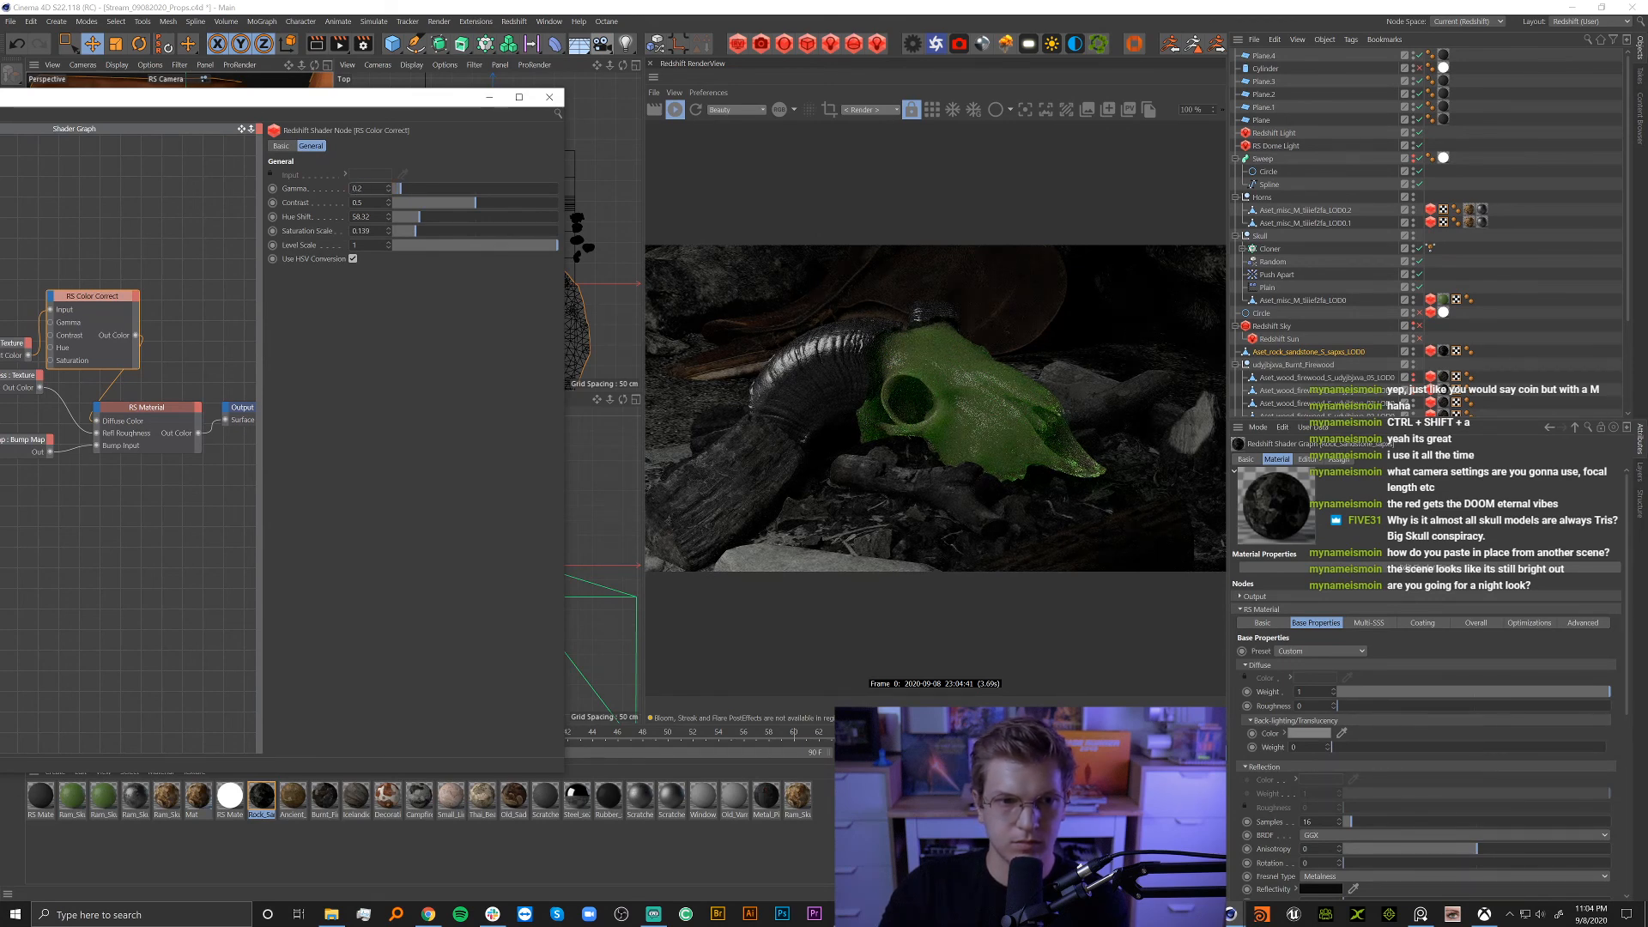
# Reduce the sandstone color correction's Level Scale to about 0.33 and close the shader graph.
pyautogui.click(537, 247)
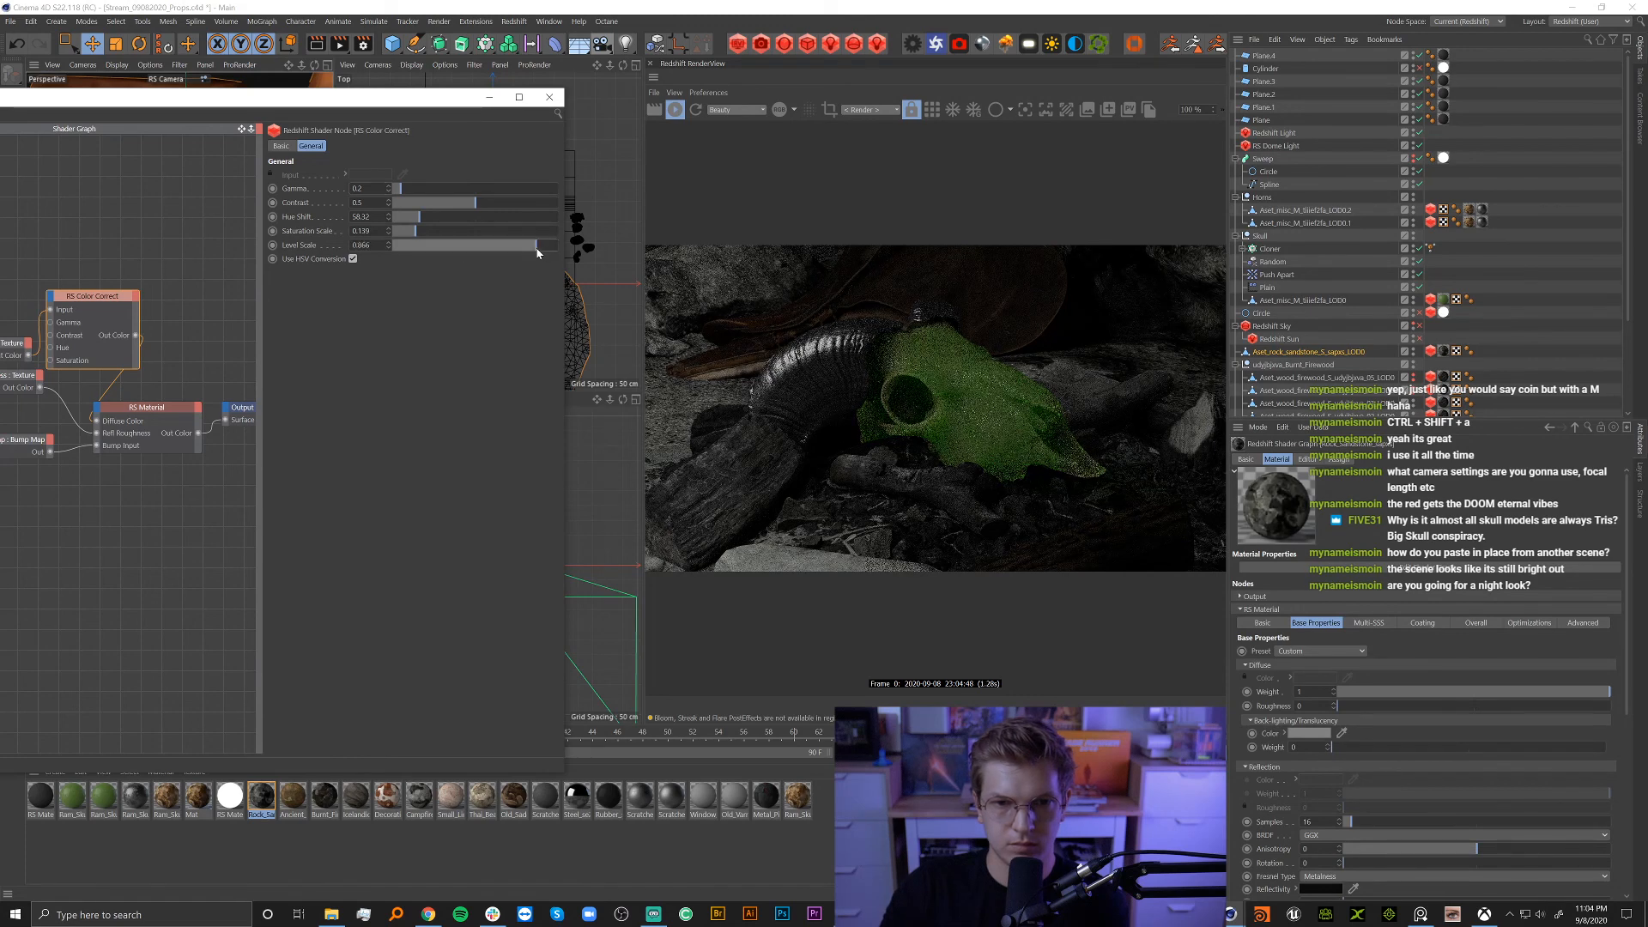
pyautogui.moveTo(538, 248); pyautogui.dragTo(448, 249)
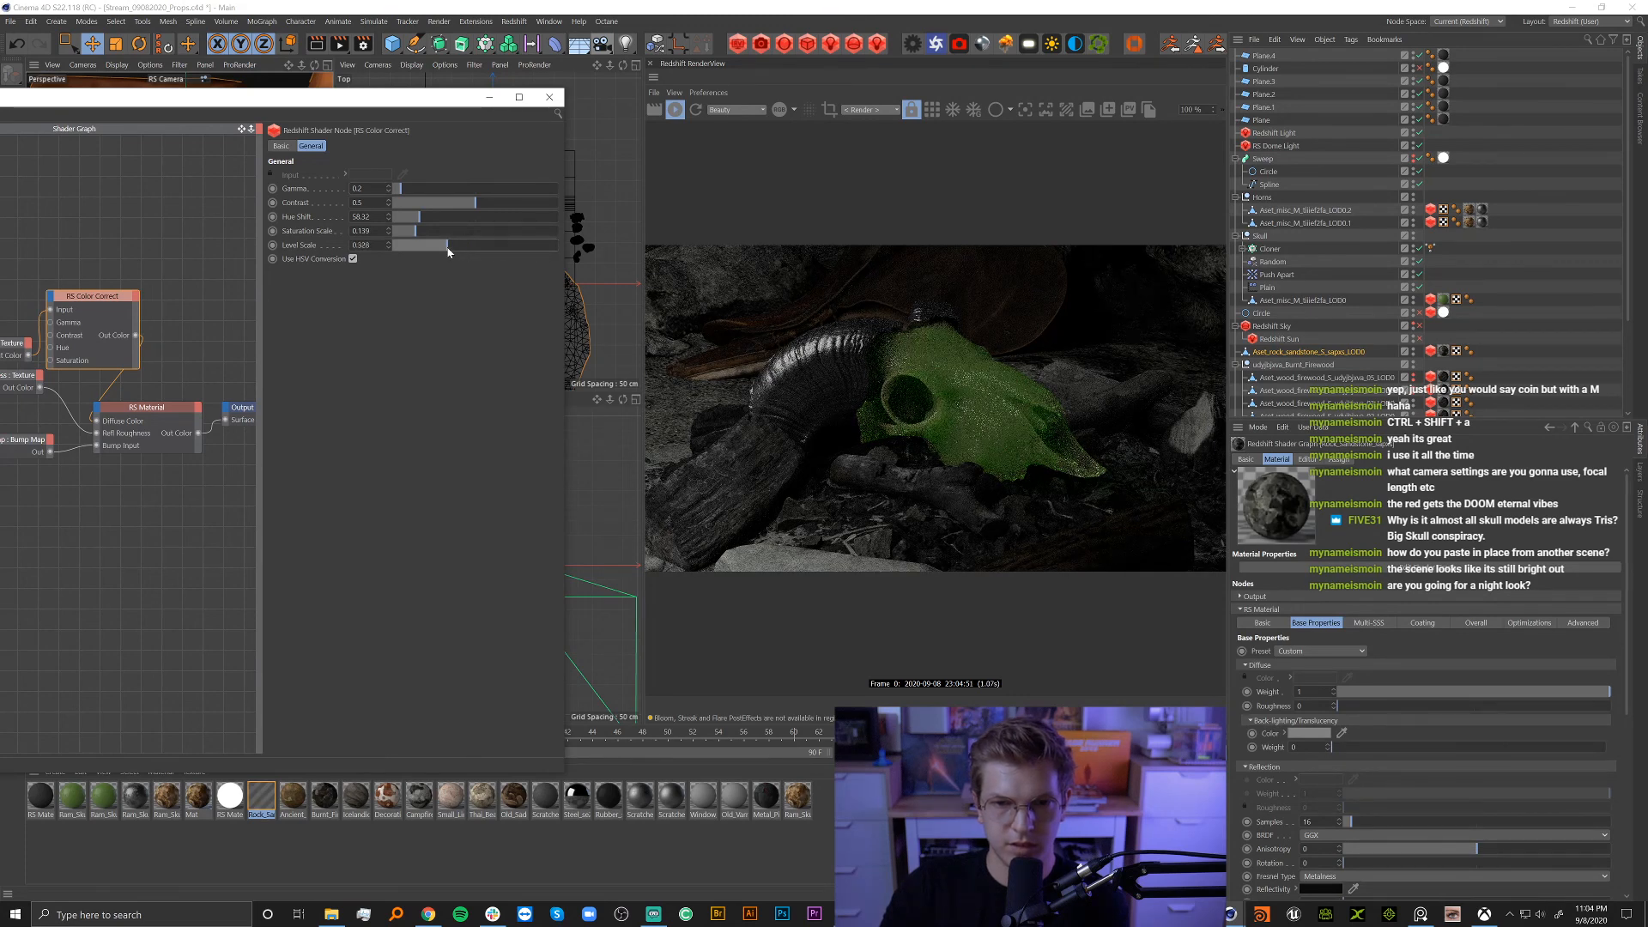
pyautogui.click(550, 97)
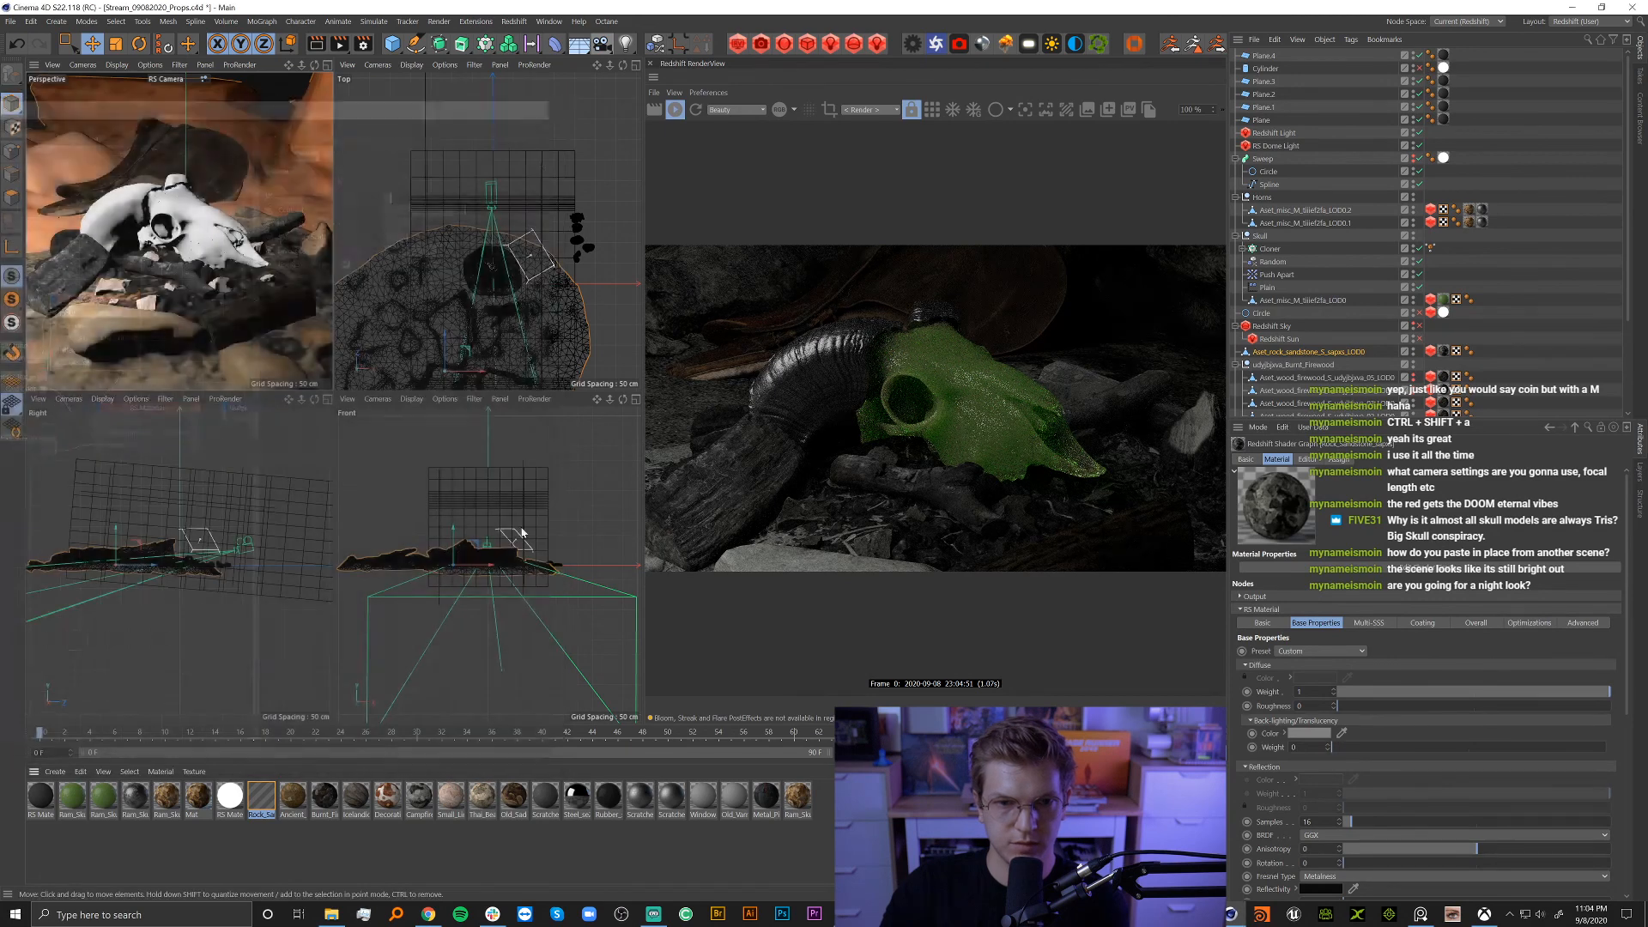
# Open the Campfire material's shader graph and set its RS Color Correct Gamma to 1.2.
pyautogui.click(103, 311)
pyautogui.doubleClick(419, 797)
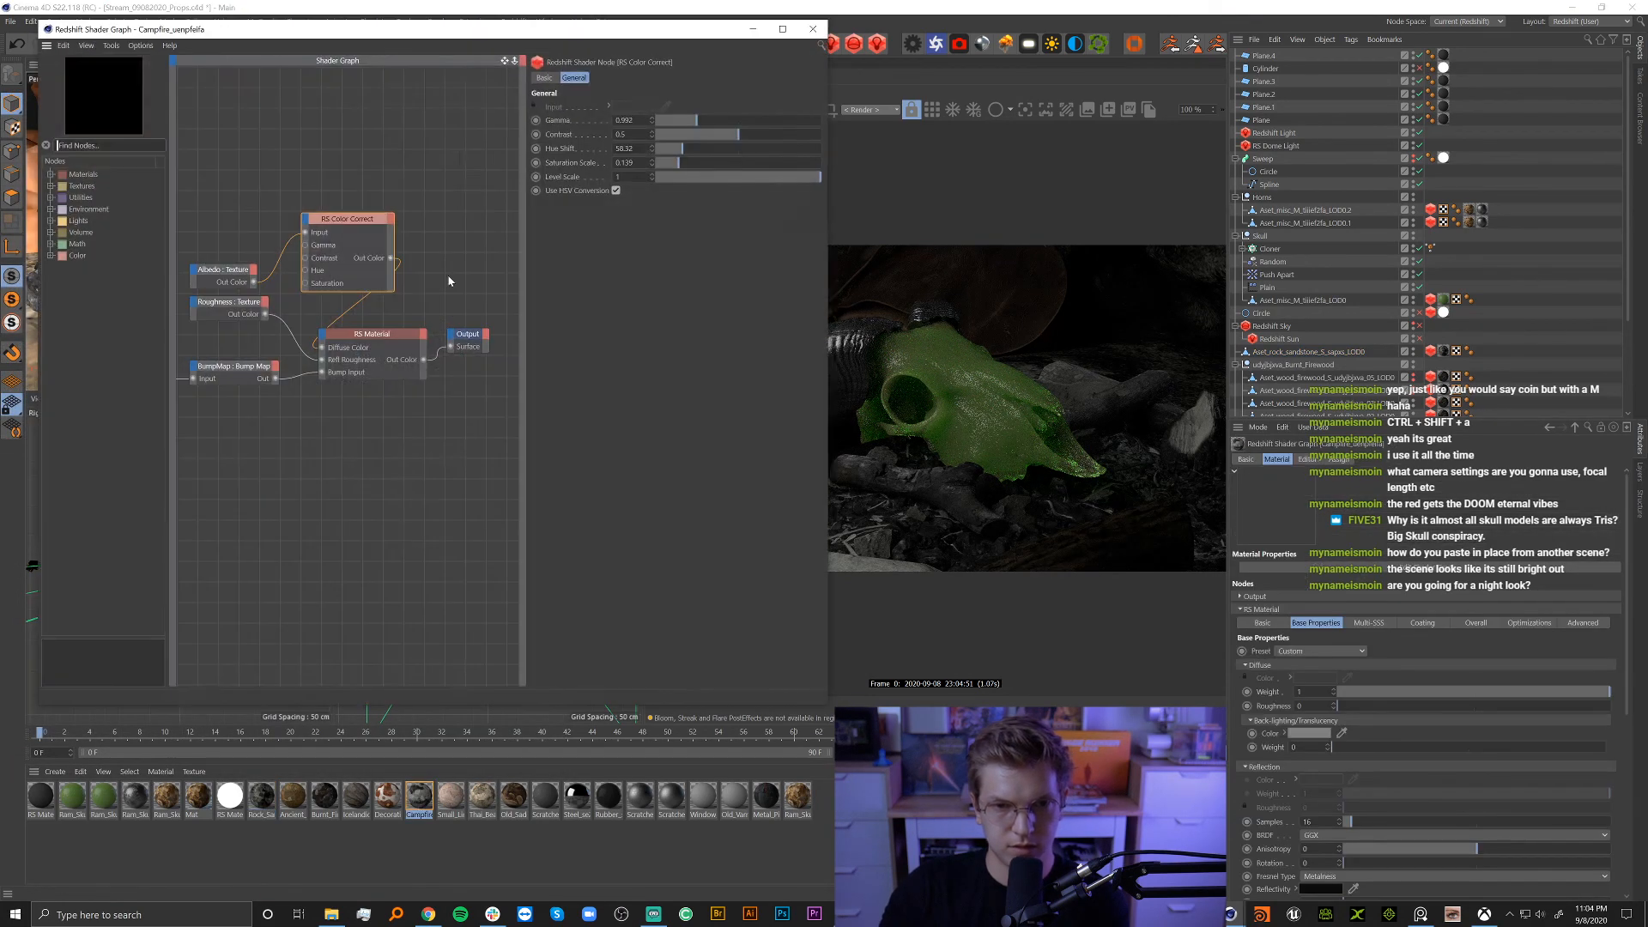
pyautogui.hotkey('ctrl', 'z')
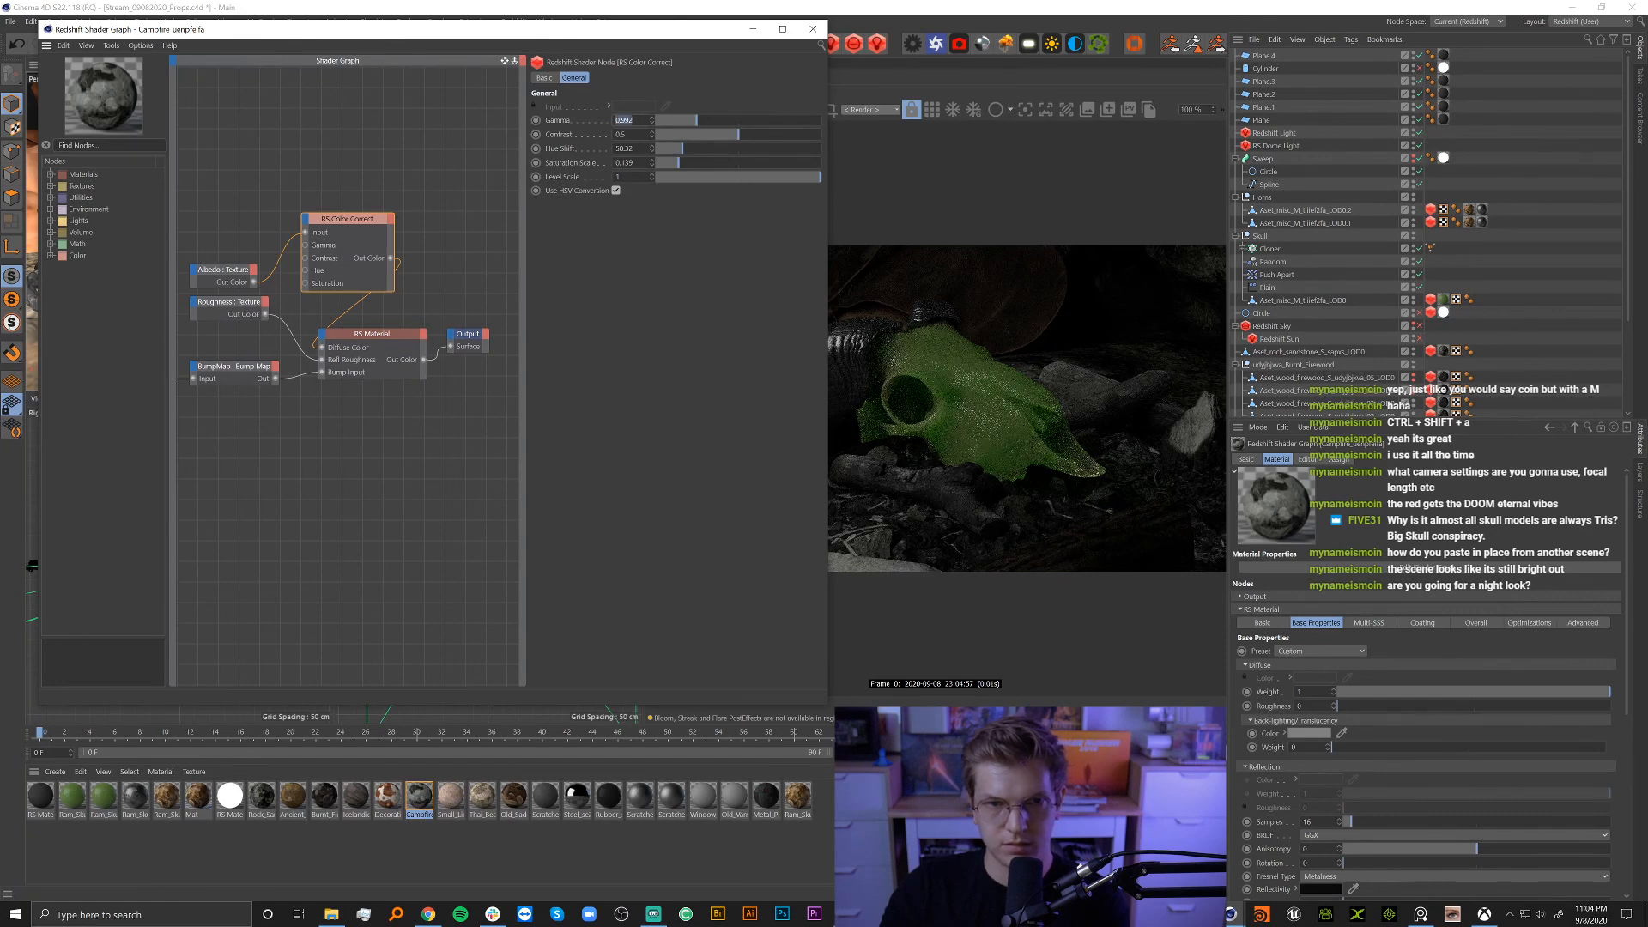
pyautogui.moveTo(598, 37); pyautogui.dragTo(280, 70)
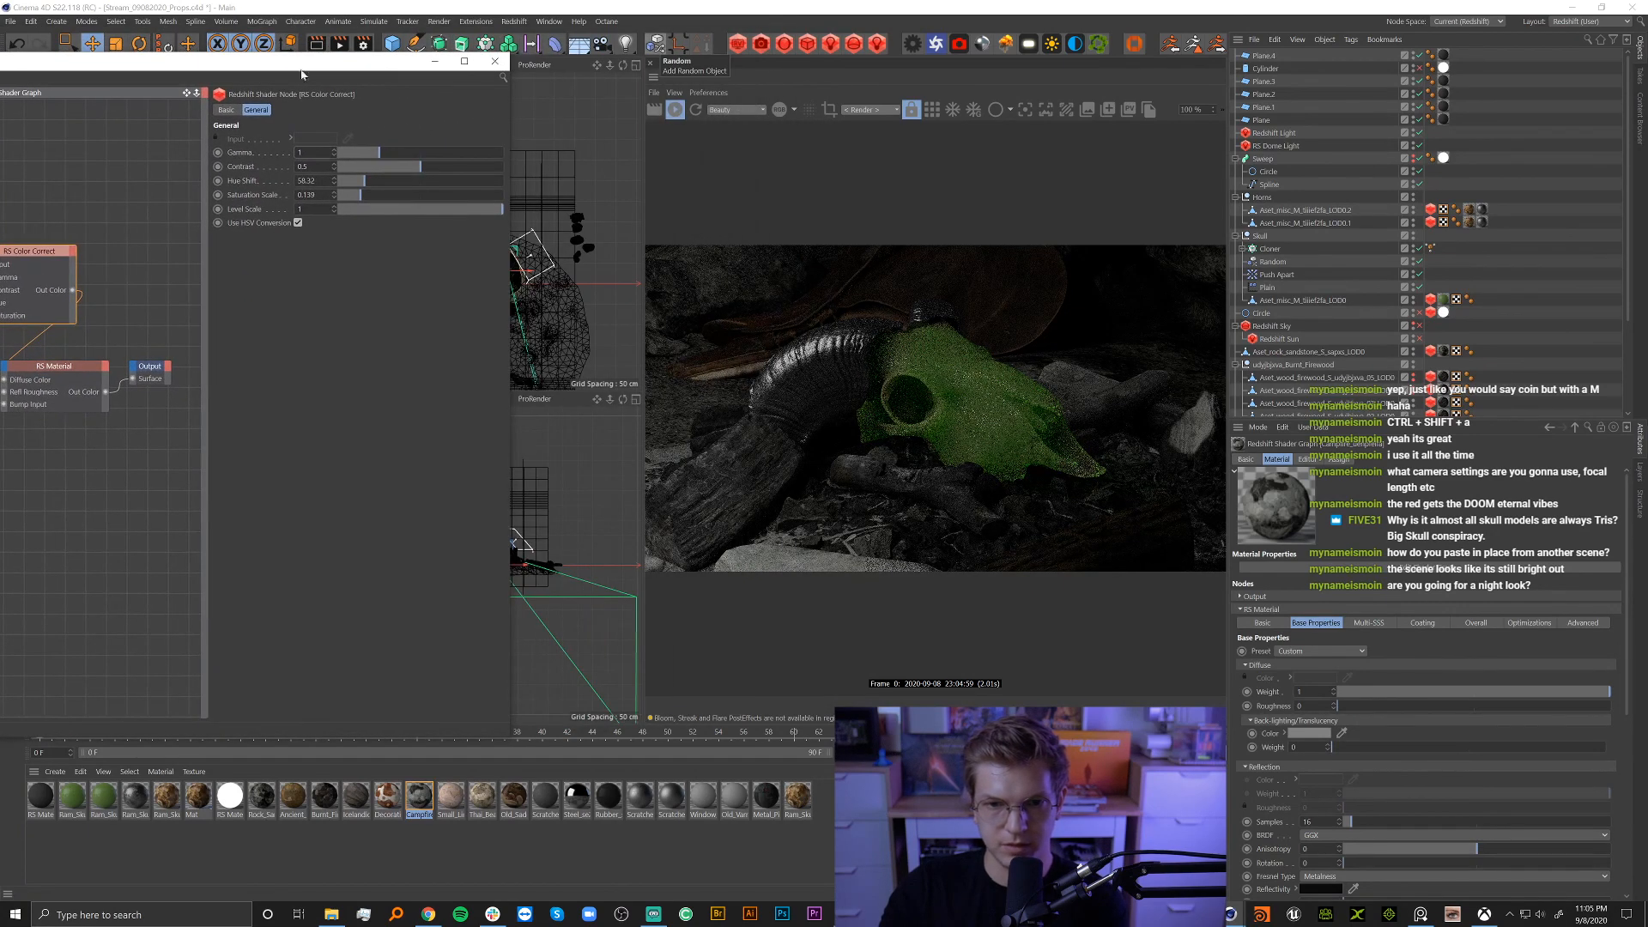
pyautogui.click(394, 157)
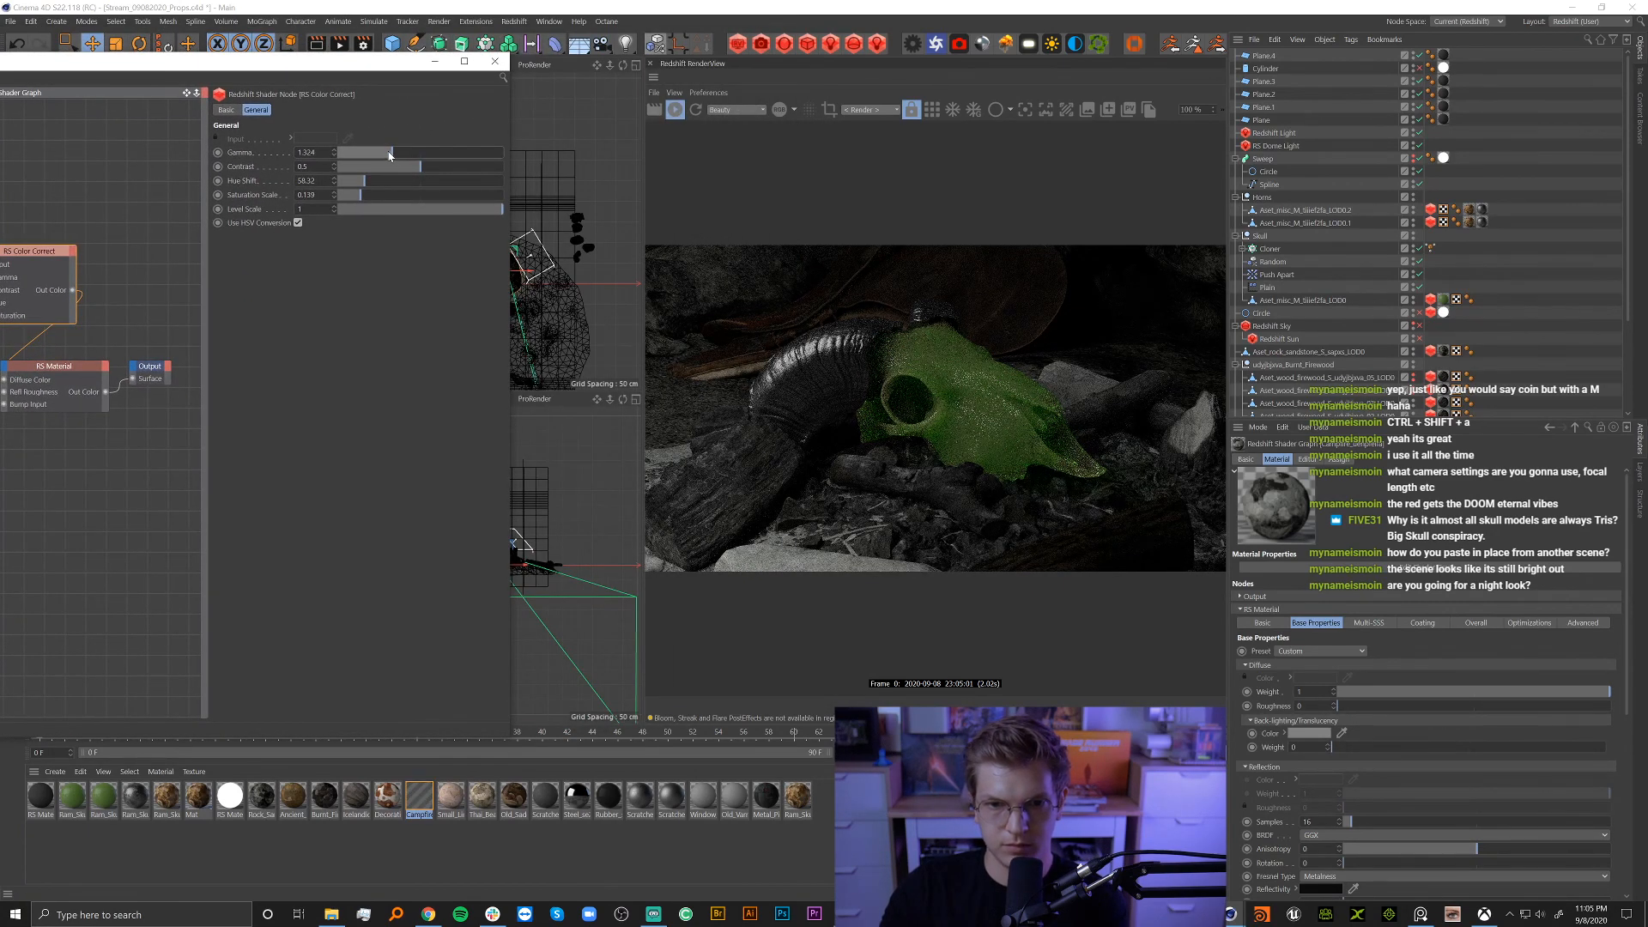
pyautogui.moveTo(391, 155); pyautogui.dragTo(386, 154)
# Reduce the Campfire color correction's Level Scale to about 0.34 and close the shader graph.
pyautogui.click(427, 209)
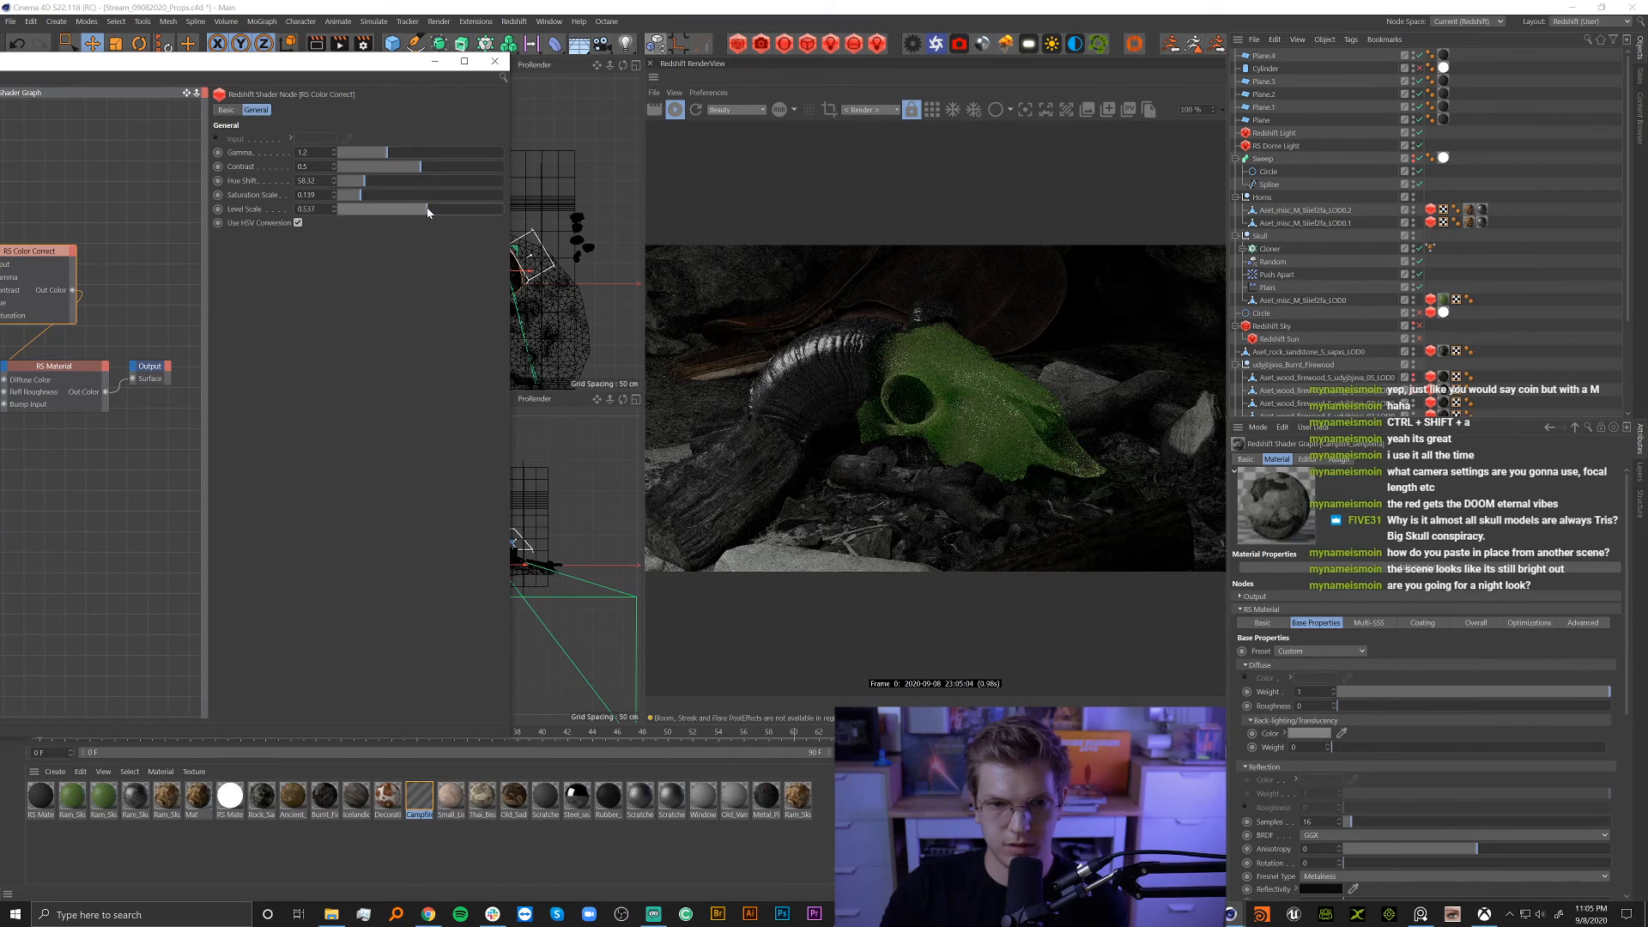
pyautogui.click(369, 210)
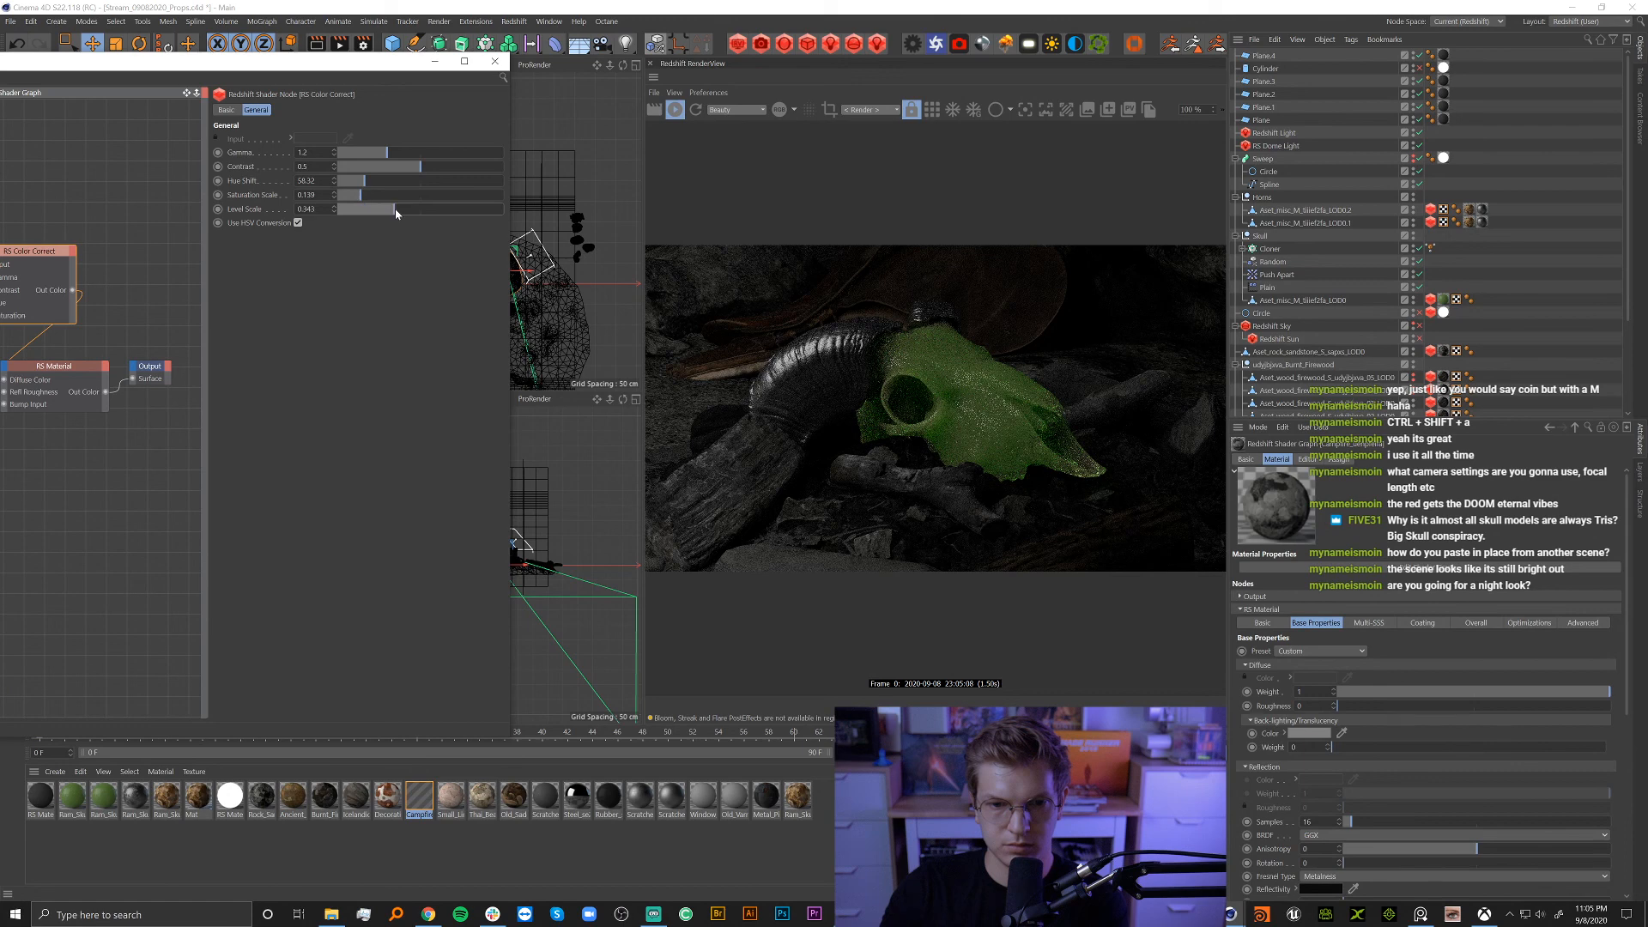
pyautogui.click(495, 61)
# Open the Burnt_Firewood material's shader graph and insert an RS Color Correct node between its color texture and the RS Material's Diffuse Color.
pyautogui.click(269, 312)
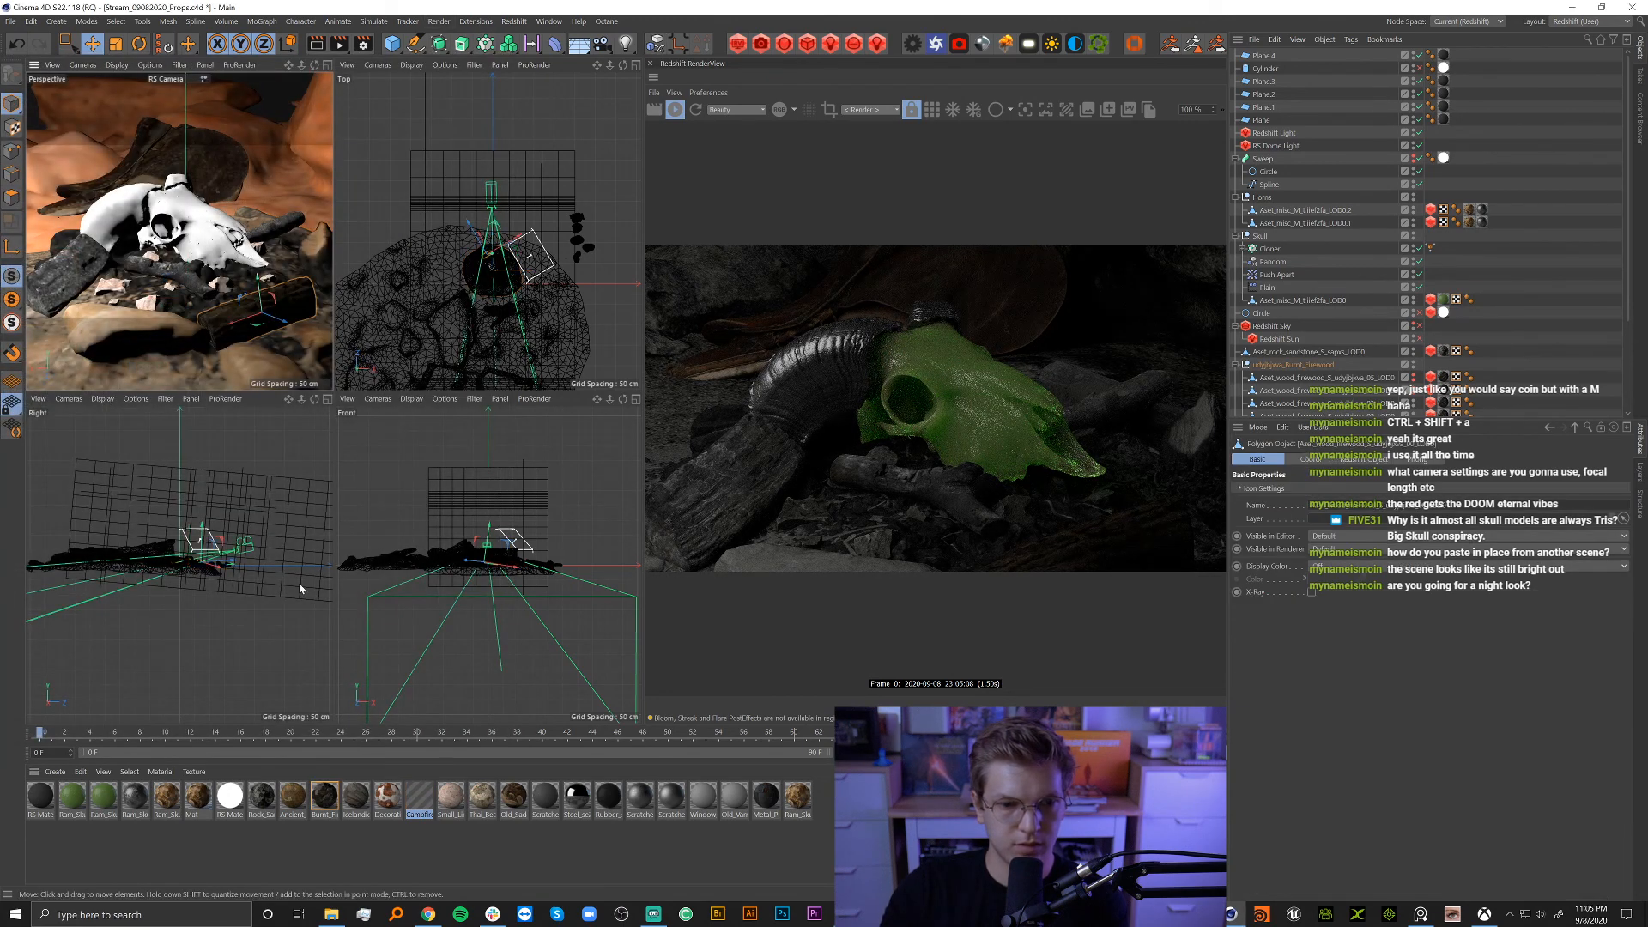
pyautogui.doubleClick(324, 795)
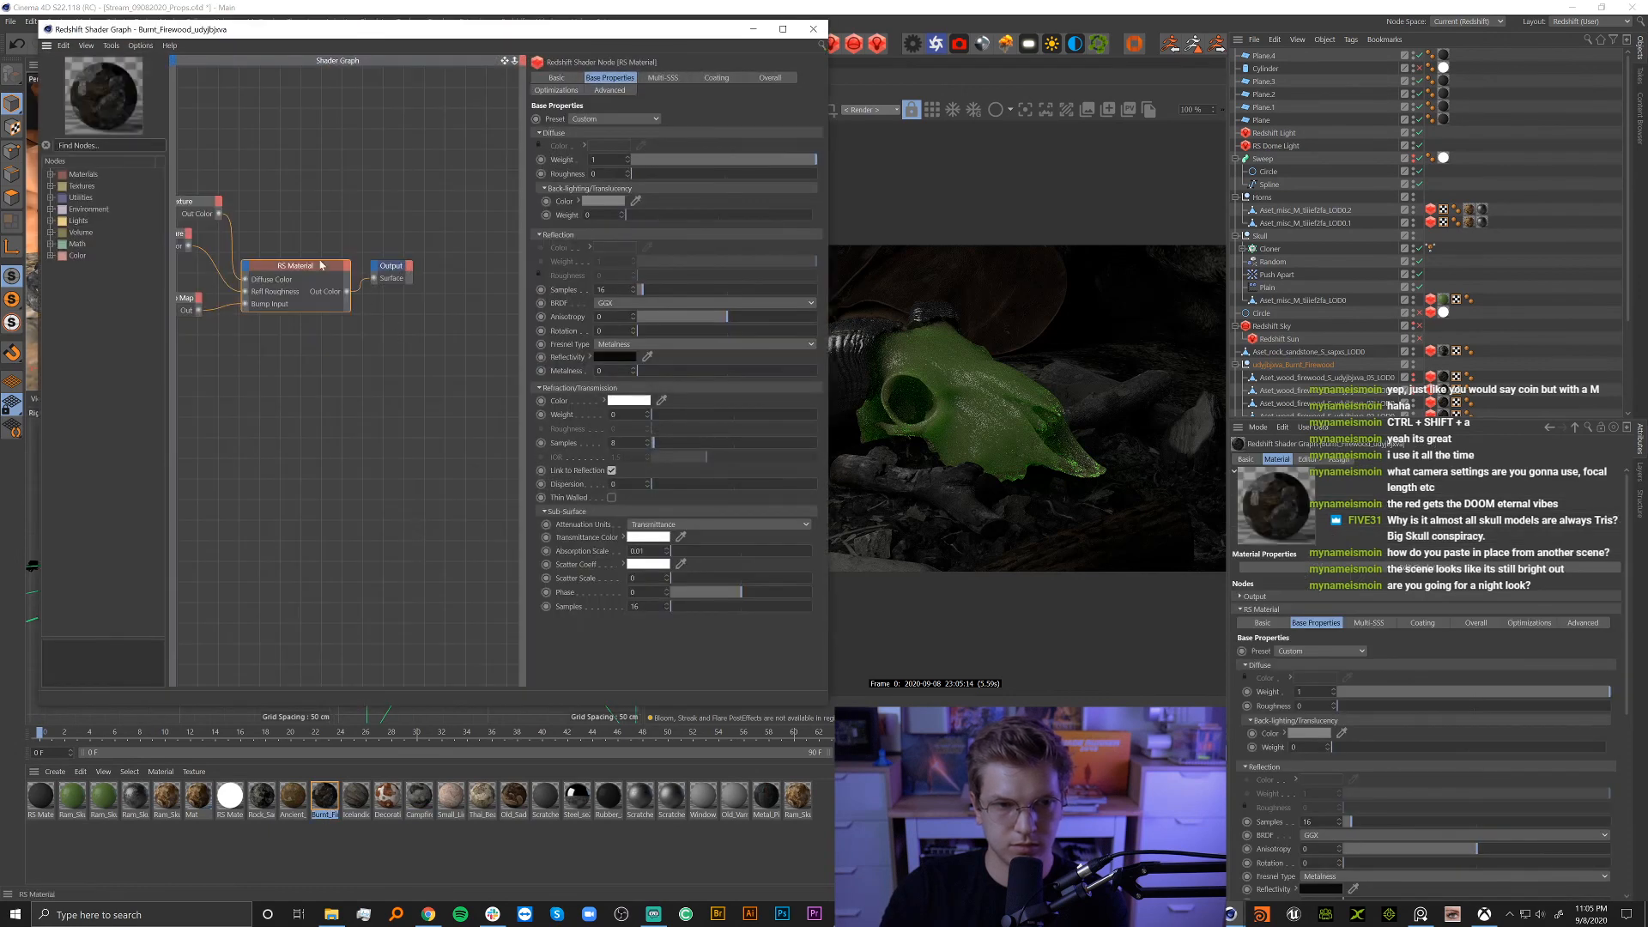
pyautogui.click(51, 255)
pyautogui.moveTo(95, 325); pyautogui.dragTo(261, 281)
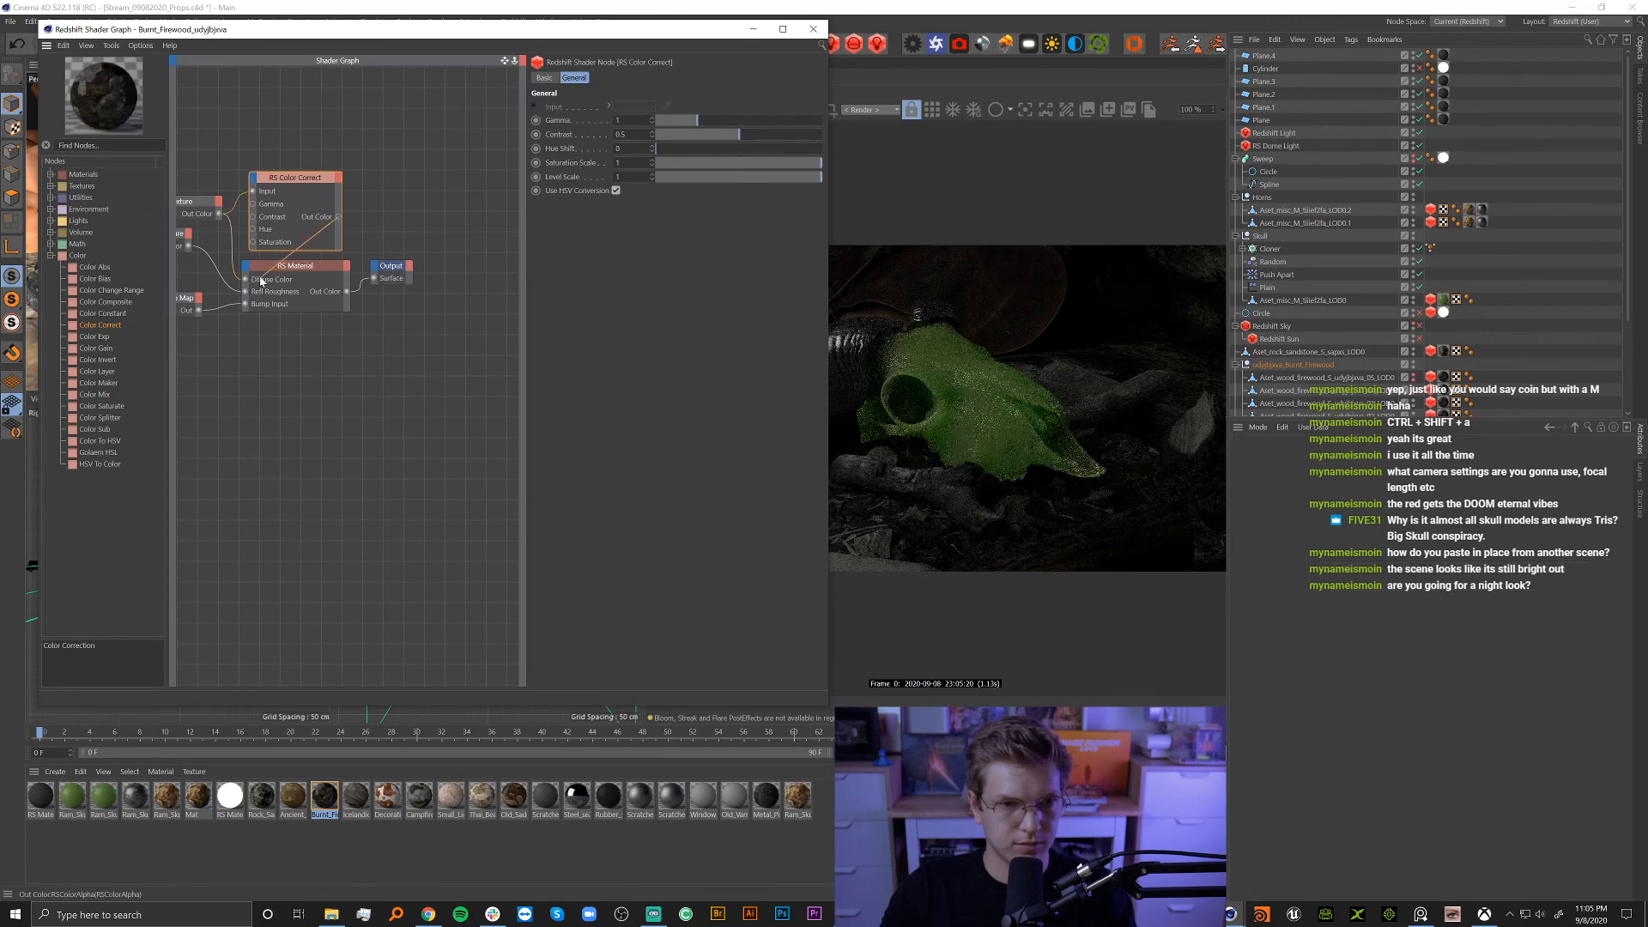
# Try a Level Scale of 0.21 and a mid-range one on the firewood's RS Color Correct node, then return it to 1.
pyautogui.click(743, 177)
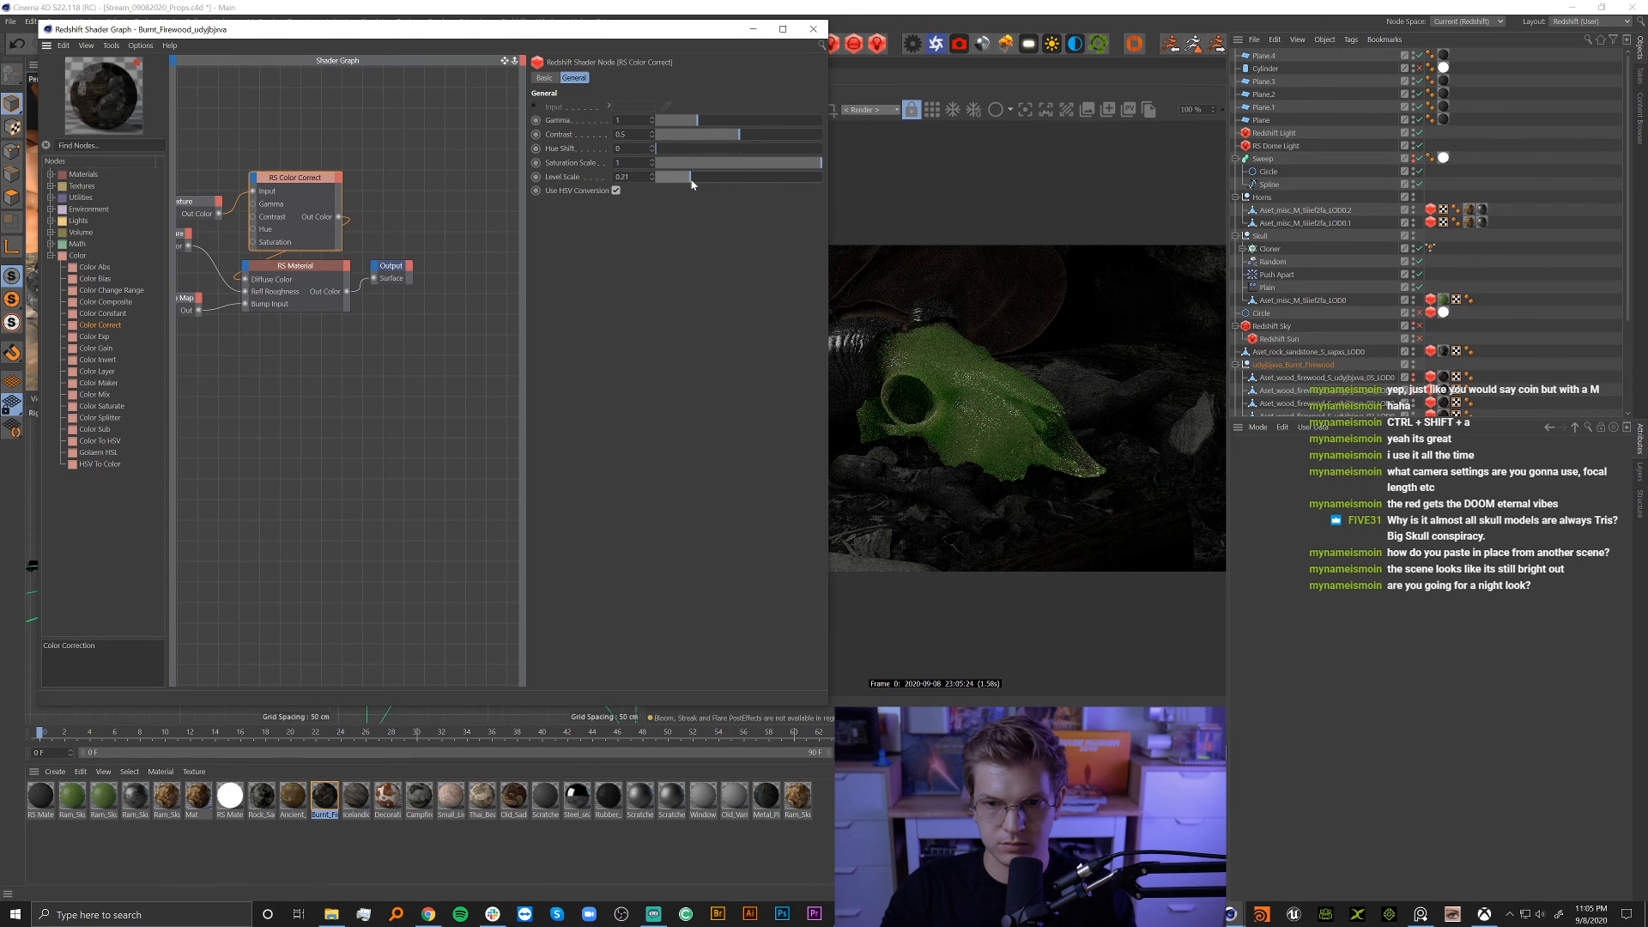
pyautogui.moveTo(692, 177); pyautogui.dragTo(738, 177)
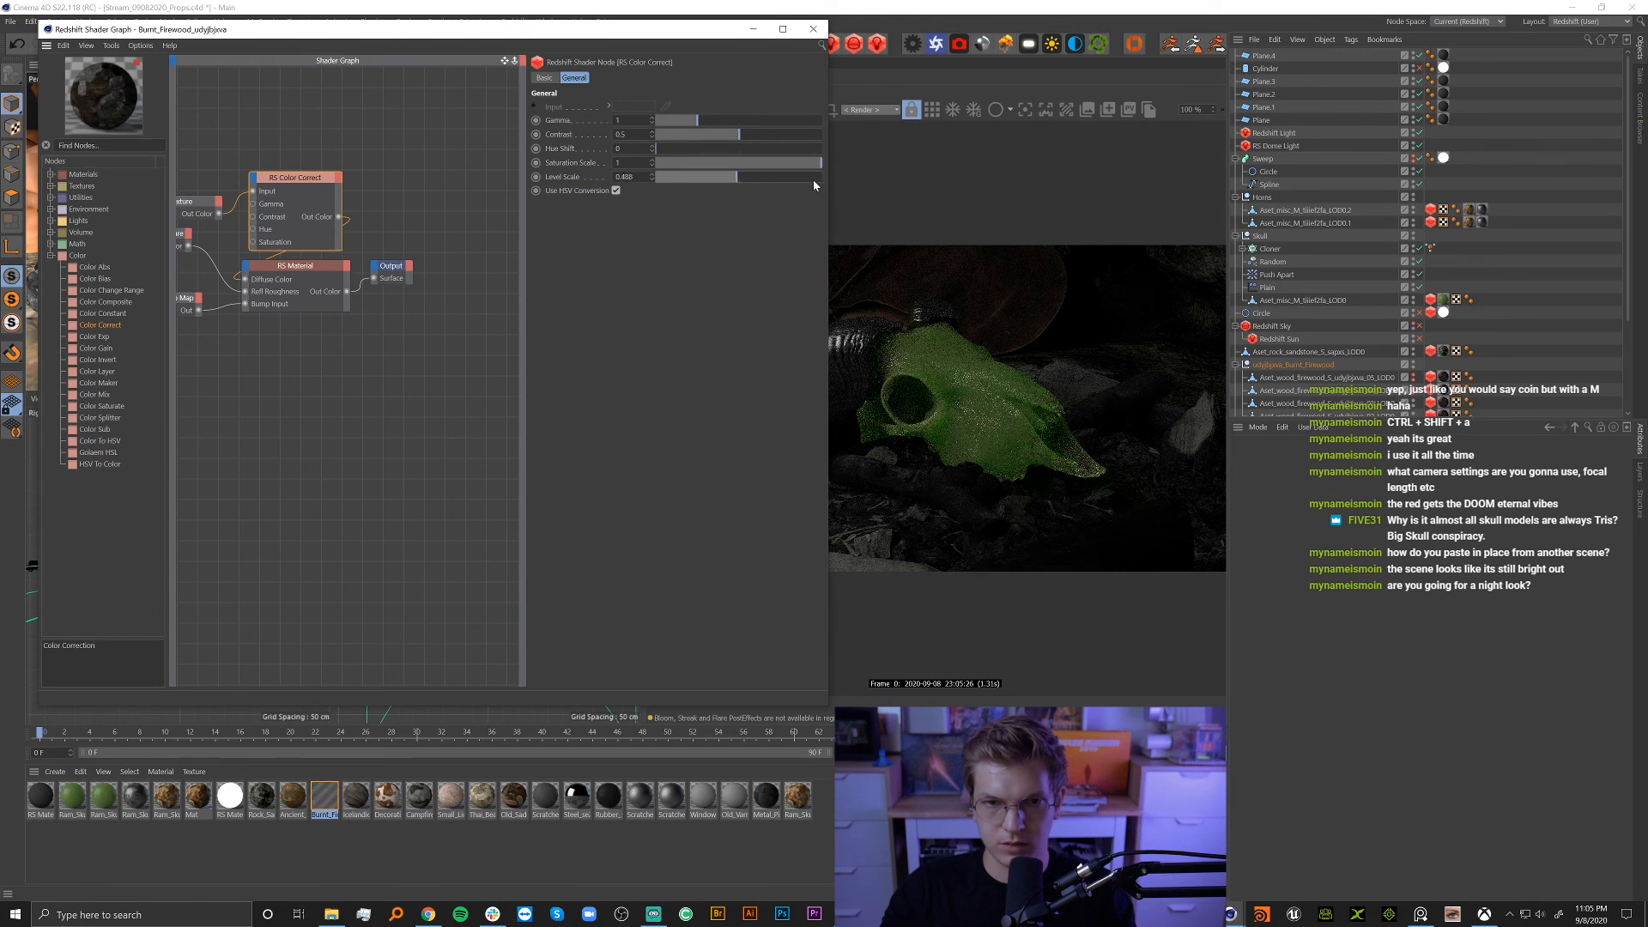
pyautogui.click(814, 177)
# Set the firewood color correction's Saturation Scale to about 0.24, slightly reduce its Level Scale, and close the shader graph.
pyautogui.click(742, 163)
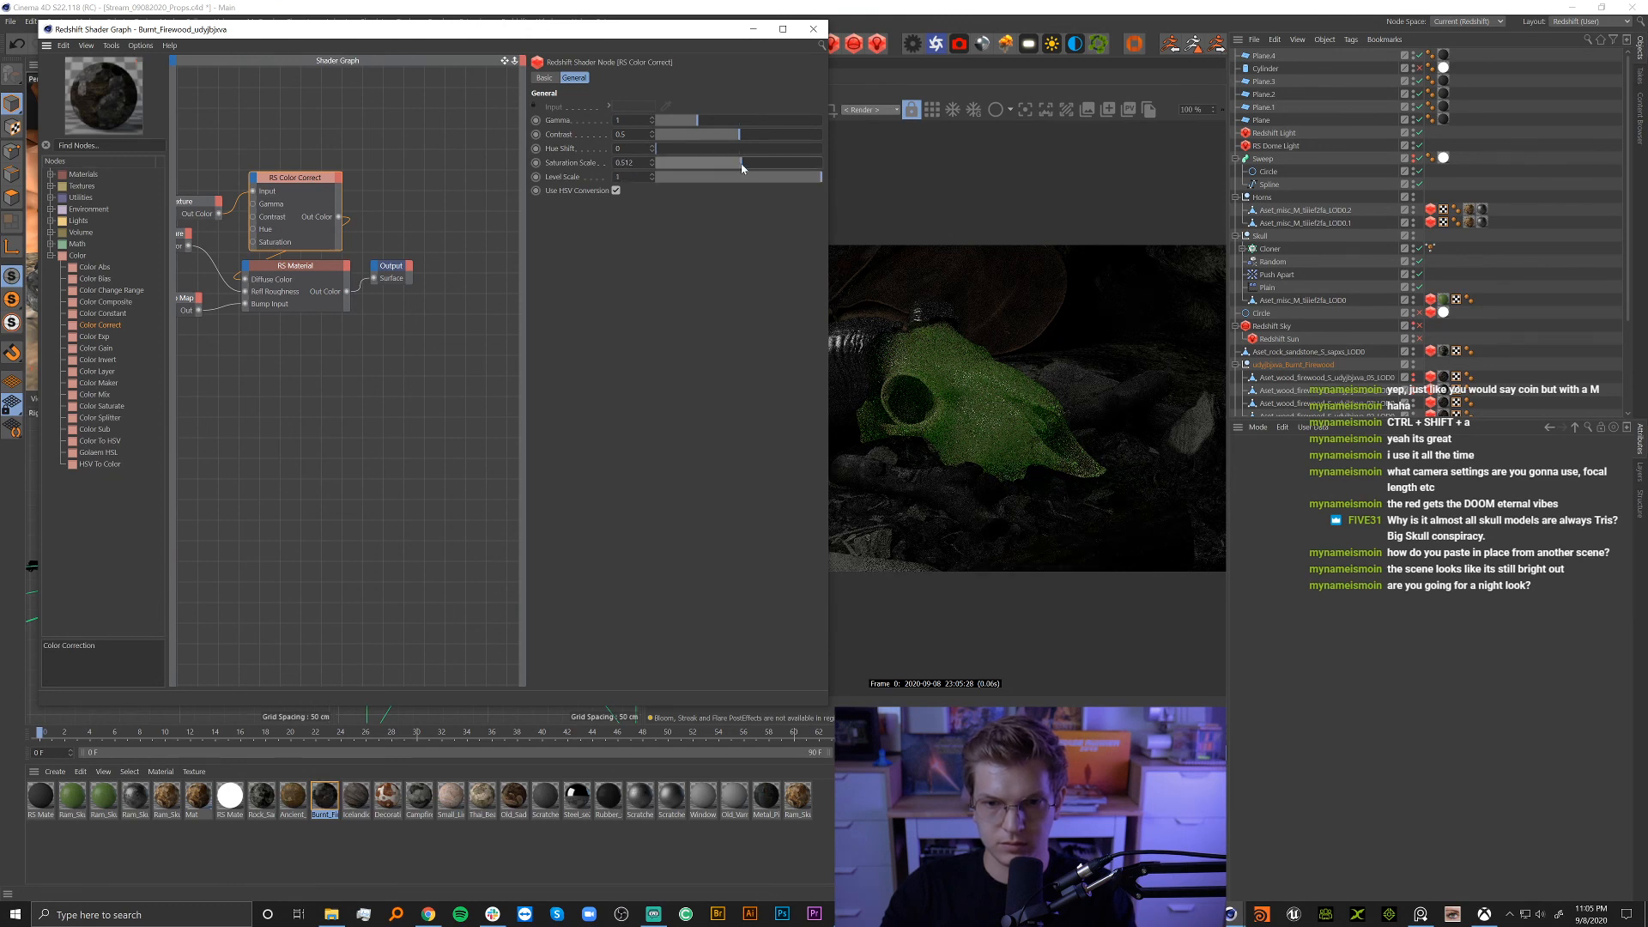
pyautogui.click(696, 166)
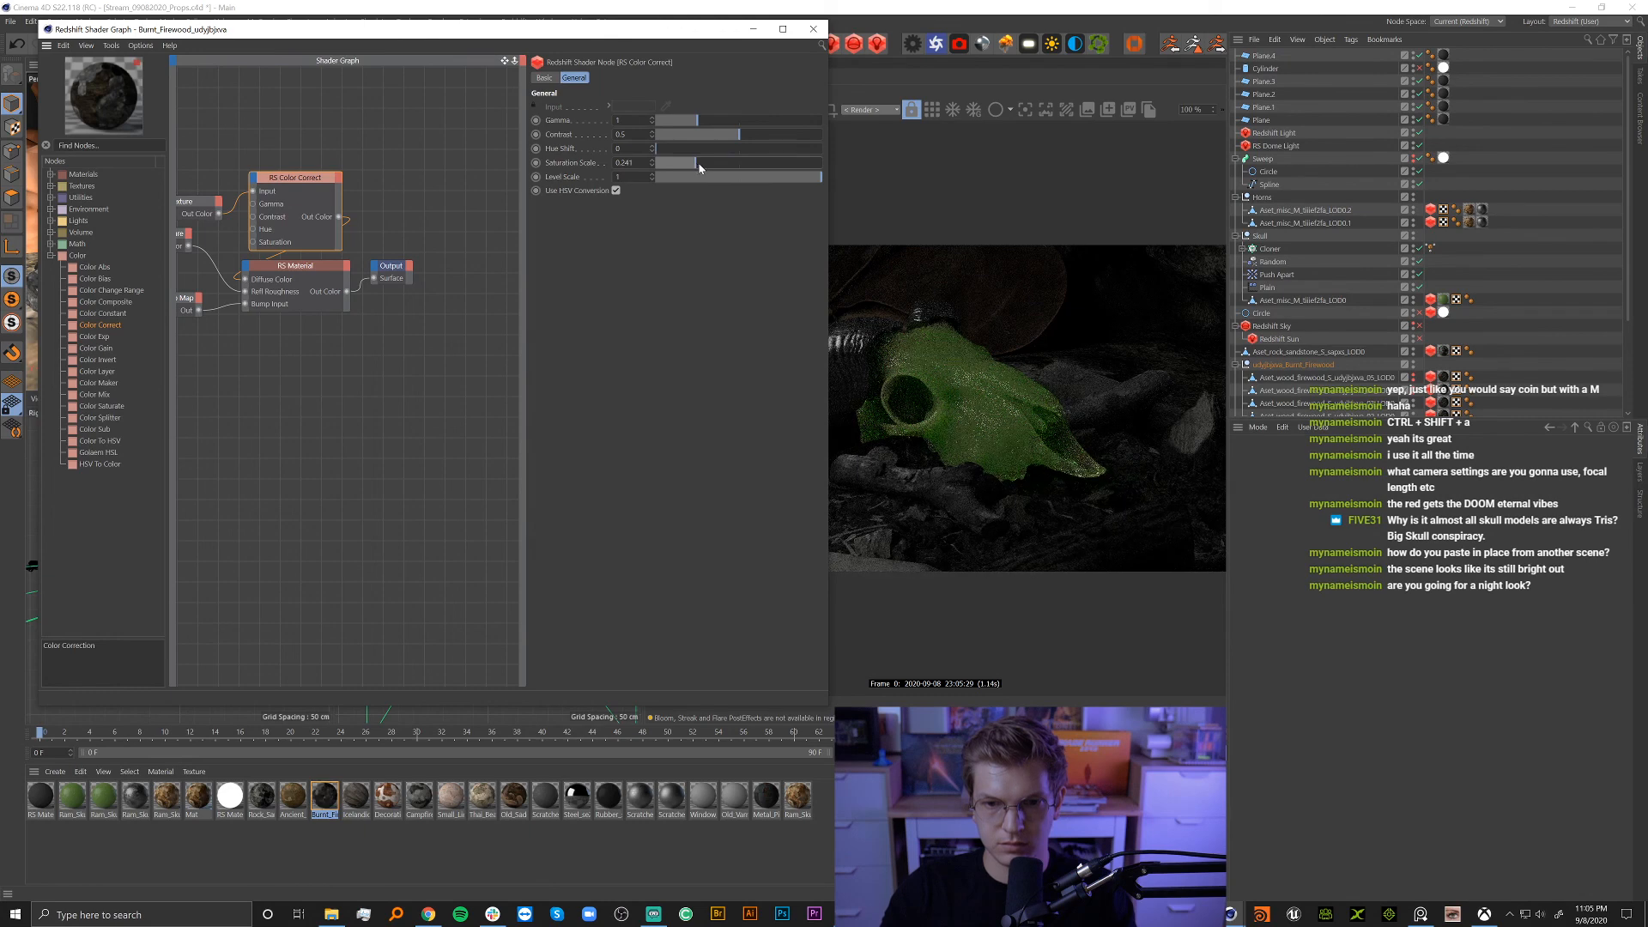
pyautogui.click(792, 177)
pyautogui.click(813, 28)
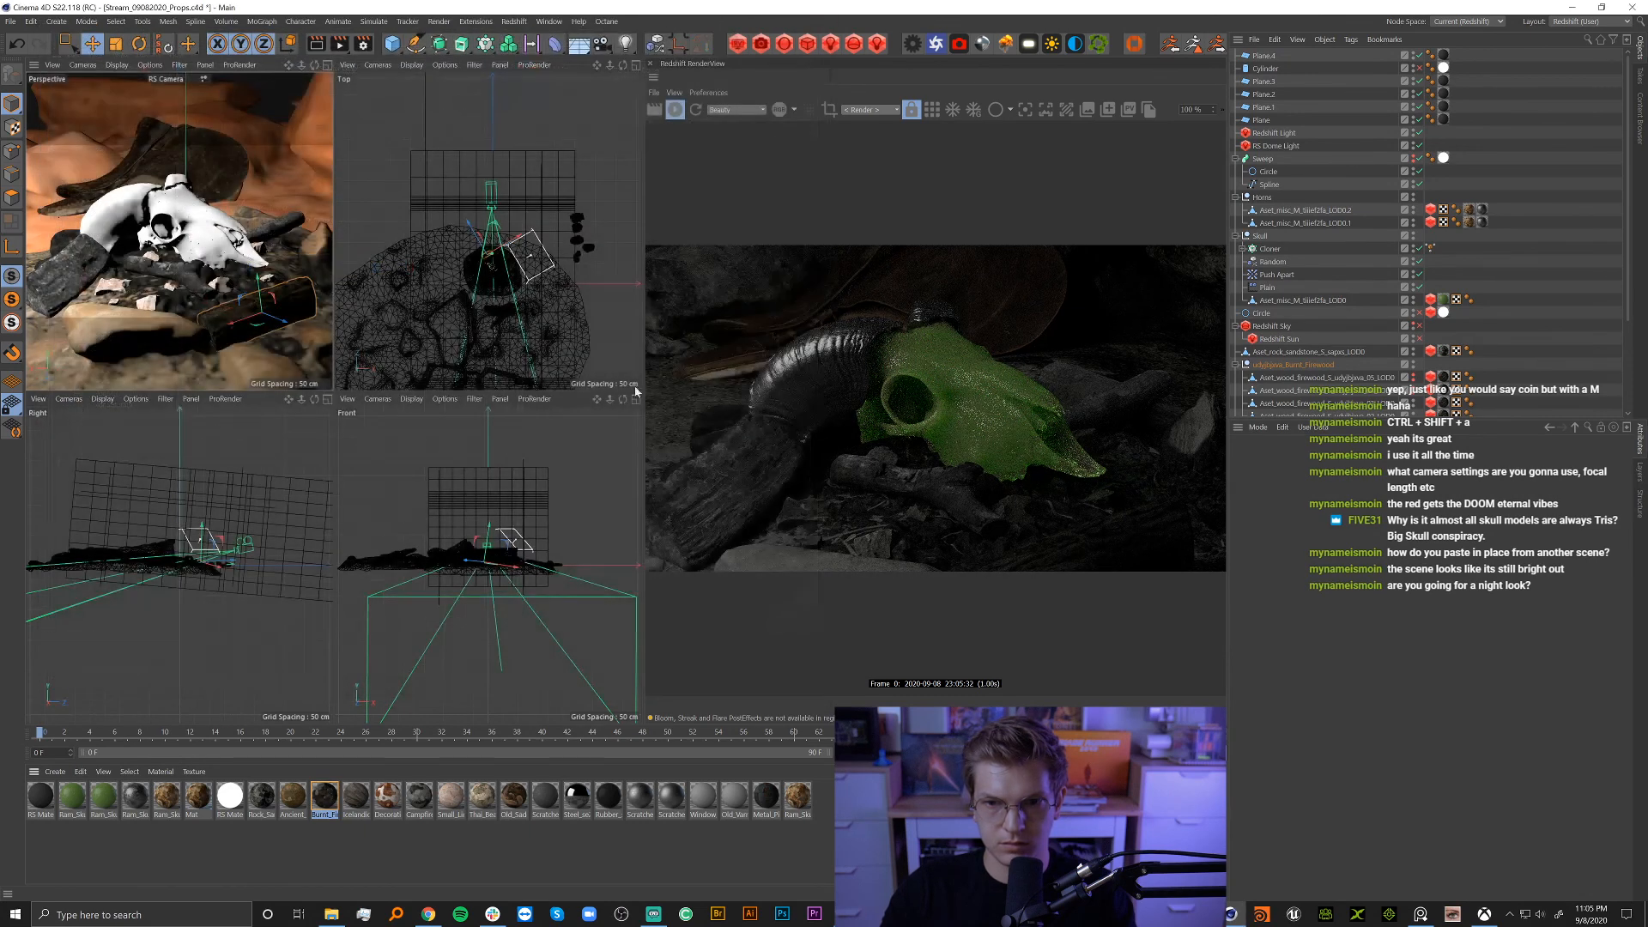
# Open the Old_Saddle material's shader graph and route its color texture through a new RS Color Correct node into Diffuse Color.
pyautogui.click(493, 327)
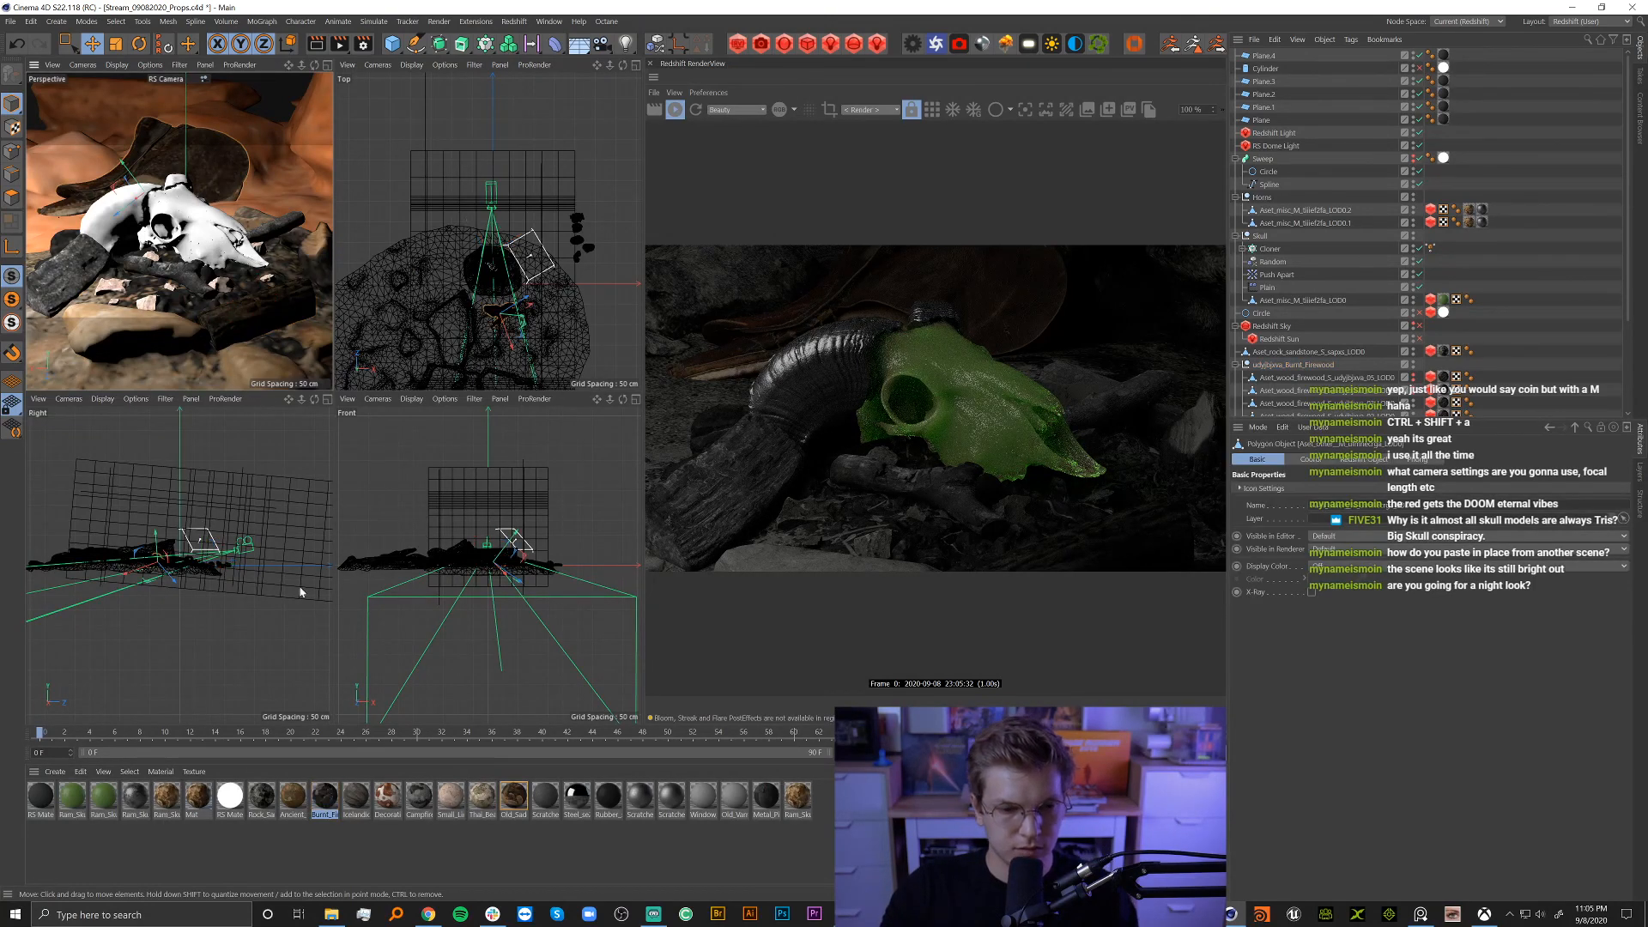
pyautogui.doubleClick(514, 797)
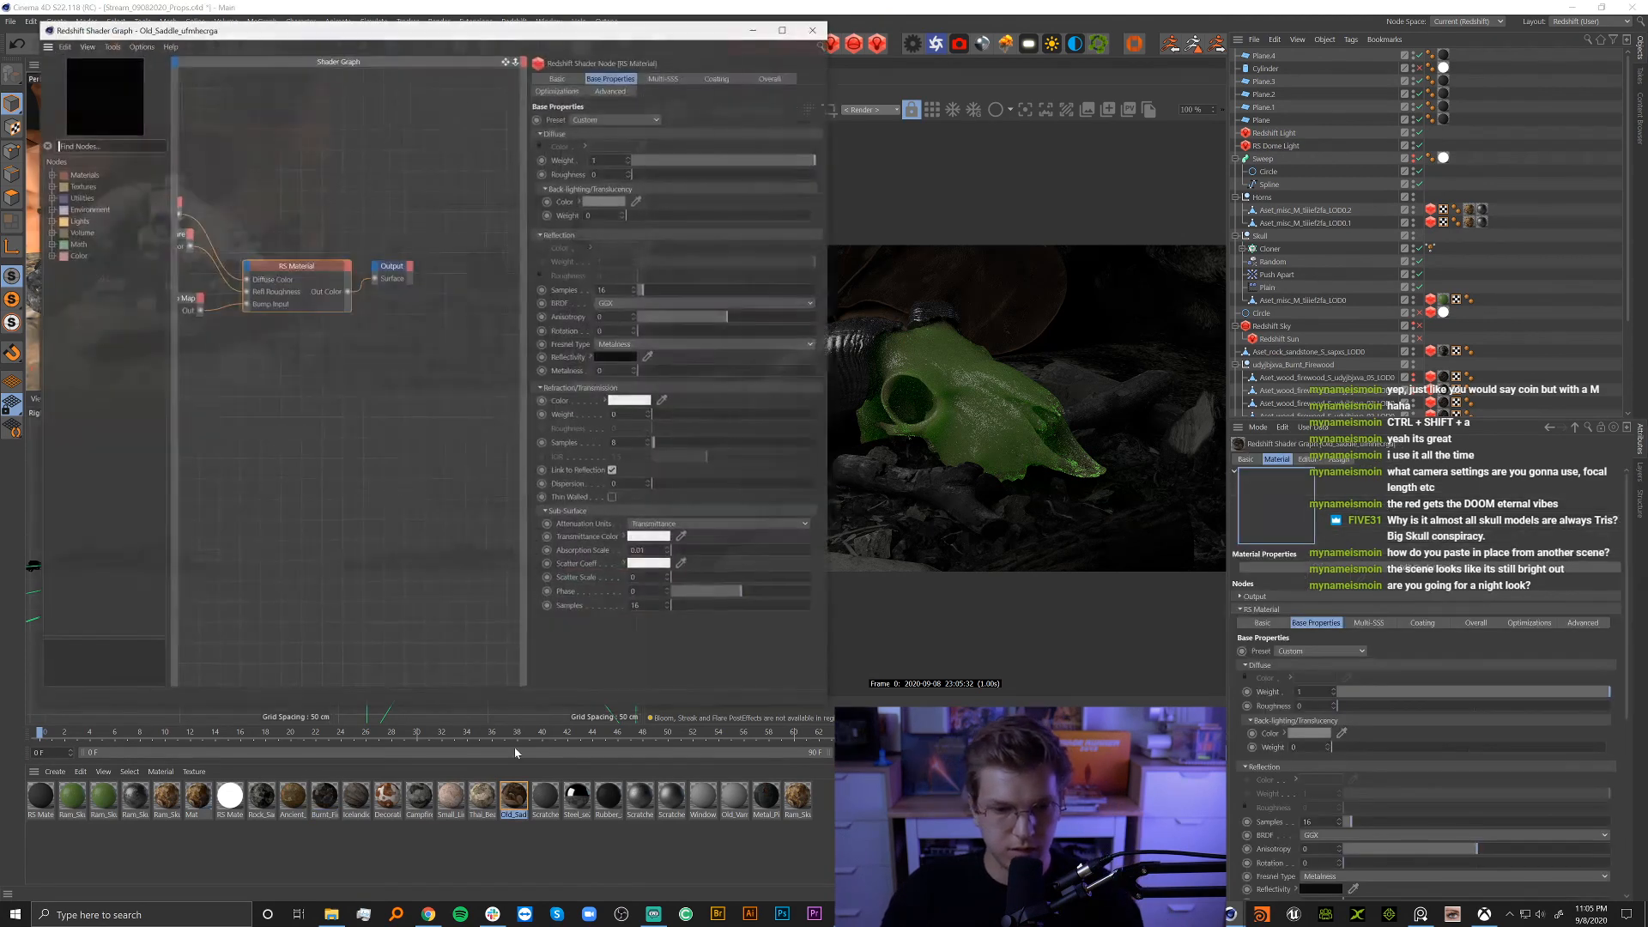
pyautogui.click(51, 256)
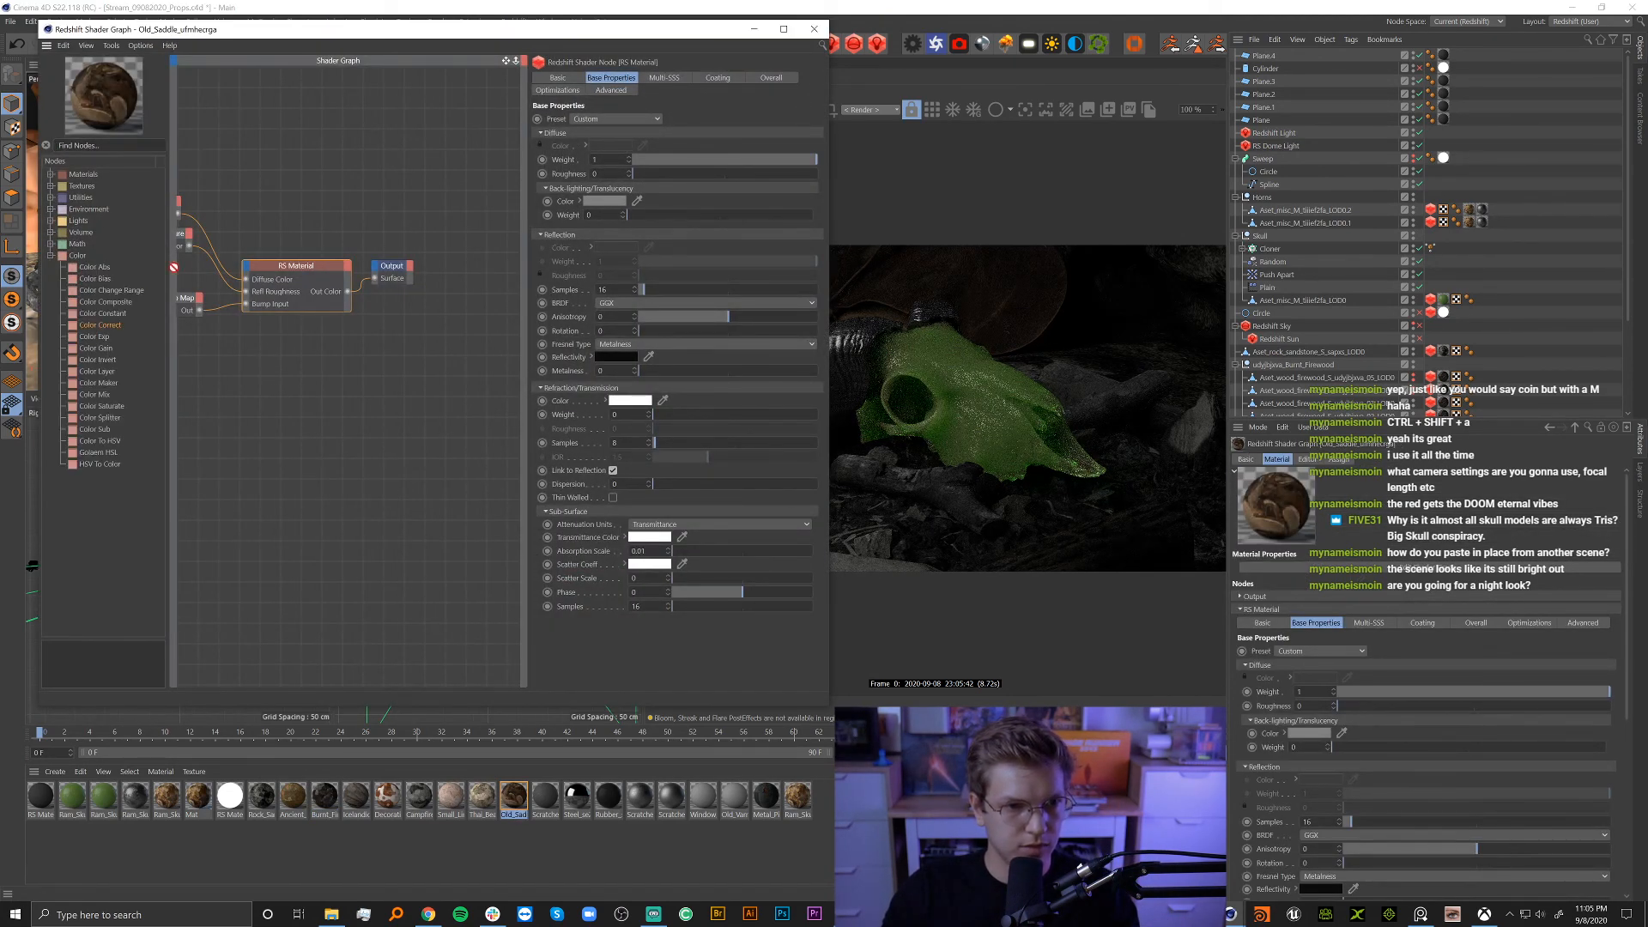
pyautogui.moveTo(173, 268); pyautogui.dragTo(226, 197)
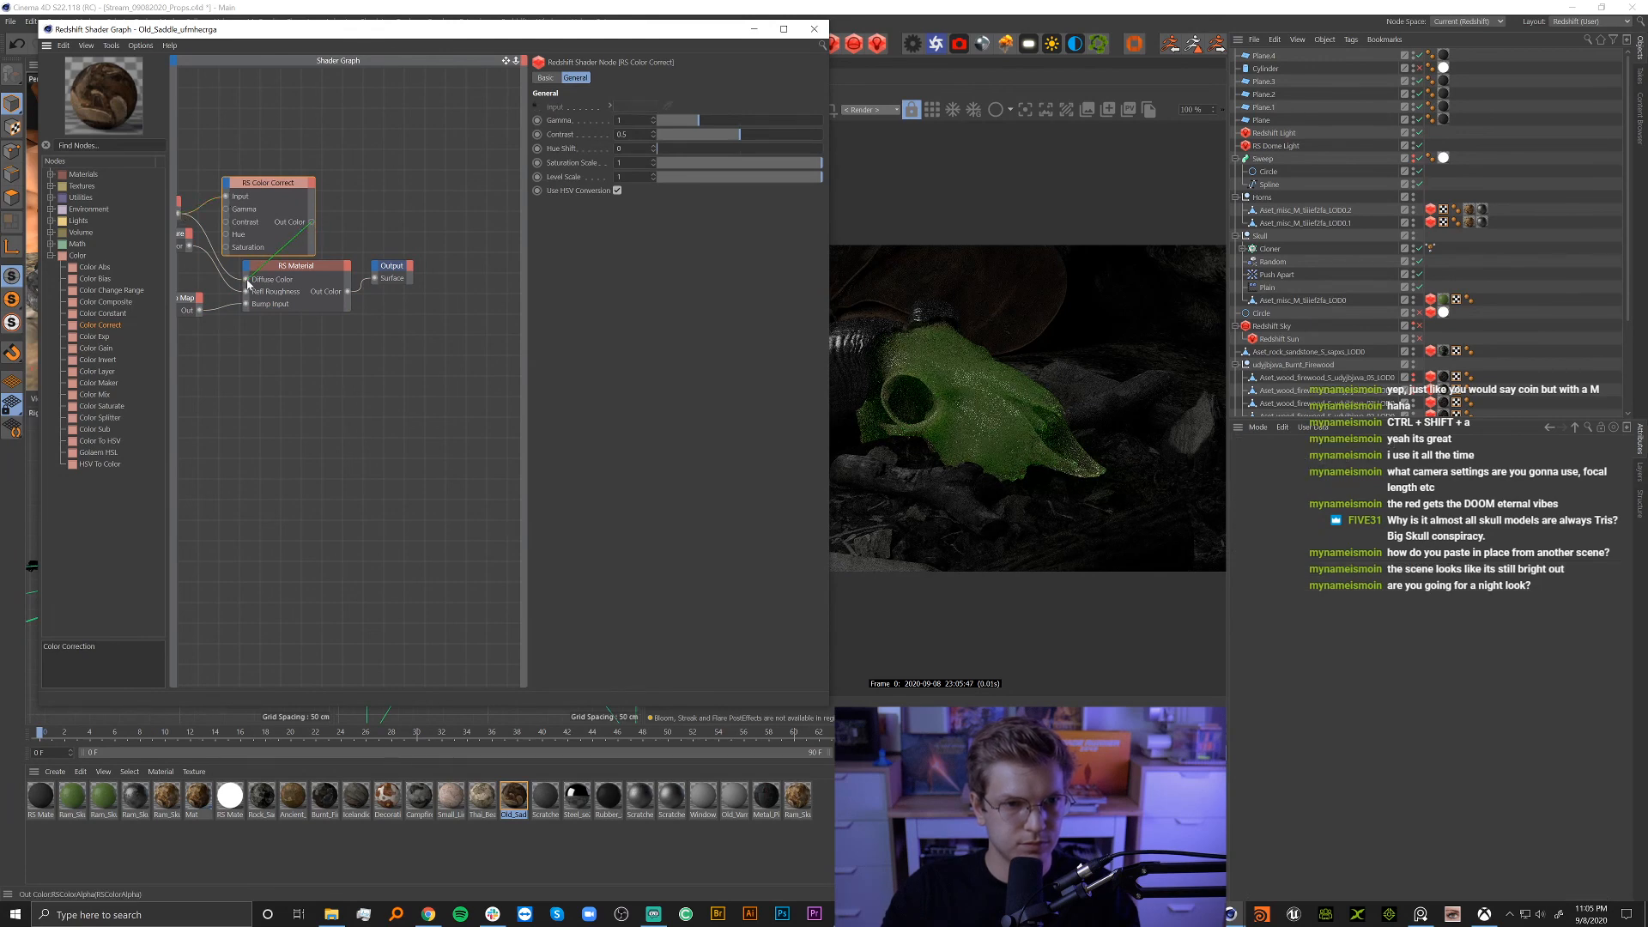
pyautogui.moveTo(248, 284); pyautogui.dragTo(246, 280)
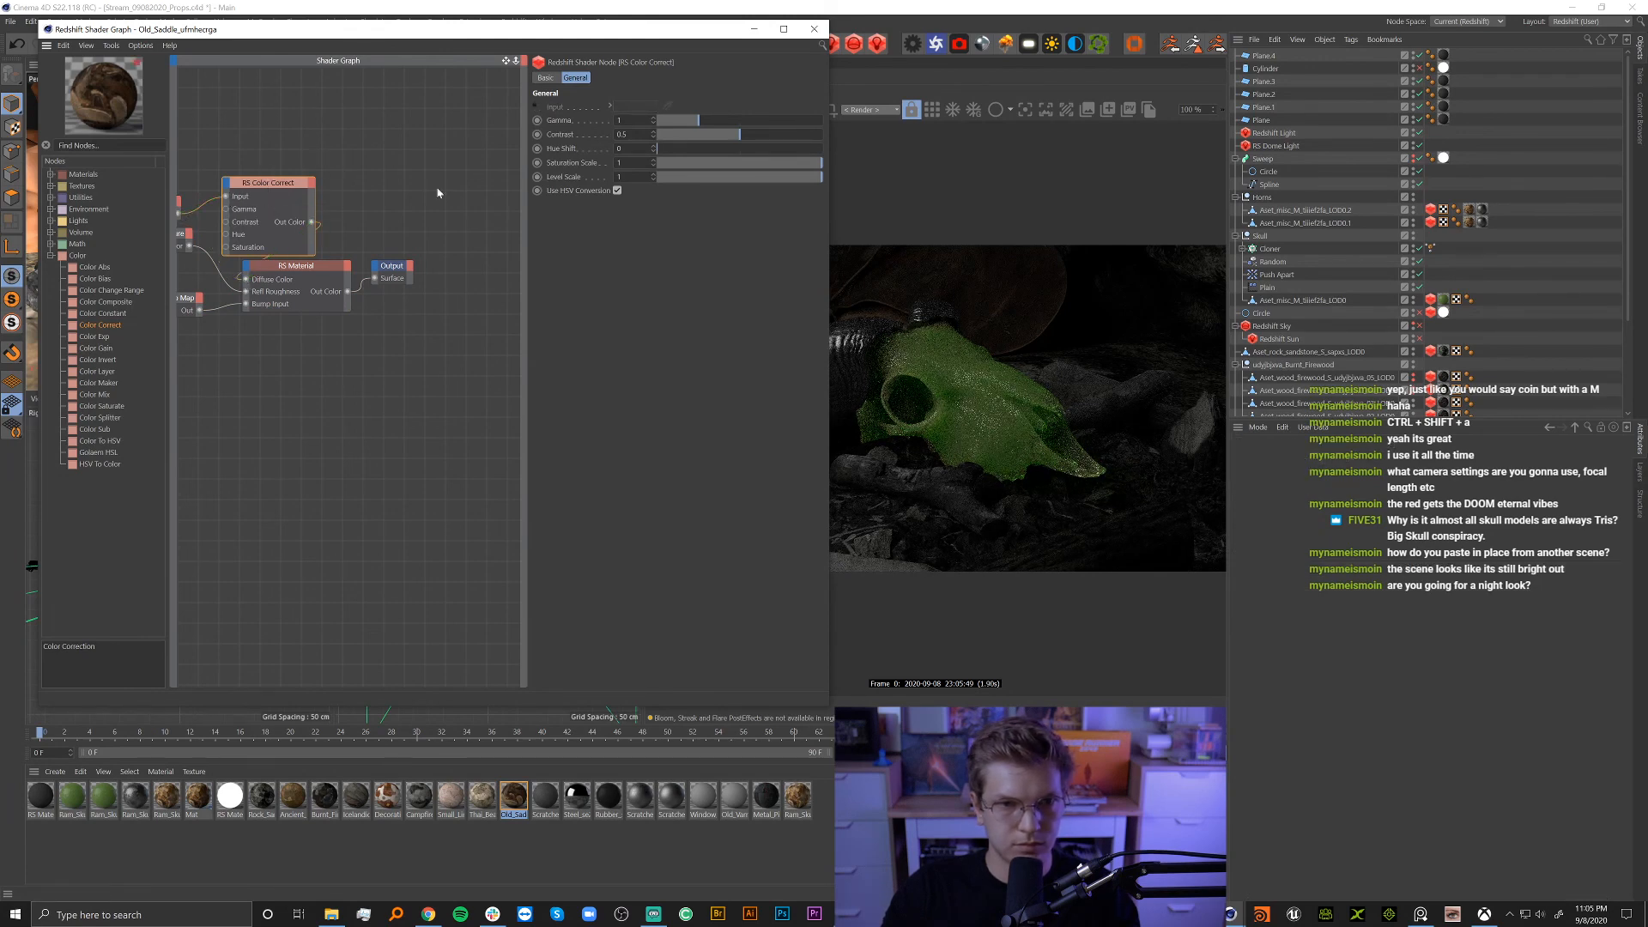
# Set the saddle color correction's Saturation Scale to 0.2, keep Gamma at 1, lower the Level Scale slightly, and close the shader graph.
pyautogui.click(736, 162)
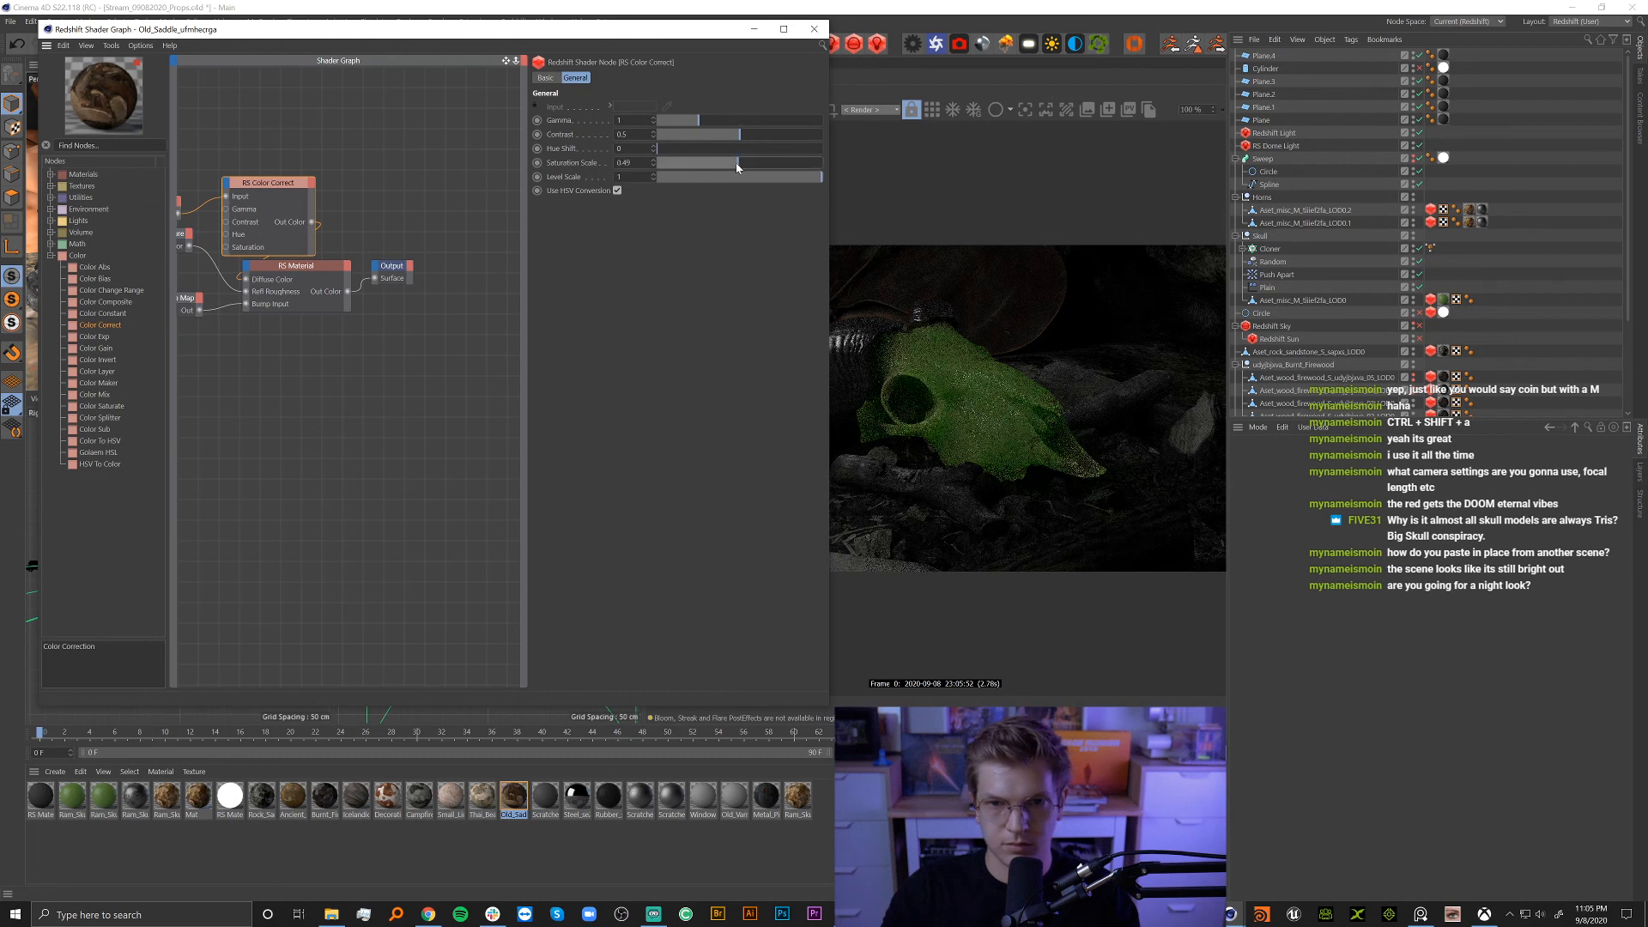
pyautogui.moveTo(736, 164); pyautogui.dragTo(691, 168)
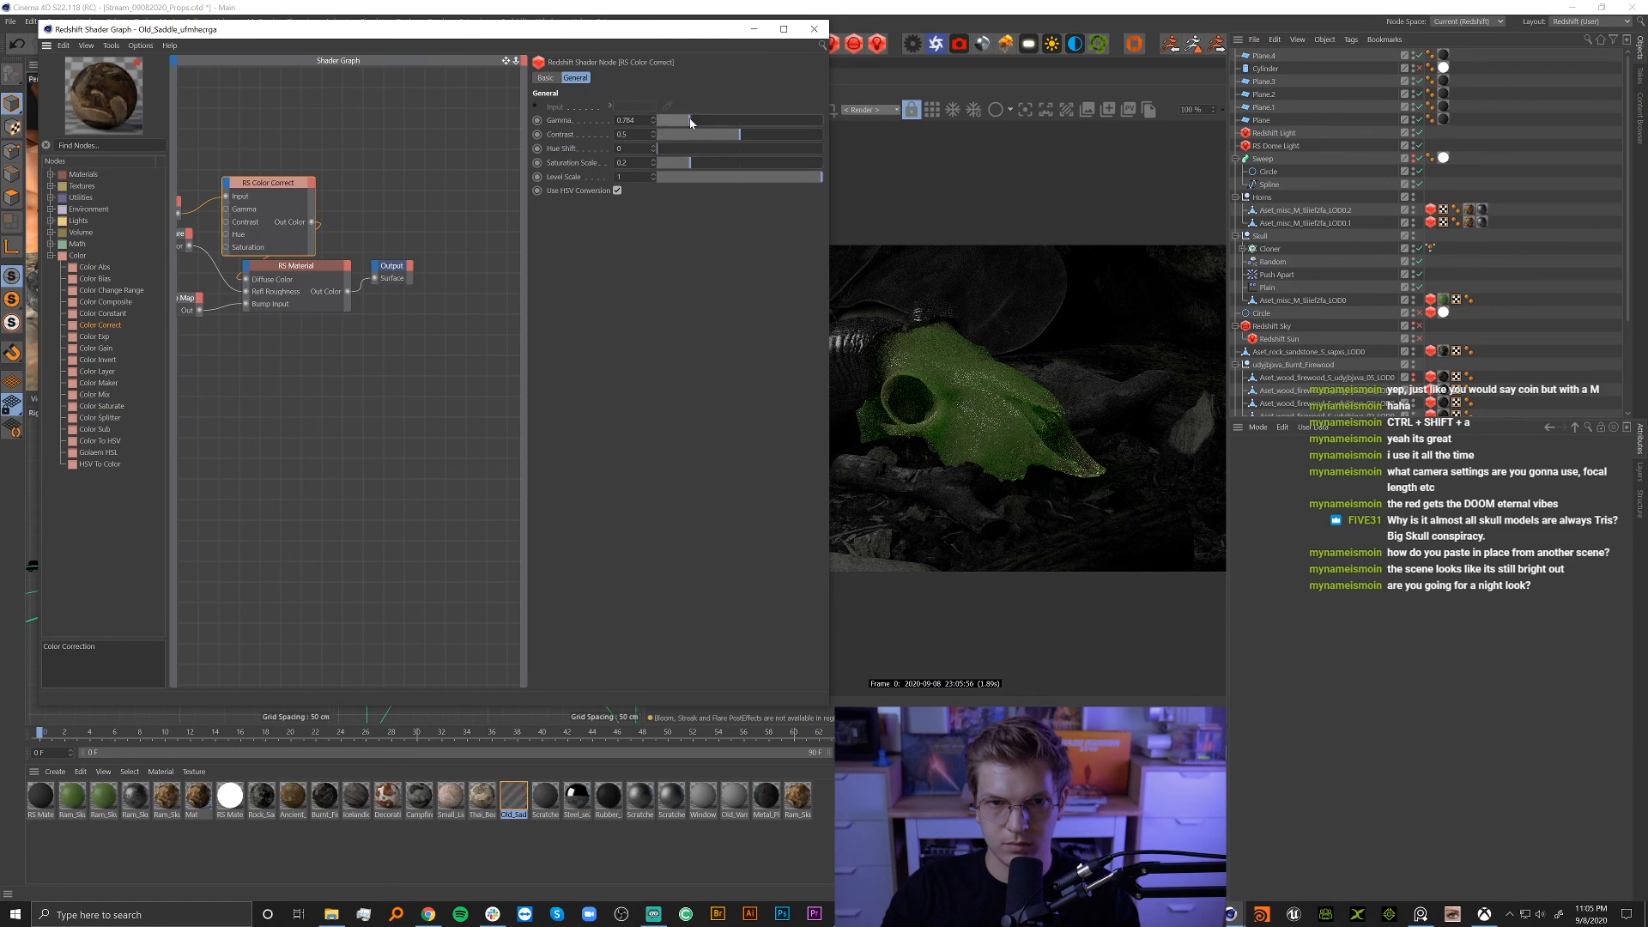
pyautogui.moveTo(693, 119); pyautogui.dragTo(690, 120)
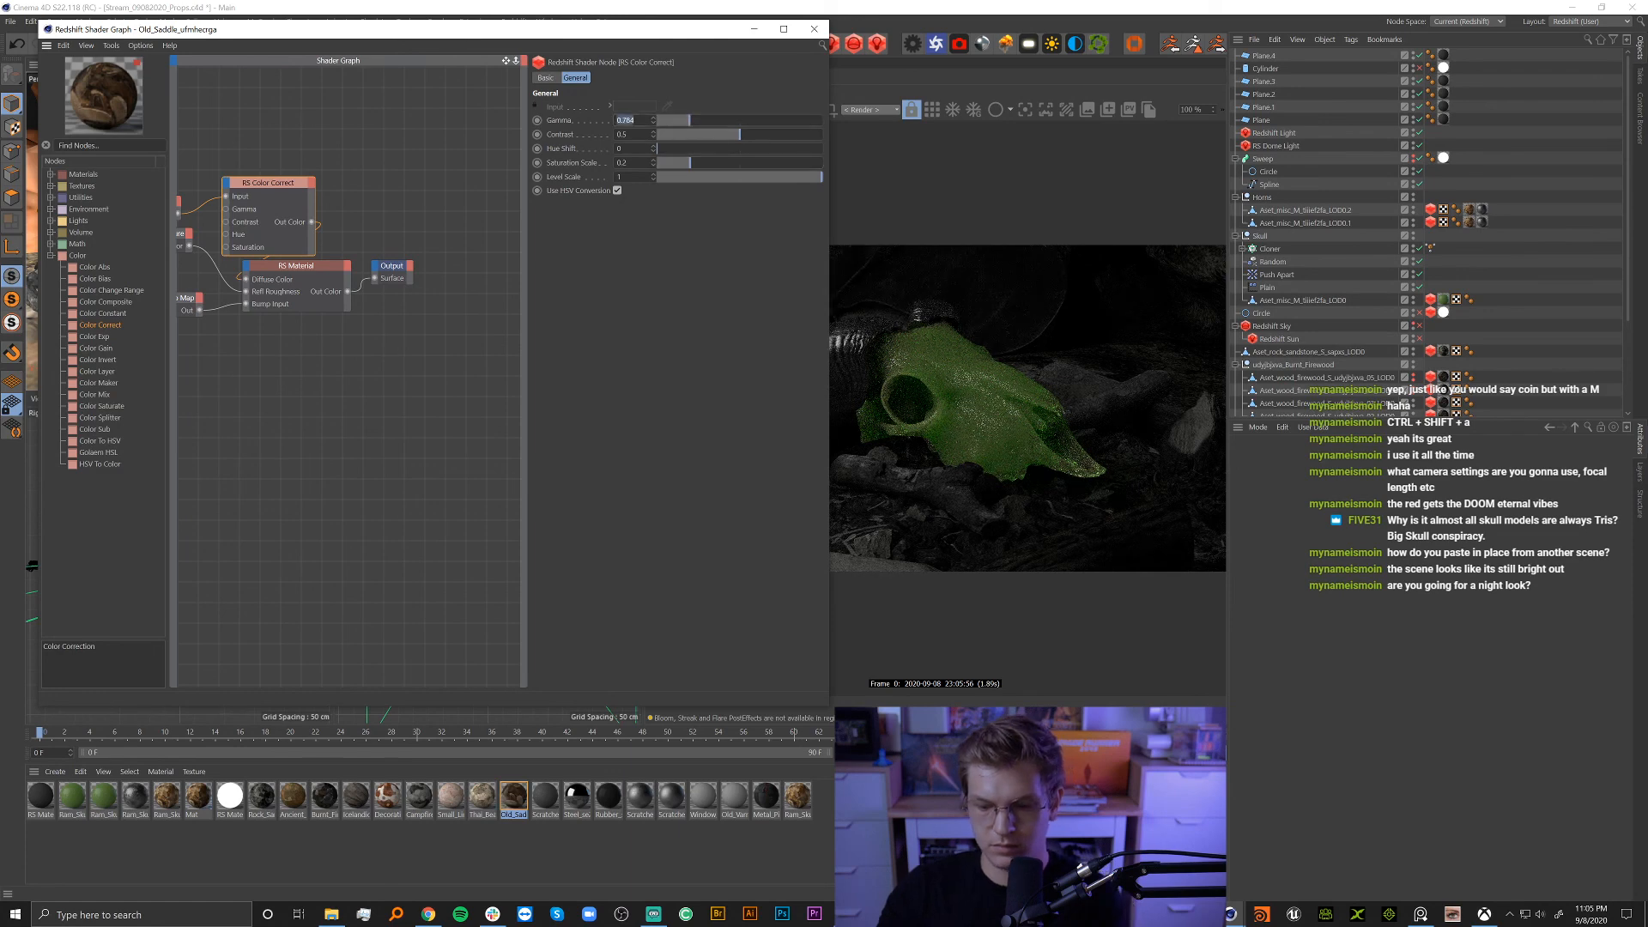
pyautogui.moveTo(788, 183); pyautogui.dragTo(774, 178)
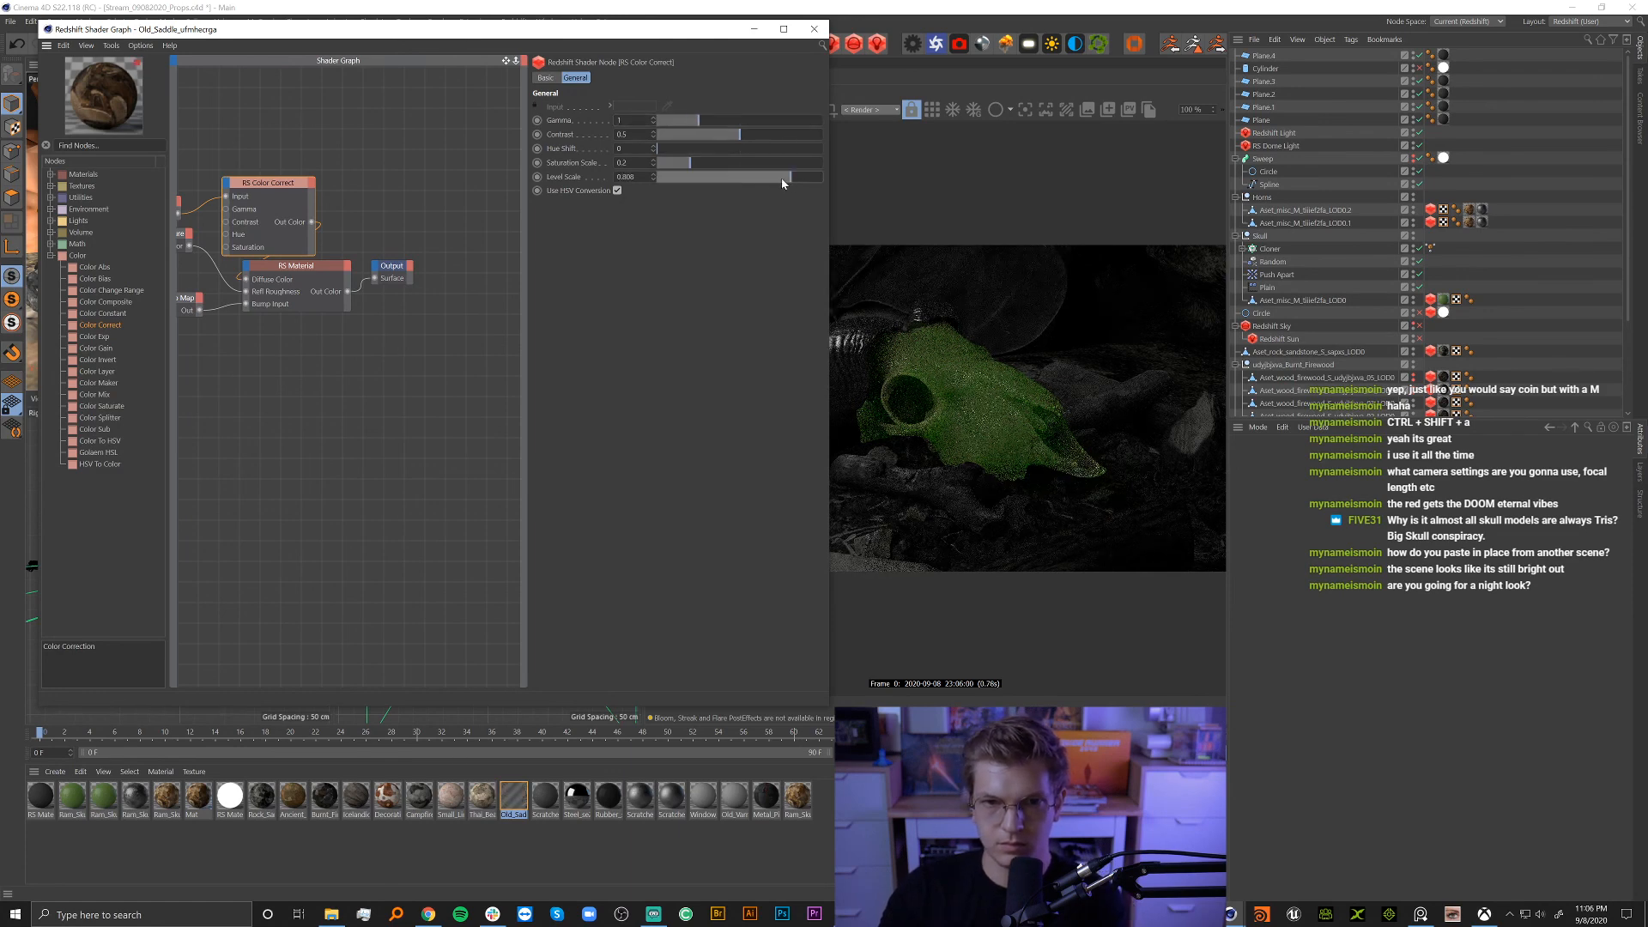
pyautogui.click(815, 29)
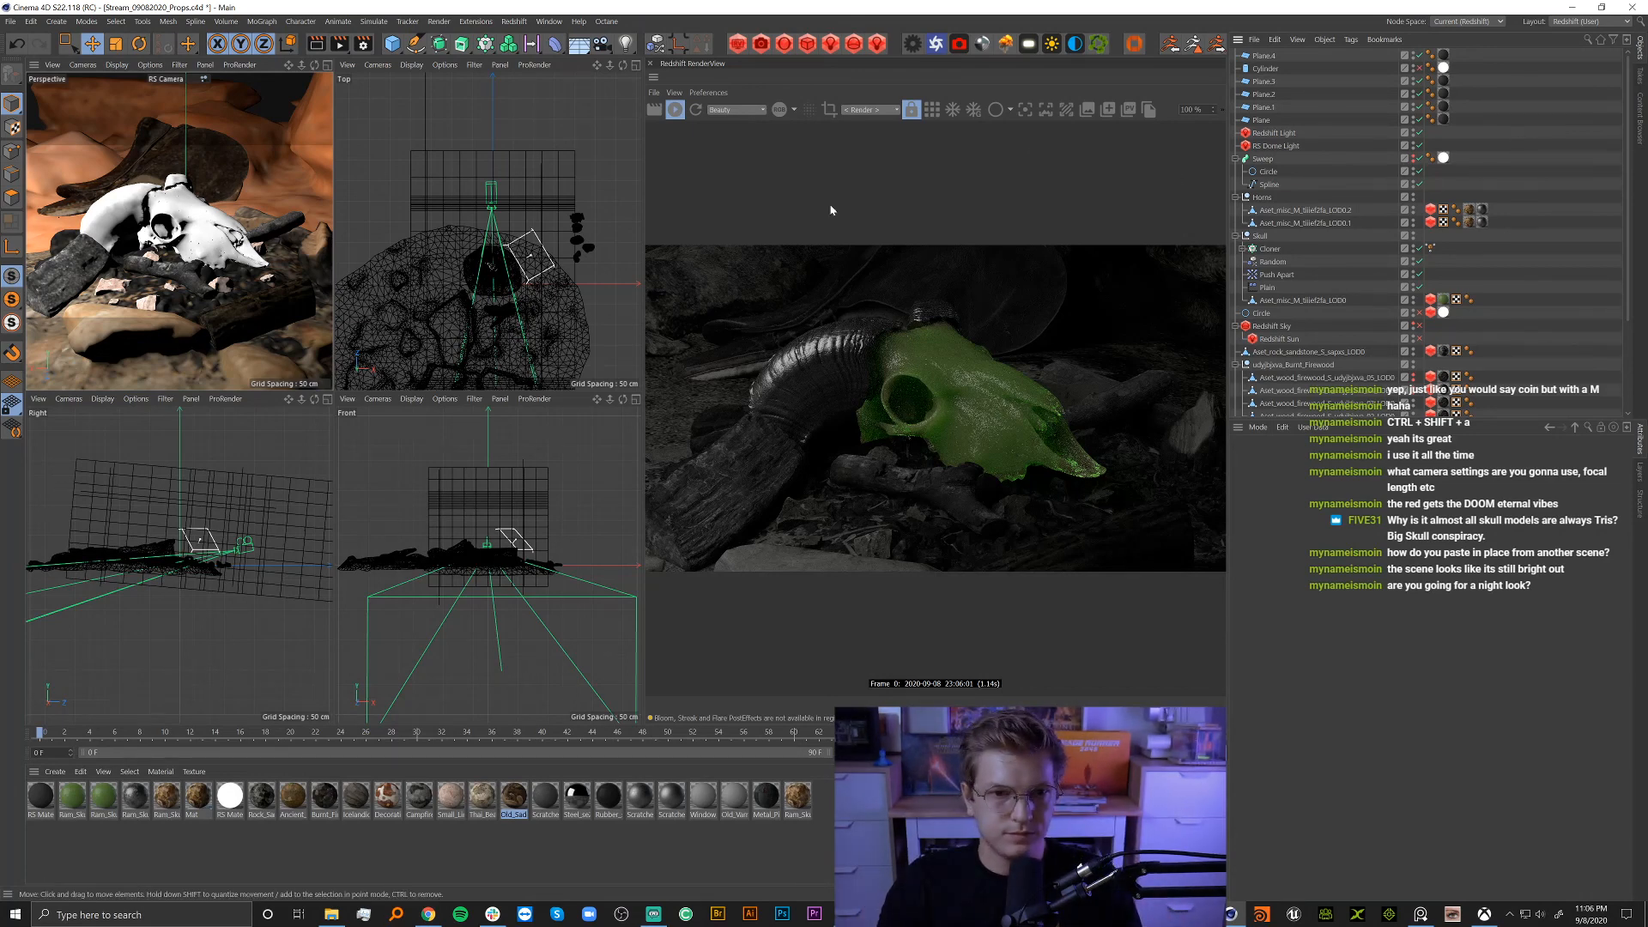
# Move Plane.3 slightly farther away from the campfire in the top view.
pyautogui.click(1265, 81)
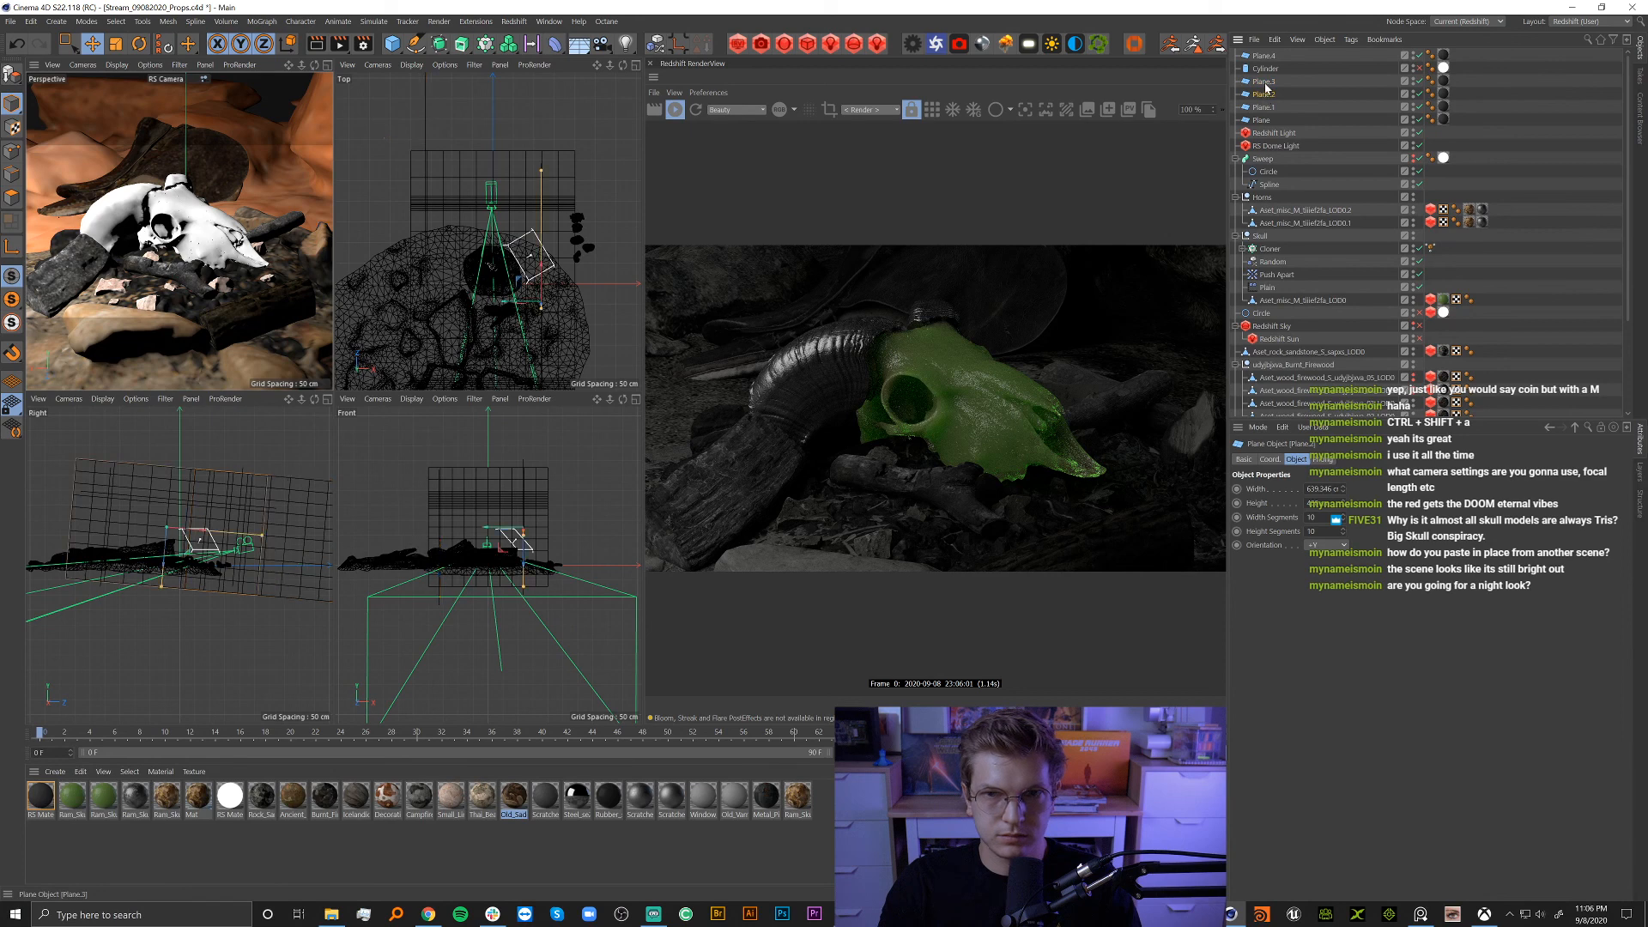
pyautogui.moveTo(425, 122)
pyautogui.mouseDown()
pyautogui.moveTo(424, 140)
pyautogui.moveTo(426, 90)
pyautogui.moveTo(425, 106)
pyautogui.mouseUp()
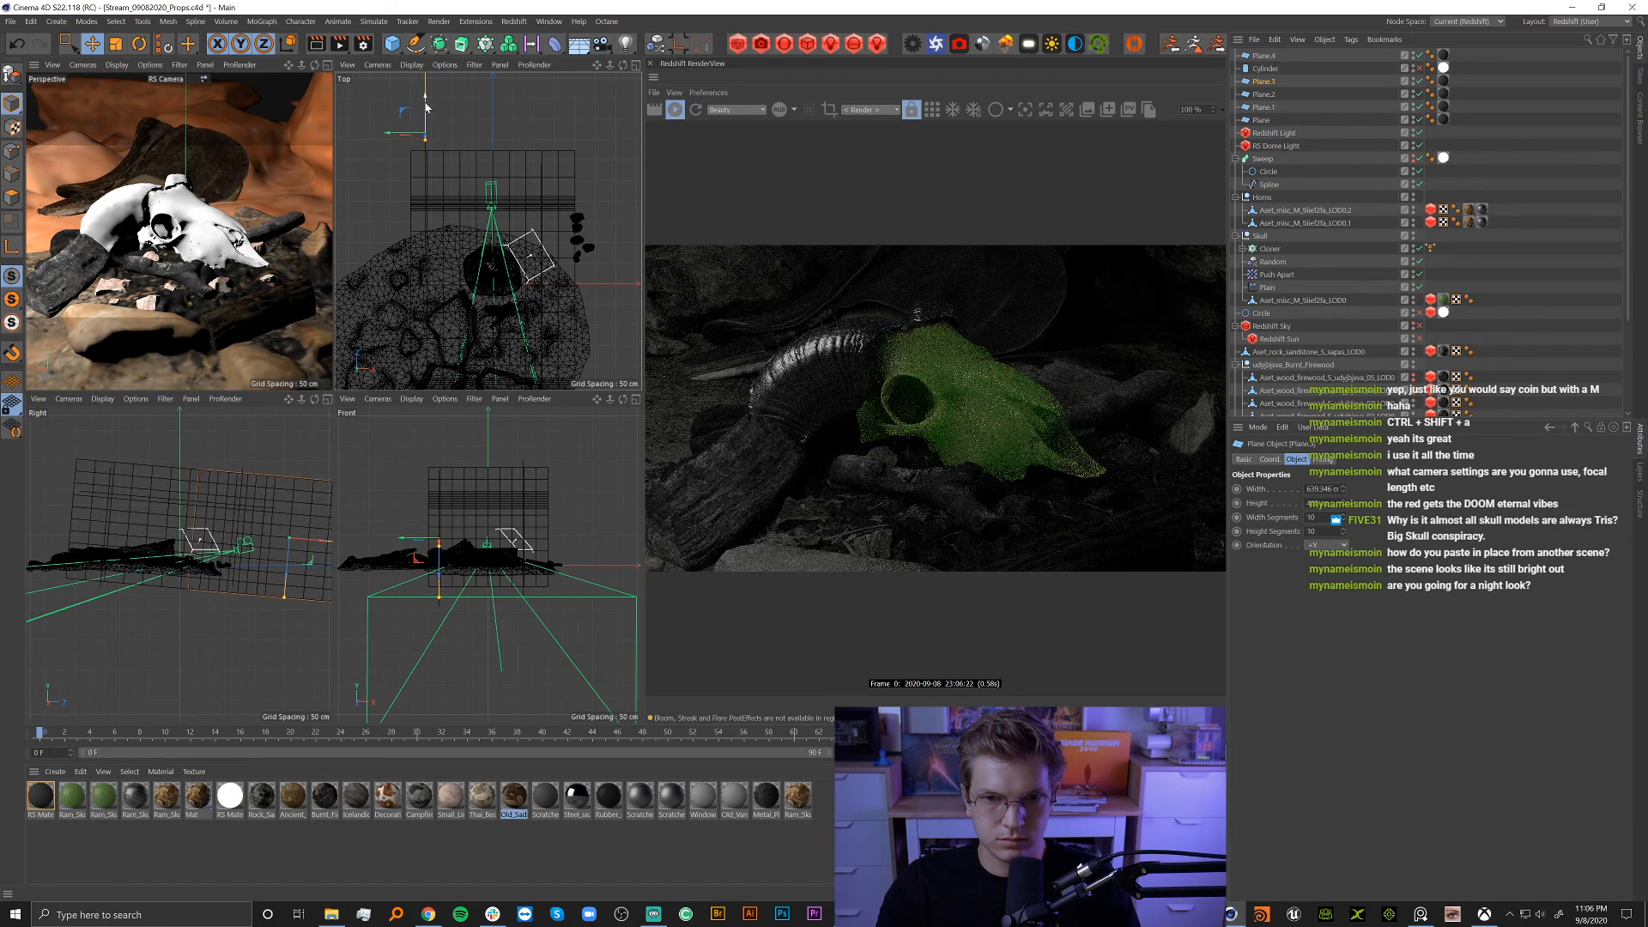
# Resize the Redshift Light's area in the top view to about 117 × 99 cm.
pyautogui.click(1274, 133)
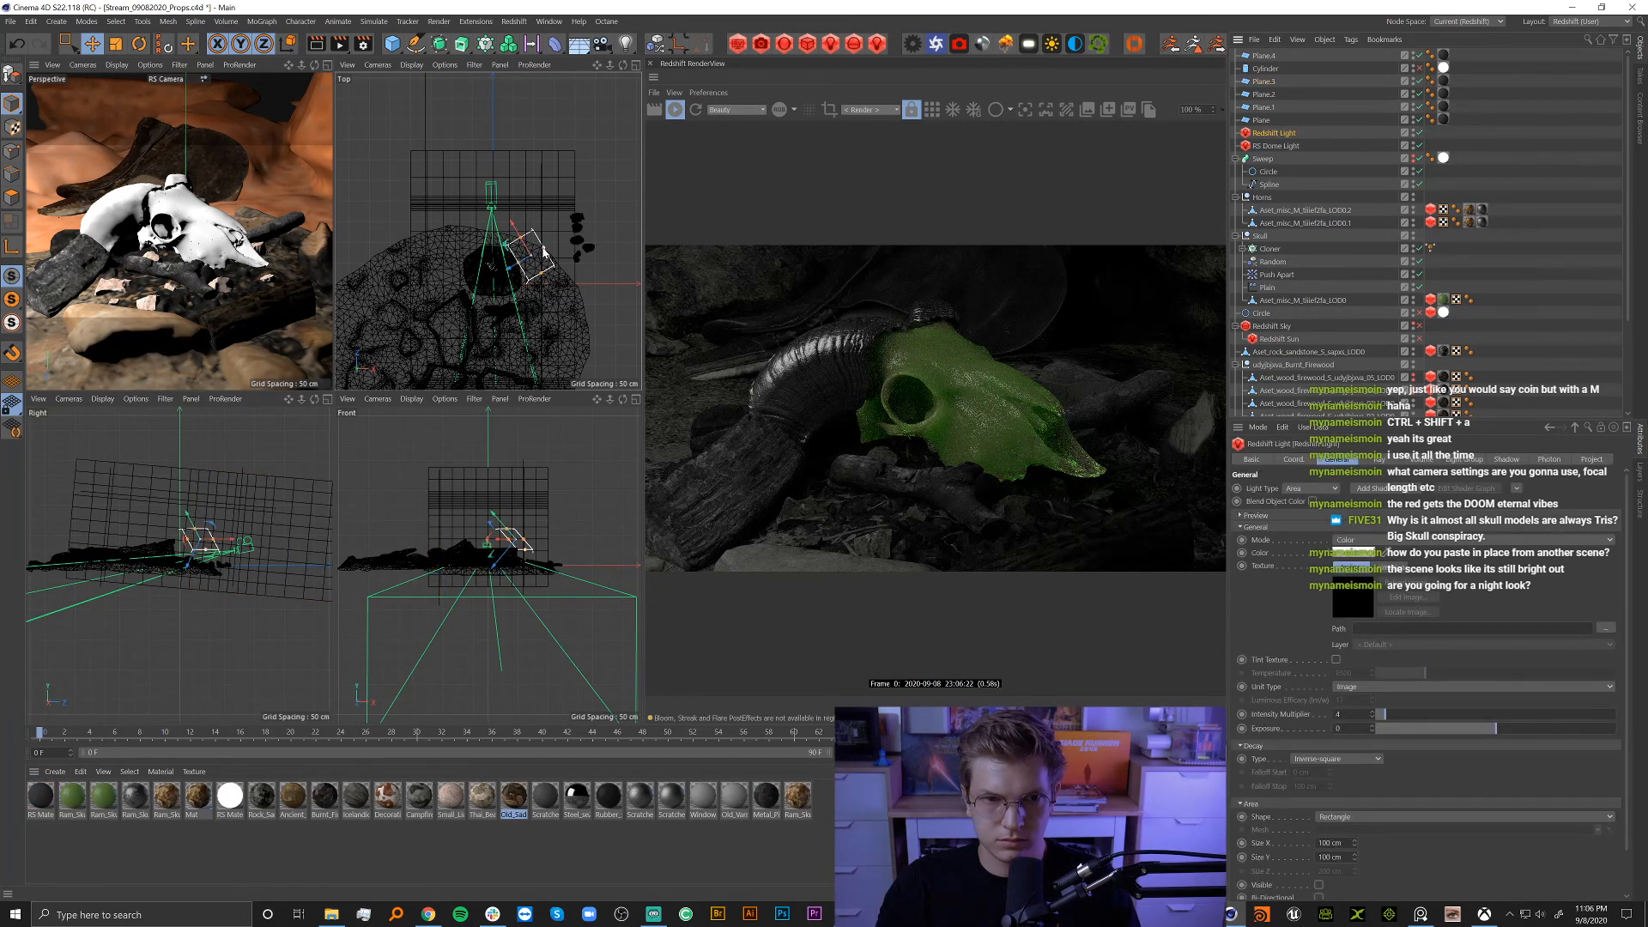
pyautogui.moveTo(541, 255)
pyautogui.mouseDown()
pyautogui.moveTo(554, 249)
pyautogui.moveTo(536, 272)
pyautogui.mouseUp()
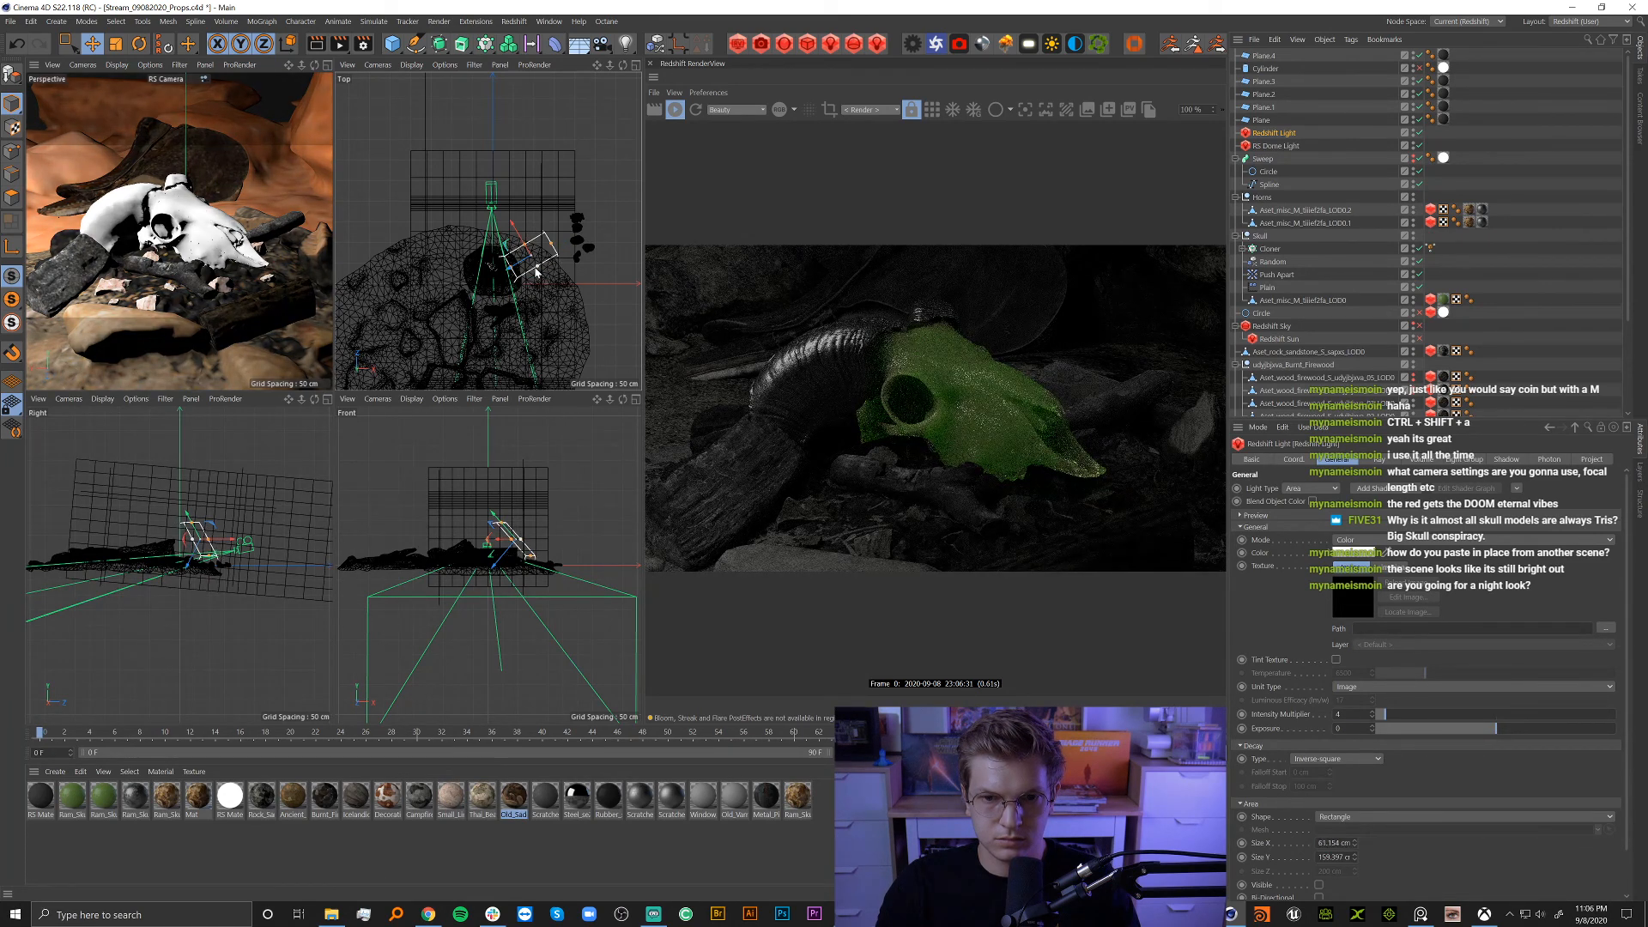
pyautogui.moveTo(540, 275); pyautogui.dragTo(543, 250)
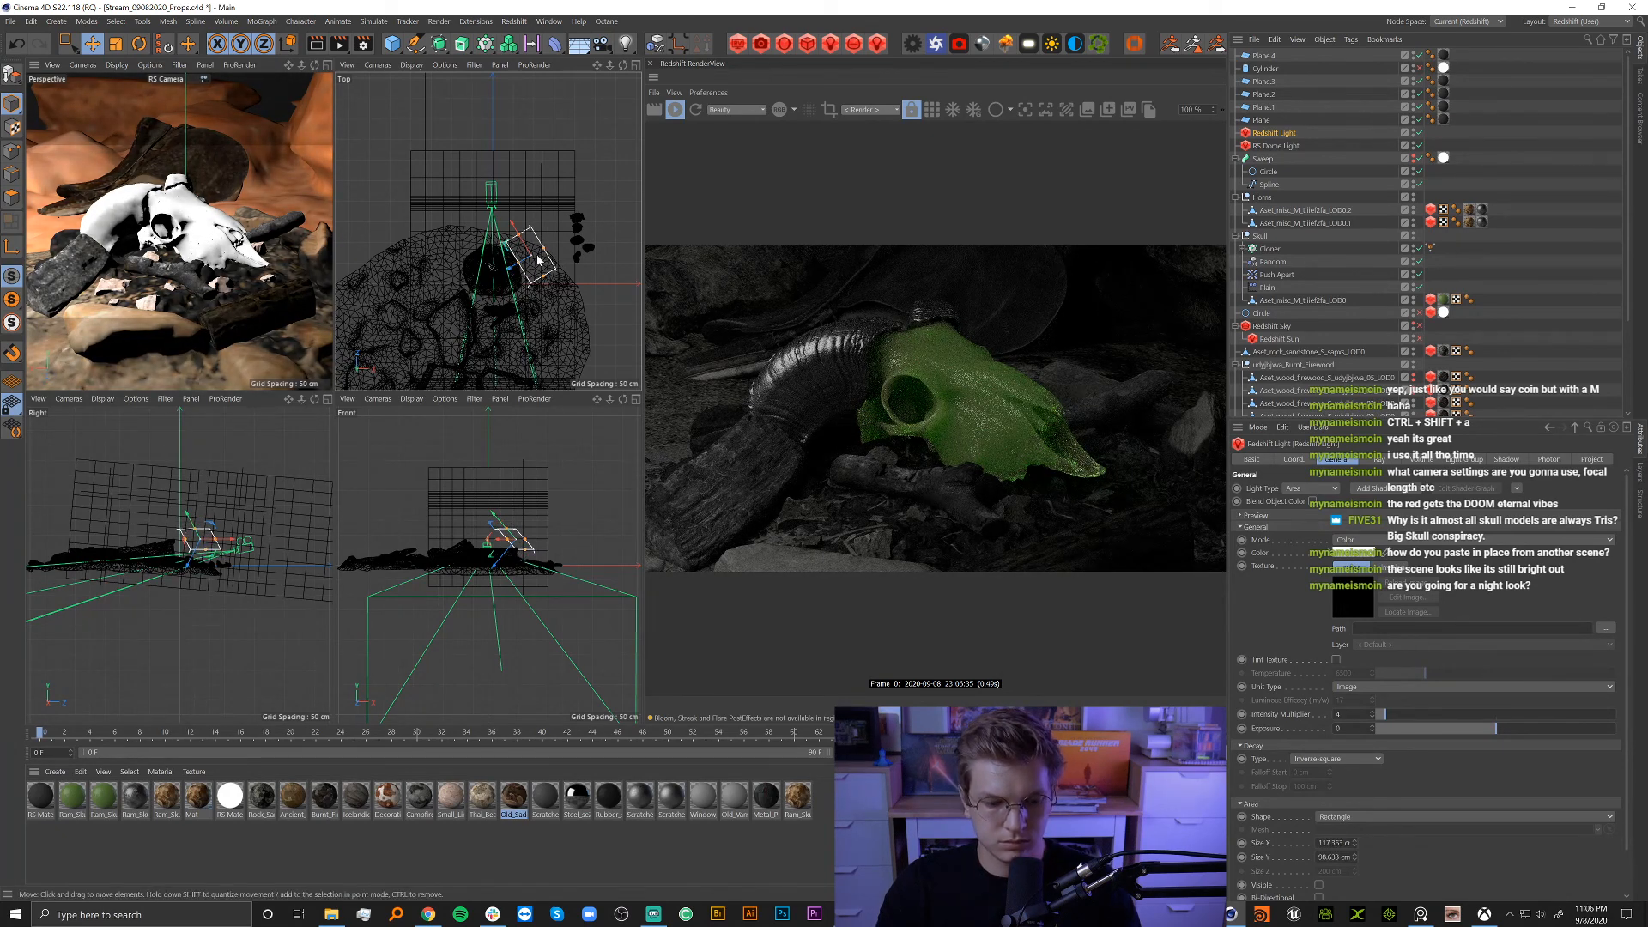
# Rotate the Redshift Light in the front view to adjust how it strikes the skull.
pyautogui.press('r')
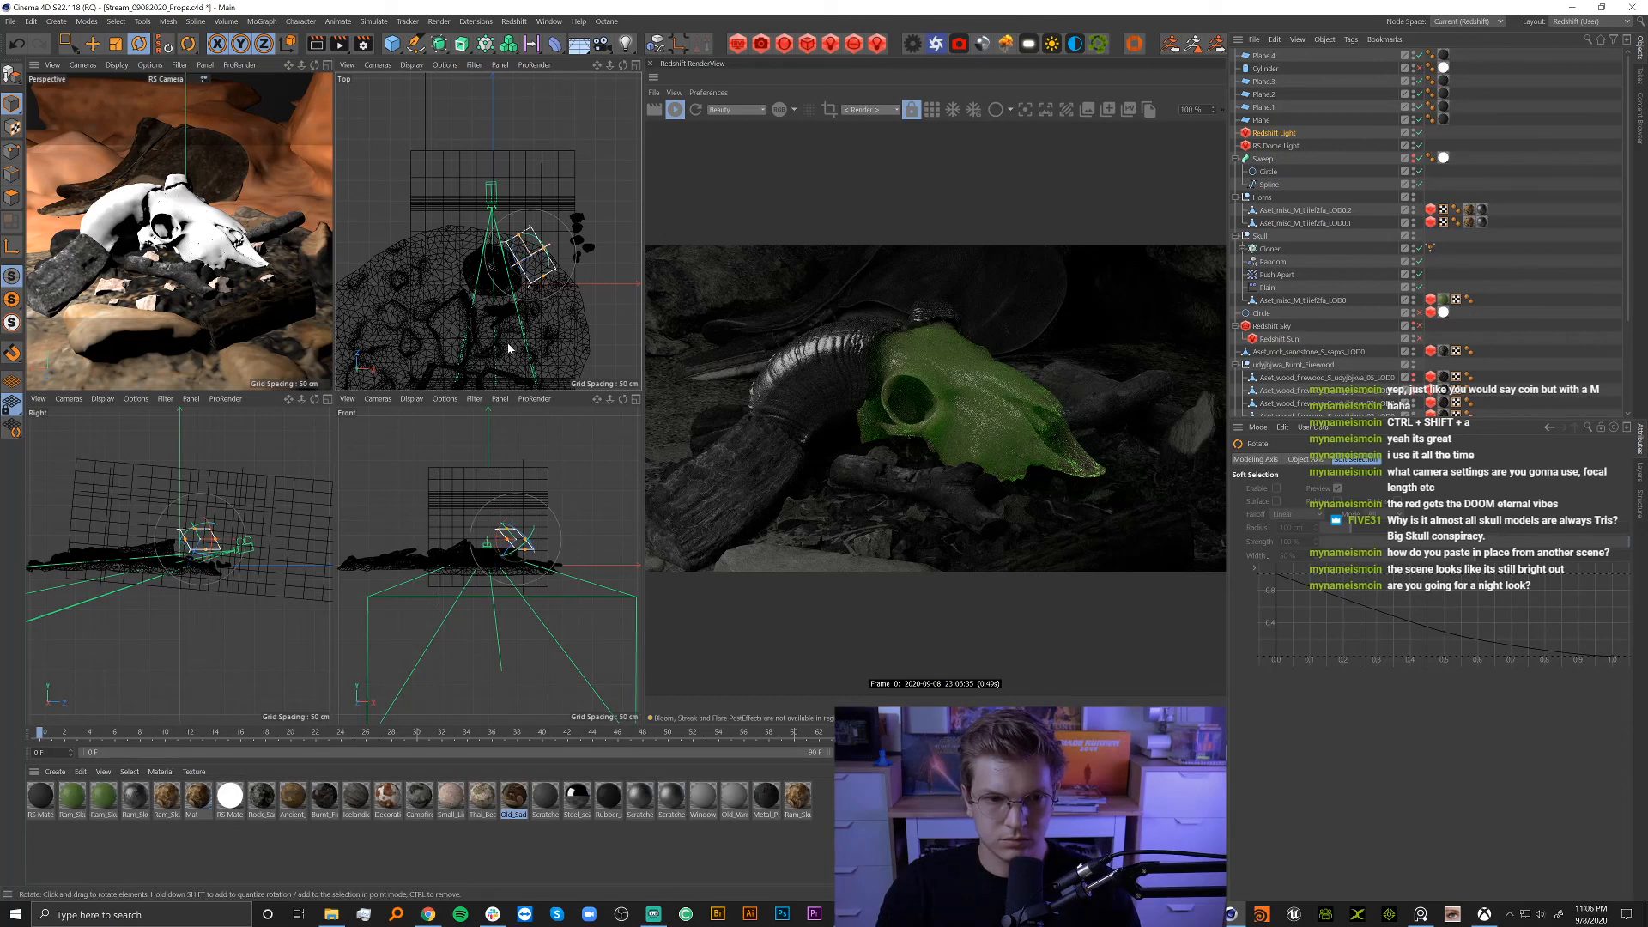
pyautogui.moveTo(498, 548)
pyautogui.mouseDown()
pyautogui.moveTo(516, 509)
pyautogui.moveTo(512, 542)
pyautogui.mouseUp()
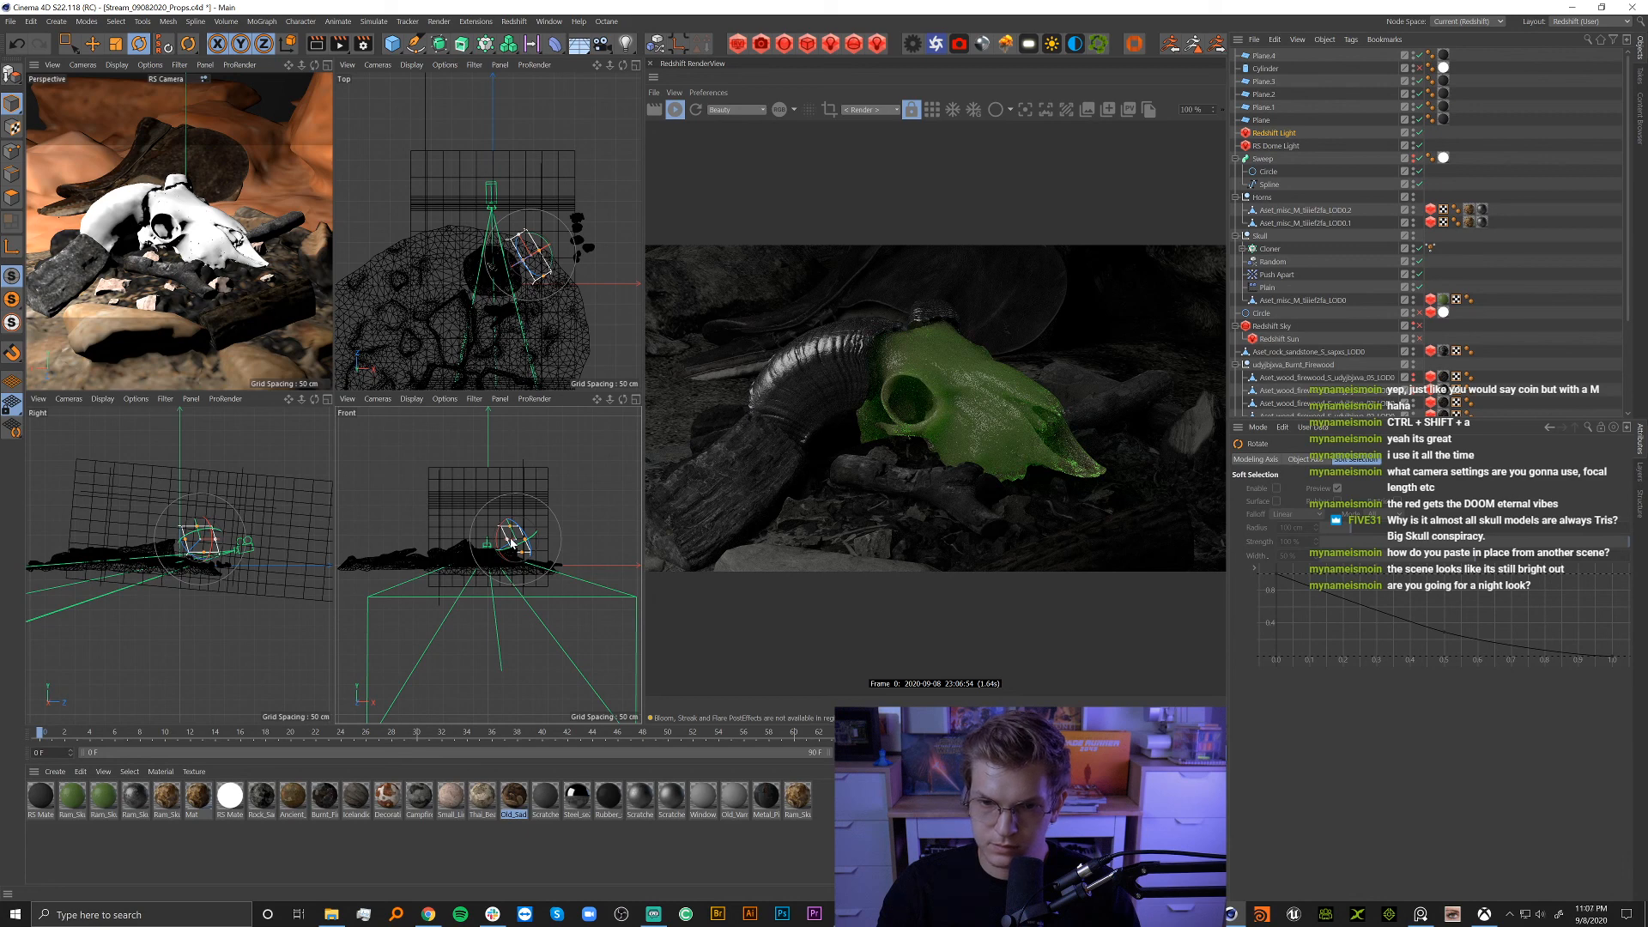
pyautogui.scroll(5, 549, 506)
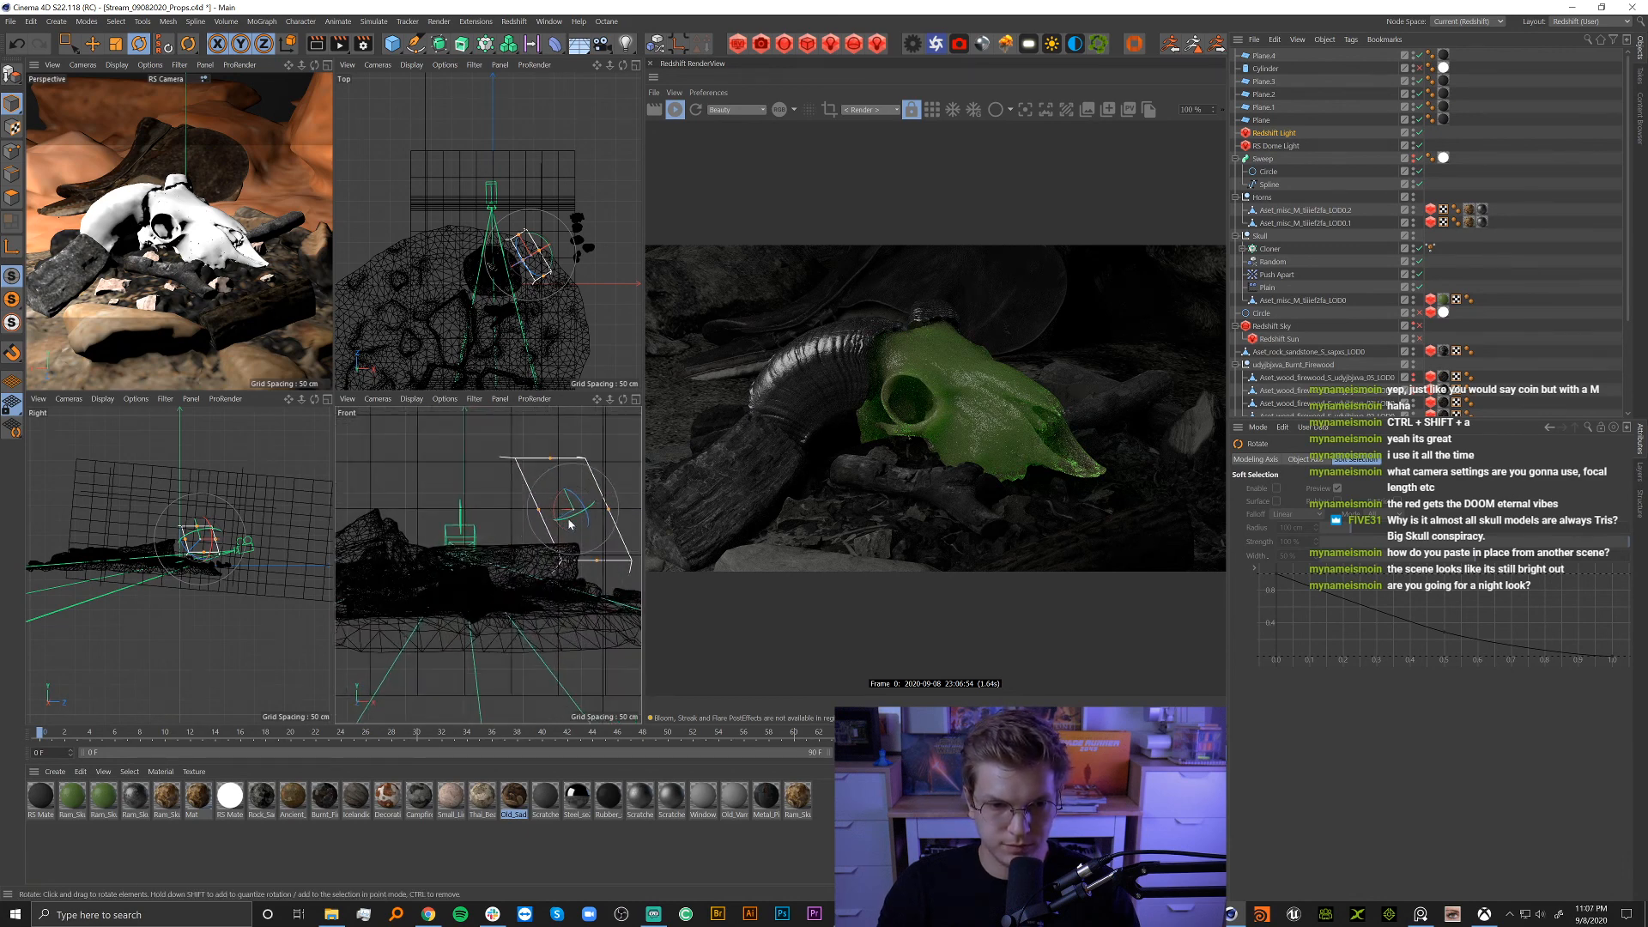
pyautogui.moveTo(553, 512); pyautogui.dragTo(556, 509)
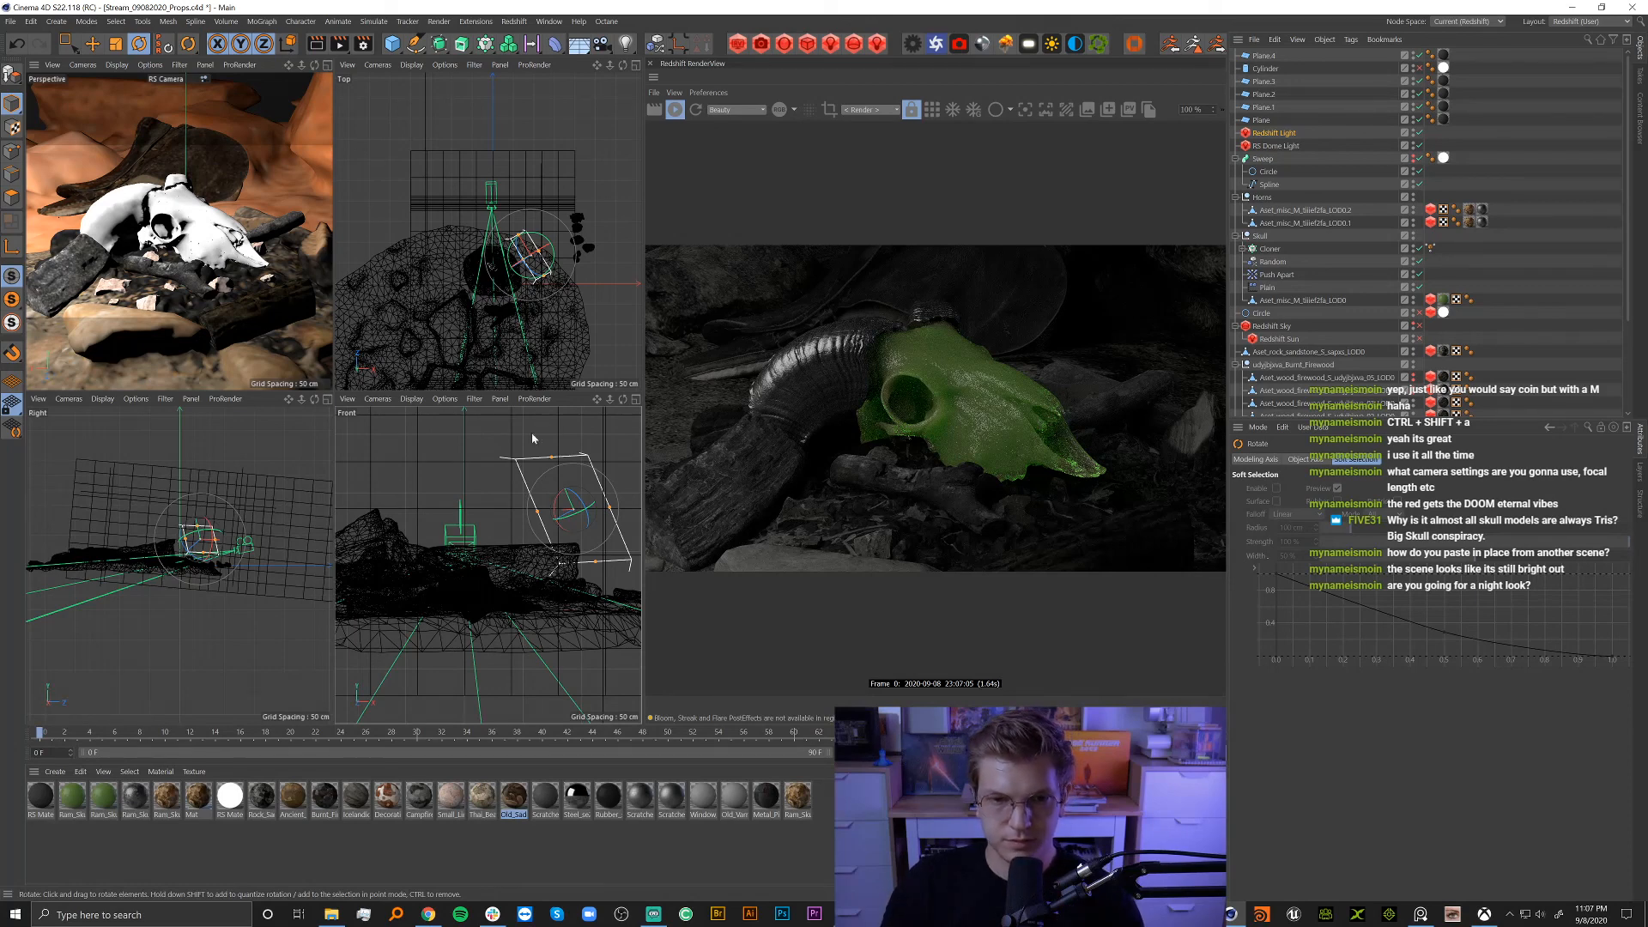
# Maximize the perspective view and bring the RS Camera slightly closer to the skull.
pyautogui.press('F1')
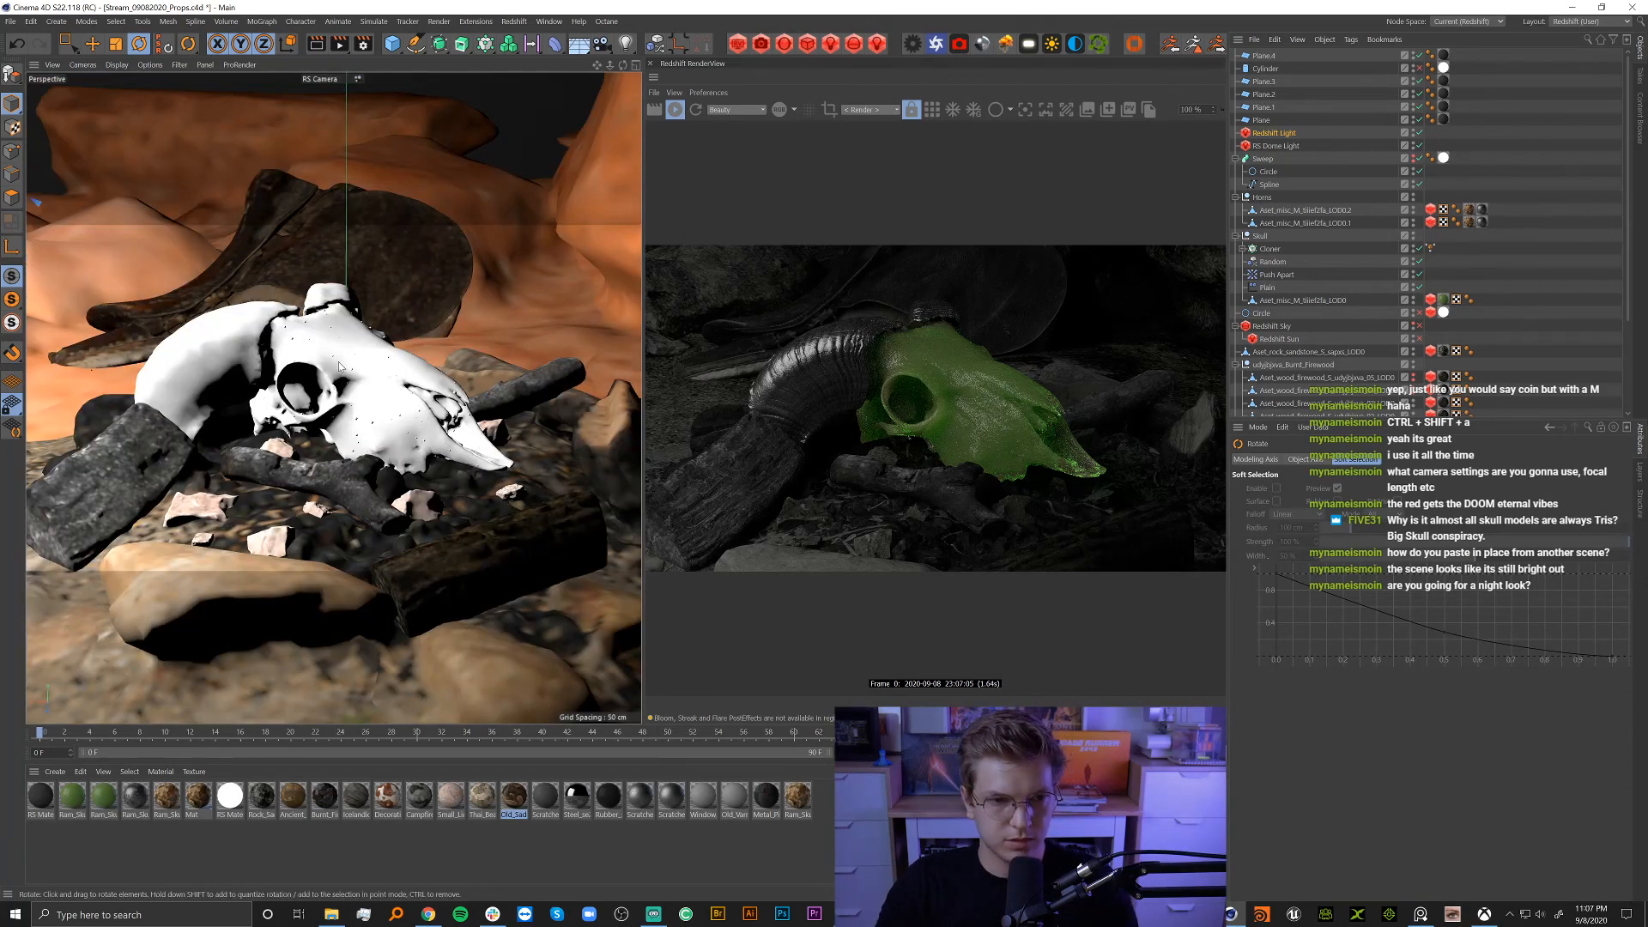
pyautogui.scroll(3, 319, 353)
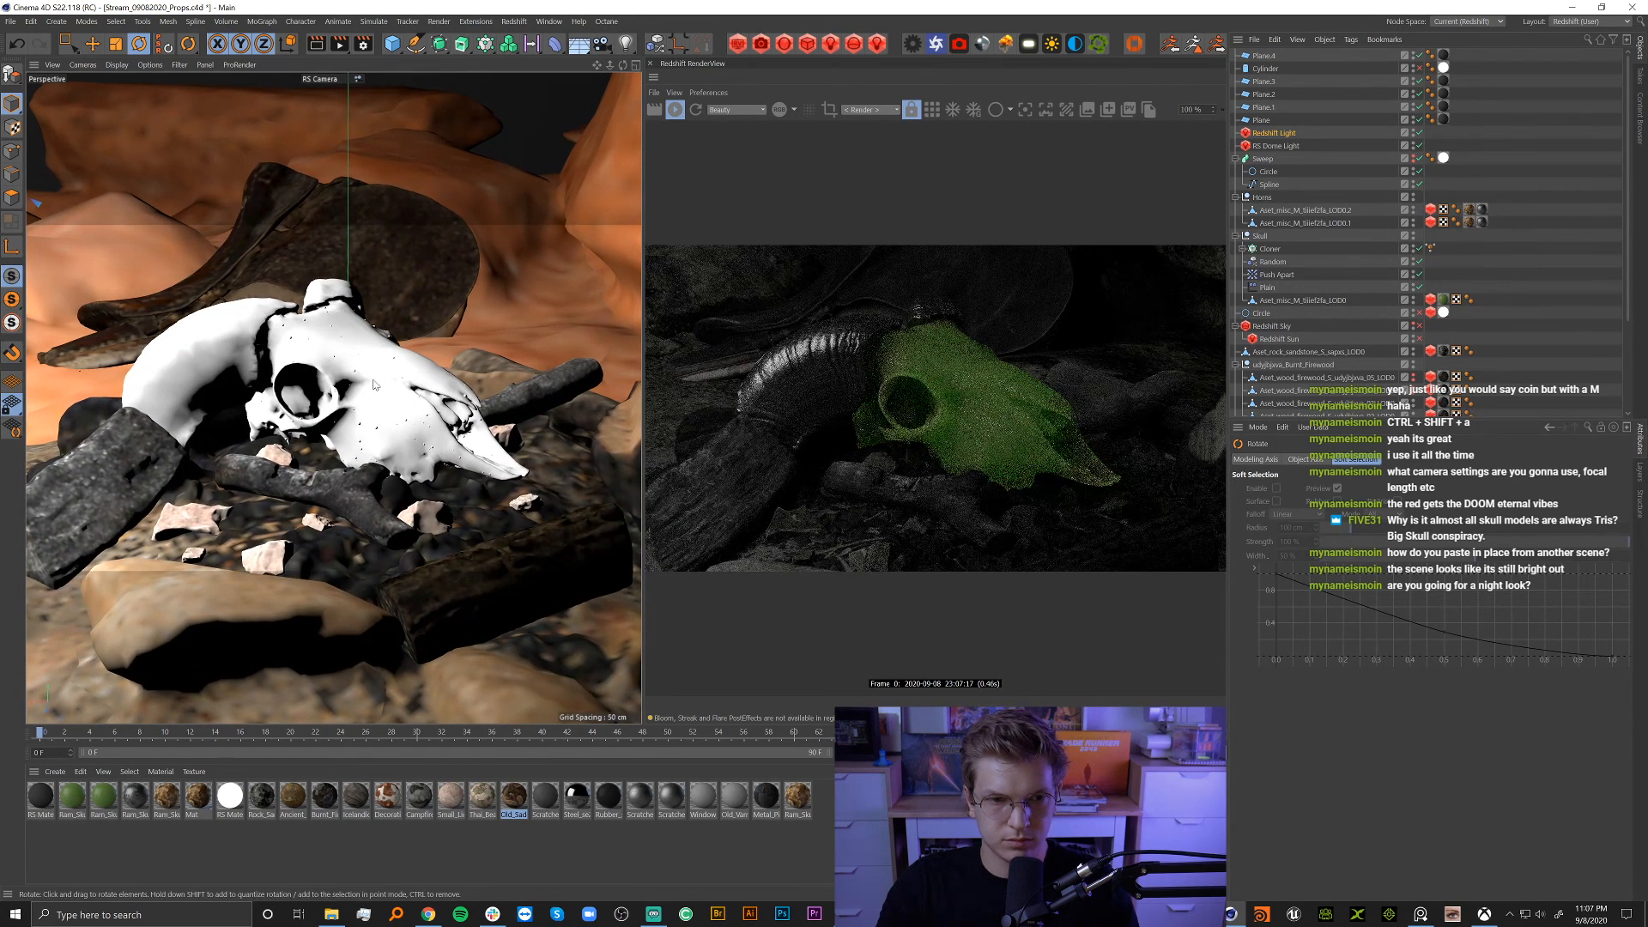
# Fine-tune the RS Camera's framing of the skull with small zoom, angle and pan adjustments, leaving no object selected.
pyautogui.scroll(2, 346, 371)
pyautogui.scroll(3, 346, 372)
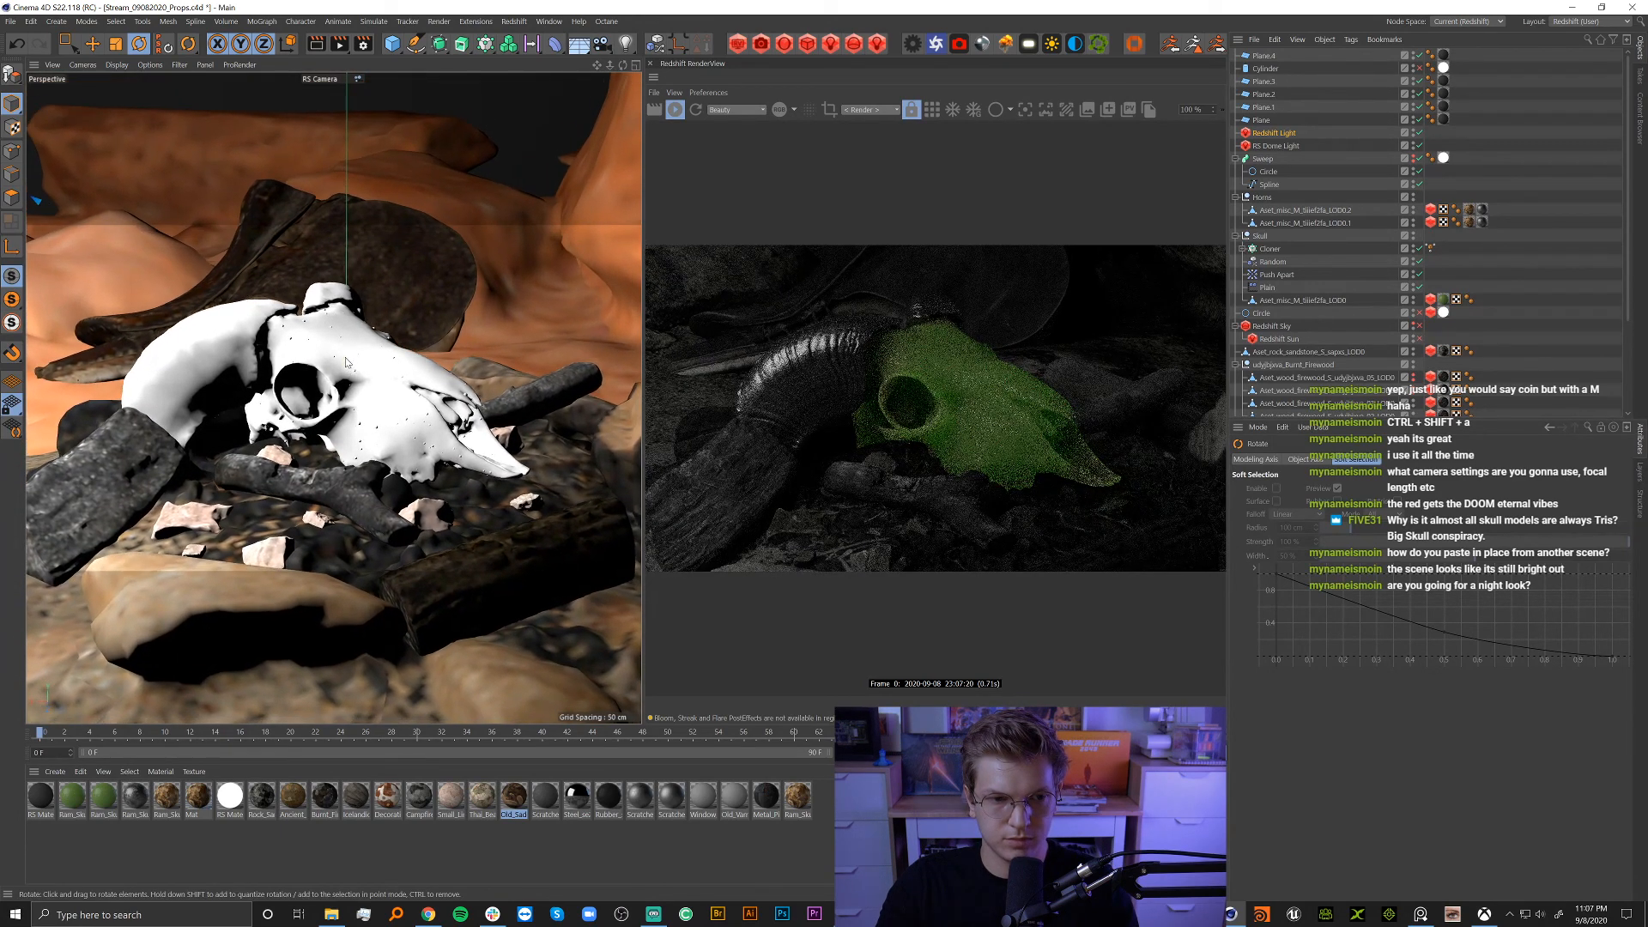
pyautogui.scroll(1, 348, 371)
pyautogui.scroll(2, 349, 372)
pyautogui.scroll(3, 347, 379)
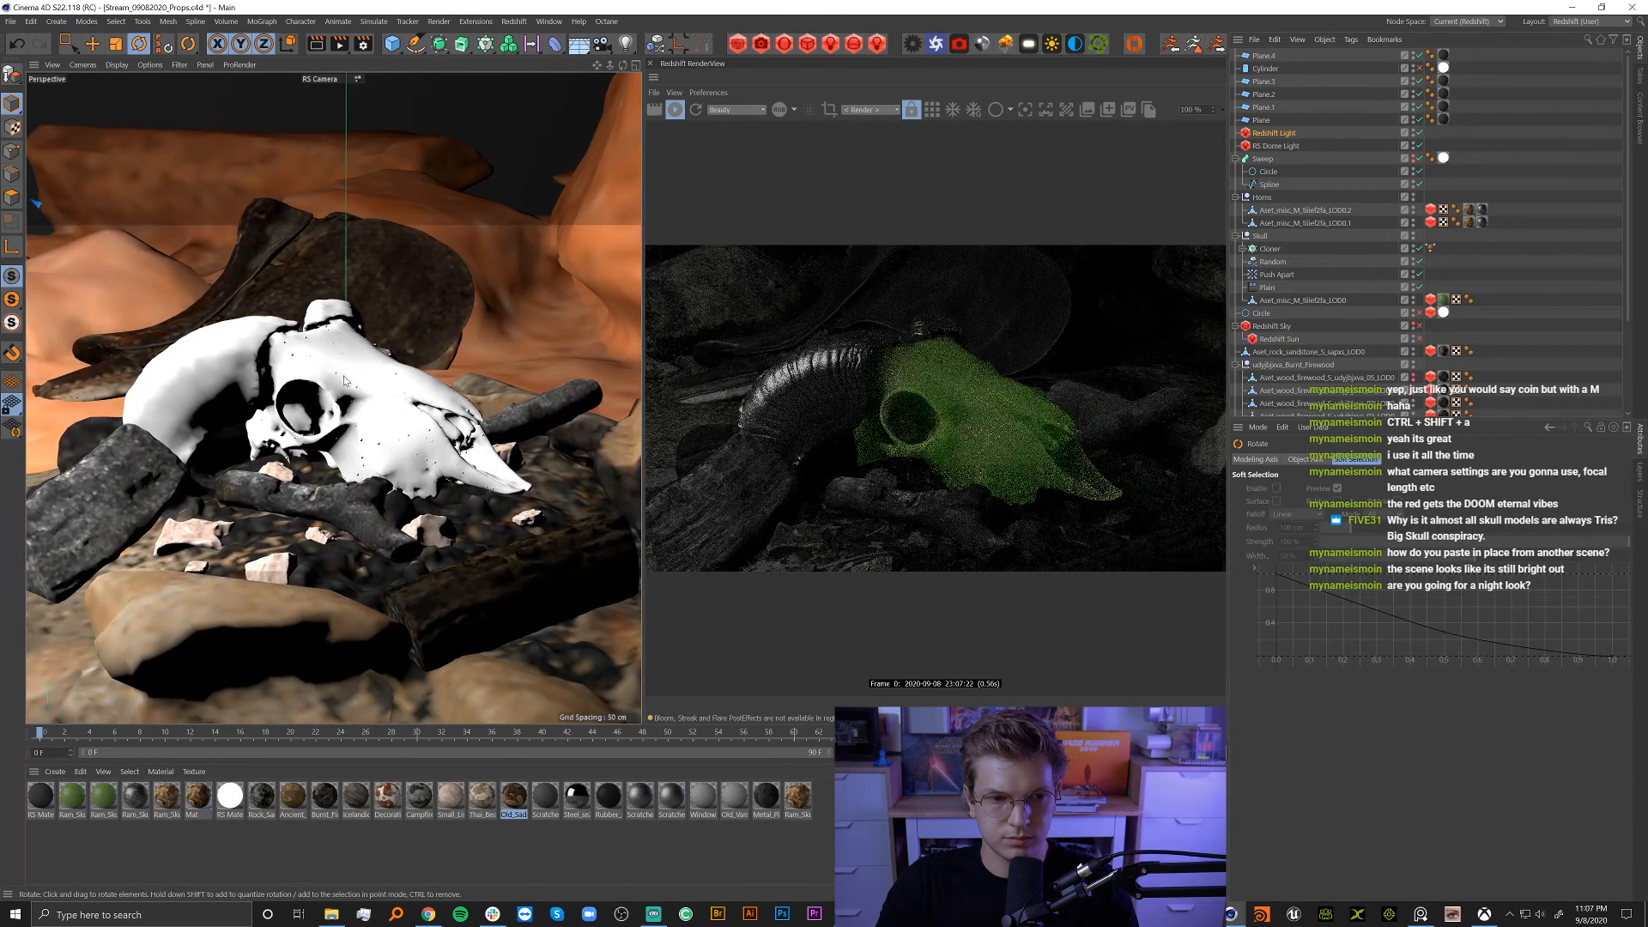
pyautogui.scroll(1, 346, 378)
pyautogui.scroll(3, 347, 381)
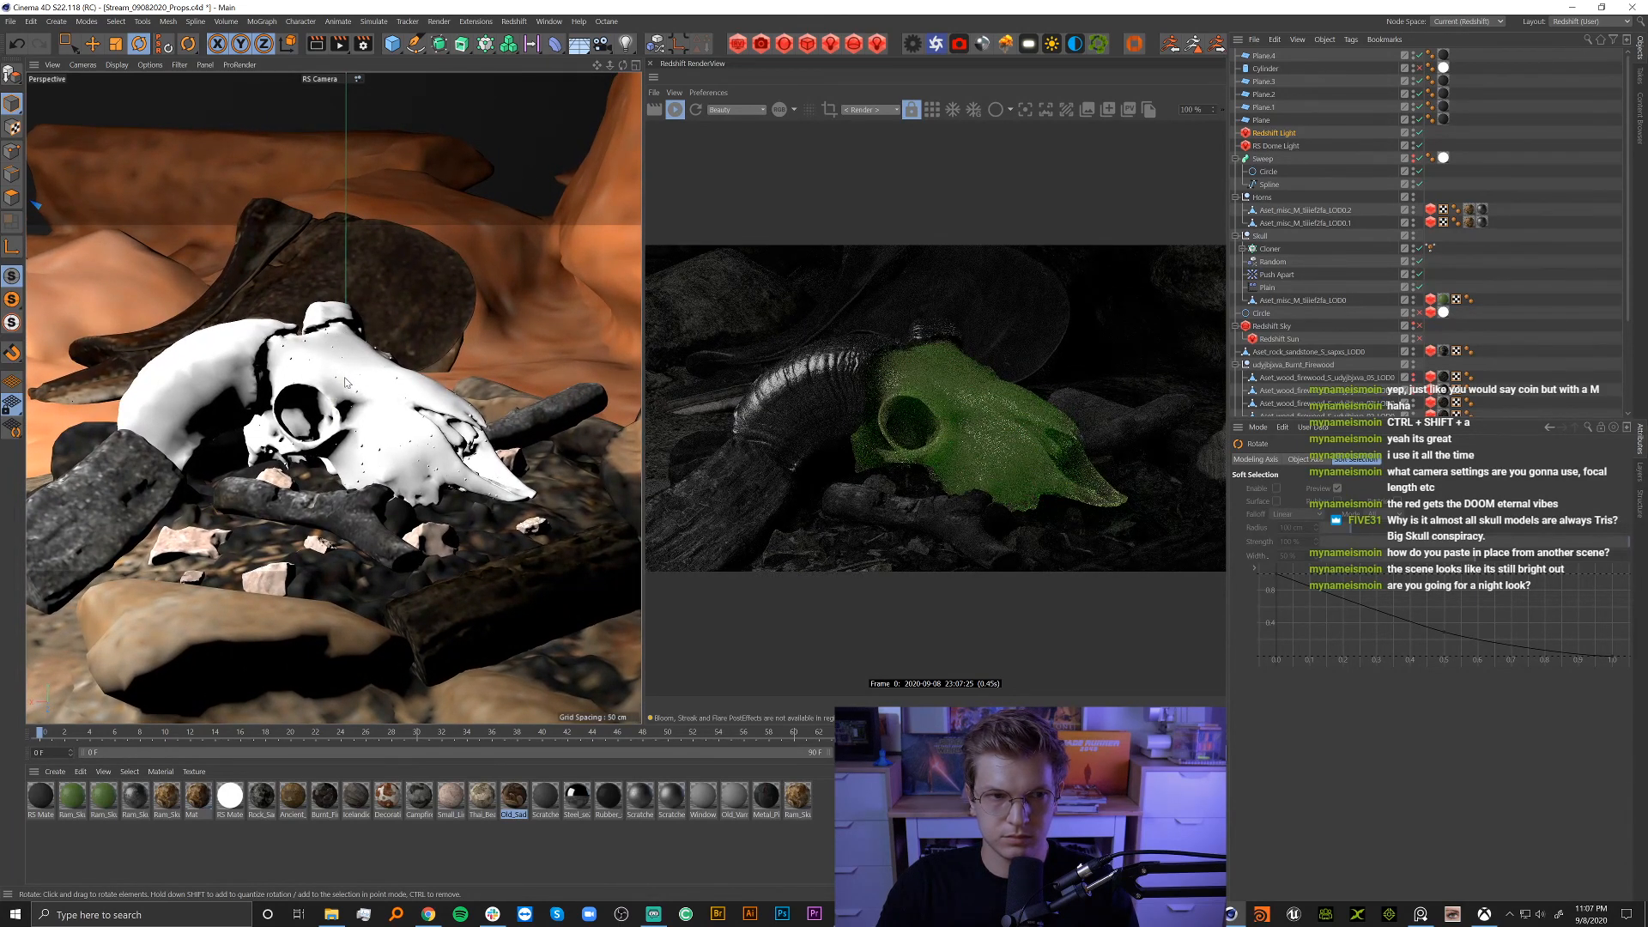
pyautogui.click(533, 153)
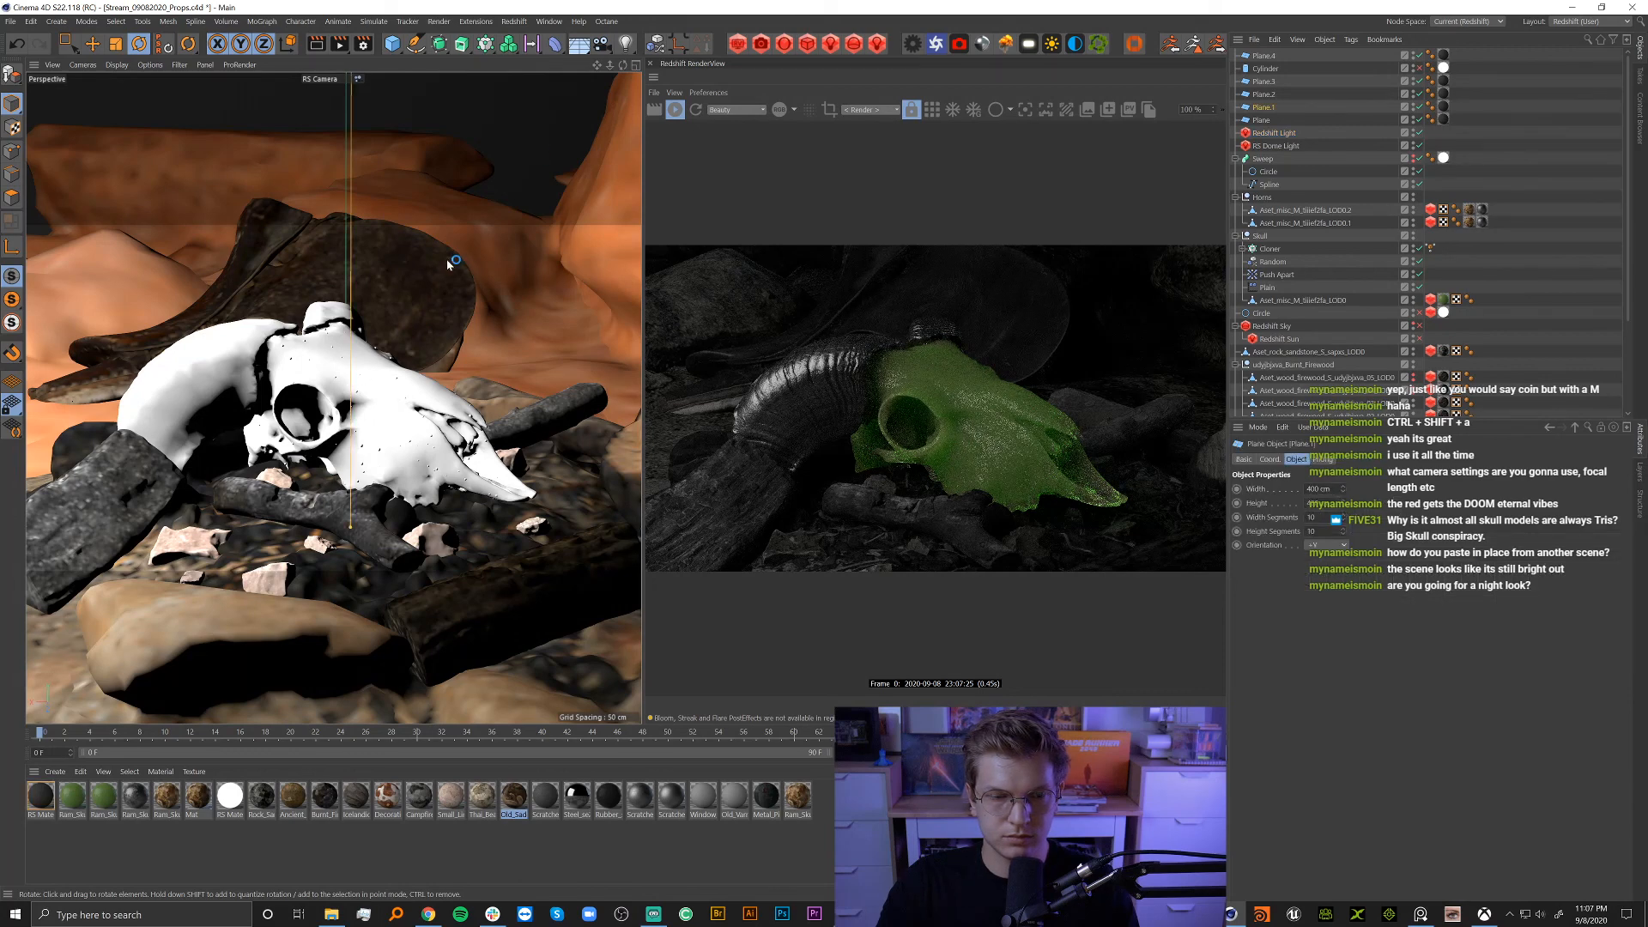
pyautogui.click(1569, 238)
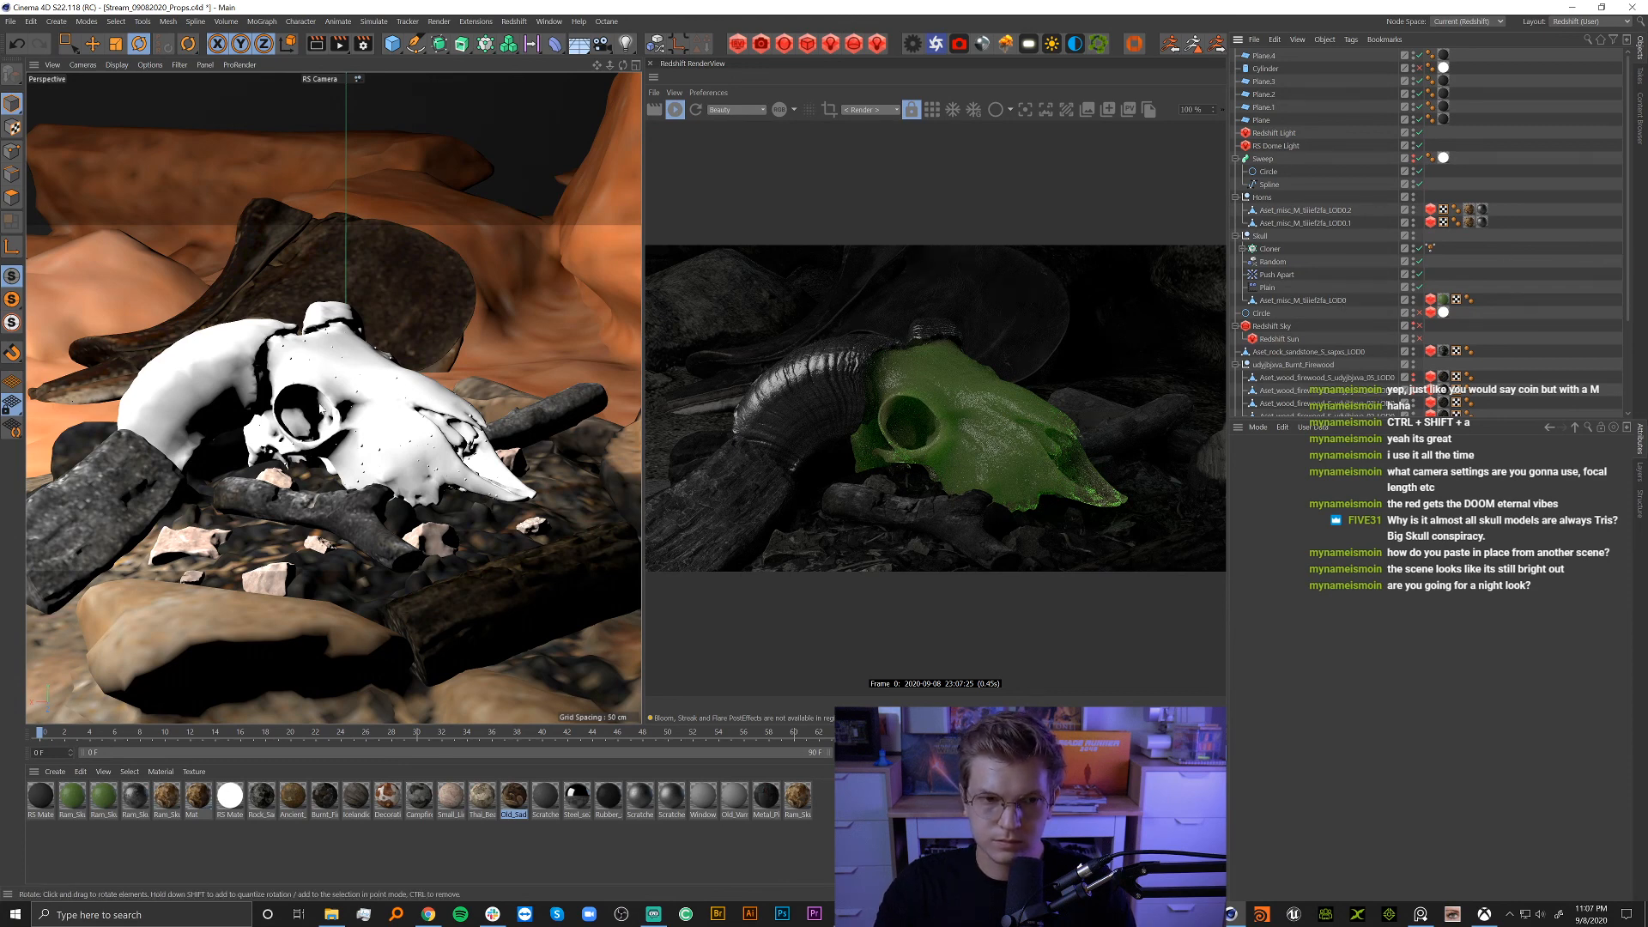
pyautogui.keyDown('alt'); pyautogui.moveTo(376, 397); pyautogui.dragTo(372, 392, button='middle'); pyautogui.keyUp('alt')
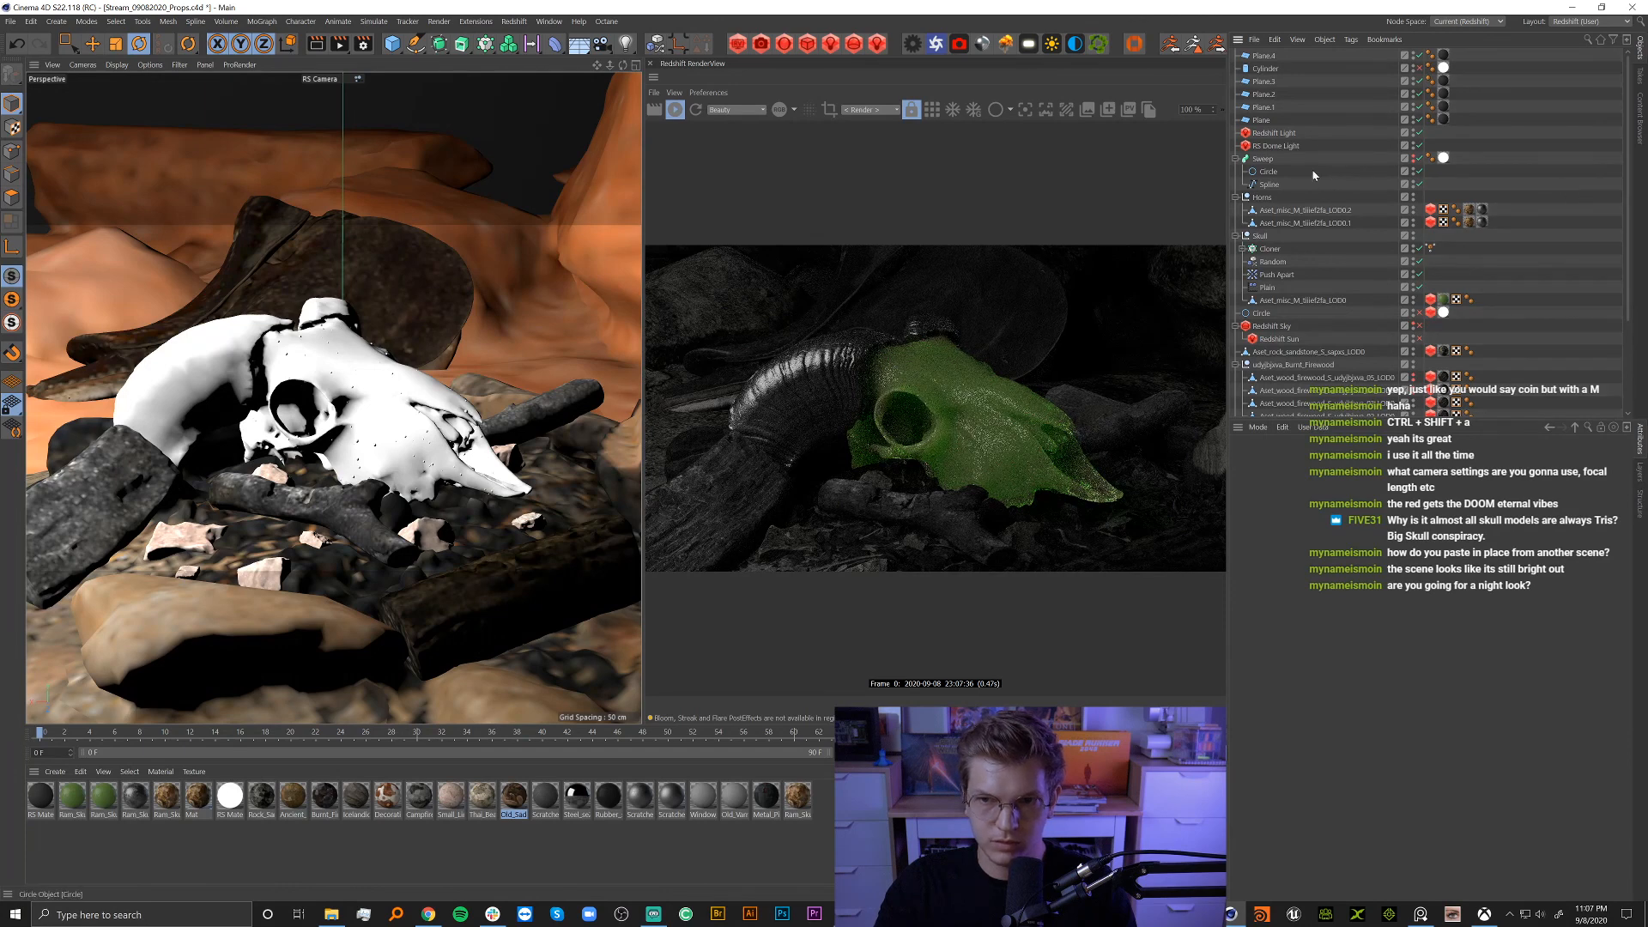
# Try replacing the Ram_Skull material on the Cloner's Sphere with the white RS Material, and undo the swap.
pyautogui.click(1242, 249)
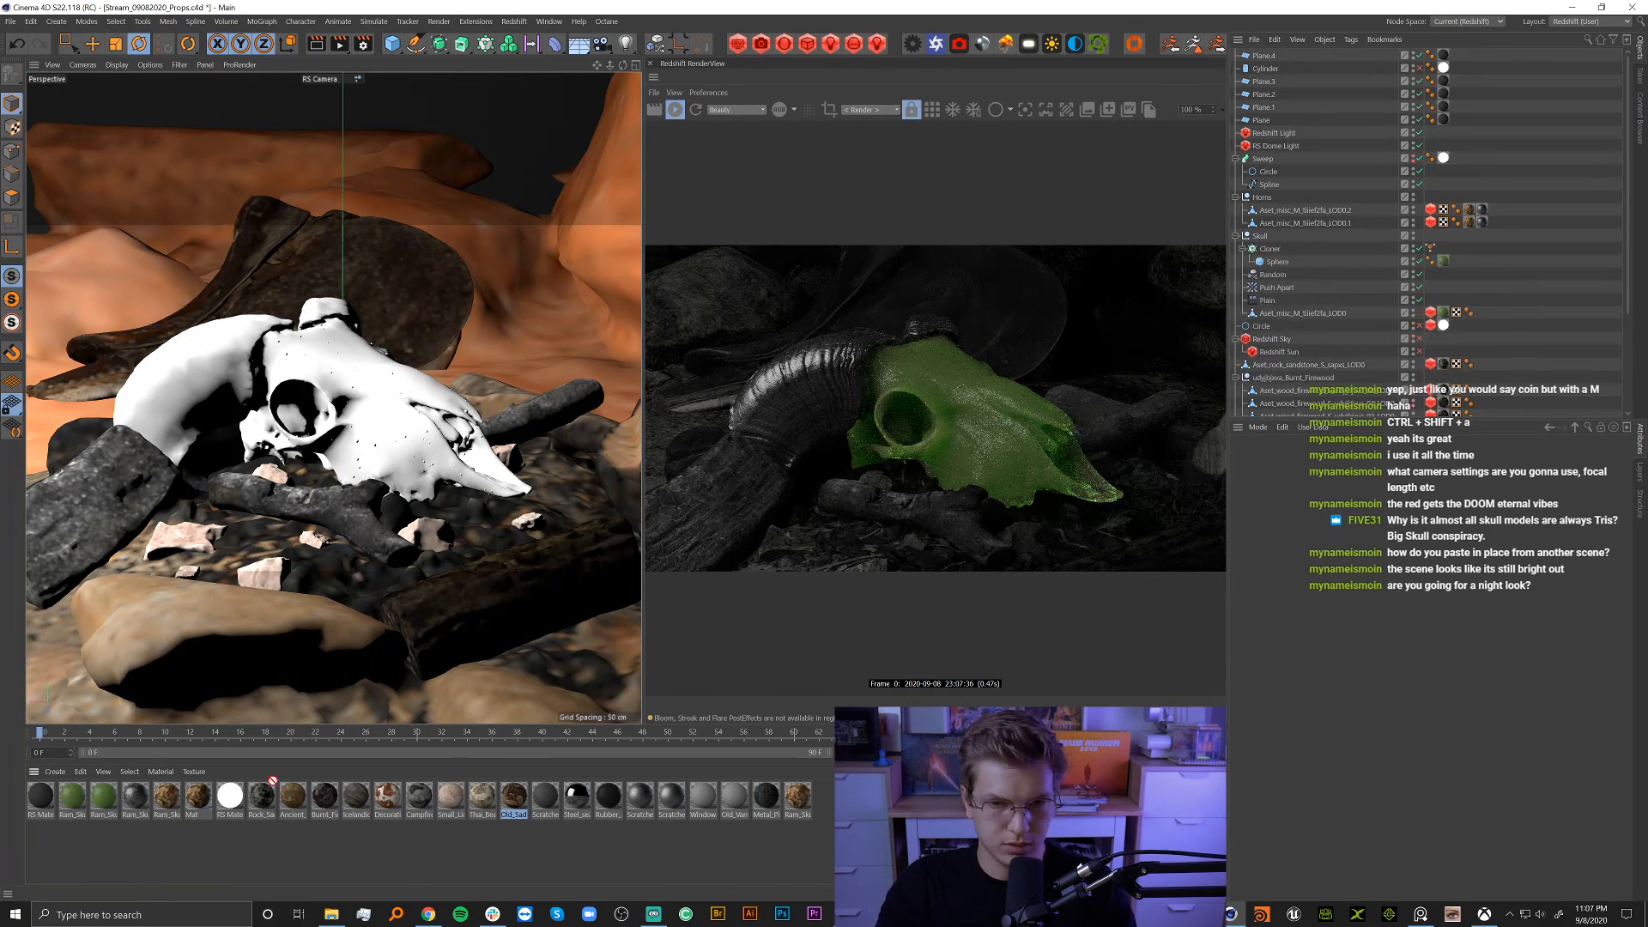
pyautogui.moveTo(272, 781); pyautogui.dragTo(1296, 262)
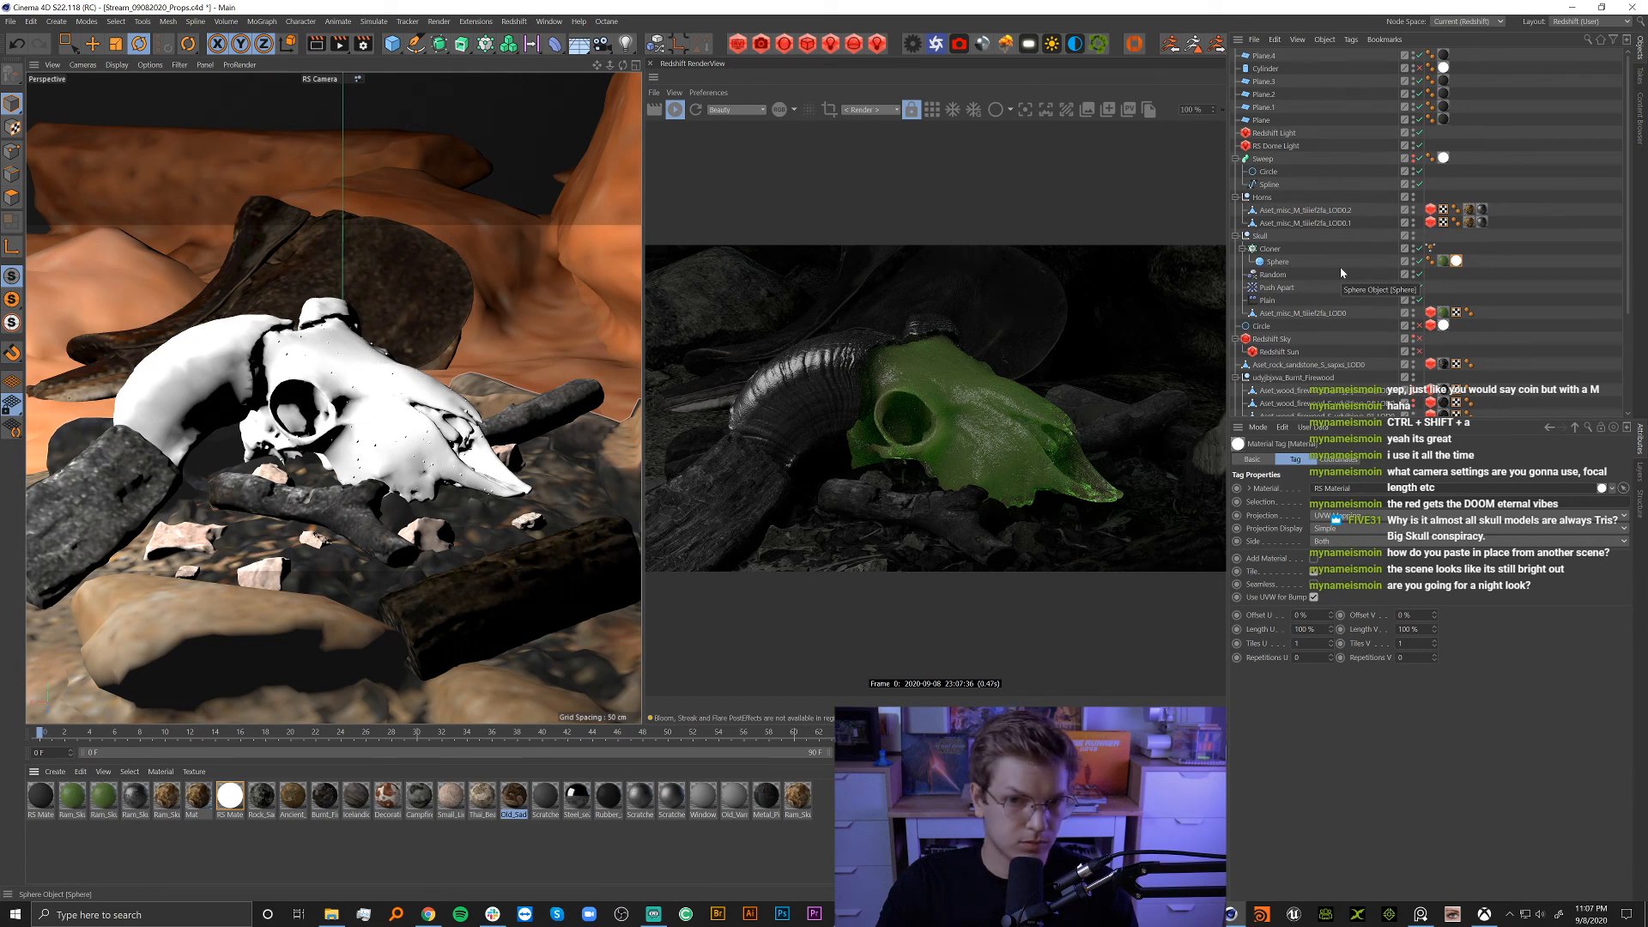
pyautogui.click(1444, 262)
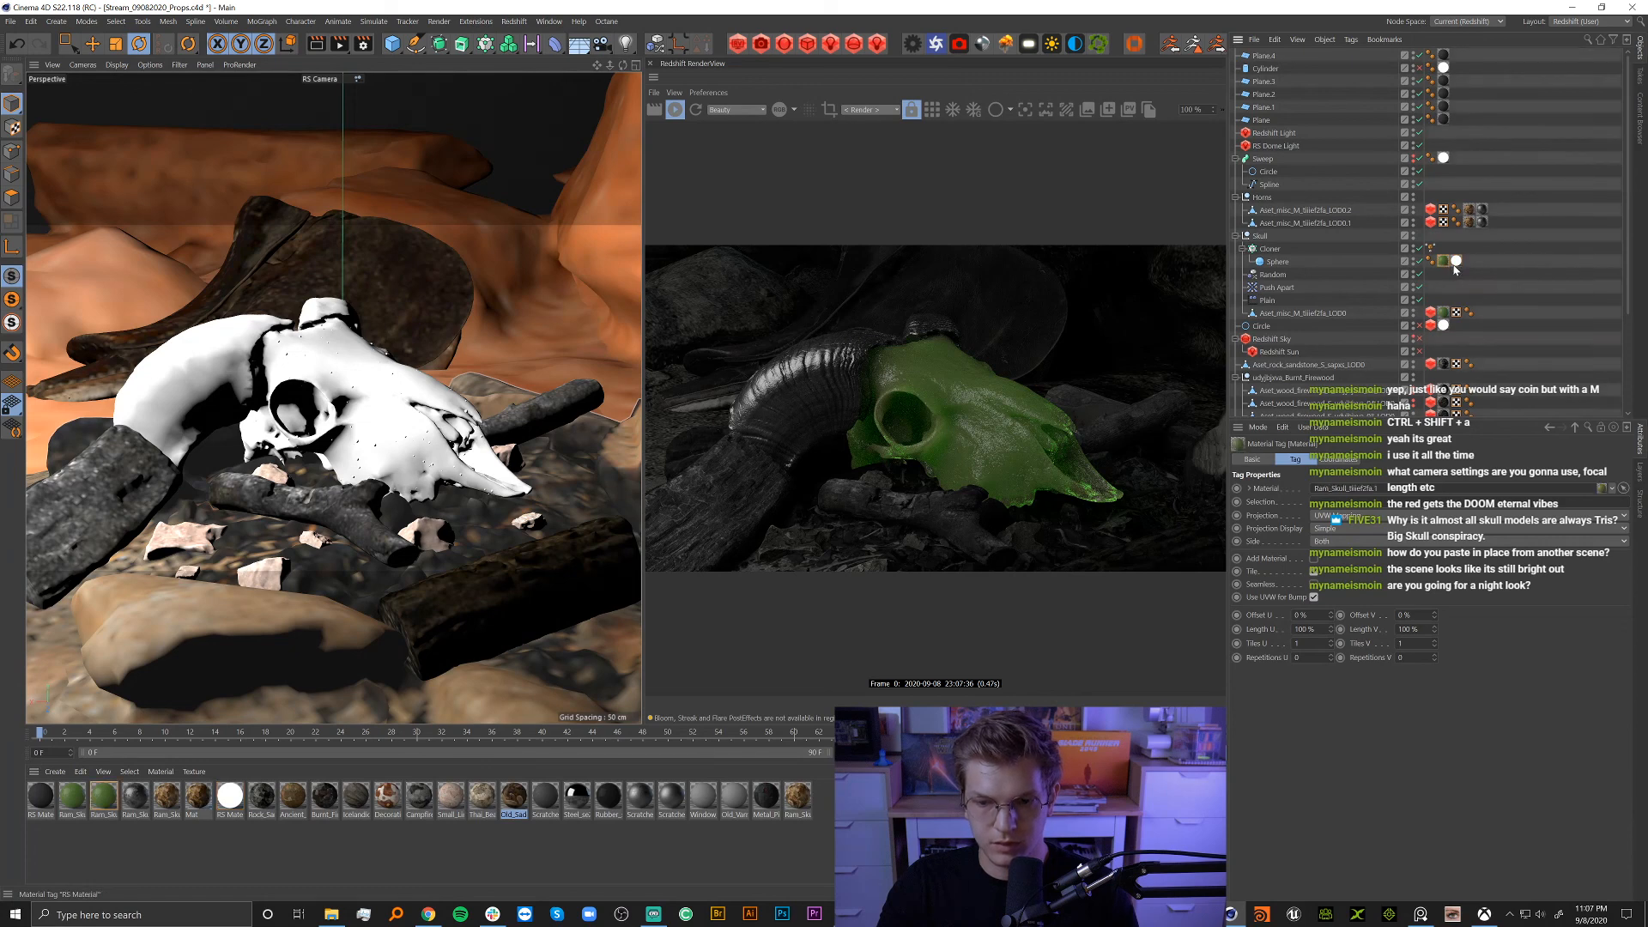
pyautogui.press('Delete')
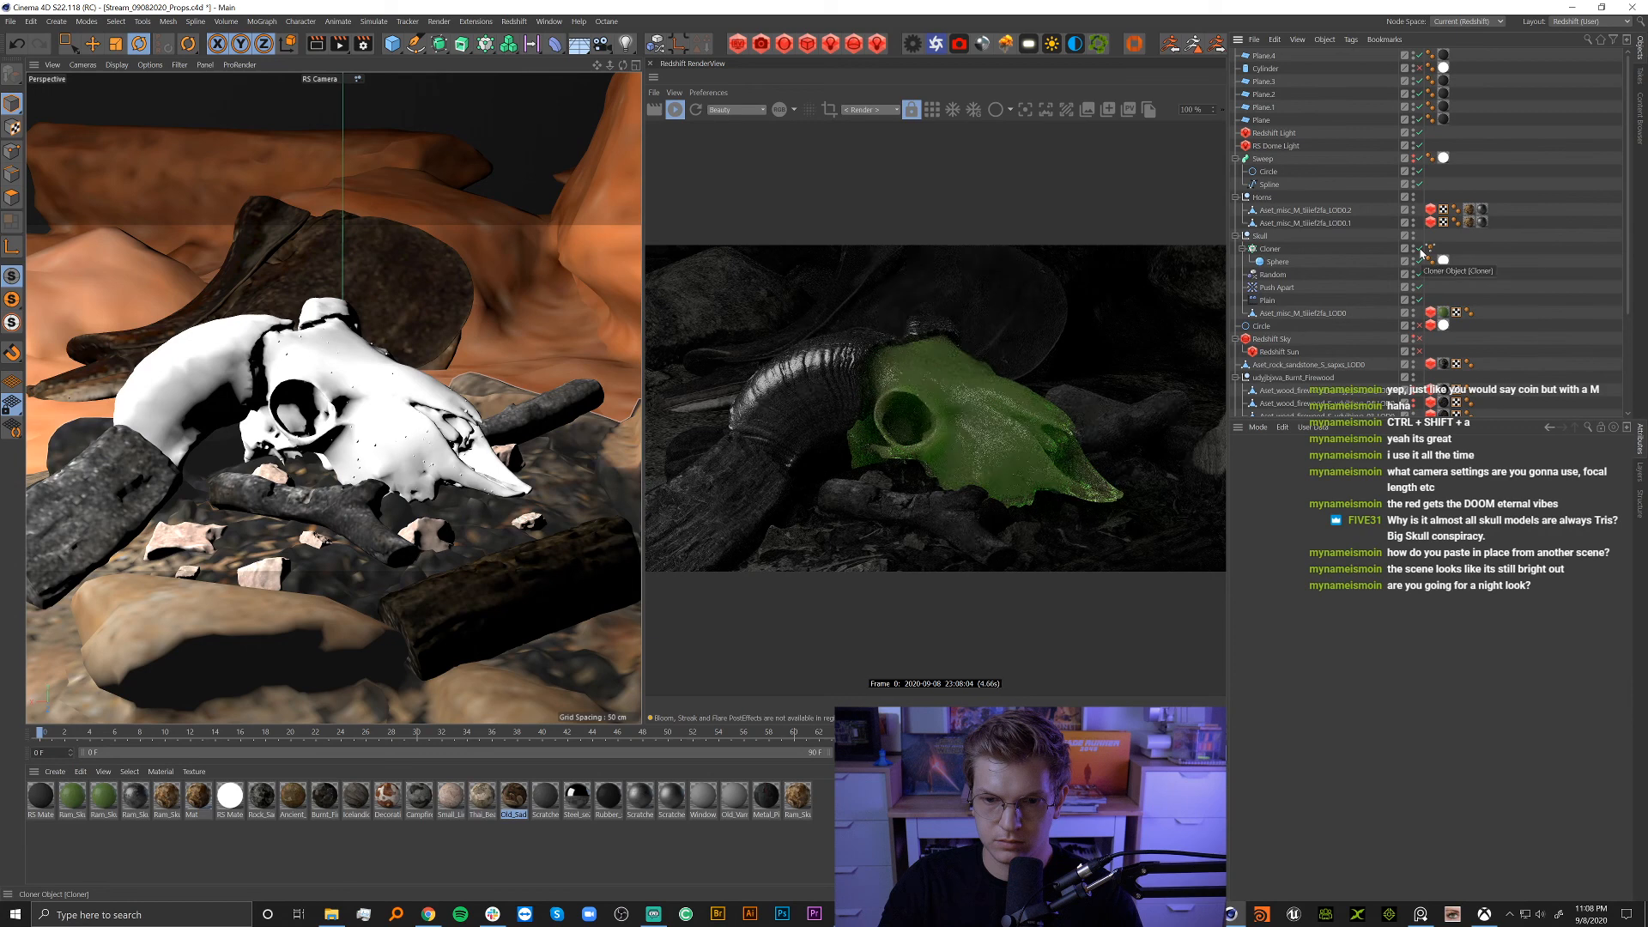
pyautogui.click(1420, 249)
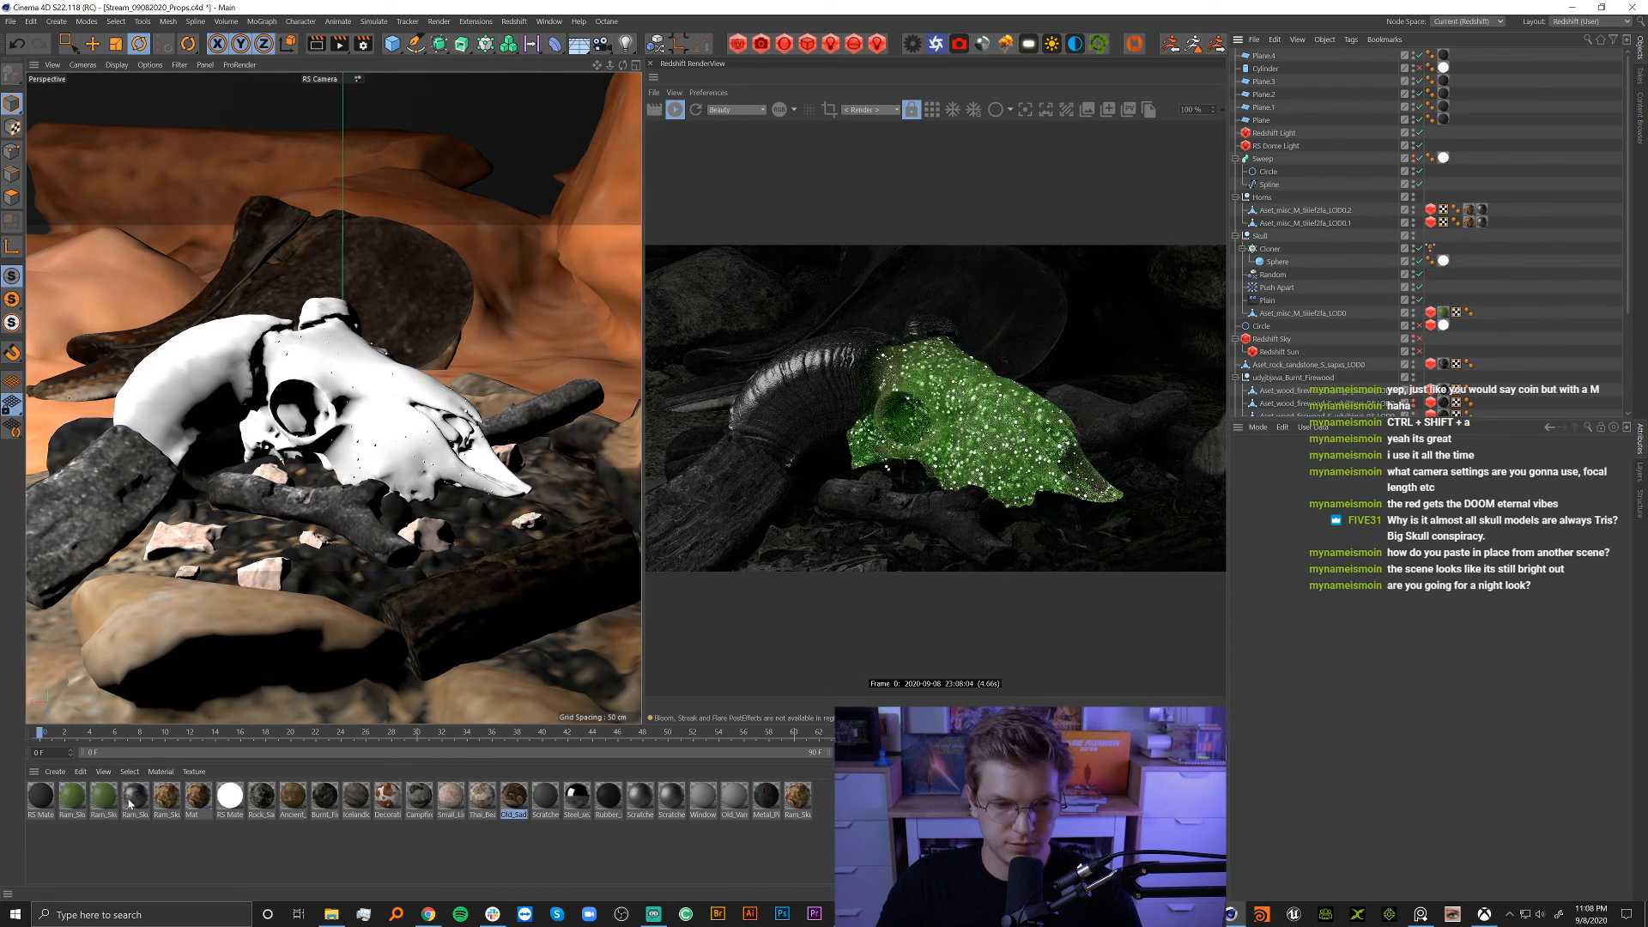
pyautogui.moveTo(131, 803); pyautogui.dragTo(1531, 262)
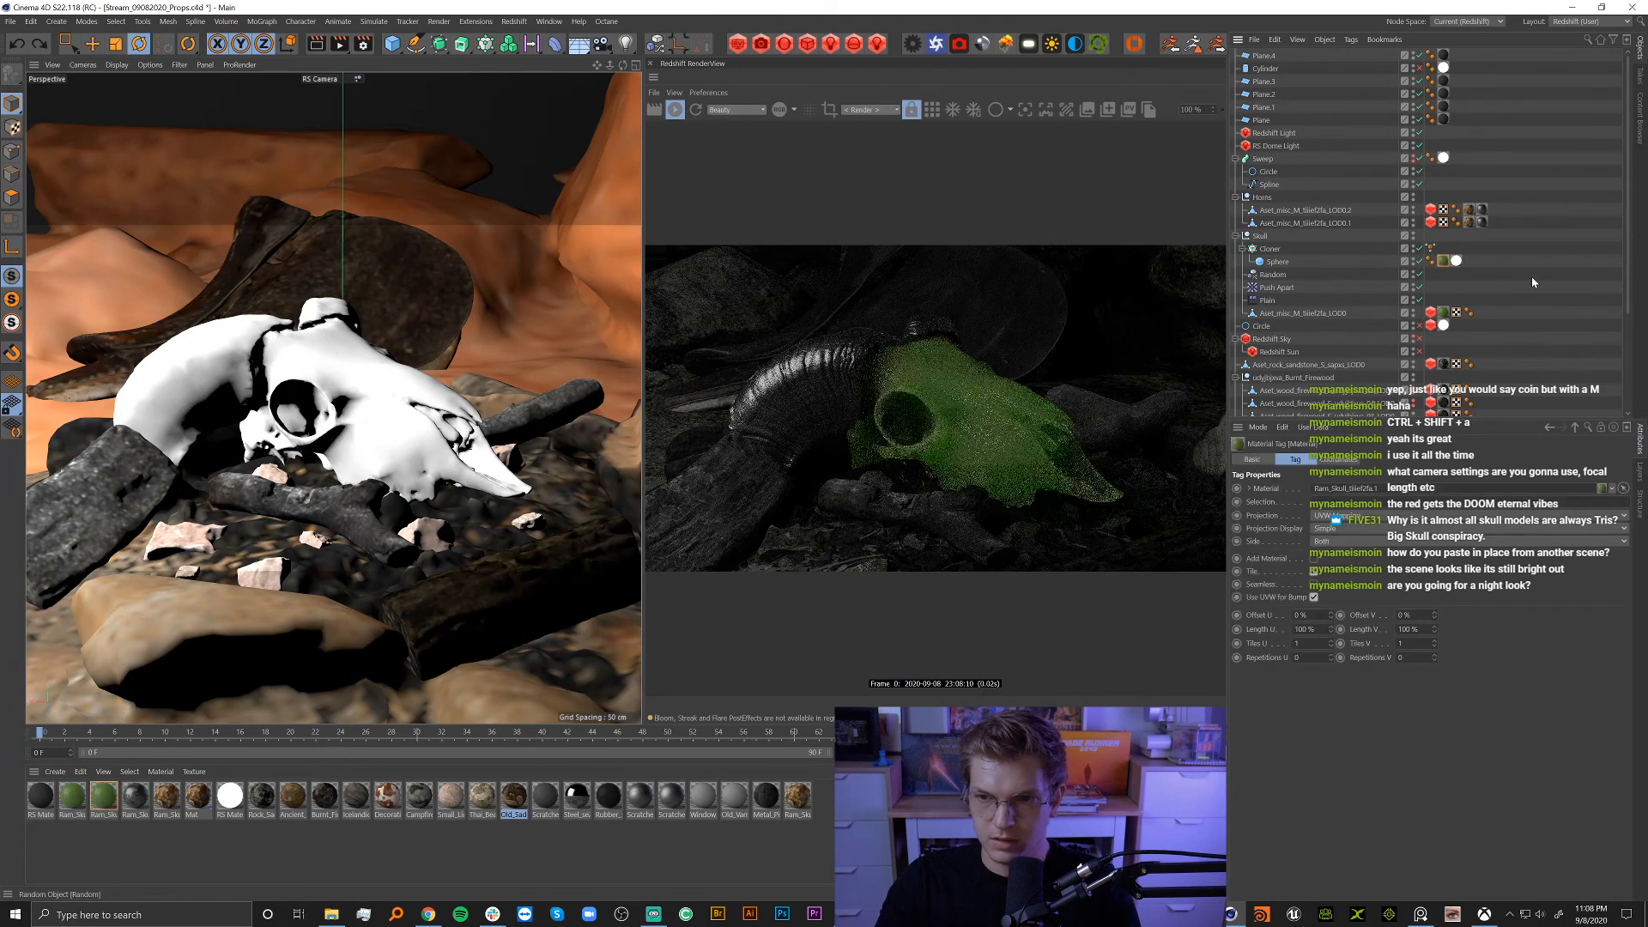
pyautogui.click(1526, 277)
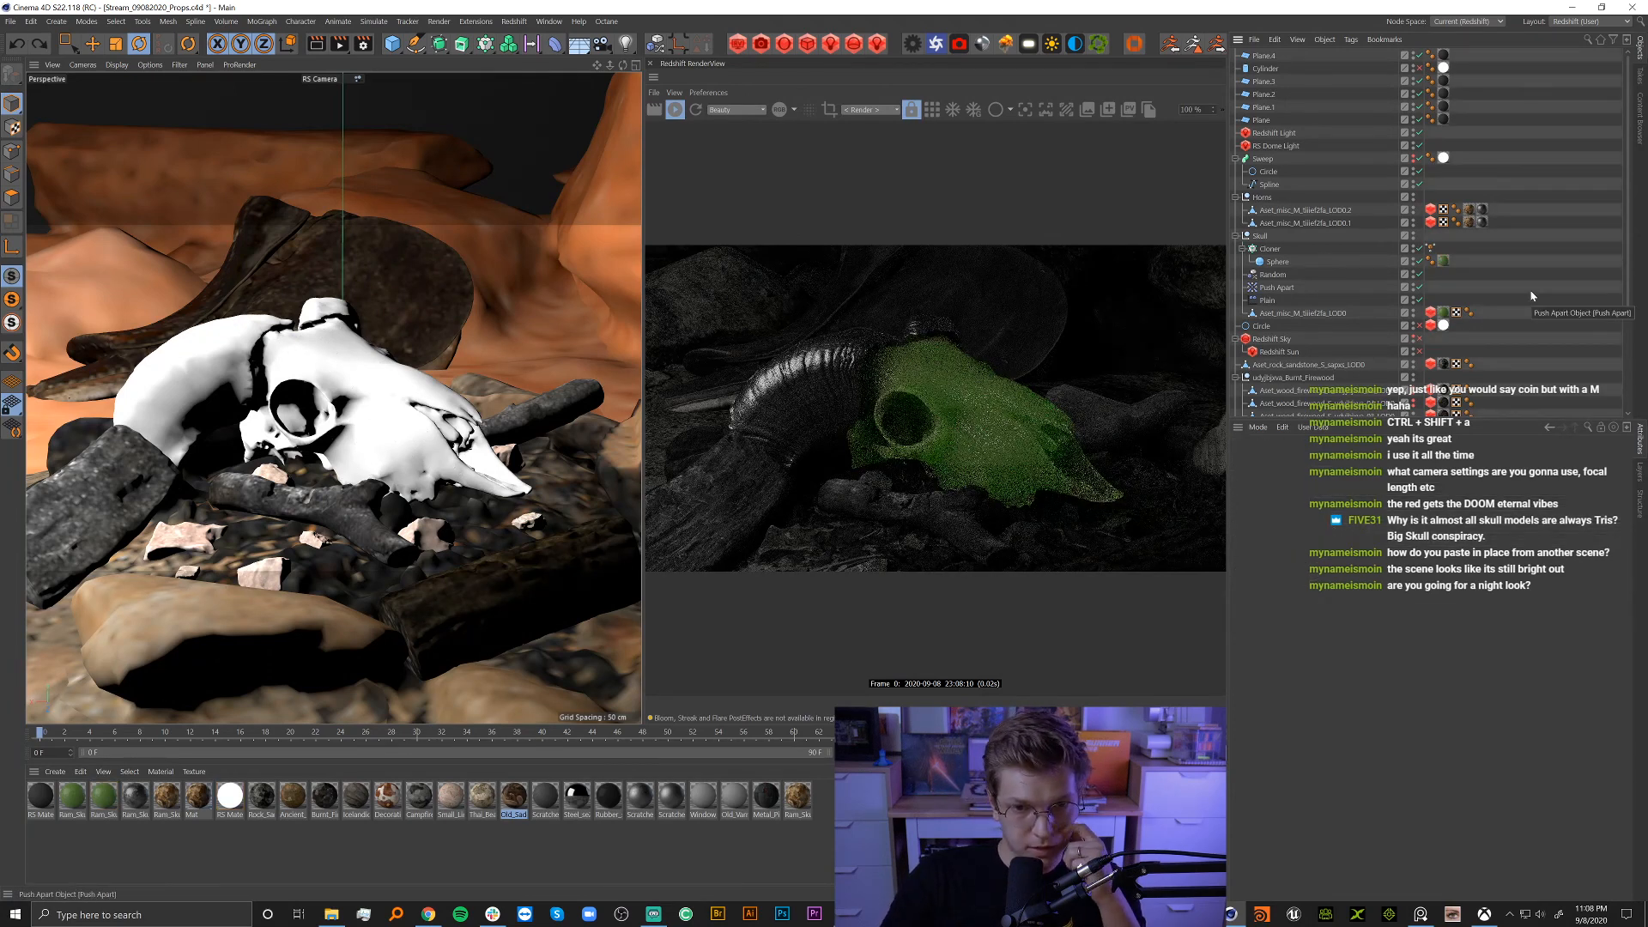
# Open the RS Camera's Redshift settings and temporarily disable the RS Dome Light and the plane objects to compare the lighting.
pyautogui.scroll(-5, 1485, 383)
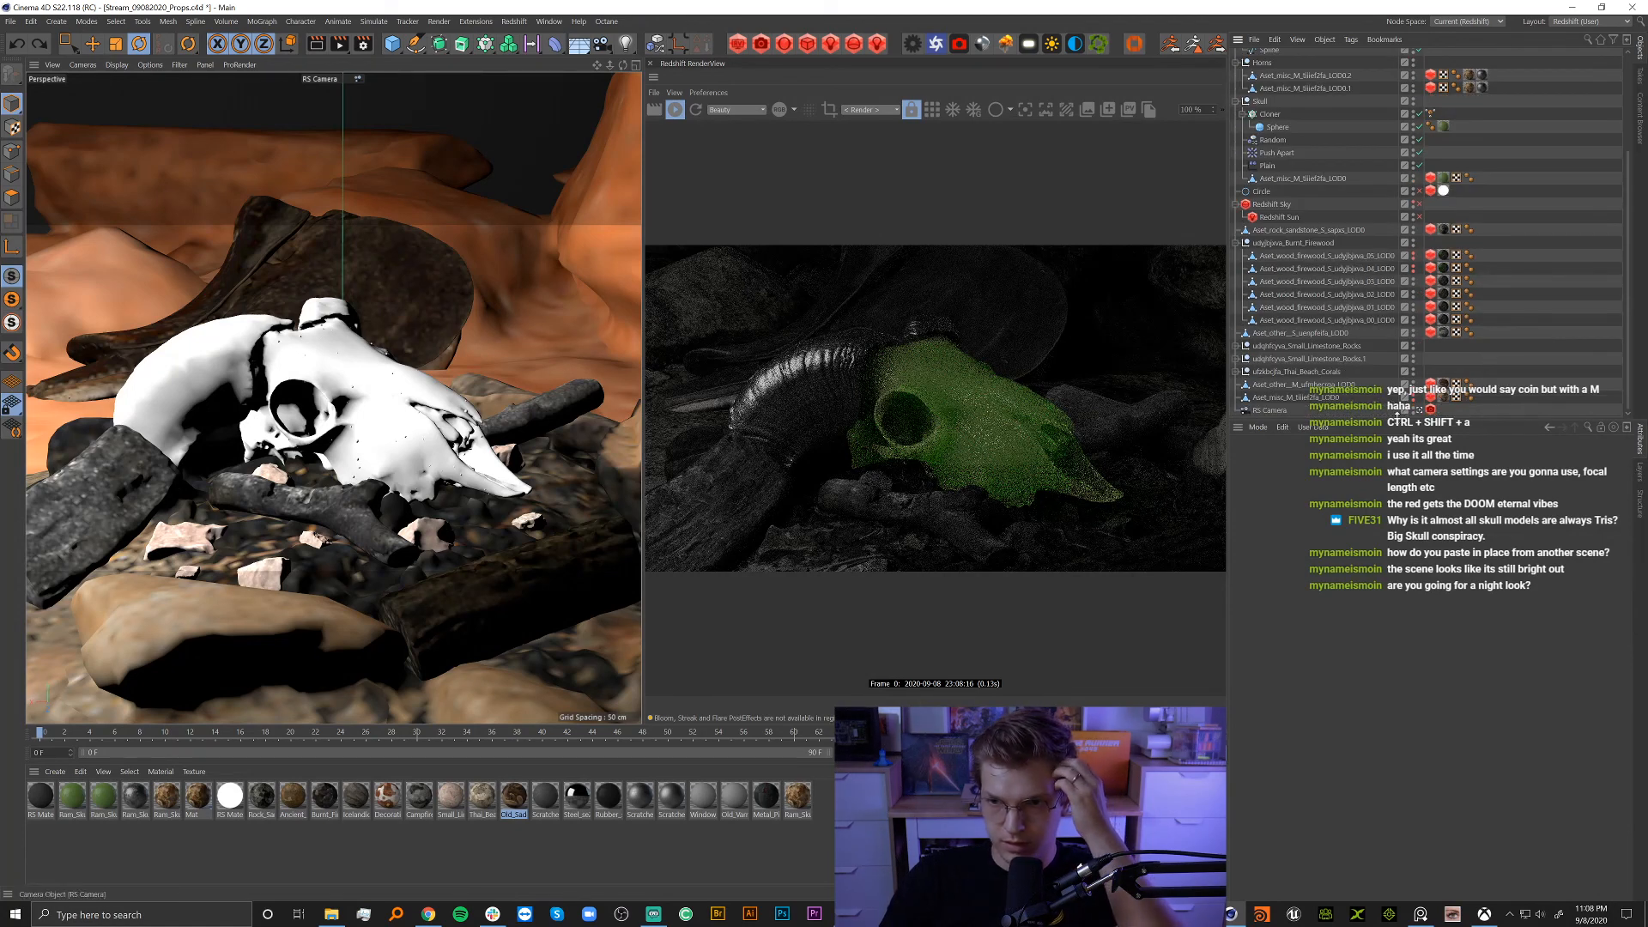
pyautogui.click(1431, 410)
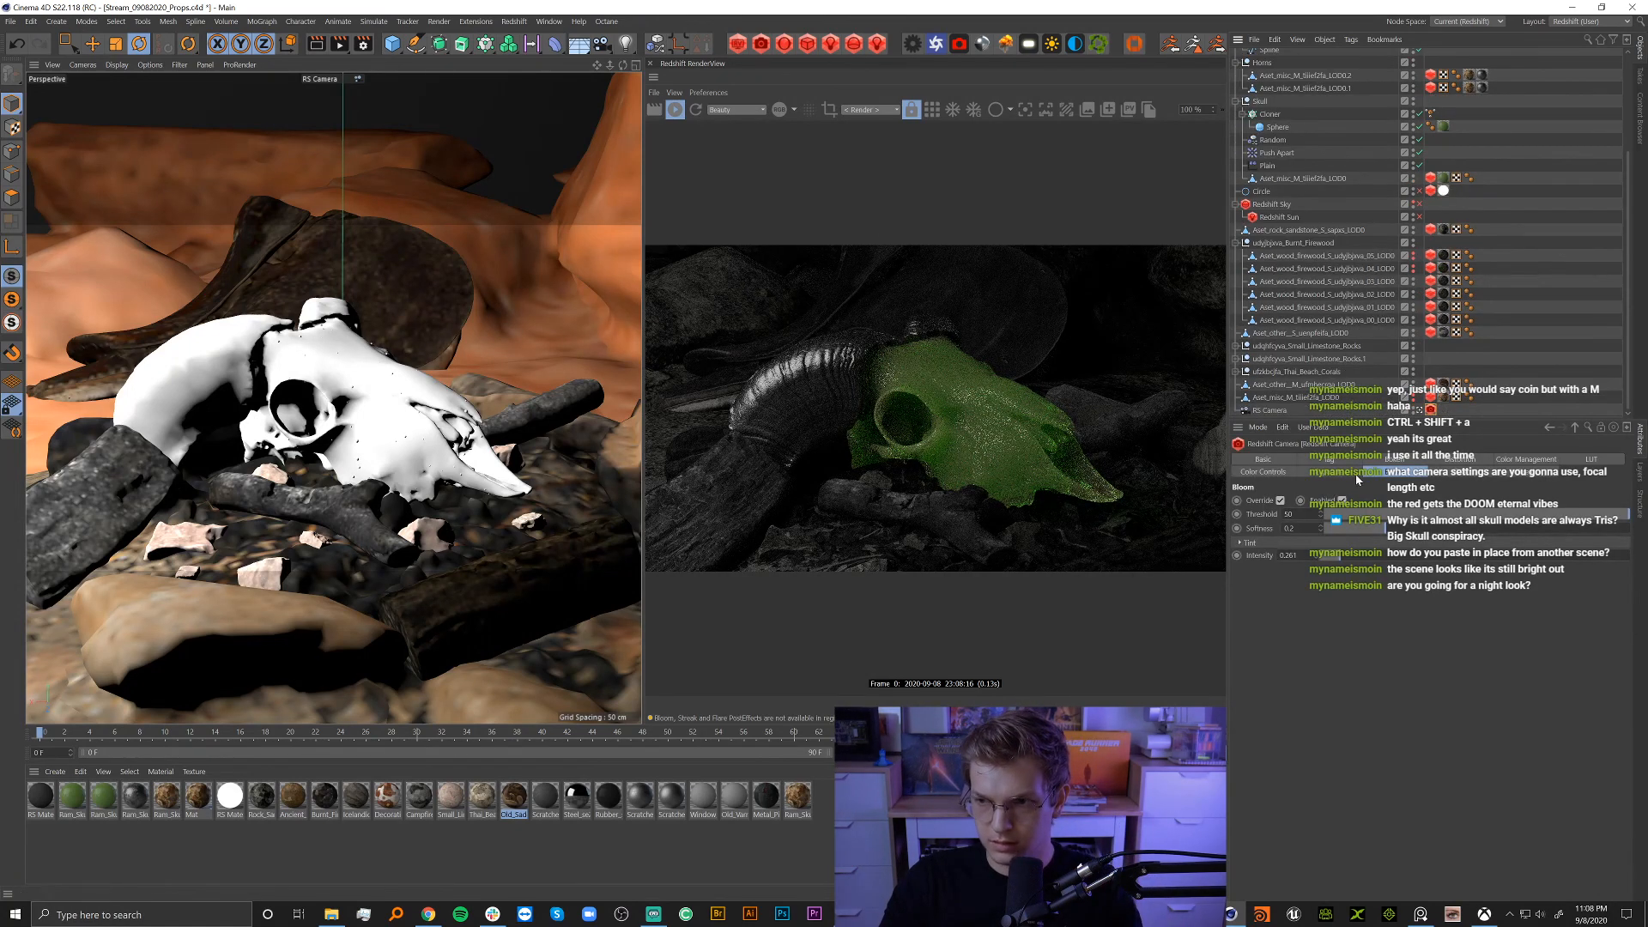
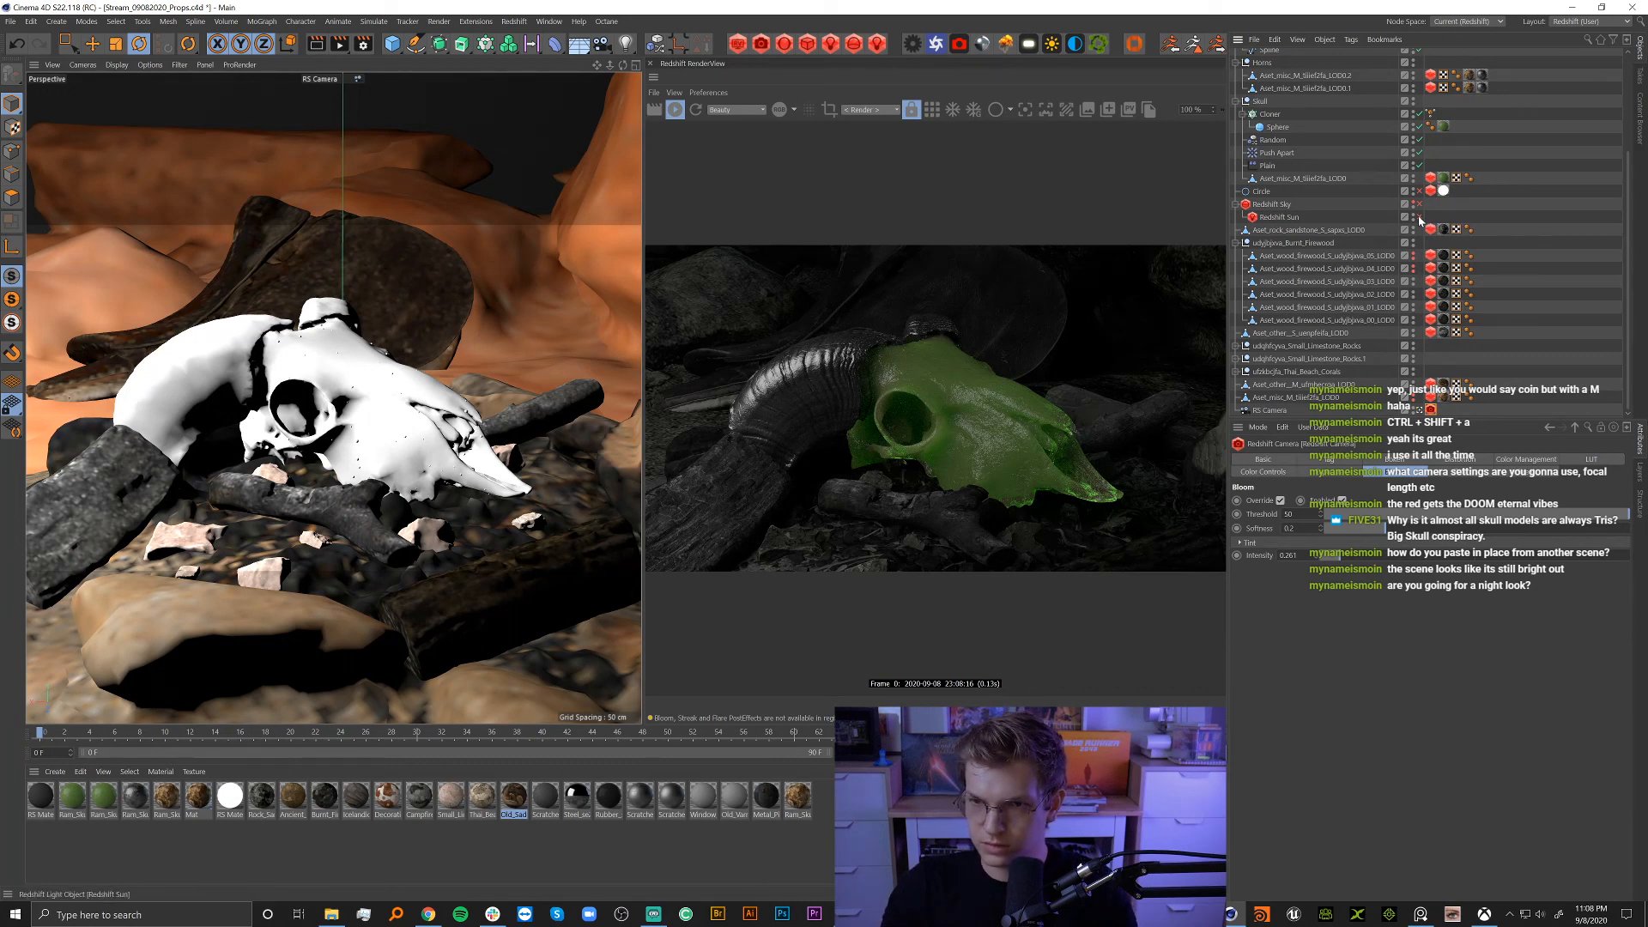
pyautogui.scroll(5, 1390, 184)
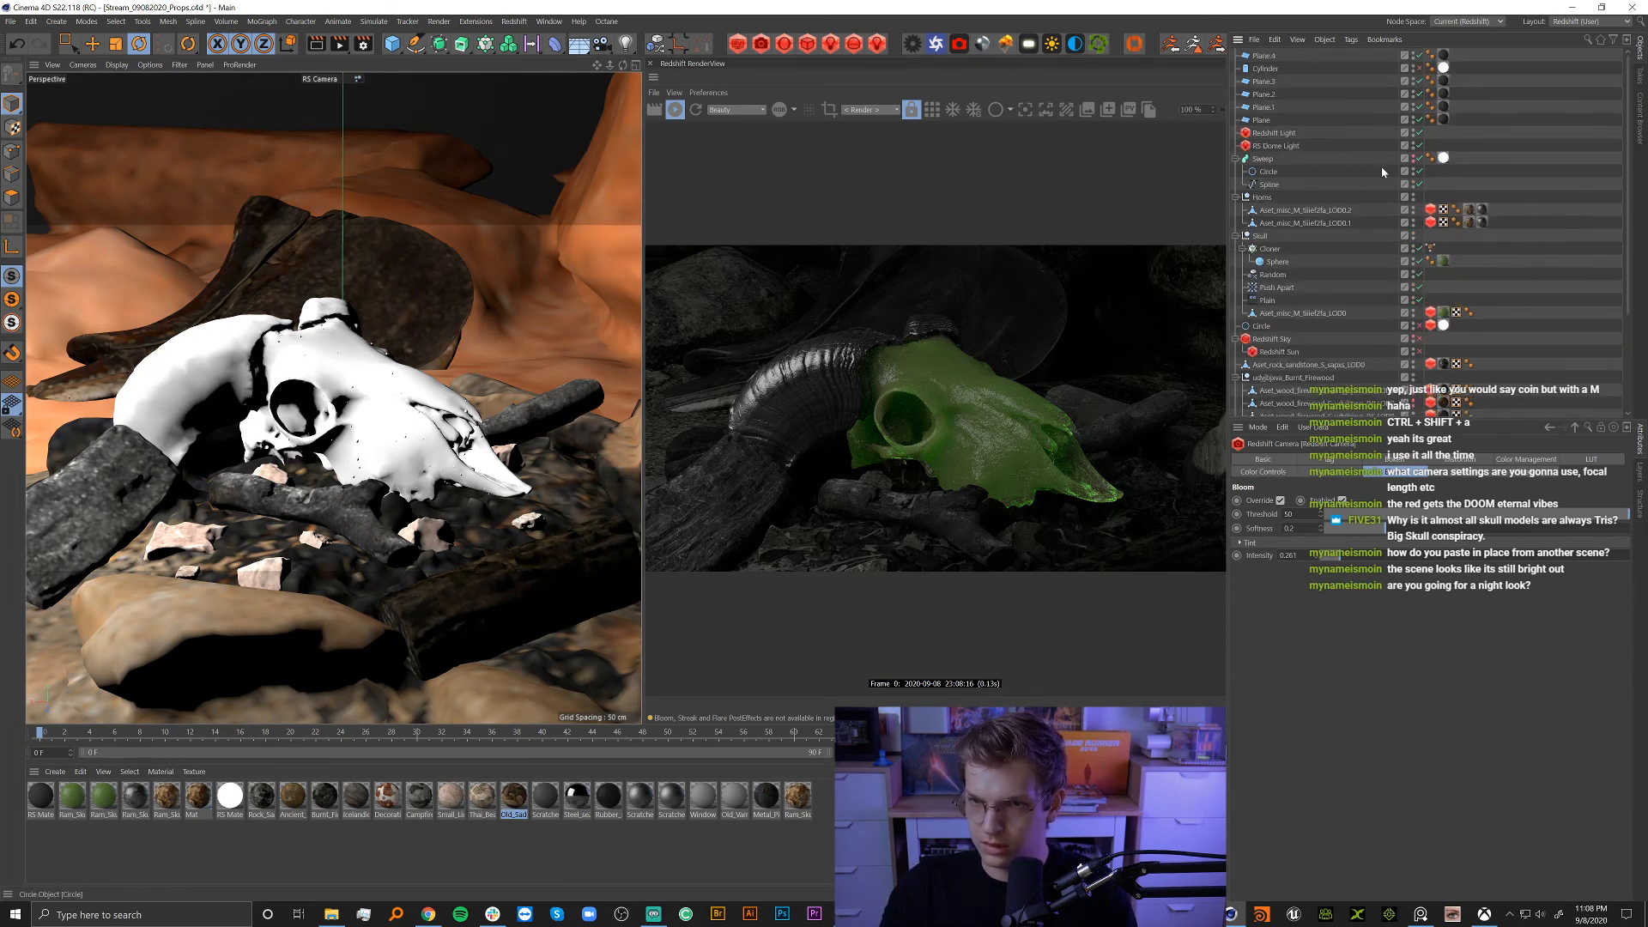
pyautogui.click(1420, 146)
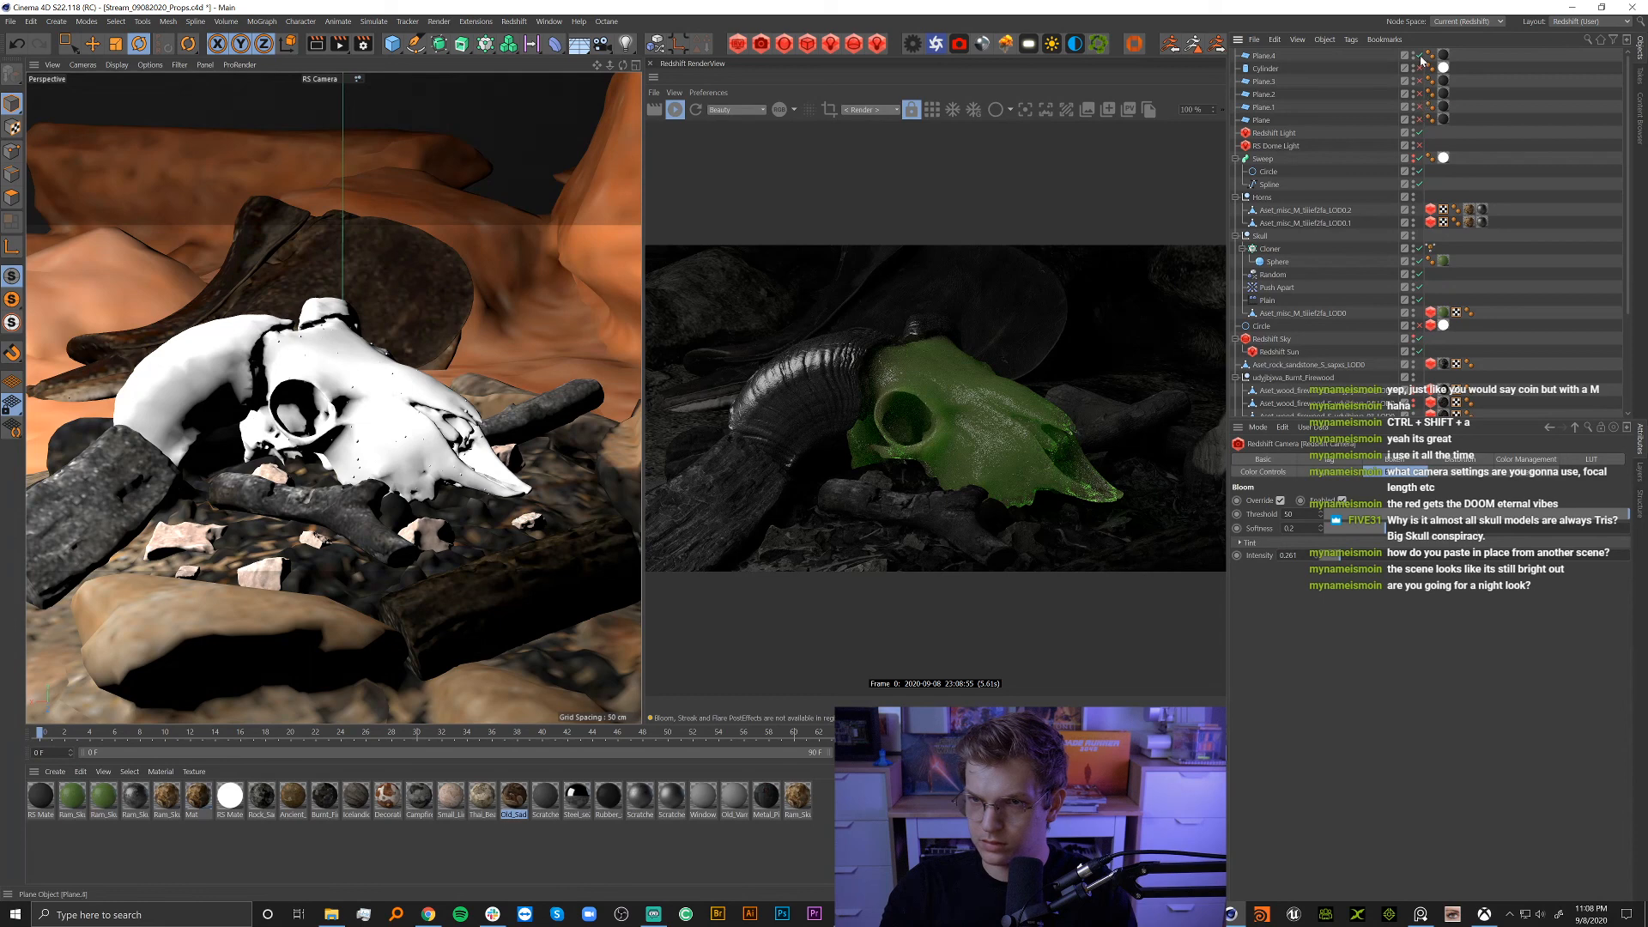
pyautogui.click(1421, 58)
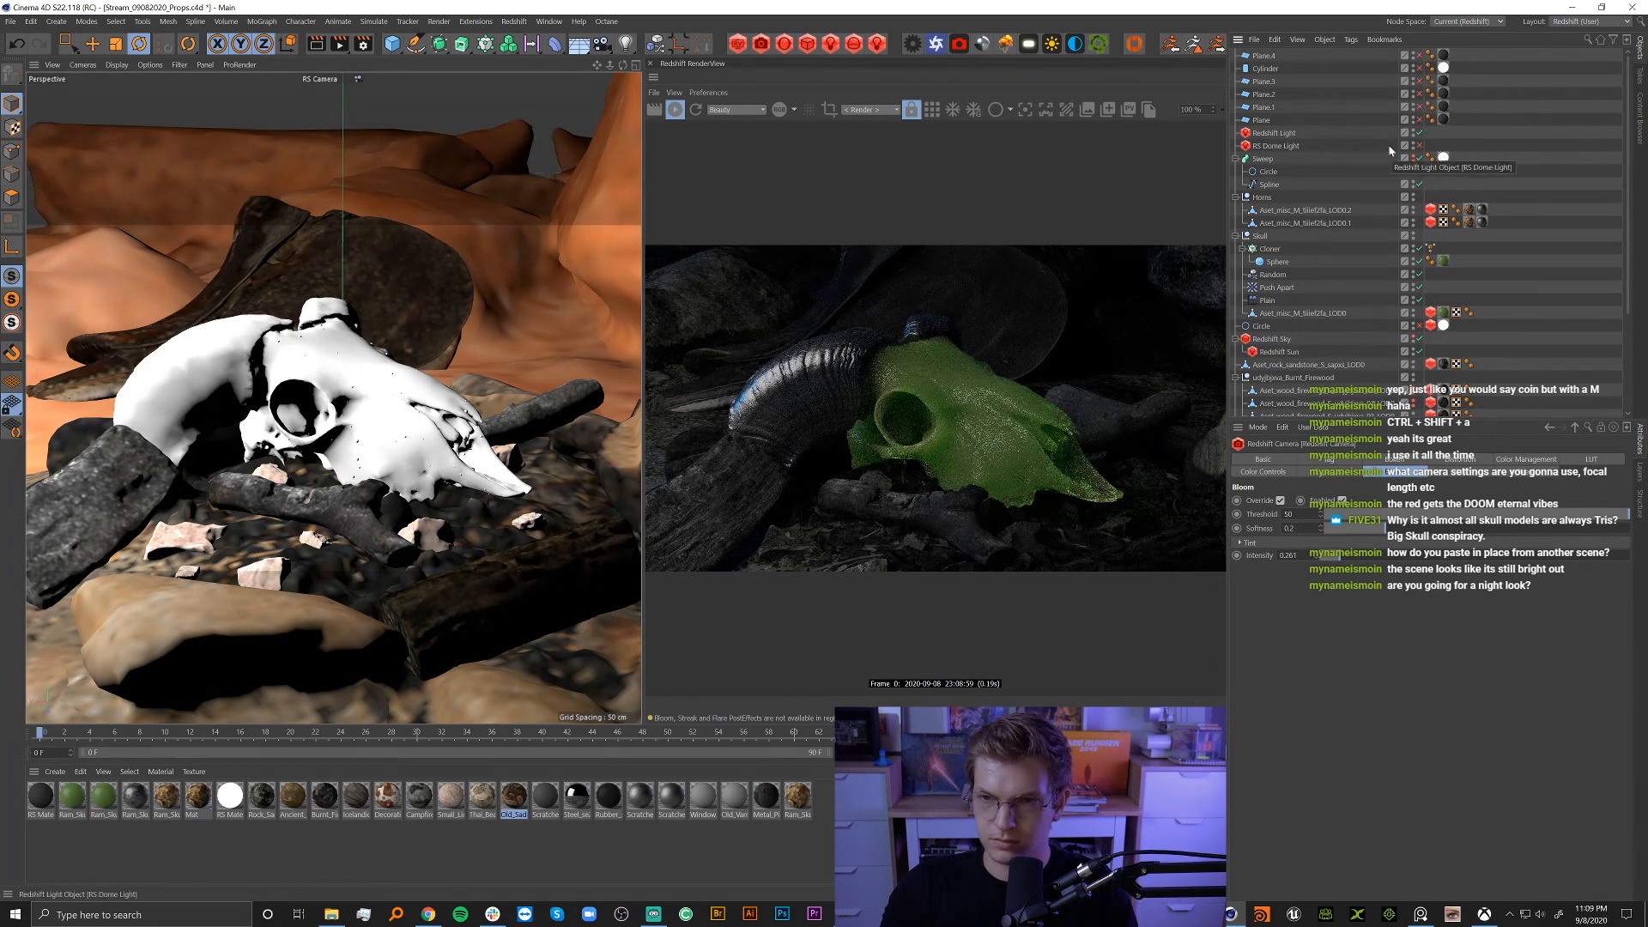
# Test the Redshift Light's intensity multiplier at 1 and 0, and set it back to 4.
pyautogui.click(1274, 133)
pyautogui.doubleClick(1340, 714)
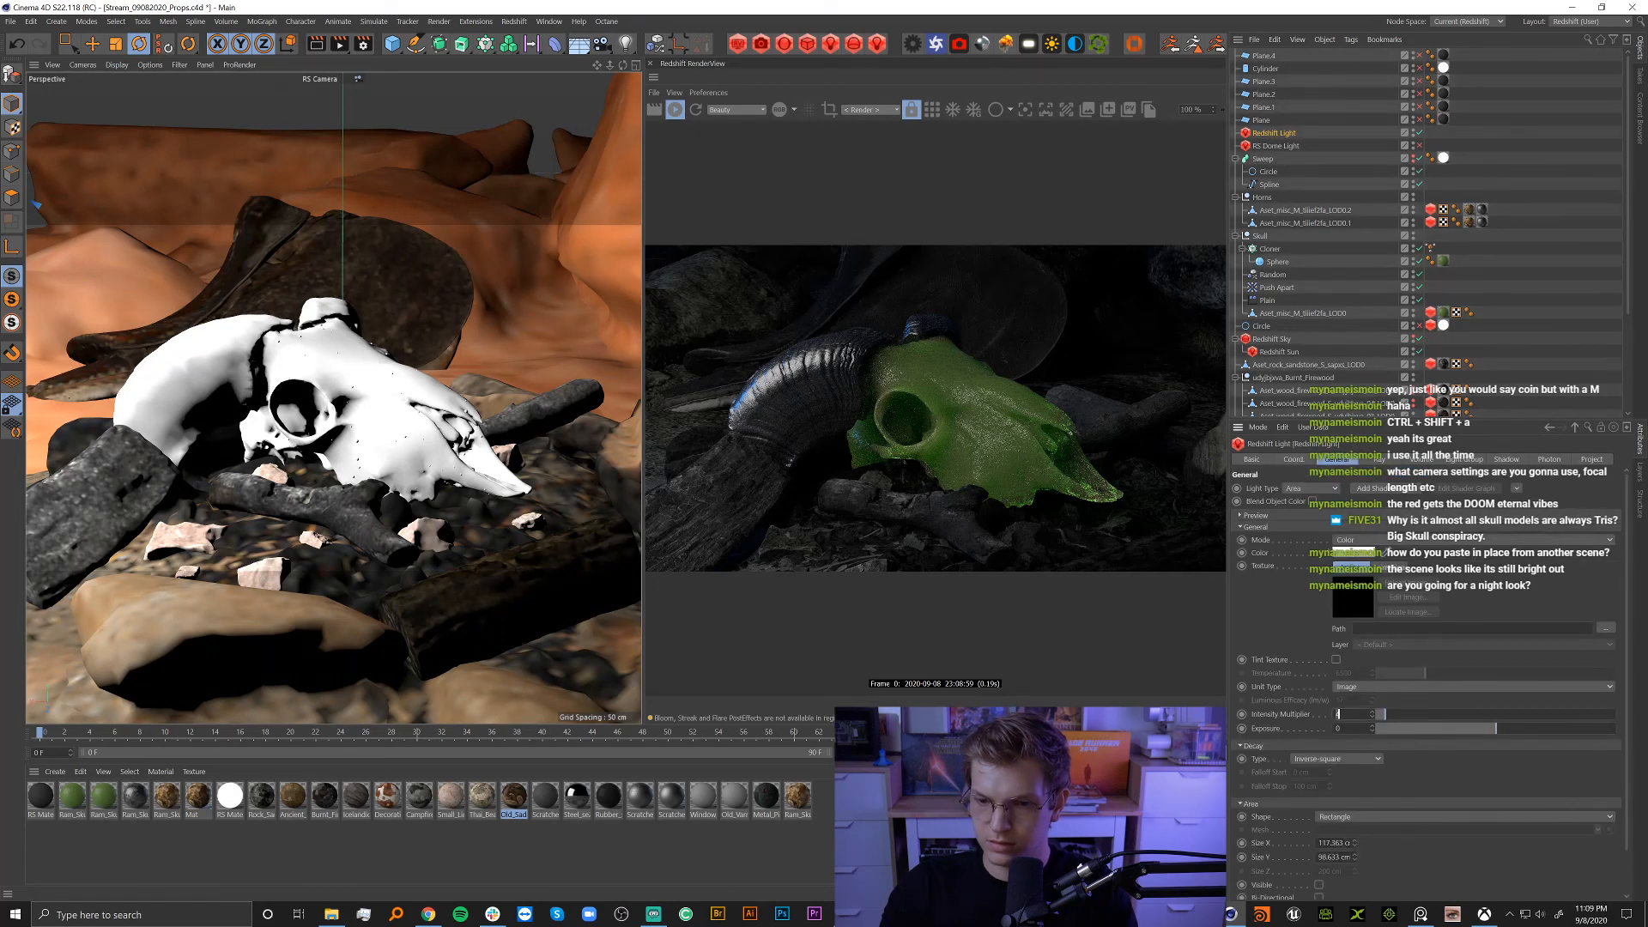
pyautogui.write('1')
pyautogui.press('Return')
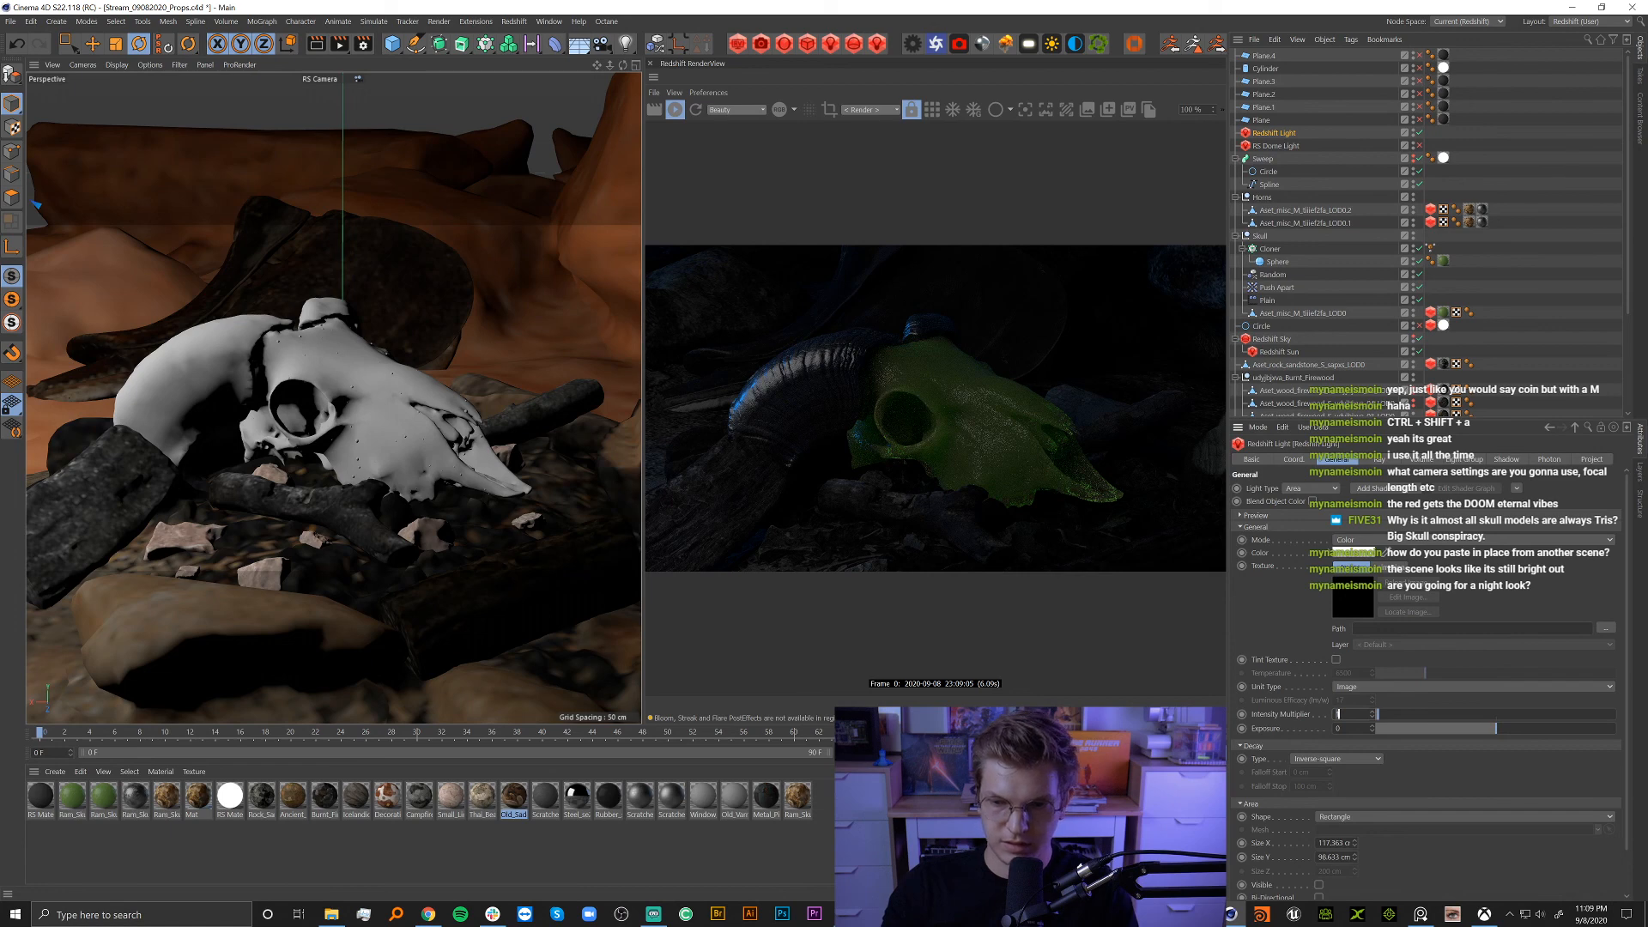
pyautogui.write('0')
pyautogui.press('Return')
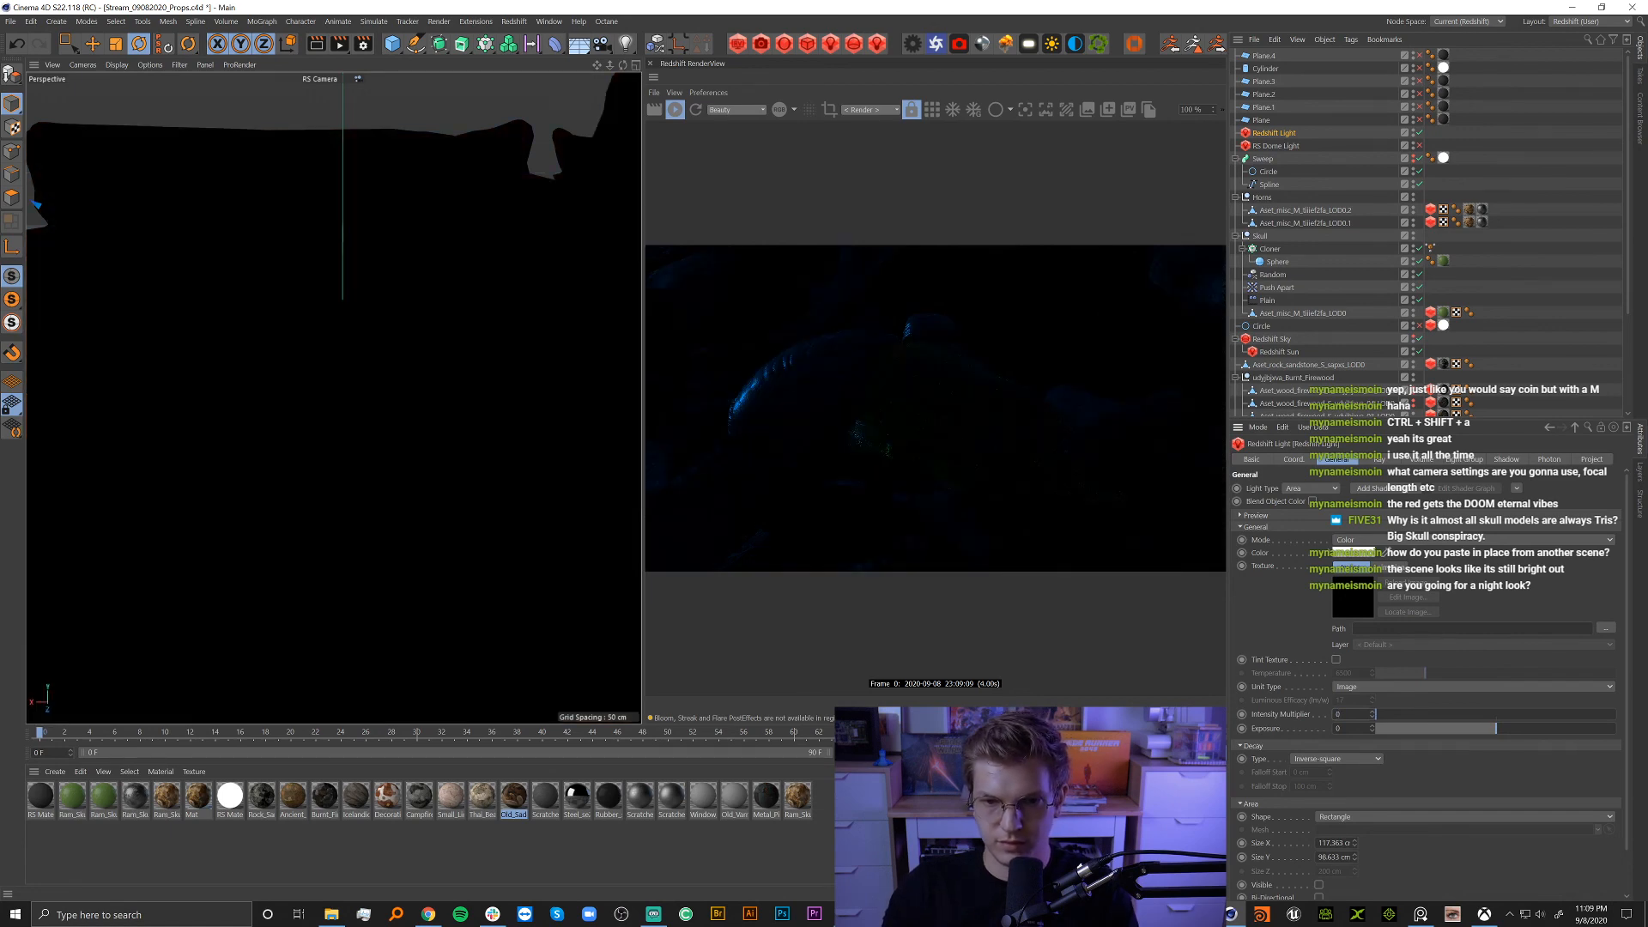
pyautogui.write('1')
pyautogui.press('Return')
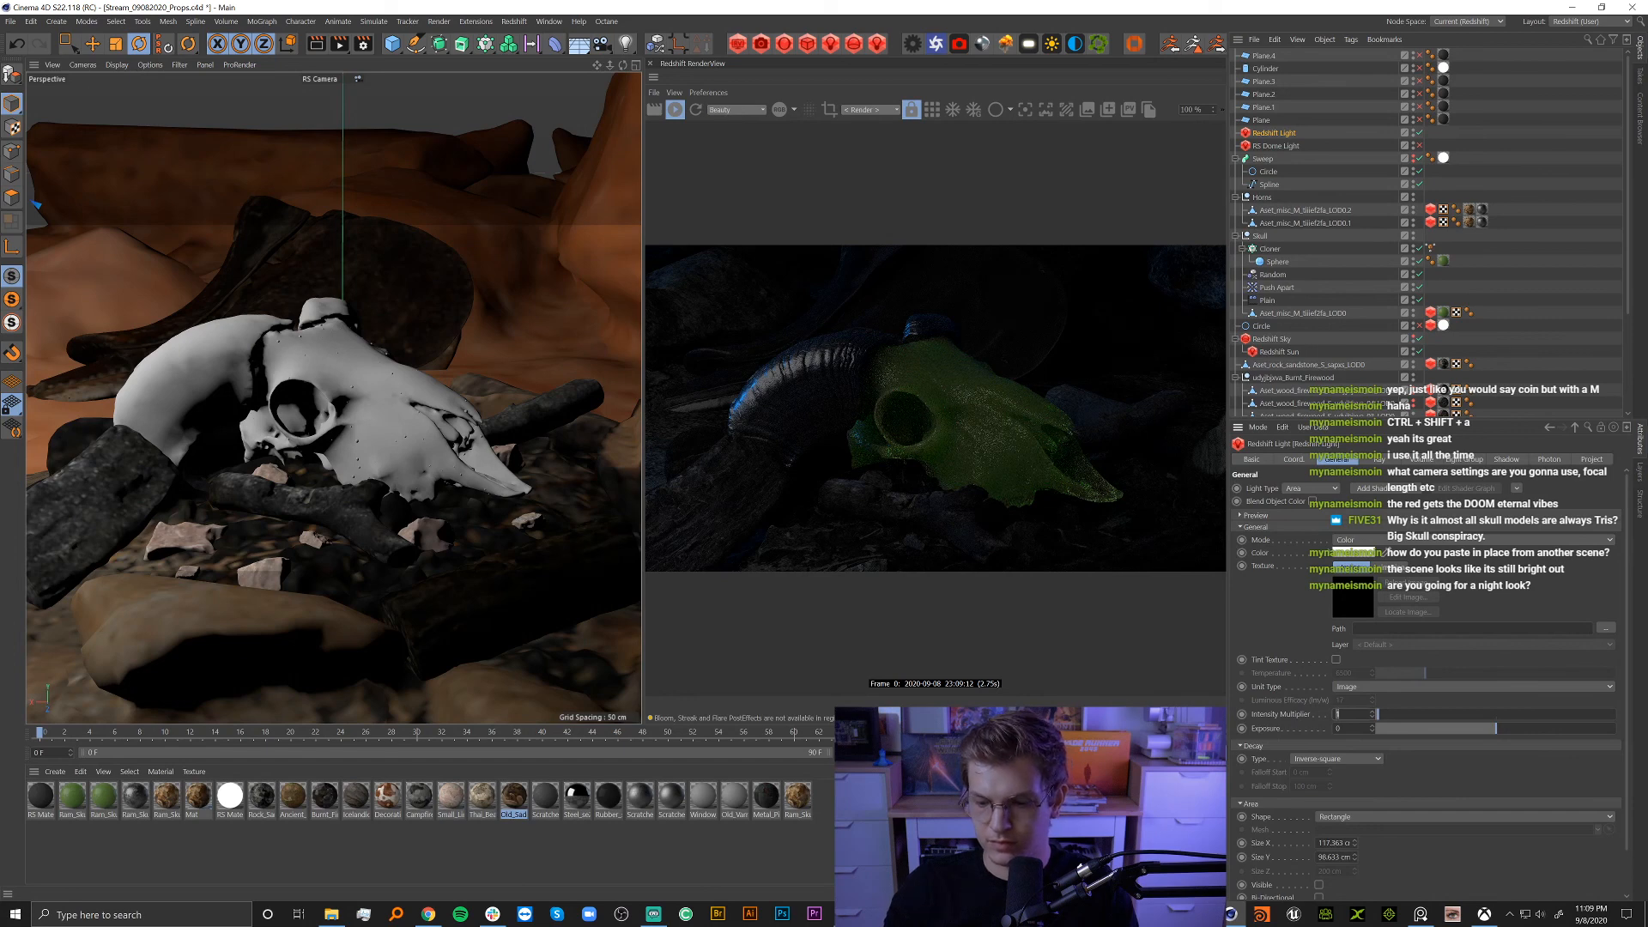
pyautogui.write('4')
pyautogui.press('Return')
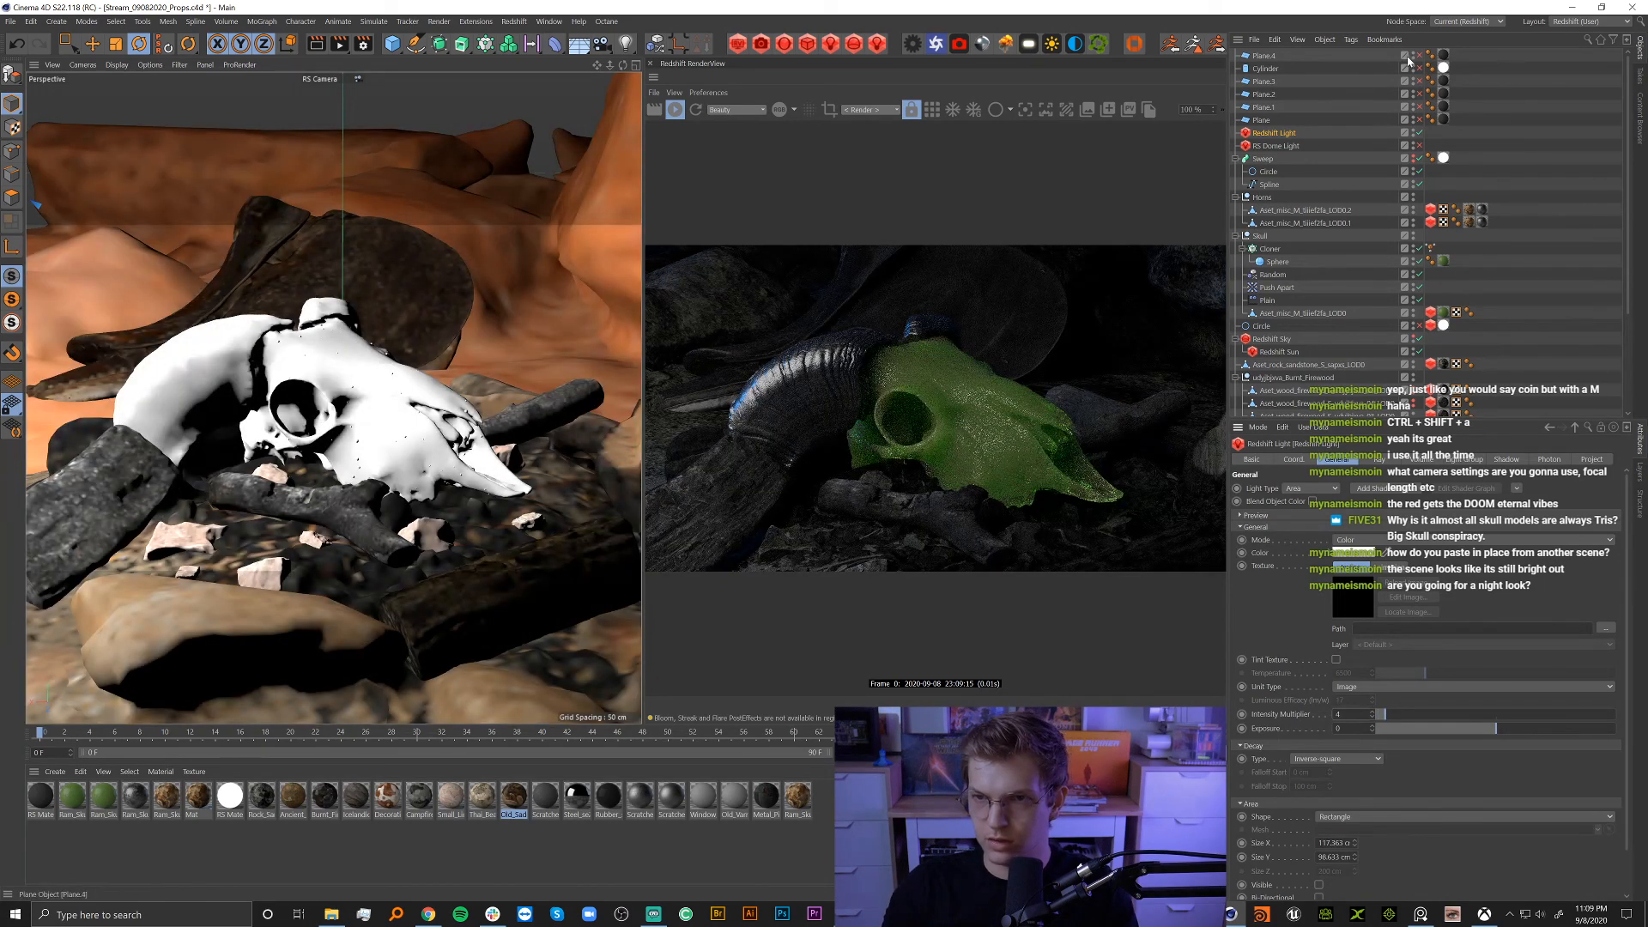
# Re-enable the plane objects and the RS Dome Light, keeping the Redshift Sky disabled.
pyautogui.click(1422, 108)
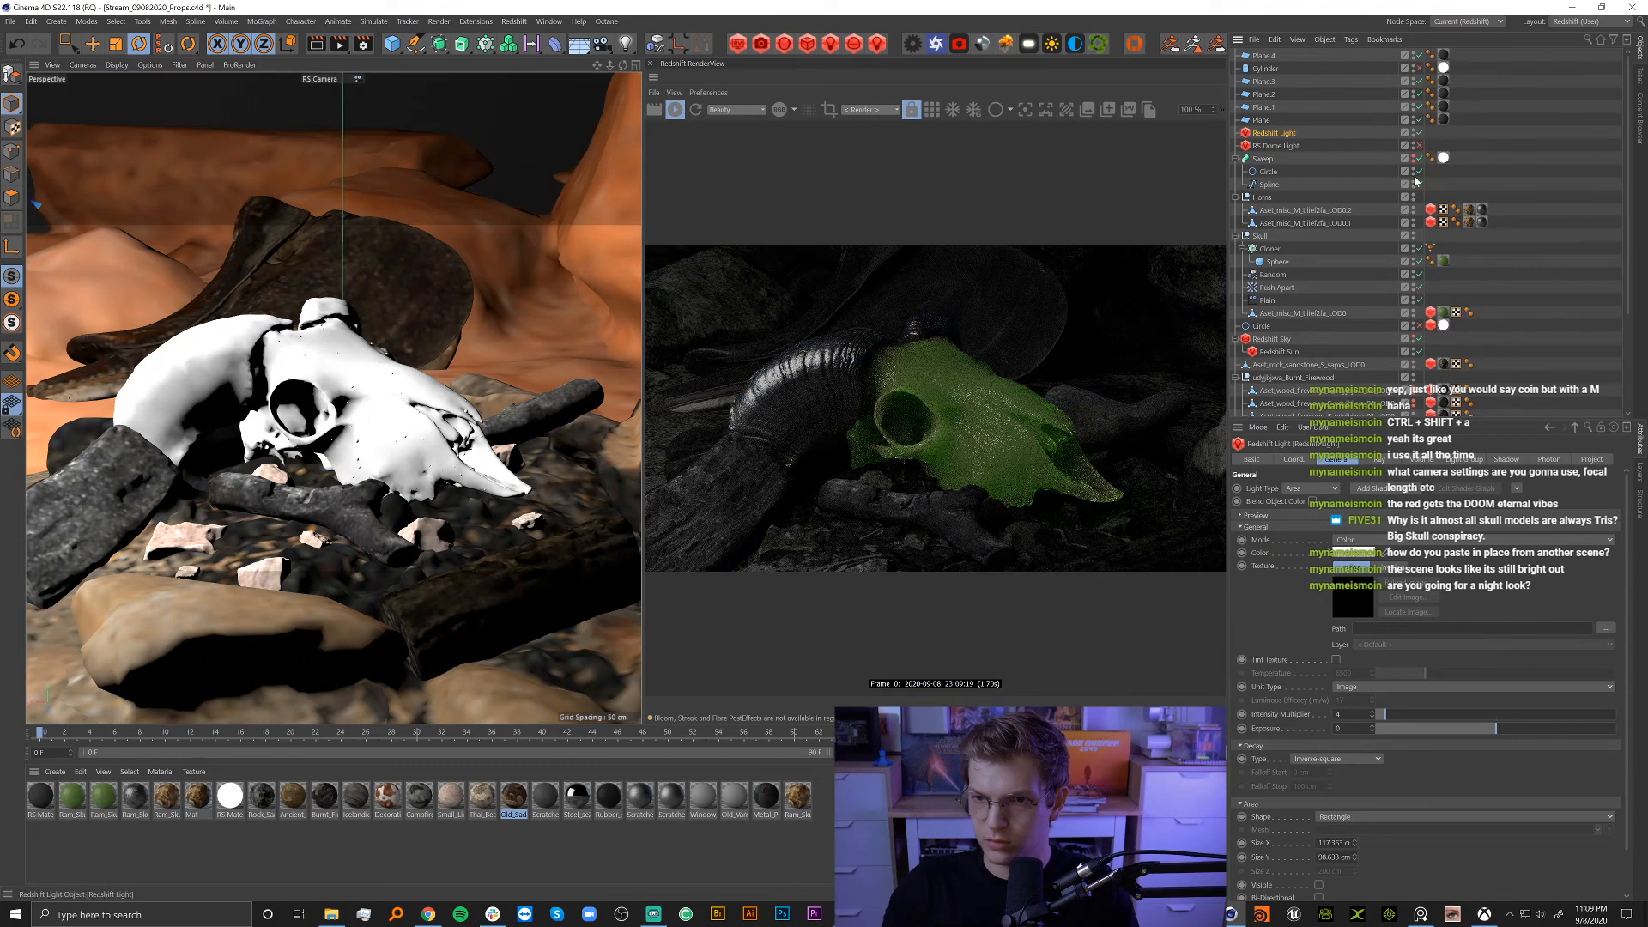
pyautogui.click(1420, 340)
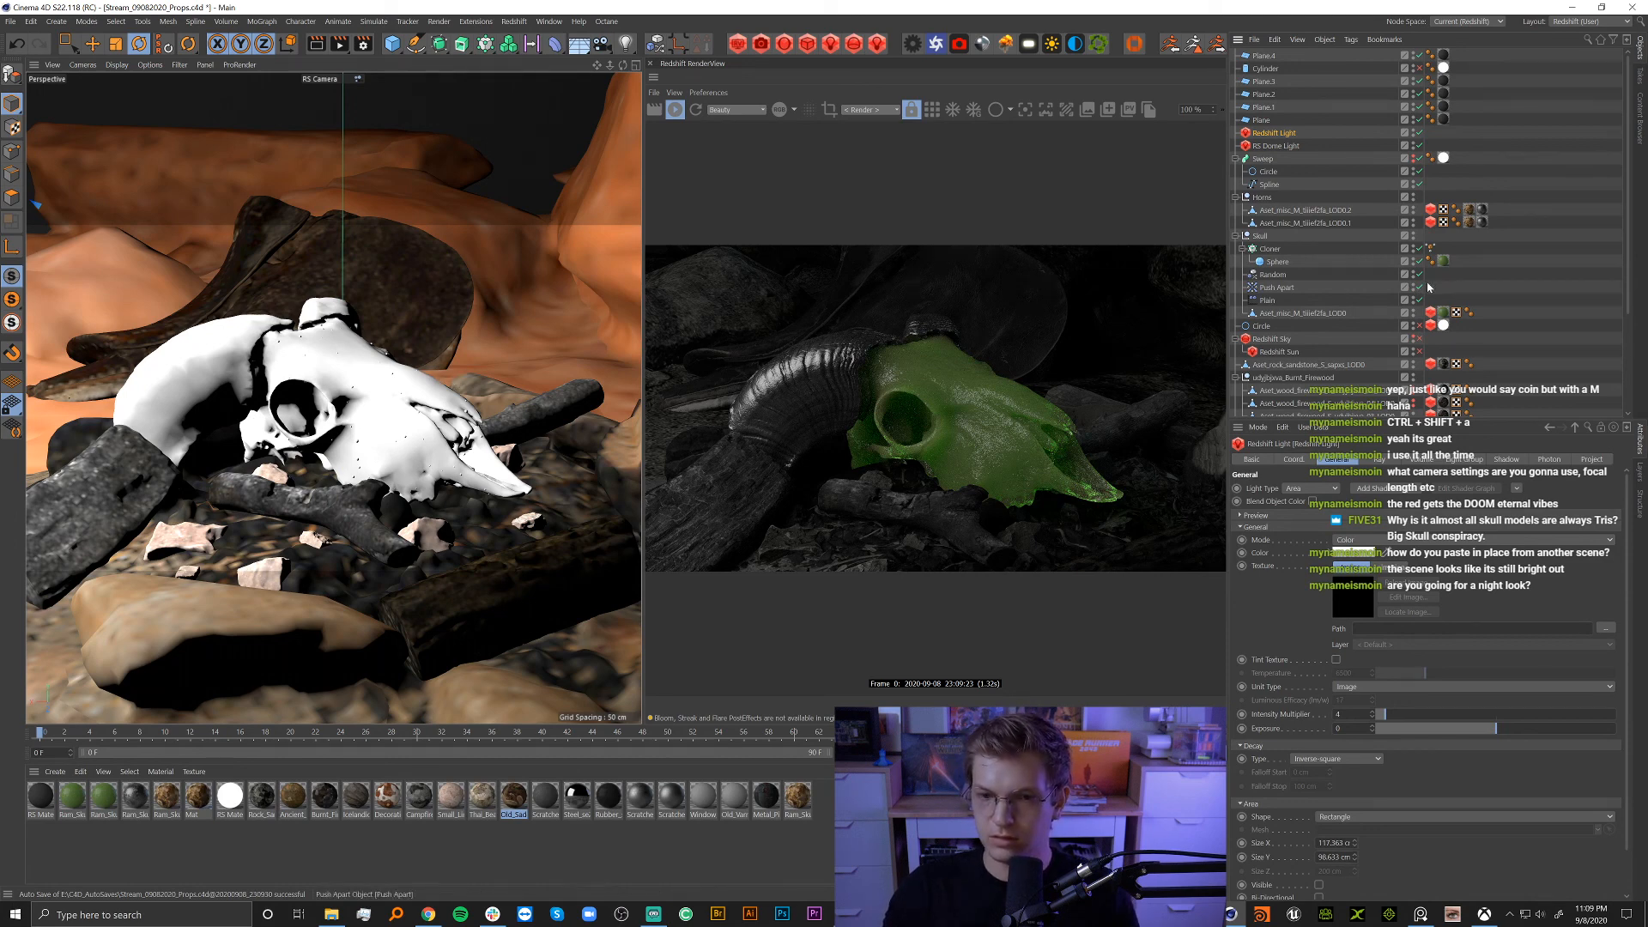
# Override and enable Bokeh in the RS Camera's Redshift camera settings.
pyautogui.scroll(-3, 1422, 409)
pyautogui.click(1428, 409)
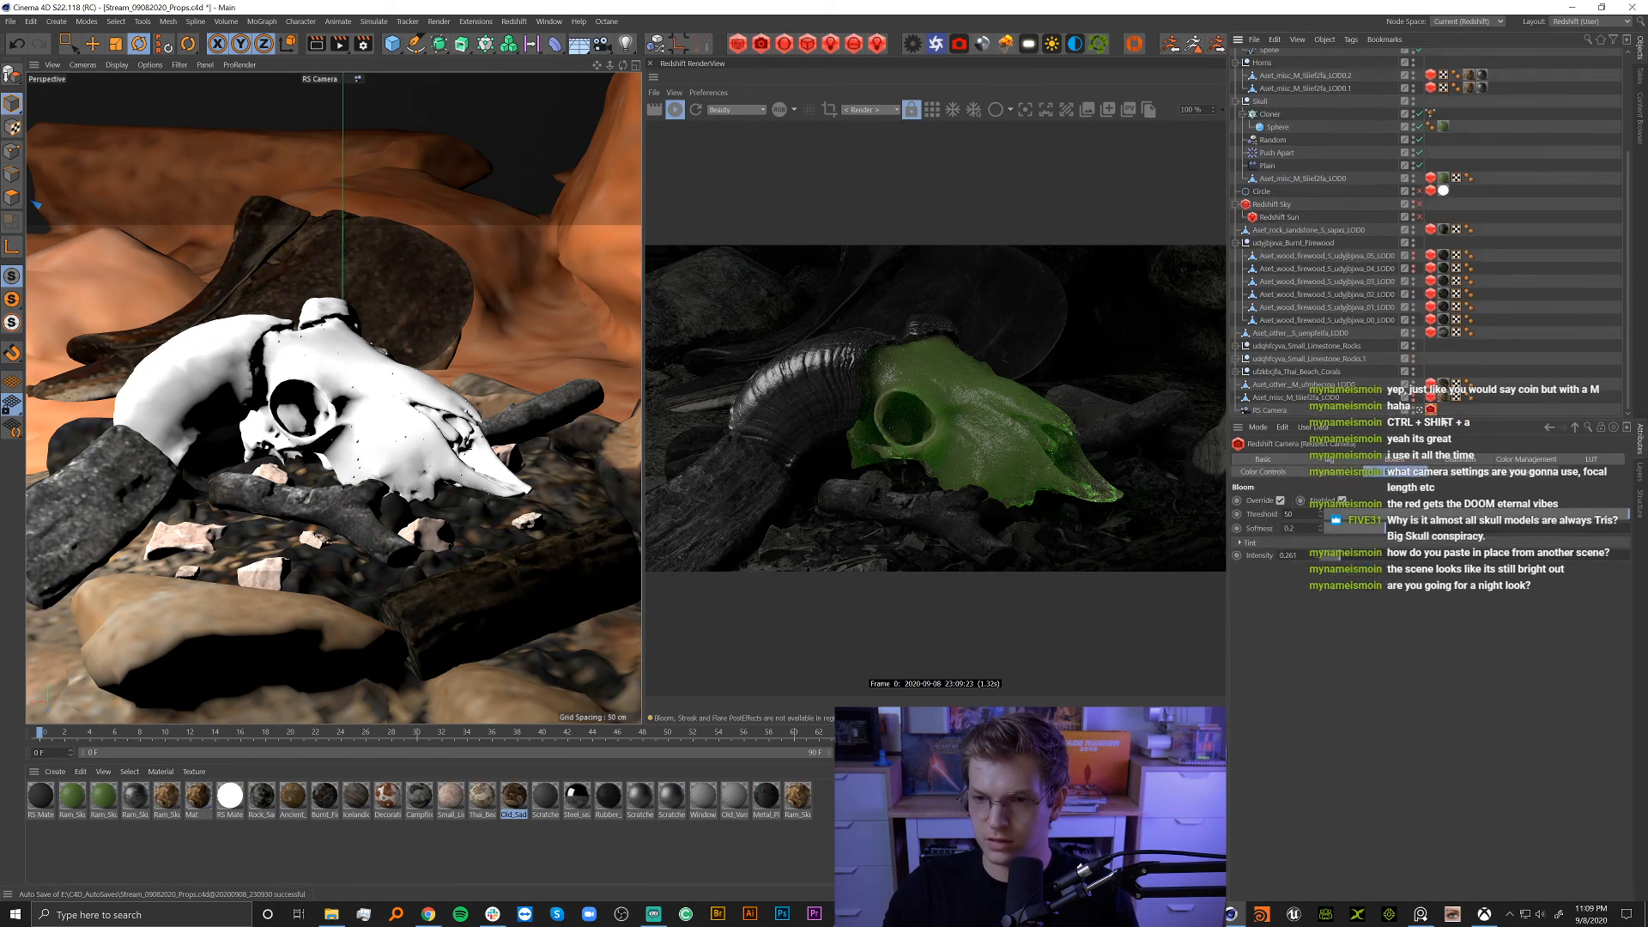
pyautogui.click(1403, 463)
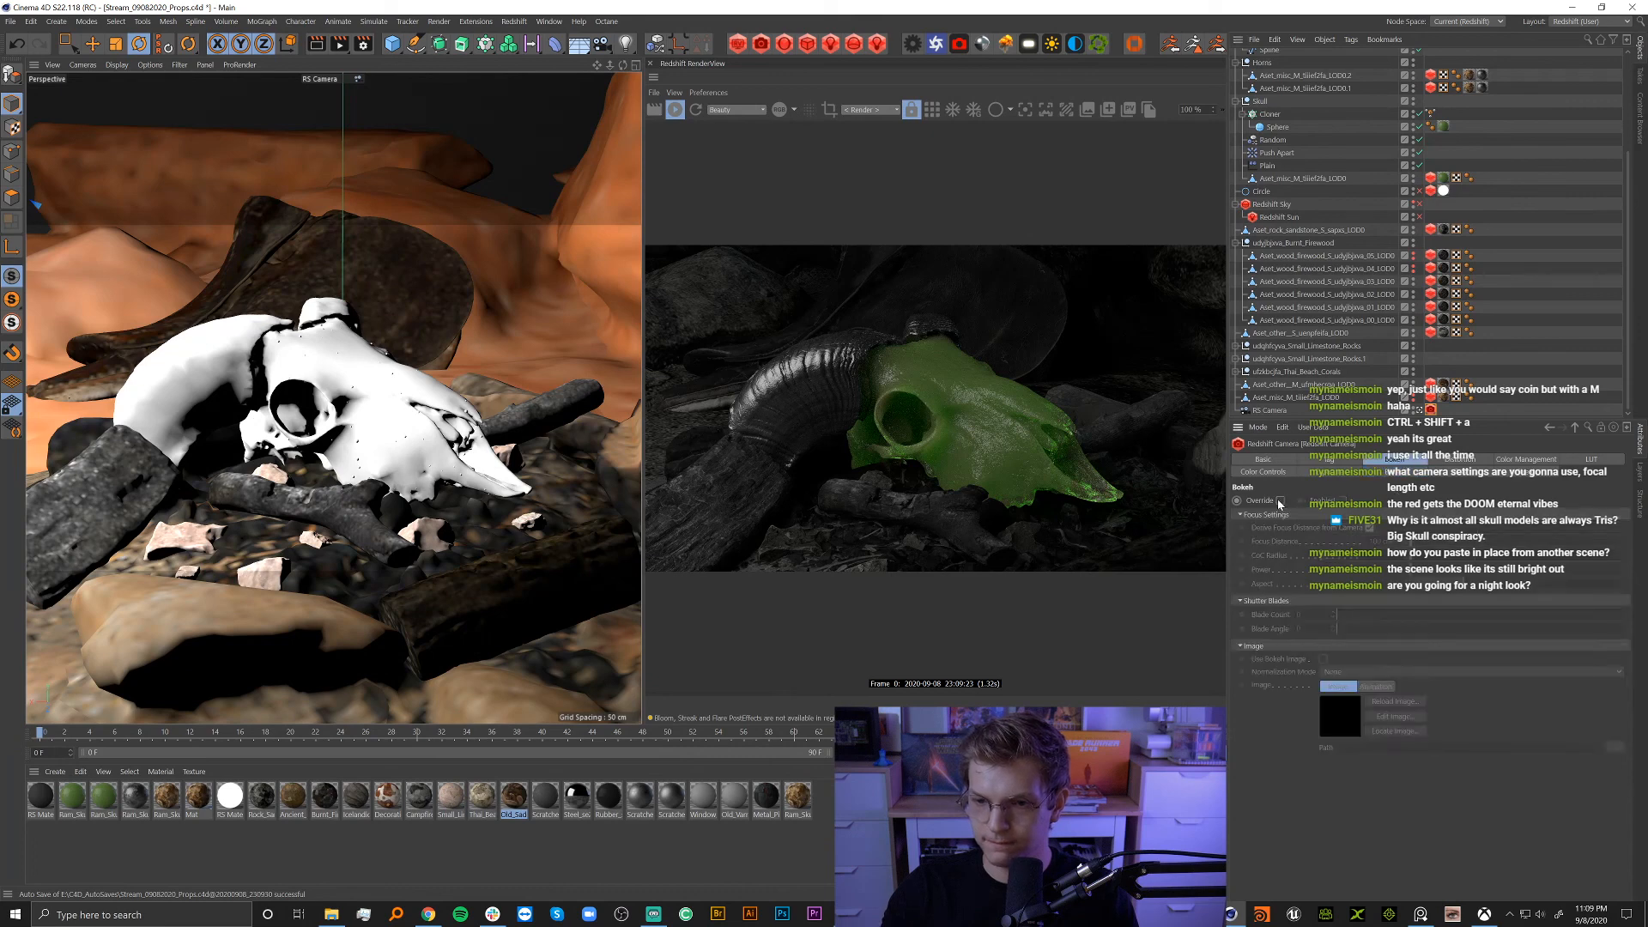
pyautogui.click(1279, 500)
pyautogui.click(1342, 501)
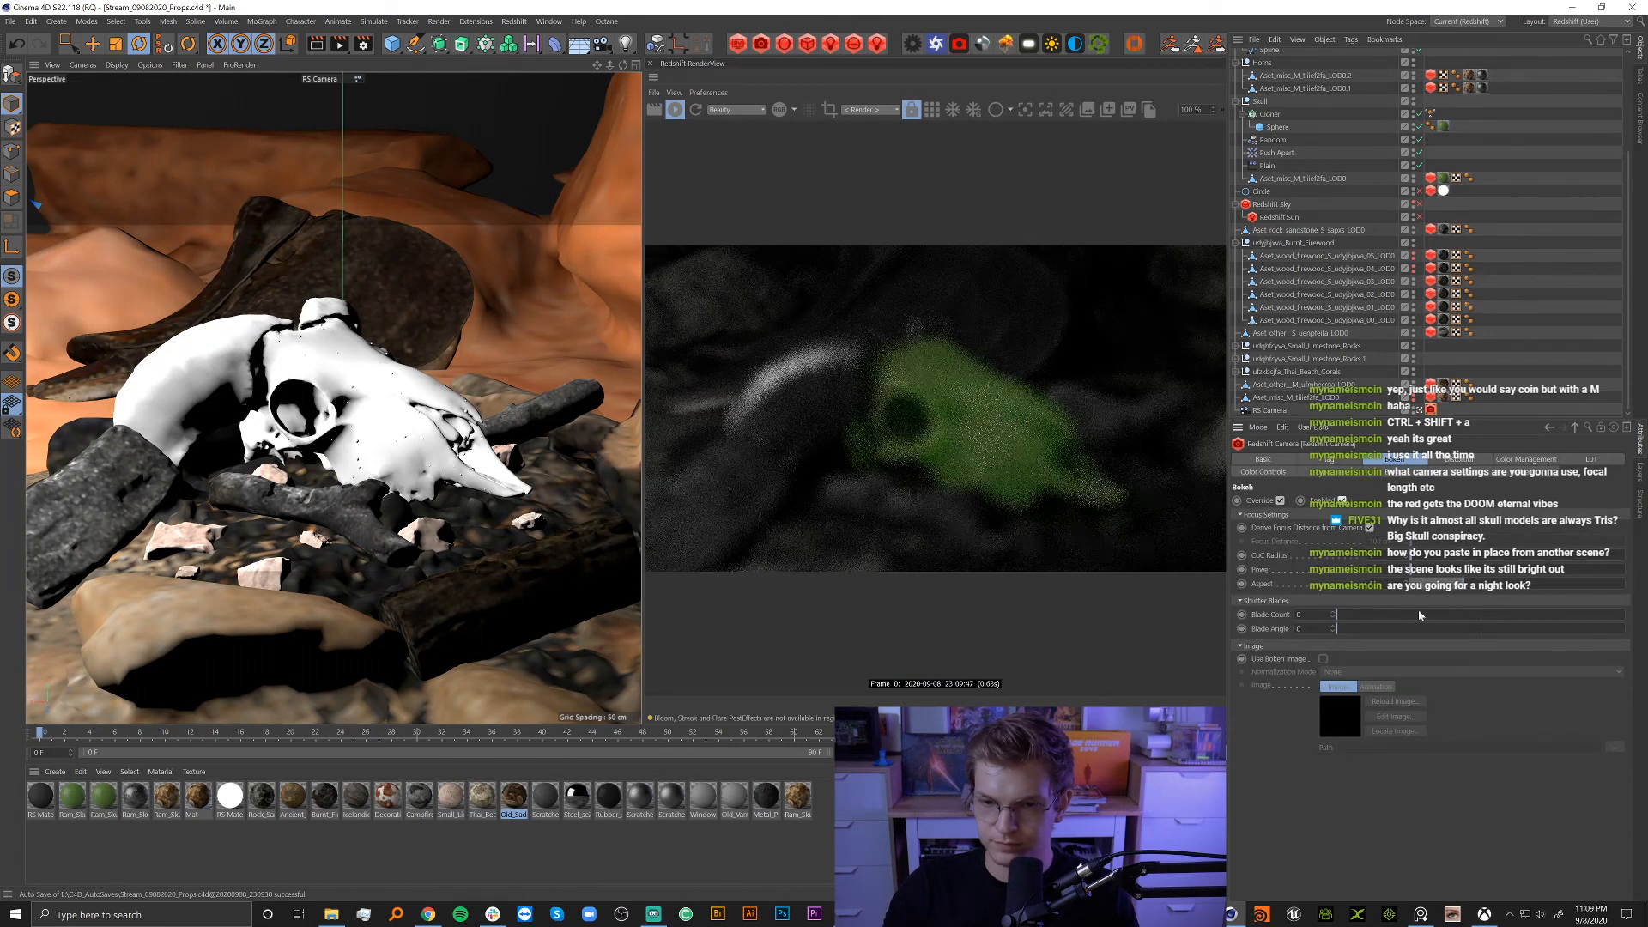
# Pick the RS Camera's focus distance on the skull near the eye socket and reopen its Bokeh settings.
pyautogui.click(1270, 409)
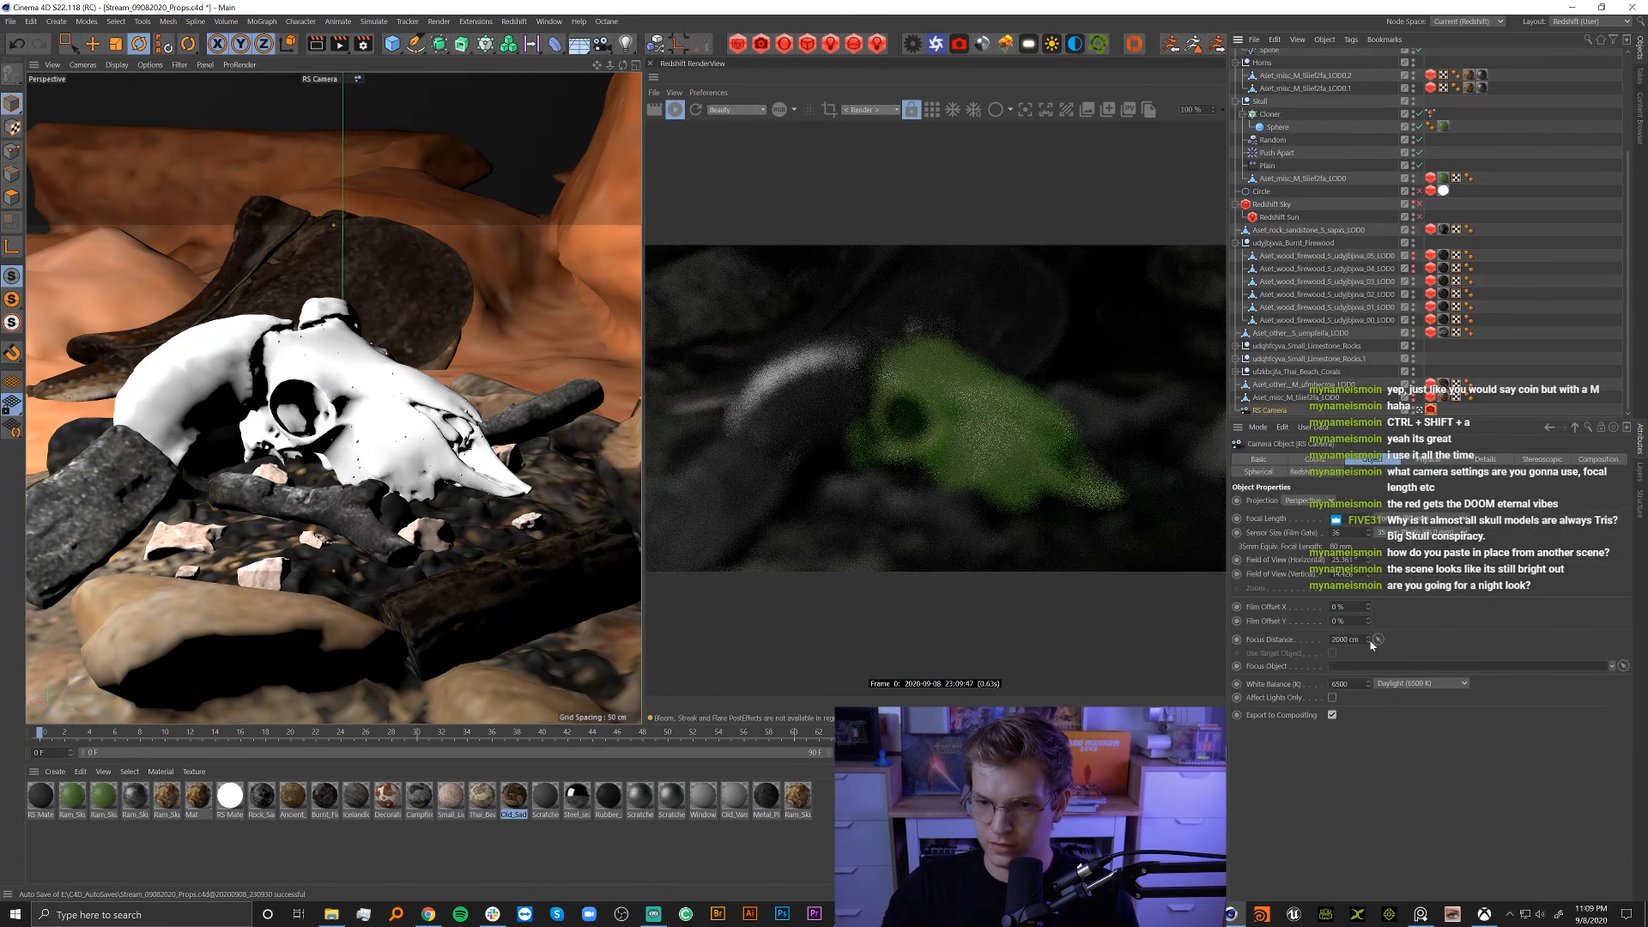
pyautogui.click(1377, 641)
pyautogui.click(347, 388)
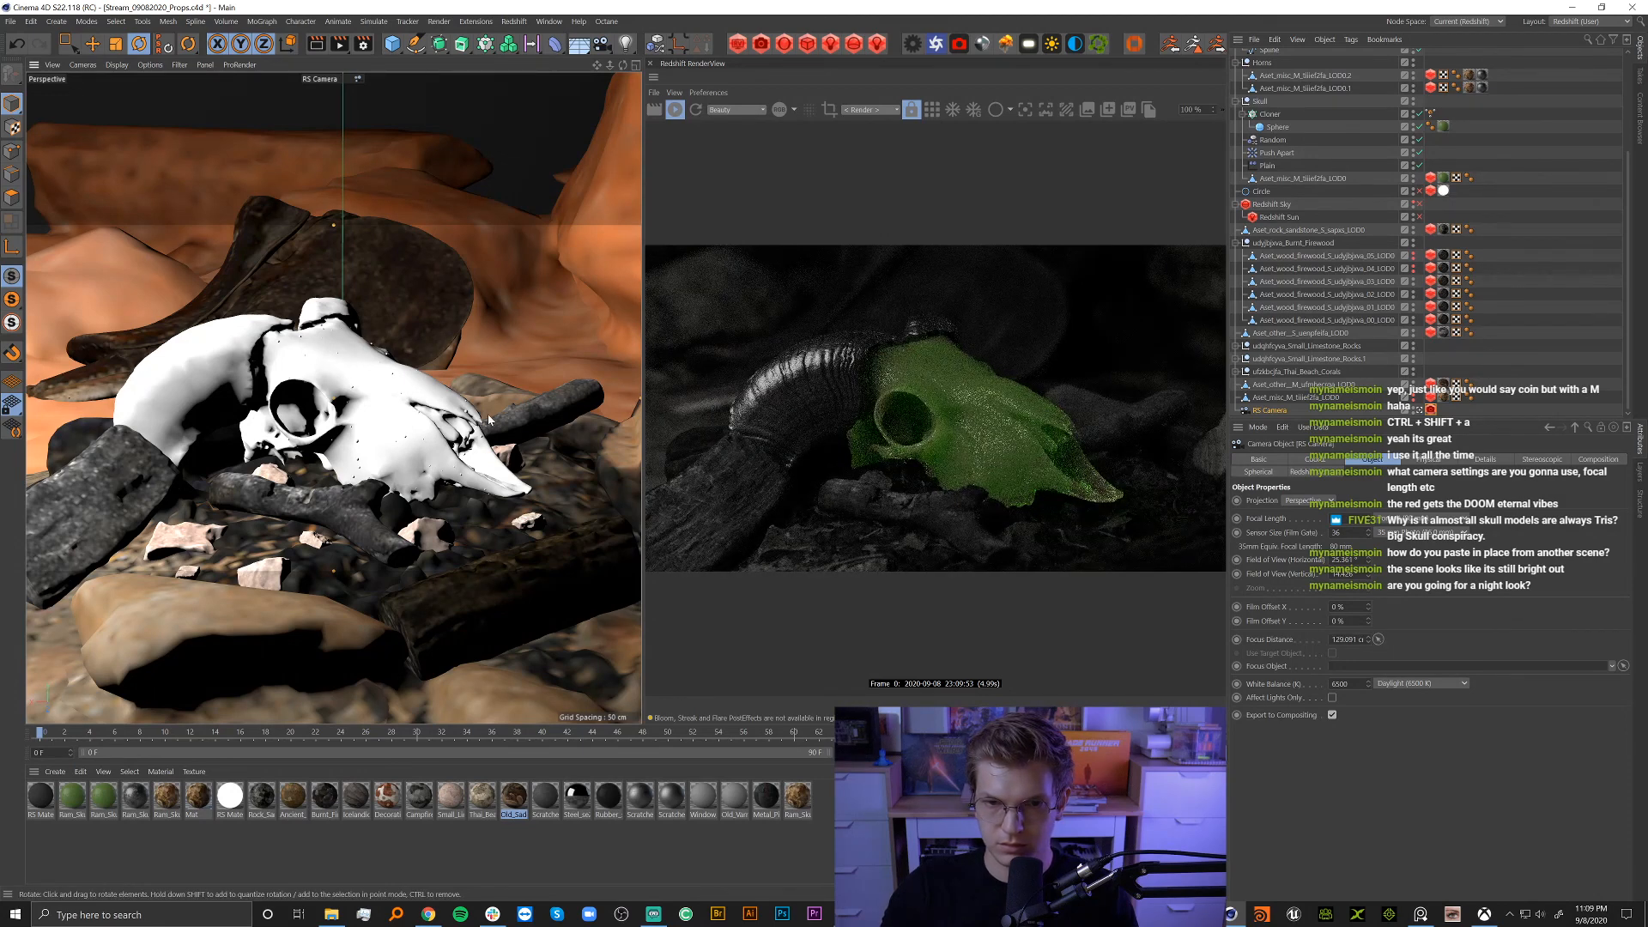
pyautogui.click(1431, 410)
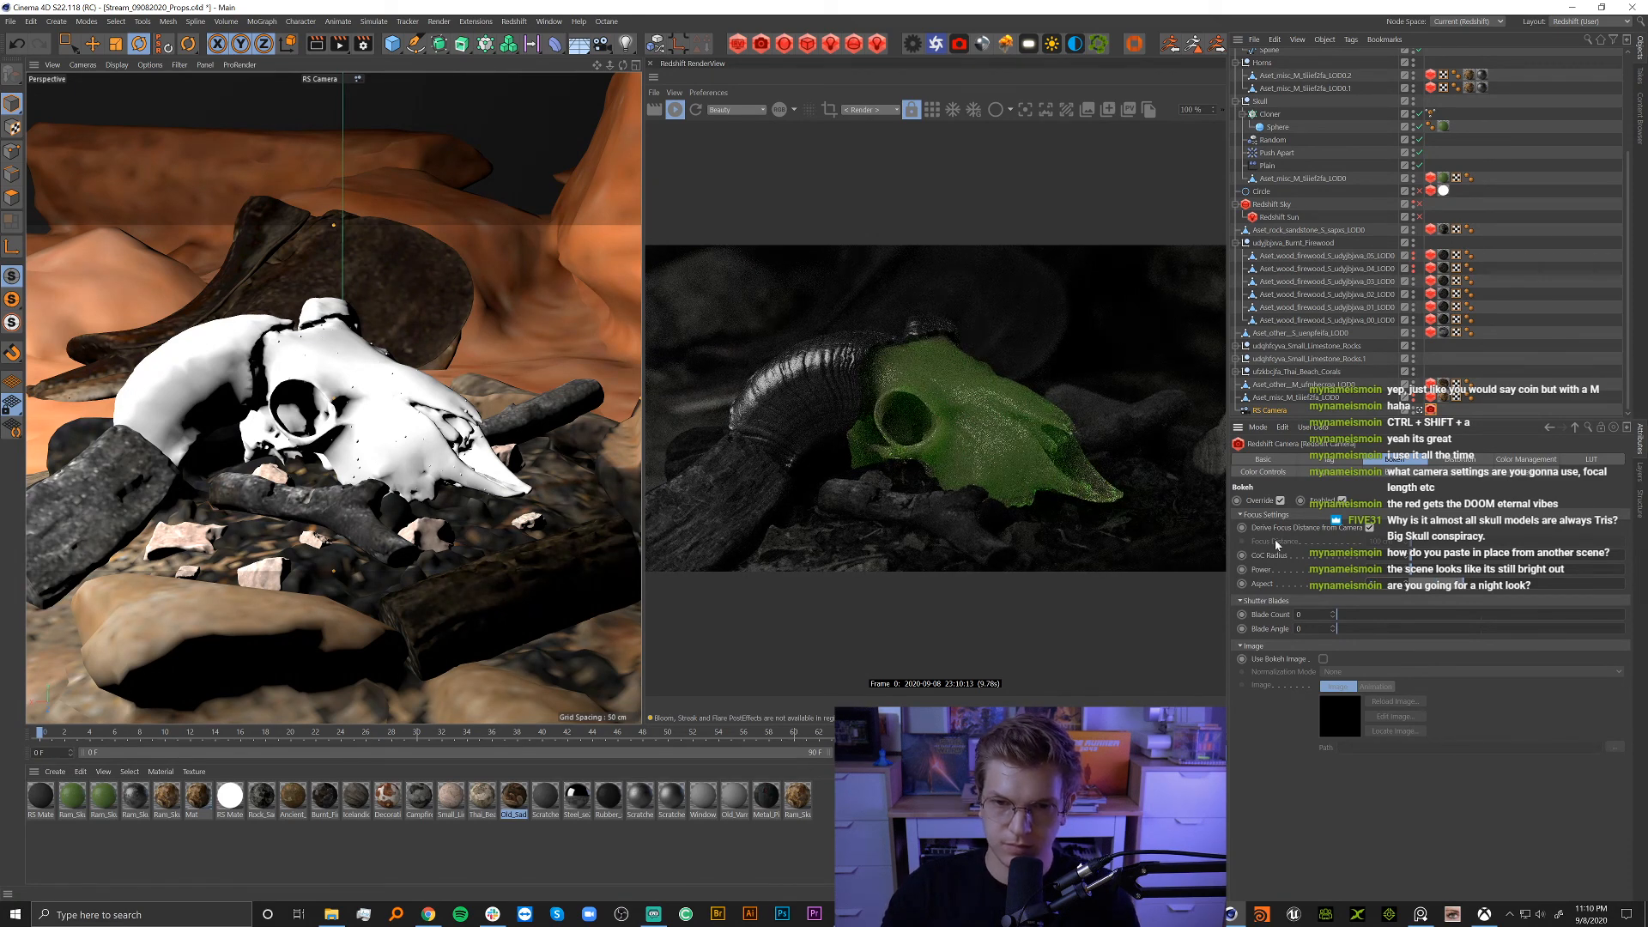
# Set the Redshift secondary GI engine to Brute Force and the number of Brute Force rays to 1024.
pyautogui.click(364, 43)
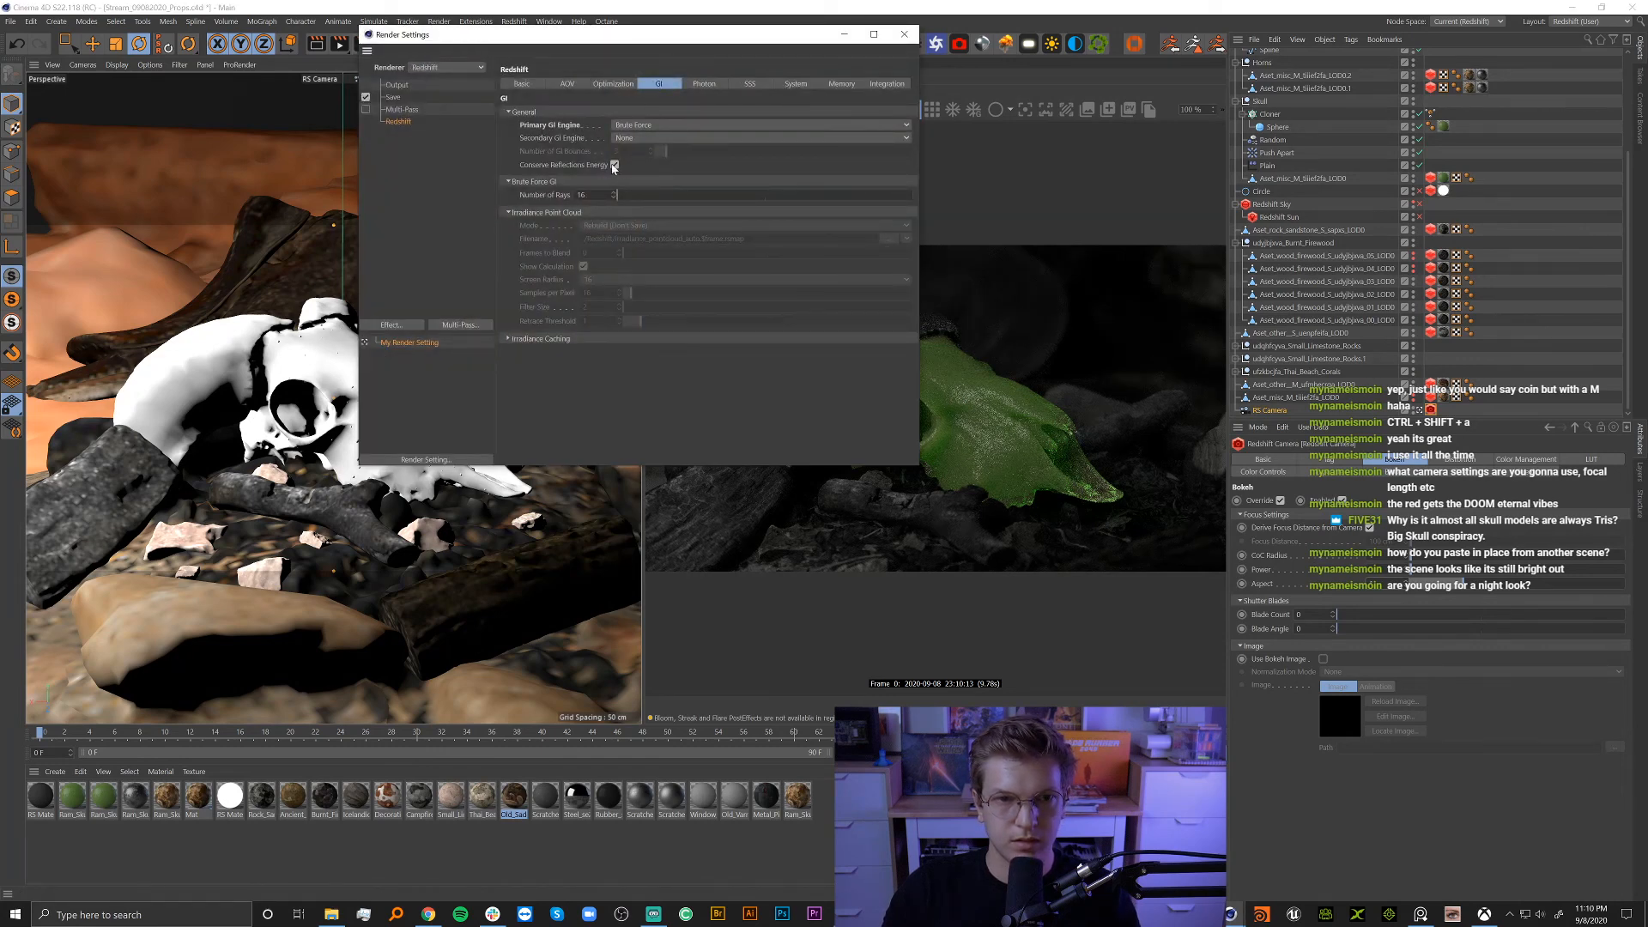
pyautogui.click(632, 138)
pyautogui.click(633, 194)
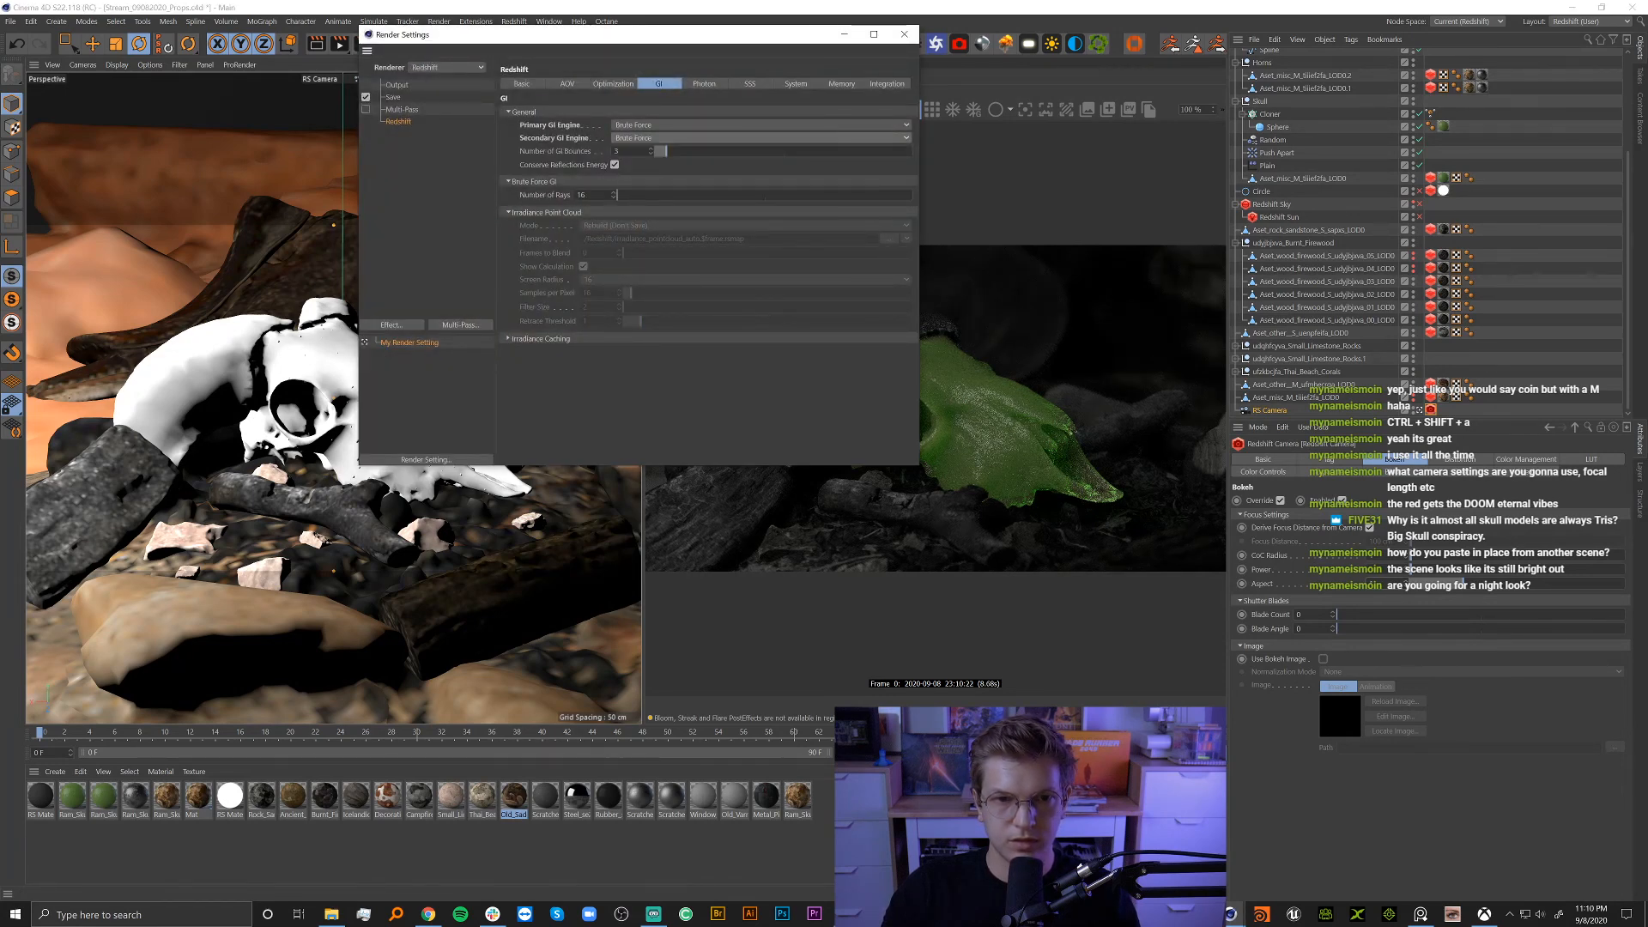
pyautogui.write('1024')
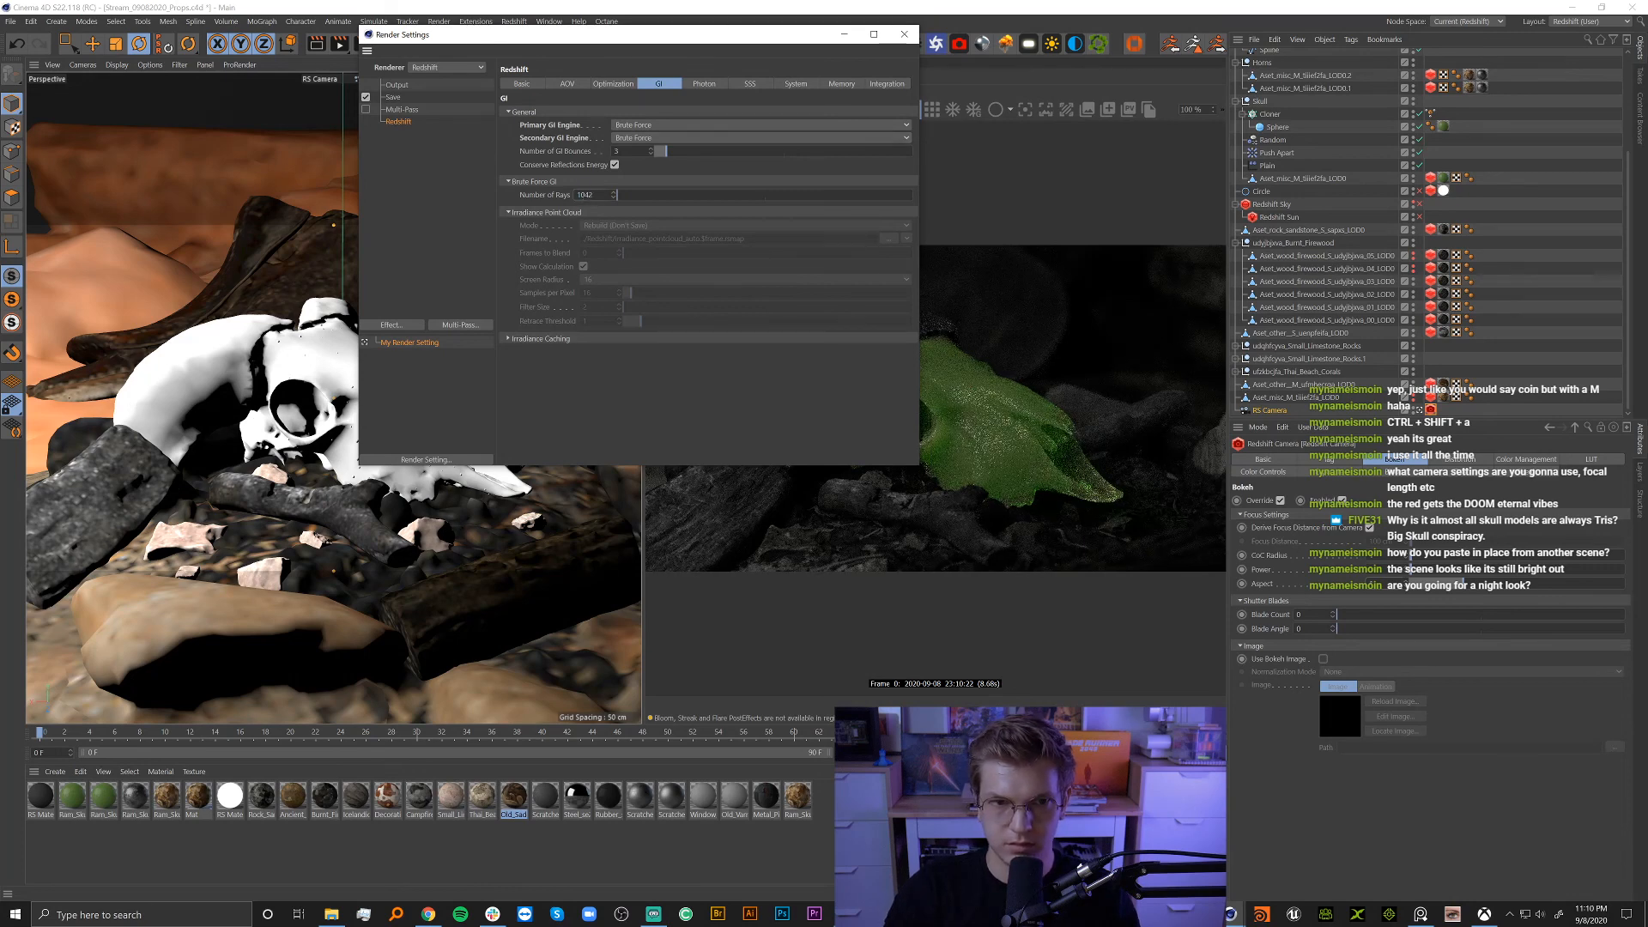
pyautogui.press('Return')
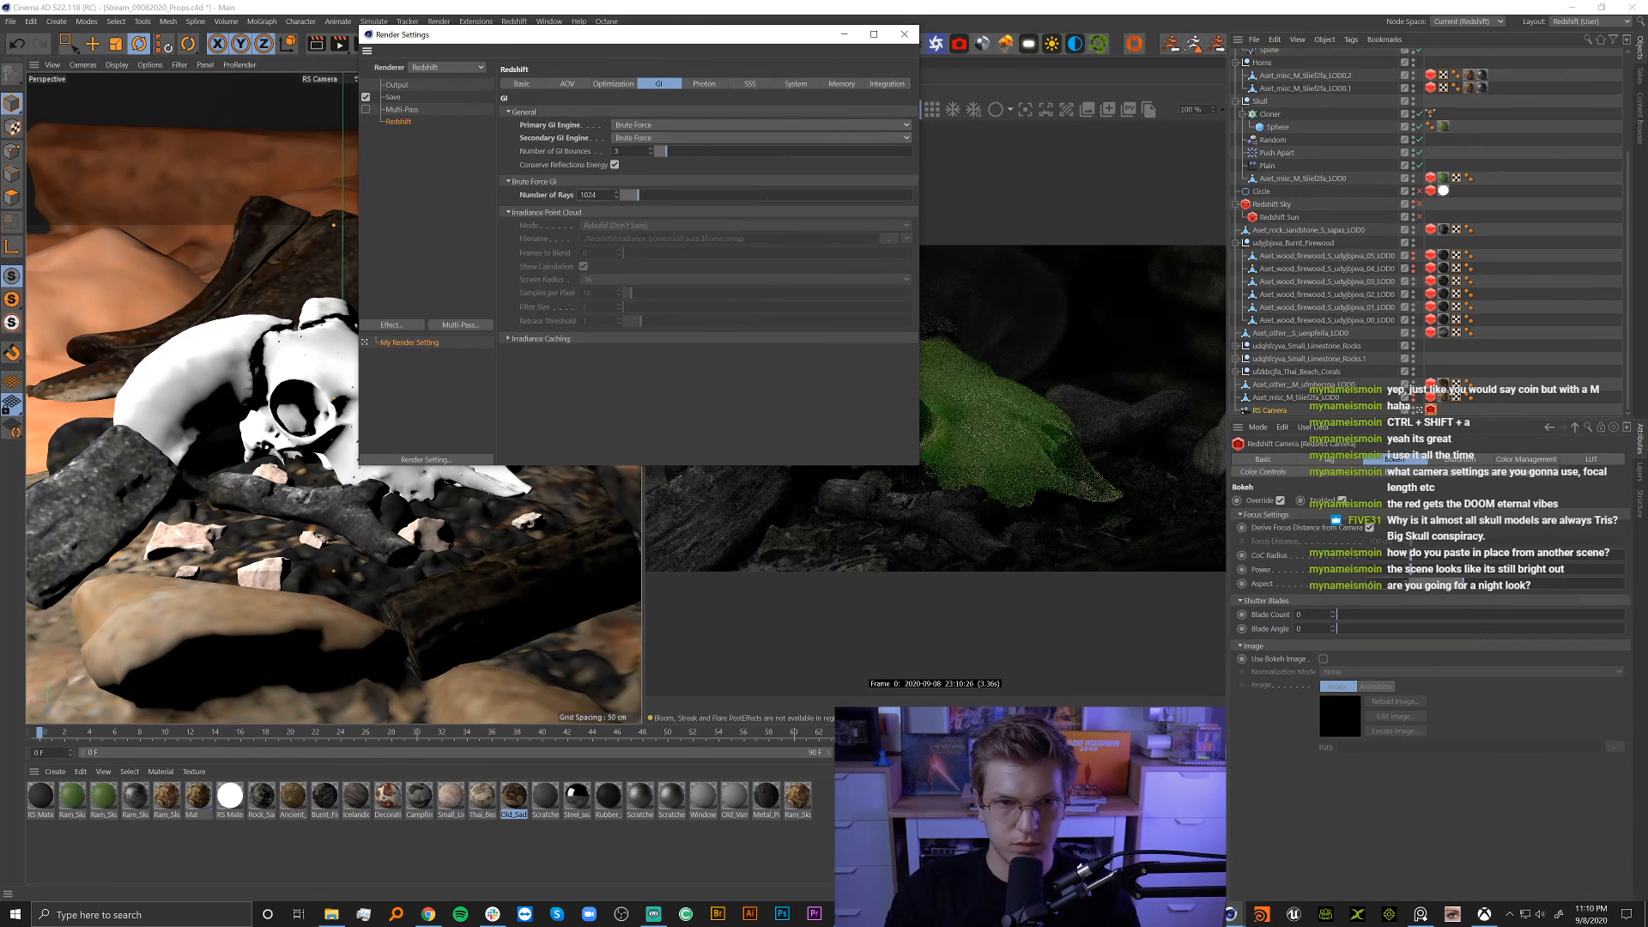
# Set the Redshift unified sampling to a maximum of 256 samples with an adaptive error threshold of 0.015.
pyautogui.click(613, 83)
pyautogui.click(515, 84)
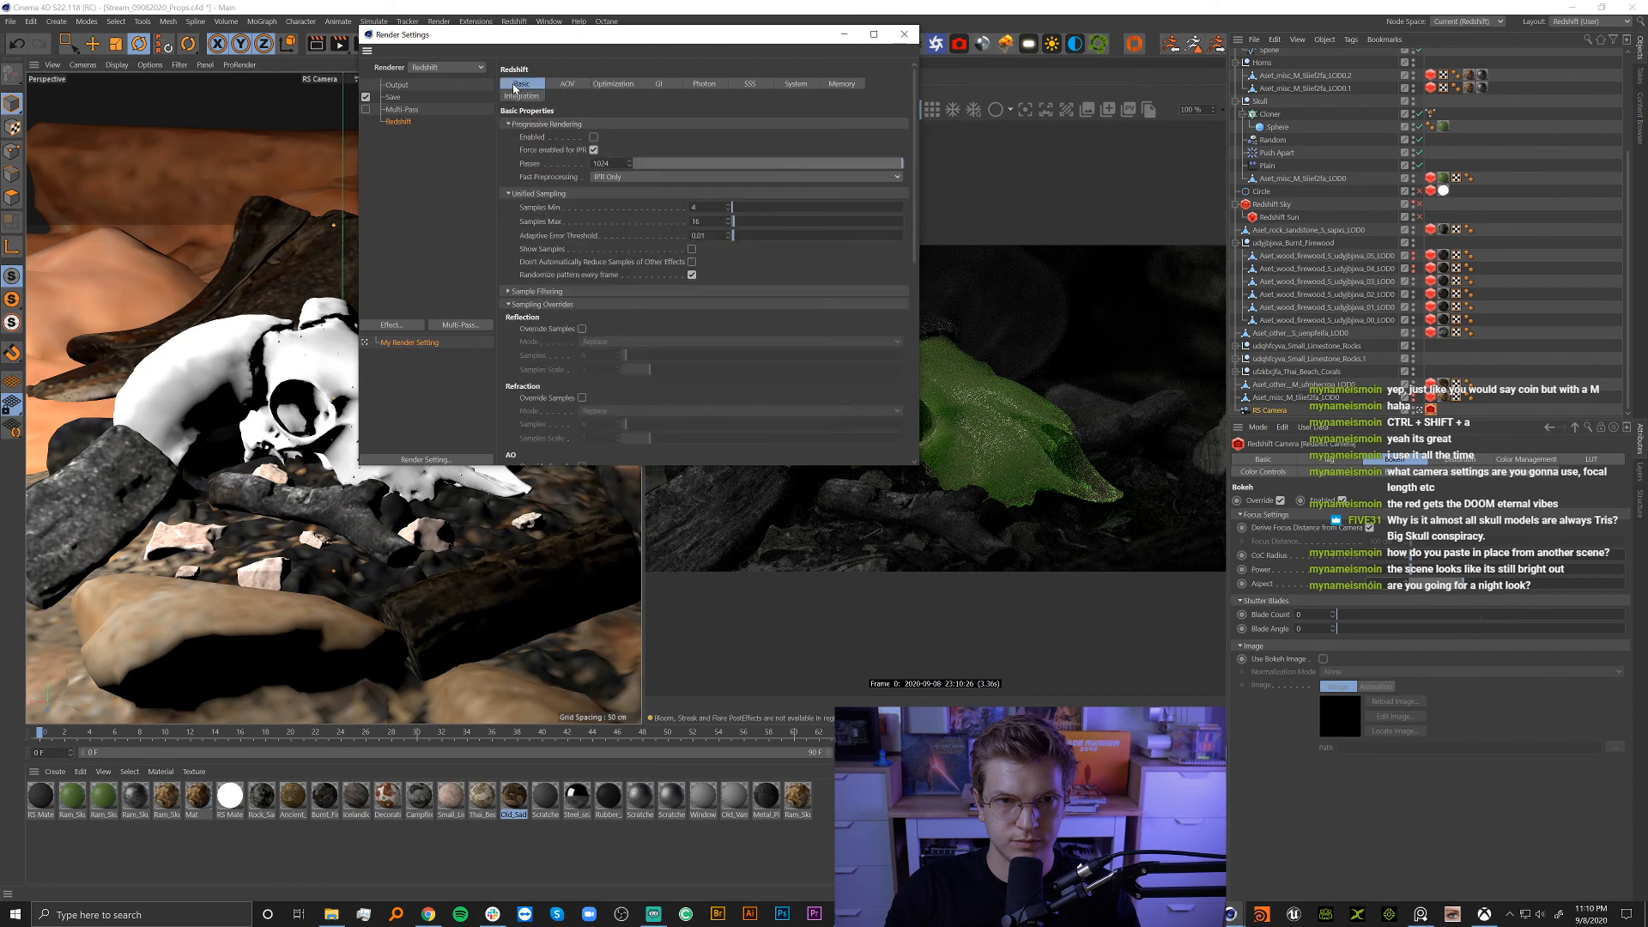
pyautogui.doubleClick(695, 222)
pyautogui.write('5')
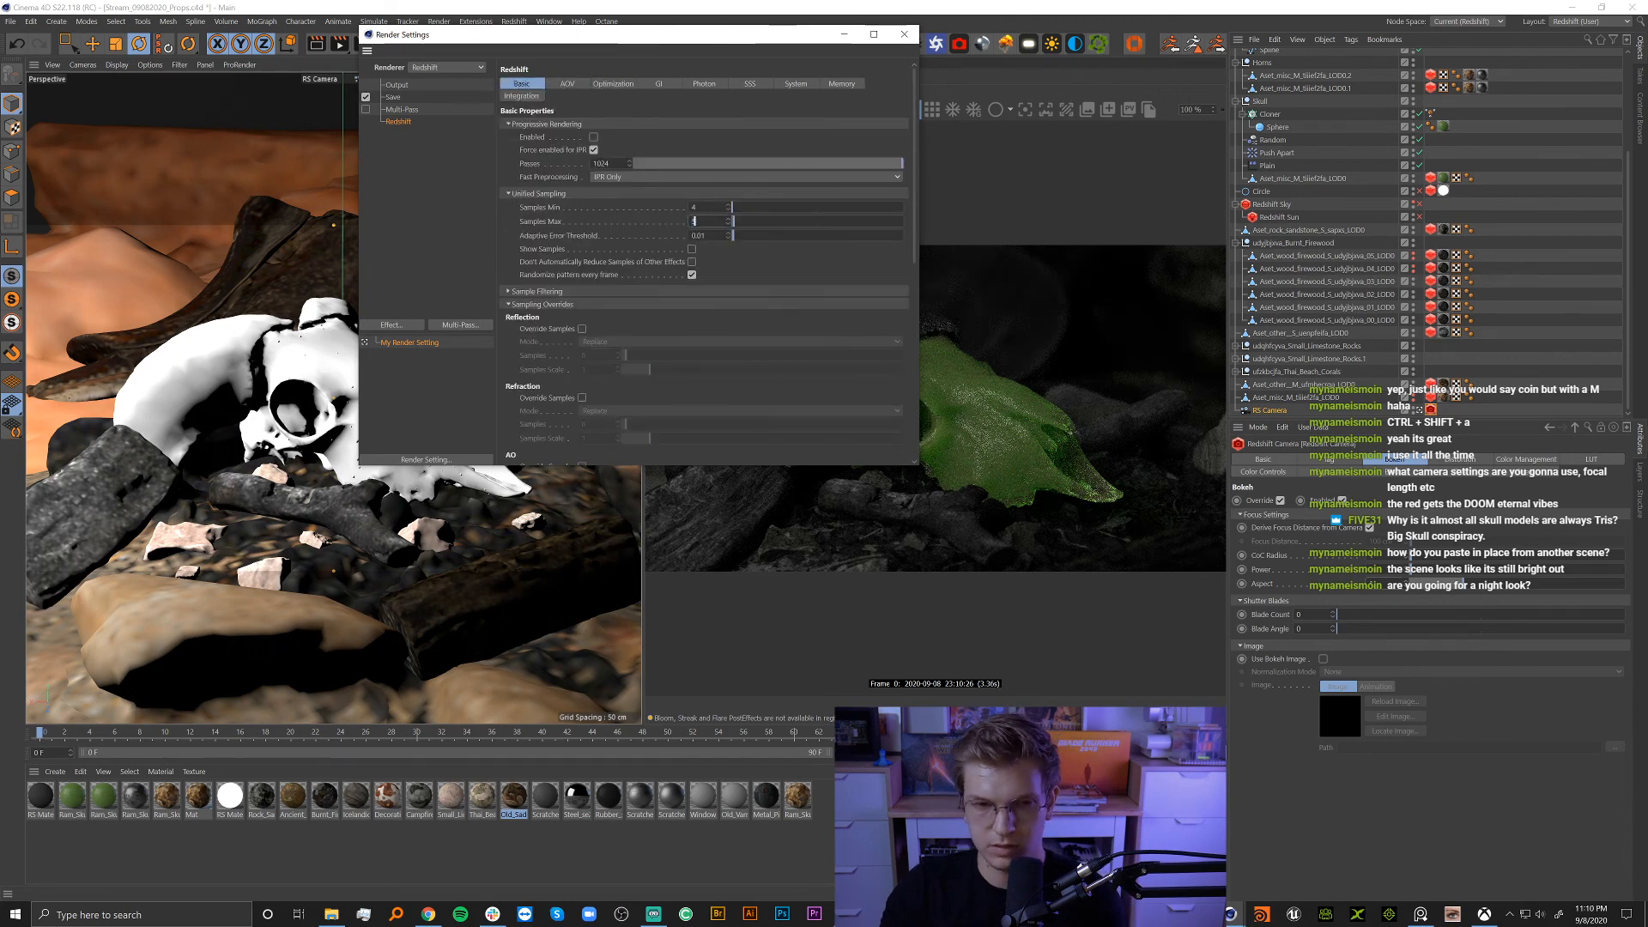
pyautogui.write('12')
pyautogui.press('BackSpace')
pyautogui.press('BackSpace')
pyautogui.press('BackSpace')
pyautogui.write('256')
pyautogui.press('Return')
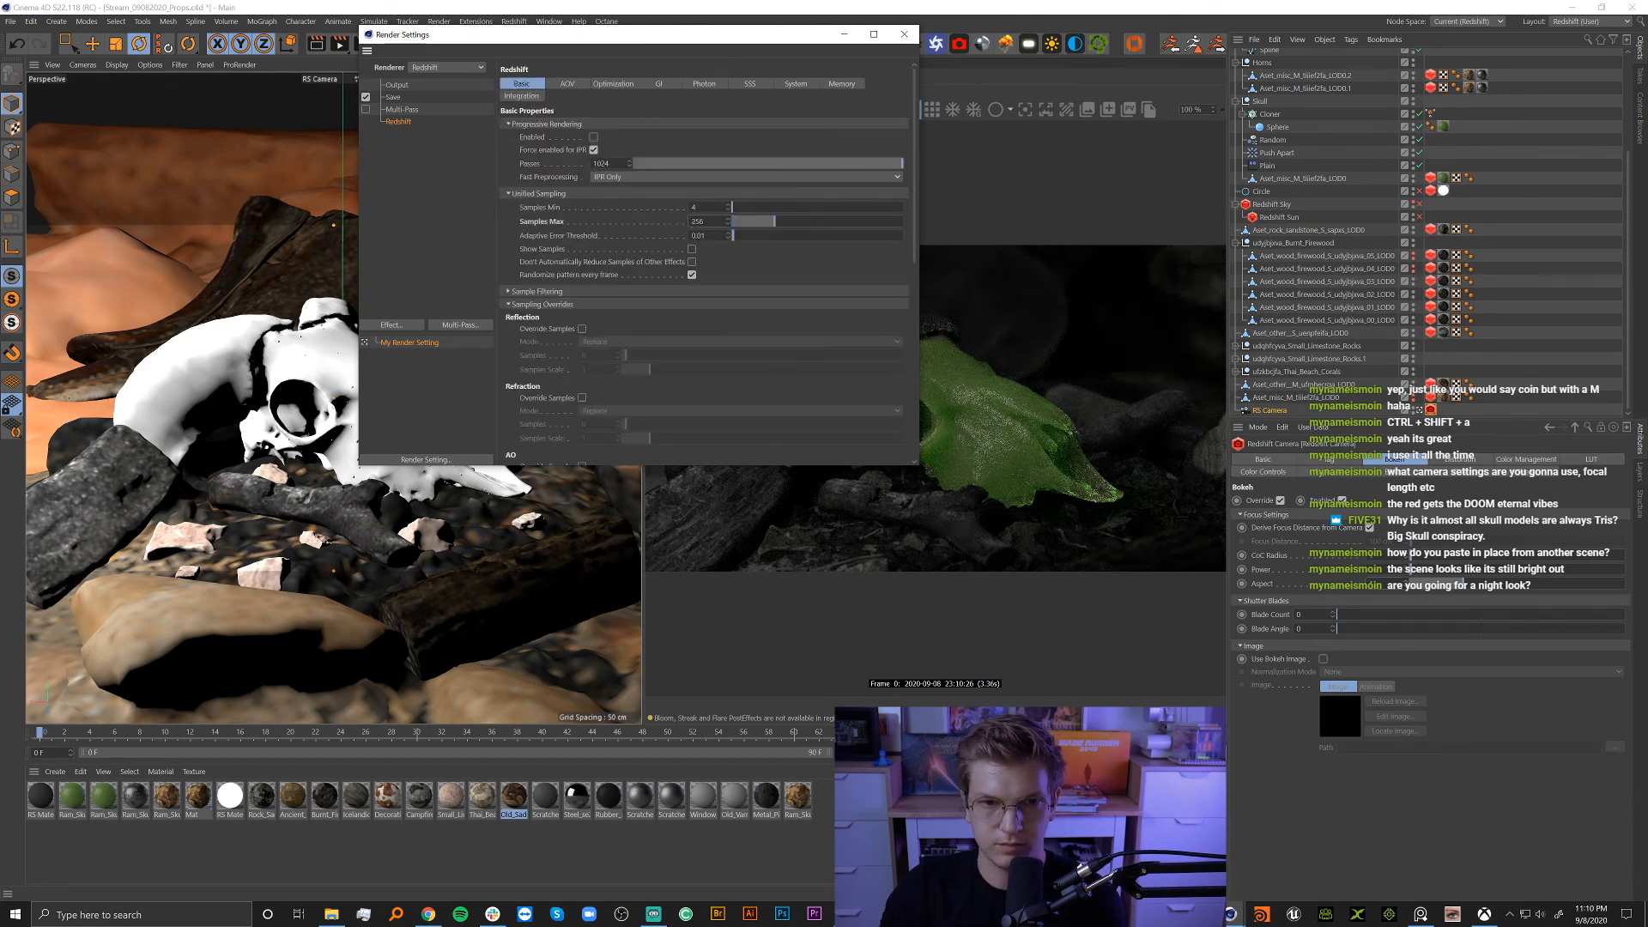
pyautogui.write('5')
pyautogui.press('Return')
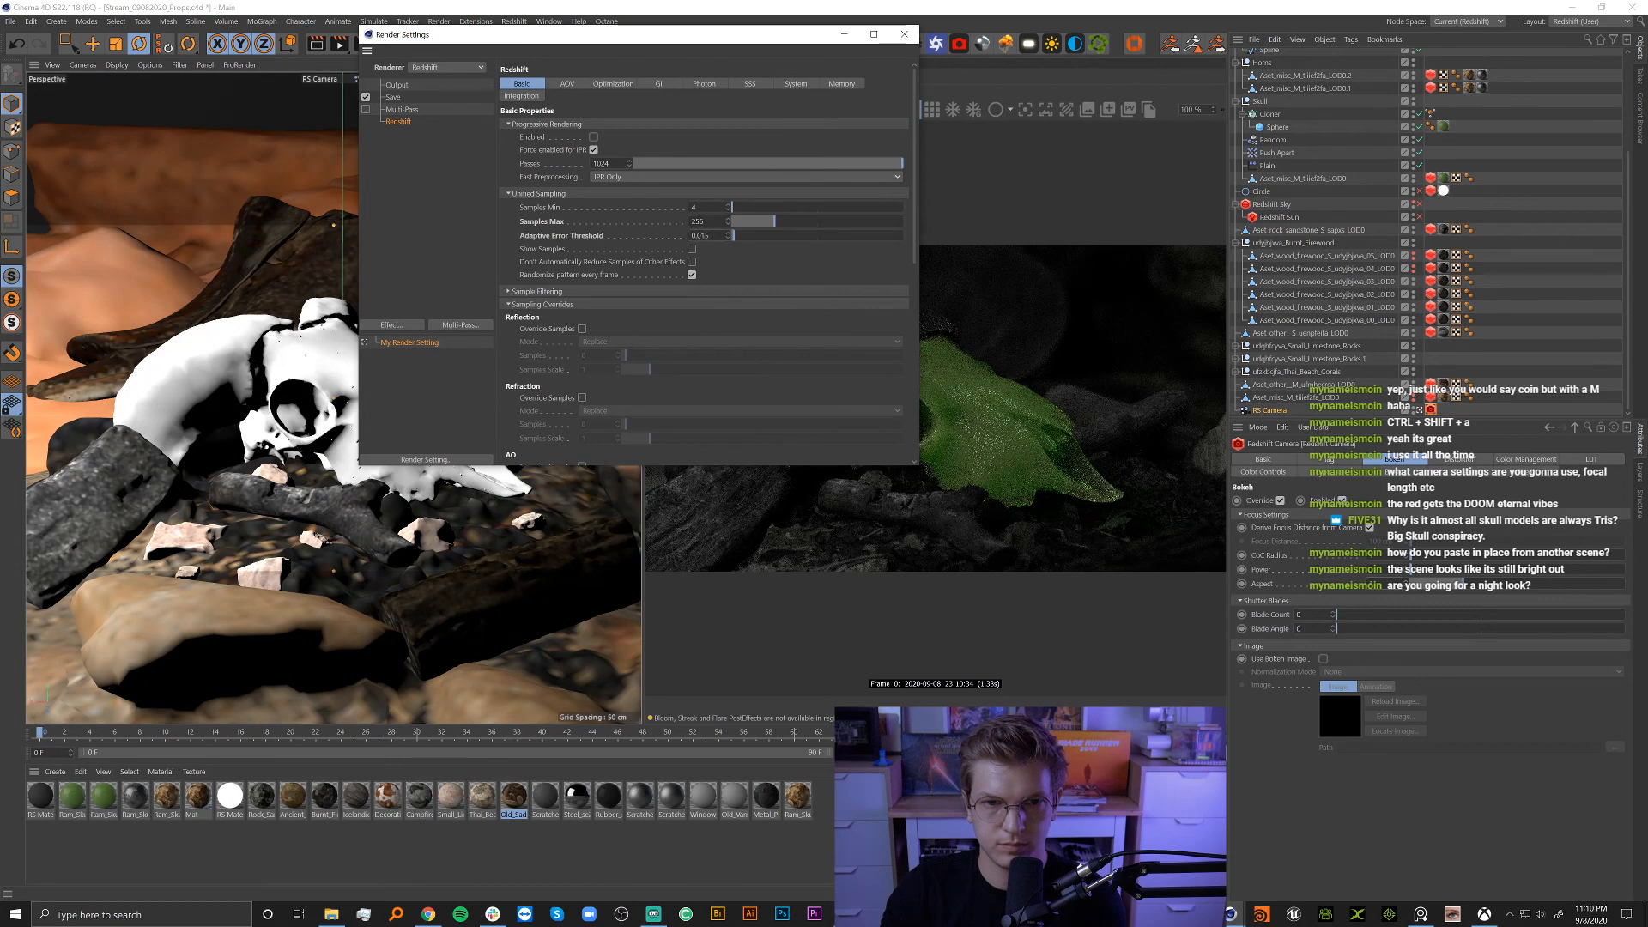
# Override the Reflection and Refraction samples in the sampling overrides, replacing both with 1024.
pyautogui.click(585, 328)
pyautogui.doubleClick(590, 355)
pyautogui.write('1')
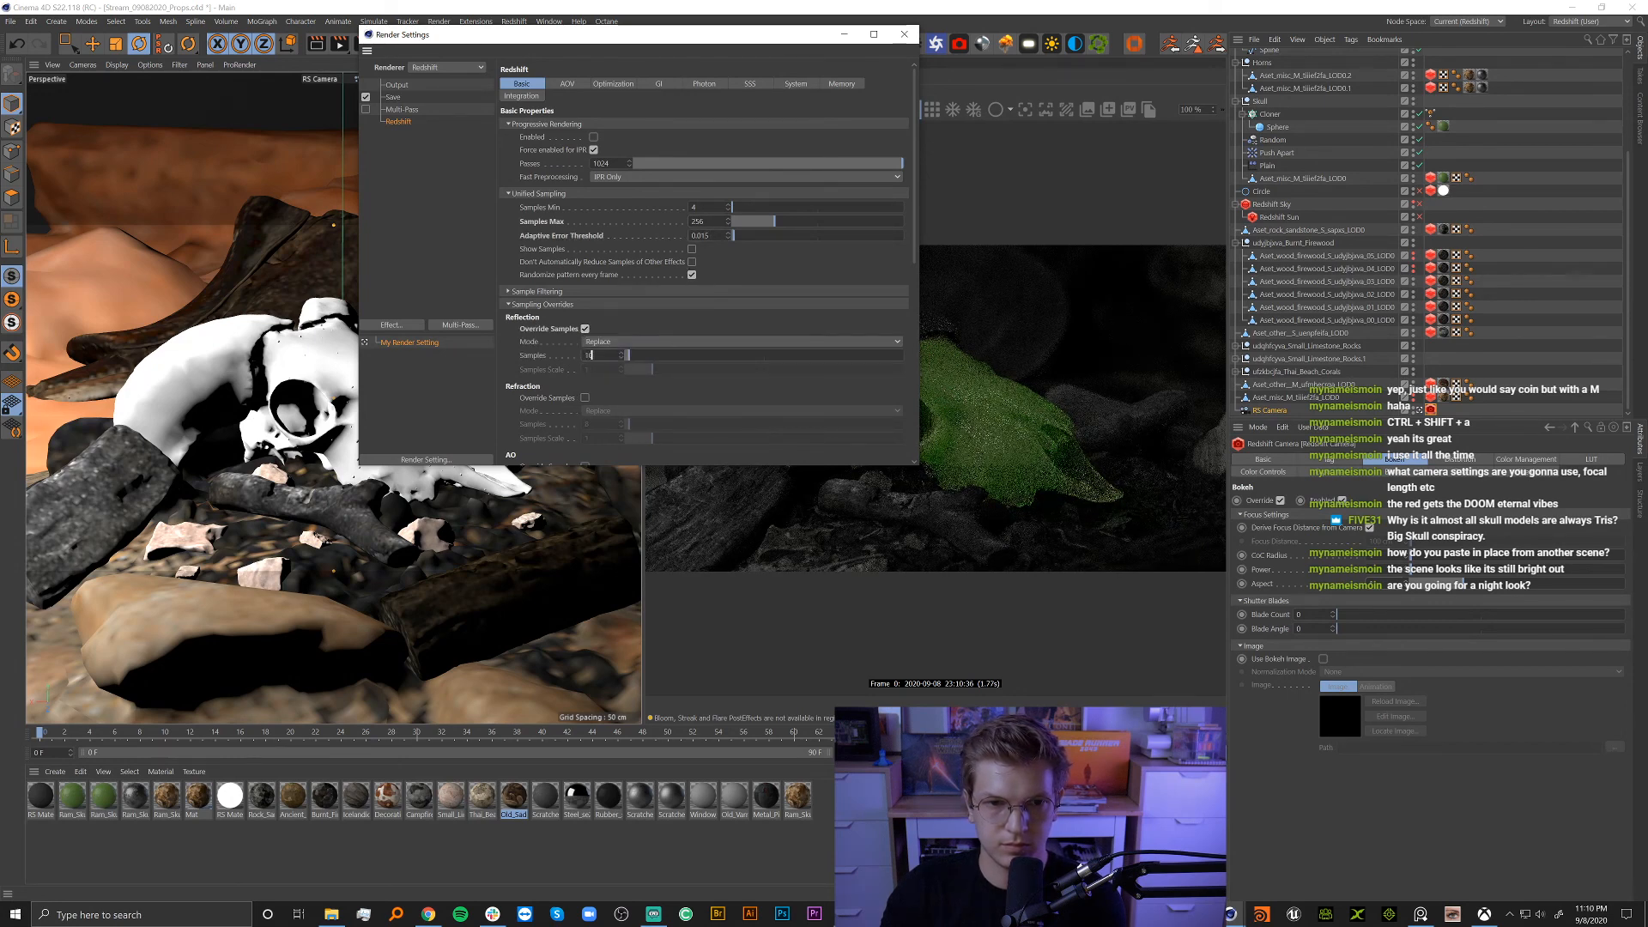
pyautogui.write('024')
pyautogui.press('Return')
pyautogui.scroll(-3, 583, 326)
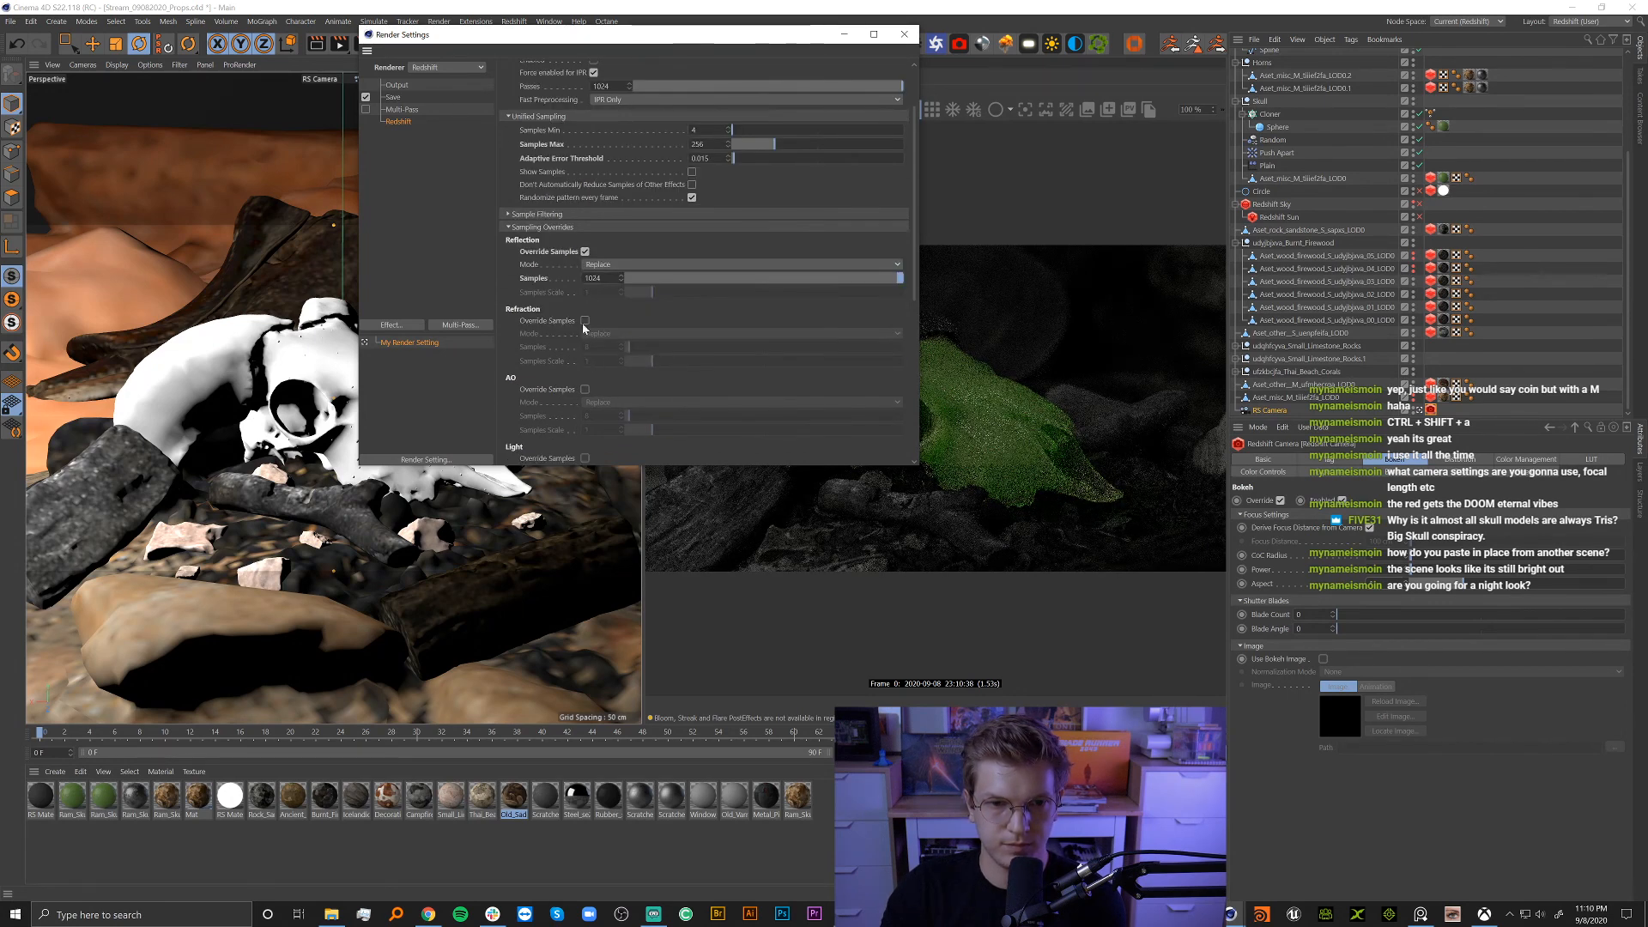
pyautogui.click(584, 320)
pyautogui.doubleClick(596, 347)
pyautogui.write('102')
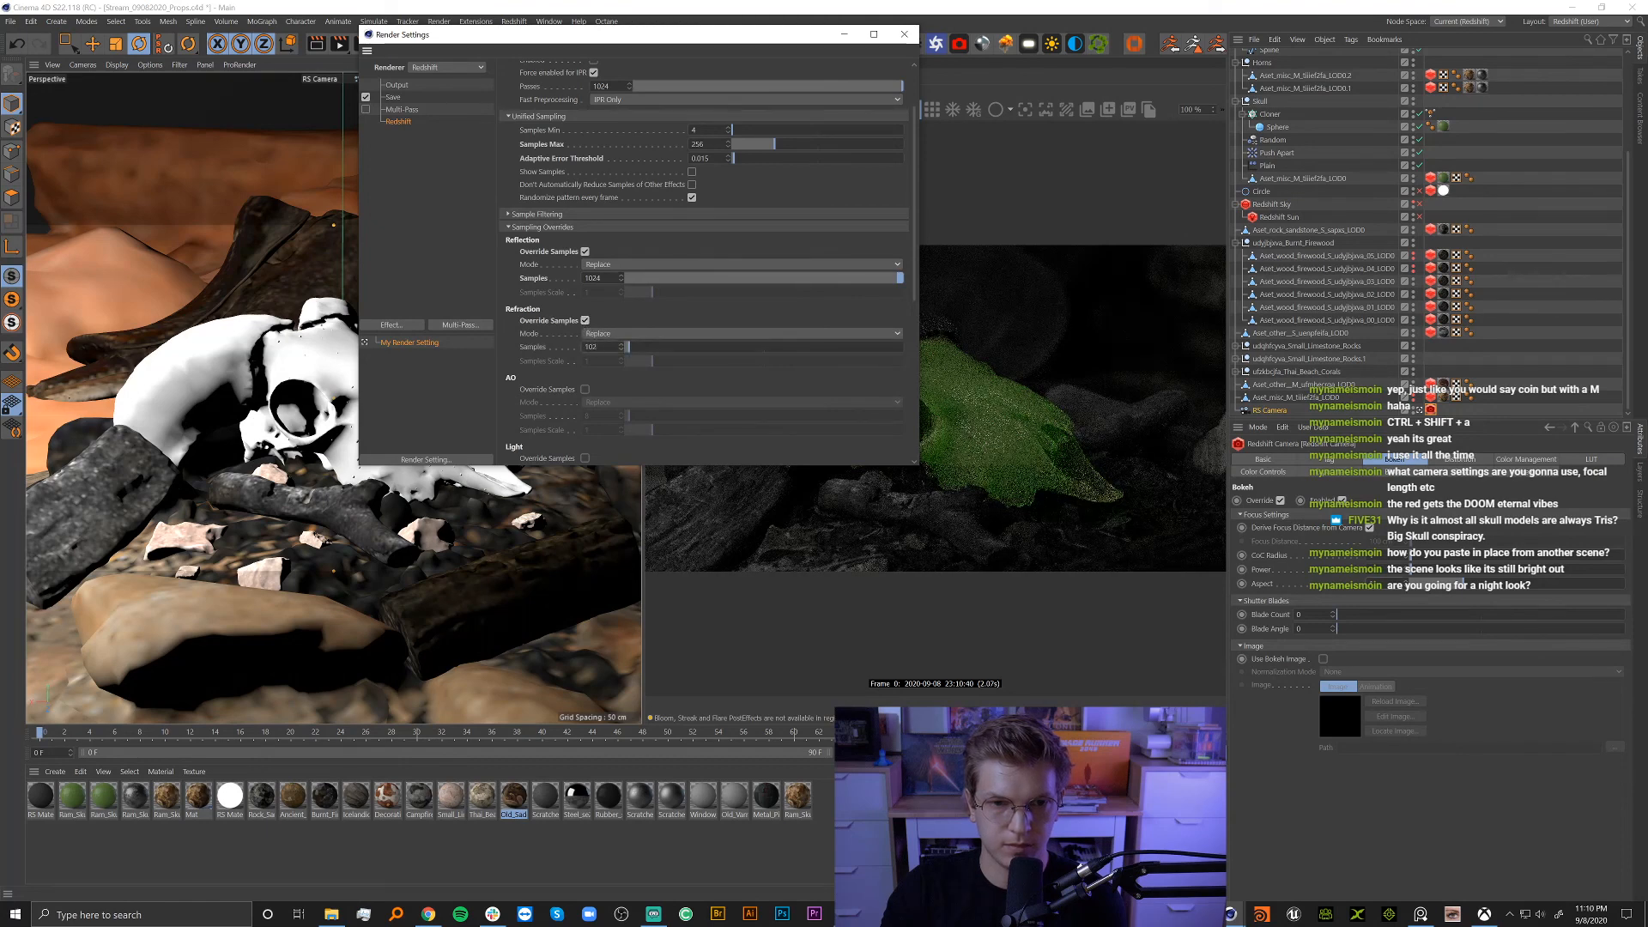
pyautogui.write('4')
pyautogui.press('Return')
# Override the Light and Single Scattering samples with 1024 each and close the render settings.
pyautogui.scroll(-3, 575, 367)
pyautogui.click(586, 381)
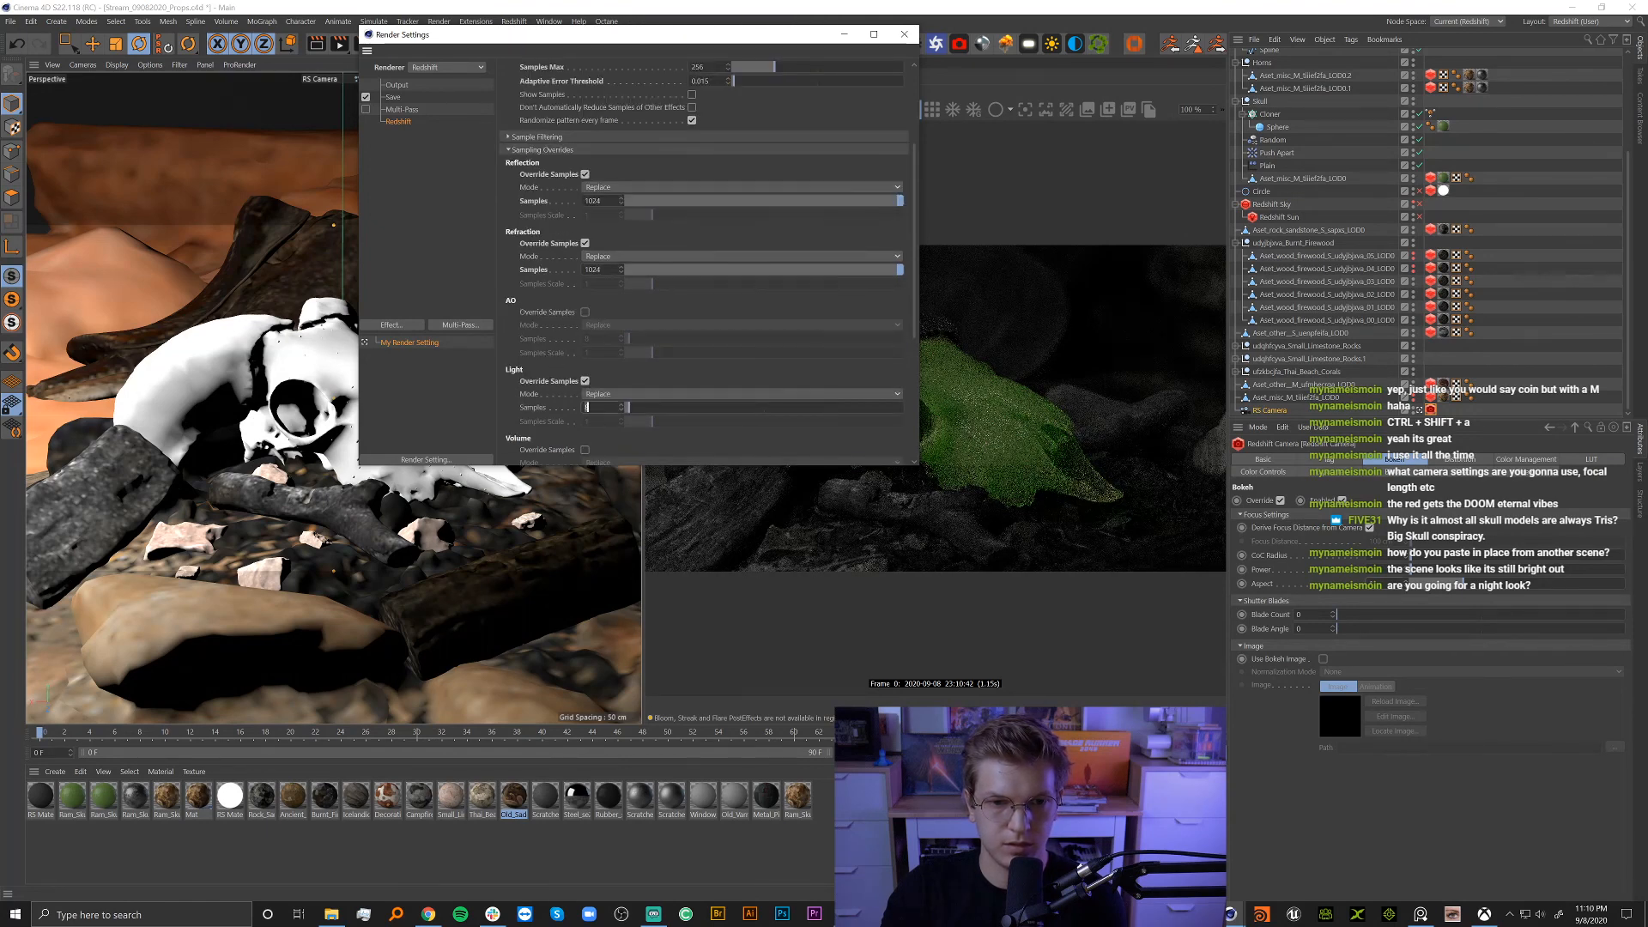
pyautogui.write('024')
pyautogui.press('Return')
pyautogui.scroll(-3, 545, 389)
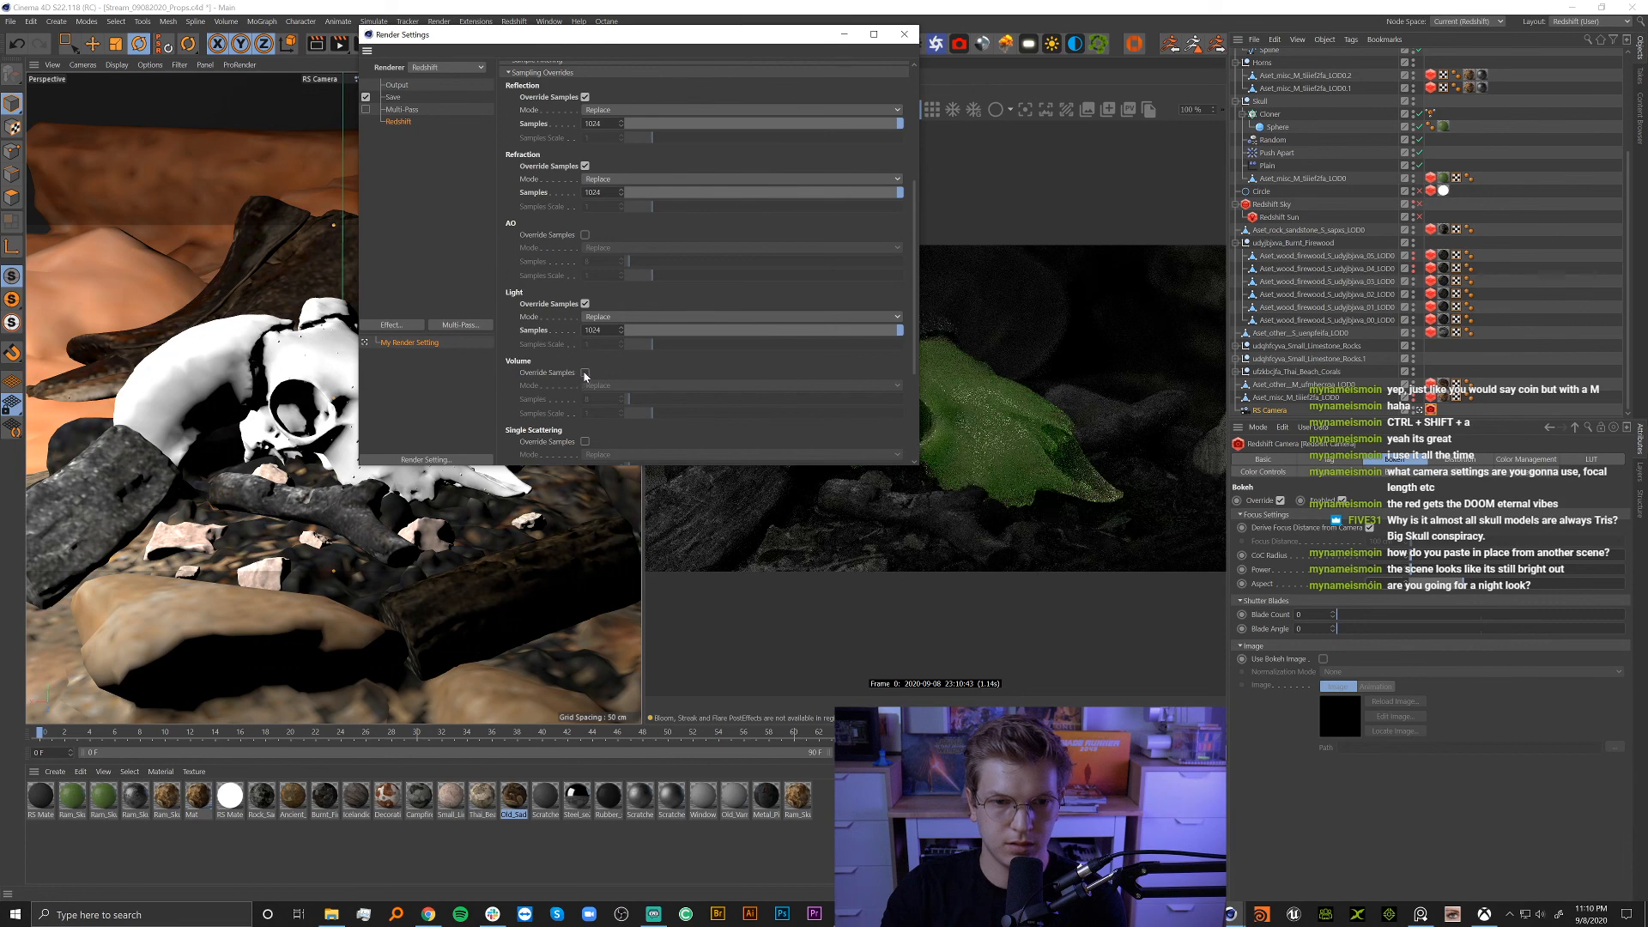
pyautogui.scroll(-3, 584, 376)
pyautogui.click(584, 364)
pyautogui.doubleClick(597, 391)
pyautogui.write('10')
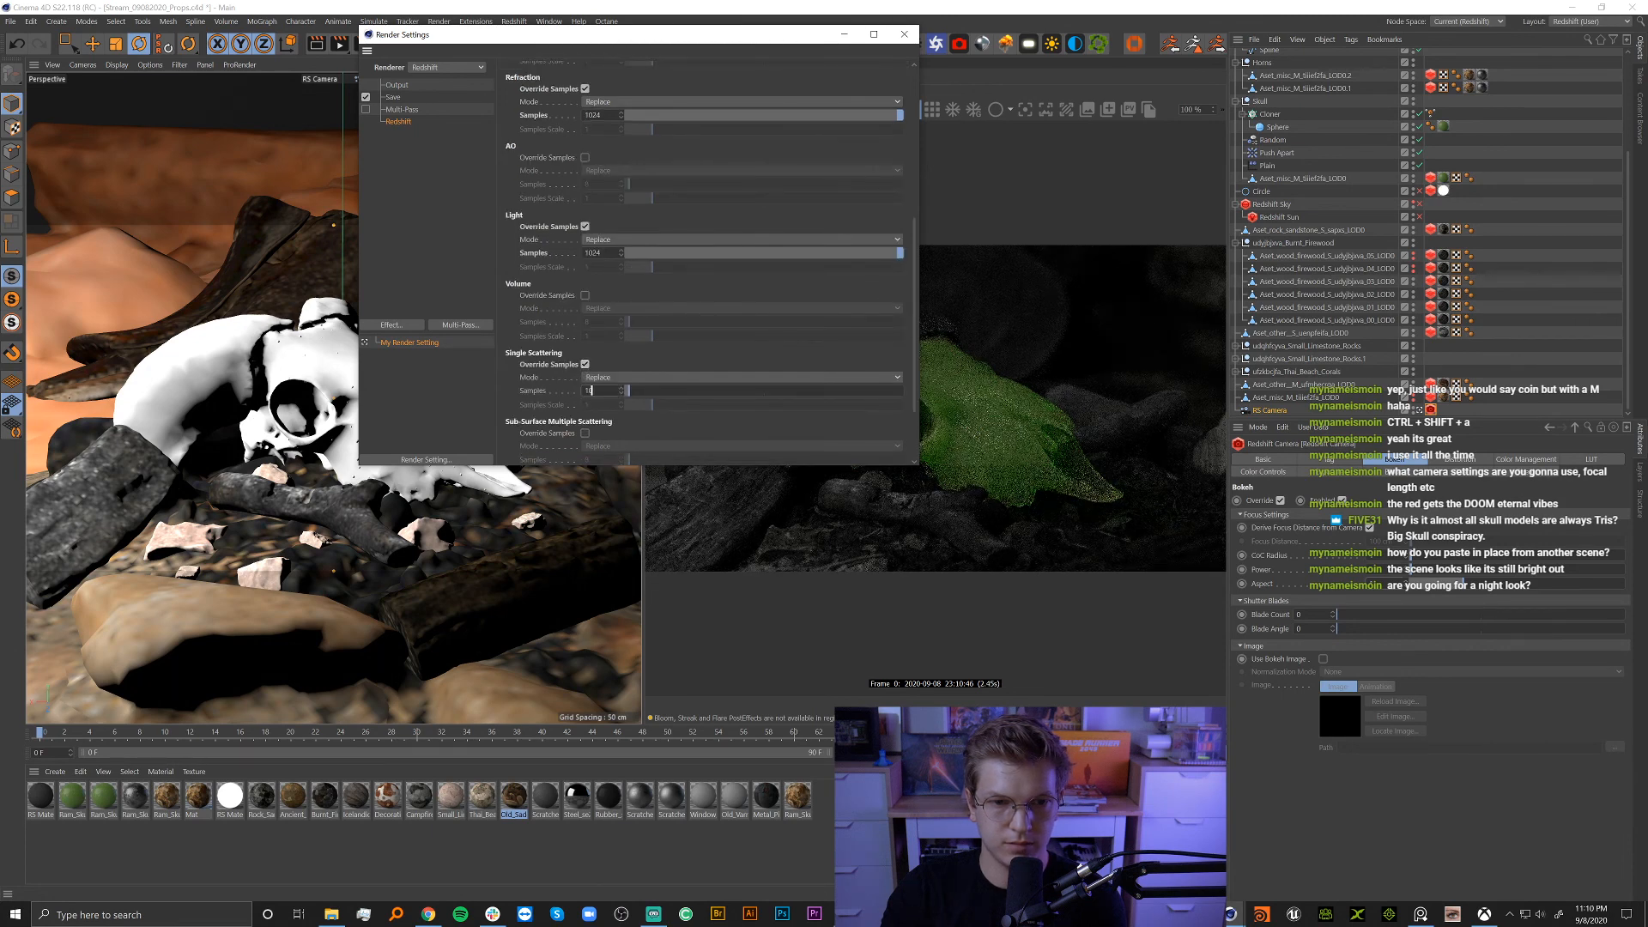
pyautogui.write('24')
pyautogui.press('Return')
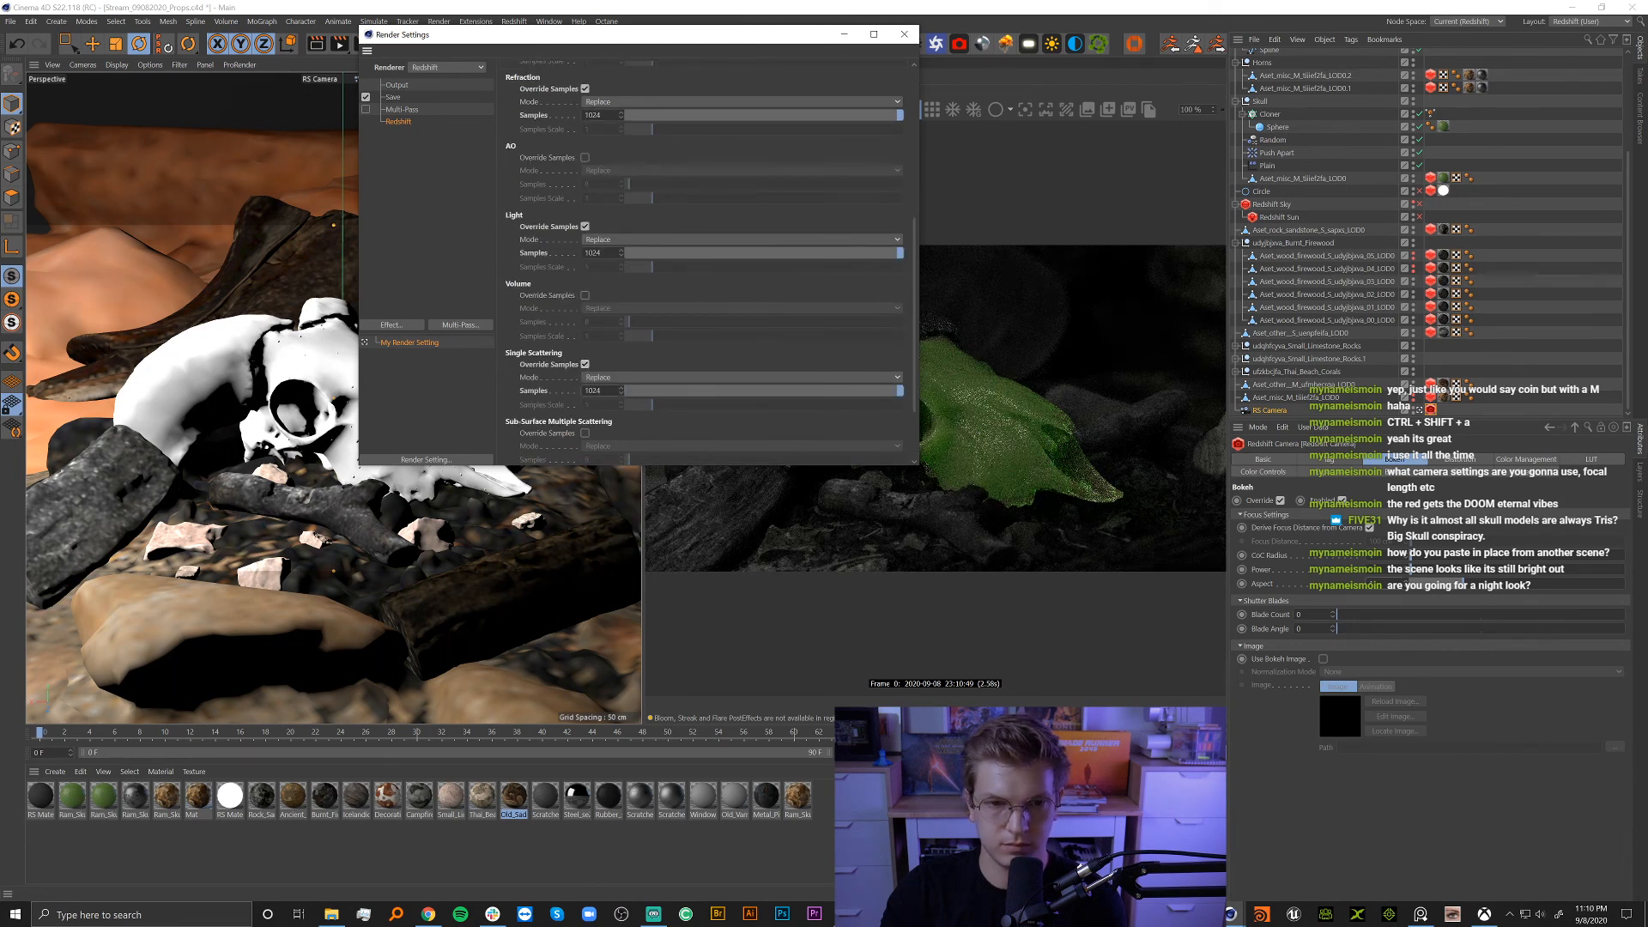
pyautogui.click(901, 39)
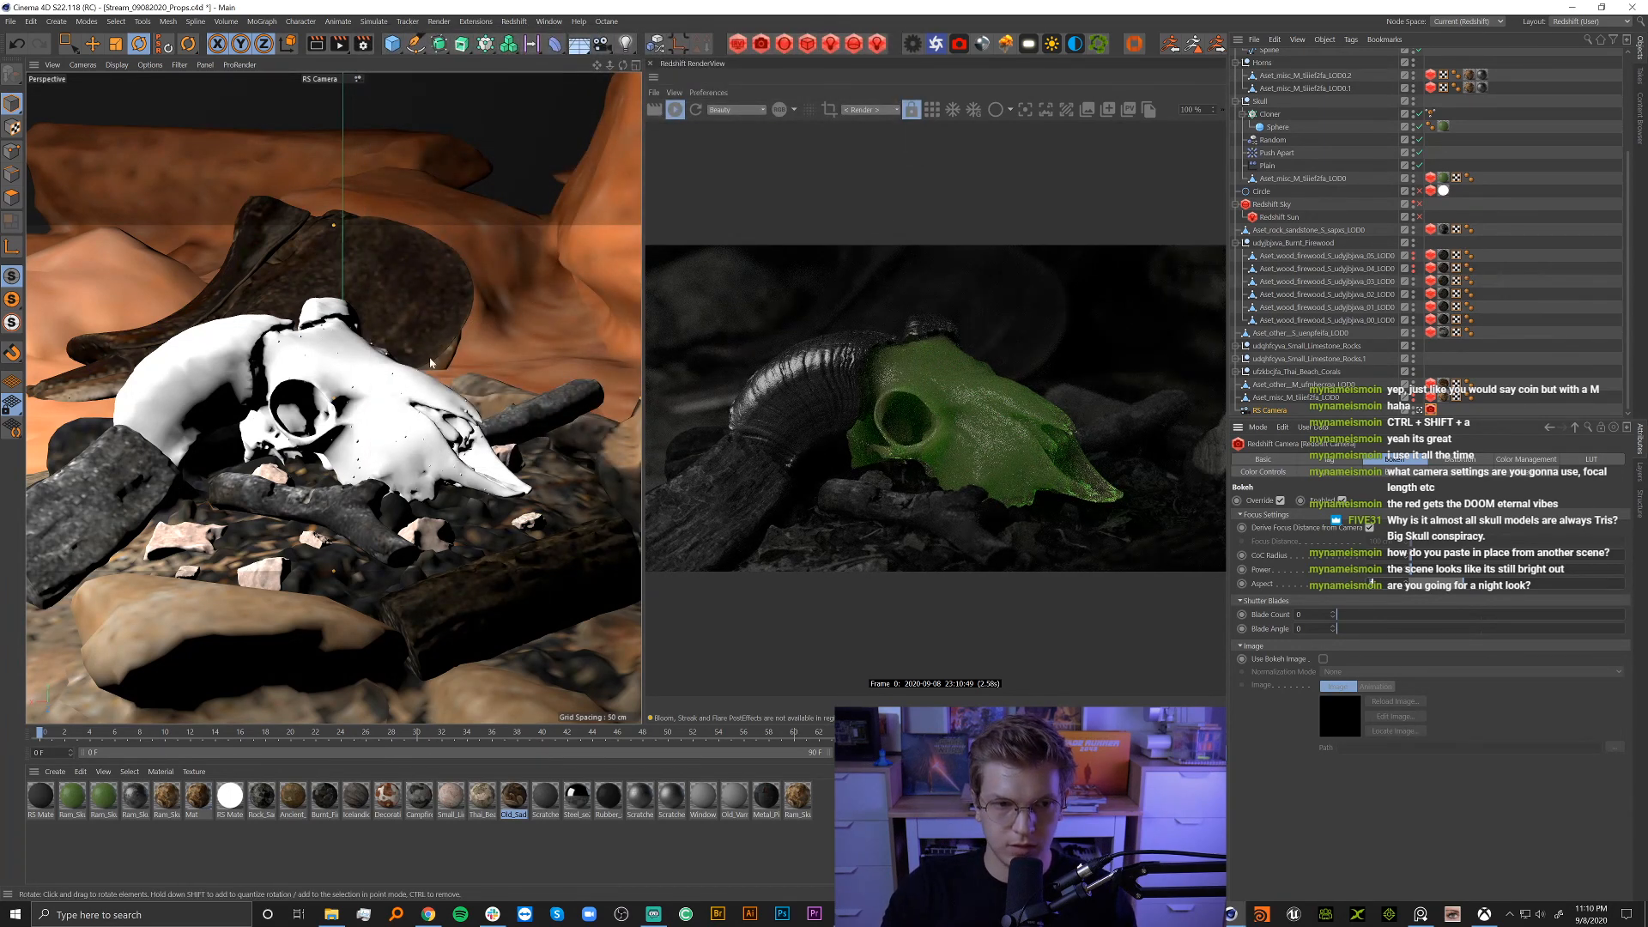
# Nudge the camera framing around the skull slightly and re-pick the RS Camera's focus distance on the skull above the eye socket.
pyautogui.keyDown('alt'); pyautogui.moveTo(348, 392); pyautogui.dragTo(353, 387); pyautogui.keyUp('alt')
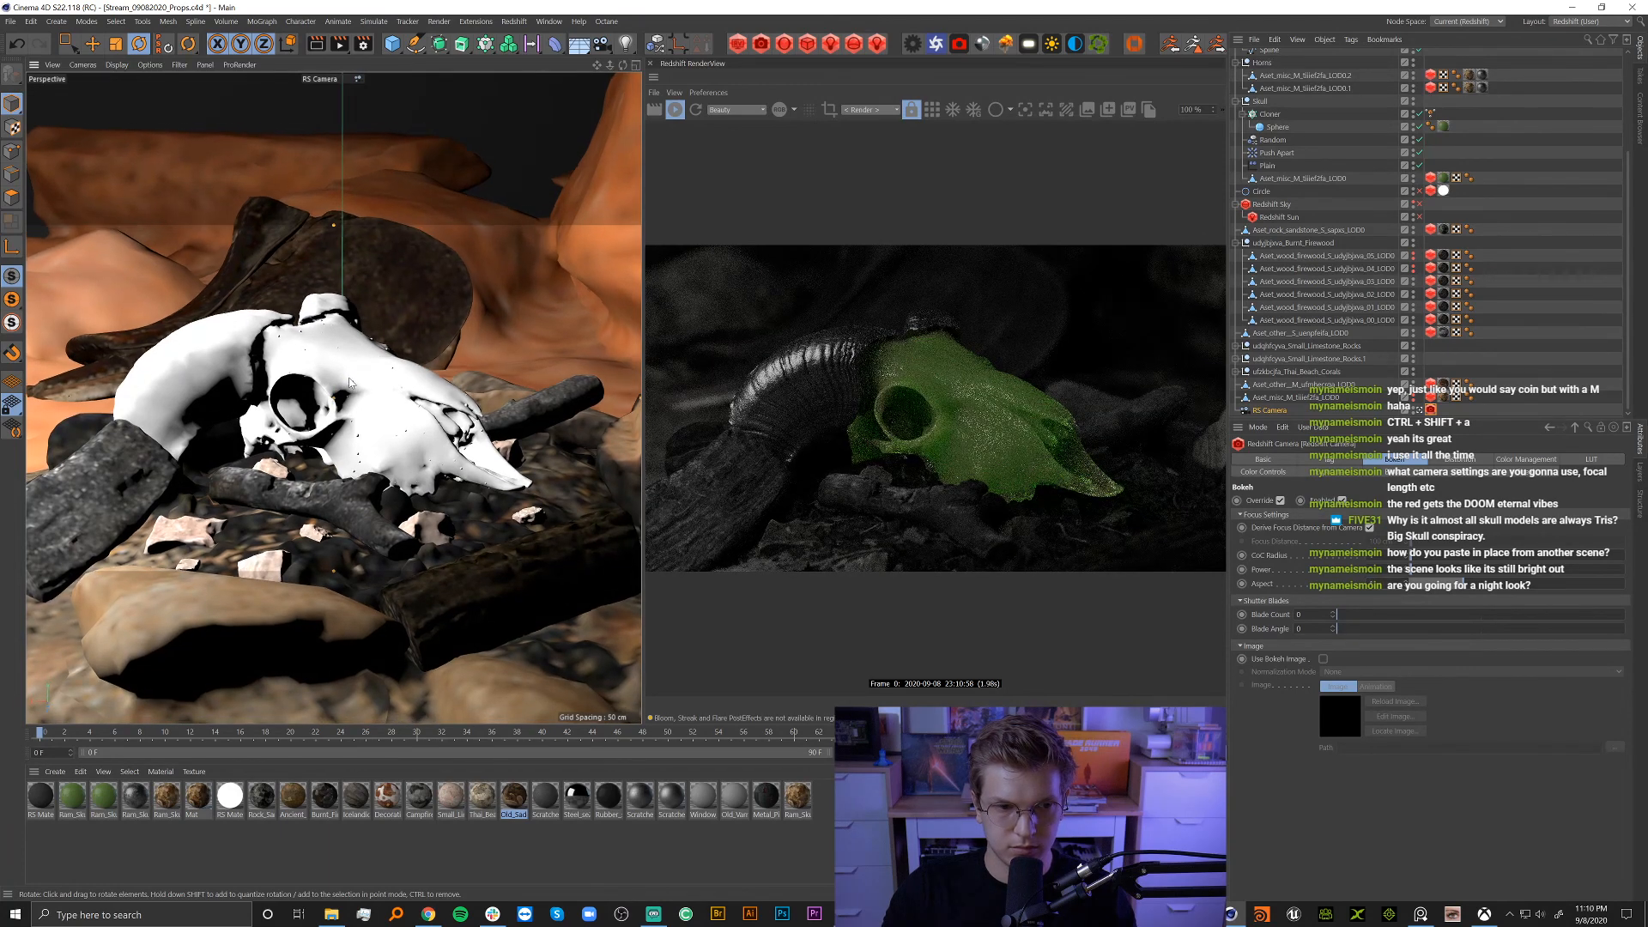
pyautogui.keyDown('alt'); pyautogui.moveTo(350, 381); pyautogui.dragTo(354, 393); pyautogui.keyUp('alt')
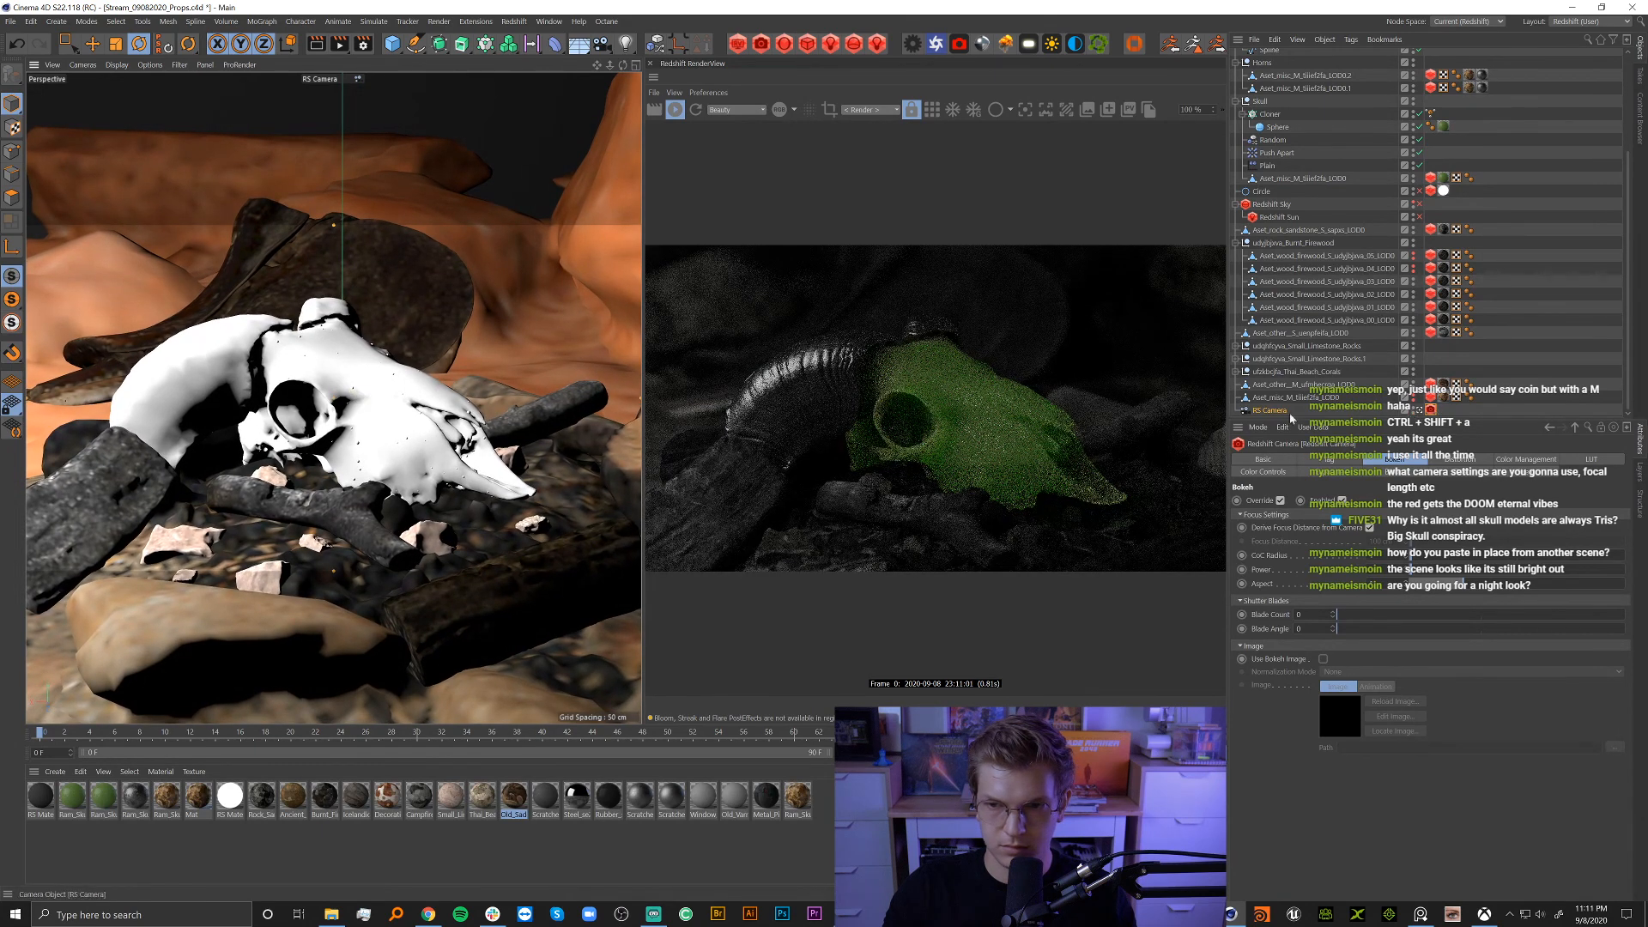
pyautogui.click(1275, 410)
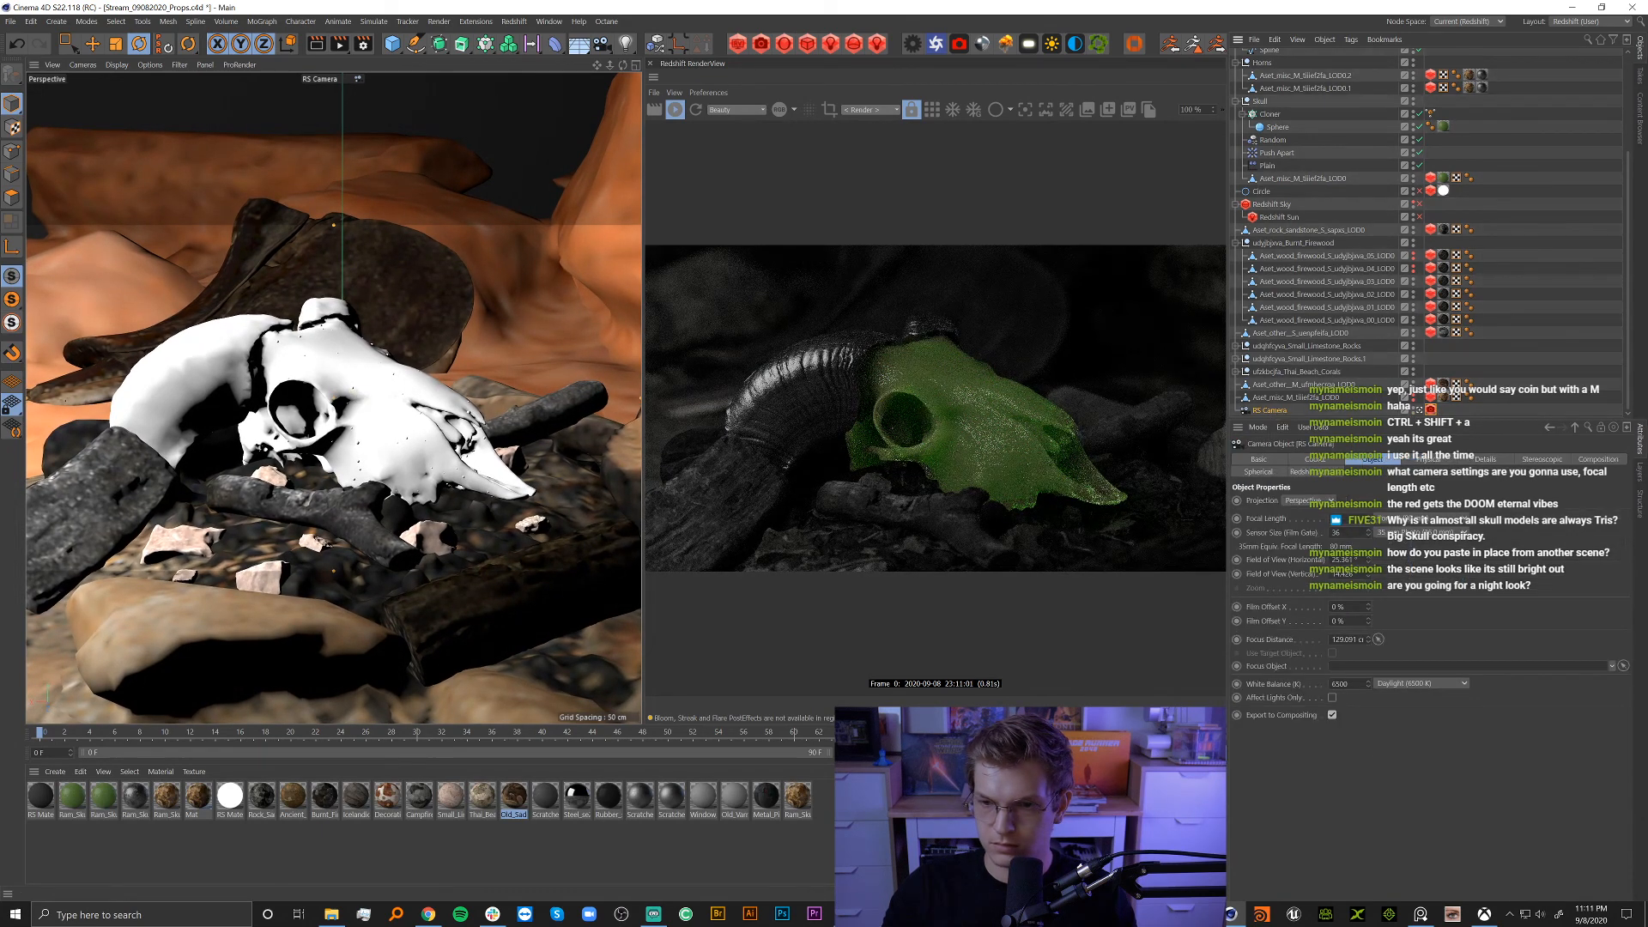
pyautogui.click(1378, 639)
pyautogui.click(334, 383)
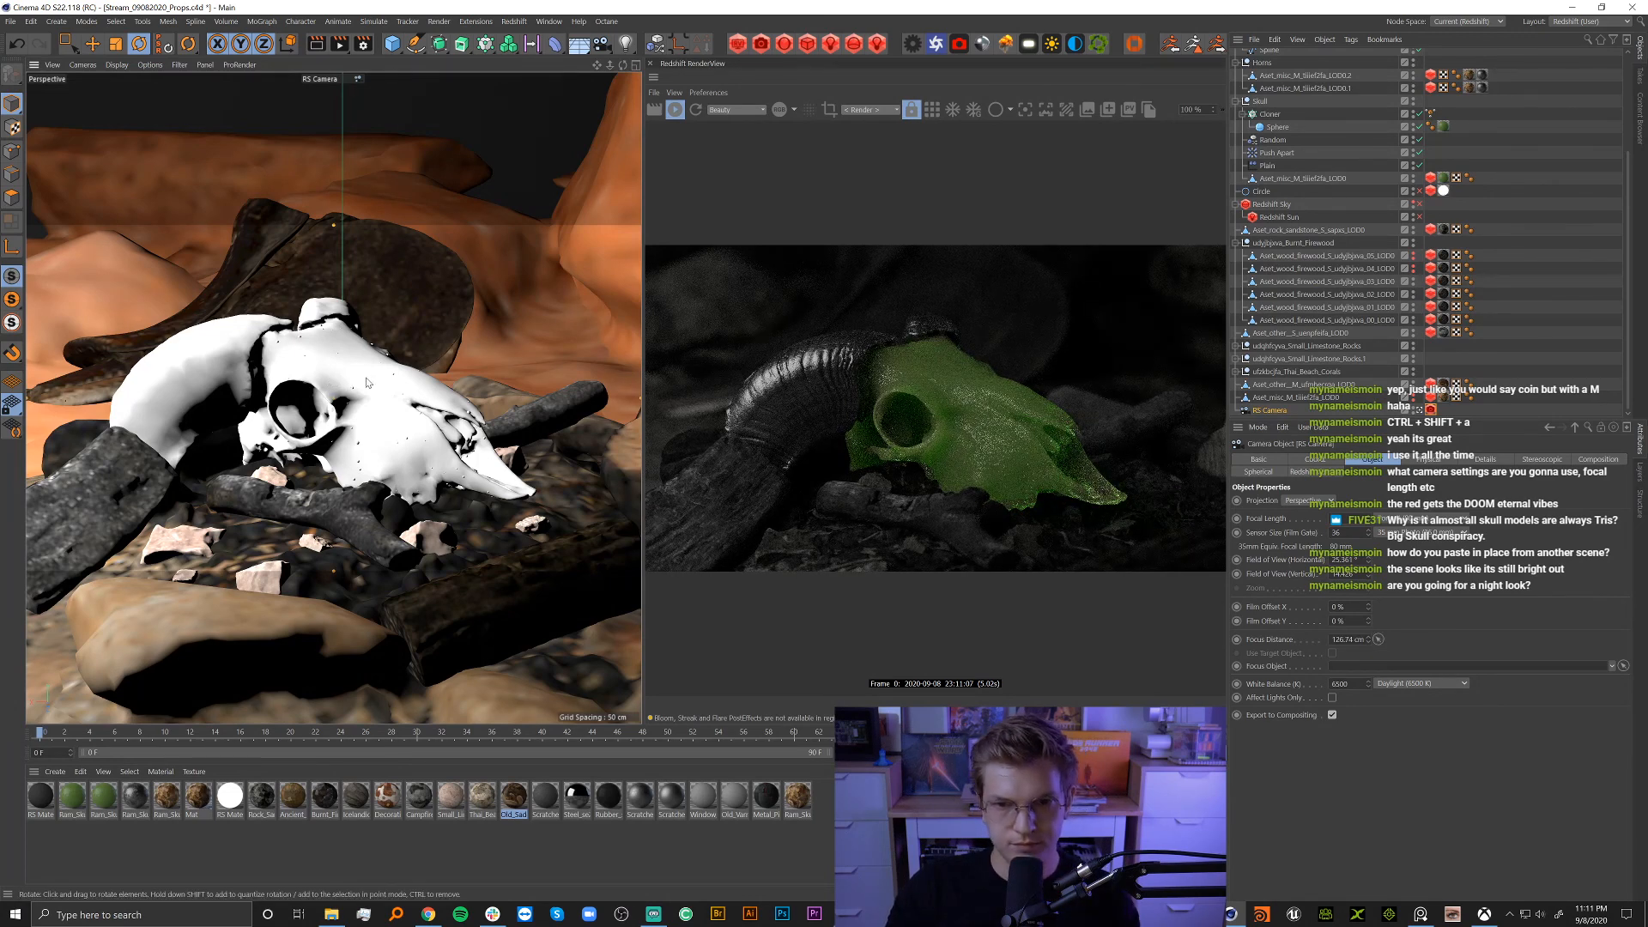
# Stop the live Redshift preview render, deselect the camera and close the Redshift RenderView.
pyautogui.click(675, 111)
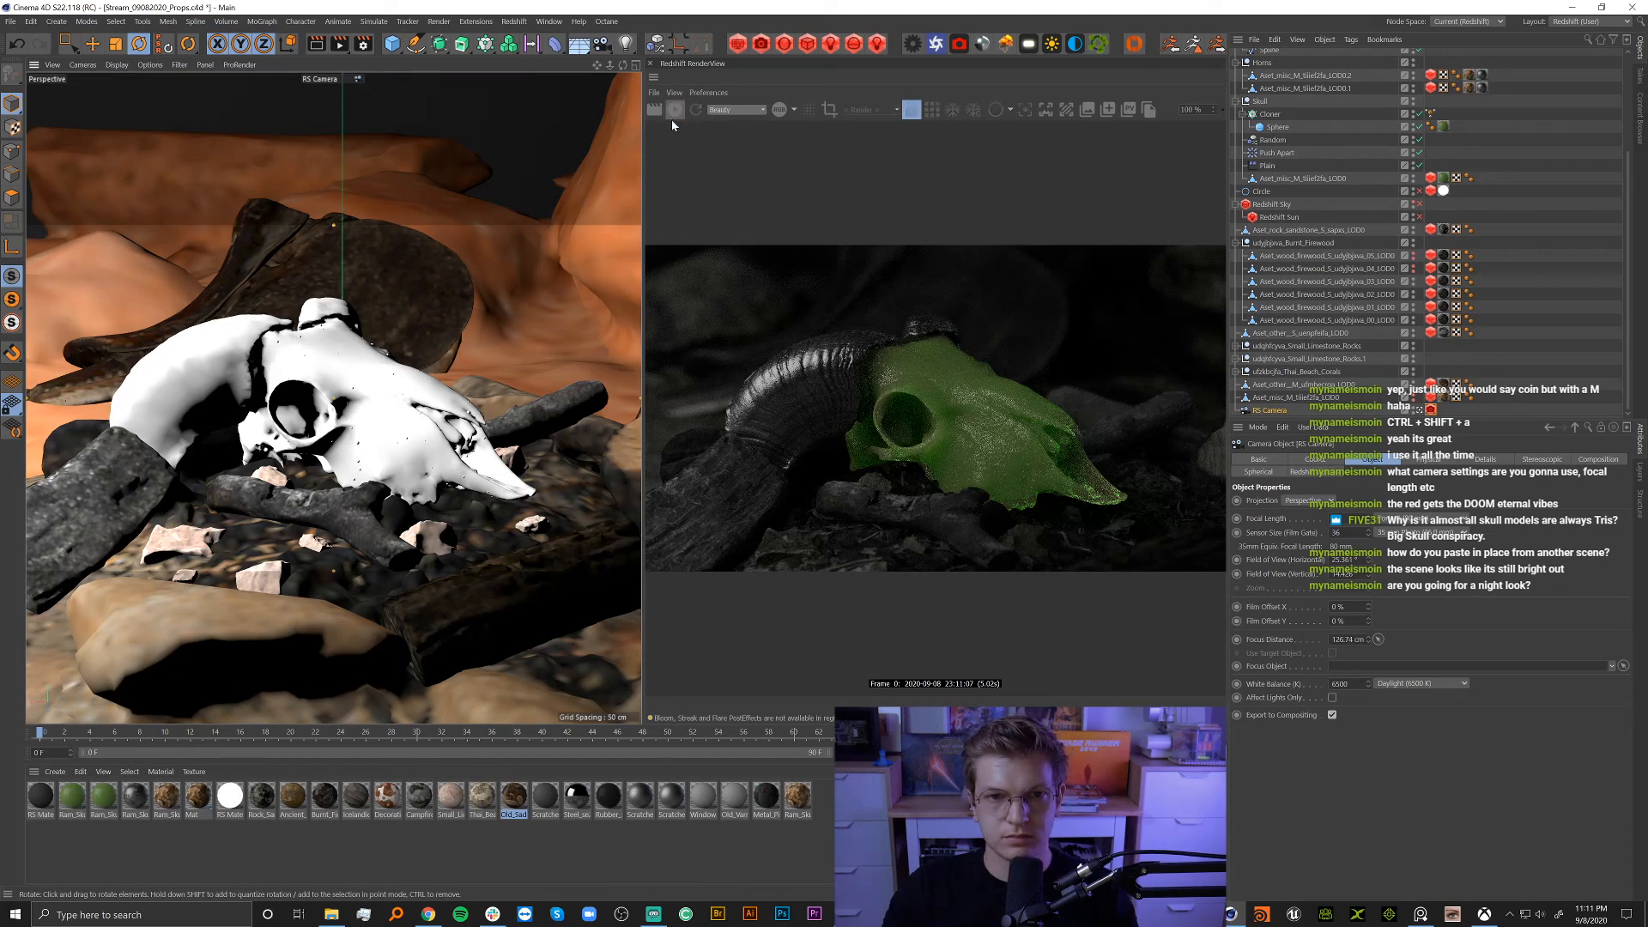
pyautogui.click(1571, 226)
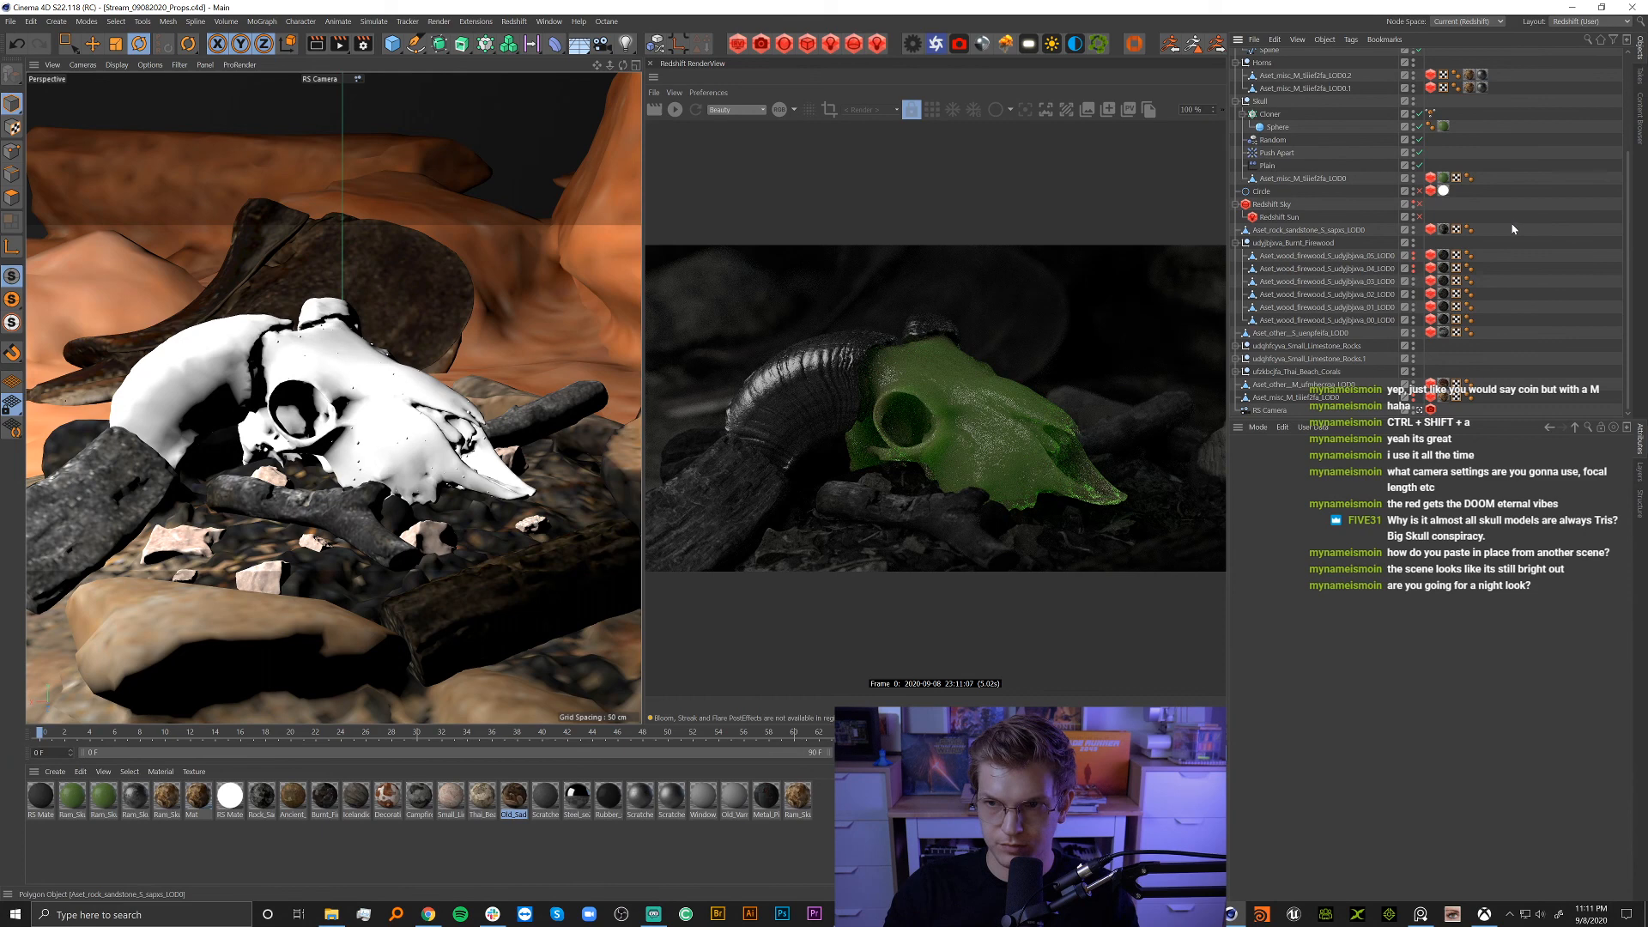
pyautogui.click(649, 63)
# Set the render's saved image format to PNG with a depth of 16 bits per channel.
pyautogui.click(368, 47)
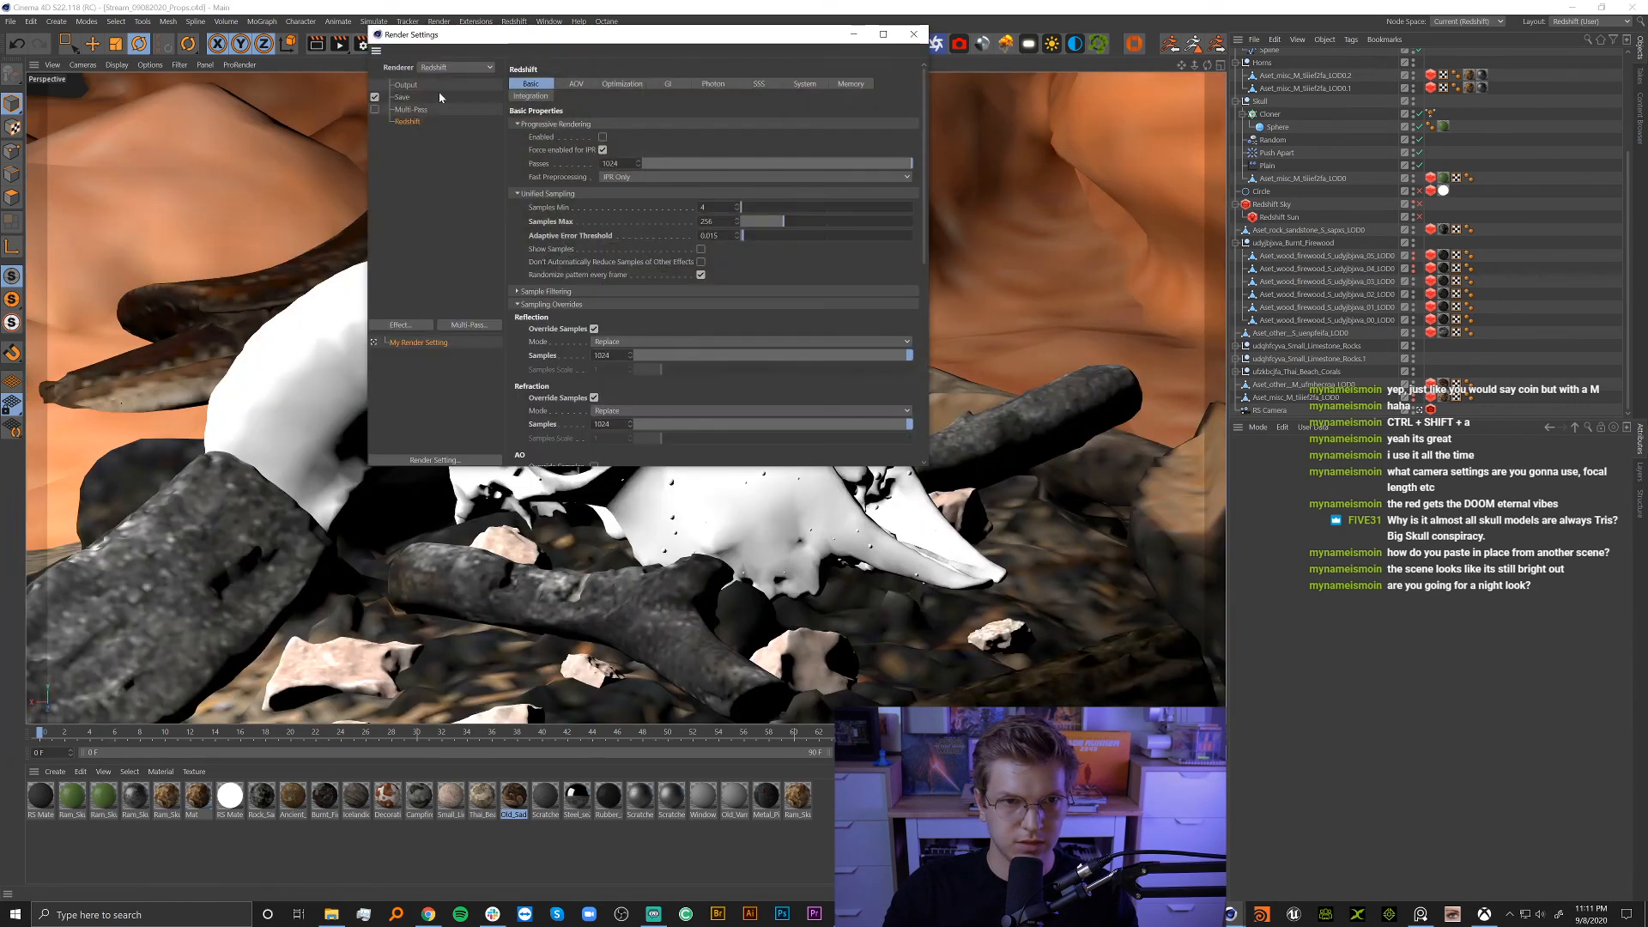
pyautogui.click(406, 98)
pyautogui.click(635, 123)
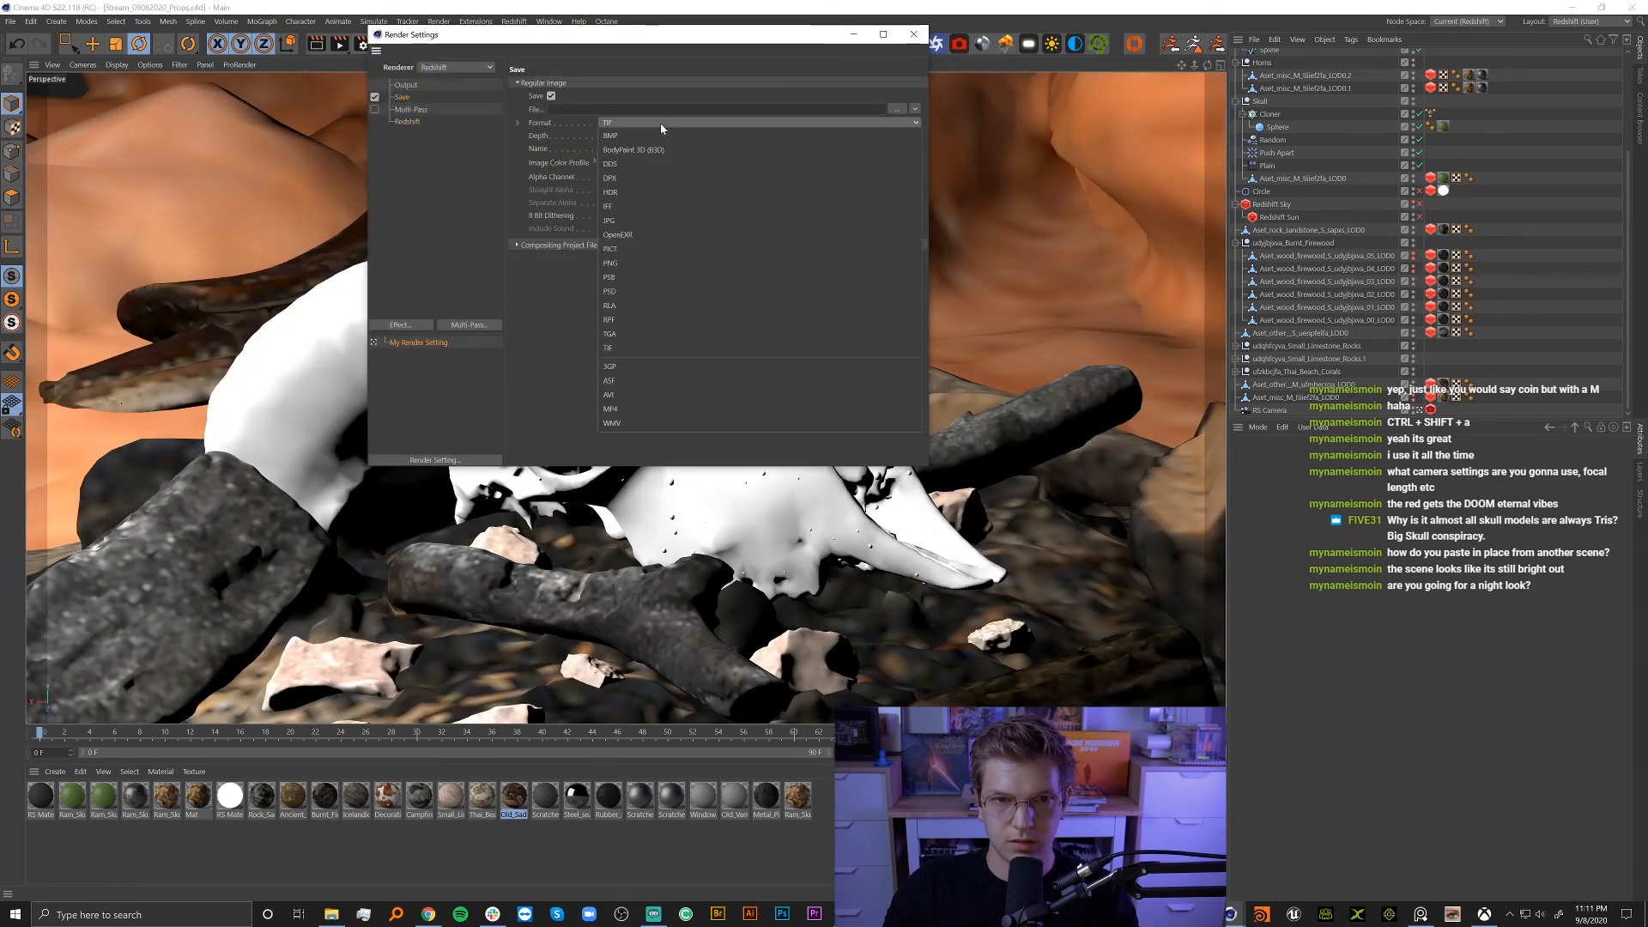
pyautogui.click(635, 263)
pyautogui.click(629, 136)
pyautogui.click(629, 150)
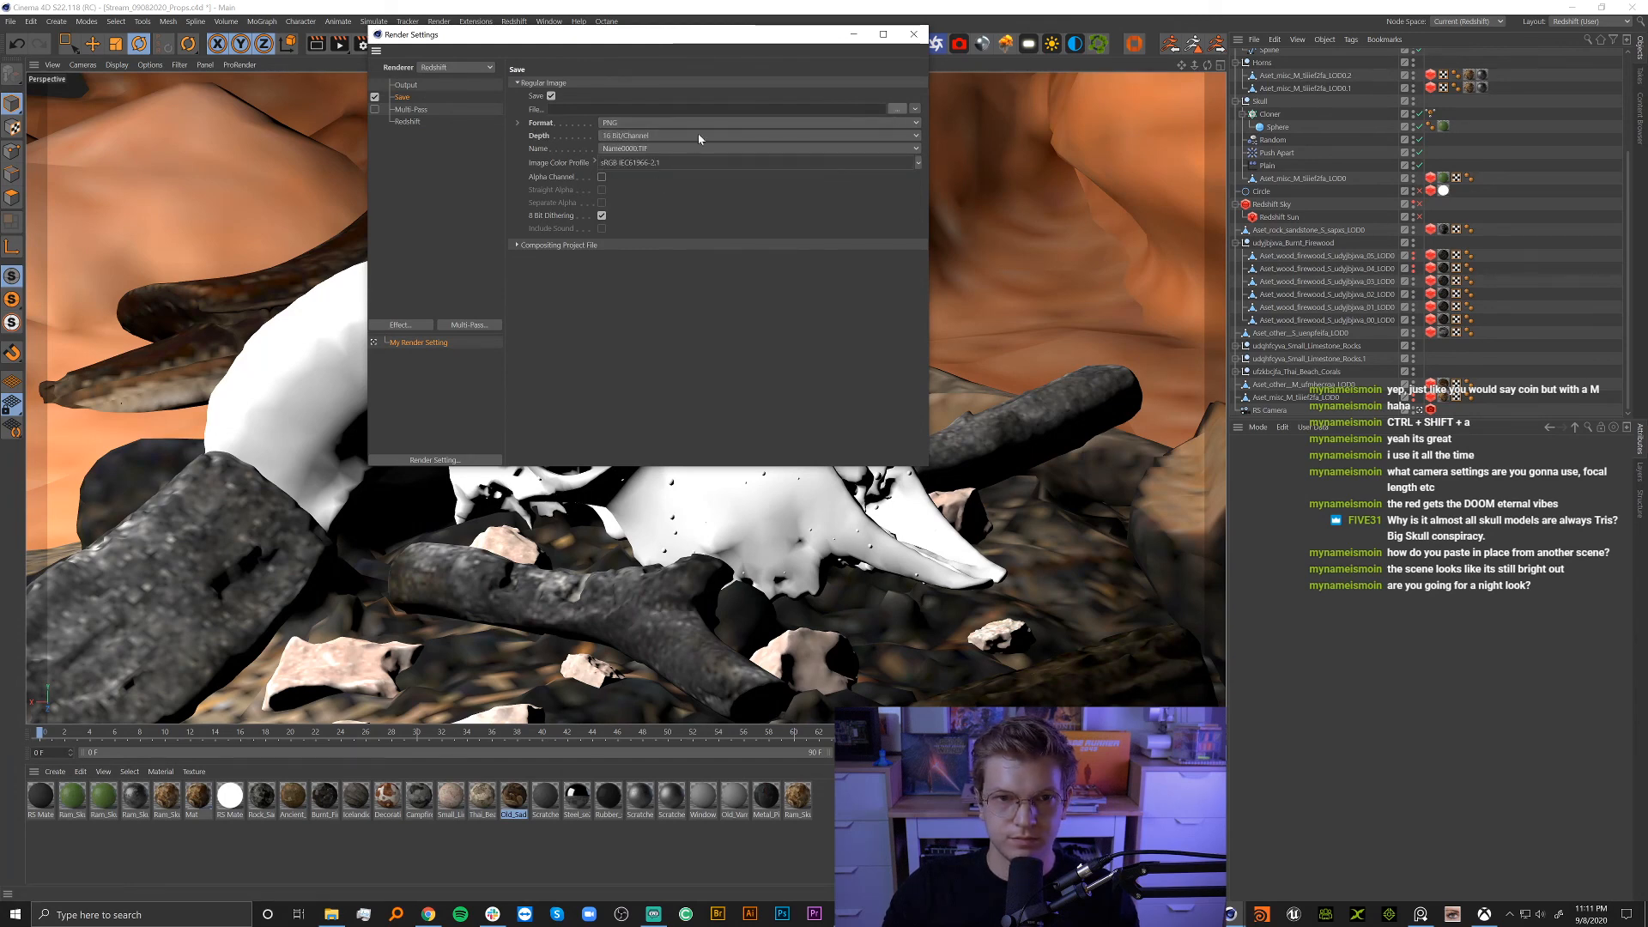
# Set the render output file to $prj_ in the Cinema4D_RnD\Stream_09082020 folder and close the render settings.
pyautogui.click(895, 109)
pyautogui.click(424, 189)
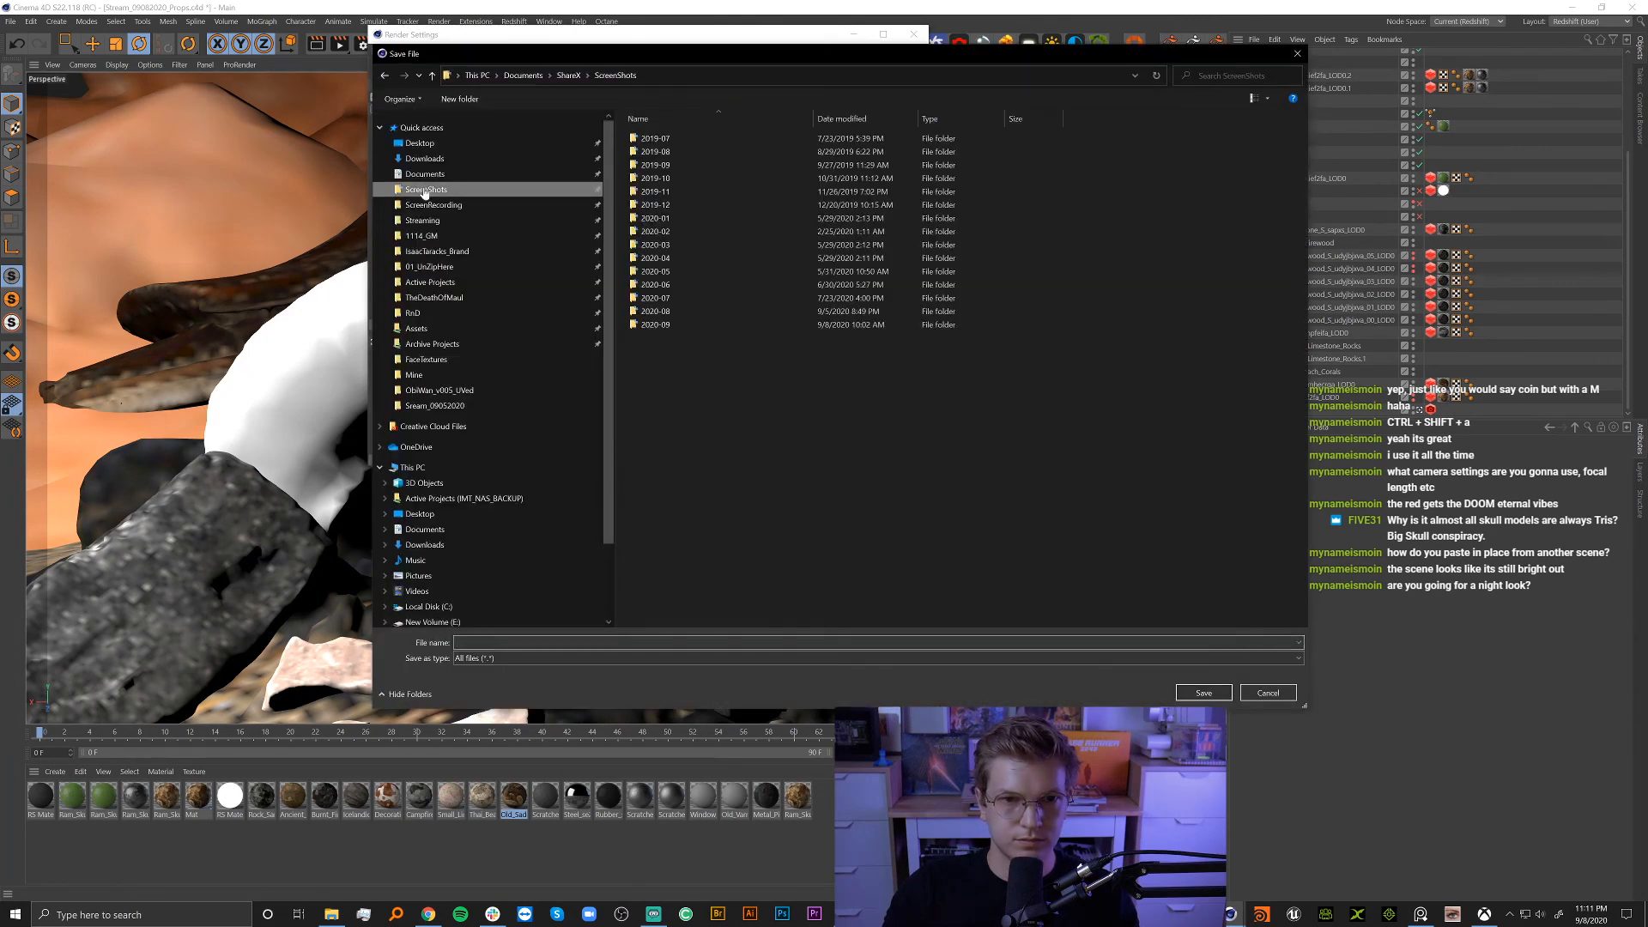
pyautogui.click(438, 312)
pyautogui.doubleClick(671, 177)
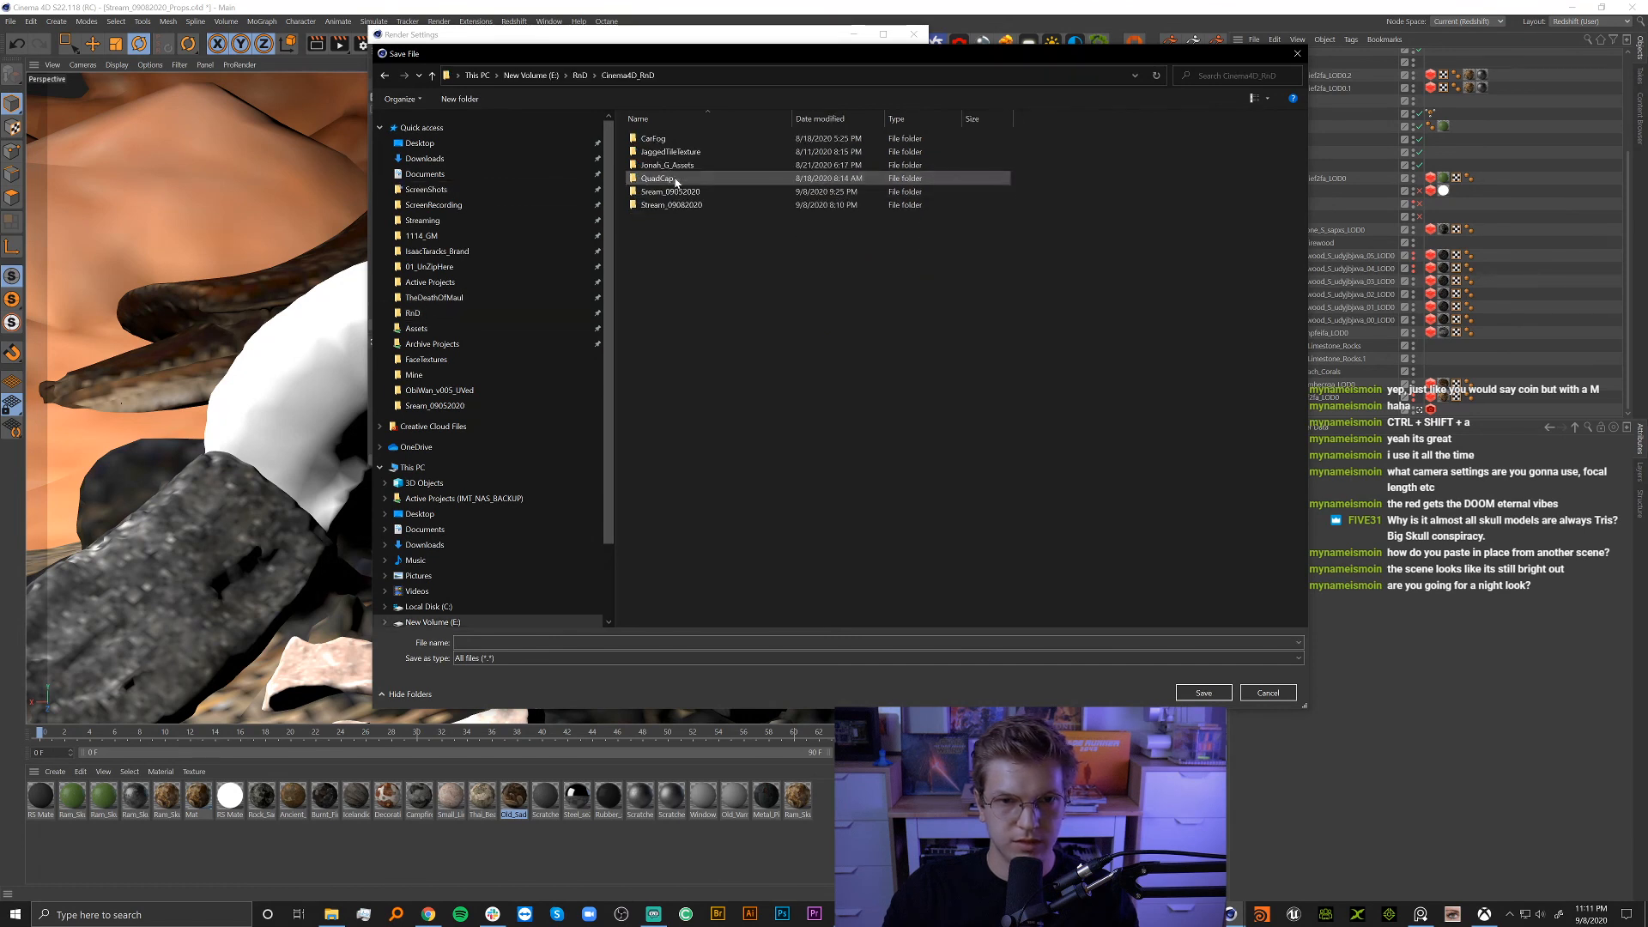
pyautogui.doubleClick(671, 205)
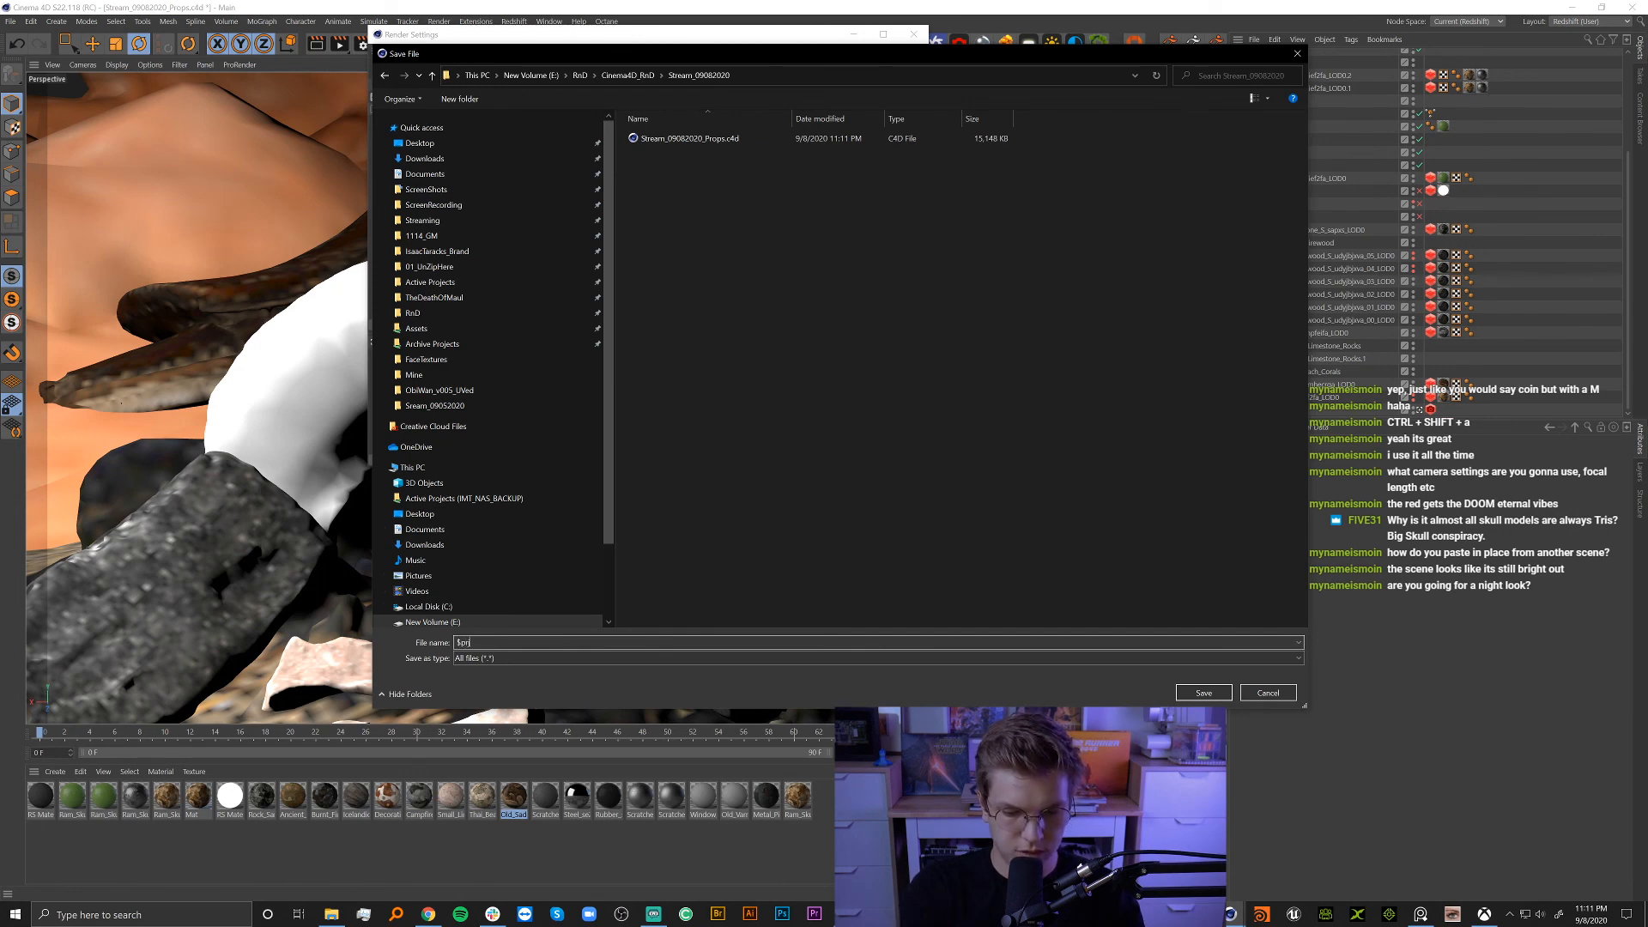
pyautogui.press('Return')
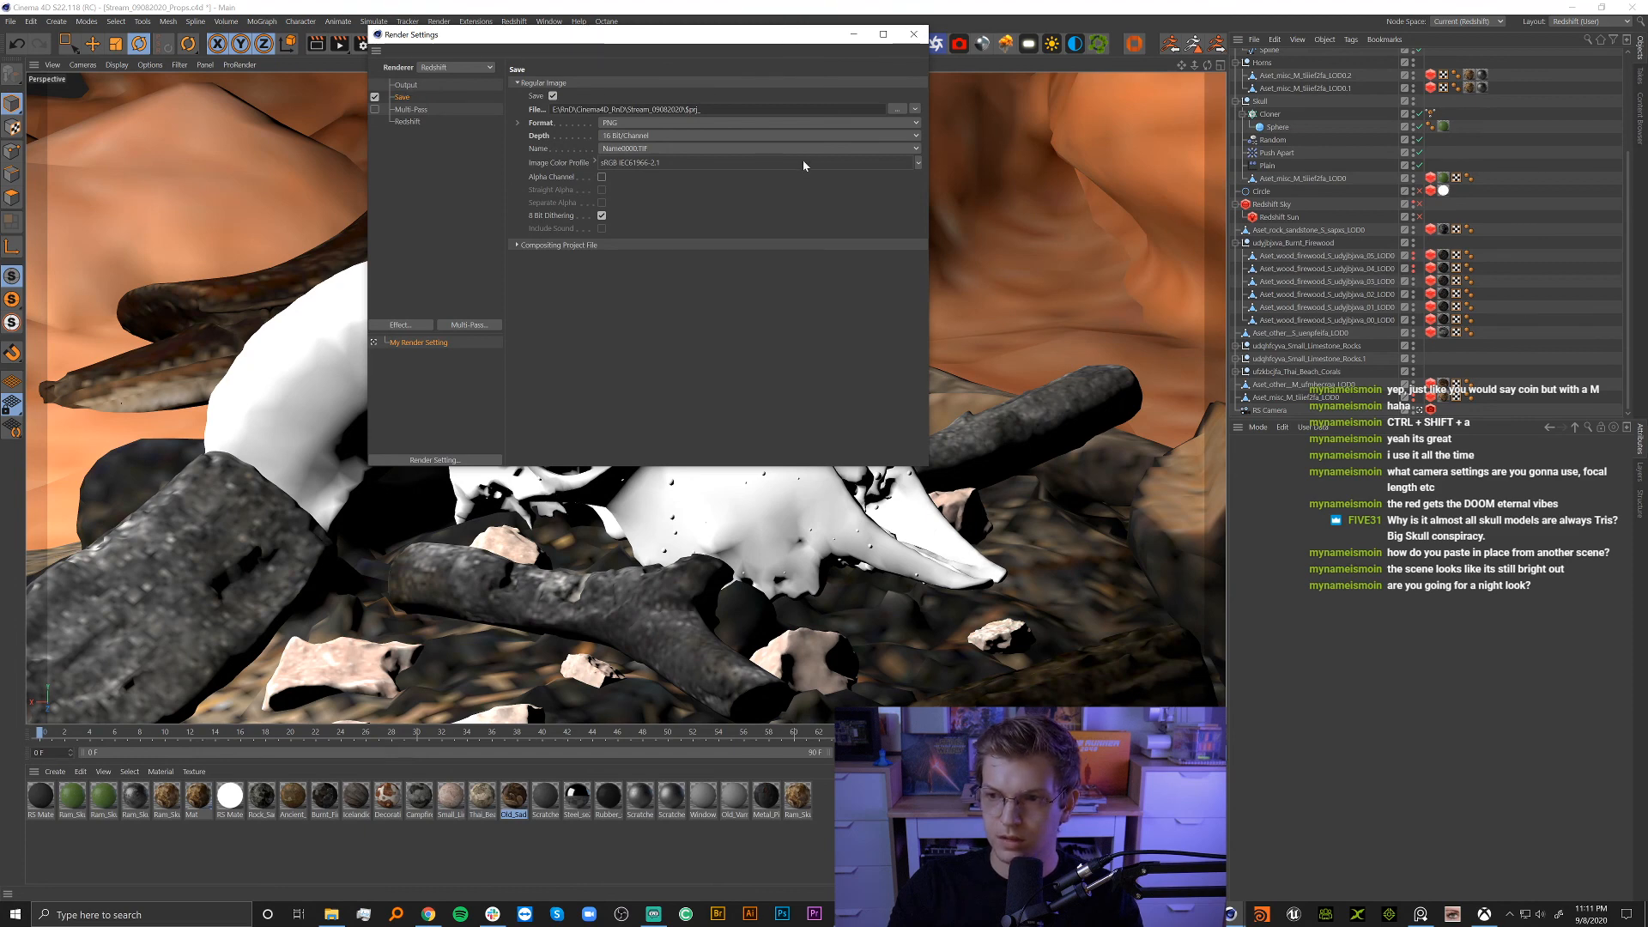
pyautogui.click(918, 36)
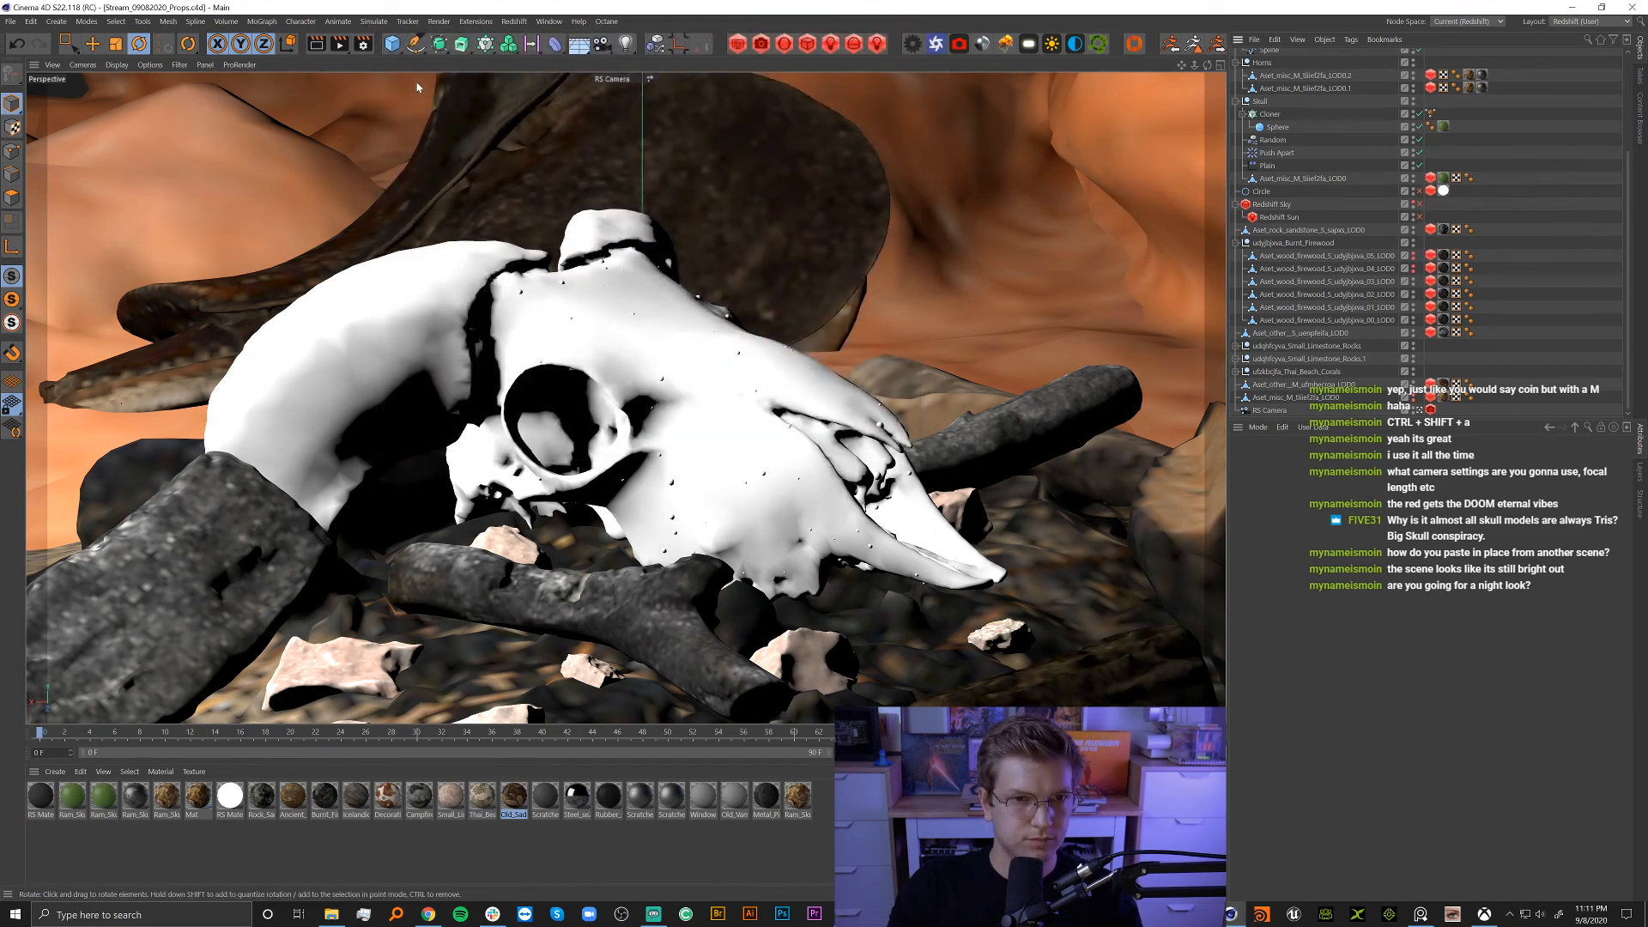
# Check the output settings, then render the current frame to the Picture Viewer with its side panel collapsed.
pyautogui.click(363, 44)
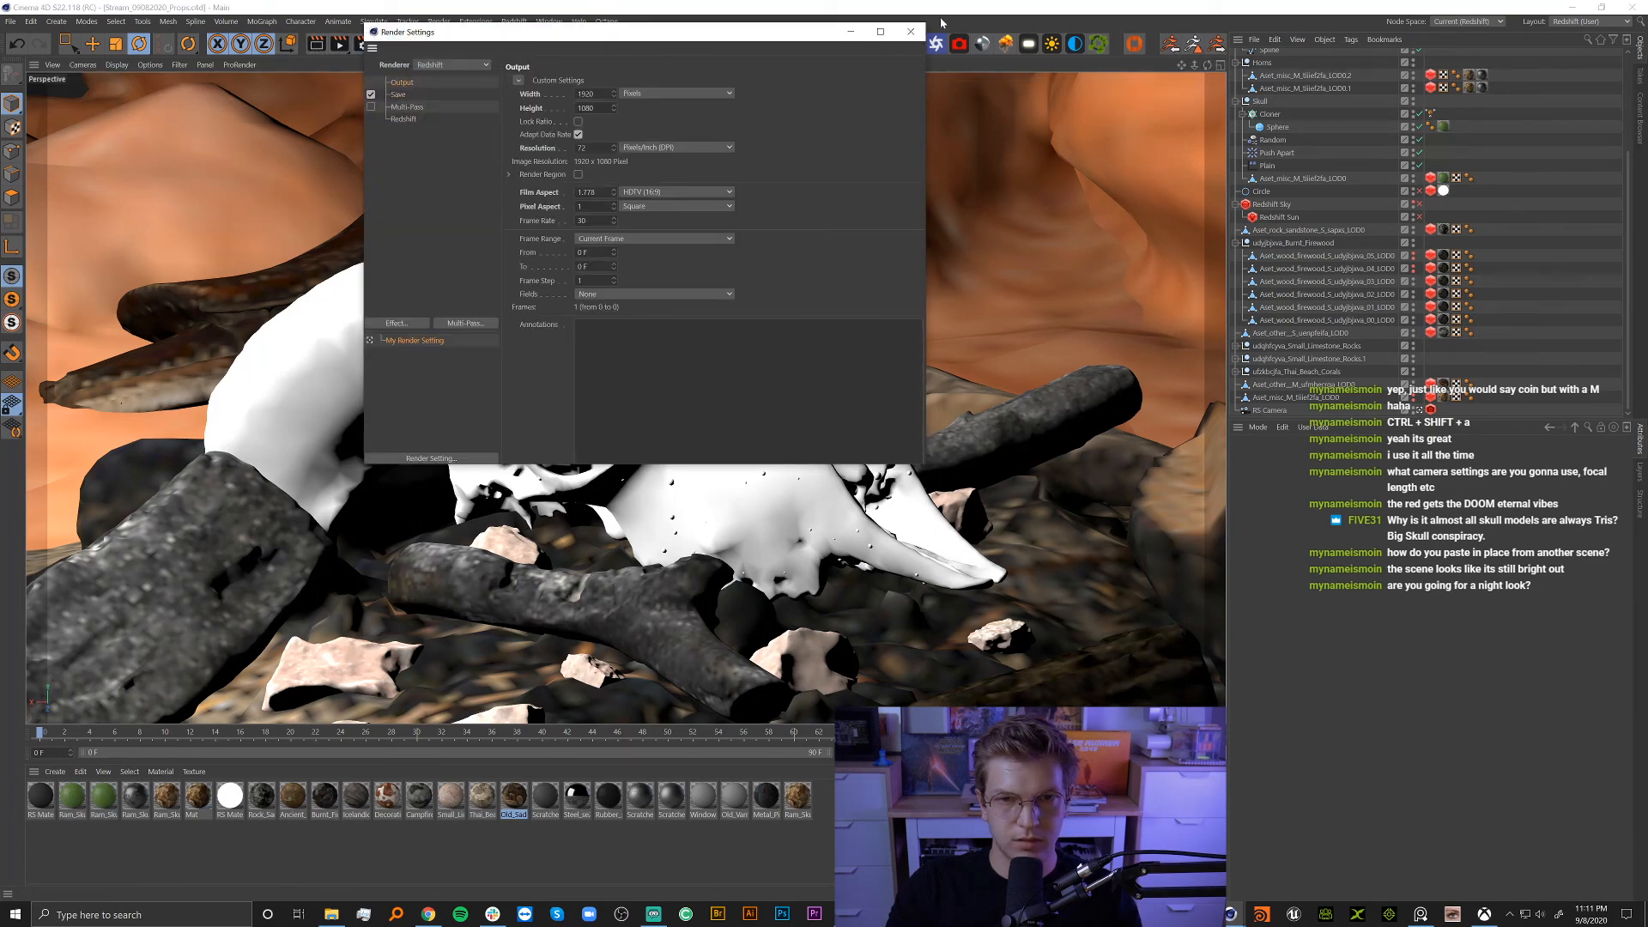
pyautogui.click(910, 32)
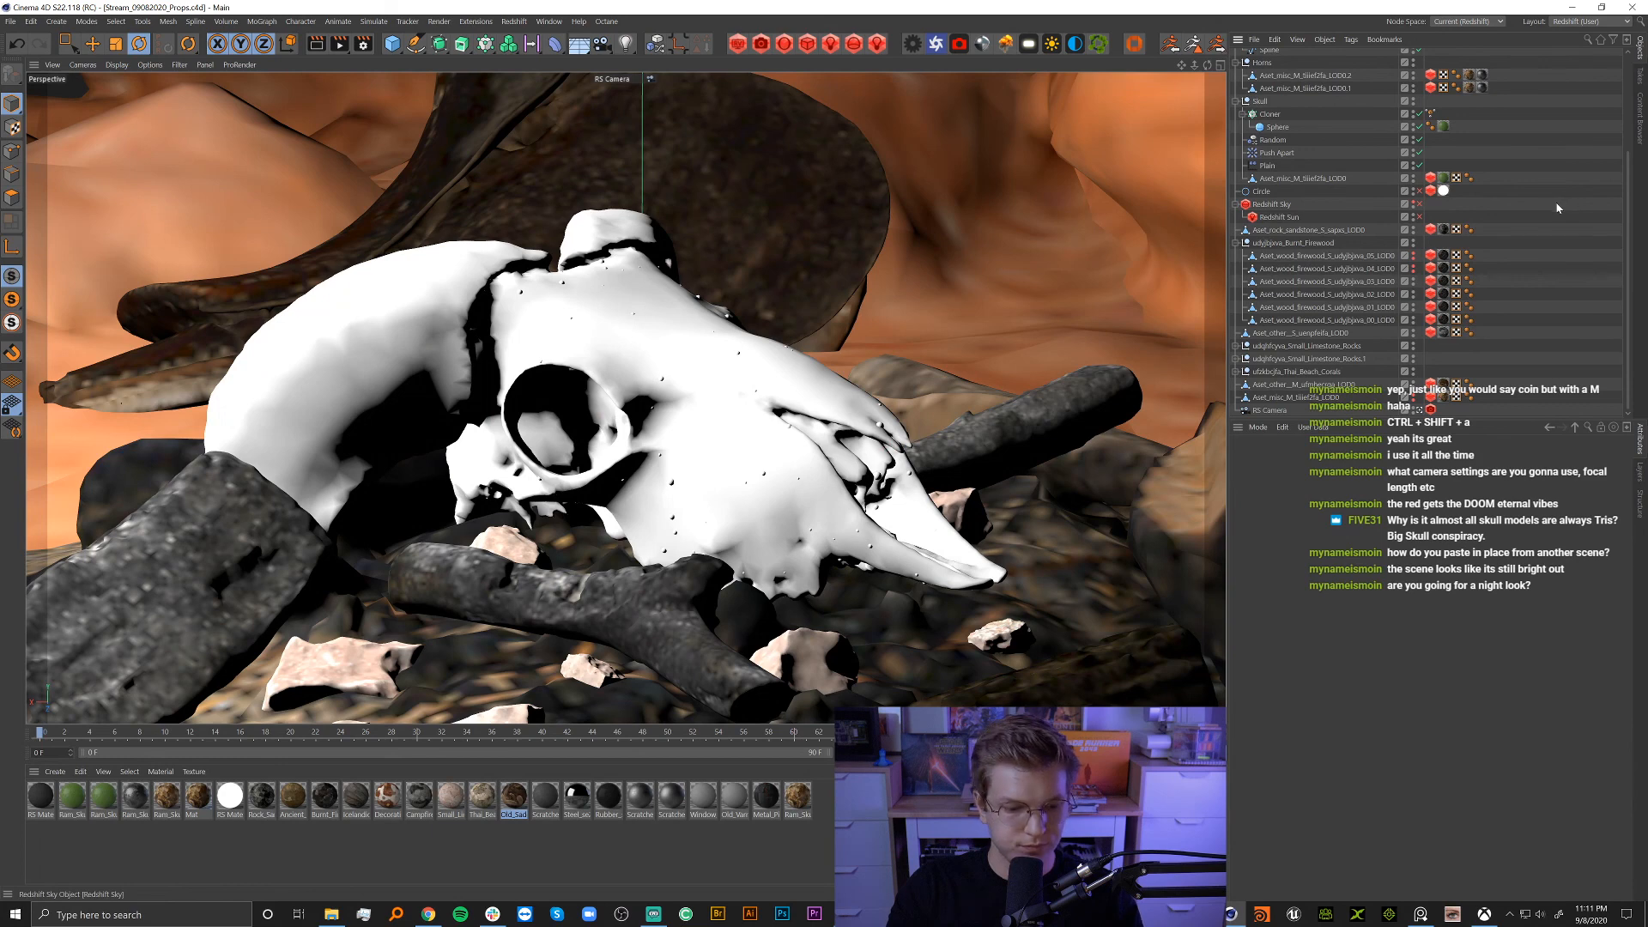
pyautogui.hotkey('shift', 'r')
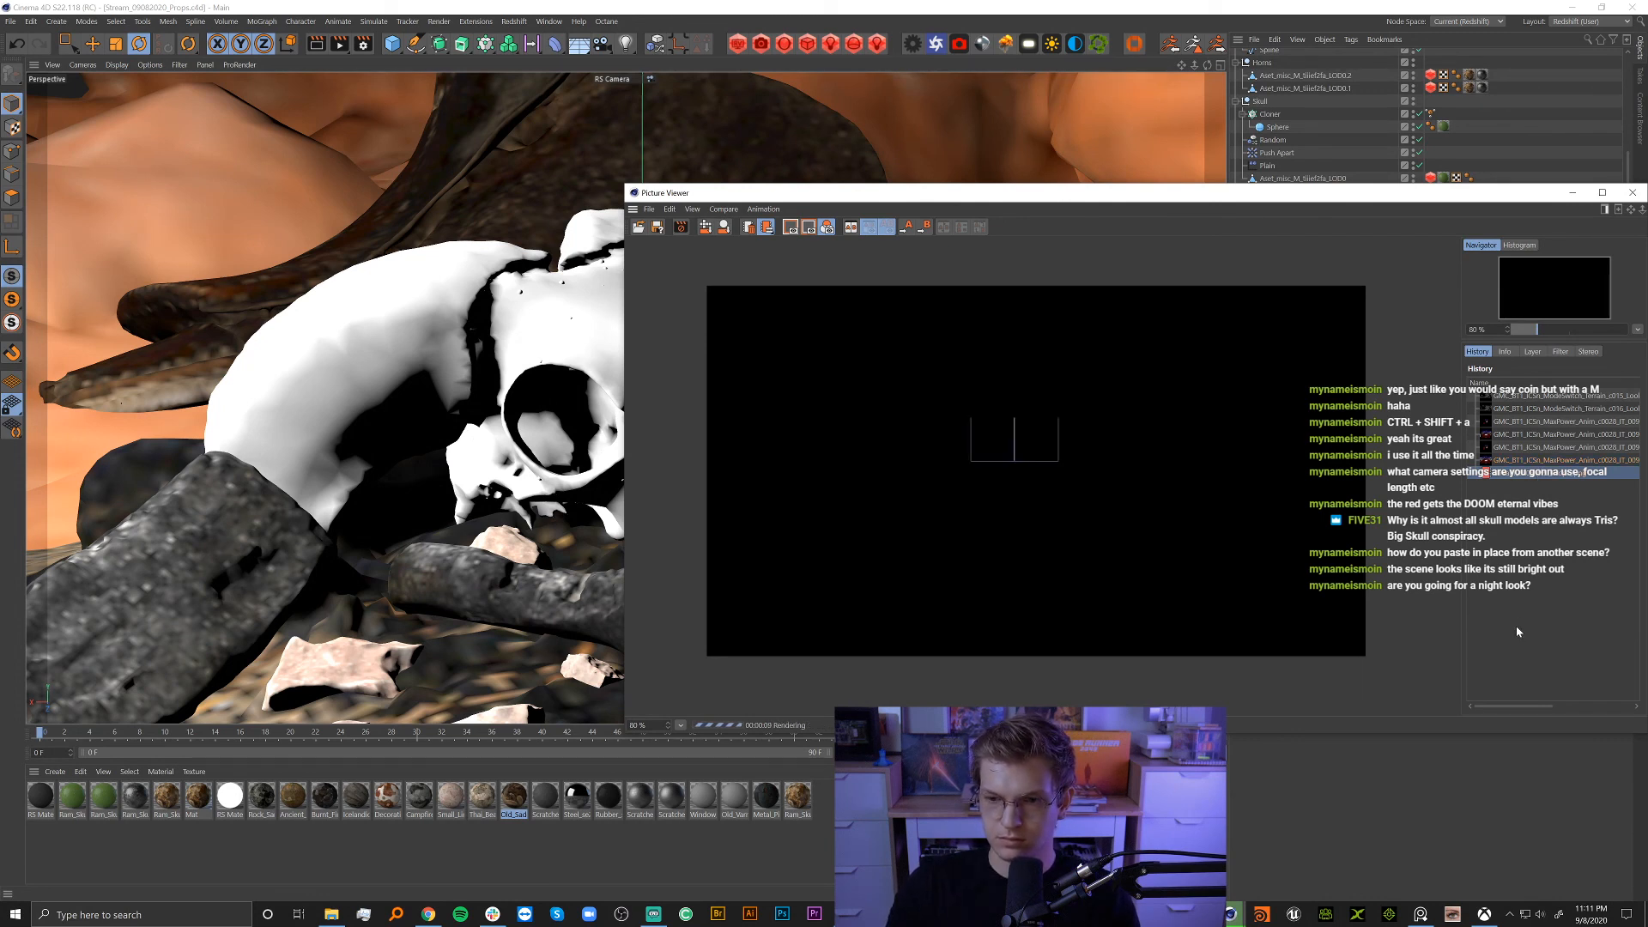
pyautogui.scroll(1, 1012, 446)
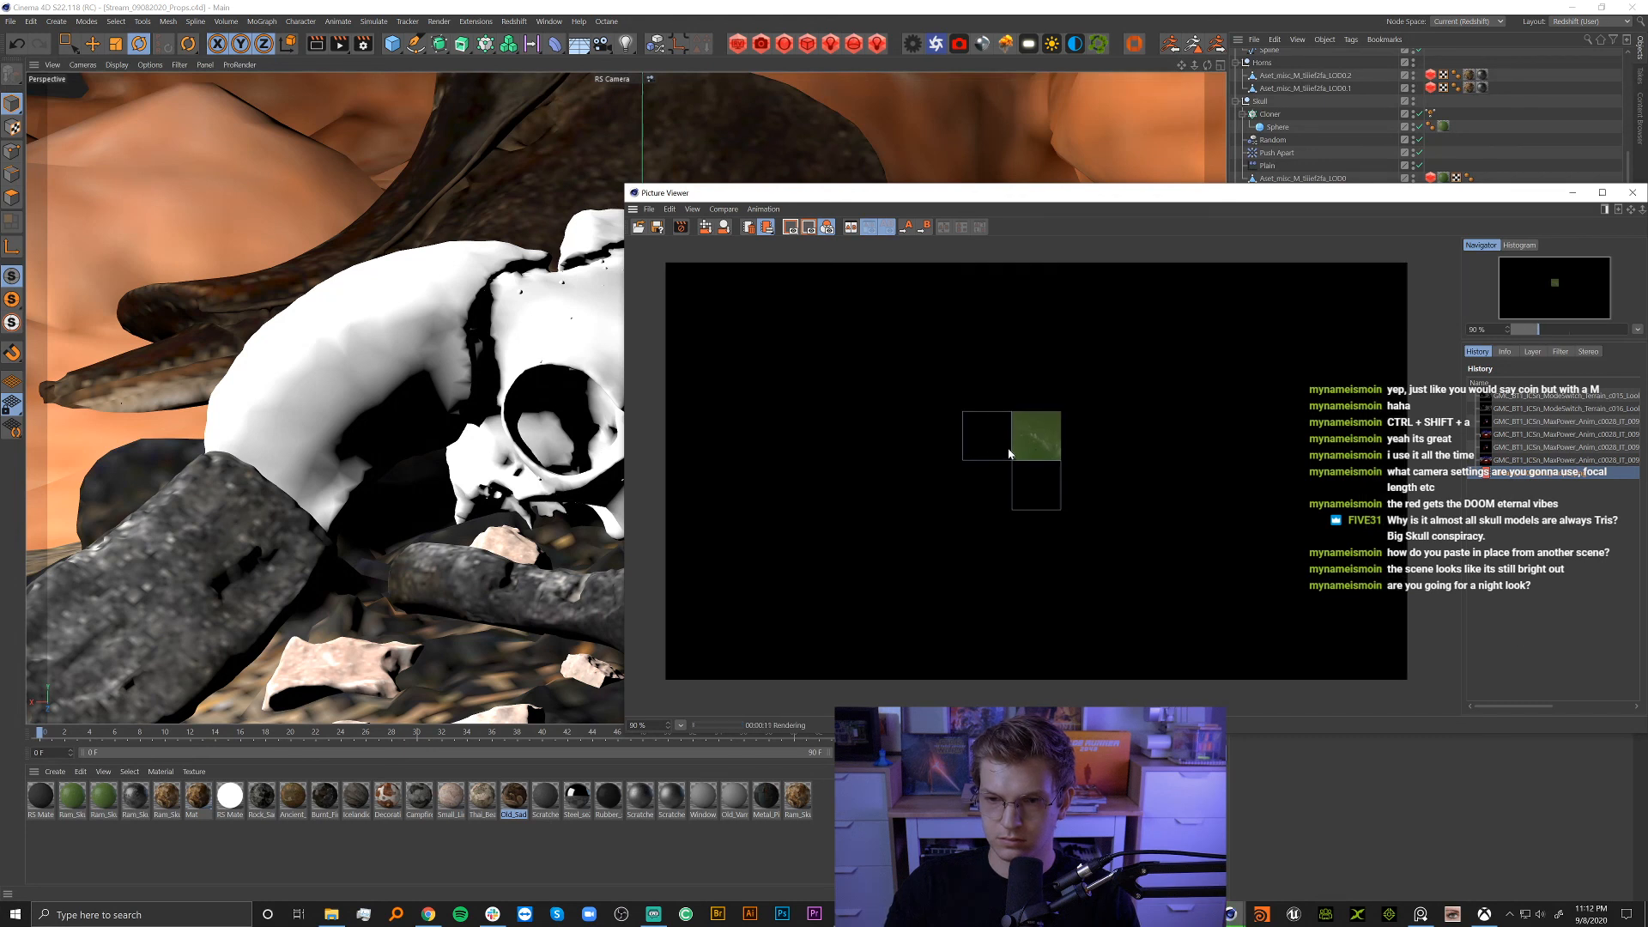
pyautogui.moveTo(1460, 399); pyautogui.dragTo(1643, 398)
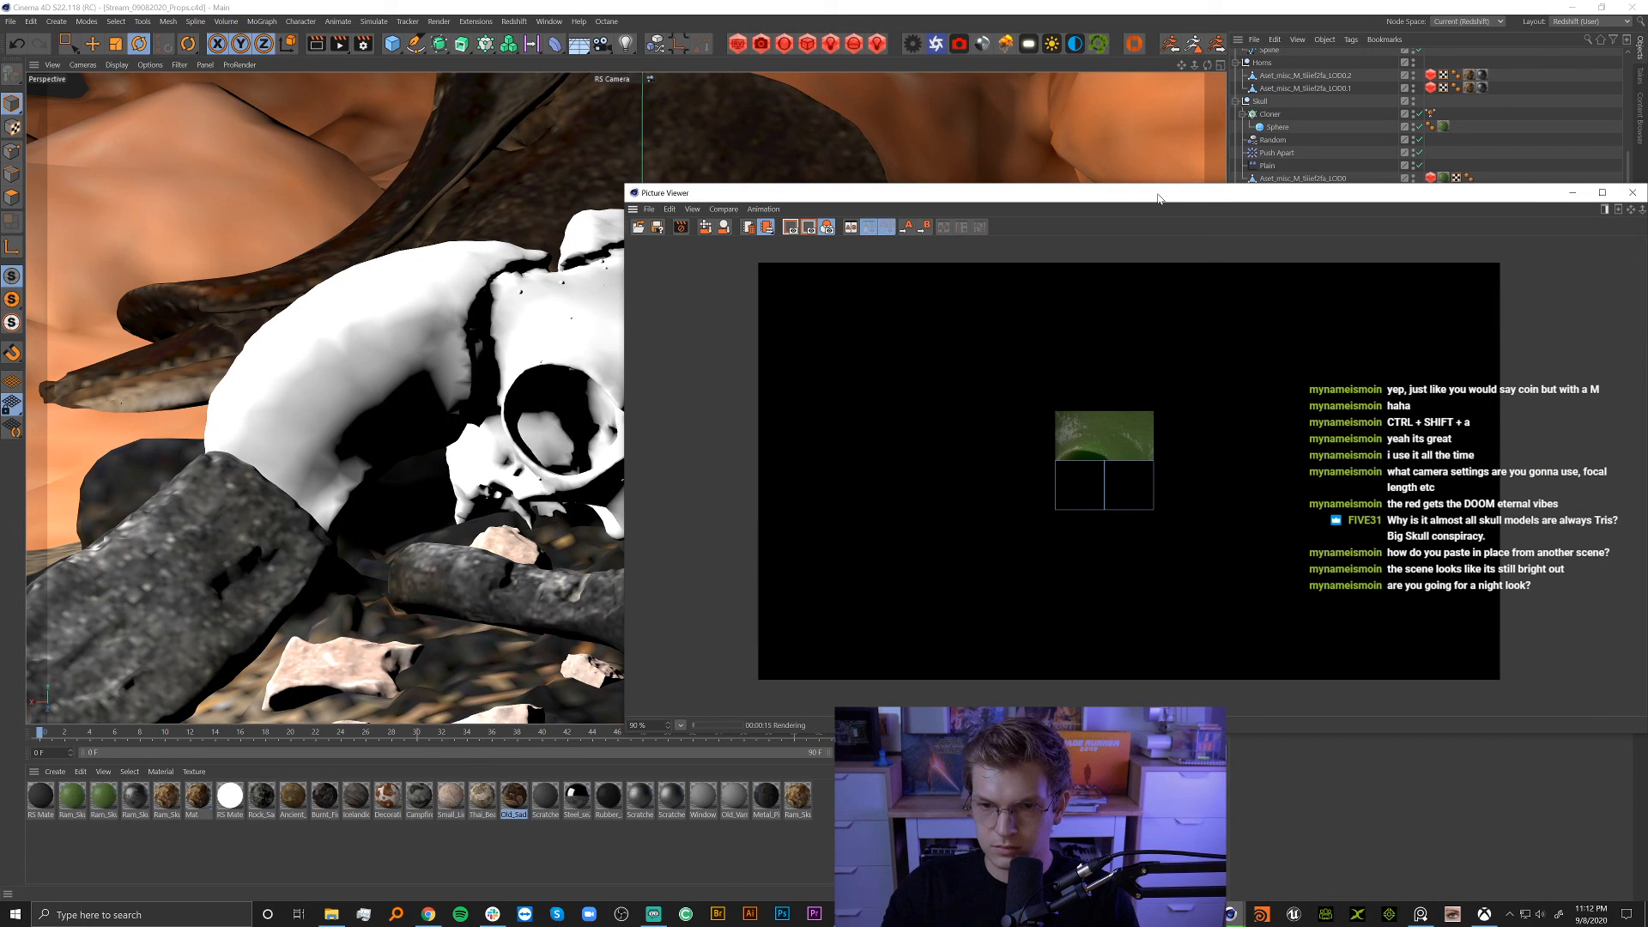
# Examine the skull and horn detail in the Picture Viewer while the frame renders.
pyautogui.scroll(6, 1106, 418)
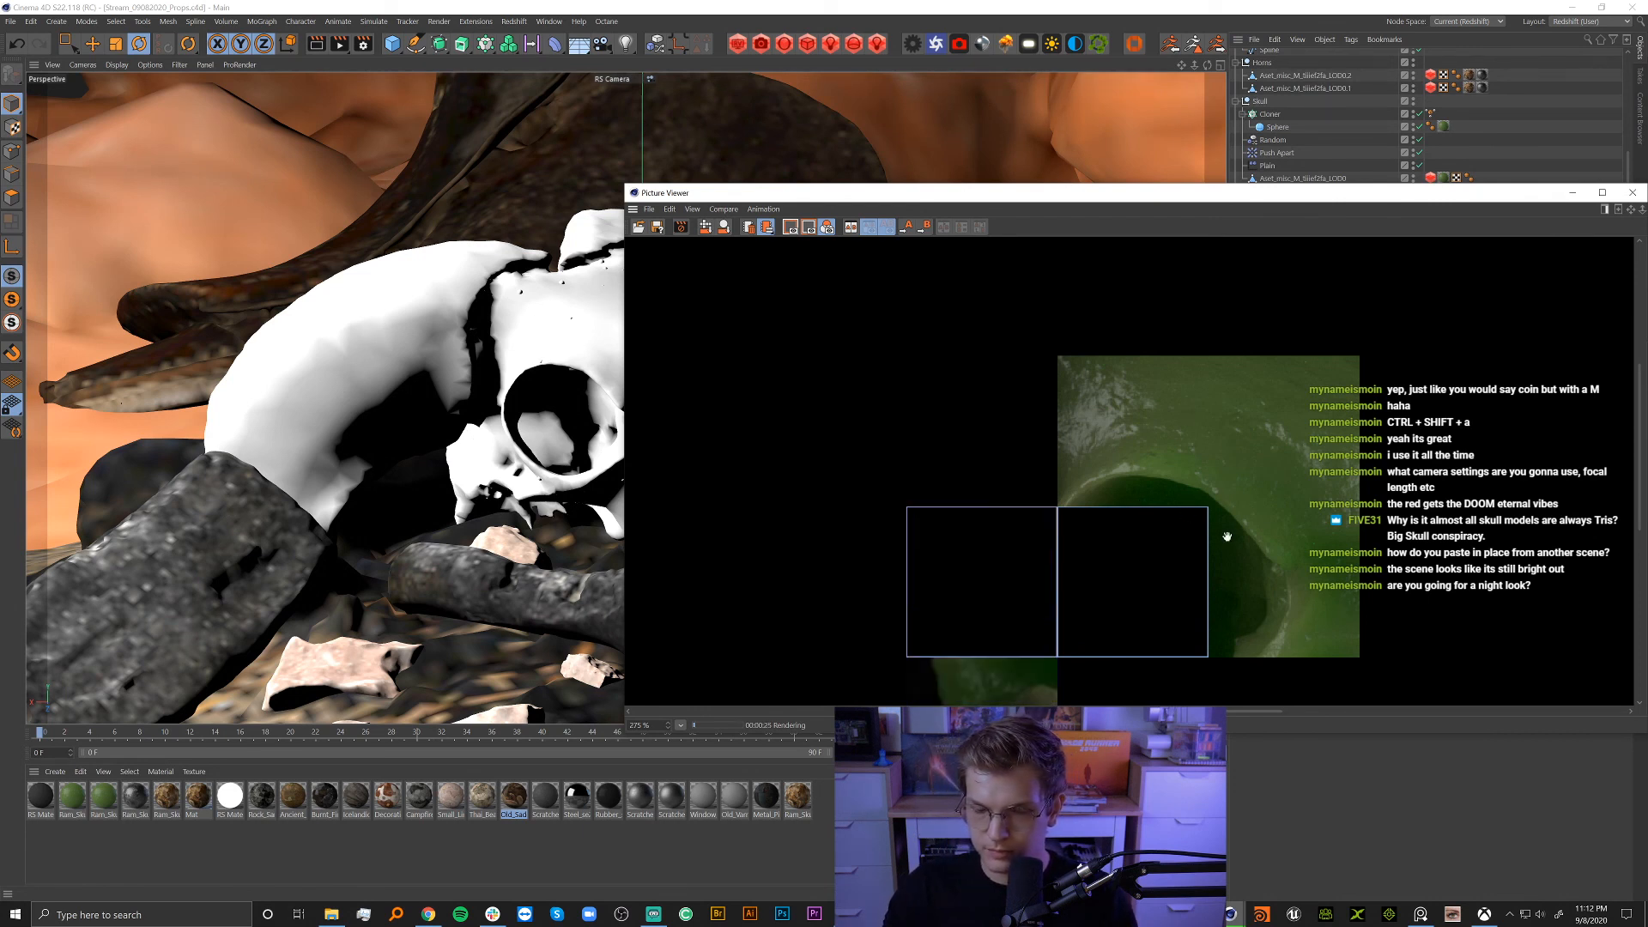
pyautogui.scroll(-1, 1227, 537)
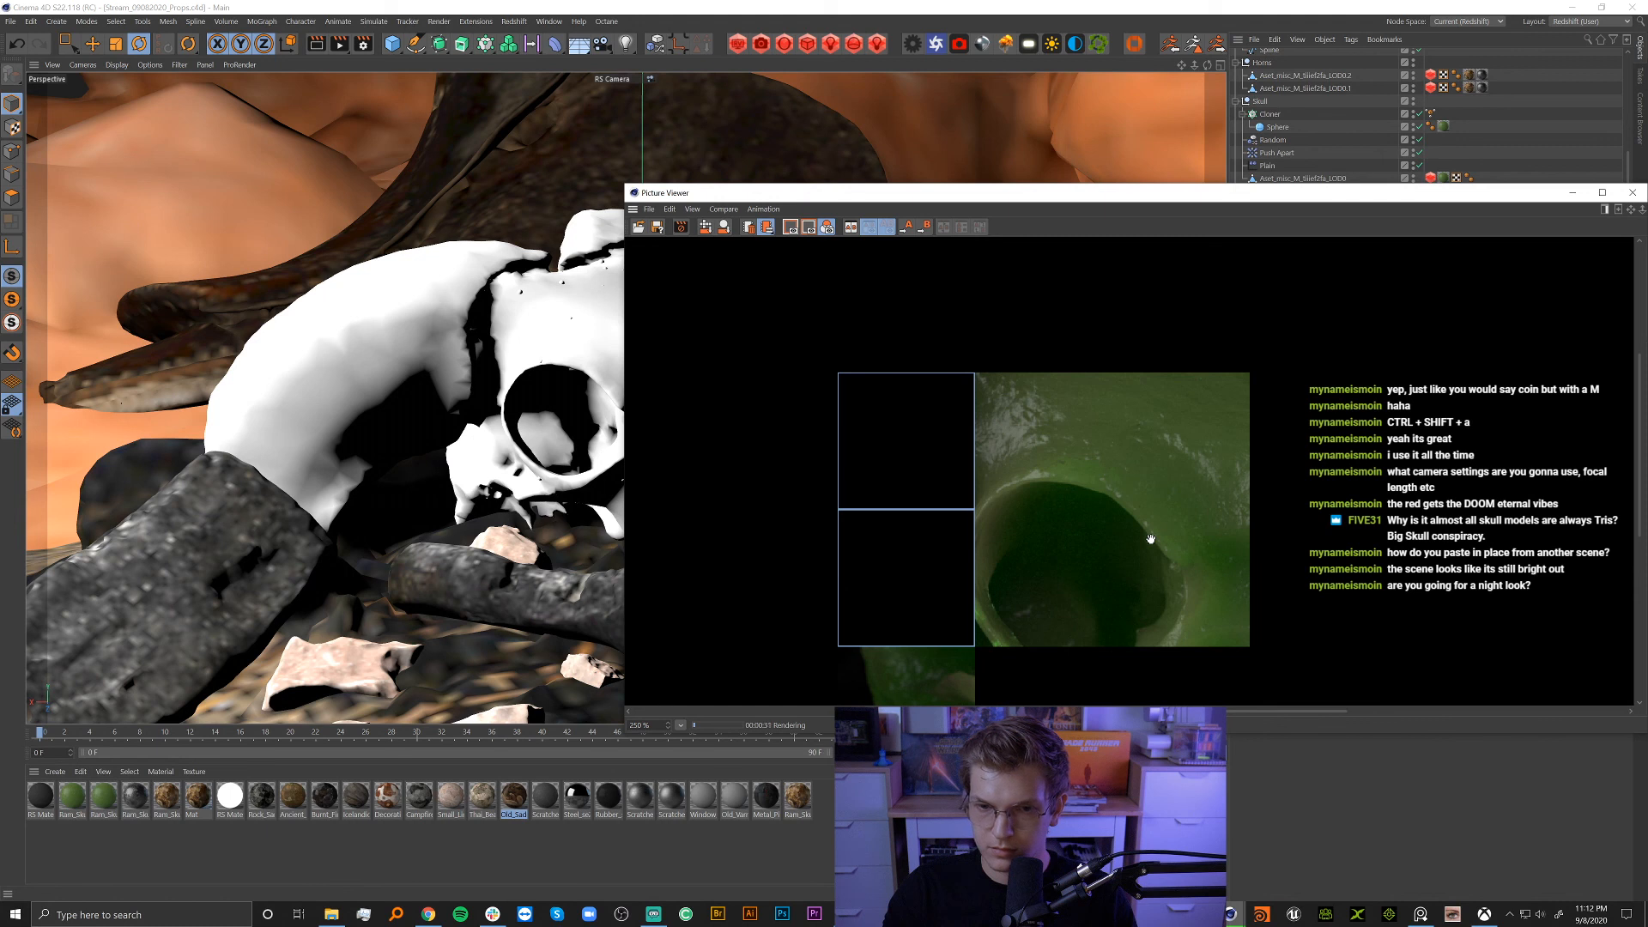
pyautogui.scroll(-1, 1151, 539)
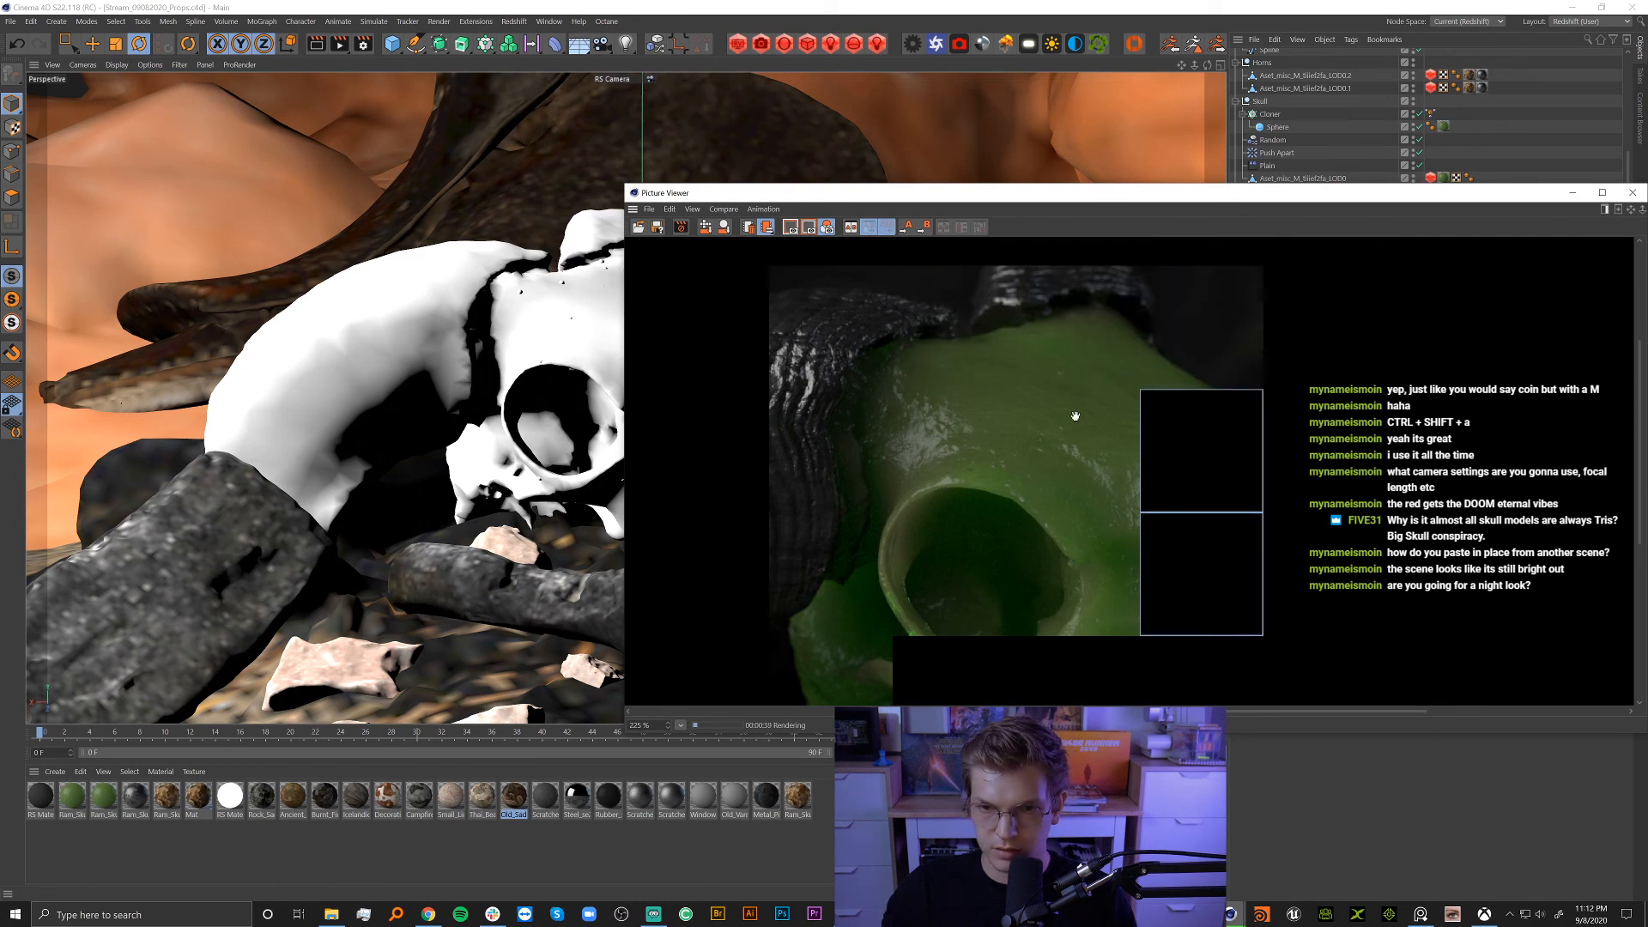
pyautogui.scroll(-5, 1013, 482)
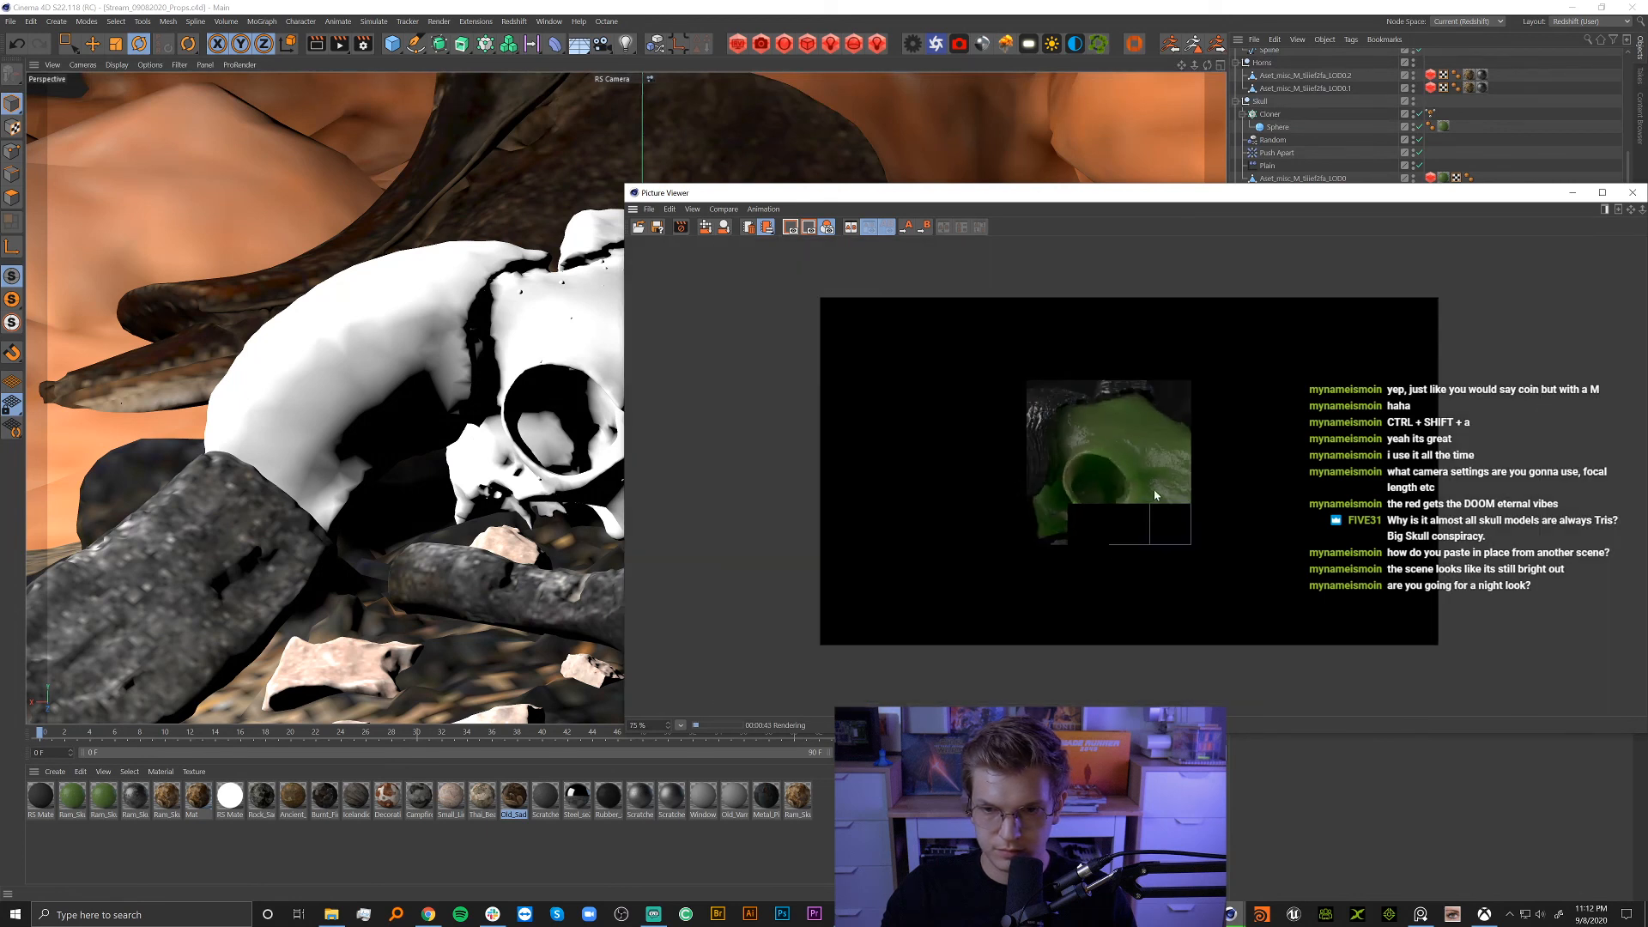
pyautogui.scroll(1, 1013, 481)
pyautogui.scroll(1, 1163, 489)
pyautogui.scroll(-1, 1166, 492)
pyautogui.scroll(-1, 1167, 493)
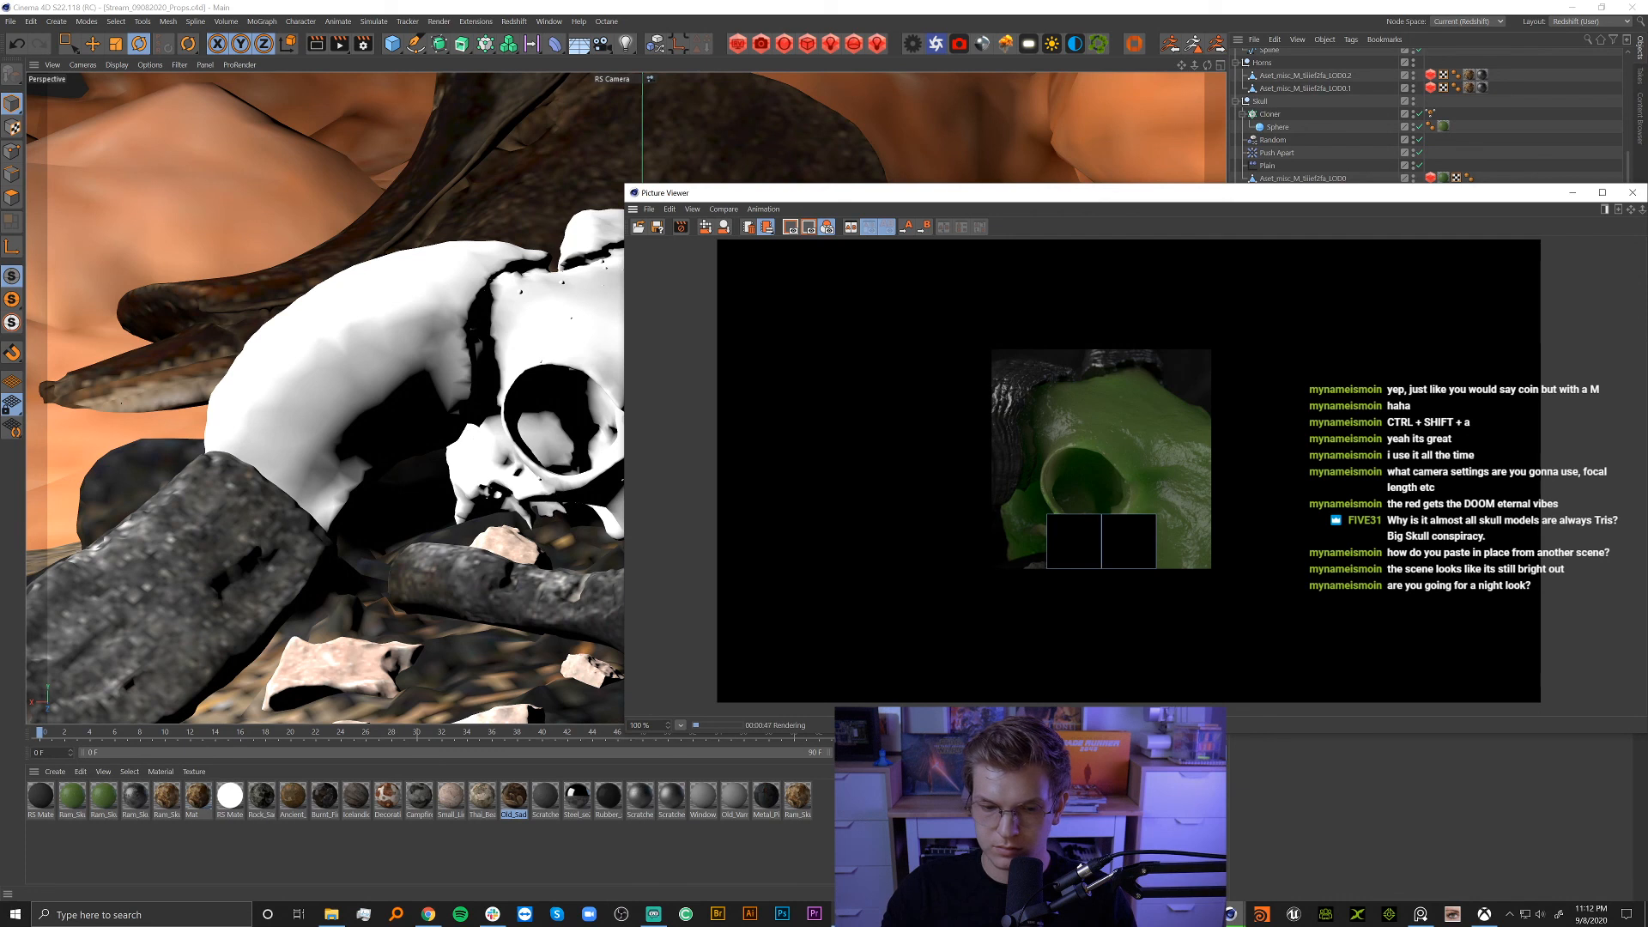
# Quit the running After Effects session without saving the changes to its open project.
pyautogui.moveTo(847, 914)
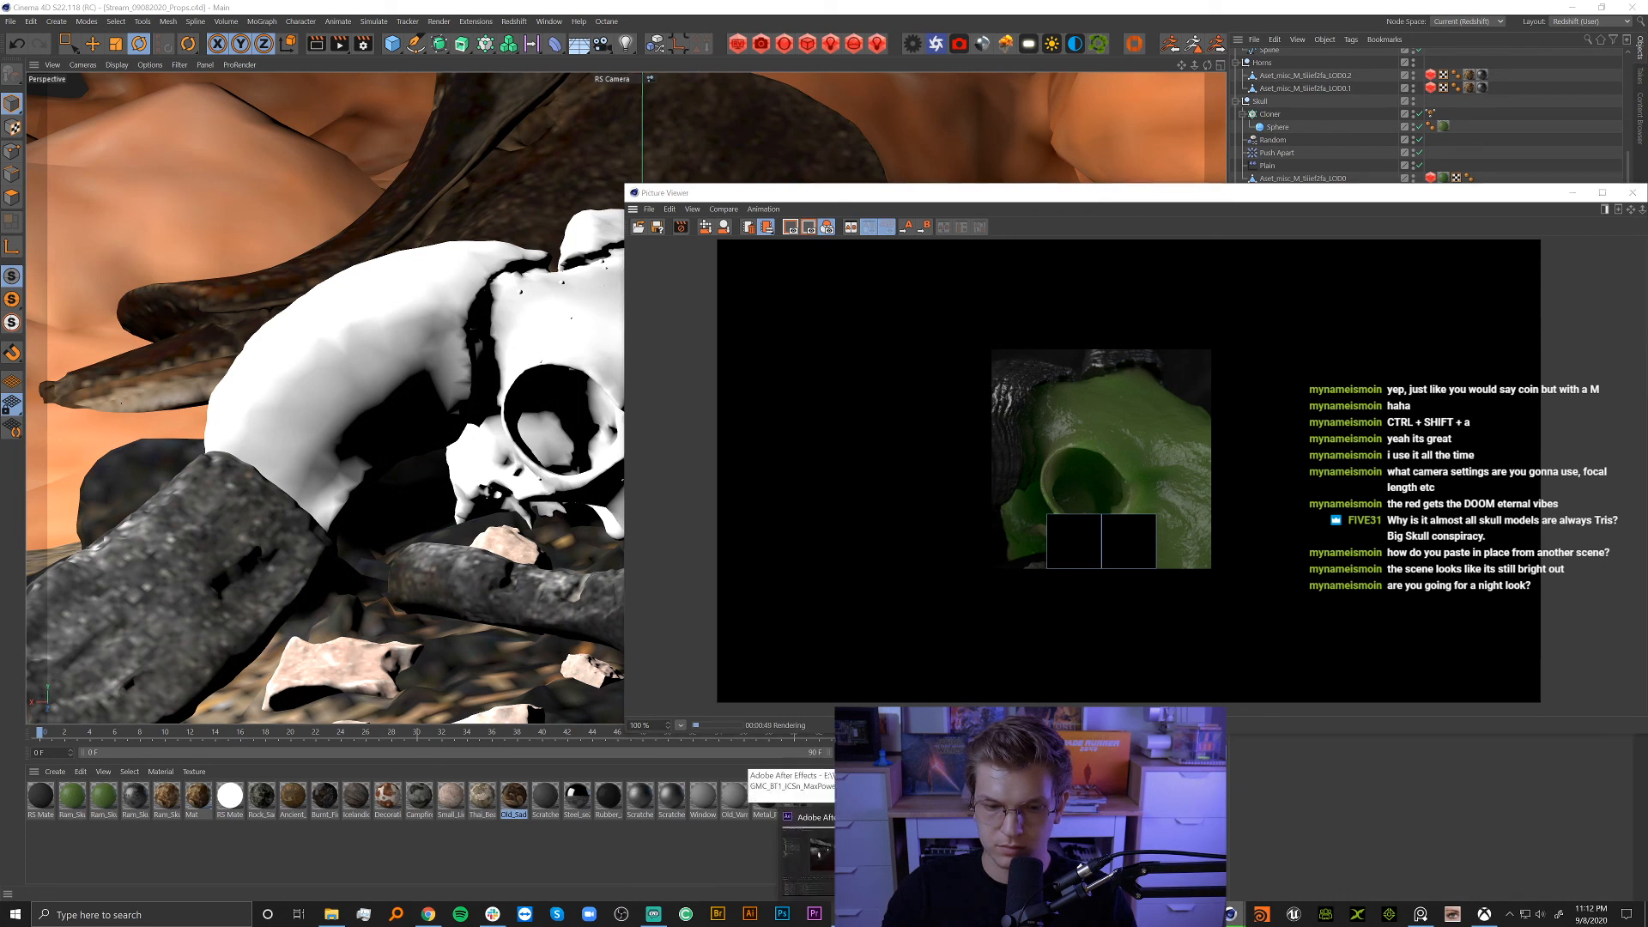
pyautogui.click(846, 861)
pyautogui.rightClick(846, 914)
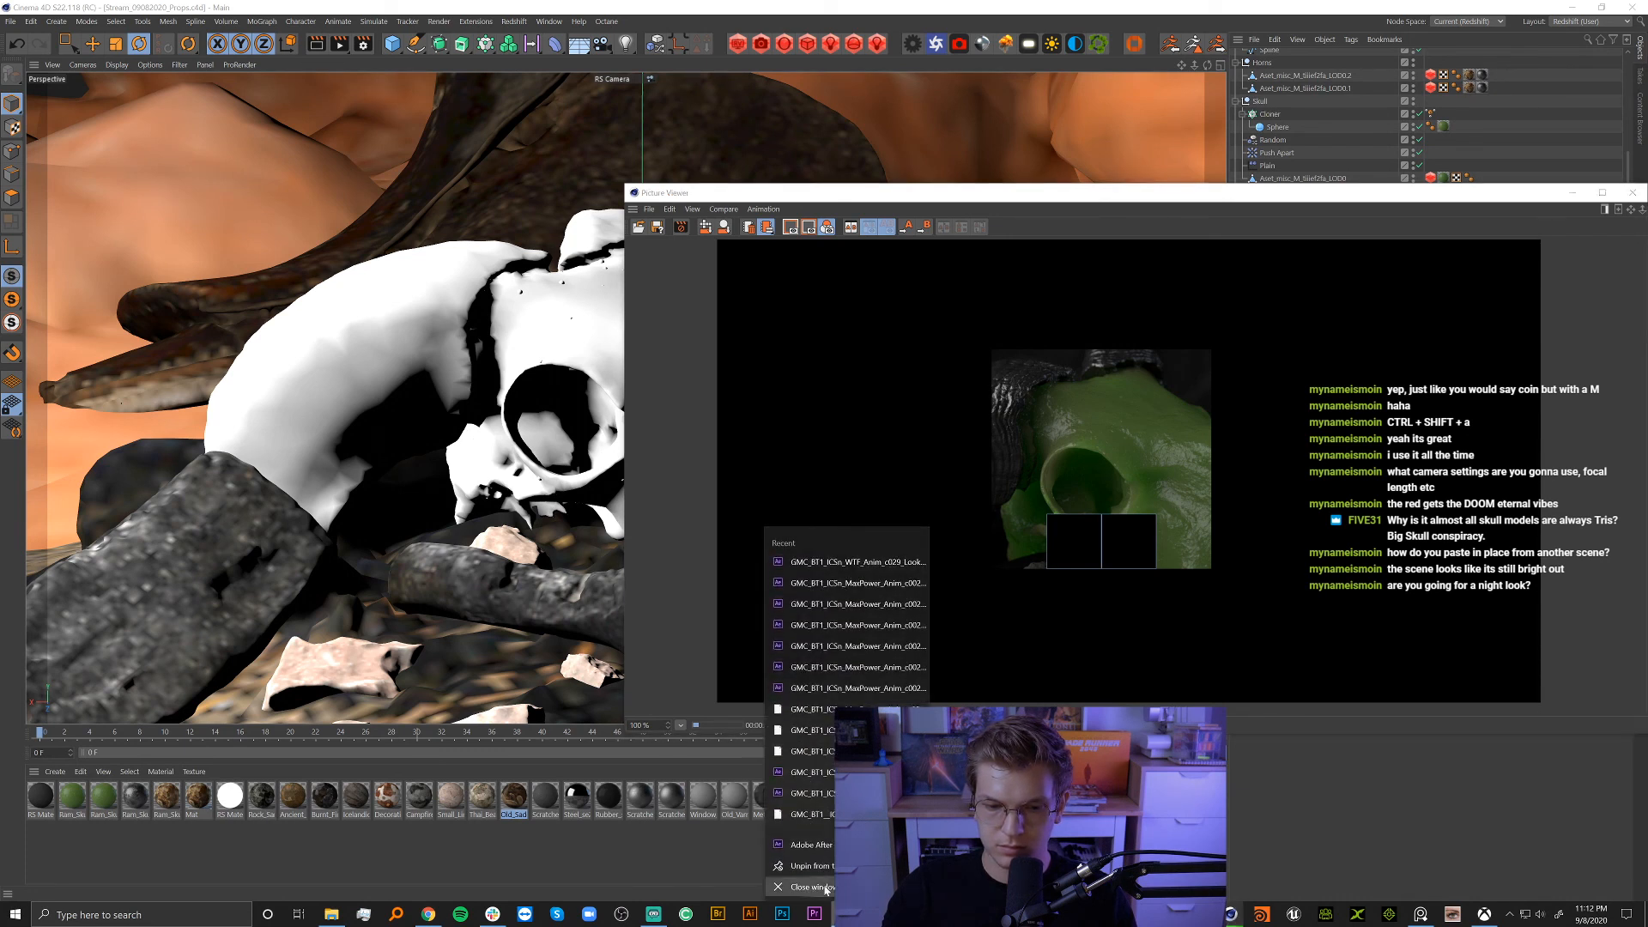
pyautogui.click(826, 887)
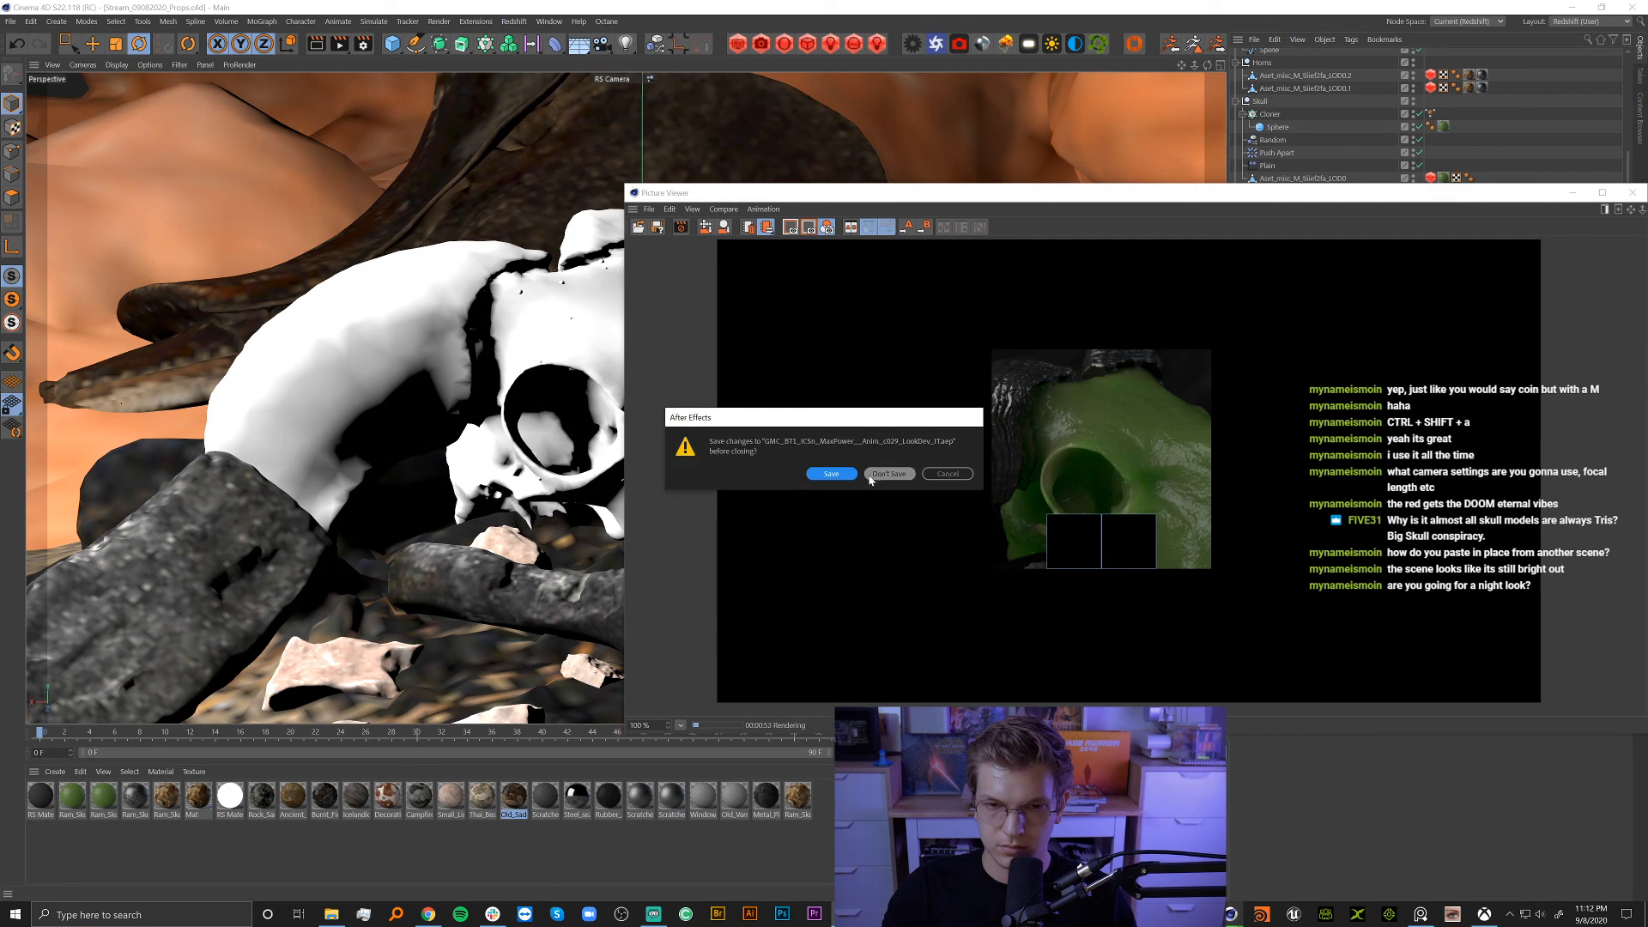
pyautogui.click(870, 477)
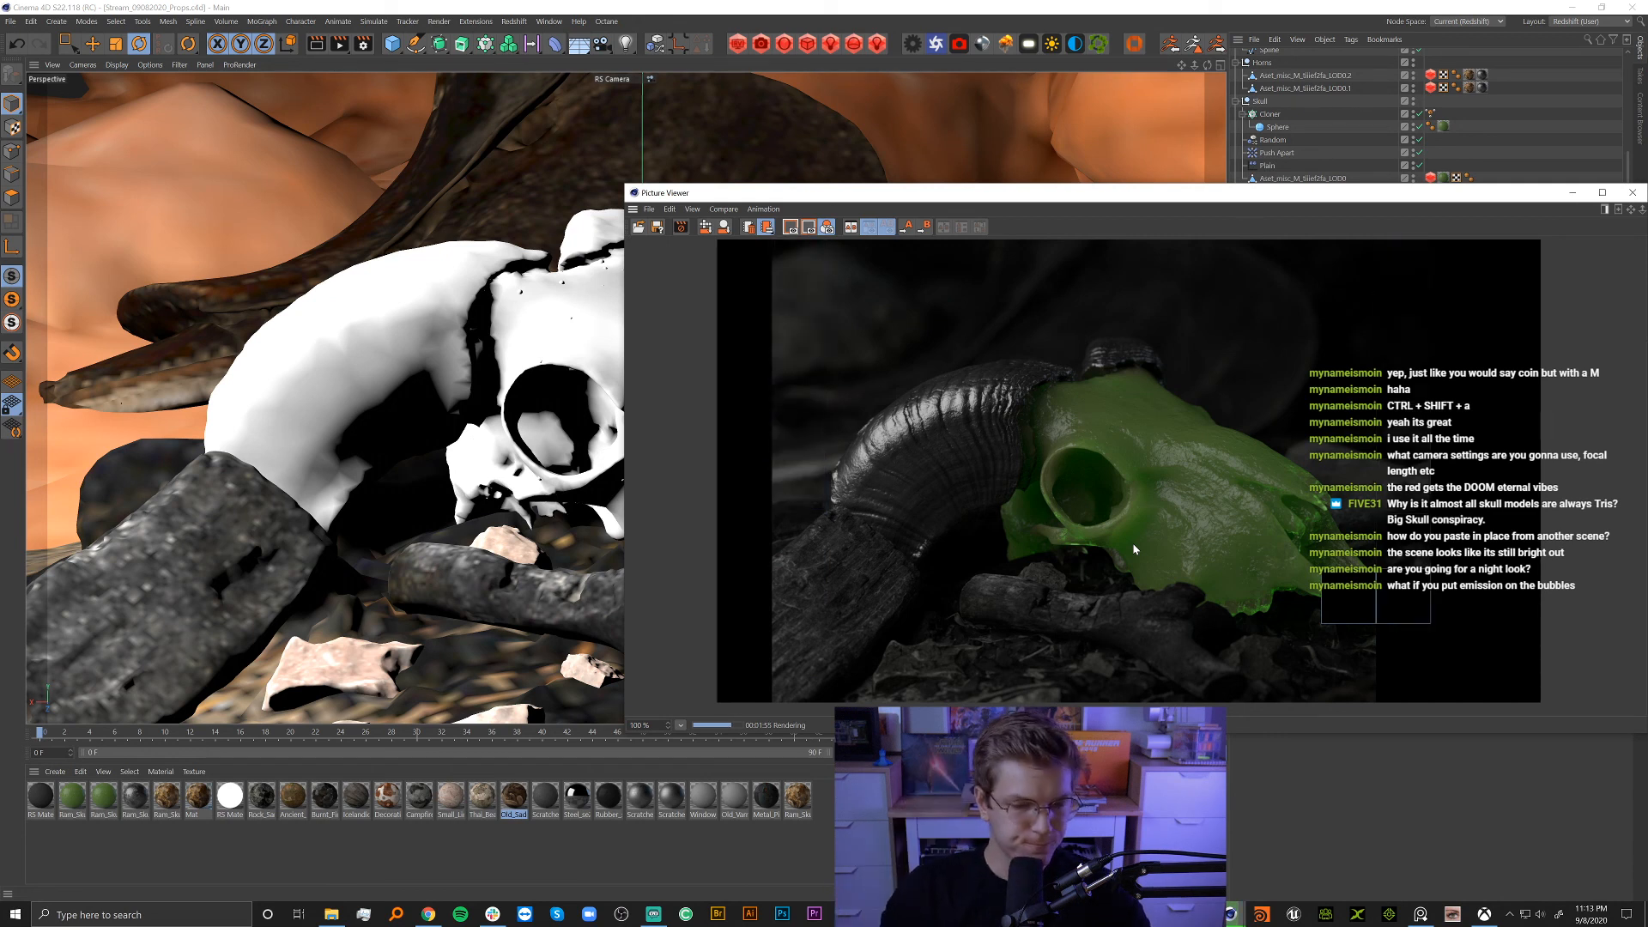
# Inspect the full skull render in the Picture Viewer as it completes, and close the viewer.
pyautogui.scroll(-1, 1131, 543)
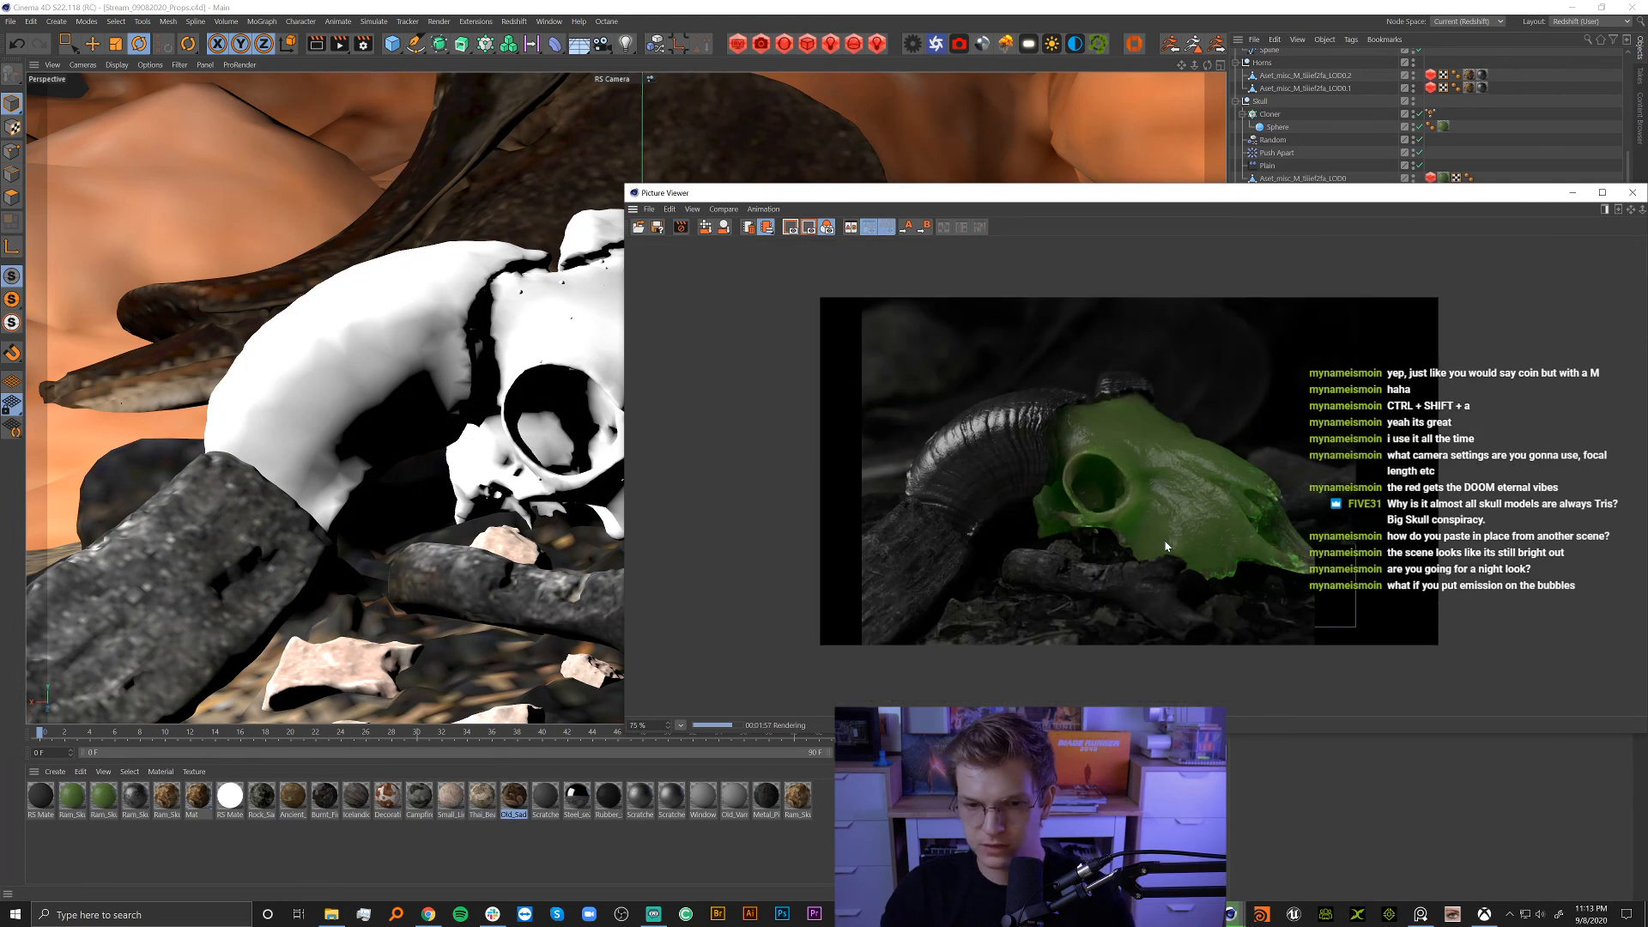
pyautogui.scroll(2, 1165, 546)
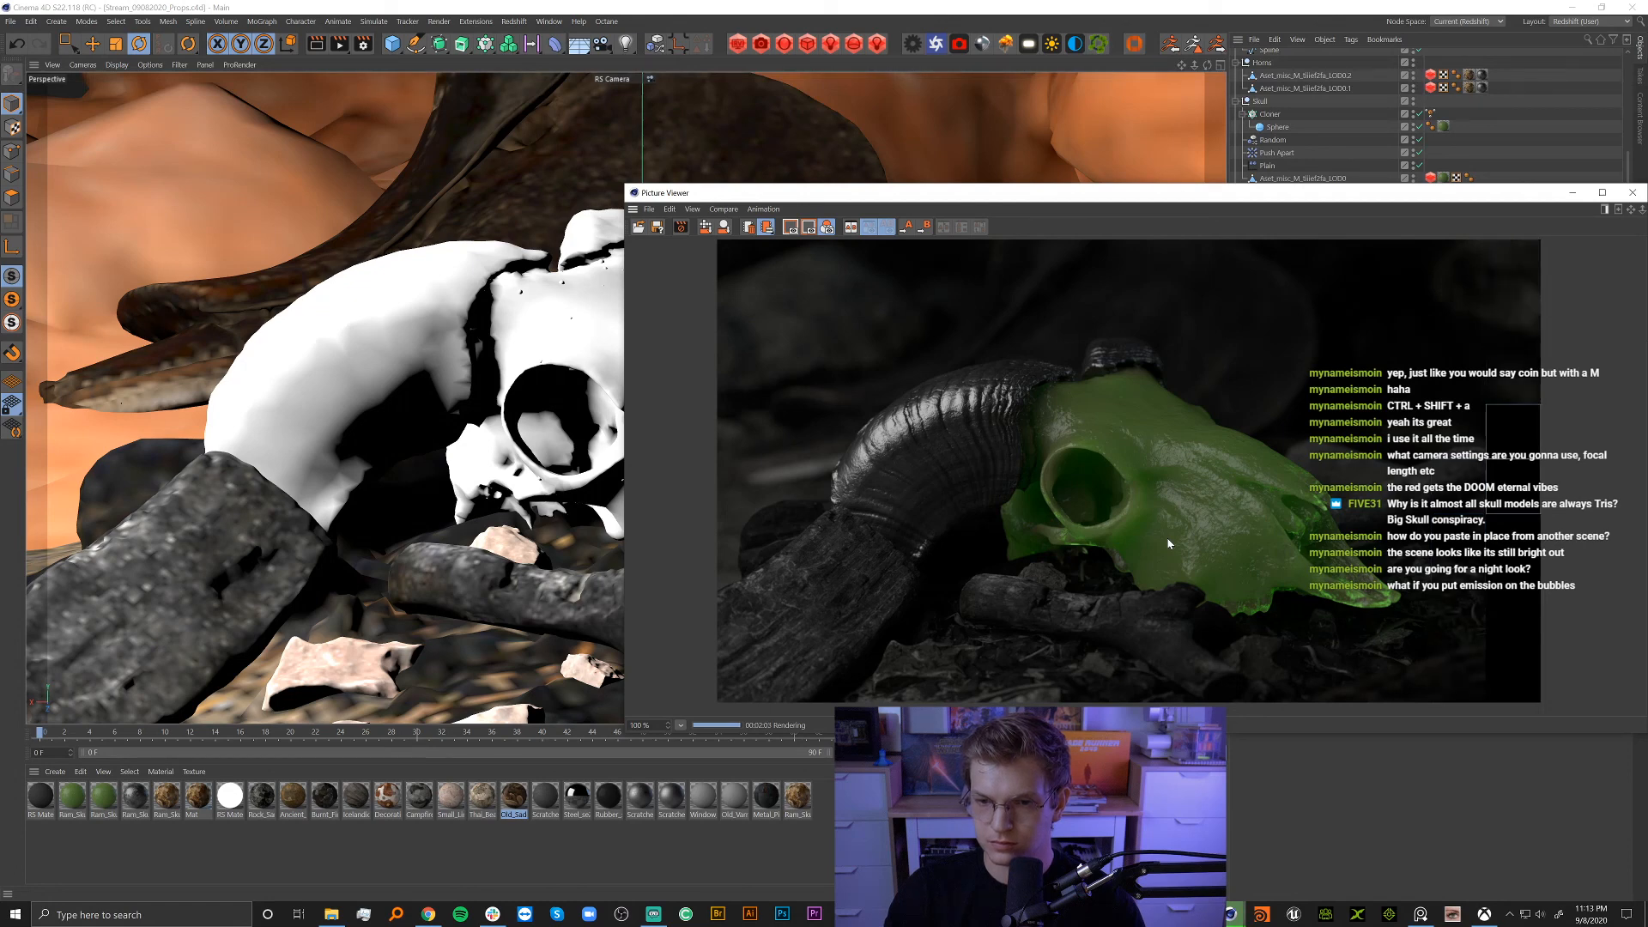
pyautogui.scroll(-1, 1167, 543)
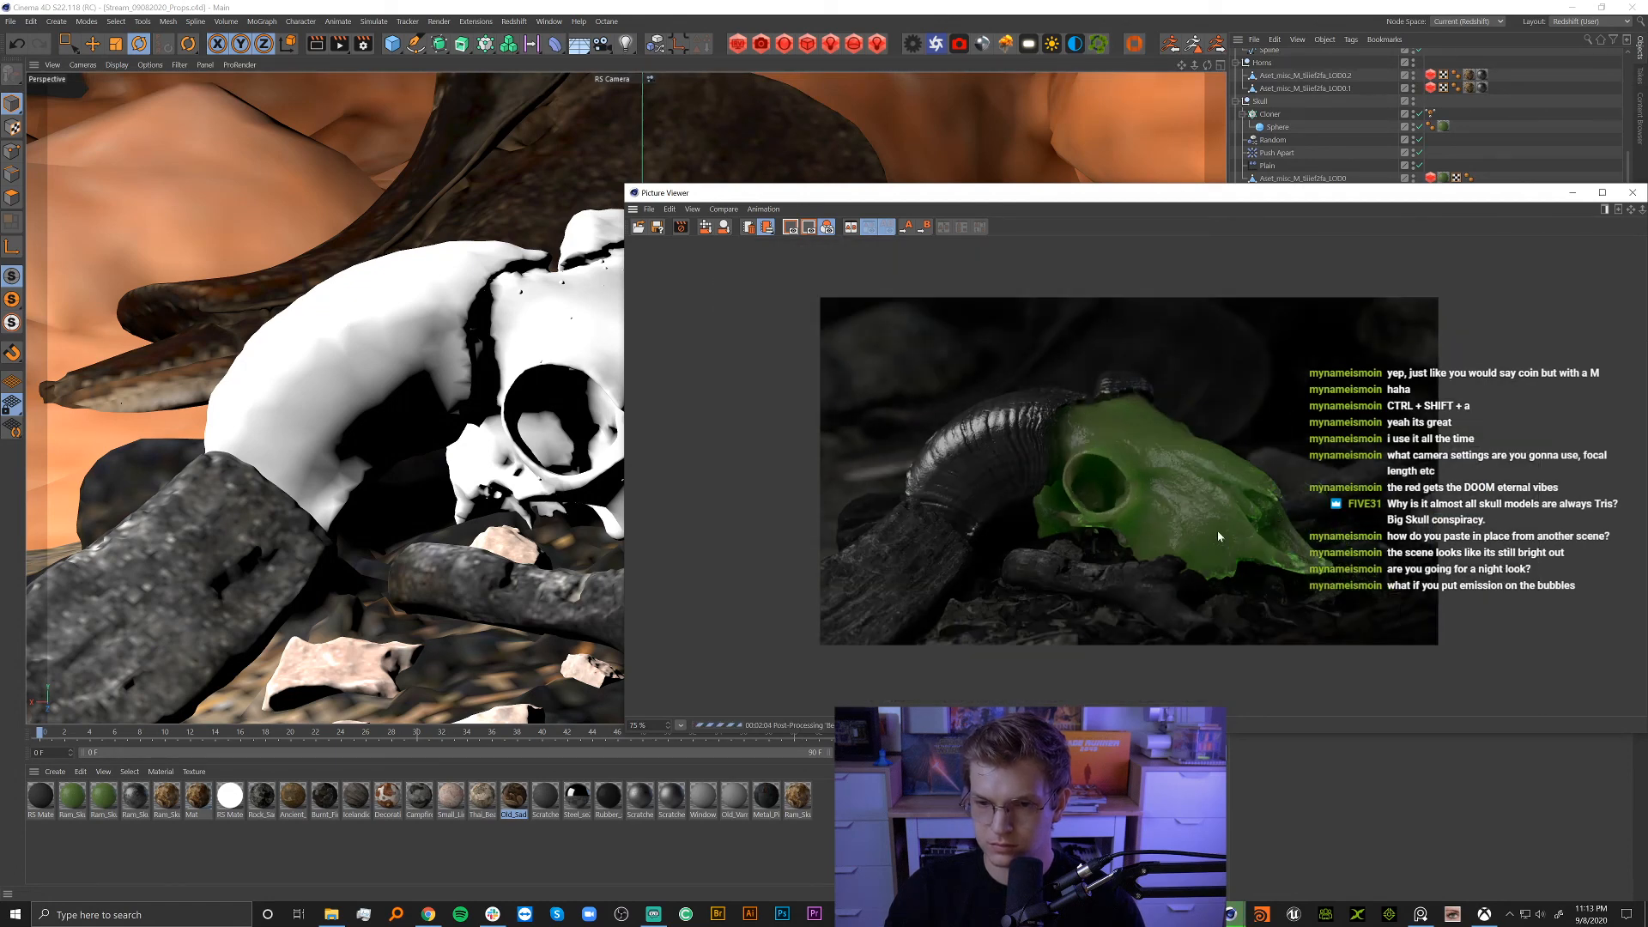
pyautogui.scroll(1, 1278, 559)
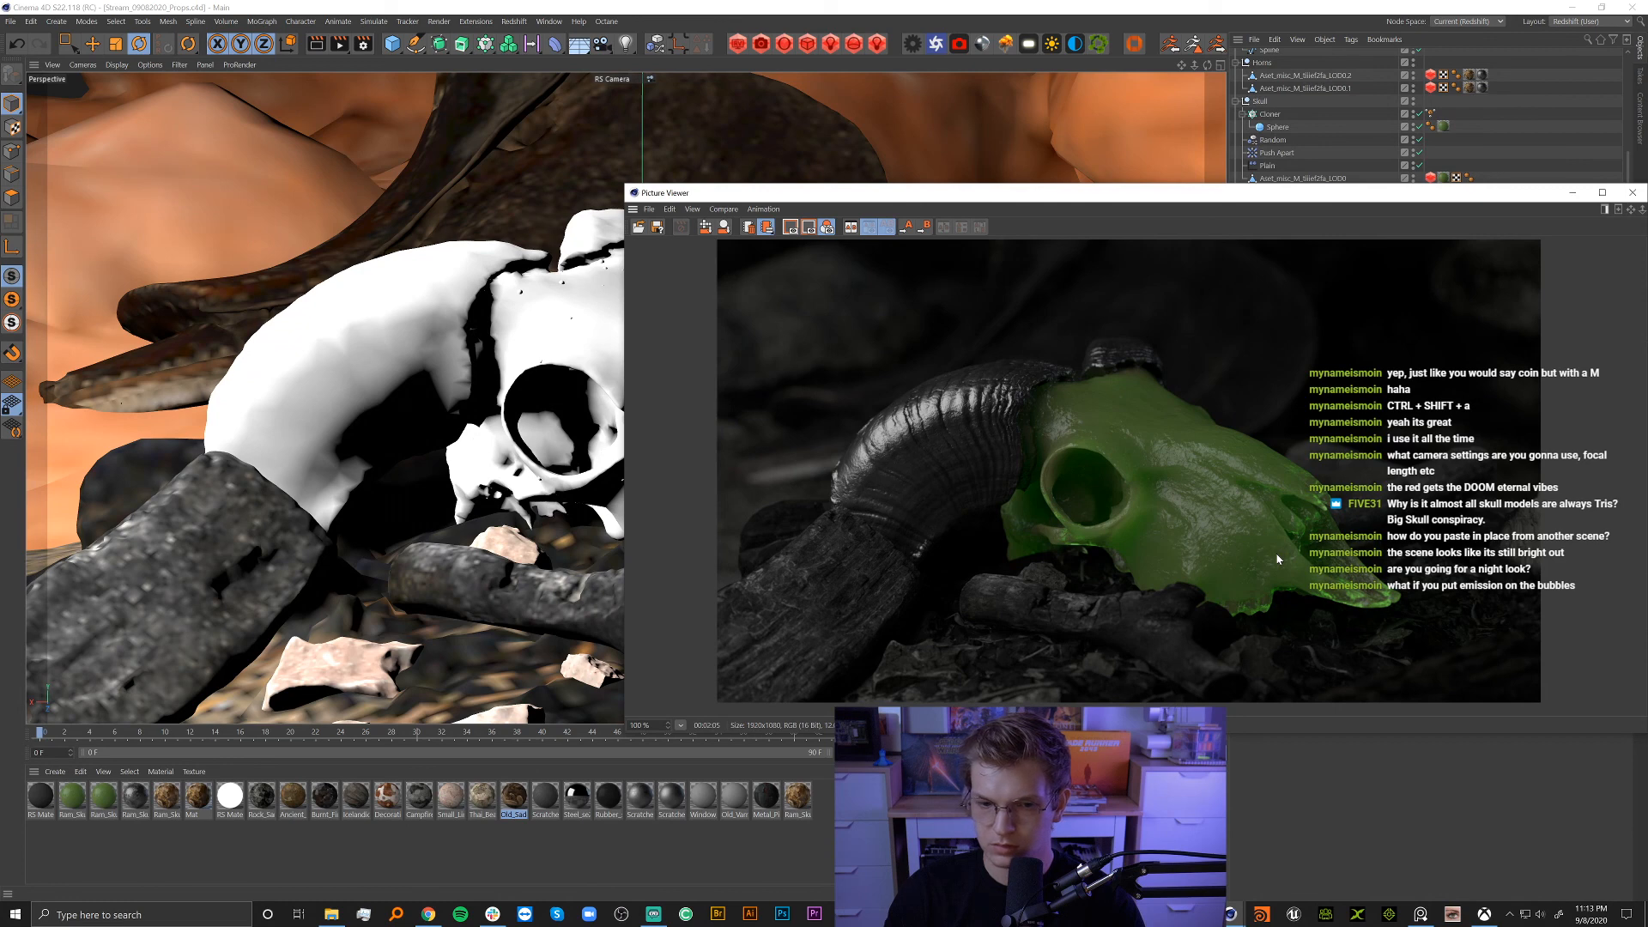
pyautogui.scroll(-1, 1277, 559)
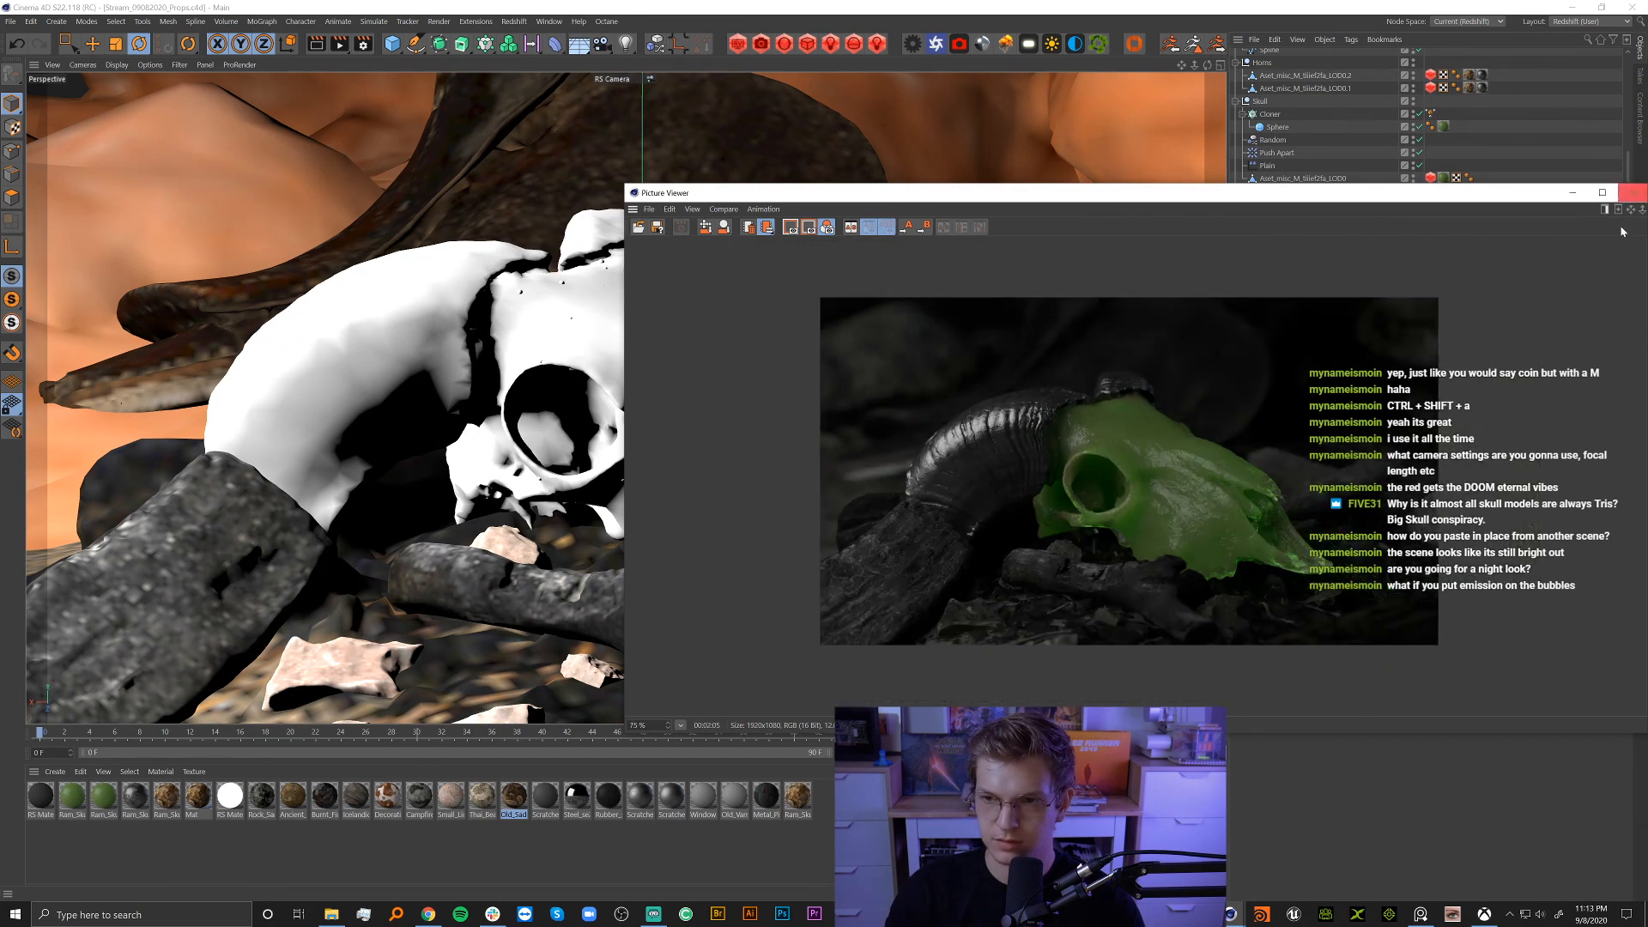
pyautogui.click(1632, 192)
# Save and close the props scene, answer the untitled project's save prompt, and minimise Cinema 4D.
pyautogui.hotkey('ctrl', 'F4')
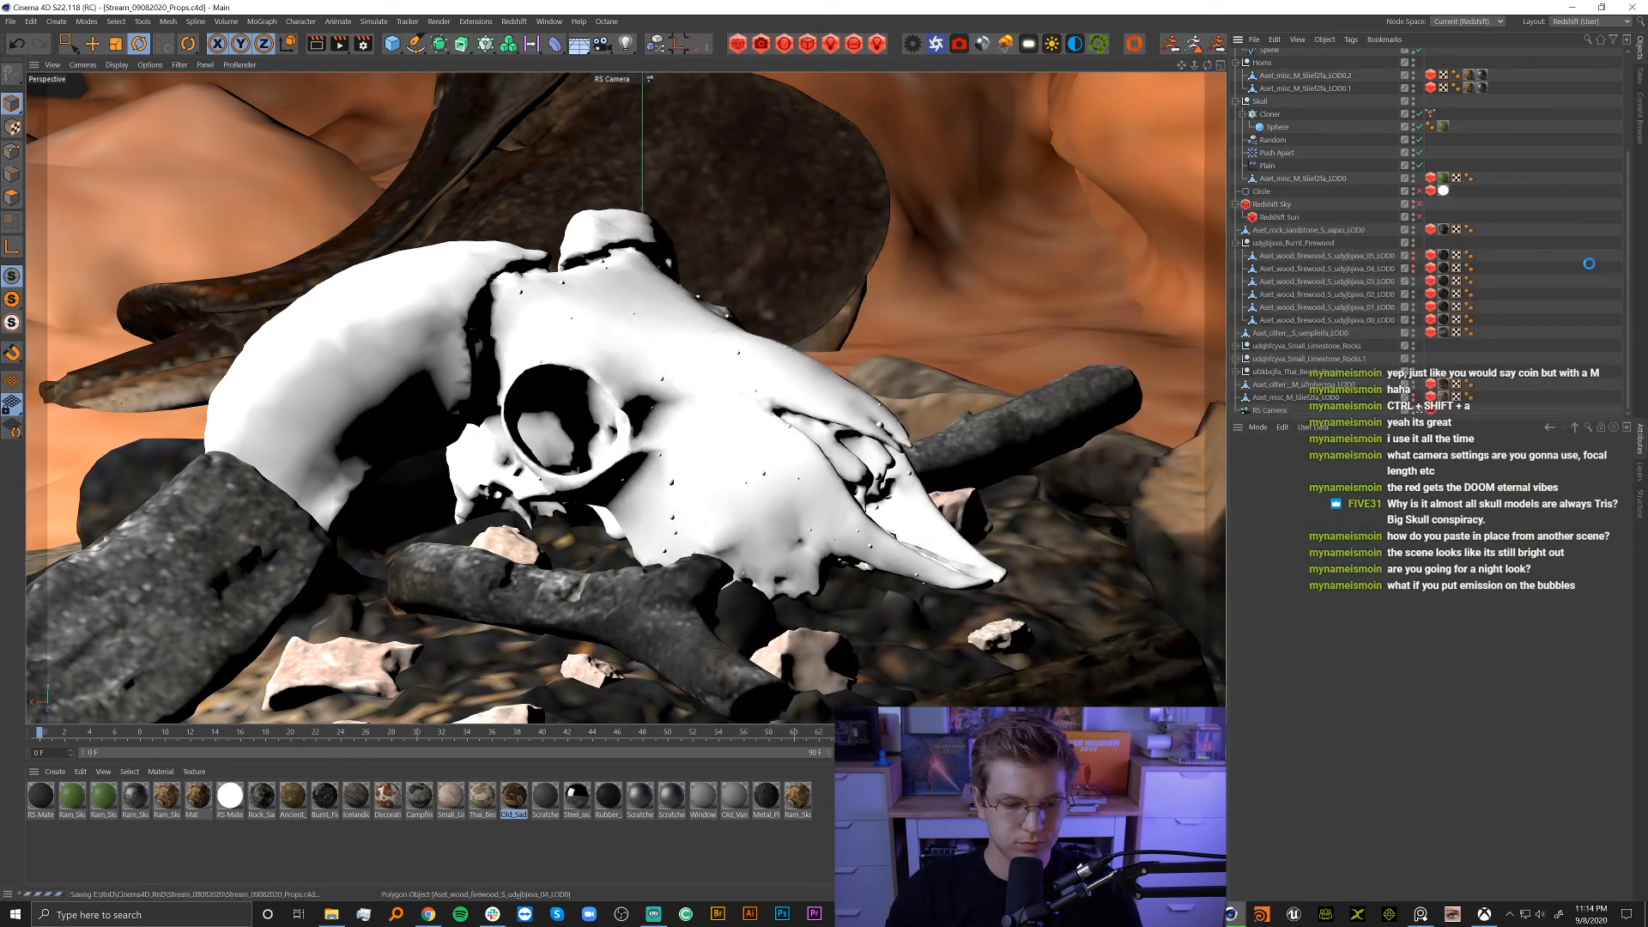
pyautogui.hotkey('ctrl', 'F4')
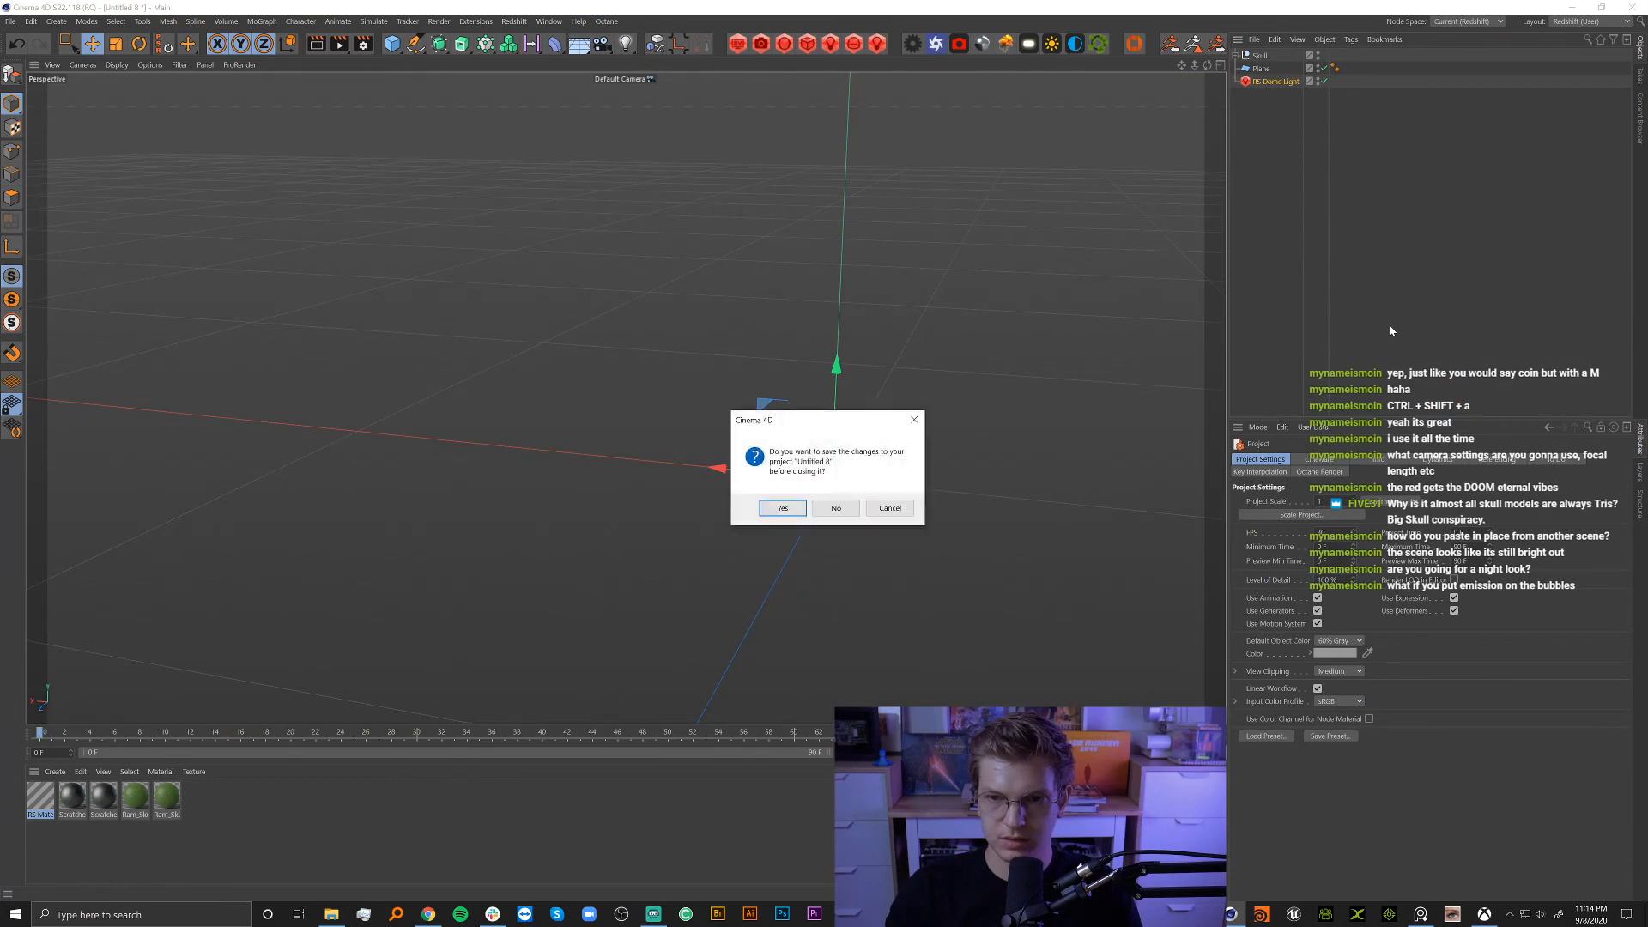
pyautogui.click(867, 507)
pyautogui.click(1571, 10)
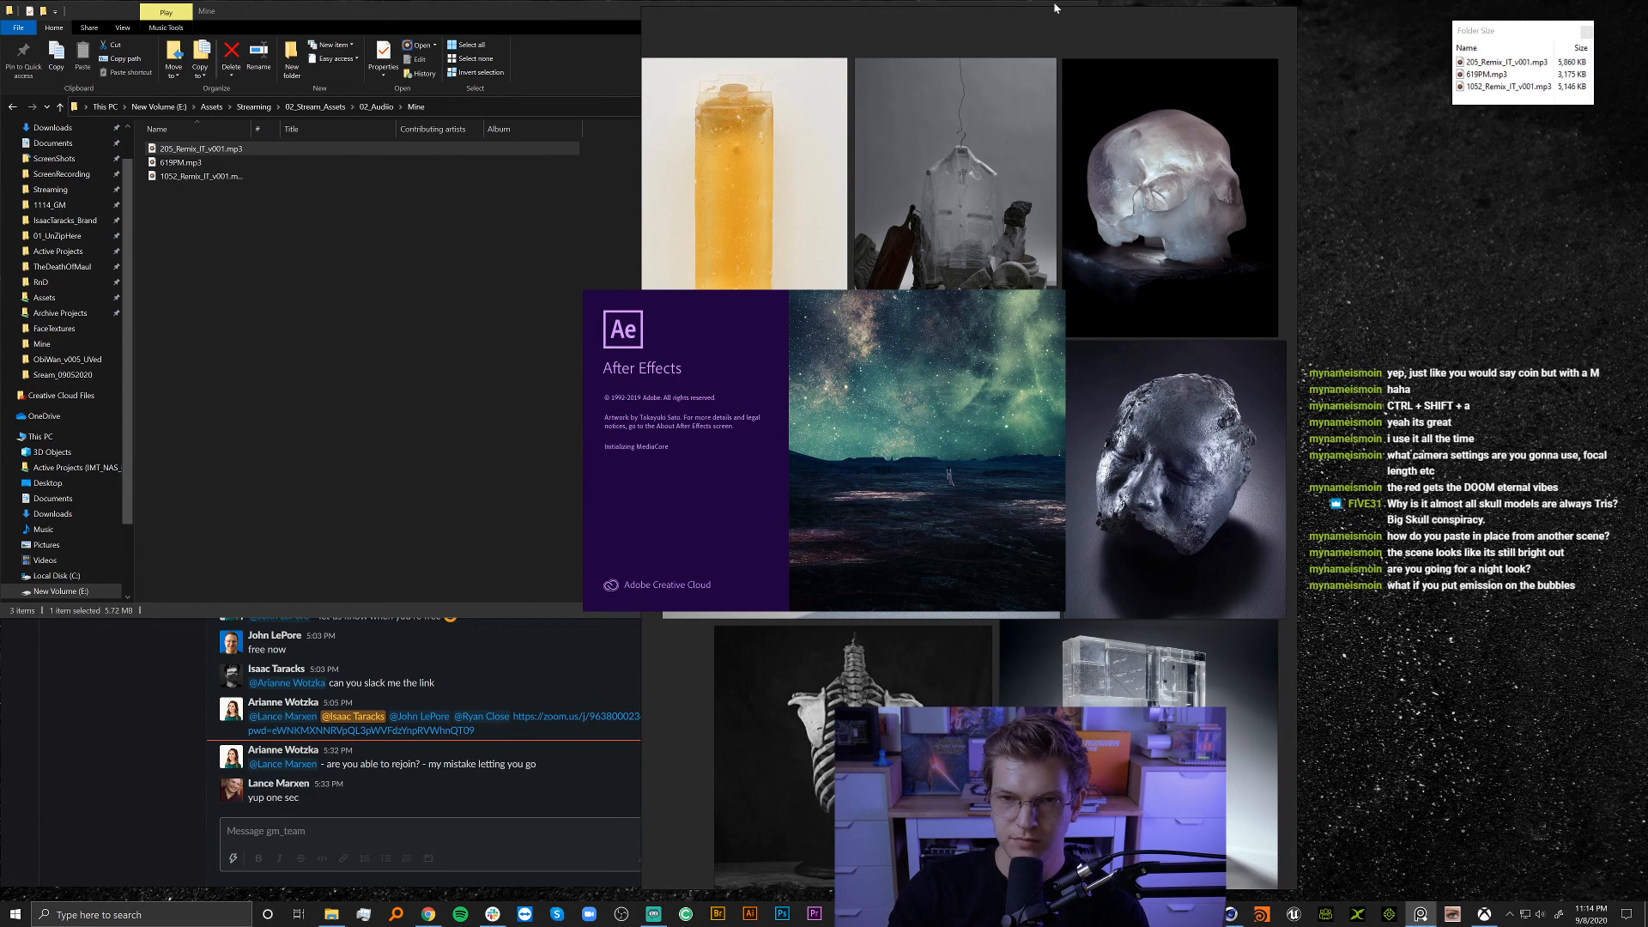
# Switch to After Effects, move the reference image board out of its way and dismiss the Home window.
pyautogui.moveTo(1115, 26); pyautogui.dragTo(993, 40)
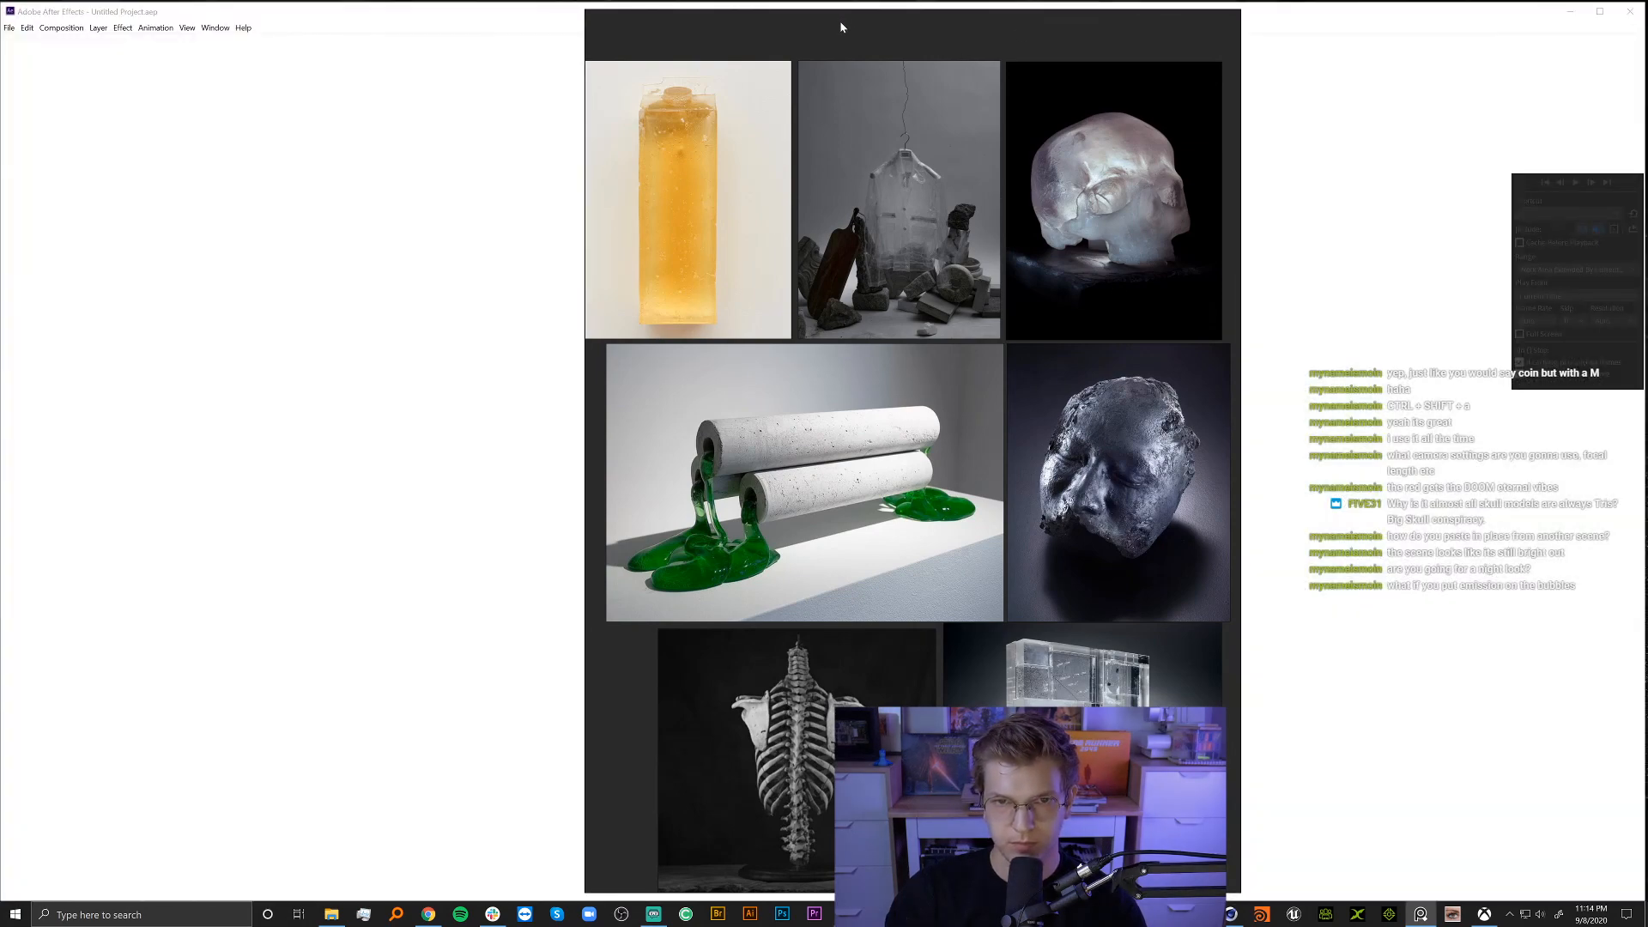
pyautogui.moveTo(839, 21)
pyautogui.mouseDown()
pyautogui.moveTo(951, 24)
pyautogui.moveTo(1643, 163)
pyautogui.moveTo(1546, 163)
pyautogui.moveTo(1647, 163)
pyautogui.mouseUp()
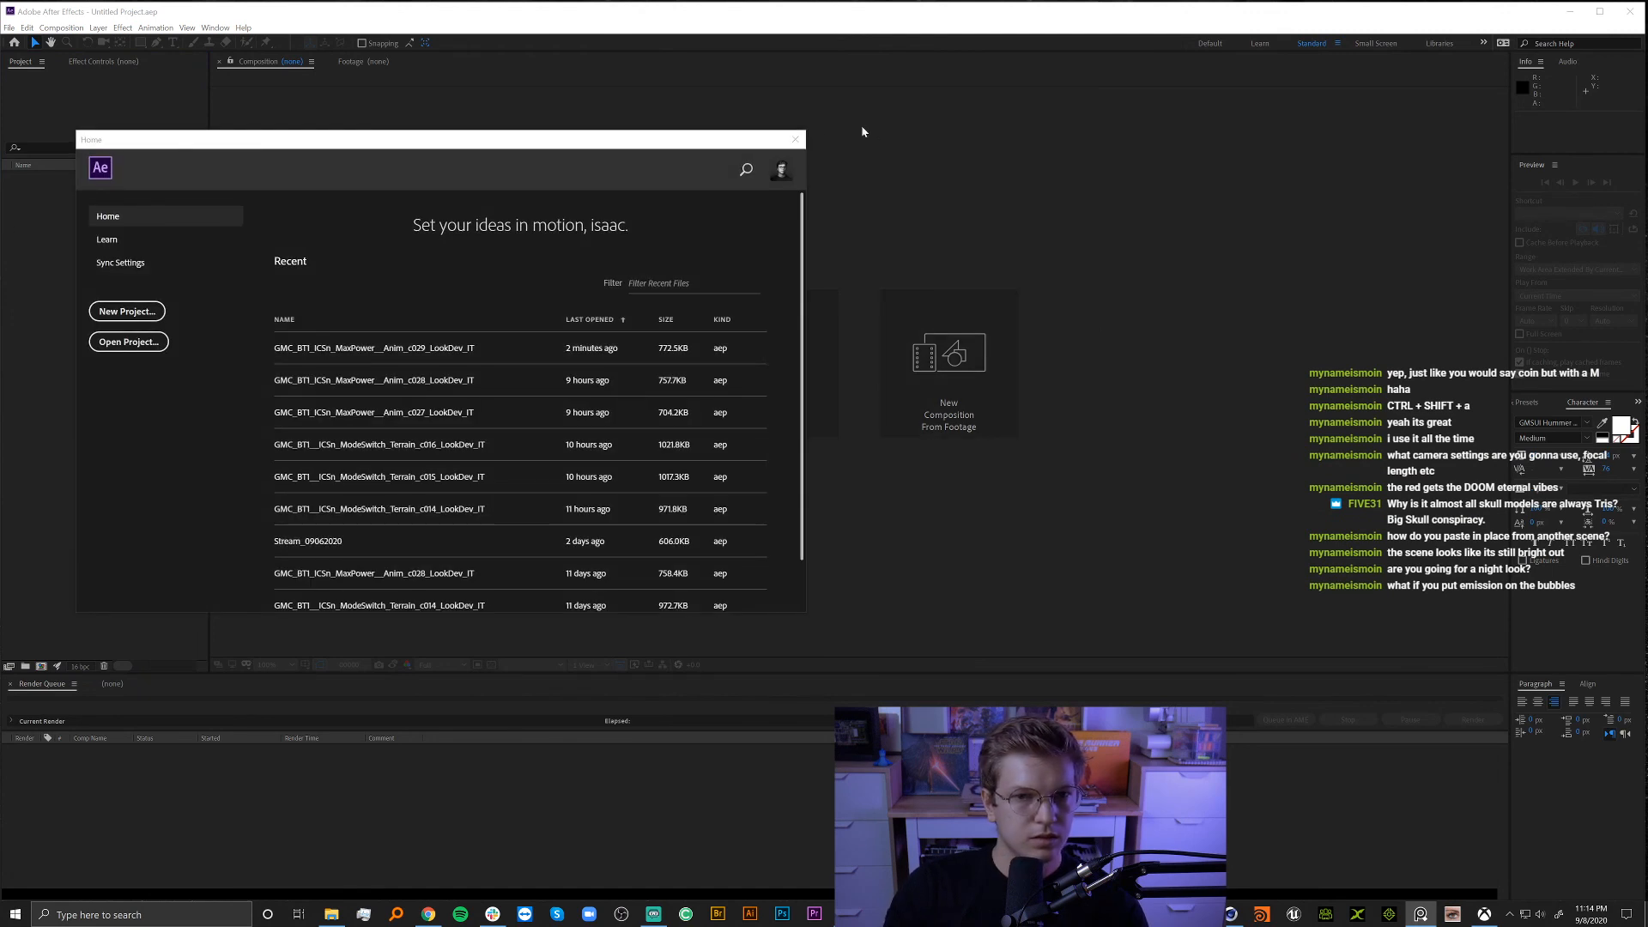
pyautogui.click(796, 139)
# Import Stream_09082020_Props_.png from the Cinema4D_RnD\Stream_09082020 folder and create a composition from it.
pyautogui.doubleClick(145, 266)
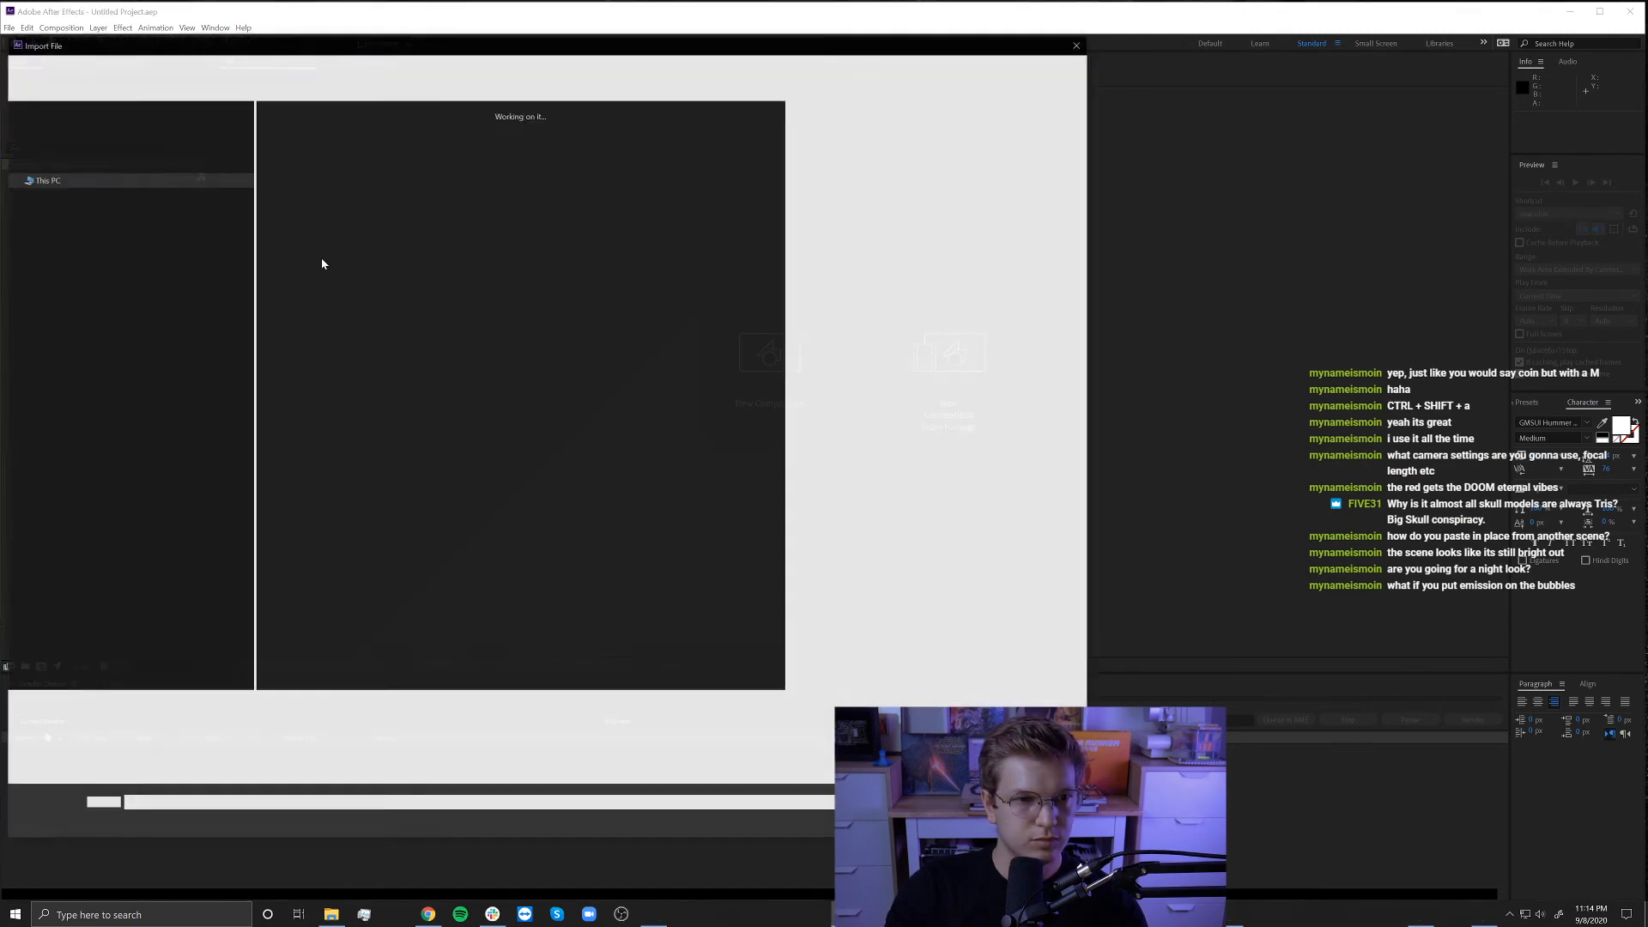
pyautogui.click(103, 303)
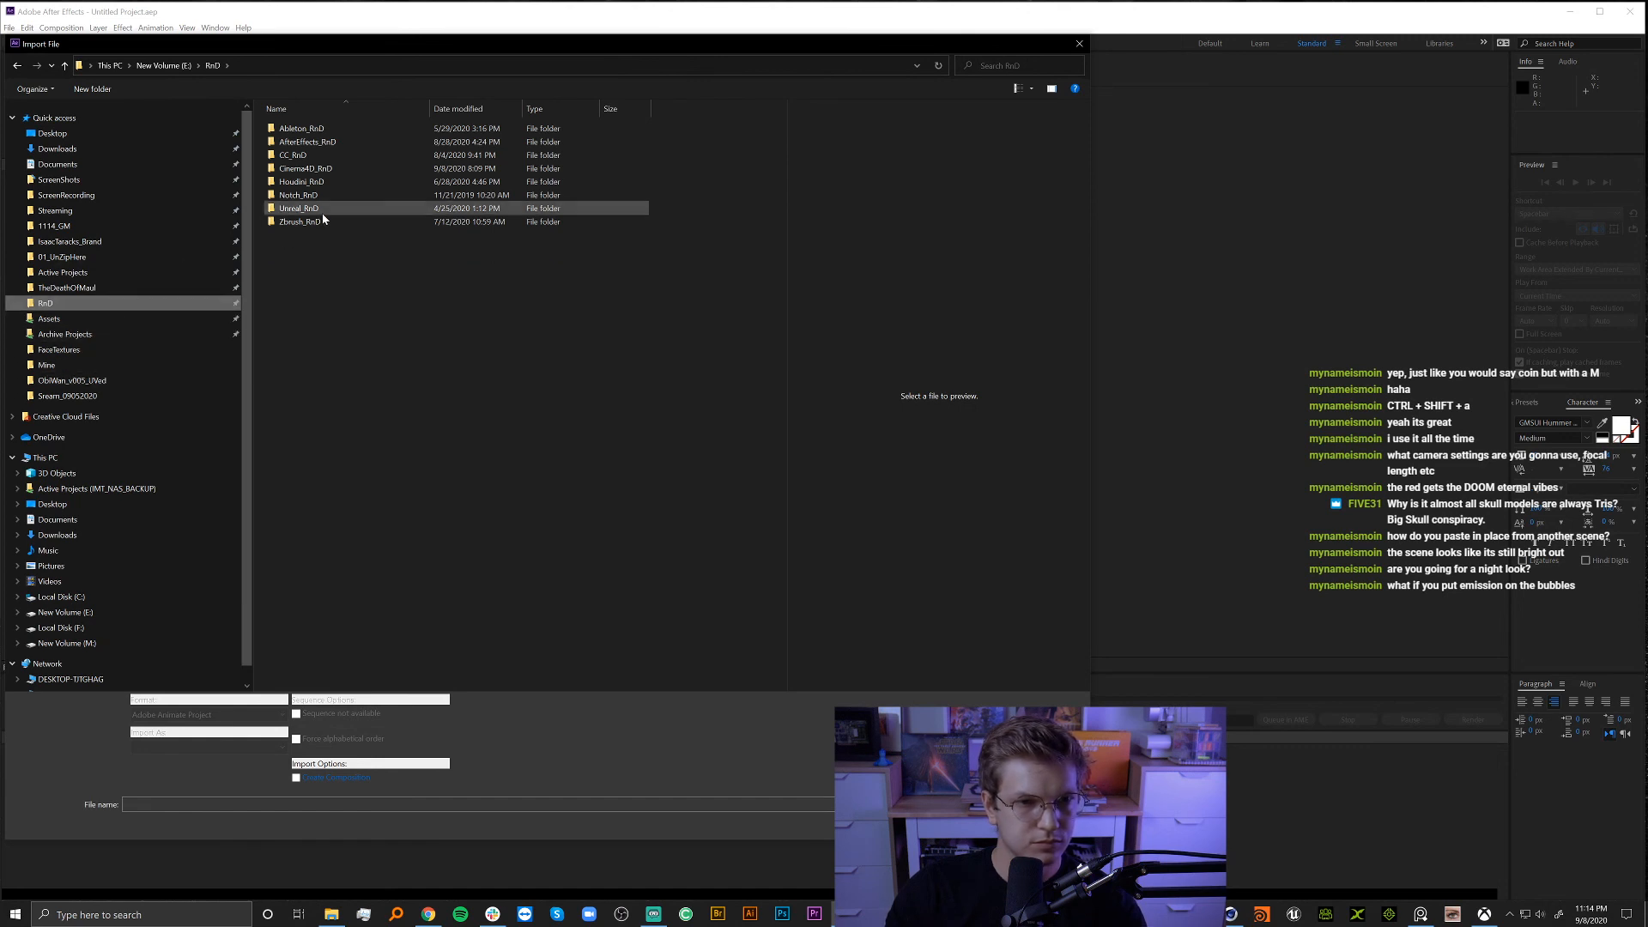
pyautogui.click(325, 170)
pyautogui.doubleClick(324, 169)
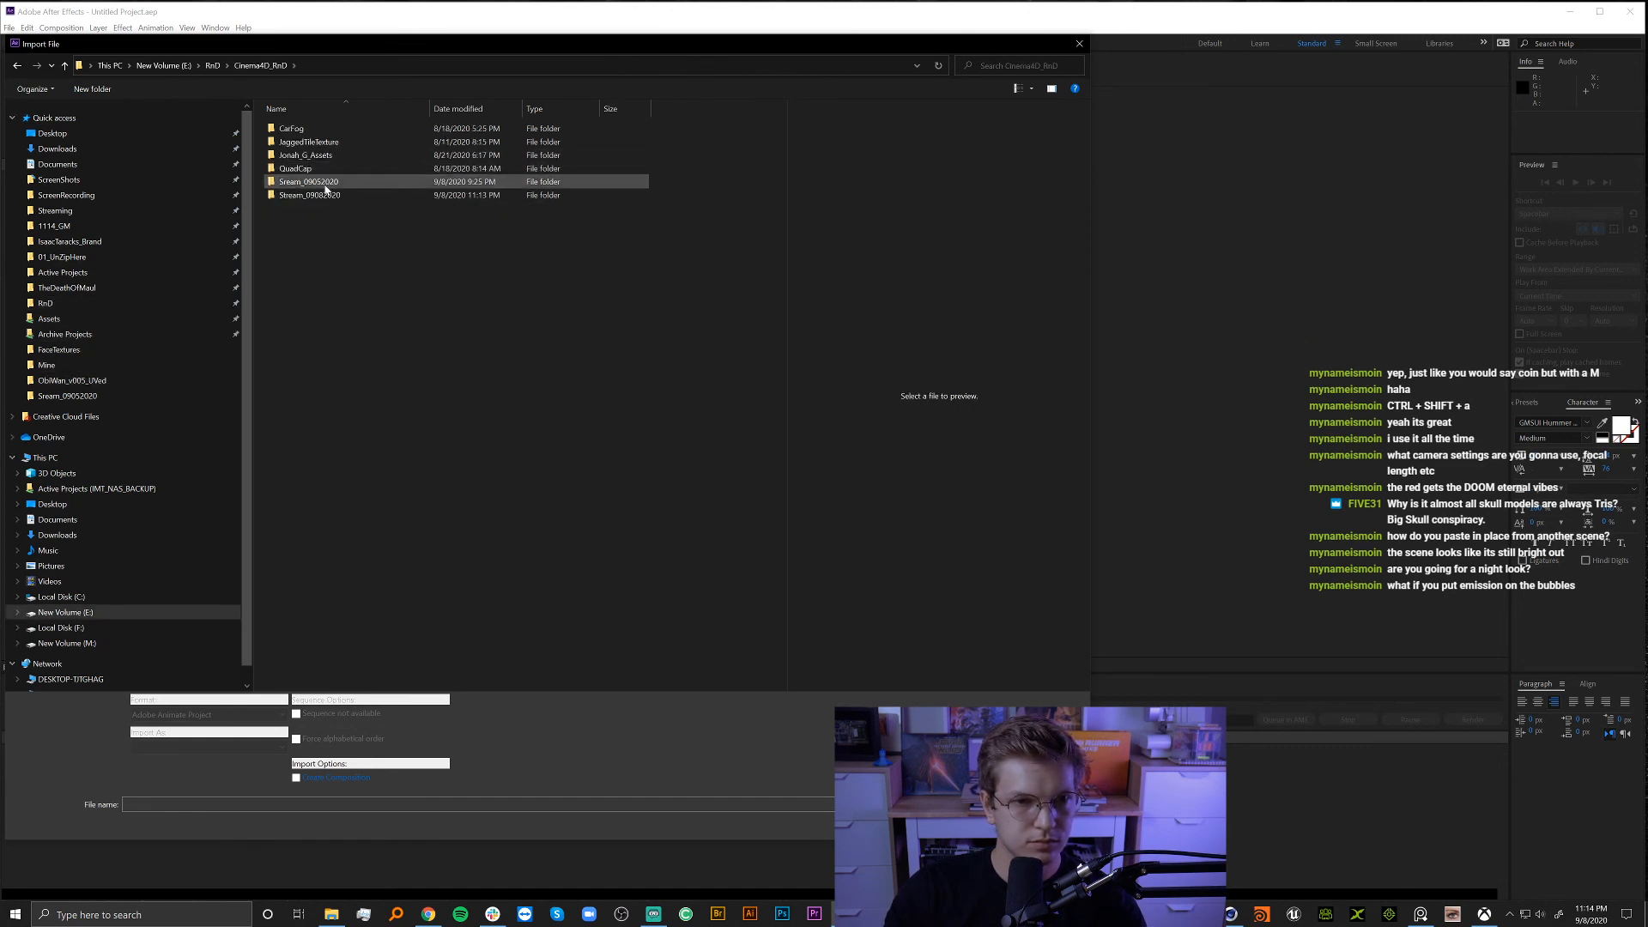
pyautogui.doubleClick(326, 195)
pyautogui.click(372, 148)
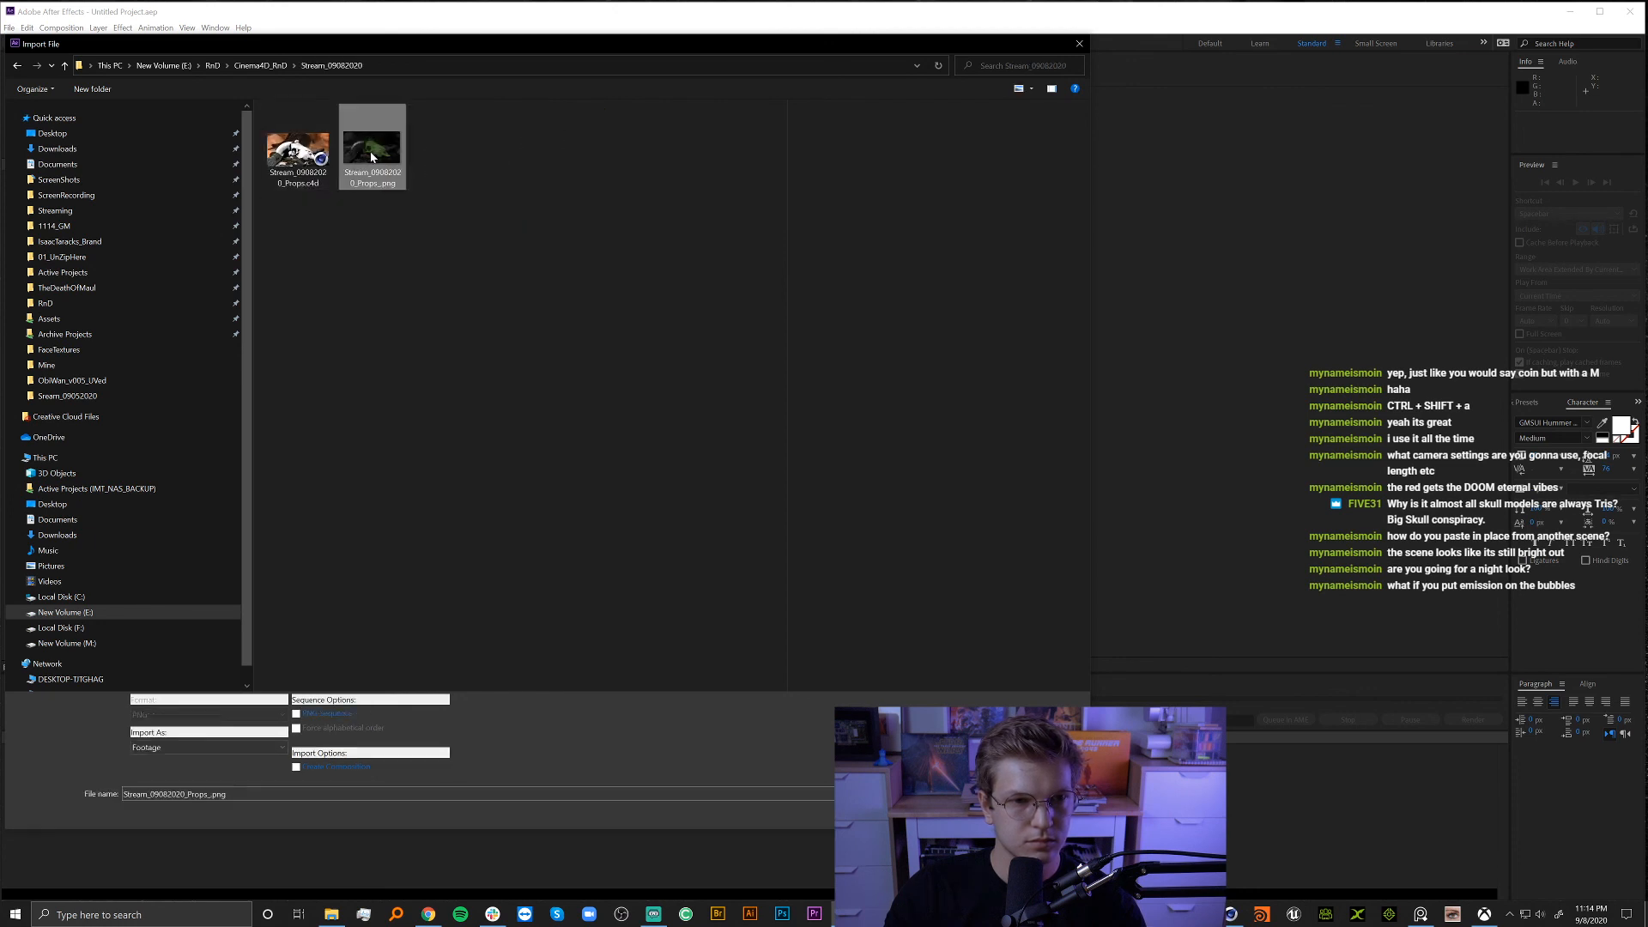
pyautogui.press('Return')
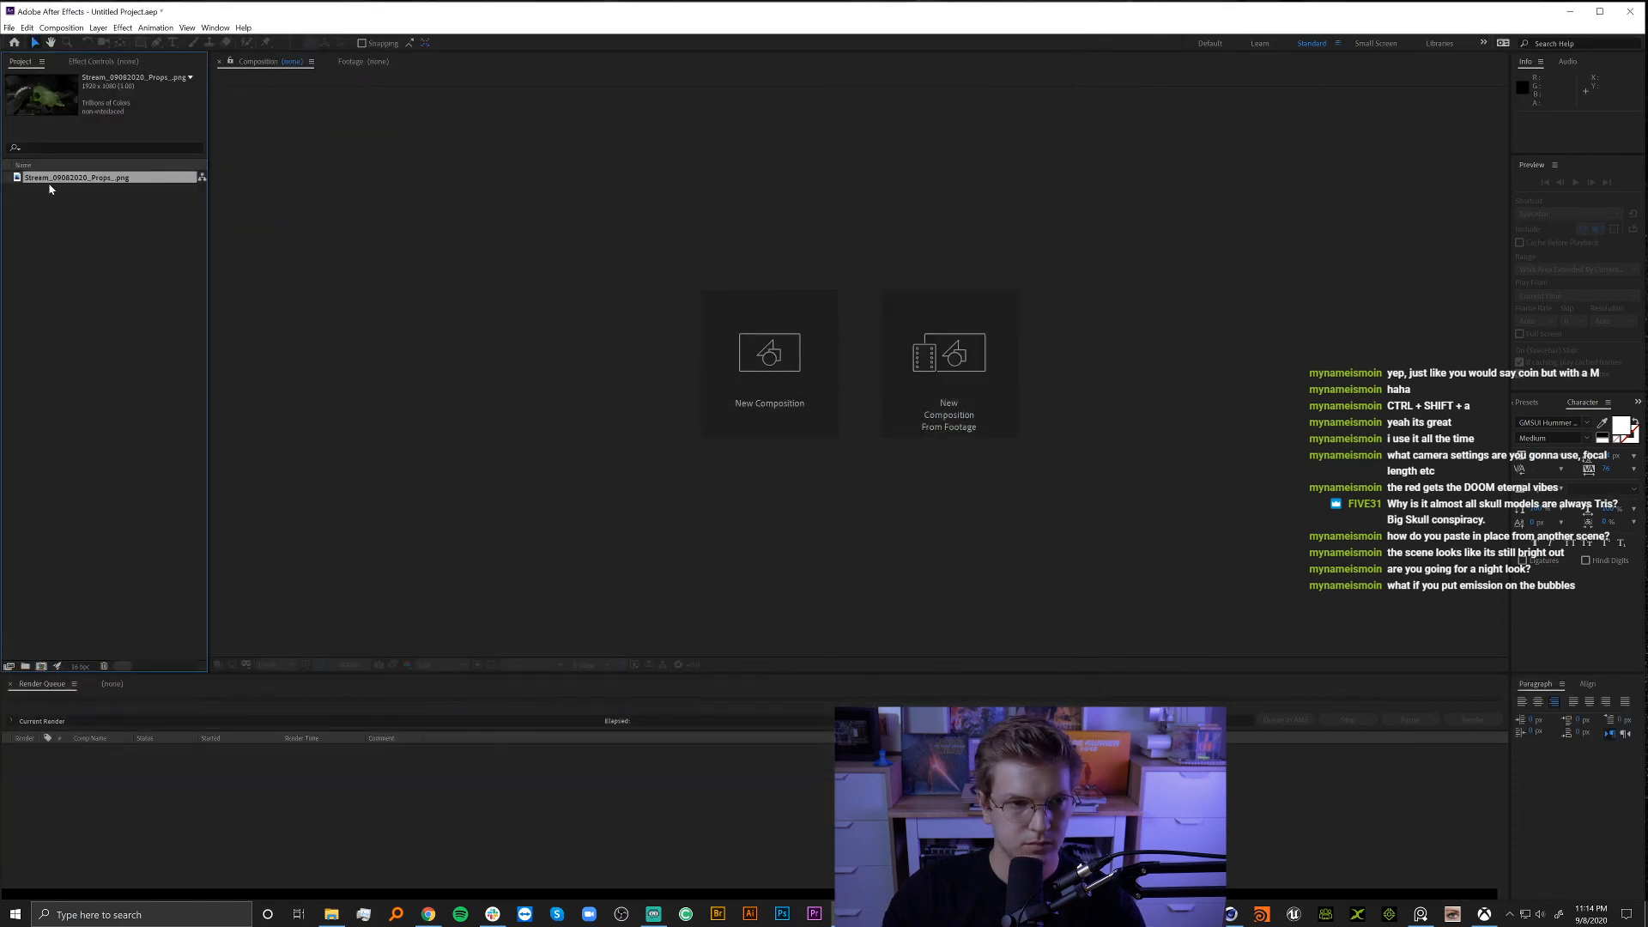
pyautogui.click(40, 667)
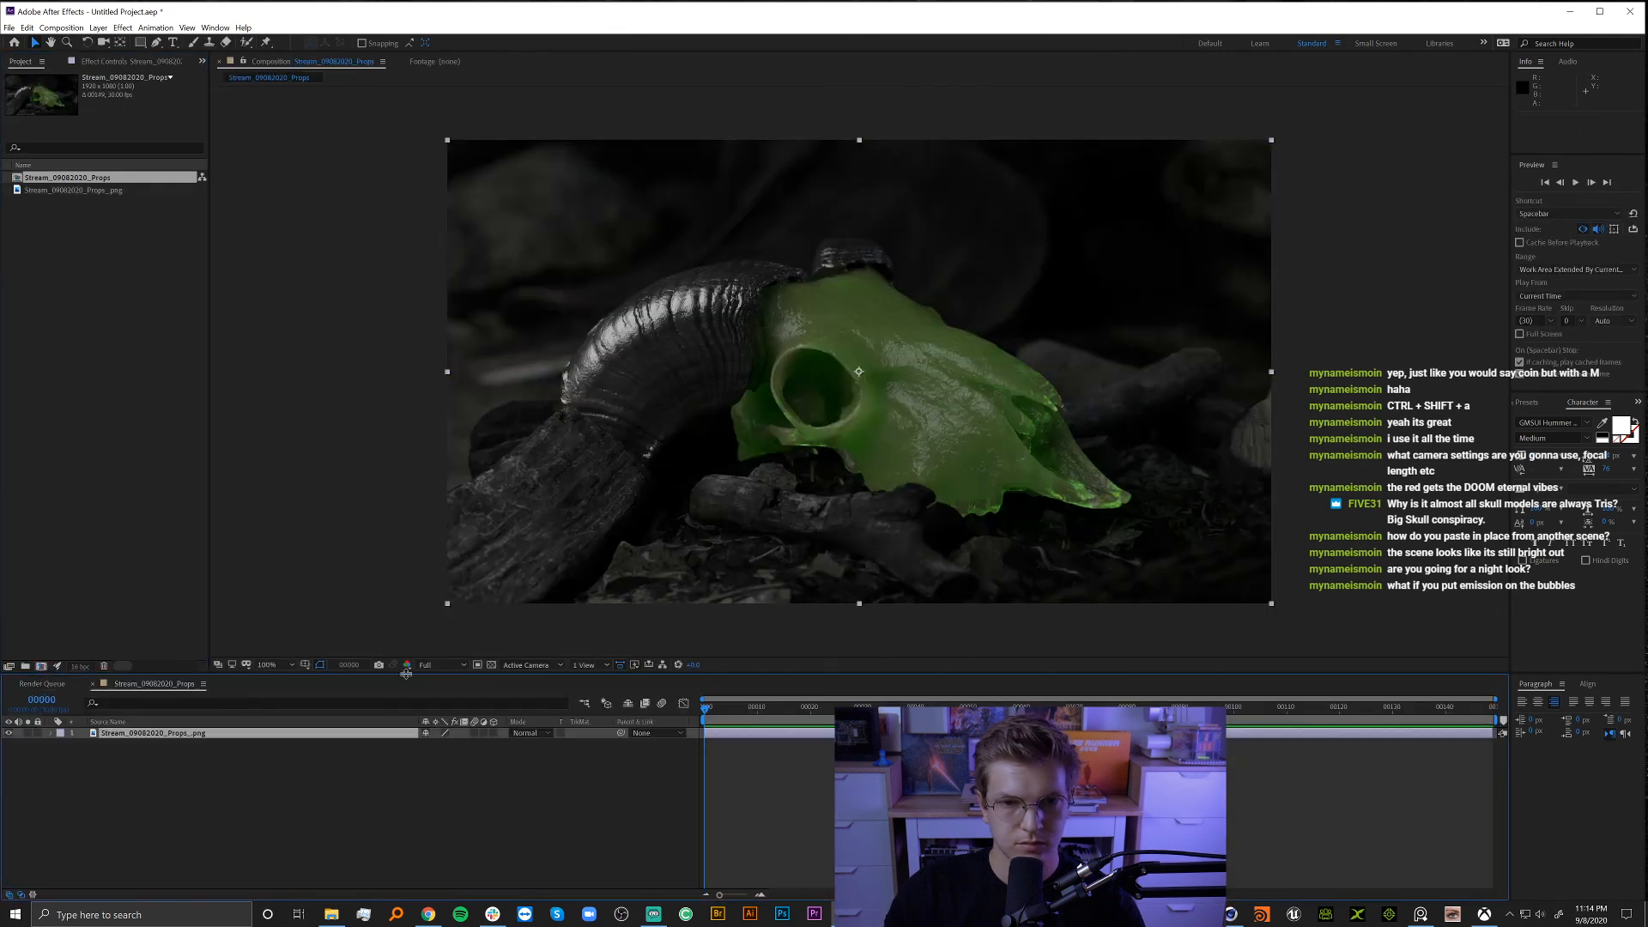
# Import 35mm_G3_DIRTY_v1.mp4 from Assets\Tools\02_Footage\Grain\00_Clean and place it above the render layer in the composition.
pyautogui.doubleClick(101, 298)
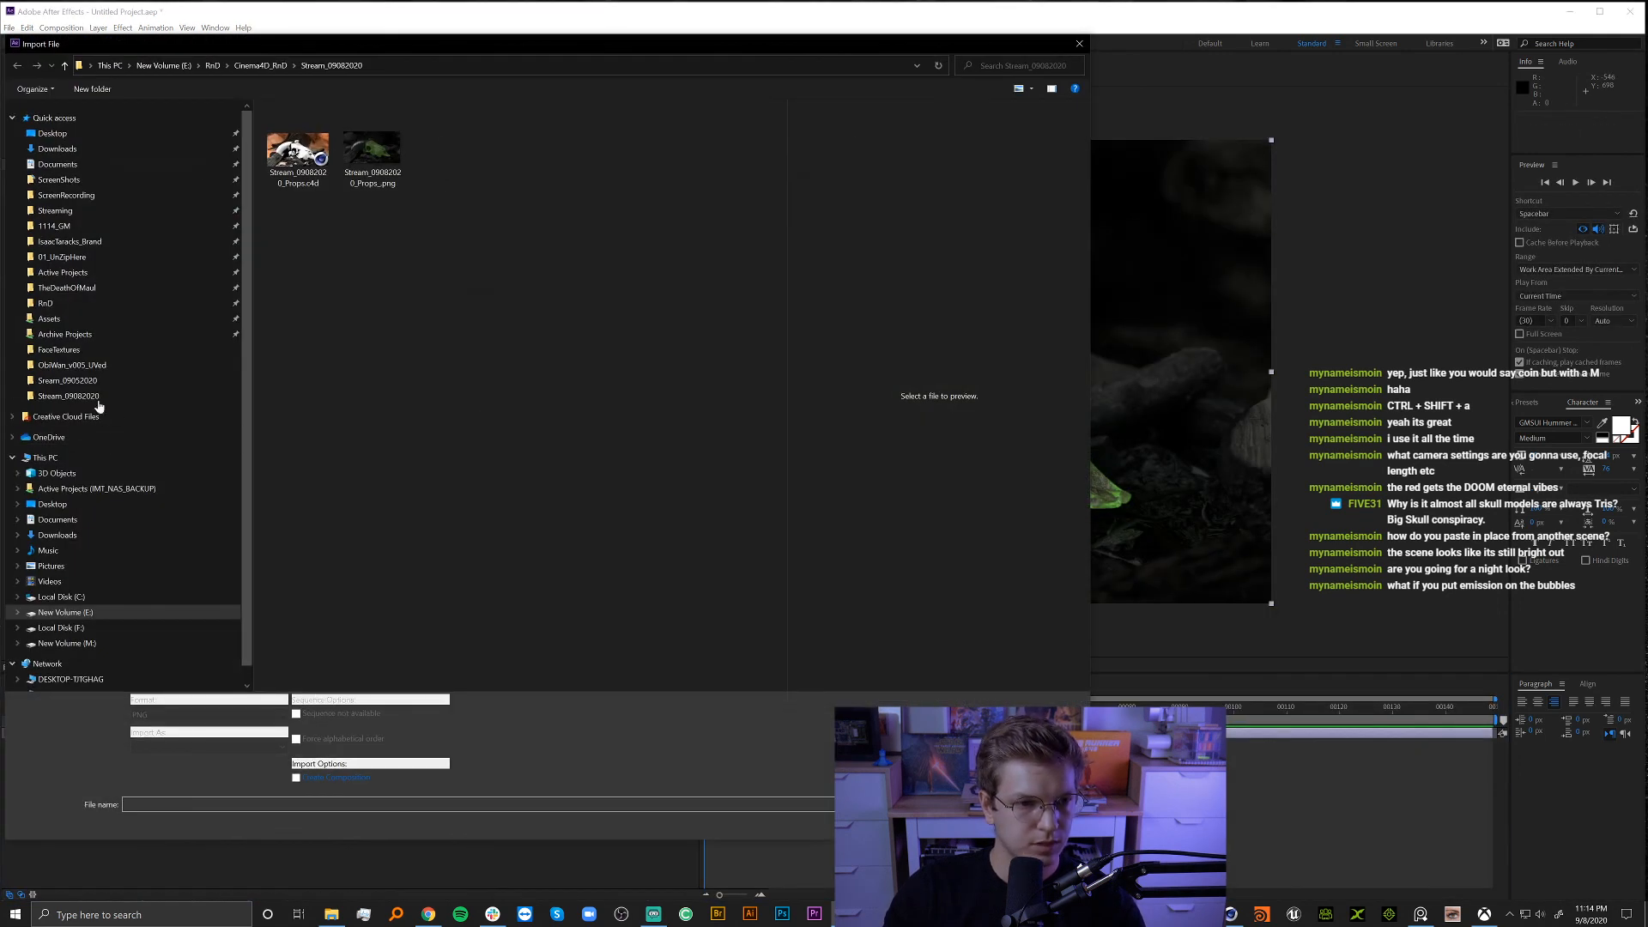
pyautogui.click(83, 322)
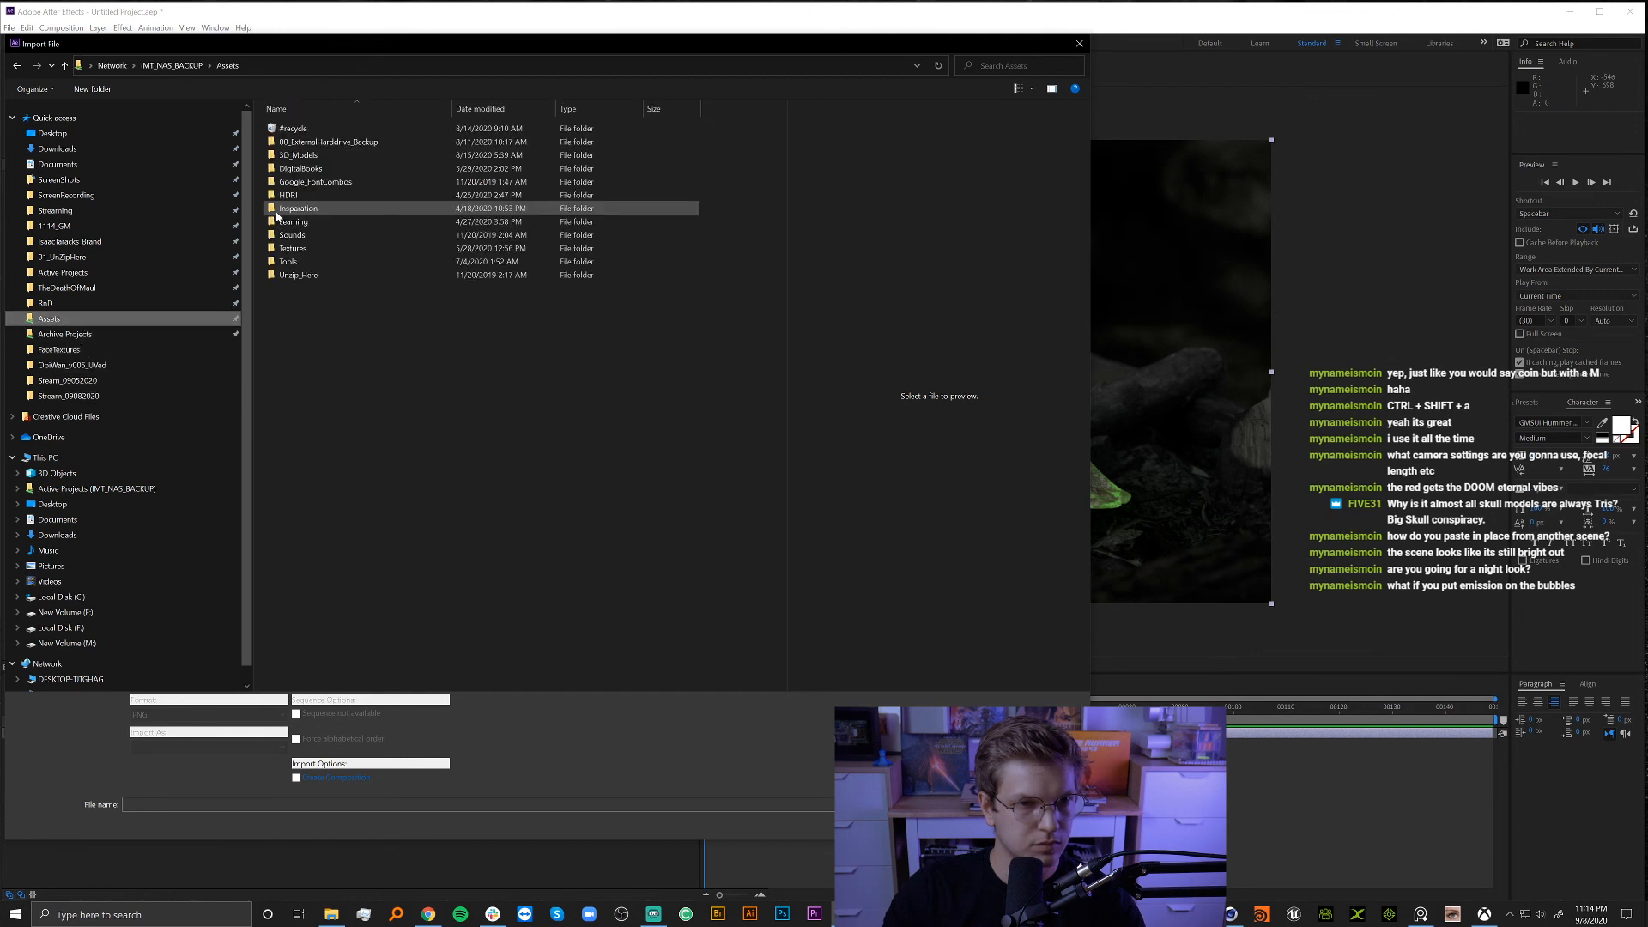
pyautogui.doubleClick(292, 261)
pyautogui.doubleClick(300, 168)
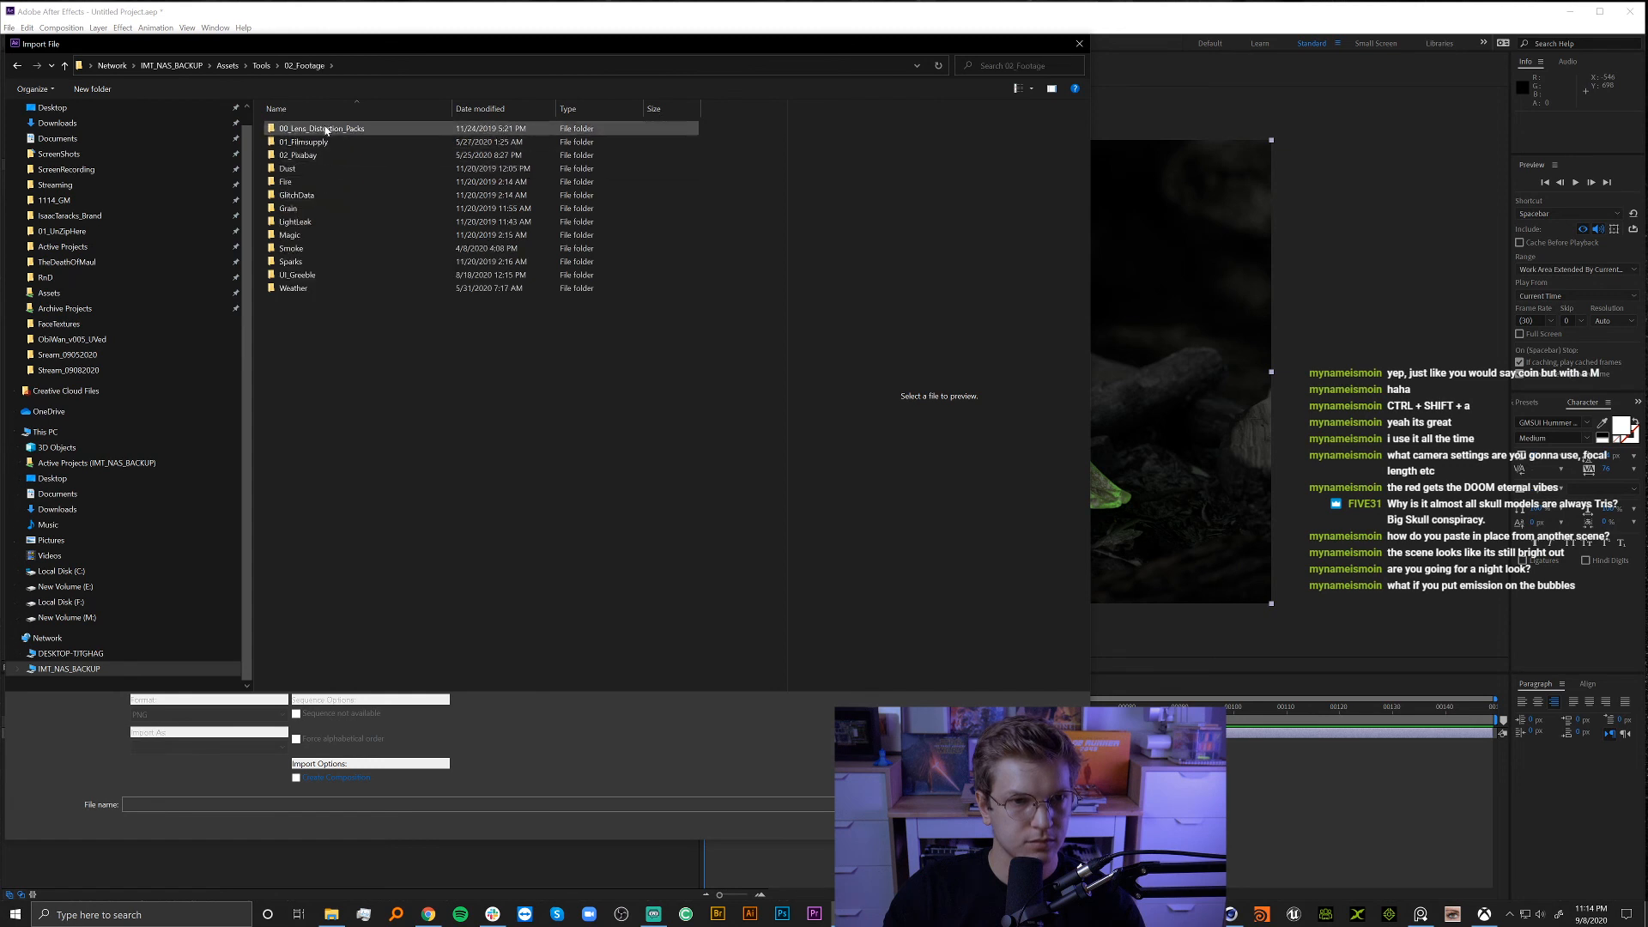
pyautogui.doubleClick(314, 208)
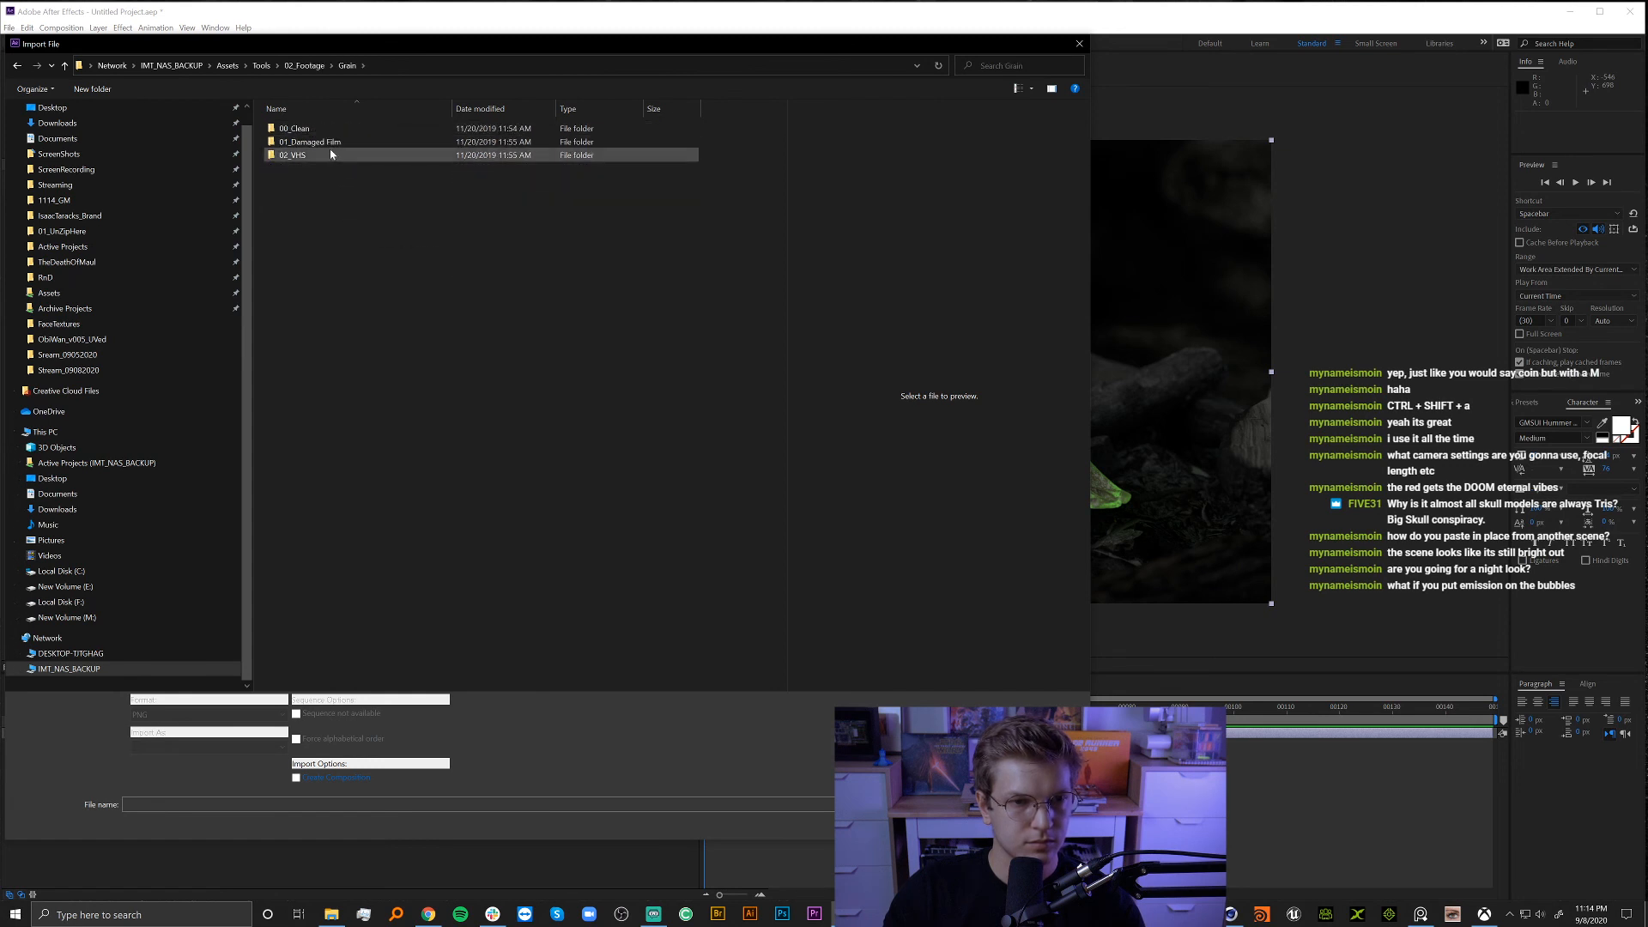
pyautogui.doubleClick(309, 142)
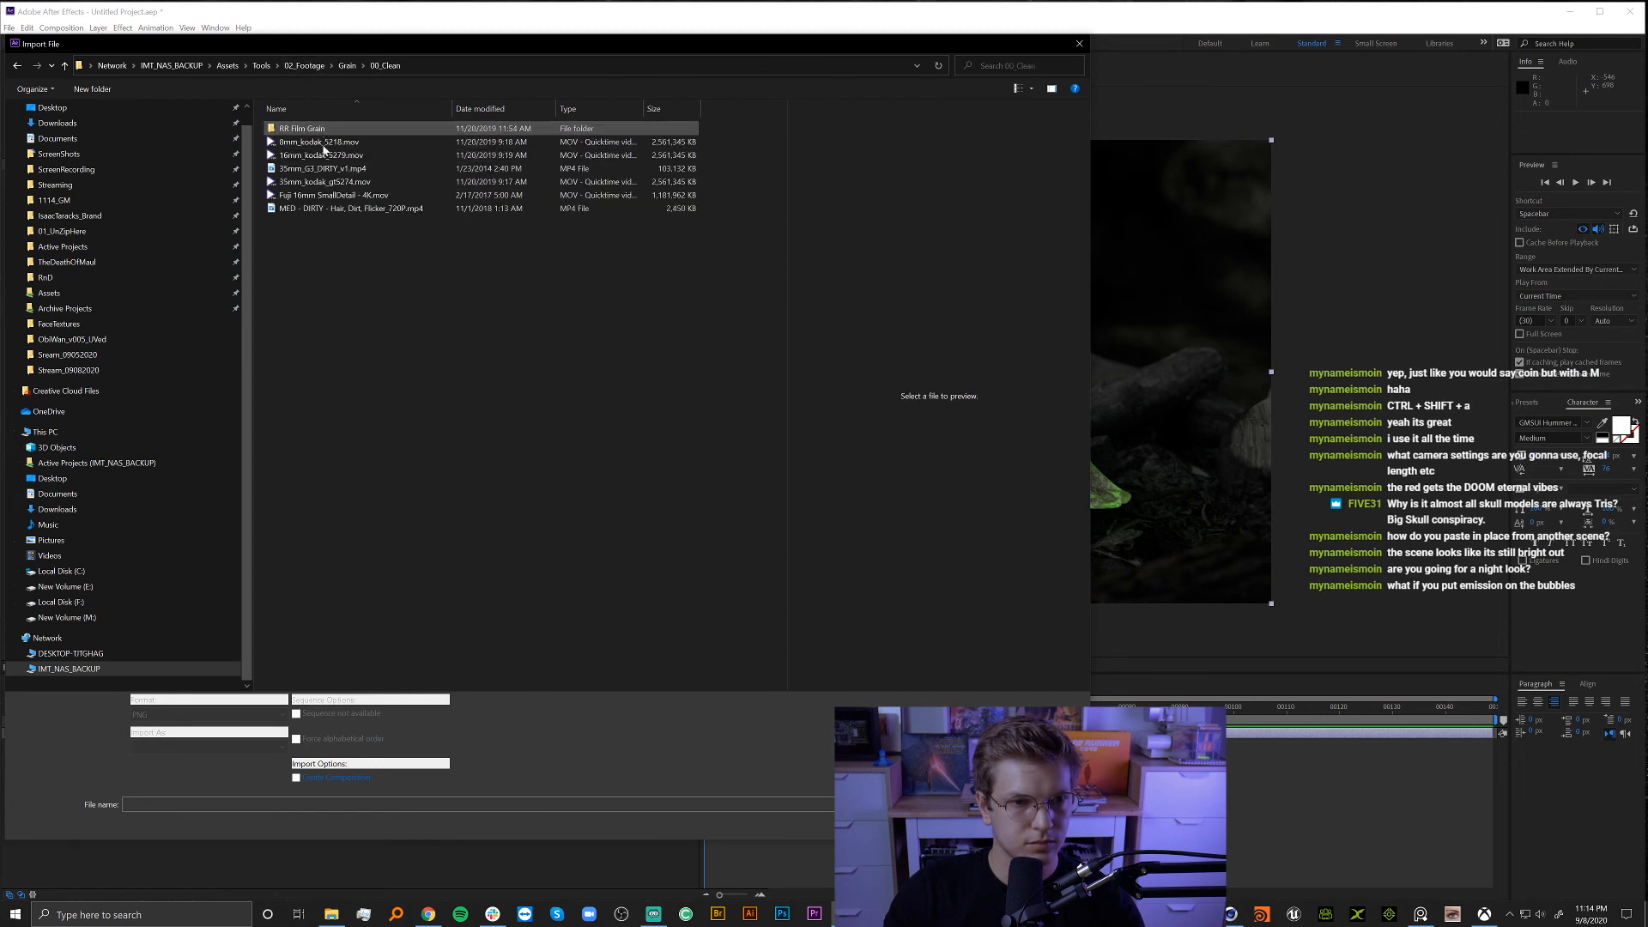
pyautogui.doubleClick(296, 168)
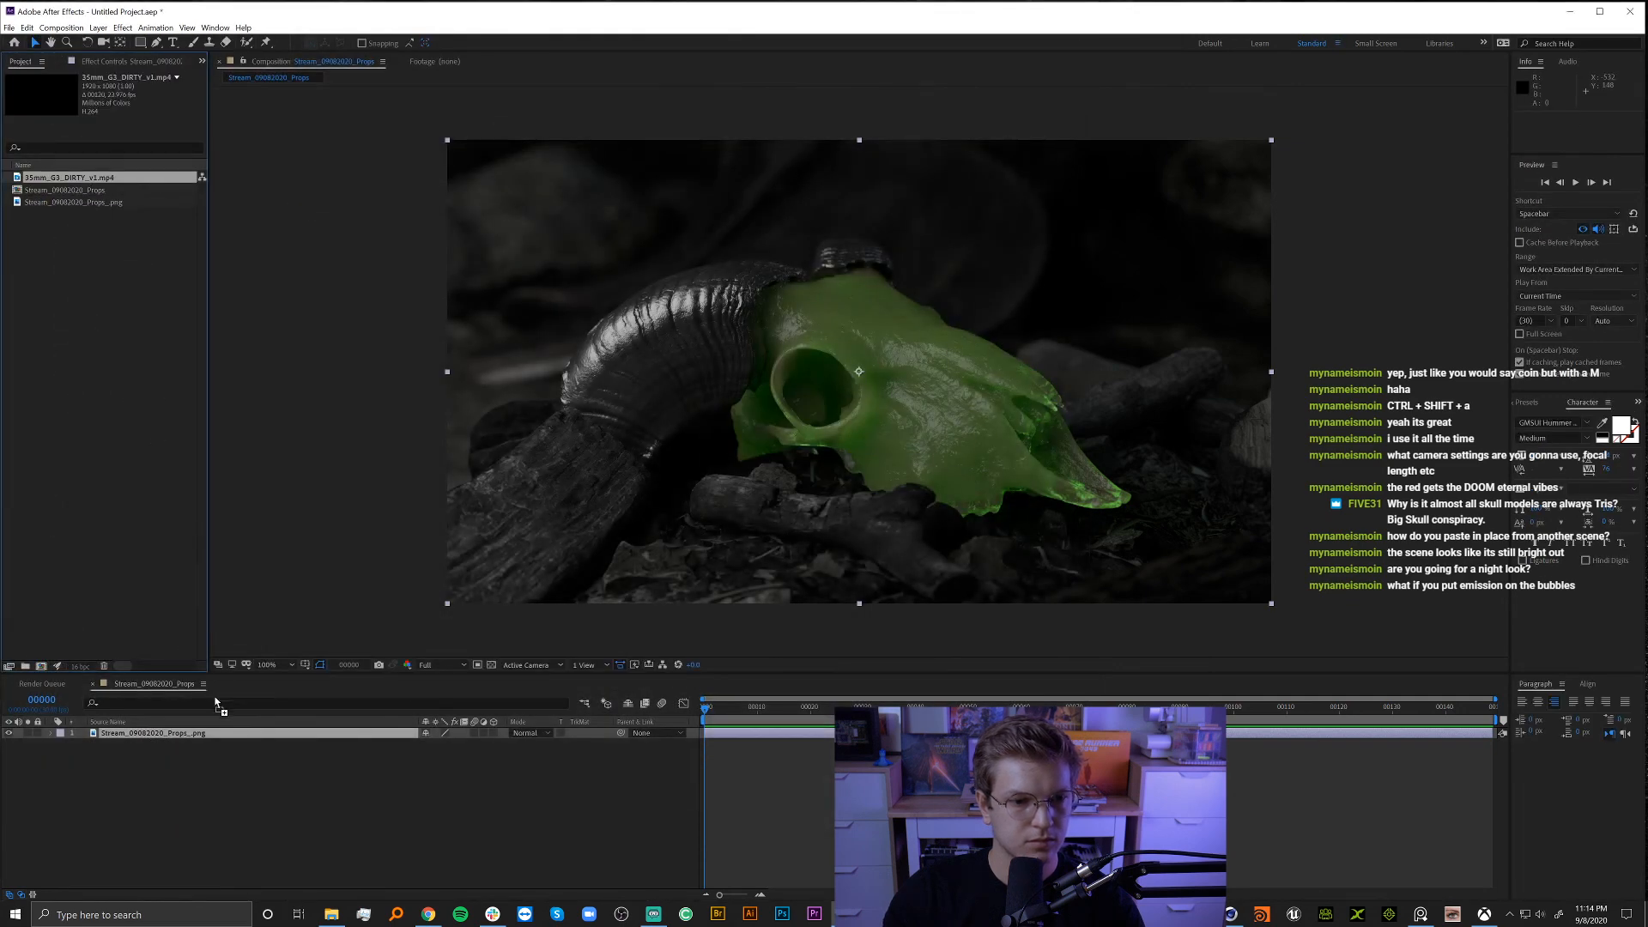
pyautogui.moveTo(215, 726); pyautogui.dragTo(219, 731)
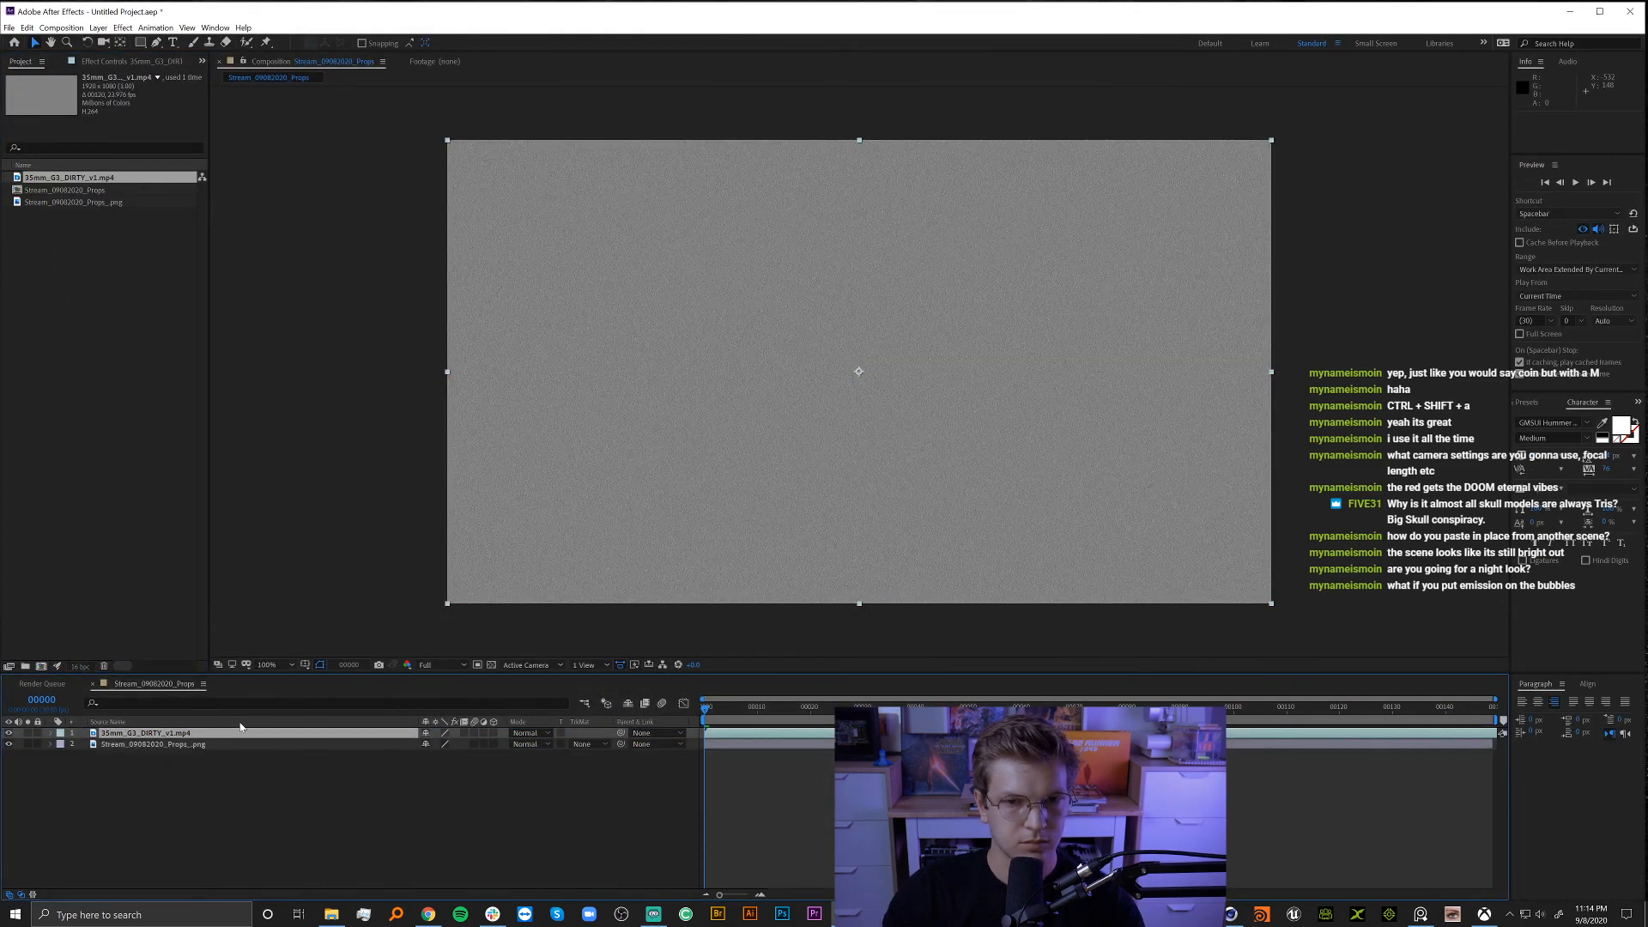
# Set the 35mm_G3_DIRTY_v1.mp4 layer's blending mode to Overlay and its opacity to 20%.
pyautogui.click(526, 732)
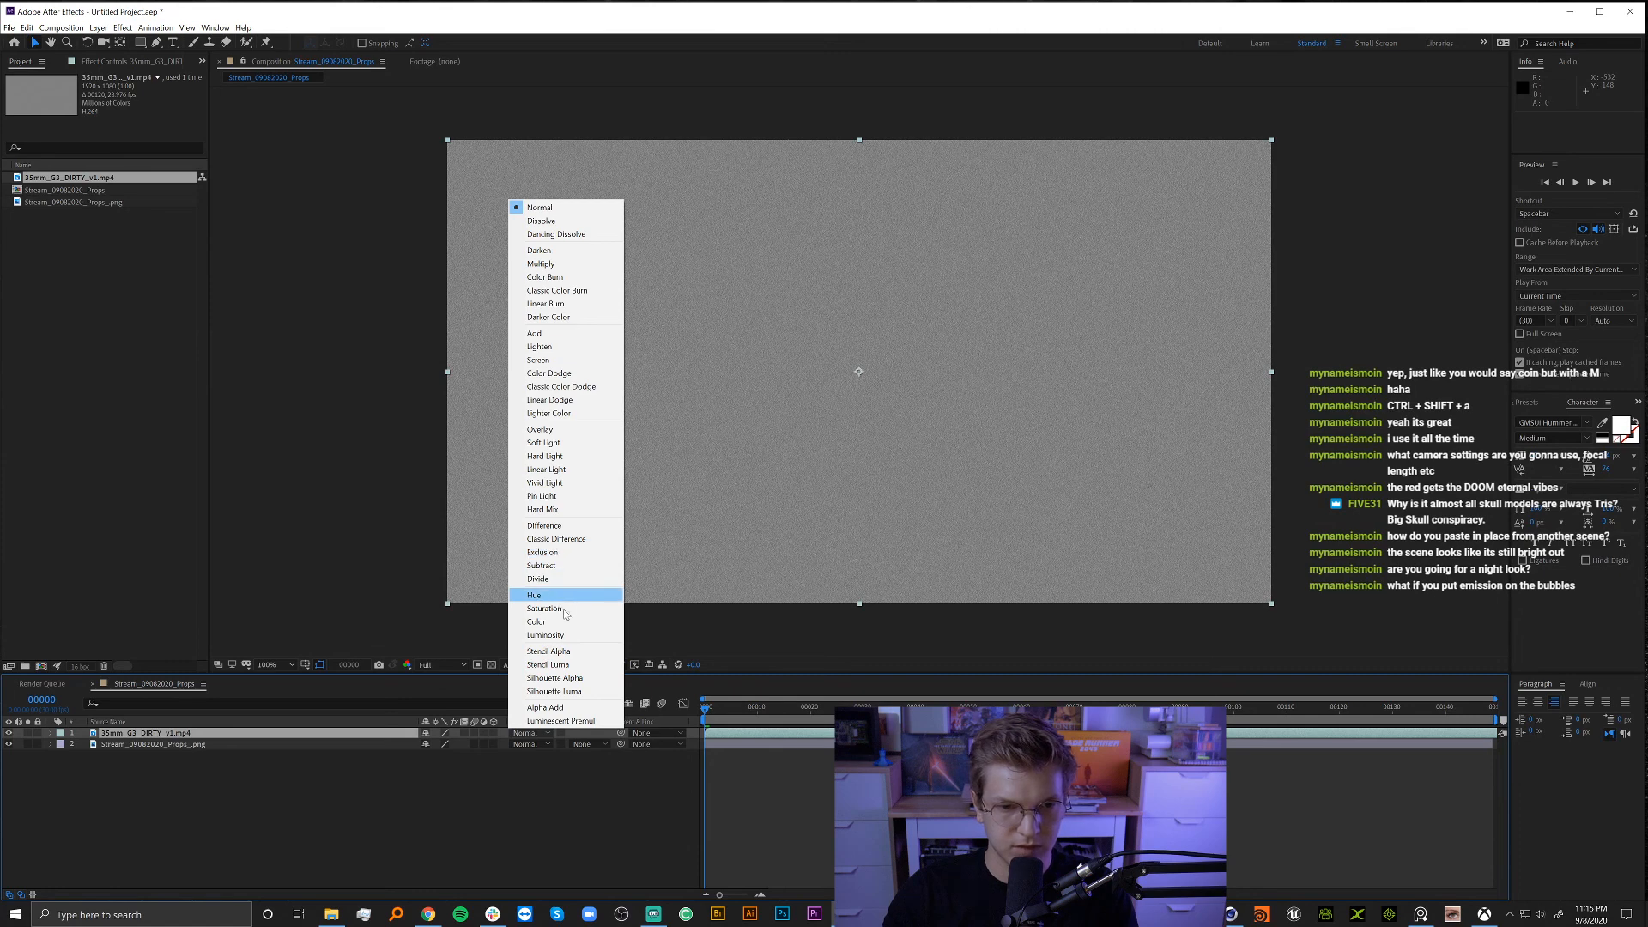
pyautogui.click(541, 429)
pyautogui.press('t')
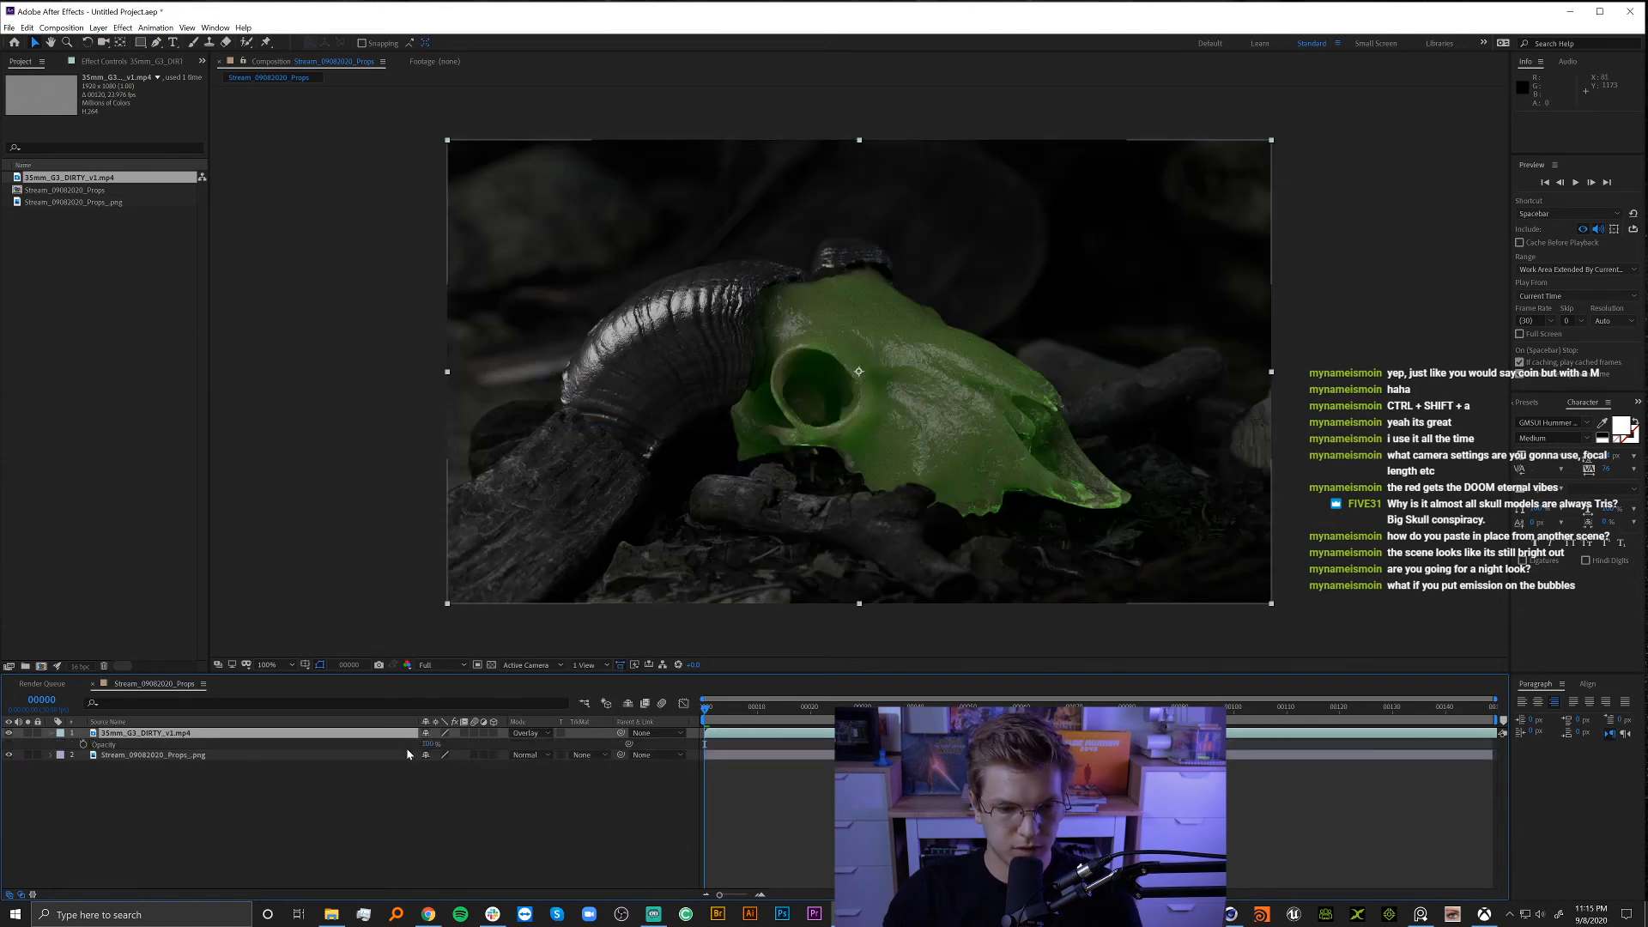
pyautogui.click(433, 743)
pyautogui.write('20')
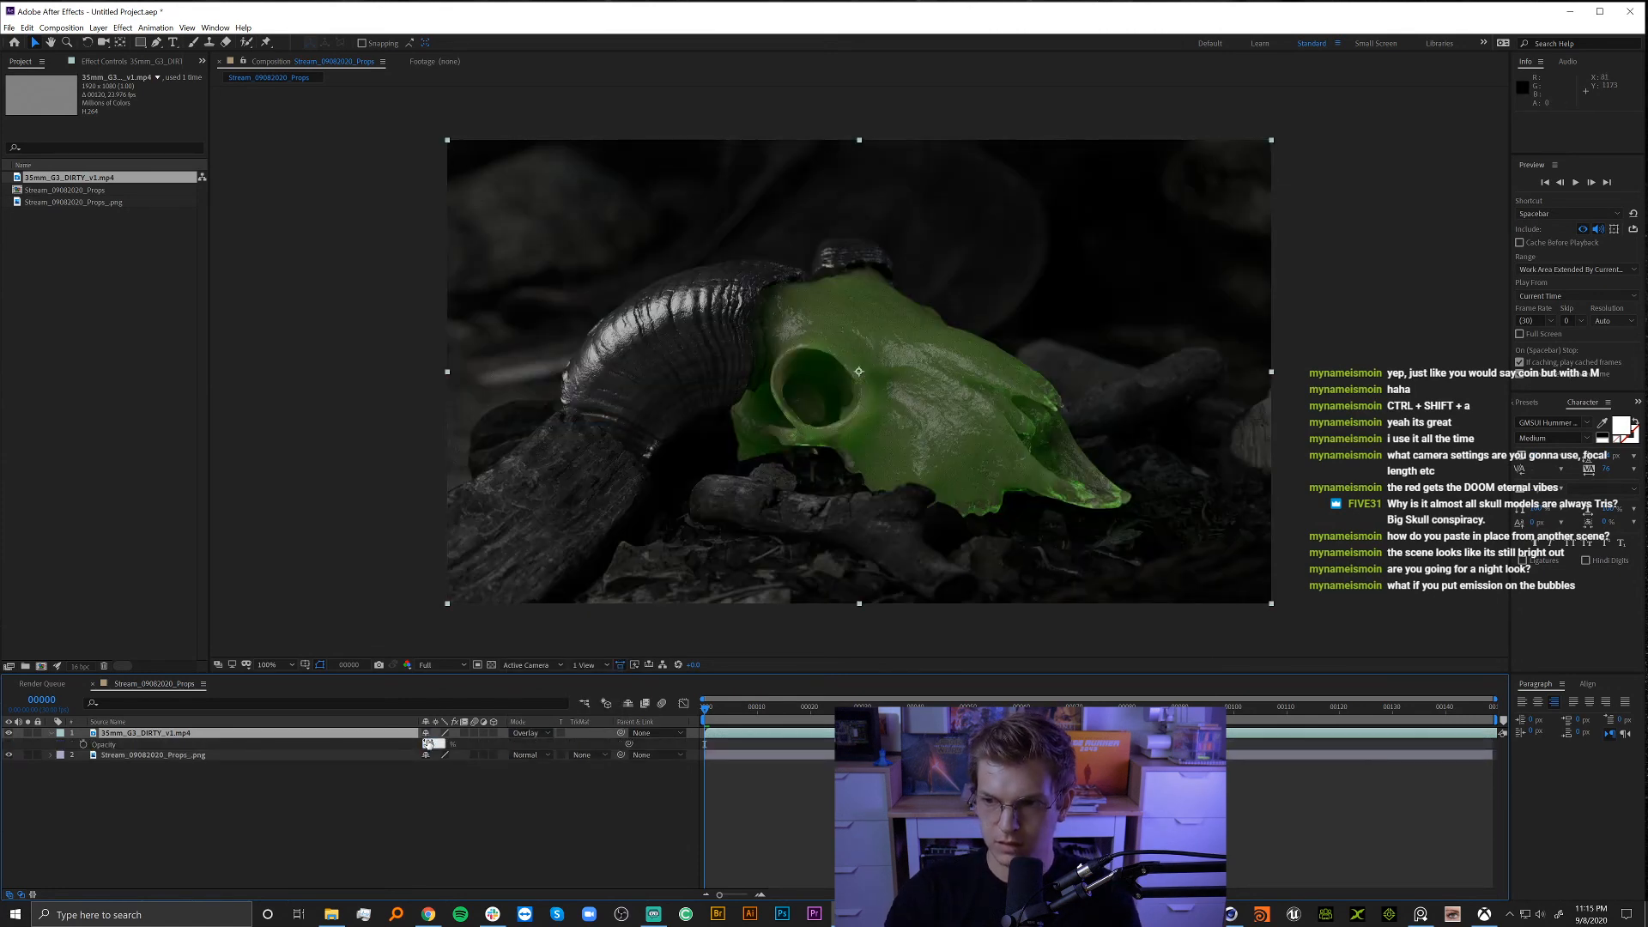
pyautogui.press('Return')
# Apply a slight Gaussian Blur with Repeat Edge Pixels enabled to the Stream_09082020_Props_.png layer.
pyautogui.press('.')
pyautogui.press('.')
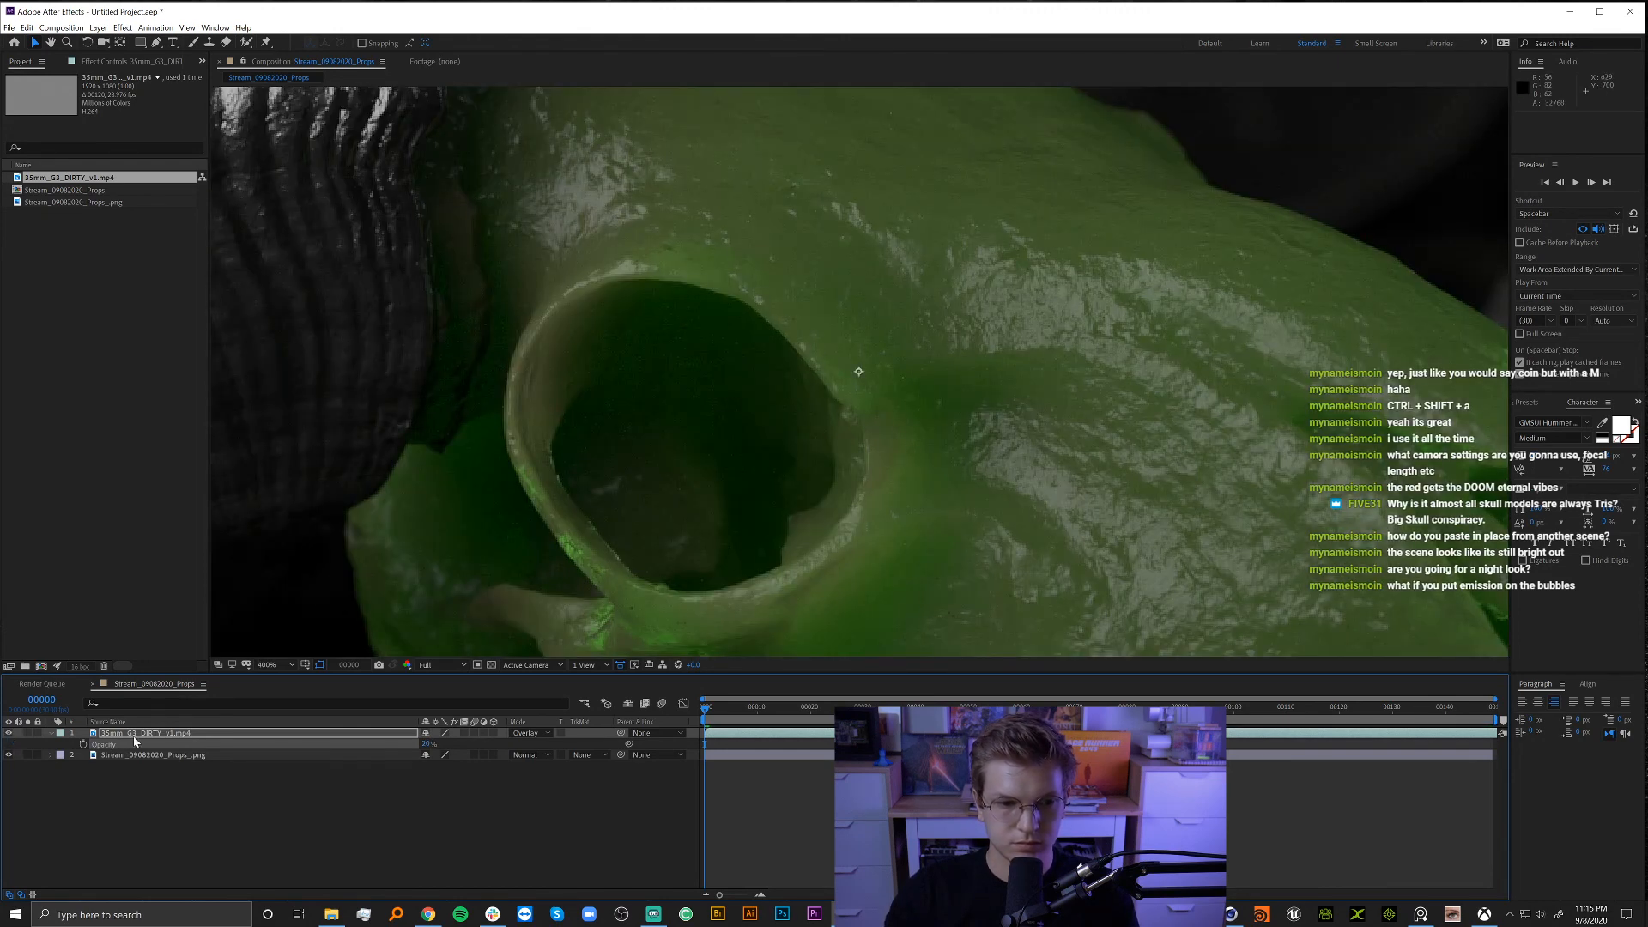
pyautogui.click(142, 755)
pyautogui.hotkey('ctrl', 'space')
pyautogui.write('g')
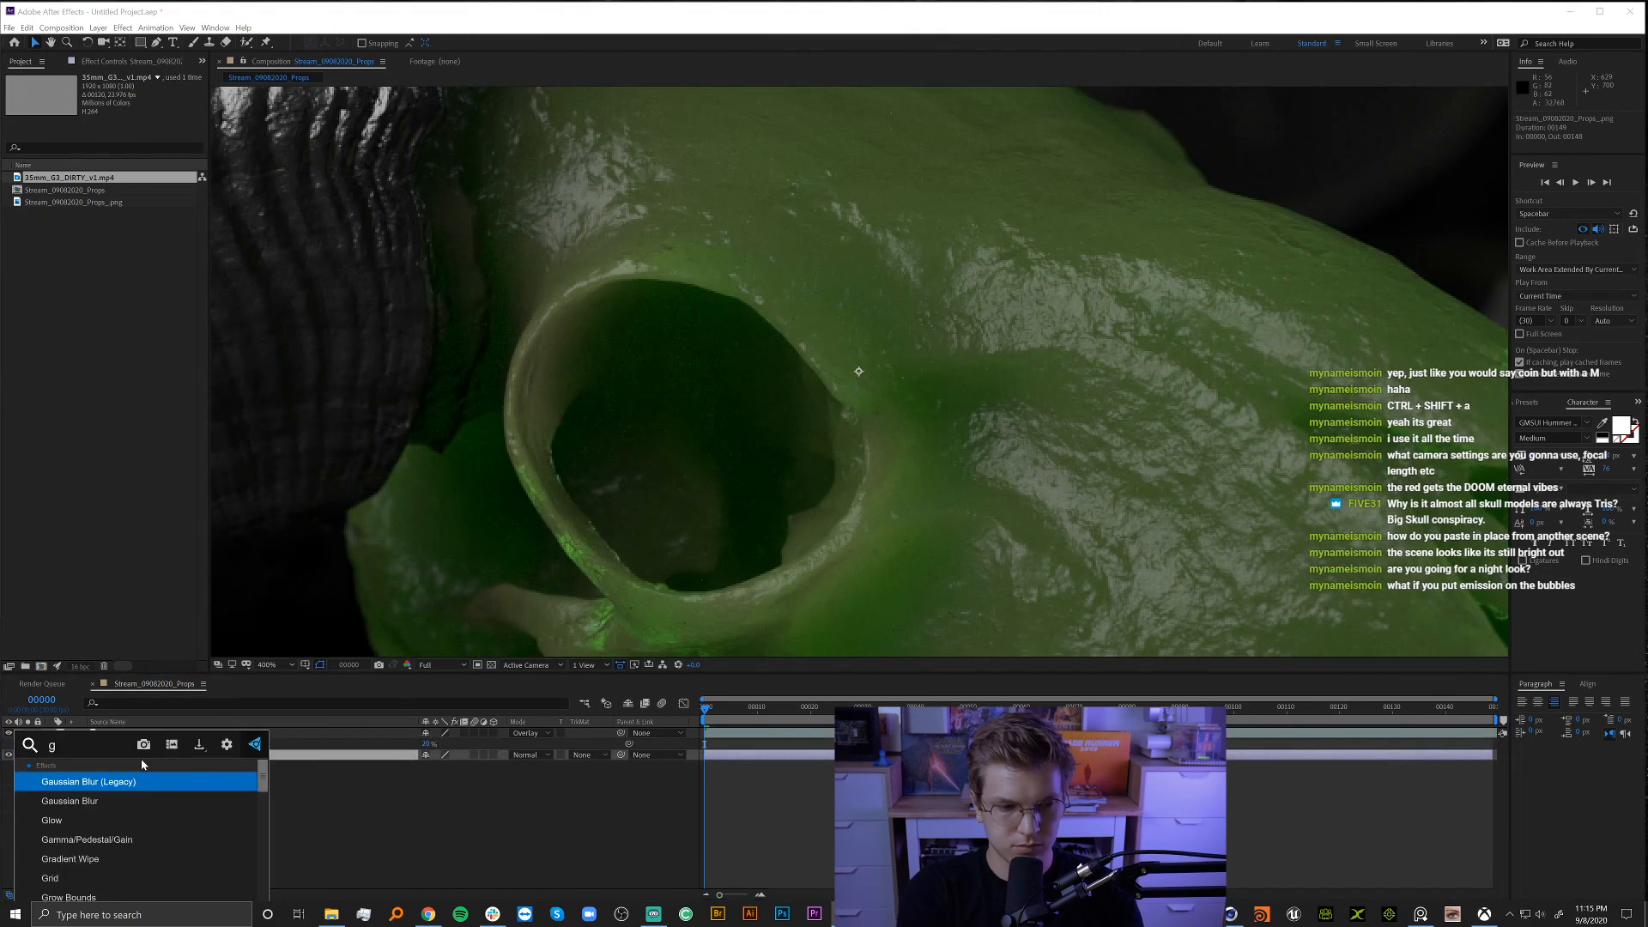
pyautogui.write('aus')
pyautogui.press('Down')
pyautogui.press('Return')
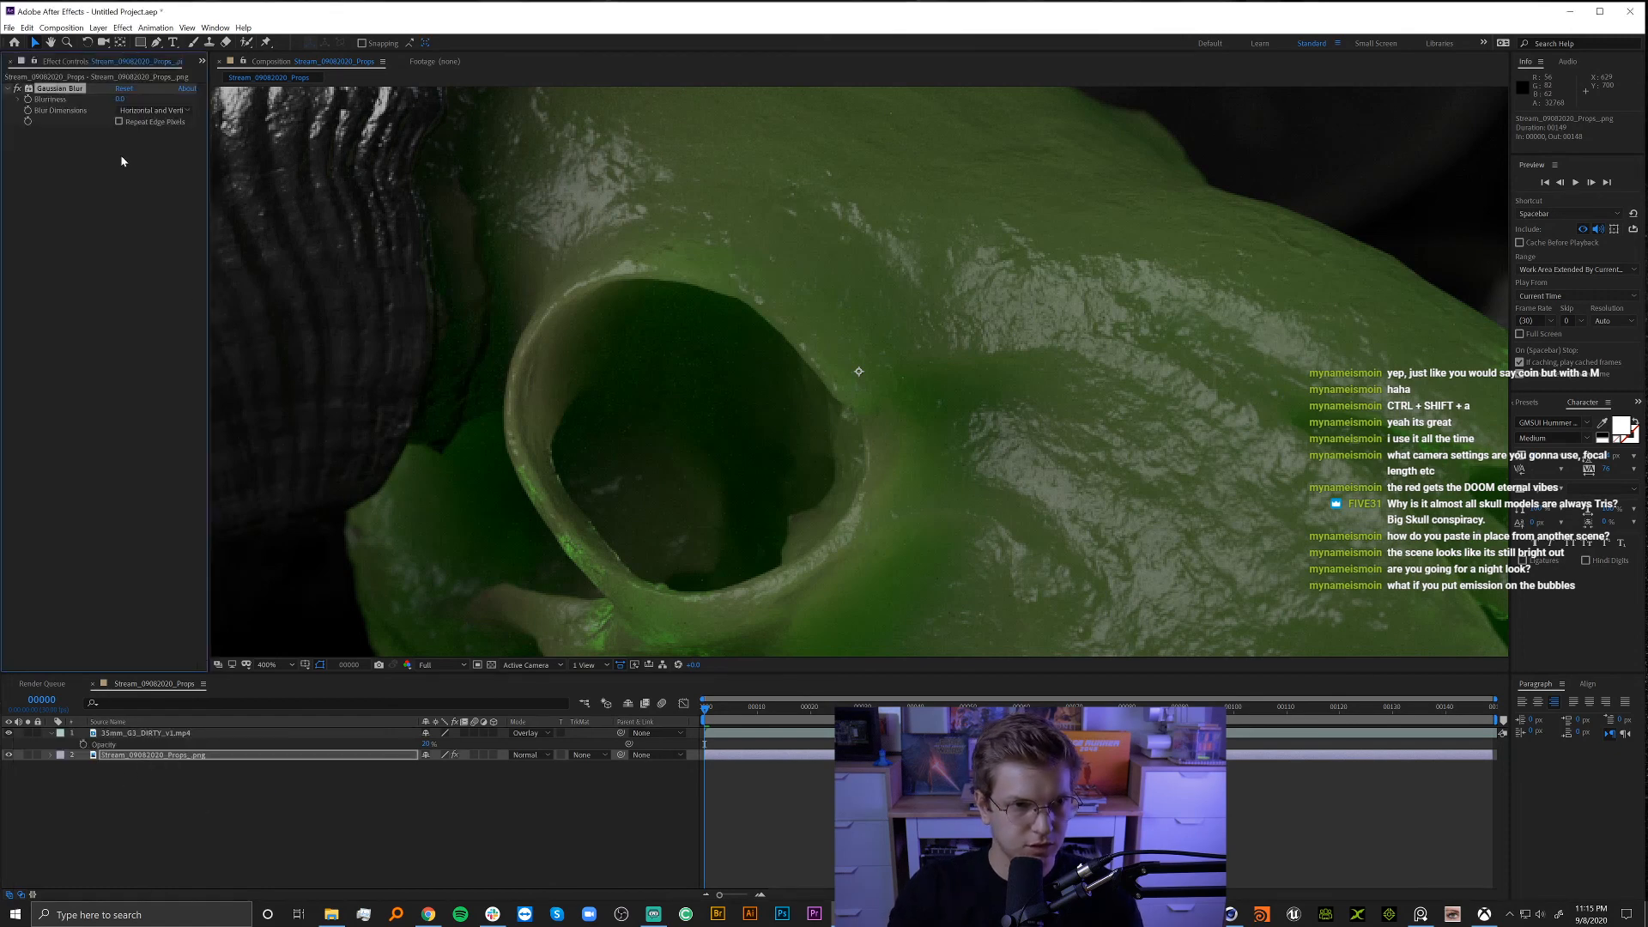
pyautogui.click(119, 121)
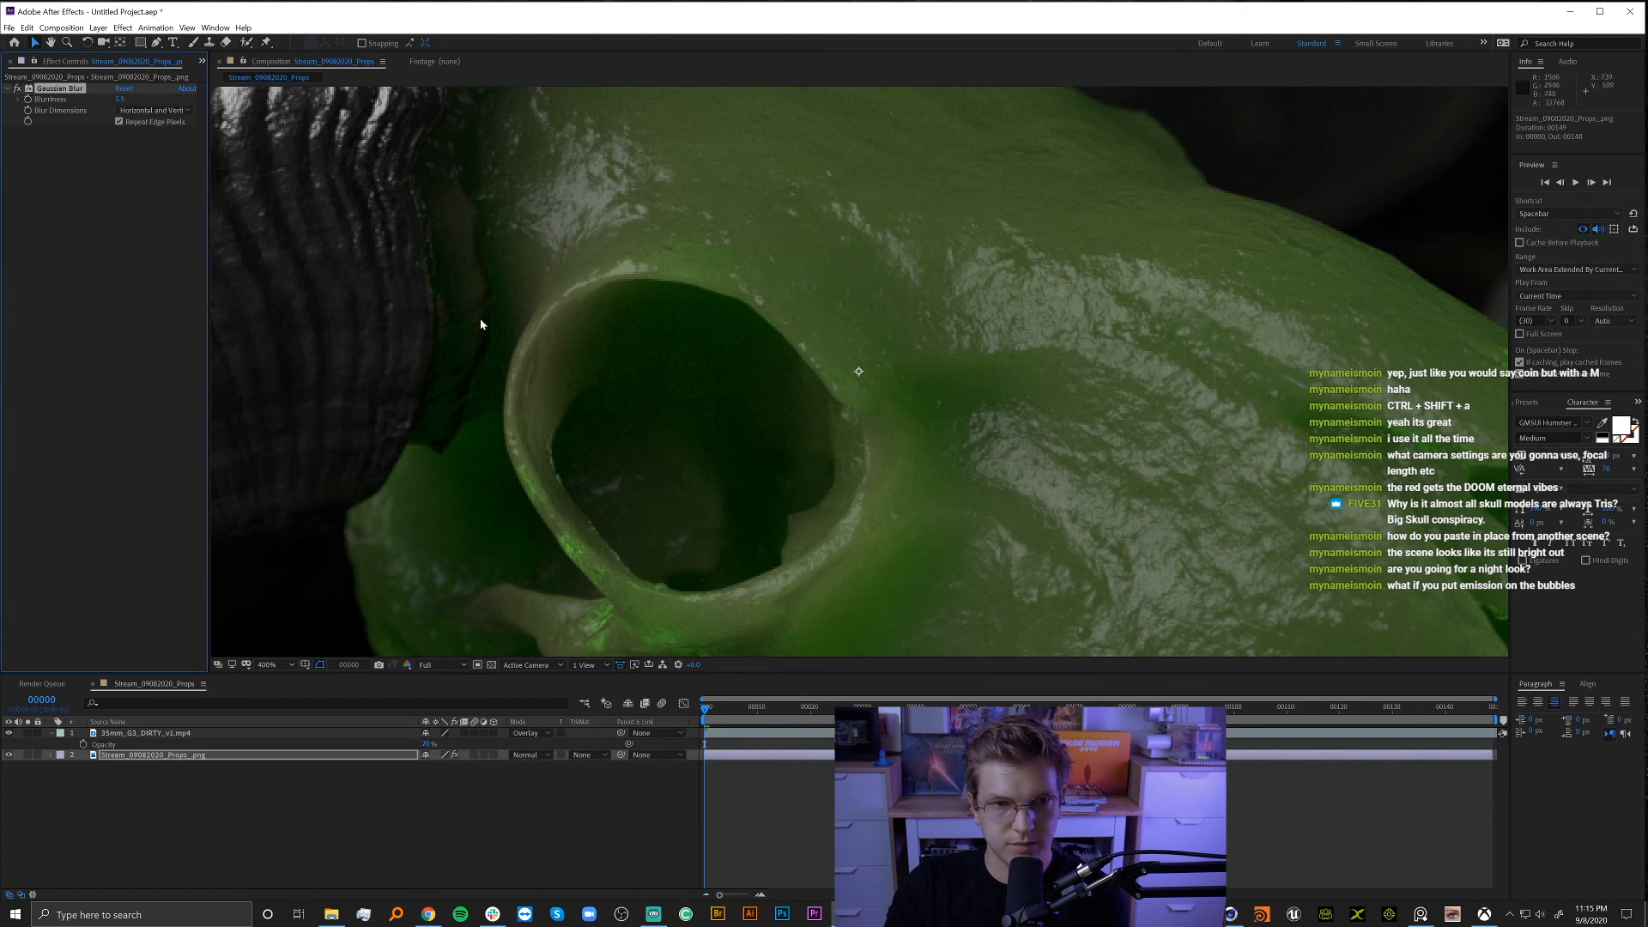
pyautogui.press('/')
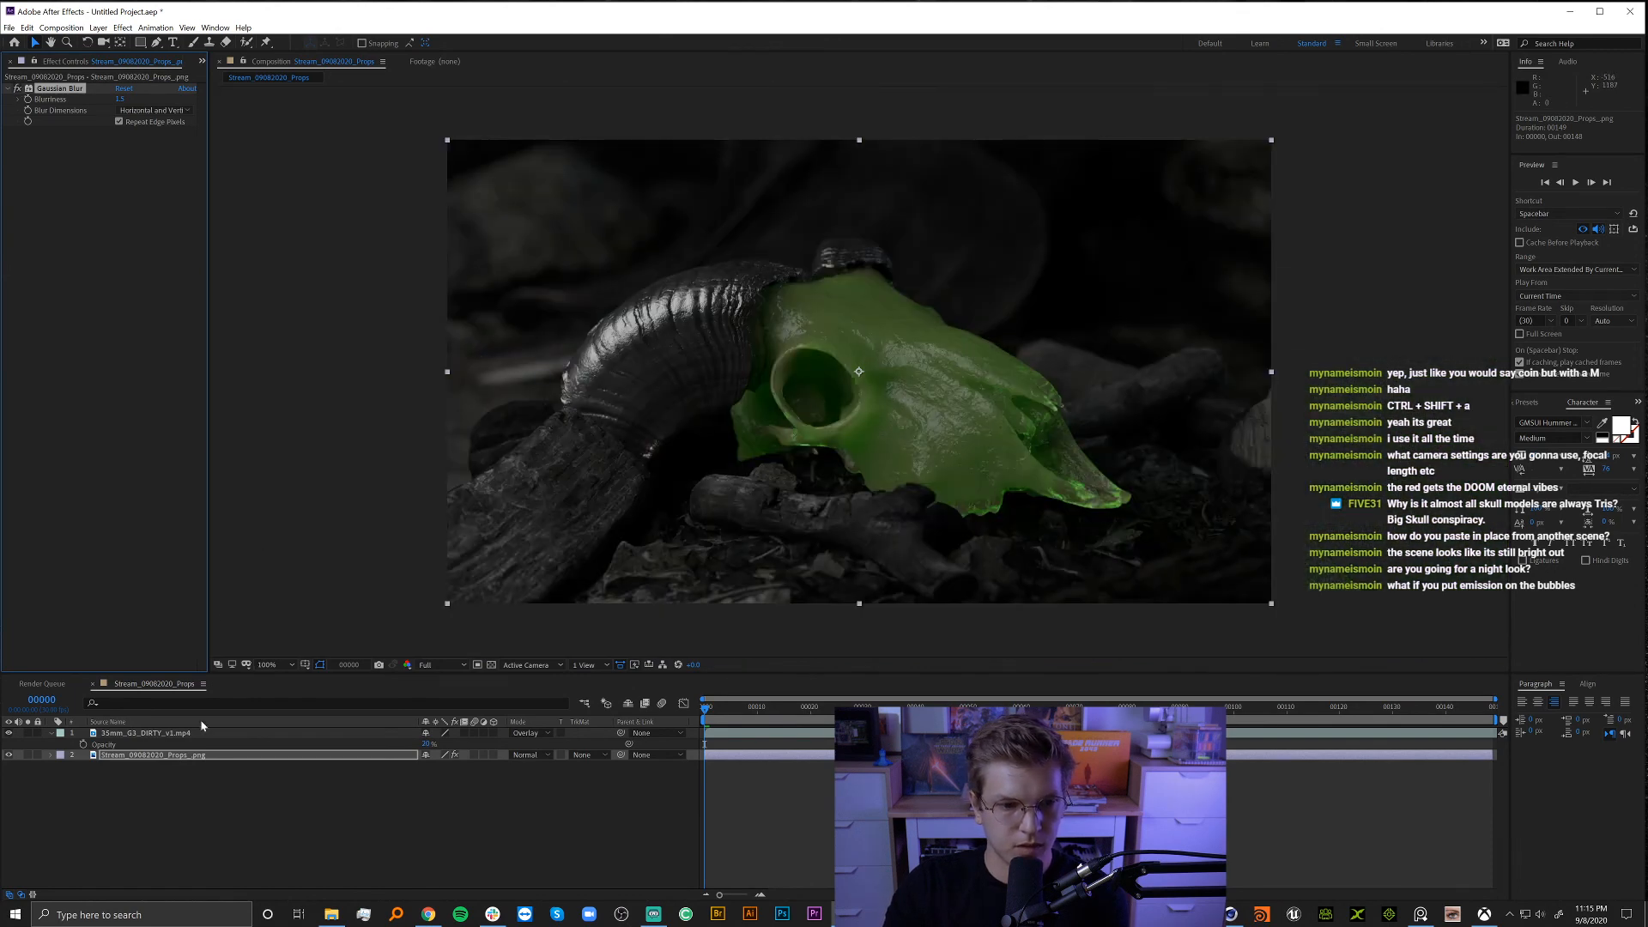
# Duplicate the 35mm_G3_DIRTY_v1.mp4 grain layer and set the copy to Hard Light at 10% opacity.
pyautogui.click(172, 733)
pyautogui.hotkey('ctrl', 'd')
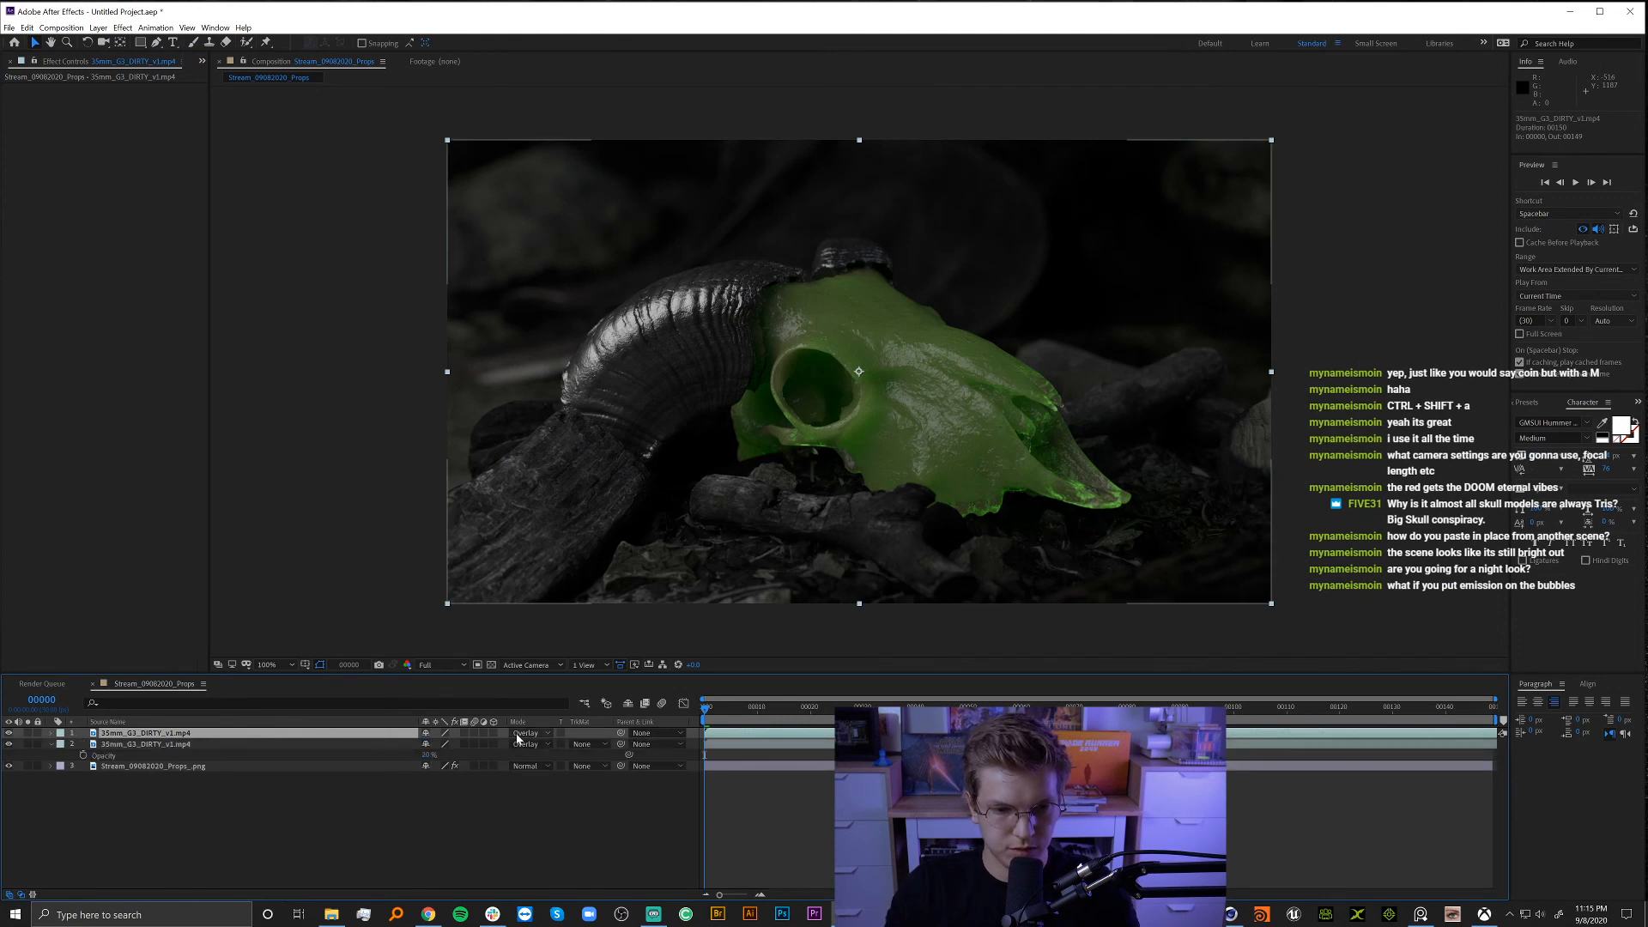
pyautogui.click(518, 736)
pyautogui.click(549, 456)
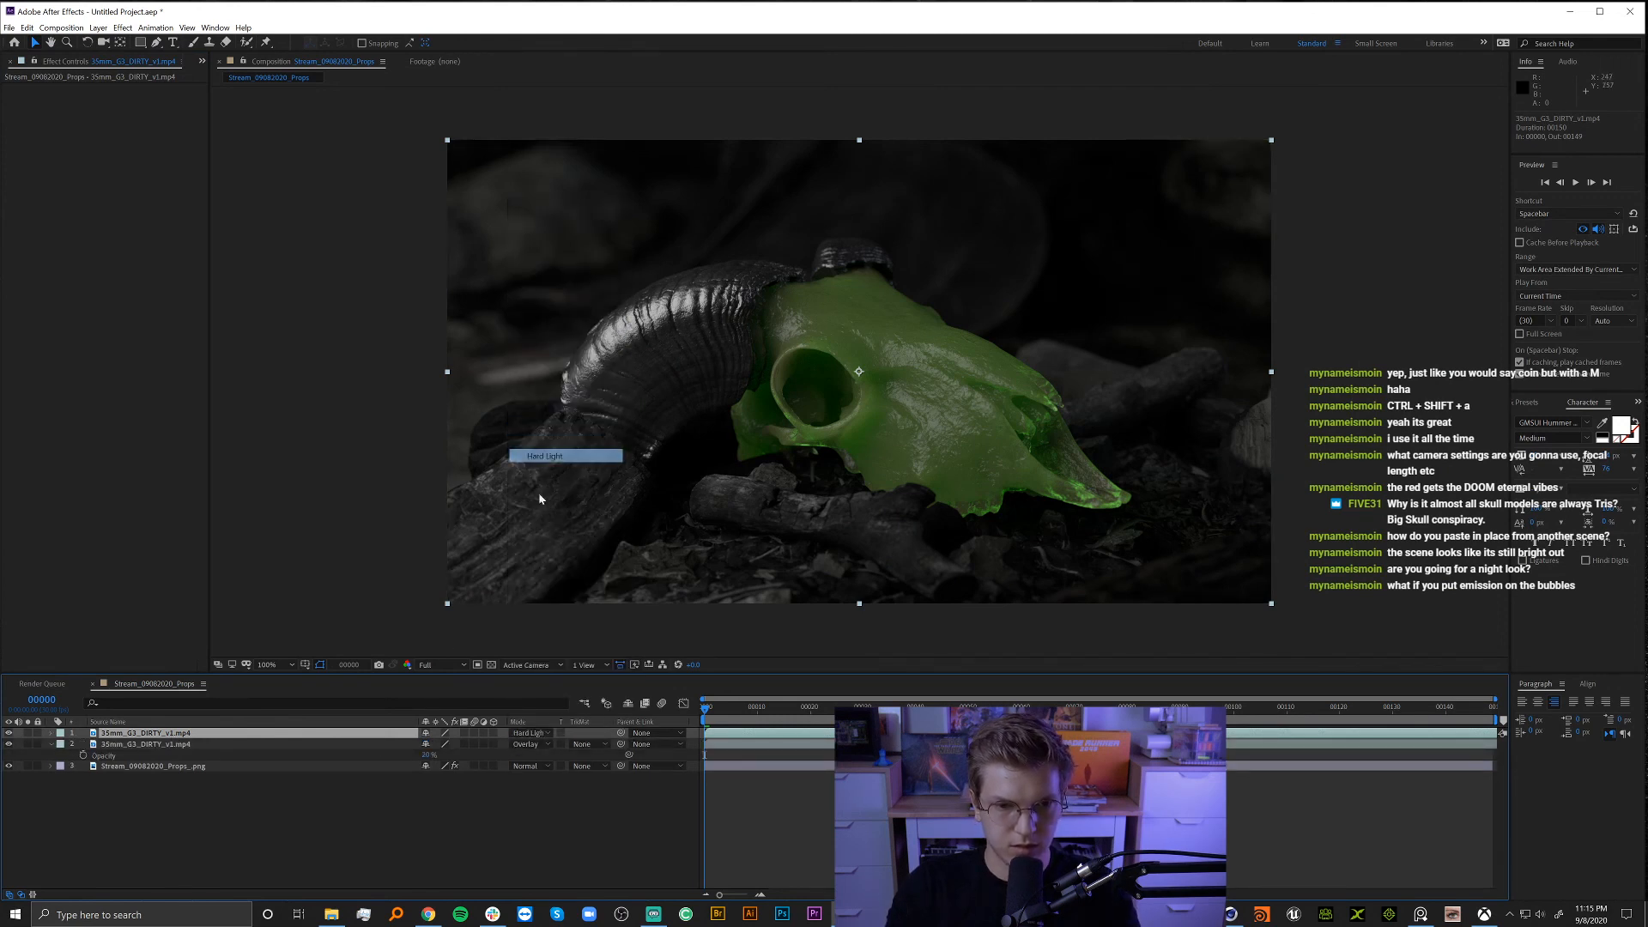
pyautogui.press('t')
pyautogui.click(432, 744)
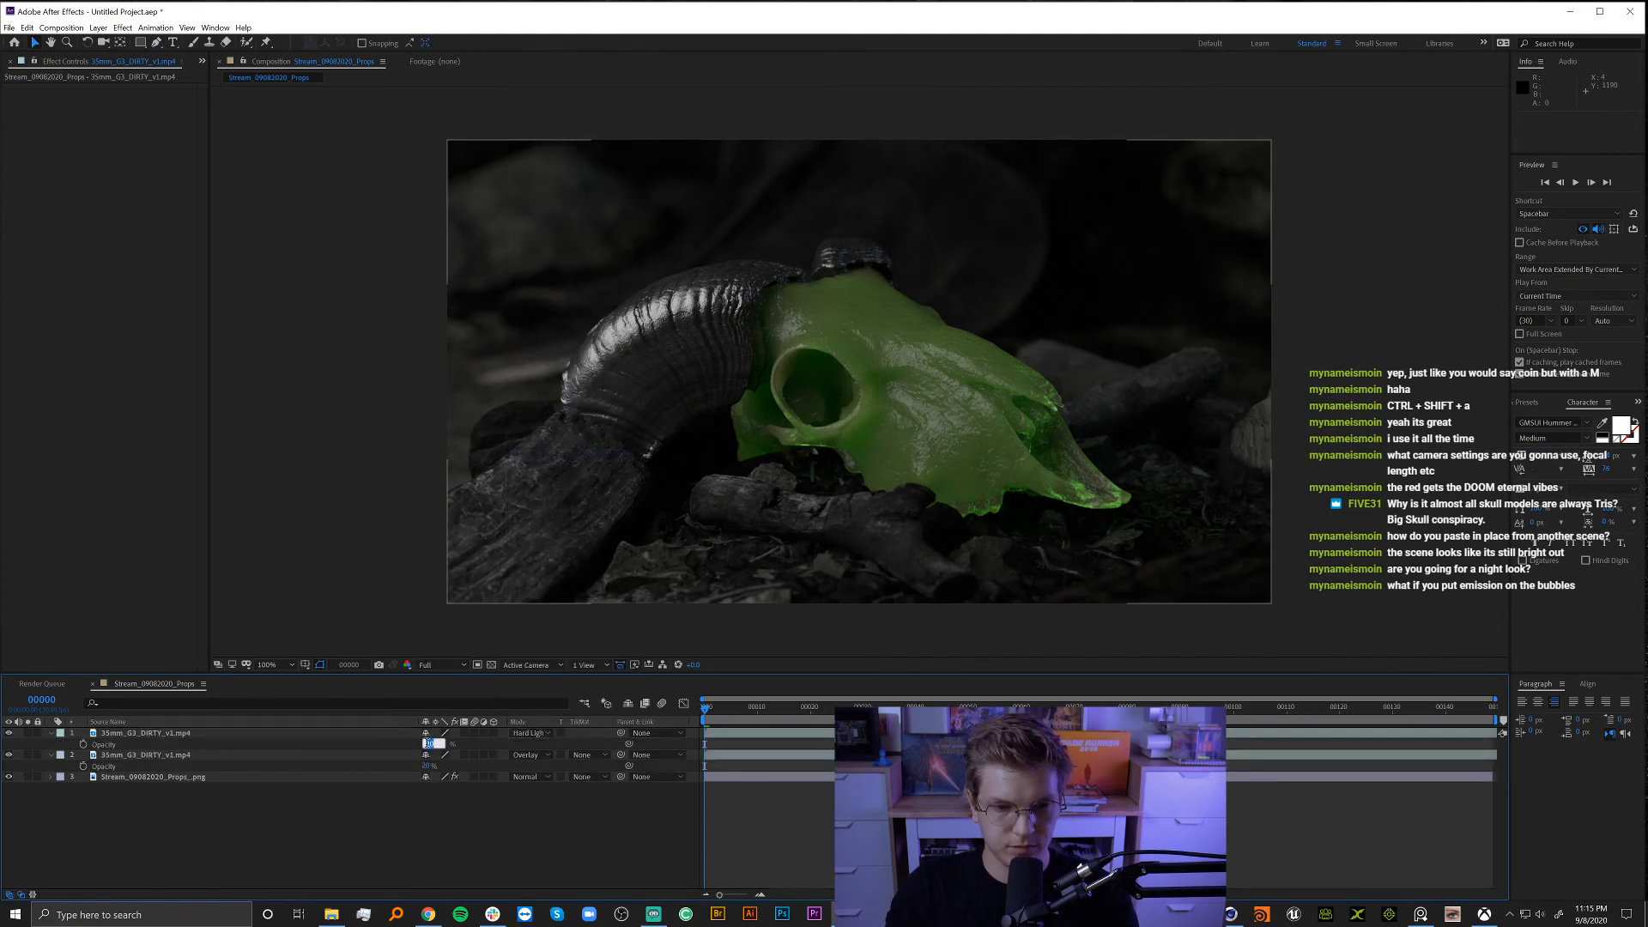
pyautogui.write('10')
pyautogui.press('Return')
pyautogui.scroll(4, 711, 341)
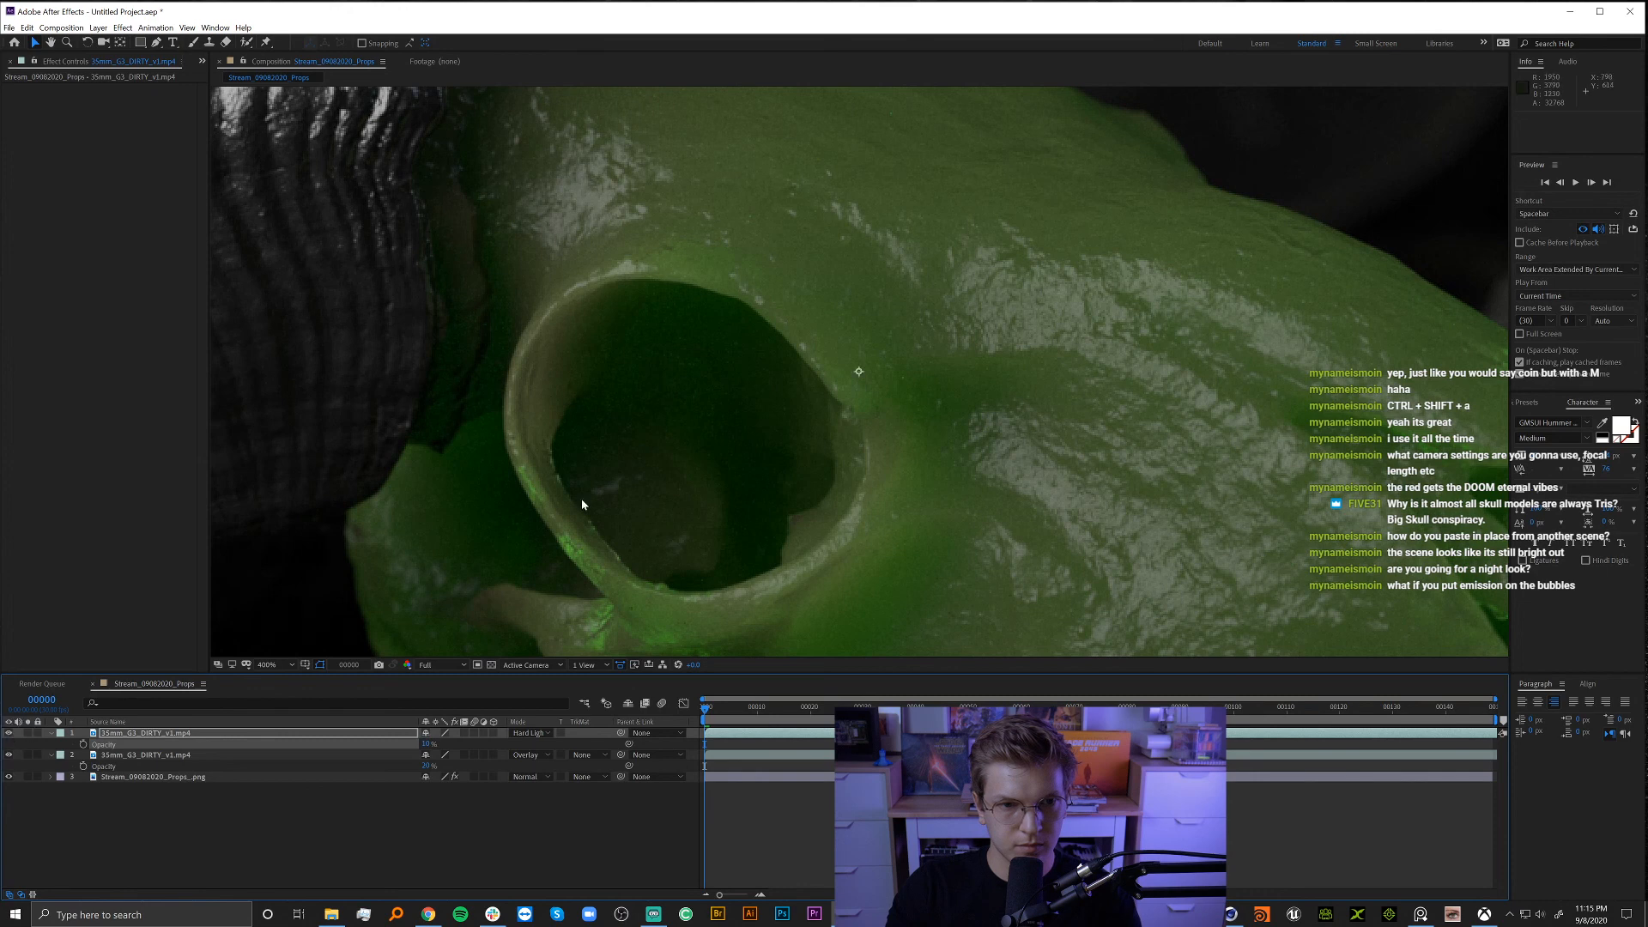
pyautogui.scroll(-4, 582, 505)
# Create an adjustment layer above all the layers and apply the CC Vignette effect to it.
pyautogui.click(221, 826)
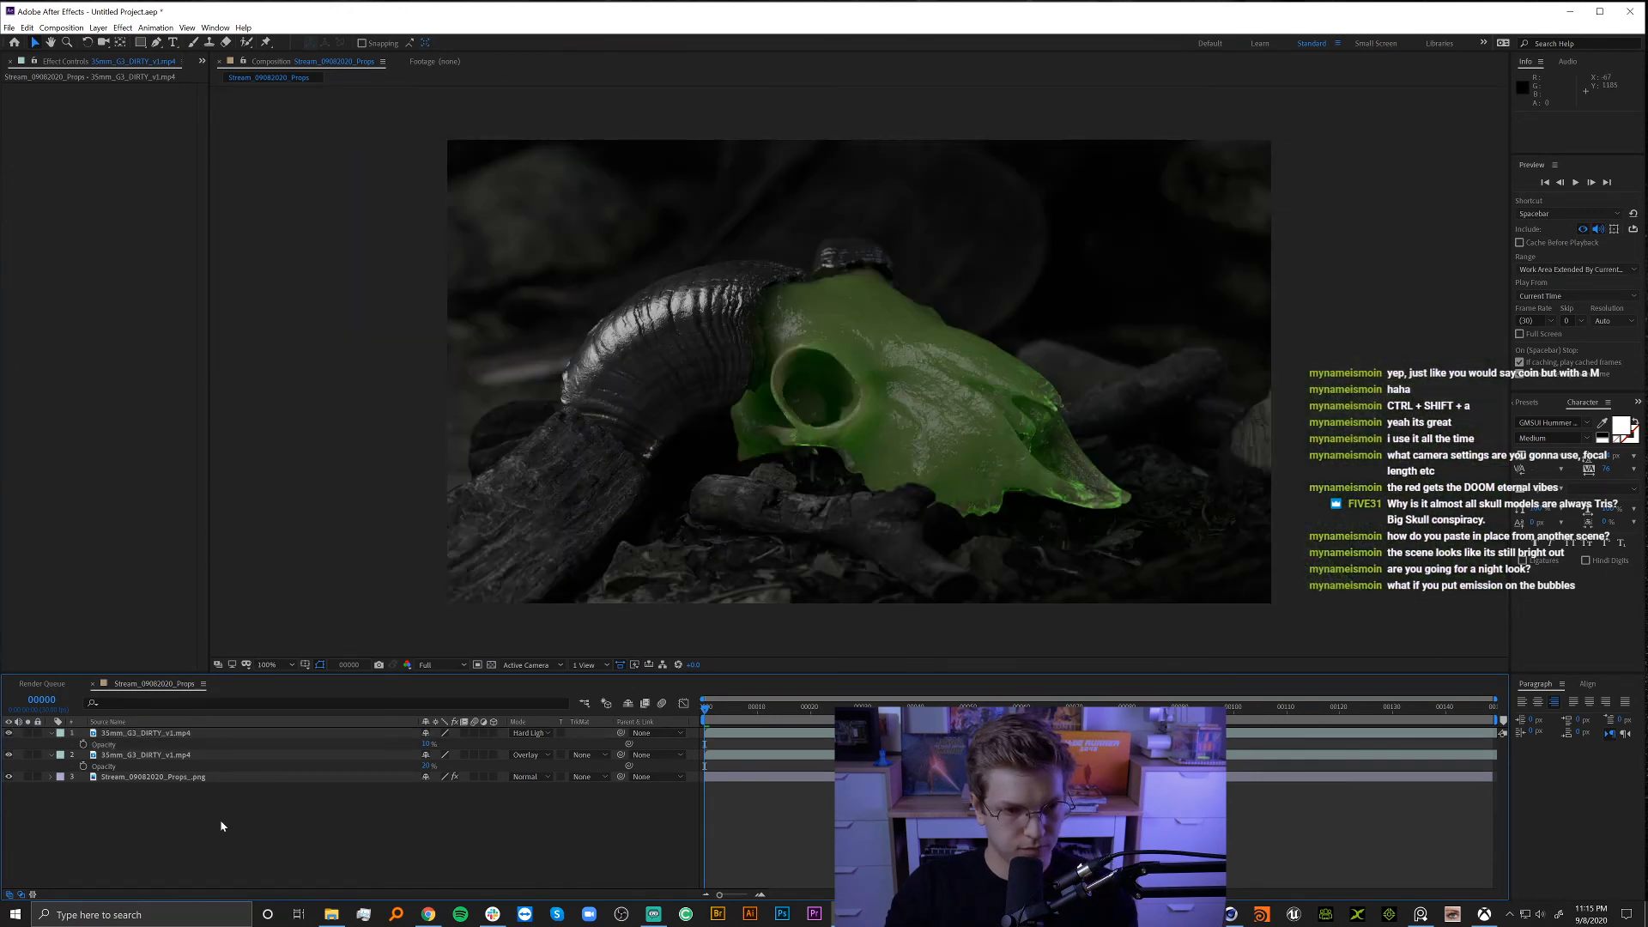
pyautogui.hotkey('ctrl', 'alt', 'y')
pyautogui.hotkey('ctrl', 'space')
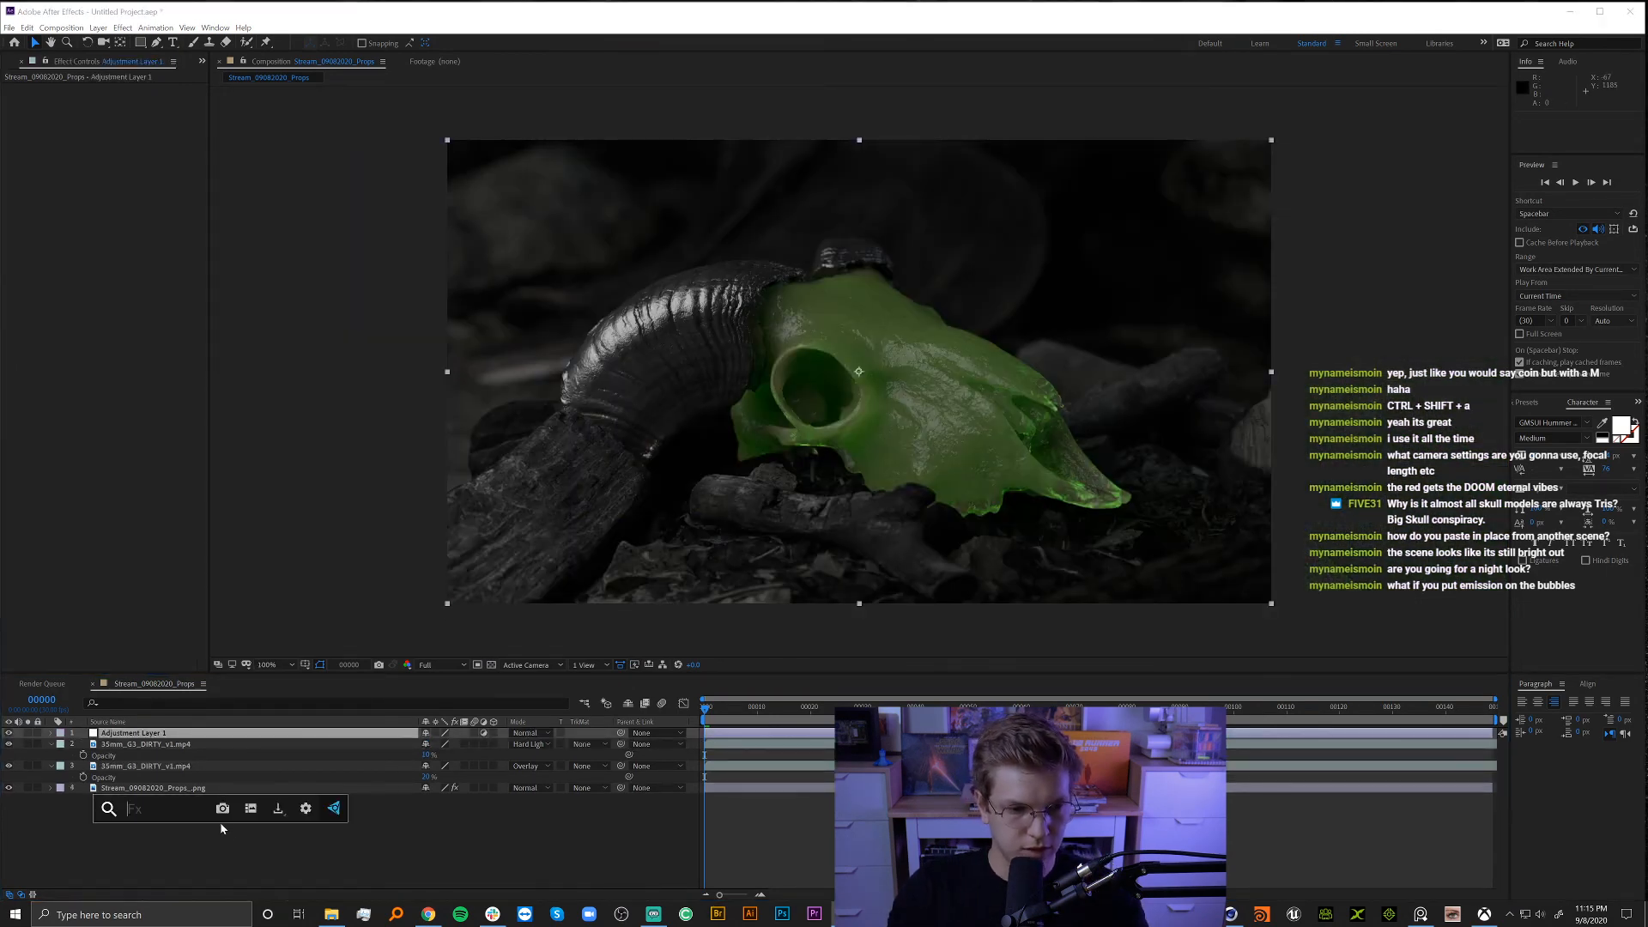
pyautogui.write('vig')
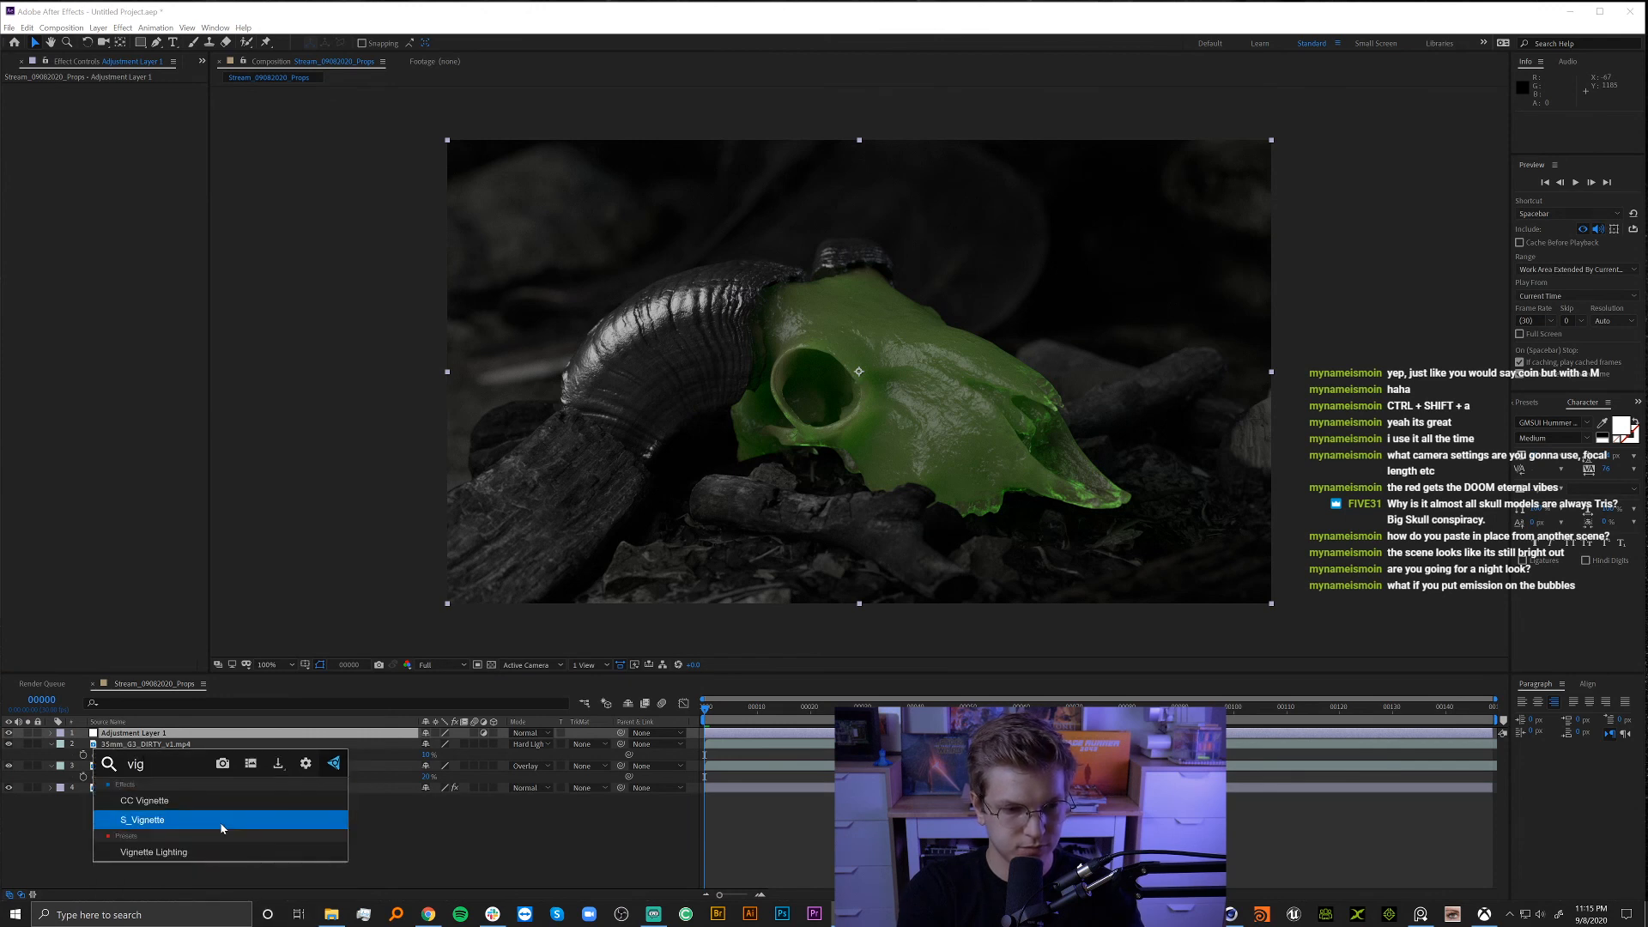
pyautogui.press('Up')
pyautogui.press('Return')
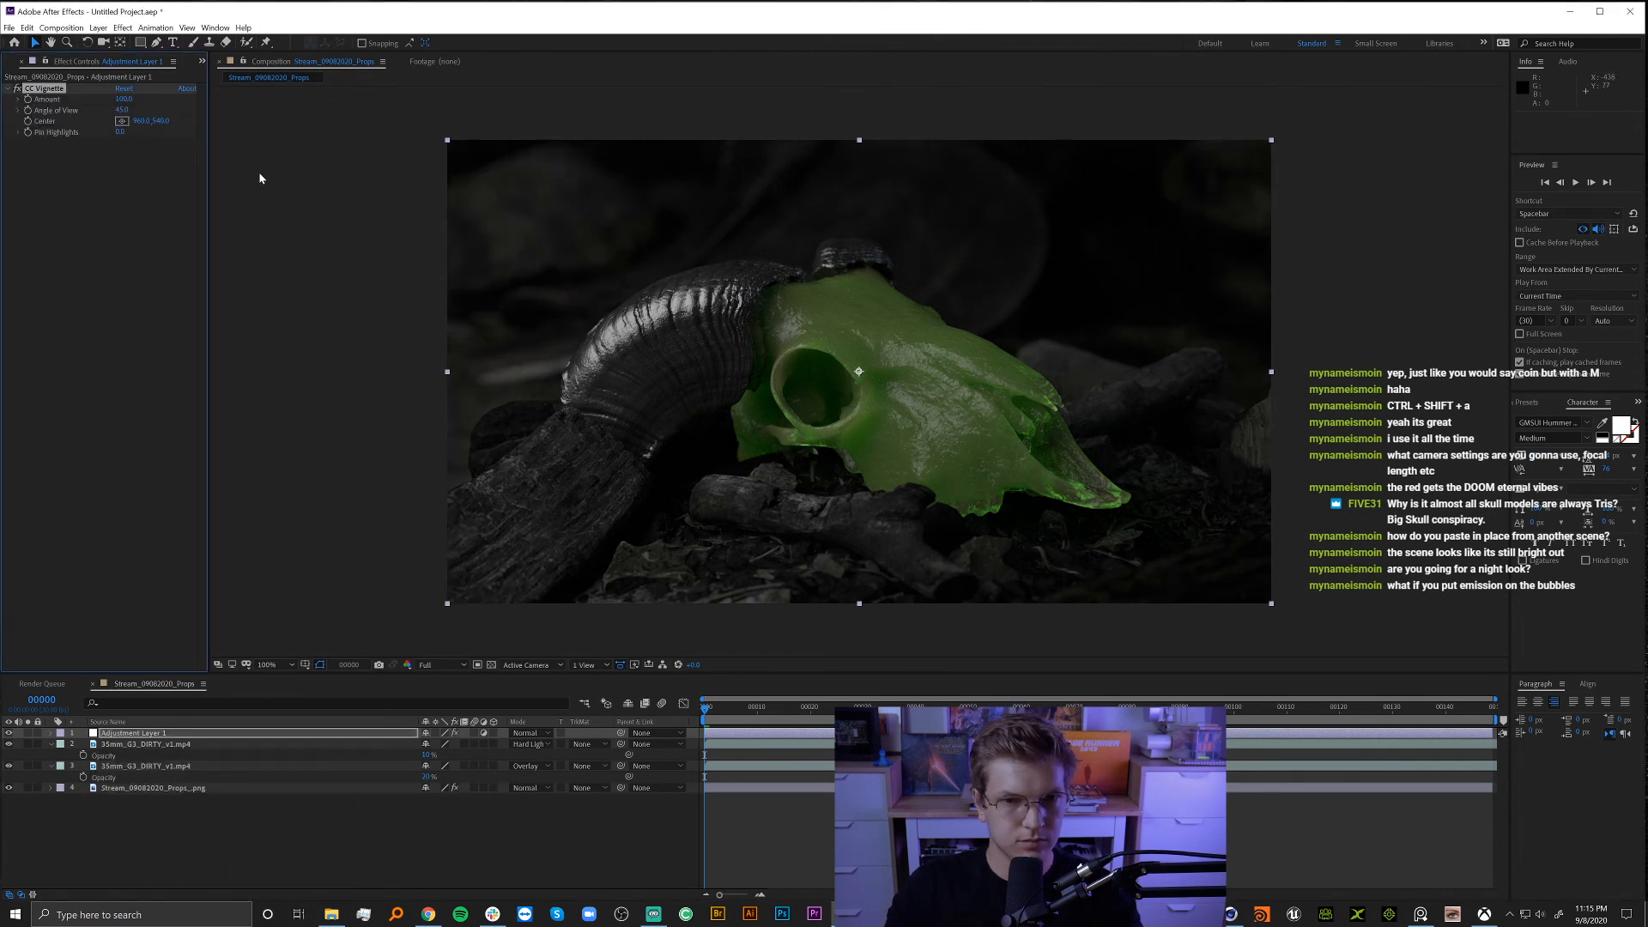
# Compare the image with and without CC Vignette, and set the vignette's Amount to 65.
pyautogui.click(12, 90)
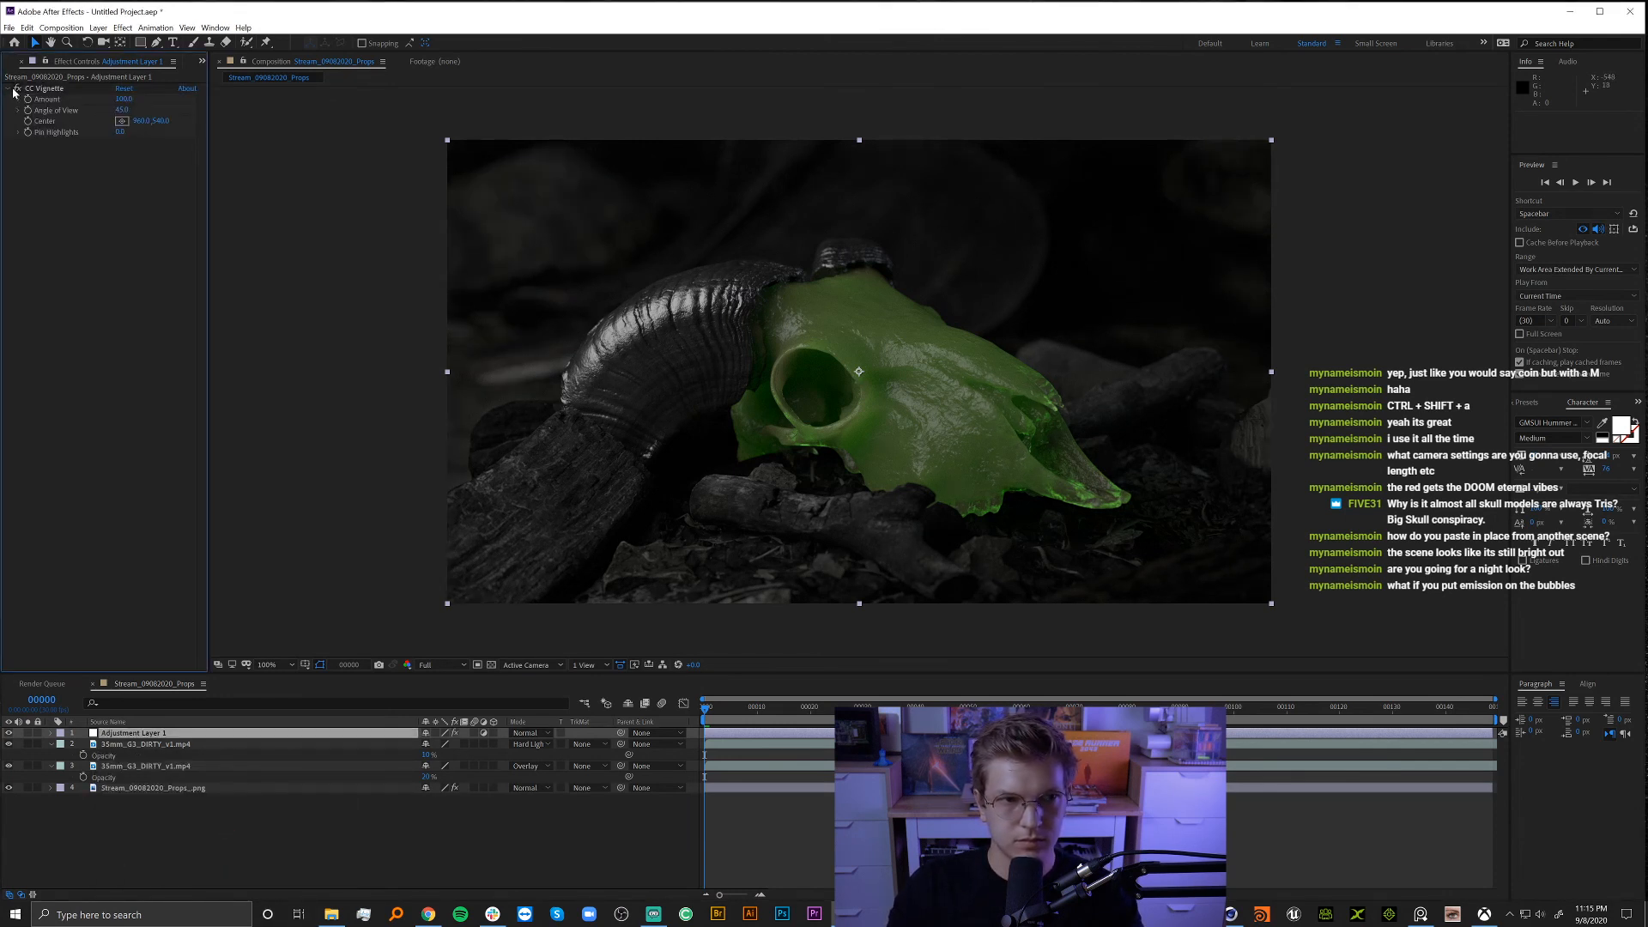
pyautogui.click(16, 89)
pyautogui.click(16, 90)
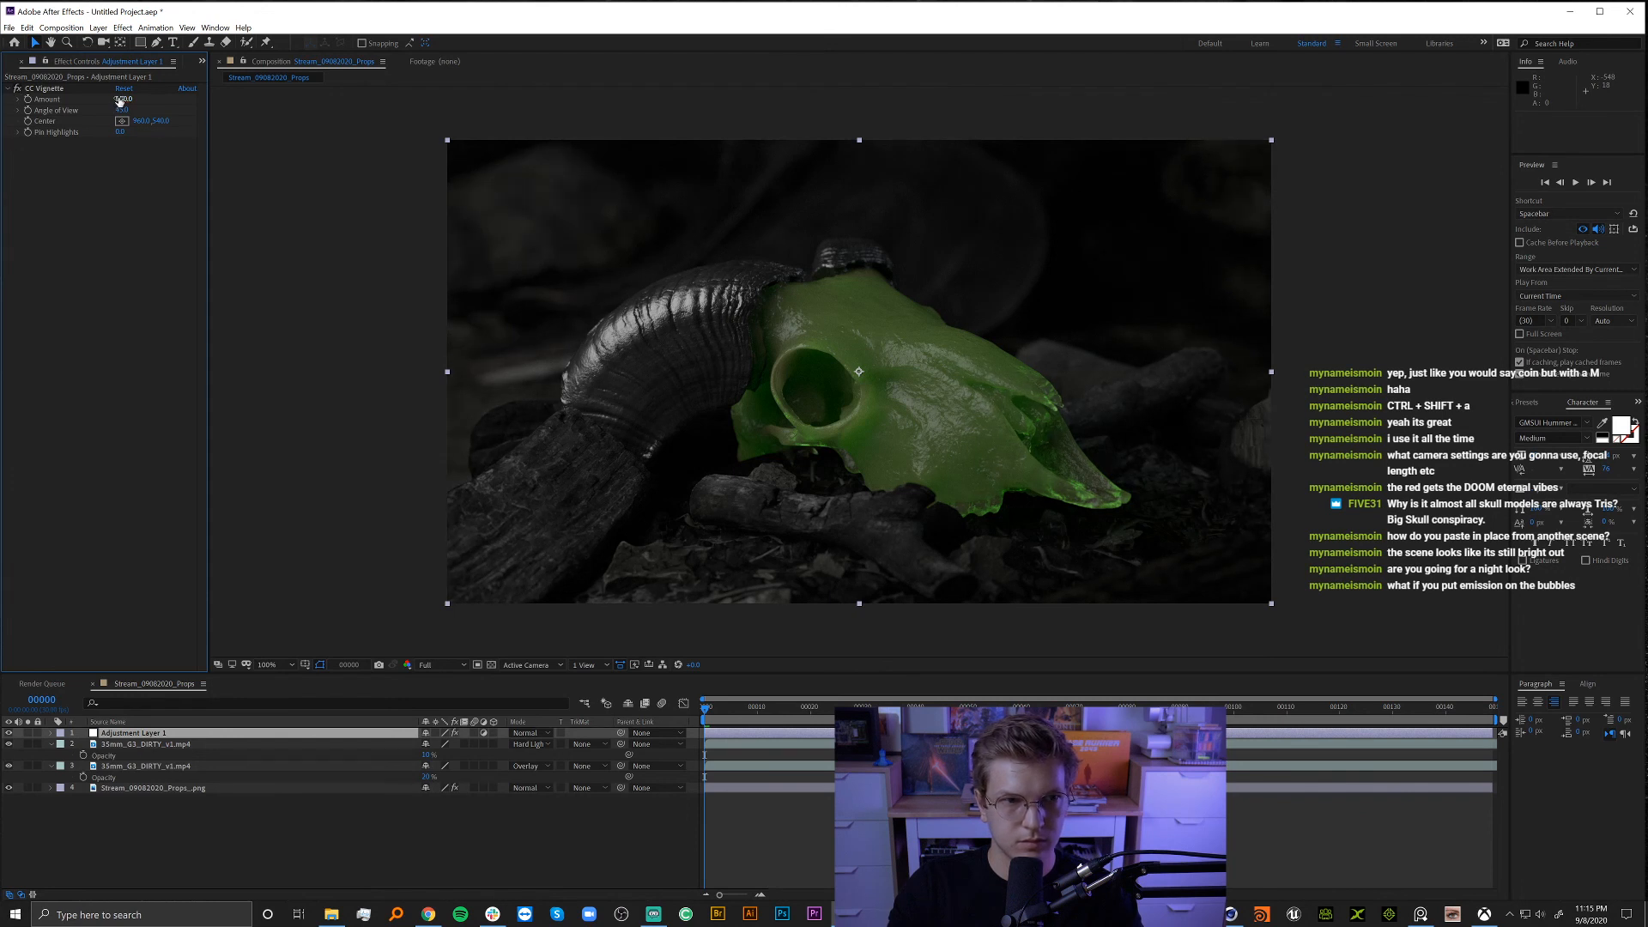
pyautogui.click(121, 100)
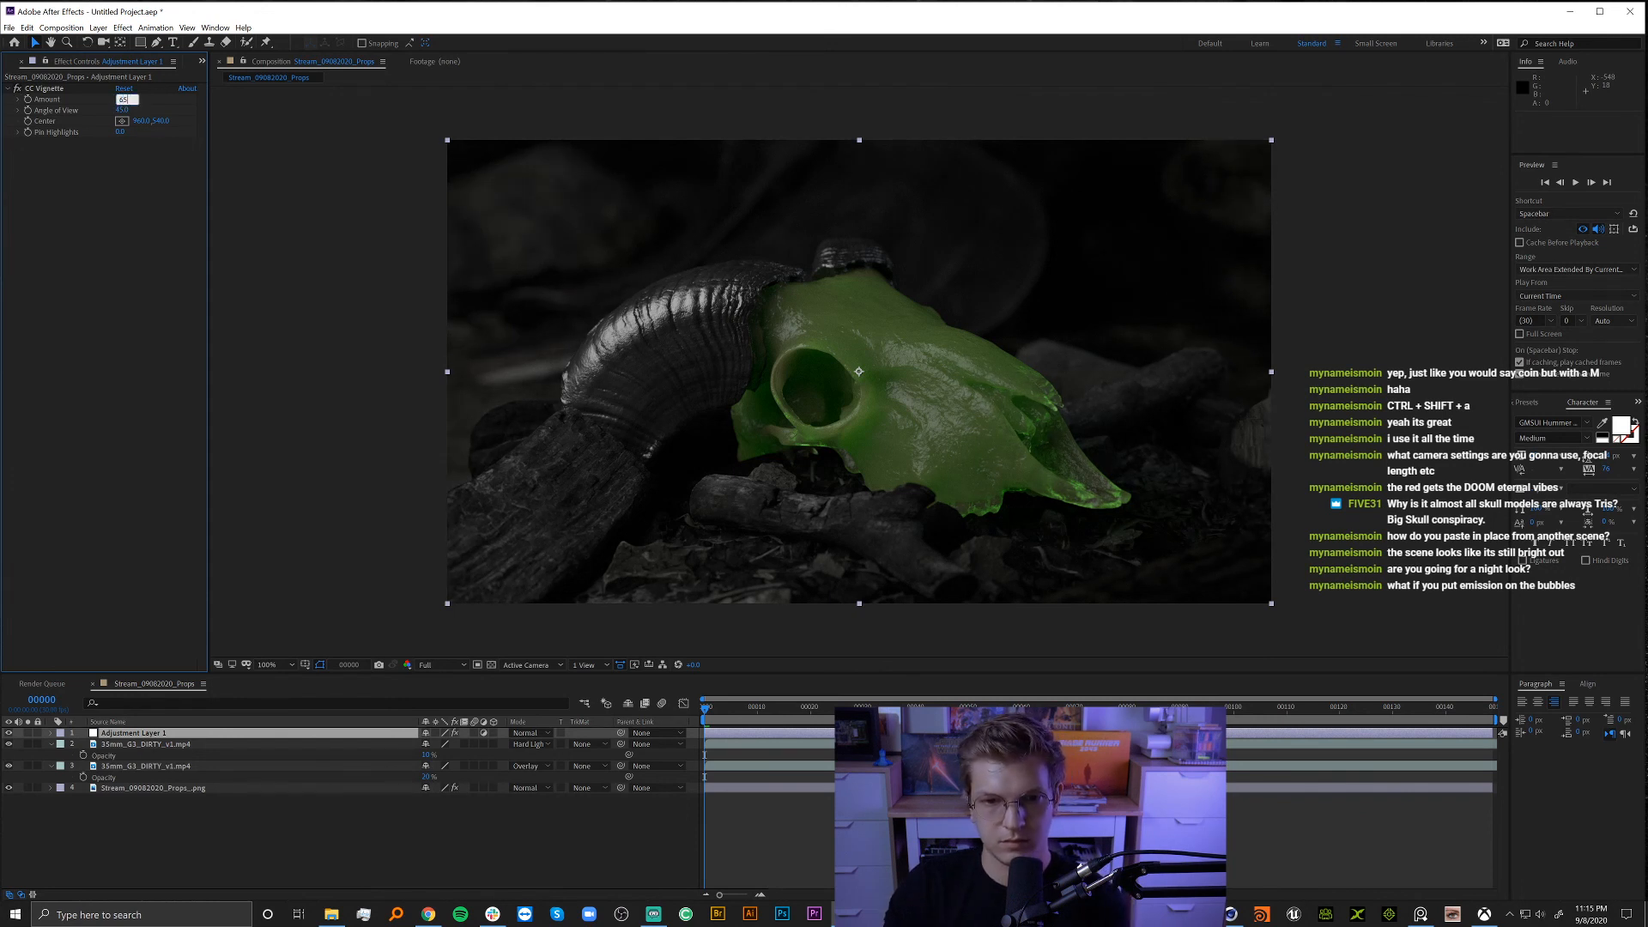
pyautogui.write('65')
pyautogui.press('Return')
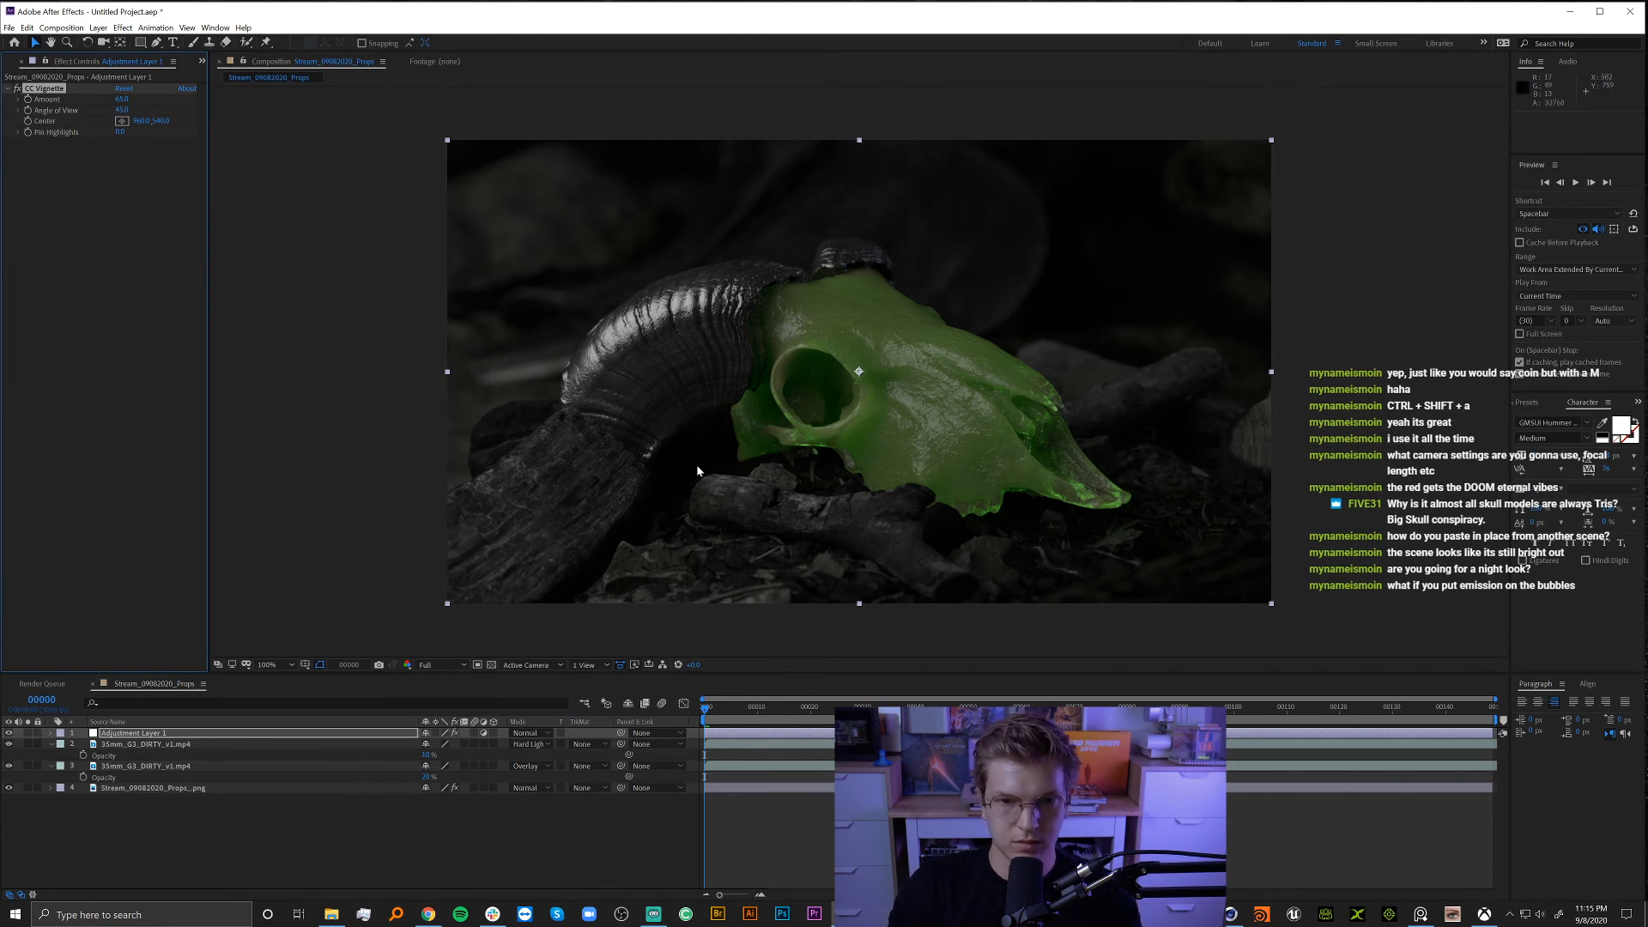
pyautogui.hotkey('ctrl', 'shift', 'a')
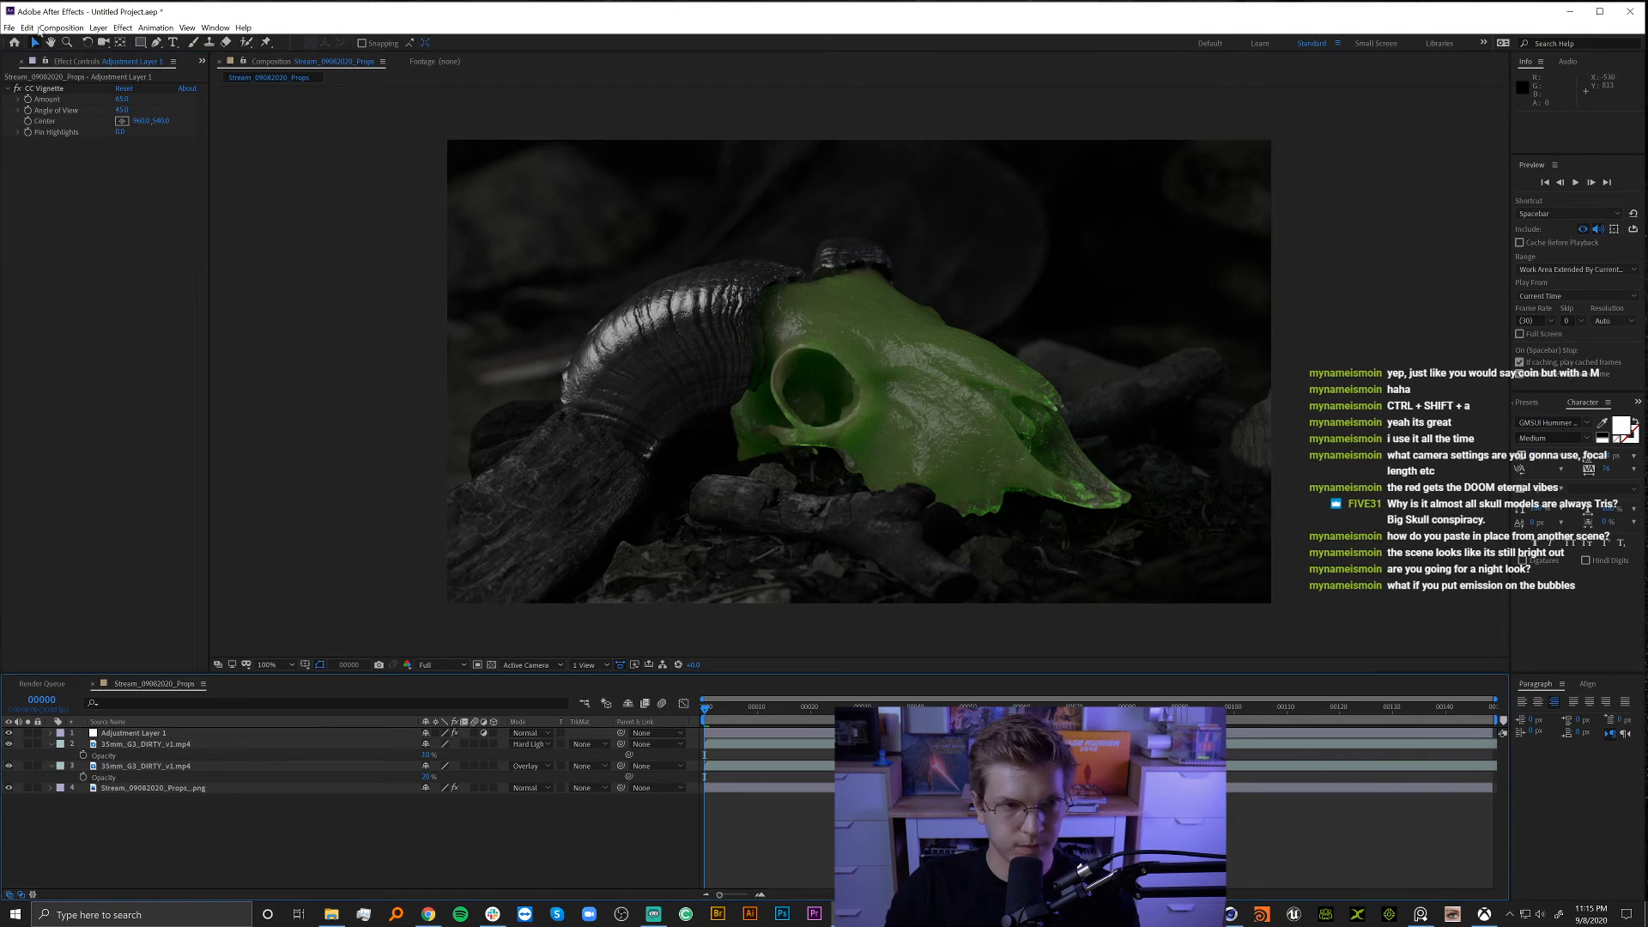
# Import Shimmer2.mov from 02_Footage\00_Lens_Distortion_Packs\Shimmer4KPart1\Lens Distortions - Shimmer 4K\ProRes Files.
pyautogui.click(11, 62)
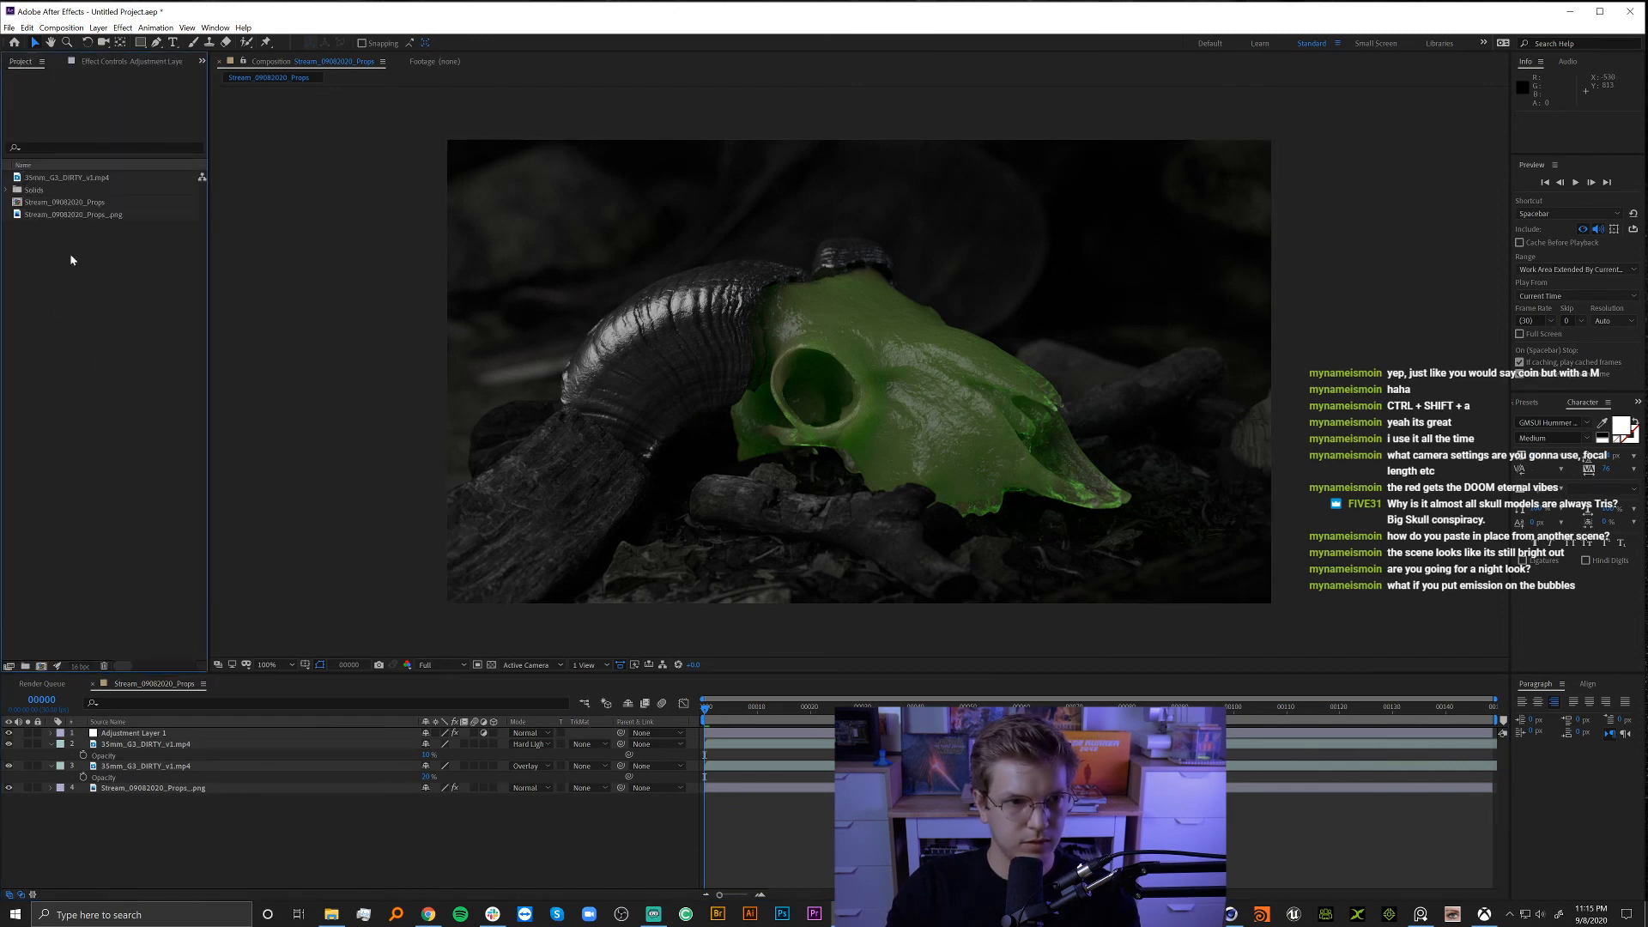
pyautogui.doubleClick(88, 329)
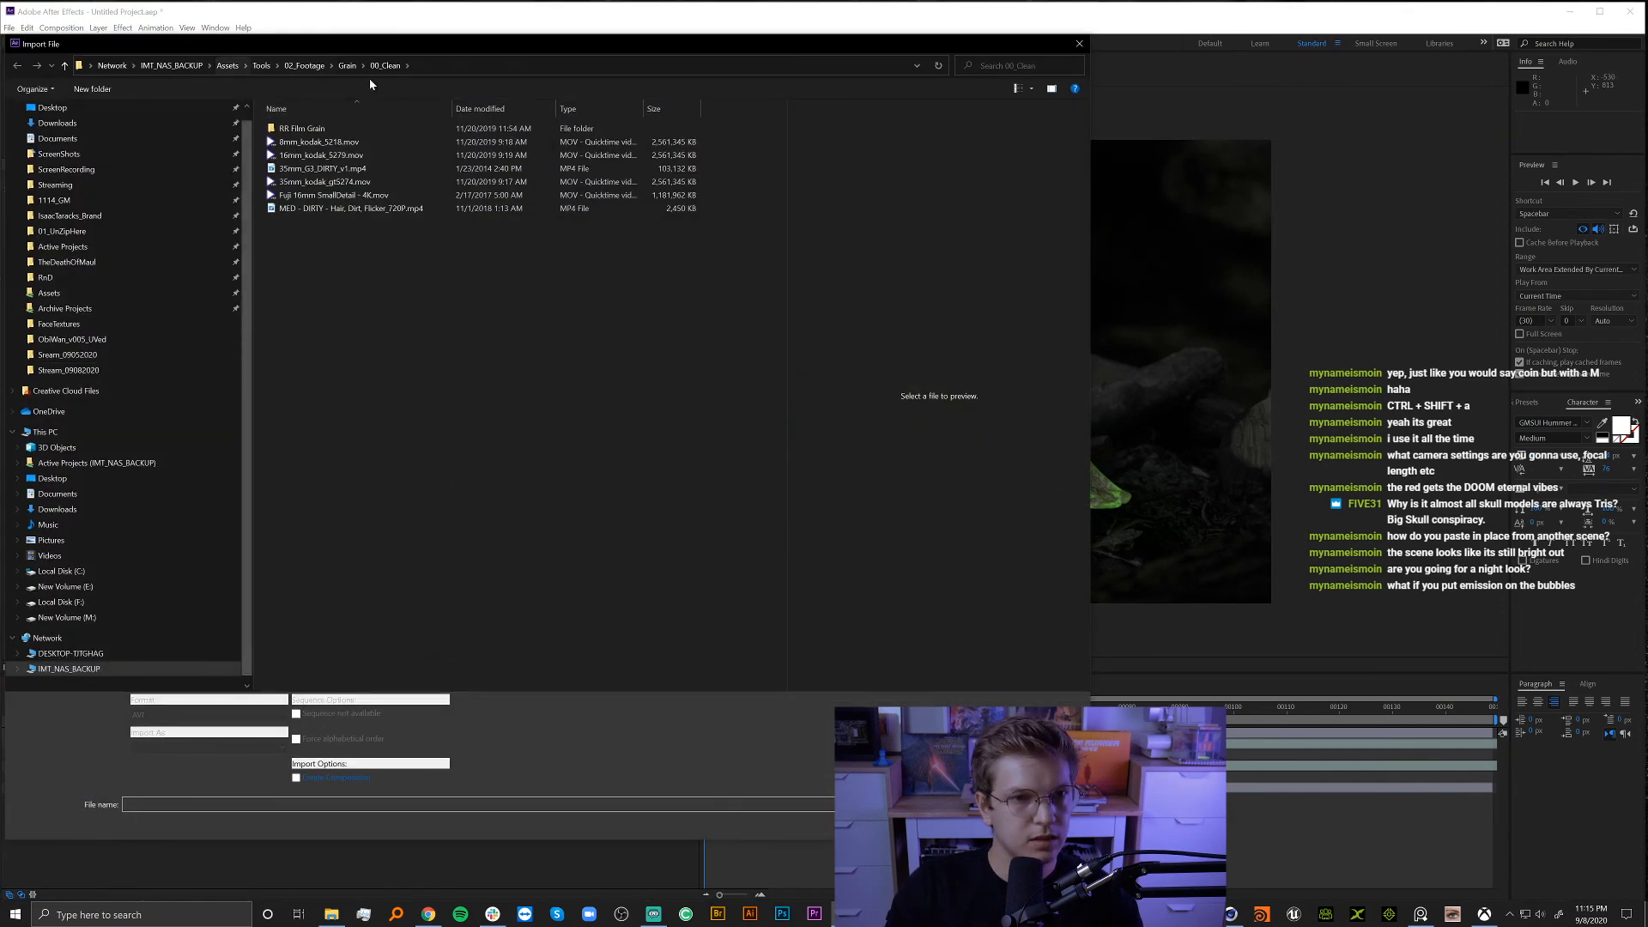
pyautogui.click(324, 67)
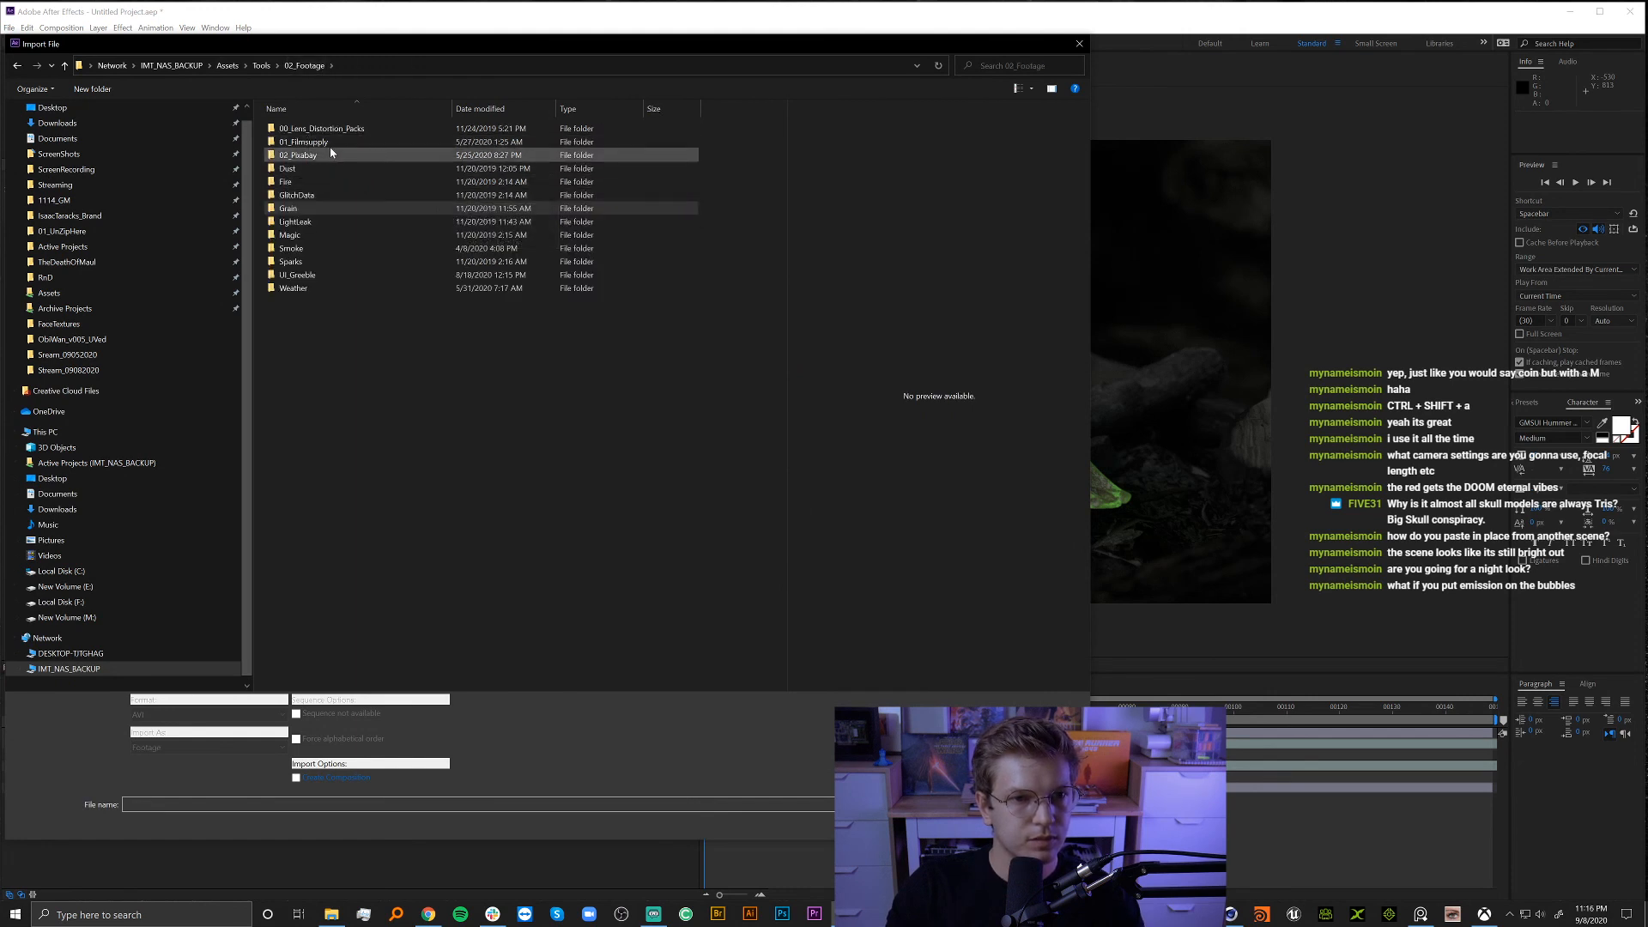
pyautogui.doubleClick(348, 130)
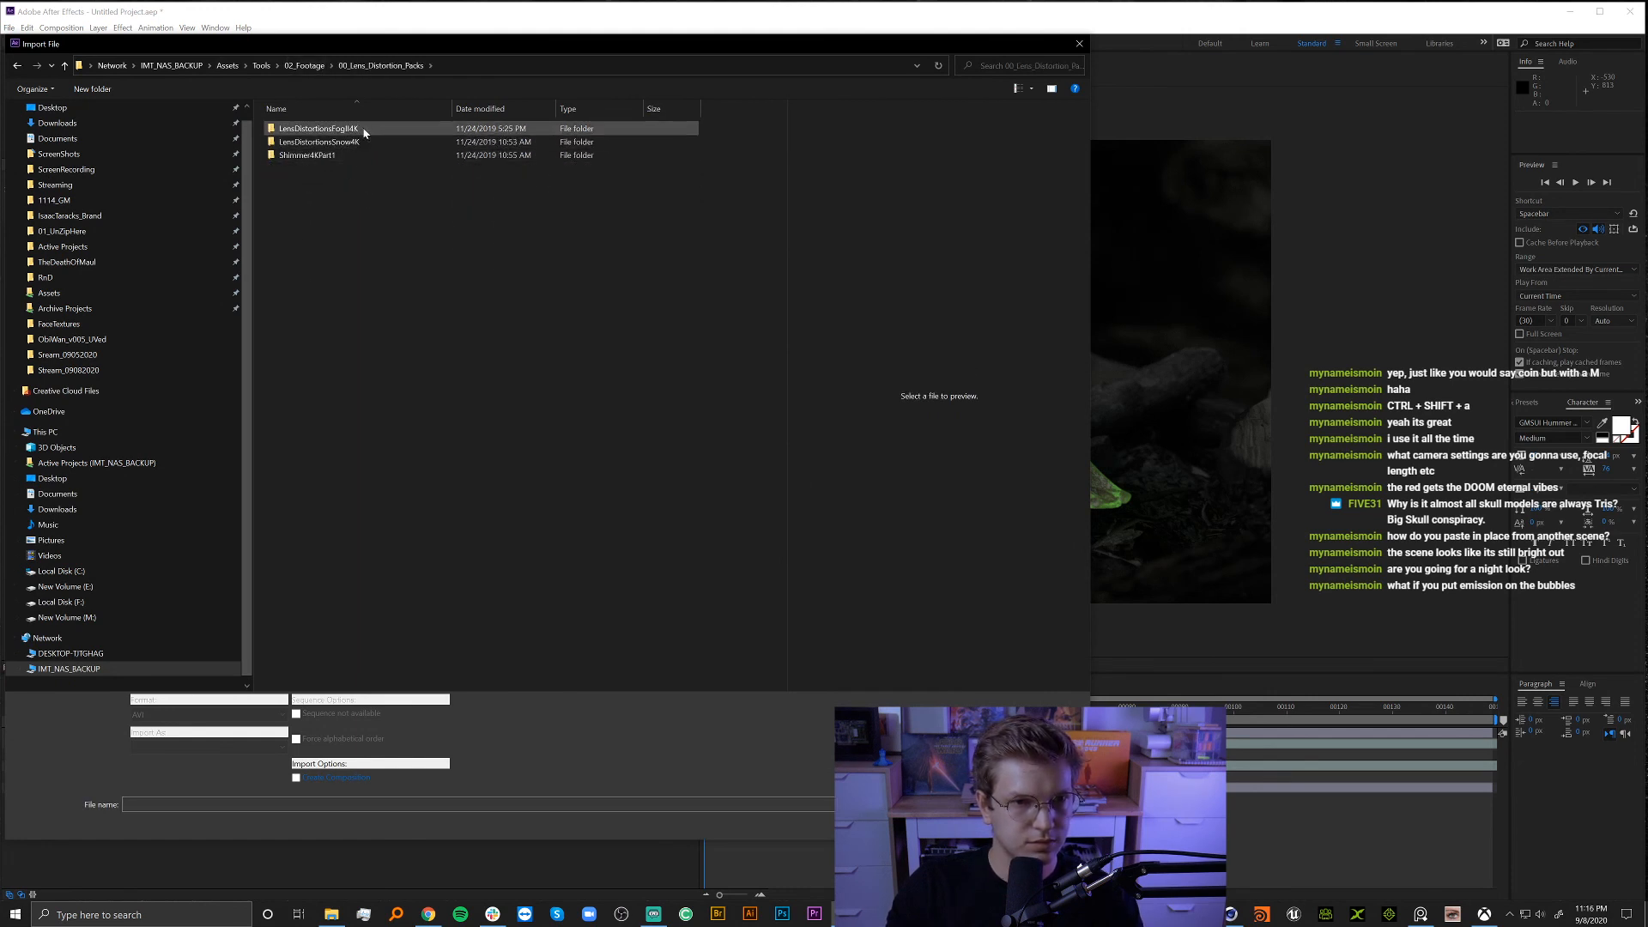
pyautogui.doubleClick(343, 154)
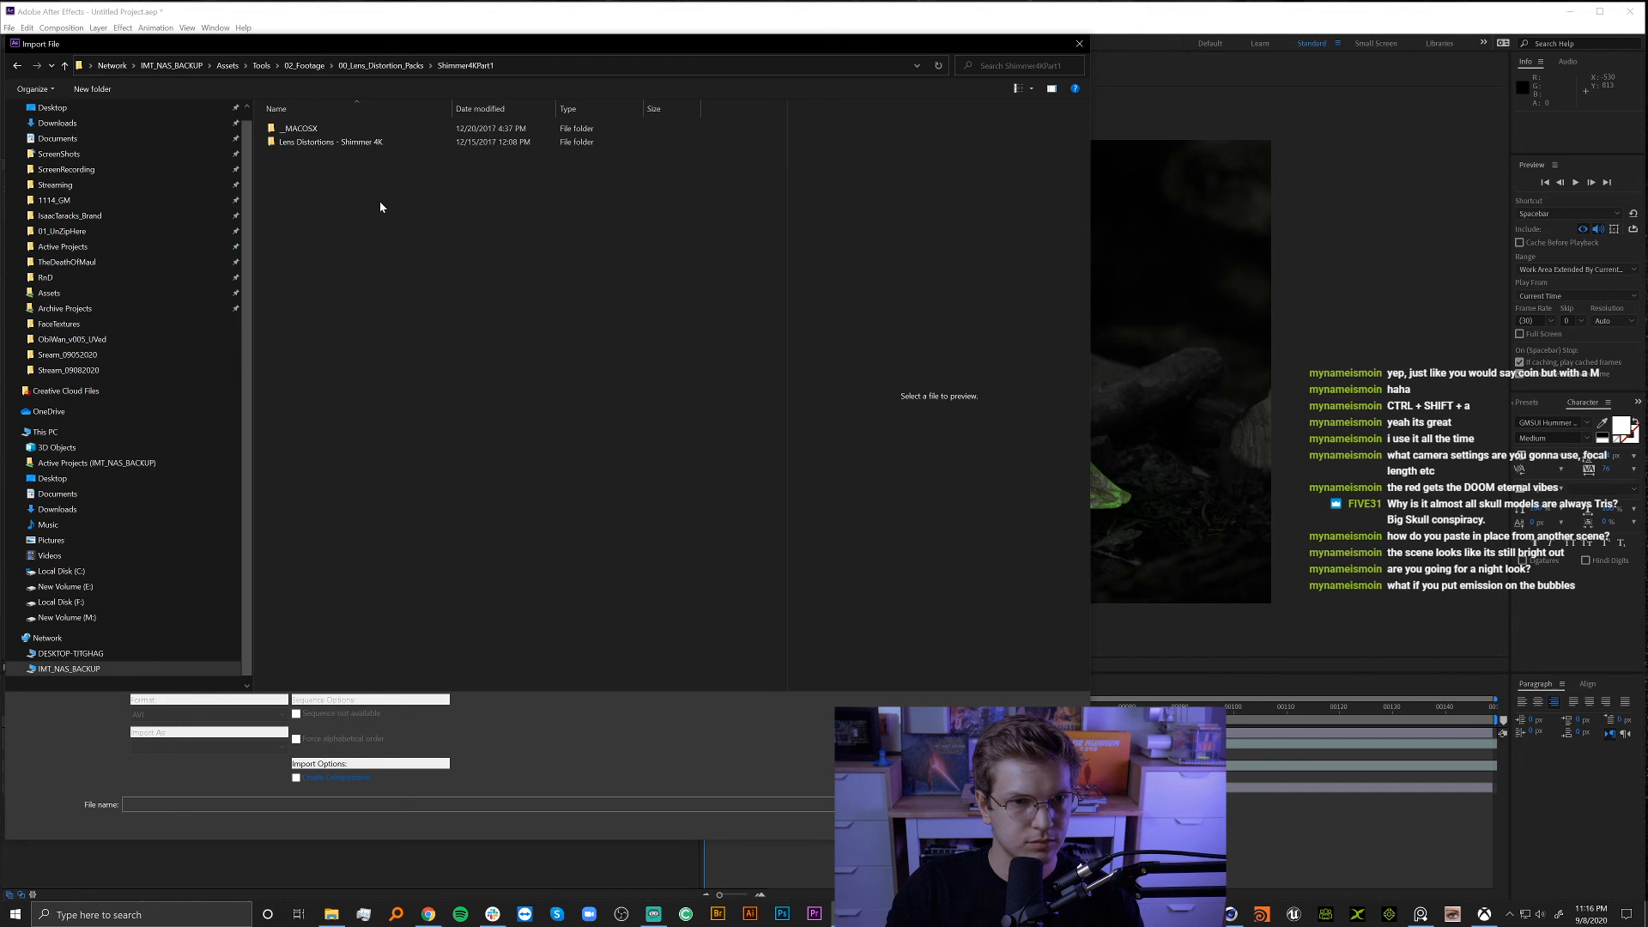
pyautogui.click(327, 144)
pyautogui.doubleClick(327, 144)
pyautogui.doubleClick(326, 128)
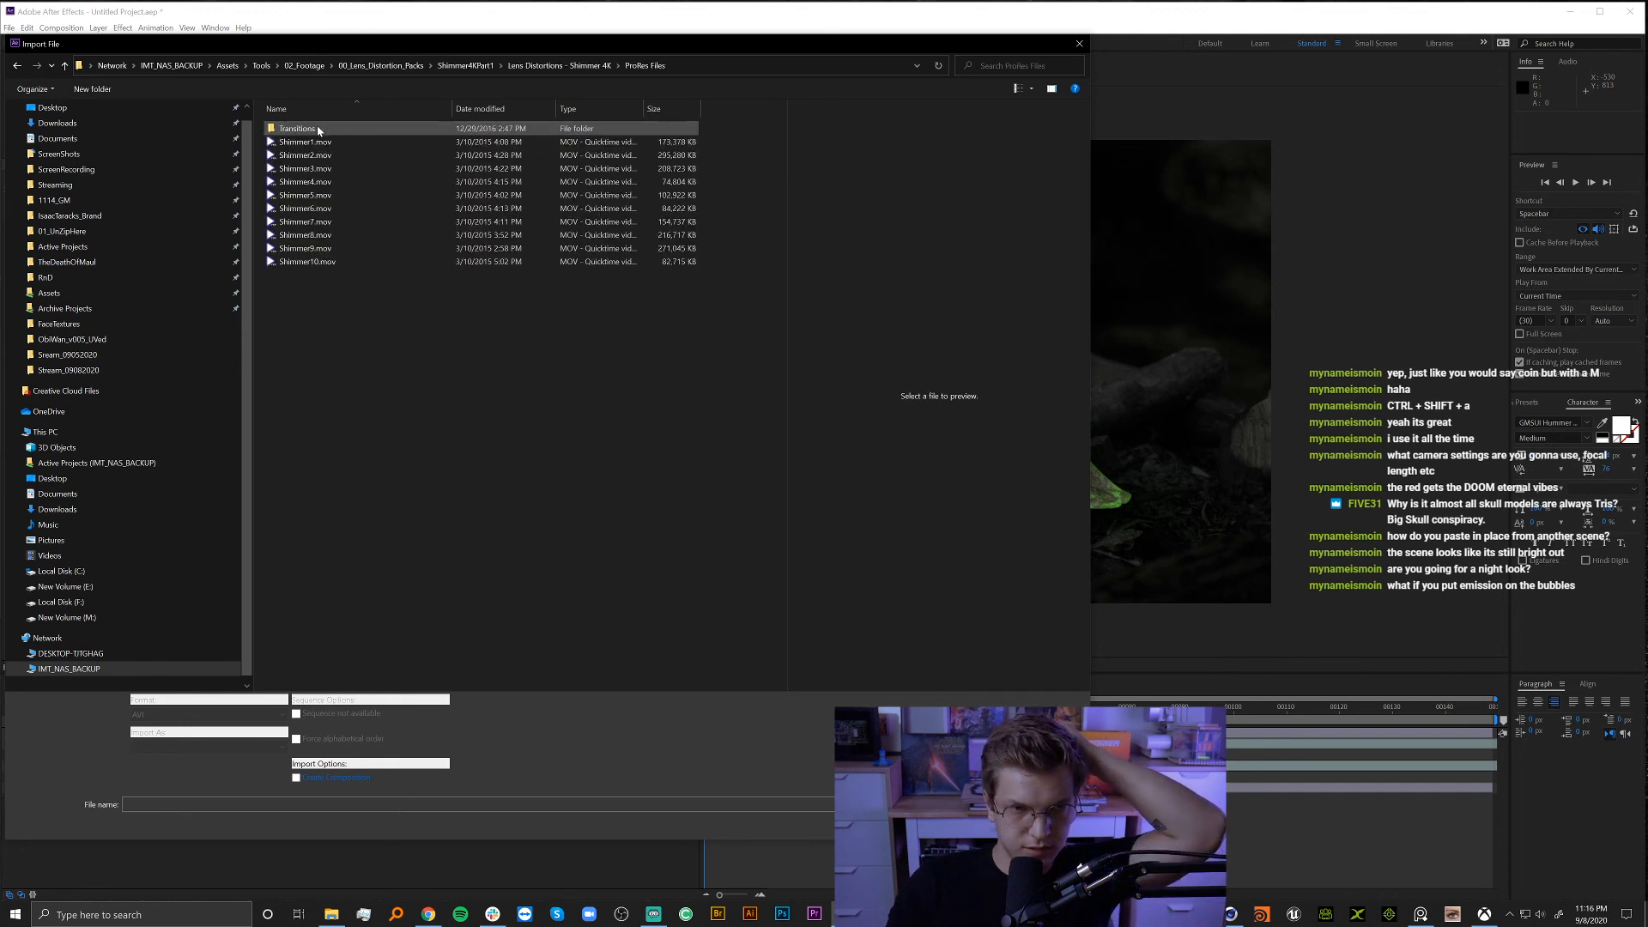
pyautogui.click(334, 154)
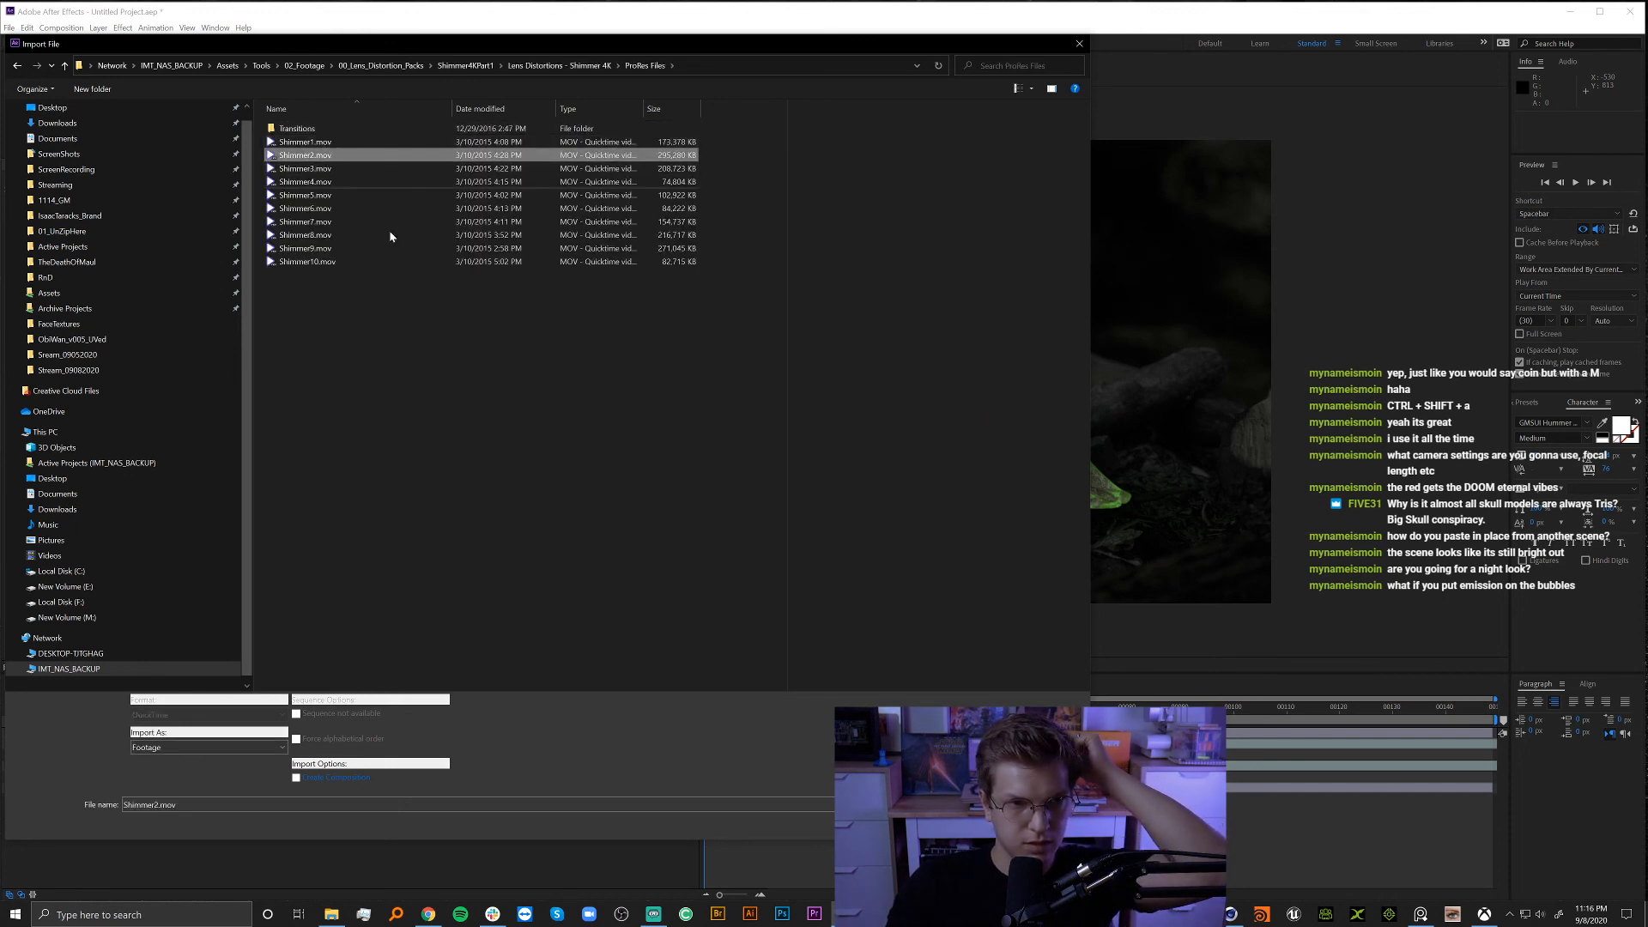
pyautogui.click(979, 825)
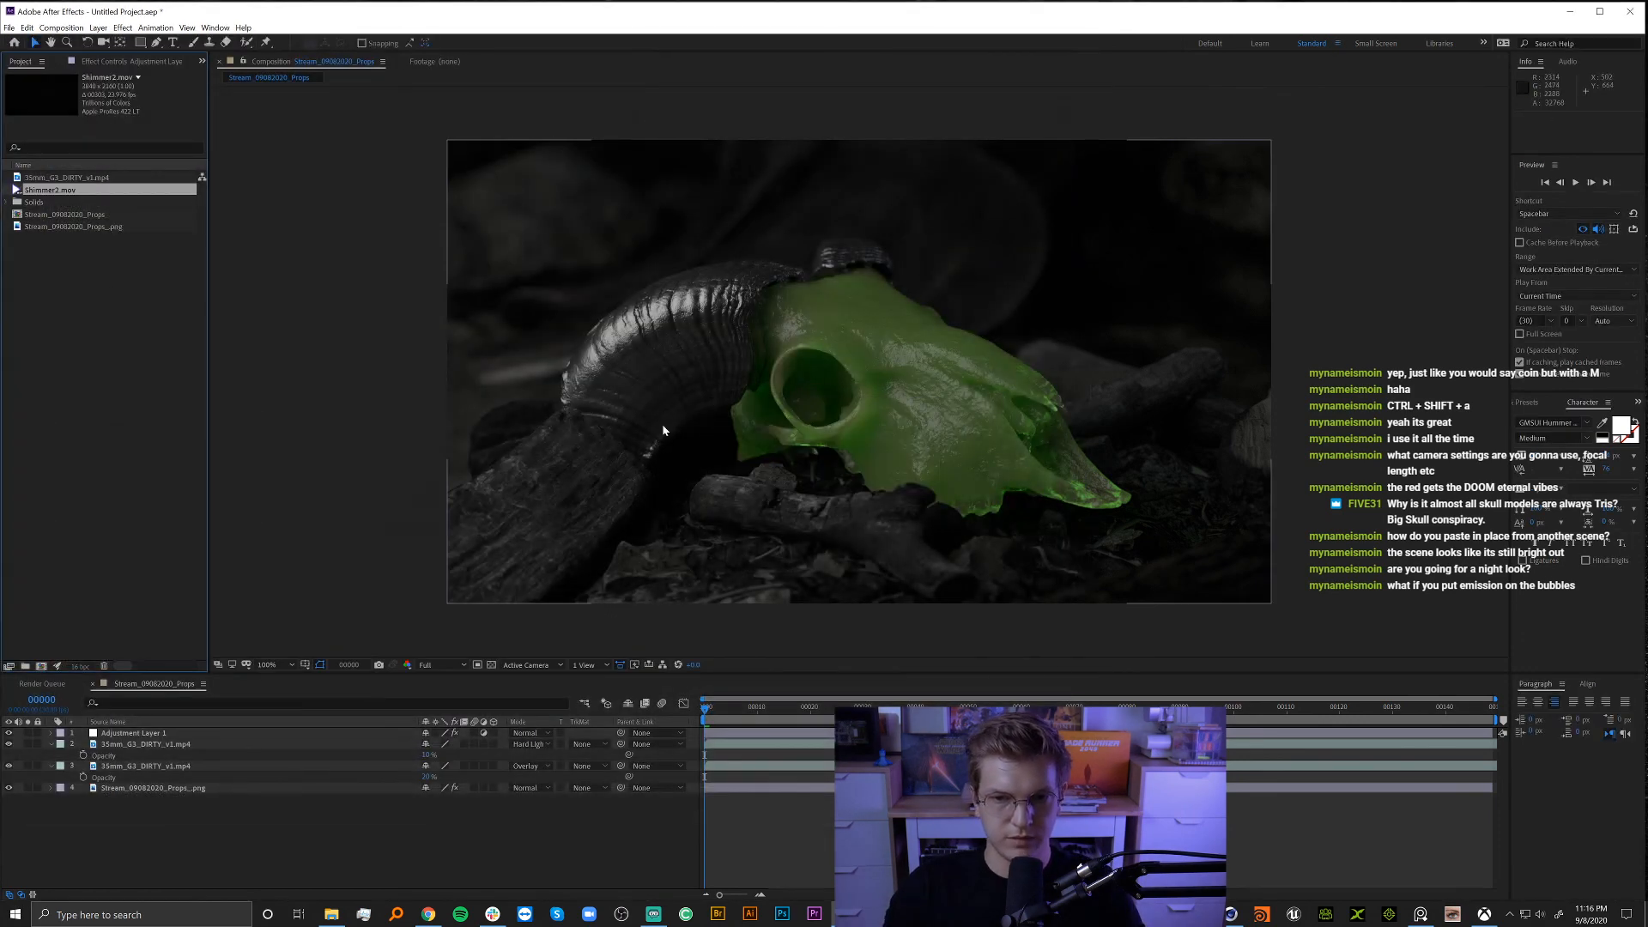
# Place Shimmer2.mov directly below the adjustment layer and slide the clip earlier in time to a faint, dark part of the shimmer.
pyautogui.moveTo(145, 714); pyautogui.dragTo(148, 740)
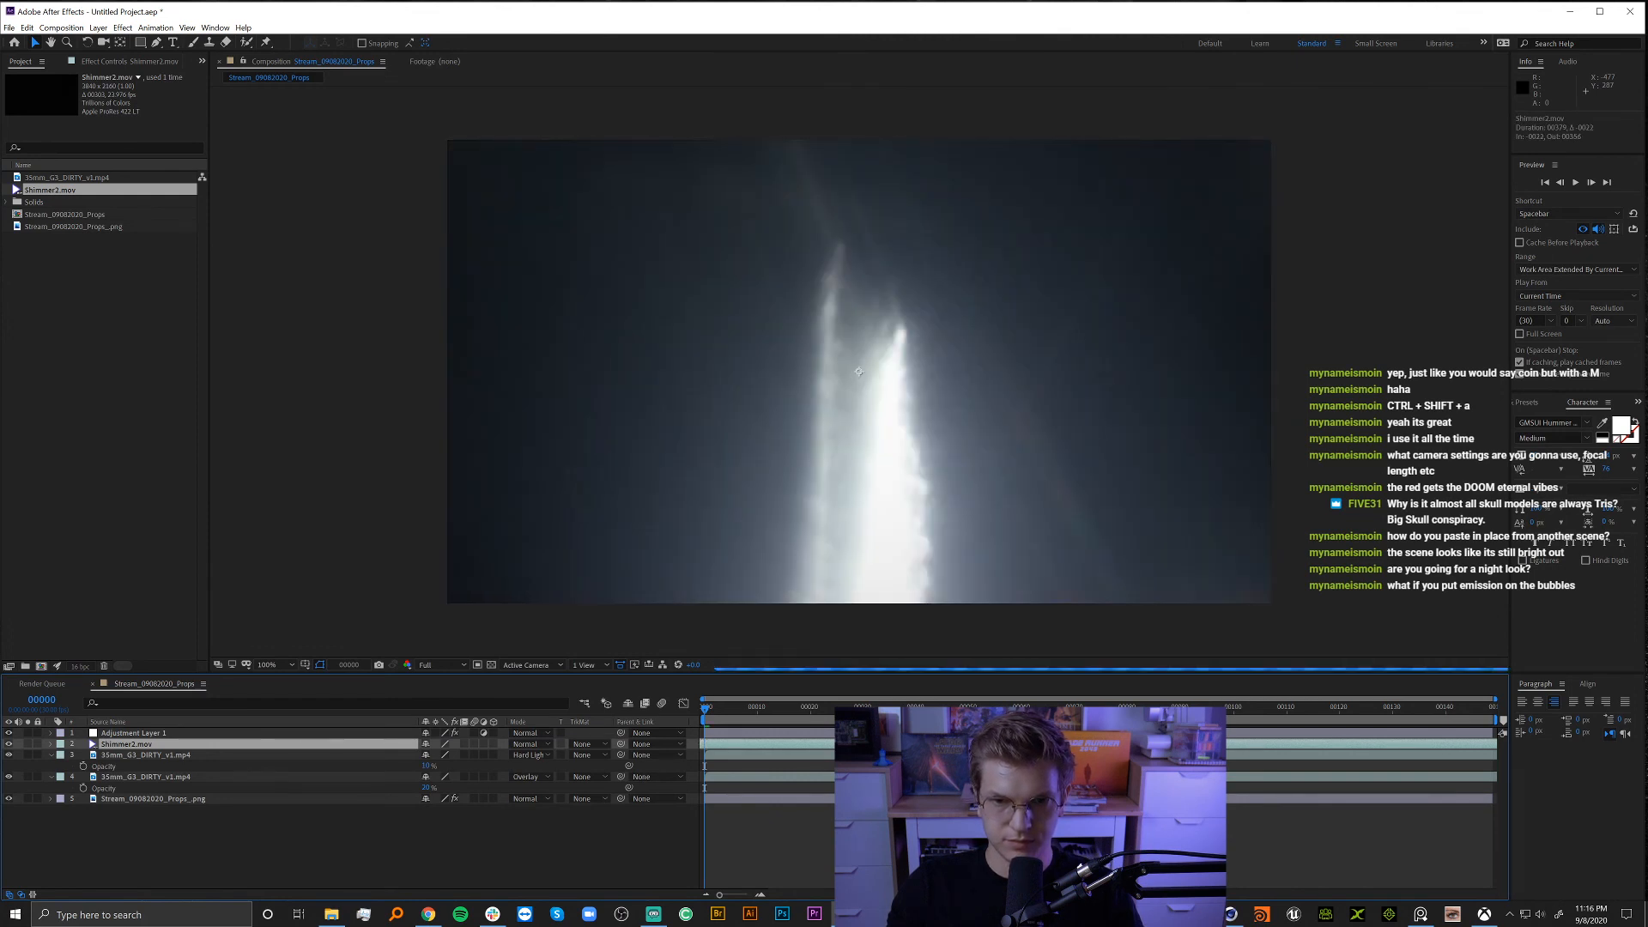
pyautogui.moveTo(987, 744); pyautogui.dragTo(737, 744)
pyautogui.moveTo(821, 783); pyautogui.dragTo(696, 770)
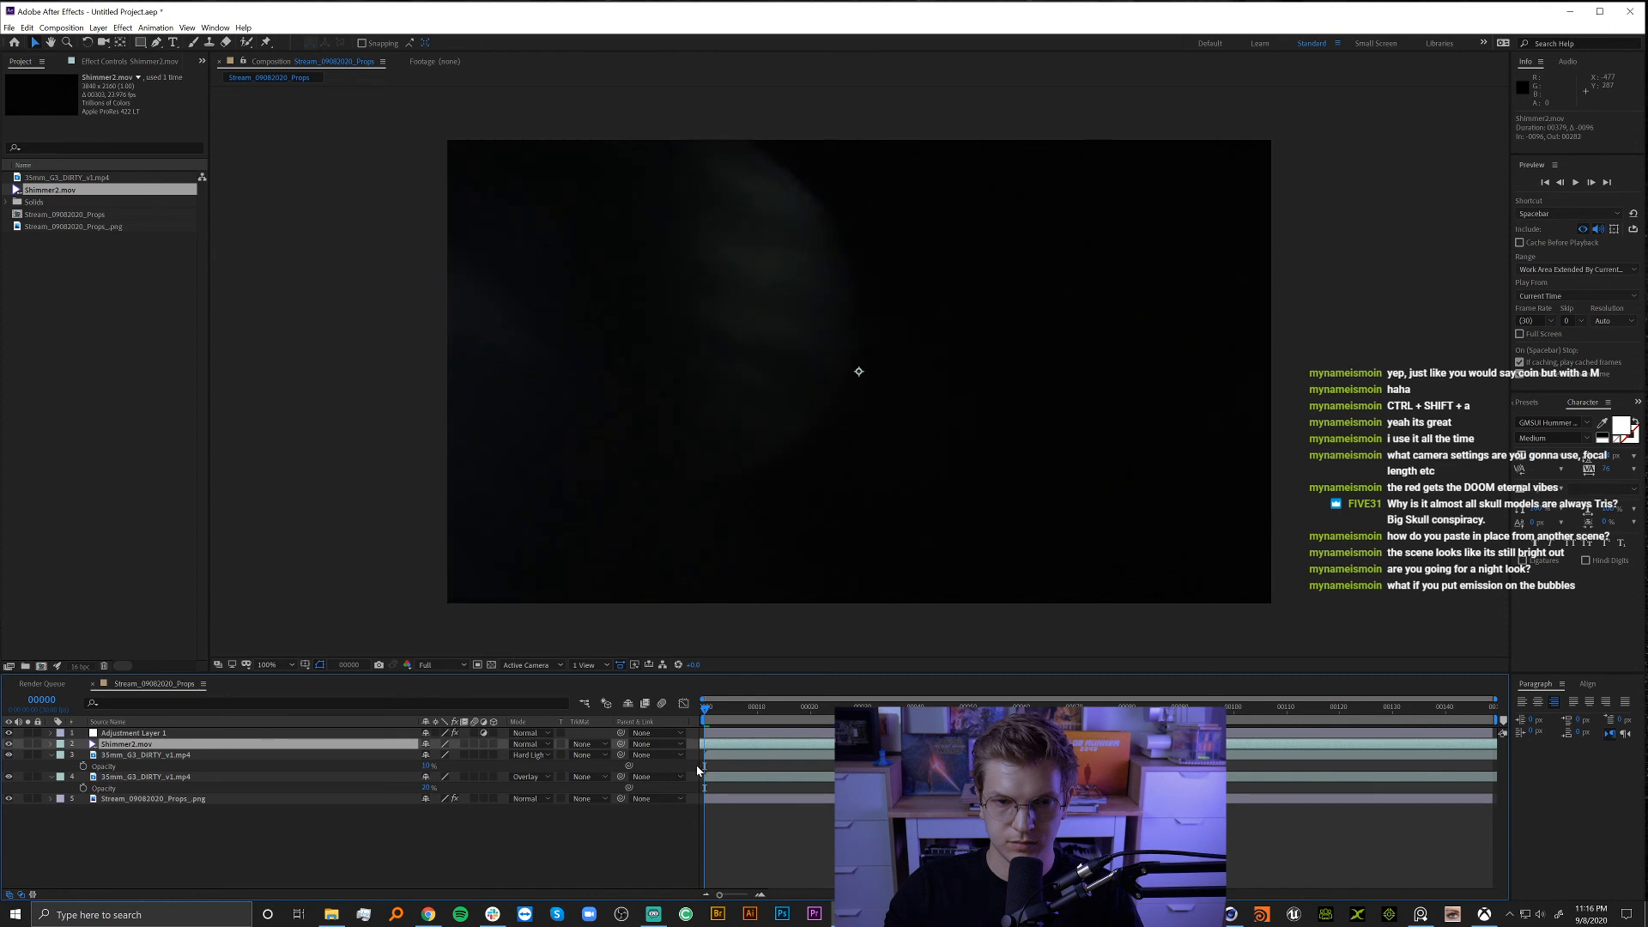
# Set the Shimmer2.mov layer's blending mode to Add and compare the image with the layer hidden and shown.
pyautogui.click(537, 747)
pyautogui.click(553, 344)
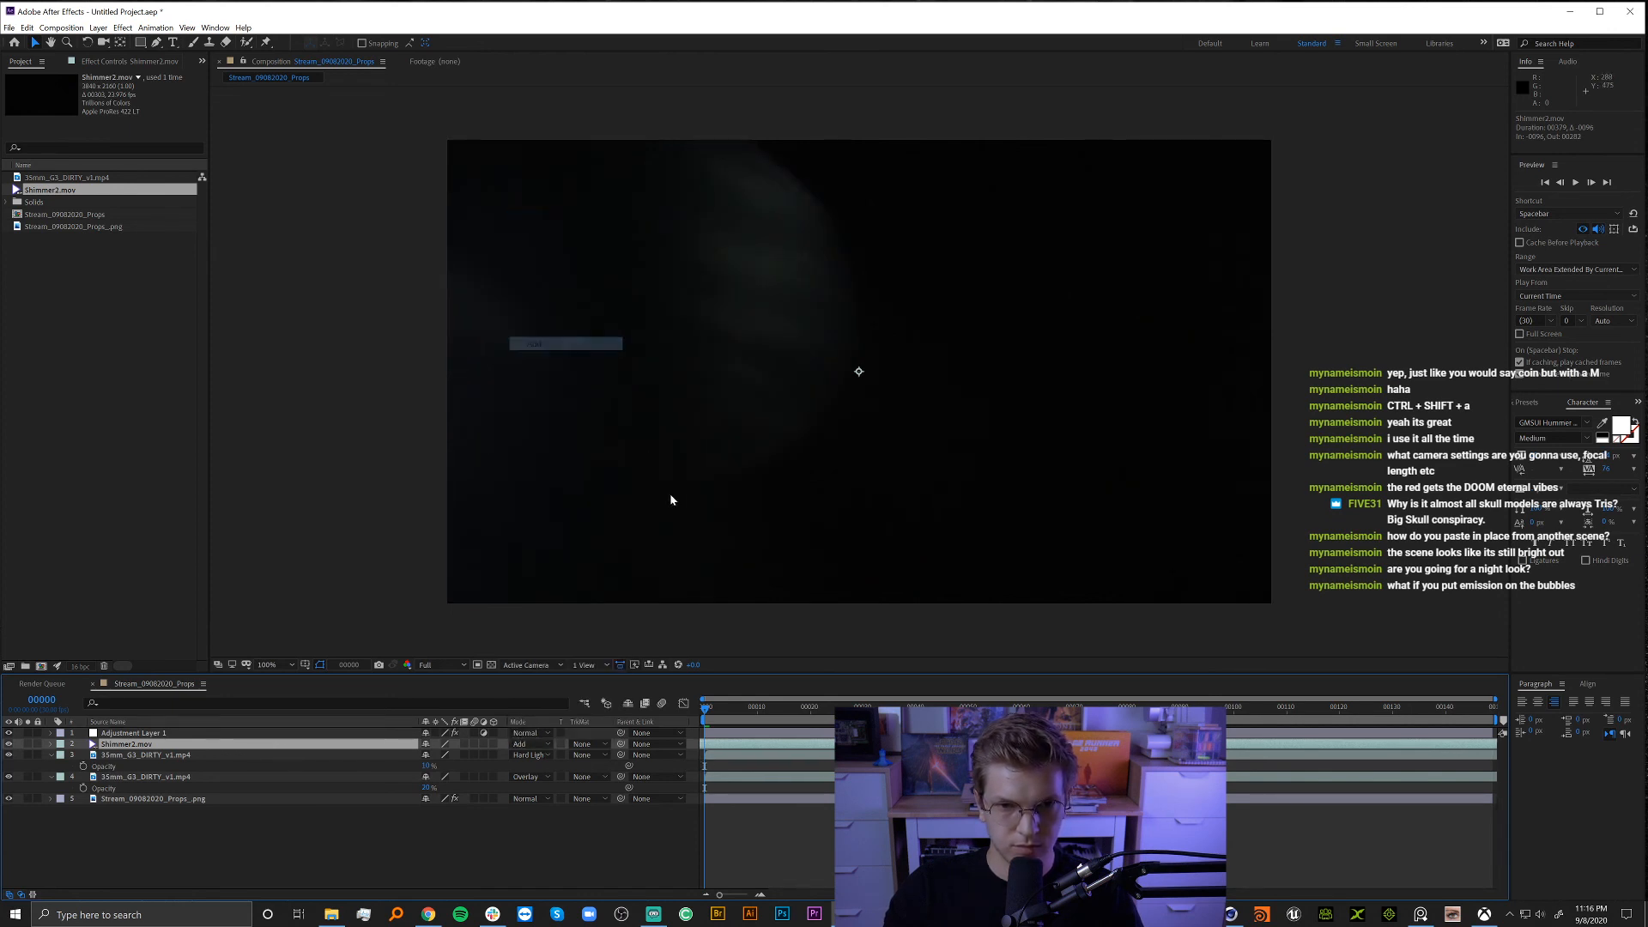
pyautogui.click(9, 745)
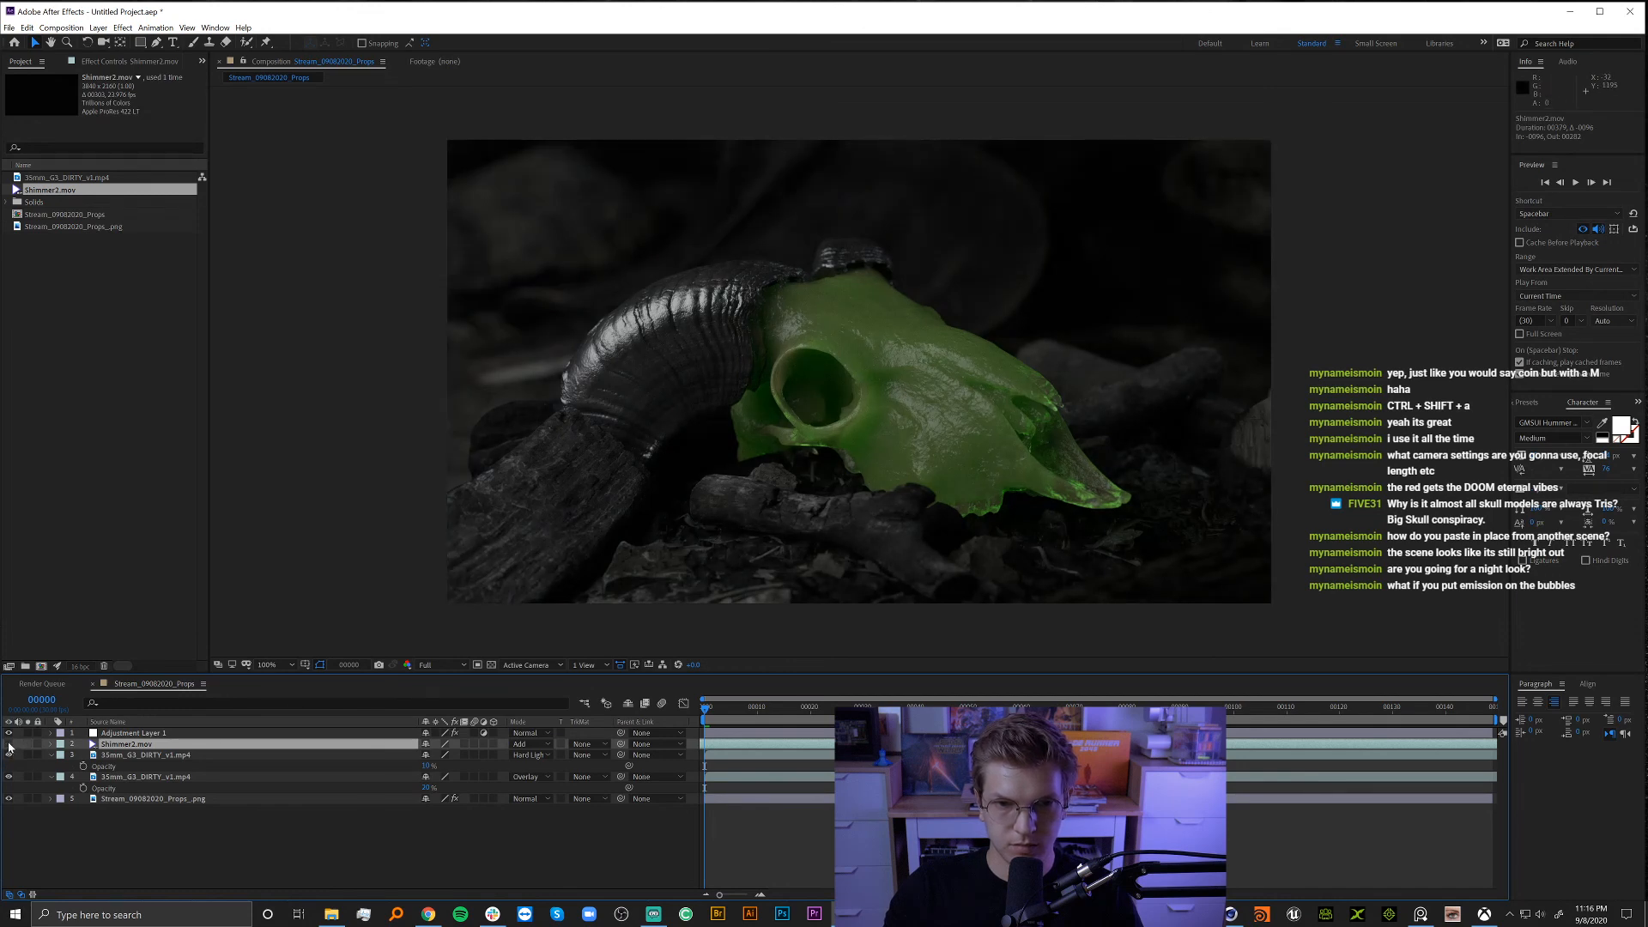
pyautogui.click(8, 744)
pyautogui.click(9, 744)
pyautogui.click(9, 744)
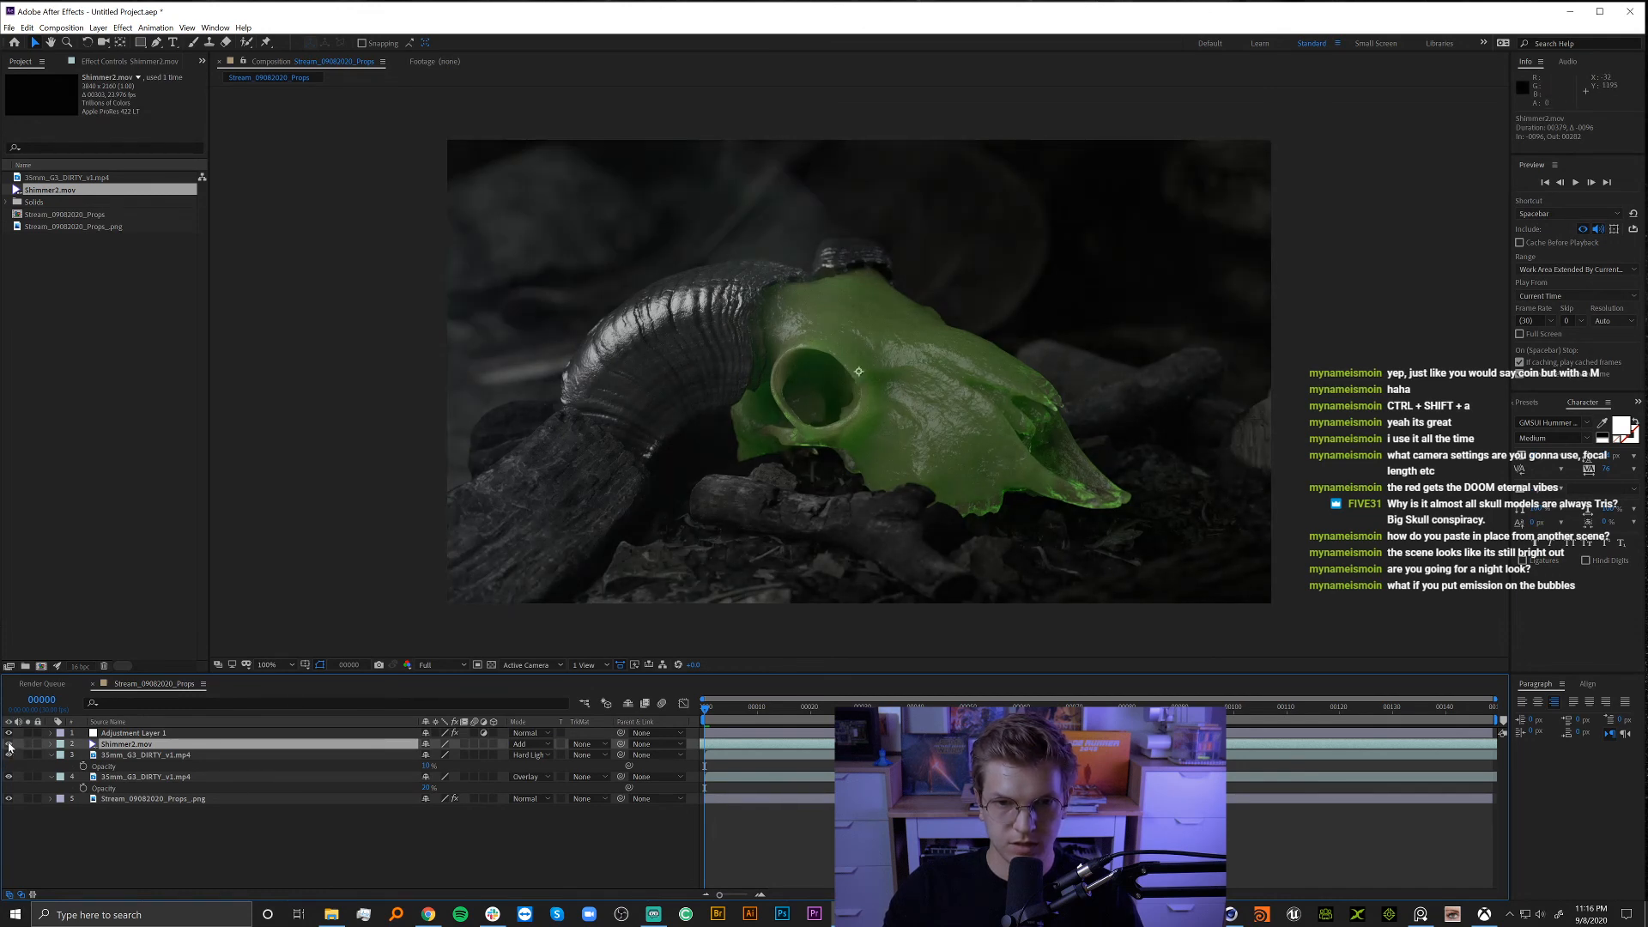
pyautogui.click(9, 744)
pyautogui.click(9, 744)
pyautogui.click(9, 744)
pyautogui.click(9, 744)
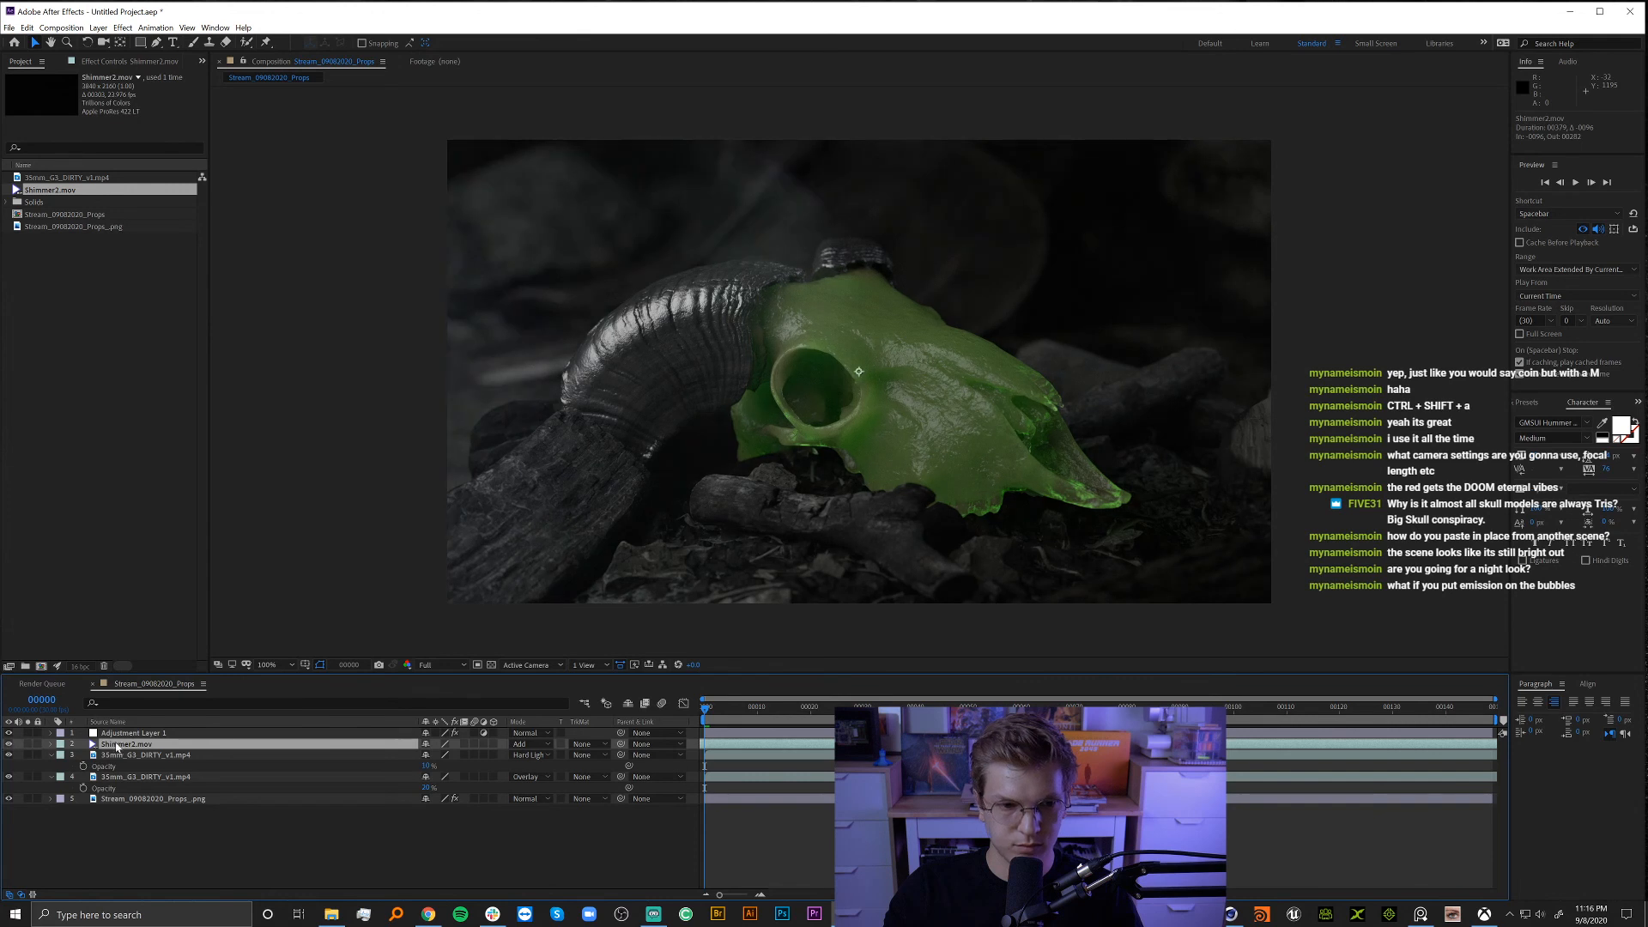
# Lower the Shimmer2.mov layer's opacity slightly and apply the Tint effect to the layer.
pyautogui.press('t')
pyautogui.moveTo(428, 755); pyautogui.dragTo(413, 755)
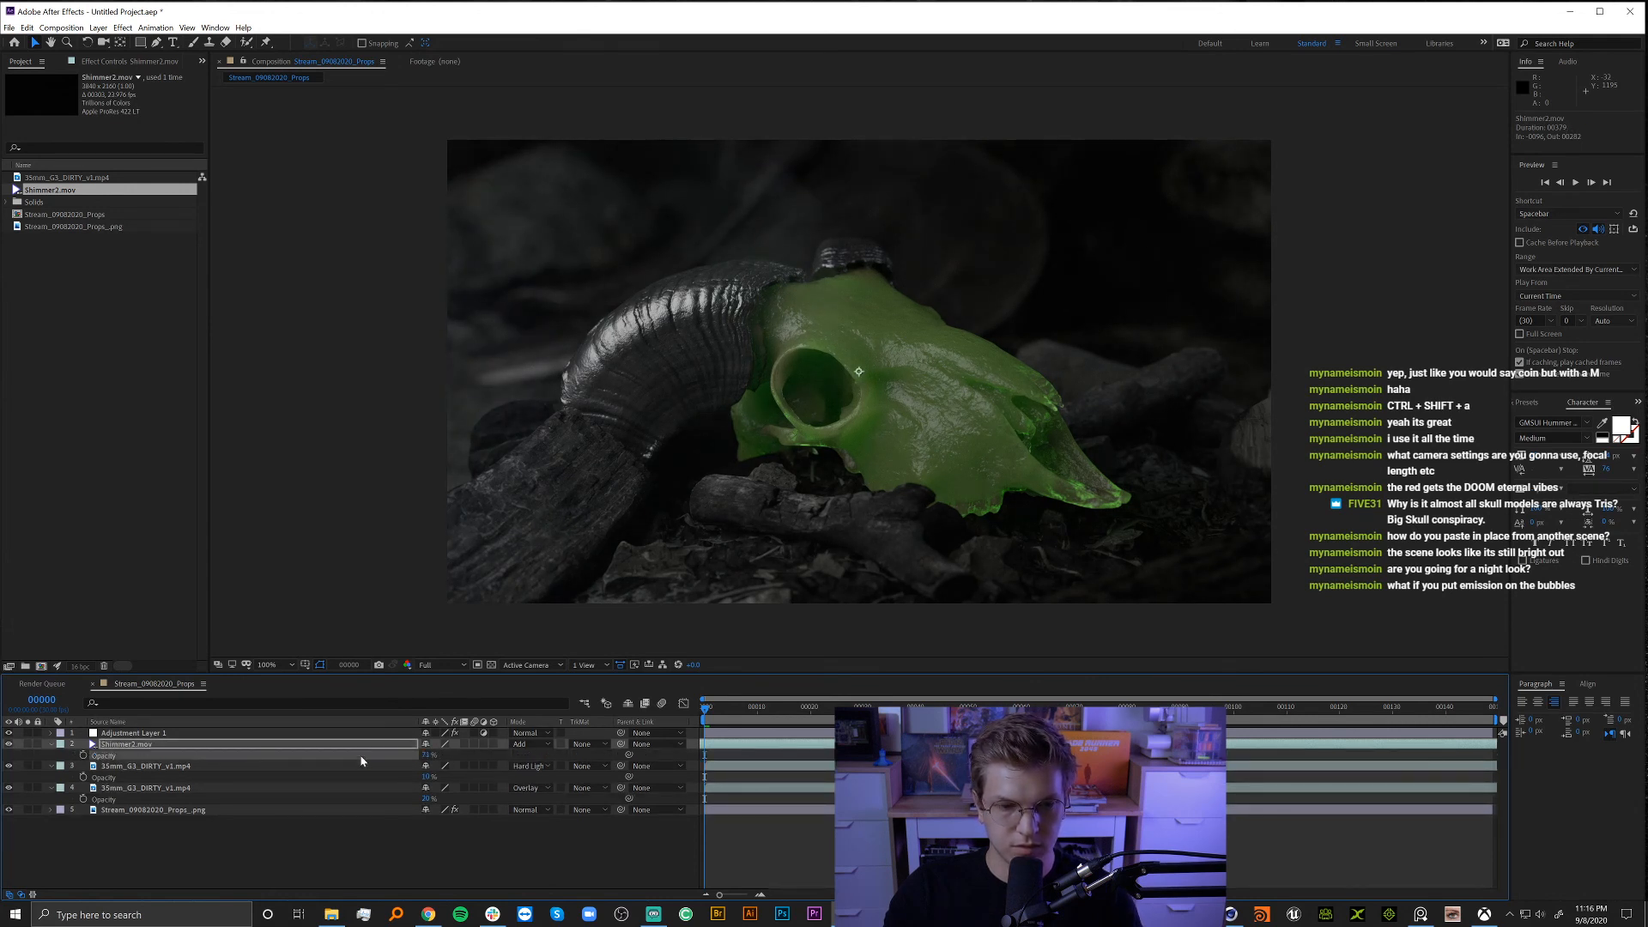
pyautogui.click(246, 749)
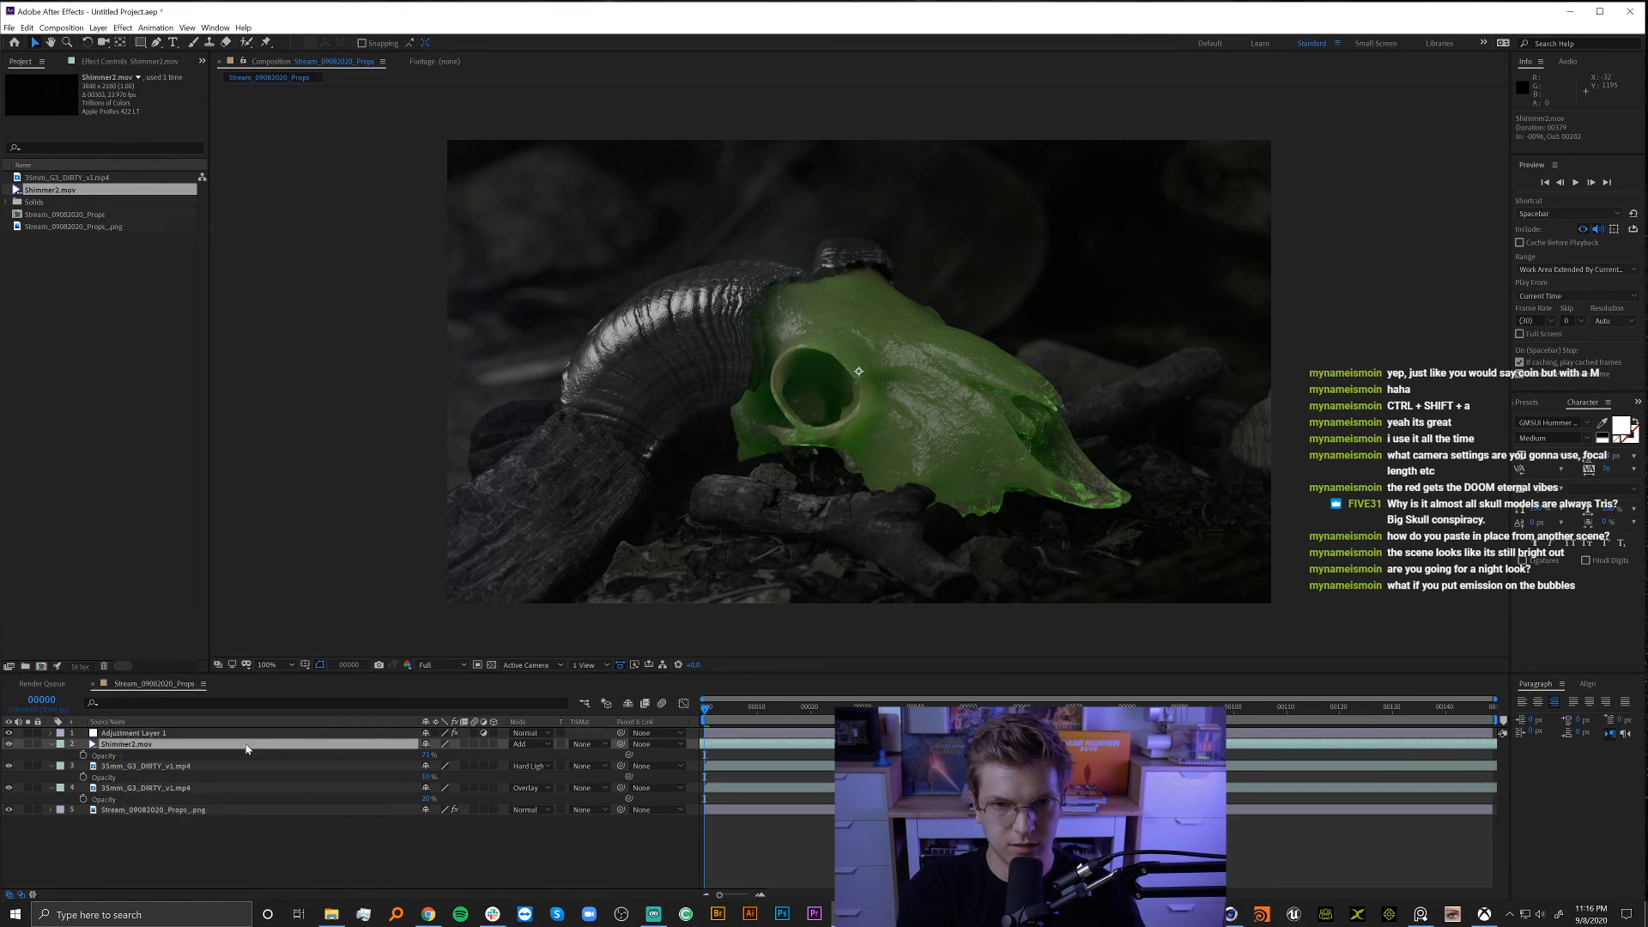
pyautogui.press('Return')
# Sample the skull's green as the Tint's Map White To colour and brighten it to light green AAFF72.
pyautogui.click(139, 111)
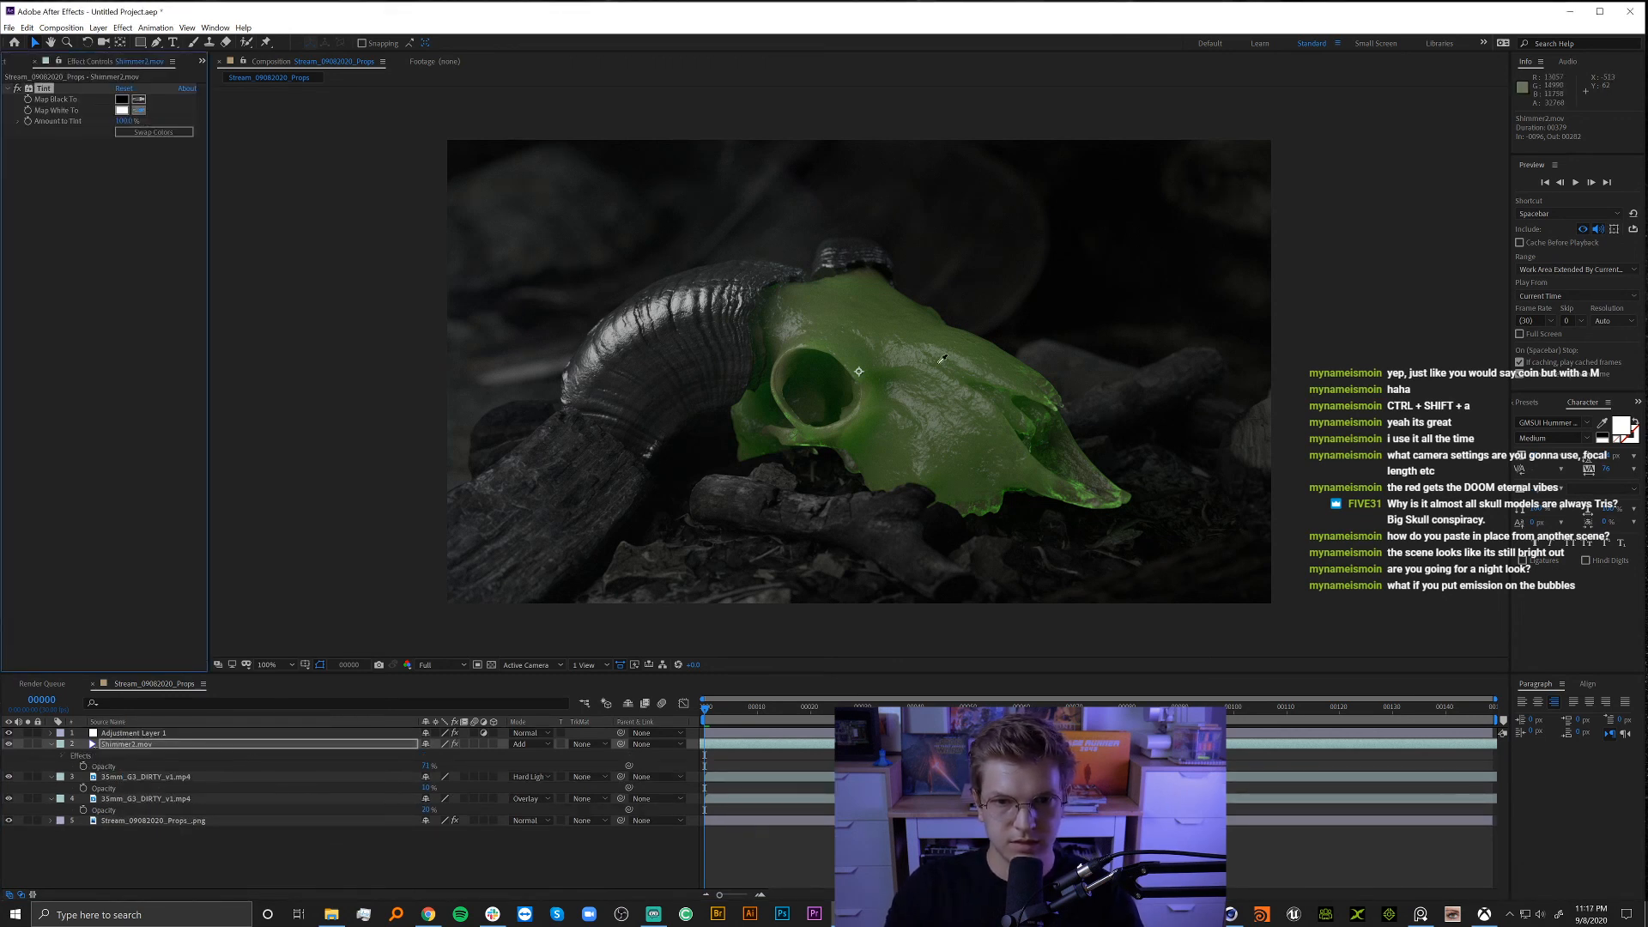
pyautogui.click(877, 393)
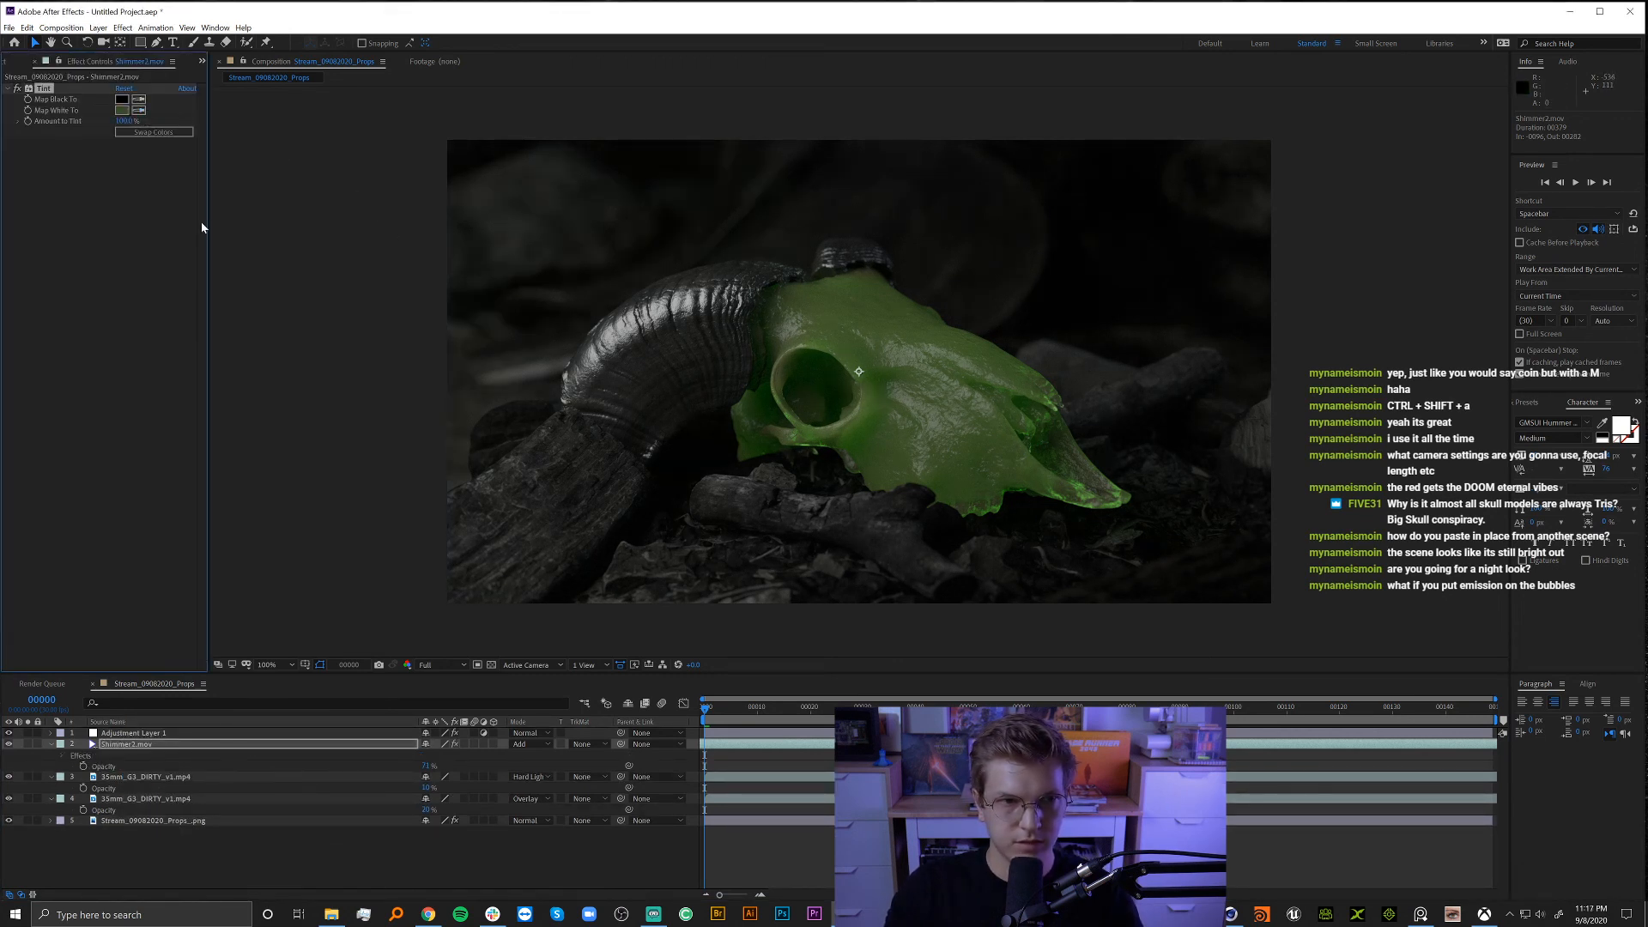
pyautogui.click(125, 111)
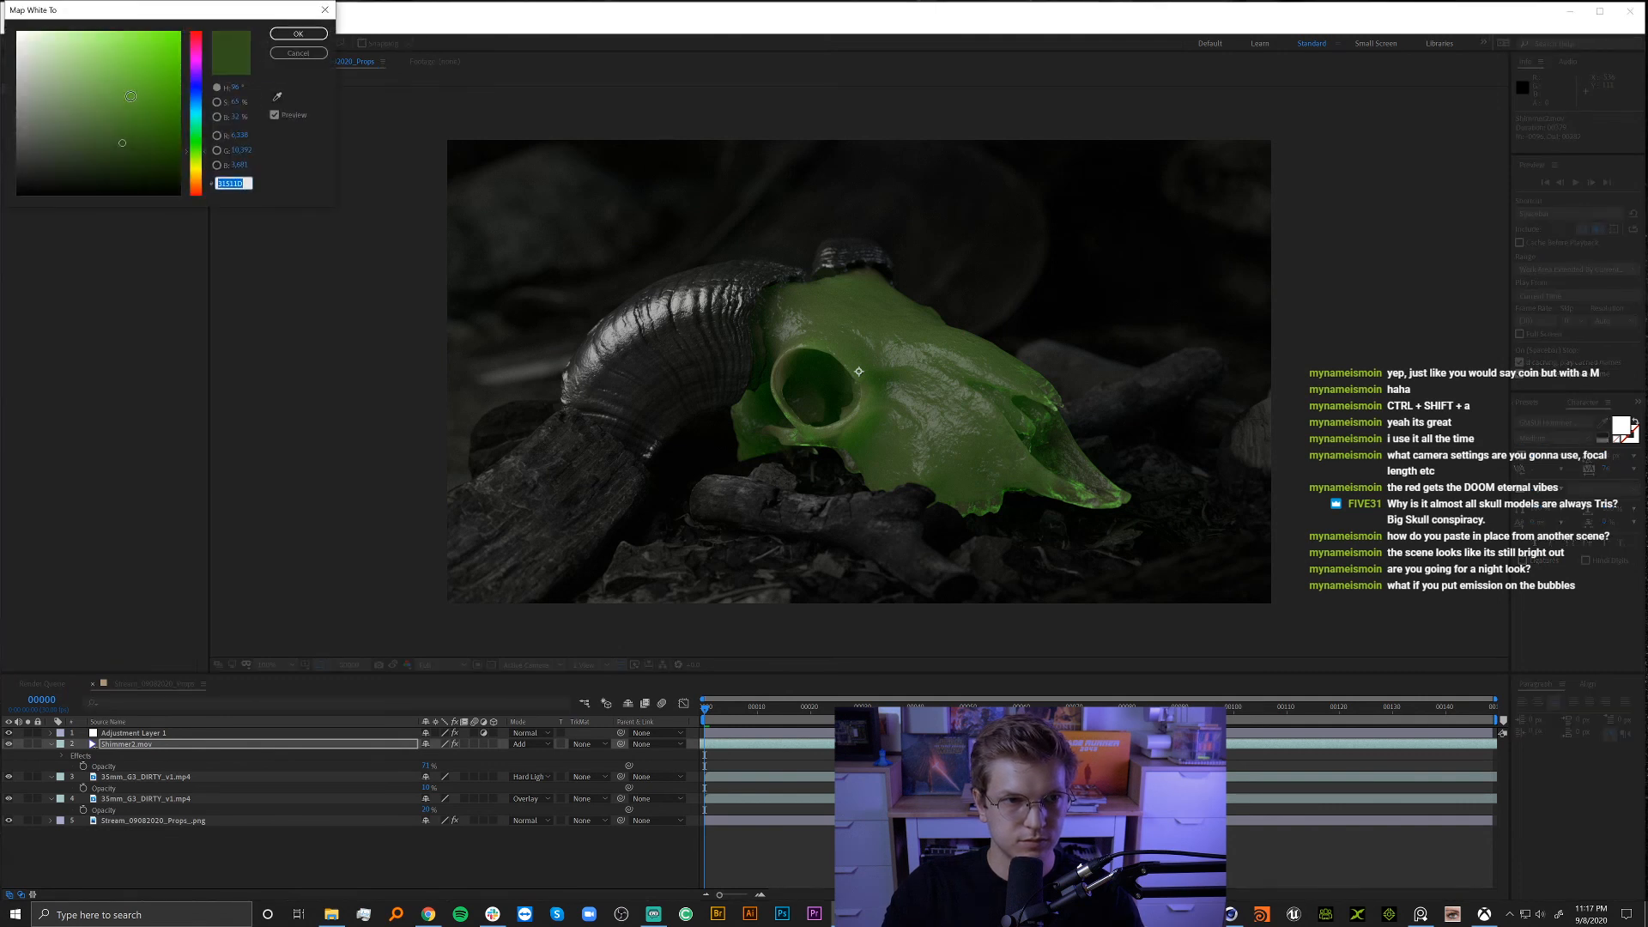
pyautogui.moveTo(131, 96); pyautogui.dragTo(106, 9)
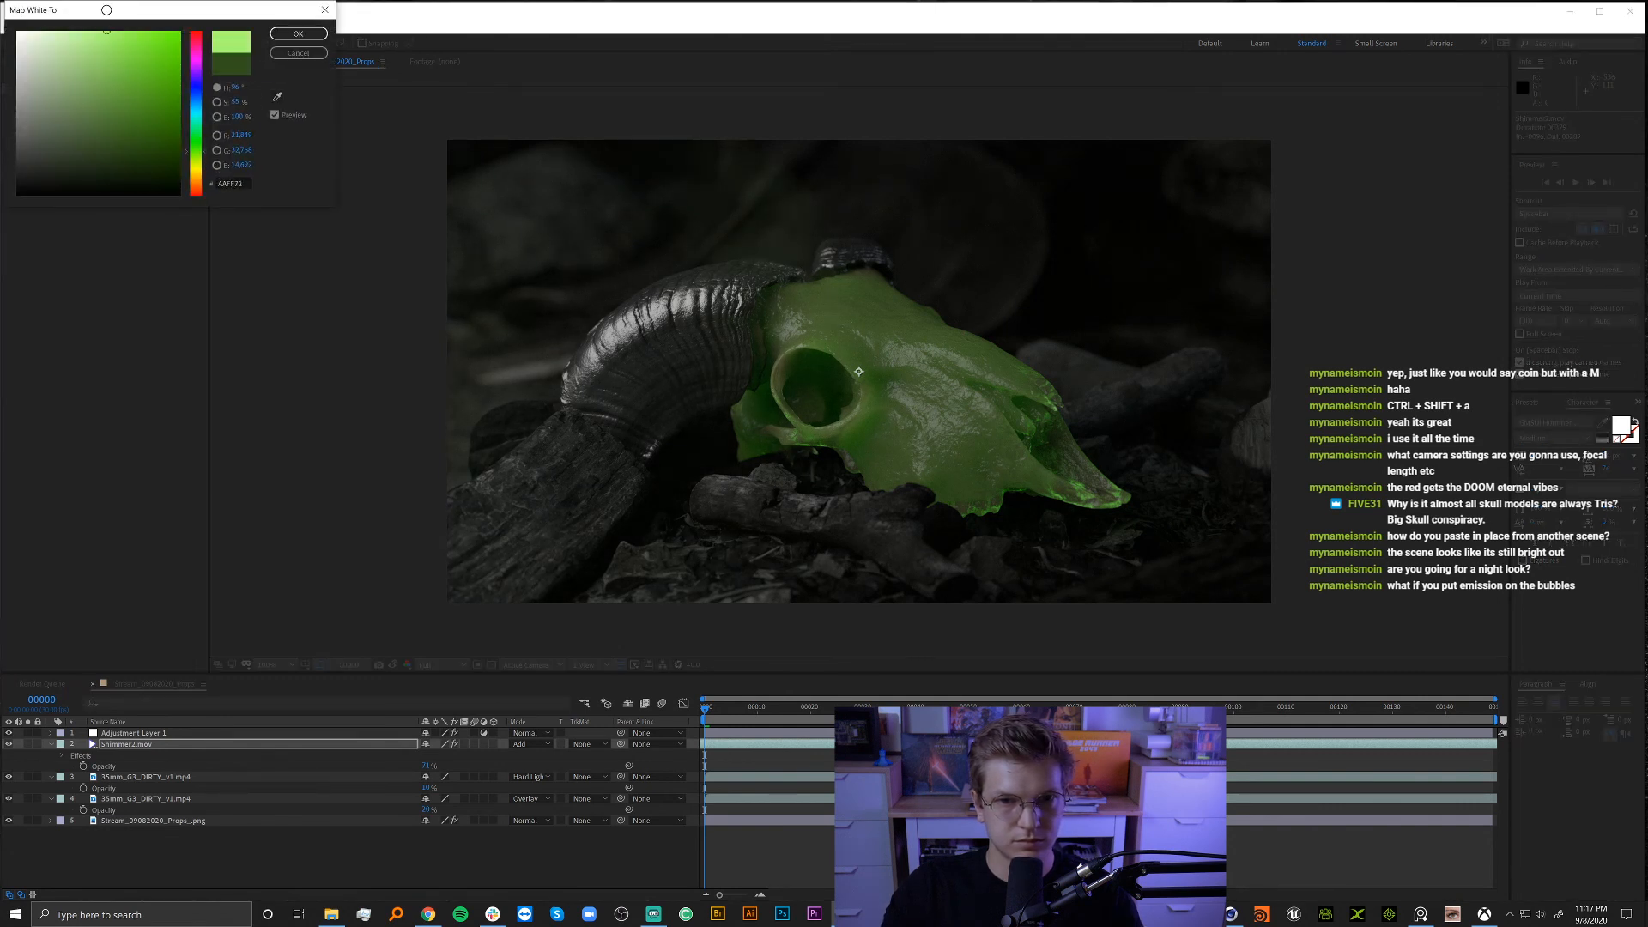
pyautogui.click(298, 33)
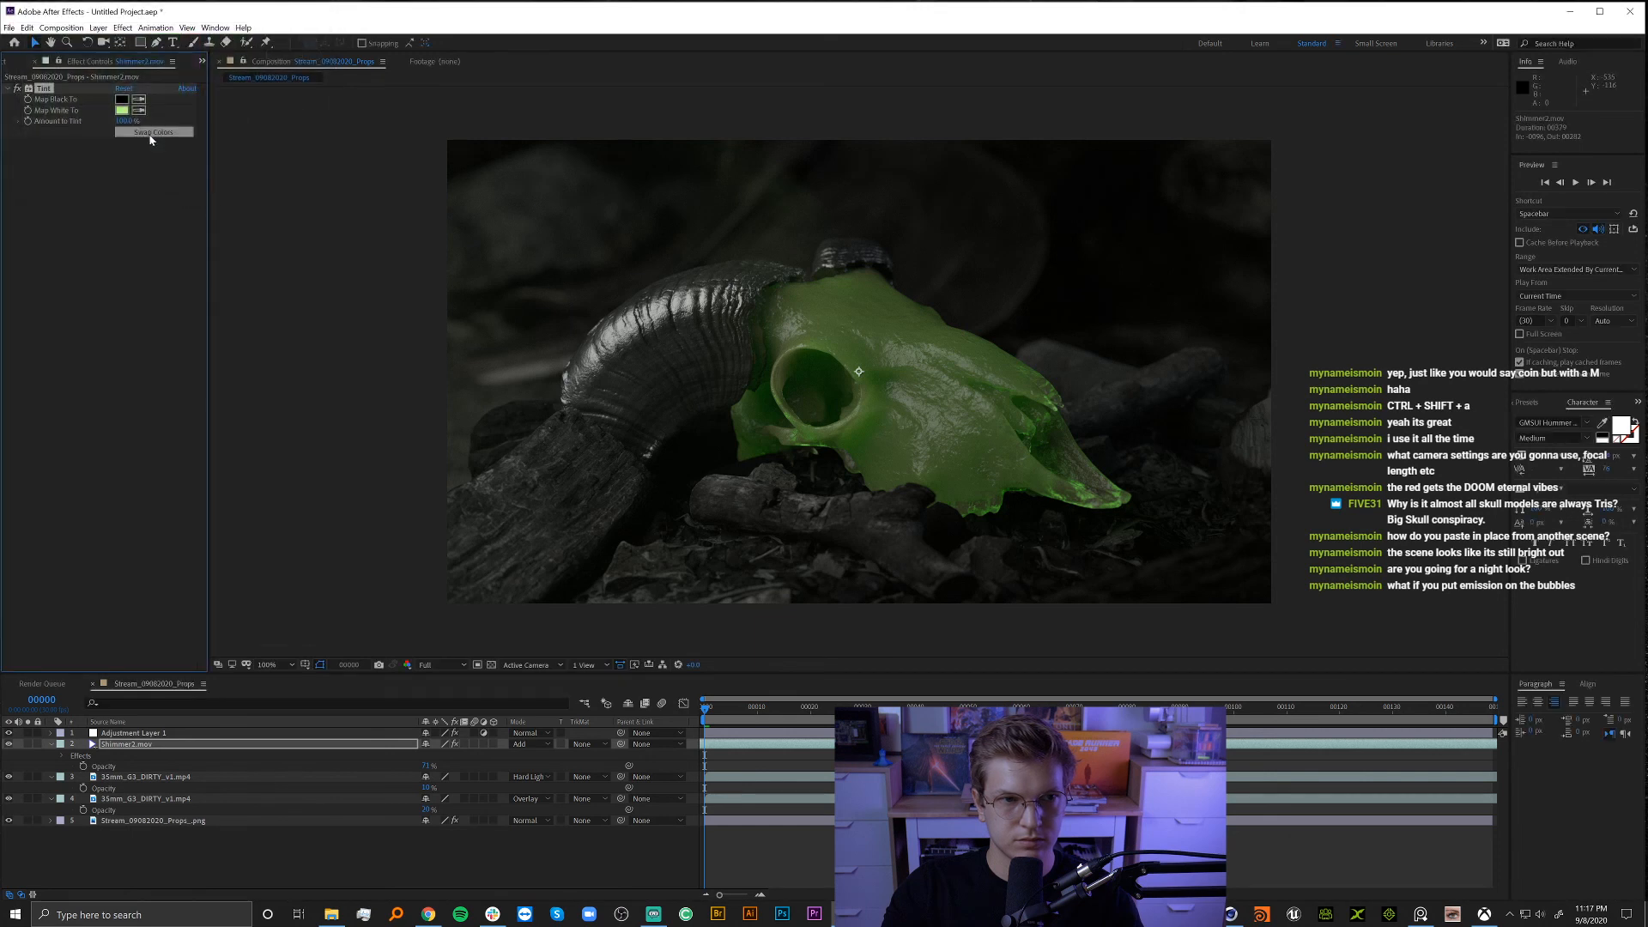
# Set the Tint's Amount to Tint to 50% and reduce the Shimmer2.mov layer's opacity further.
pyautogui.click(125, 121)
pyautogui.write('50')
pyautogui.press('Return')
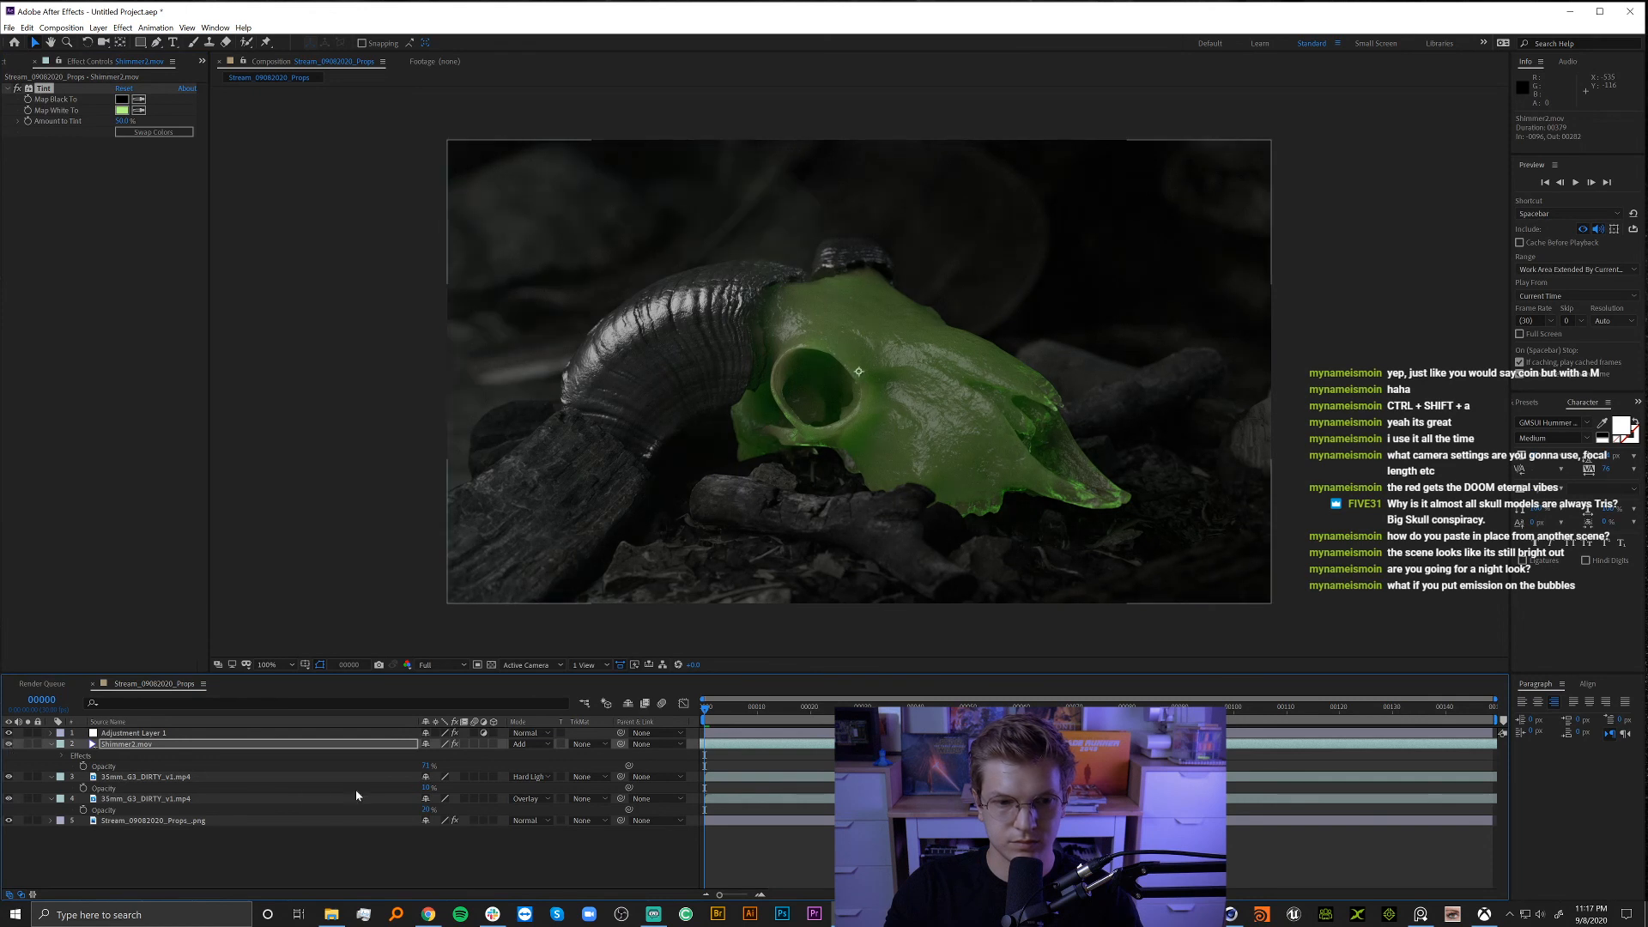
pyautogui.moveTo(425, 765); pyautogui.dragTo(332, 771)
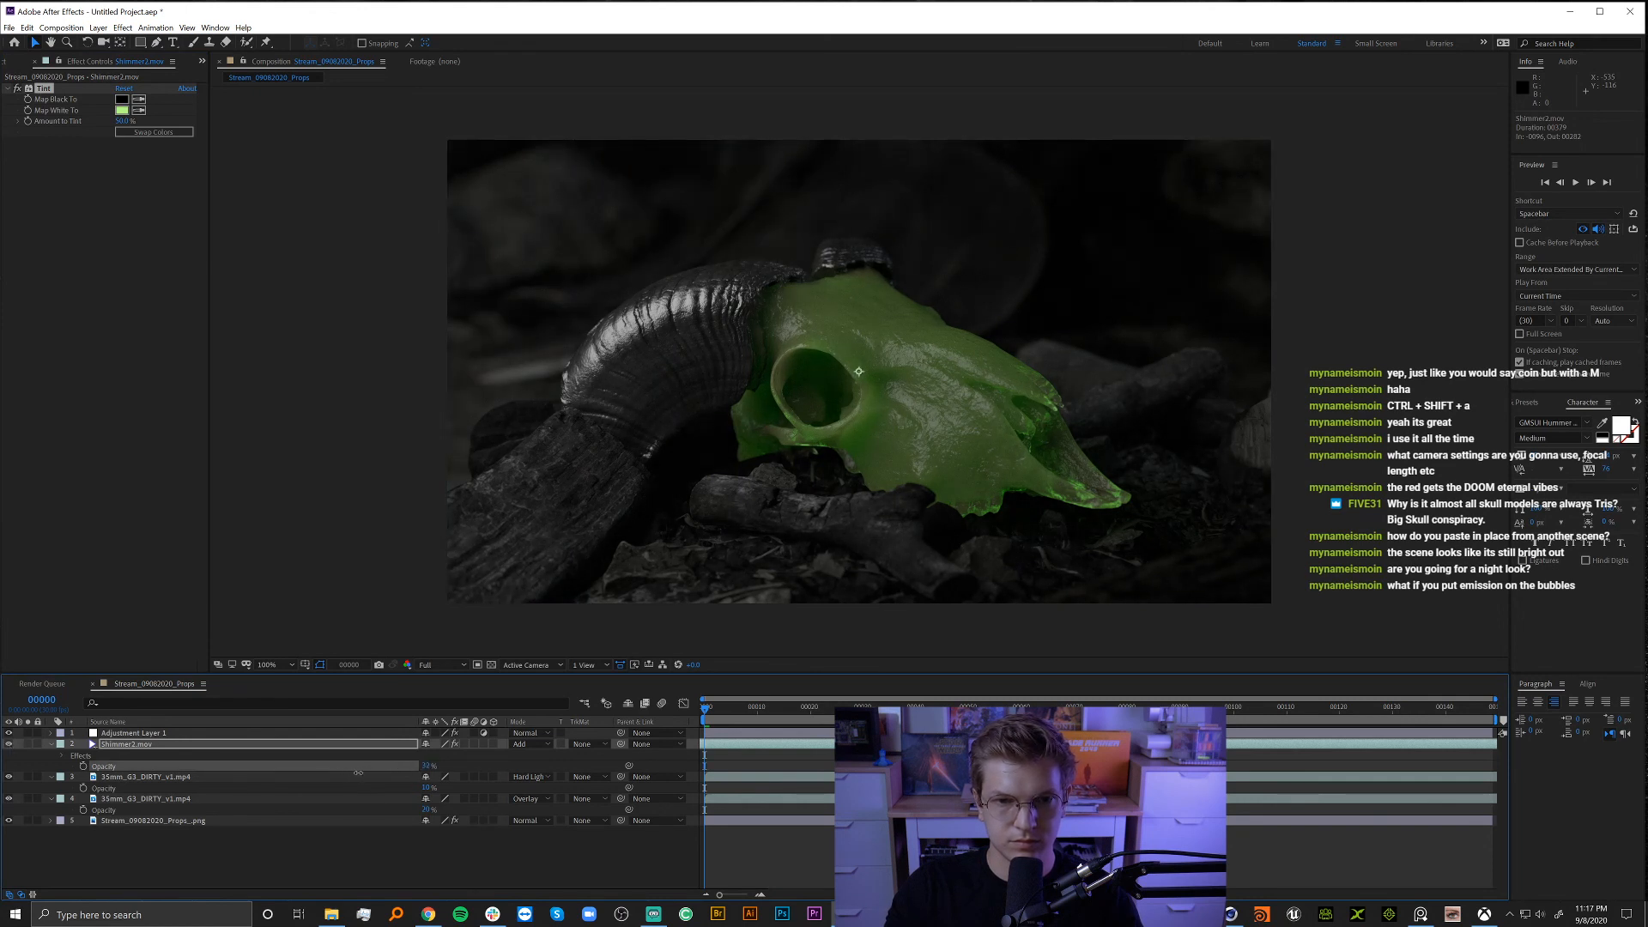
# Duplicate the Shimmer2.mov layer and set the copy's blending mode to Normal and its opacity to 100%.
pyautogui.click(45, 744)
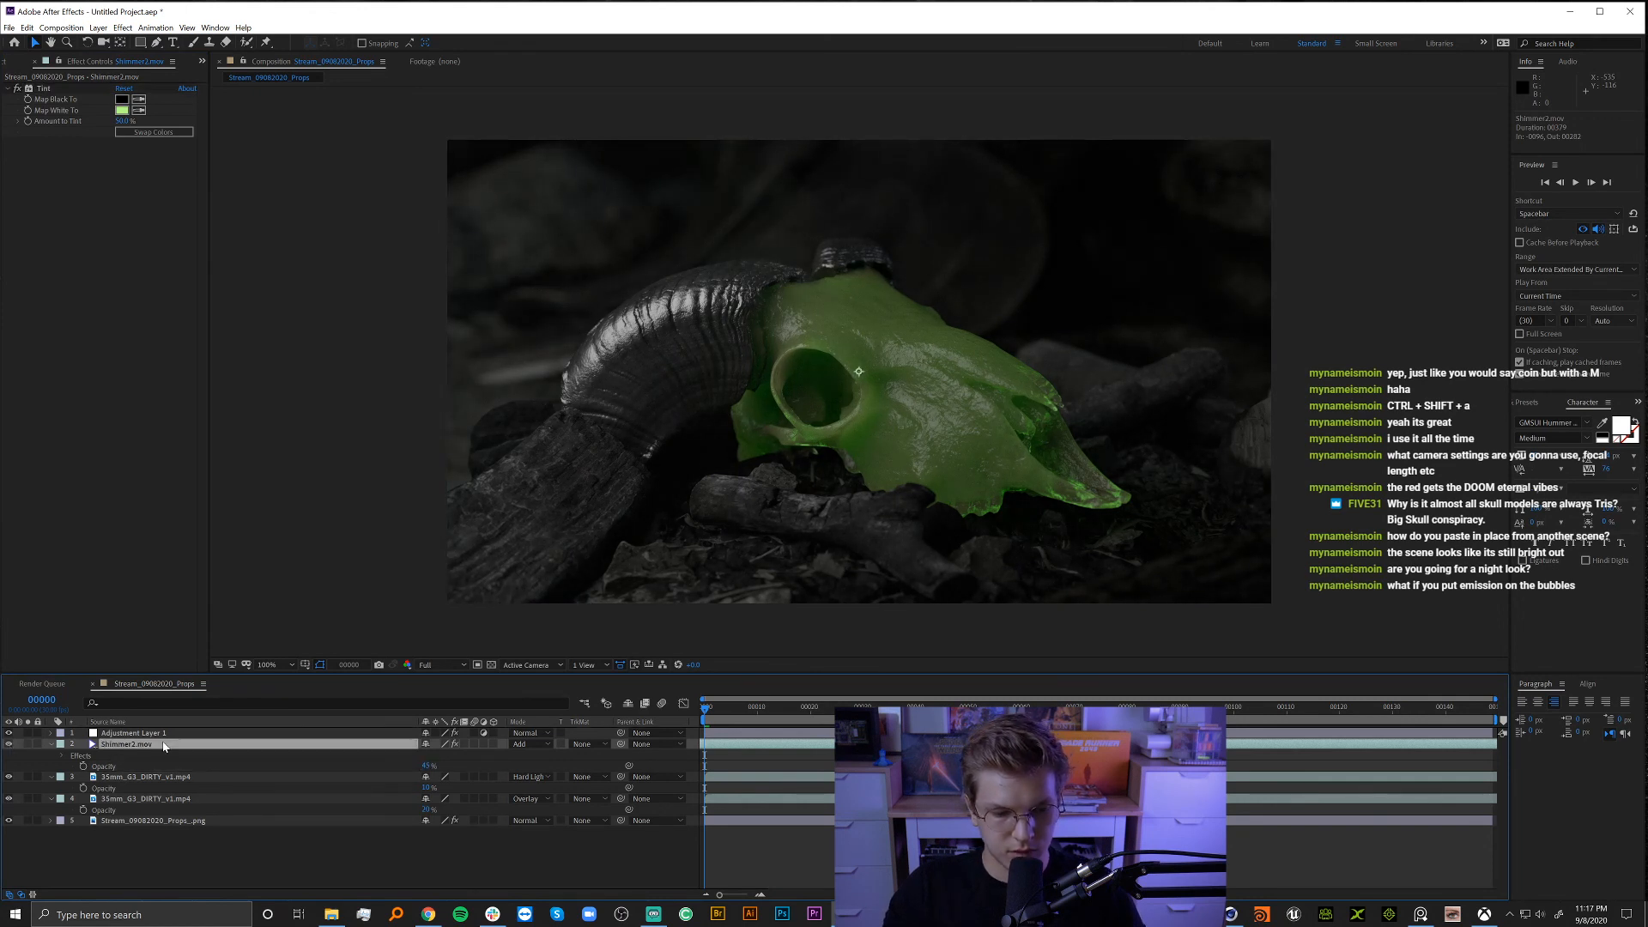
pyautogui.hotkey('ctrl', 'd')
pyautogui.click(523, 744)
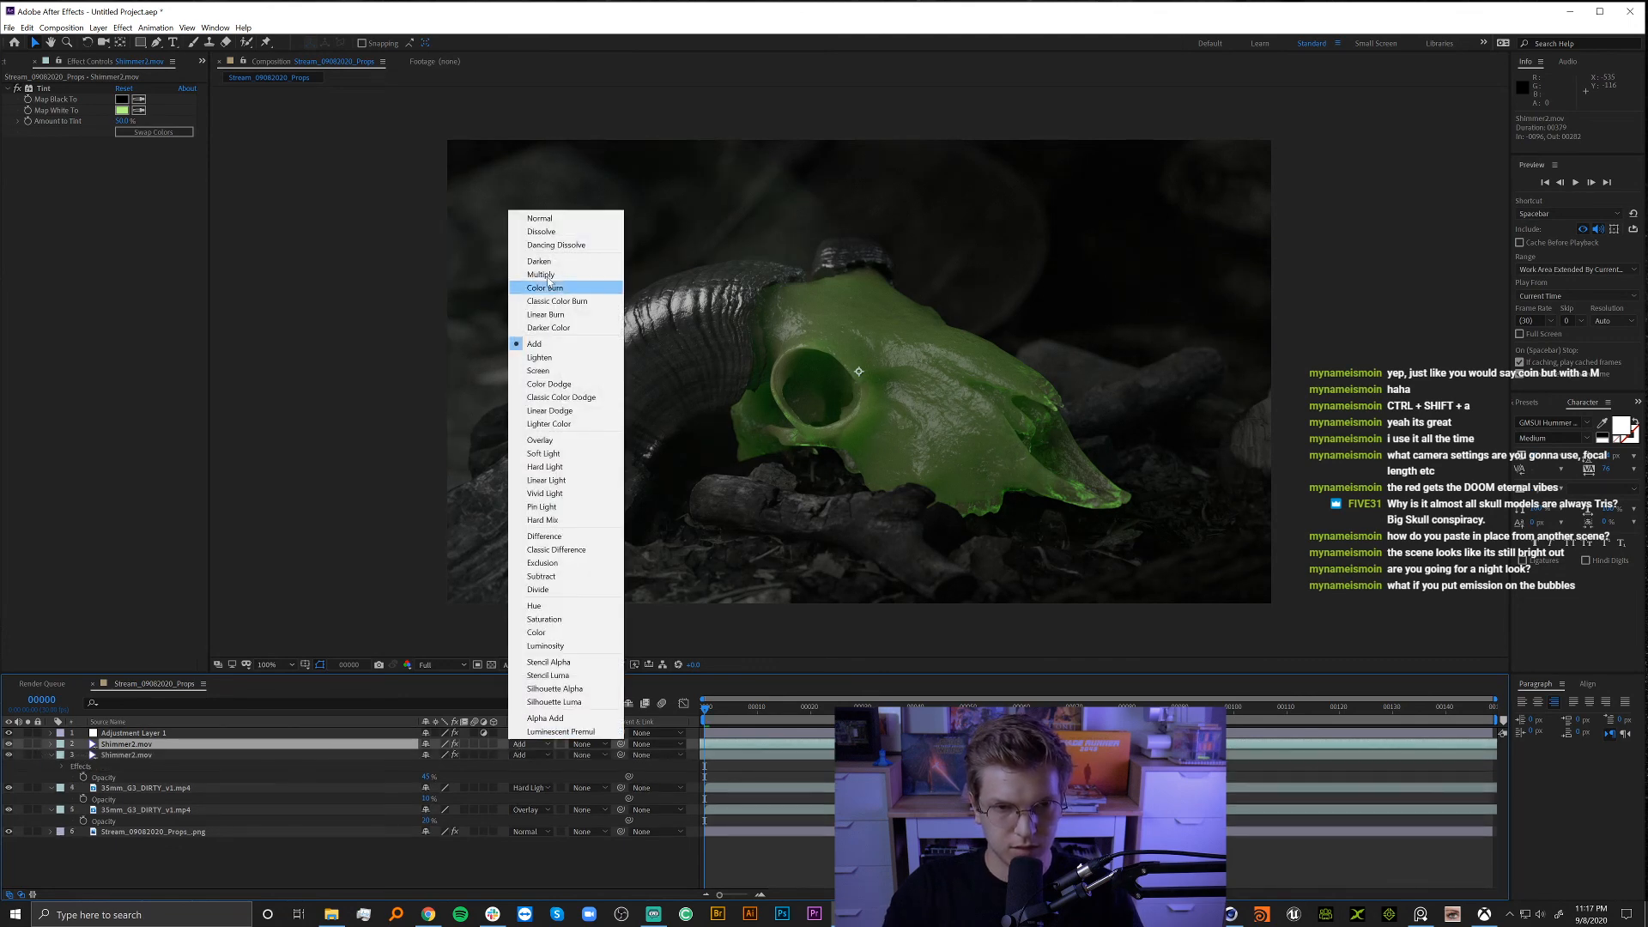
pyautogui.click(546, 219)
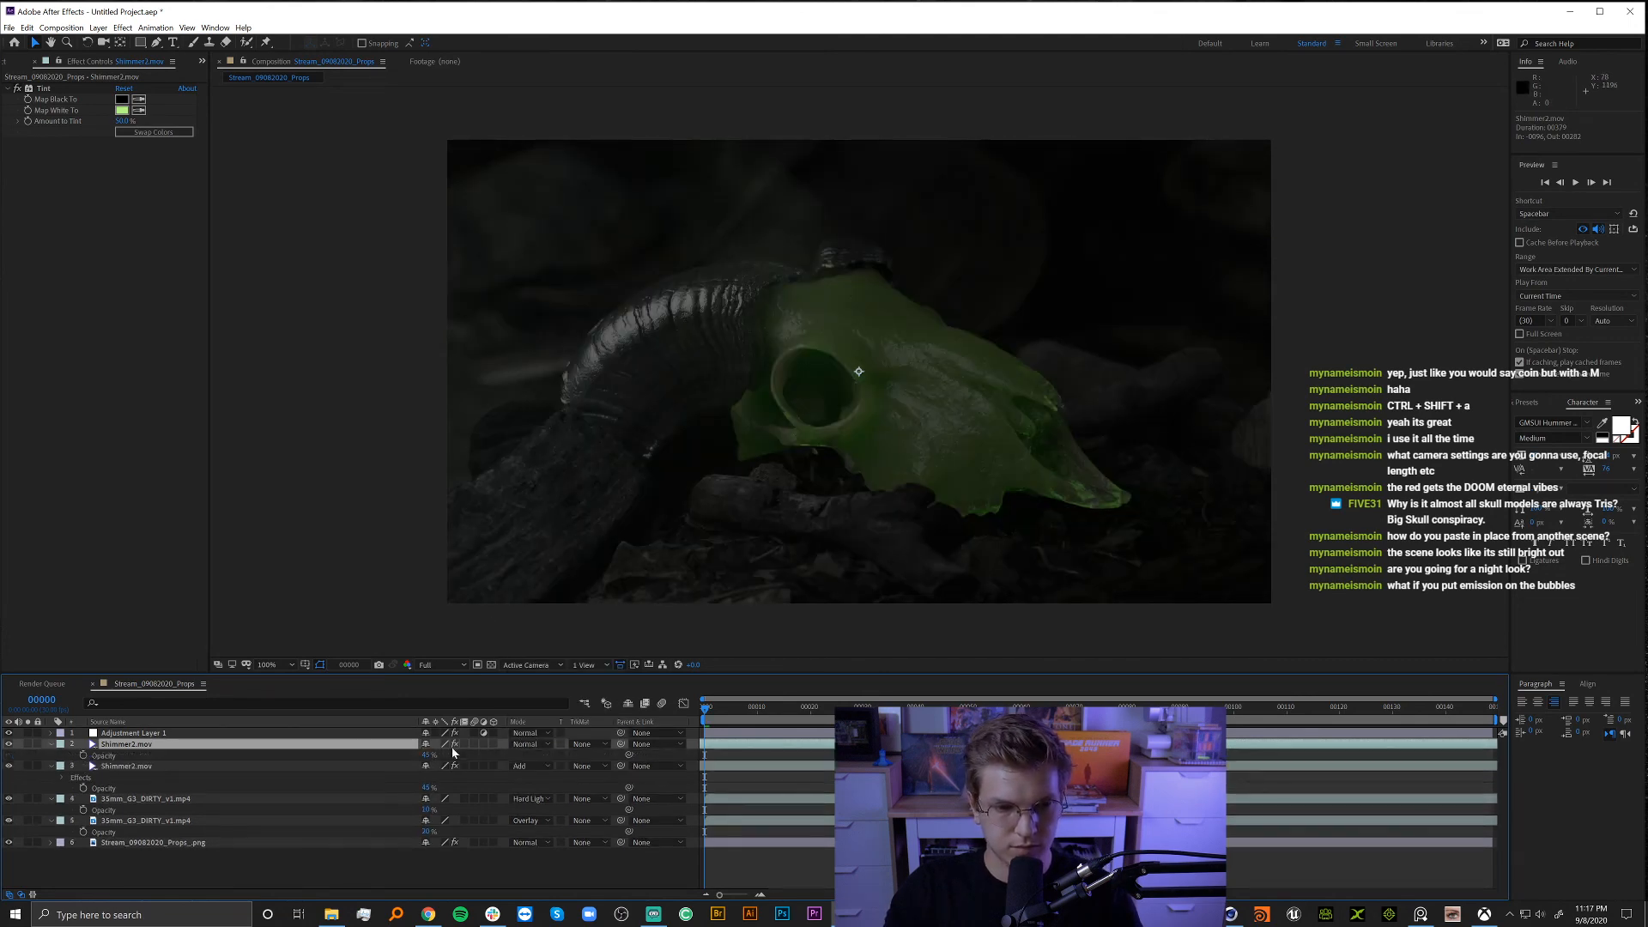
pyautogui.press('t')
pyautogui.moveTo(424, 754); pyautogui.dragTo(586, 761)
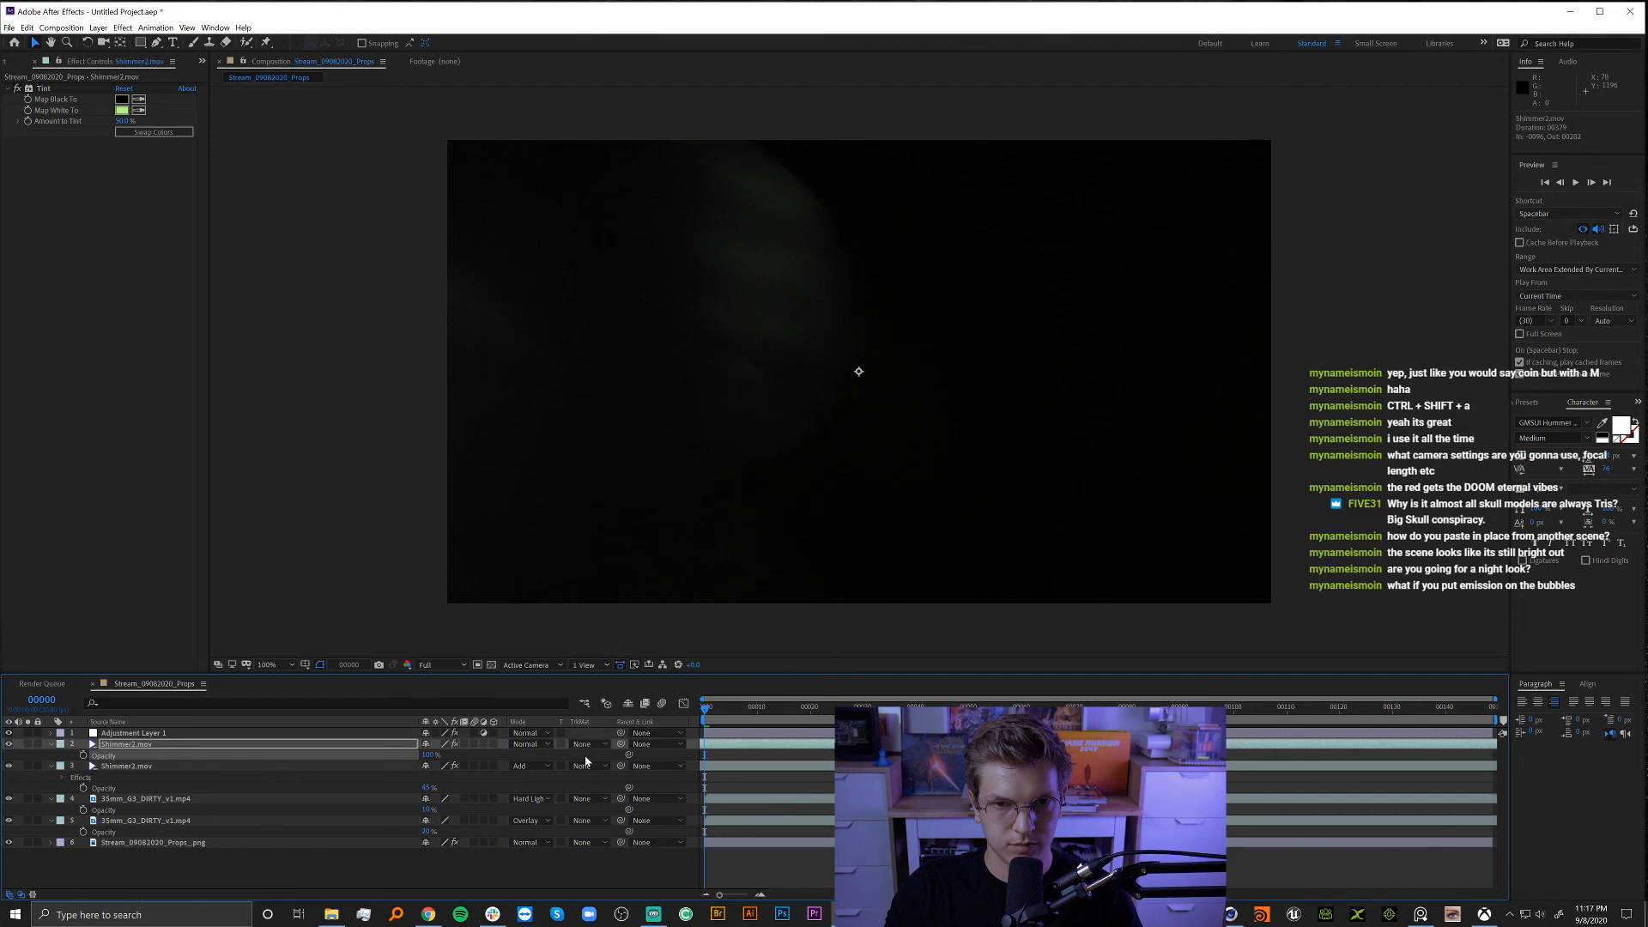
# Slide the copied shimmer clip 27 frames earlier with its Tint switched off, and set its blending mode to Add.
pyautogui.click(17, 89)
pyautogui.moveTo(1030, 744); pyautogui.dragTo(881, 744)
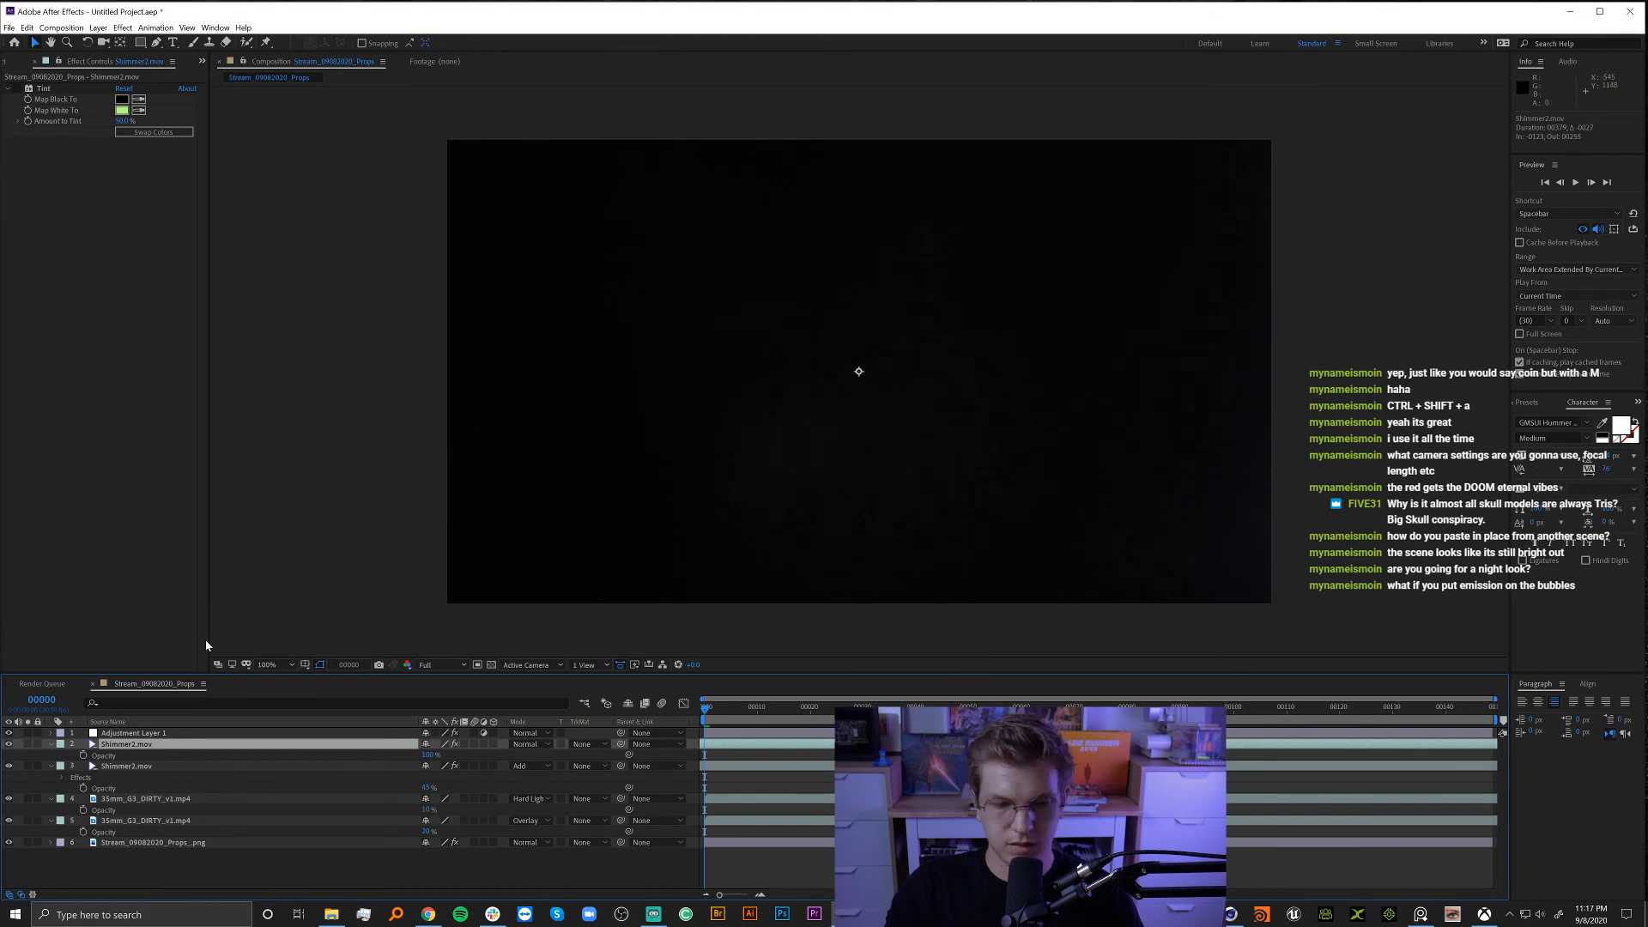
pyautogui.click(534, 744)
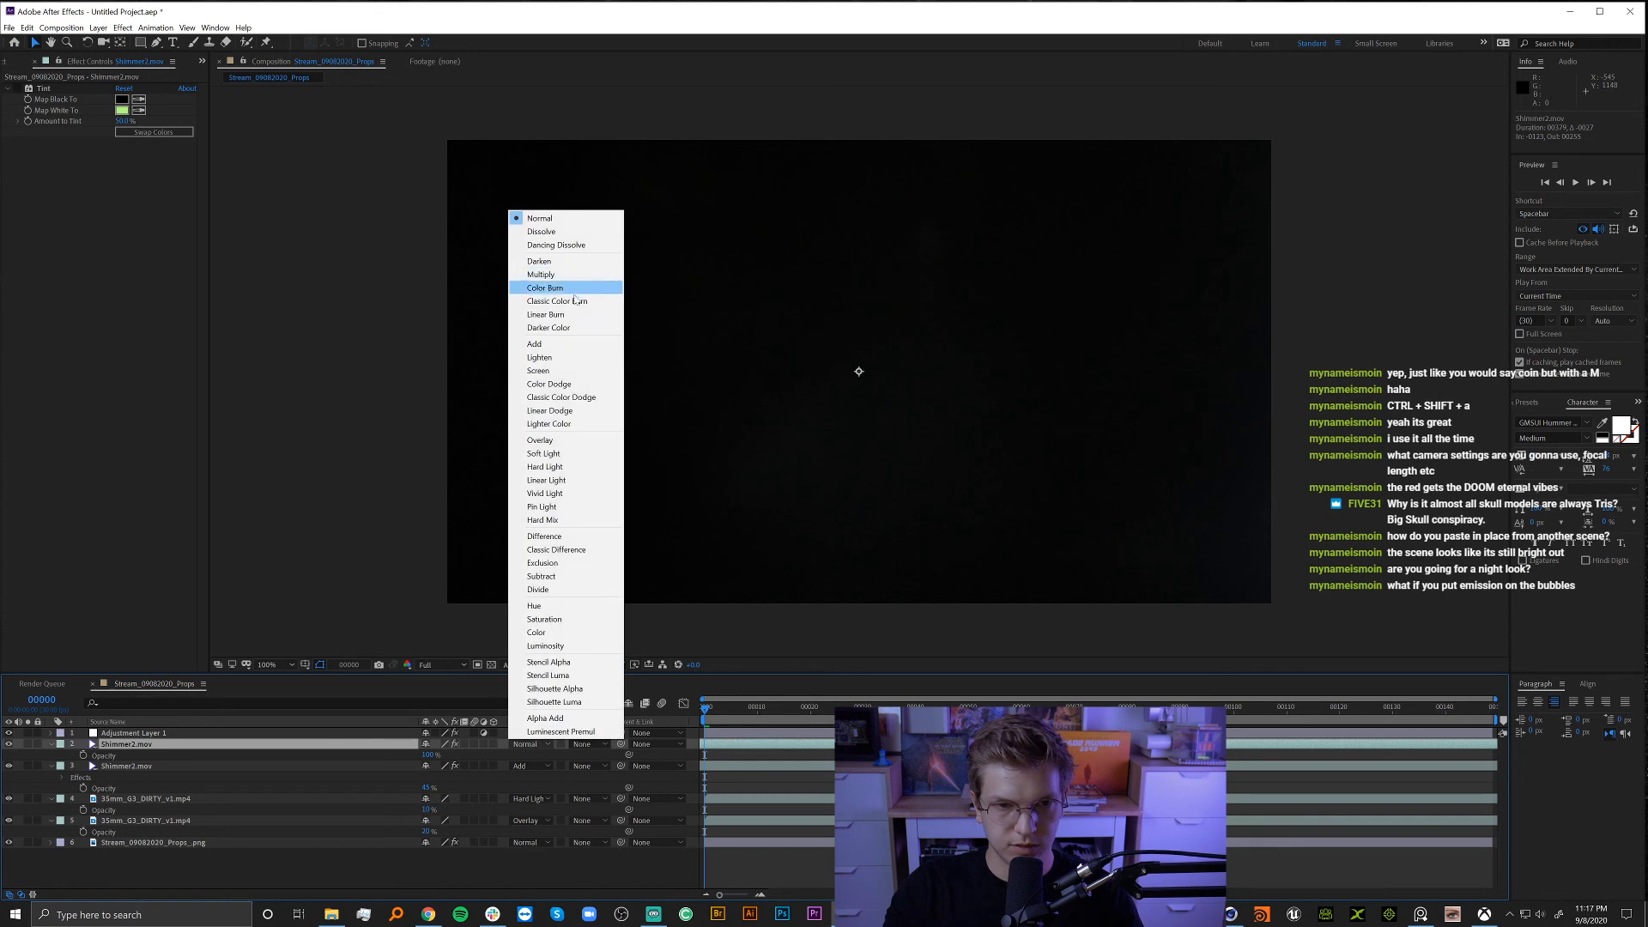
pyautogui.click(534, 343)
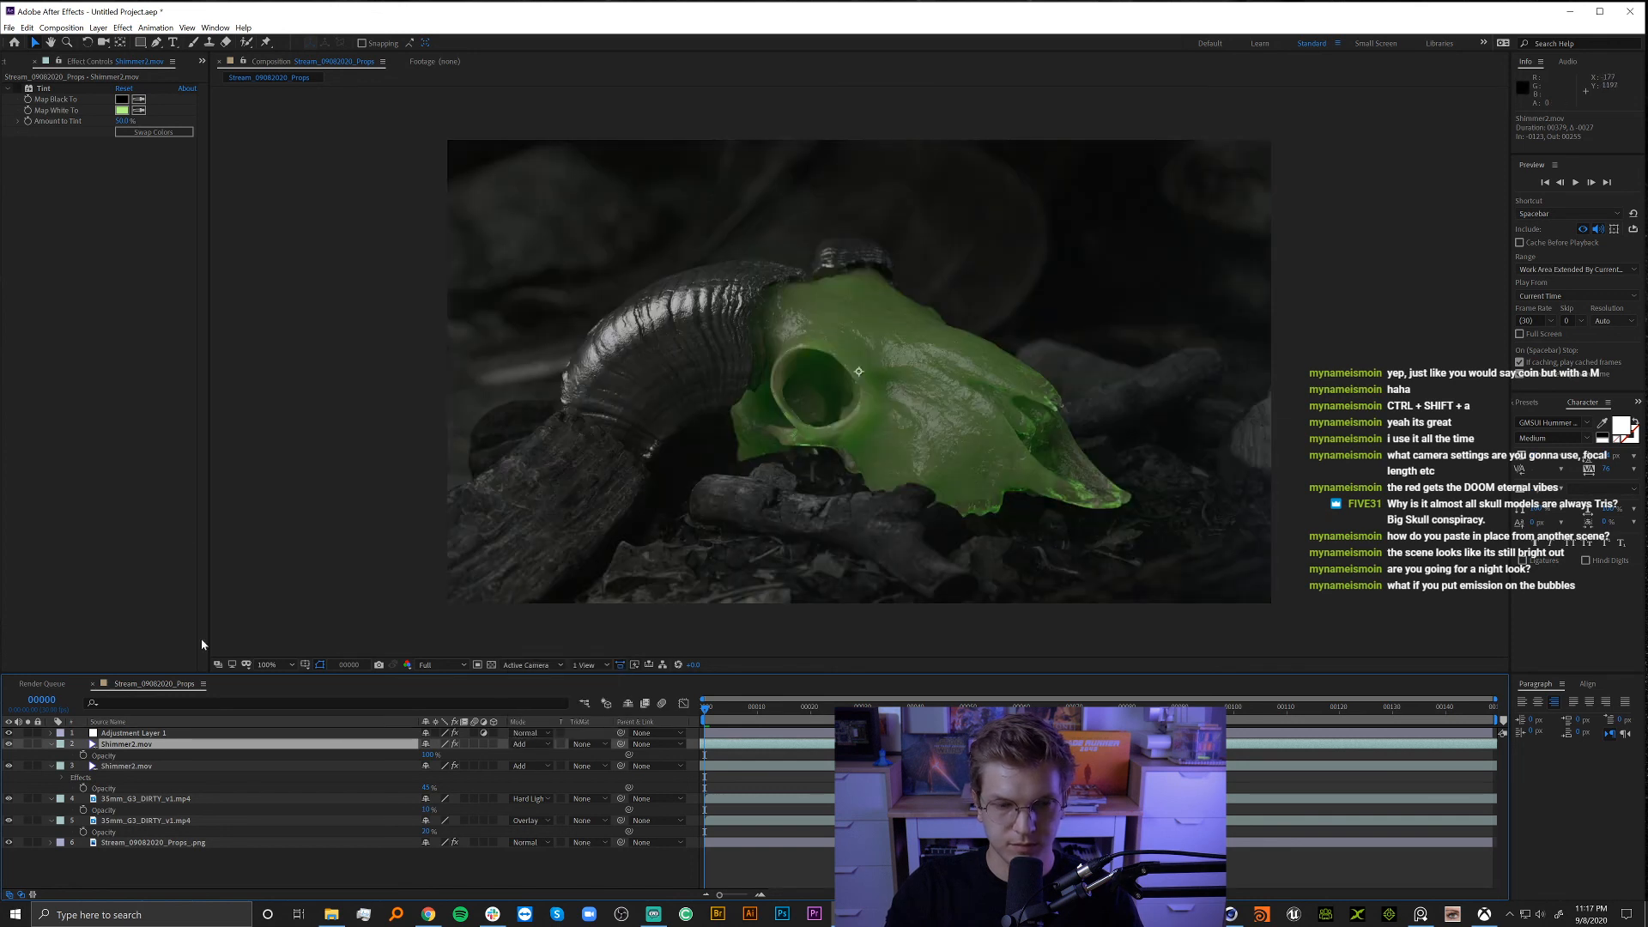
# Change the copied shimmer layer's Tint Map White To colour to a pale blue.
pyautogui.click(122, 110)
pyautogui.moveTo(198, 120); pyautogui.dragTo(199, 106)
pyautogui.click(298, 33)
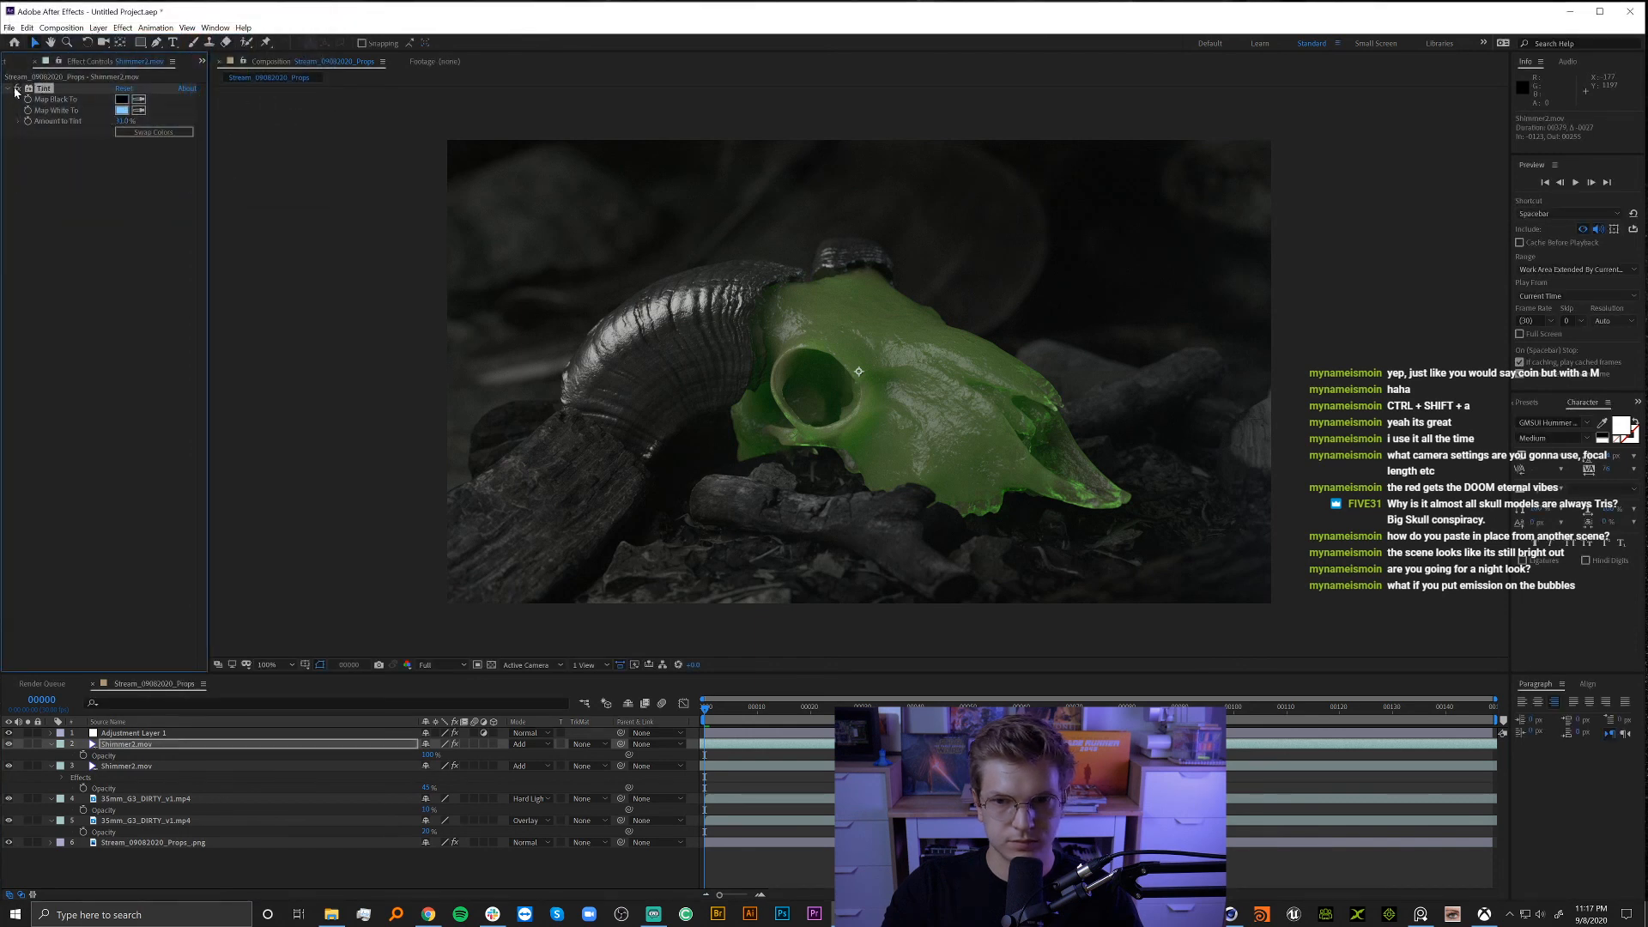
pyautogui.click(122, 111)
pyautogui.moveTo(92, 36); pyautogui.dragTo(72, 31)
pyautogui.click(297, 34)
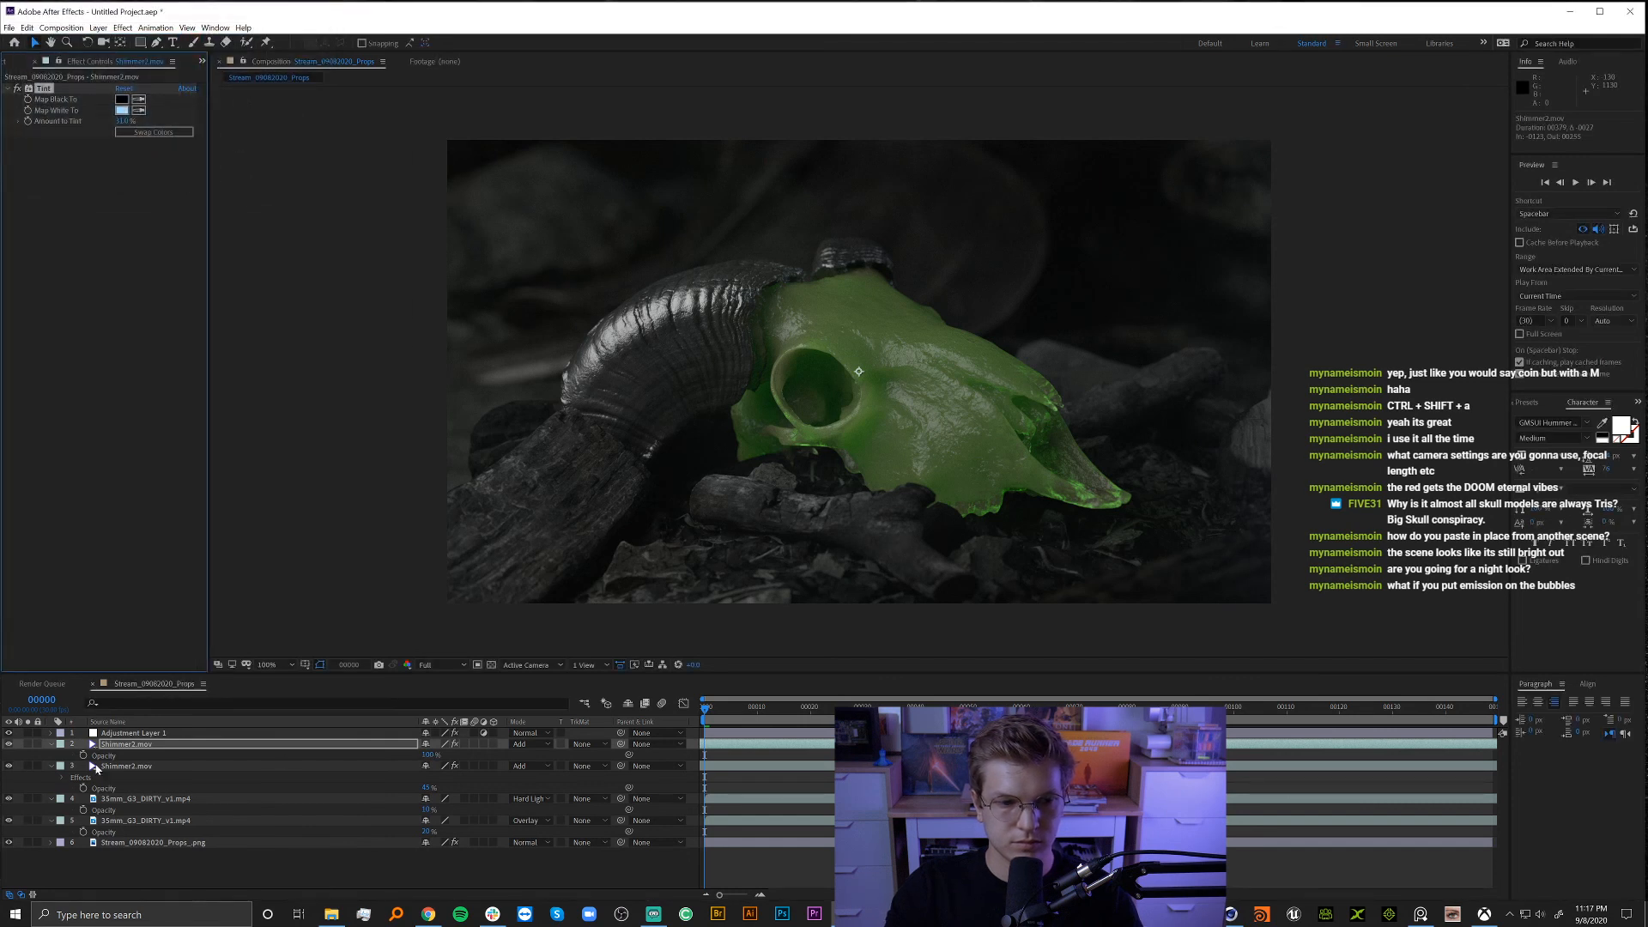
# Lower the copied shimmer layer's opacity to a little under half and compare the image with both shimmer layers hidden and shown.
pyautogui.moveTo(427, 755); pyautogui.dragTo(378, 756)
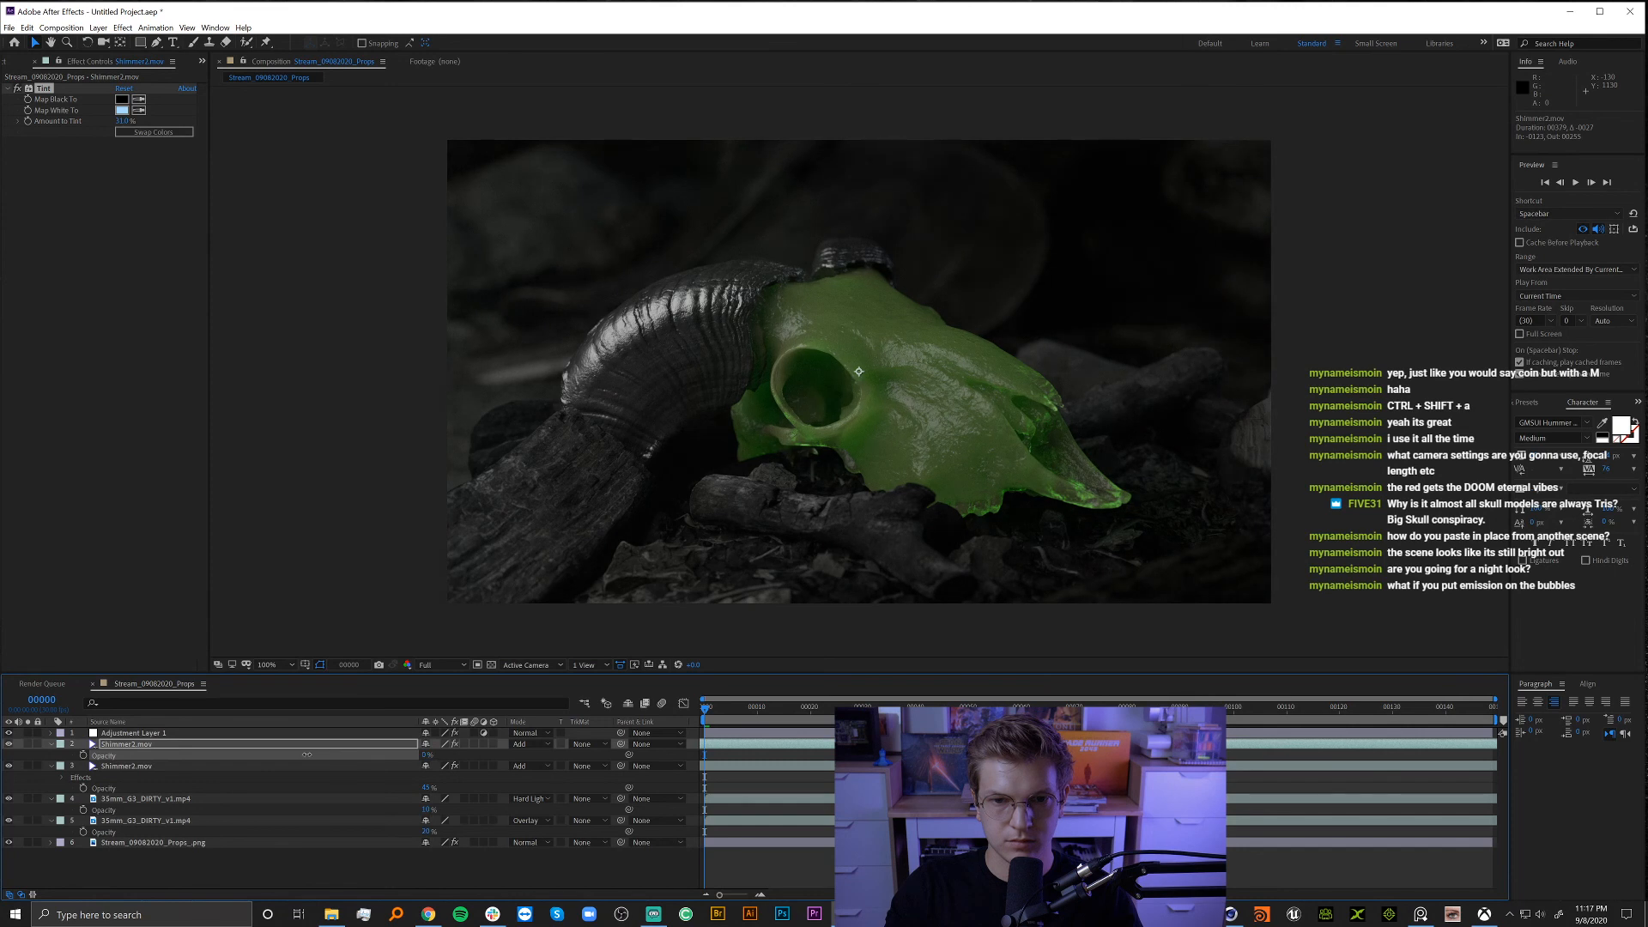
pyautogui.moveTo(334, 756); pyautogui.dragTo(312, 761)
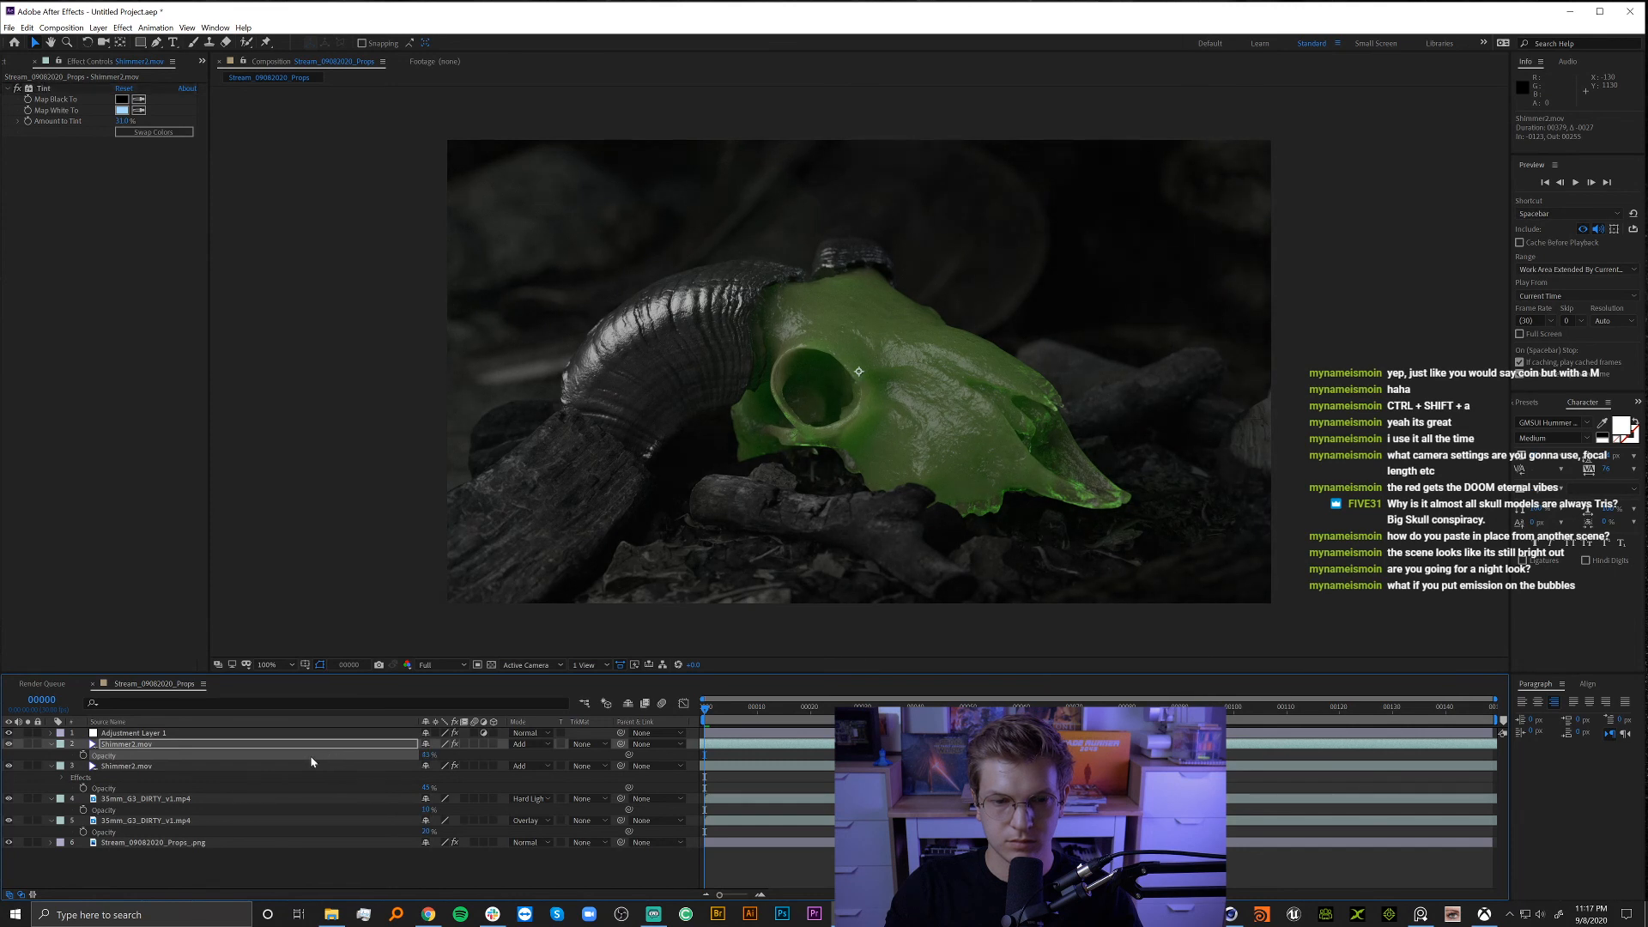
pyautogui.click(8, 743)
pyautogui.moveTo(10, 765); pyautogui.dragTo(10, 744)
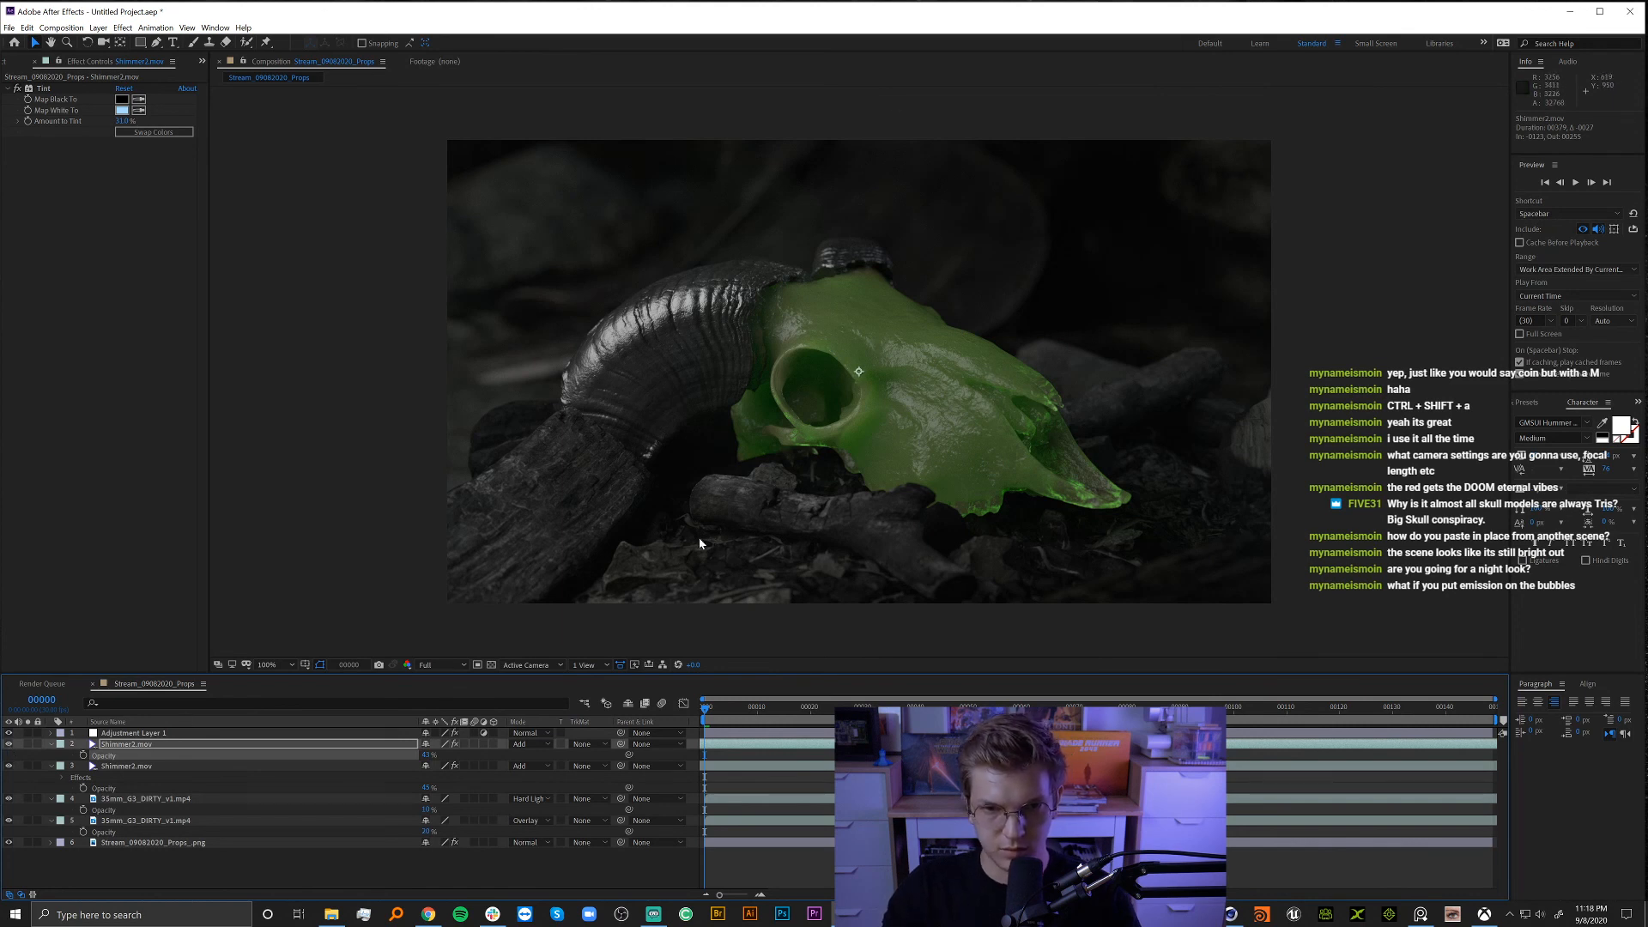
# Add a new adjustment layer above all other layers and apply the Lumetri Color effect to it.
pyautogui.click(172, 755)
pyautogui.click(151, 734)
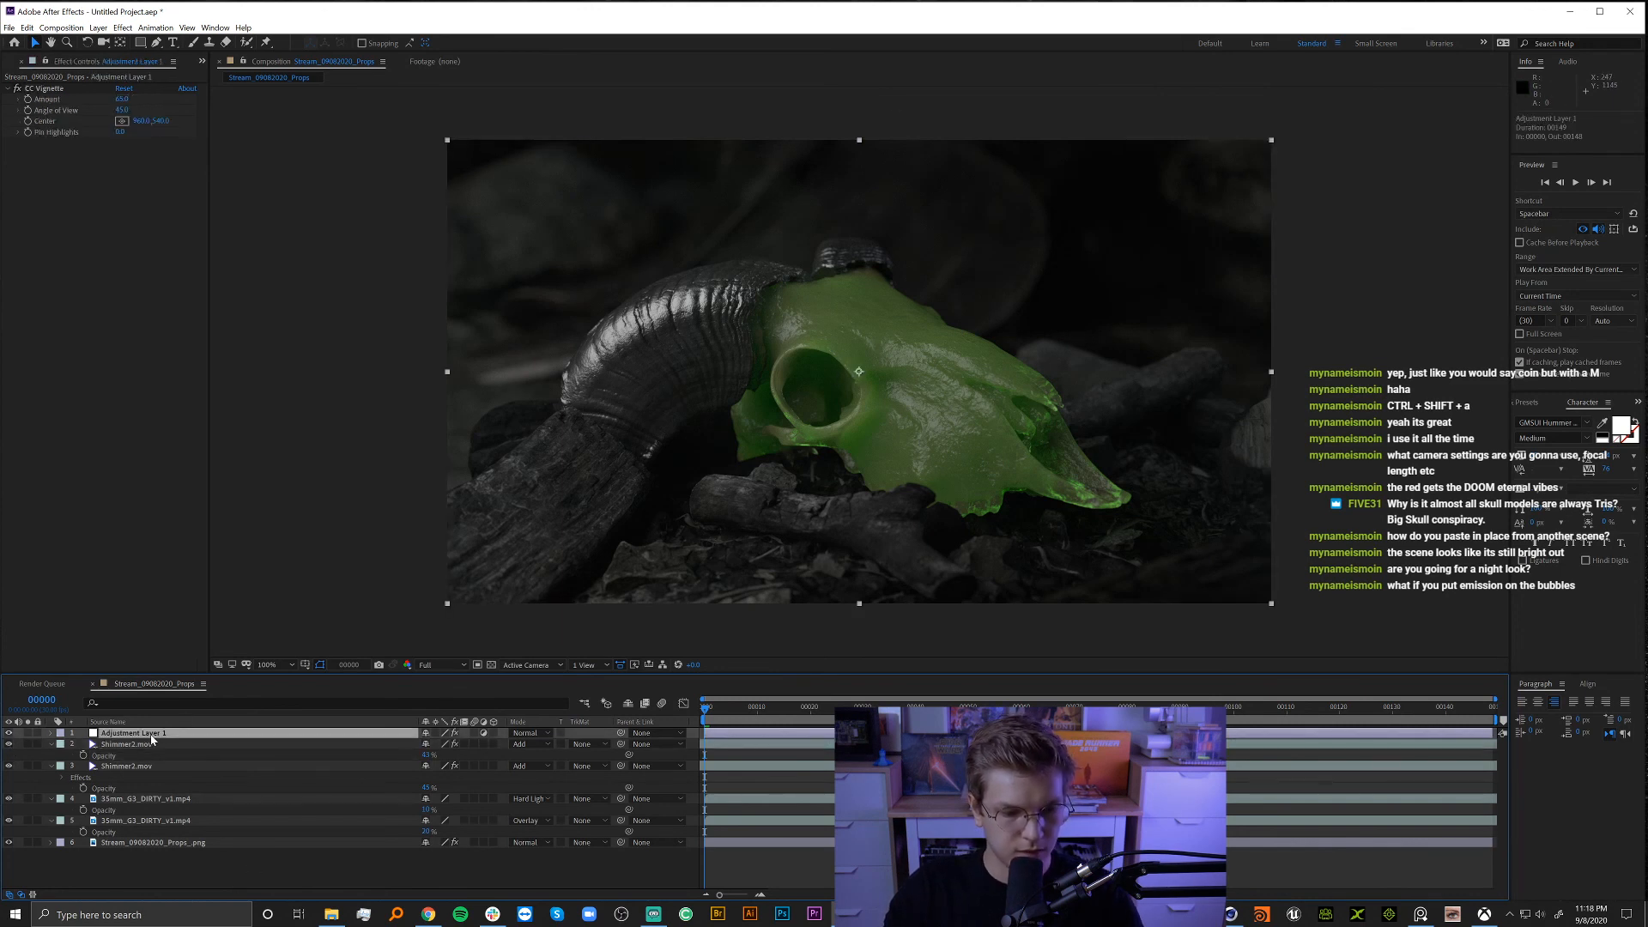
pyautogui.hotkey('ctrl', 'alt', 'y')
pyautogui.hotkey('ctrl', 'space')
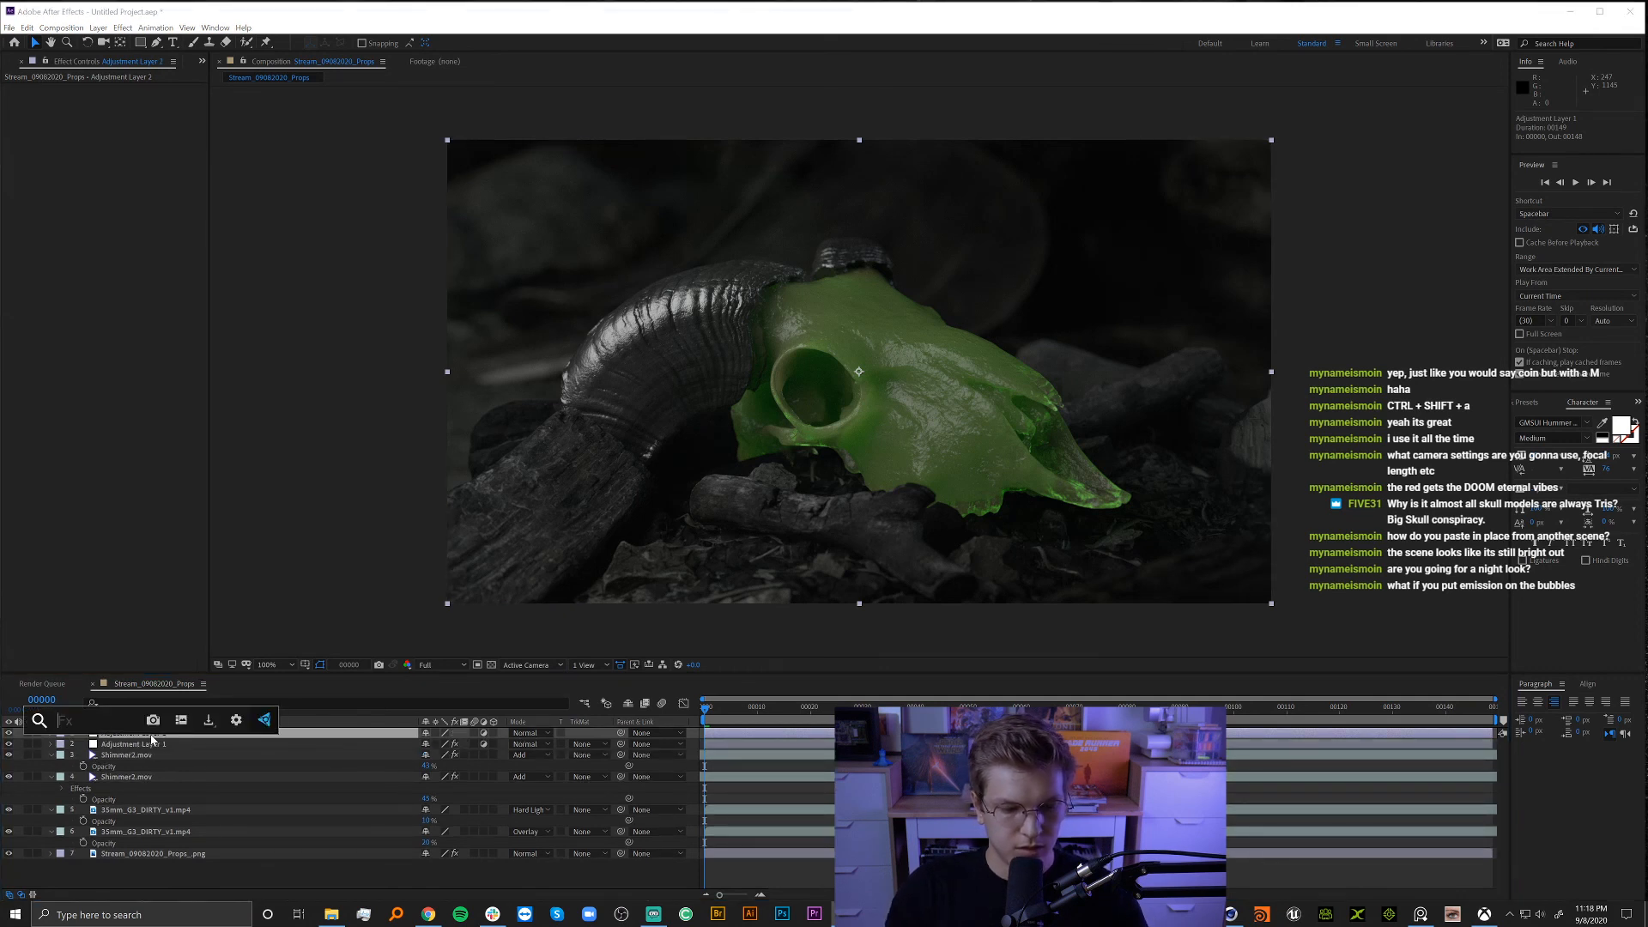
pyautogui.write('lum')
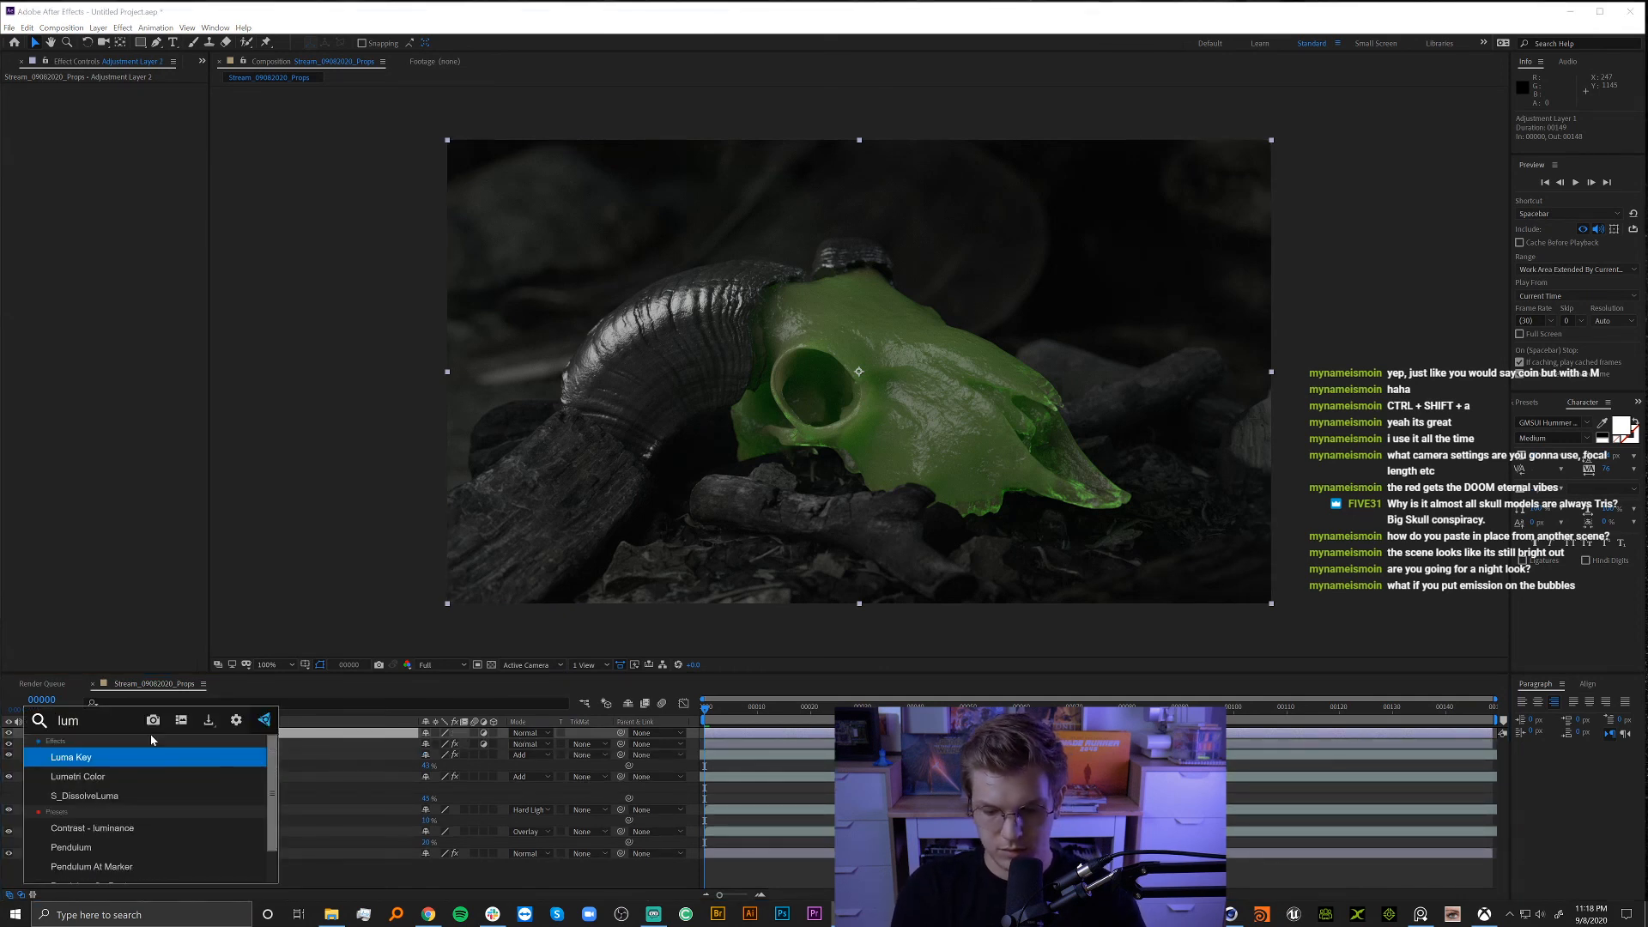
pyautogui.press('Down')
pyautogui.press('Return')
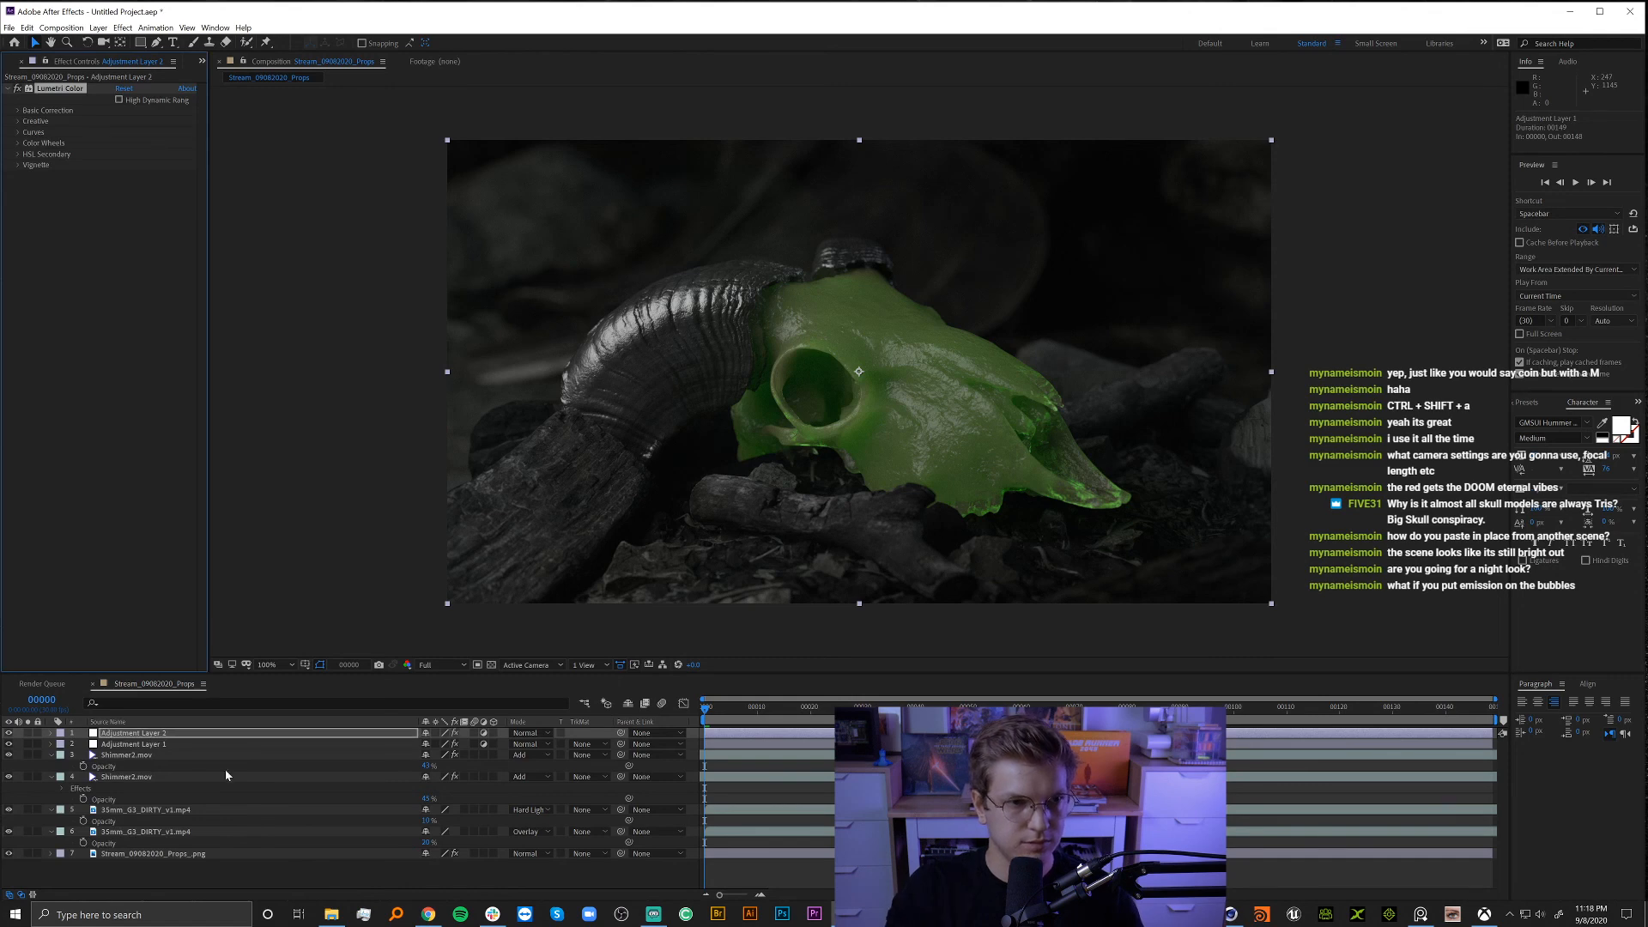
# Try the Cinema_Cool creative looks in Lumetri Color: C++_S-_E-, C++_S-_E-- and C++_S+_E-.
pyautogui.click(17, 121)
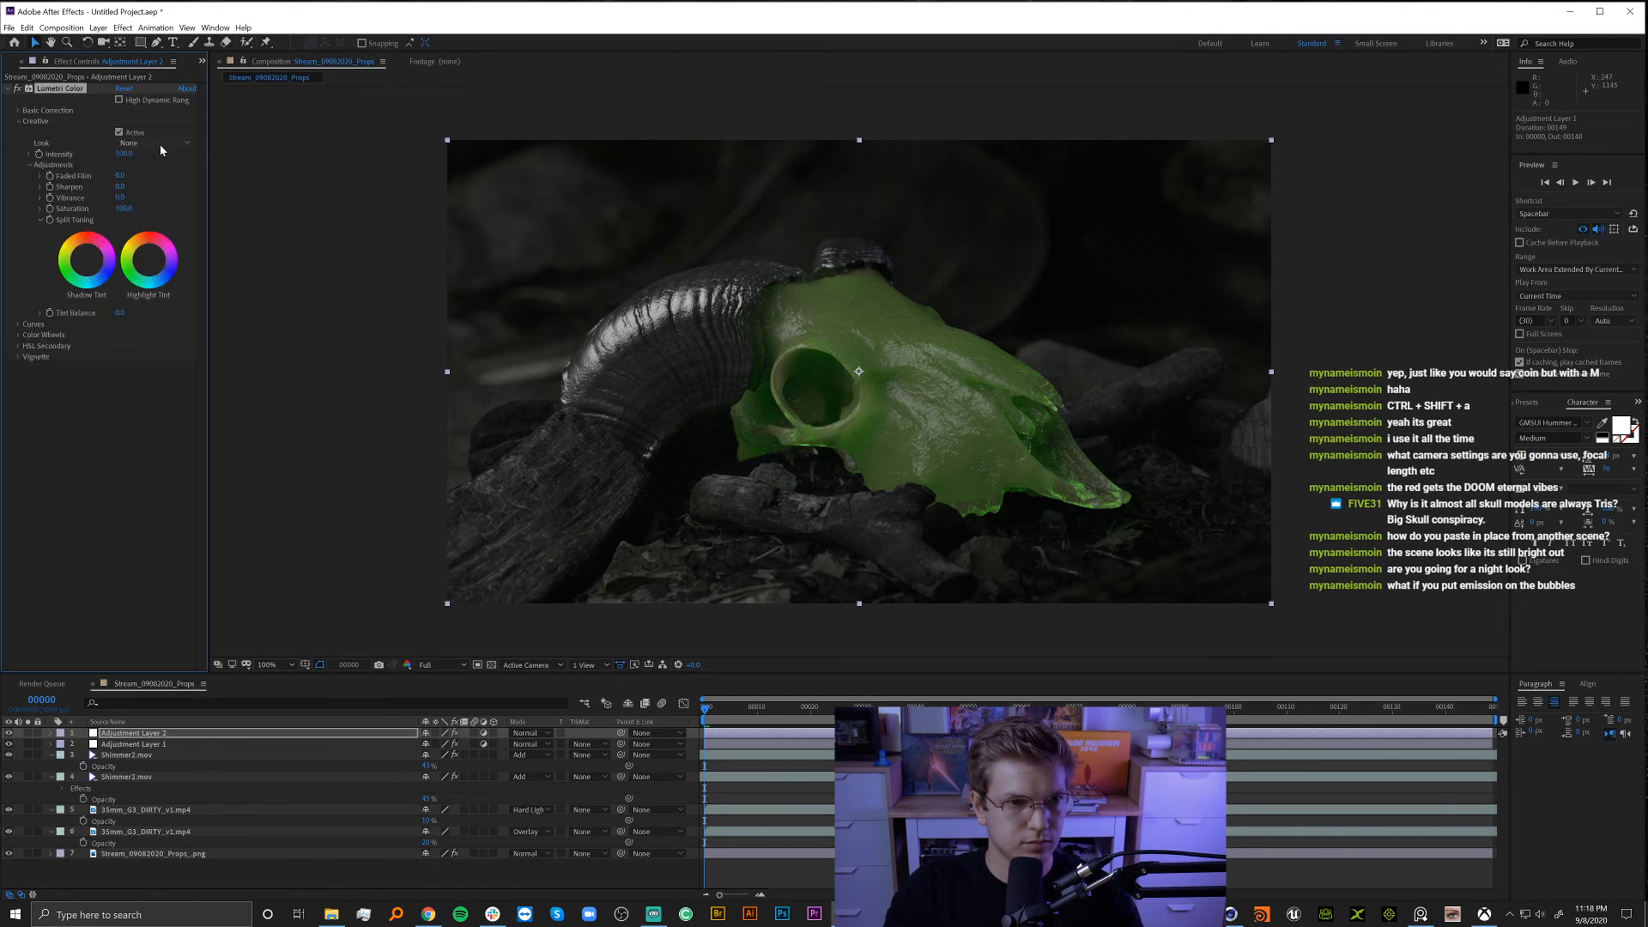
pyautogui.click(133, 144)
pyautogui.click(214, 118)
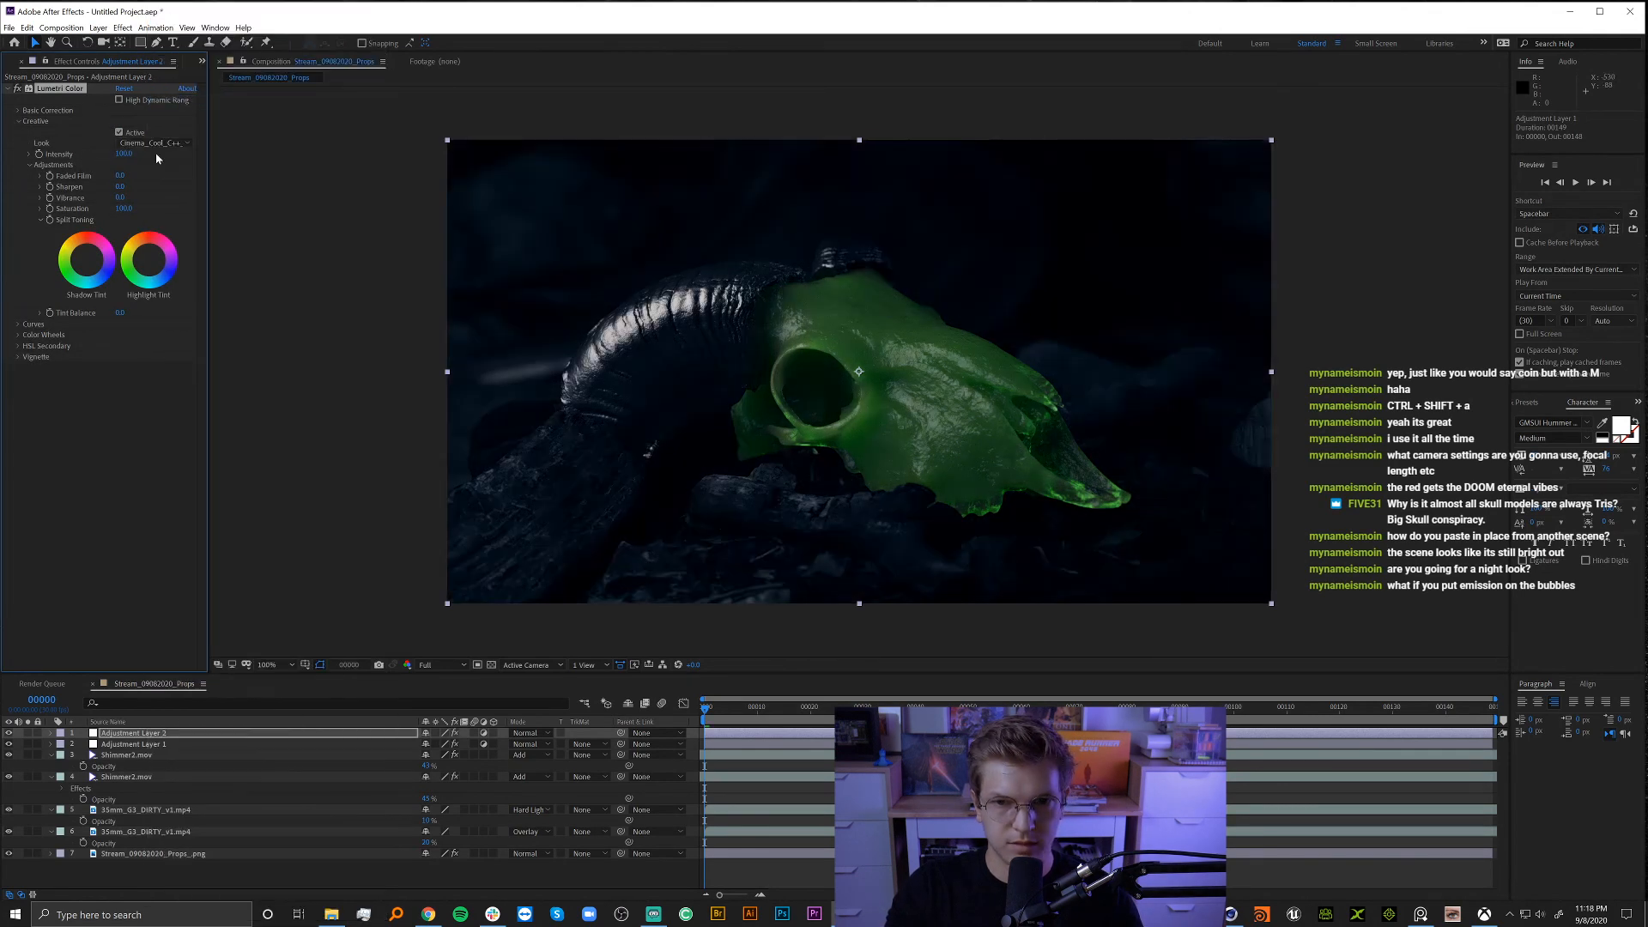
pyautogui.click(153, 145)
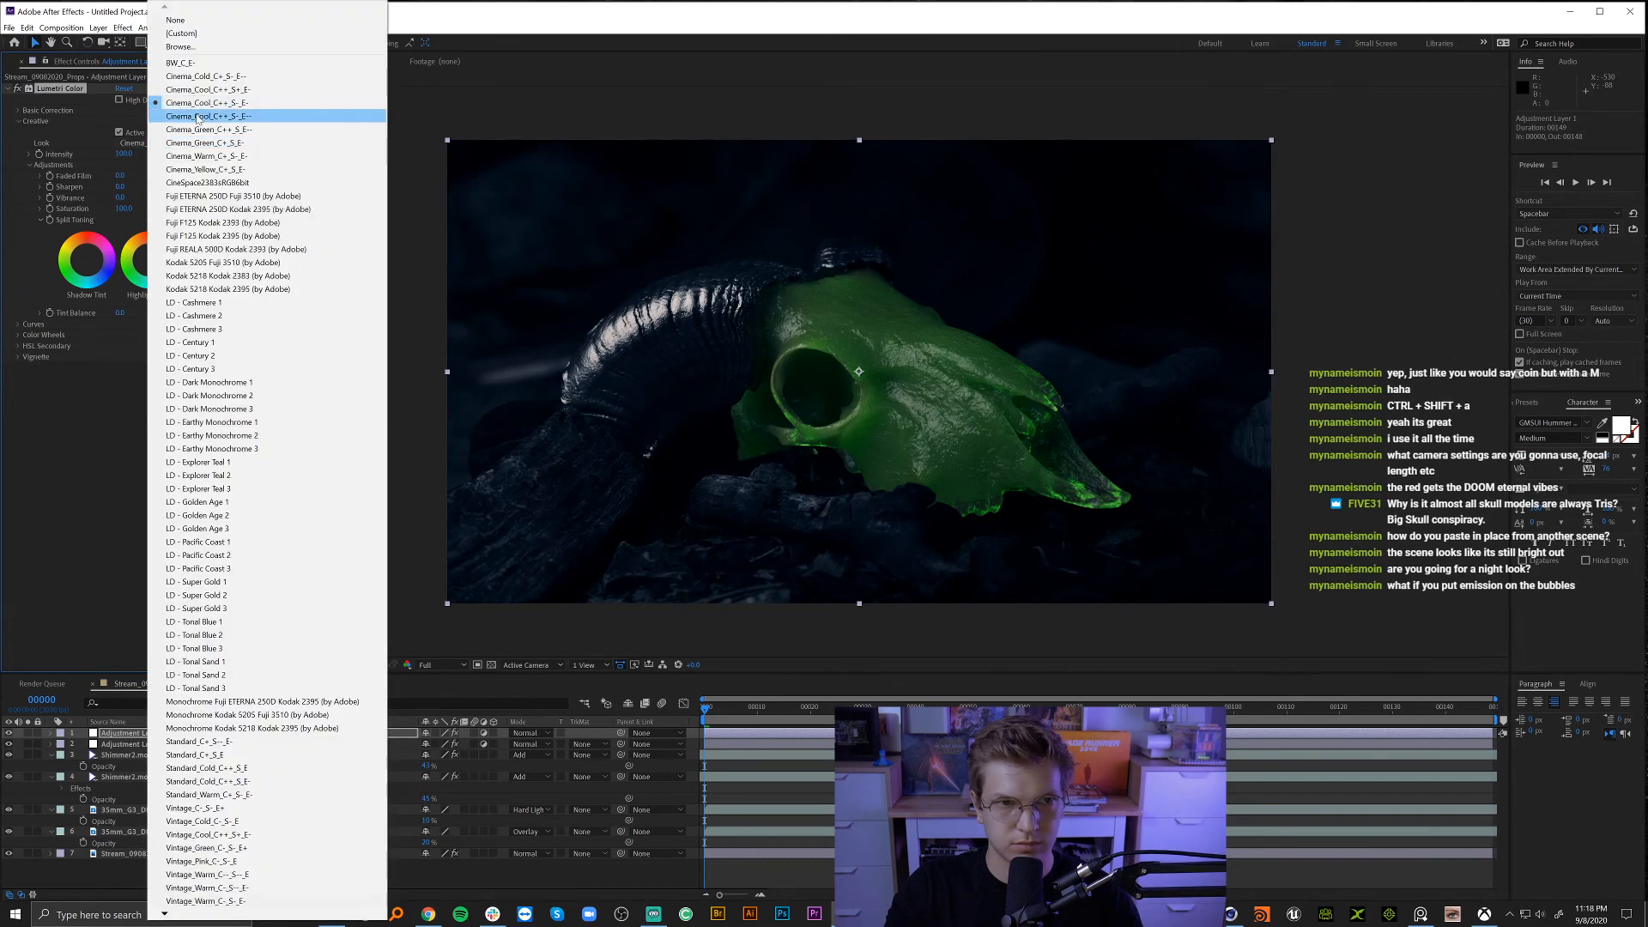
pyautogui.click(198, 117)
pyautogui.click(130, 143)
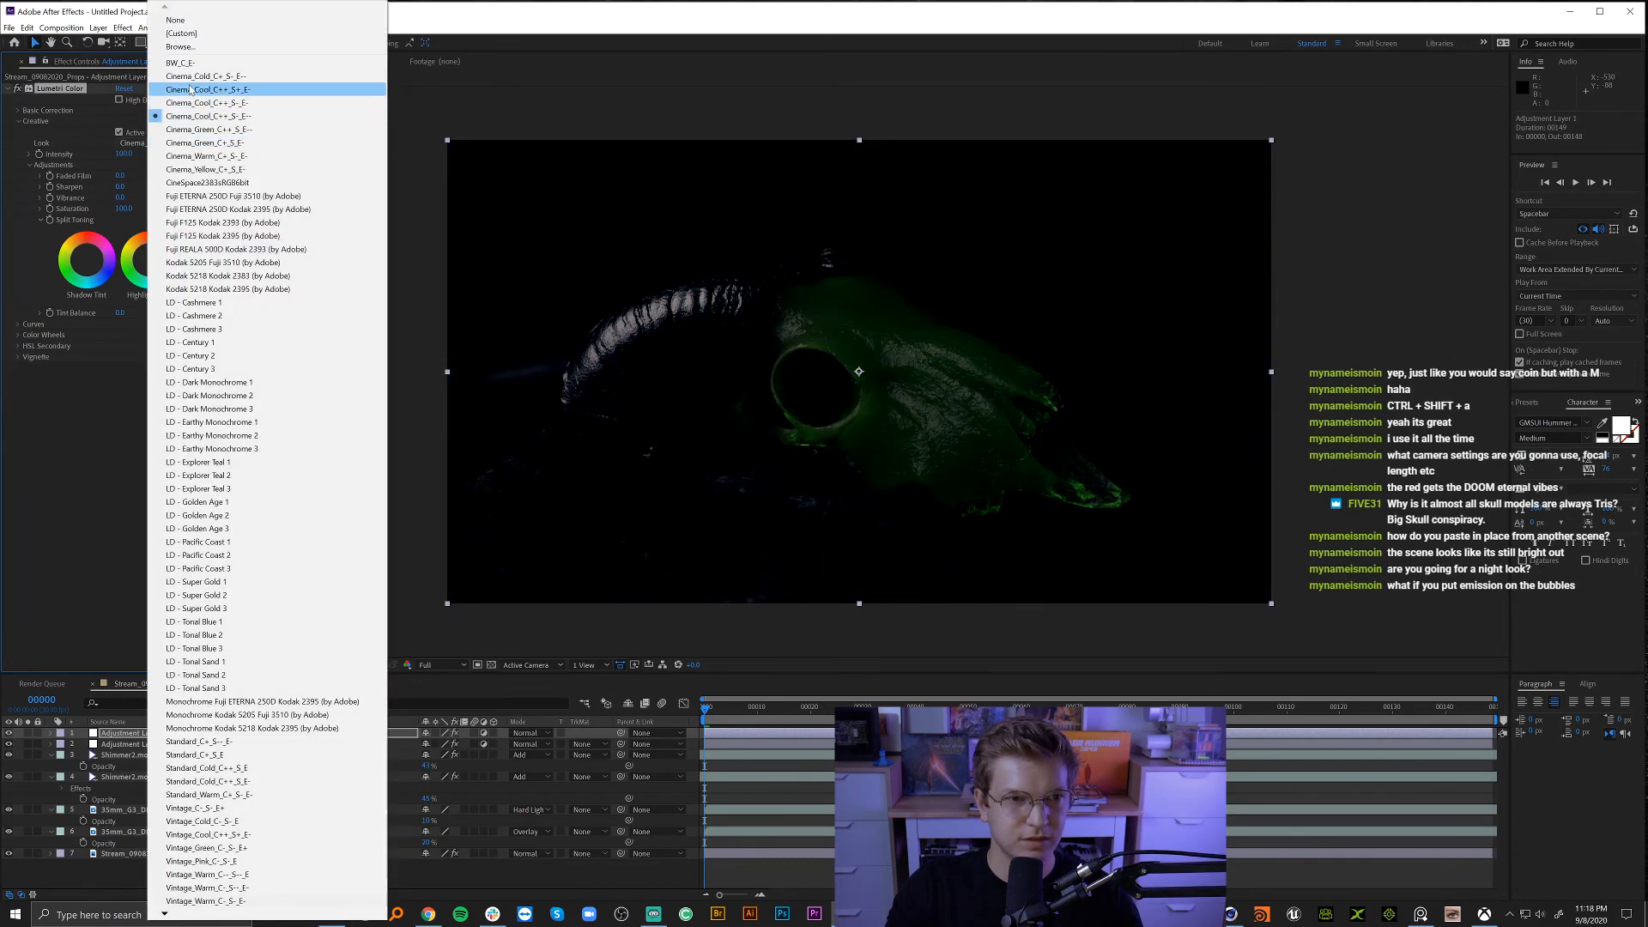
pyautogui.click(190, 89)
# Try the Cinema_Green_C+_S_E- and Cinema_Warm_C+_S-_E- creative looks on the adjustment layer.
pyautogui.click(168, 144)
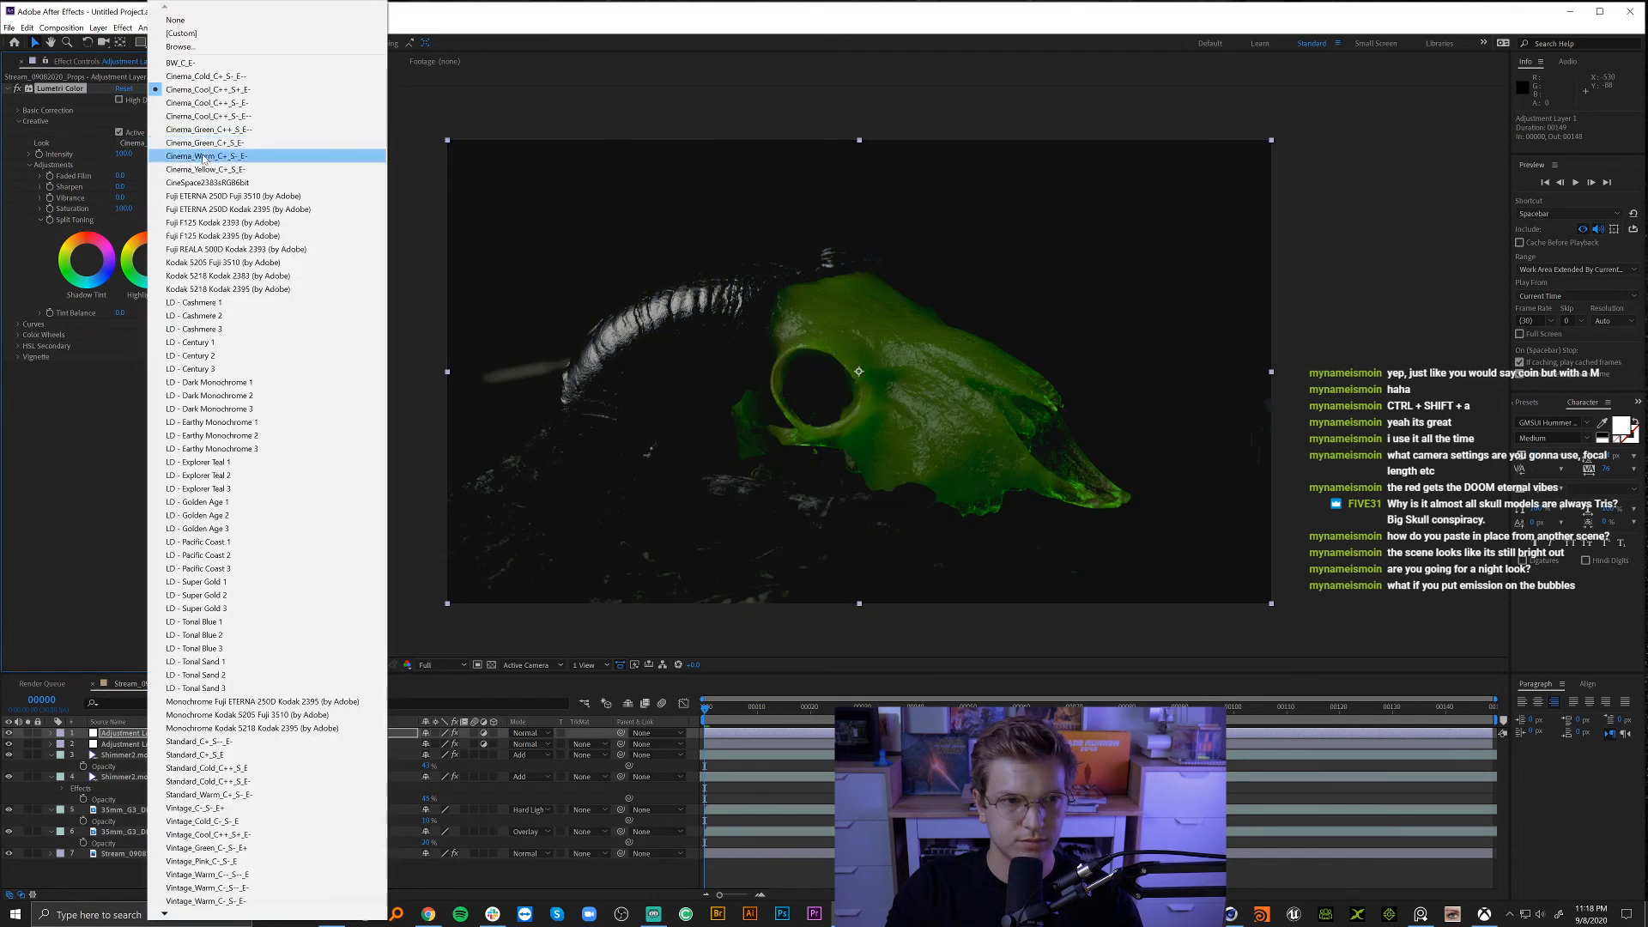
pyautogui.click(206, 144)
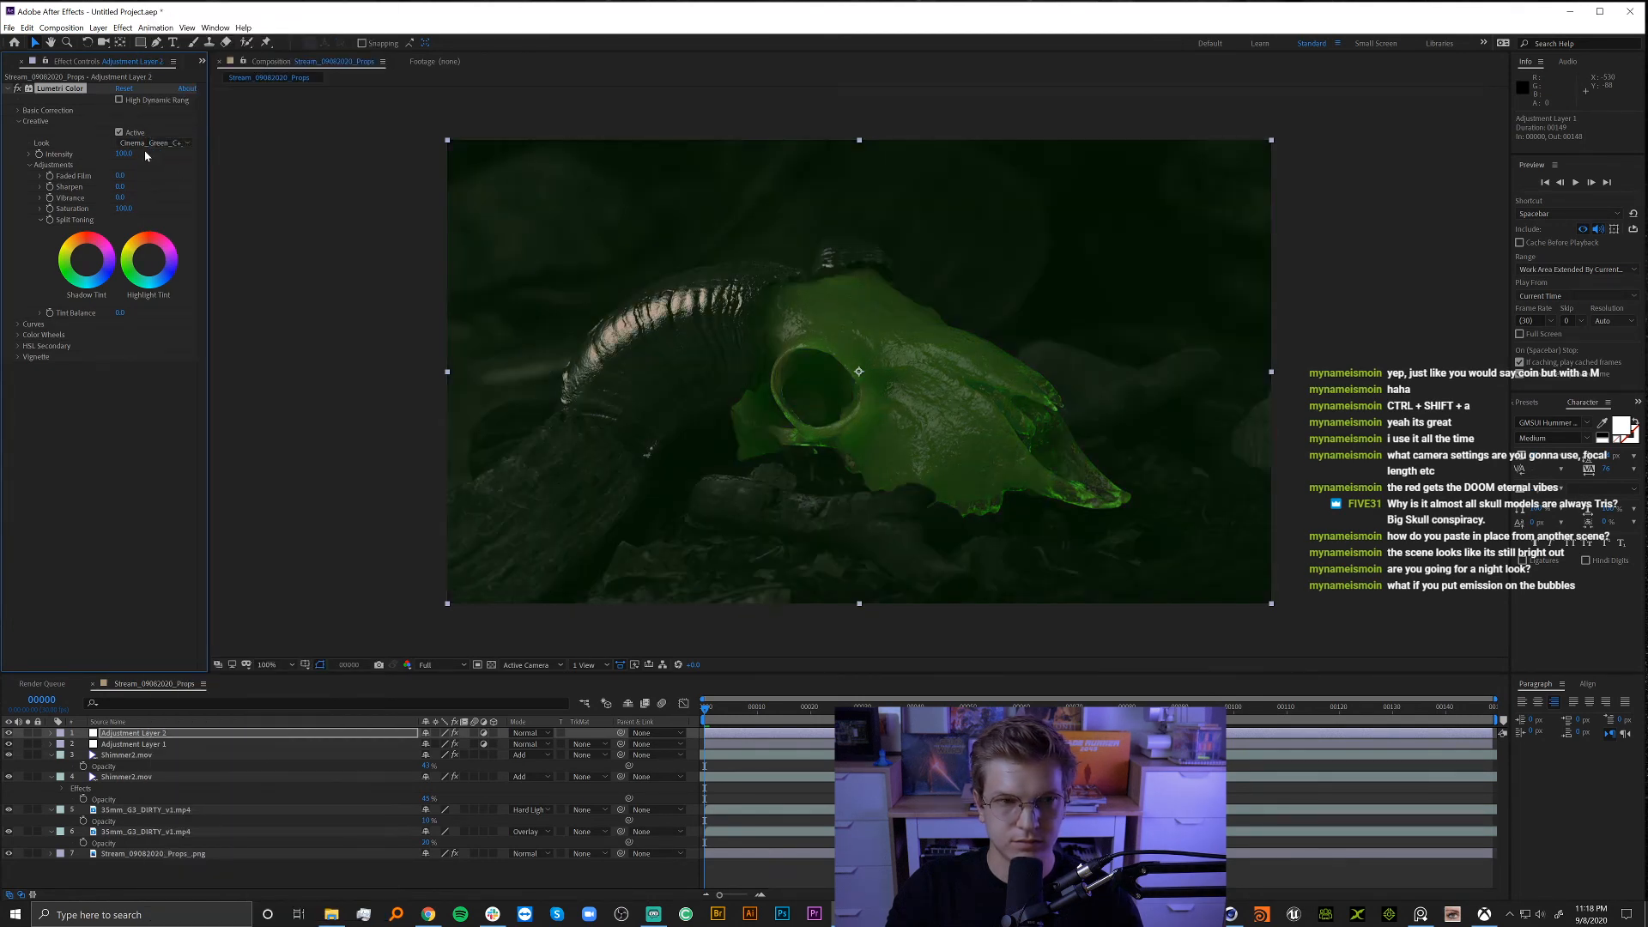
pyautogui.click(153, 143)
pyautogui.click(193, 191)
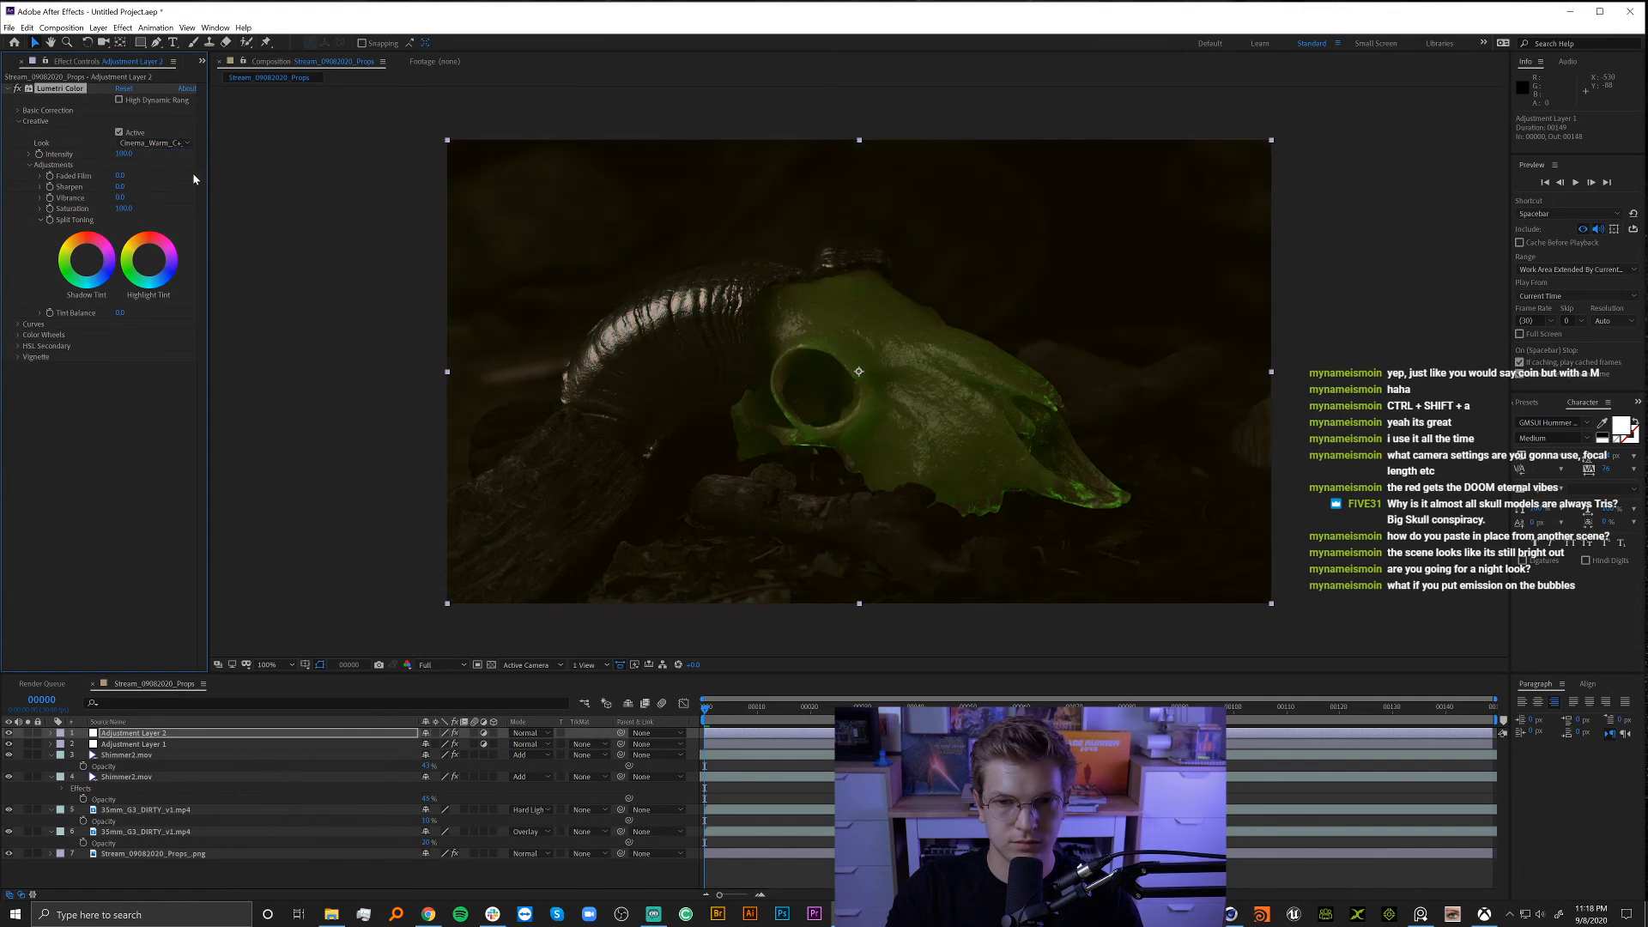
# Set the Lumetri Color creative look to Cinema_Yellow_C+_S_E- and compare the image with and without the effect.
pyautogui.click(154, 143)
pyautogui.click(216, 168)
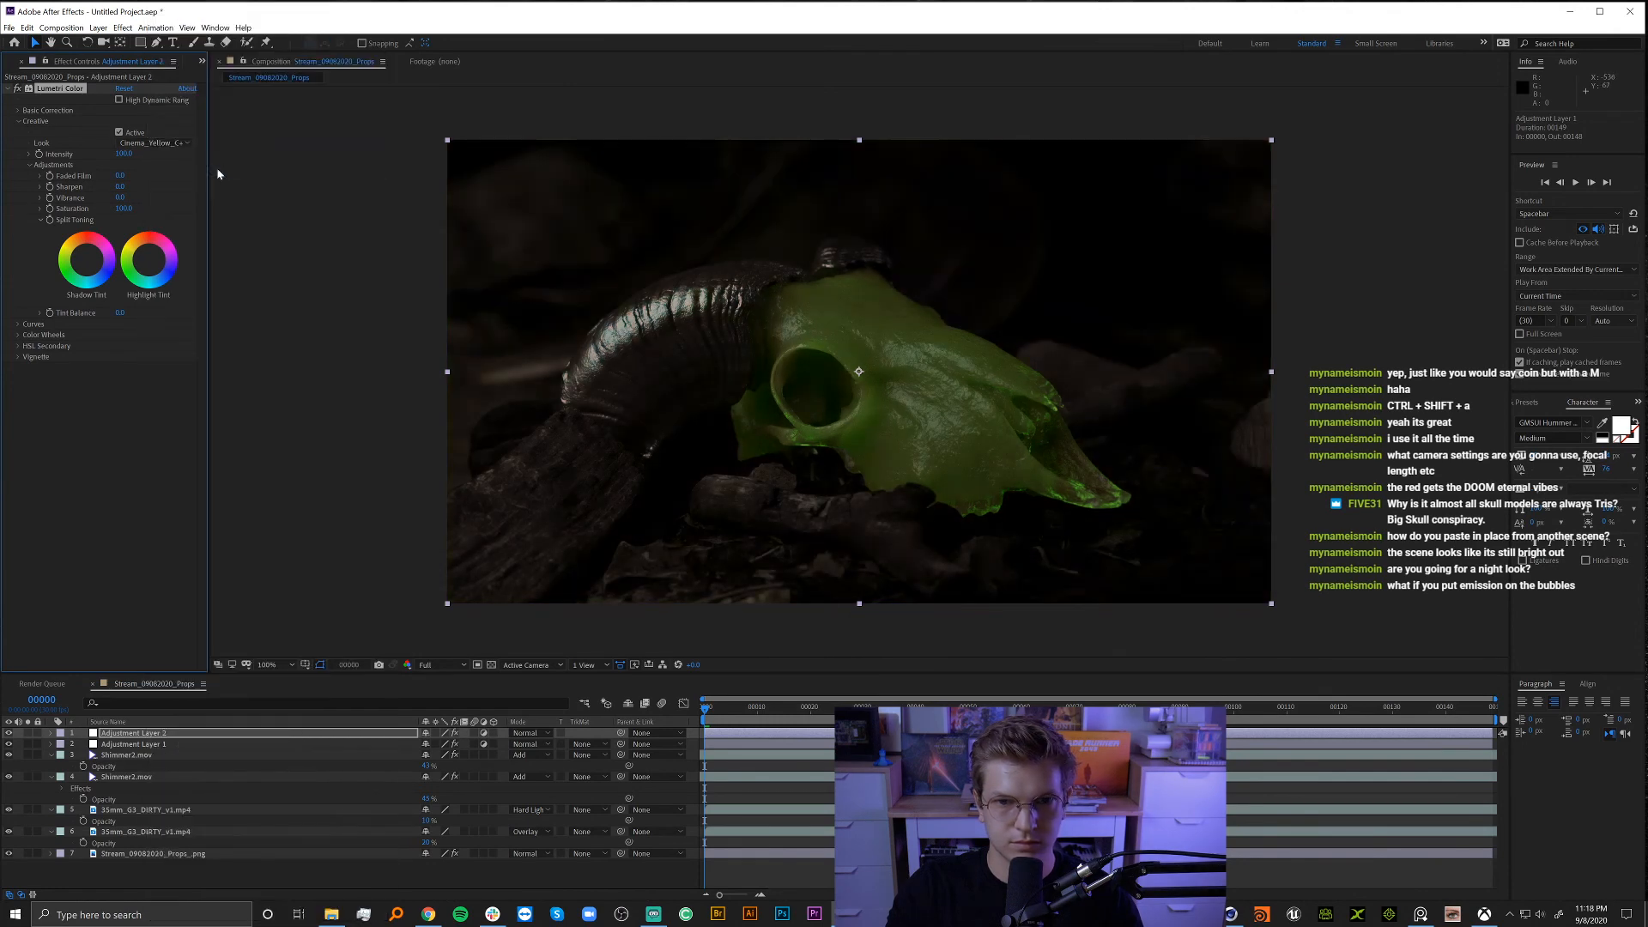
pyautogui.click(18, 89)
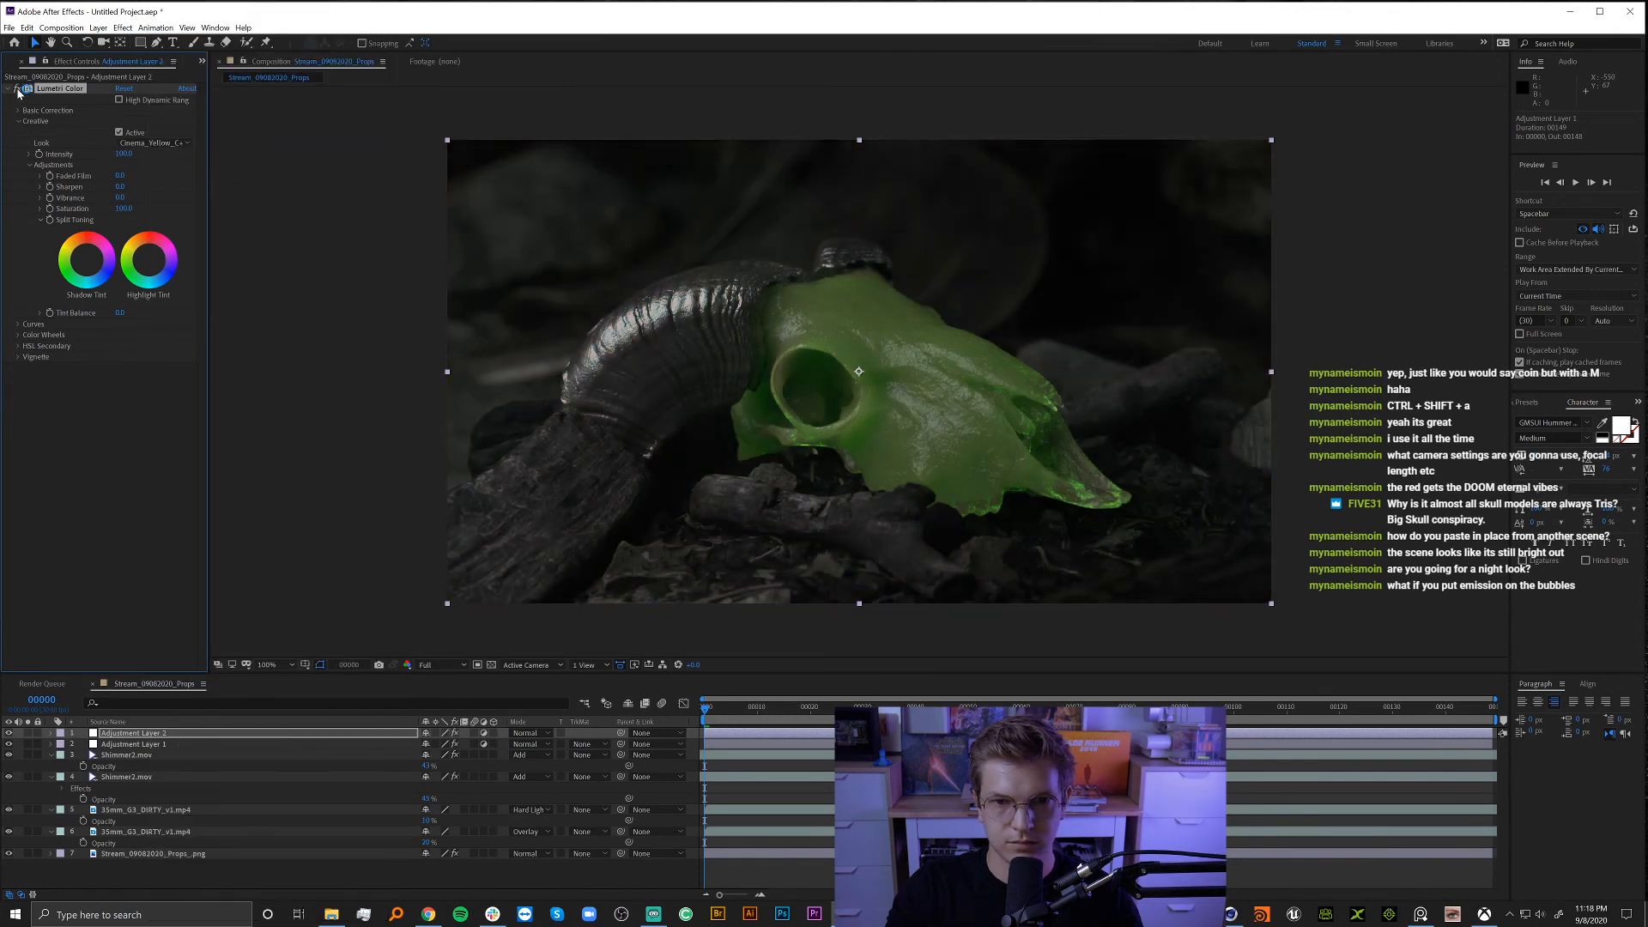
pyautogui.click(18, 90)
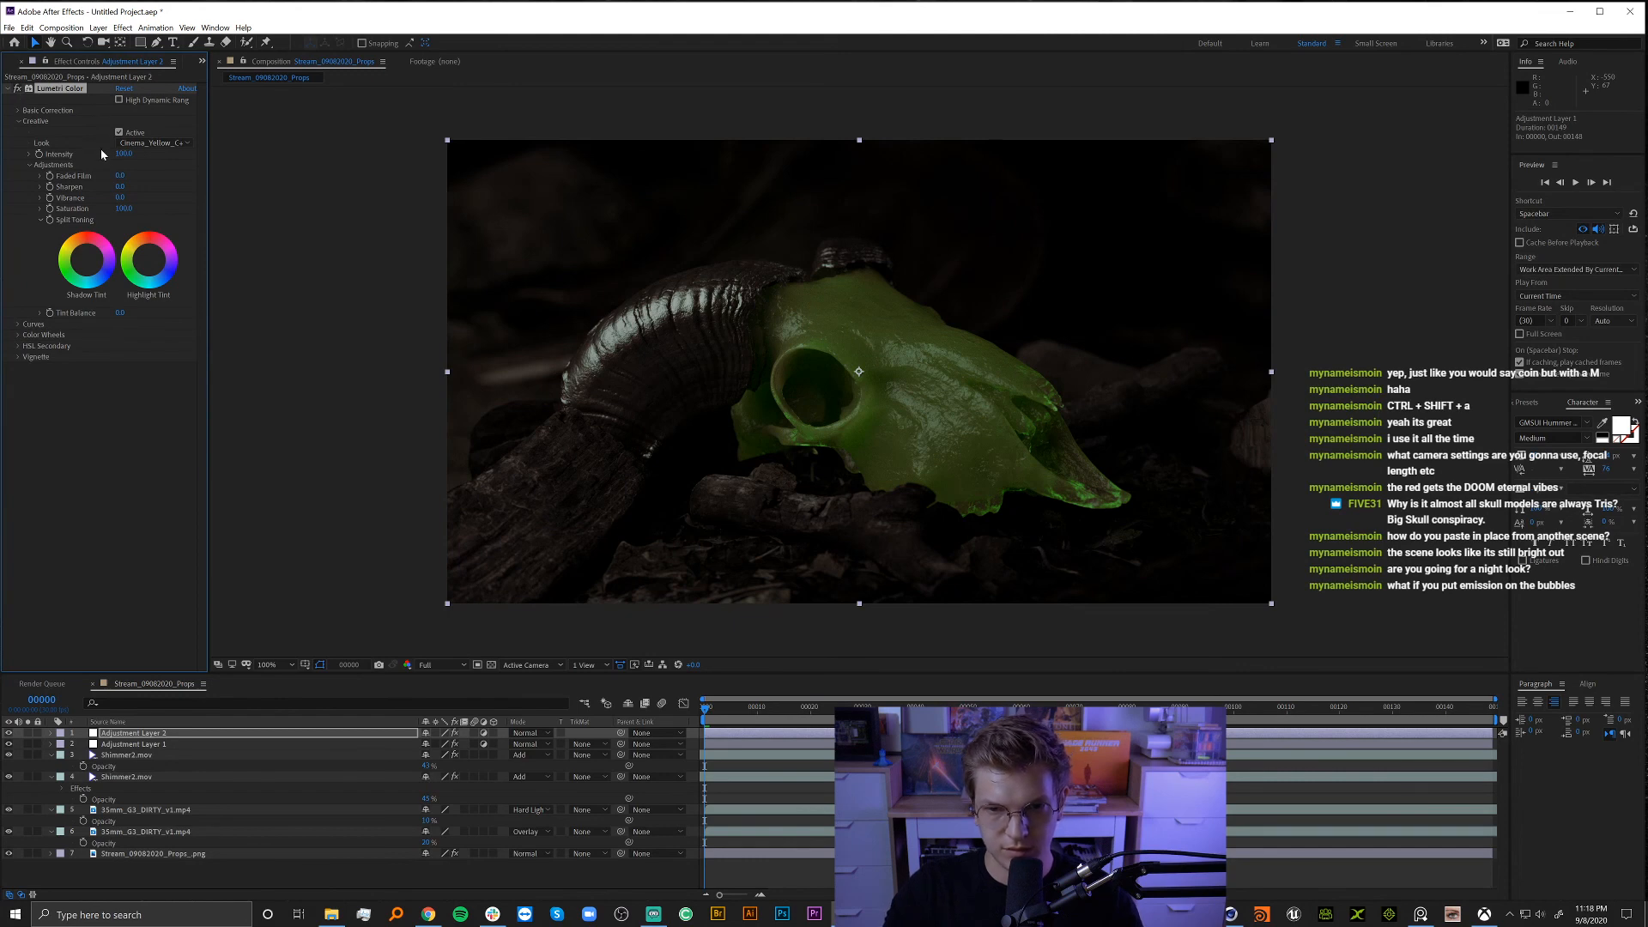
# Try creative look intensities of 25 and 35 for Cinema_Yellow_C+_S_E- in Lumetri Color.
pyautogui.click(163, 142)
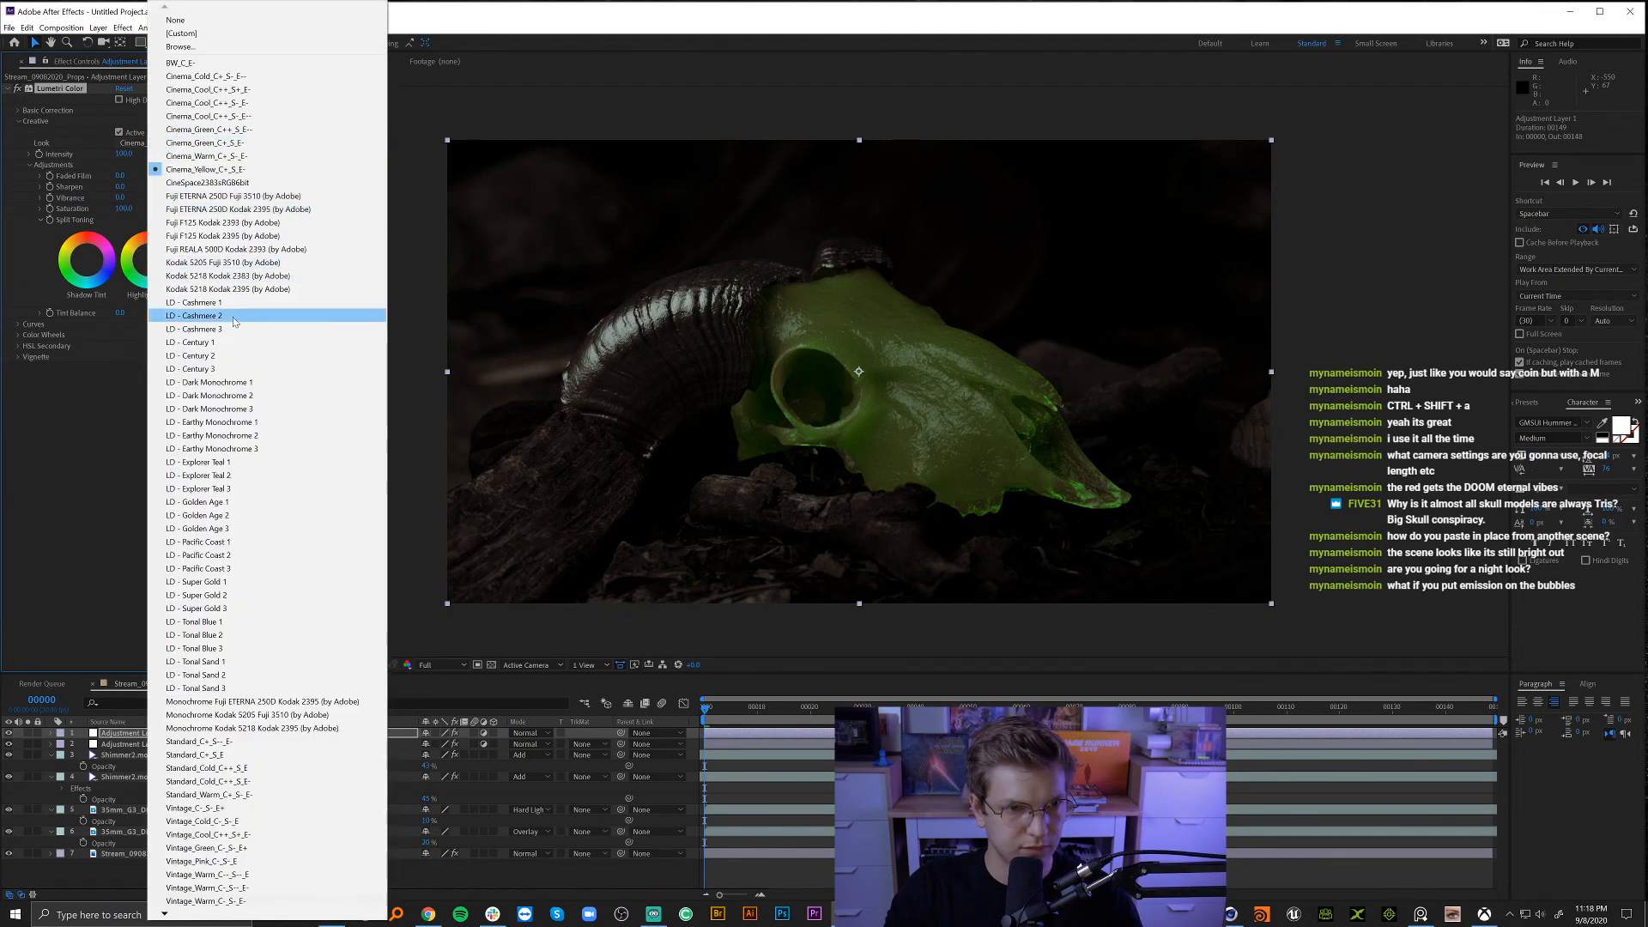
pyautogui.click(90, 415)
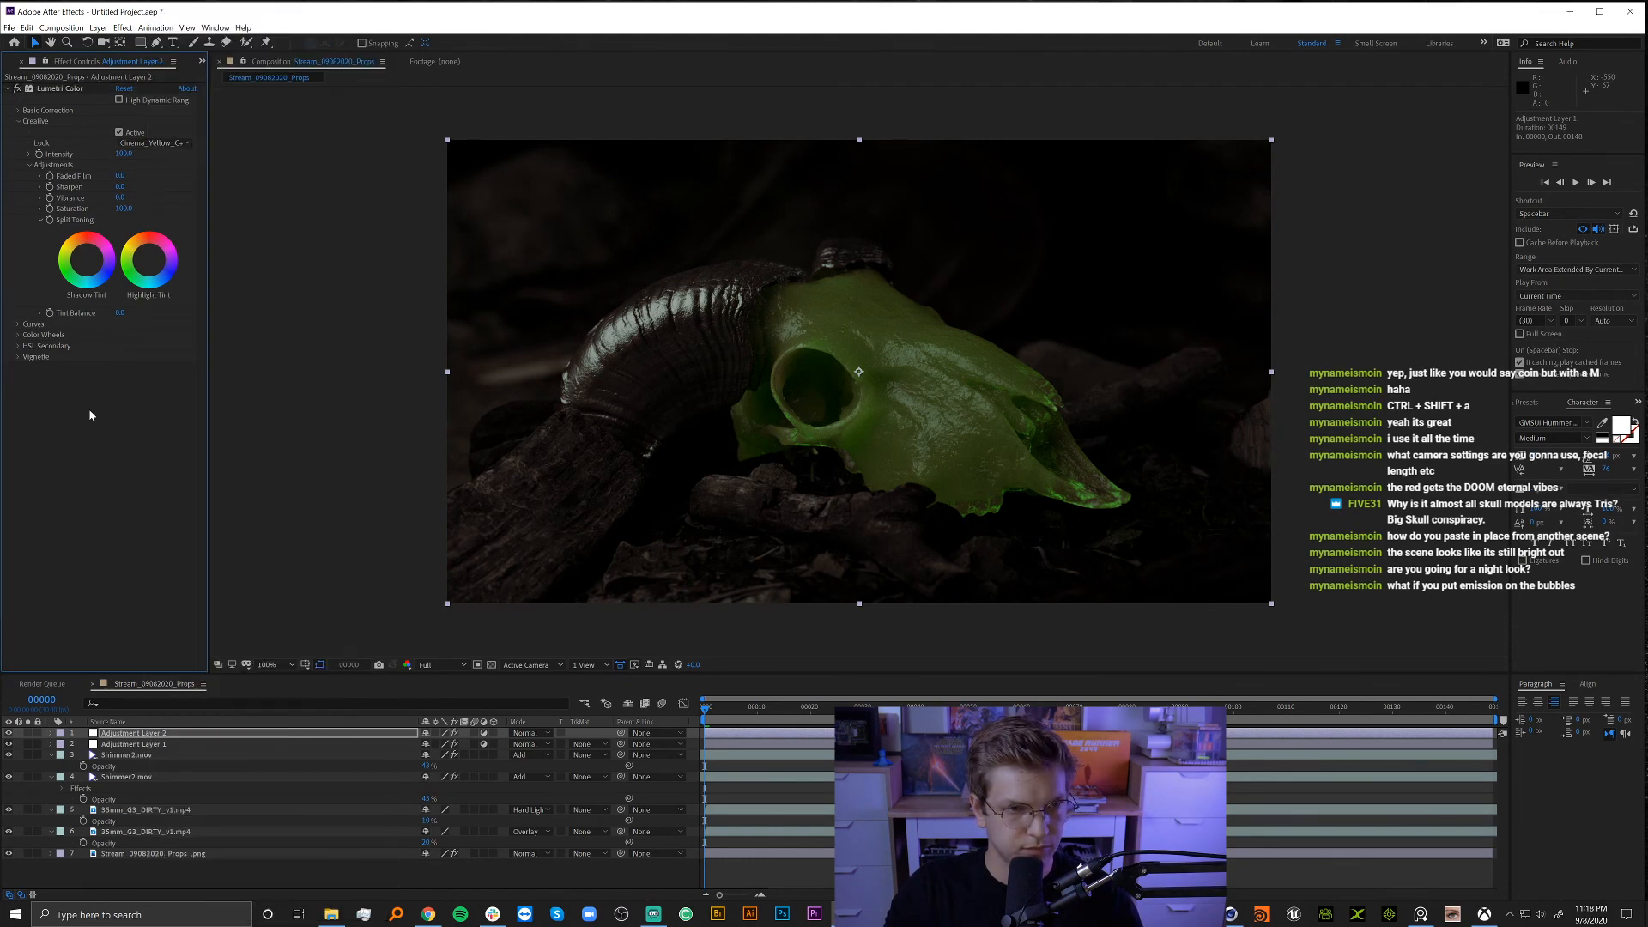
pyautogui.click(126, 155)
pyautogui.write('25')
pyautogui.press('Return')
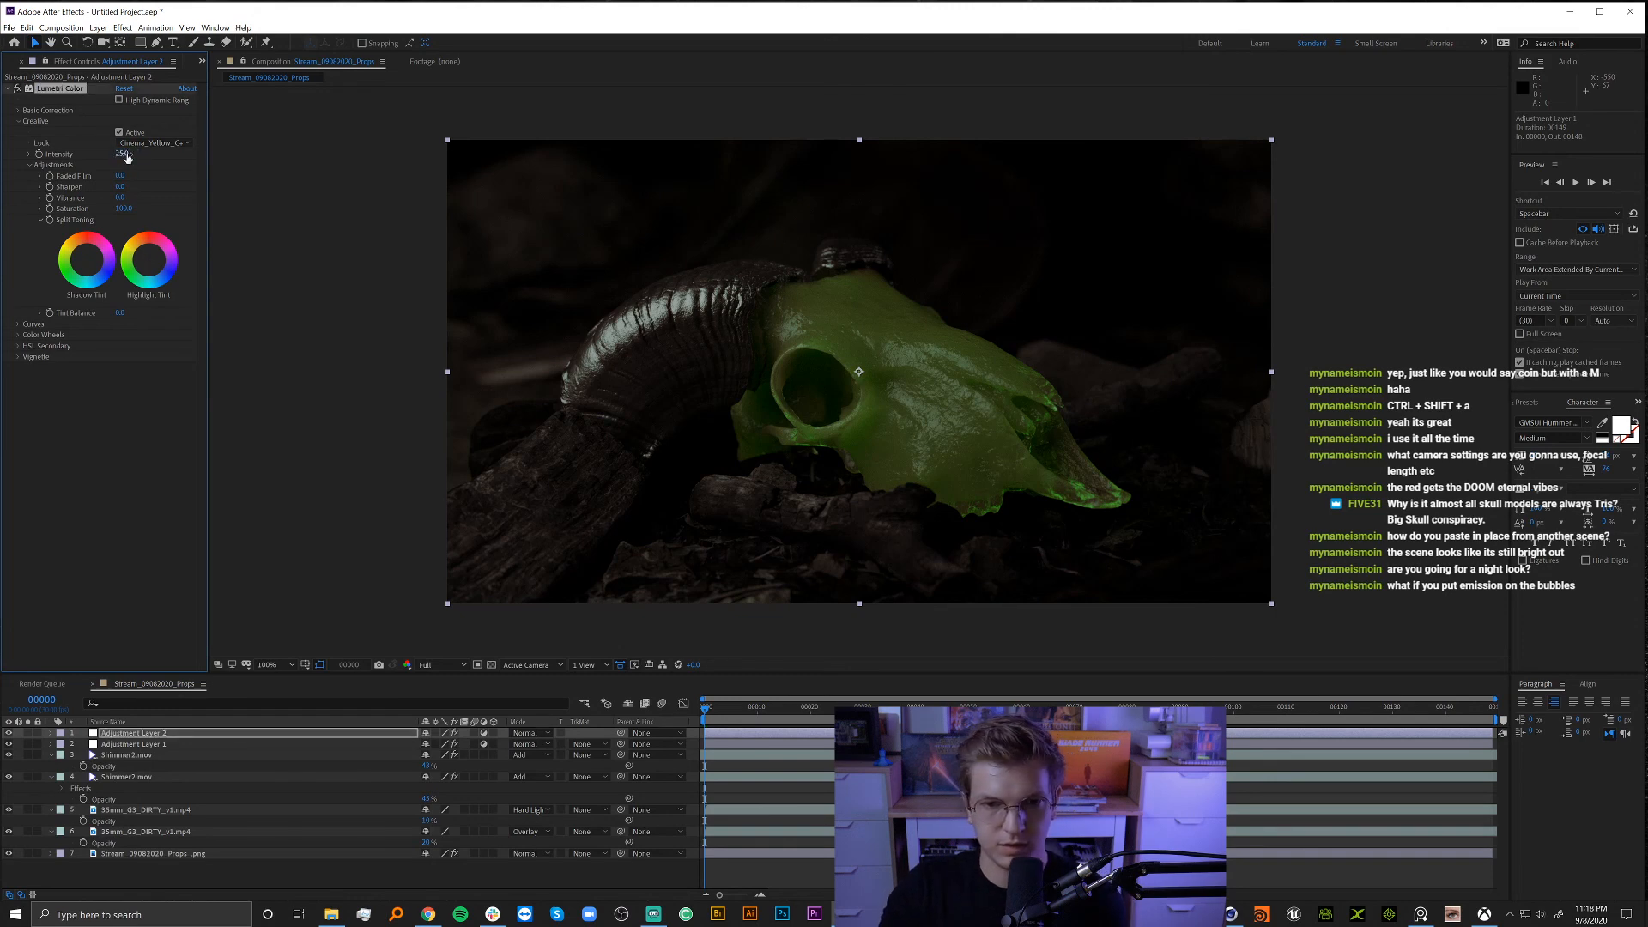
pyautogui.click(124, 154)
pyautogui.write('35')
pyautogui.press('Return')
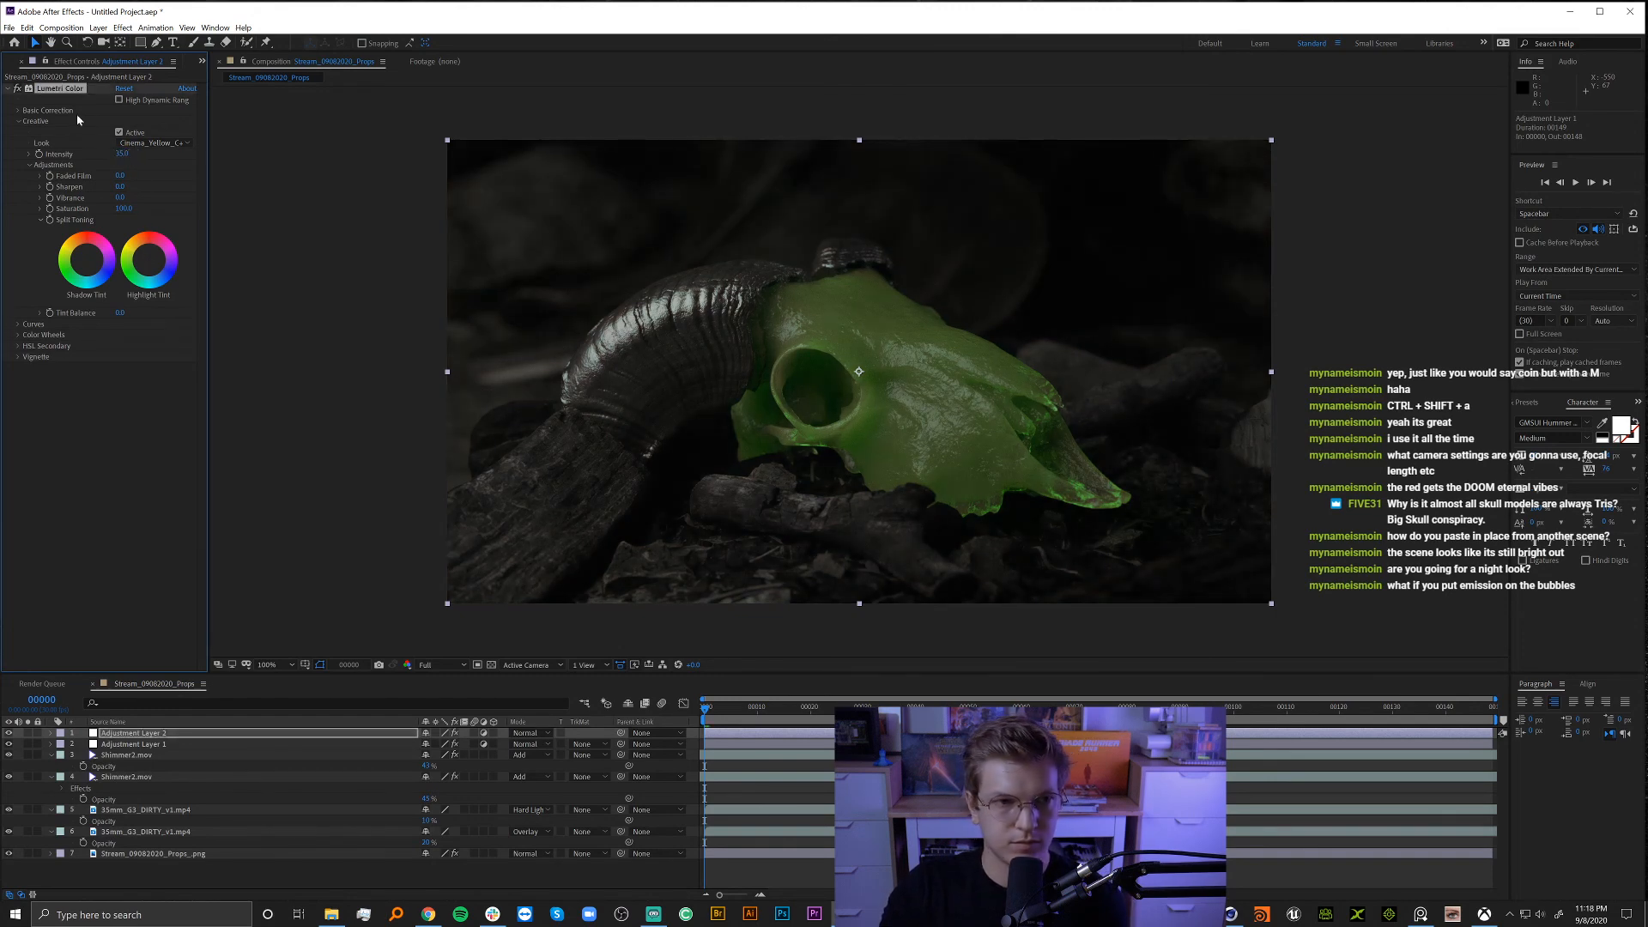
# Set the Lumetri Color white balance temperature to -15 and raise the tint slightly.
pyautogui.click(18, 110)
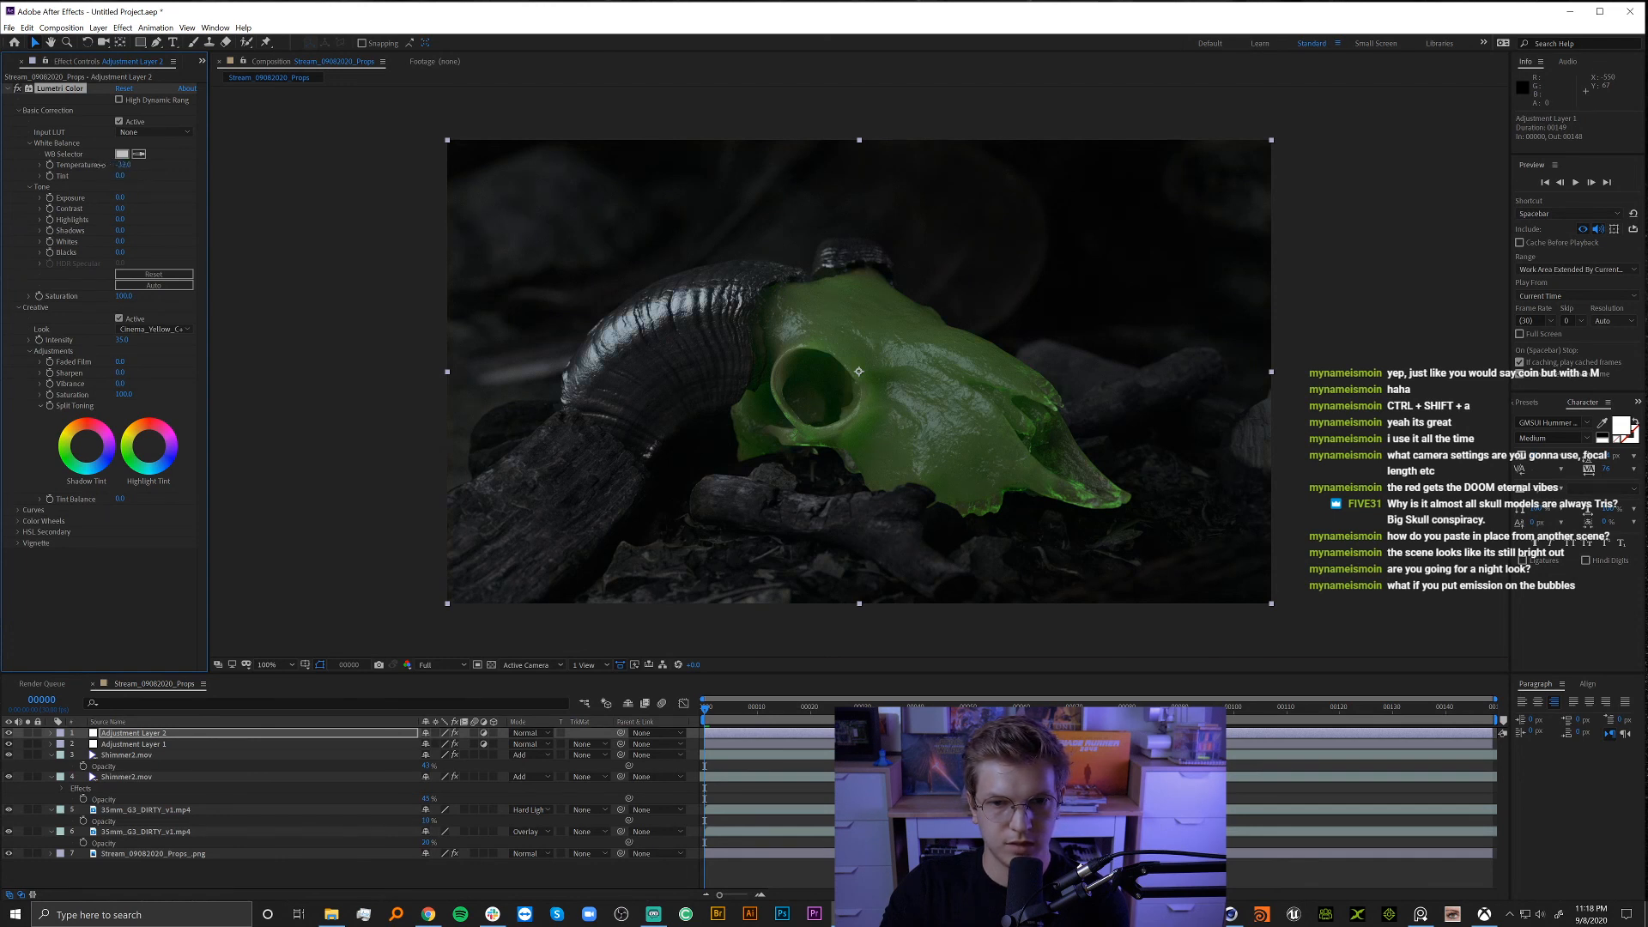
pyautogui.click(123, 164)
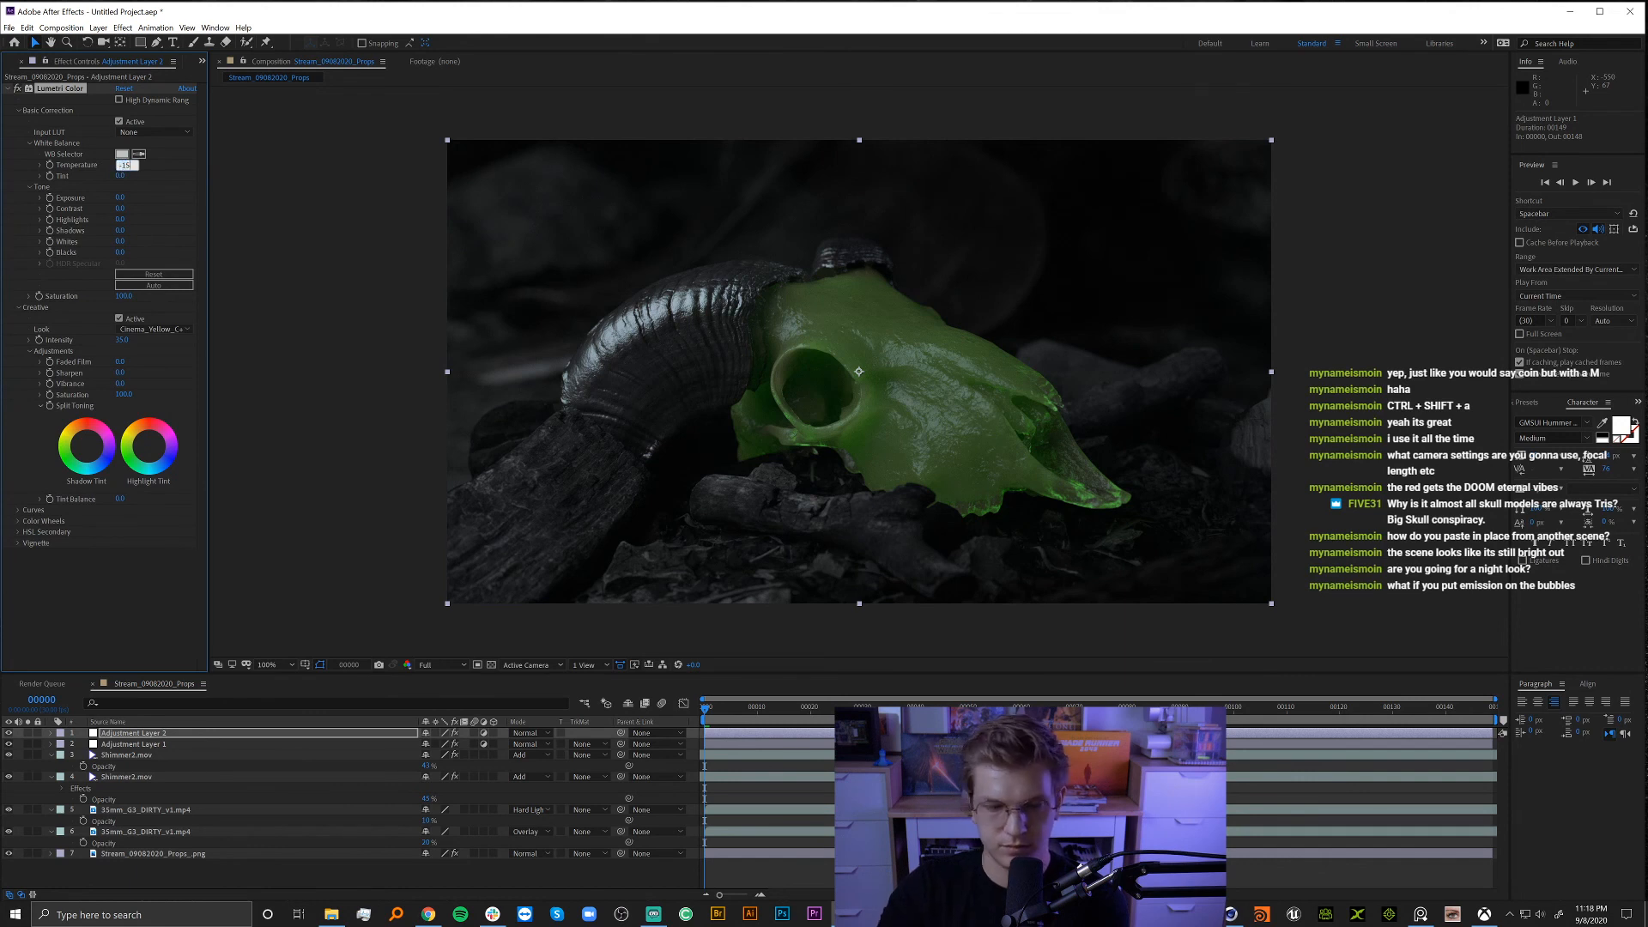
pyautogui.press('Return')
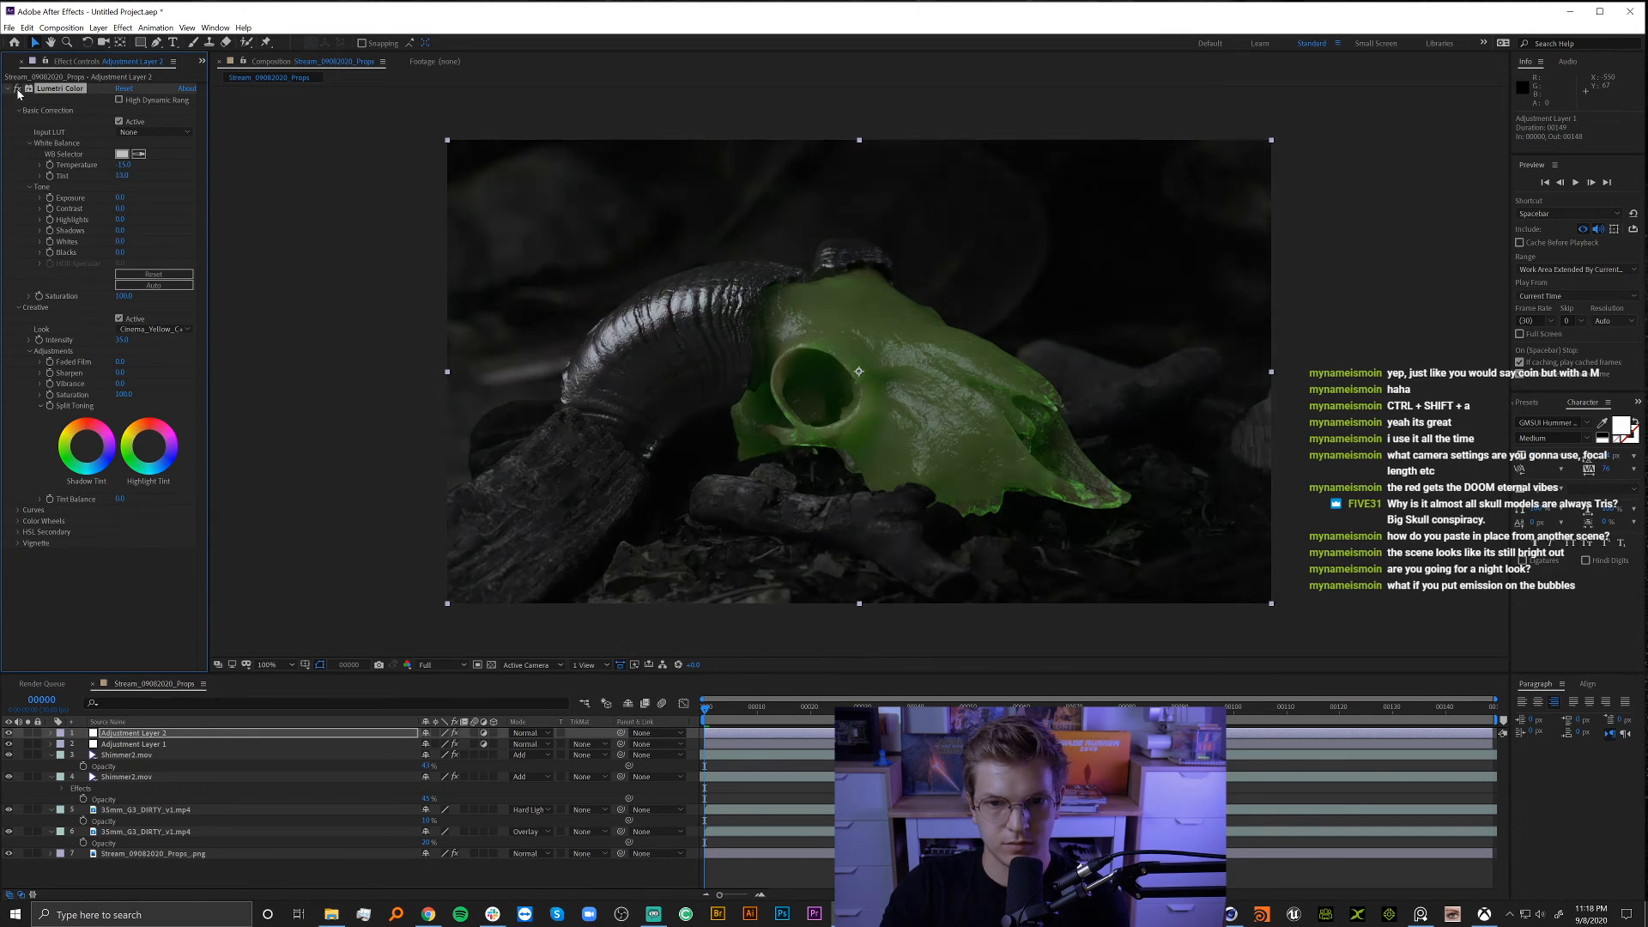
# Set the creative look intensity to 45 and compare the image with and without the Lumetri Color effect.
pyautogui.click(121, 340)
pyautogui.press('Return')
pyautogui.click(16, 88)
pyautogui.click(16, 88)
# Apply the Curves effect to Adjustment Layer 2 and shape a gentle S-curve with darker shadows and brighter highlights.
pyautogui.click(146, 736)
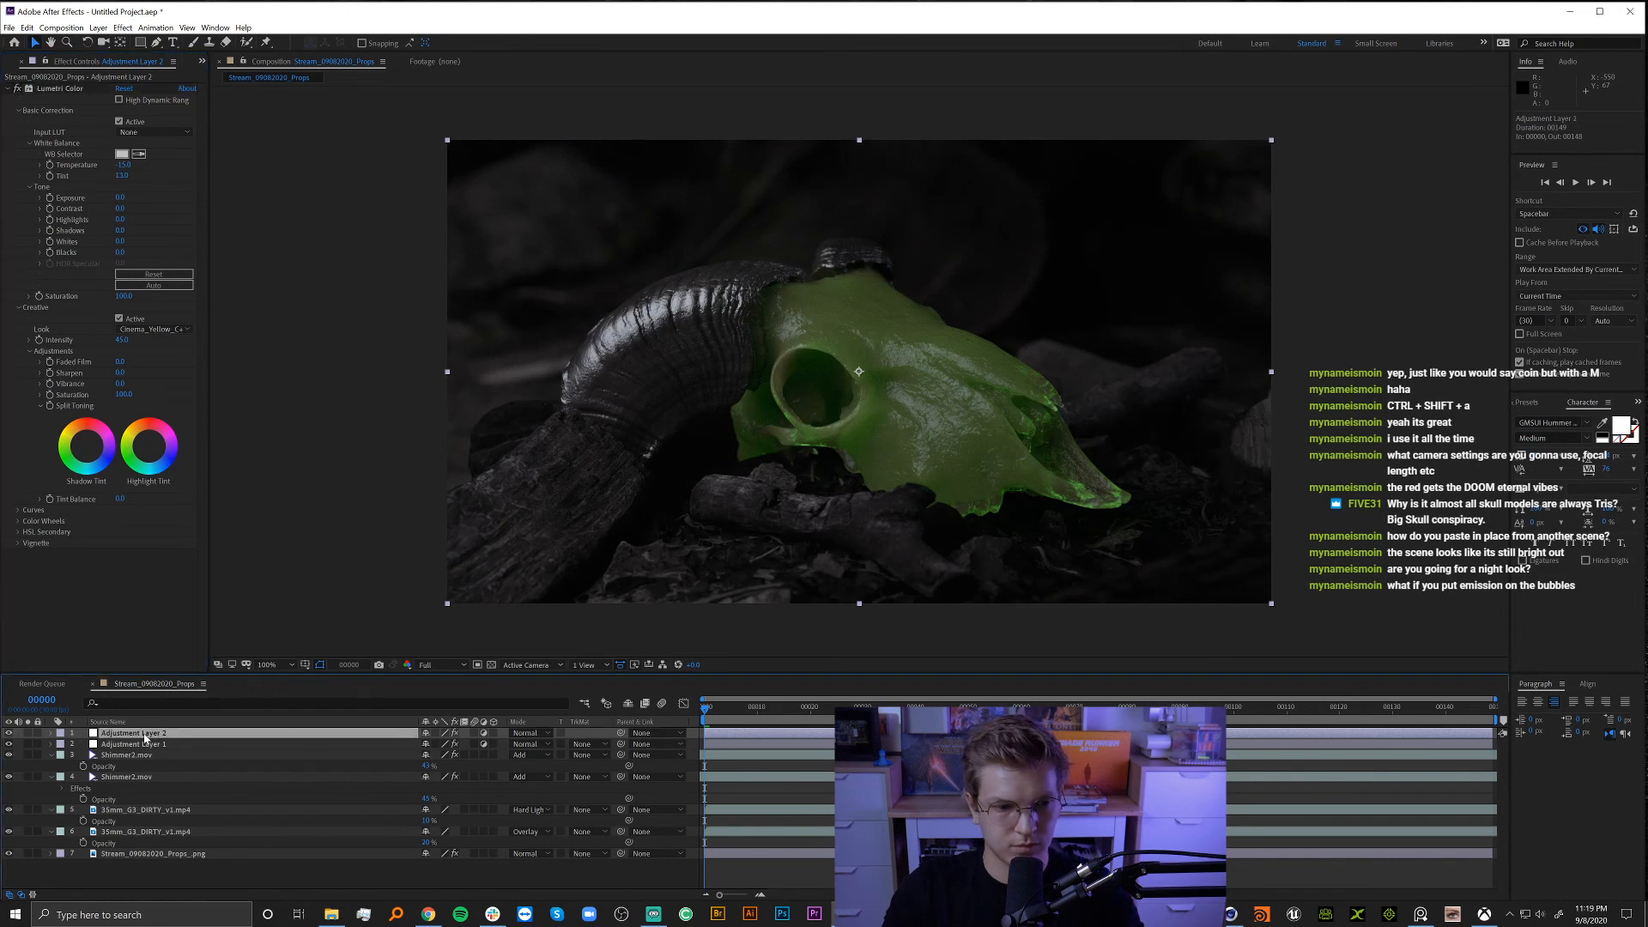
pyautogui.hotkey('ctrl', 'space')
pyautogui.write('ve')
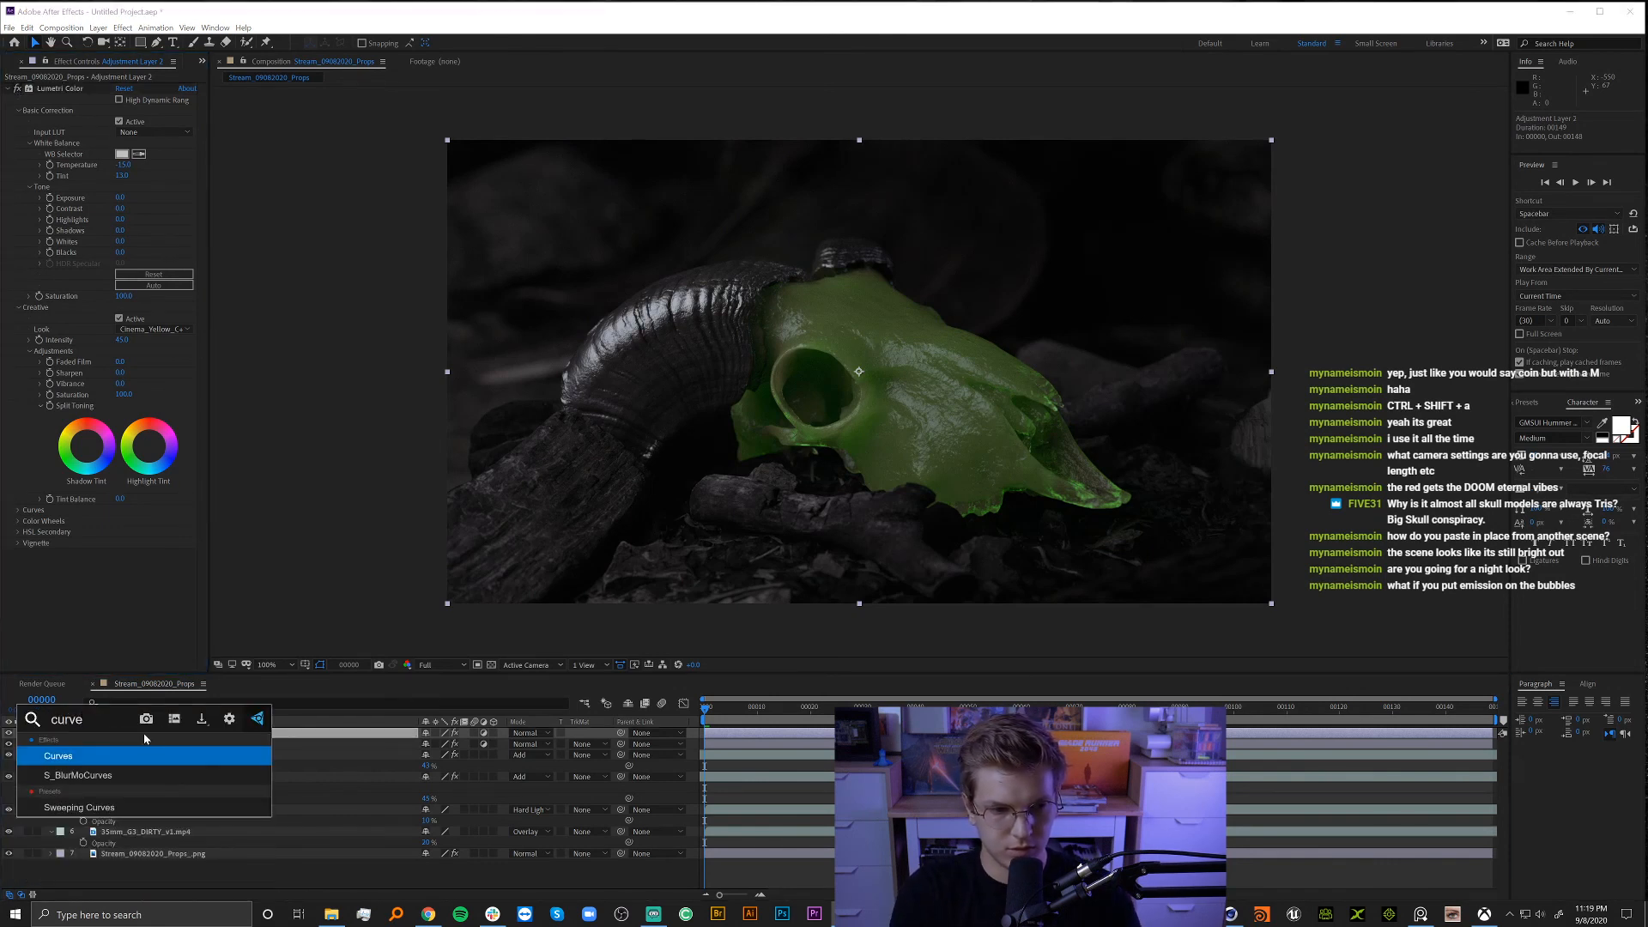
pyautogui.press('Return')
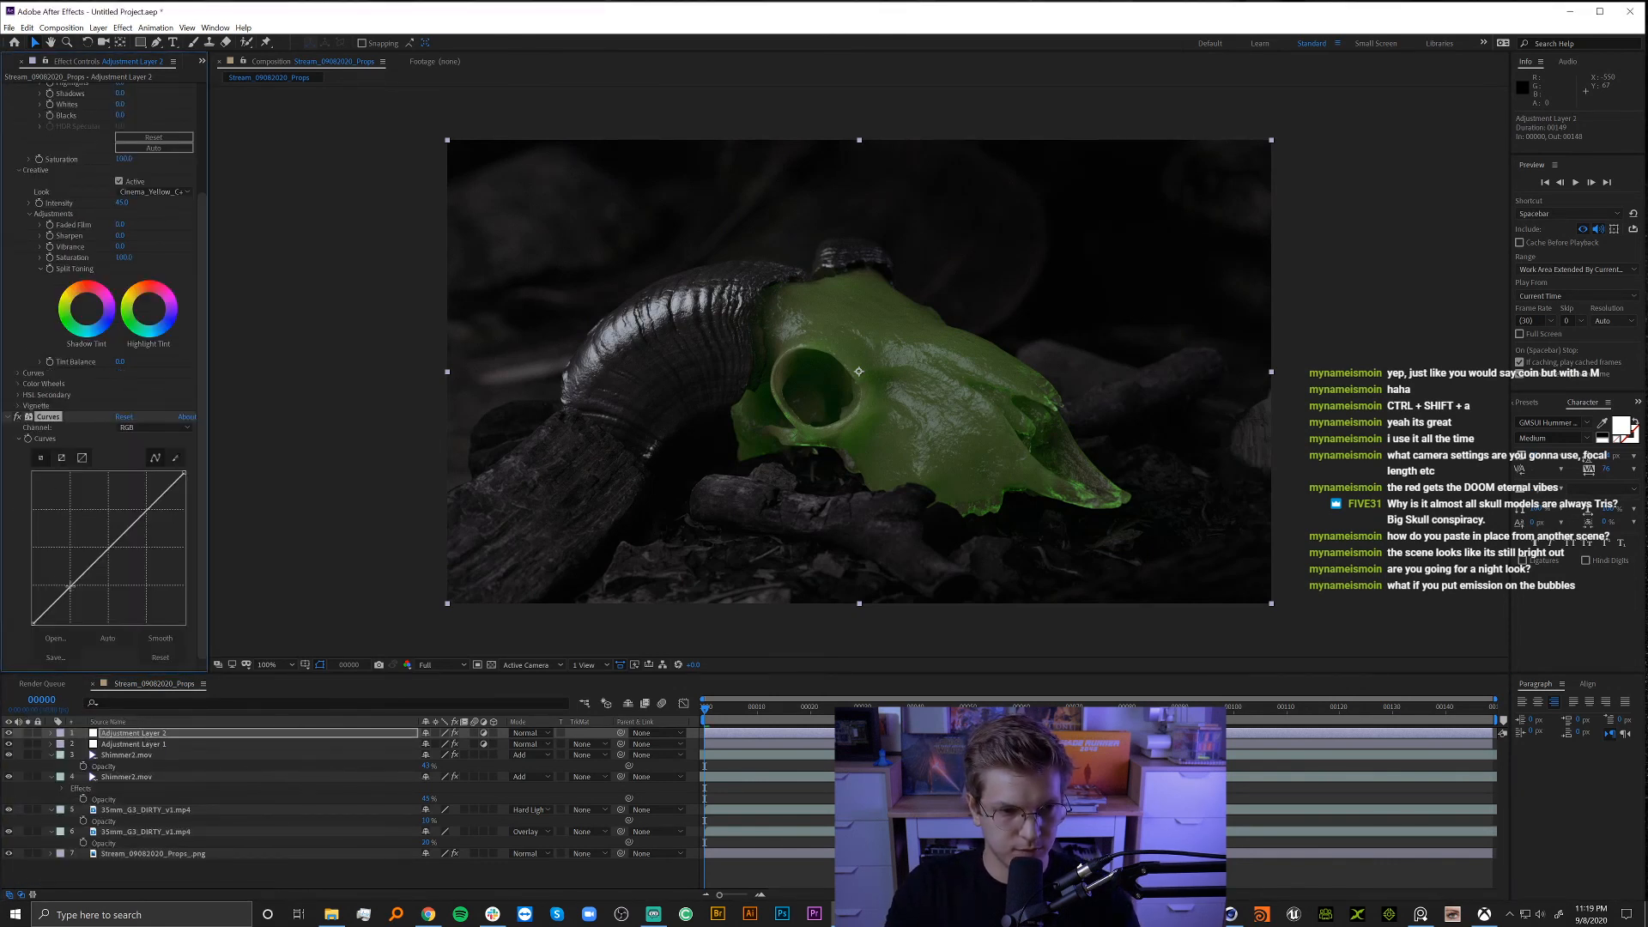
pyautogui.moveTo(71, 586); pyautogui.dragTo(73, 593)
pyautogui.moveTo(150, 516); pyautogui.dragTo(148, 508)
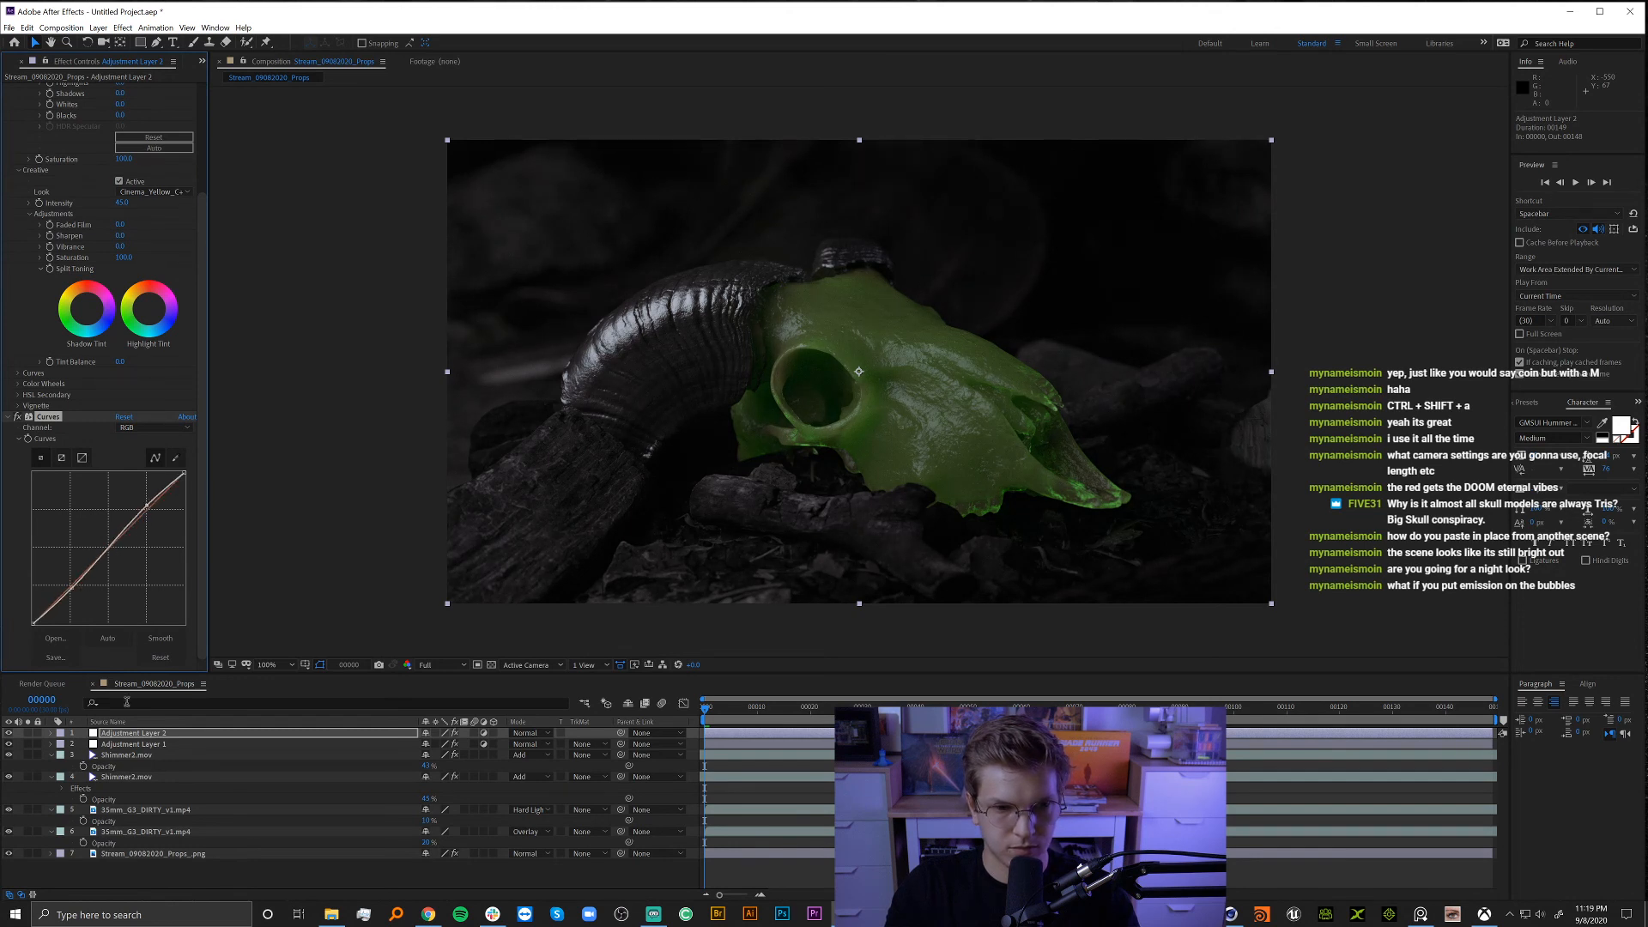
# Apply Levels to Adjustment Layer 2, lower the input white and slightly raise the input black, comparing with the layer hidden.
pyautogui.click(148, 734)
pyautogui.hotkey('ctrl', 'space')
pyautogui.write('levels')
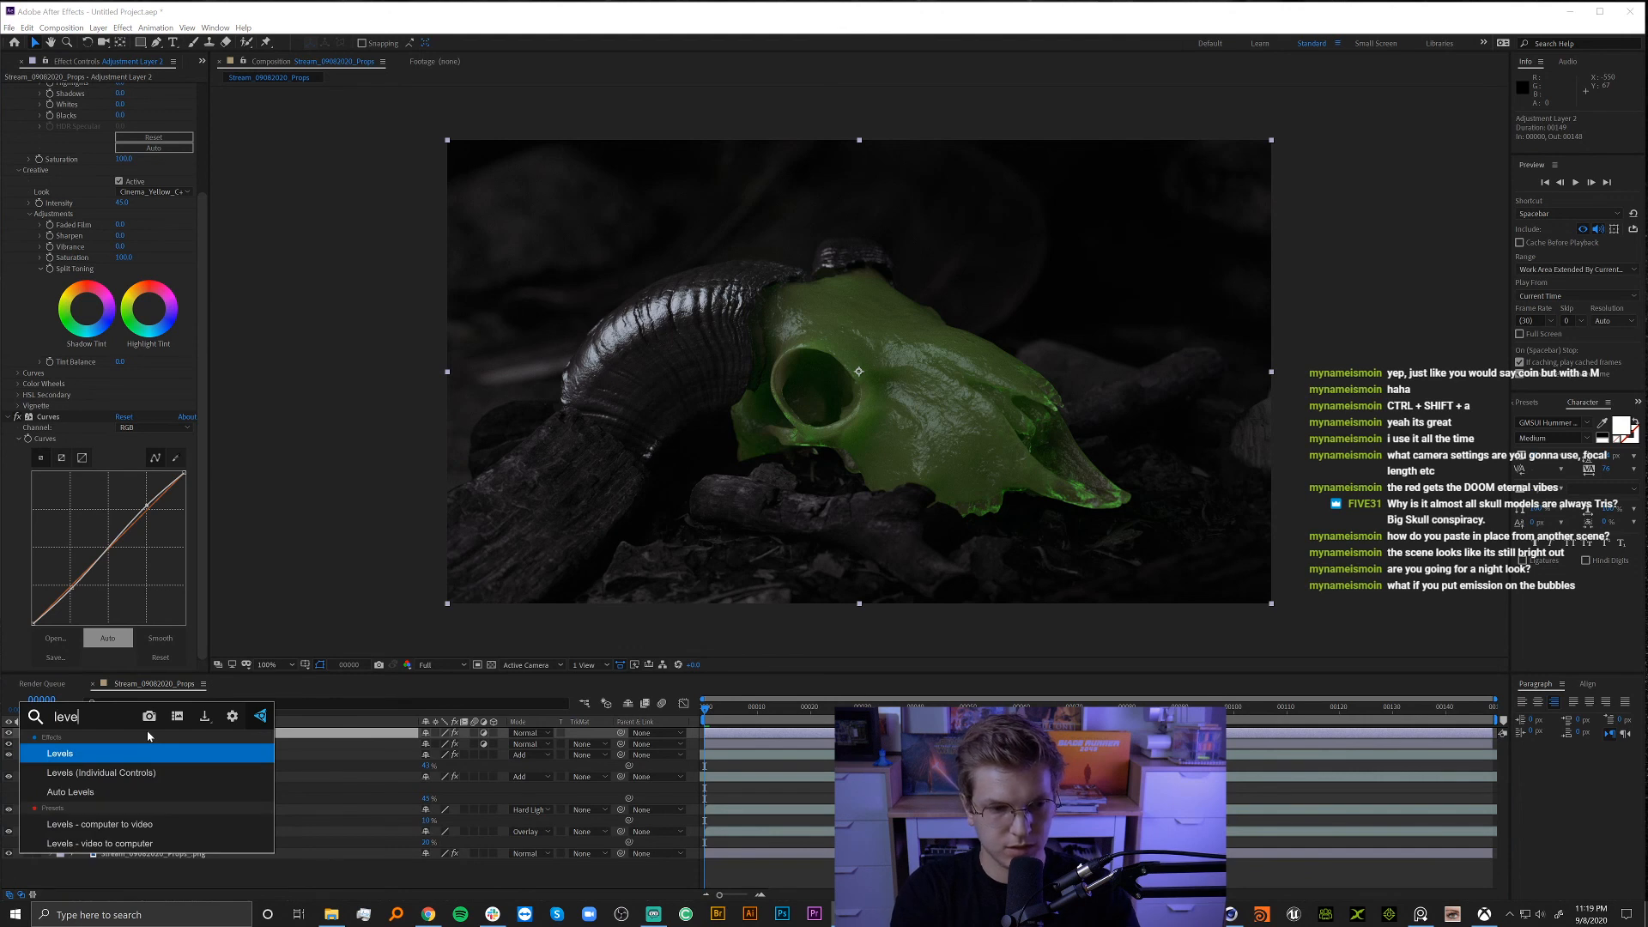
pyautogui.press('Return')
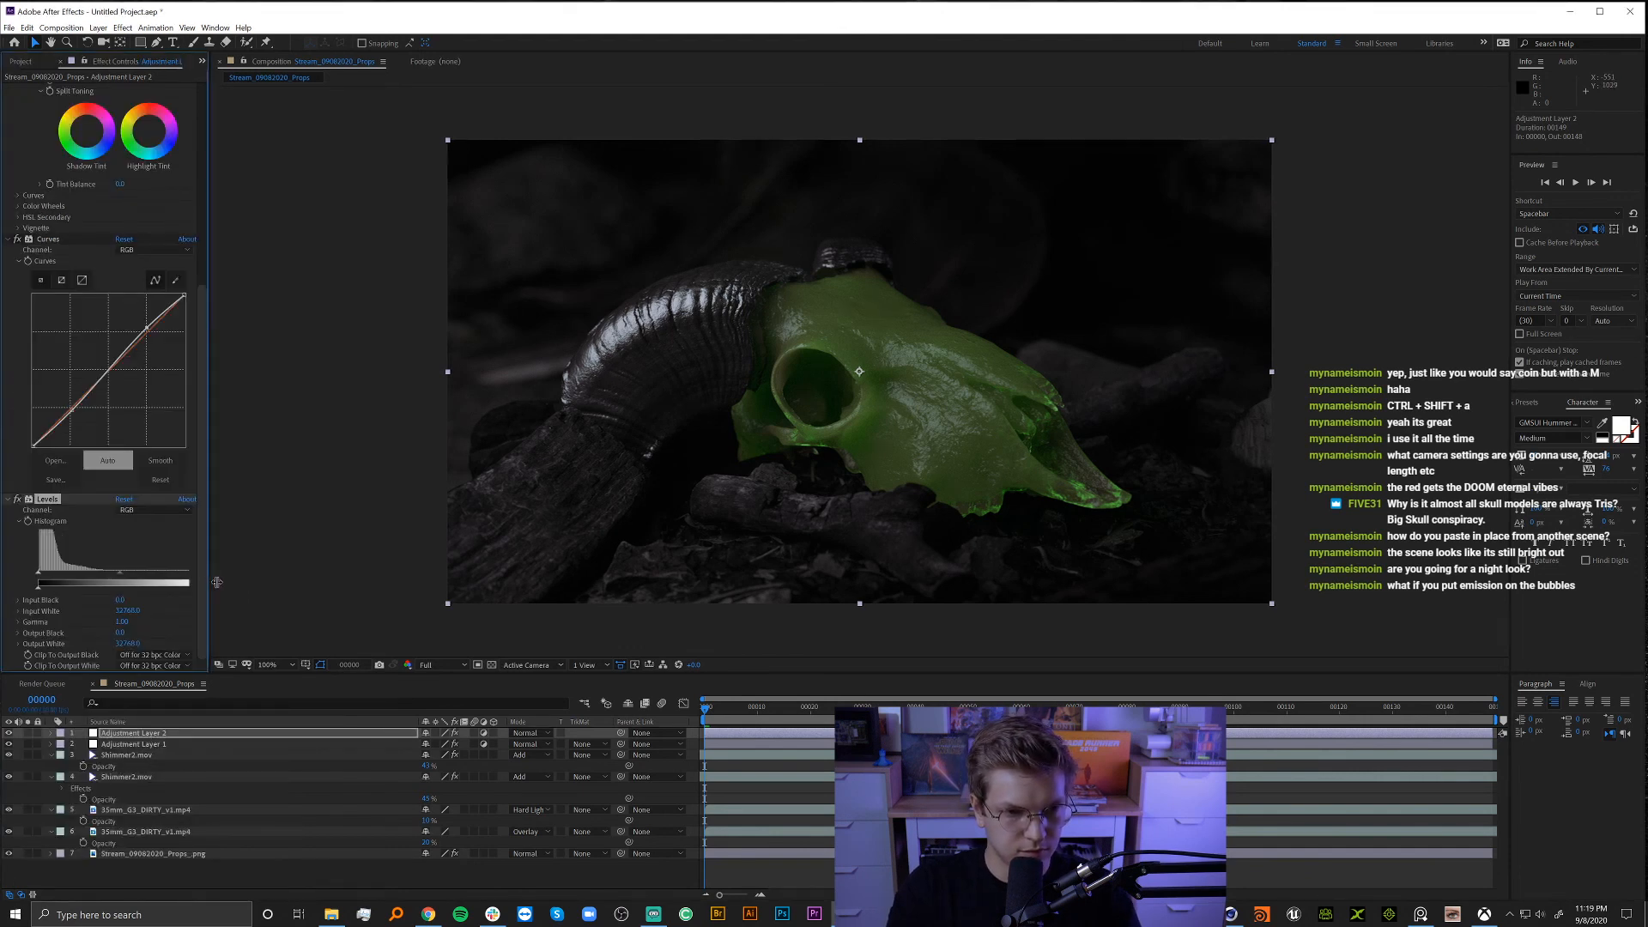
pyautogui.moveTo(209, 586)
pyautogui.mouseDown()
pyautogui.moveTo(243, 584)
pyautogui.moveTo(180, 575)
pyautogui.mouseUp()
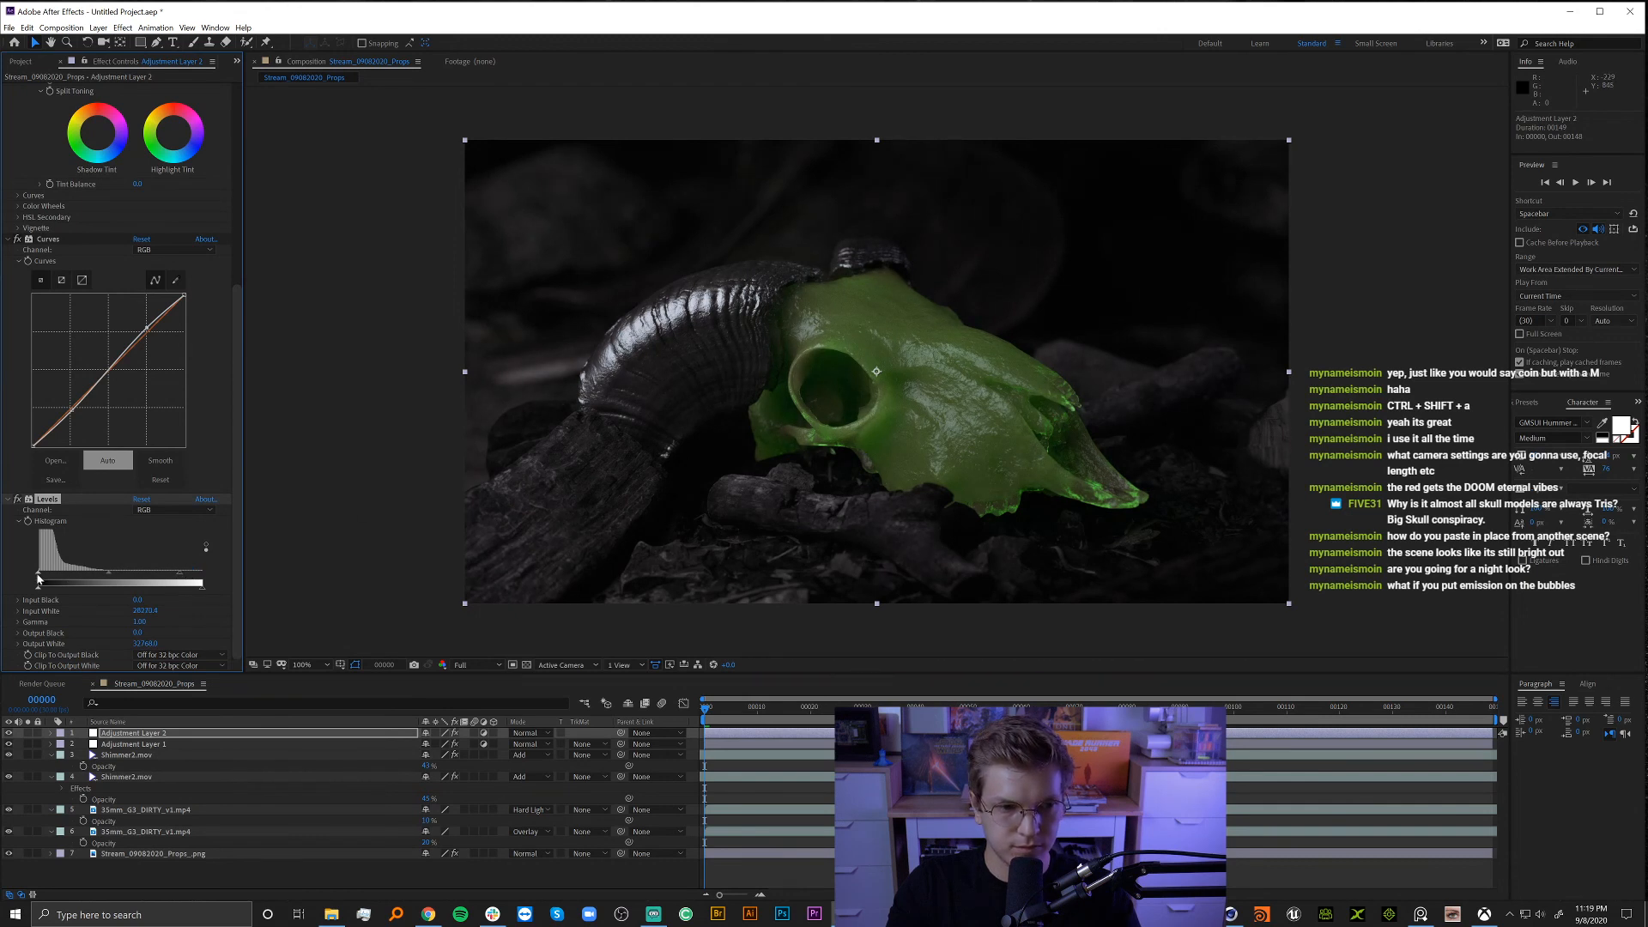
pyautogui.moveTo(38, 579); pyautogui.dragTo(39, 580)
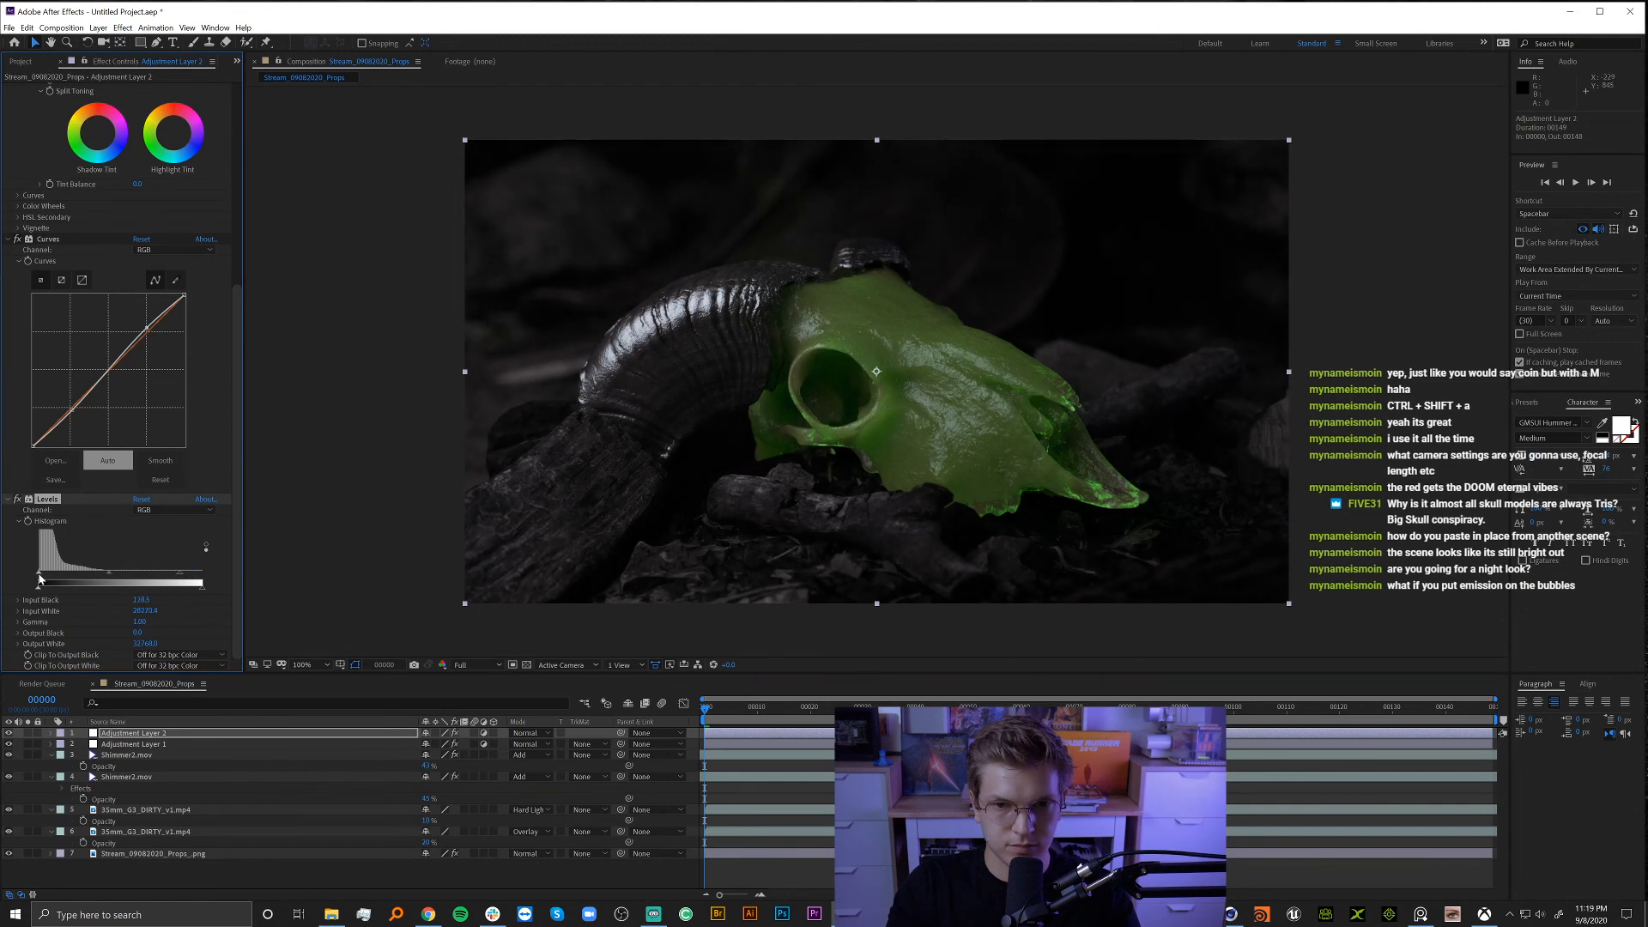
pyautogui.click(10, 733)
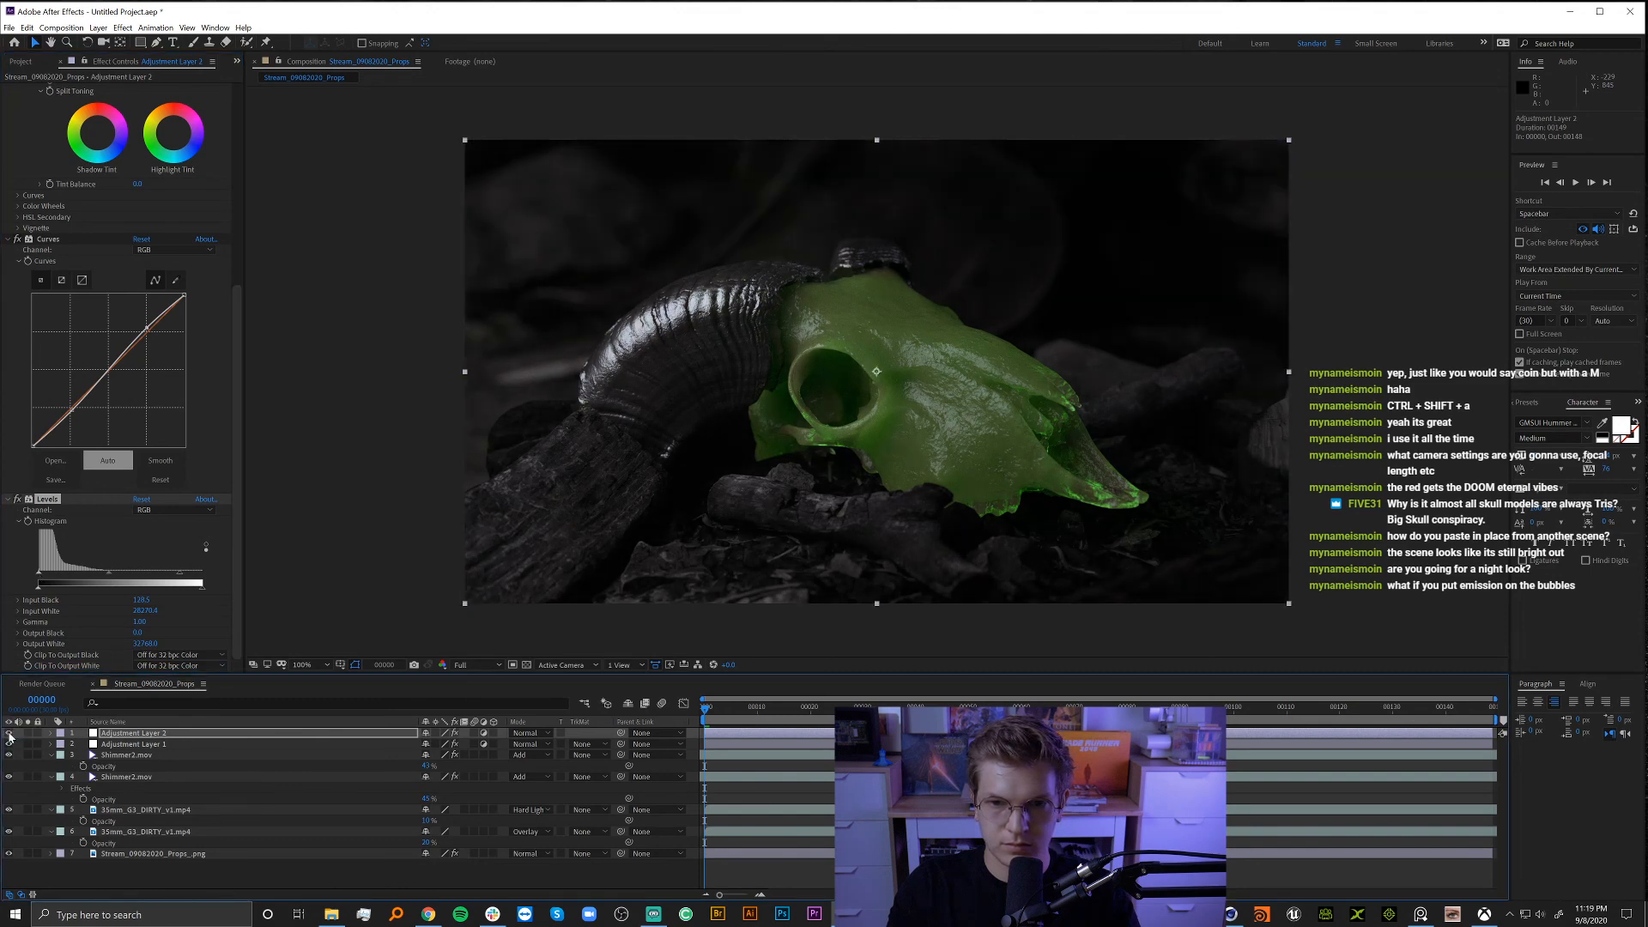
pyautogui.click(10, 733)
pyautogui.click(10, 733)
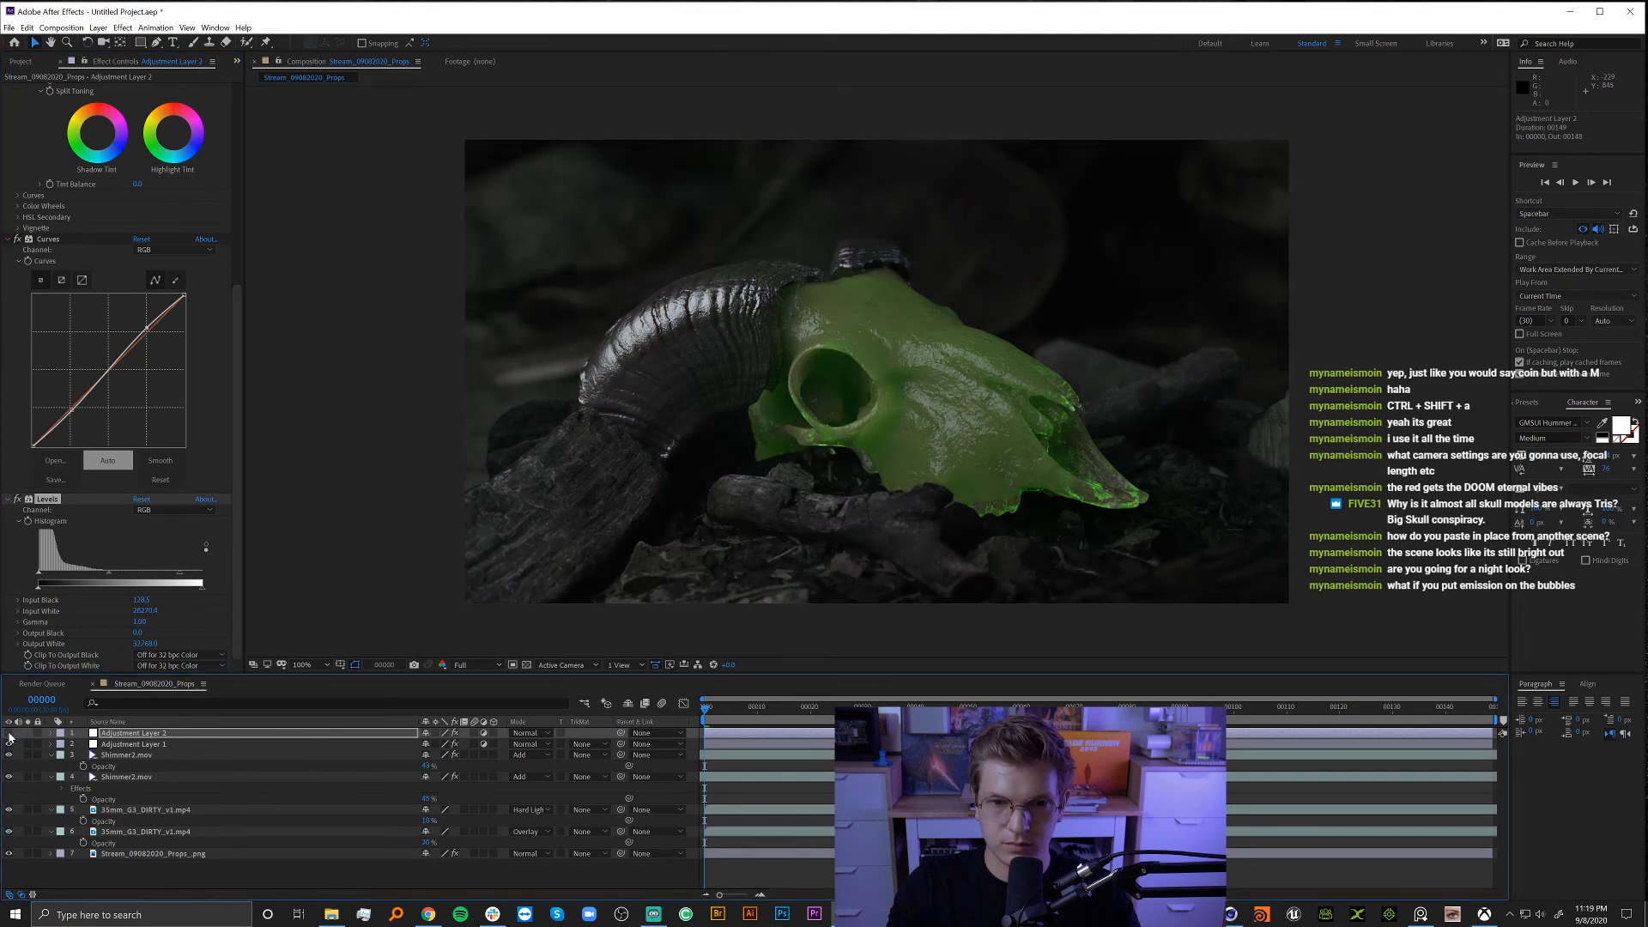
# Switch off the Tint effect on both Shimmer2.mov layers and compare the image with Adjustment Layer 2 hidden and shown.
pyautogui.click(137, 757)
pyautogui.click(139, 777)
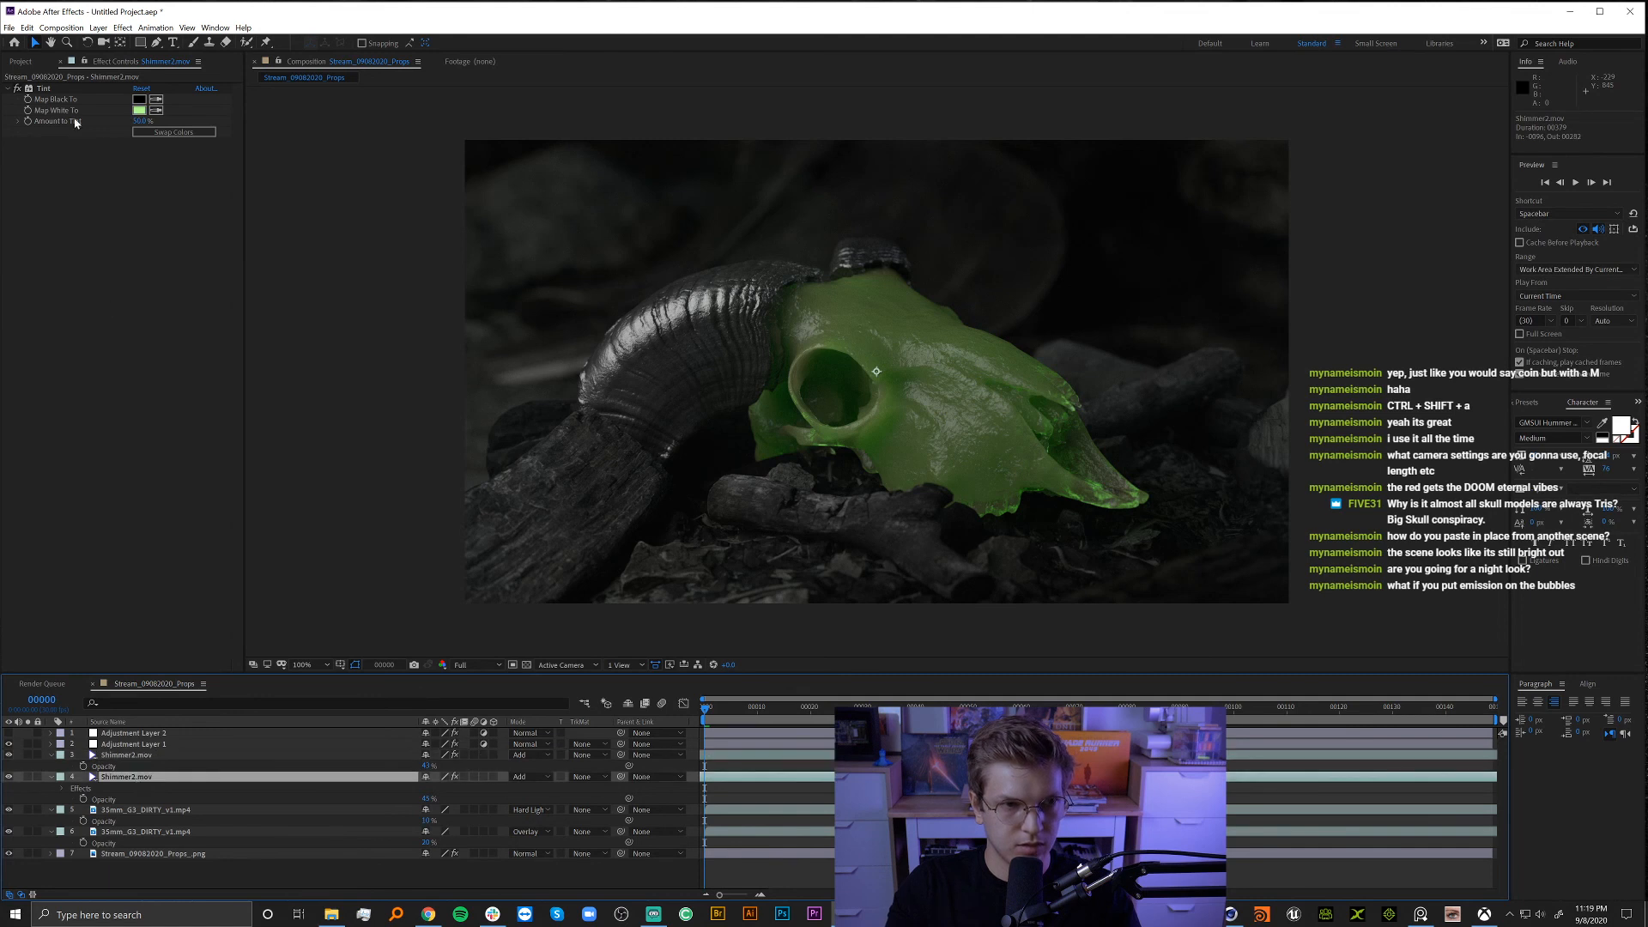
pyautogui.click(20, 91)
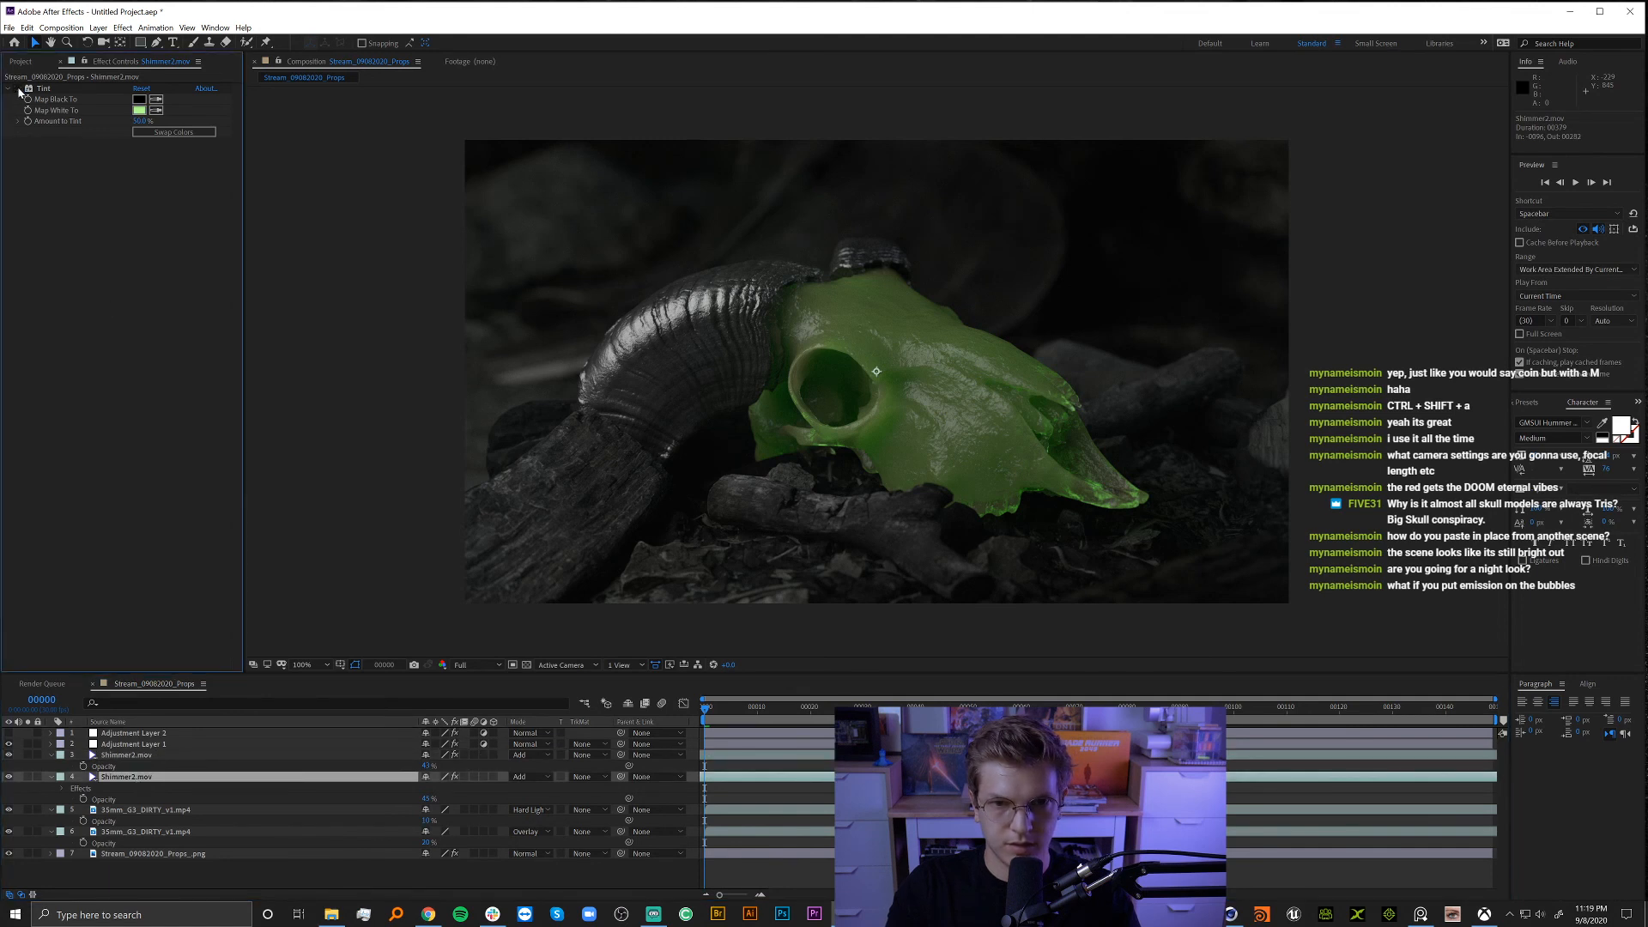
pyautogui.click(111, 757)
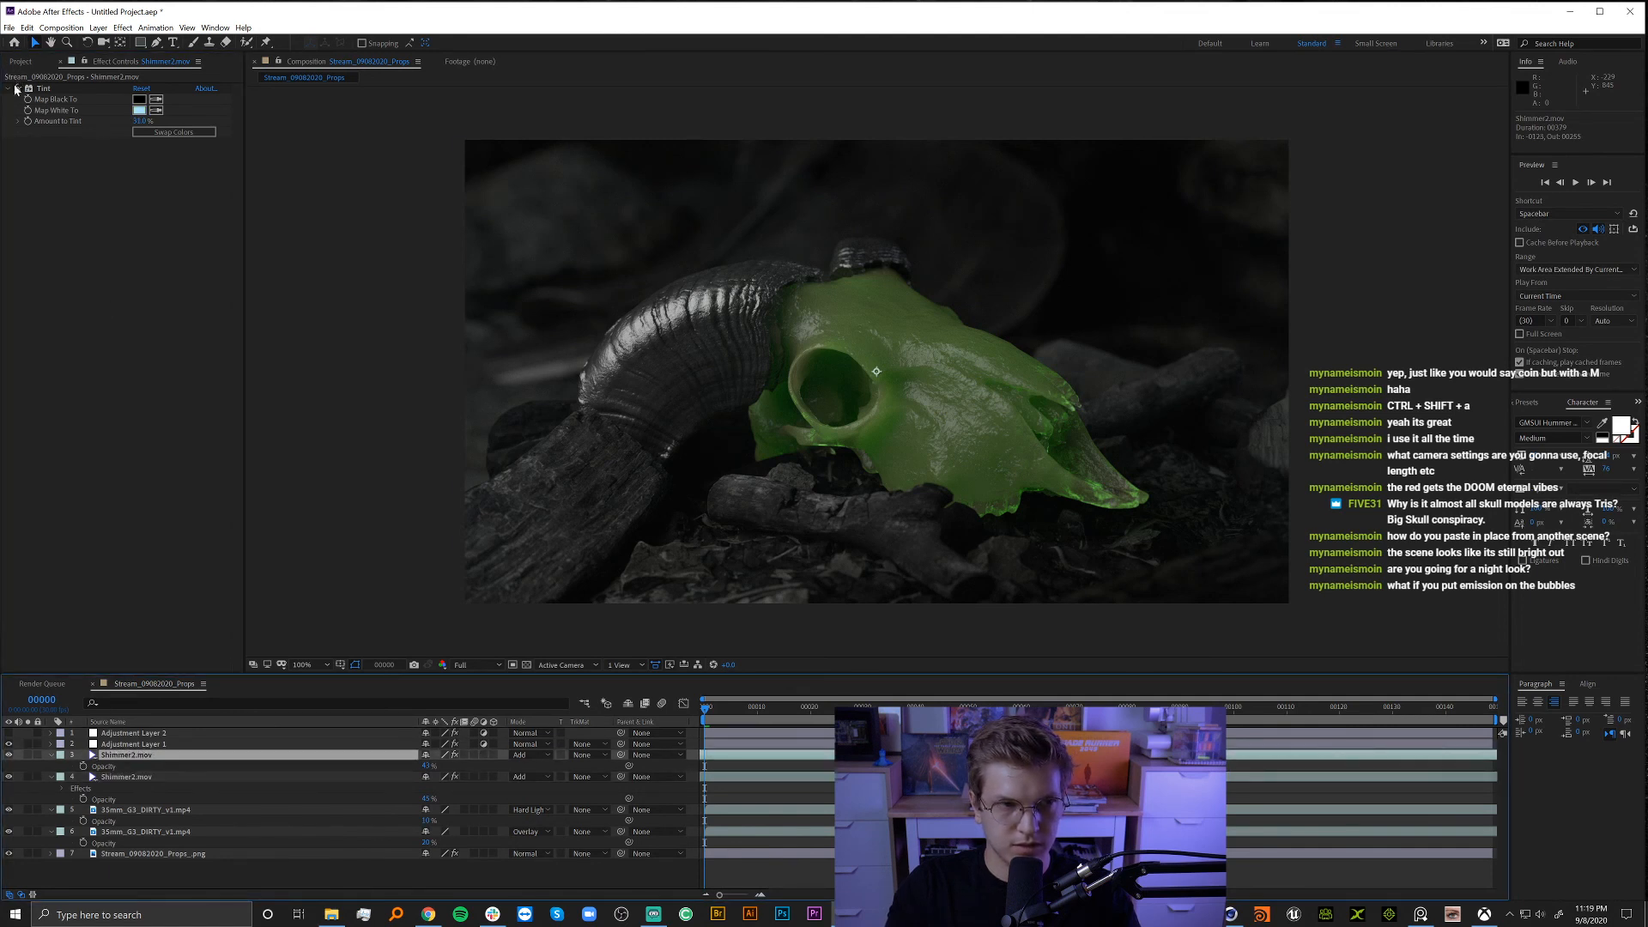
pyautogui.click(9, 735)
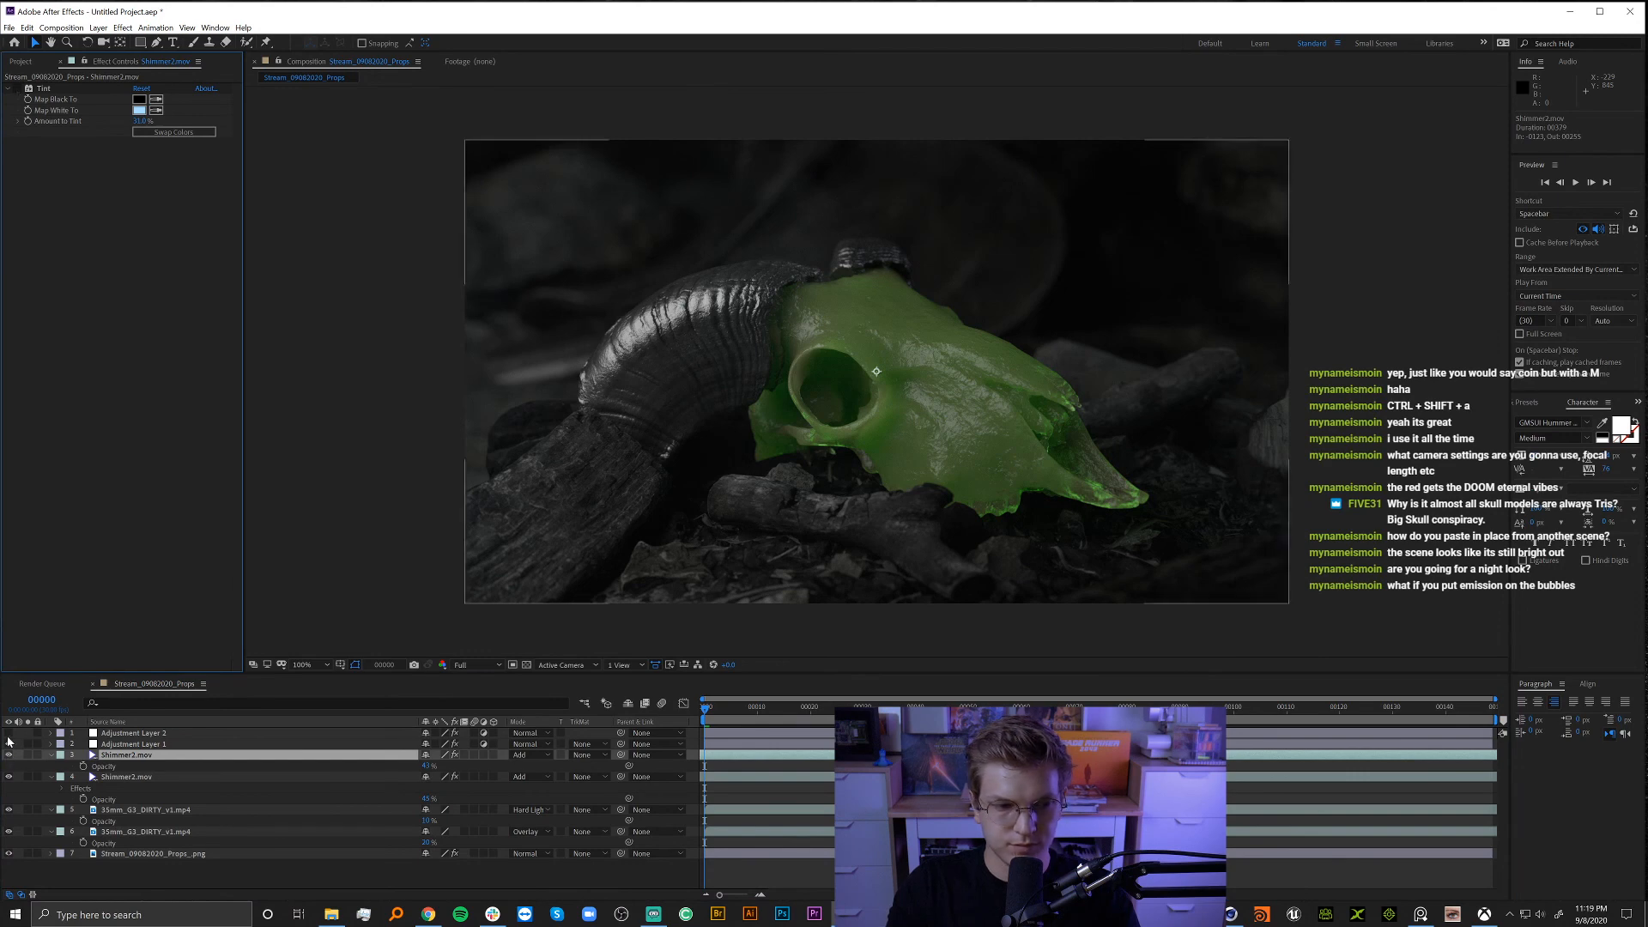
pyautogui.click(9, 734)
pyautogui.click(8, 734)
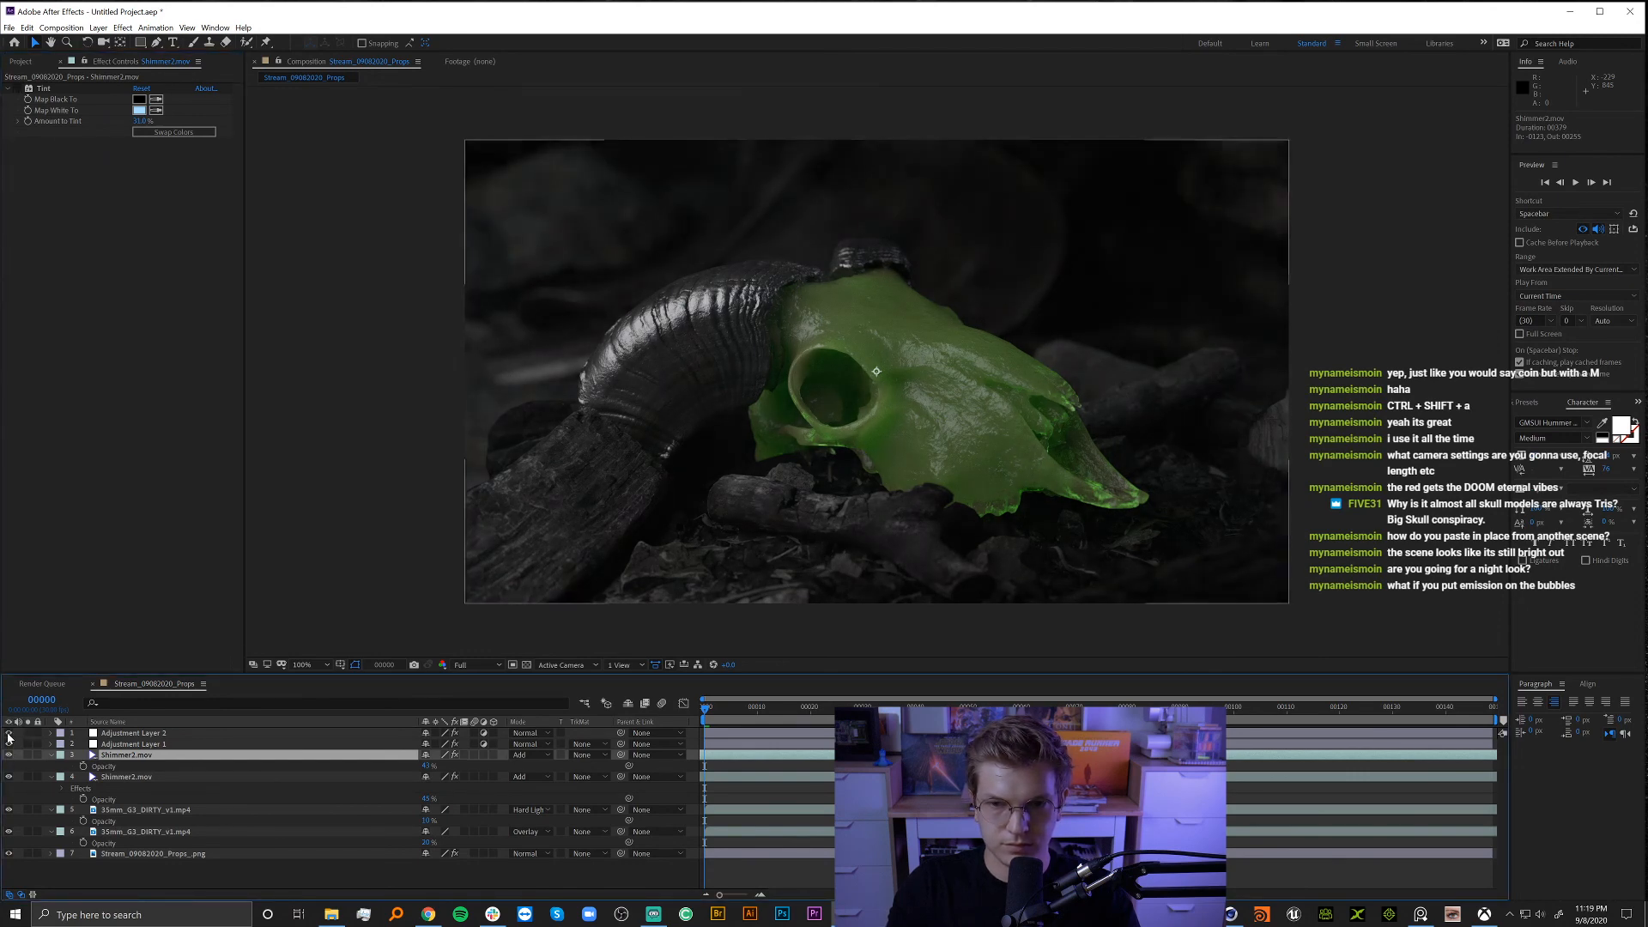
pyautogui.click(9, 735)
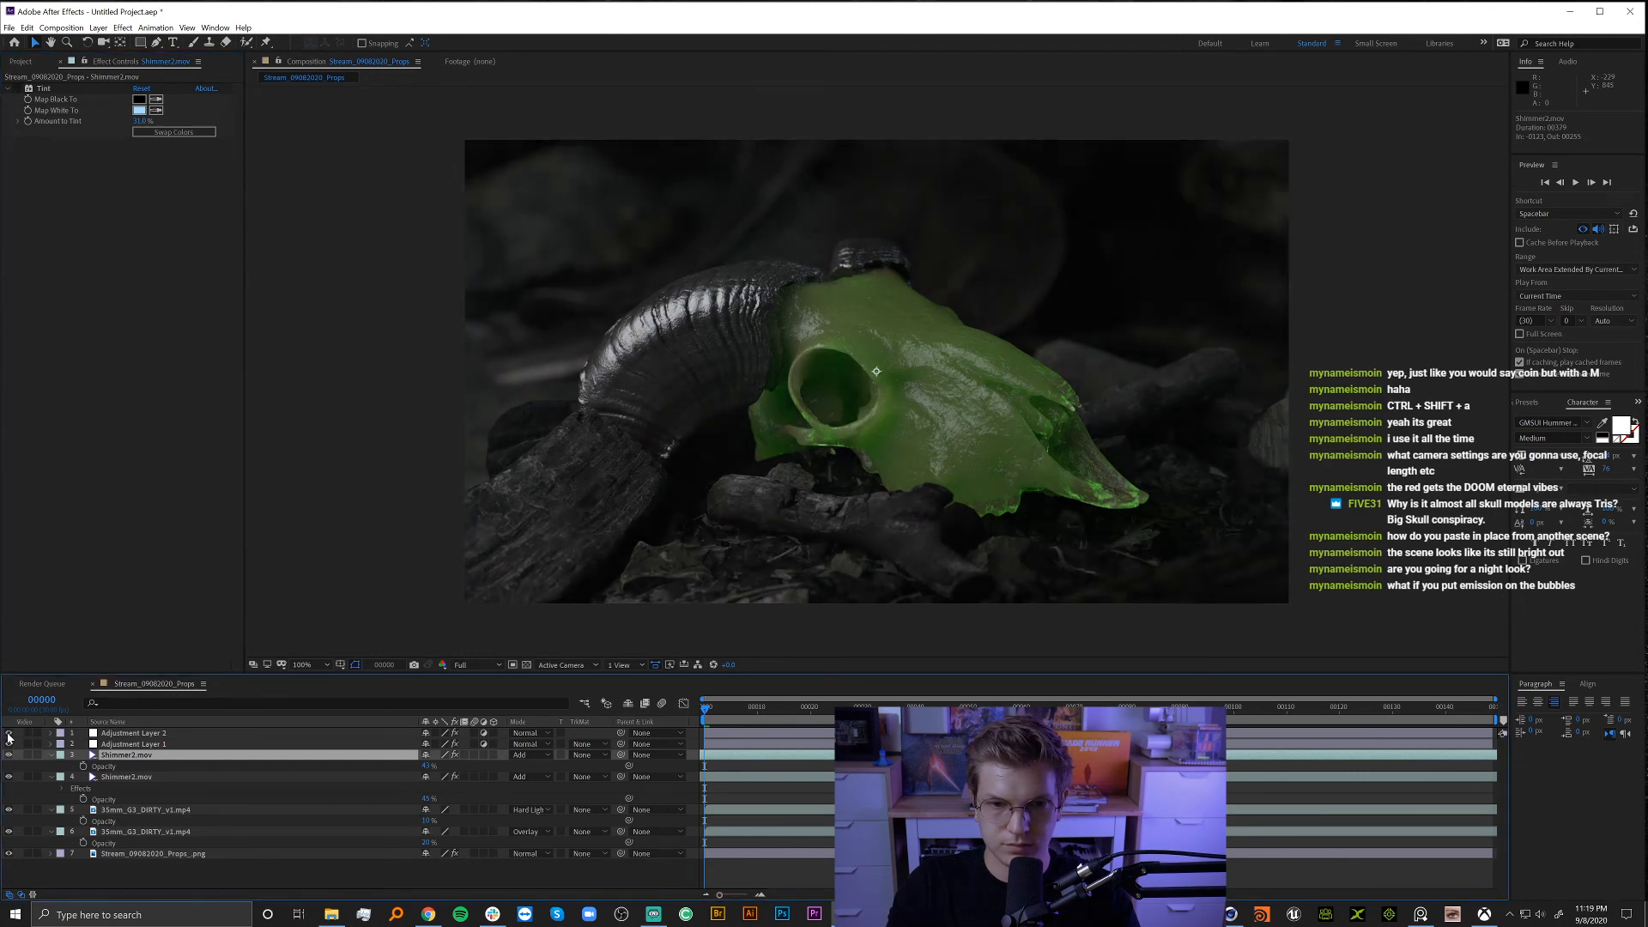
# Set the white balance tint of Adjustment Layer 2's Lumetri Color effect to 5.
pyautogui.click(129, 735)
pyautogui.click(140, 176)
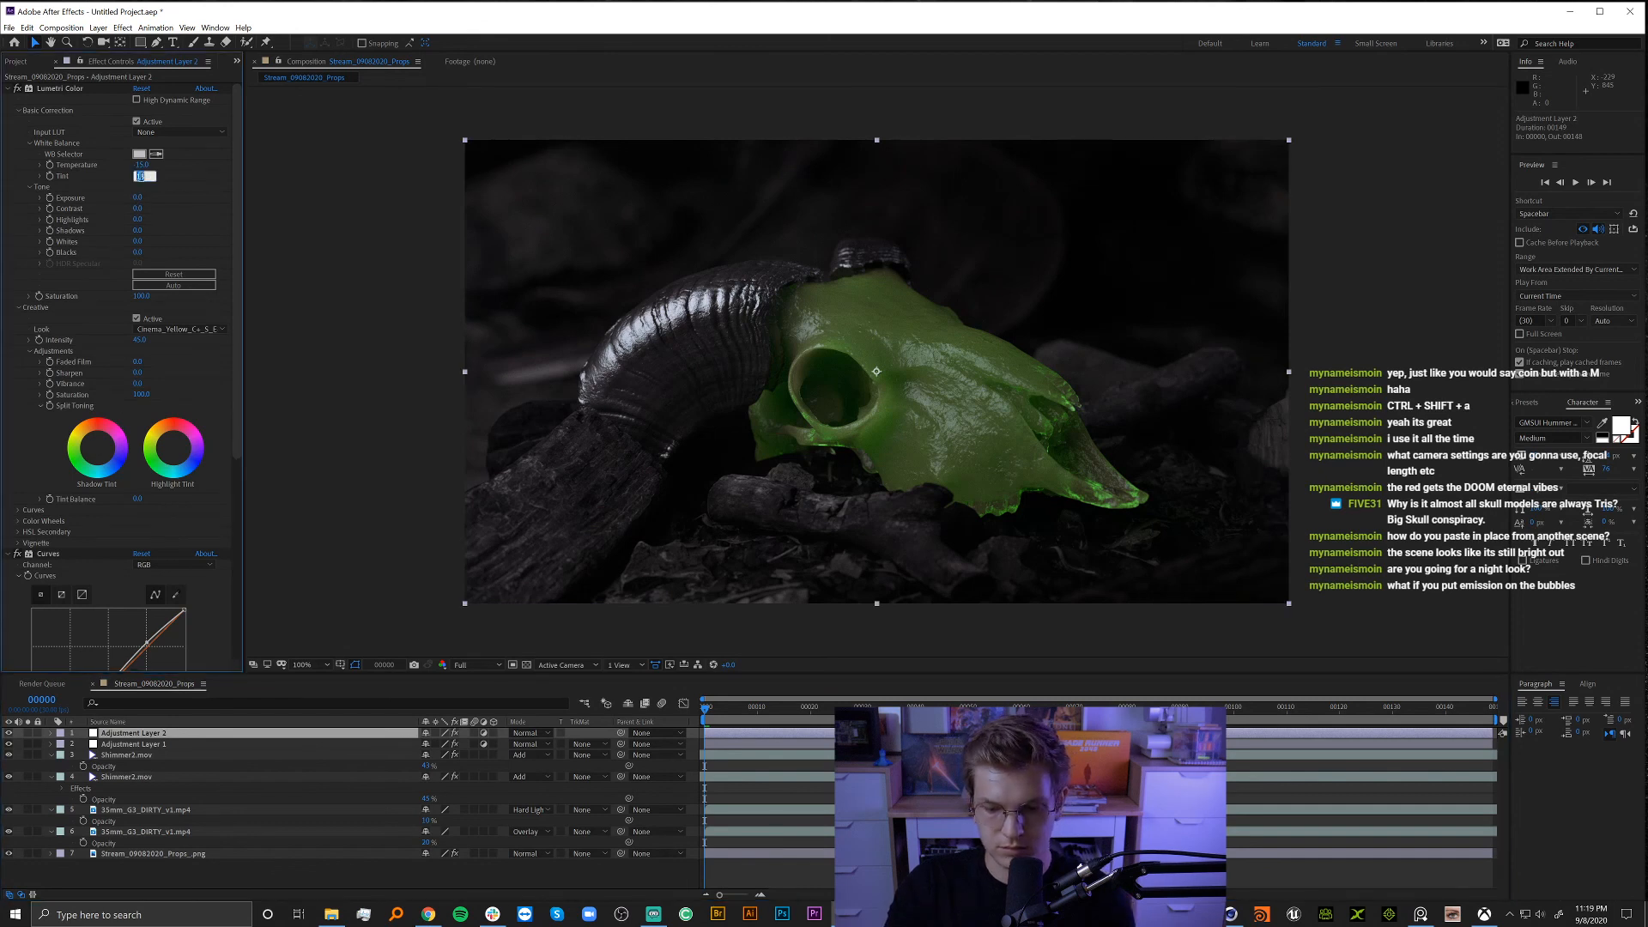
pyautogui.write('5')
pyautogui.press('Return')
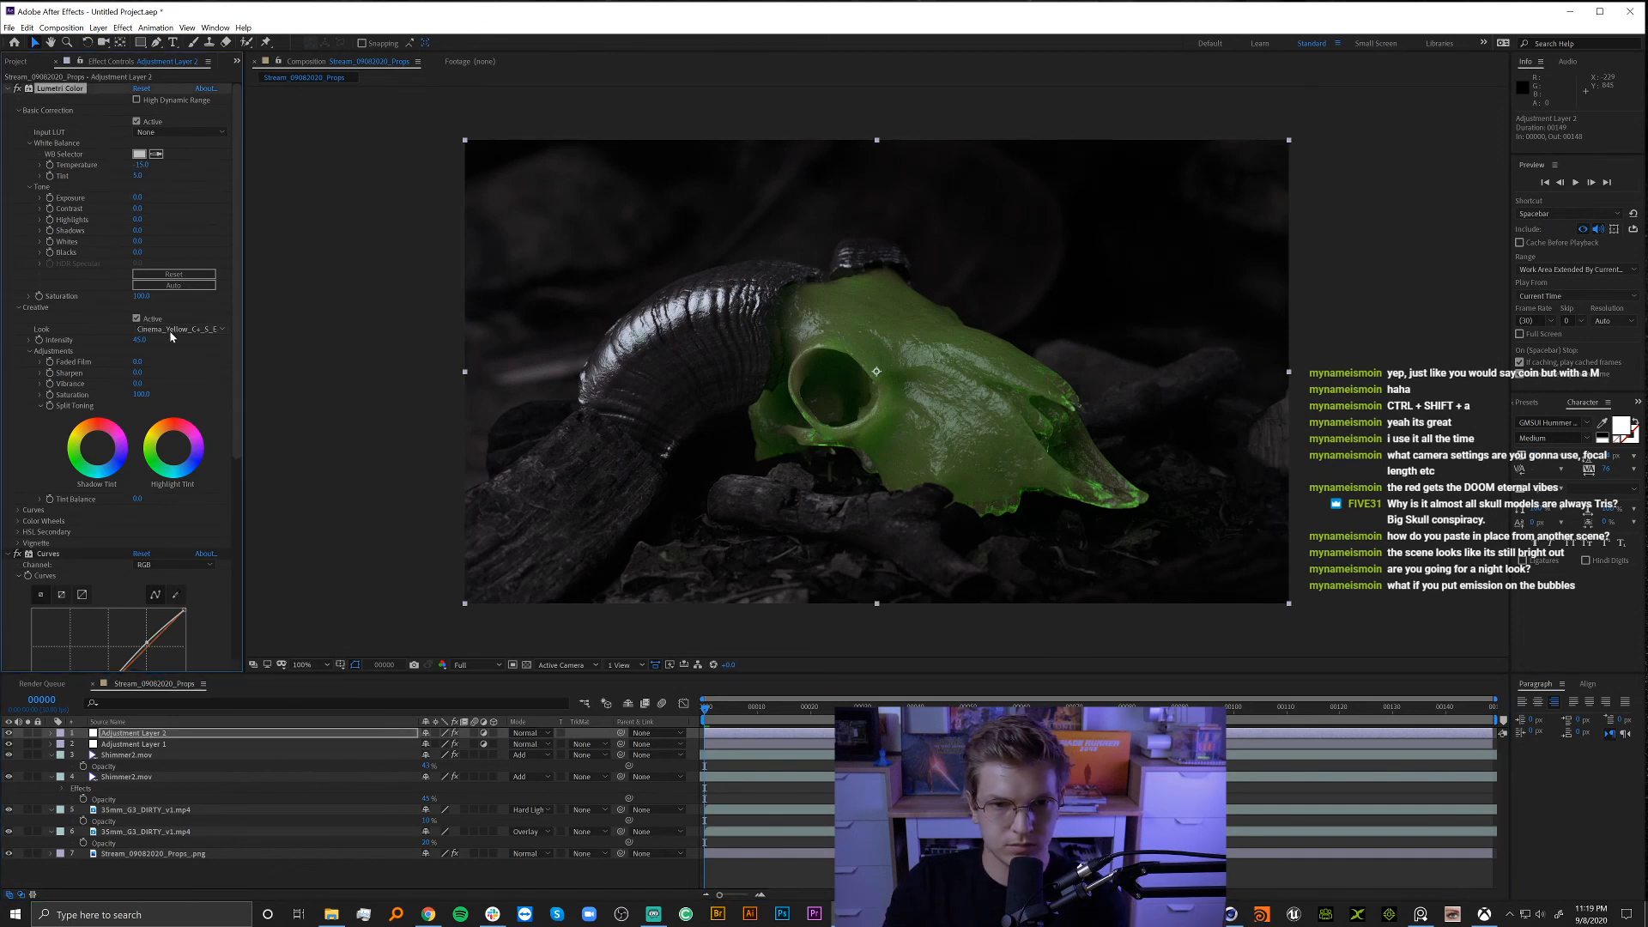
# Try white balance temperatures of 0, -10 and -25 in the Lumetri Color effect.
pyautogui.click(142, 165)
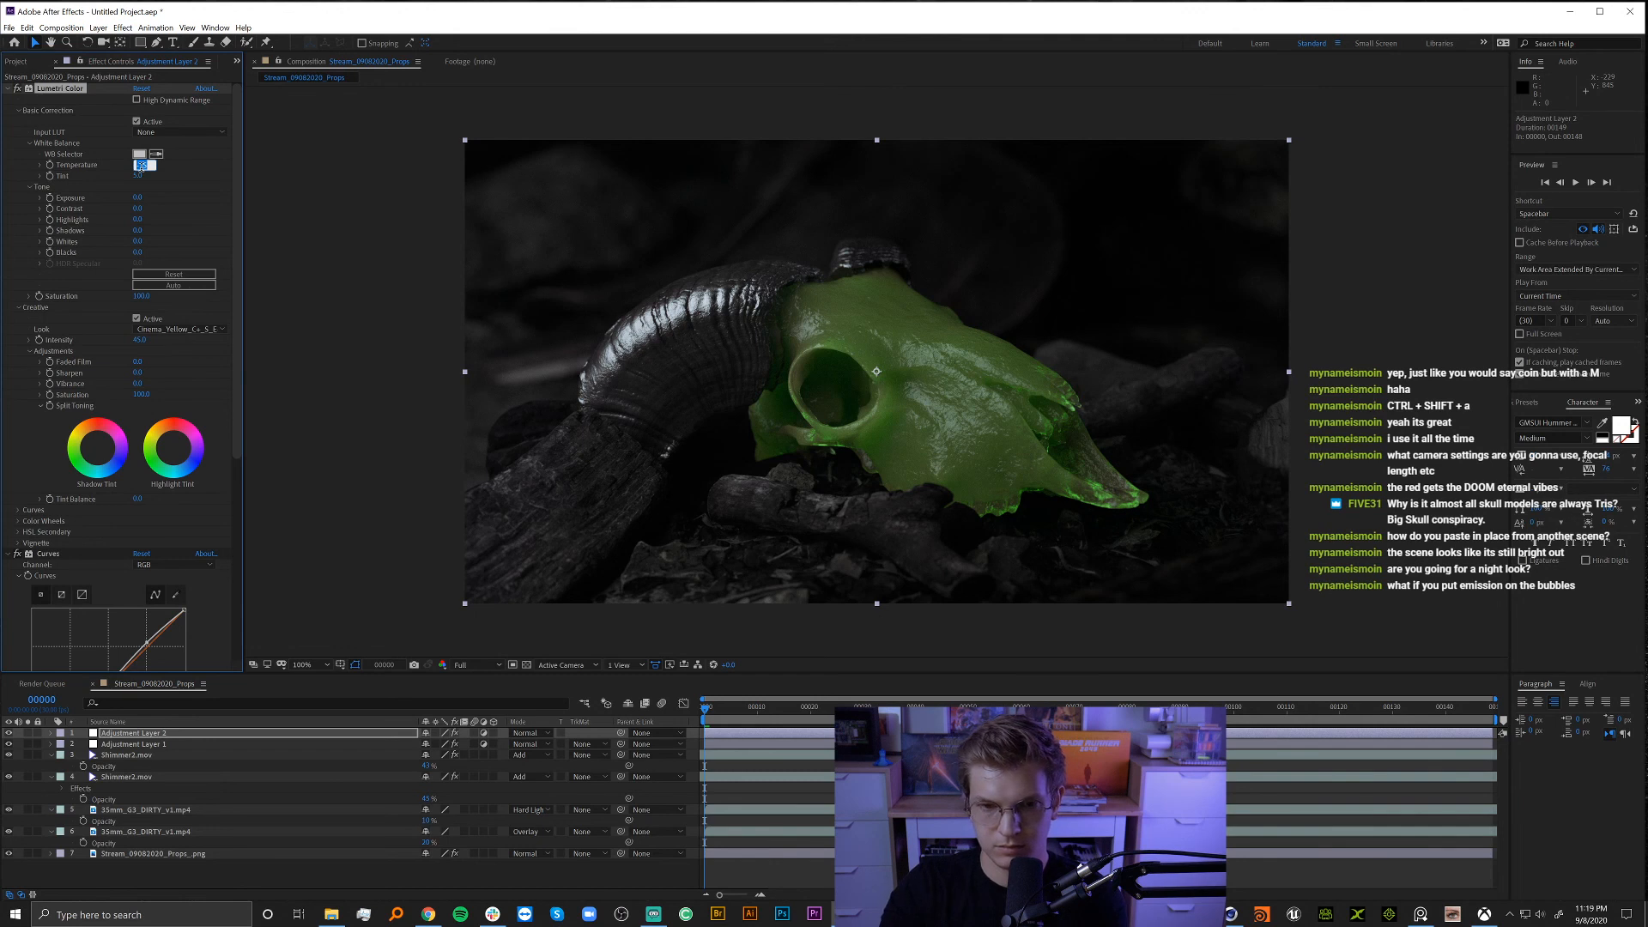
pyautogui.write('0')
pyautogui.press('Return')
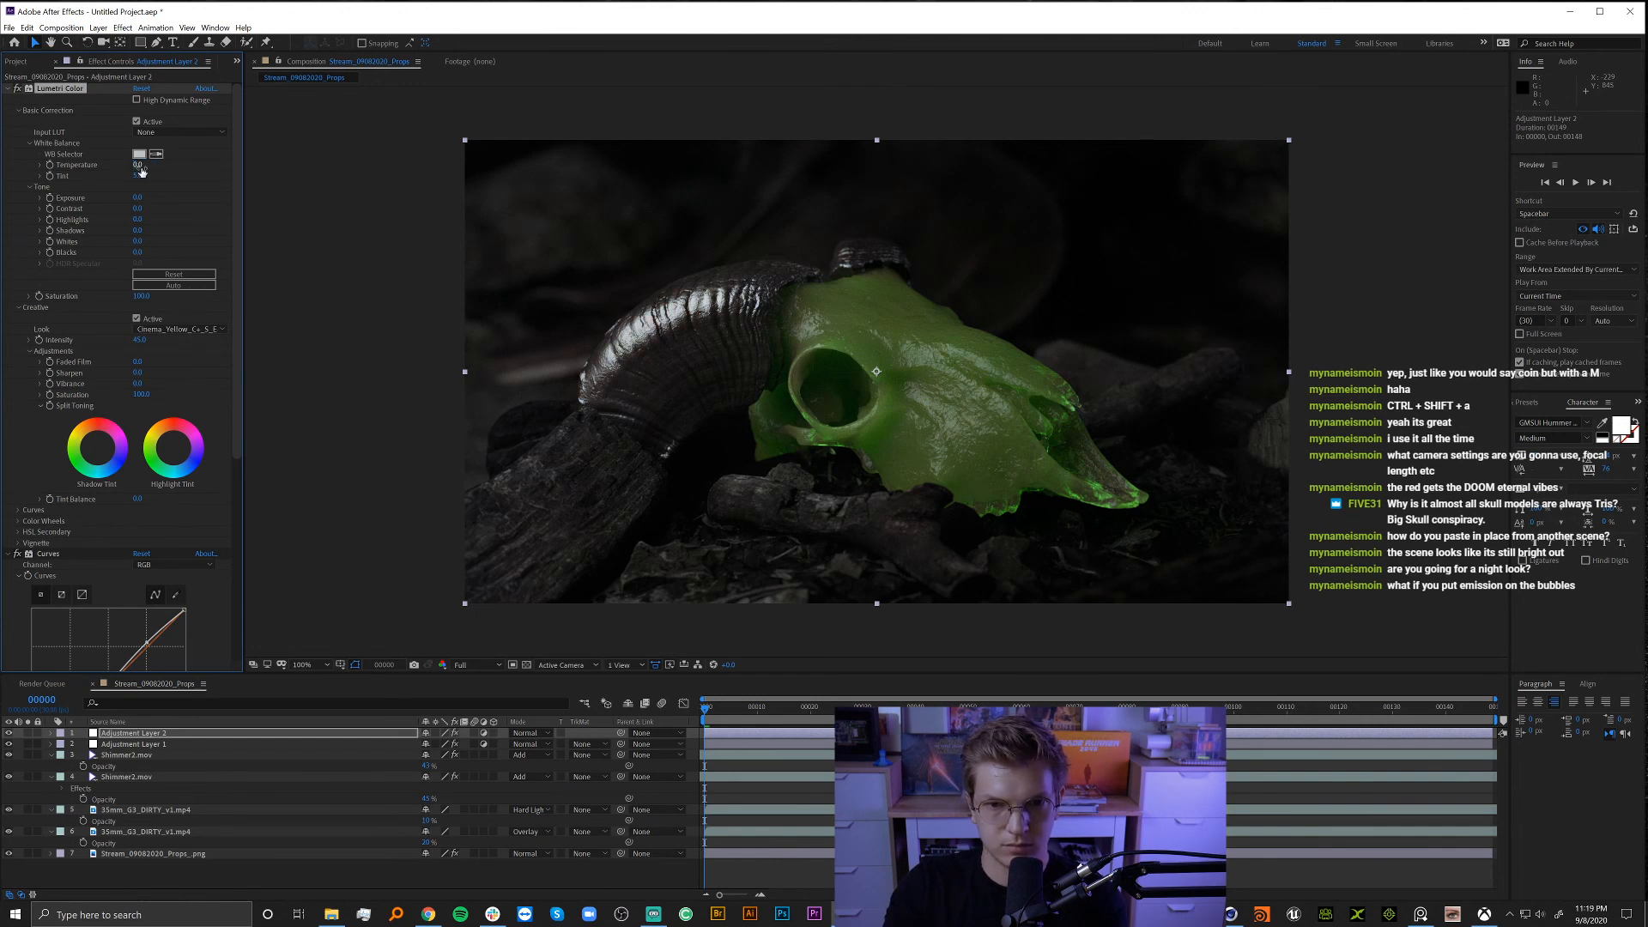
pyautogui.click(139, 165)
pyautogui.write('-10')
pyautogui.press('Return')
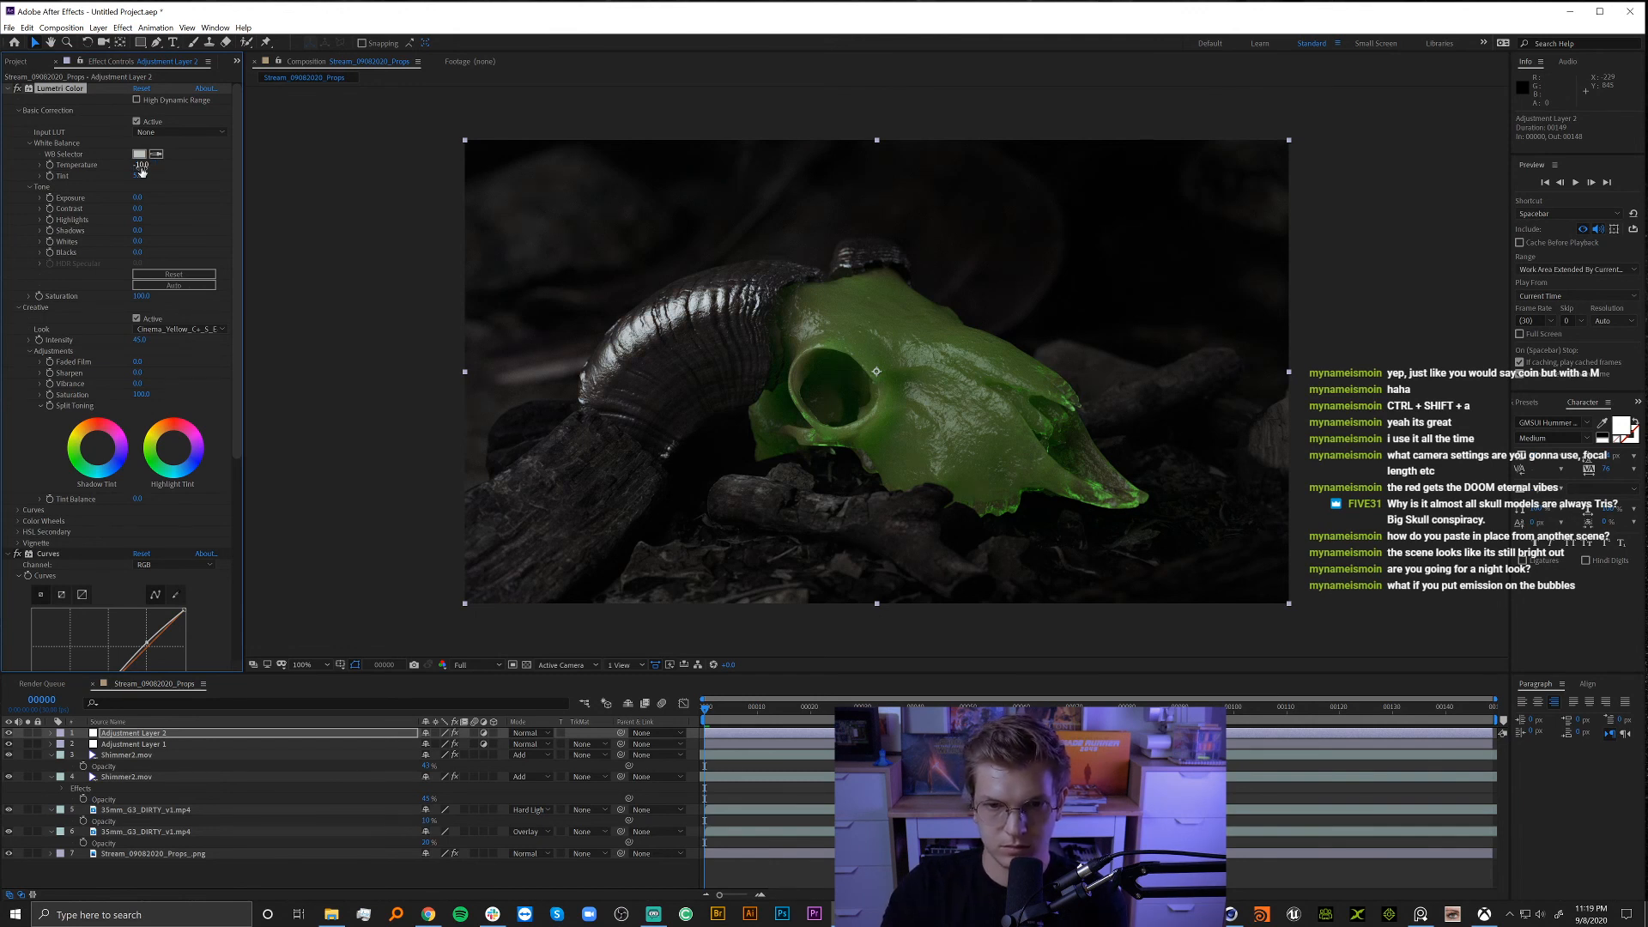
pyautogui.click(139, 165)
pyautogui.write('-25')
pyautogui.press('Return')
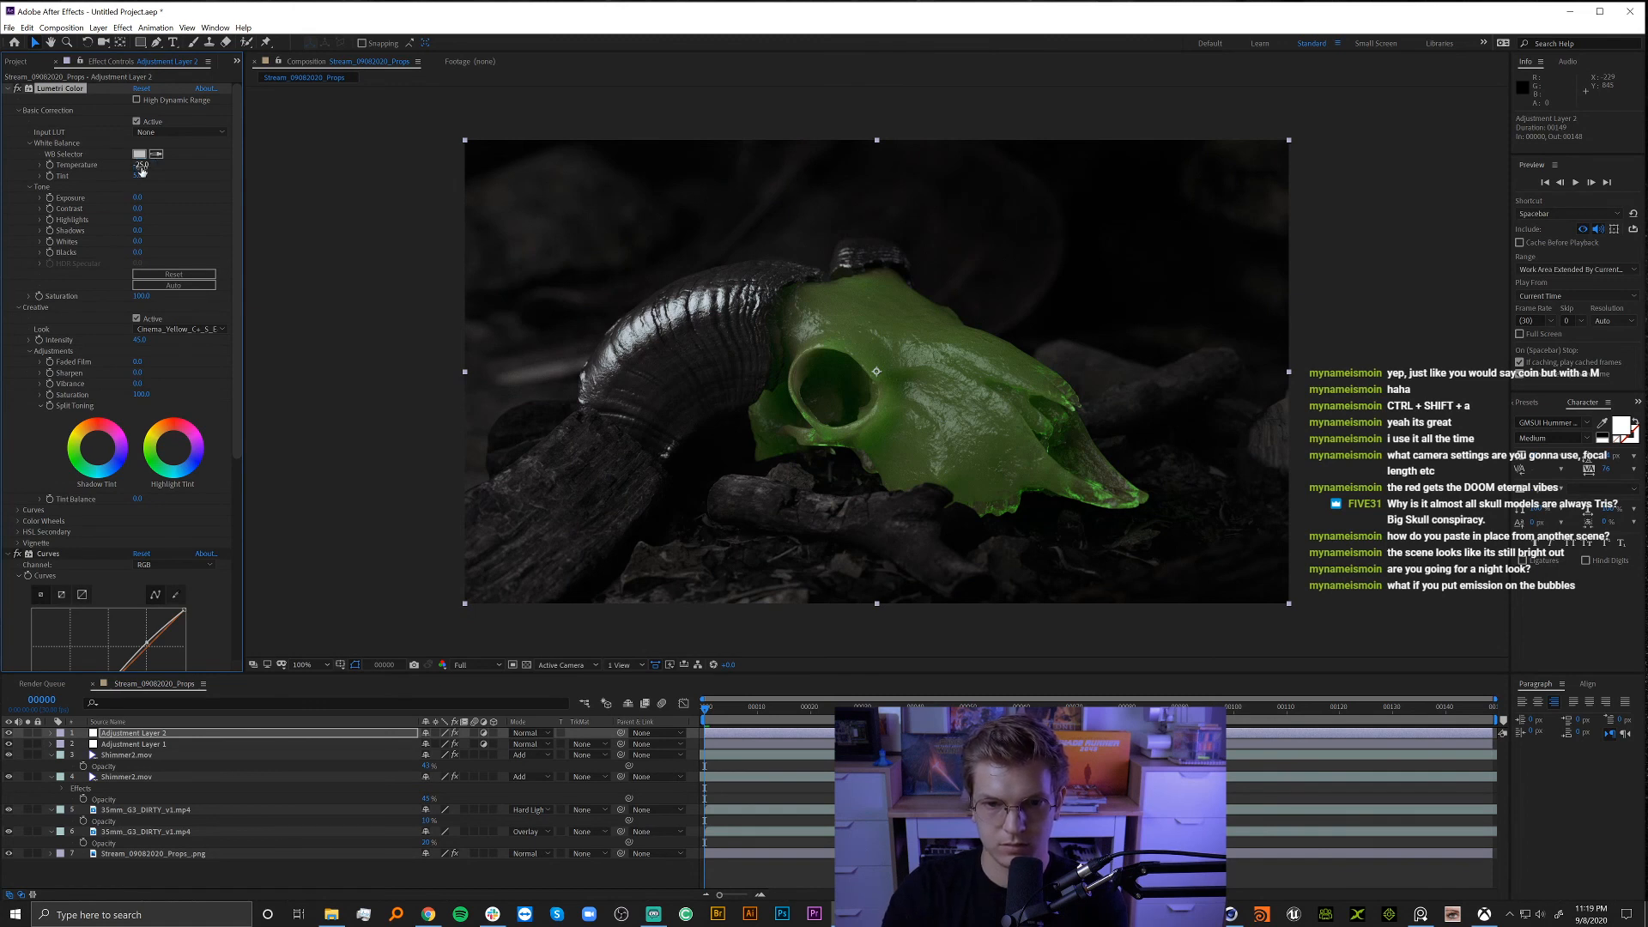
# Set the Lumetri Color white balance temperature back to -15.
pyautogui.click(140, 164)
pyautogui.write('-')
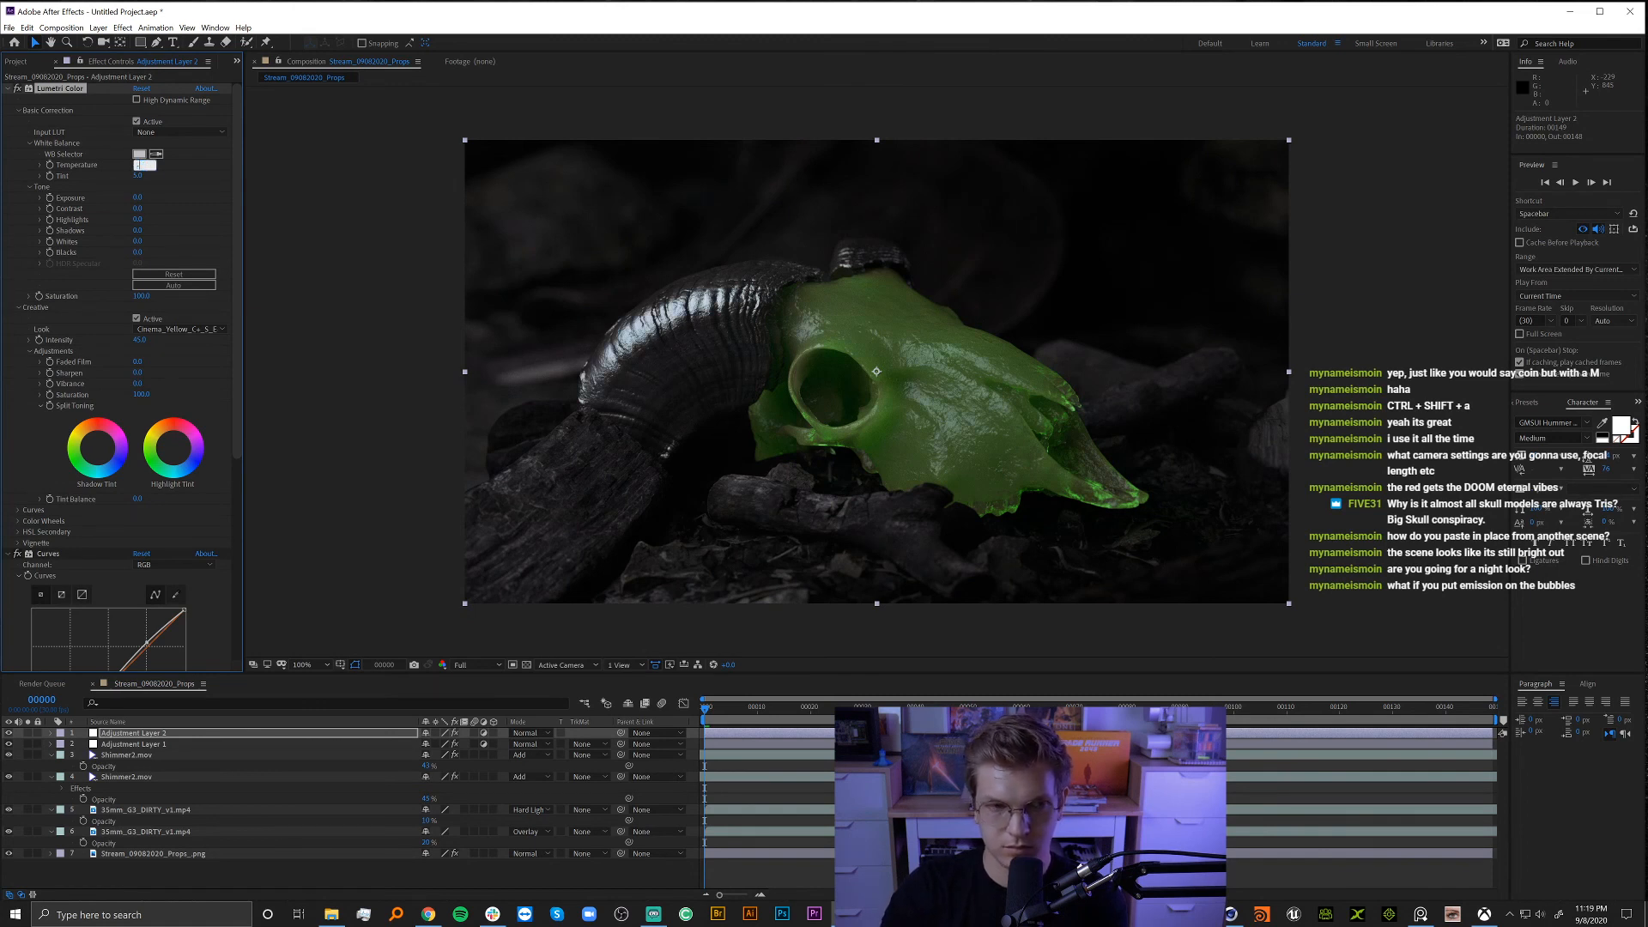
pyautogui.write('15')
pyautogui.press('Return')
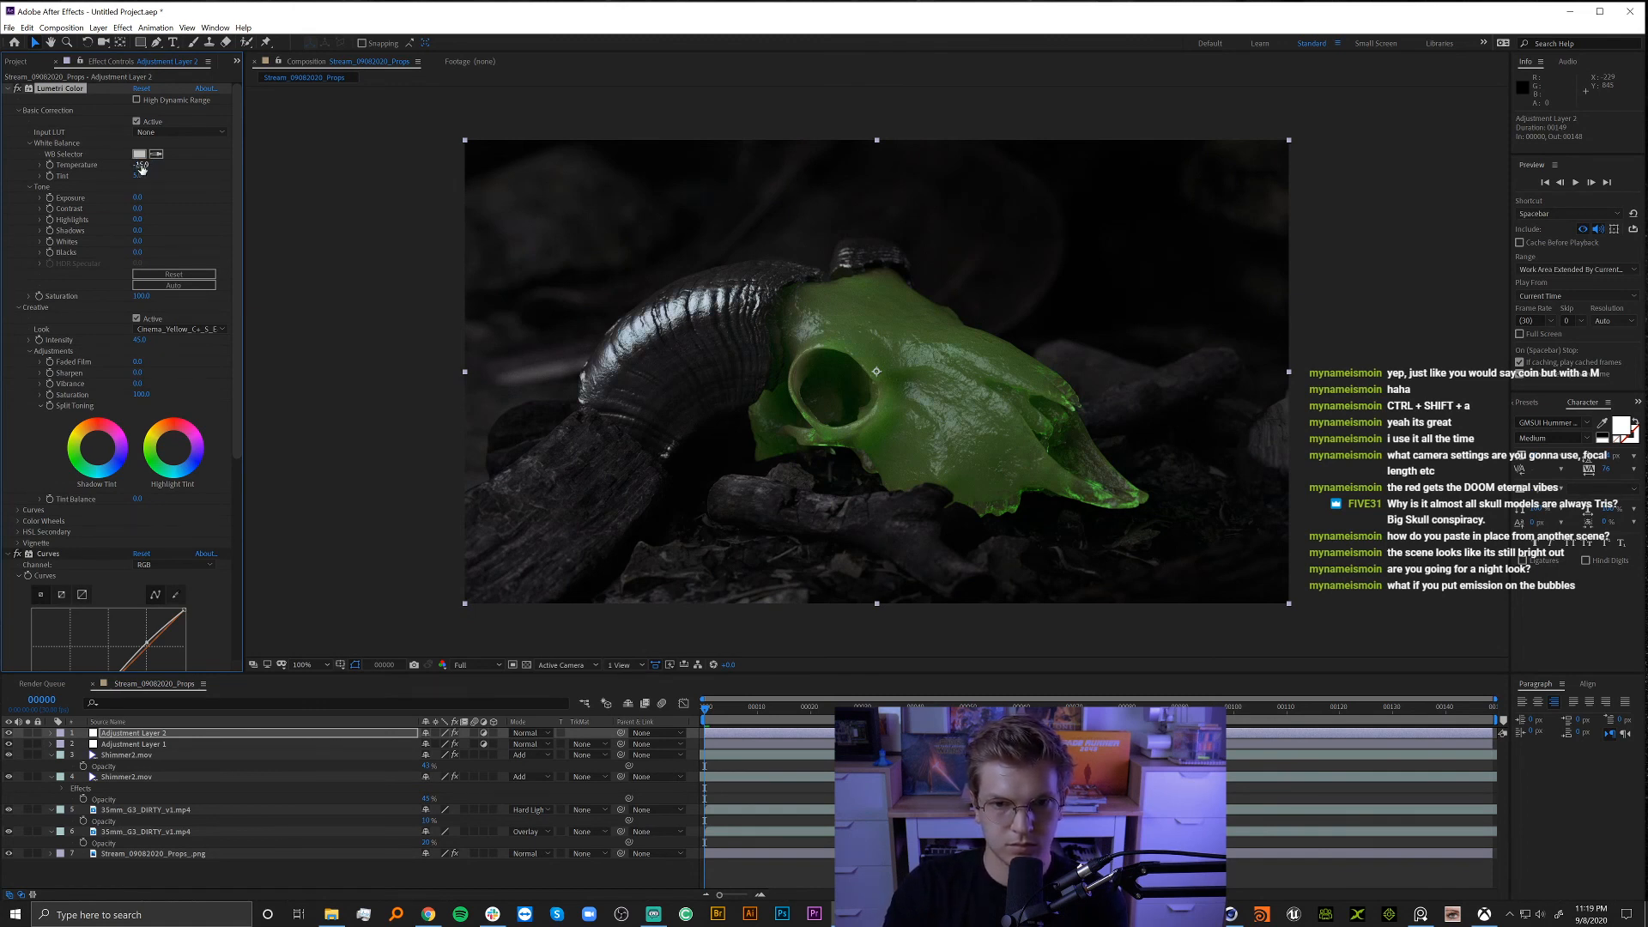
# Compare the graded image with and without Adjustment Layer 2 and deselect all layers.
pyautogui.click(9, 733)
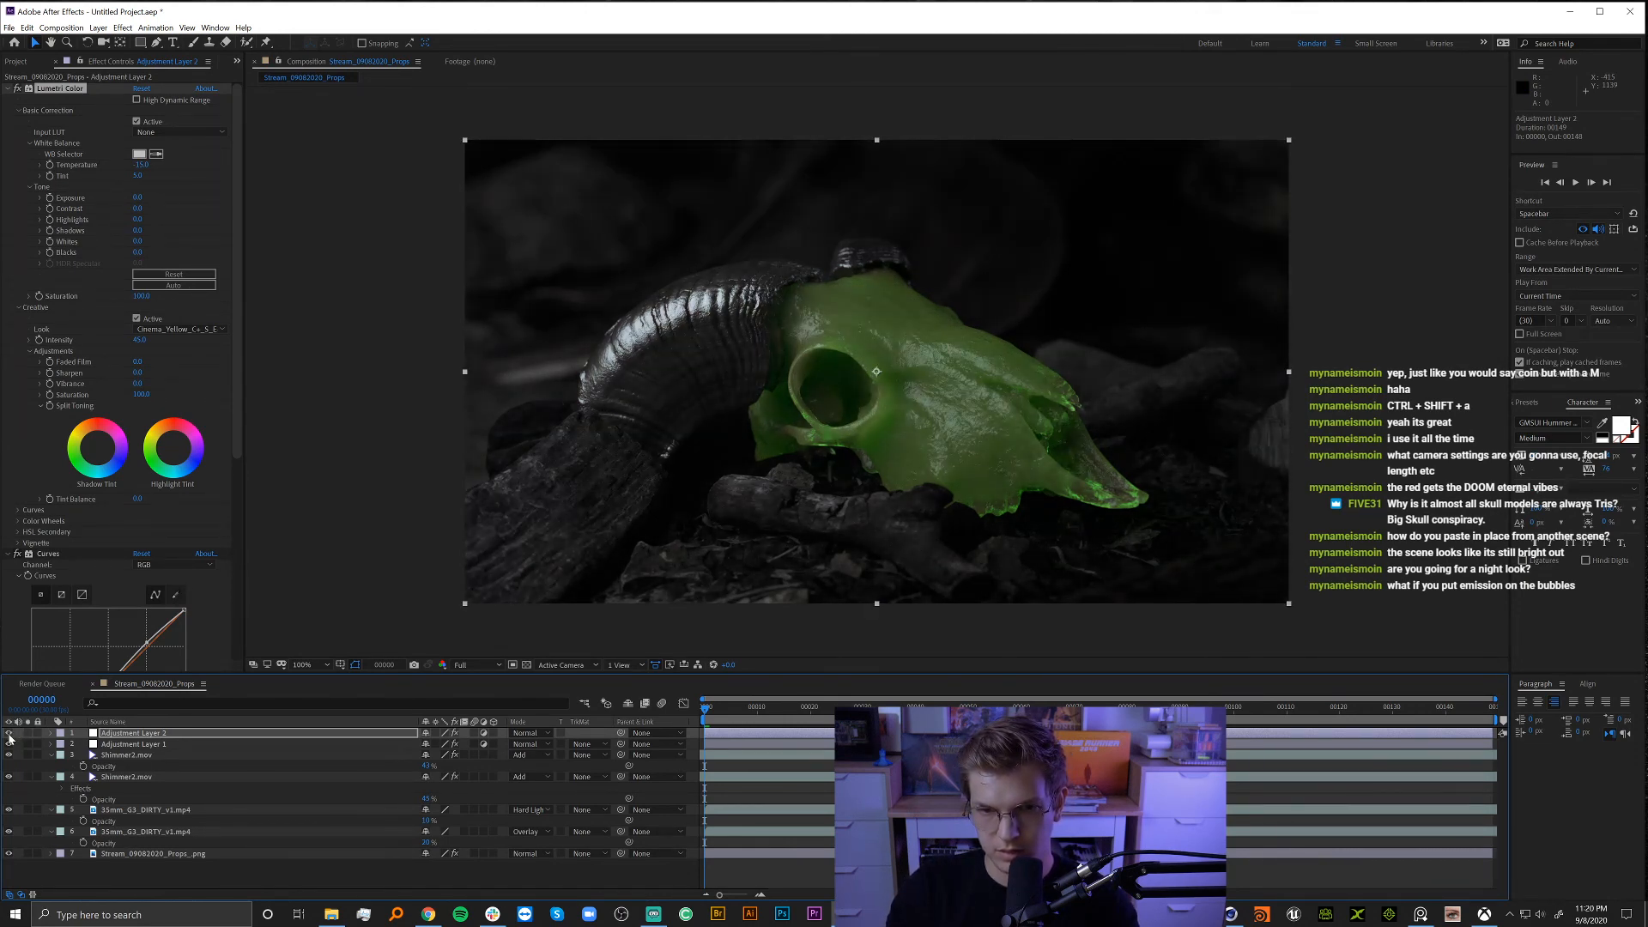
pyautogui.click(10, 734)
pyautogui.click(9, 734)
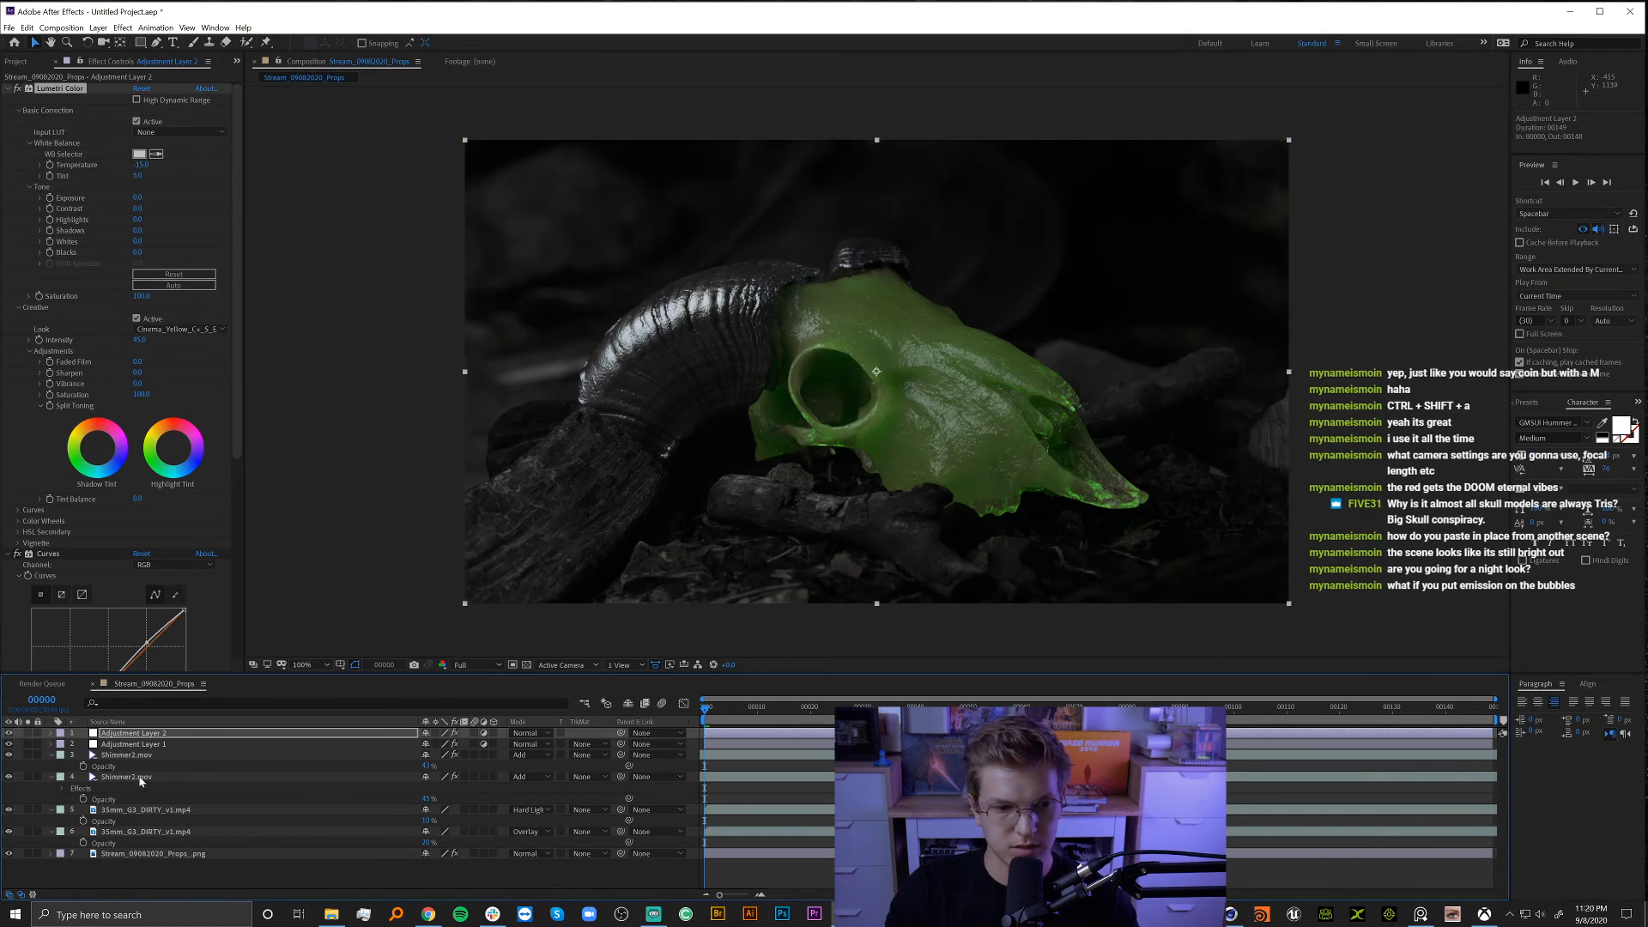
pyautogui.click(9, 734)
pyautogui.click(10, 733)
pyautogui.click(261, 877)
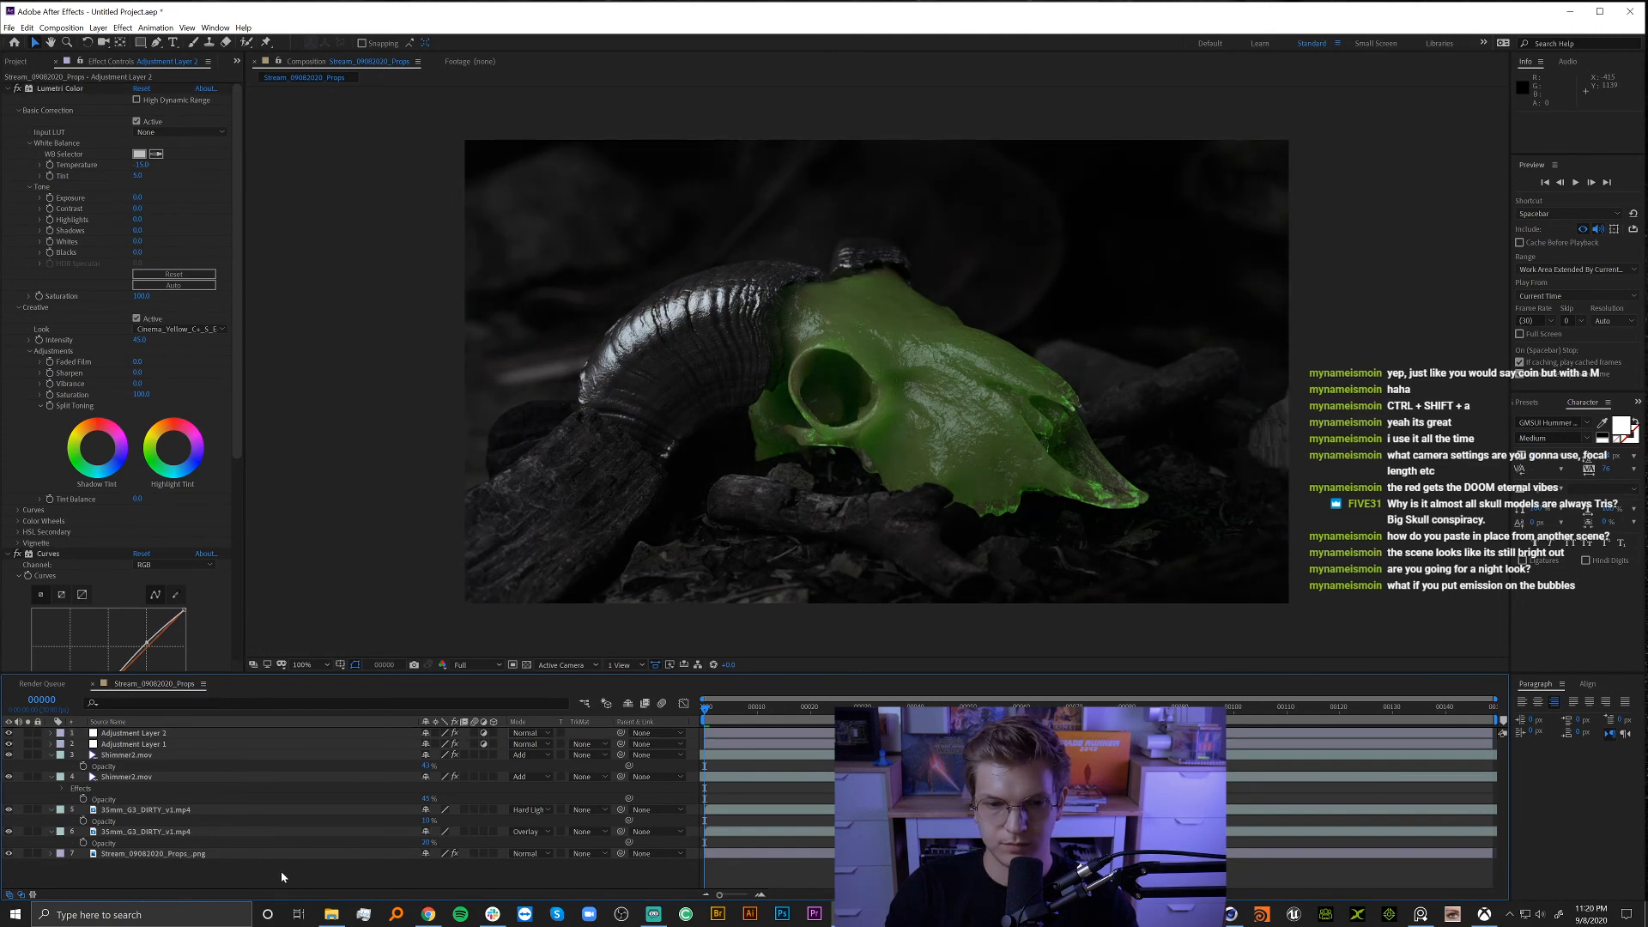
# Start saving the current frame of the composition as a file.
pyautogui.click(50, 28)
pyautogui.moveTo(175, 169)
pyautogui.click(287, 172)
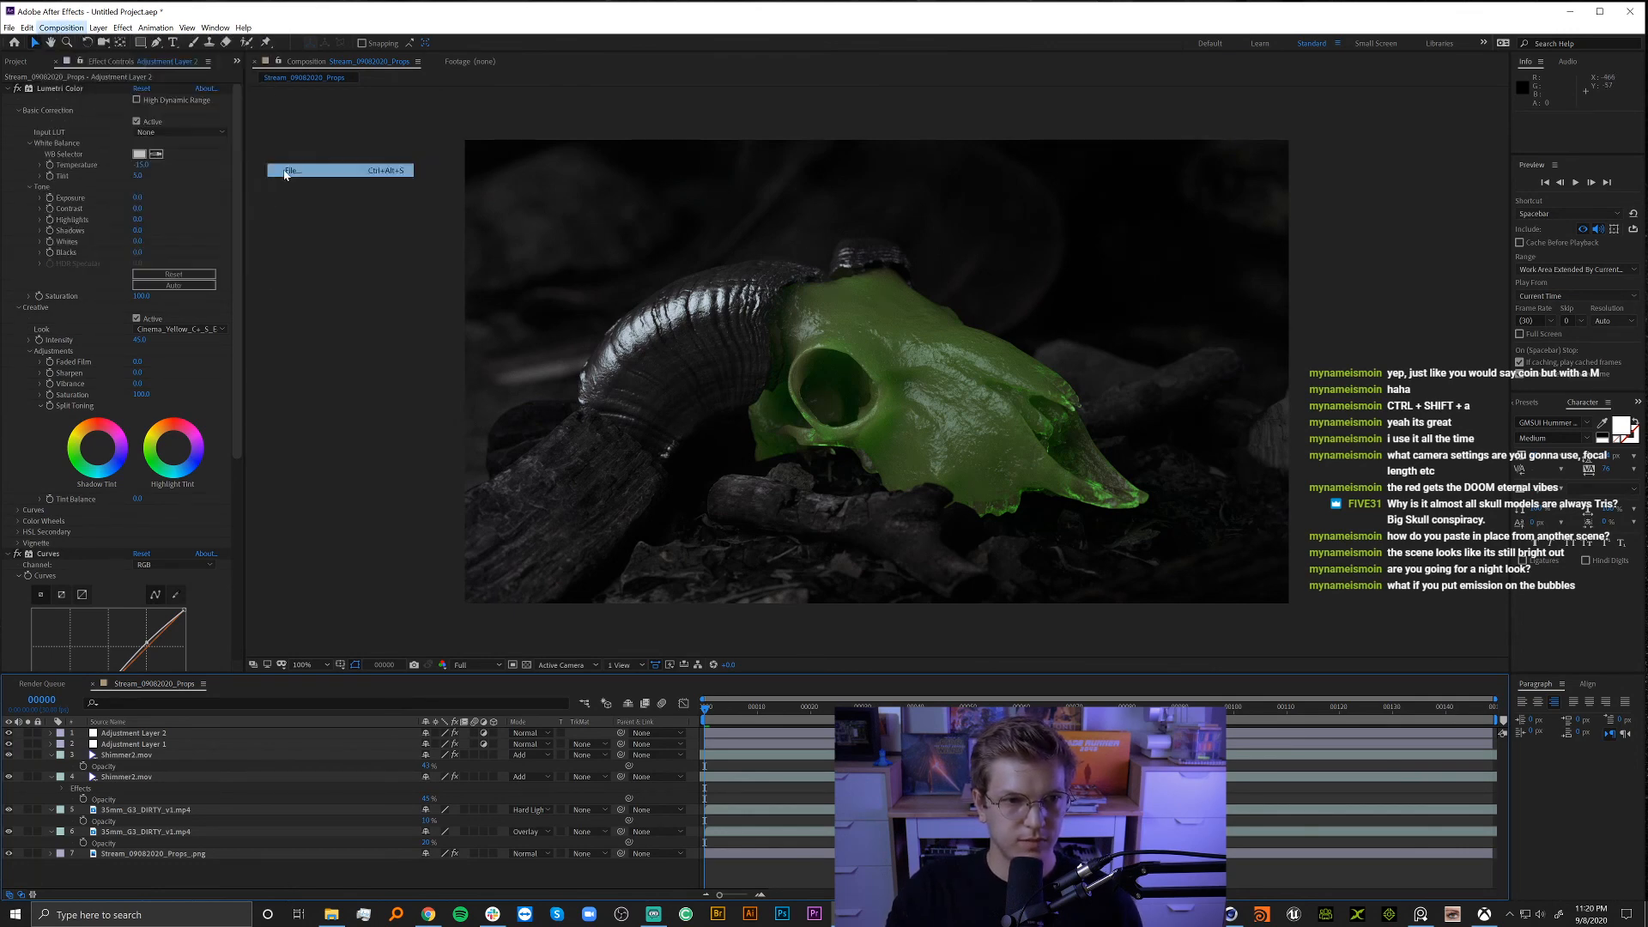
# Set the queued frame's output module format to PNG Sequence.
pyautogui.click(111, 770)
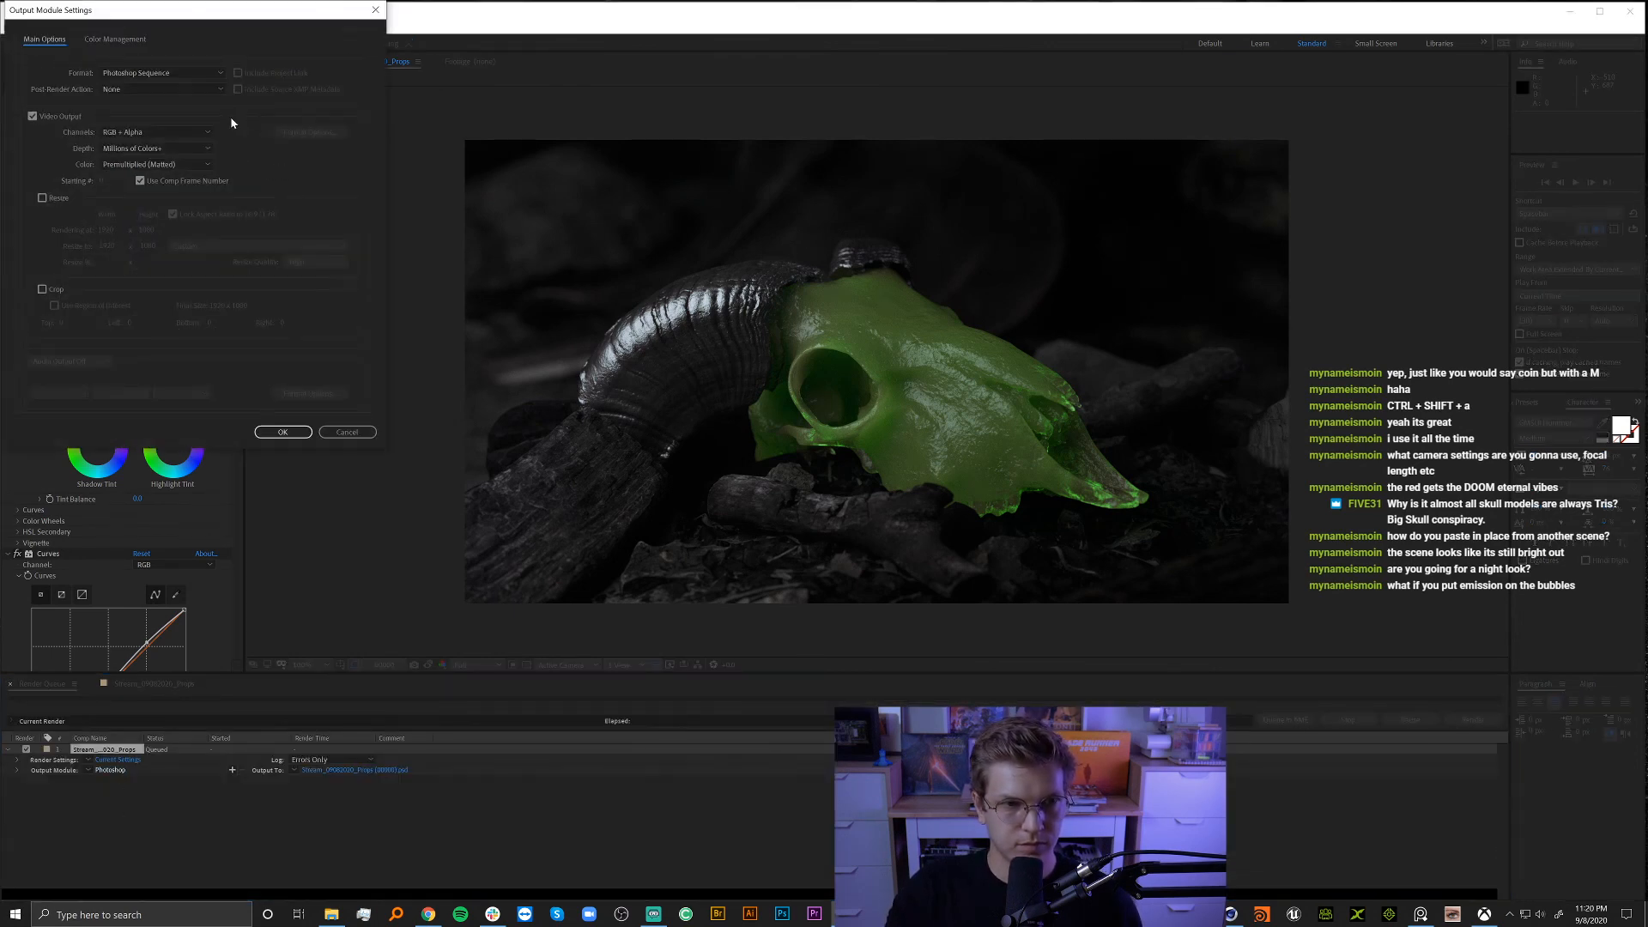
pyautogui.click(180, 78)
pyautogui.click(165, 182)
pyautogui.click(282, 432)
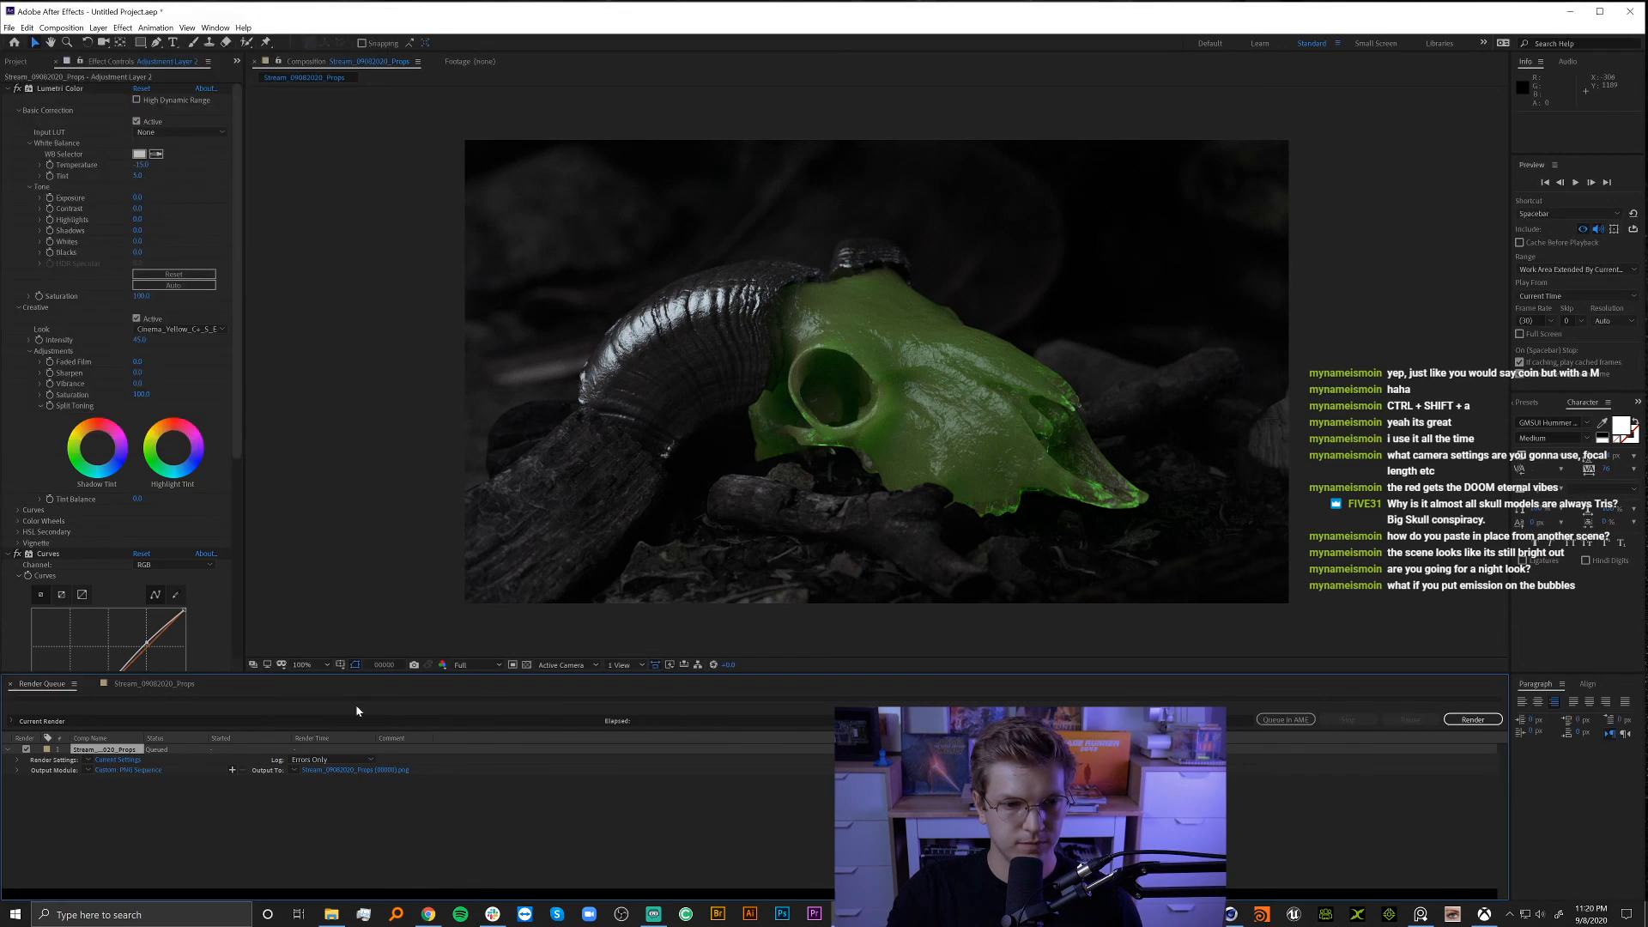
# Set the frame's output location to the Stream_09082020 folder inside RnD > Cinema4D_RnD.
pyautogui.click(368, 771)
pyautogui.click(338, 66)
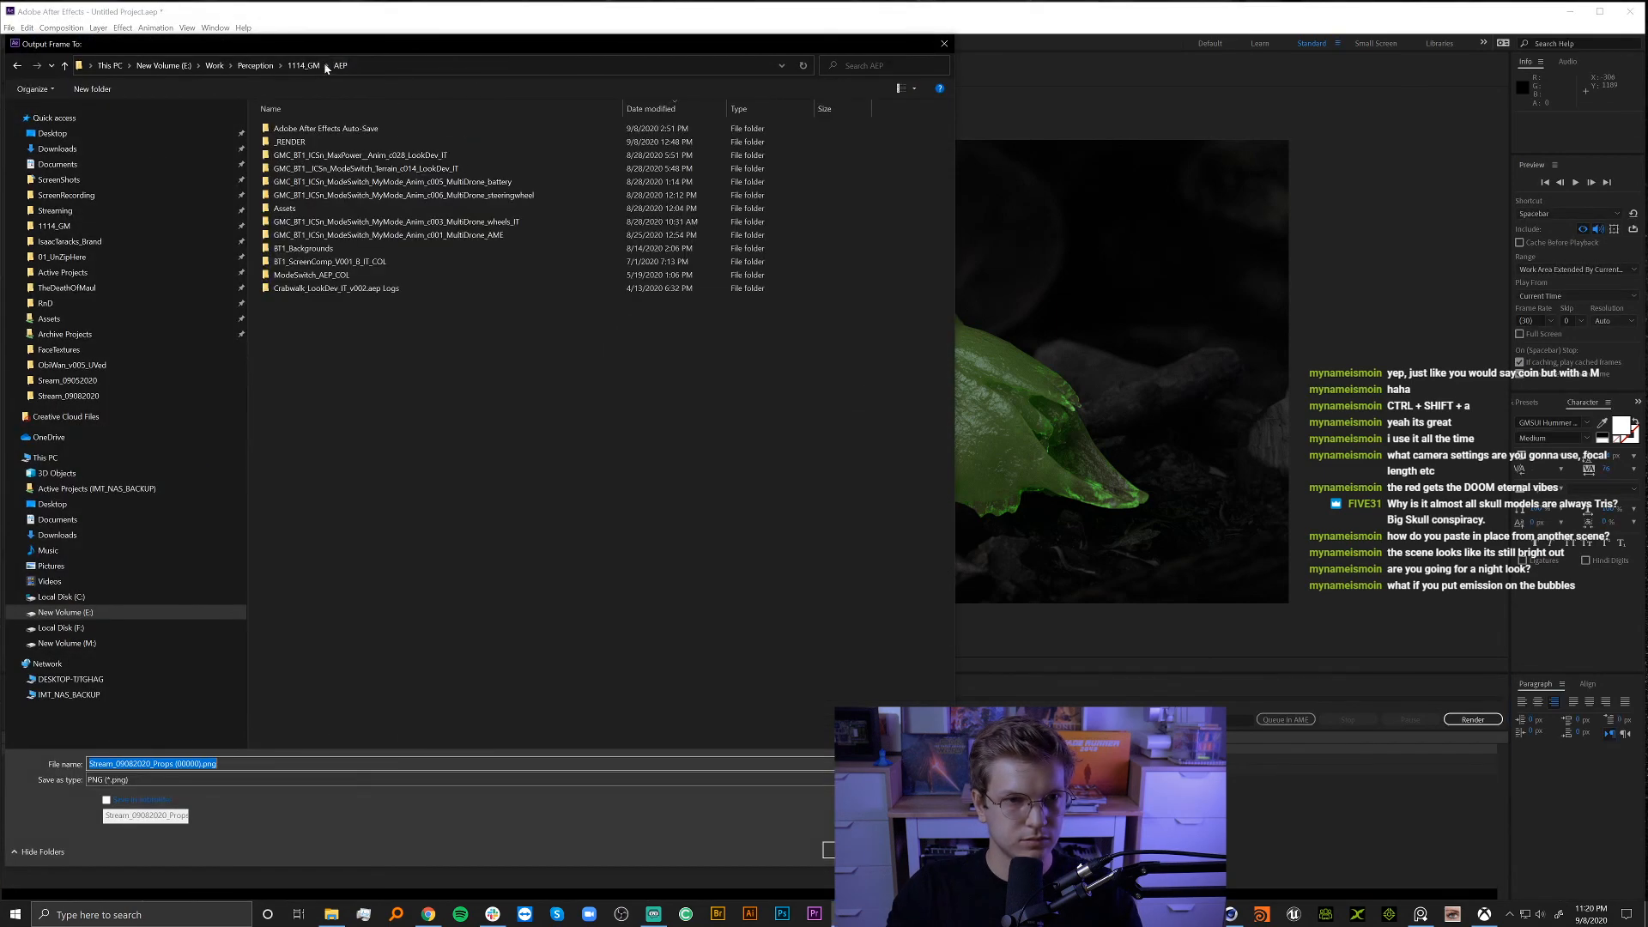
pyautogui.click(307, 66)
pyautogui.click(131, 350)
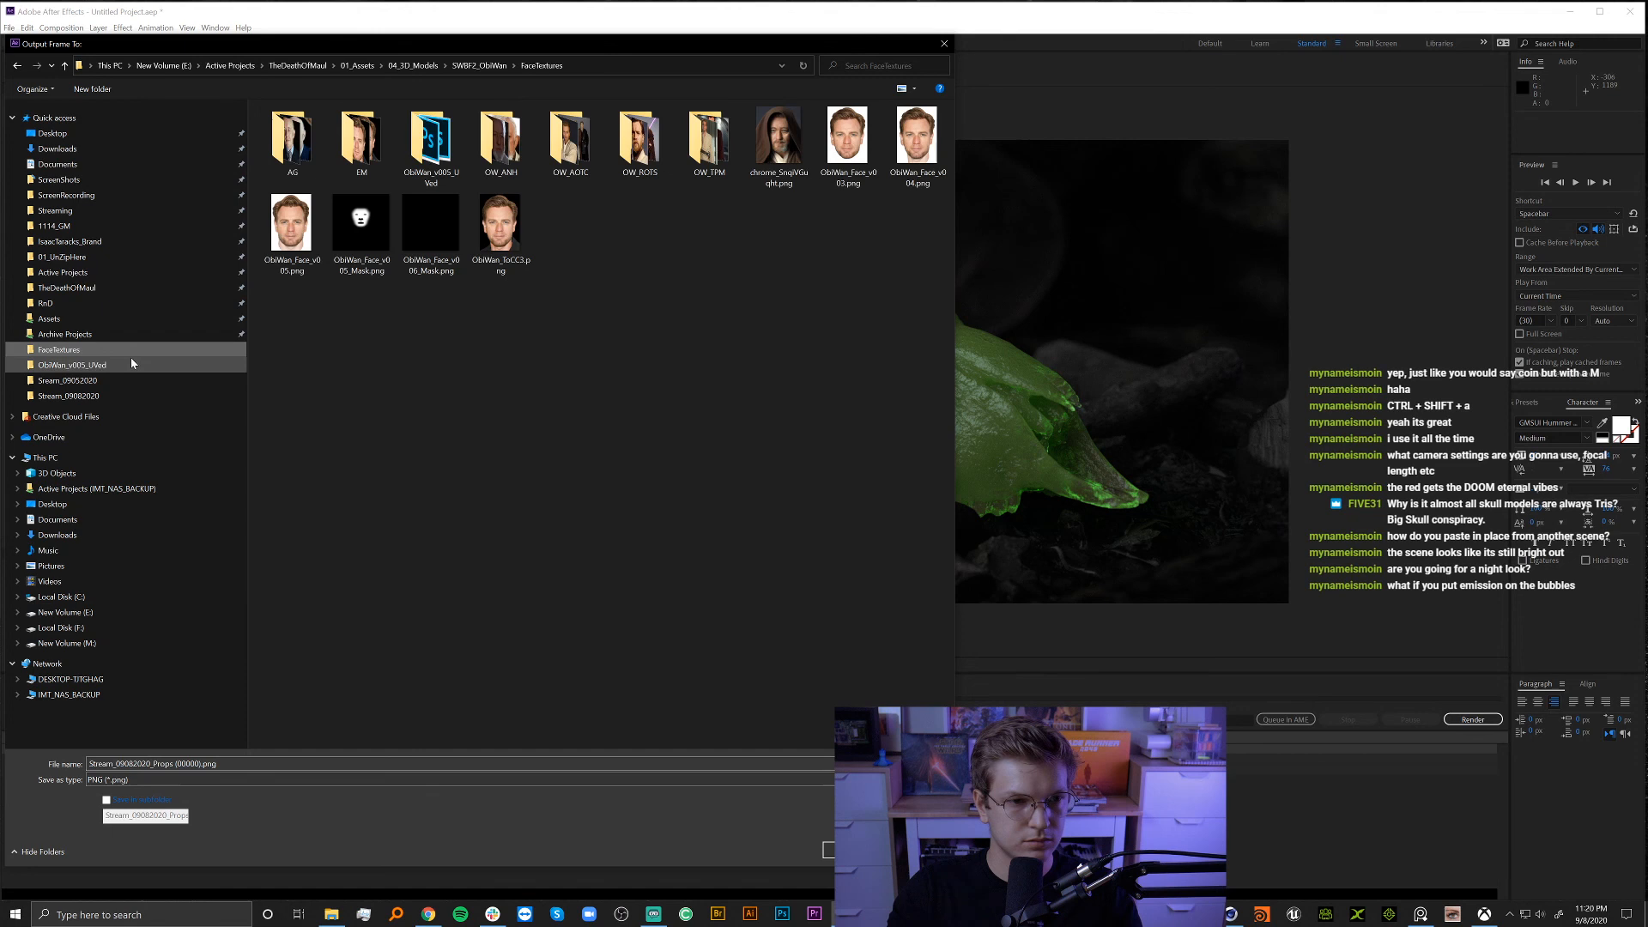
pyautogui.click(103, 303)
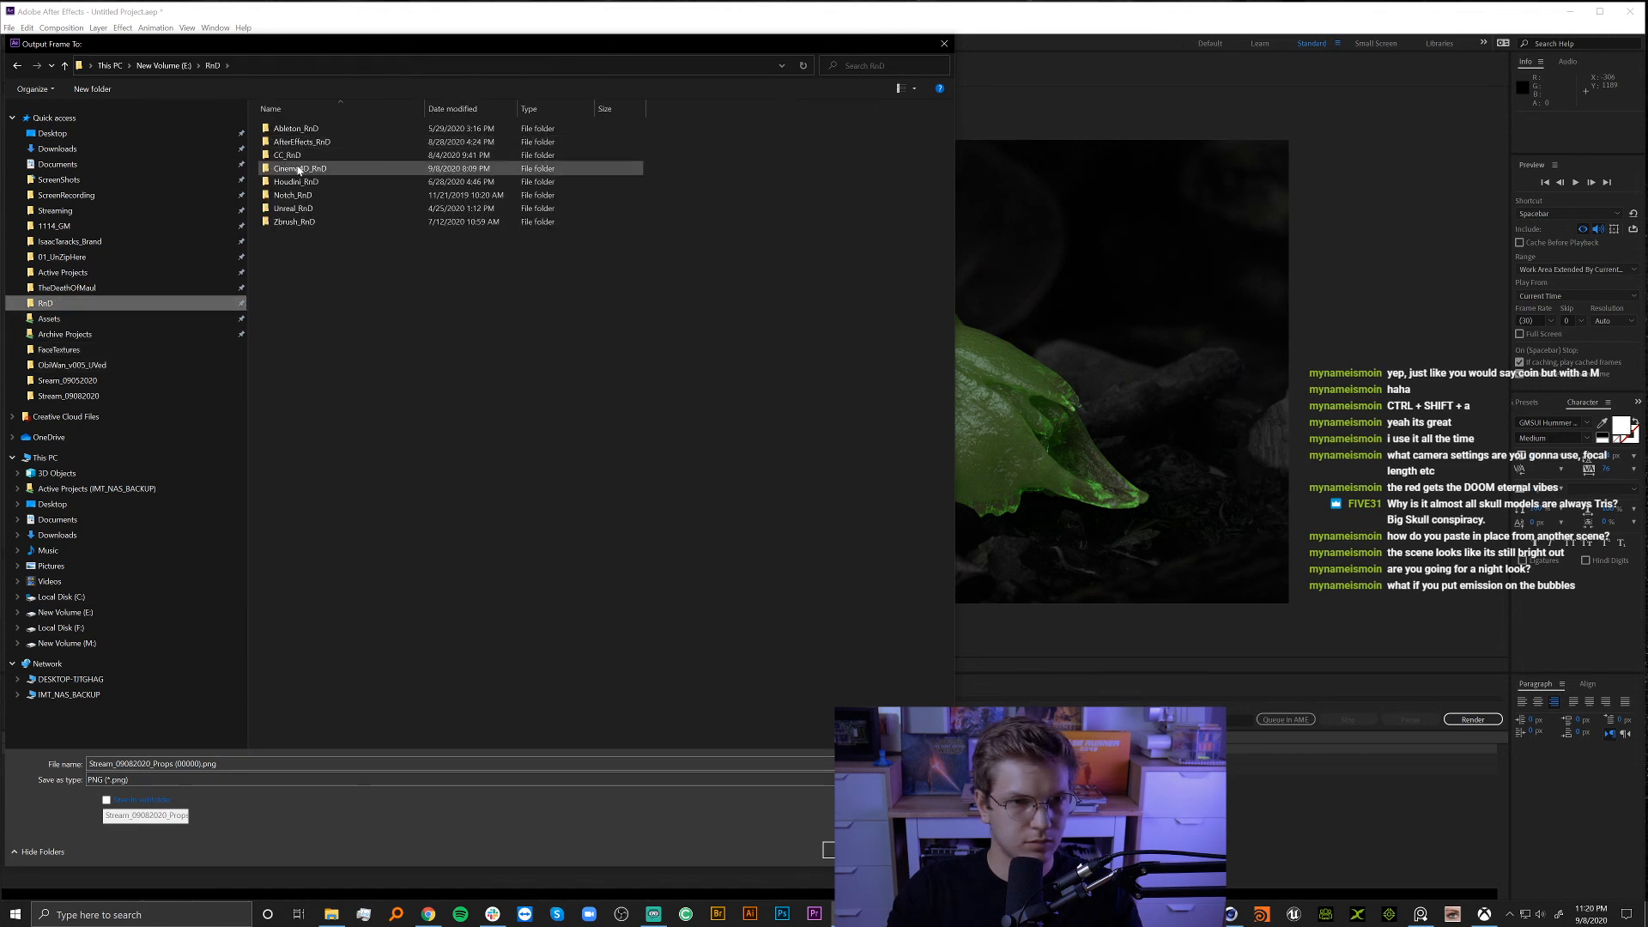
pyautogui.doubleClick(298, 169)
pyautogui.doubleClick(324, 195)
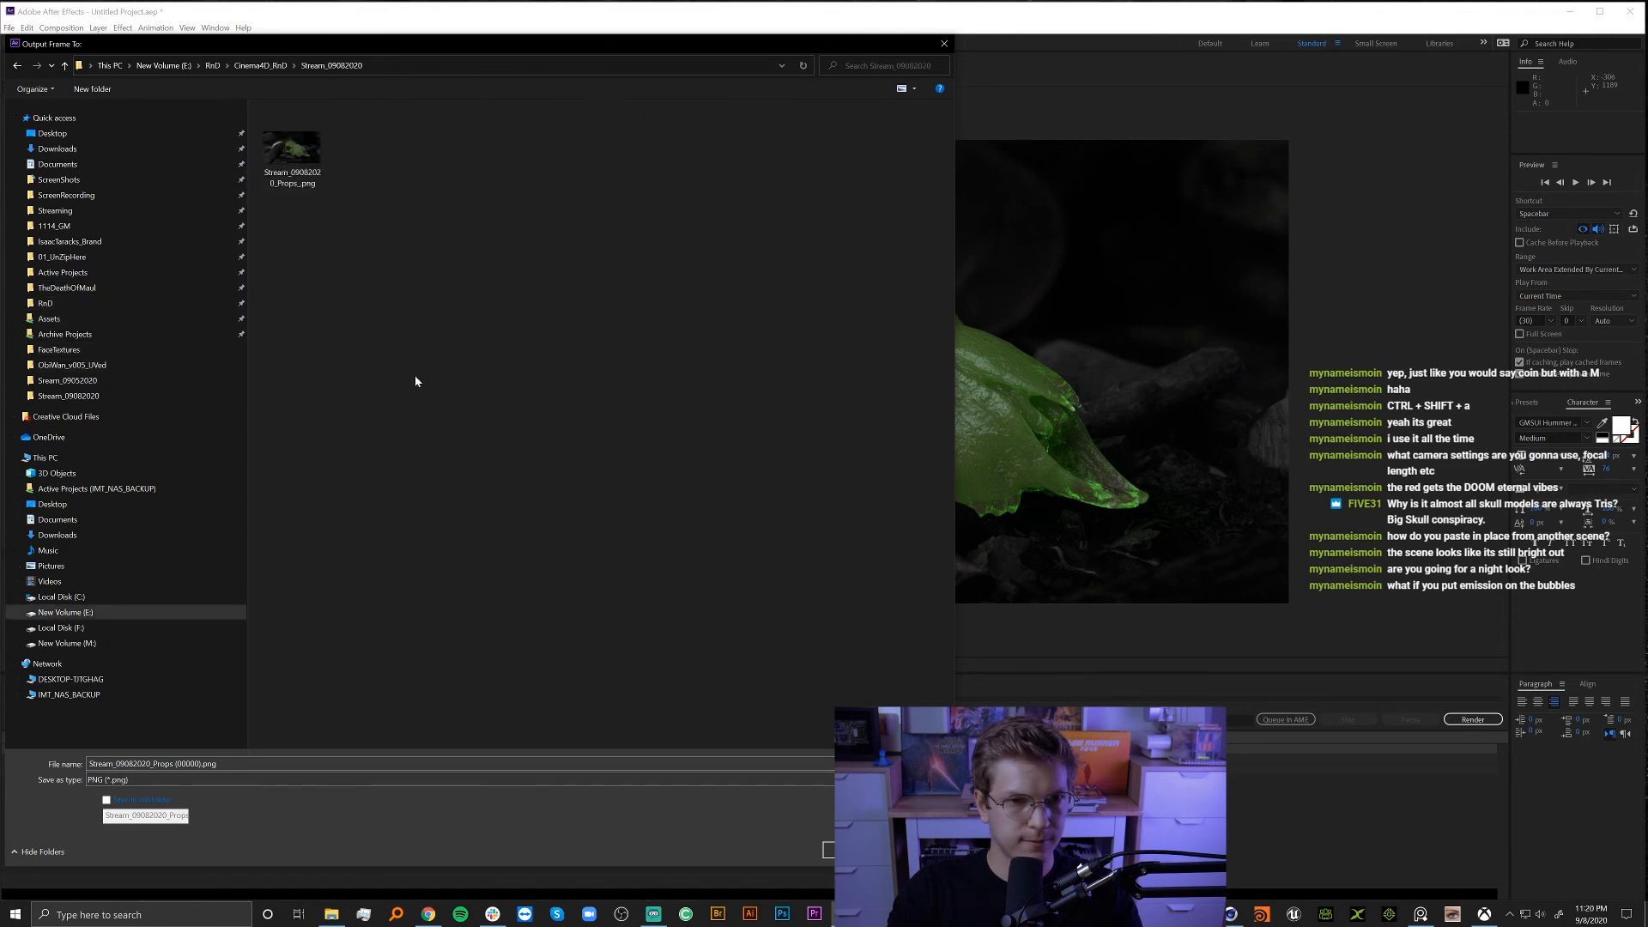
# Name the output file Stream_09082020_CC.png, based on the existing render's file name, and render the queued frame.
pyautogui.click(292, 150)
pyautogui.press('Tab')
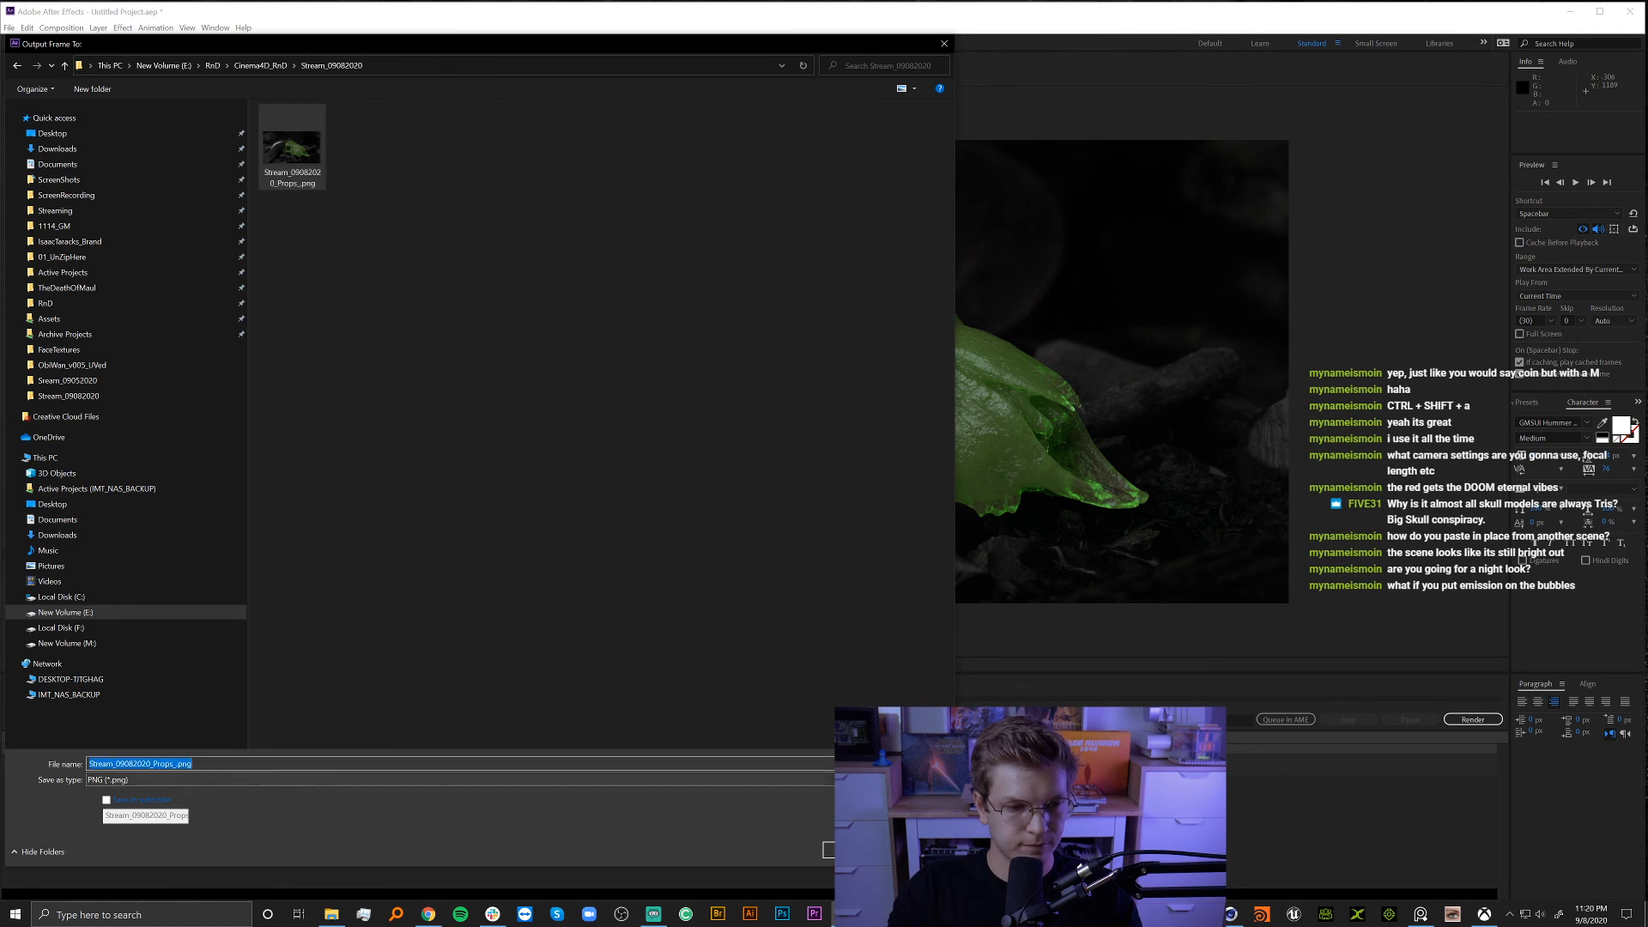
pyautogui.press('Right')
pyautogui.press('Left')
pyautogui.press('Left')
pyautogui.press('Left')
pyautogui.press('Left')
pyautogui.press('Left')
pyautogui.press('BackSpace')
pyautogui.press('BackSpace')
pyautogui.press('BackSpace')
pyautogui.press('BackSpace')
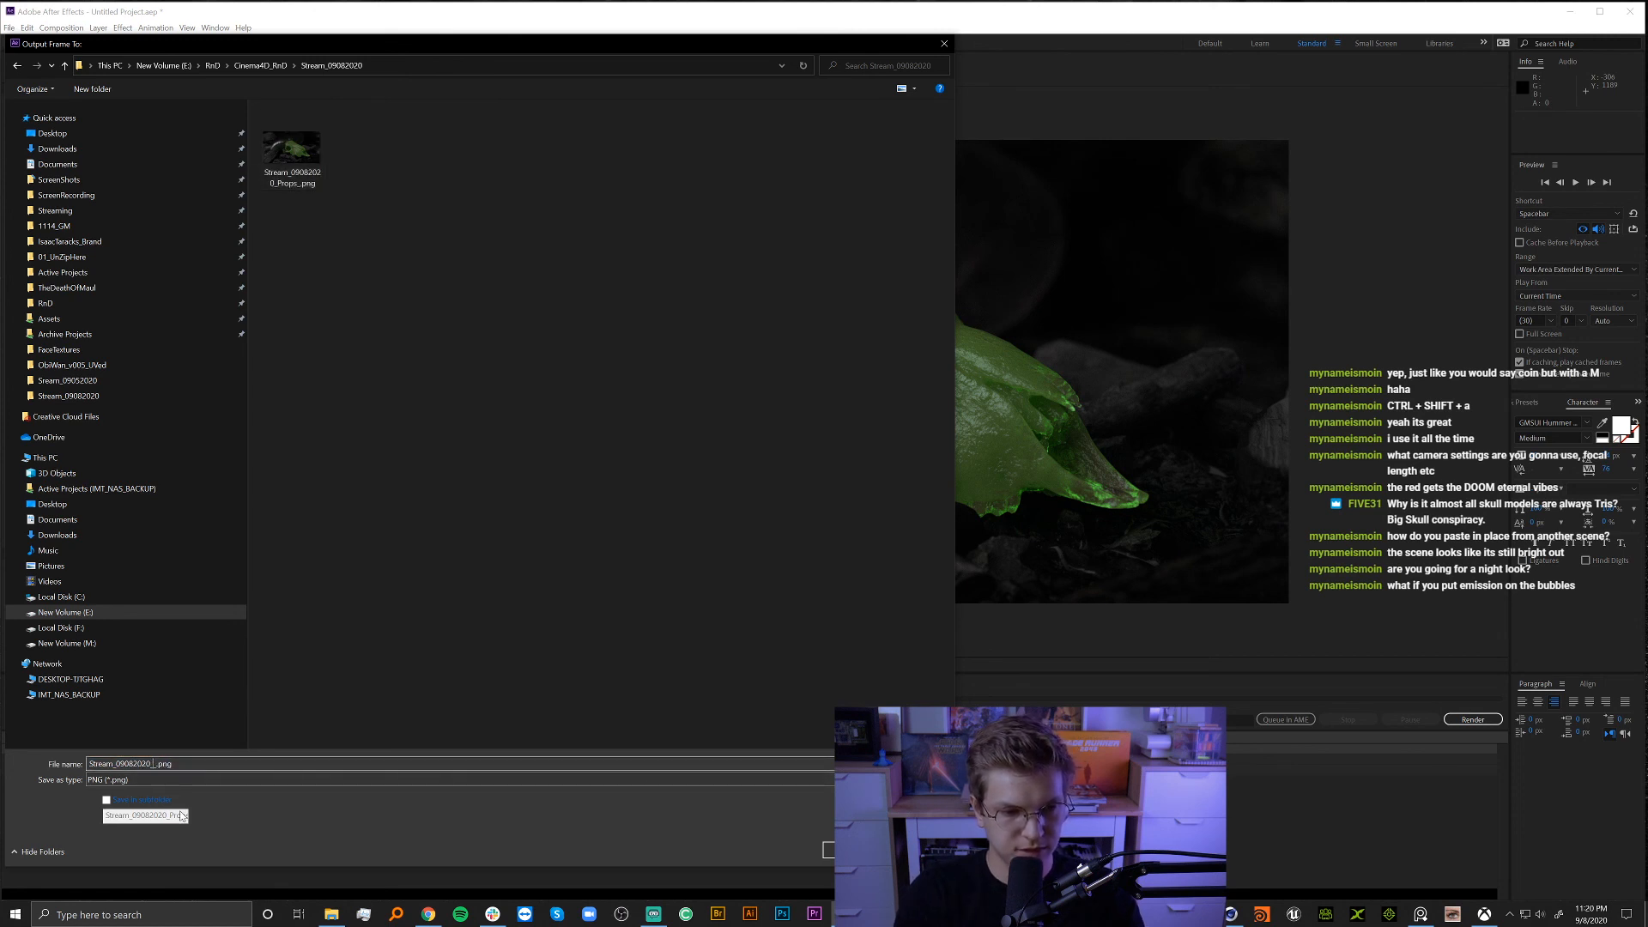
pyautogui.write('CC')
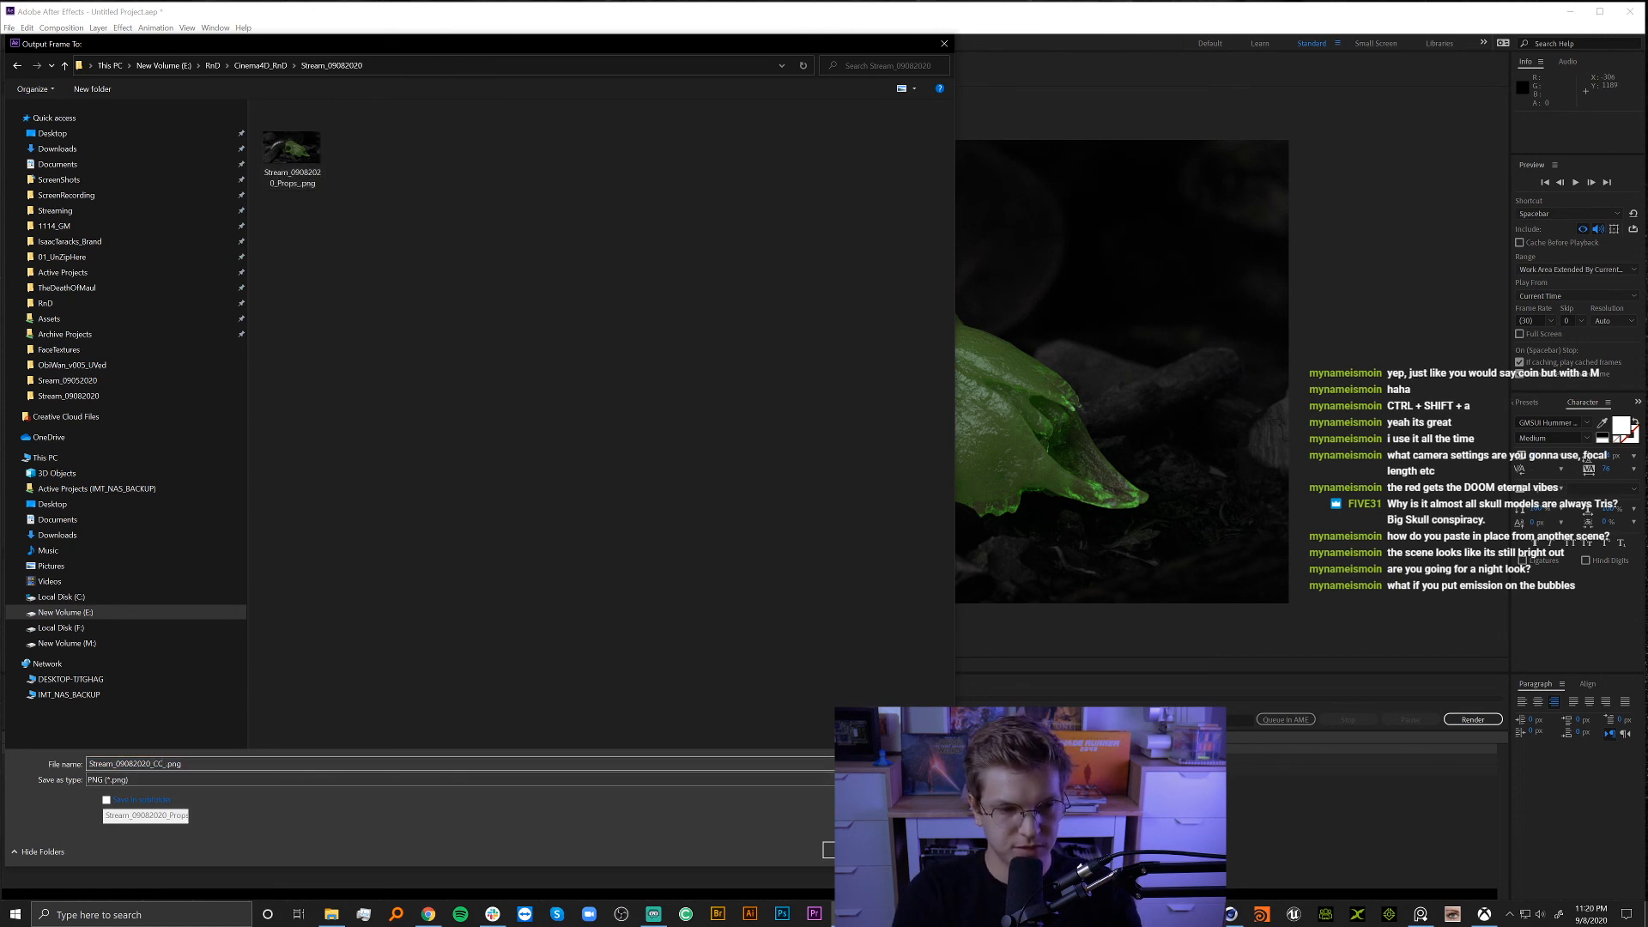
pyautogui.press('Delete')
pyautogui.press('Return')
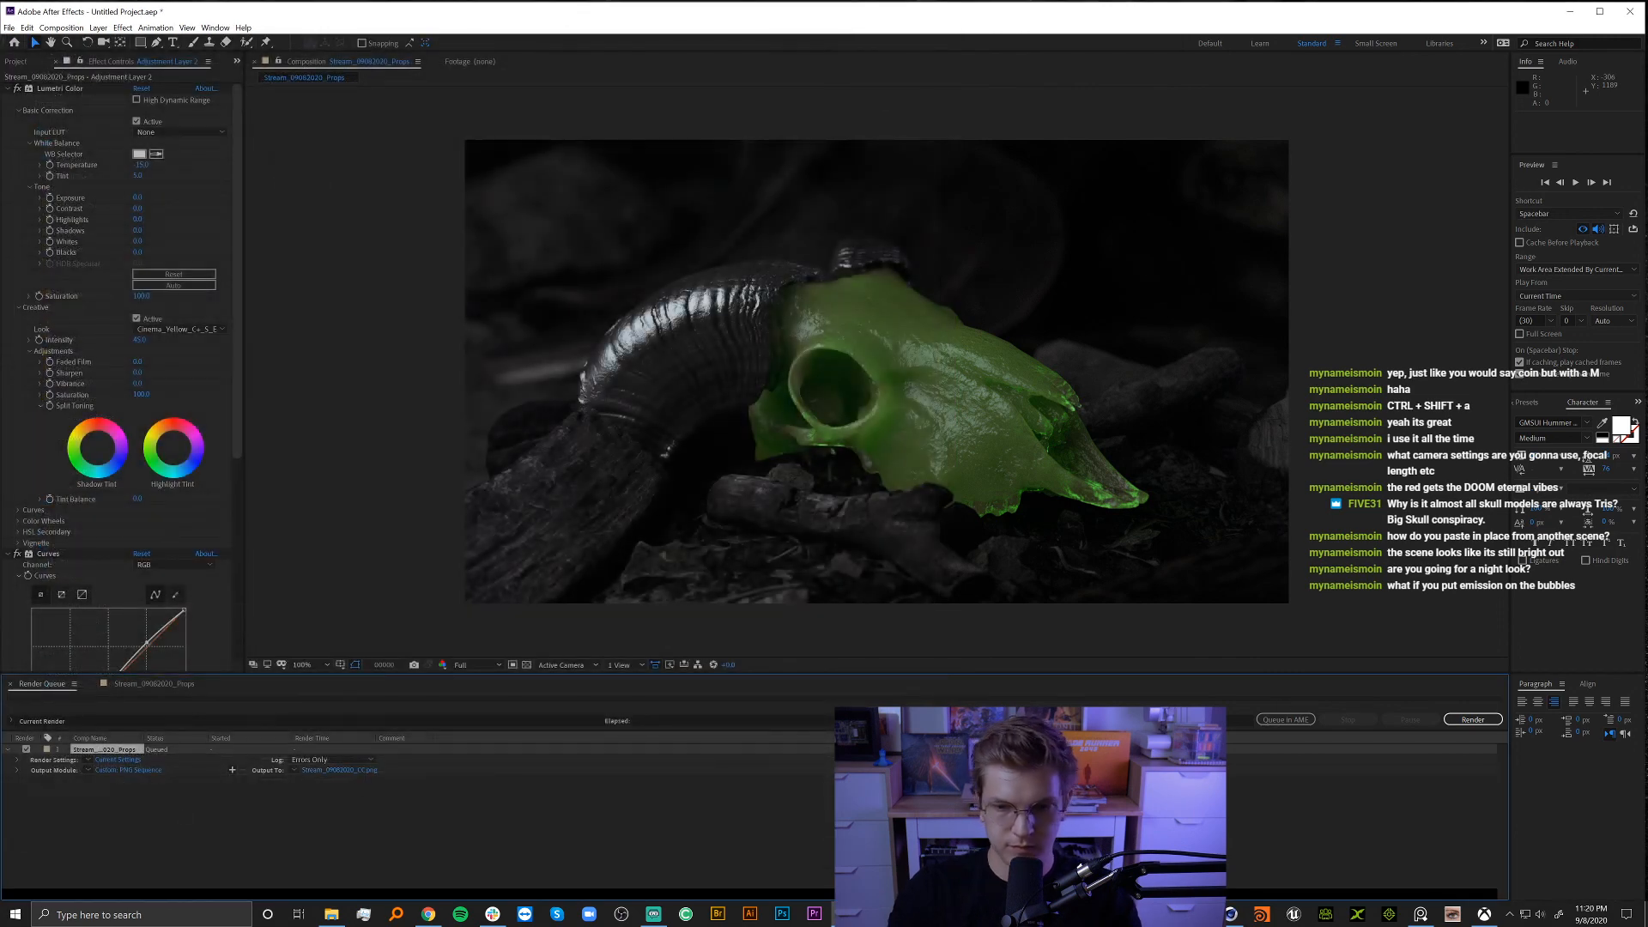
pyautogui.click(1457, 722)
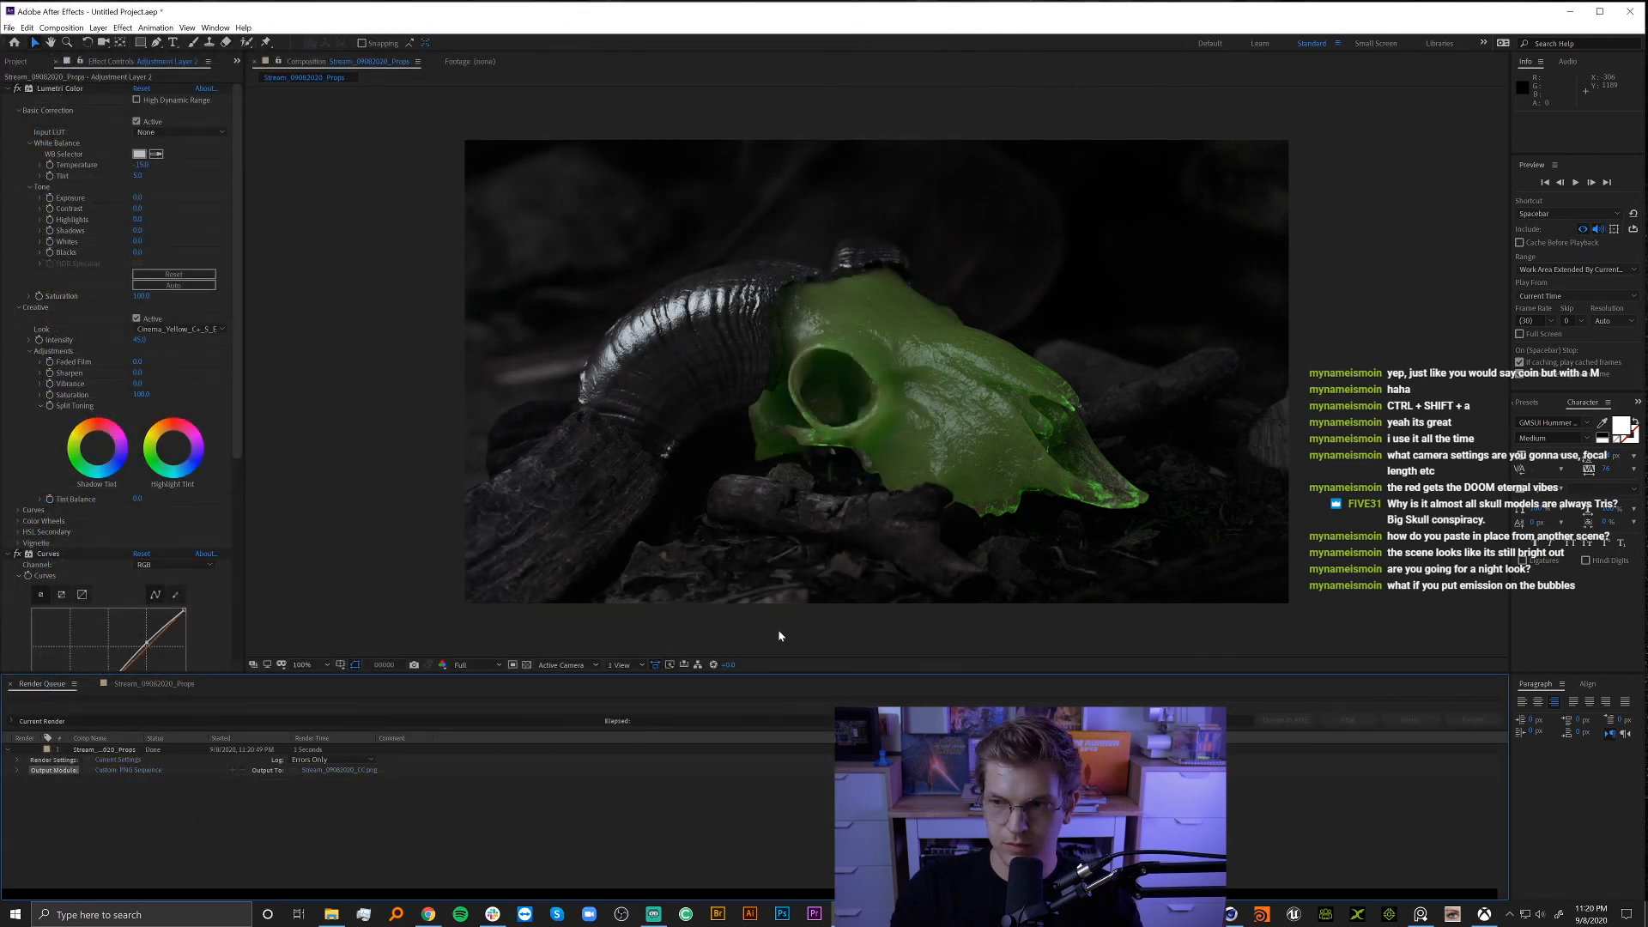